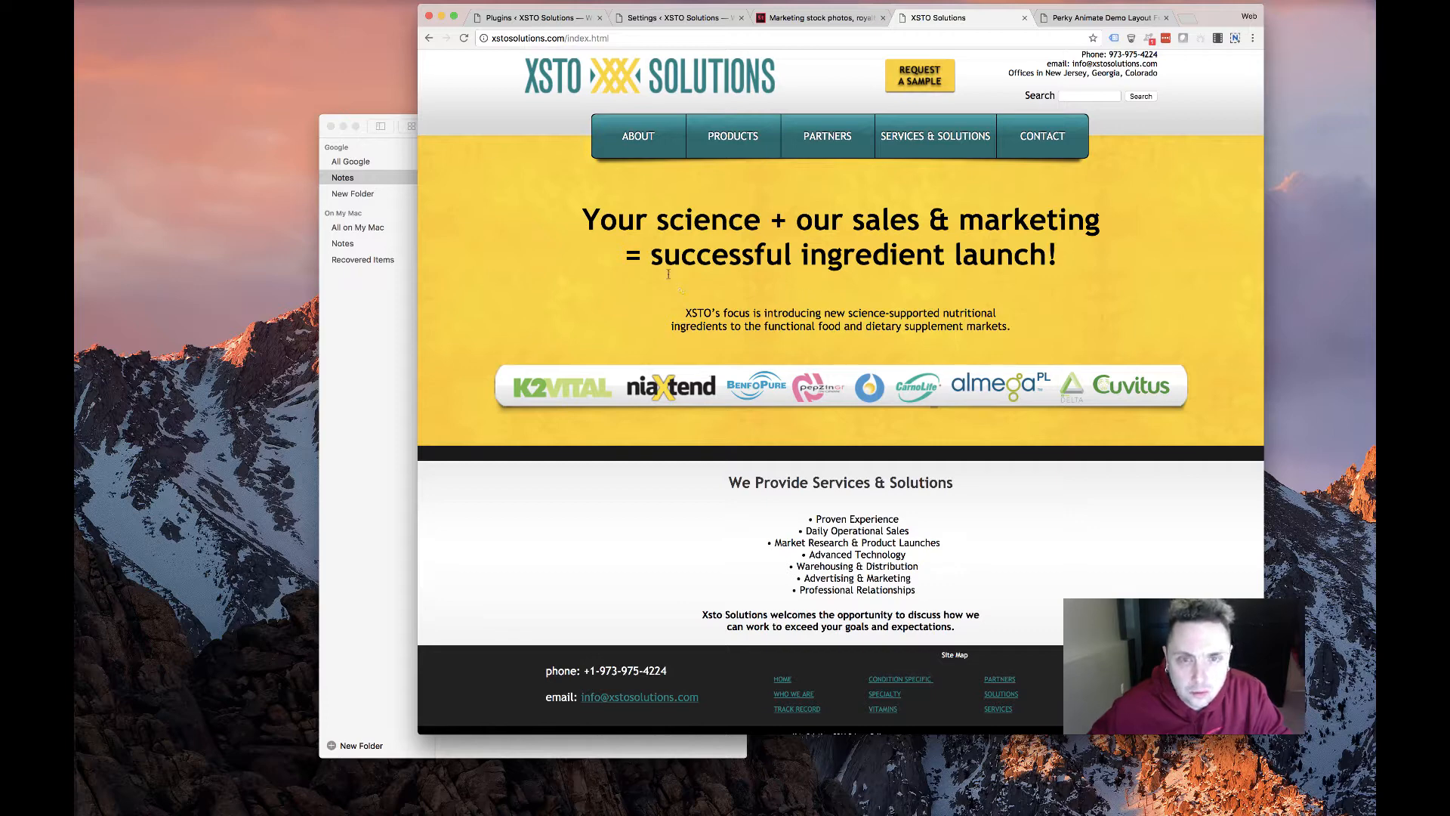
On the old XSTO site, open the Condition Specific products page and scroll through it
scroll(757, 244, down, 2)
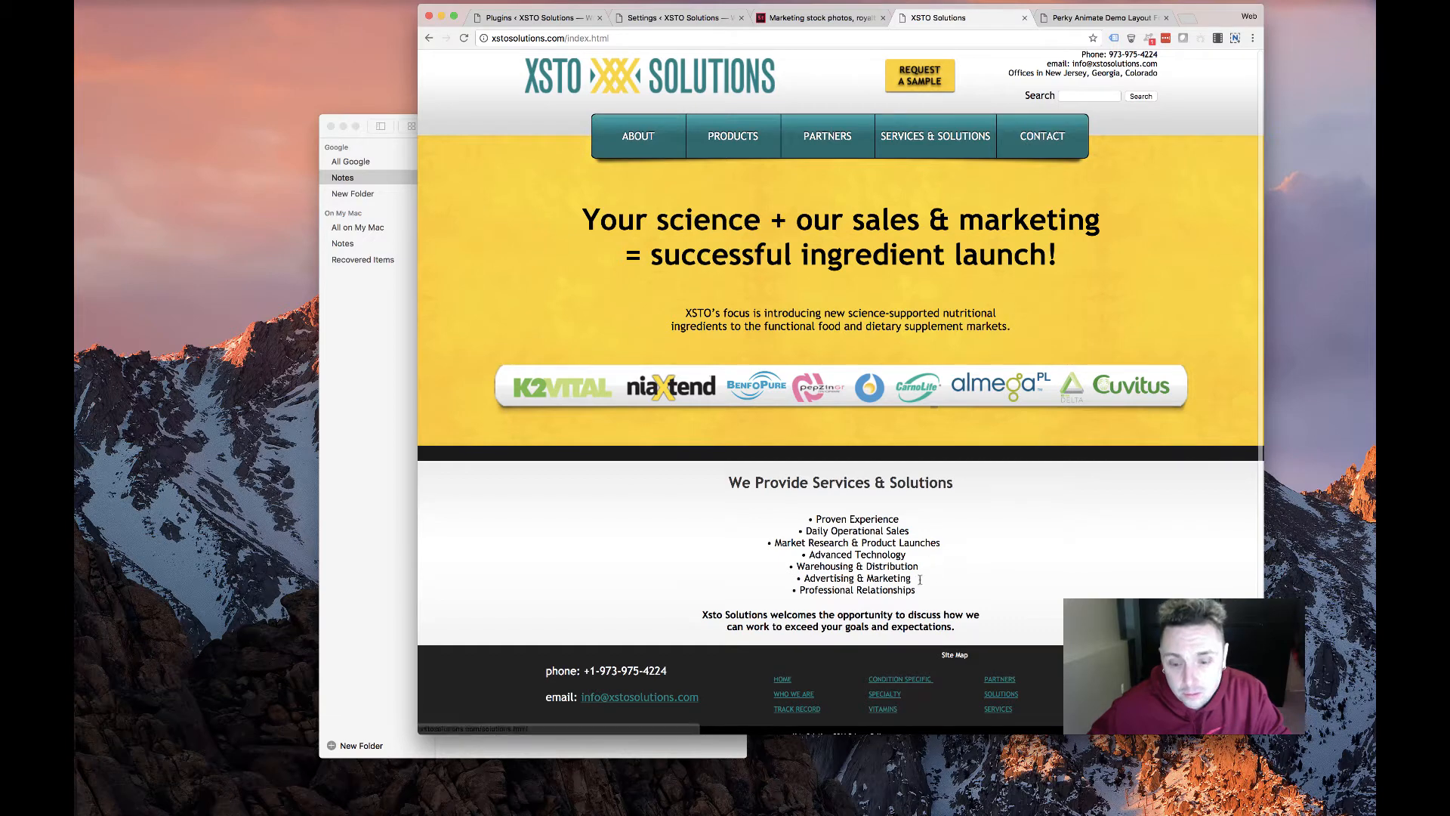
scroll(1025, 145, down, 2)
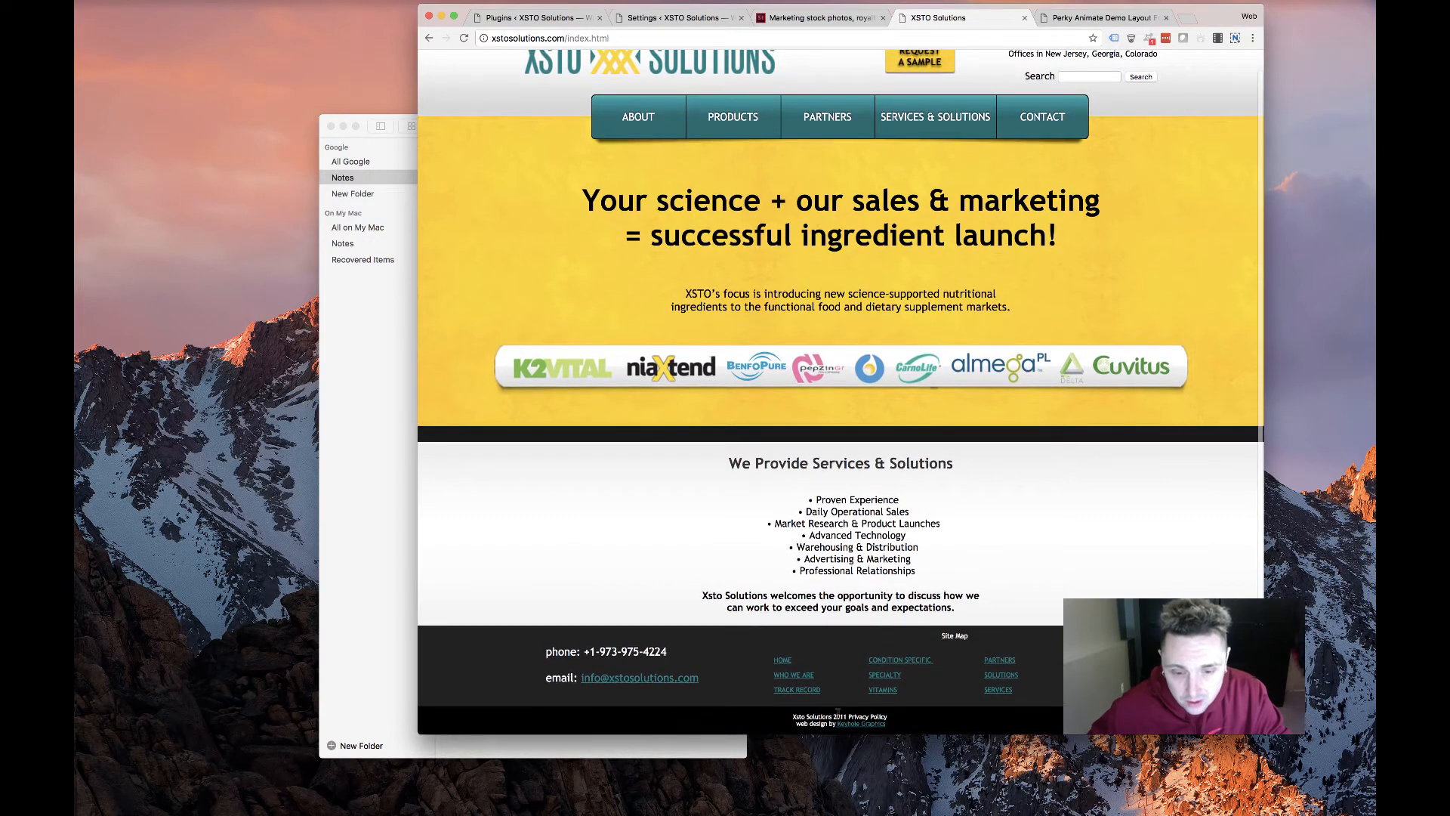
scroll(690, 292, up, 2)
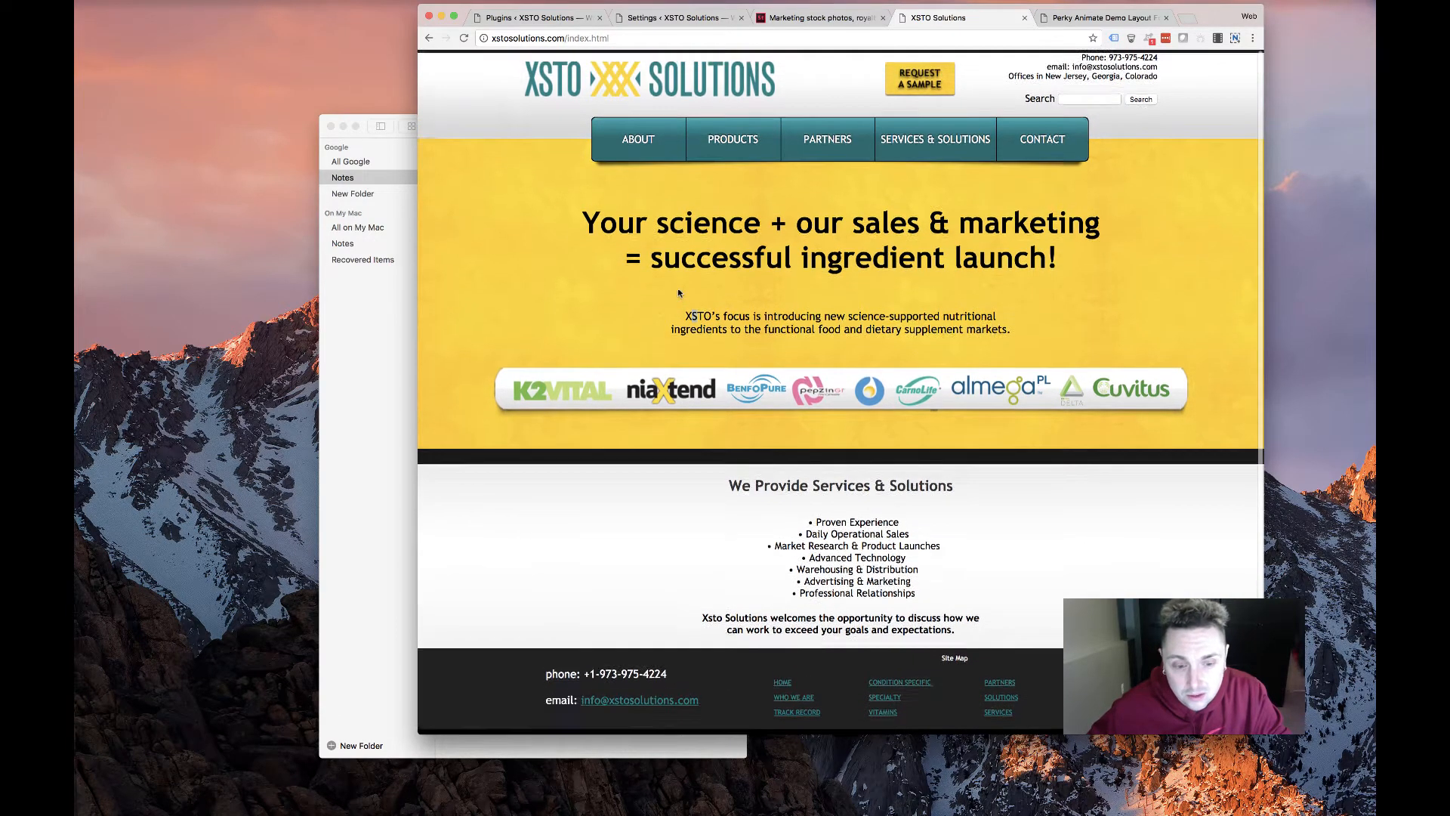
scroll(602, 346, down, 2)
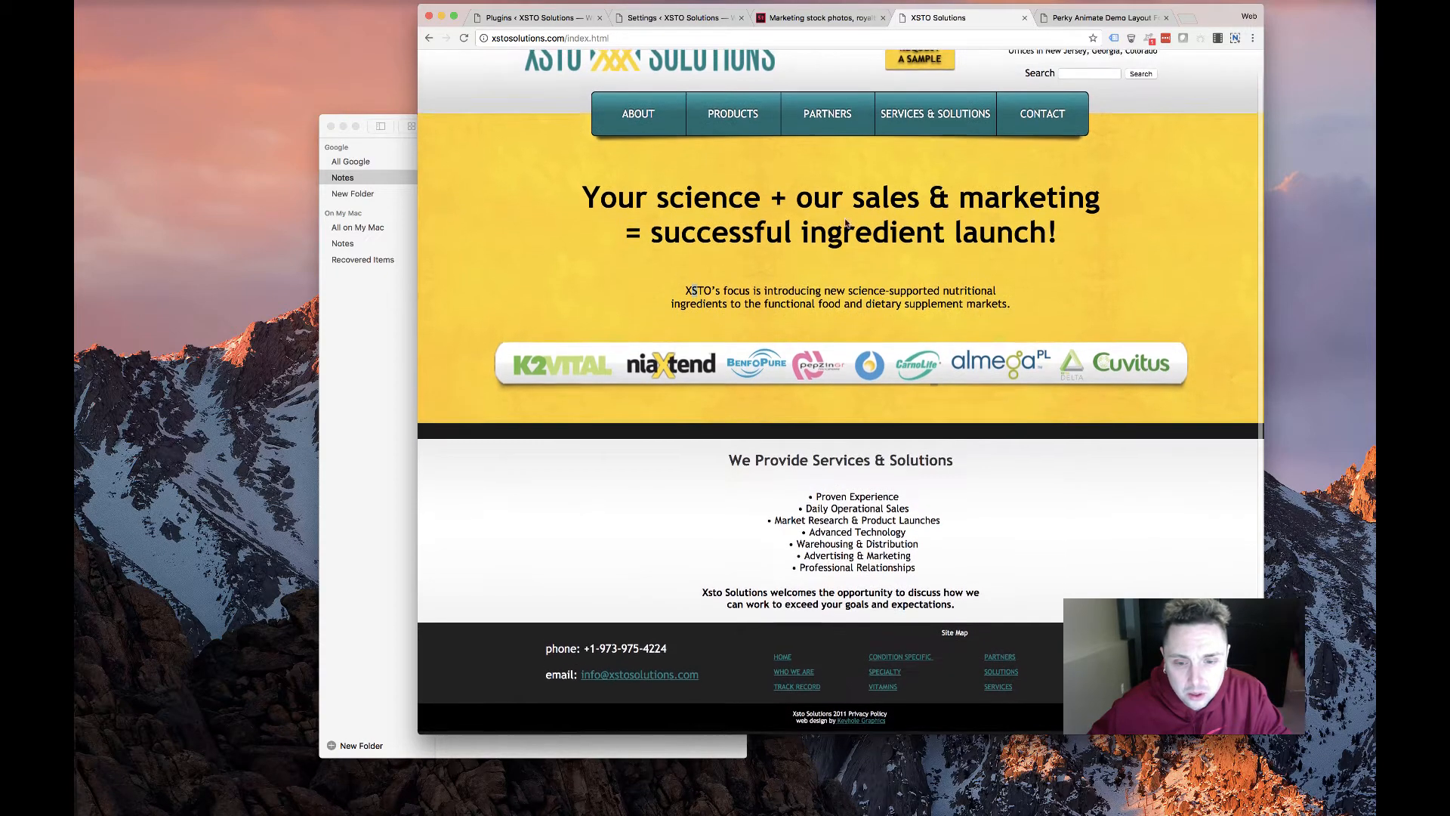
click(722, 155)
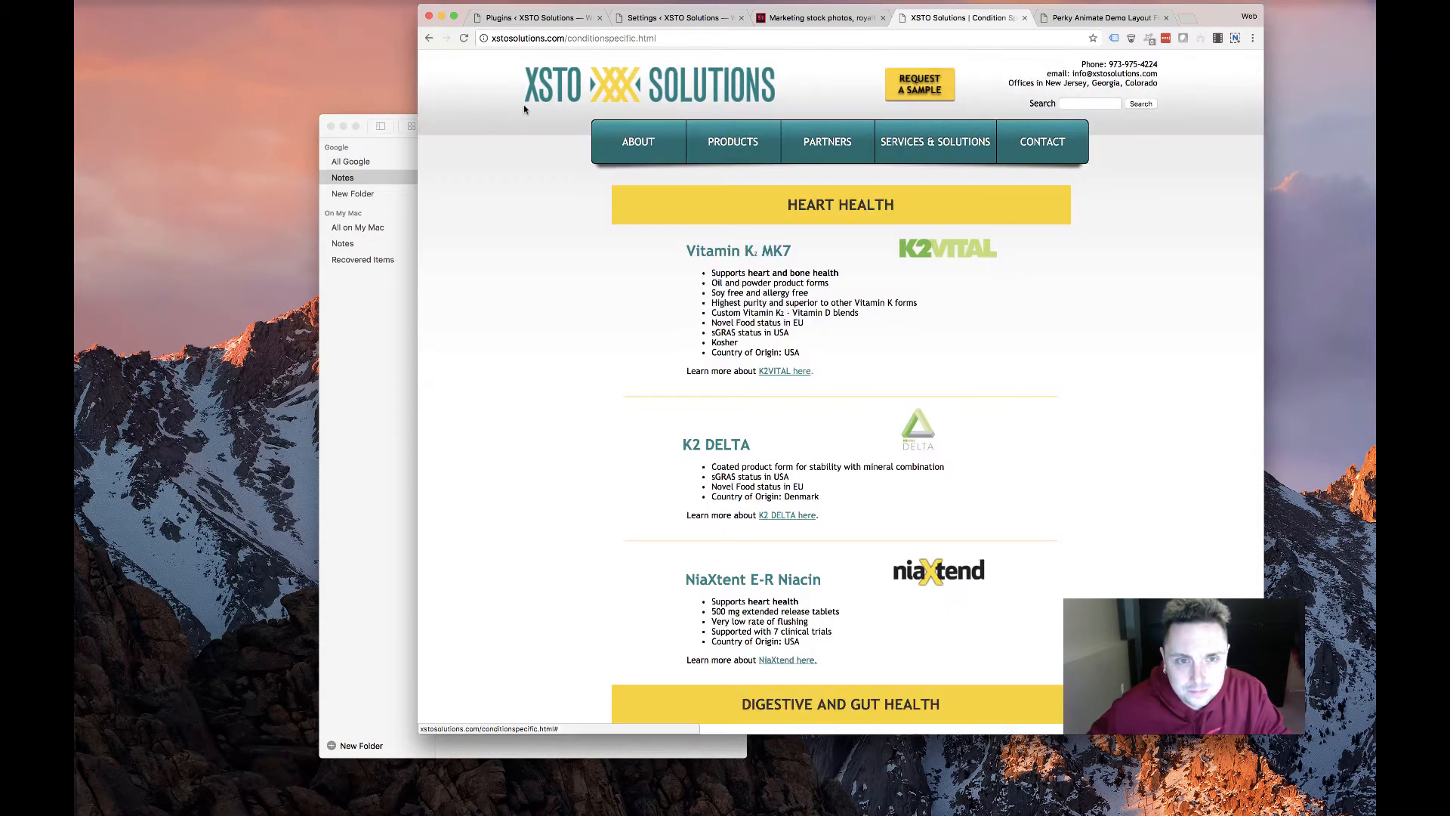
scroll(696, 339, down, 10)
scroll(695, 339, up, 15)
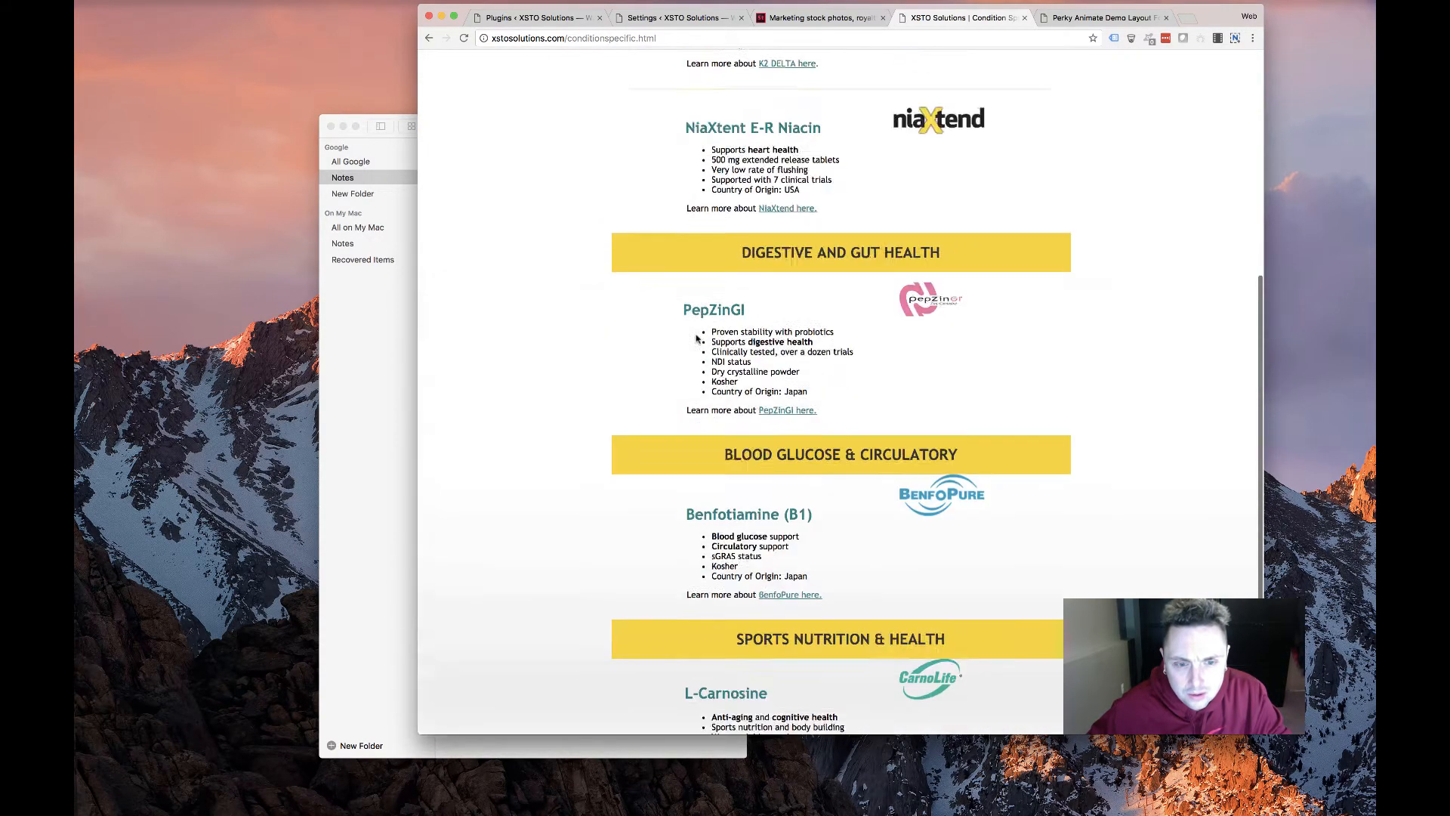
View the K2VITAL product page, then return to Condition Specific products
click(792, 275)
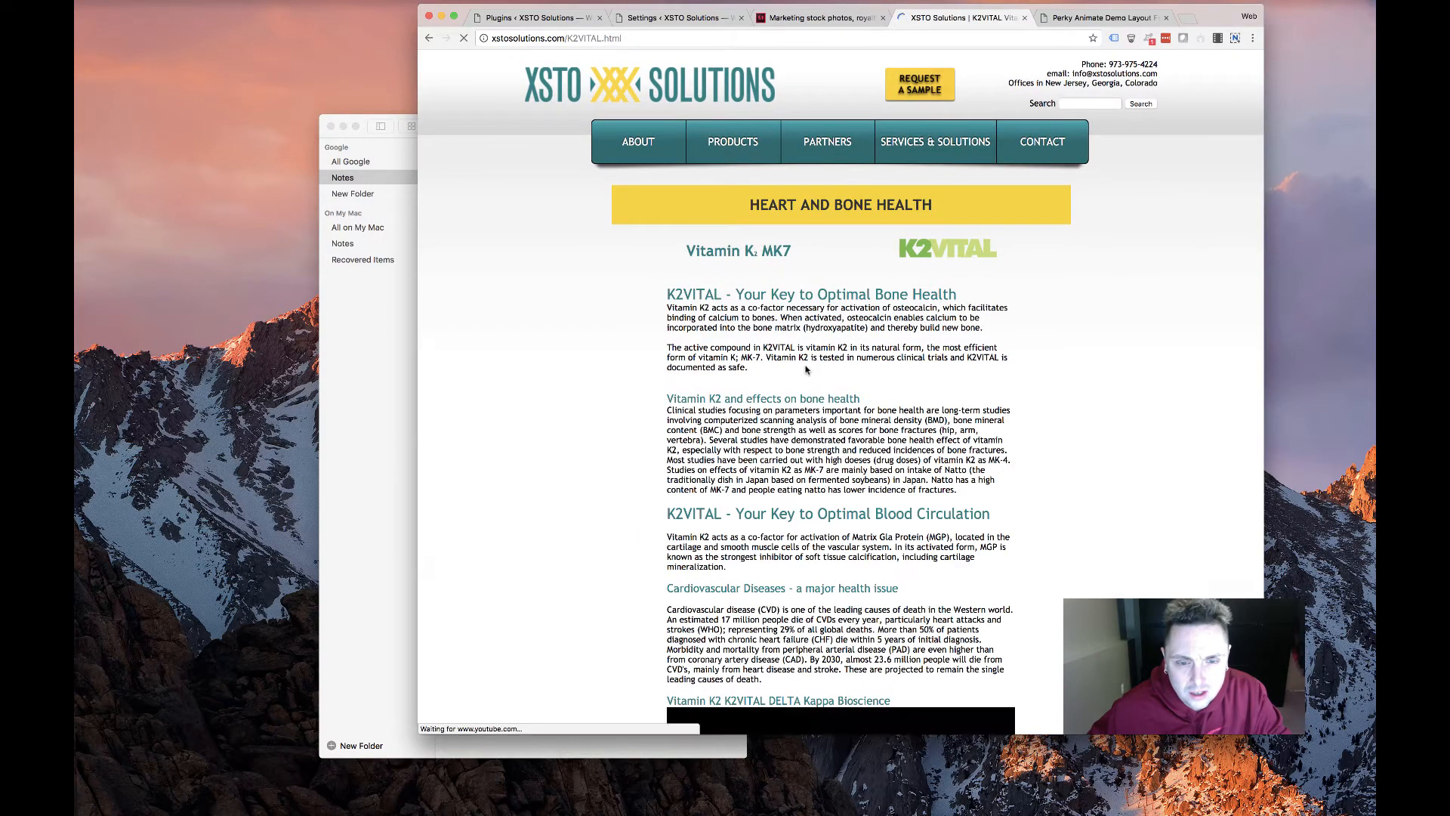
scroll(792, 275, down, 15)
scroll(793, 364, up, 15)
mouse_move(733, 147)
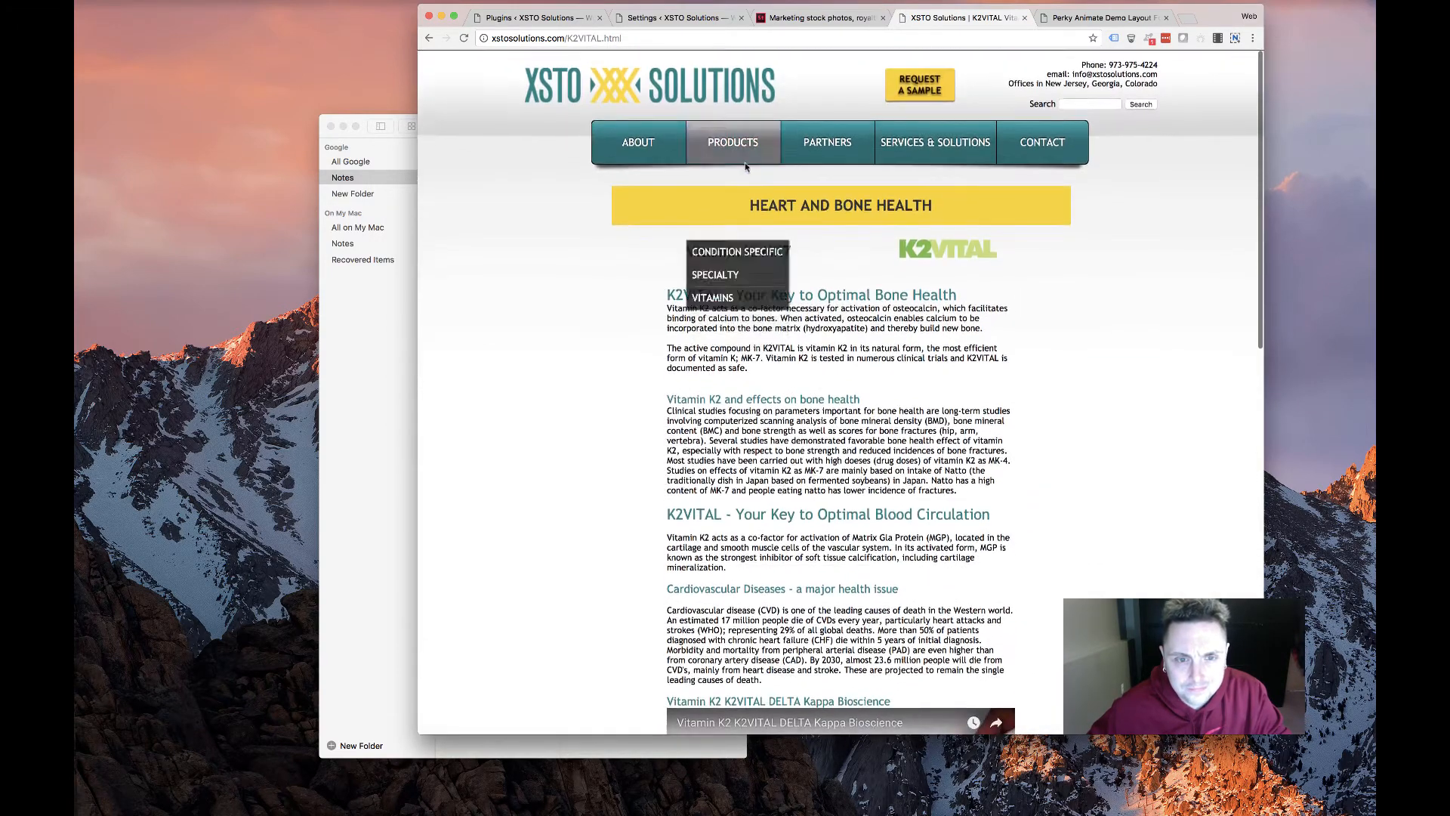
click(699, 247)
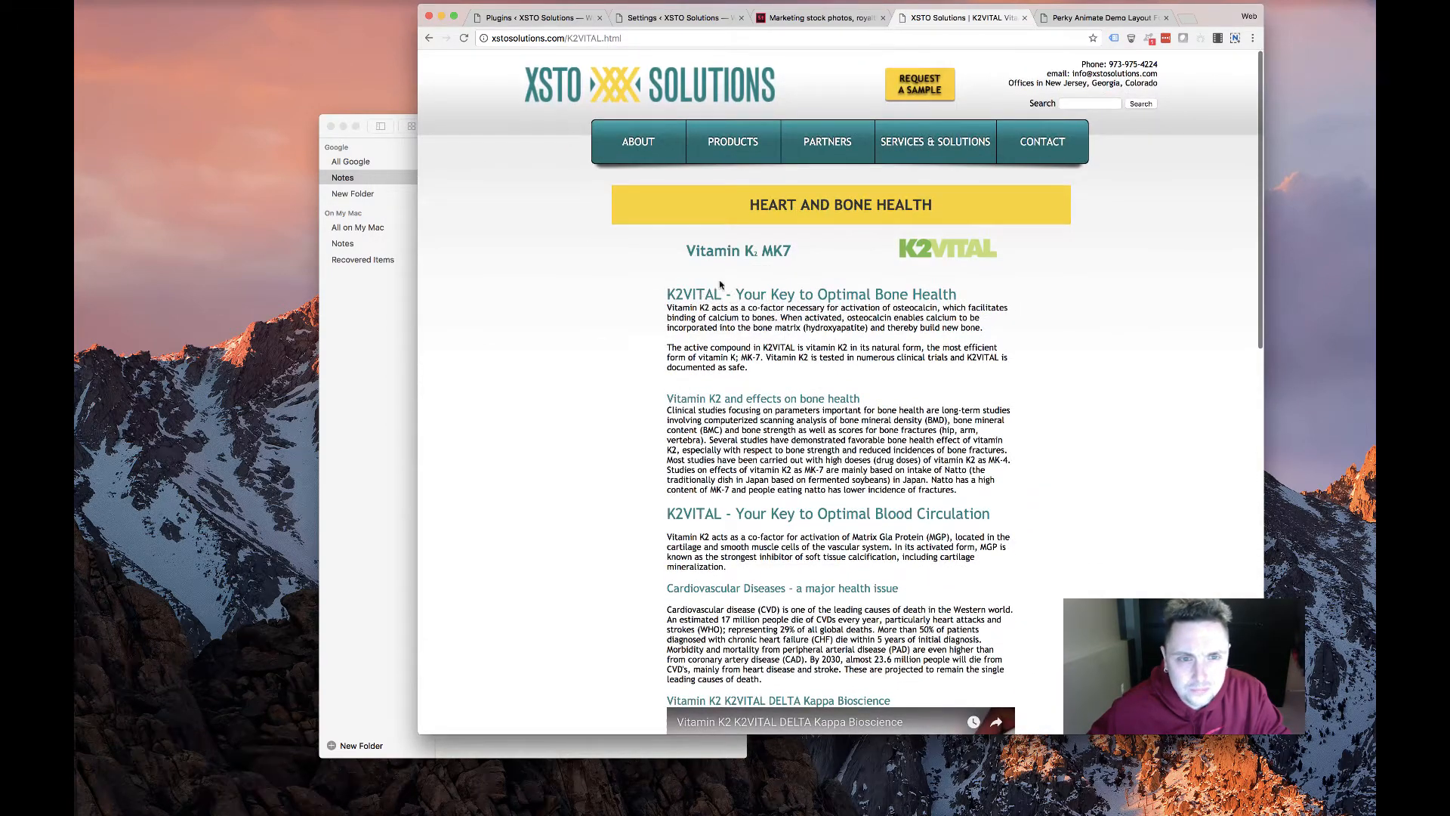
Open the old site's Partners page and browse it
click(830, 140)
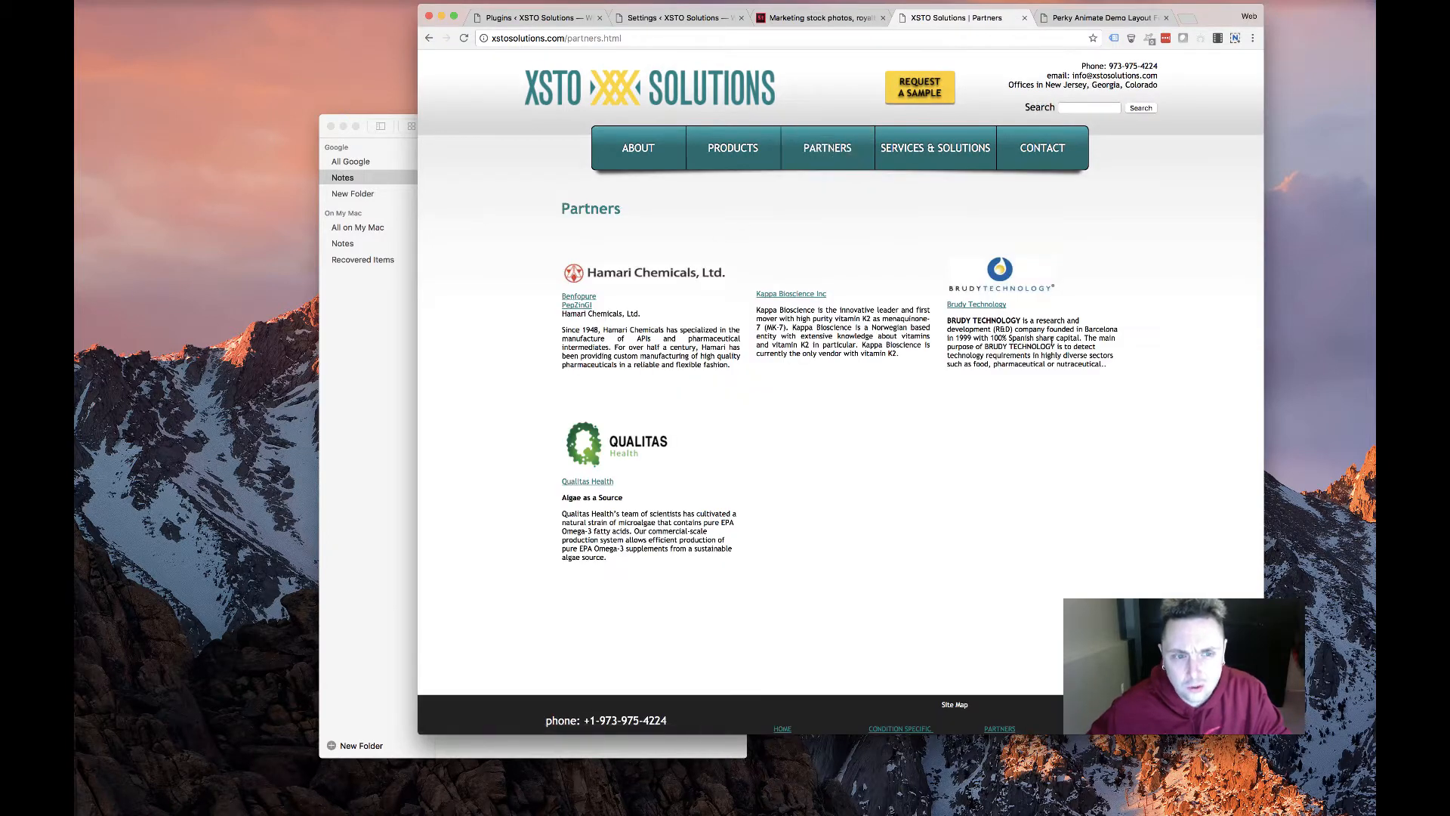
scroll(1247, 537, left, 5)
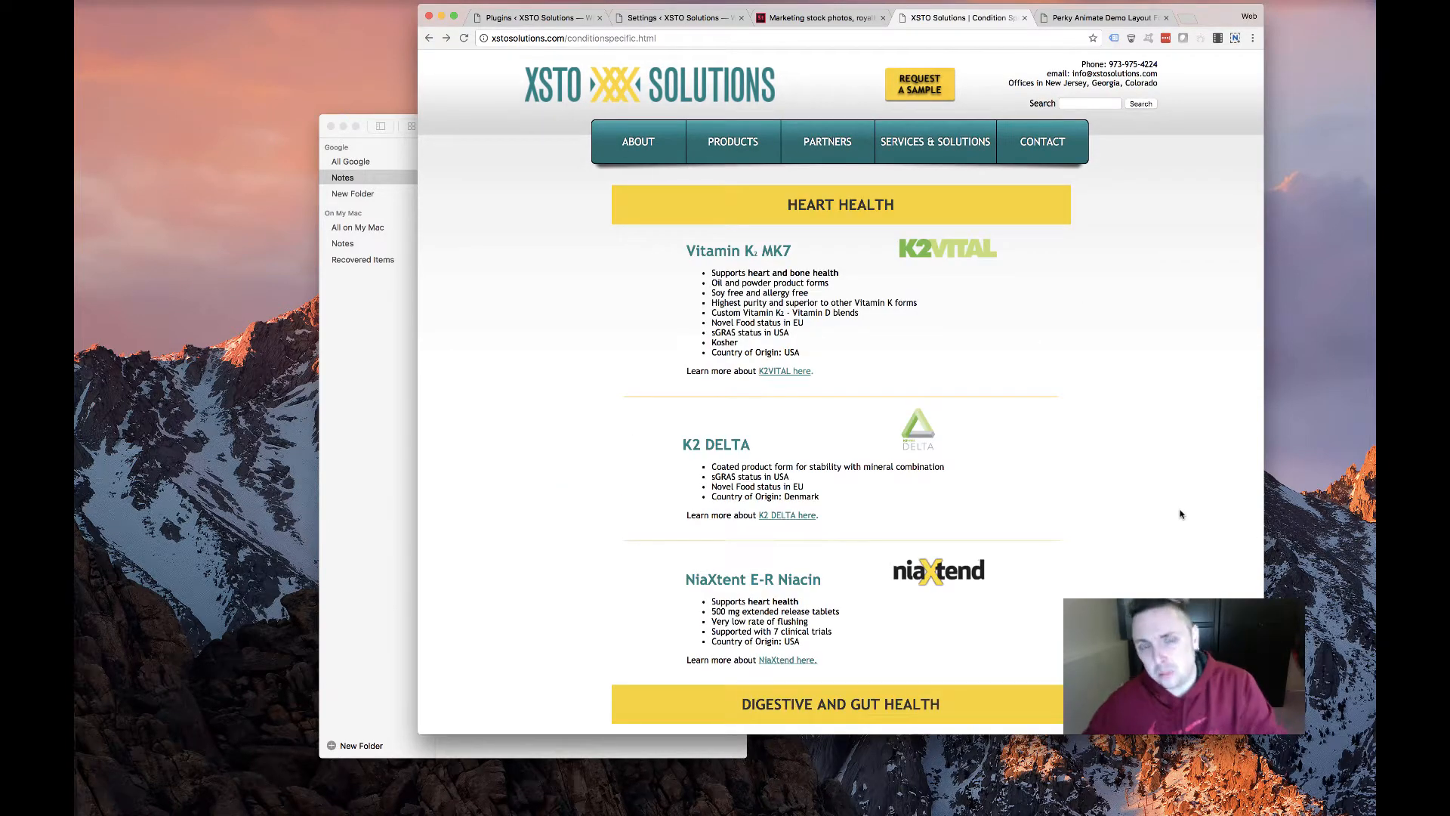
mouse_move(648, 143)
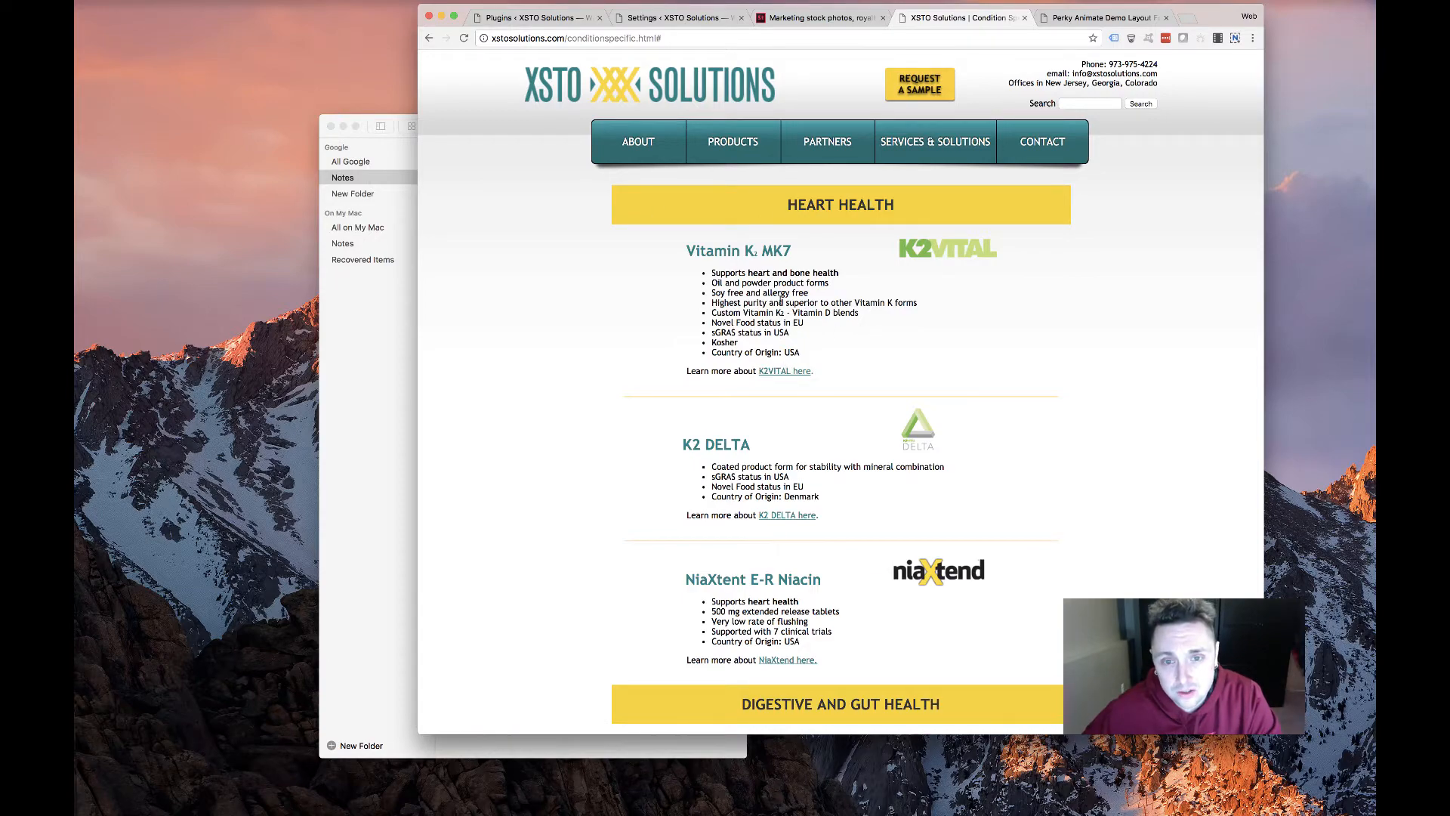
scroll(781, 302, down, 5)
Open the K2 Delta product page, select all its text, then clear the selection
click(787, 221)
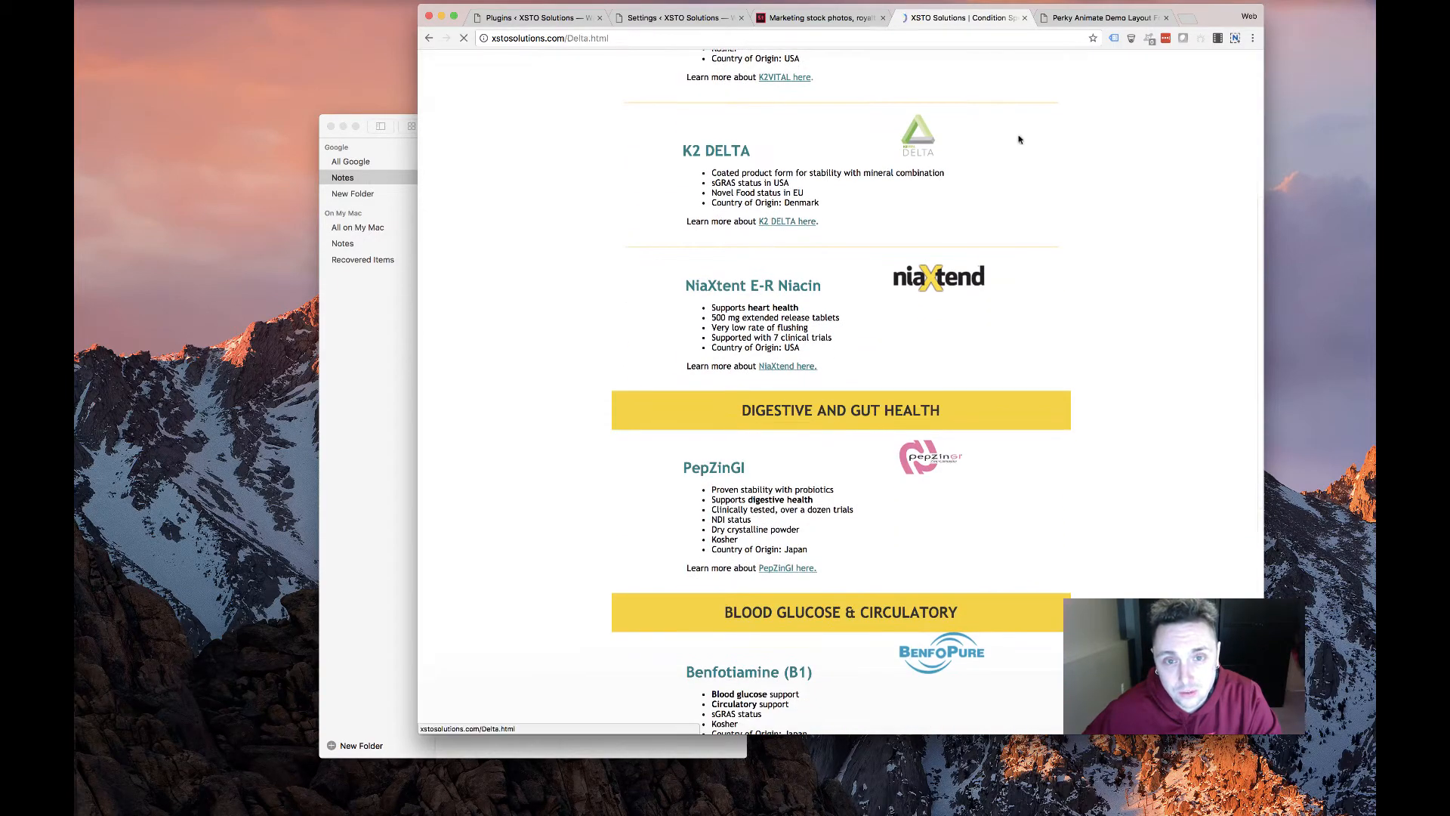
scroll(793, 368, down, 15)
scroll(794, 368, up, 5)
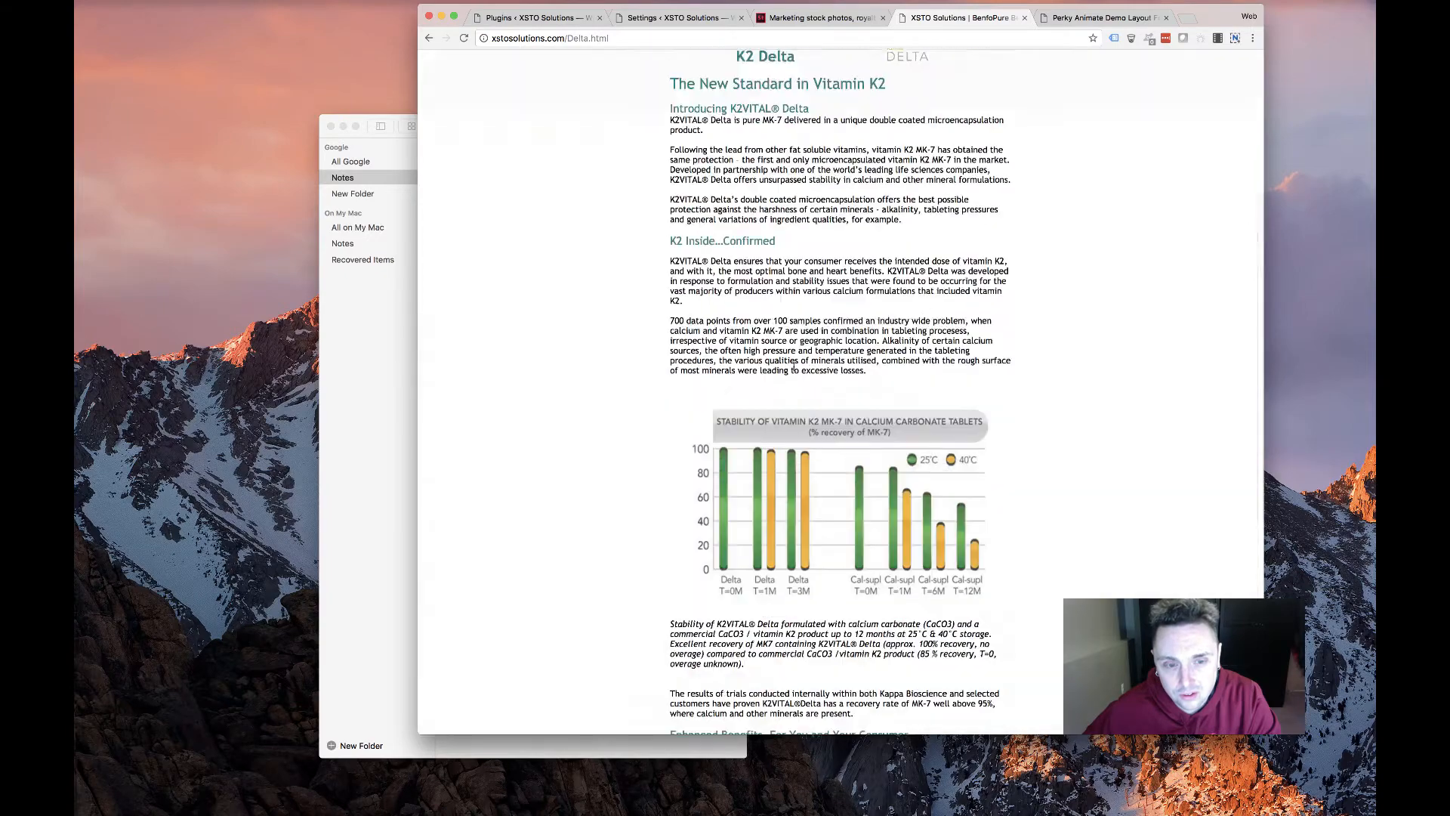
scroll(793, 368, down, 8)
key(super+a)
scroll(527, 206, up, 3)
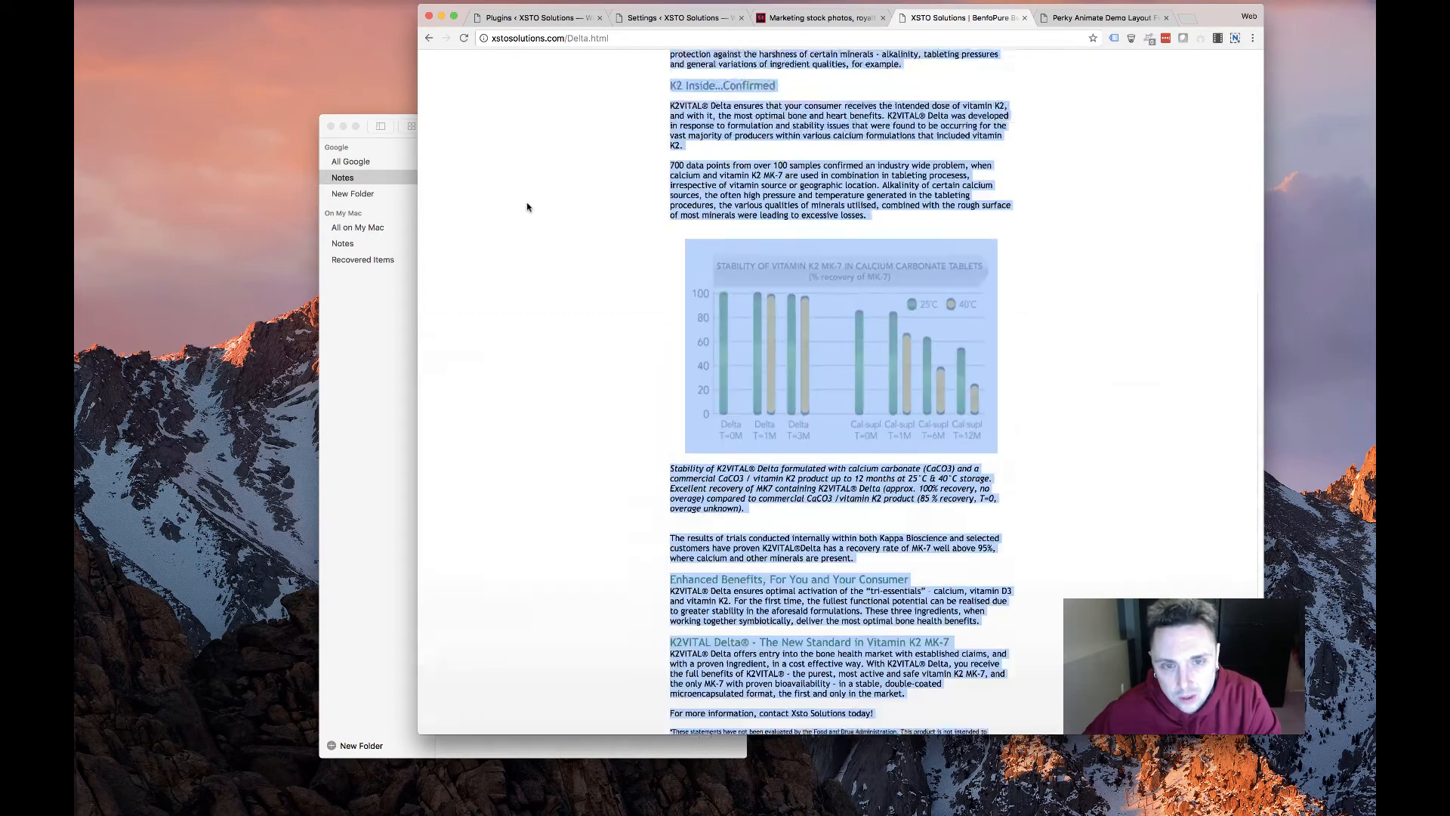
scroll(527, 206, up, 5)
click(604, 239)
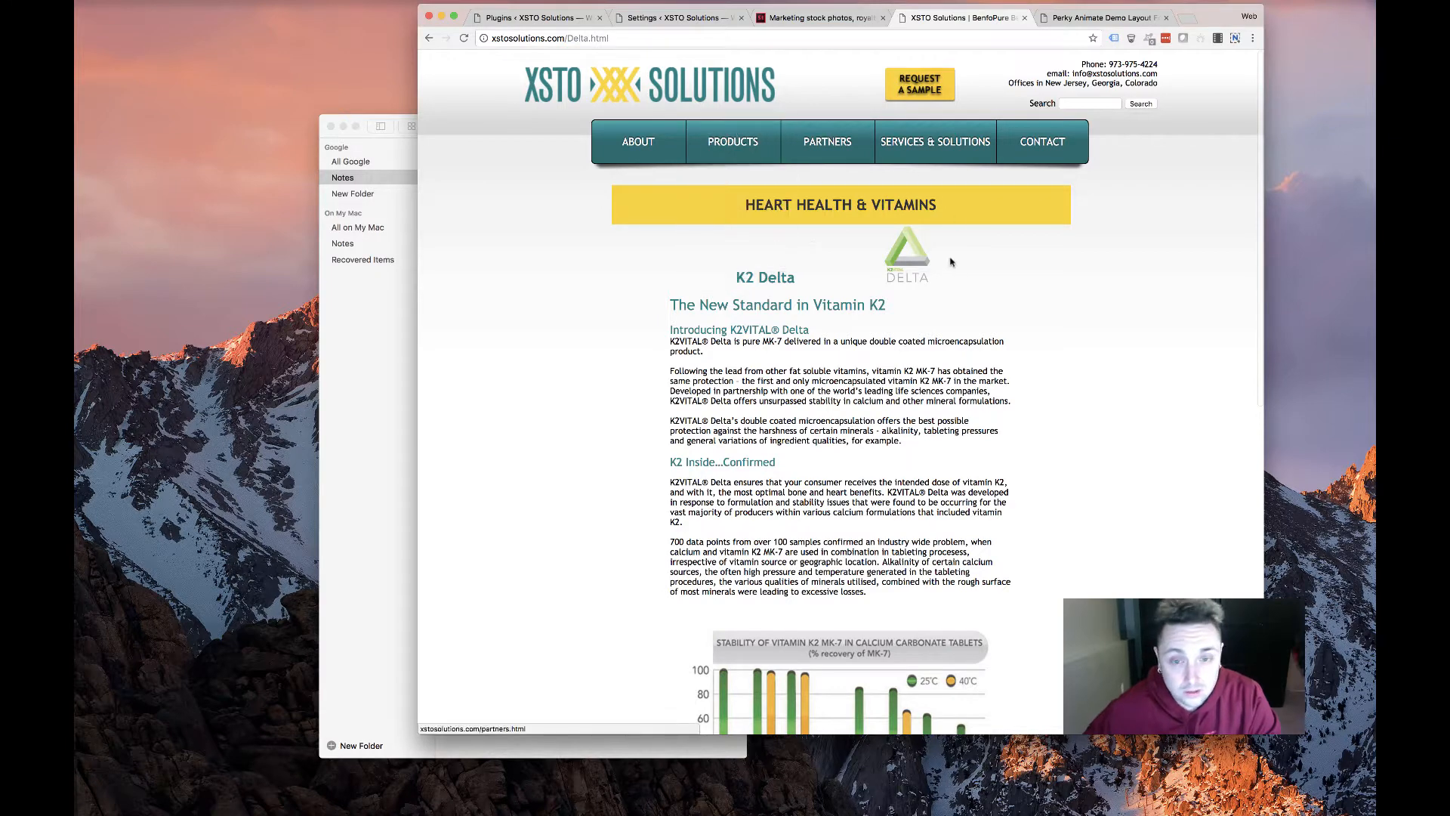
Highlight the K2 Delta description and chart, then return to the XSTO home page and WordPress tab
drag(1076, 278, 976, 272)
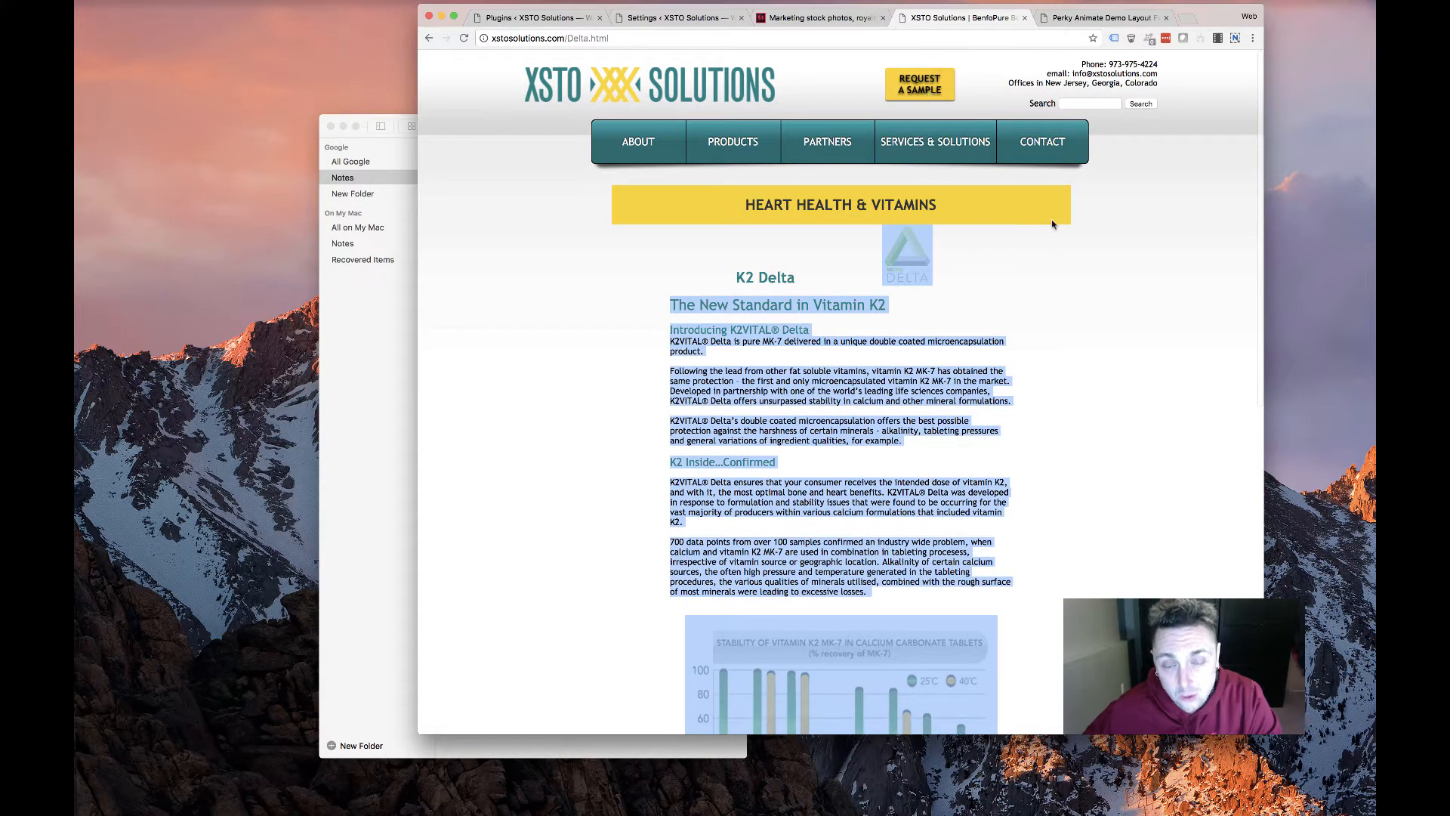
scroll(631, 428, down, 5)
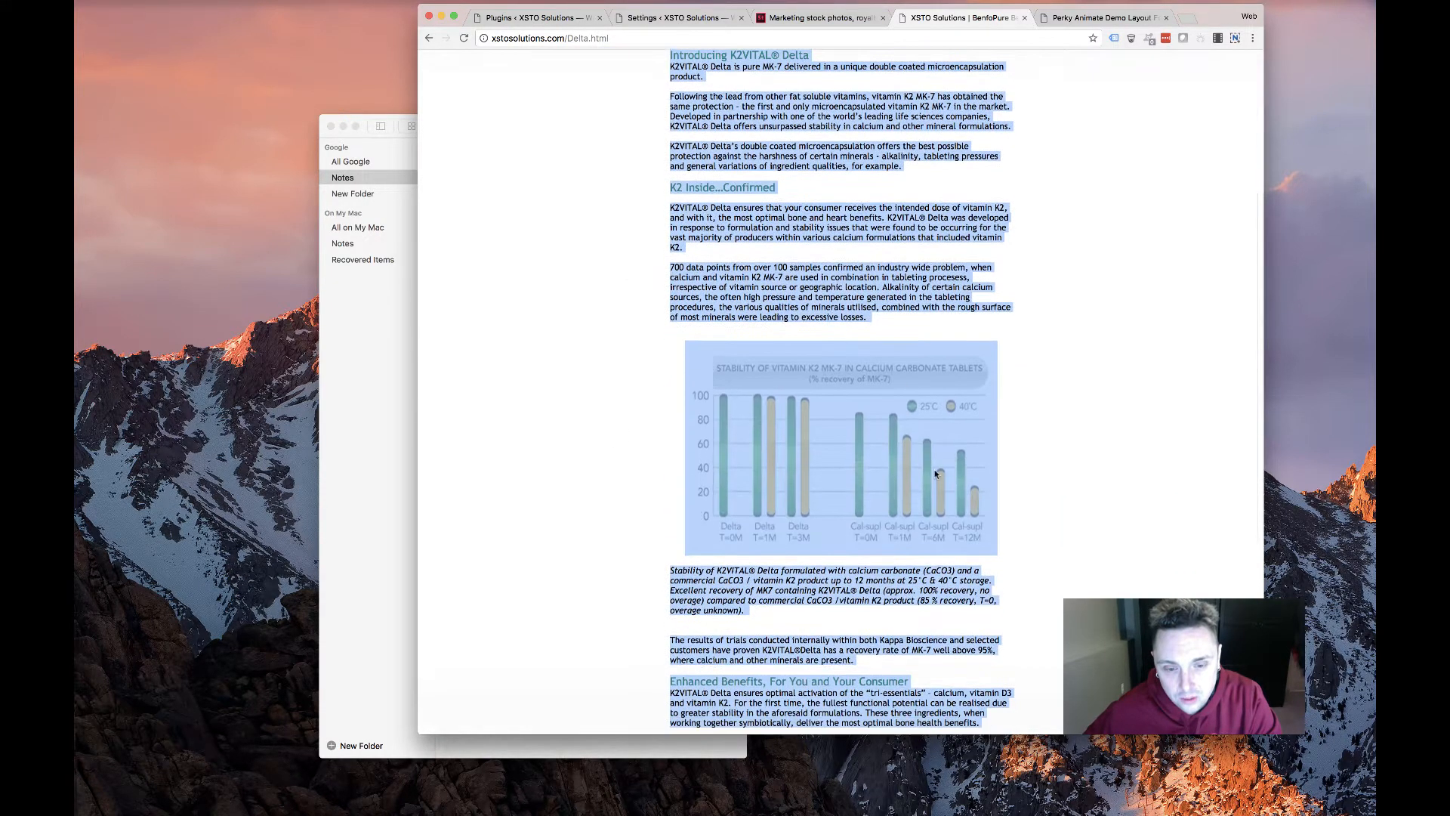
scroll(876, 450, down, 5)
scroll(846, 445, up, 10)
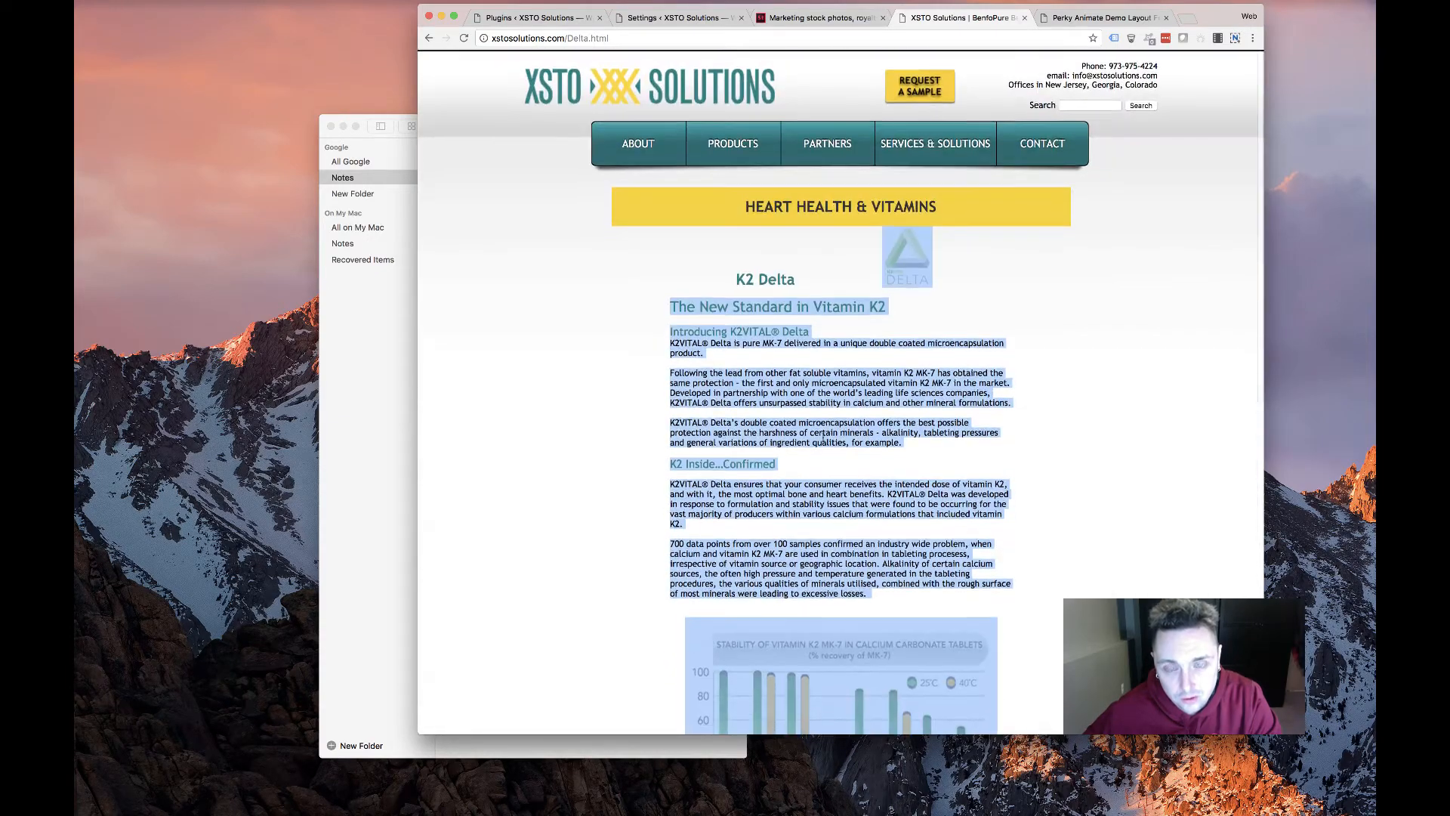
scroll(813, 435, down, 10)
scroll(813, 435, up, 10)
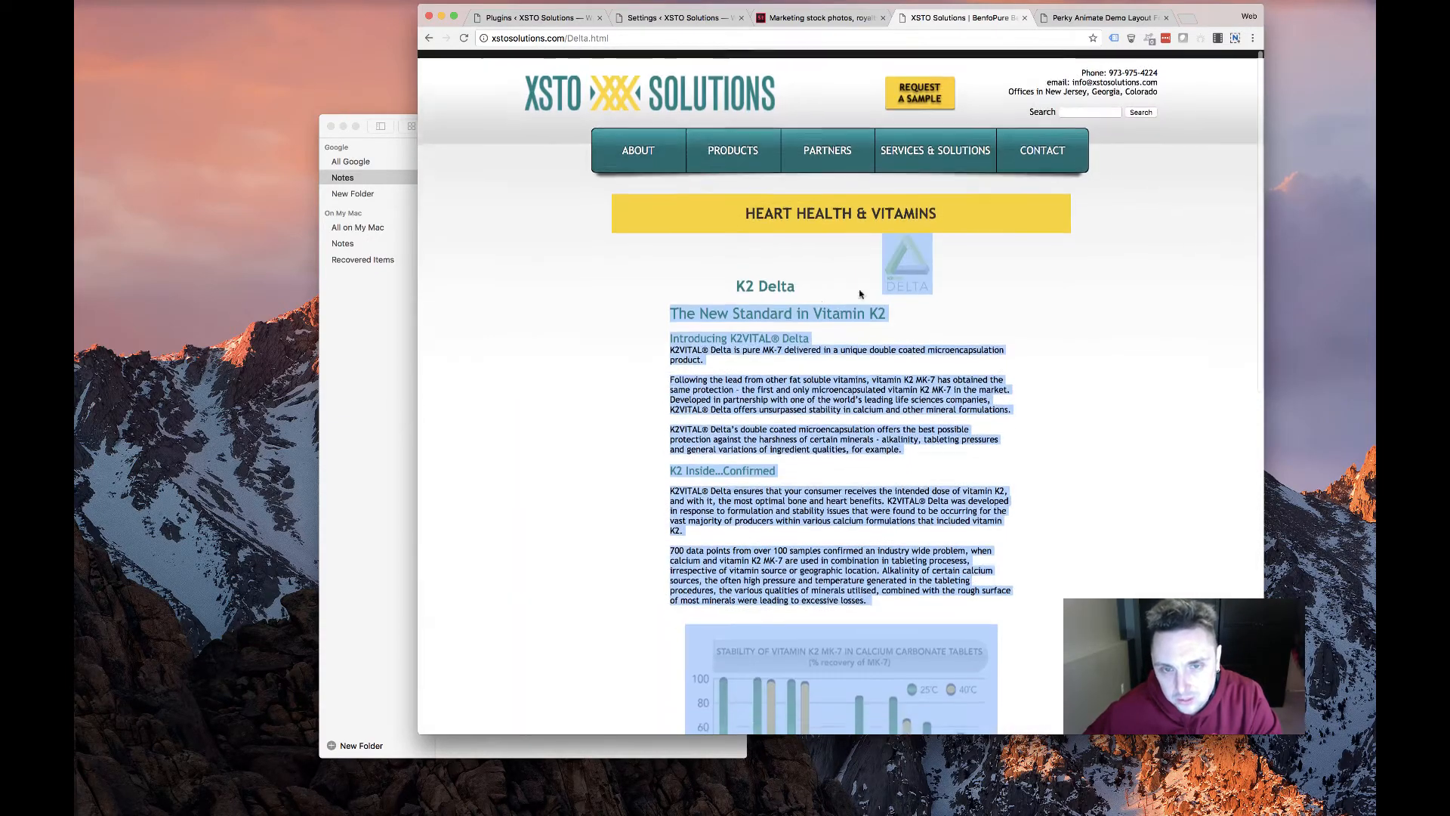
click(970, 242)
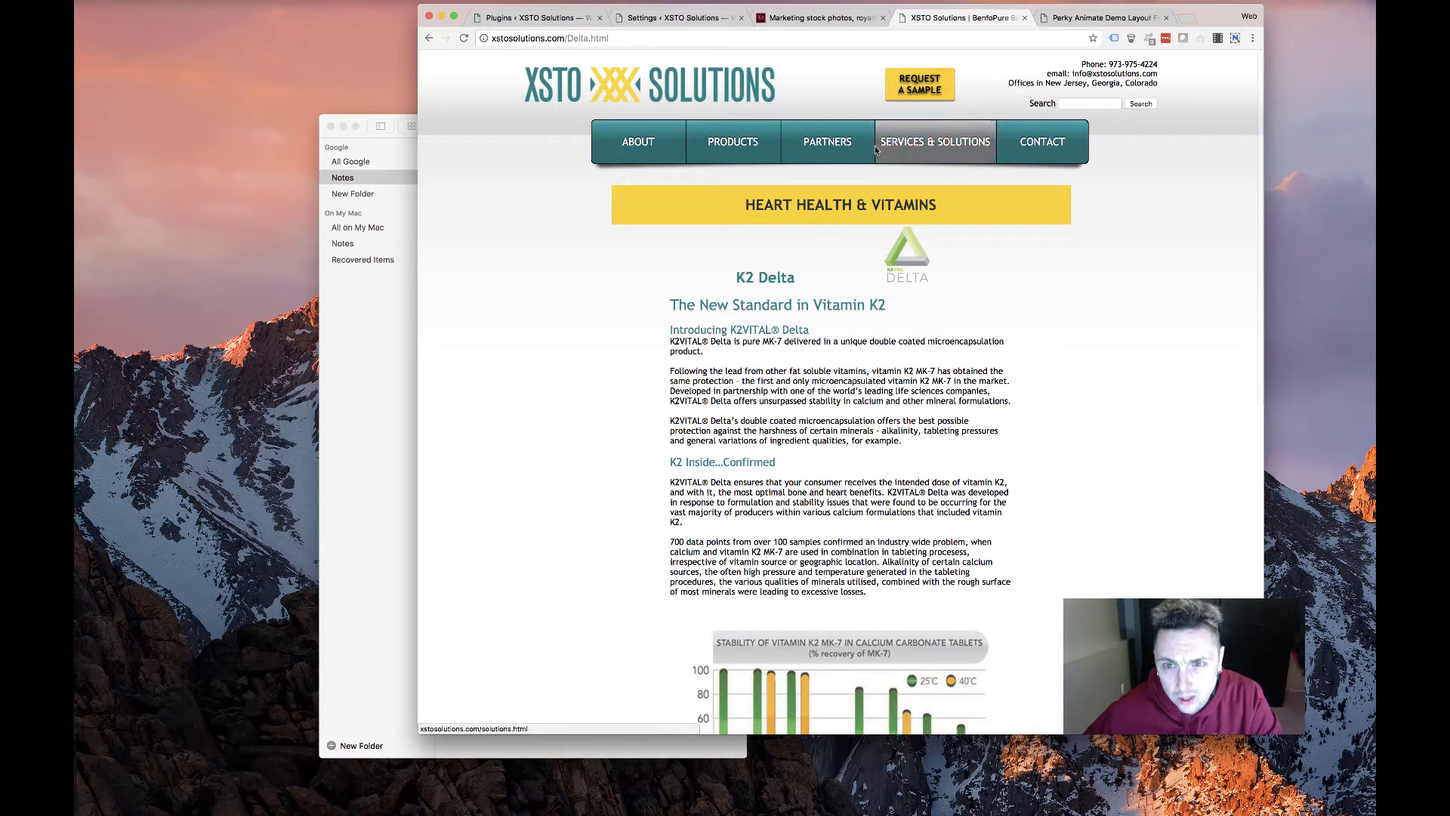
click(625, 93)
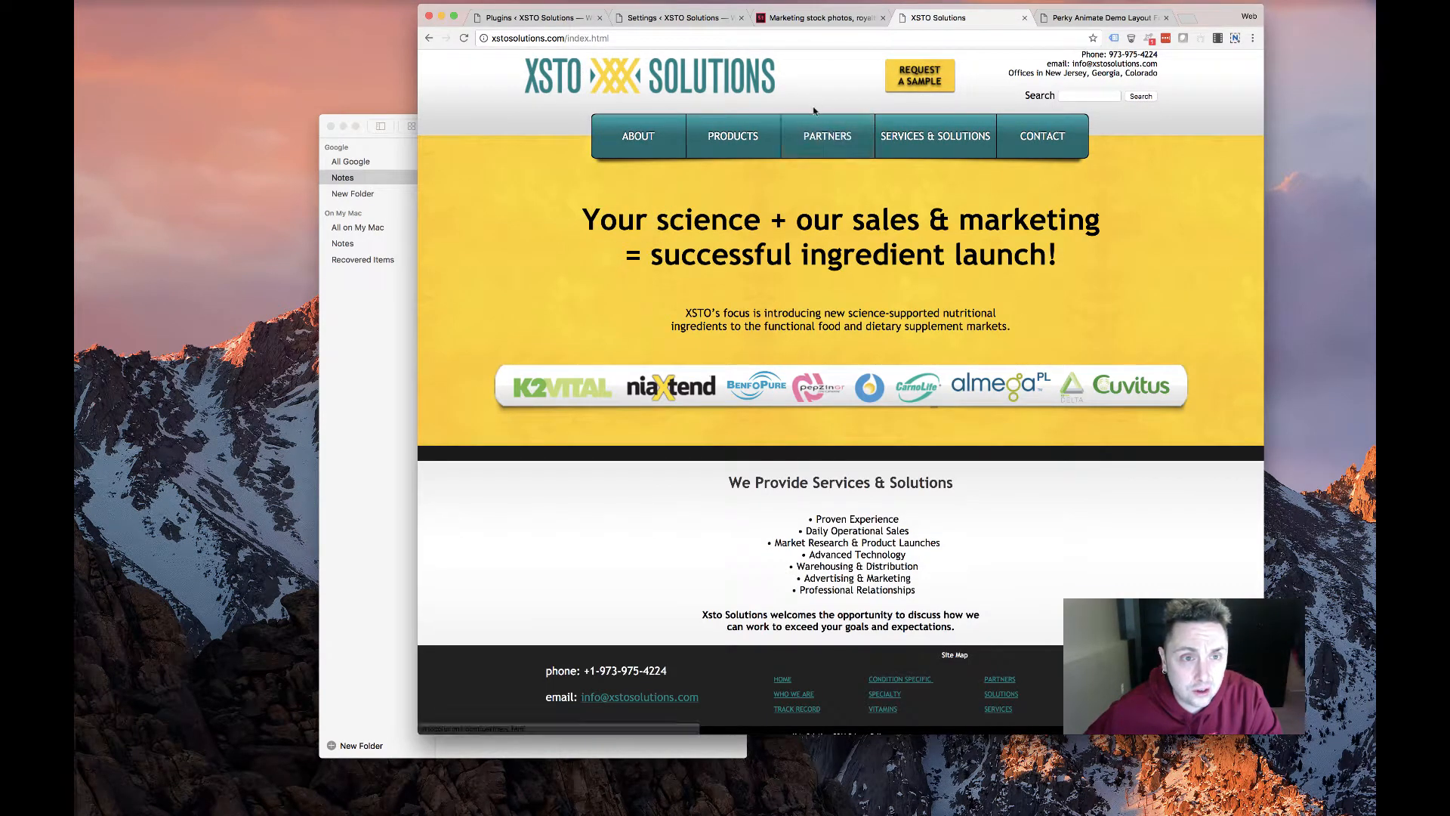
click(667, 20)
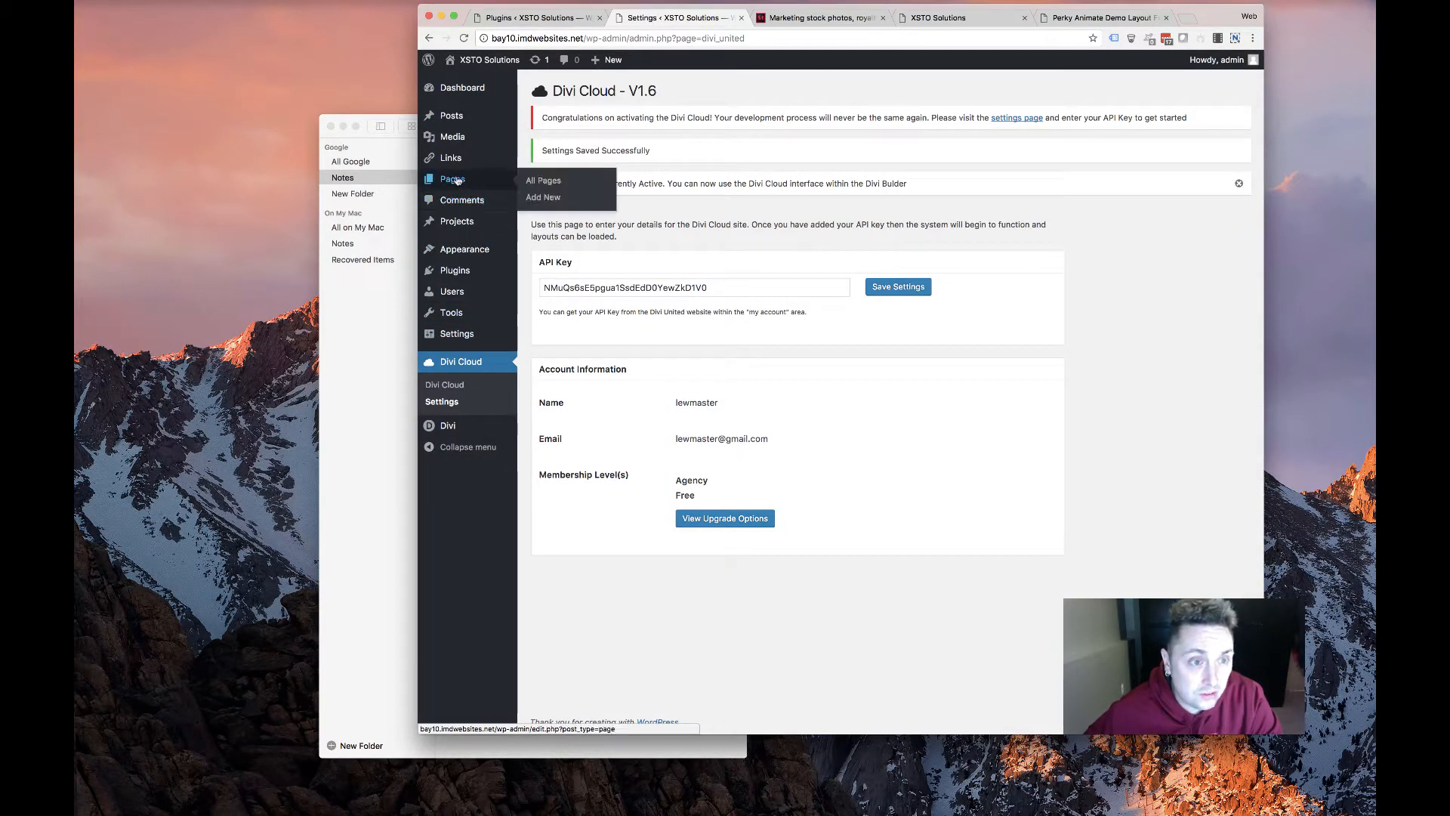
Open the Plugins list and look over the AW Divi Auto Title and Divi Animated Headlines entries
click(452, 278)
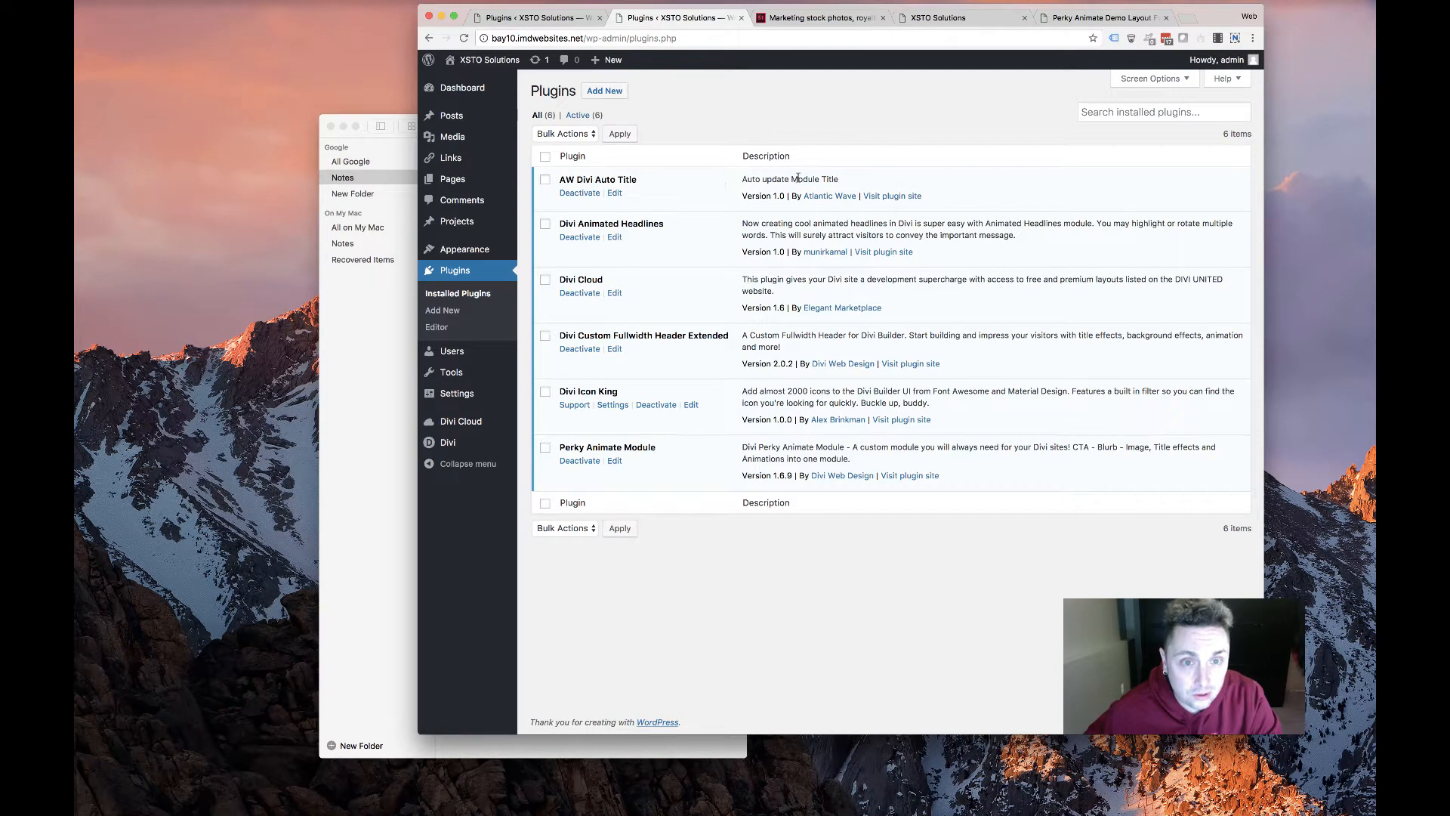
drag(797, 178, 580, 178)
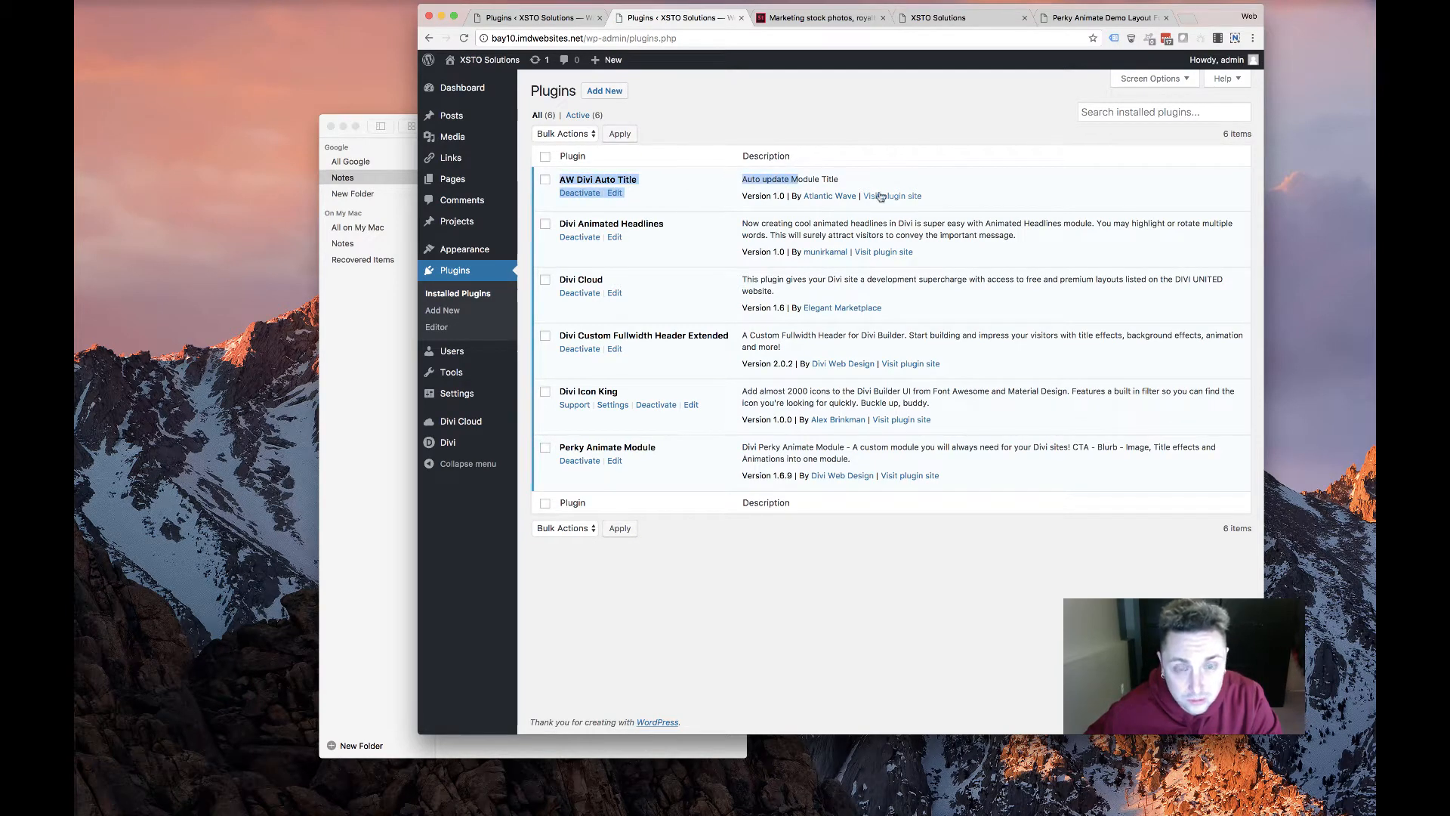
click(826, 180)
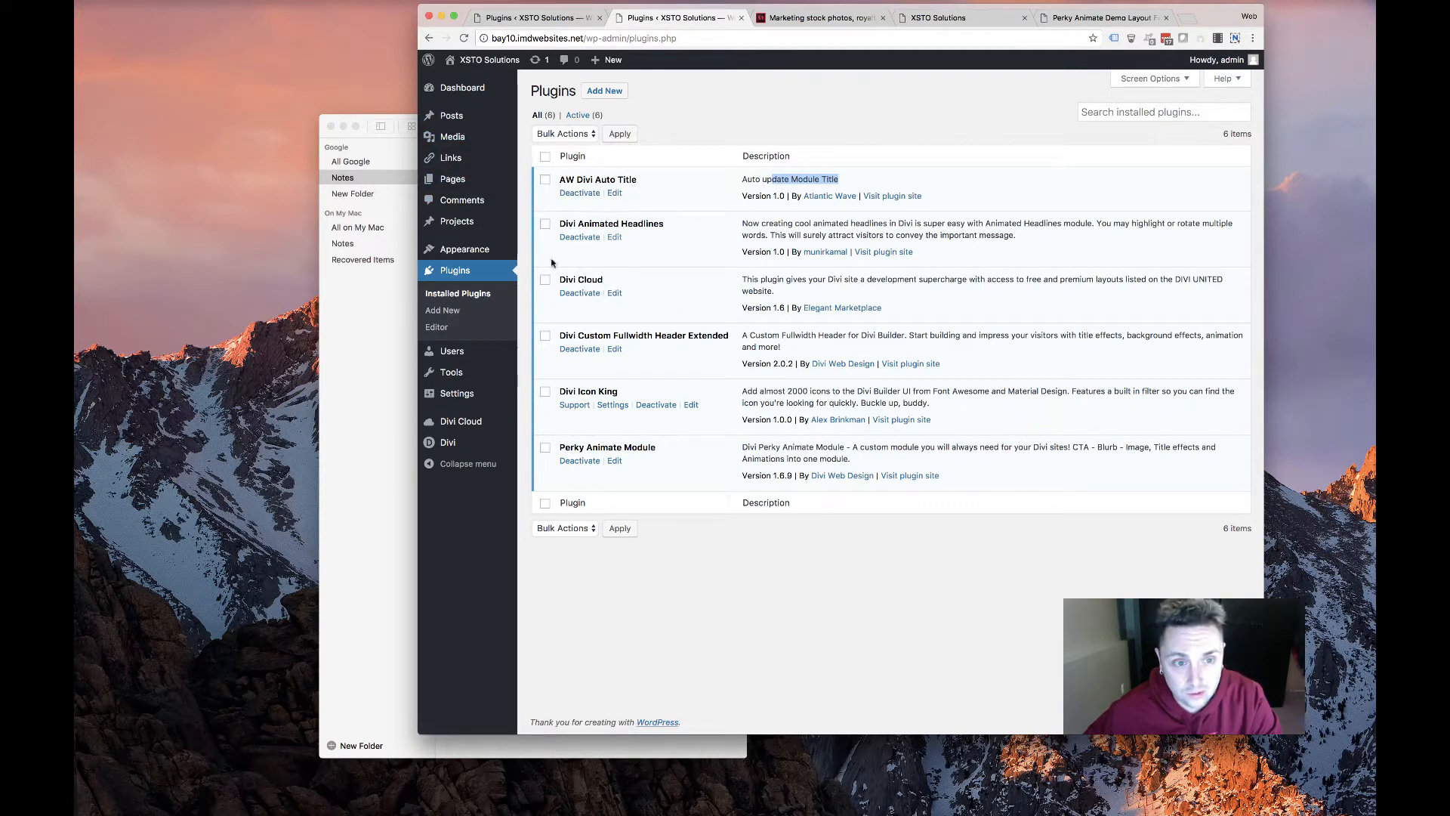
triple_click(616, 239)
click(671, 239)
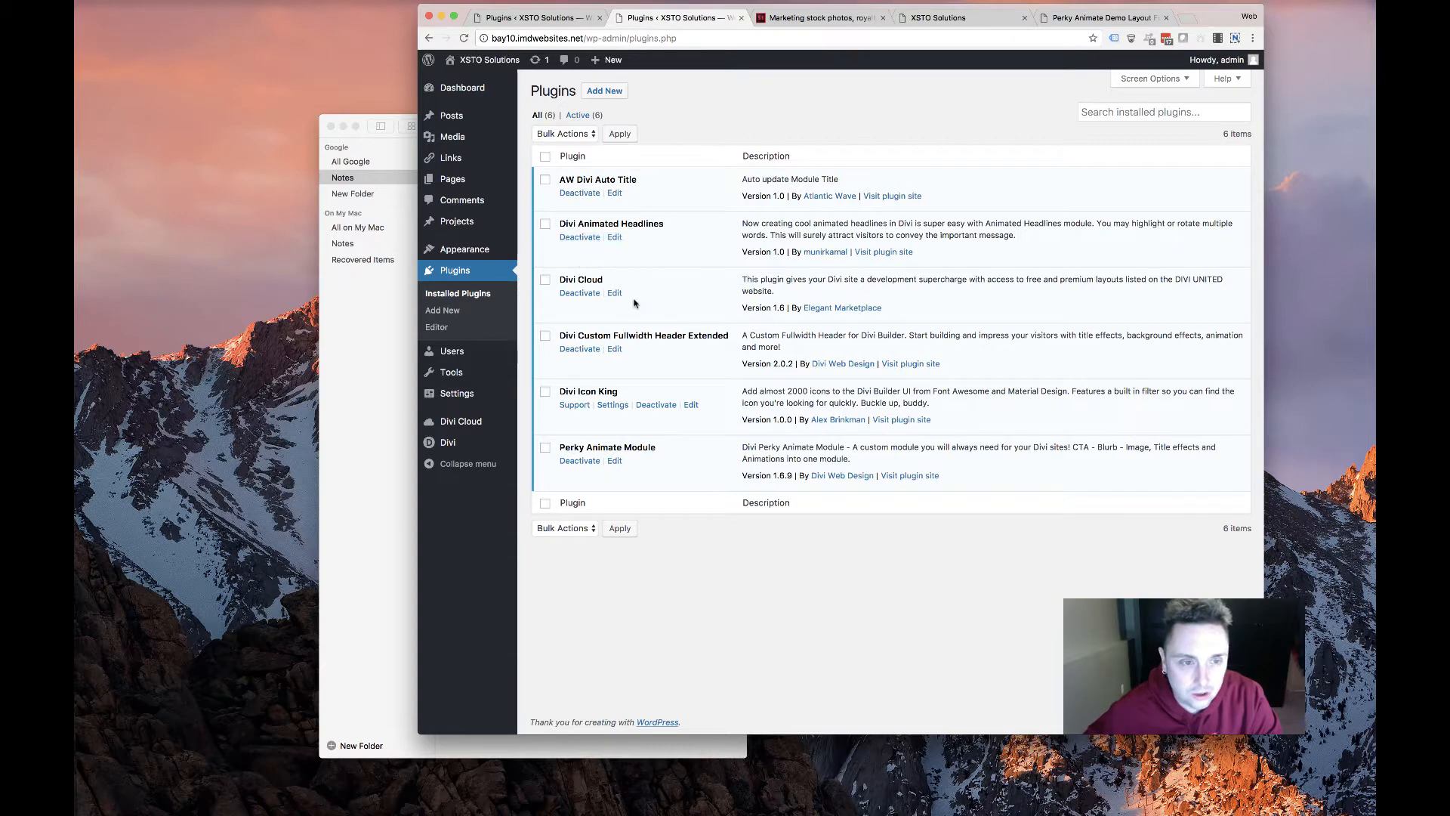
Review the Divi Cloud entry and plugin descriptions, then move to the Perky Animate demo page
drag(635, 303, 560, 281)
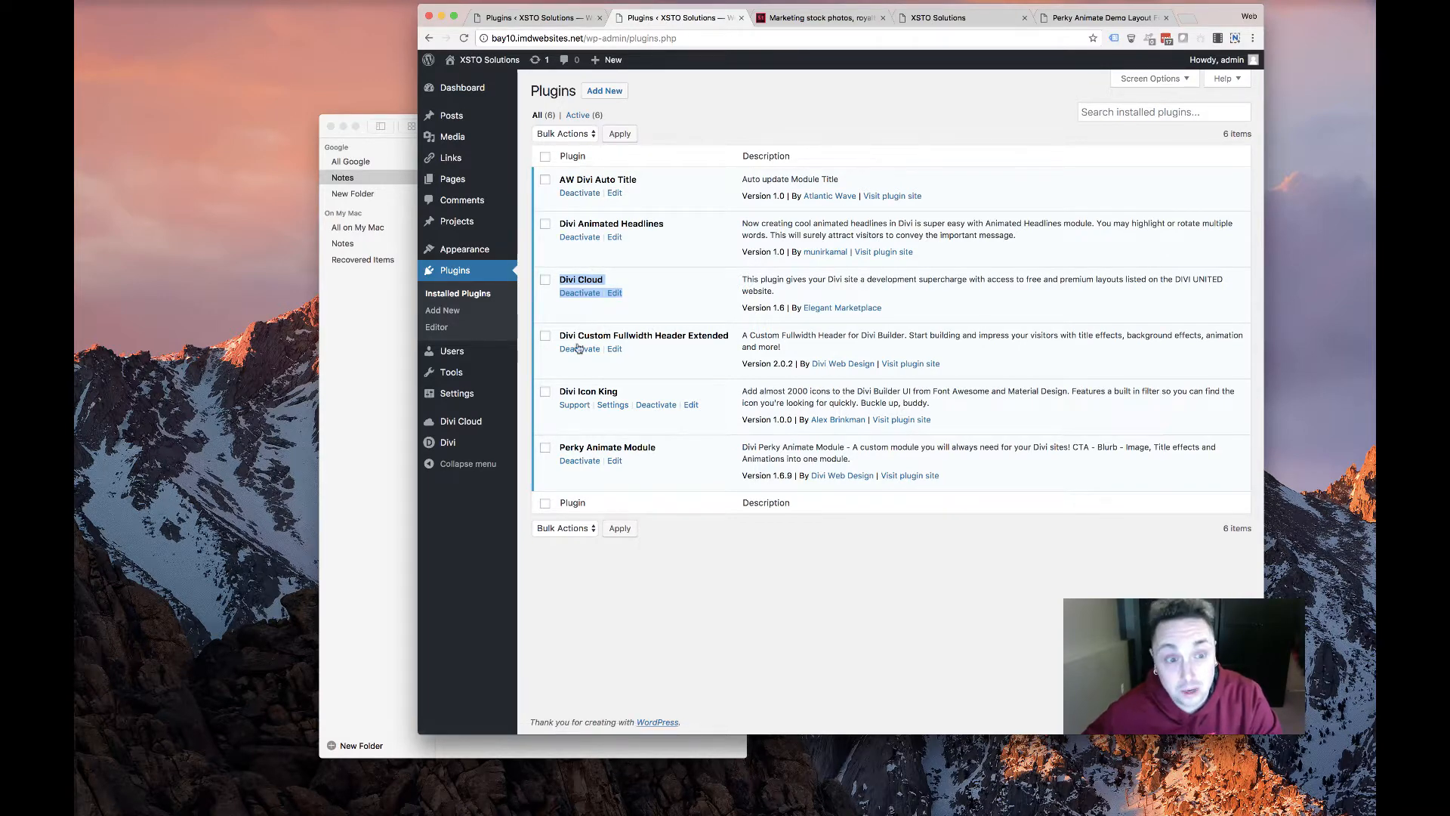
click(653, 355)
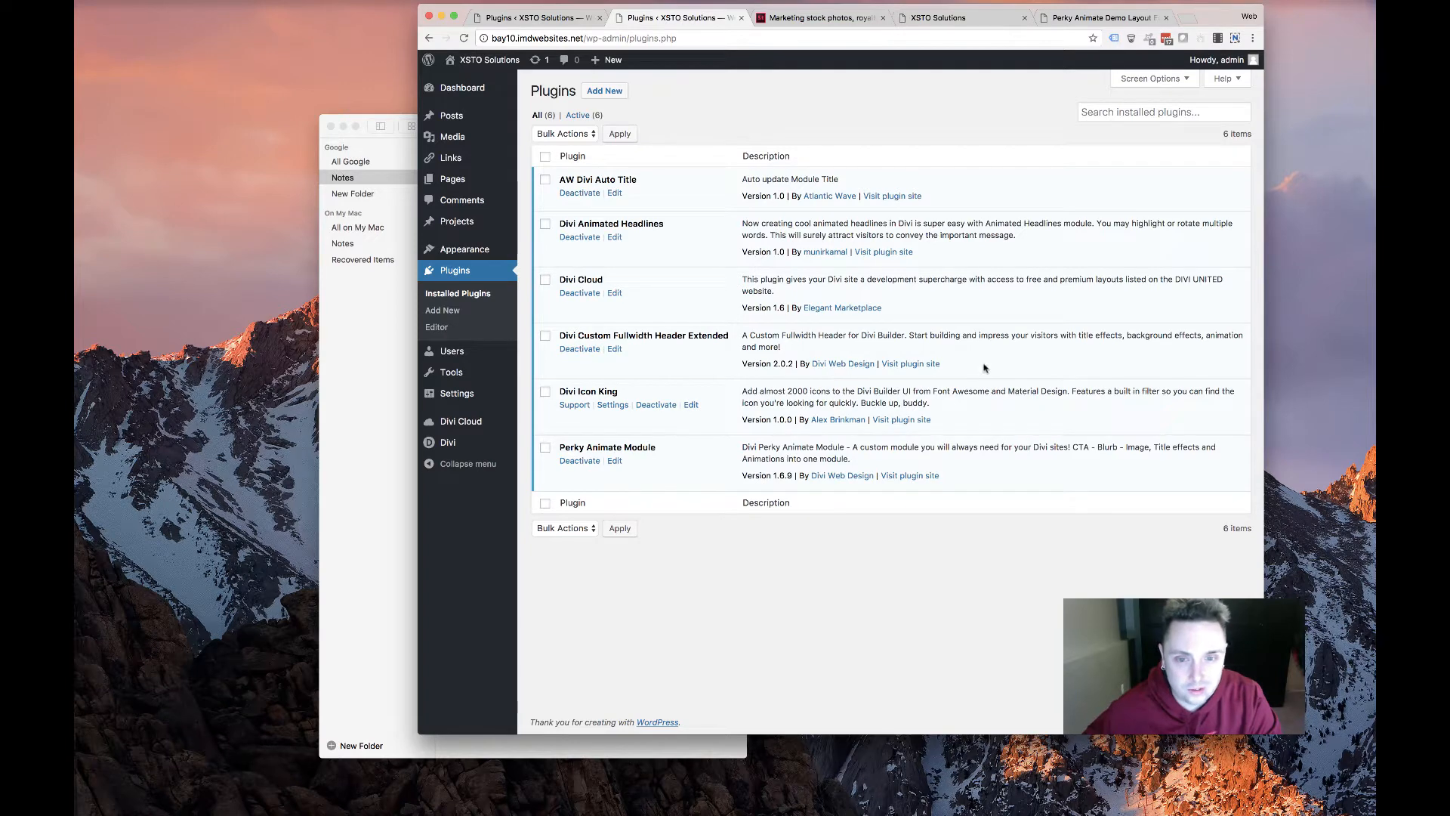
drag(984, 368, 641, 379)
click(735, 369)
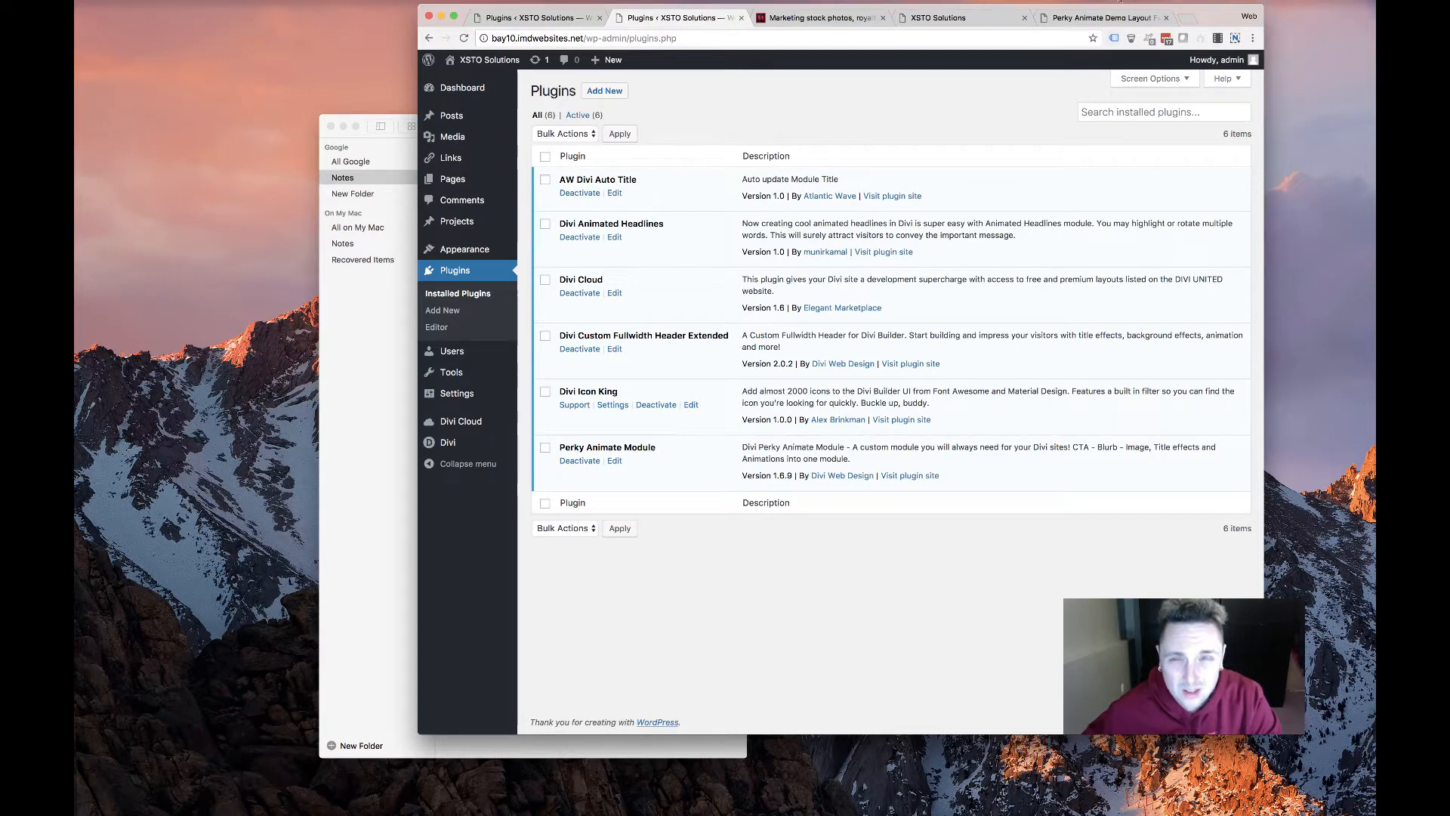
click(1103, 17)
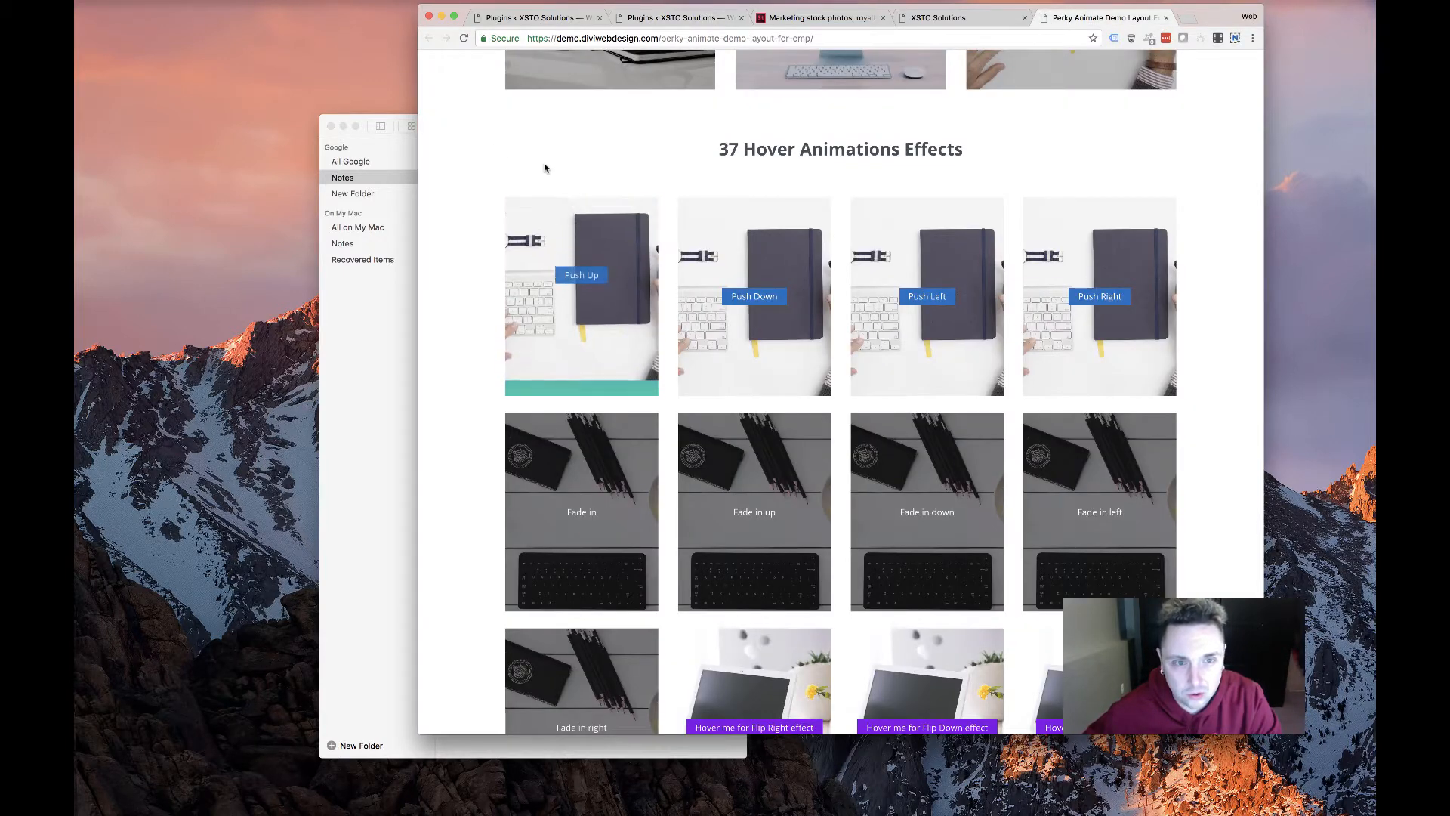
Scroll through the Perky Animate demo's title and filter effects
scroll(544, 168, up, 15)
scroll(534, 285, down, 5)
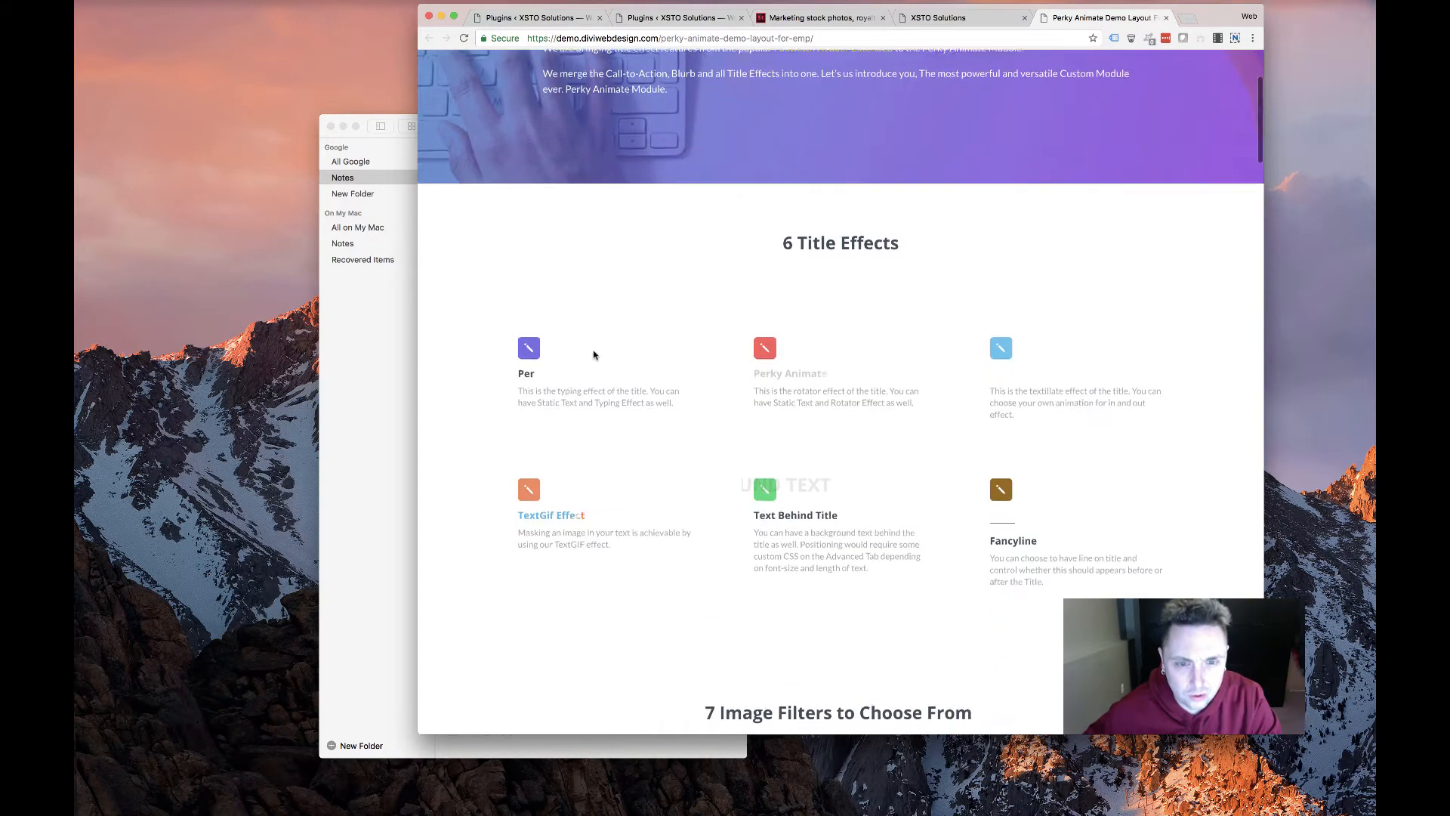
scroll(756, 317, down, 3)
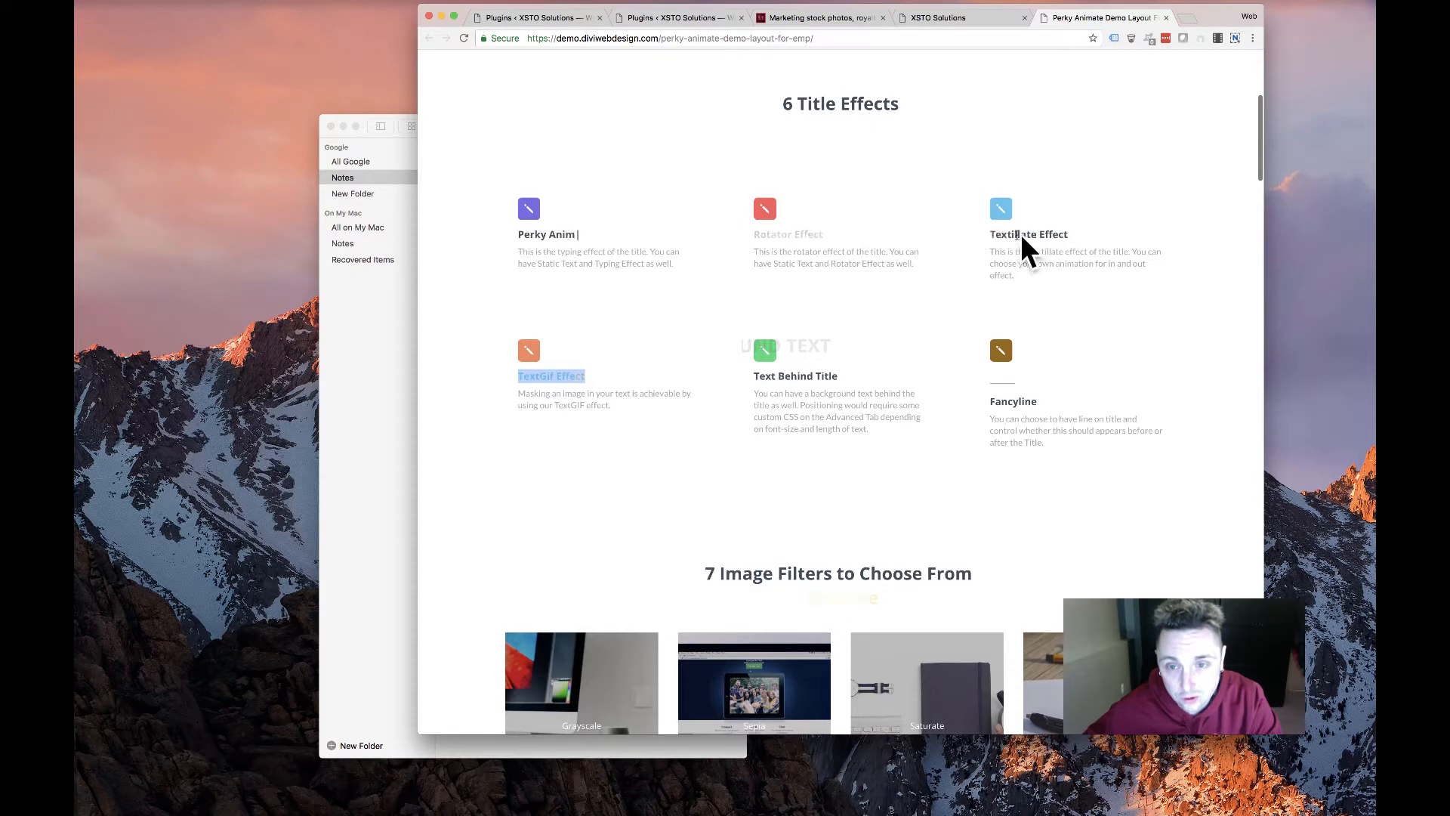
scroll(812, 265, down, 5)
scroll(811, 265, down, 5)
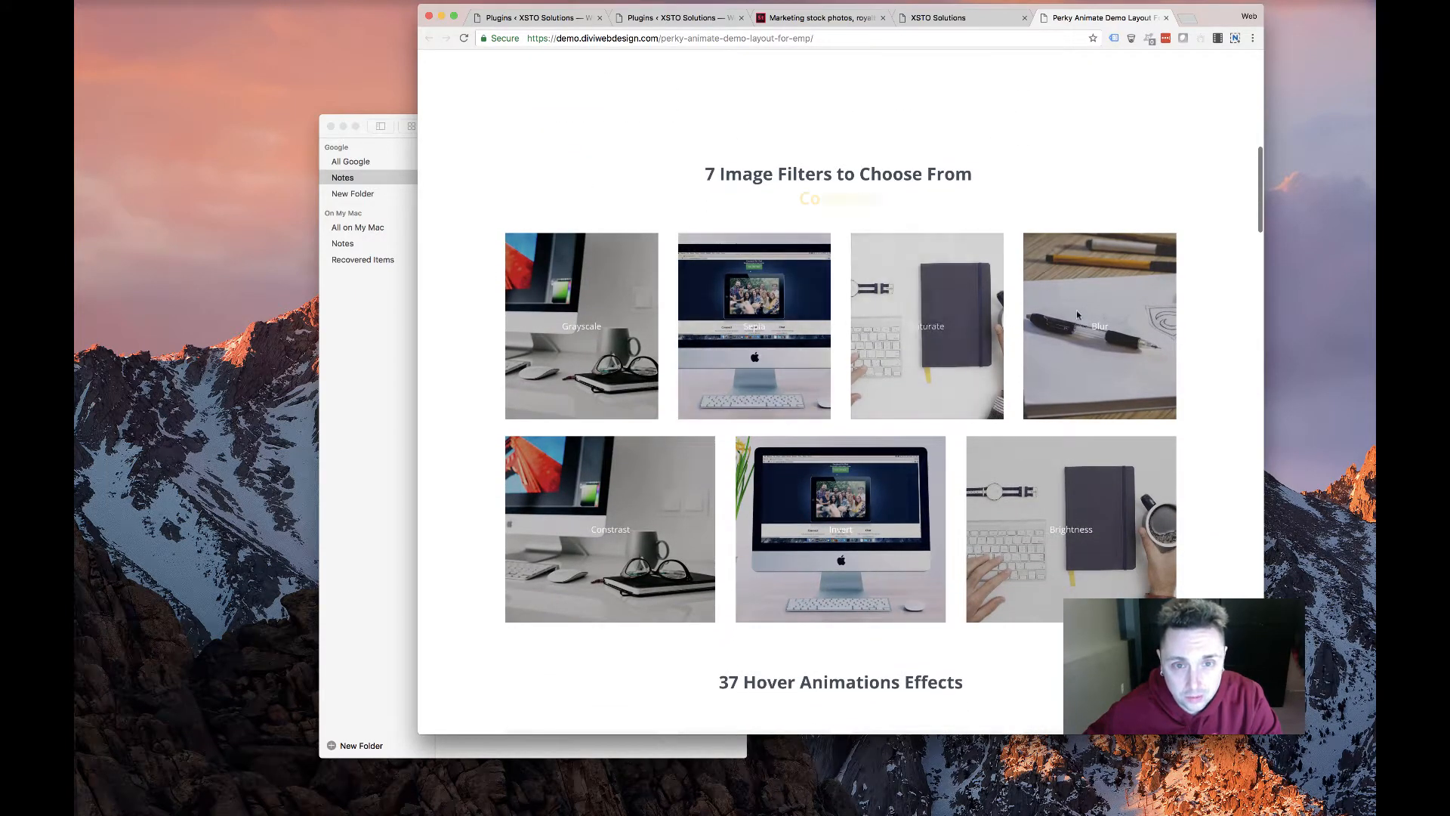
scroll(612, 424, down, 4)
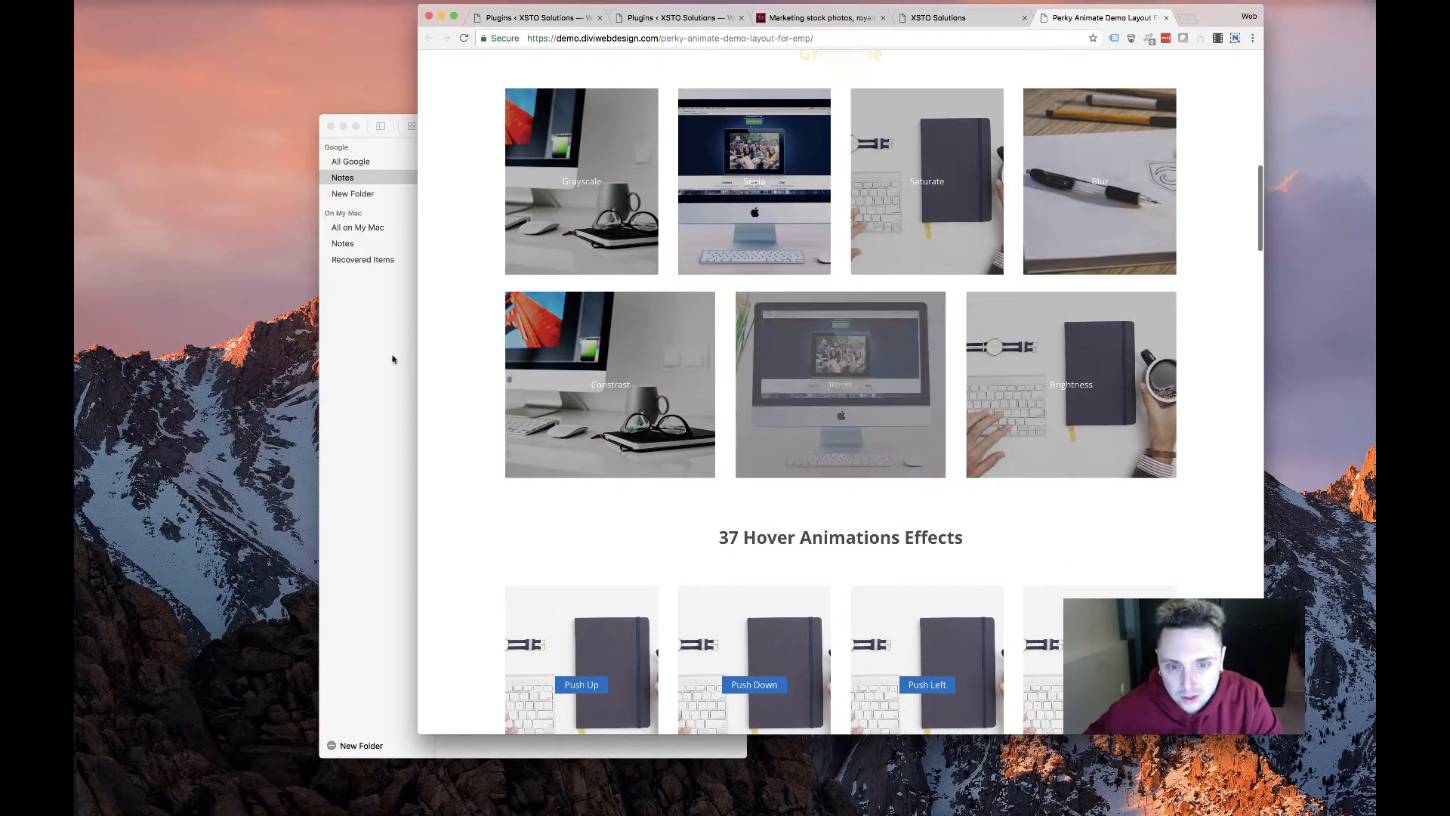
scroll(646, 438, down, 15)
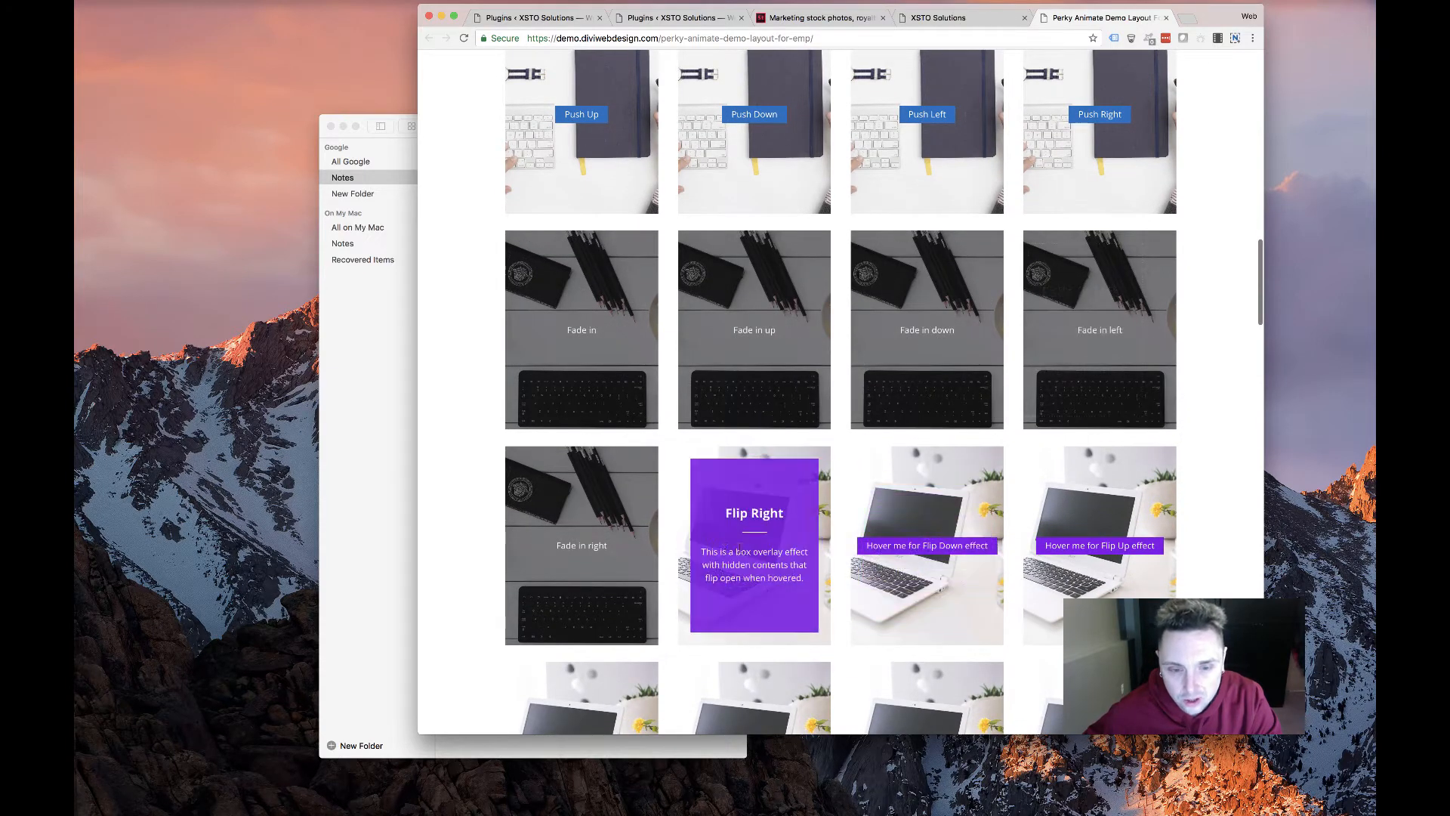
mouse_move(1077, 556)
Scroll through the remaining hover effects, then return to the WordPress Plugins list
scroll(1076, 557, down, 1)
scroll(1077, 556, down, 7)
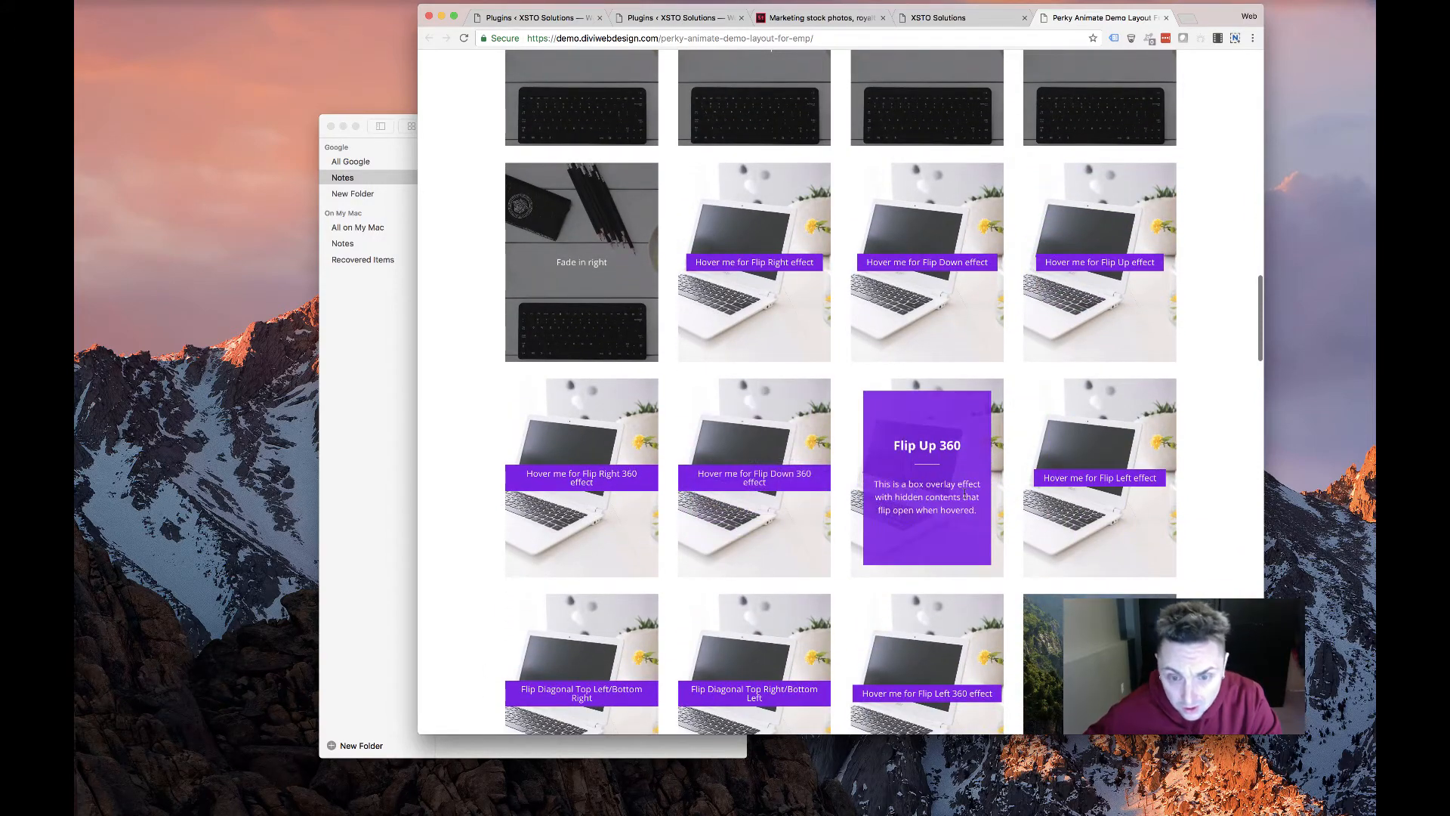
scroll(1103, 476, down, 5)
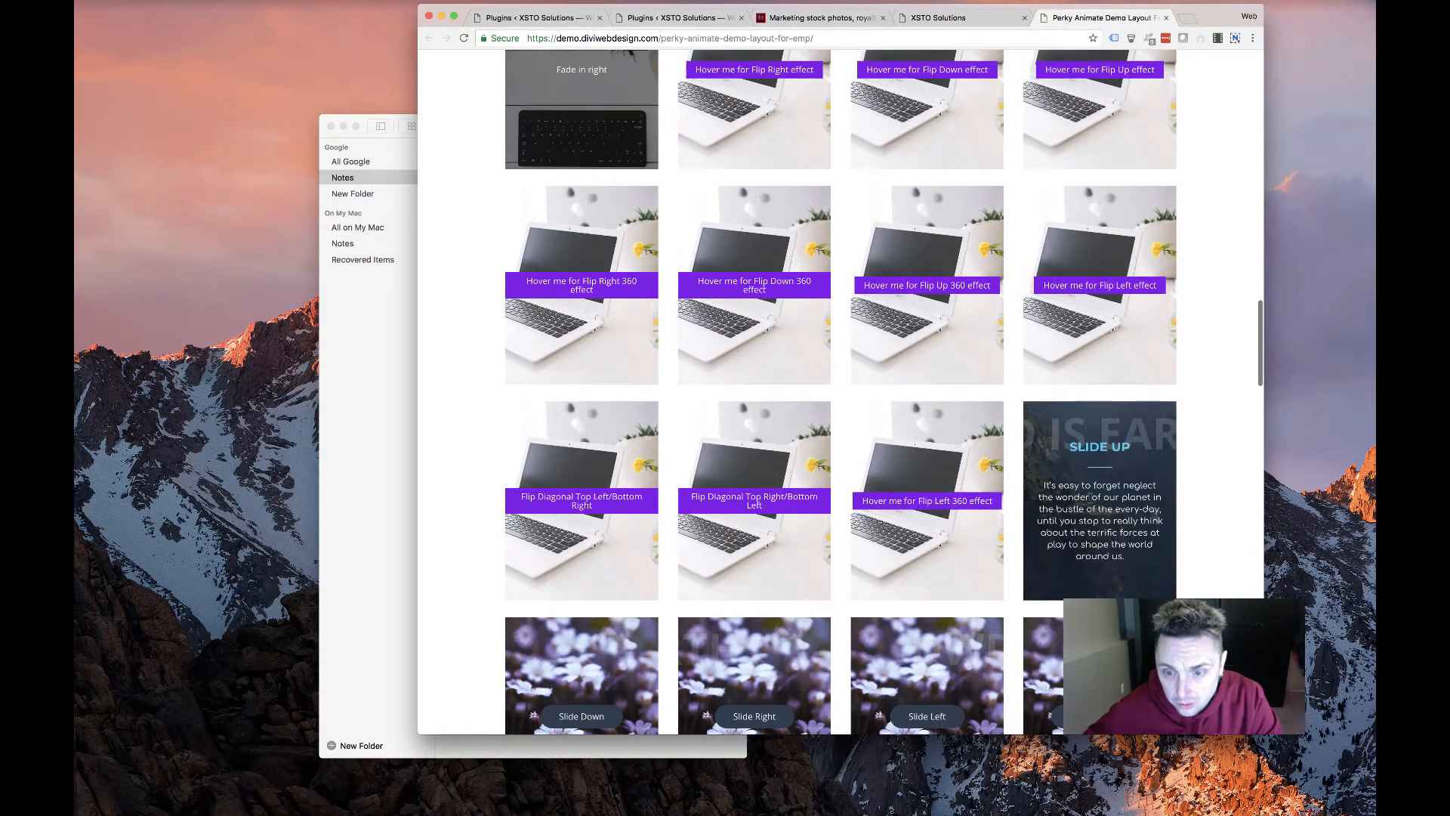
scroll(1095, 461, down, 10)
scroll(1092, 446, down, 20)
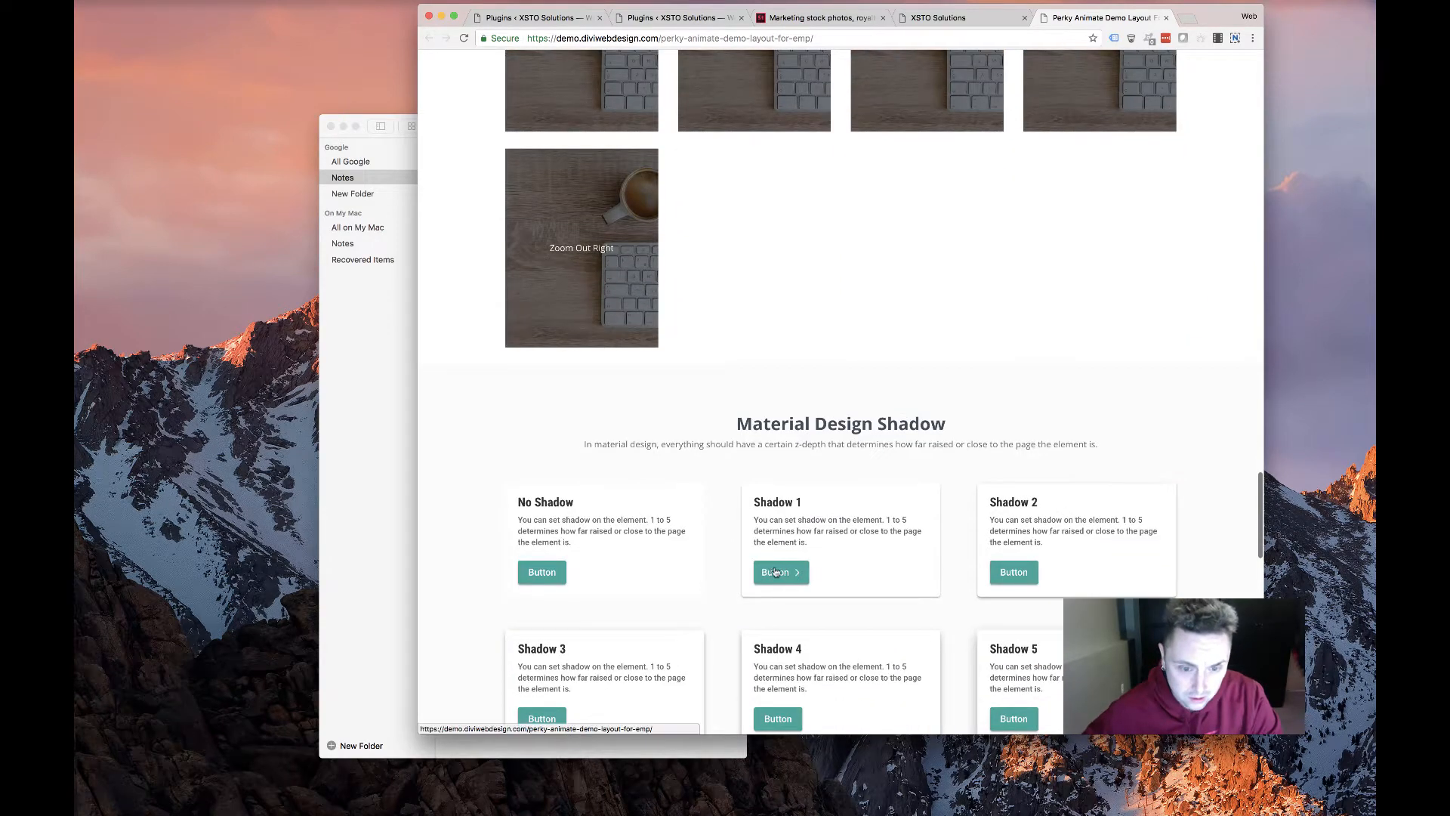
scroll(874, 508, down, 6)
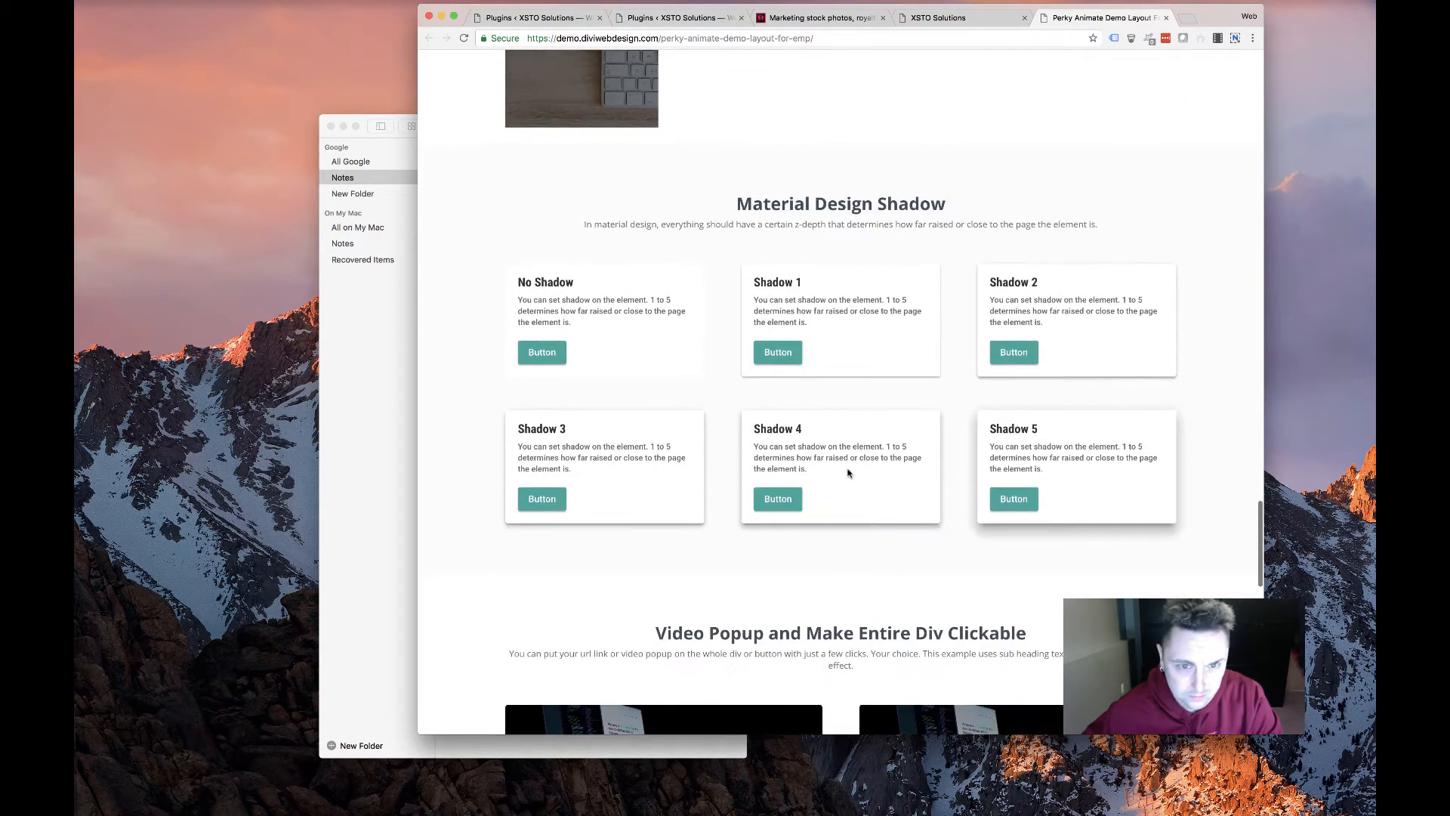
scroll(867, 556, down, 15)
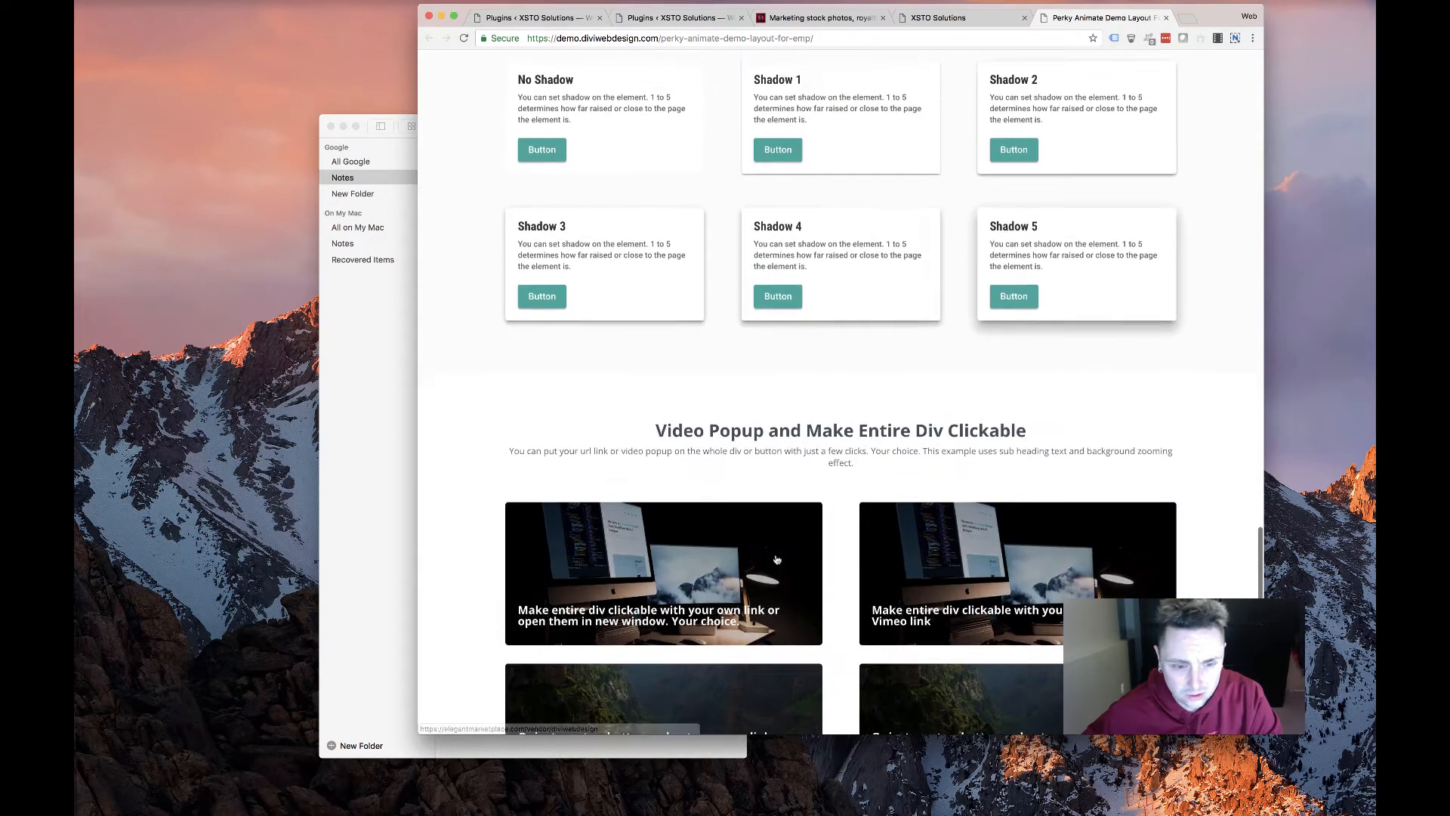
scroll(743, 549, down, 3)
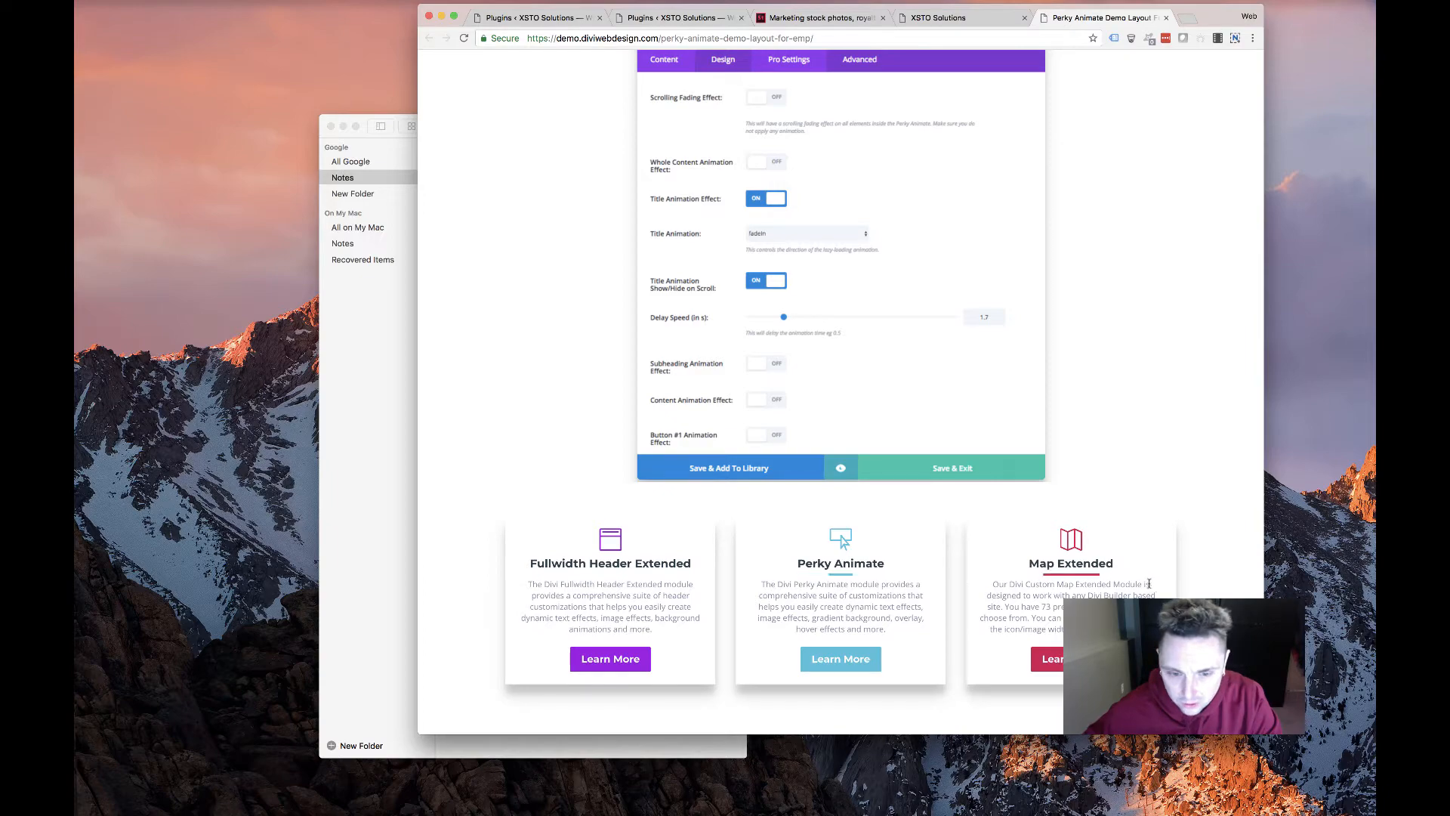
scroll(748, 574, down, 20)
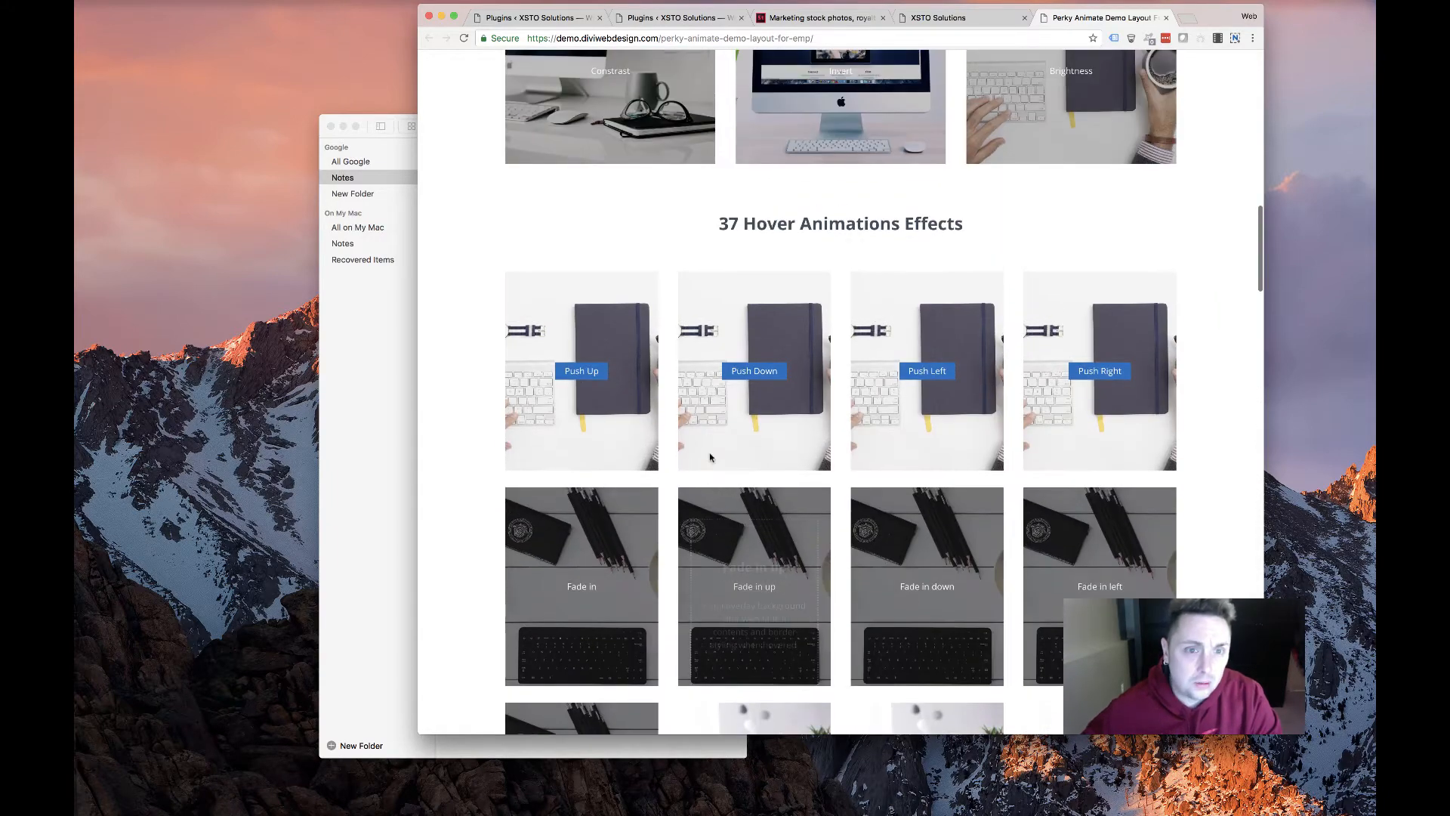
scroll(772, 387, up, 20)
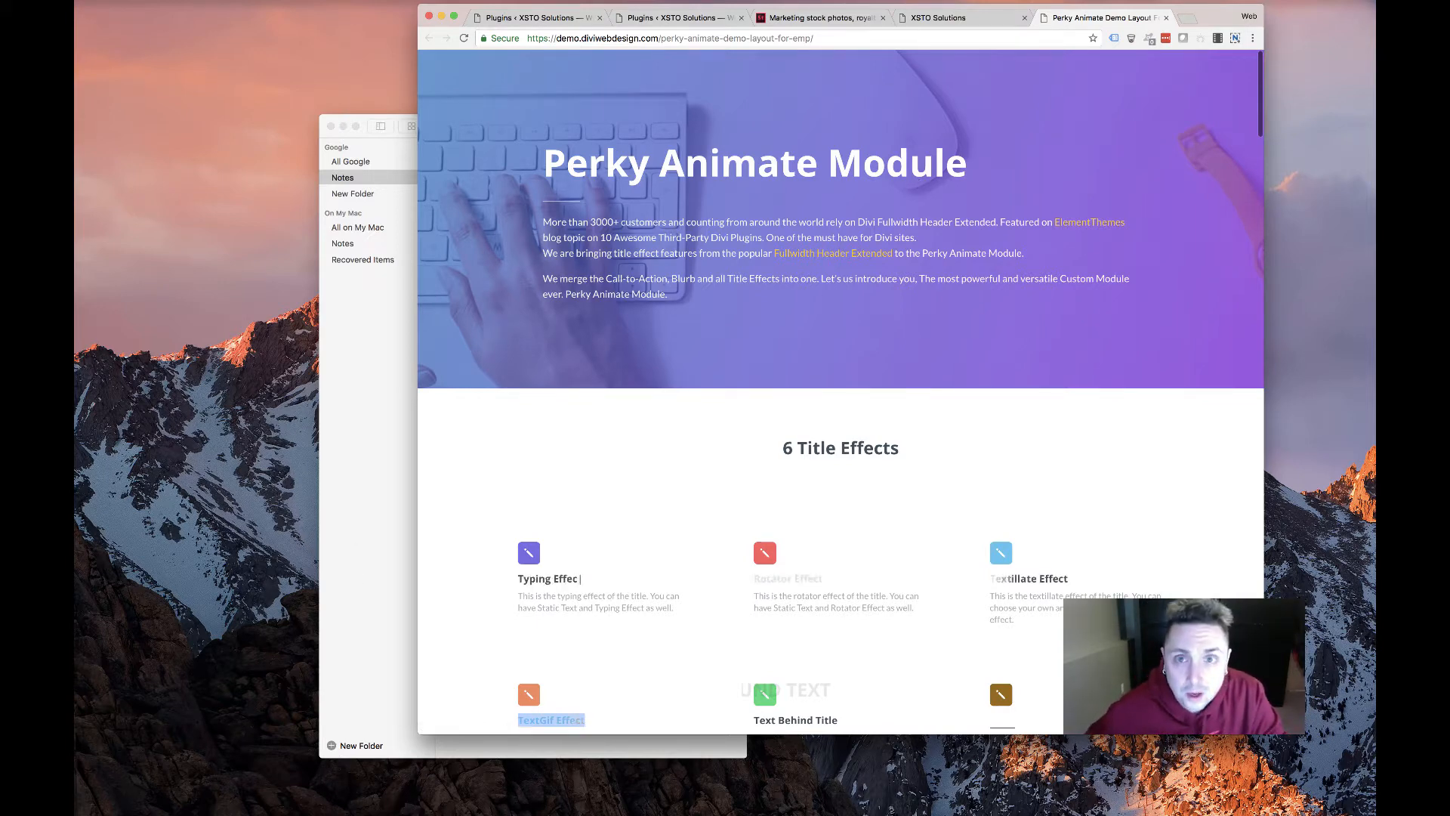
click(710, 15)
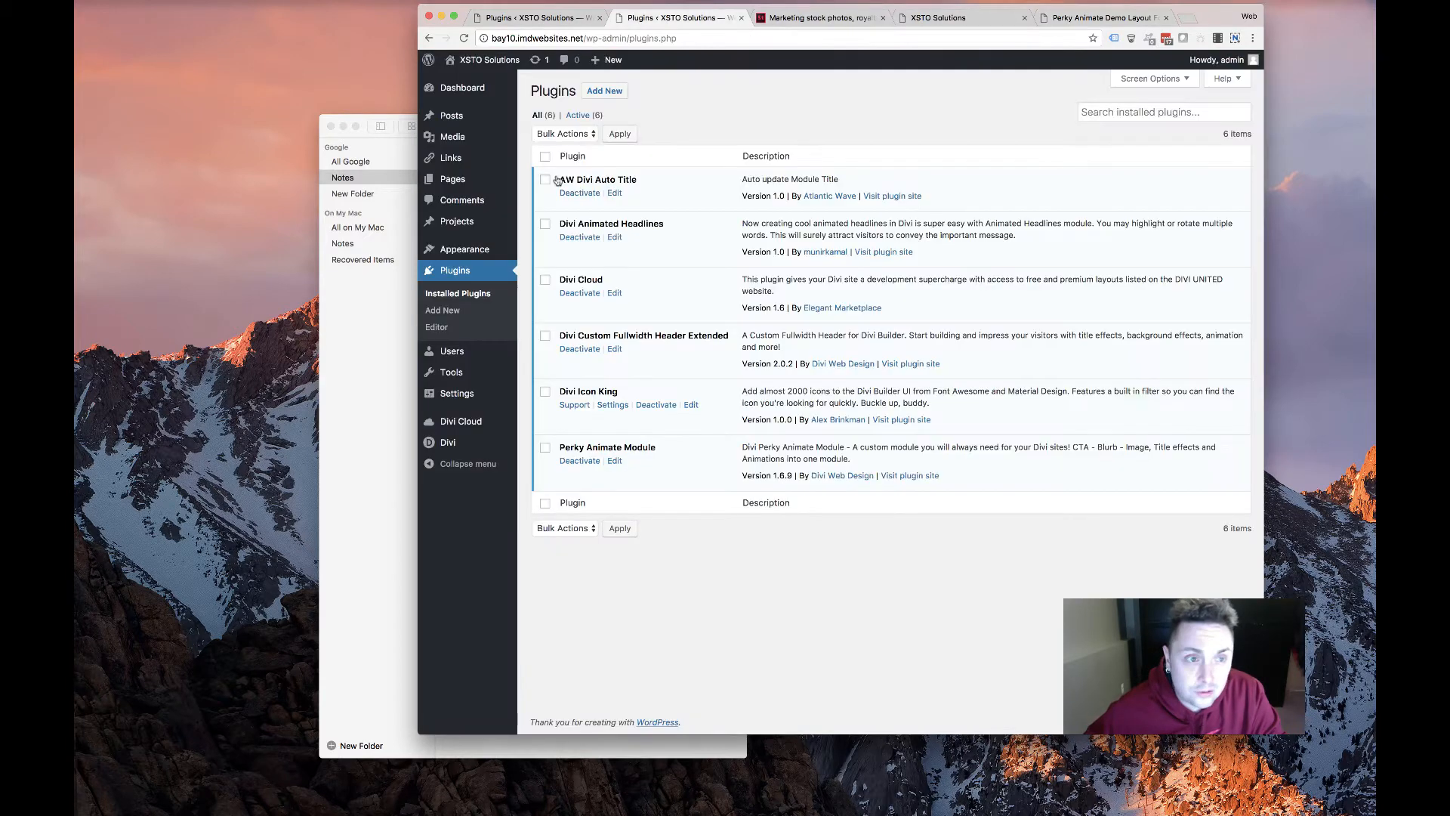
Publish a new page titled 'HOME', then go to the General Settings screen
click(462, 178)
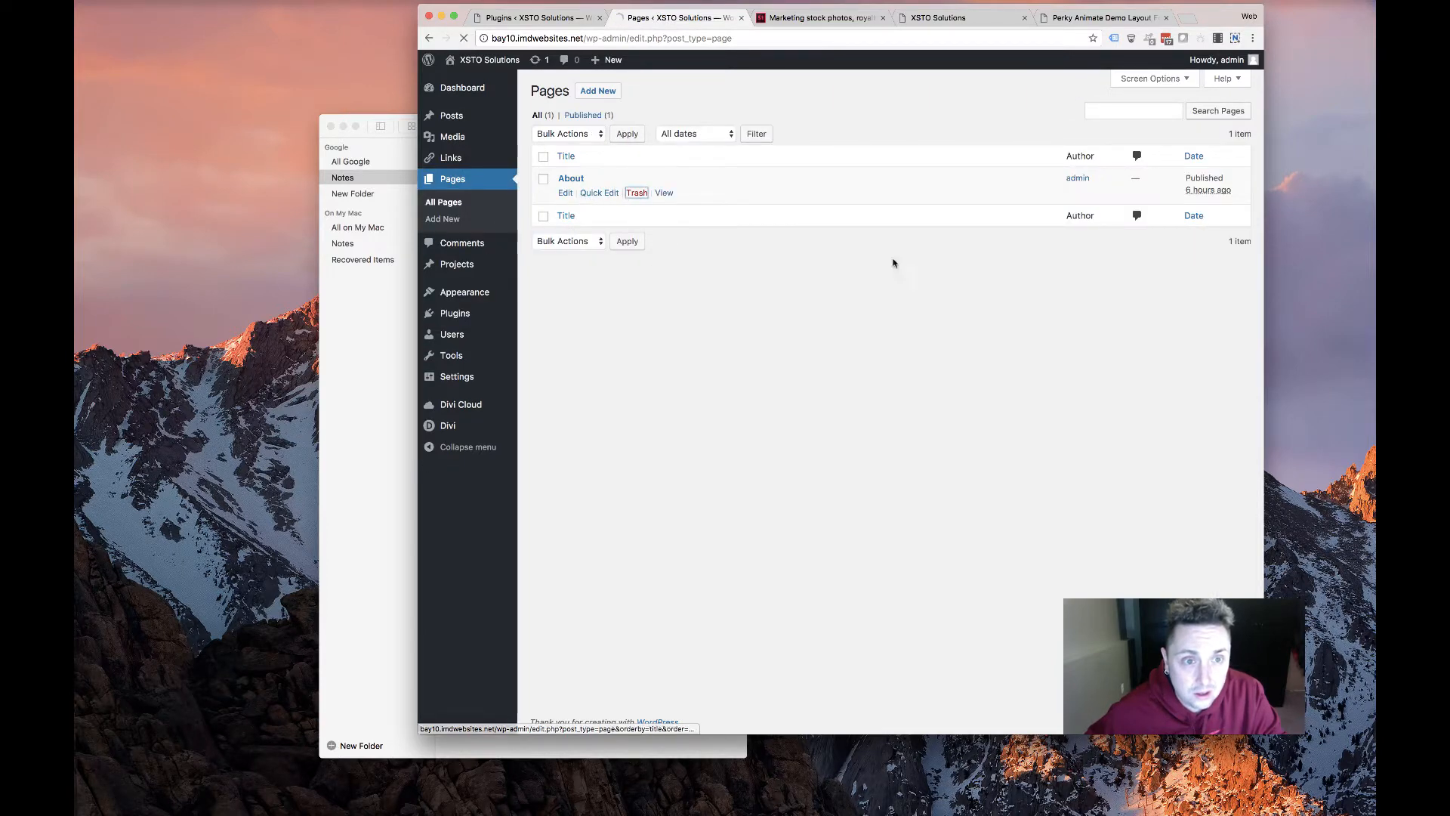
click(609, 92)
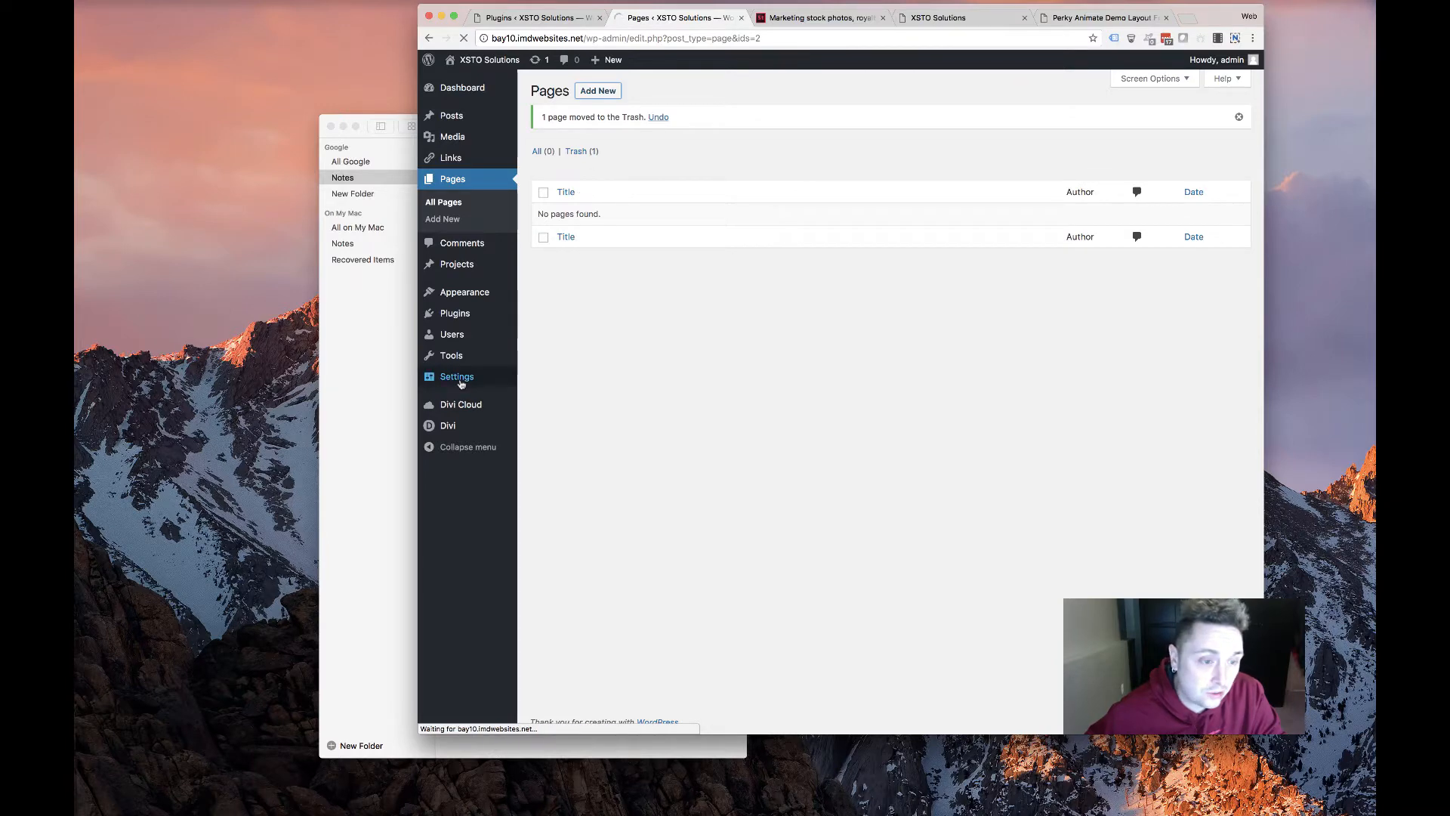
mouse_move(453, 378)
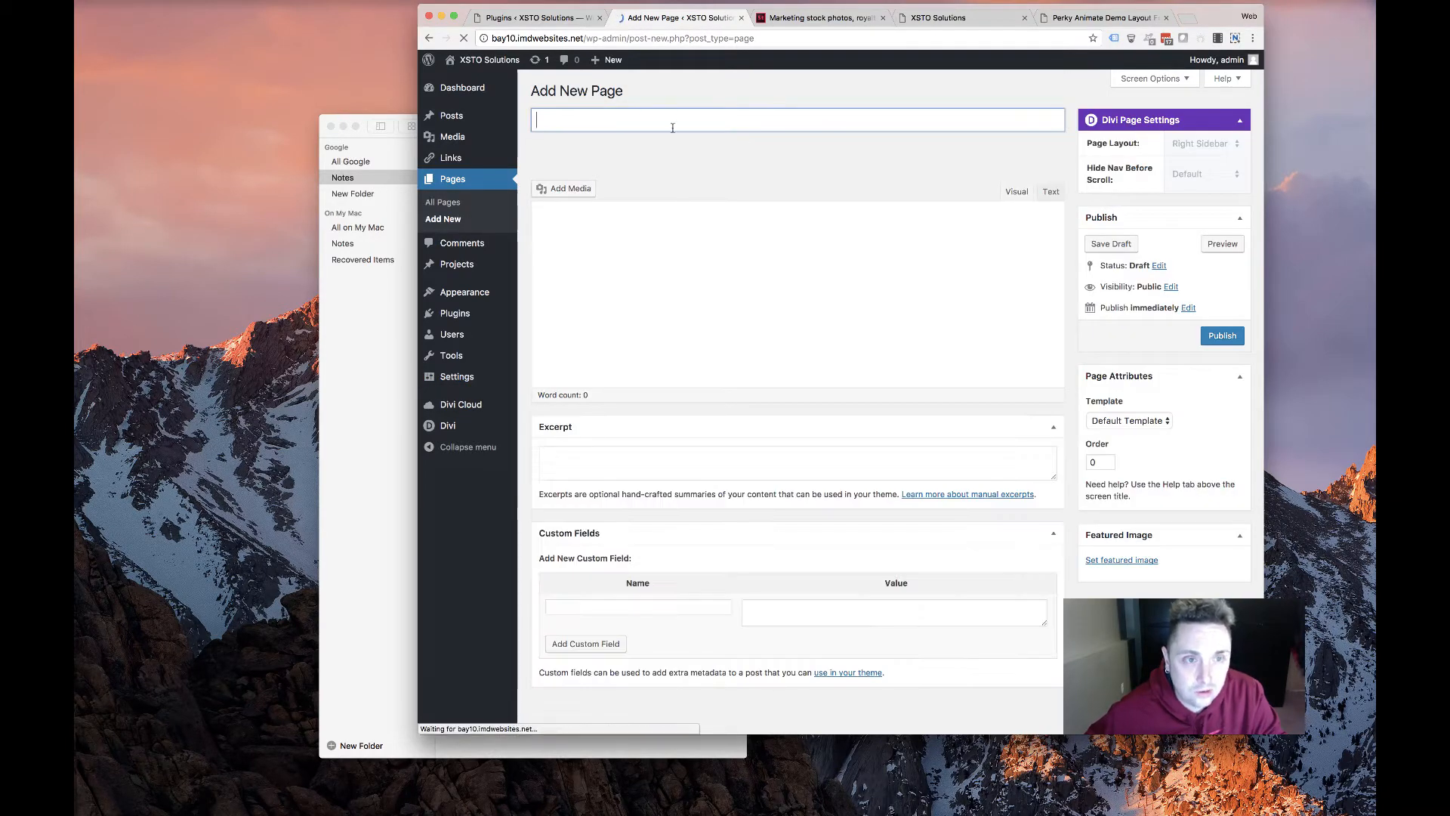
text(HOME)
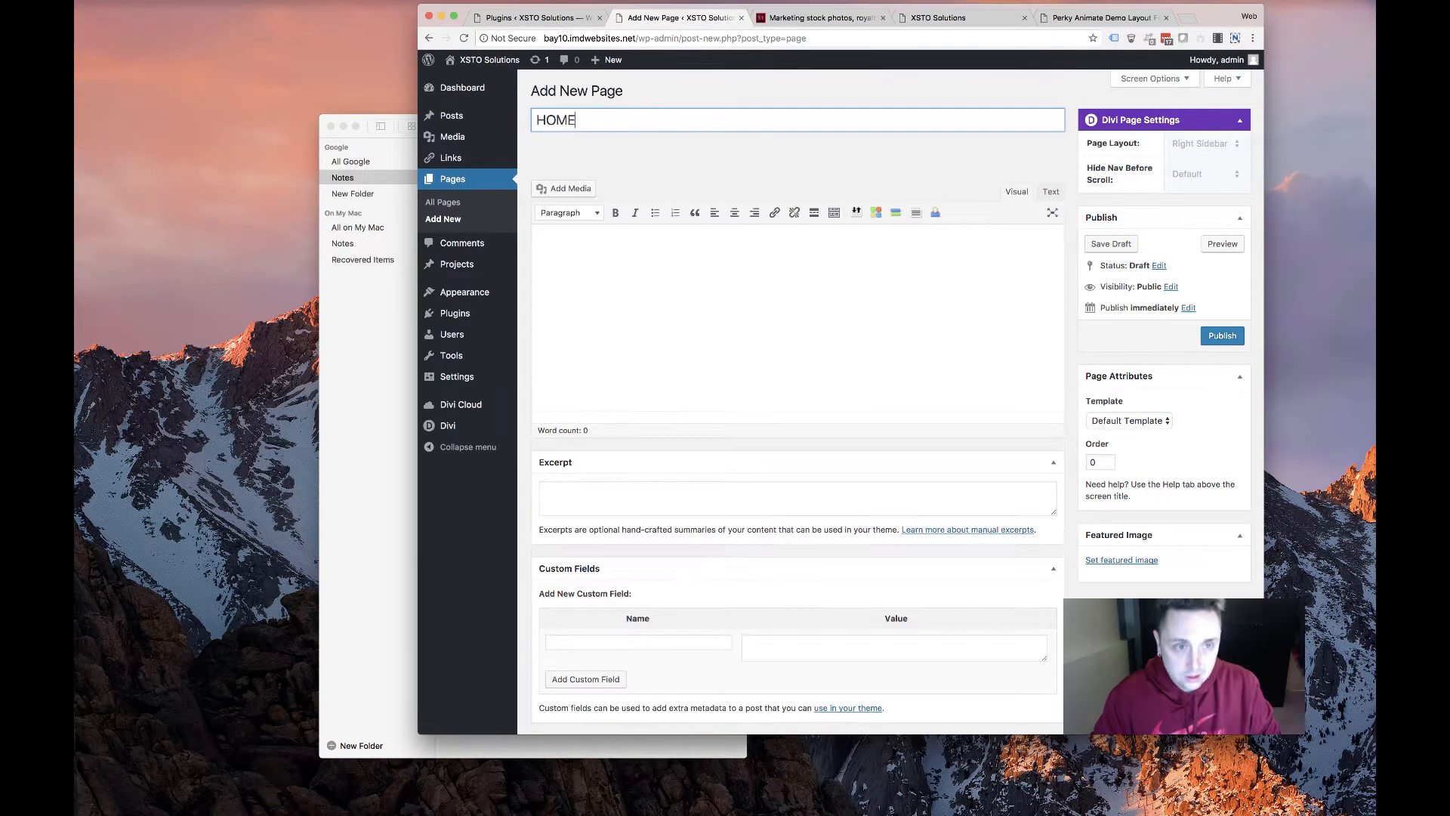
click(1208, 339)
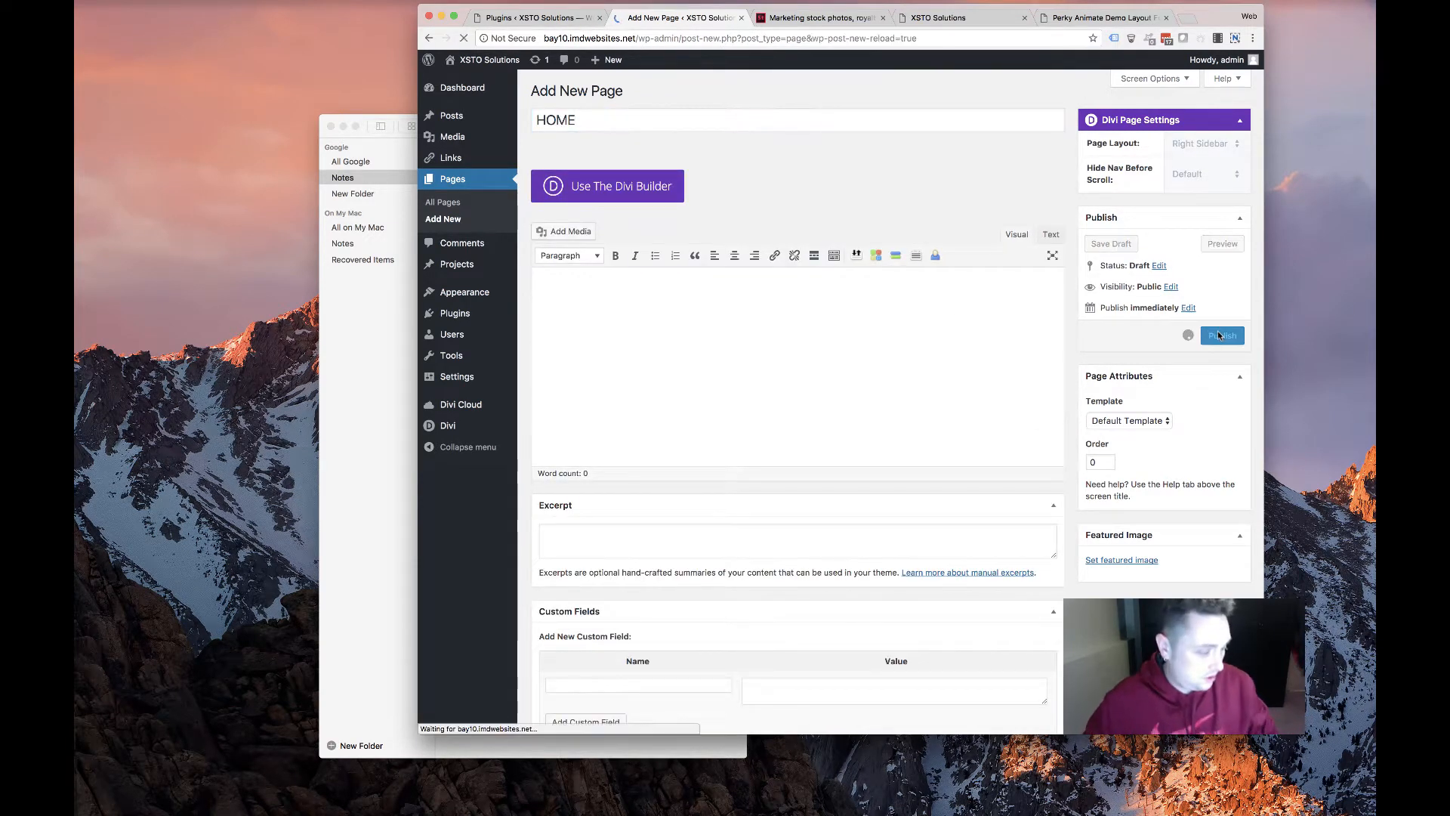
click(463, 380)
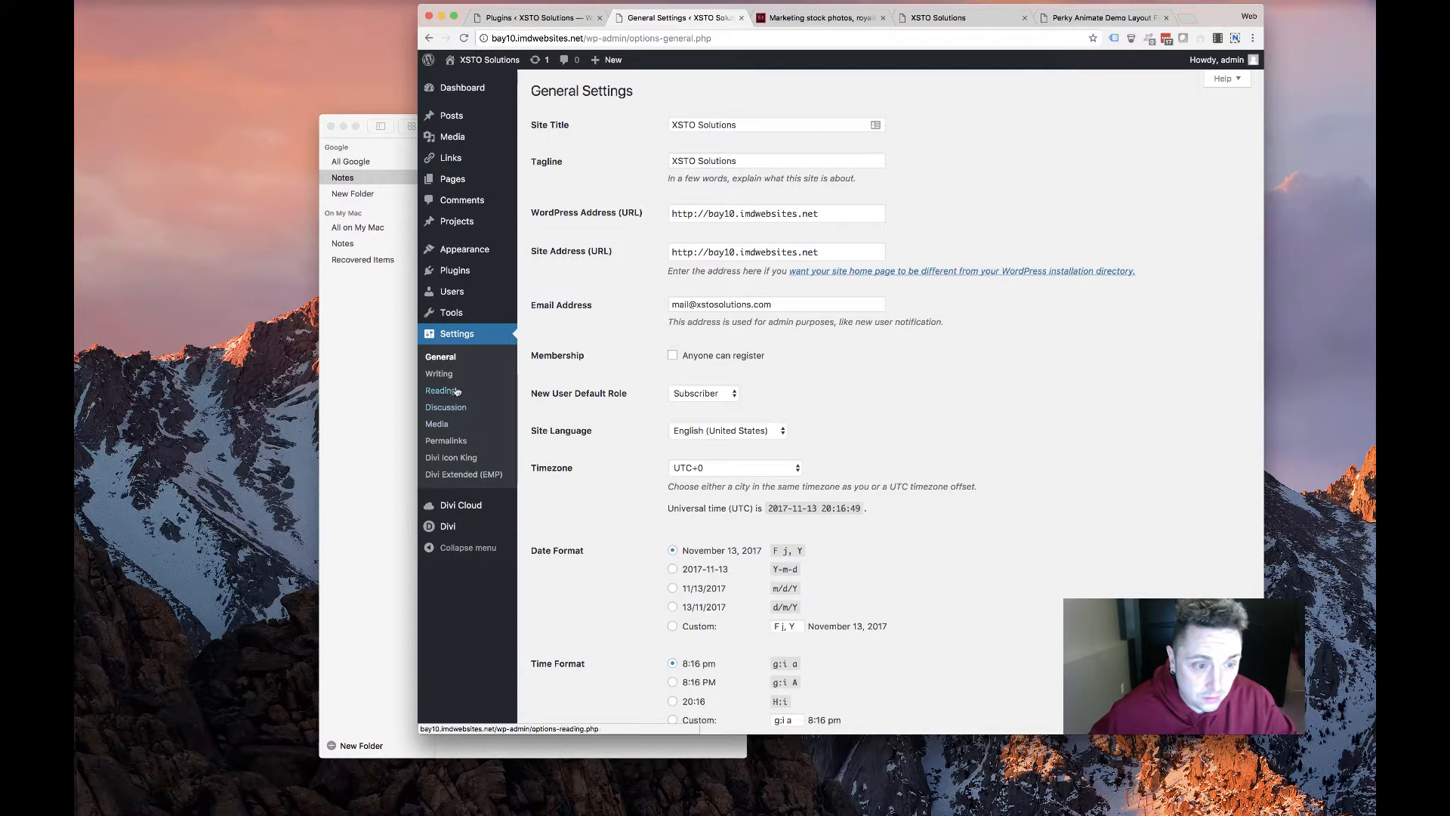
In Reading settings, set a static front page of HOME and save
click(440, 390)
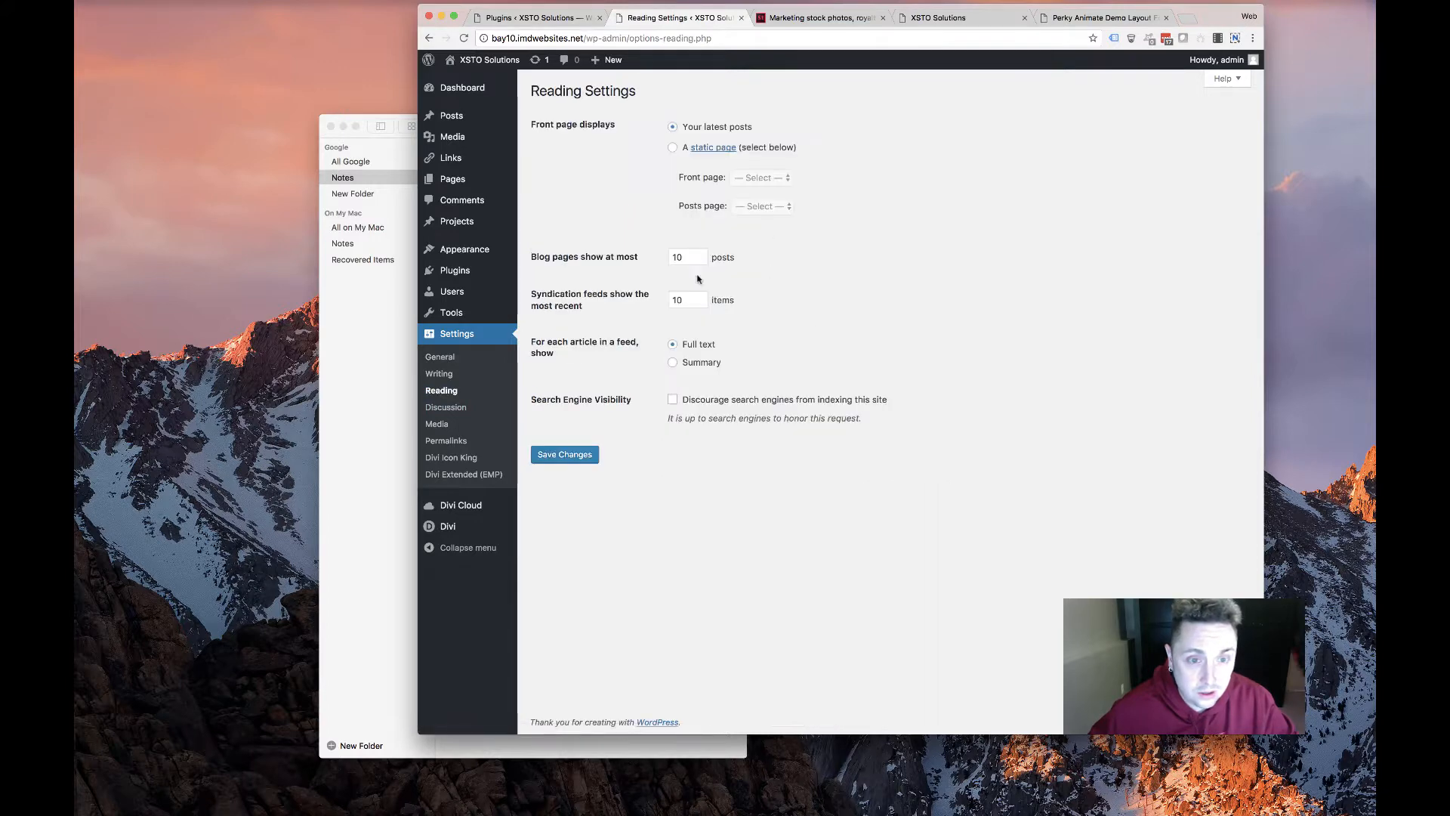
click(672, 148)
click(759, 177)
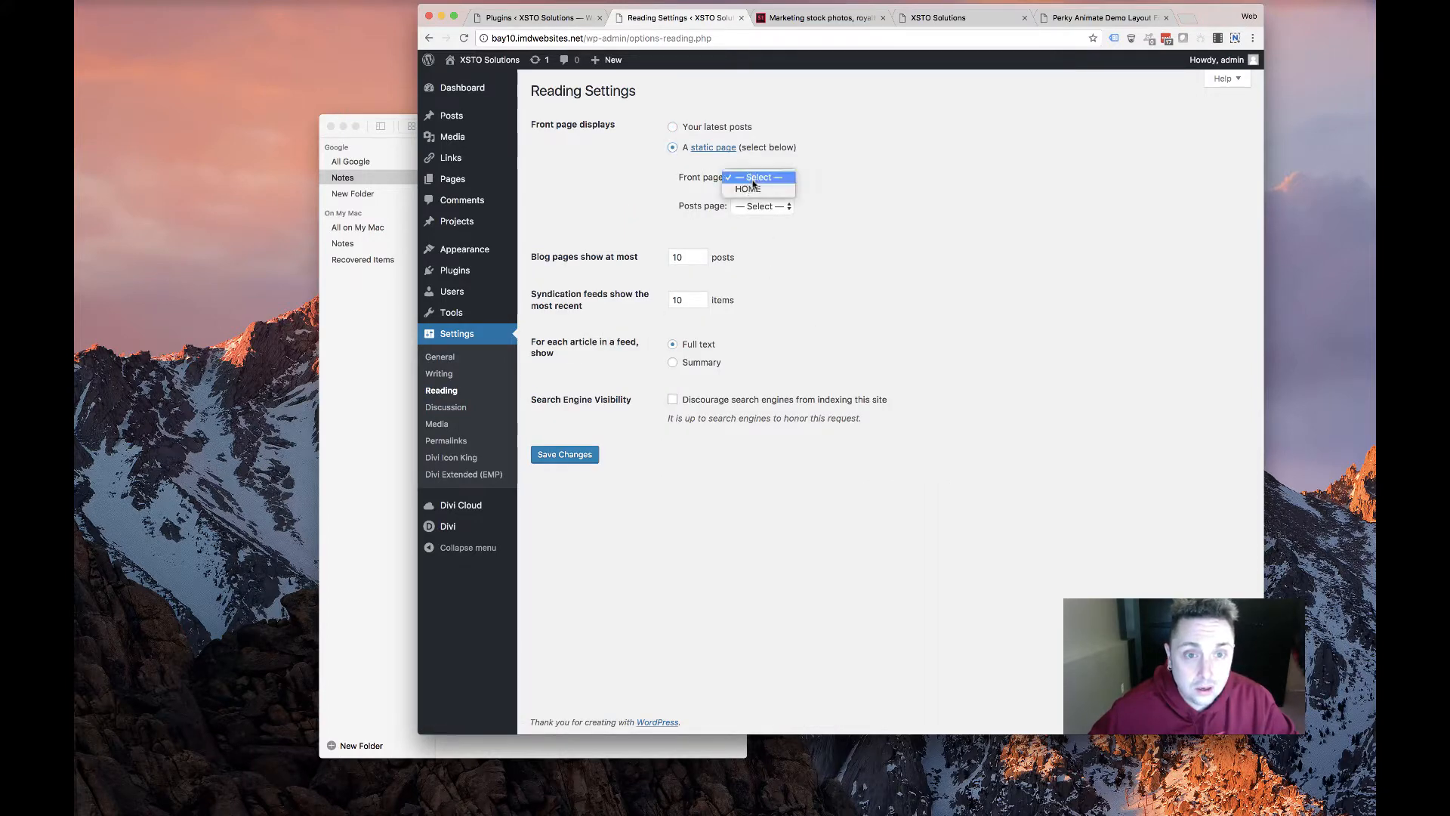
click(755, 190)
click(563, 454)
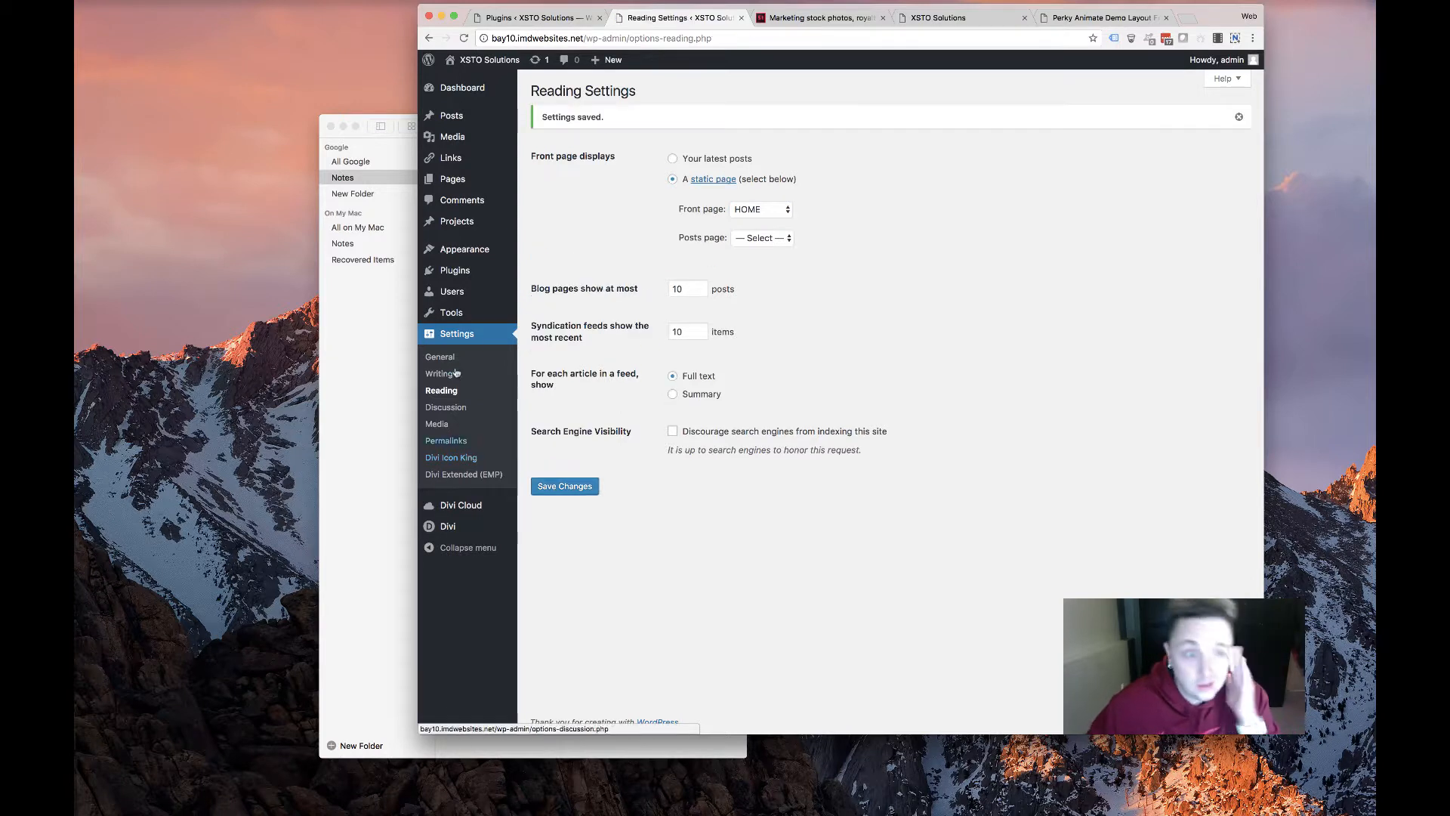
In Divi Icon King, enable the Font Awesome and Material Icons sets and save
click(458, 458)
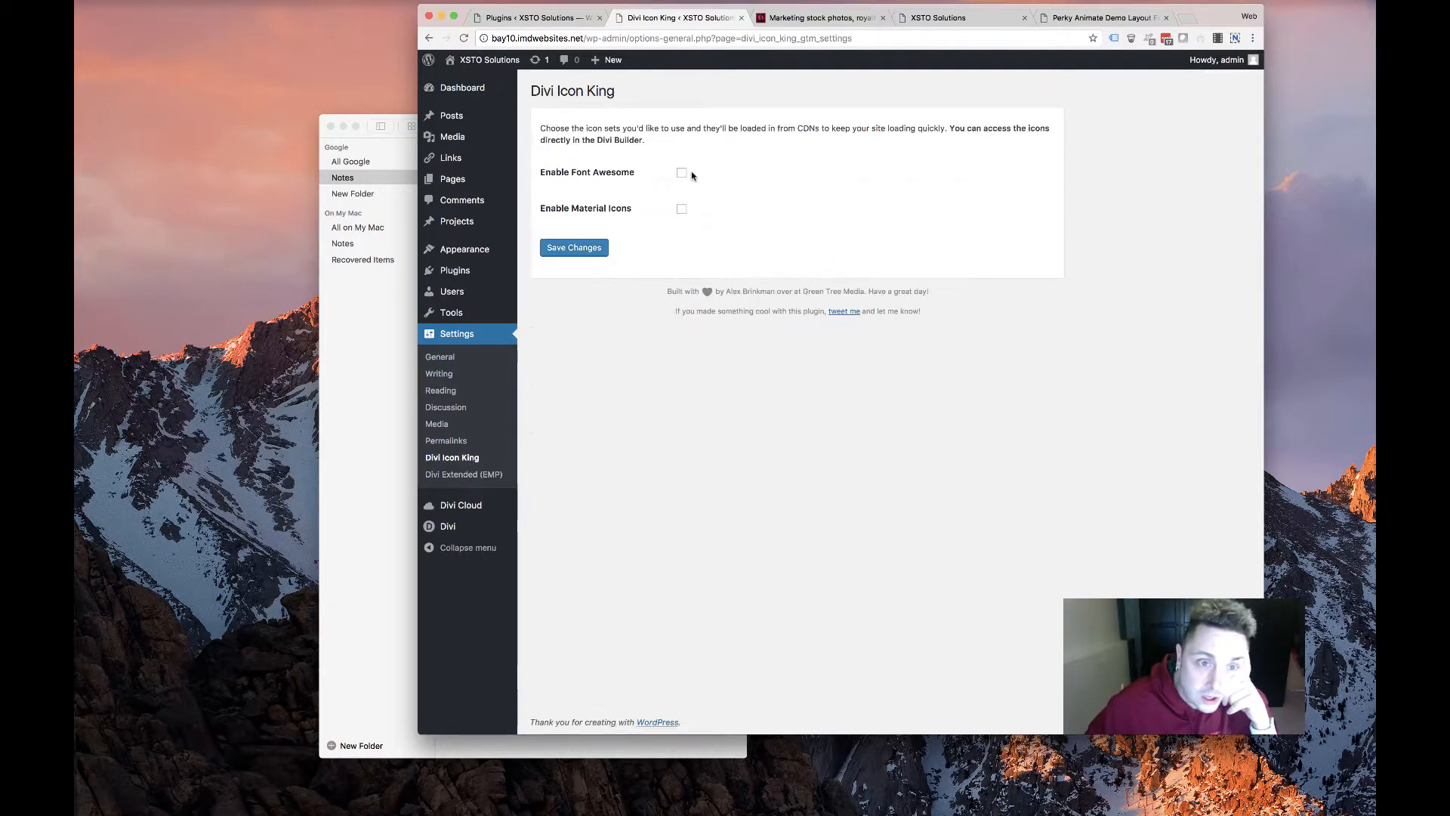
click(682, 173)
click(681, 208)
click(574, 248)
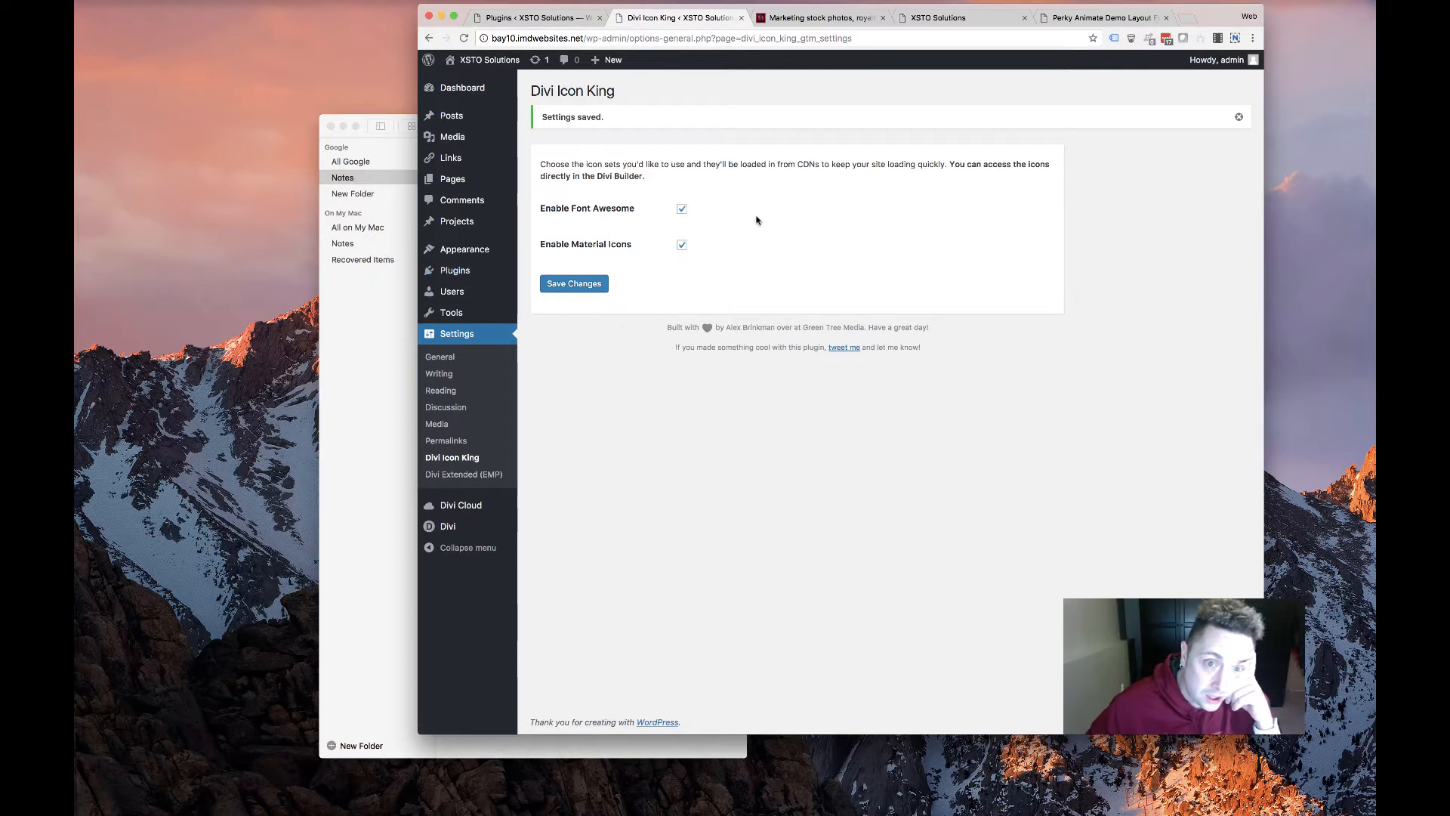
drag(754, 161, 870, 162)
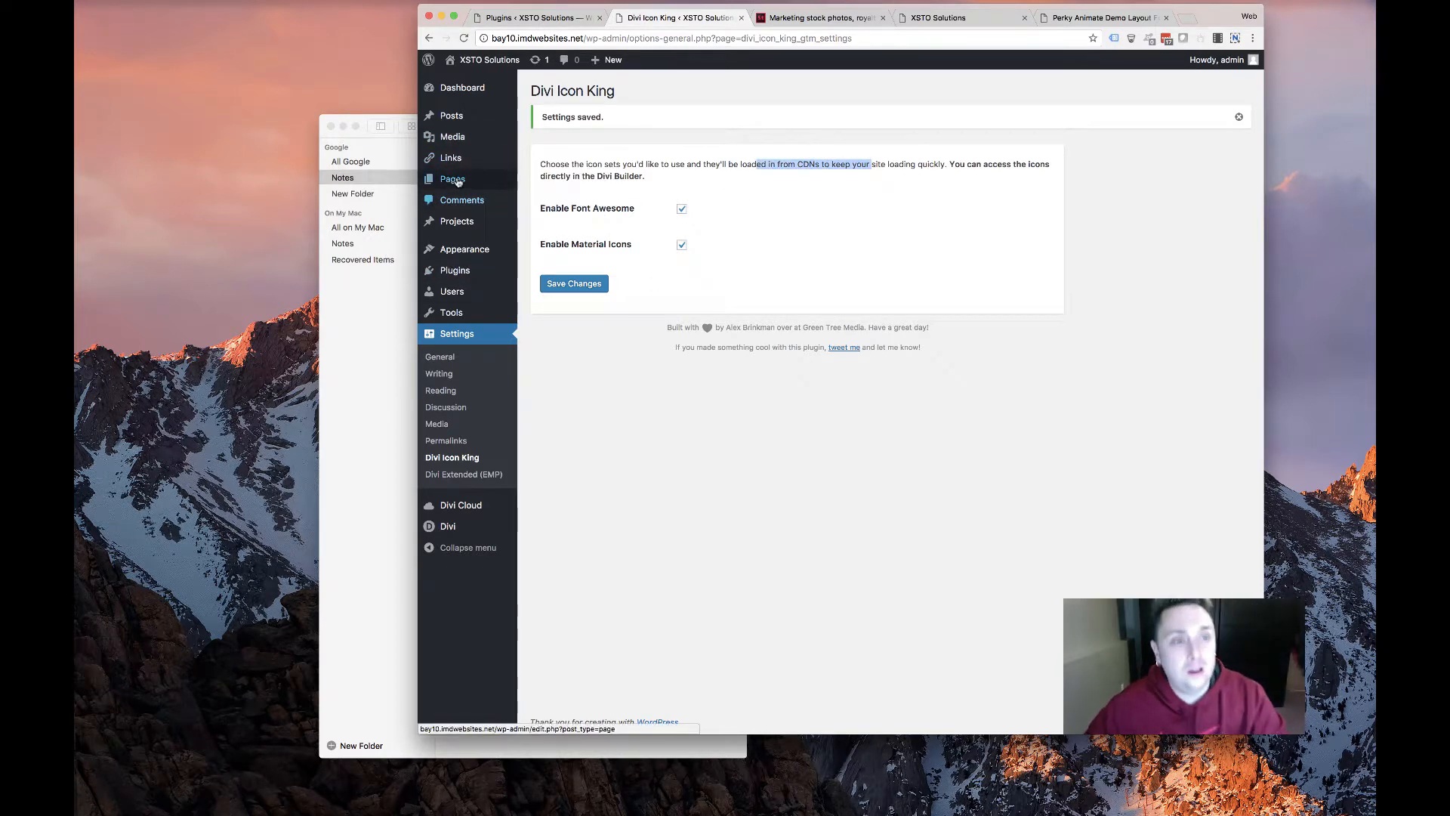
Open the HOME page for editing, then switch to the old XSTO homepage tab
click(461, 250)
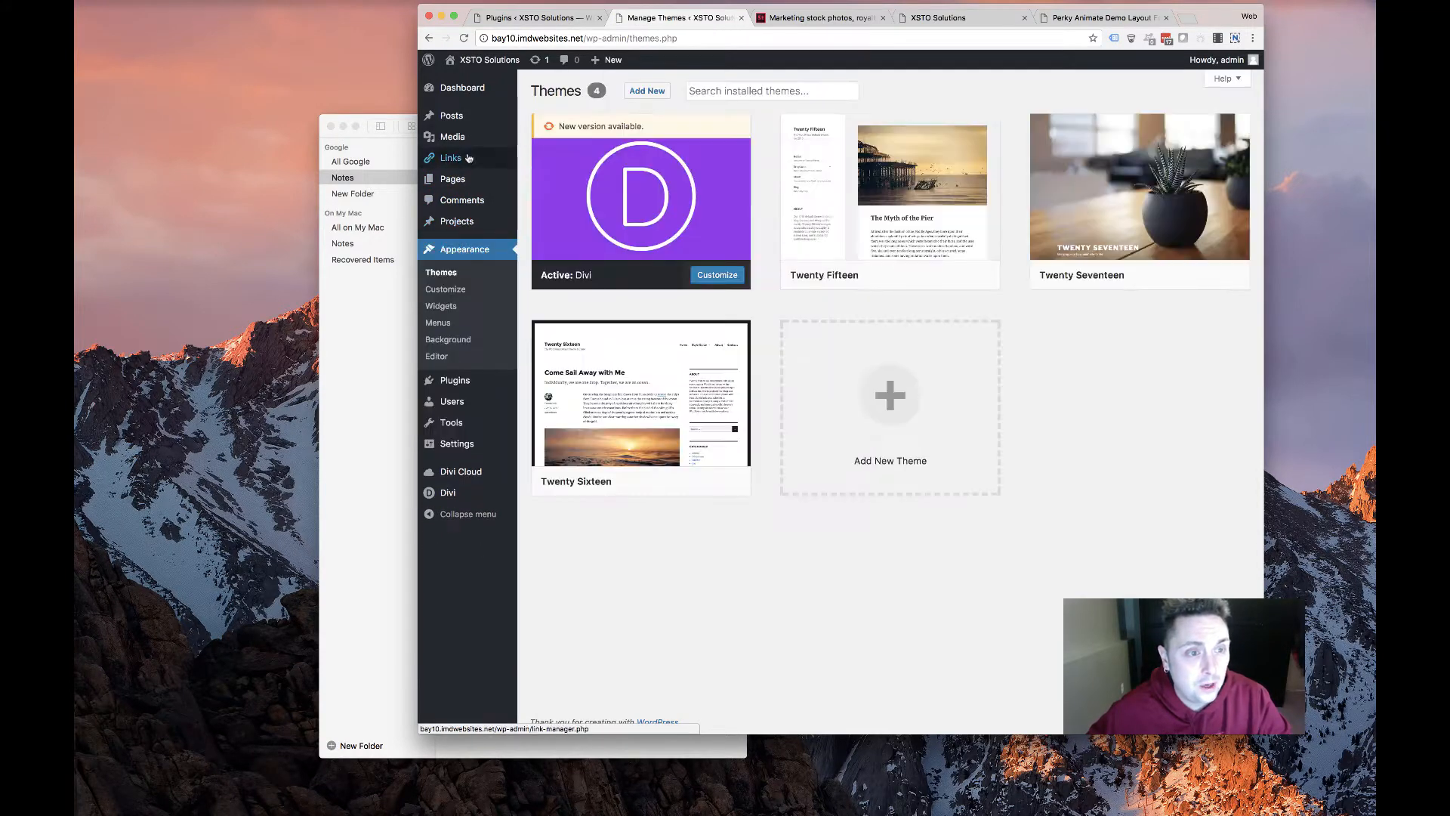
click(529, 182)
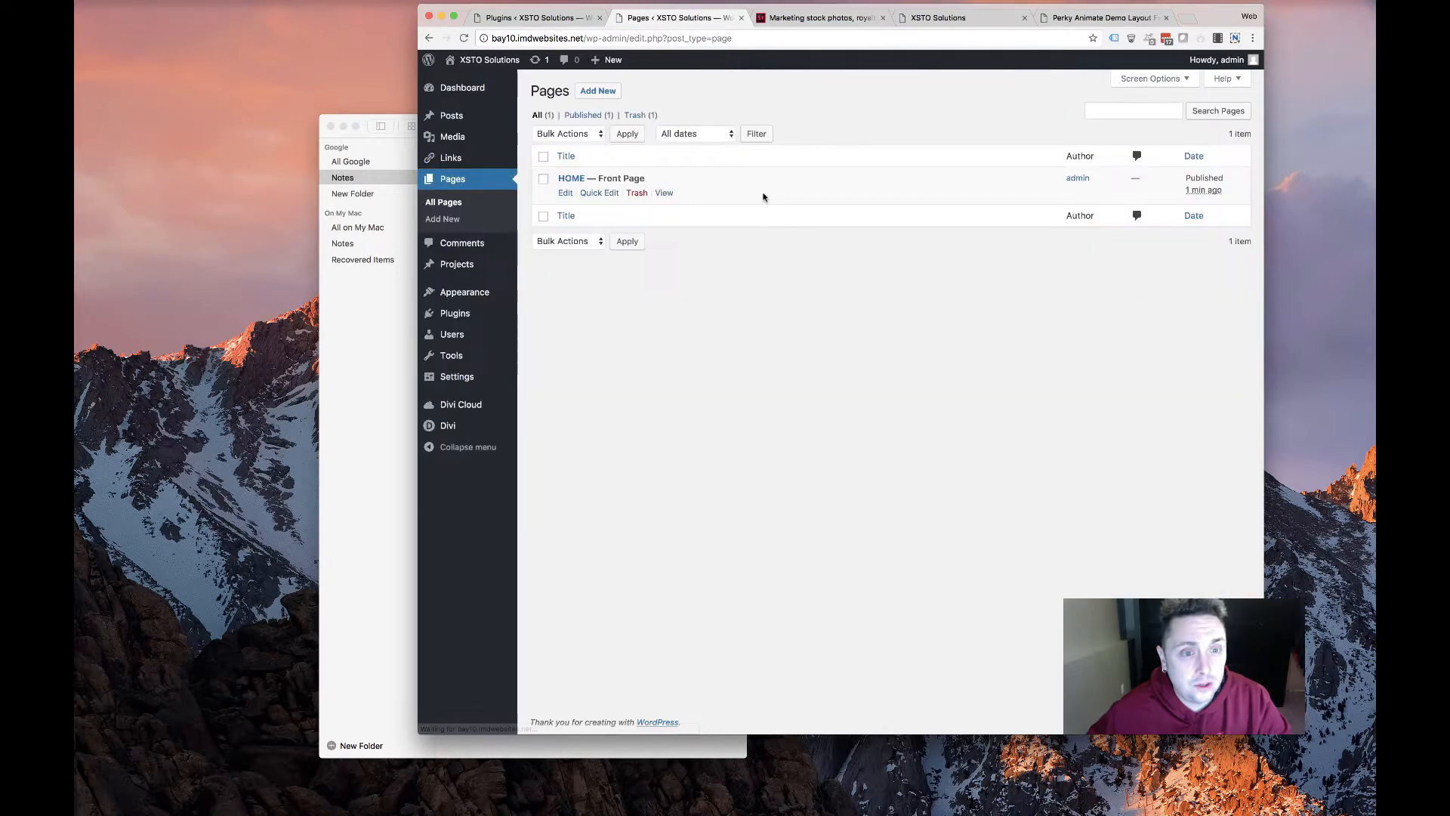
click(566, 194)
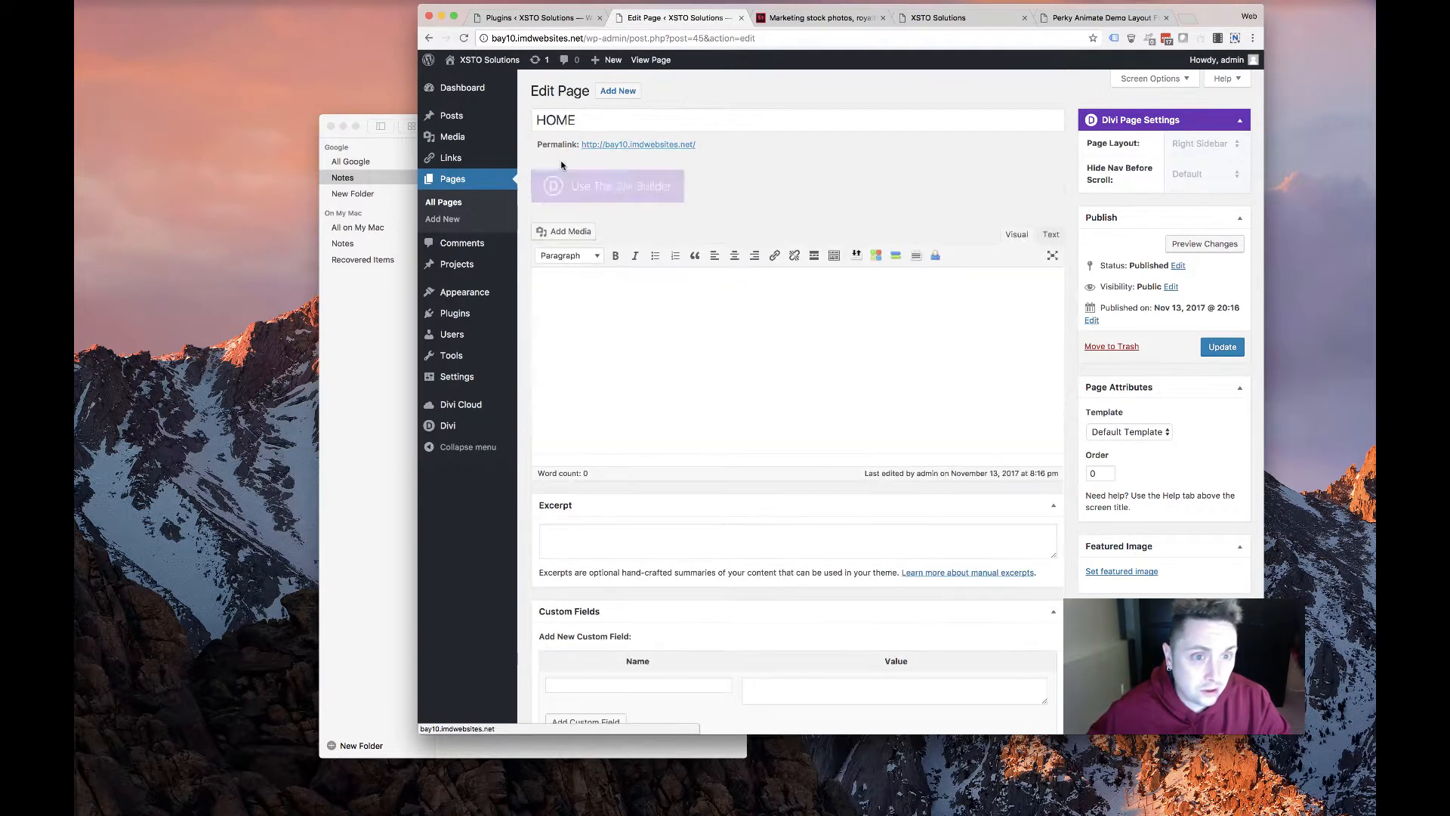
key(ctrl+Tab)
key(ctrl+Tab)
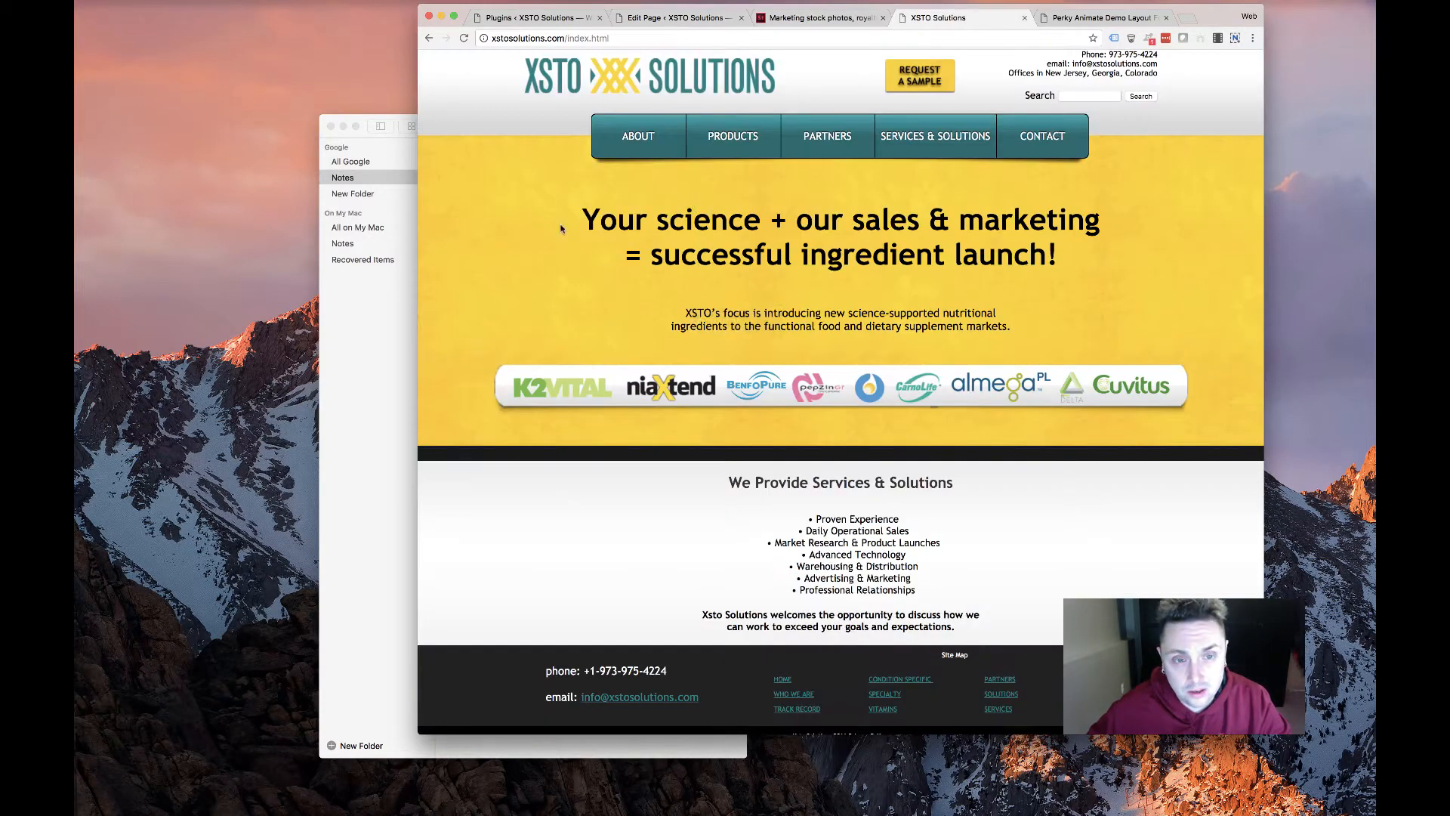
Highlight the old site's two-line headline and the paragraph beneath it for reference
drag(549, 218, 1092, 249)
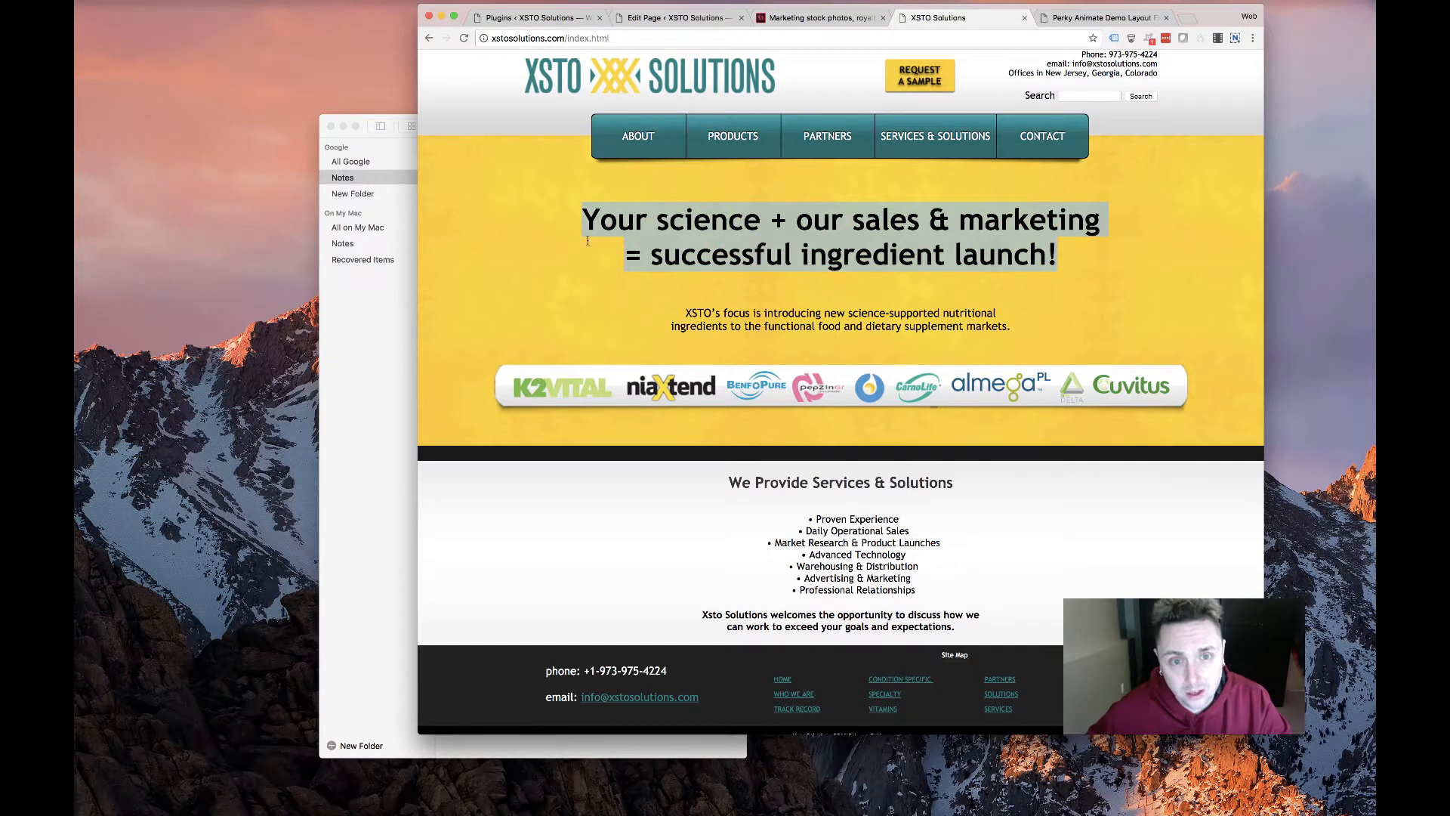
drag(662, 311, 1070, 340)
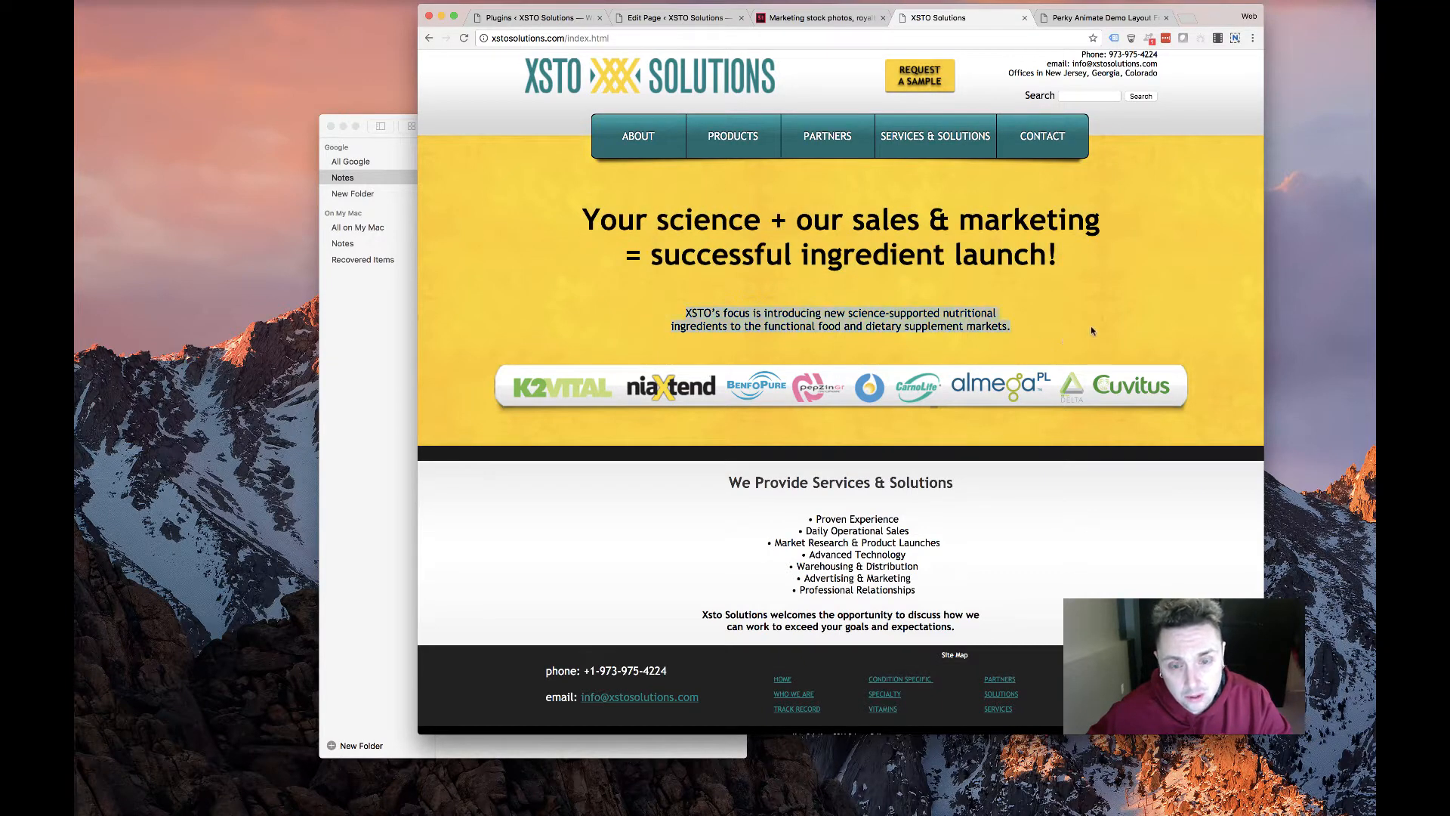
drag(822, 313, 638, 344)
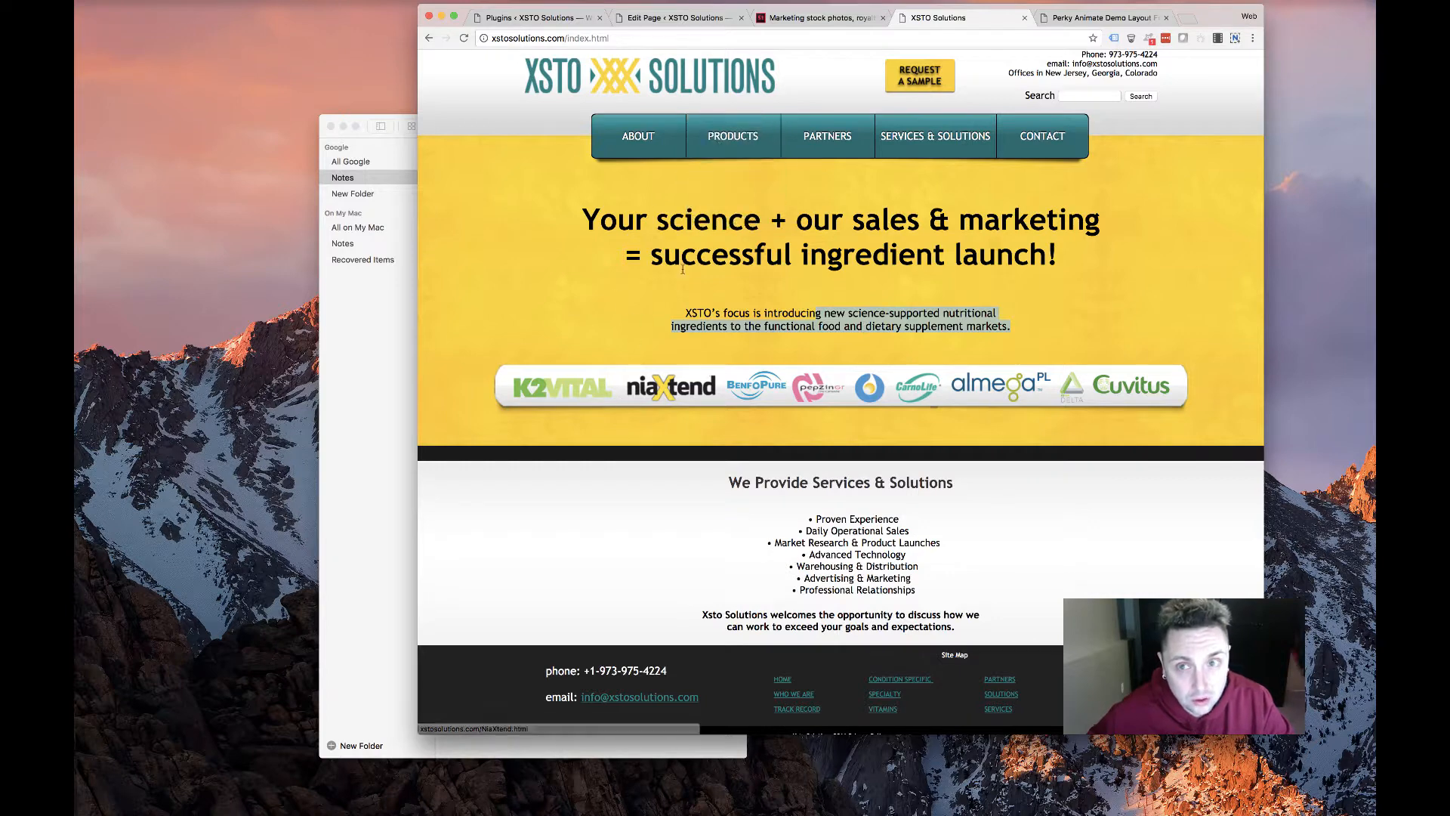
scroll(717, 295, down, 1)
scroll(717, 295, up, 2)
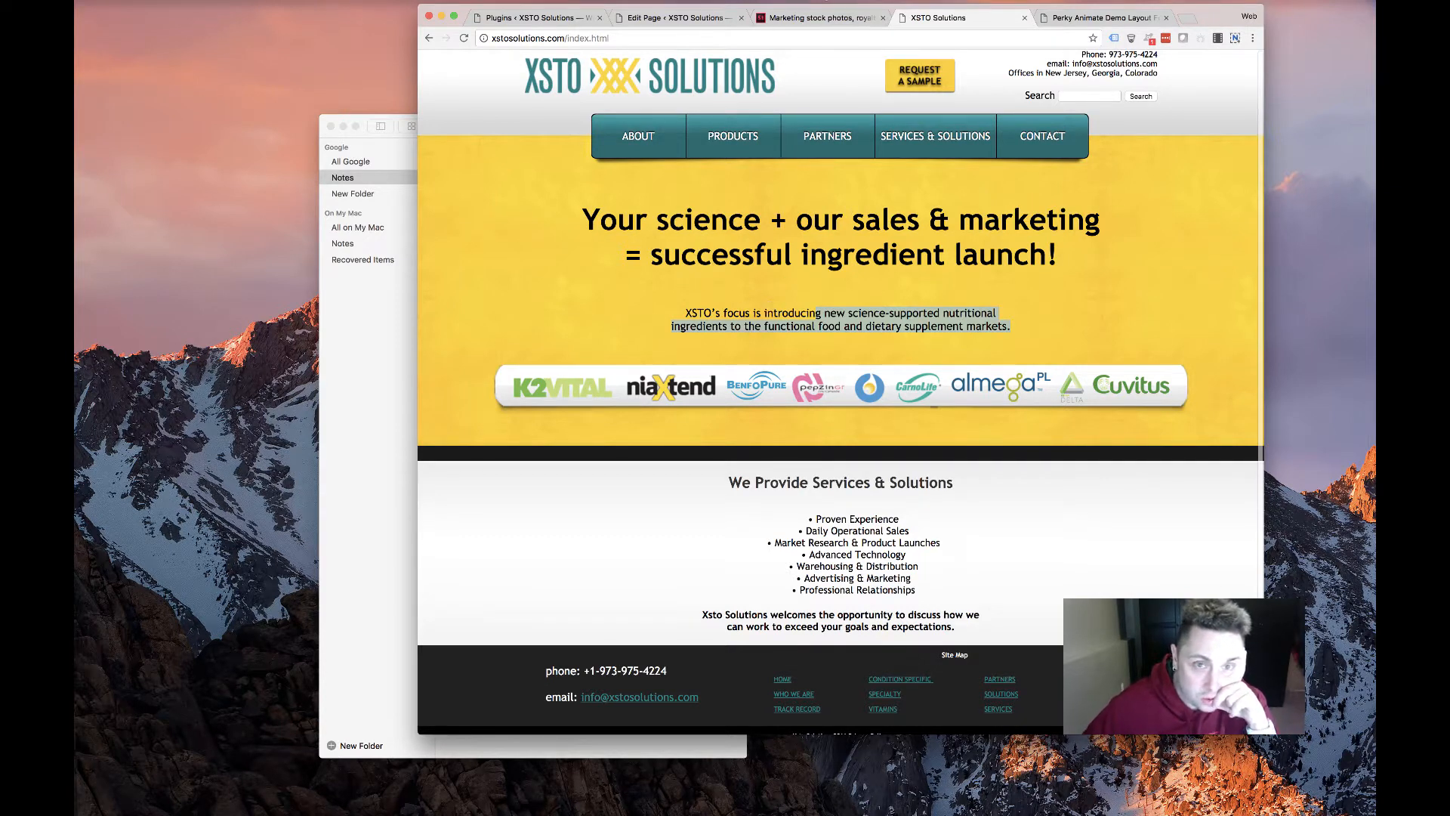
Go to the Adobe Stock lightbulb image, clearing the old XSTO tab's text selection on the way
click(786, 23)
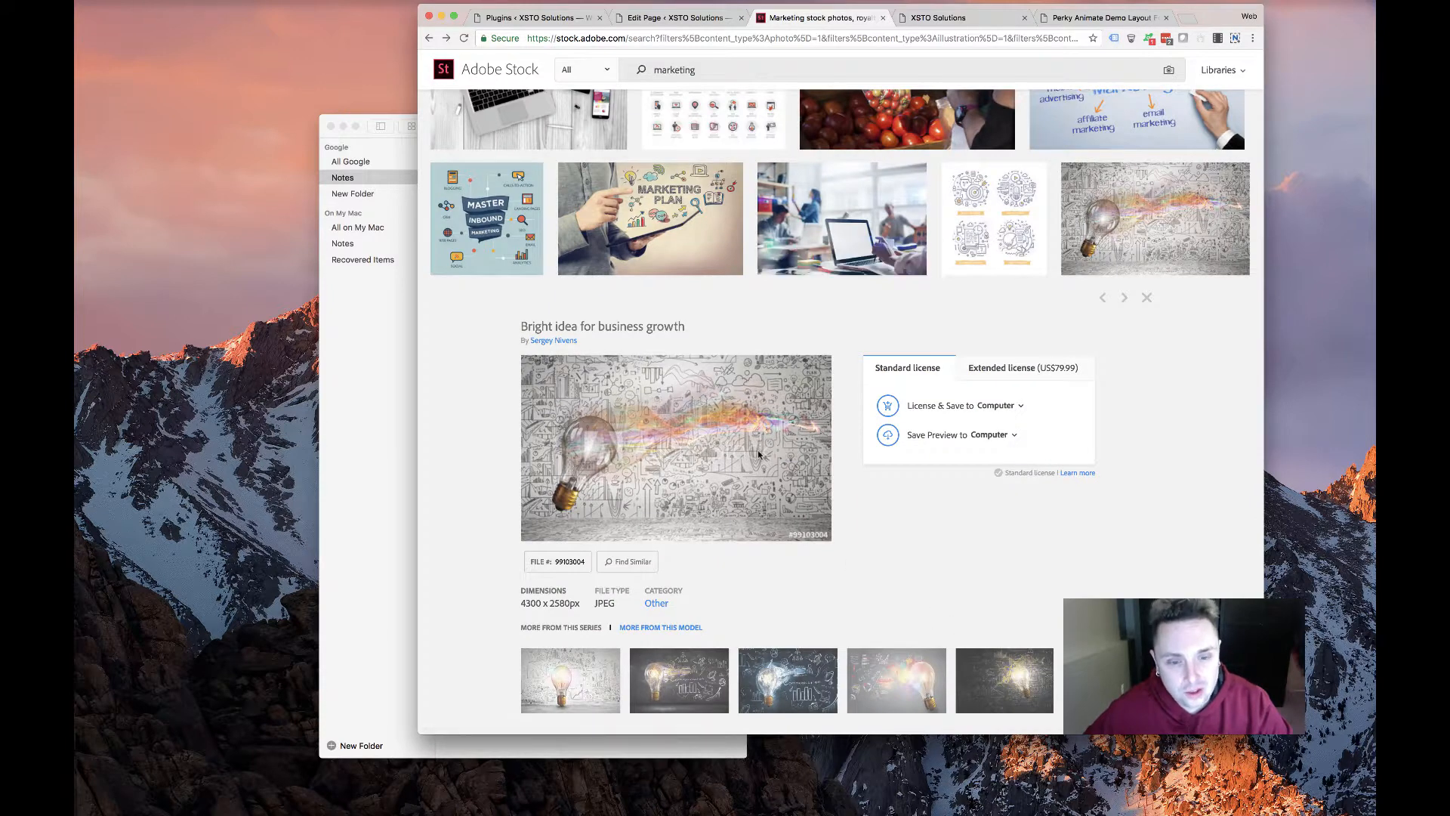
scroll(759, 453, down, 1)
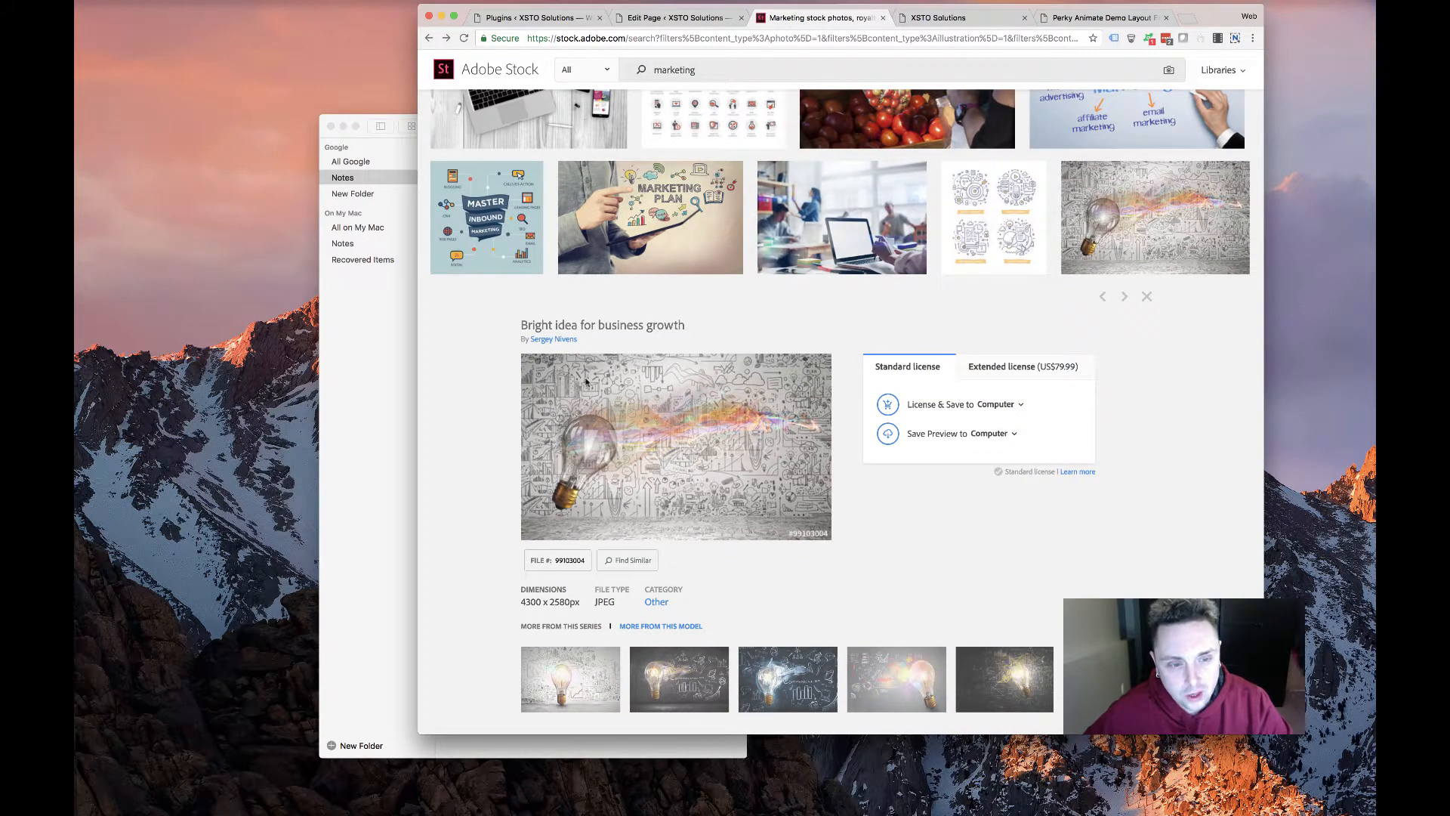
key(ctrl+Tab)
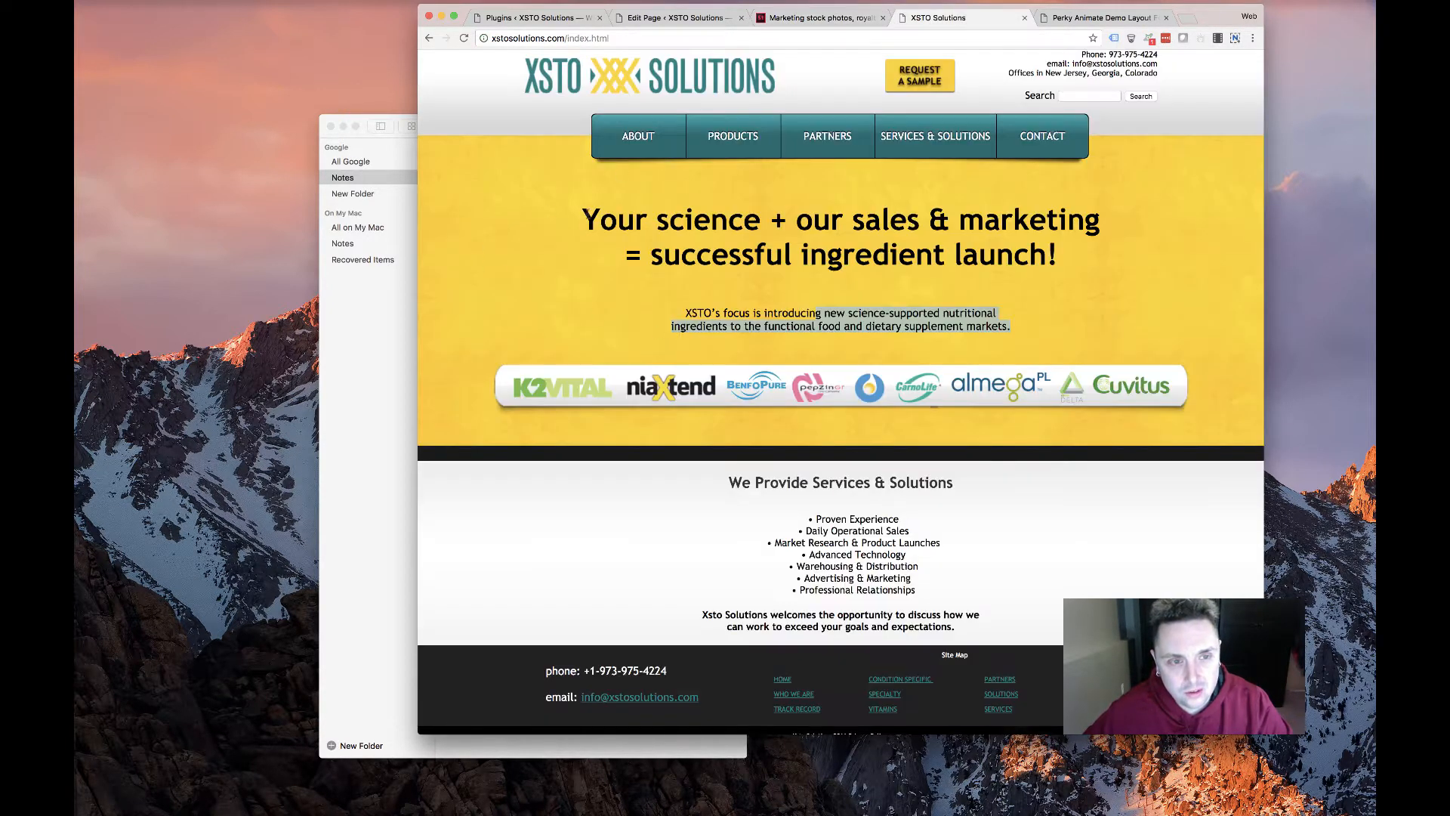
drag(580, 226, 602, 223)
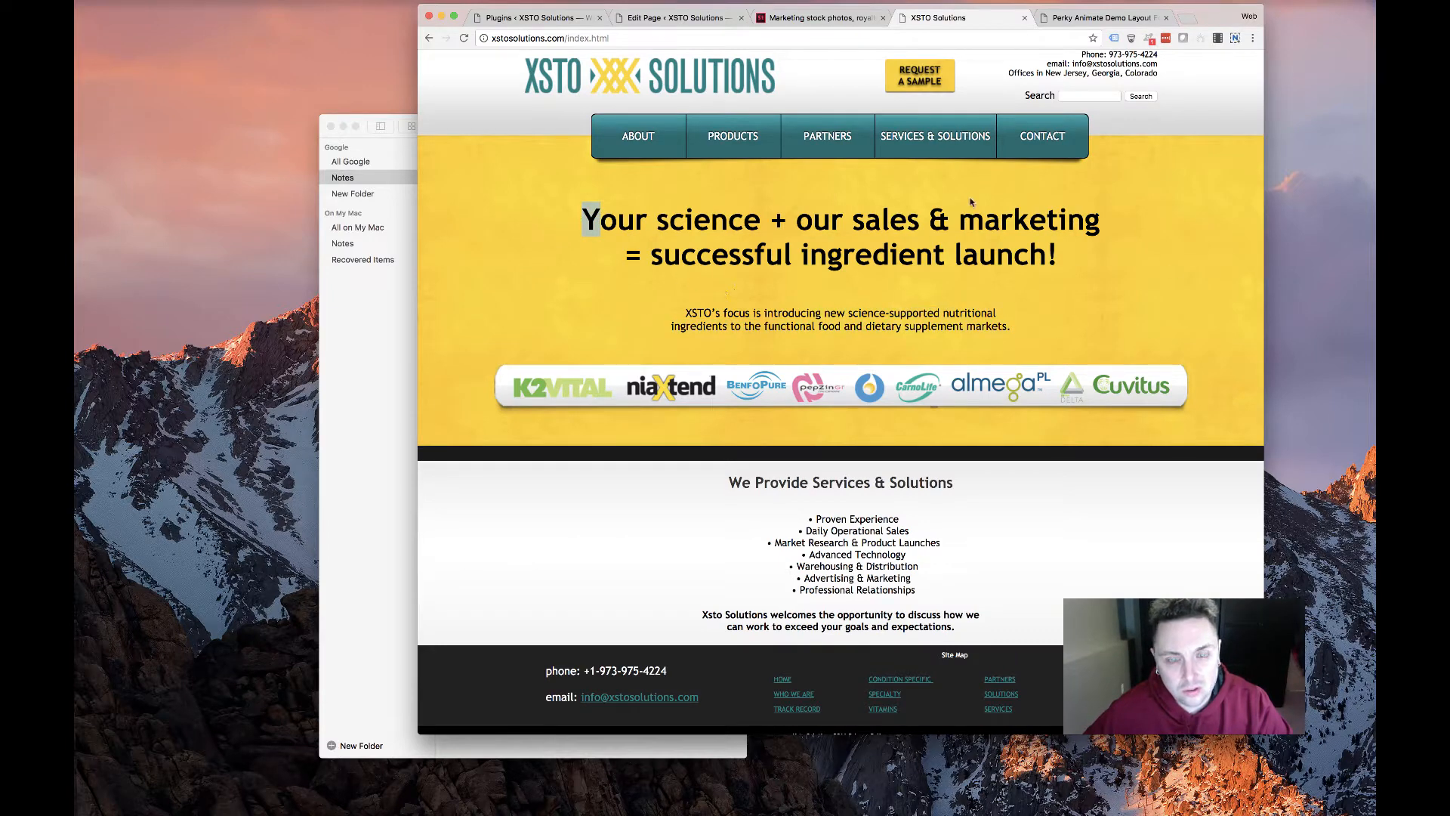
click(822, 19)
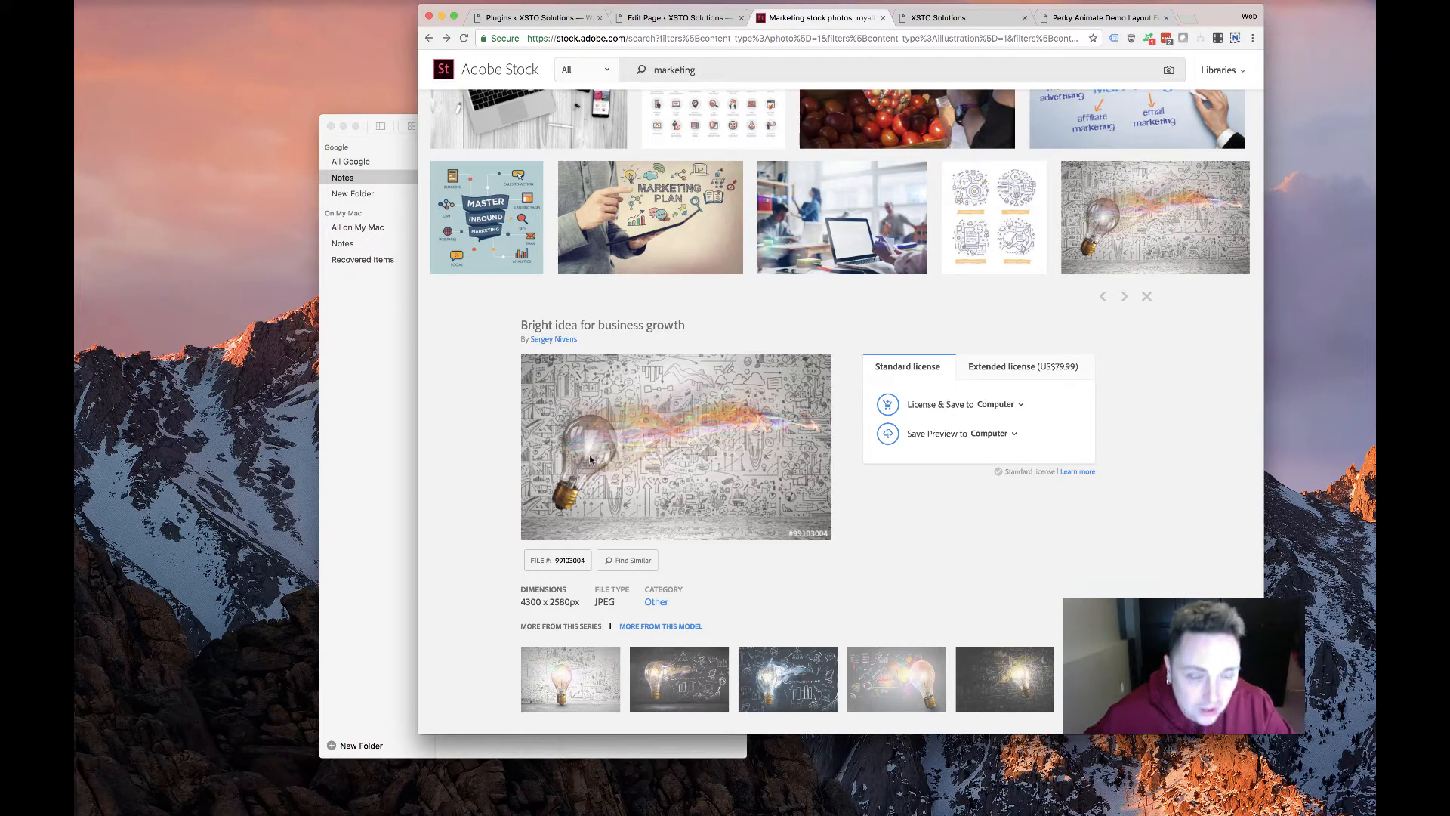
scroll(669, 453, down, 5)
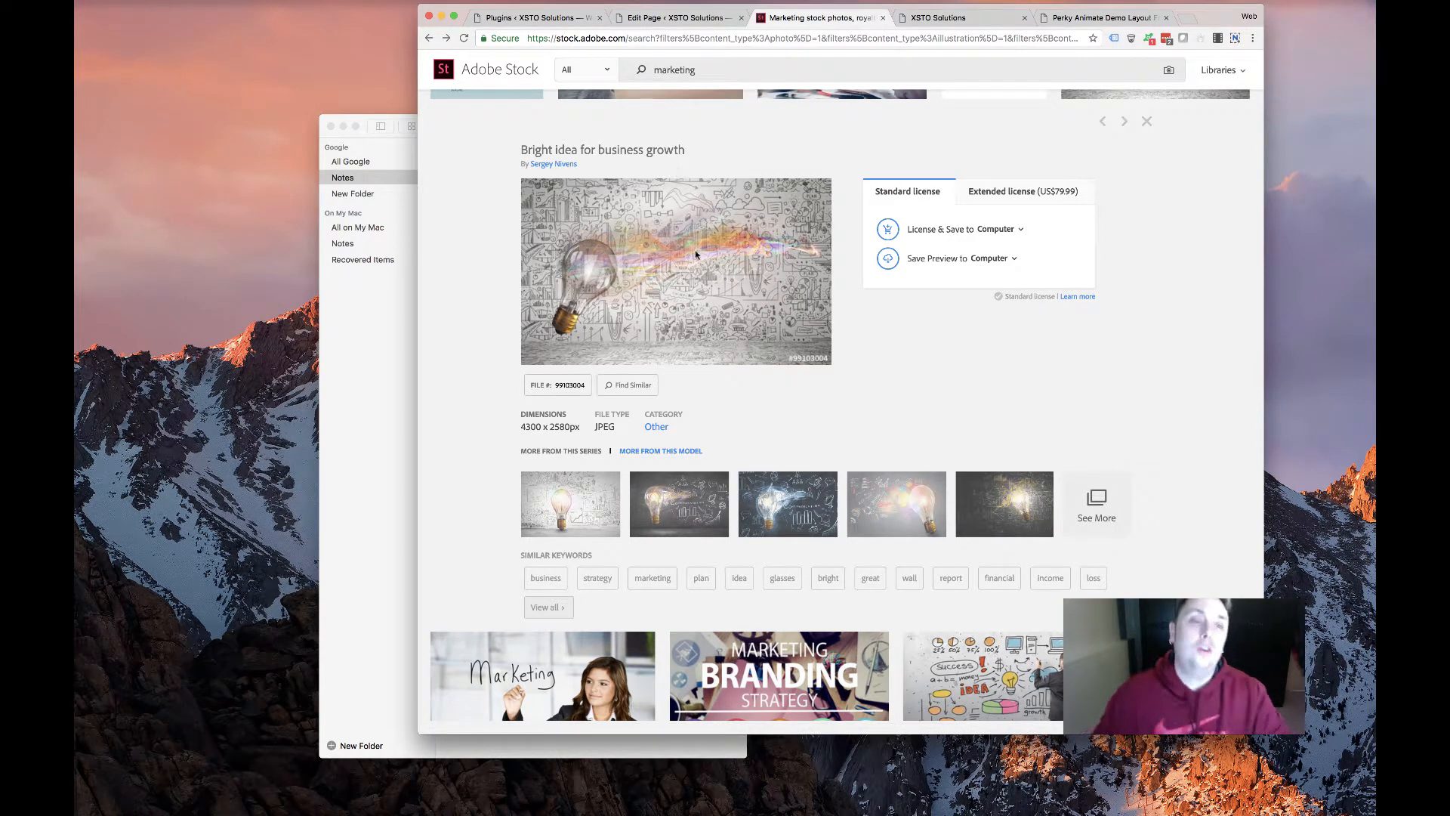
License and save the 'Bright idea for business growth' image, then bring Photoshop forward
click(940, 232)
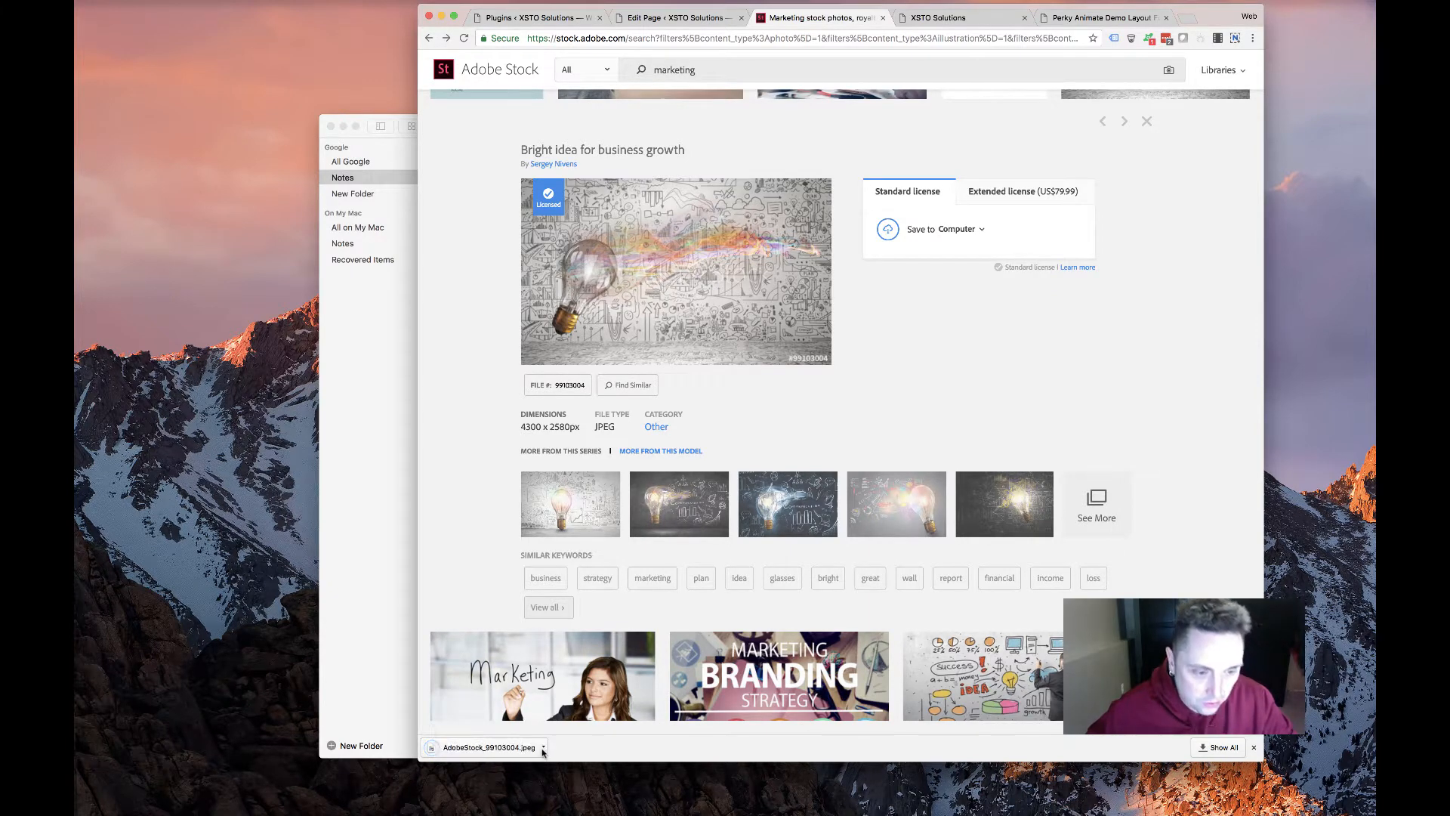
click(544, 747)
click(587, 783)
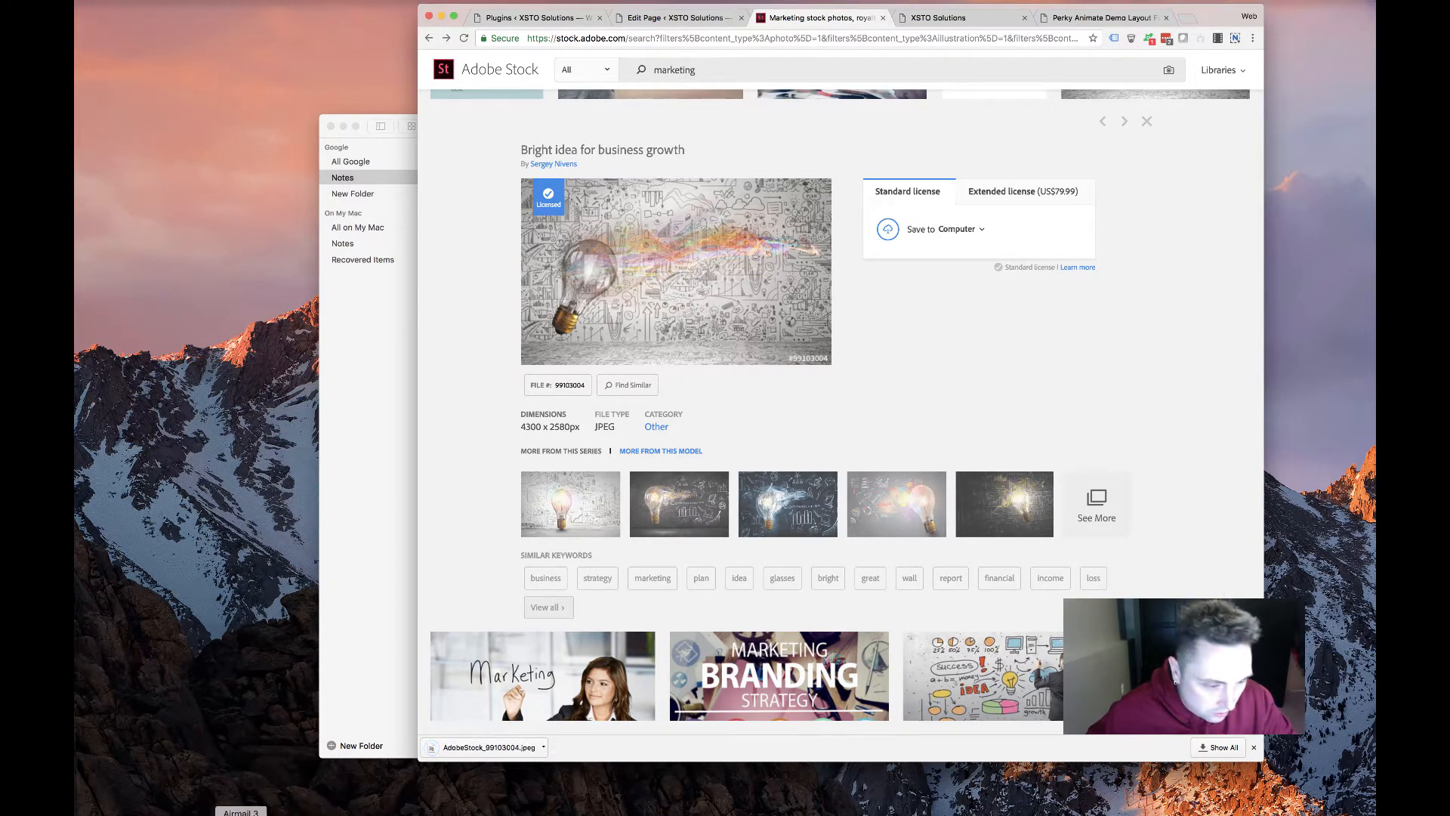
click(587, 813)
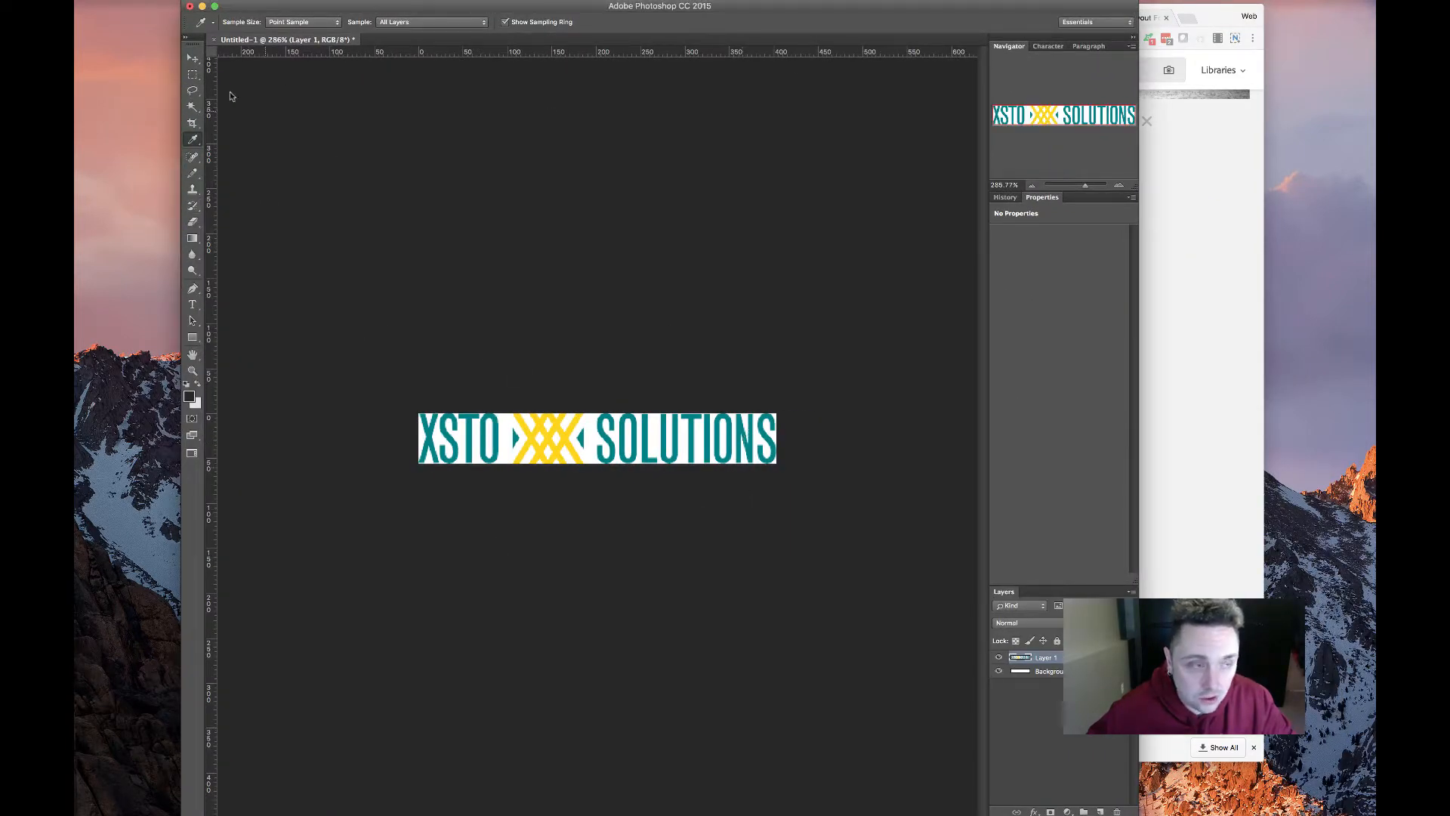
Open AdobeStock_99103004.jpeg from the Downloads folder in Photoshop
click(189, 1)
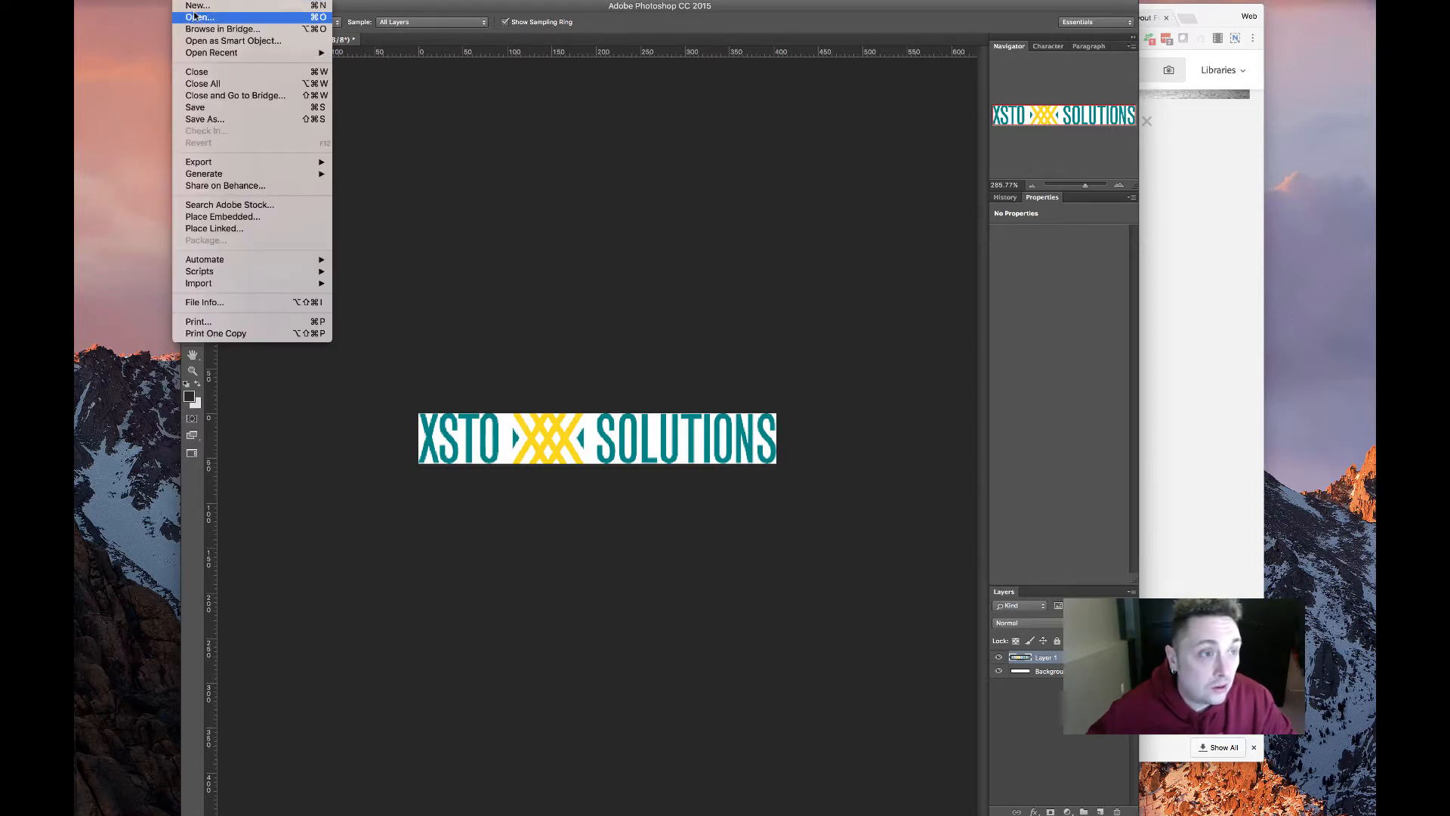
click(194, 15)
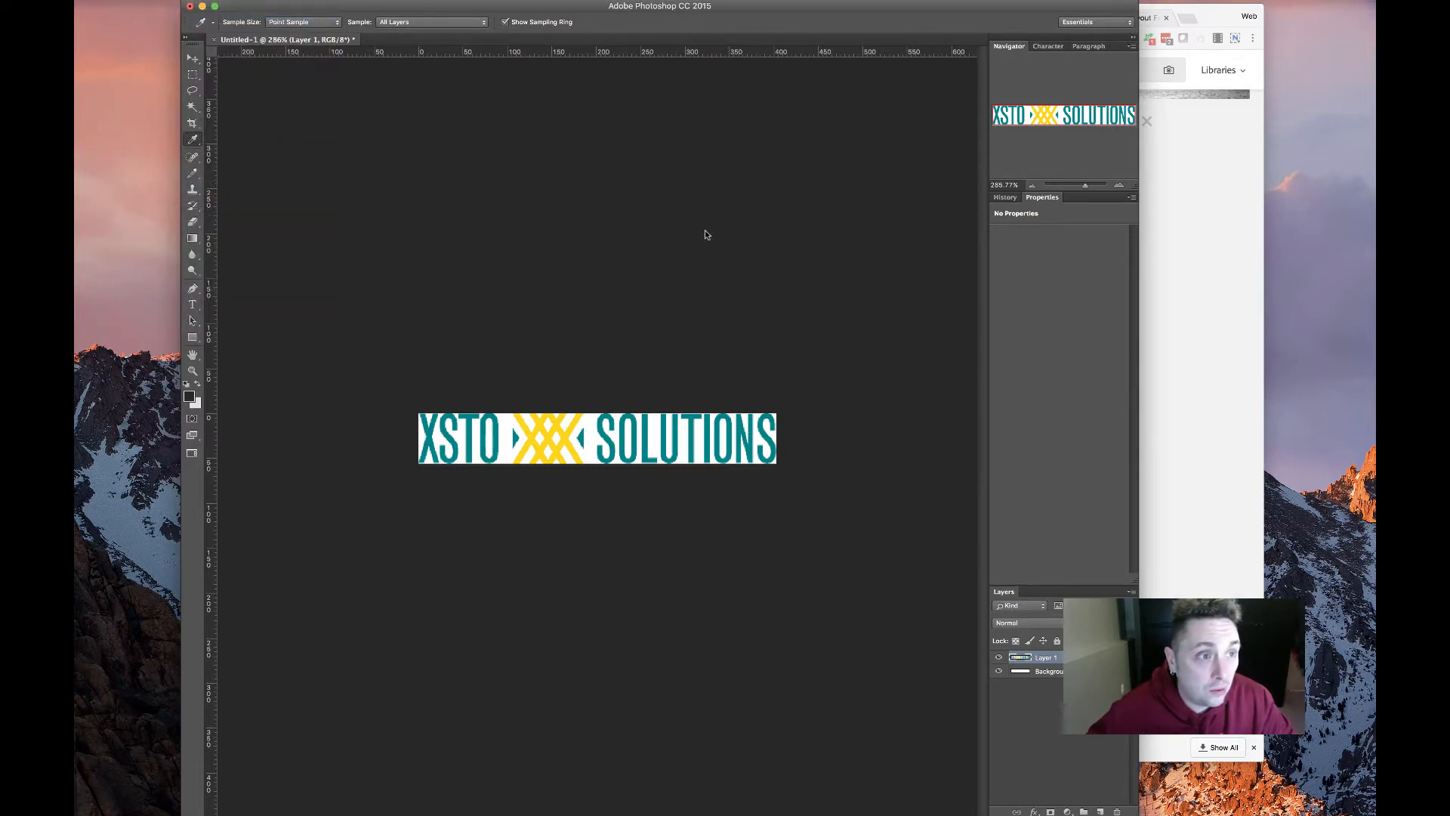
click(695, 253)
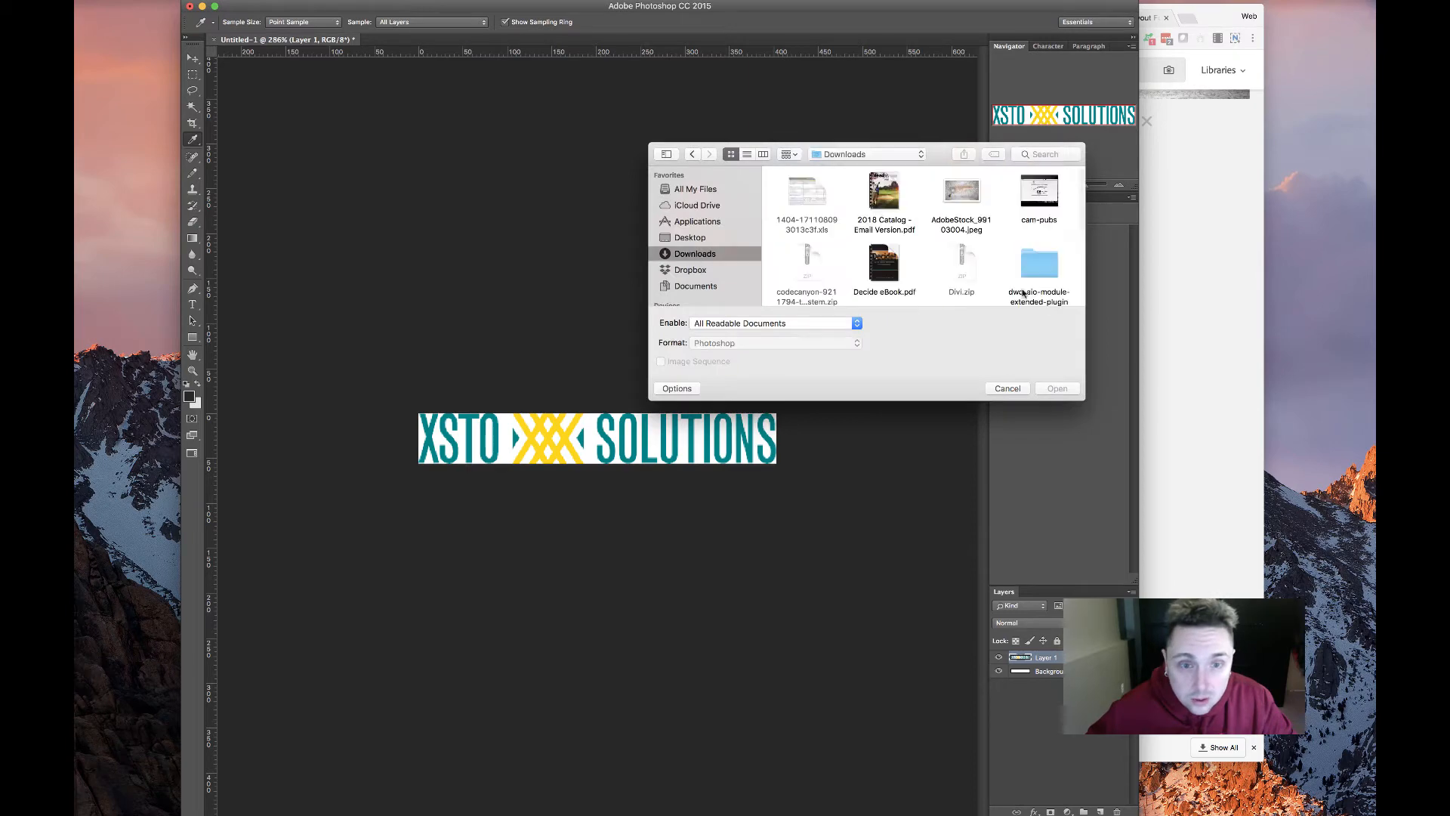
click(963, 194)
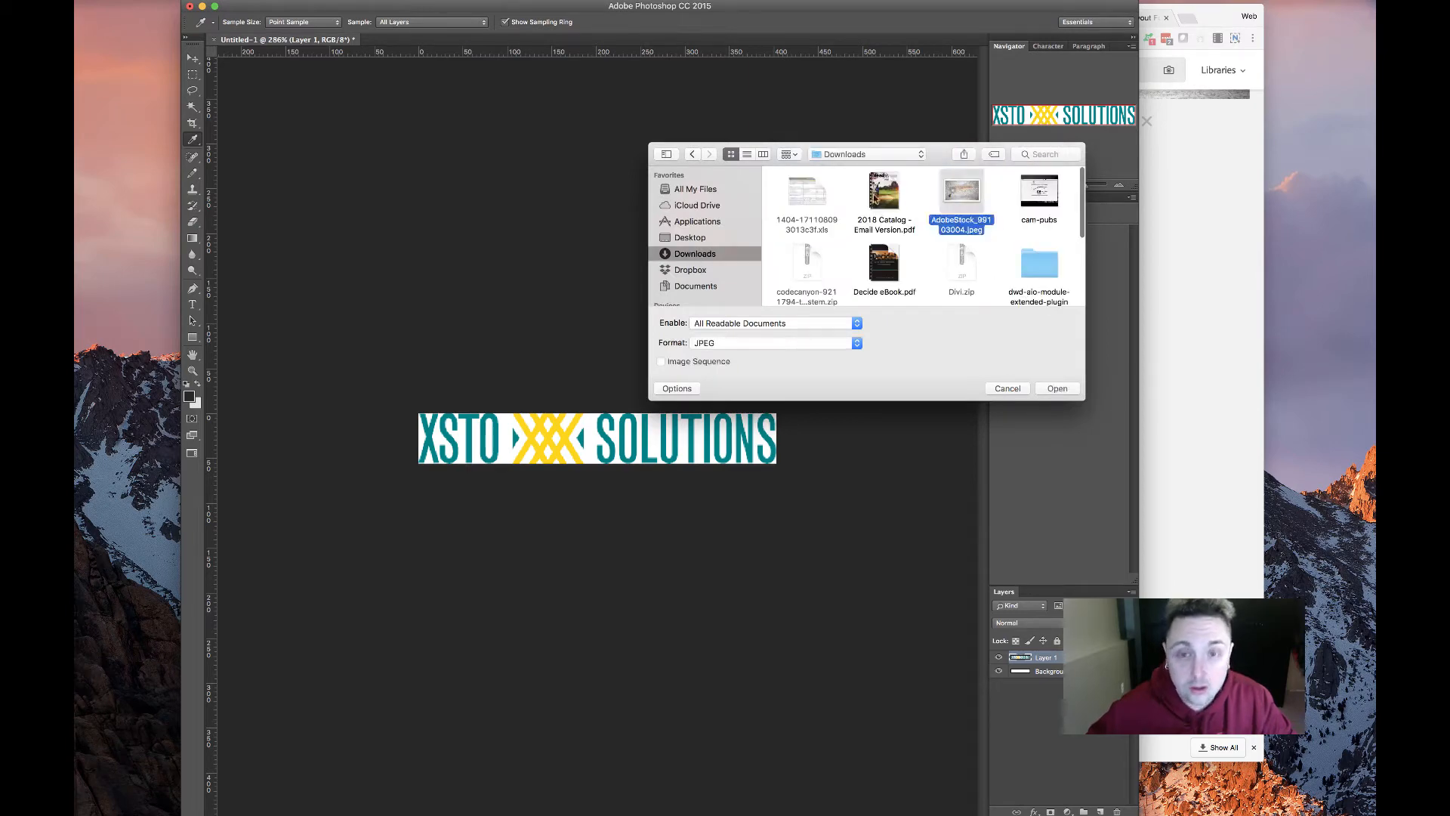
key(Return)
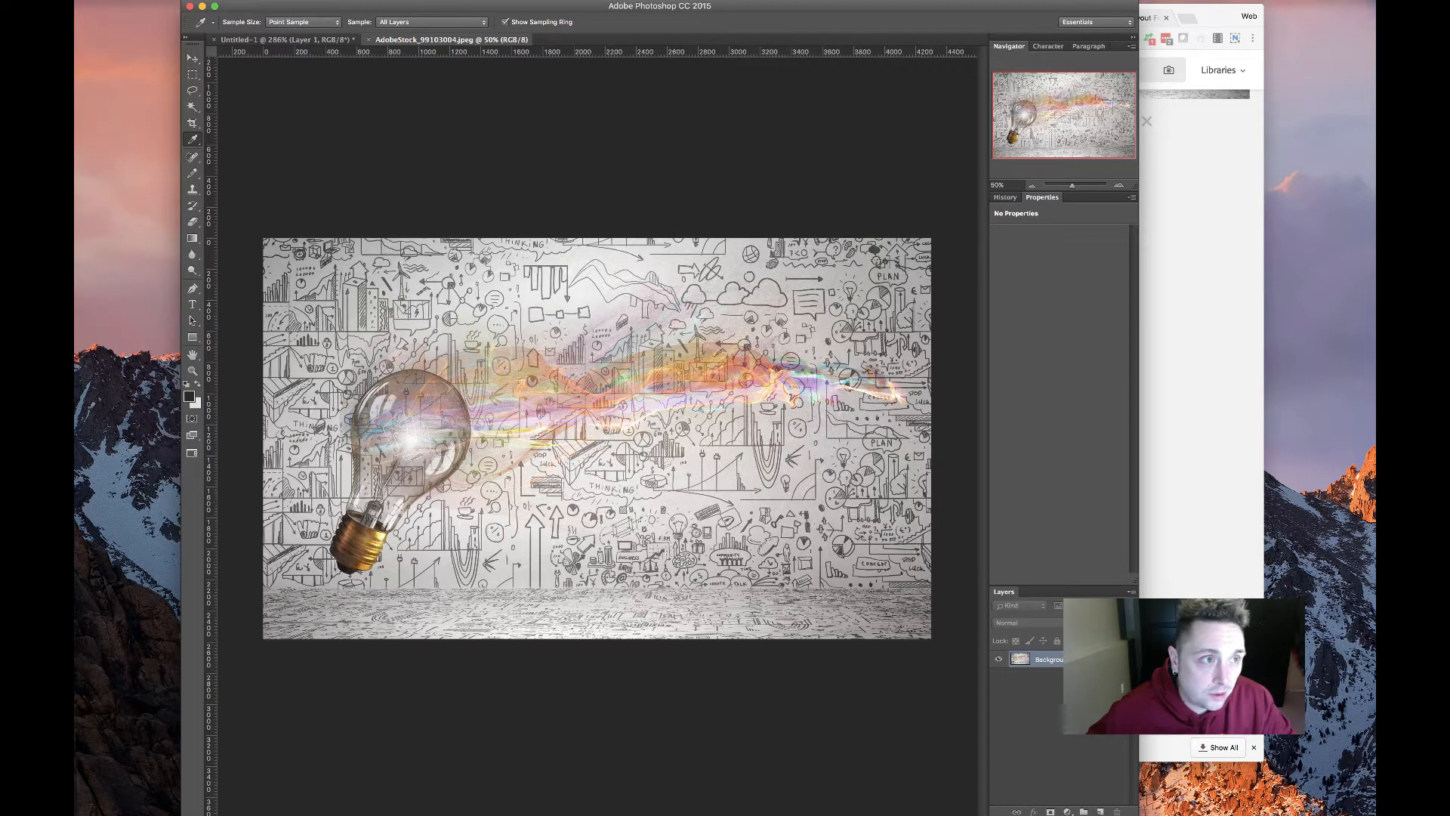
Convert the Background to Layer 0 and resize the image to 1800 px wide
double_click(1088, 659)
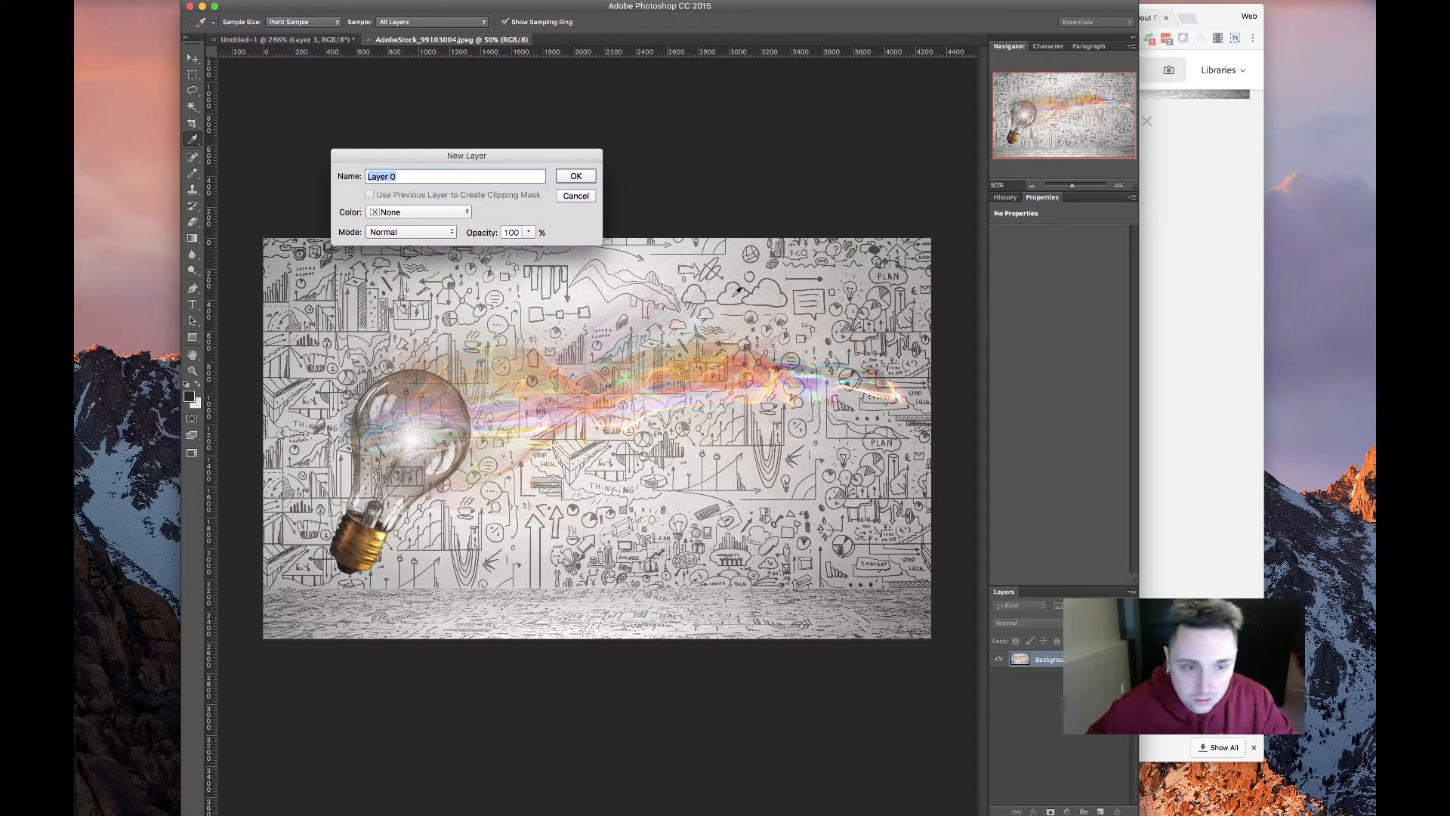
click(578, 178)
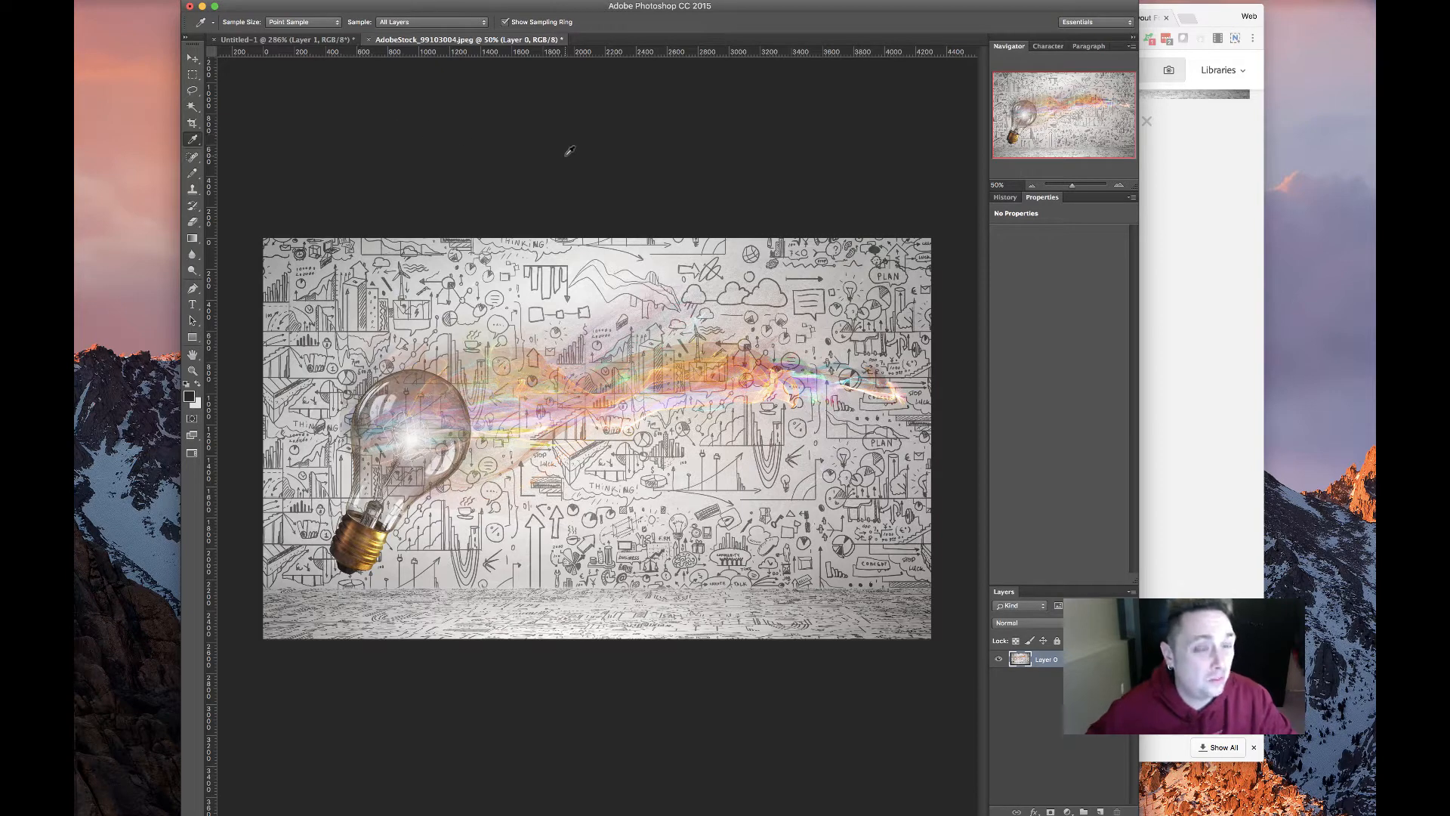
key(super+alt+i)
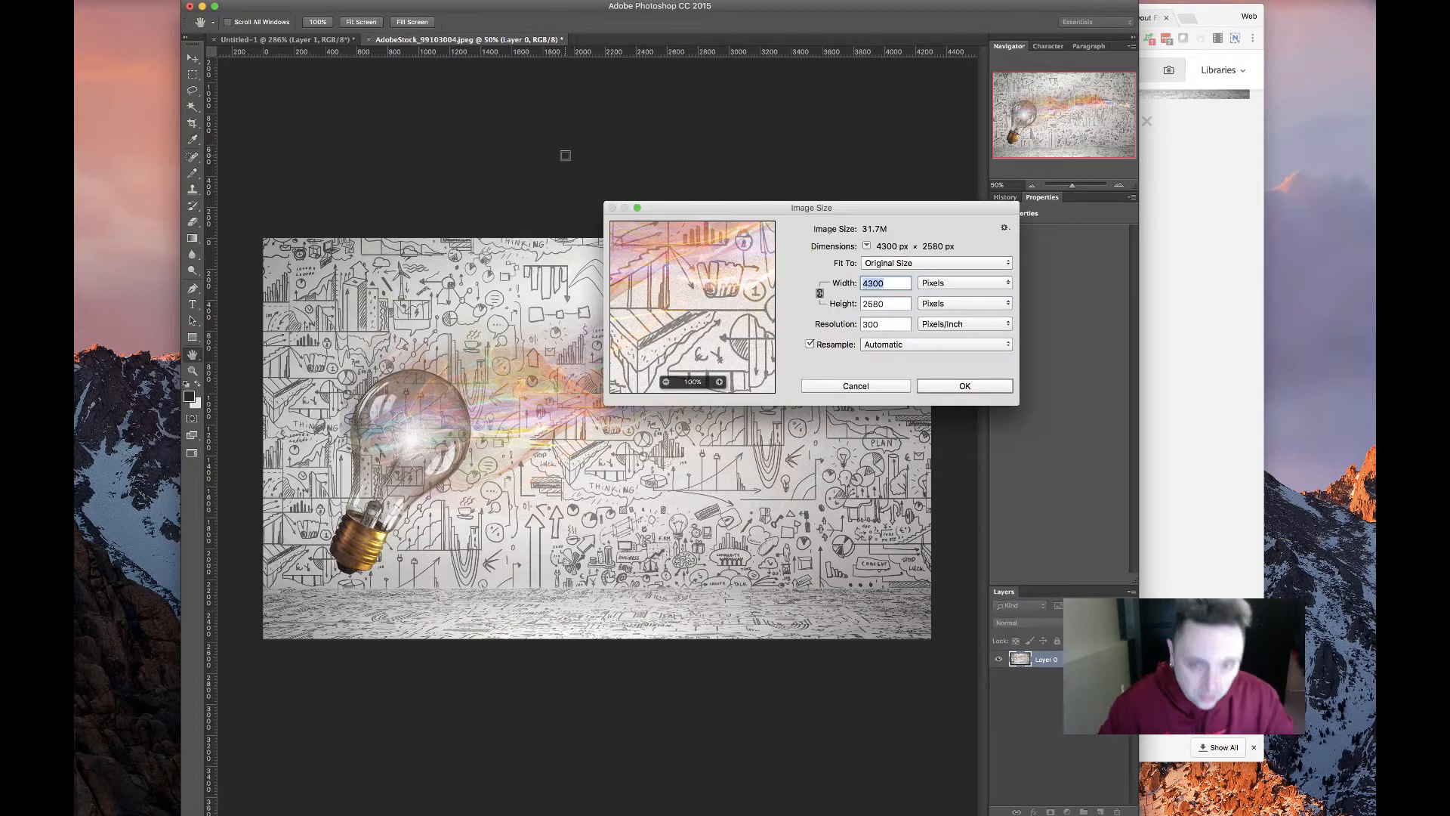
text(1800)
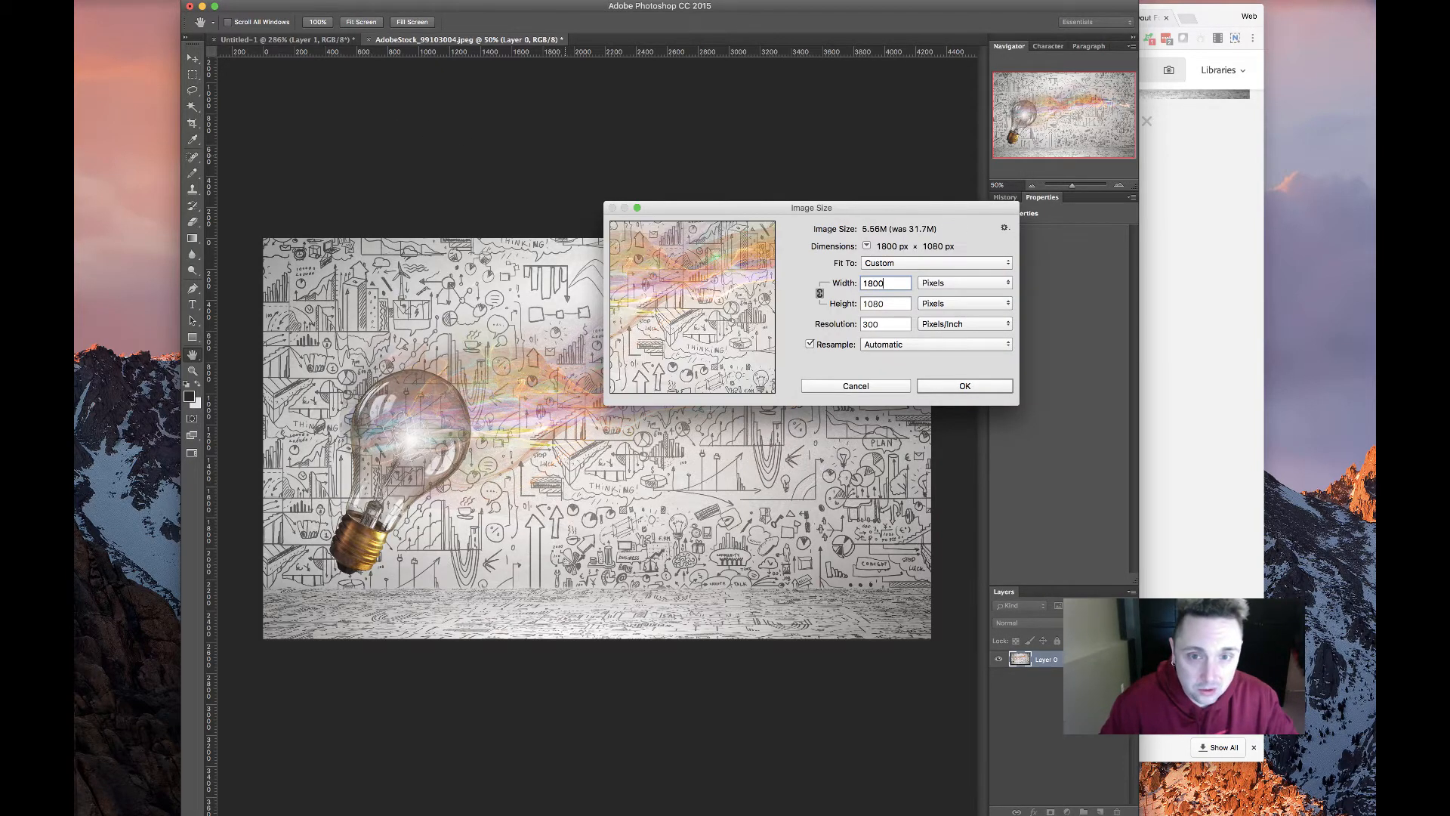
key(Return)
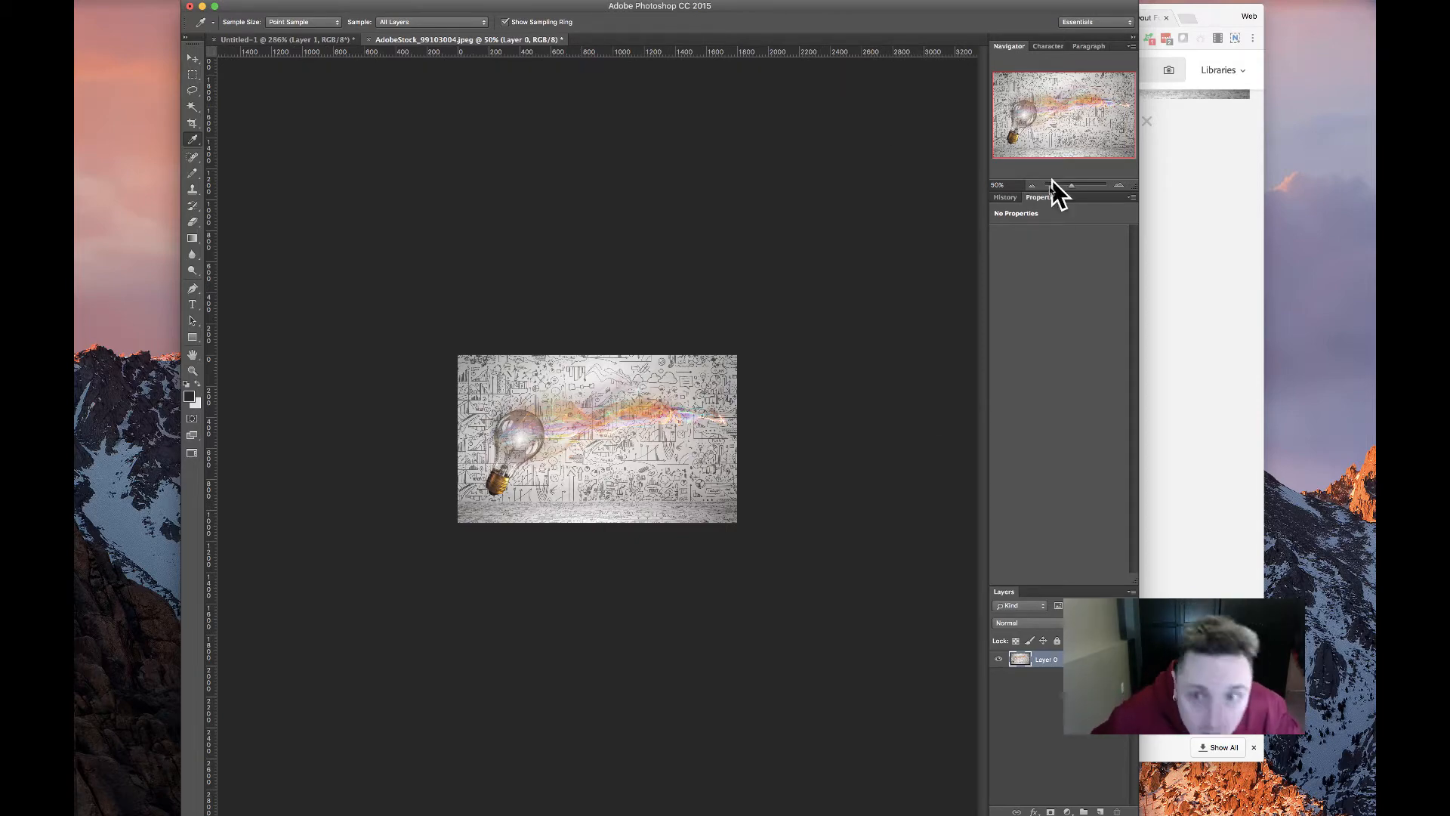
Flip the whole image horizontally, then undo the flip
drag(1071, 186, 1078, 189)
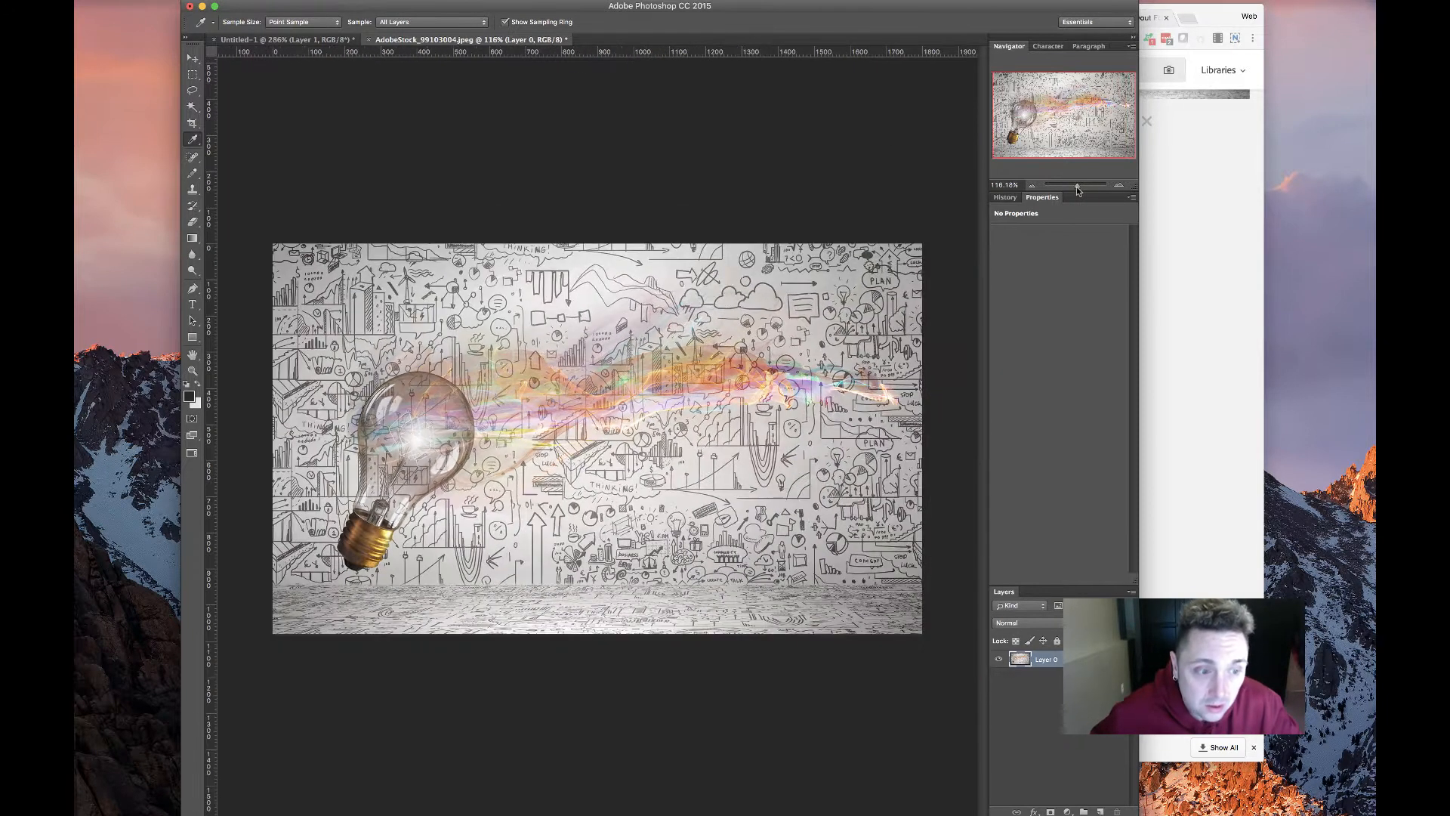
click(240, 0)
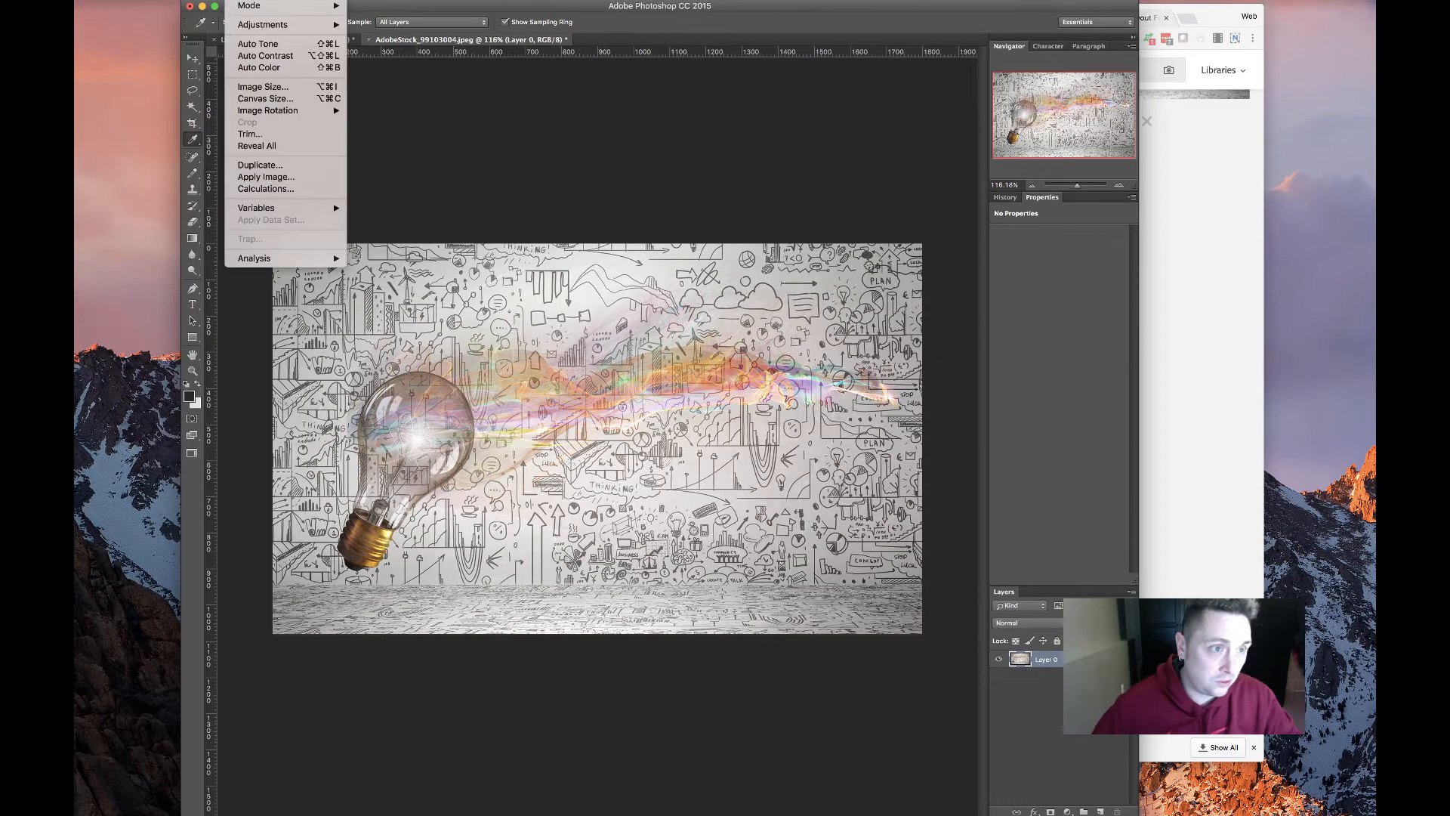
mouse_move(302, 110)
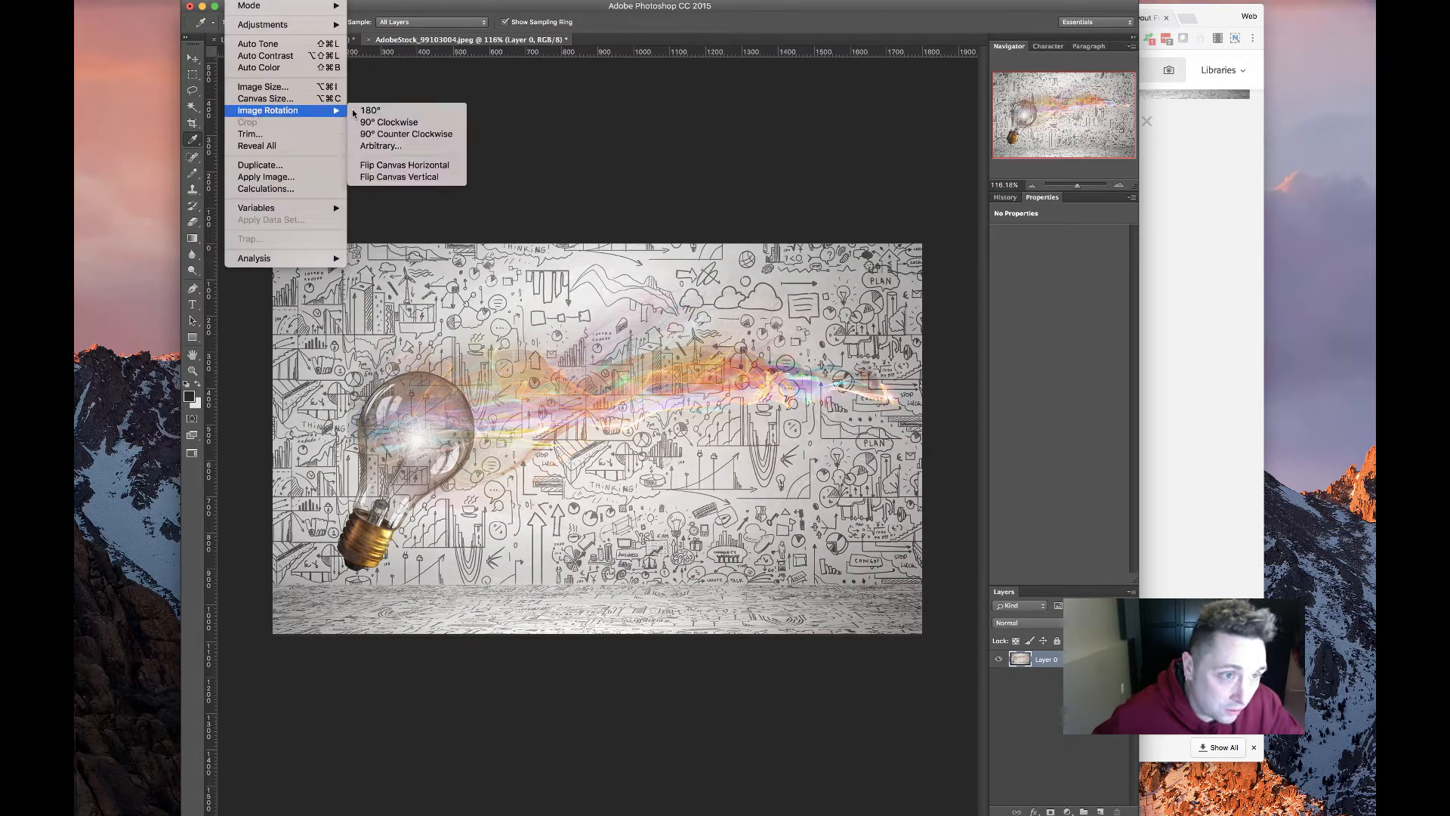
click(394, 166)
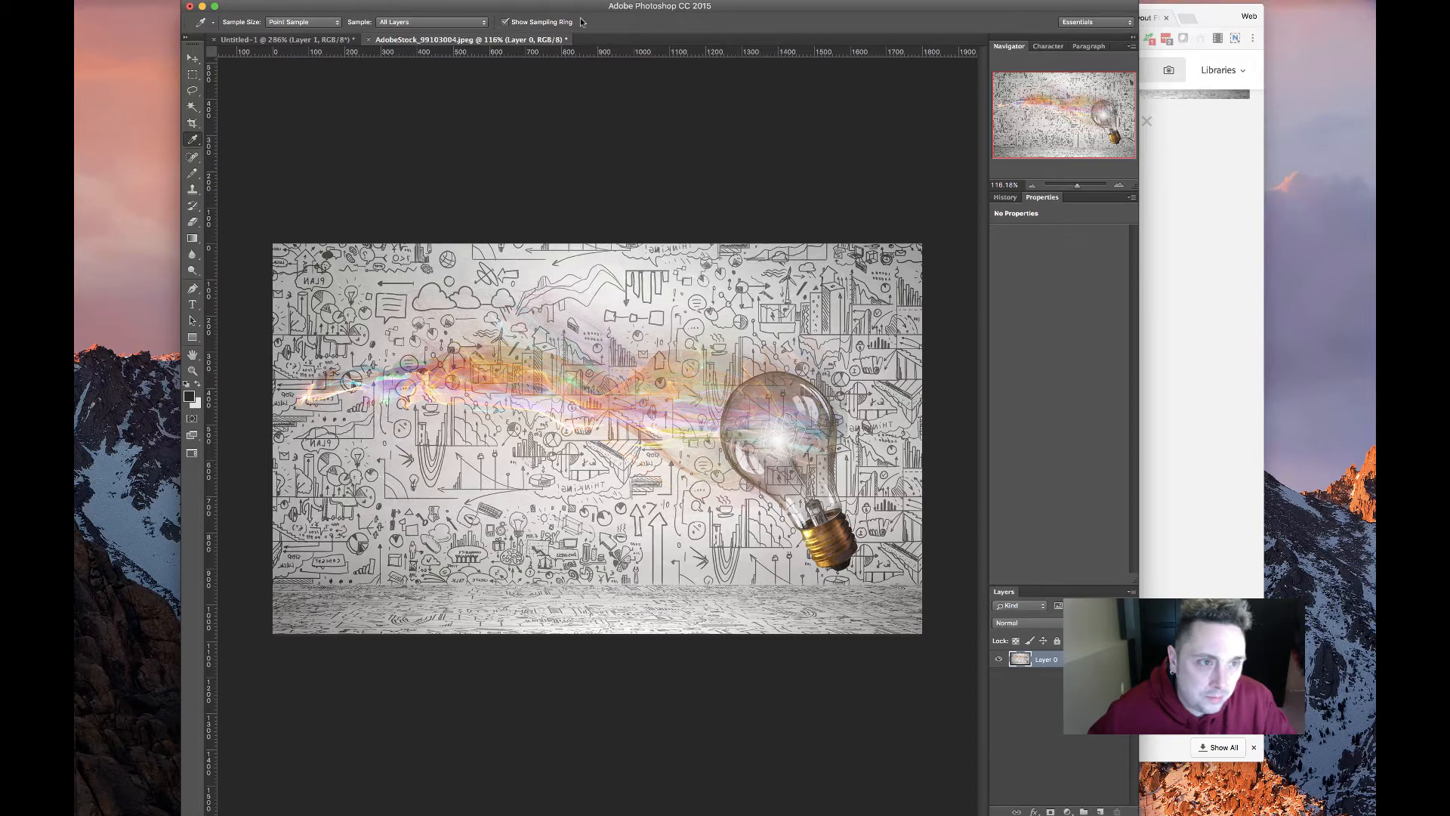
key(super+z)
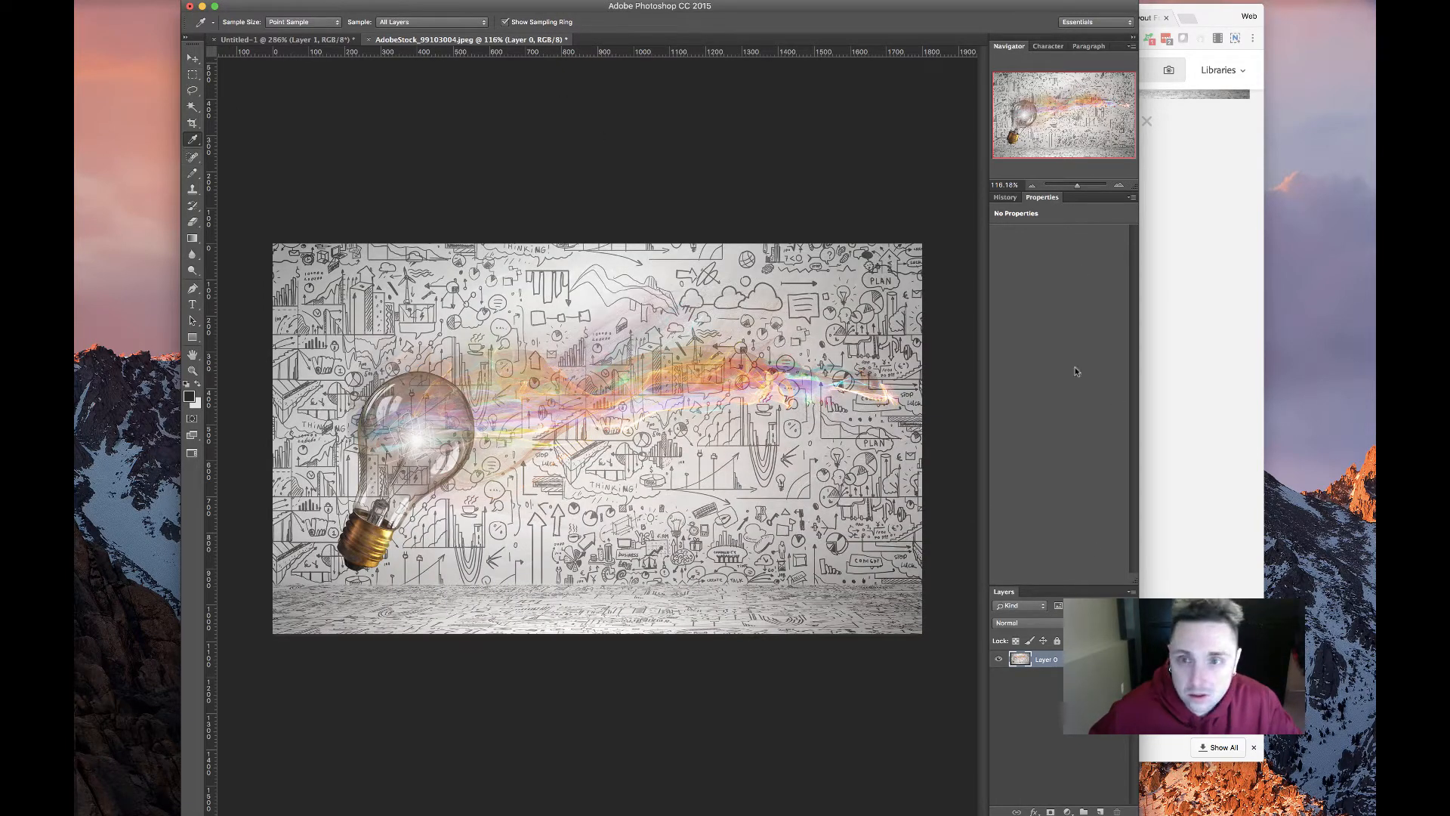
Revert the image to its opened state via History, try a 2432 × 1727 px crop, and undo it
click(1005, 198)
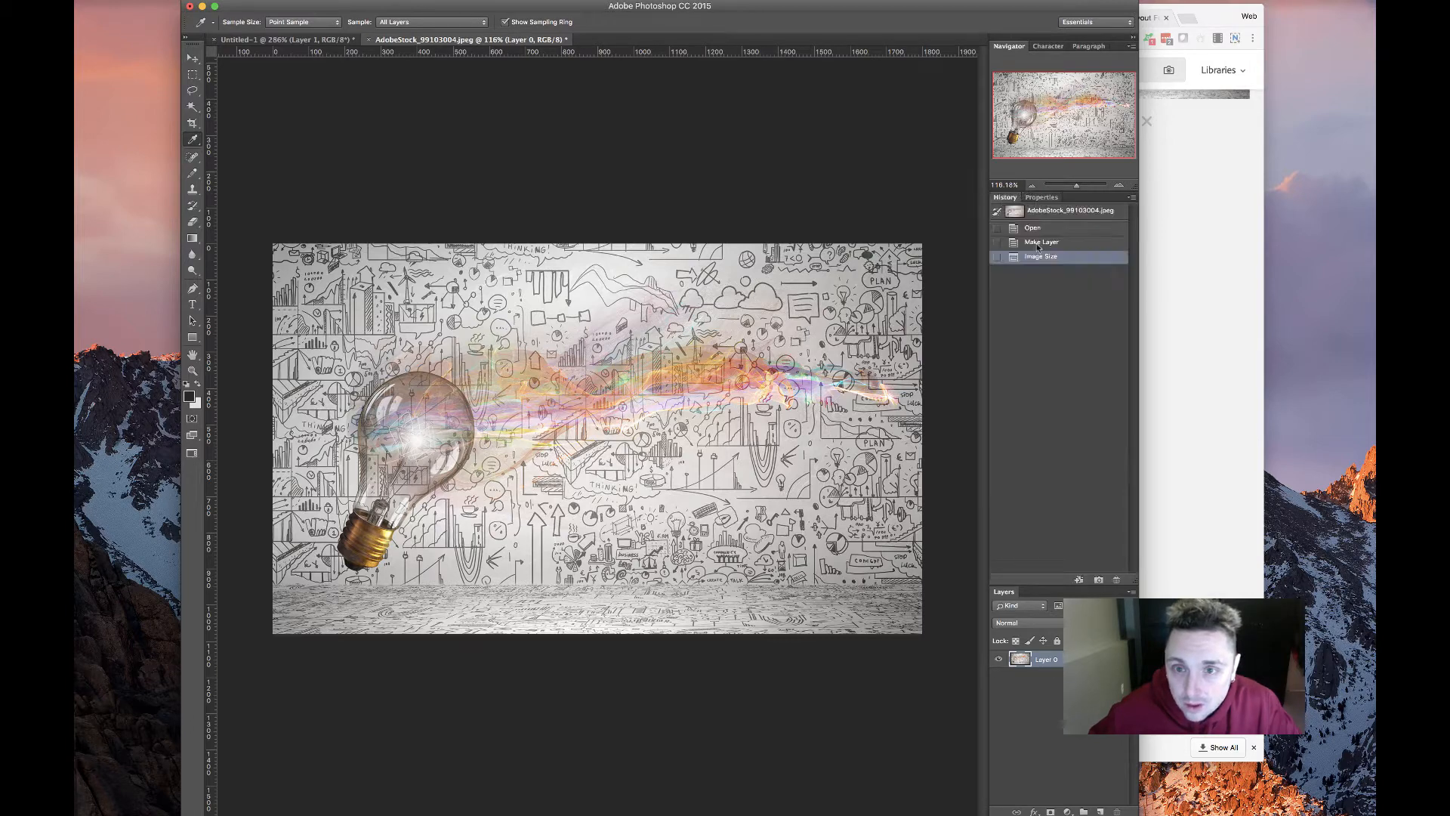
click(1068, 219)
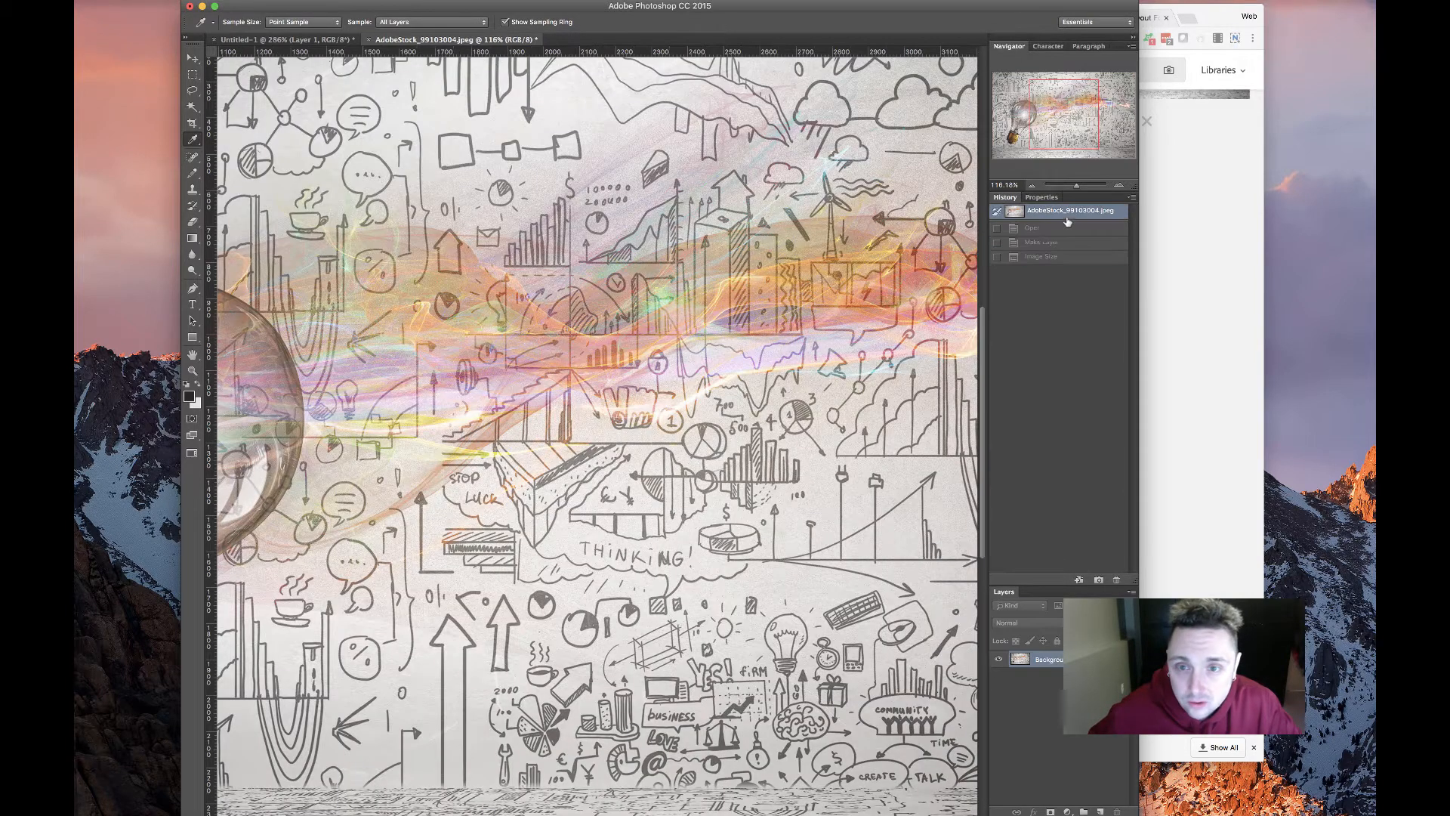
click(1047, 231)
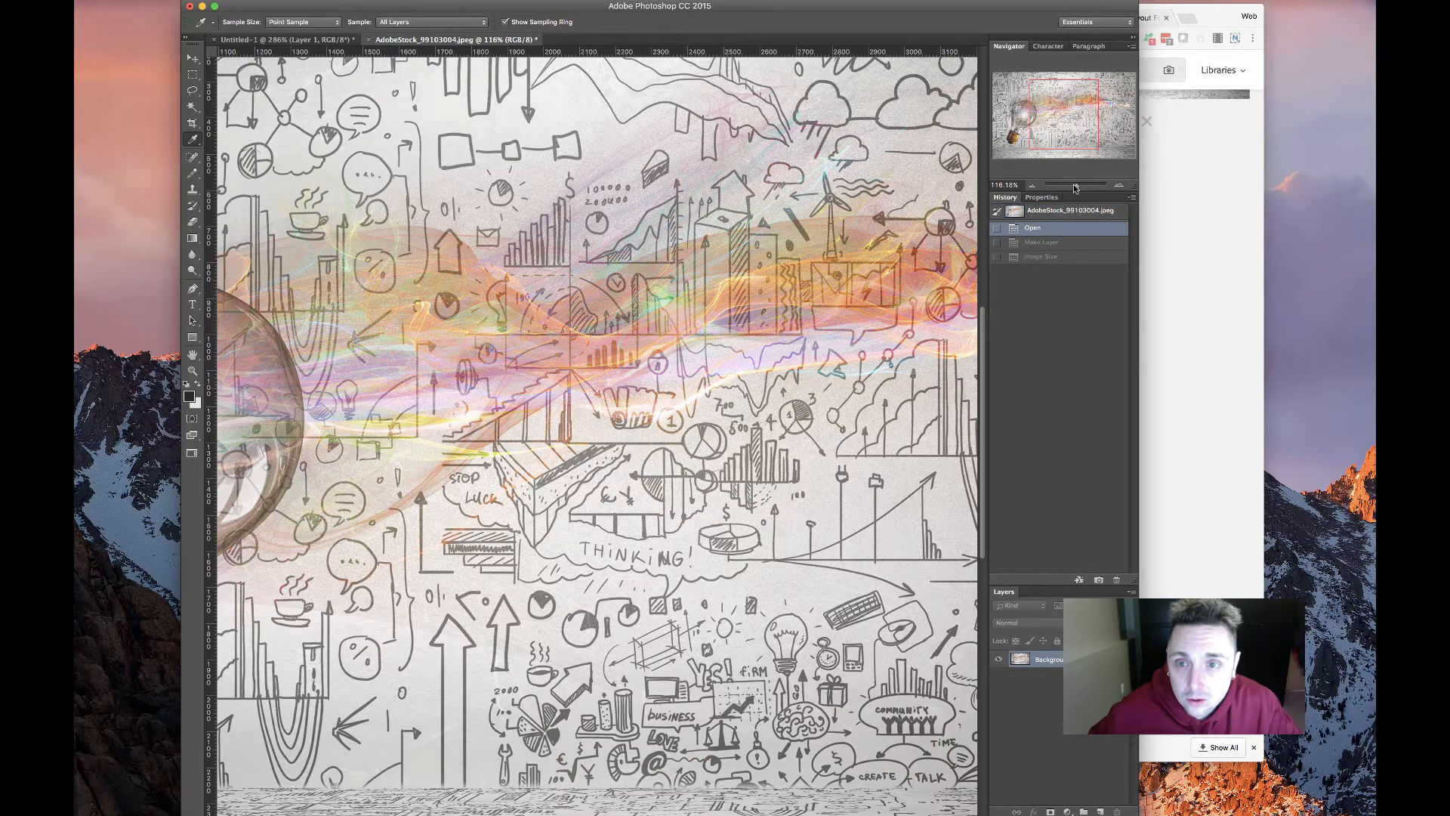
drag(1075, 188, 1071, 188)
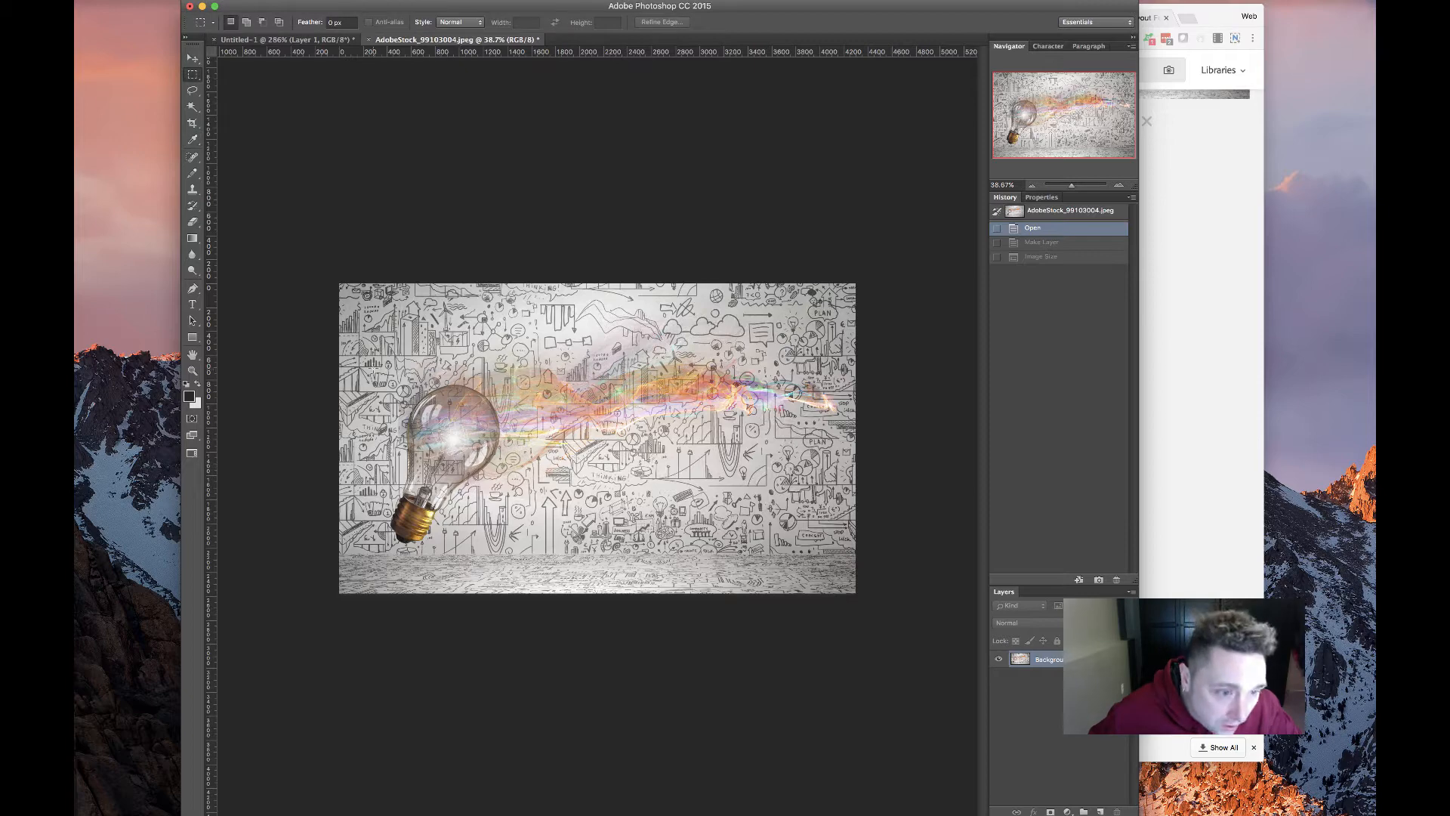
drag(367, 291, 867, 600)
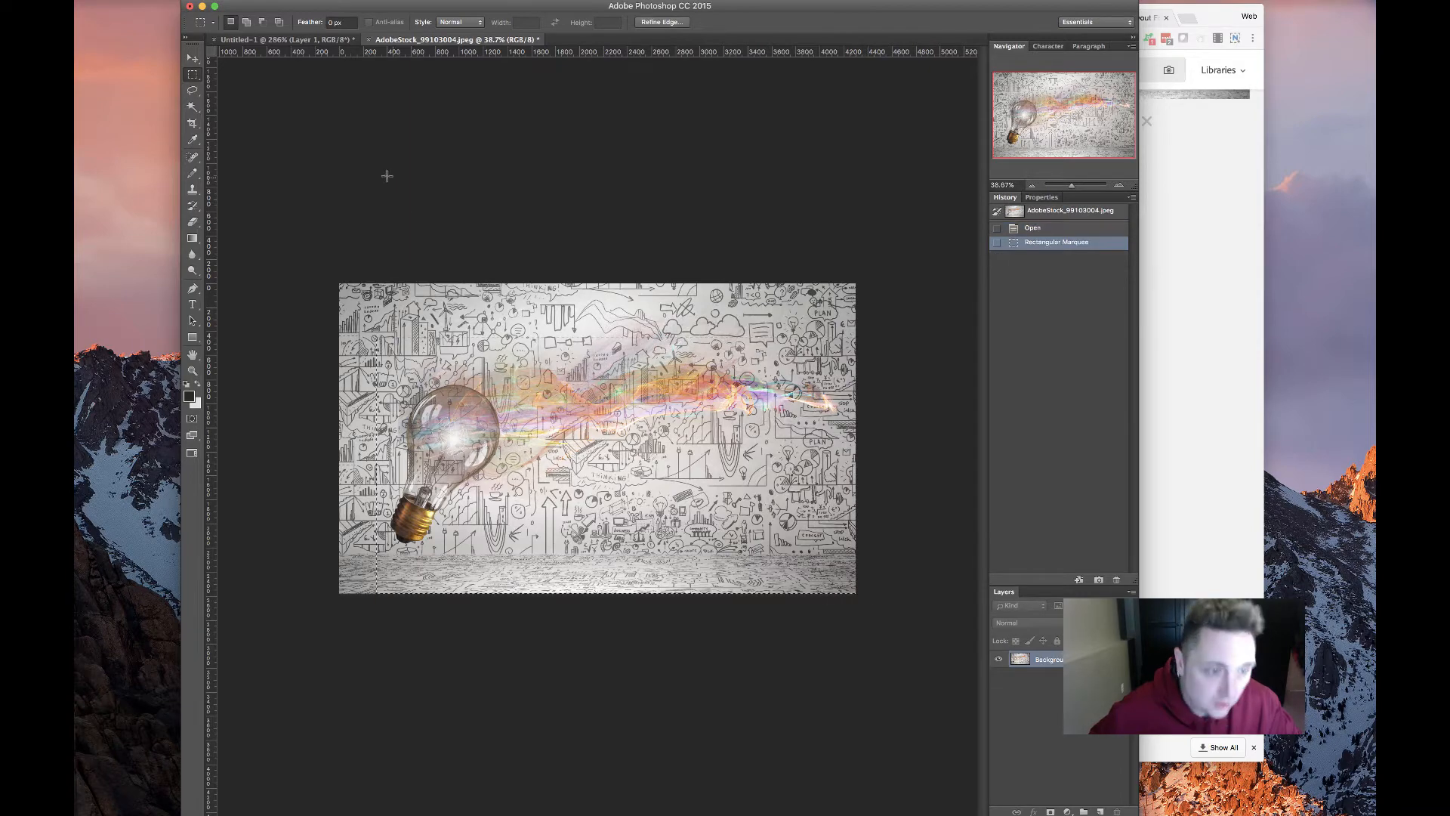
click(234, 4)
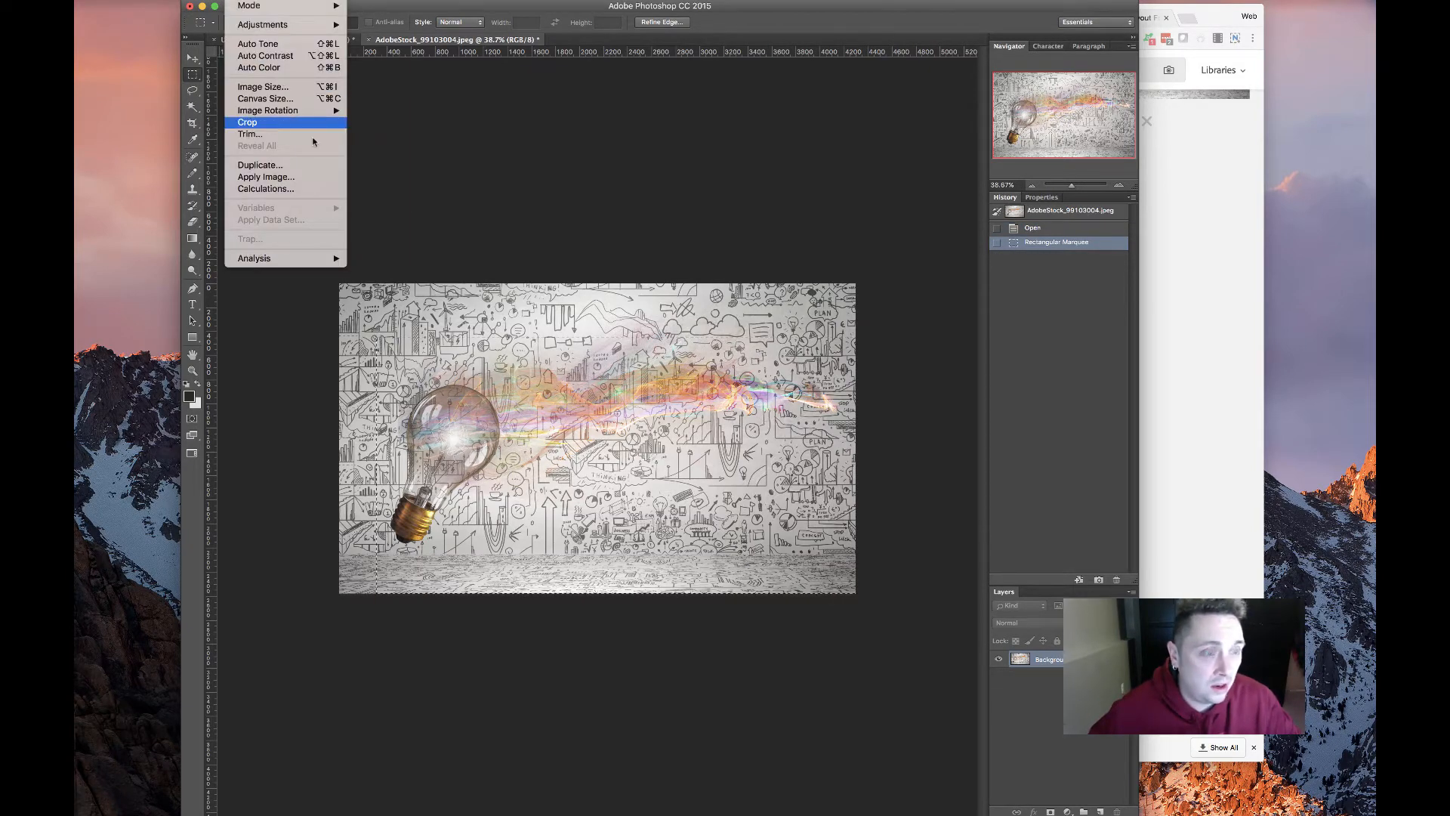
click(272, 126)
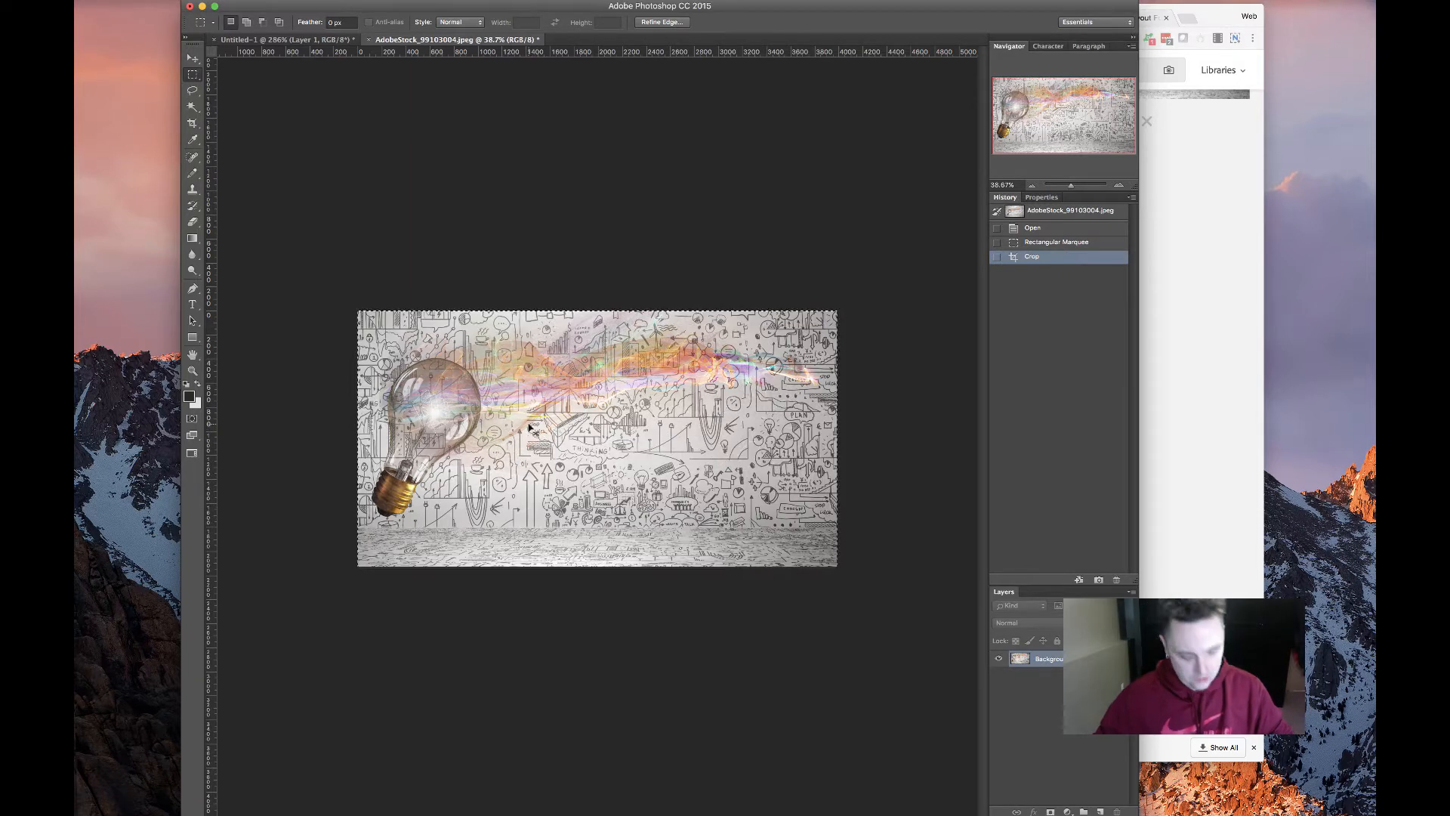
key(super+z)
Crop to a selection trimming the left and right edges, deselect, then select nearly the whole image again
drag(389, 284, 923, 743)
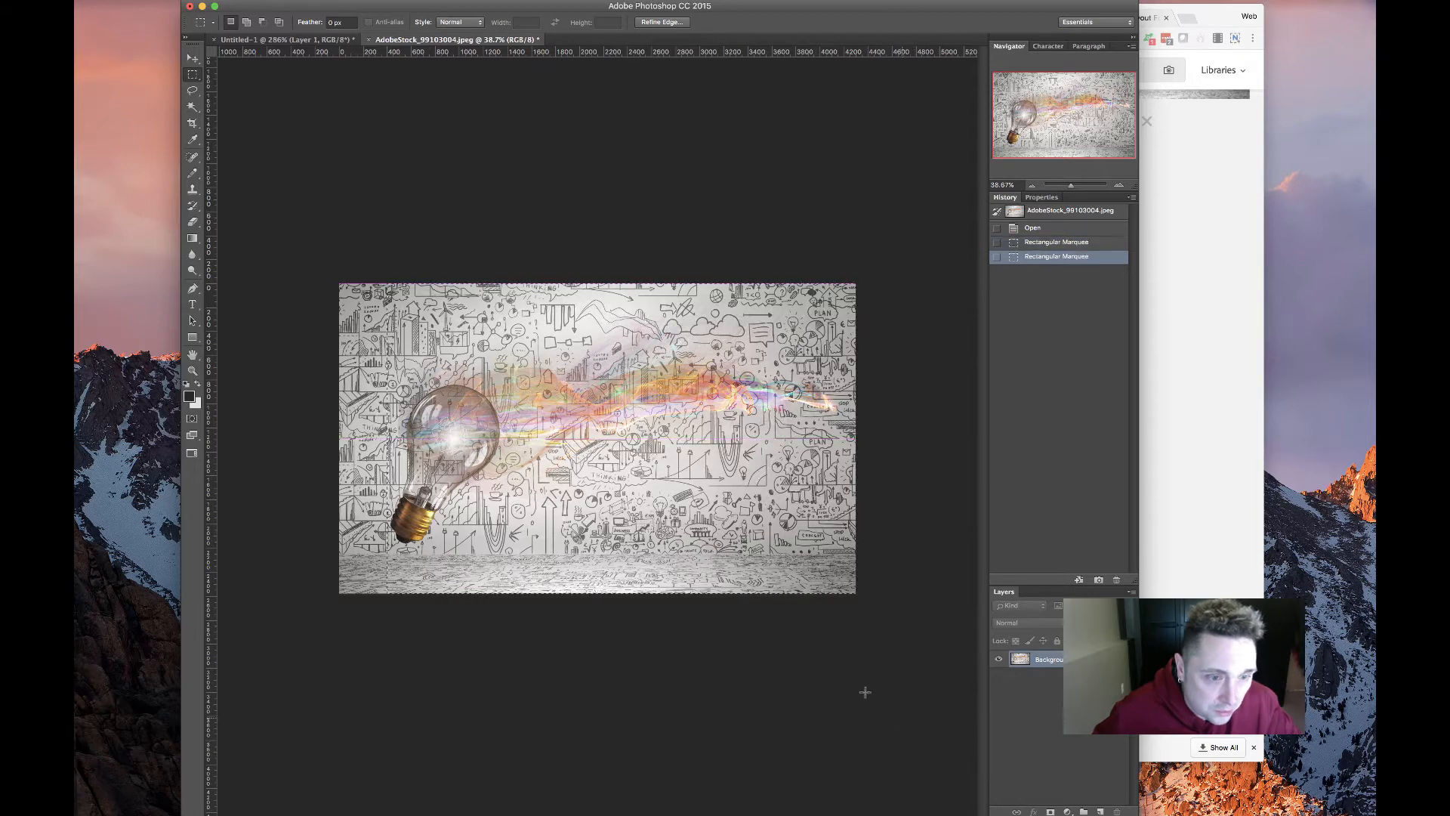
drag(370, 284, 979, 718)
click(238, 1)
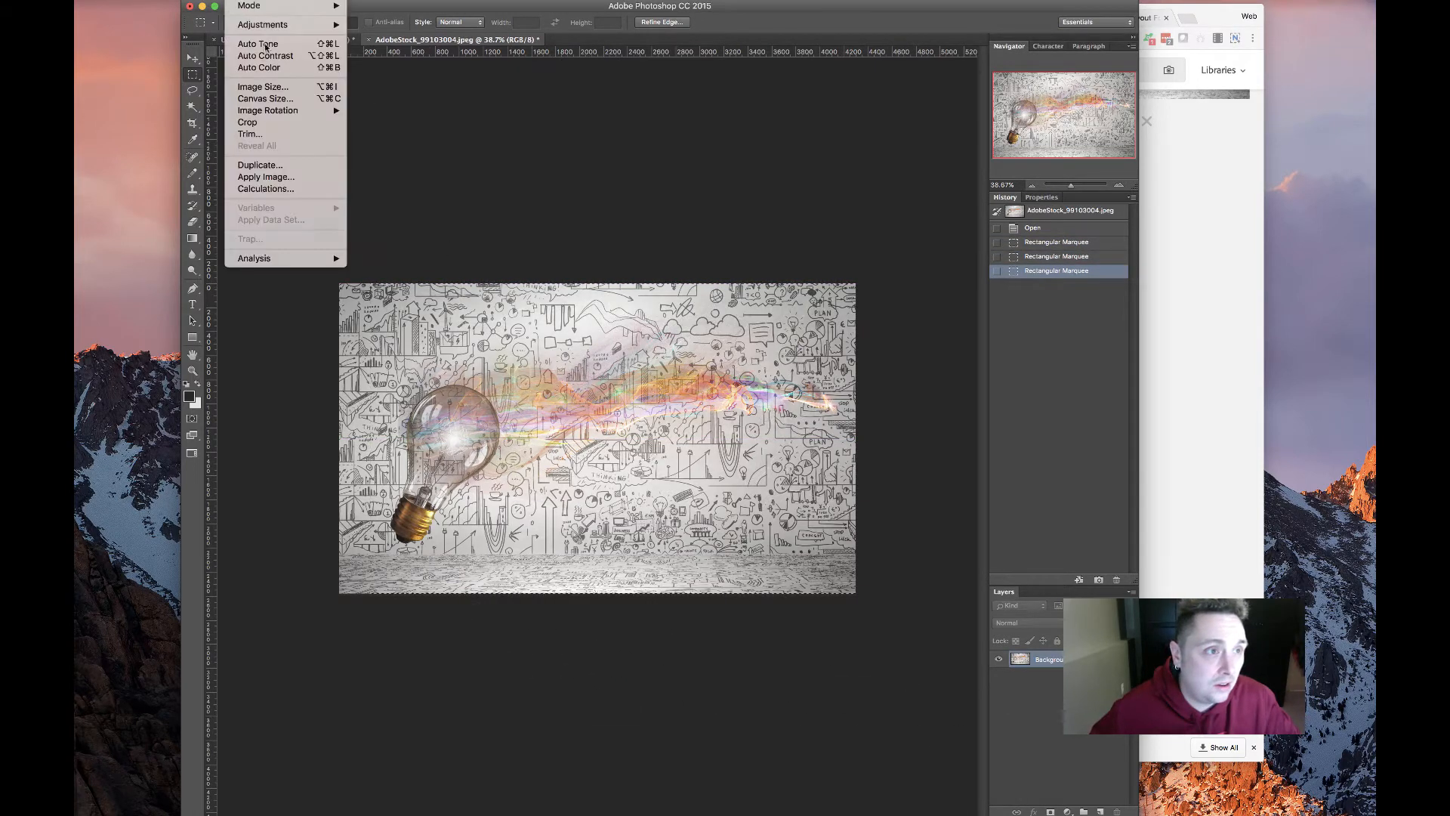
click(272, 134)
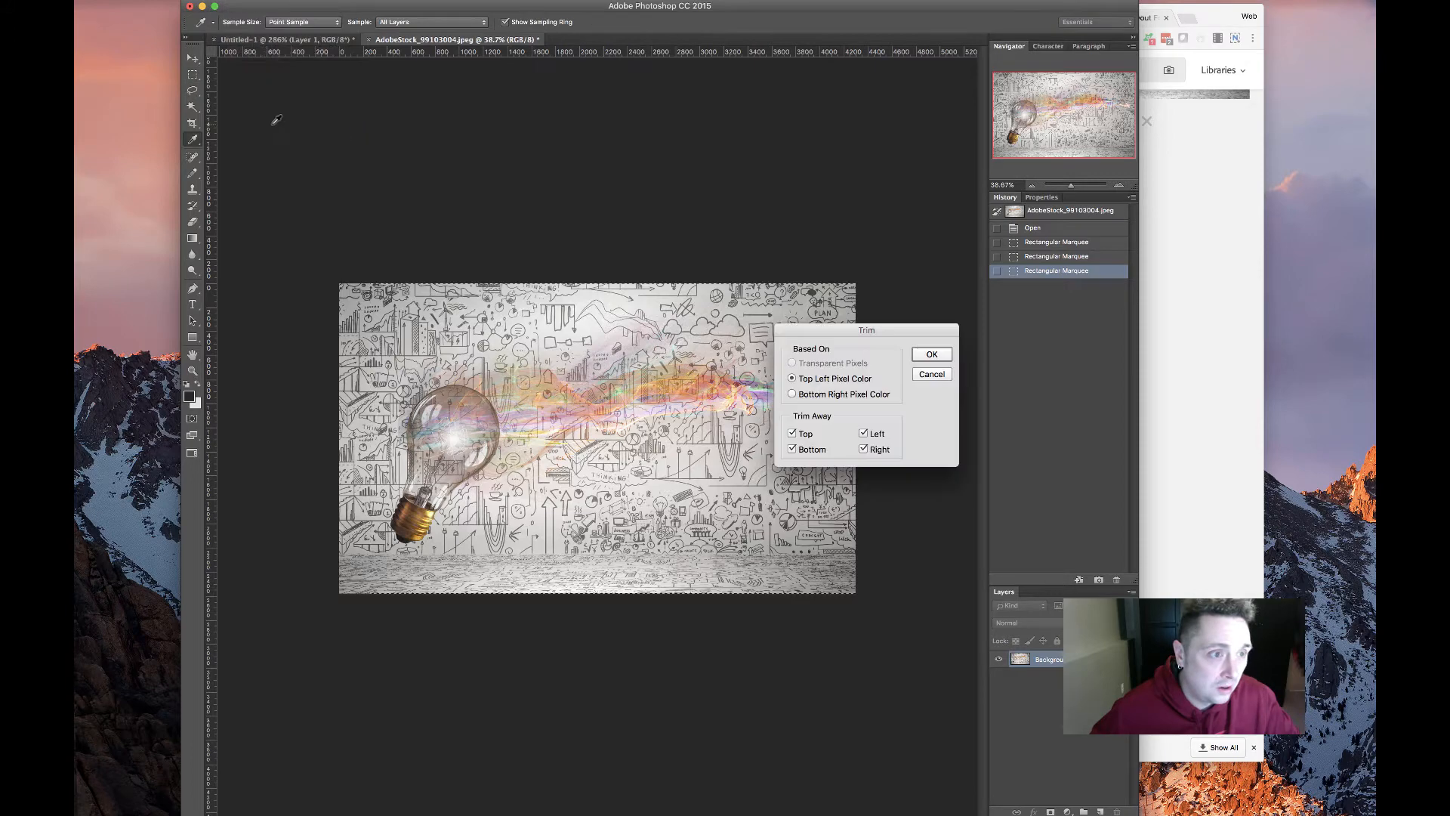
click(930, 375)
click(238, 0)
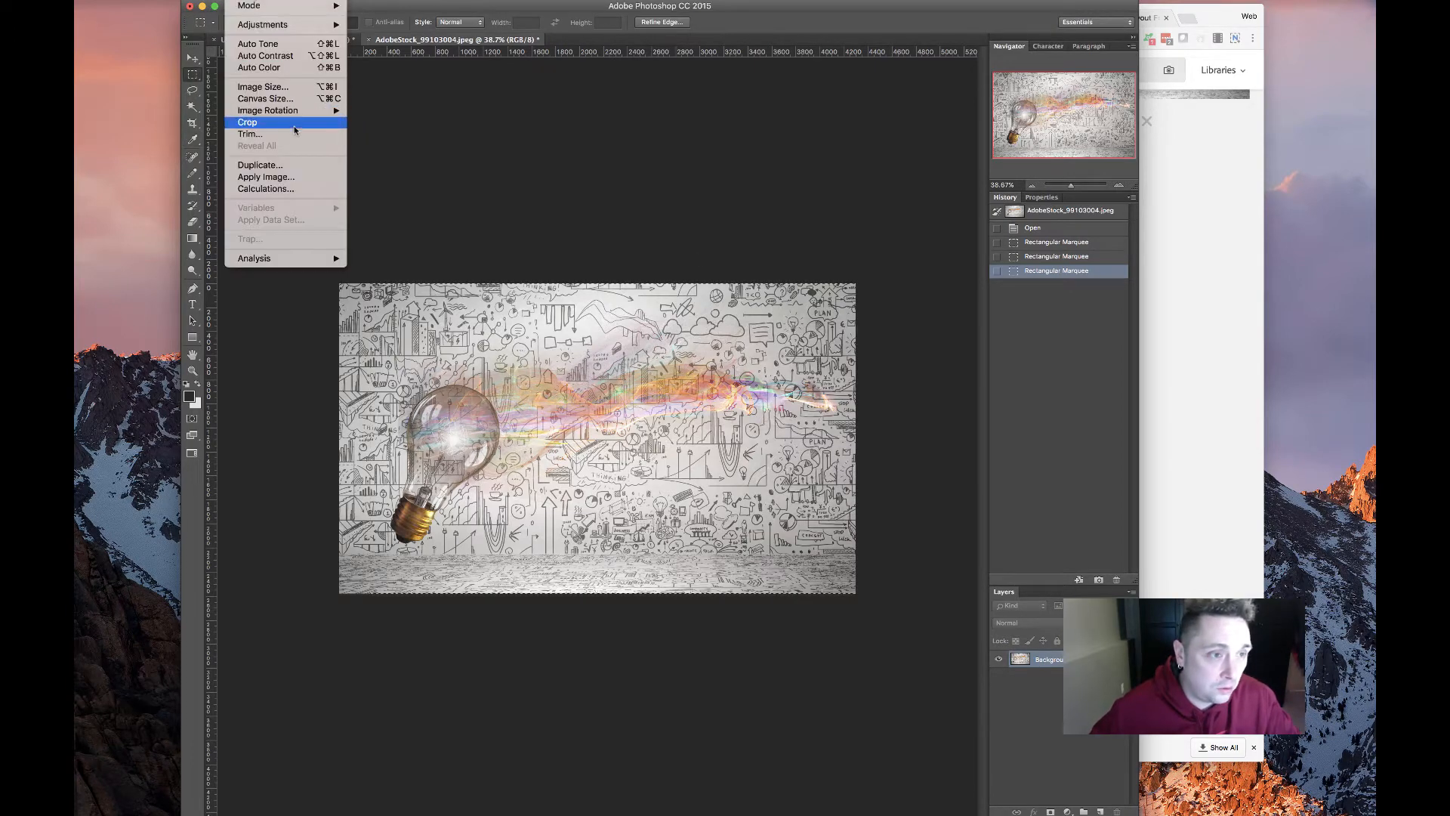
click(261, 123)
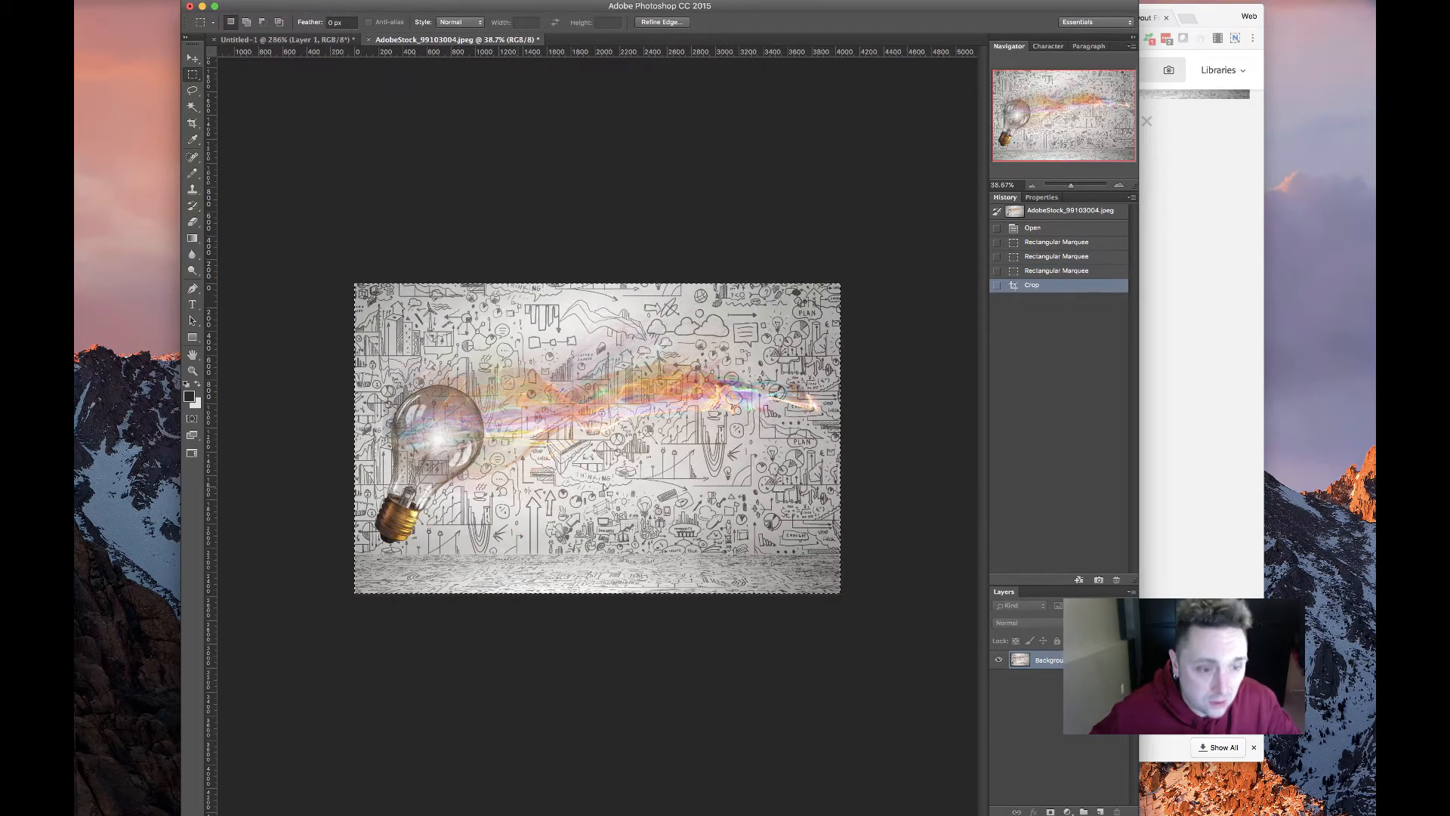
key(super+d)
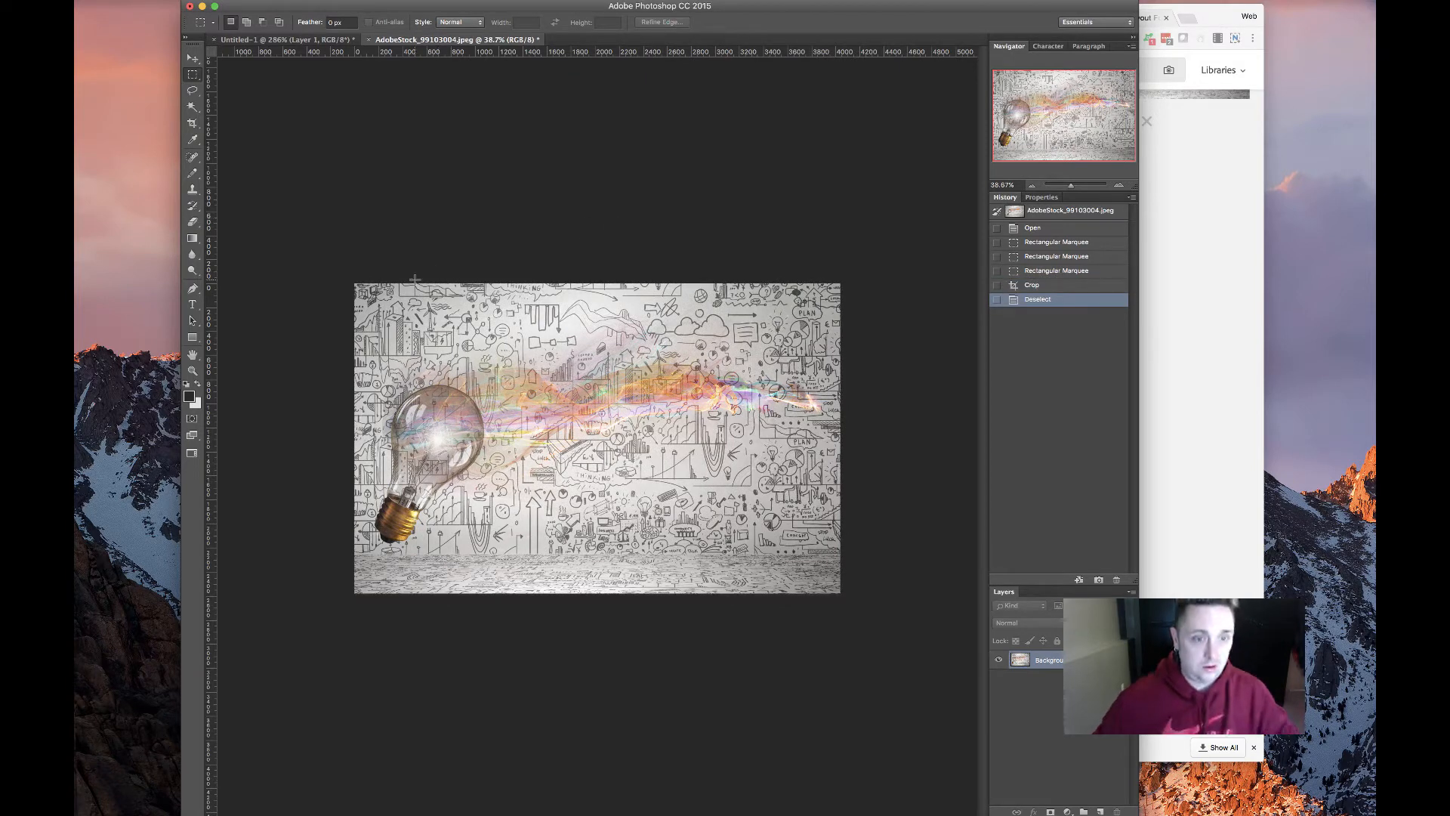
drag(348, 296, 982, 569)
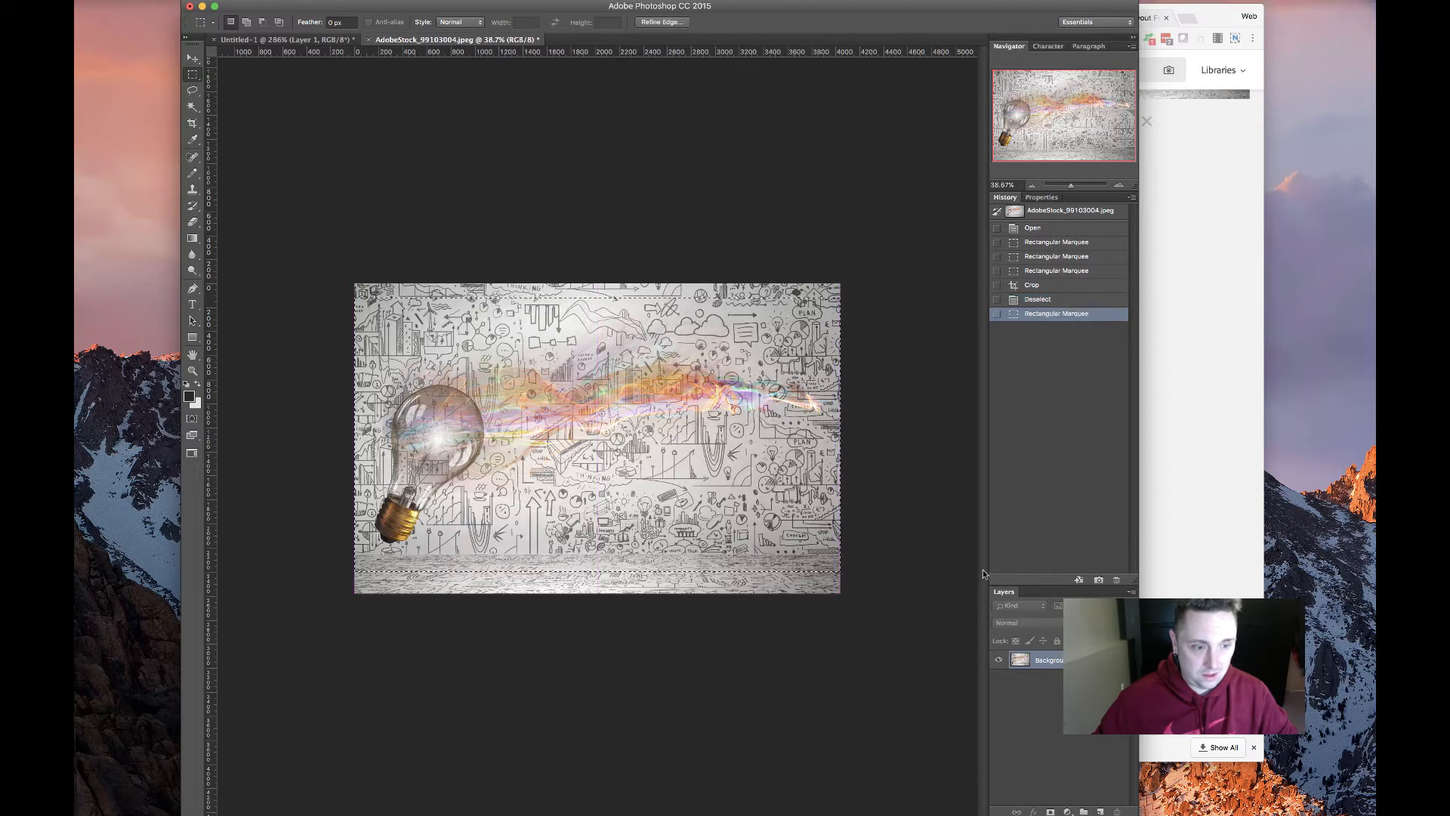
Crop the lightbulb image to the selection, deselect, and convert Background into Layer 0
click(233, 0)
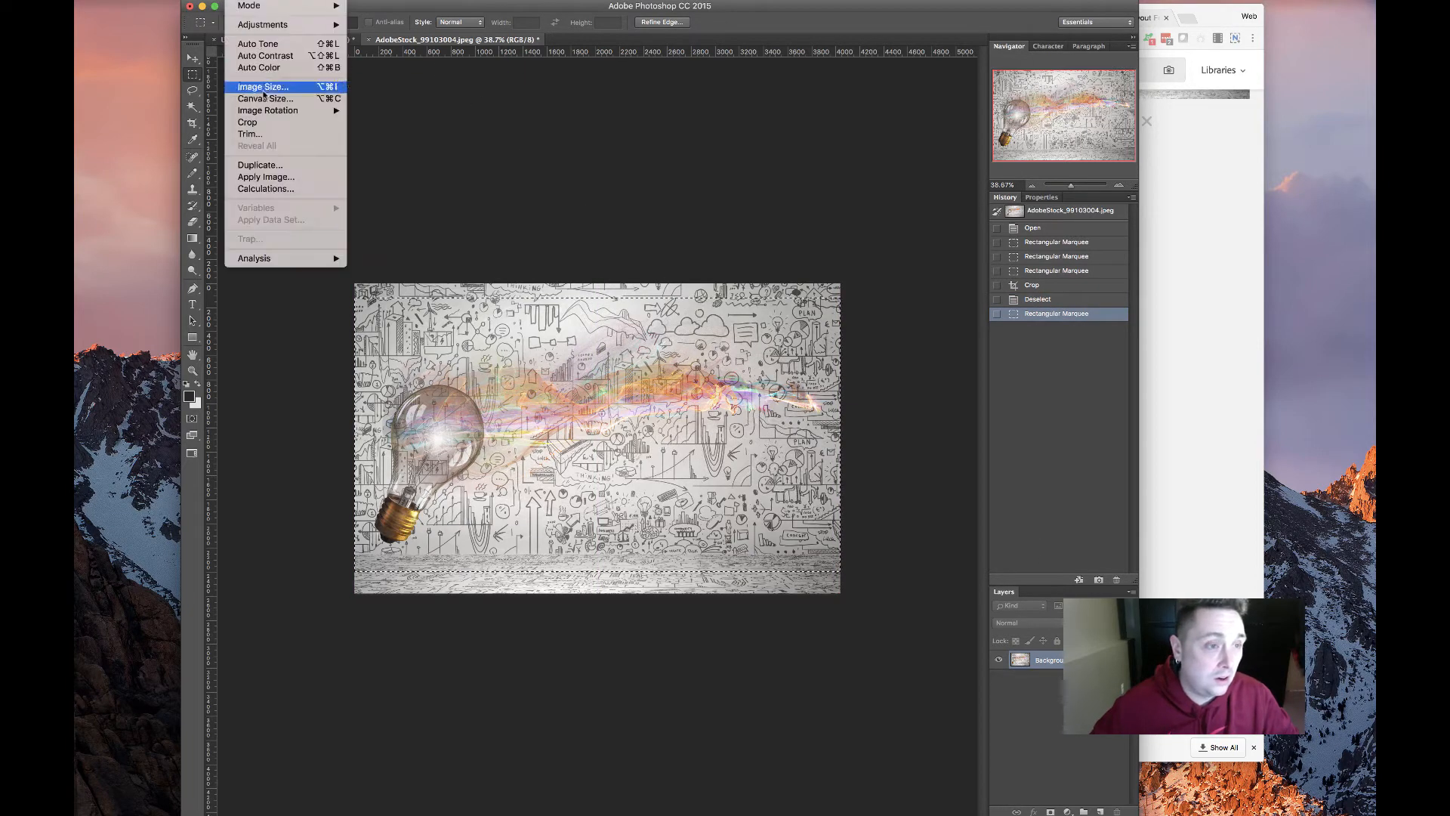
click(264, 122)
click(559, 152)
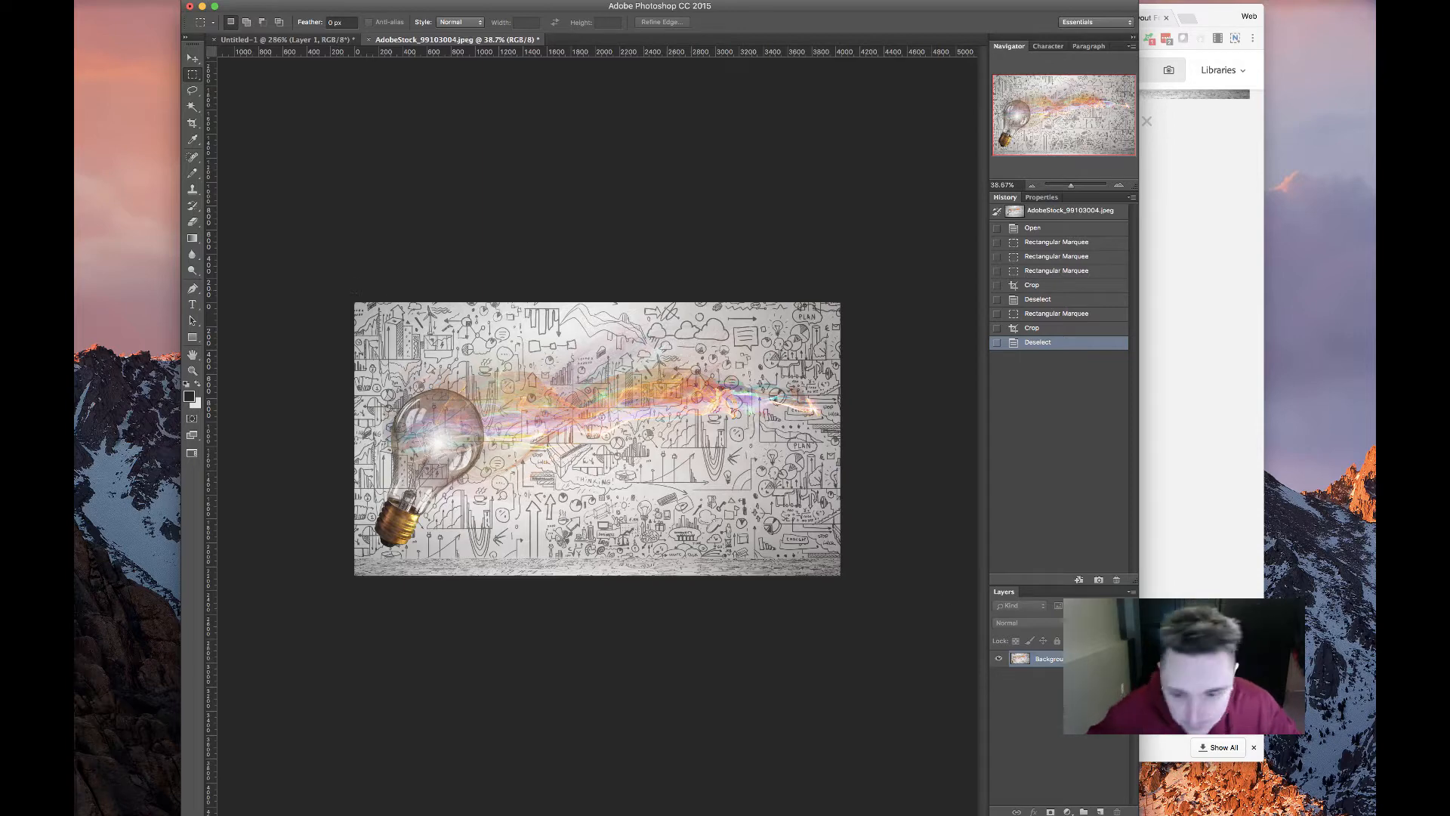
double_click(1080, 659)
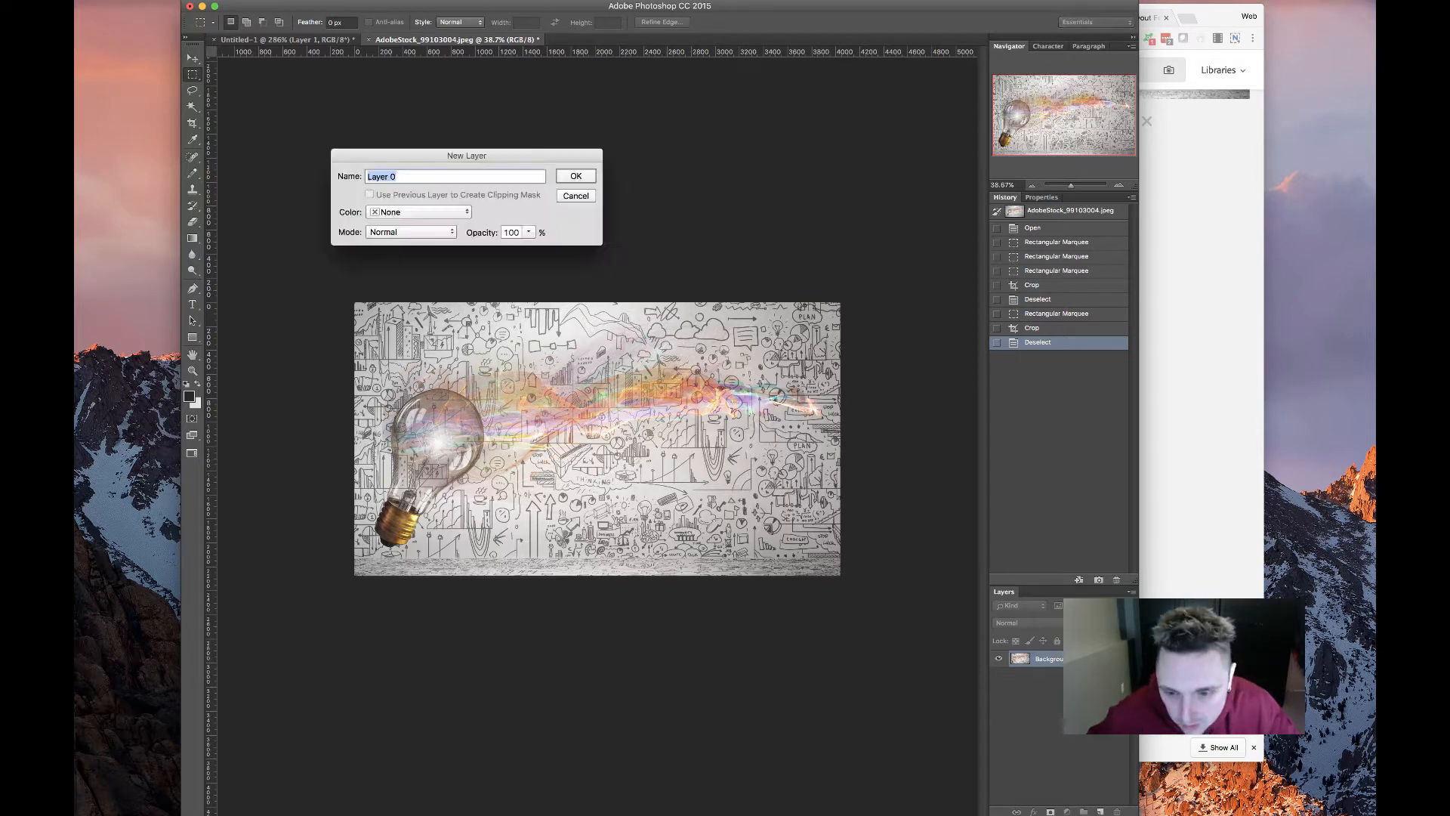
click(577, 176)
Resize the image to 1800 px wide and zoom in on it
key(alt+super+i)
text(1800)
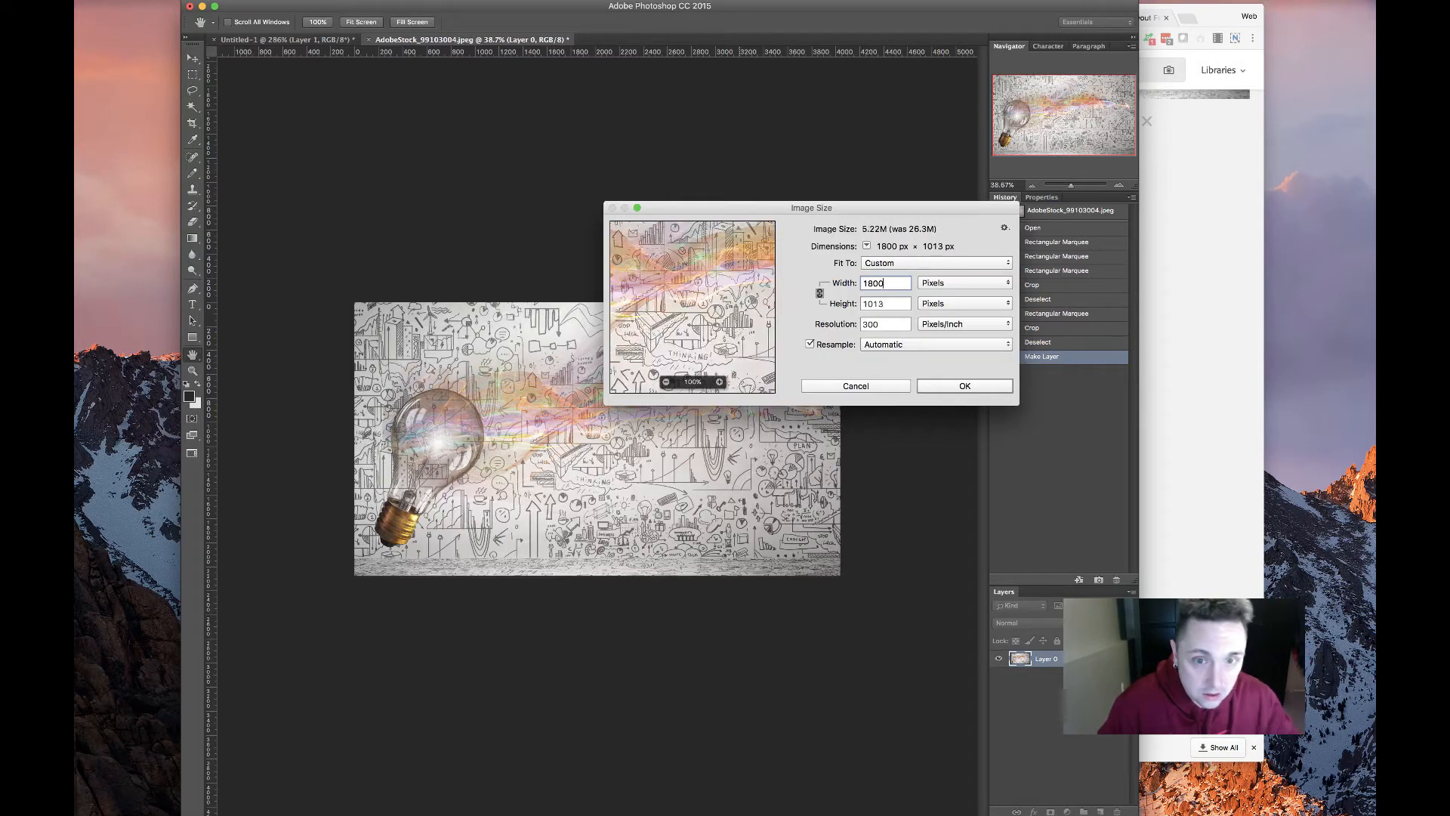
key(Return)
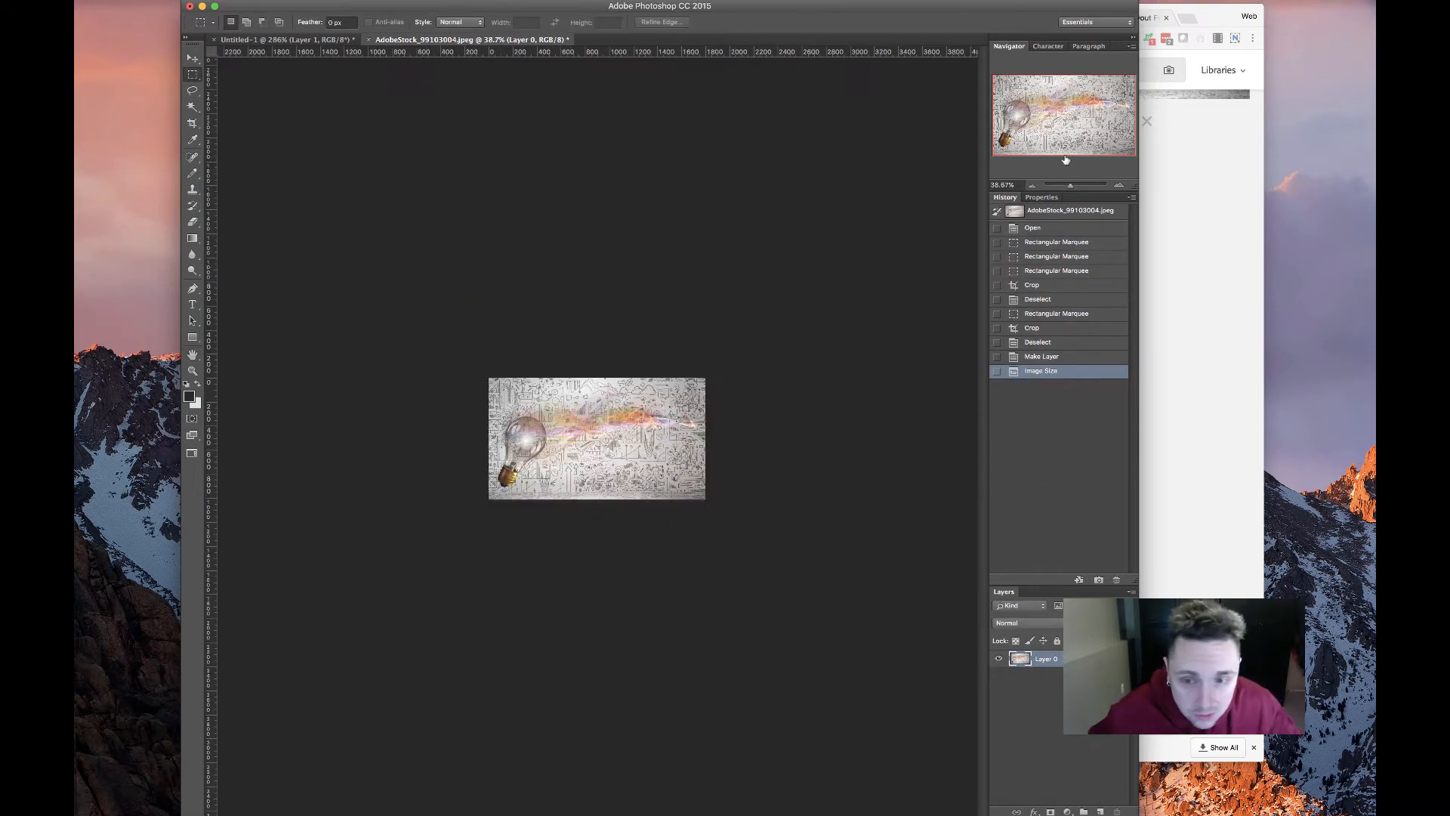
drag(1071, 182, 1078, 187)
Sample the XSTO logo's yellow as the foreground colour, then return to the lightbulb image
click(313, 40)
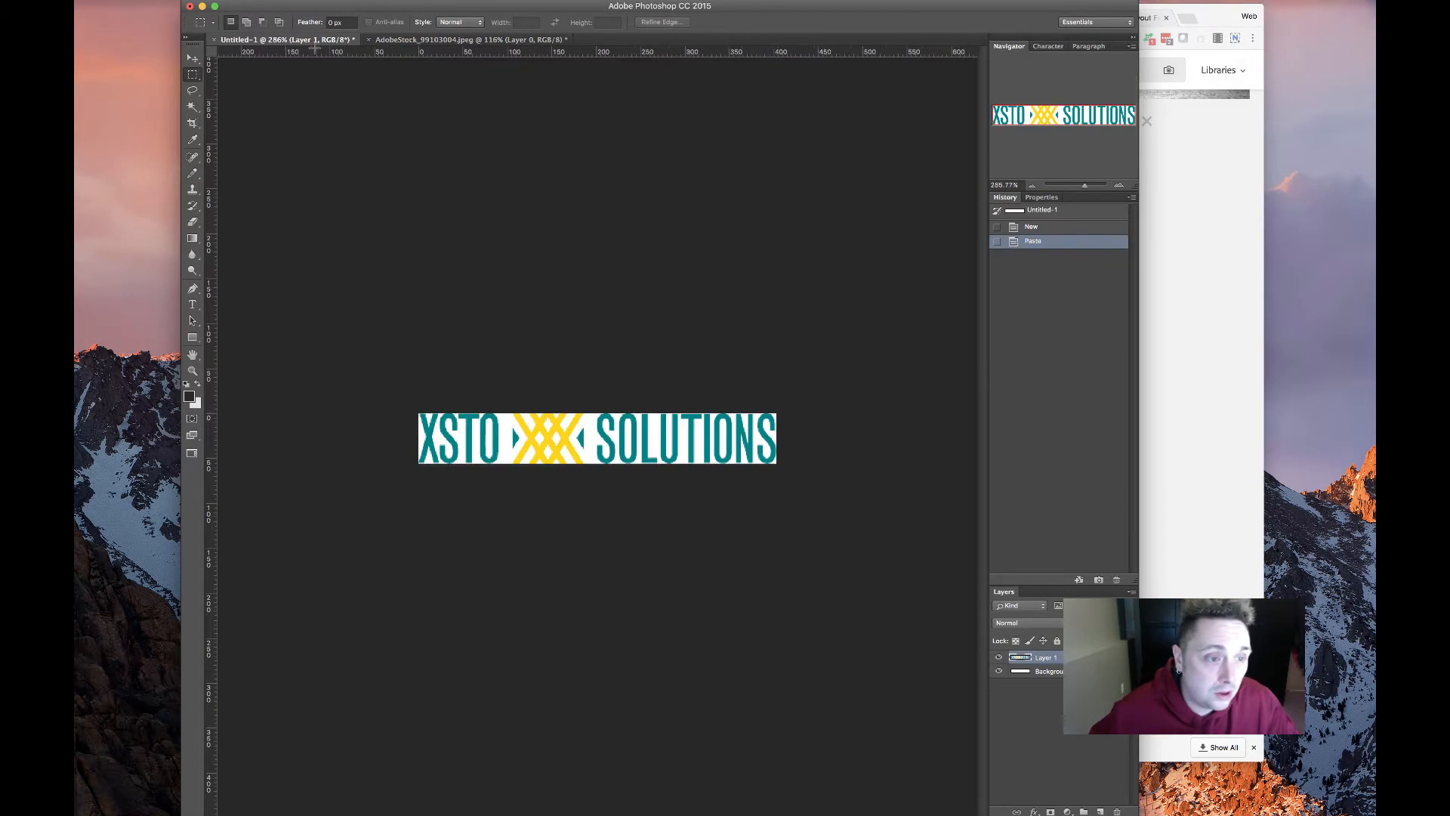
click(192, 140)
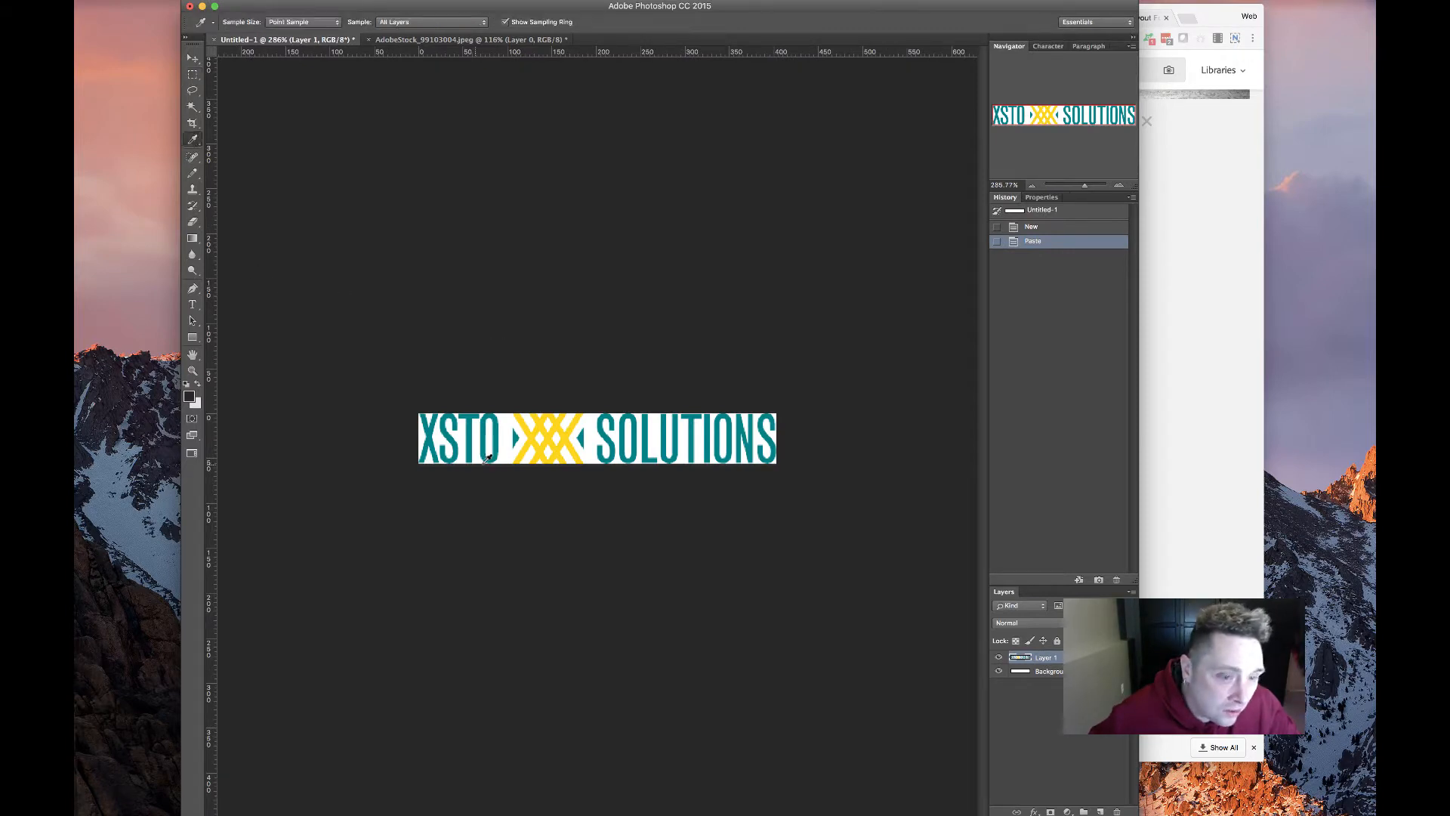
click(539, 427)
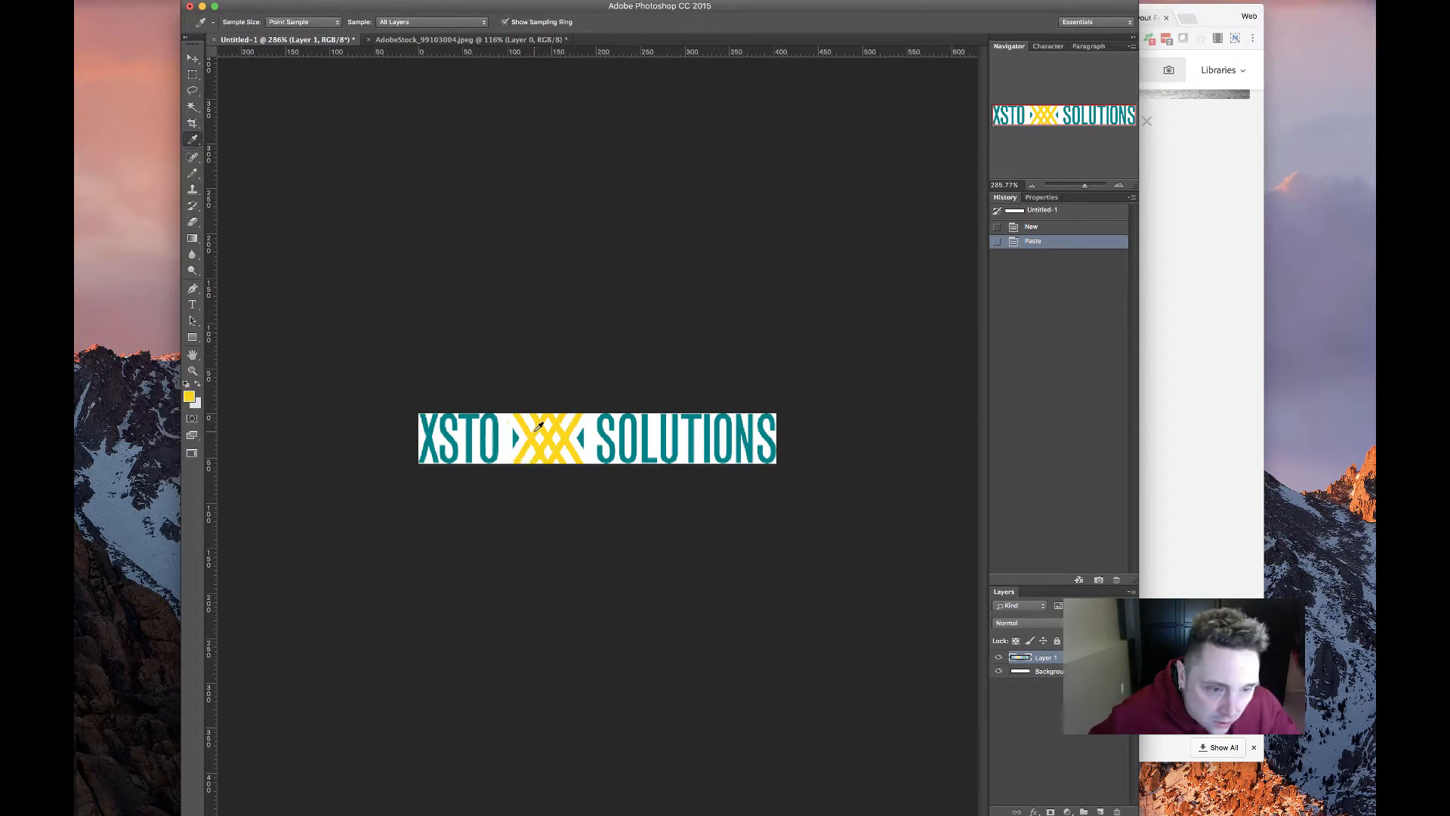
click(539, 40)
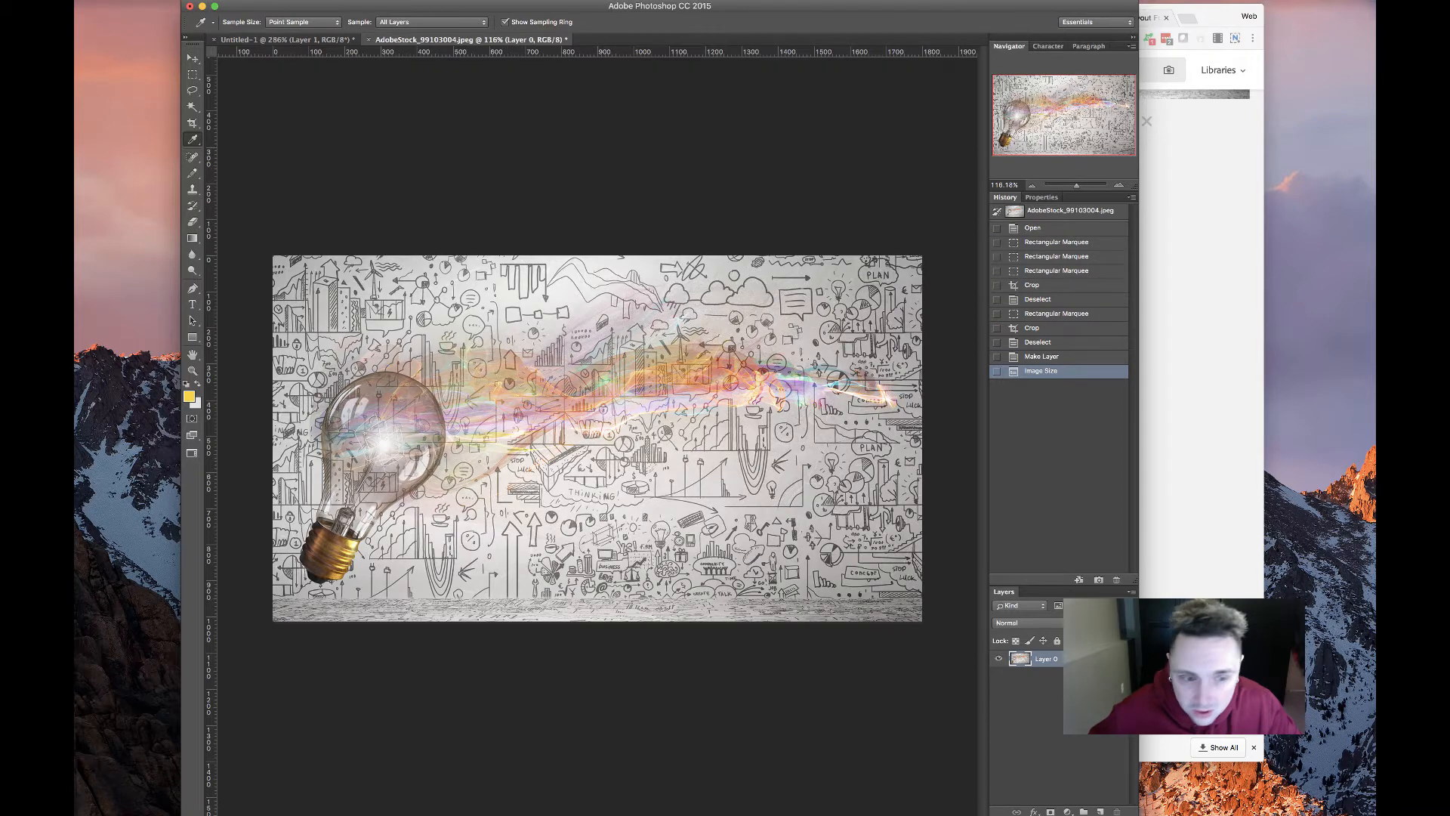
Give Layer 0 a yellow fcd51c Color Overlay in Multiply mode and adjust its opacity
double_click(1092, 659)
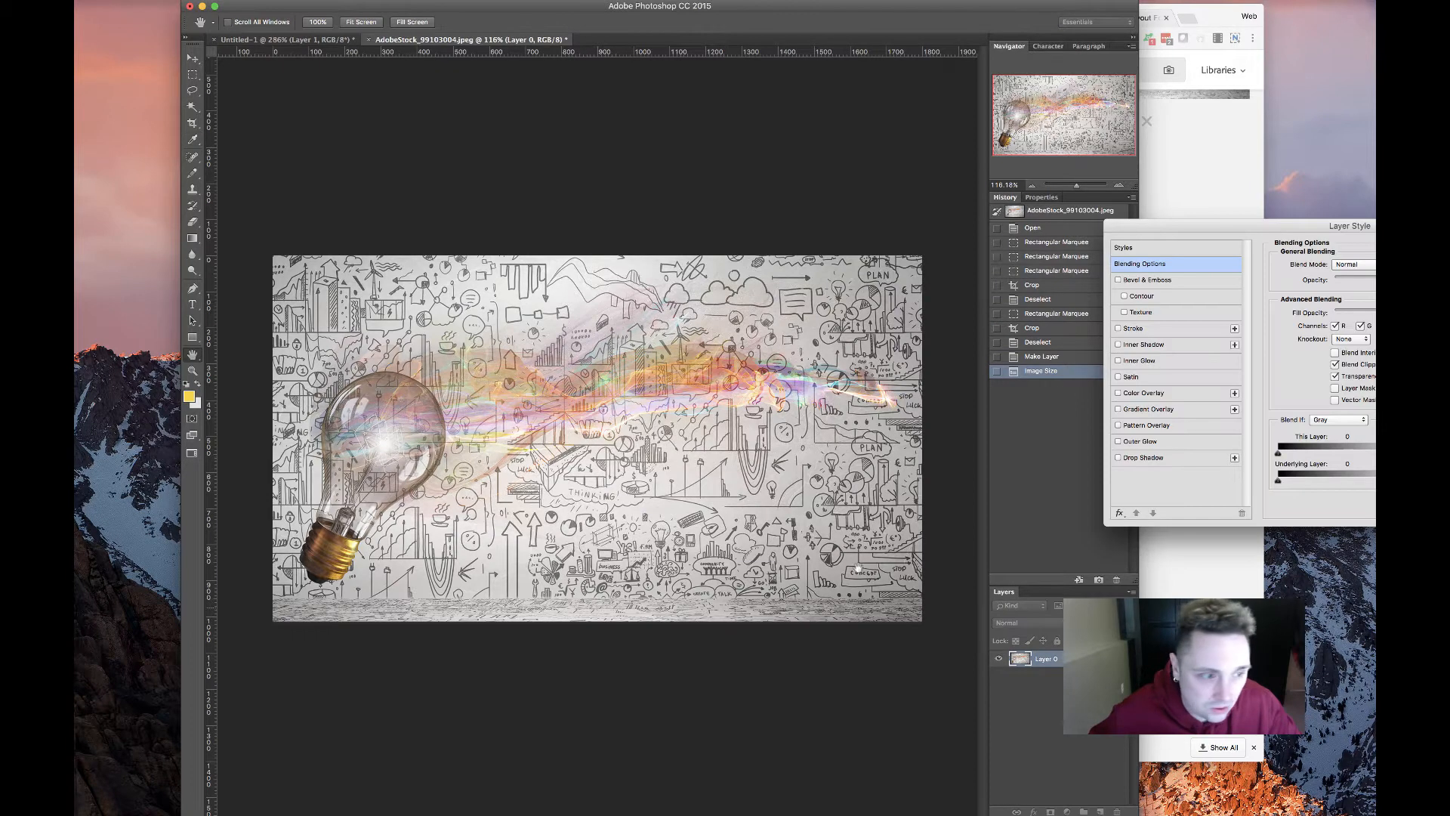
click(1144, 392)
click(1369, 265)
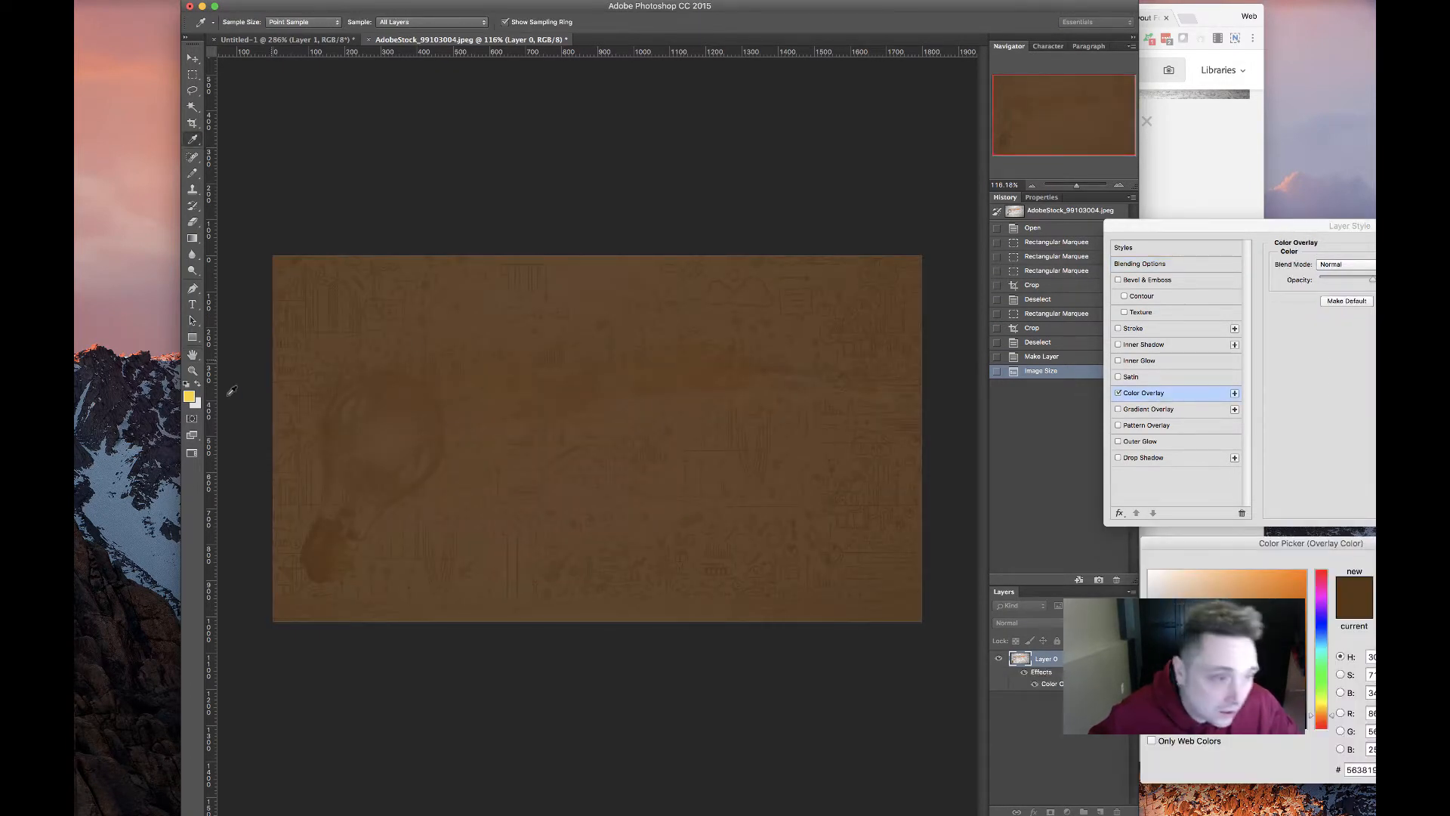
click(192, 401)
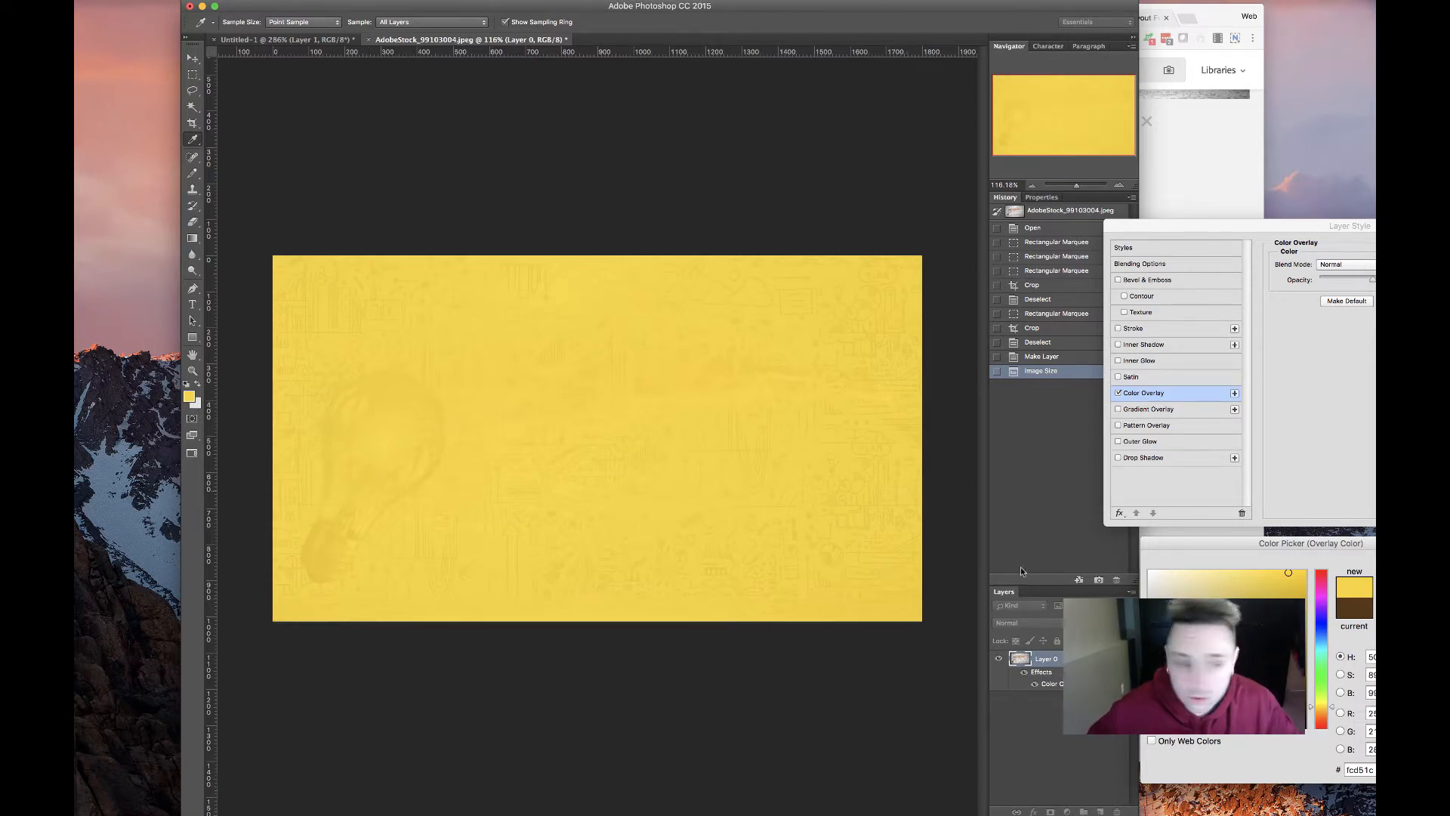
key(Return)
click(1369, 263)
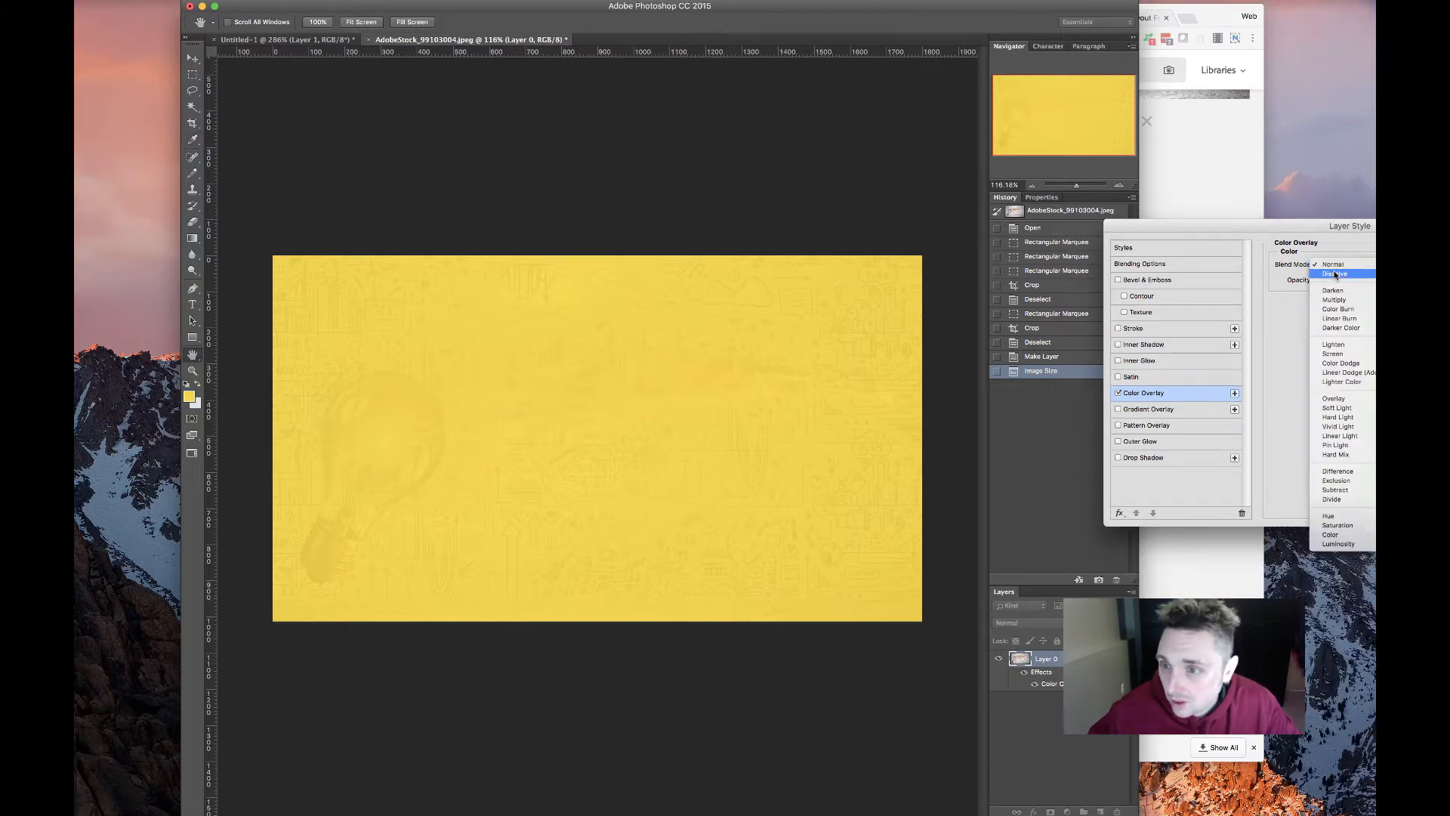
click(1344, 300)
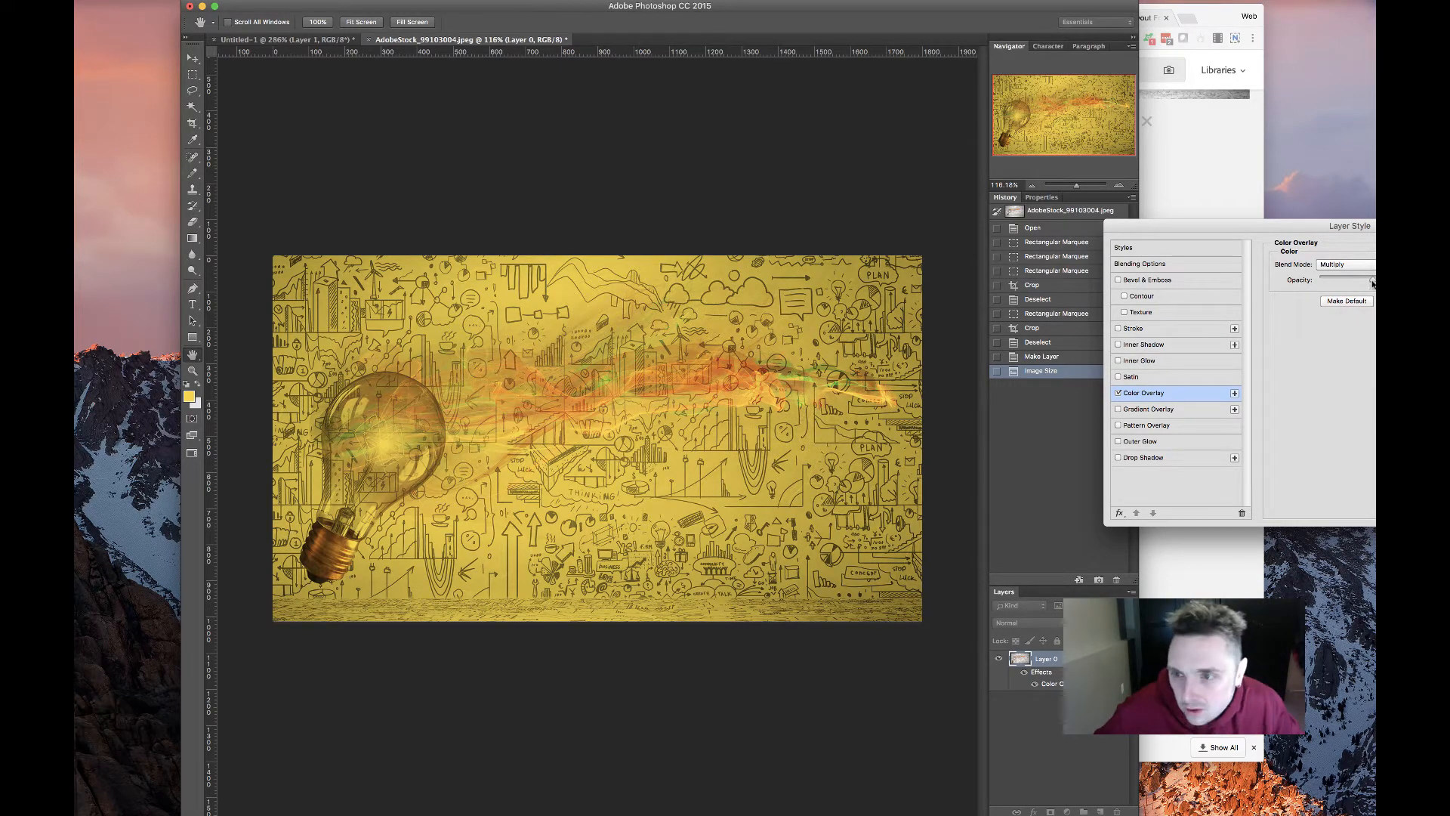
mouse_move(1375, 281)
mouse_down()
mouse_move(1221, 277)
mouse_move(1375, 282)
mouse_up()
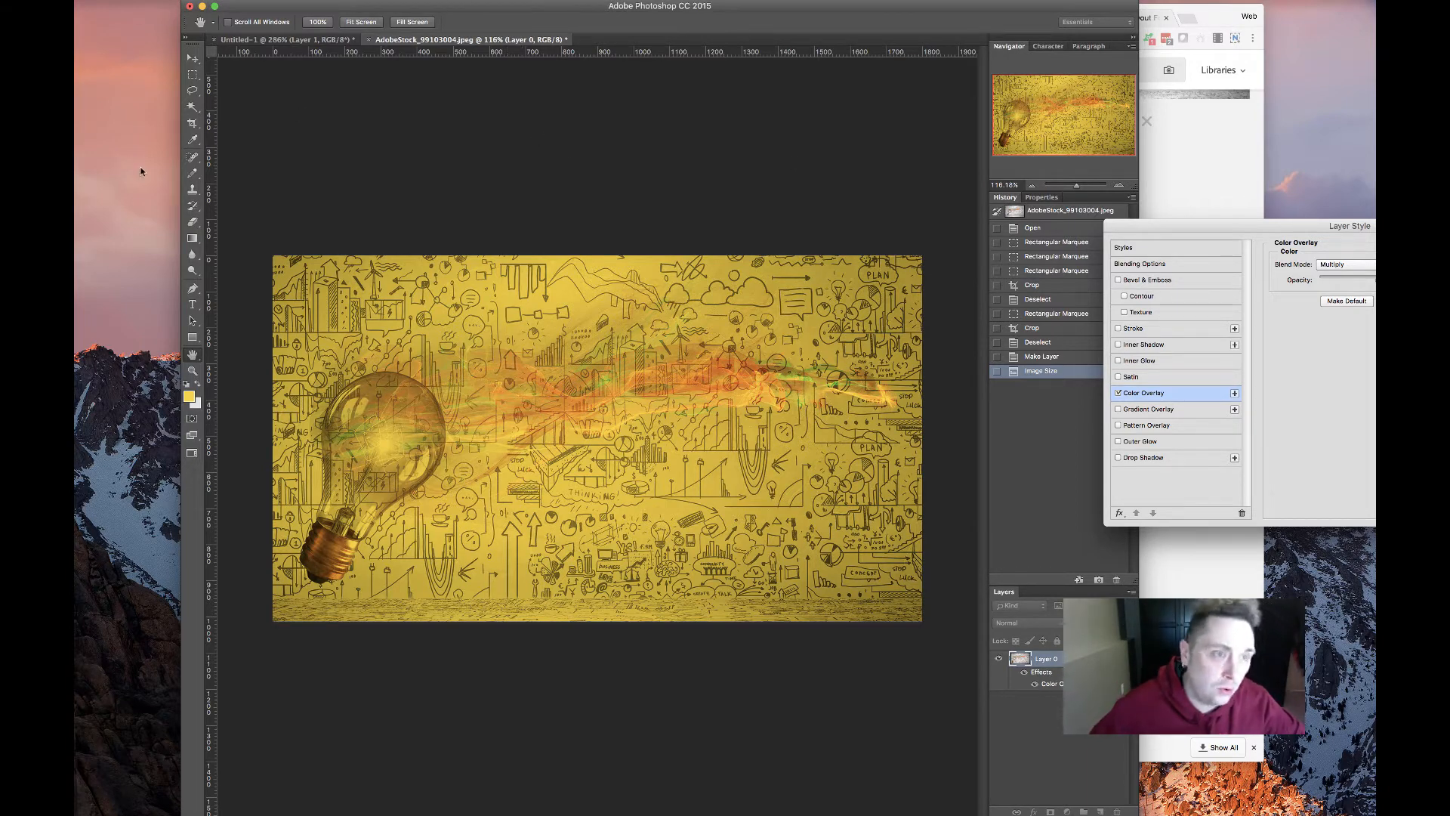
click(285, 815)
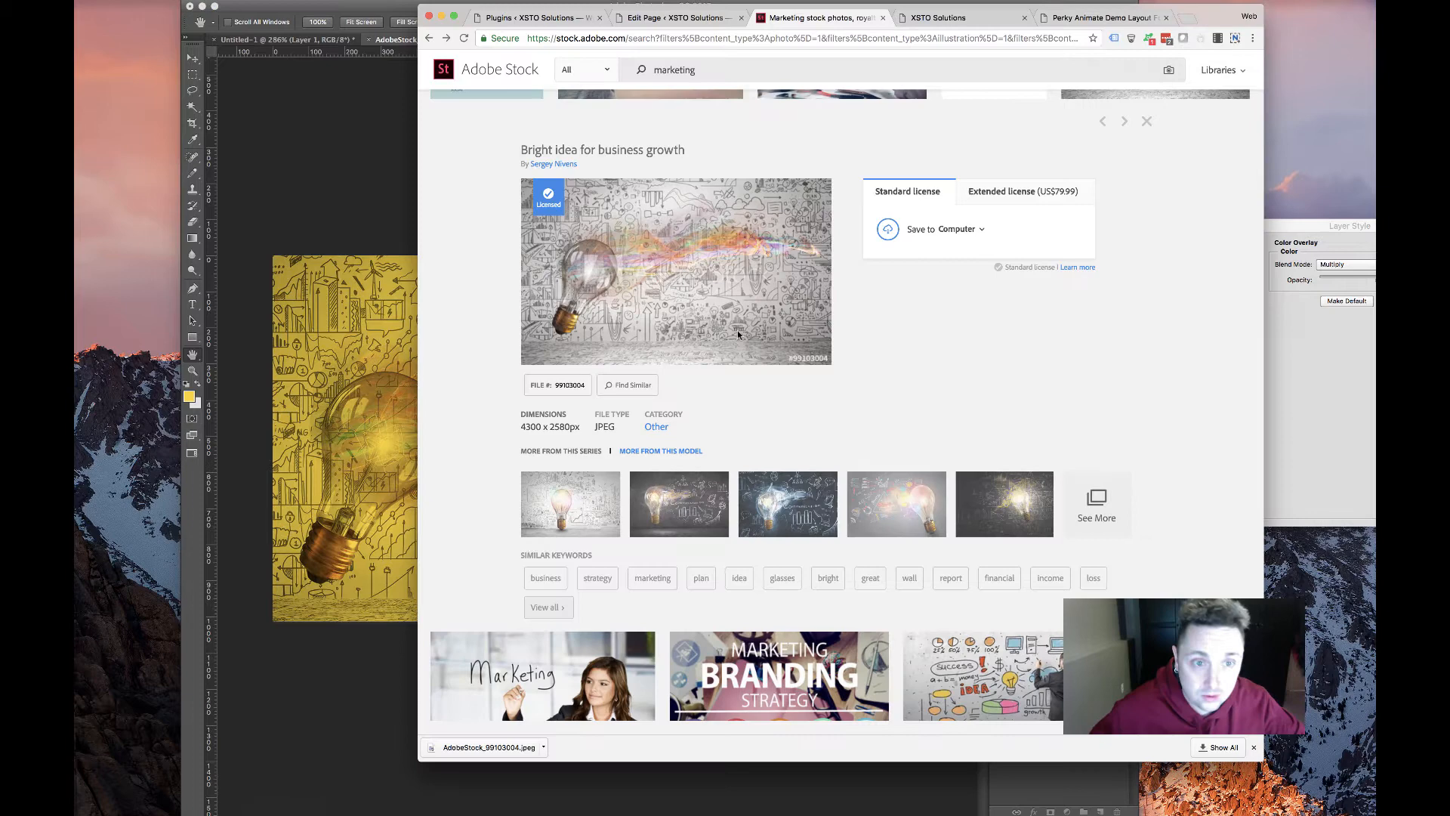
Compare with the old XSTO site's yellow header, then return to the tinted lightbulb in Photoshop
click(939, 17)
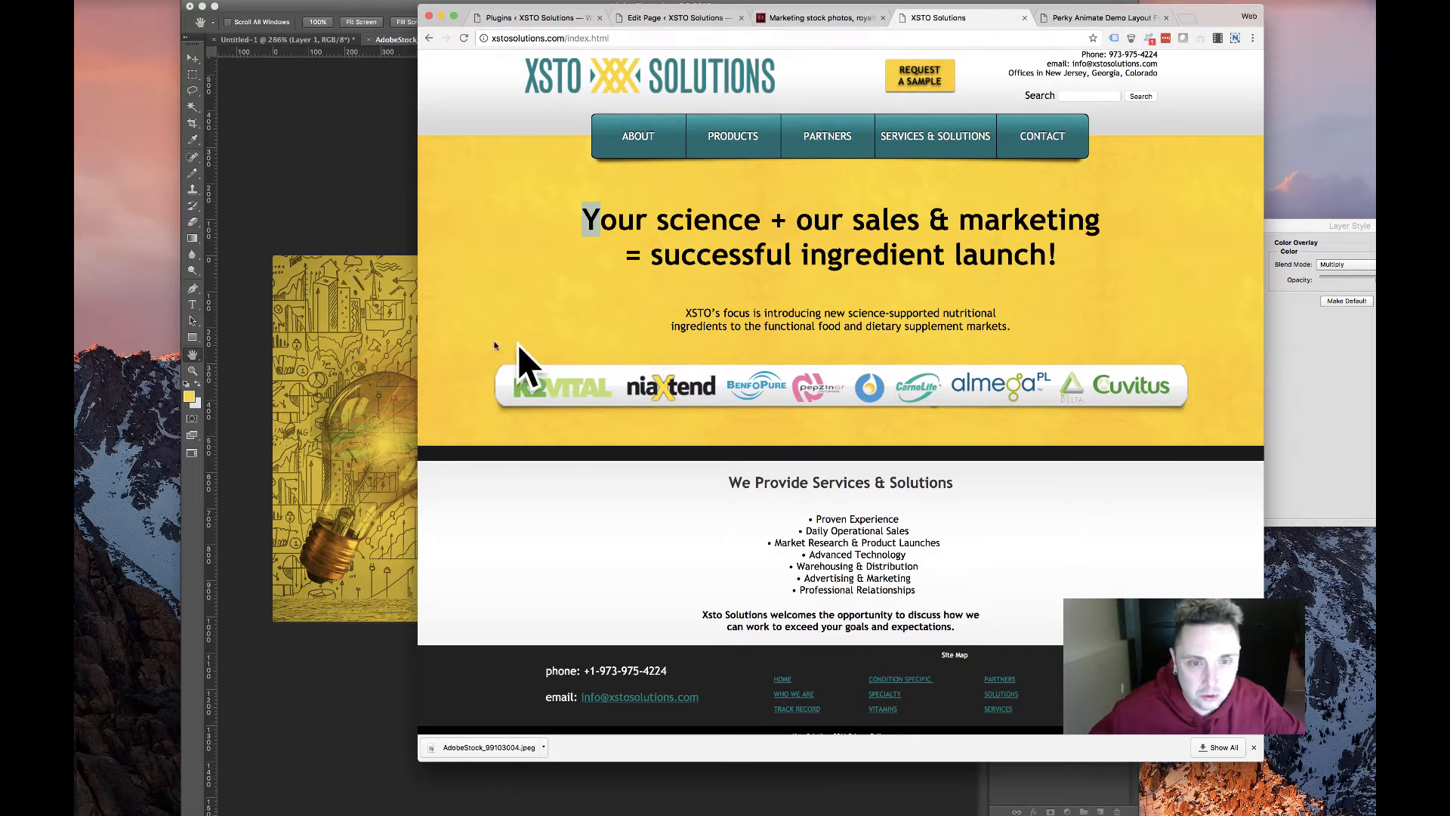
click(275, 308)
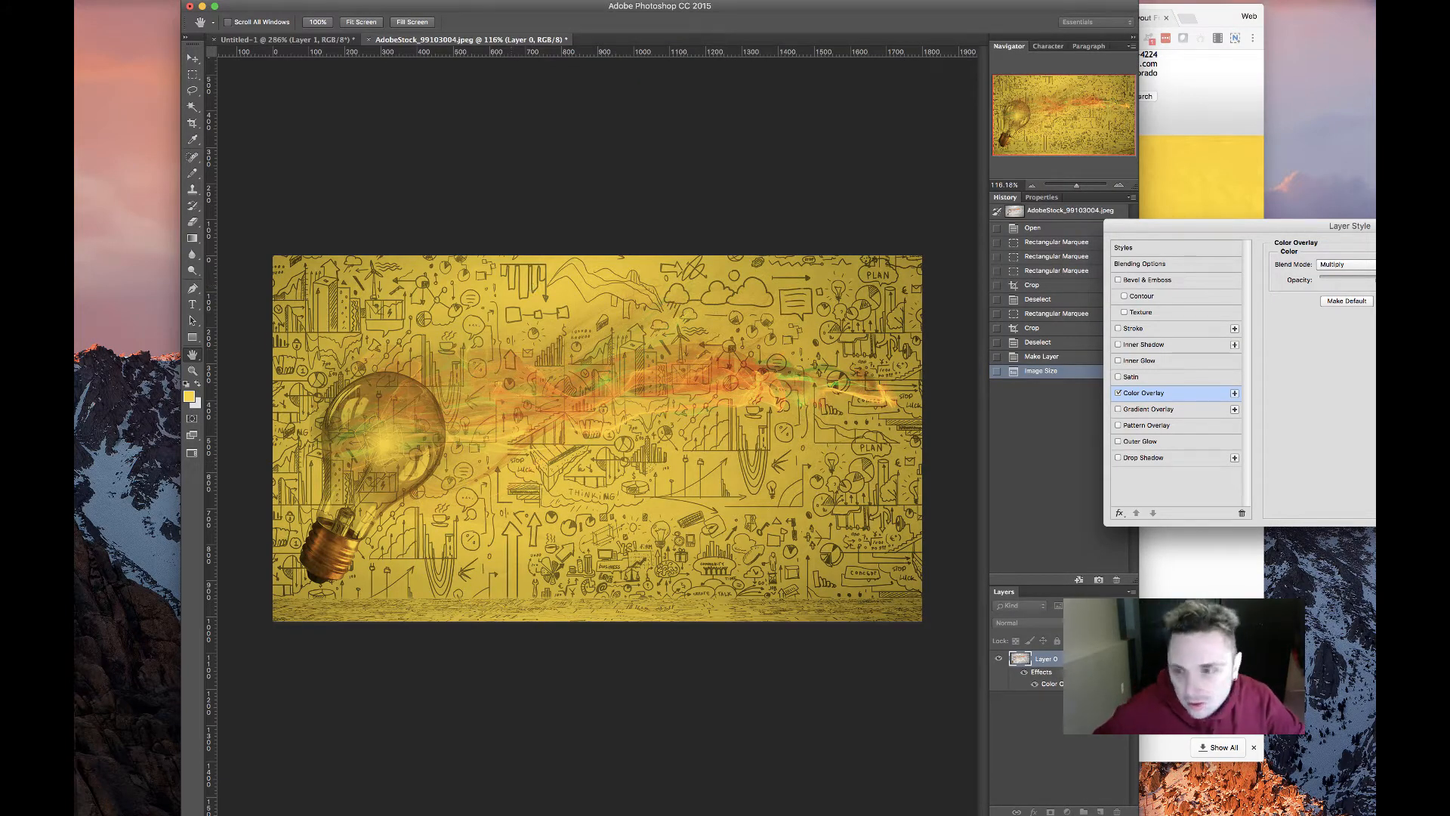
Try the Color Burn, Linear Burn, Darker Color and Darken overlay blend modes
click(1352, 264)
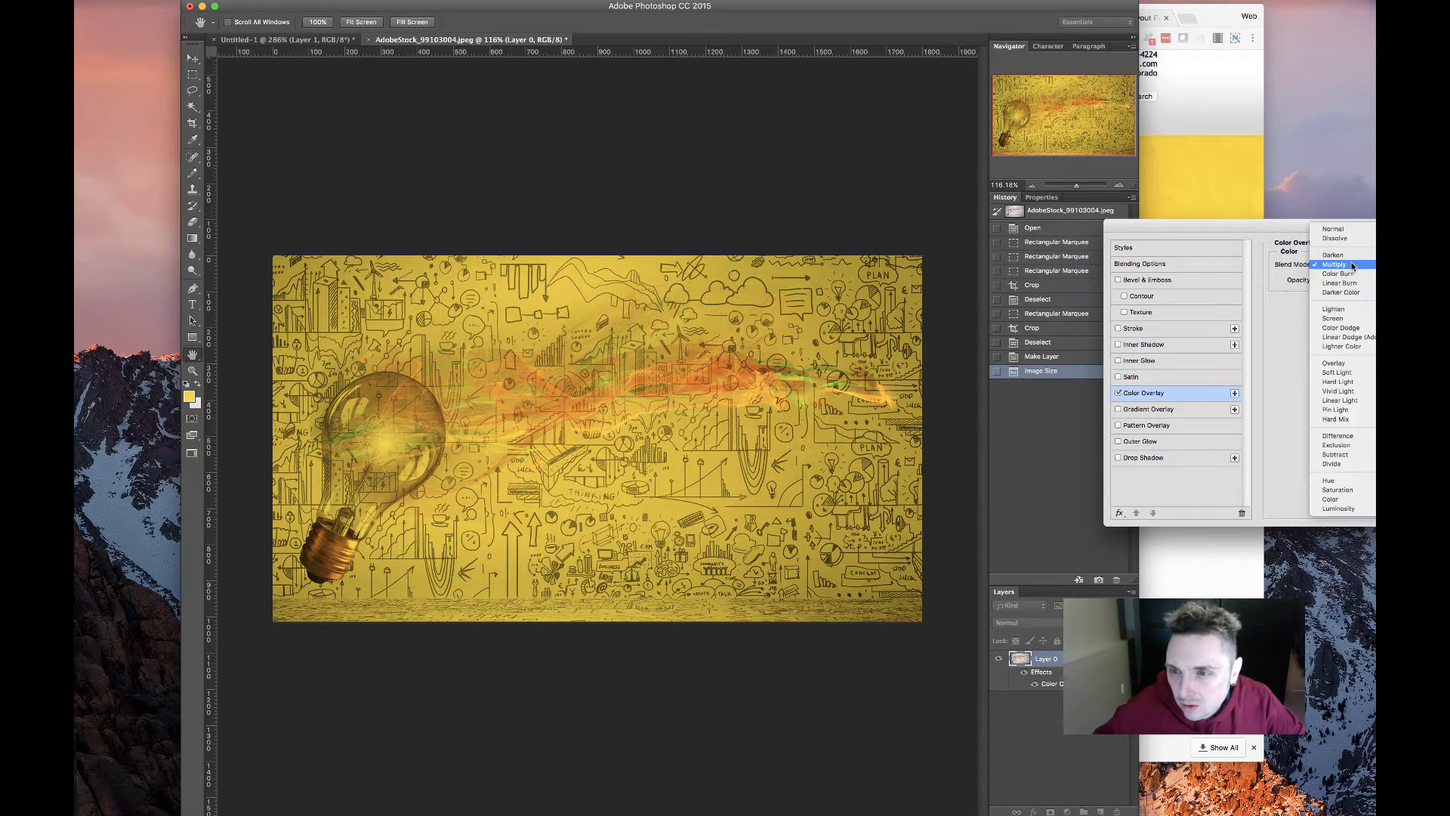
click(1347, 274)
click(1345, 265)
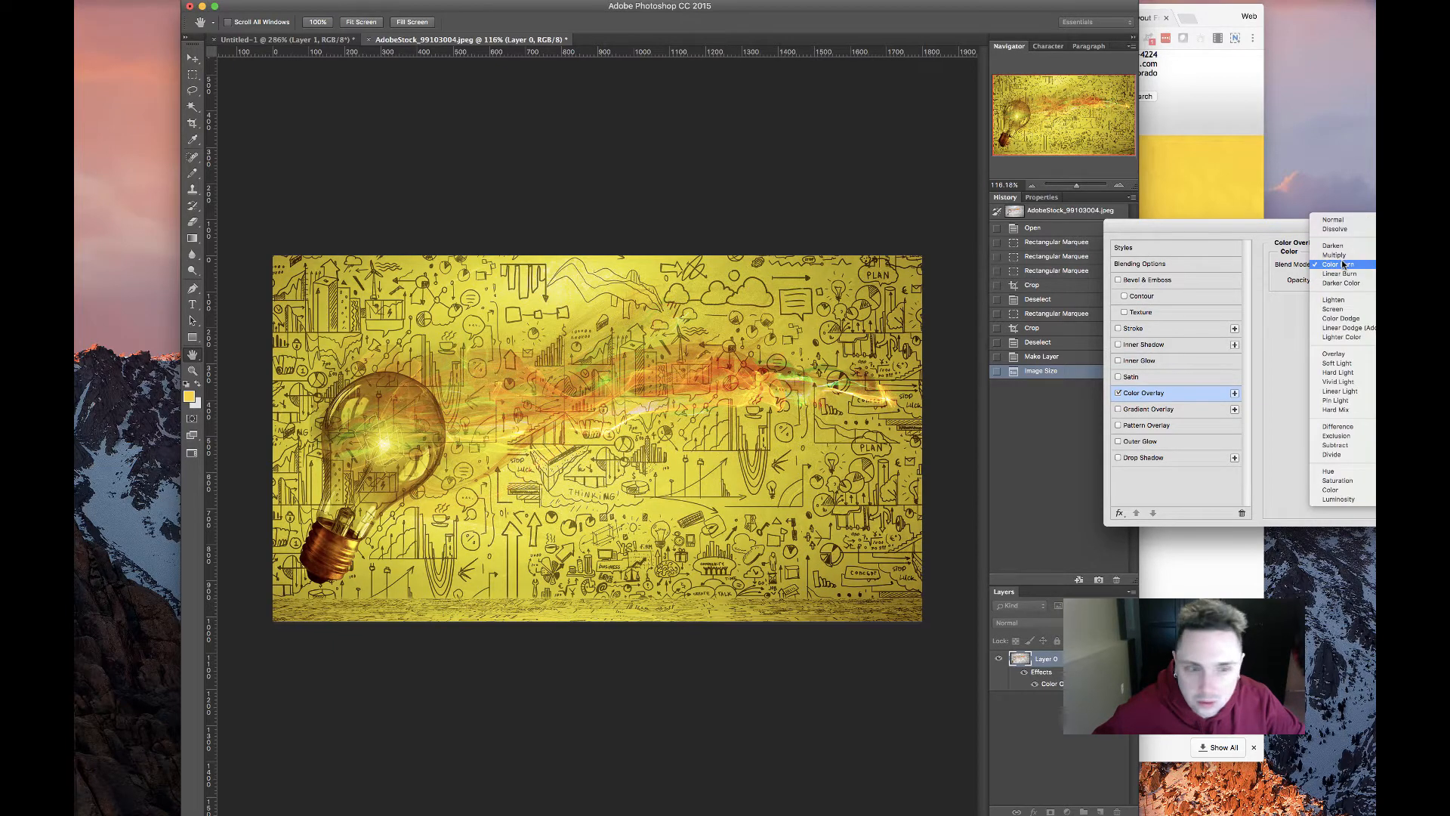
click(1344, 264)
click(1351, 265)
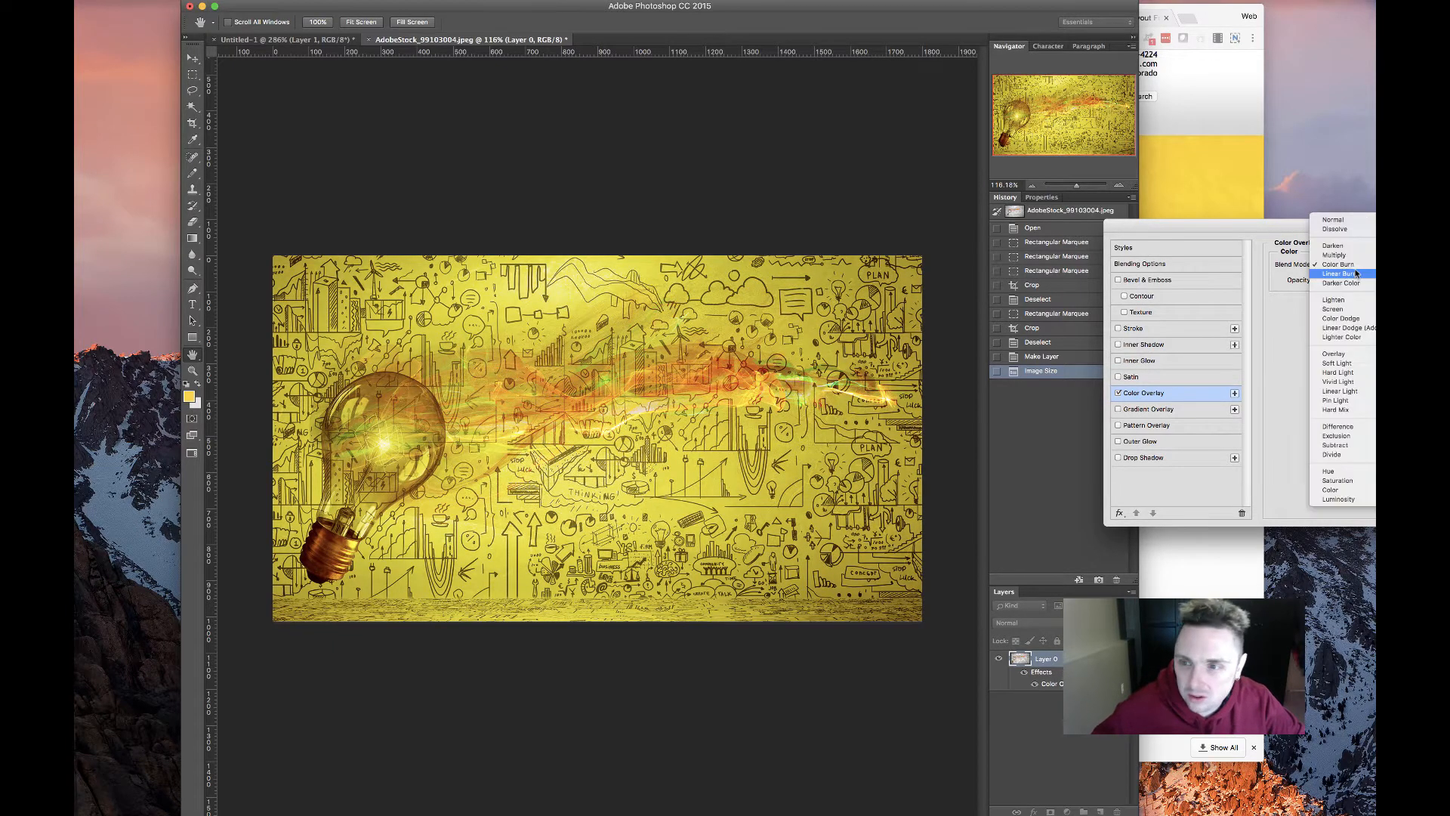
click(1348, 274)
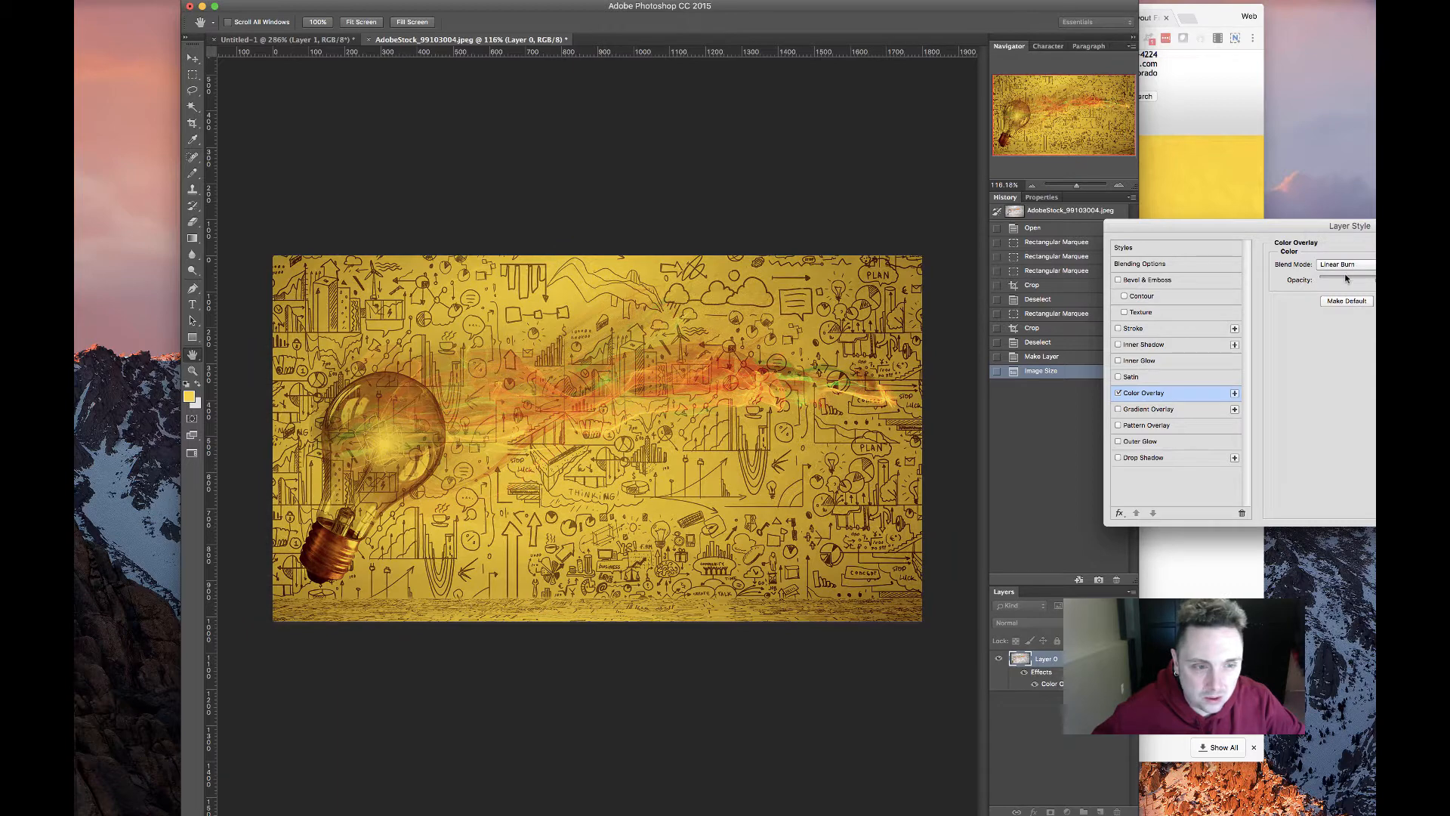
click(1337, 268)
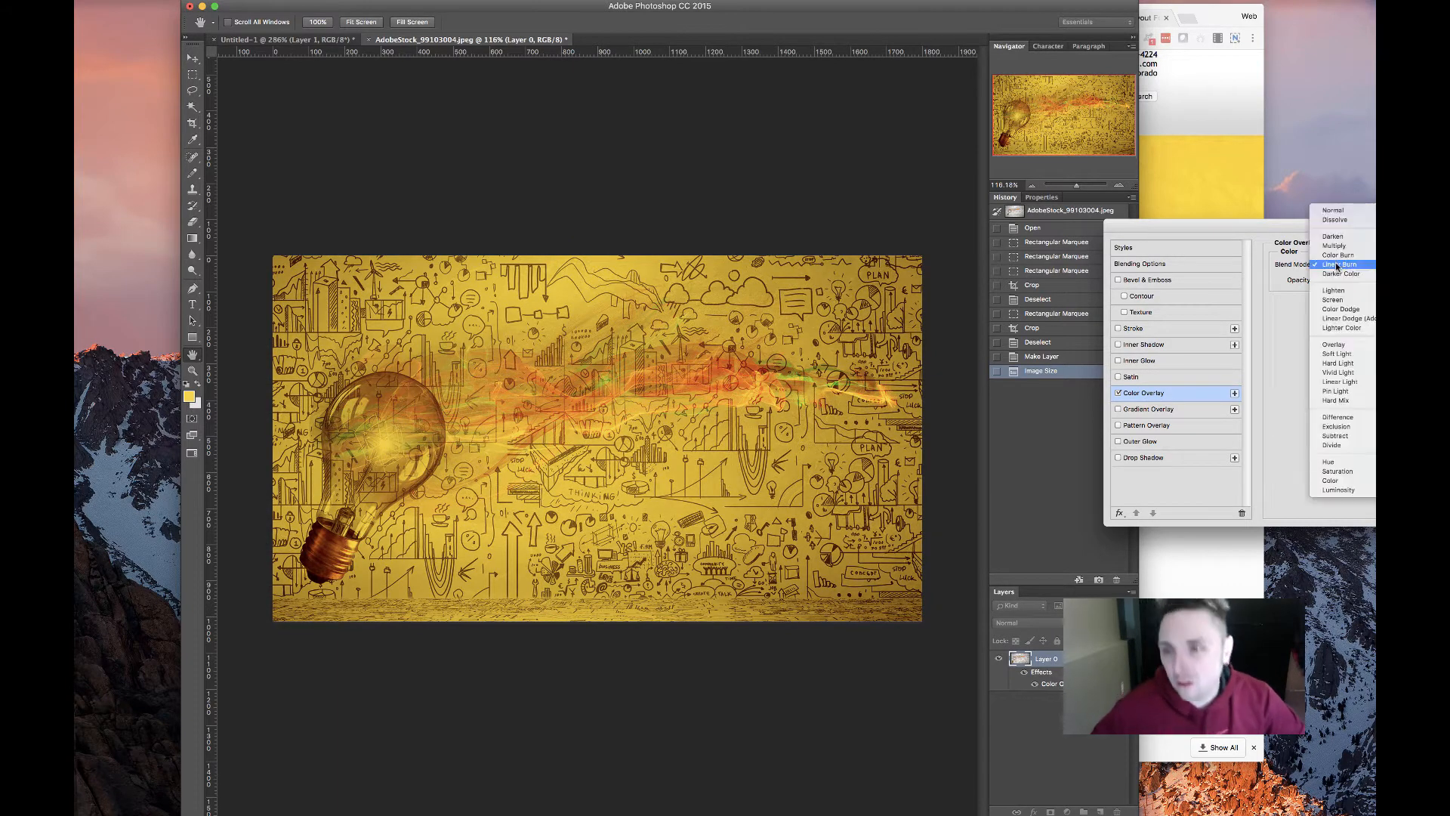
click(1335, 274)
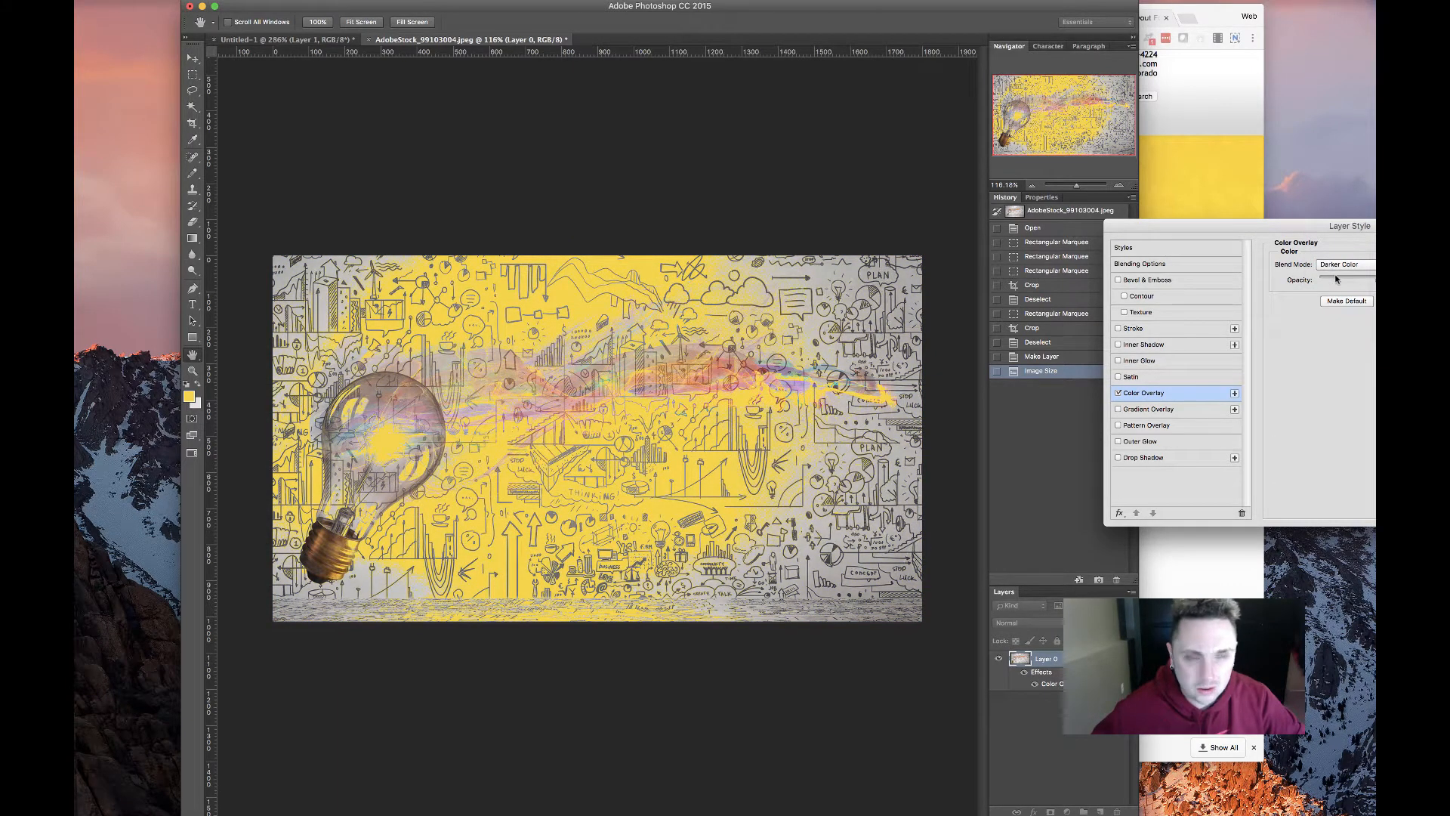
click(1338, 265)
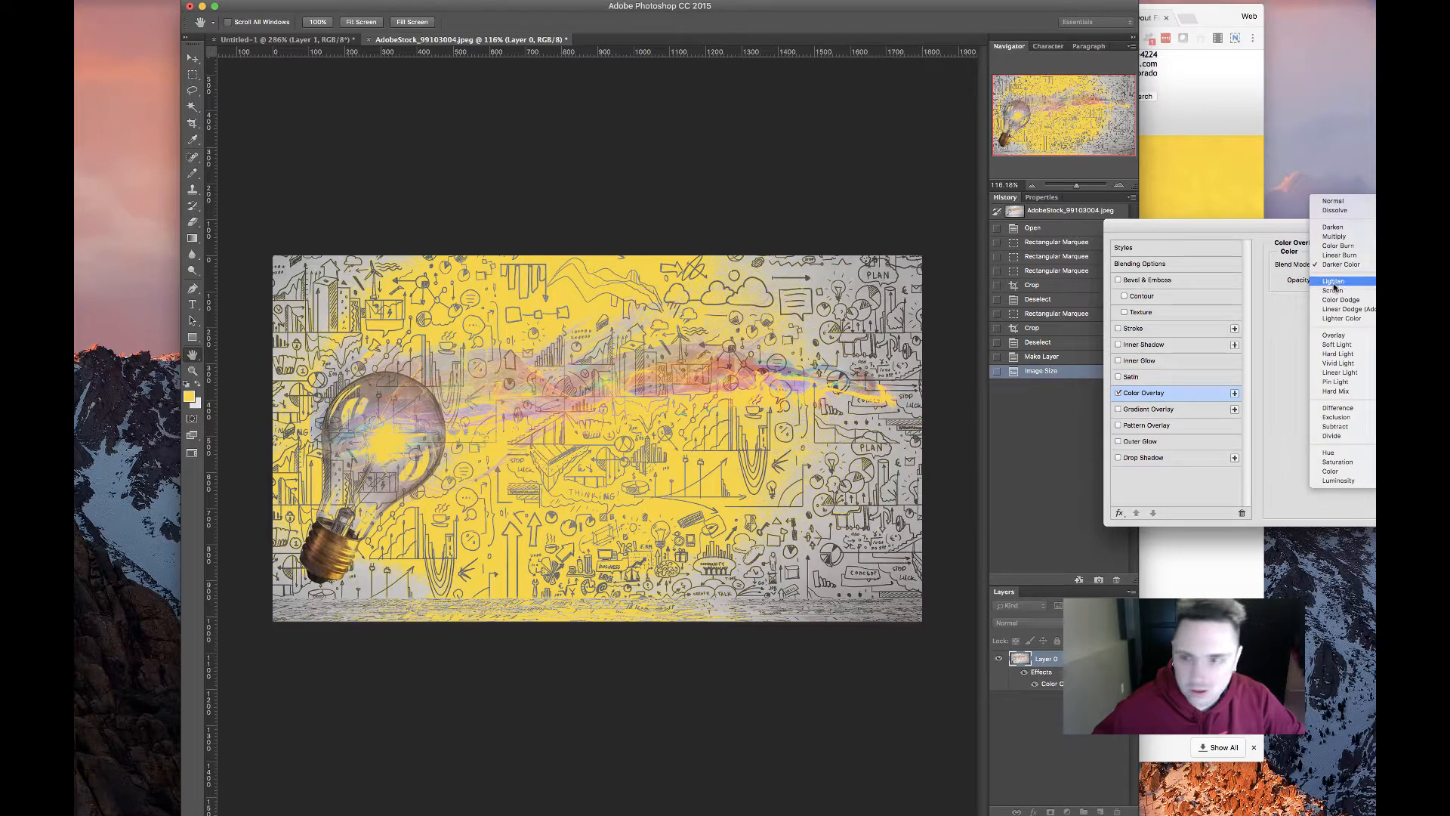
click(1333, 227)
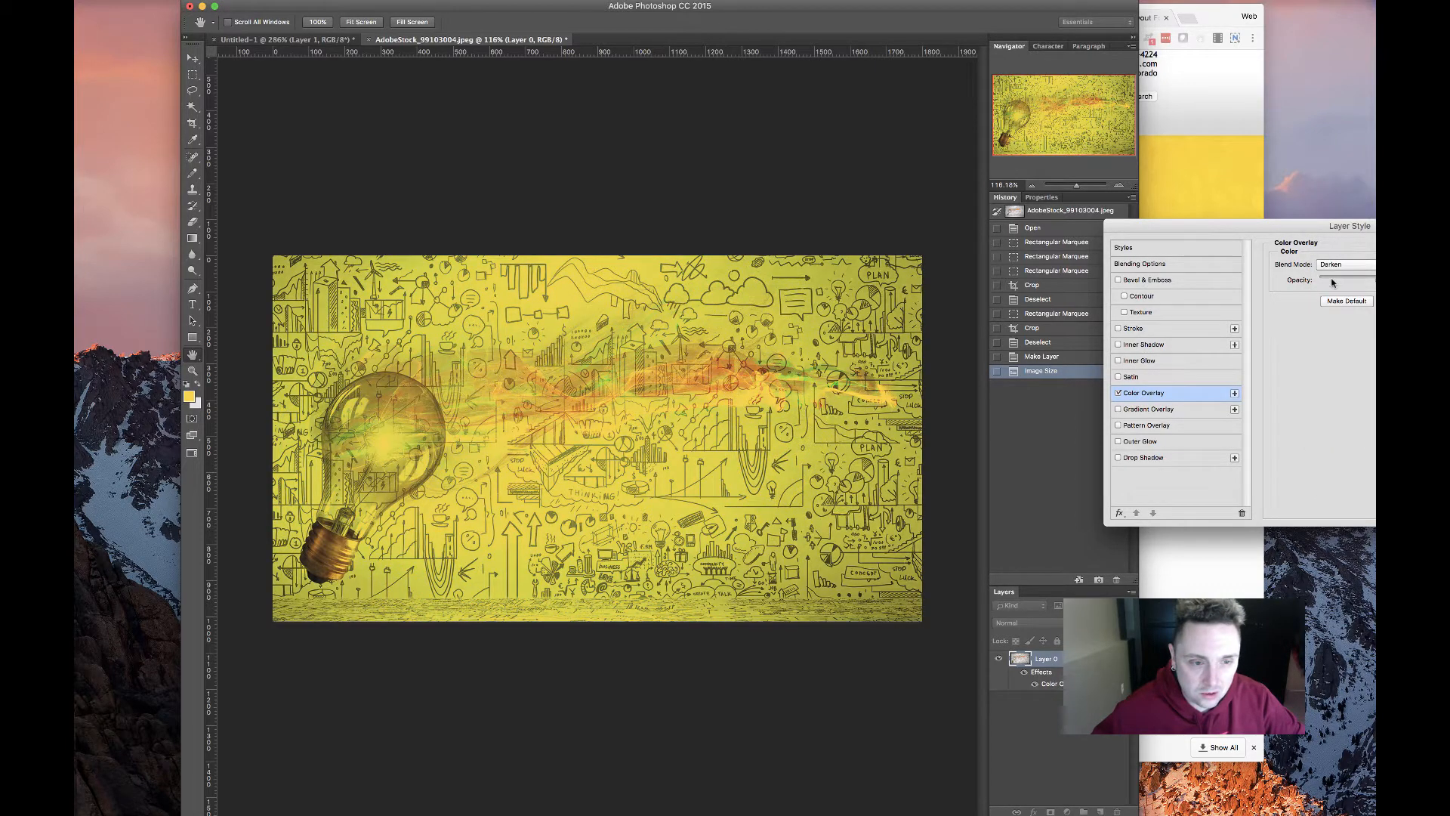
Try the Lighten, Screen, Color Dodge, Linear Dodge, Lighter Color and Overlay blends
click(1343, 268)
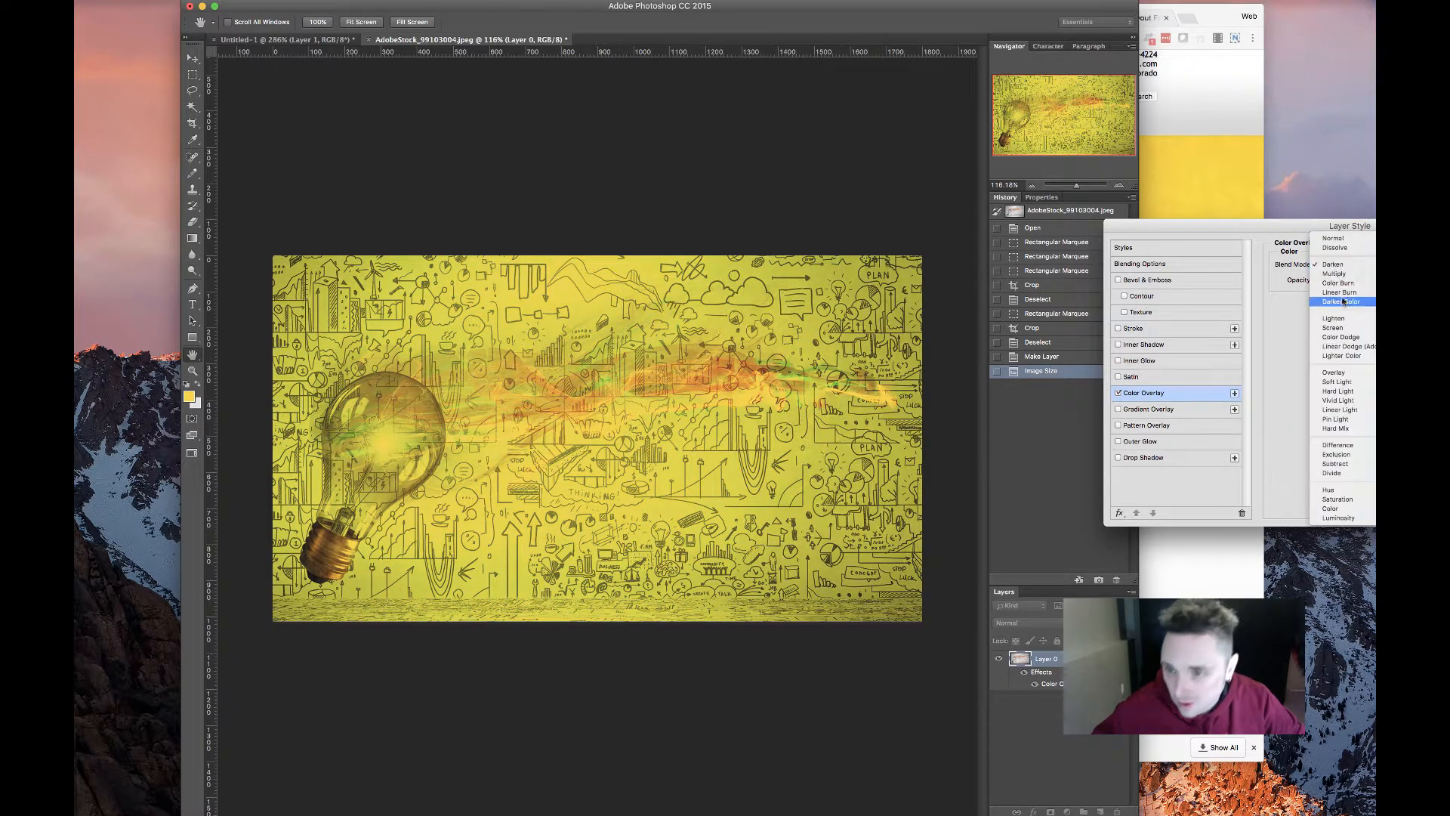
click(1341, 327)
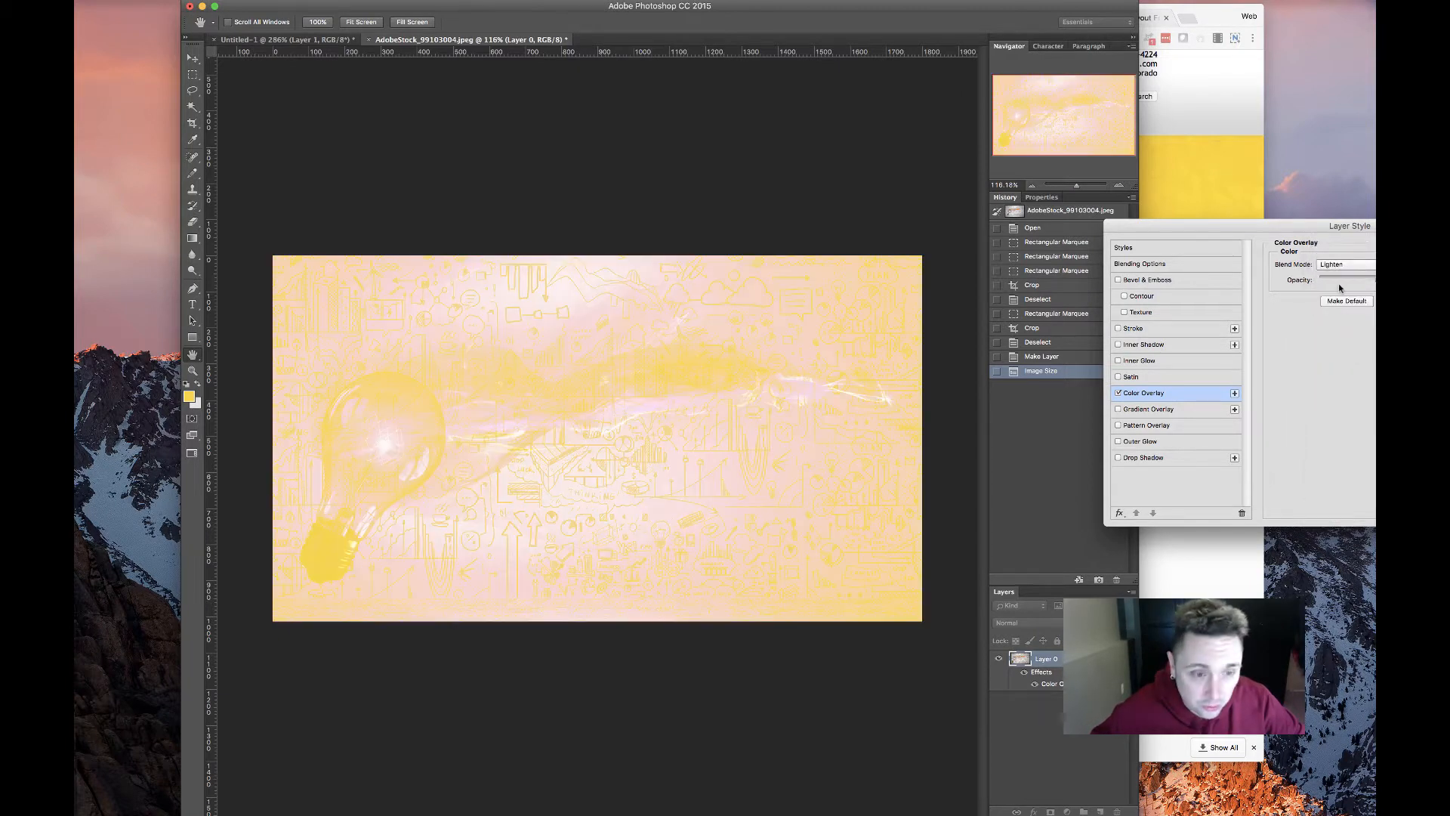
click(1337, 270)
click(1339, 273)
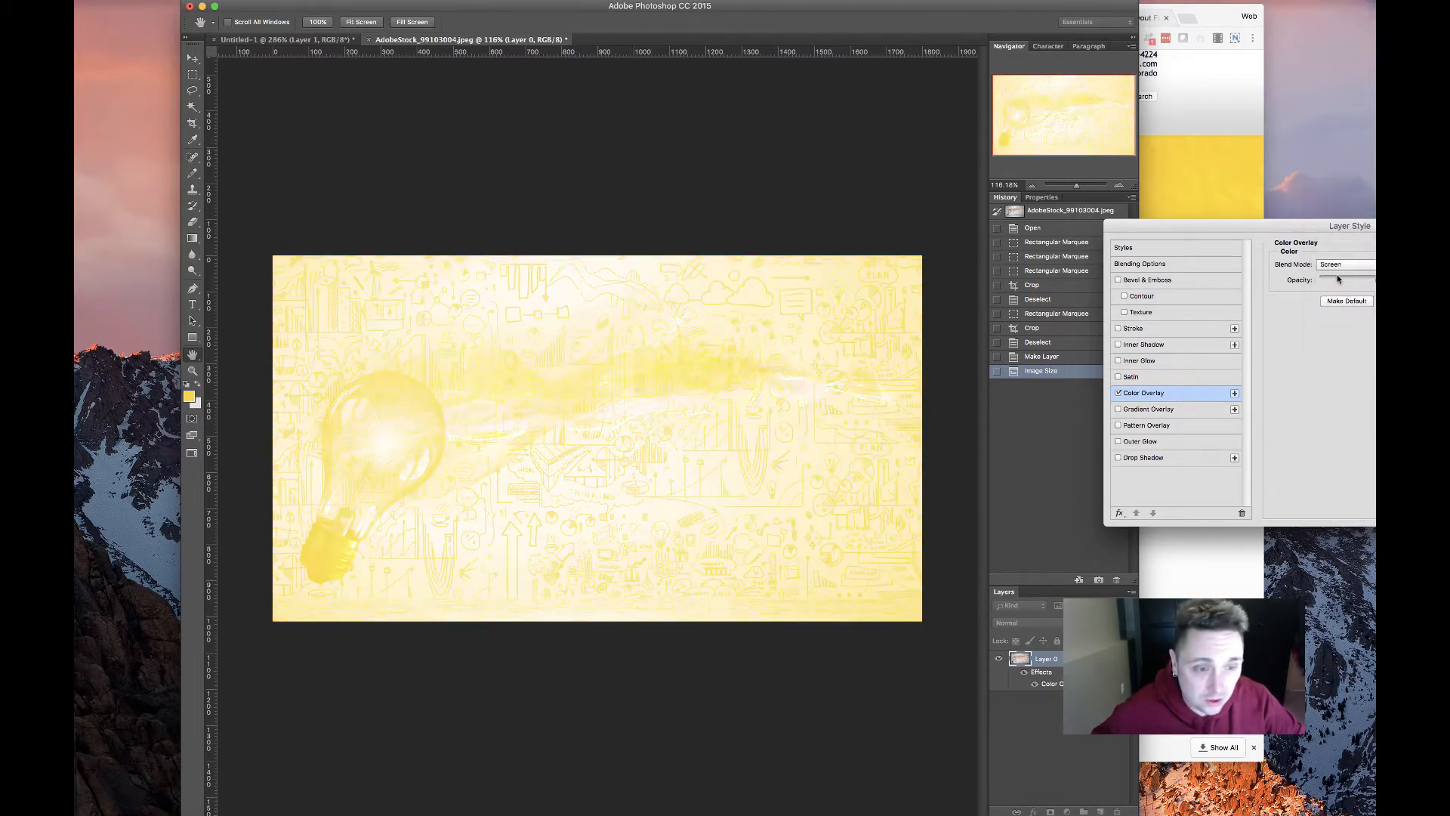
click(1339, 270)
click(1339, 273)
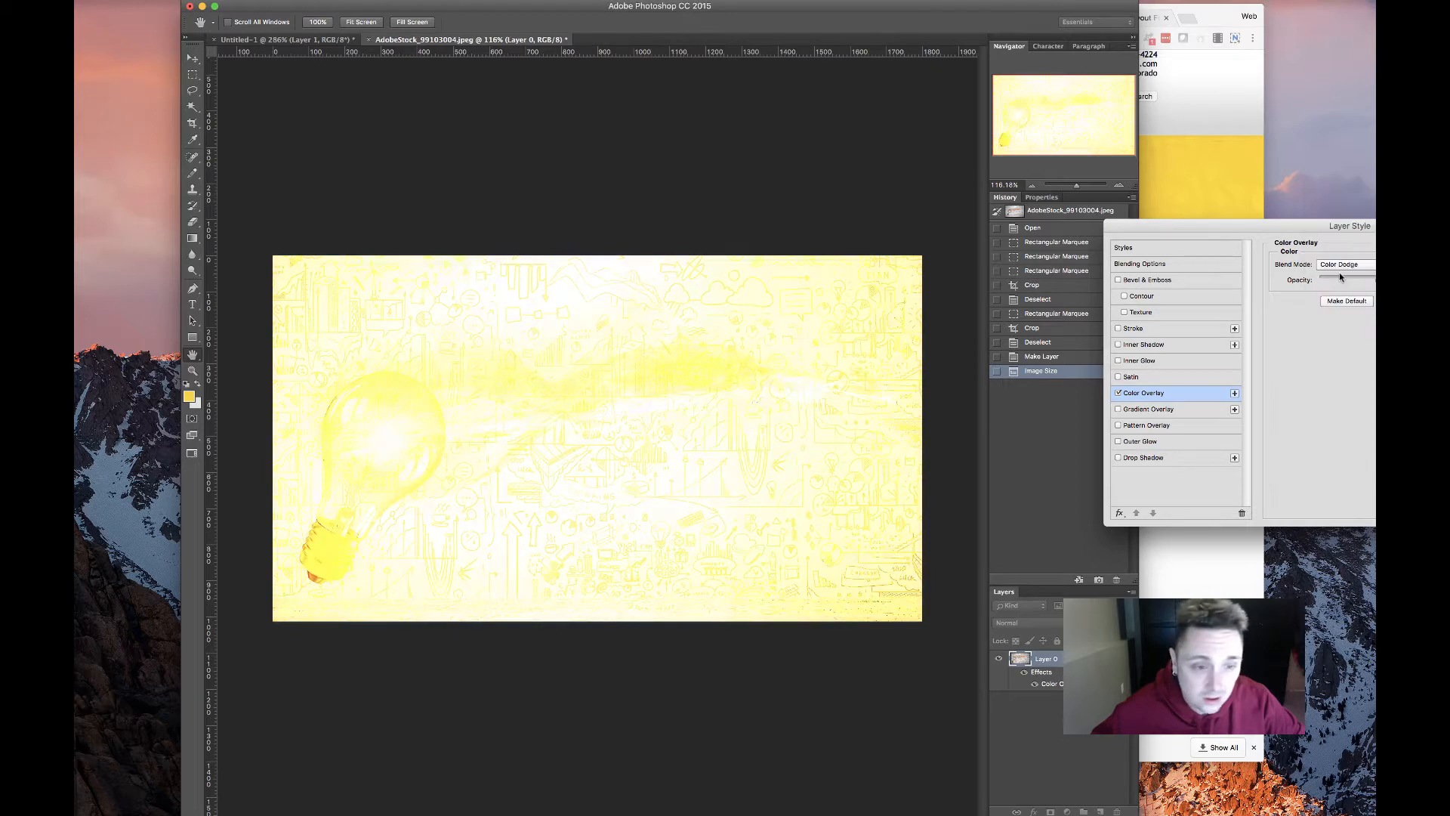
click(1339, 272)
click(1340, 273)
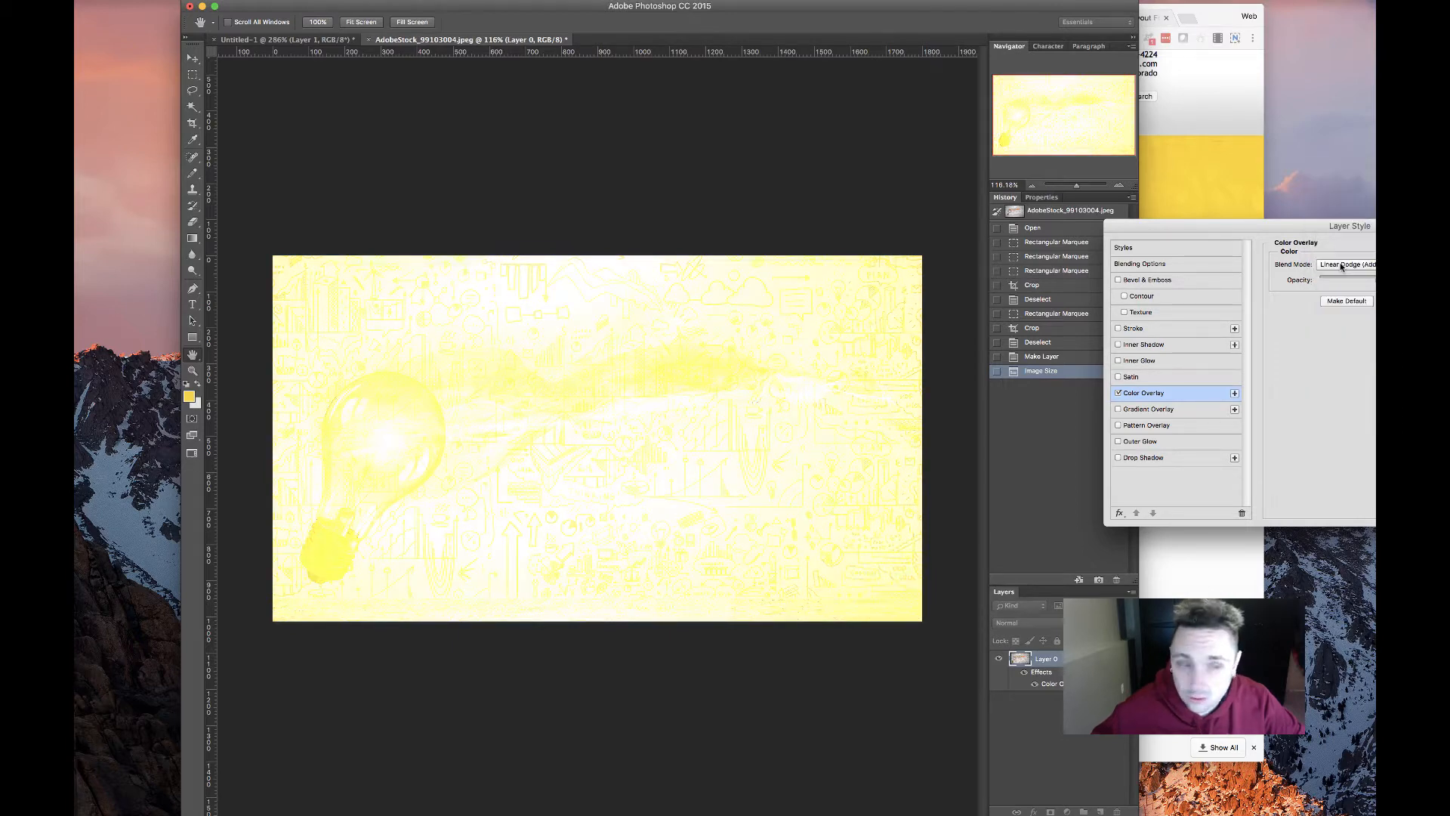
click(1340, 272)
click(1342, 277)
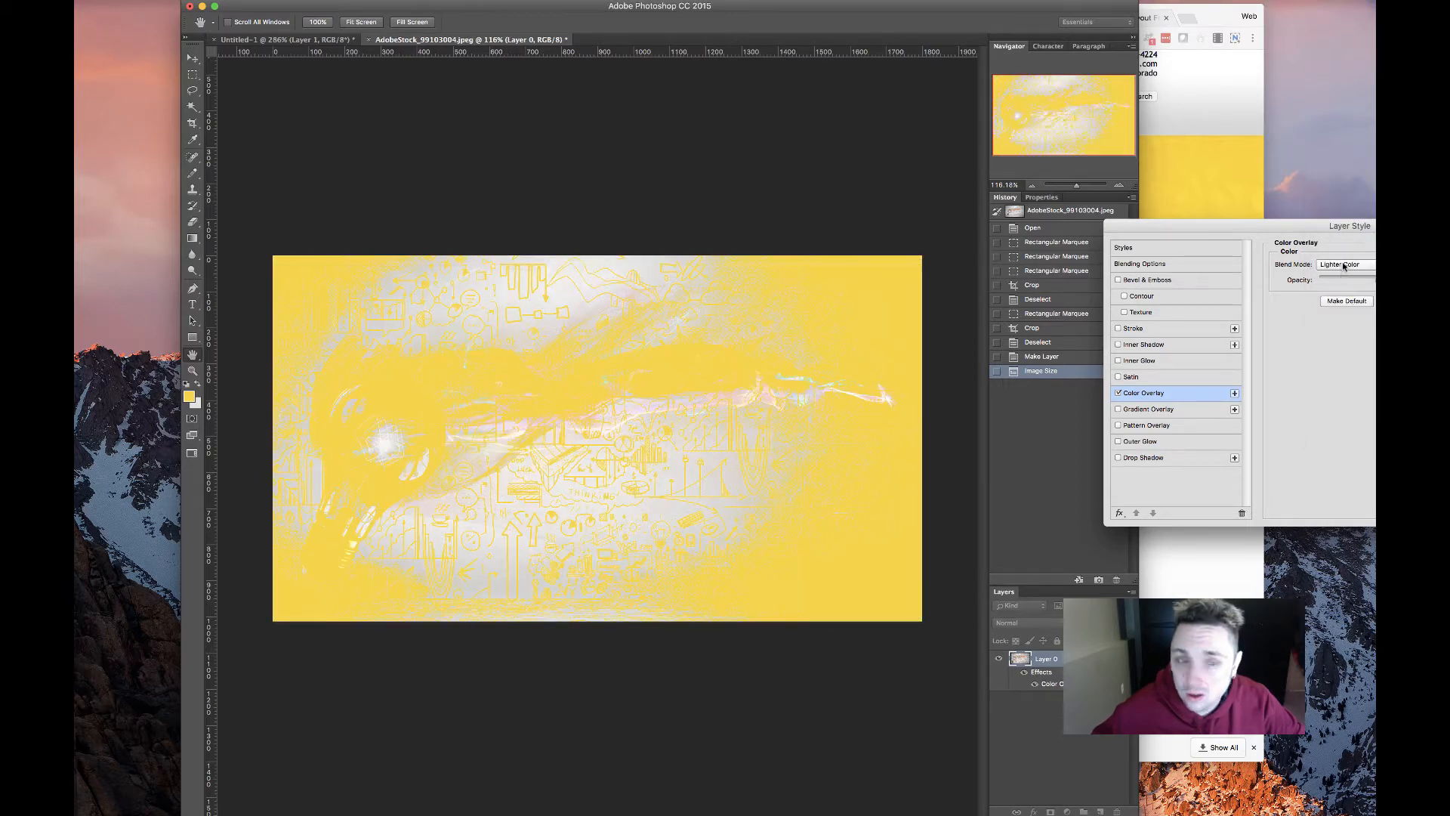
click(1340, 272)
click(1338, 282)
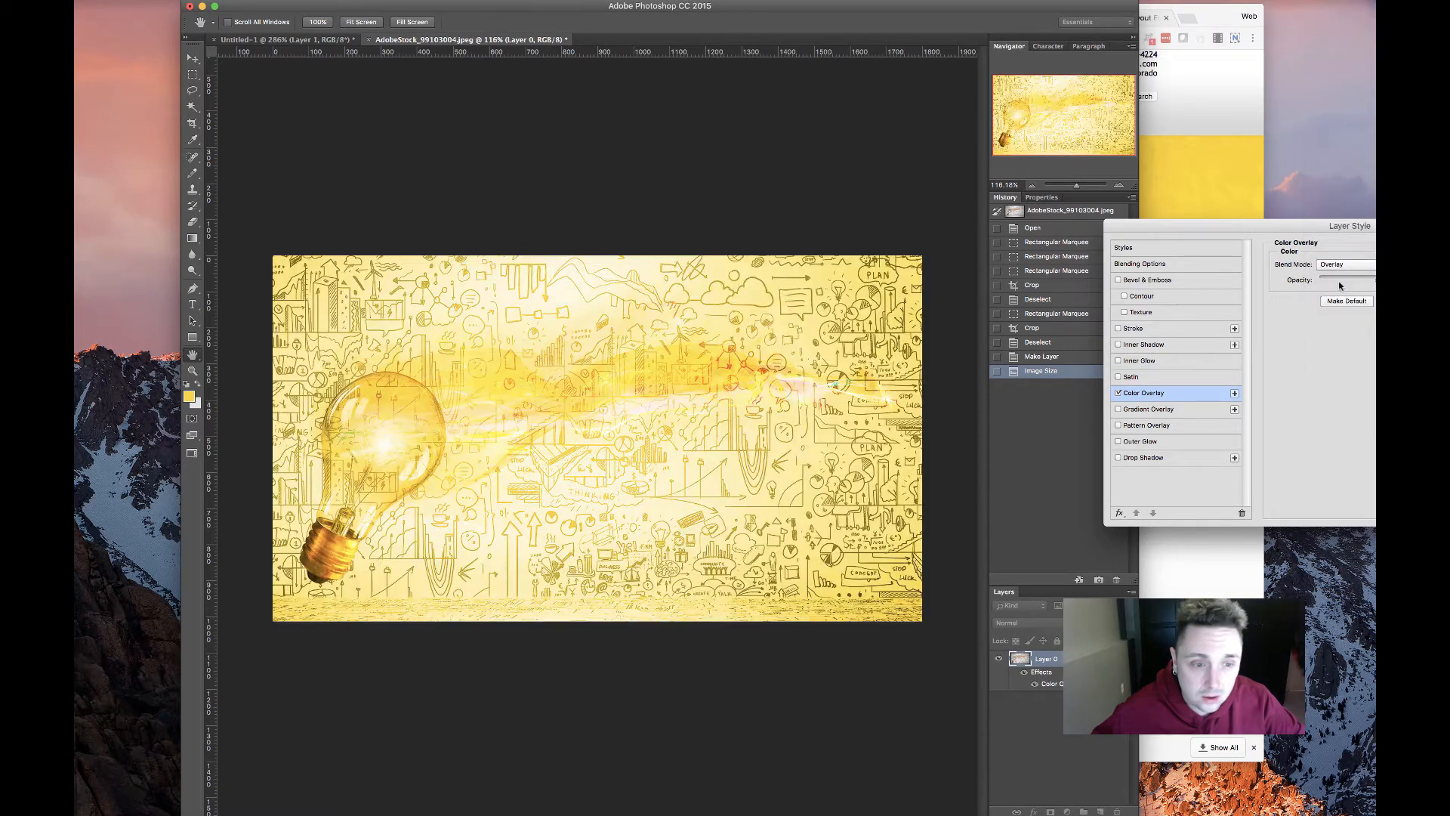
Try the Soft Light, Hard Light, Vivid Light, Linear Light, Pin Light and Hard Mix blends
click(1341, 268)
click(1340, 274)
click(1341, 269)
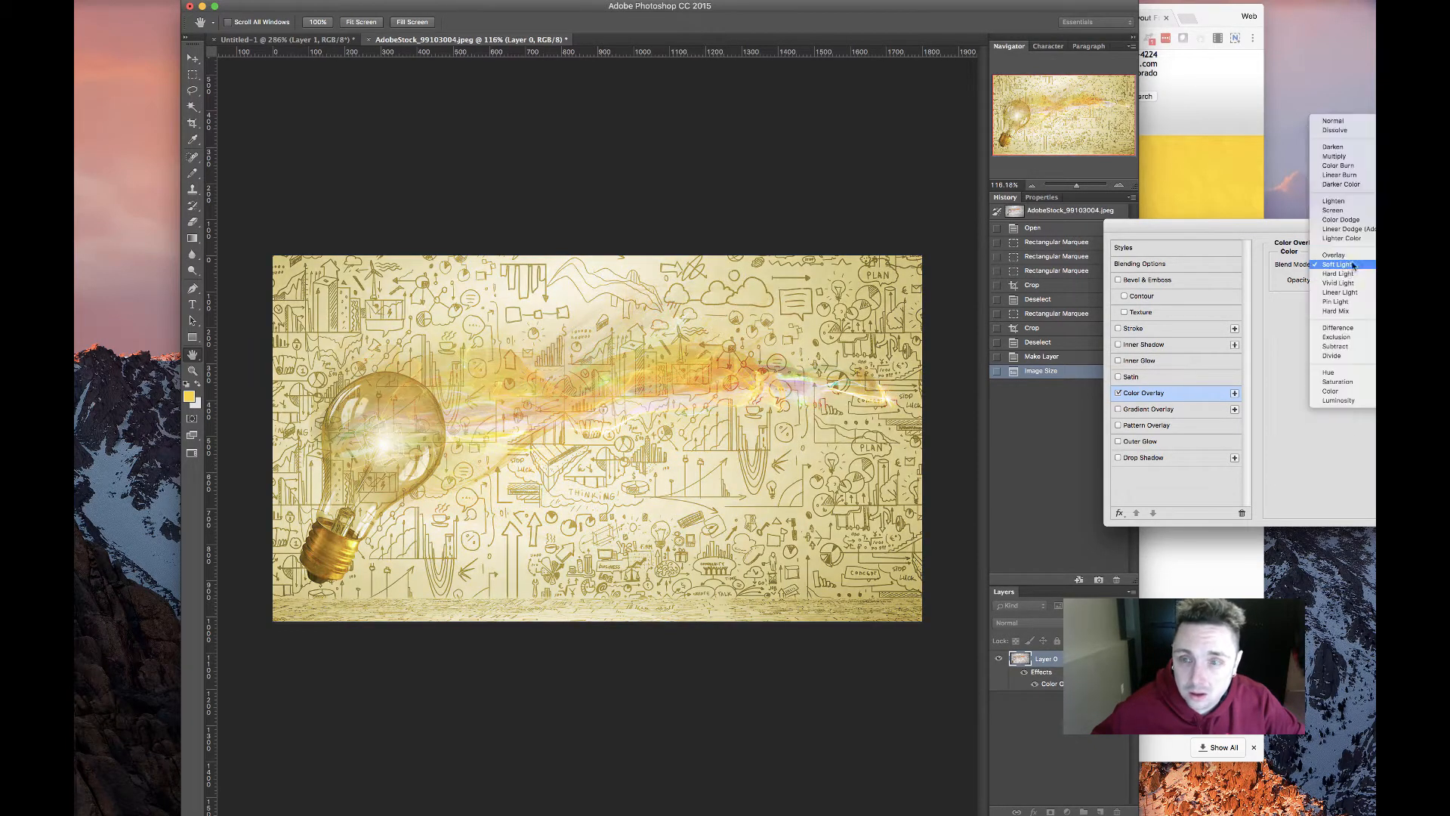
click(1344, 277)
click(1341, 271)
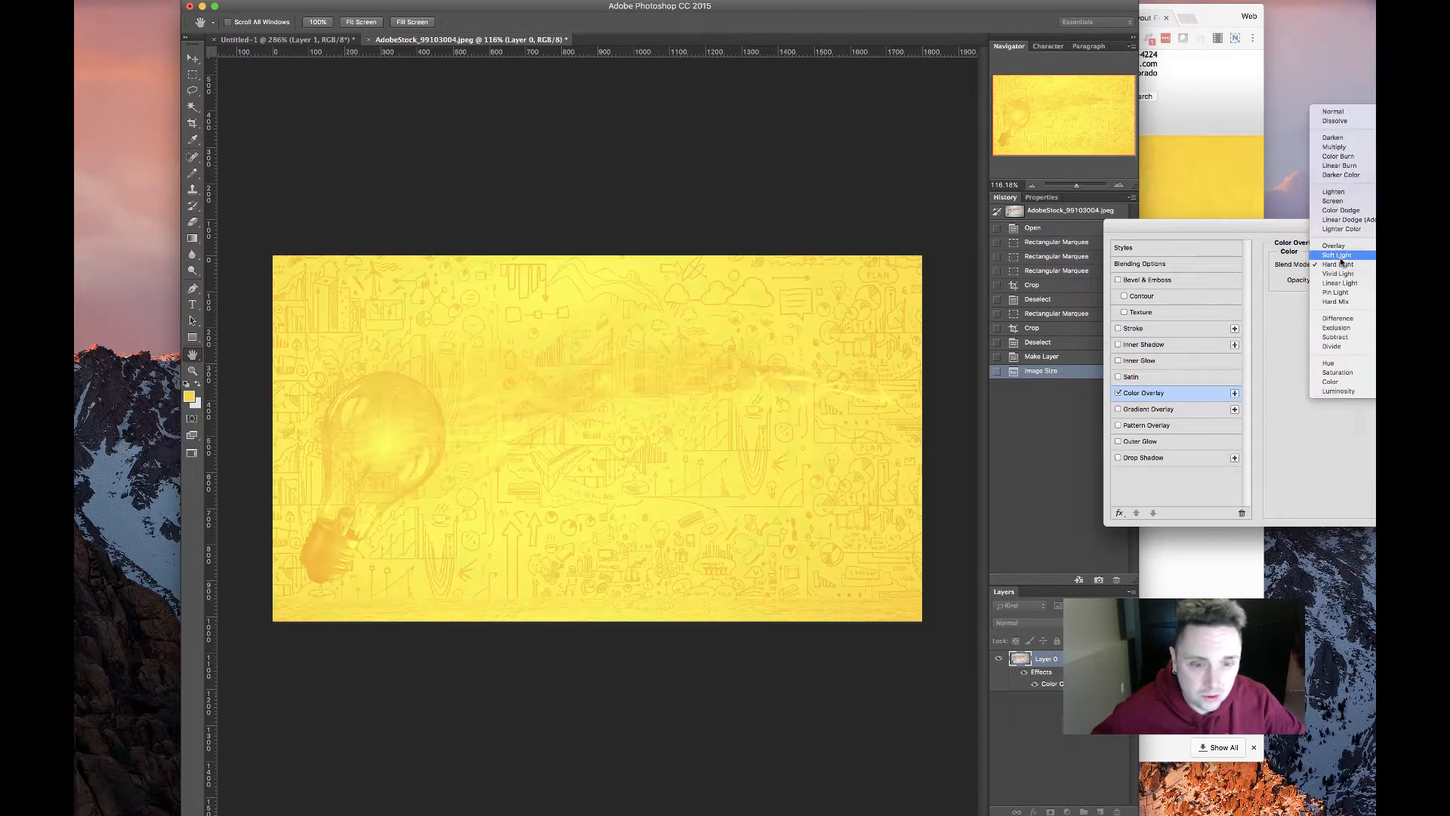
click(1342, 275)
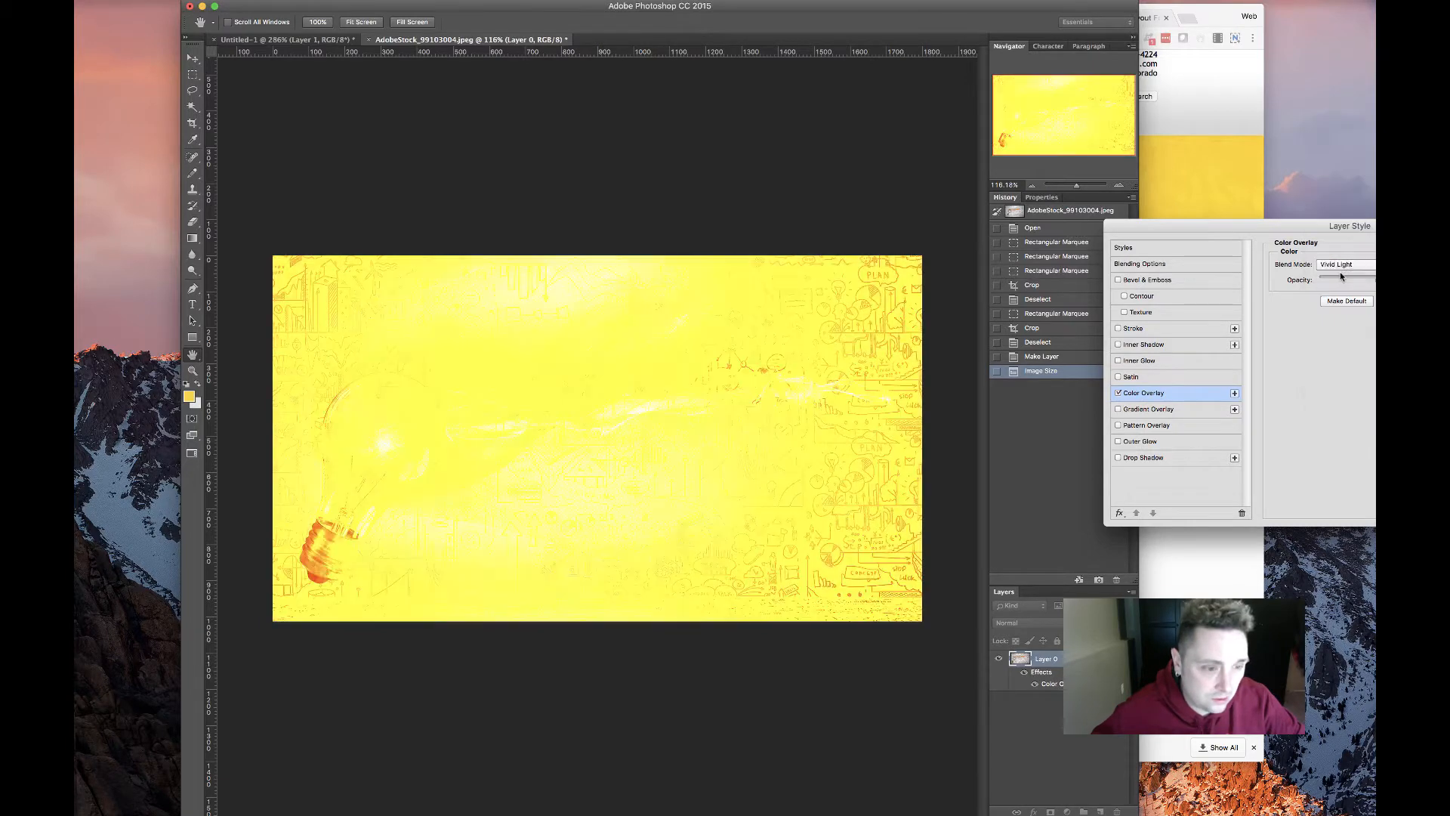
click(1346, 264)
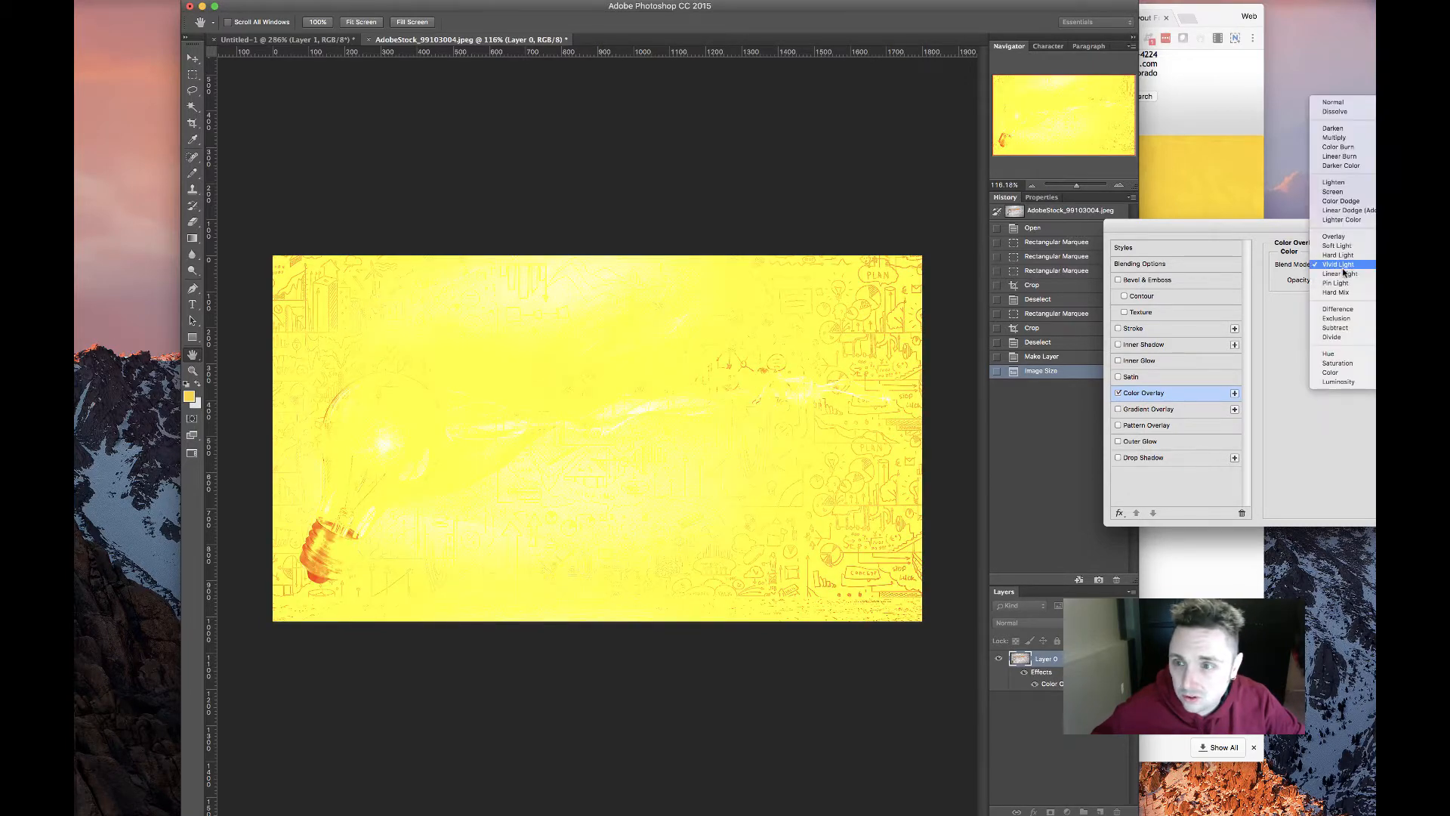
click(1345, 273)
click(1346, 264)
click(1345, 274)
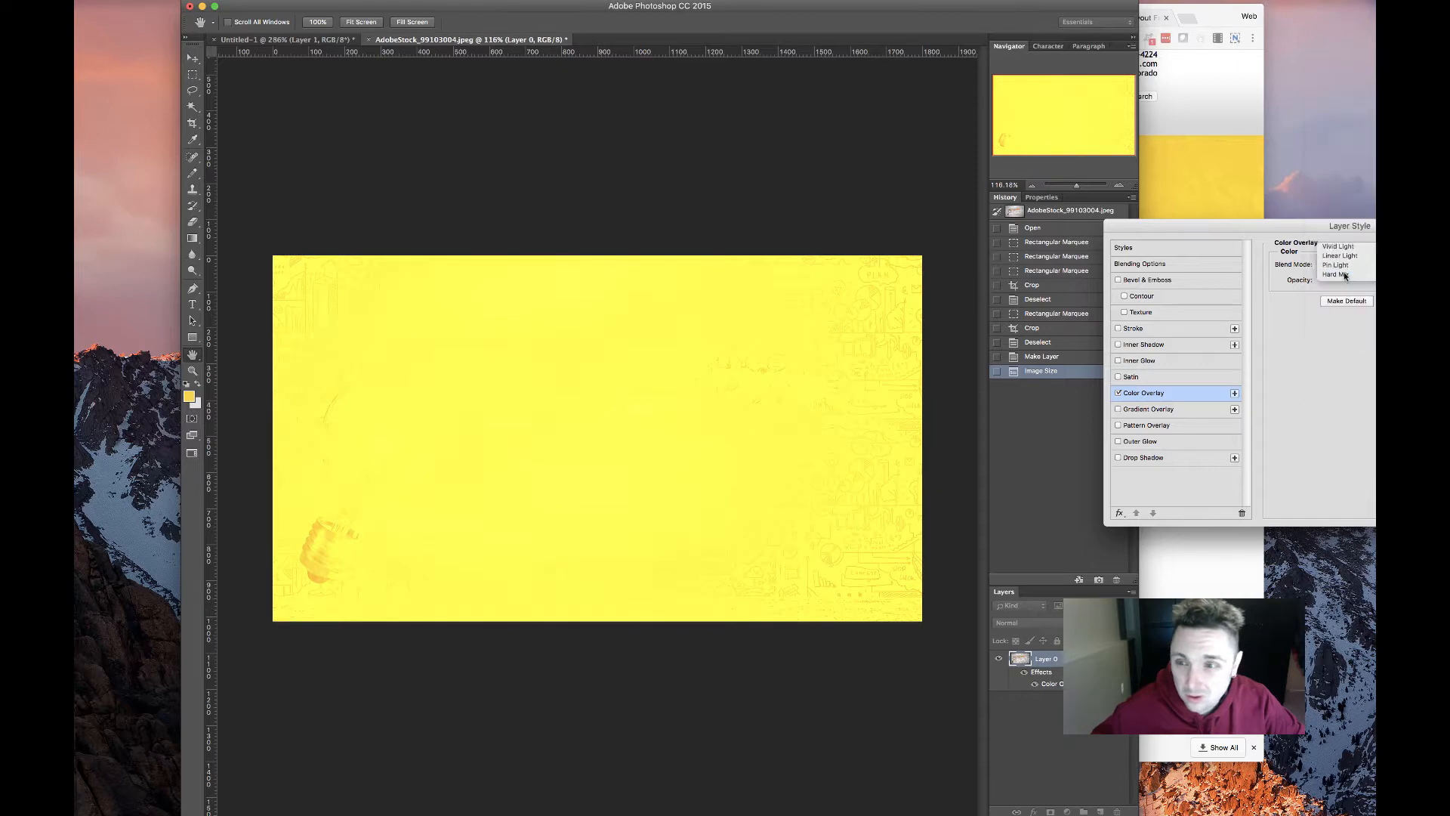
click(1346, 266)
click(1347, 275)
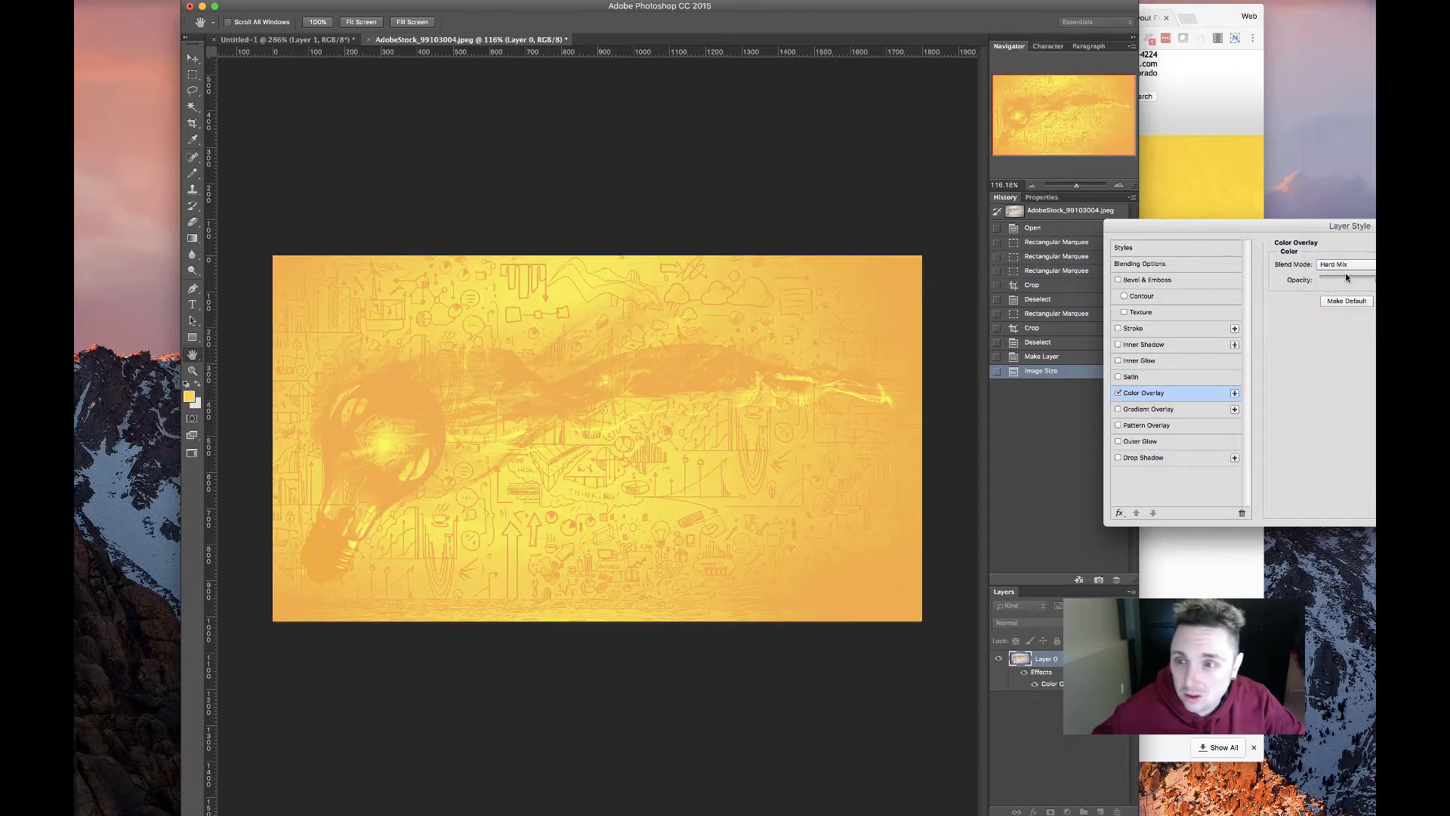
Try the Divide and Saturation blends, then settle on Multiply for the overlay
click(1346, 264)
click(1345, 309)
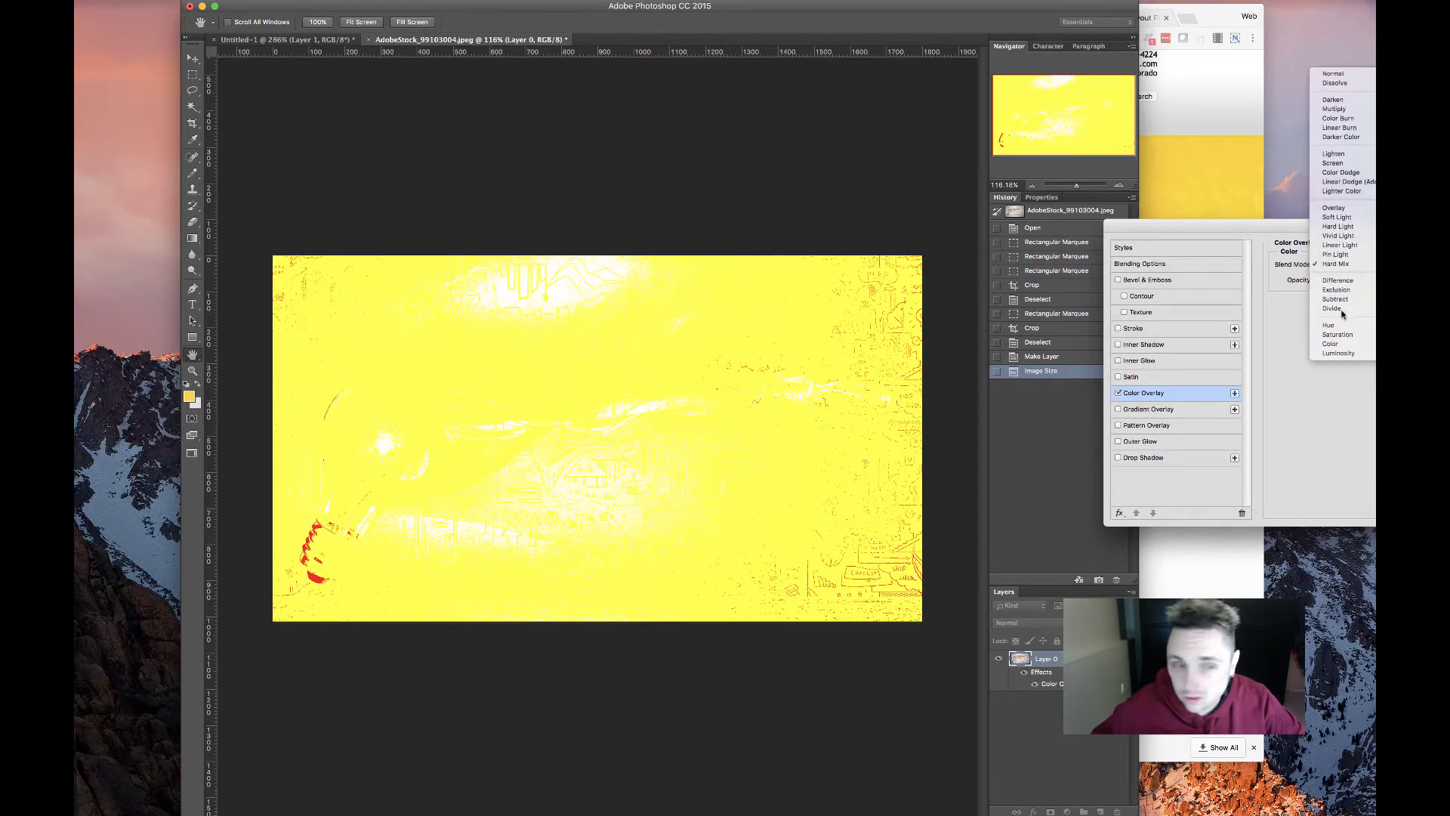
click(1342, 268)
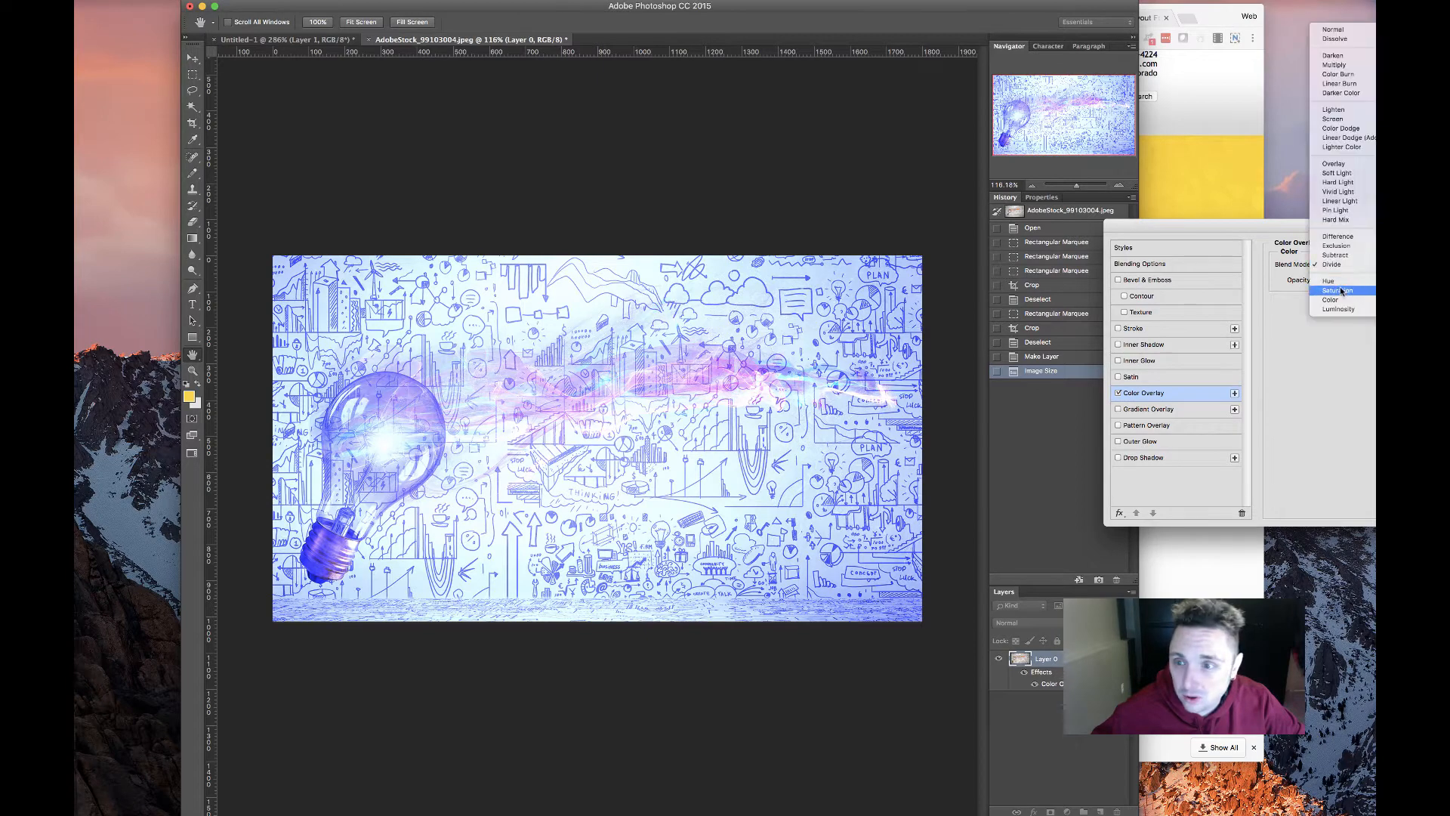
click(1338, 291)
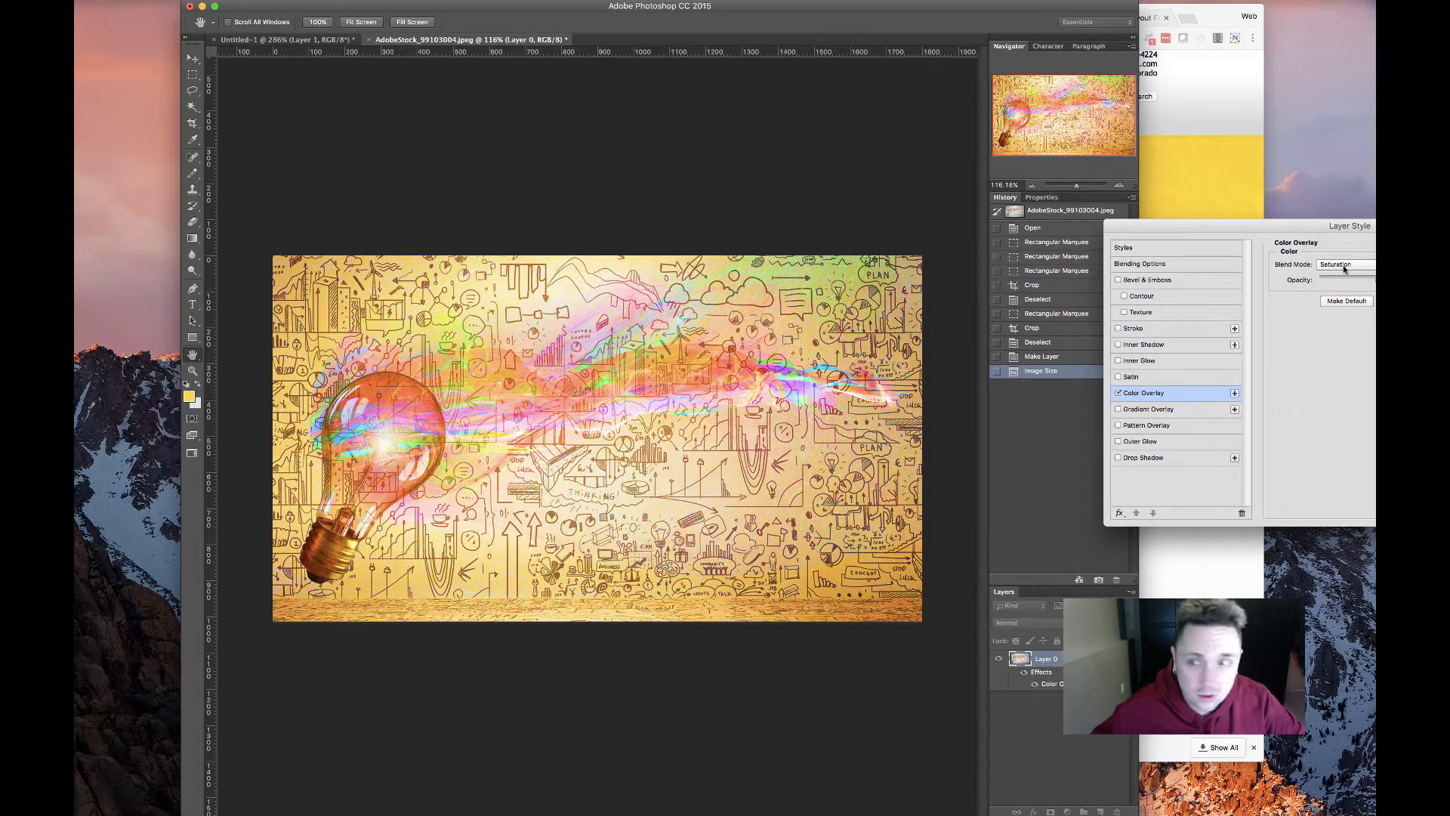
click(1344, 266)
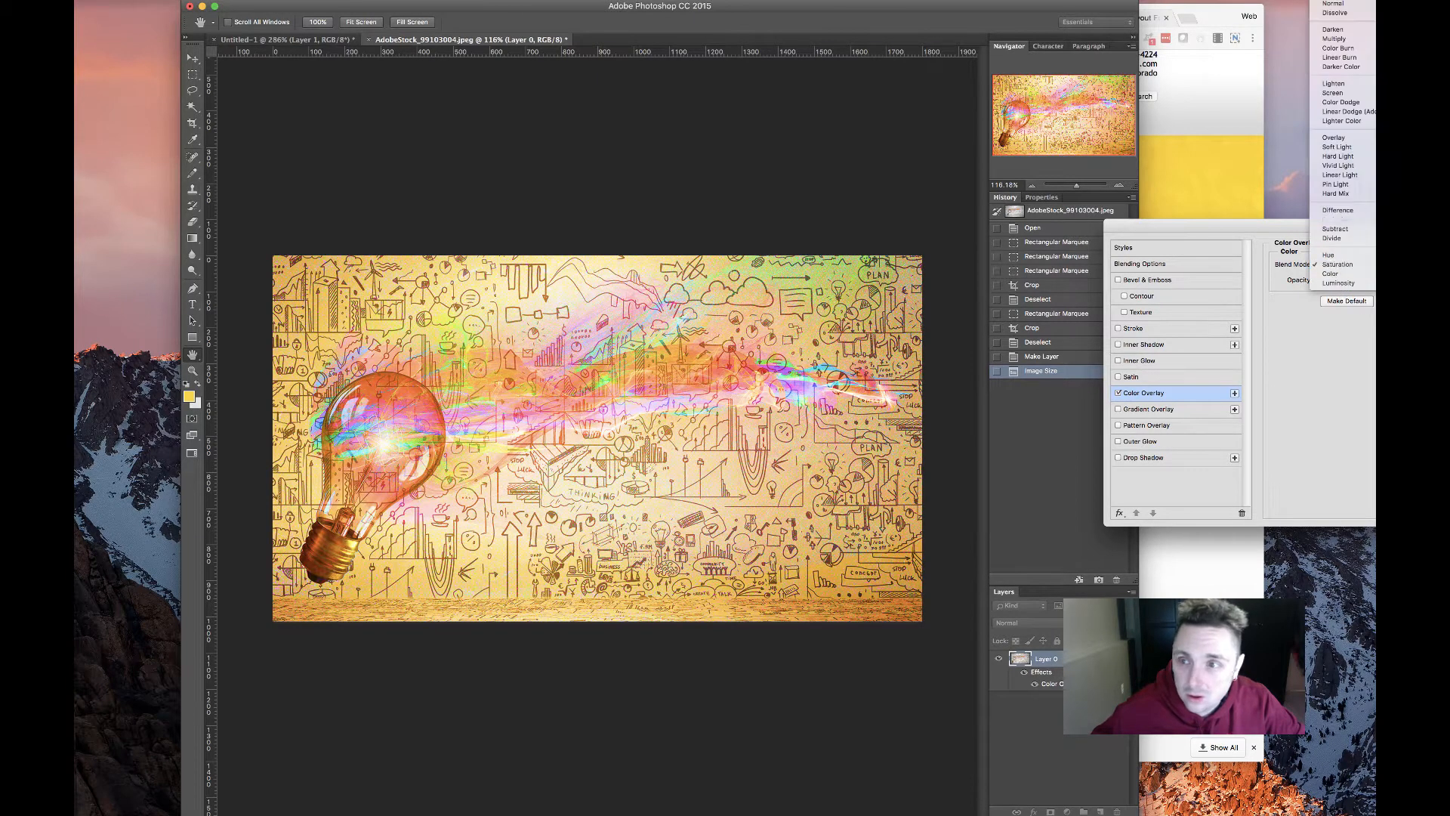
click(1343, 40)
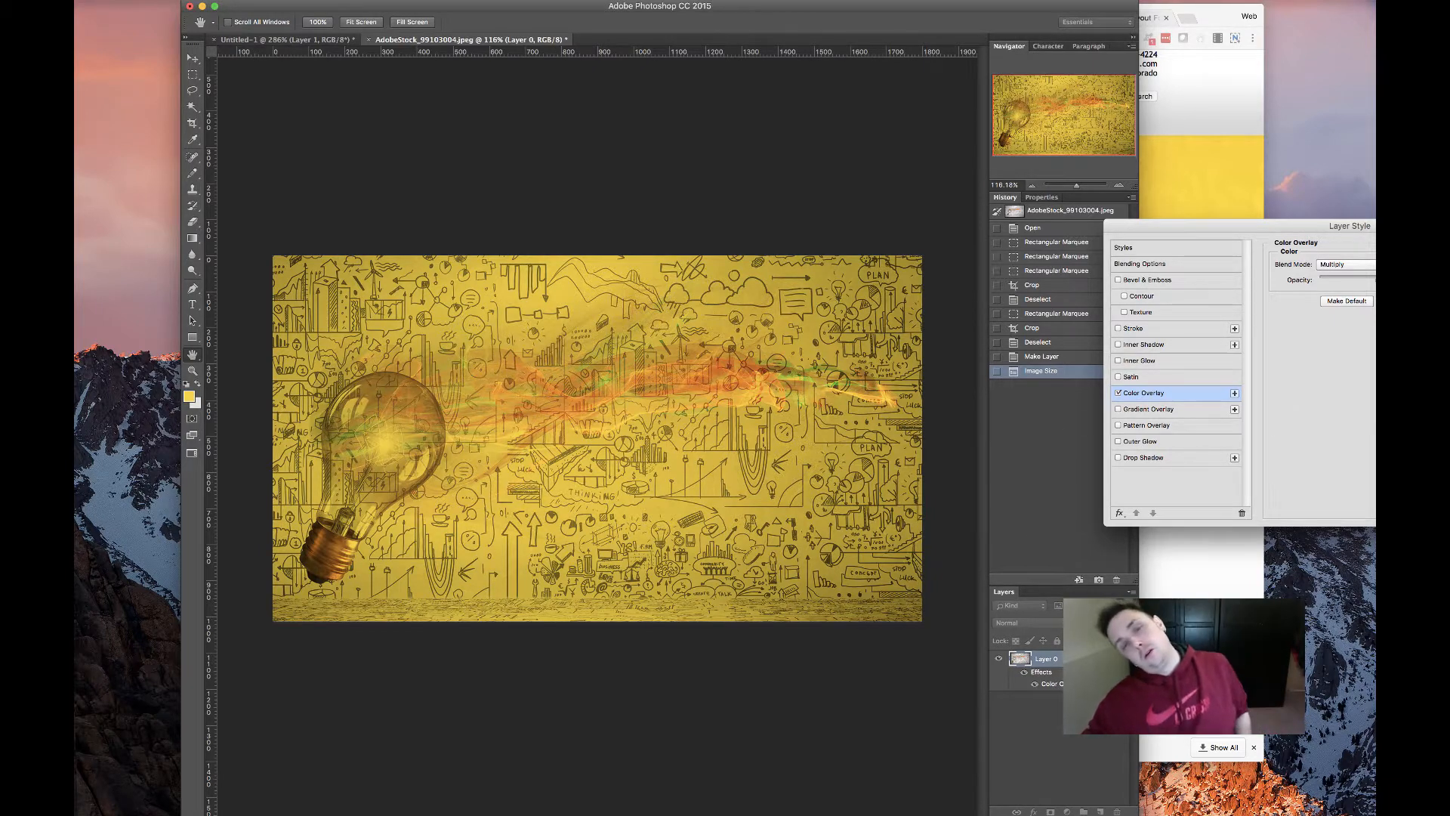
Apply the layer style and set the Save for Web export format to JPEG Maximum
key(Return)
key(i)
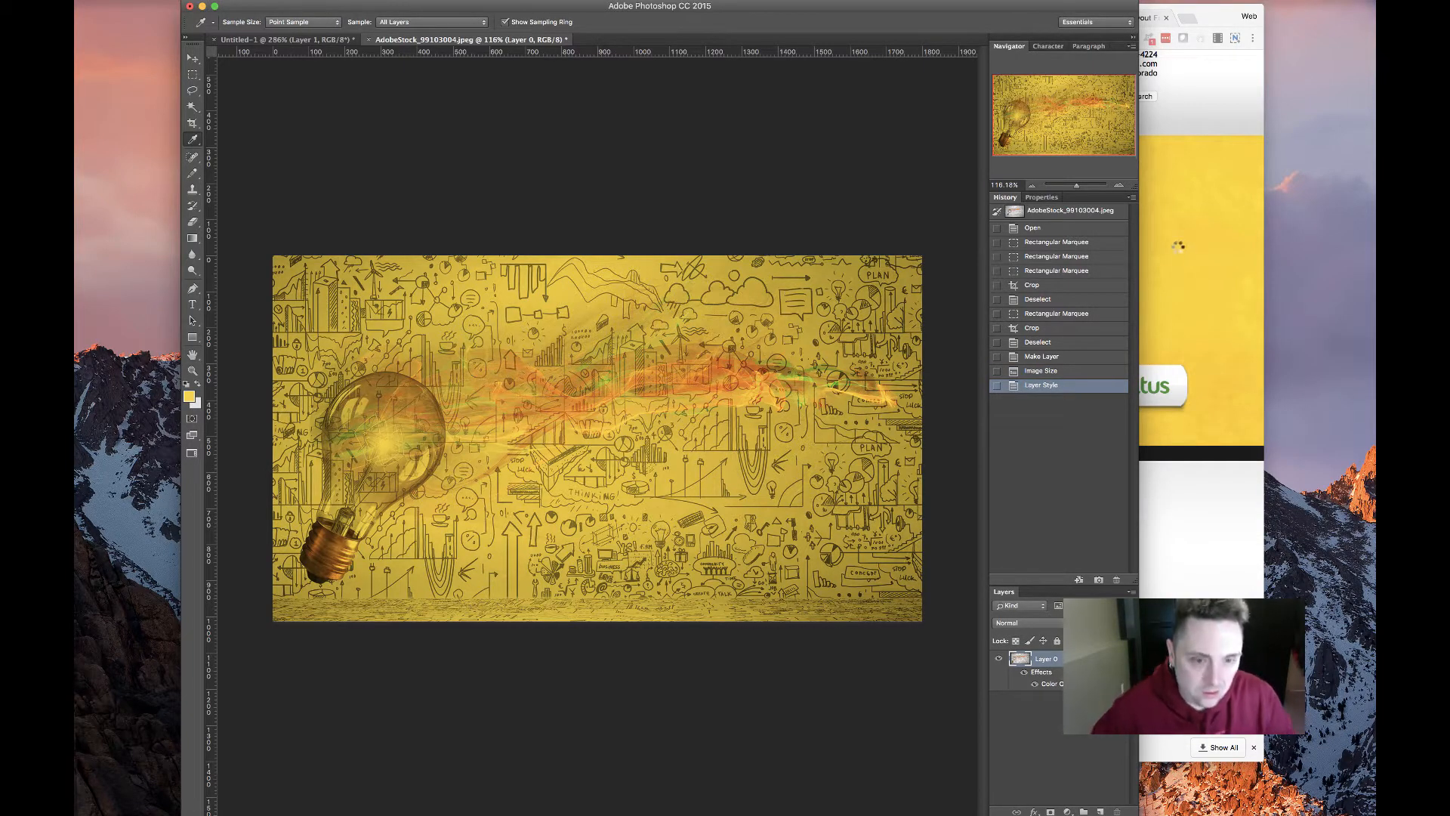
key(super+alt+shift+s)
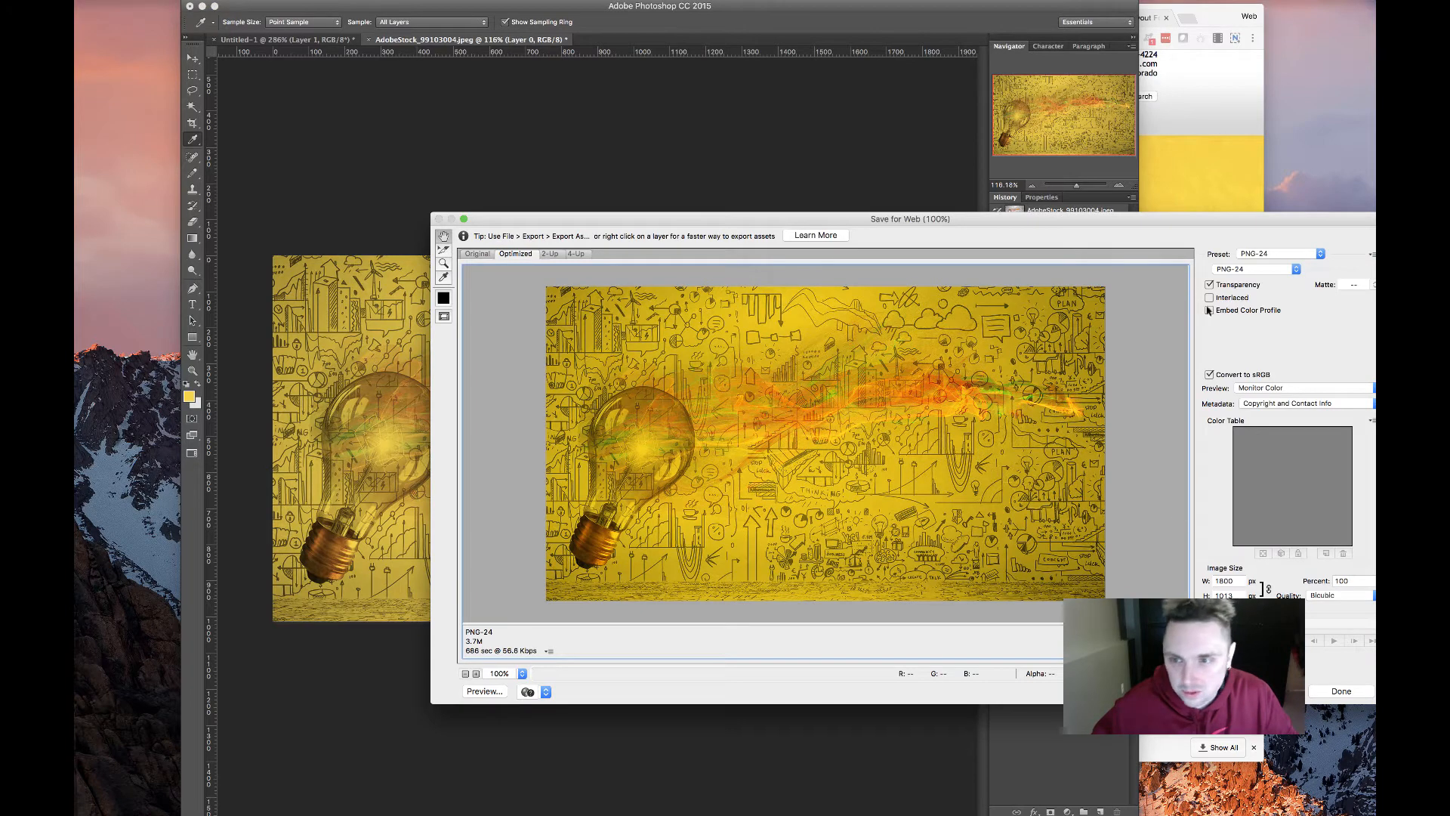
click(1269, 268)
click(1269, 249)
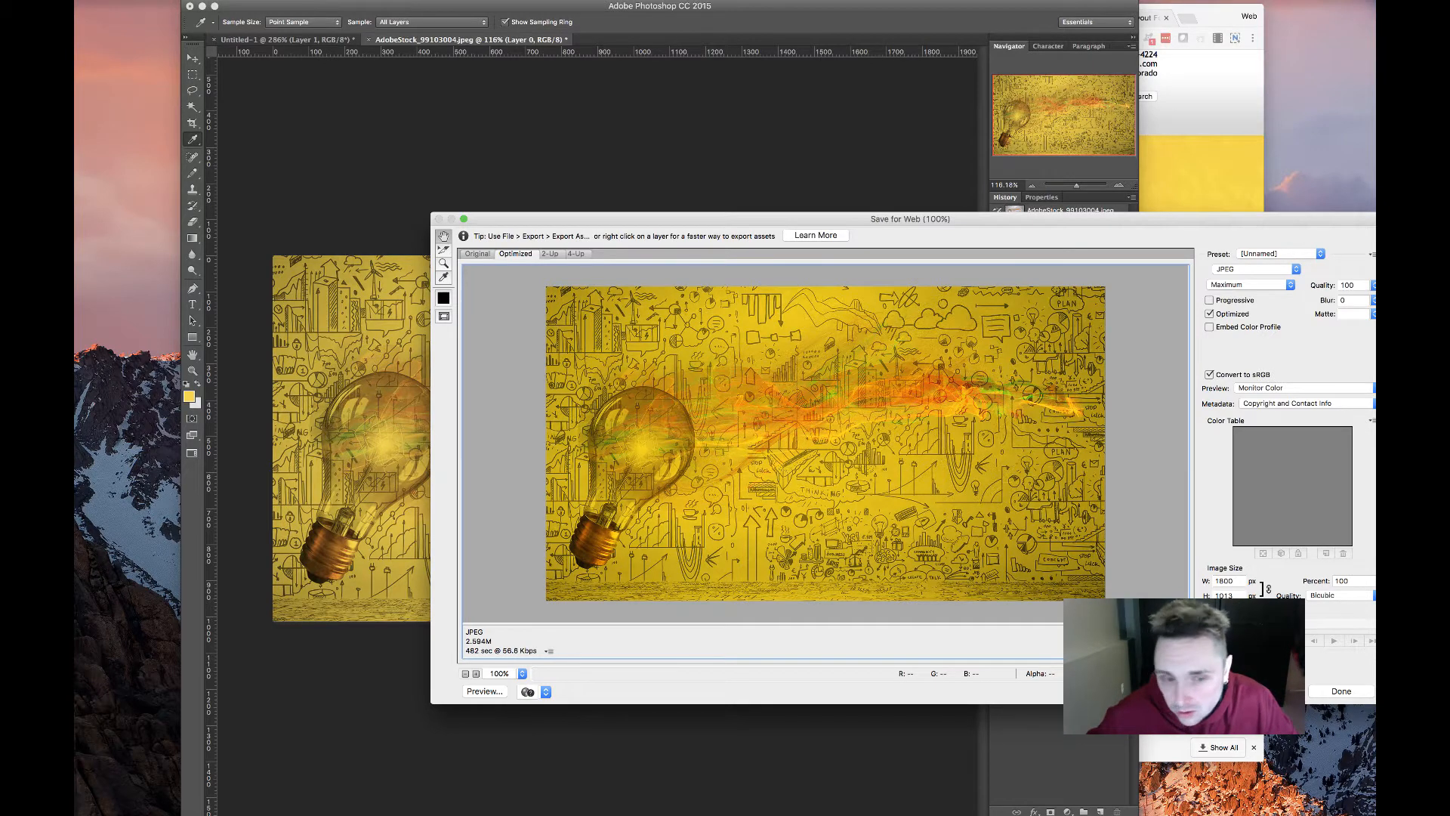
Save the exported image as hero.jpg in the Downloads folder
click(1202, 691)
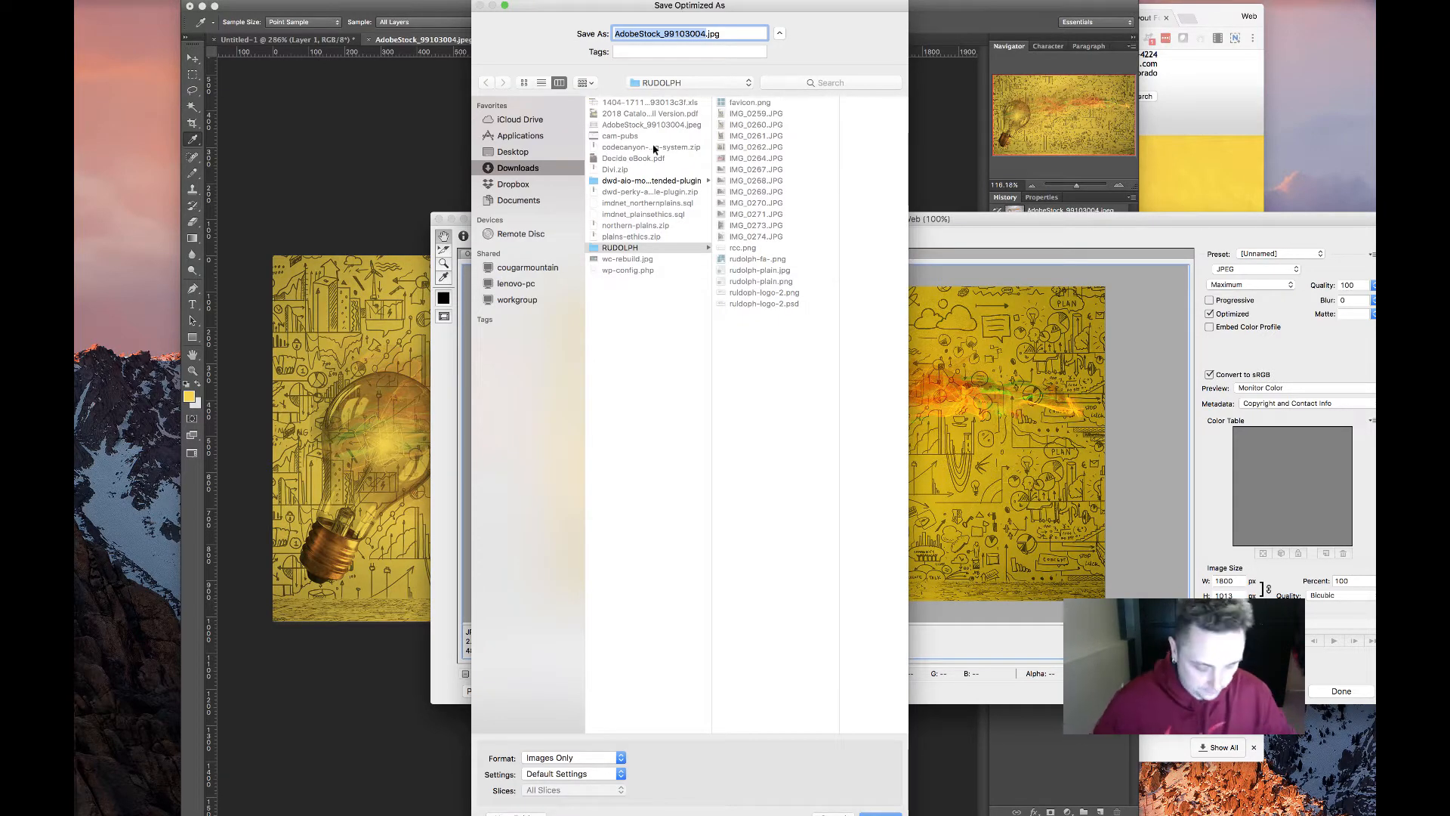
text(hero)
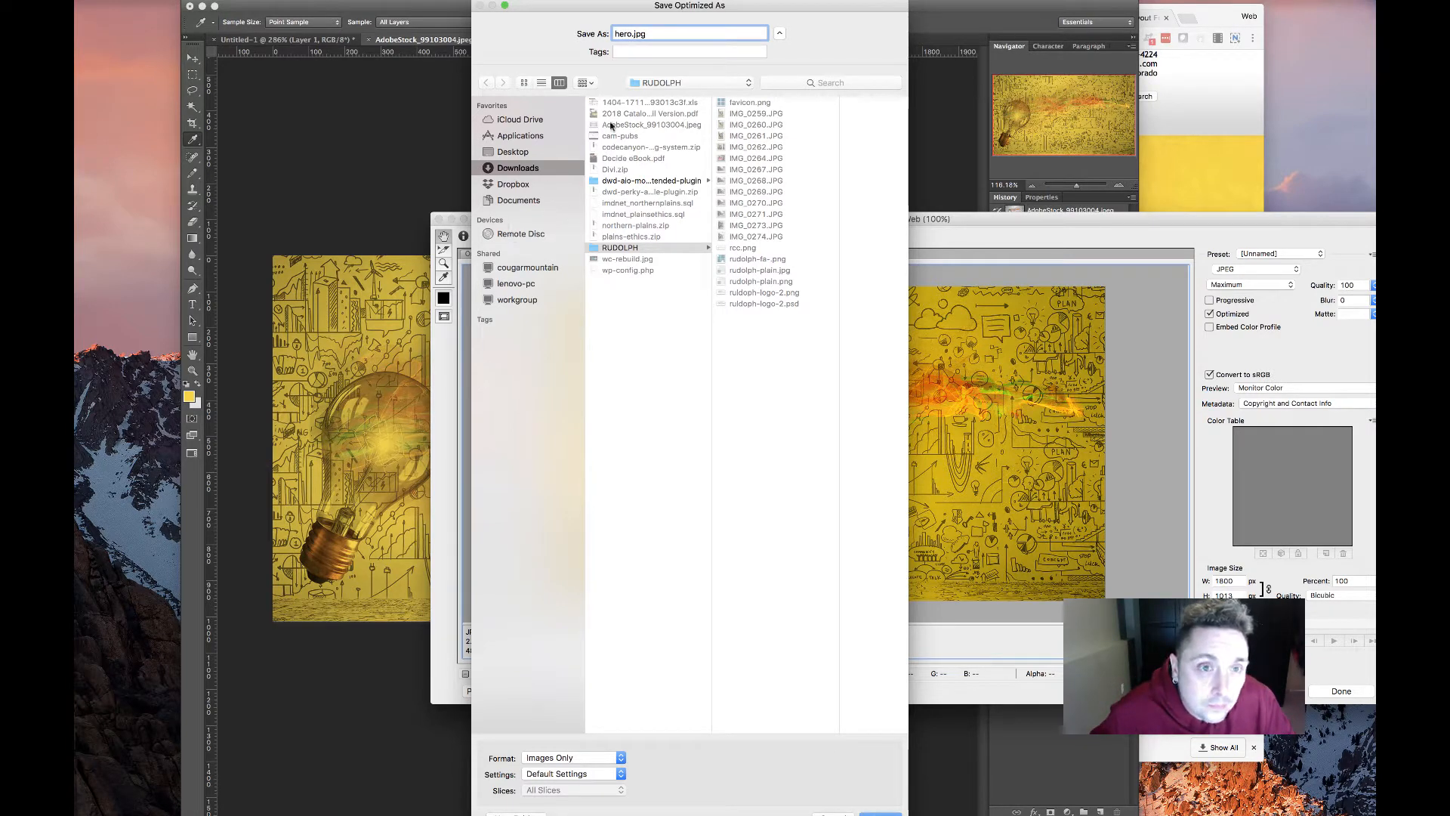
click(518, 172)
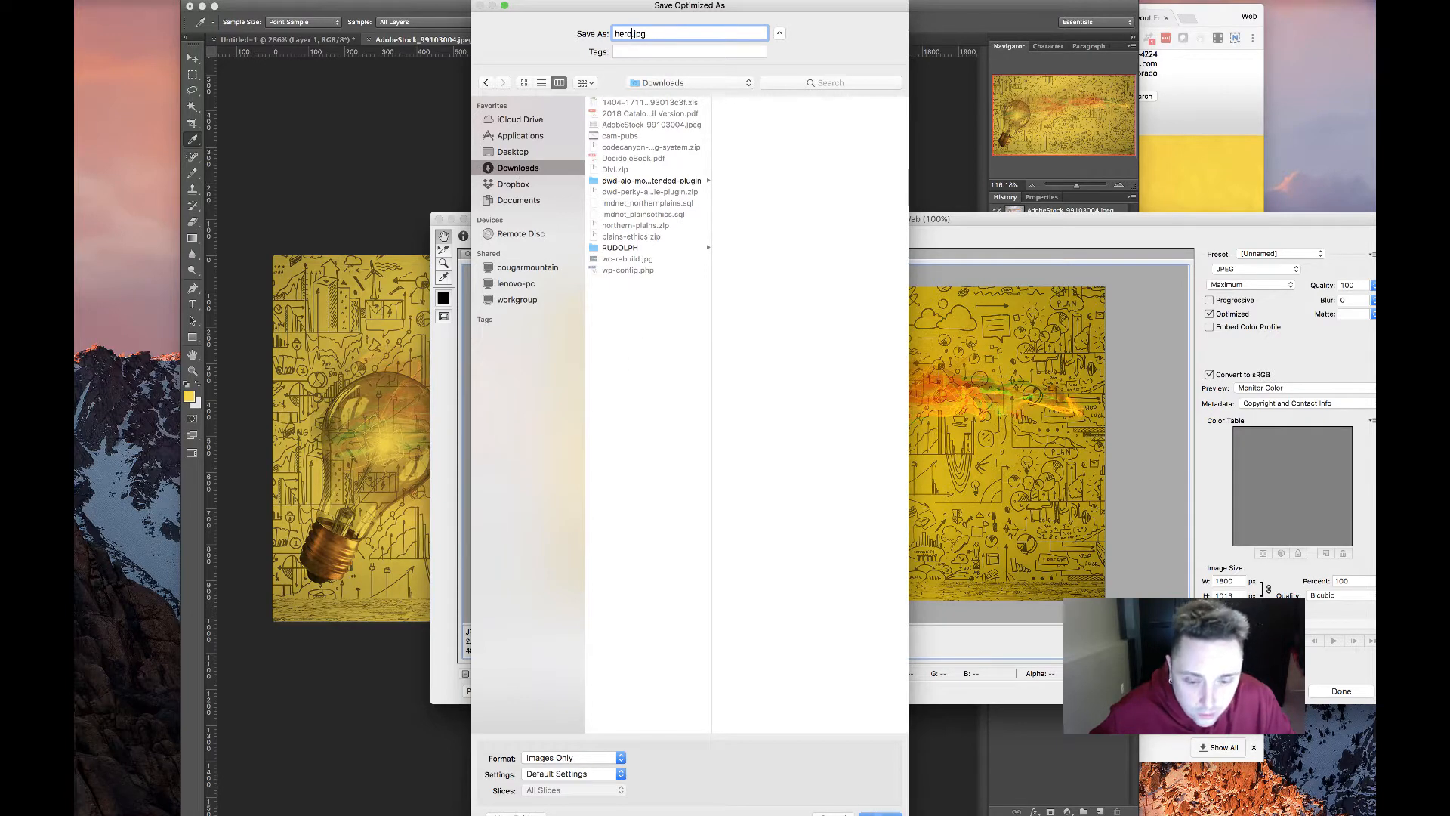
click(880, 814)
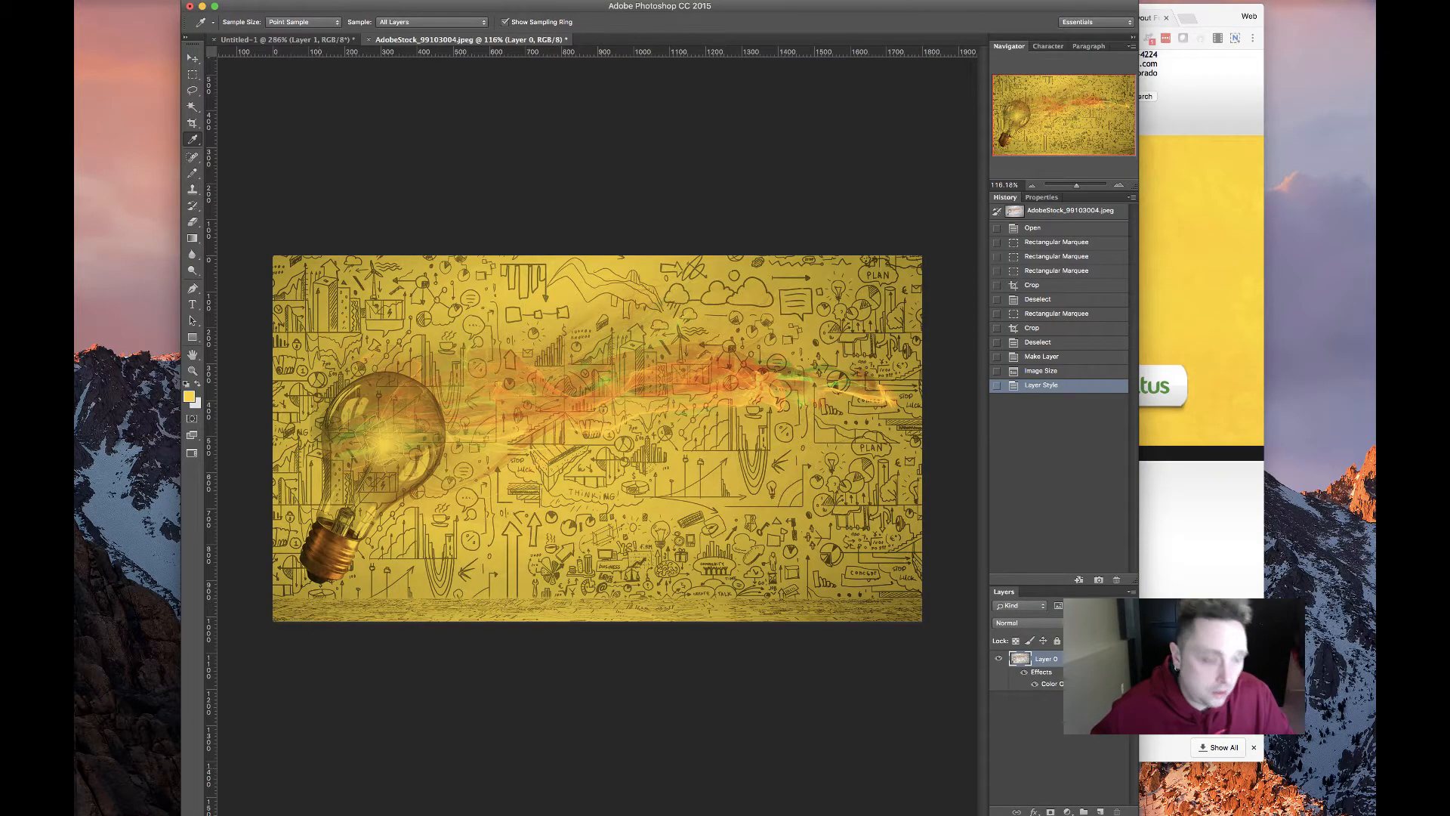
click(285, 814)
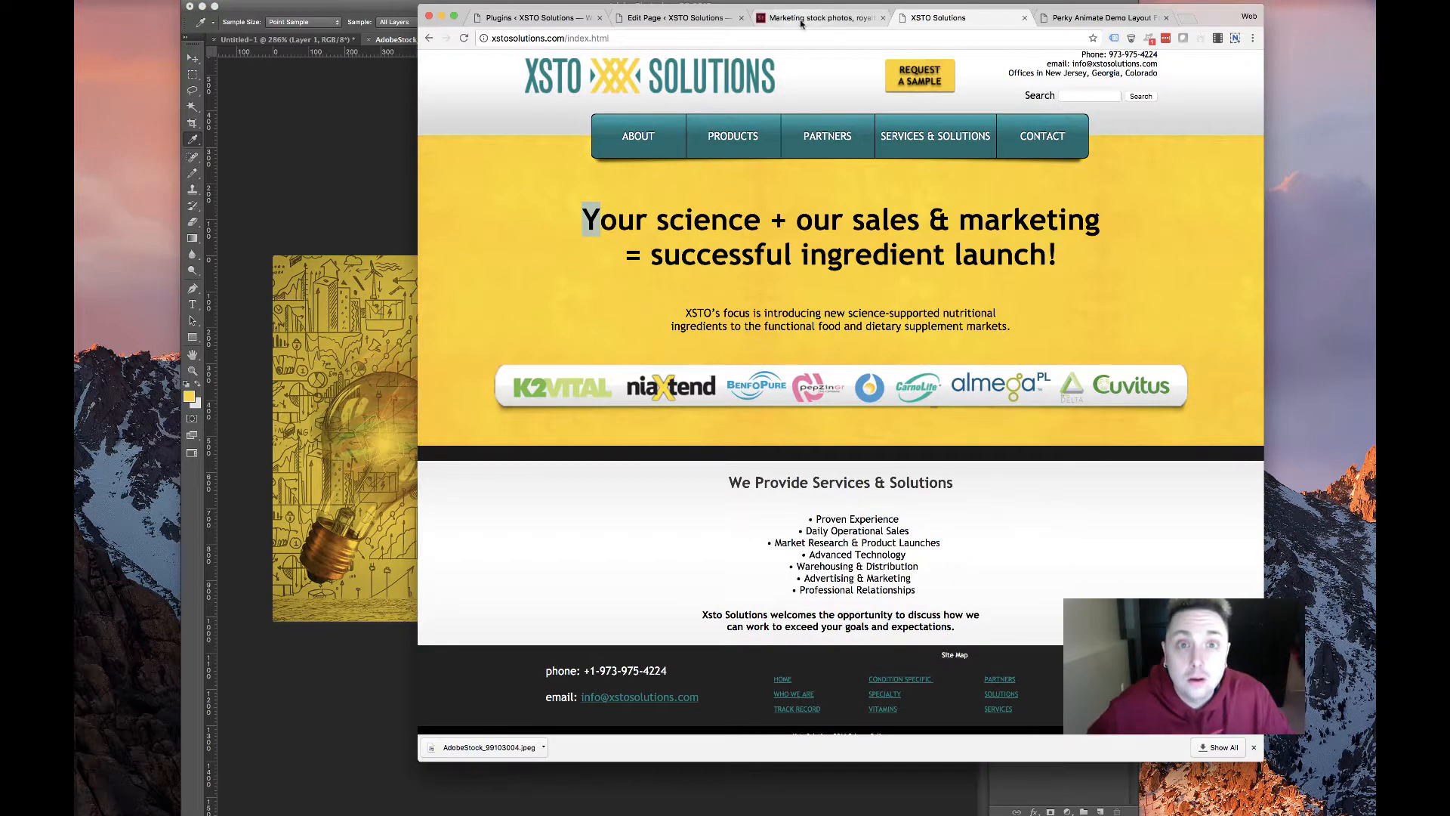
Go to the HOME page editor, close the layouts library unused, and reload the editor
click(676, 18)
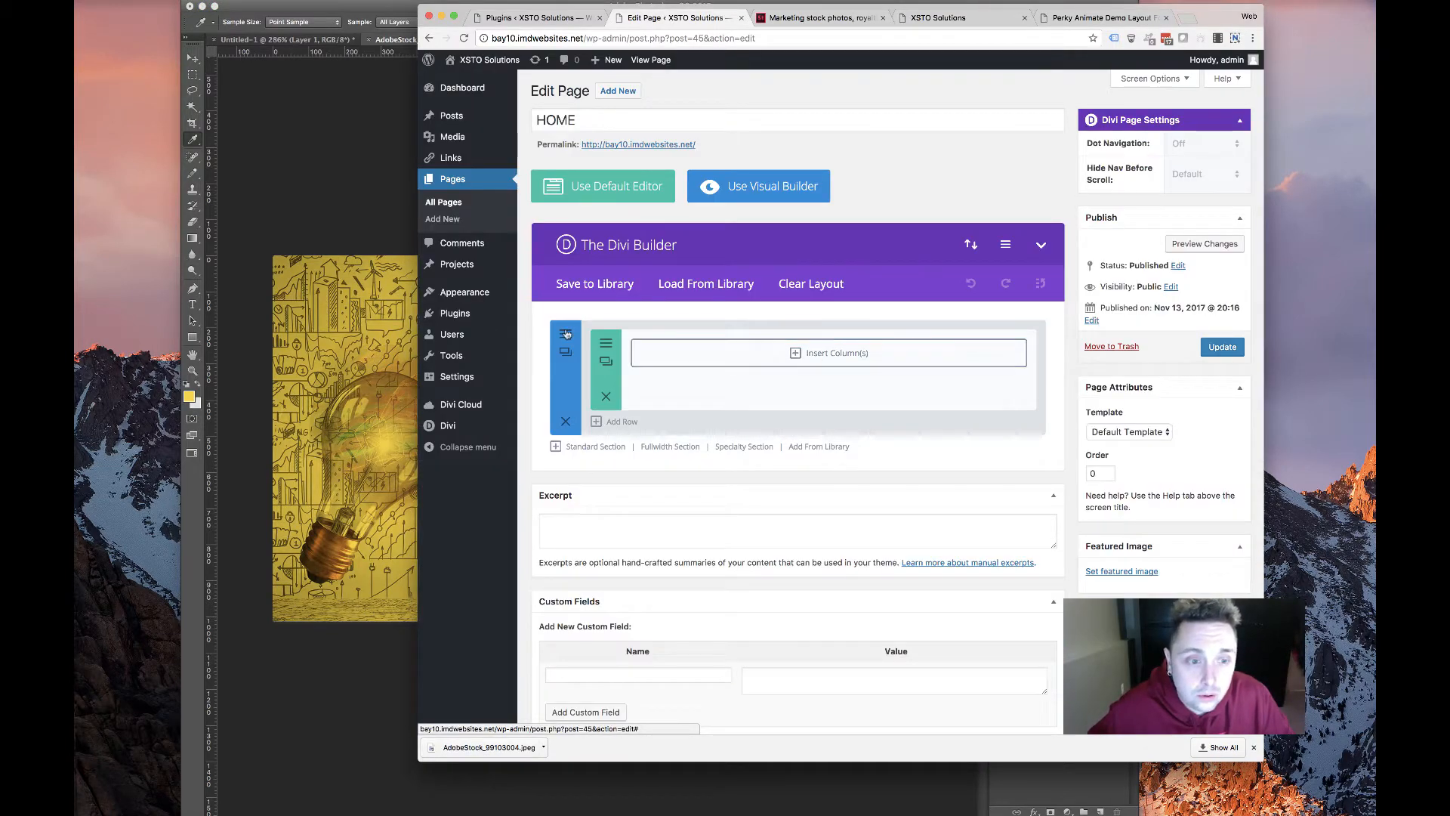
click(819, 447)
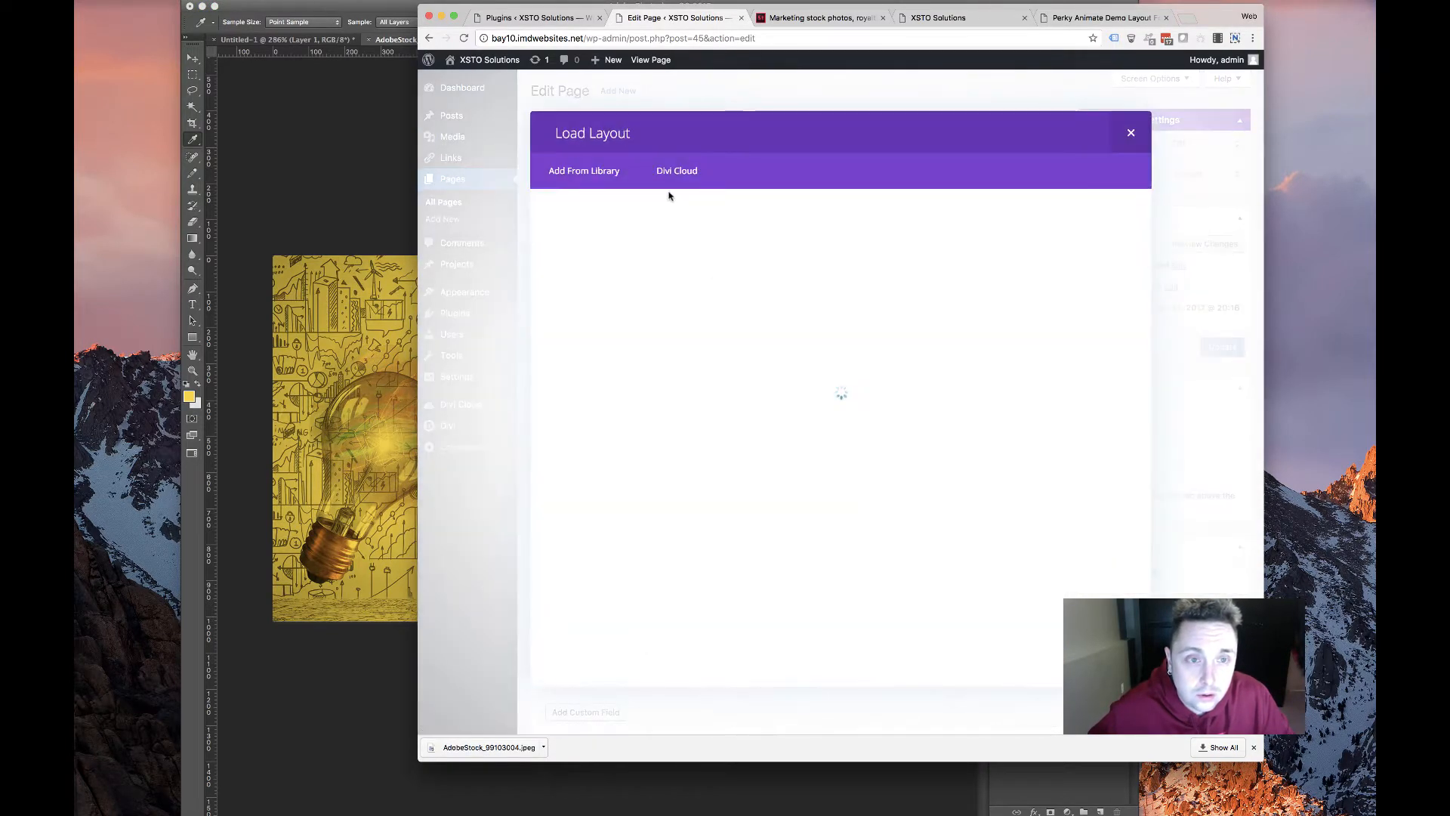
click(1126, 137)
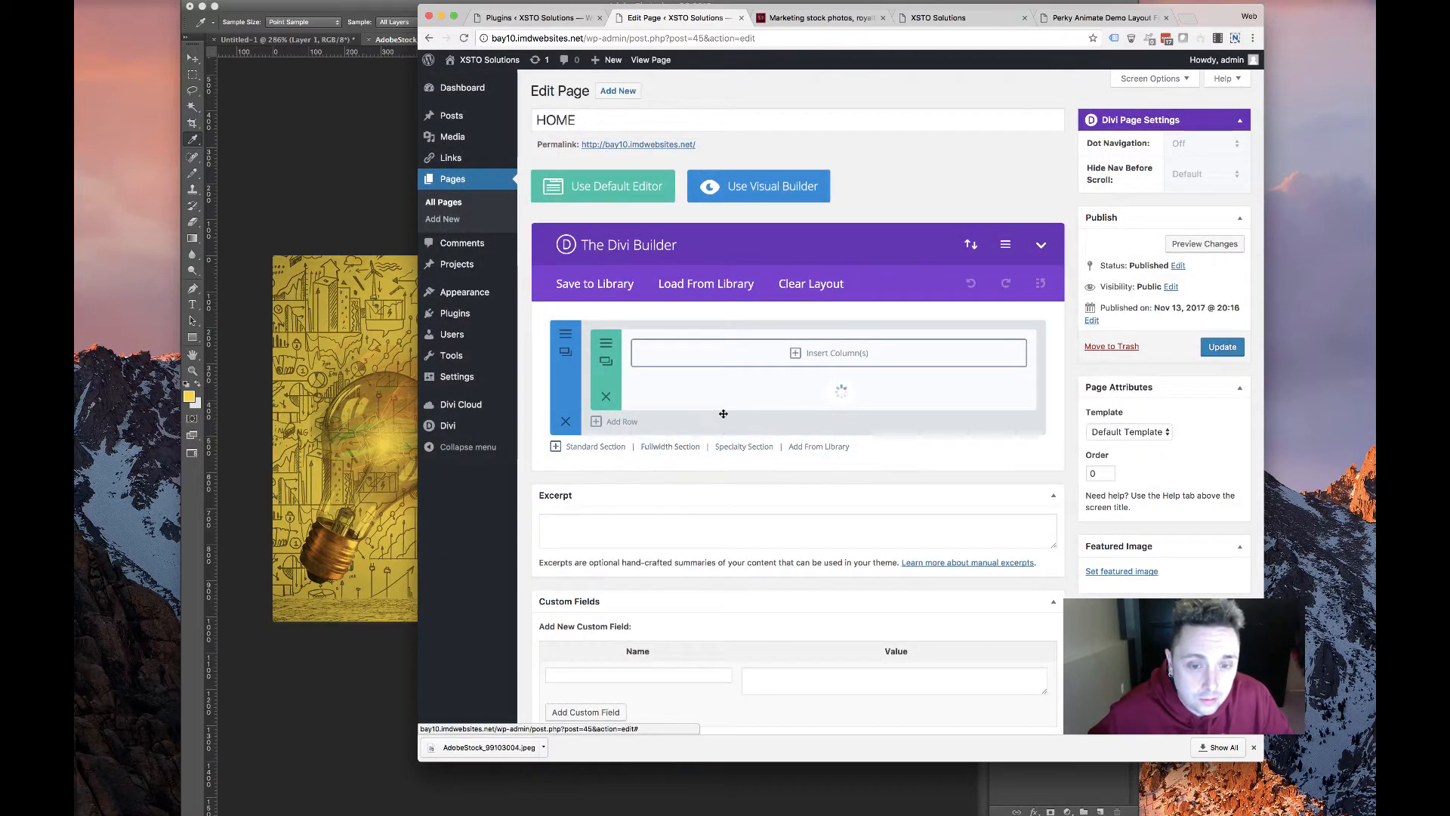
key(super+r)
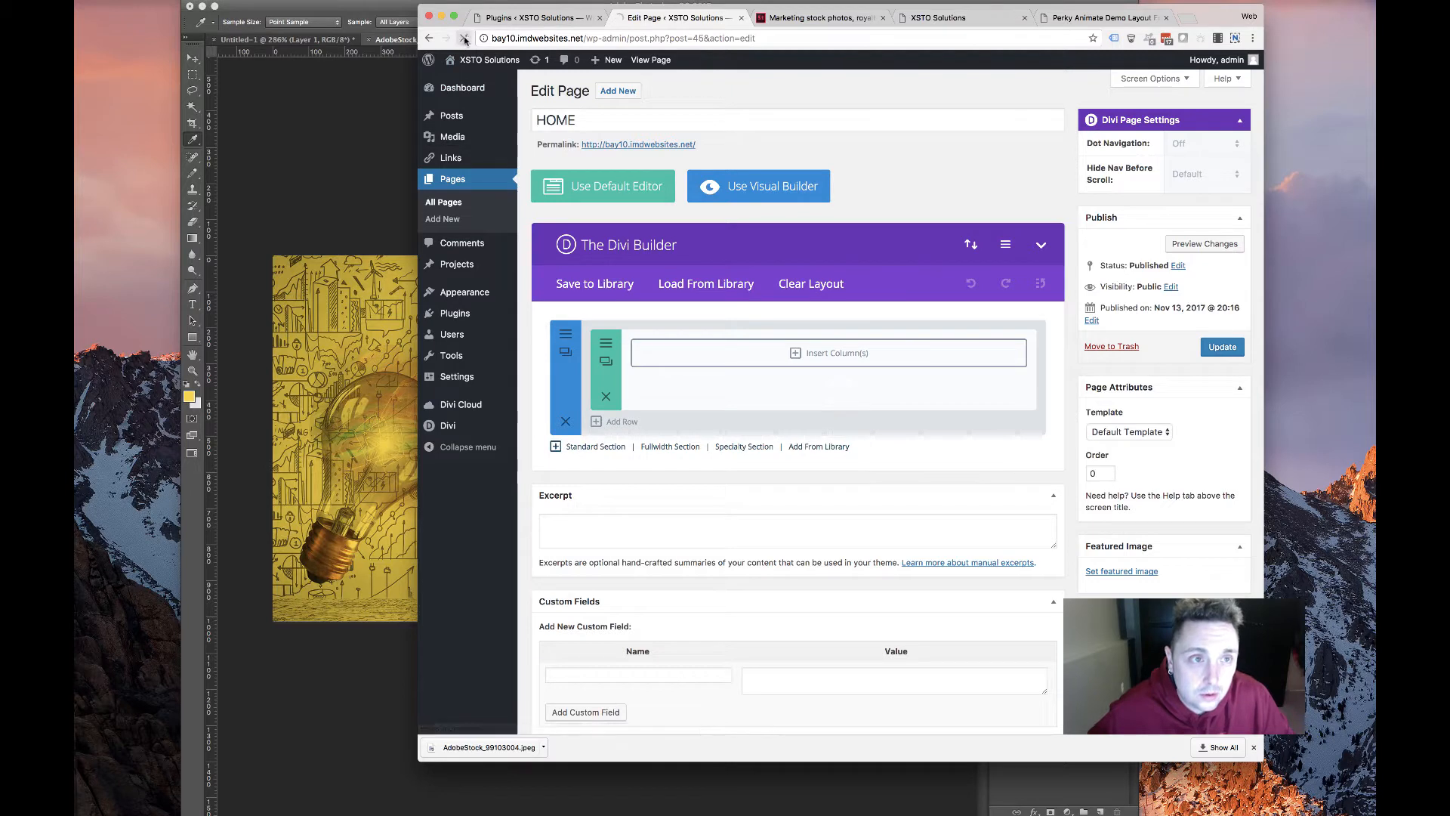
click(957, 259)
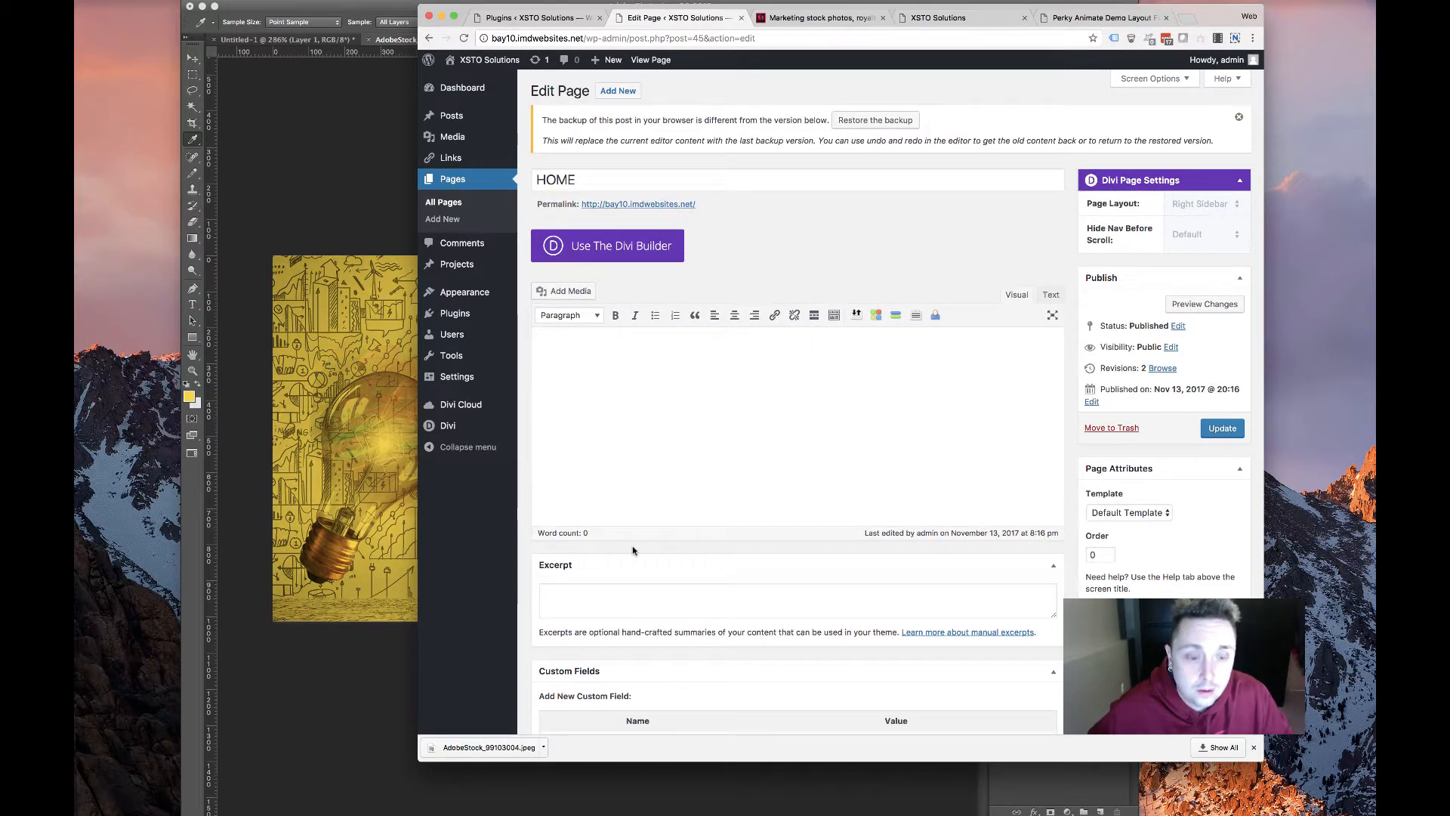
Switch HOME to the Divi Builder and add a fullwidth section with a Fullwidth Header Extended module
click(654, 254)
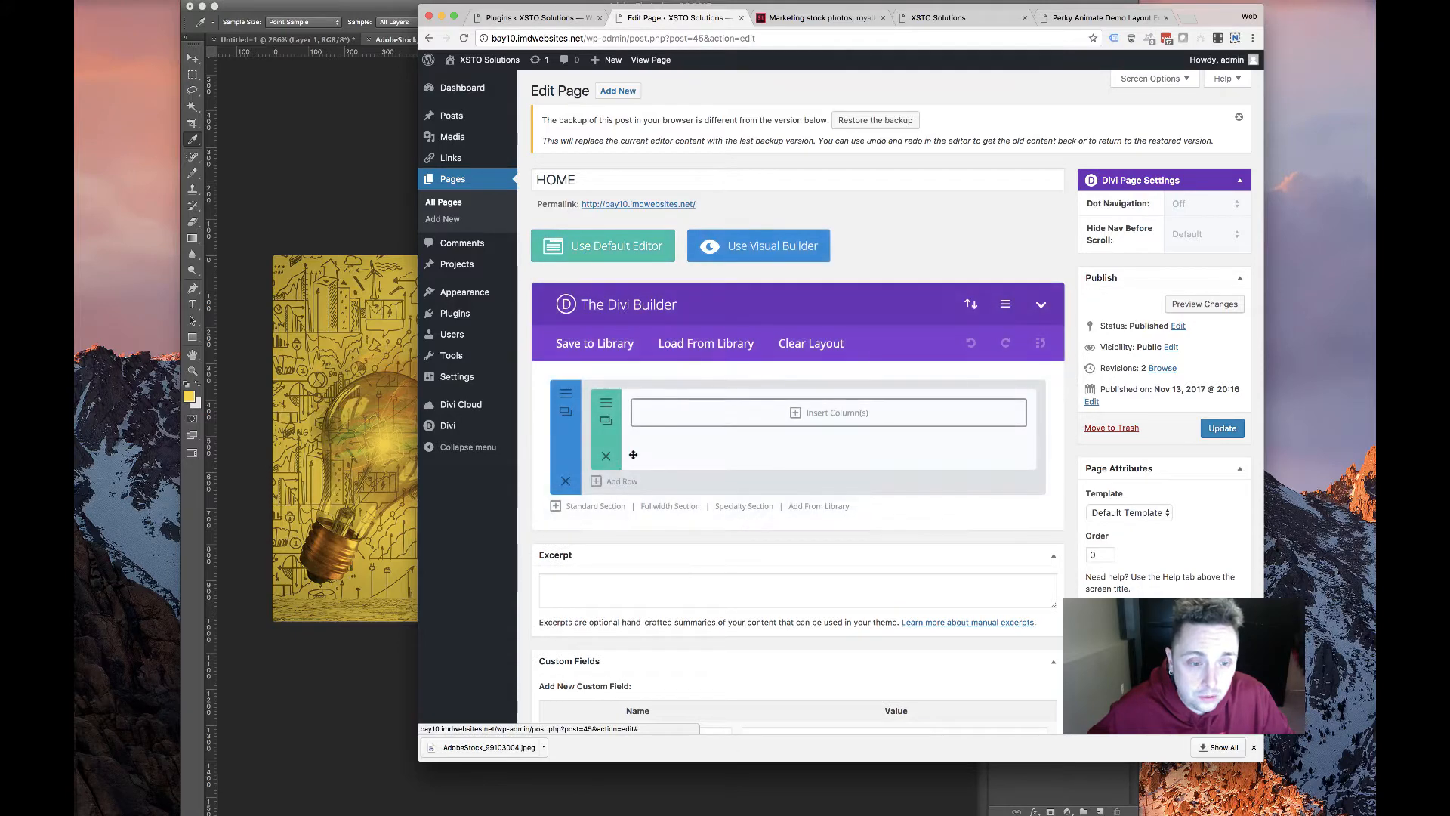
click(666, 506)
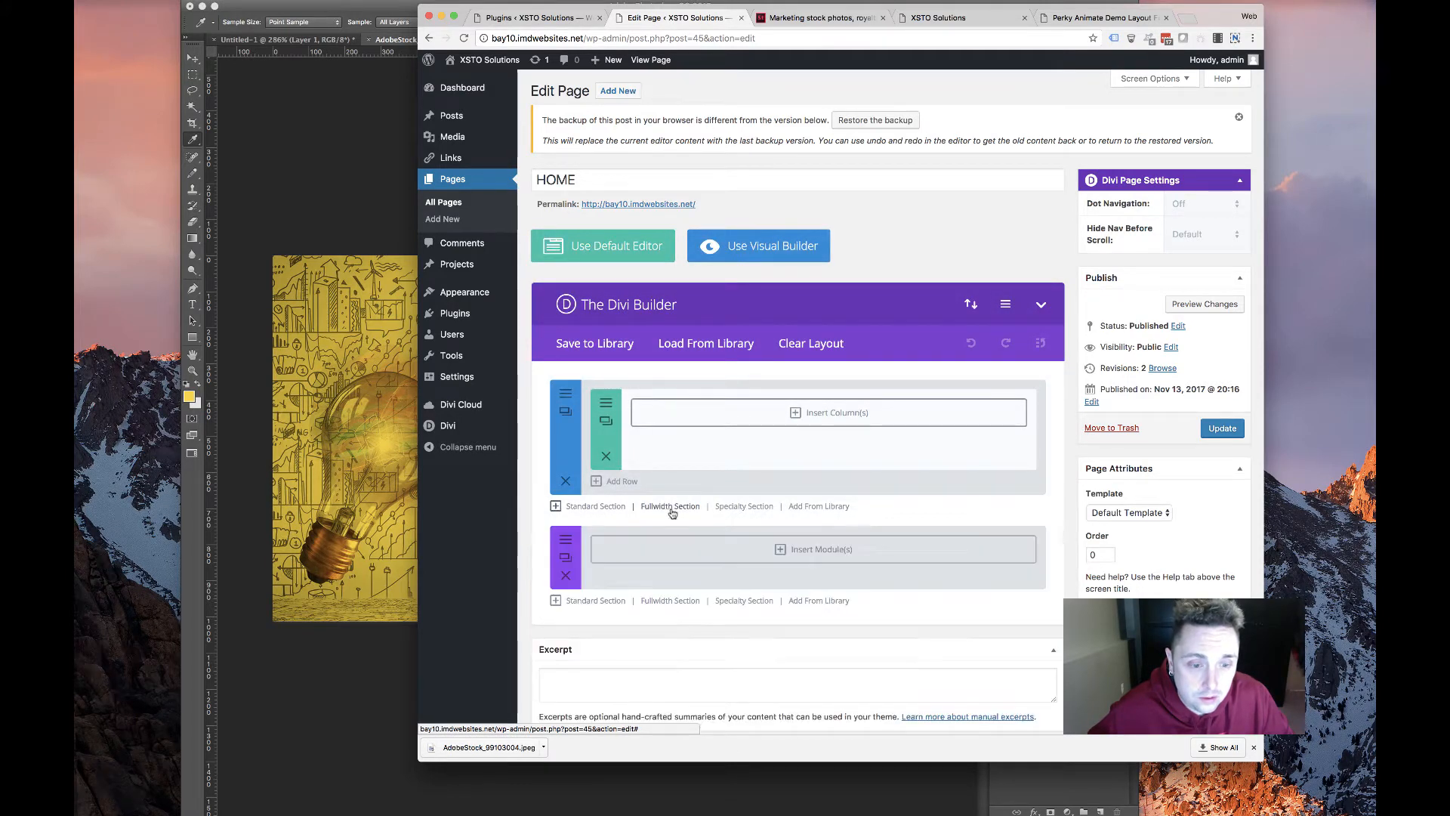
click(789, 550)
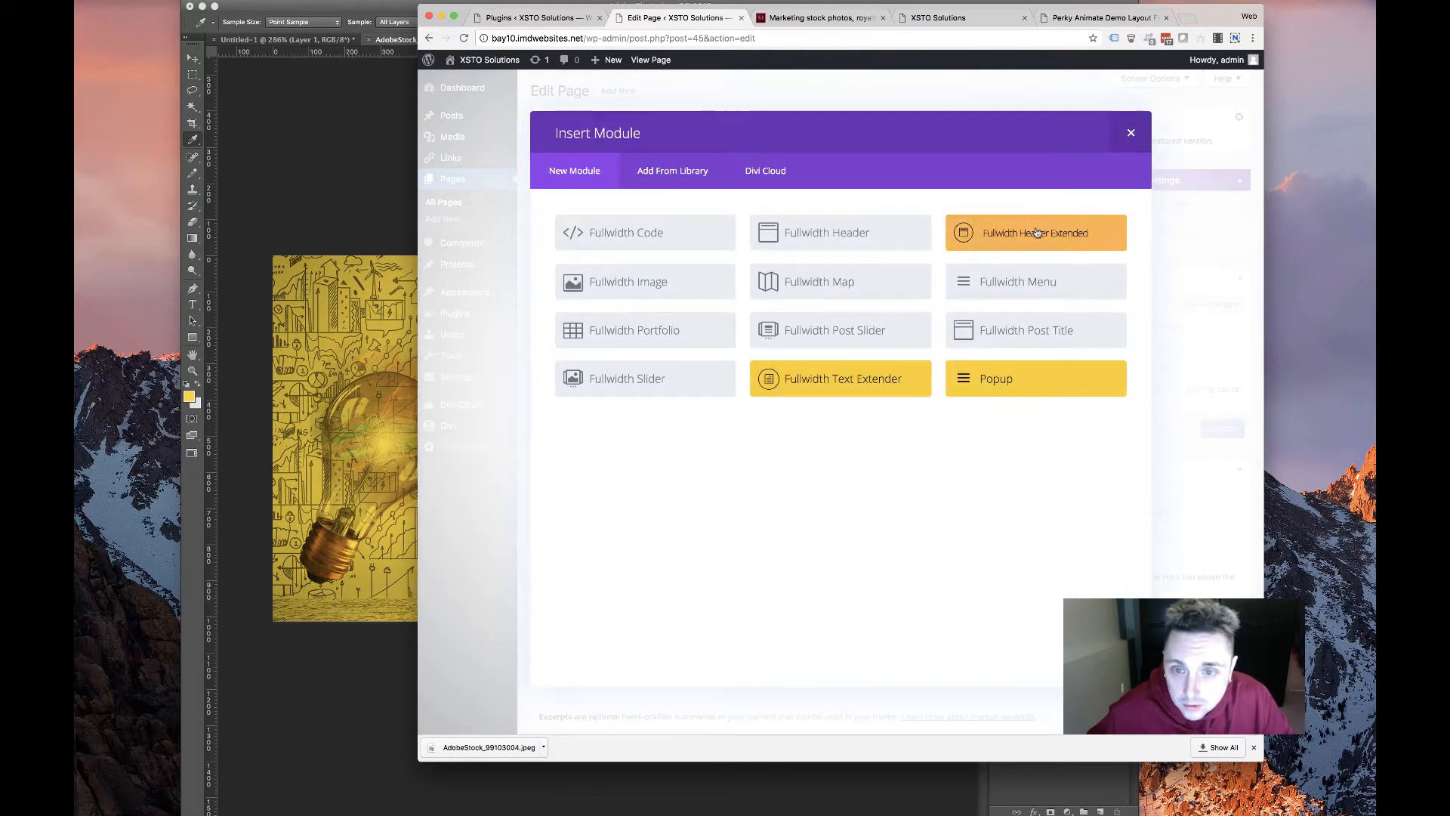
click(982, 234)
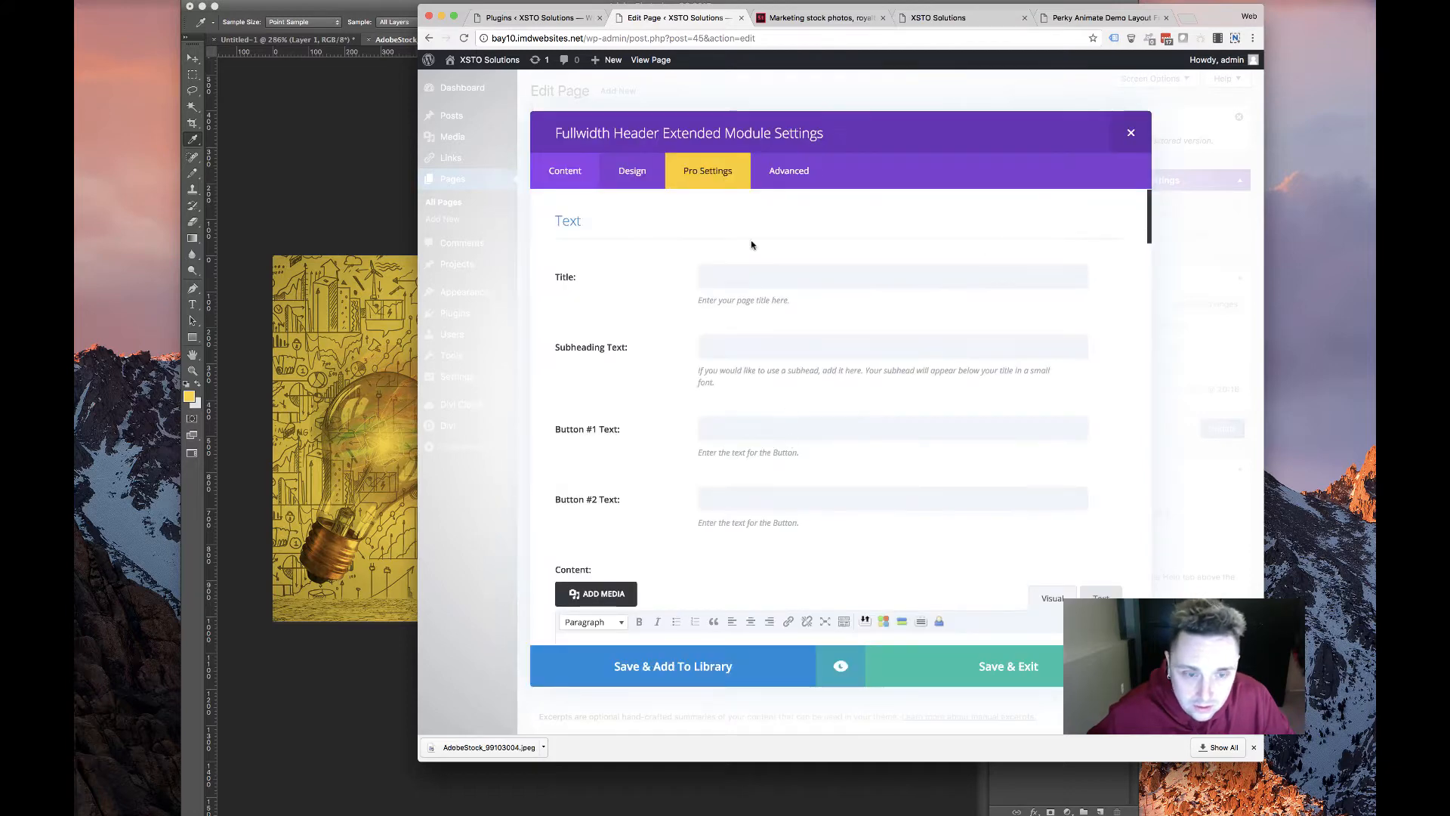
scroll(627, 445, down, 5)
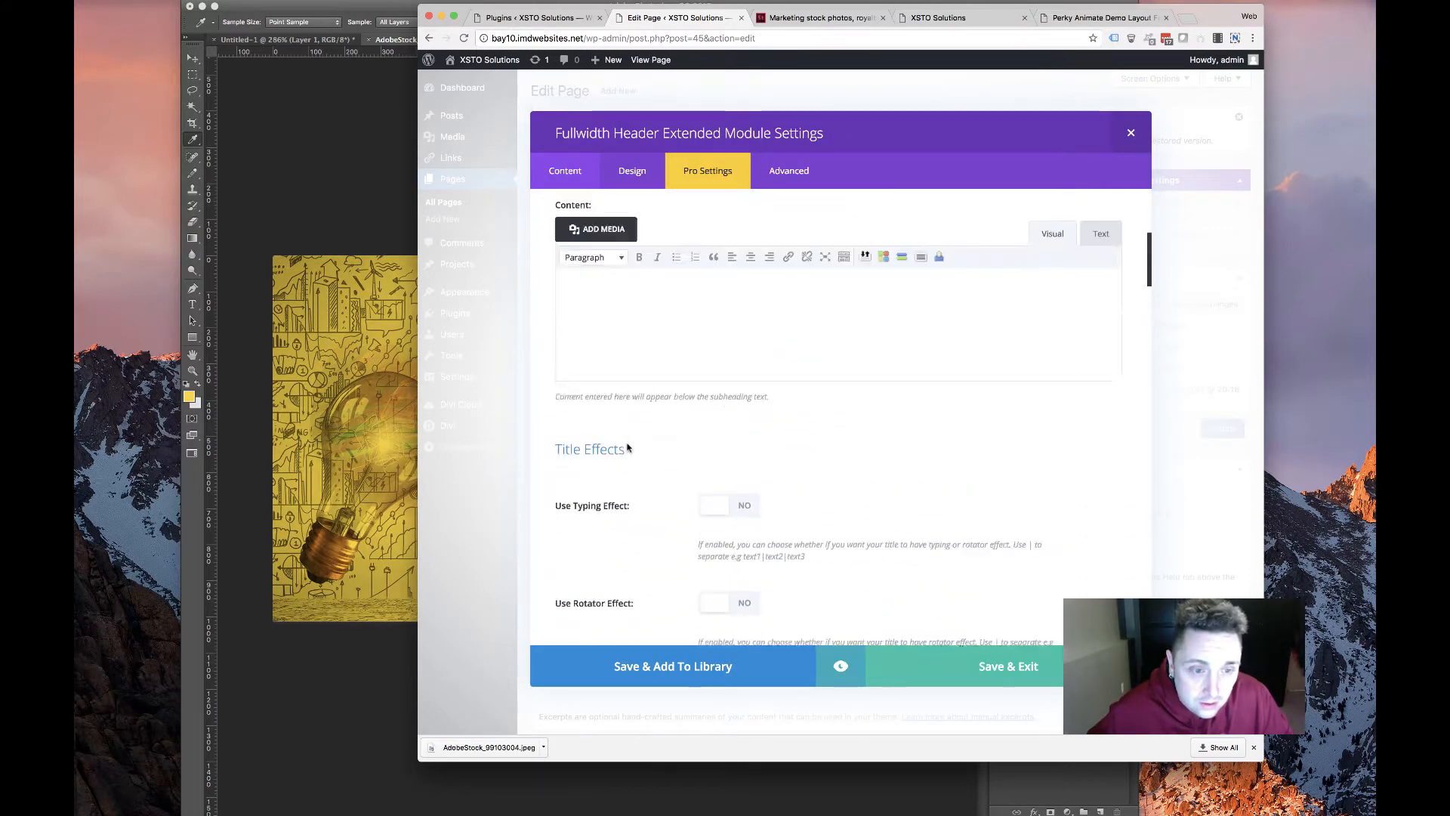
scroll(626, 449, up, 5)
click(335, 309)
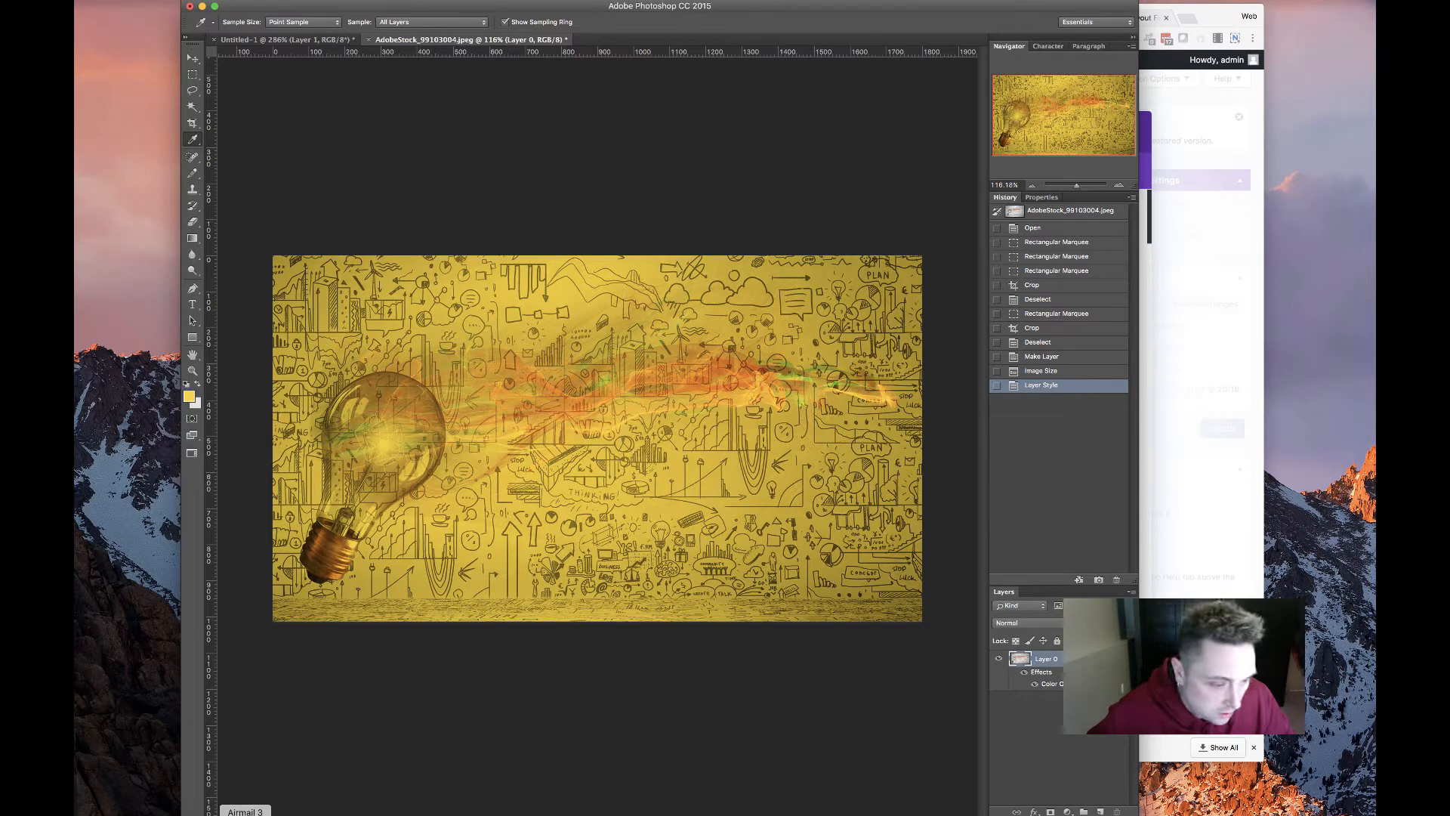
Copy the old site's two-line headline into the header module's Title
click(284, 814)
key(super+4)
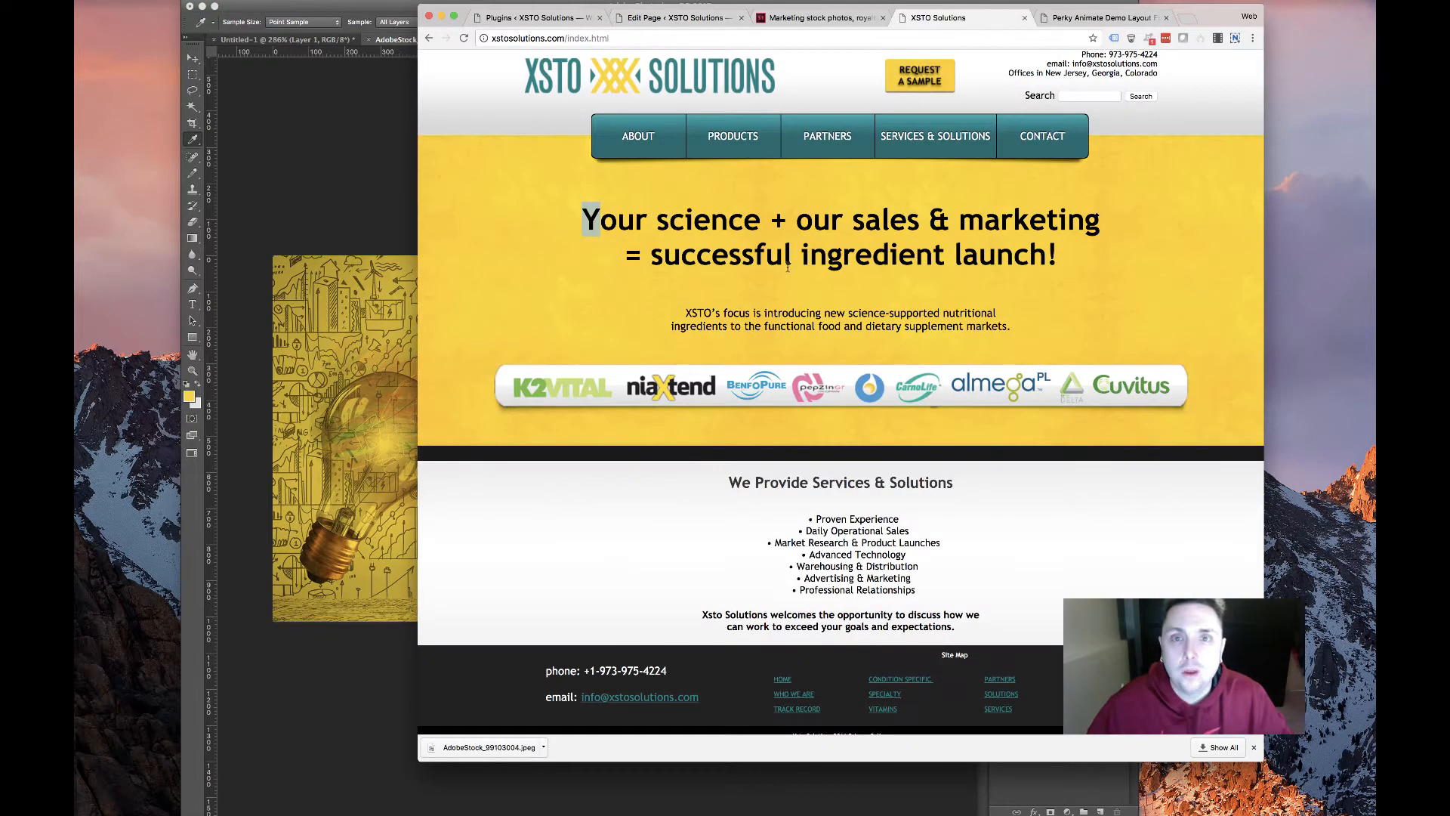
drag(610, 213, 1073, 262)
key(super+c)
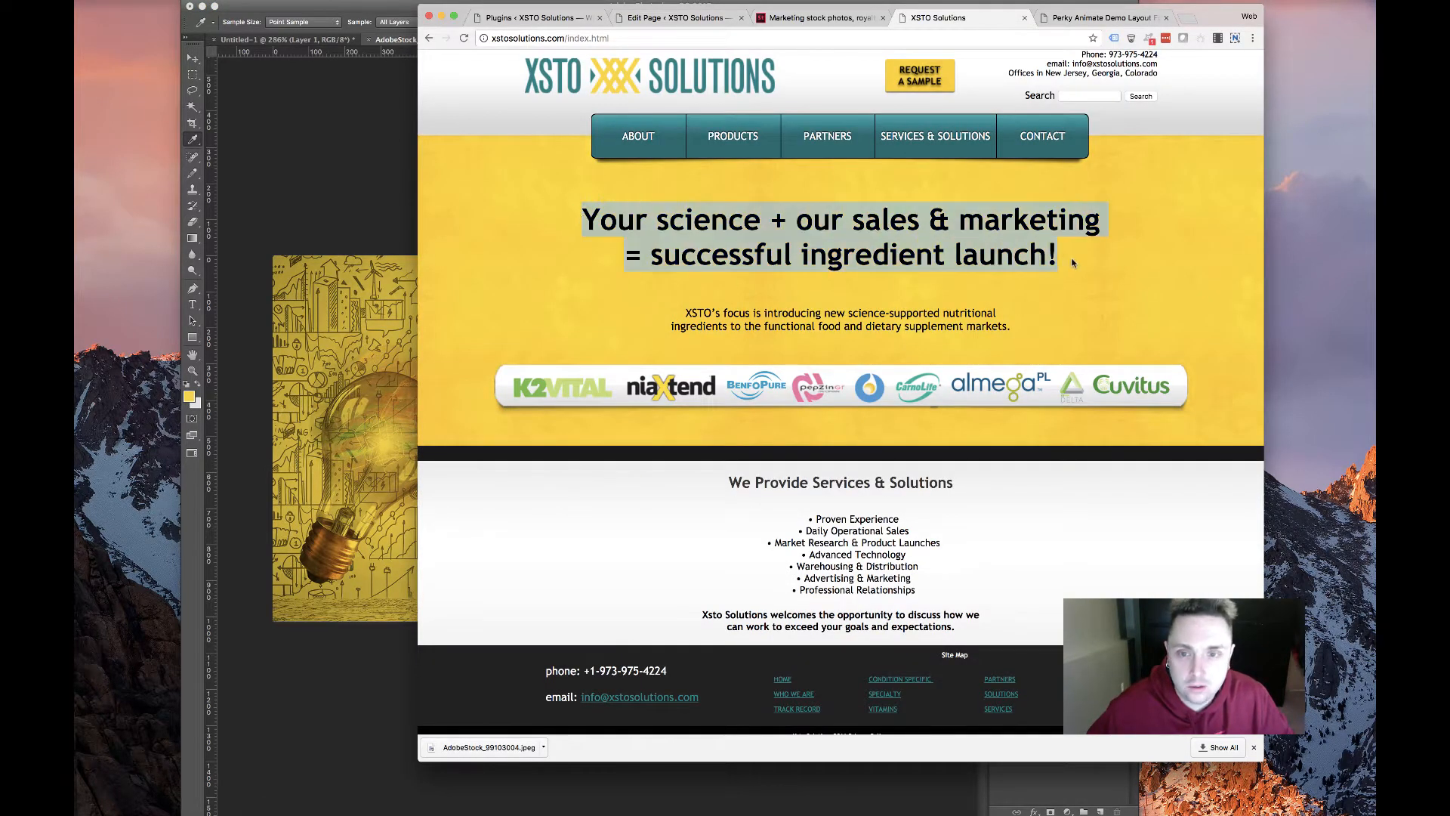
click(684, 23)
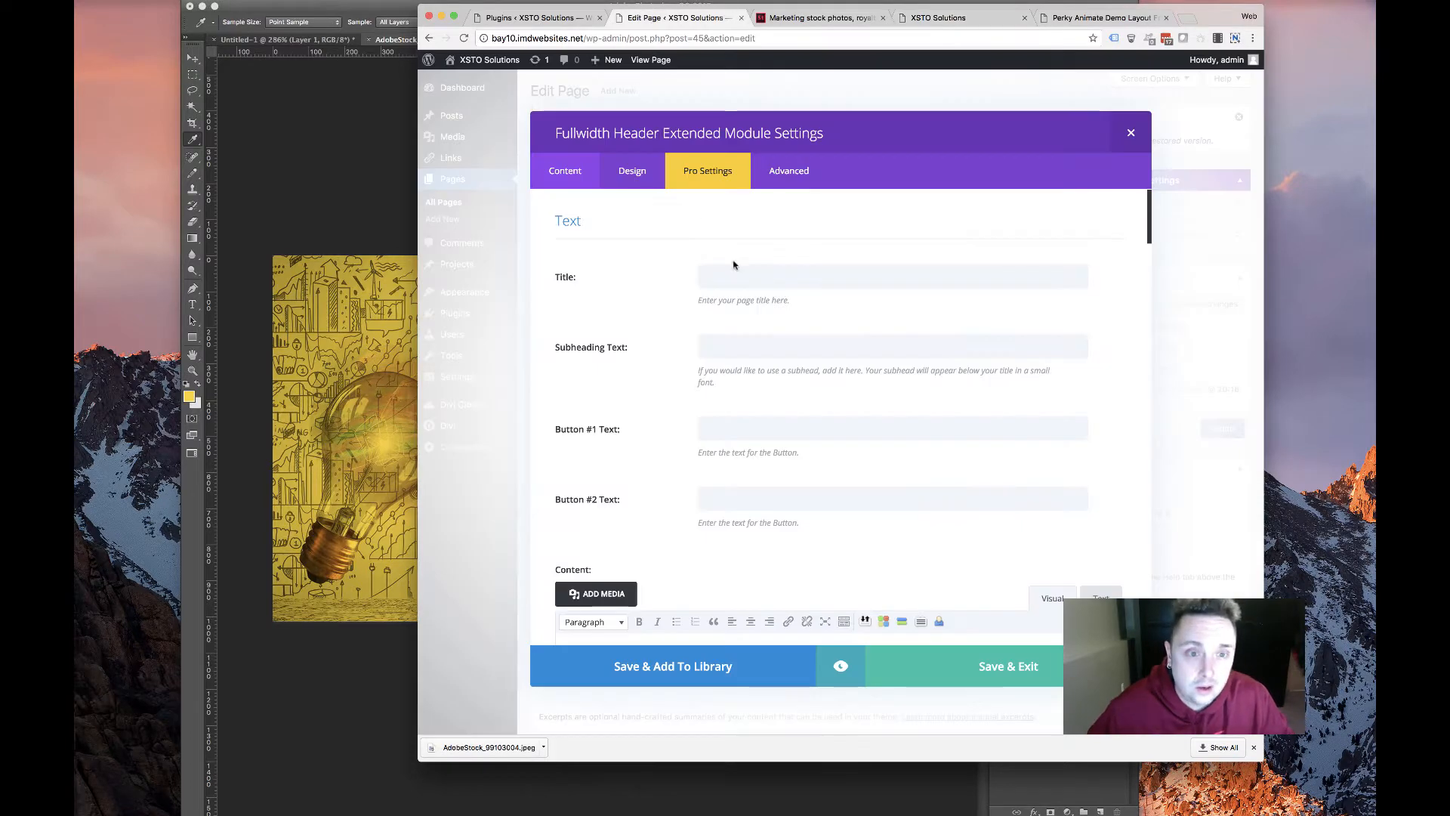
key(super+v)
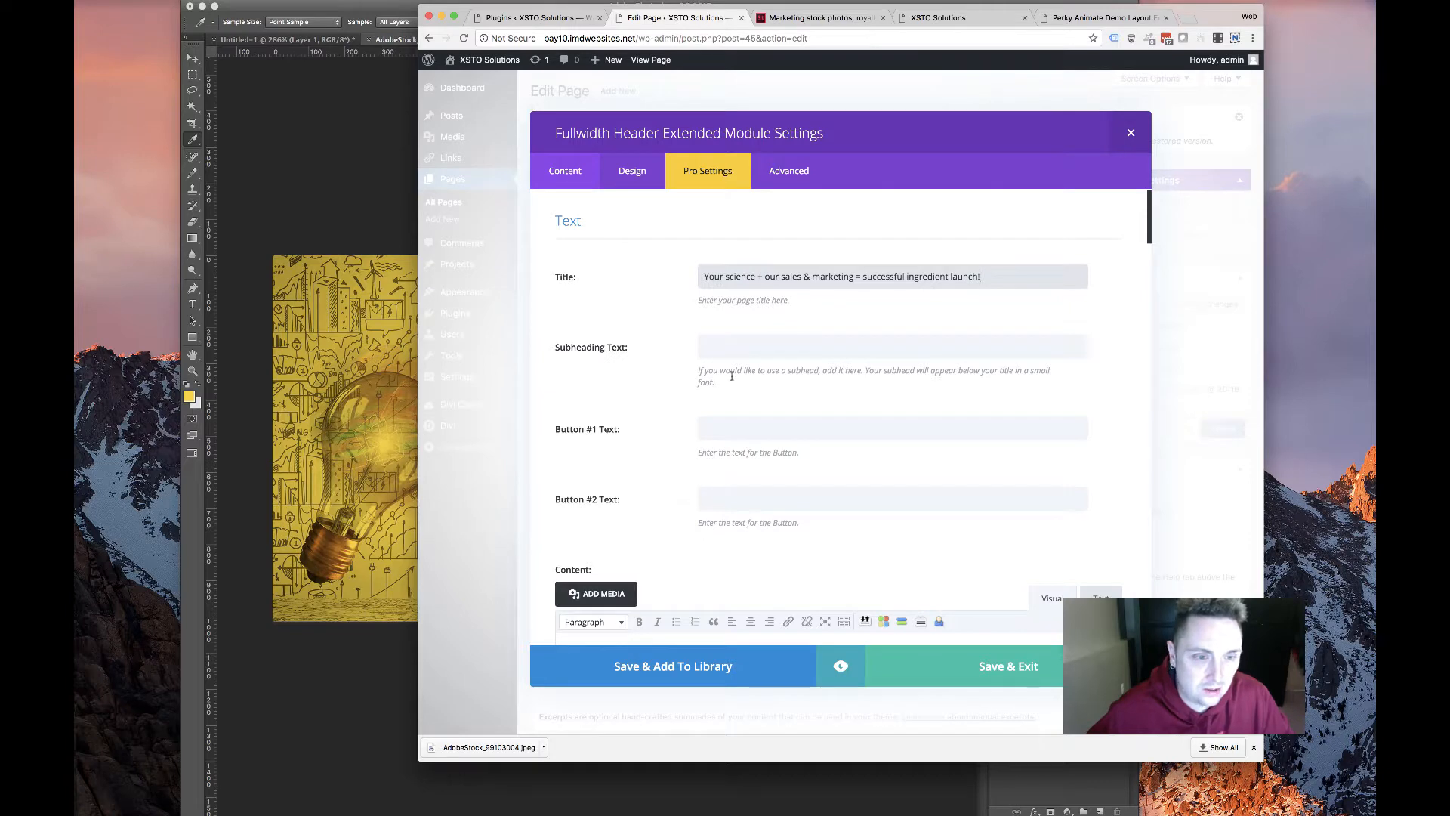
click(733, 347)
Paste the XSTO focus paragraph into the Content and turn on Use Typing Effect
click(960, 19)
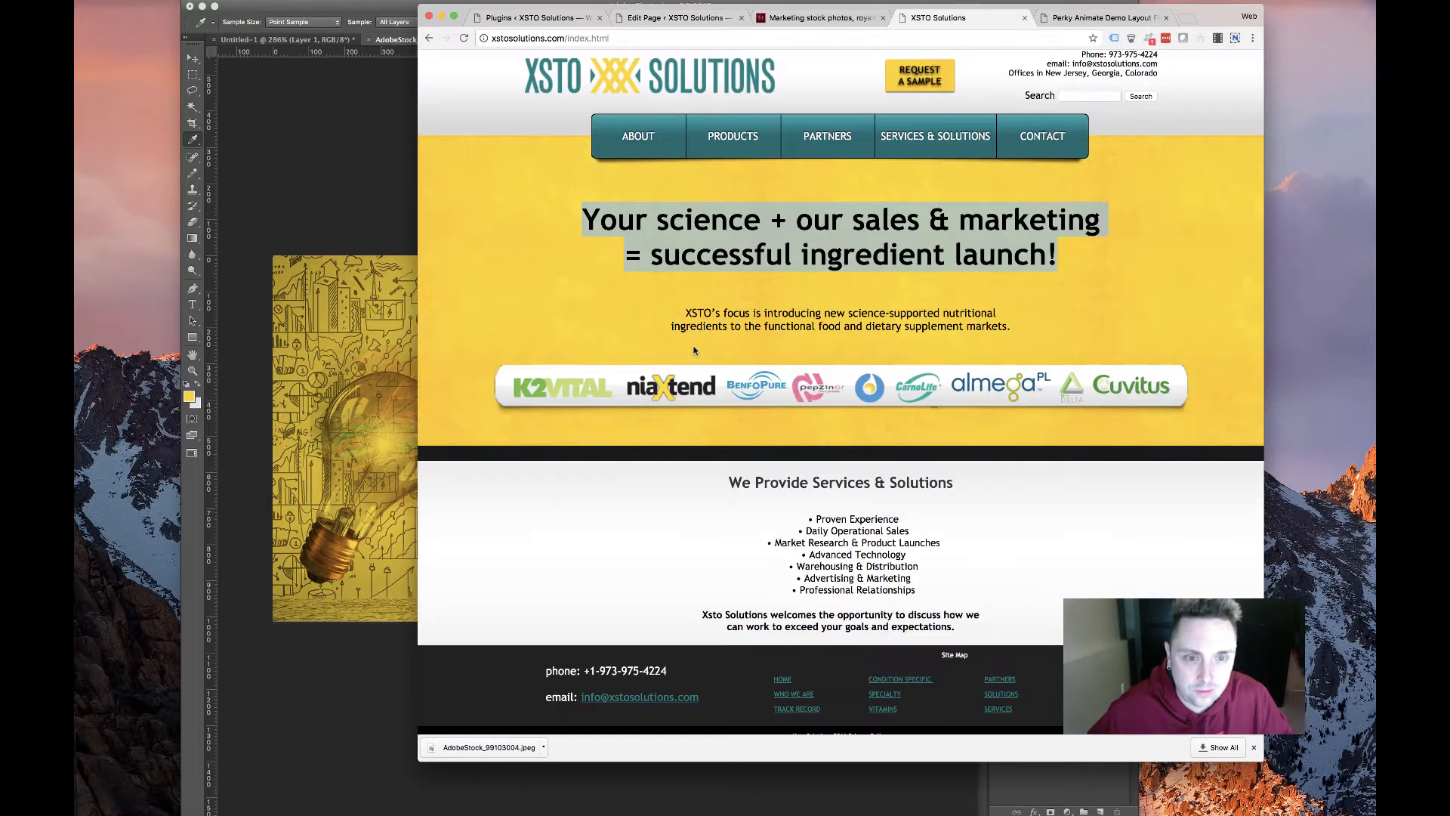
drag(685, 312, 1038, 327)
key(super+c)
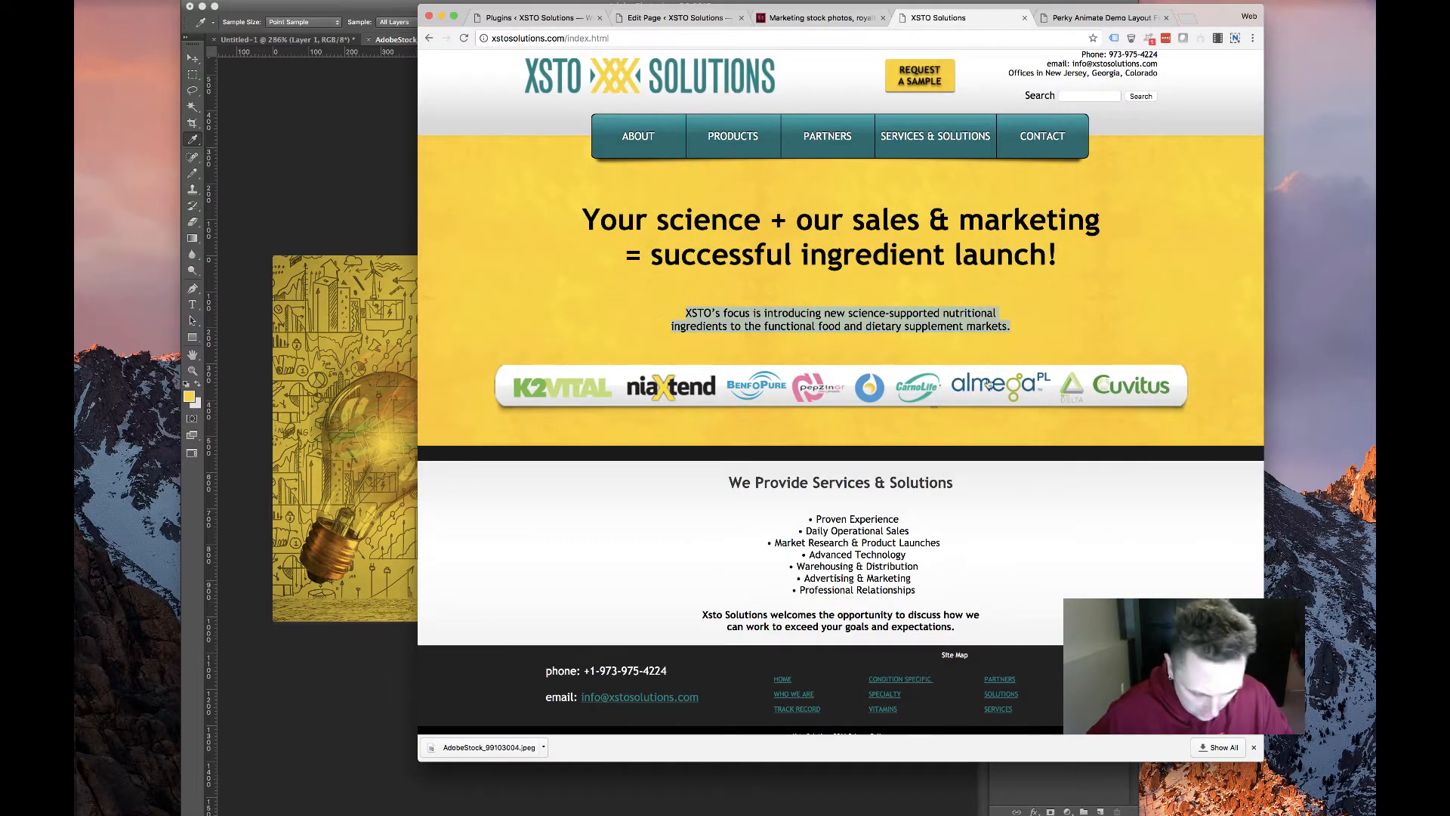
click(800, 19)
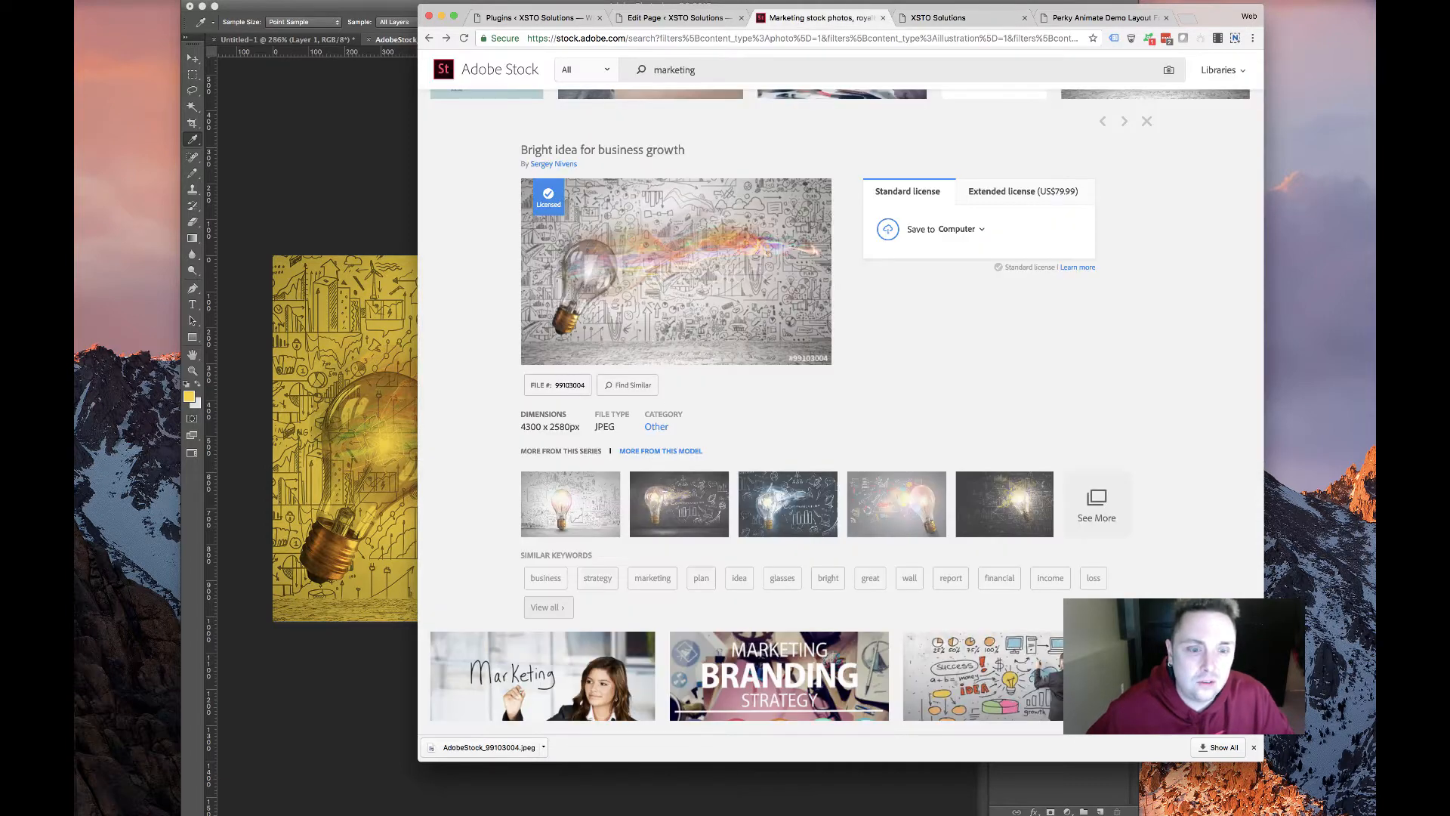
click(714, 14)
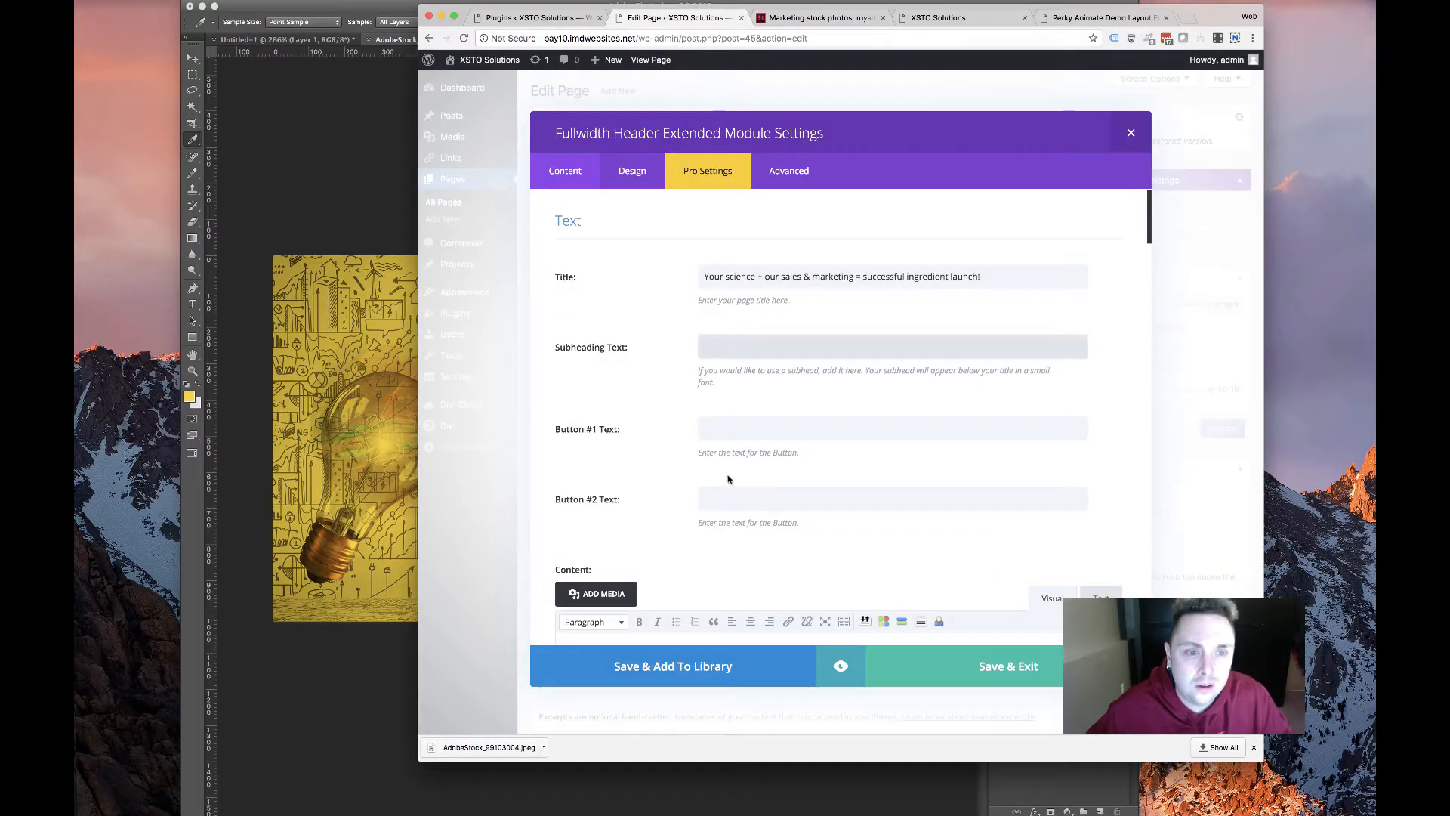
scroll(766, 423, down, 5)
click(642, 500)
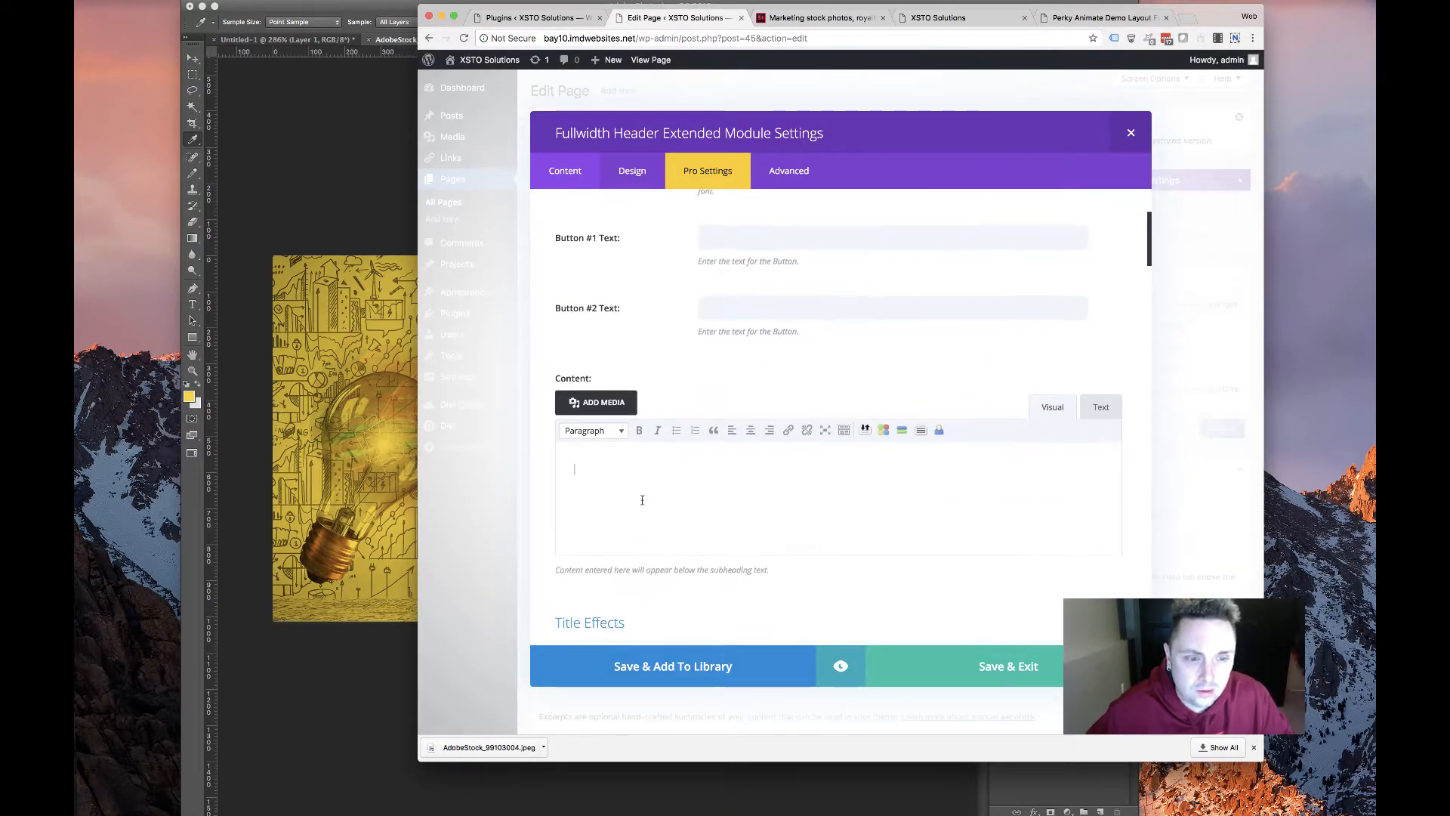
key(super+v)
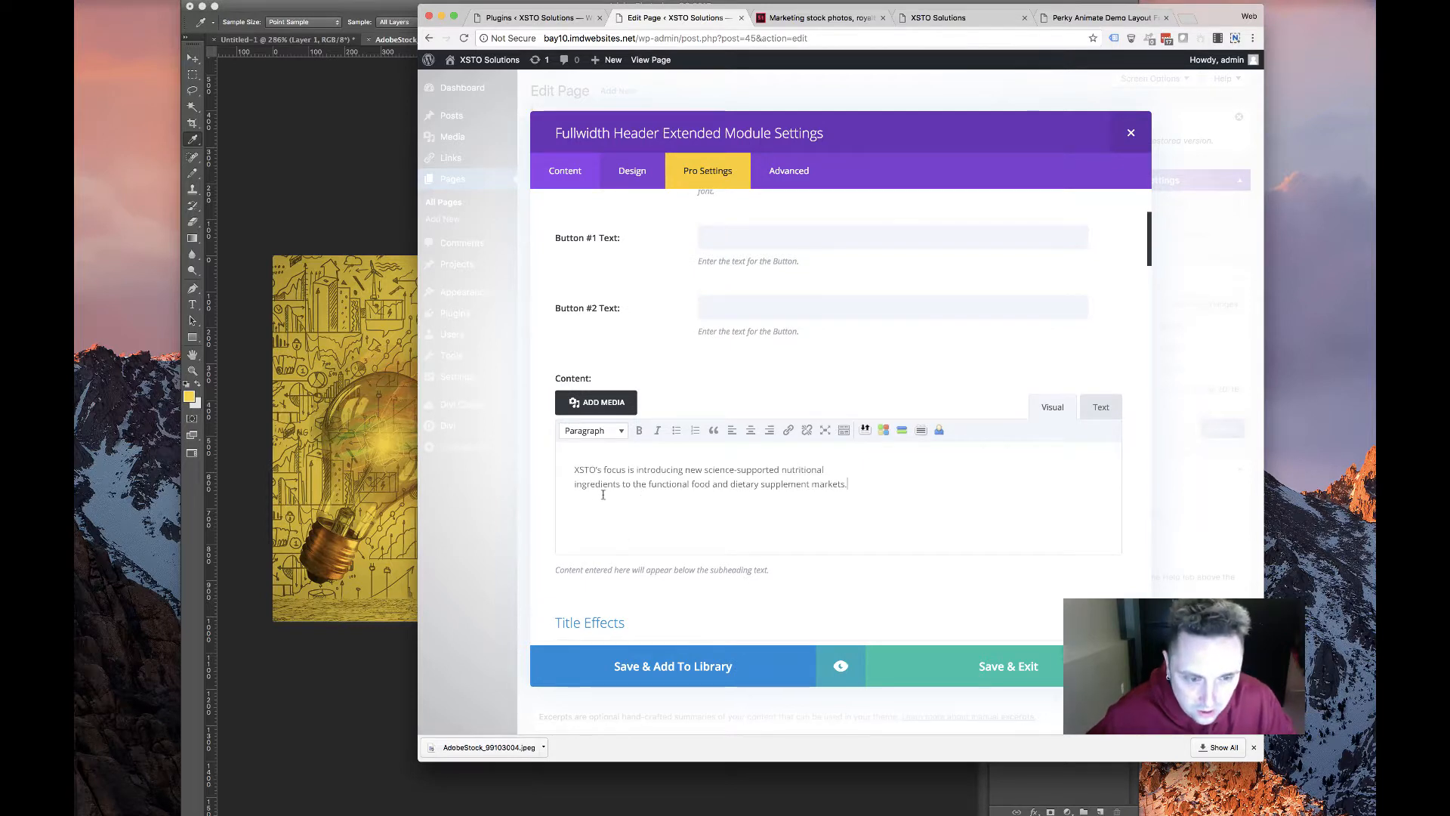
scroll(634, 491, down, 5)
click(751, 347)
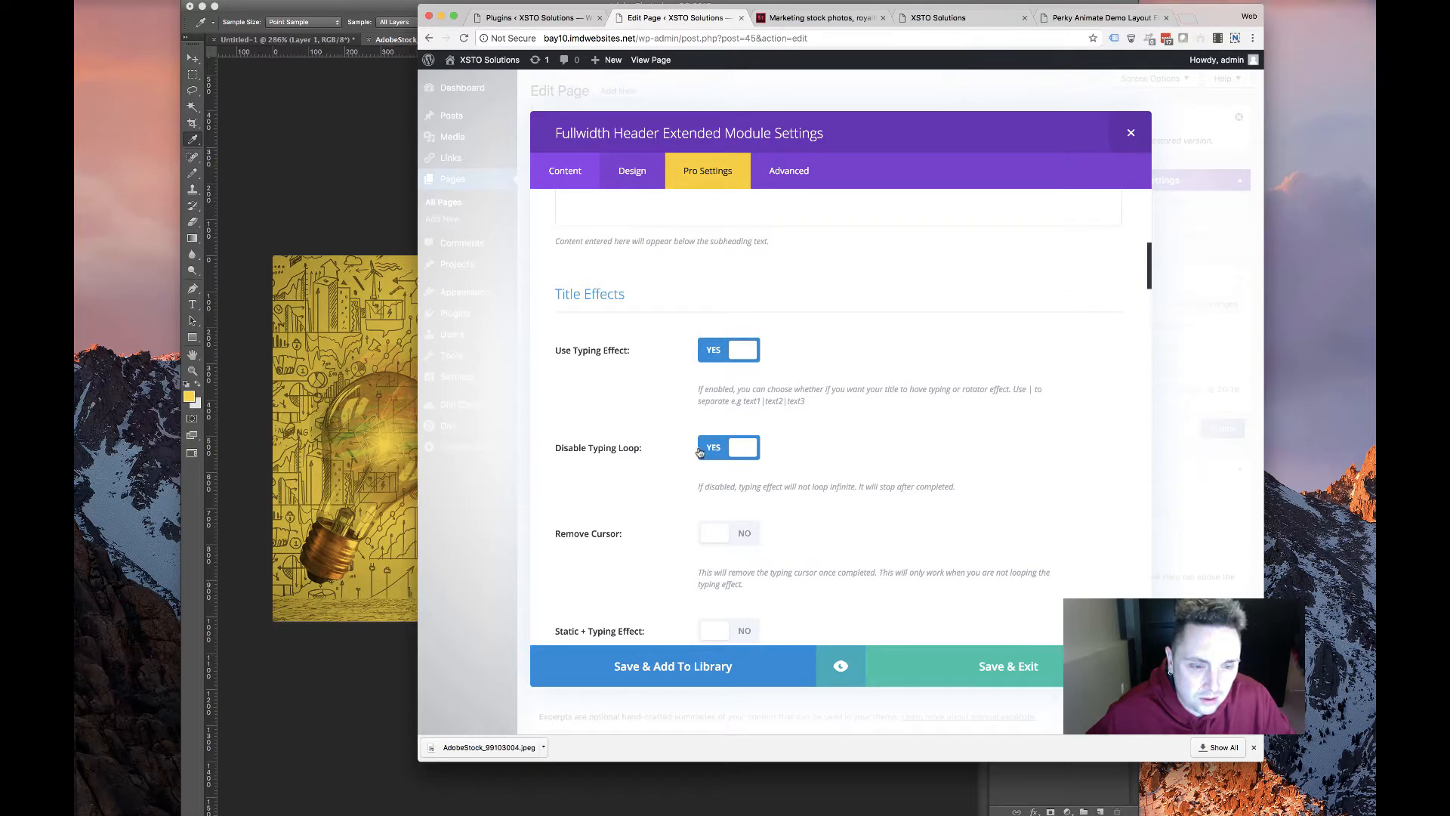
Switch Remove Cursor to YES and review the remaining typing effect options
scroll(690, 490, down, 3)
click(741, 329)
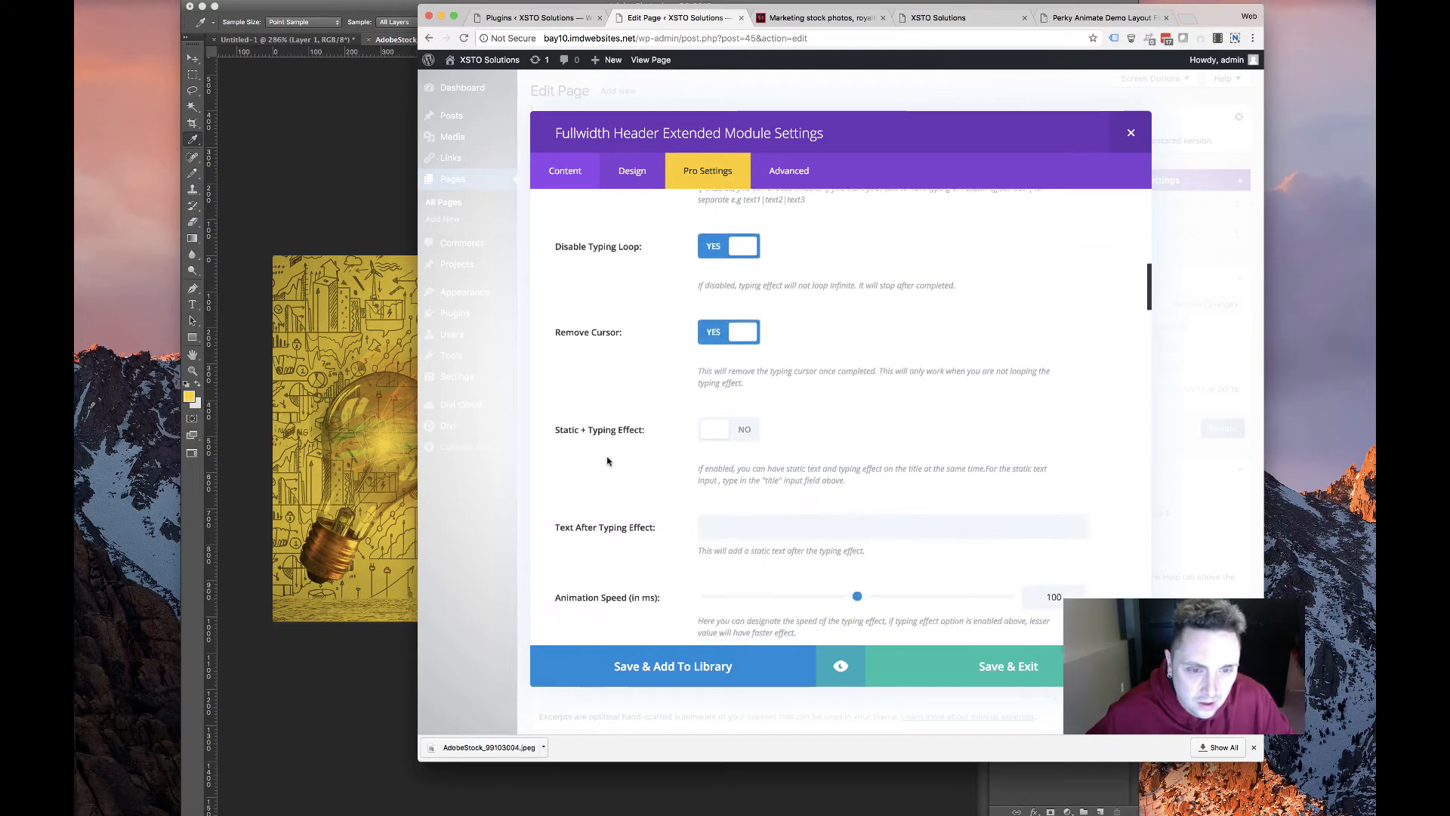
scroll(613, 457, down, 2)
scroll(612, 458, down, 10)
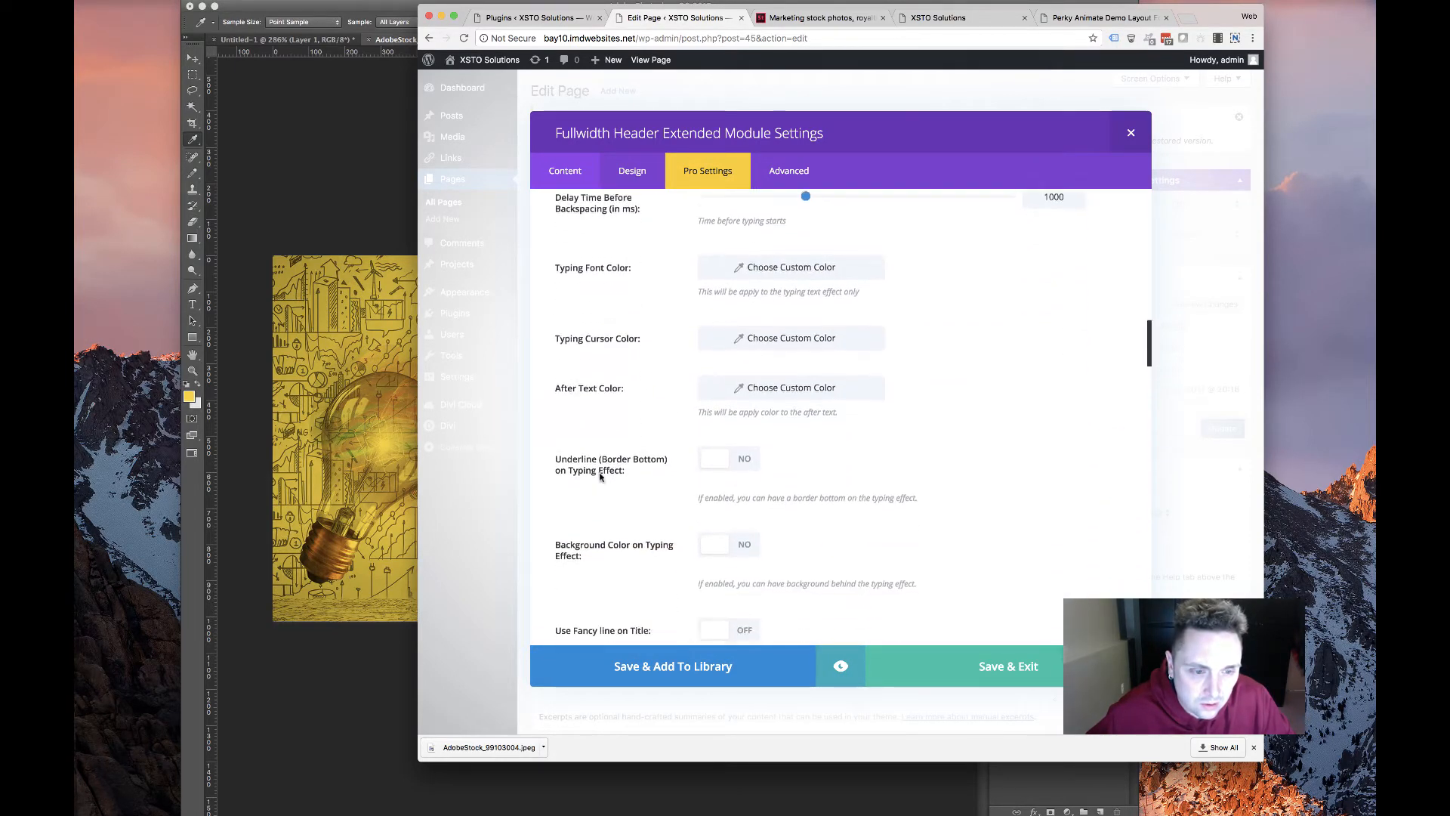
scroll(650, 537, down, 5)
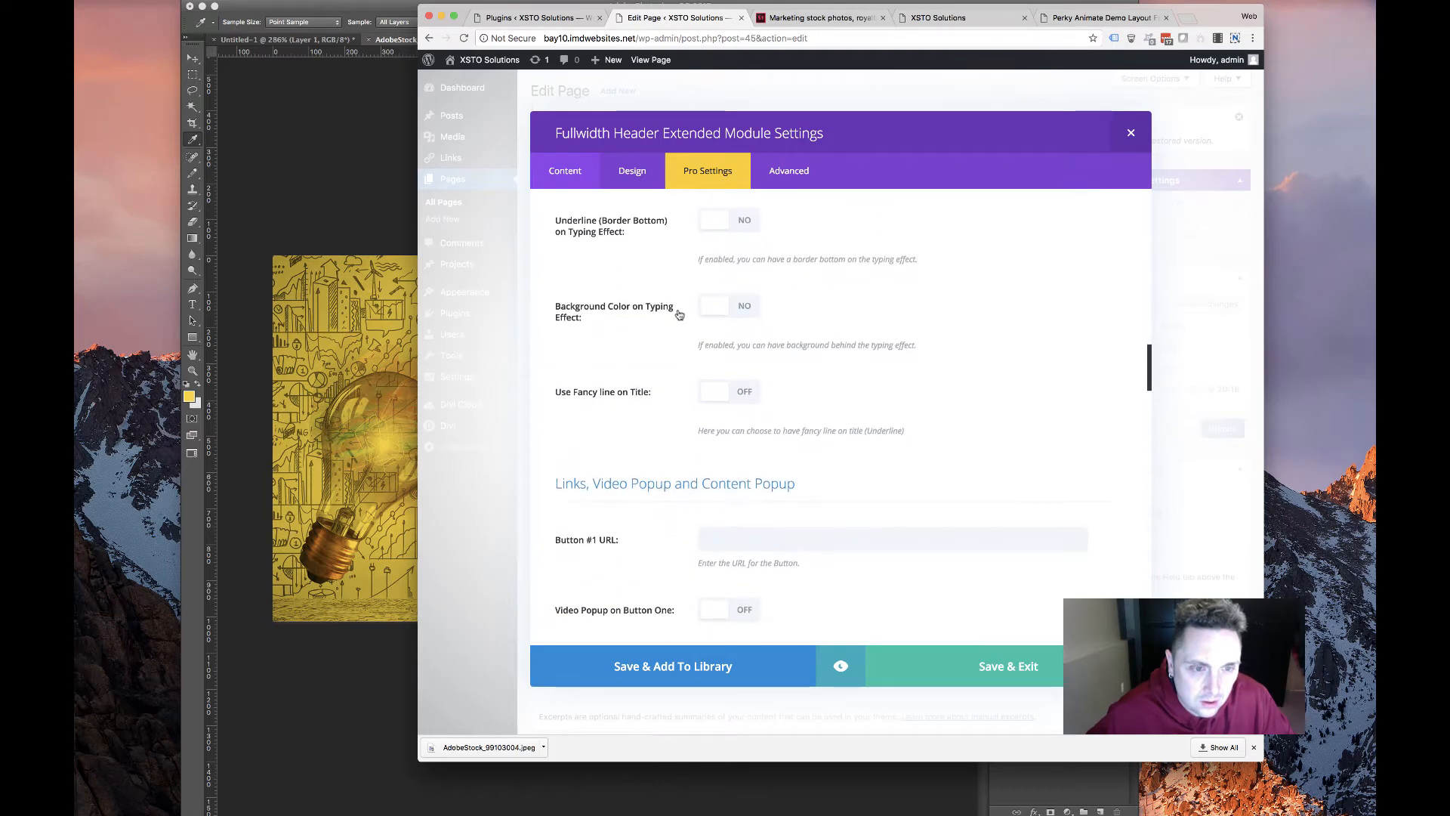
Check the headline on the old XSTO site, then set Use Typing Effect back to NO
click(840, 18)
click(918, 18)
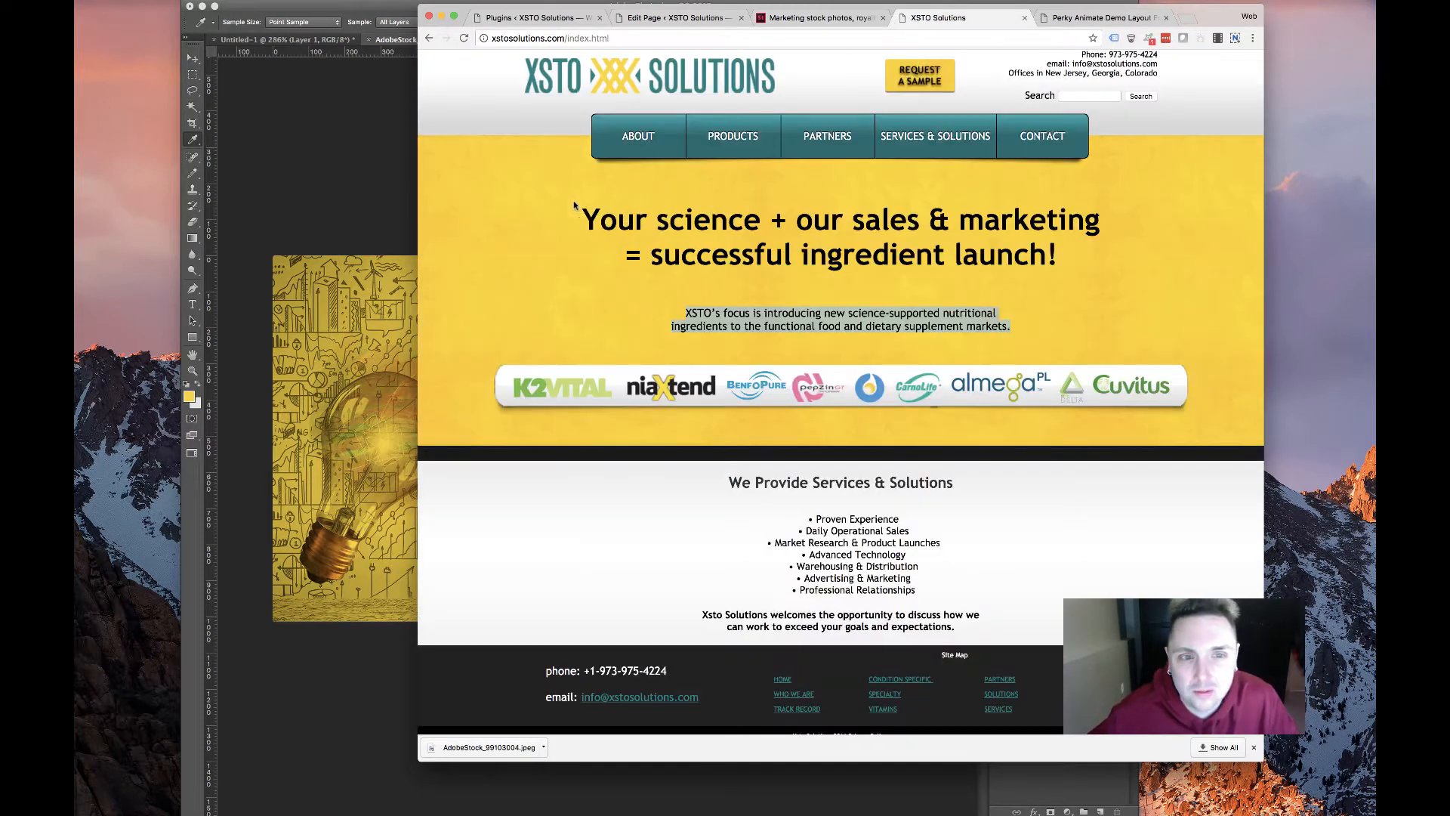
drag(574, 204, 1090, 264)
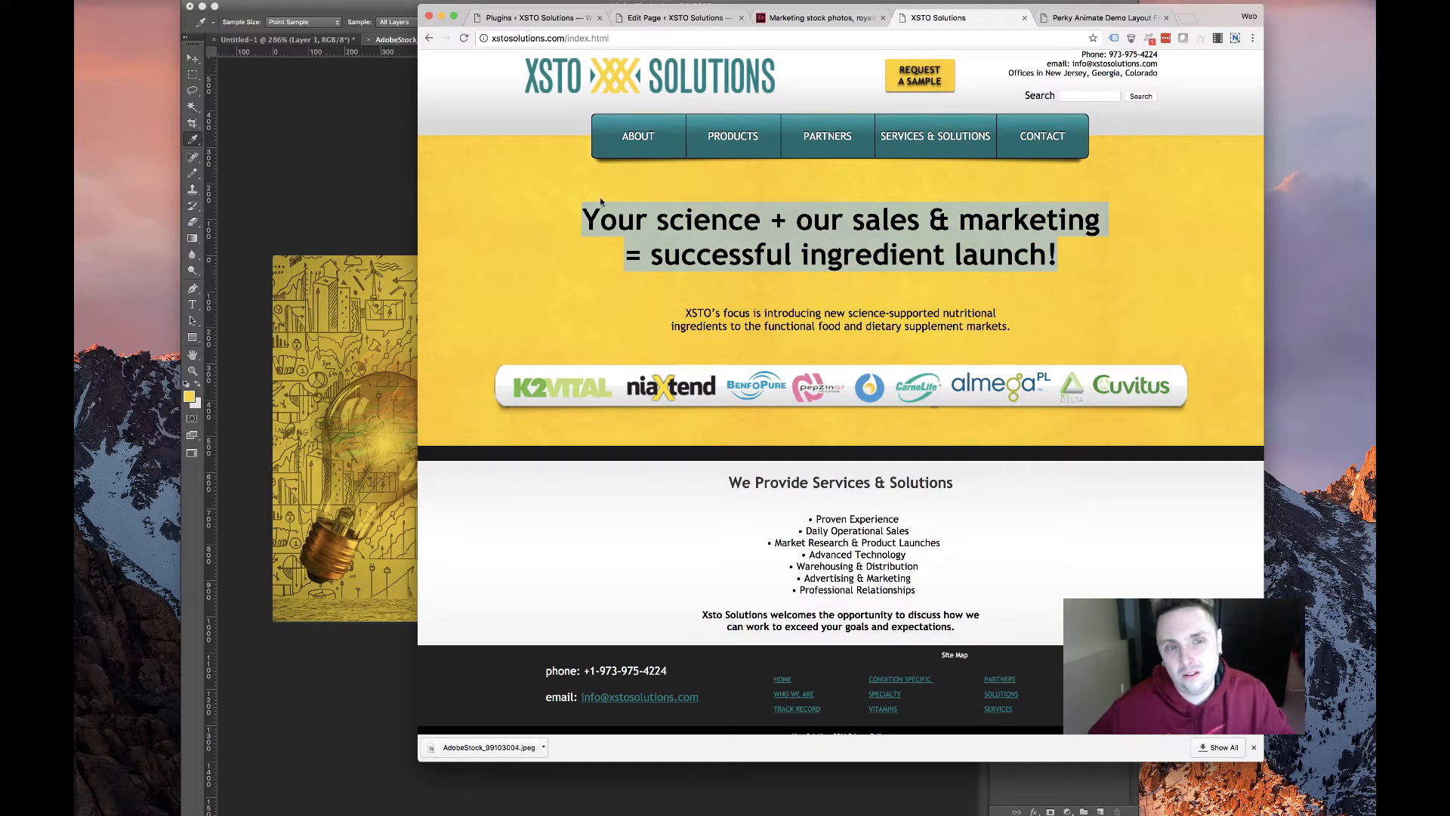
click(820, 18)
scroll(555, 270, up, 10)
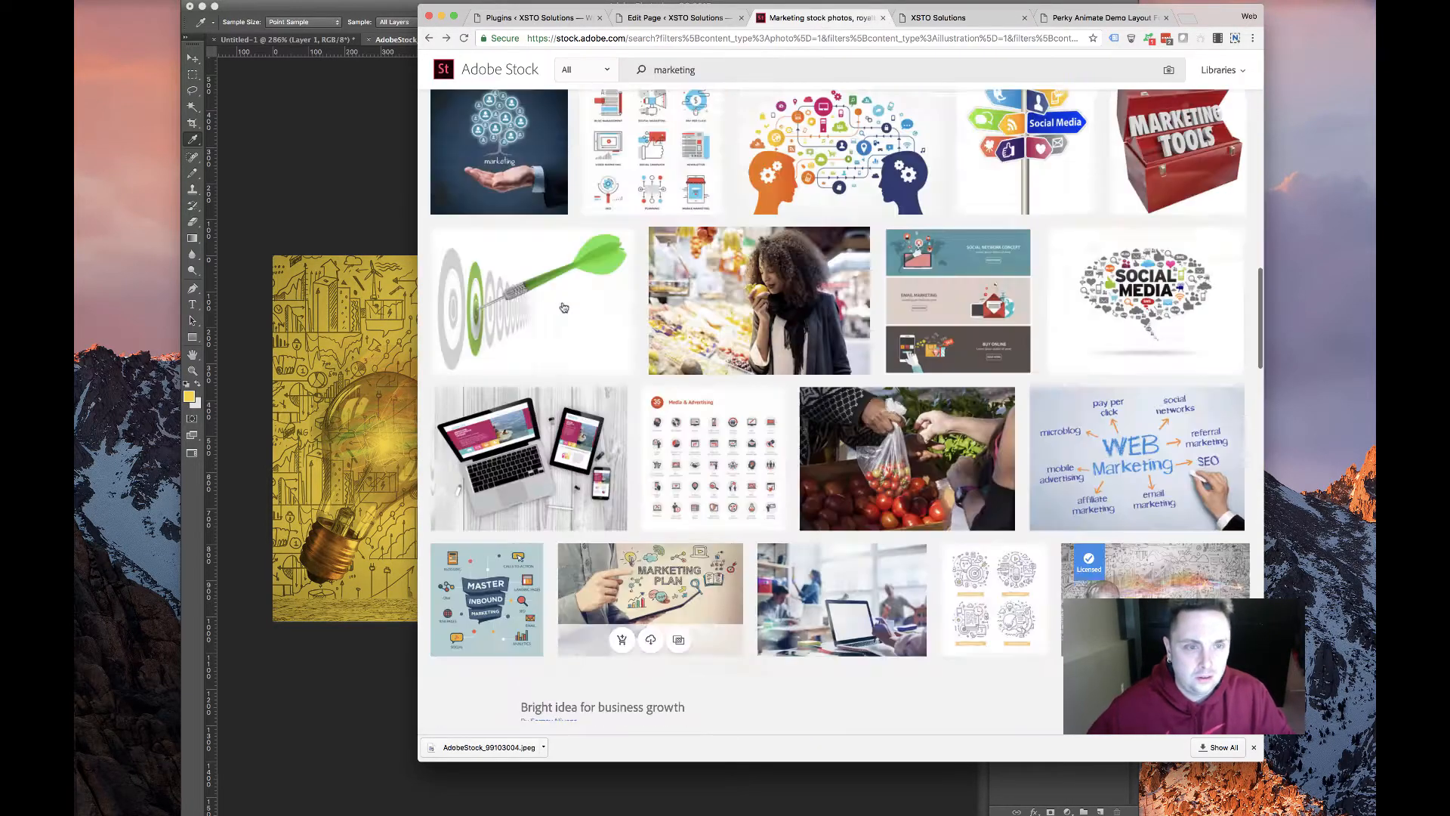
click(675, 18)
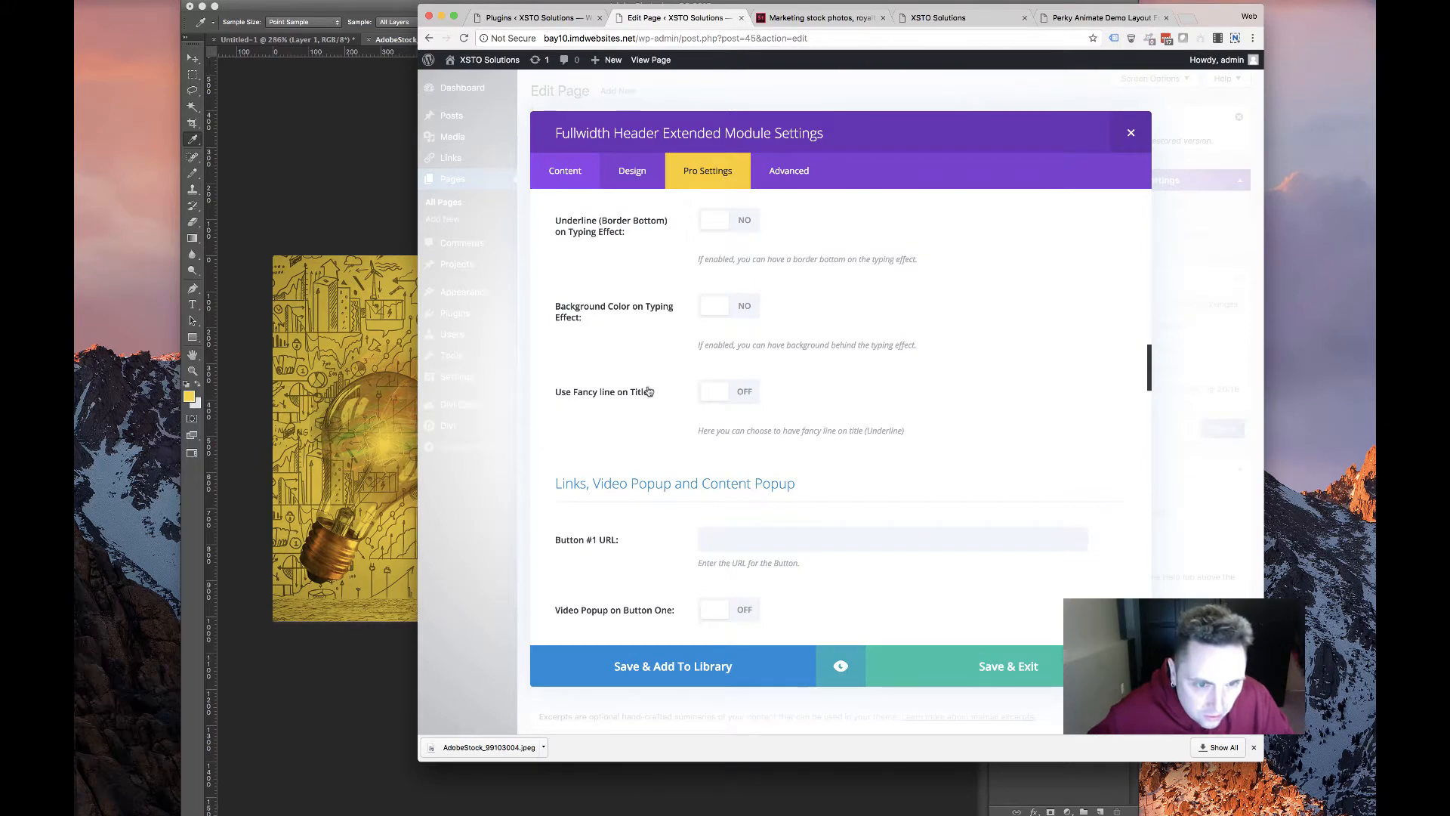
scroll(648, 391, up, 10)
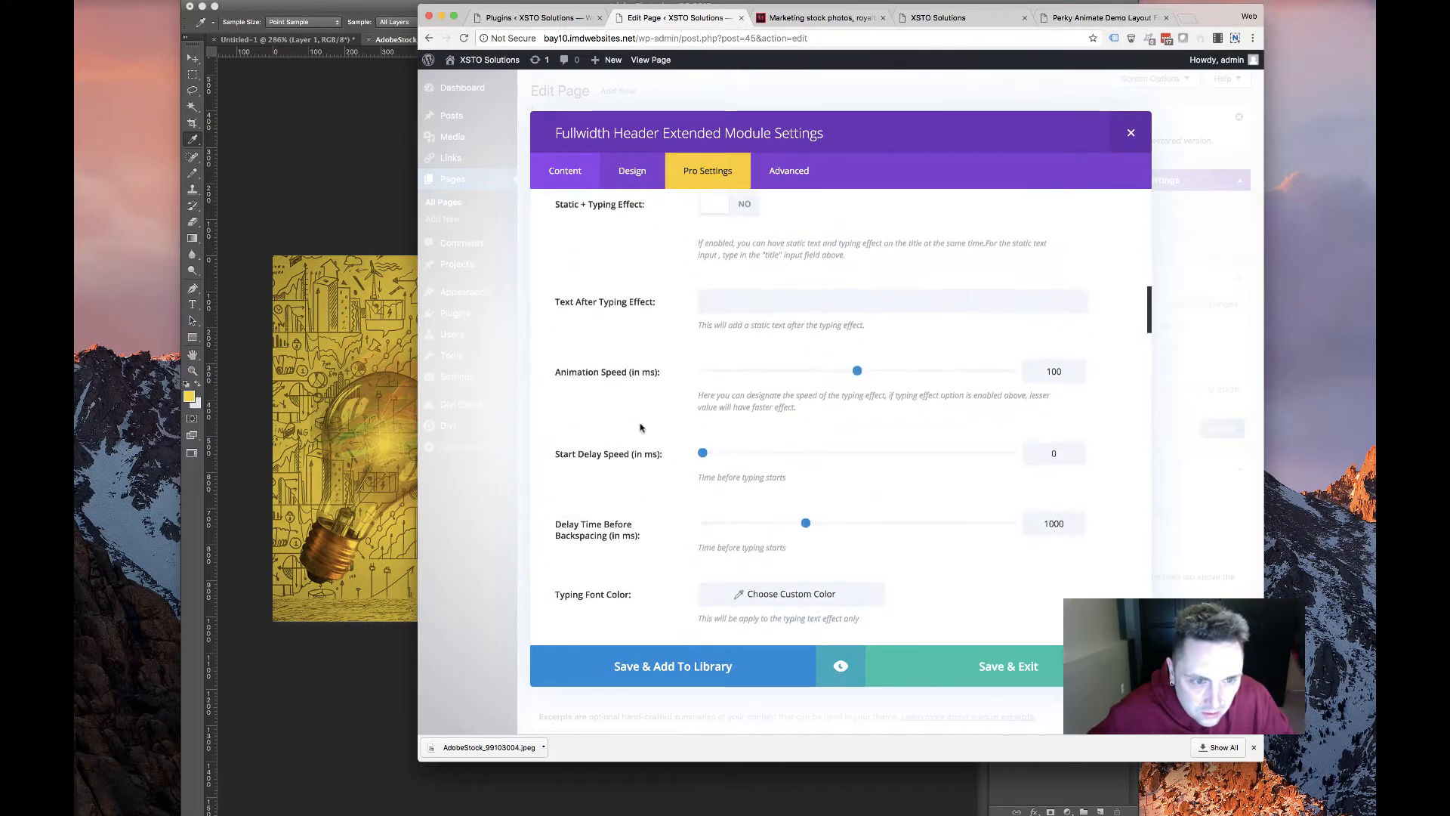
scroll(640, 428, up, 5)
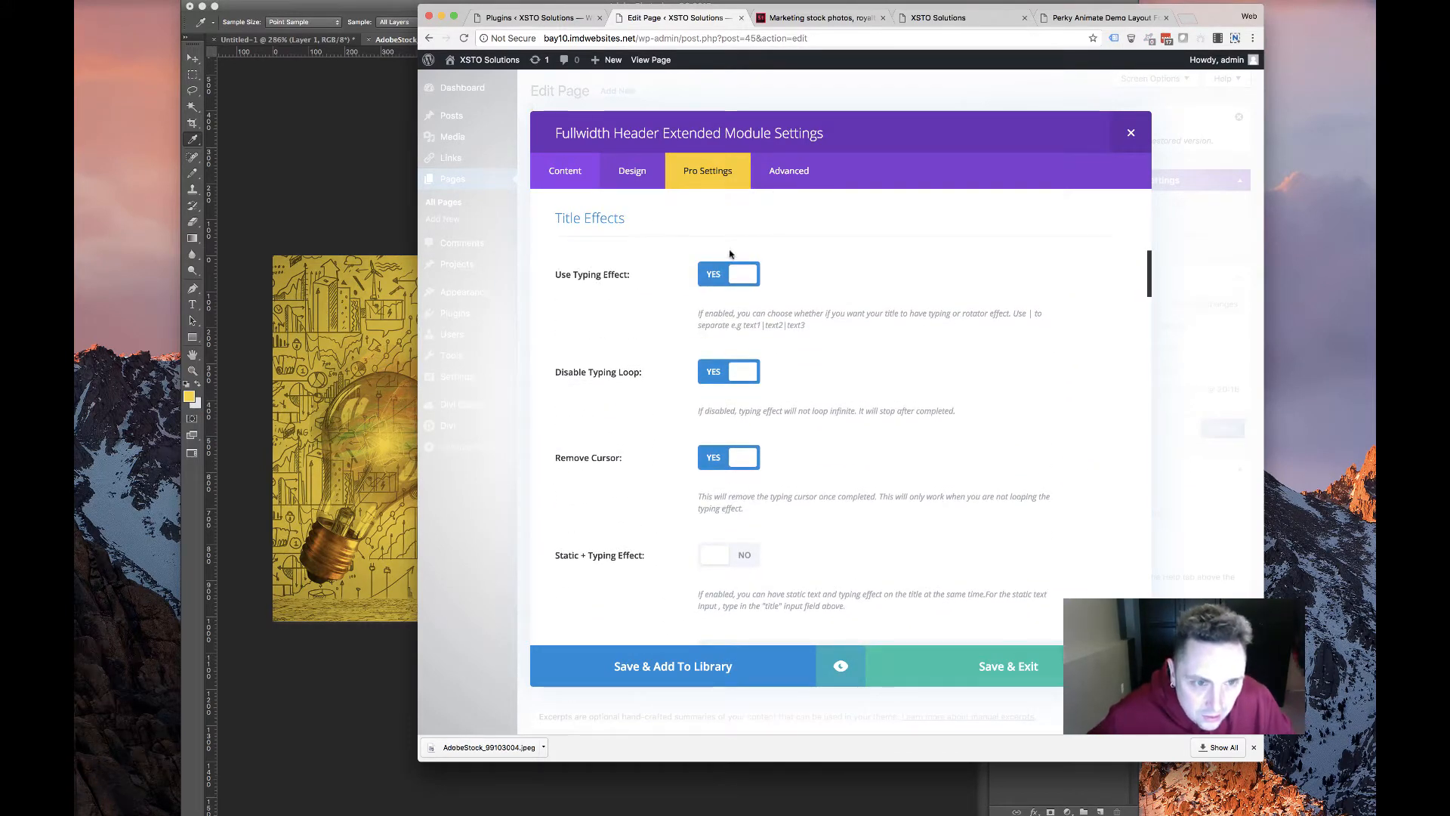
click(717, 274)
Turn on the Textillate title effect and browse the module's Pro Settings
click(722, 471)
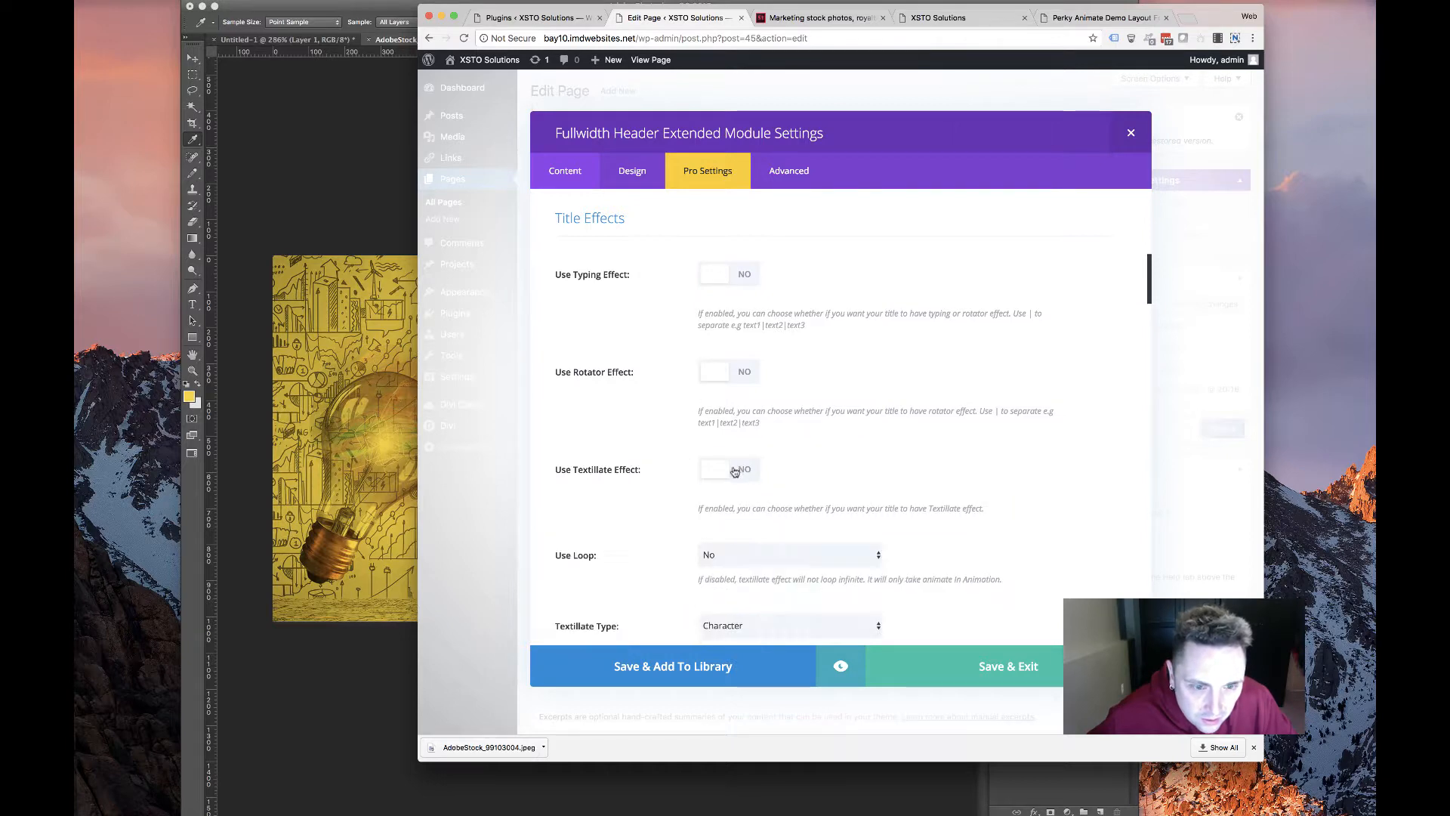
scroll(703, 483, down, 10)
scroll(699, 484, down, 10)
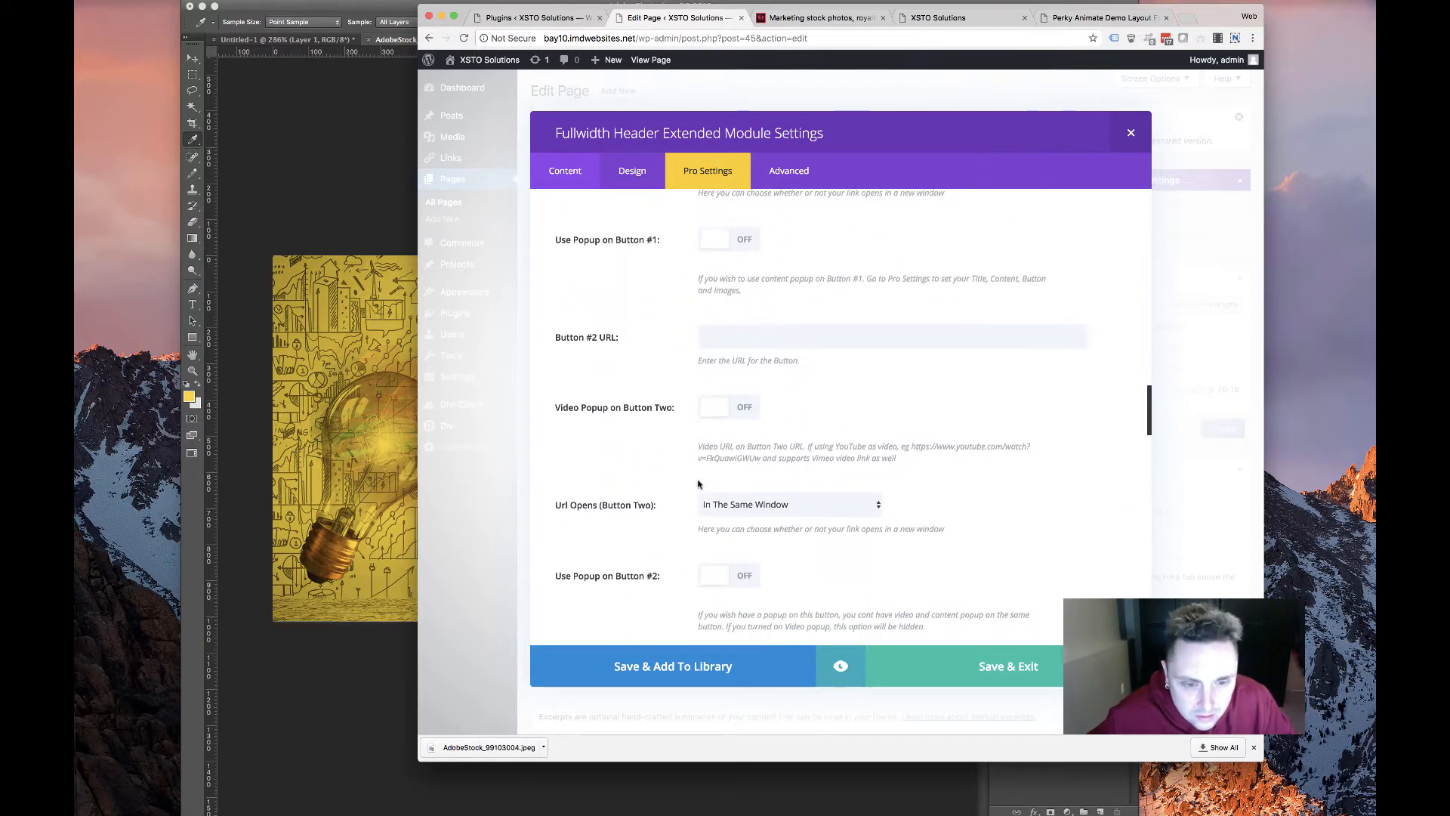
scroll(706, 477, up, 5)
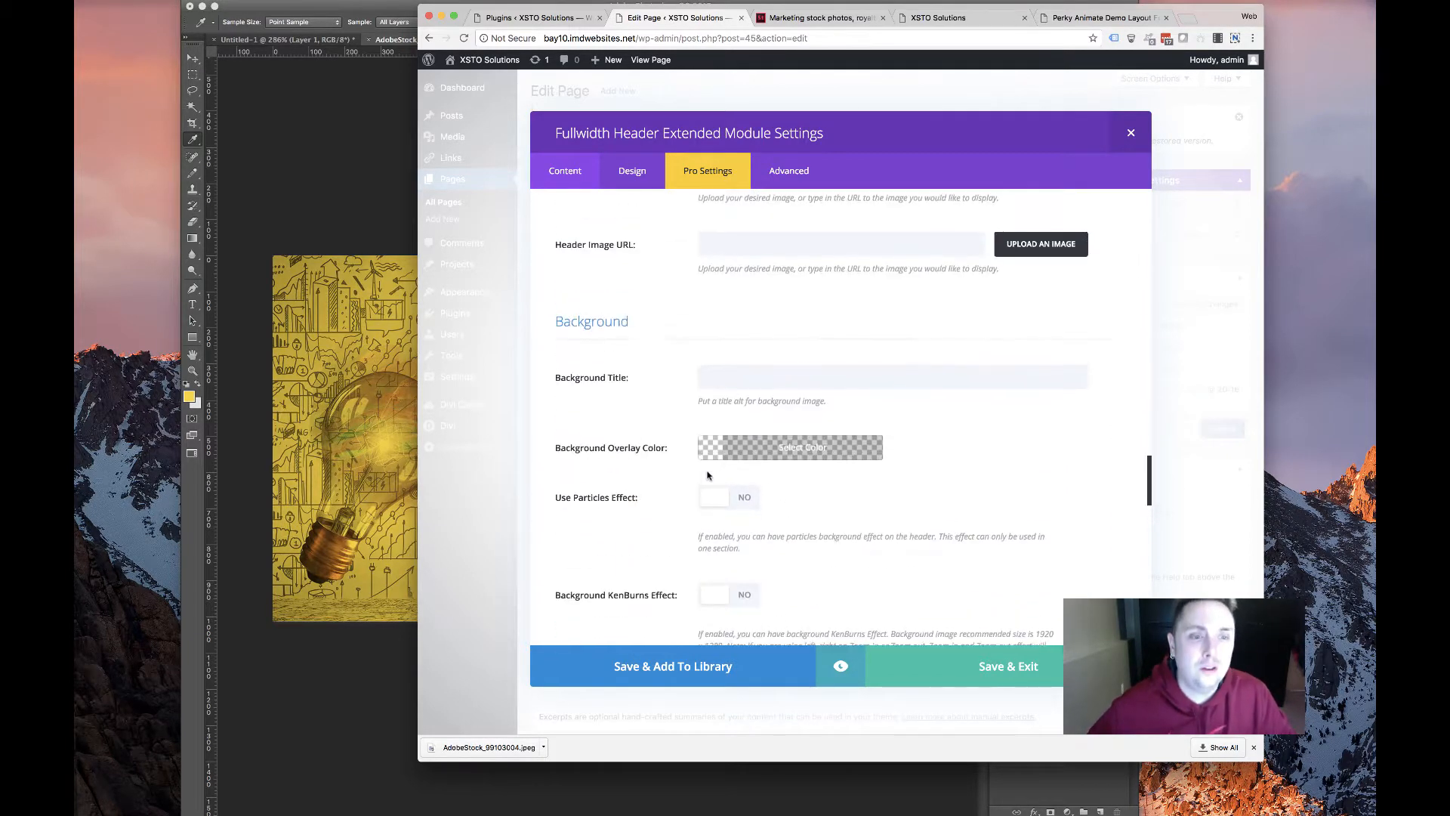
scroll(705, 469, down, 4)
scroll(706, 469, down, 5)
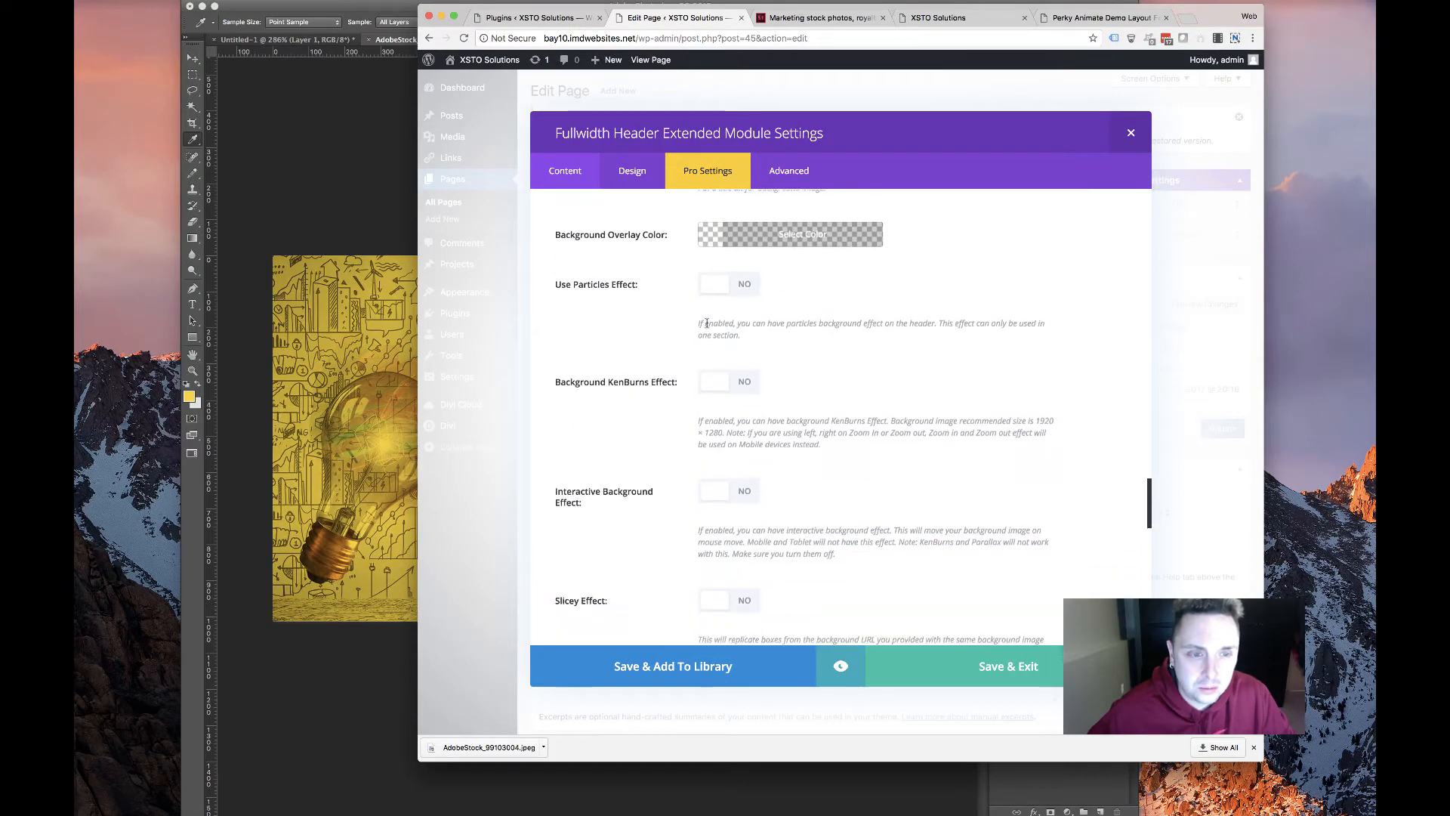
scroll(685, 362, down, 5)
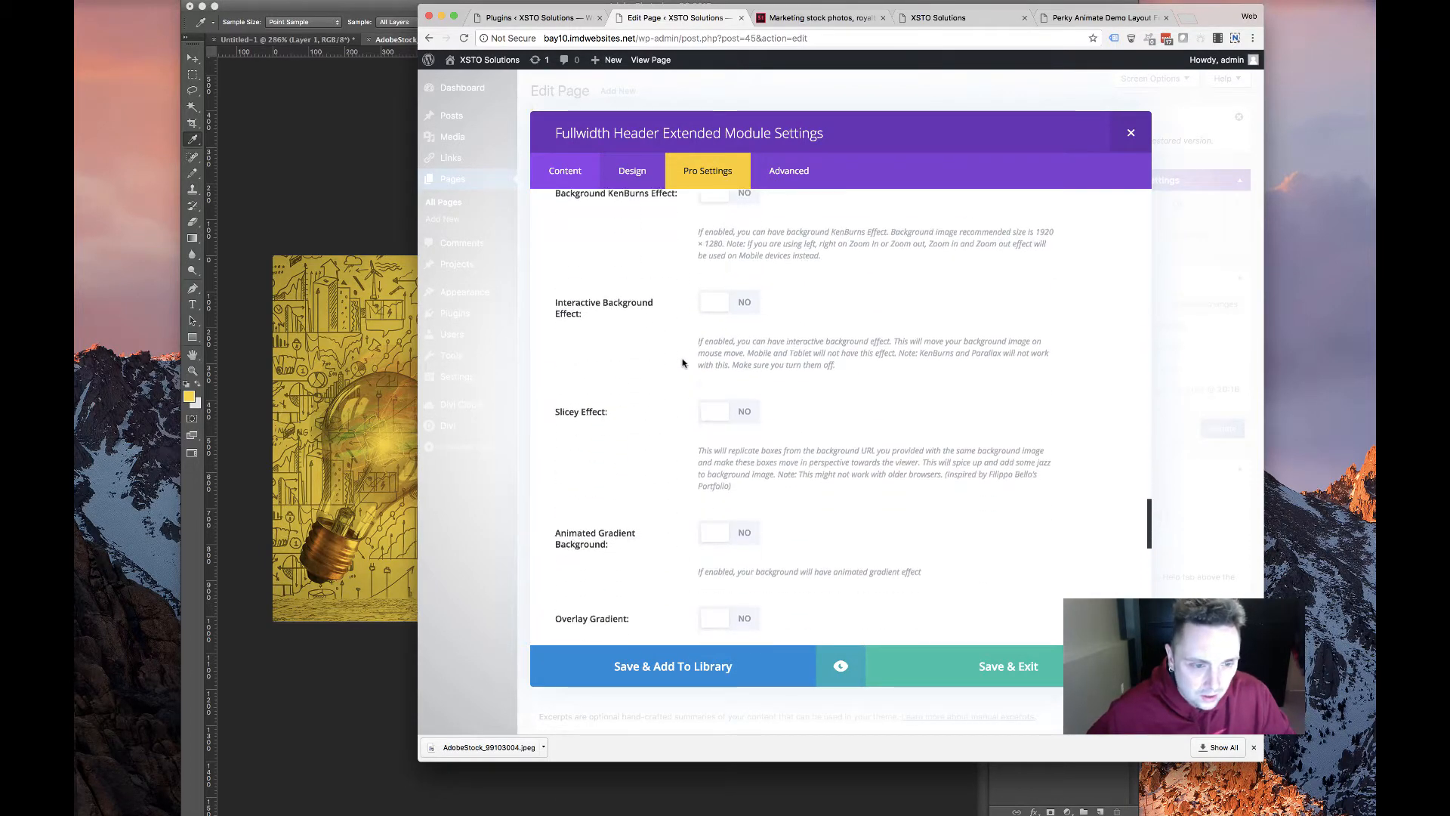
scroll(687, 378, up, 6)
scroll(687, 377, down, 1)
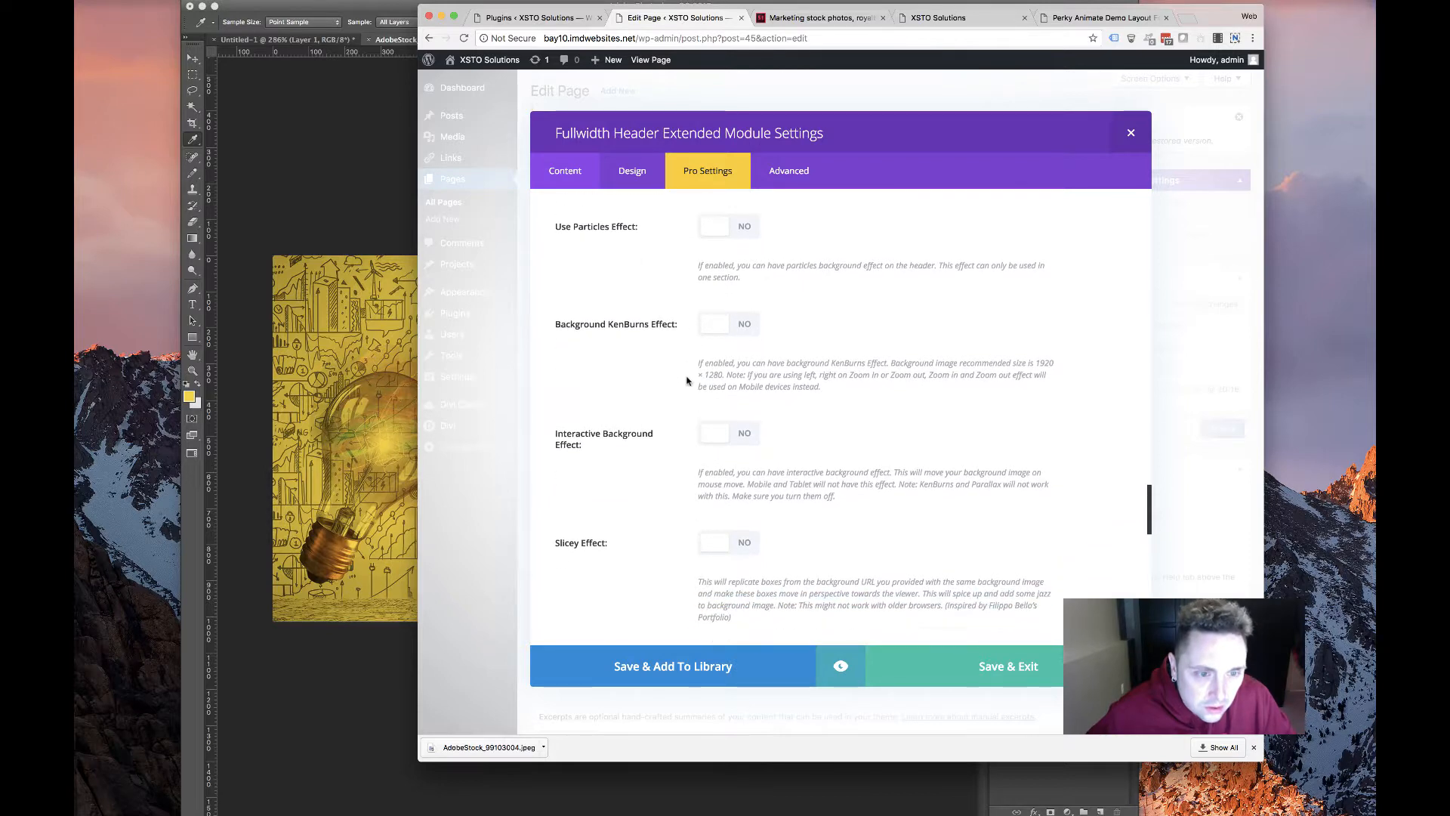
Switch the Background KenBurns Effect on, set to Zoom In at speed 17
click(754, 327)
scroll(710, 423, up, 2)
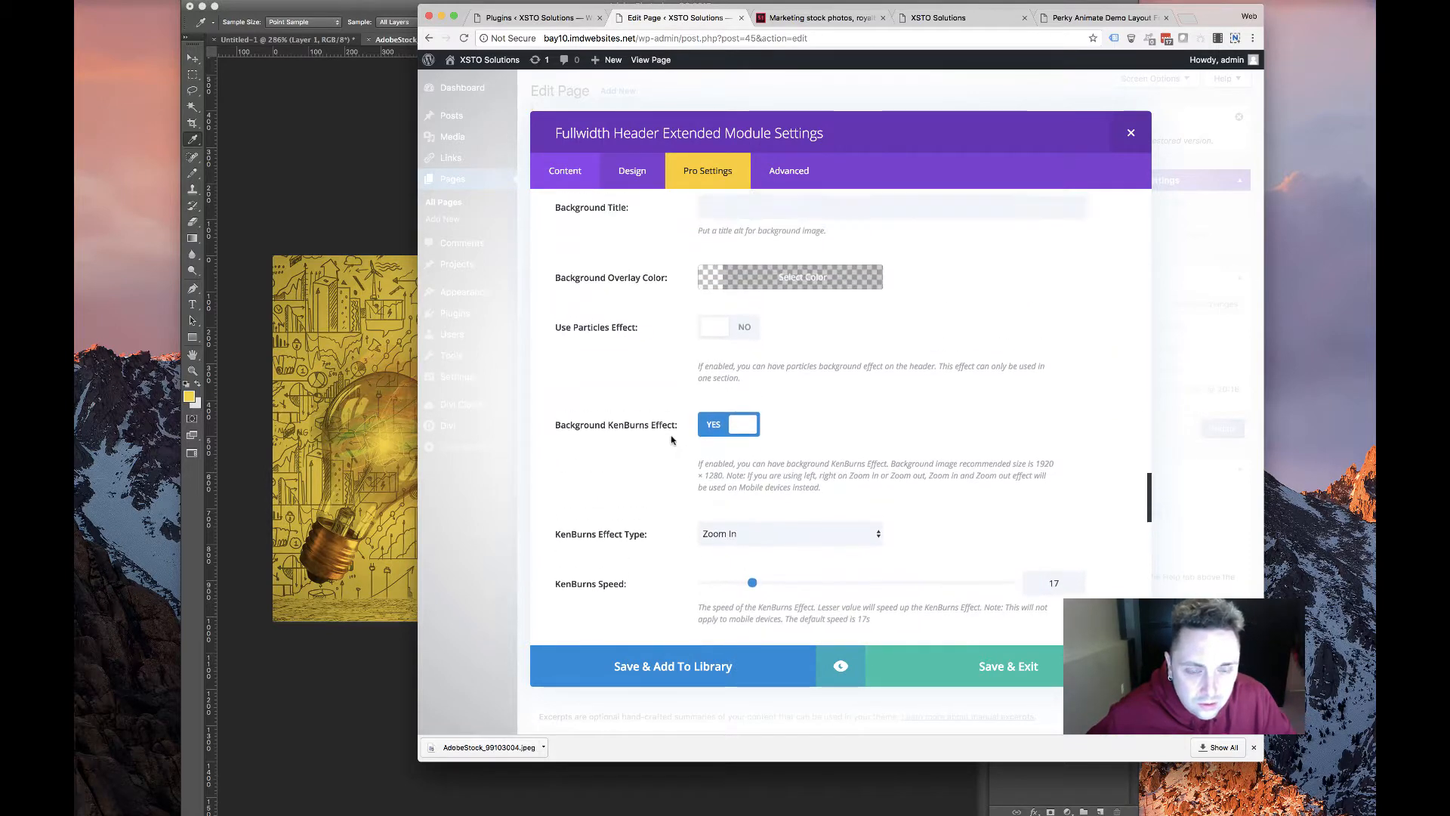
scroll(702, 423, down, 10)
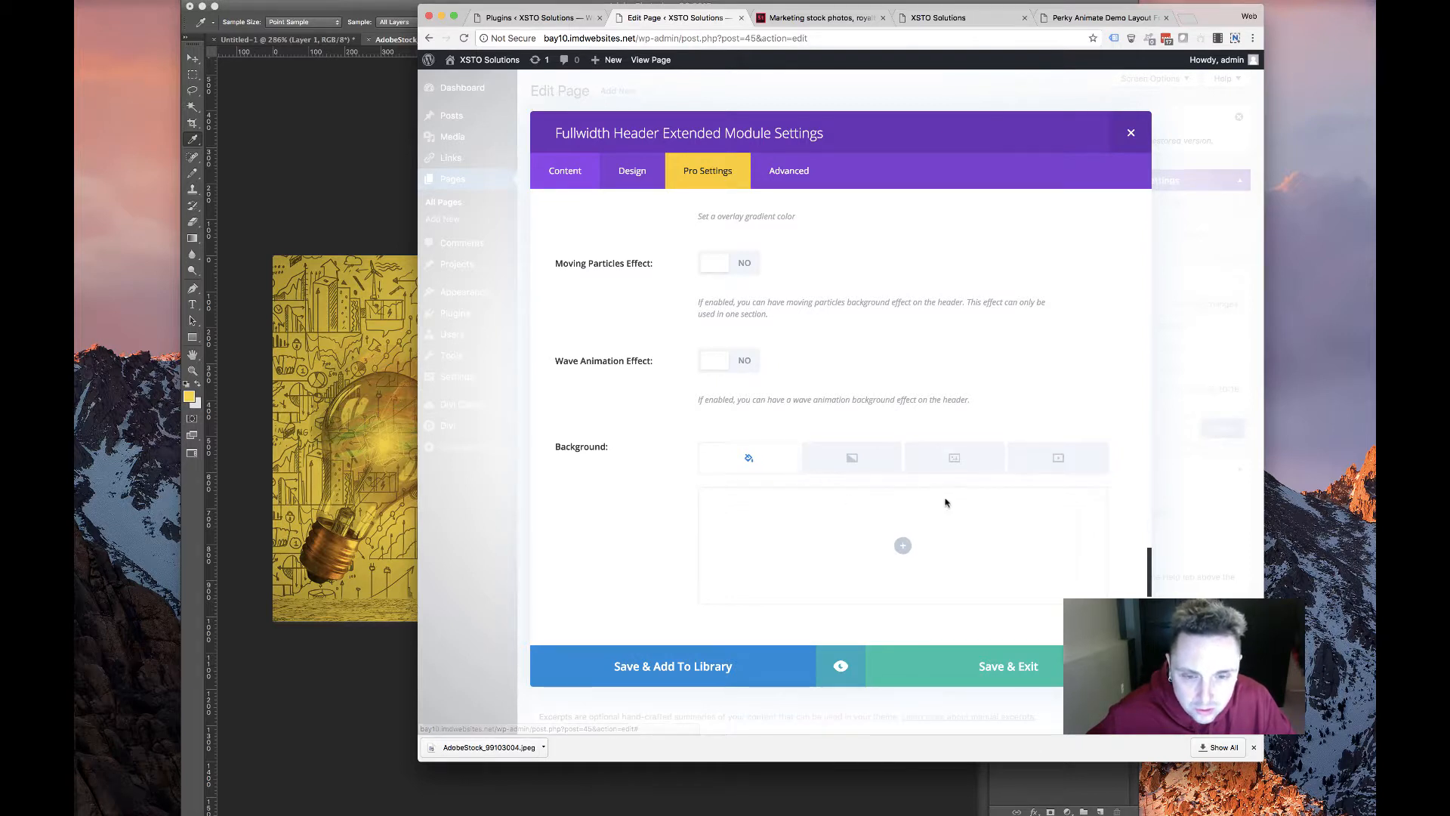
Upload hero.jpg from Downloads and make it the header's background image, Cover size, Center position
click(956, 459)
click(902, 545)
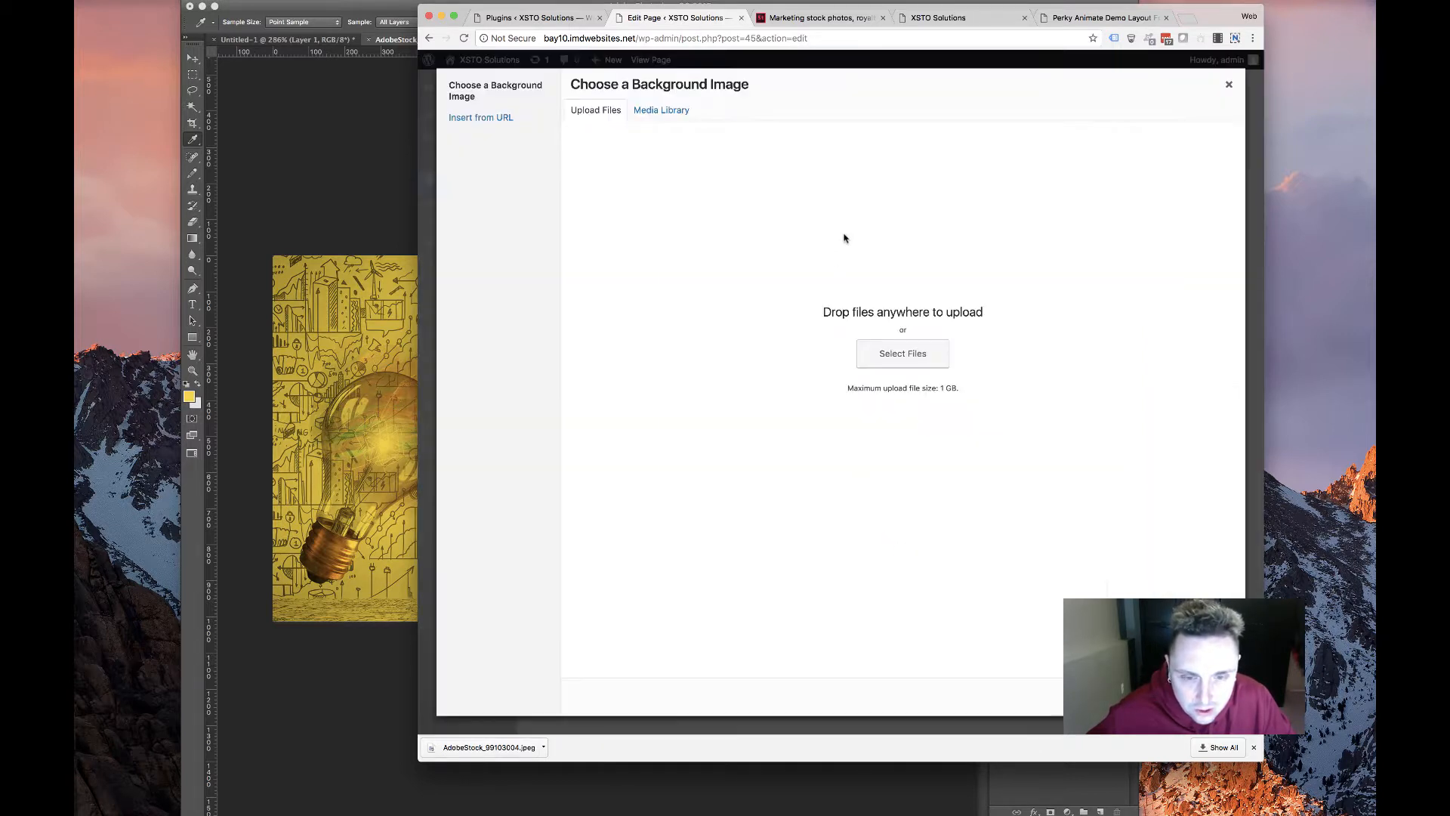
click(720, 126)
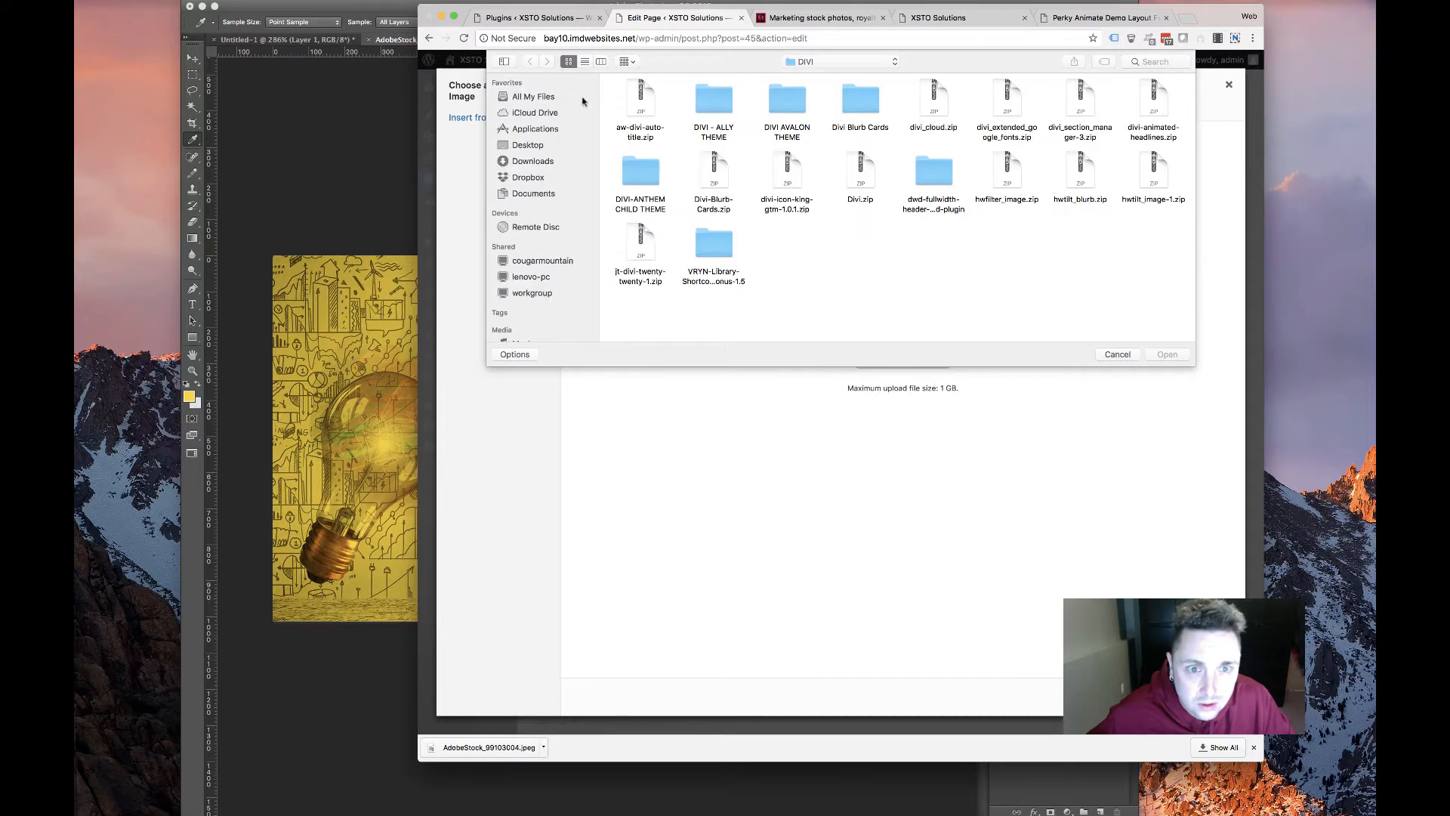
click(530, 161)
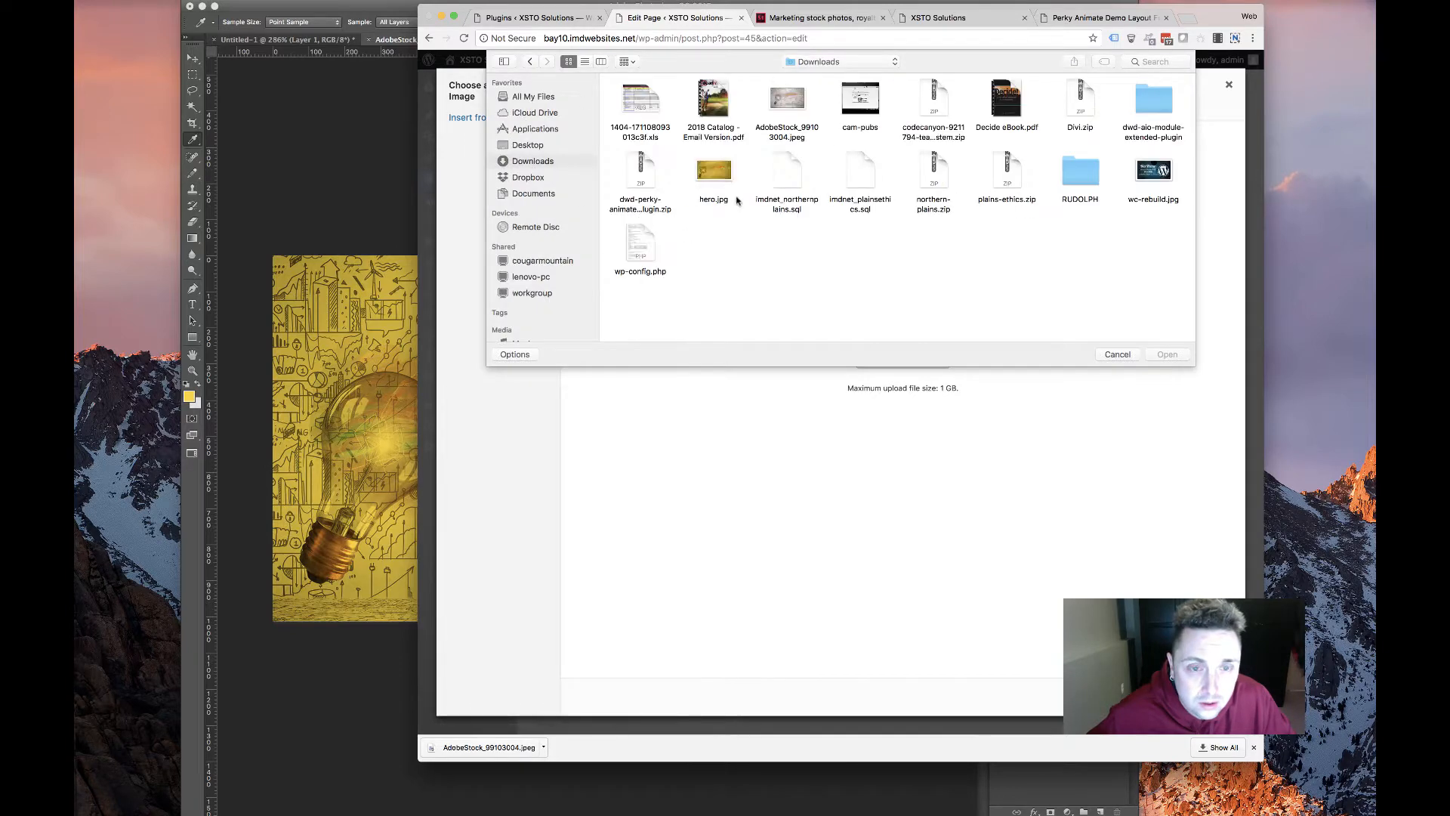
double_click(718, 166)
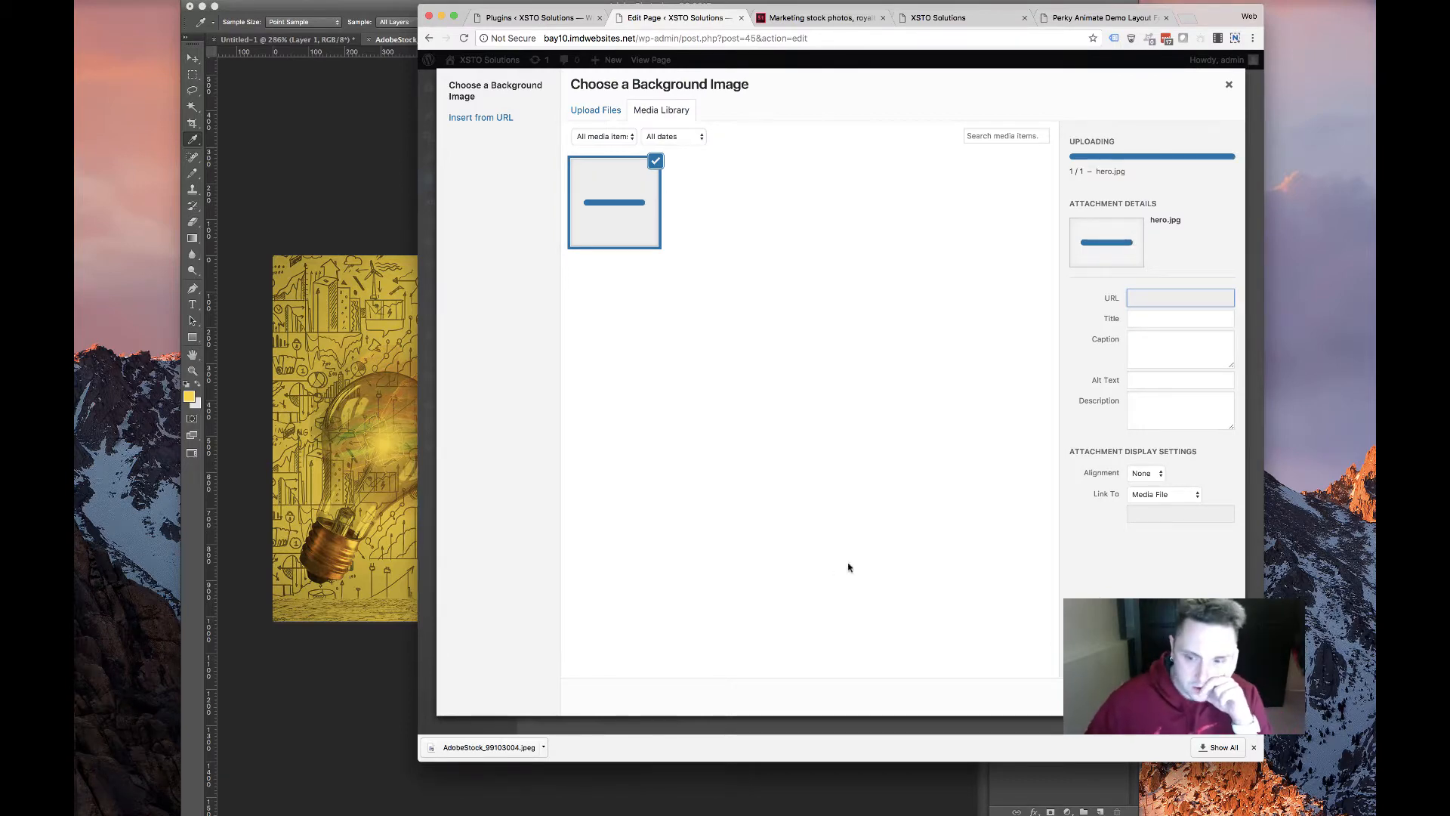
click(1191, 697)
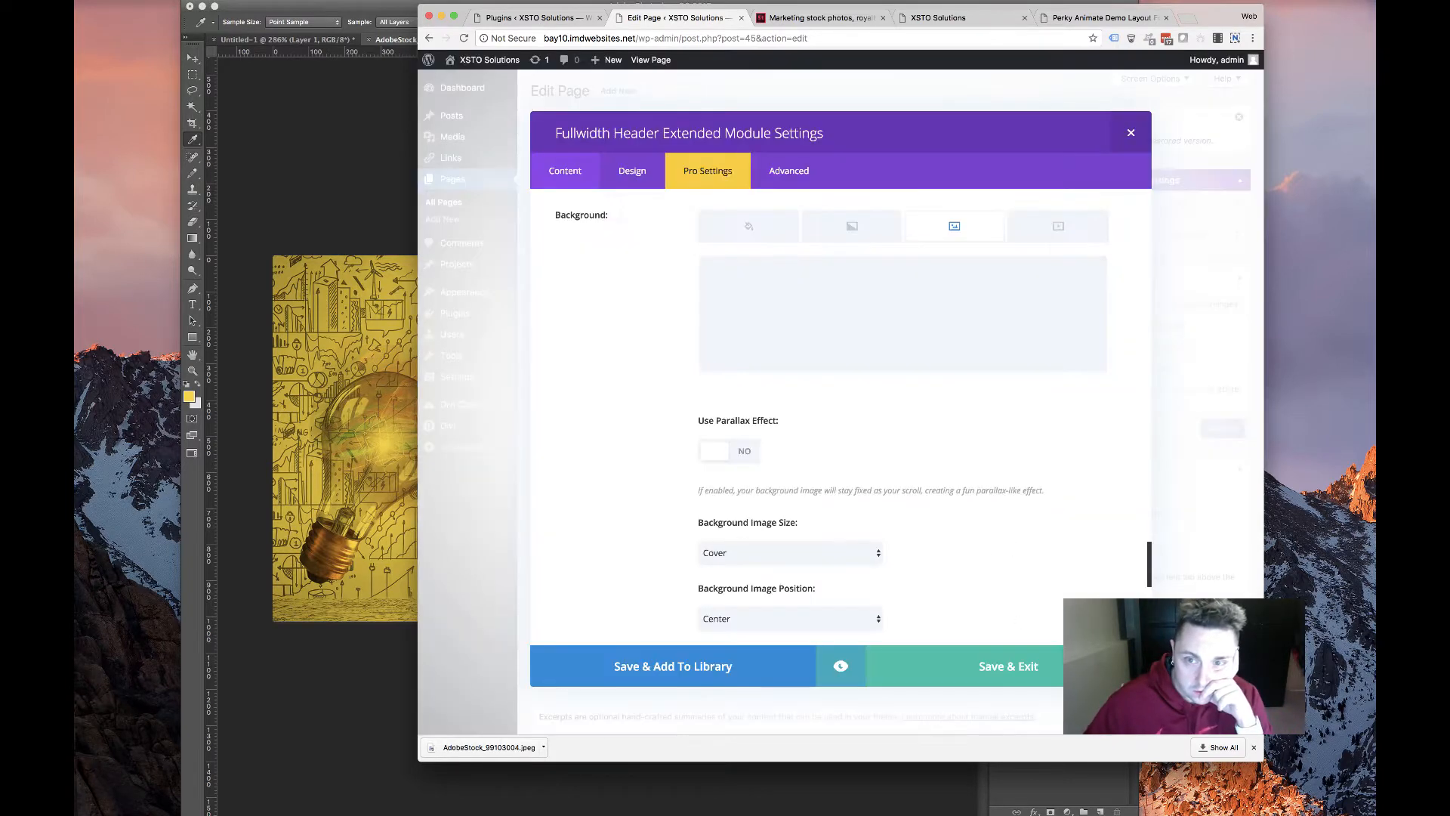
Open the header module's Design text options, then switch to the lightbulb image in Photoshop
scroll(955, 539, down, 10)
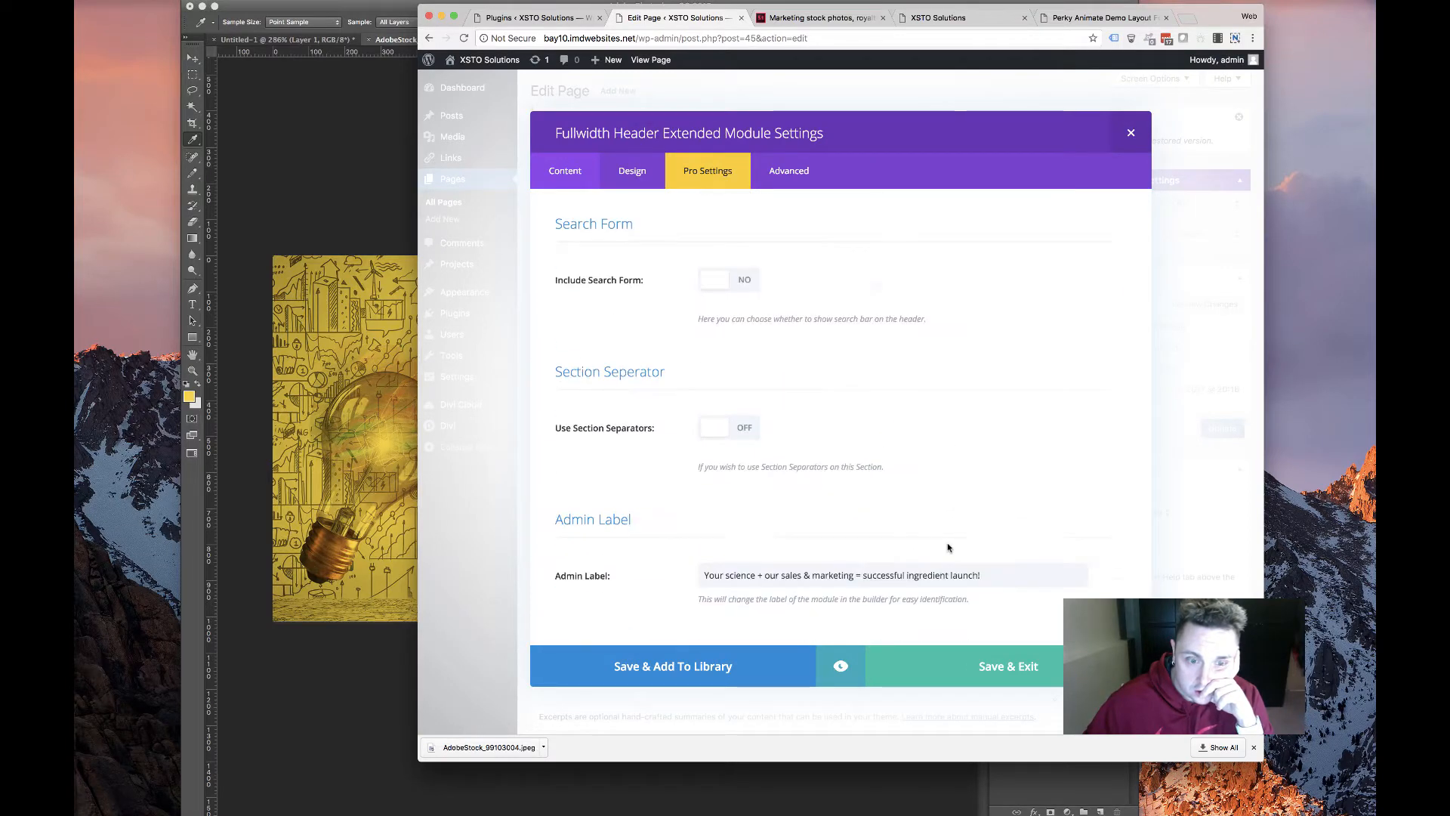
click(622, 175)
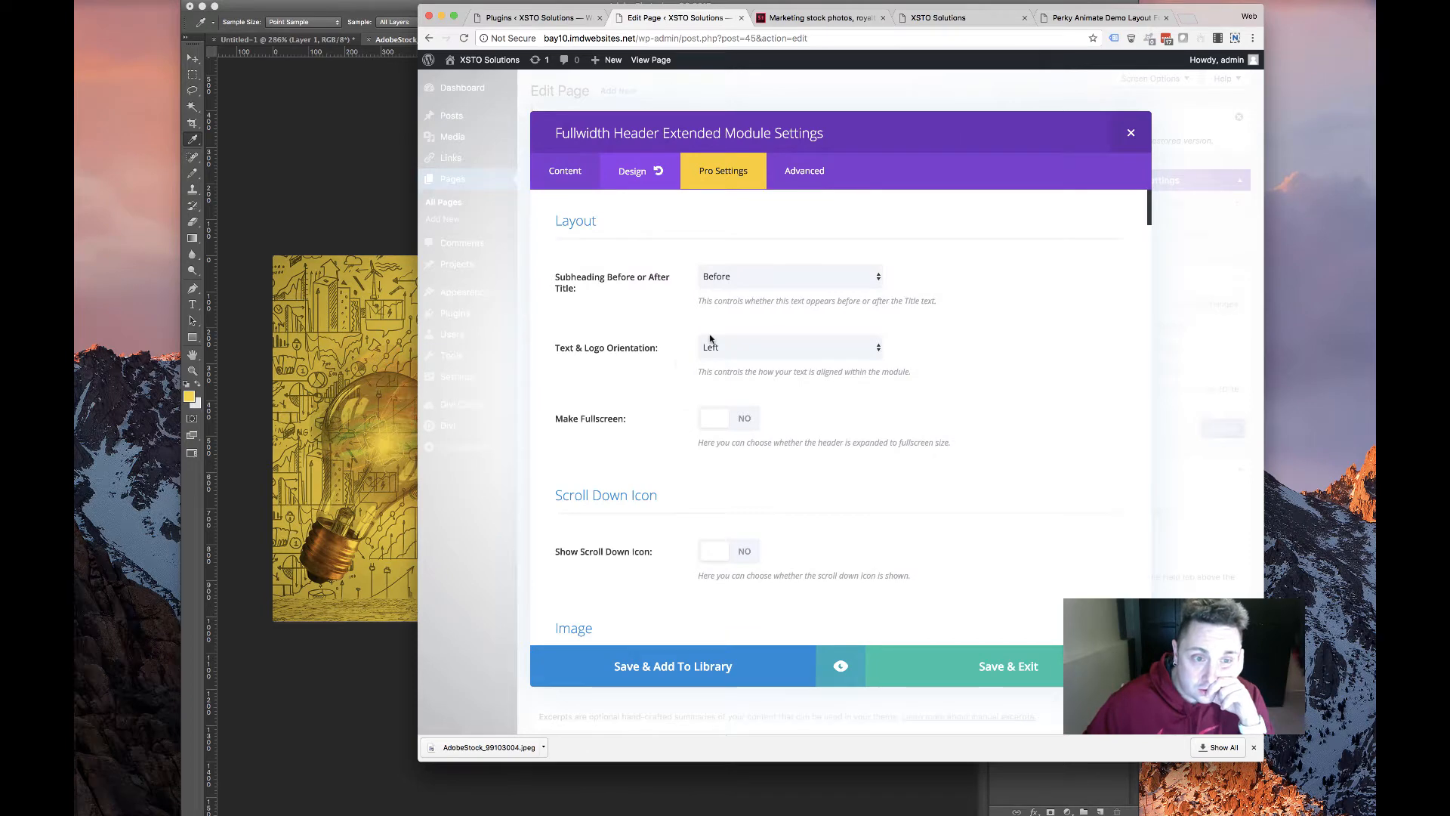
scroll(710, 340, down, 2)
scroll(679, 355, up, 2)
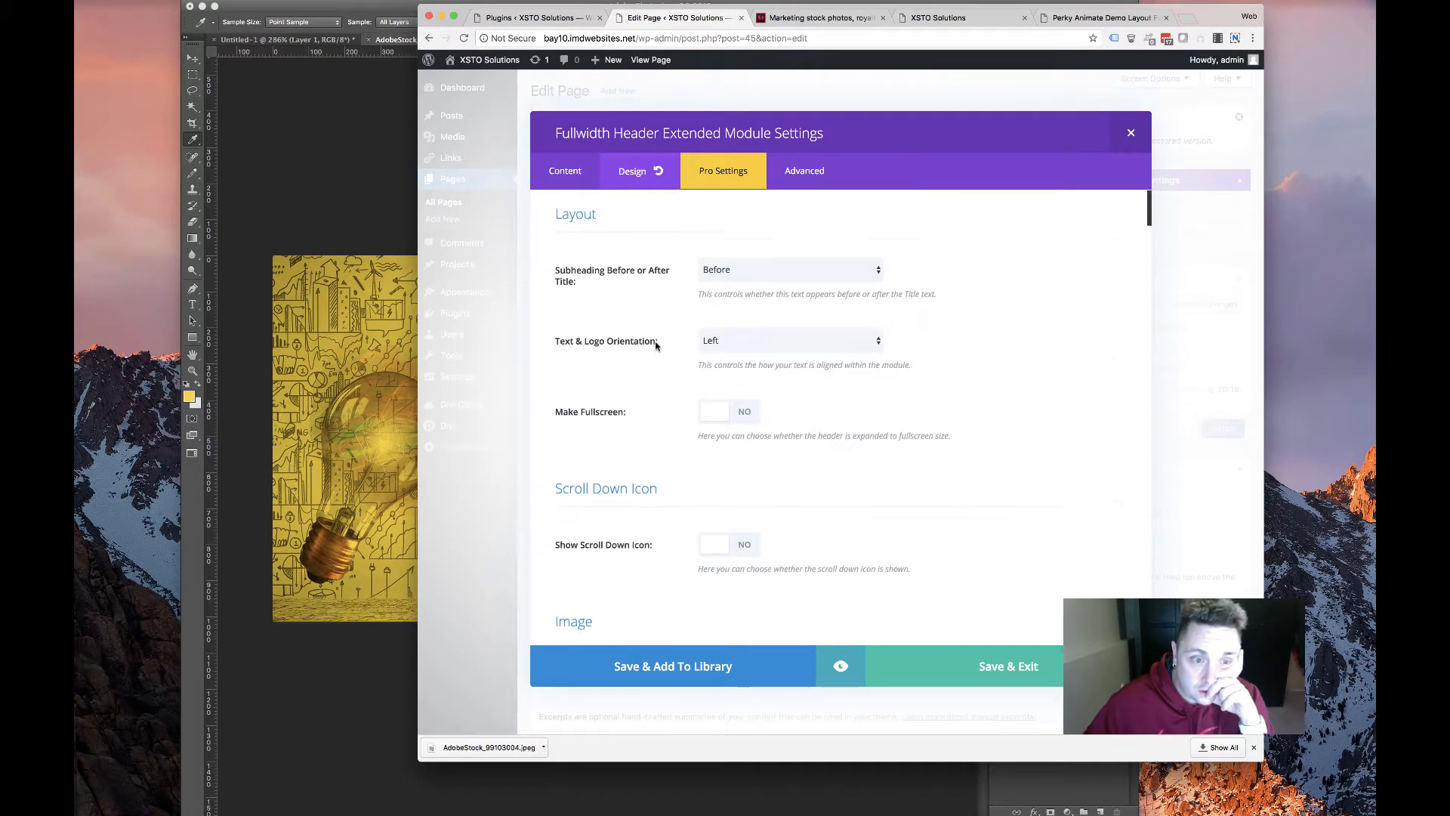
scroll(656, 345, down, 5)
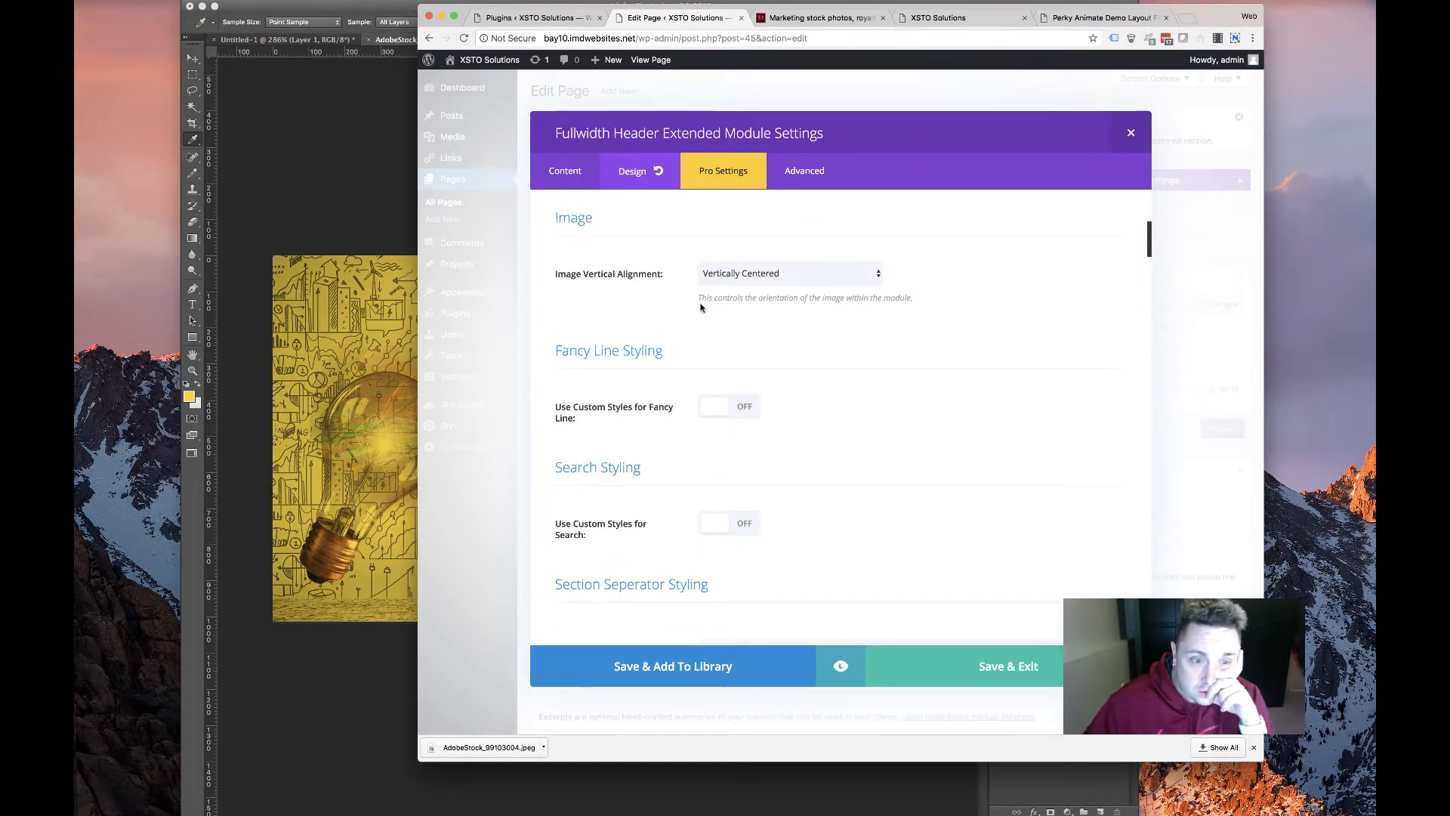
scroll(706, 302, down, 7)
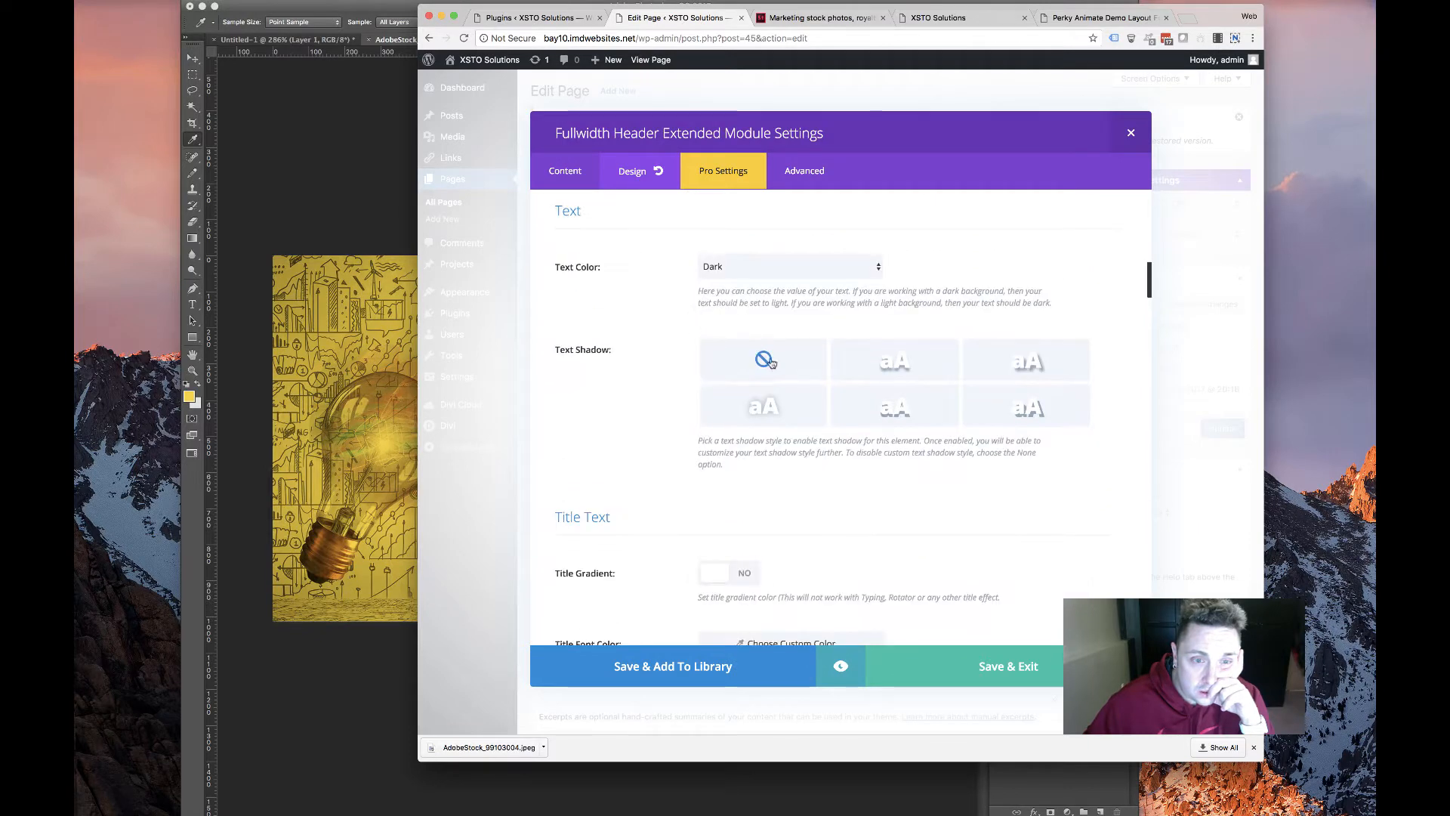
key(super+Tab)
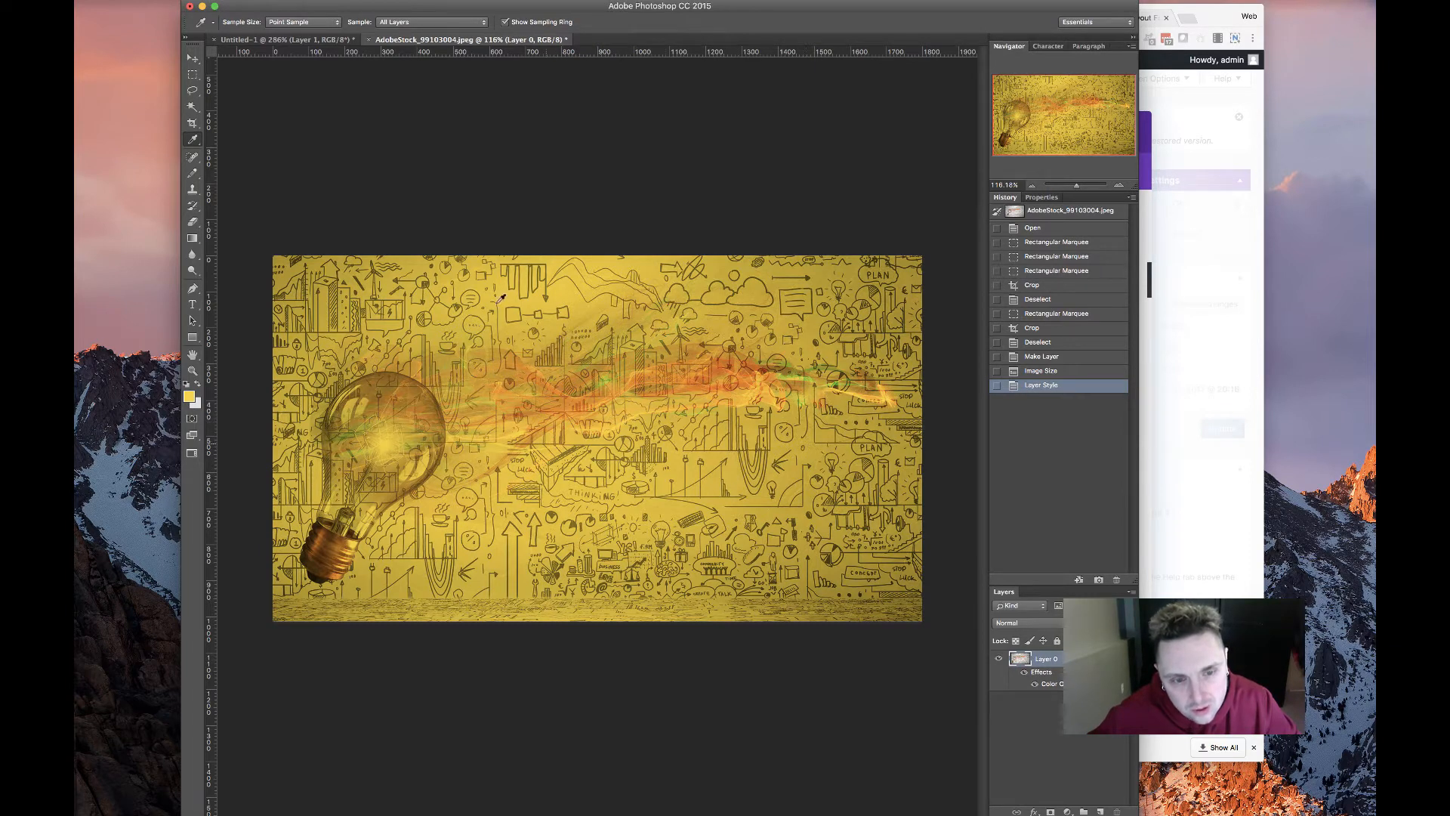
Back in the editor, apply a text shadow preset with 0em offsets and 0.3em blur to the header text
click(1157, 339)
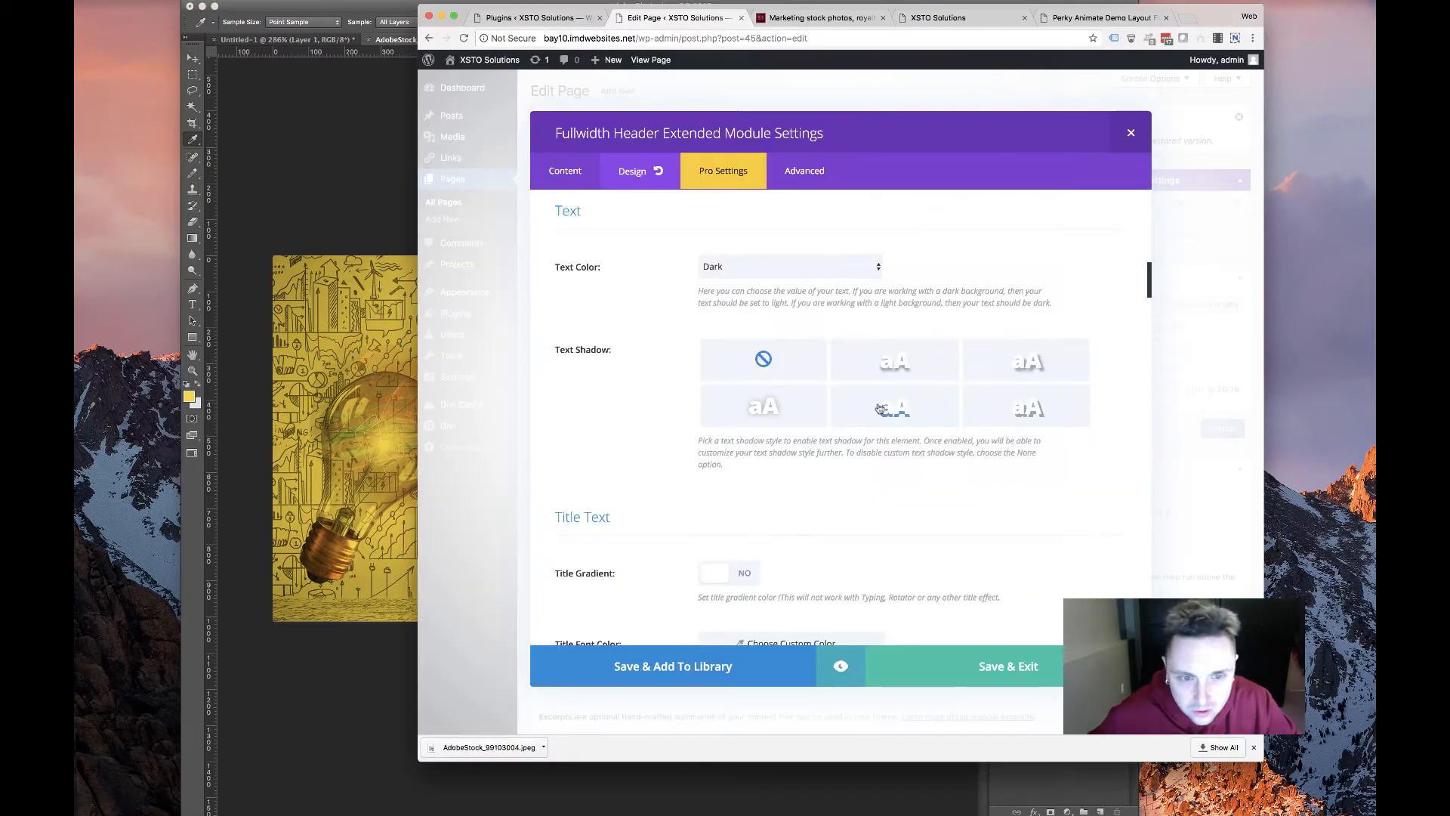
click(779, 424)
scroll(668, 503, down, 4)
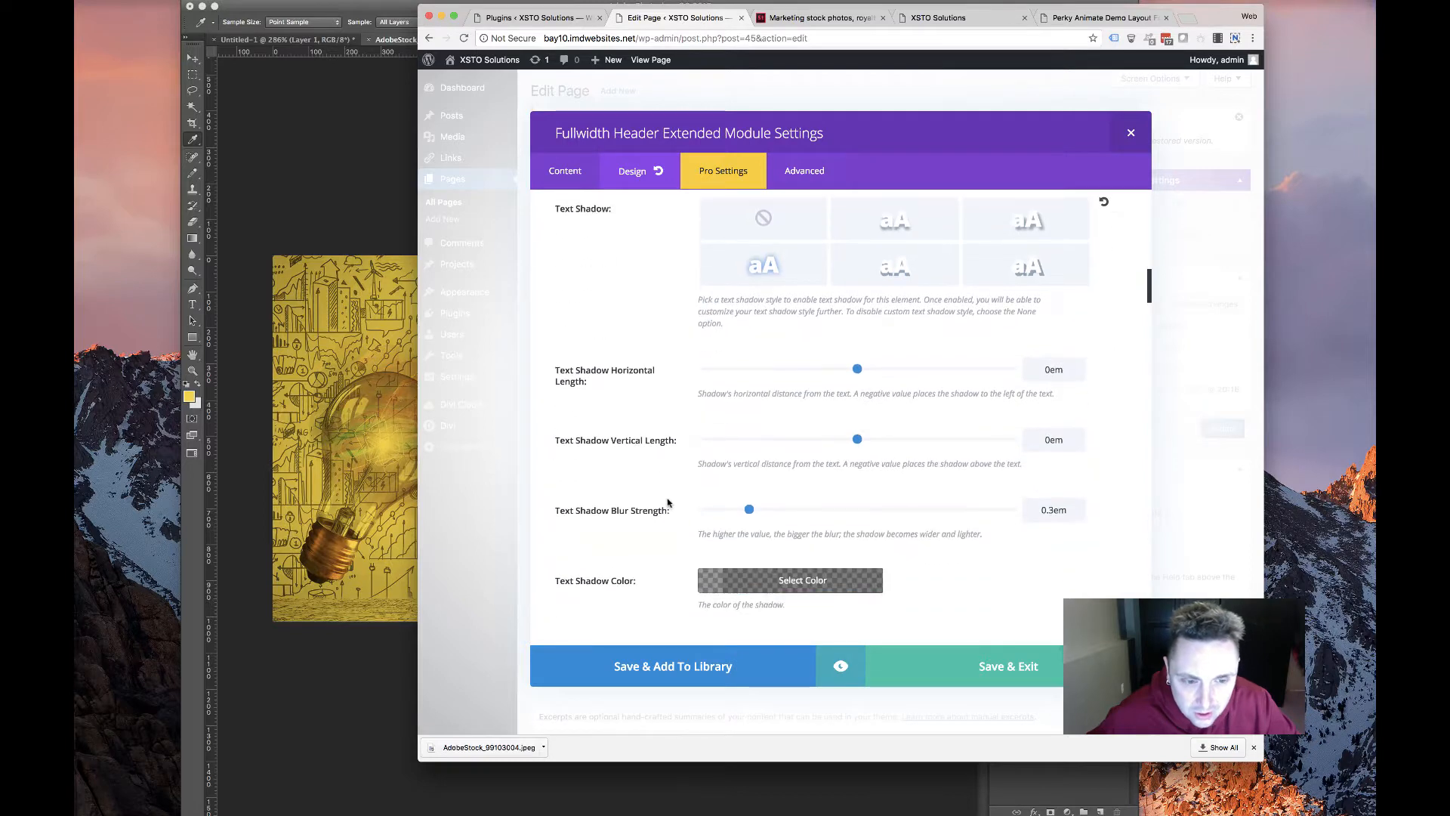
scroll(668, 502, down, 2)
Set the header text shadow colour to translucent black
click(734, 486)
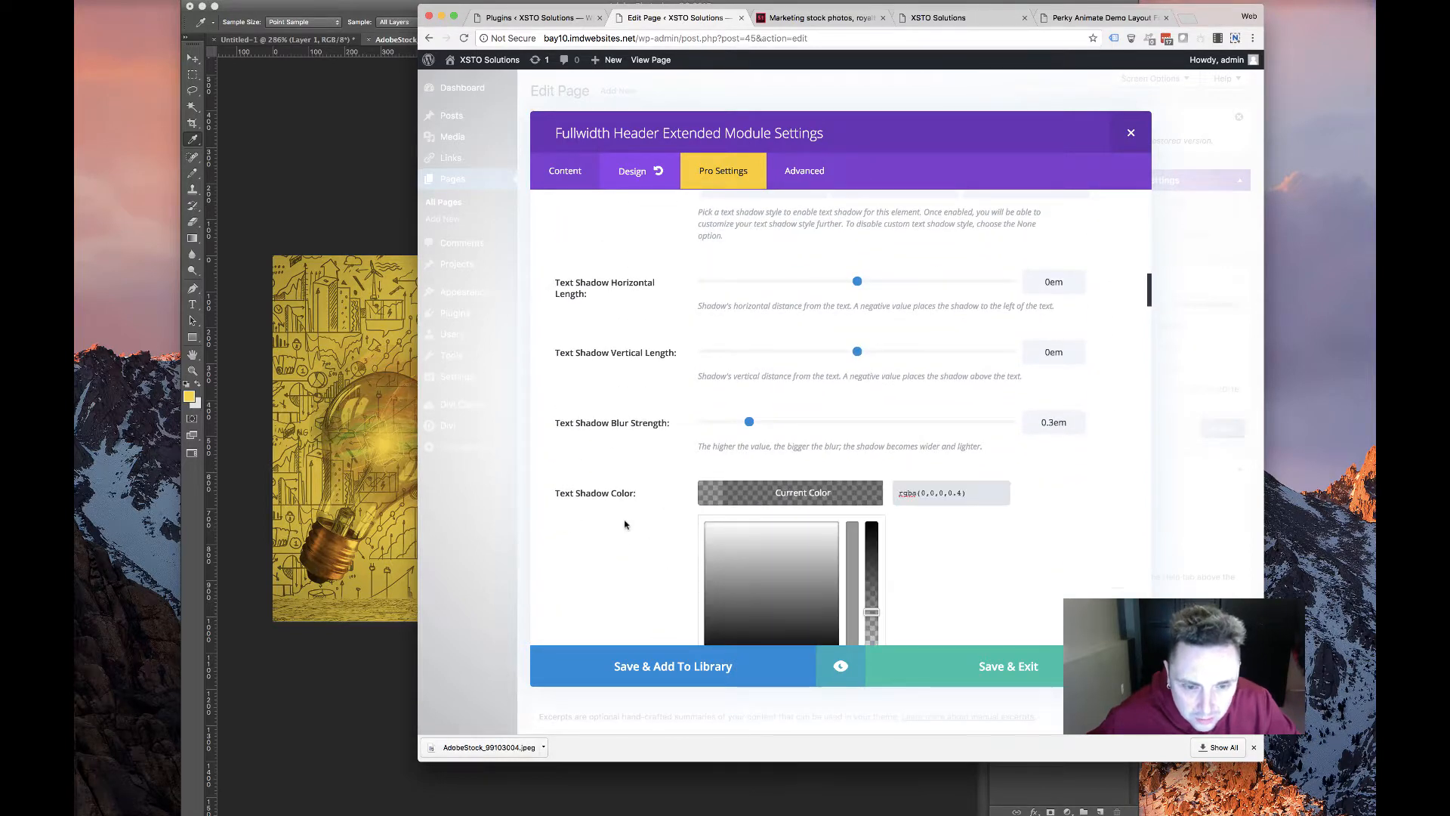
scroll(626, 525, down, 3)
click(730, 546)
click(592, 434)
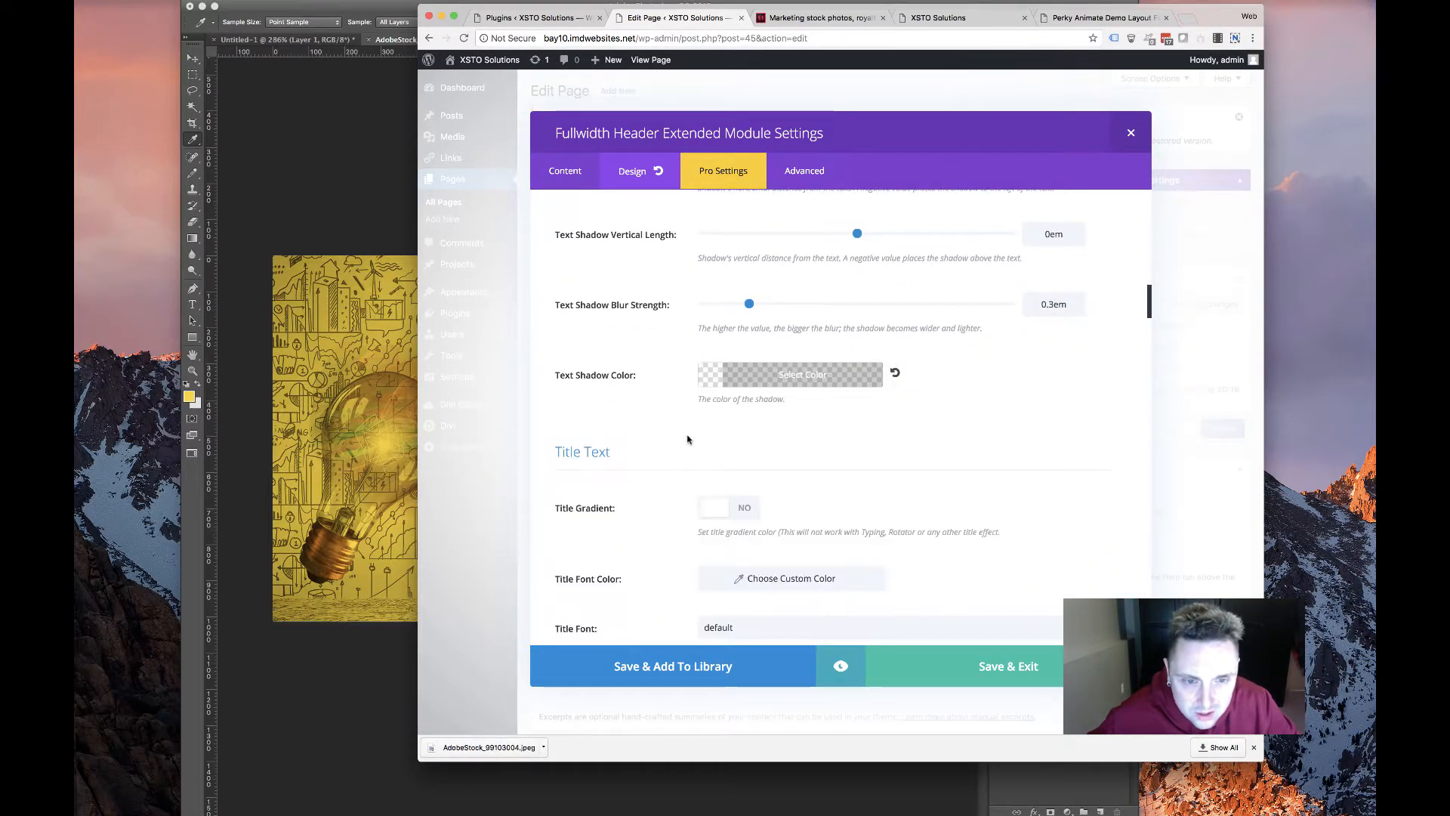
click(797, 376)
drag(873, 494, 873, 405)
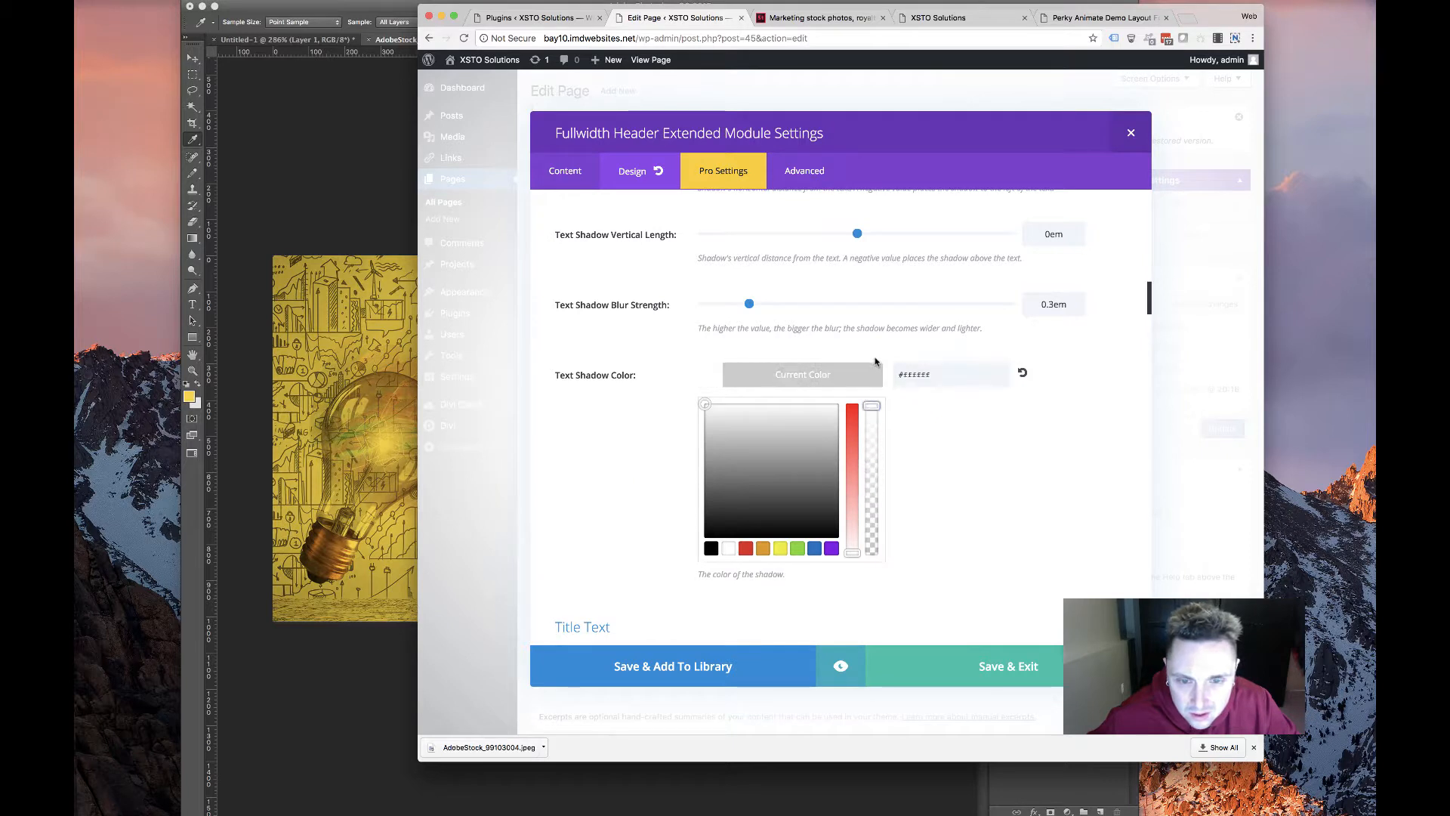
click(601, 387)
click(860, 372)
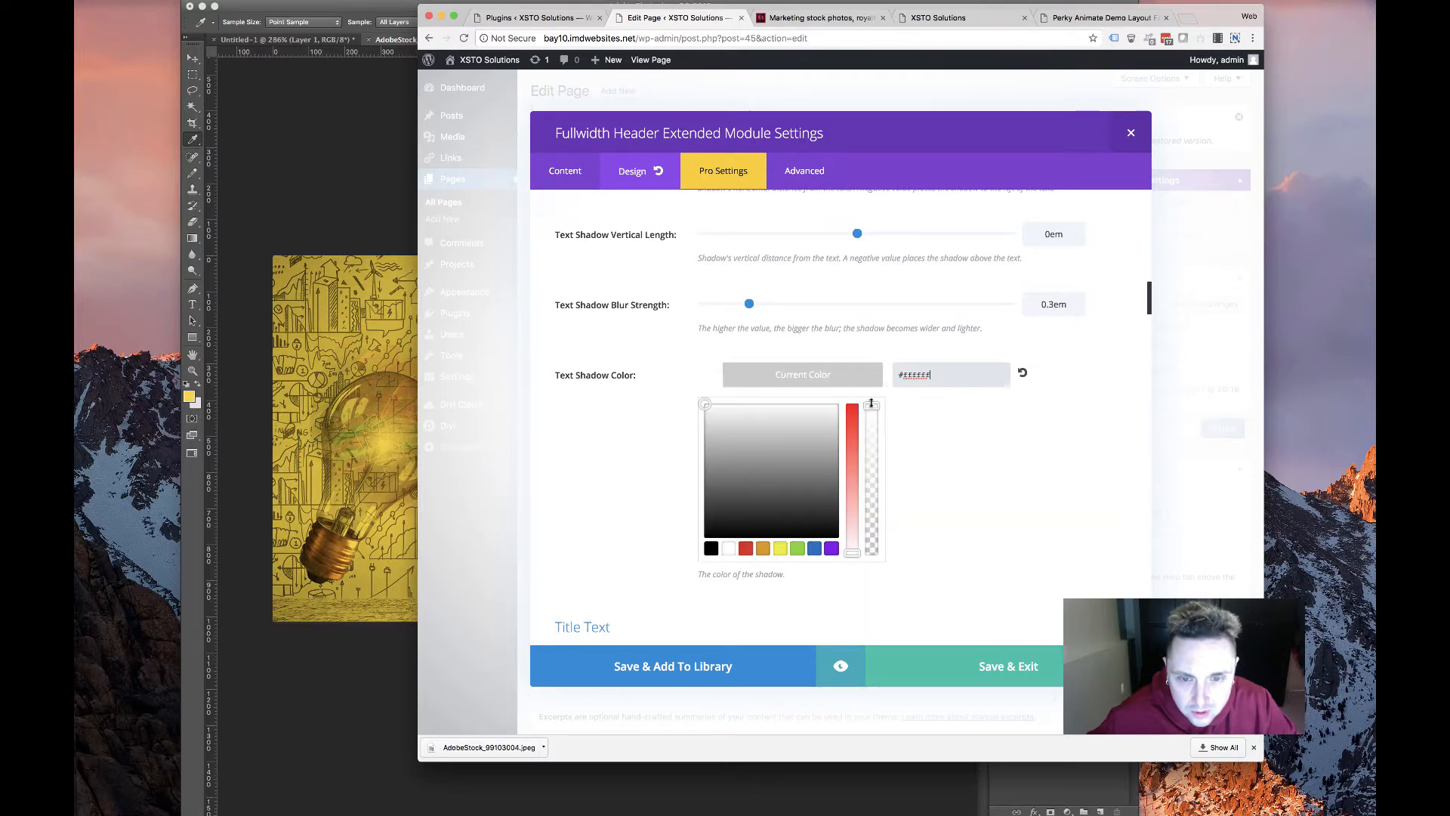
drag(872, 407, 881, 499)
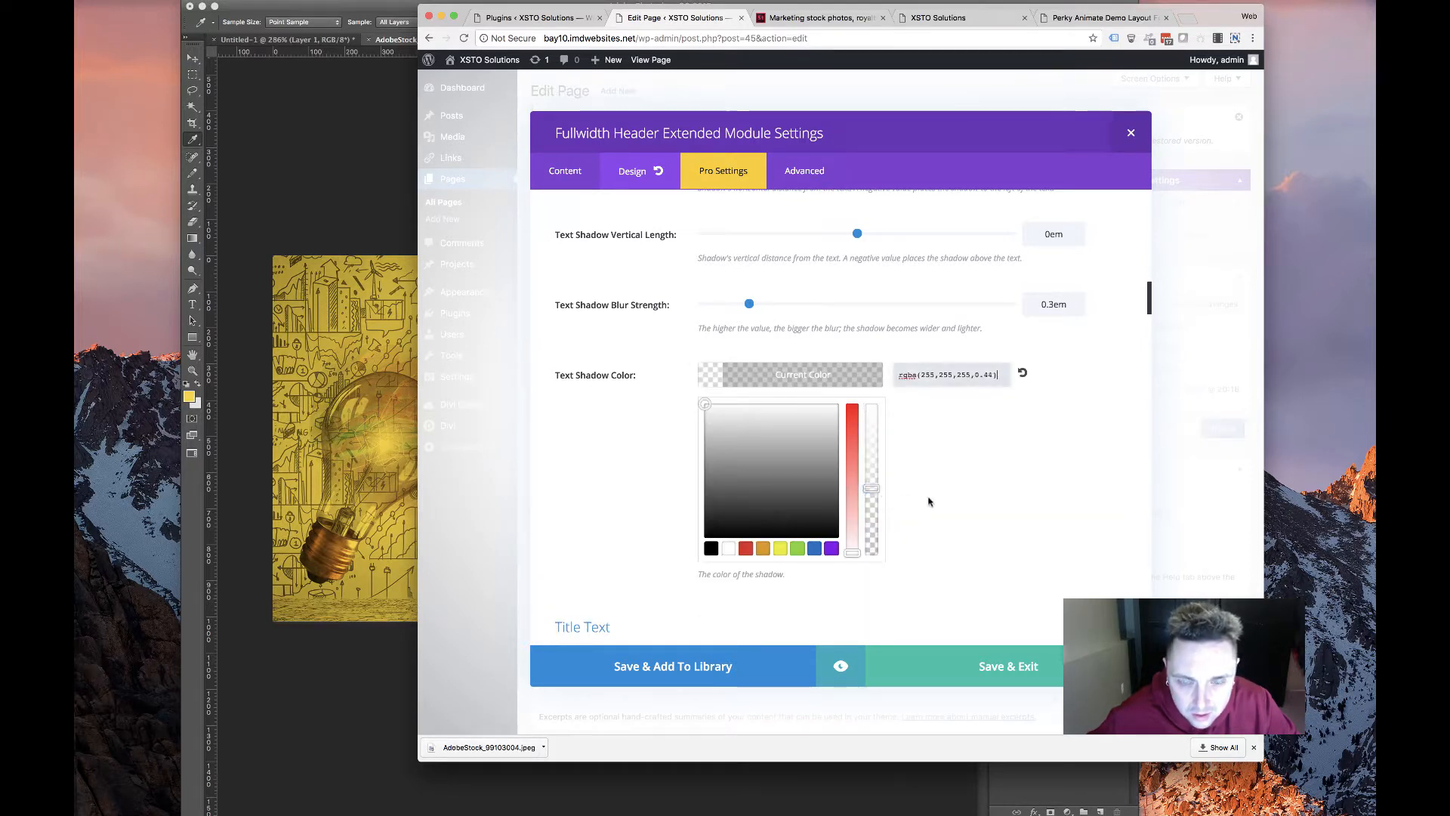
click(1022, 373)
click(739, 376)
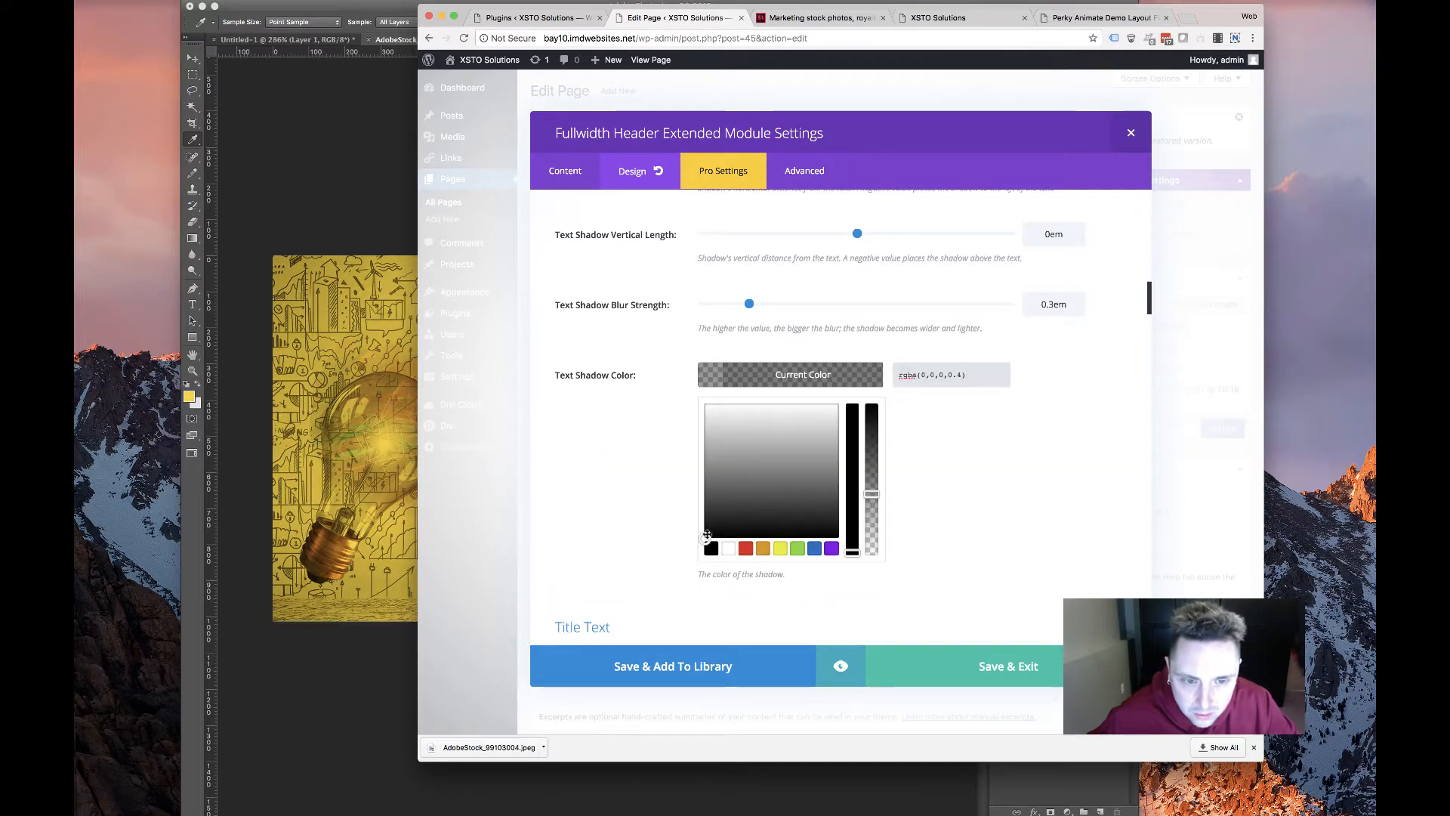
click(731, 557)
click(596, 415)
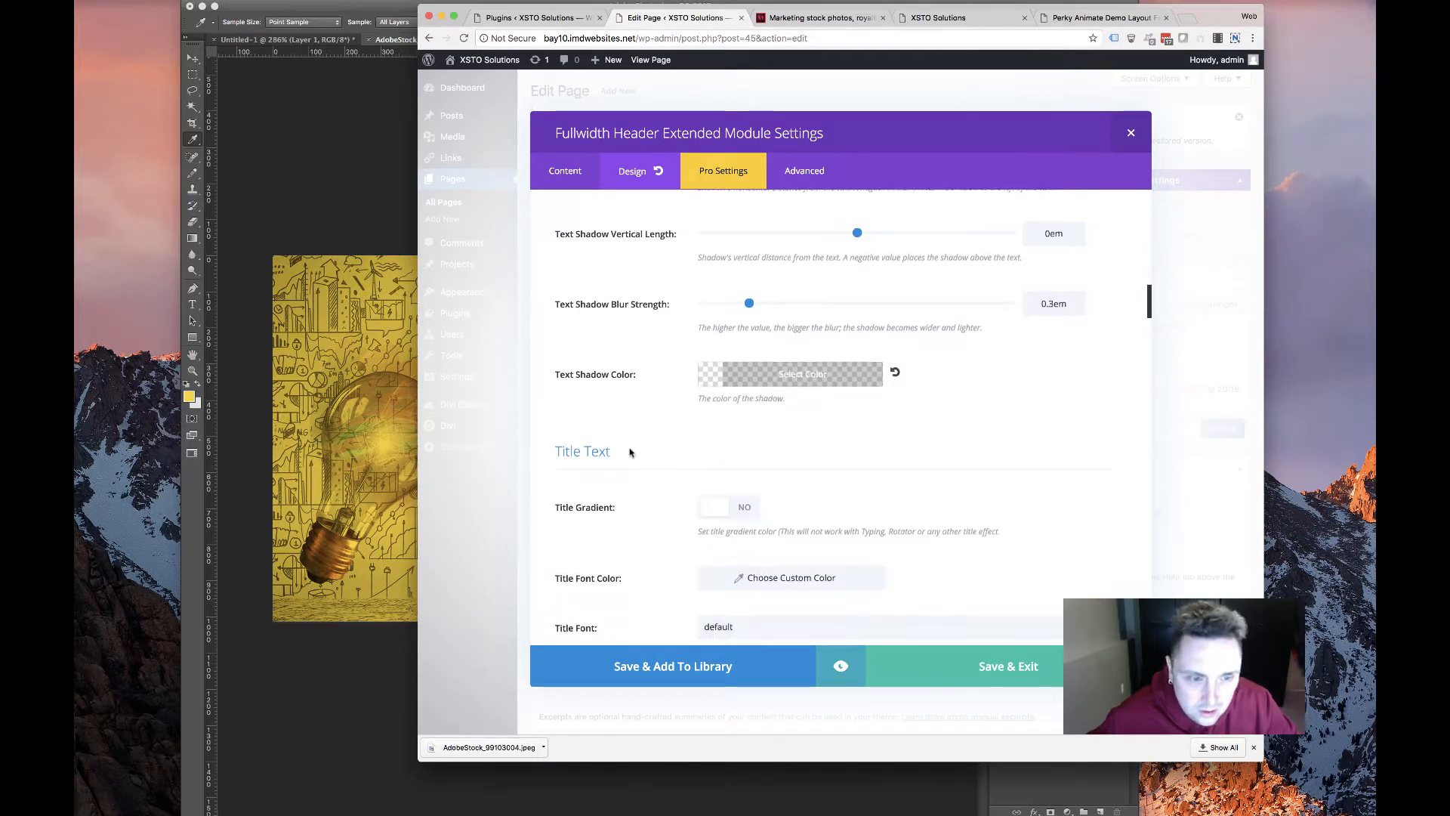
scroll(629, 453, down, 3)
scroll(612, 430, down, 2)
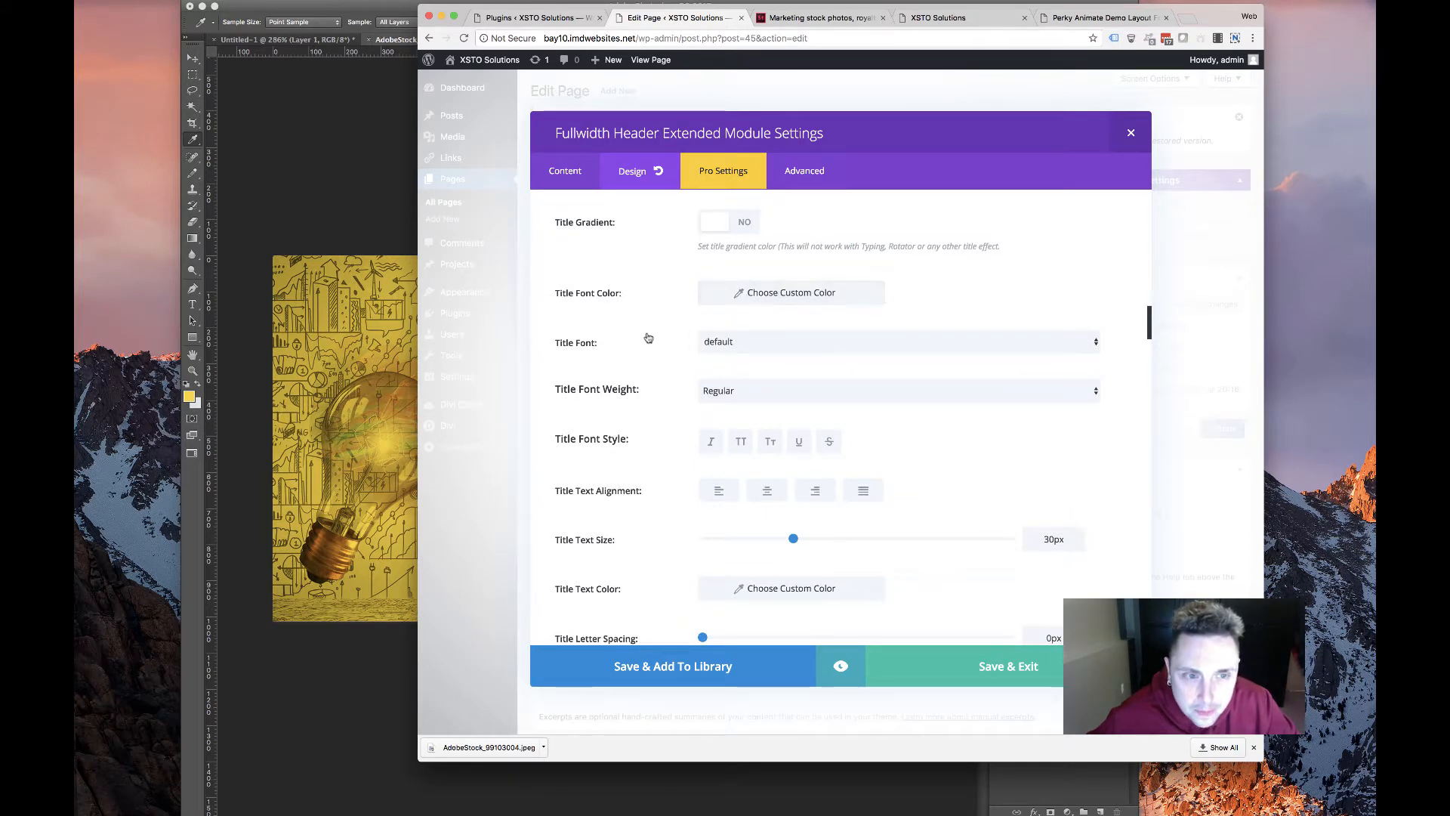
Set the header title font weight to Bold, keeping the default font
click(762, 391)
click(755, 423)
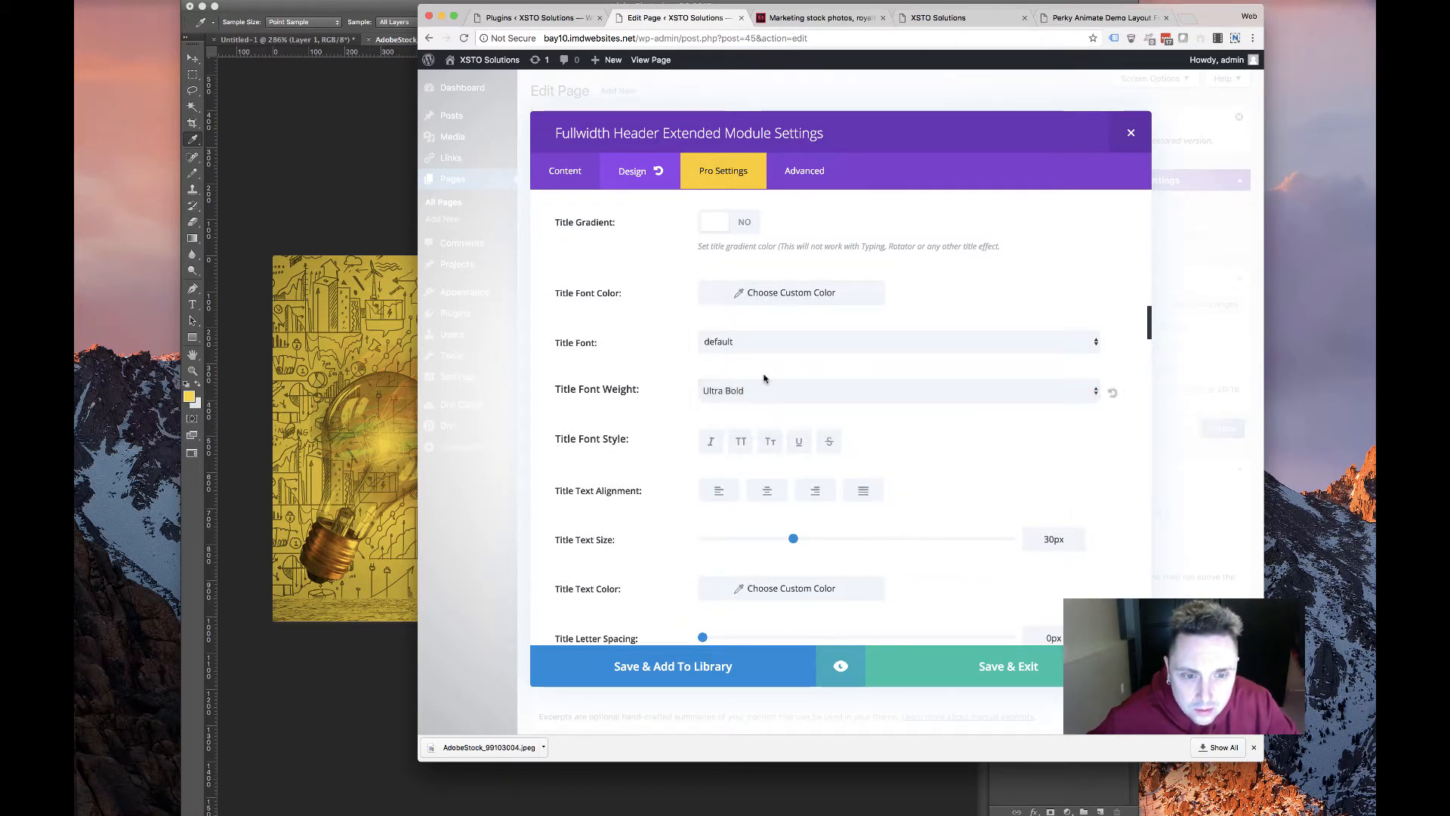
click(765, 381)
click(756, 380)
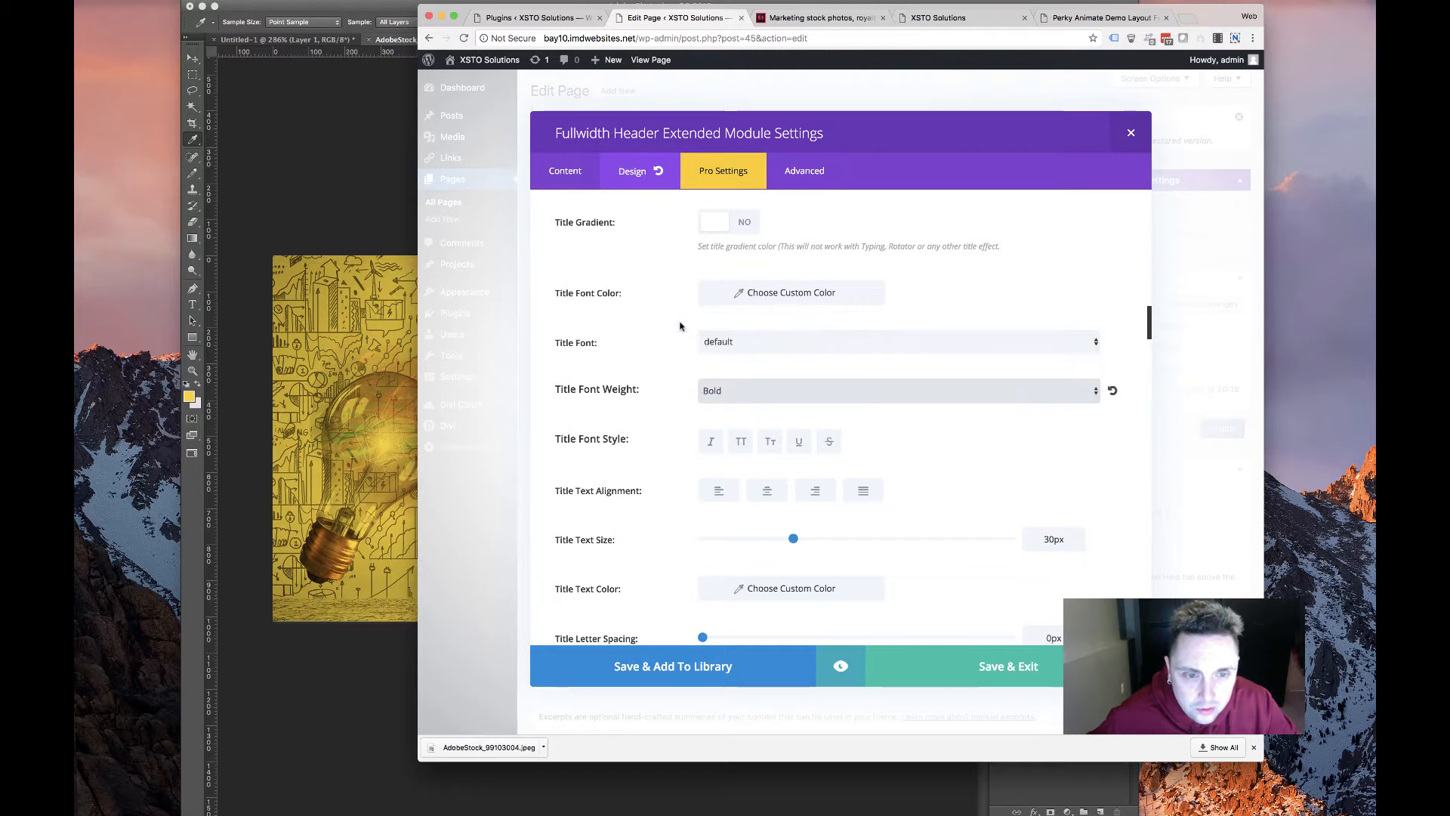
click(725, 344)
click(605, 309)
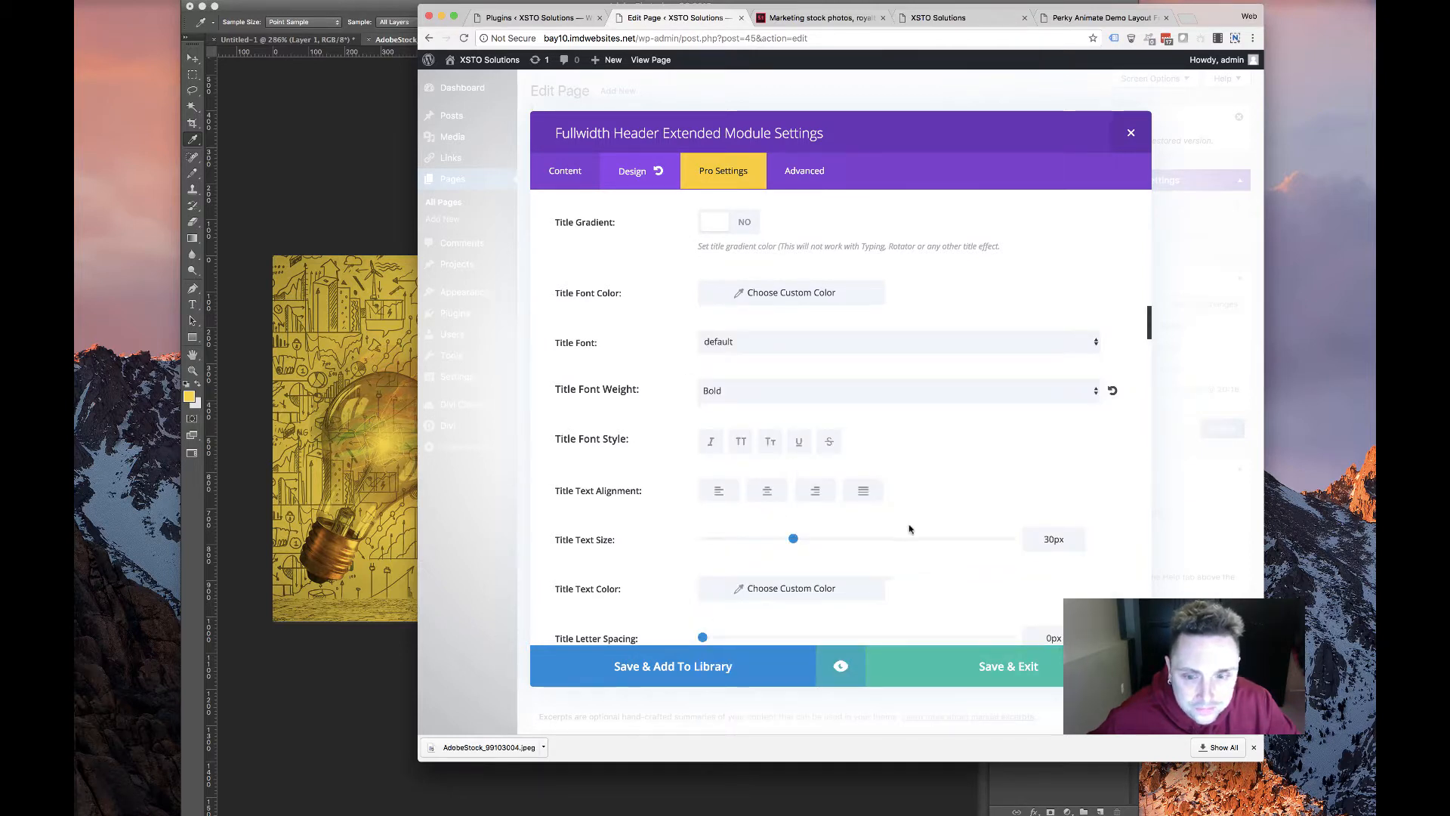
Enlarge the title text to 56px and switch to the old XSTO Solutions site tab
drag(794, 540, 874, 543)
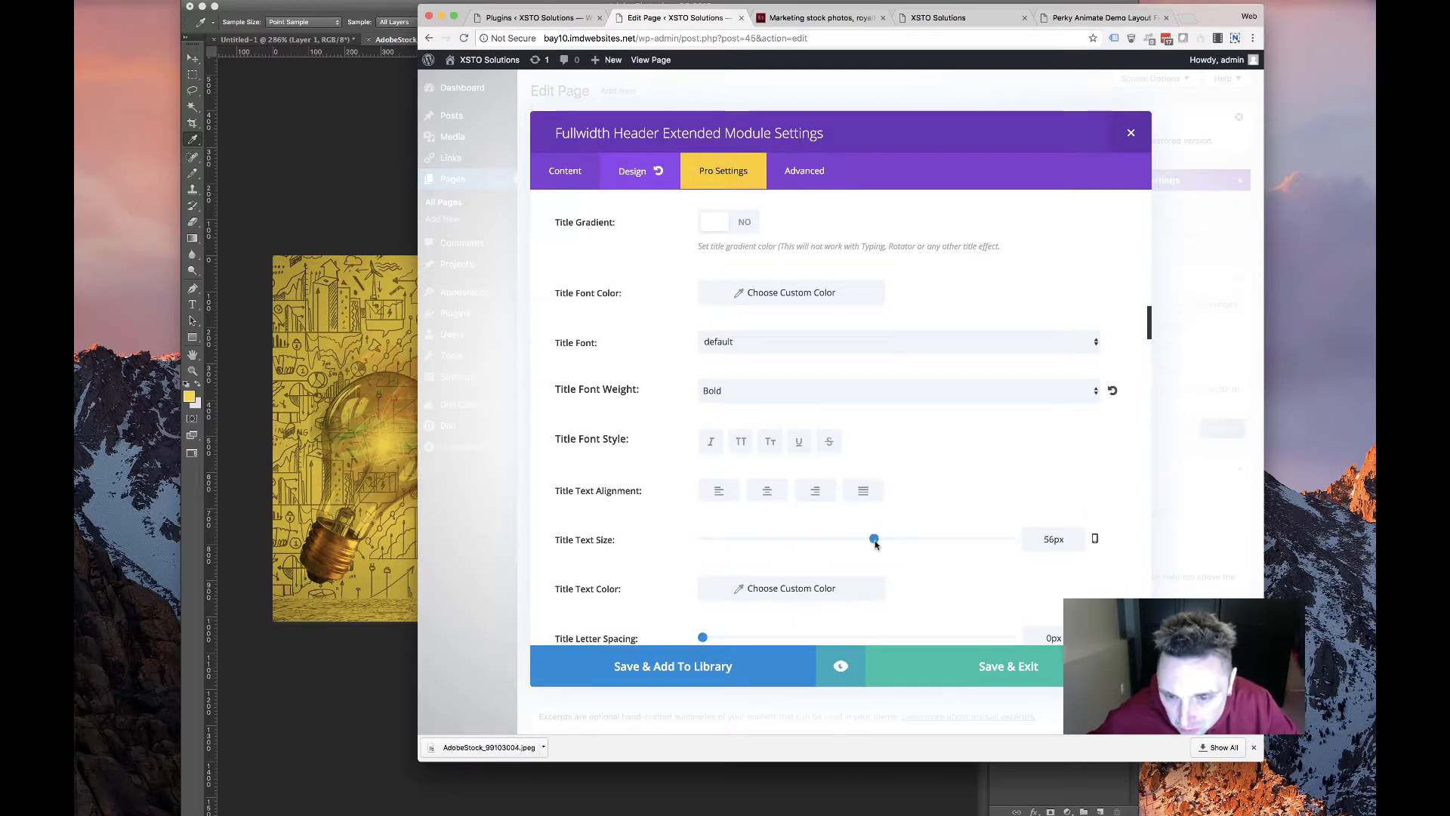
scroll(675, 562, down, 1)
click(944, 17)
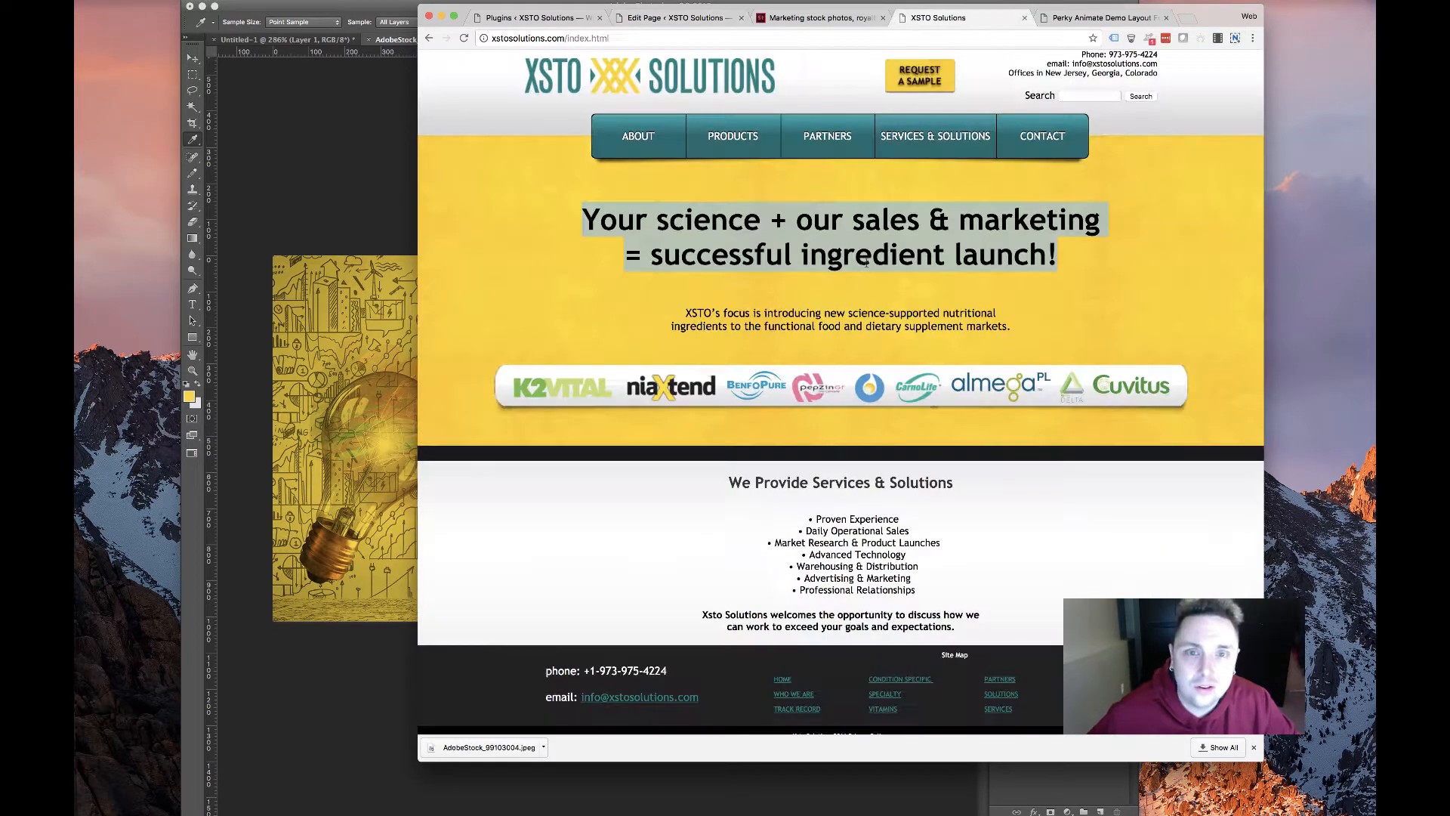
Inspect the old headline's computed styles (Trebuchet MS), then return to the Edit Page tab
right_click(837, 224)
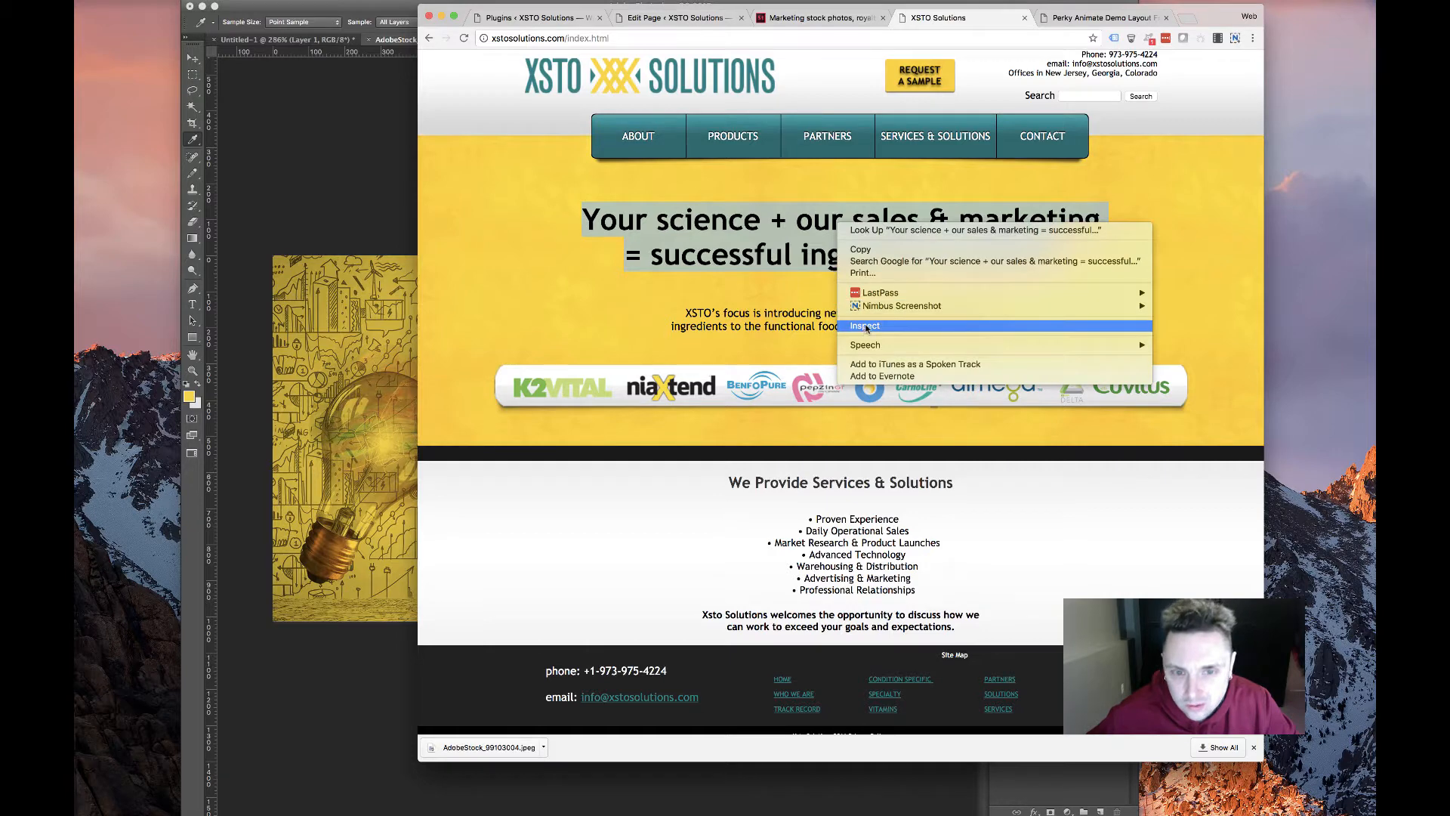
click(645, 242)
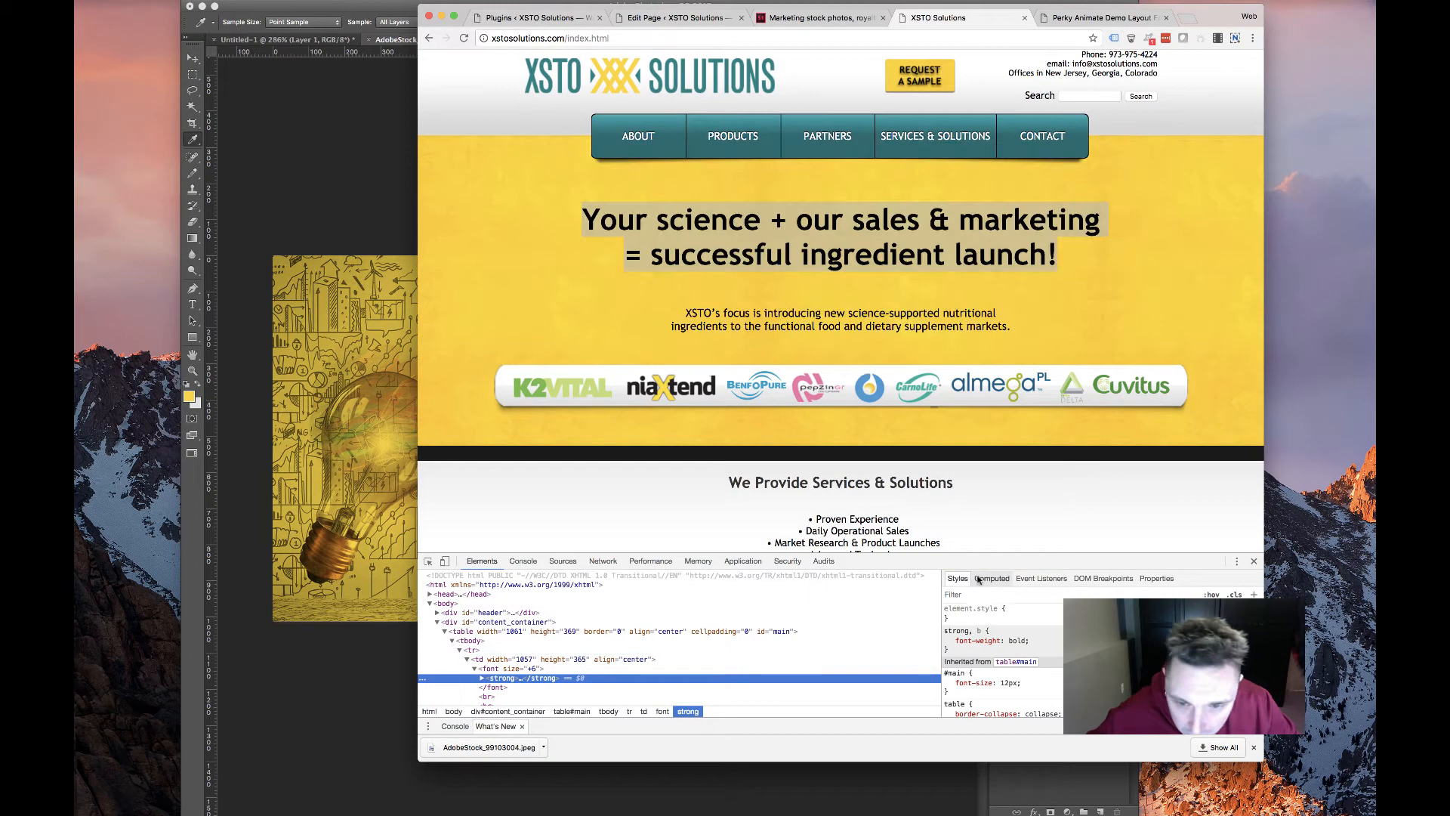
click(991, 578)
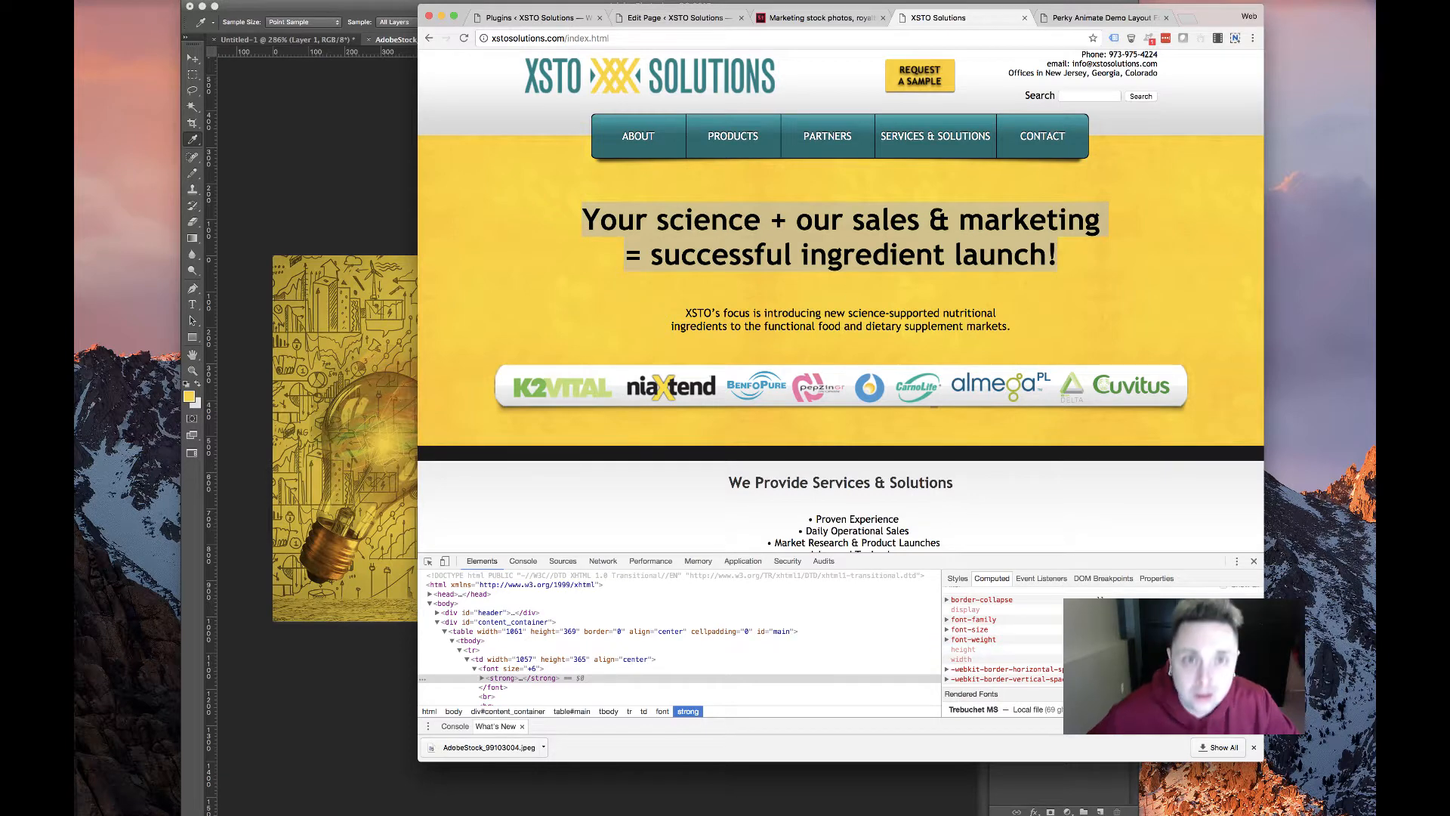
key(ctrl+shift+Tab)
key(ctrl+shift+Tab)
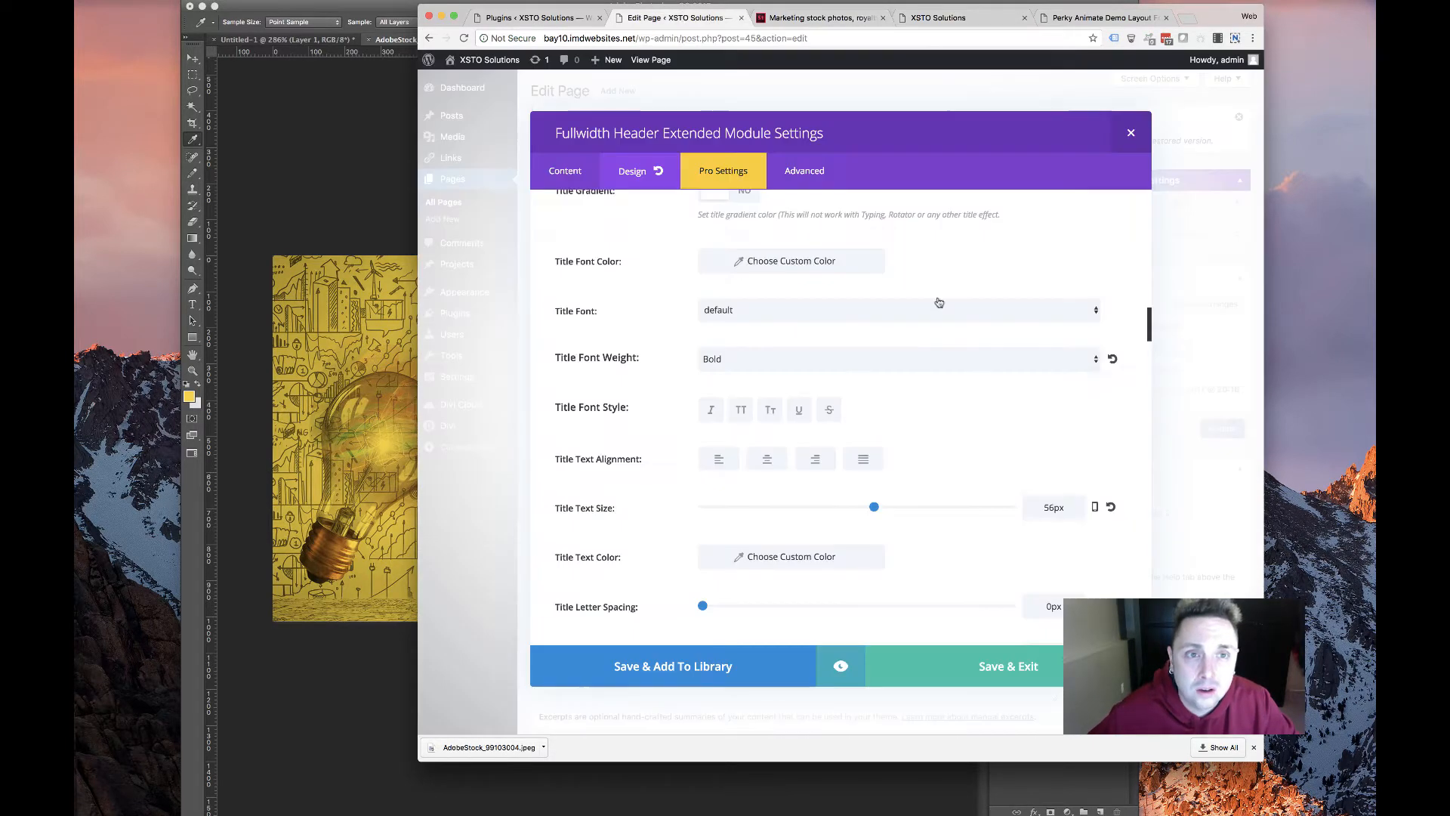
Change the header title size from 56px to 48px and right-align it
click(1050, 506)
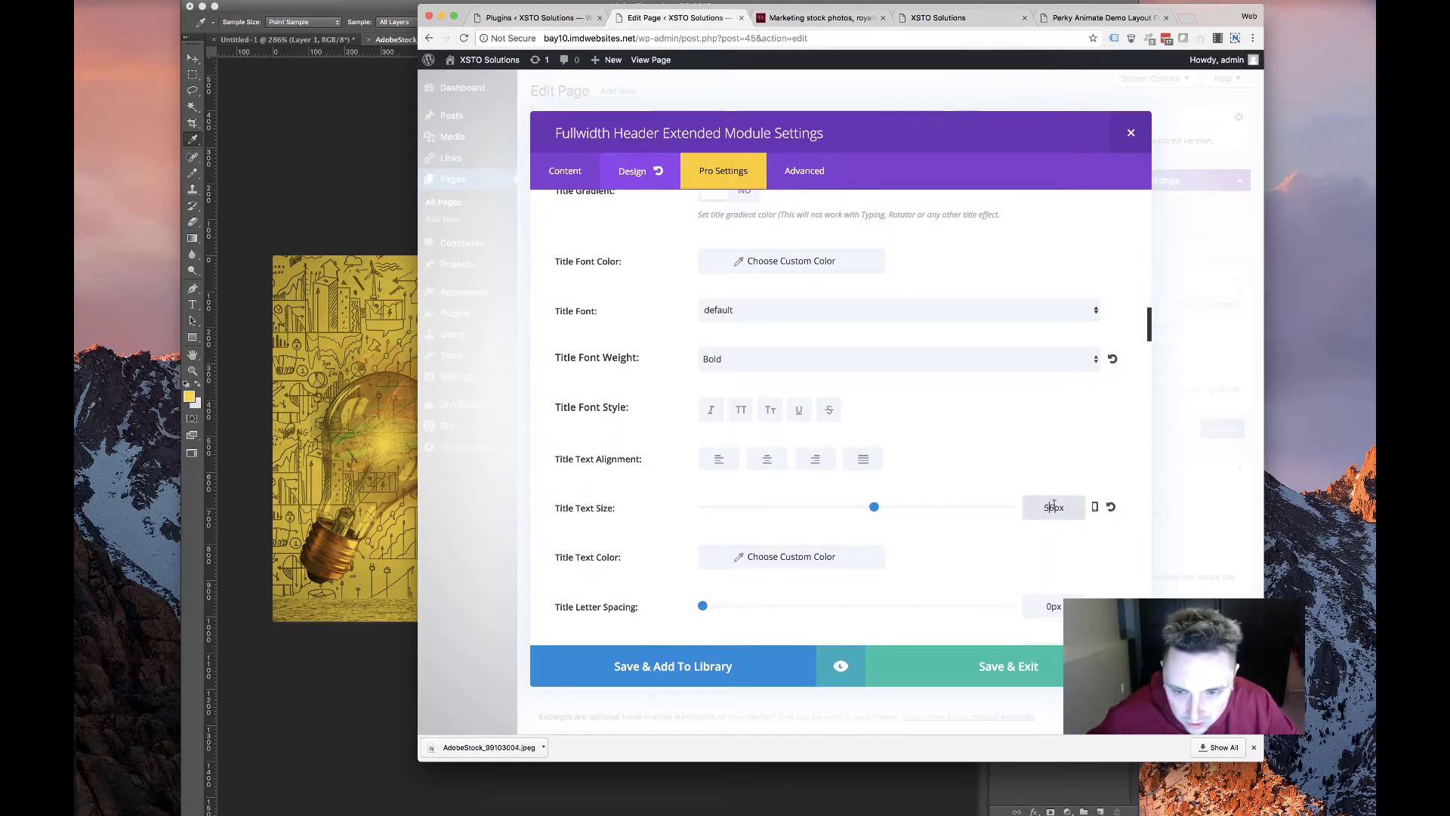
drag(1054, 506, 1042, 505)
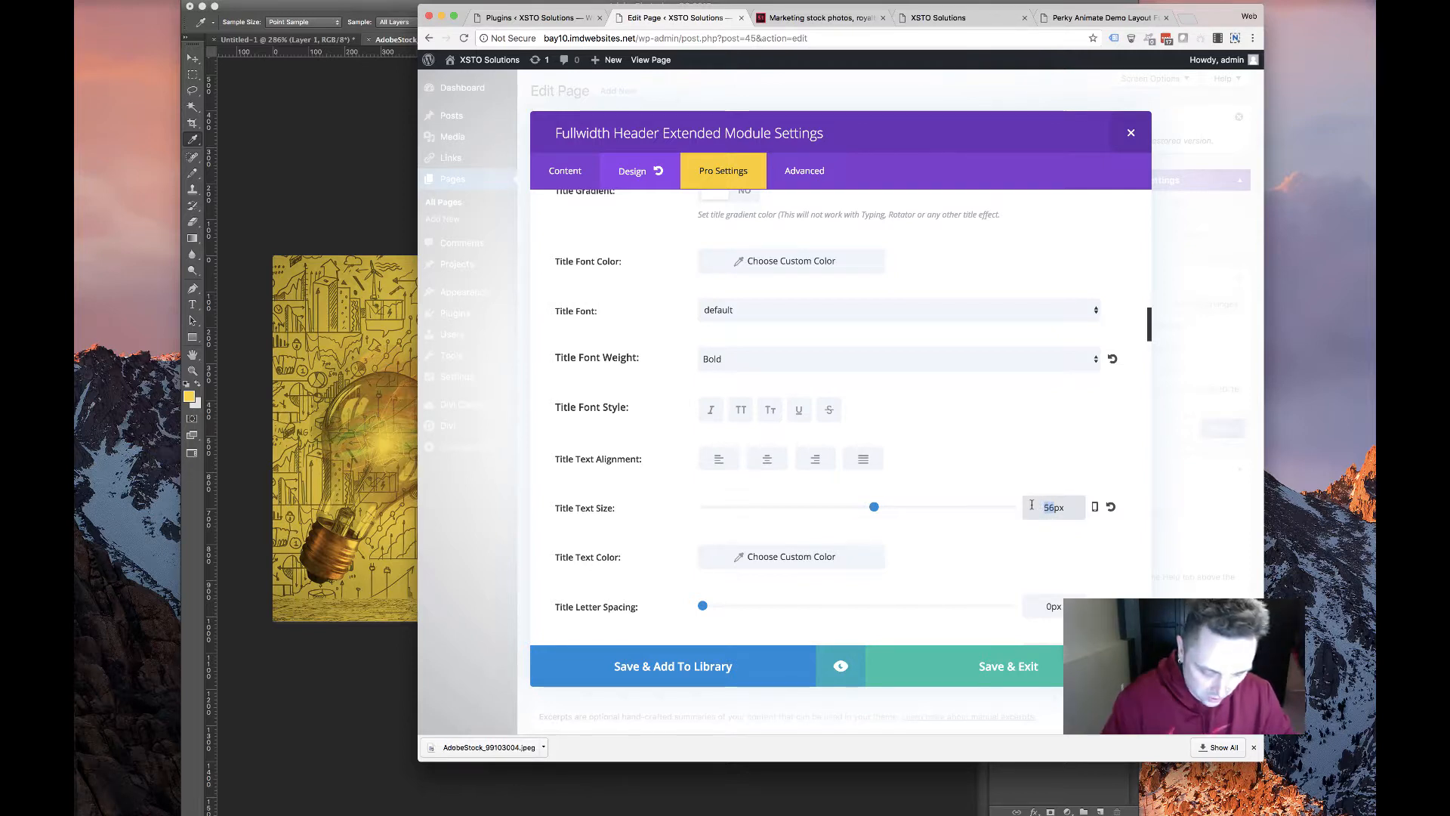
text(48)
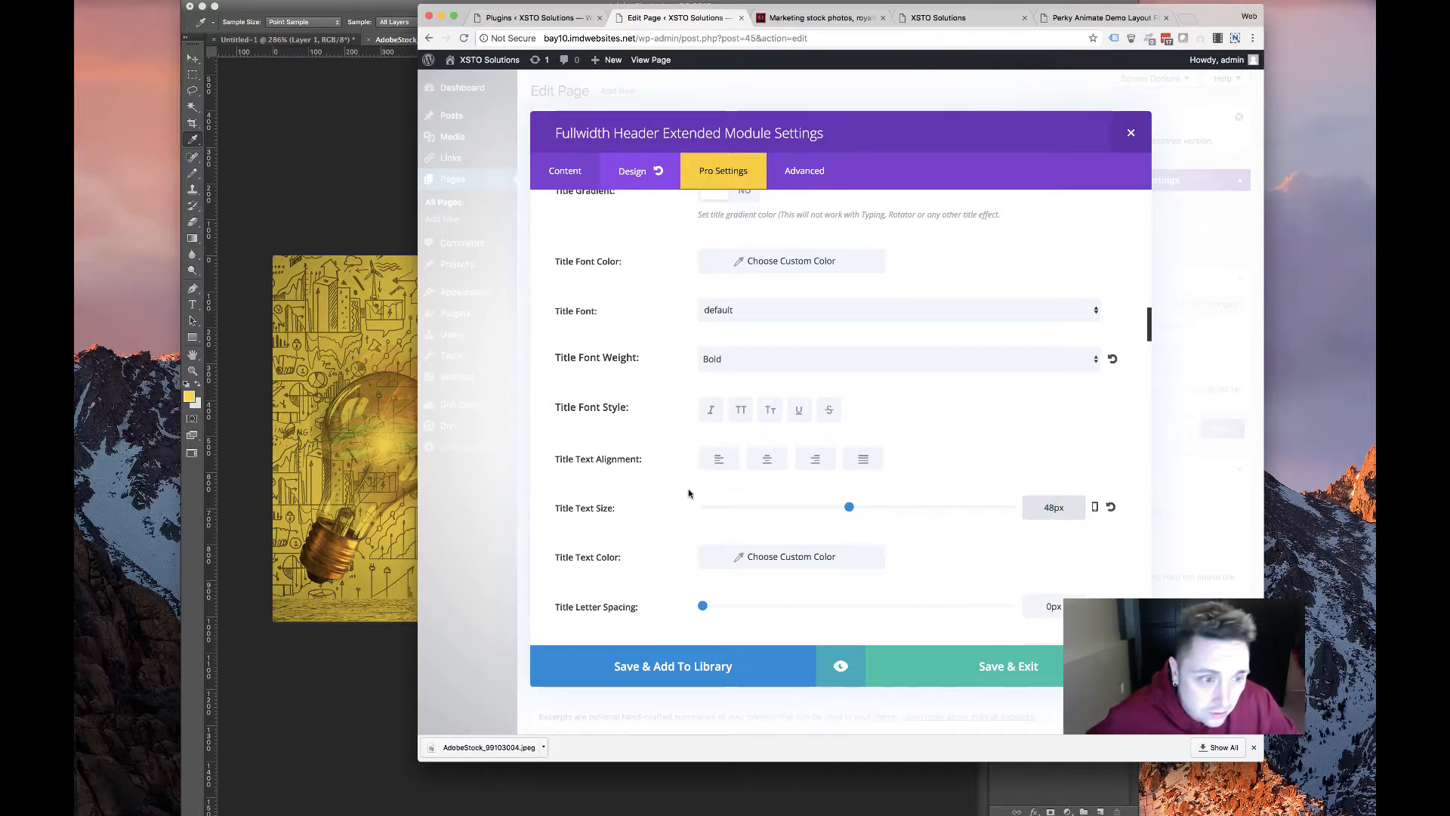
click(821, 464)
Check the lightbulb image in Photoshop, then return to the header settings
click(370, 426)
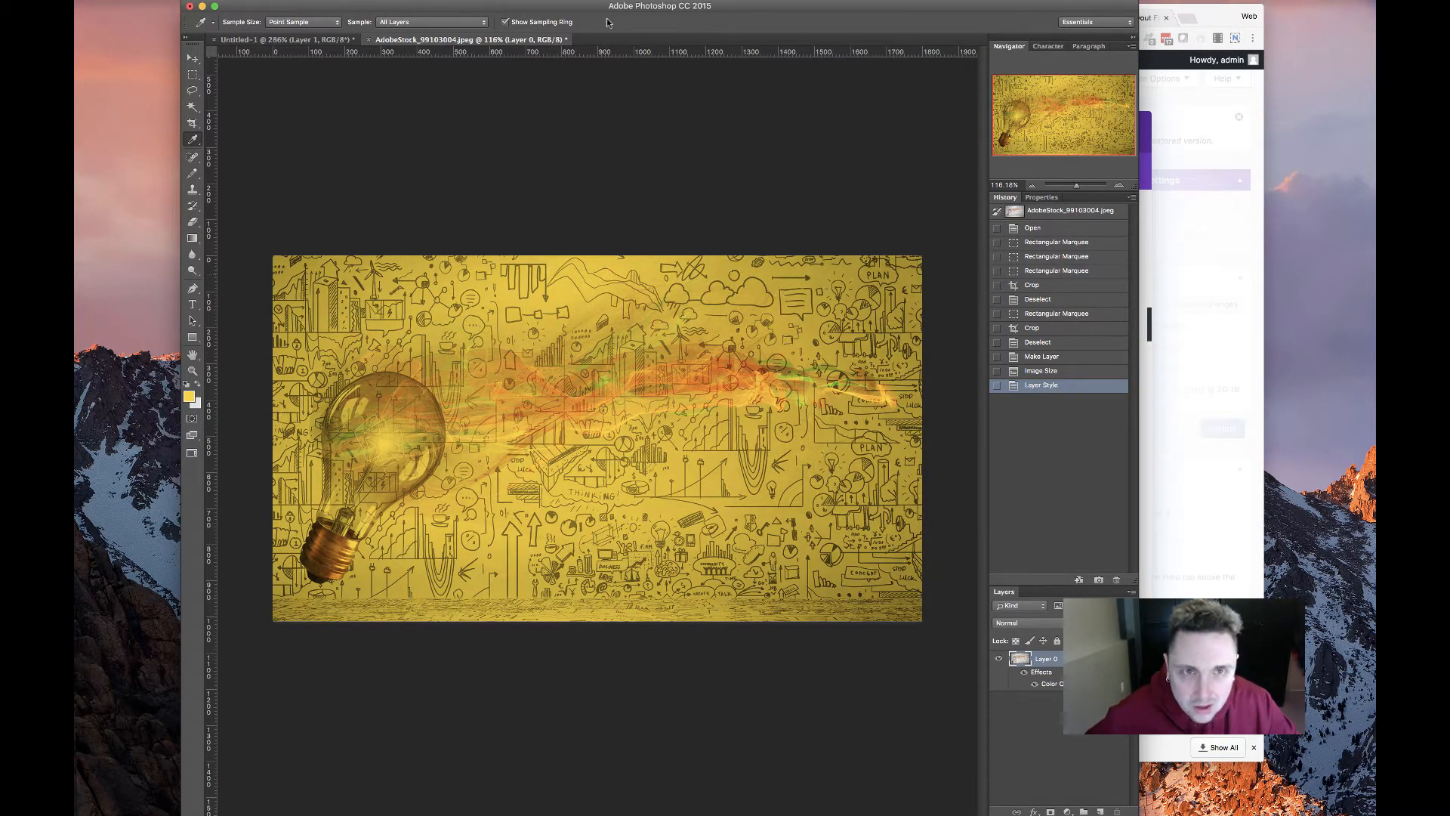
click(1148, 410)
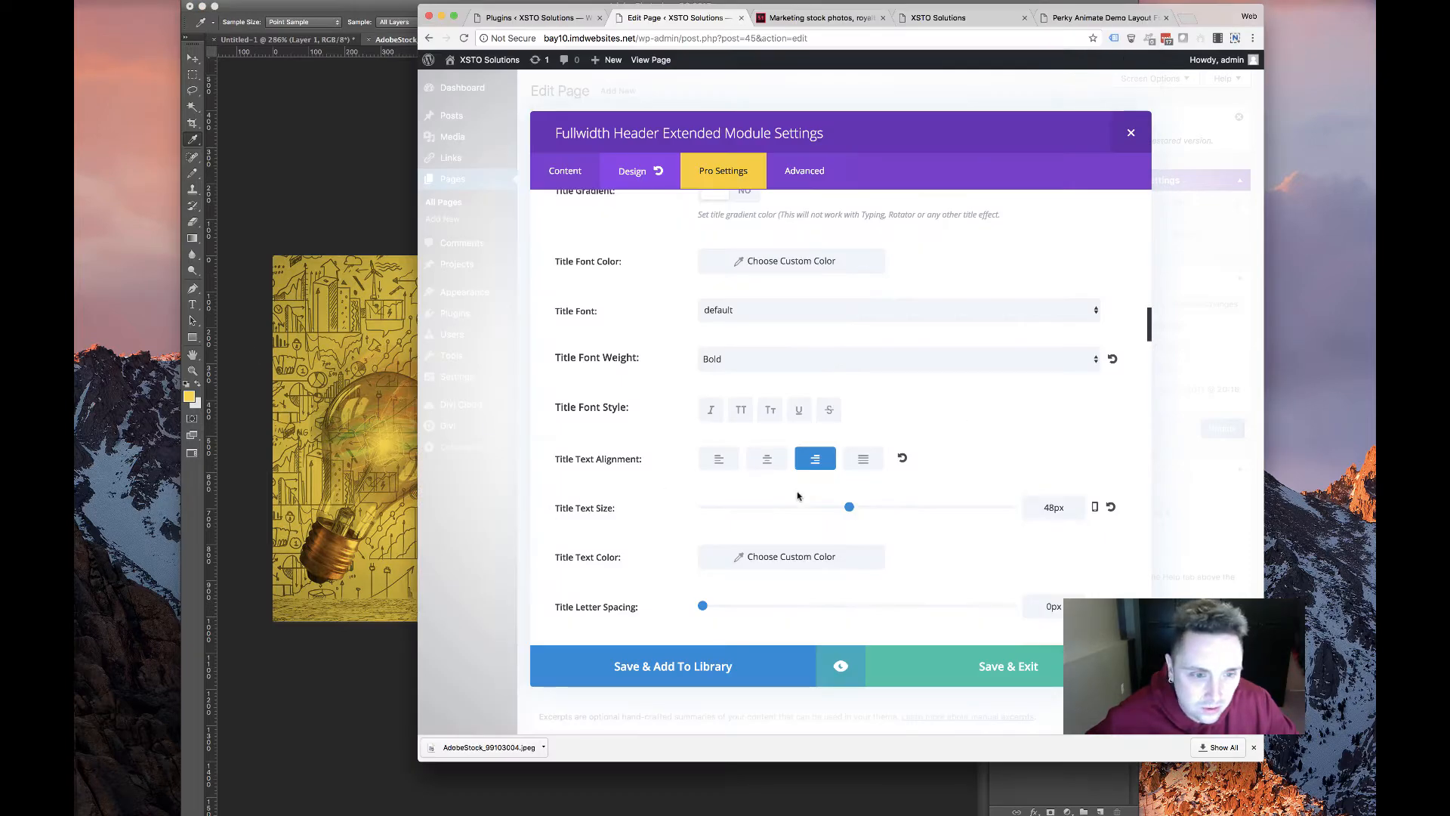
scroll(967, 525, down, 10)
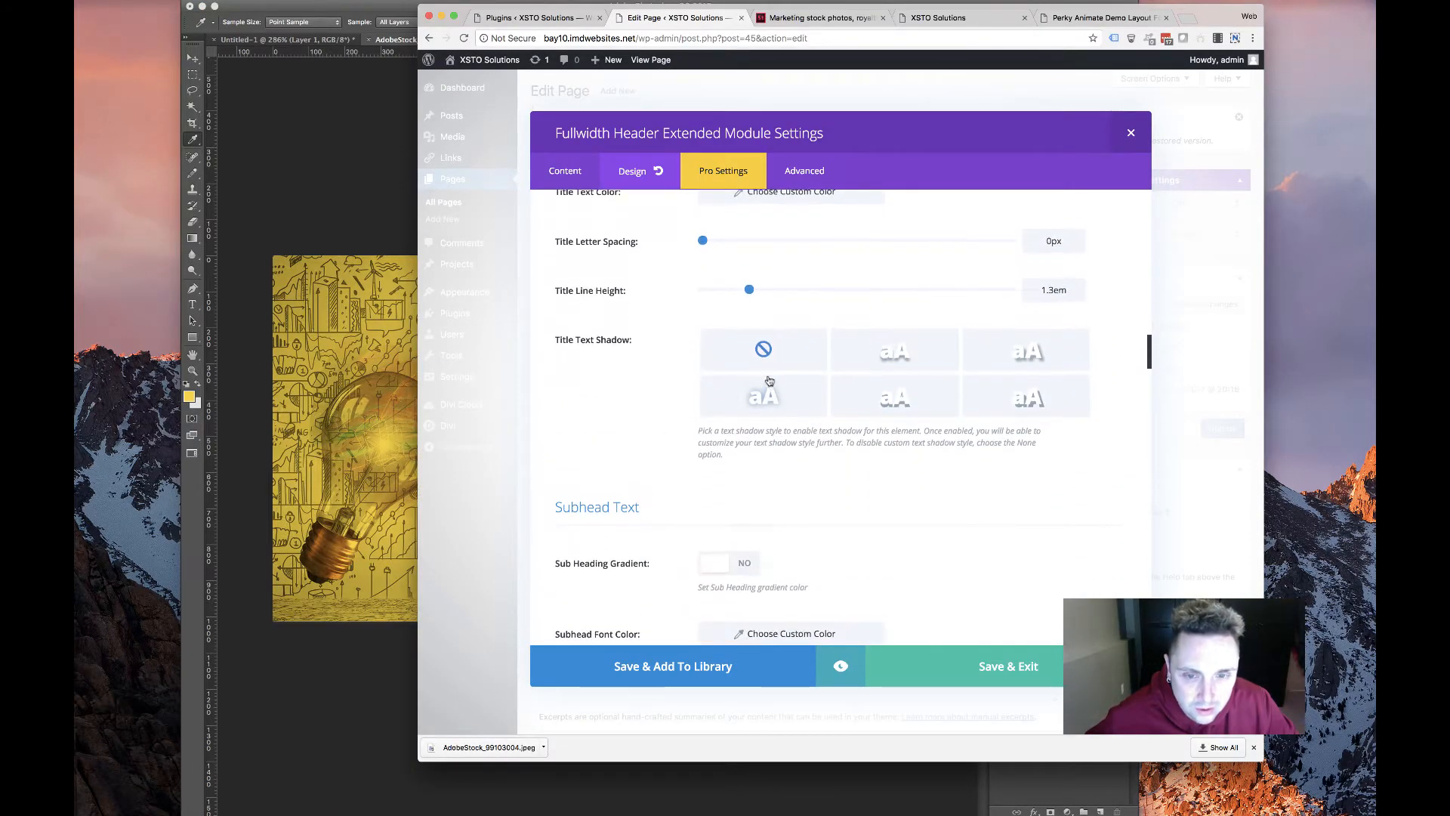
Add a text shadow preset to the header title and make its colour white
click(769, 398)
scroll(721, 453, down, 3)
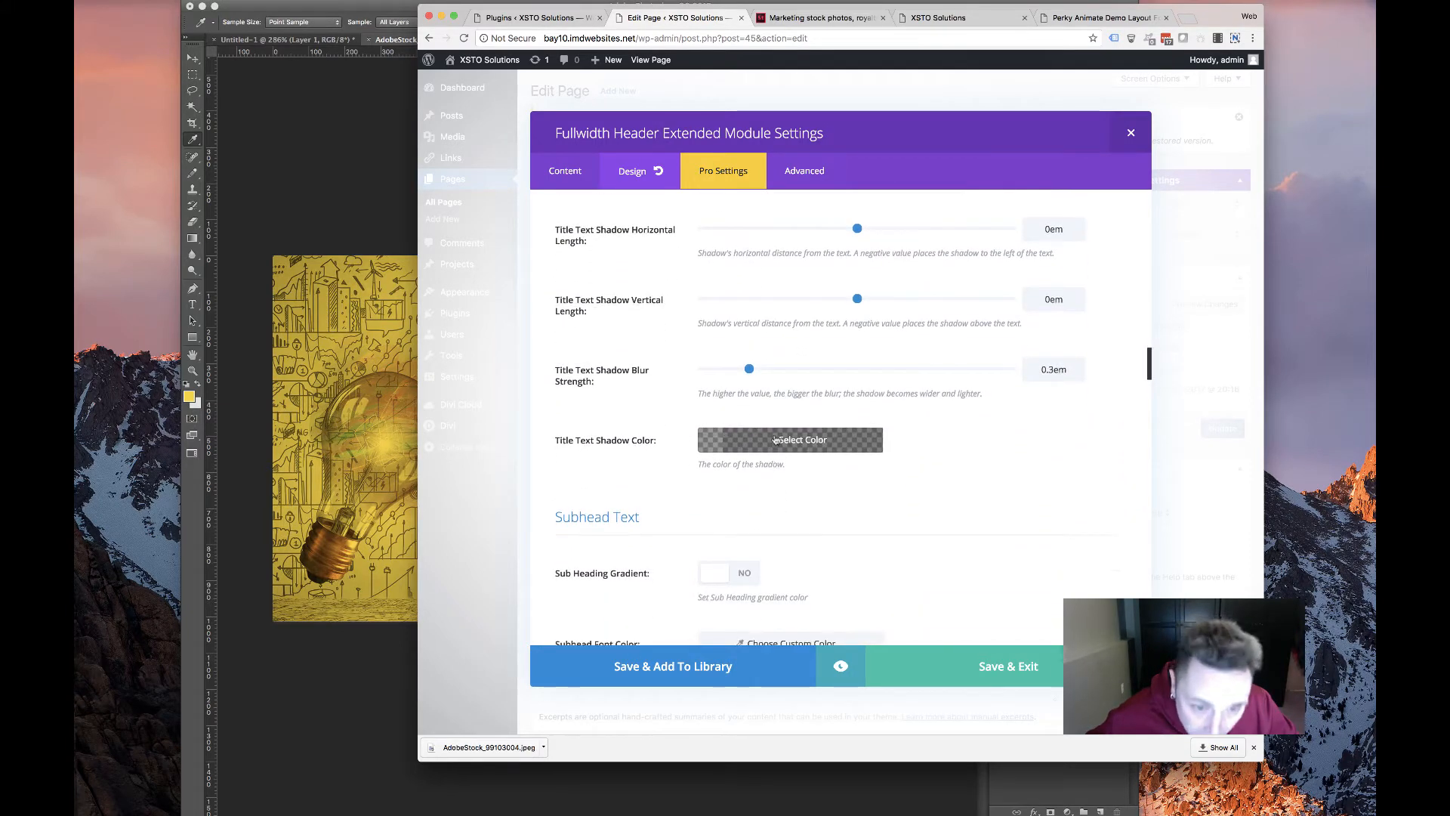
click(734, 448)
click(728, 614)
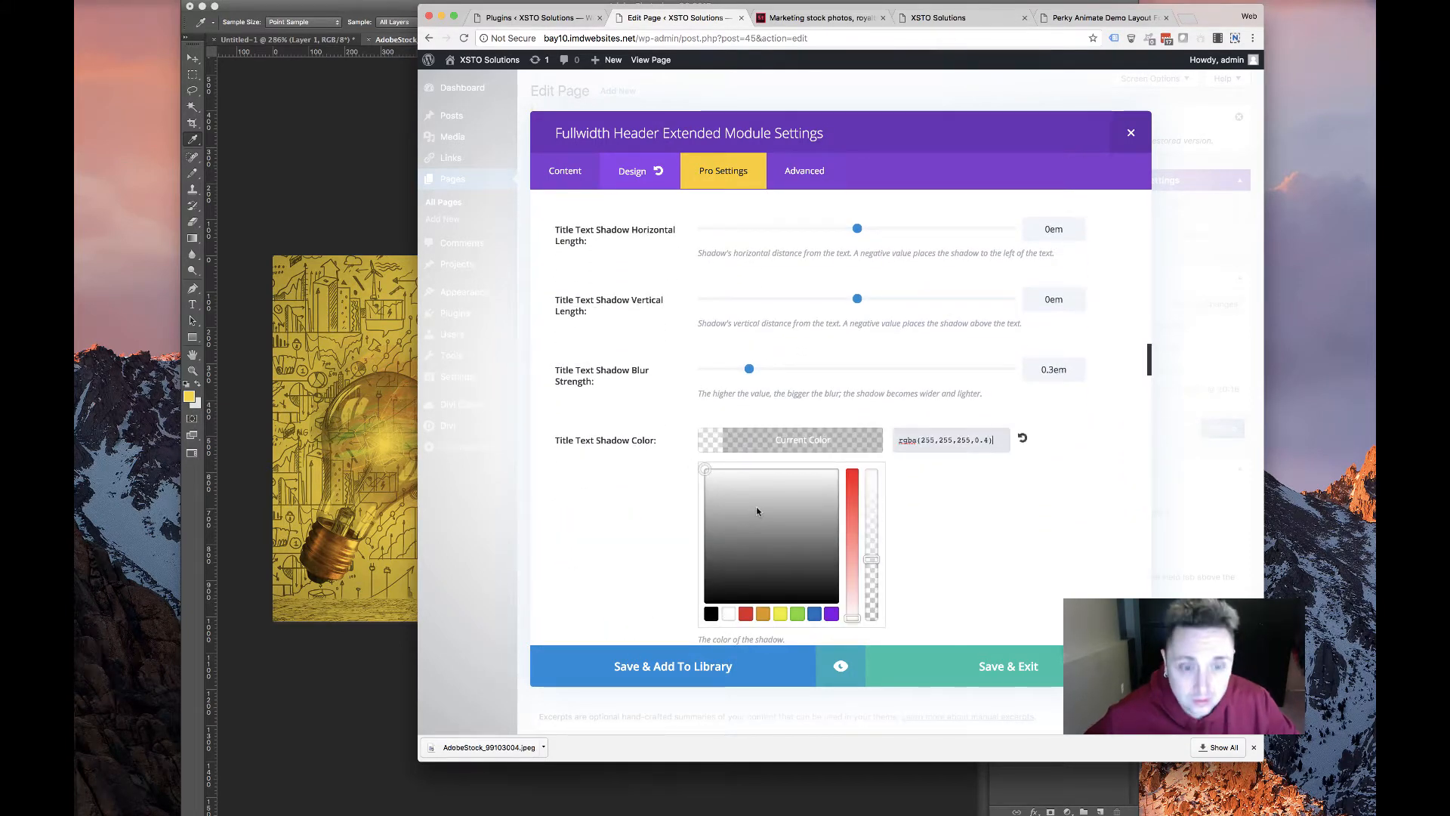
click(1029, 489)
scroll(894, 473, down, 5)
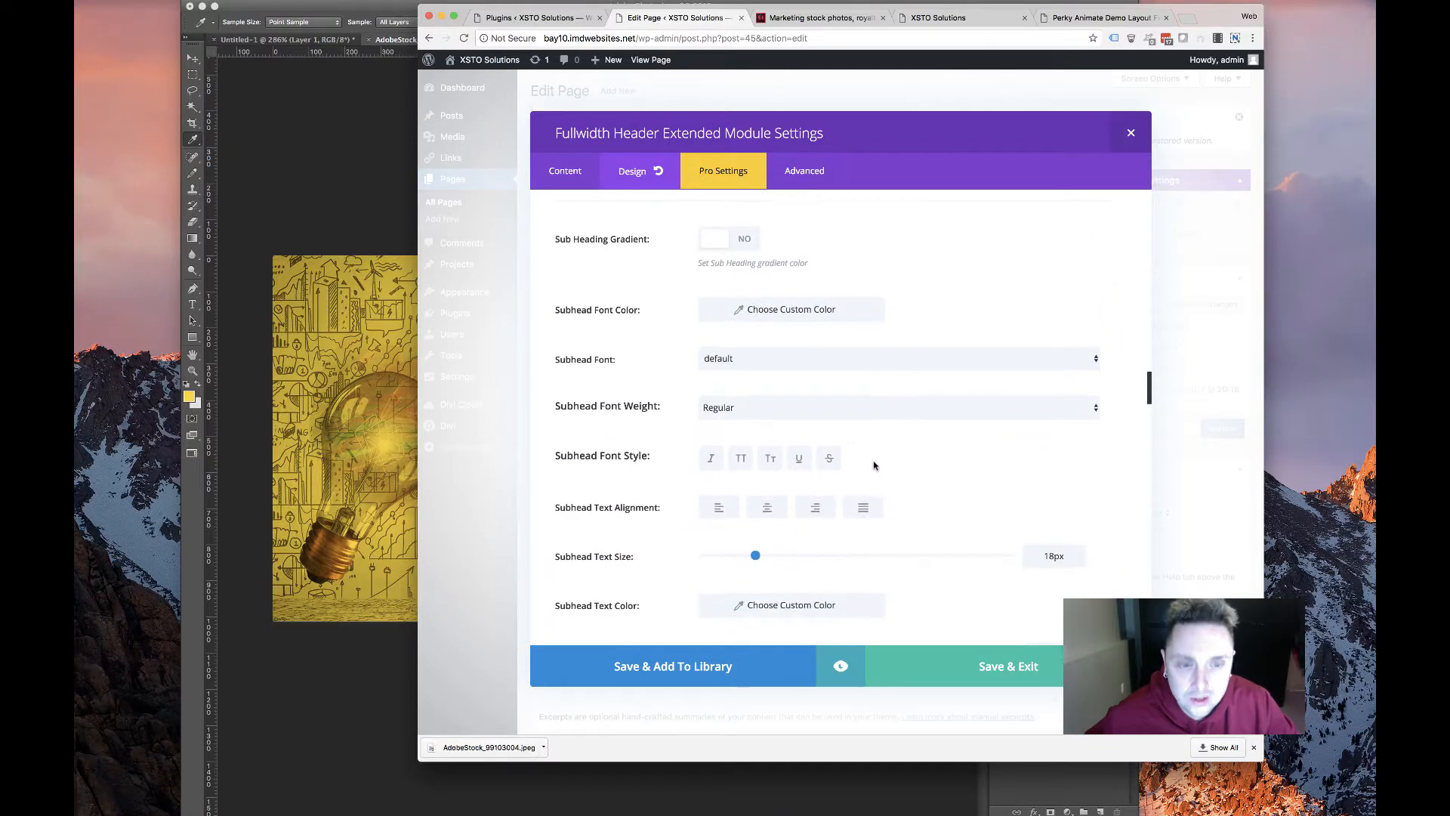
scroll(778, 442, down, 10)
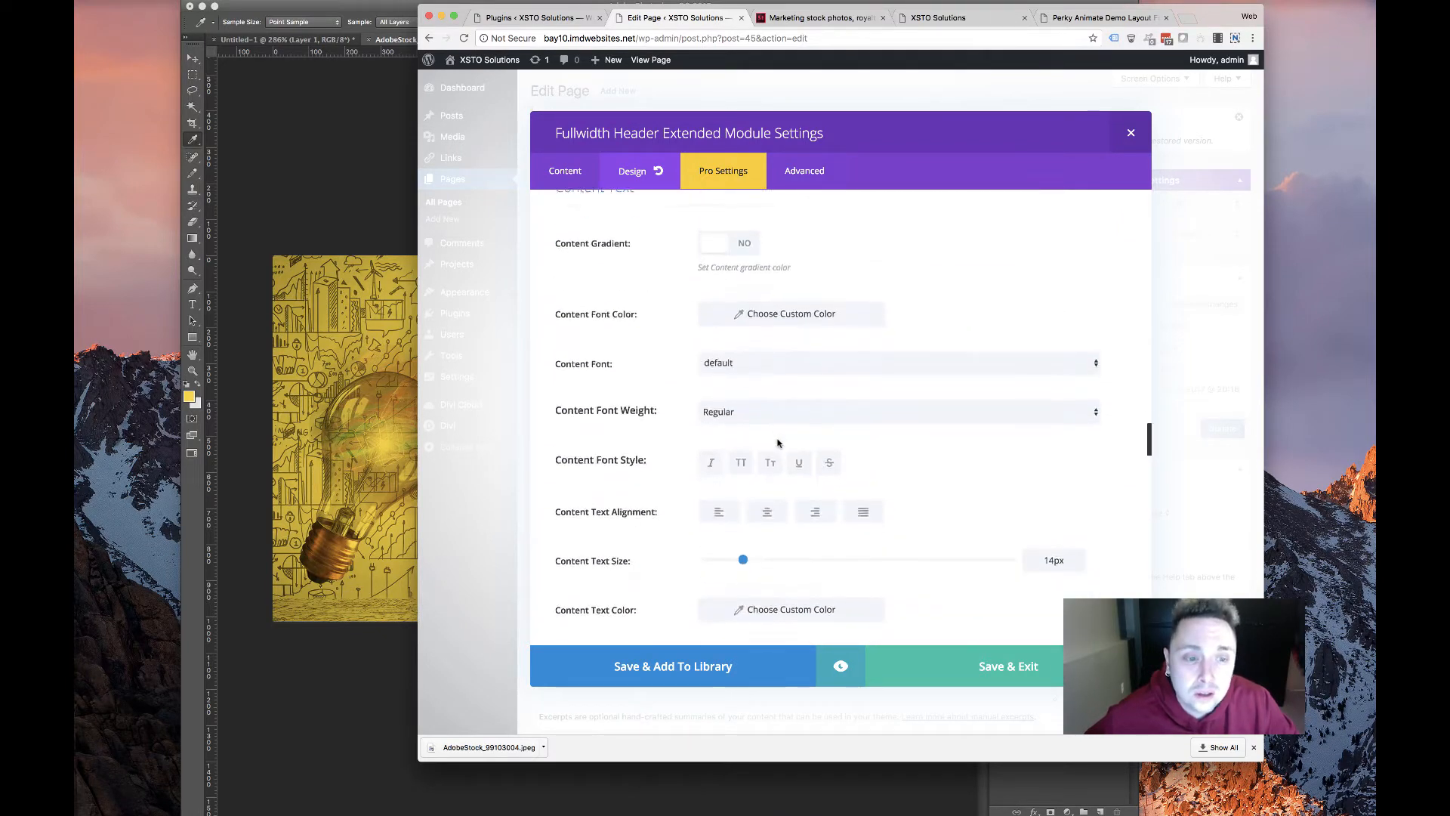
scroll(778, 443, up, 3)
scroll(778, 442, down, 4)
scroll(778, 442, up, 3)
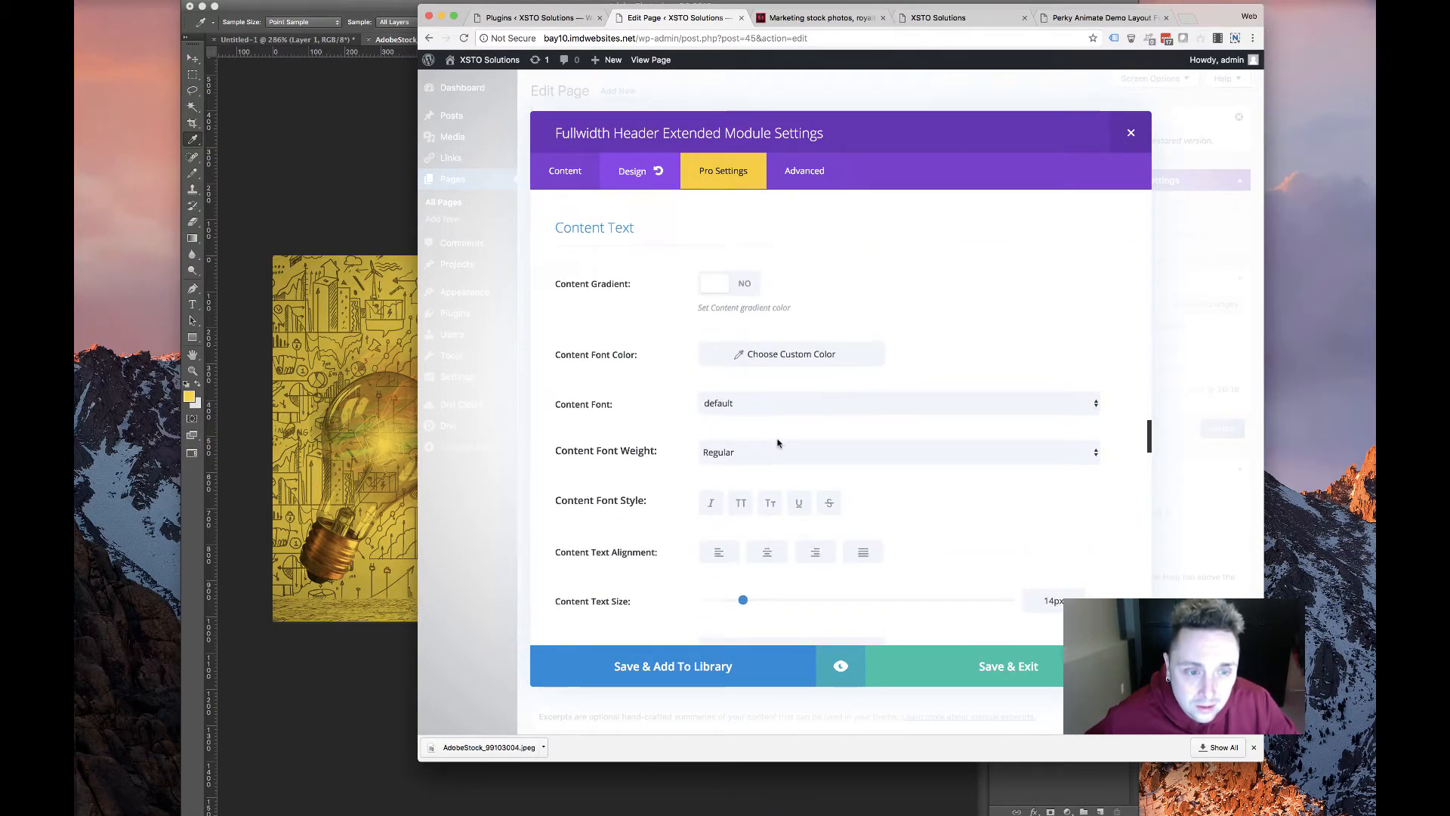
scroll(779, 444, down, 3)
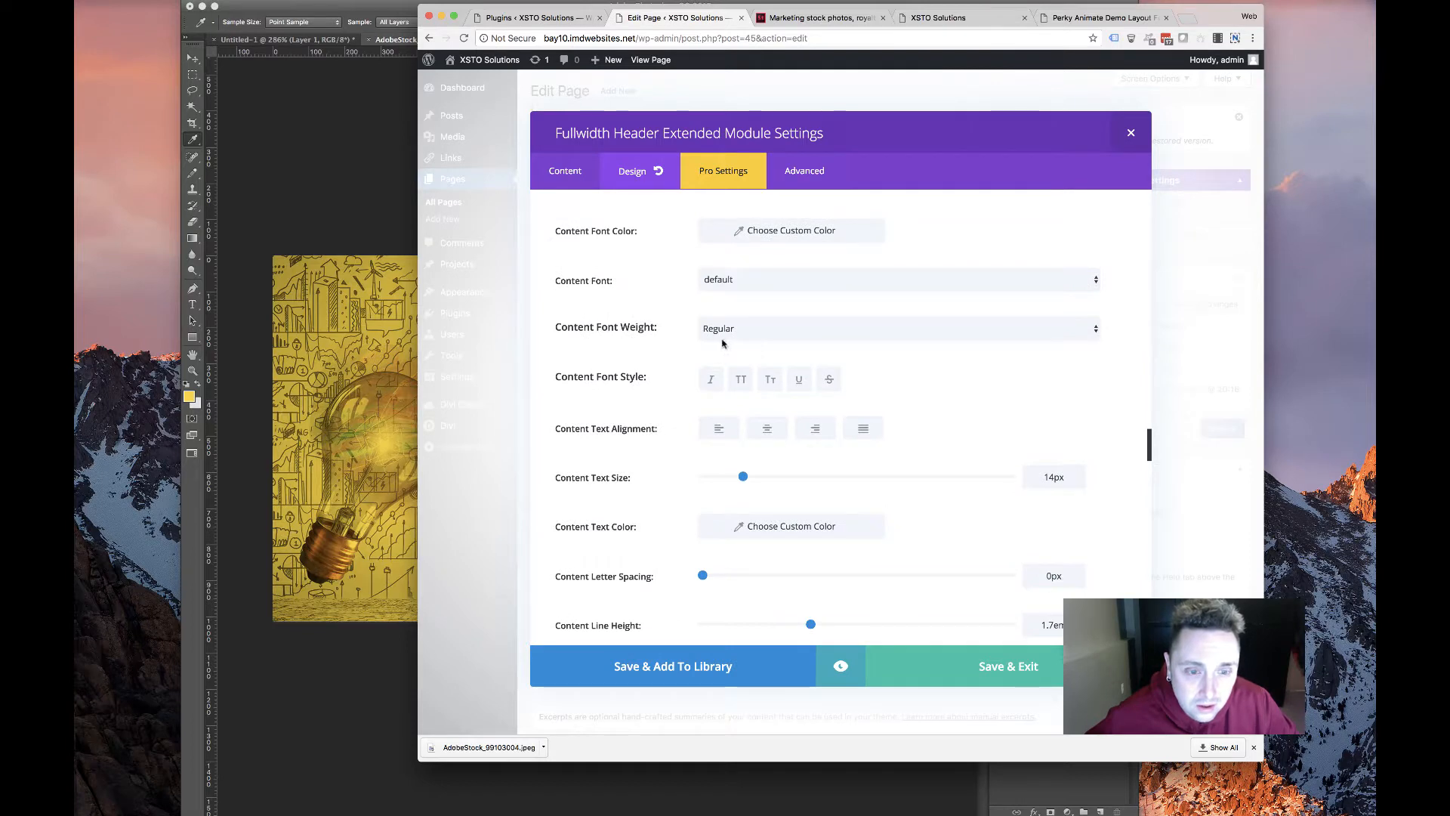
scroll(721, 345, up, 3)
scroll(720, 348, down, 4)
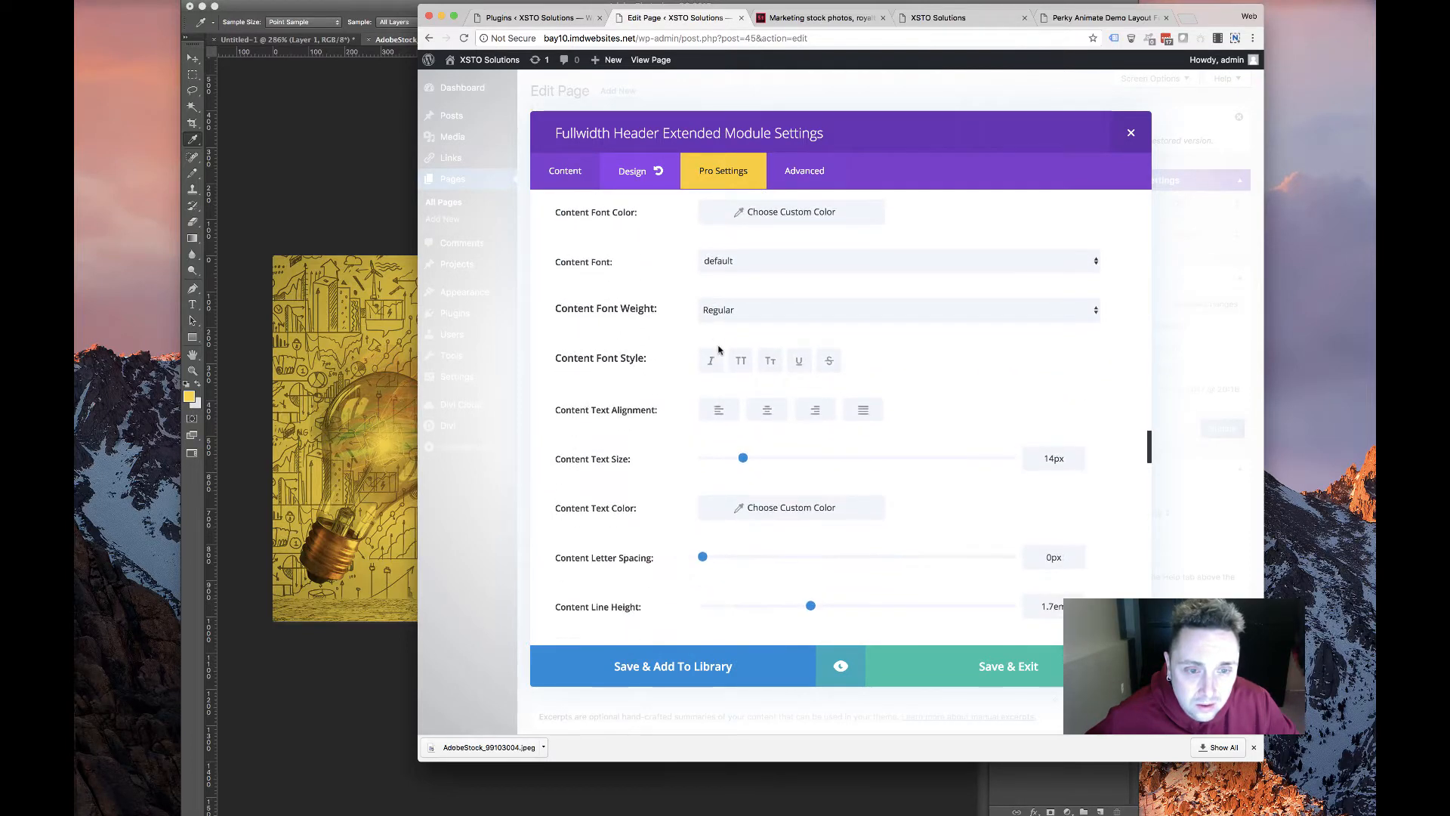
scroll(718, 350, down, 5)
Add a text shadow preset to the body text and make its colour white
click(774, 503)
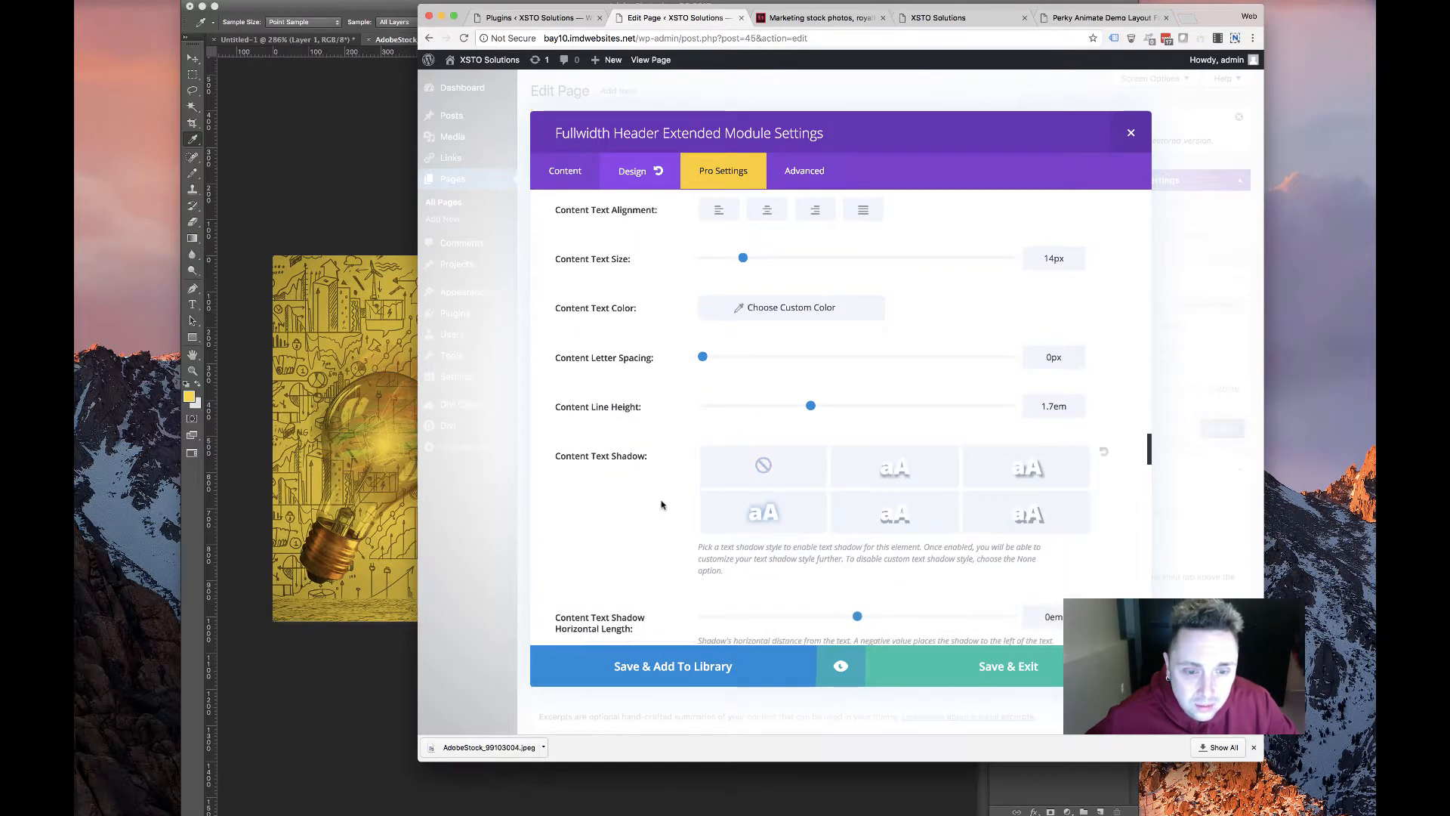
scroll(778, 513, down, 6)
scroll(780, 517, down, 5)
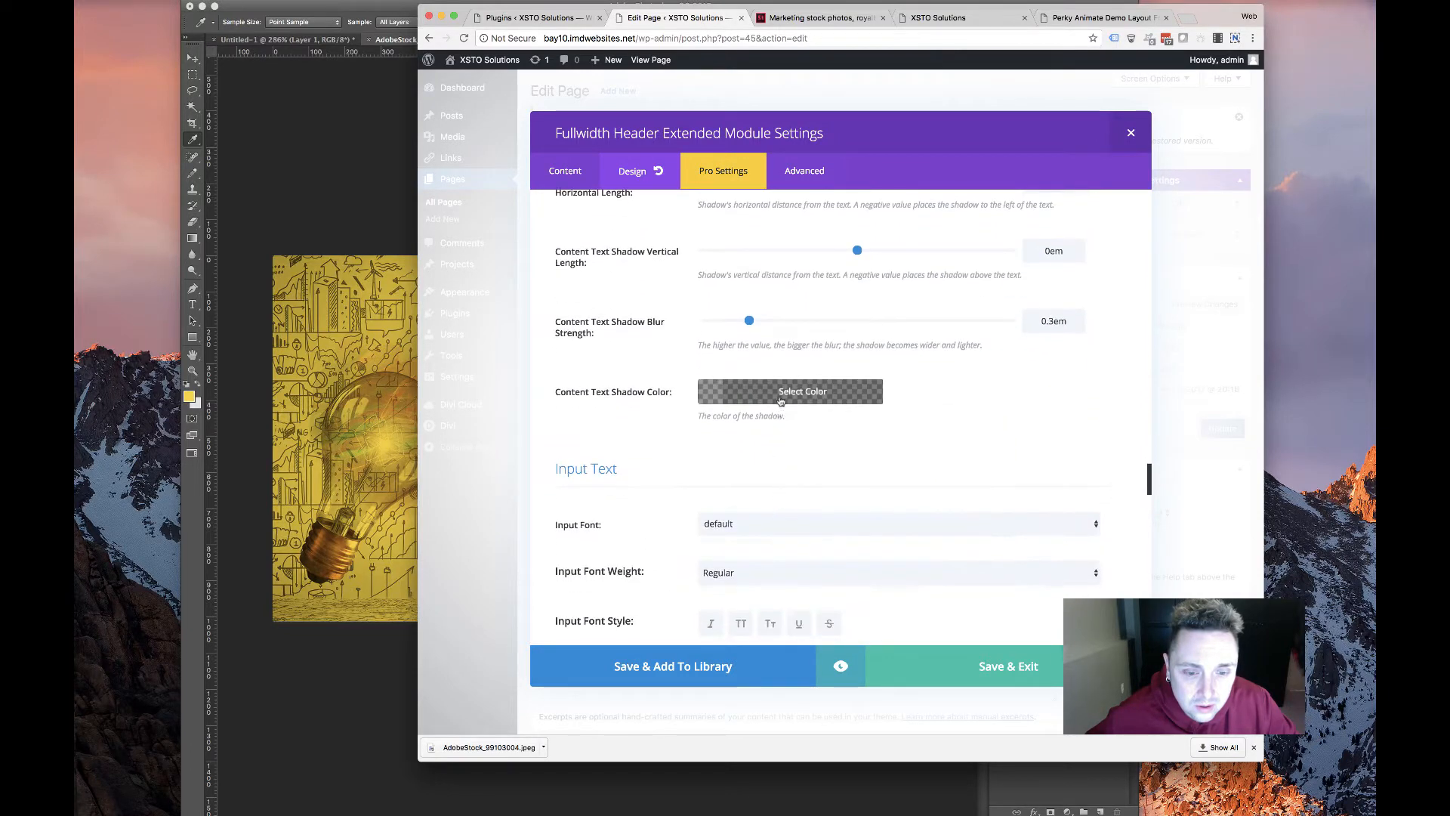
click(784, 392)
click(727, 566)
click(651, 425)
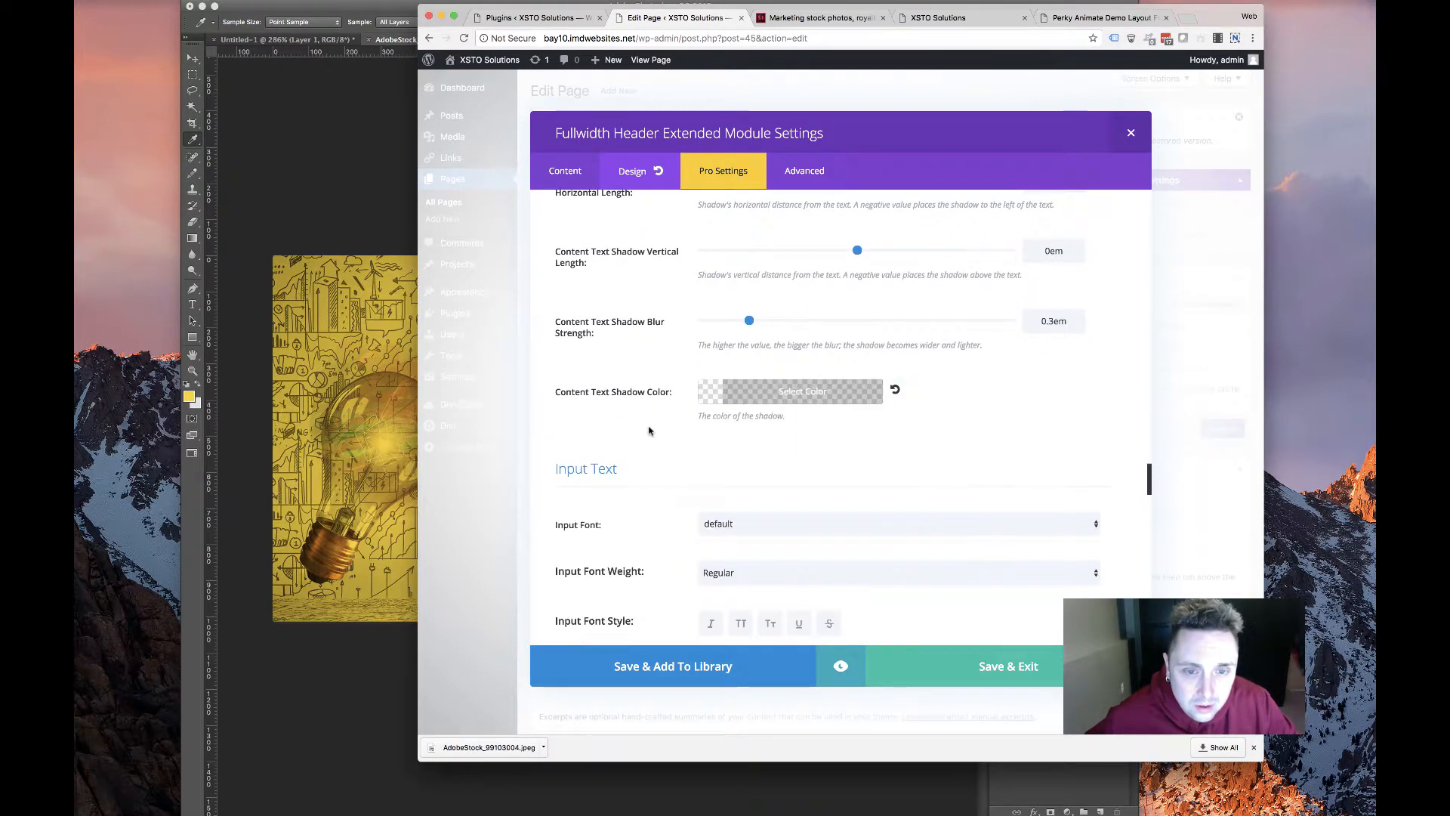
scroll(651, 424, up, 11)
scroll(706, 540, down, 14)
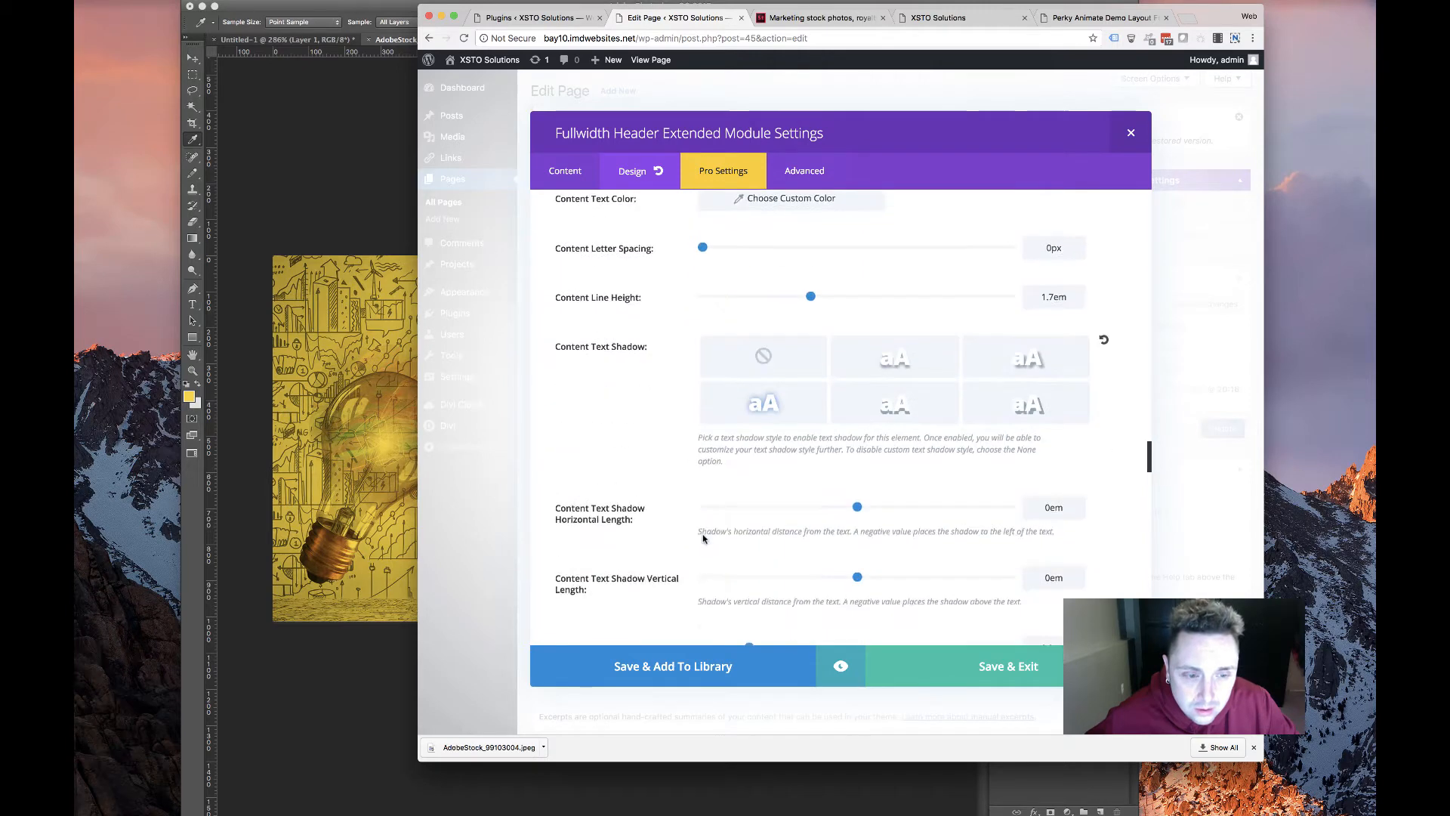
scroll(703, 539, up, 5)
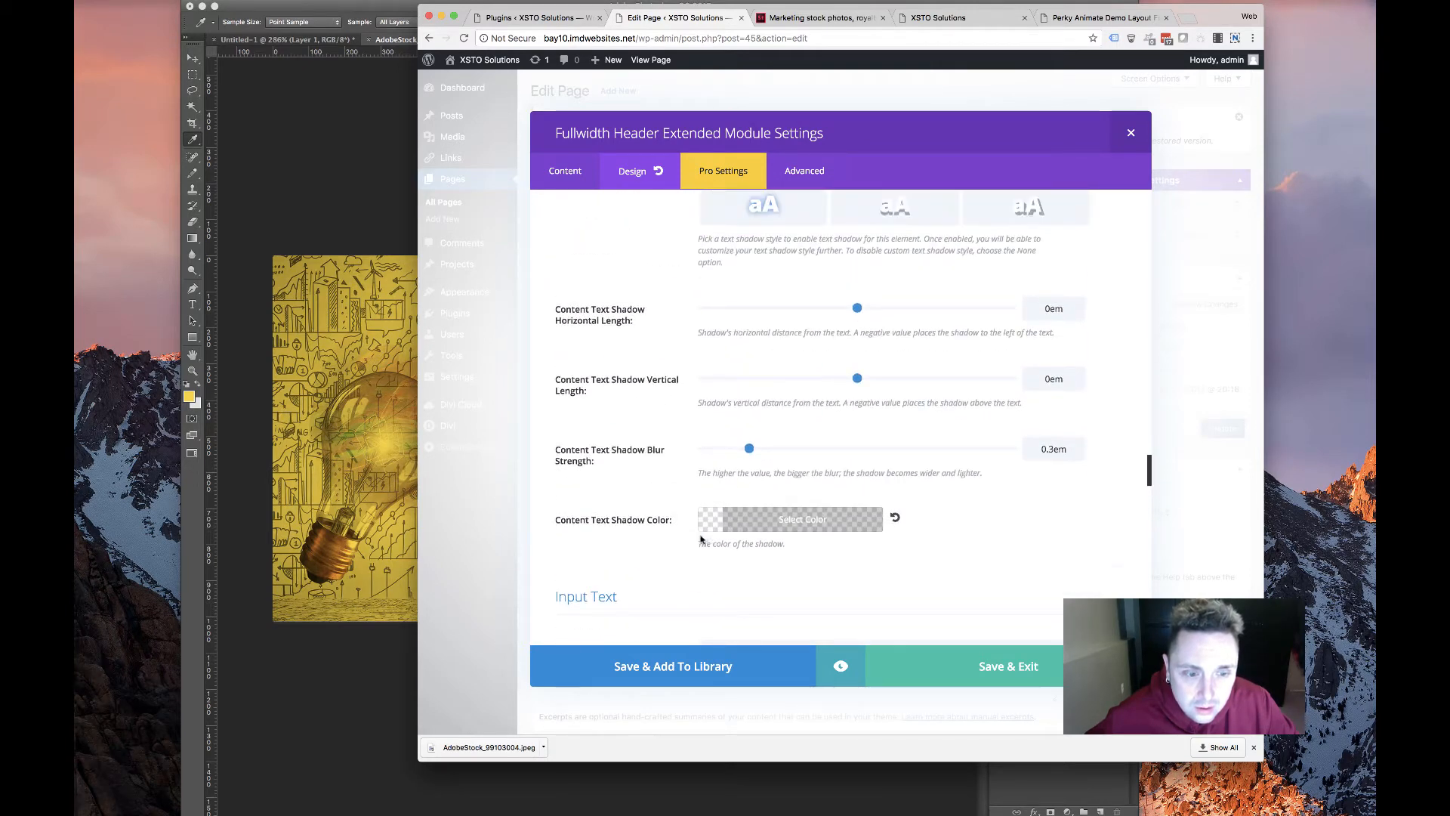
scroll(700, 539, down, 5)
scroll(640, 299, down, 12)
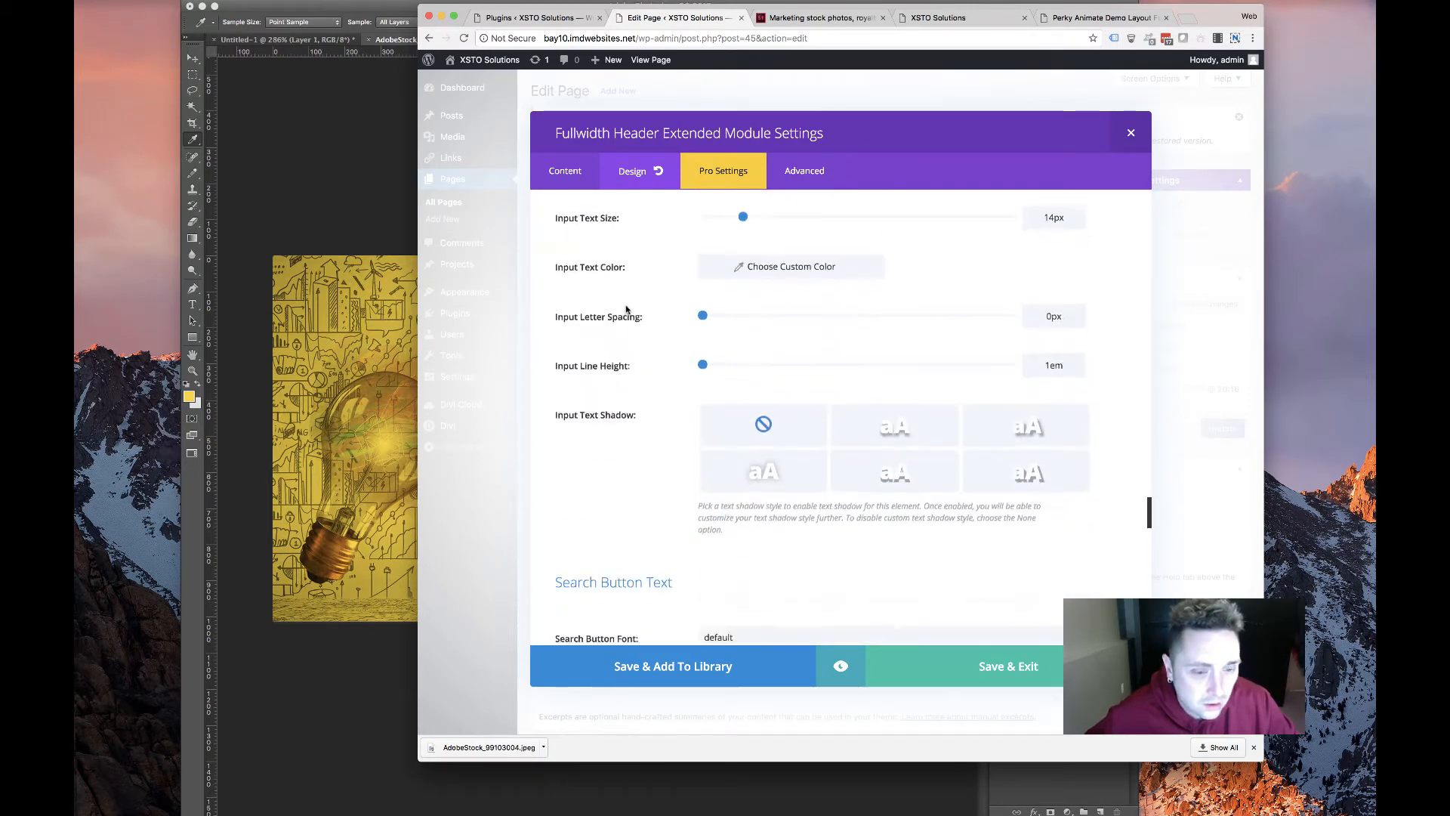
Enter 800 in the fullwidth header's Header Height field under Sizing
scroll(627, 312, down, 6)
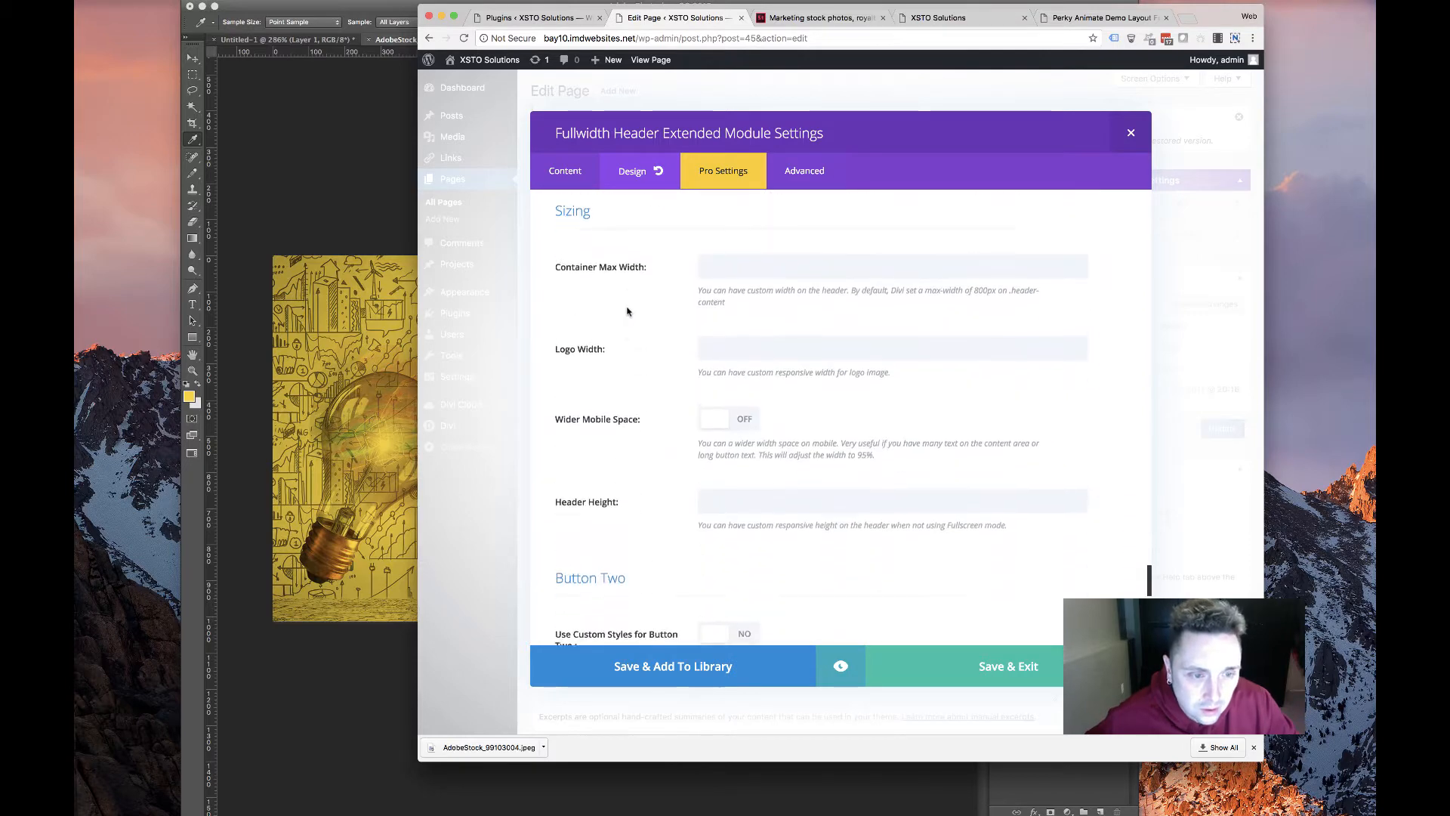
scroll(626, 314, up, 3)
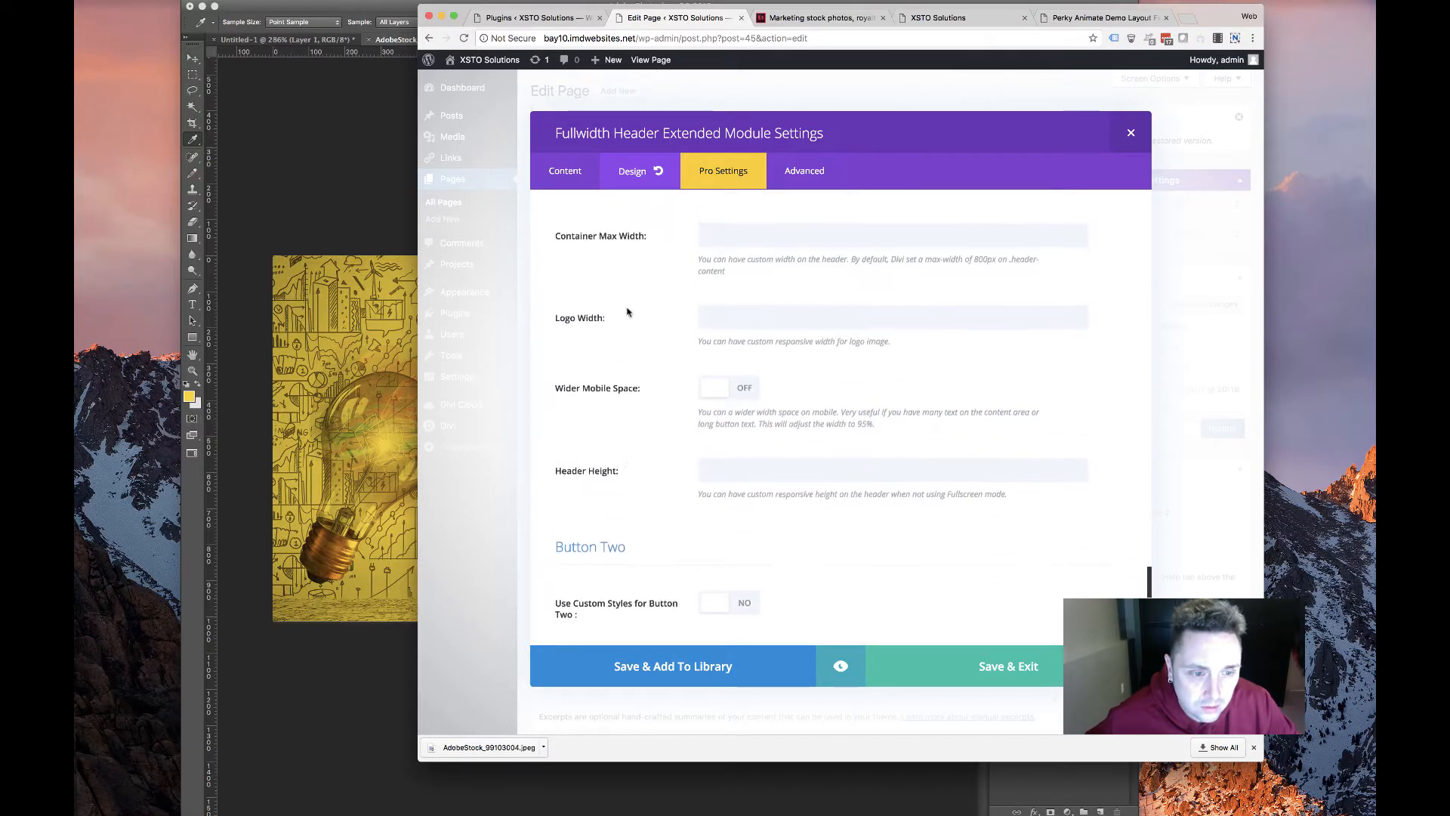
click(779, 473)
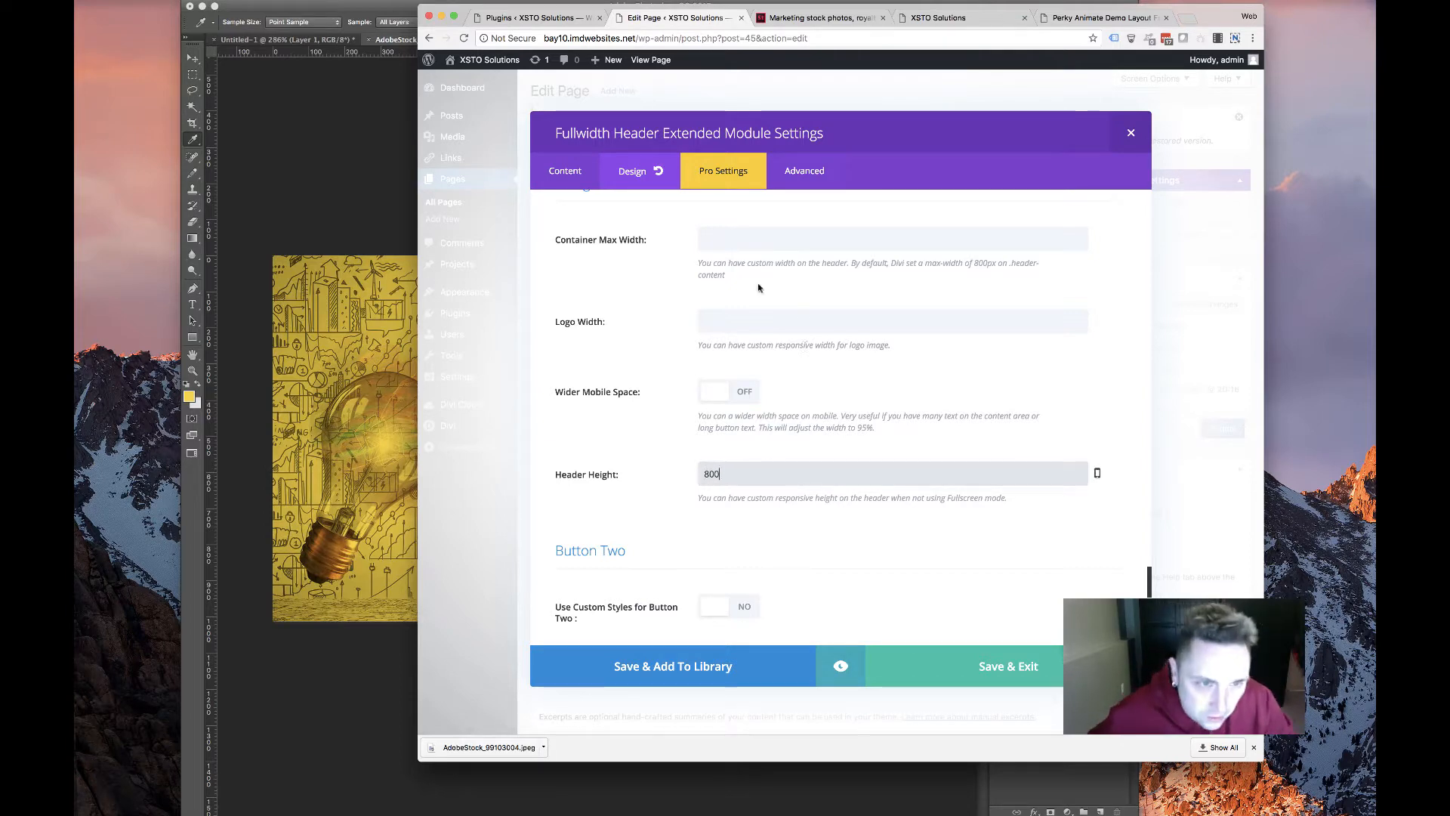
scroll(687, 416, down, 10)
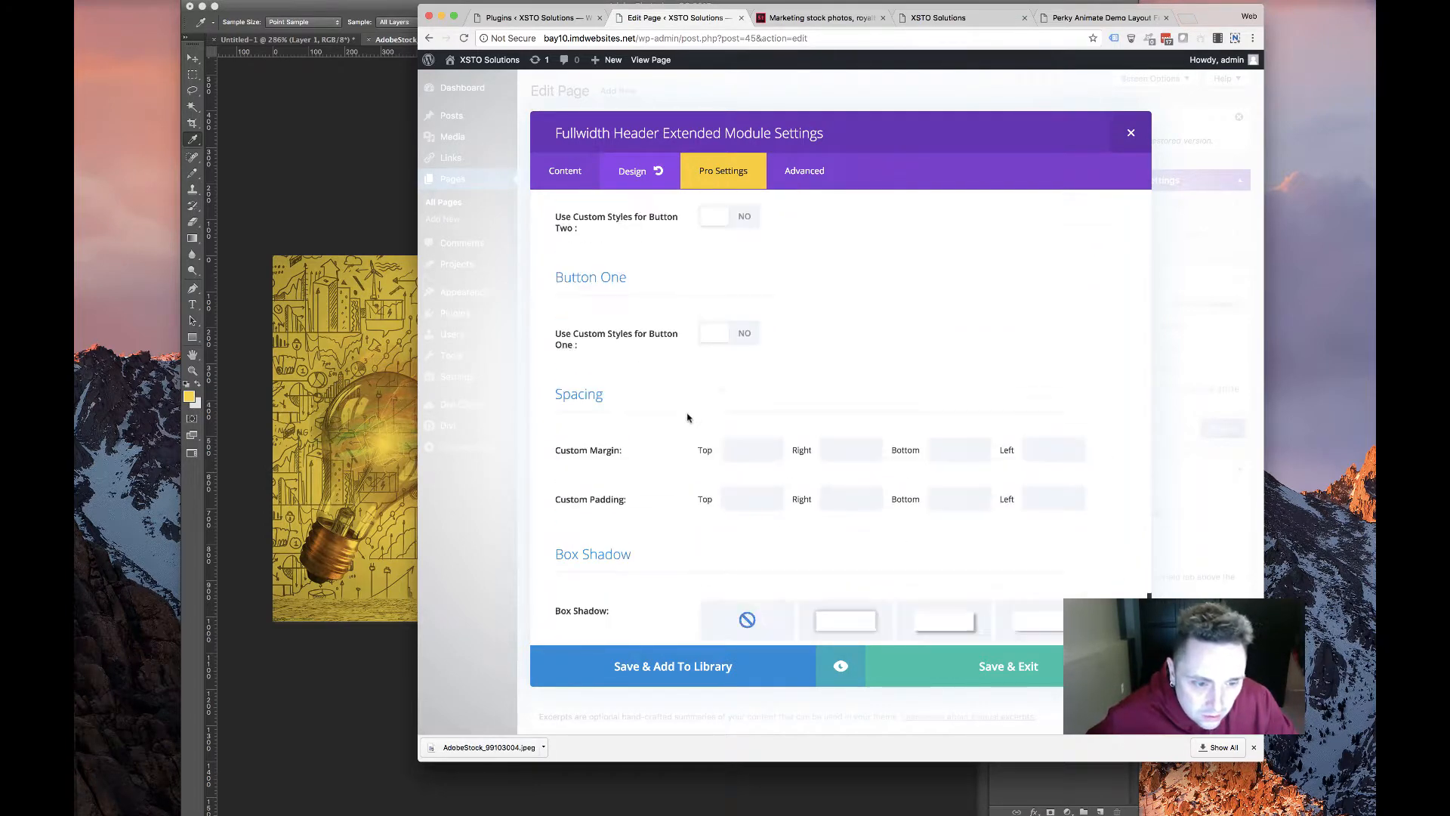
scroll(687, 415, up, 3)
scroll(688, 415, down, 3)
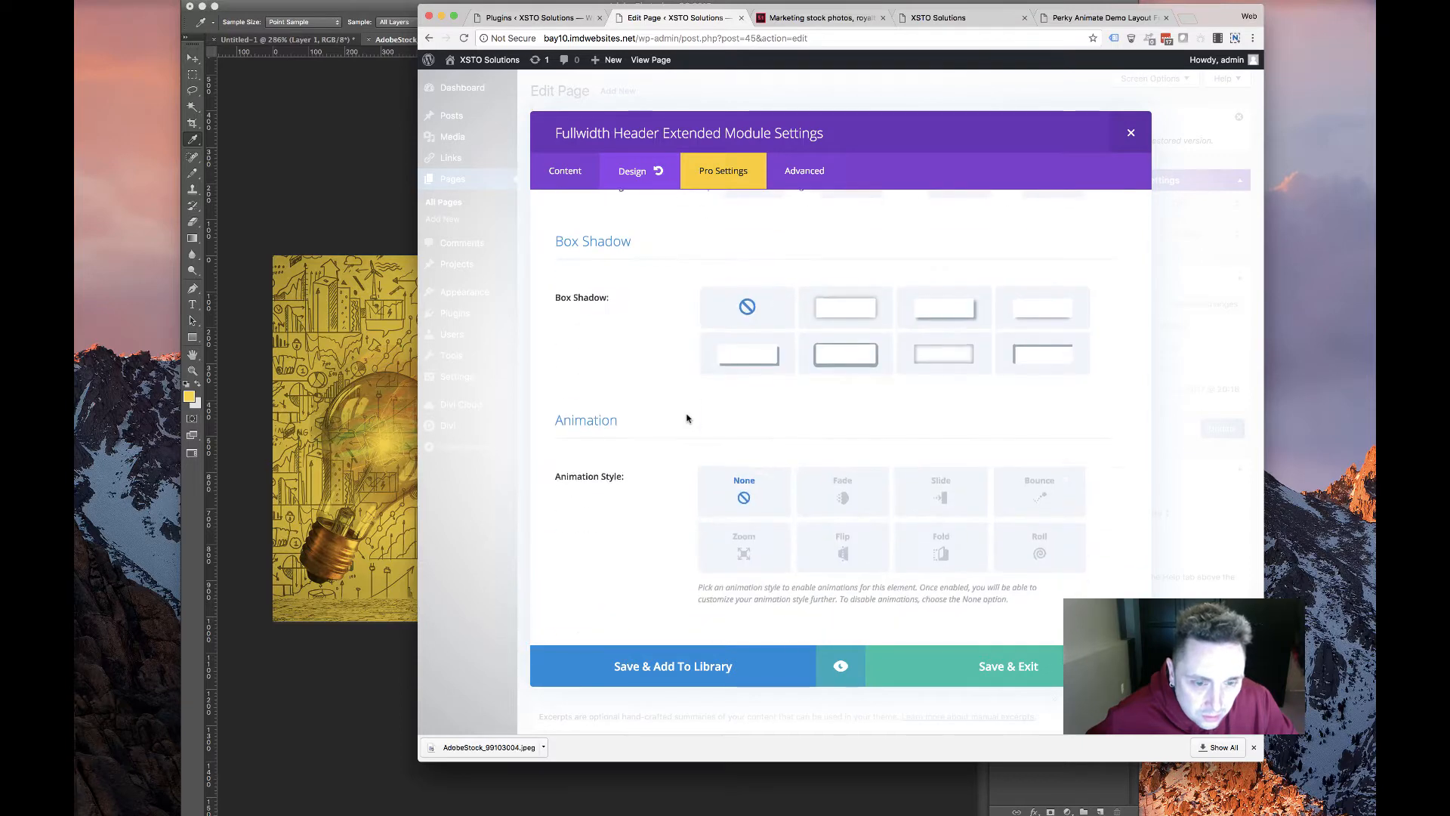
Save the header settings, update the HOME page, and open the live site in a new tab
click(963, 663)
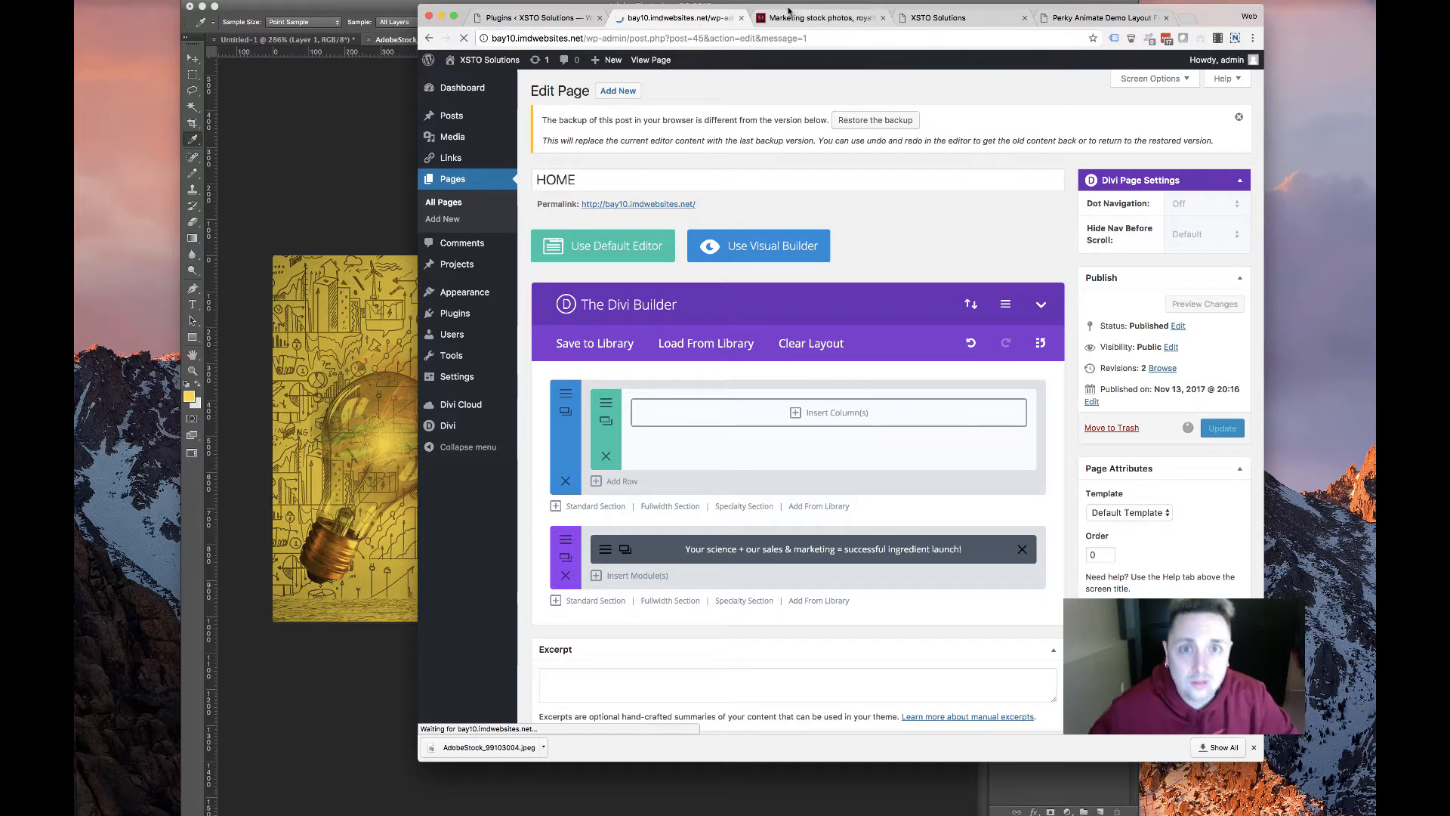
mouse_move(490, 66)
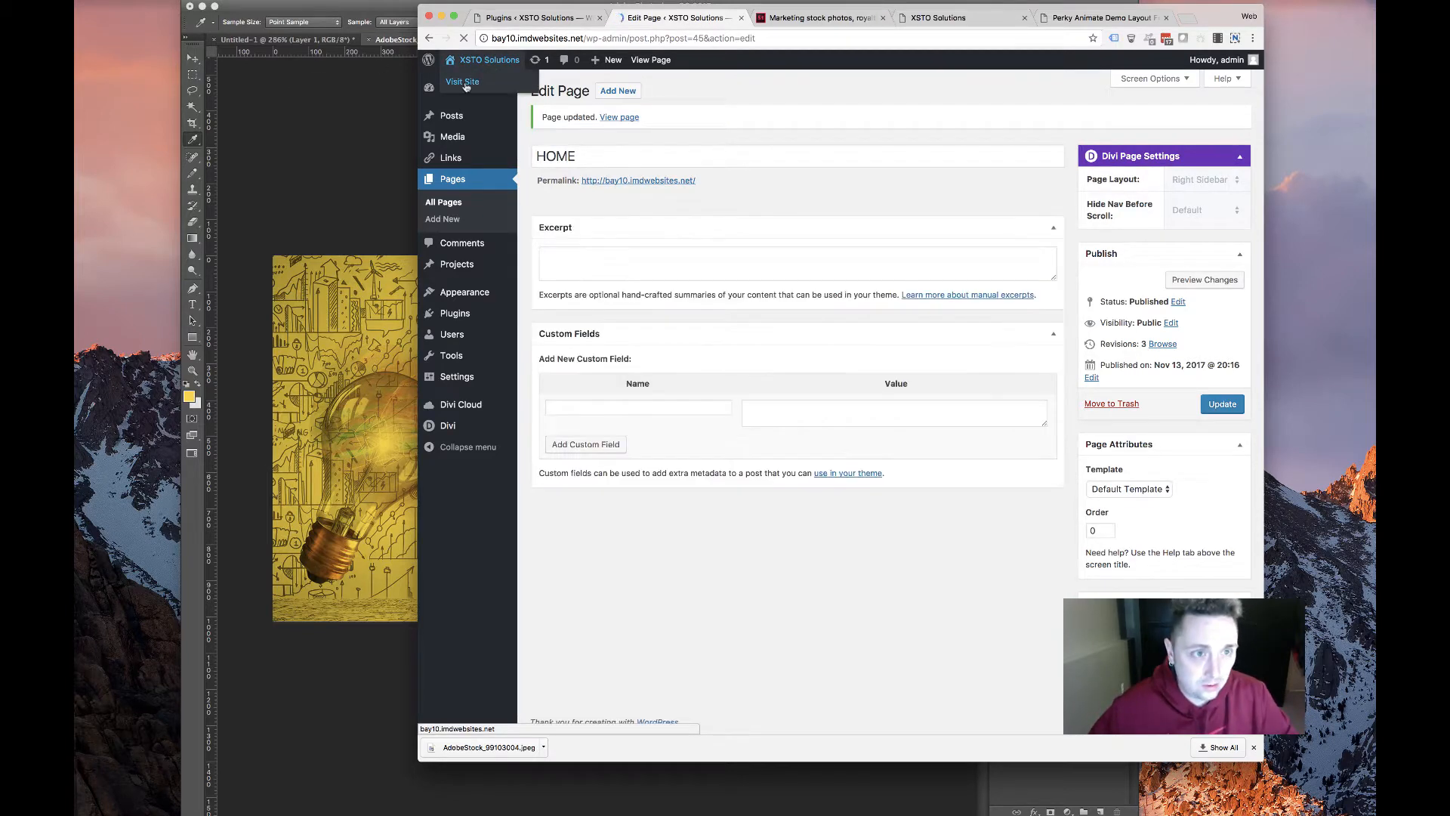
super+click(633, 181)
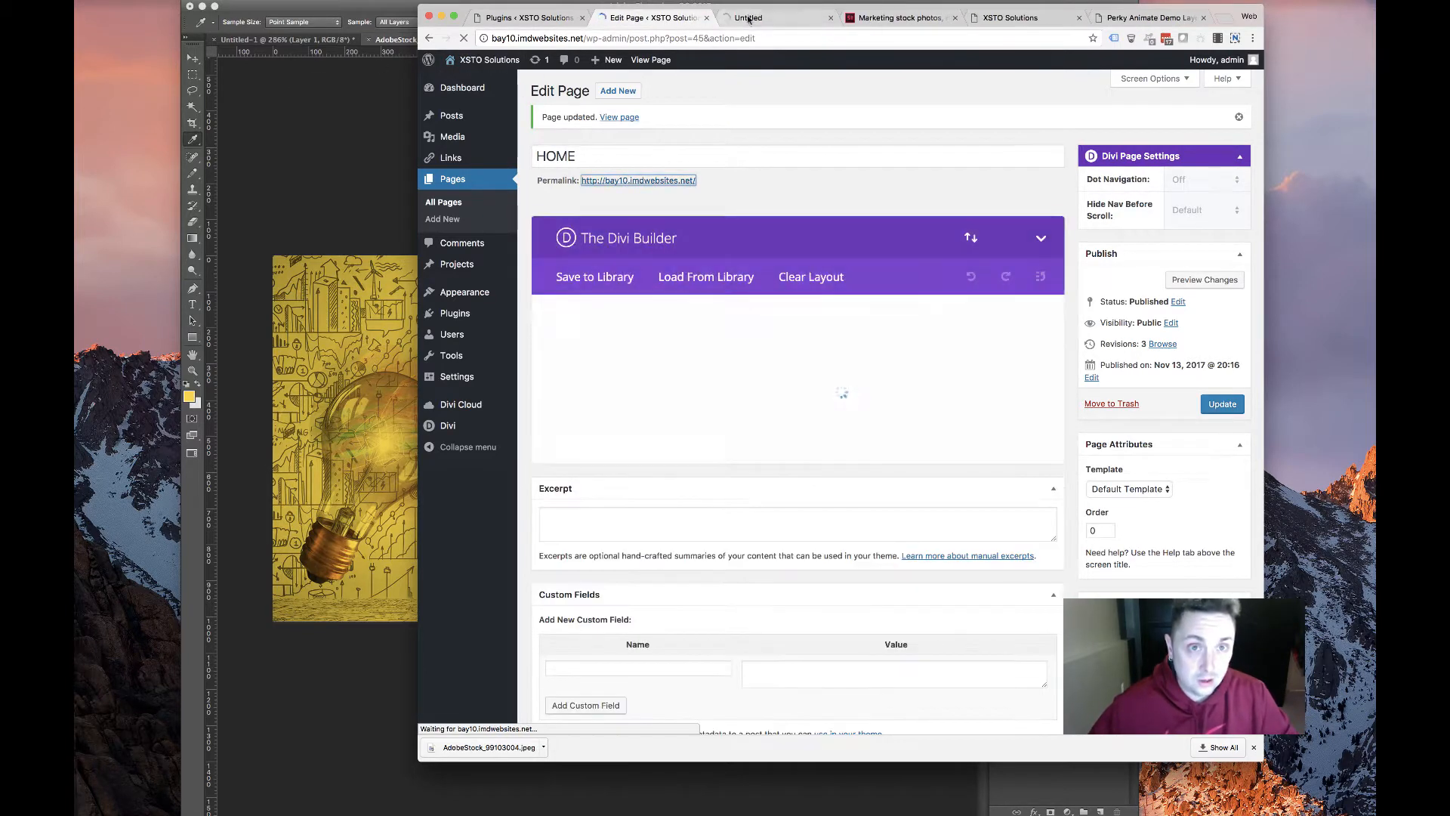
click(746, 19)
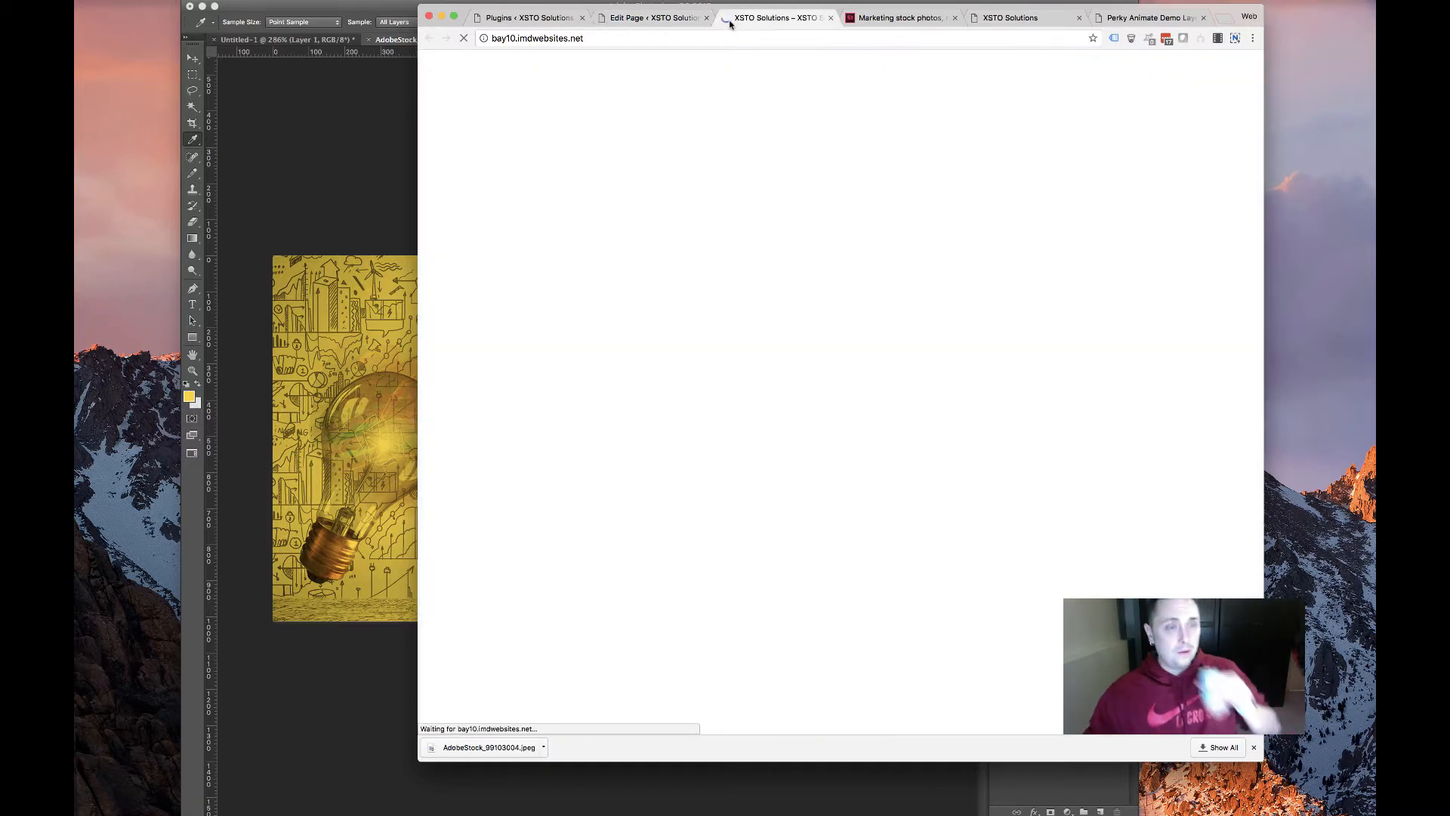
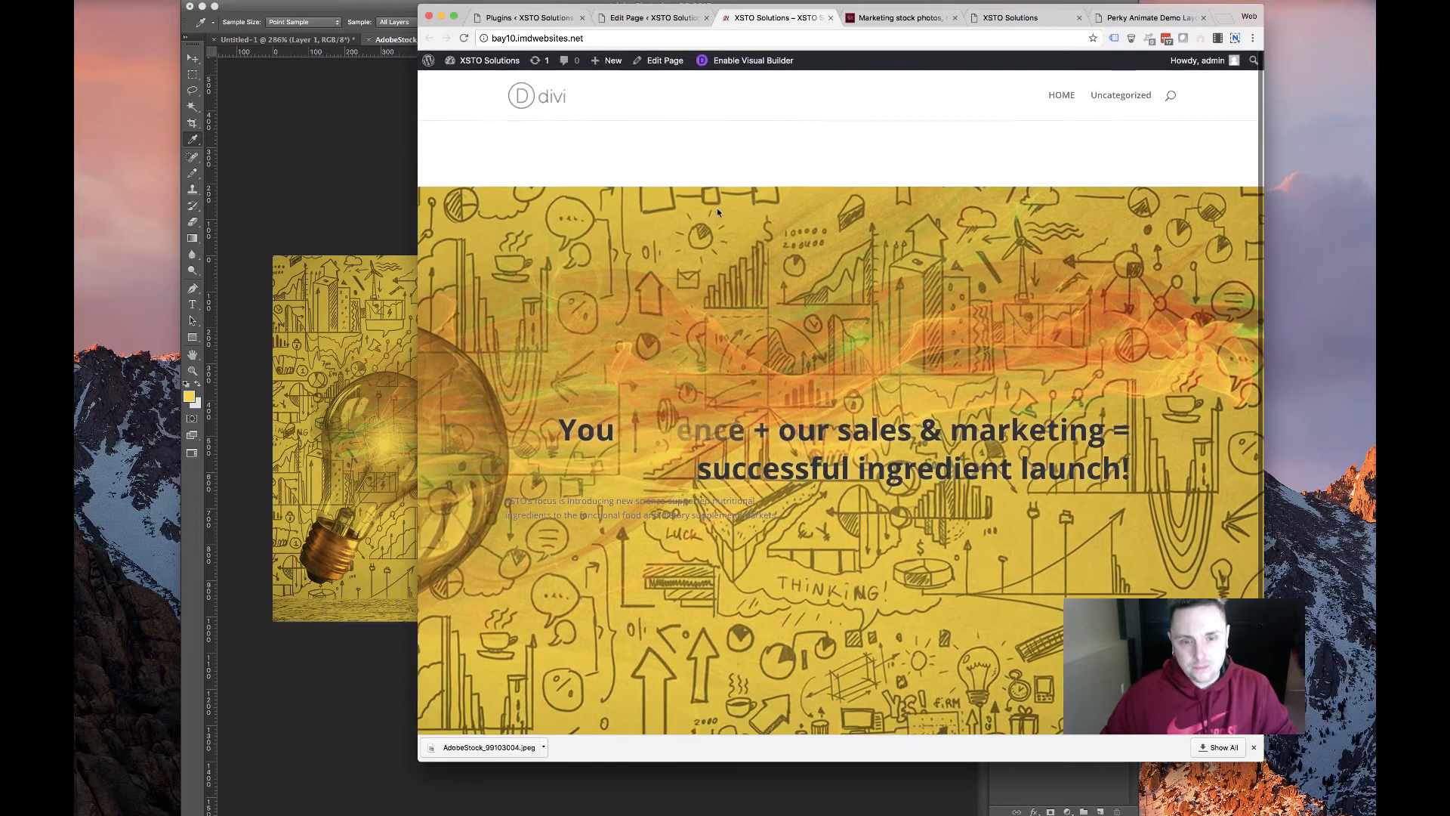
Close the downloads bar and return to the HOME page's Divi Builder editor tab
click(1254, 747)
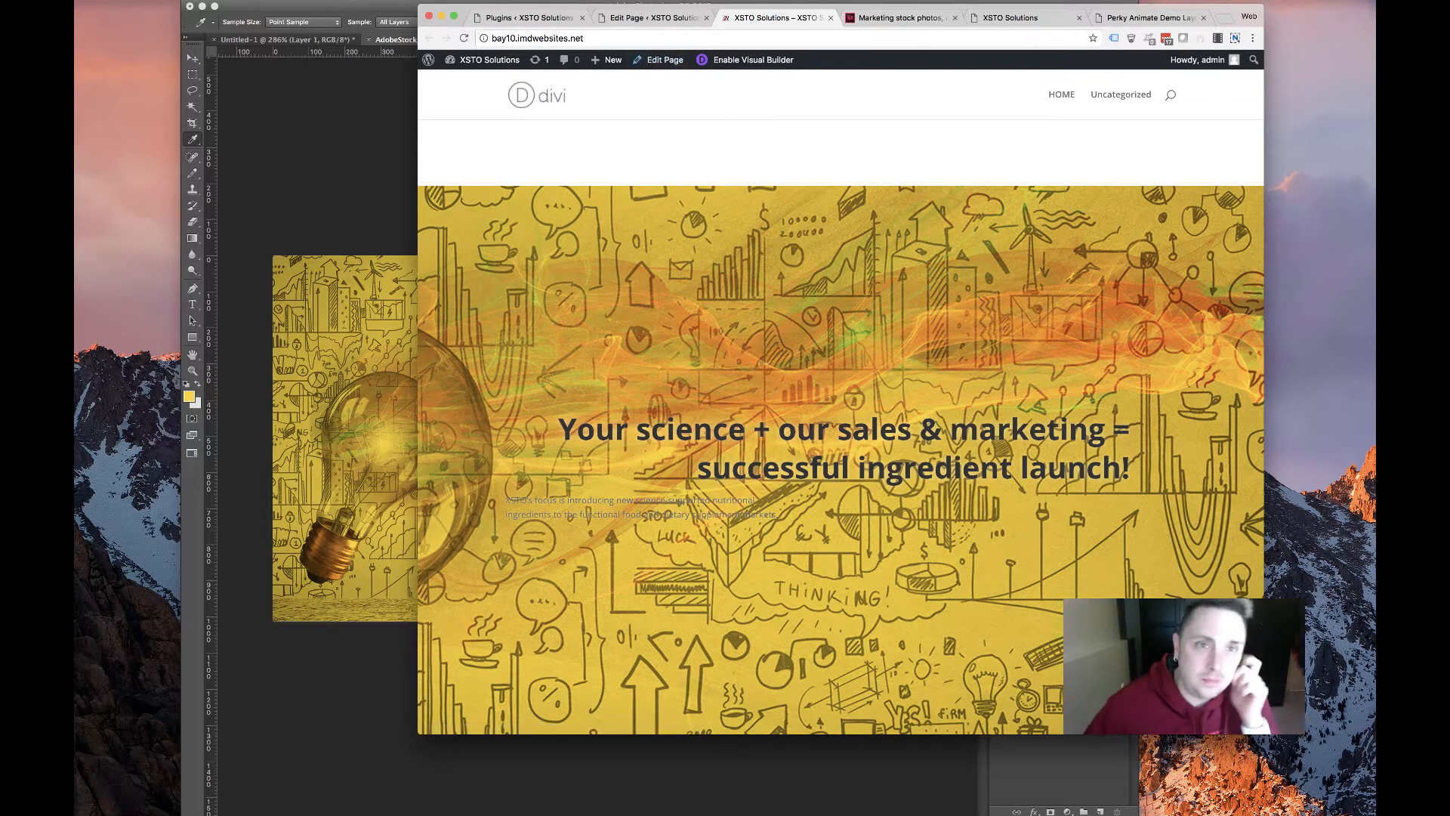
click(648, 15)
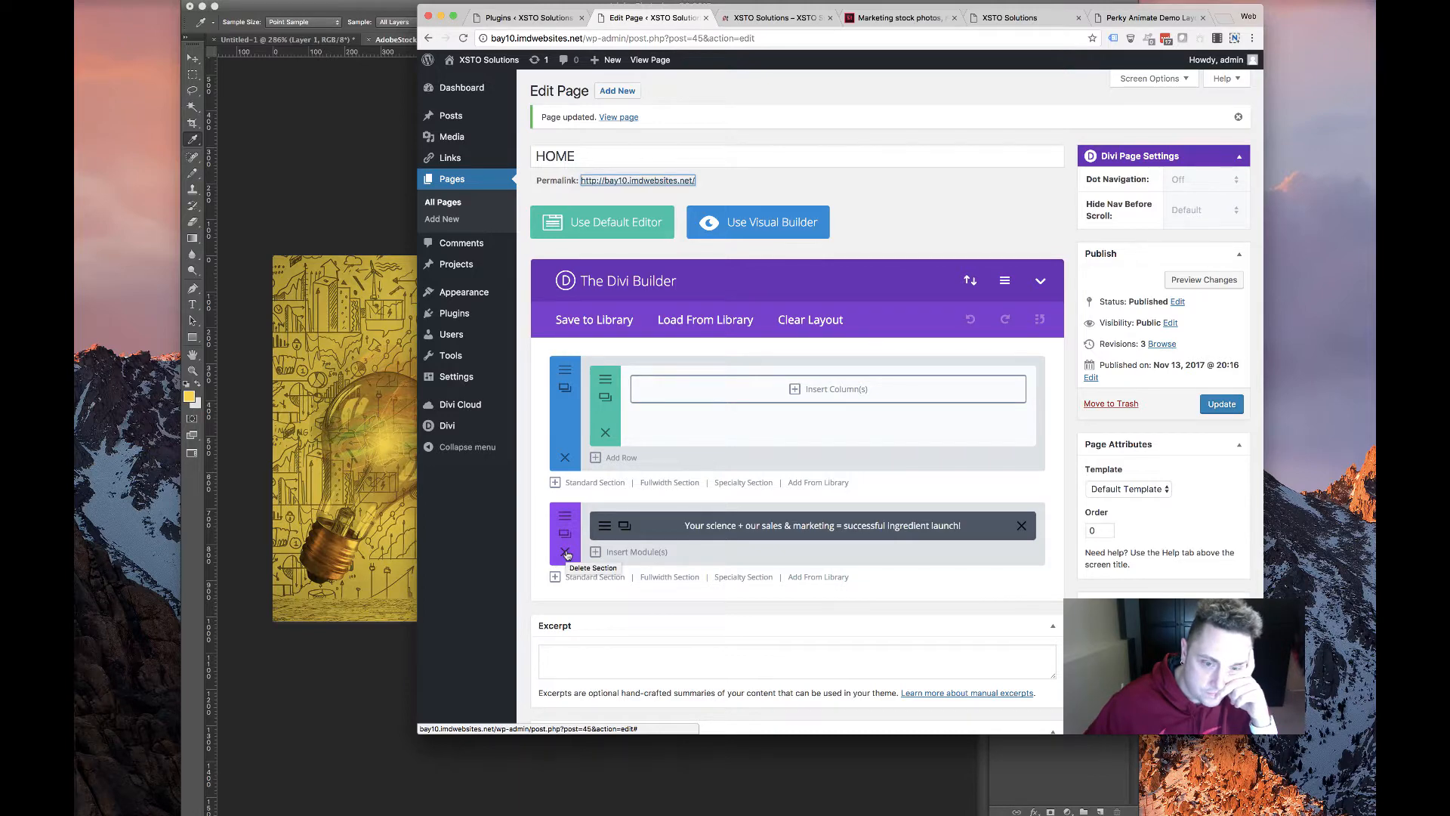
Check the hero image in Photoshop, then set hero.jpg as the section's background image
click(389, 476)
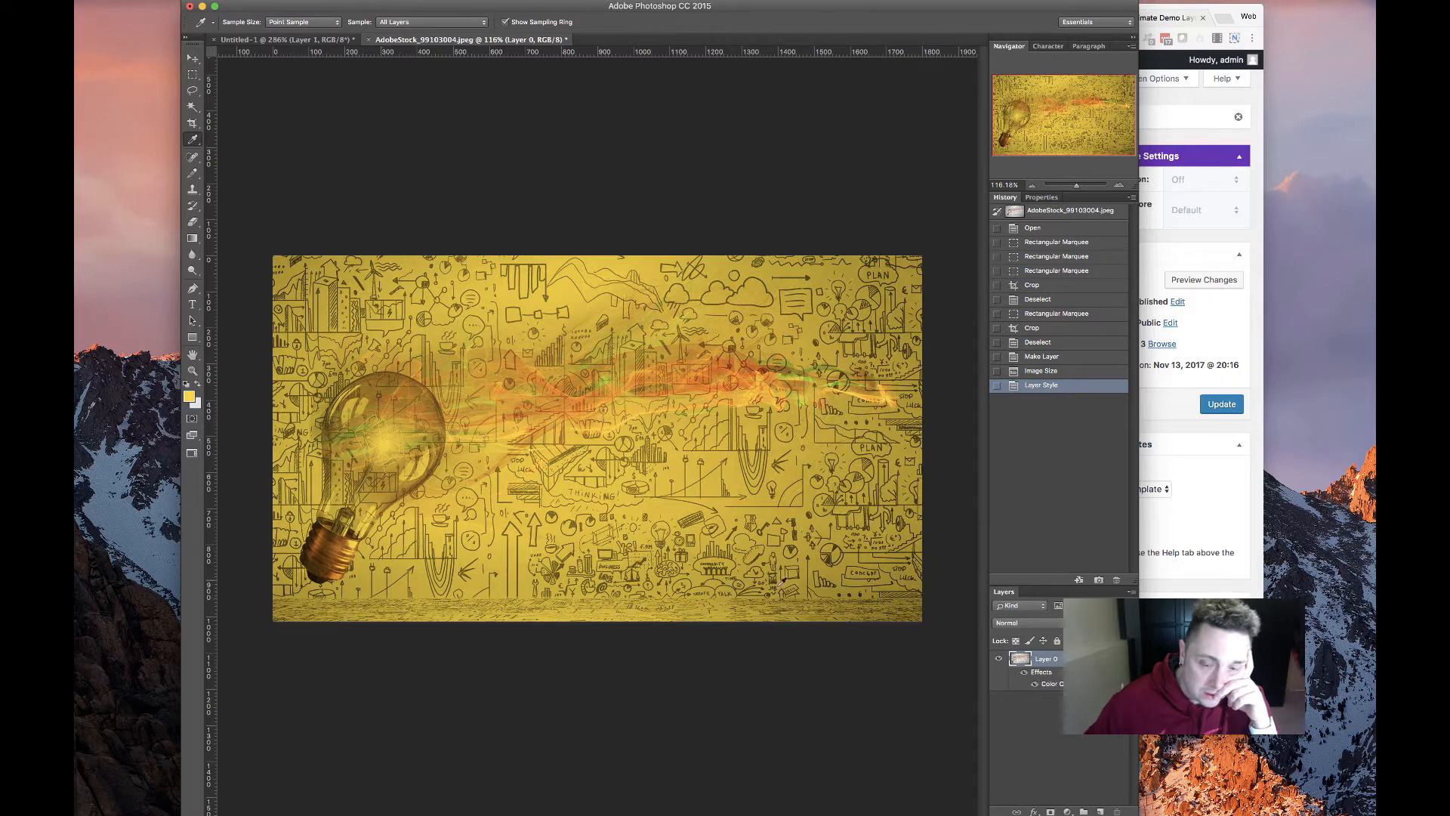
click(285, 814)
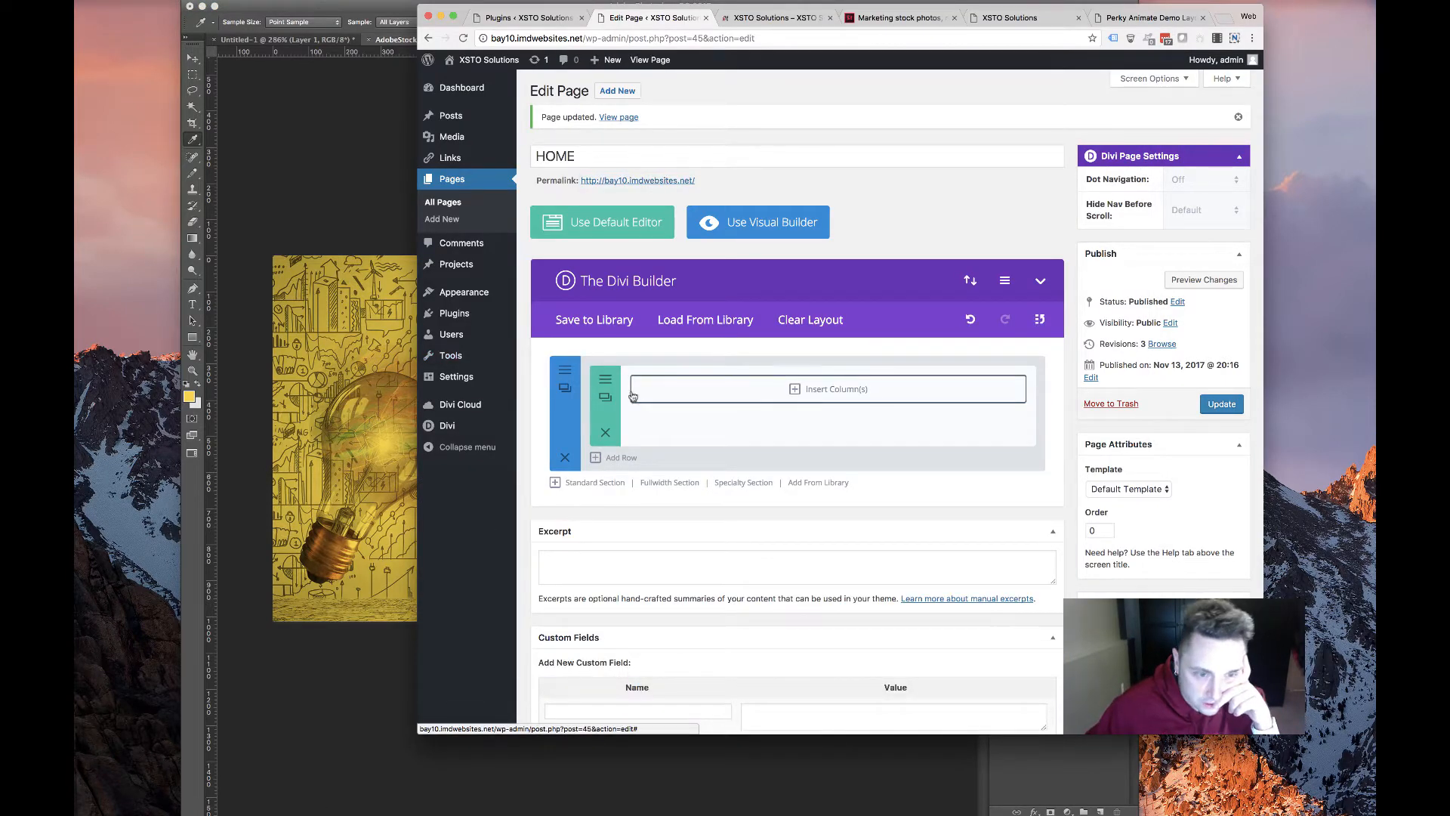
click(567, 370)
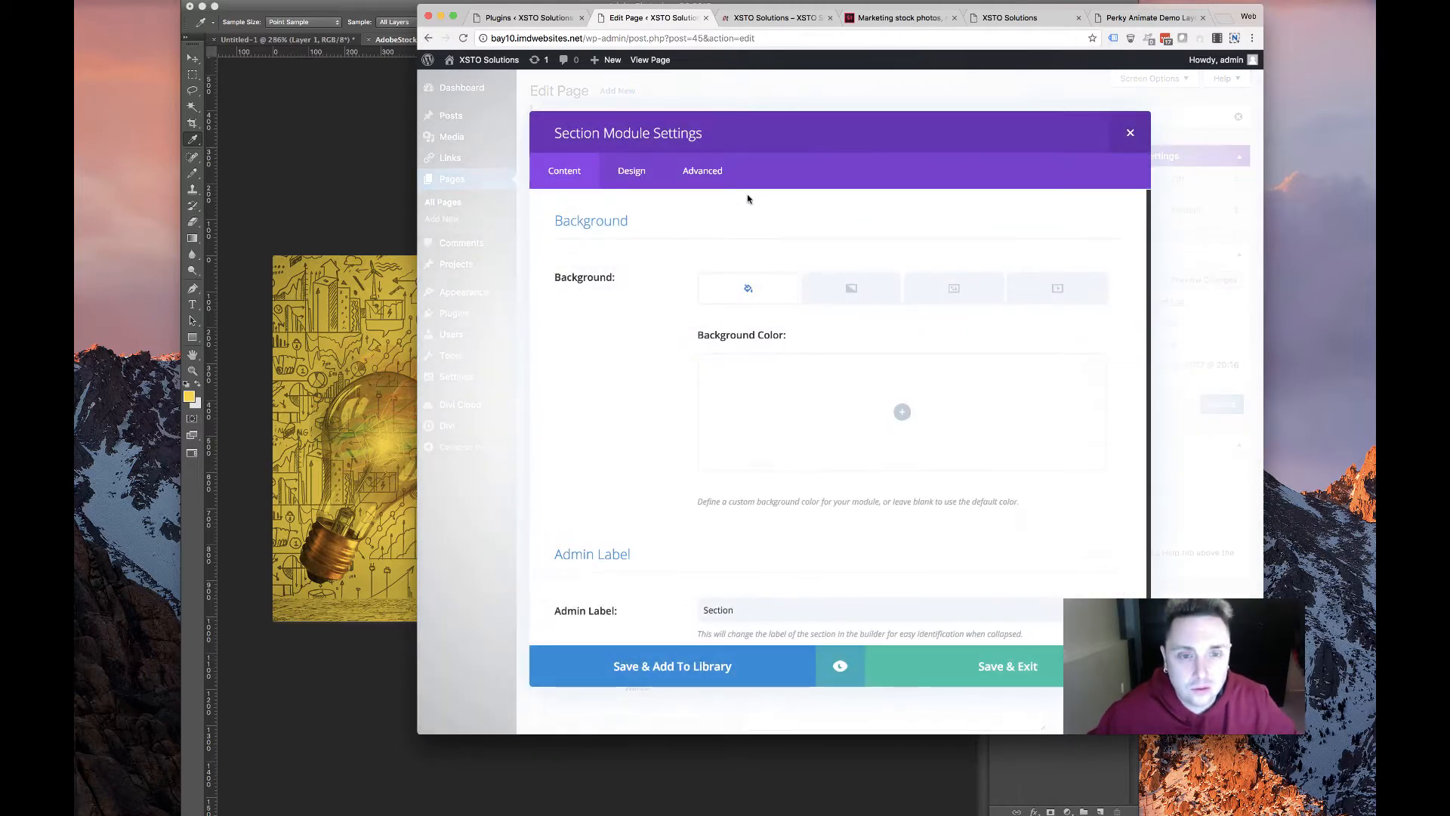
click(955, 288)
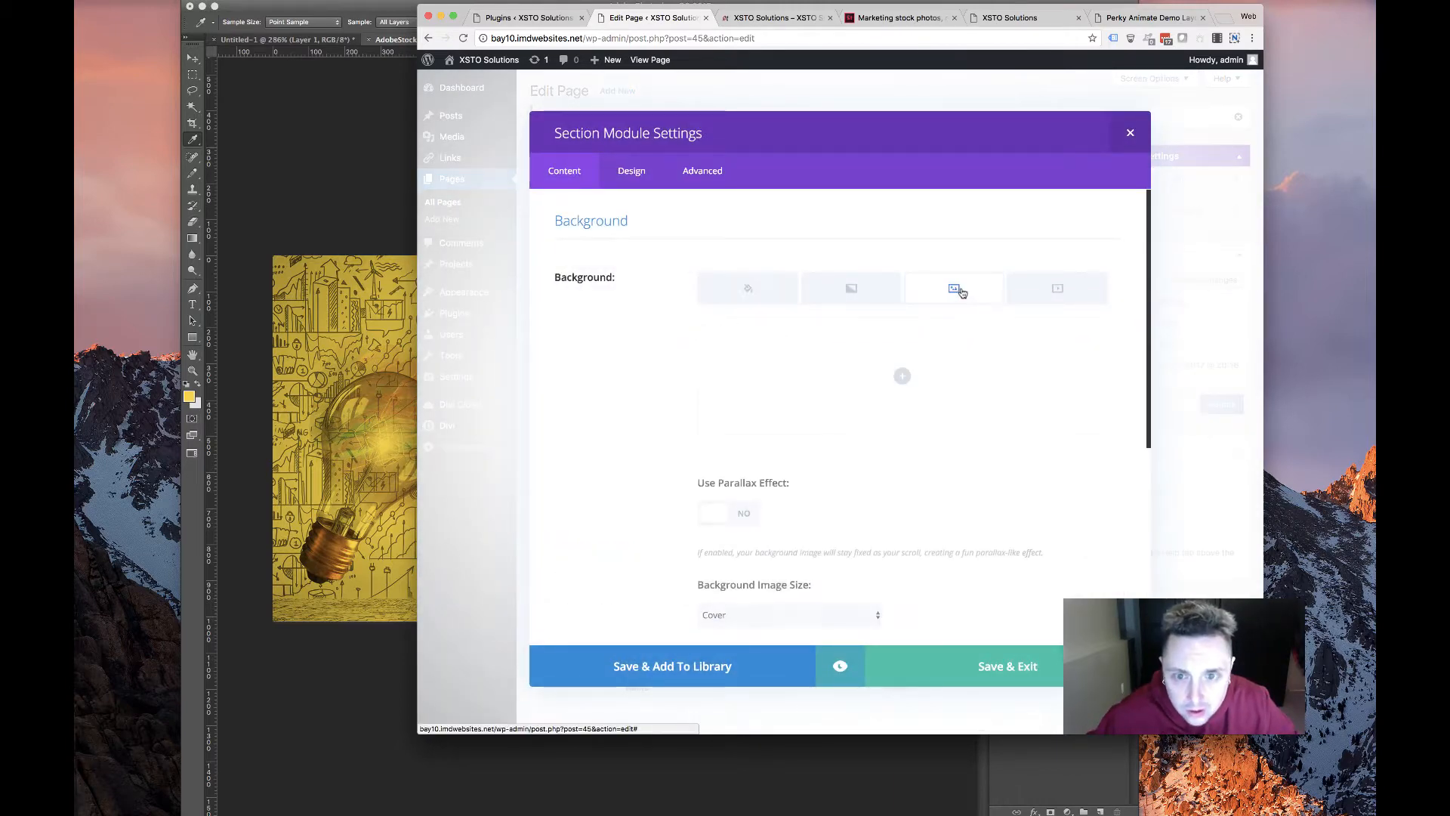
click(900, 378)
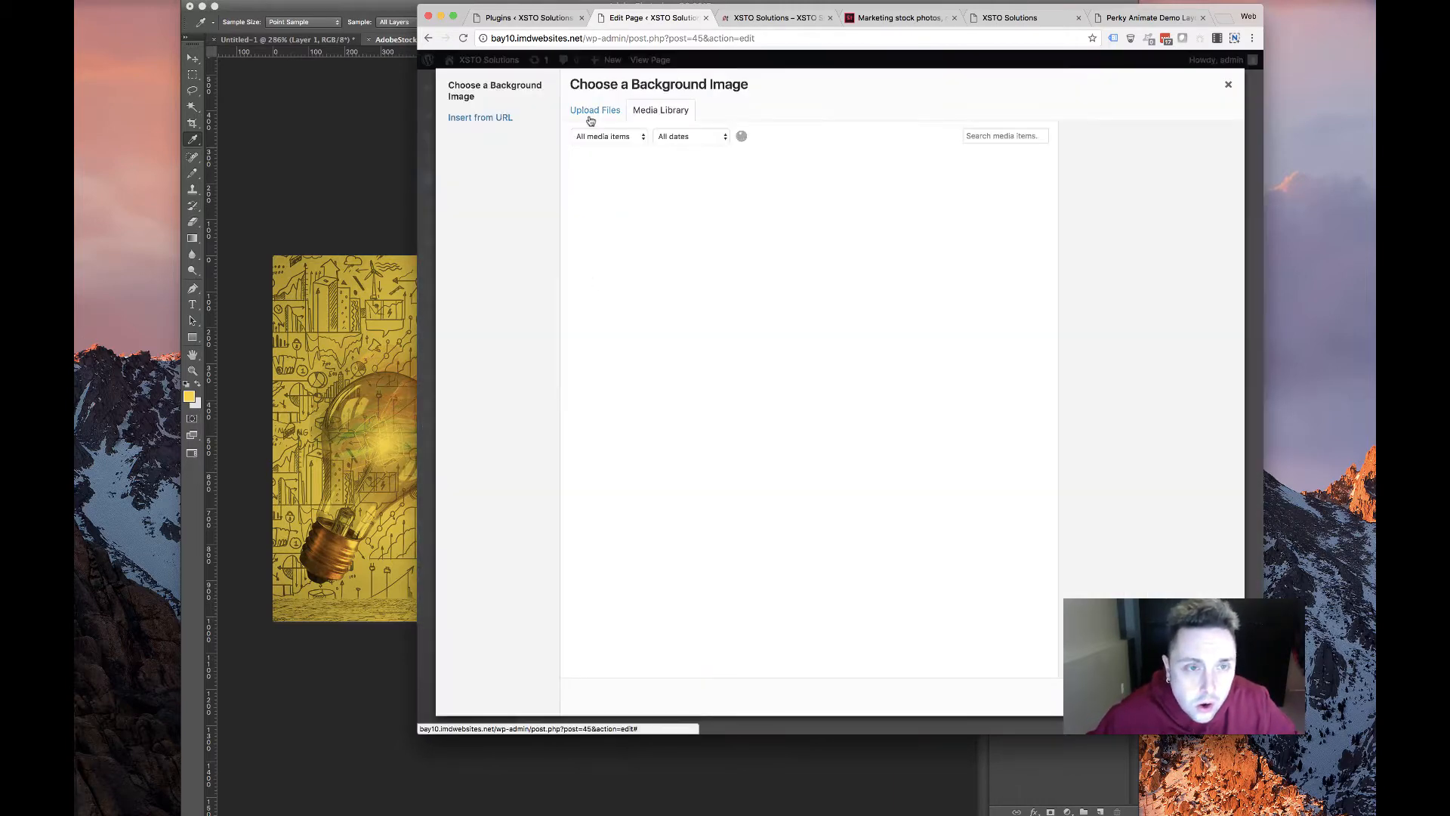
click(600, 178)
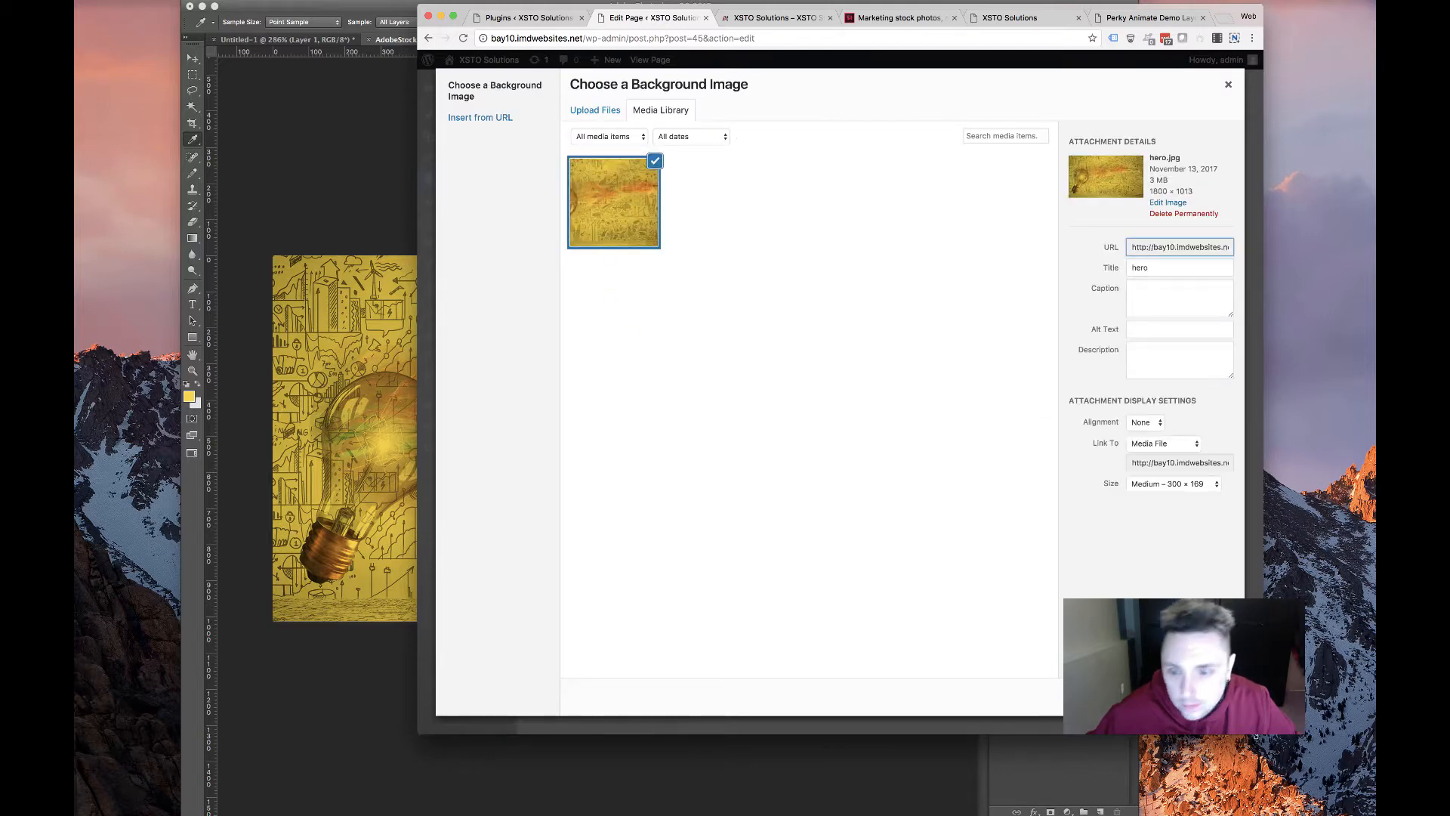
click(1192, 696)
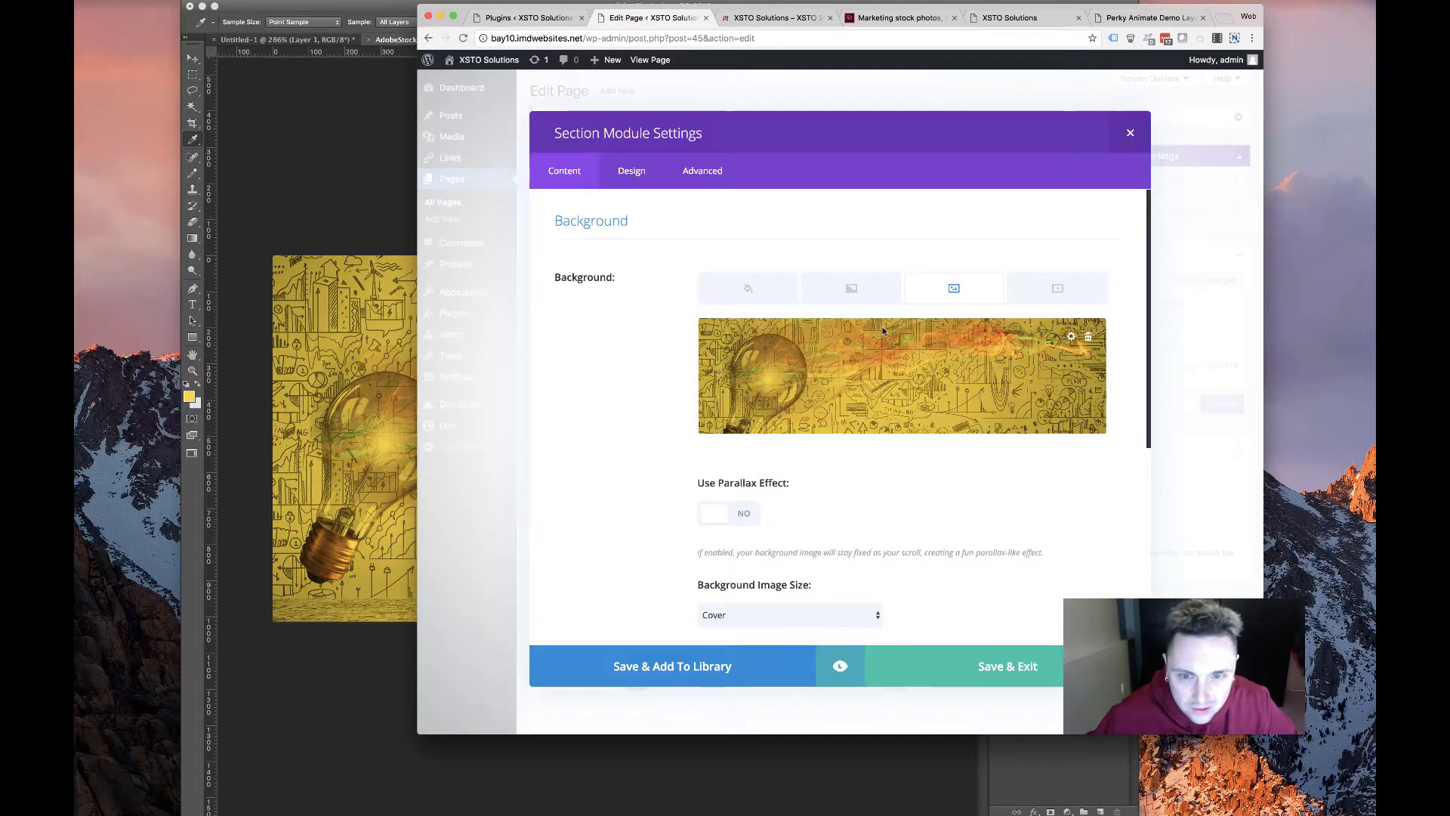
Review the section's Design and Advanced options, then close the section settings
scroll(715, 492, down, 5)
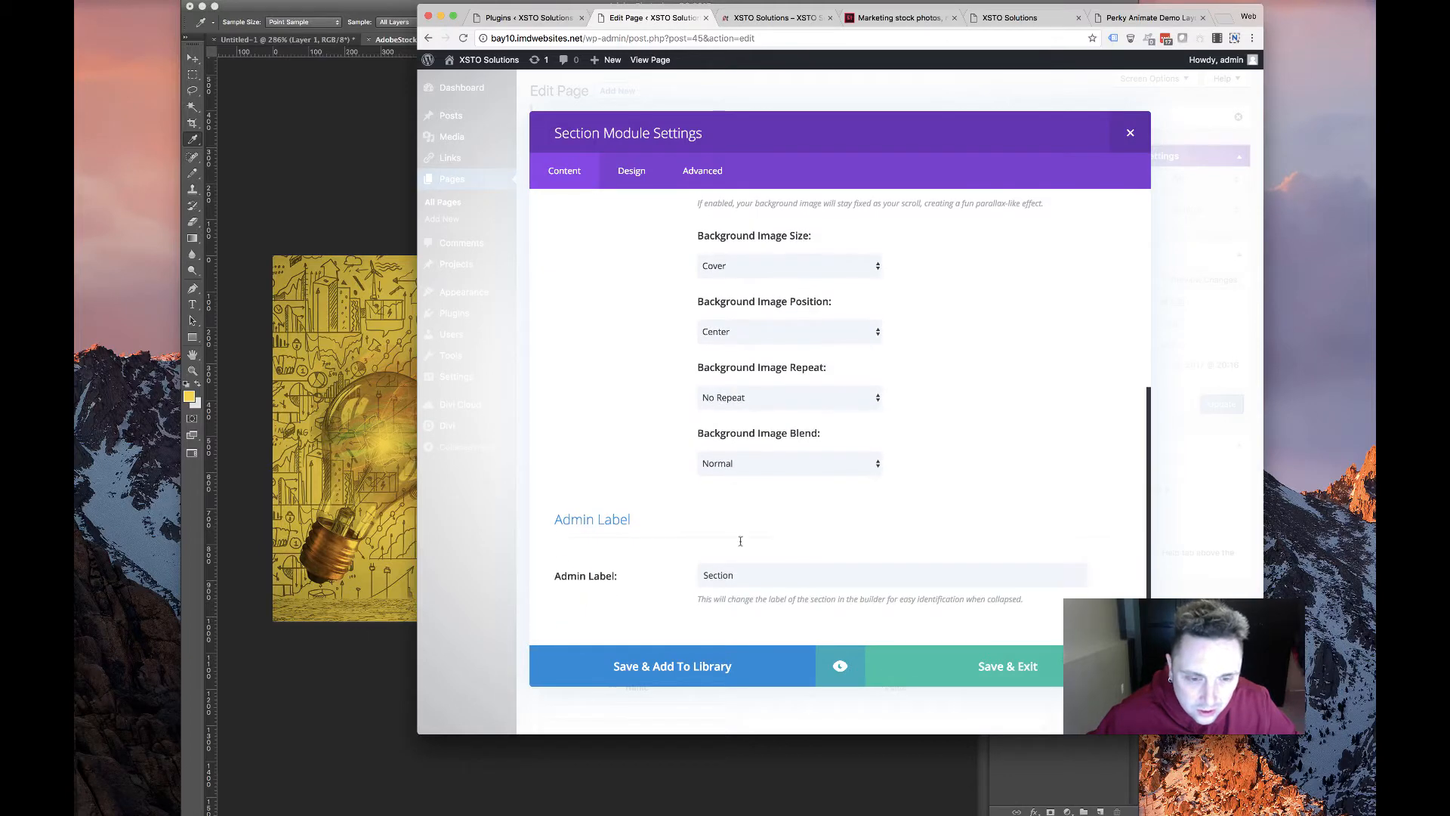
scroll(733, 386, up, 5)
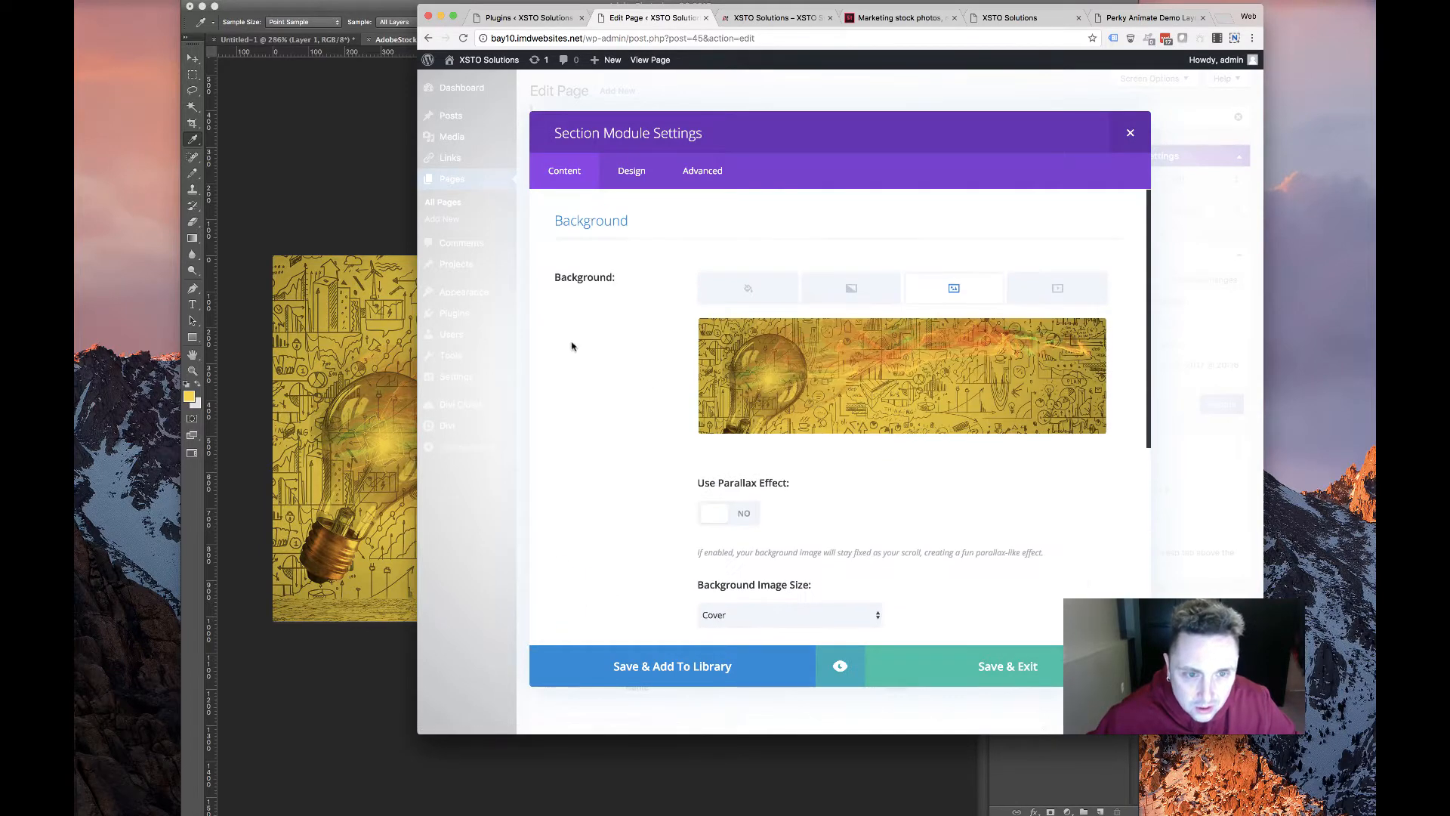
click(631, 171)
scroll(655, 325, down, 4)
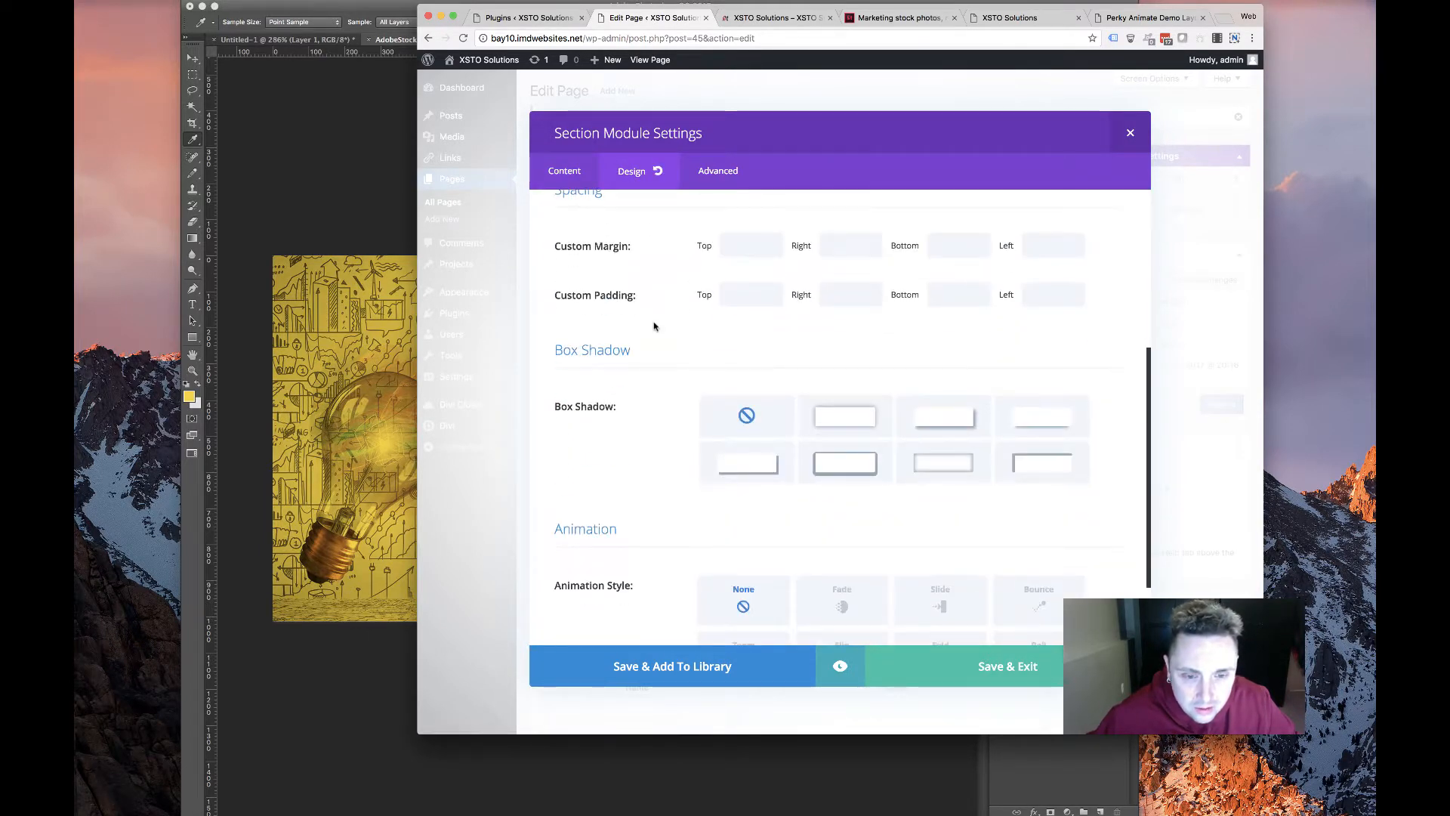
scroll(657, 324, up, 4)
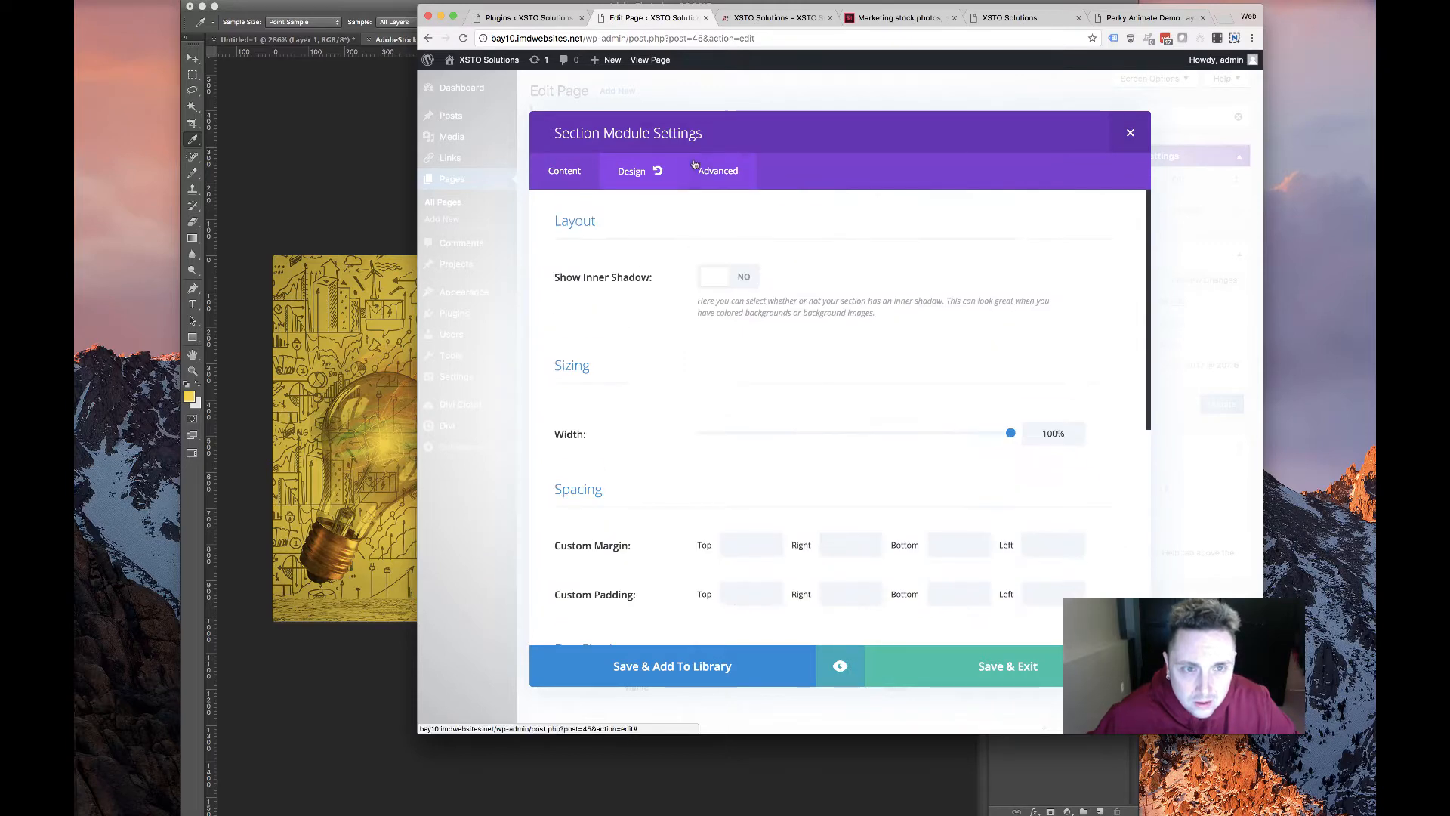
click(717, 170)
scroll(687, 529, down, 3)
scroll(679, 496, down, 3)
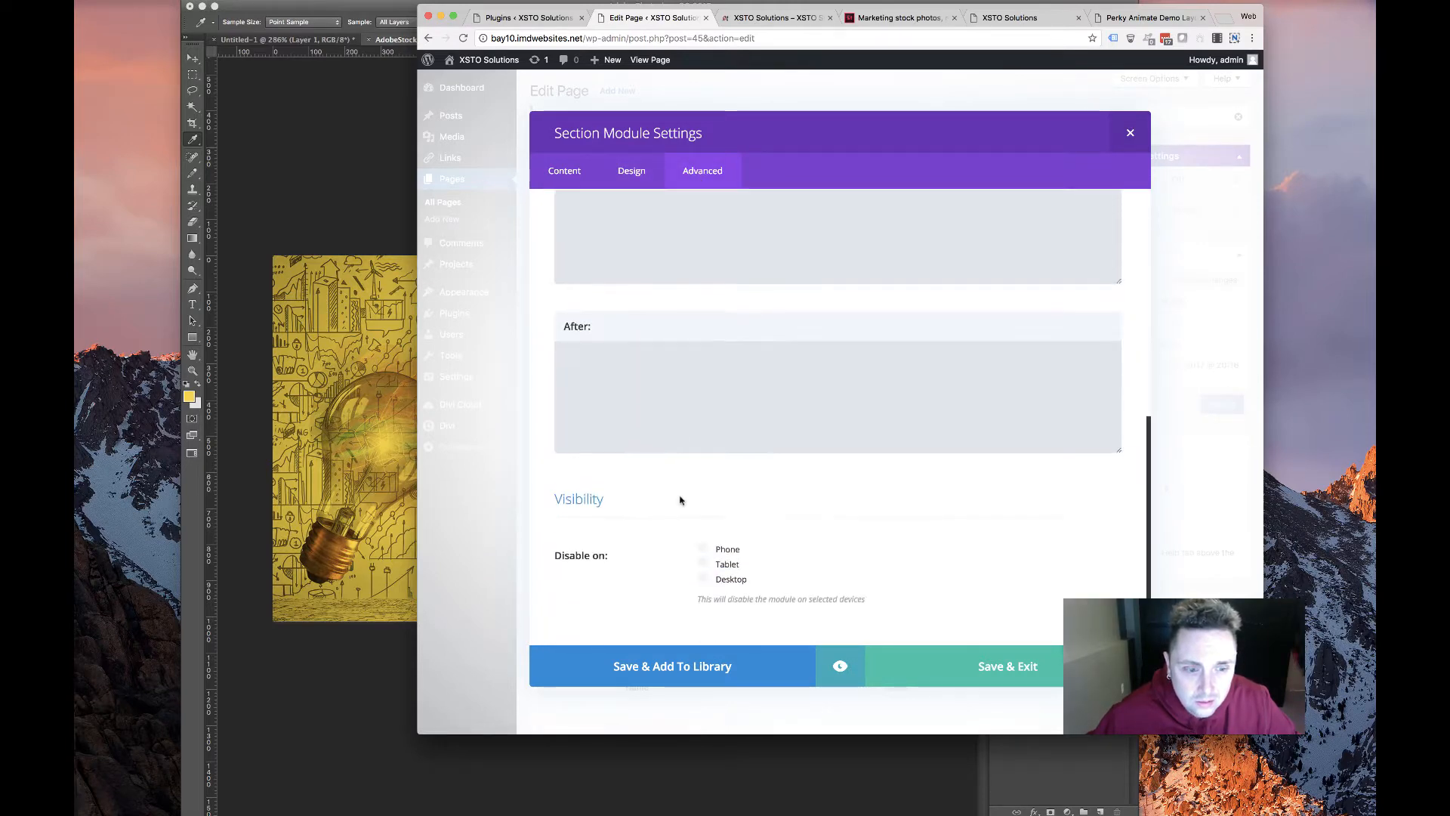
scroll(680, 496, up, 5)
scroll(942, 313, down, 5)
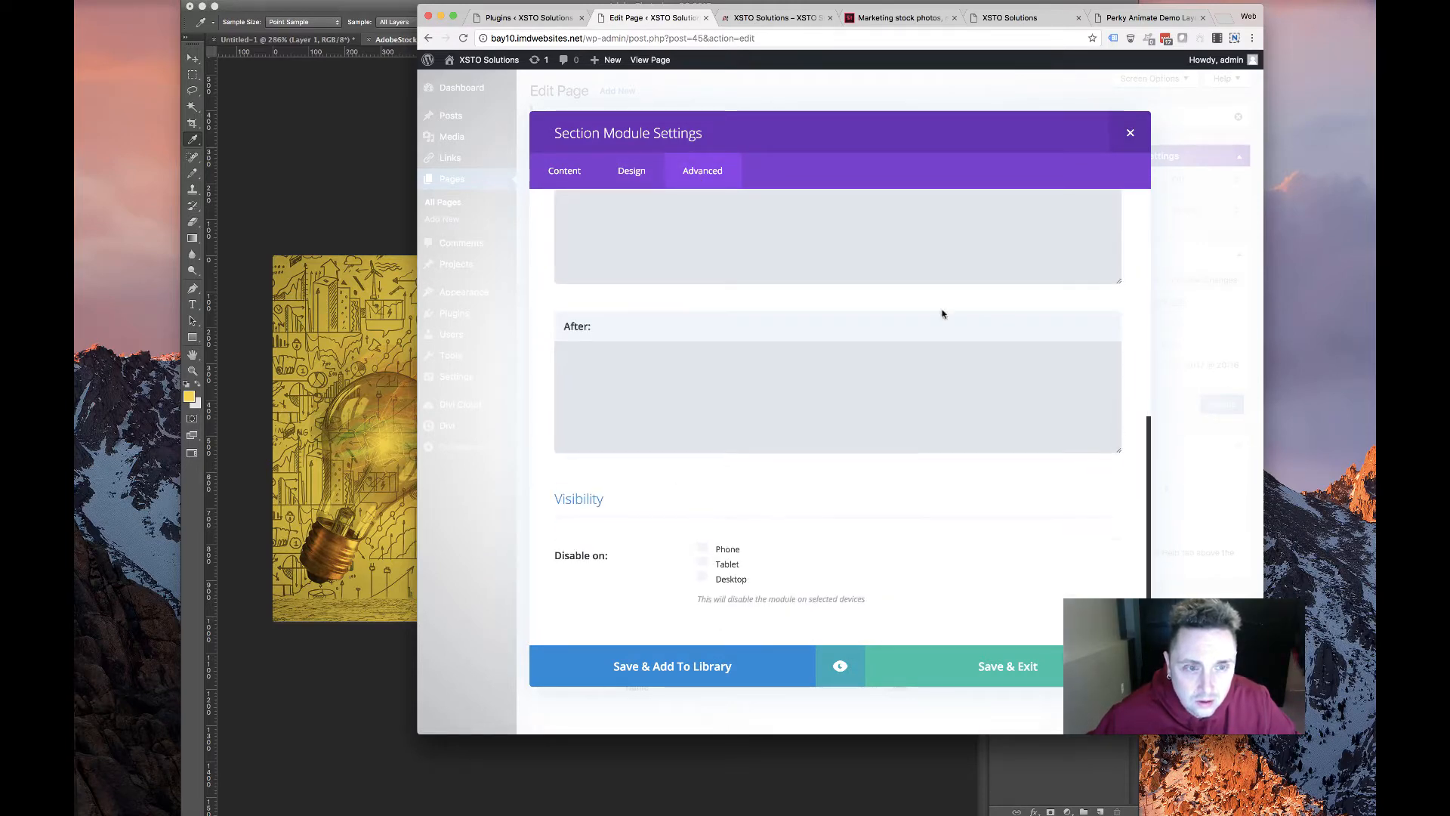
click(1131, 135)
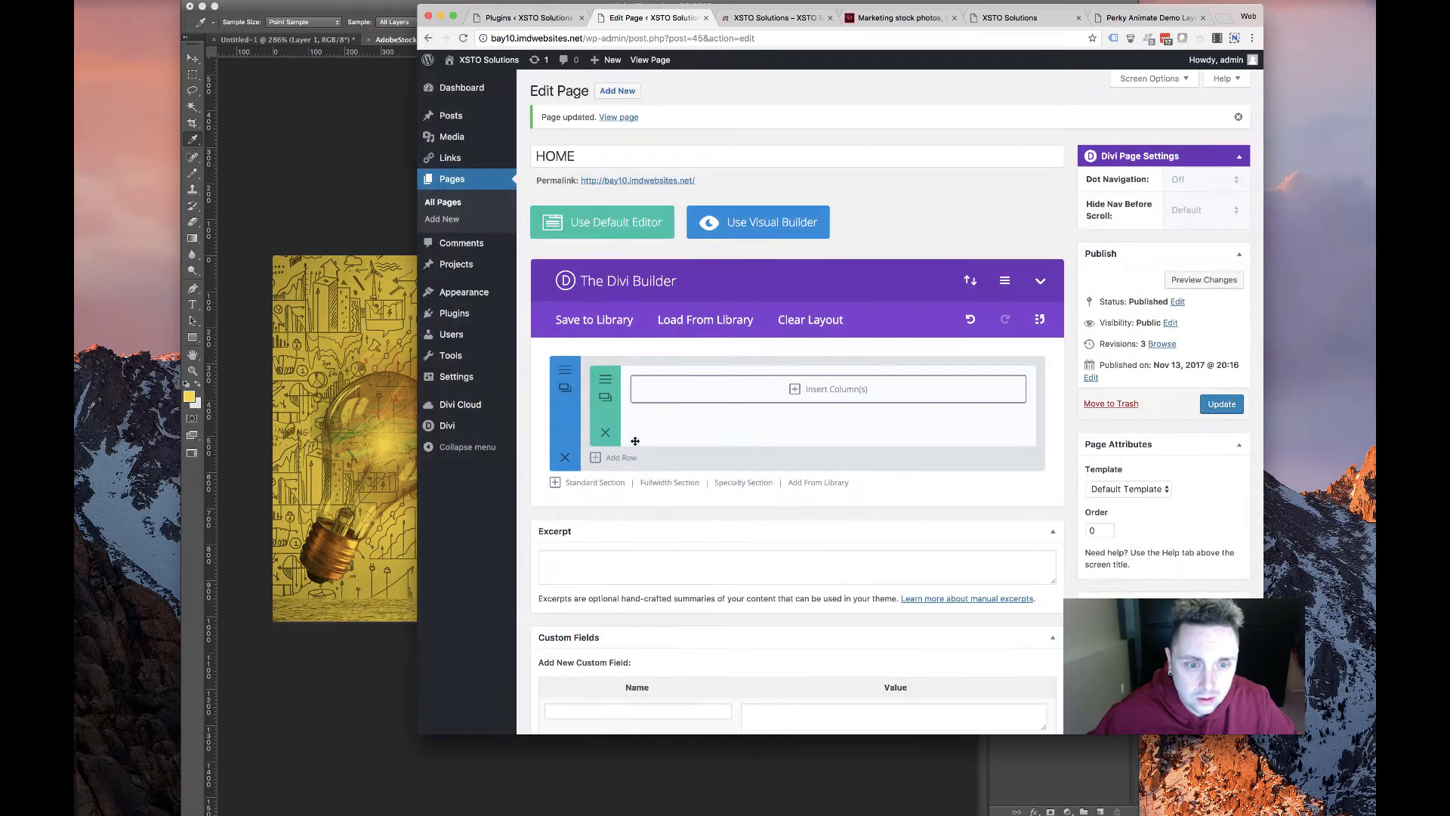
Reapply hero.jpg as the section background image and save the settings
click(565, 370)
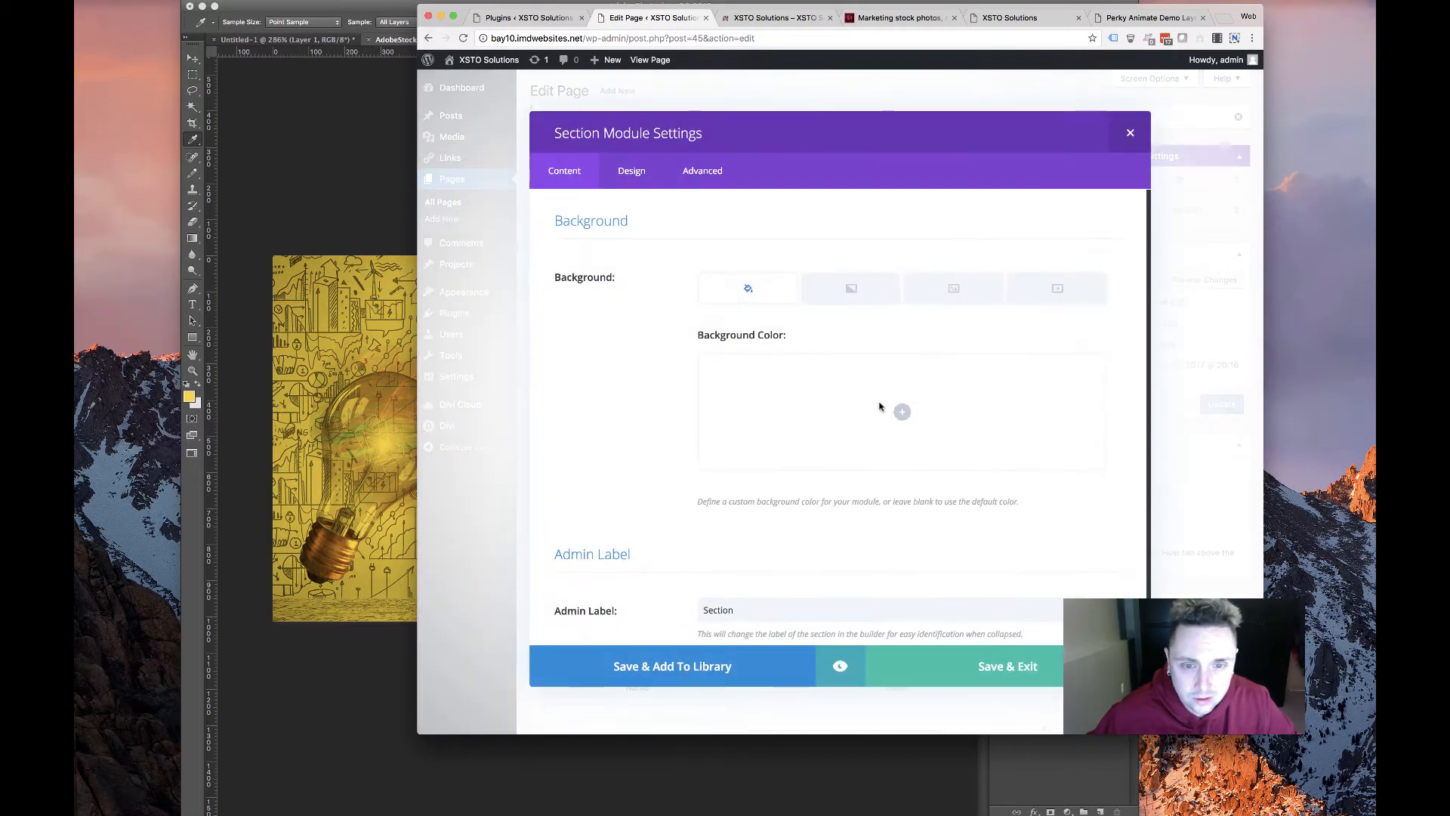
click(948, 291)
click(903, 374)
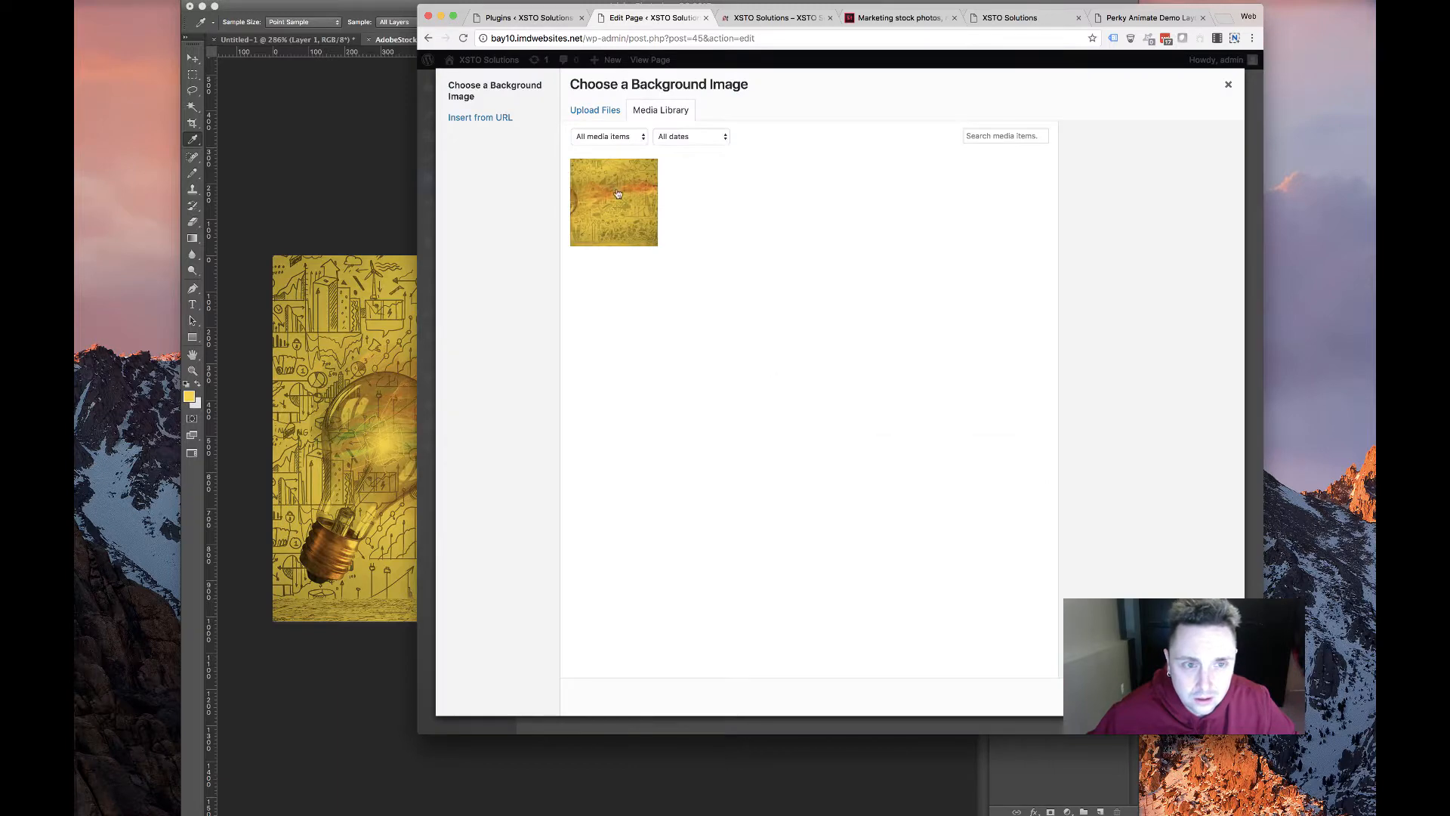
click(618, 194)
click(1197, 697)
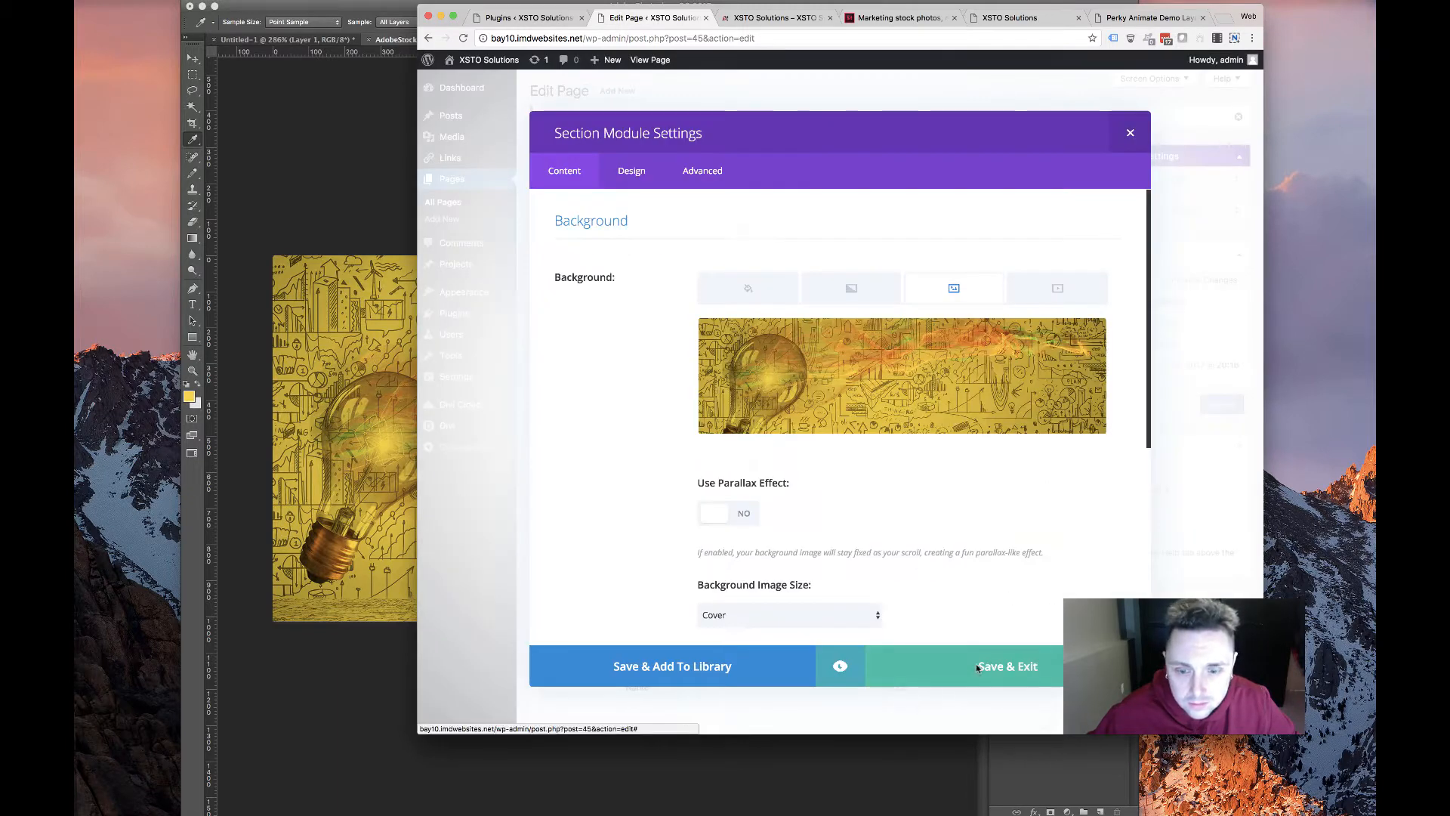
click(937, 678)
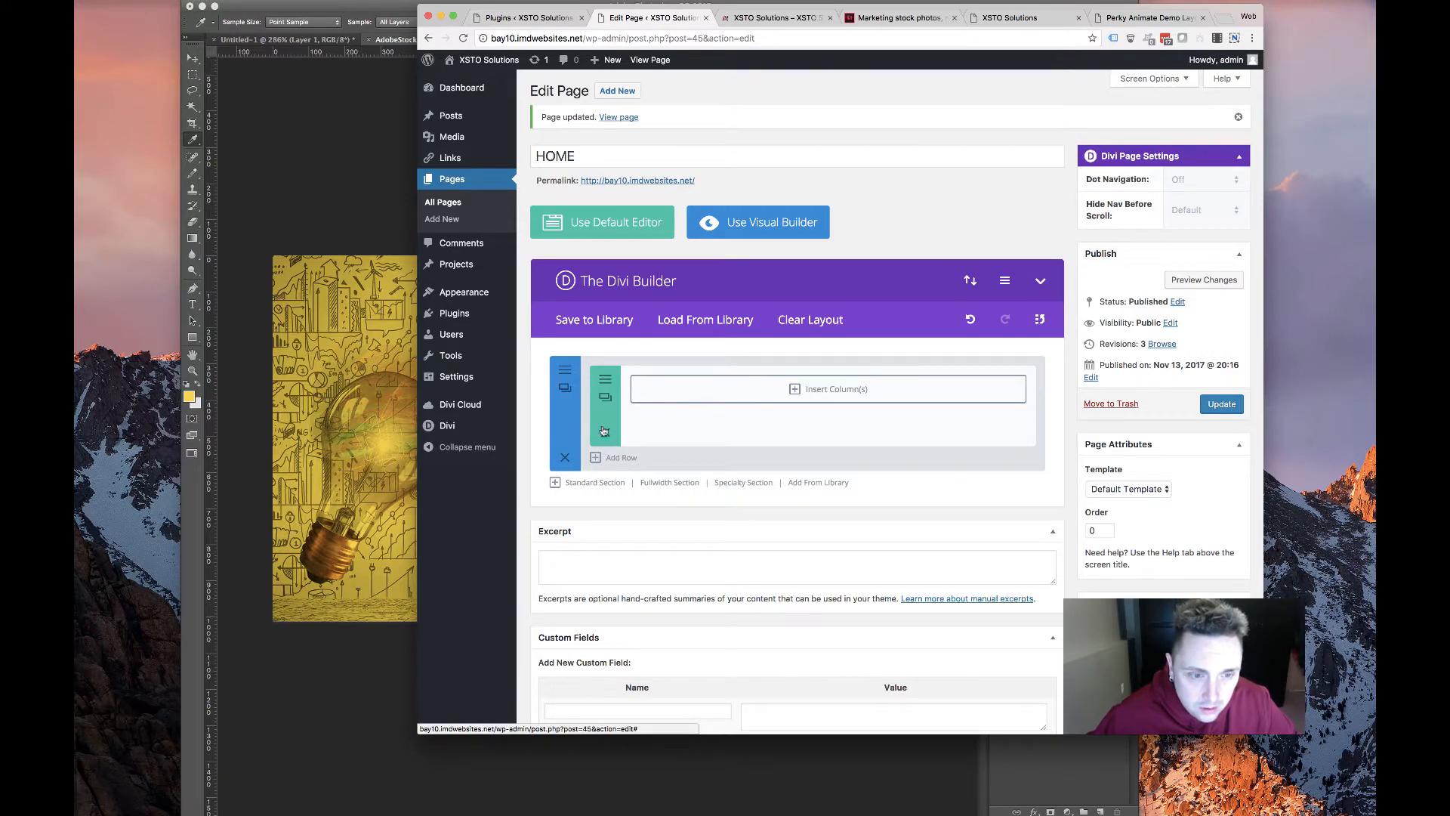
Add a one-third plus two-thirds row to the section and delete the empty upper row
click(606, 382)
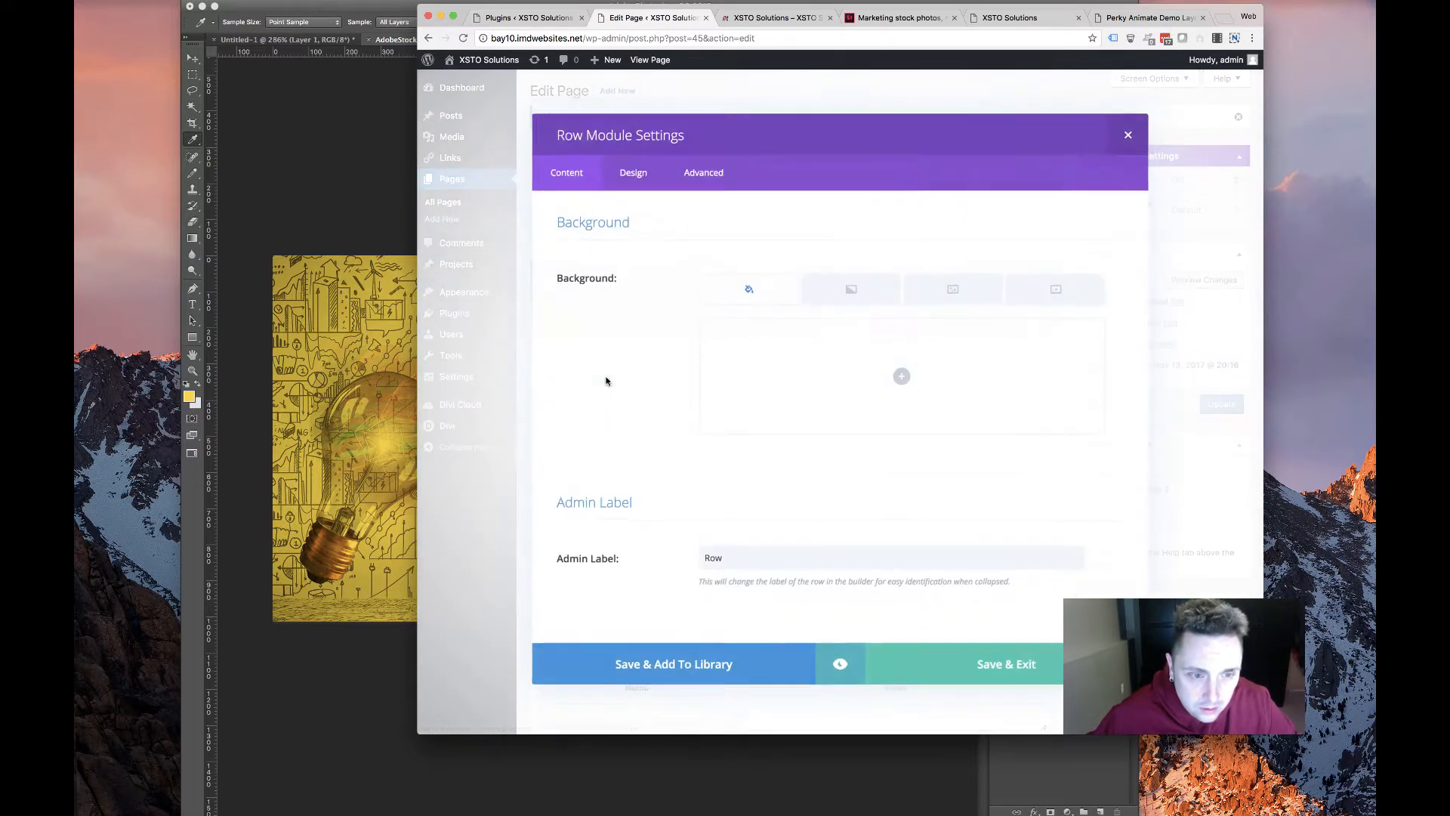
click(1128, 133)
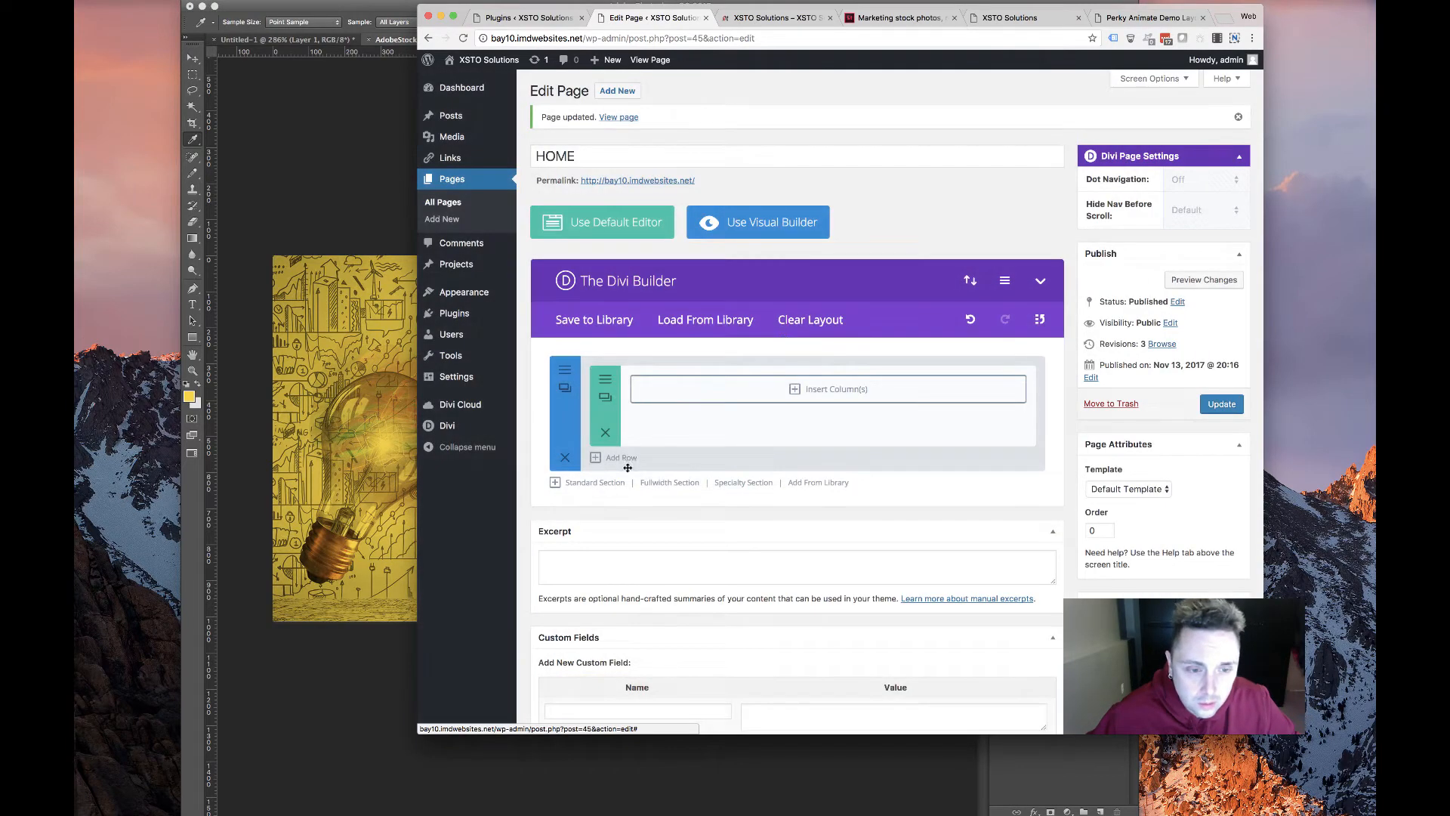
click(755, 389)
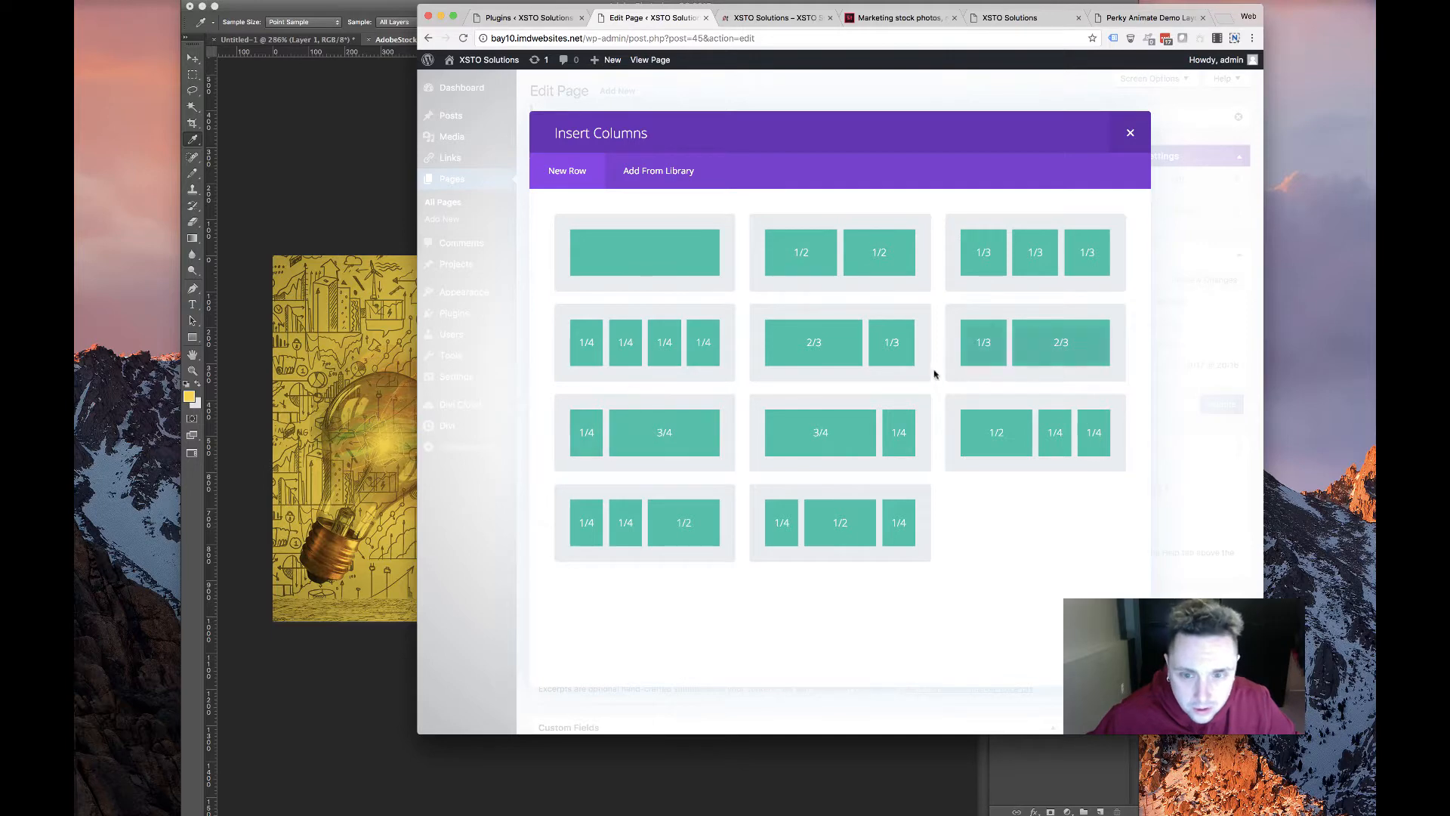
click(1021, 334)
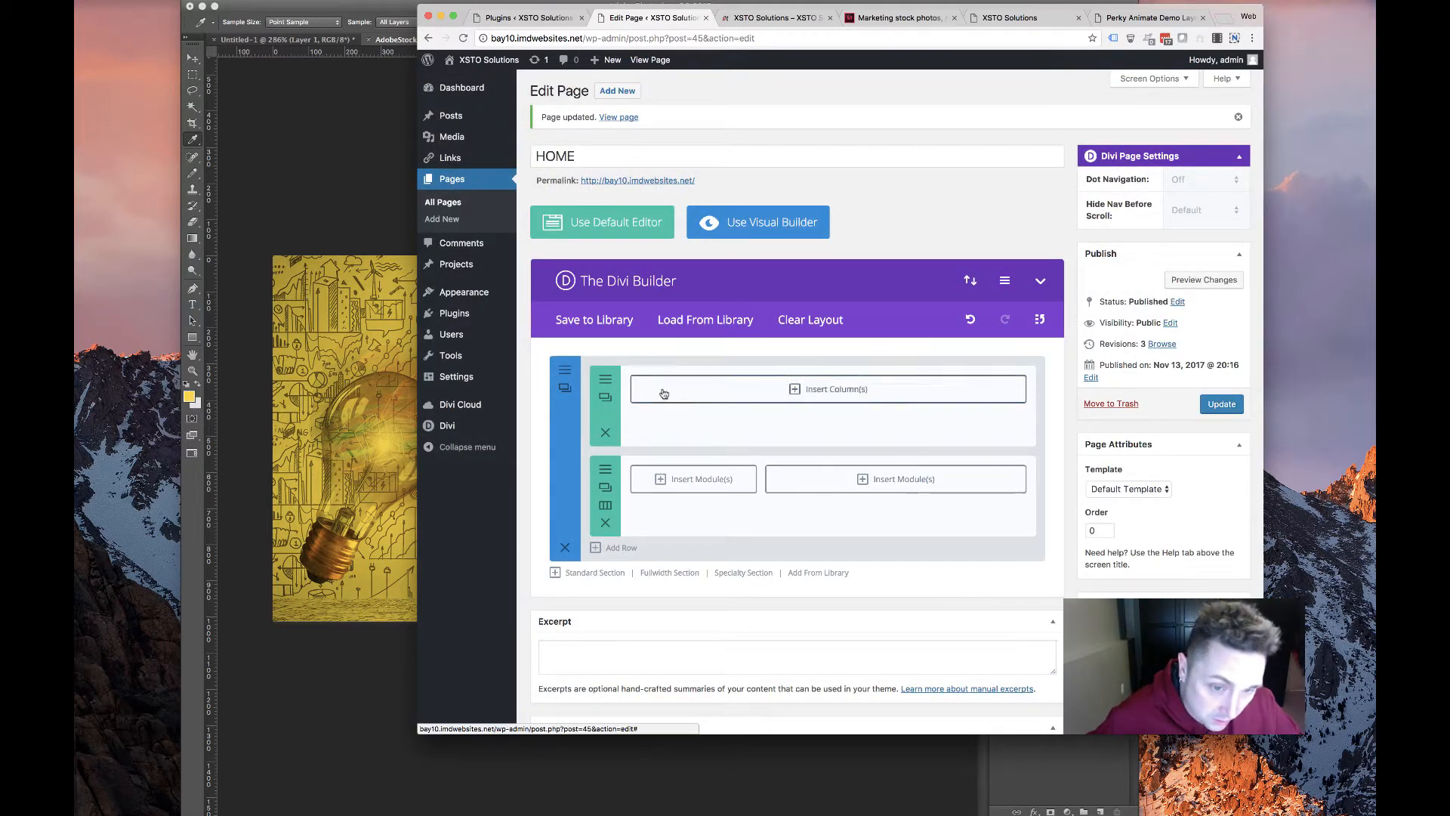
click(605, 431)
Insert a Perky Animate module into the one-third column
click(887, 389)
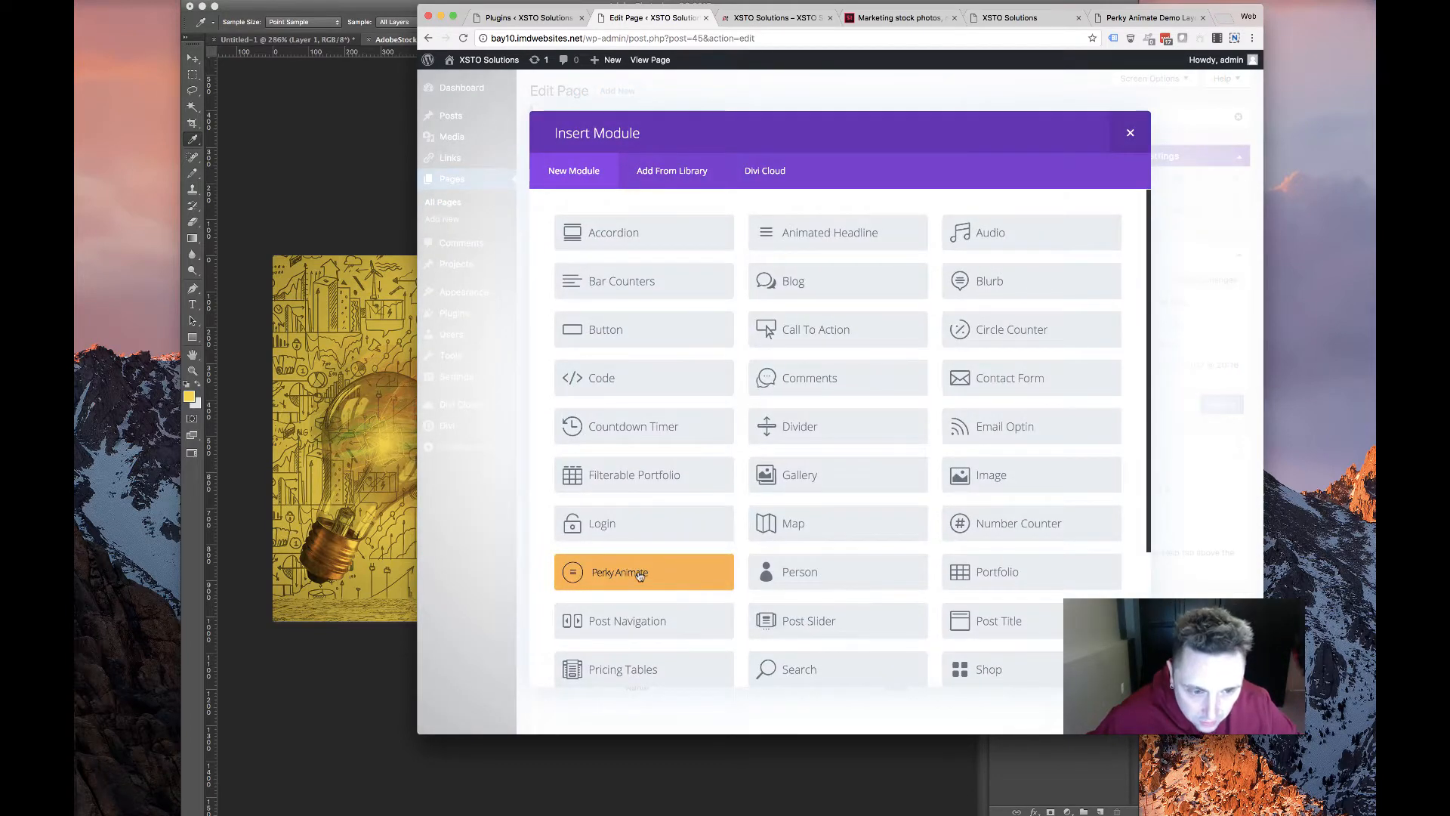
scroll(639, 572, down, 3)
click(642, 390)
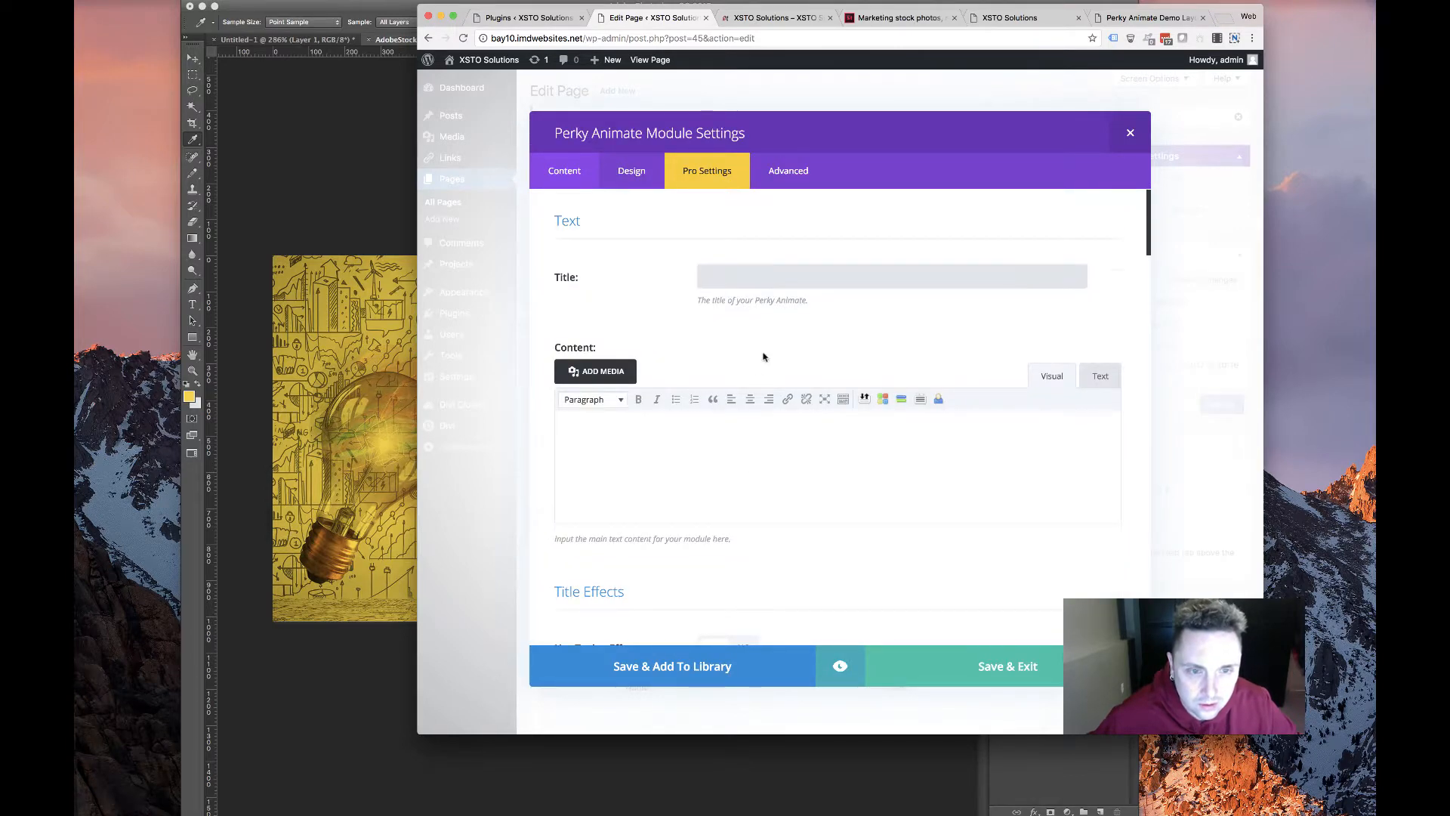
Set Use Textillate Effect to YES and review its Sequence, flipInX and flipInY animations
scroll(756, 378, down, 3)
scroll(747, 406, down, 10)
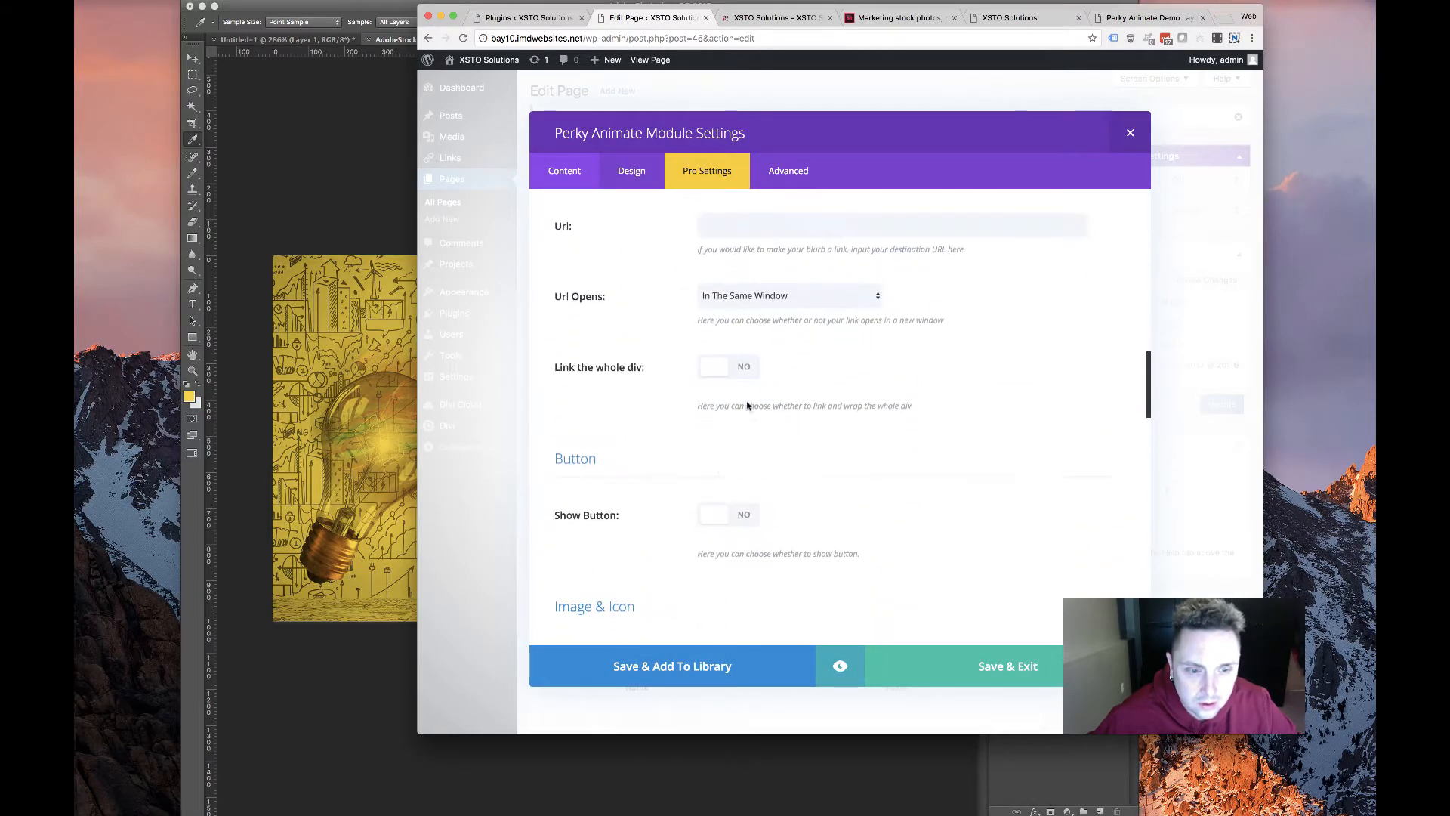
scroll(747, 404, down, 10)
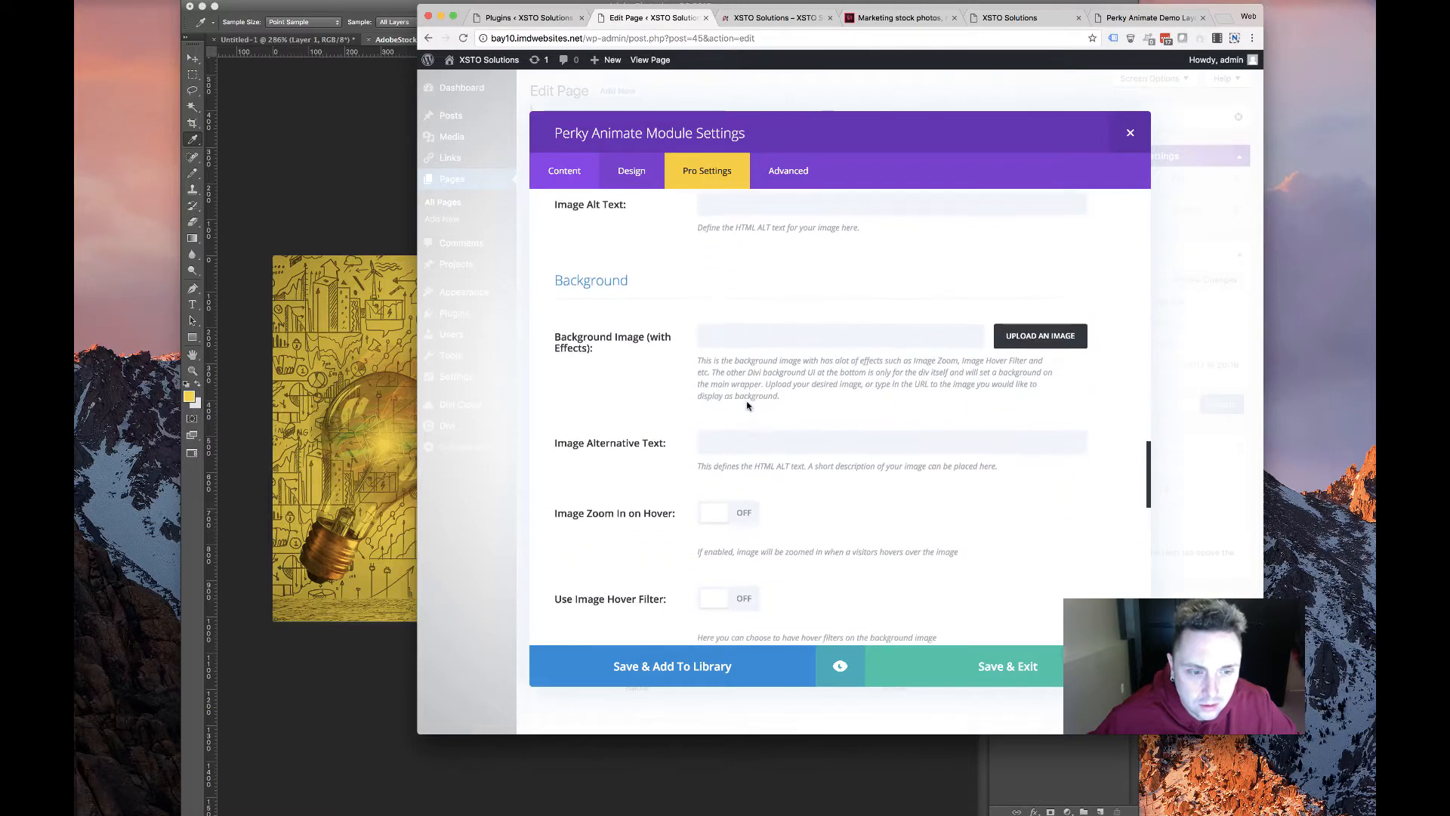
scroll(747, 406, down, 5)
scroll(747, 406, up, 15)
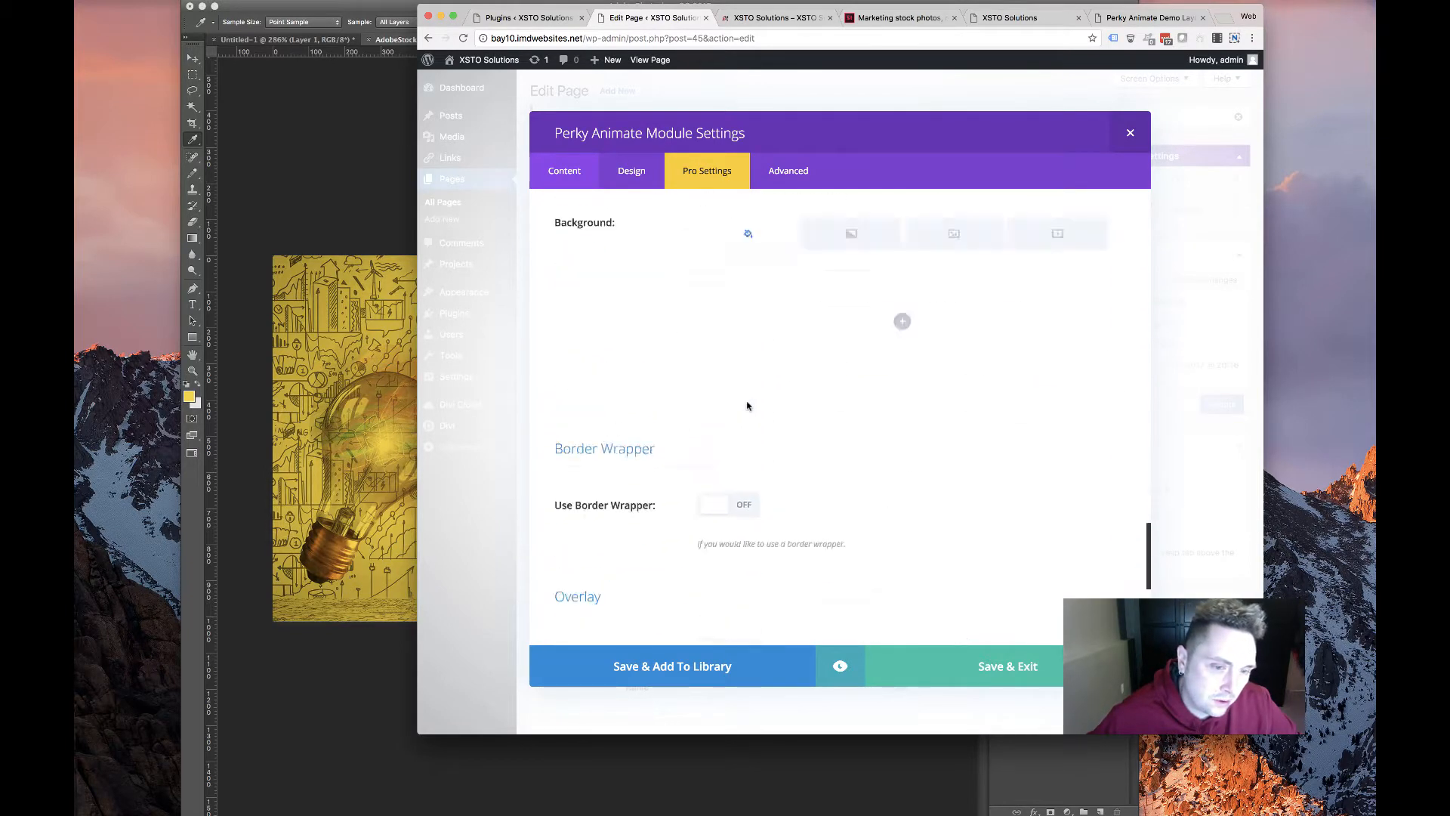
scroll(747, 405, up, 10)
scroll(676, 418, down, 5)
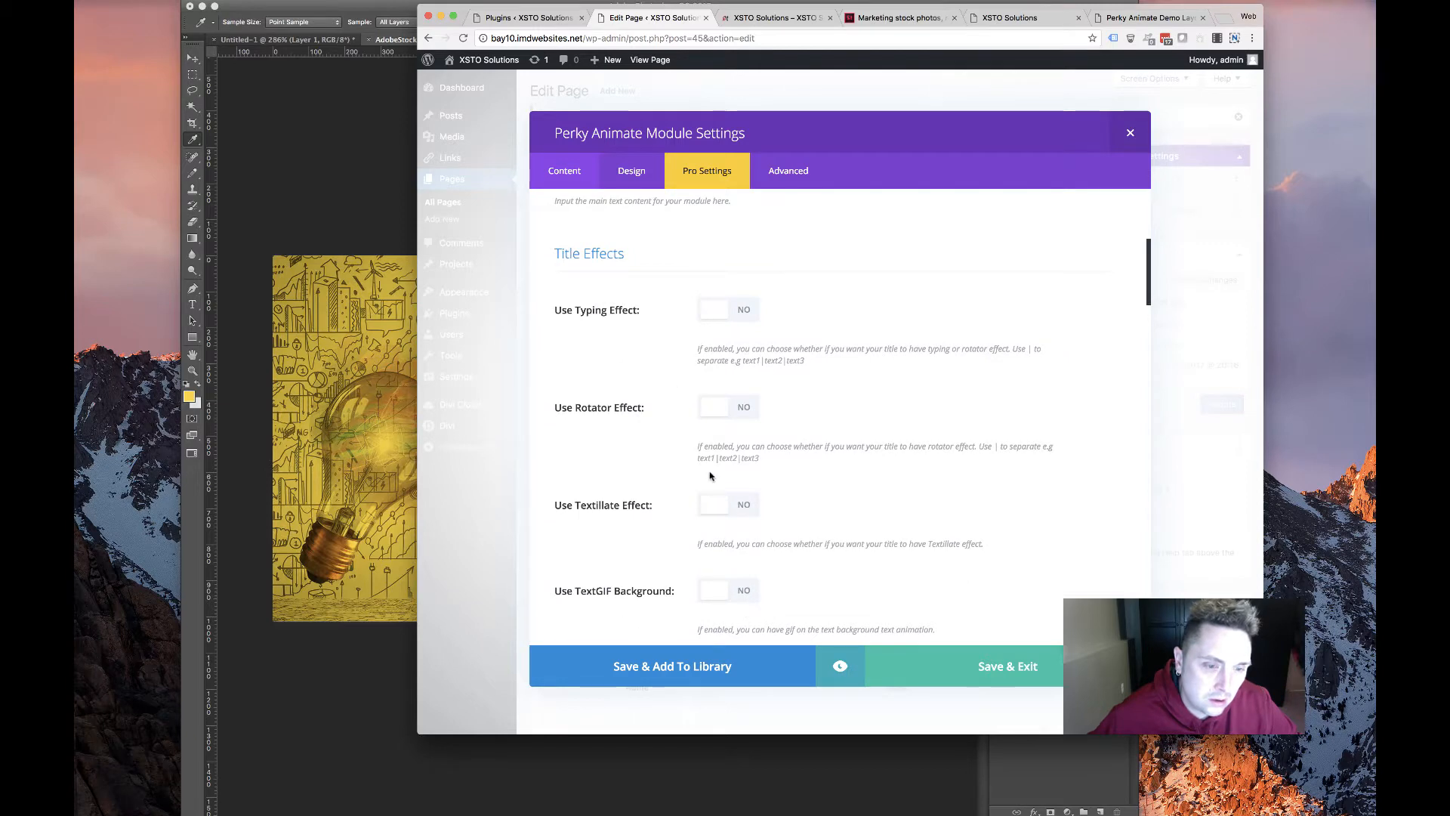
scroll(740, 502, down, 1)
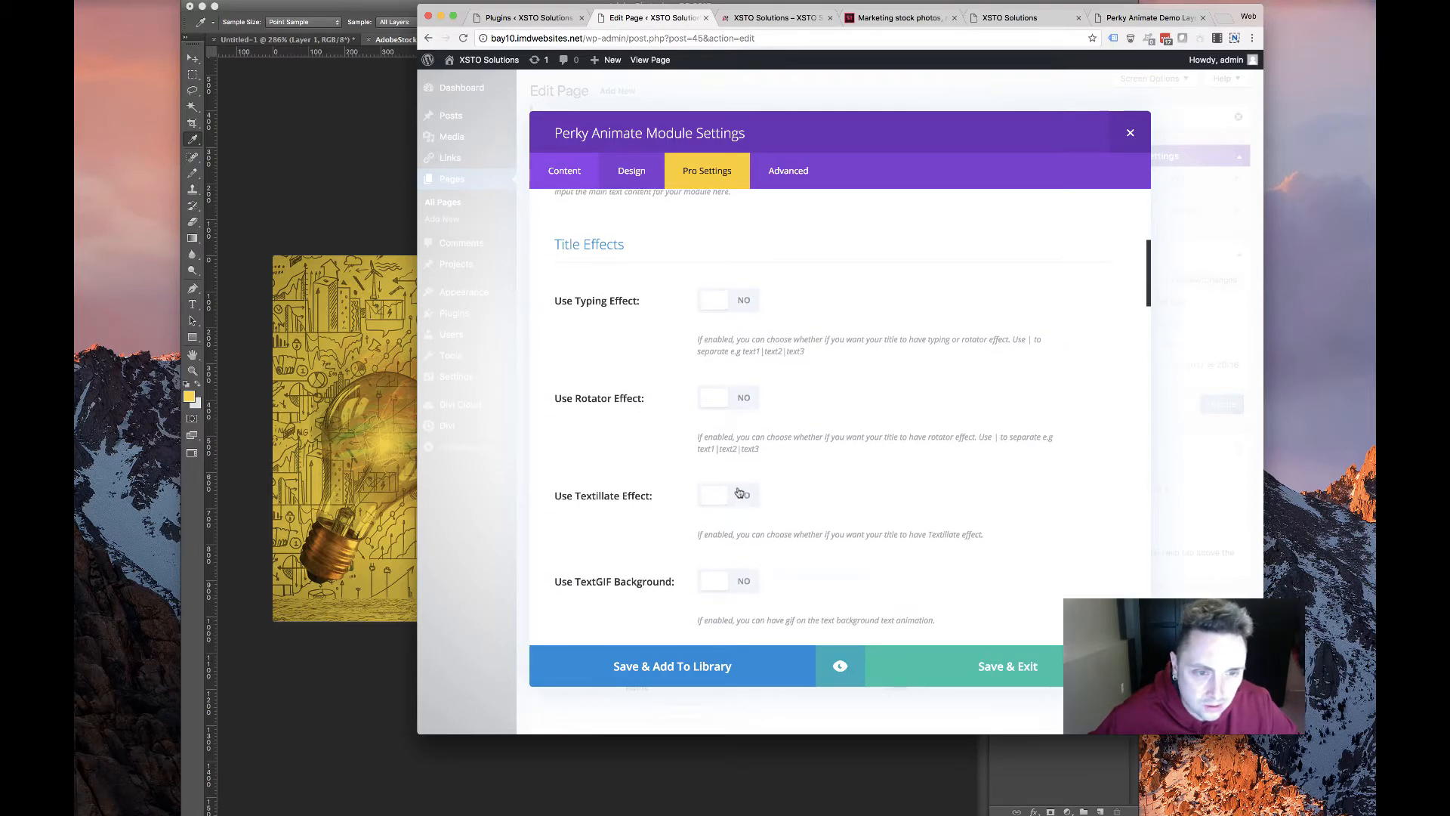
click(740, 493)
scroll(701, 475, down, 3)
scroll(699, 472, down, 3)
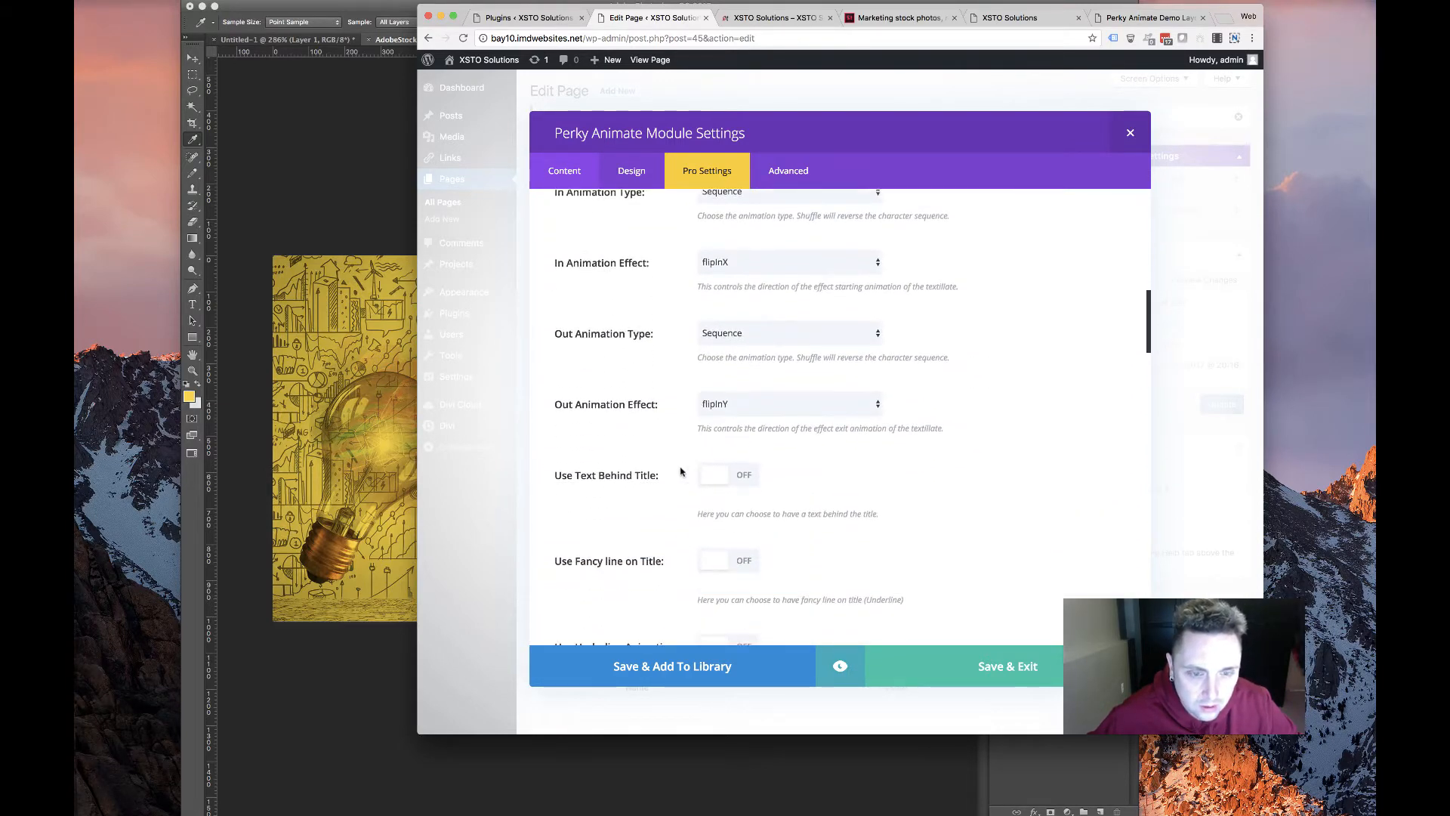
scroll(680, 470, up, 10)
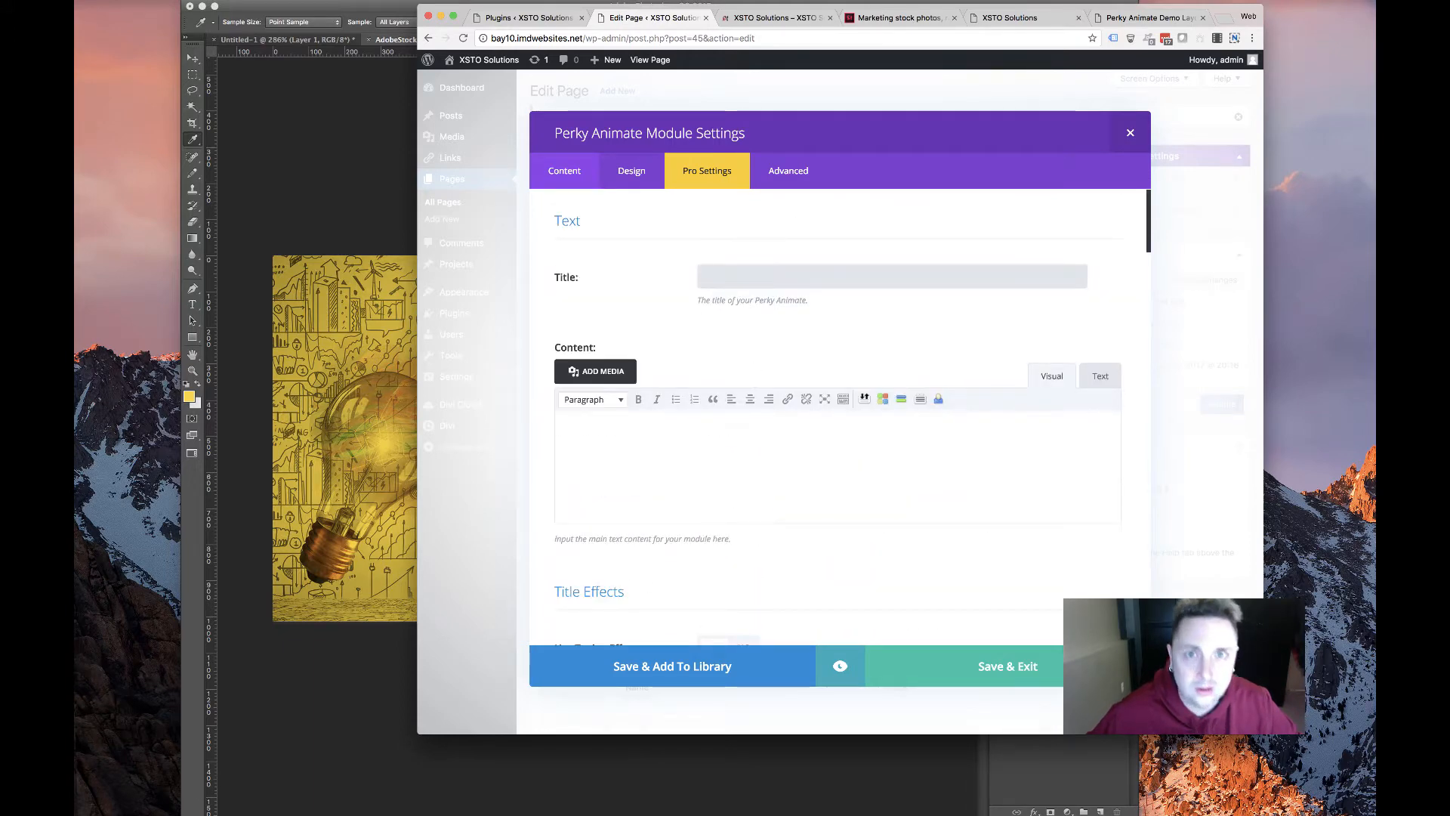
Copy the live site's headline 'Your science + our sales & marketing = successful ingredient launch!' into the module Title
click(984, 21)
right_click(710, 198)
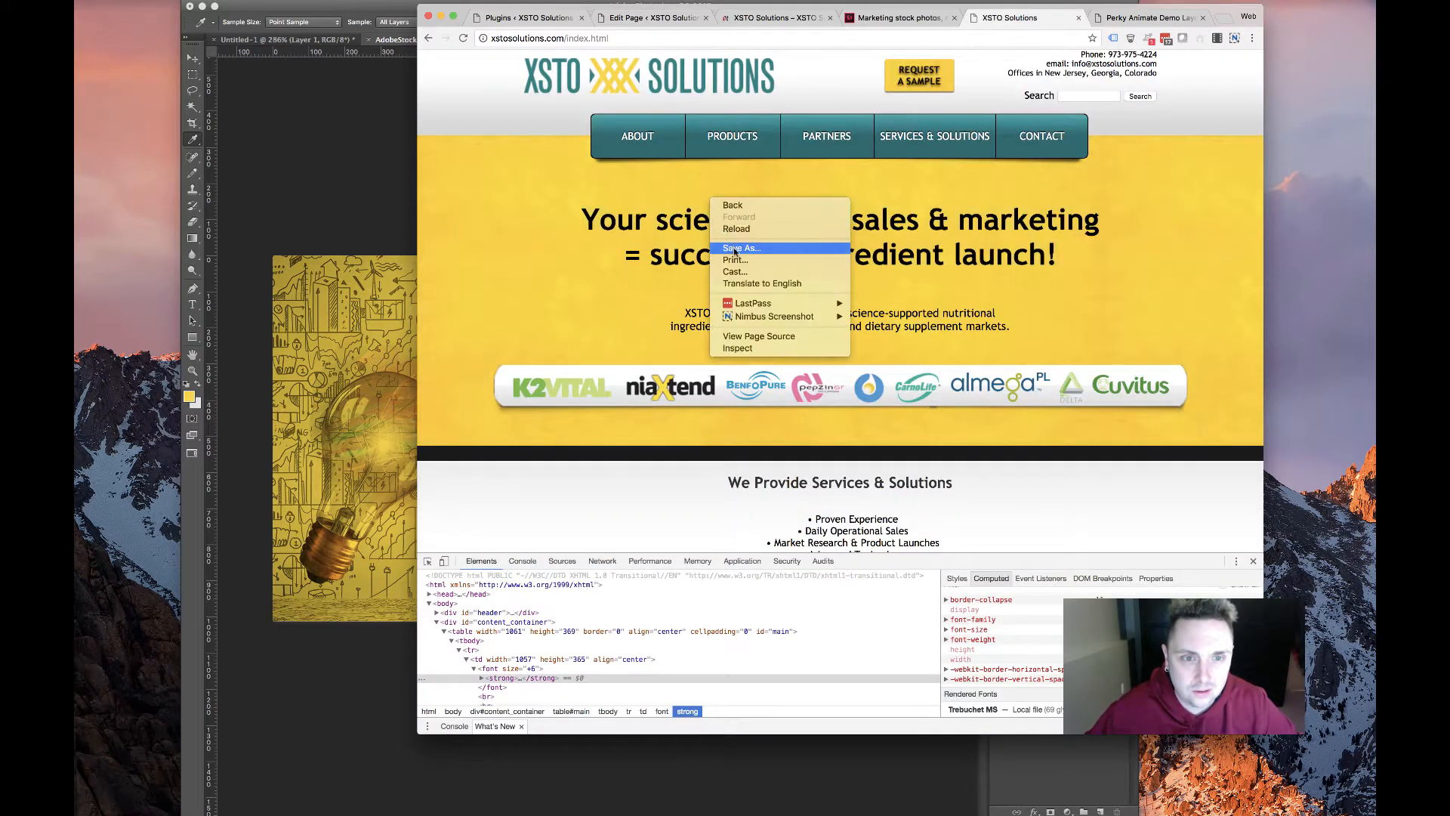
click(641, 219)
drag(580, 215, 1152, 279)
right_click(935, 240)
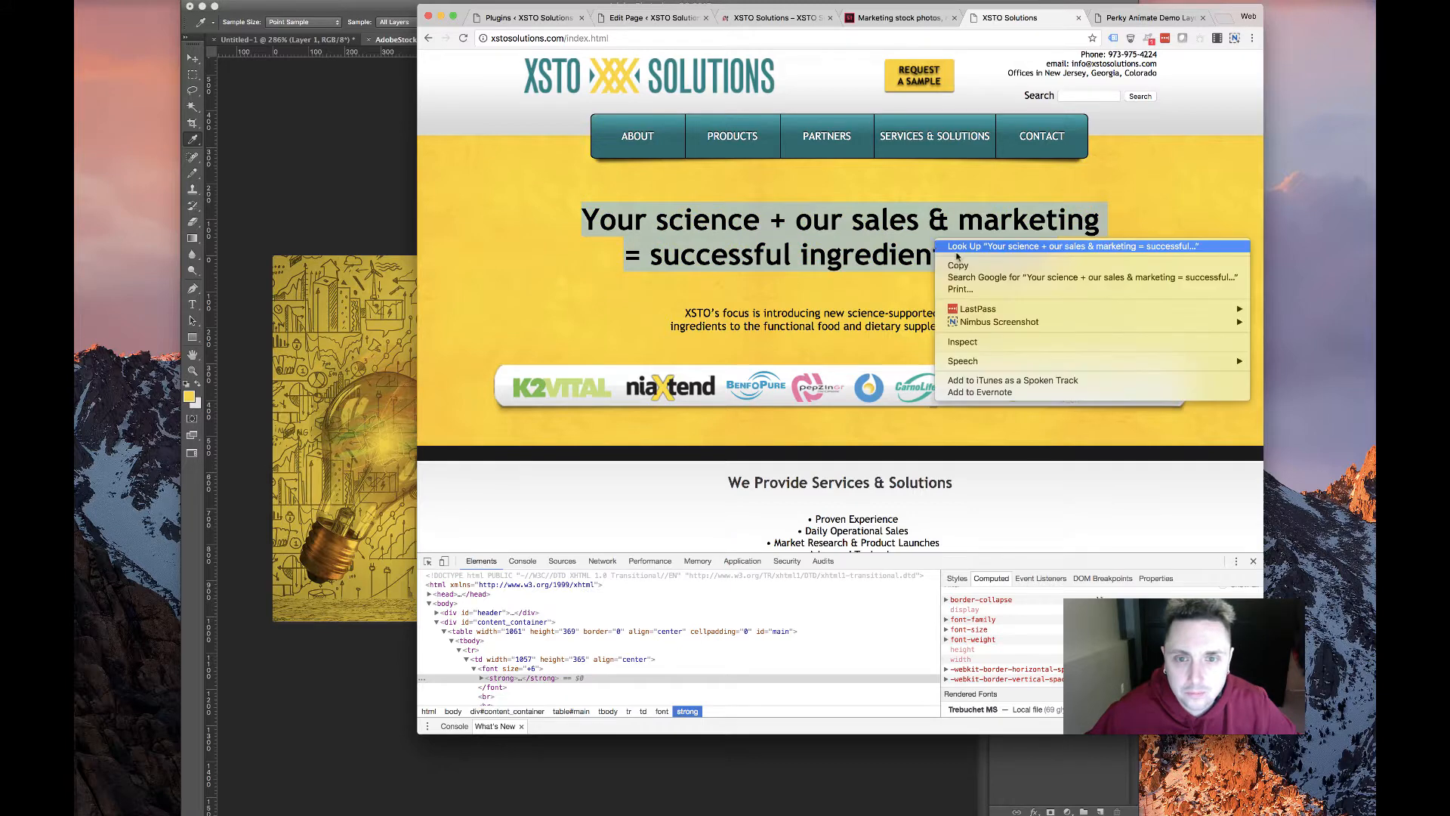
click(958, 265)
click(774, 17)
click(654, 17)
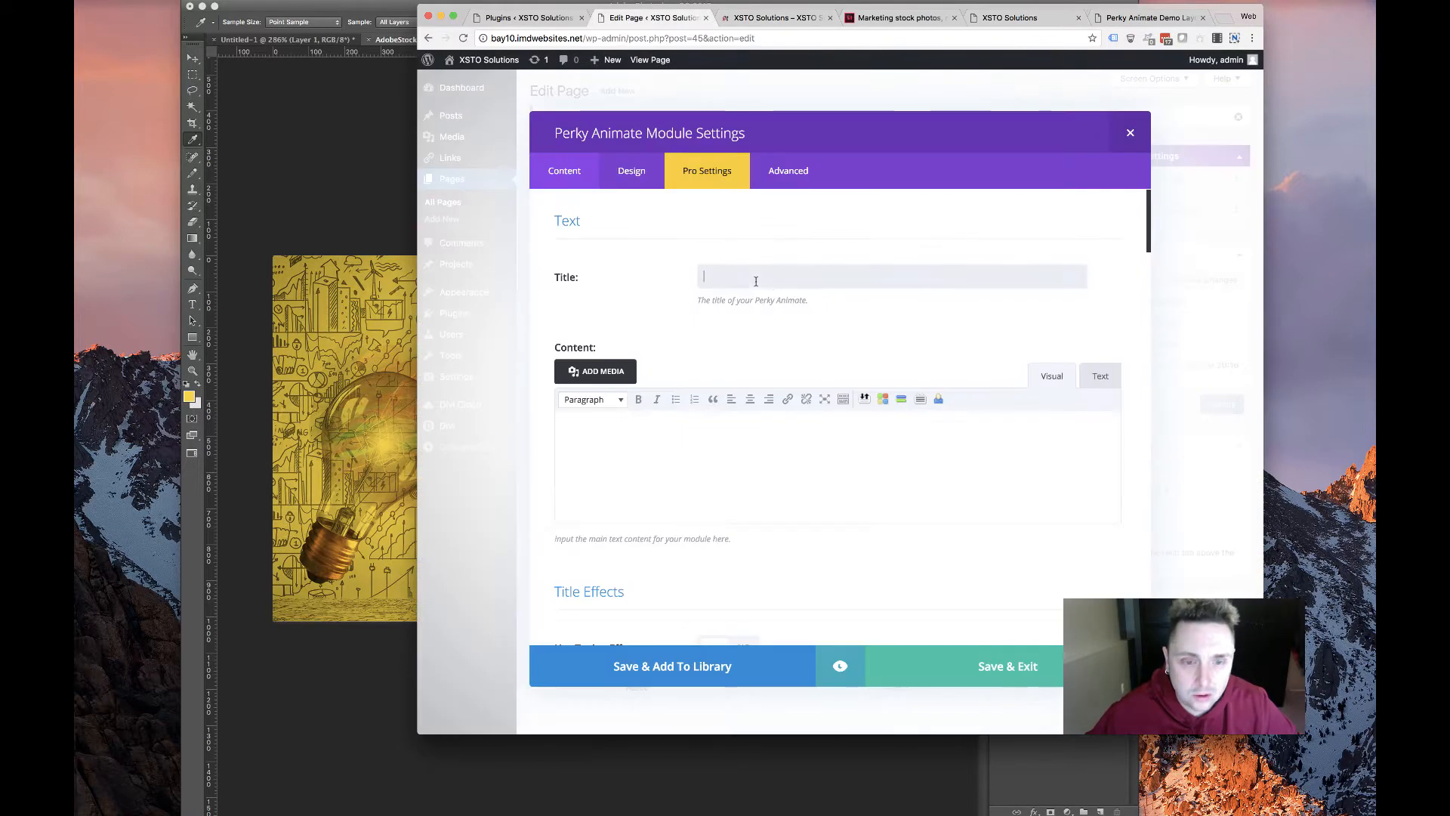
key(cmd+v)
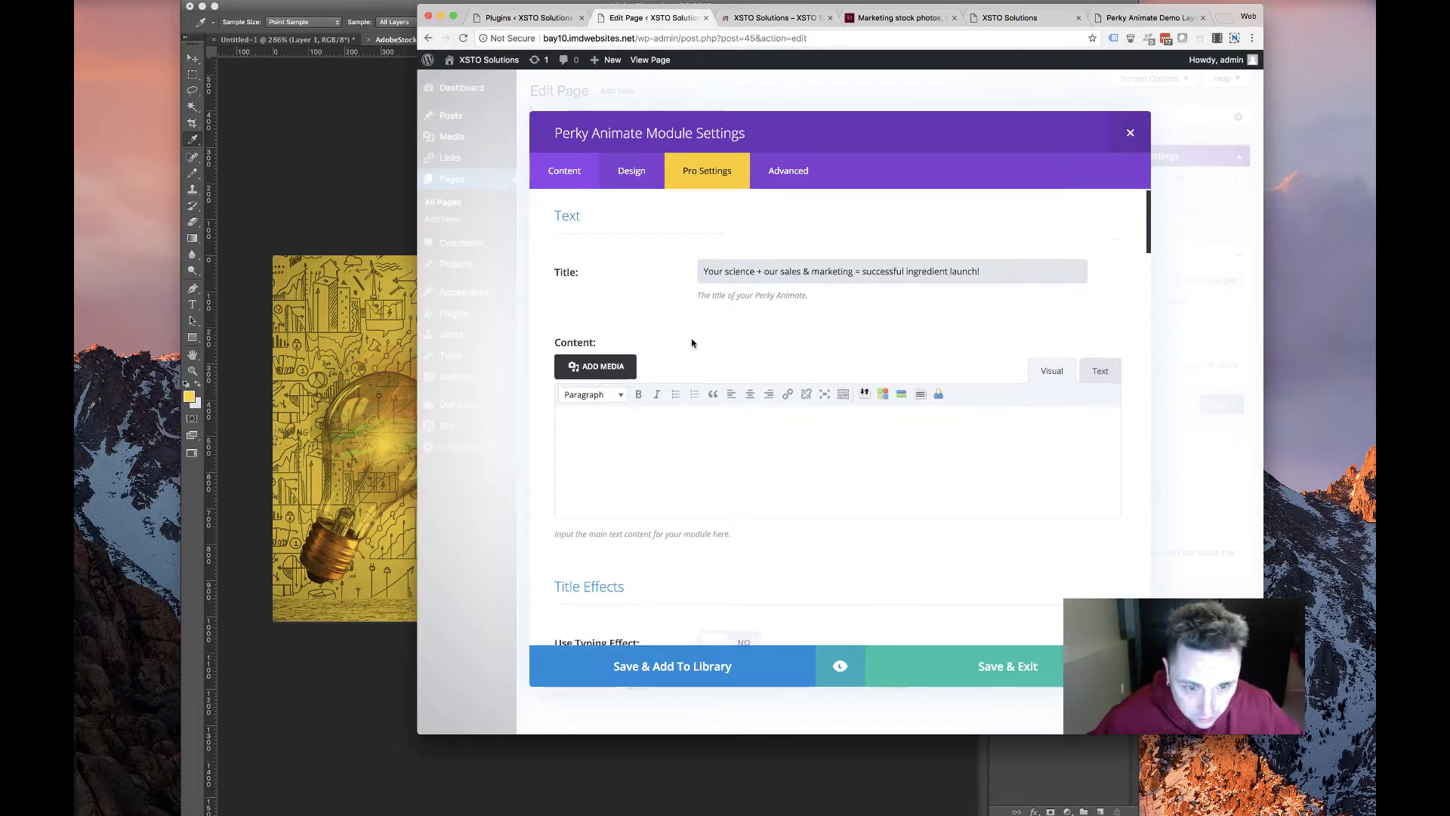
scroll(687, 347, down, 5)
scroll(683, 368, down, 10)
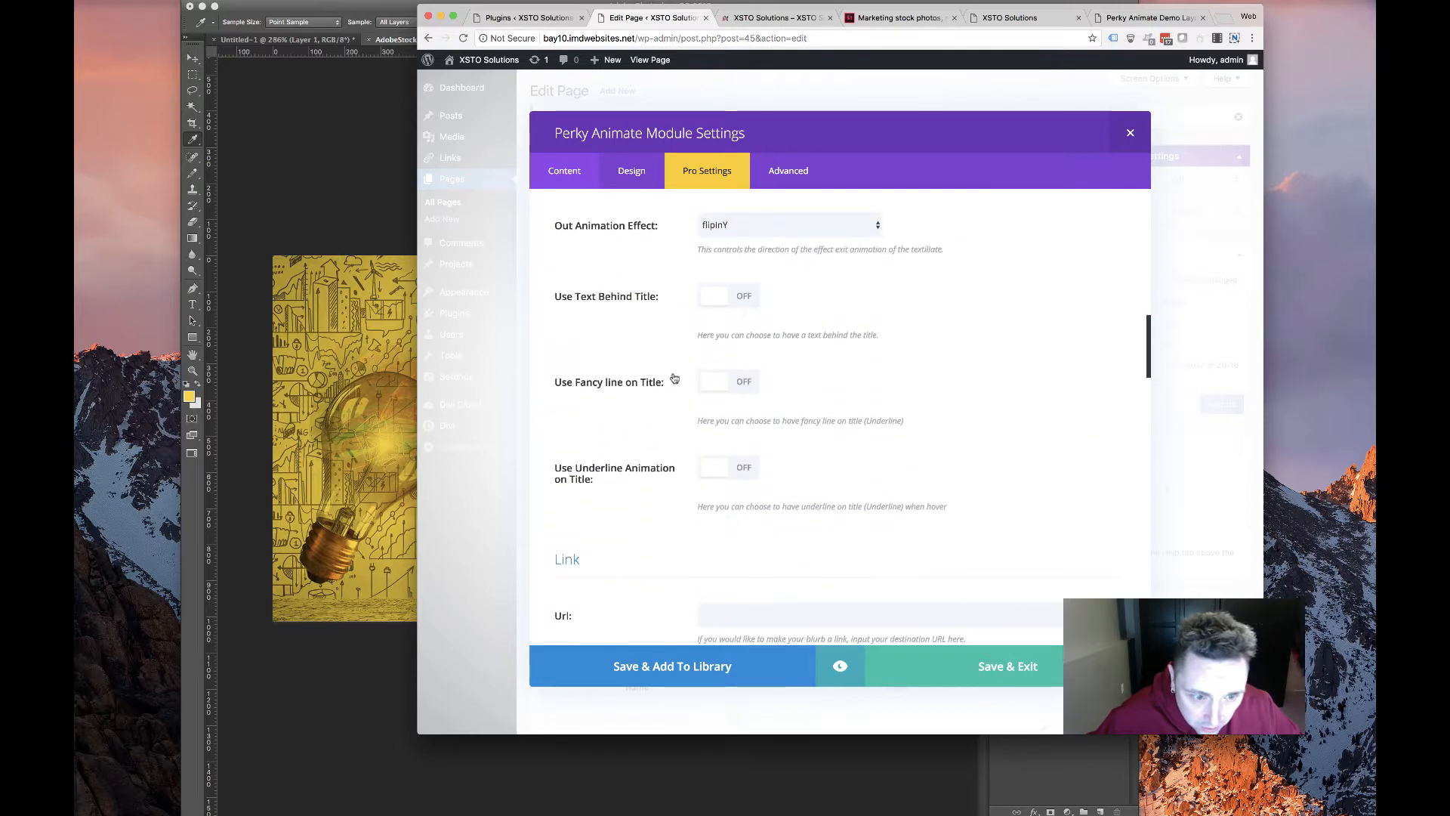
scroll(675, 376, down, 12)
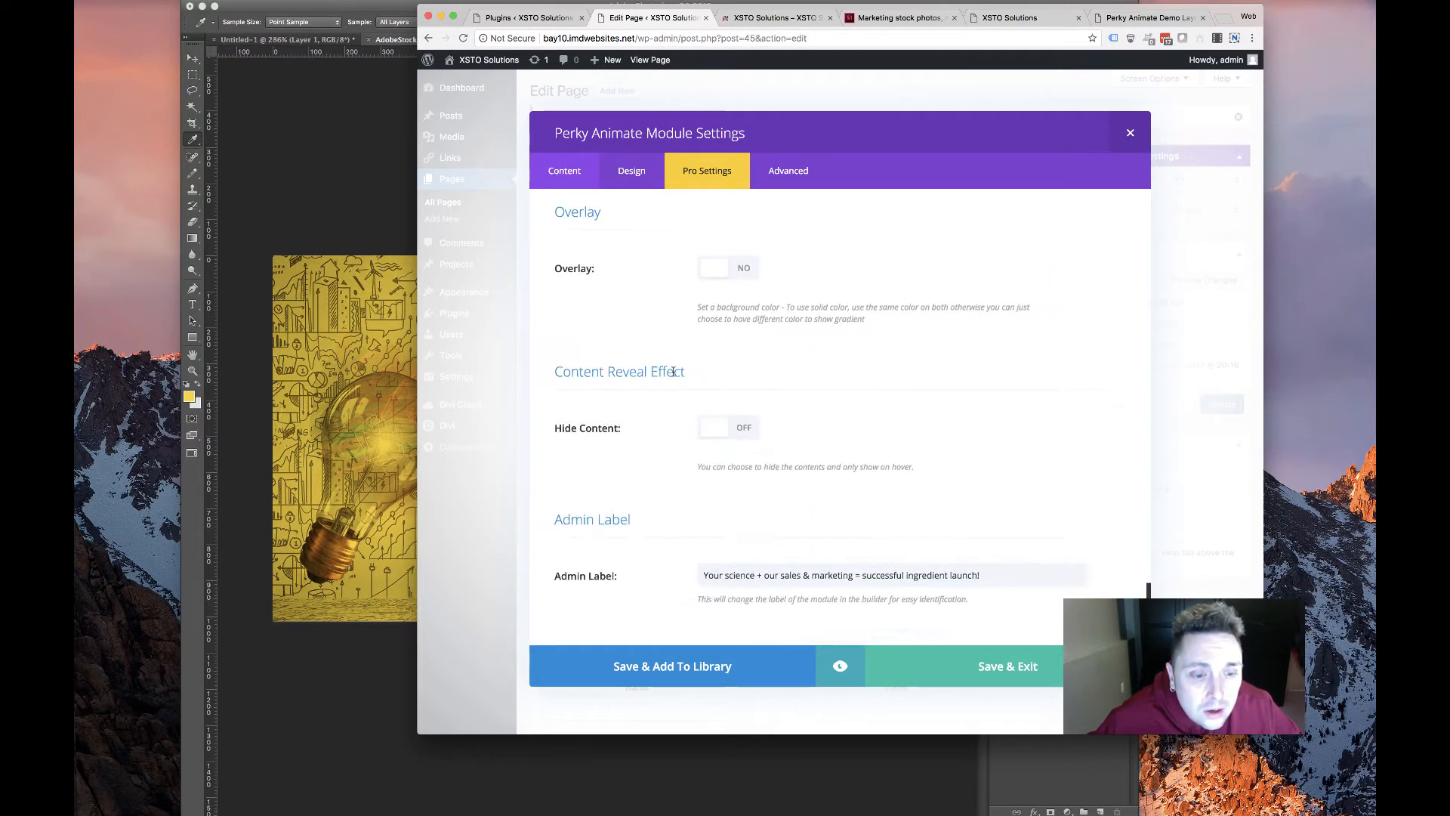
scroll(675, 375, up, 20)
Scroll through the Perky Animate module's Design tab Text and Header Text settings
click(627, 179)
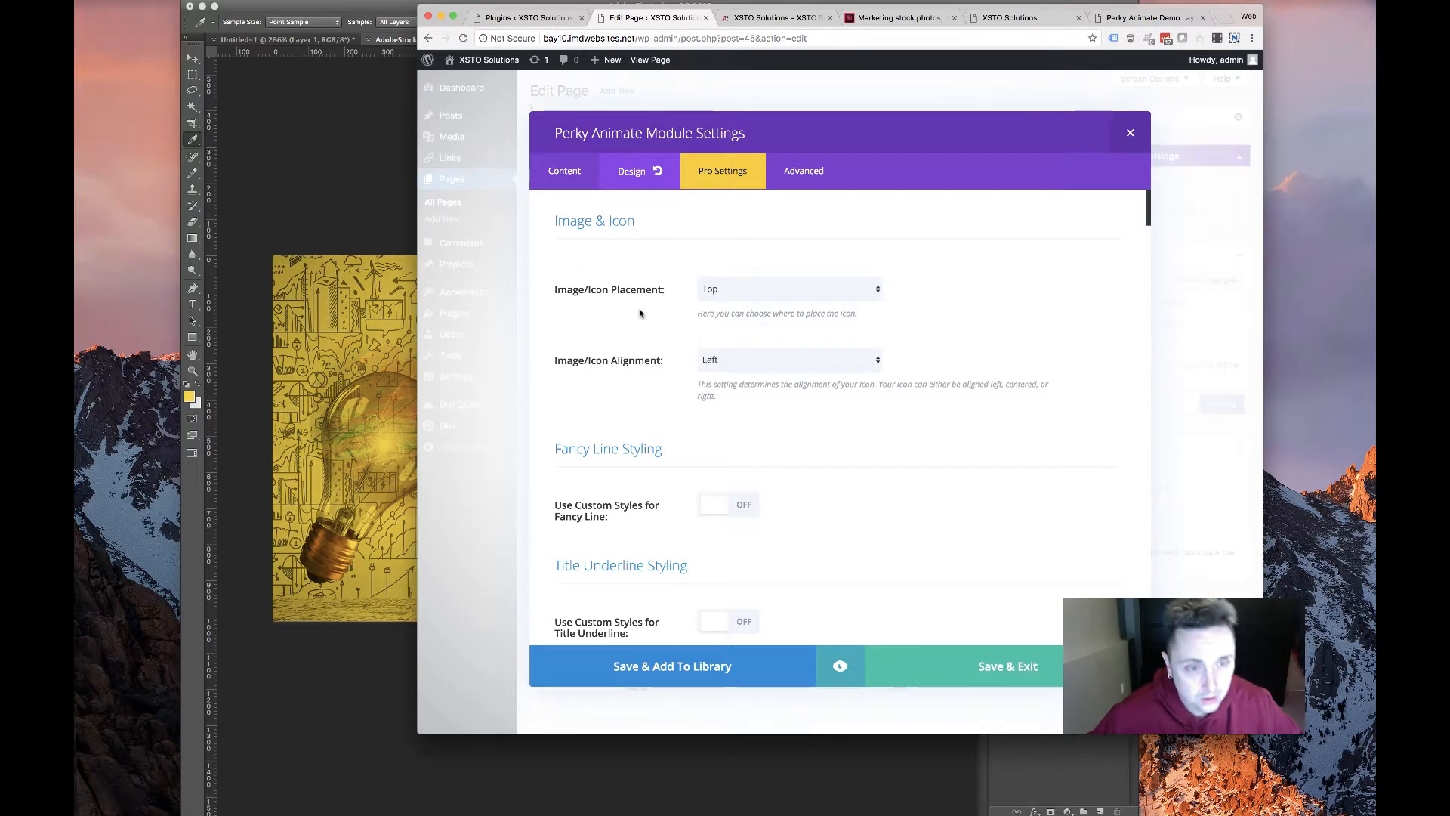
scroll(635, 342, down, 5)
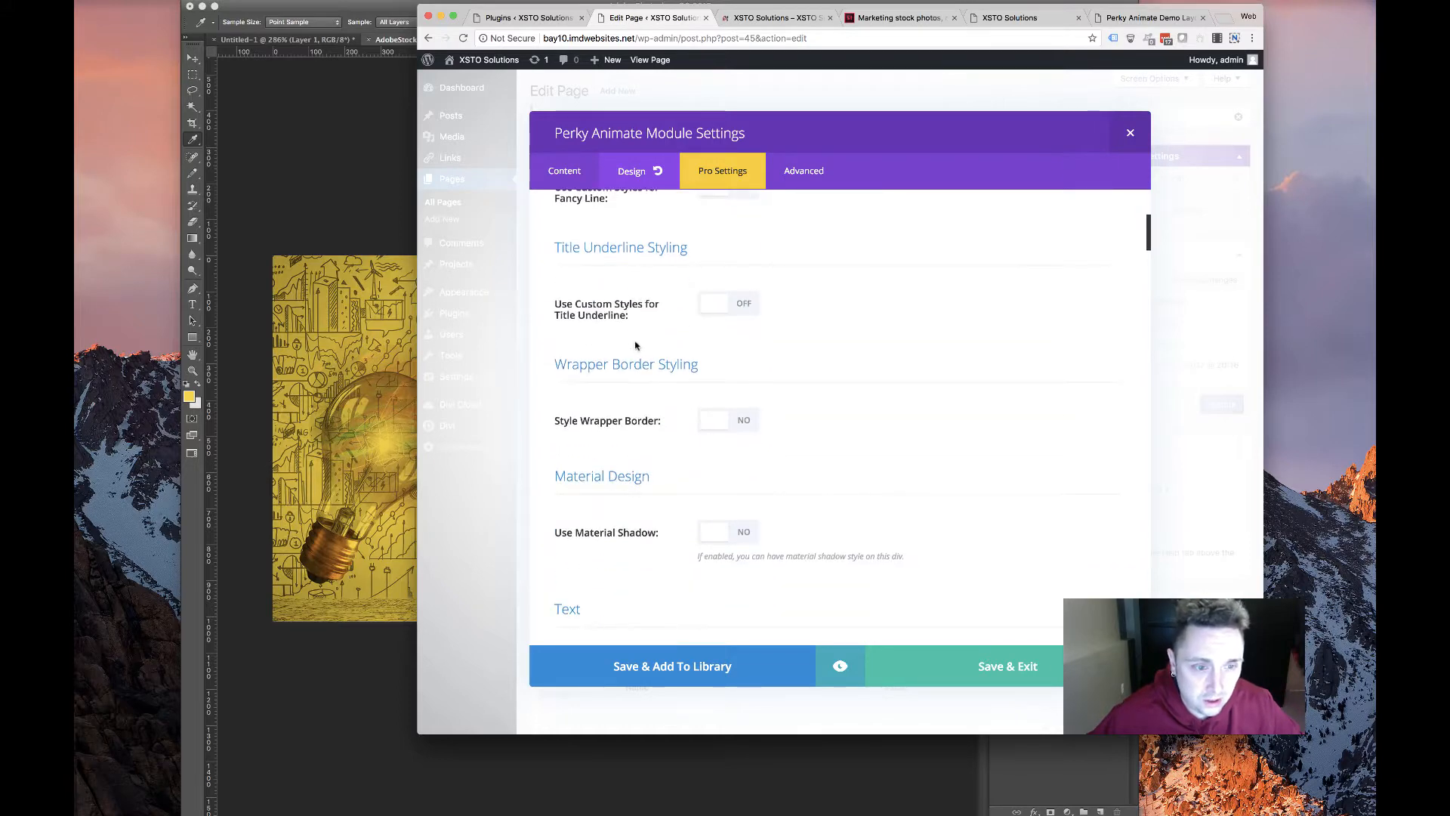
scroll(647, 352, down, 3)
scroll(646, 352, down, 3)
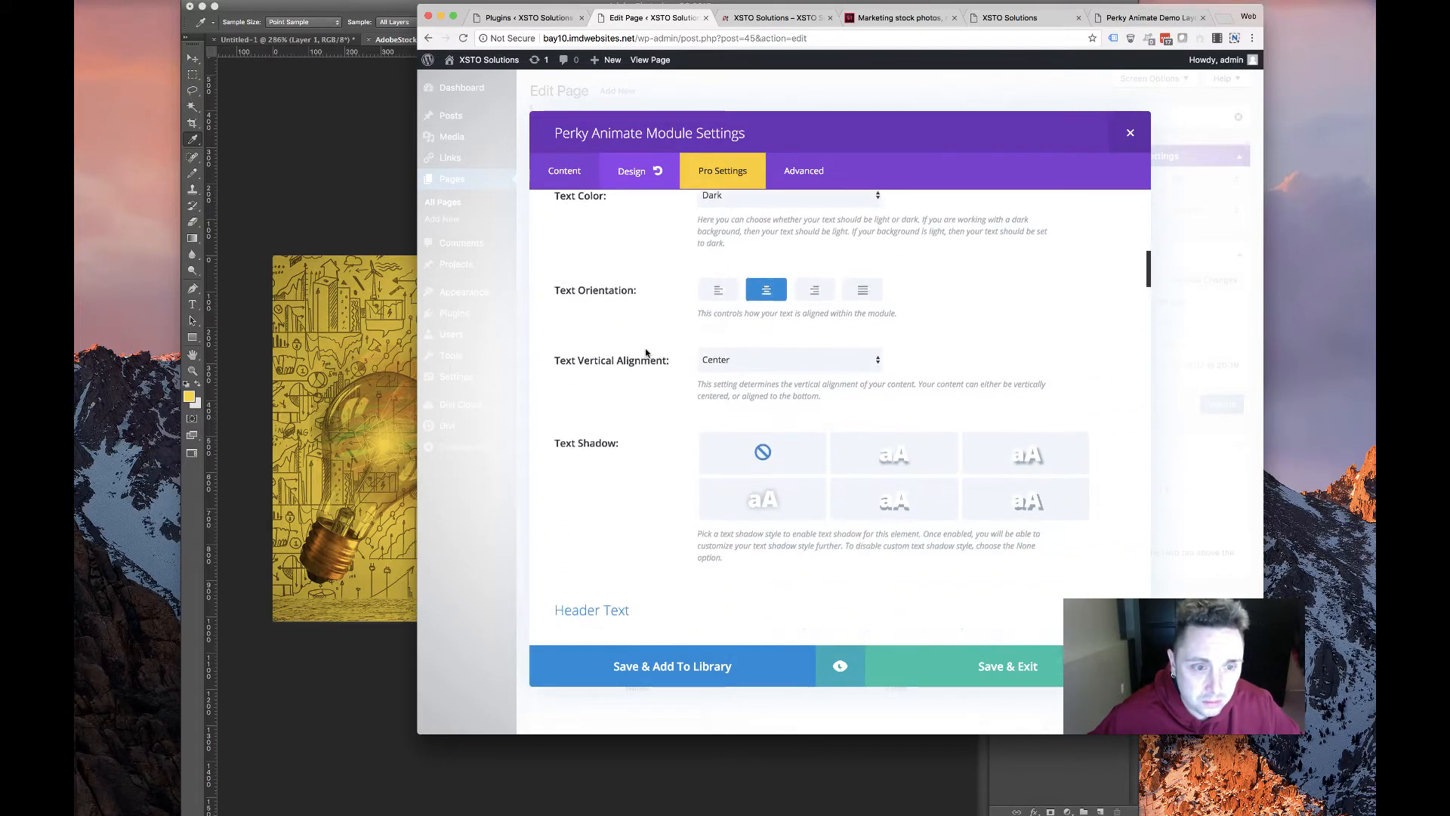
scroll(648, 355, up, 2)
scroll(737, 318, down, 10)
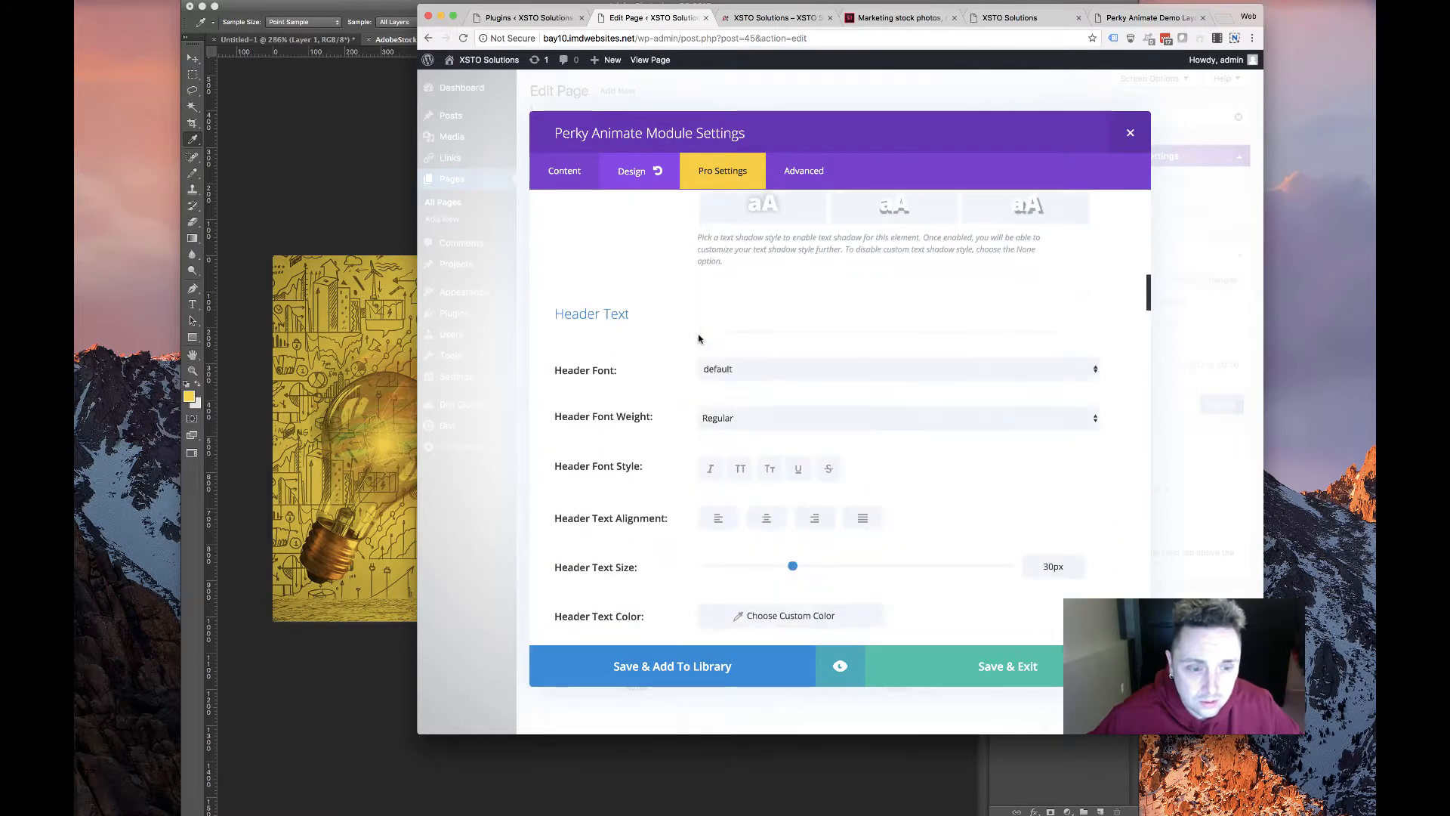
scroll(699, 341, up, 4)
scroll(701, 341, up, 3)
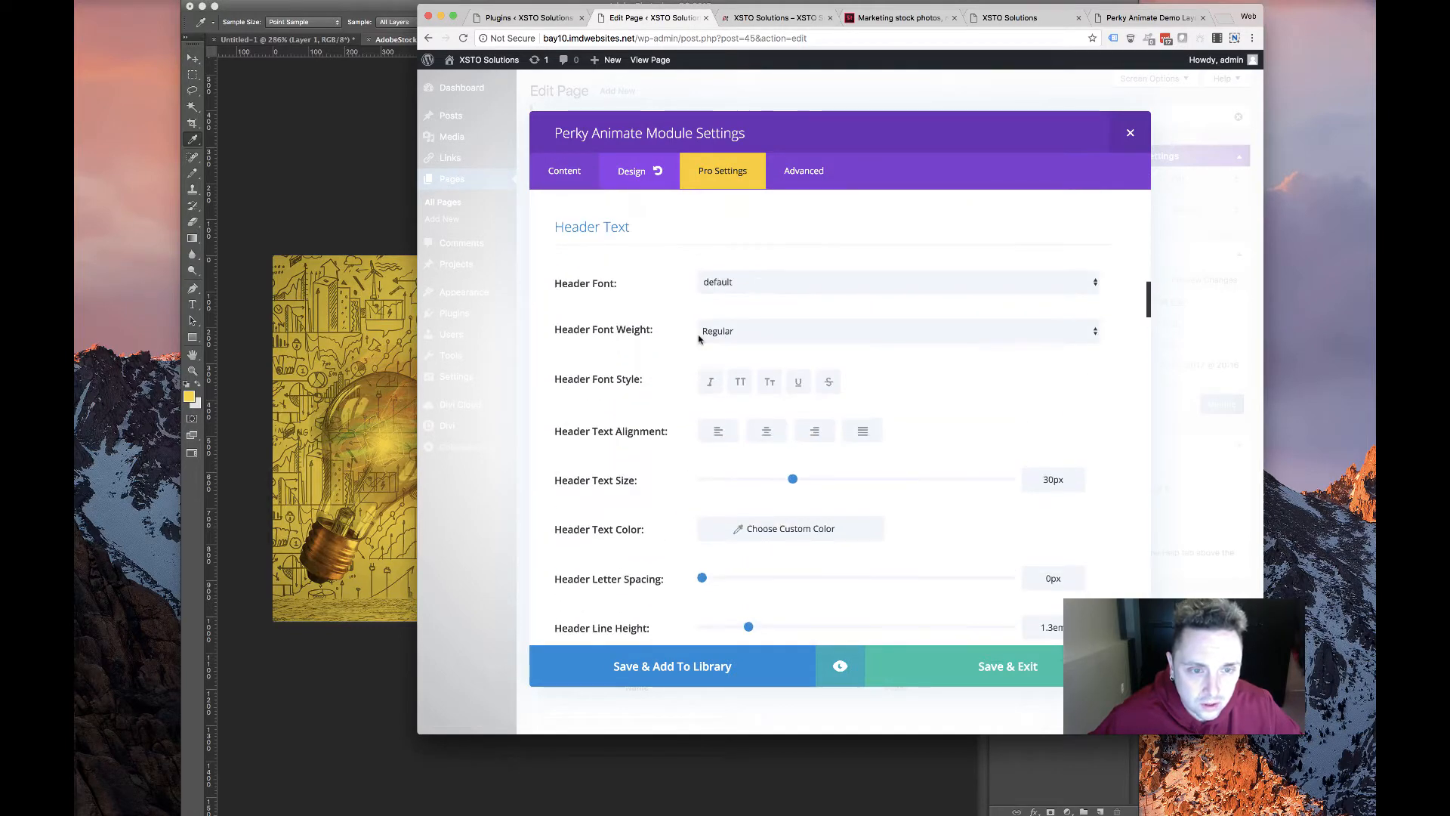
scroll(698, 340, down, 15)
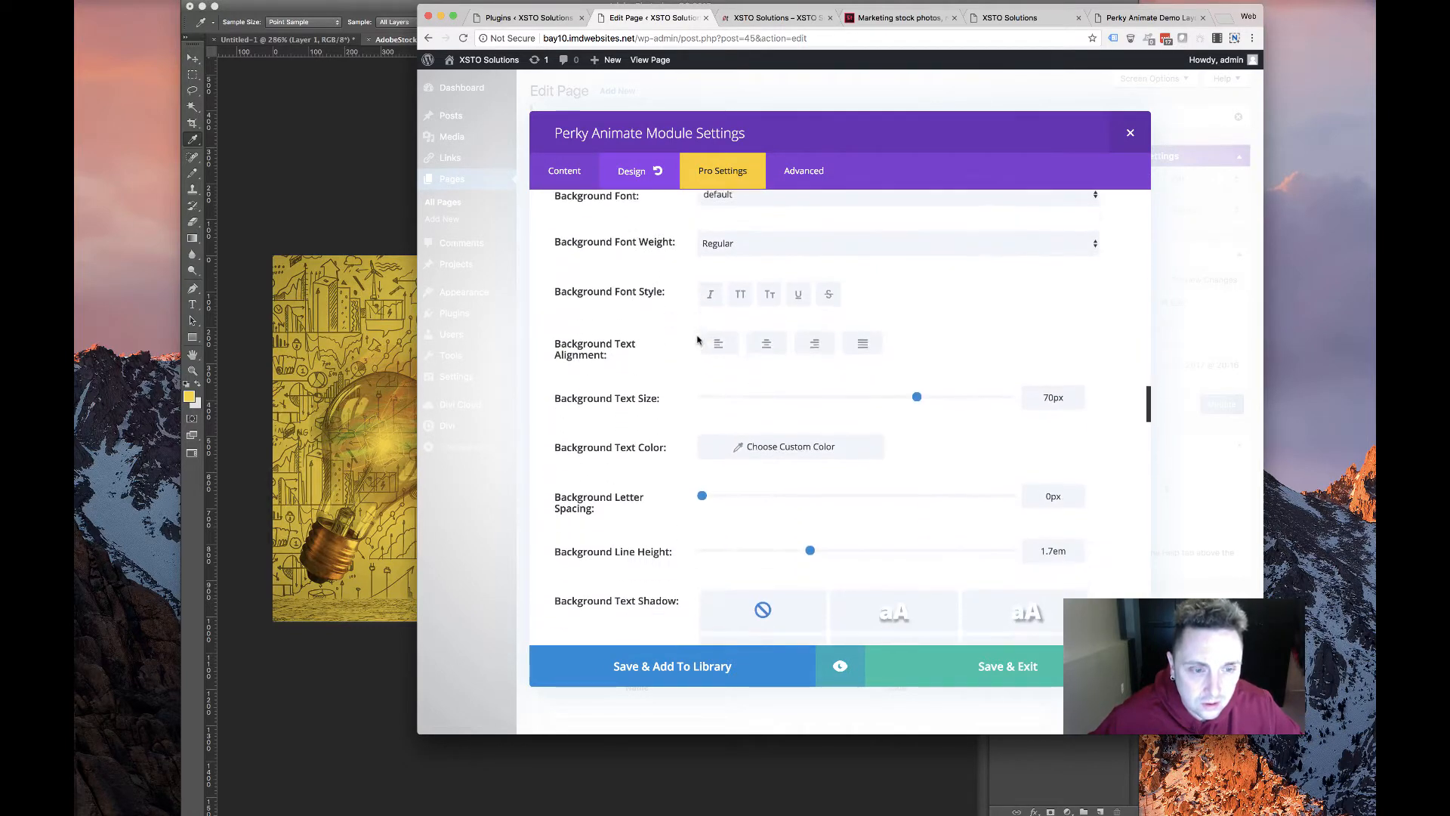
scroll(698, 340, down, 5)
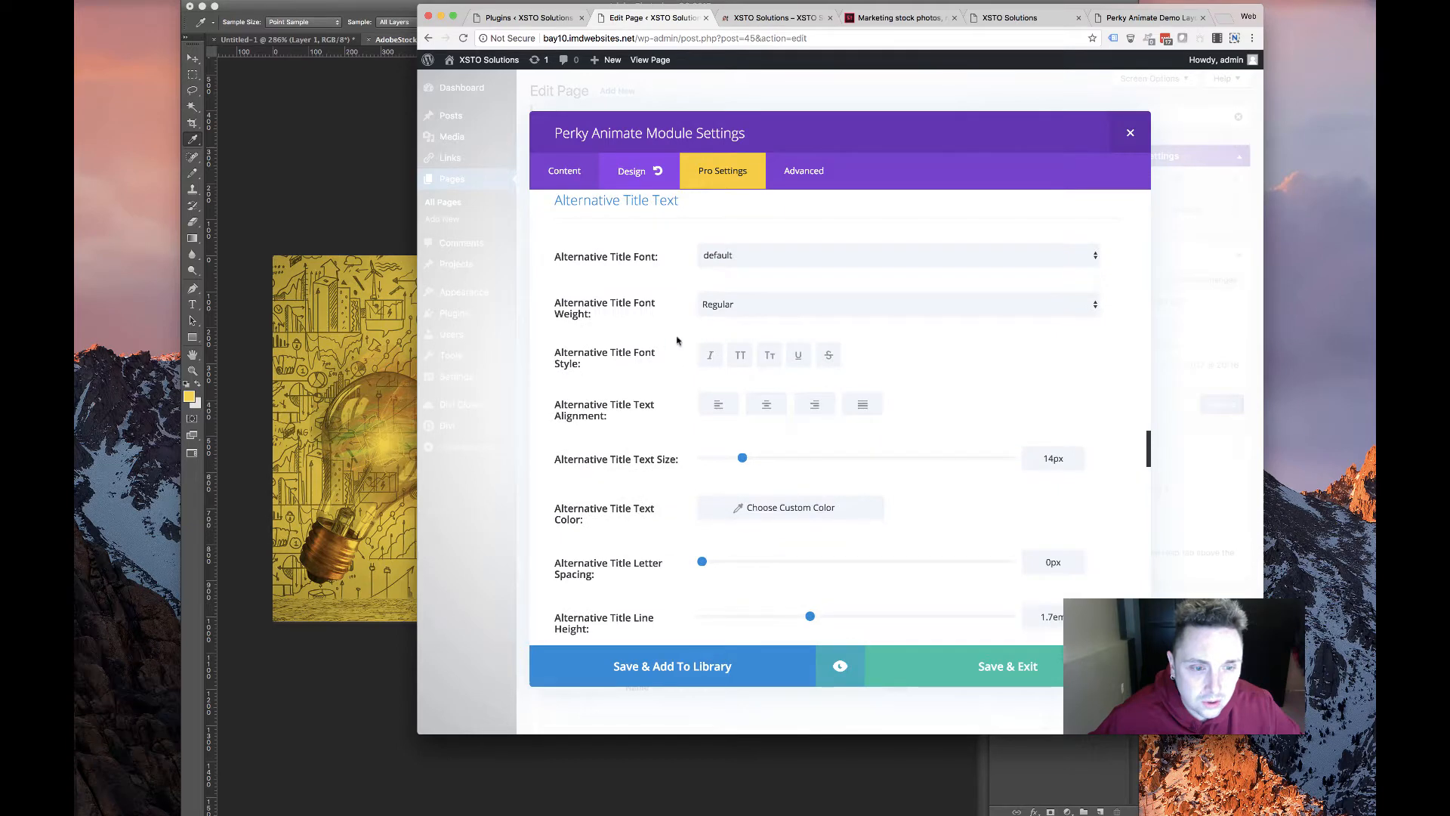
scroll(634, 323, down, 10)
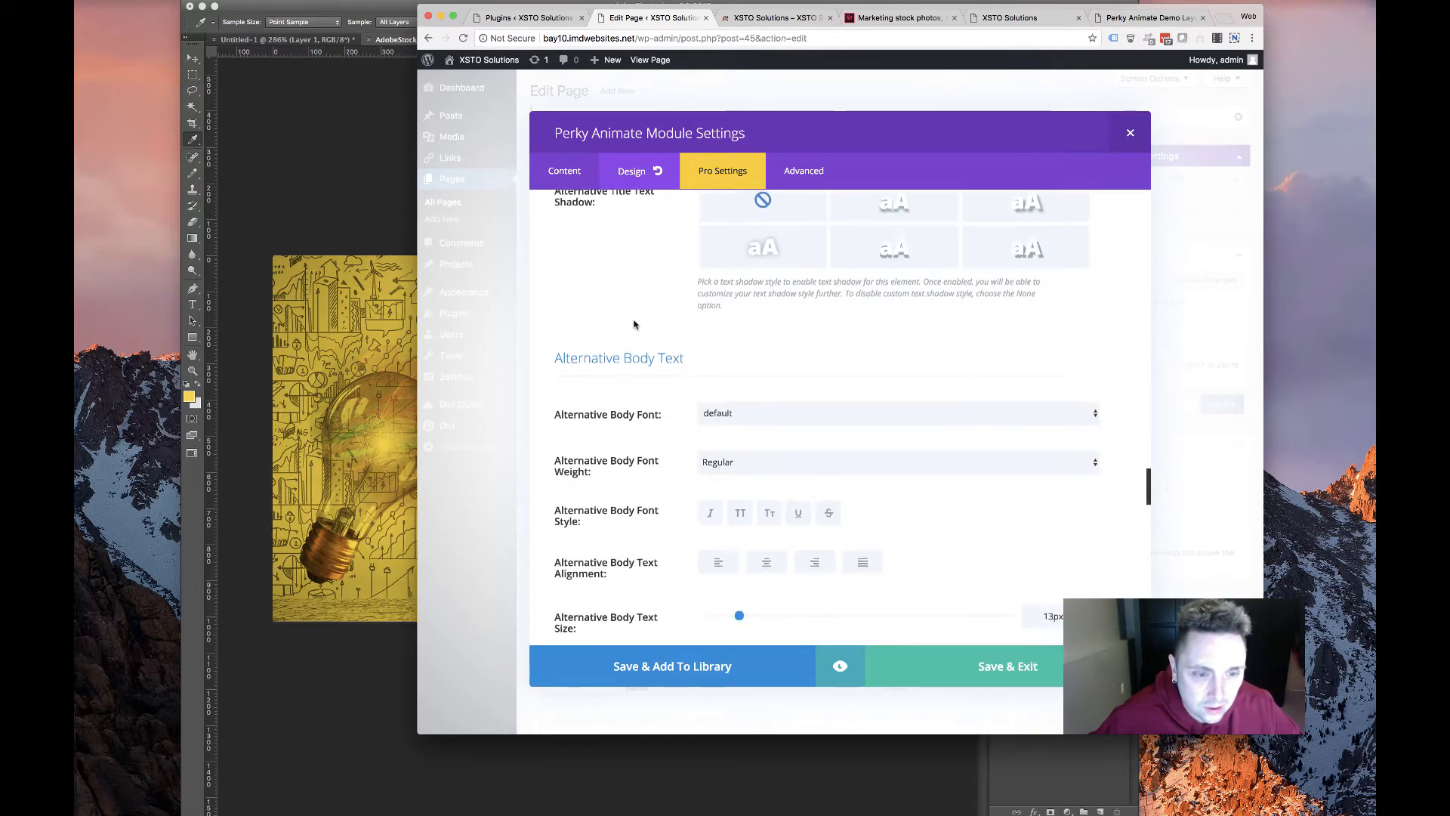
scroll(634, 325, down, 15)
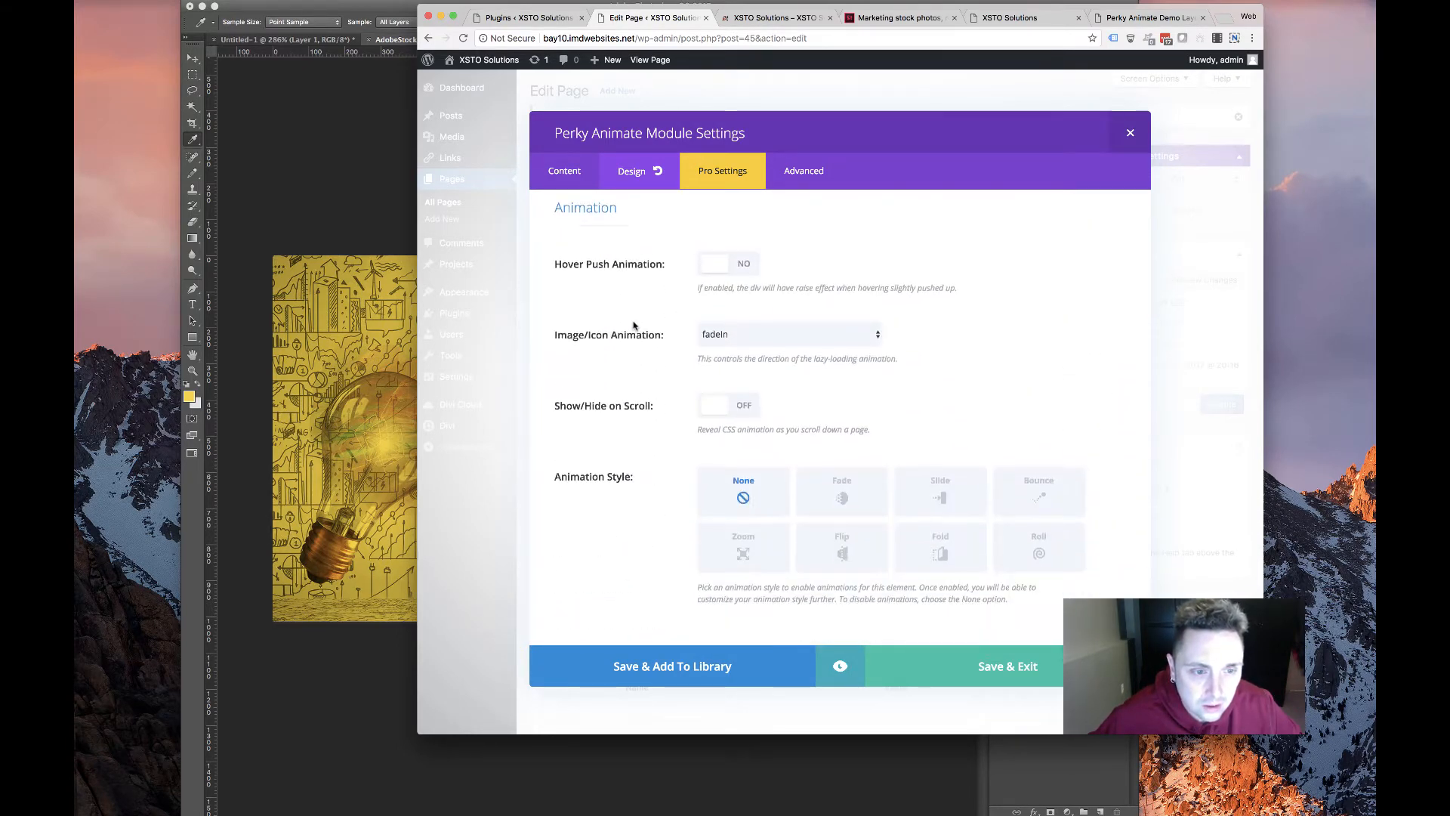
scroll(634, 325, up, 15)
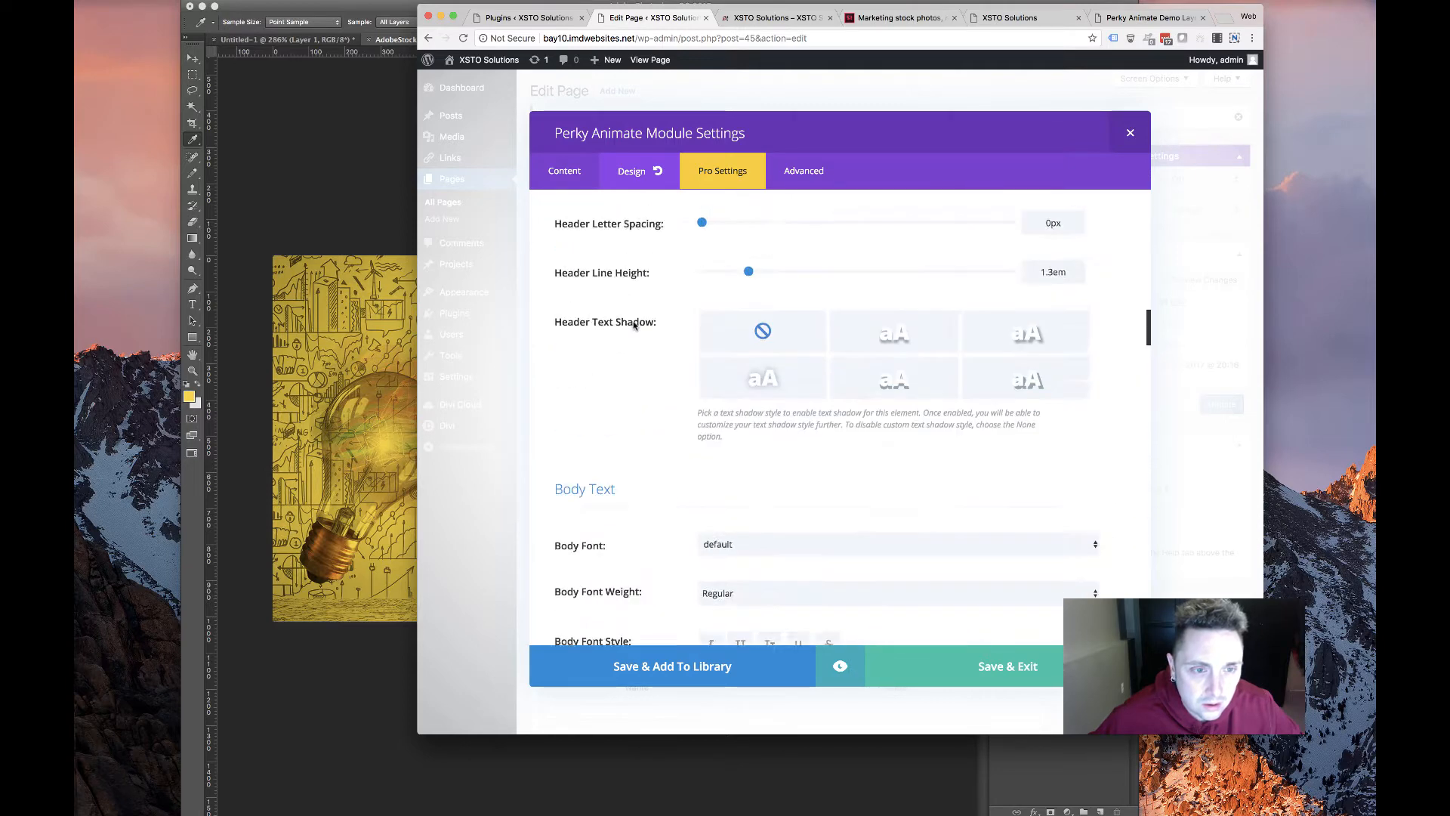
scroll(634, 325, up, 8)
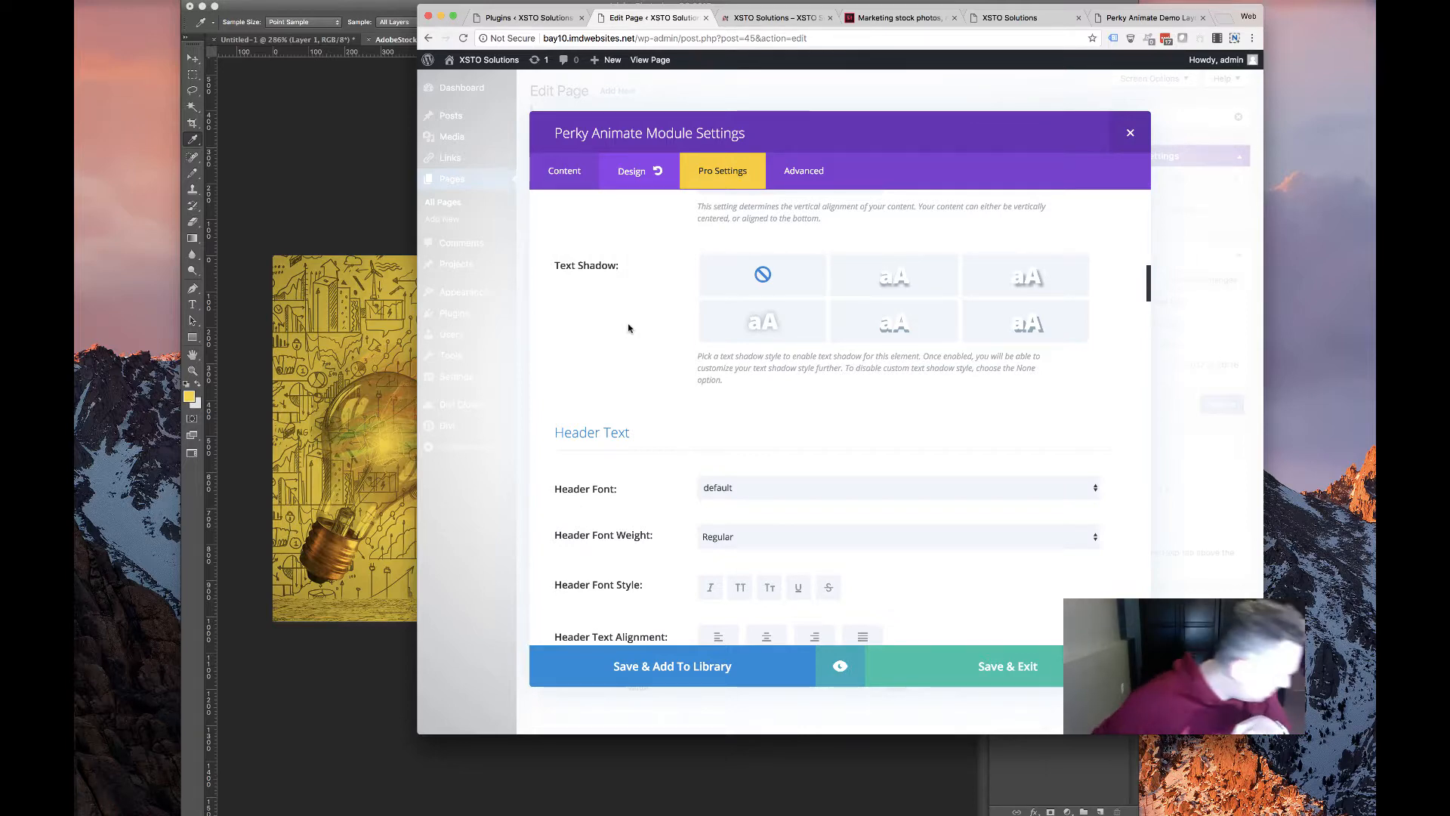
scroll(755, 340, up, 2)
scroll(801, 353, down, 10)
scroll(801, 354, up, 2)
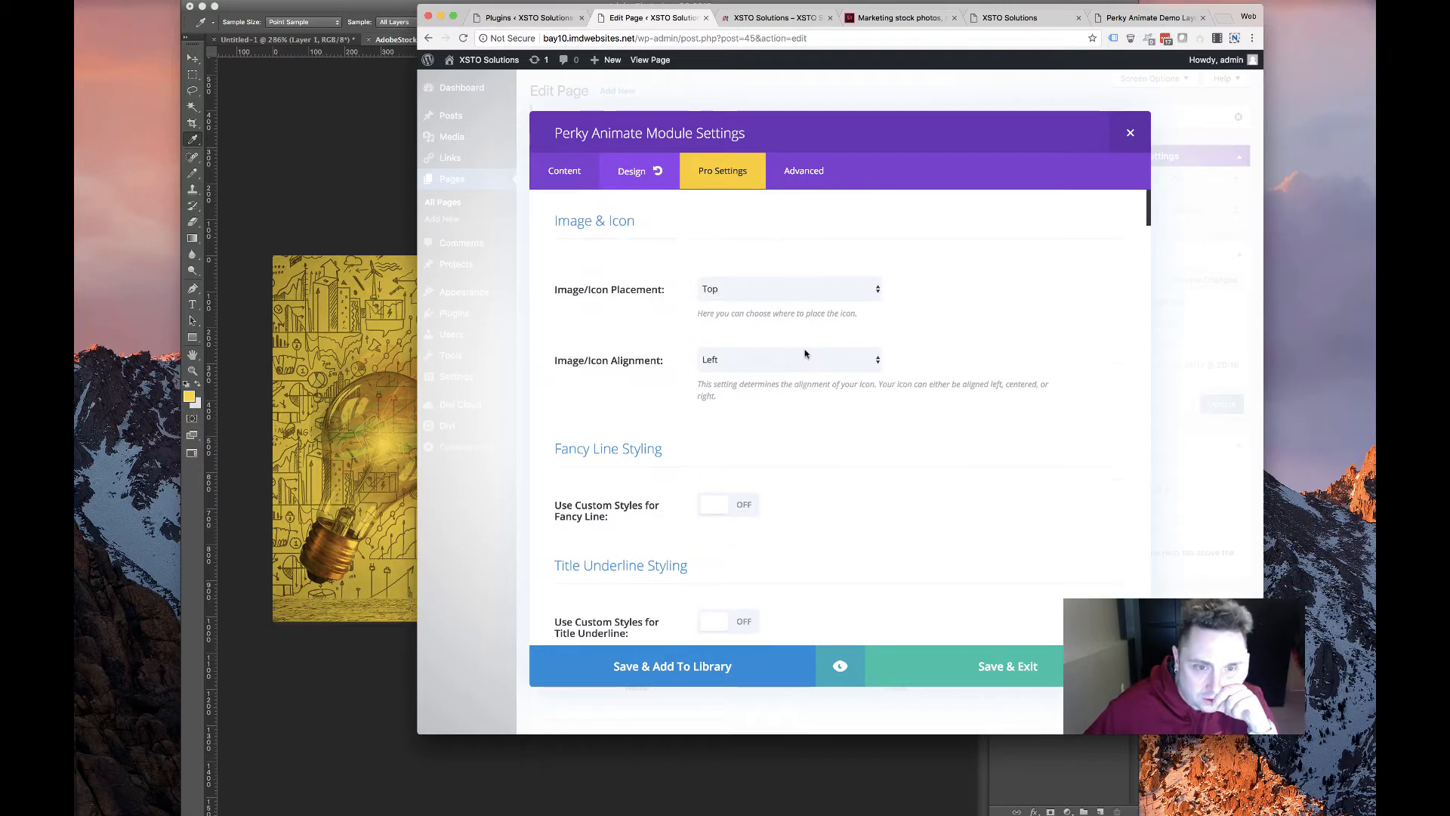
scroll(801, 355, down, 2)
scroll(801, 355, down, 10)
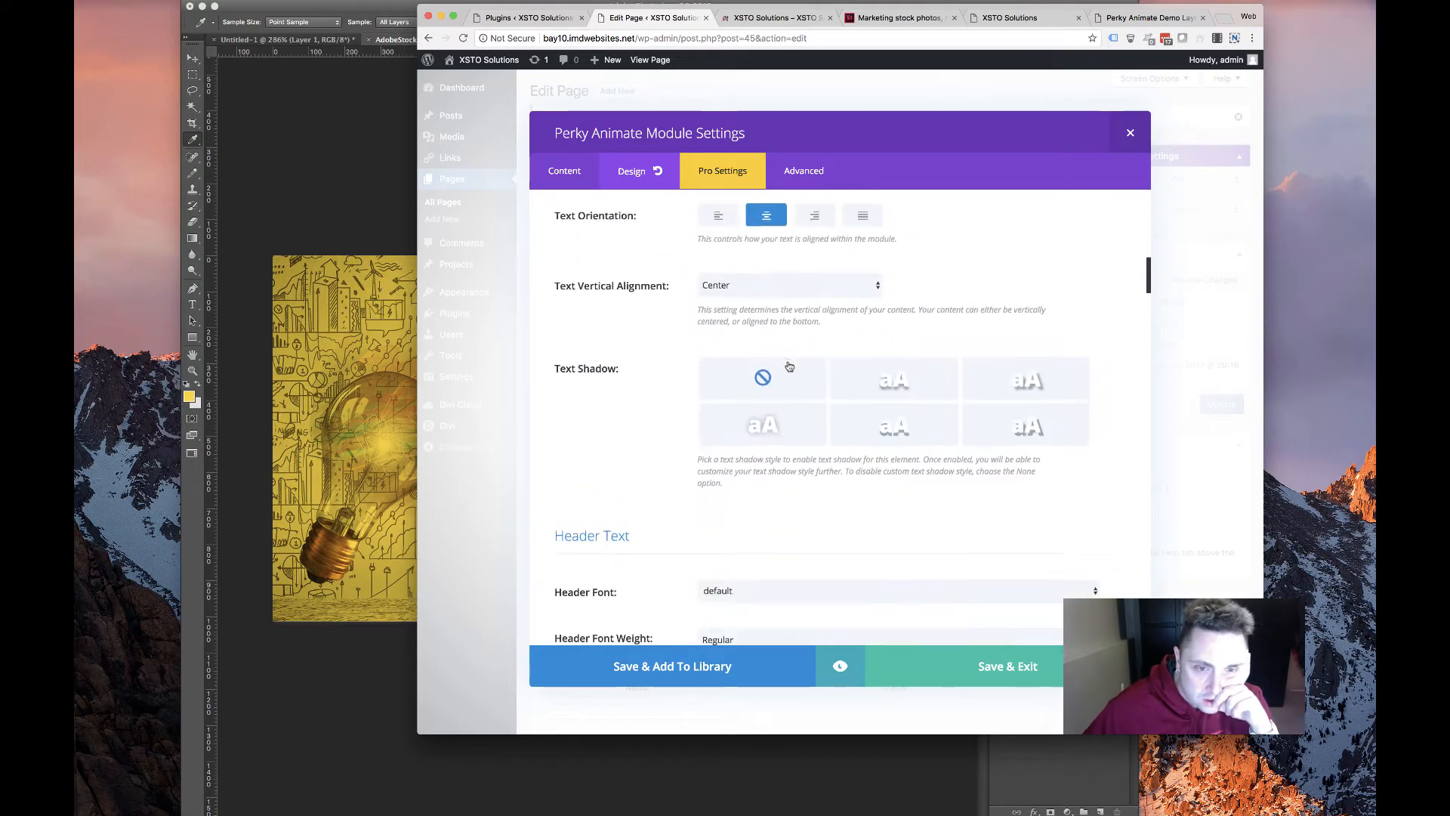
scroll(646, 338, up, 2)
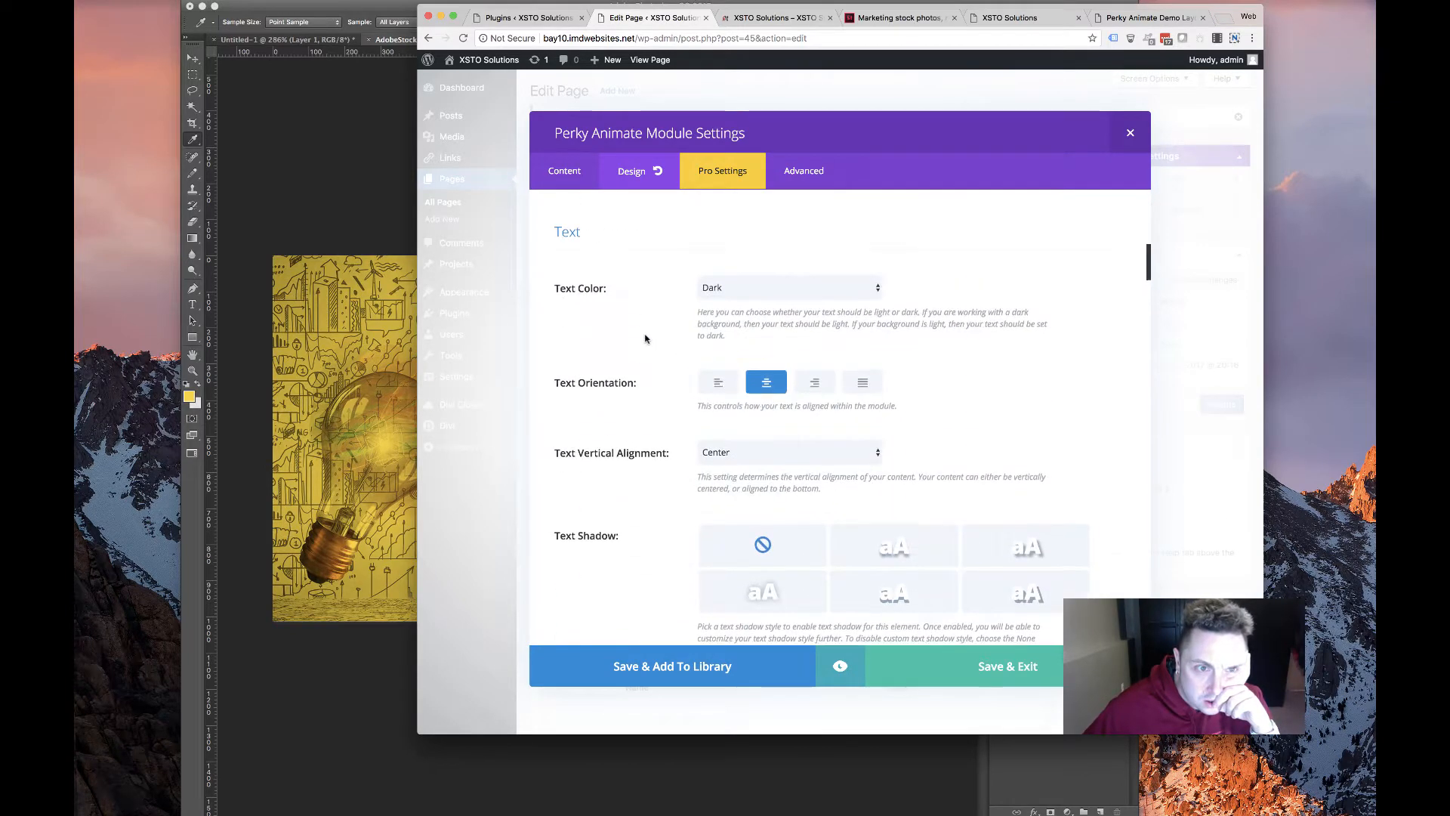
Keep the text centred and make the header text bold at 48px, 32px on tablet
click(721, 385)
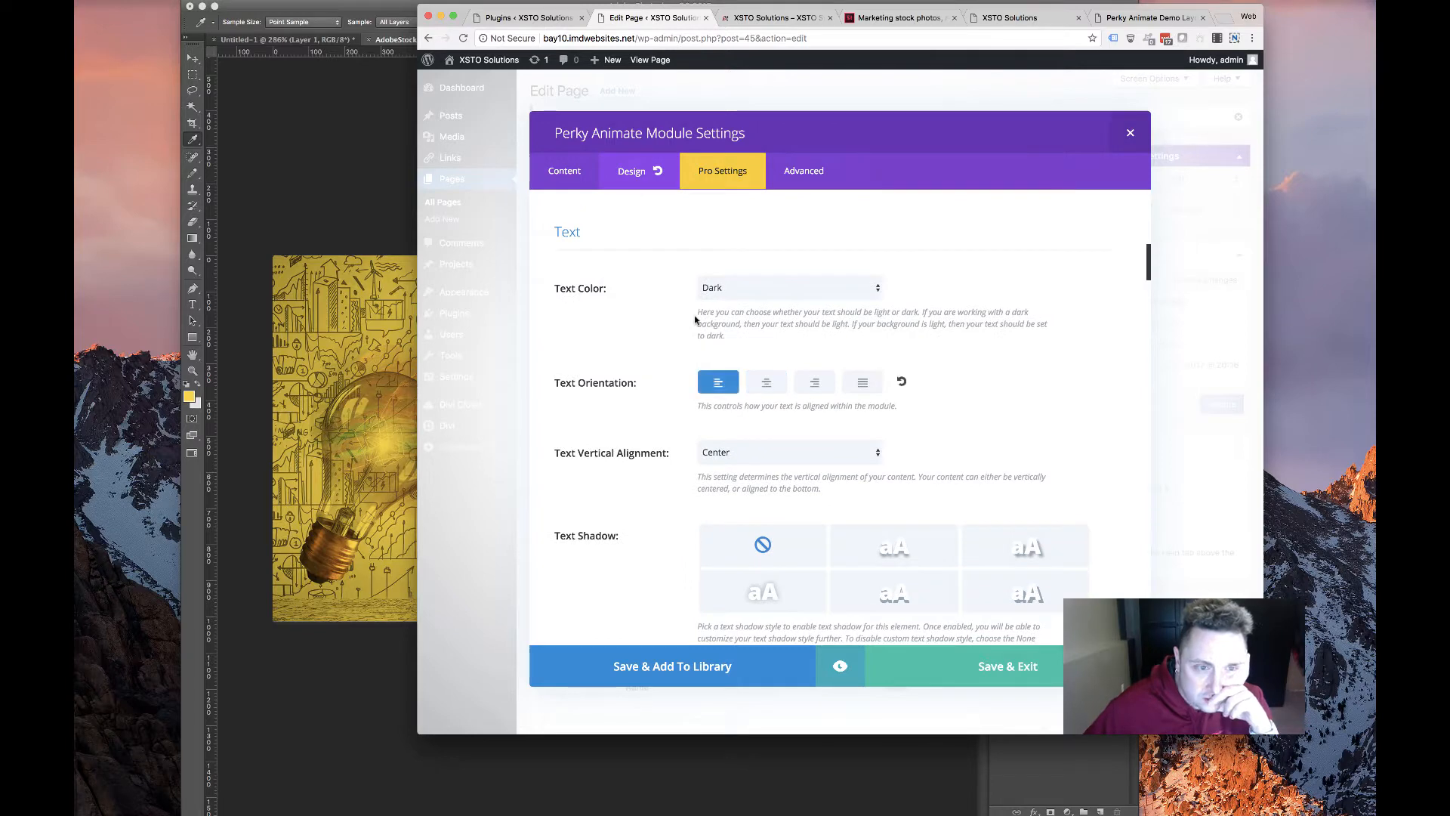
click(770, 382)
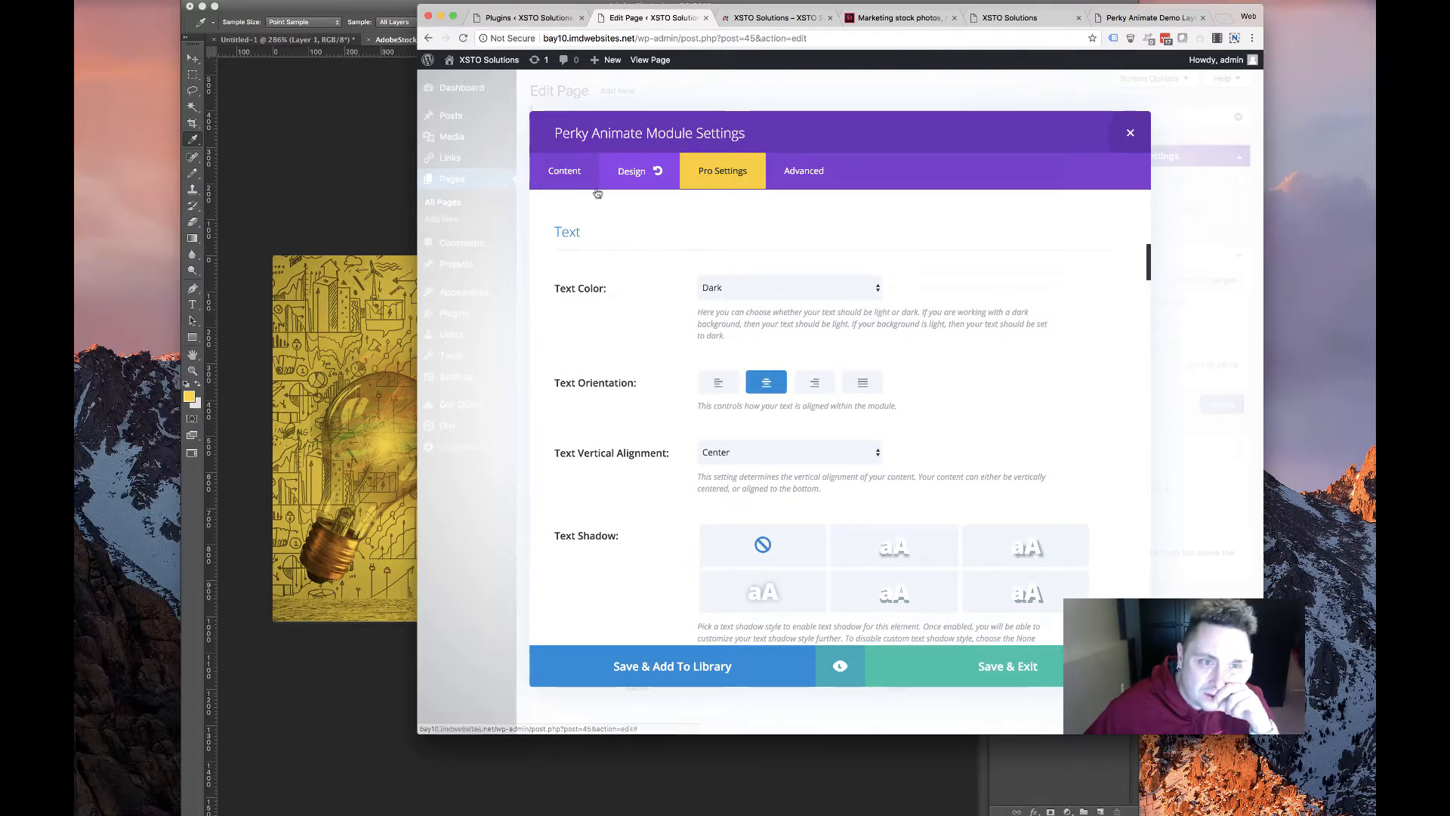
scroll(635, 400, down, 5)
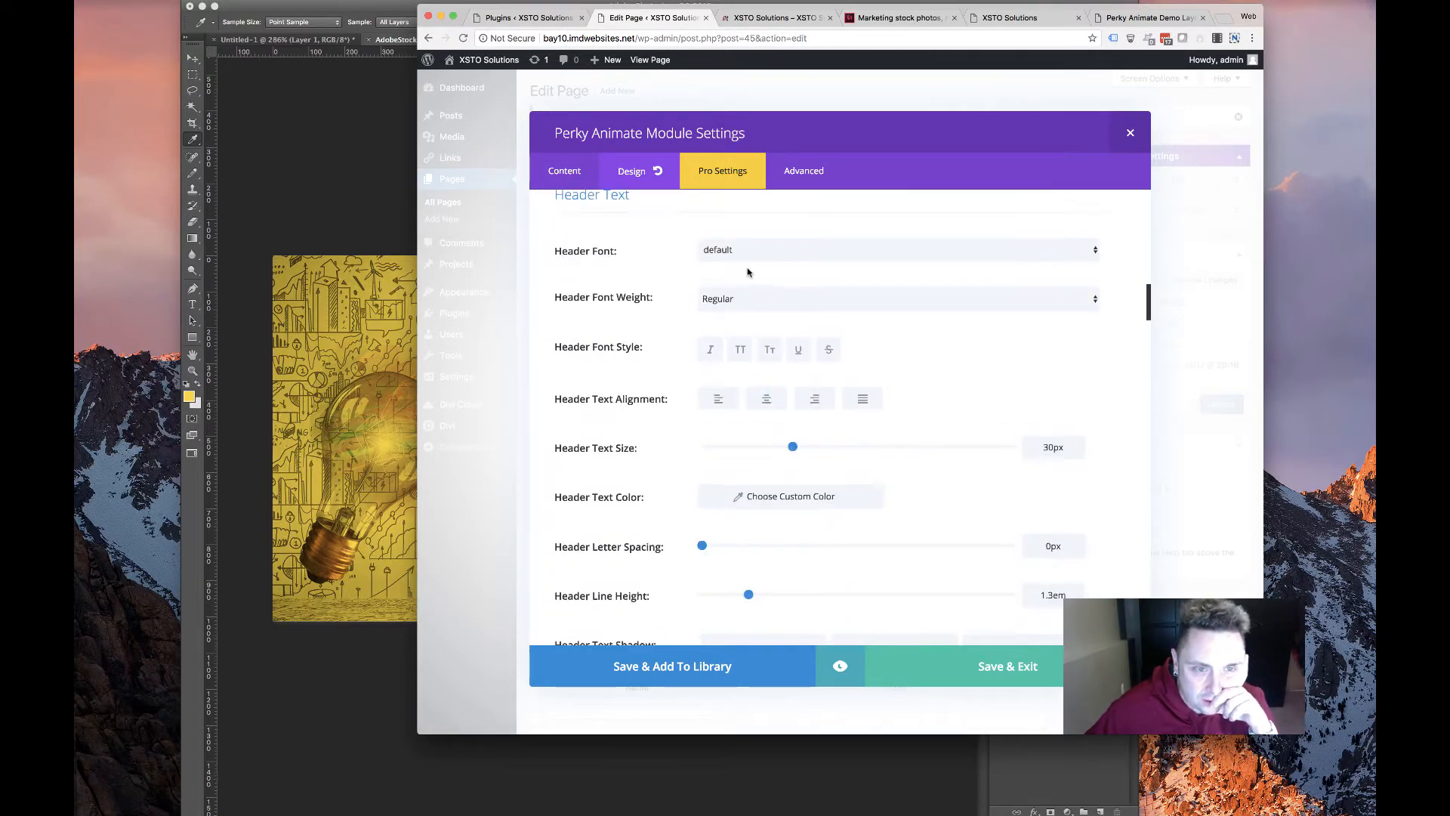
click(762, 302)
click(755, 323)
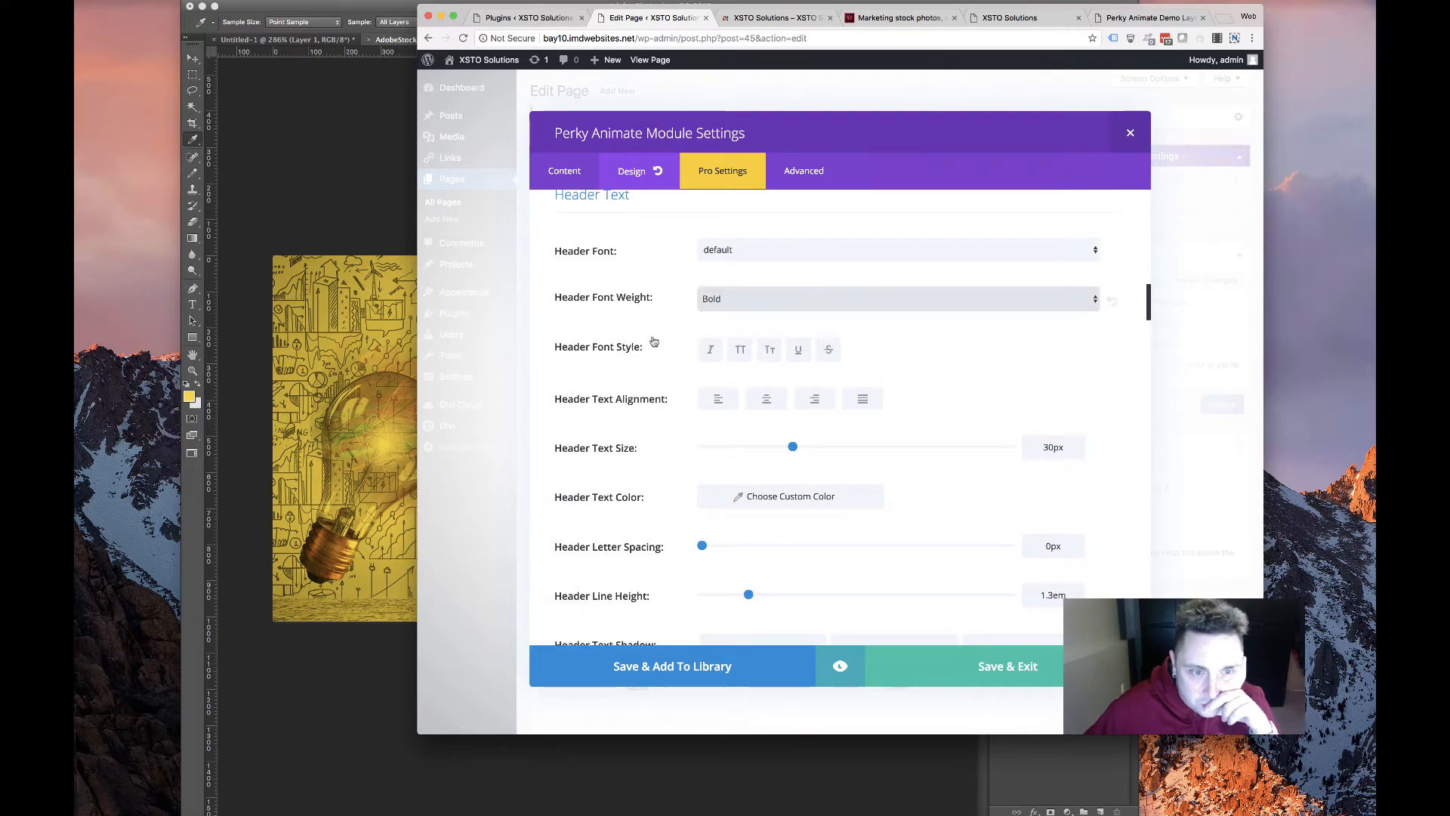
drag(793, 446, 859, 450)
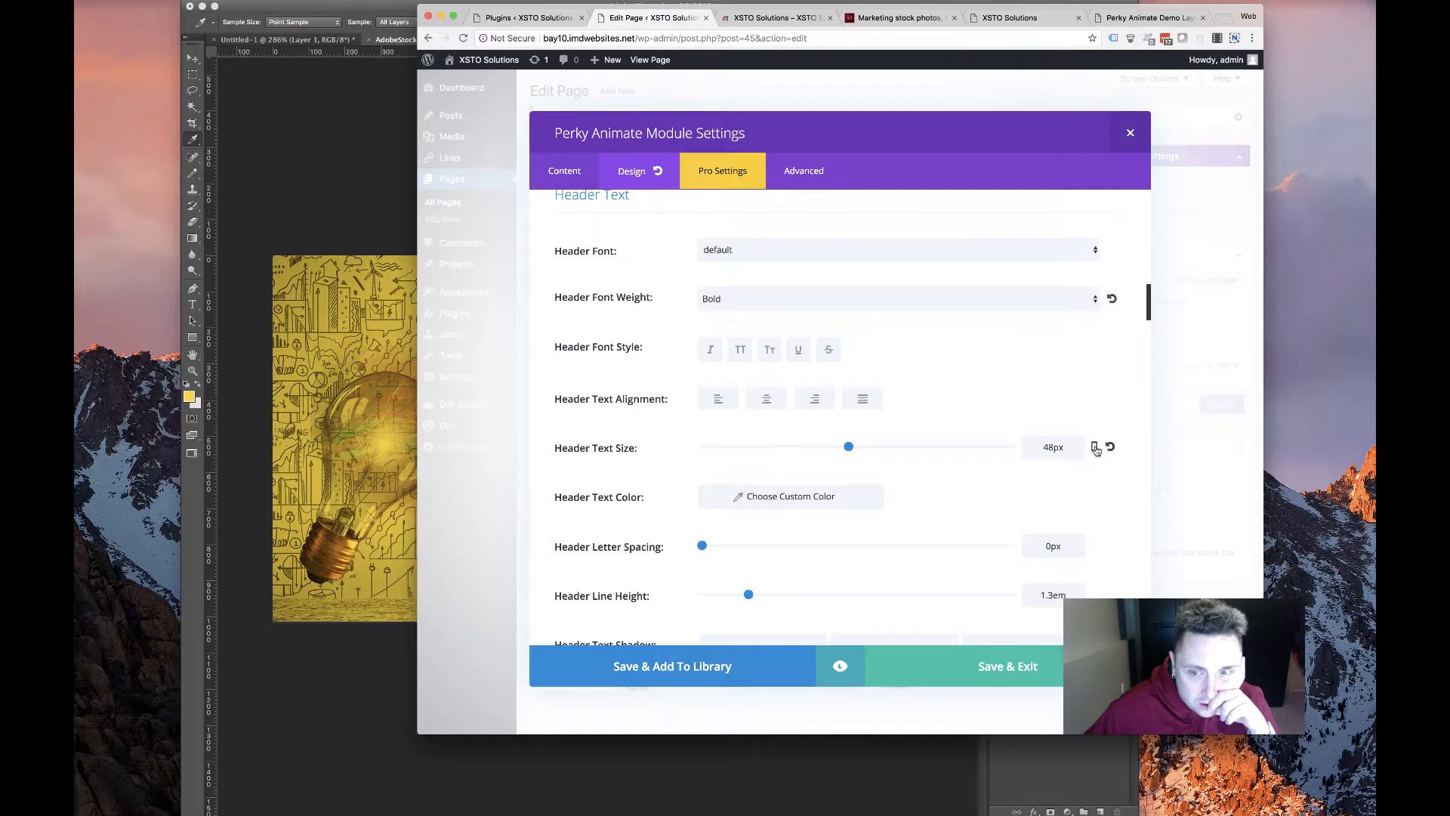
click(1096, 448)
click(844, 456)
drag(849, 503, 806, 502)
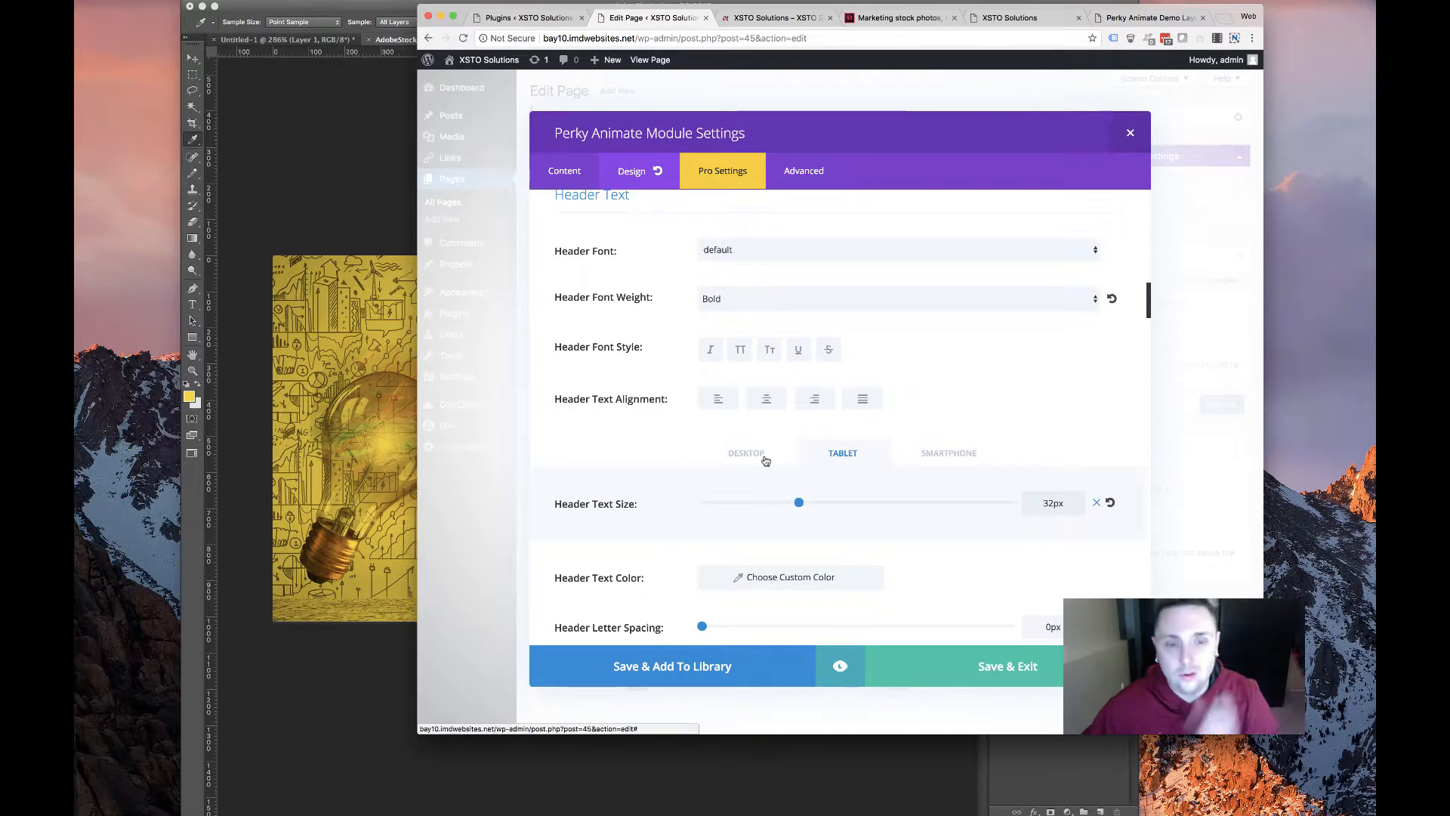
click(768, 458)
click(944, 453)
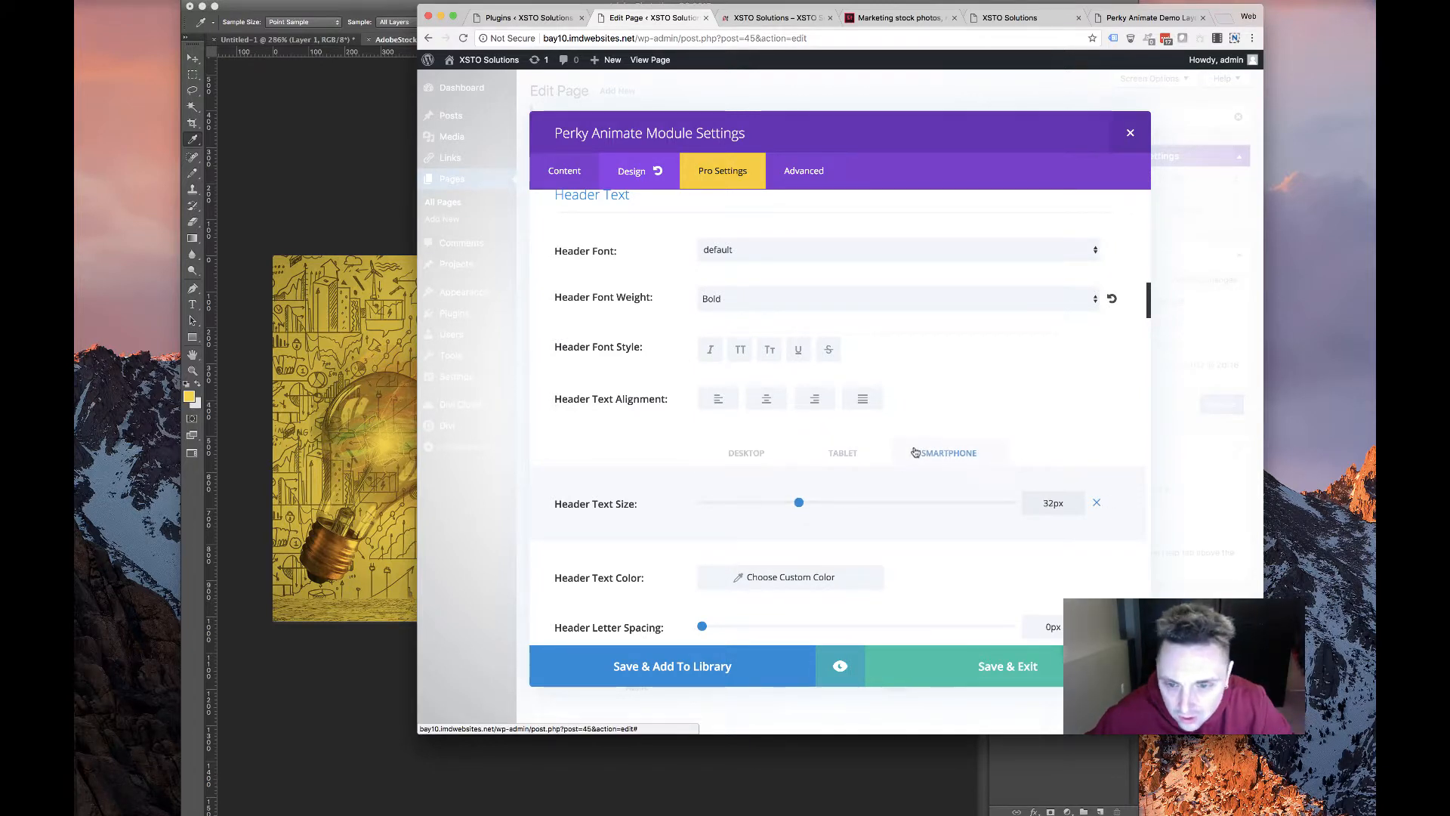
click(748, 453)
Set the header text colour to white and apply a header text shadow style
scroll(959, 478, down, 5)
scroll(959, 477, down, 2)
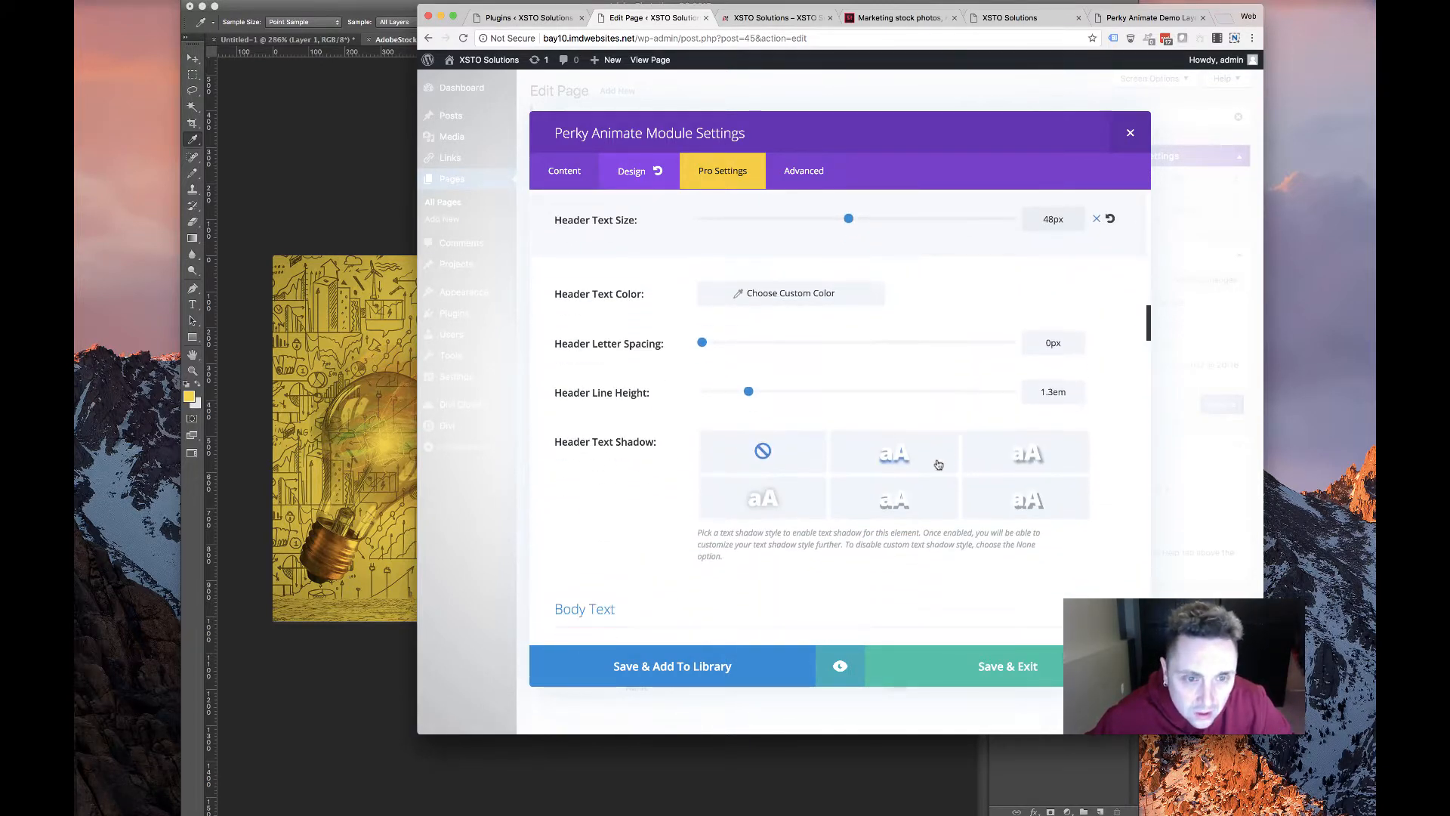
click(801, 295)
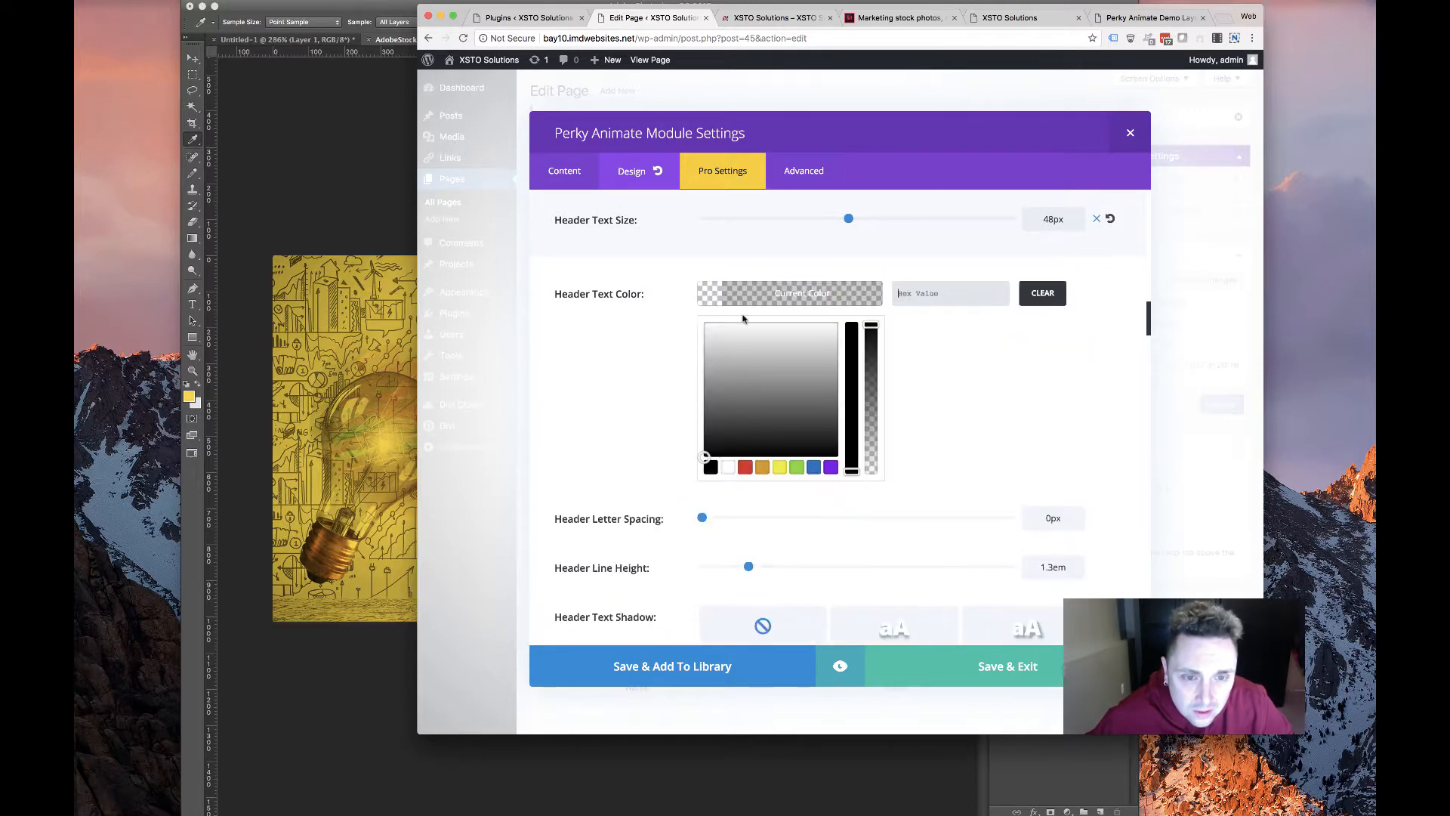
click(728, 466)
click(627, 378)
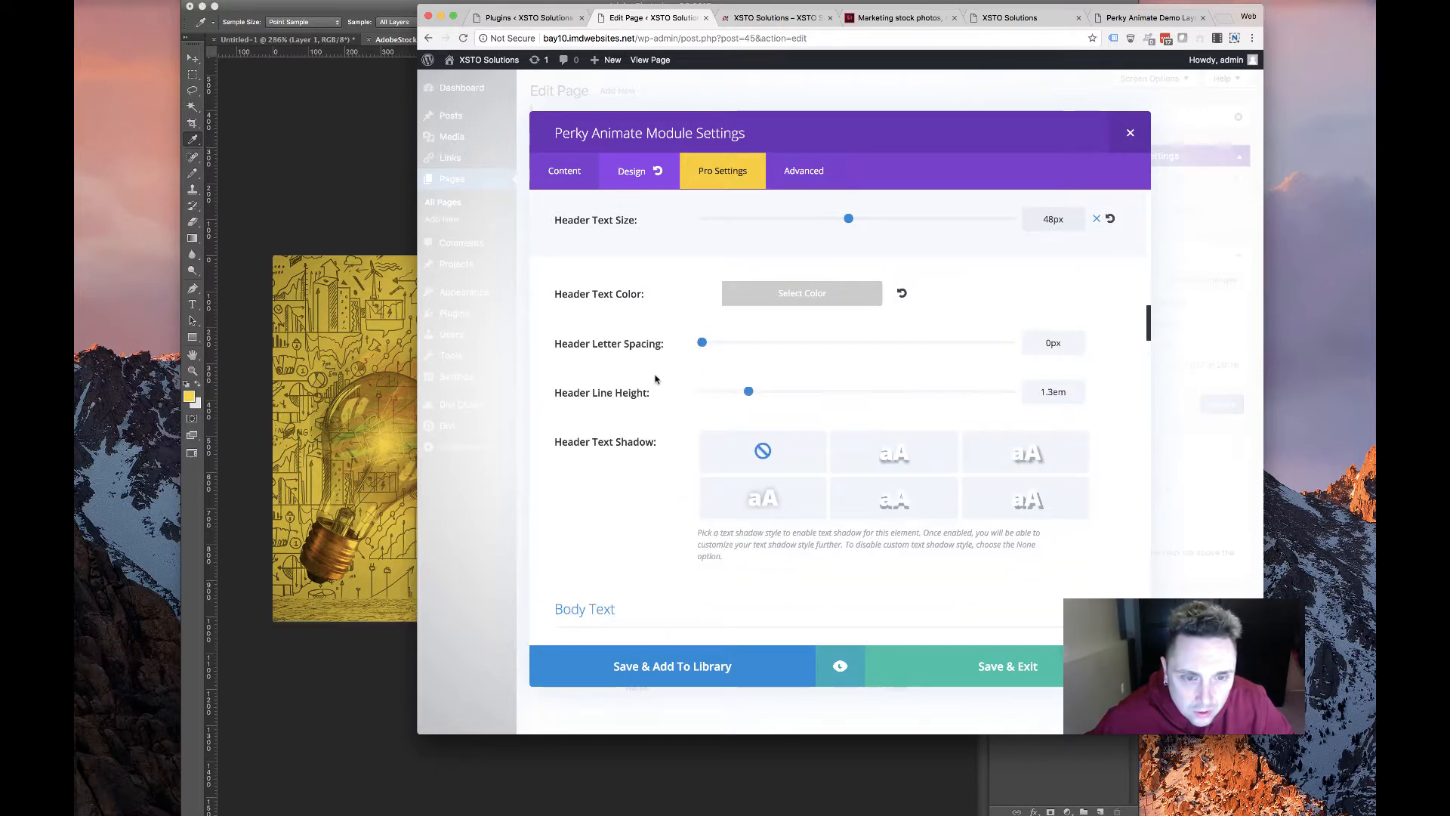
click(756, 516)
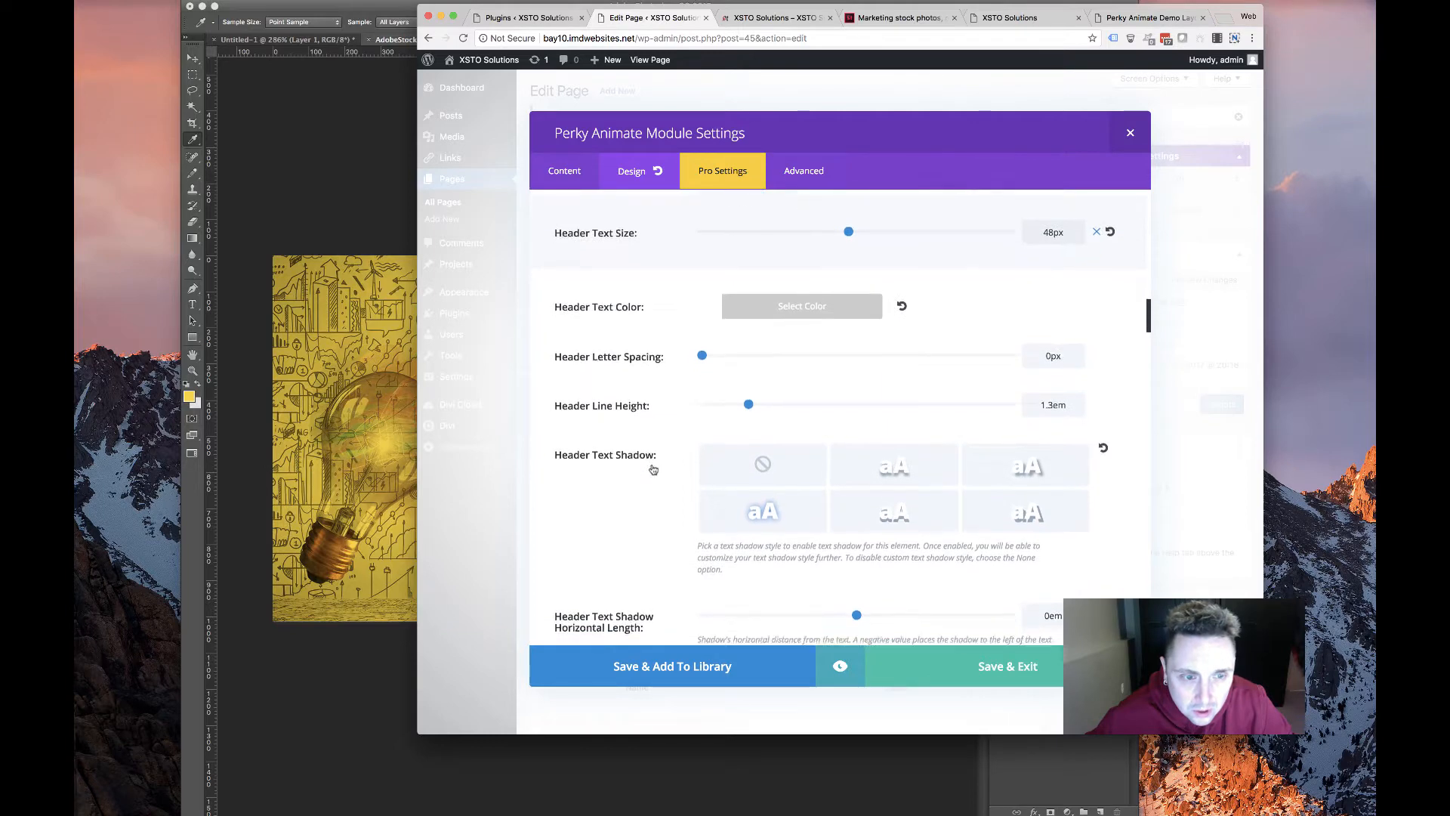
scroll(653, 469, down, 8)
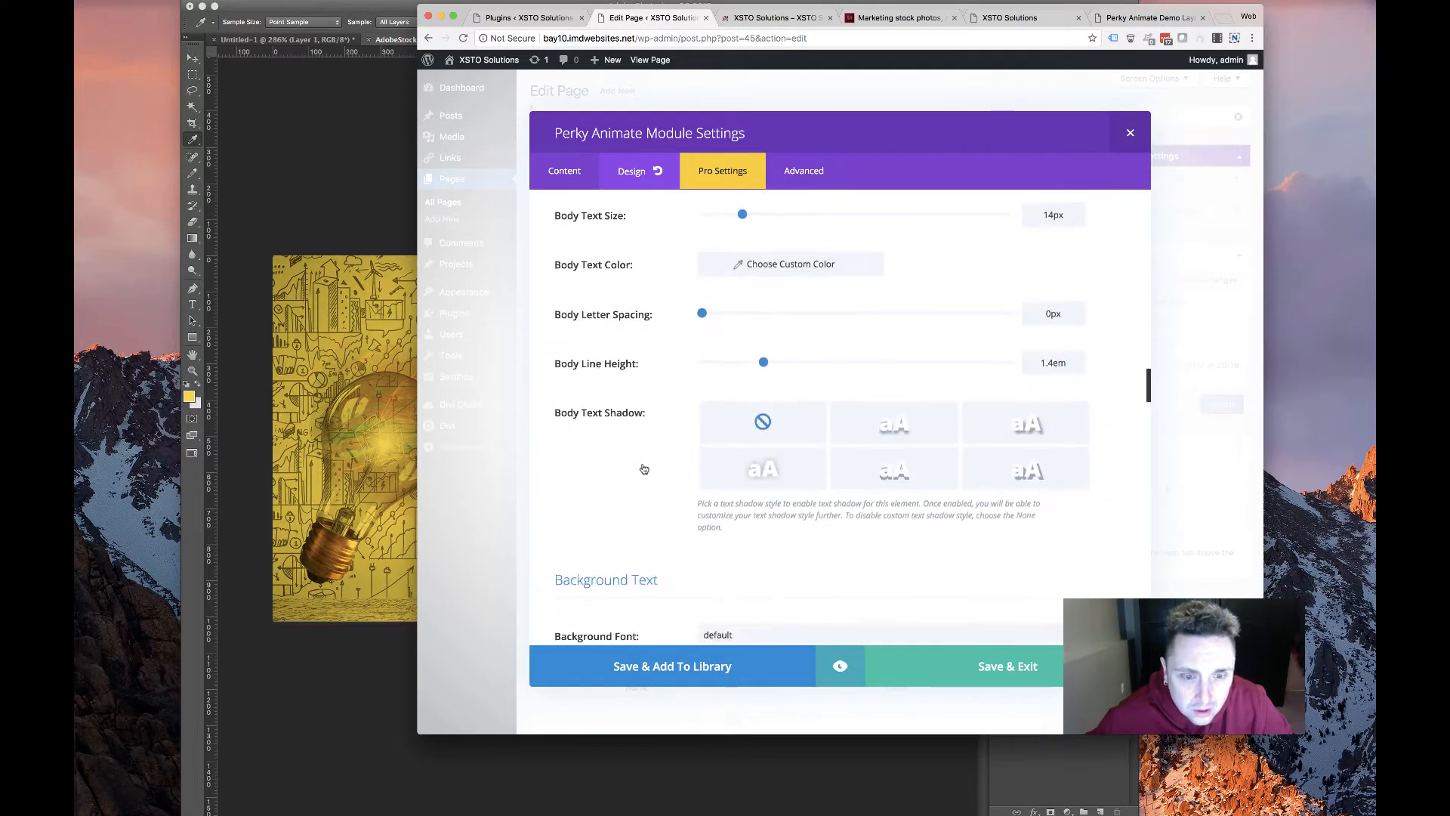
scroll(644, 469, down, 5)
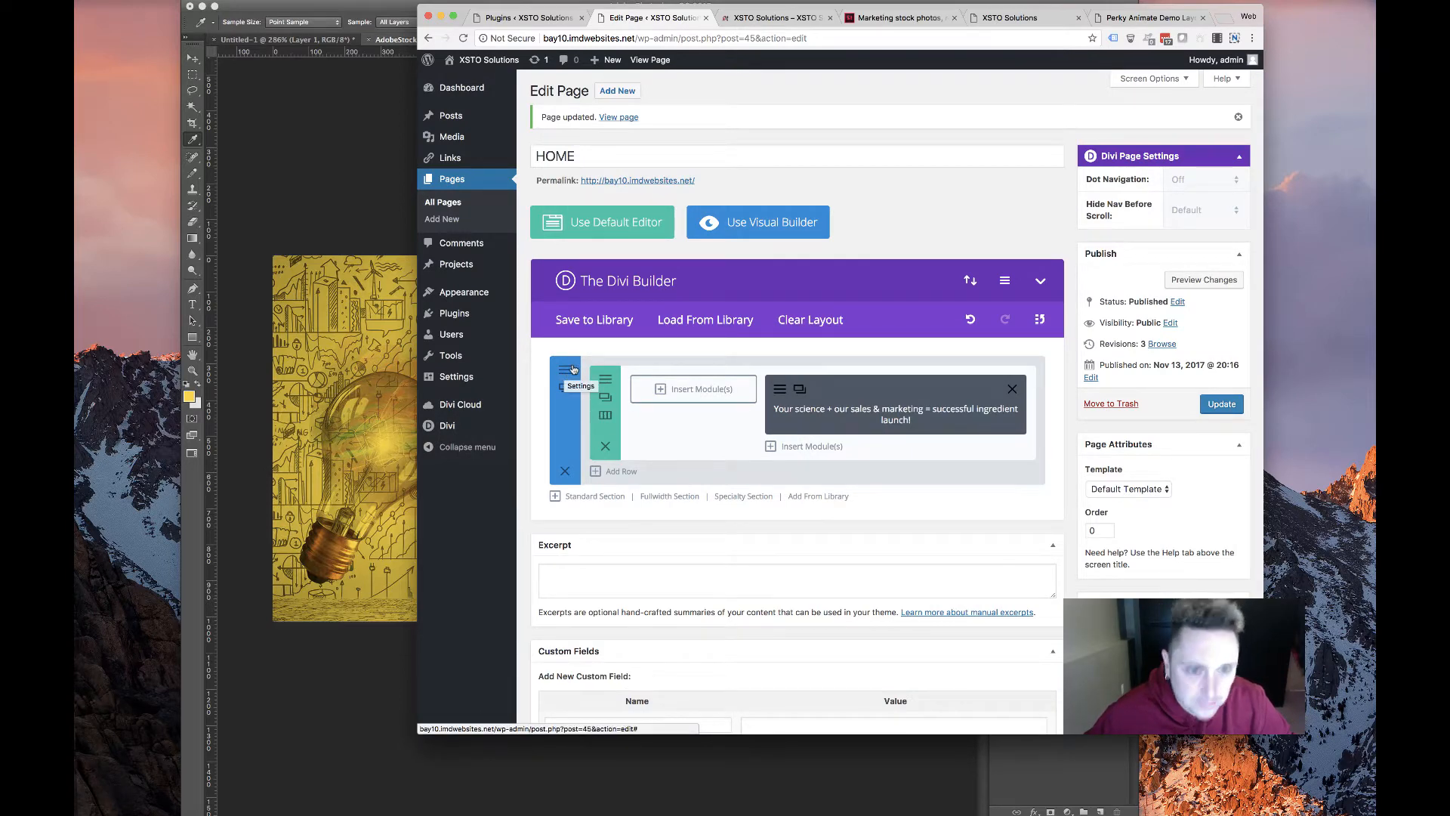
Set the hero section's custom top and bottom padding to 200px
click(573, 368)
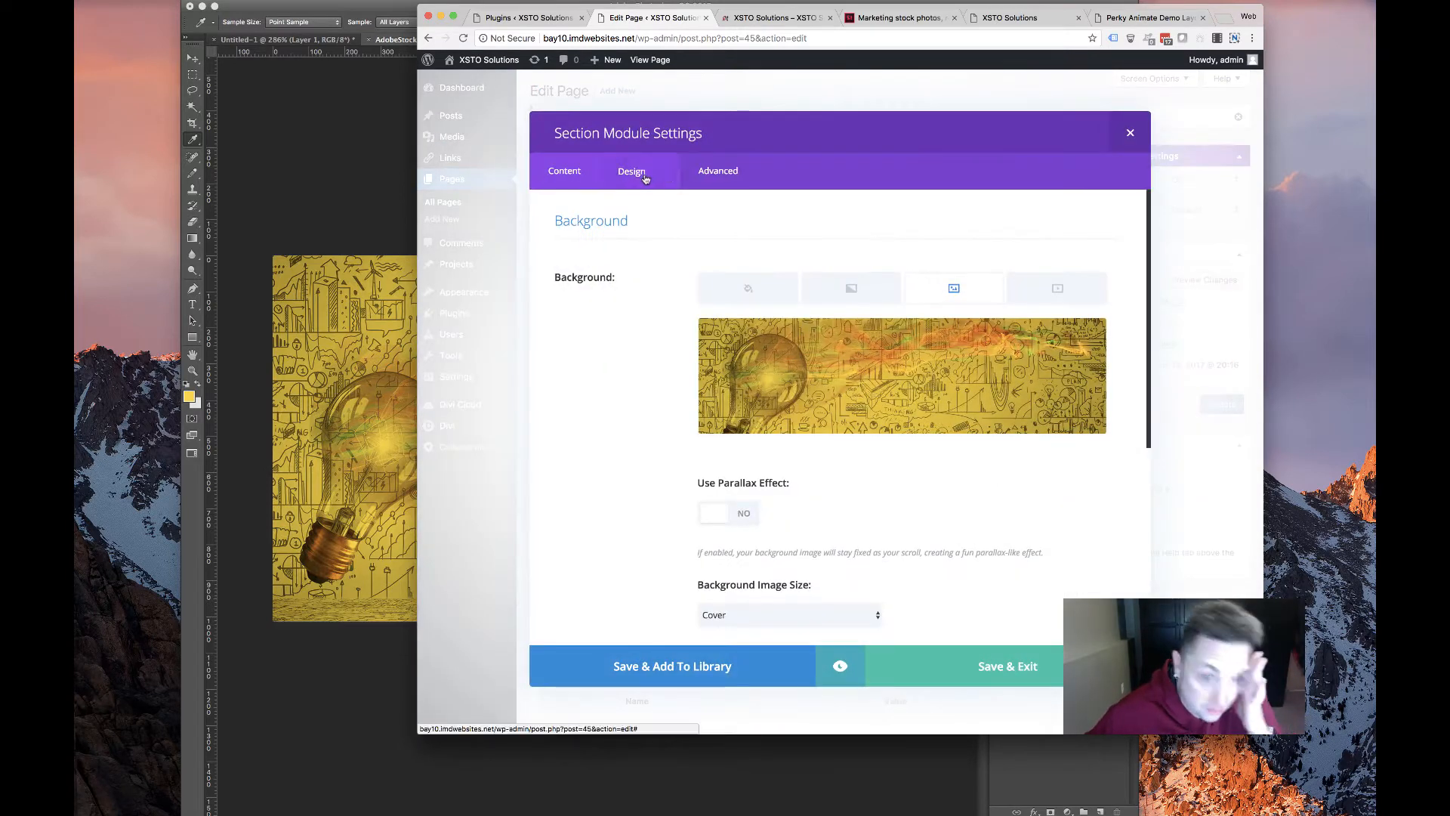
click(644, 175)
scroll(743, 495, down, 2)
click(750, 487)
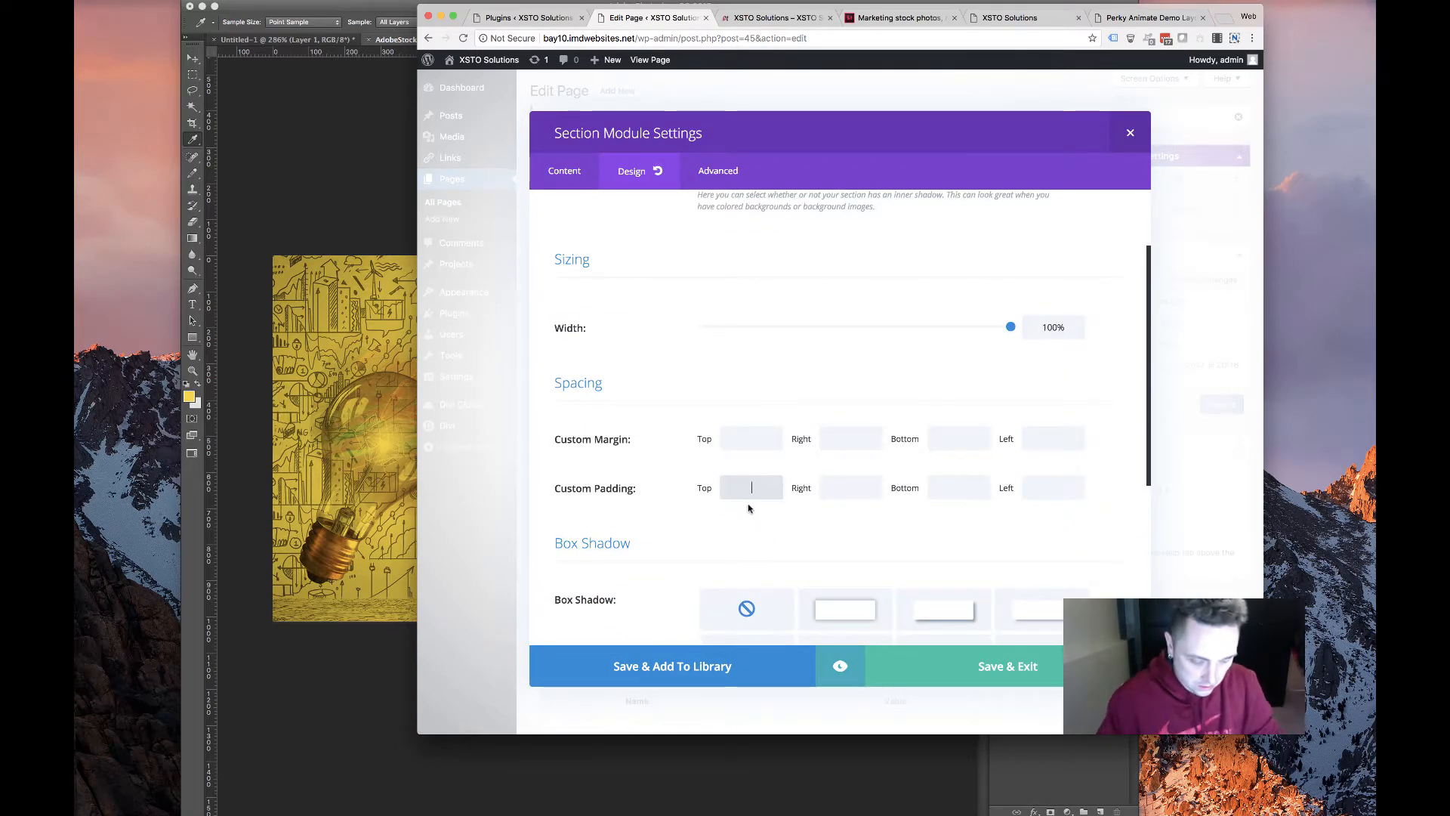
text(200)
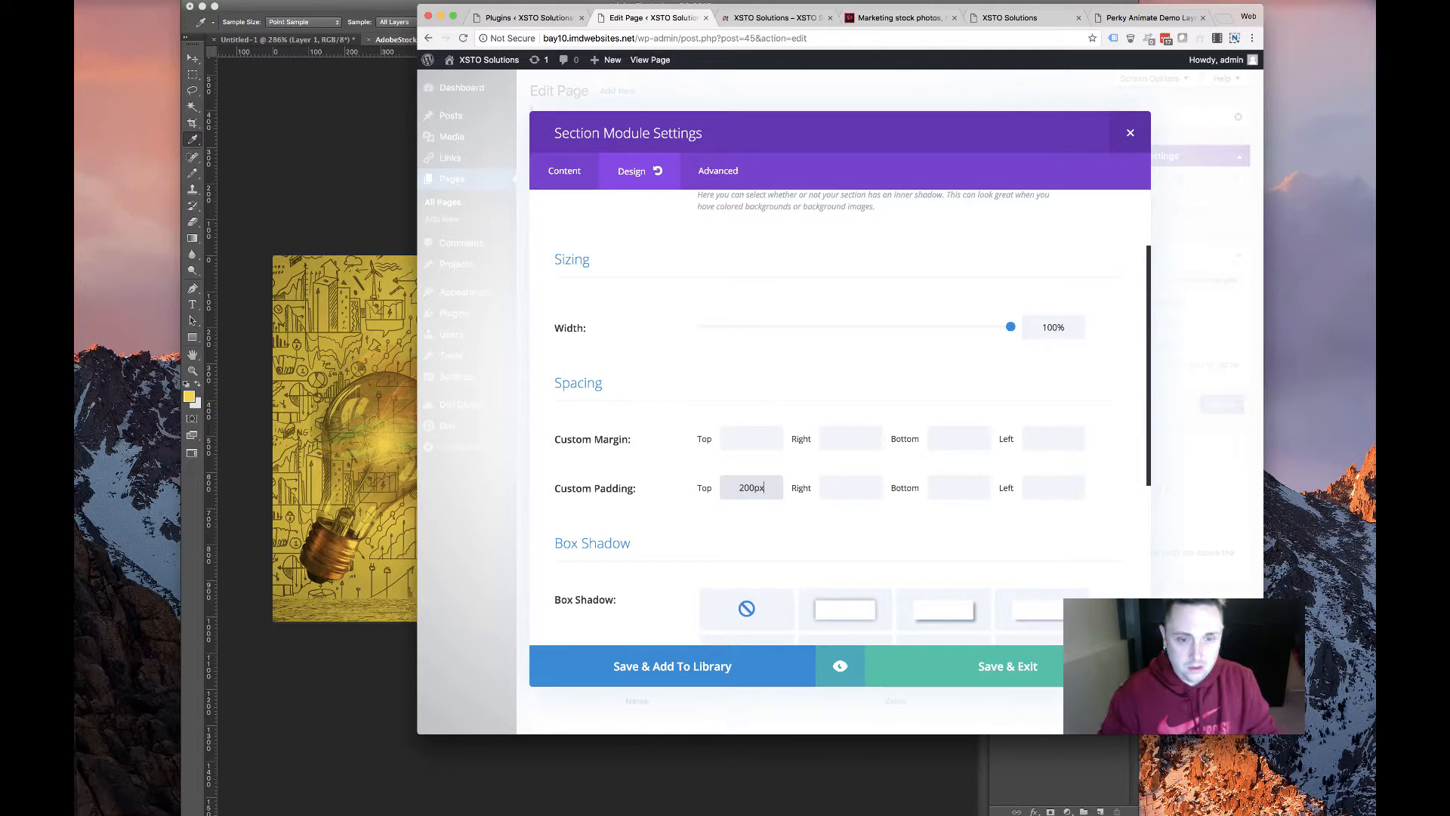
text(px)
click(946, 491)
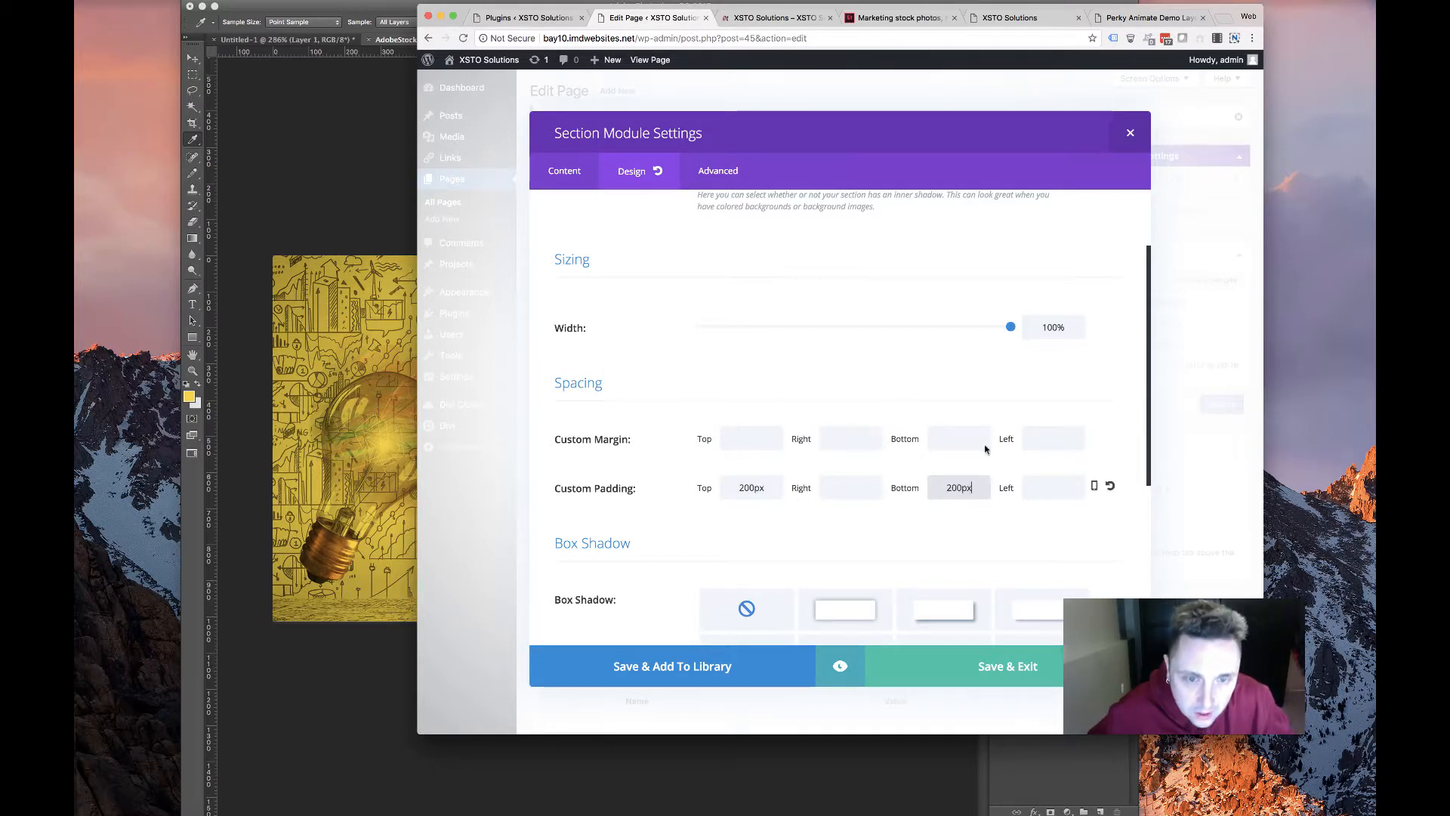
Reduce the smartphone padding to 50px top and bottom, then save and exit the section
click(1093, 486)
click(841, 495)
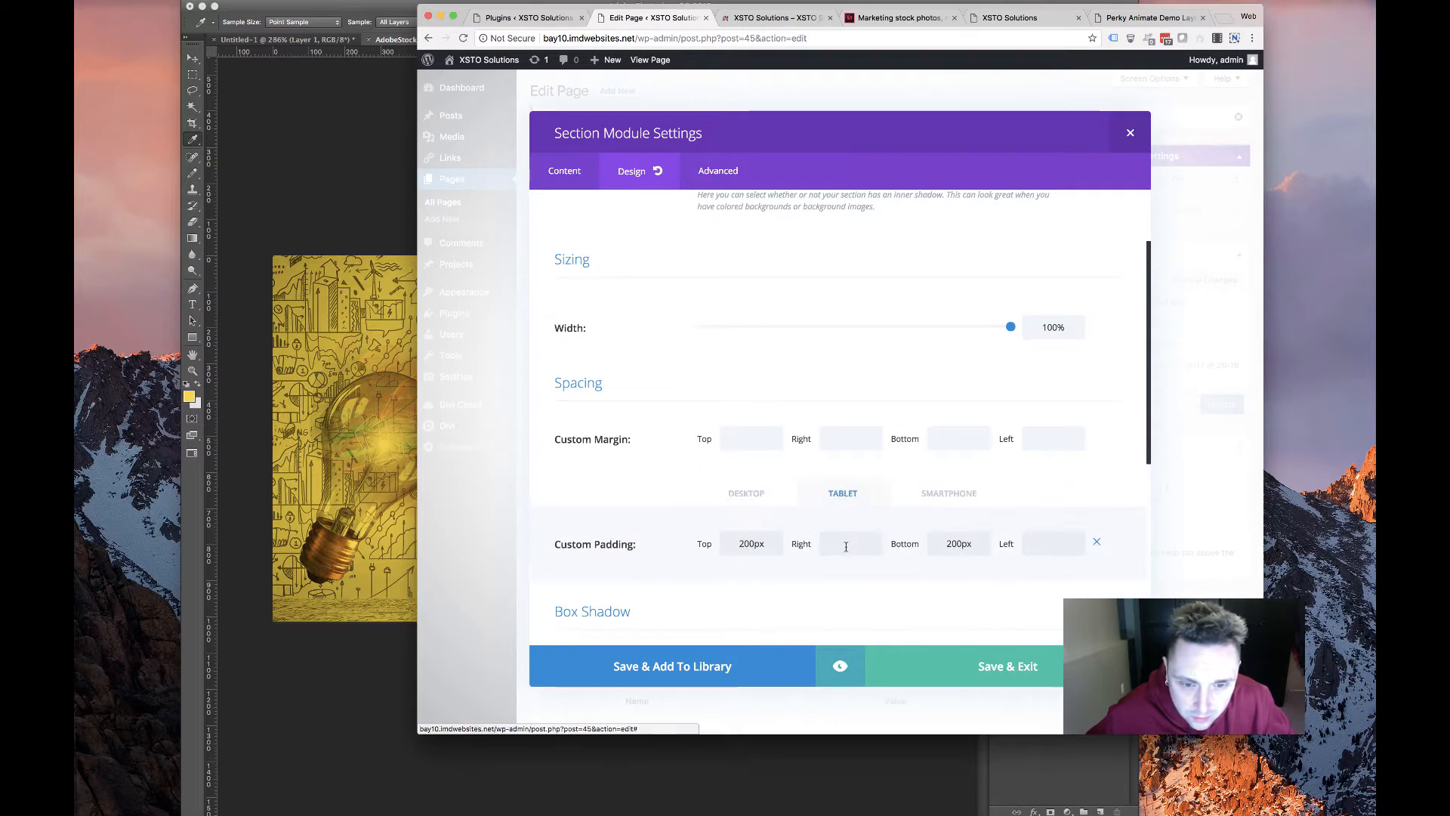
click(850, 544)
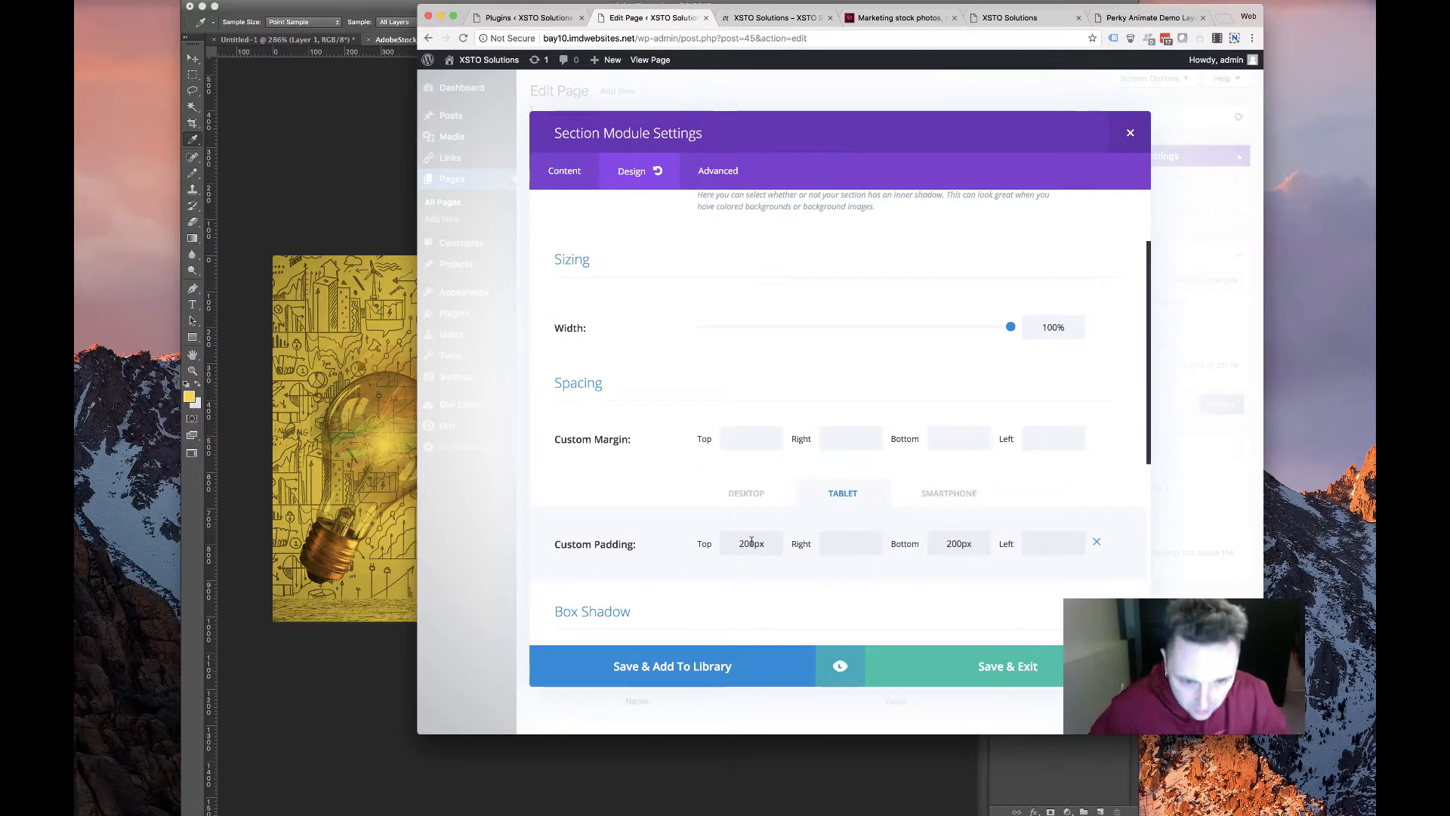
click(726, 542)
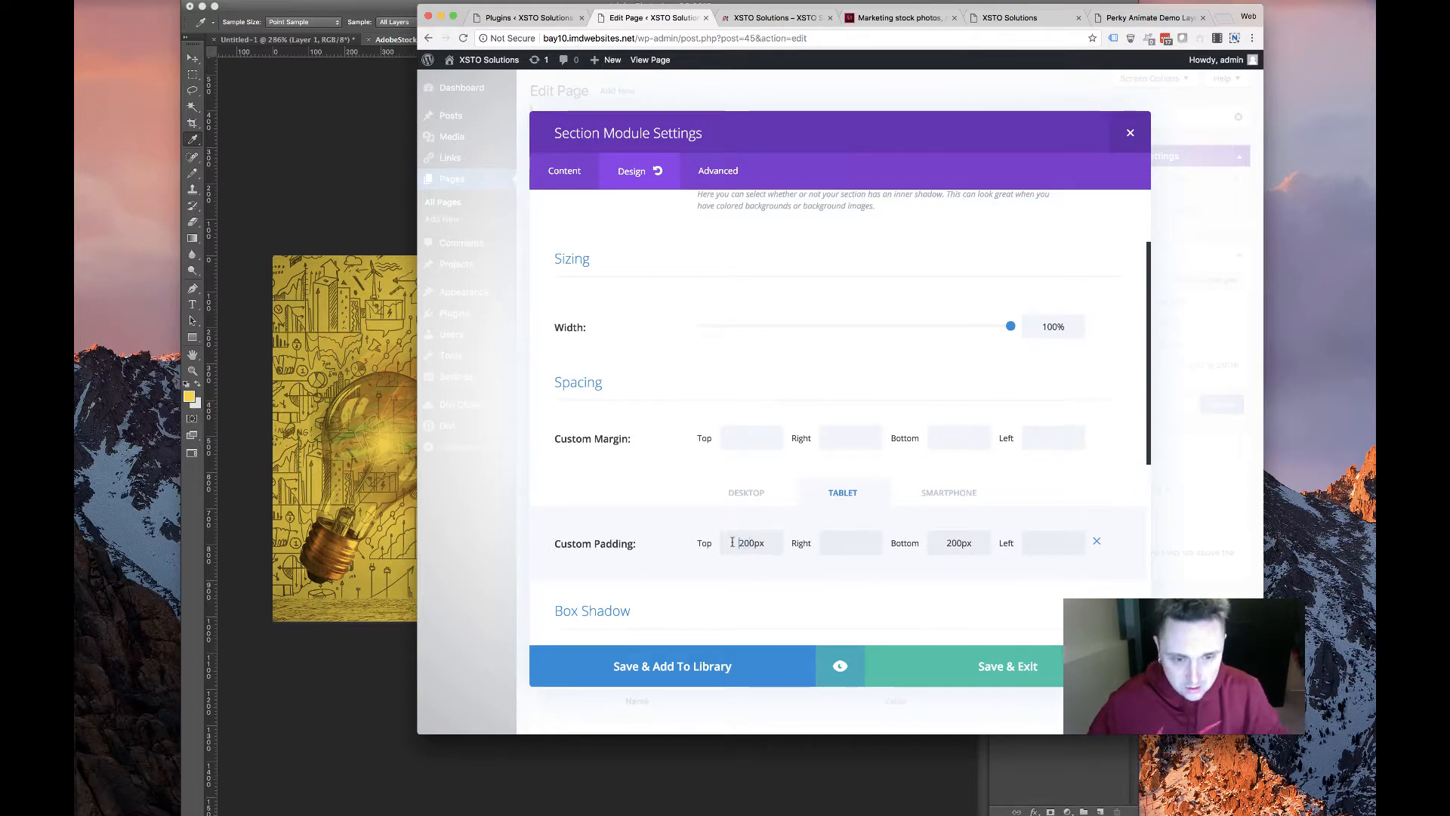
click(949, 493)
drag(750, 542, 665, 531)
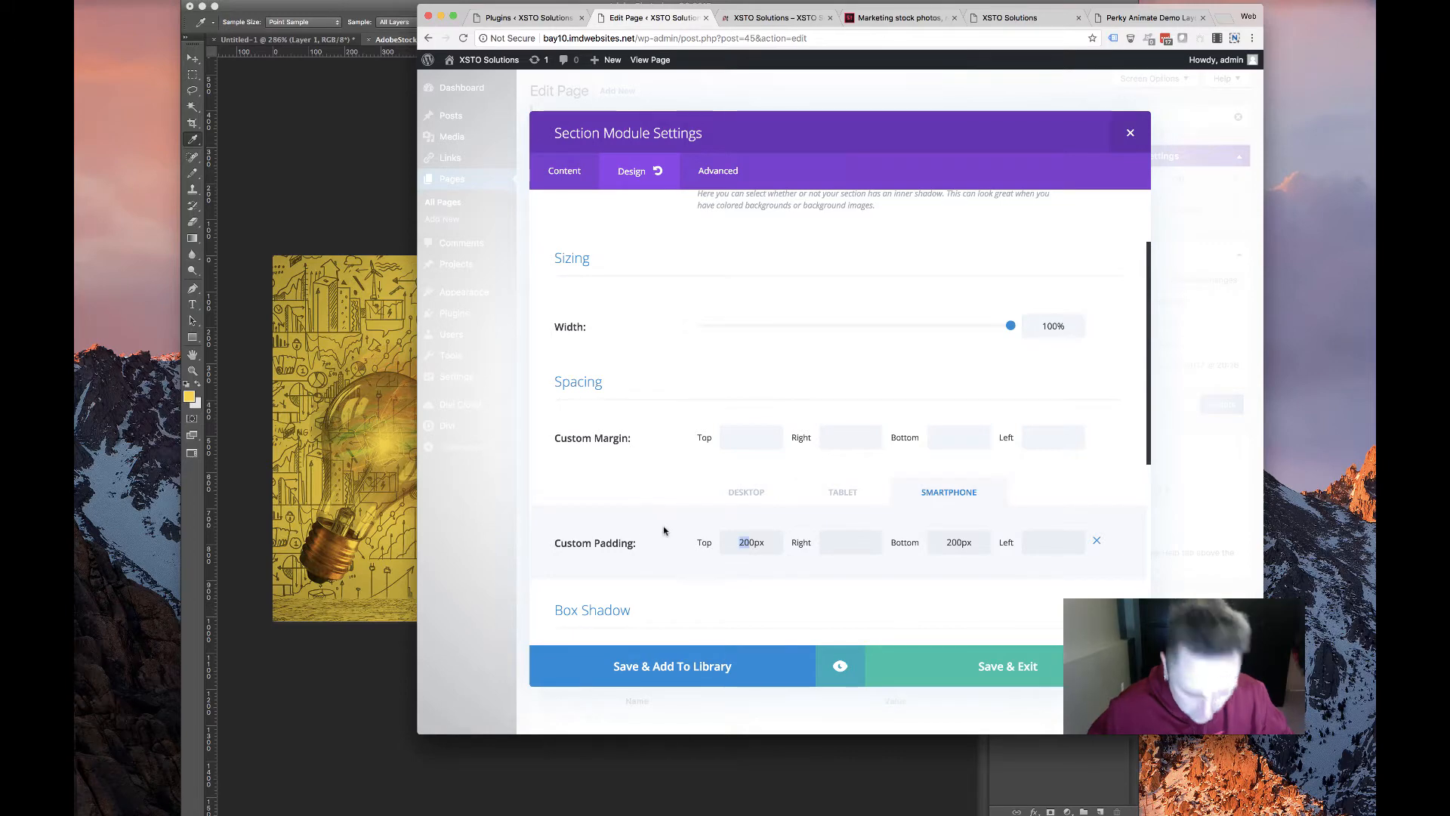
text(5)
drag(954, 539, 924, 545)
text(5)
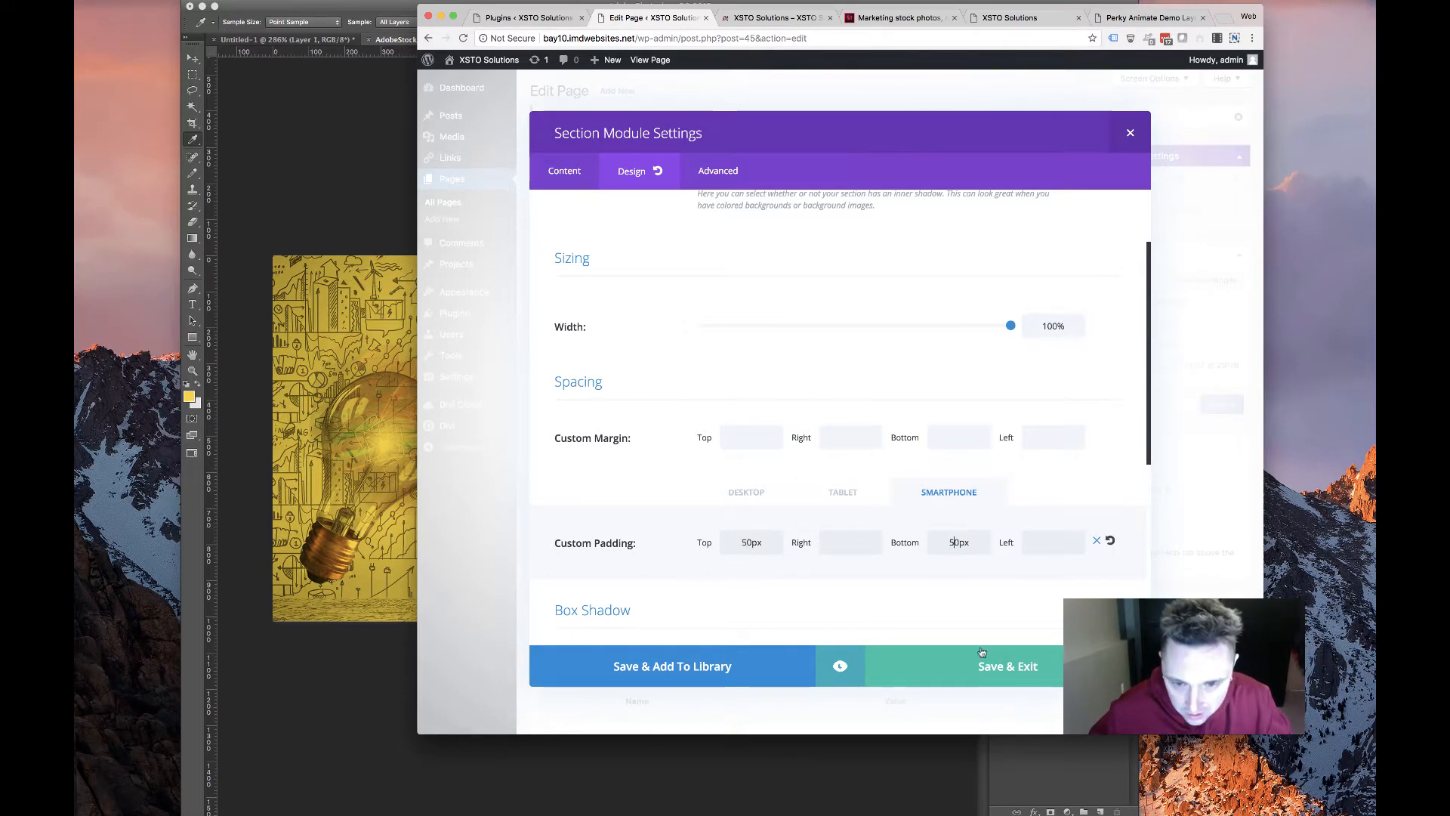
click(982, 666)
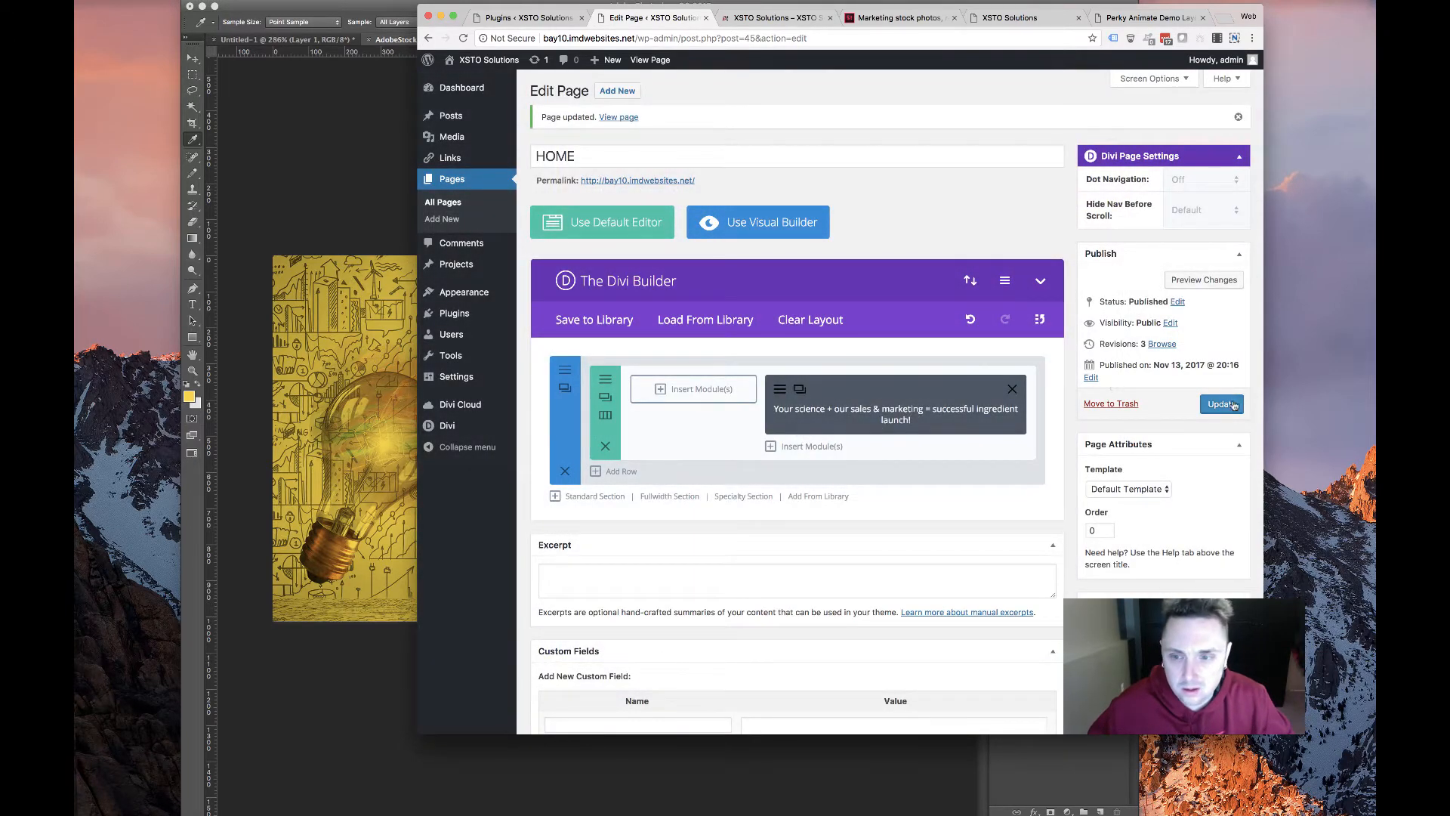
Update the page, check the live hero at a narrower window width, then return to Photoshop
click(1221, 404)
click(763, 17)
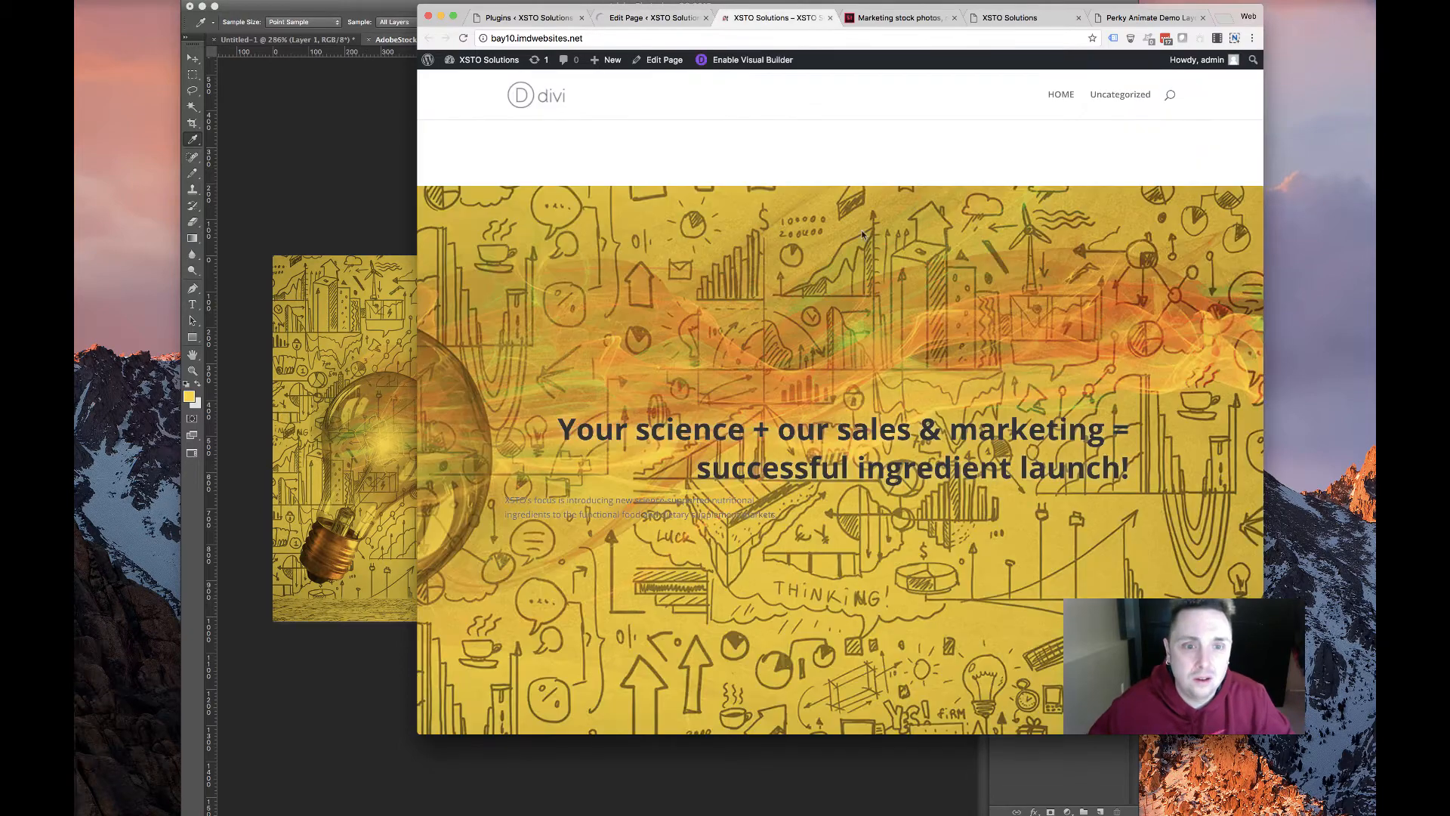
drag(1264, 733, 1376, 705)
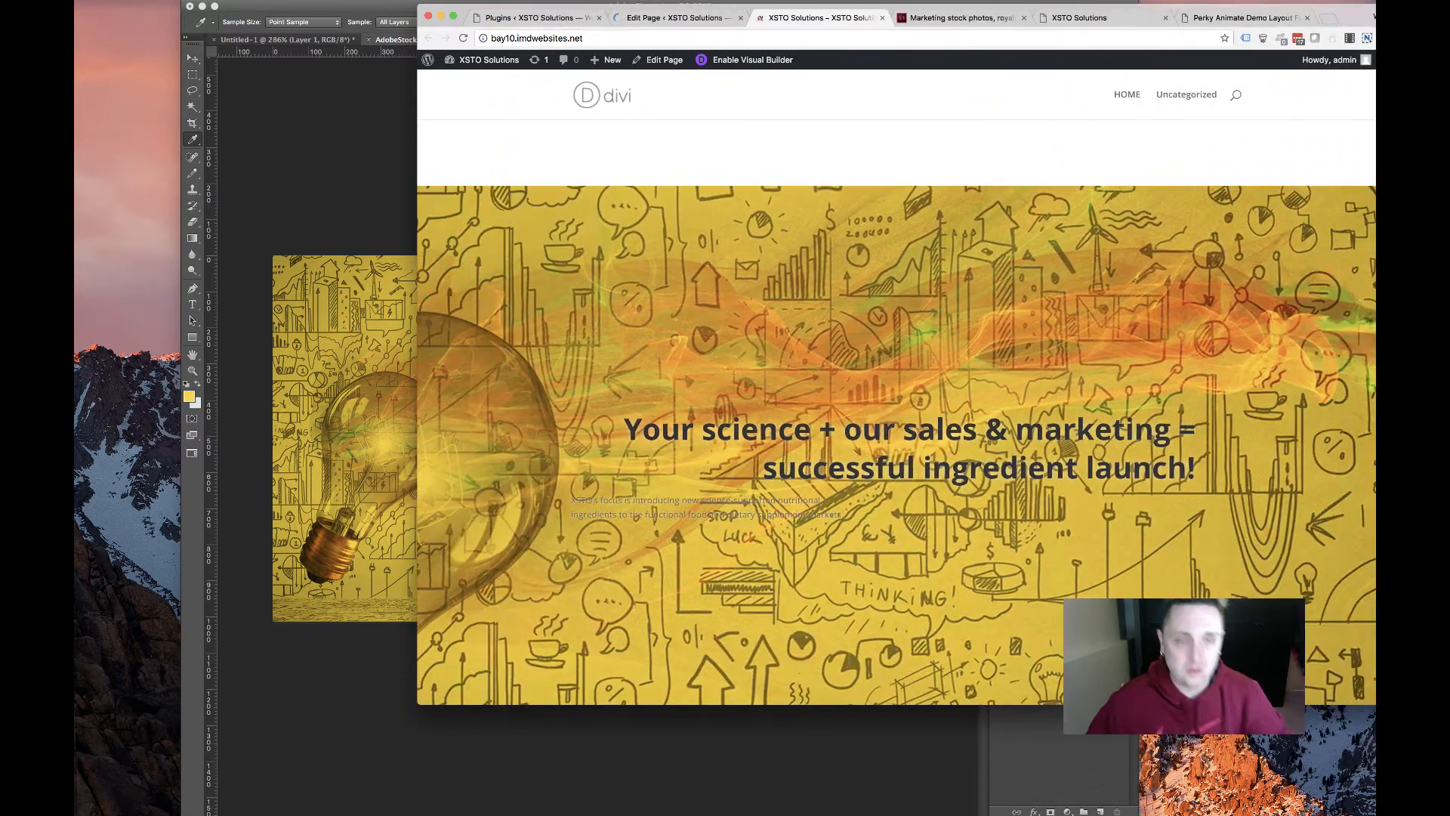
click(463, 37)
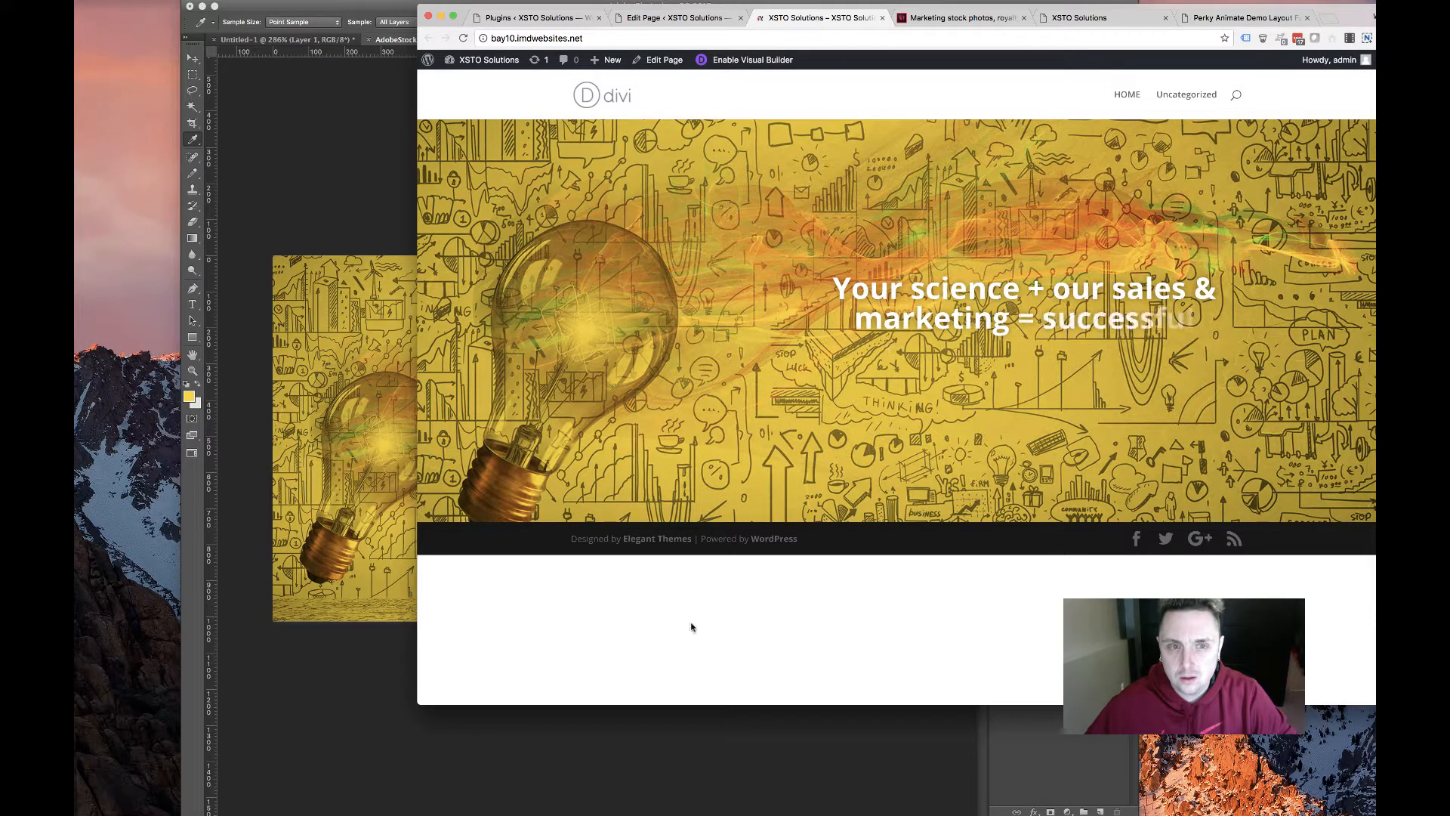
click(601, 813)
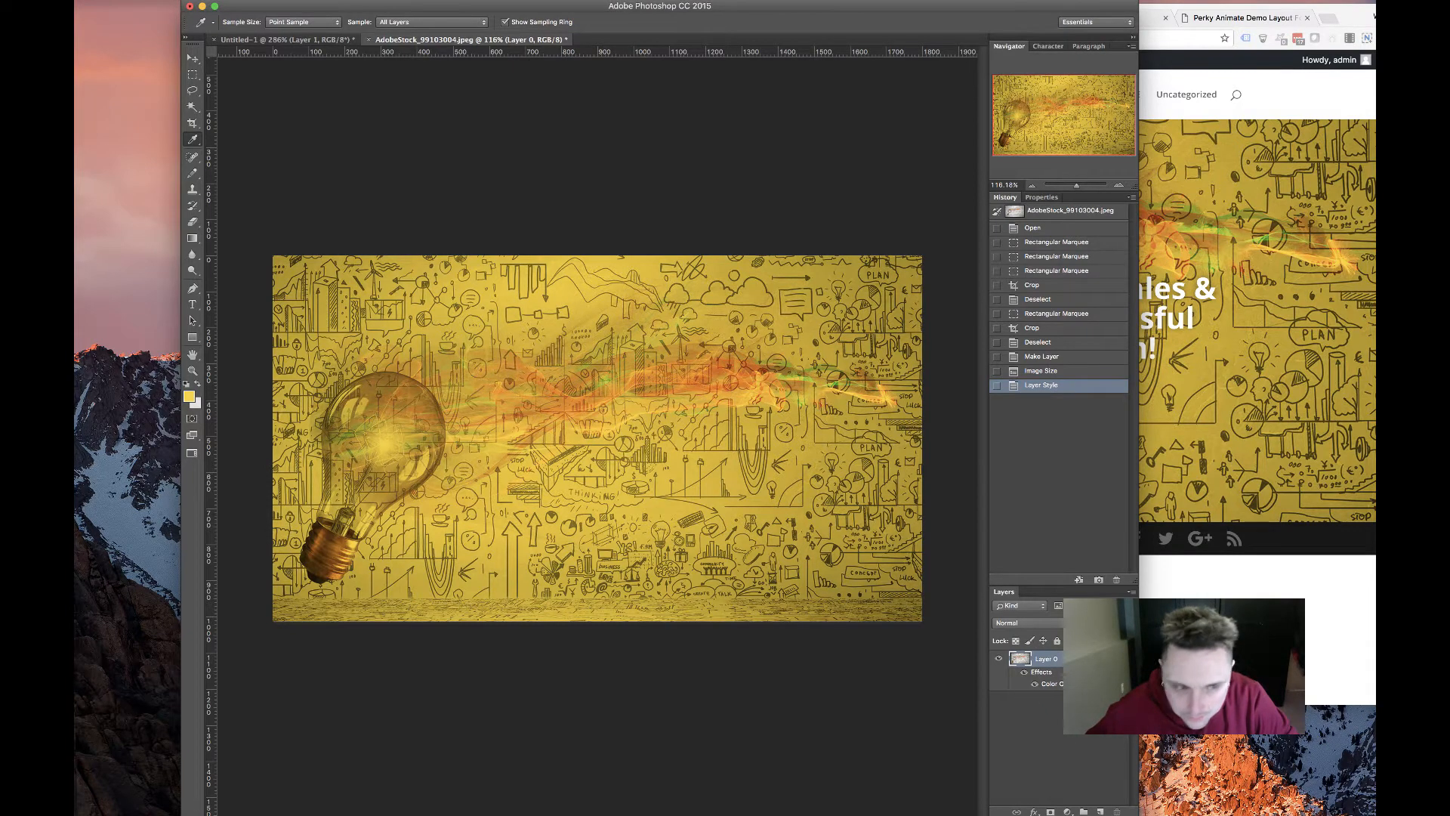
Give the hero image layer a grey Color Overlay in Multiply blend mode
double_click(1071, 683)
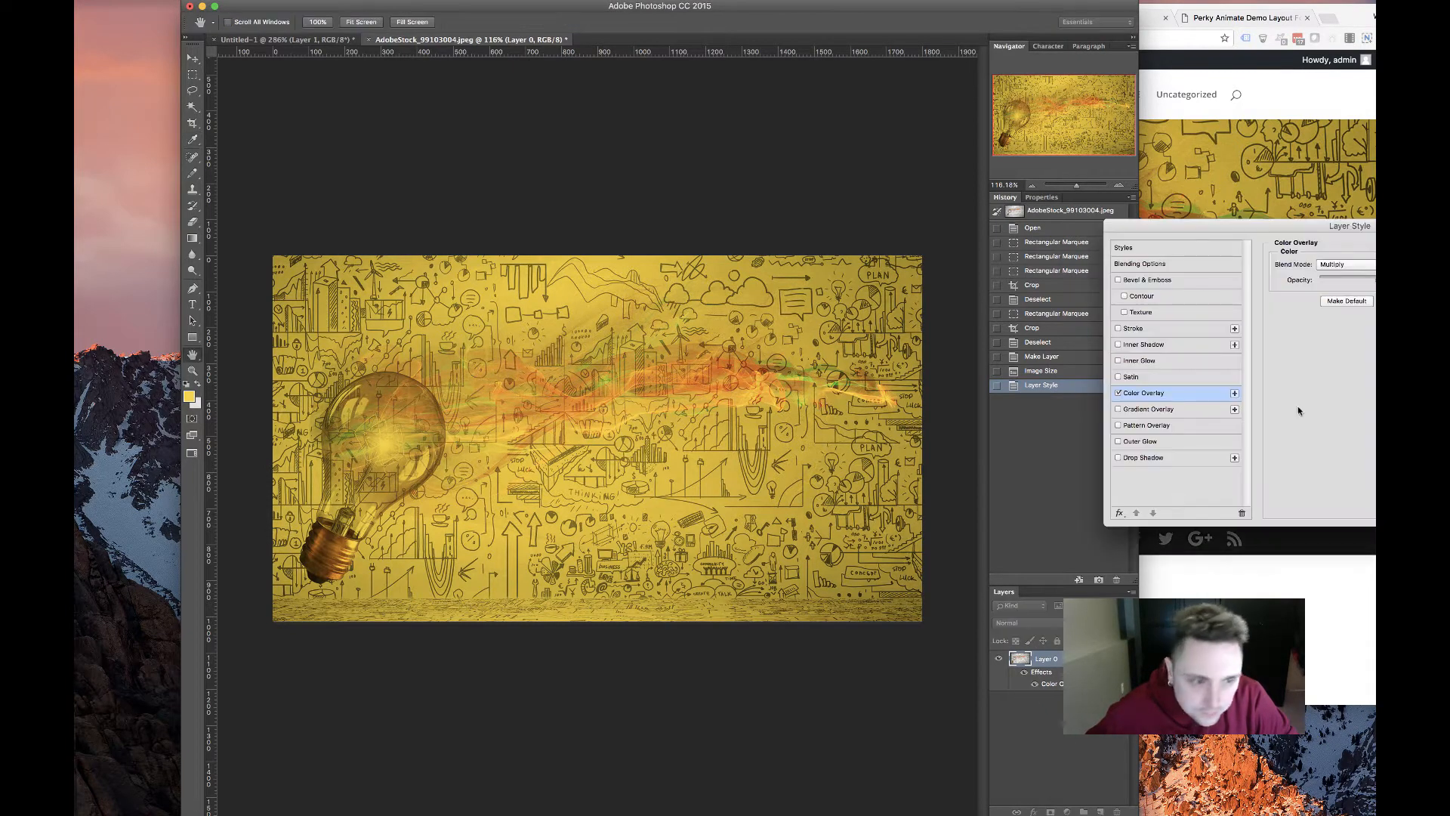
click(1351, 264)
click(1348, 231)
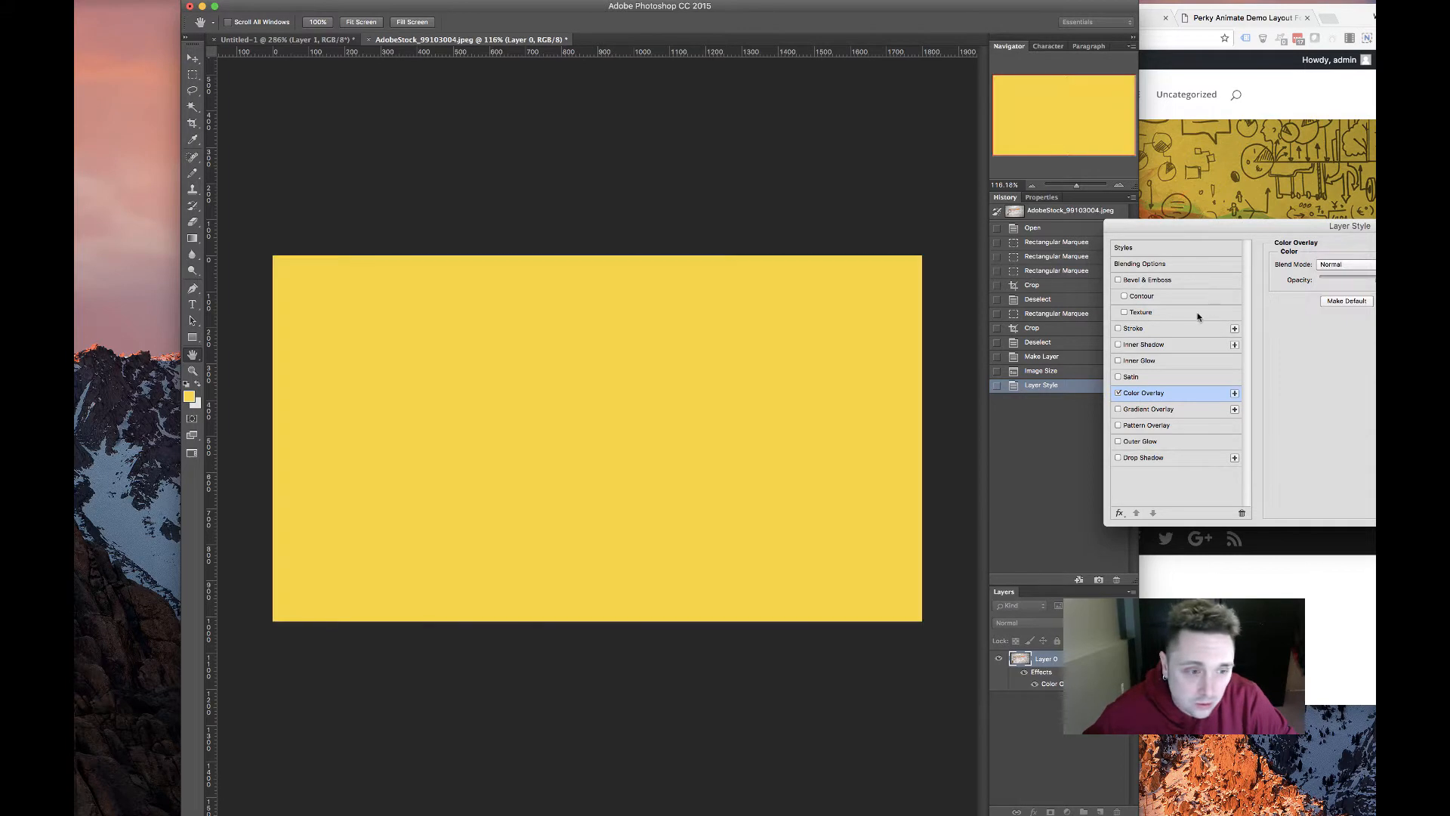
drag(1375, 280, 1373, 280)
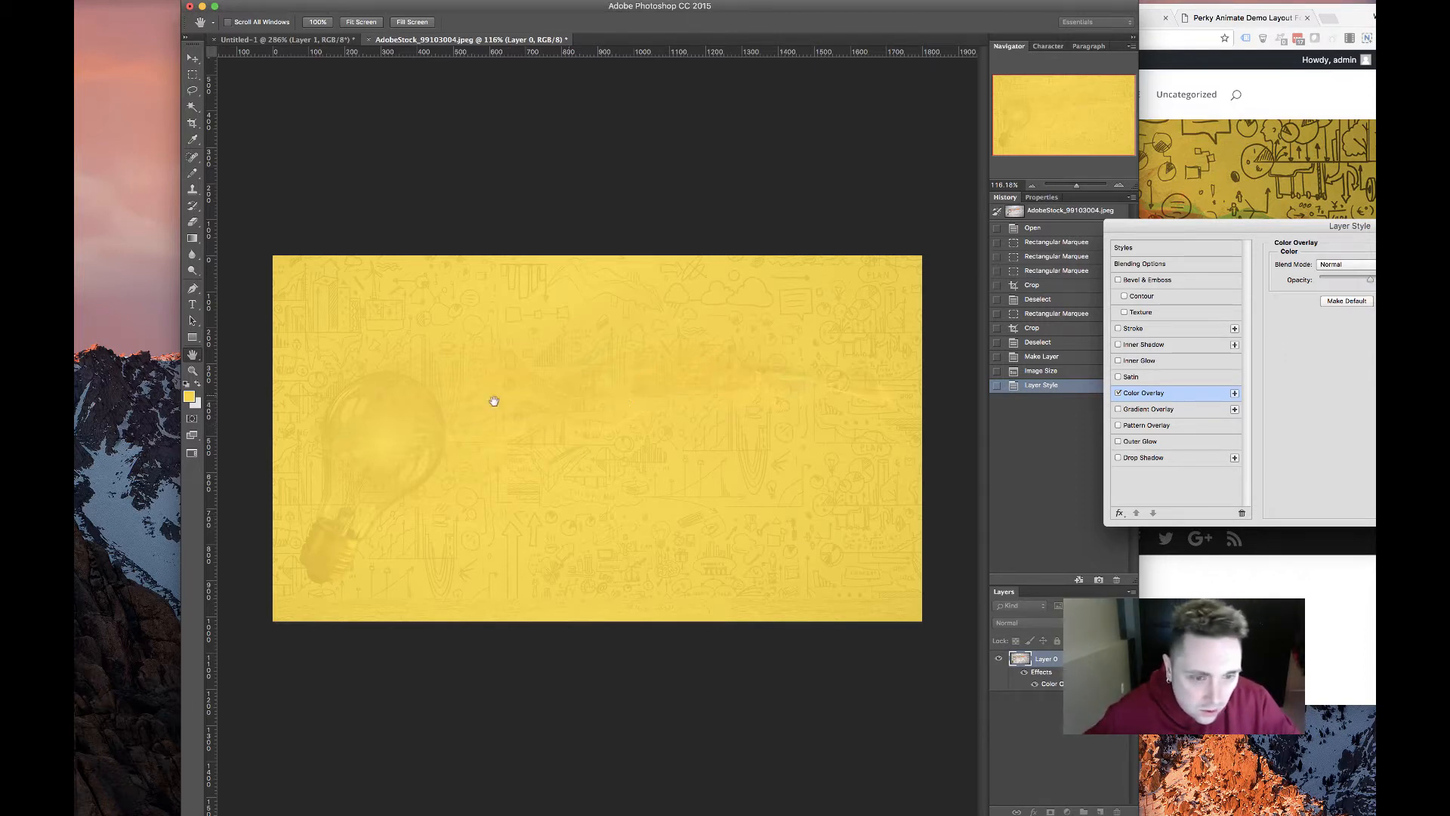
drag(1371, 281, 1381, 281)
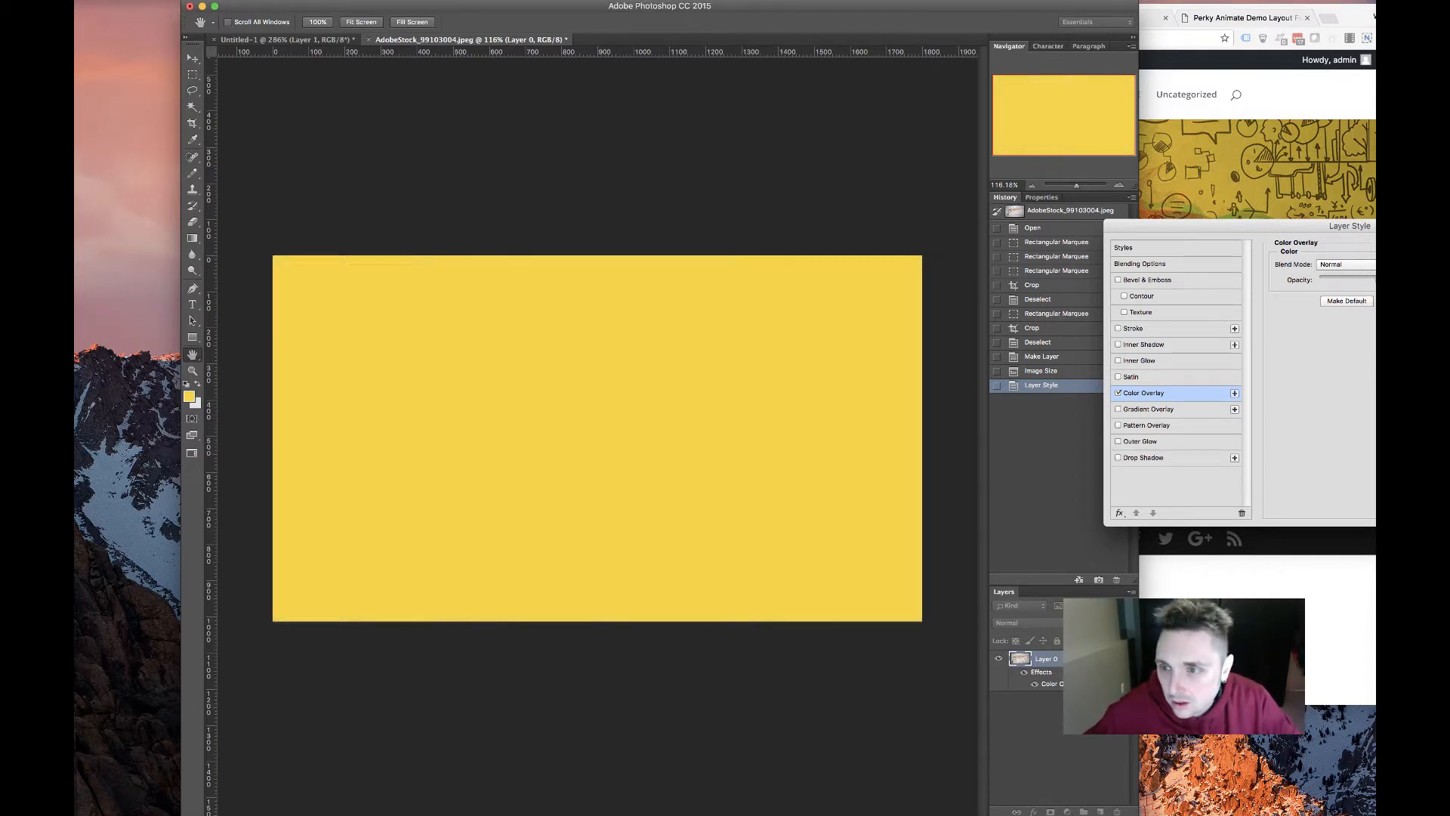
click(1411, 264)
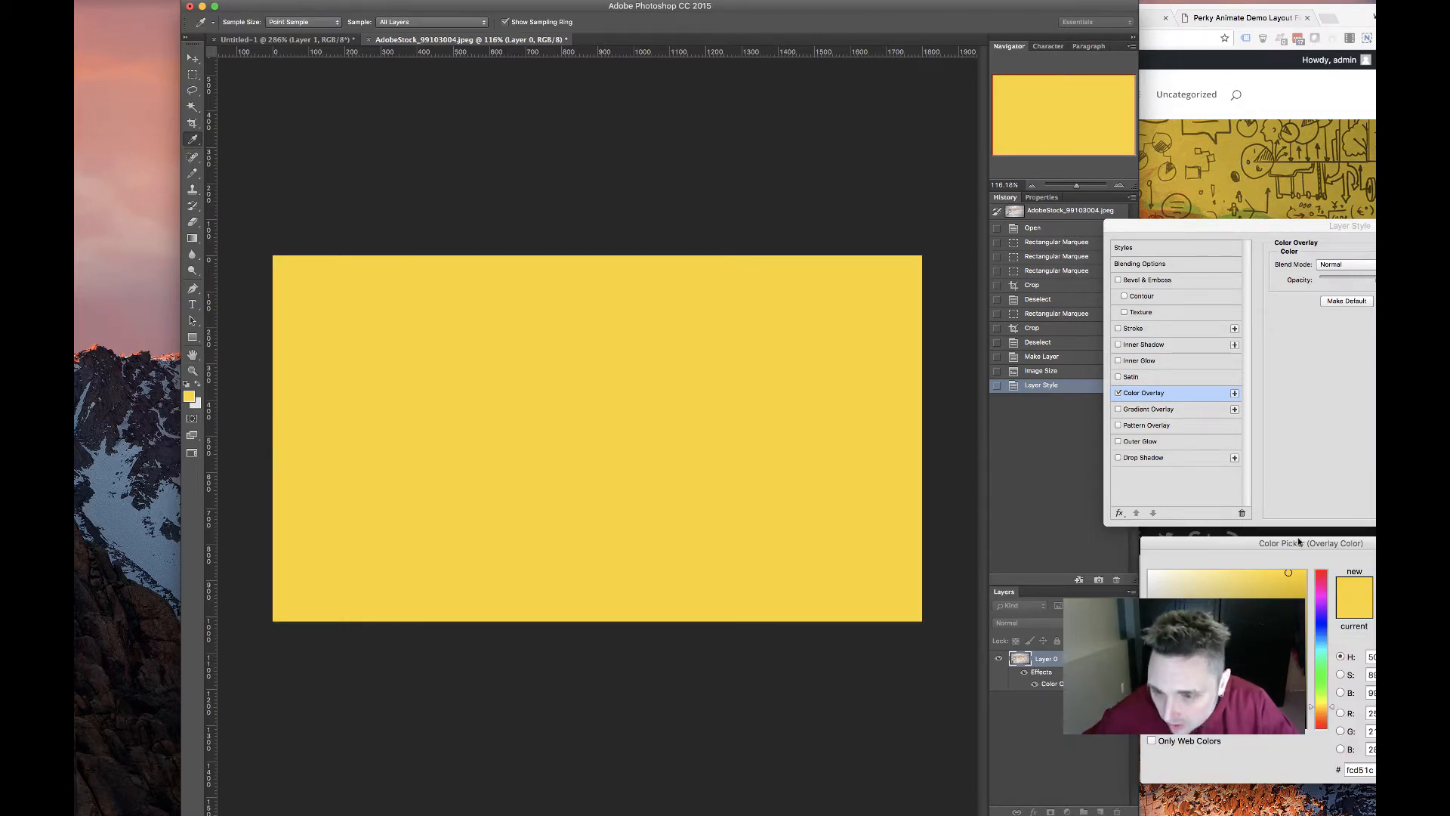
key(Return)
click(1349, 265)
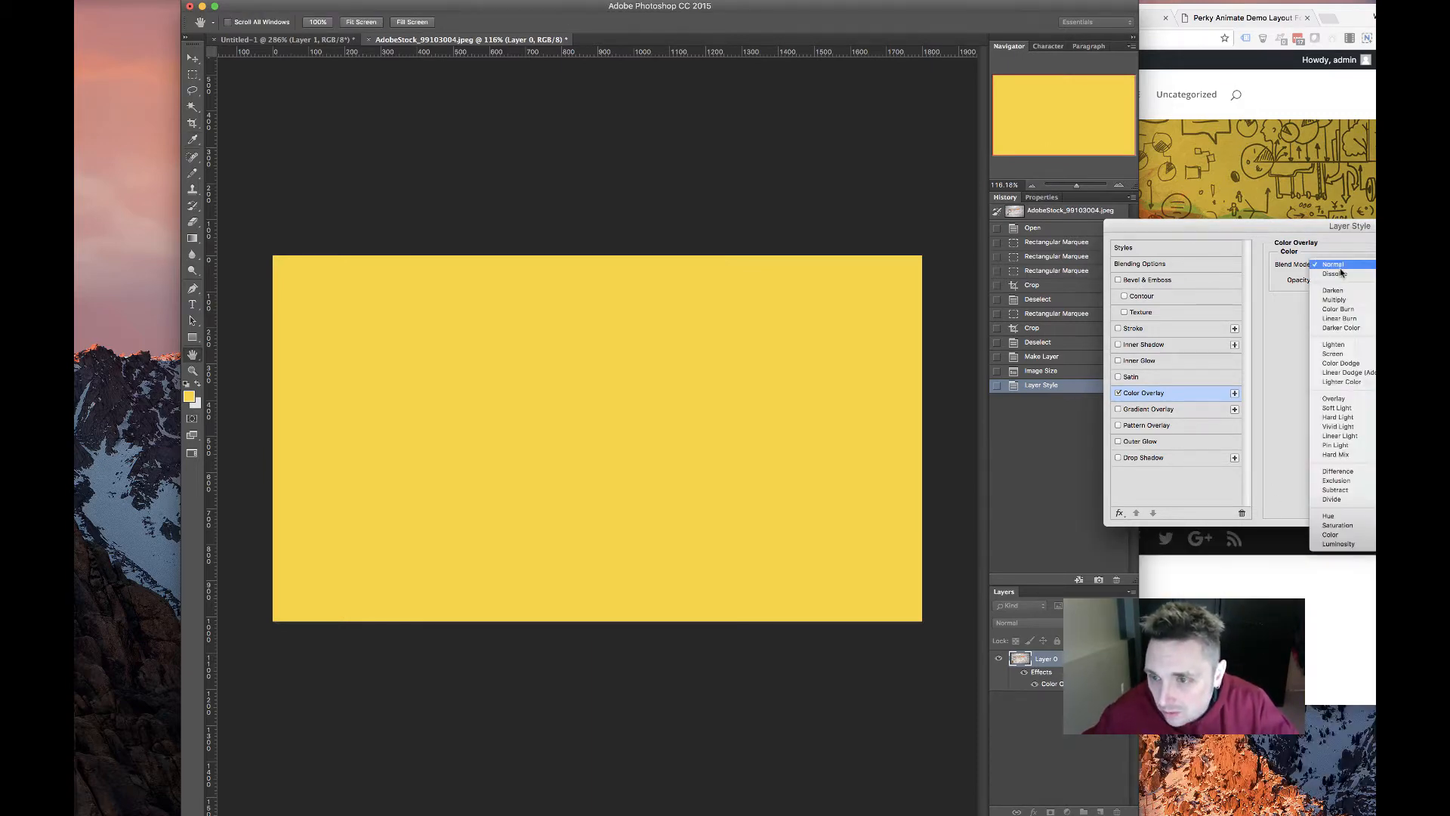
click(1334, 300)
click(1411, 264)
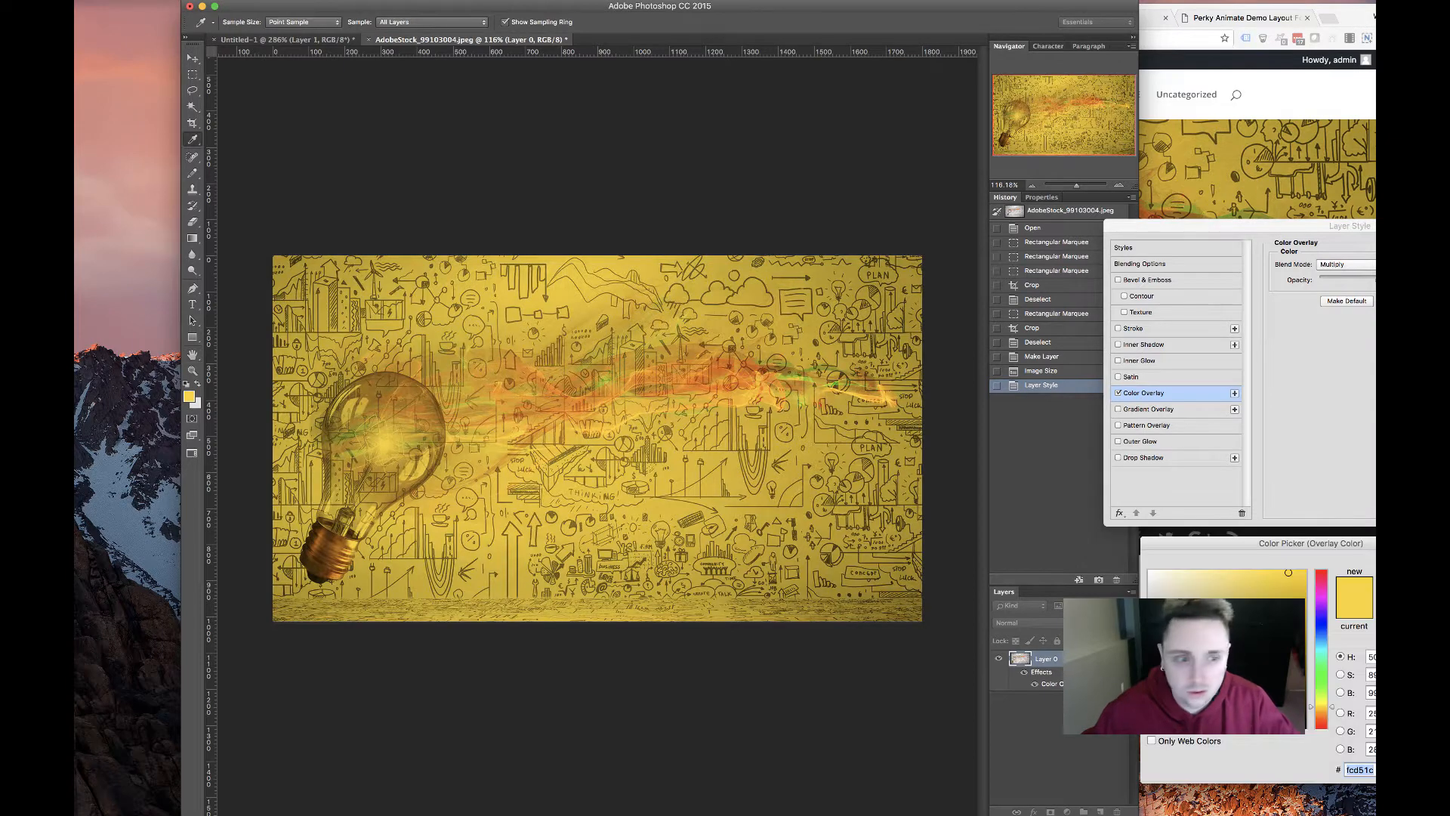
text(656565)
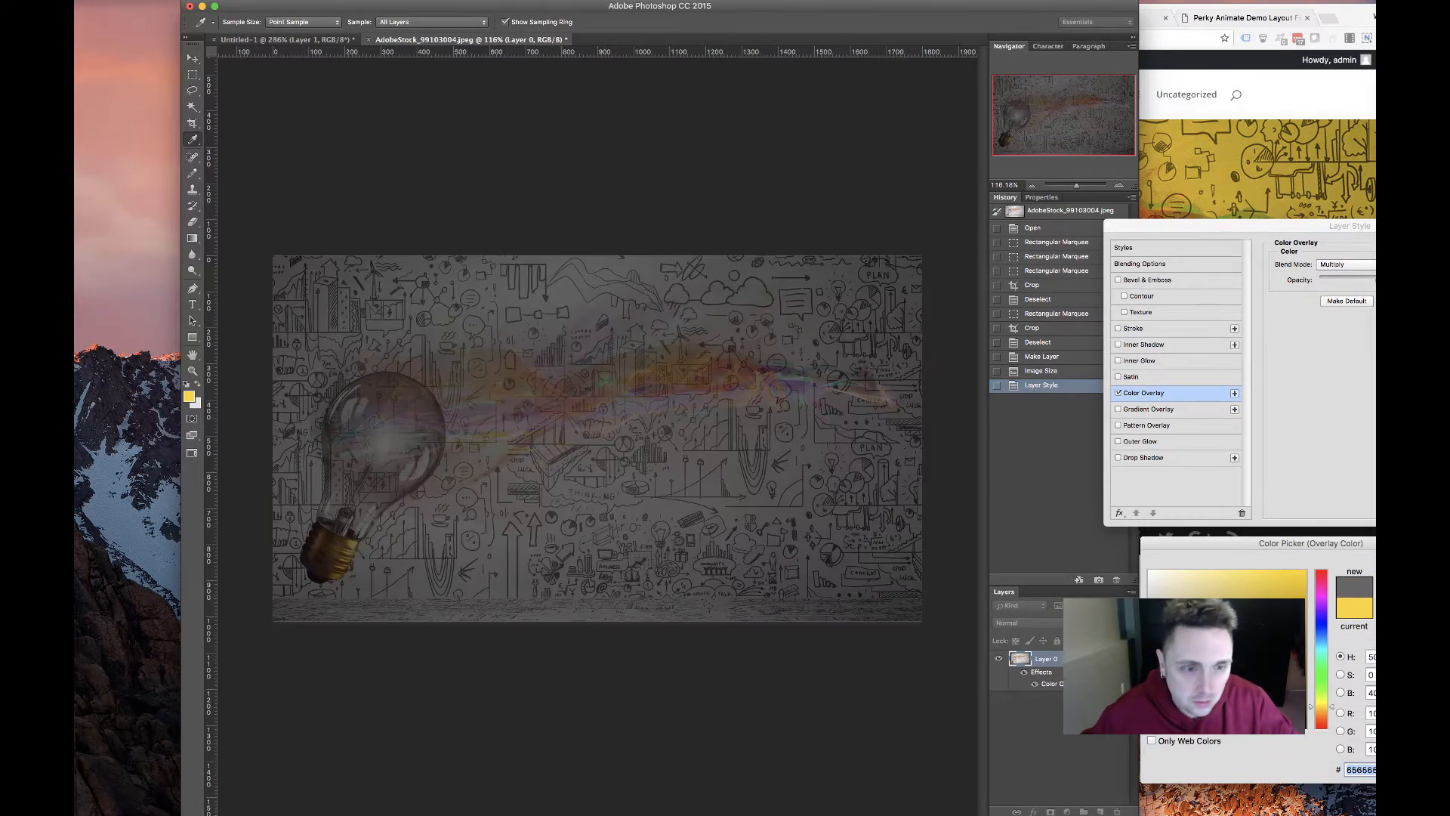
text(8e8e8e)
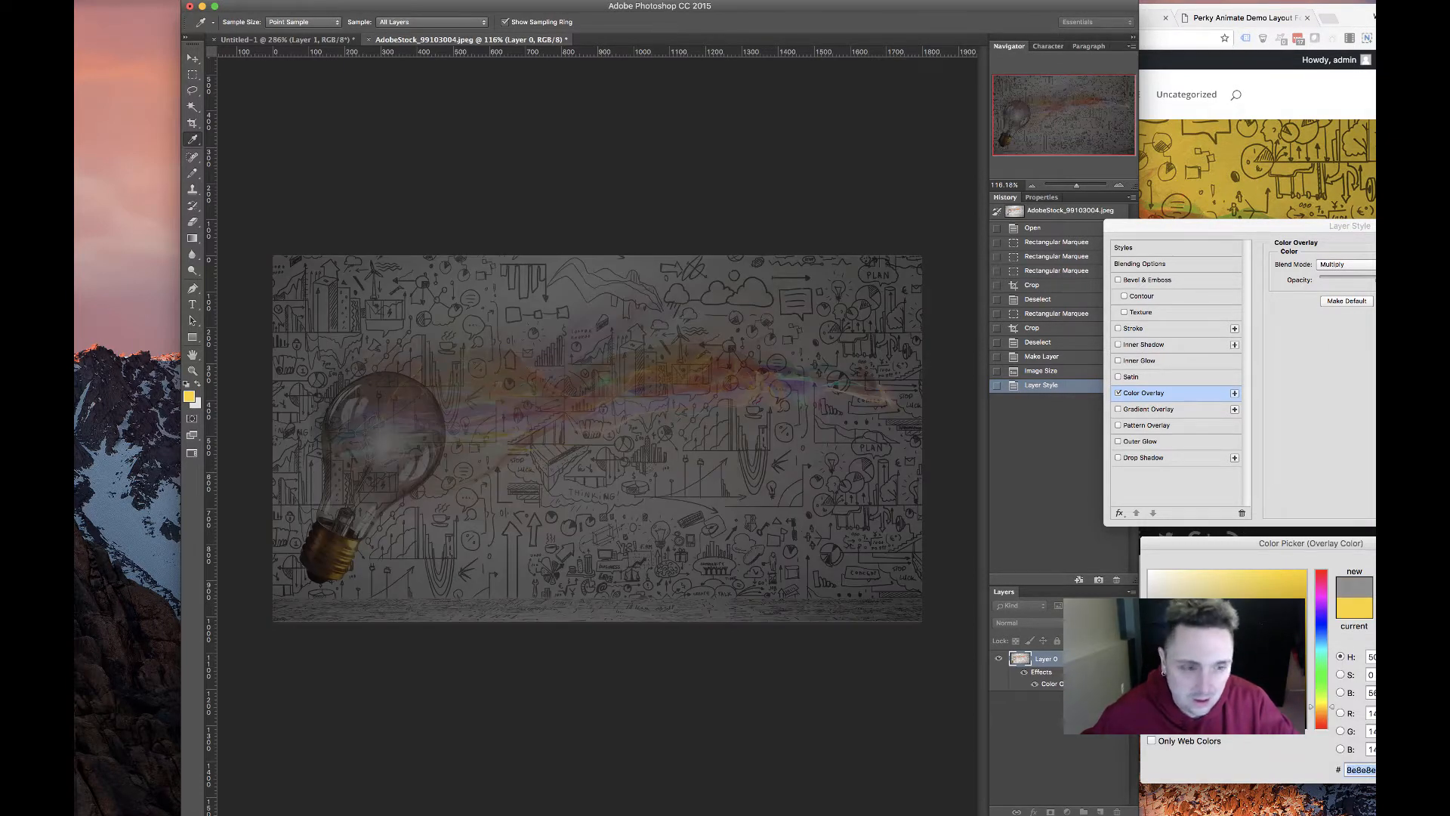
text(6)
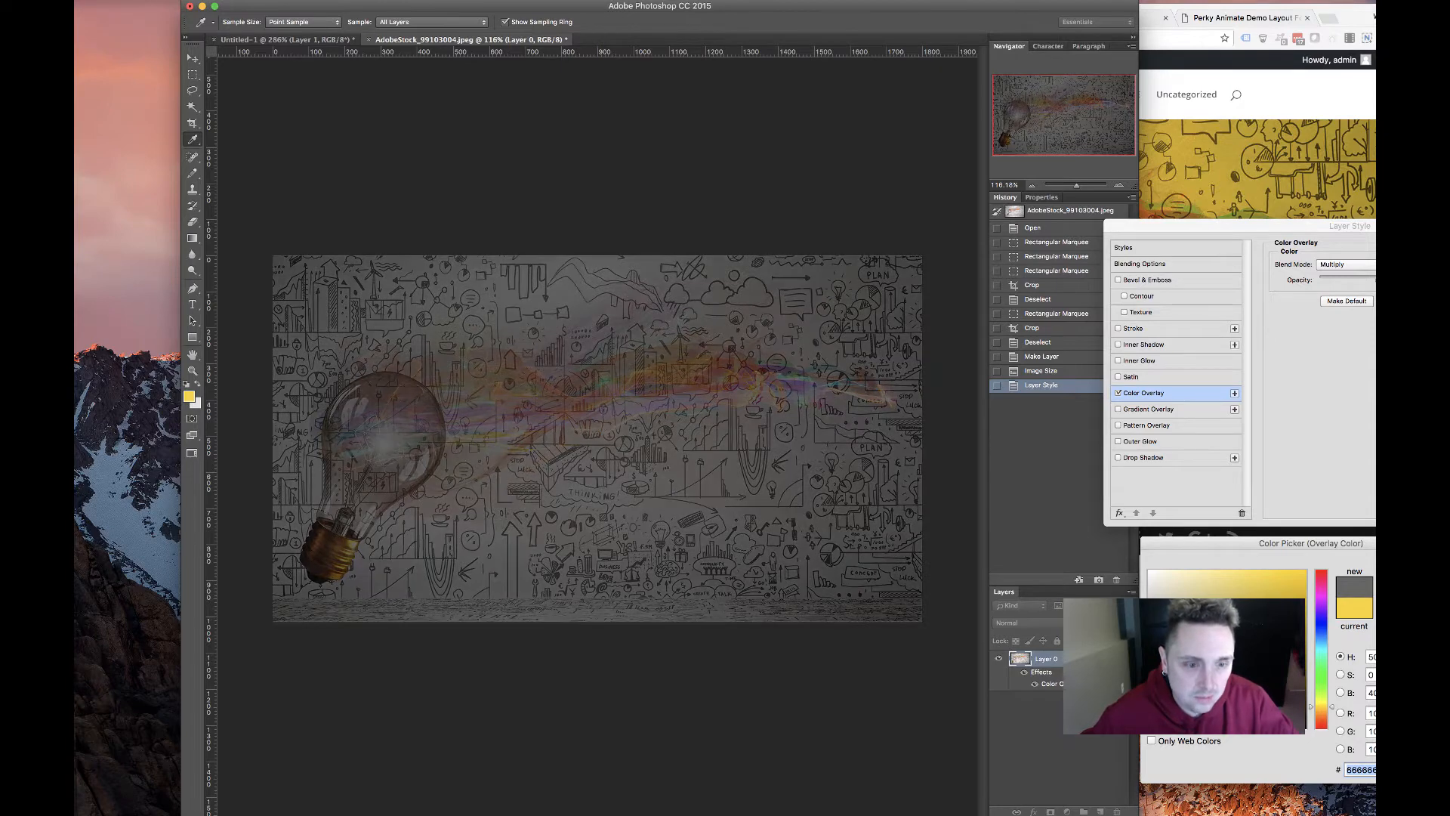
text(4635ea6a6a6)
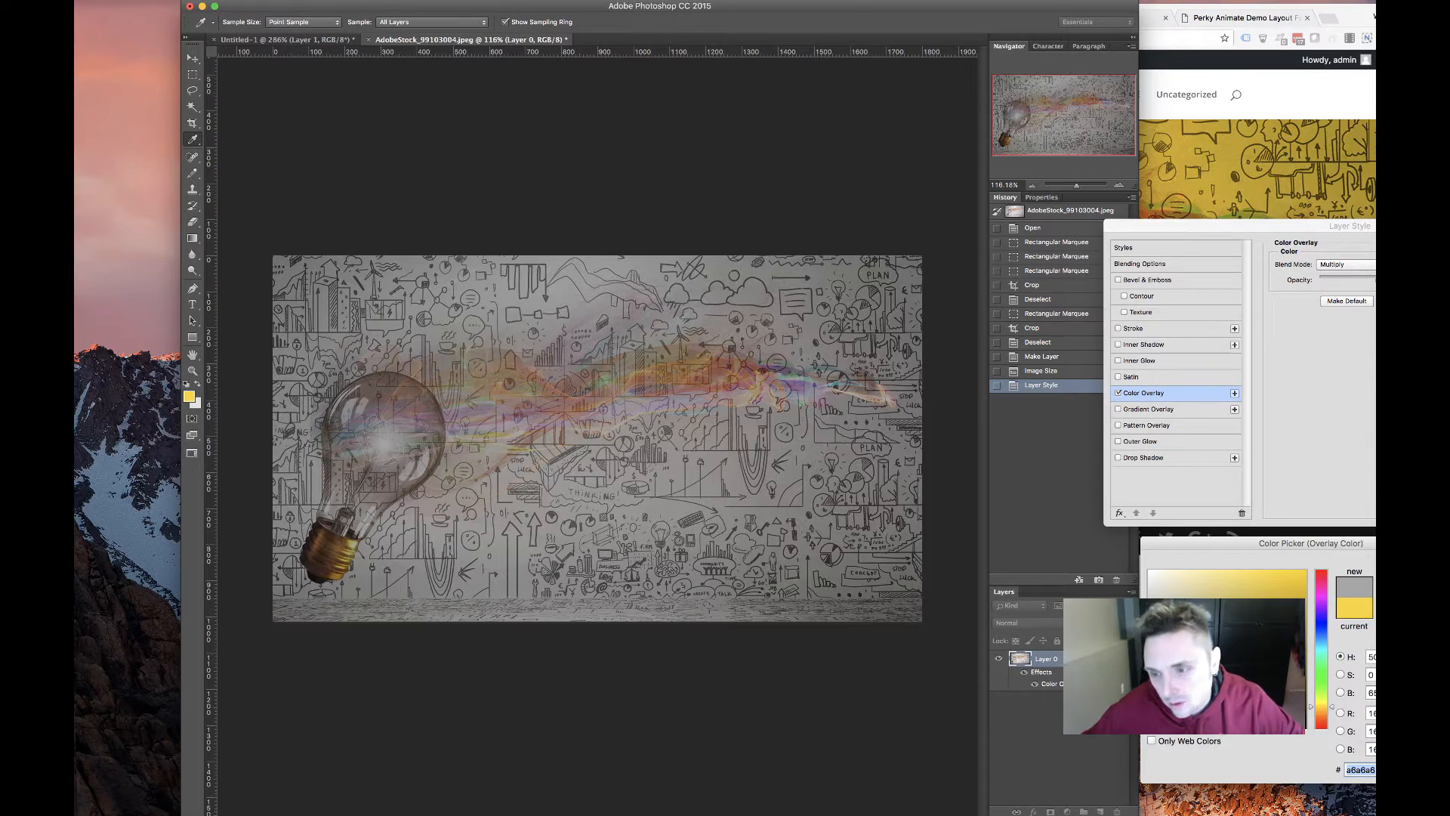
key(Return)
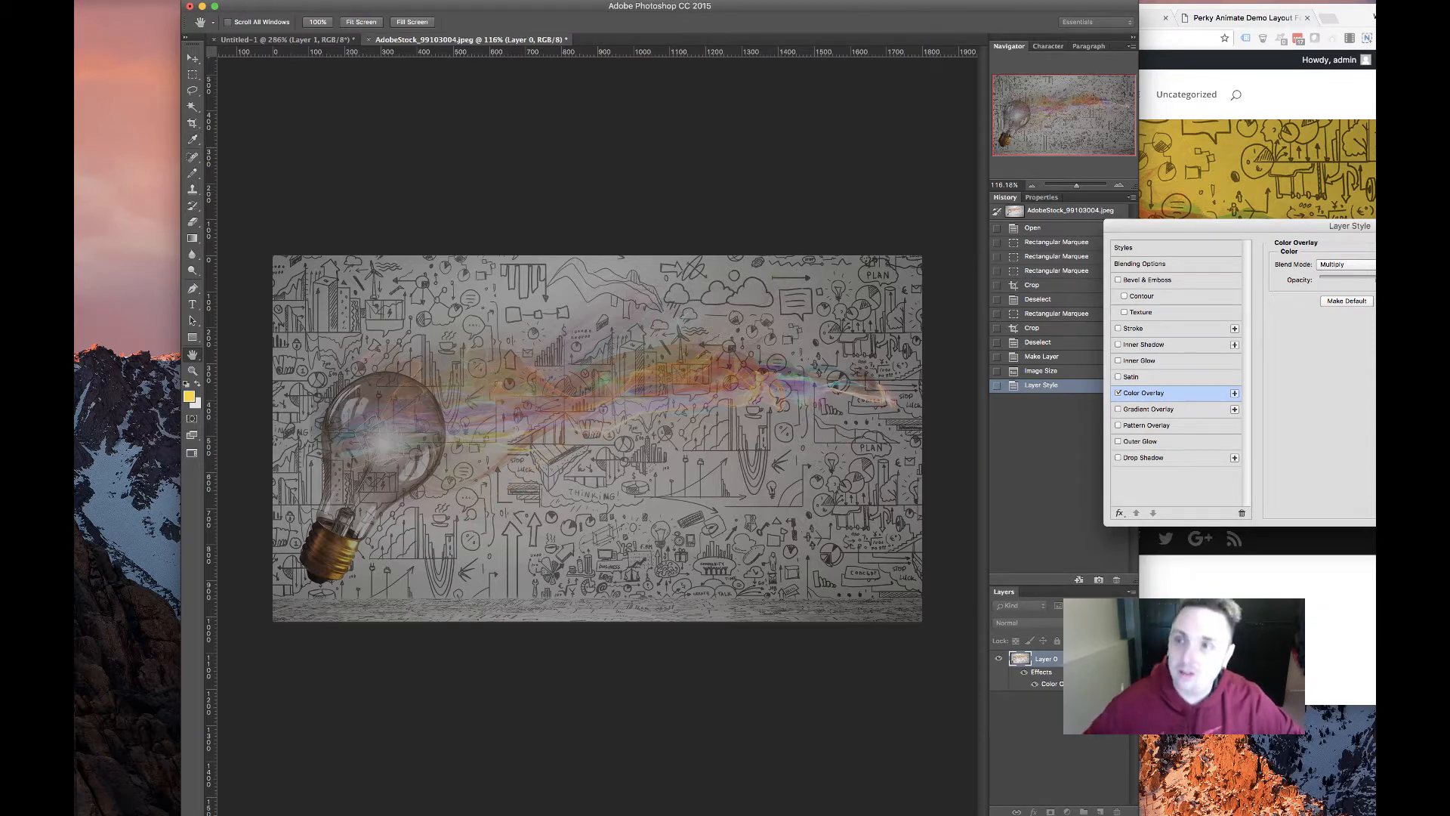
key(Return)
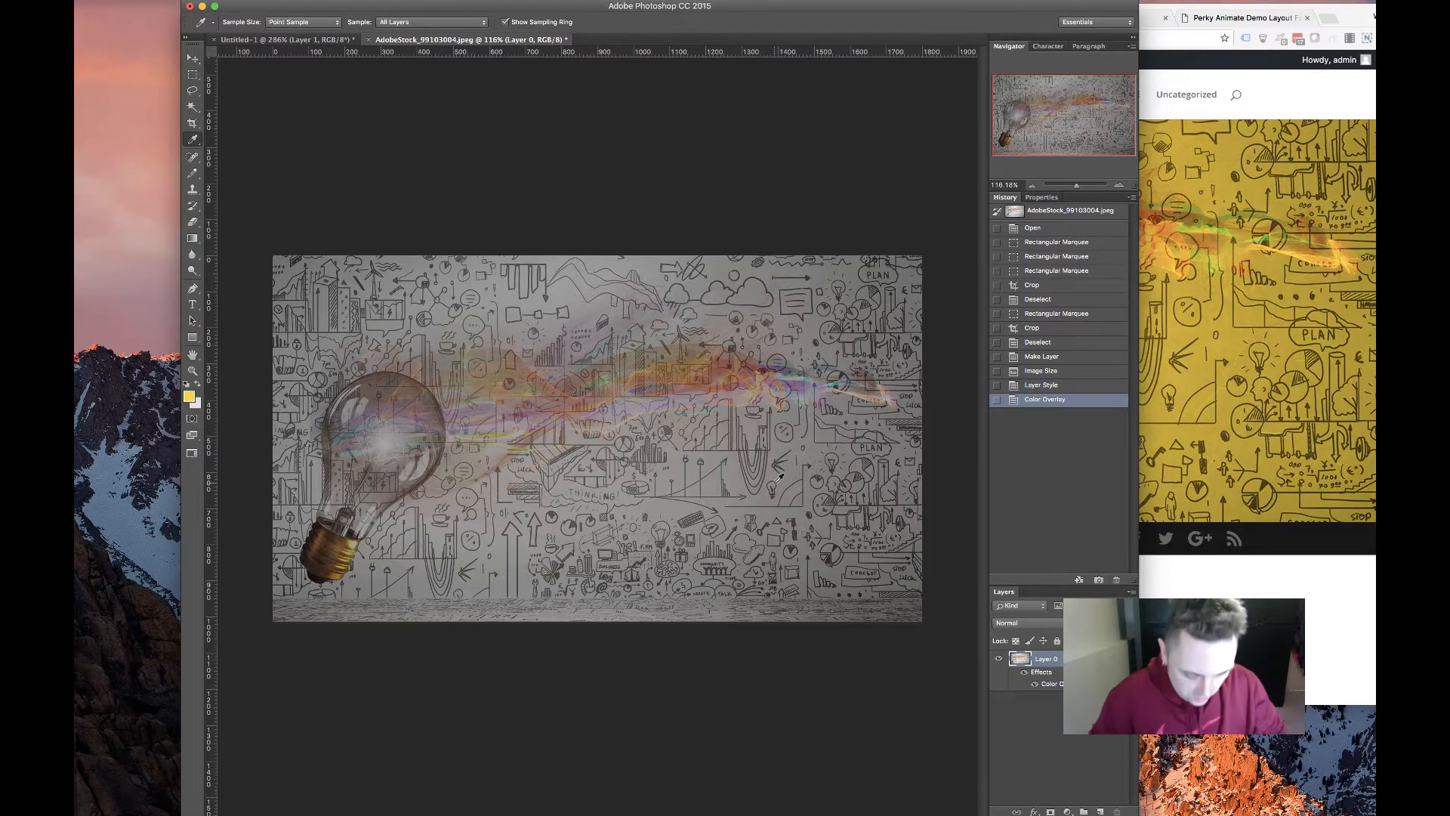
Export the image for web as hero-alt.jpg in Downloads
key(super+alt+shift+s)
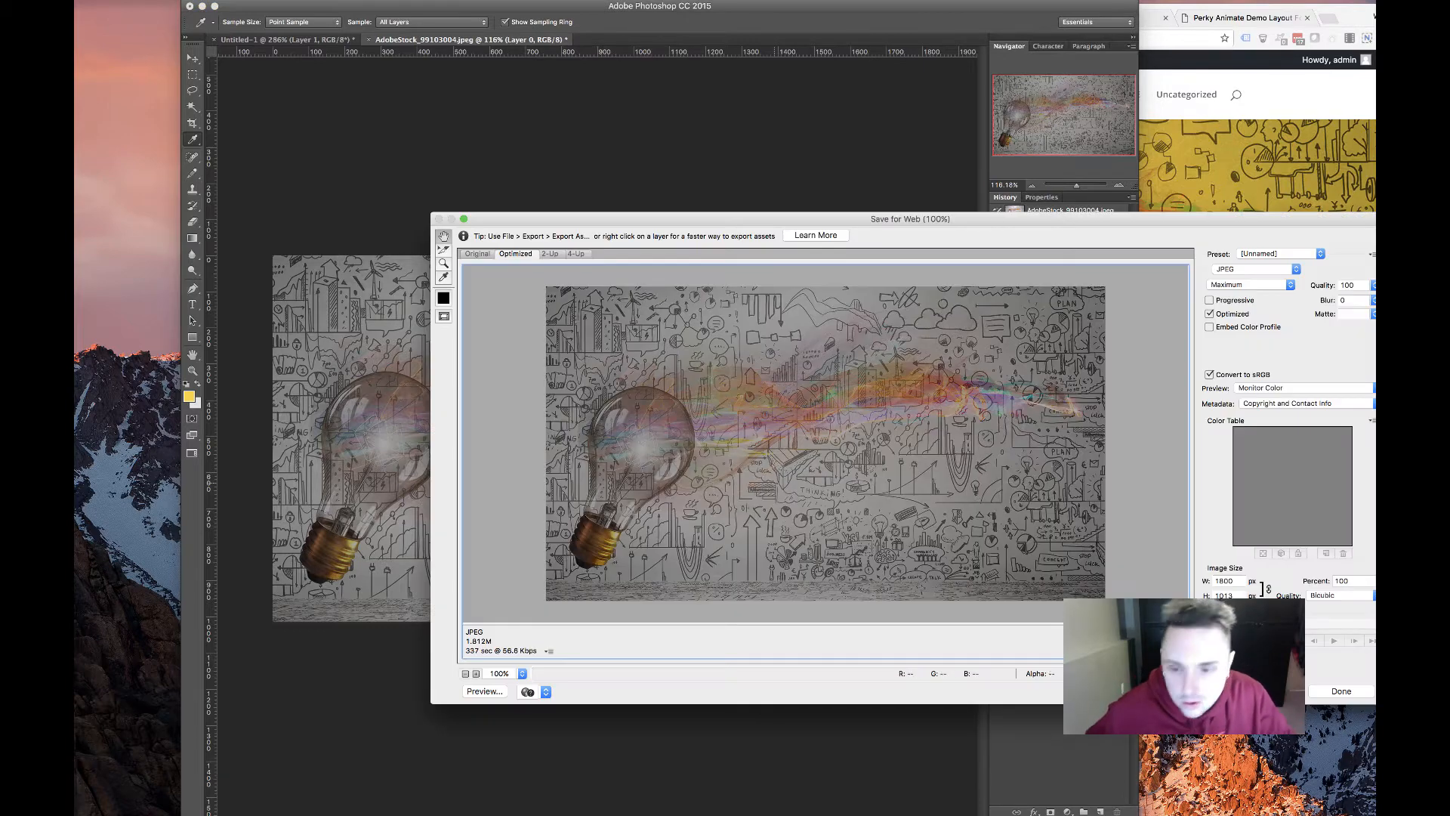
key(Return)
text(h)
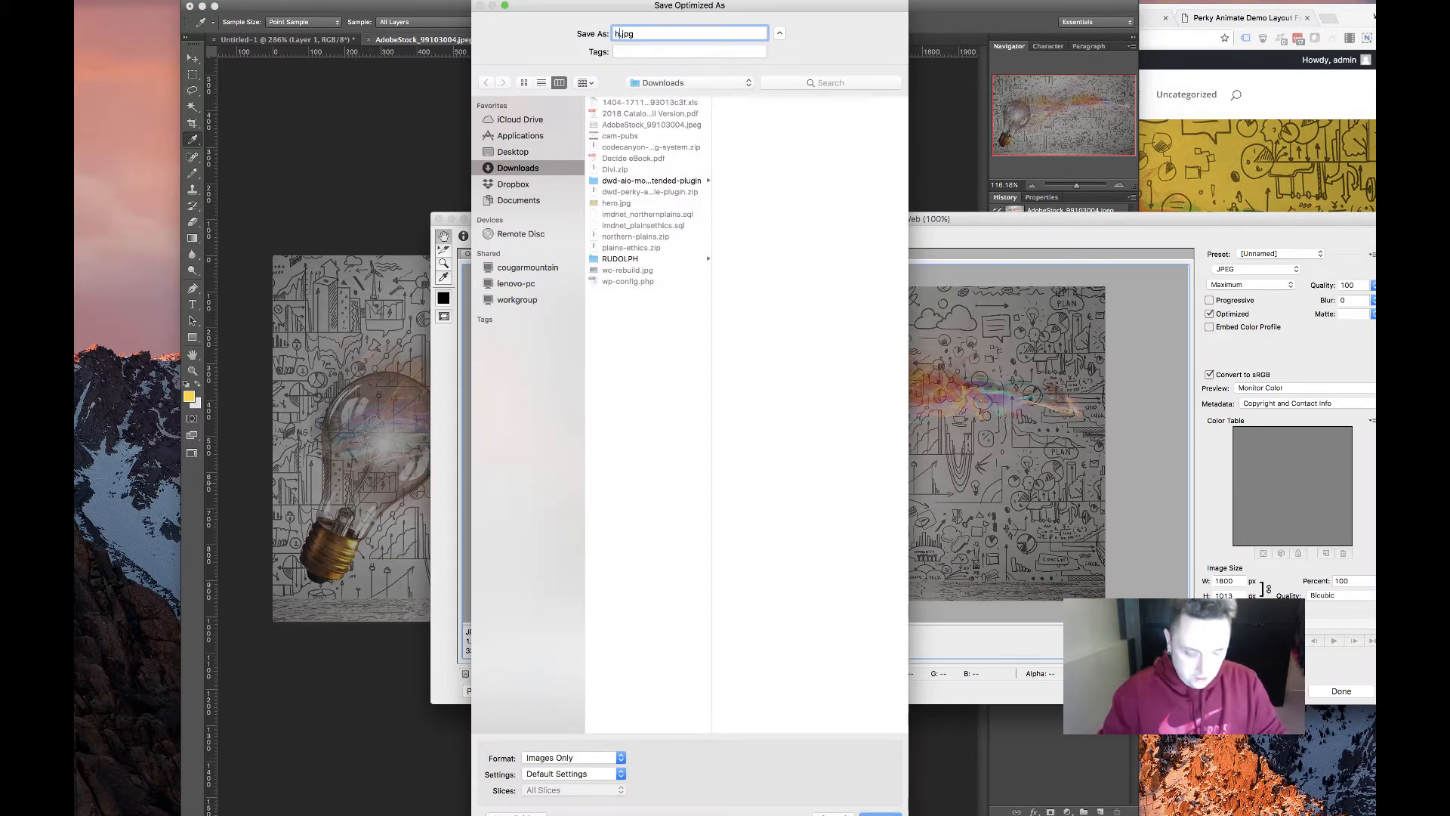
text(ero-alt)
key(Return)
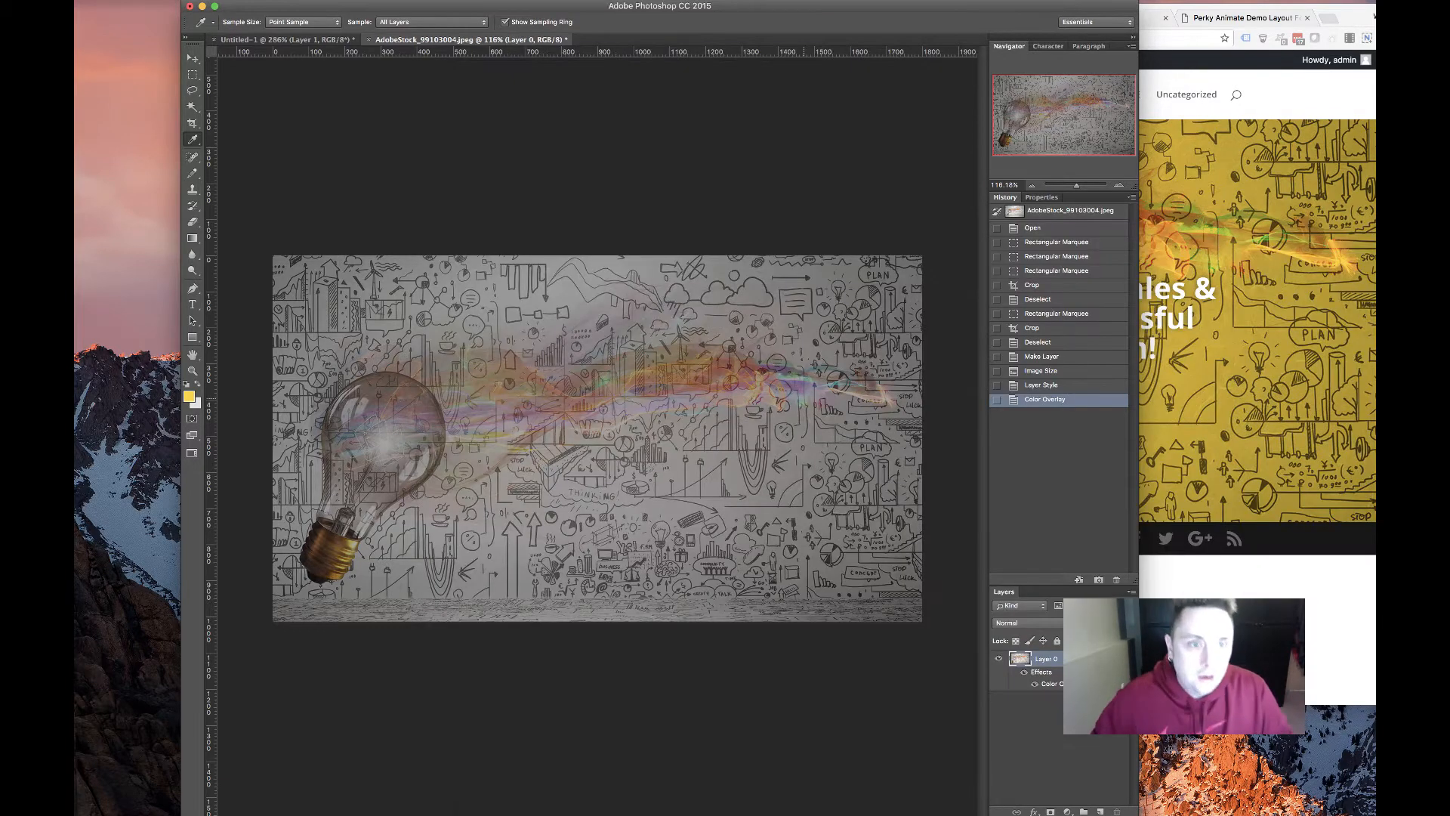
click(1164, 91)
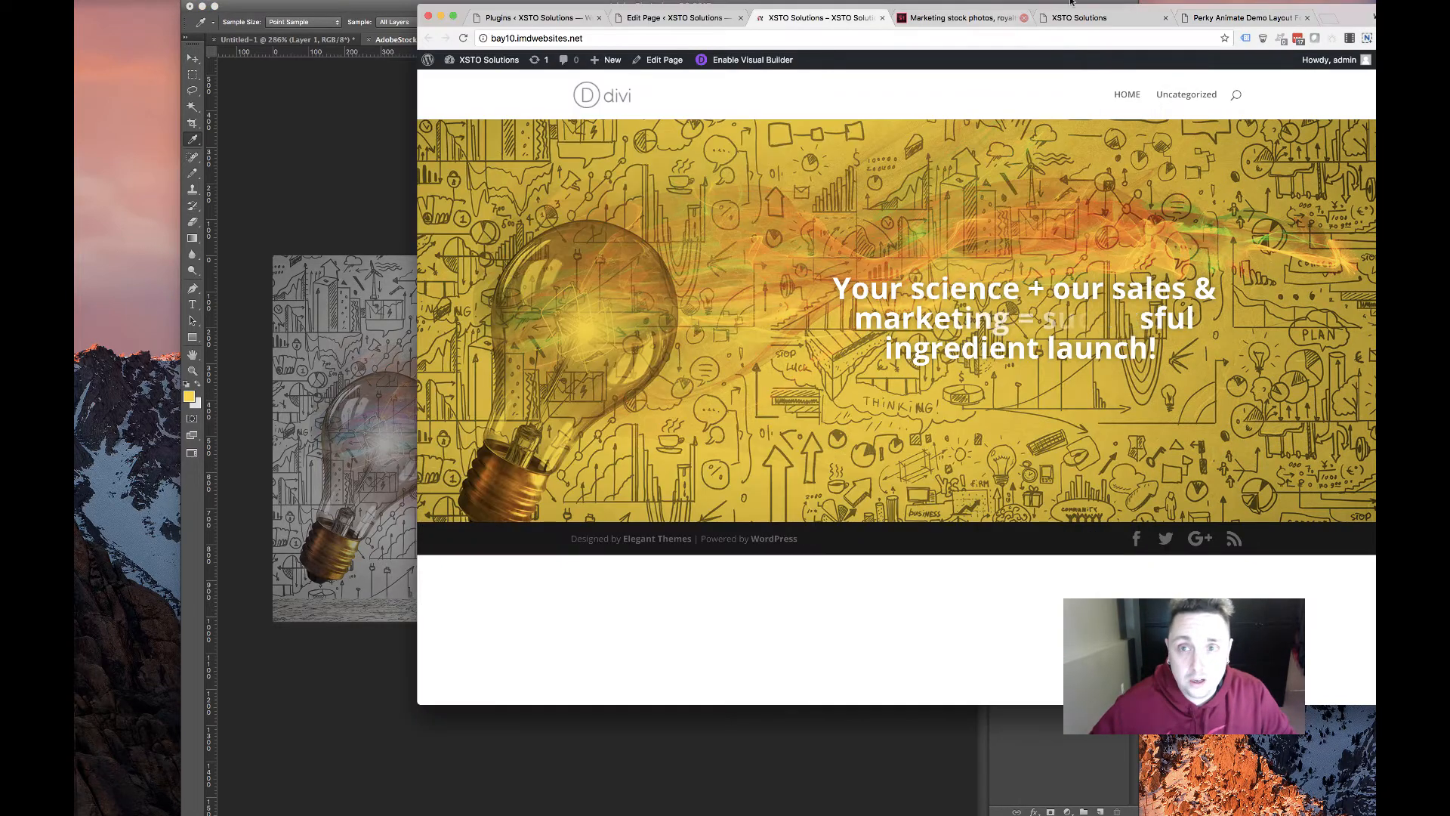
In the hero section settings, remove the old background image and upload hero-alt.jpg
click(693, 13)
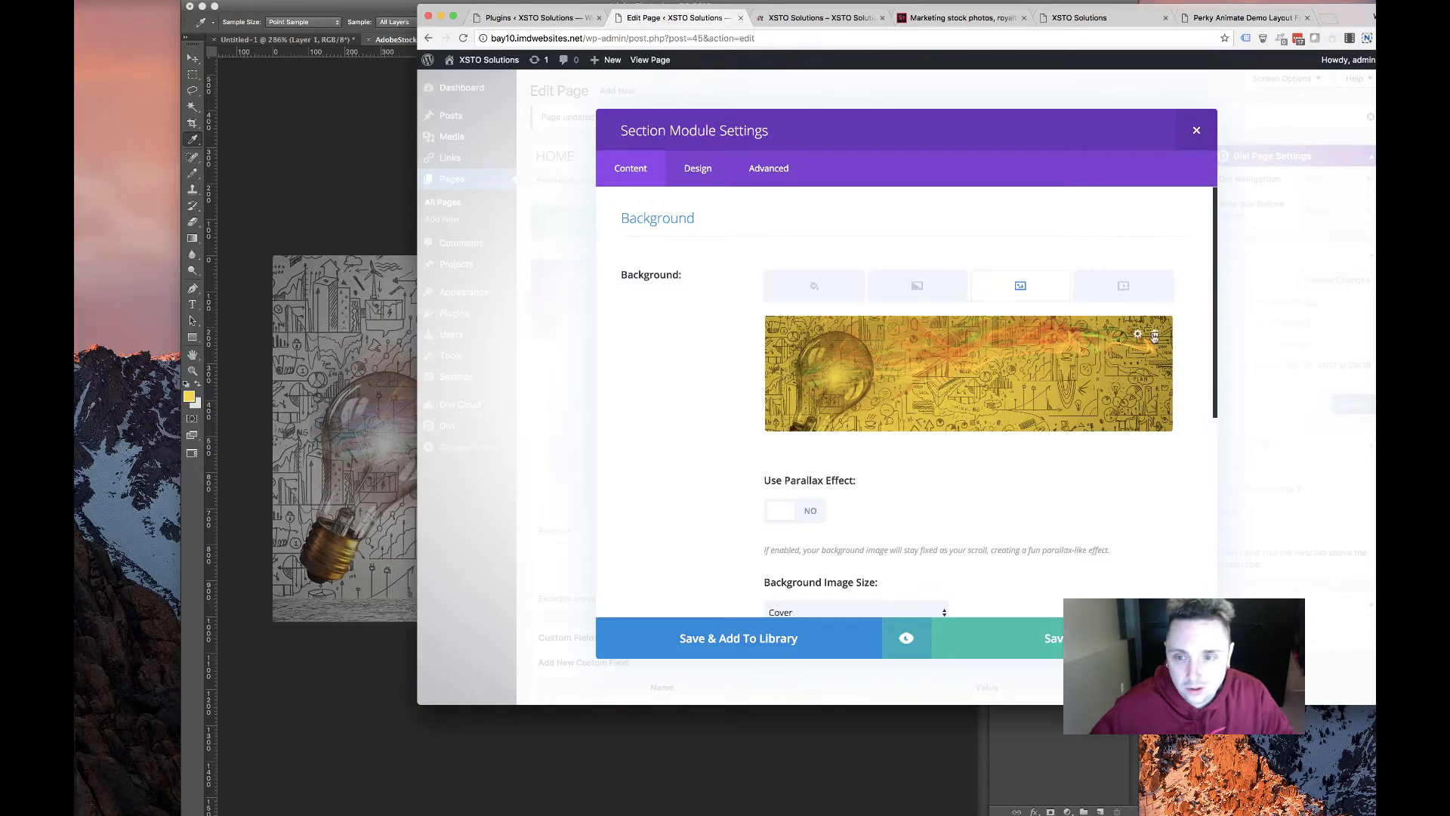
click(1155, 335)
click(961, 374)
click(607, 110)
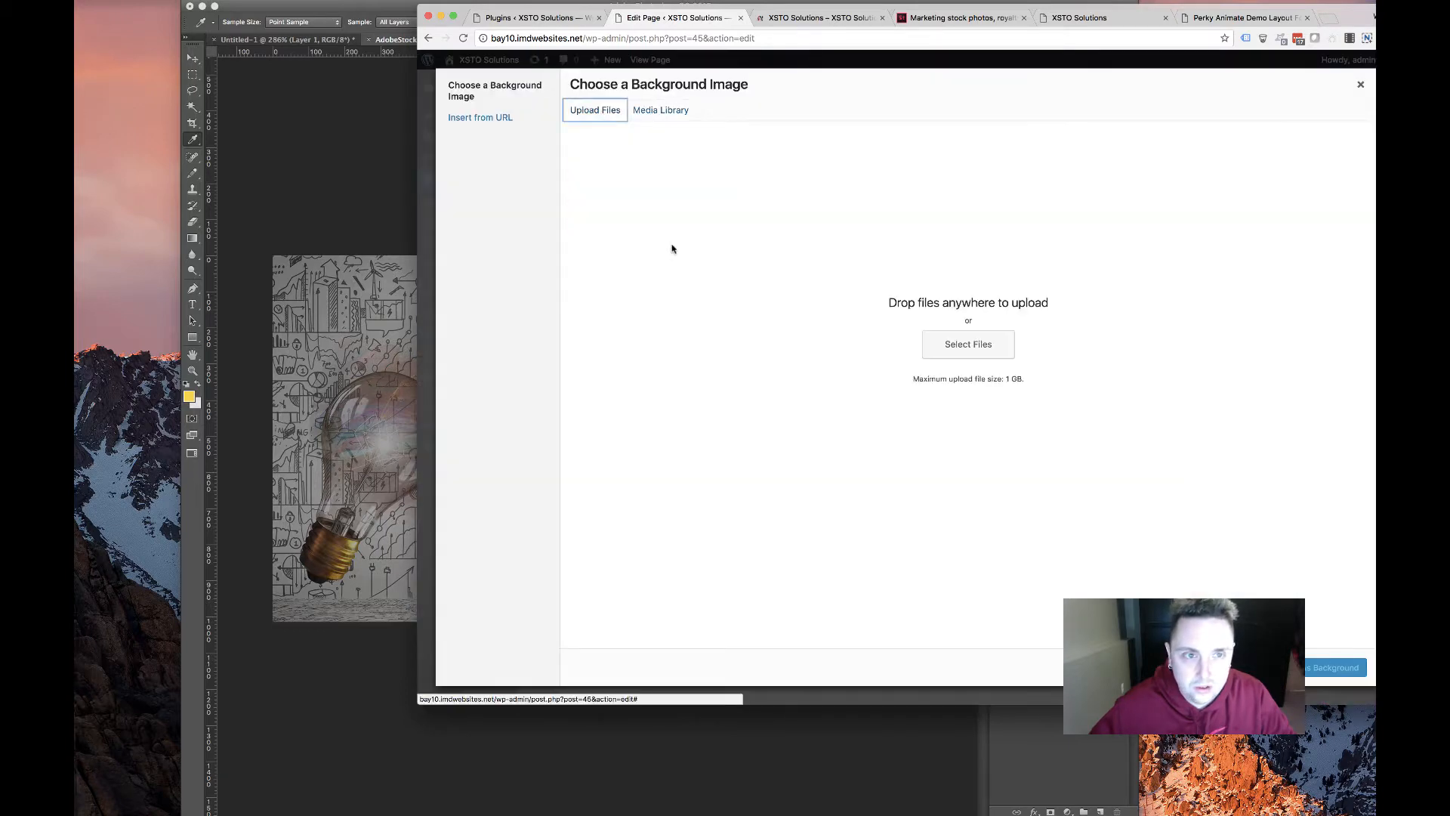
click(1005, 351)
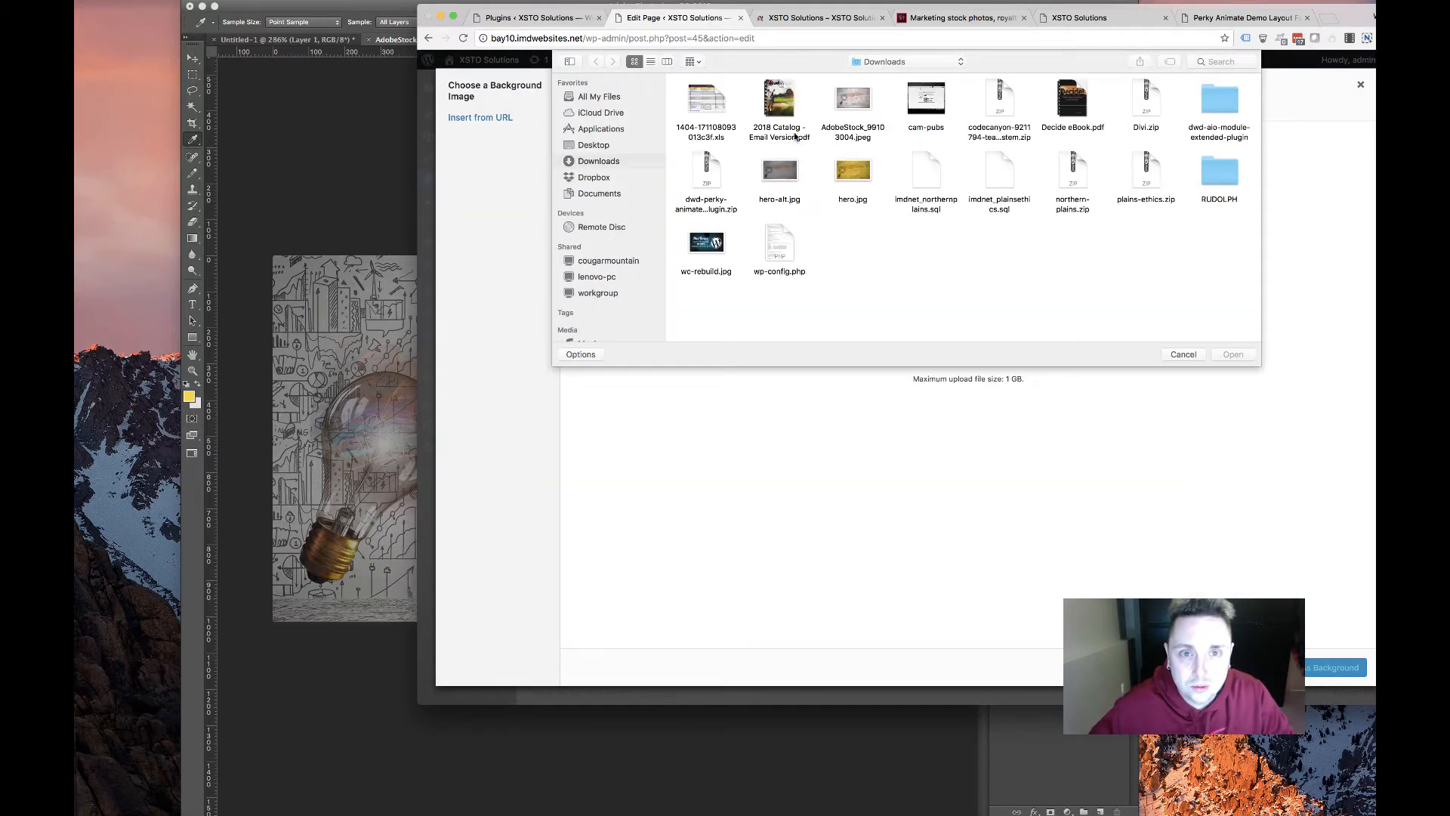
double_click(854, 98)
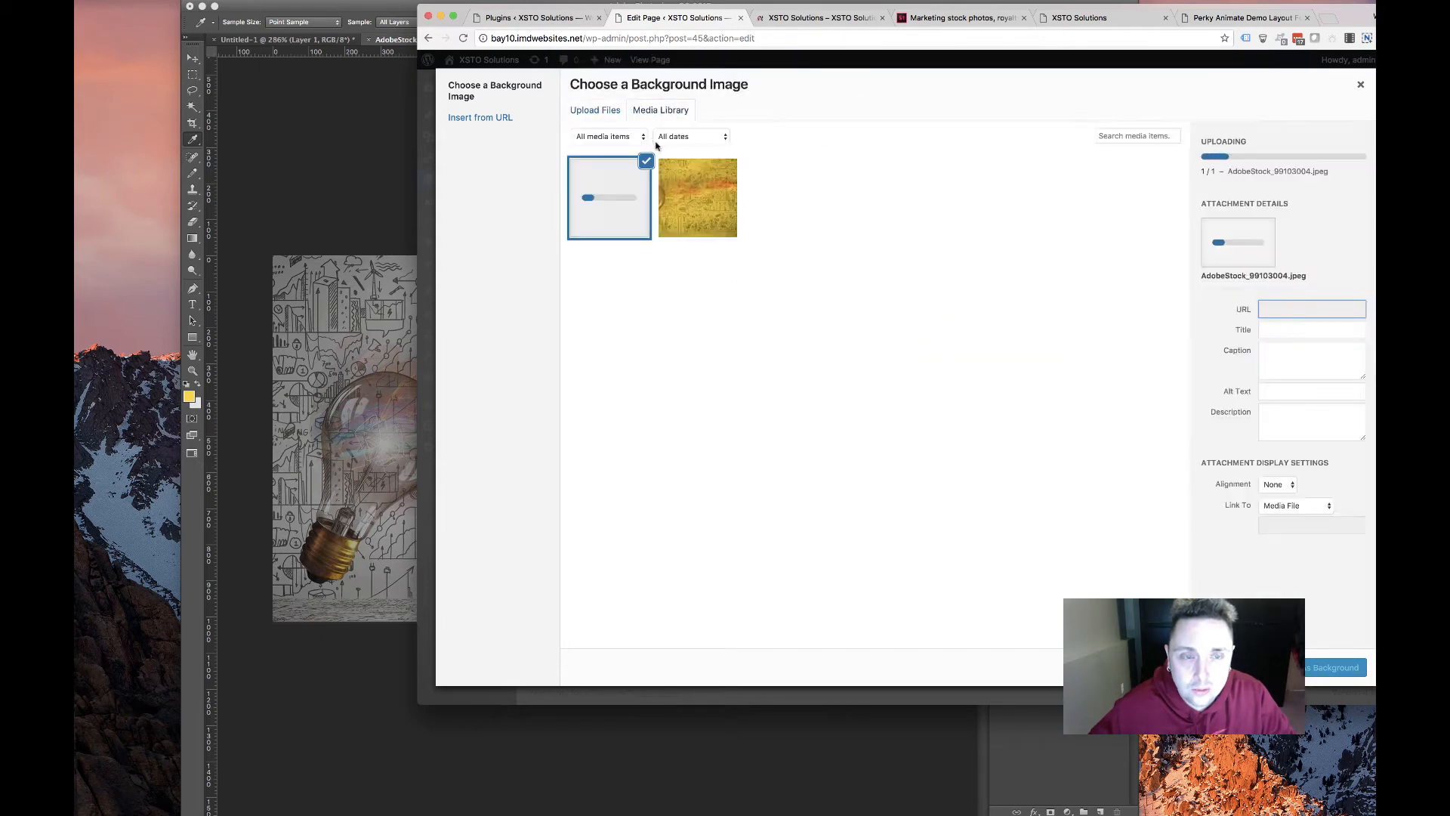
click(592, 113)
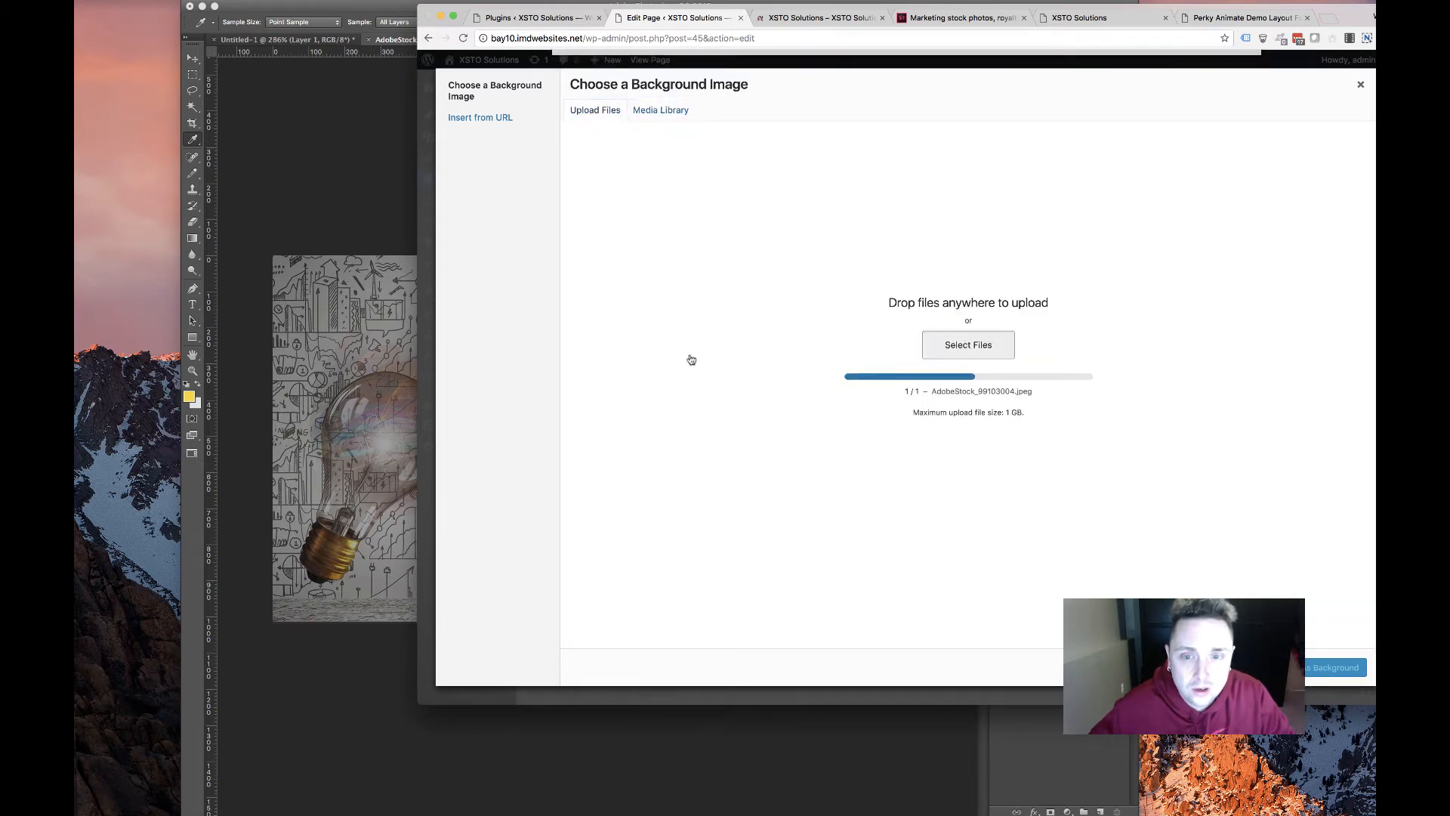
double_click(778, 174)
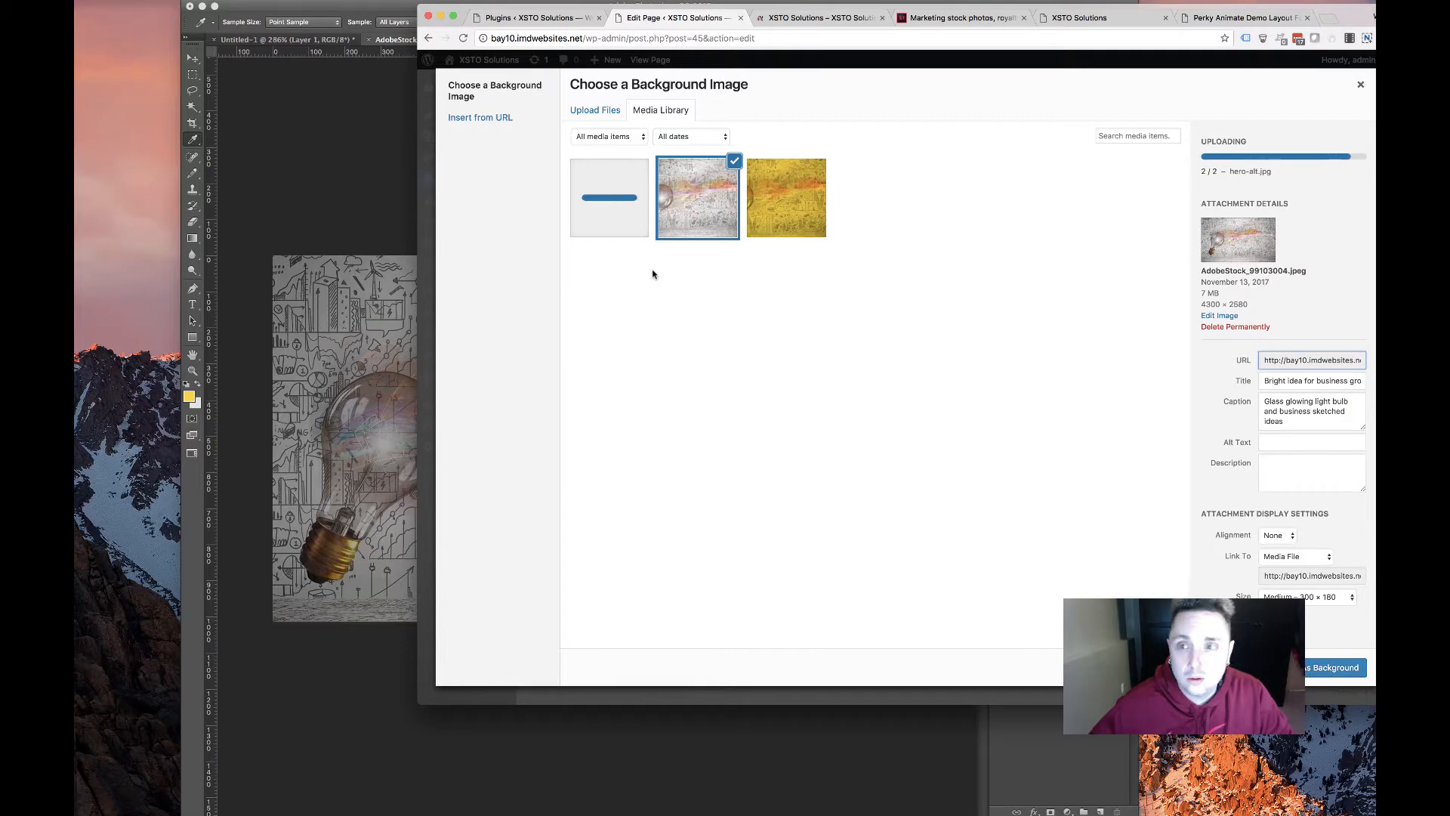
Set hero-alt.jpg as the section background, save it, and update the homepage
click(1330, 669)
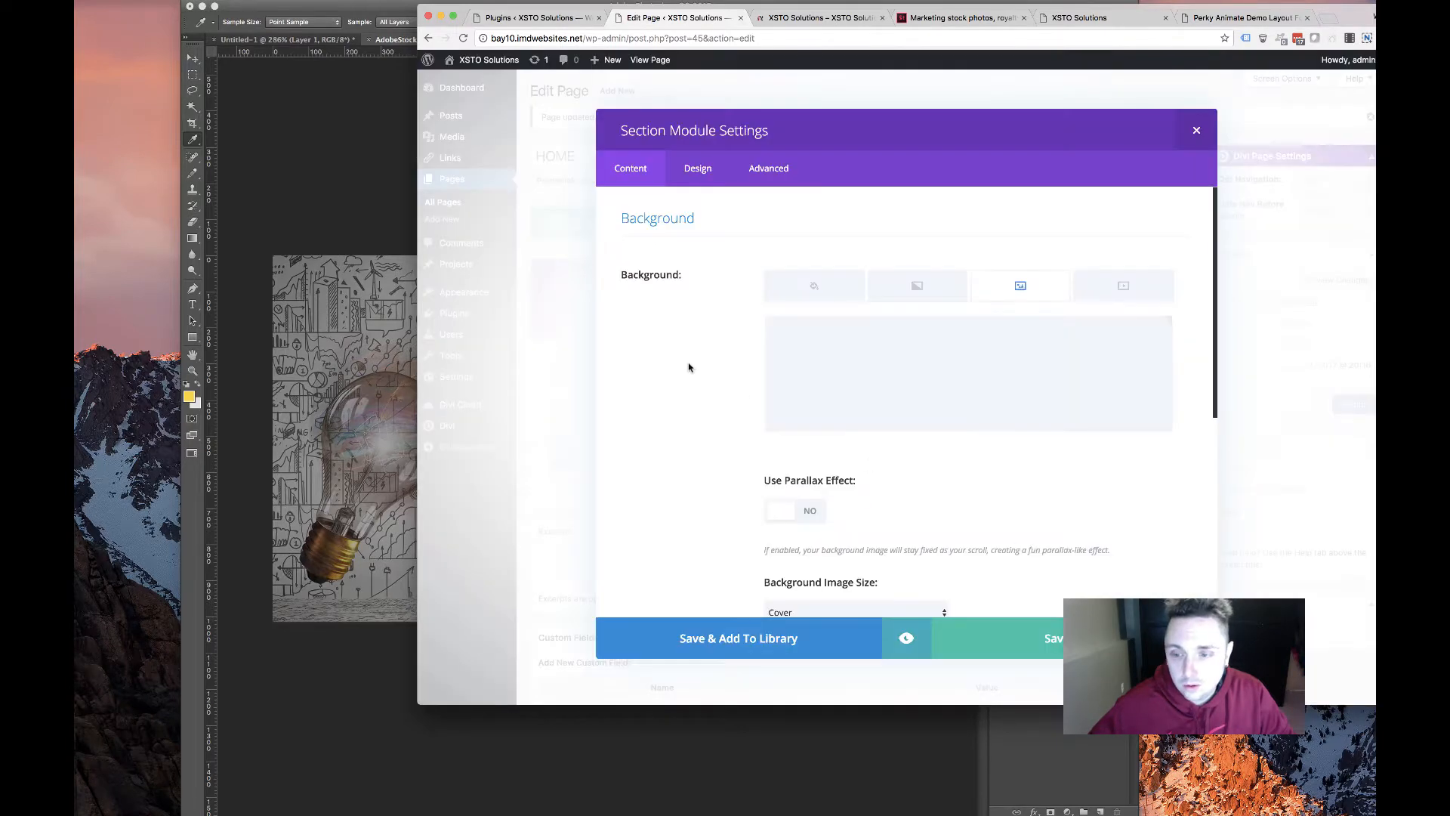
click(982, 642)
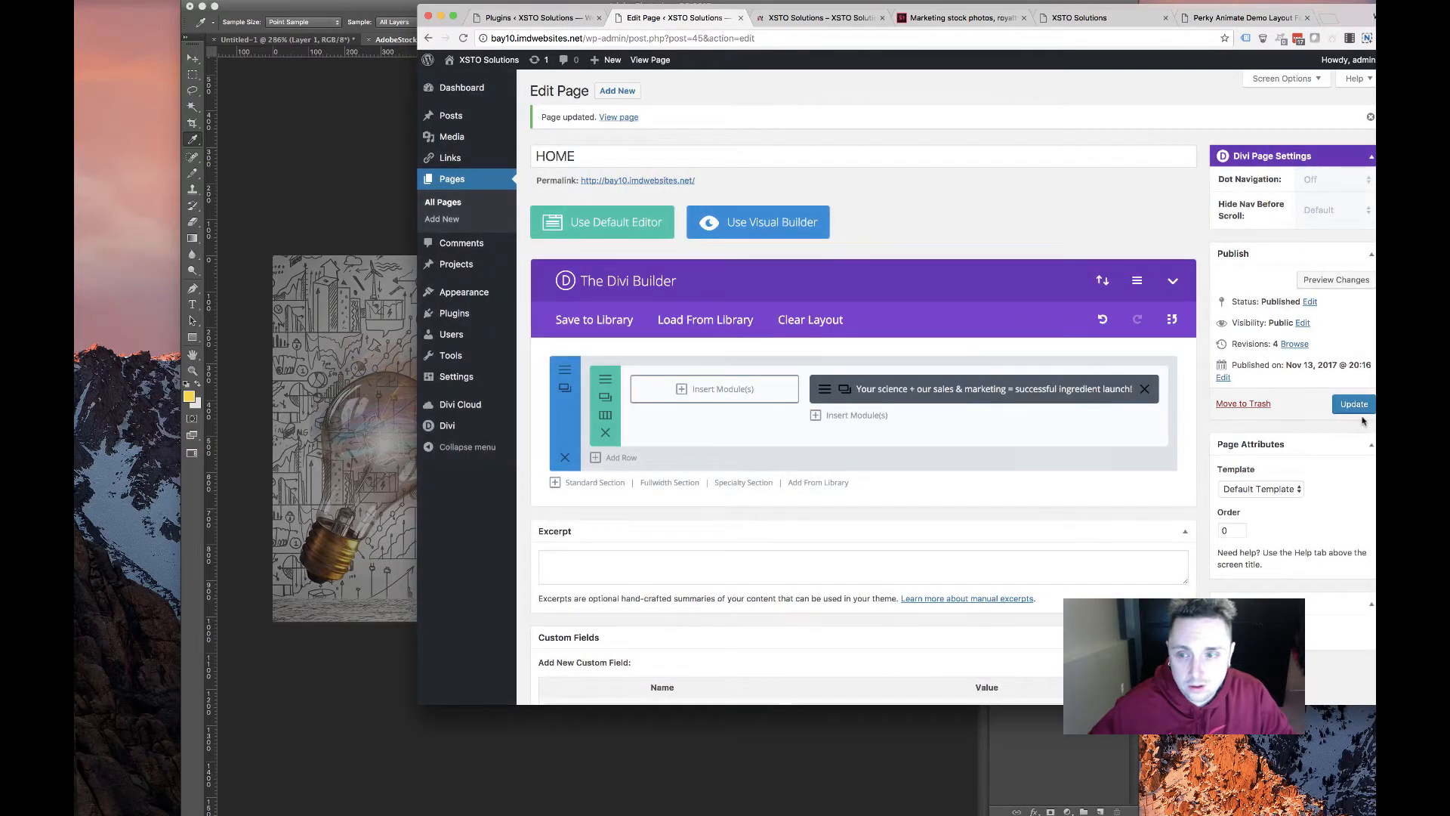
click(1354, 404)
click(830, 19)
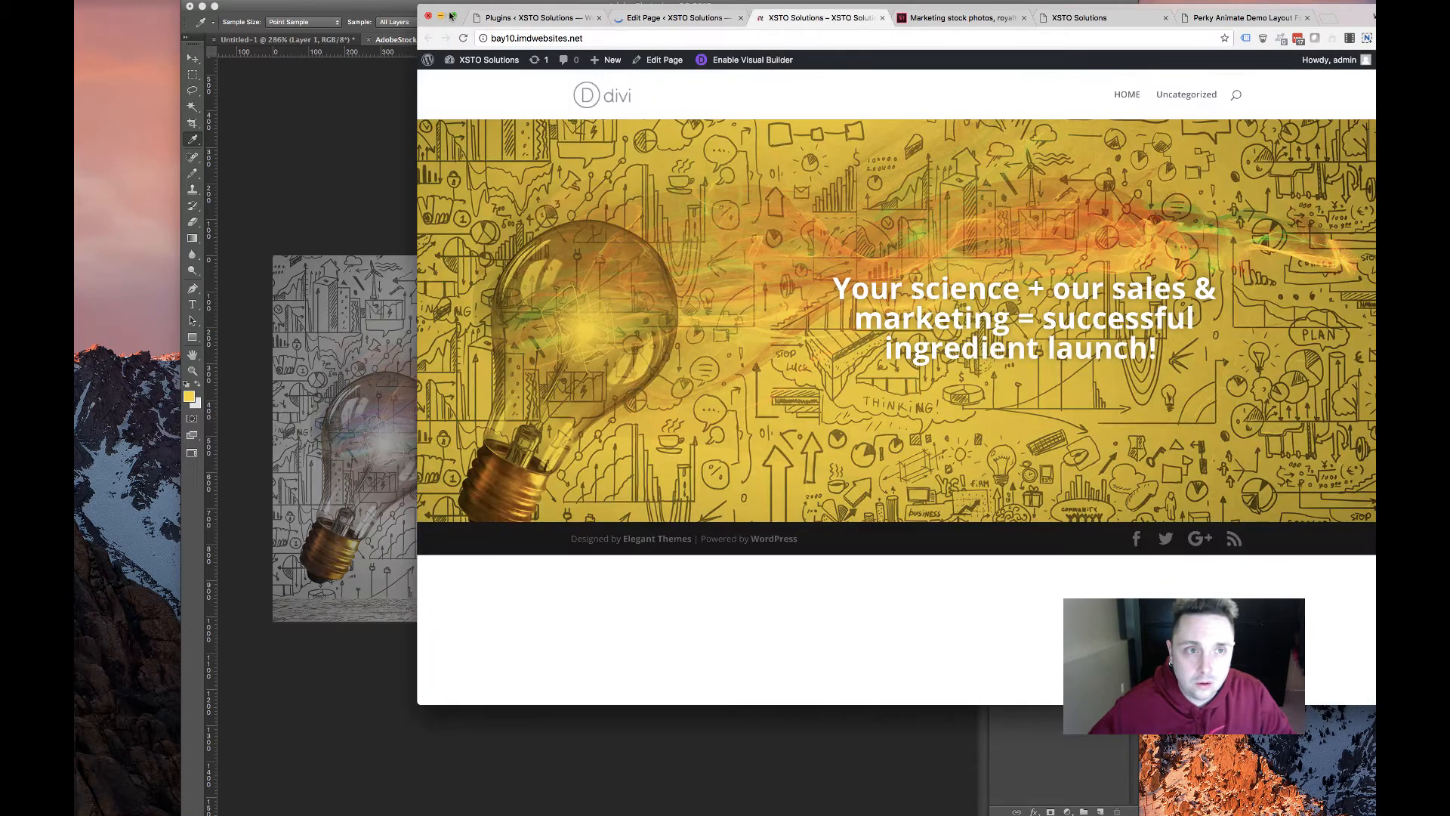
Reload the live homepage and check the grey light-bulb hero at mobile and desktop widths
key(super+r)
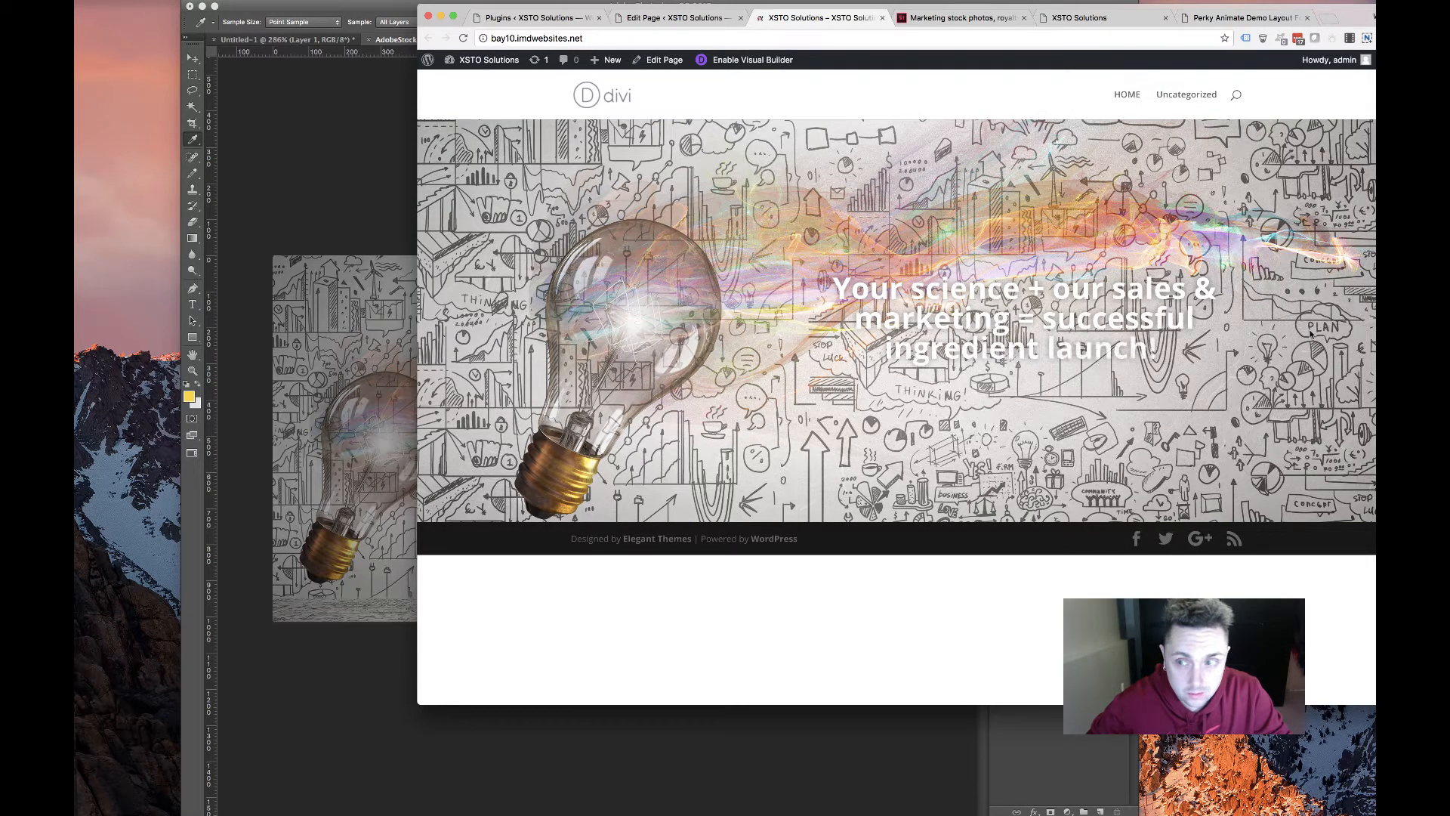
drag(1389, 253, 631, 249)
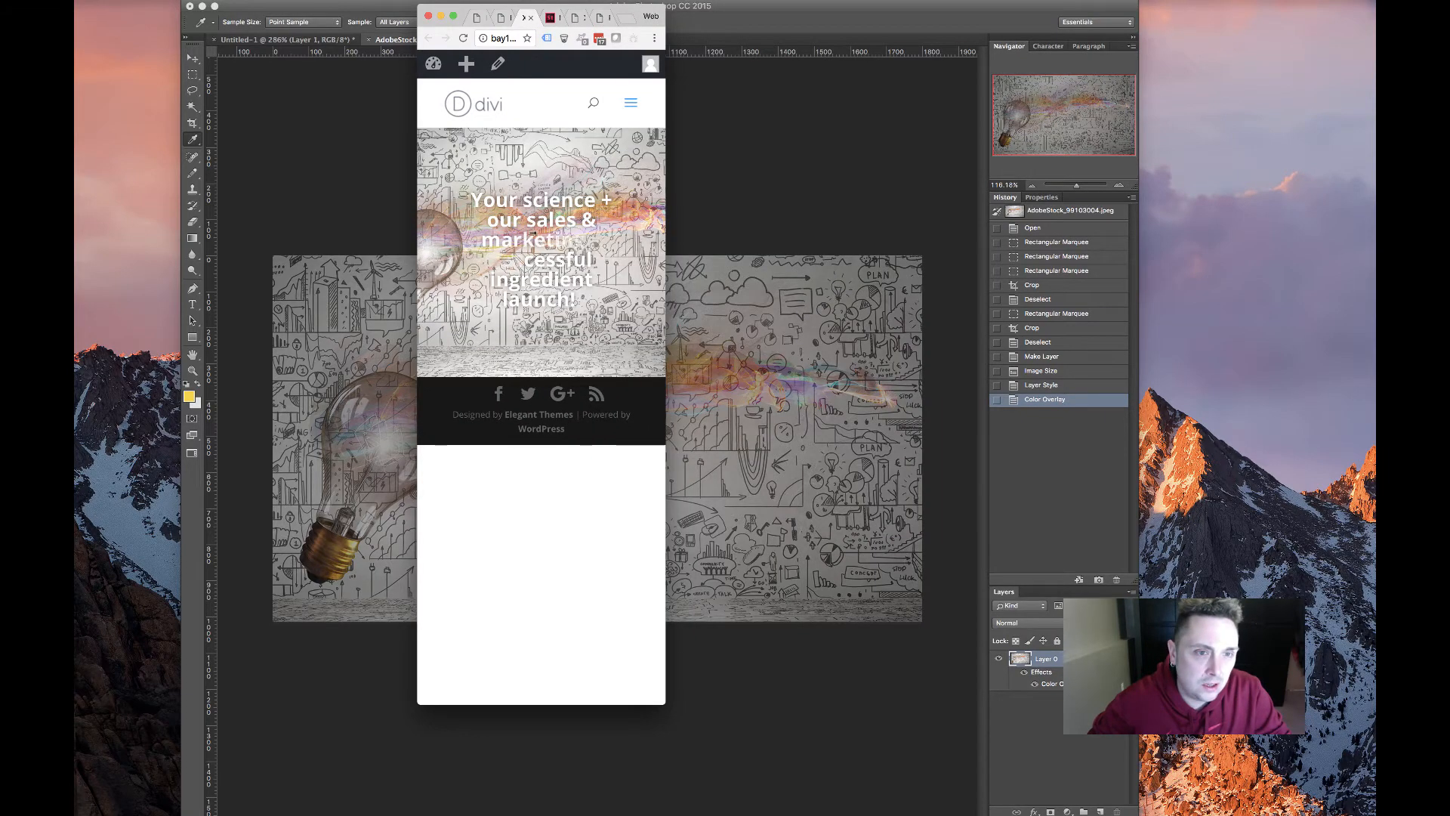
drag(532, 234, 1271, 247)
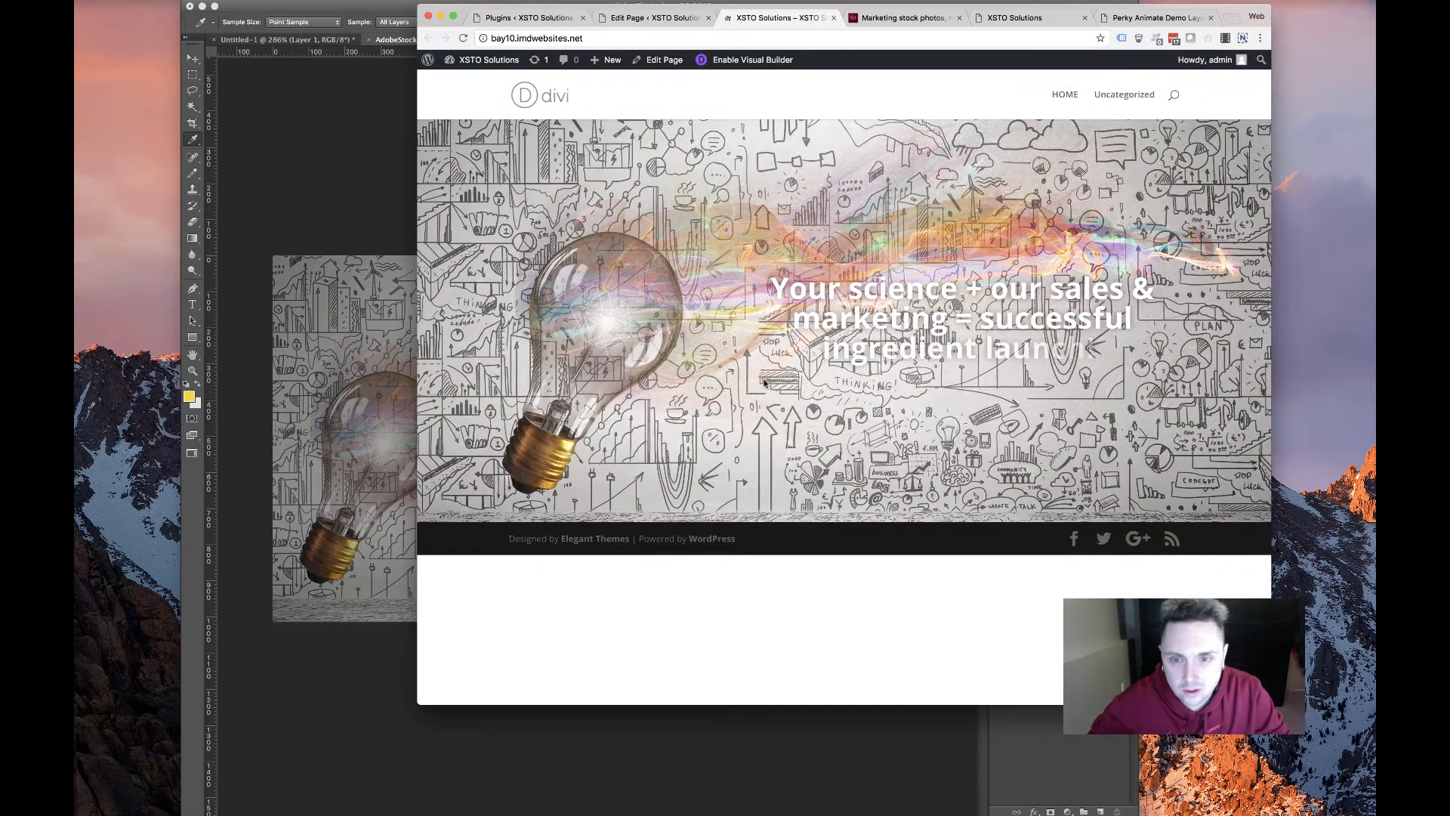
key(super+r)
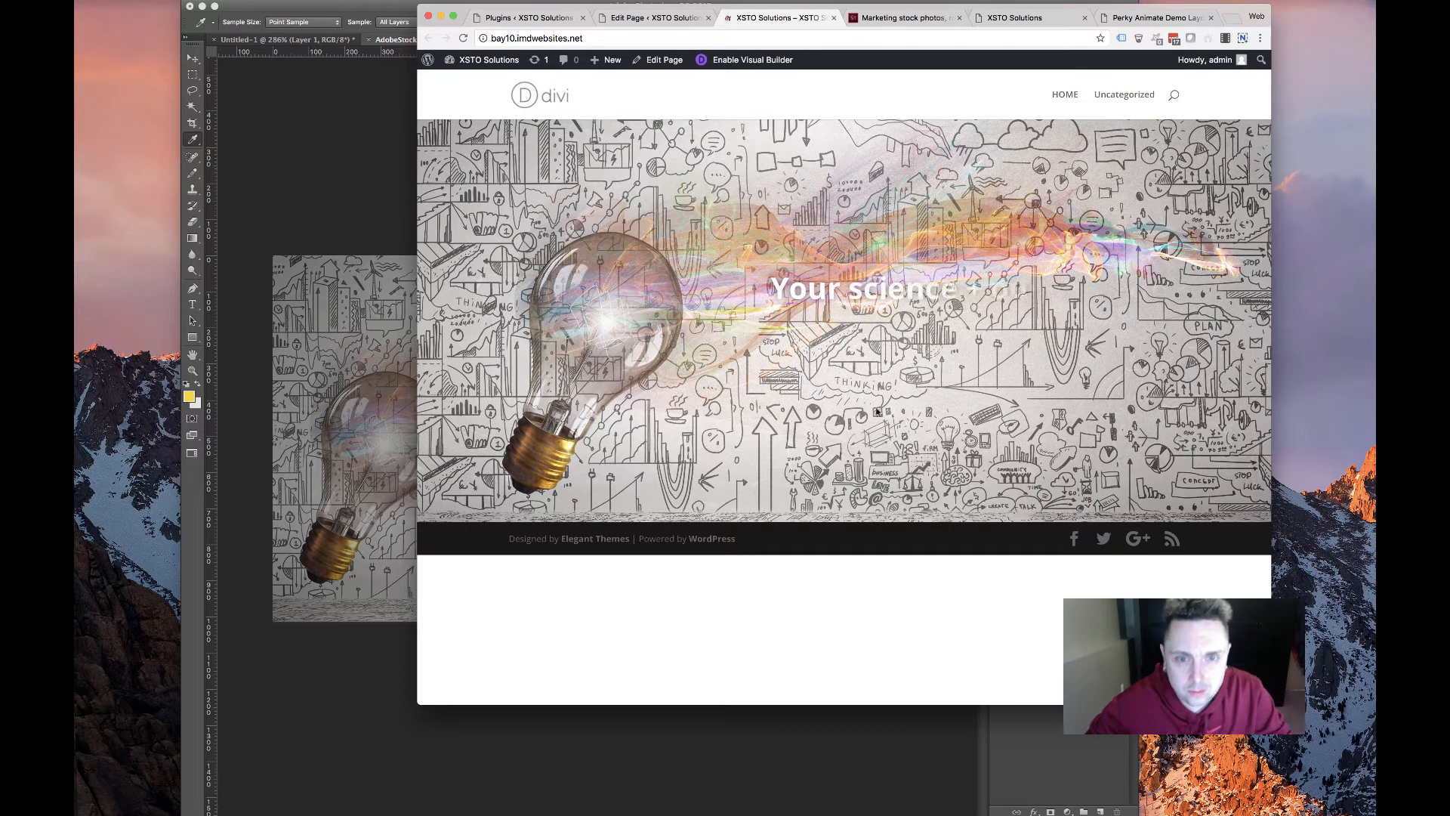
drag(788, 293, 1050, 405)
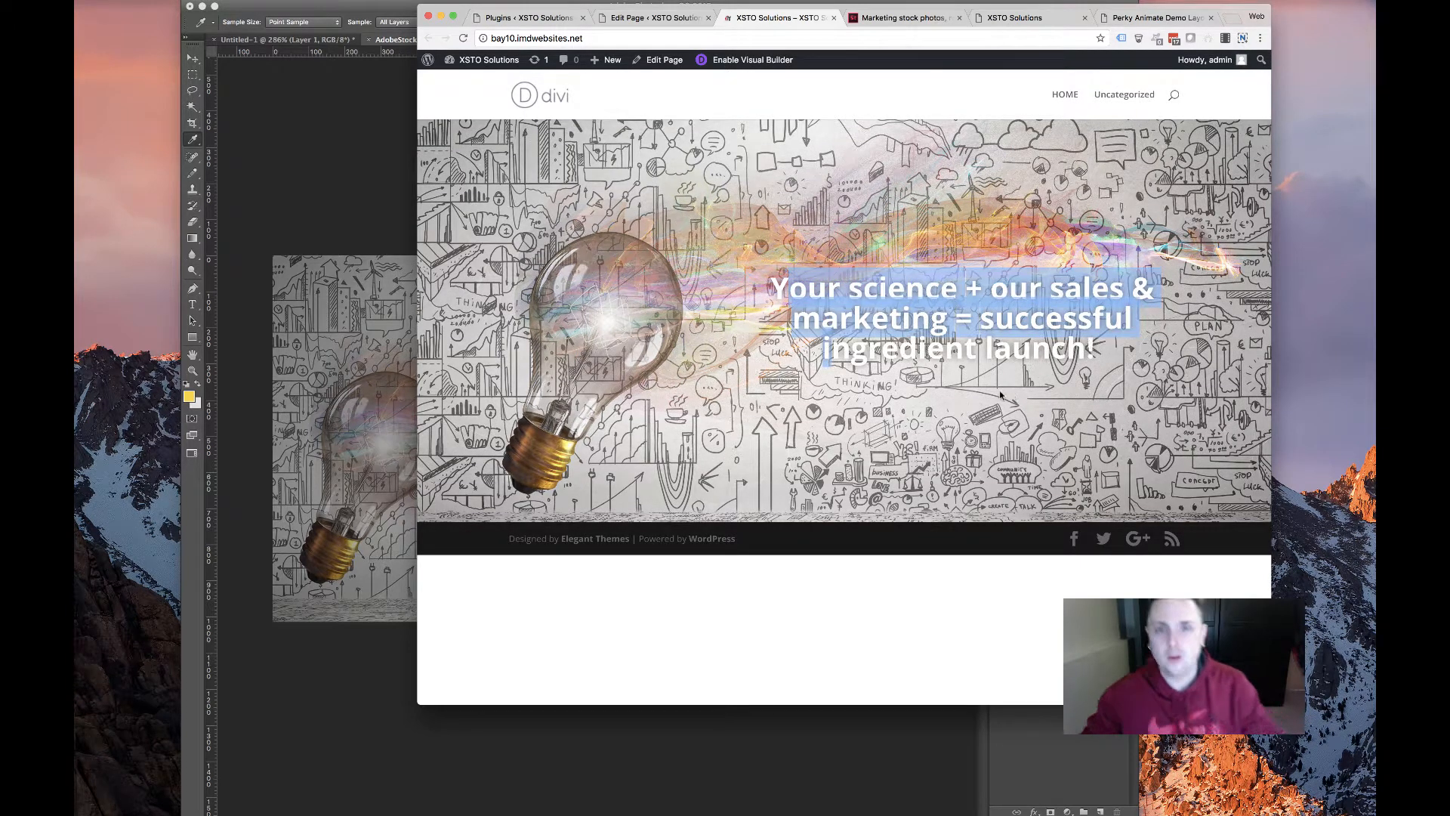
click(916, 417)
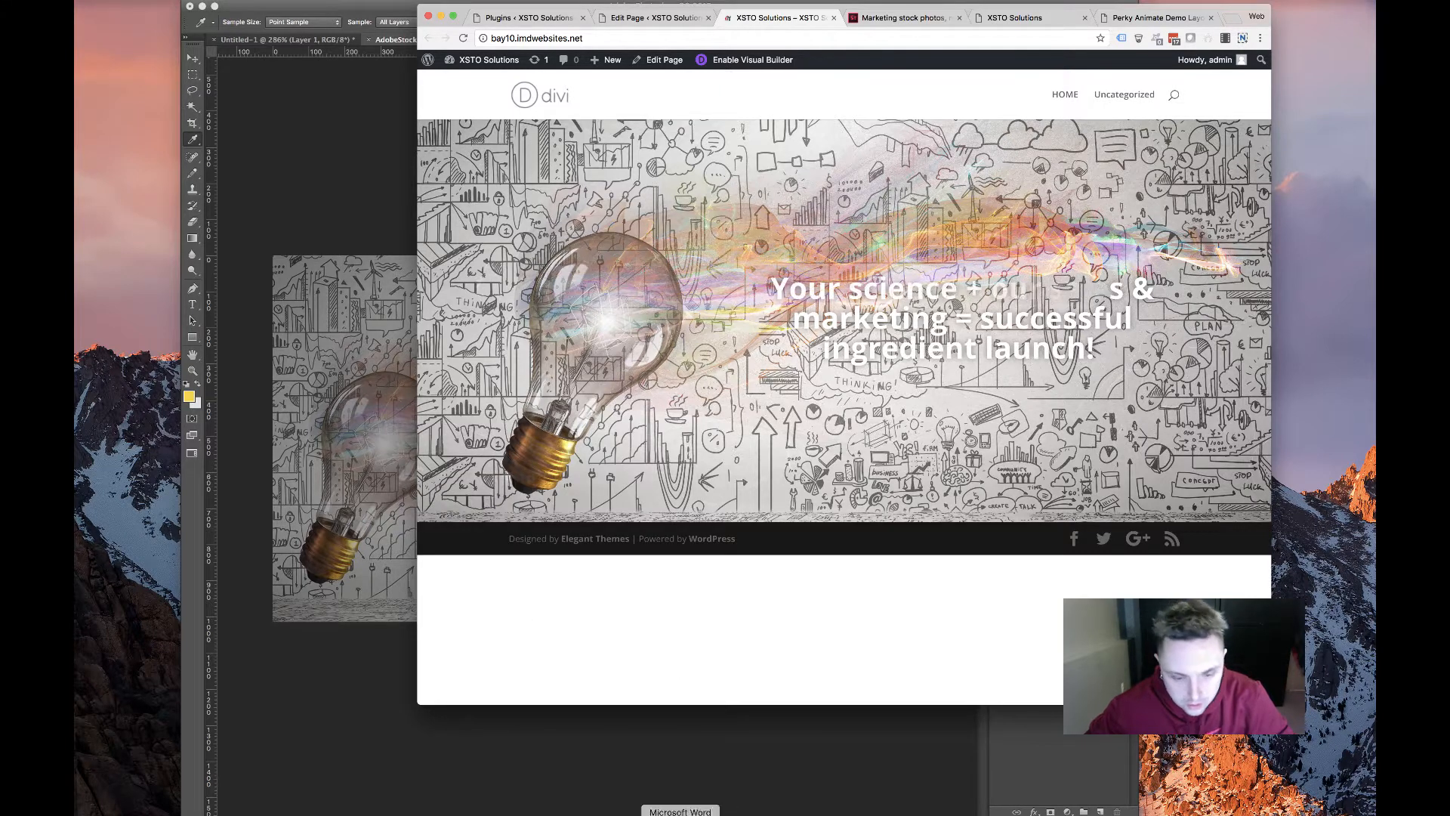
Switch the Color Overlay to Normal mode with a yellow sampled from the image
click(679, 811)
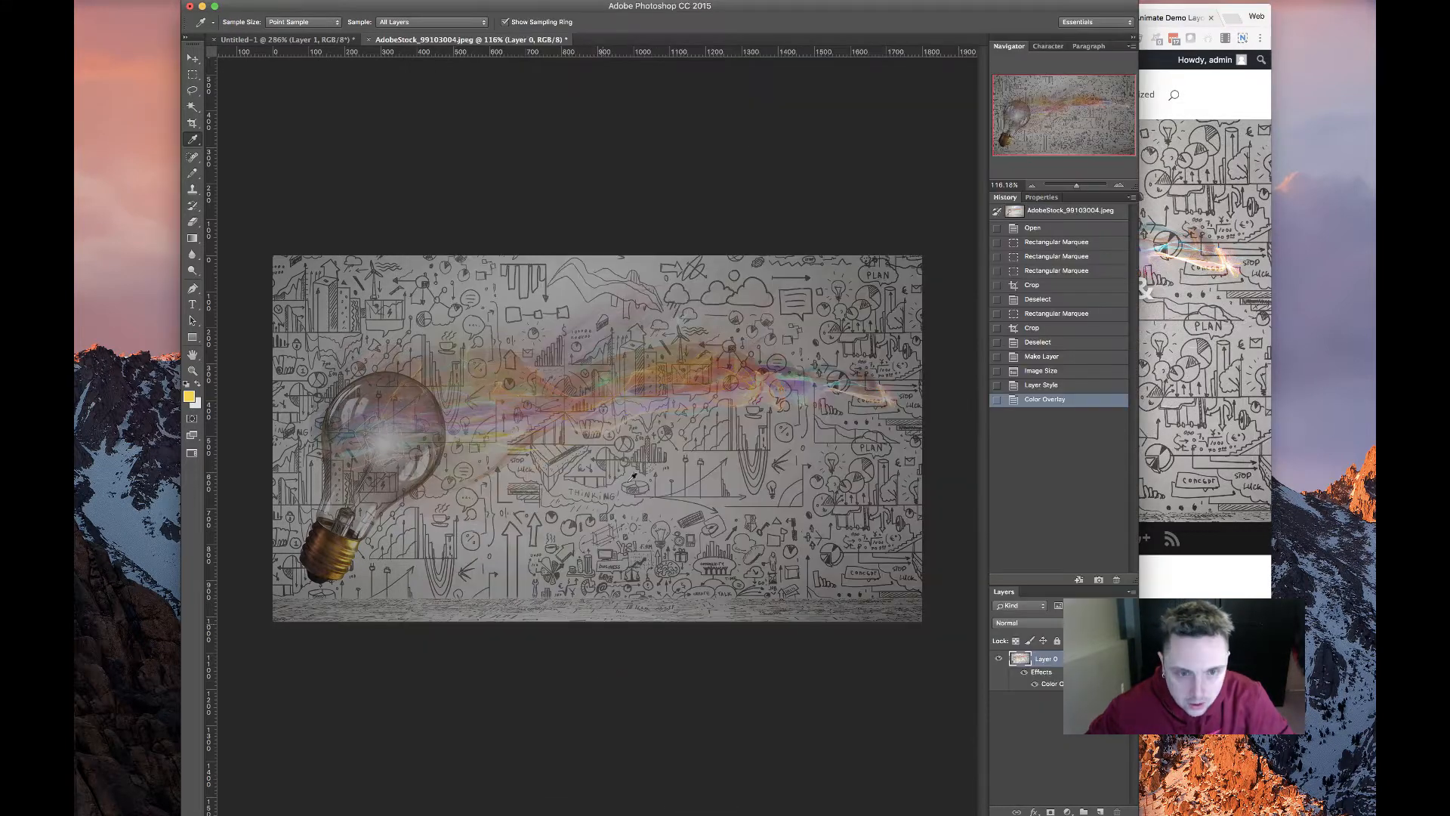
double_click(1059, 686)
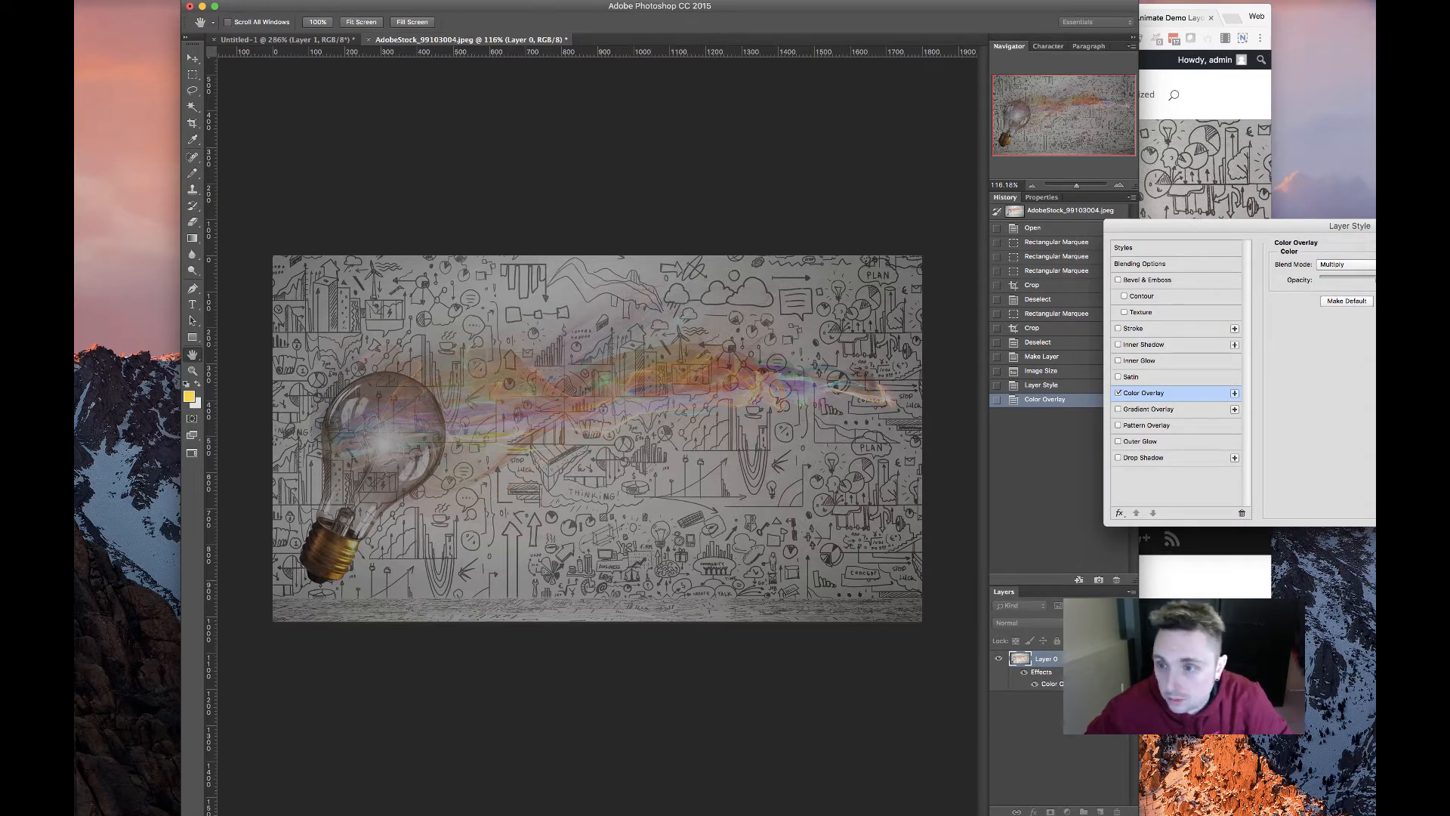
click(1352, 265)
click(1358, 231)
click(1410, 266)
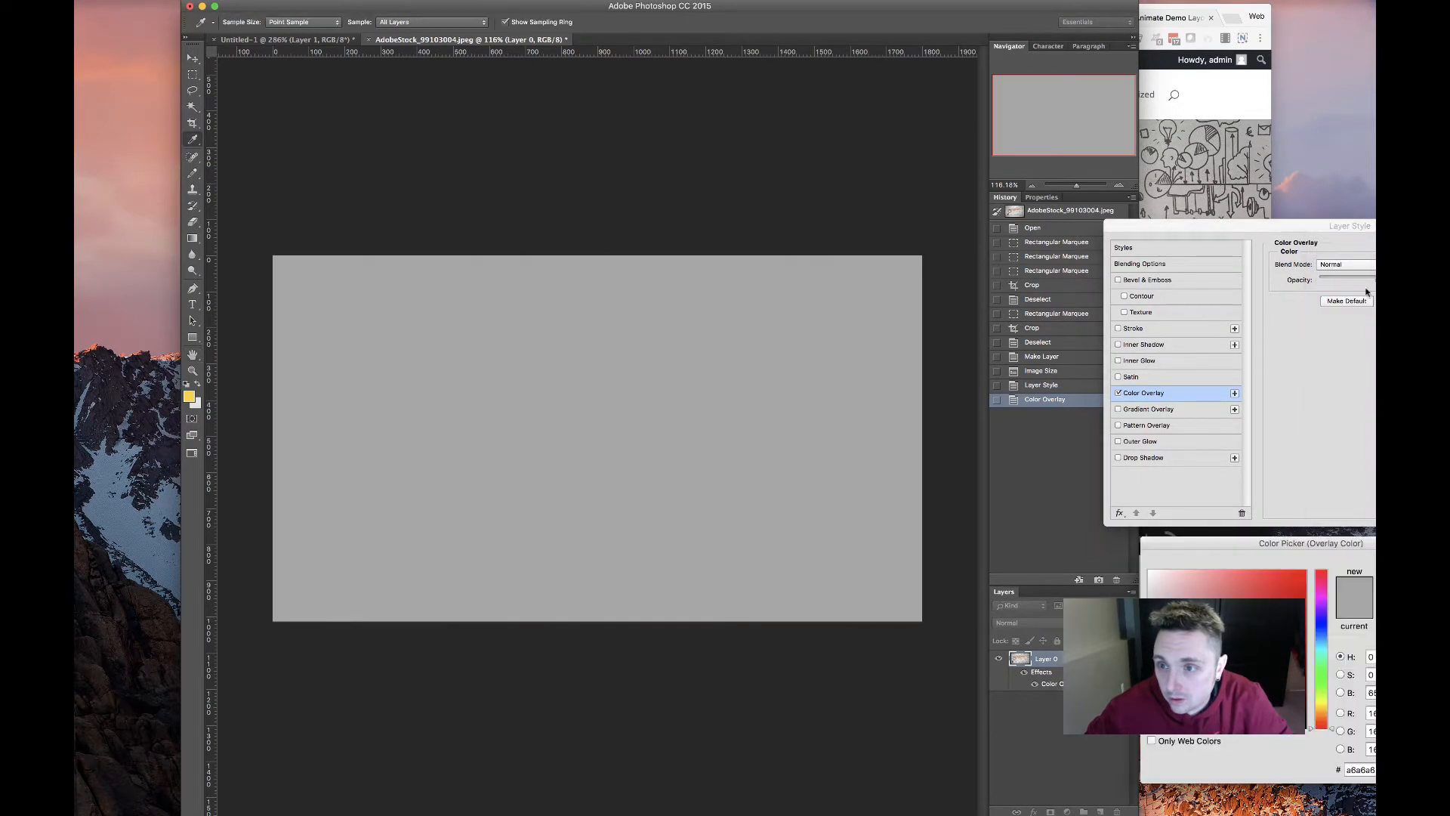
click(190, 395)
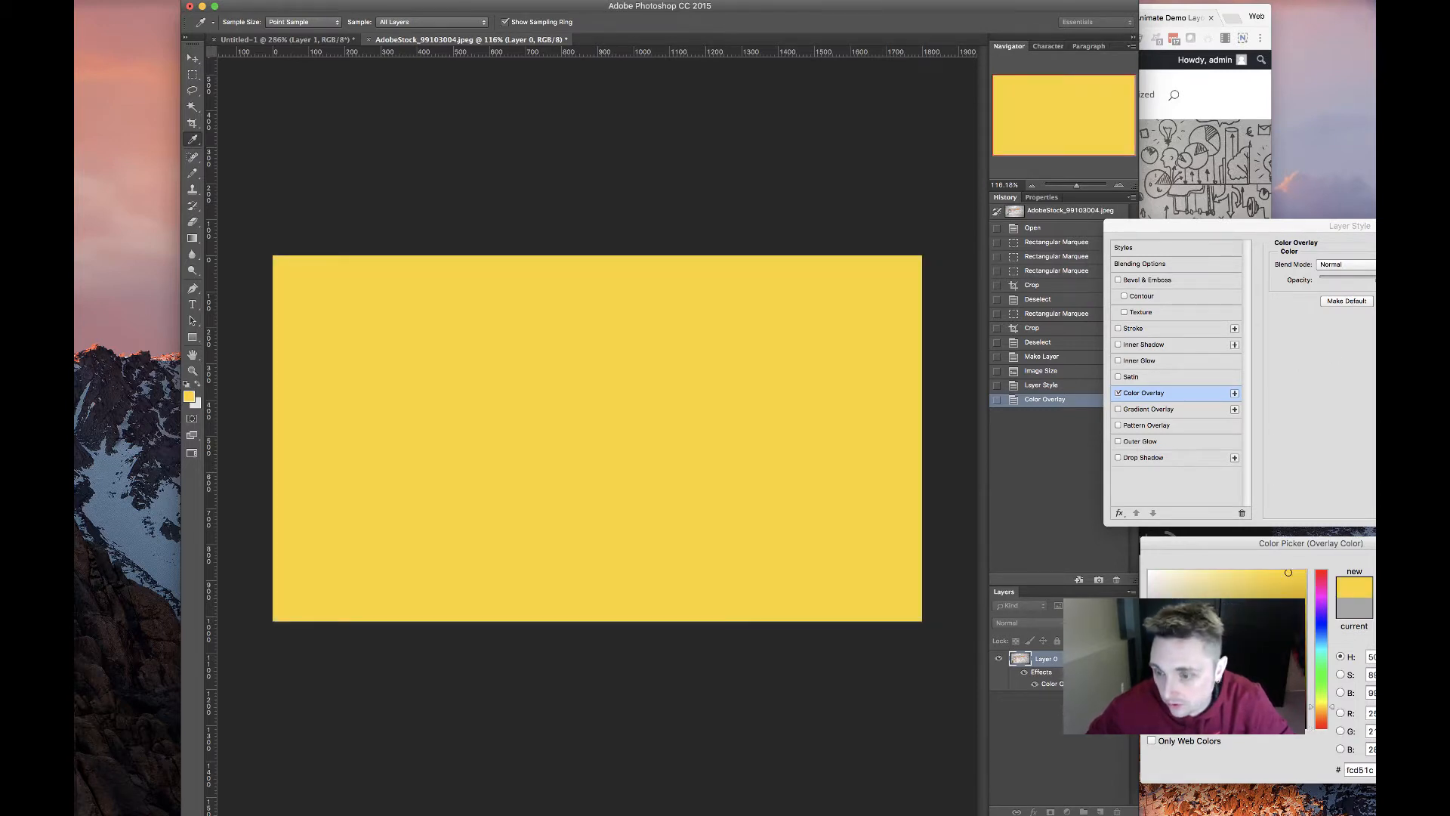
click(1435, 570)
Try Multiply, then keep Normal blend and lower the overlay opacity so the sketch shows through
click(1341, 266)
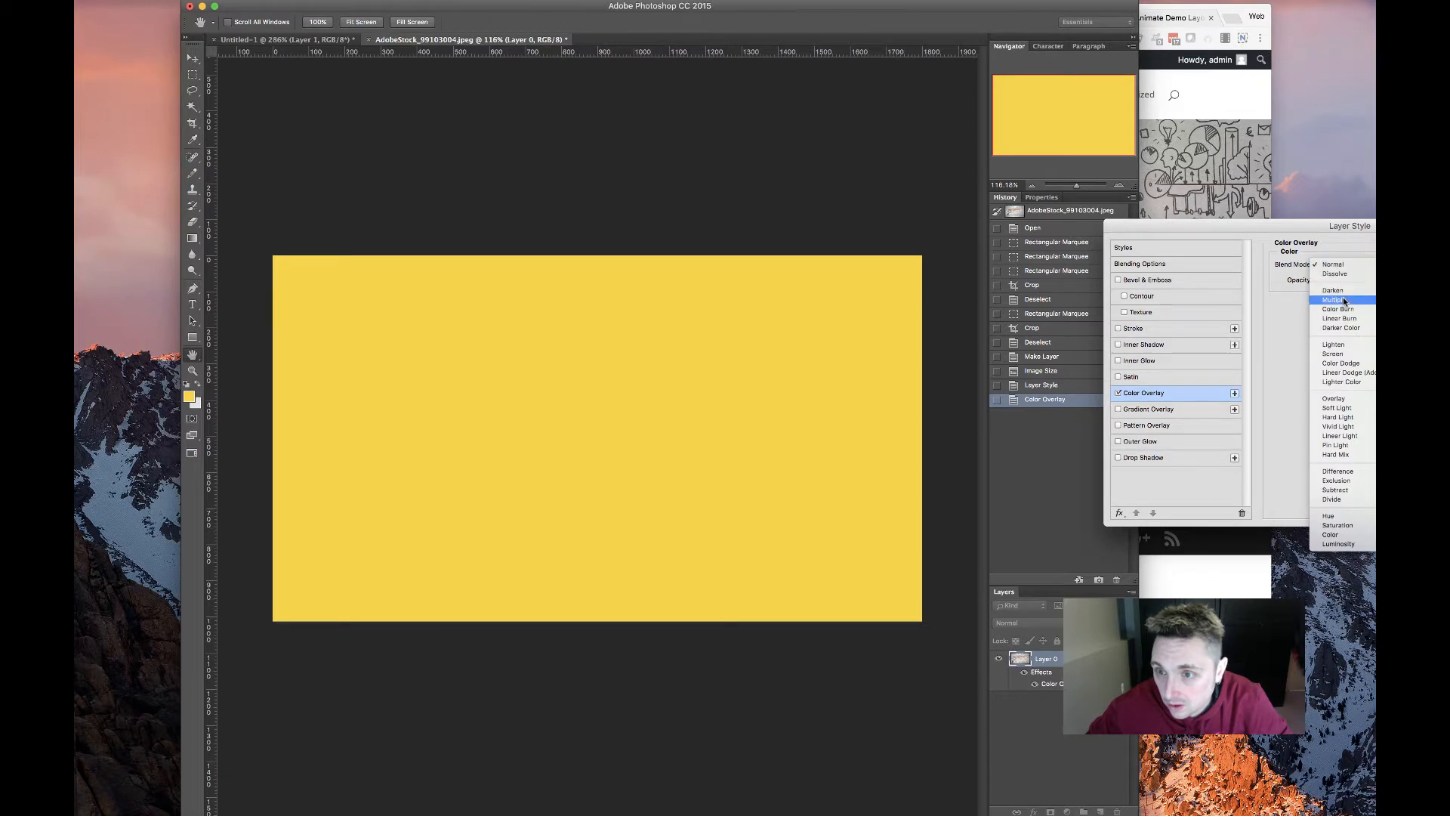
click(1343, 300)
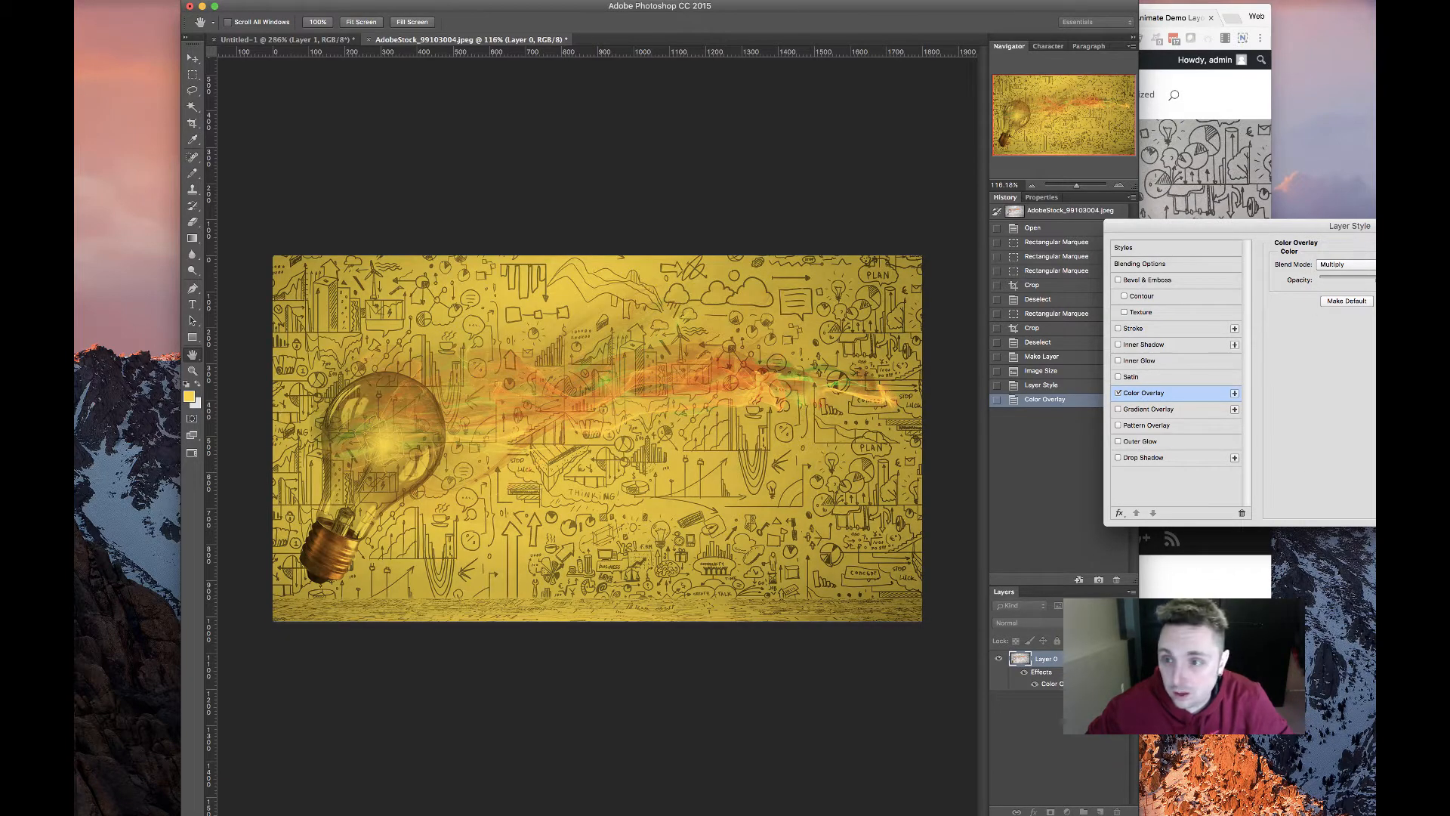
click(1346, 265)
click(1349, 228)
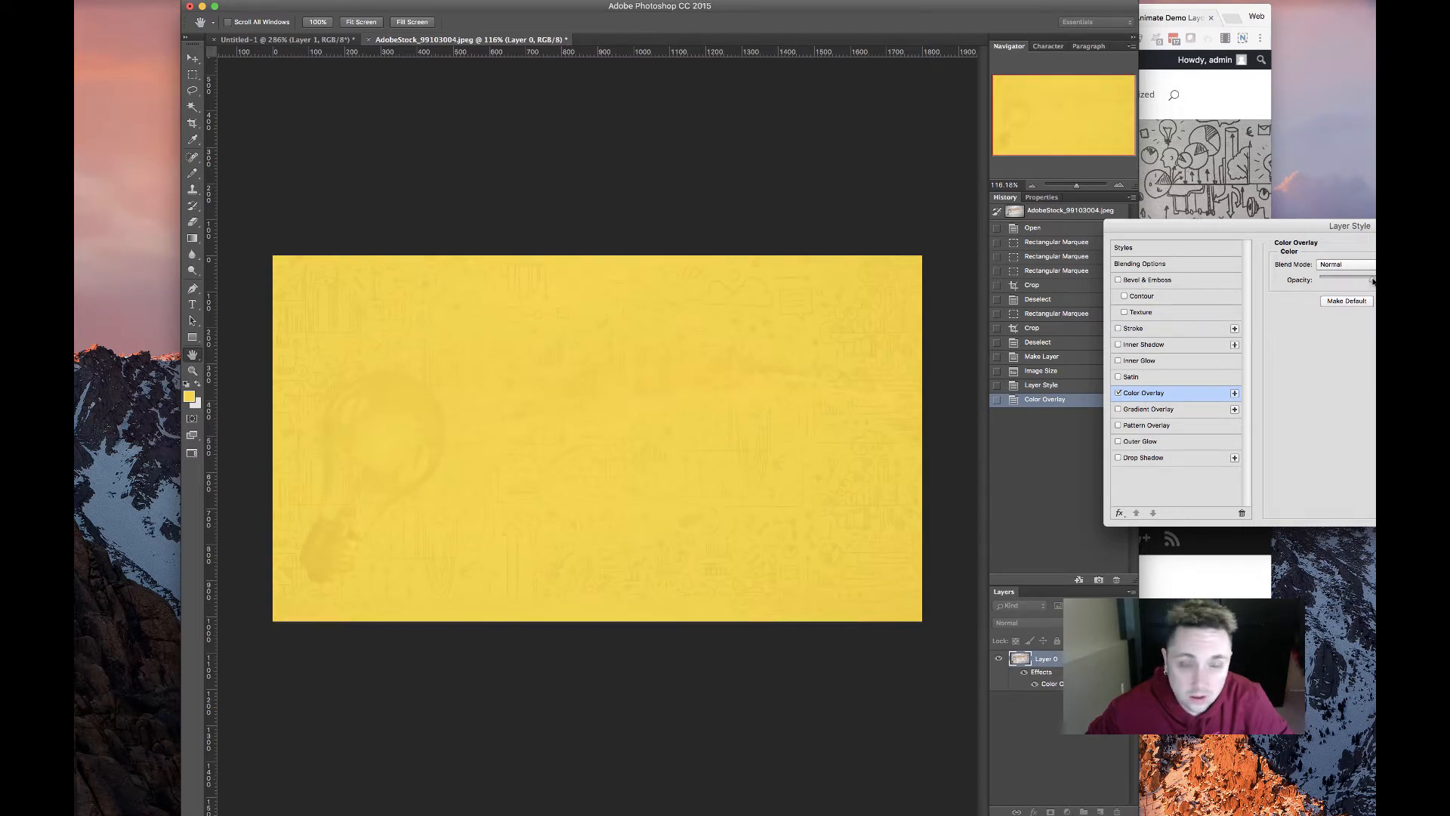
drag(1373, 281, 1368, 282)
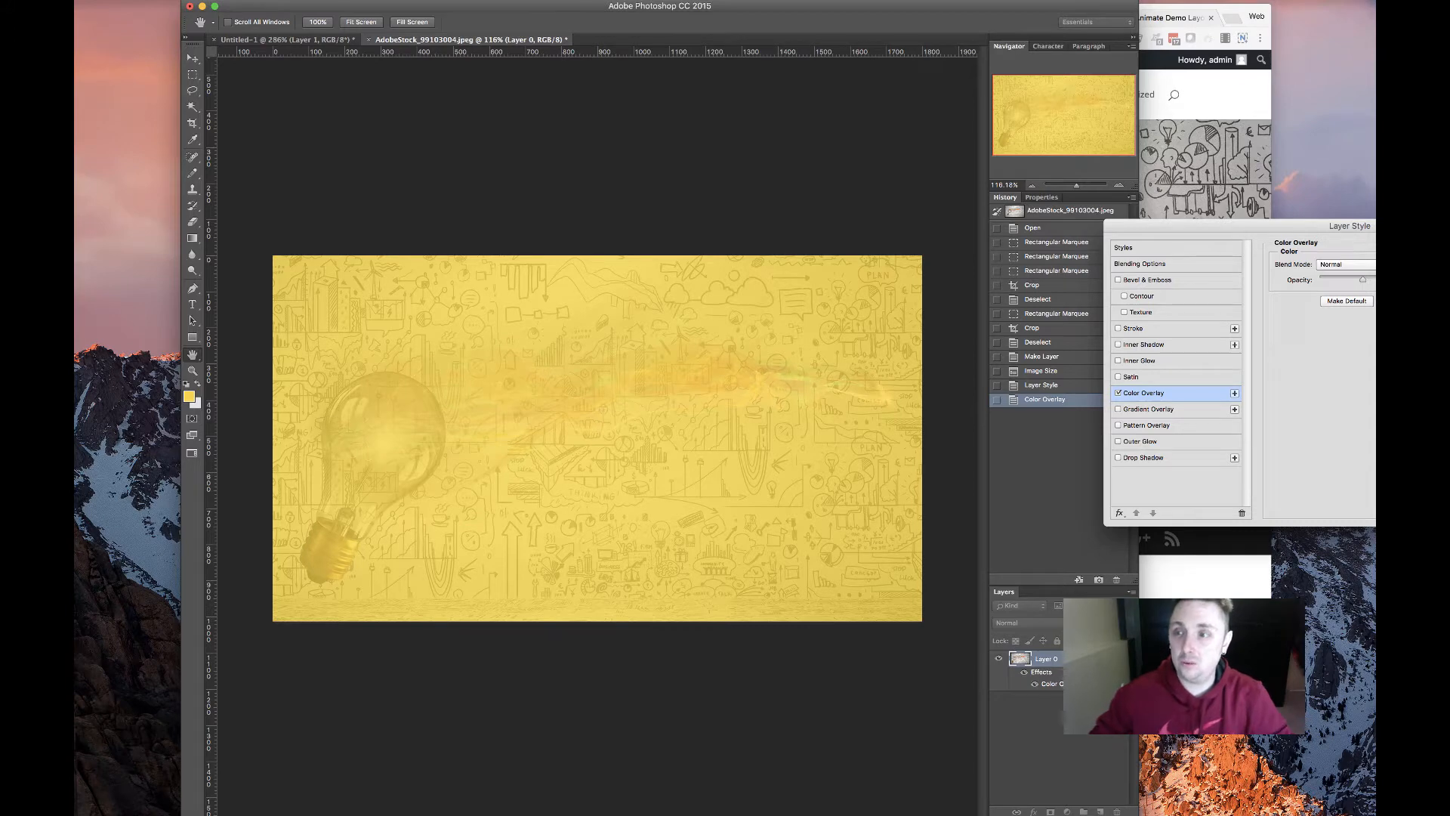
key(Return)
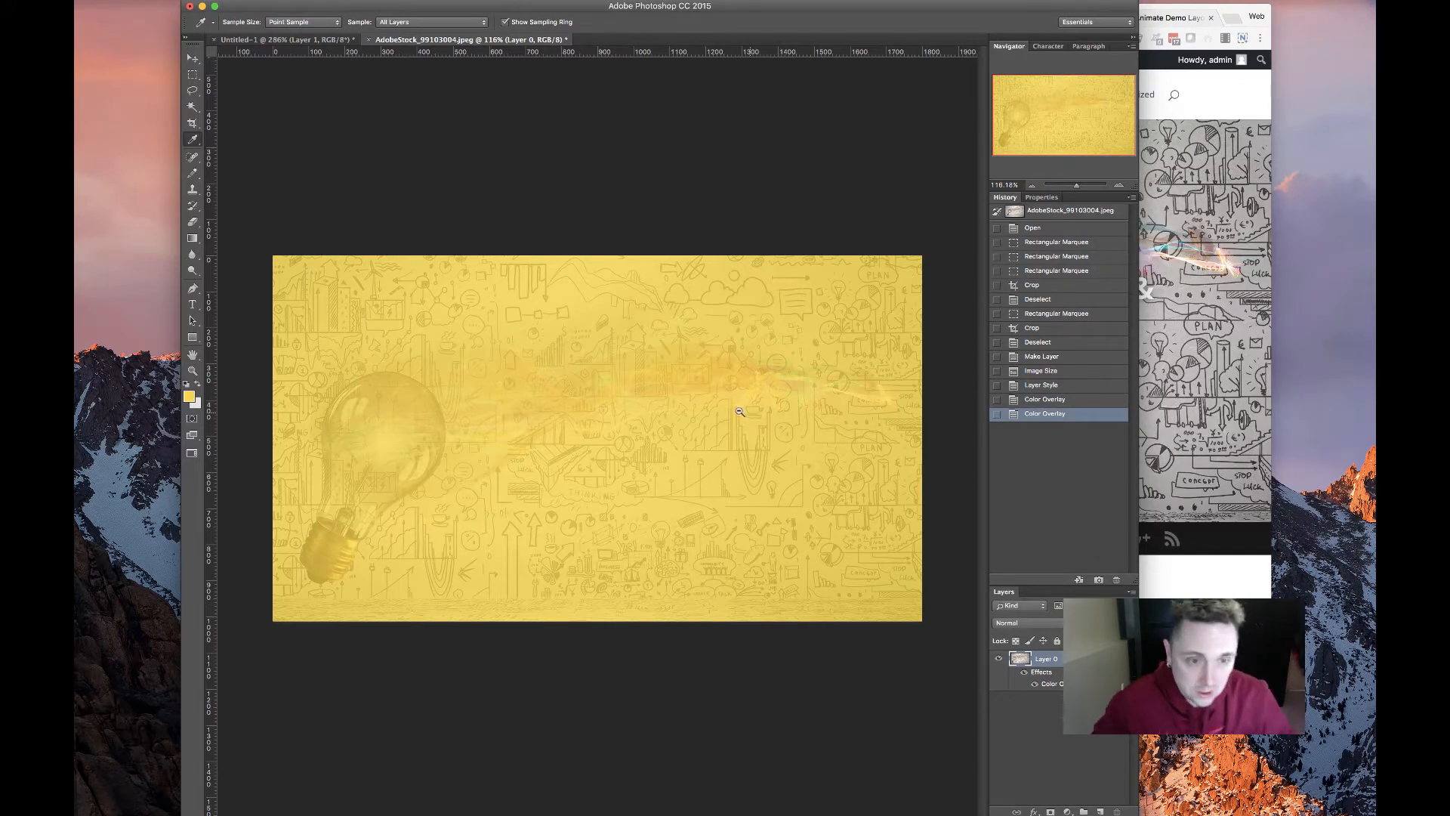
Save the image for web as hero-yellow.jpg
key(super+alt+shift+s)
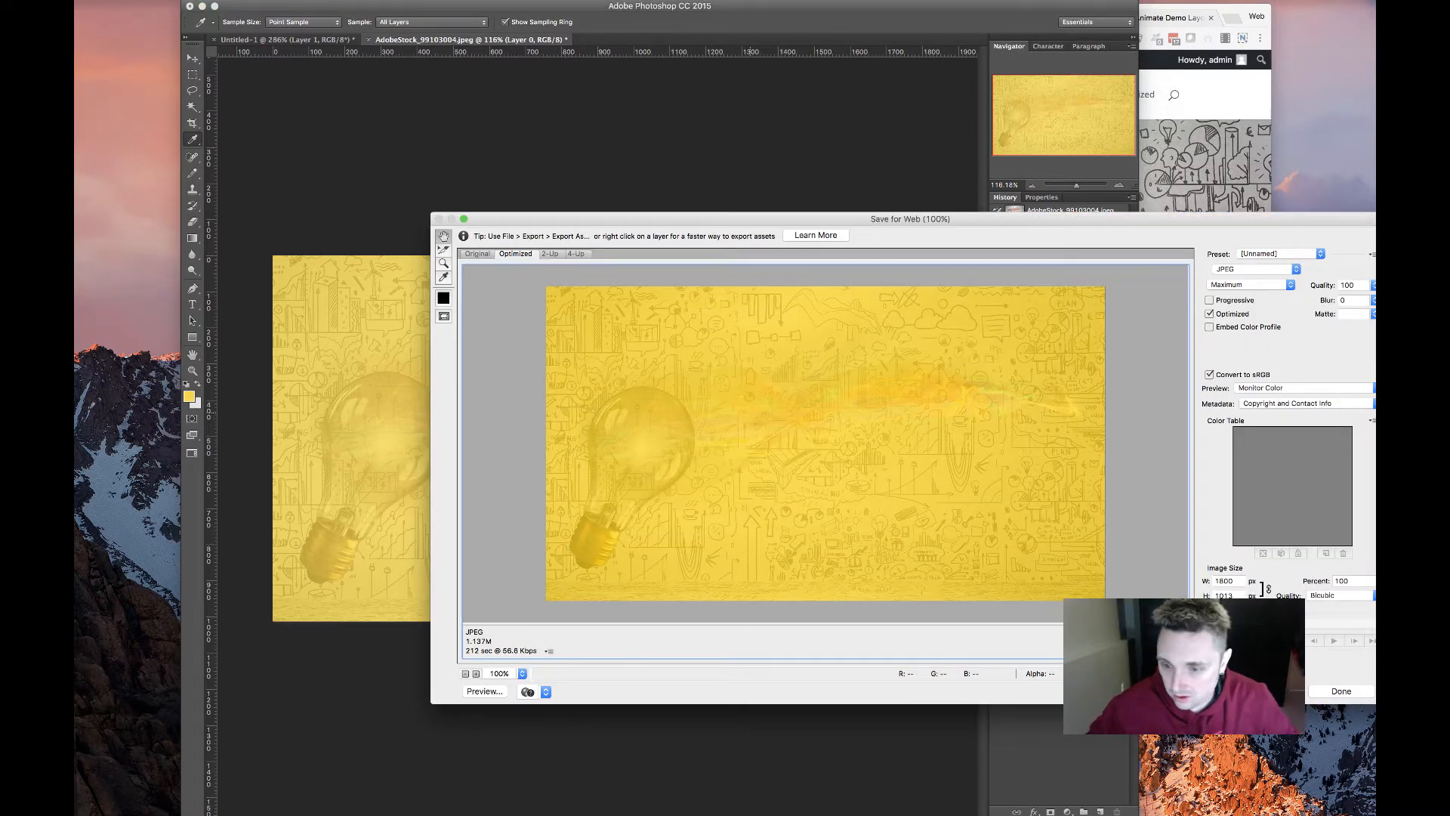
key(Return)
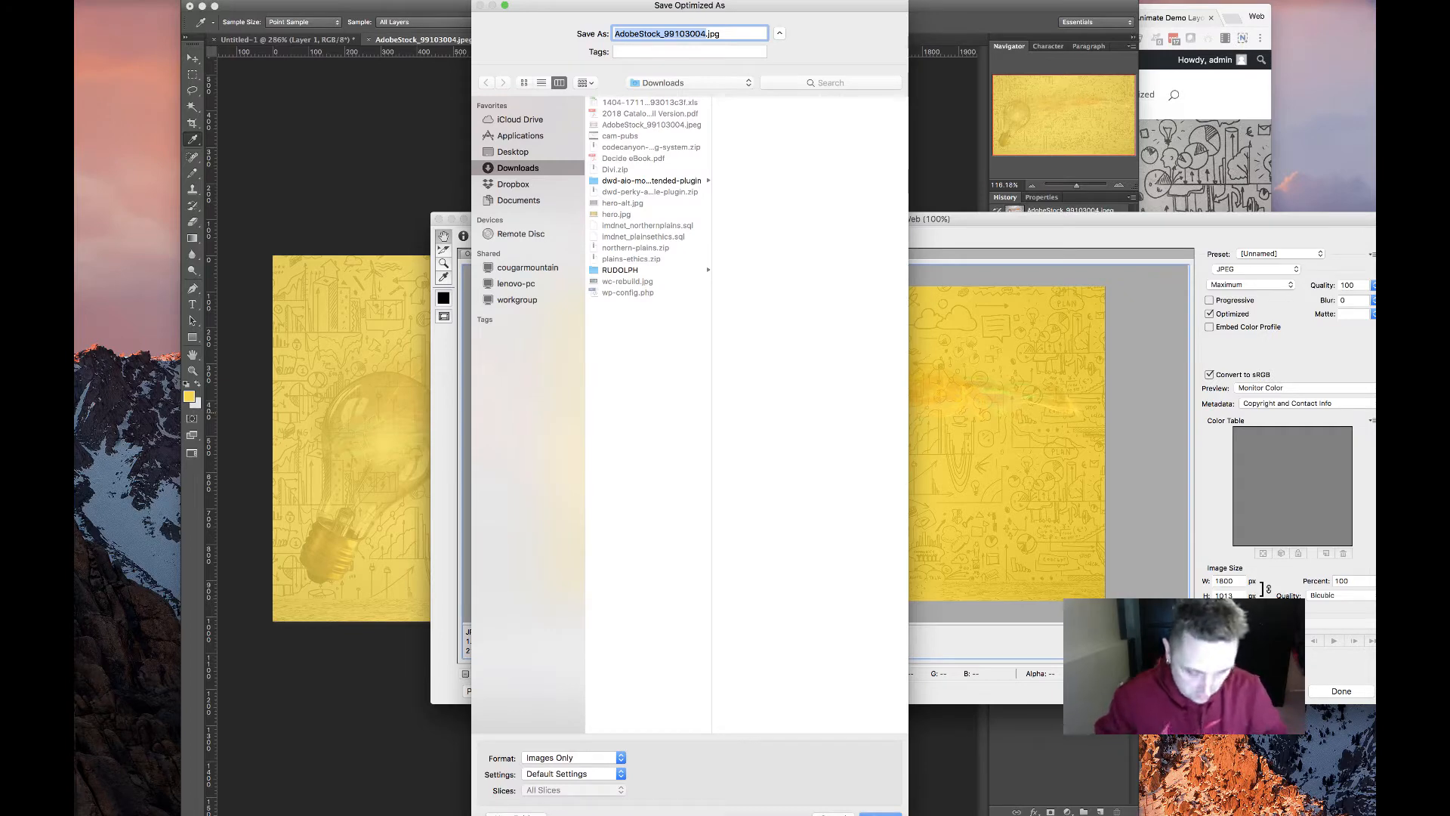
key(Return)
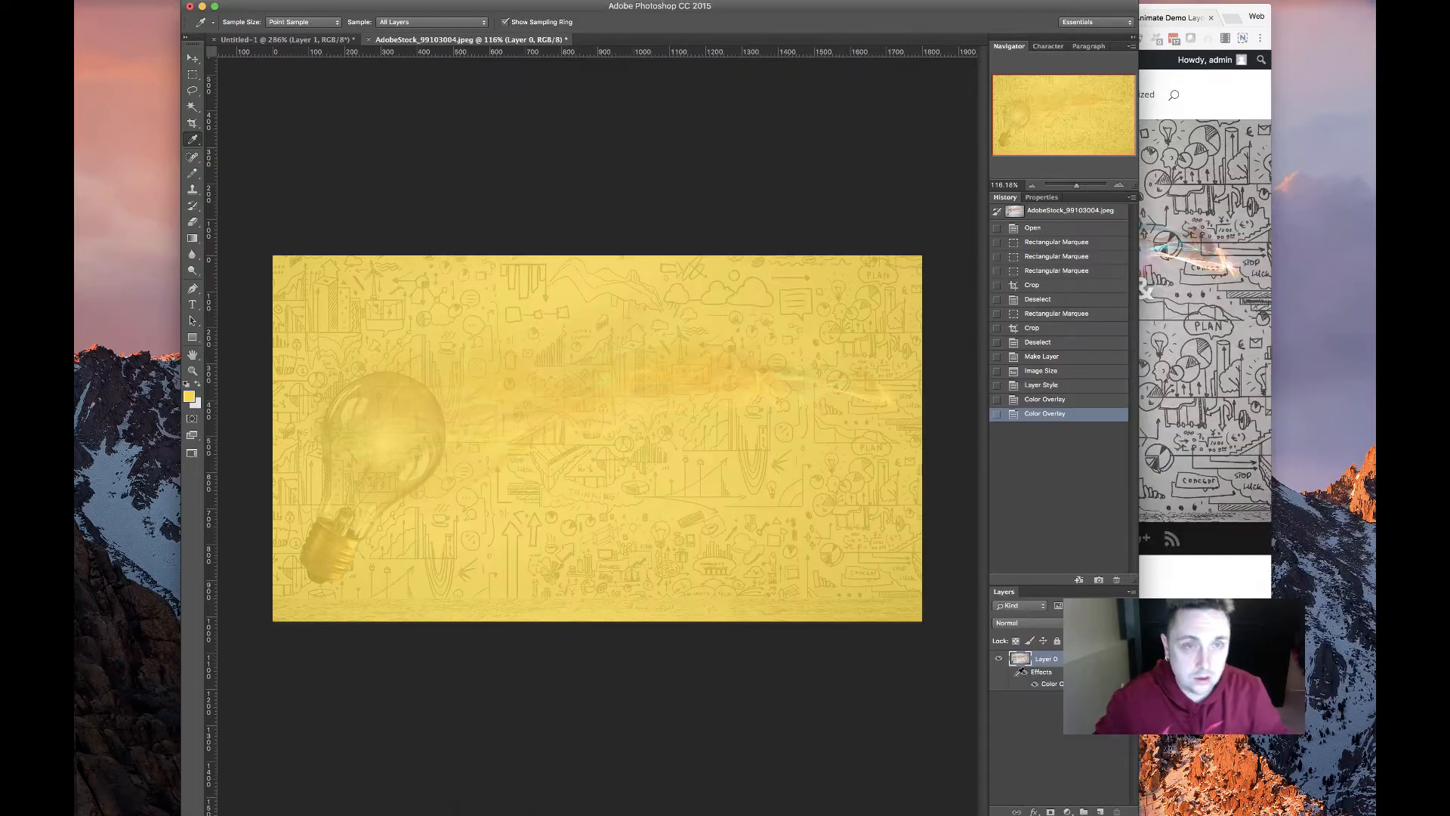
In the hero section settings, remove the lightbulb background and upload hero-yellow.jpg
click(324, 815)
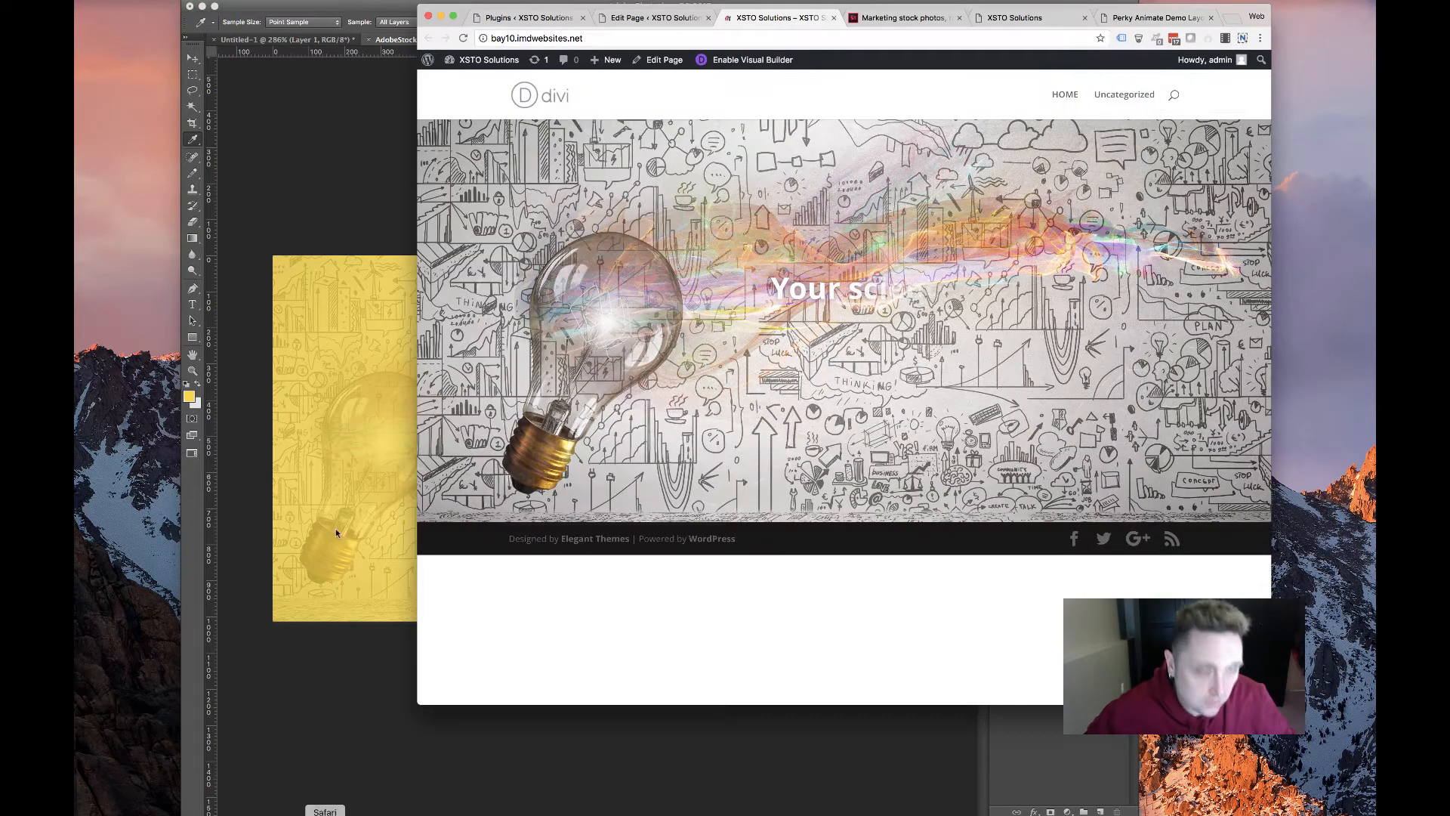
click(655, 17)
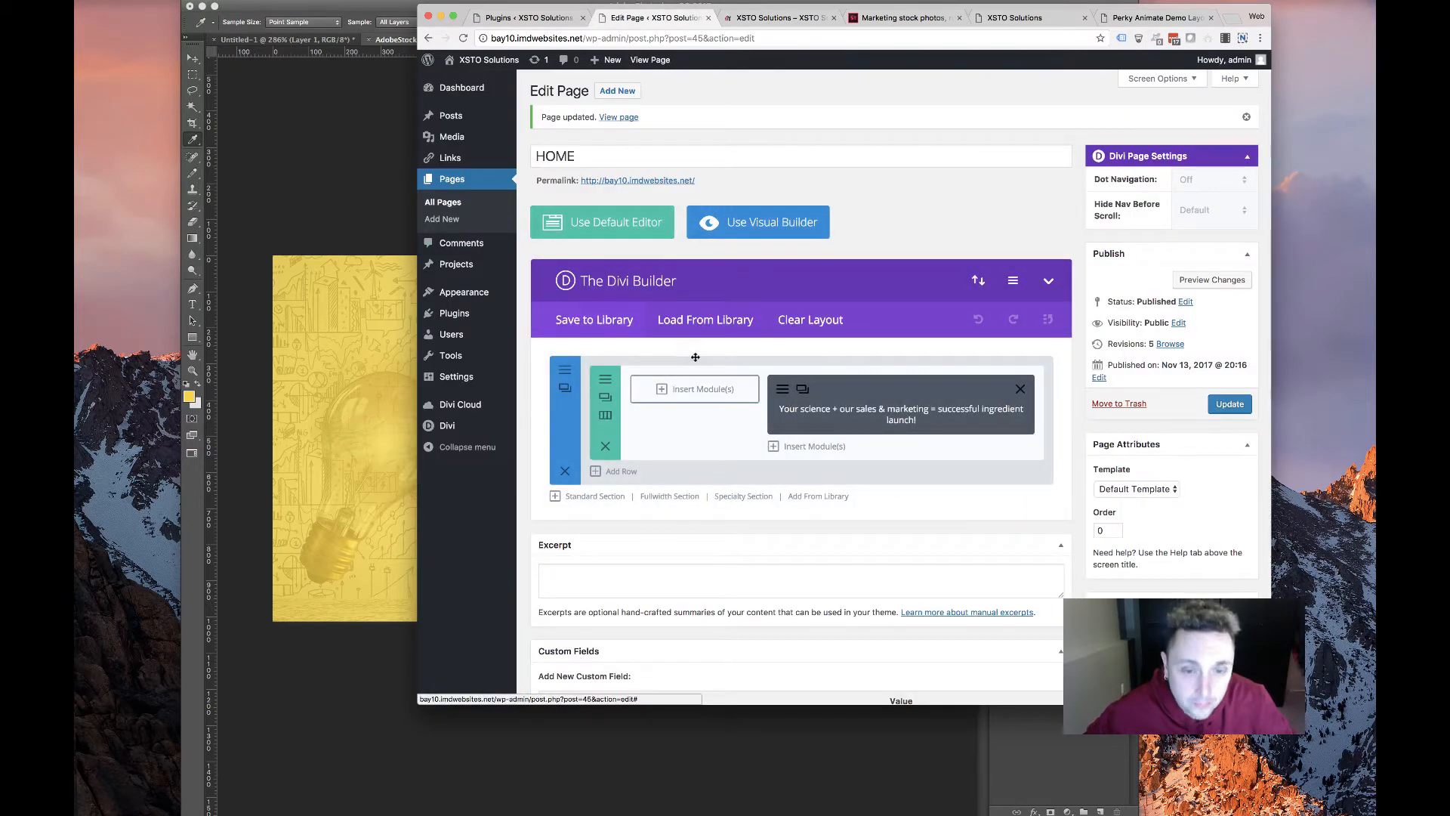
click(565, 370)
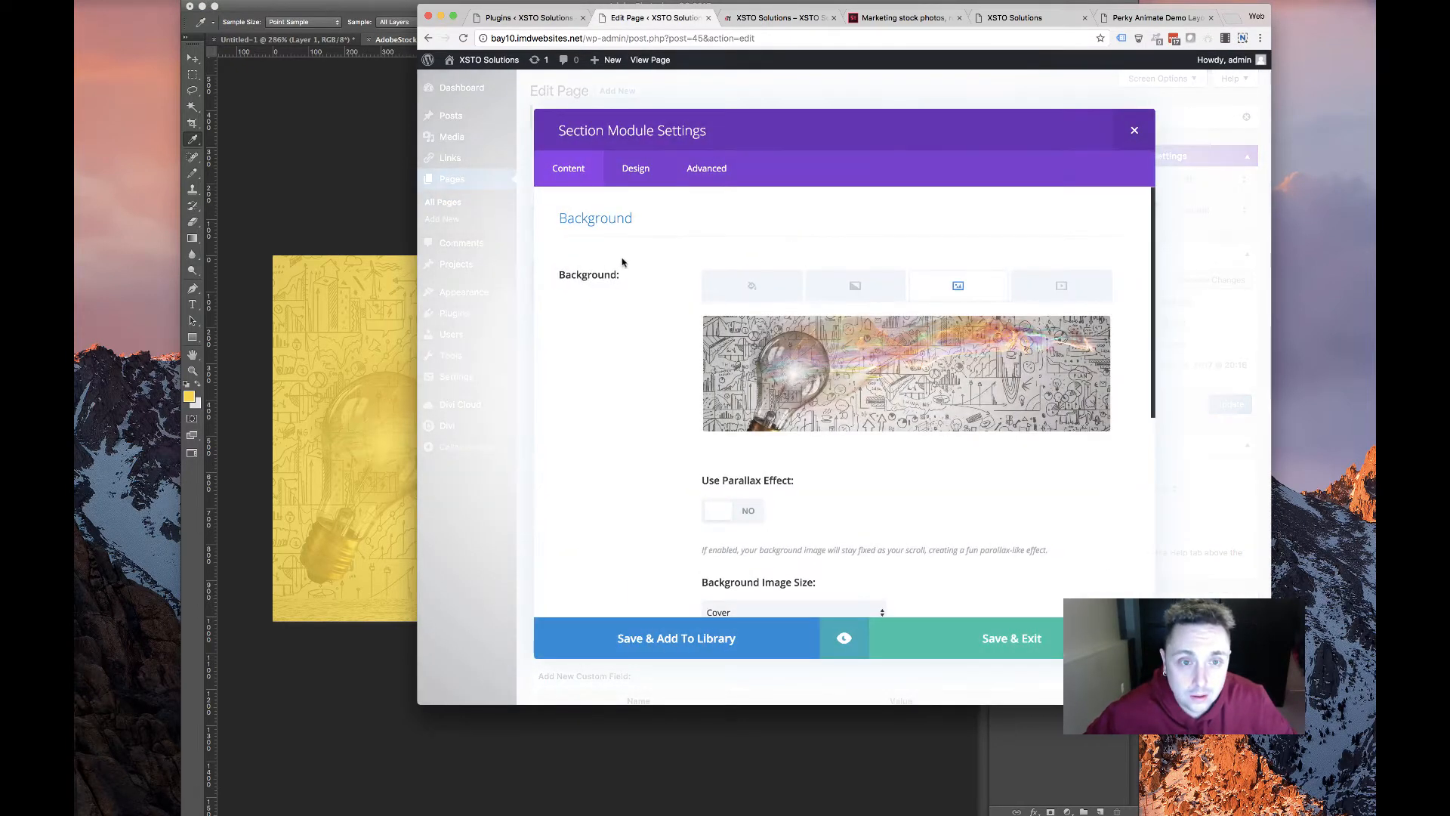
click(1094, 338)
click(935, 379)
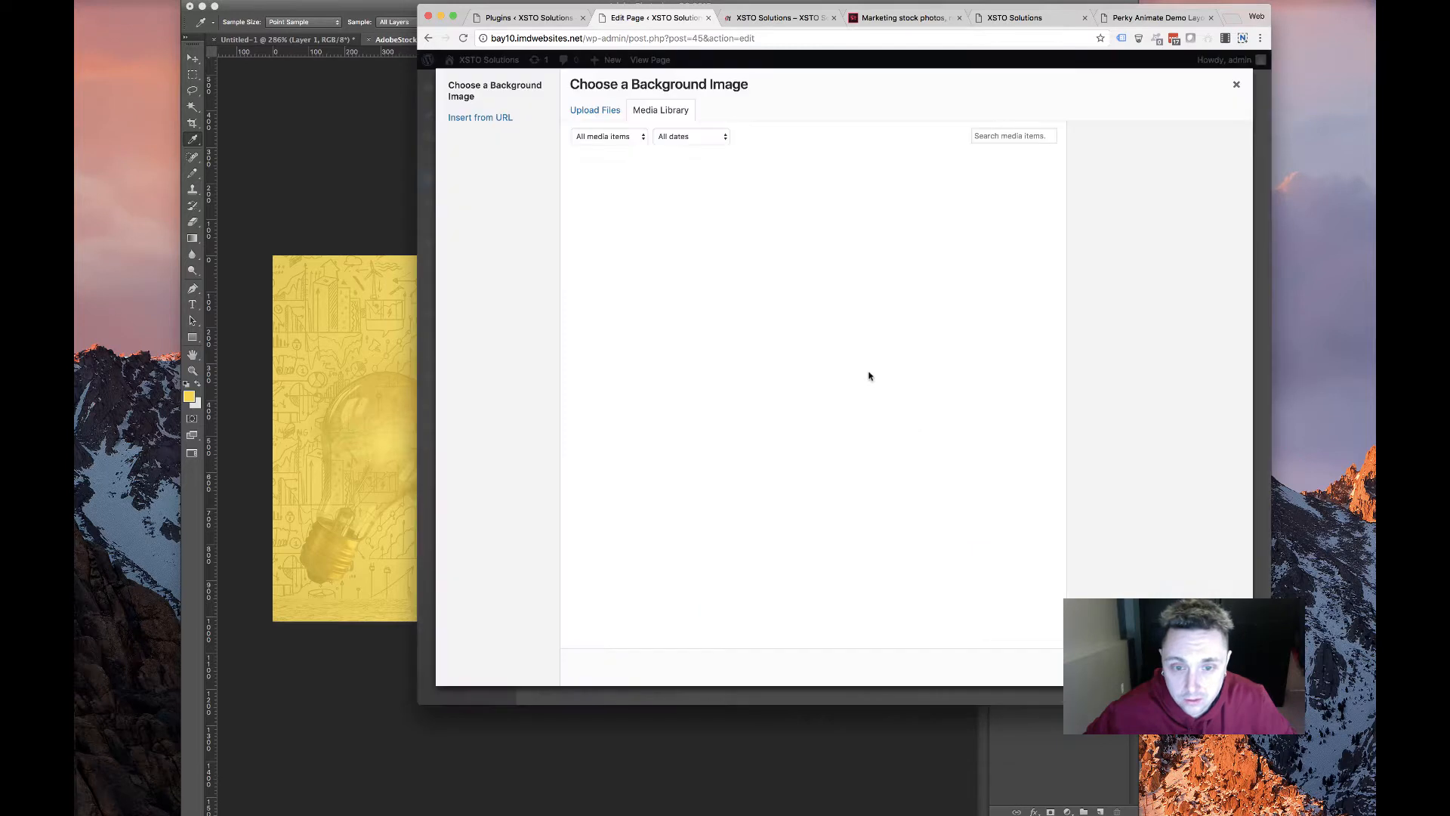
click(604, 110)
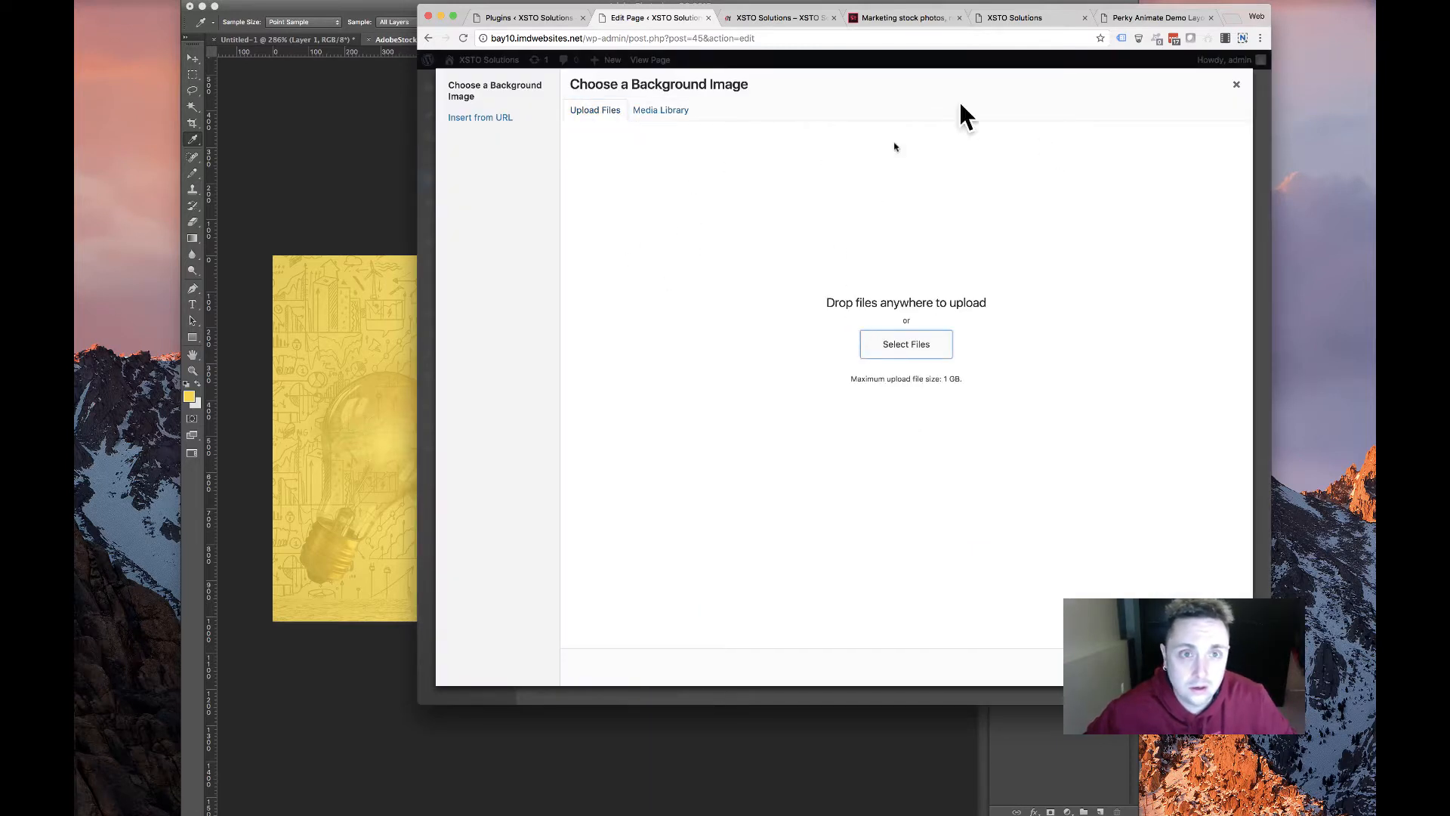
click(906, 346)
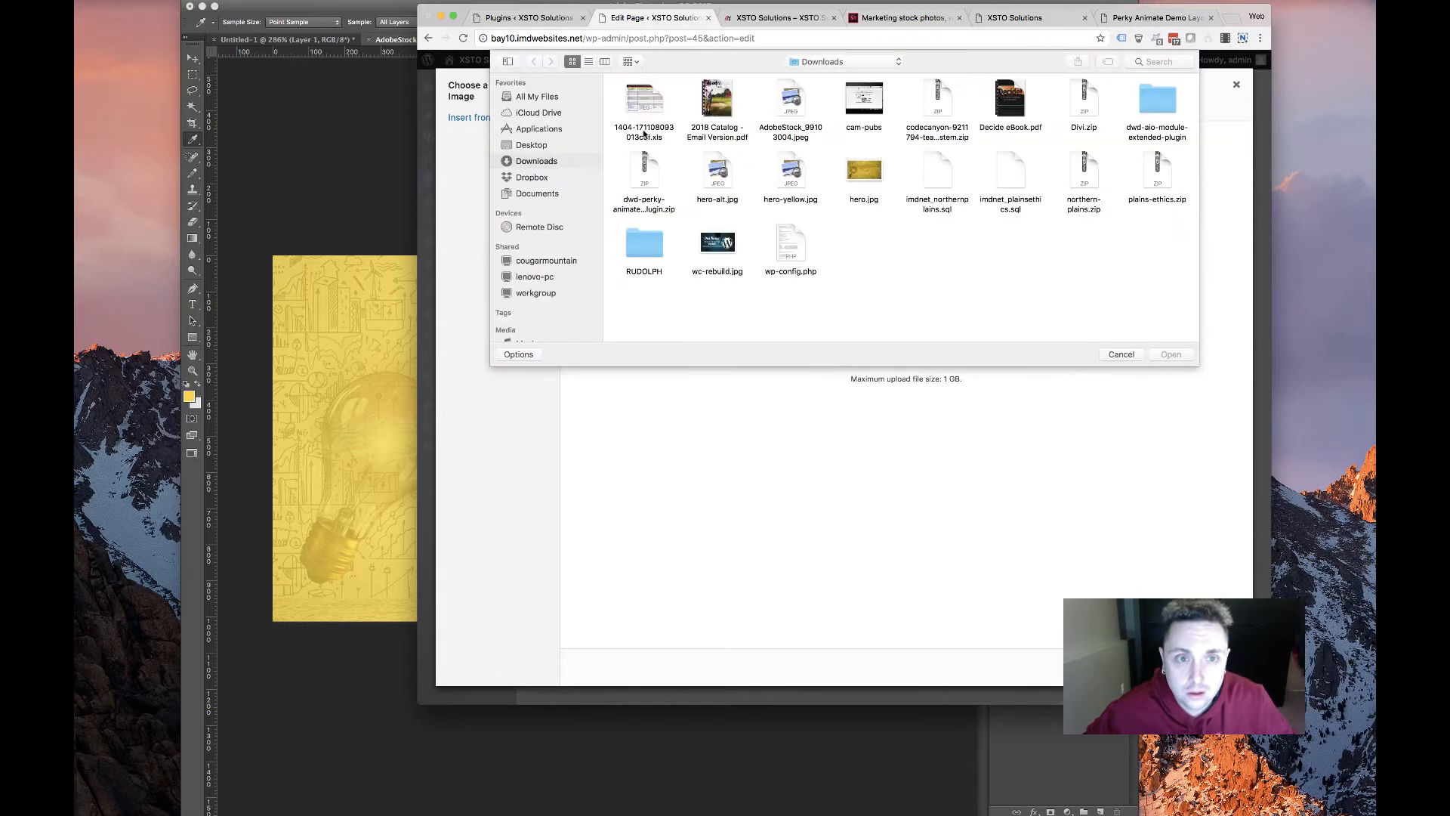
double_click(797, 180)
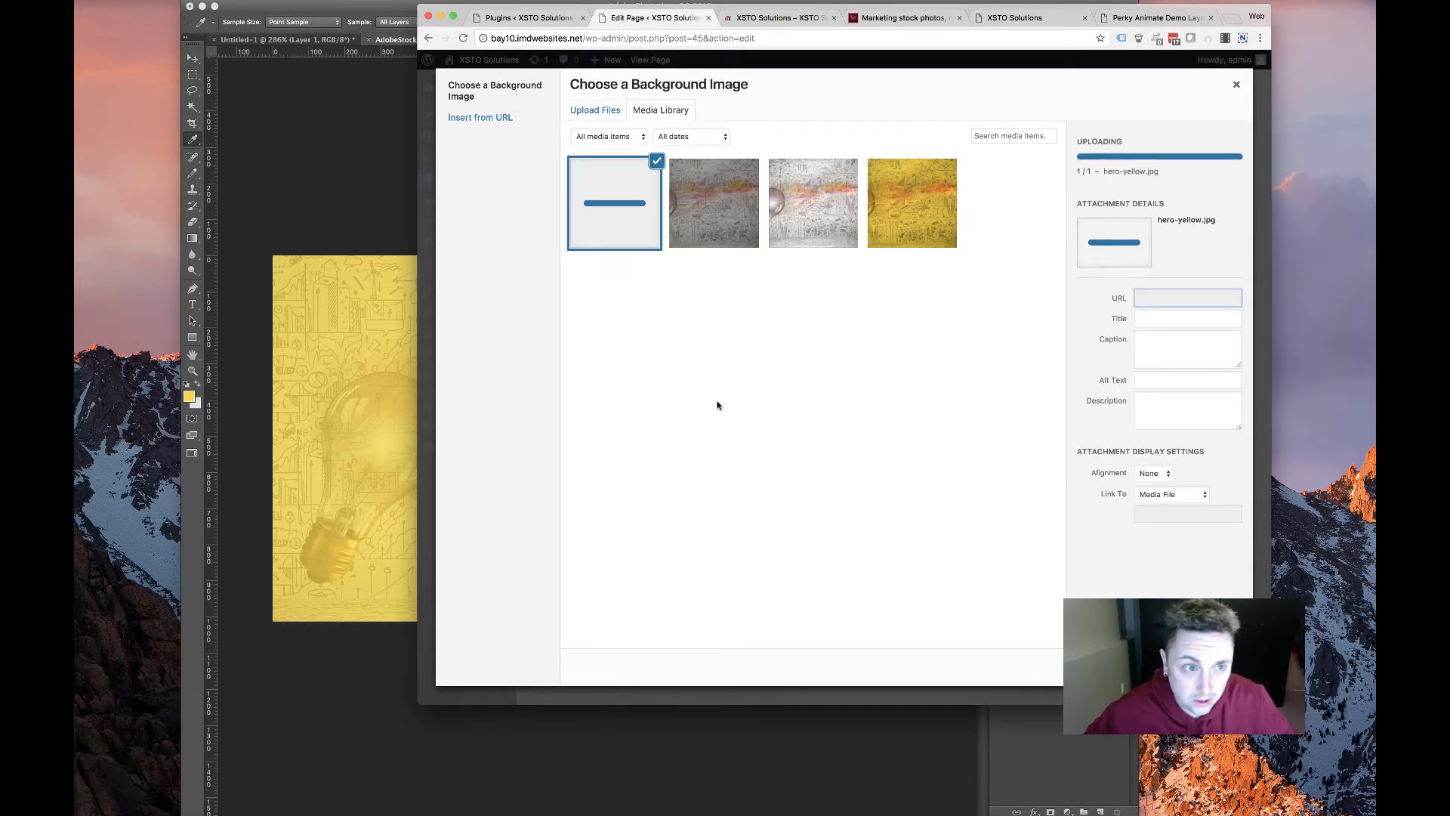
Set hero-yellow.jpg as the background, save and exit, then reload the live homepage
click(1197, 667)
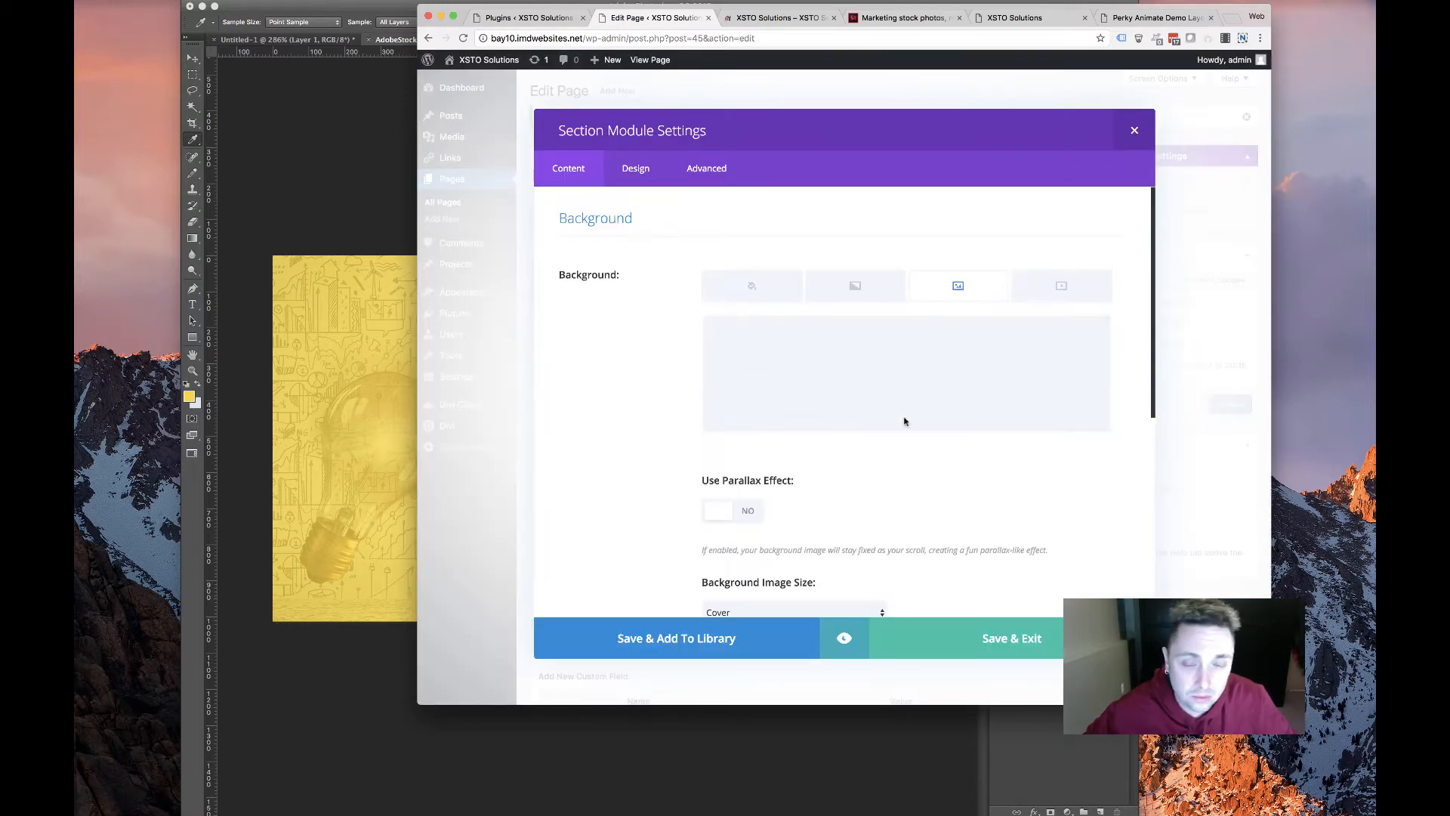
click(998, 648)
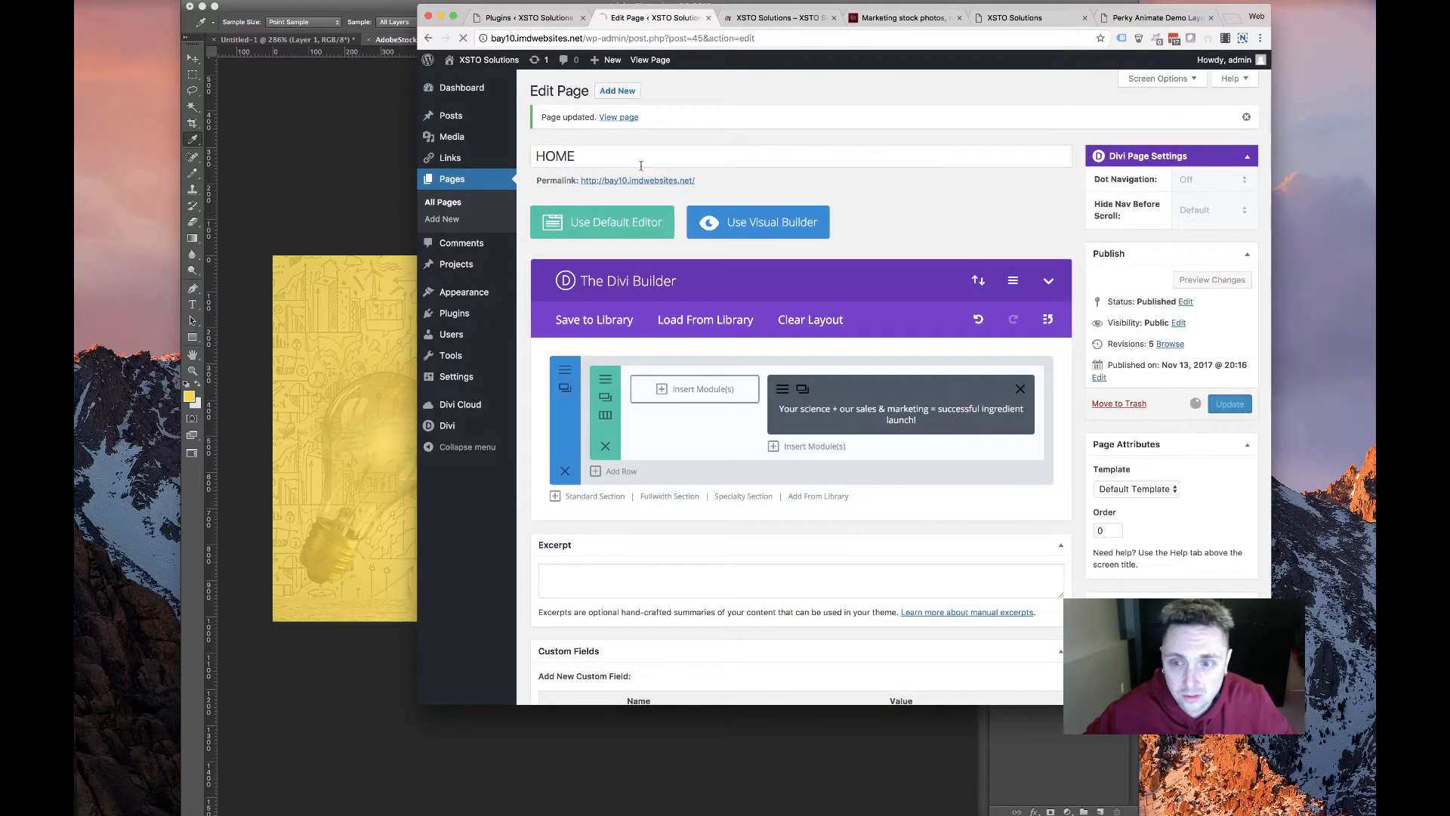
click(744, 19)
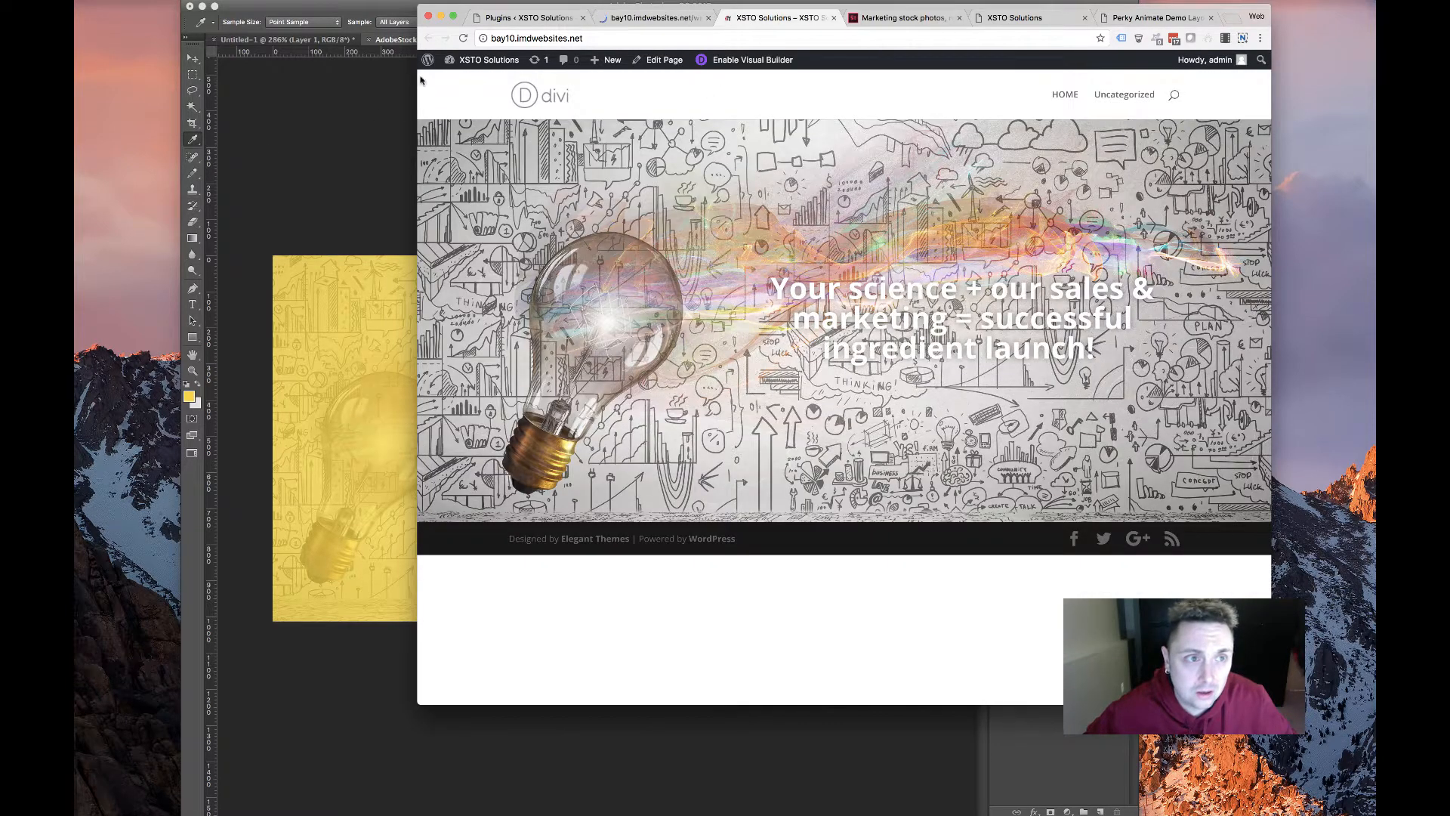
key(super+r)
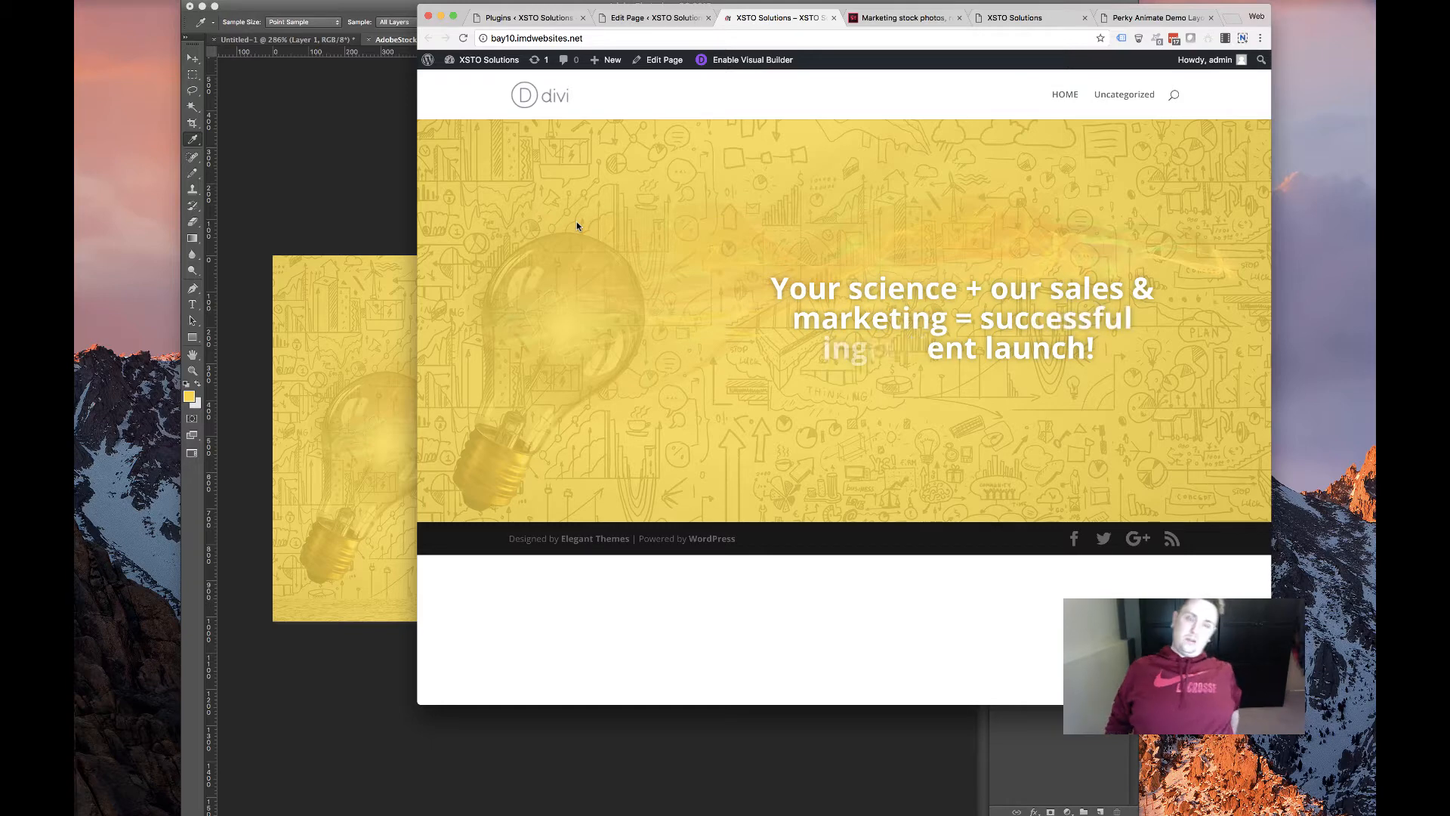
Set the Perky Animate Header Text Color to #333333 in the Design tab and save
click(655, 18)
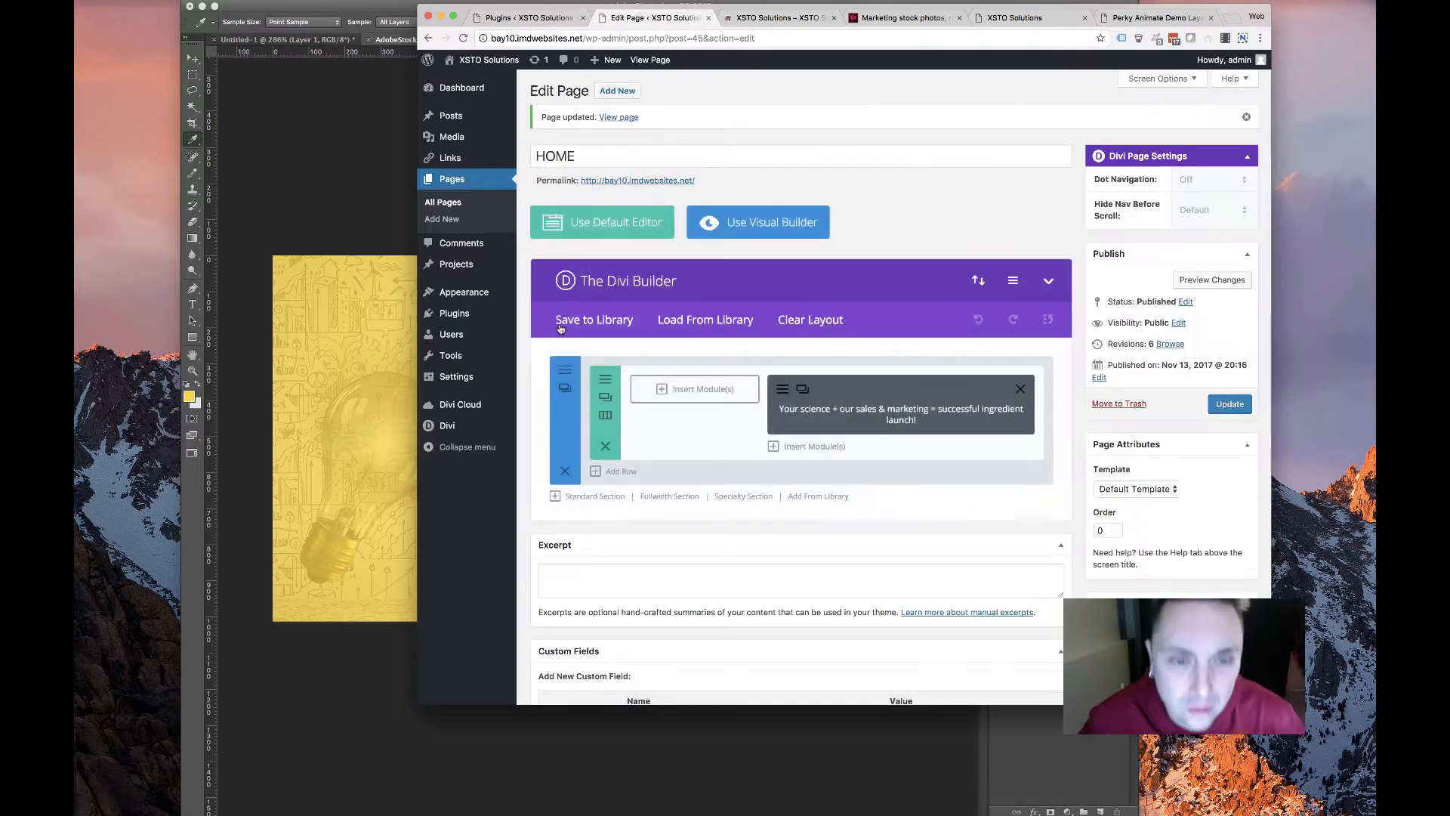
click(735, 323)
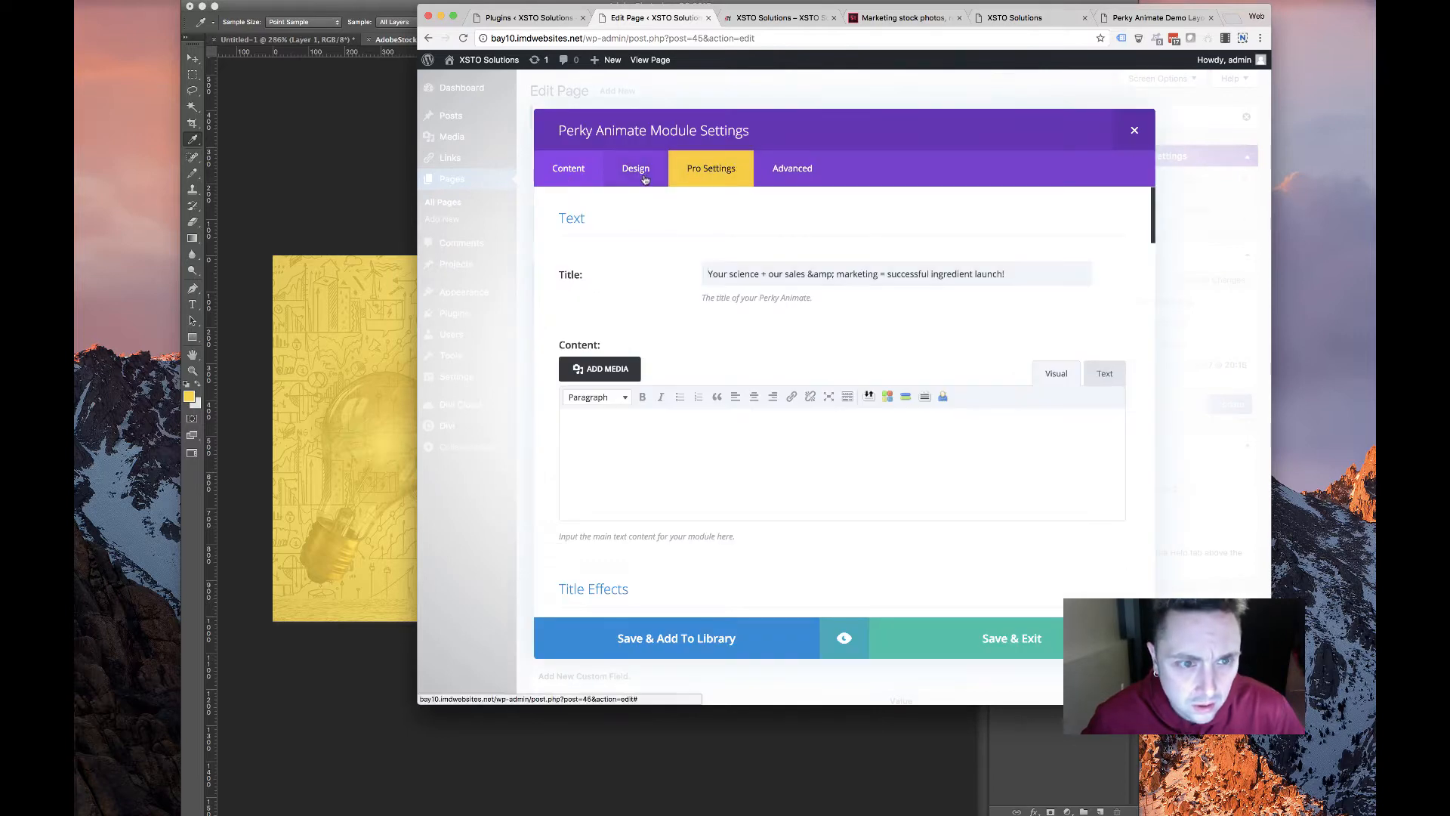
click(721, 170)
scroll(653, 356, down, 10)
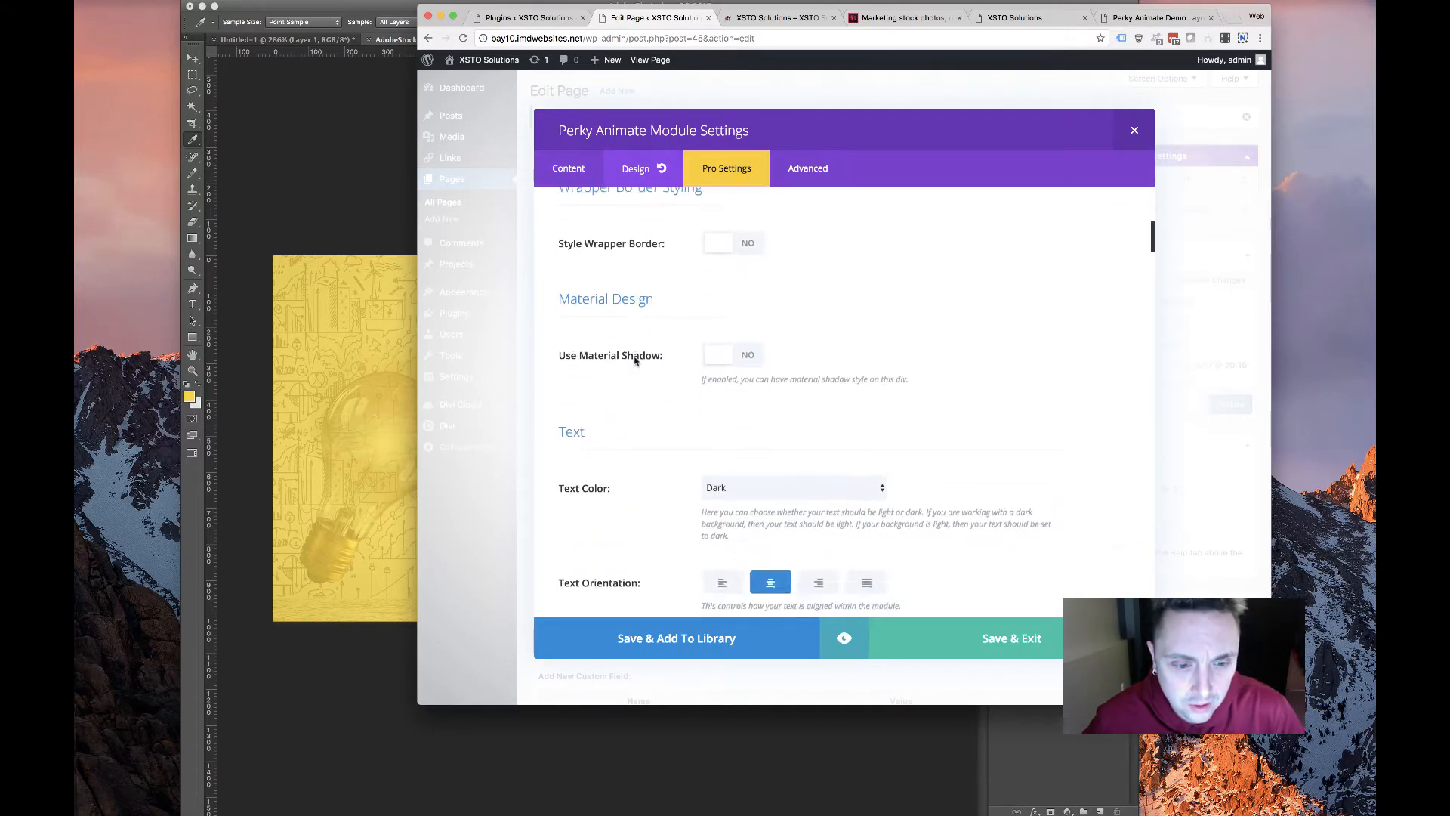
scroll(632, 364, down, 10)
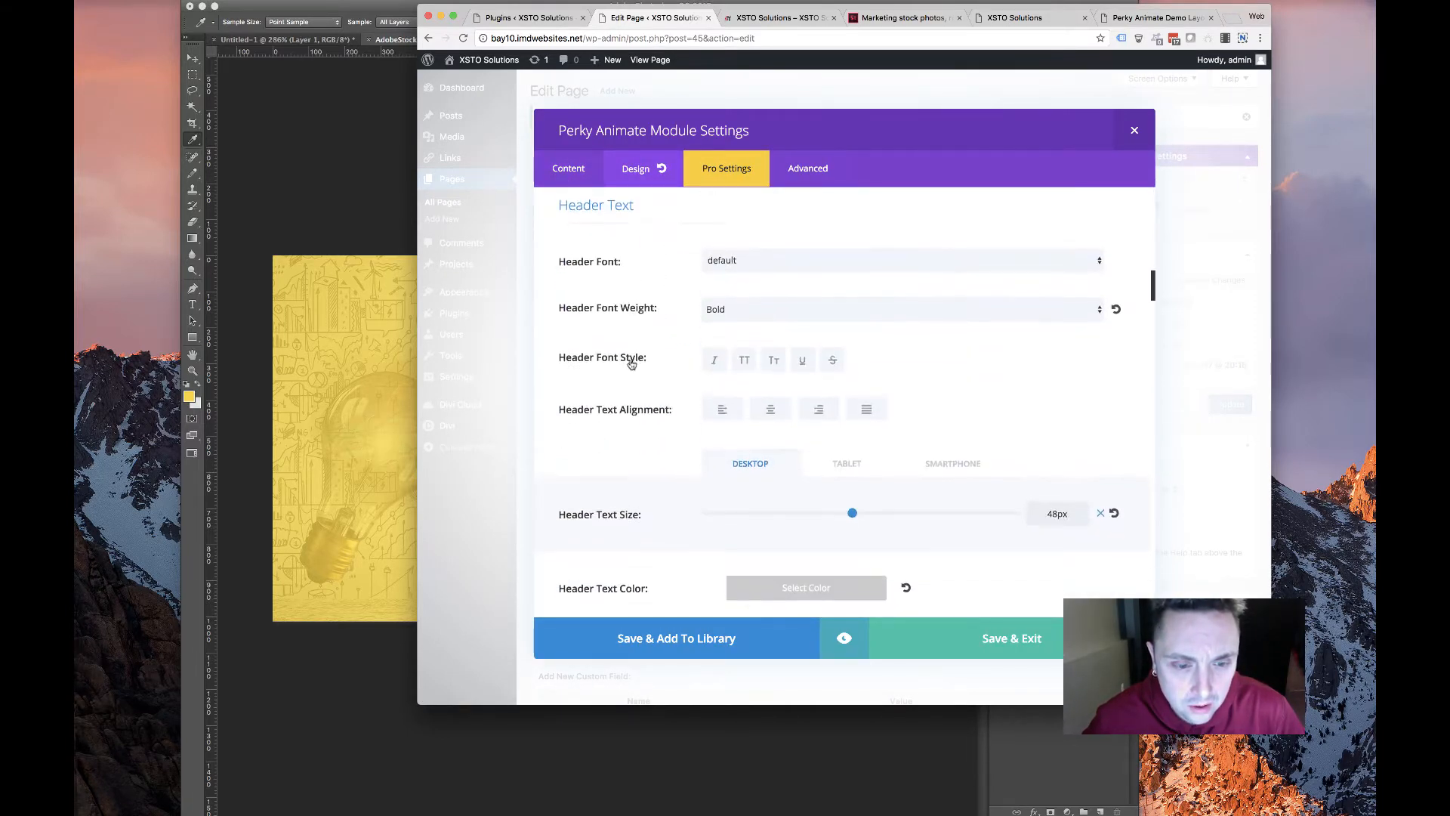
click(763, 320)
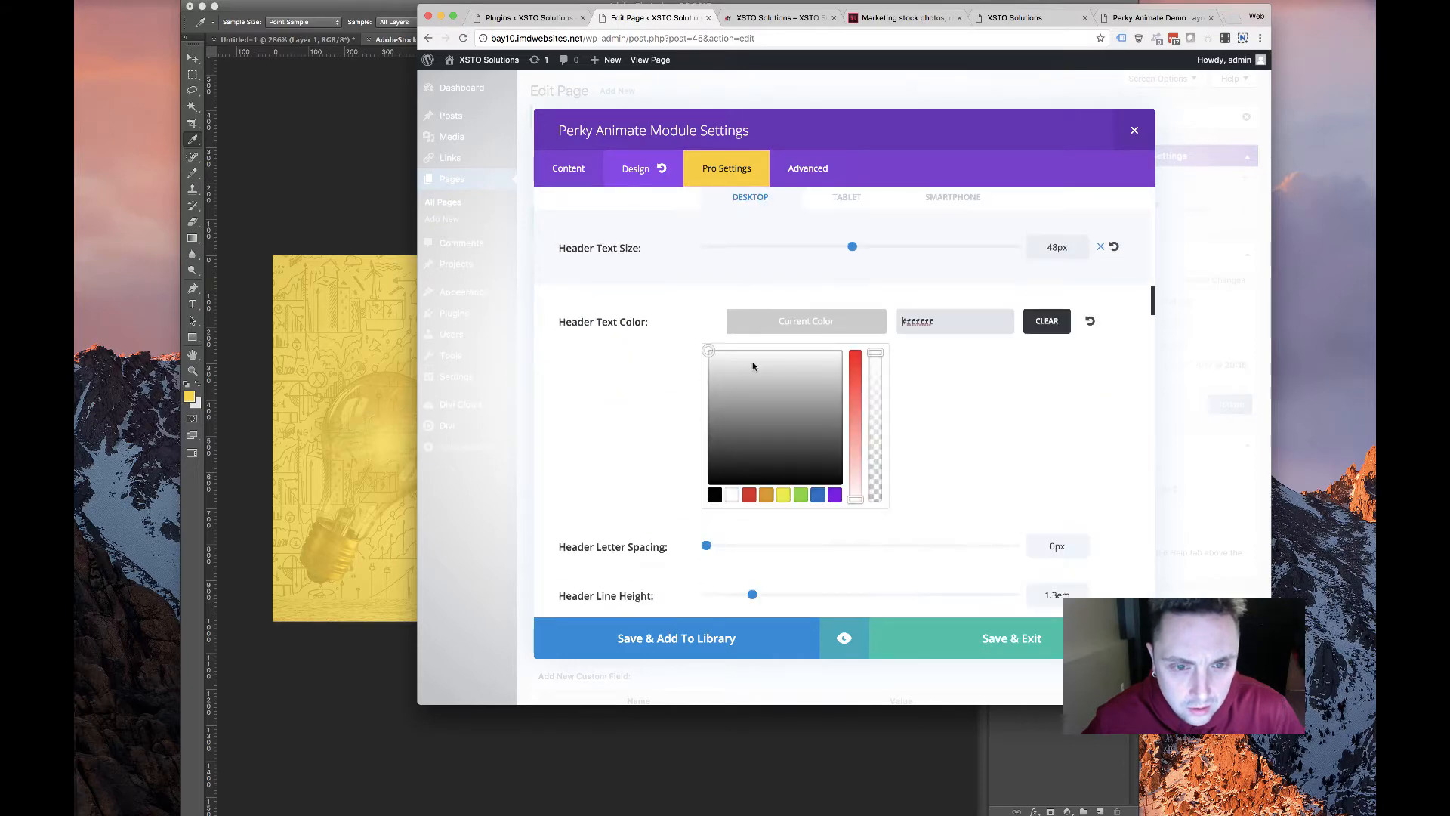
click(715, 496)
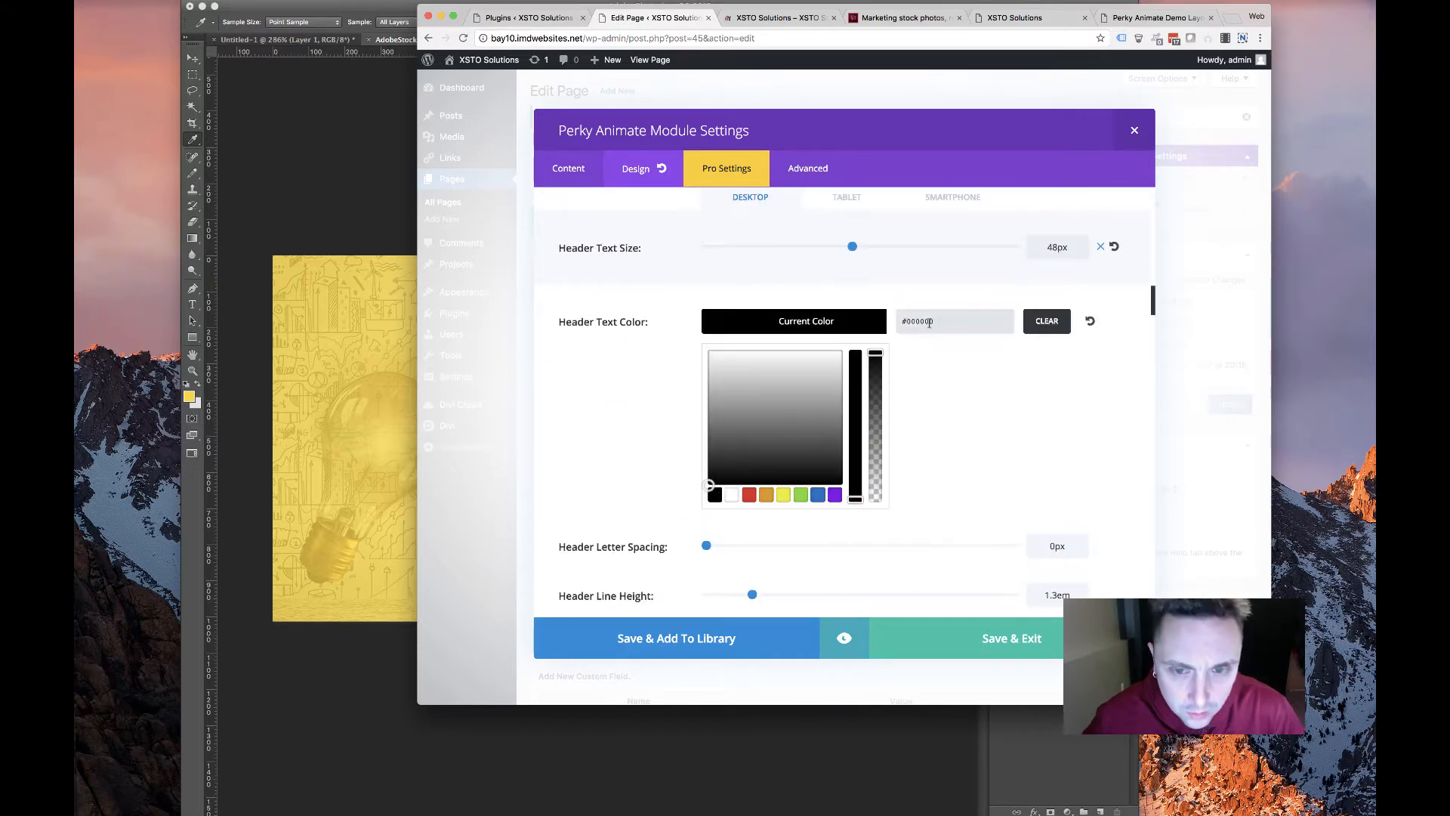
text(333333)
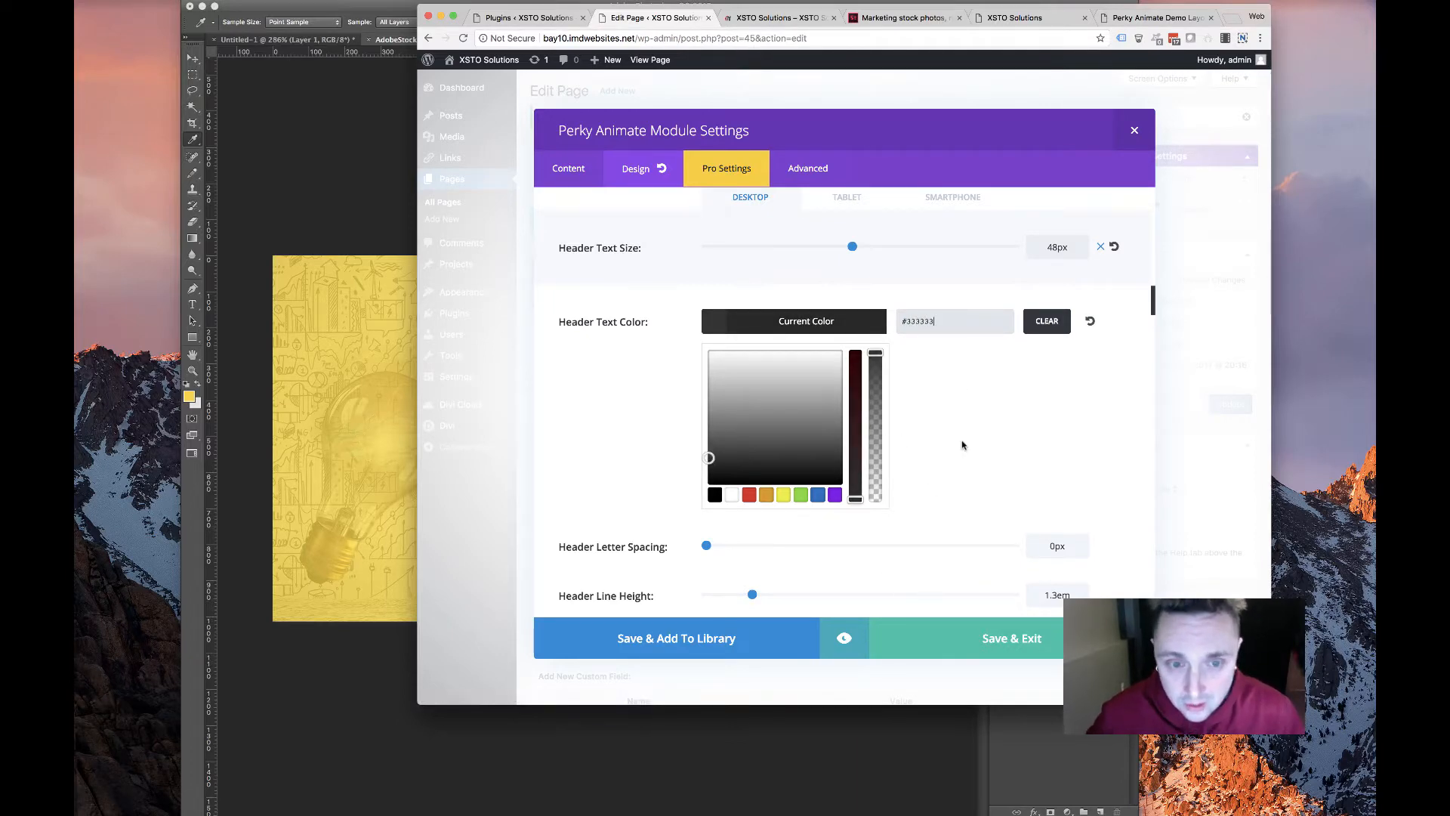
click(965, 639)
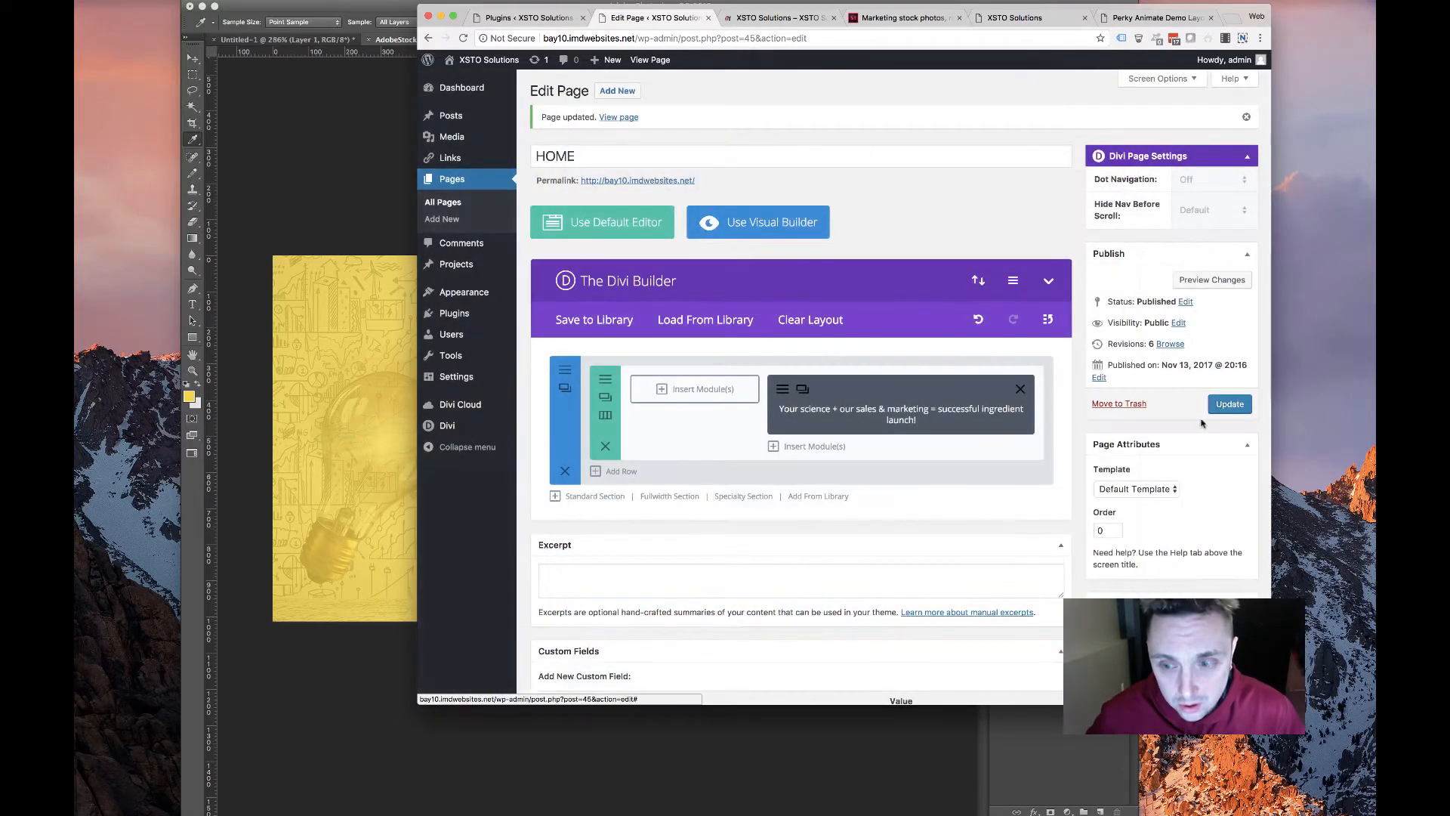
Reload the live homepage to check the dark grey headline, then open the original XSTO Solutions tab
click(778, 18)
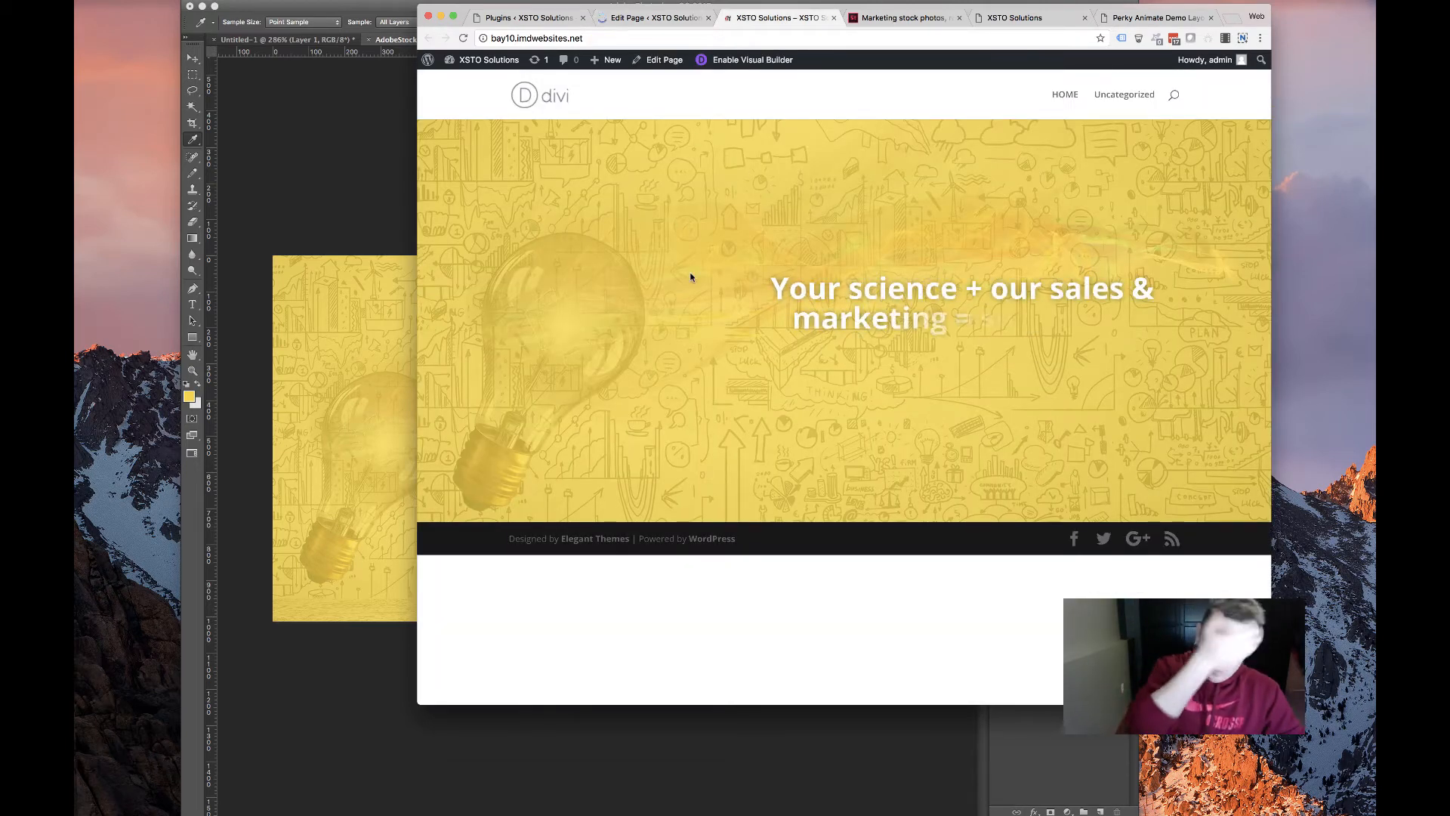
click(462, 38)
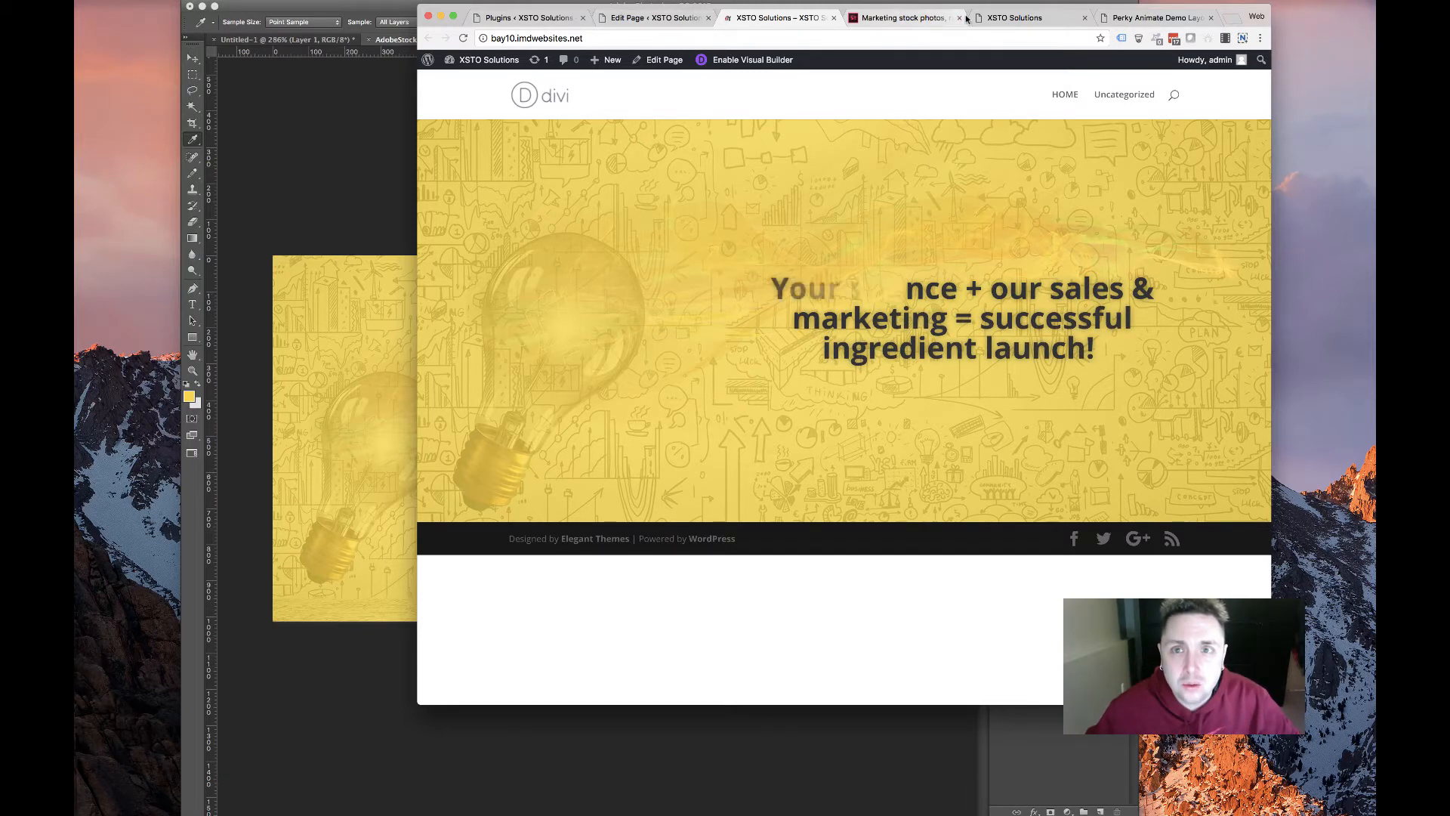
click(900, 16)
click(1015, 18)
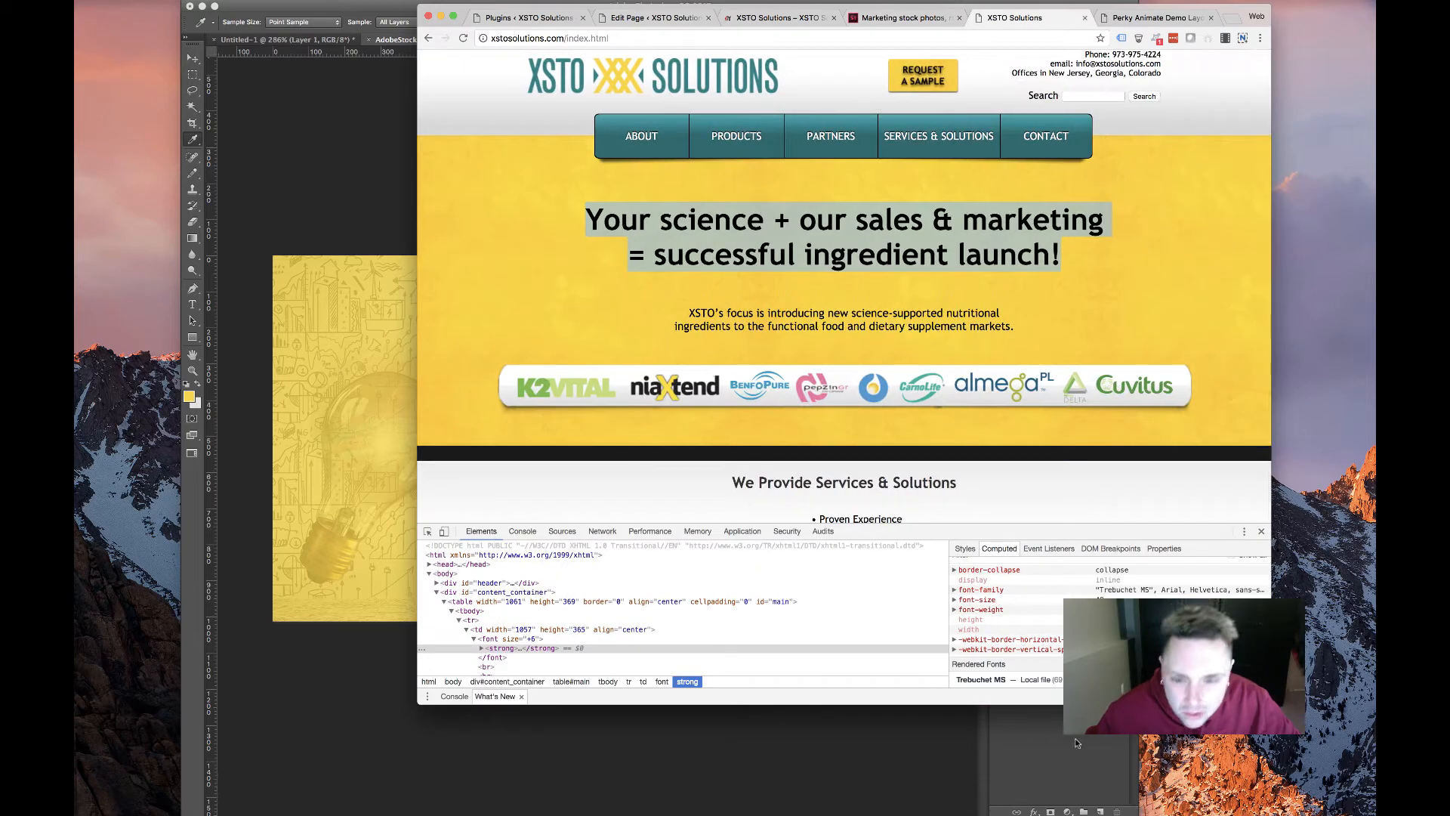
Review the original headline's font rules in the DevTools Styles pane, then return to the home page editor
scroll(1000, 639, up, 4)
scroll(1001, 639, down, 4)
scroll(1001, 639, up, 1)
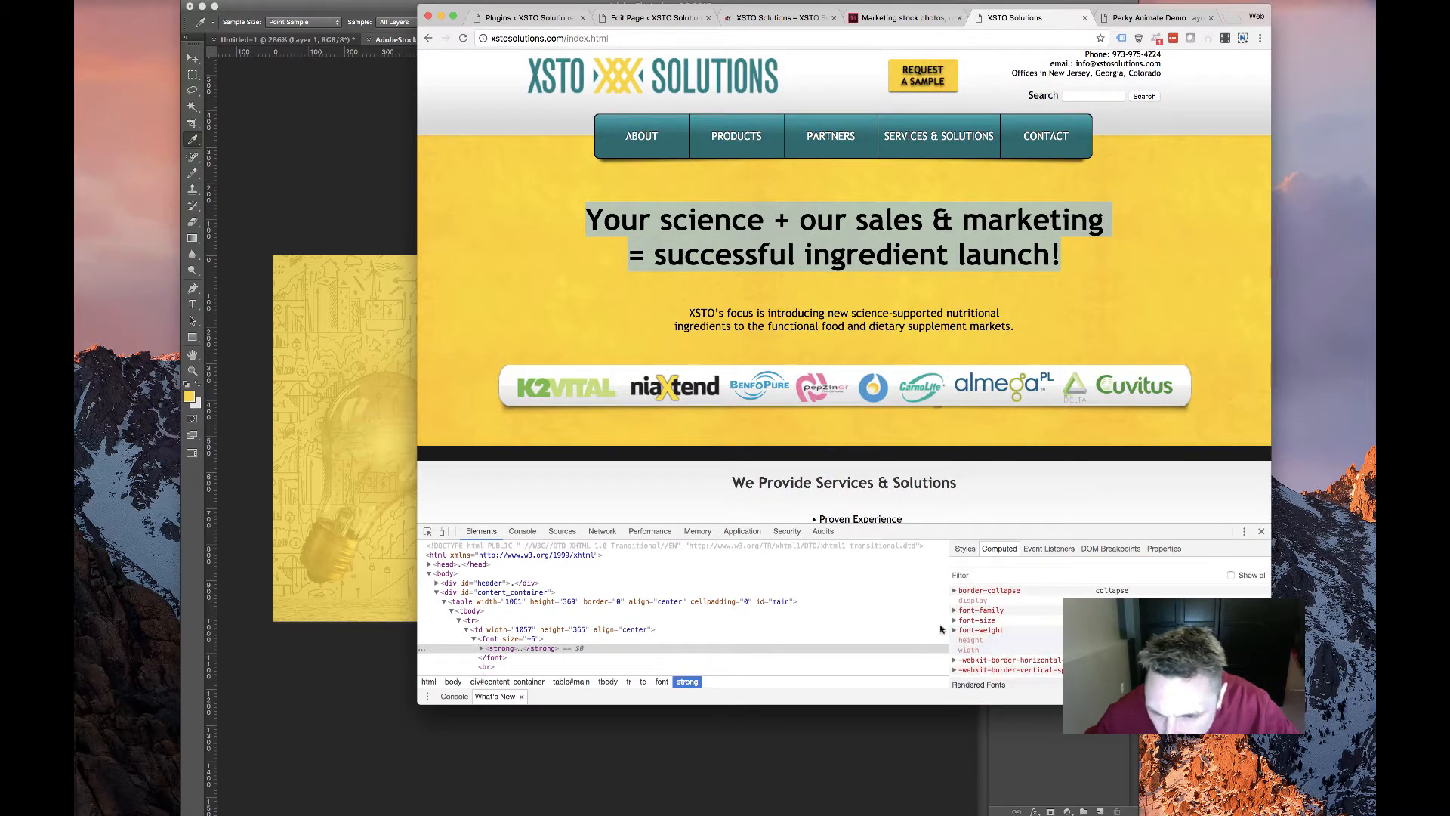
click(970, 550)
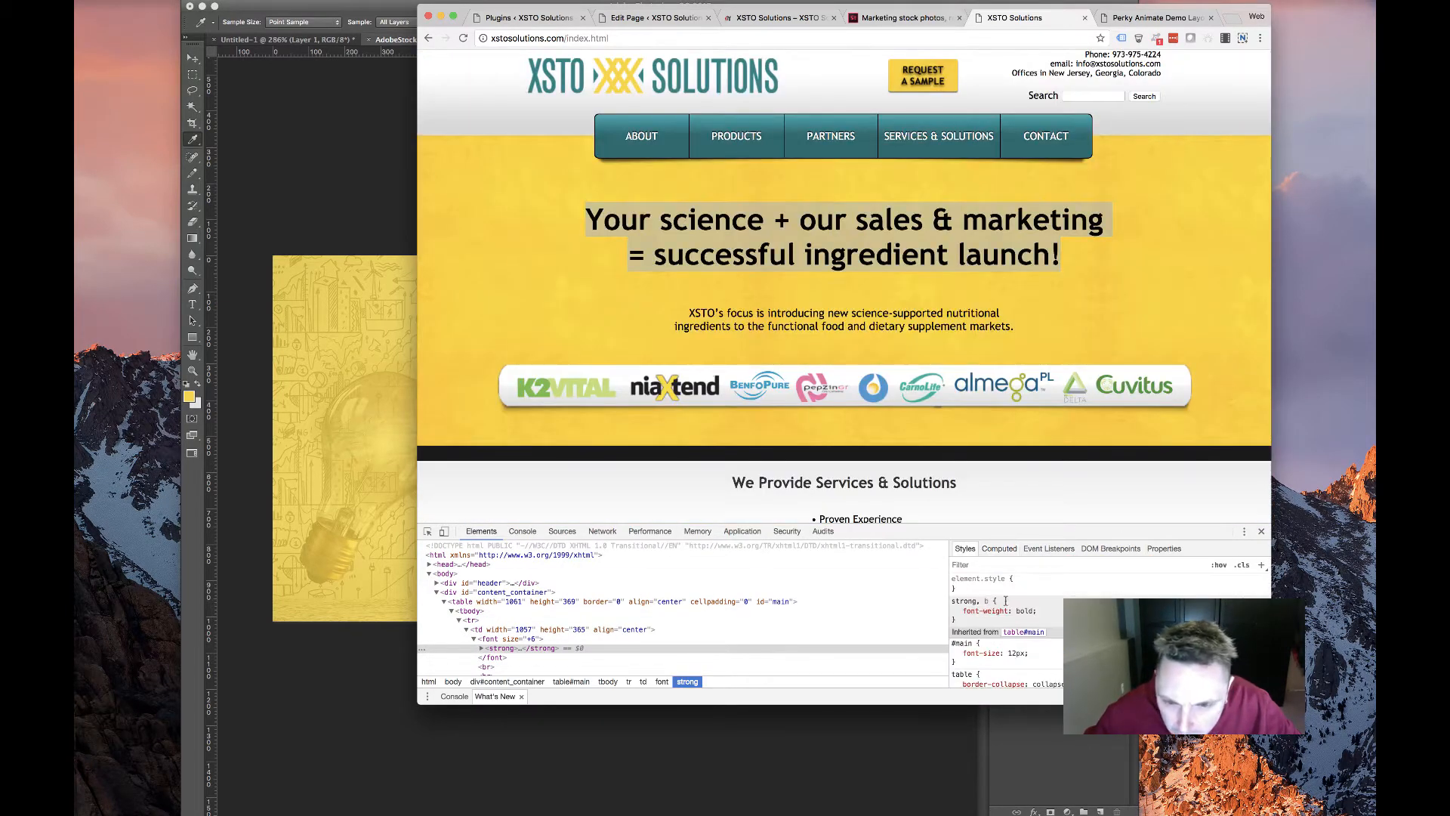
scroll(1012, 619, down, 5)
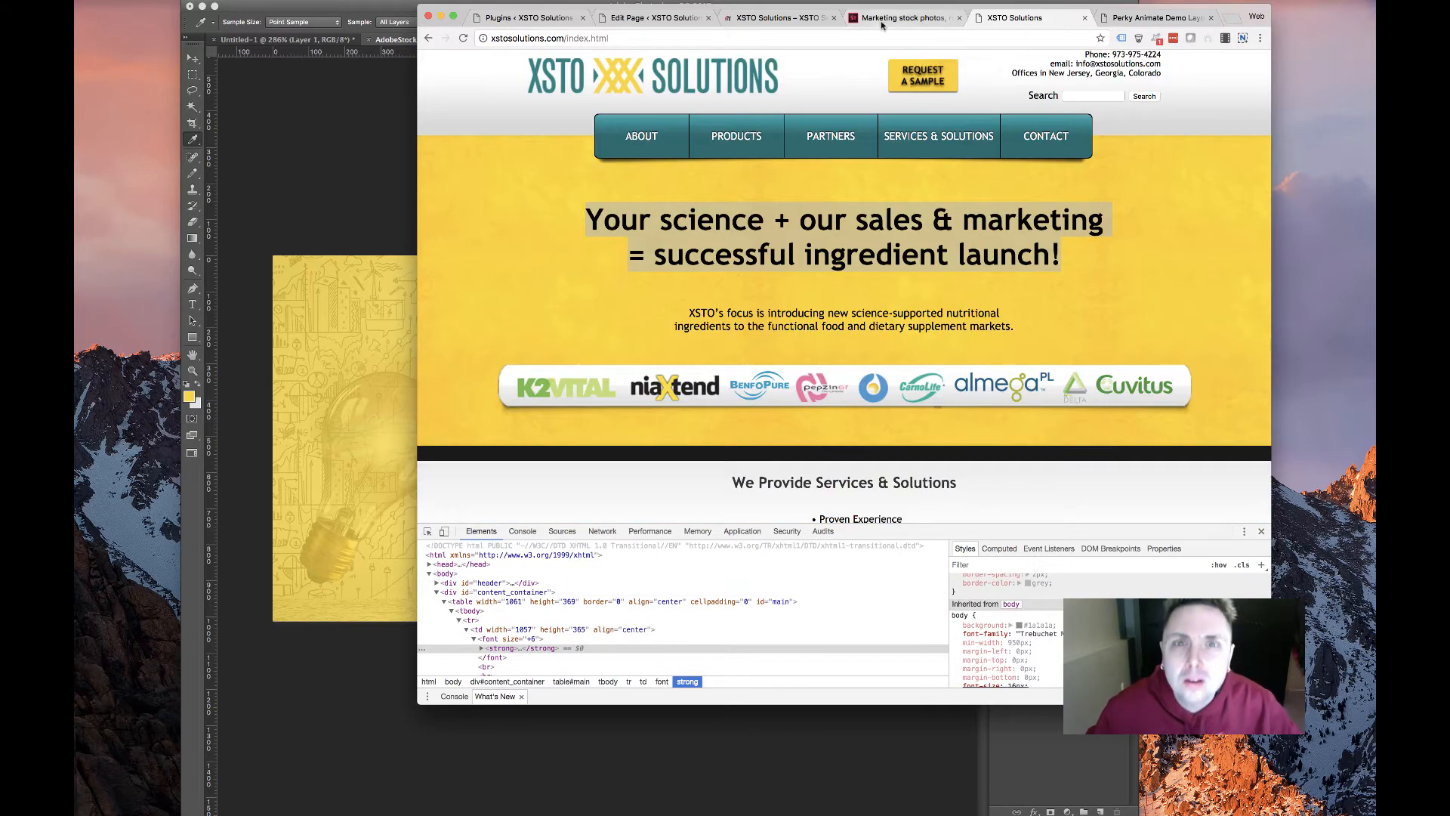
click(902, 18)
click(654, 18)
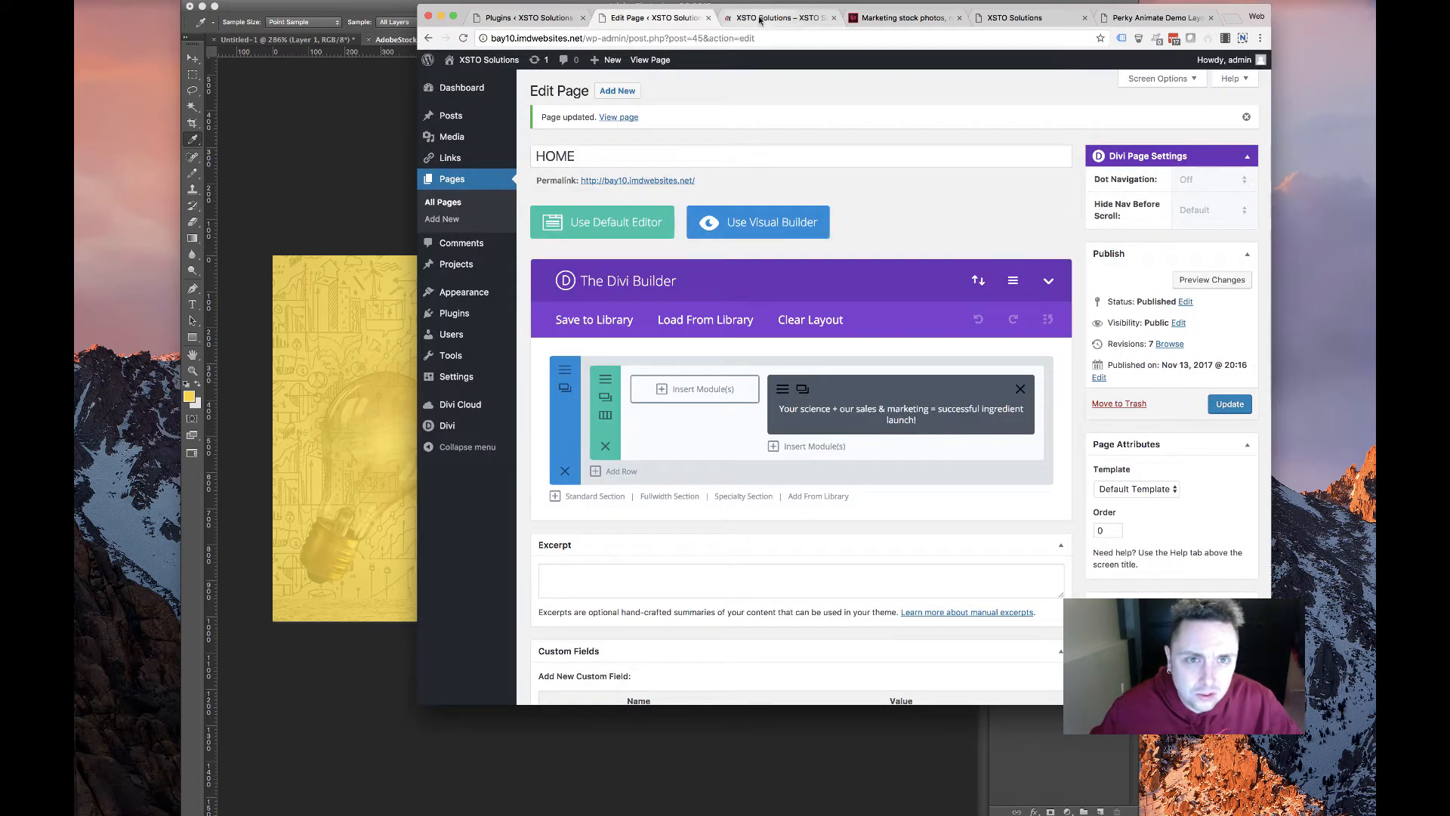
Reopen the Perky Animate module settings and look through its title effect settings
click(529, 17)
click(664, 21)
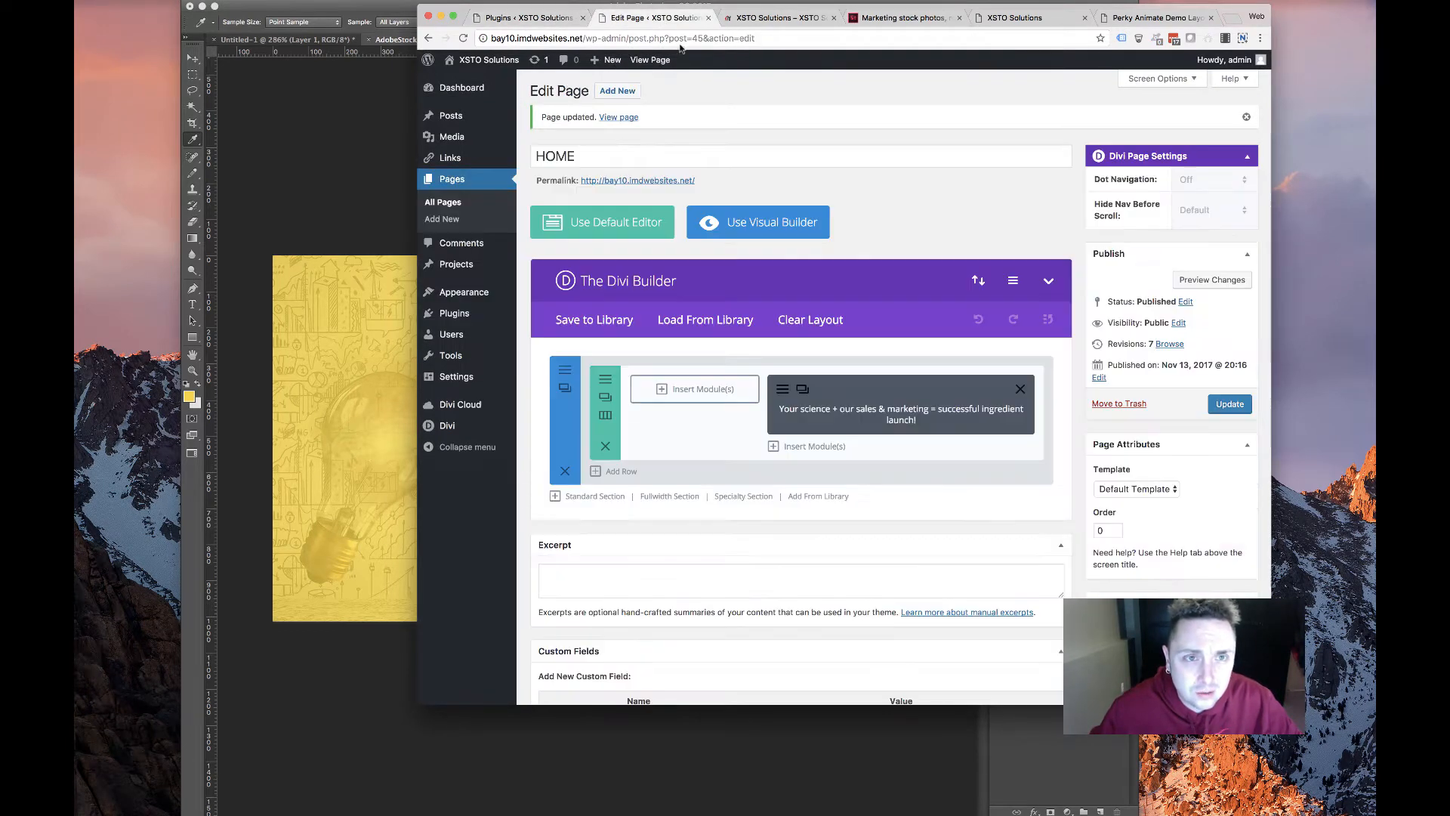
click(768, 22)
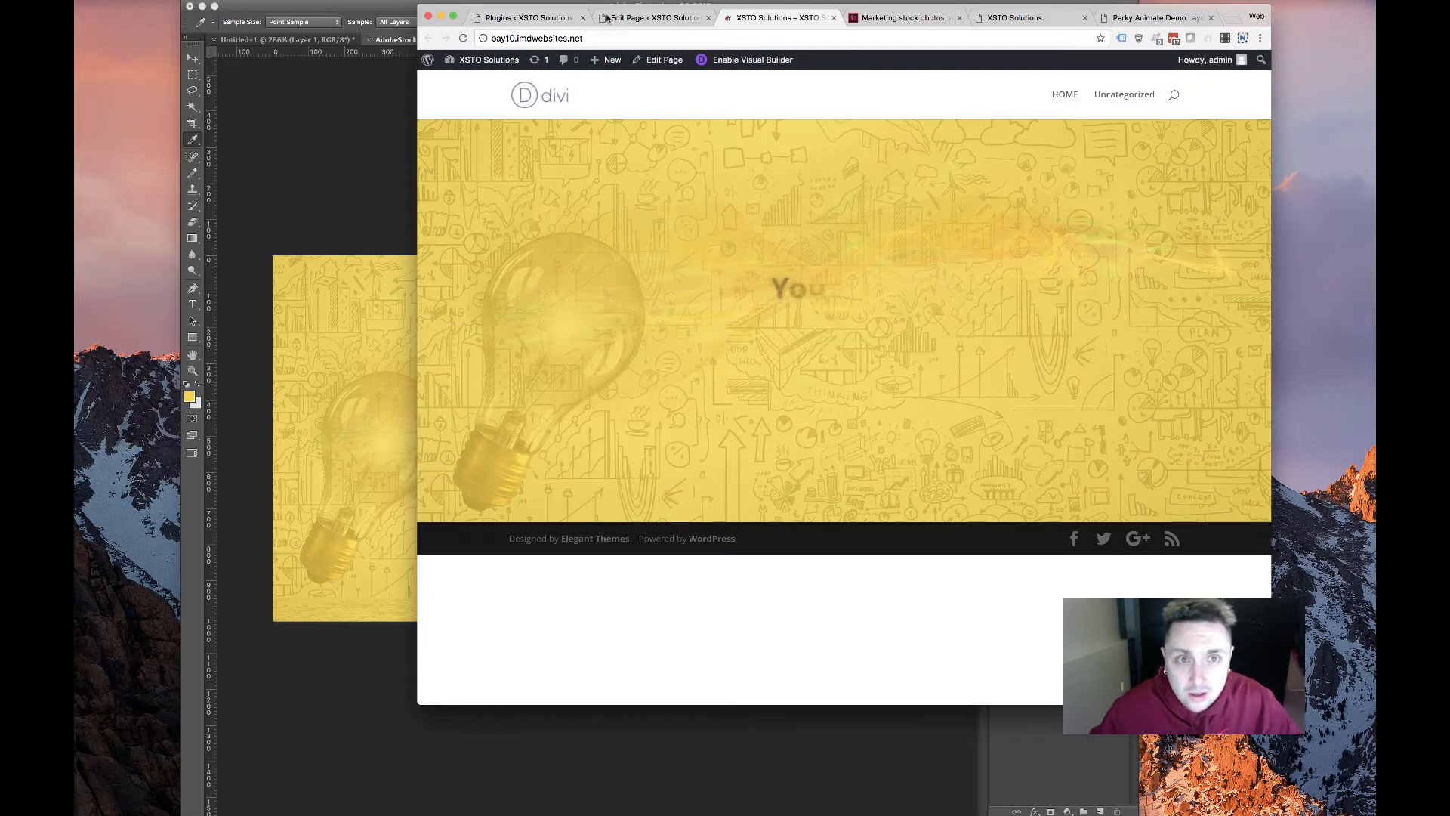
click(655, 18)
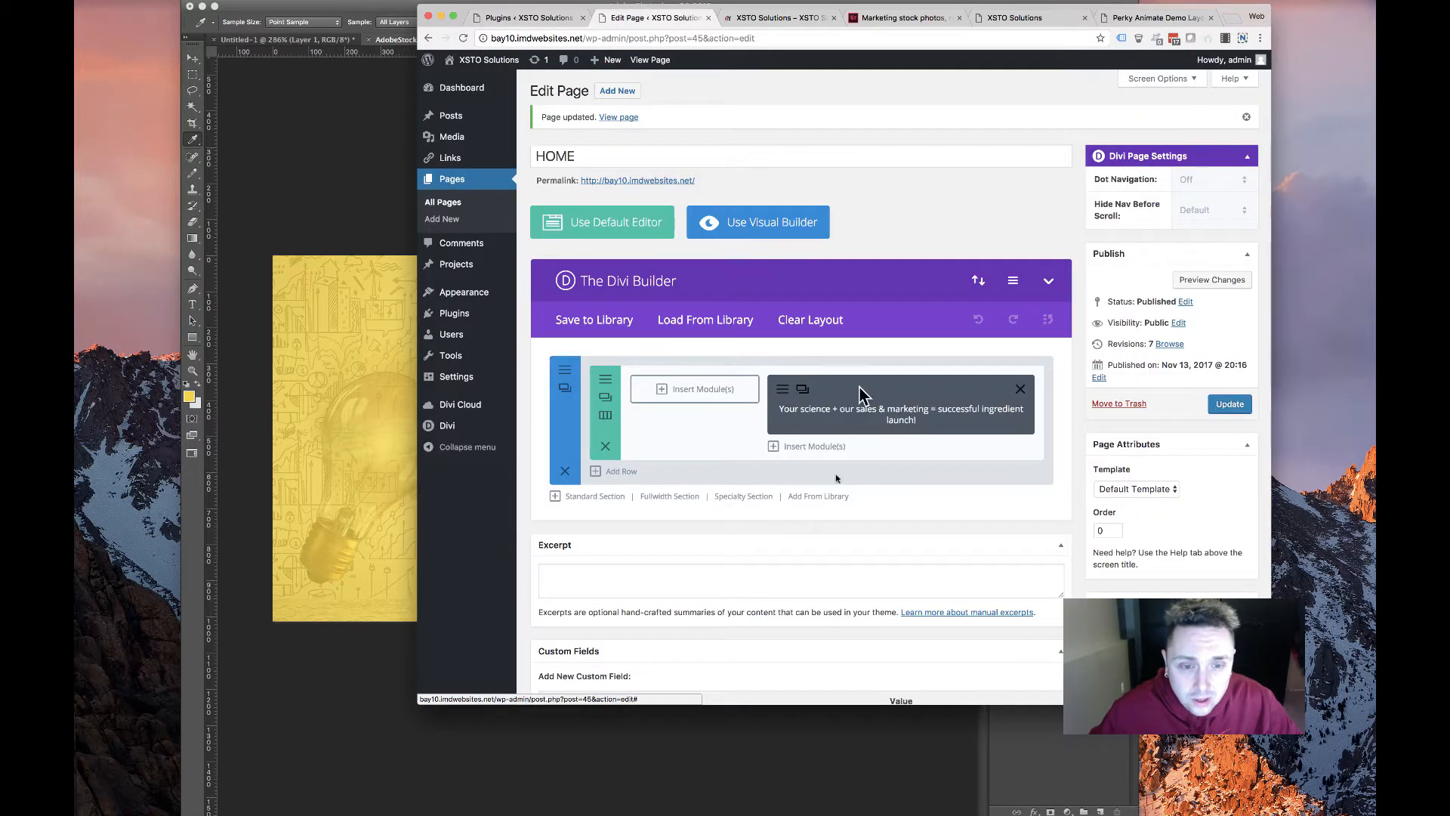
click(804, 418)
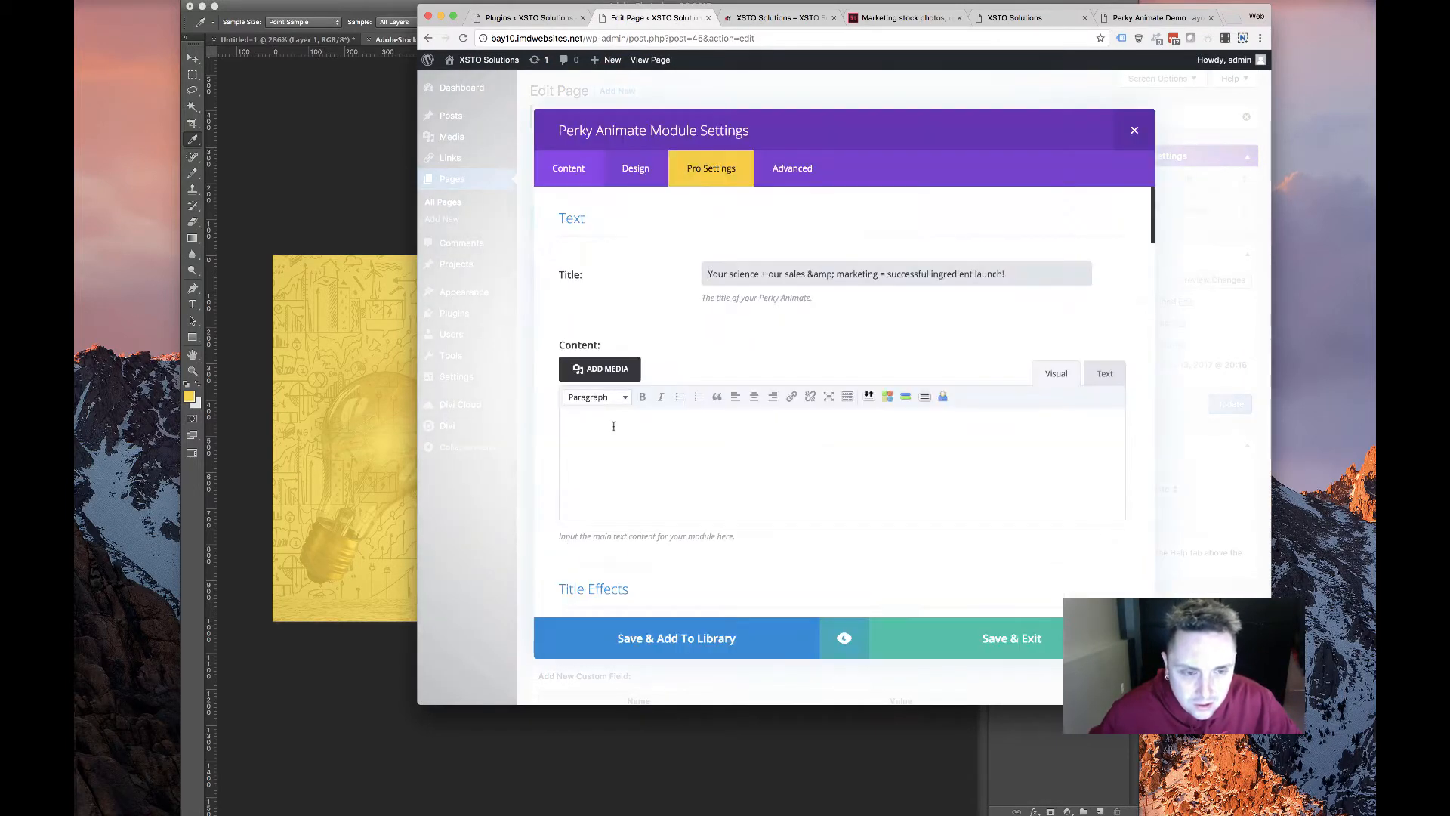
scroll(614, 426, down, 10)
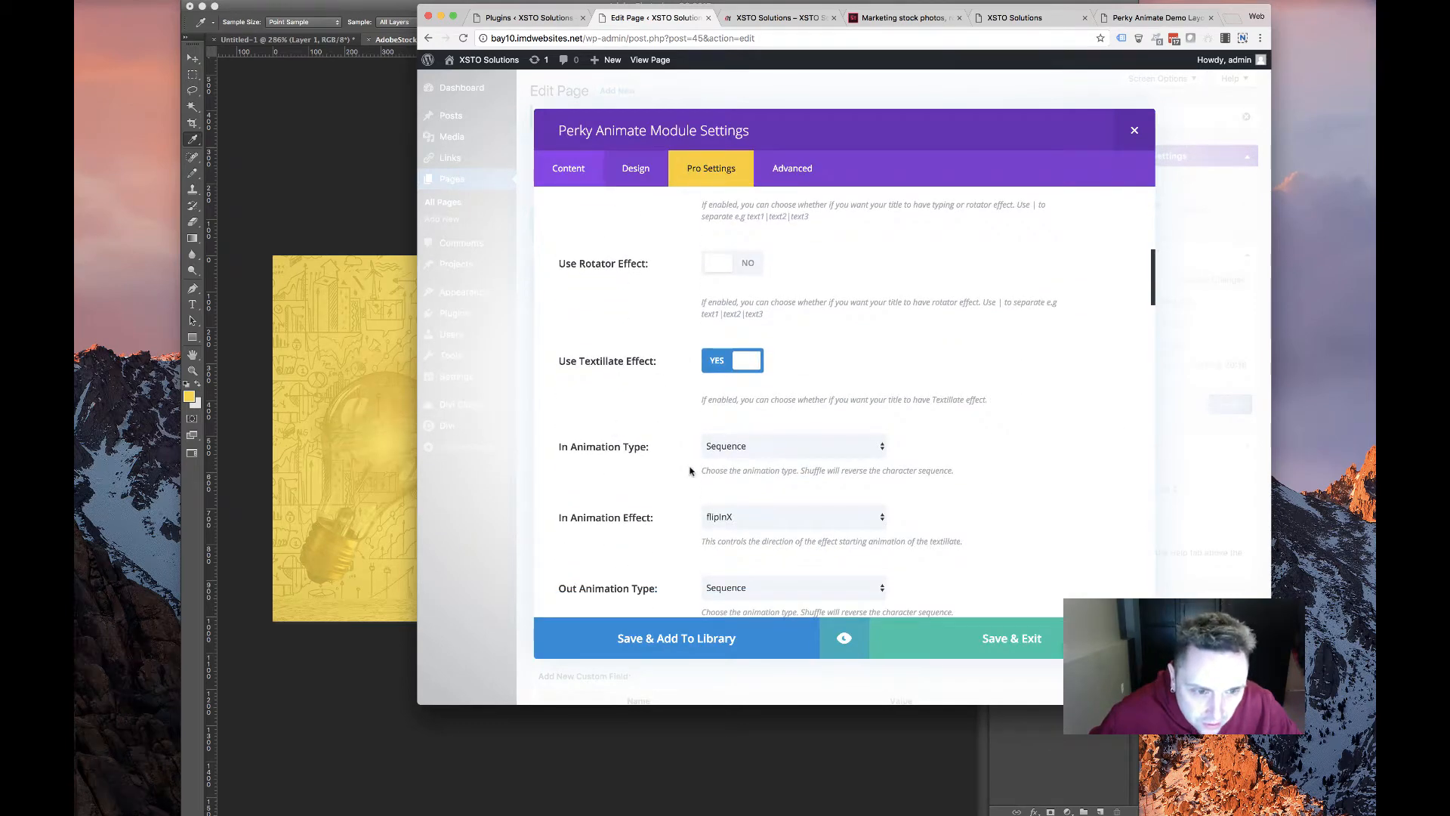
scroll(689, 471, down, 8)
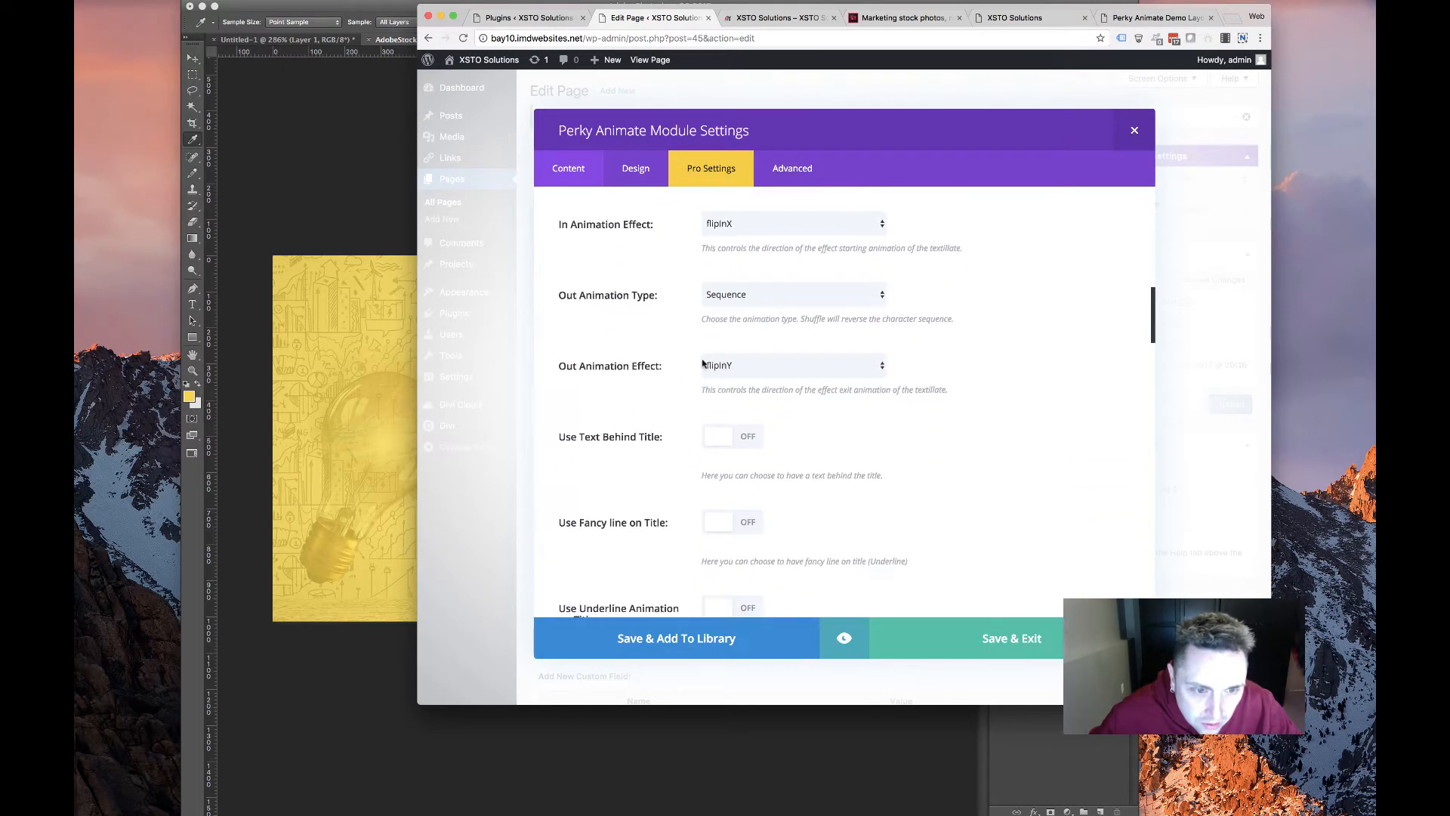
scroll(703, 364, down, 18)
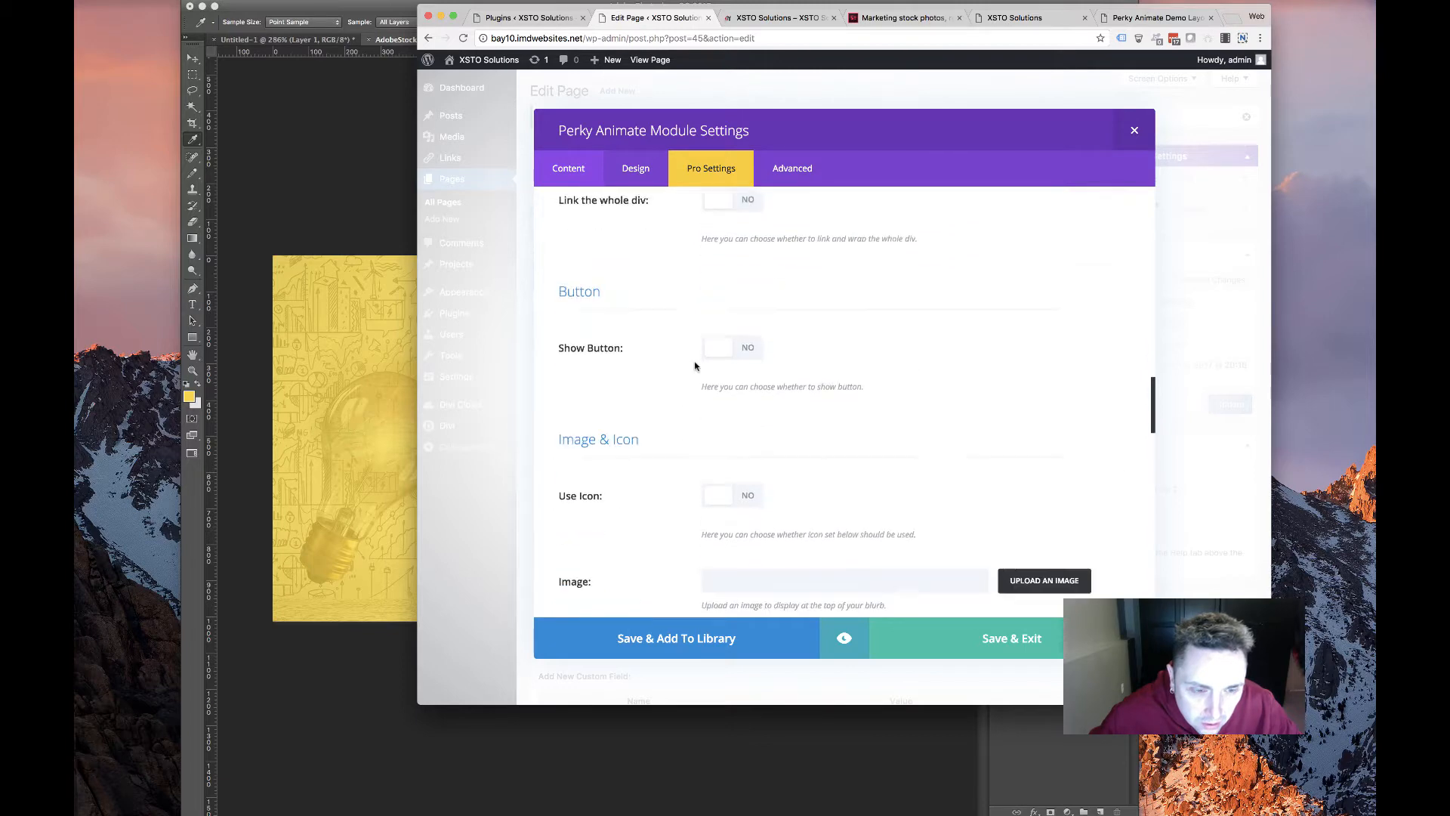
scroll(695, 366, down, 7)
scroll(694, 366, up, 20)
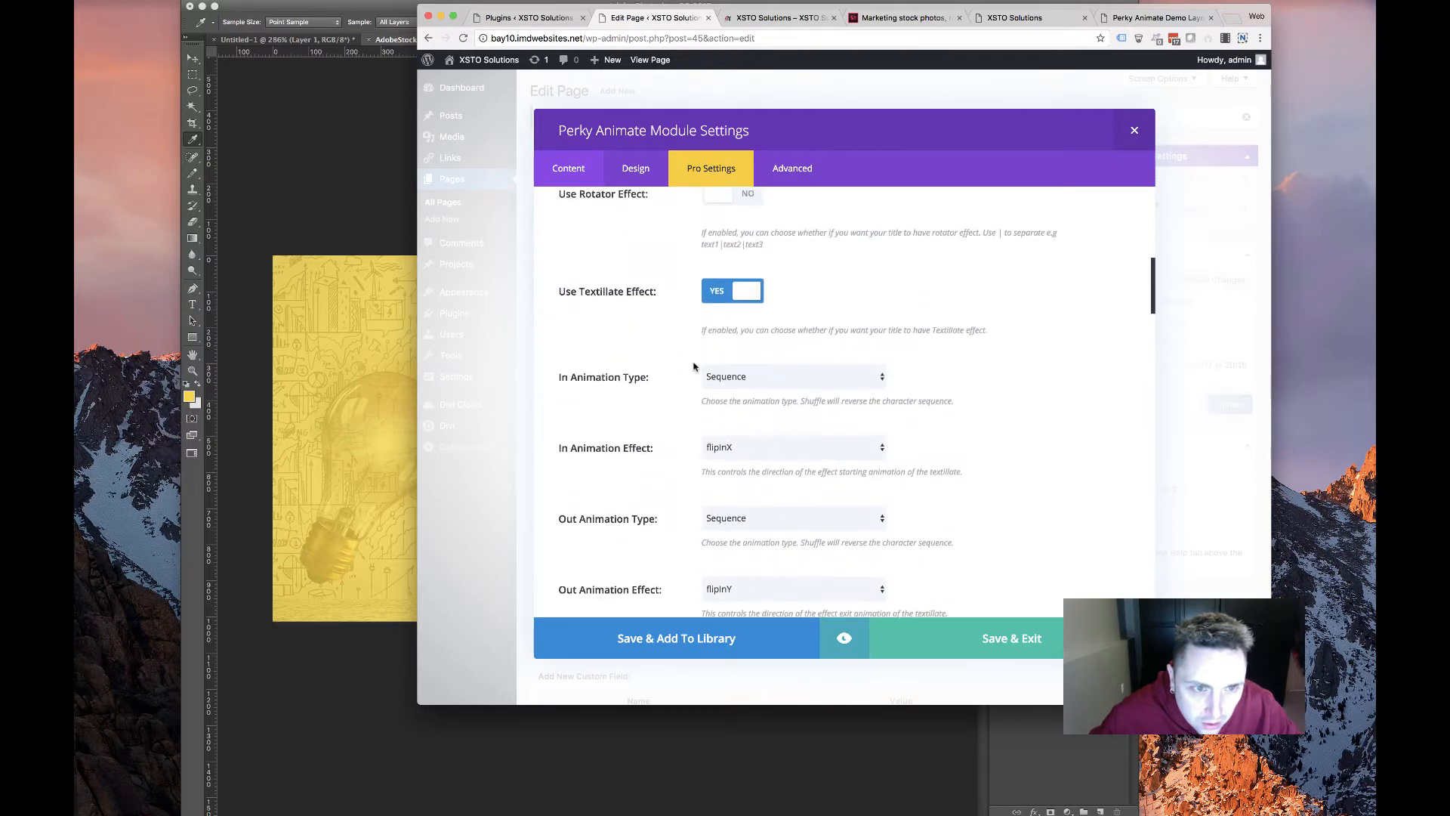
scroll(694, 366, up, 6)
scroll(695, 366, up, 1)
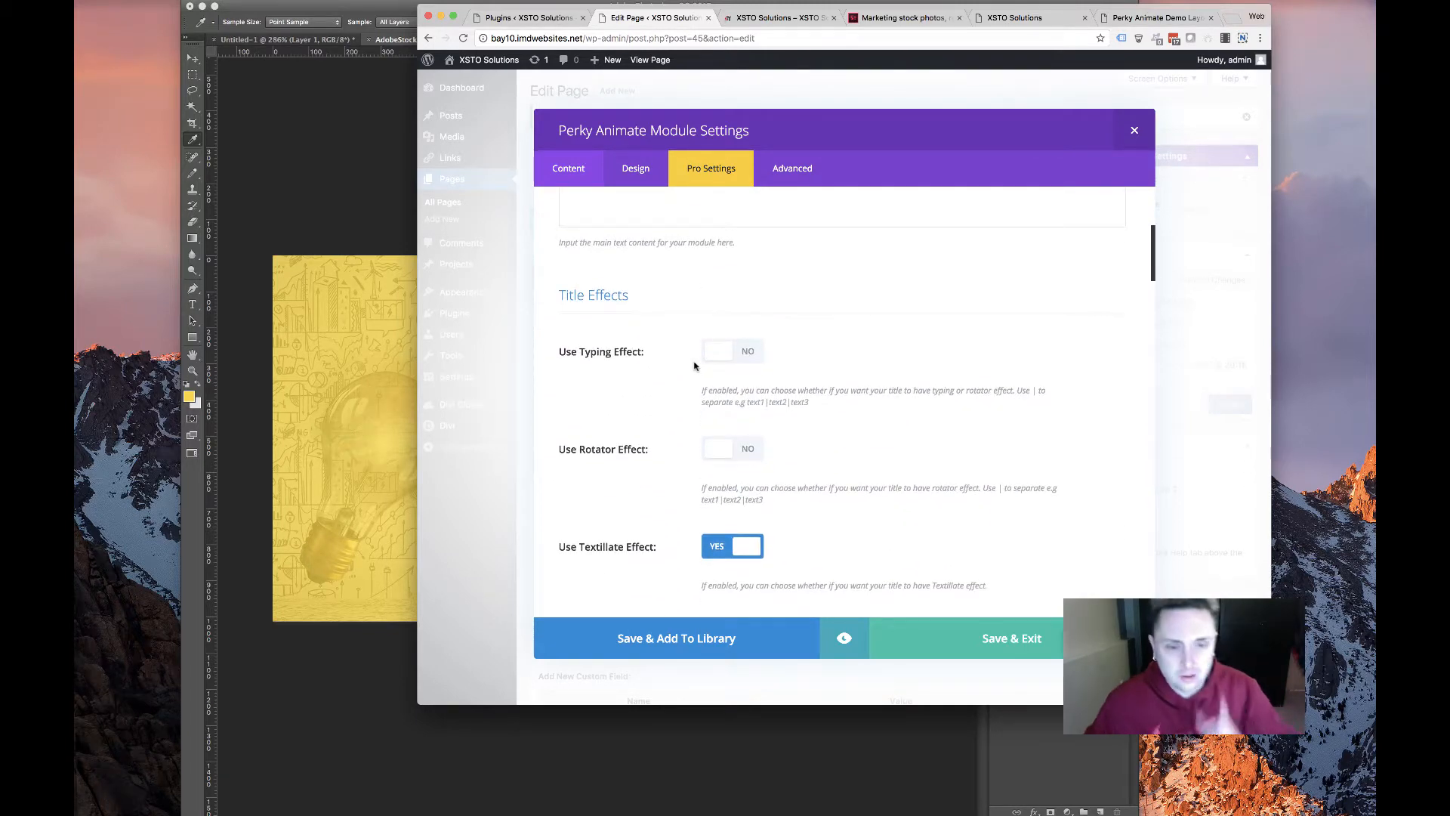
scroll(693, 365, up, 7)
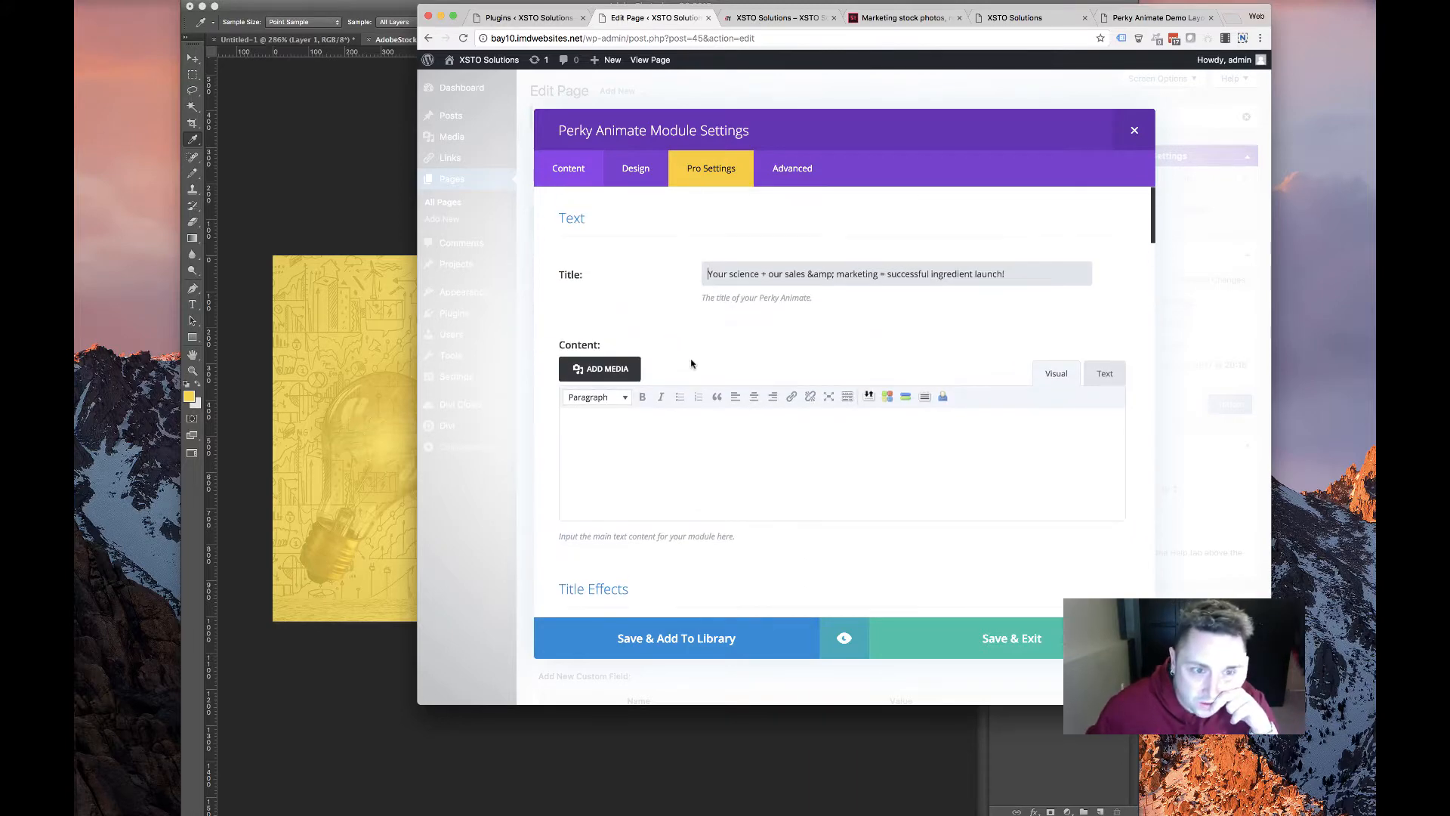
scroll(691, 364, down, 15)
scroll(689, 366, down, 15)
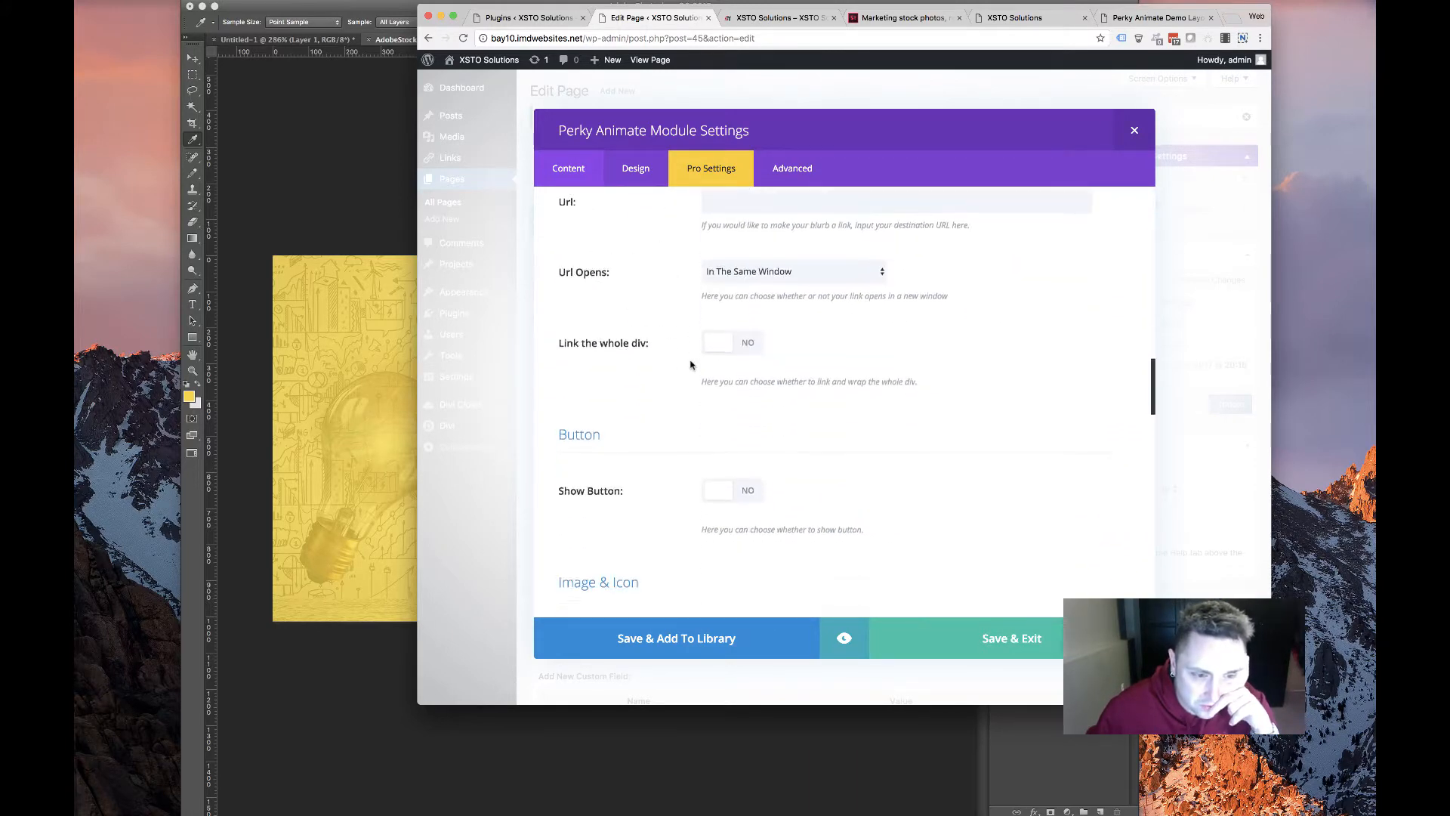
scroll(690, 366, down, 10)
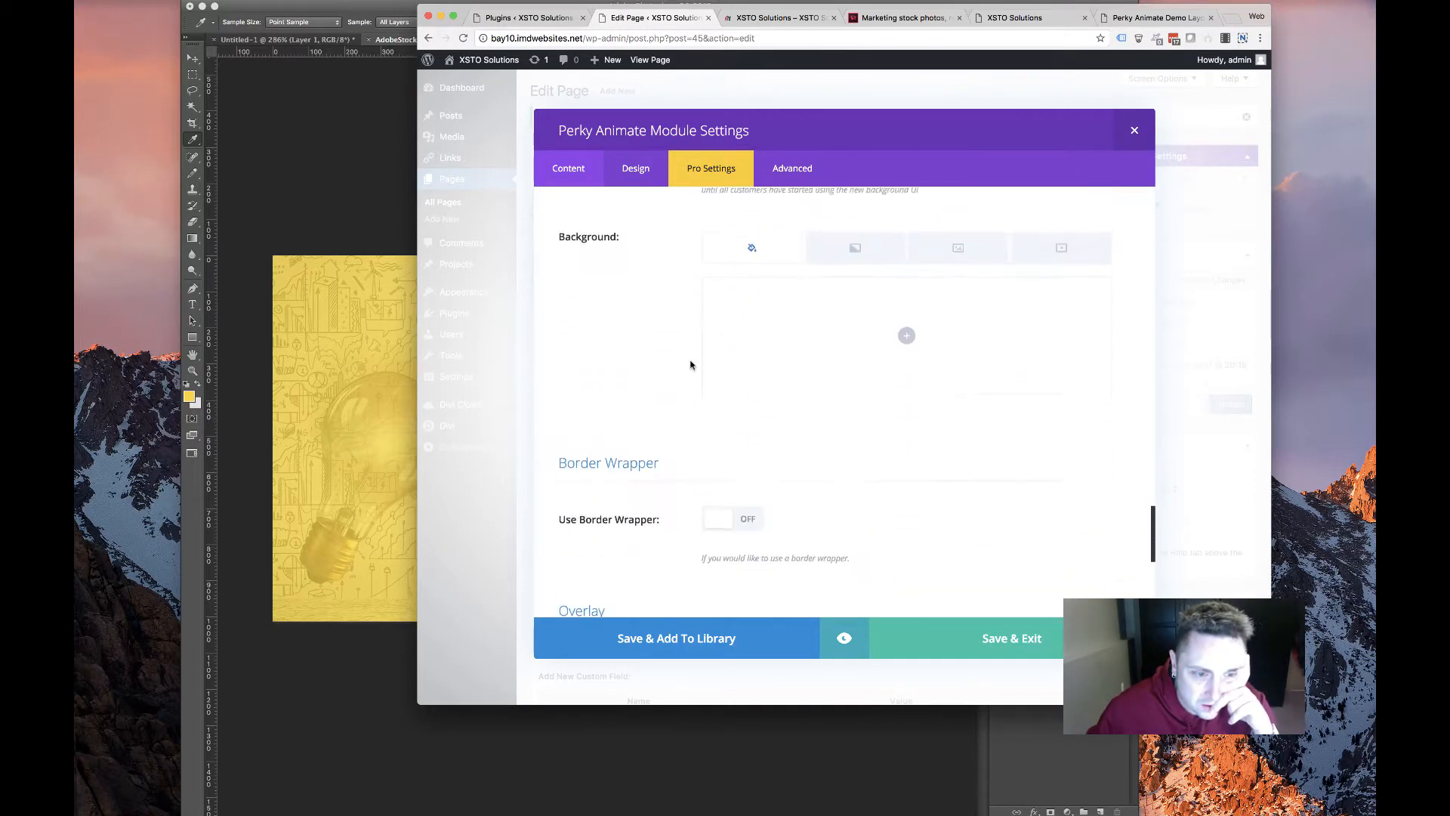
Browse the module's Design options for text, border and animation styling
click(639, 168)
scroll(604, 333, down, 5)
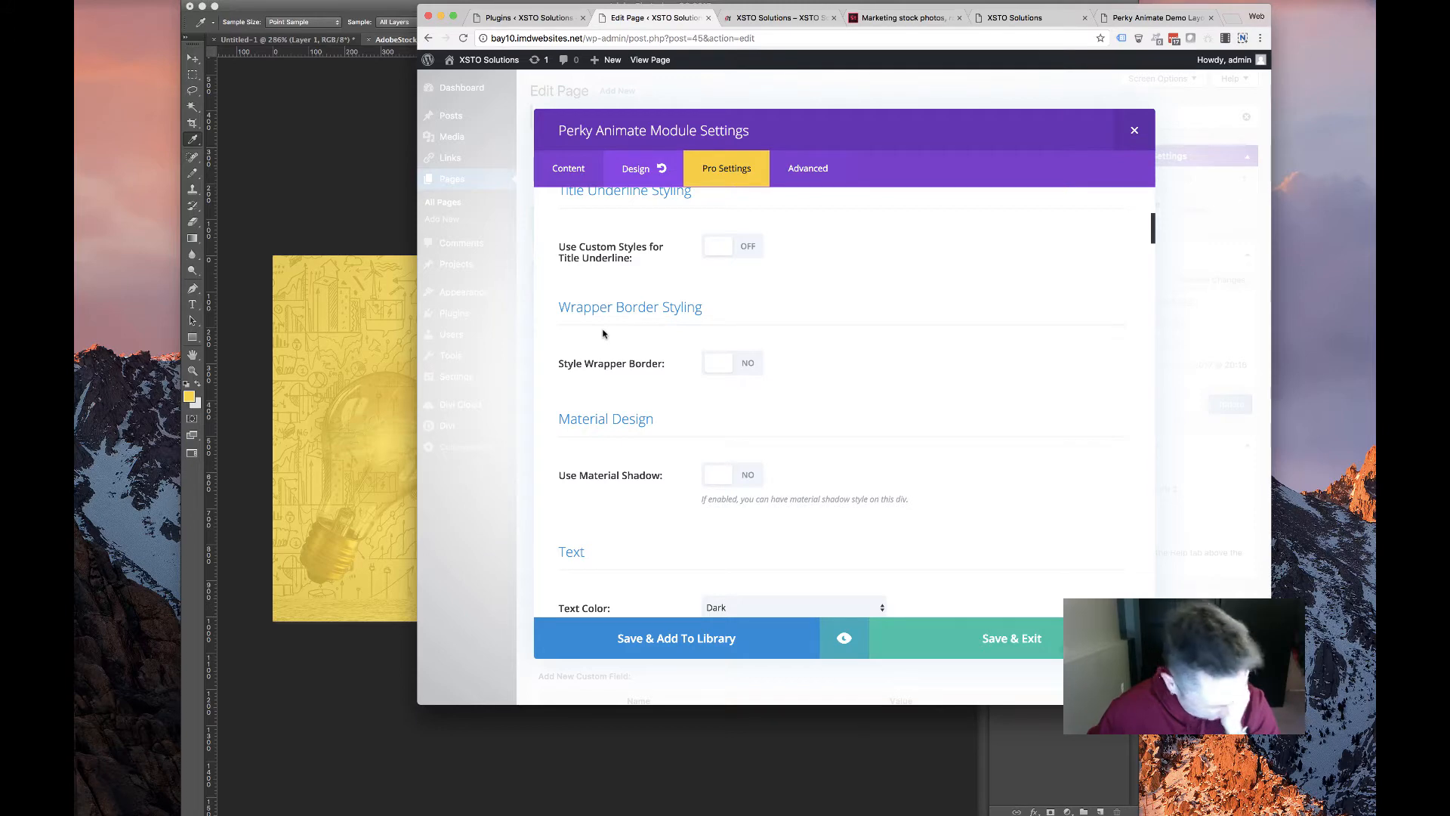
scroll(603, 333, down, 3)
scroll(616, 354, down, 10)
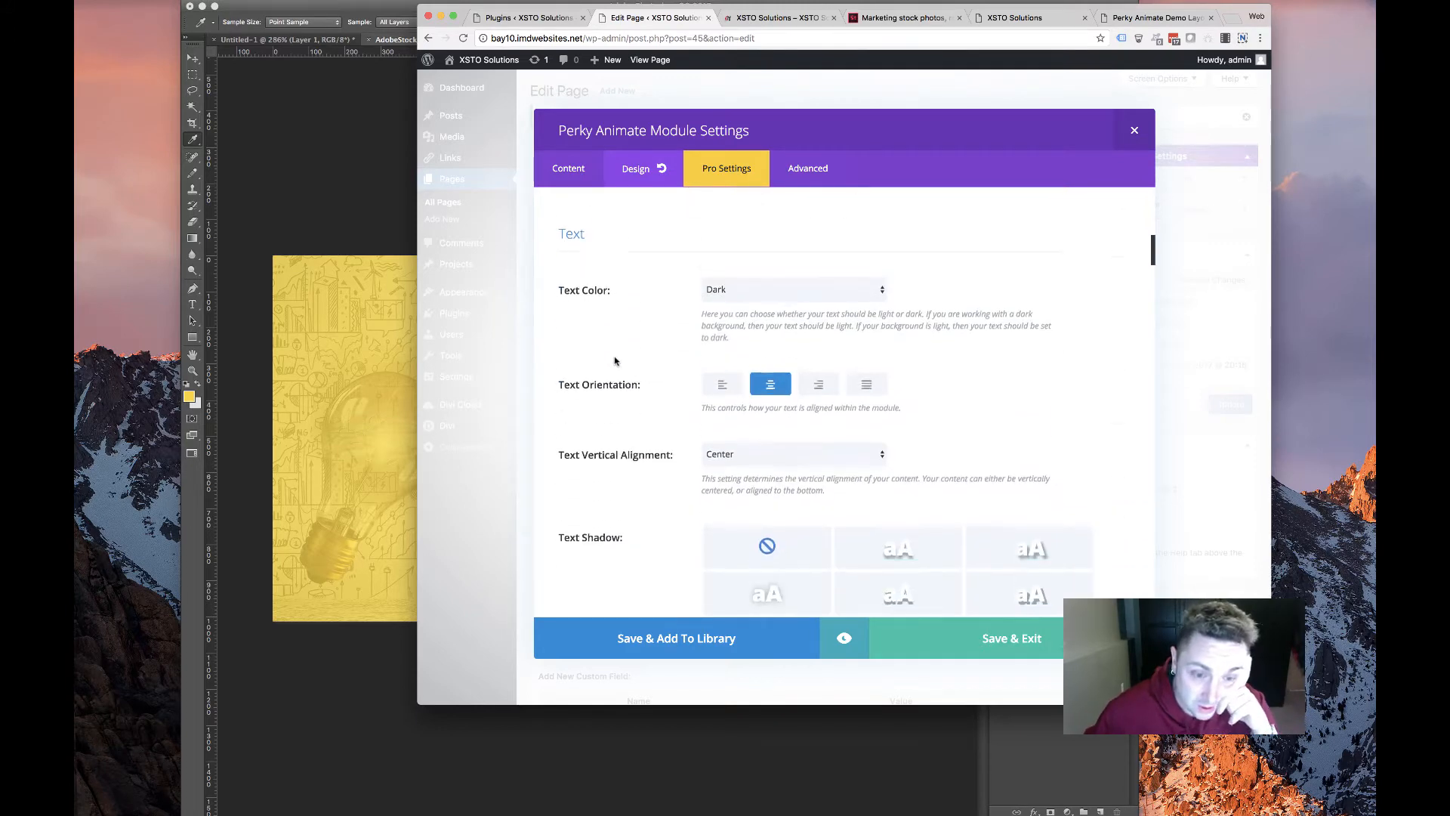
scroll(615, 361, down, 6)
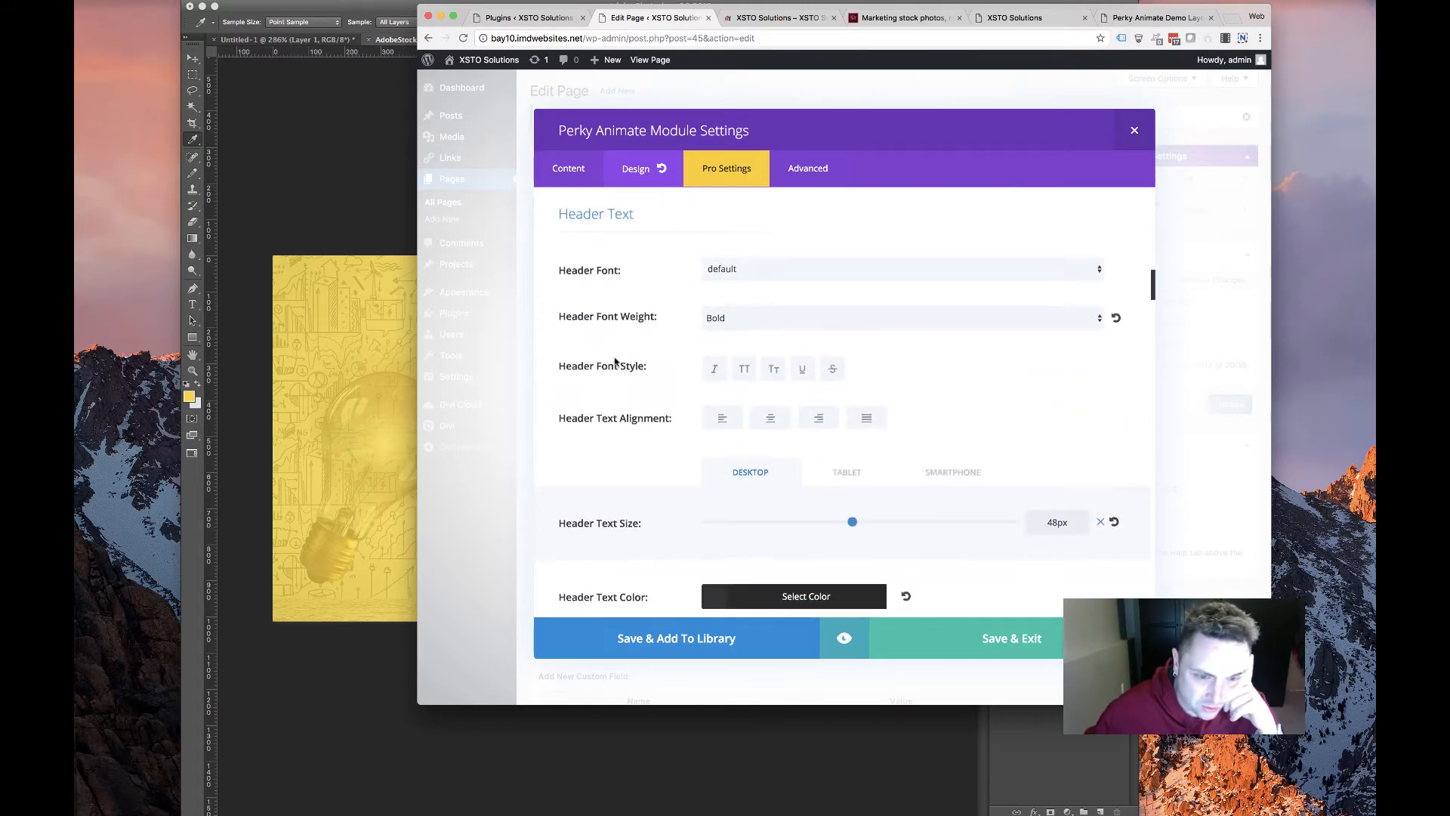
scroll(605, 365, down, 9)
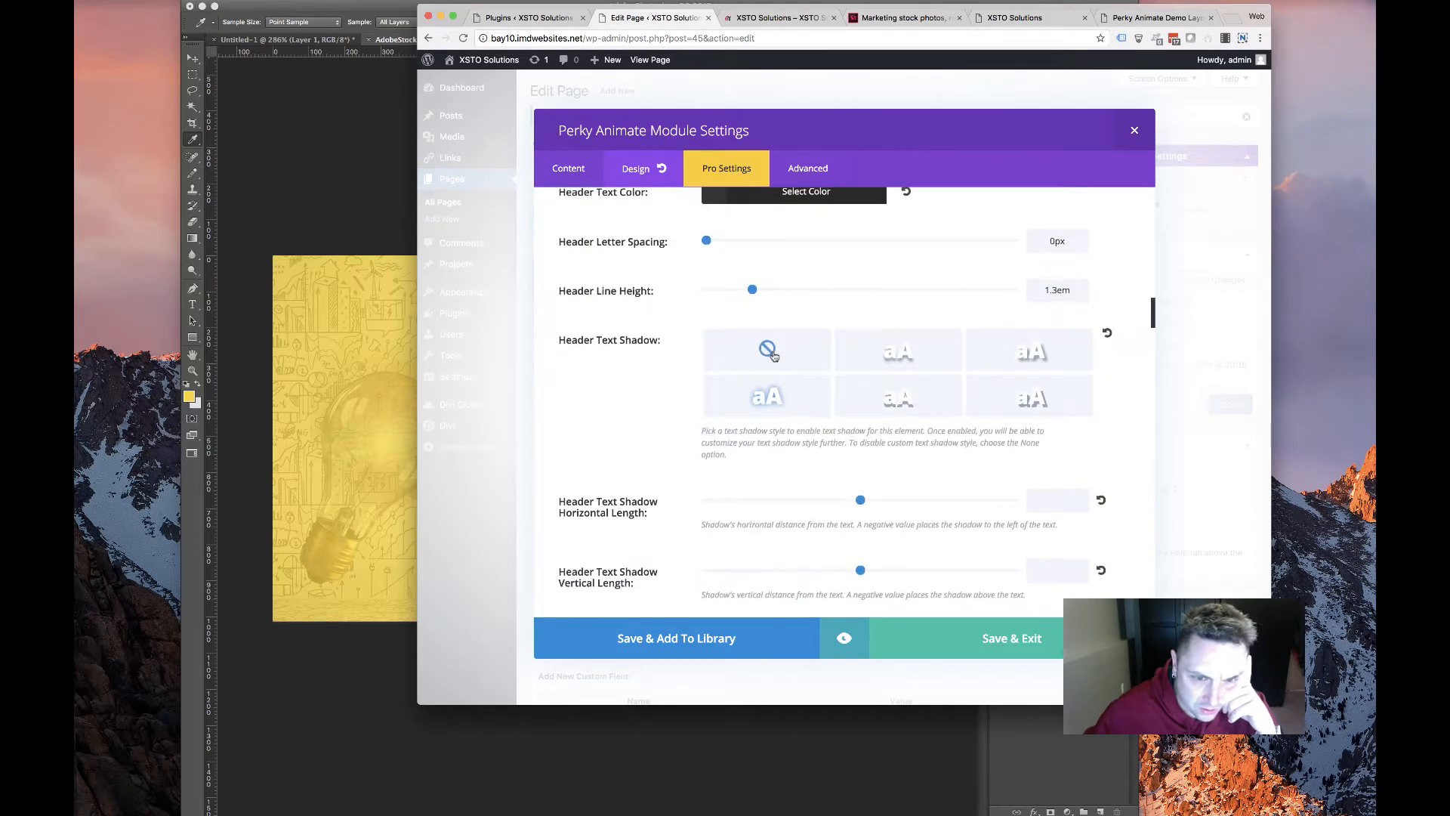
scroll(578, 419, down, 12)
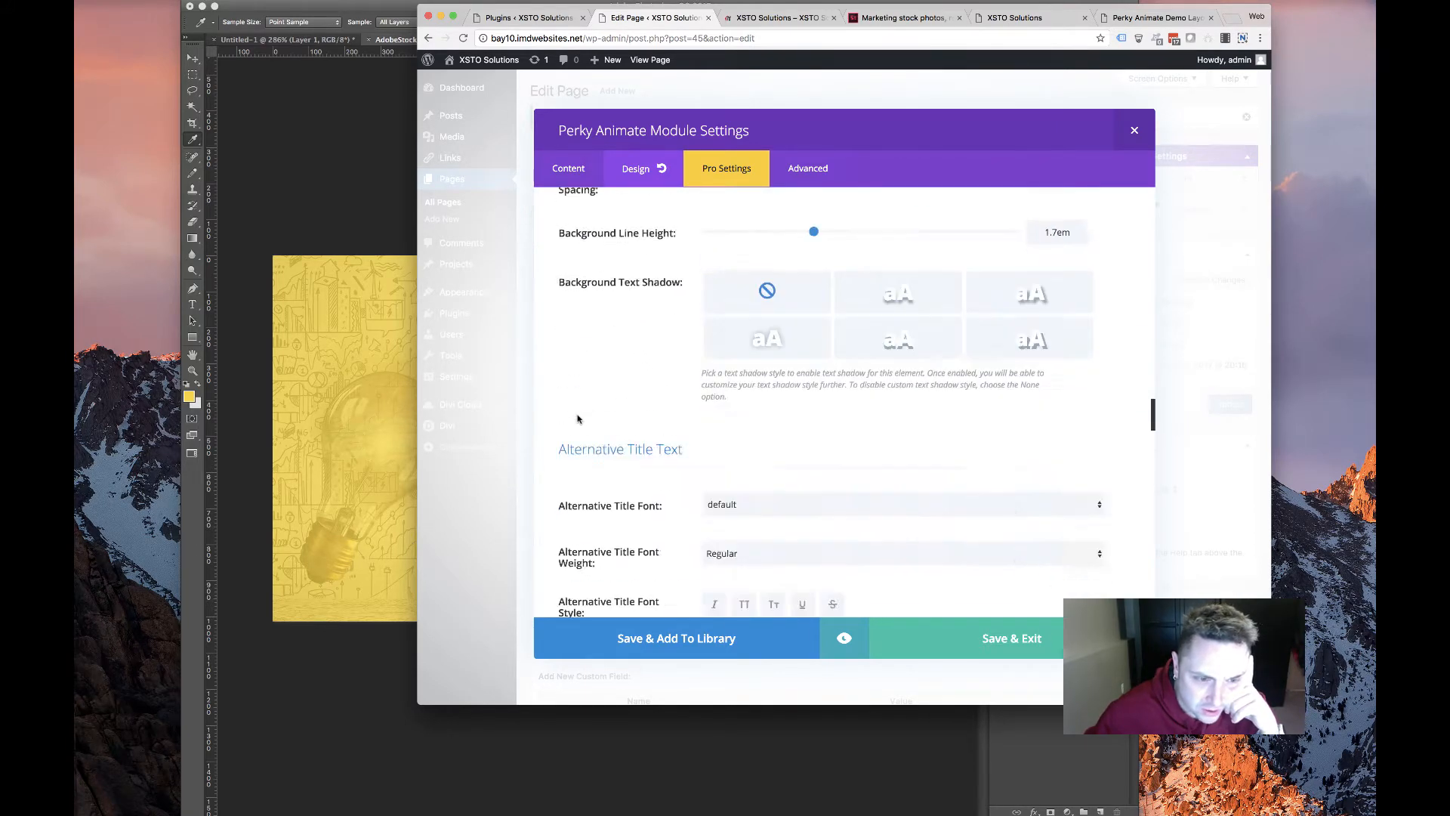
scroll(580, 419, down, 15)
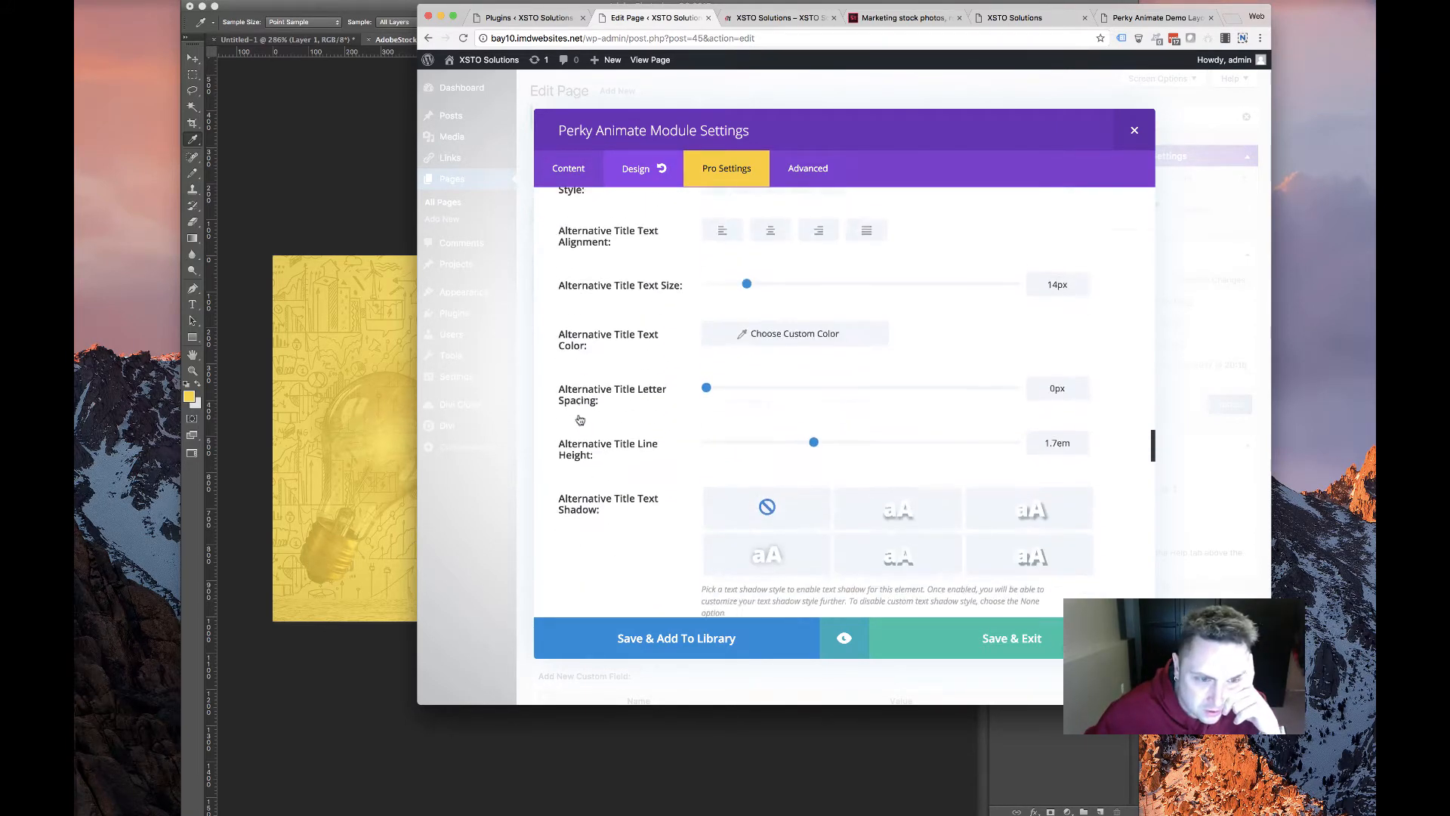
scroll(580, 419, down, 15)
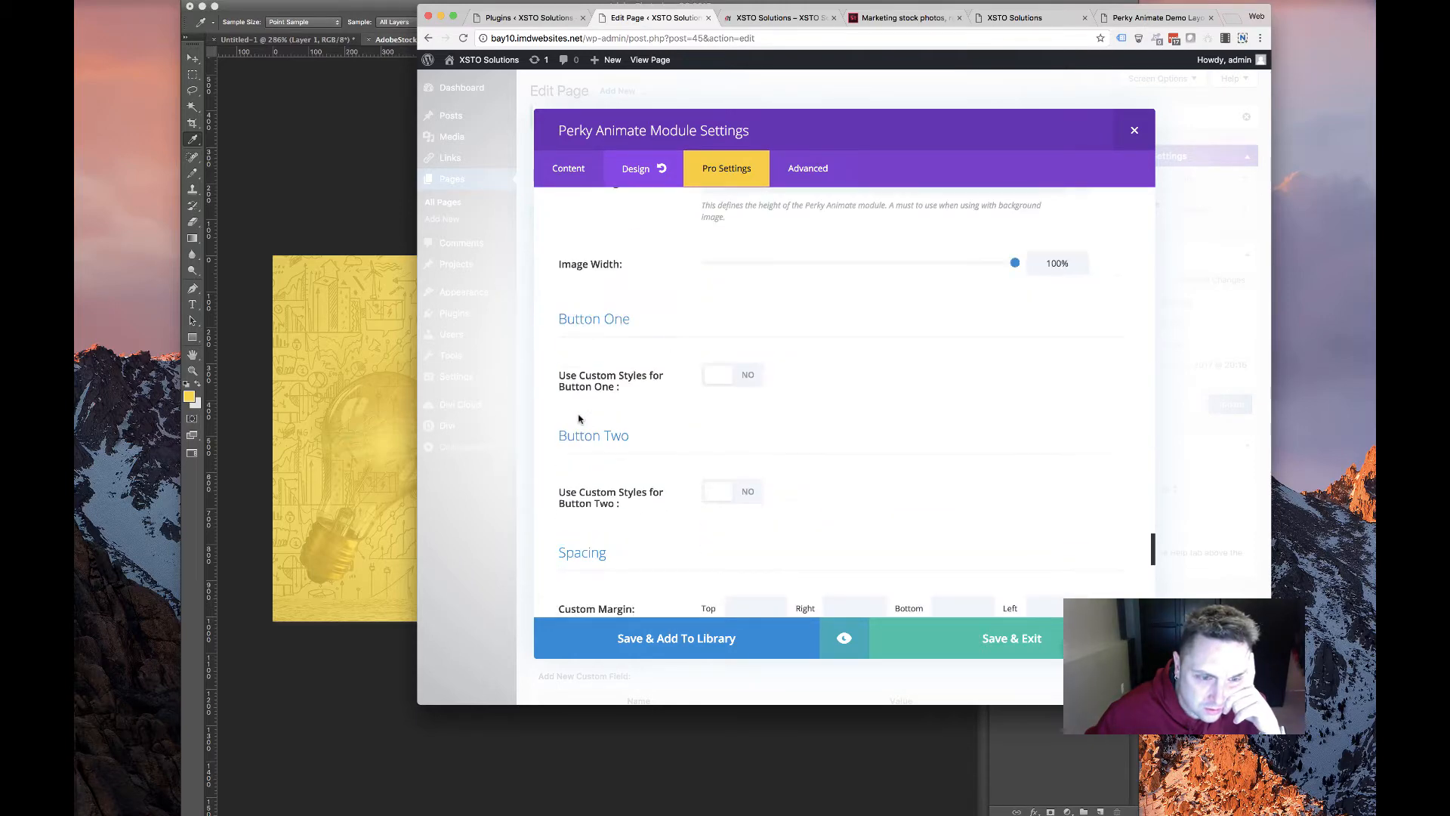
scroll(580, 420, down, 4)
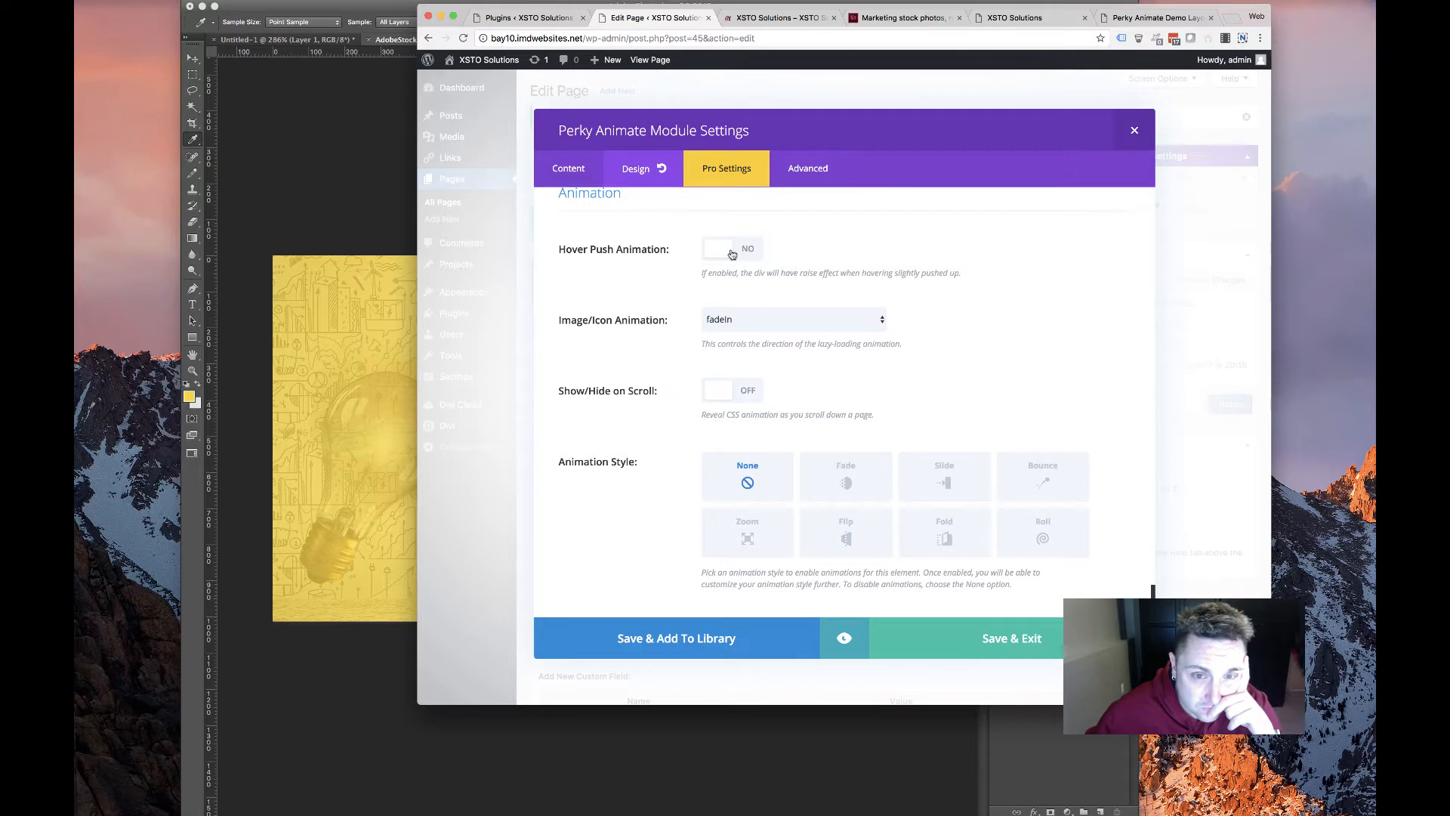
scroll(608, 393, up, 10)
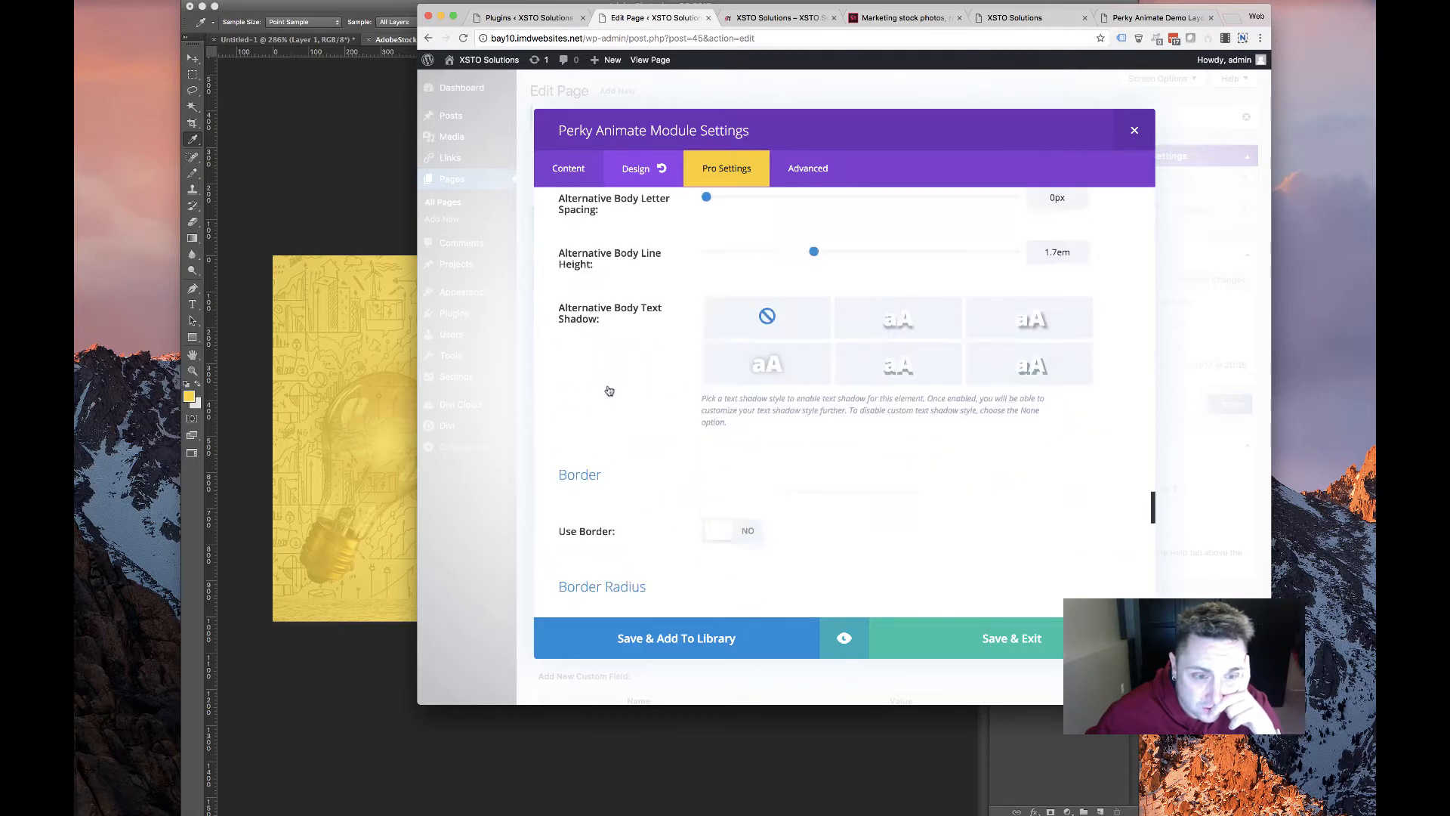
Try the Title Animation Effect, leave it off, save the module and update the HOME page
click(707, 178)
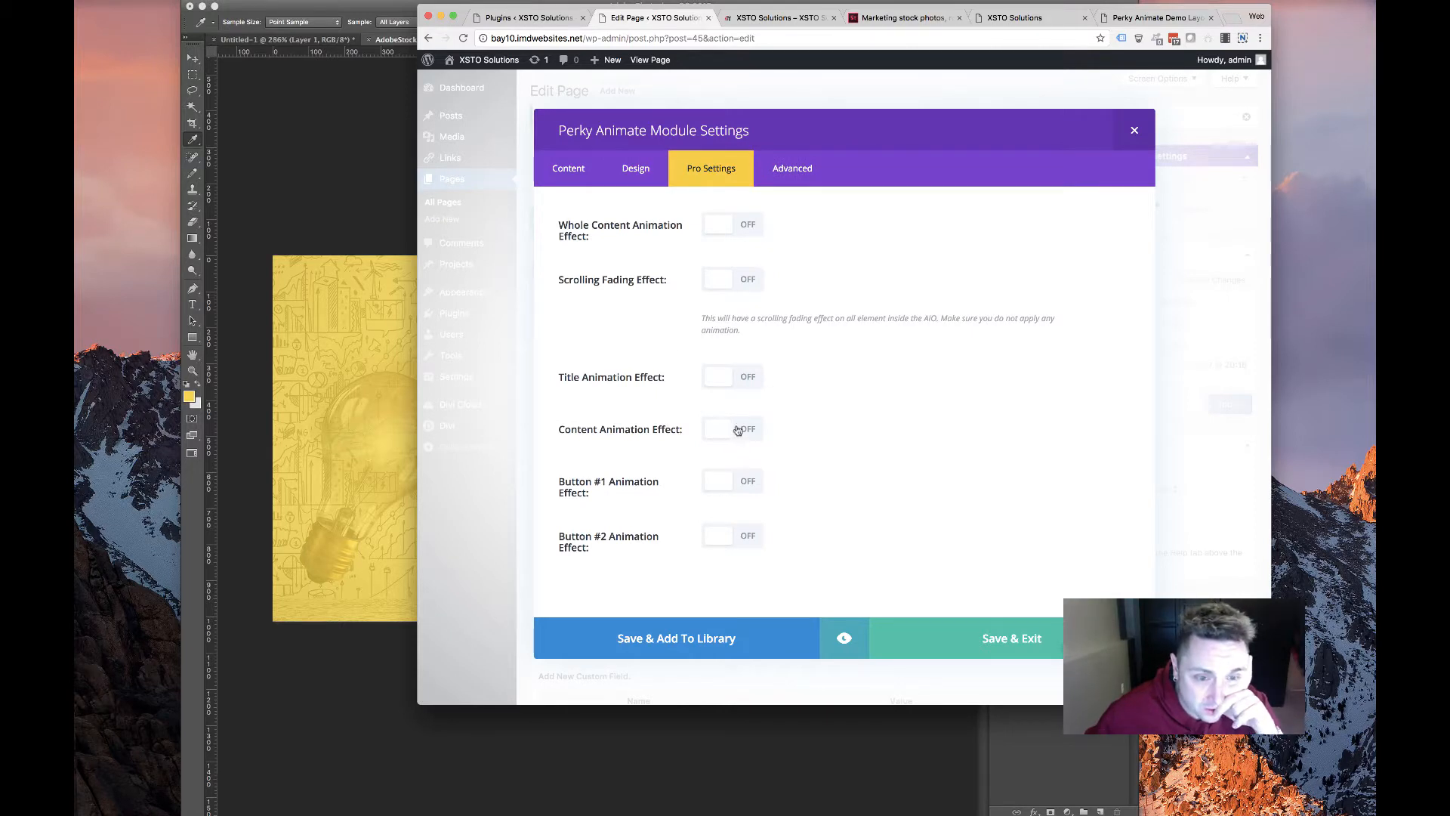
click(759, 376)
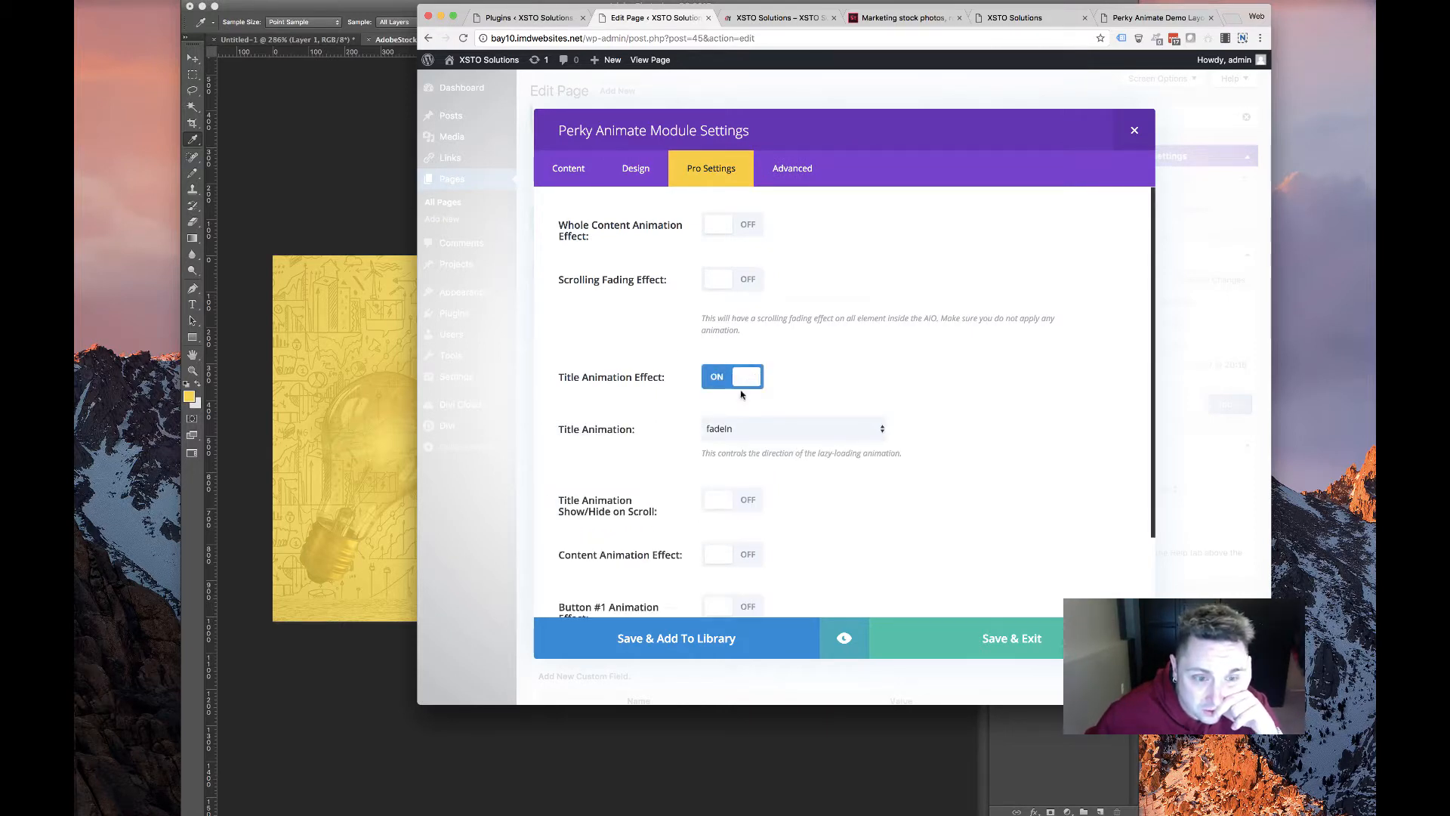
scroll(707, 430, down, 3)
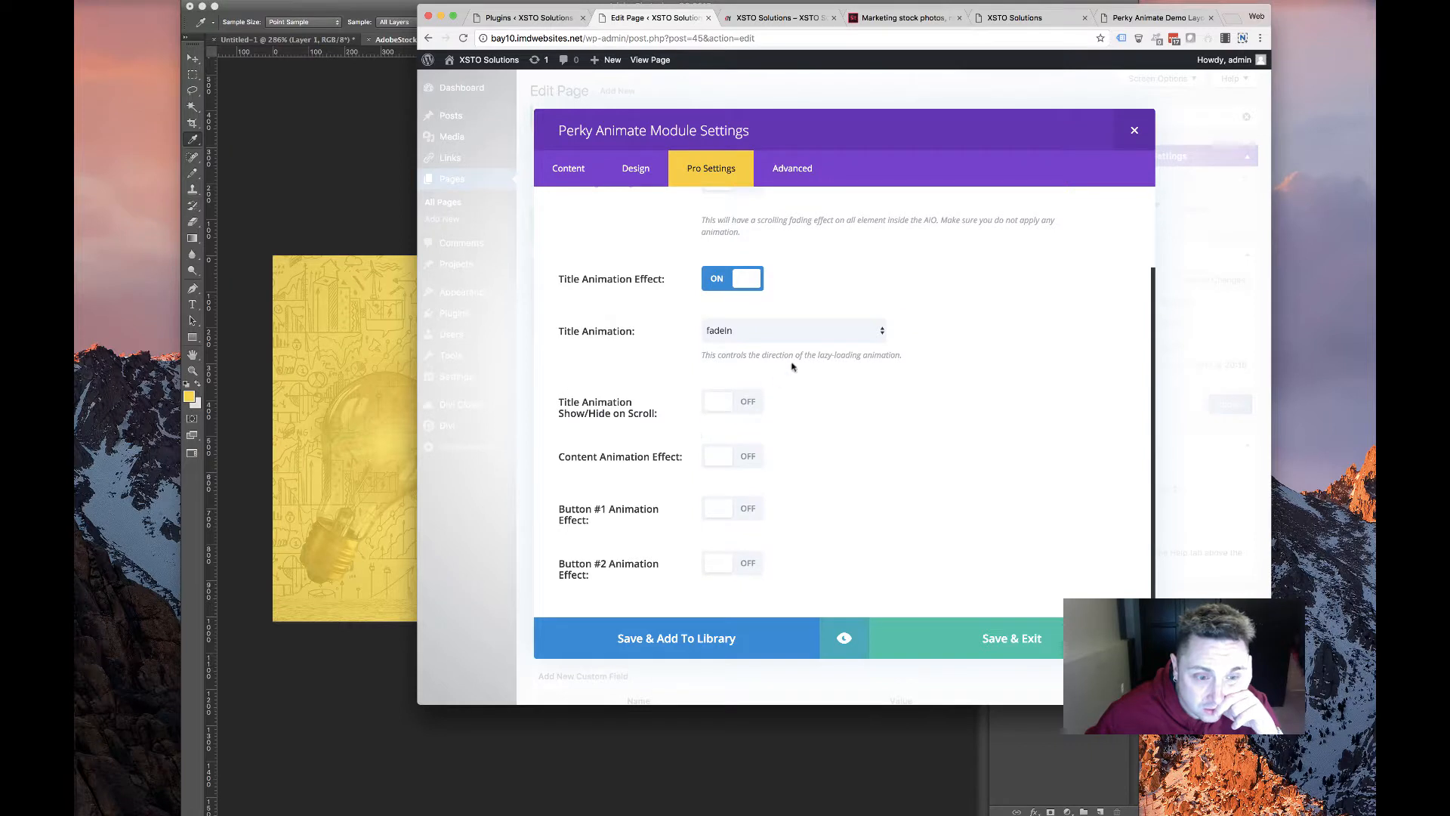
click(744, 334)
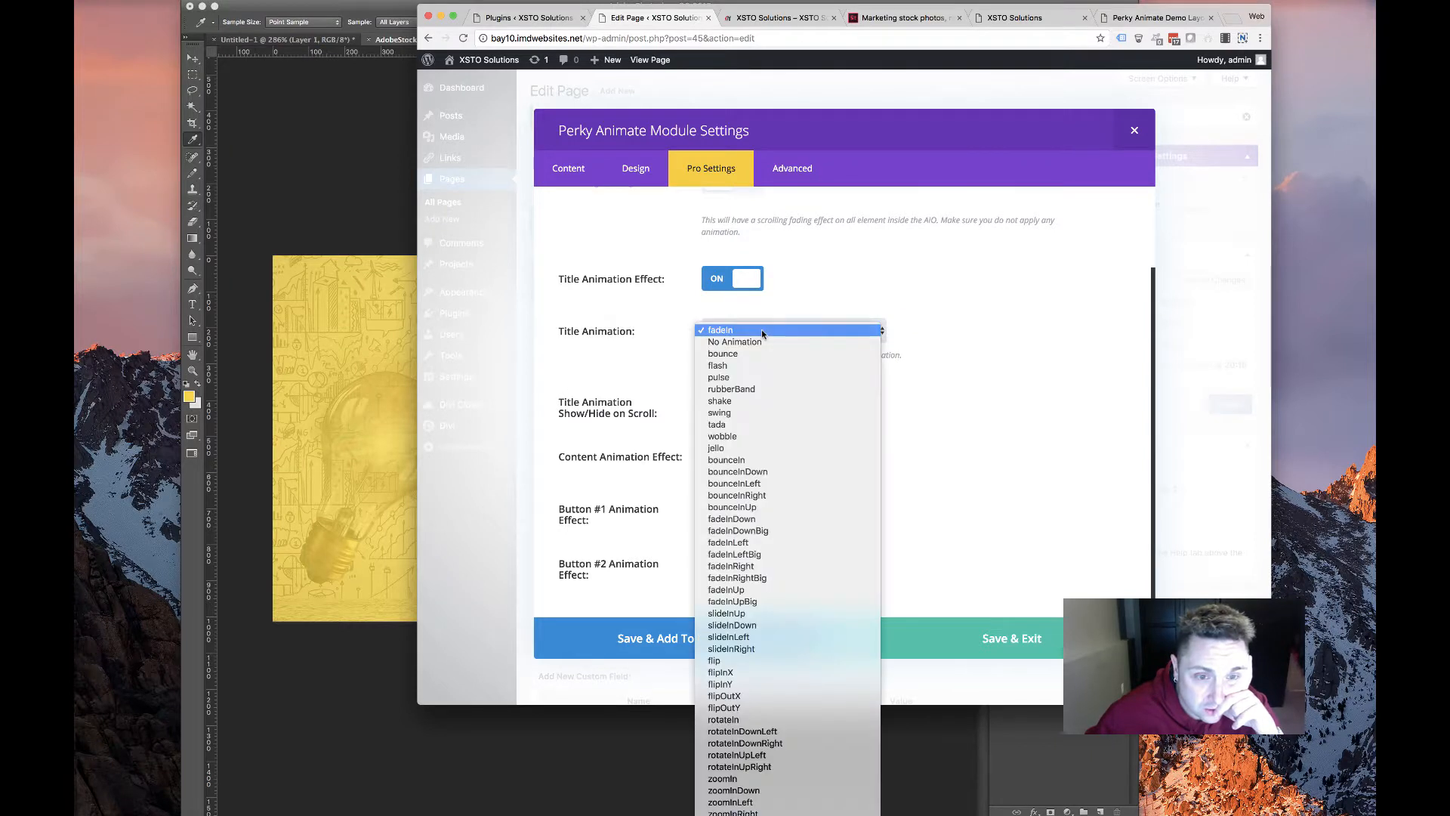
click(805, 275)
click(733, 279)
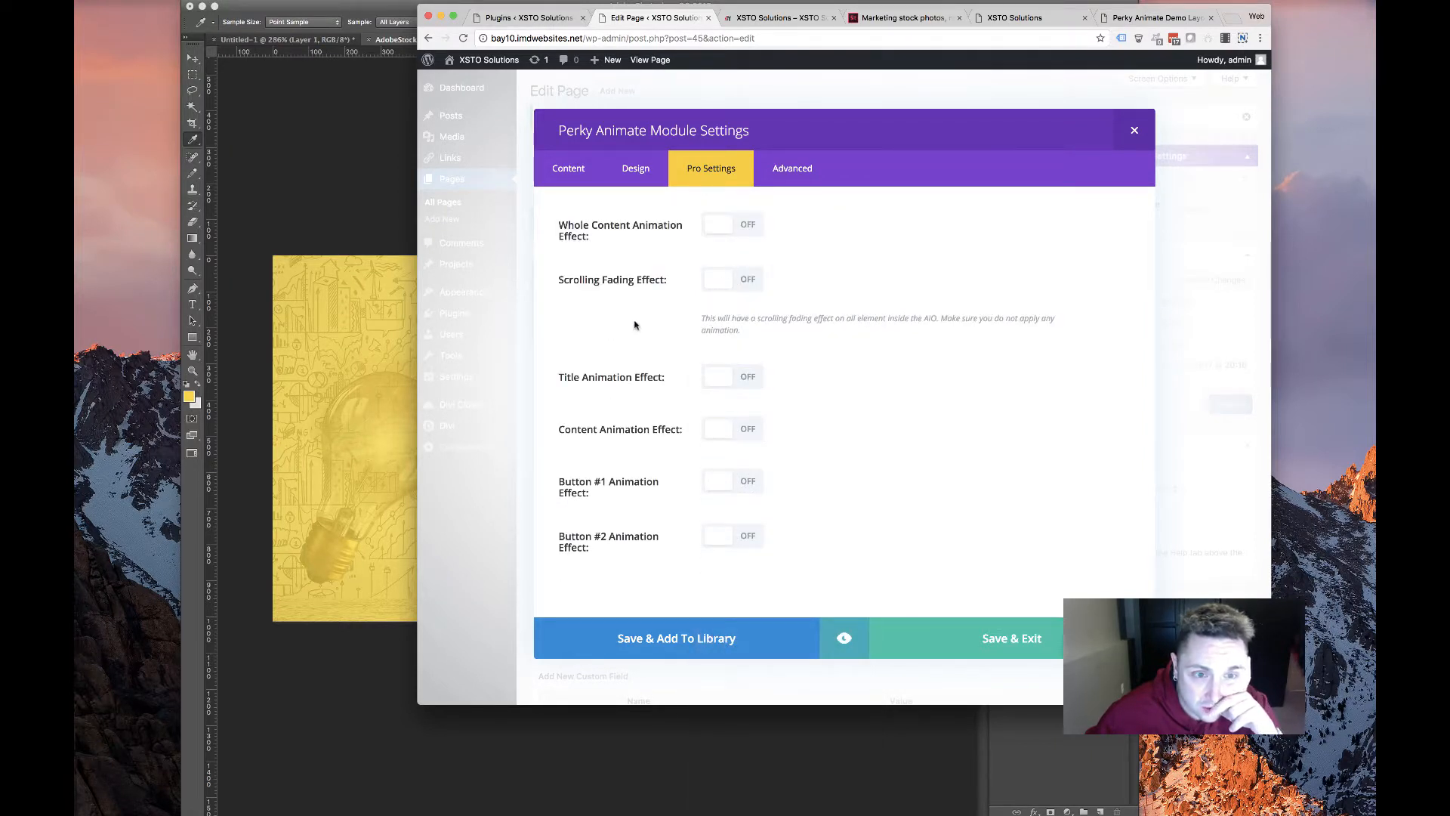
click(940, 642)
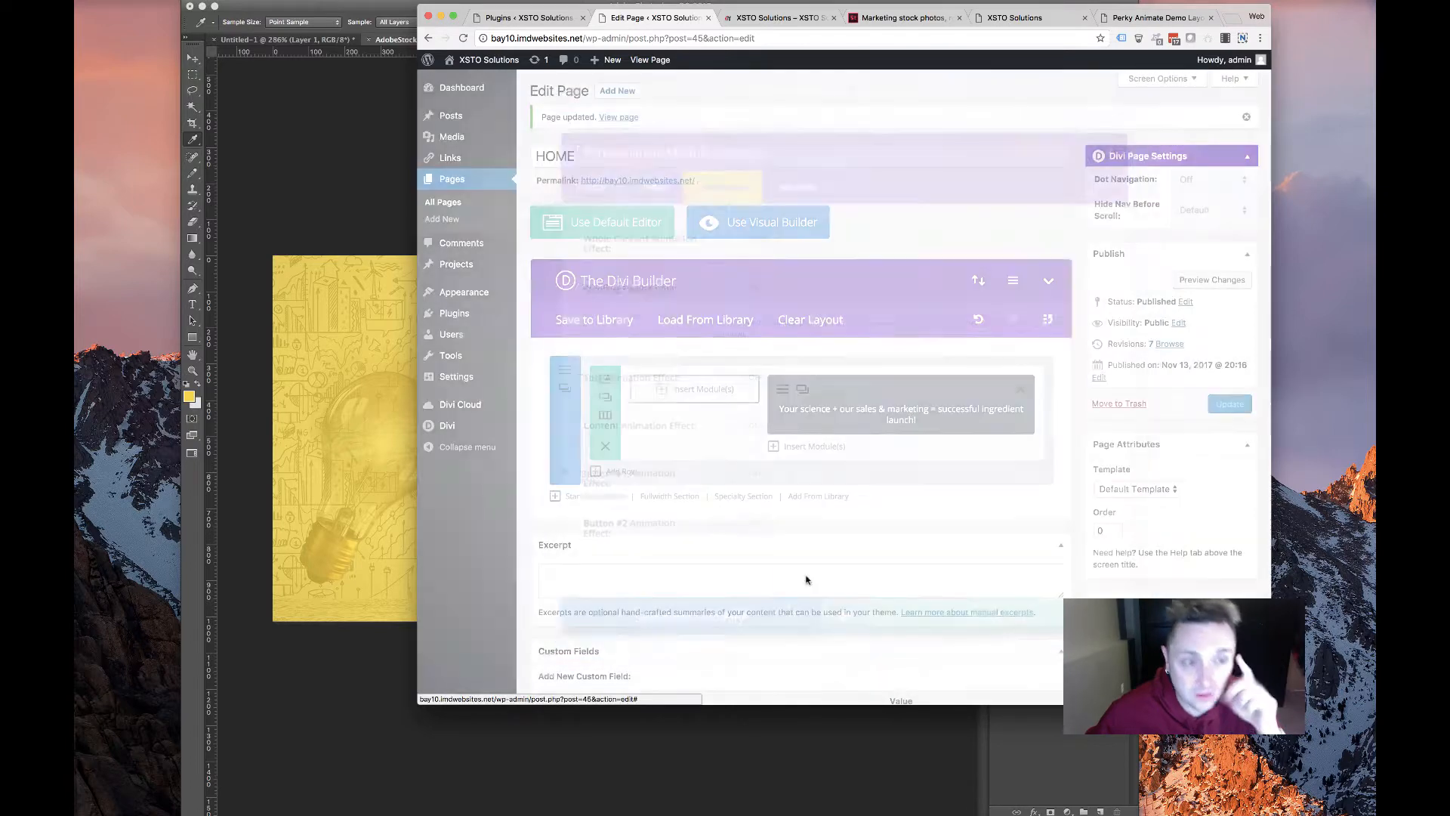
click(1231, 406)
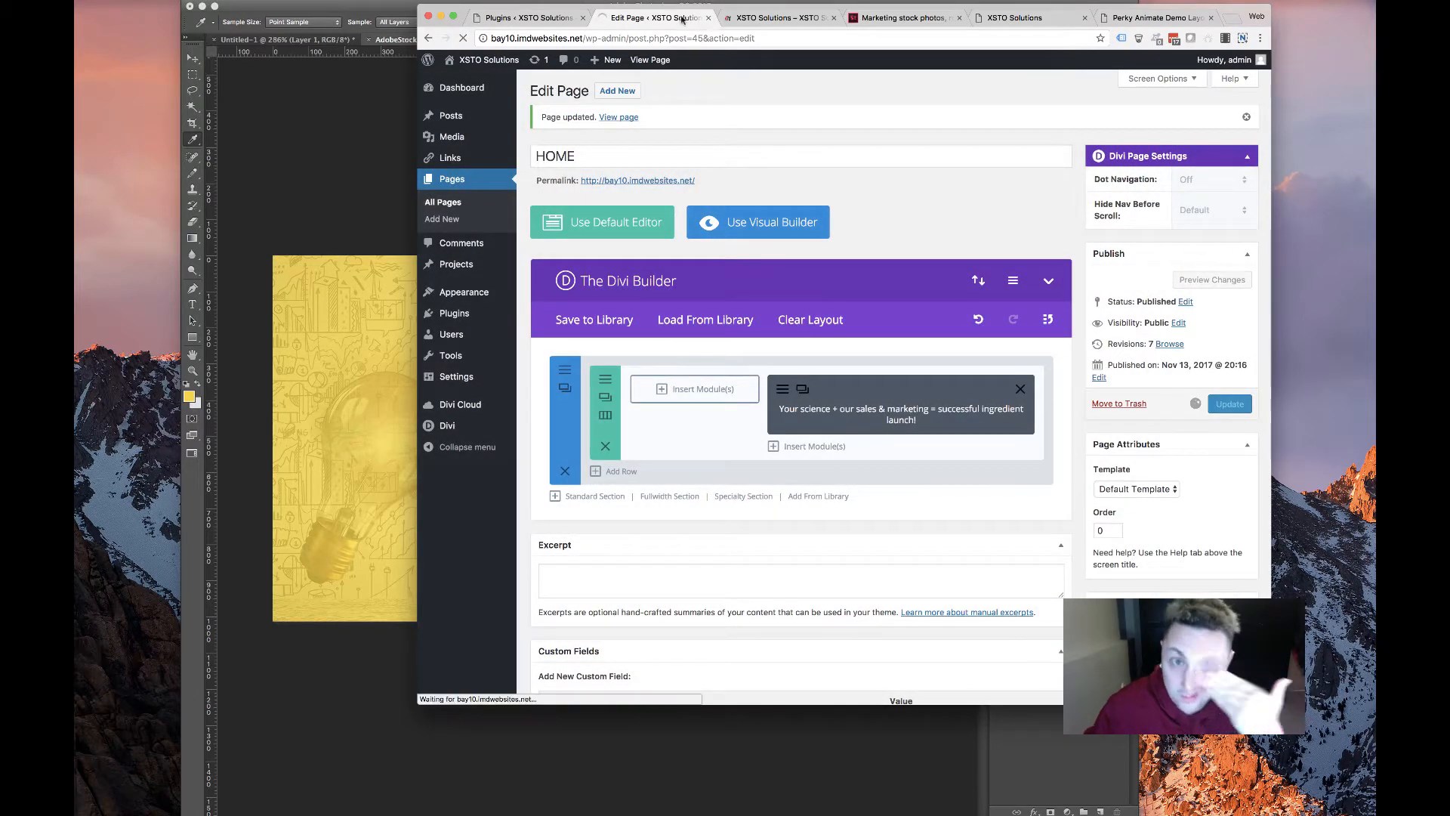
click(778, 18)
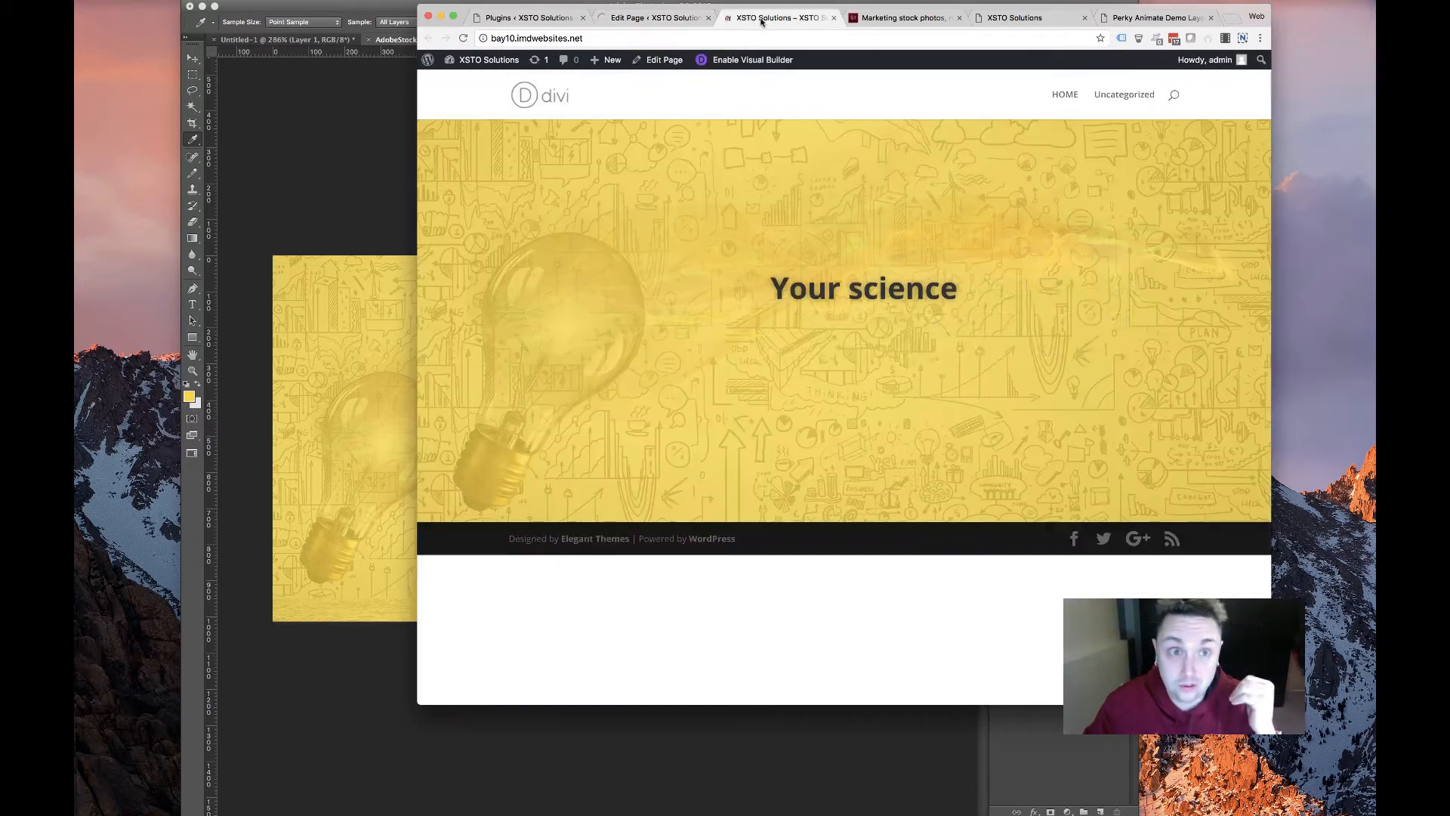
click(463, 39)
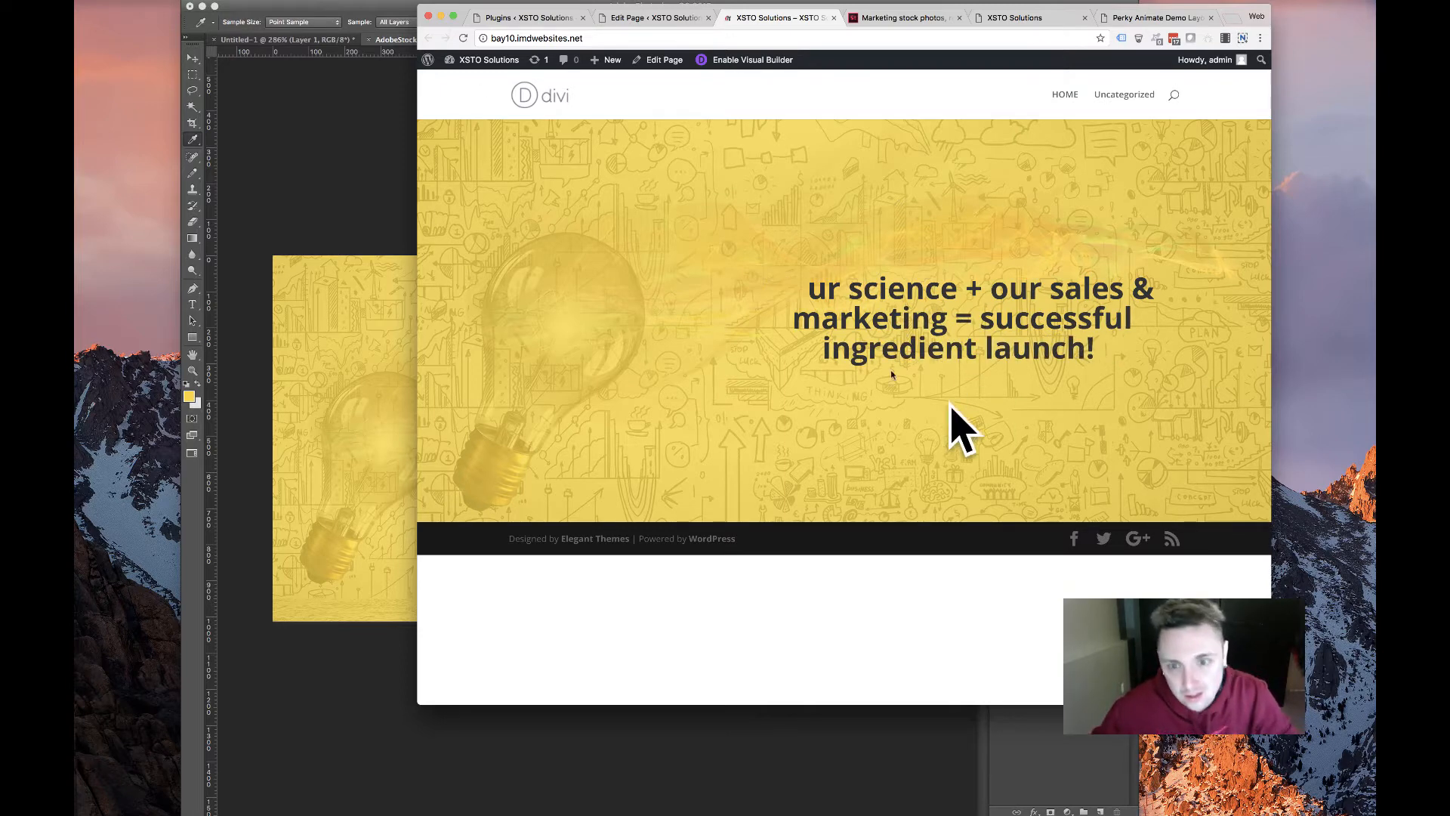
click(463, 38)
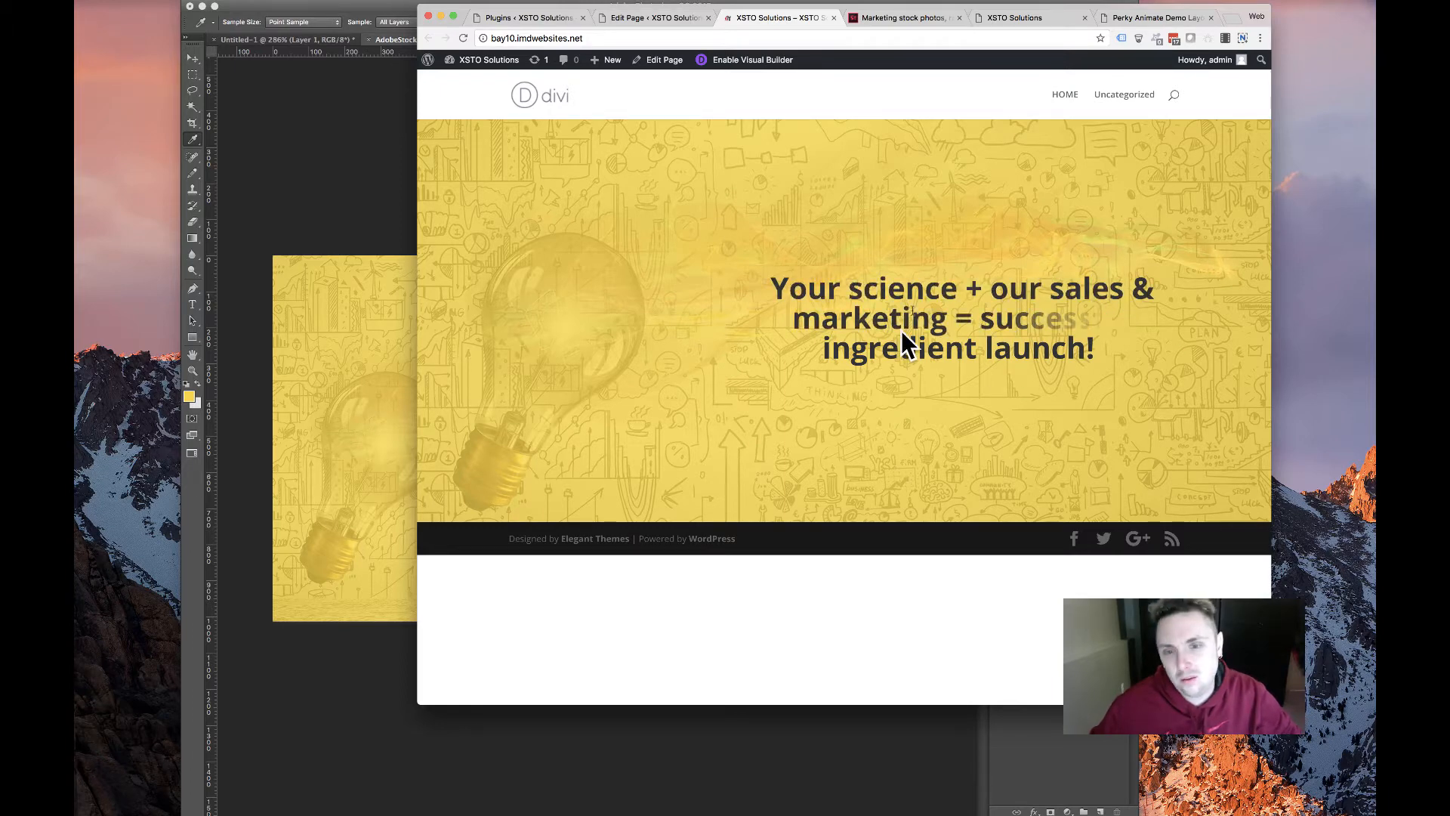
click(654, 18)
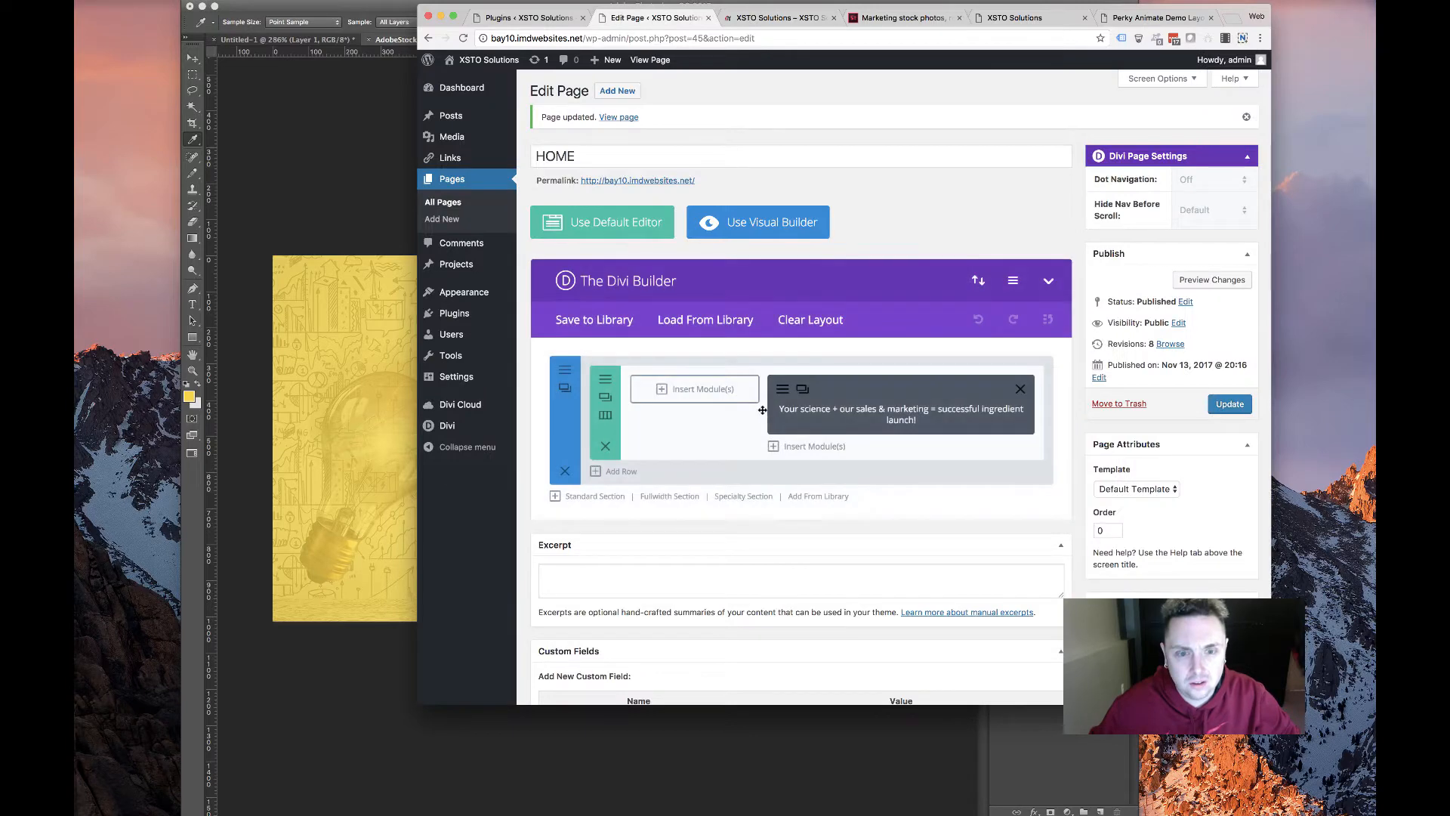
Add a Text module to the empty column in the HOME page builder
right_click(817, 451)
click(844, 473)
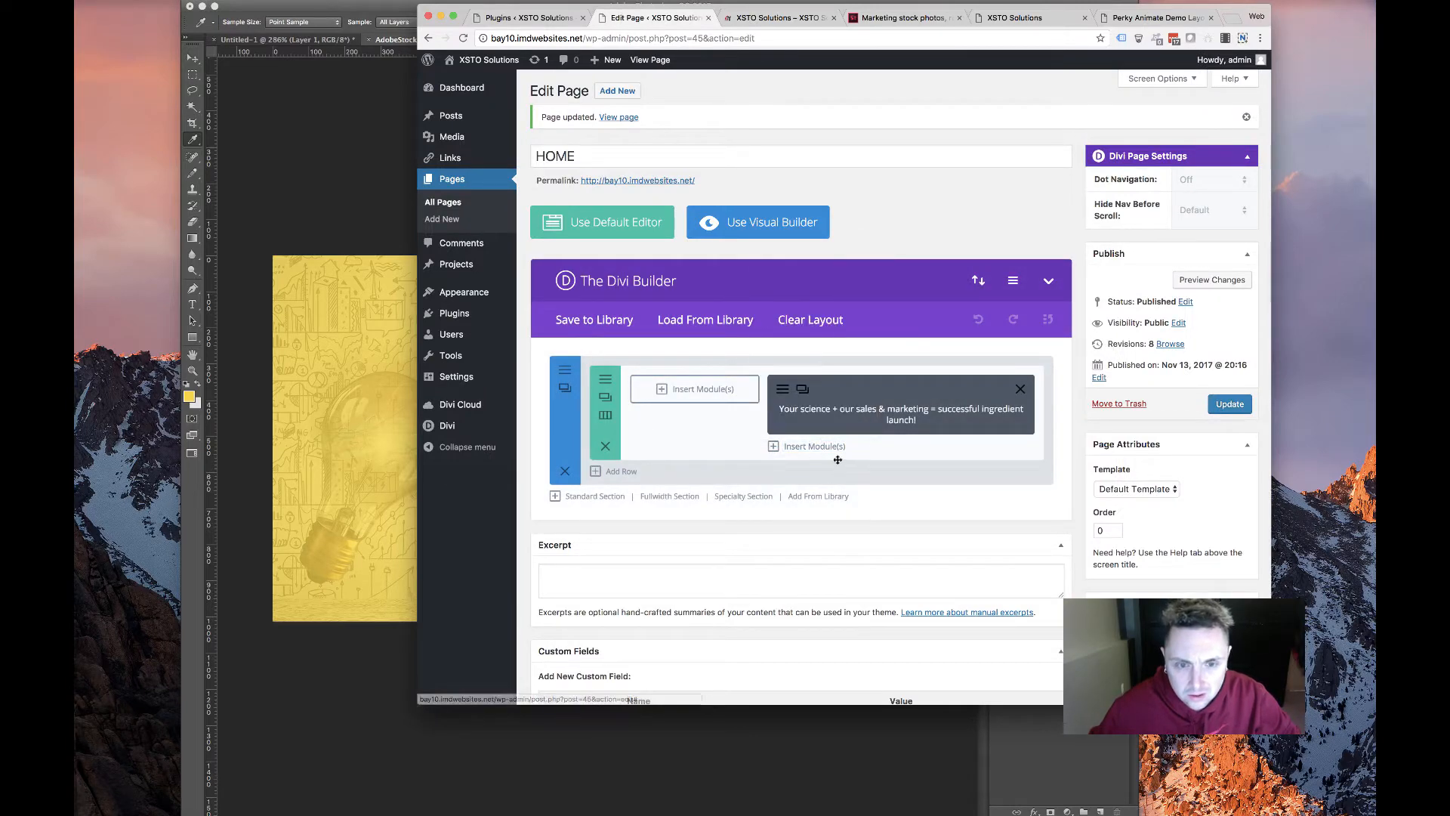
click(825, 446)
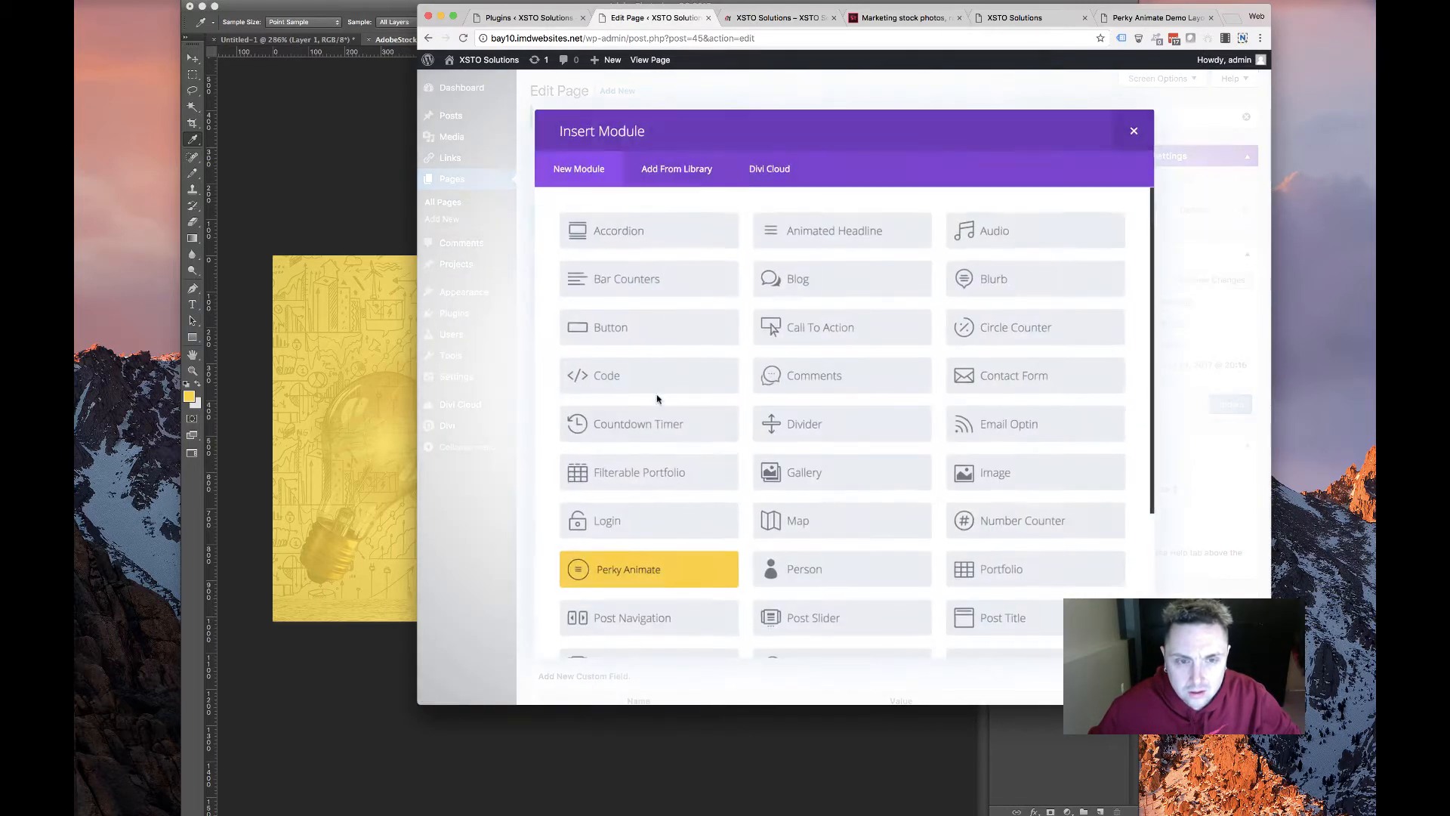
scroll(906, 521, down, 5)
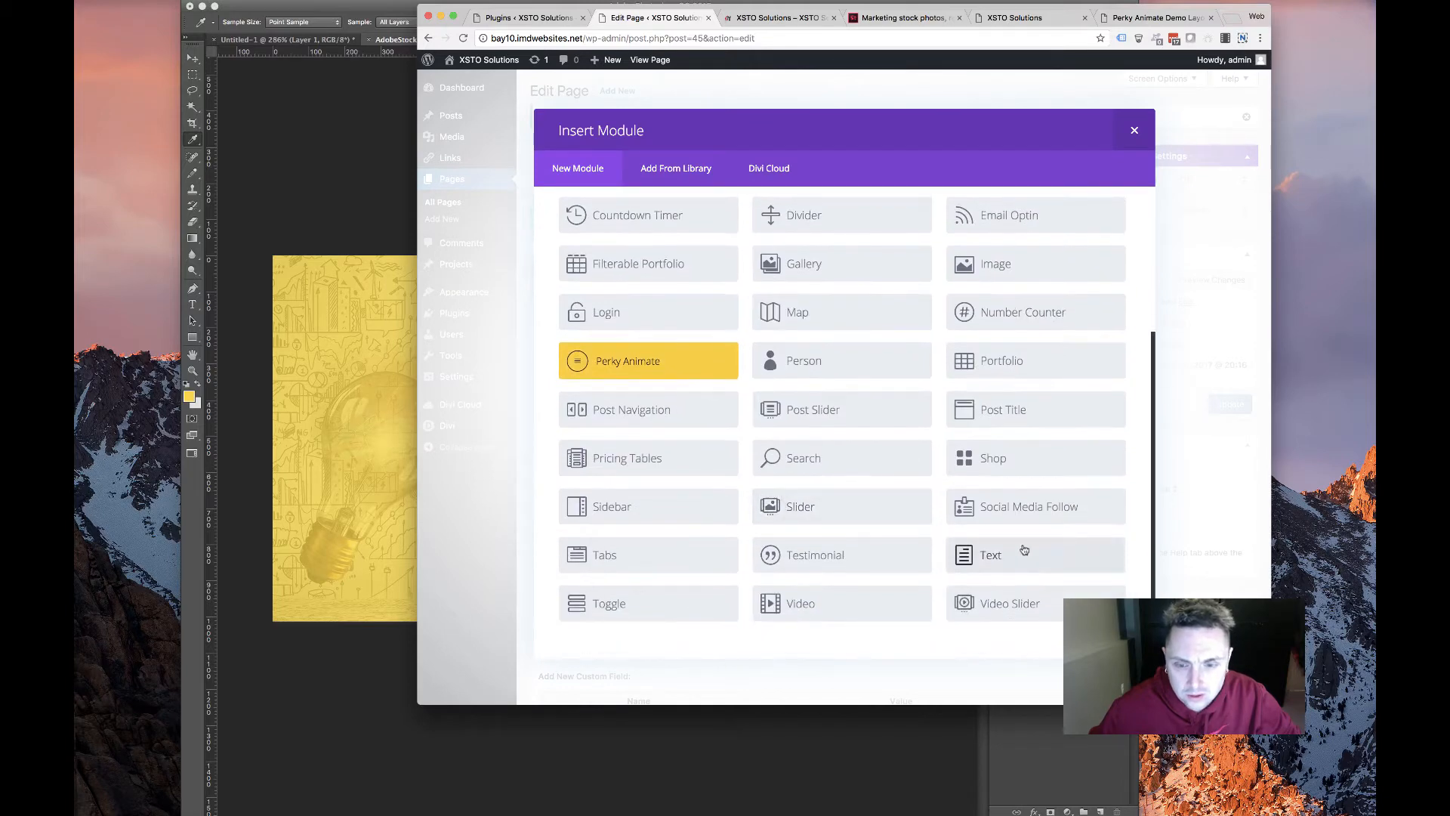
click(989, 554)
Copy the intro paragraph about science-supported nutritional ingredients from the old XSTO site
click(1055, 20)
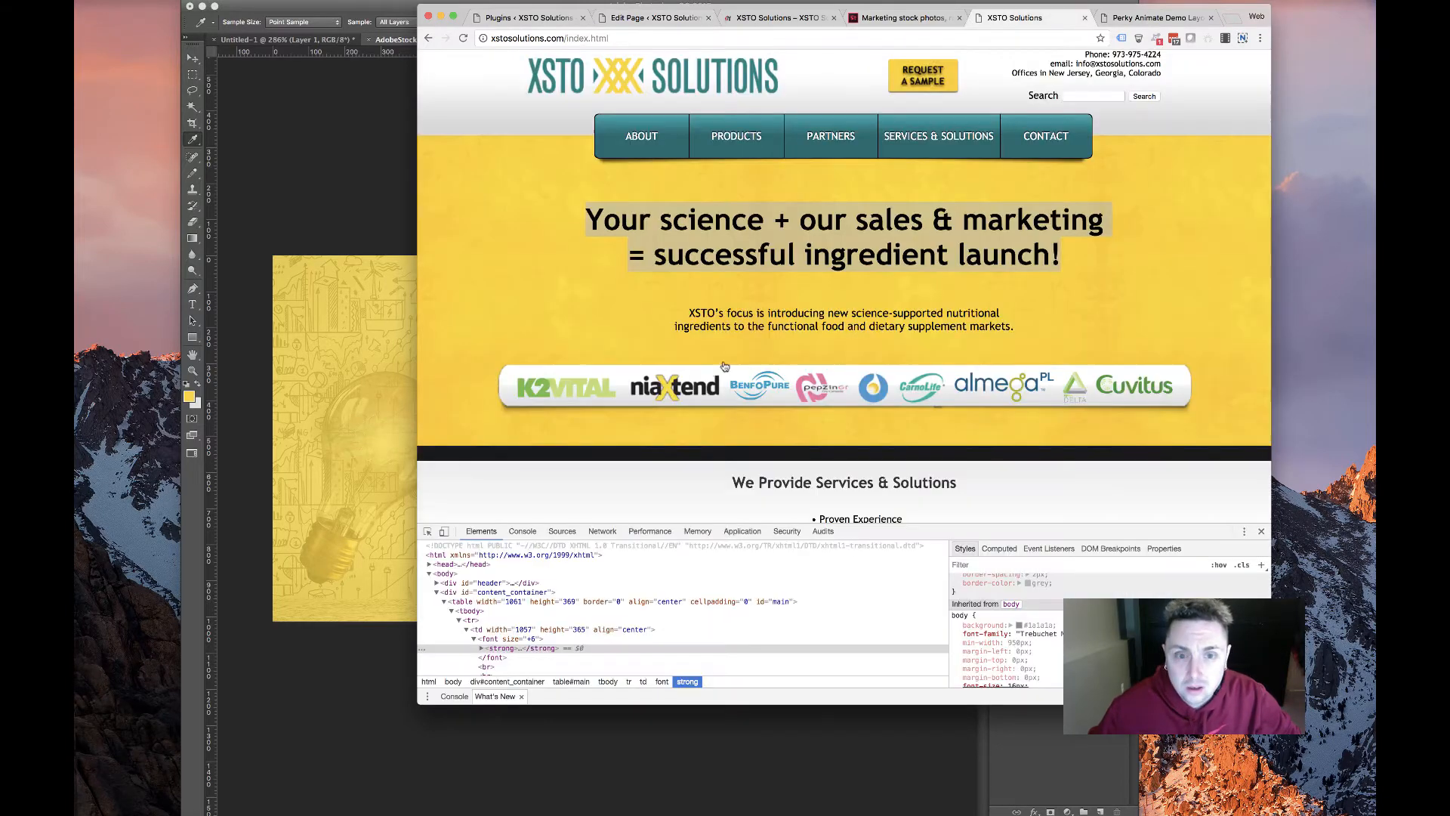
drag(678, 308, 1014, 327)
right_click(919, 312)
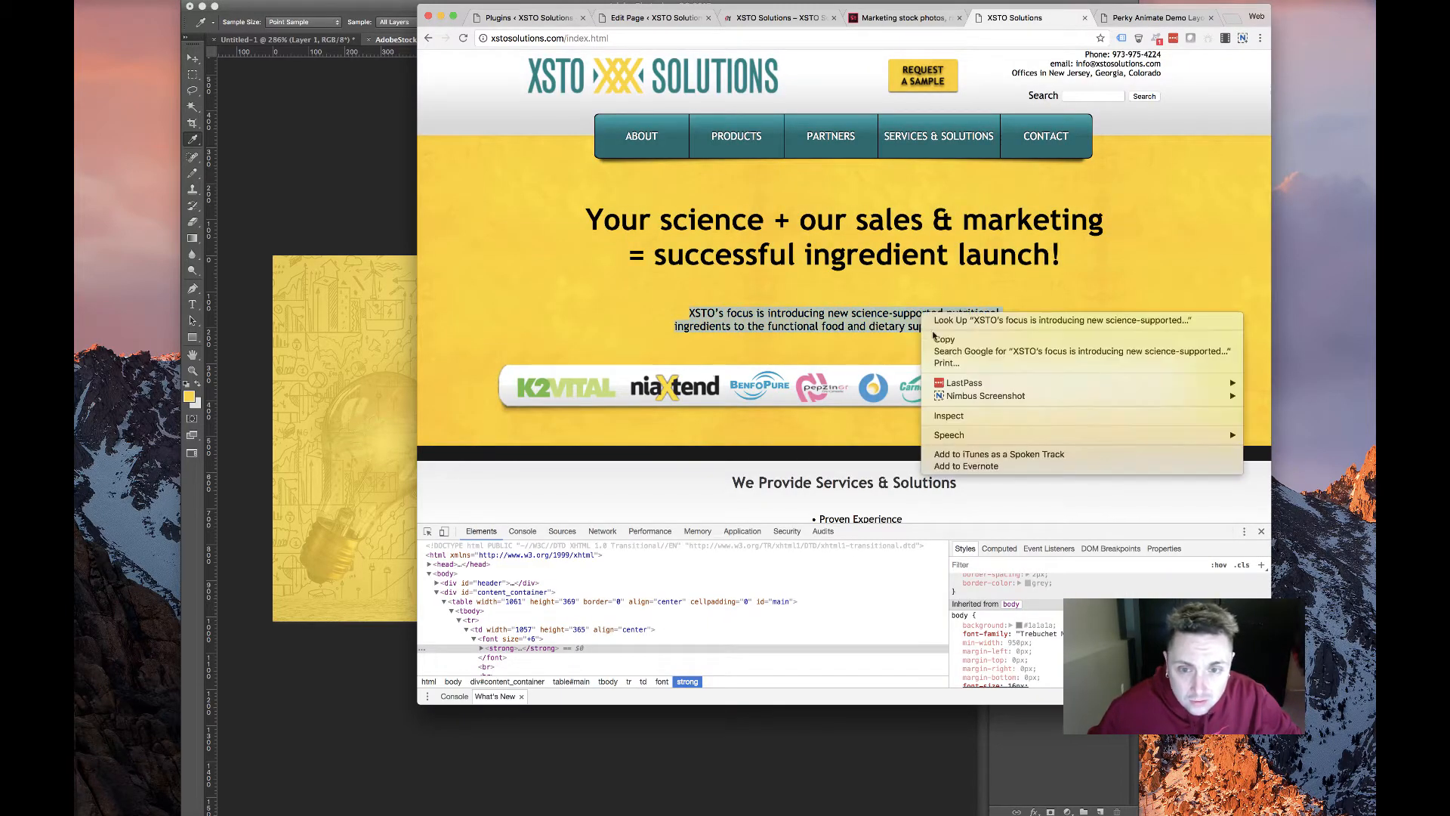
click(944, 339)
Paste the copied XSTO intro paragraph into the empty Text module content
click(893, 19)
click(654, 17)
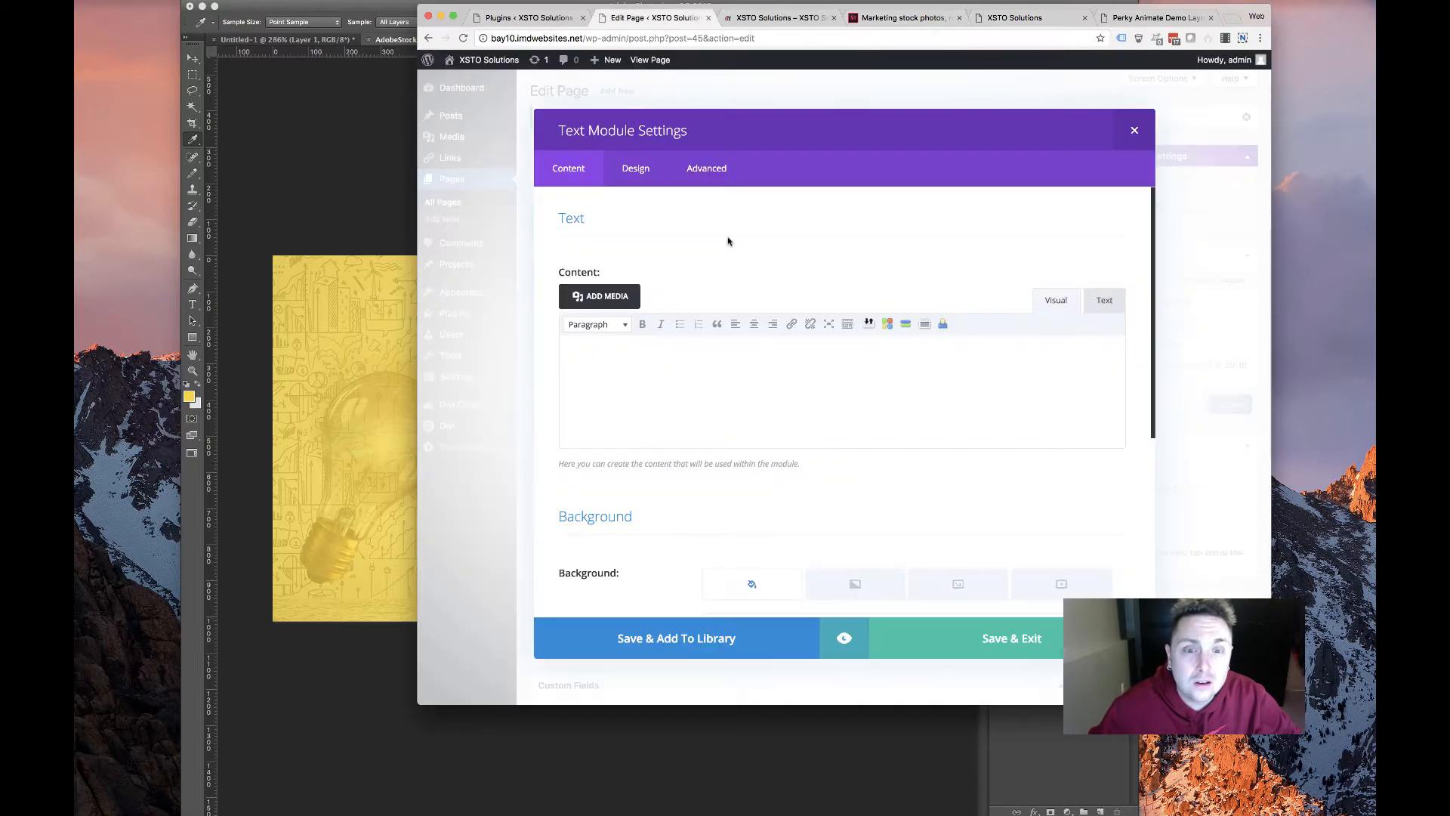
click(675, 386)
key(super+v)
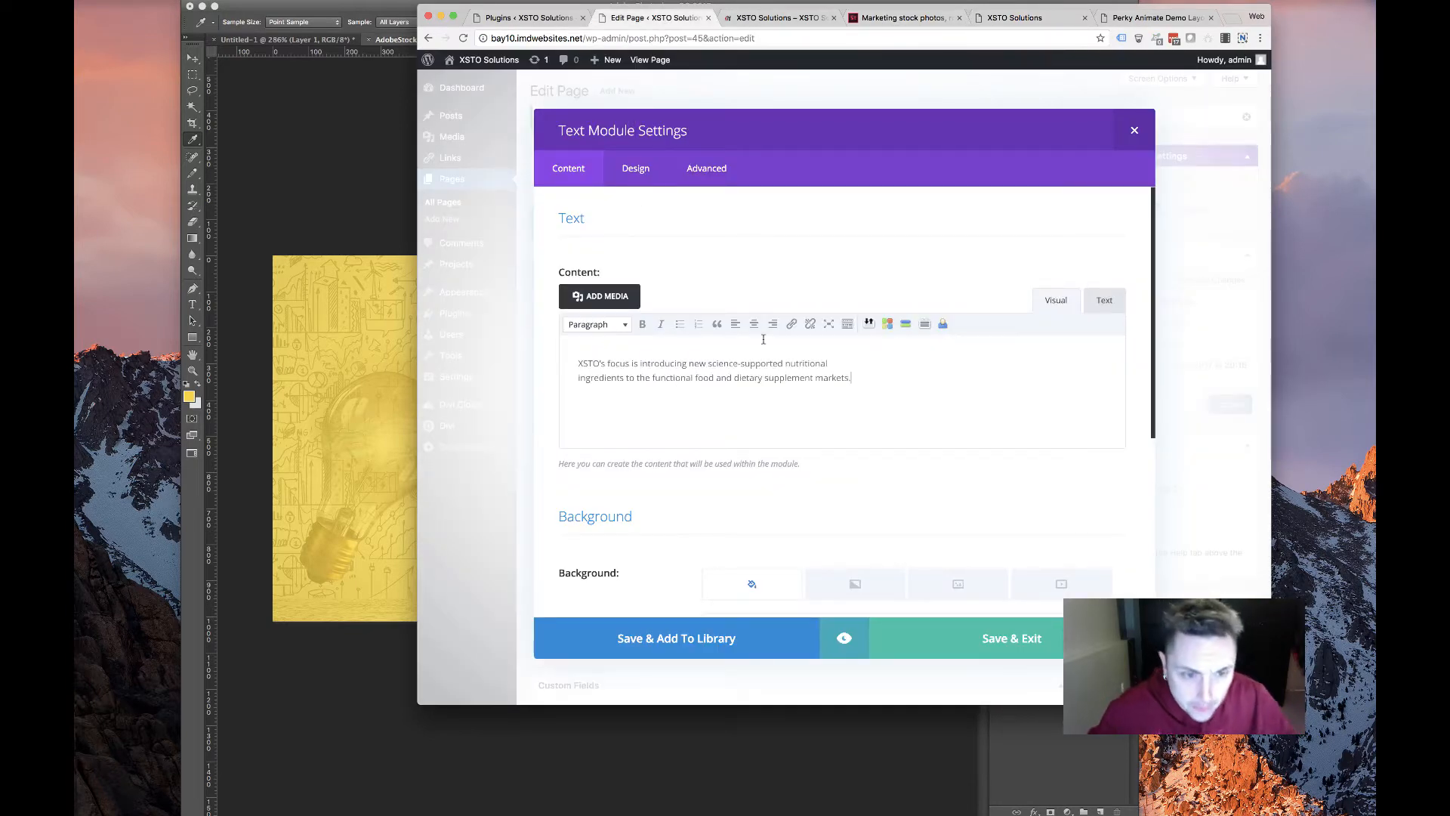
Style the paragraph text 22px in colour #333333, centred
click(633, 170)
click(788, 12)
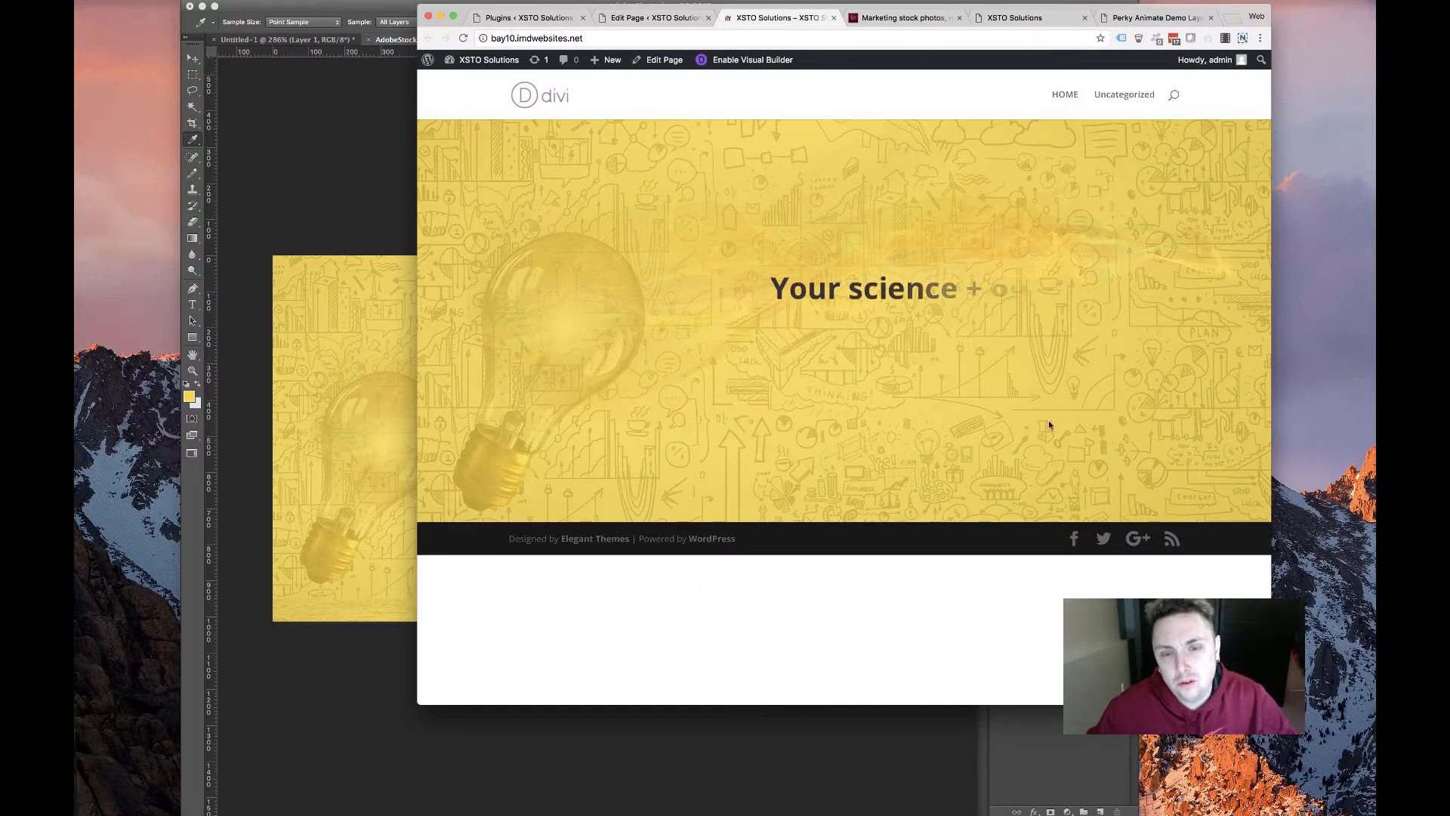
click(651, 17)
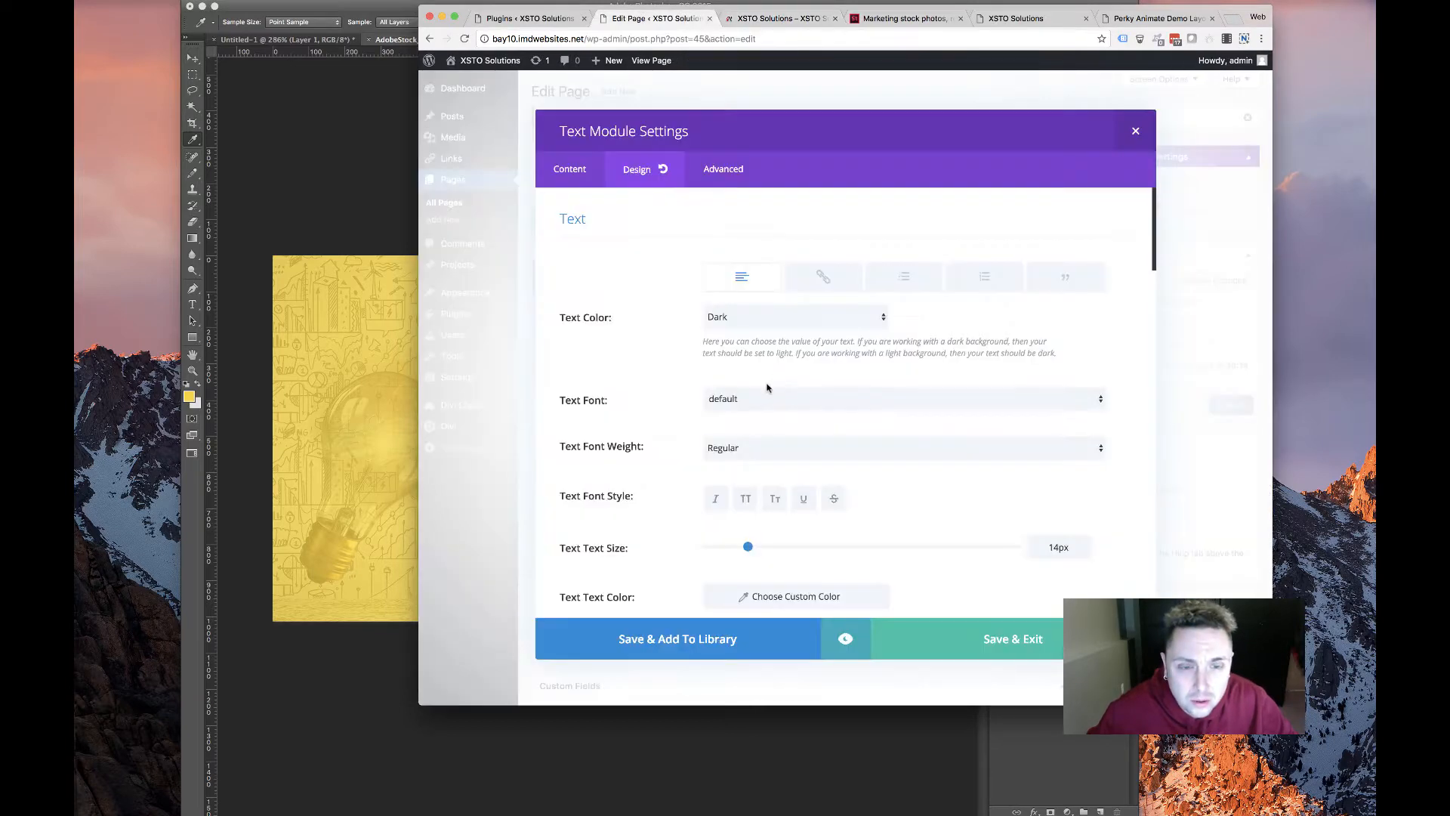
scroll(742, 476, down, 3)
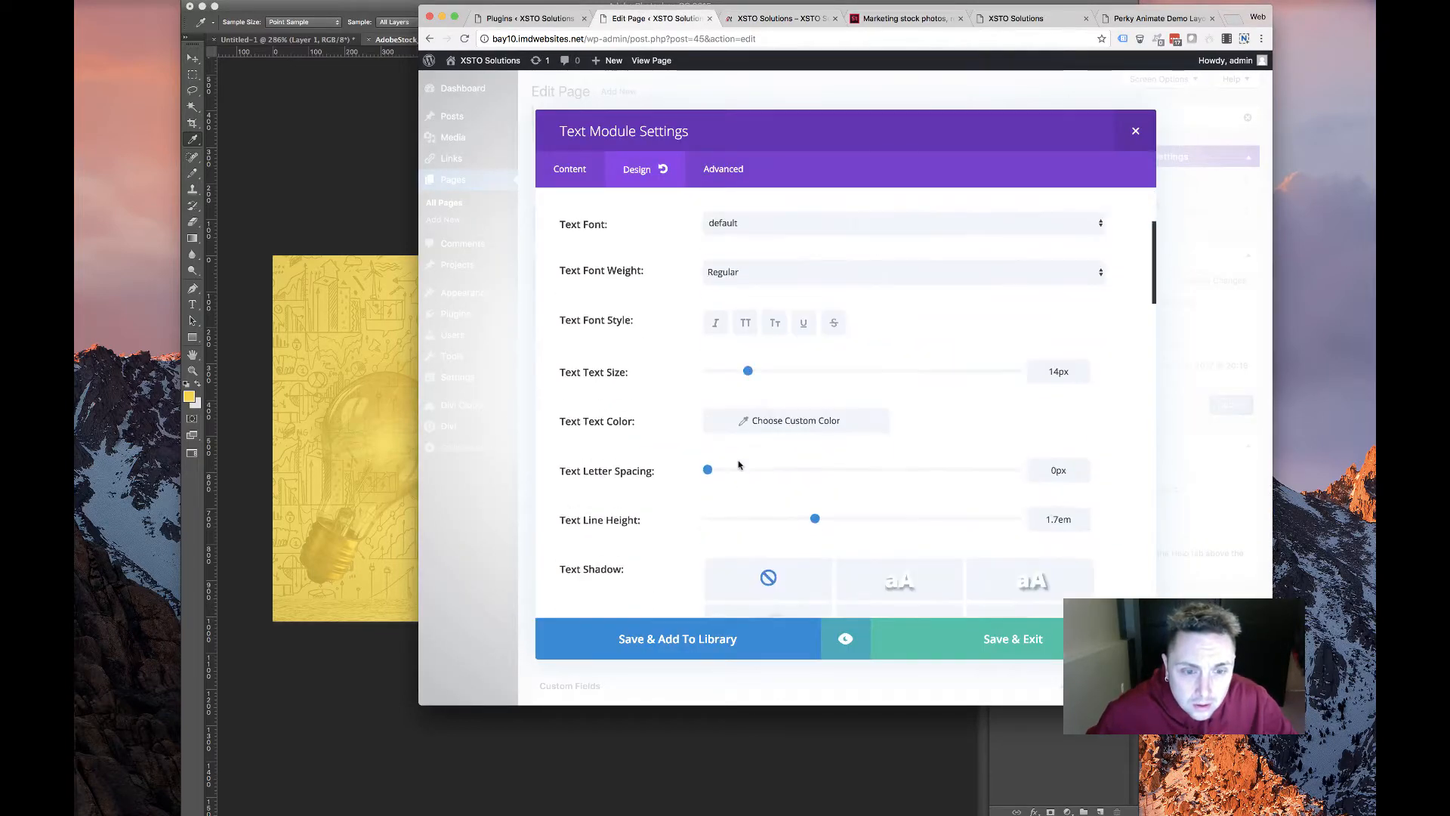
scroll(688, 437, up, 2)
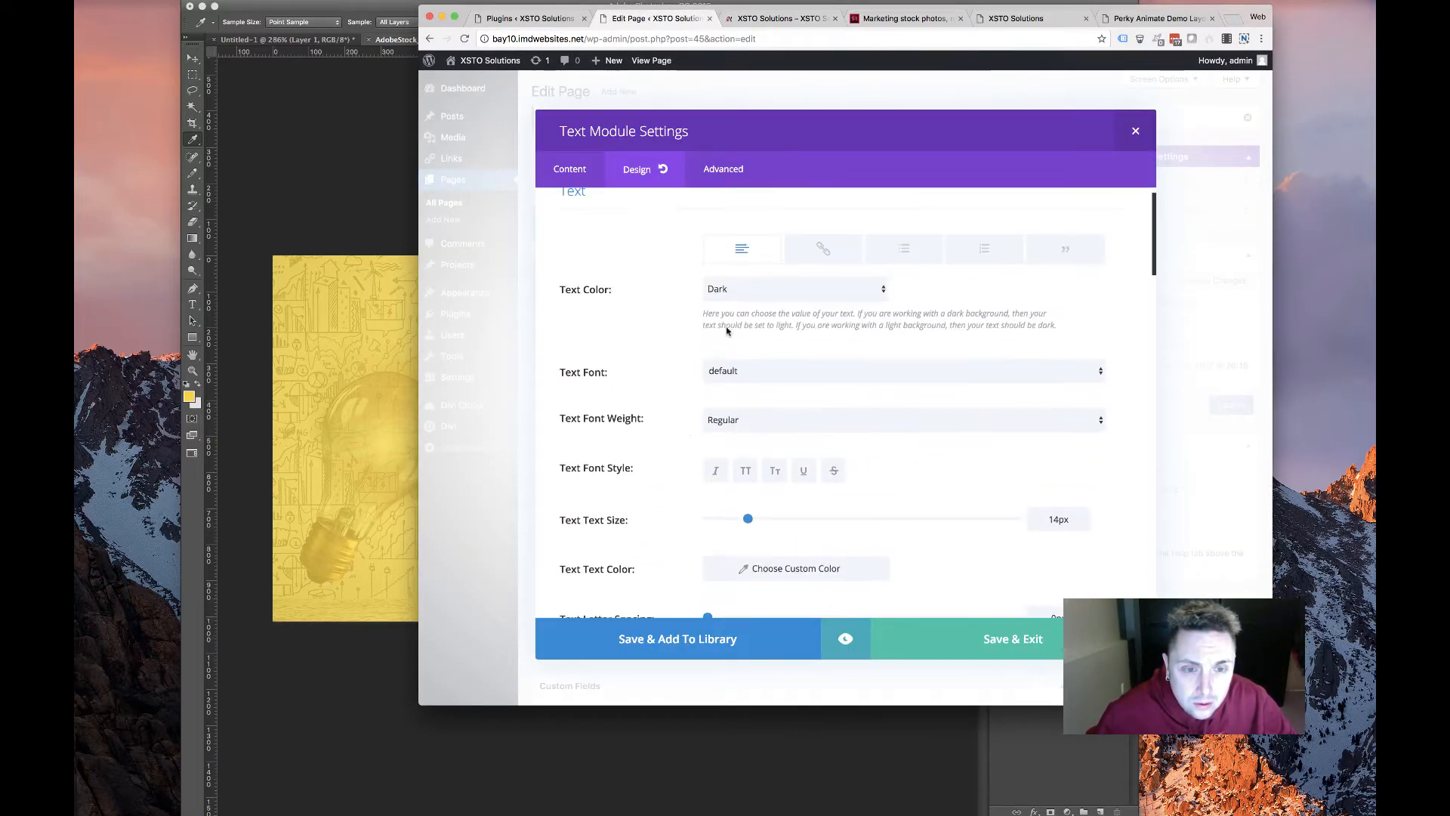
scroll(742, 444, down, 2)
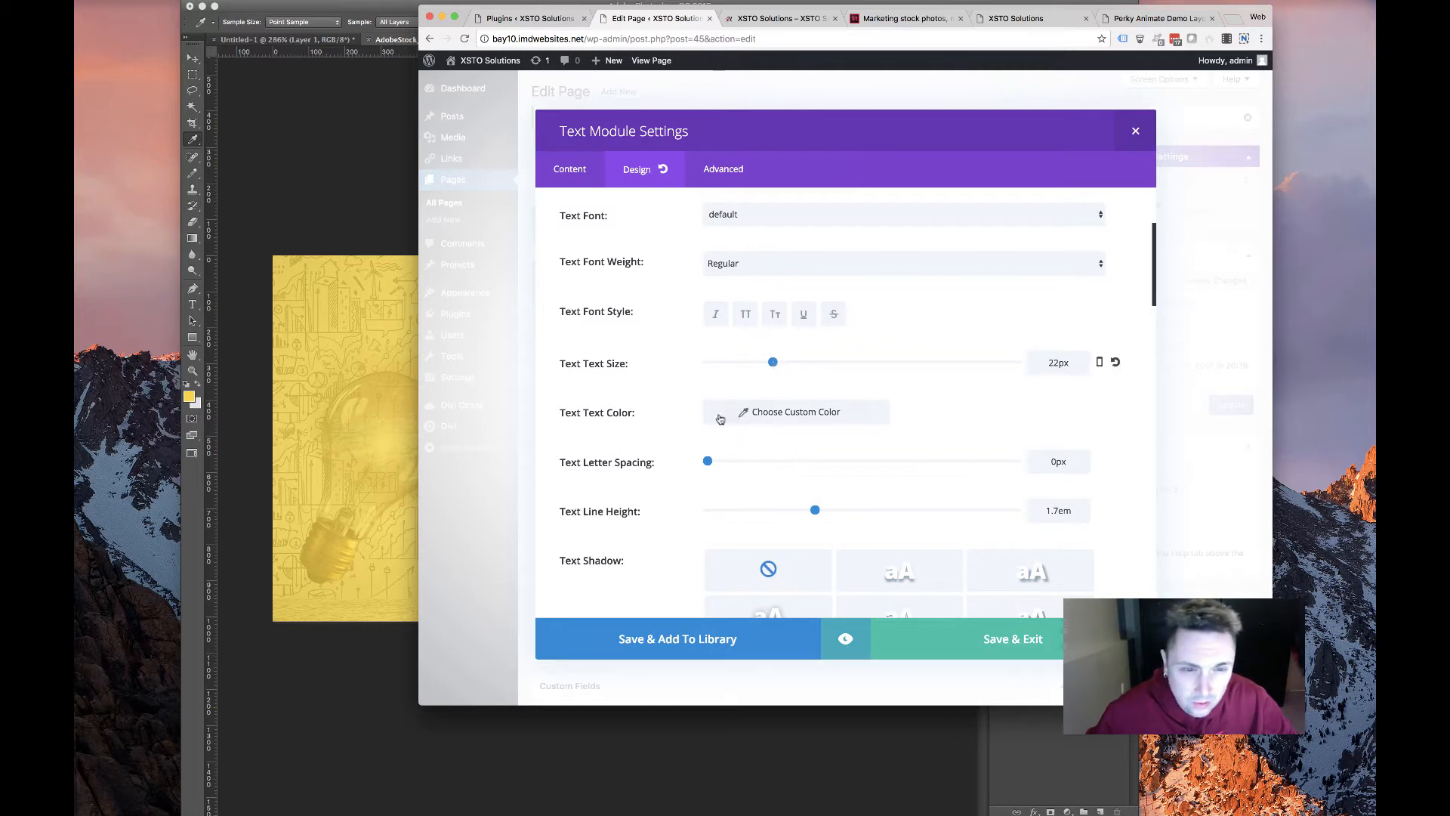
scroll(748, 437, down, 2)
click(766, 320)
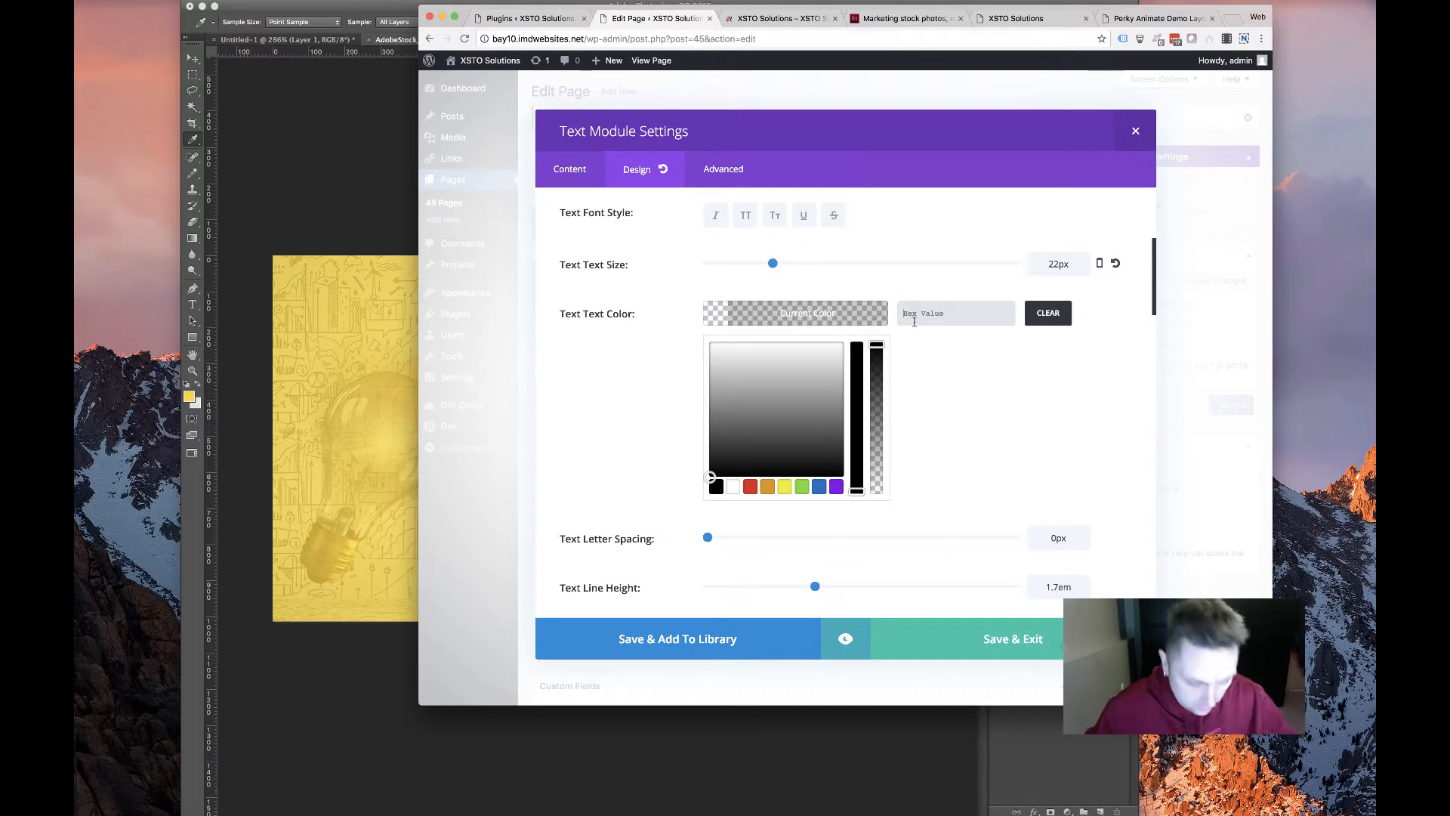
text(#333333)
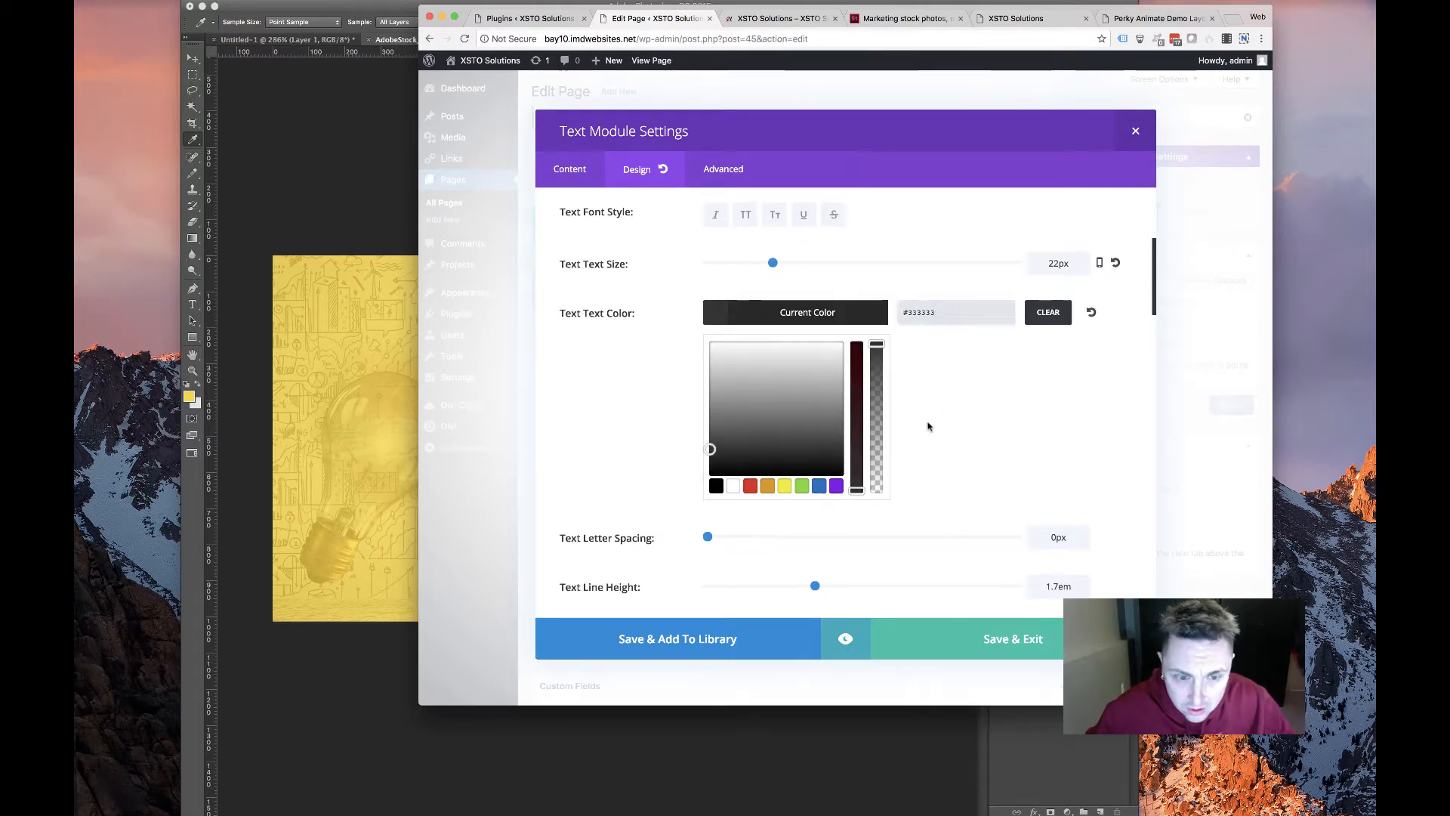
scroll(928, 427, down, 5)
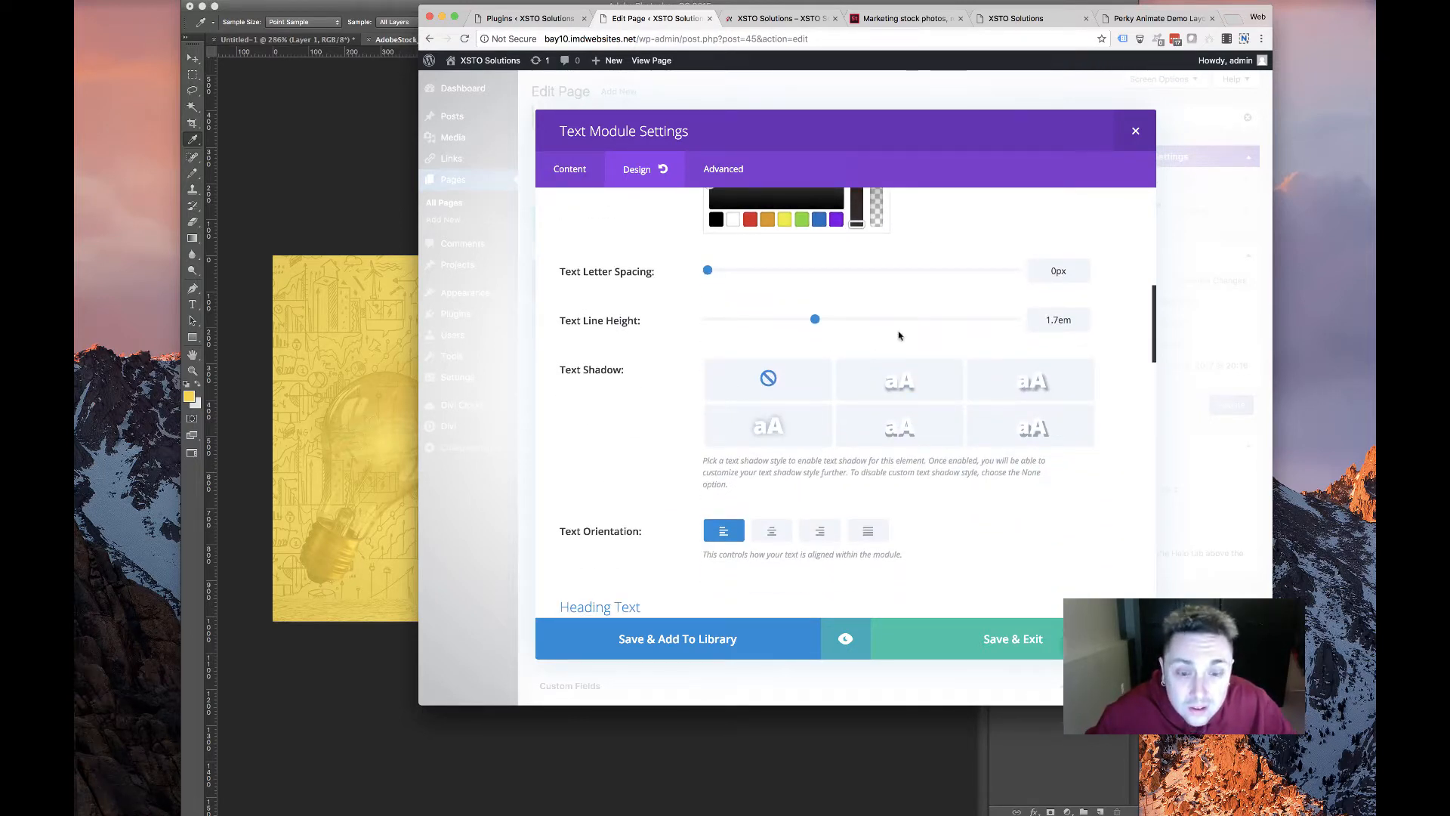
scroll(899, 335, up, 2)
scroll(899, 335, down, 3)
click(778, 468)
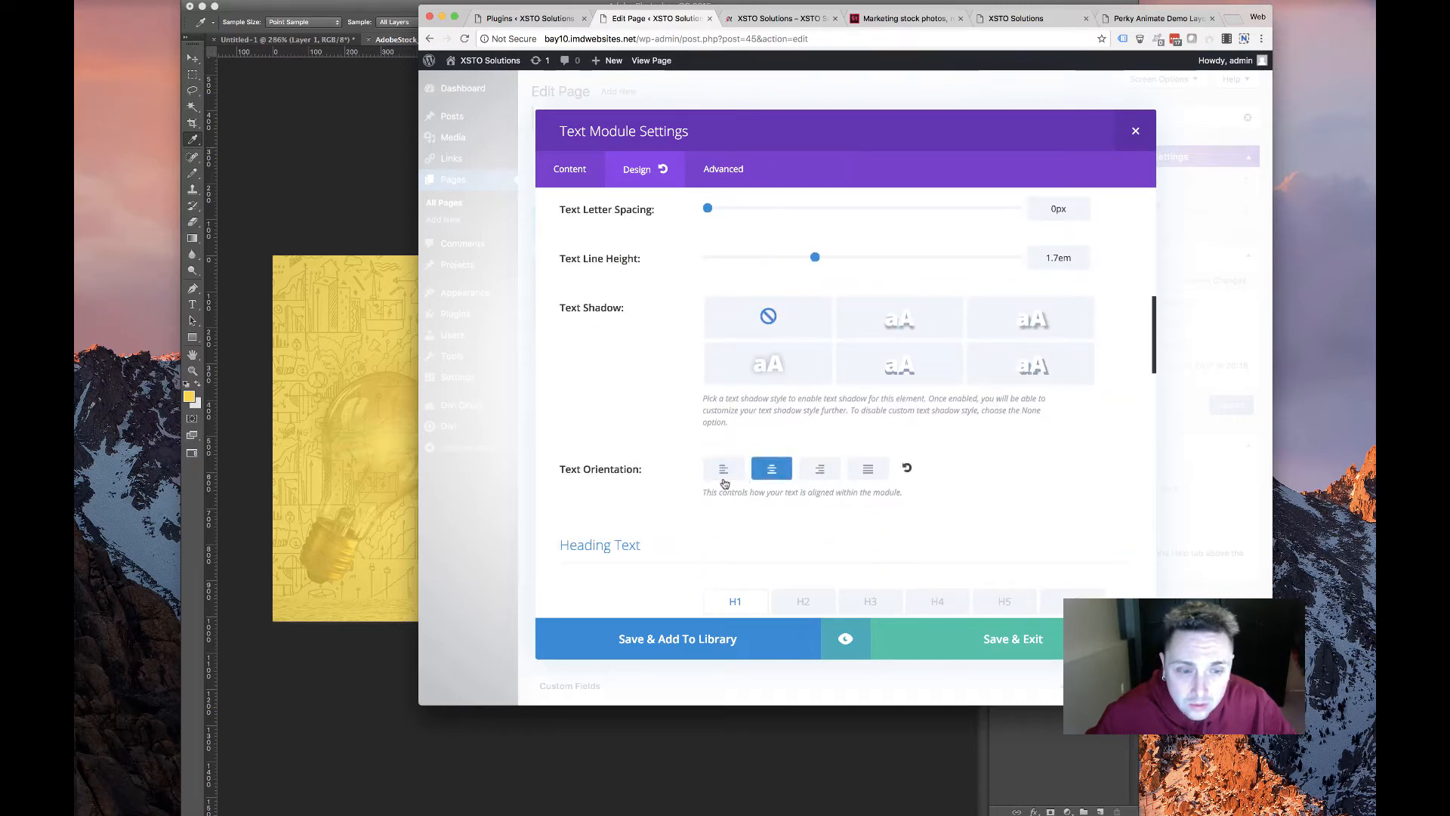
Give the Text module a Fade entrance animation, save it, and add a module below
scroll(724, 483, down, 15)
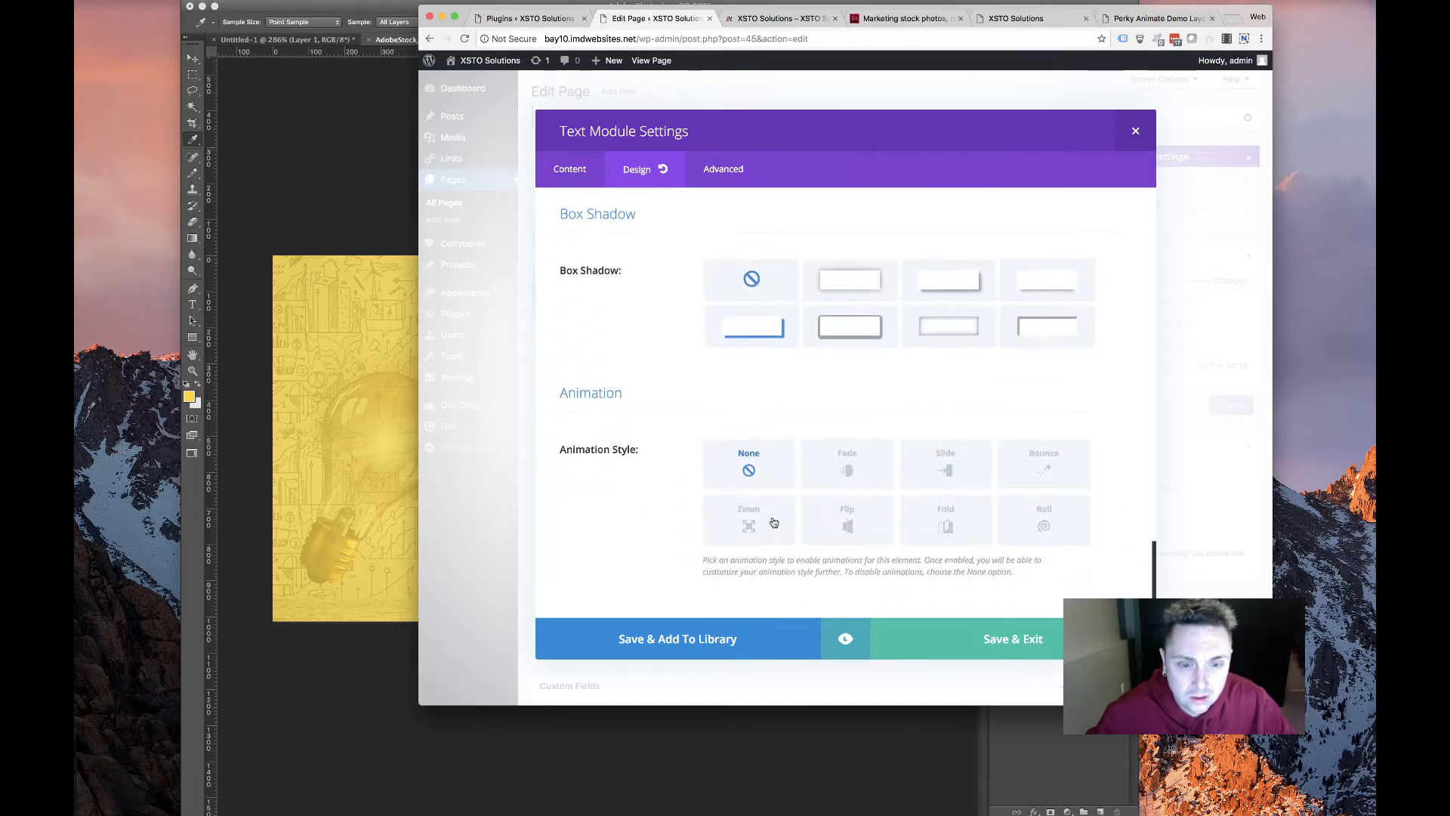
click(847, 465)
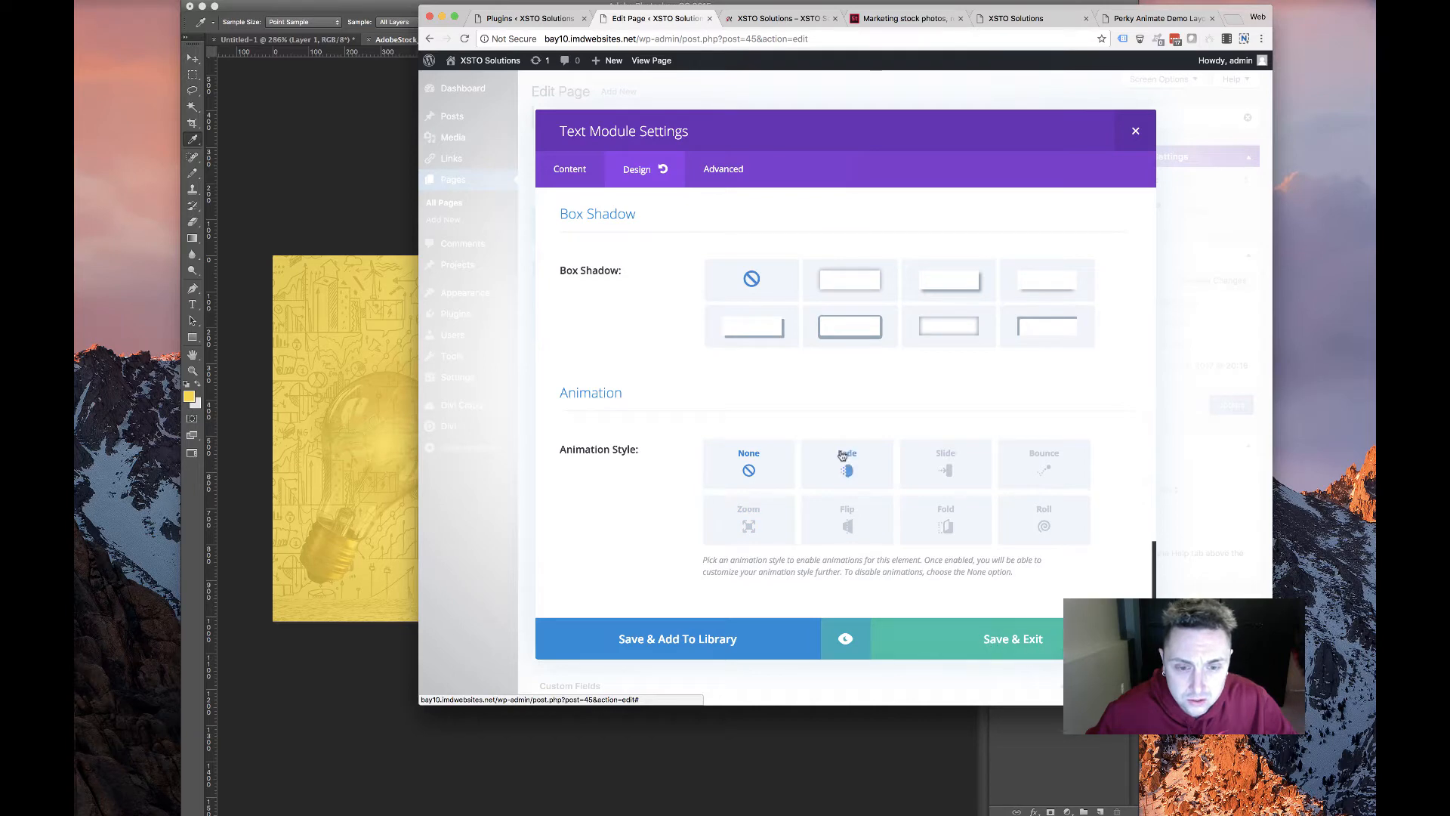
scroll(759, 393, down, 3)
scroll(759, 393, down, 3)
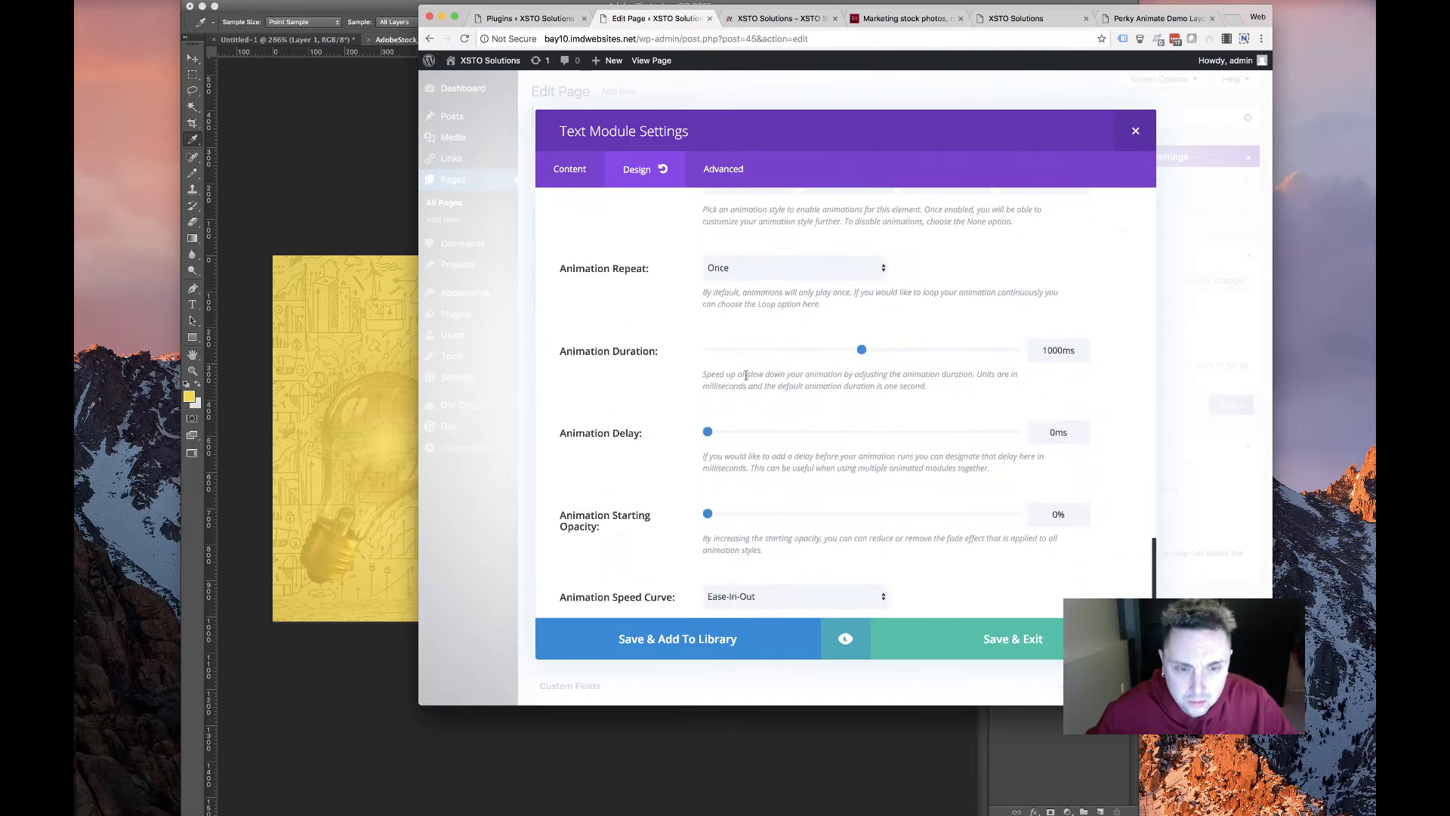
scroll(747, 381, up, 3)
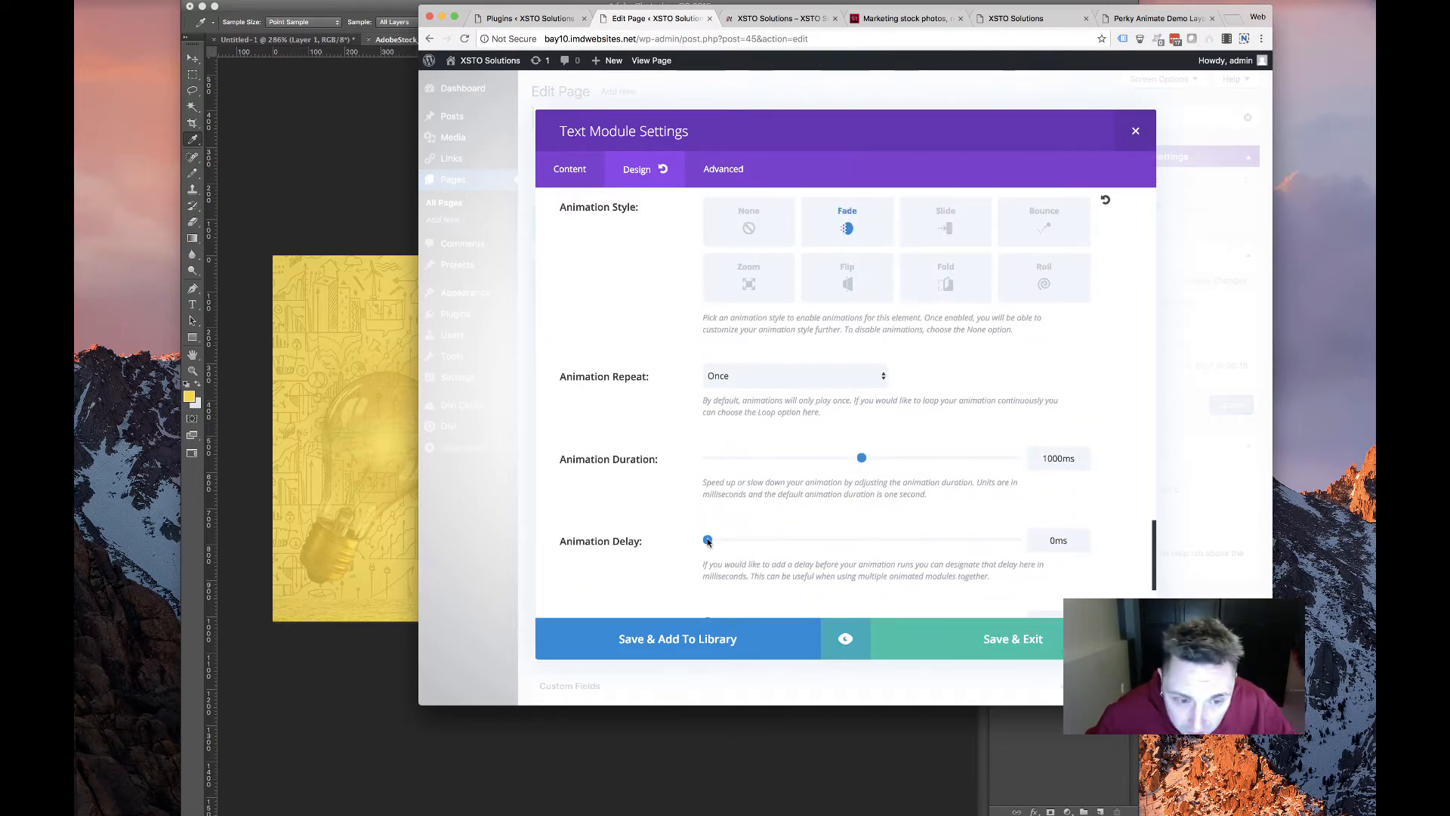
click(963, 633)
click(812, 483)
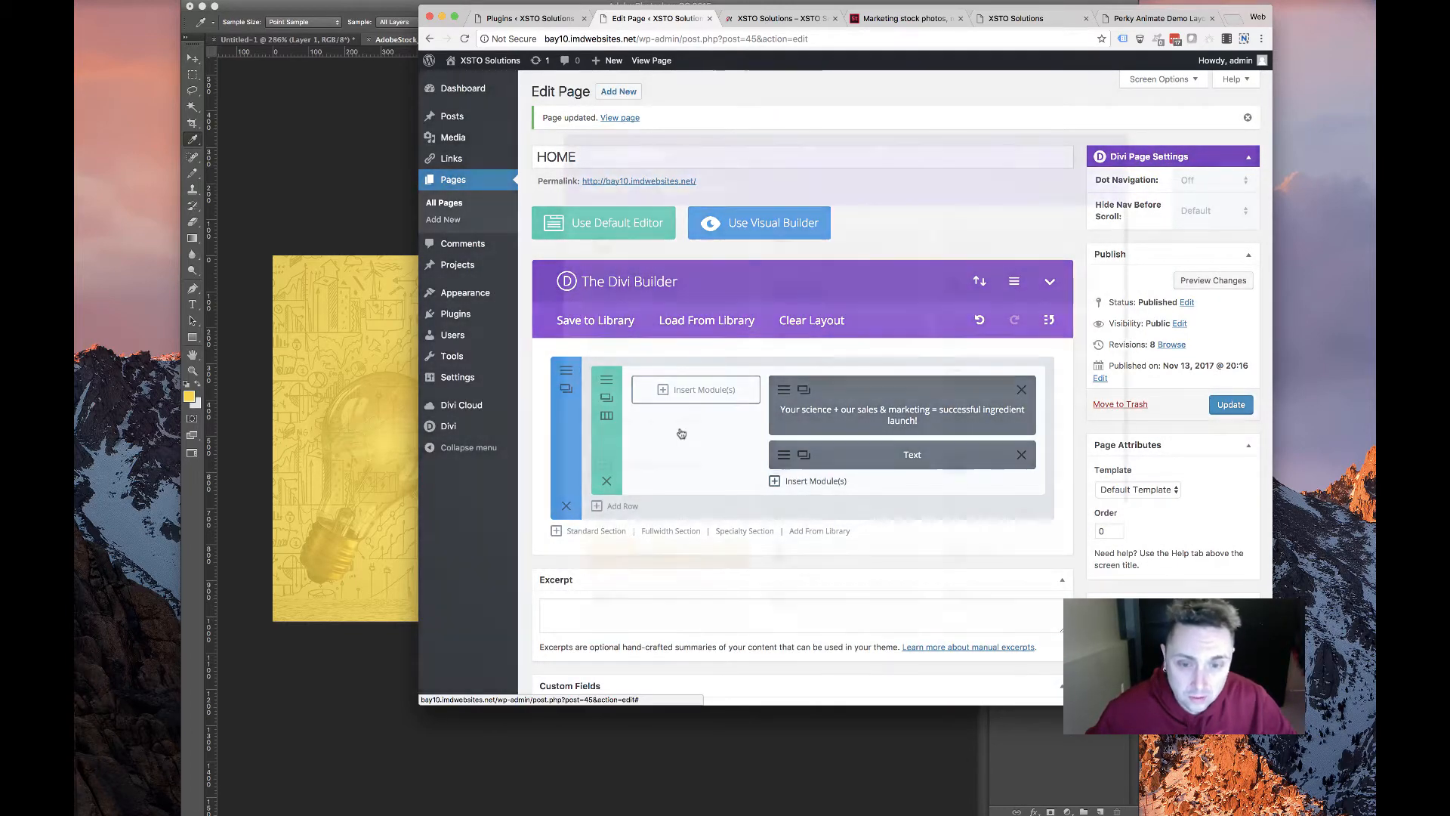
Add a Button module labelled REQUEST A SAMPLE beneath the text
scroll(665, 378, down, 5)
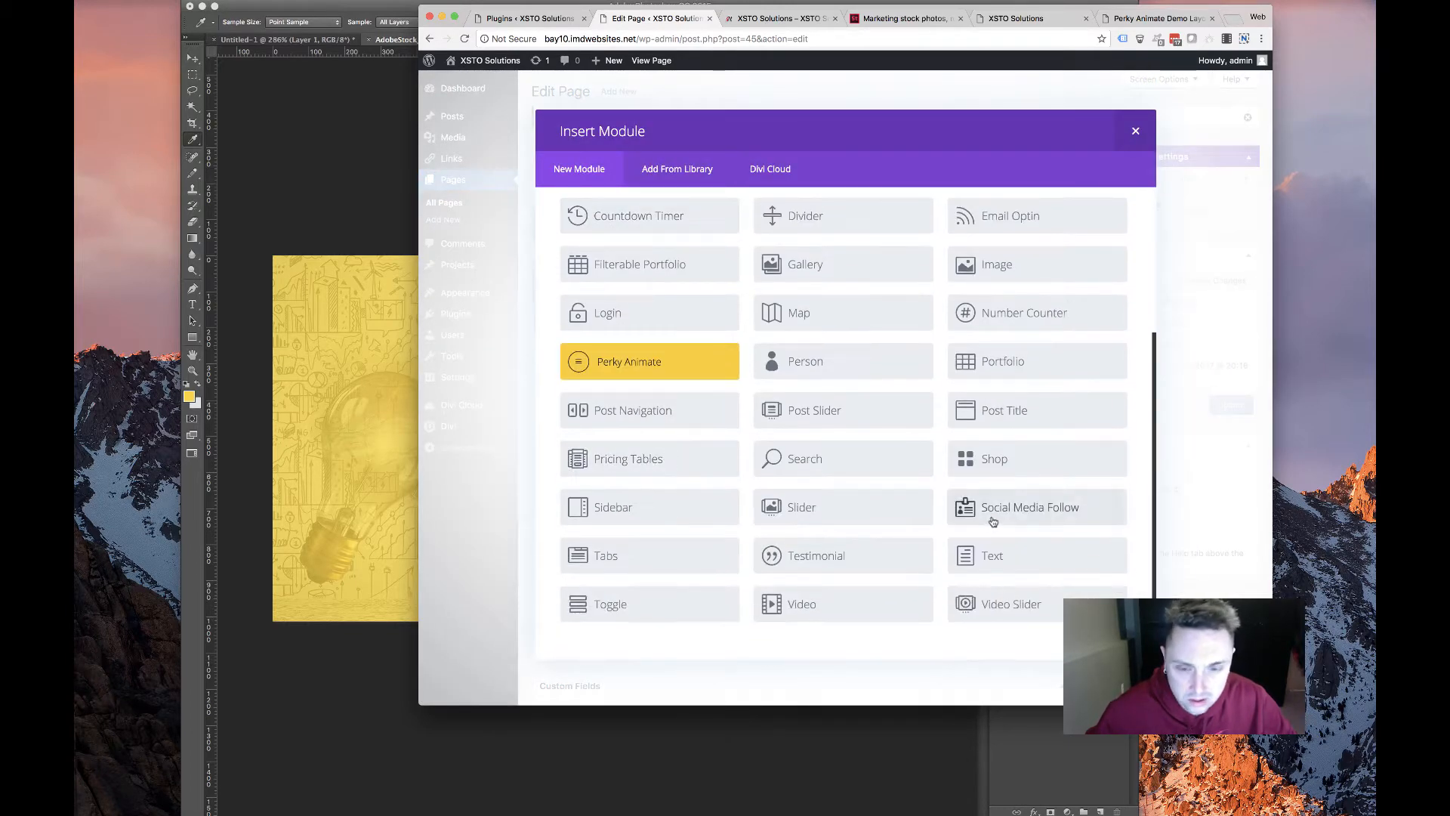
scroll(735, 377, up, 4)
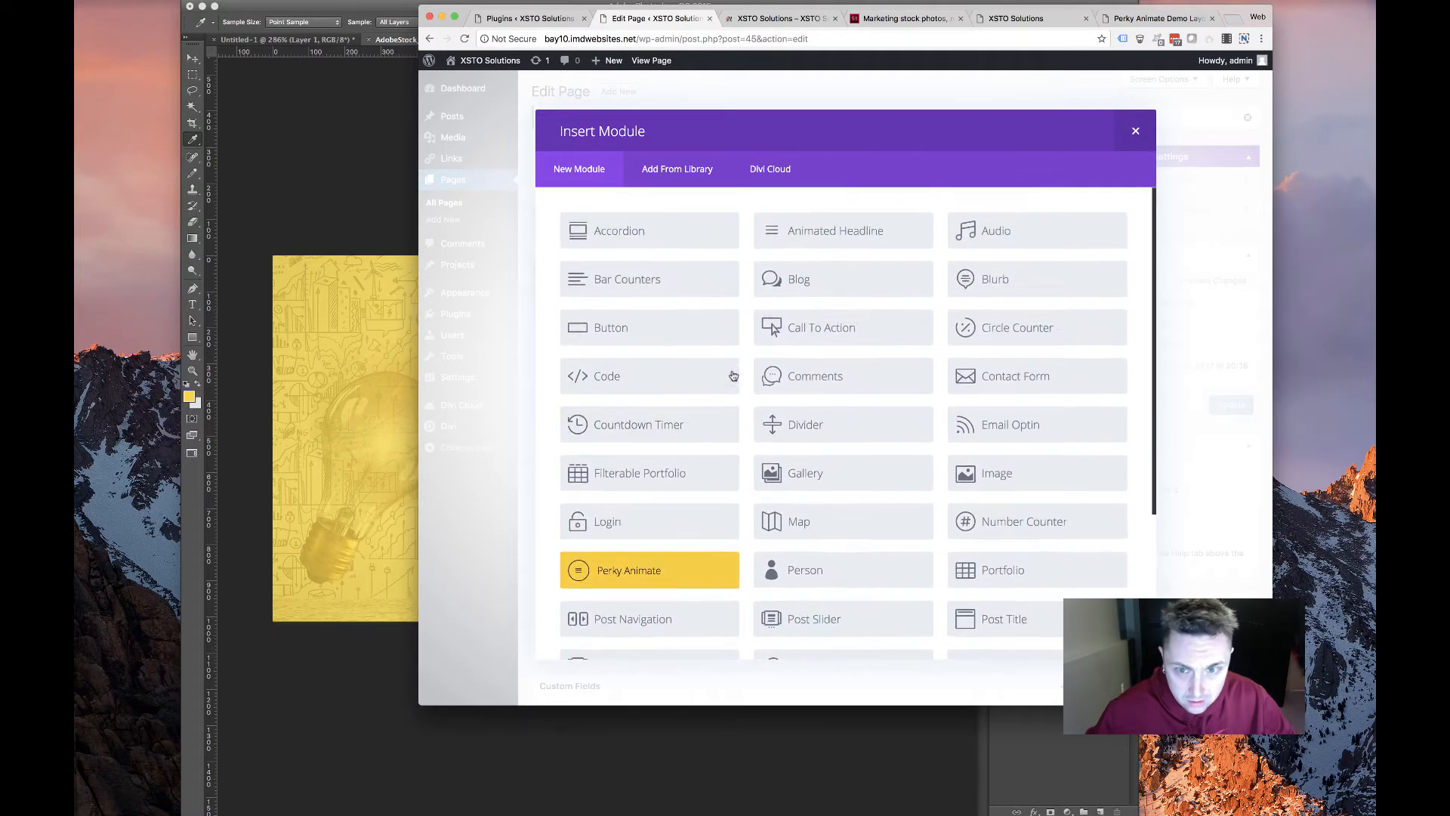
click(652, 330)
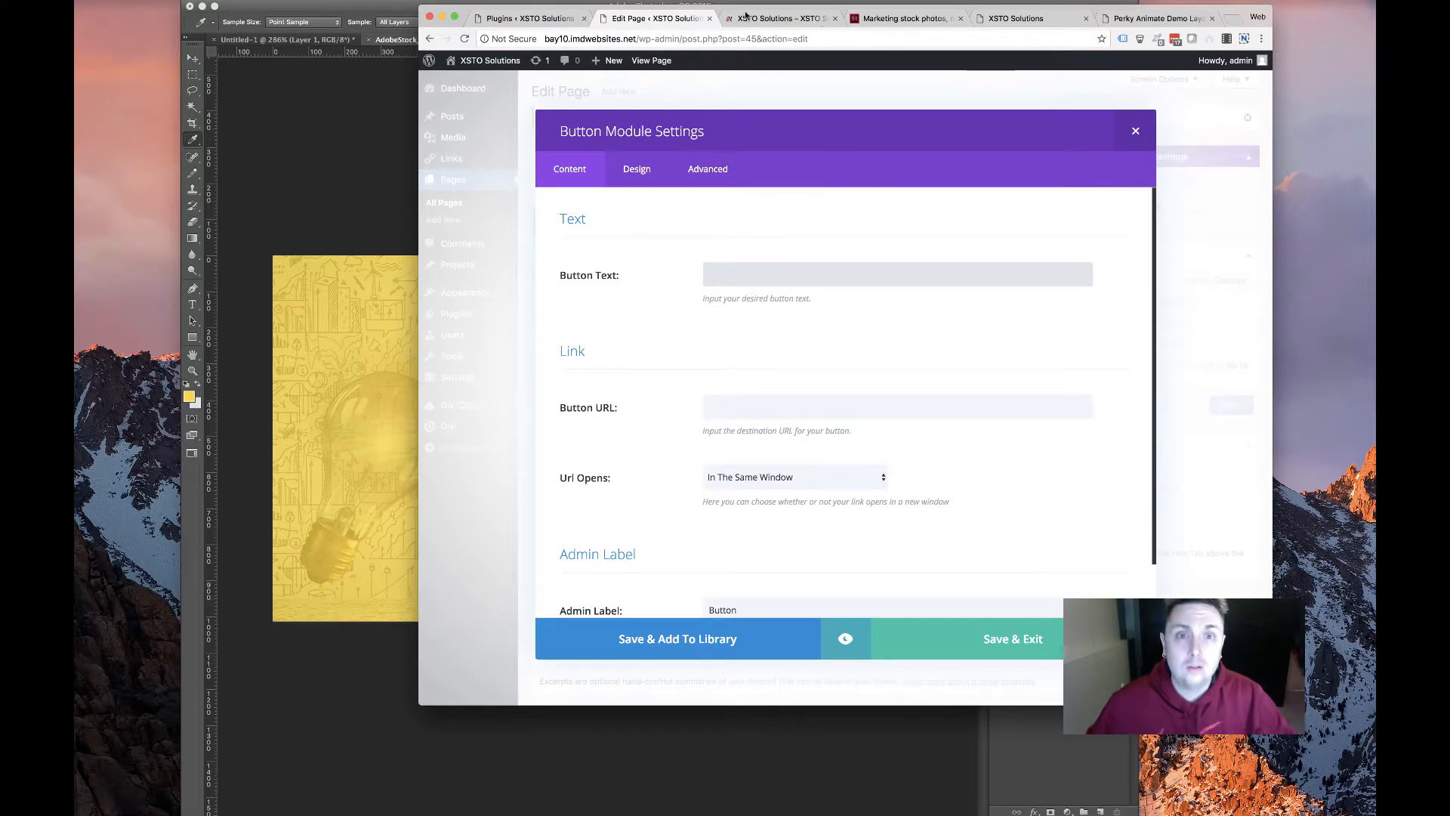
click(746, 16)
click(1016, 18)
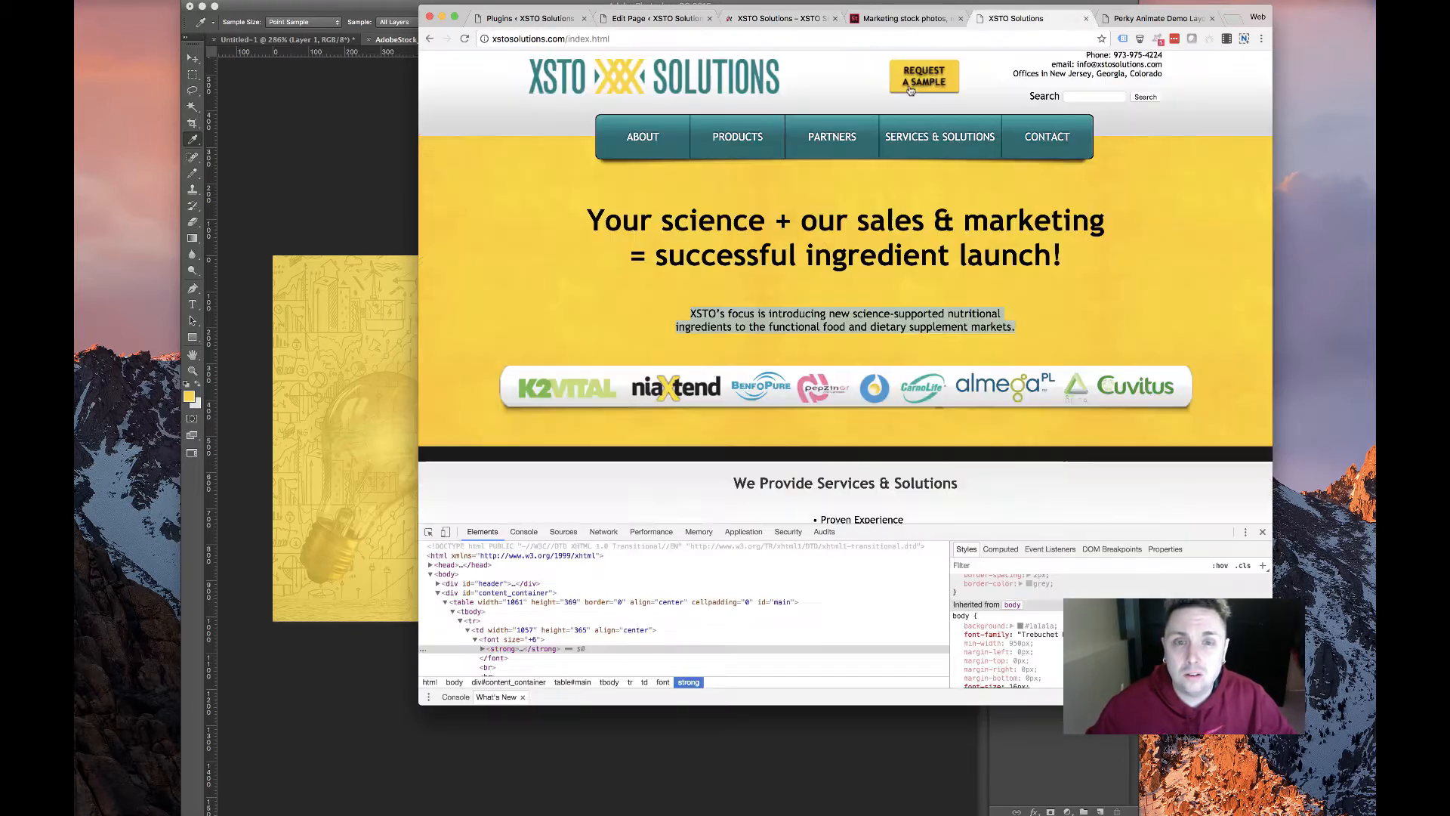
click(773, 21)
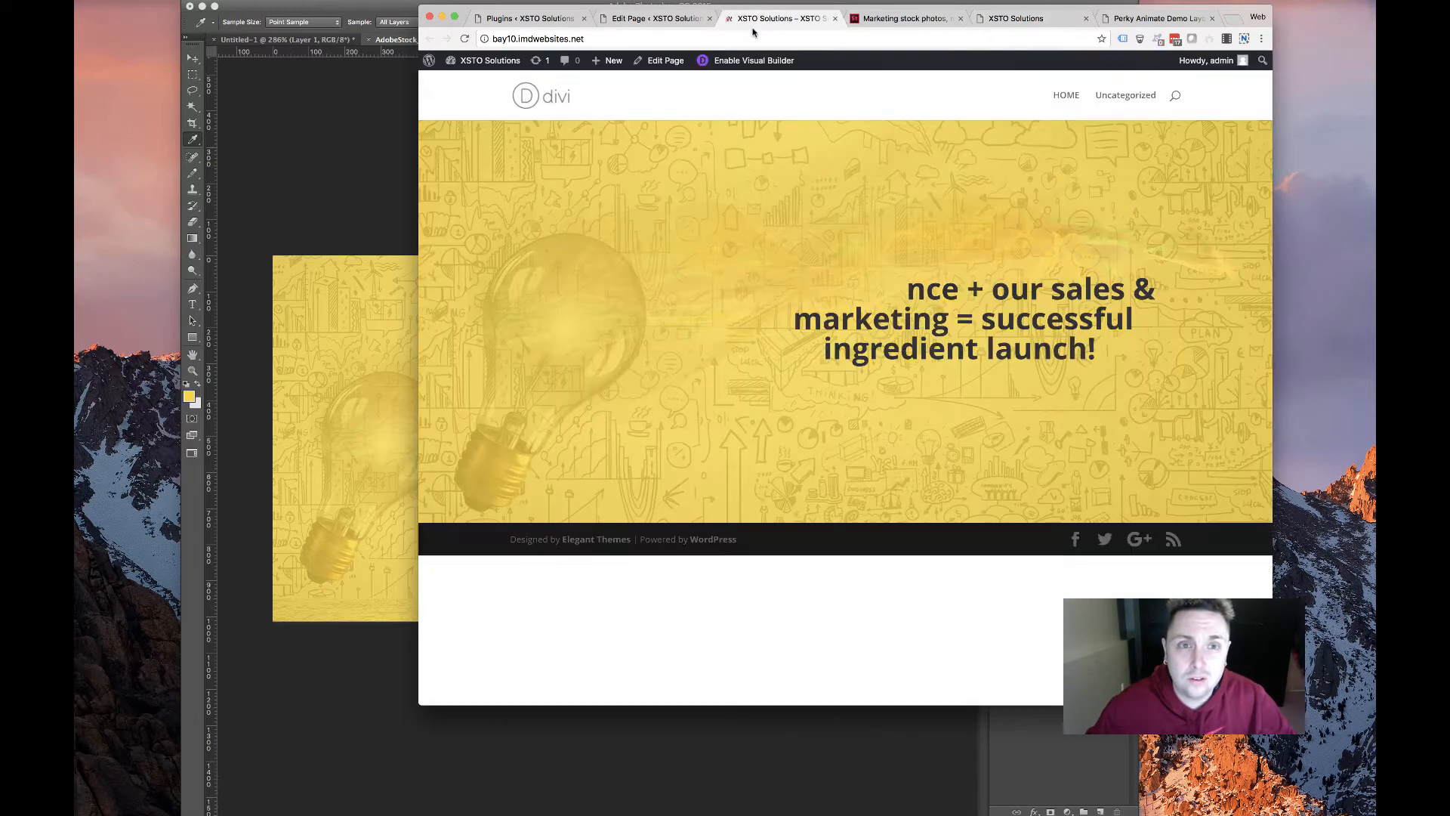
click(654, 18)
text(RE)
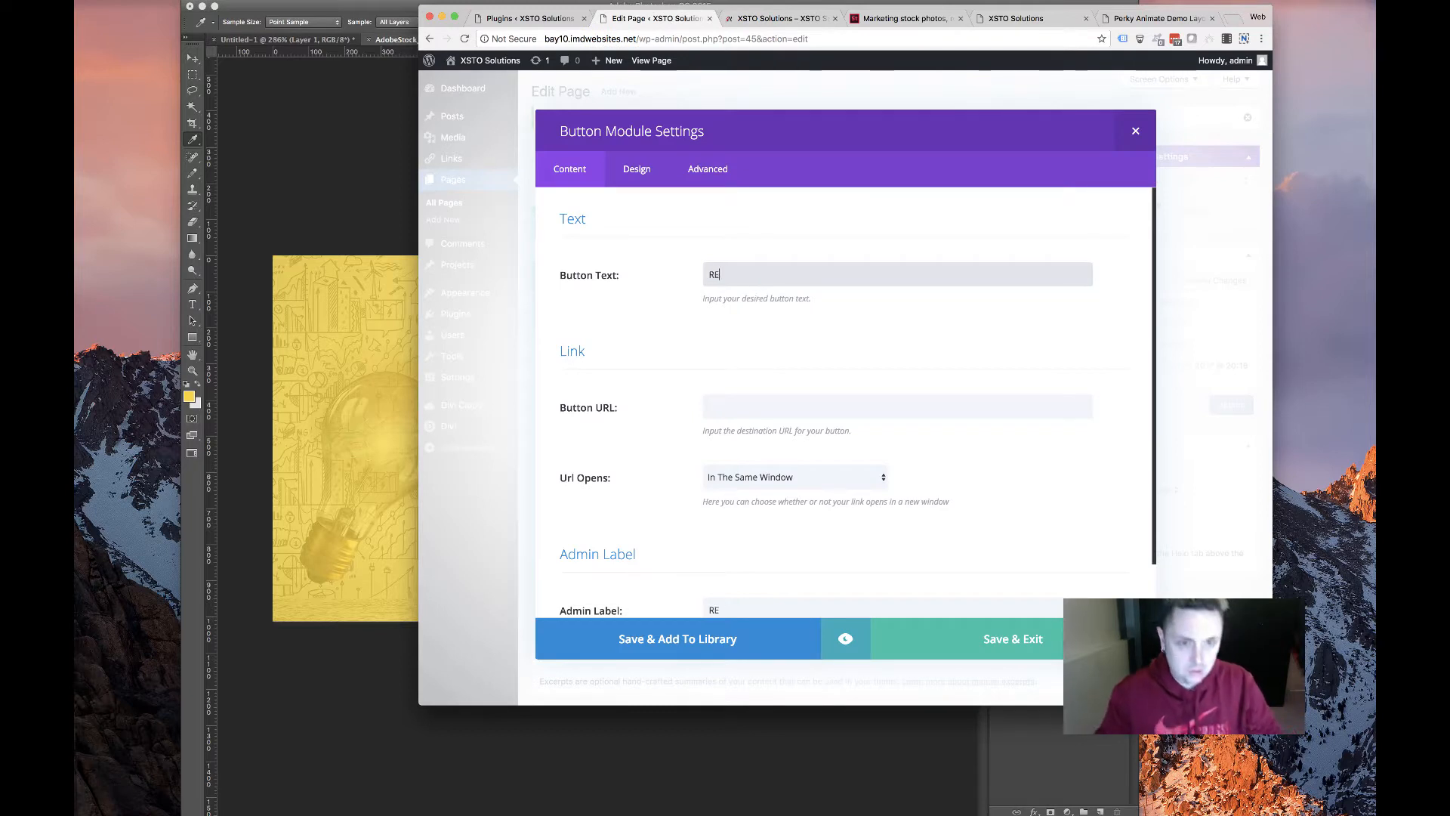
text(QUEST A SAMPLE)
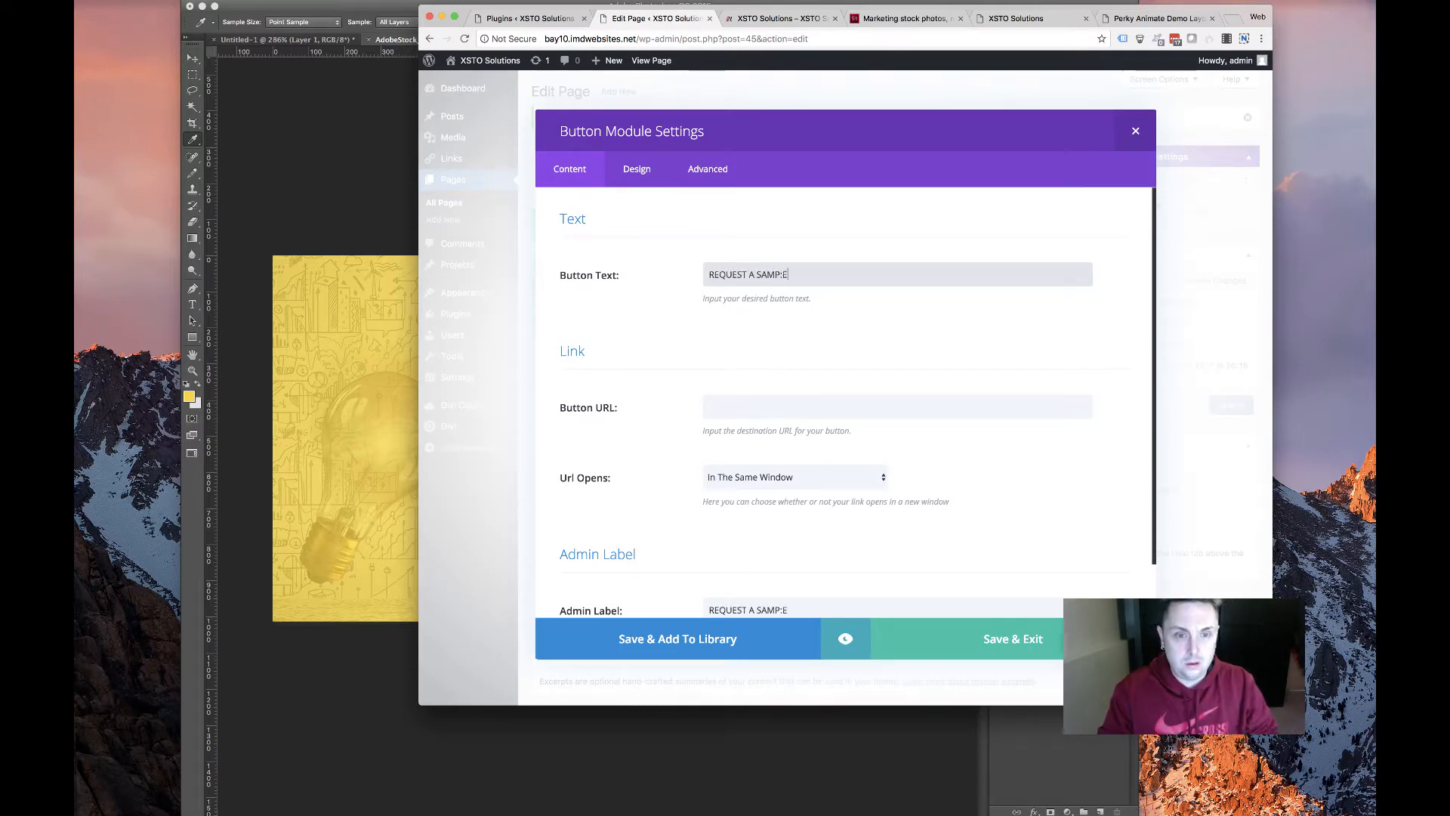
Left-align the button, turn on custom button styles, and update the HOME page
scroll(737, 464, down, 2)
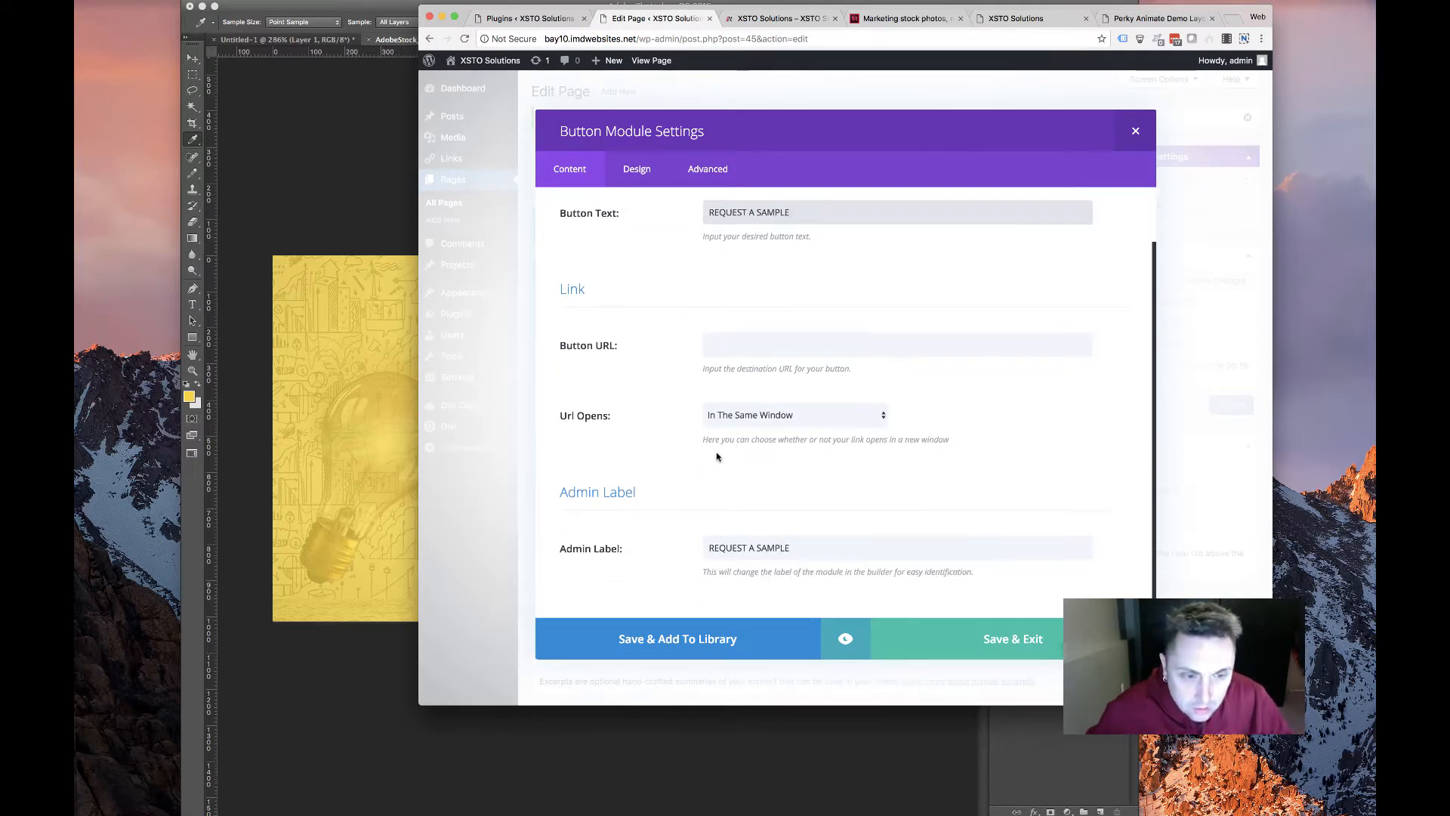
click(637, 169)
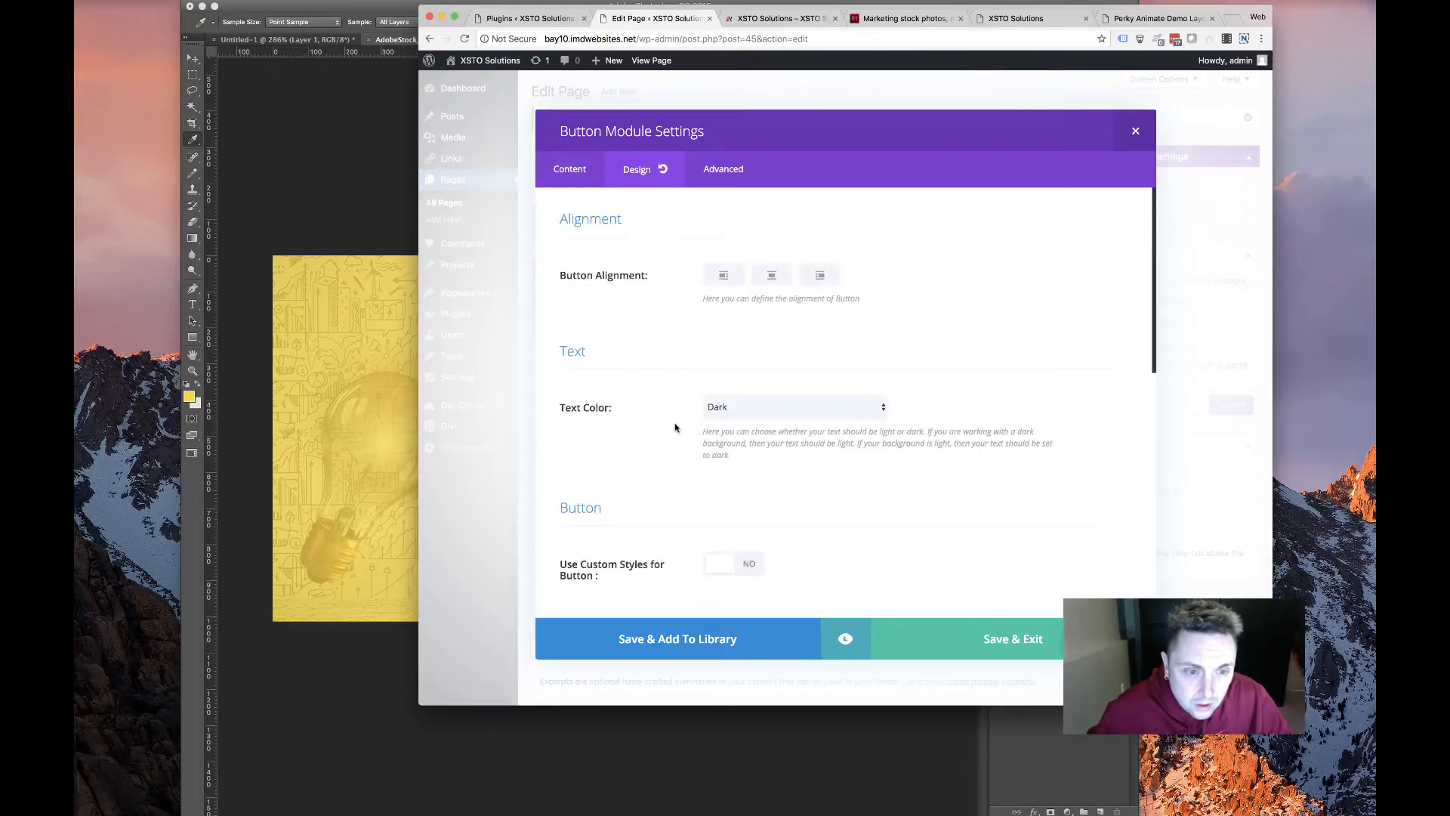
click(772, 276)
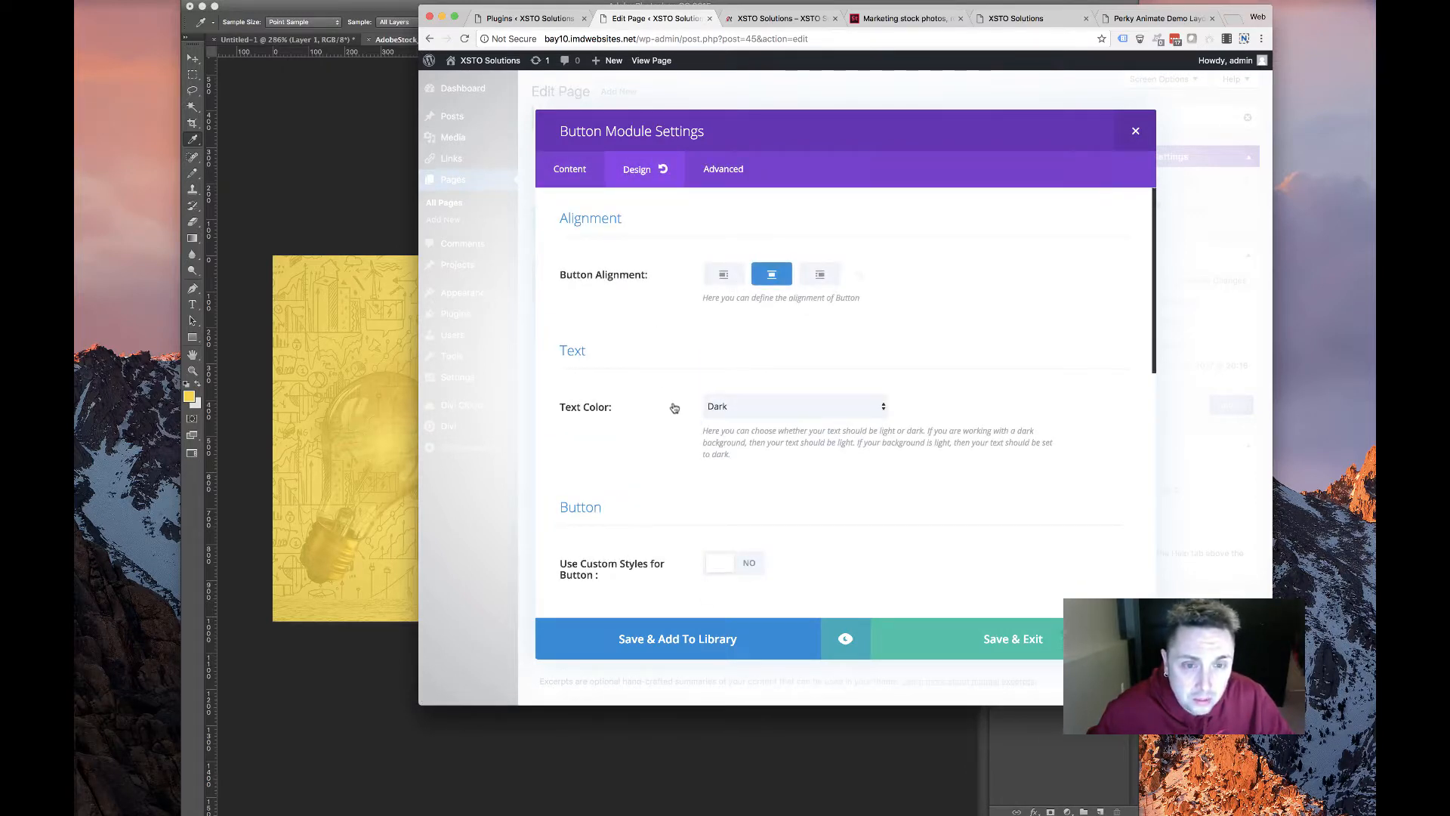
click(729, 279)
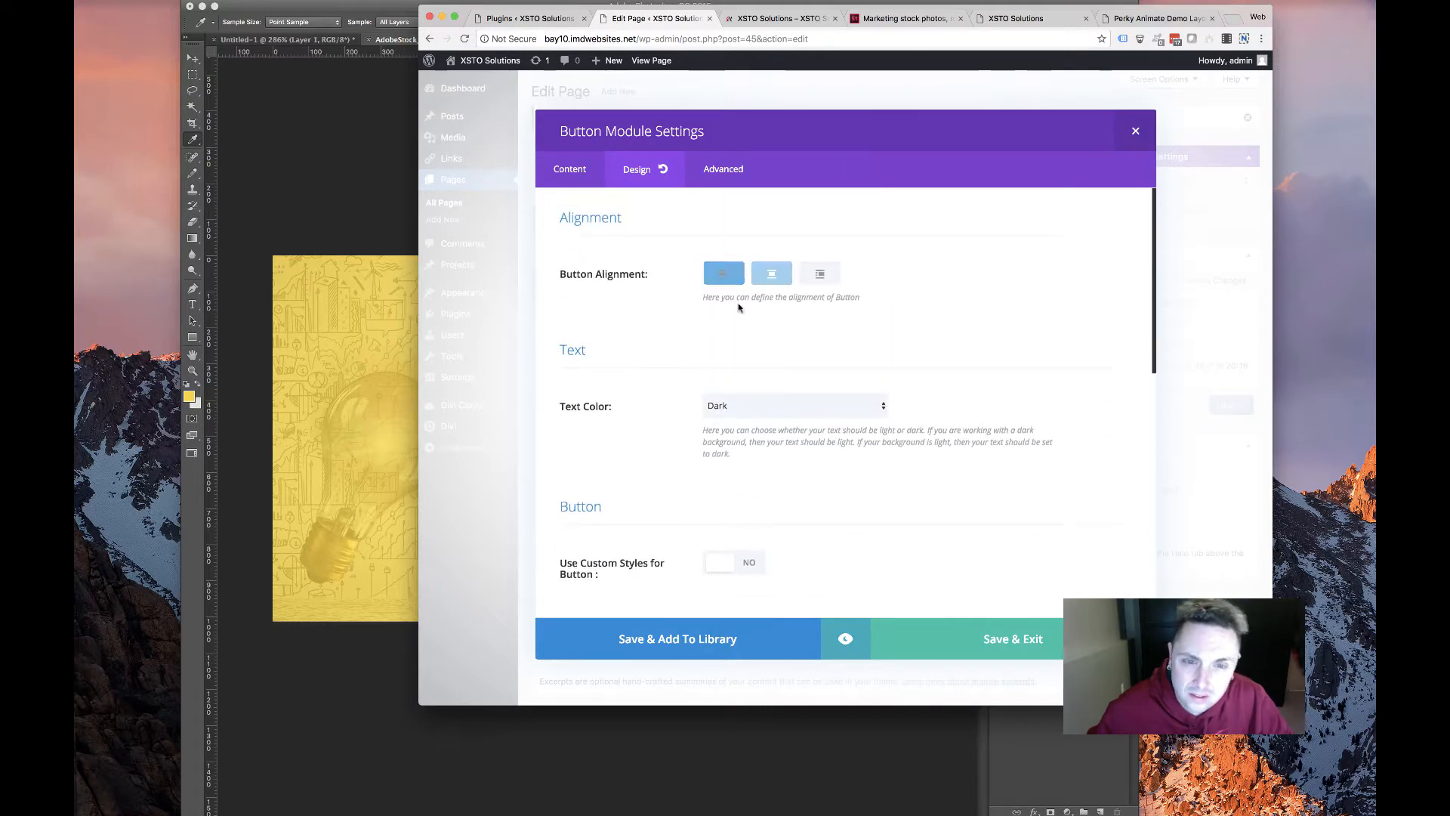
scroll(635, 359, down, 5)
scroll(633, 361, up, 3)
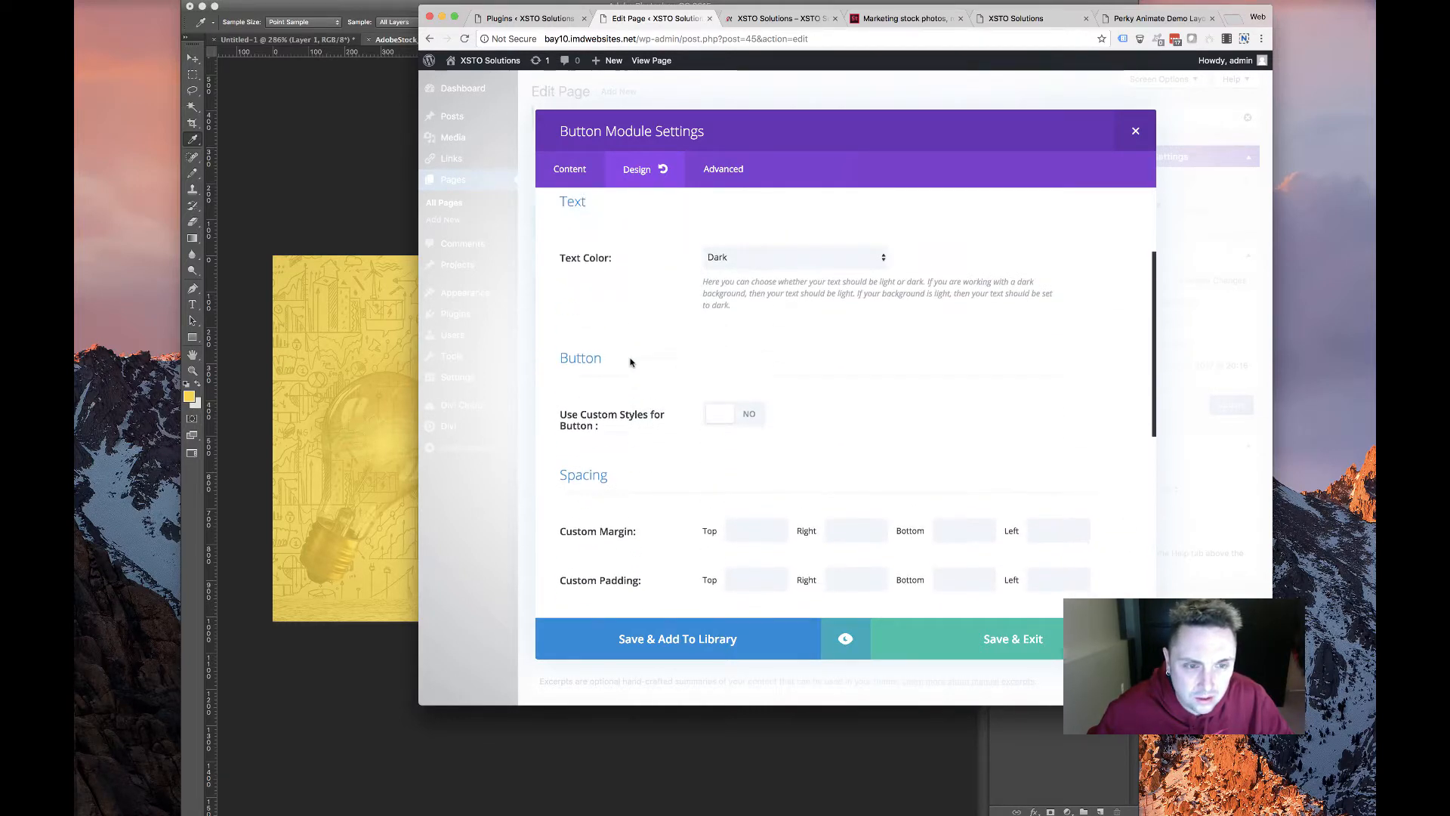
scroll(632, 360, down, 3)
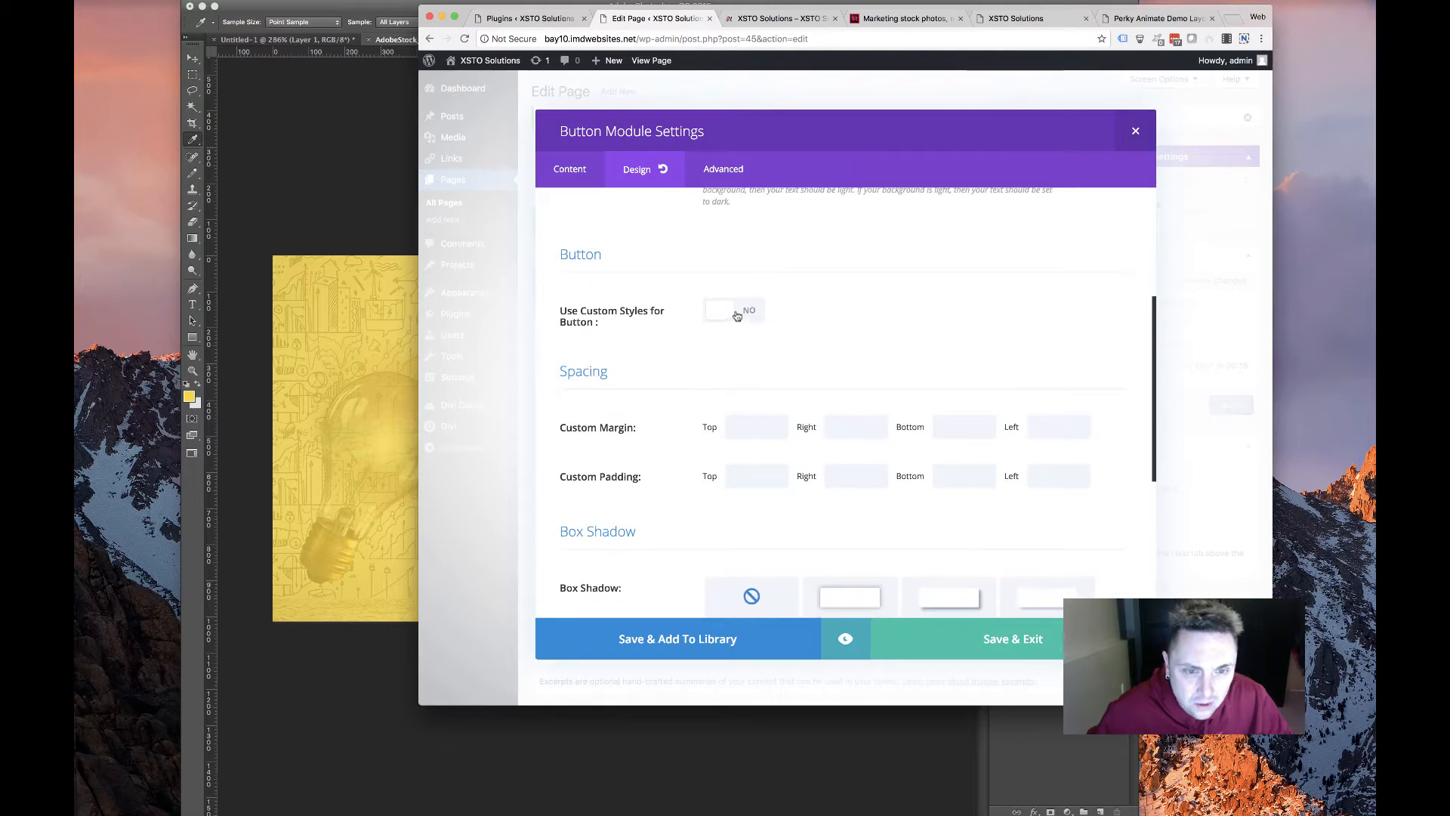
click(721, 317)
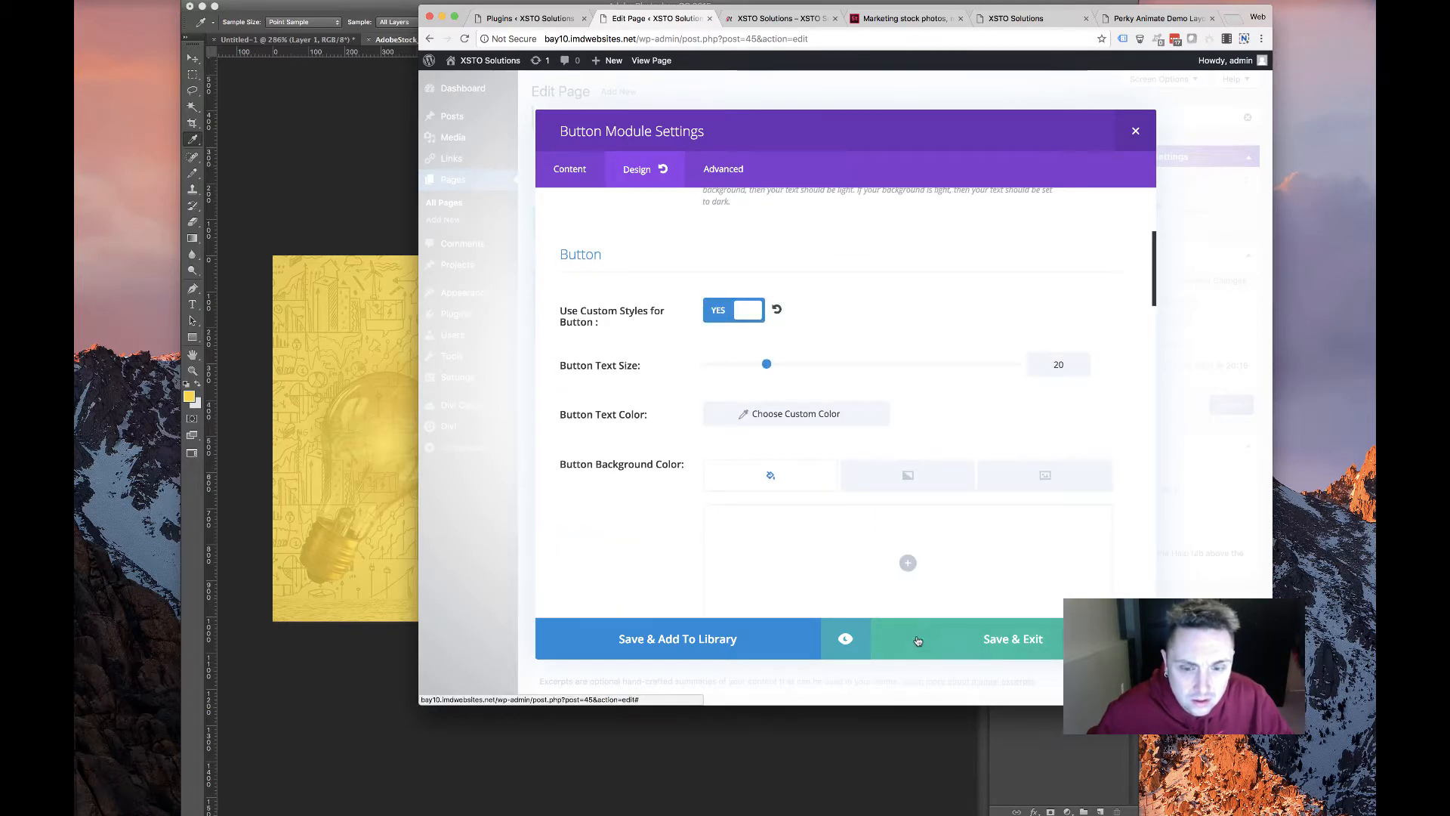
click(951, 646)
click(1231, 406)
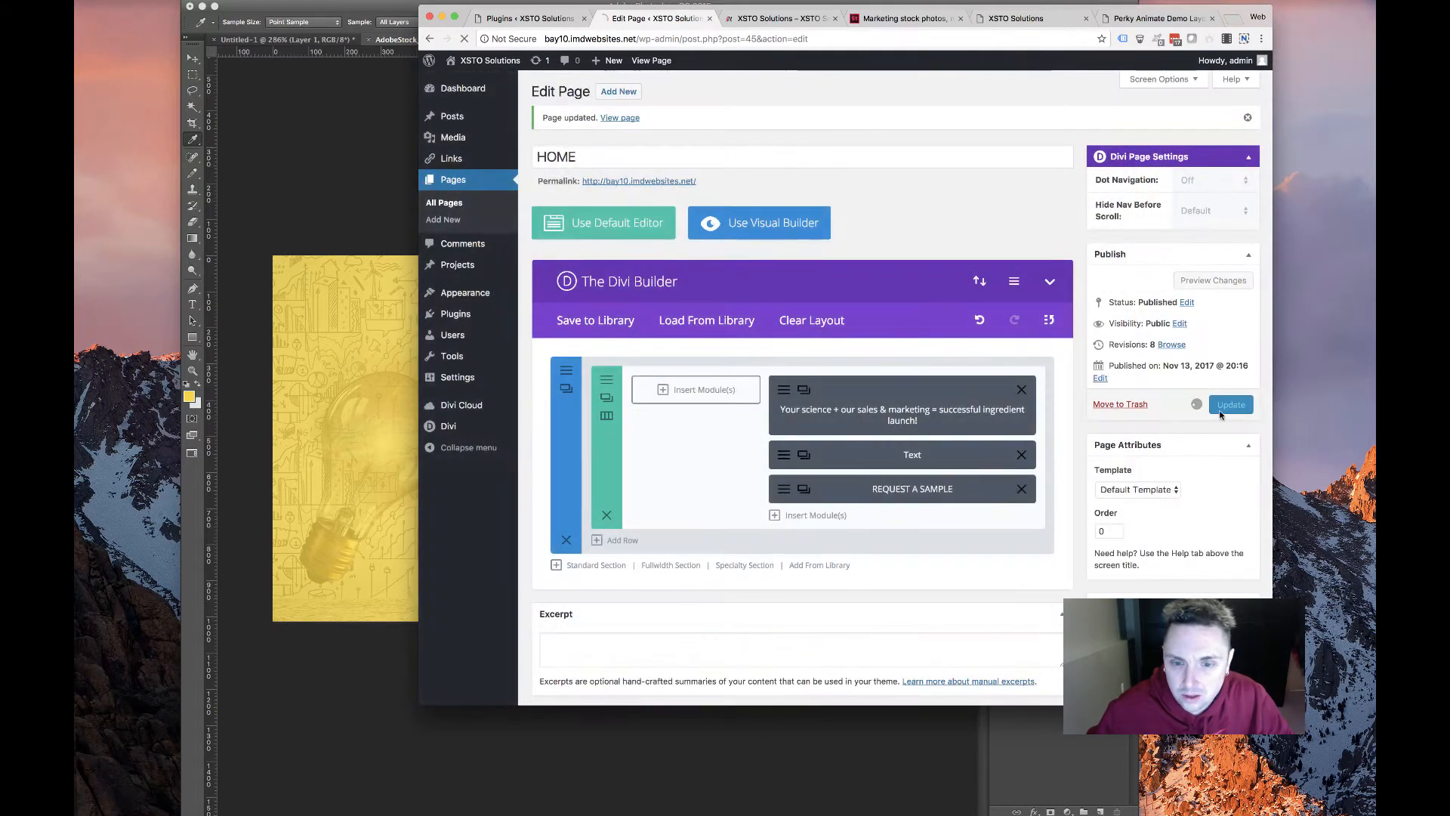
Open the Divi Theme Options page
mouse_move(454, 426)
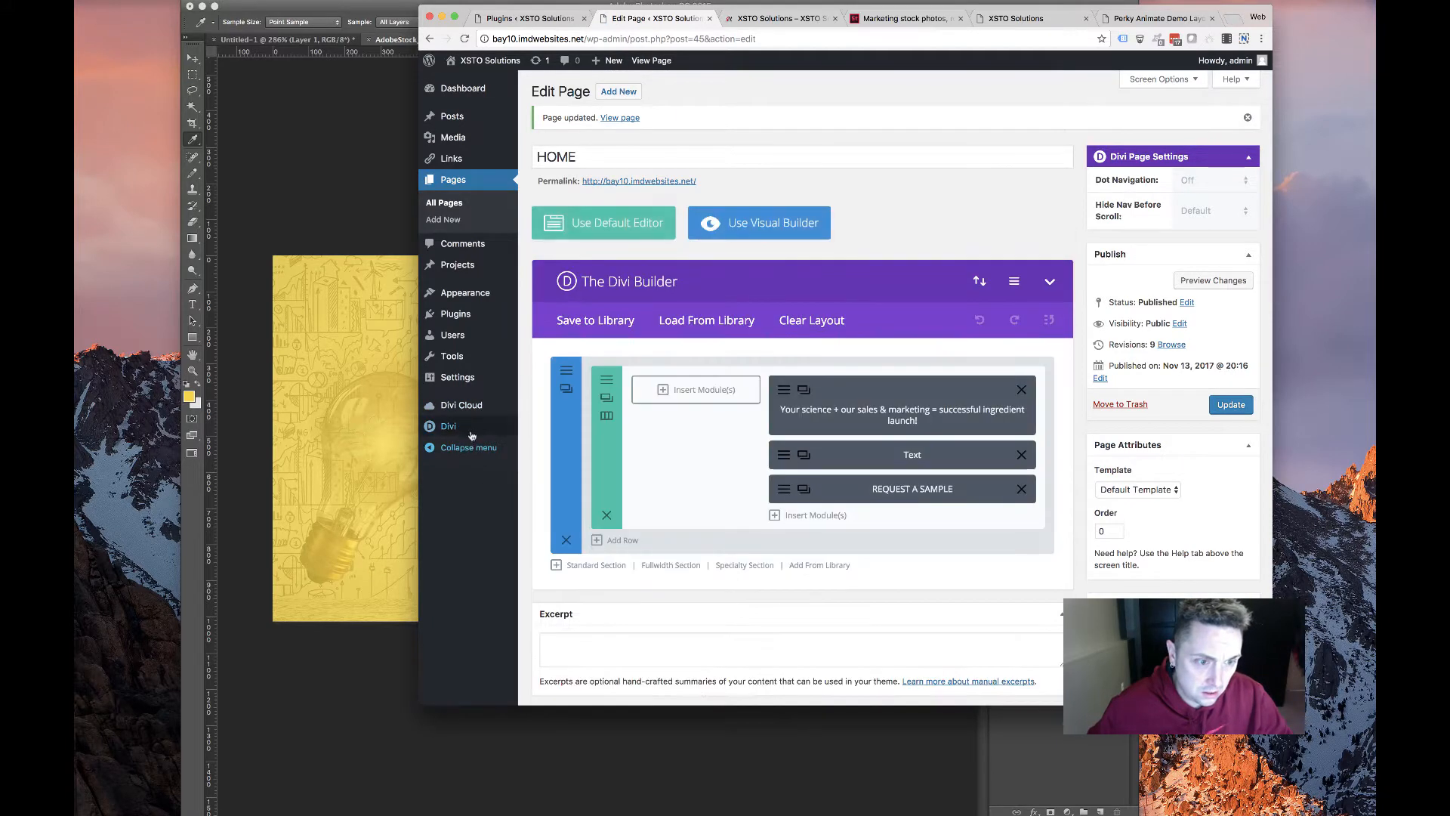
click(537, 428)
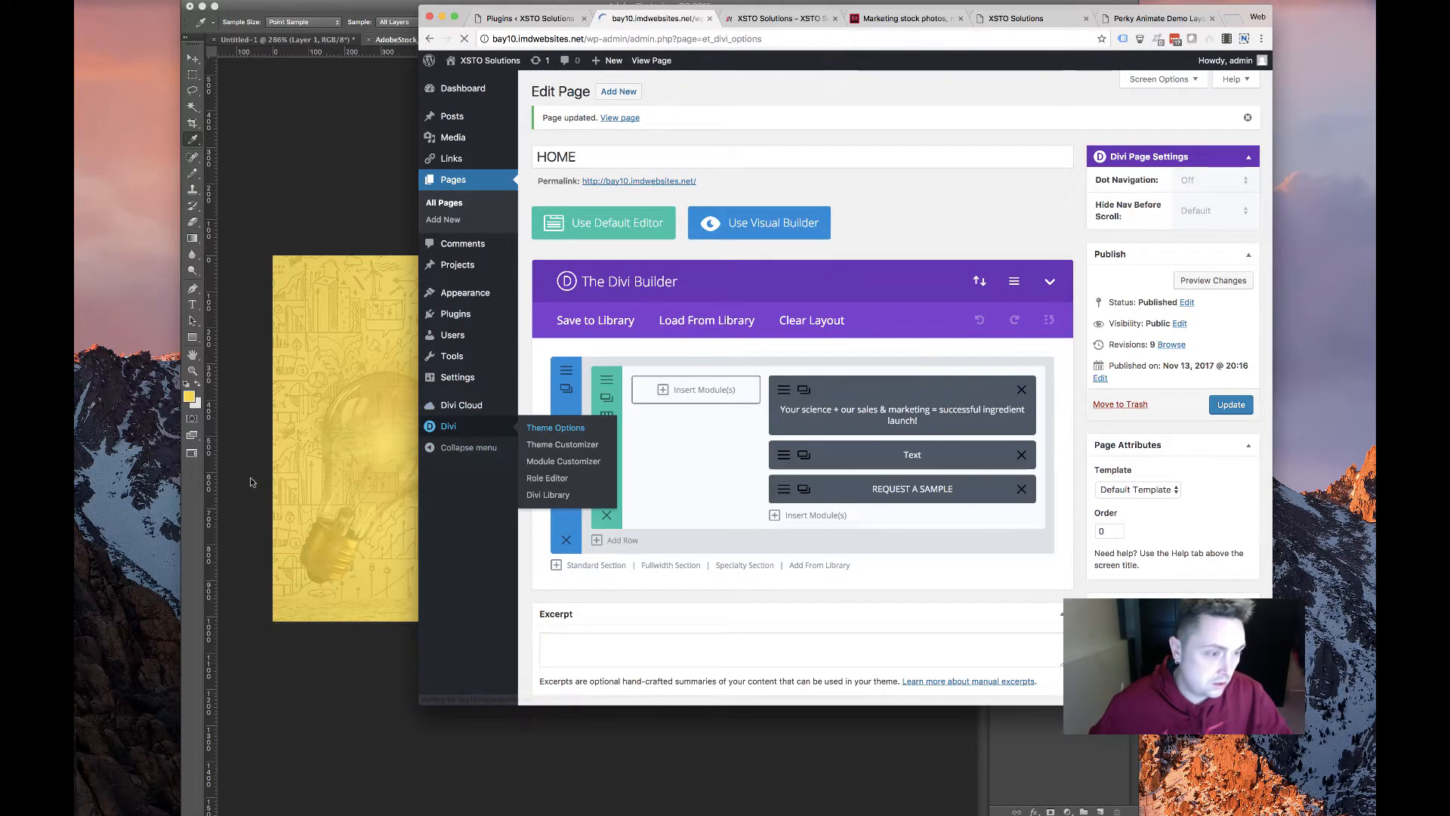
click(230, 402)
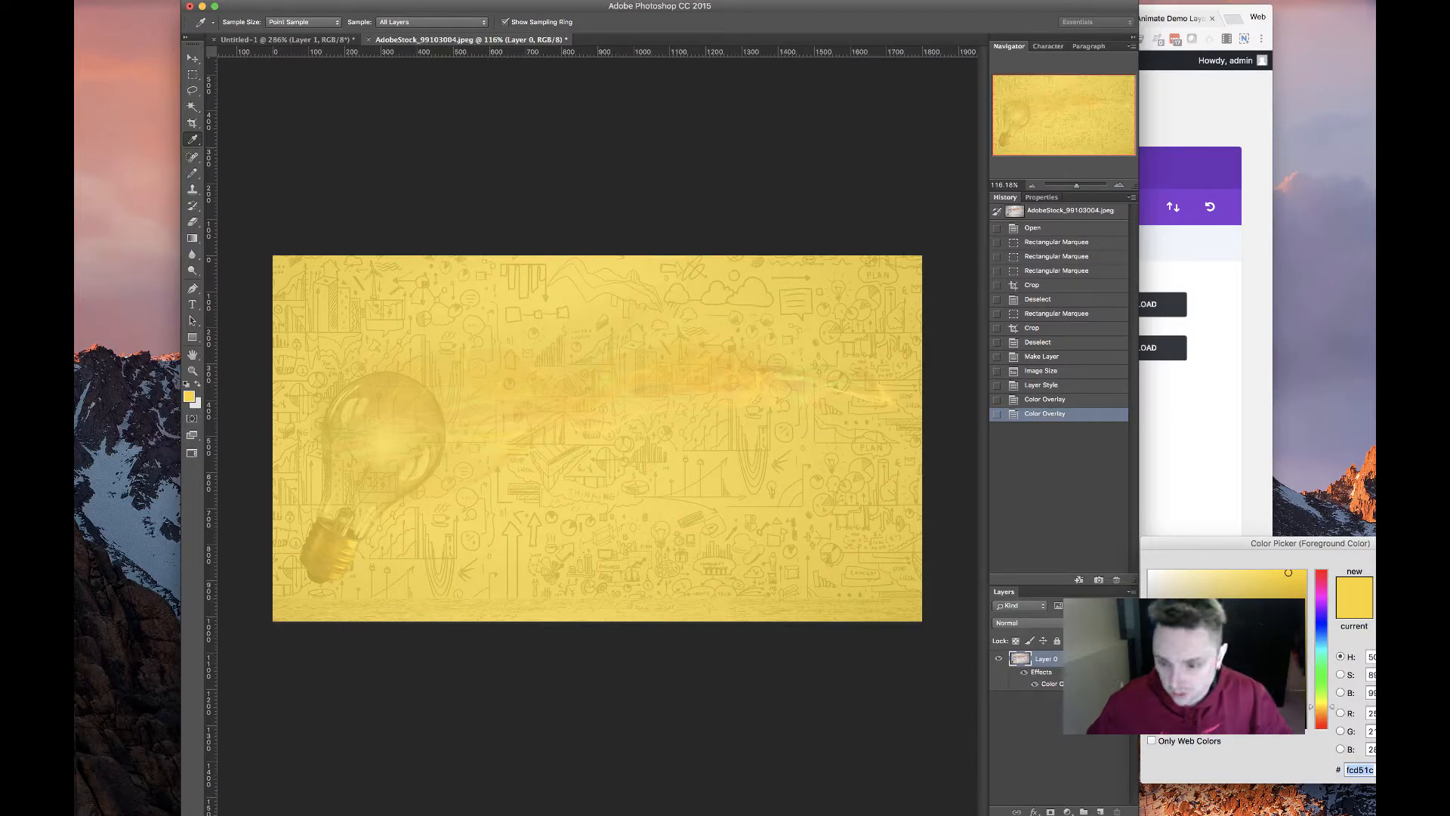
click(1185, 398)
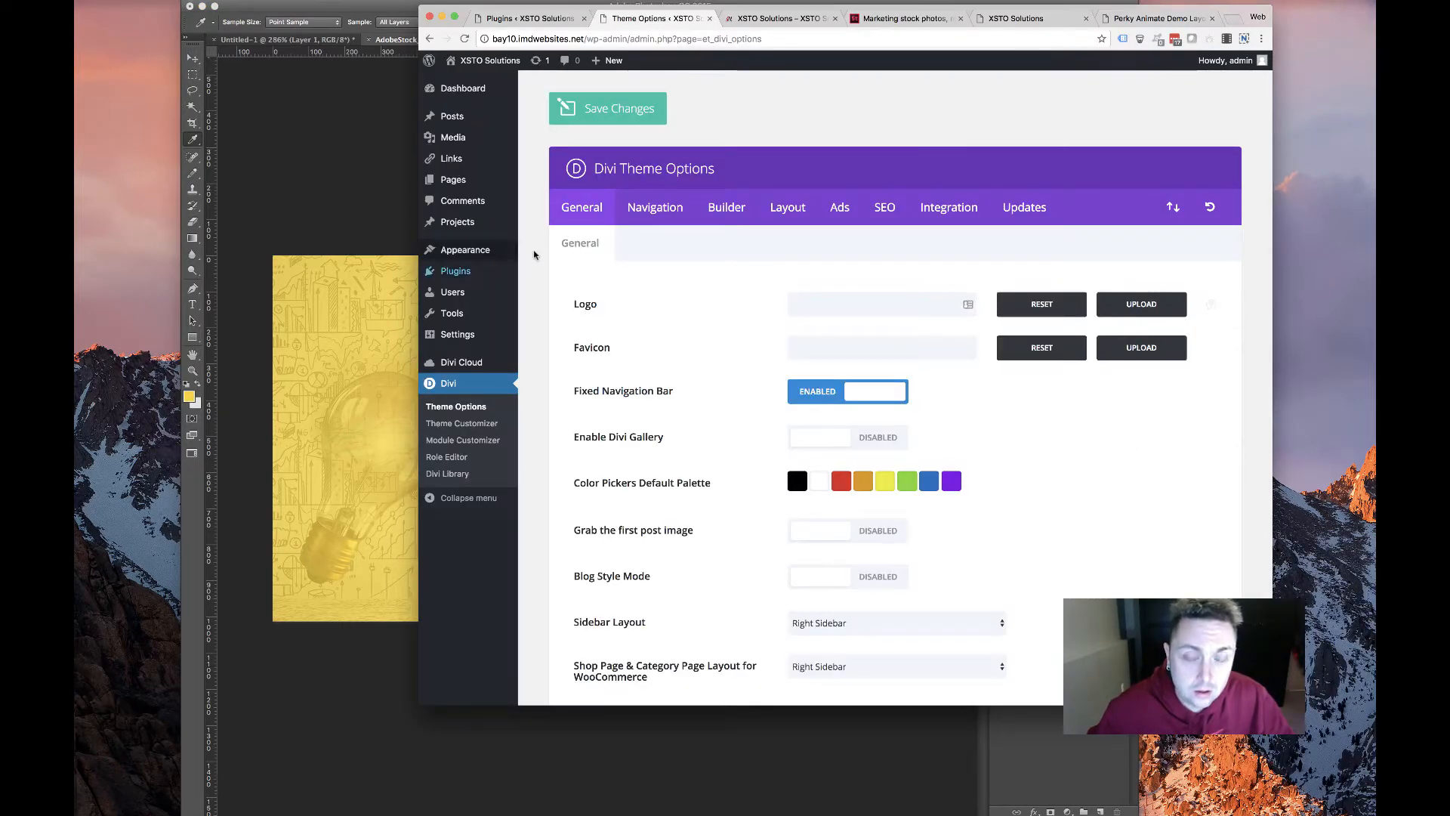
Start uploading a new Logo image, opening the file chooser on Downloads
click(1141, 304)
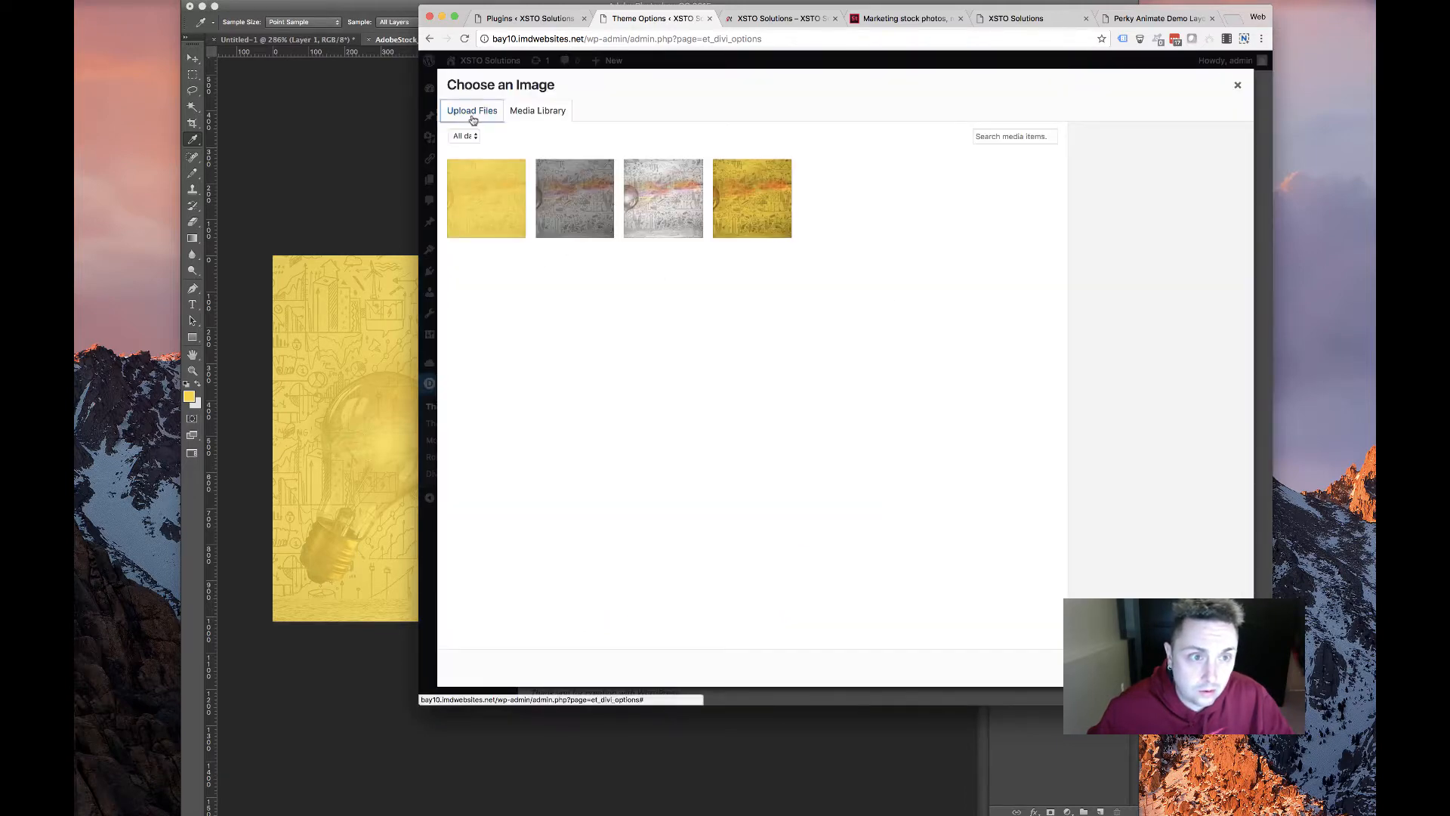
click(472, 110)
click(728, 225)
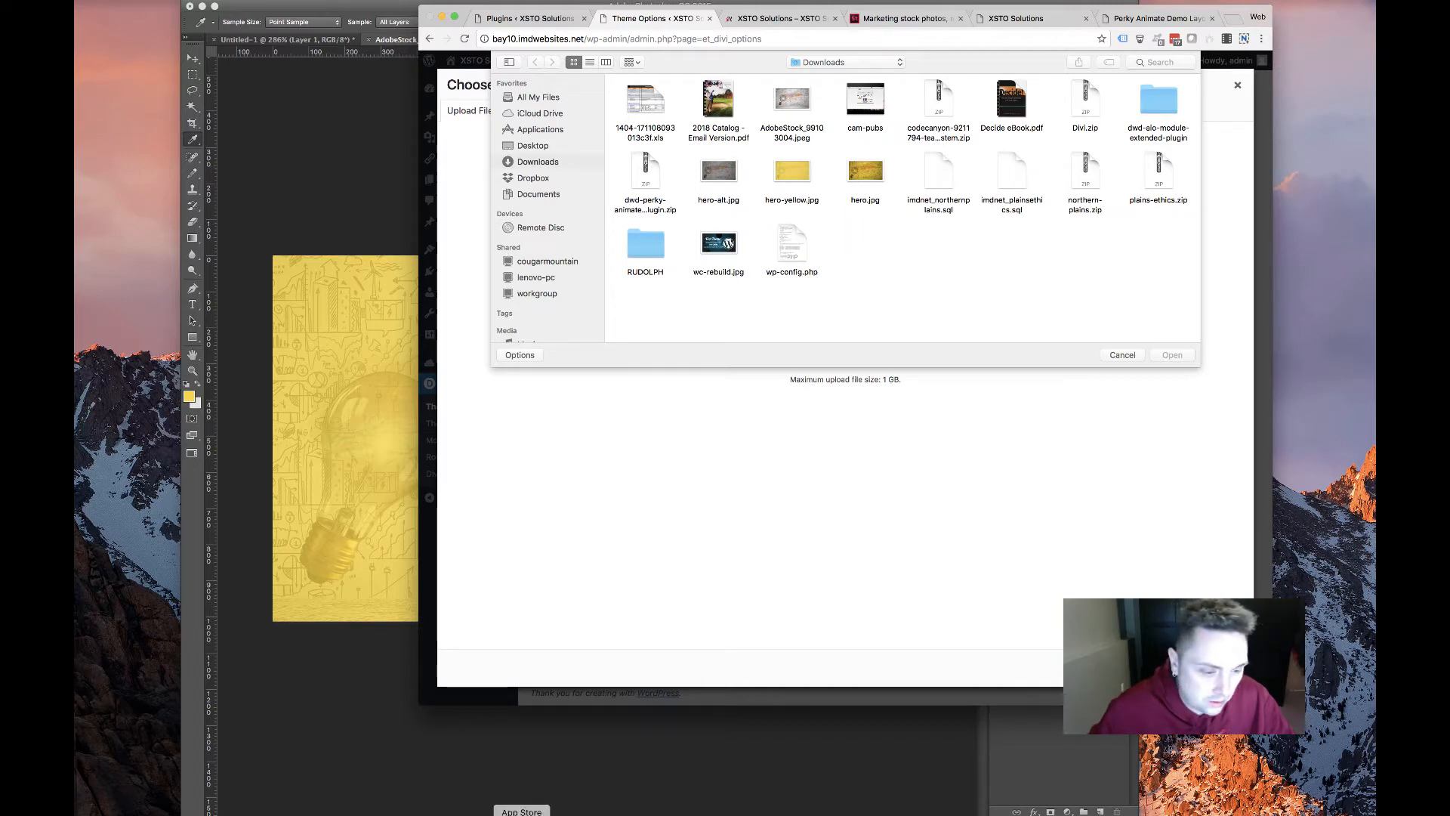
click(604, 814)
Export the XSTO Solutions logo with Save for Web as logo.jpg in Downloads
click(280, 42)
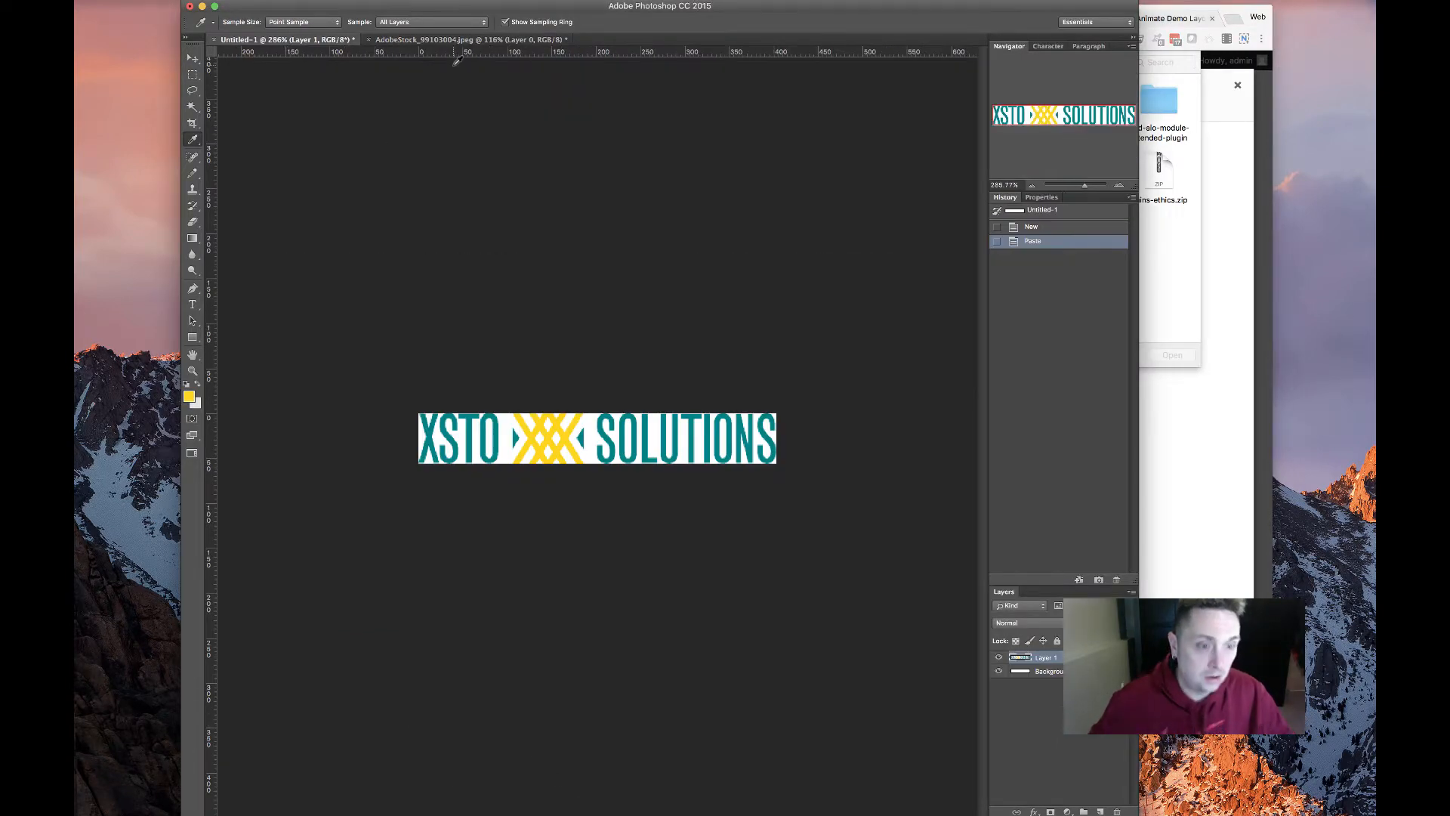
key(super+alt+shift+s)
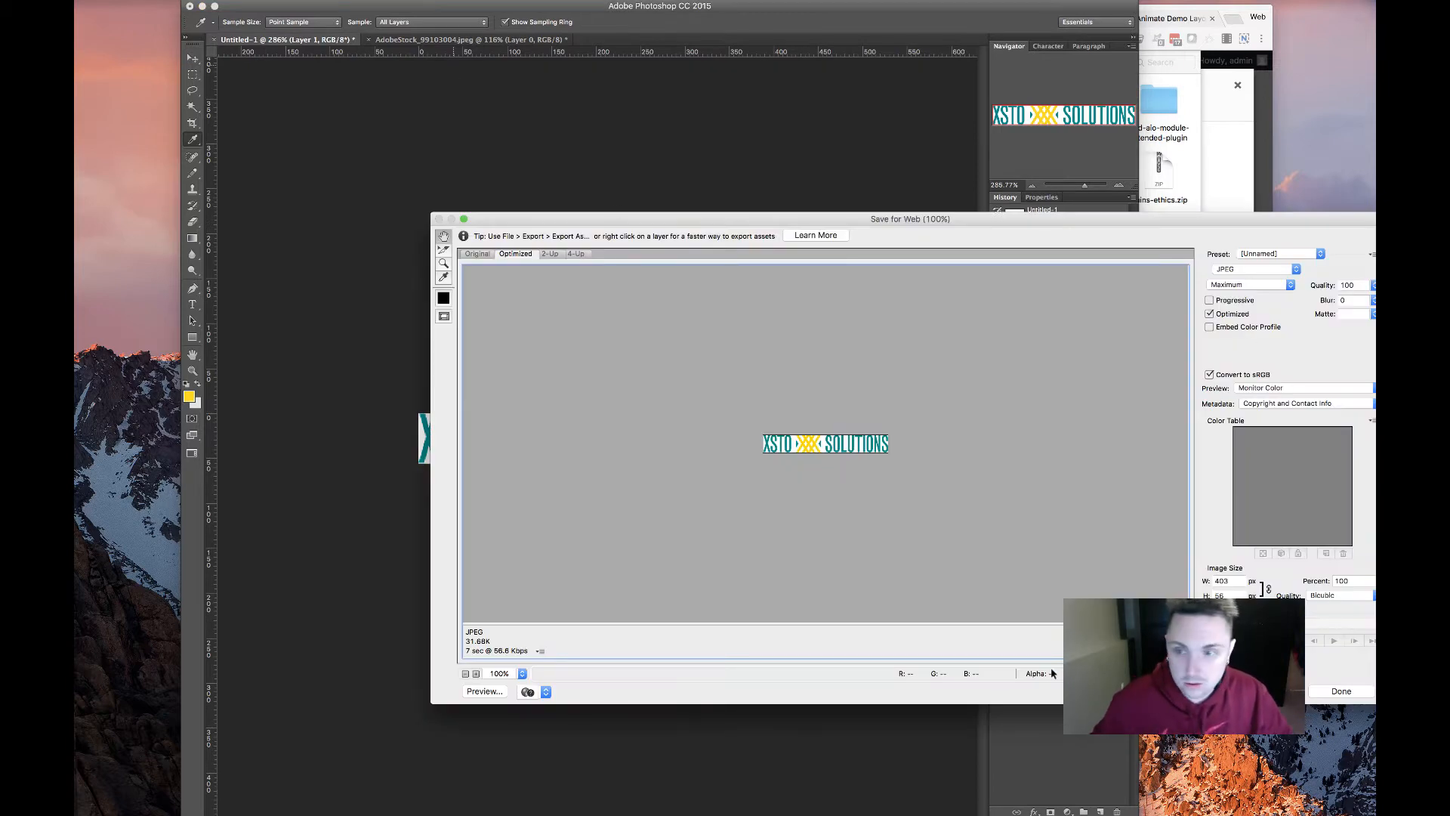
key(Return)
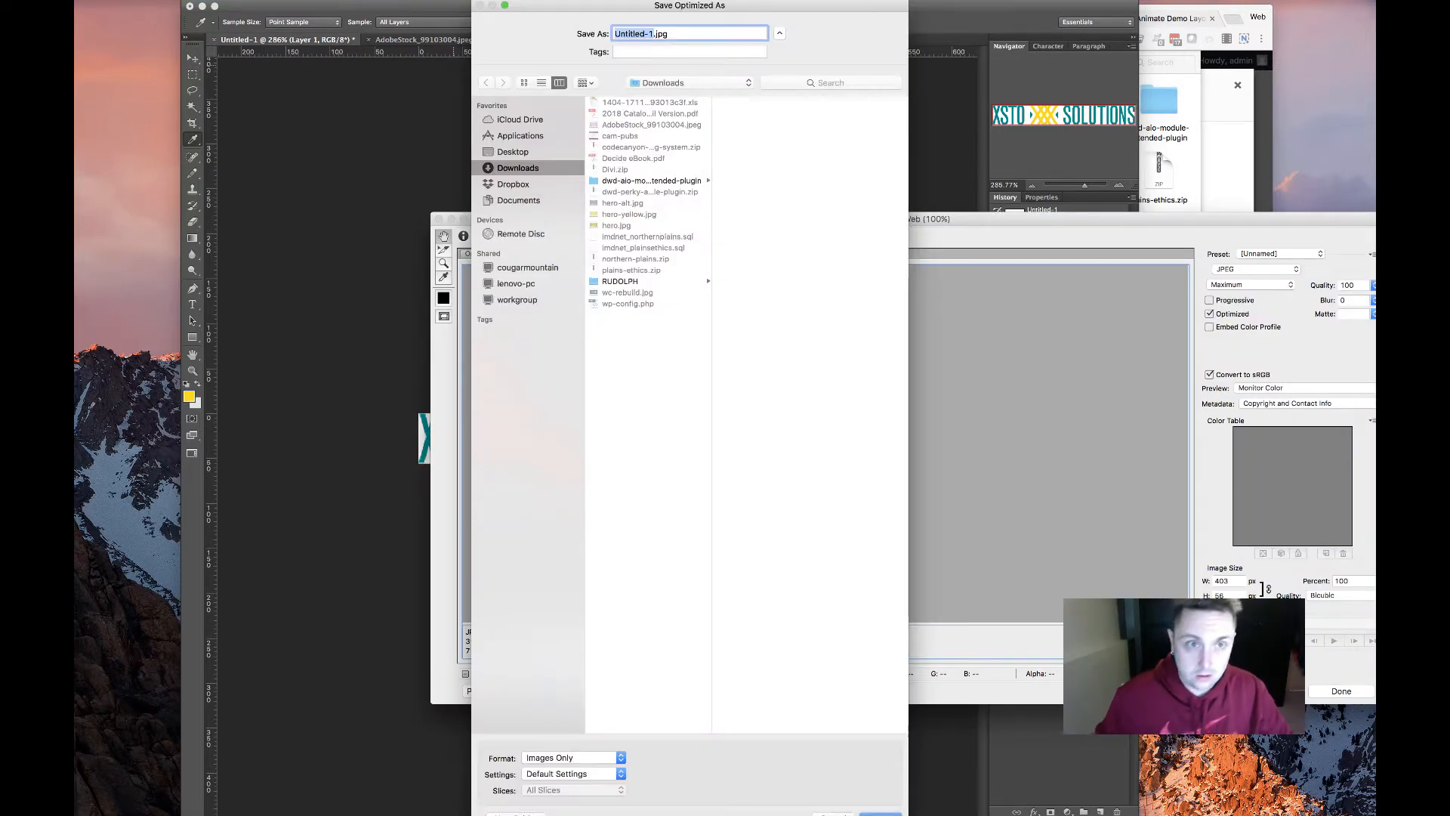
text(logo)
key(Return)
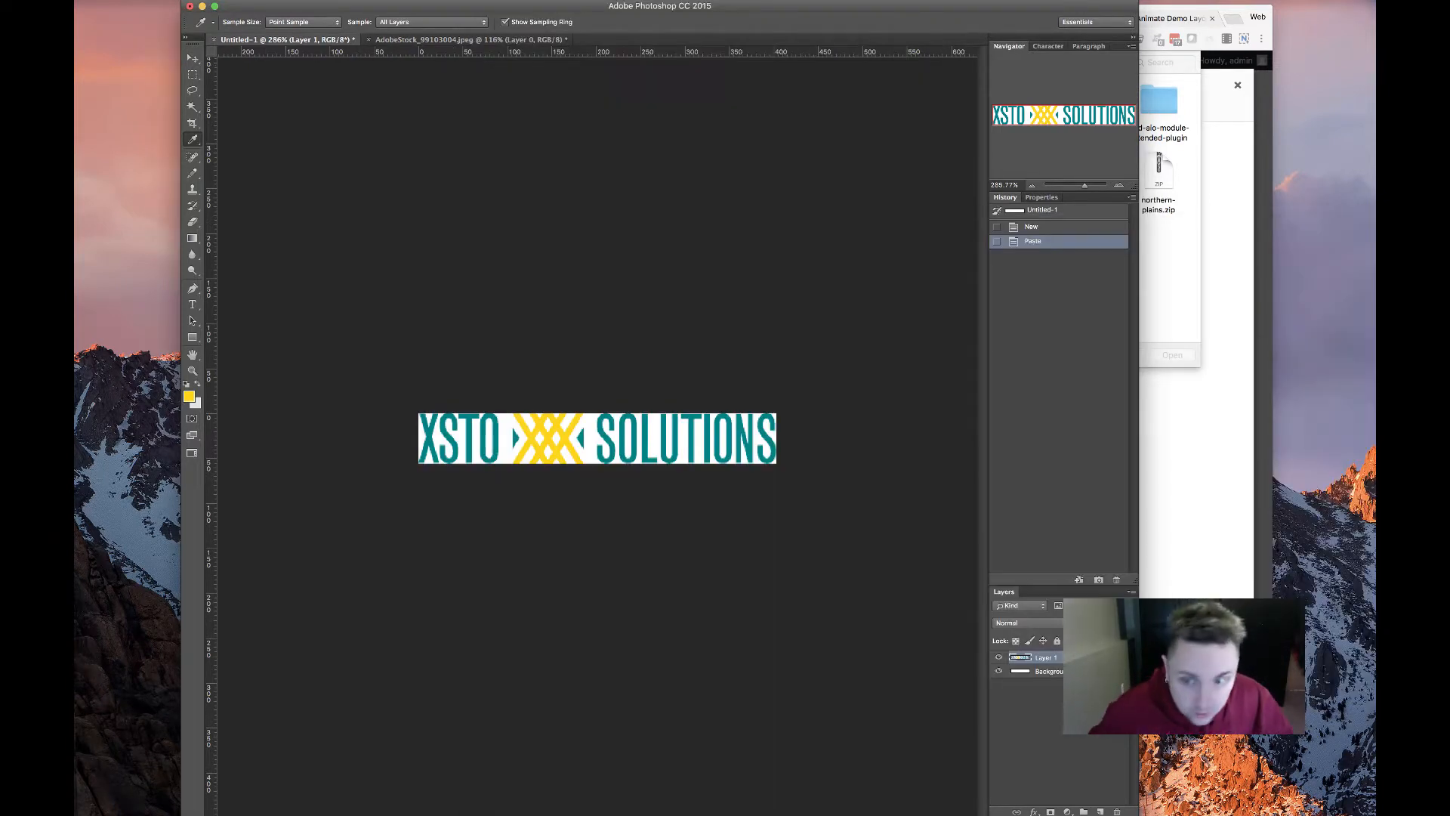
click(1169, 317)
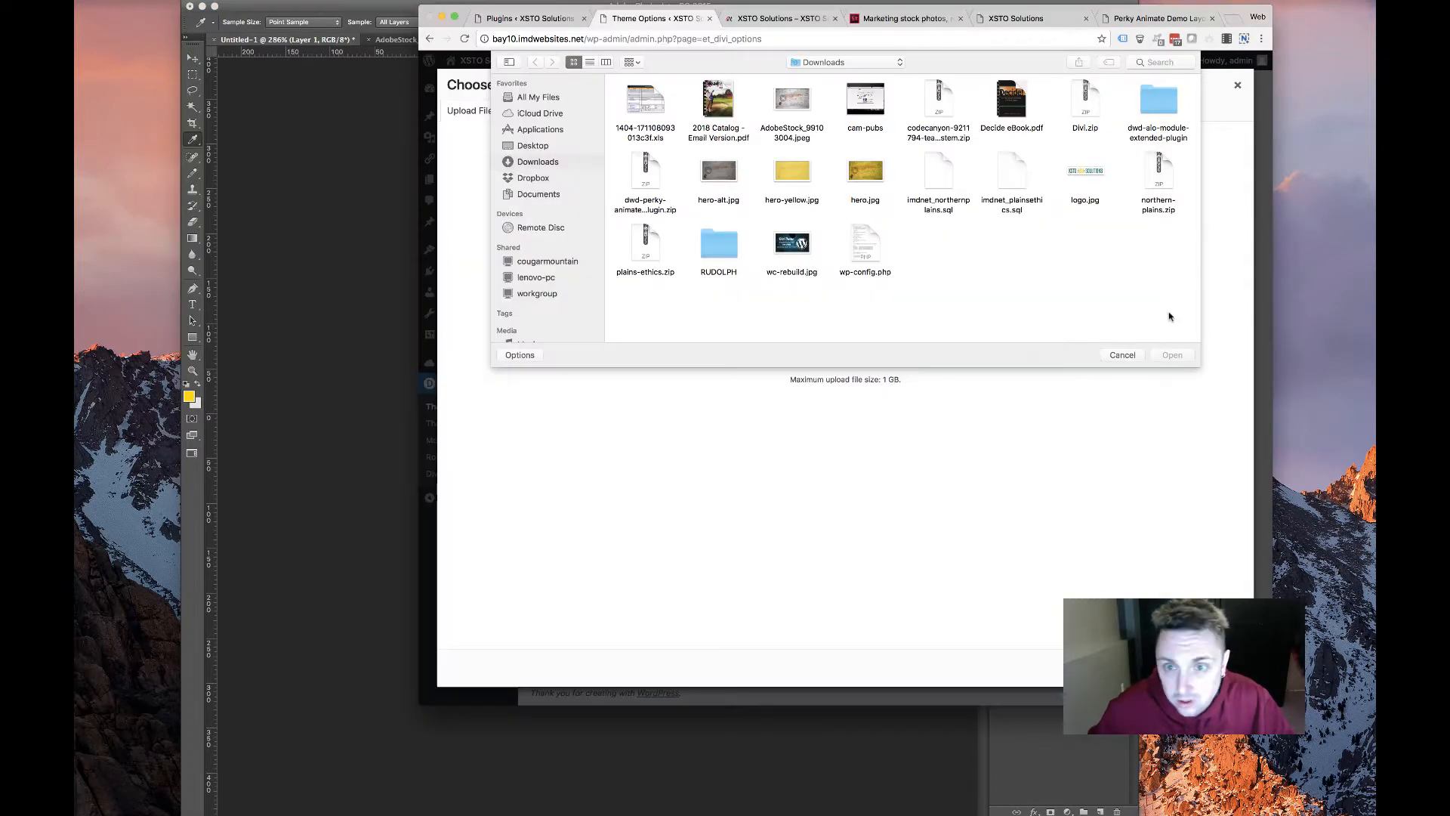
Set logo.jpg as the site Logo and the first palette colour to yellow #fcd51c
double_click(1073, 192)
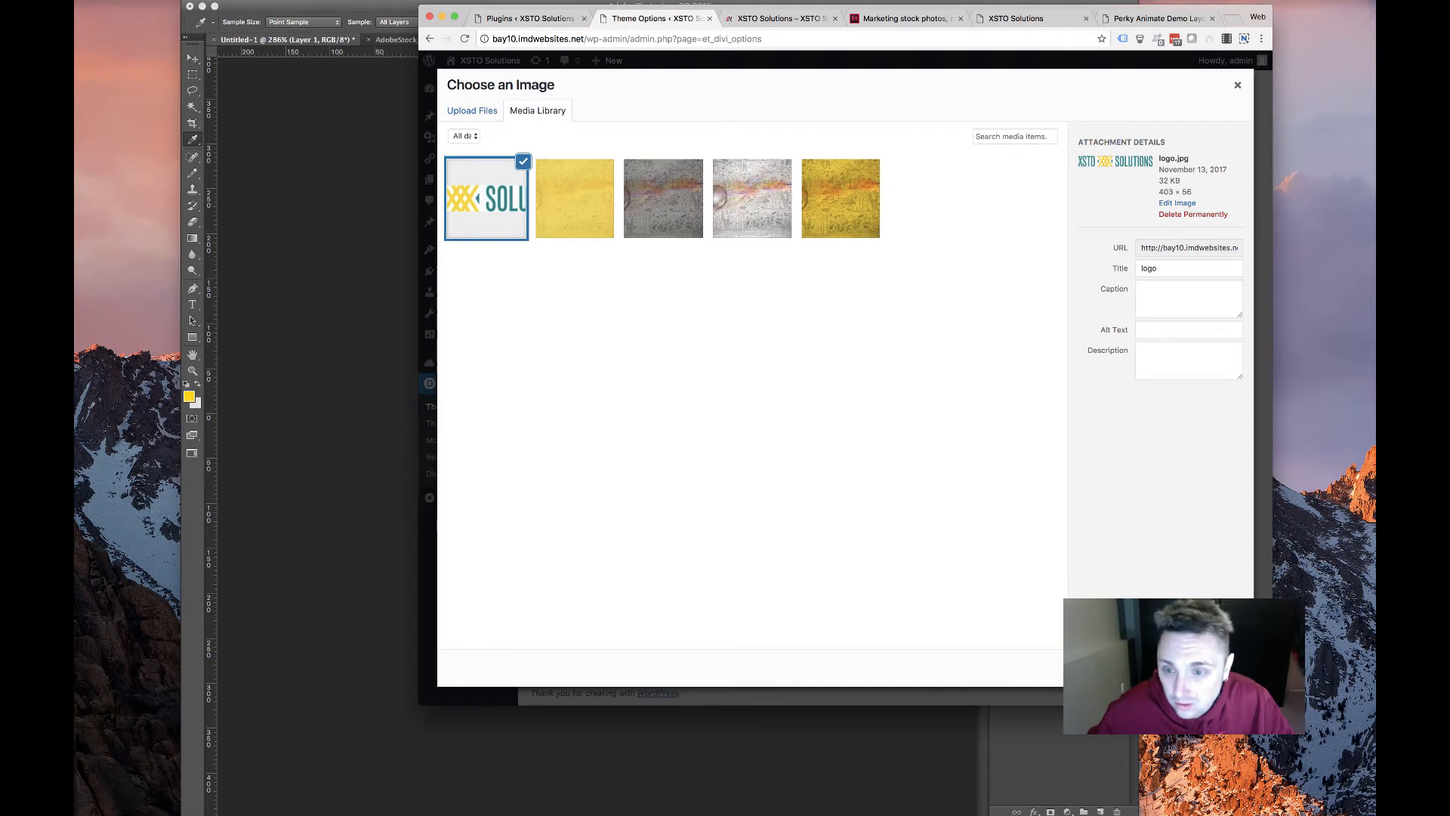
click(1211, 667)
click(793, 485)
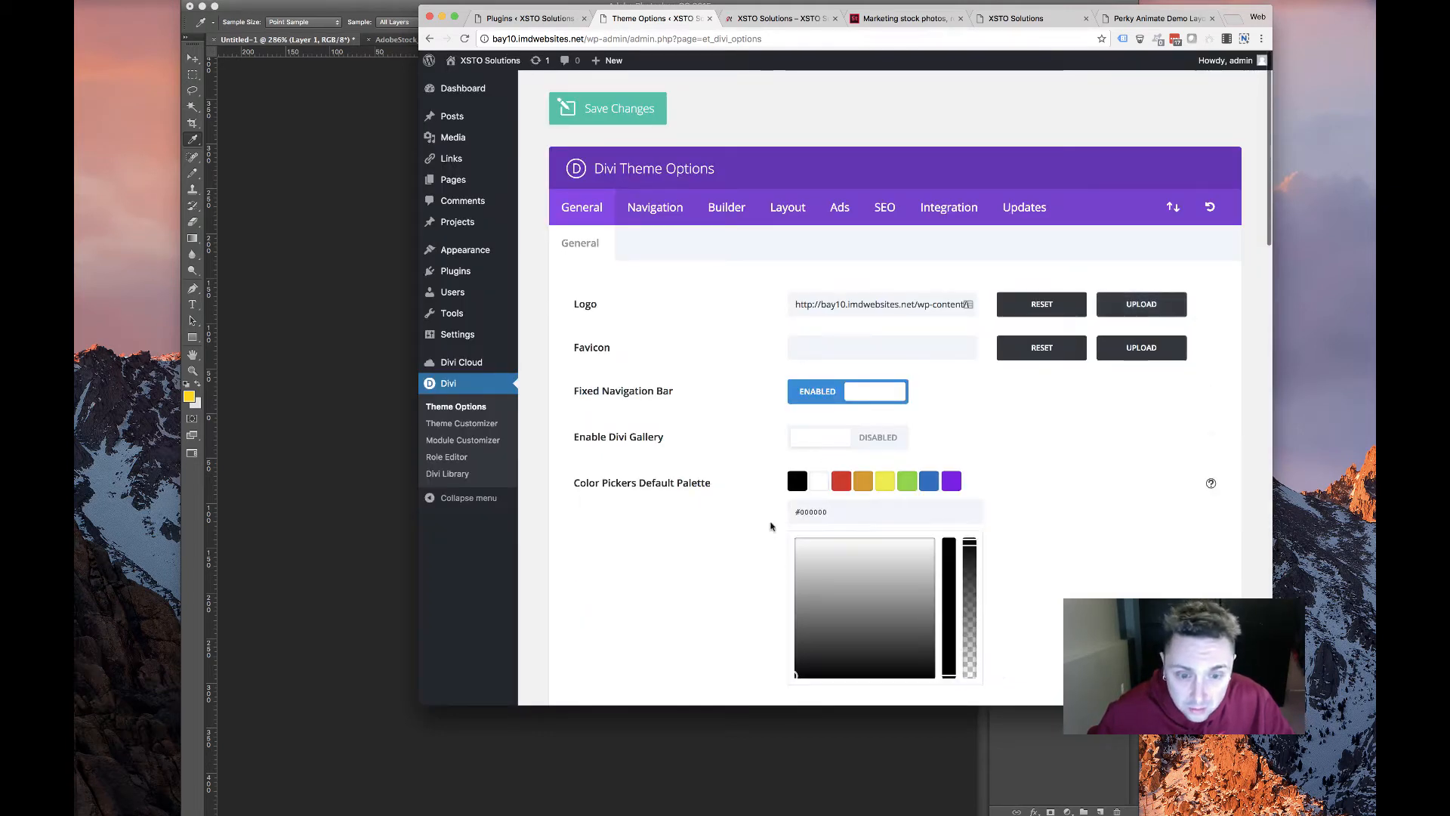
double_click(807, 511)
text(fcd51c)
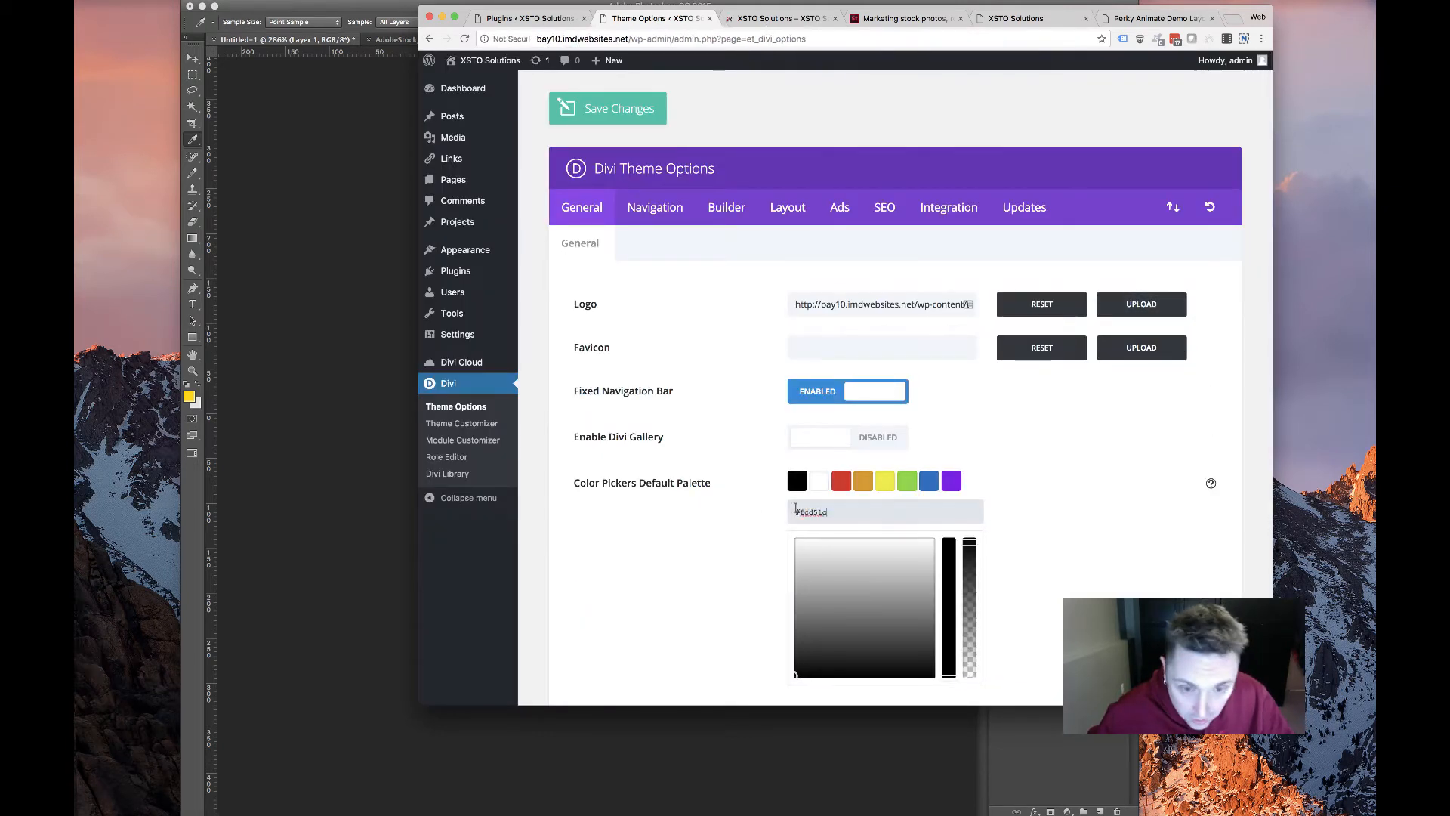
click(728, 533)
Sample the teal from the logo lettering in Photoshop to read its colour value
click(244, 467)
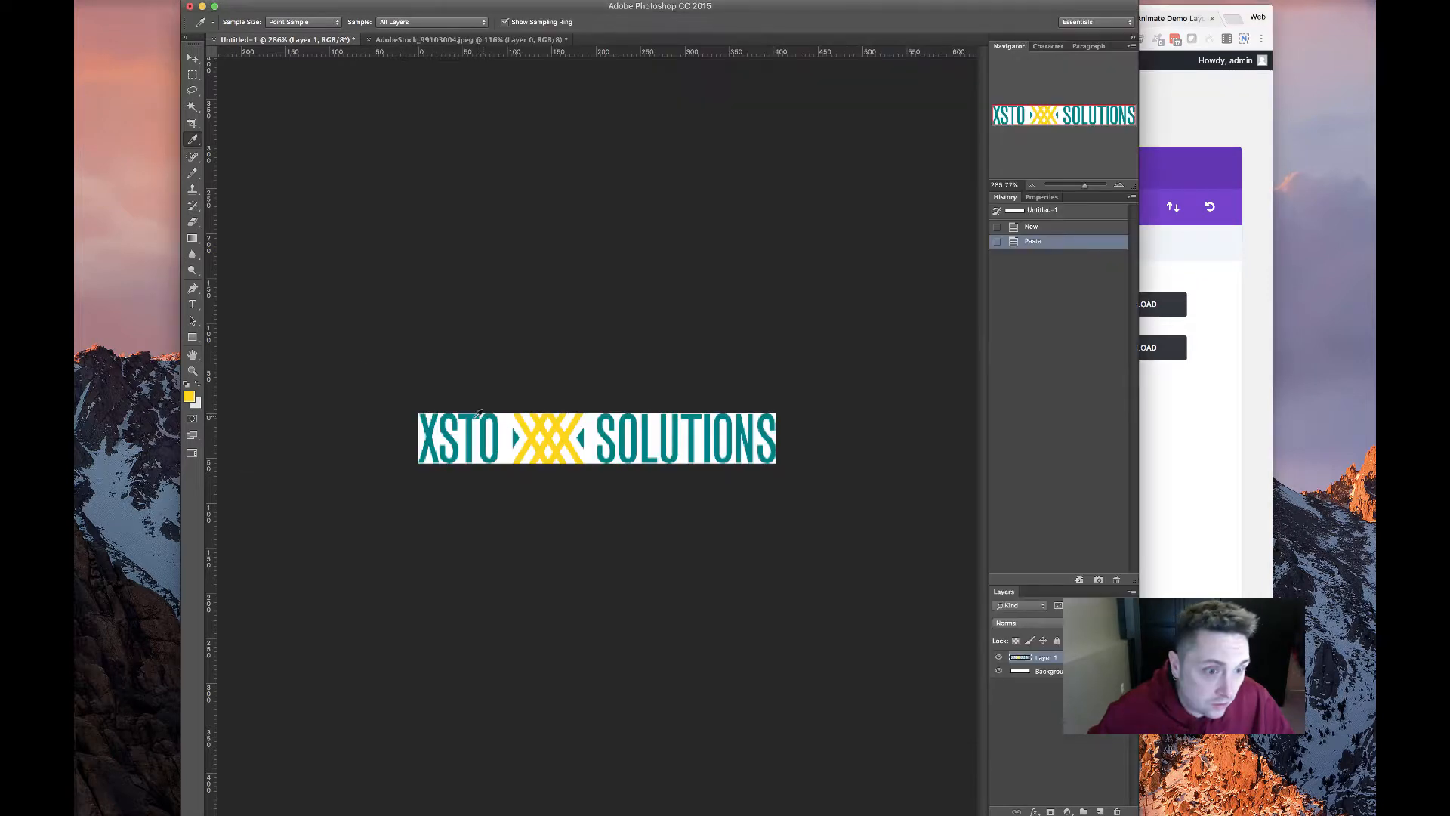
click(472, 425)
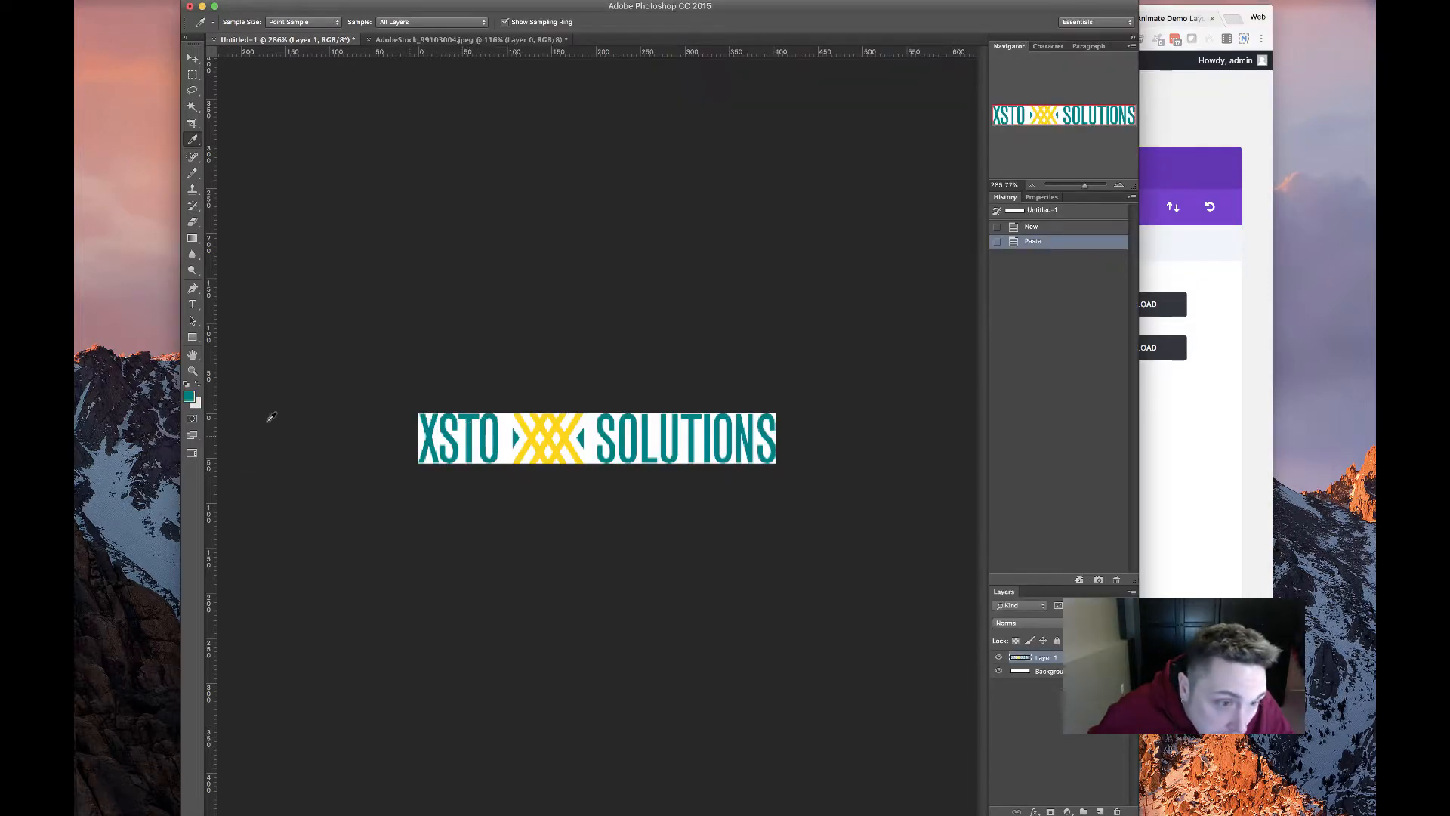
click(189, 396)
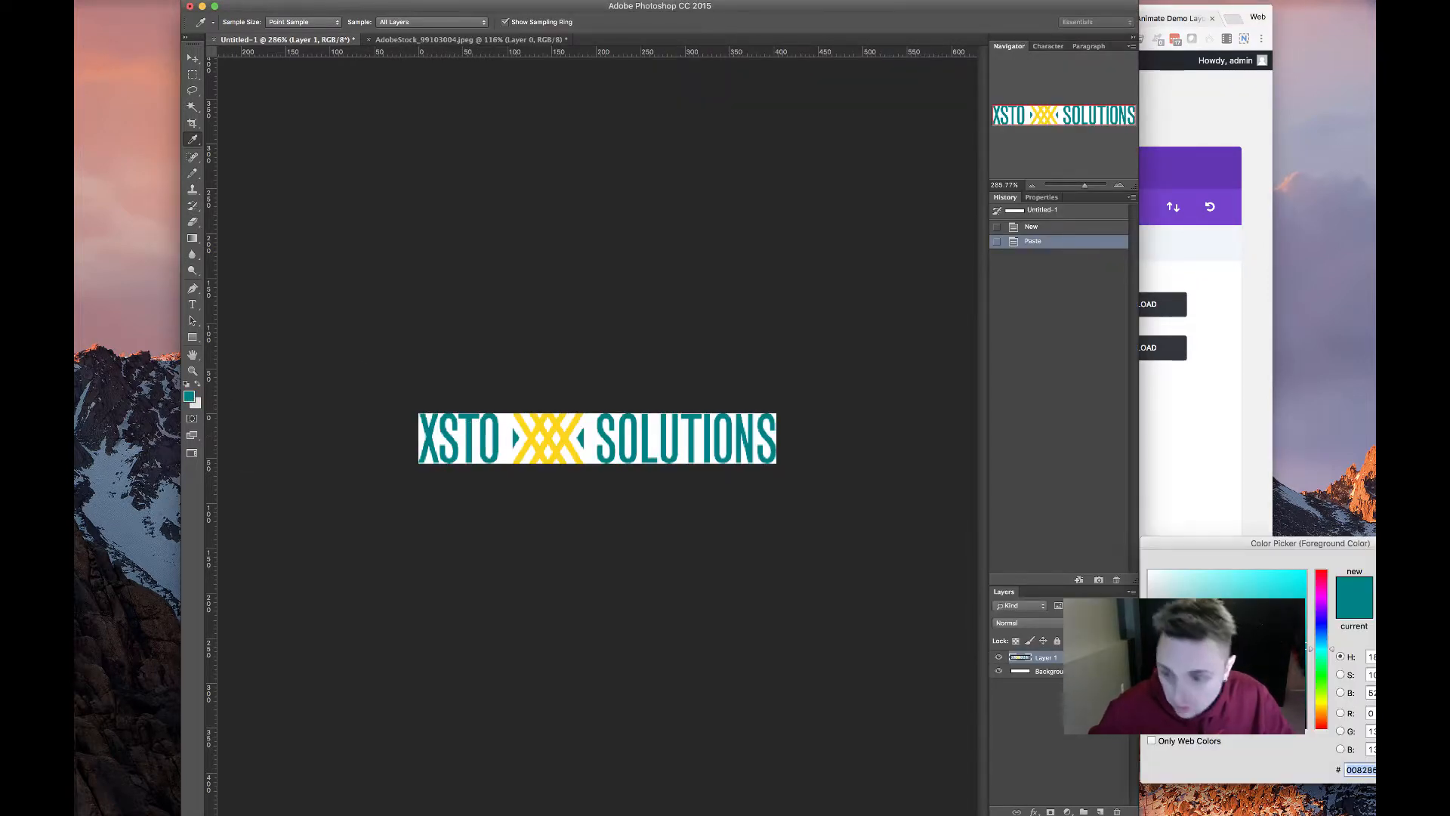
key(Return)
click(1146, 442)
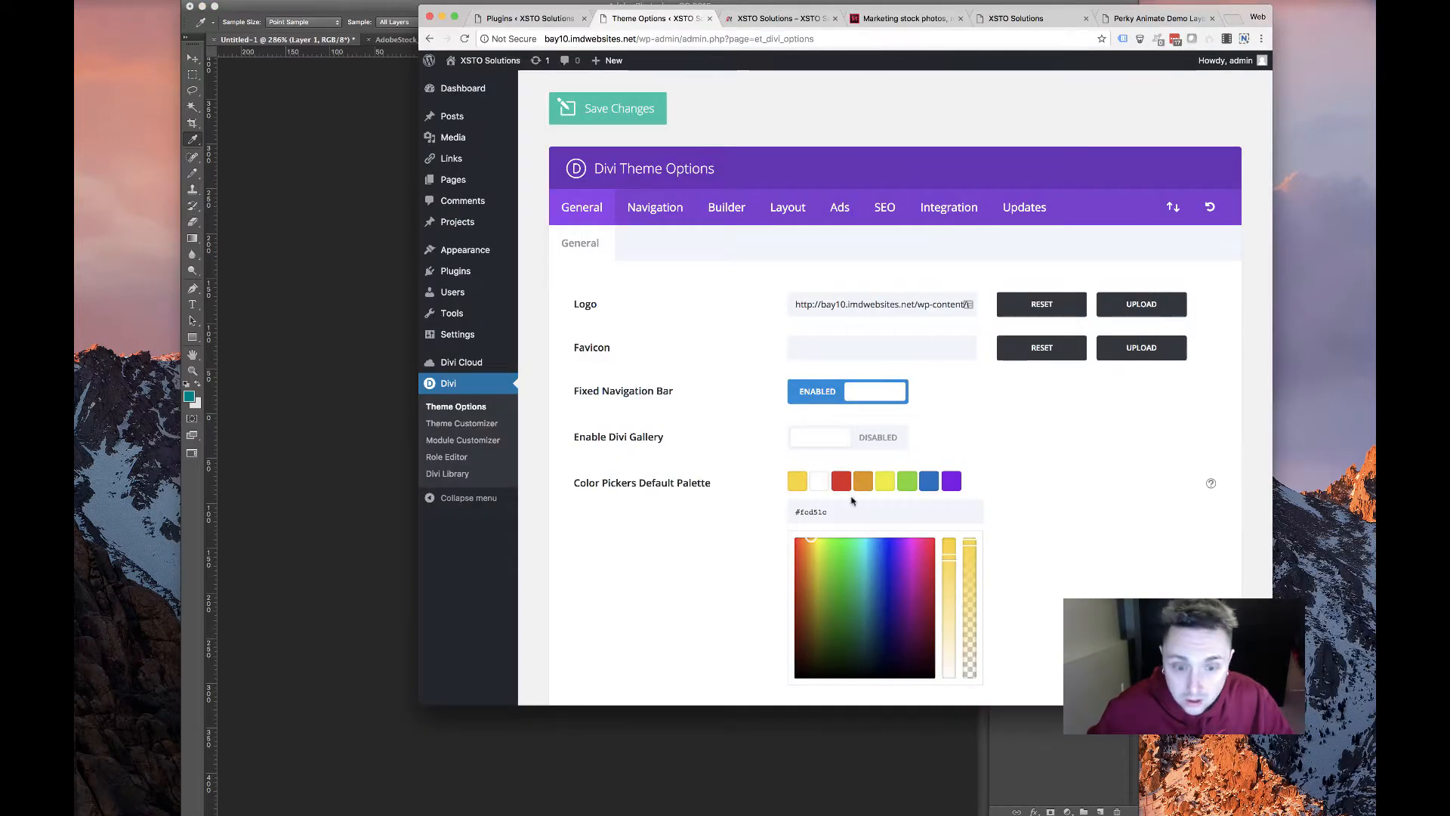
Set the second and third palette colours to teal #008285 and dark grey #333333
click(817, 488)
double_click(815, 513)
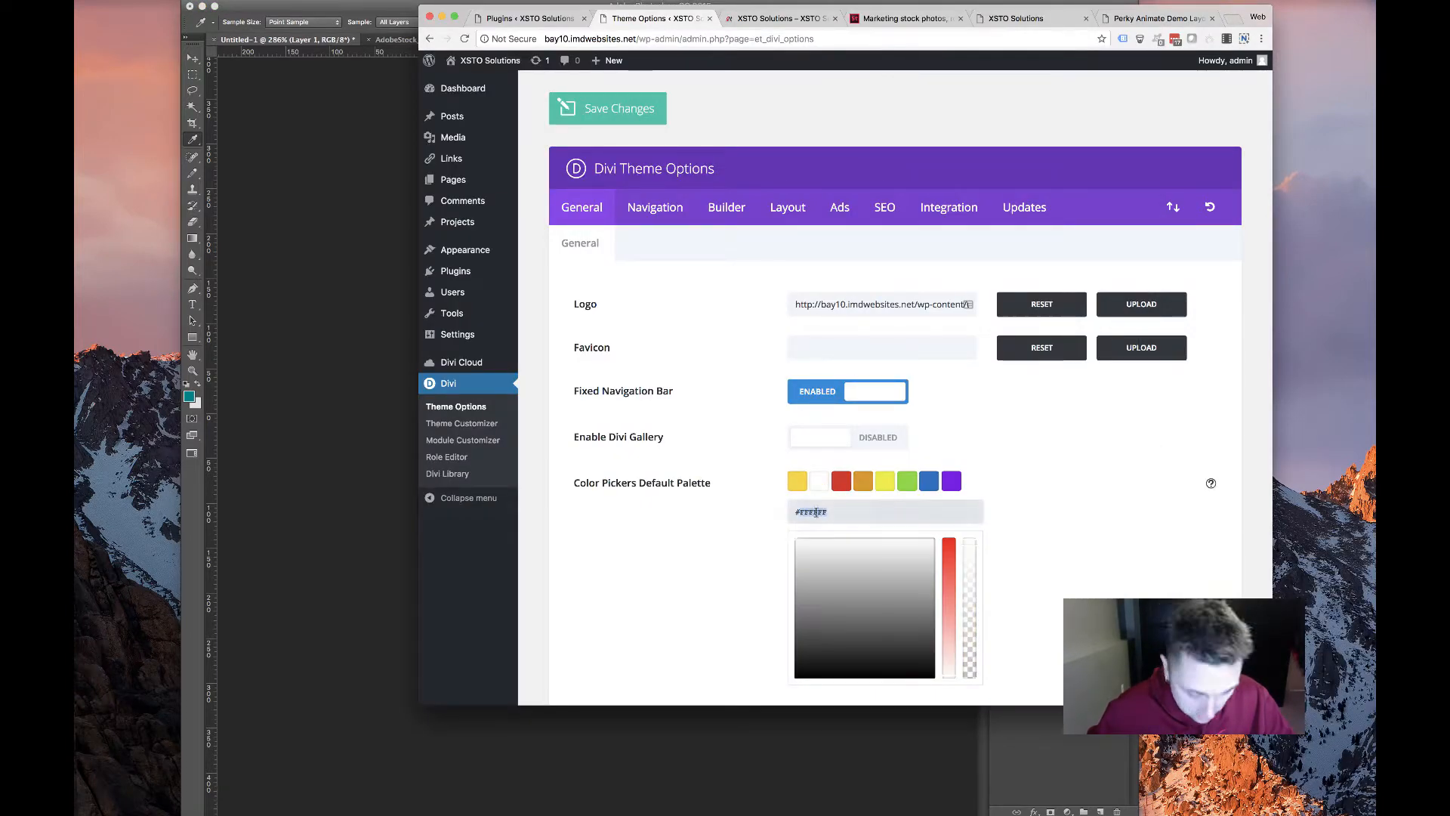
text(008285)
click(1021, 576)
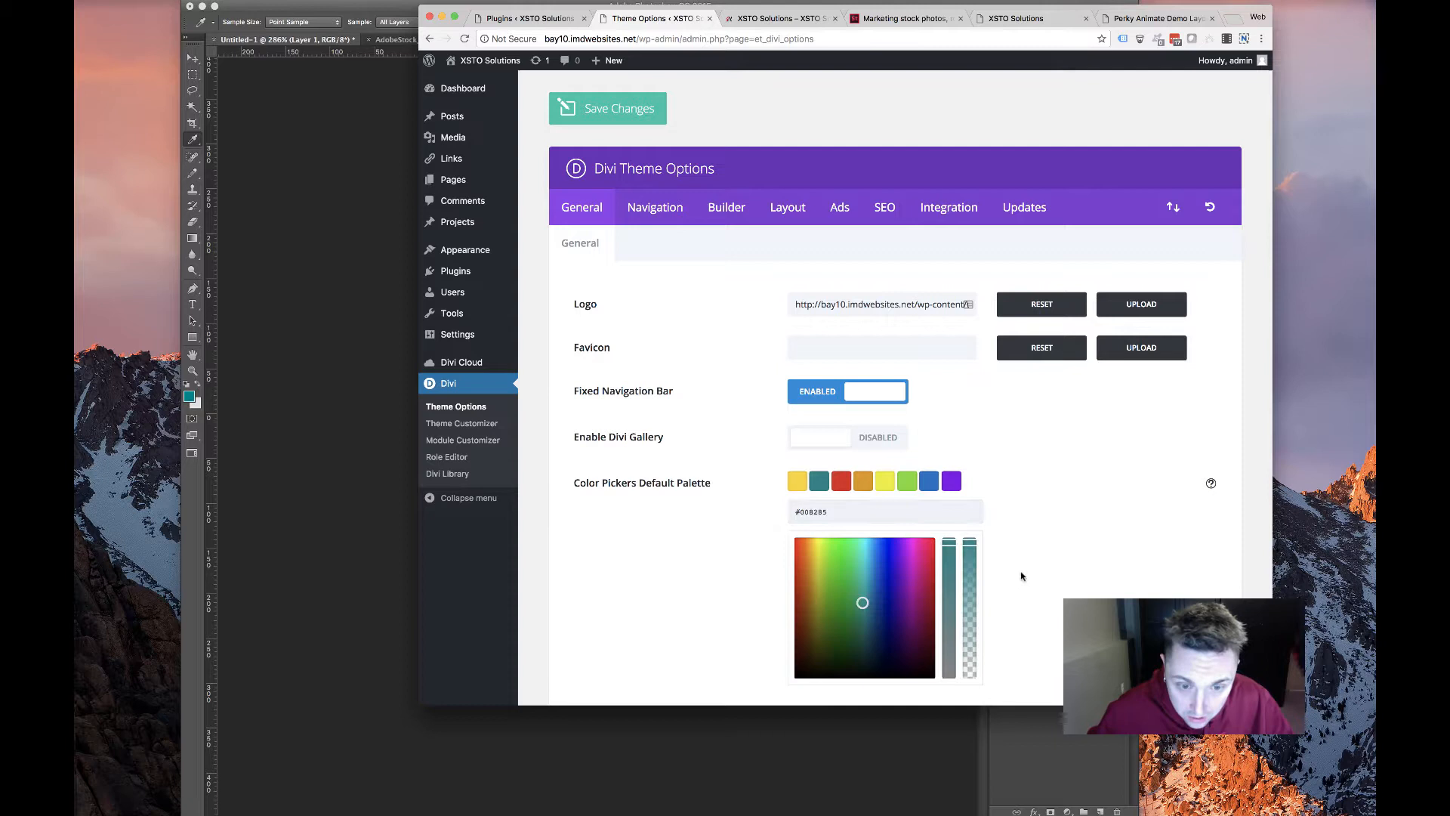
click(844, 487)
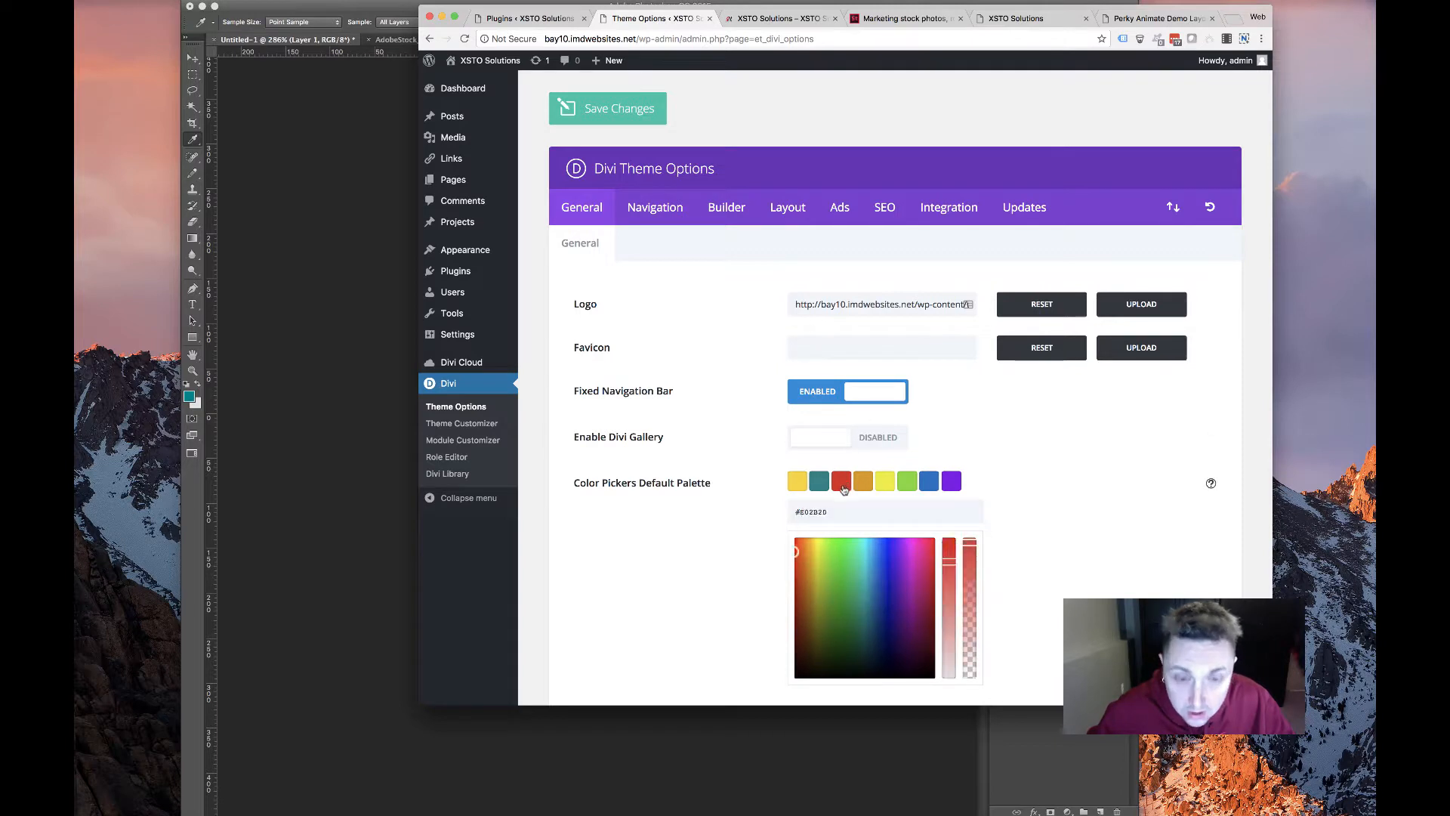
click(814, 512)
text(#333)
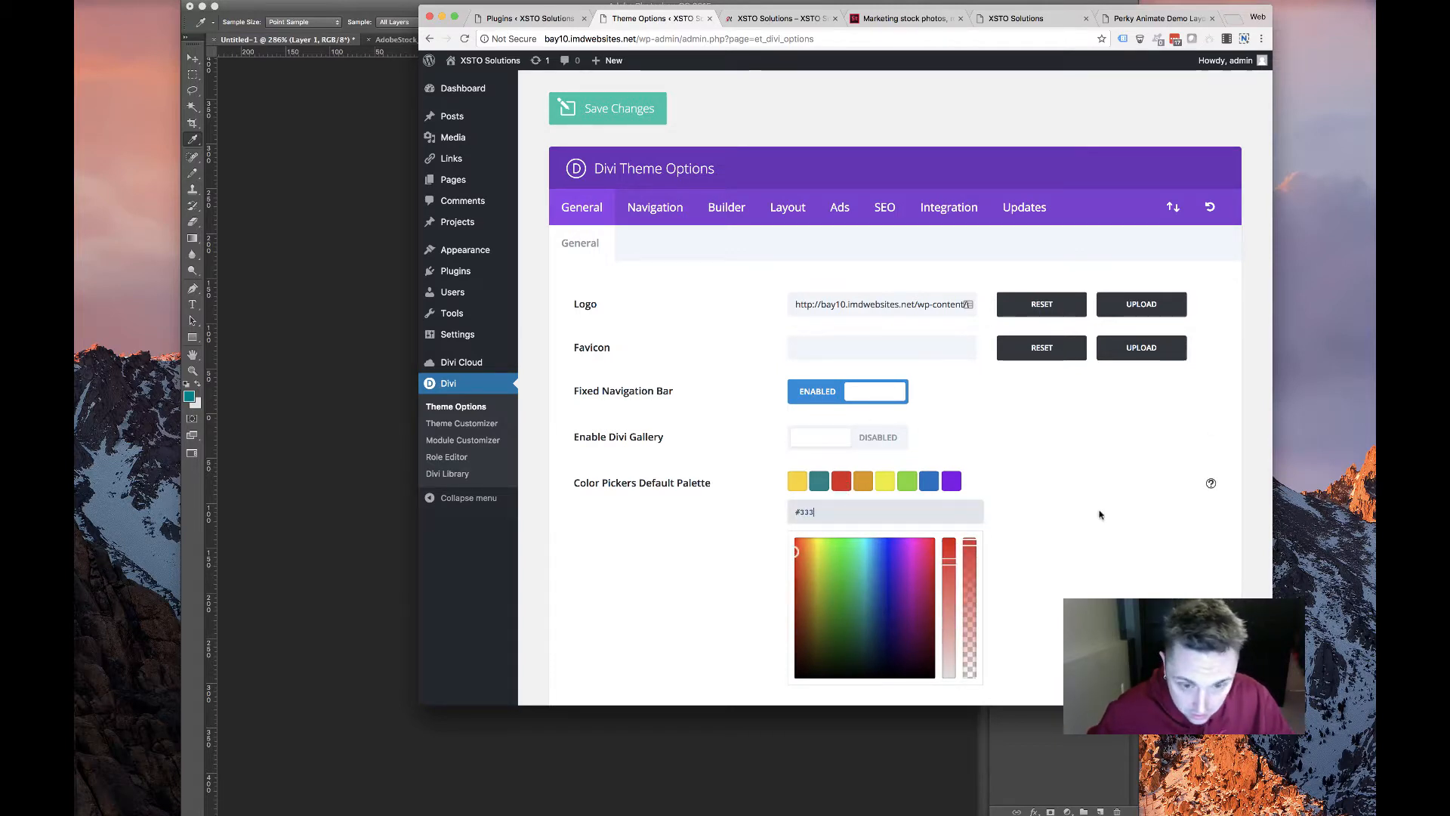
text(333)
click(860, 494)
Set the fourth palette colour to white and save the theme options
click(864, 482)
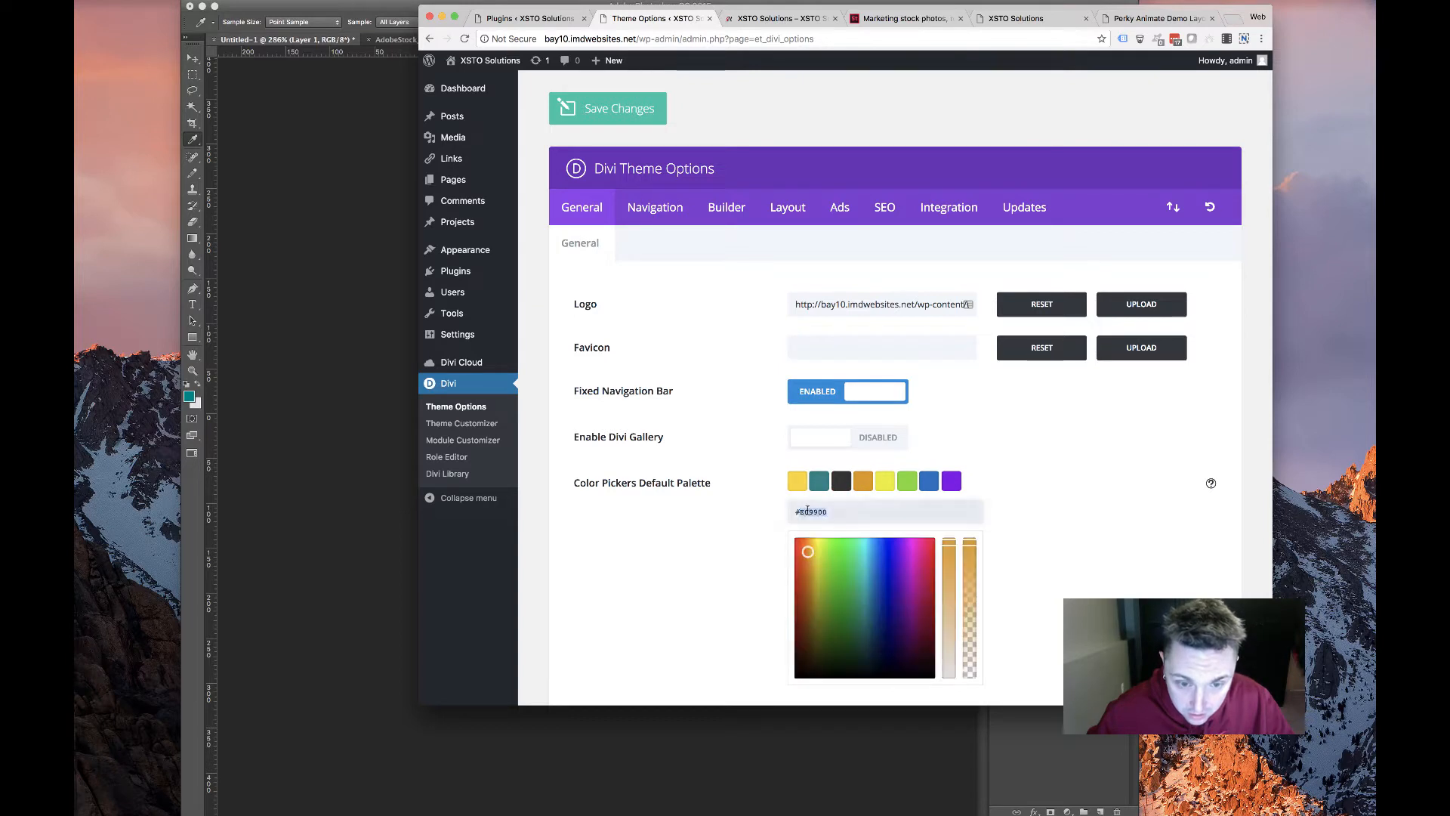
double_click(806, 510)
click(1048, 530)
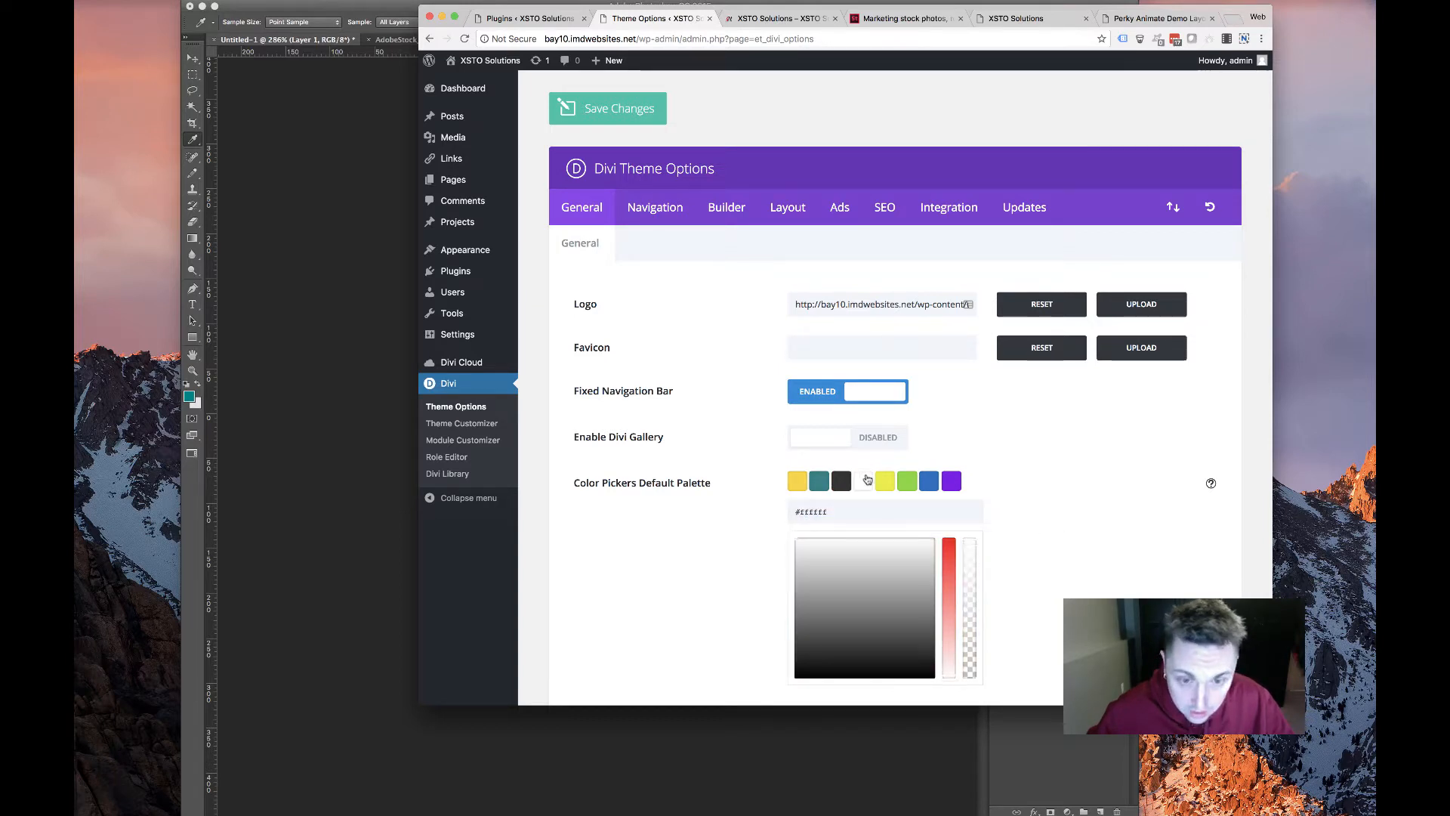
scroll(1058, 510, down, 5)
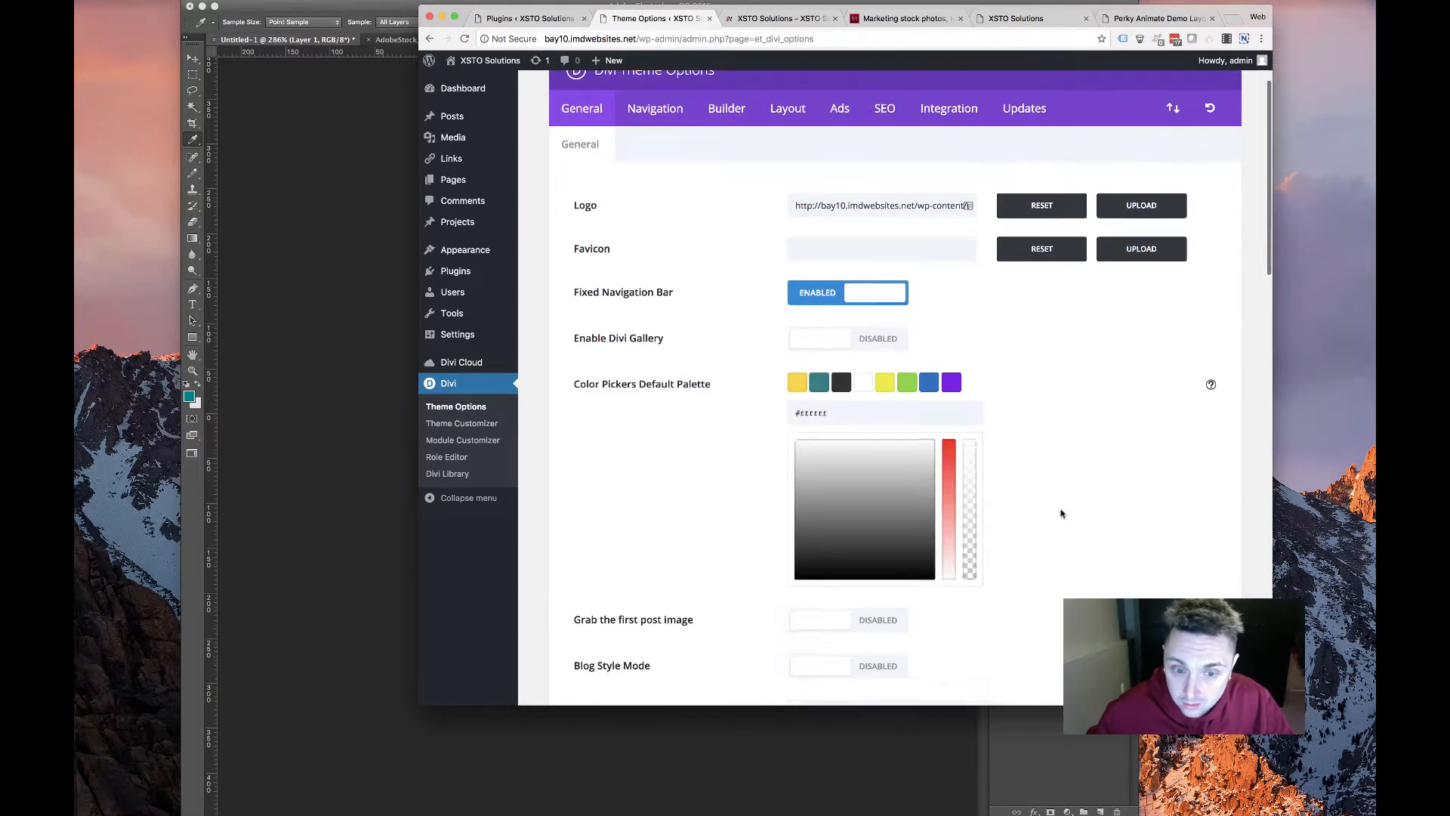
scroll(1058, 511, up, 3)
scroll(955, 420, down, 15)
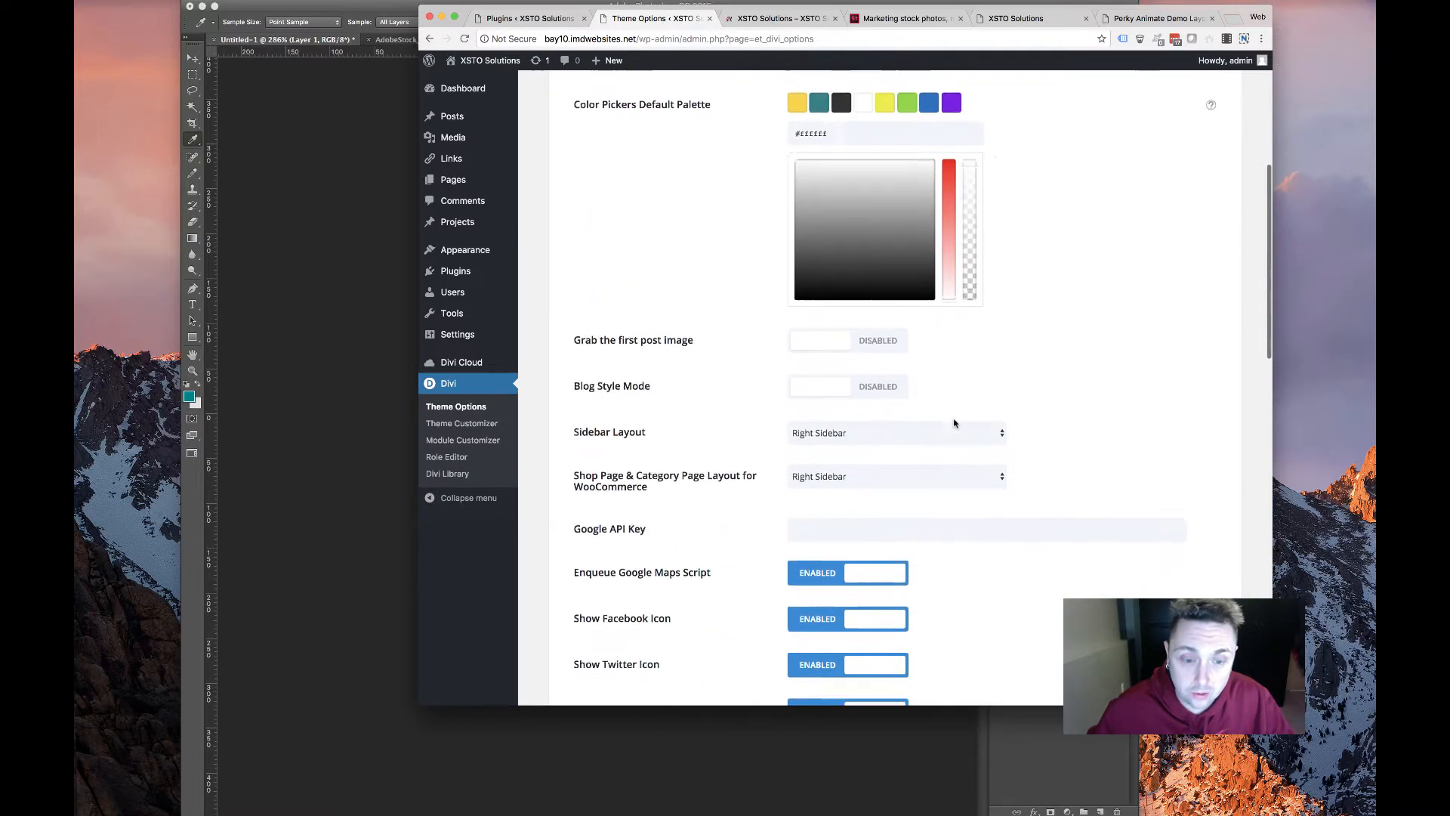
click(615, 594)
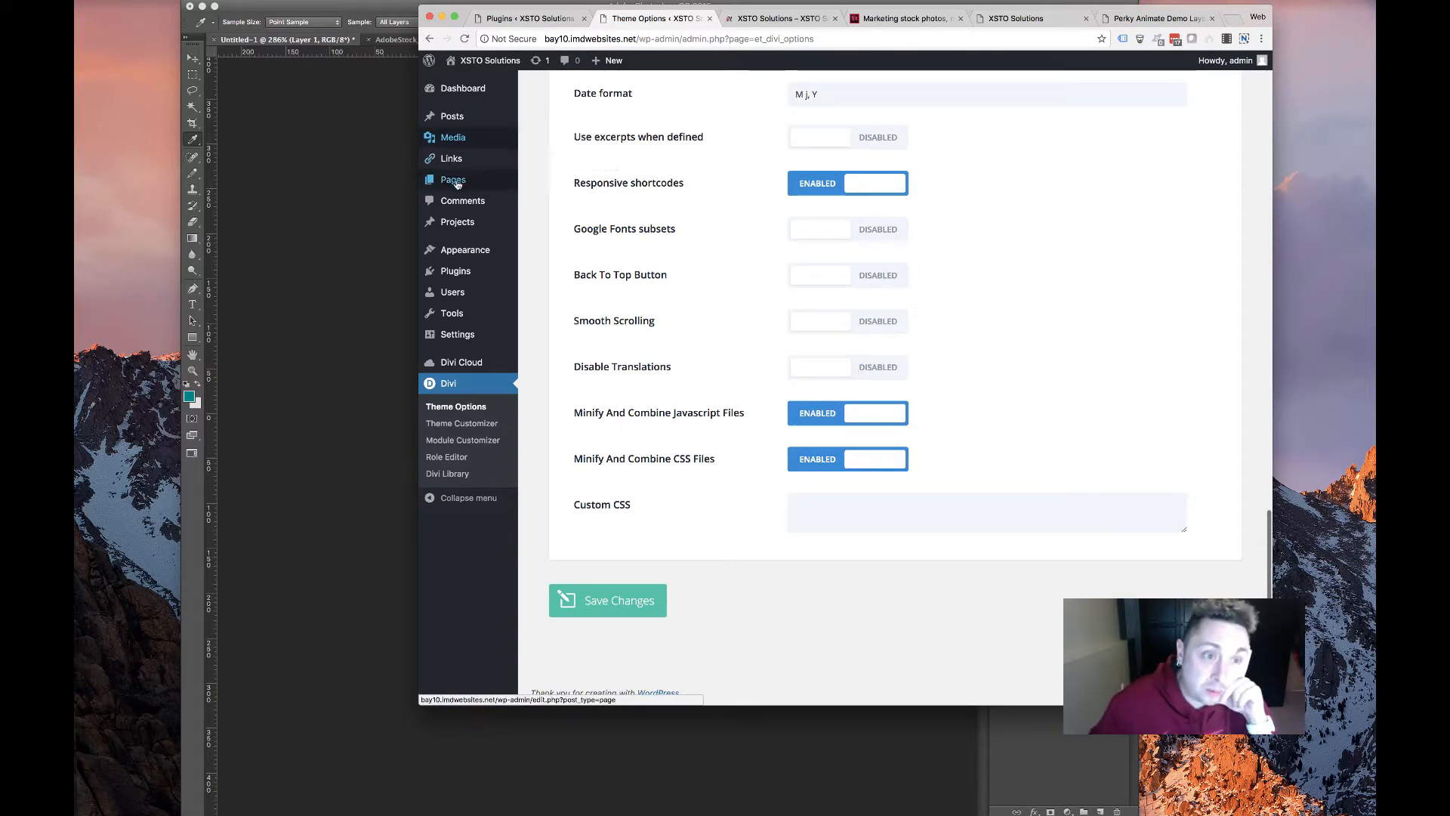
mouse_move(455, 184)
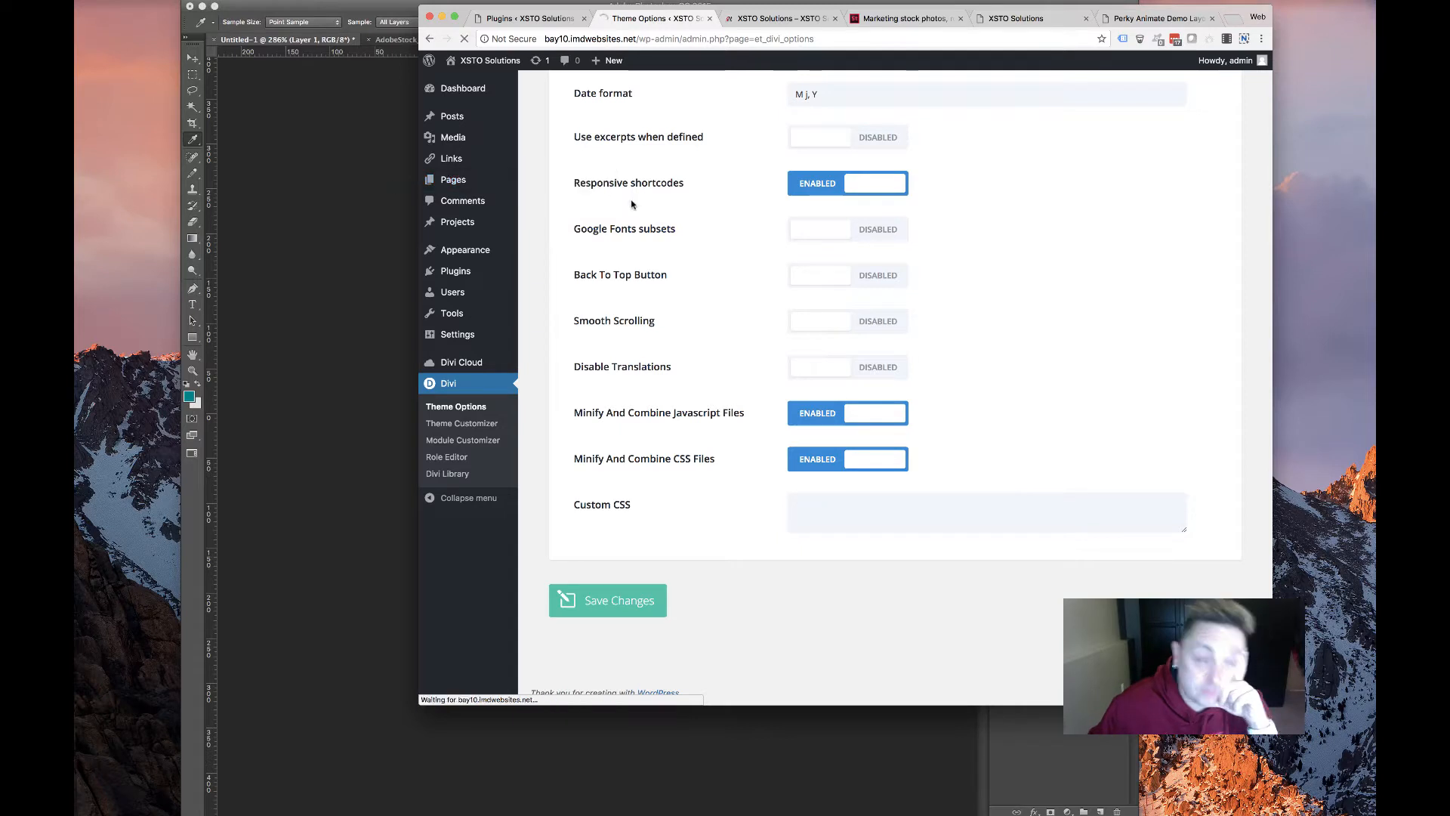
mouse_move(565, 194)
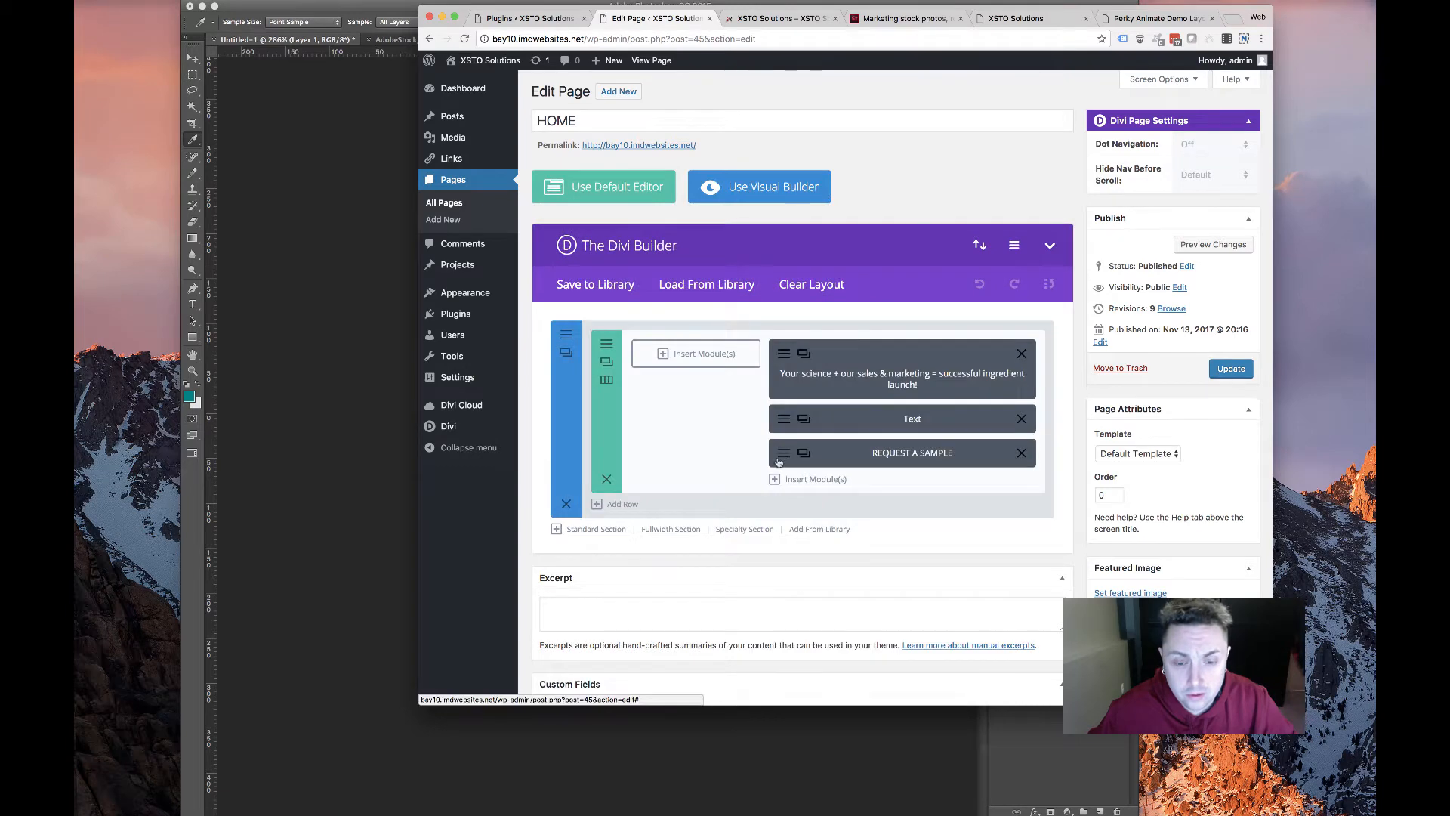
Open the REQUEST A SAMPLE button's design settings and set its text colour to Light
click(786, 453)
scroll(642, 379, down, 1)
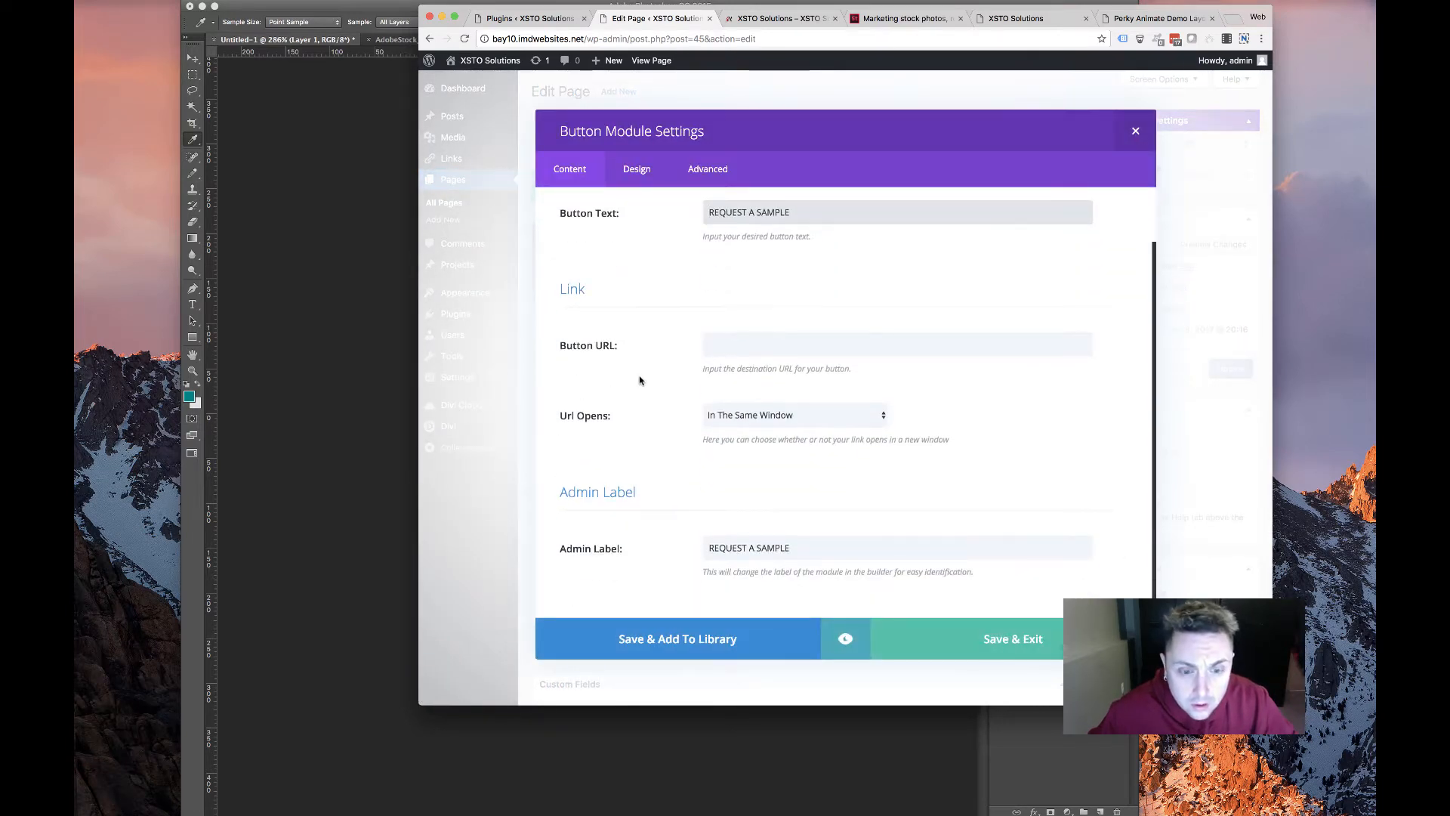
click(637, 168)
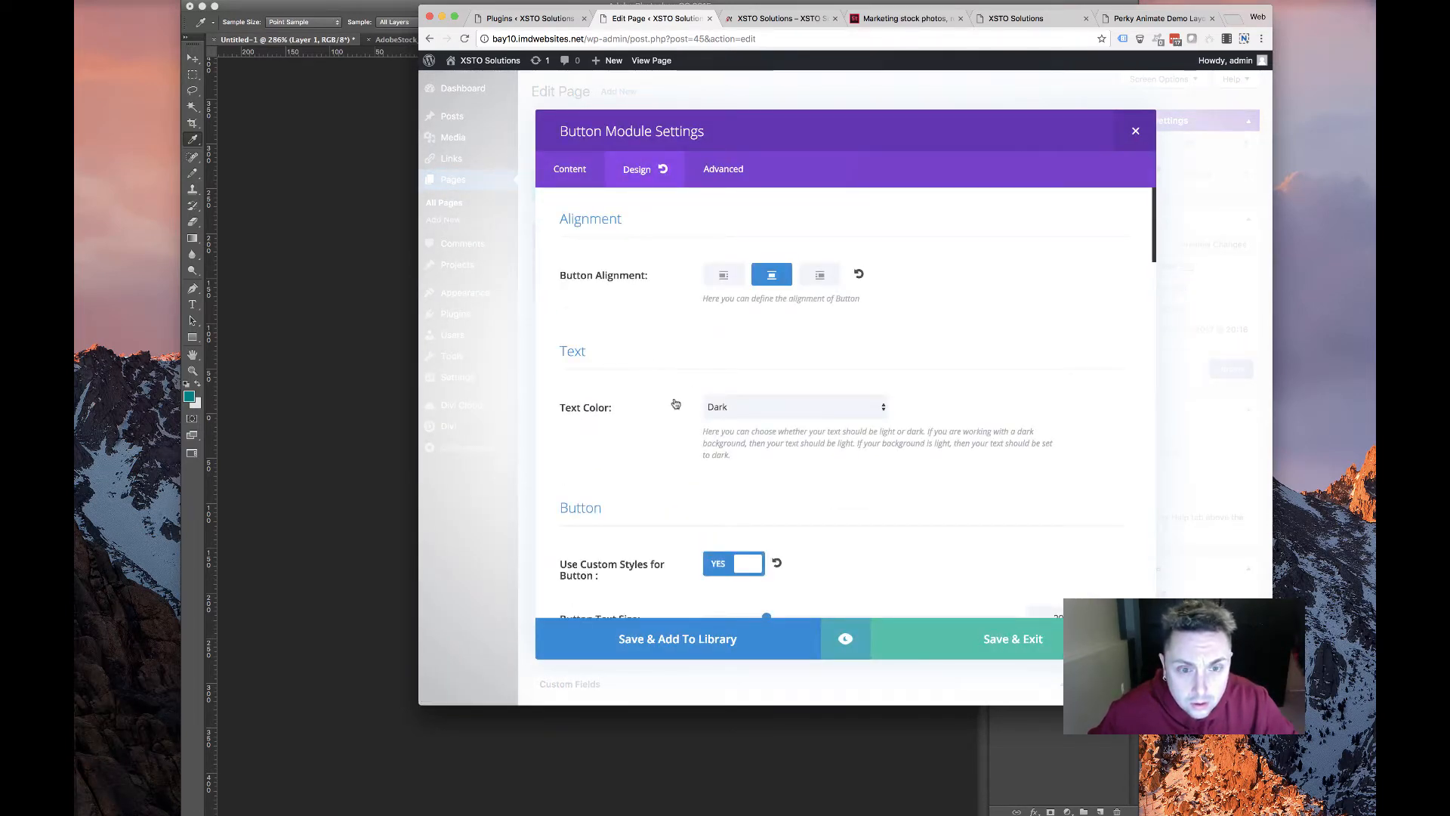
scroll(674, 403, down, 4)
scroll(674, 401, up, 4)
click(707, 387)
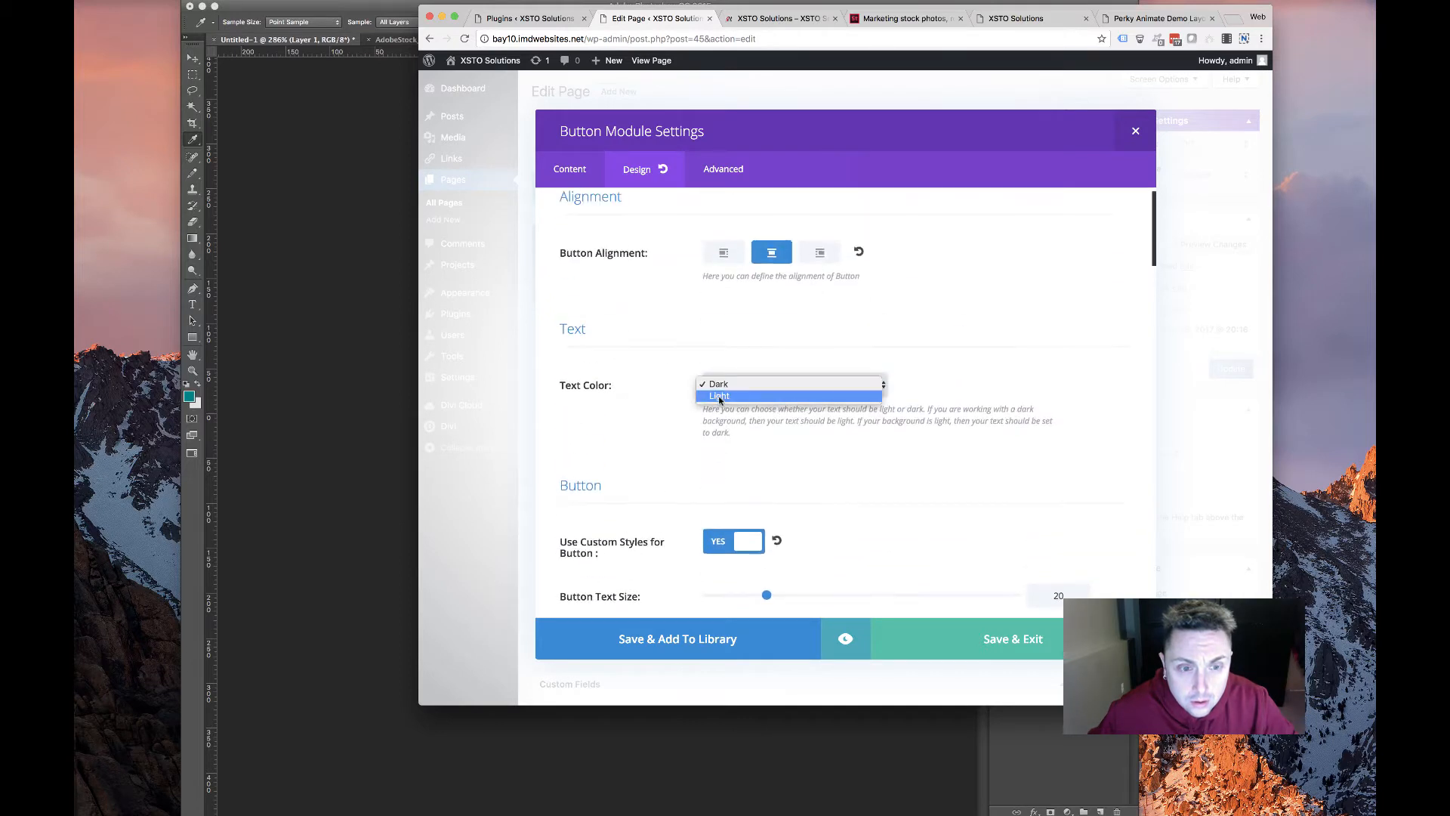
click(719, 396)
scroll(654, 411, down, 5)
scroll(717, 355, up, 3)
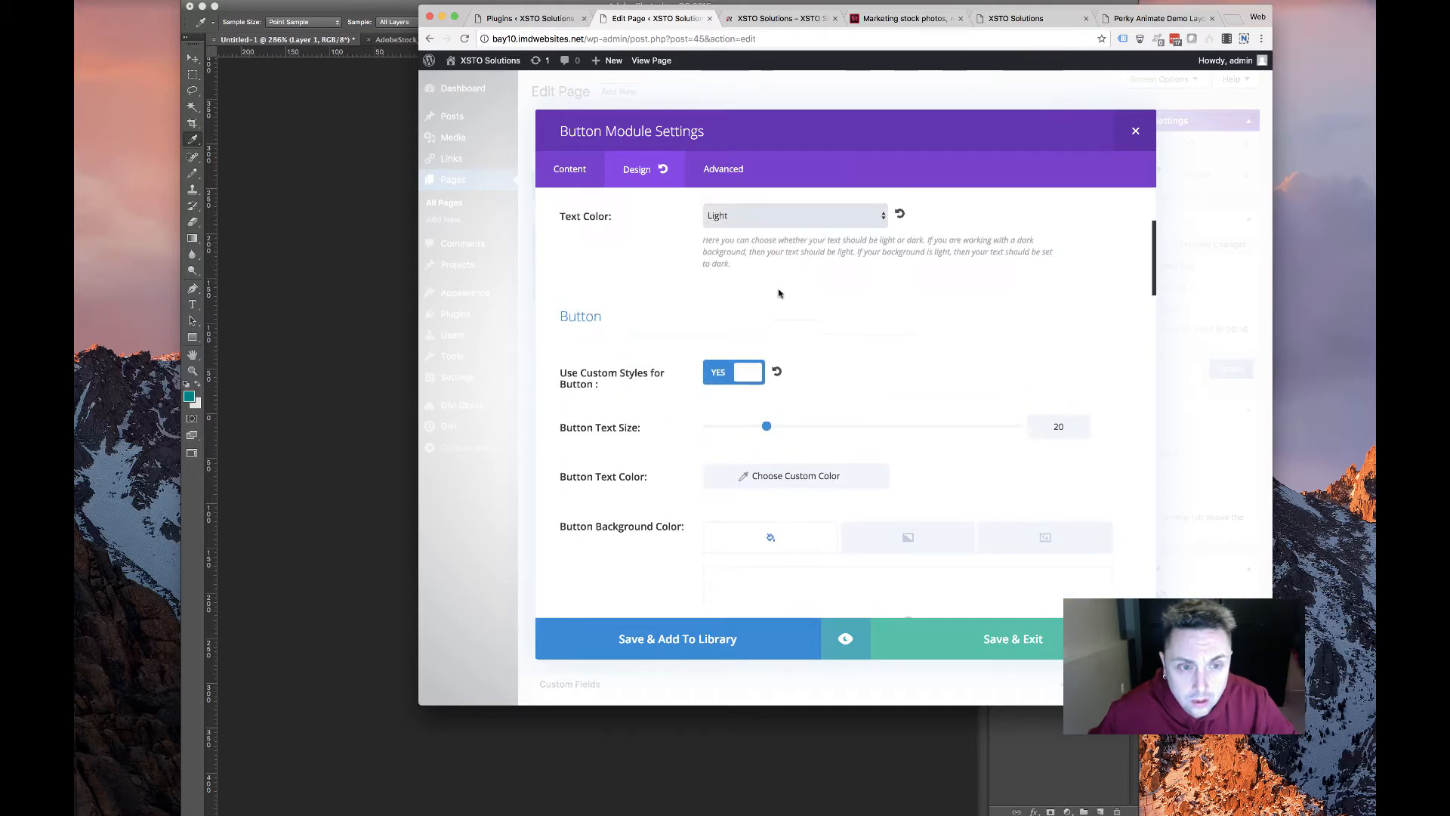
click(786, 218)
click(770, 217)
scroll(657, 335, down, 5)
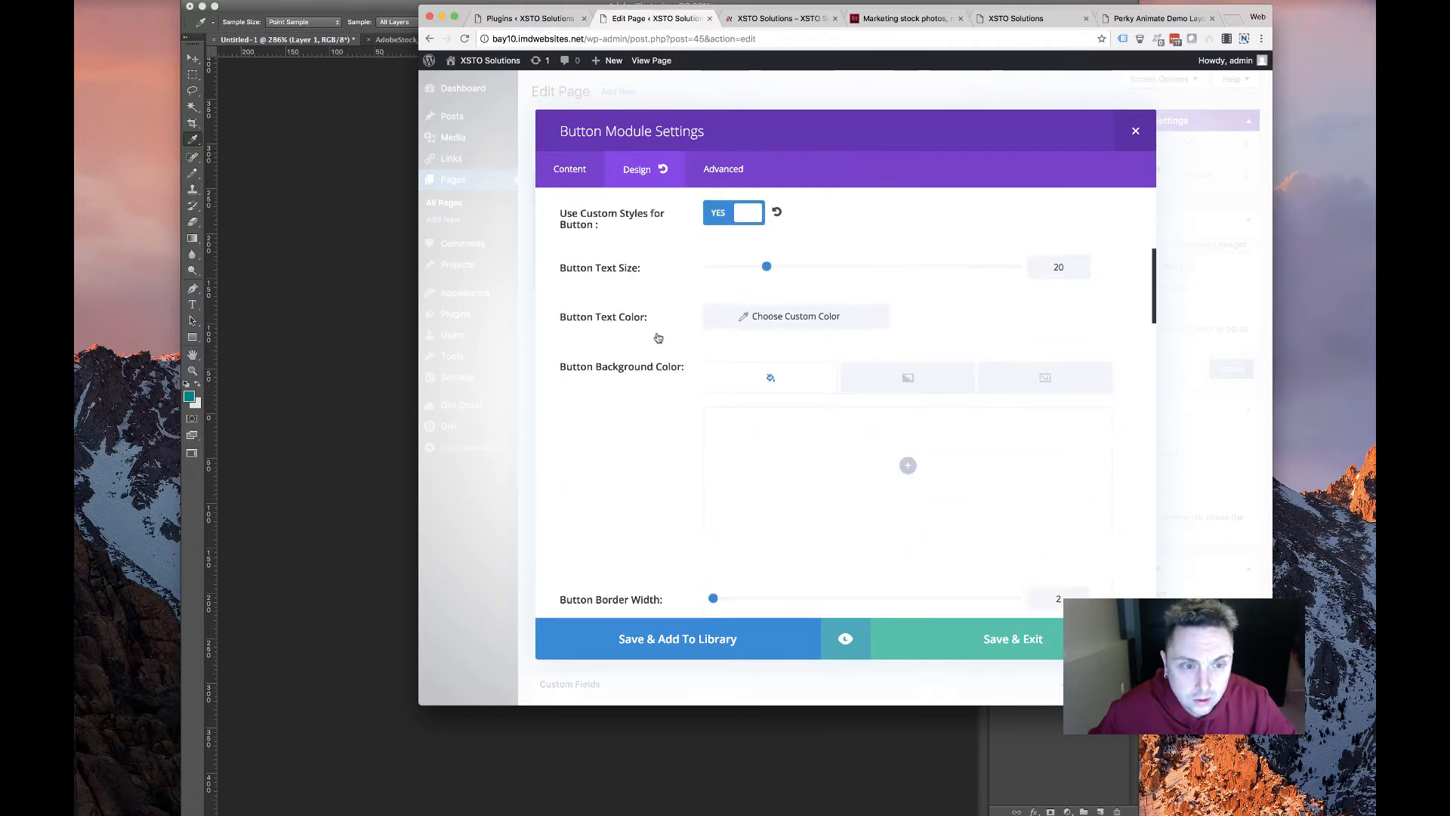
scroll(667, 324, up, 2)
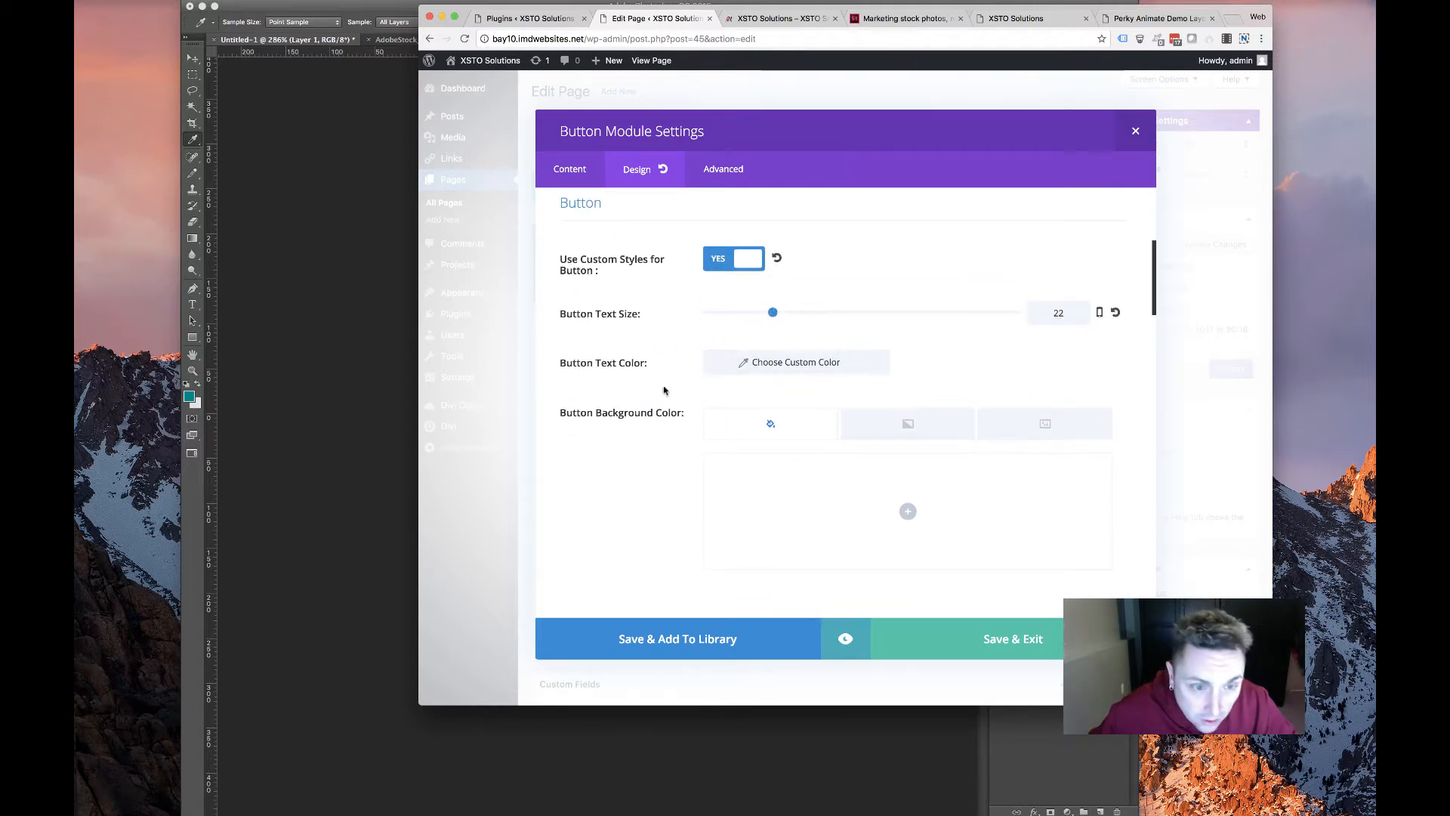
scroll(664, 390, down, 1)
Apply a custom button text colour and a teal background colour
click(786, 304)
click(636, 393)
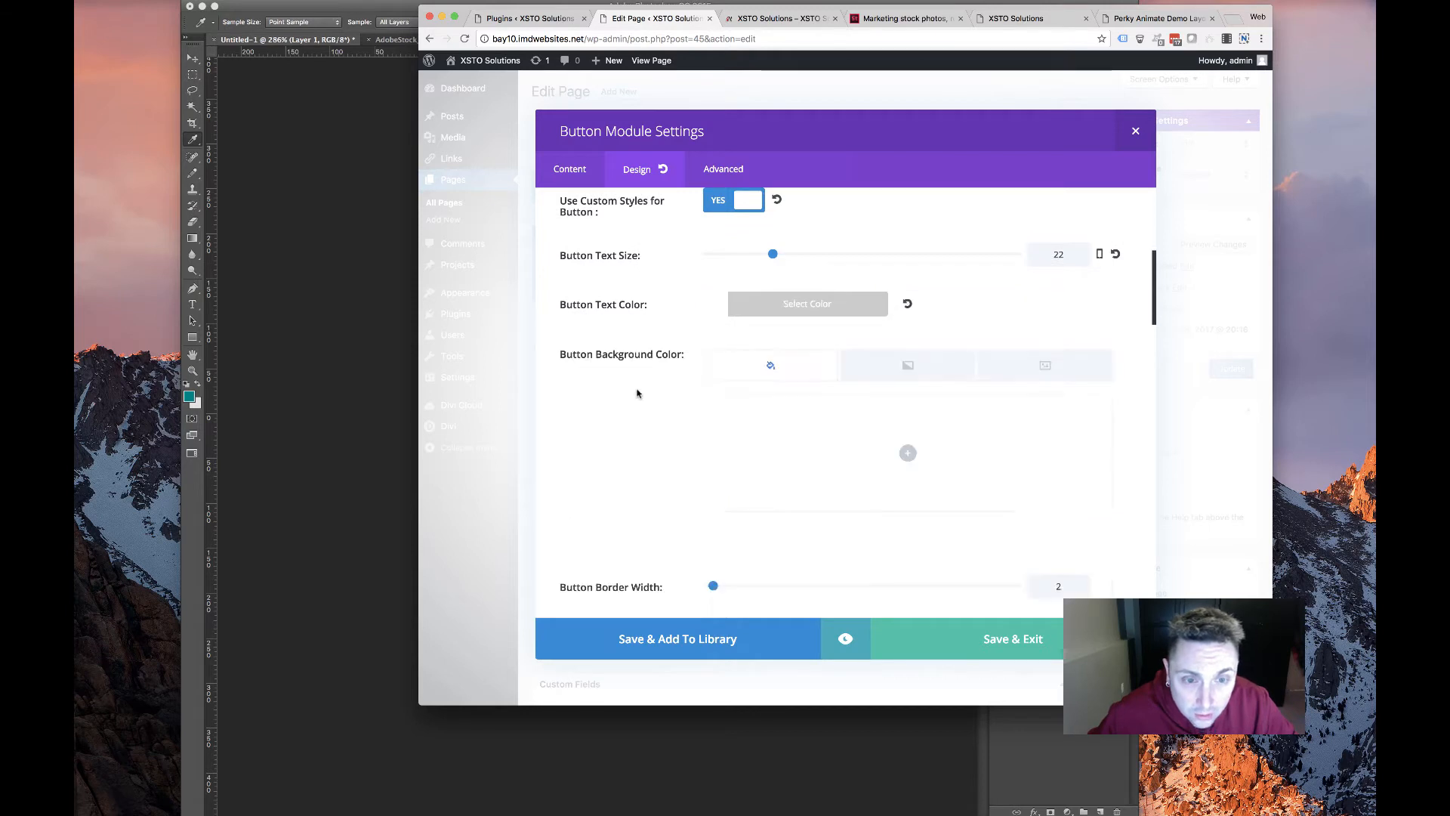
scroll(632, 413, down, 2)
scroll(632, 415, up, 1)
scroll(633, 414, down, 1)
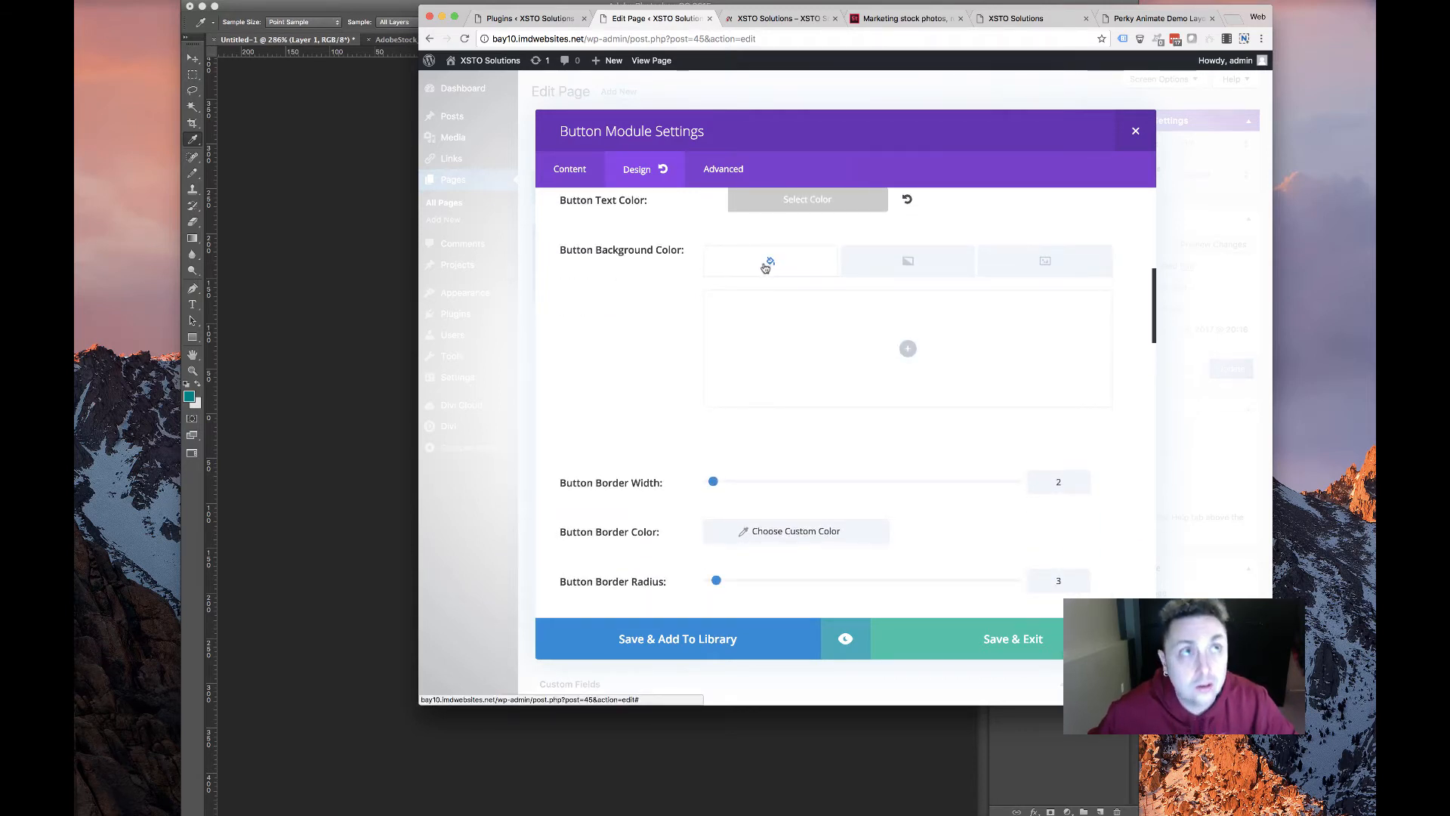
click(908, 348)
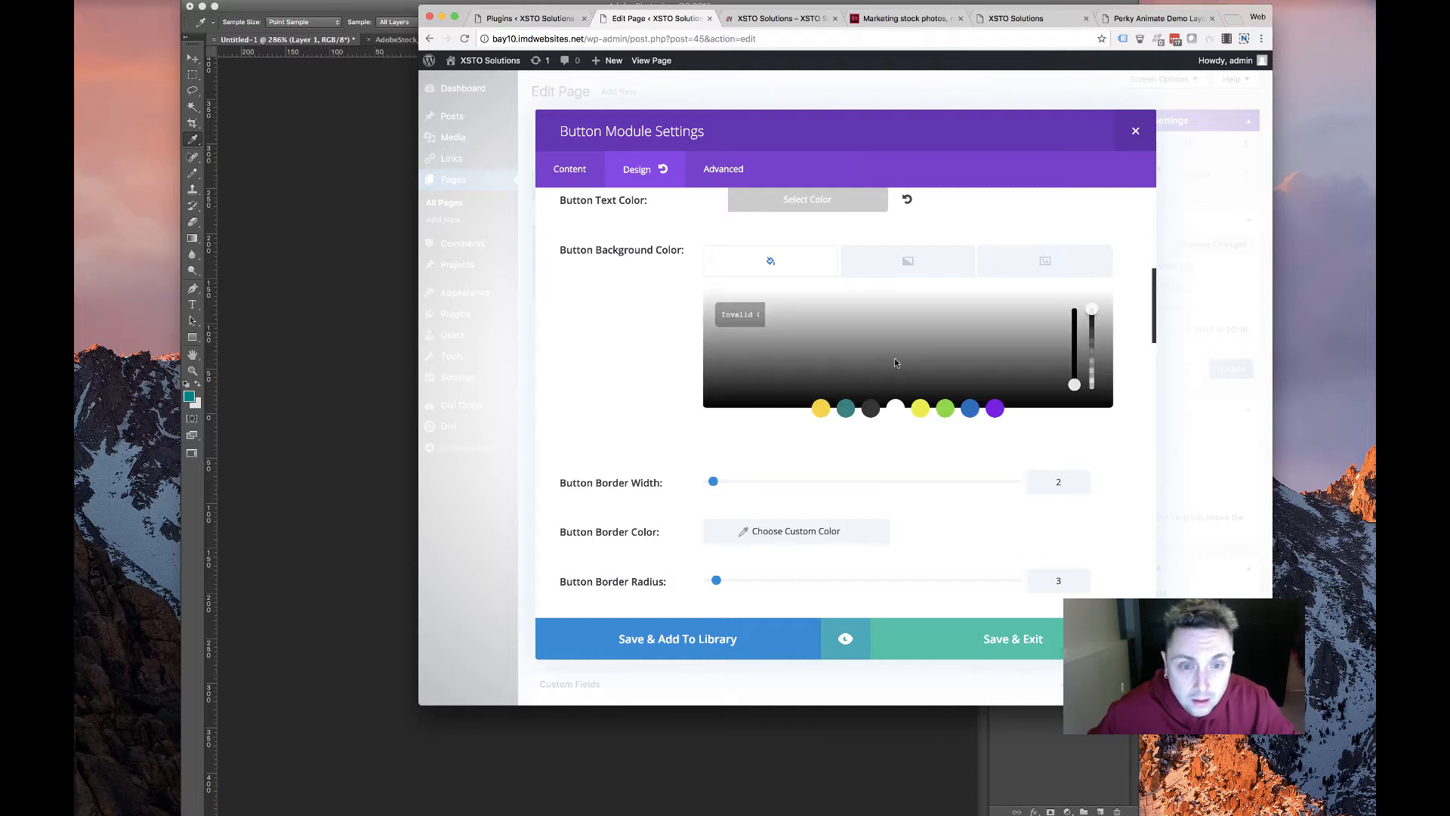
click(846, 409)
click(680, 386)
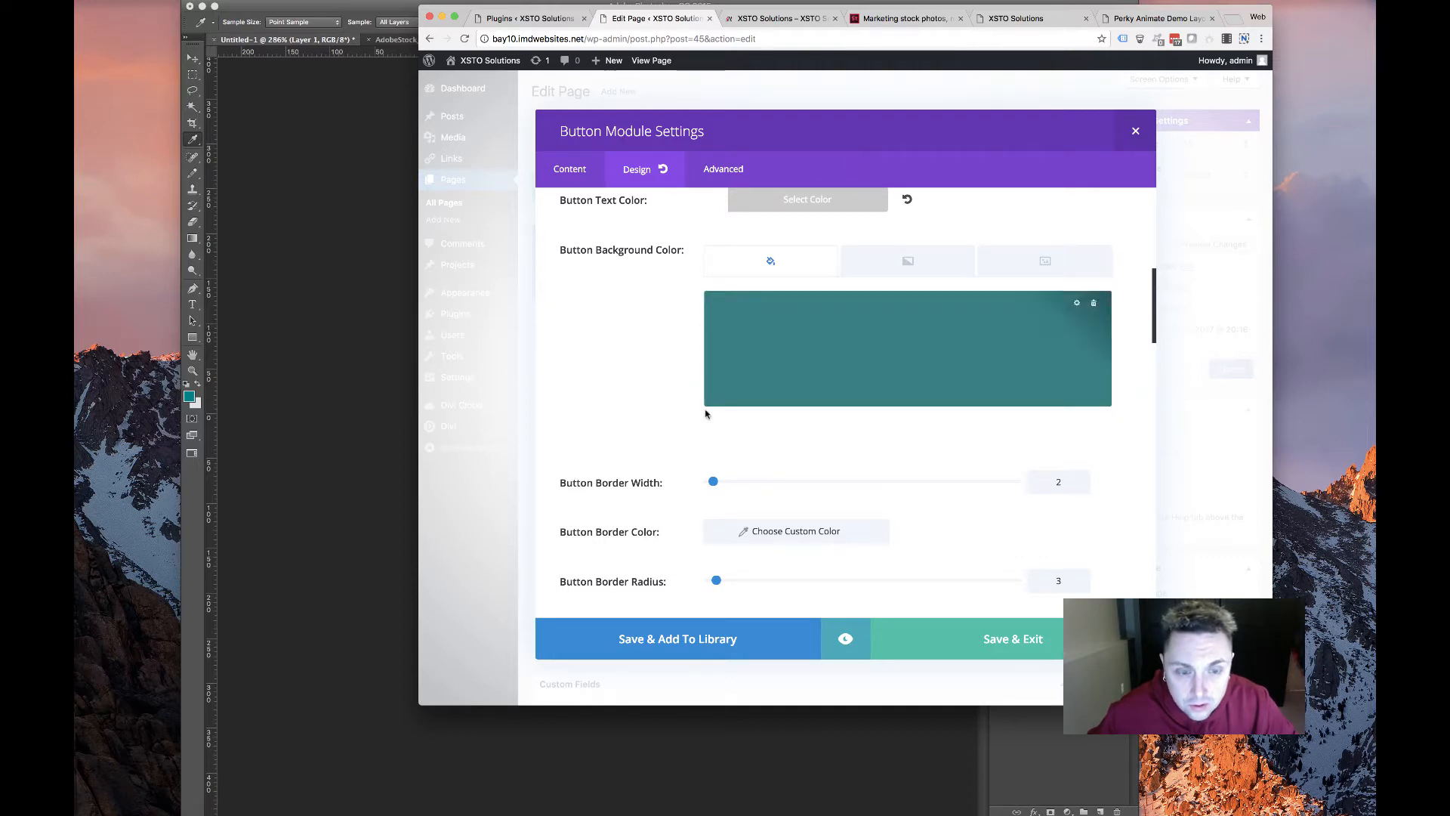
scroll(713, 453, down, 2)
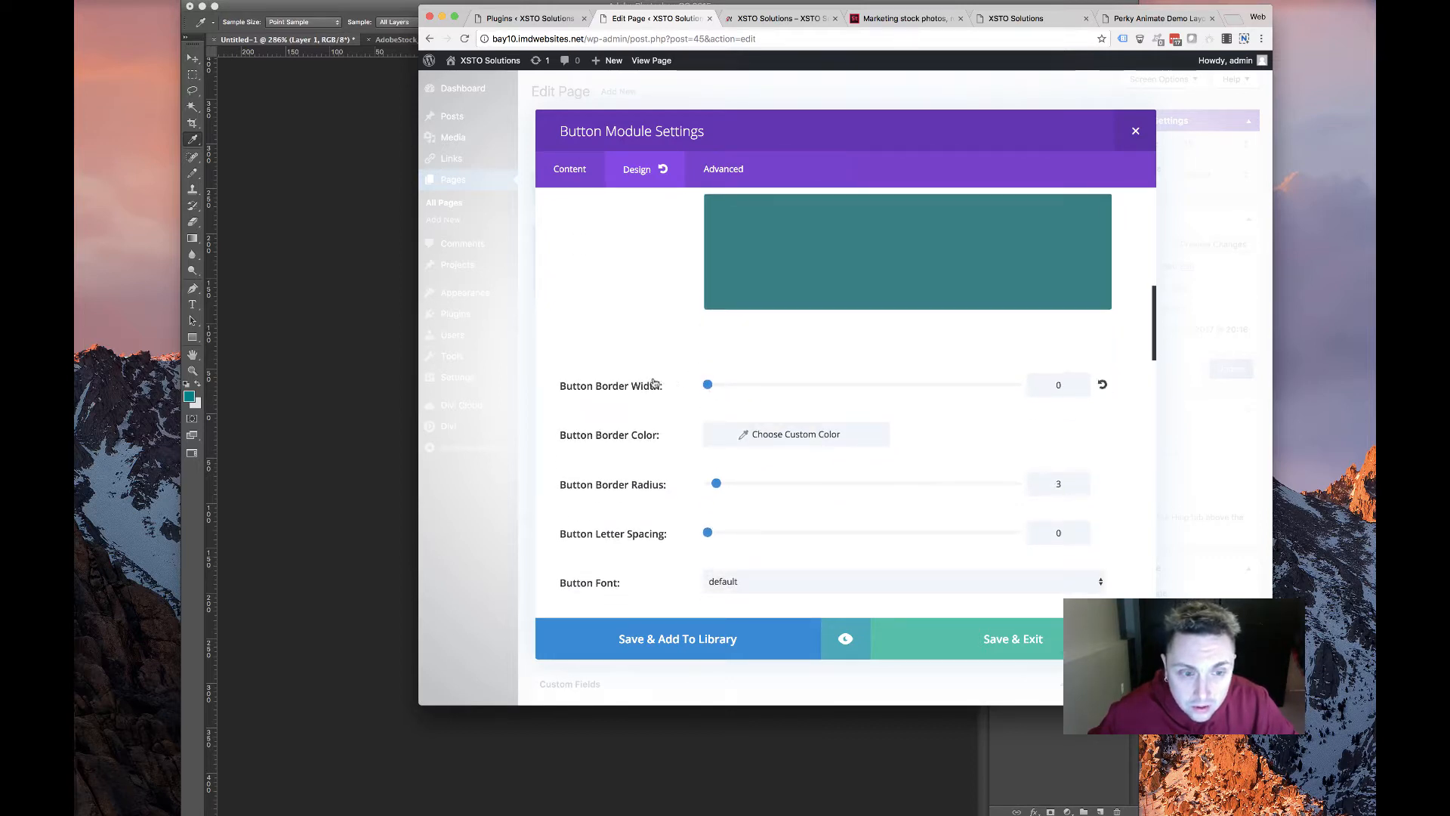
scroll(655, 385, down, 3)
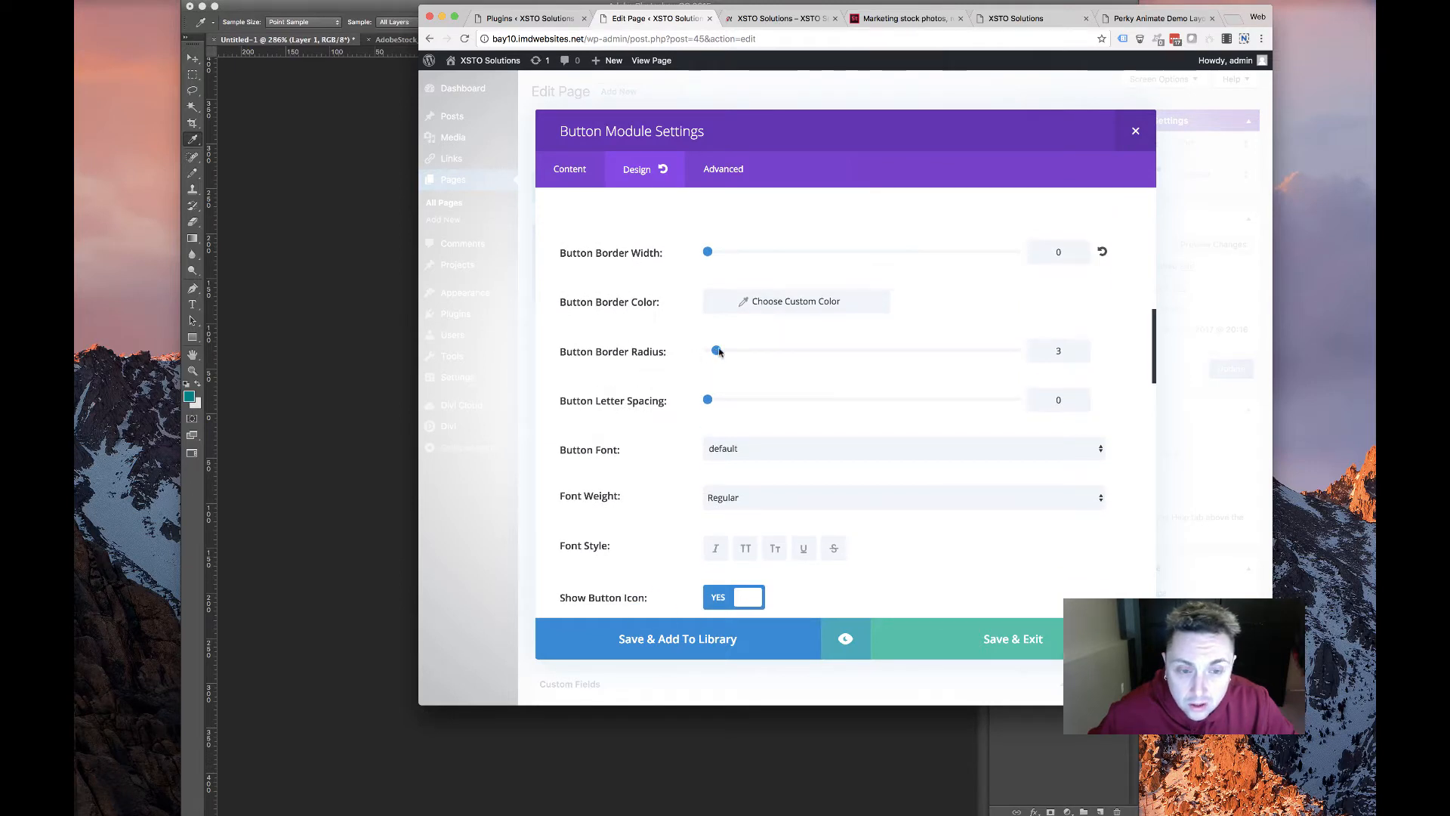
scroll(657, 379, down, 3)
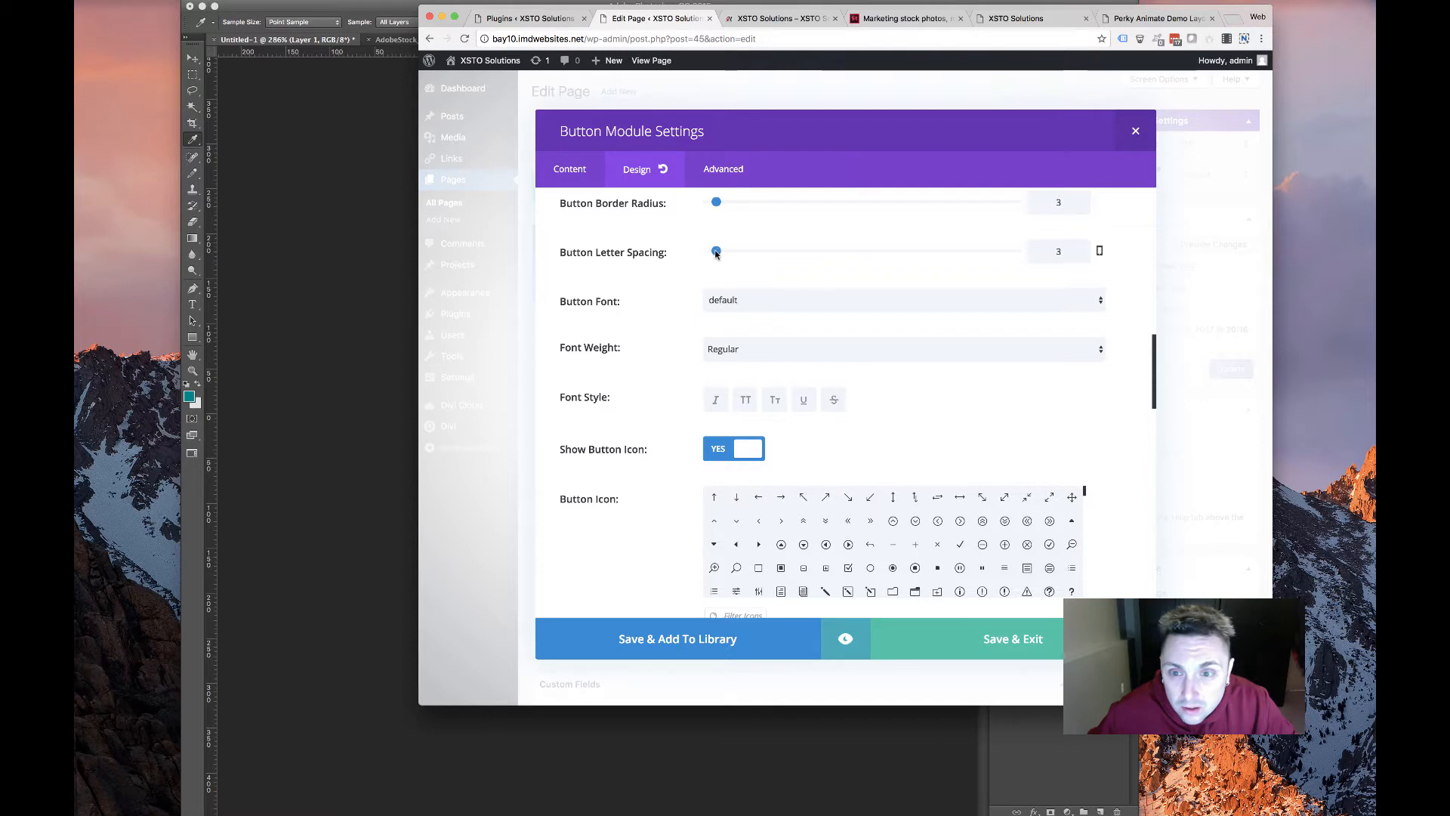
Keep the default button font and add a text shadow preset to the label
click(745, 293)
click(681, 367)
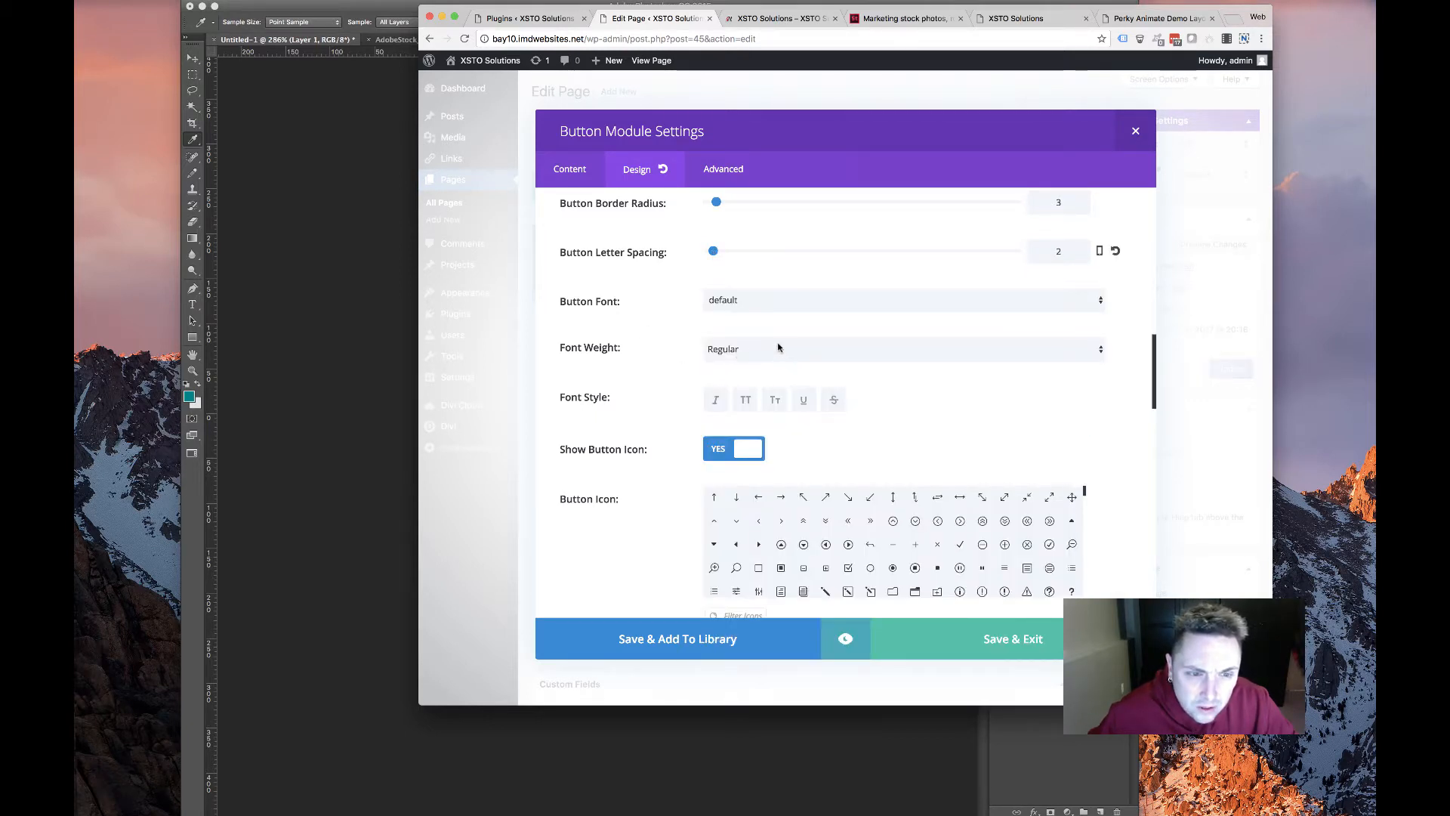
scroll(654, 419, down, 3)
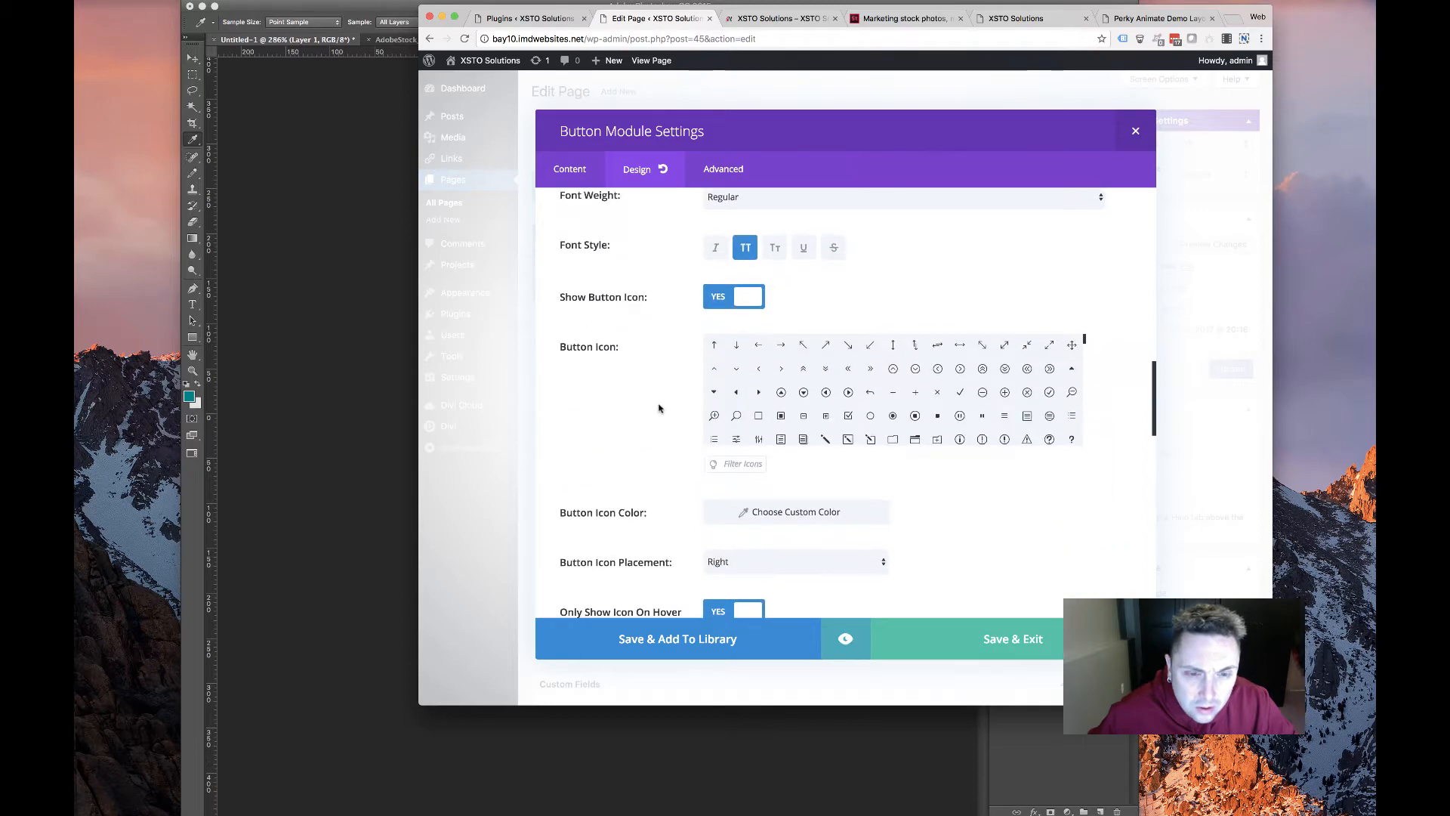
scroll(711, 326, down, 6)
scroll(725, 423, up, 5)
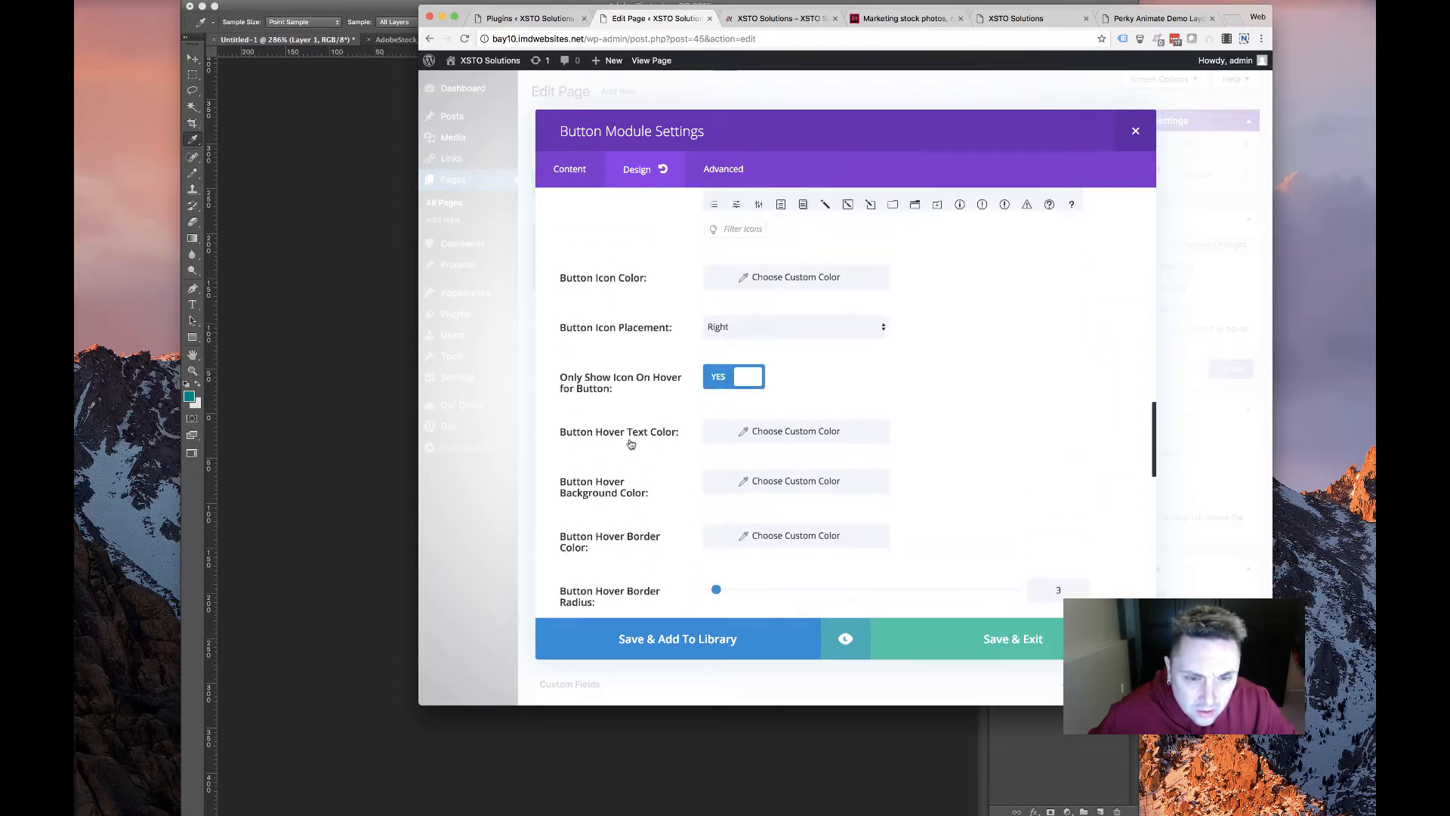
scroll(961, 314, up, 1)
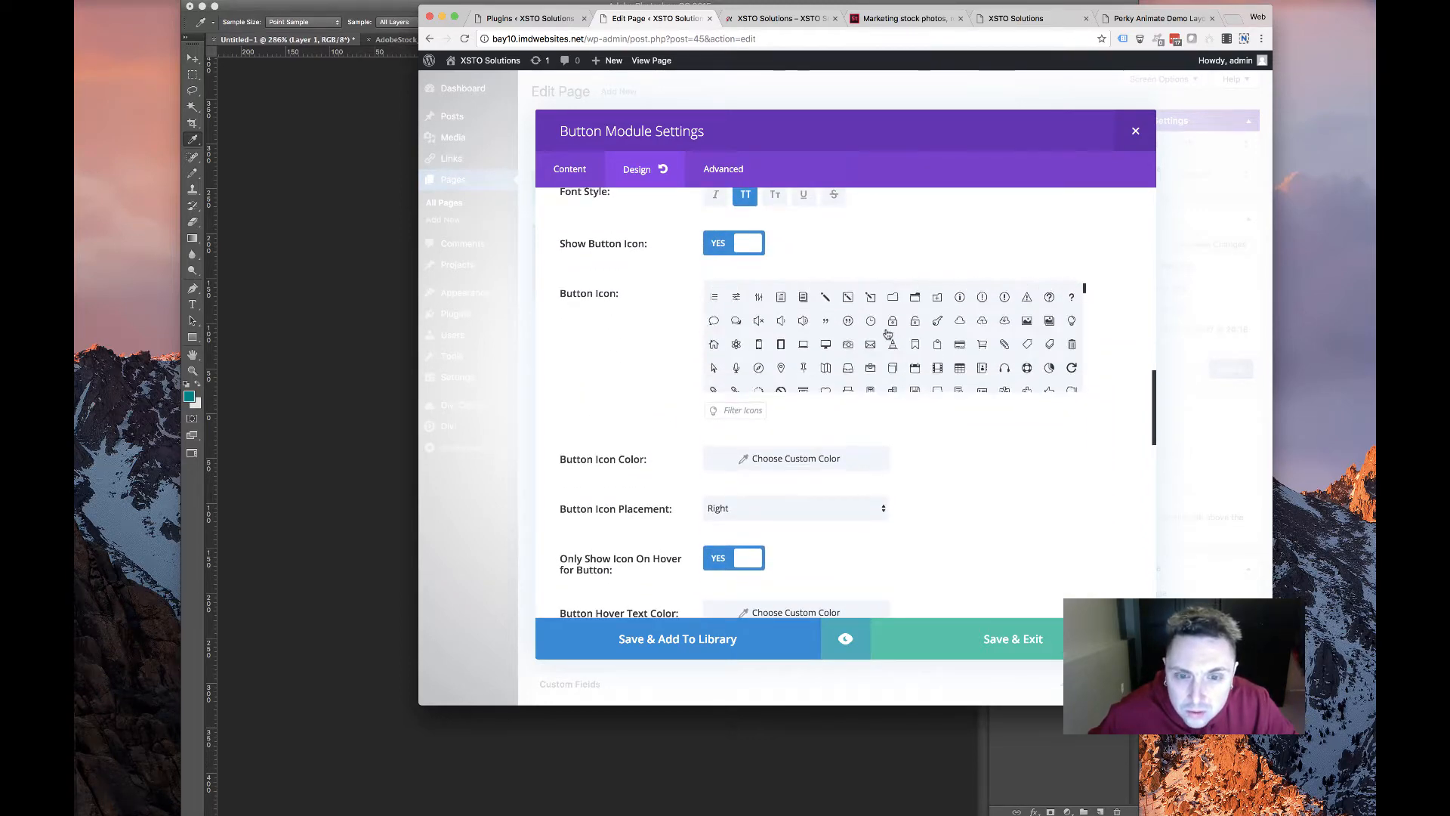
scroll(885, 333, up, 2)
scroll(888, 362, up, 1)
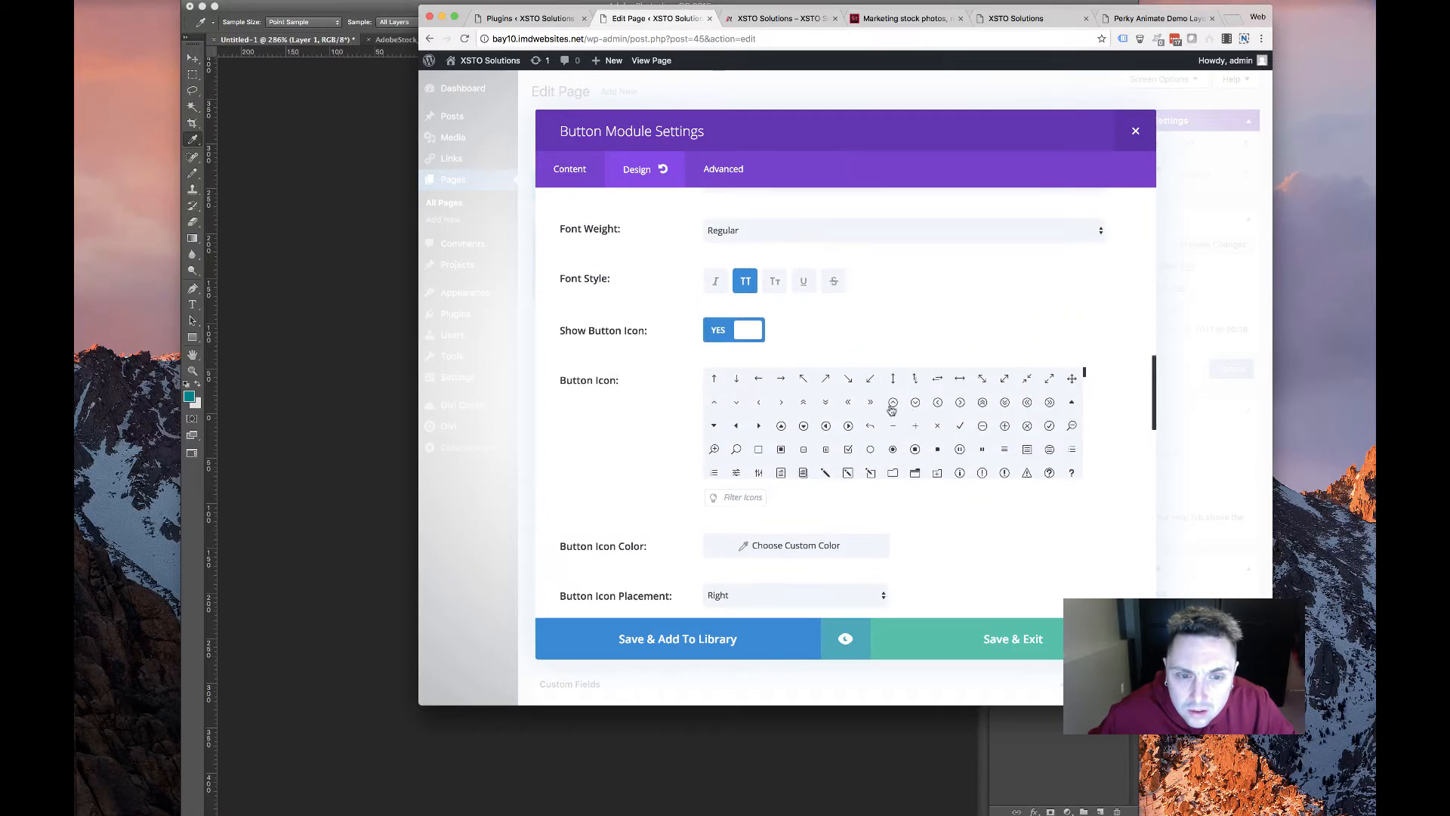
scroll(653, 434, down, 8)
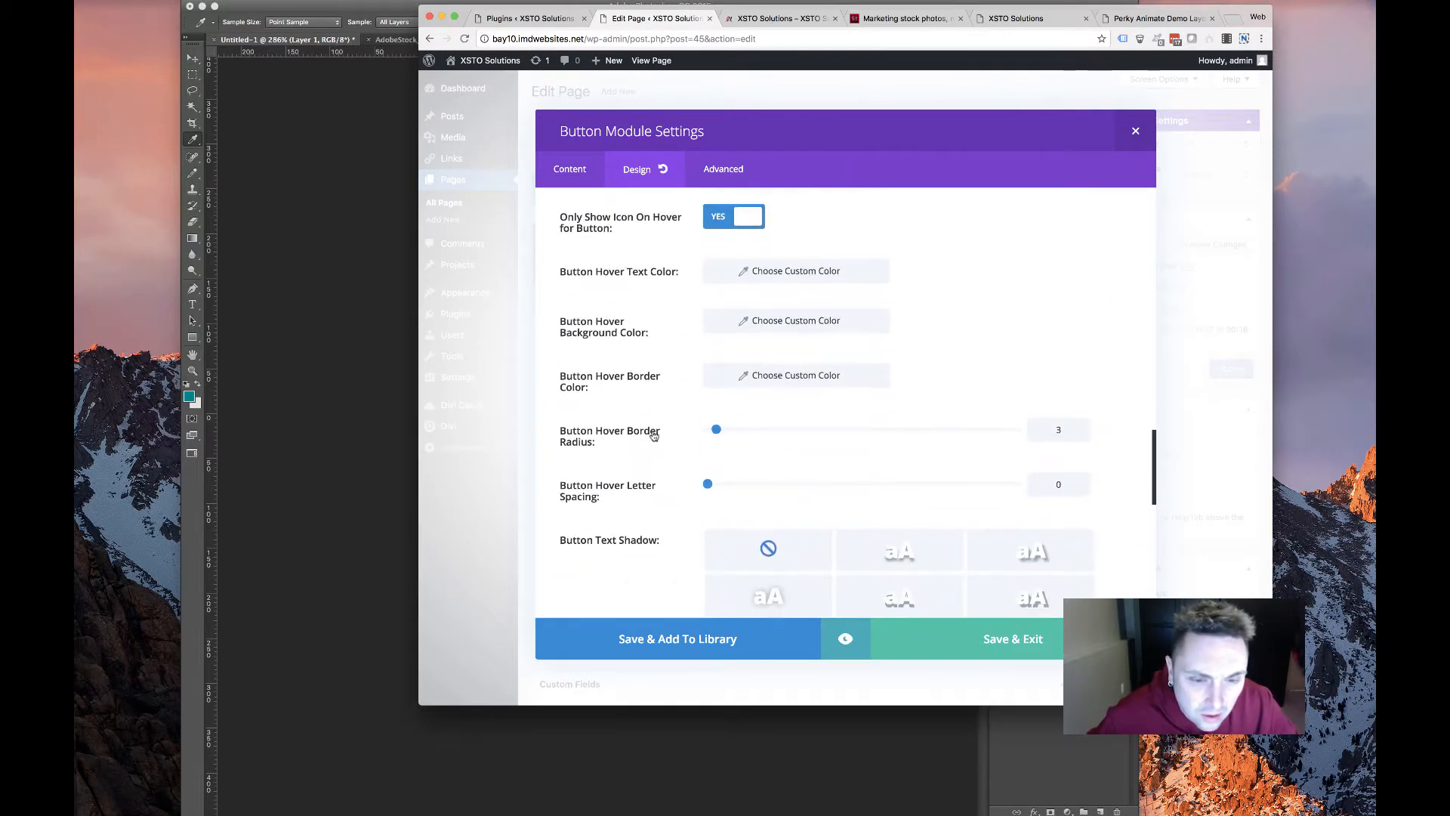
scroll(655, 430, down, 5)
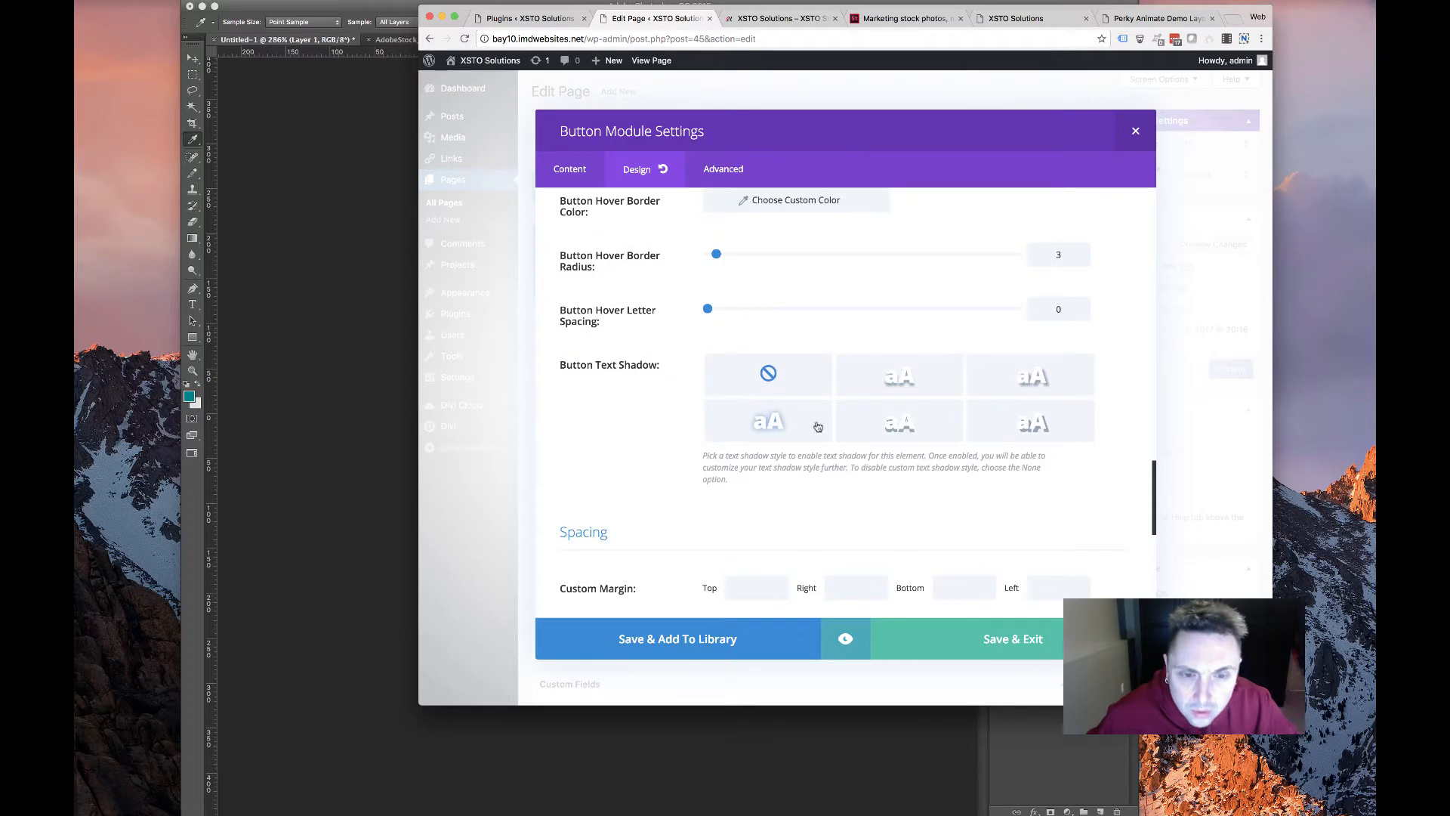
click(769, 424)
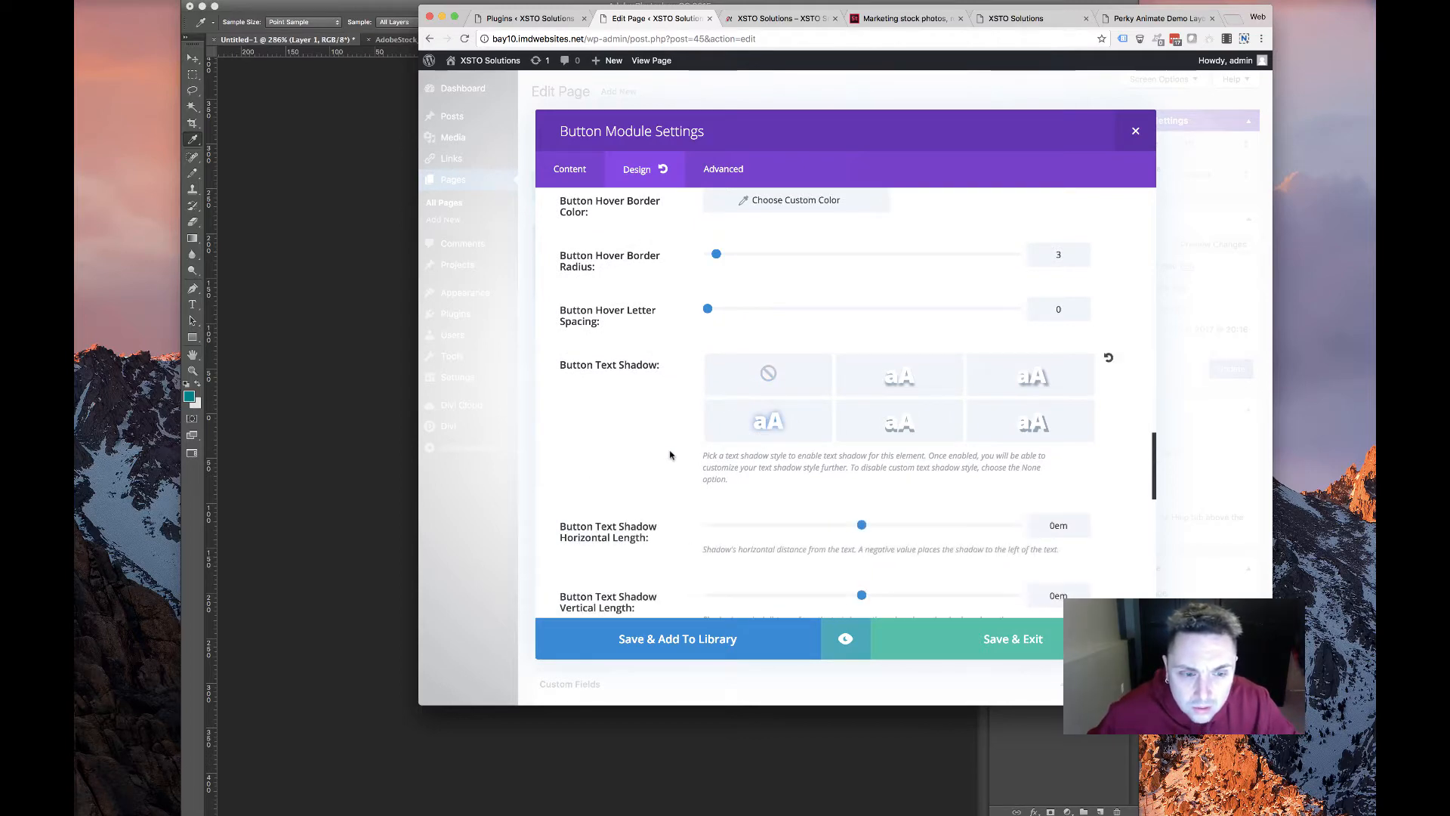
scroll(680, 433, down, 15)
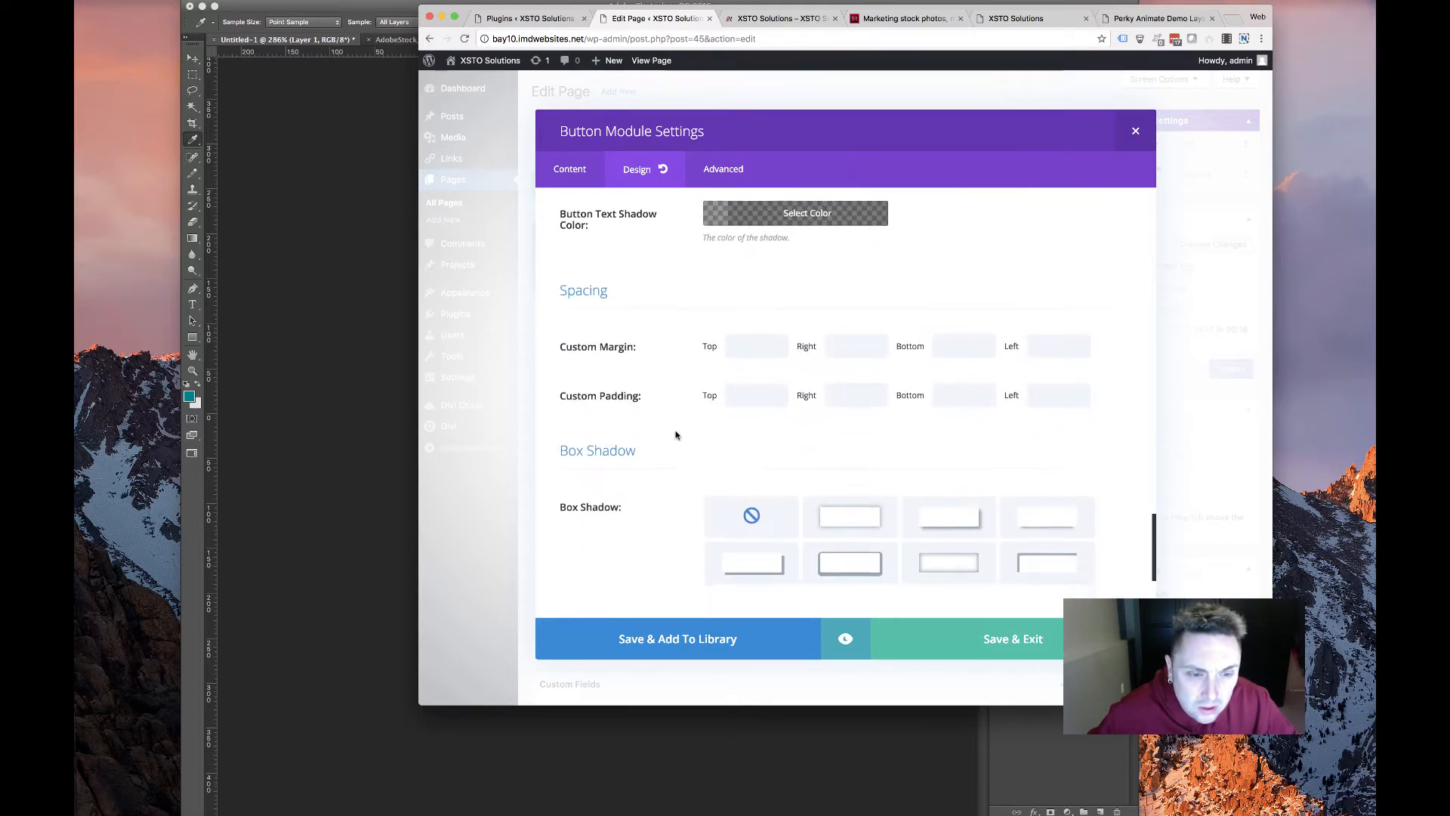
scroll(676, 435, up, 5)
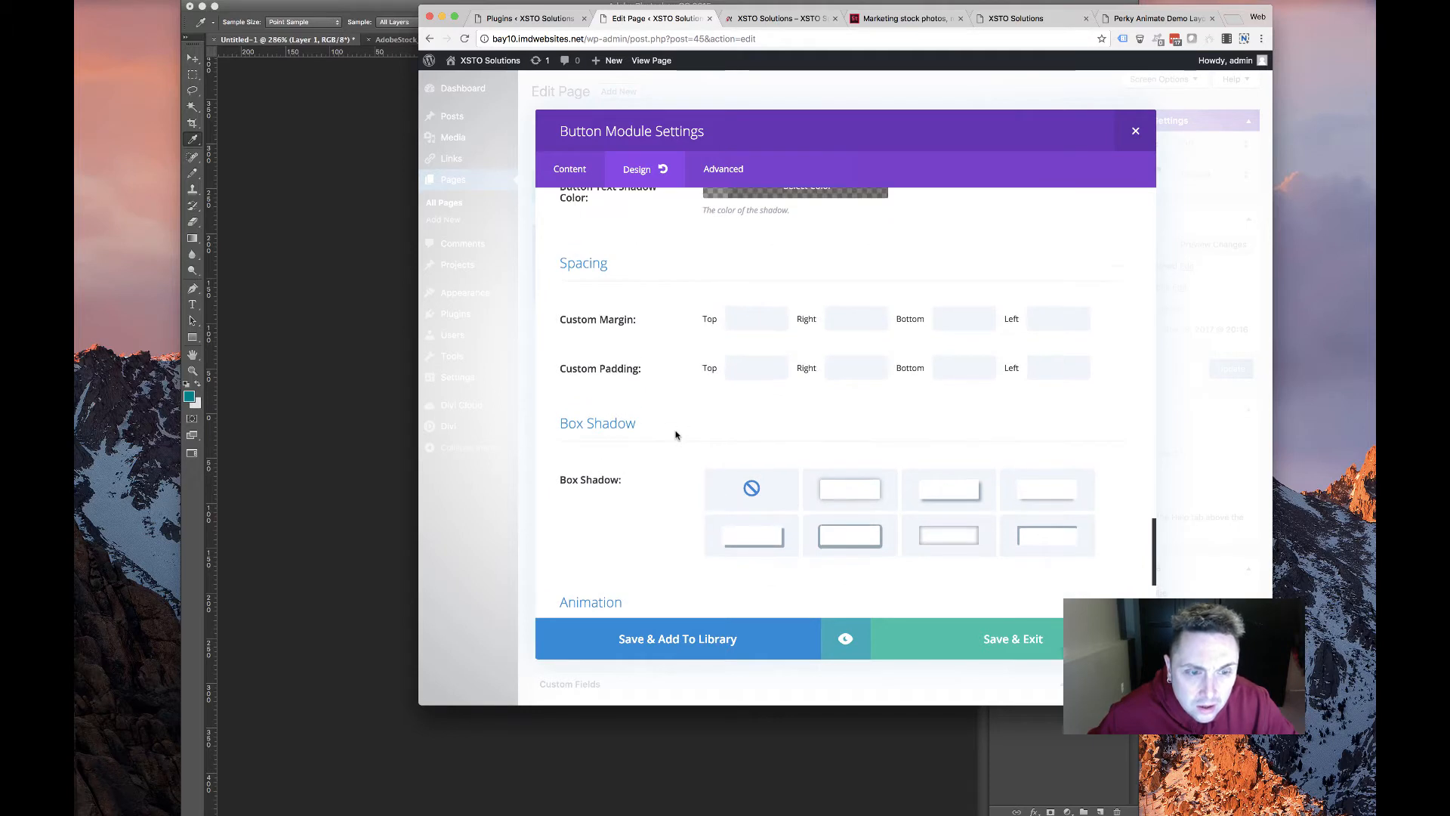
scroll(676, 435, down, 4)
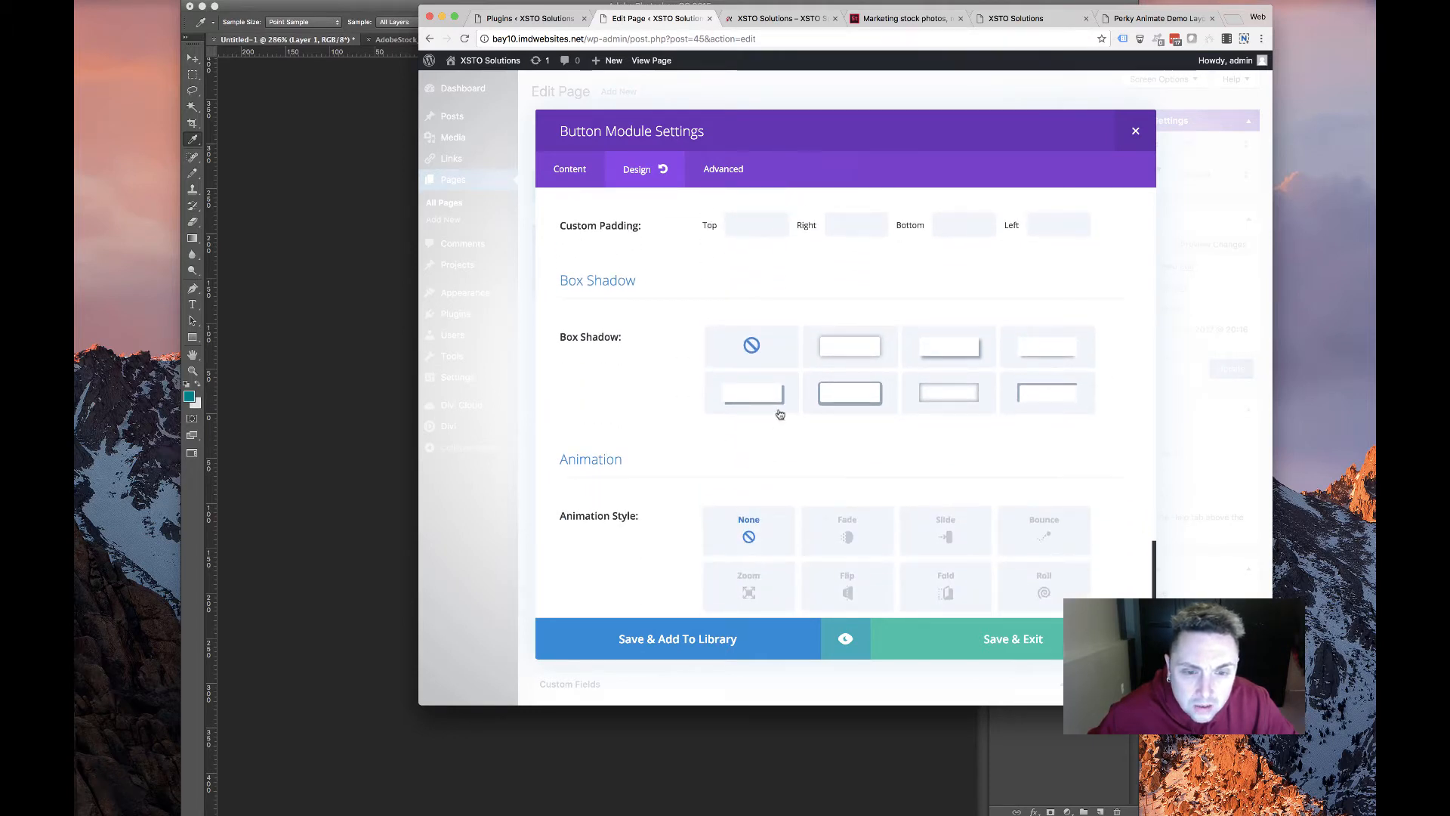
Add a box shadow preset and Fade animation to the button, then save it
click(847, 347)
scroll(657, 444, down, 10)
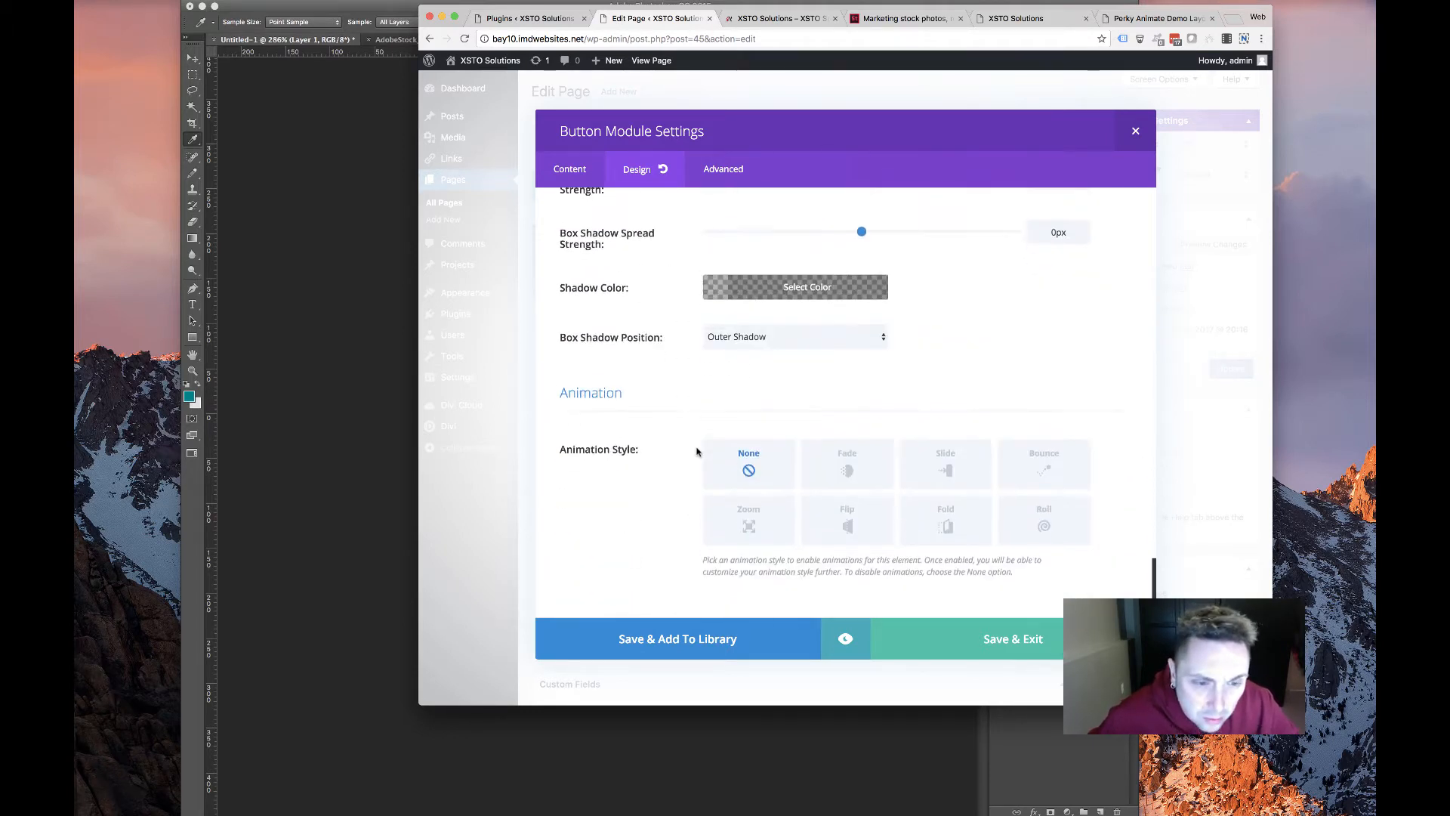
click(846, 462)
scroll(857, 453, down, 8)
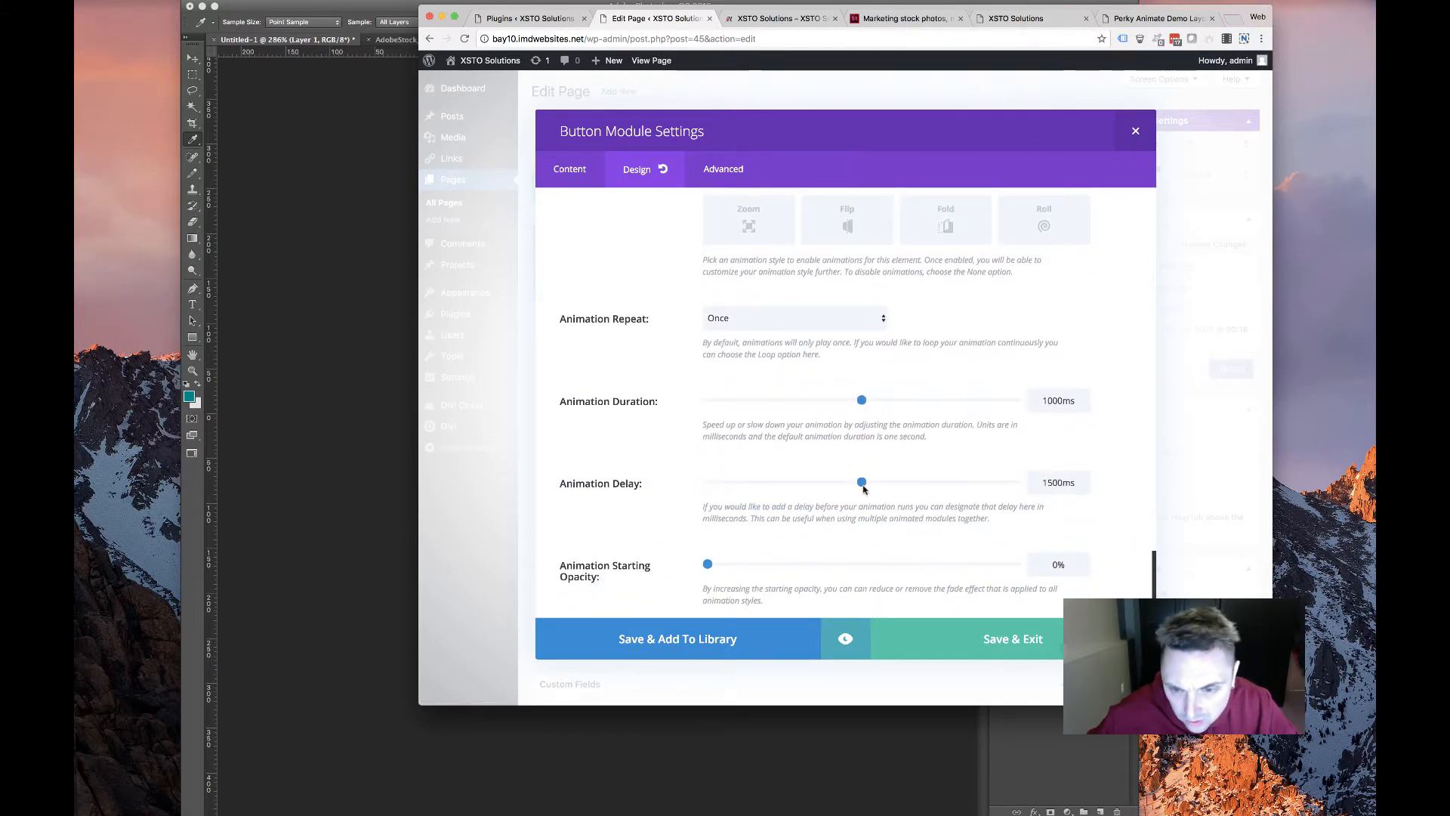
click(1046, 638)
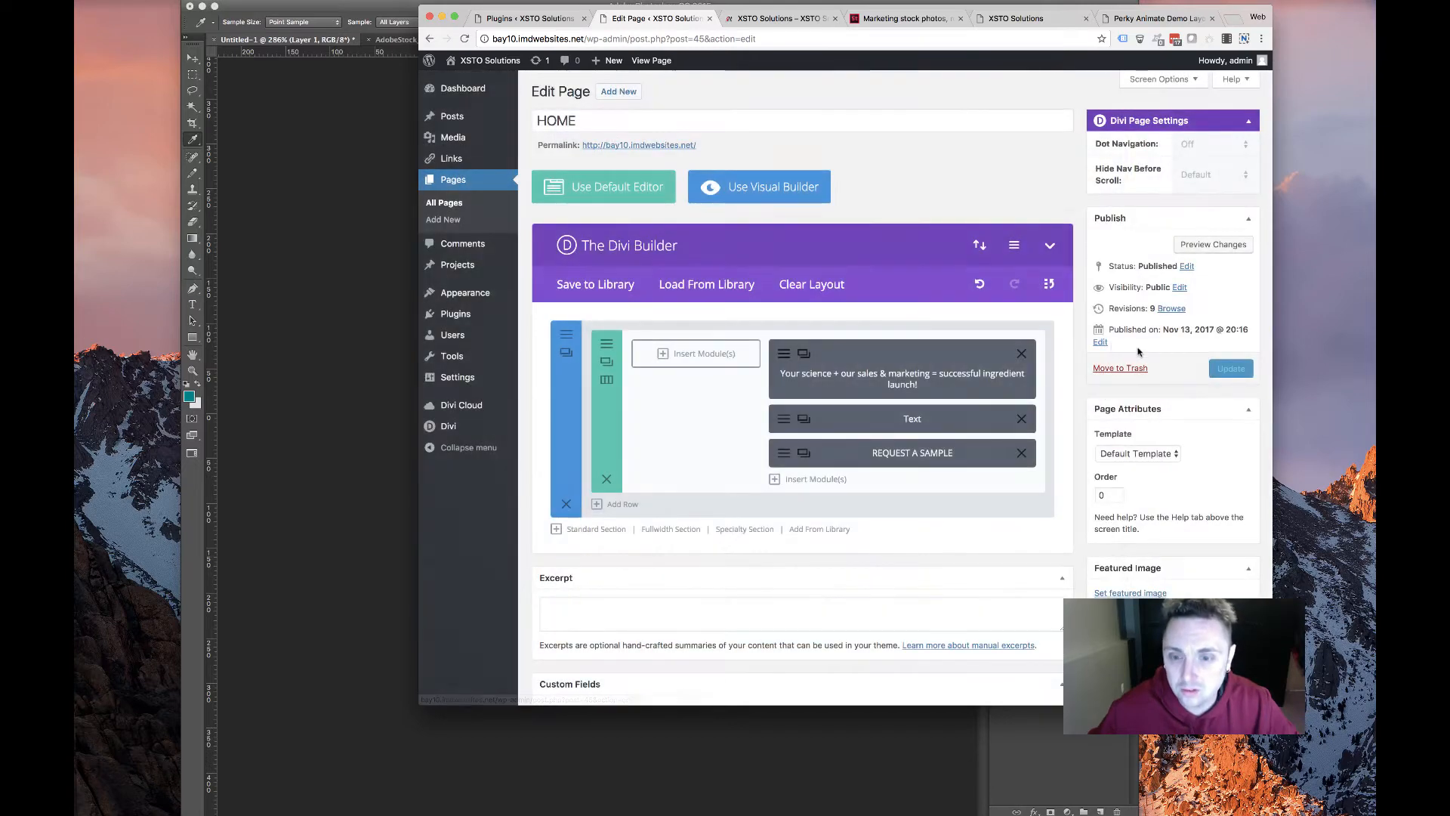
Switch to the 'XSTO Solutions – XSTO' browser tab showing the live homepage
click(782, 18)
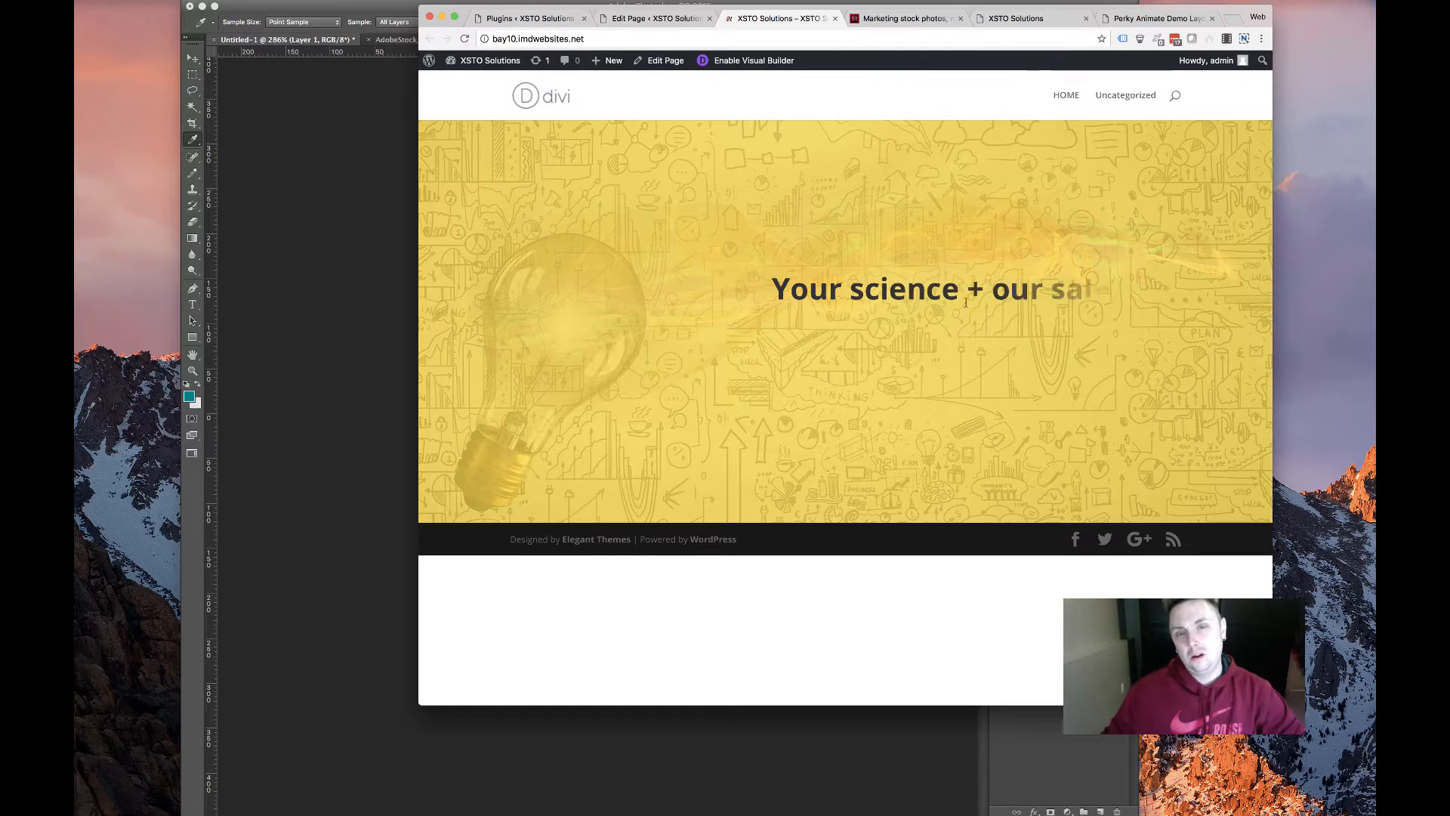
Reload the live homepage and select the three-line headline to inspect it
click(466, 39)
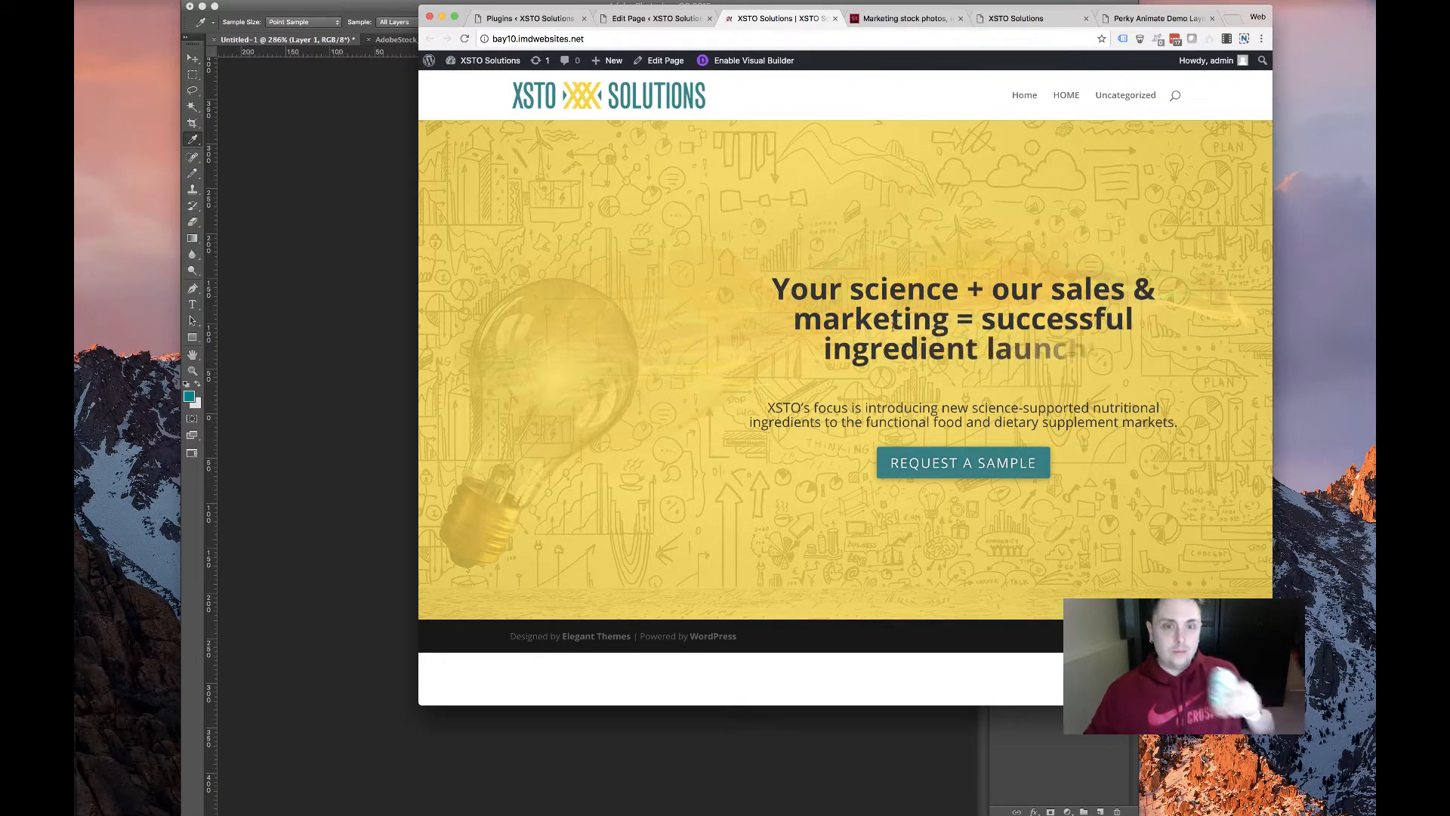
drag(767, 281, 1194, 365)
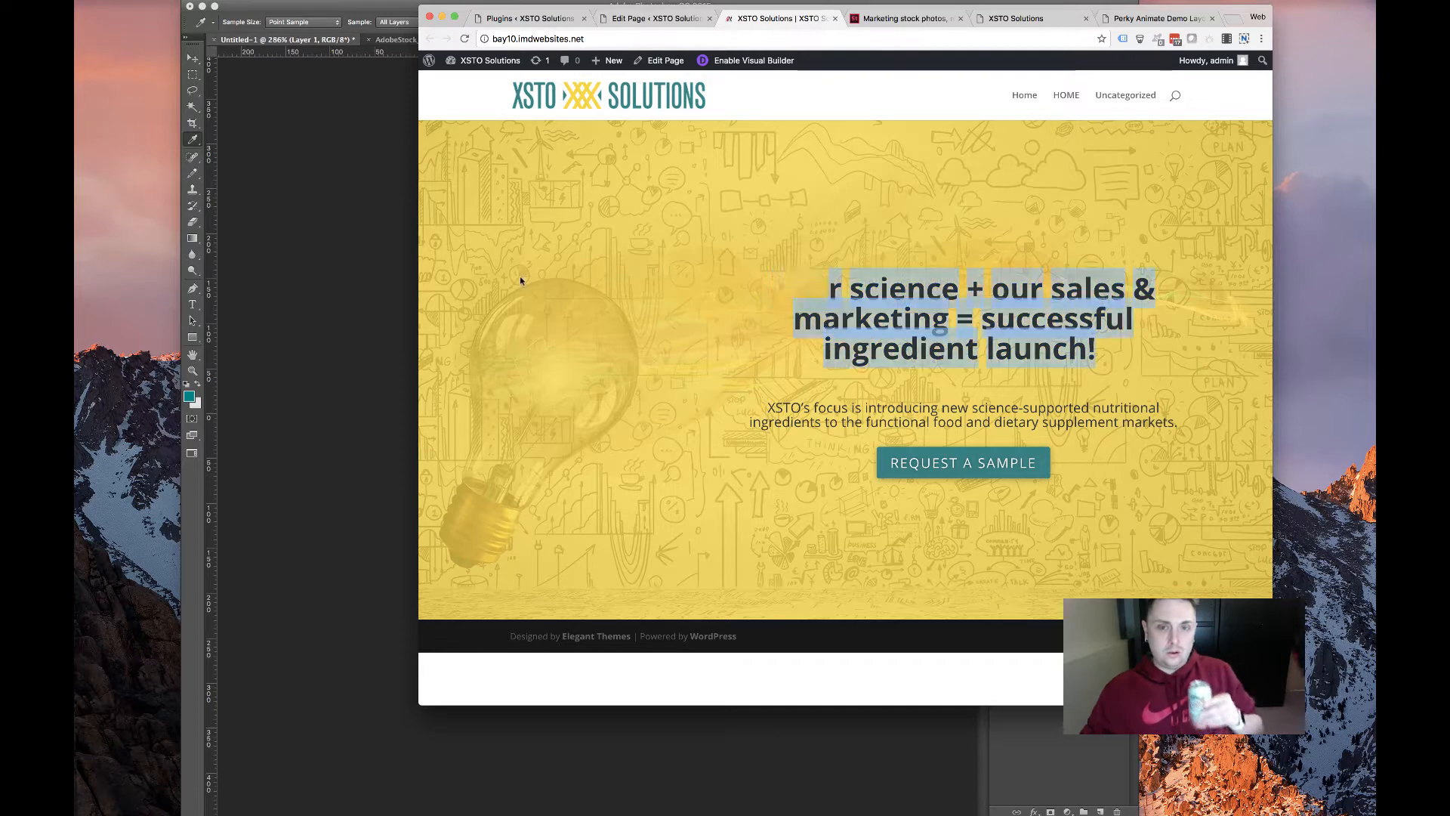
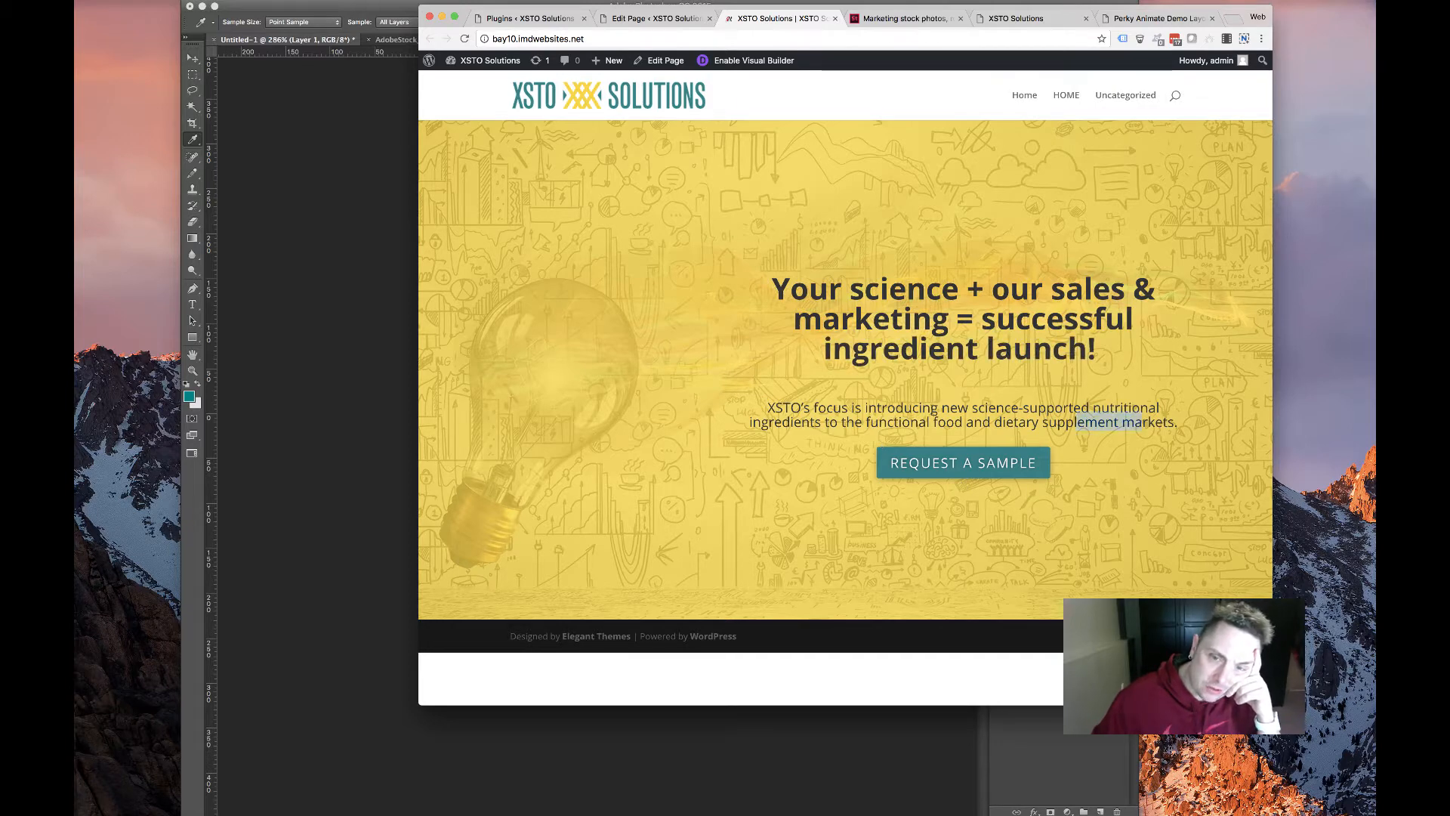
Highlight part of the live subtitle paragraph, then return to the HOME page's Divi Builder
drag(1076, 423, 765, 408)
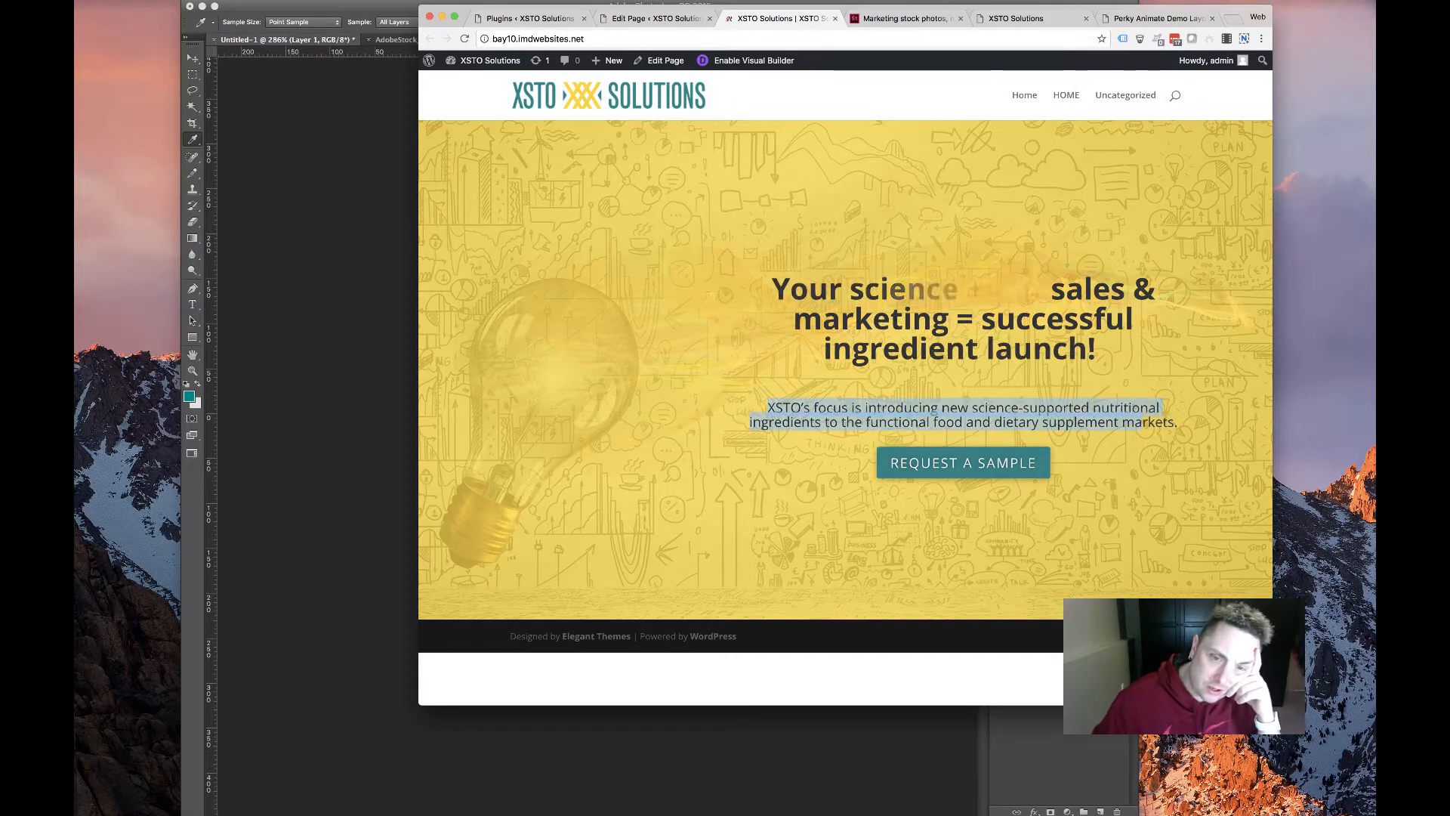
click(650, 18)
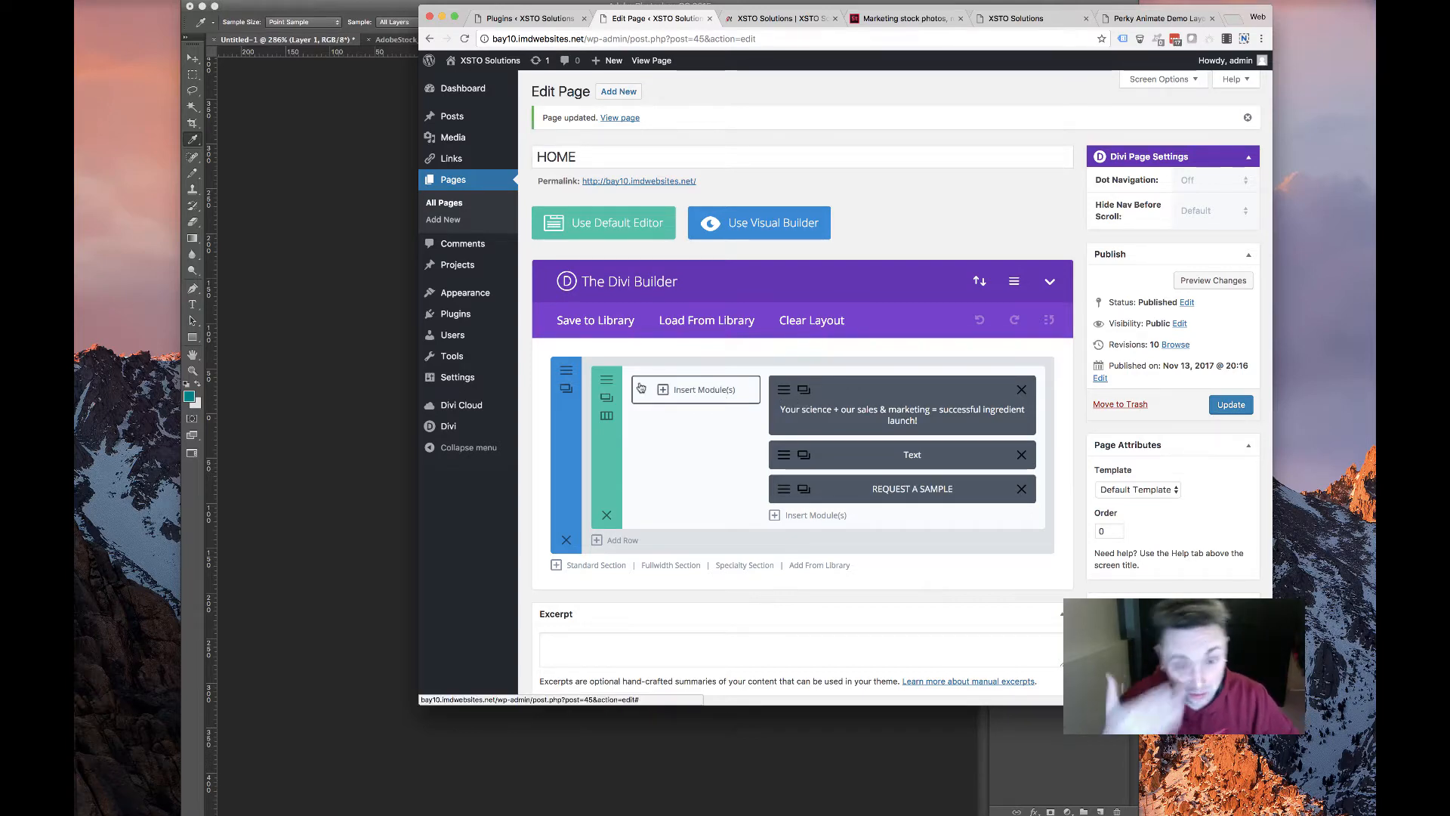
Add a one-column Standard Section below the hero and move the Text module into it
click(588, 565)
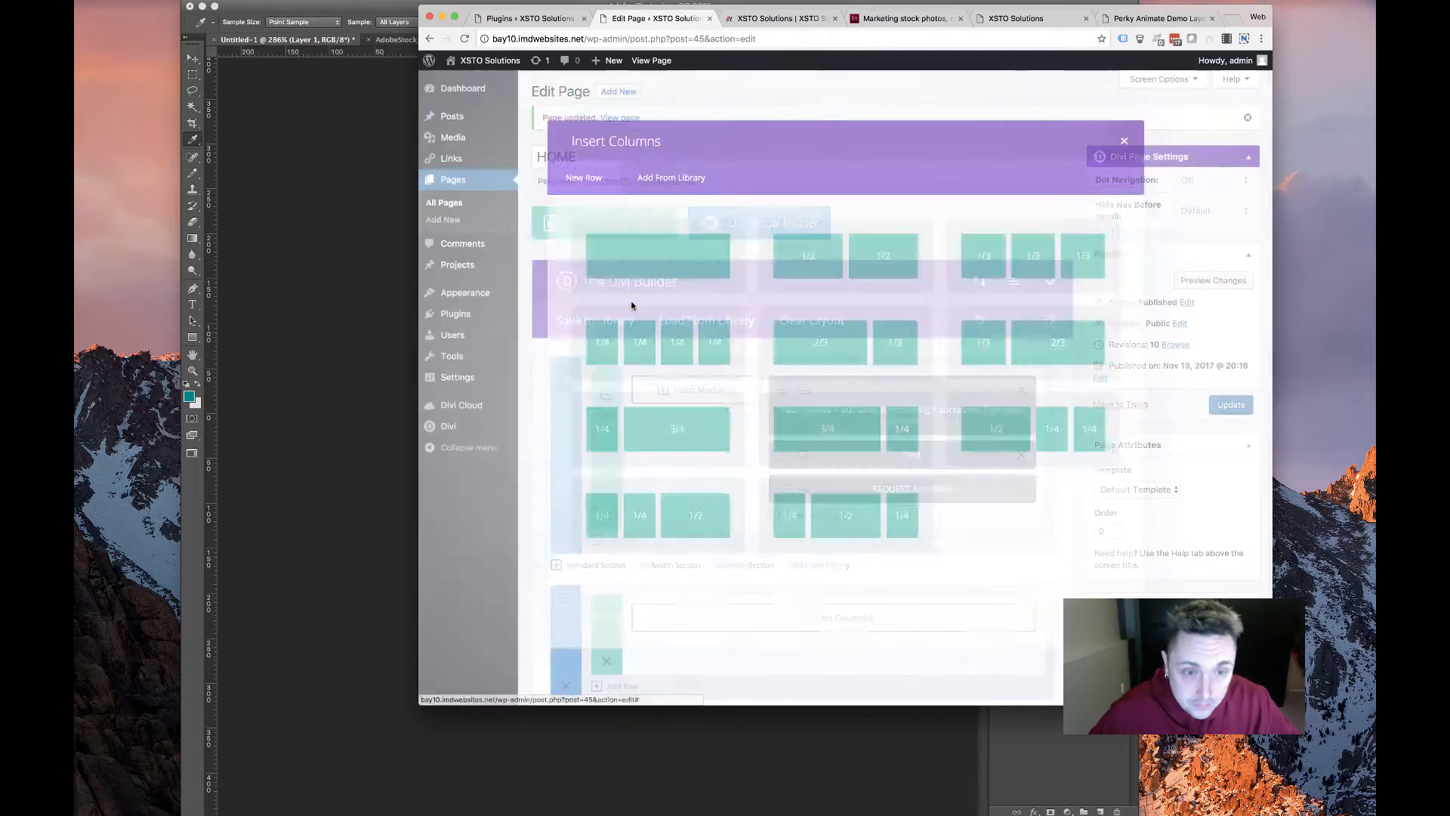
click(627, 254)
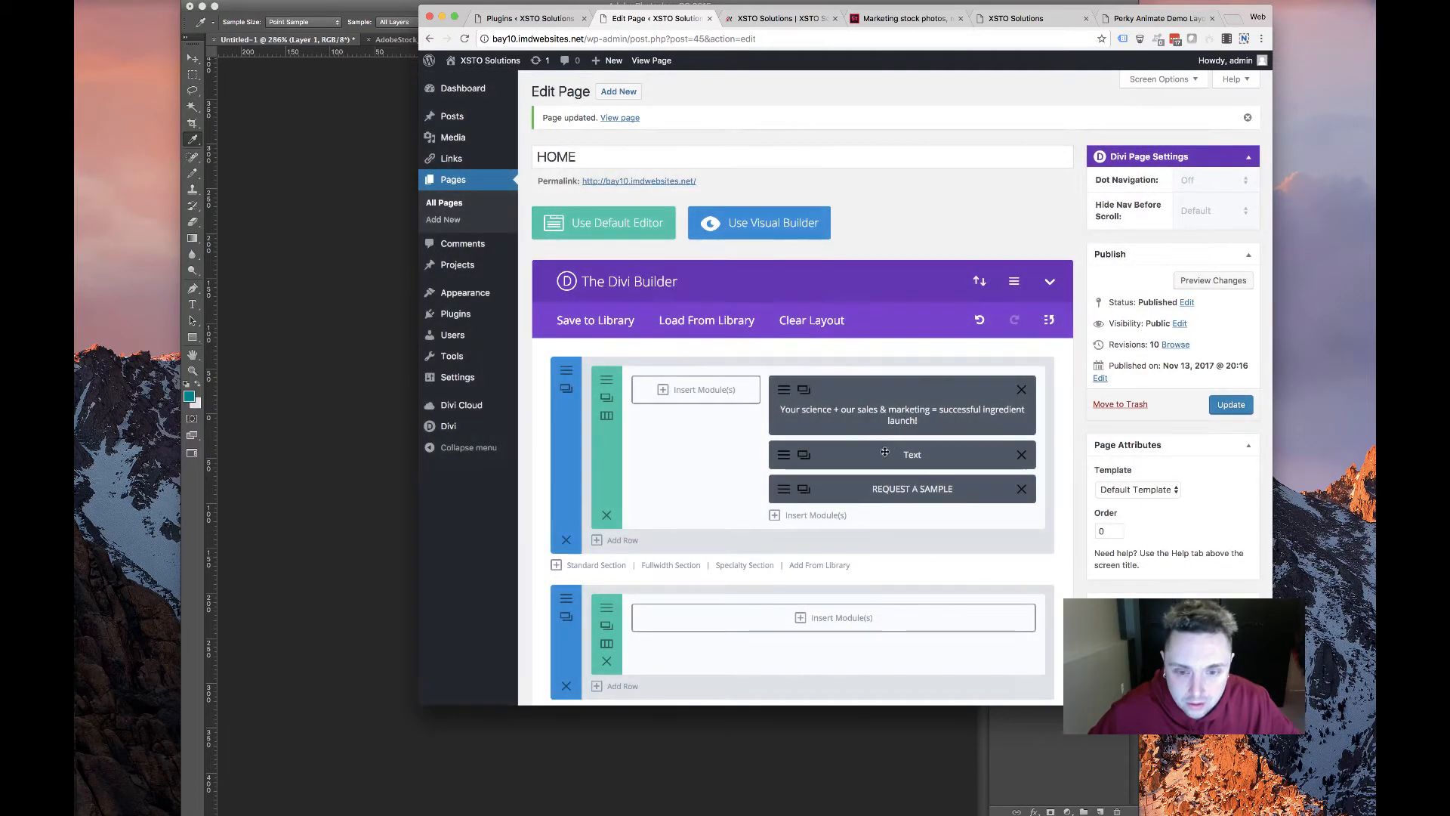
drag(888, 453, 868, 576)
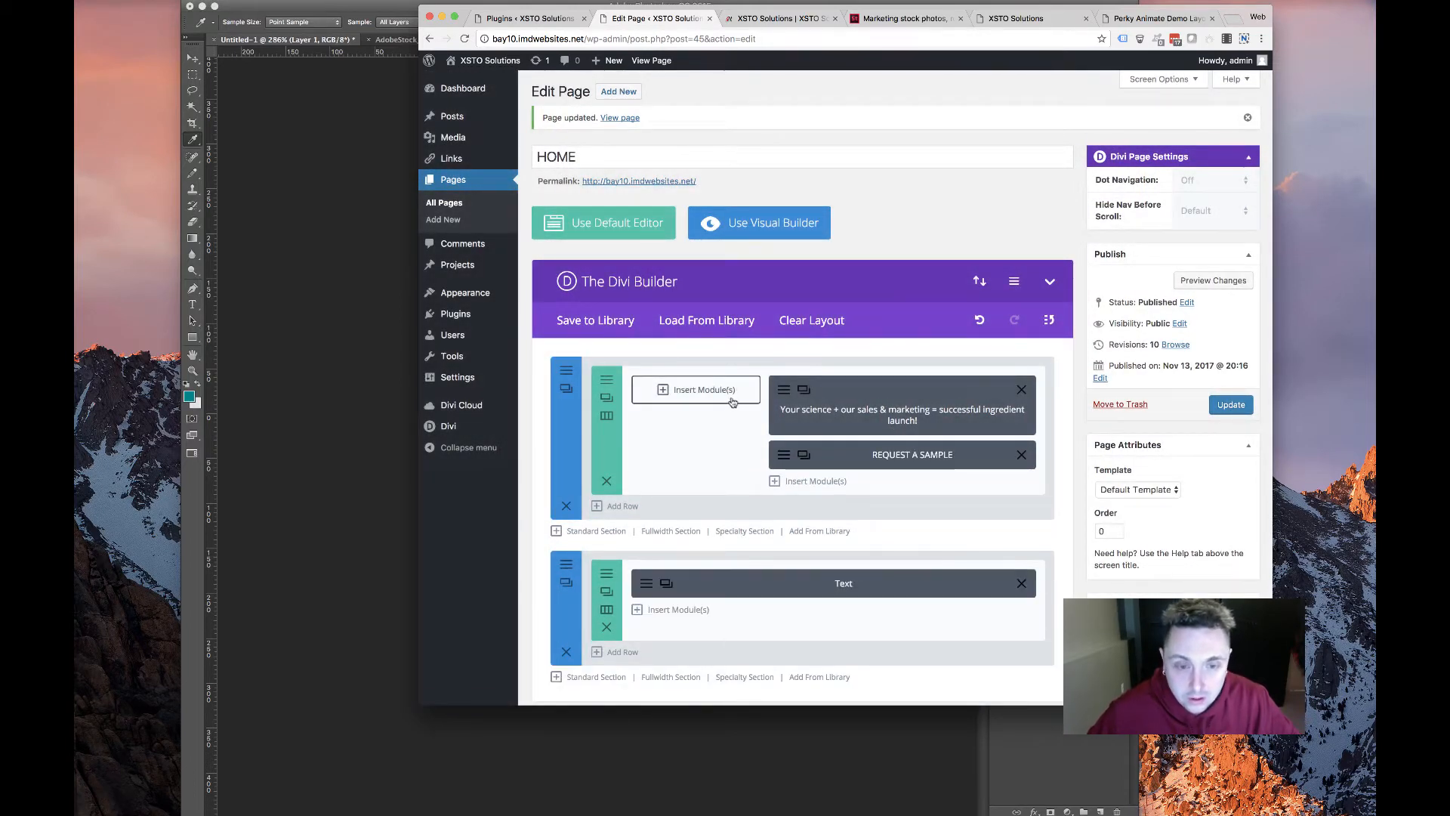
Review the hero section's tablet and smartphone padding, then save and update the page
click(563, 371)
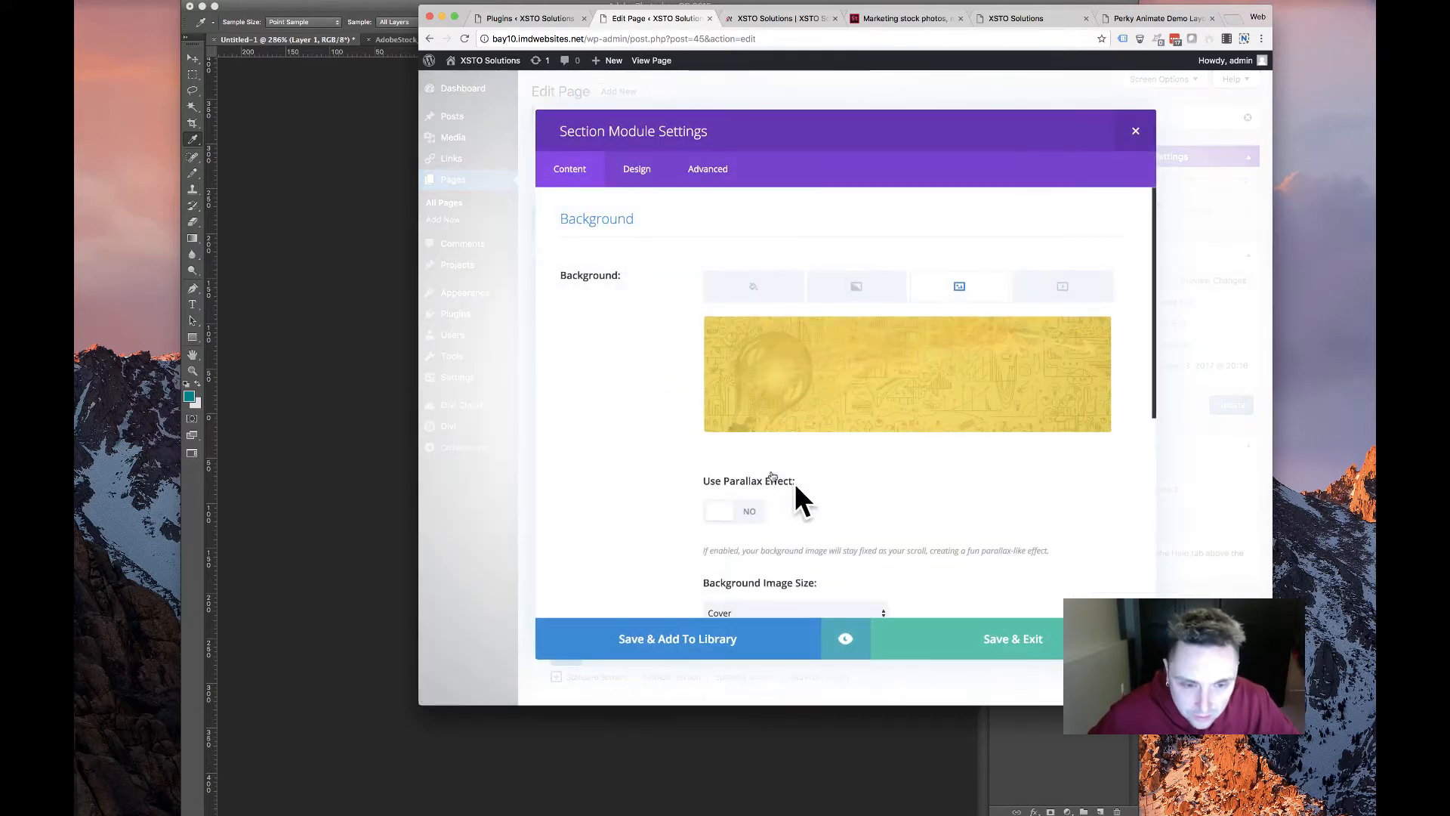
scroll(755, 423, down, 5)
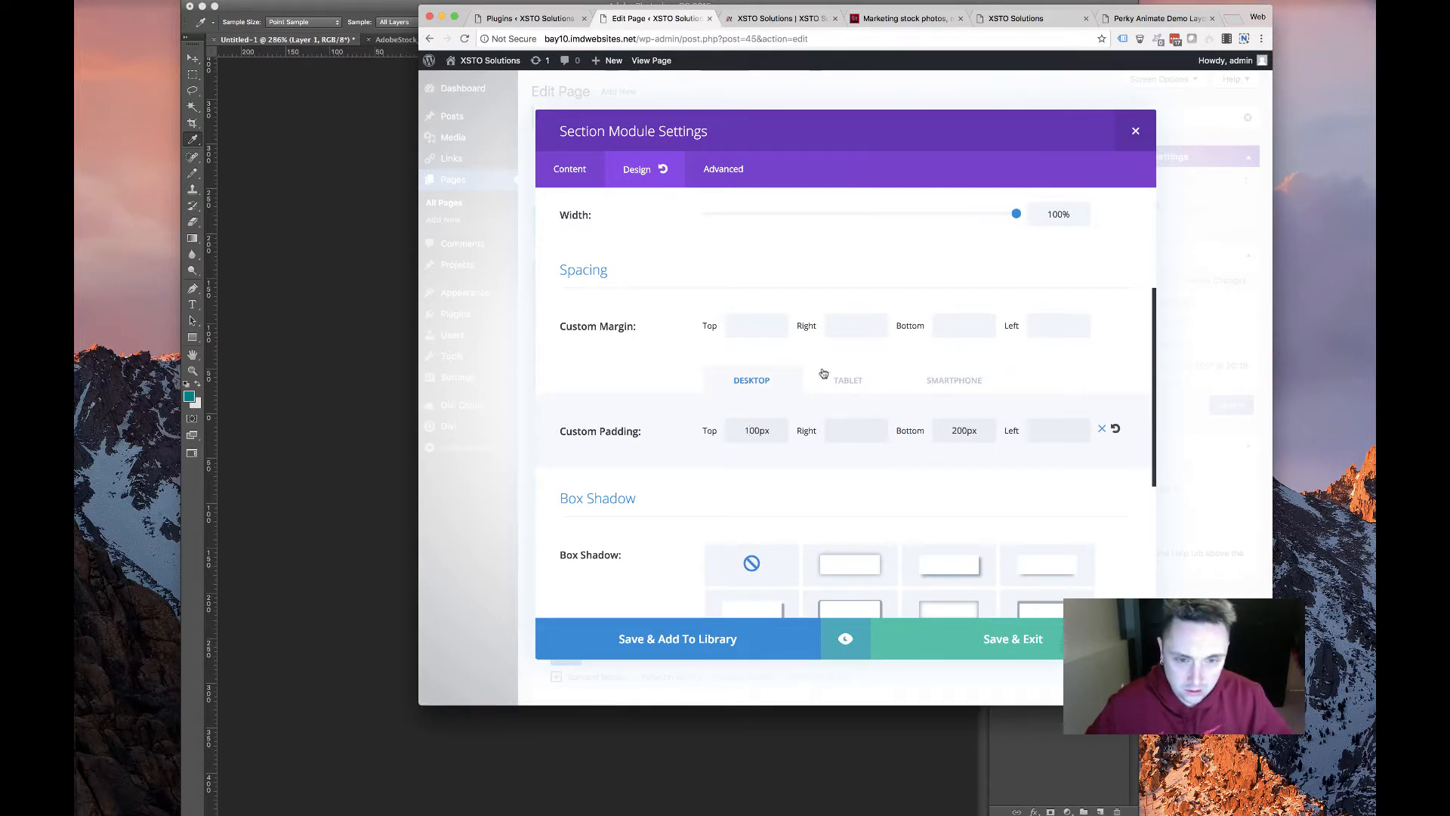
click(823, 378)
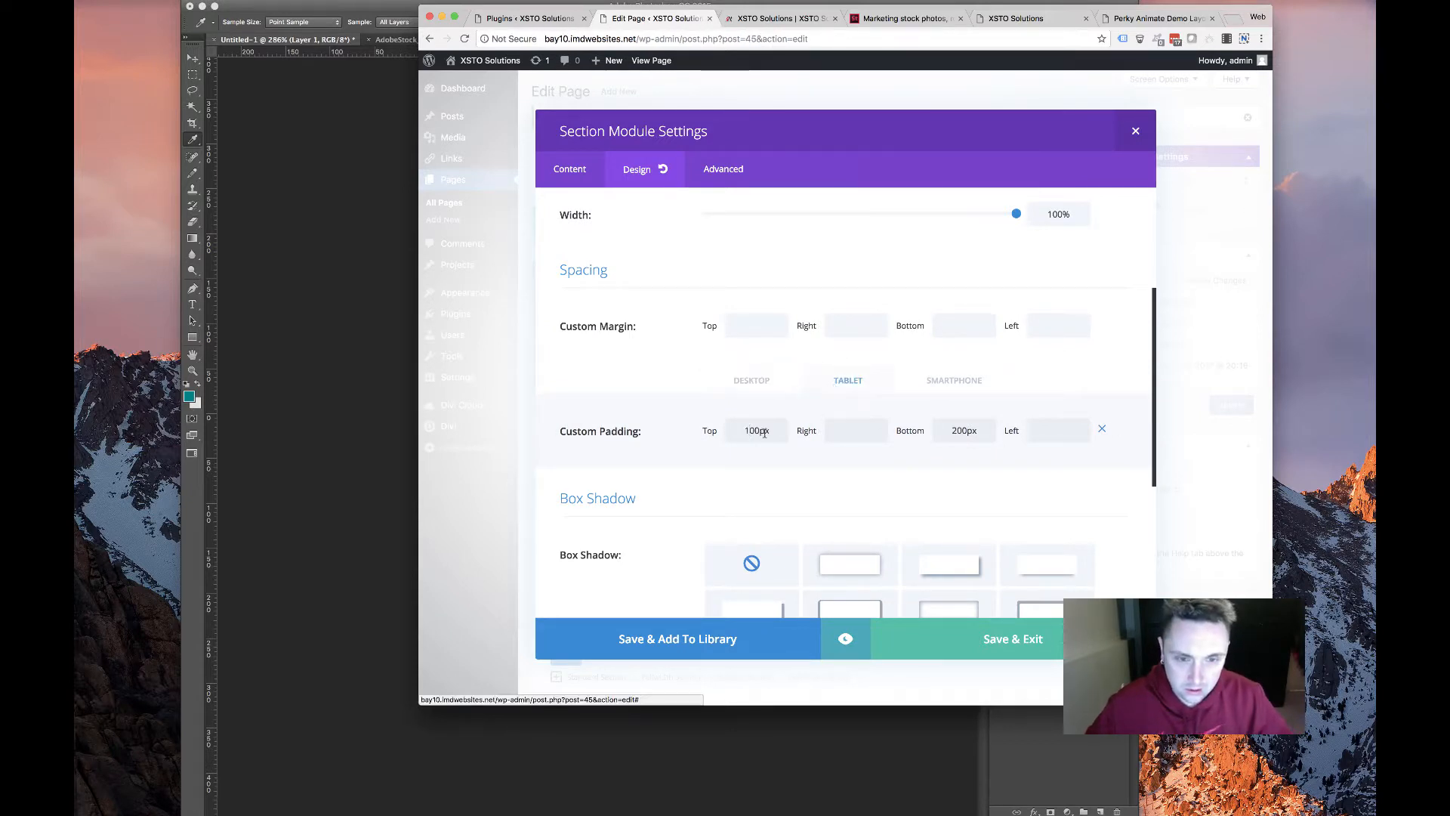
click(953, 381)
click(1024, 644)
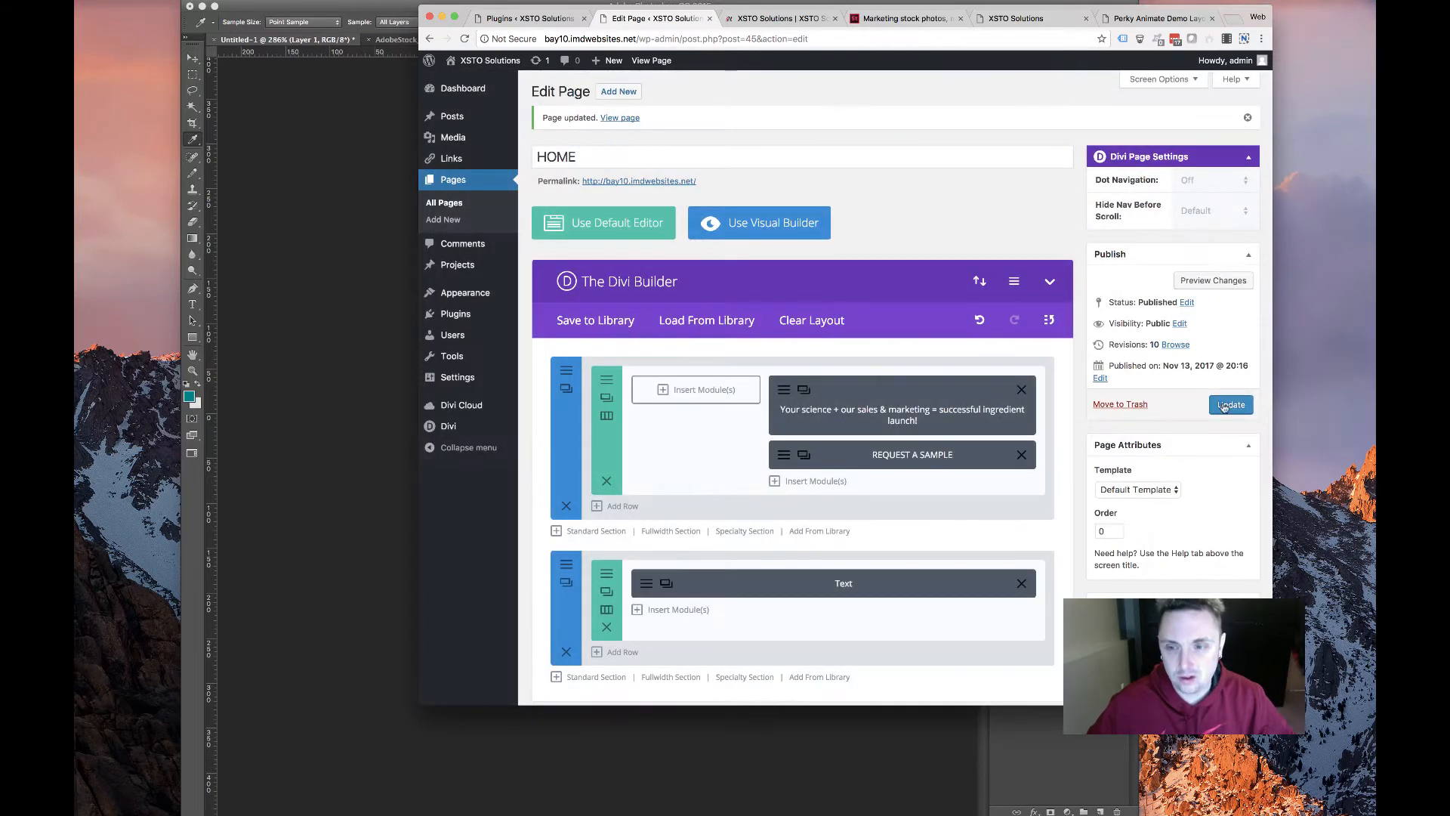
click(778, 18)
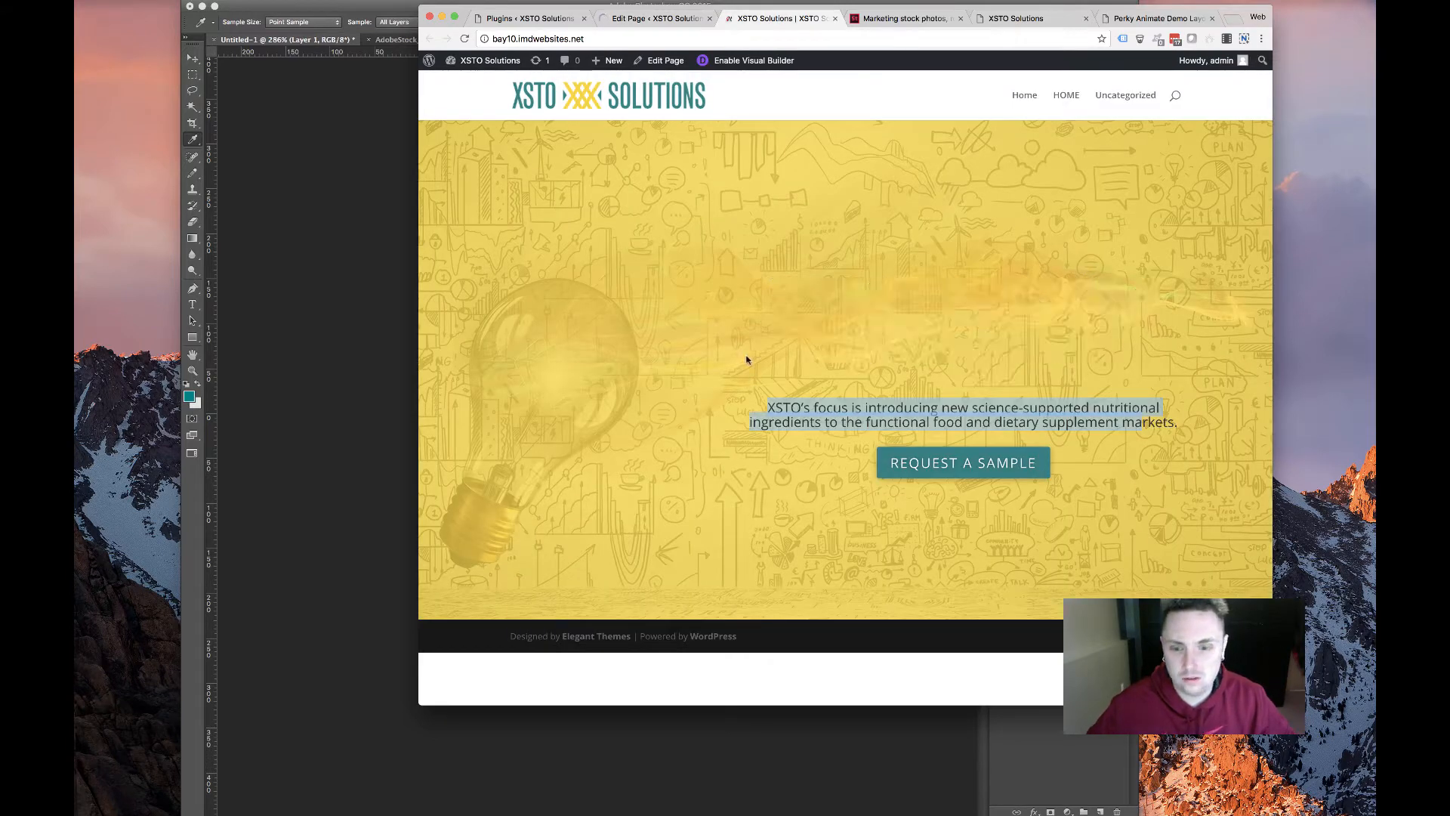
Reload the live homepage, select the hero and subtitle text, and enlarge the browser window
click(466, 40)
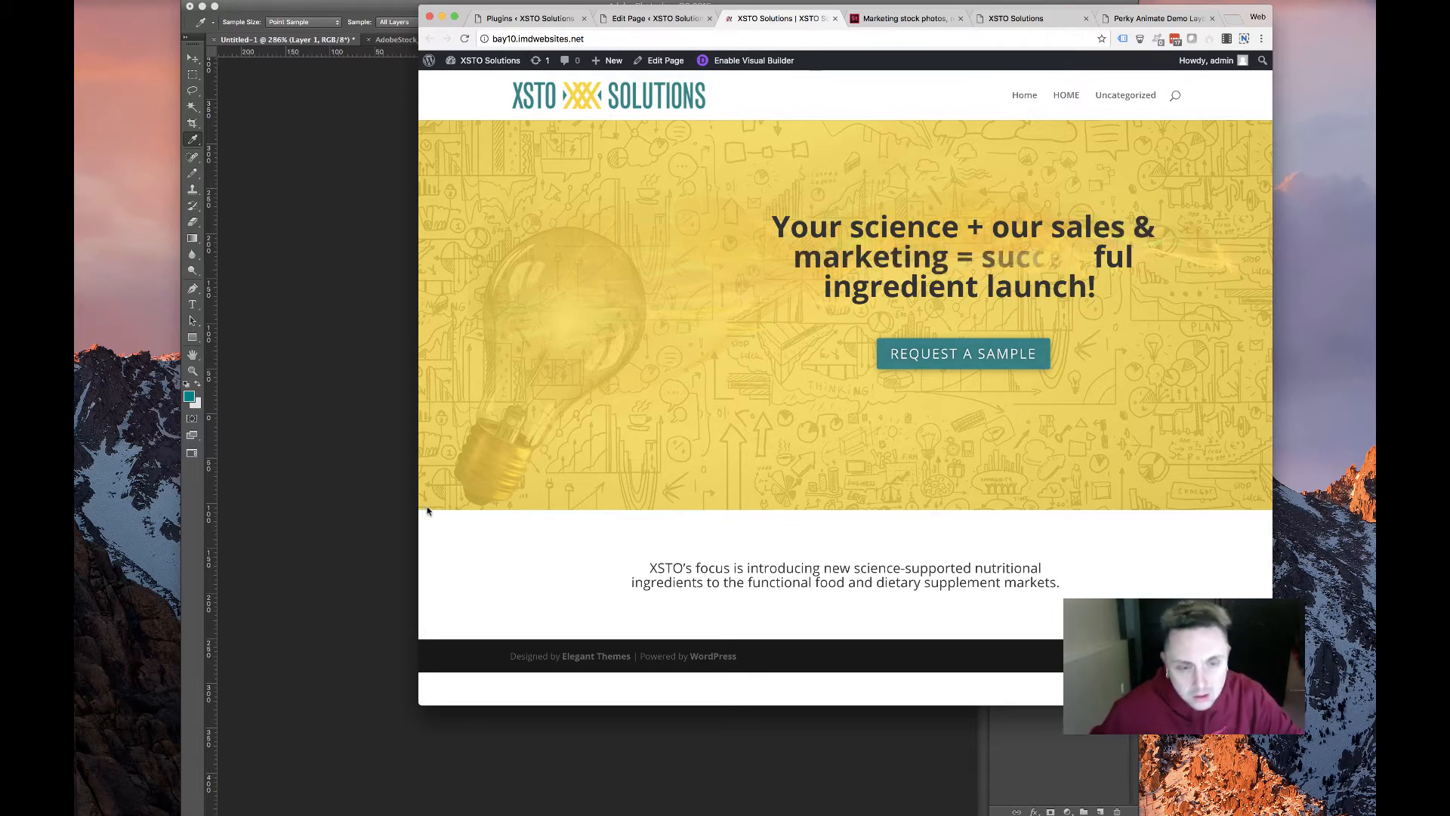
drag(424, 509, 884, 634)
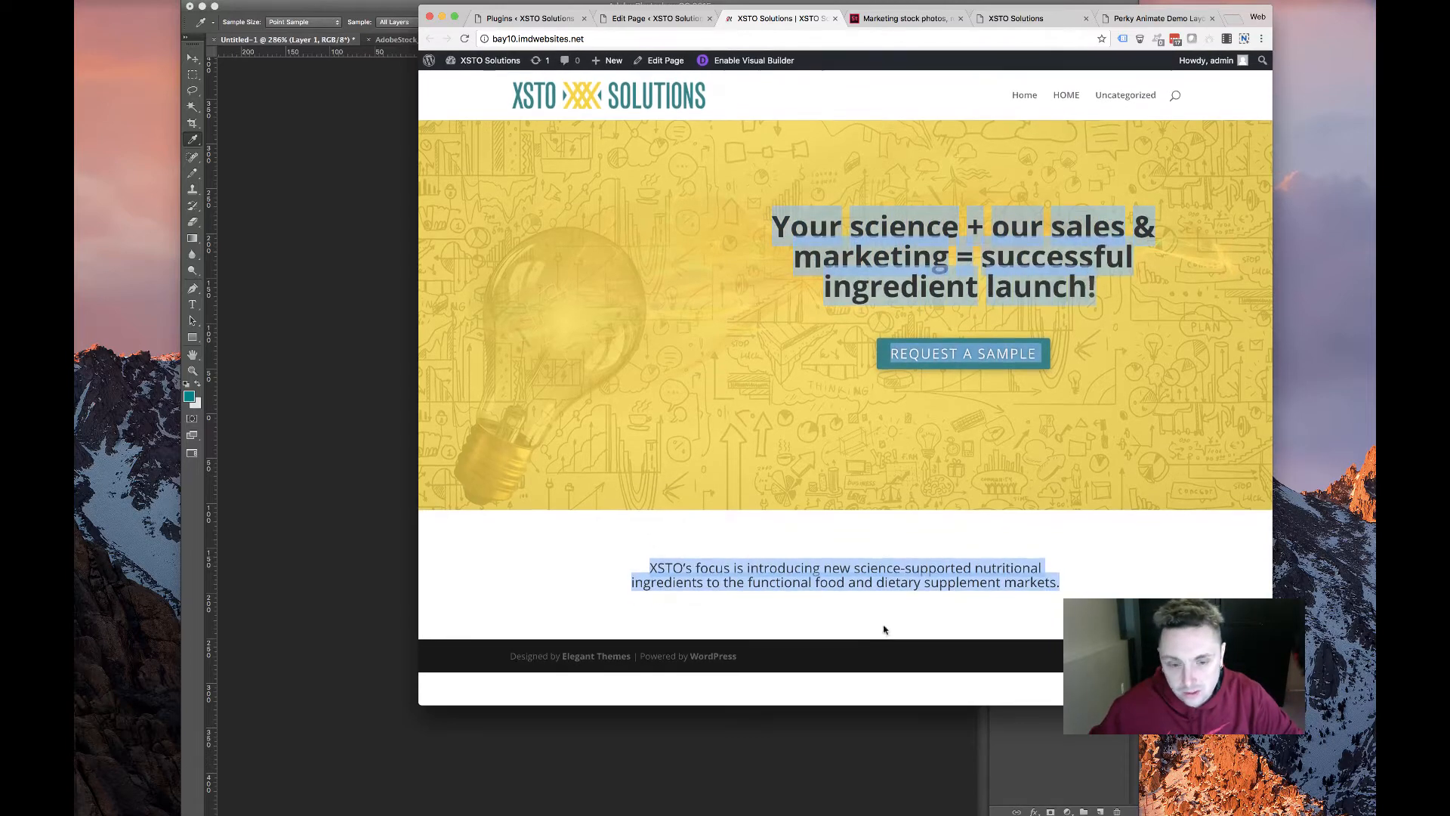
drag(1273, 705, 1355, 775)
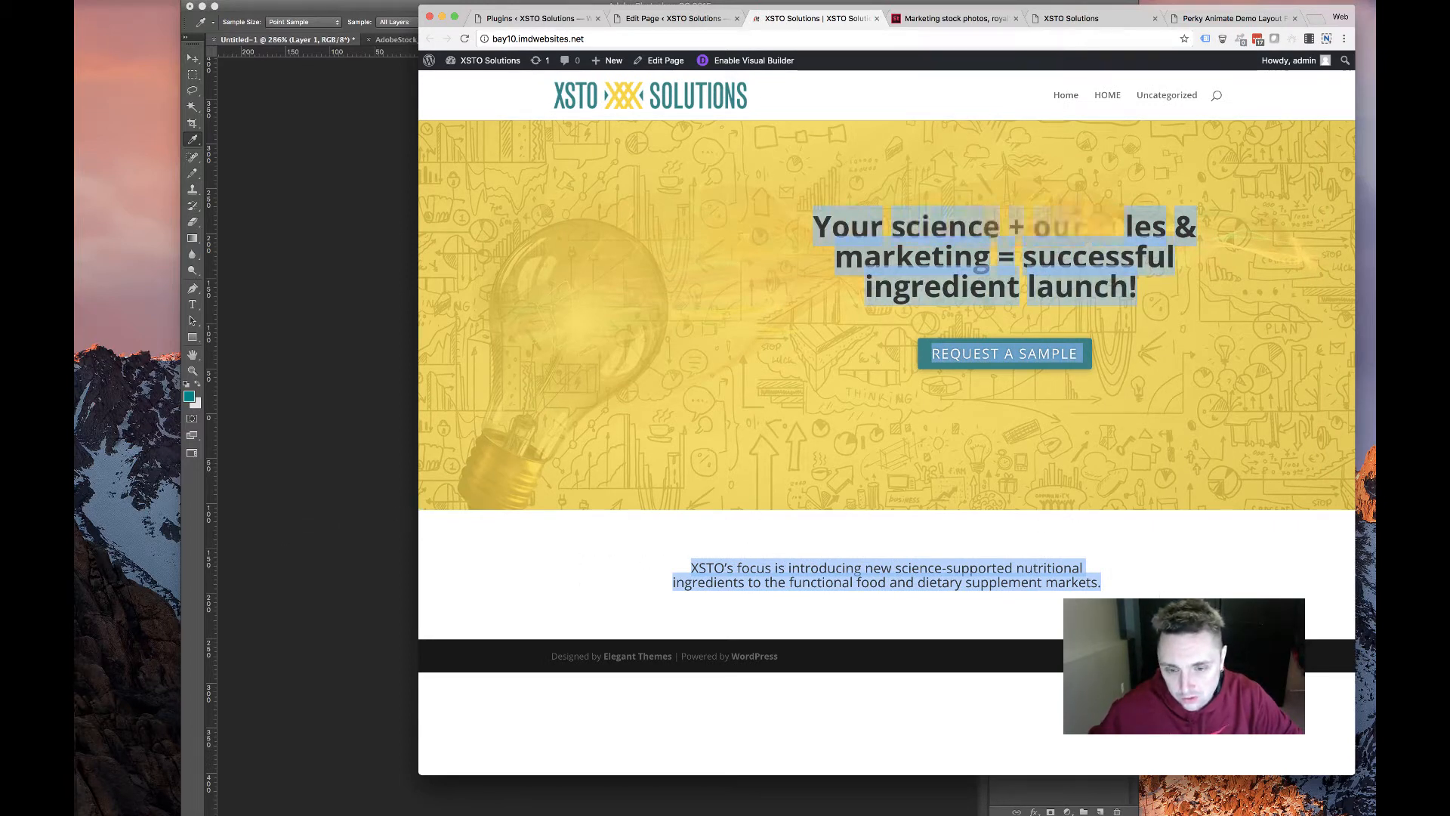
Give the section below the hero a teal background colour
click(671, 18)
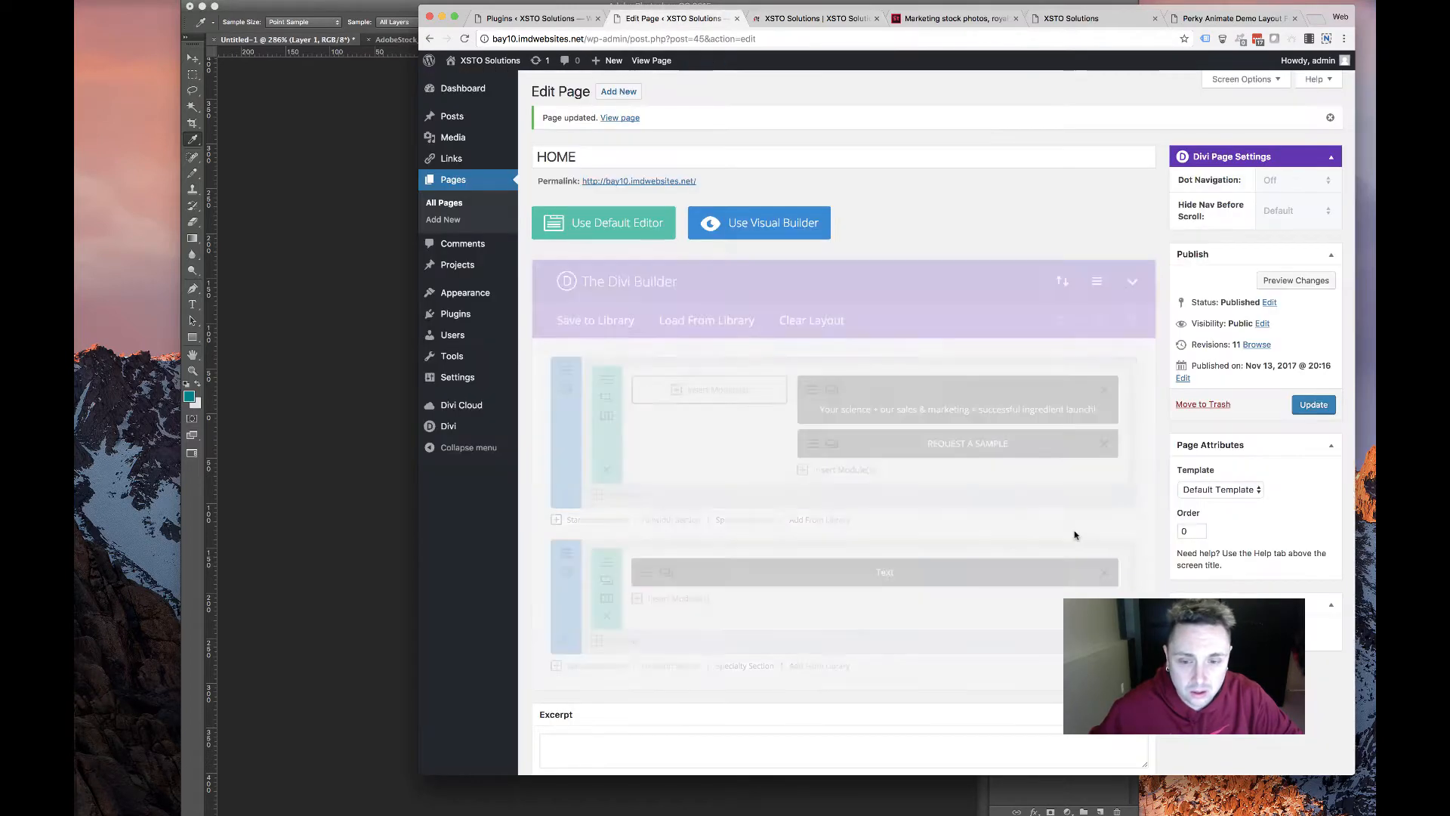
click(566, 572)
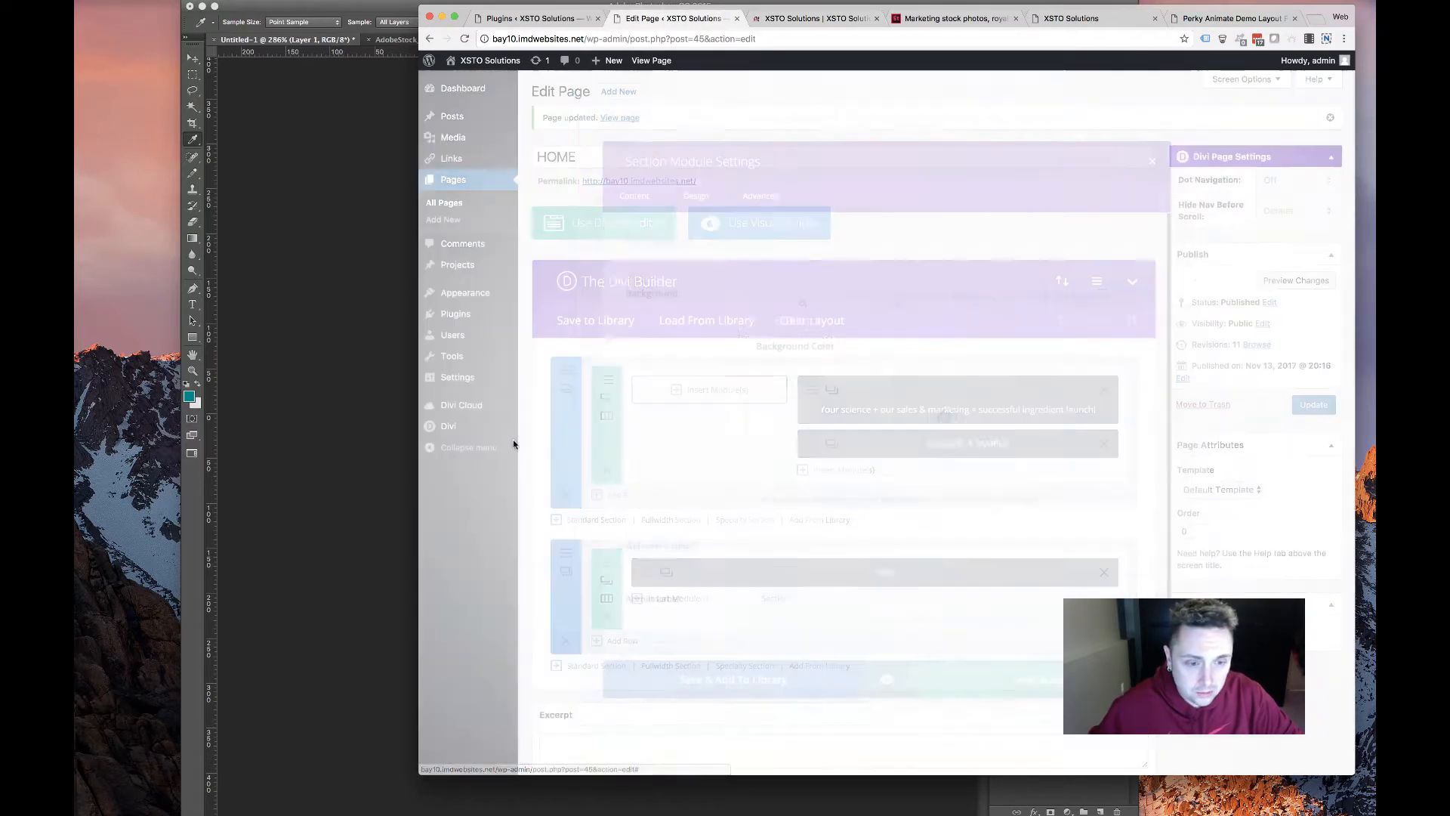
click(949, 416)
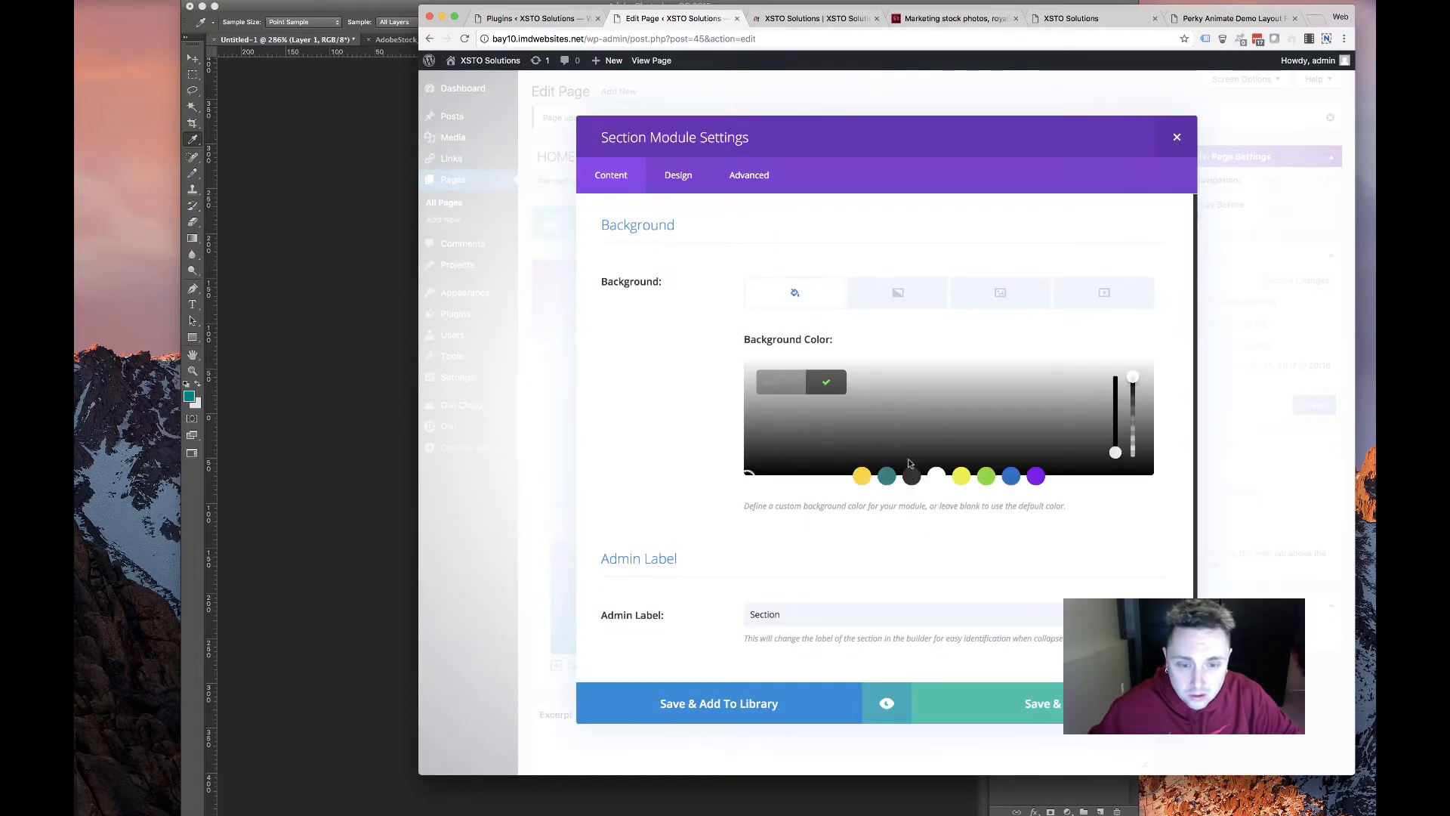
click(886, 477)
click(691, 521)
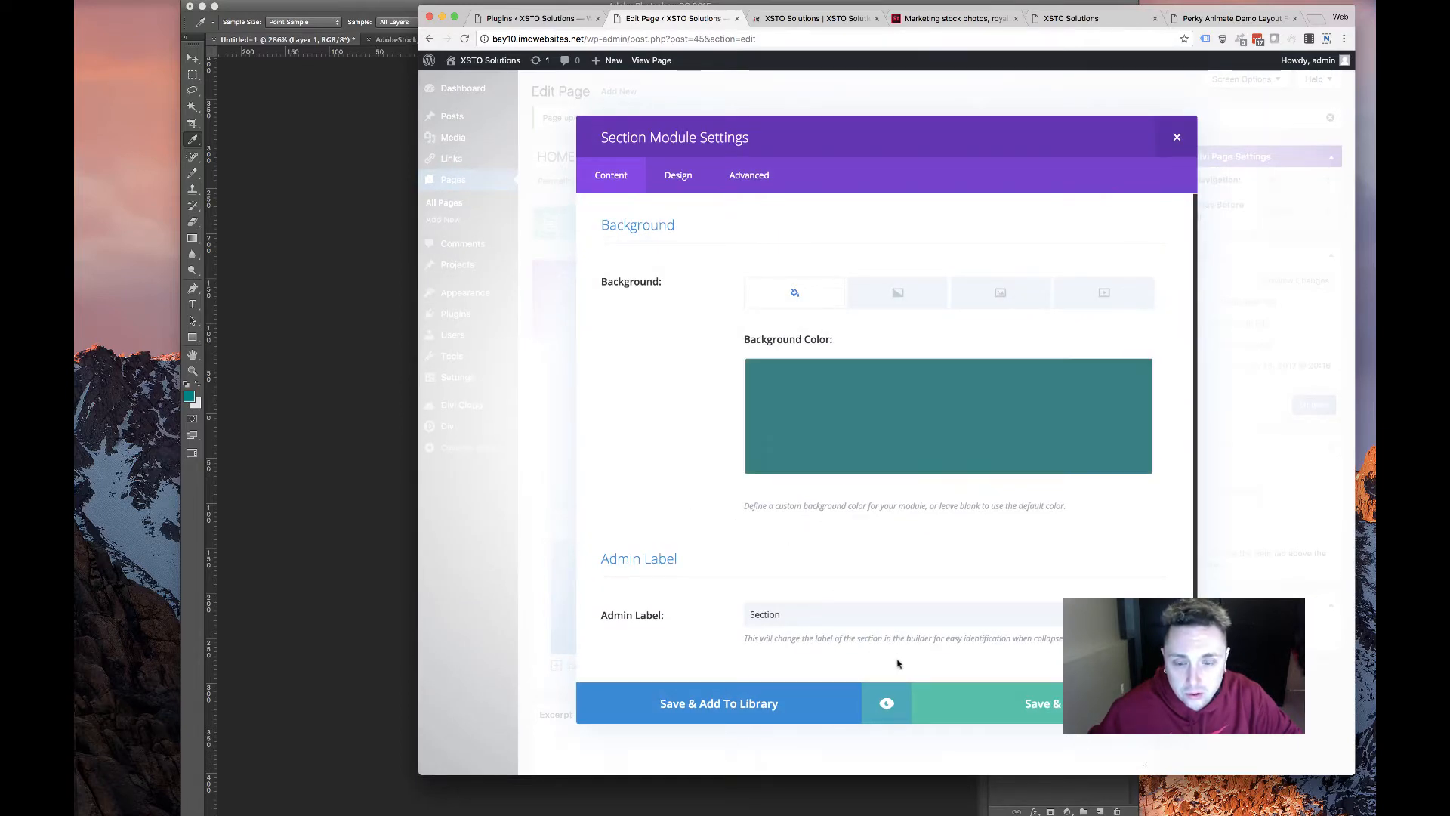
click(1006, 703)
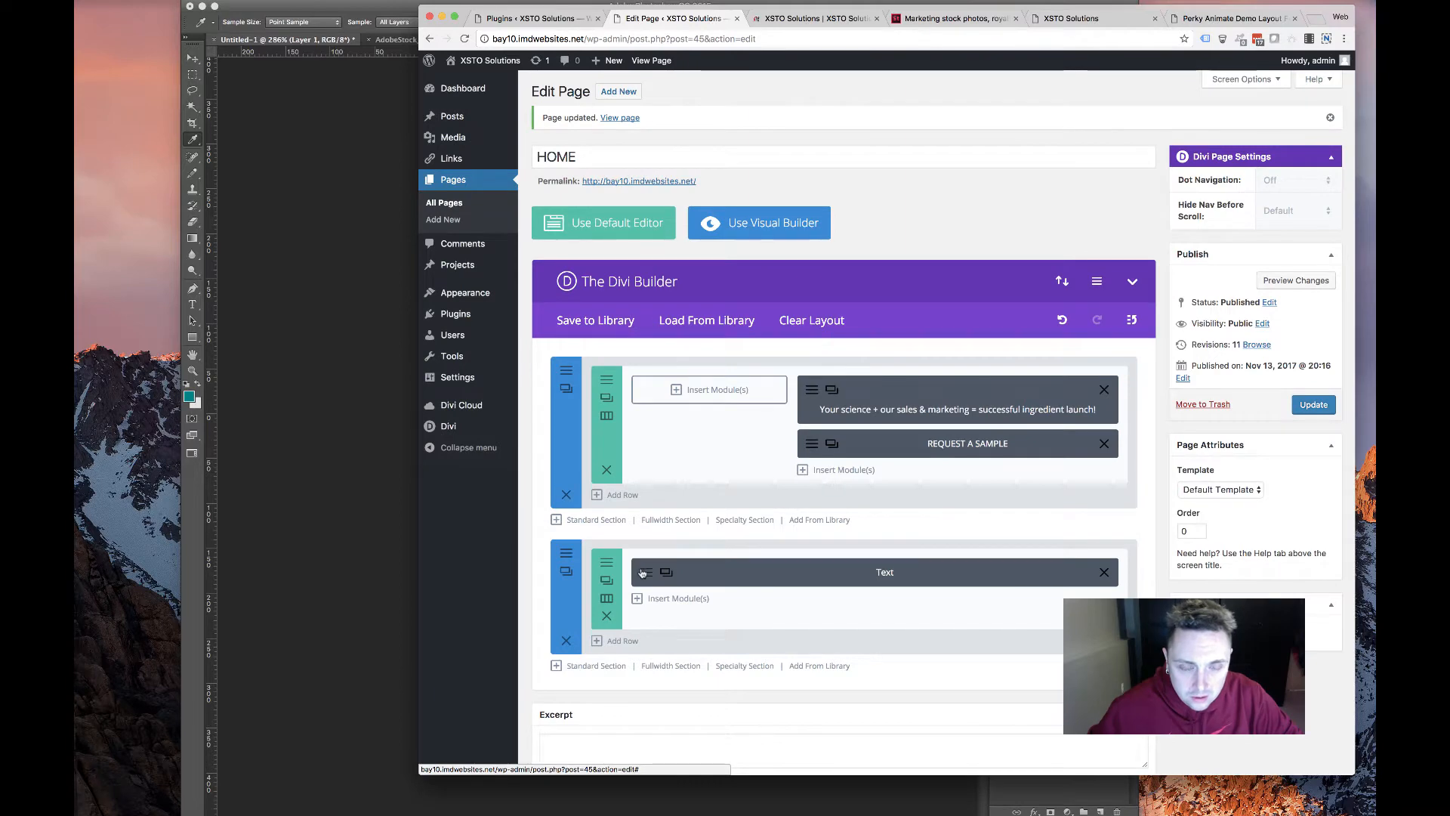
Set the paragraph text to a light colour with a 28px line height
click(664, 572)
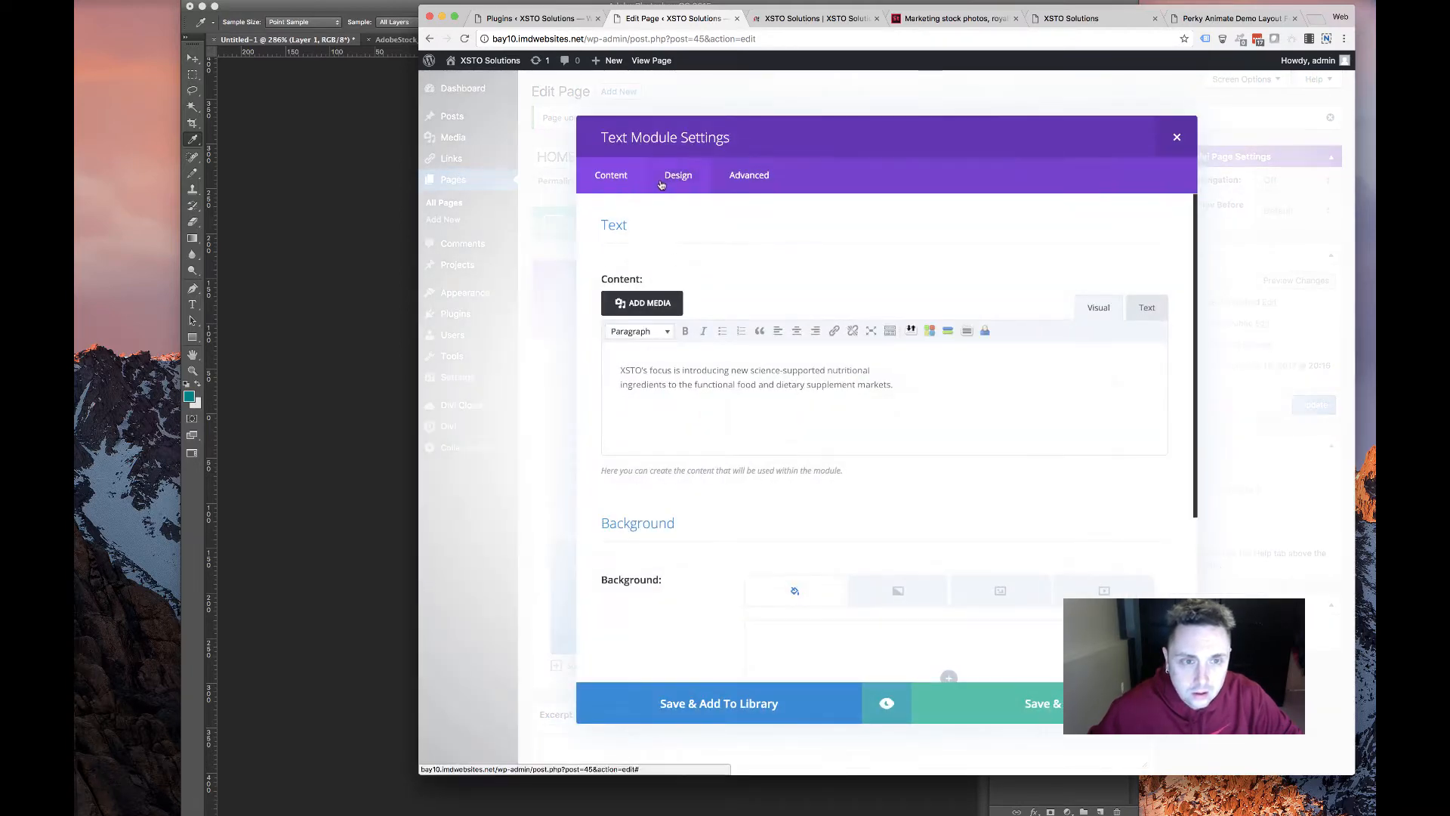
click(661, 181)
click(795, 608)
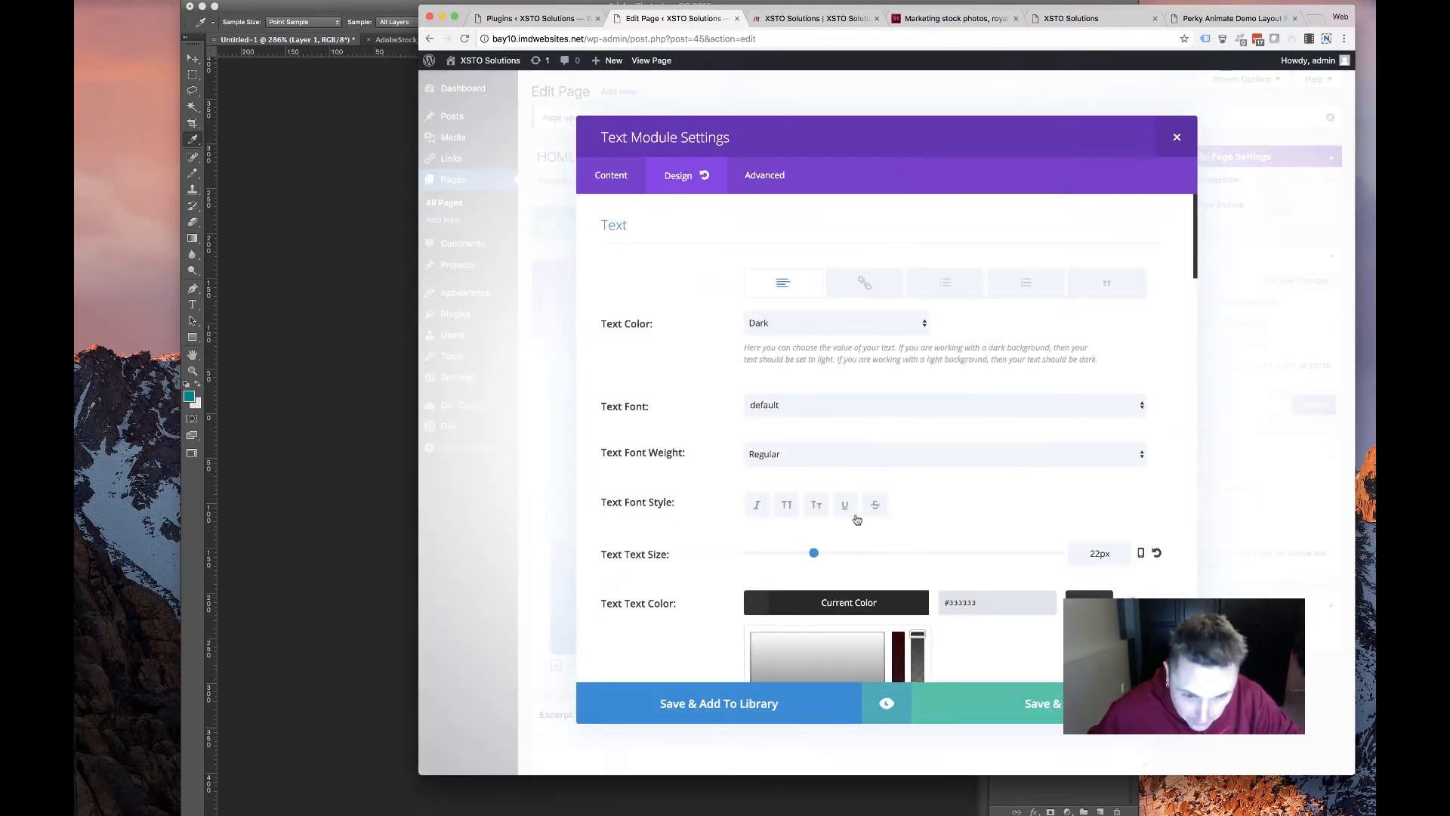
scroll(857, 520, down, 5)
click(804, 581)
click(644, 484)
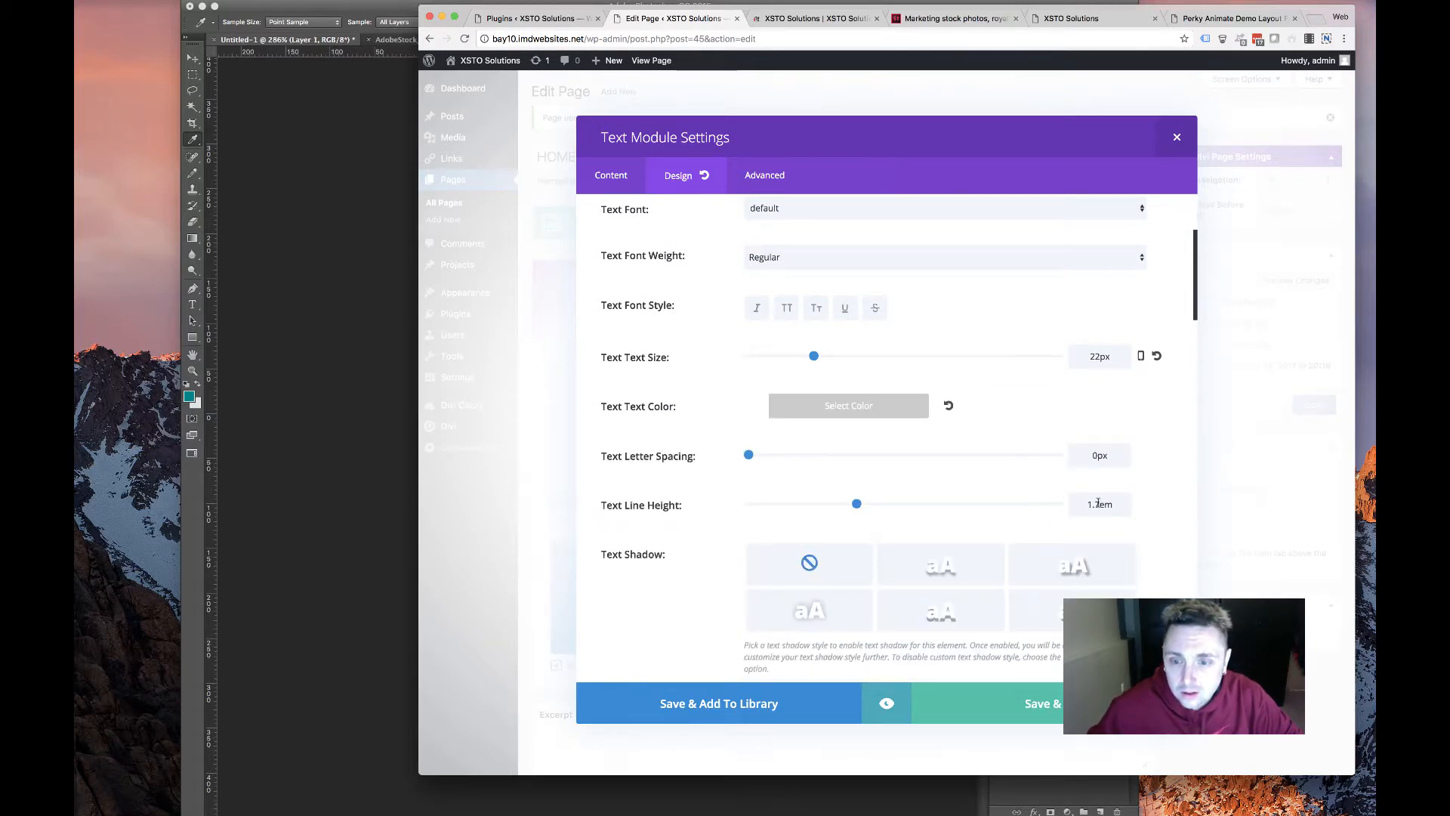
drag(1099, 503, 1038, 509)
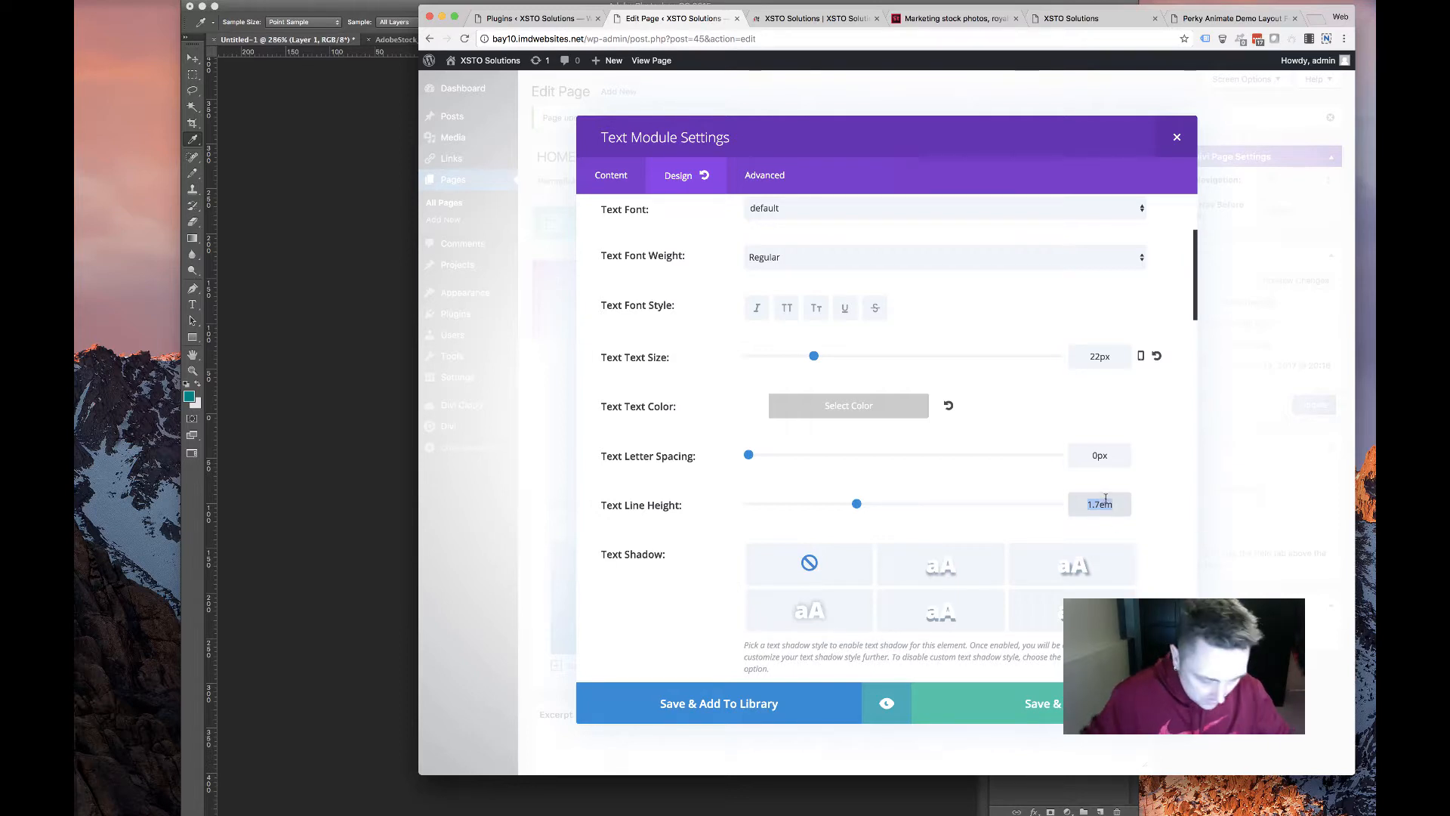
text(28px)
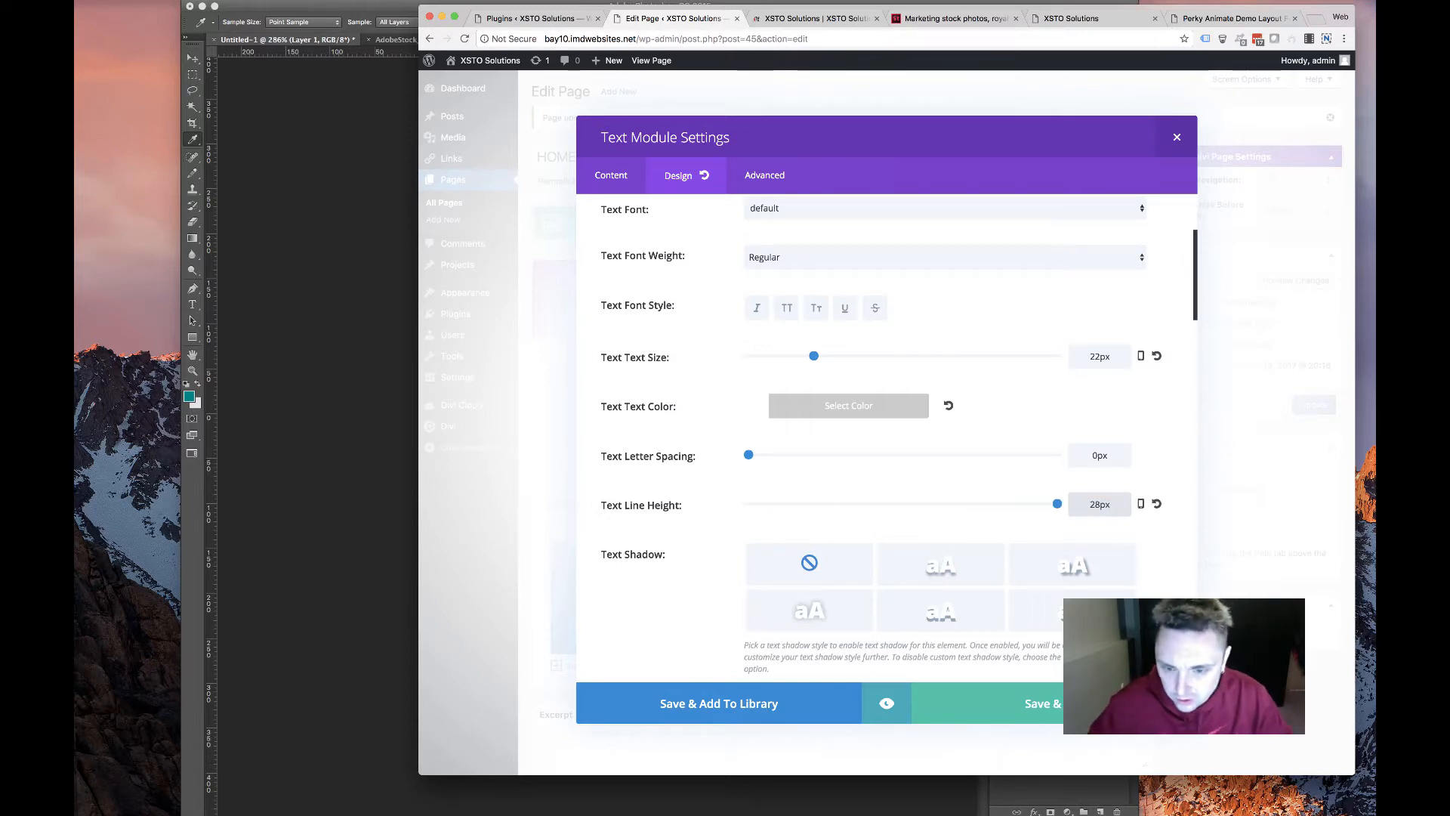
click(1071, 703)
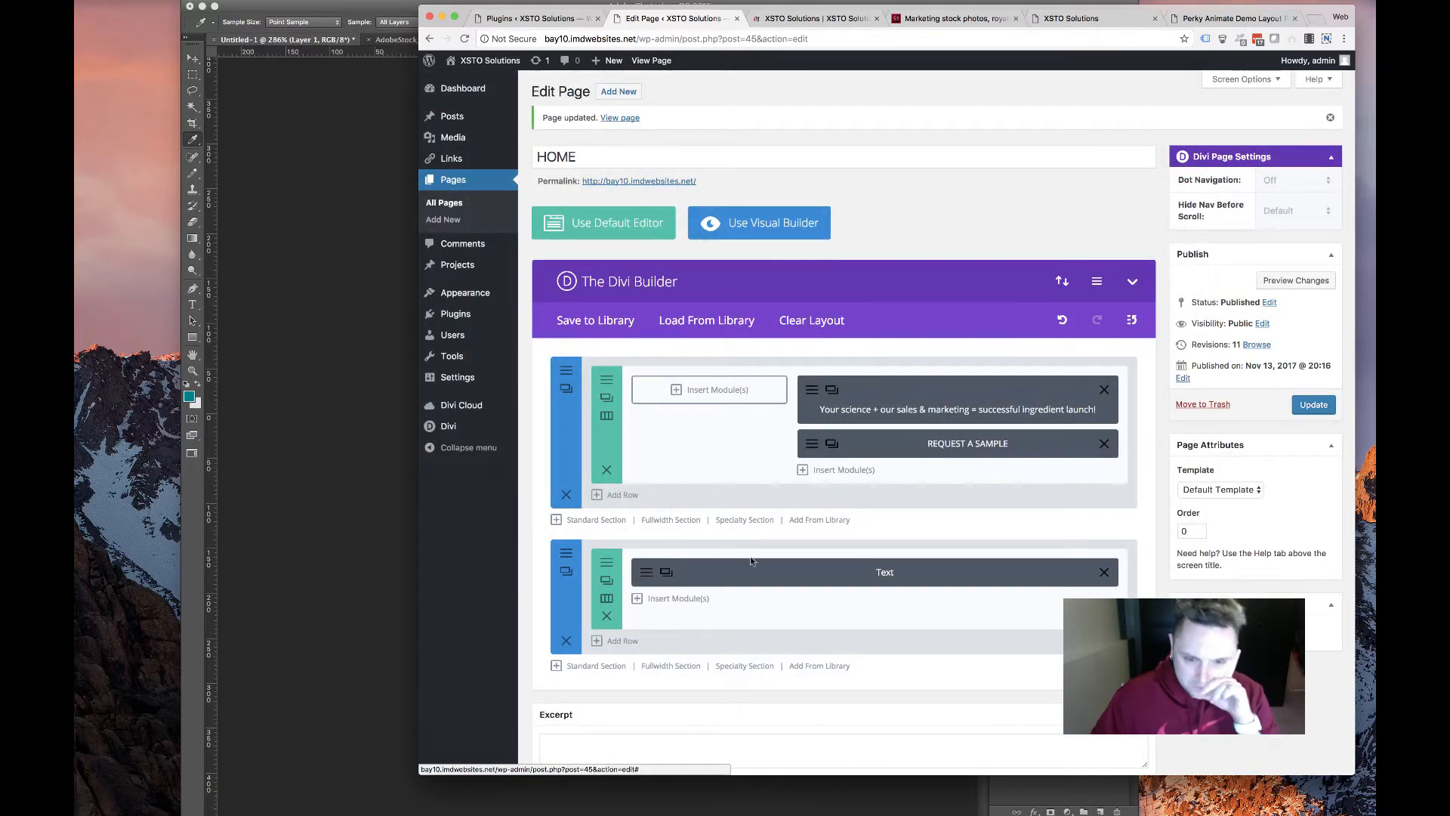
Make the paragraph italic and update the page
click(752, 563)
click(679, 176)
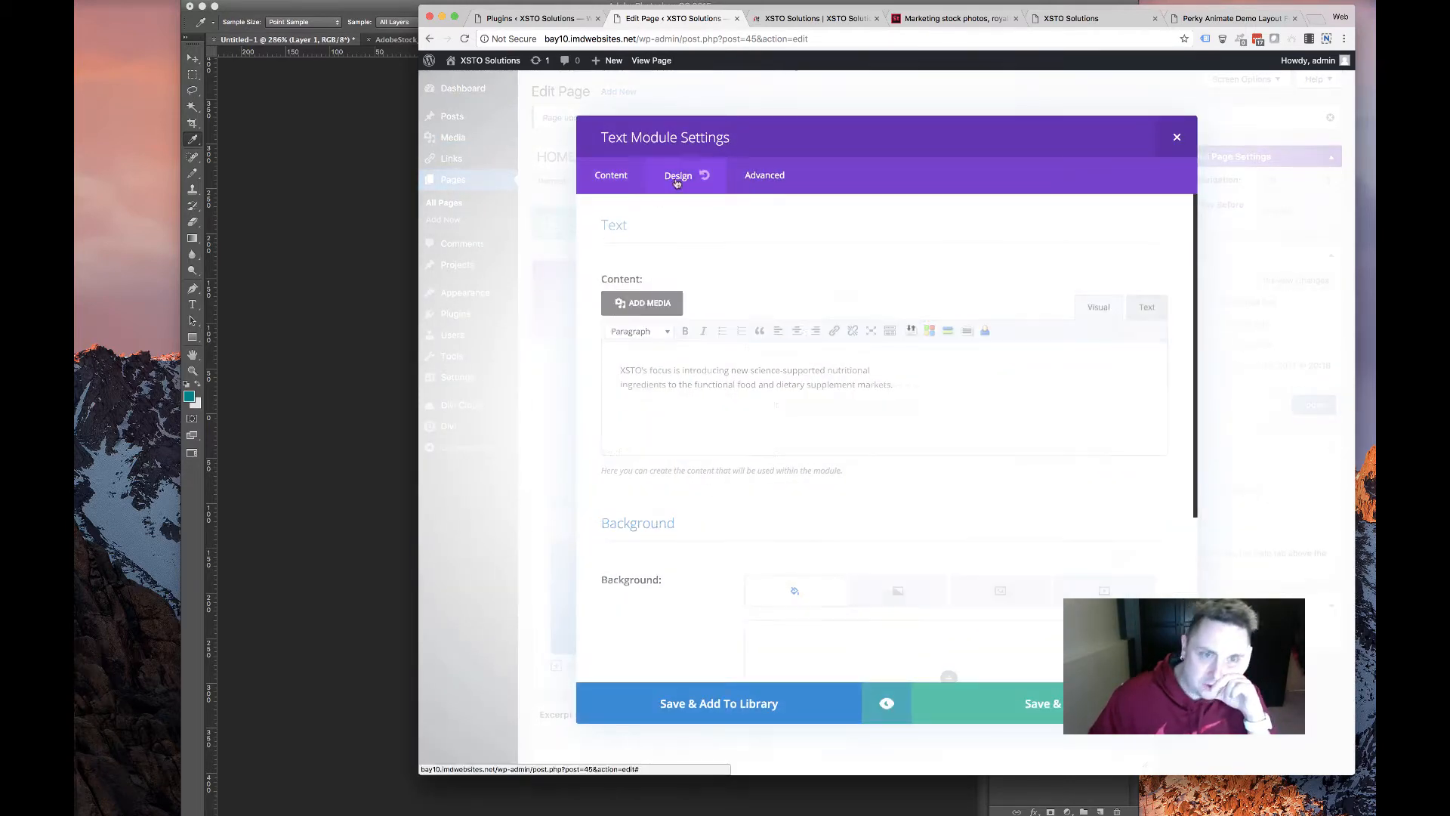
click(756, 505)
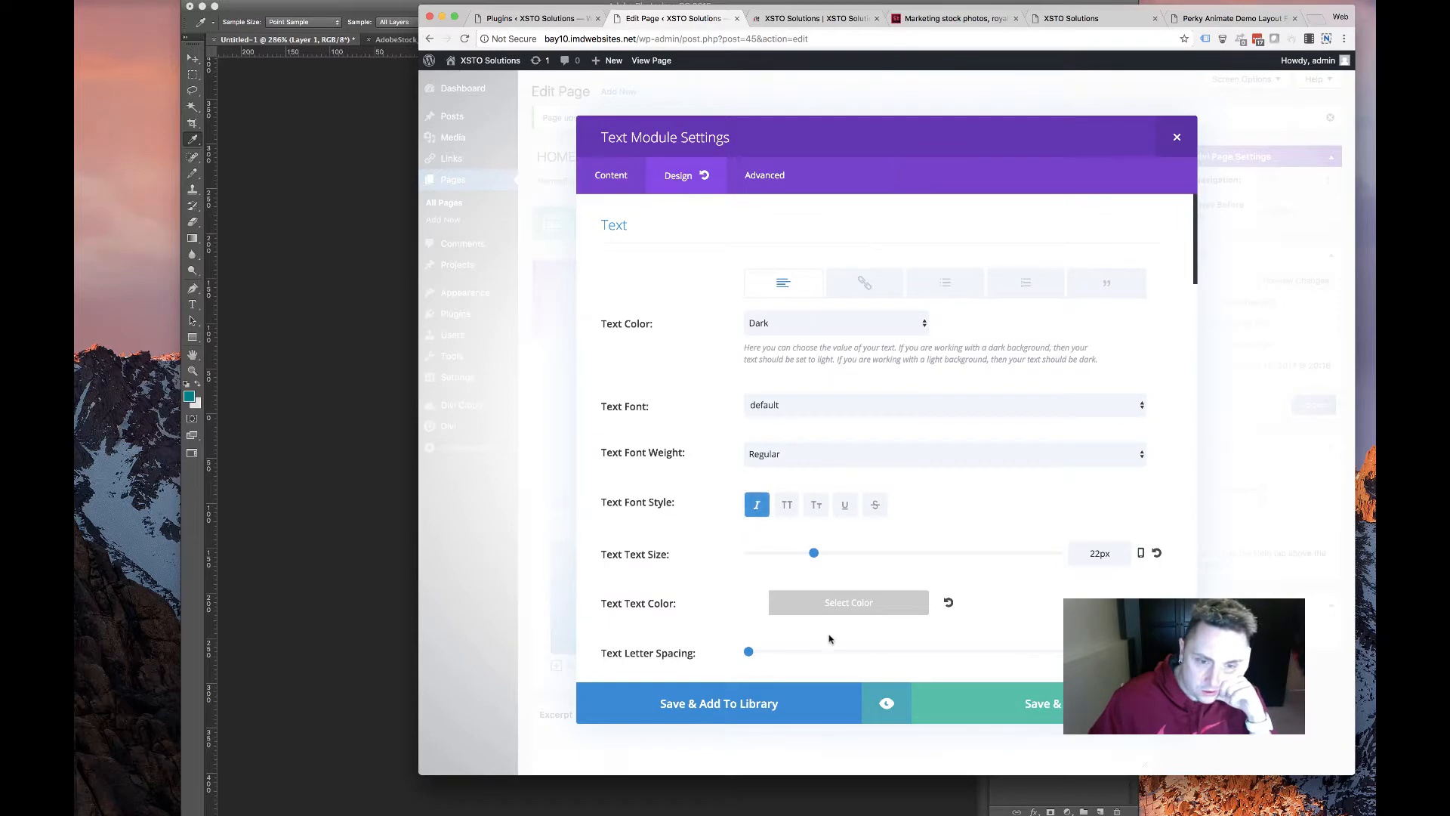
click(1046, 699)
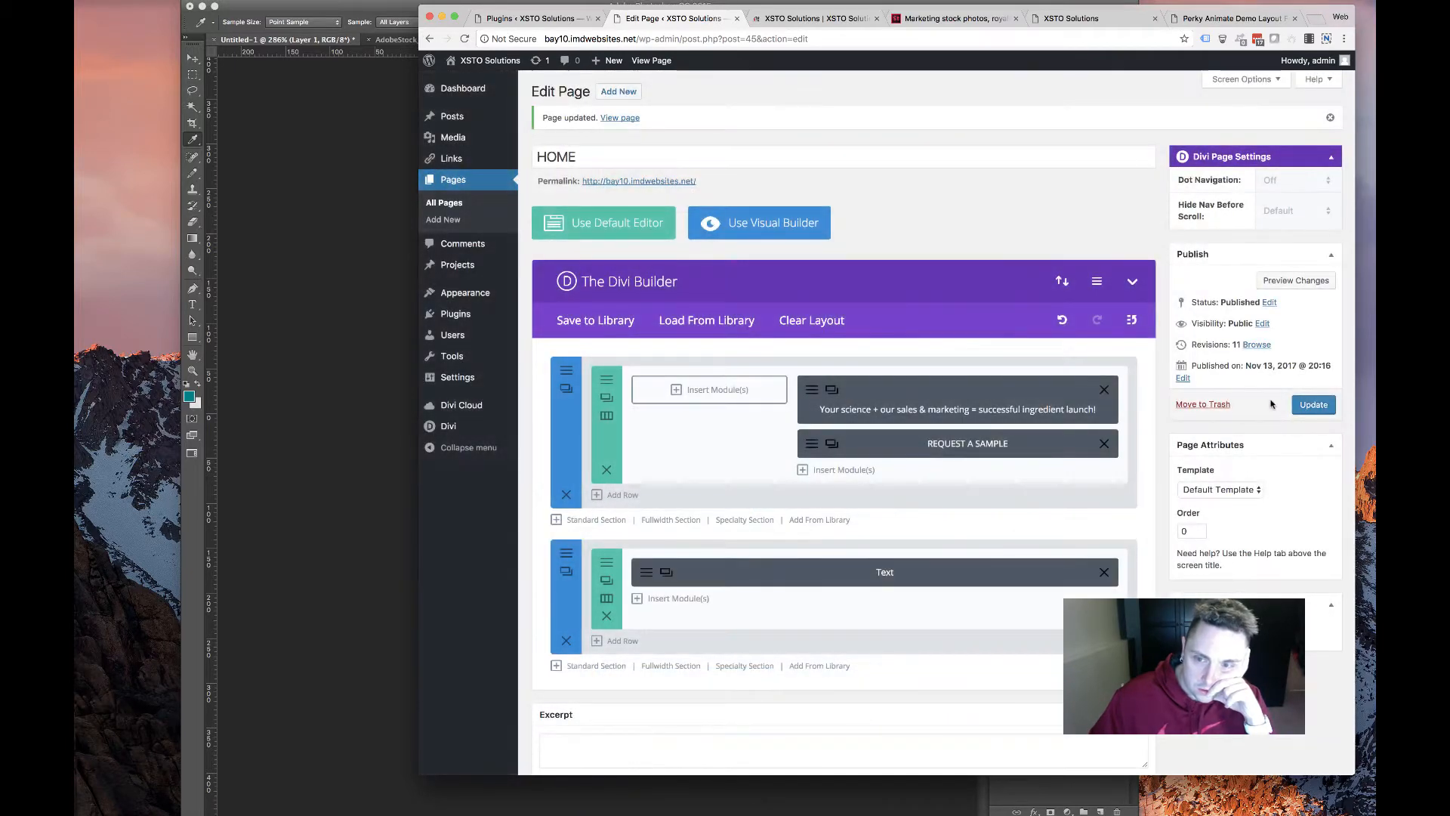
click(1313, 405)
click(816, 18)
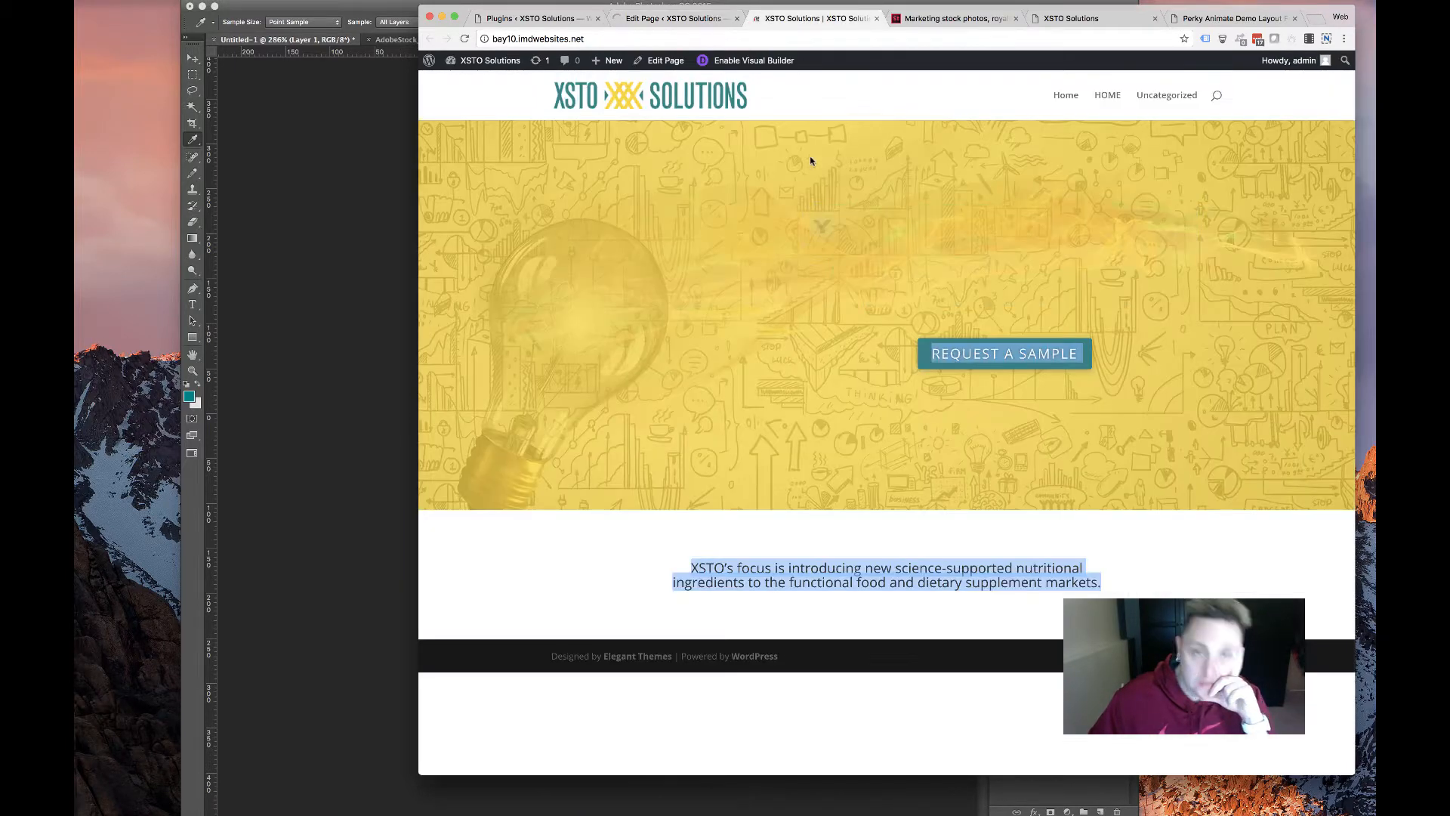
Reload the live homepage to inspect the teal paragraph, then return to the builder
click(465, 39)
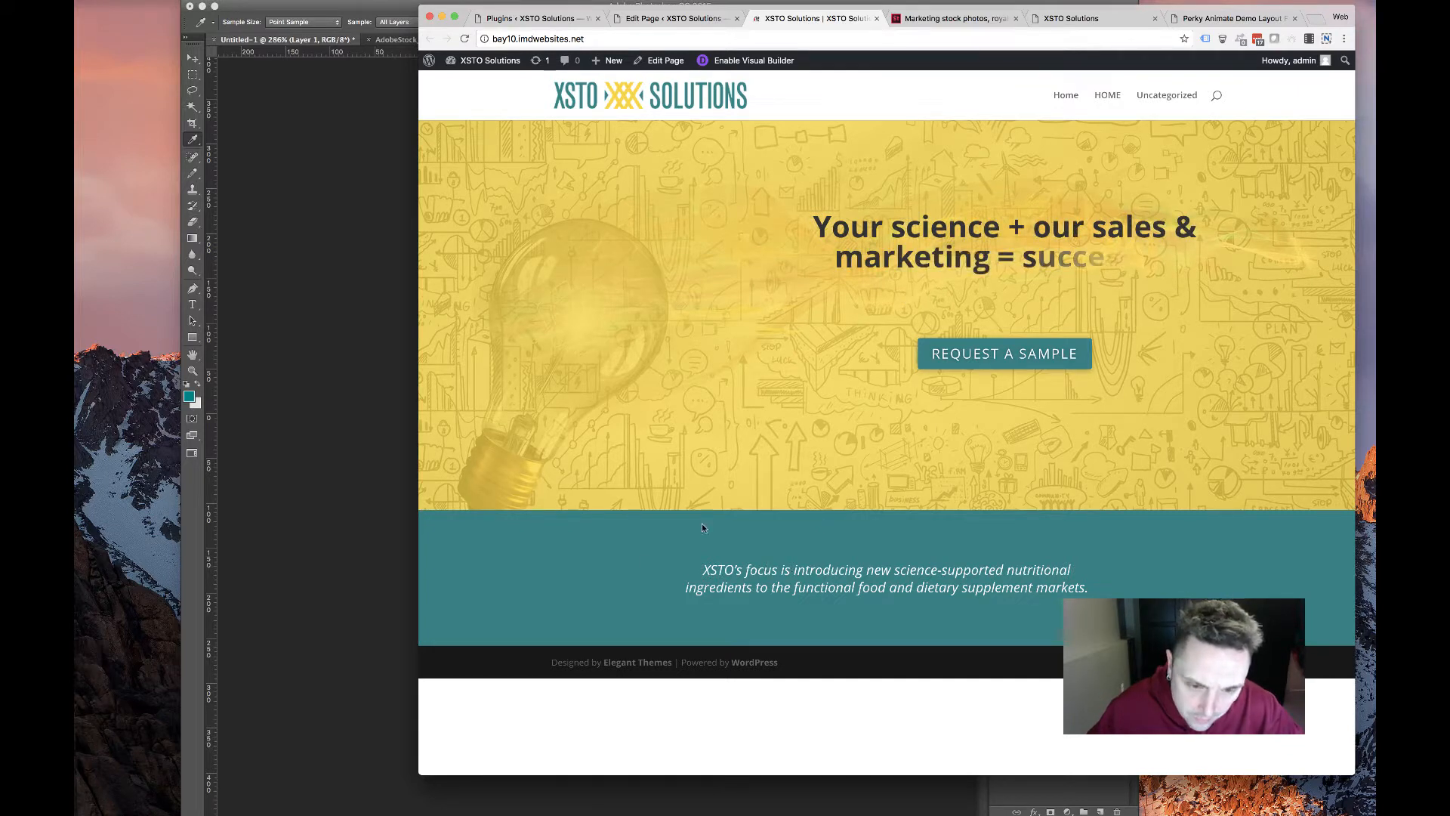
drag(695, 588, 565, 502)
click(641, 530)
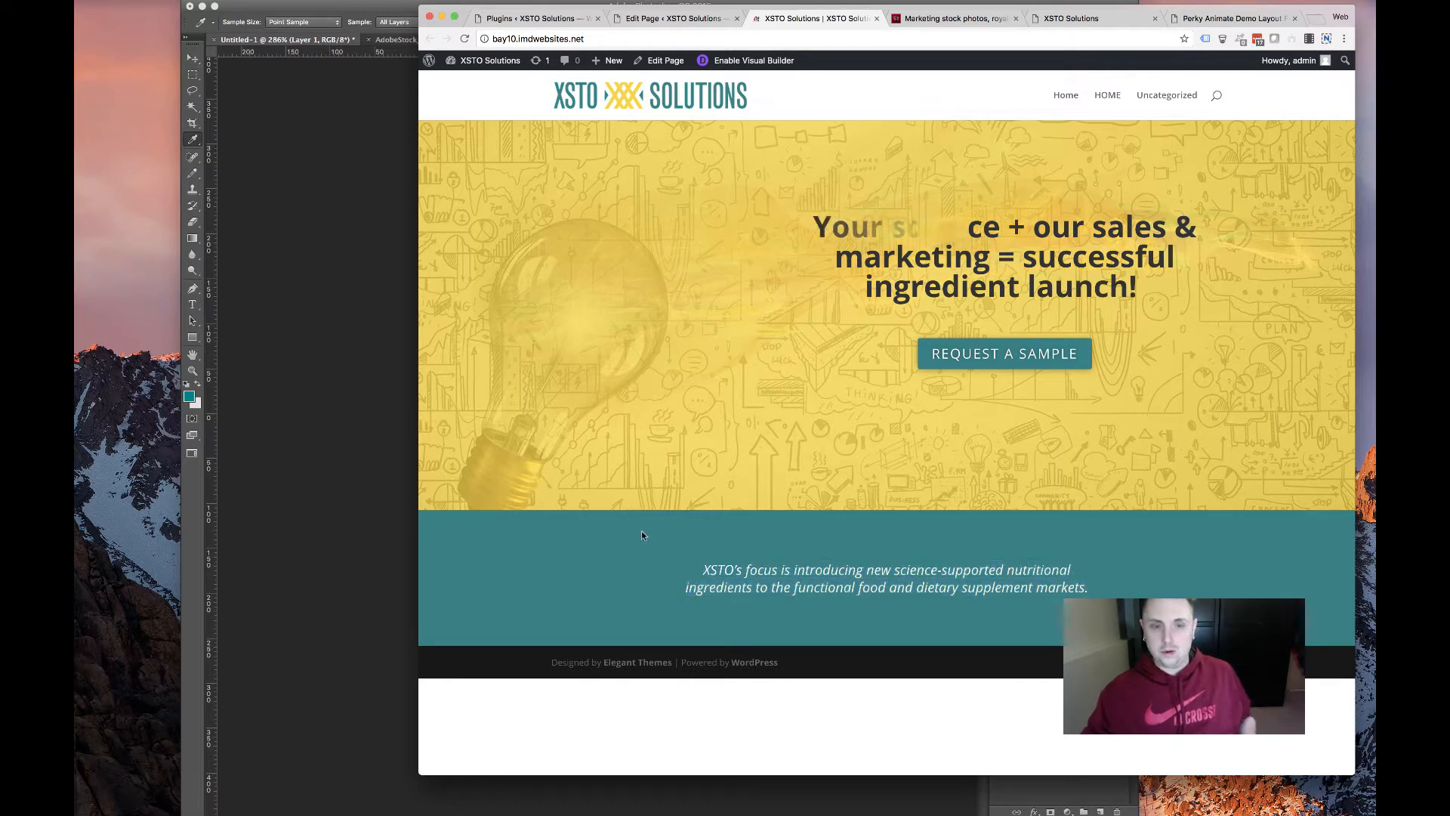
click(701, 17)
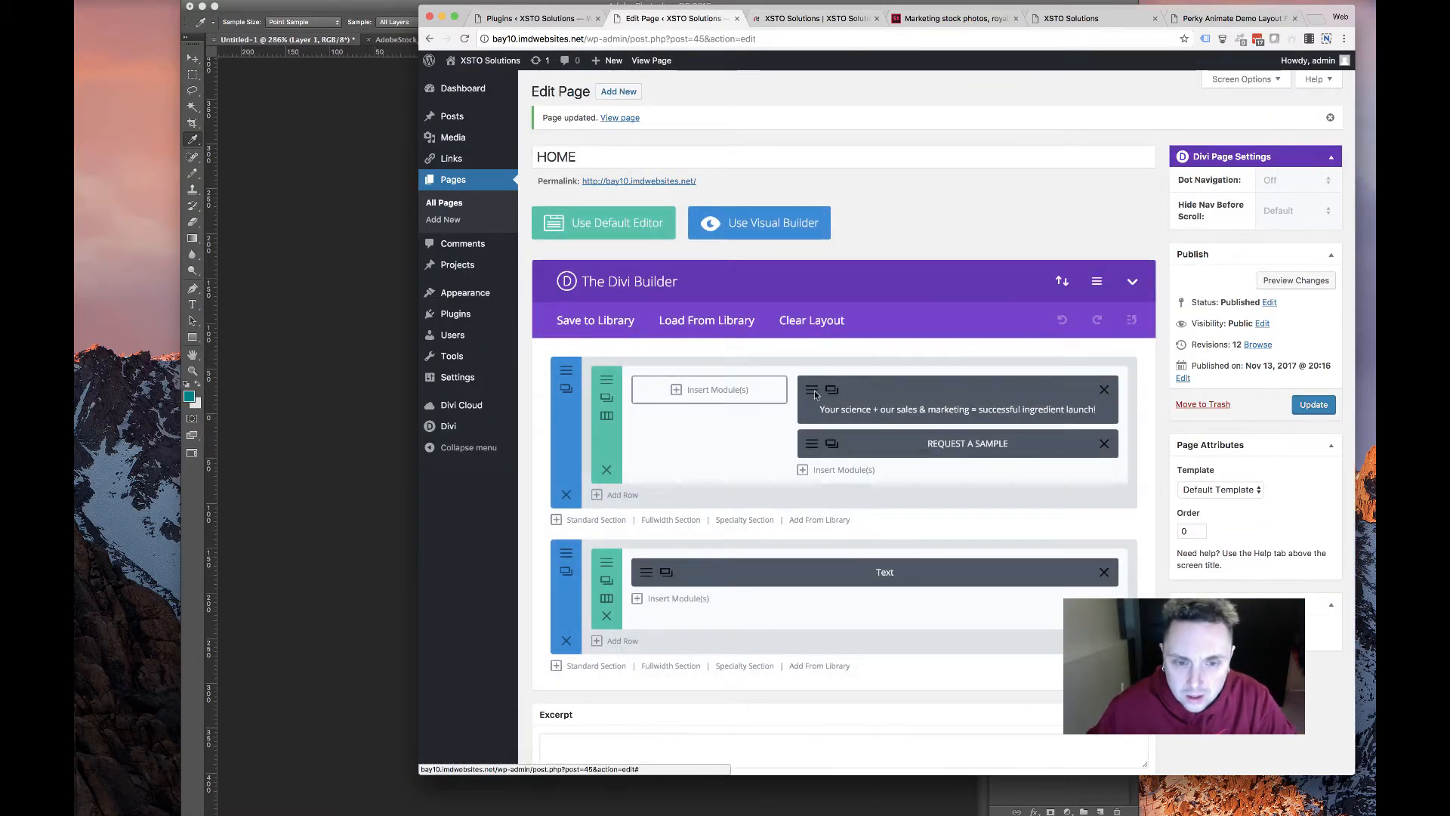
Review the headline Perky Animate module's Textillate settings, flipInX in and flipInY out
click(832, 390)
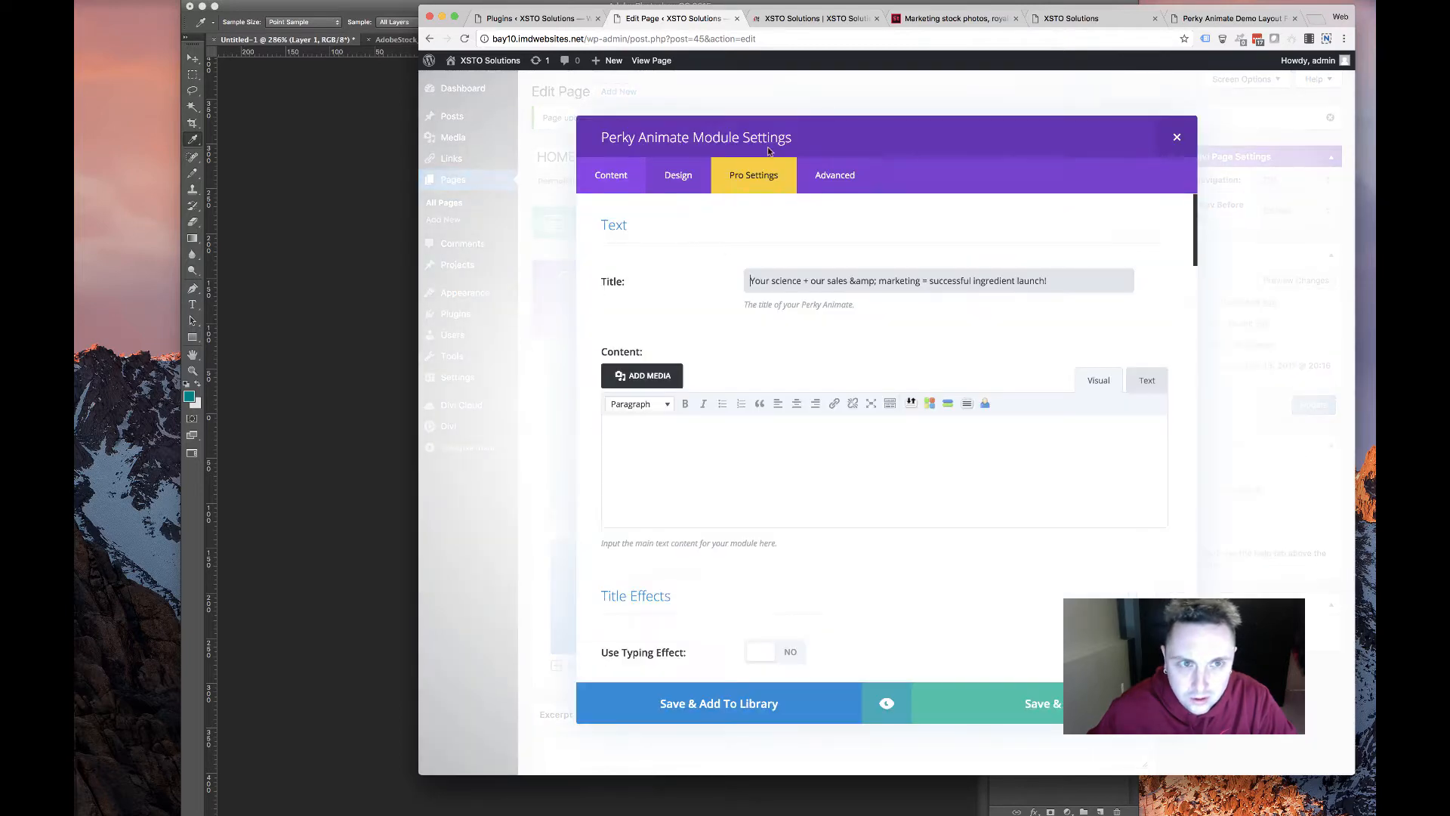
scroll(689, 488, down, 10)
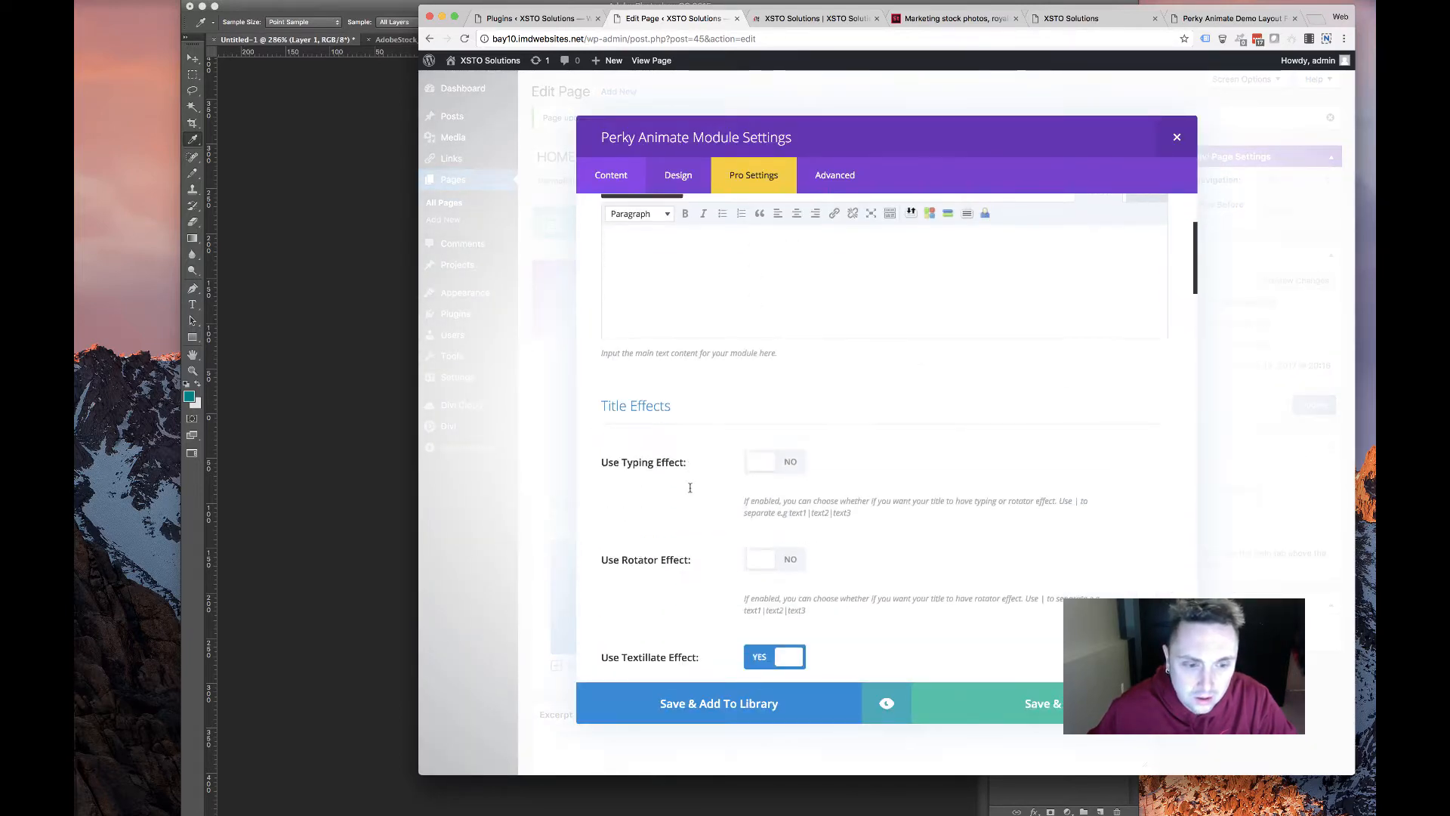
scroll(688, 484, down, 10)
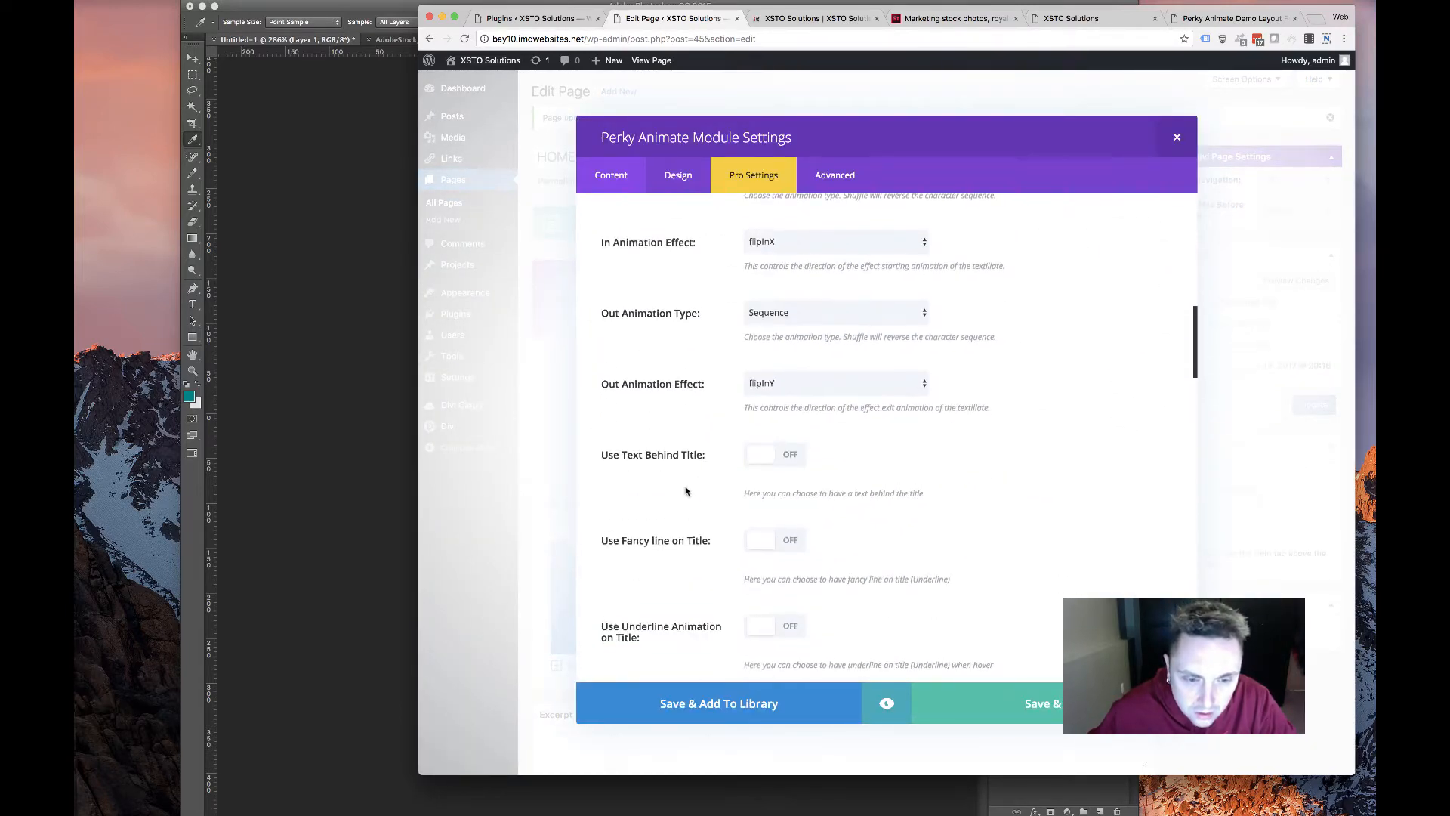
key(super+t)
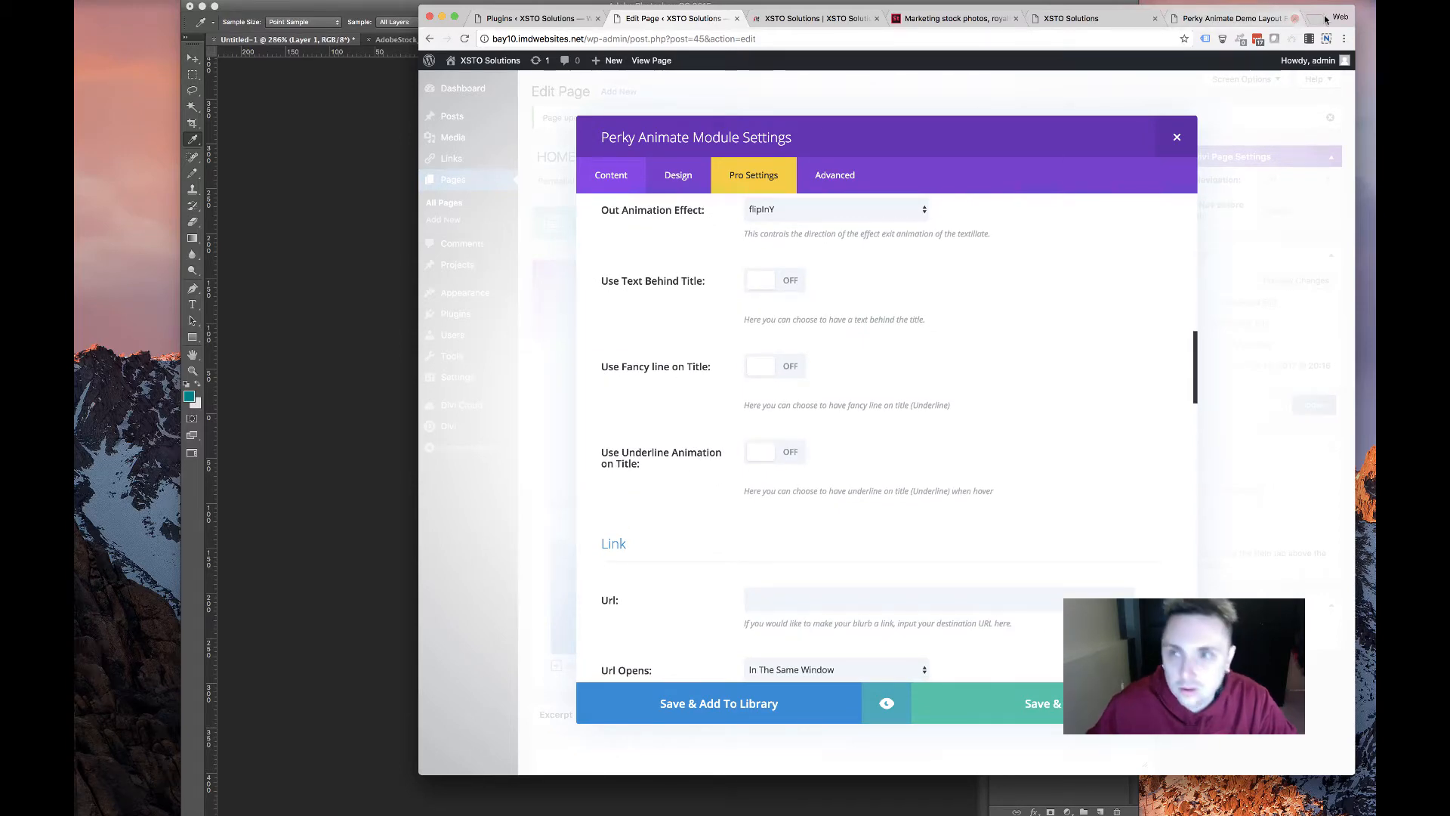
Search Google for 'perky animate module slow animation' and browse the Perky Animate store page
text(perky)
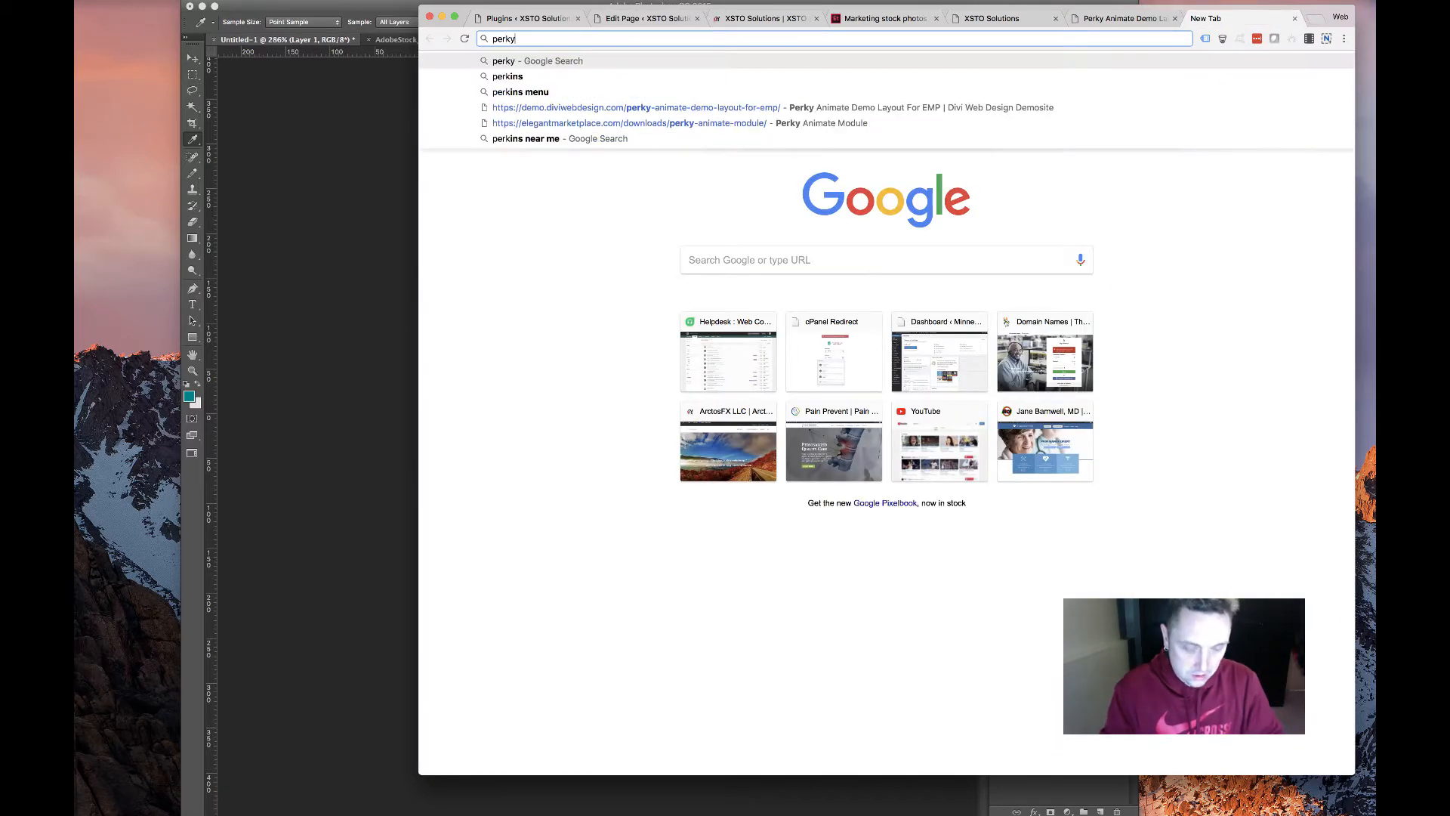
text( animate module)
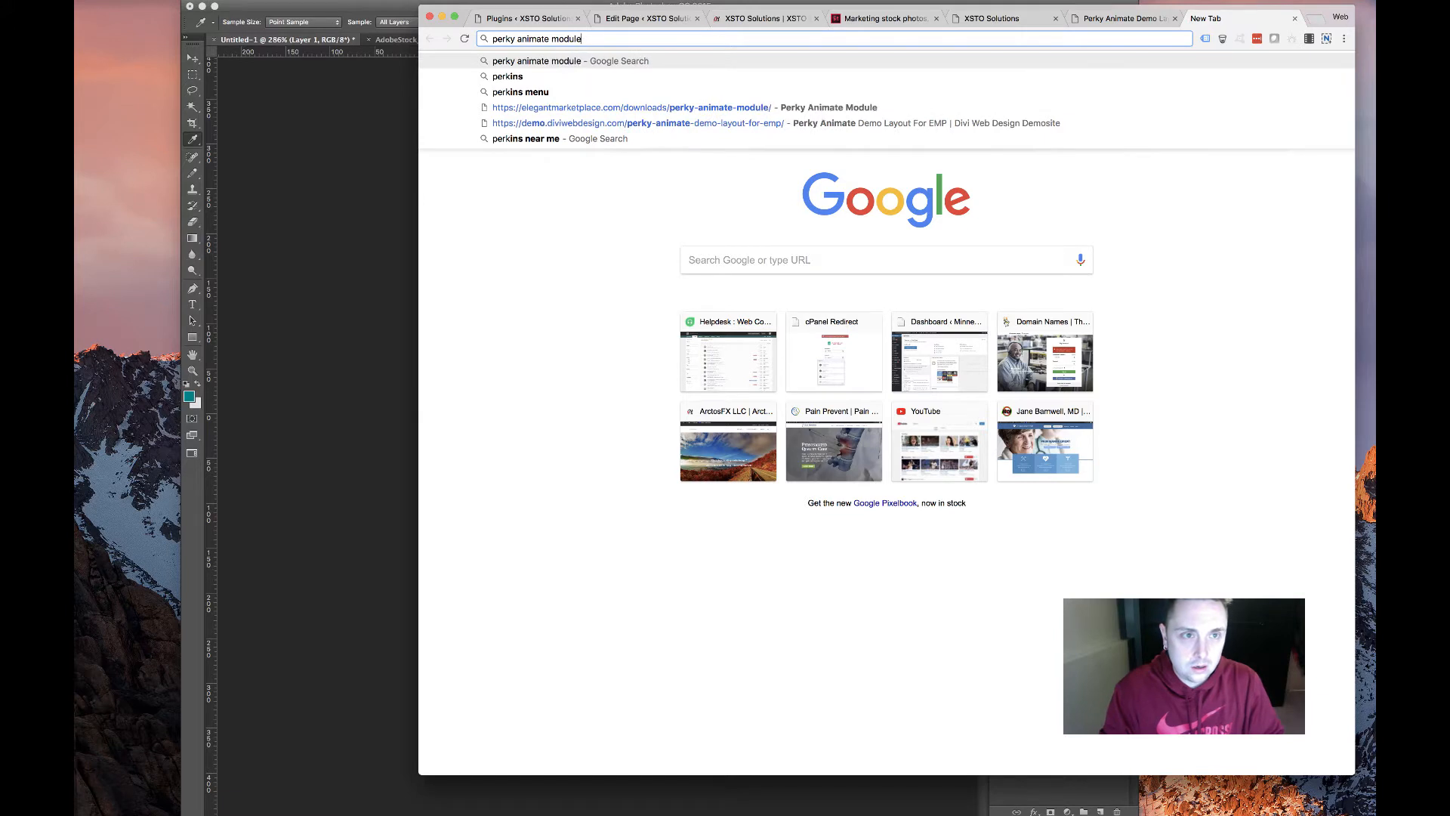
text( sl)
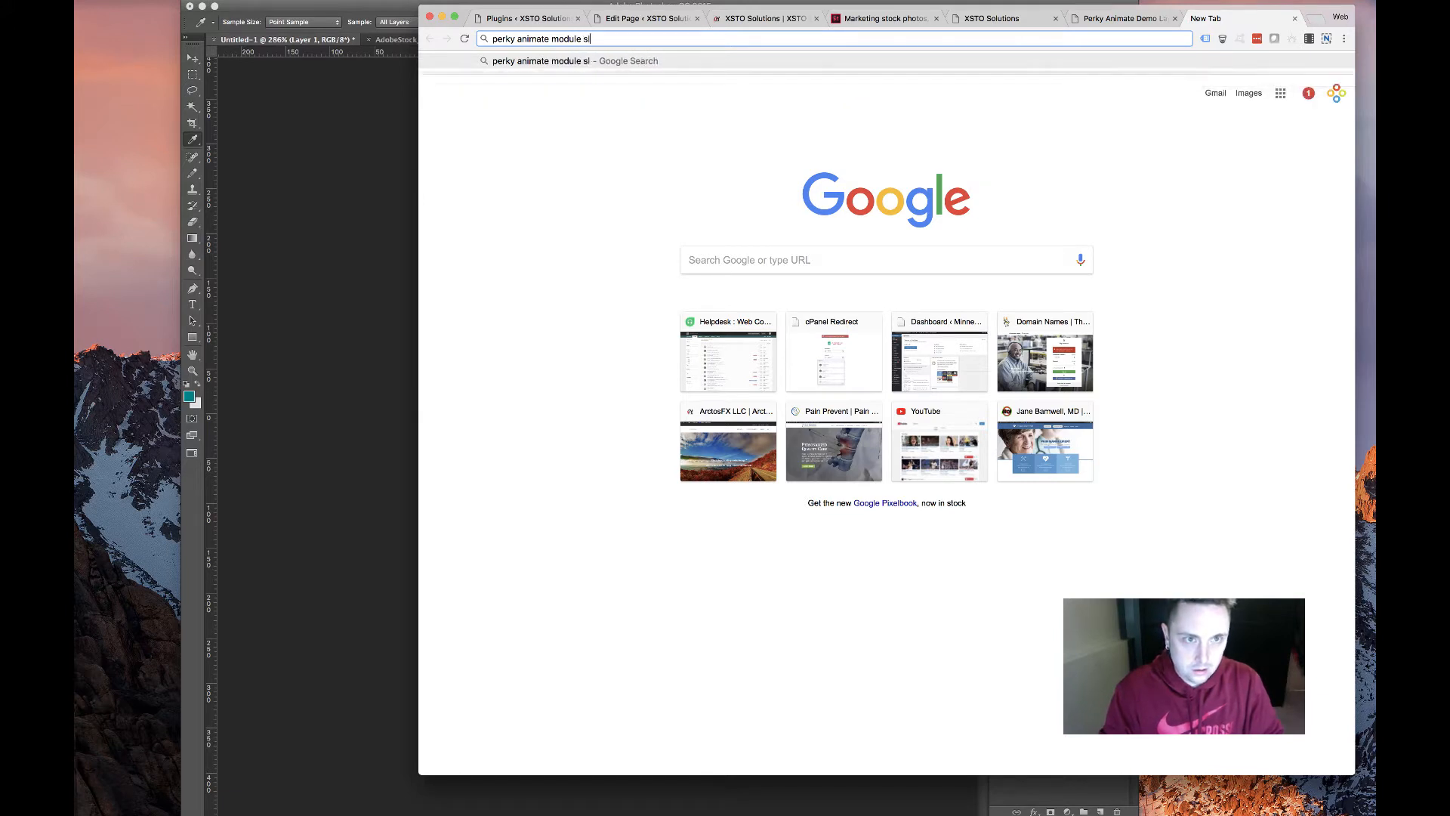
text(ow animat)
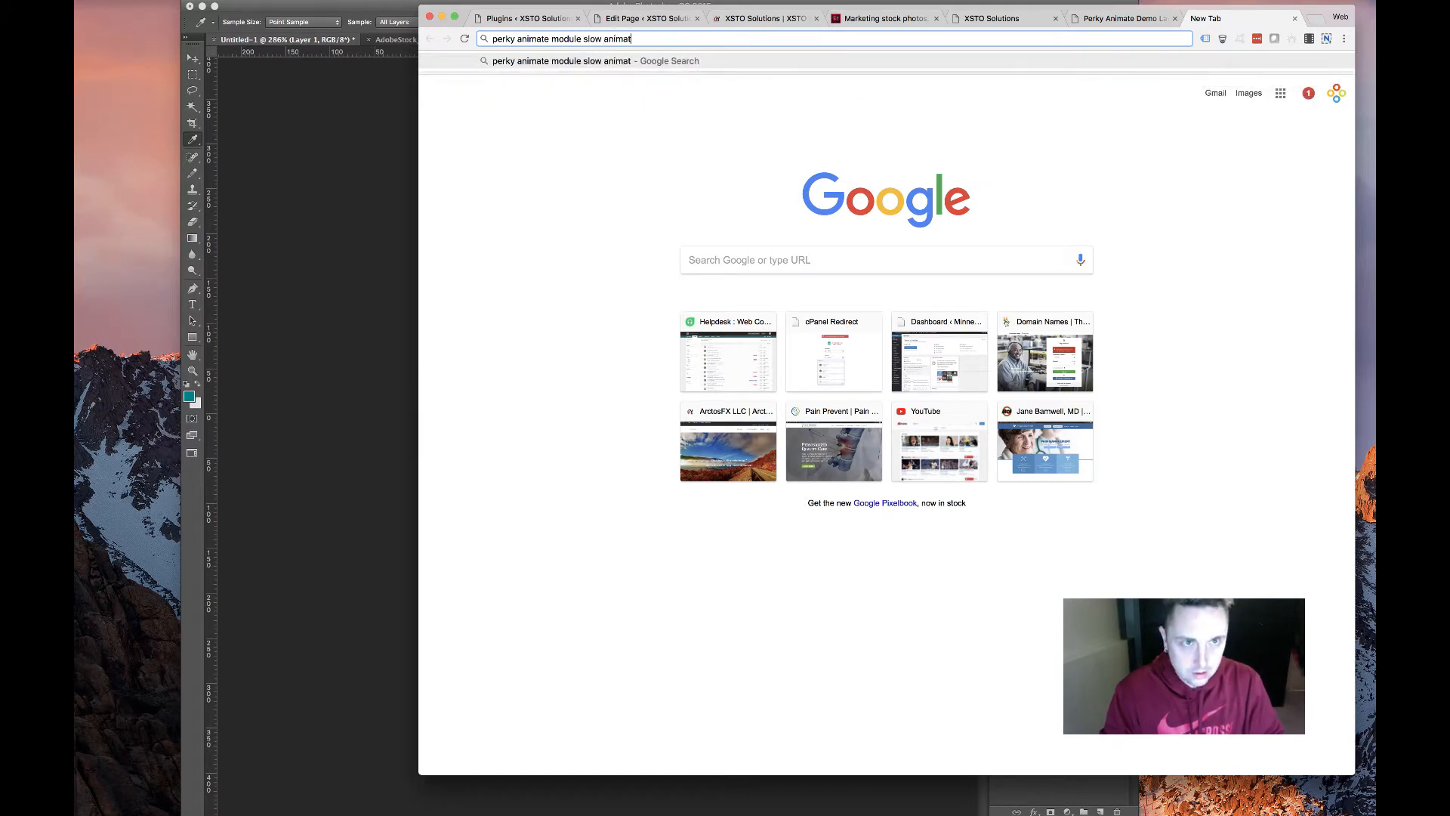
text(ion)
key(Return)
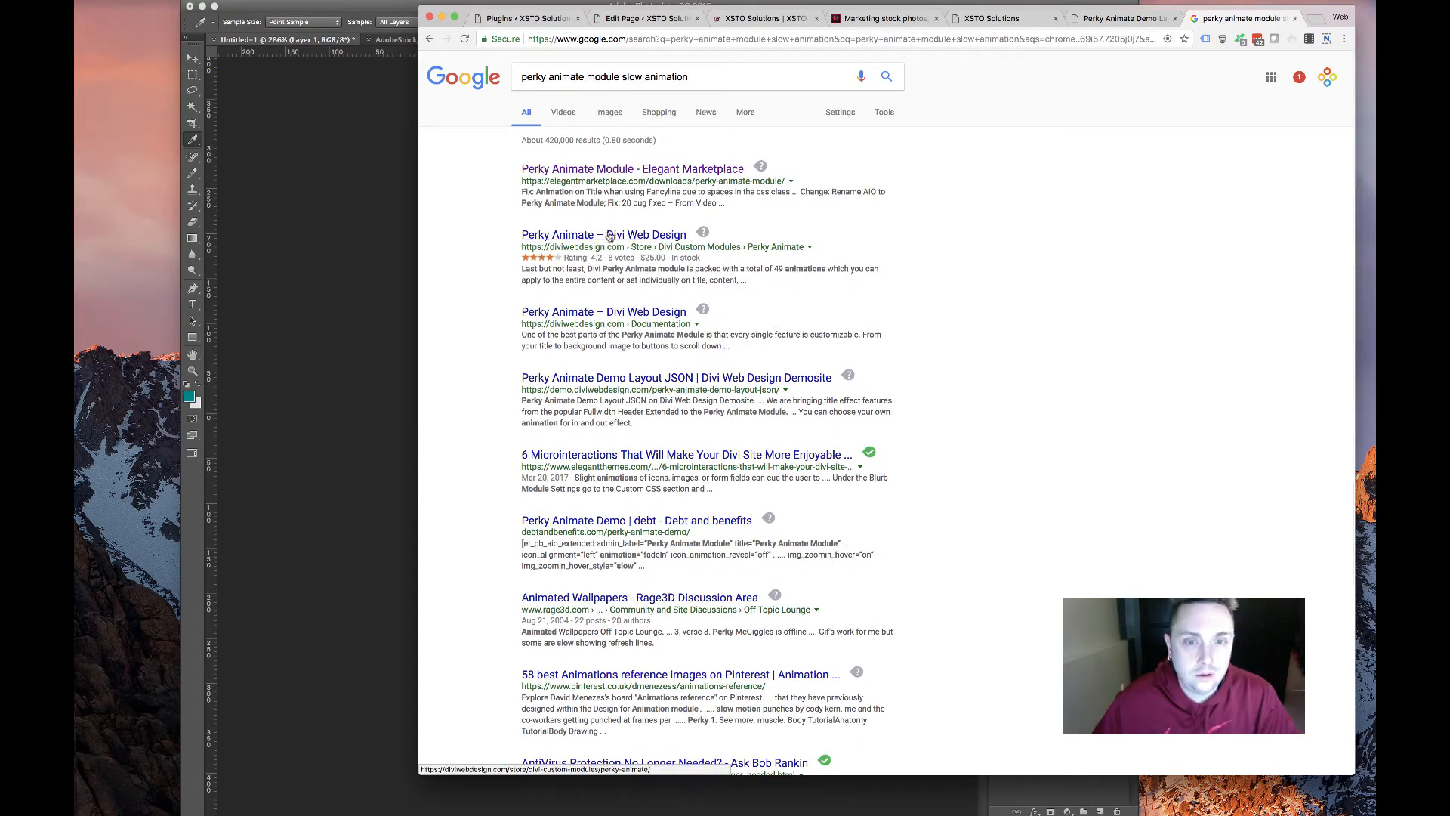
click(548, 231)
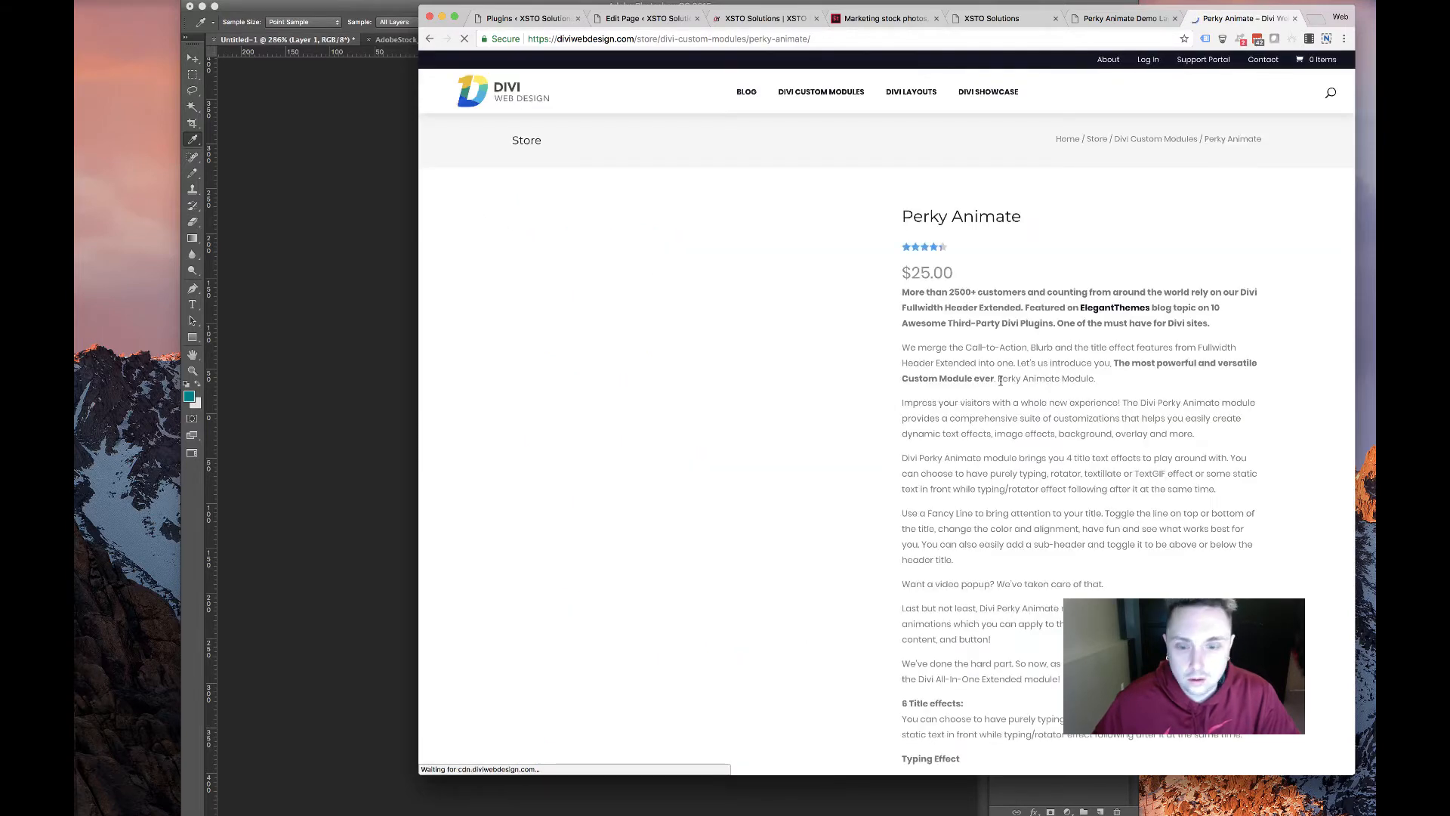
scroll(997, 381, down, 15)
scroll(994, 382, down, 10)
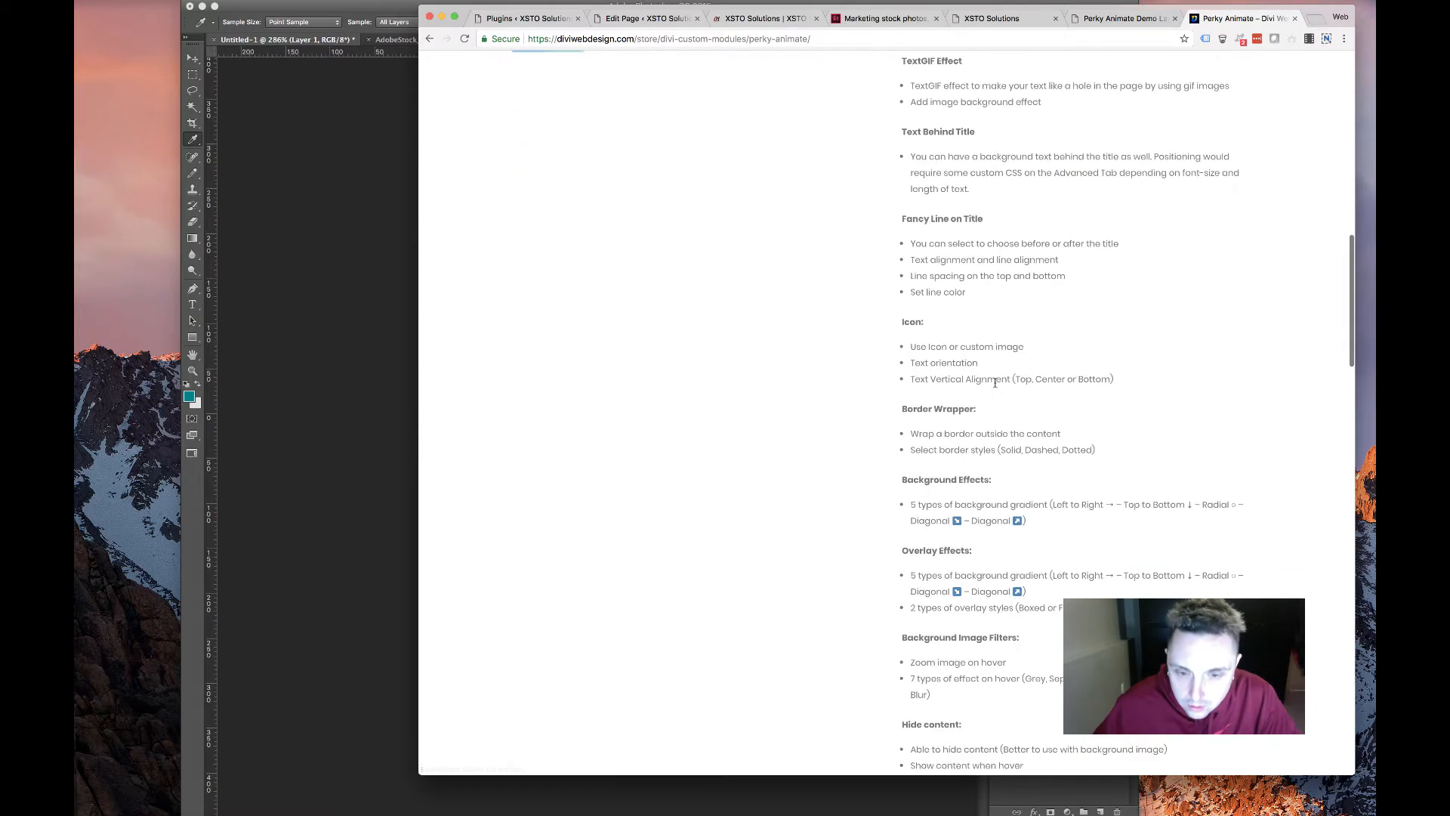
scroll(989, 385, down, 6)
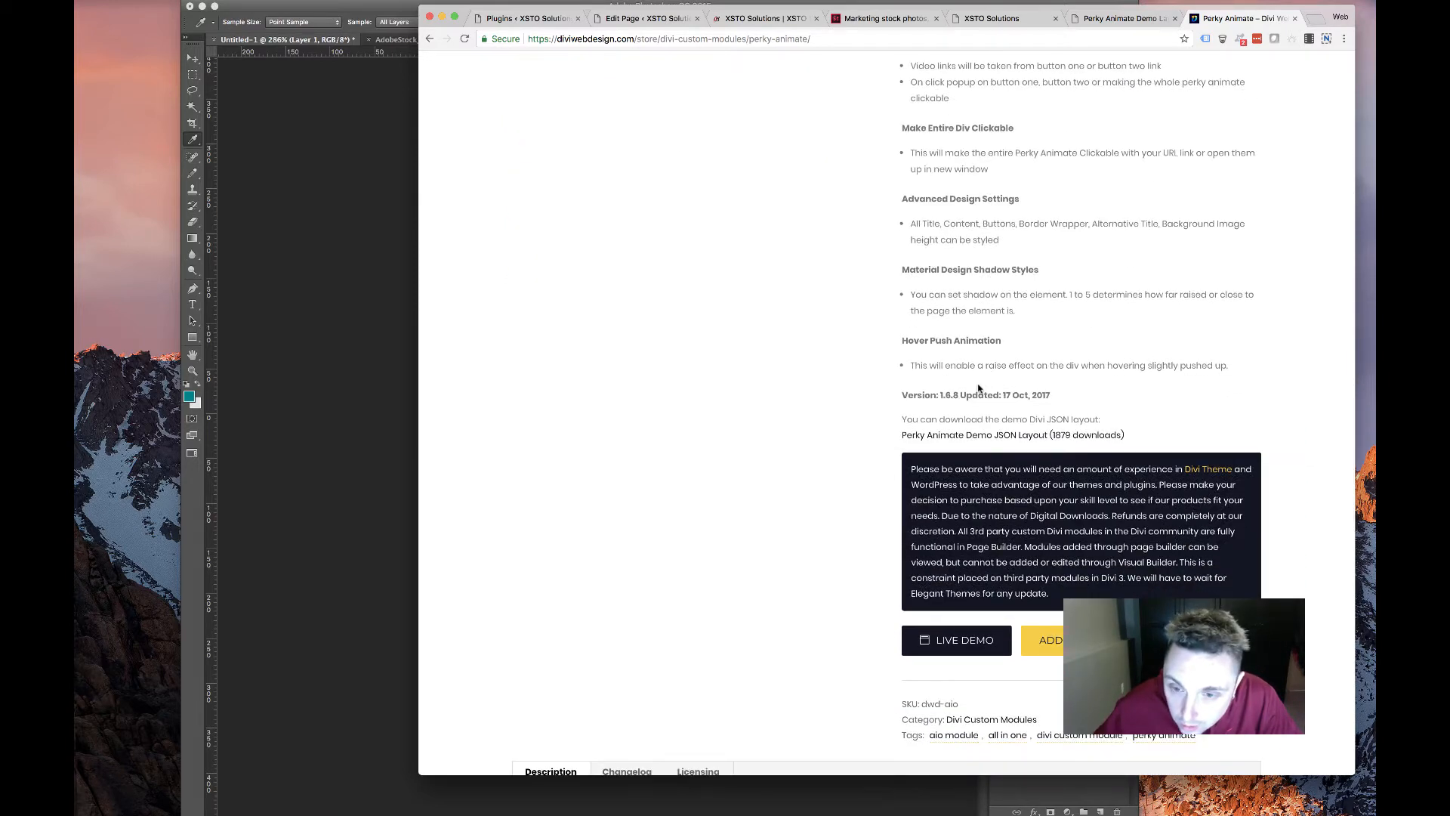
scroll(974, 391, down, 6)
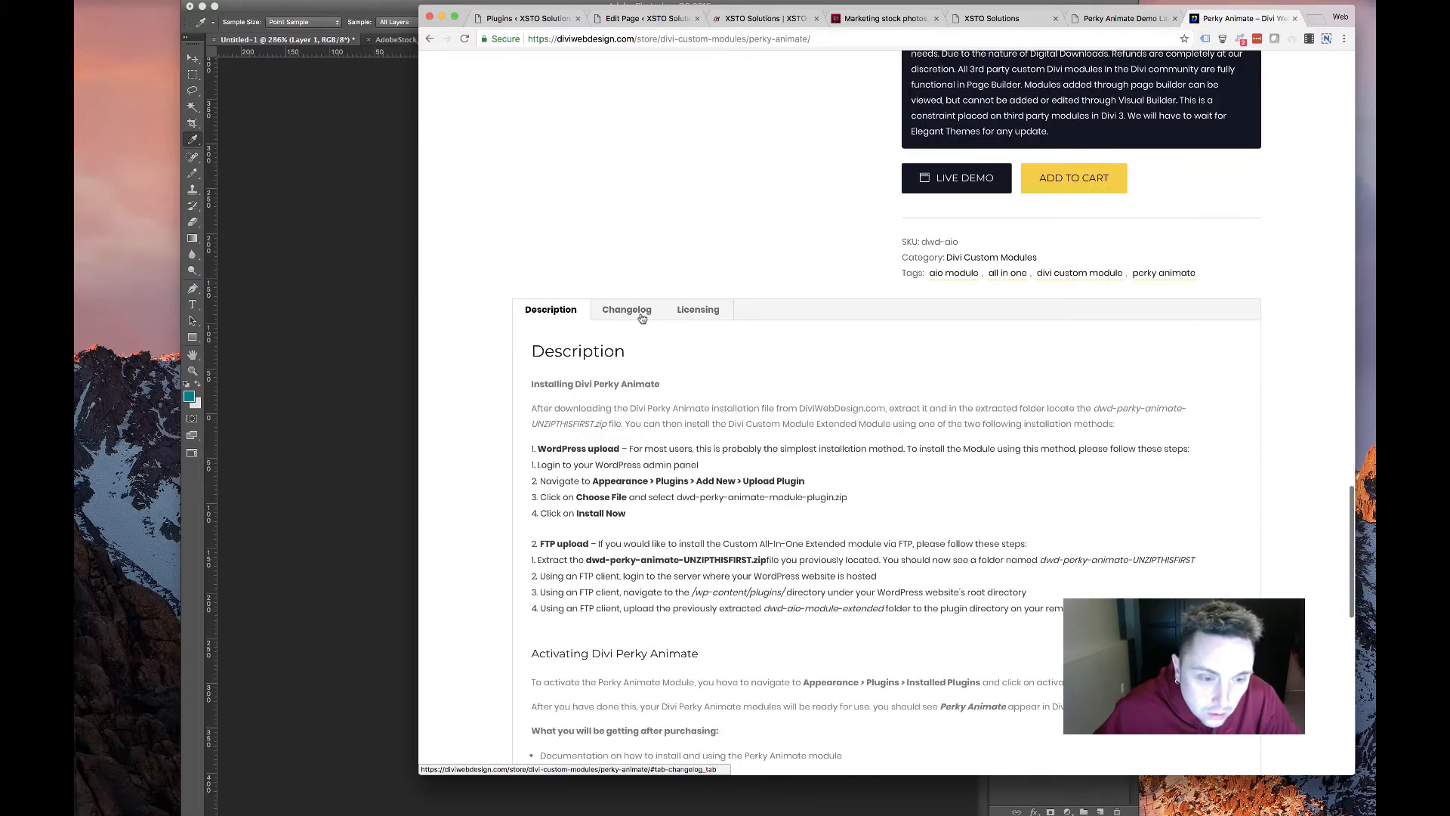
scroll(606, 349, down, 2)
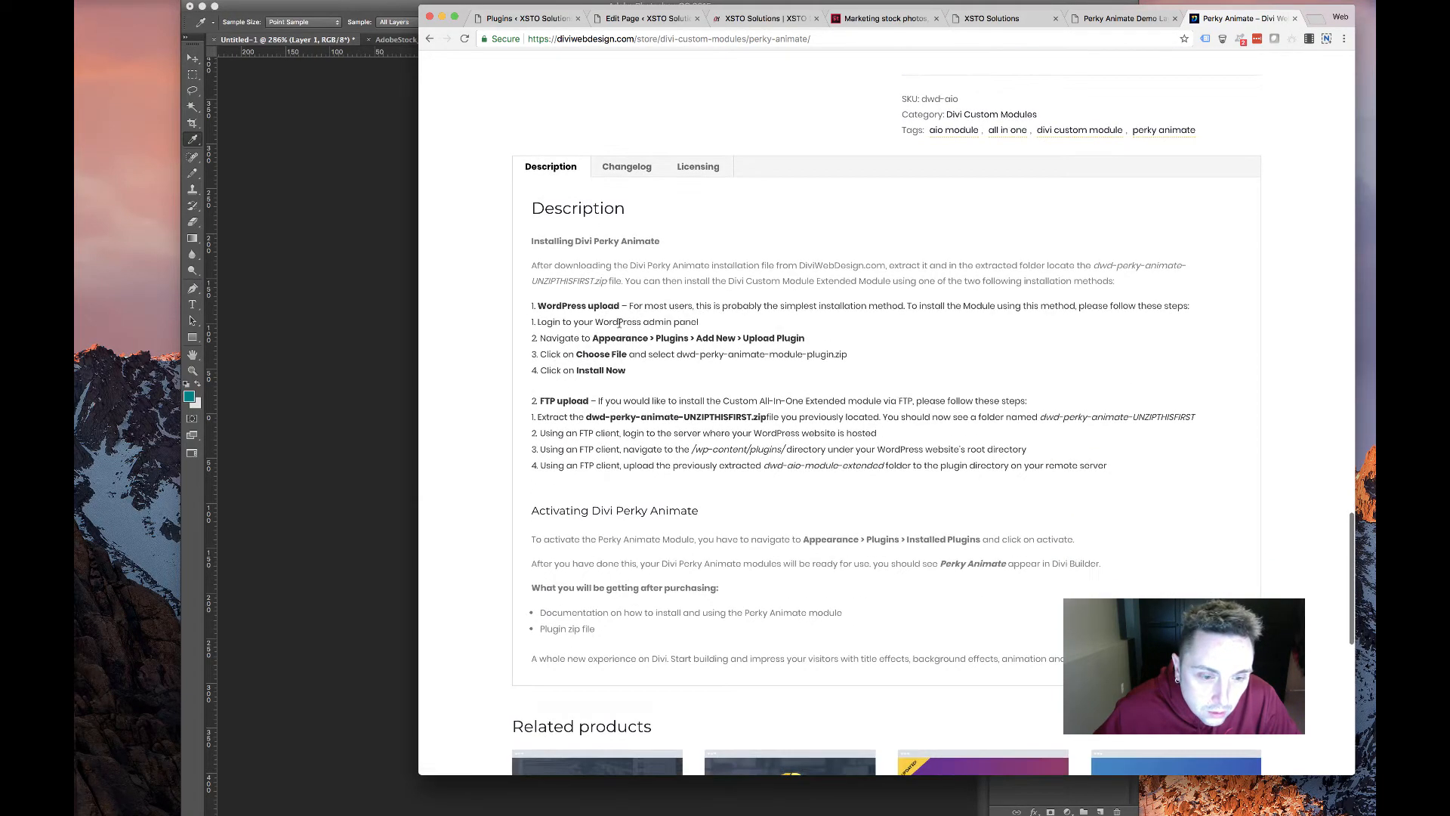
scroll(676, 179, down, 6)
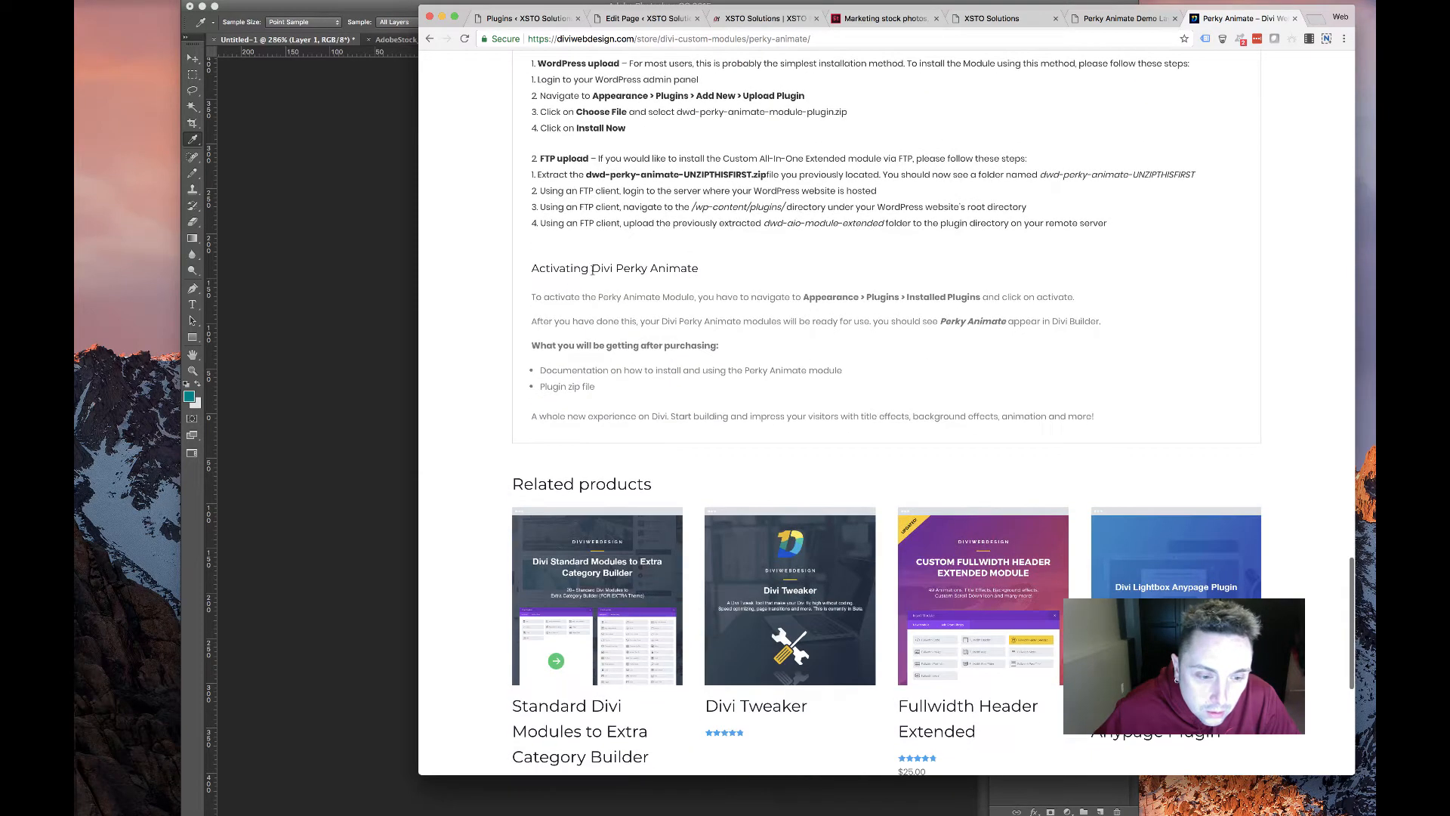
scroll(593, 270, up, 7)
scroll(593, 270, up, 3)
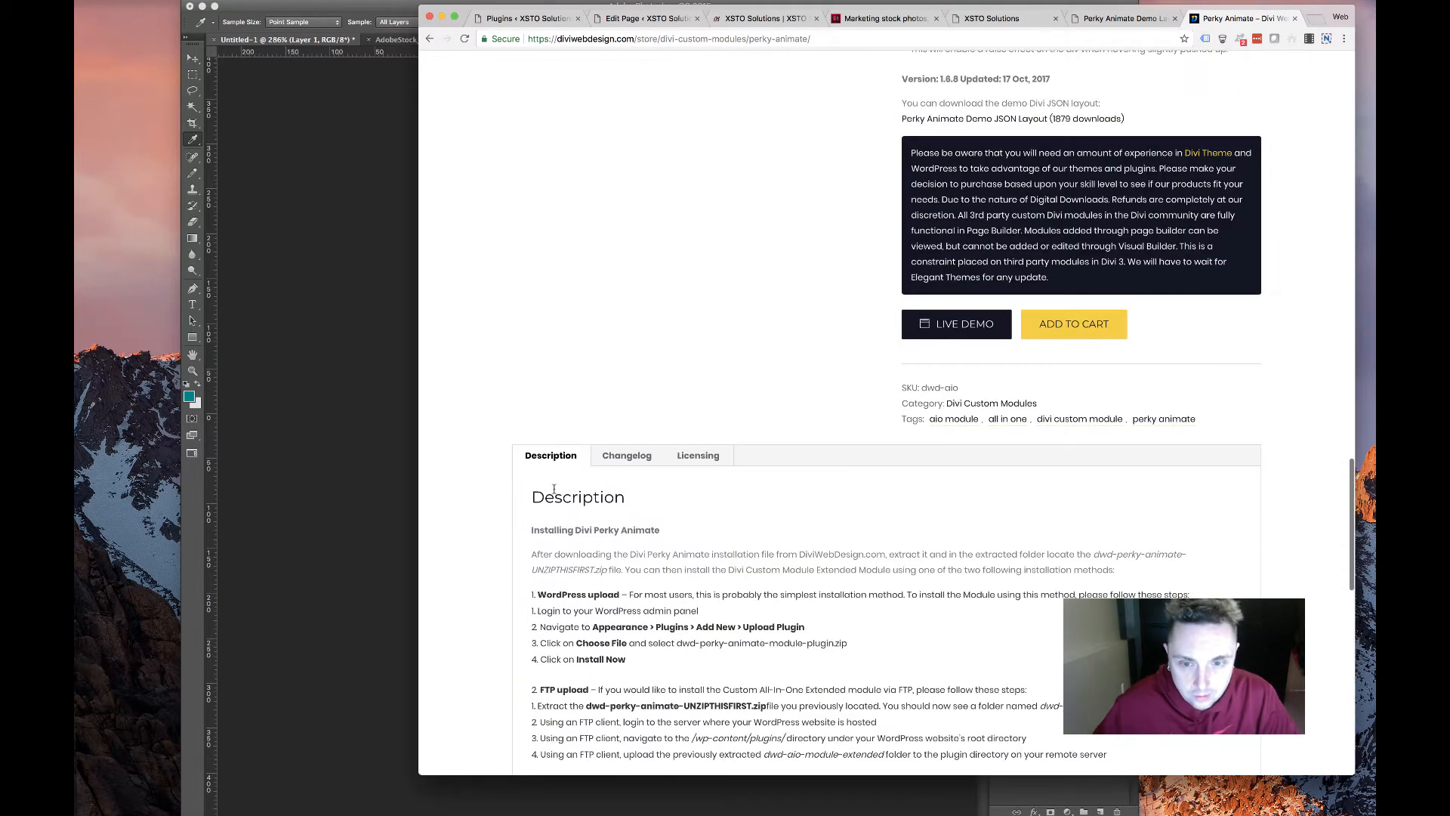
Review the module's Changelog and Licensing tabs, then go back to the search results
click(643, 455)
scroll(705, 470, down, 4)
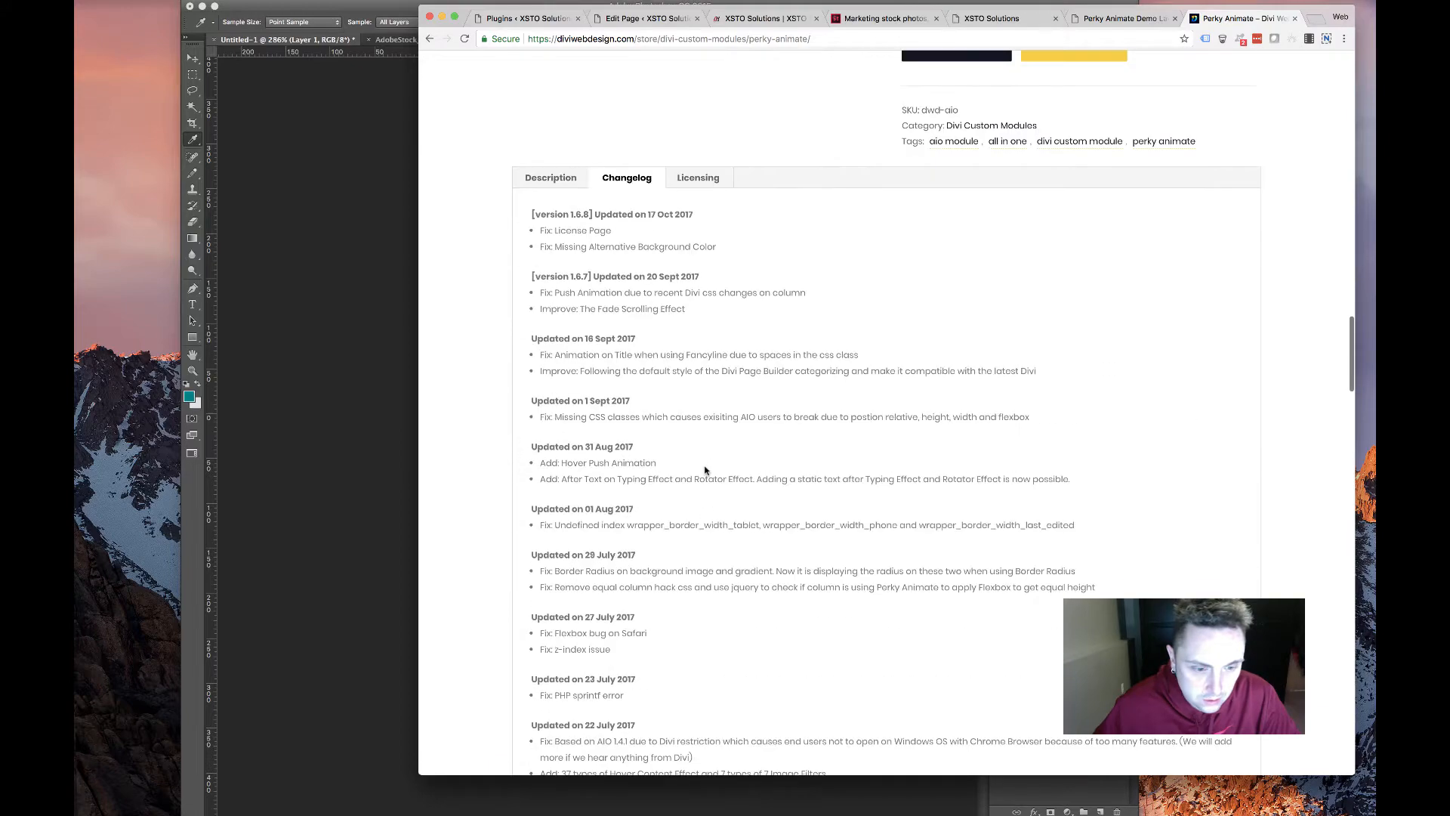
click(725, 181)
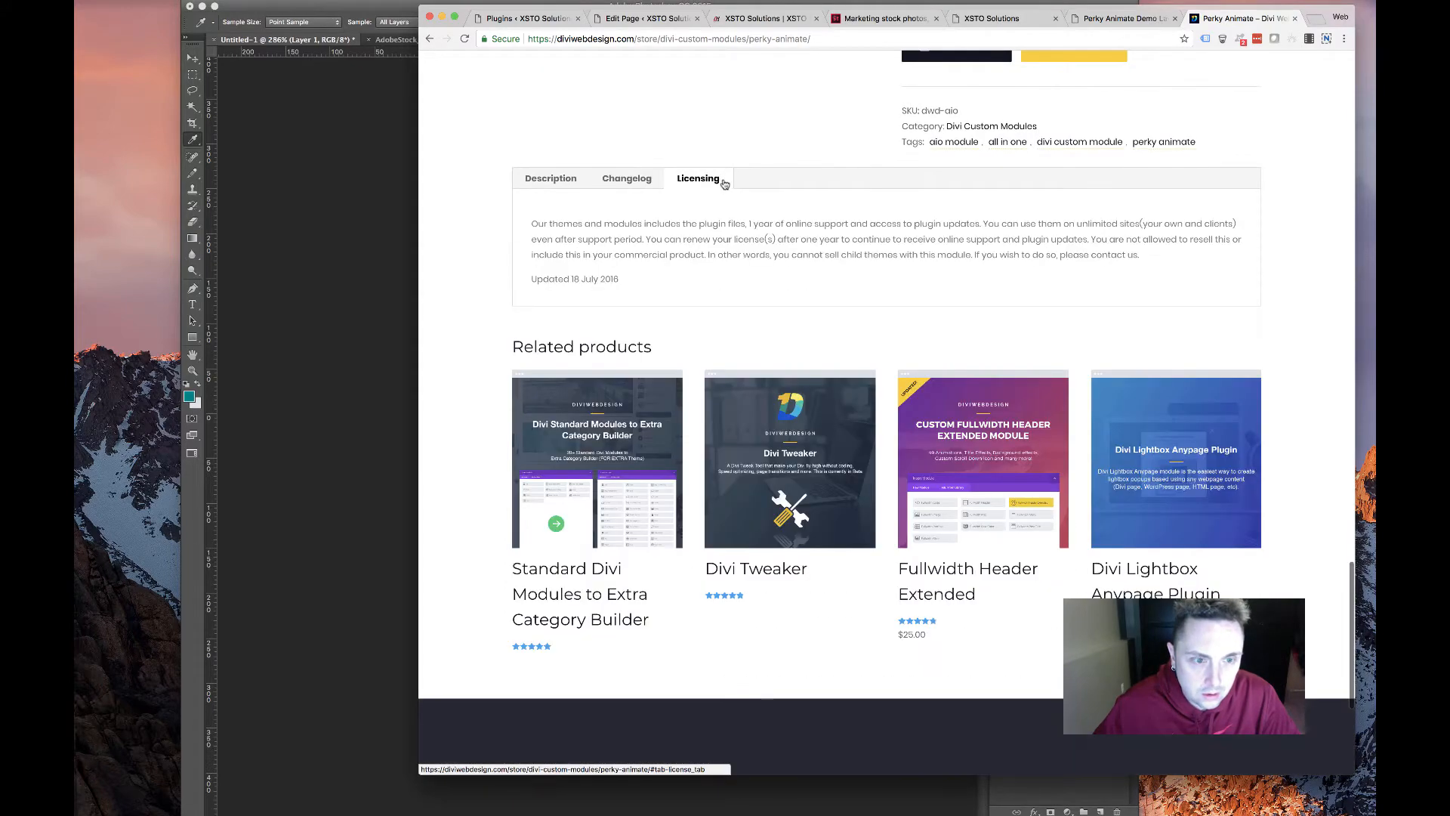
click(608, 181)
scroll(728, 210, up, 15)
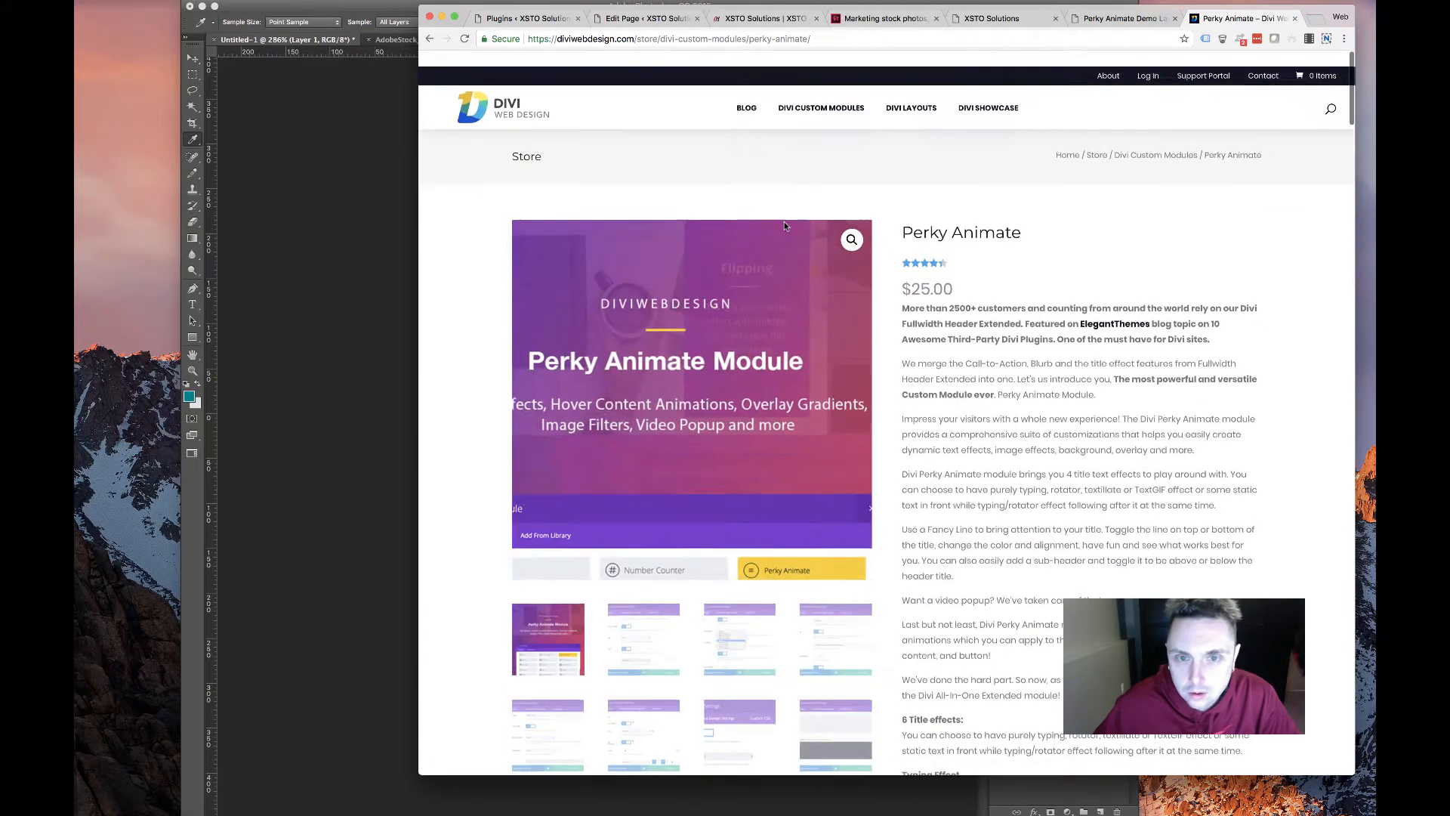
key(super+bracketleft)
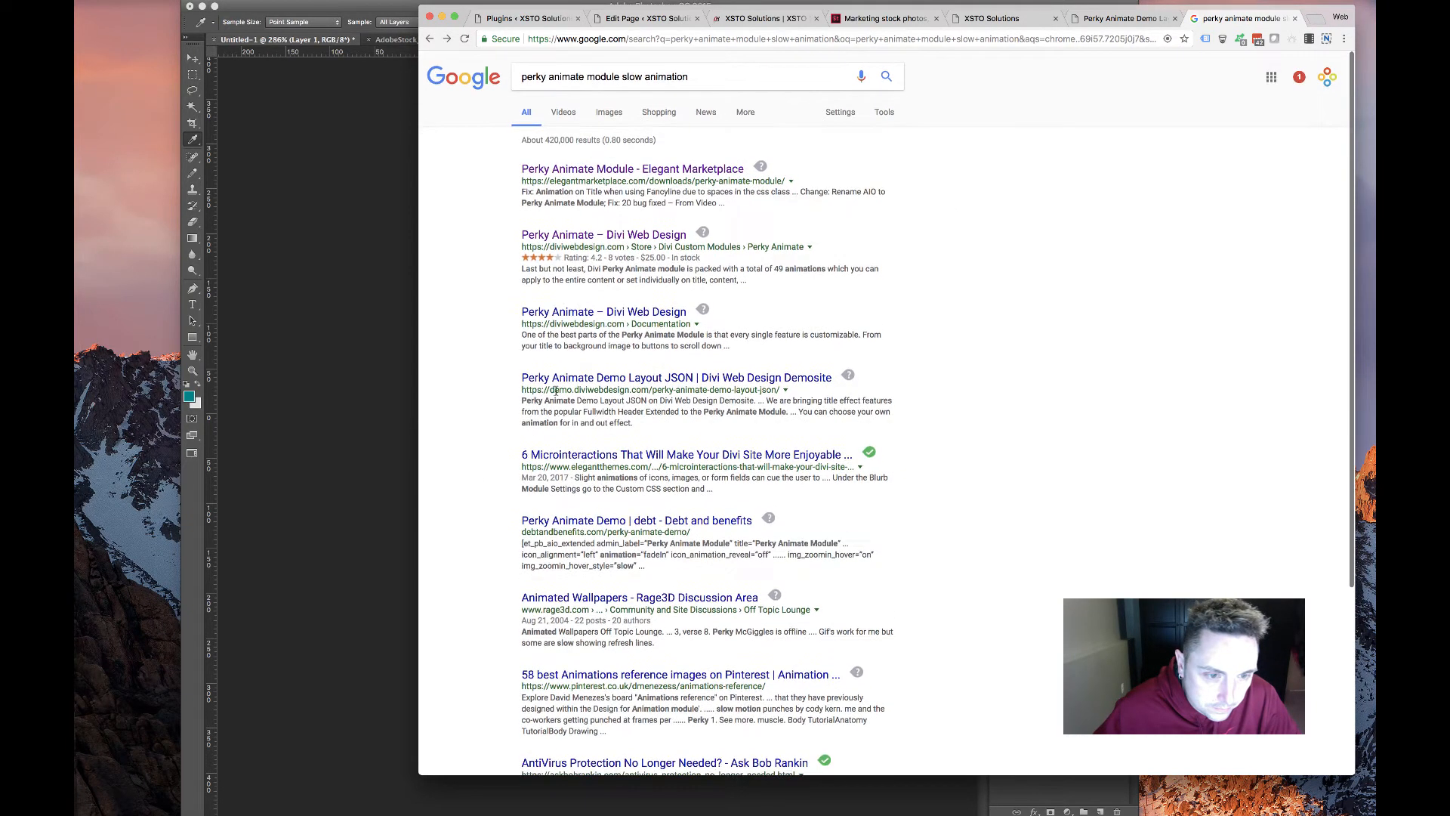
Read the Typing Effect and Textillate Effect notes in the Perky Animate documentation, then return to XSTO
click(615, 316)
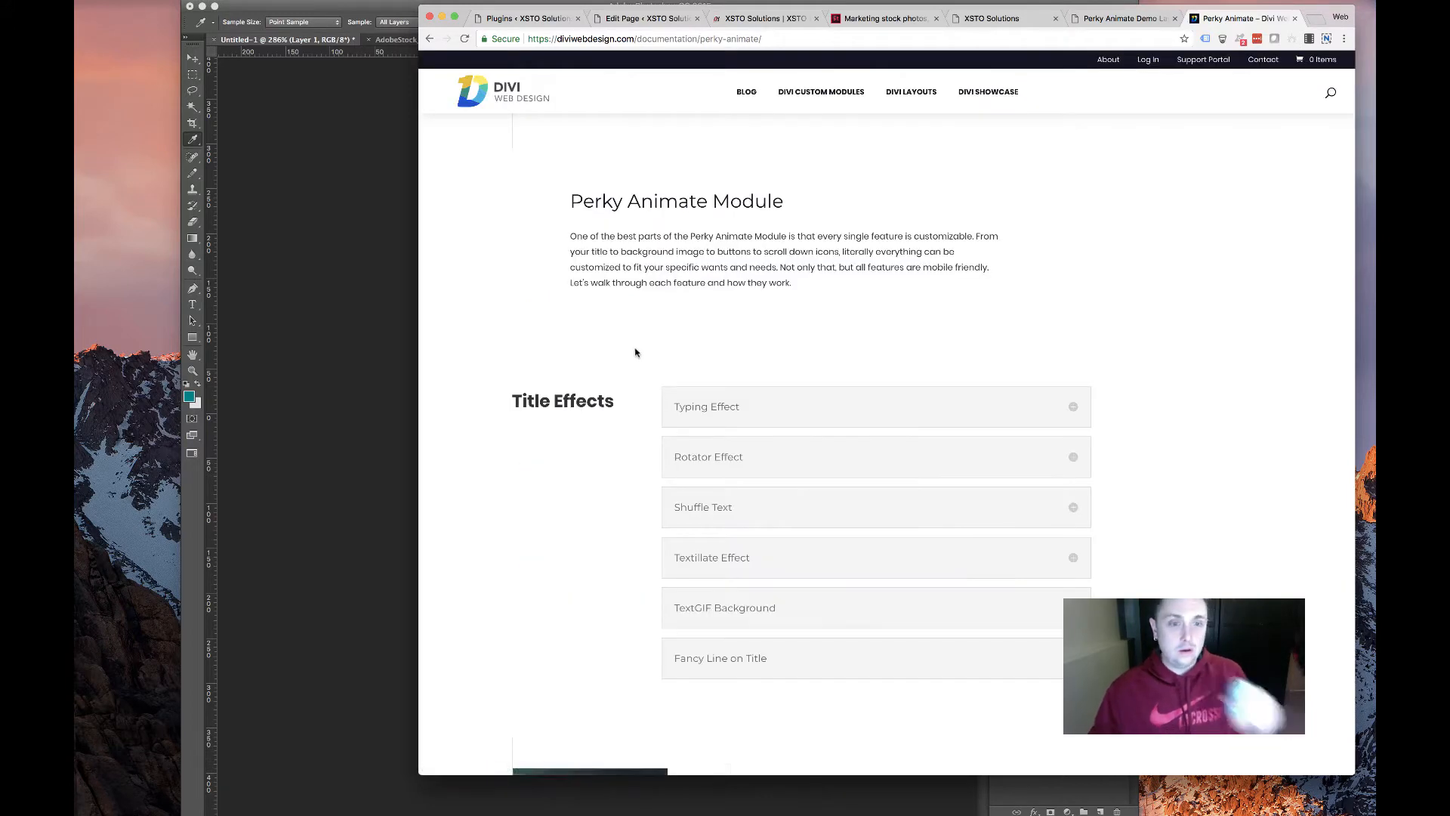
click(753, 410)
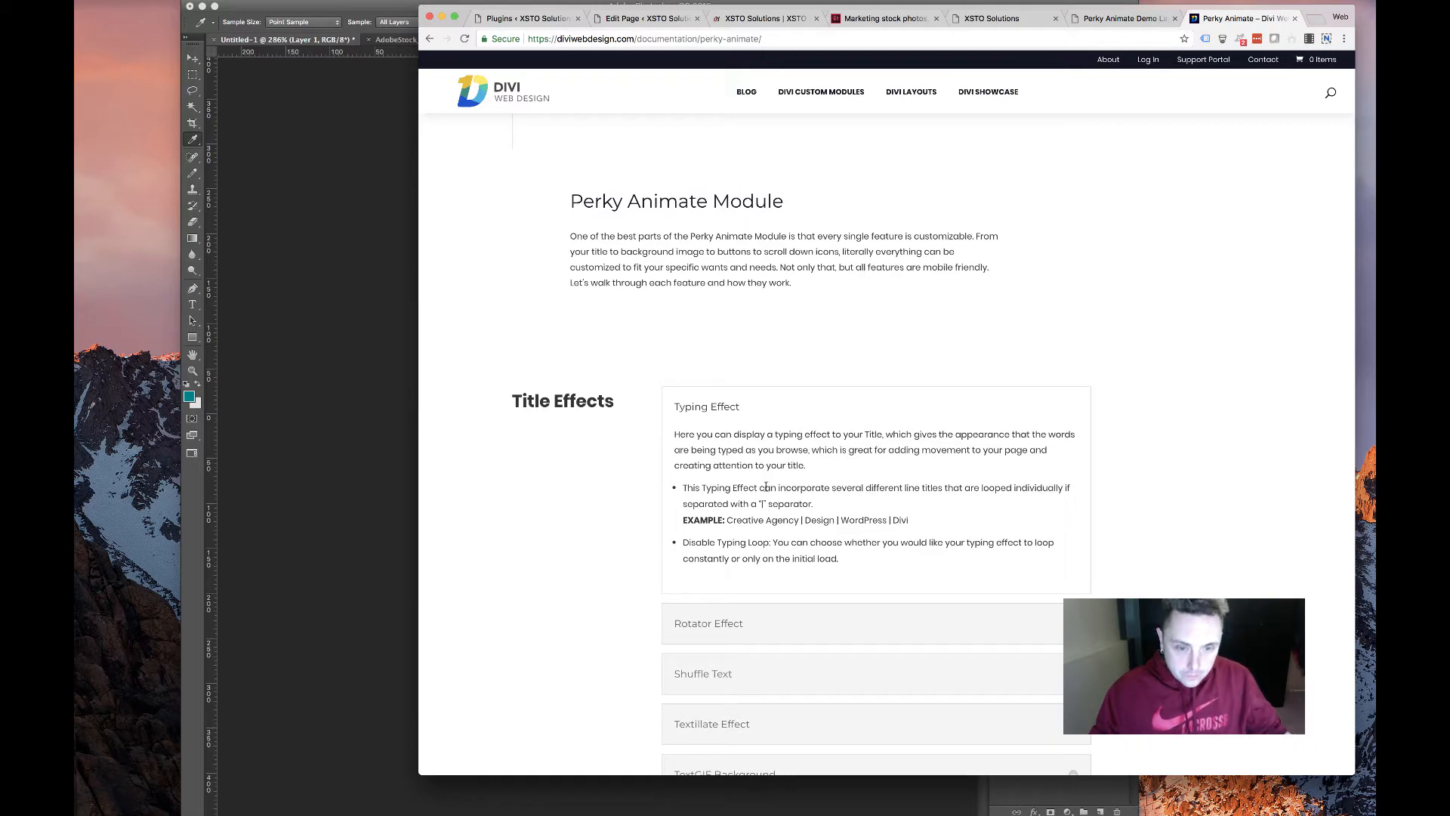
scroll(763, 571, down, 3)
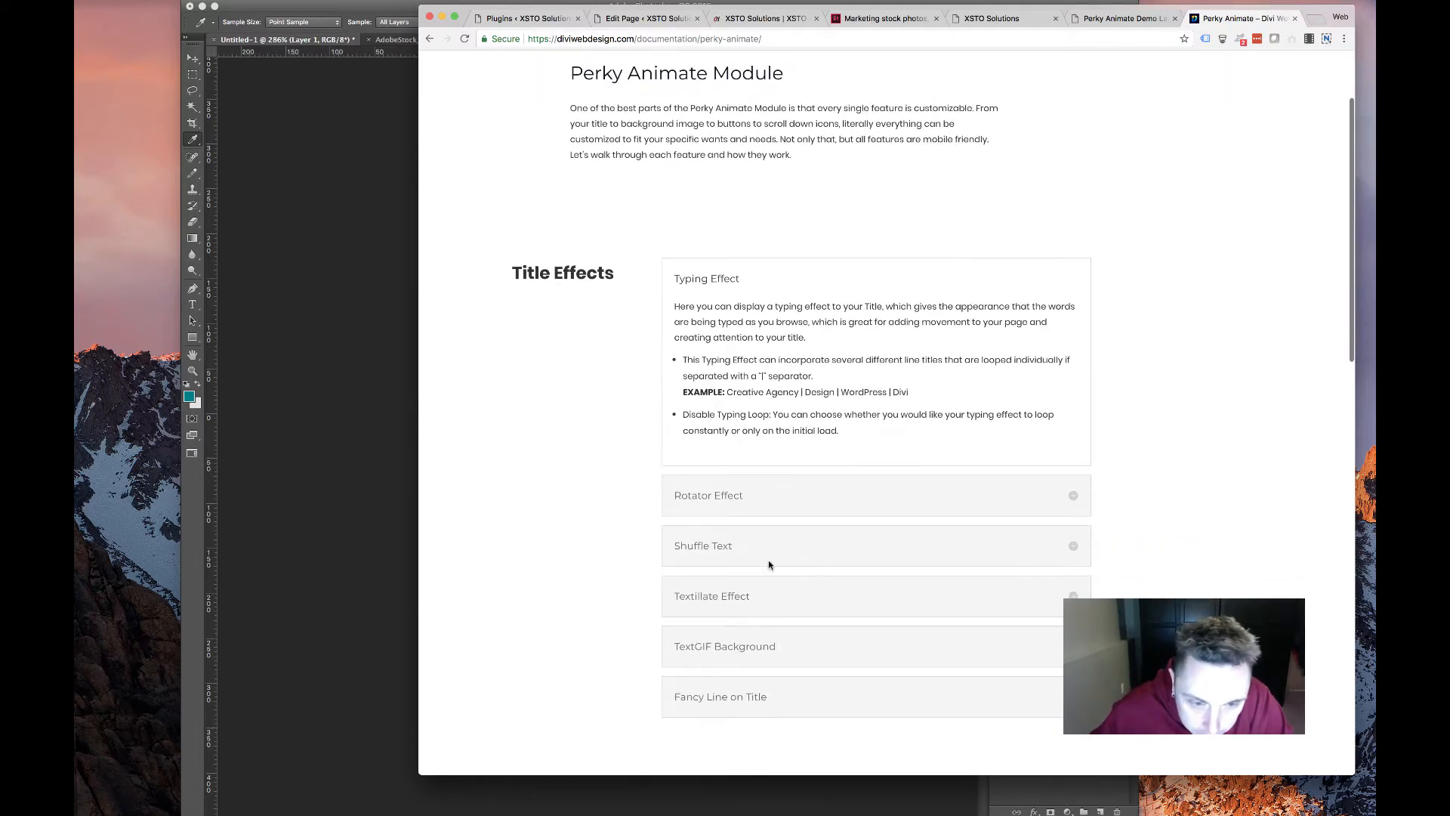
click(689, 601)
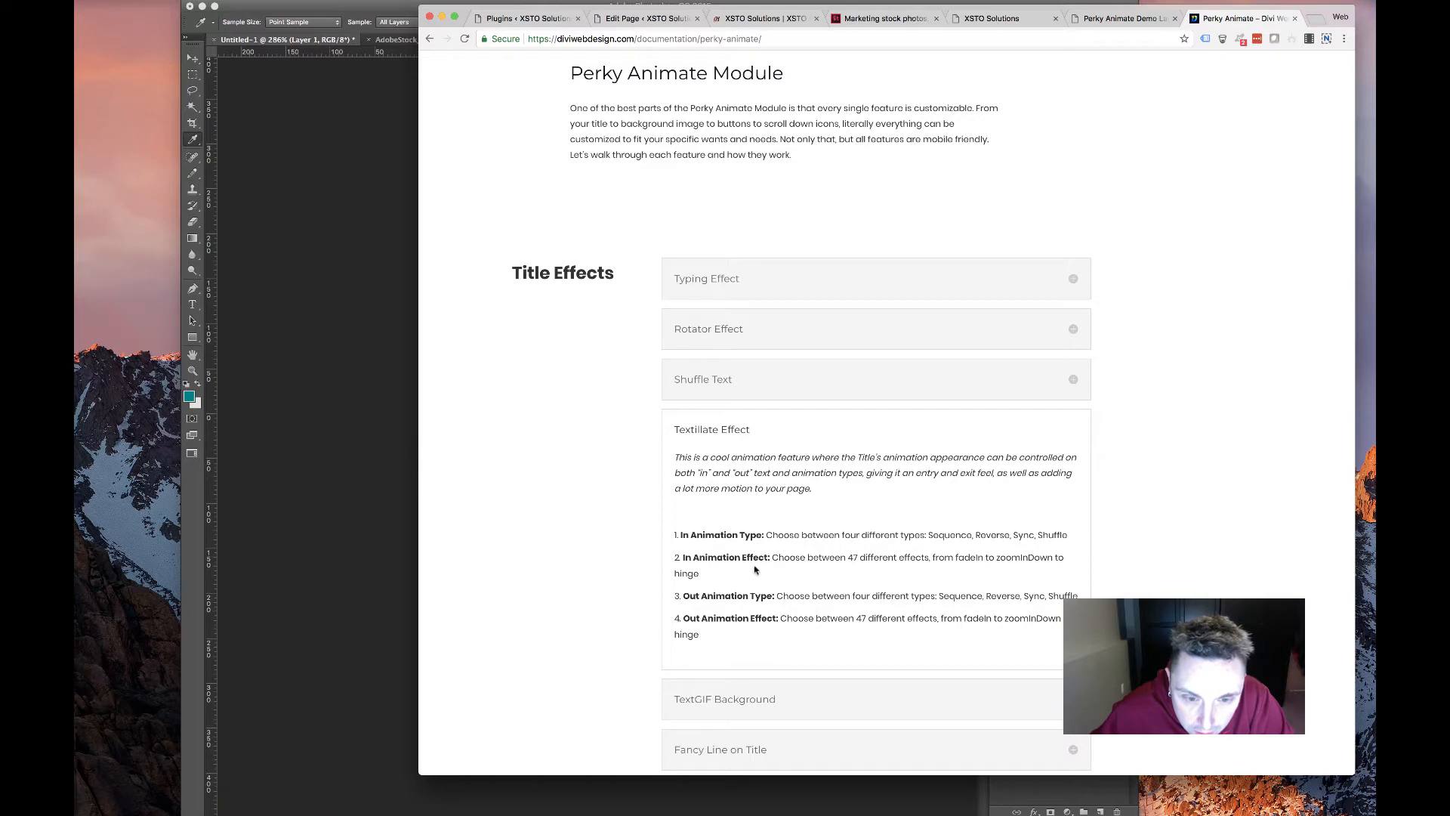
drag(886, 559, 1038, 572)
scroll(797, 579, down, 15)
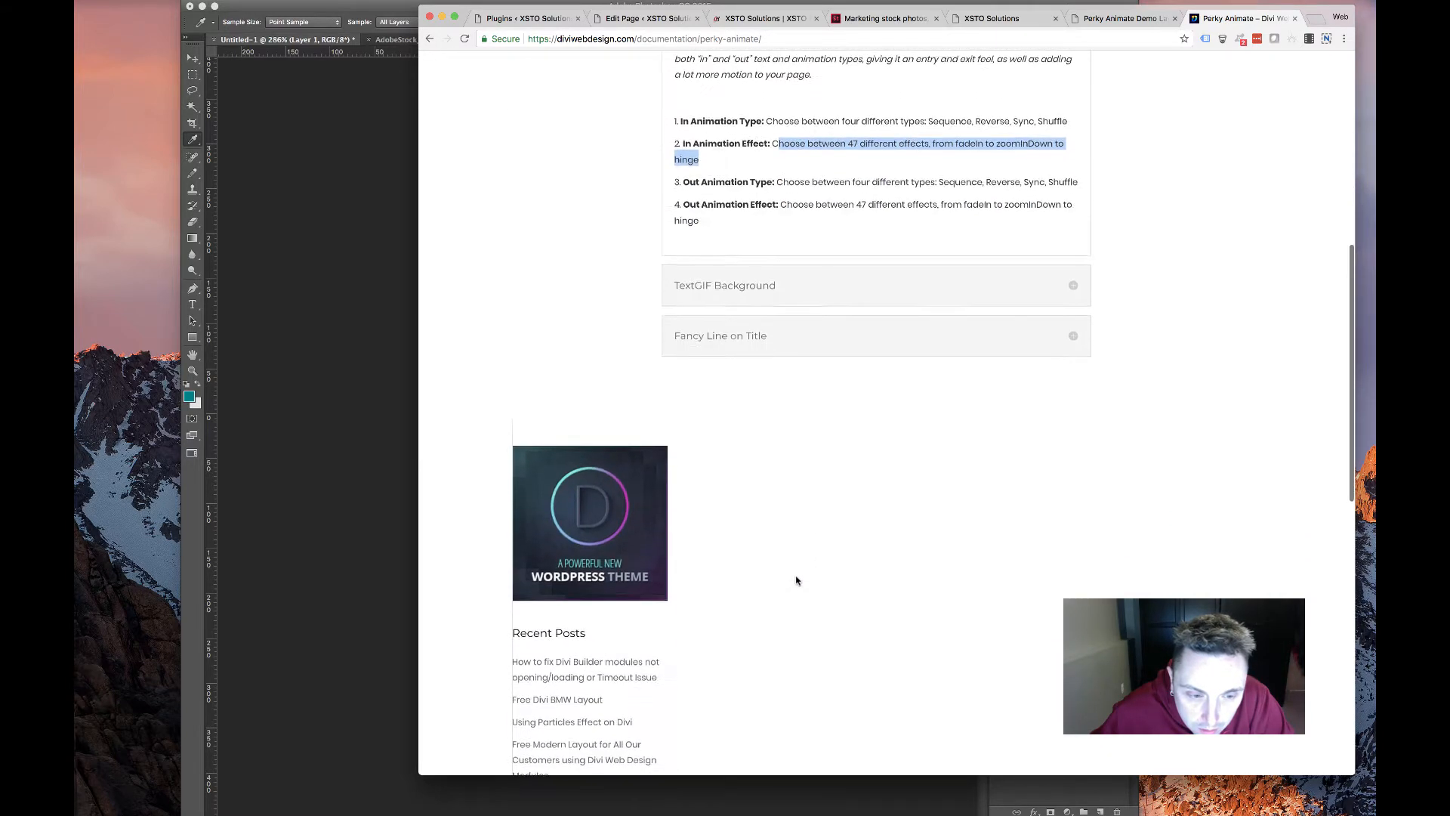
scroll(796, 580, up, 15)
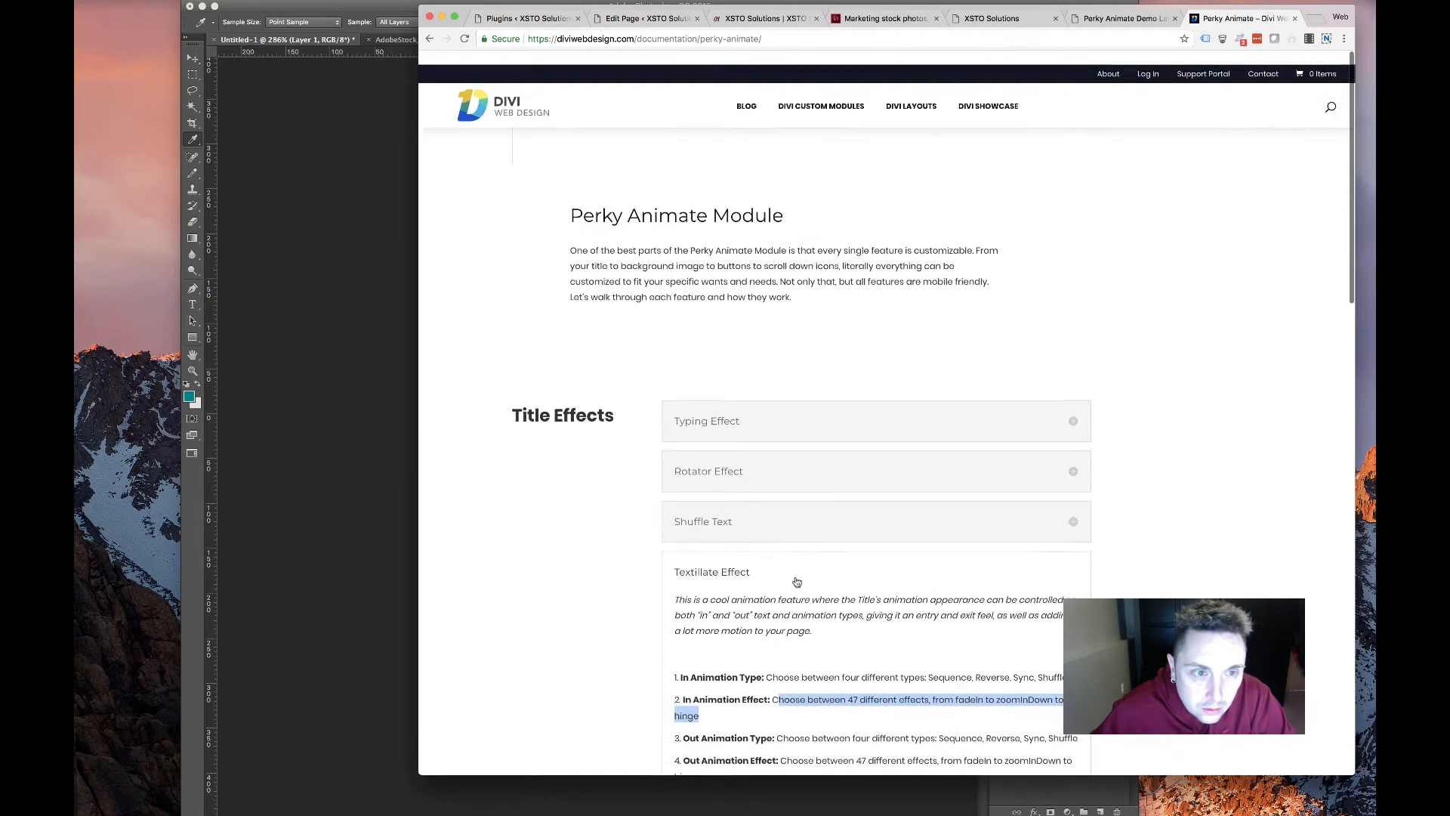
scroll(751, 580, down, 5)
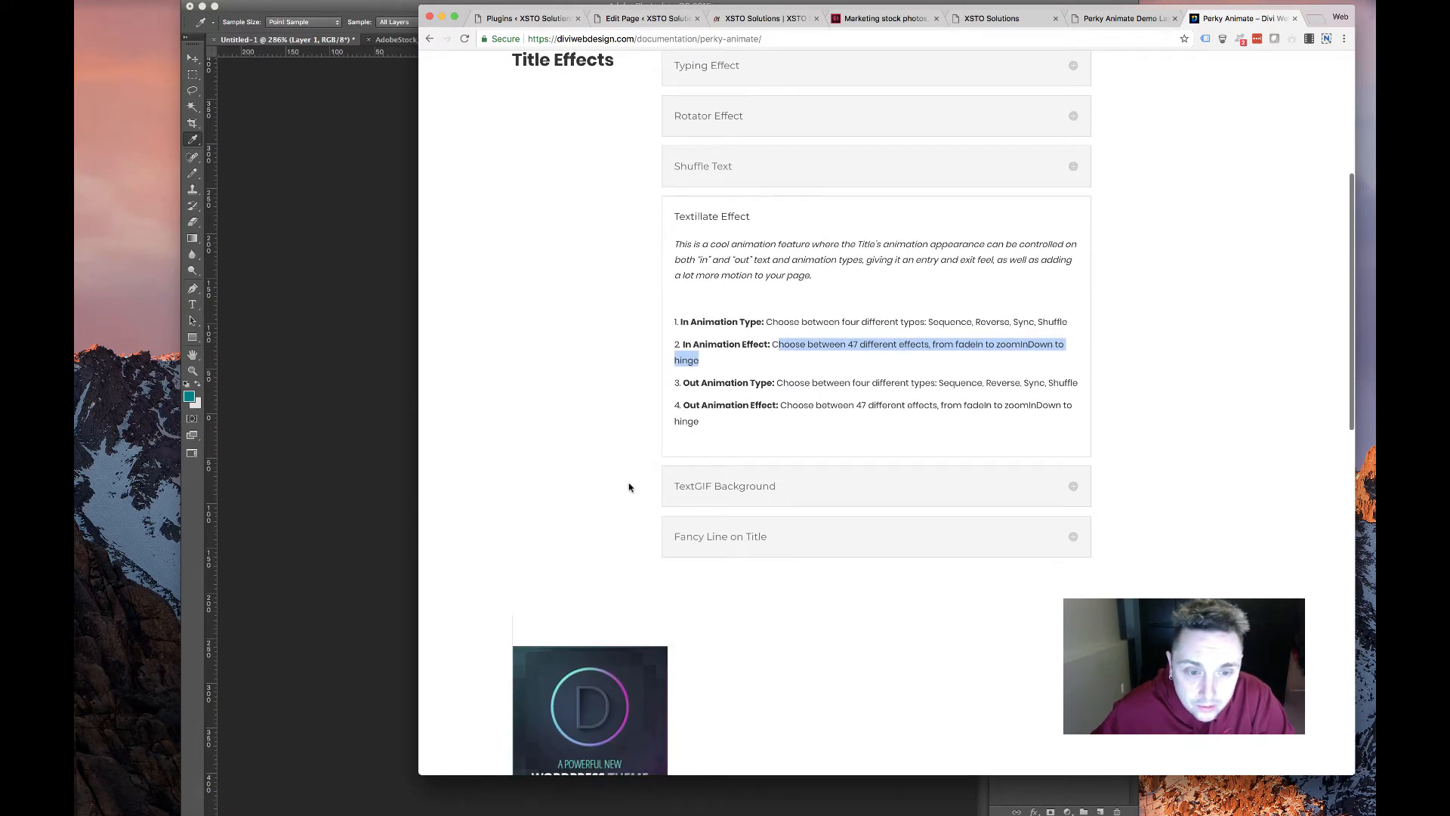
click(1120, 18)
click(765, 18)
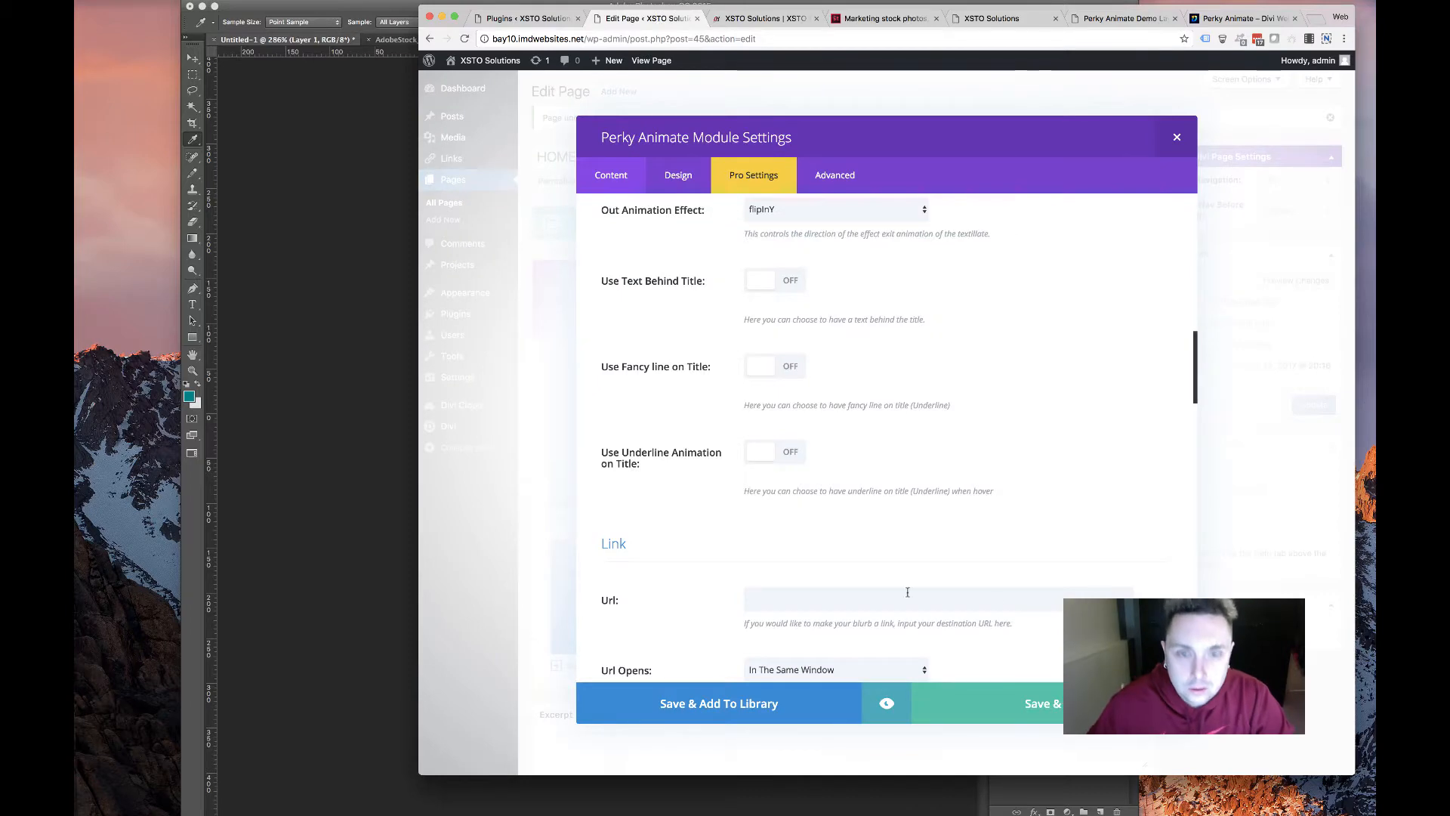
Scroll through the headline module's Design options
scroll(734, 527, down, 15)
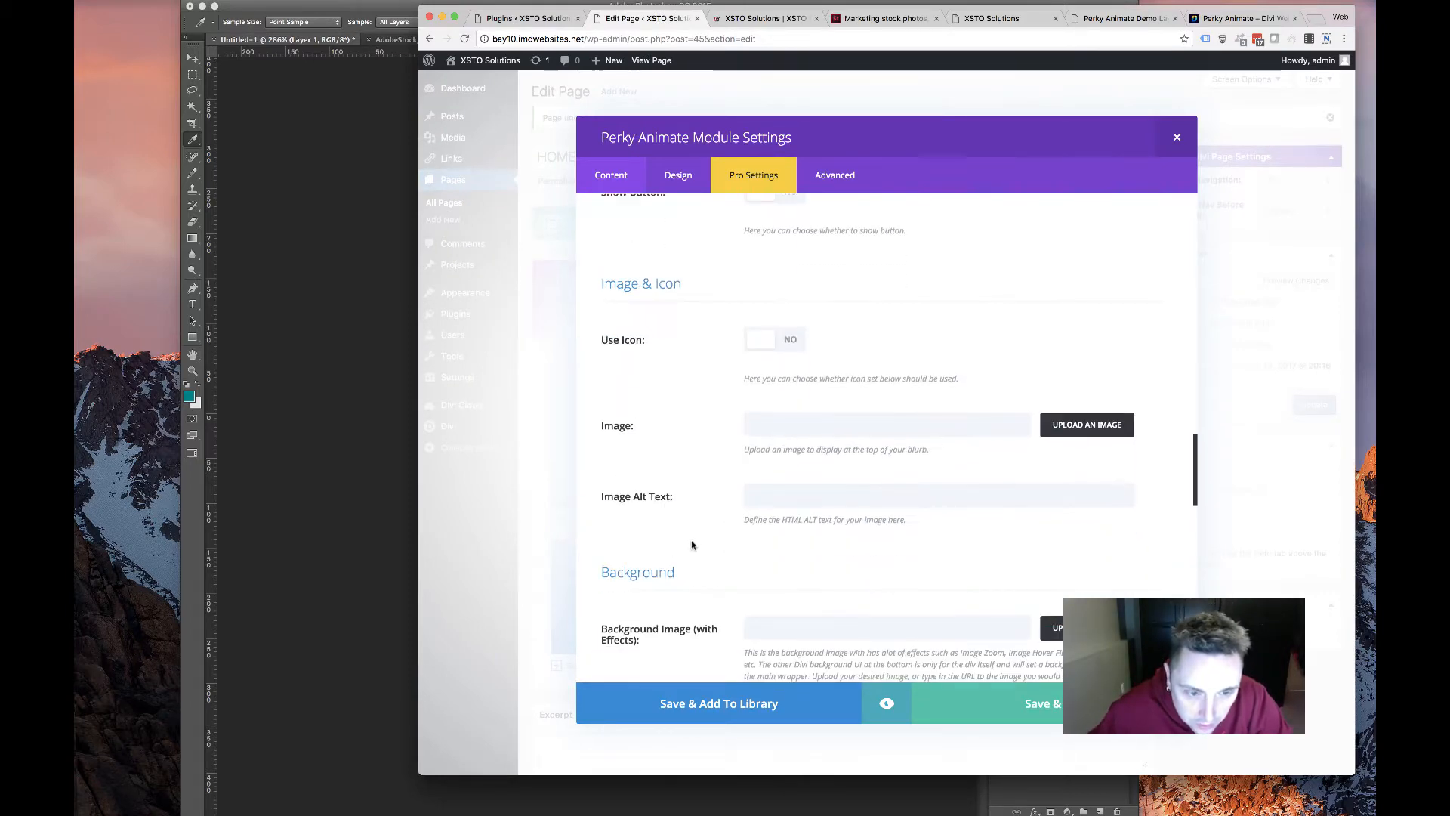
scroll(690, 544, up, 8)
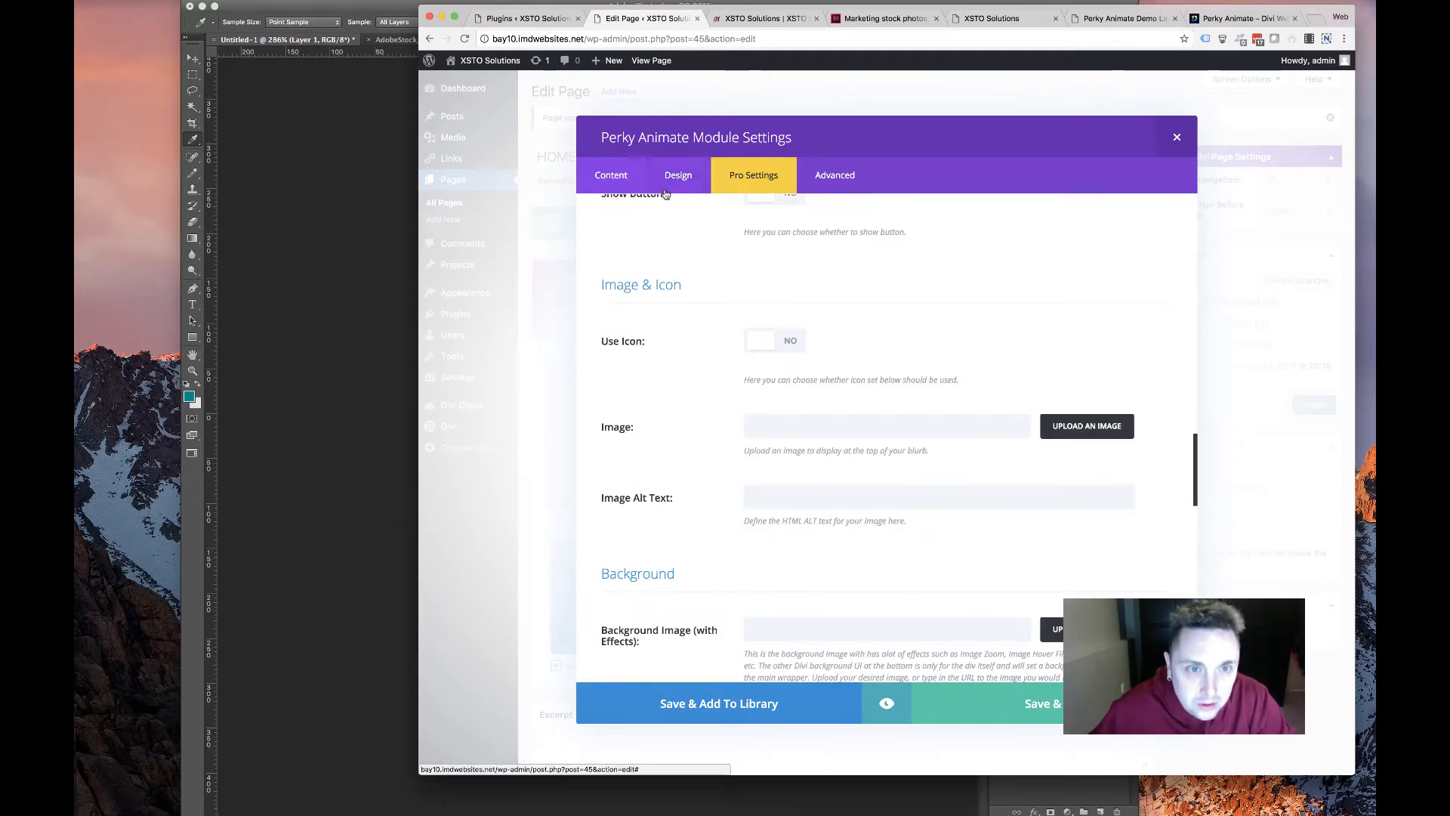
click(678, 175)
scroll(624, 390, down, 6)
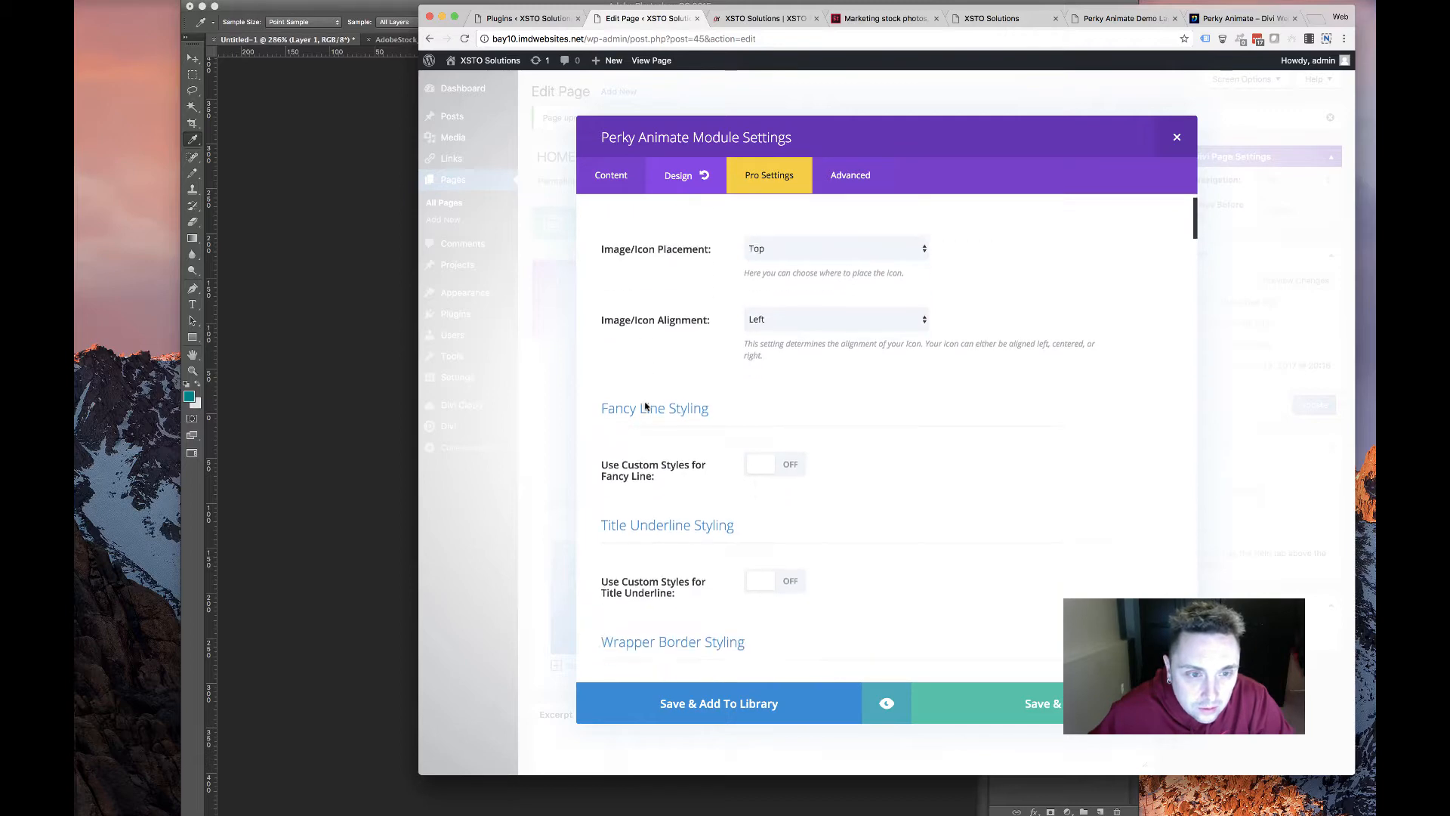
scroll(642, 407, down, 15)
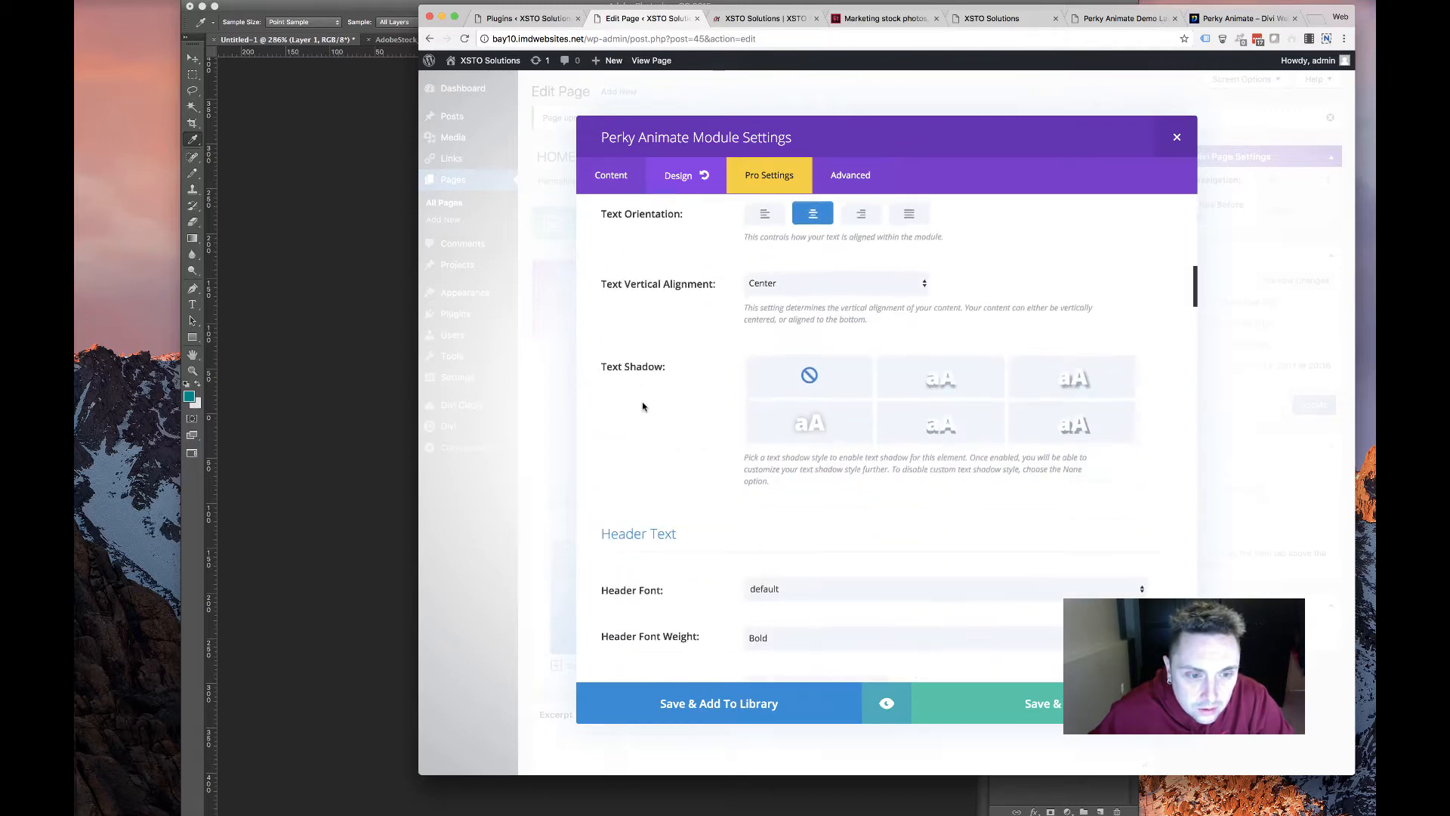
scroll(643, 407, down, 15)
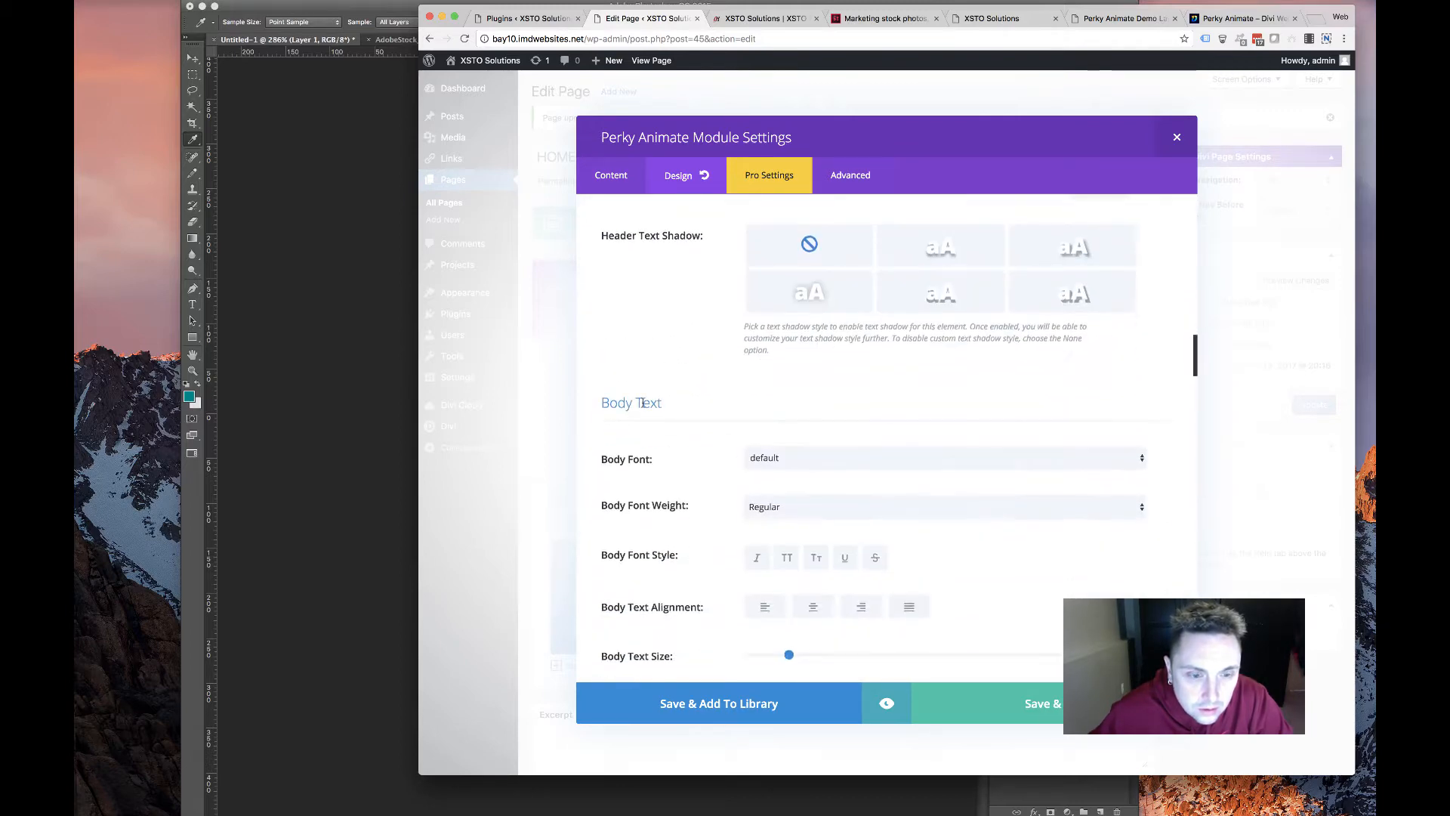
scroll(643, 404, down, 8)
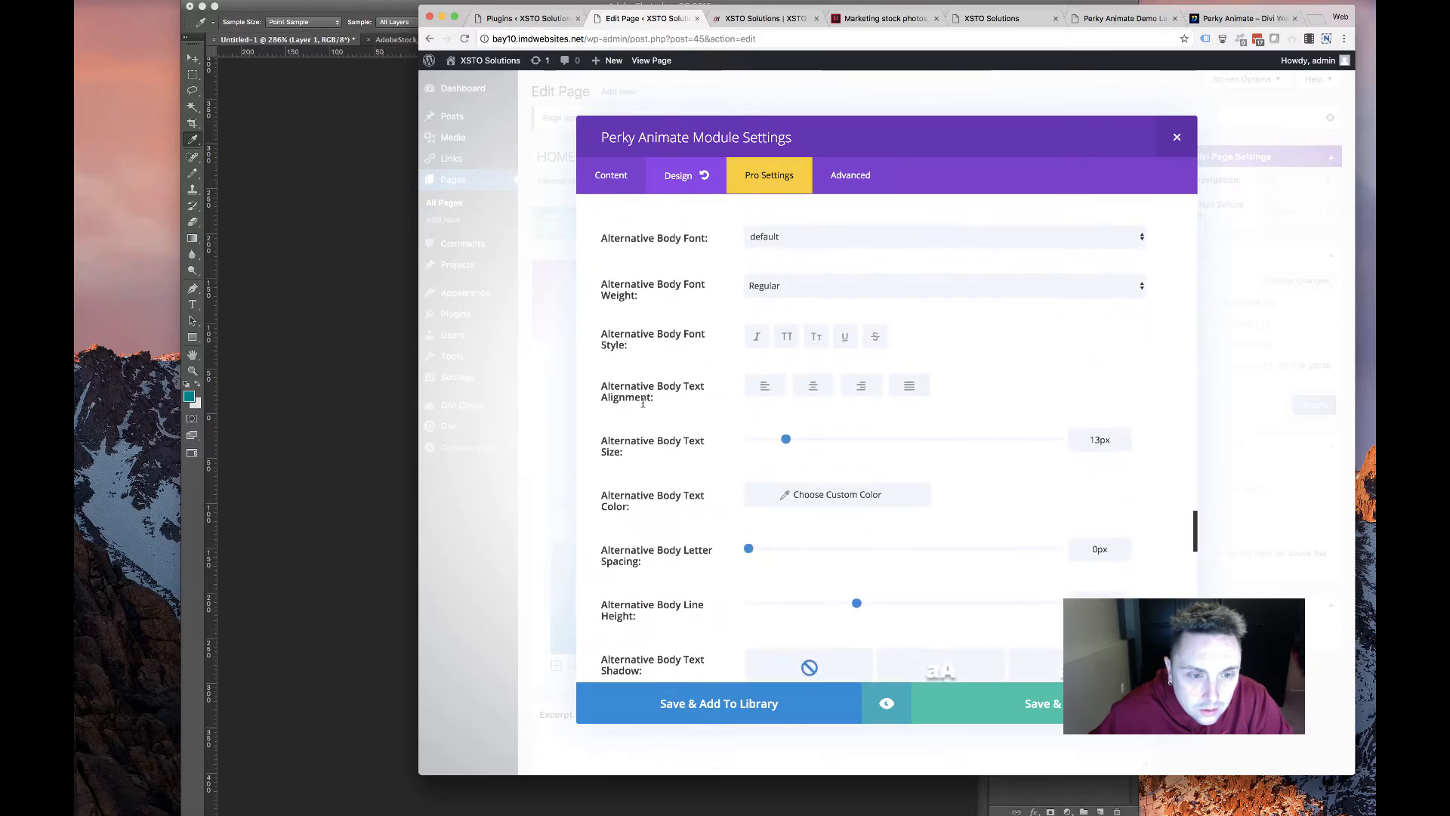
scroll(643, 407, down, 15)
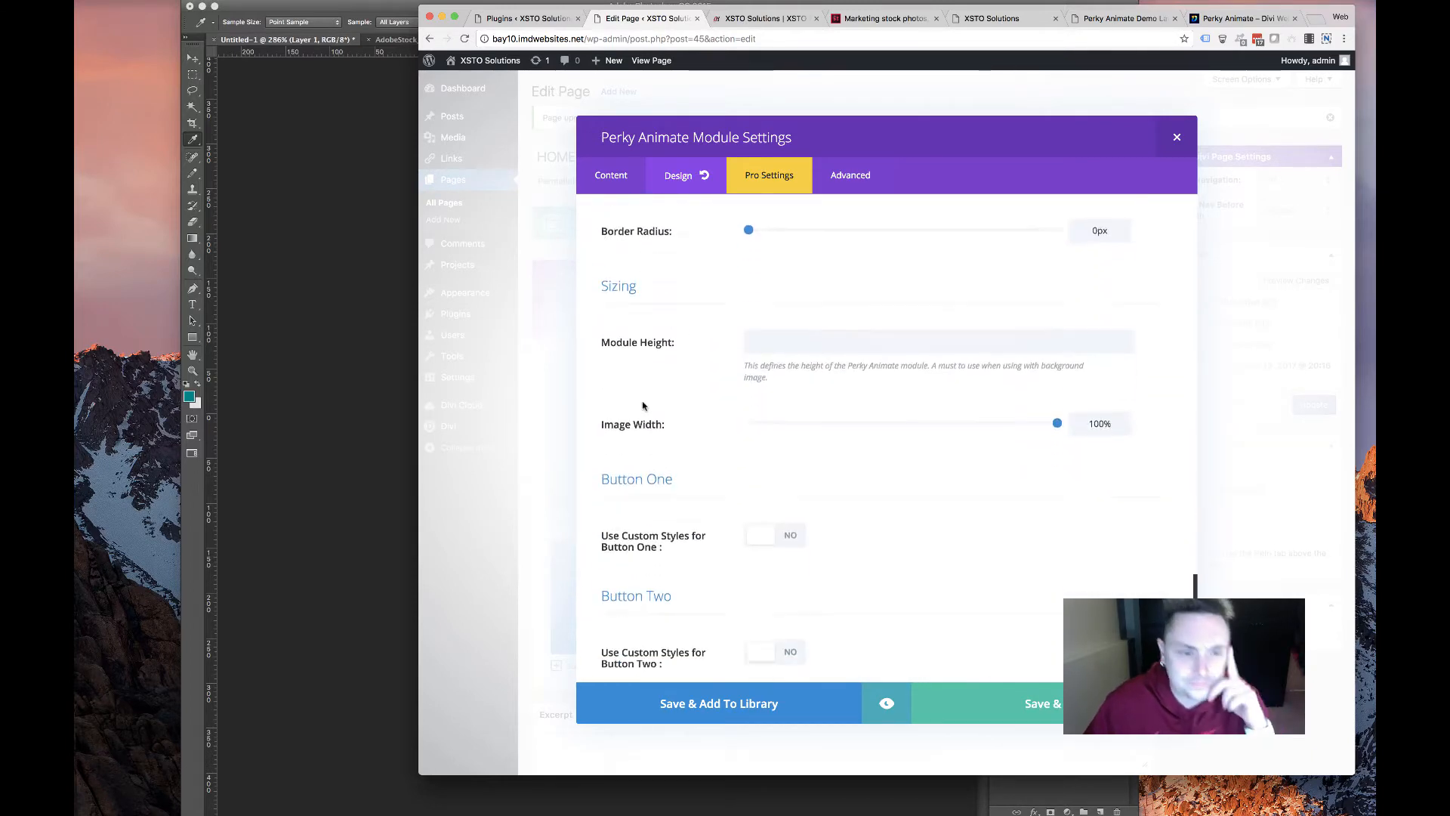
scroll(656, 435, down, 5)
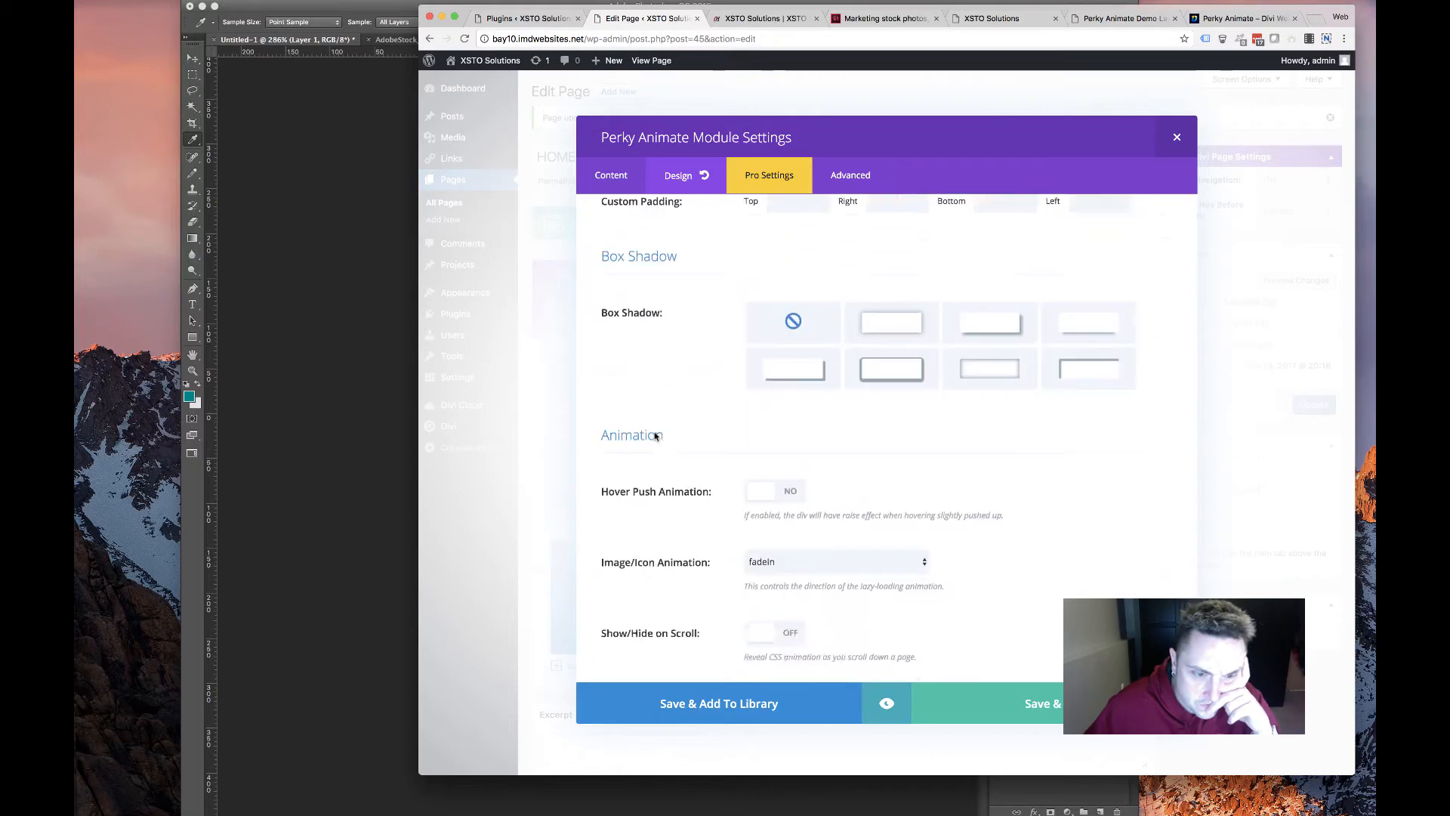
Keep Sequence as both the in- and out-animation type in the Content settings
click(611, 177)
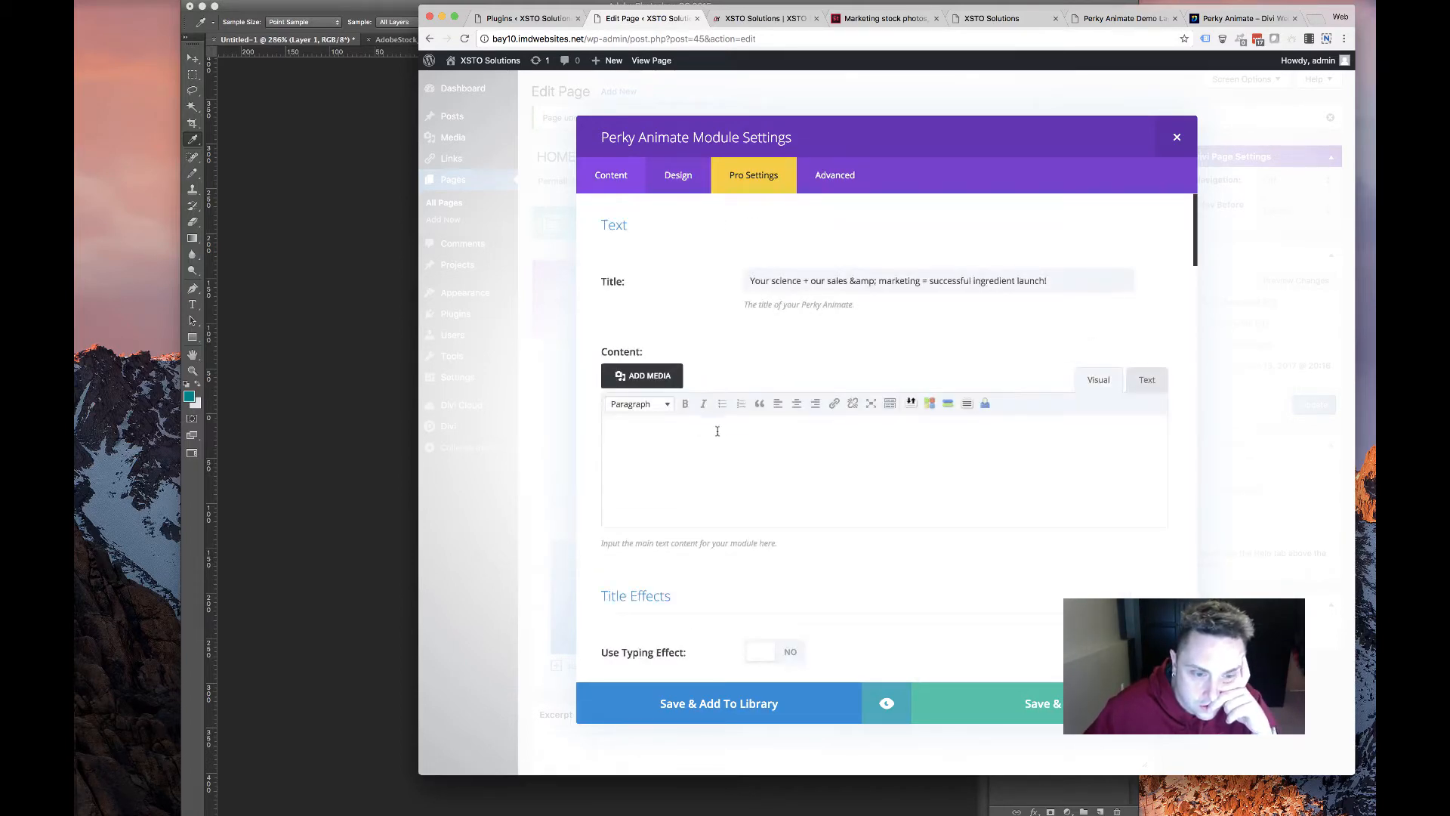
scroll(718, 434, down, 3)
scroll(781, 514, down, 2)
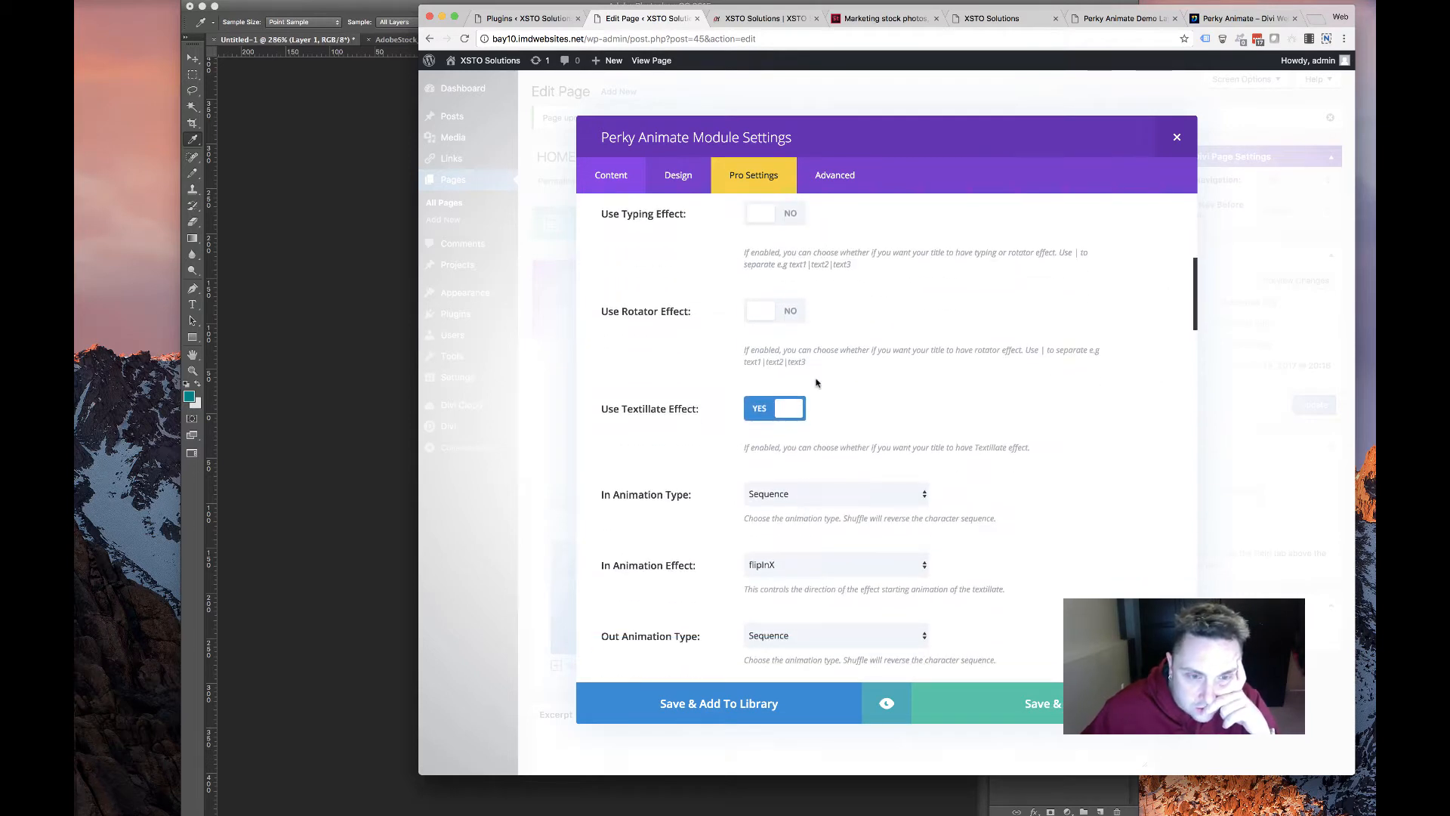
click(823, 495)
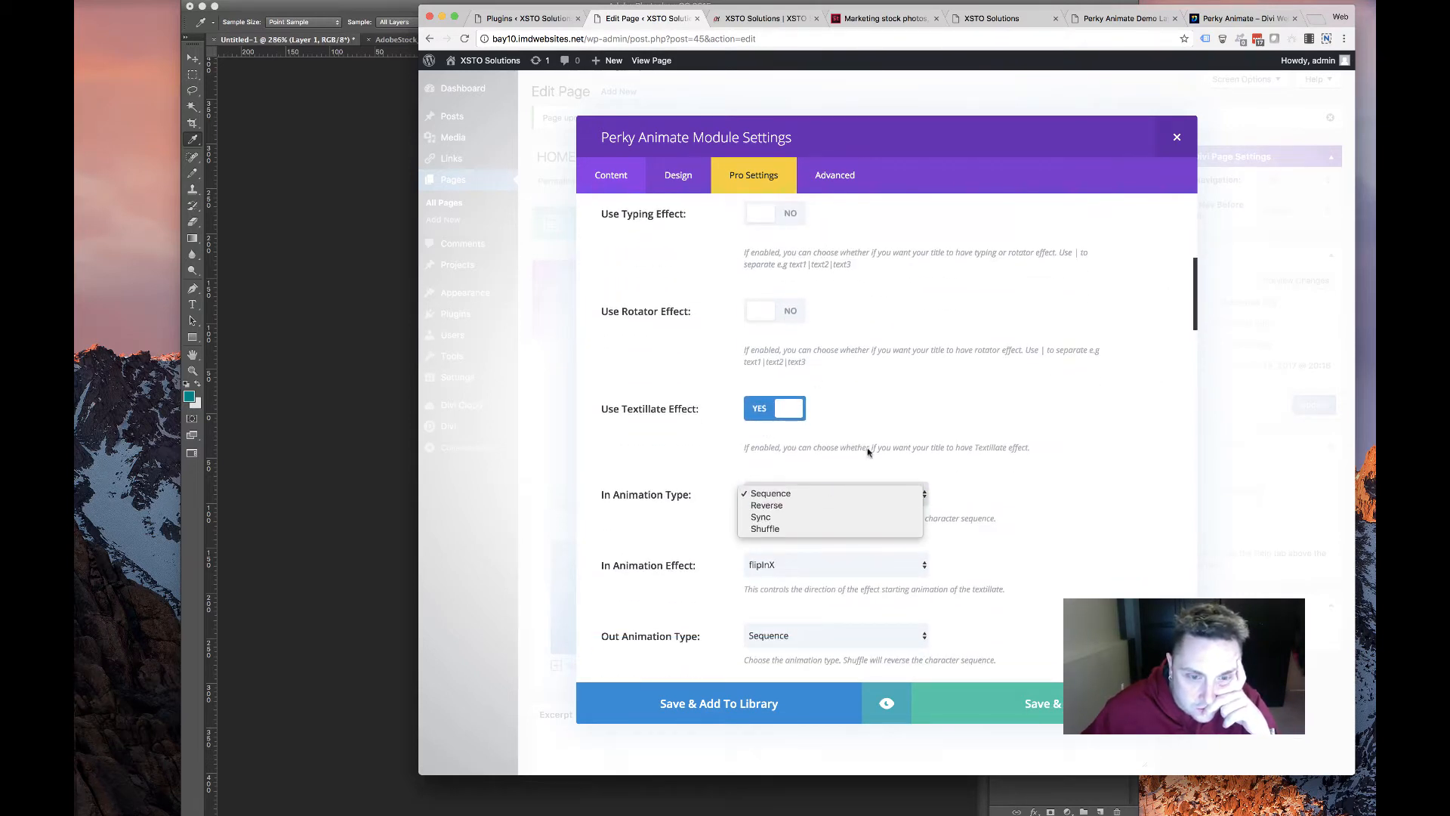
click(834, 493)
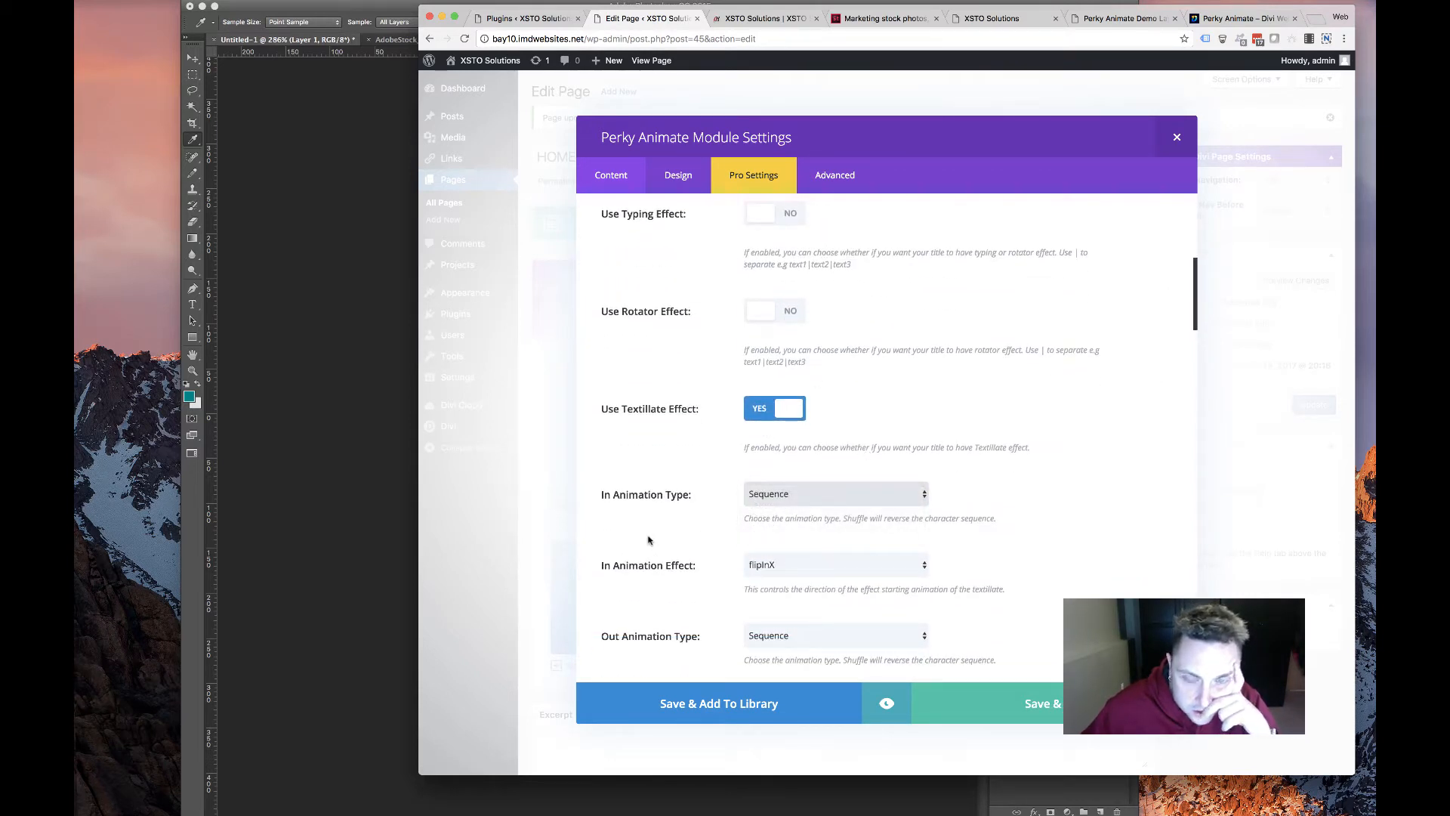
scroll(649, 540, down, 3)
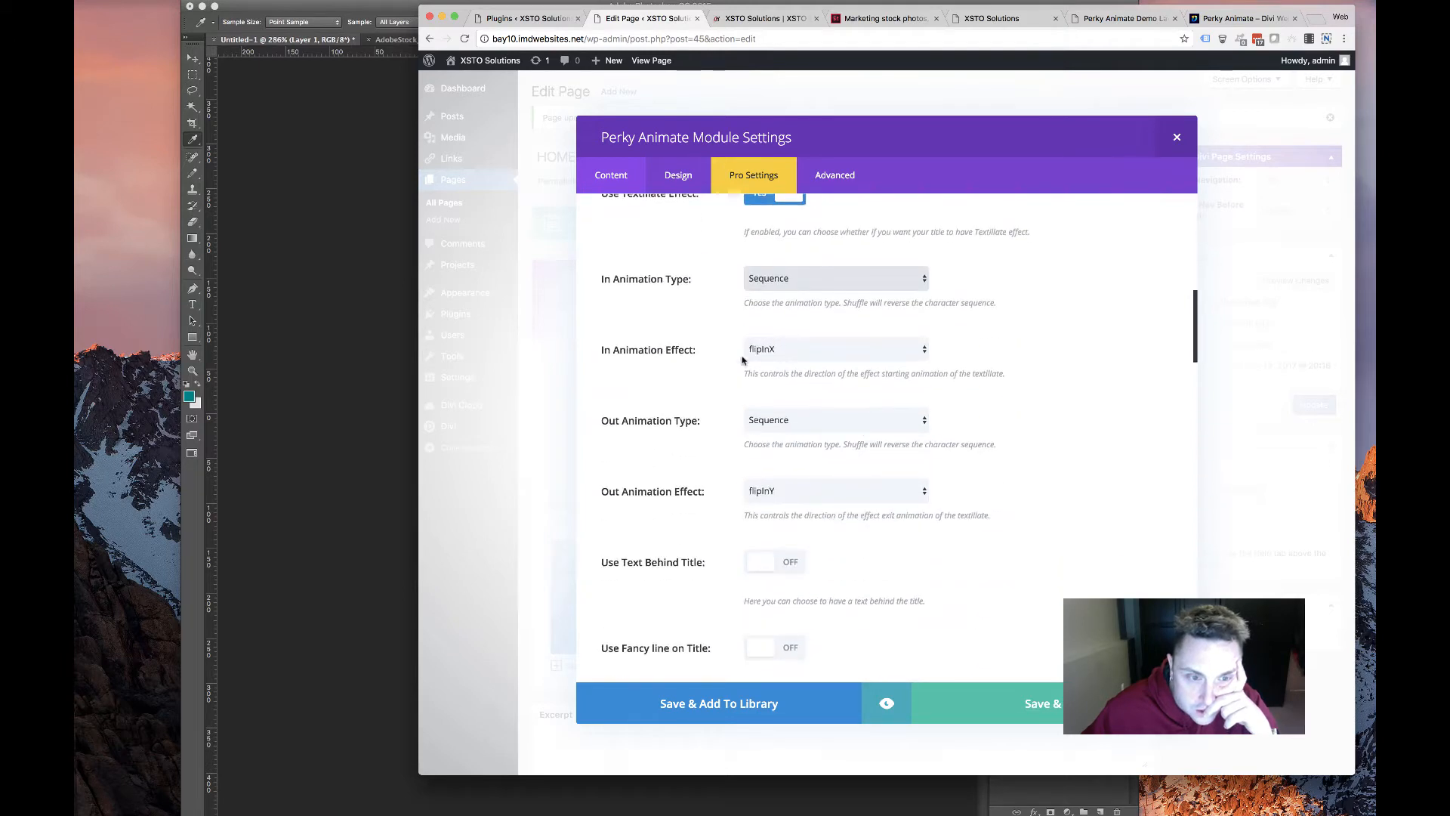
click(857, 417)
click(1005, 396)
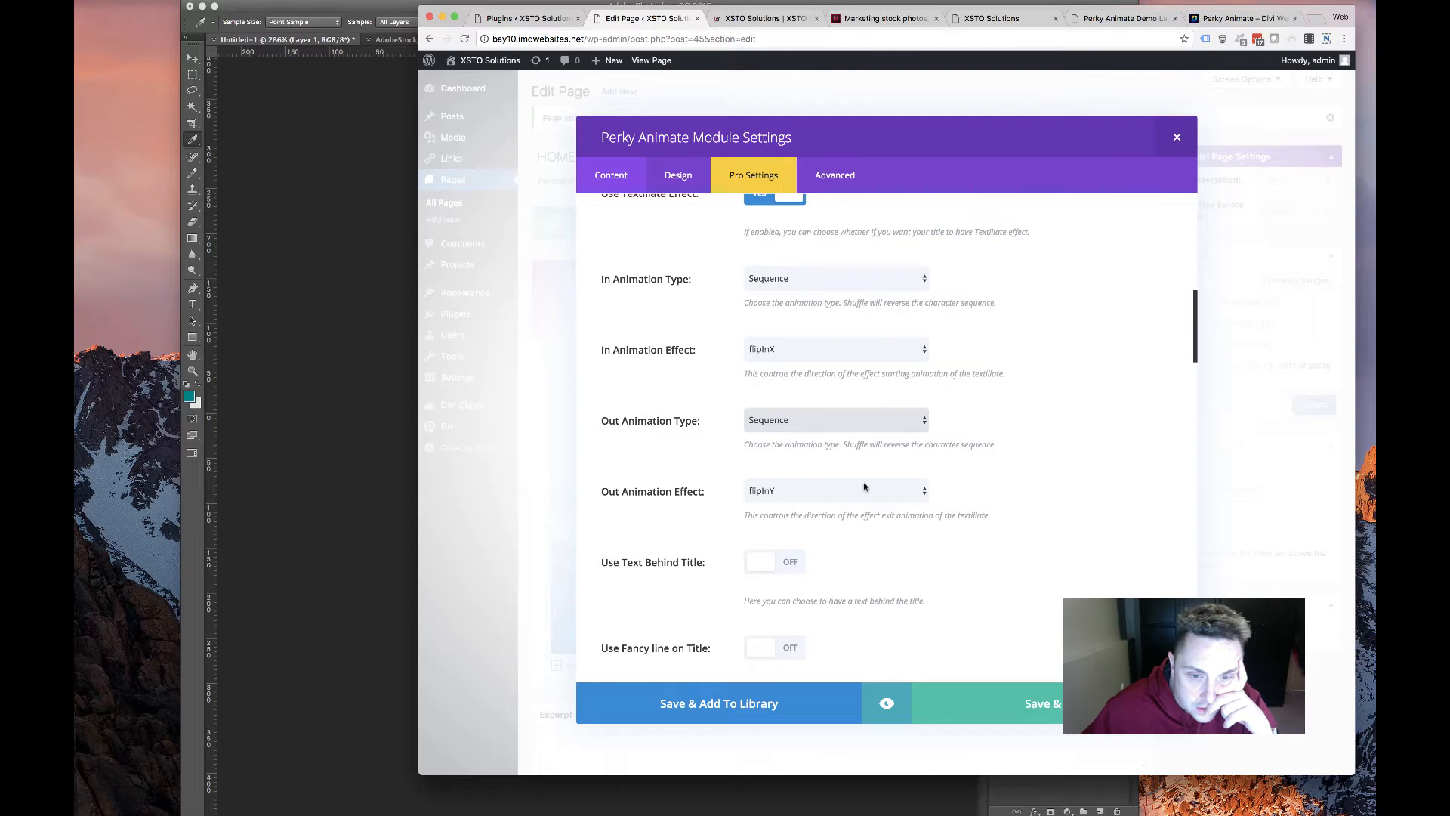
Set the Out Animation Effect to No Animation, save the module, and update the page
click(876, 489)
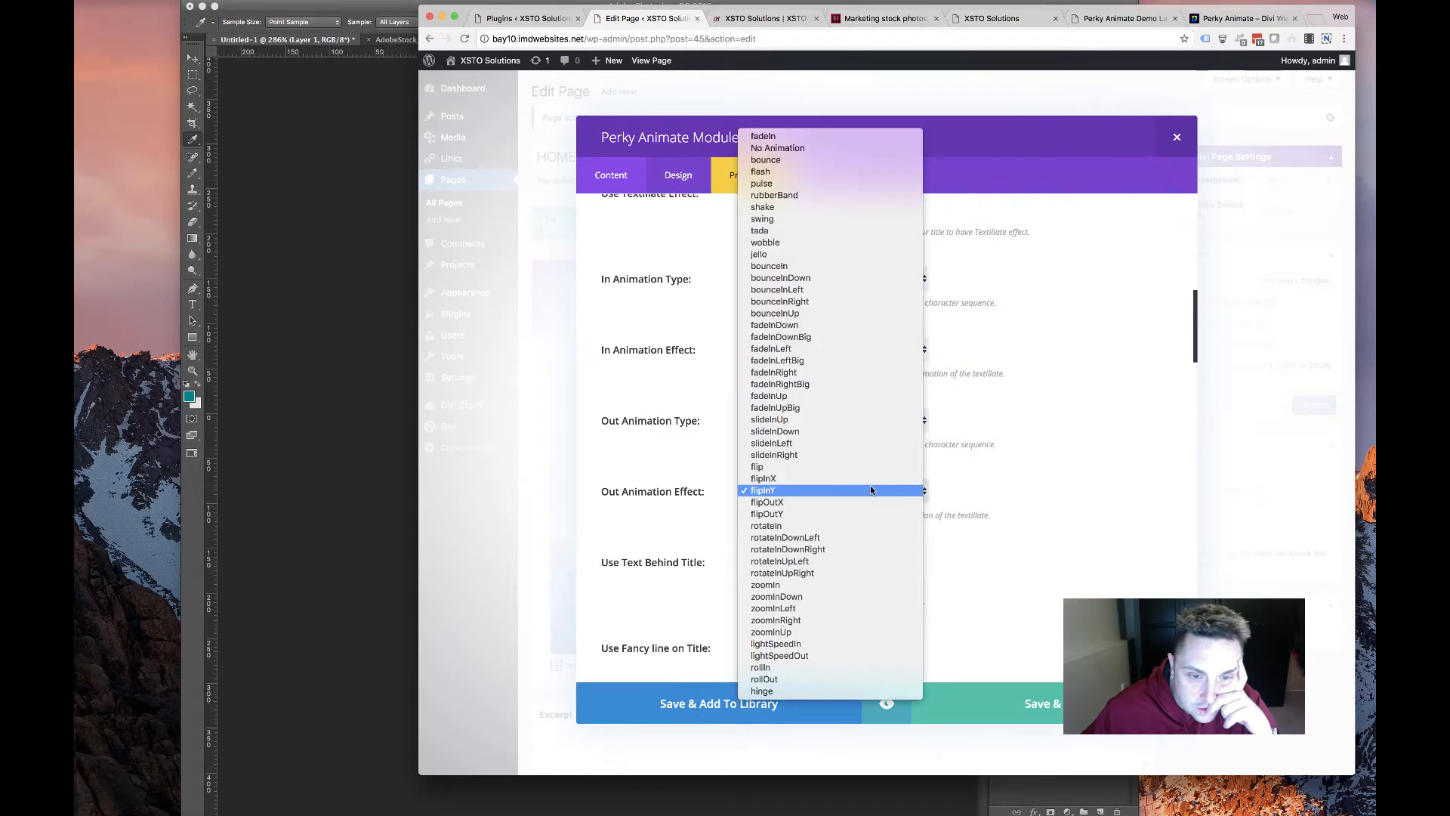
click(831, 148)
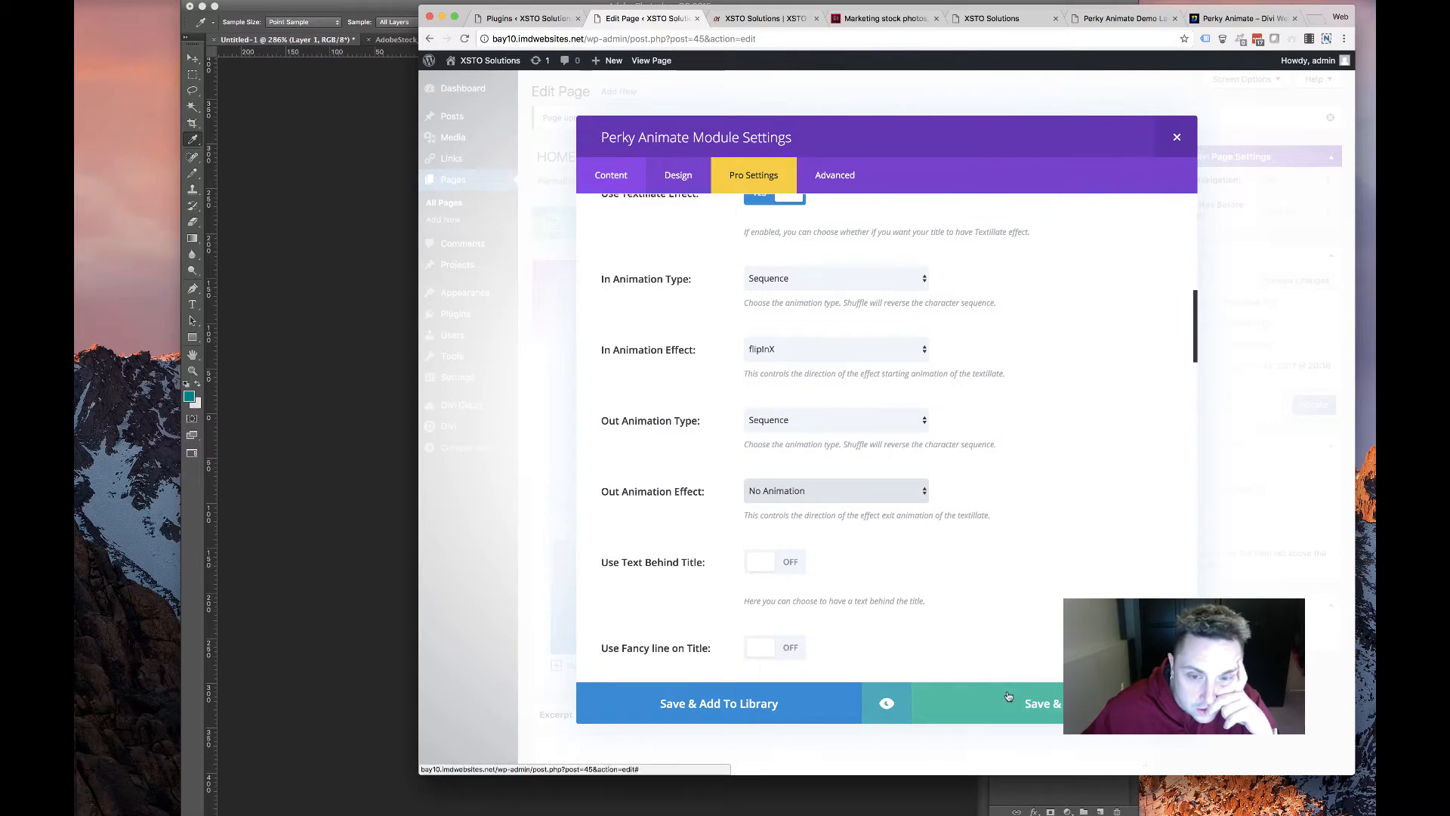
click(1011, 711)
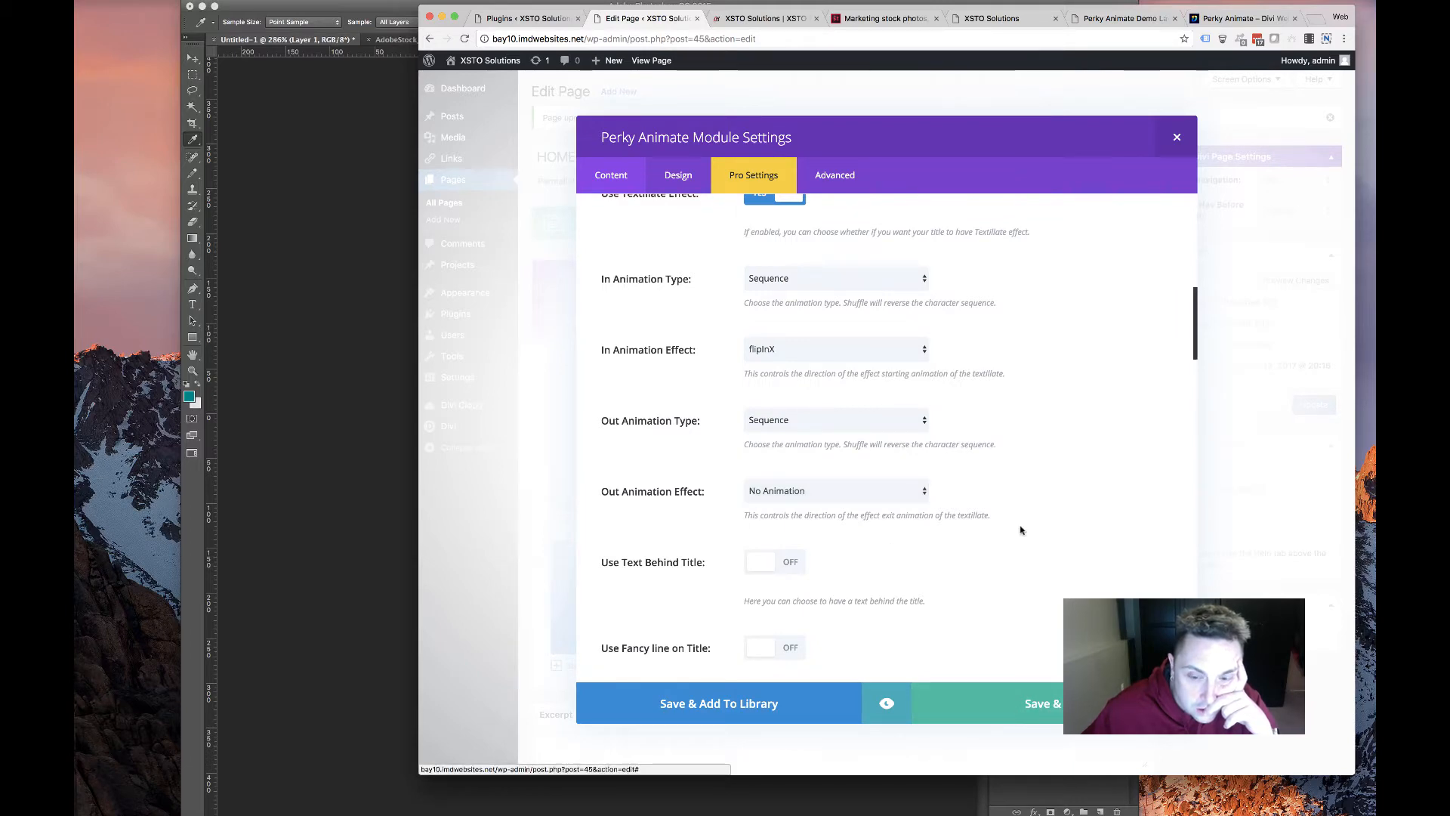
click(1313, 404)
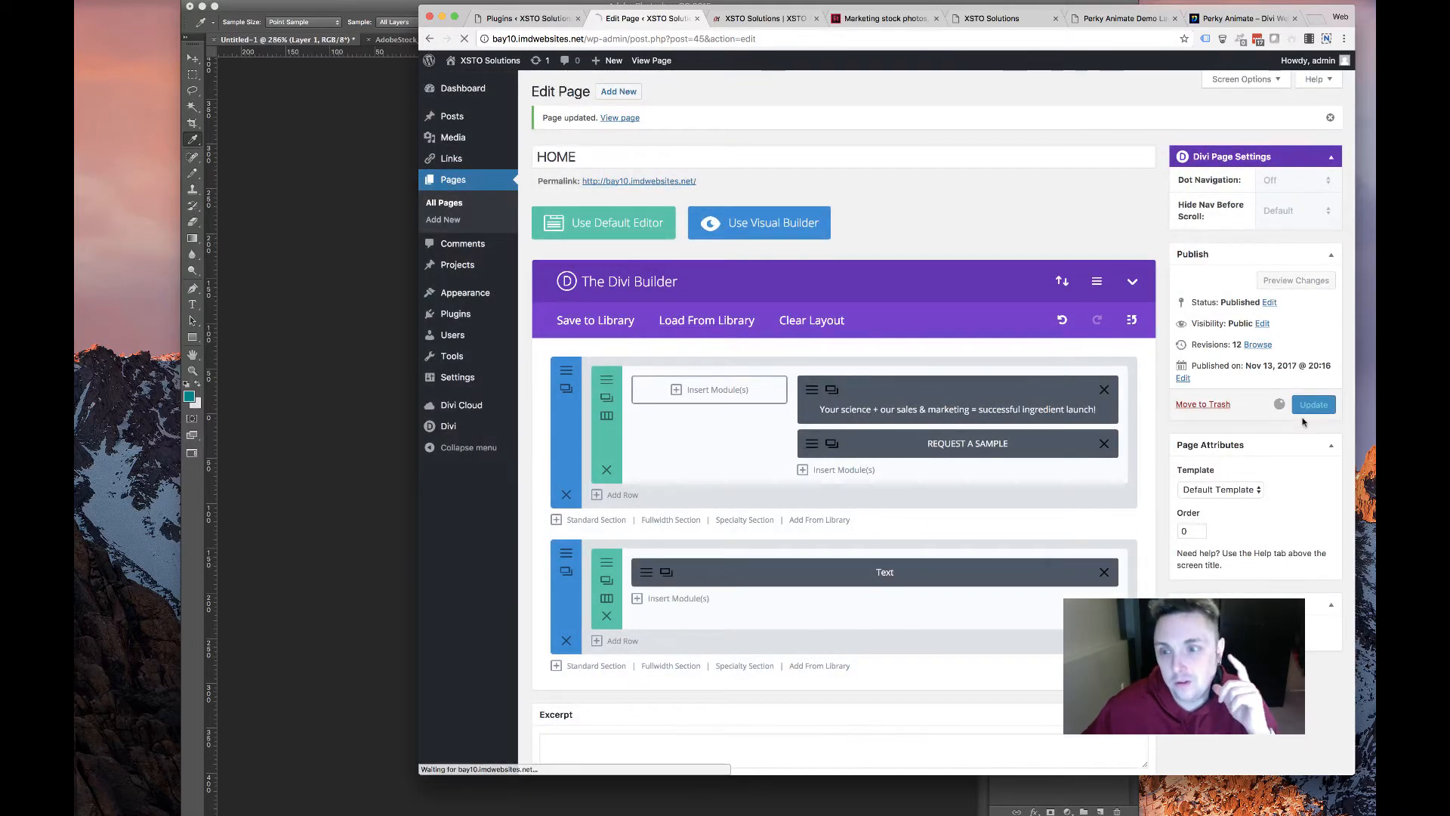
Check the live homepage, then drag the Text module into the hero between headline and button
click(761, 19)
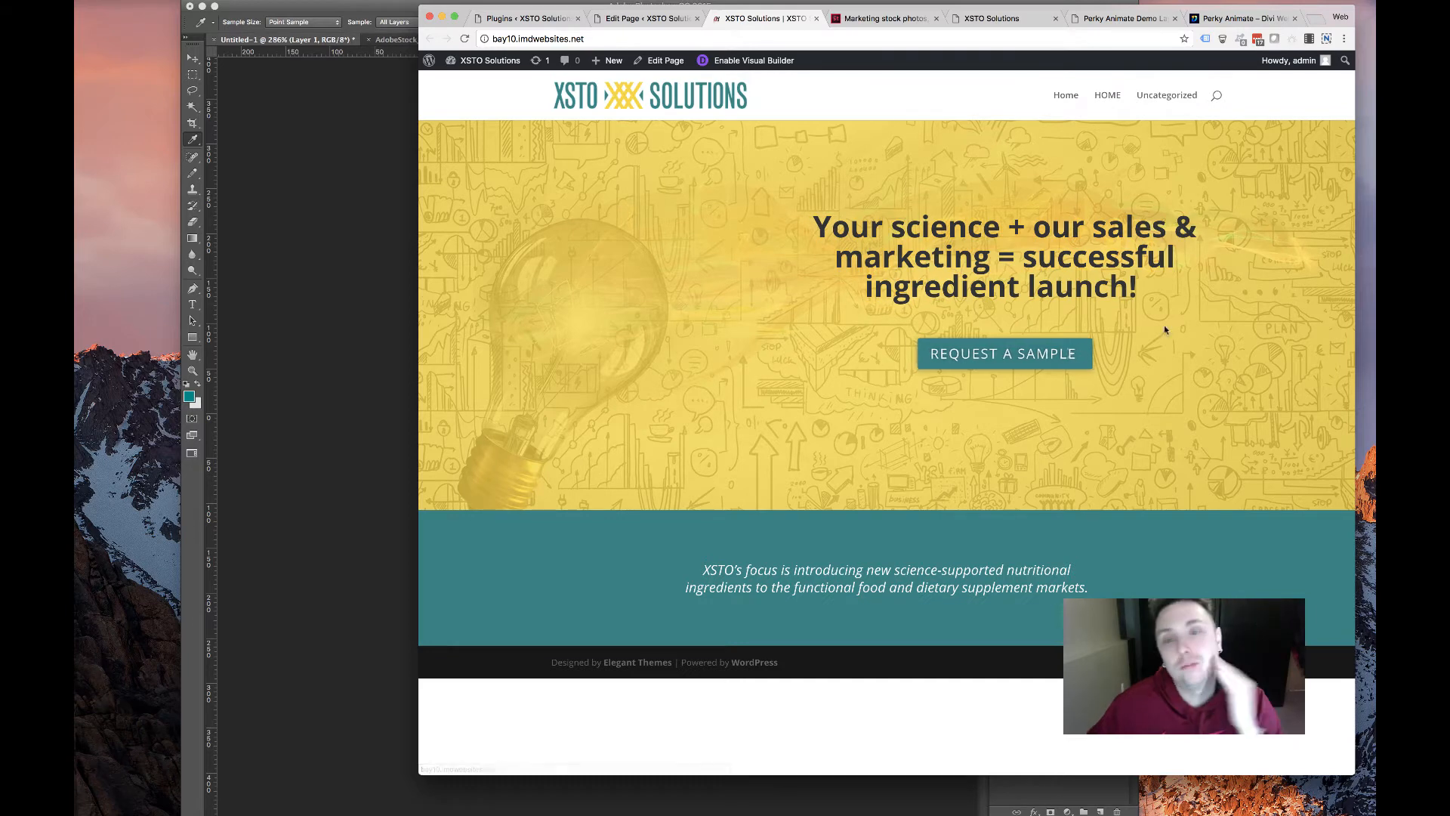
drag(757, 233, 874, 368)
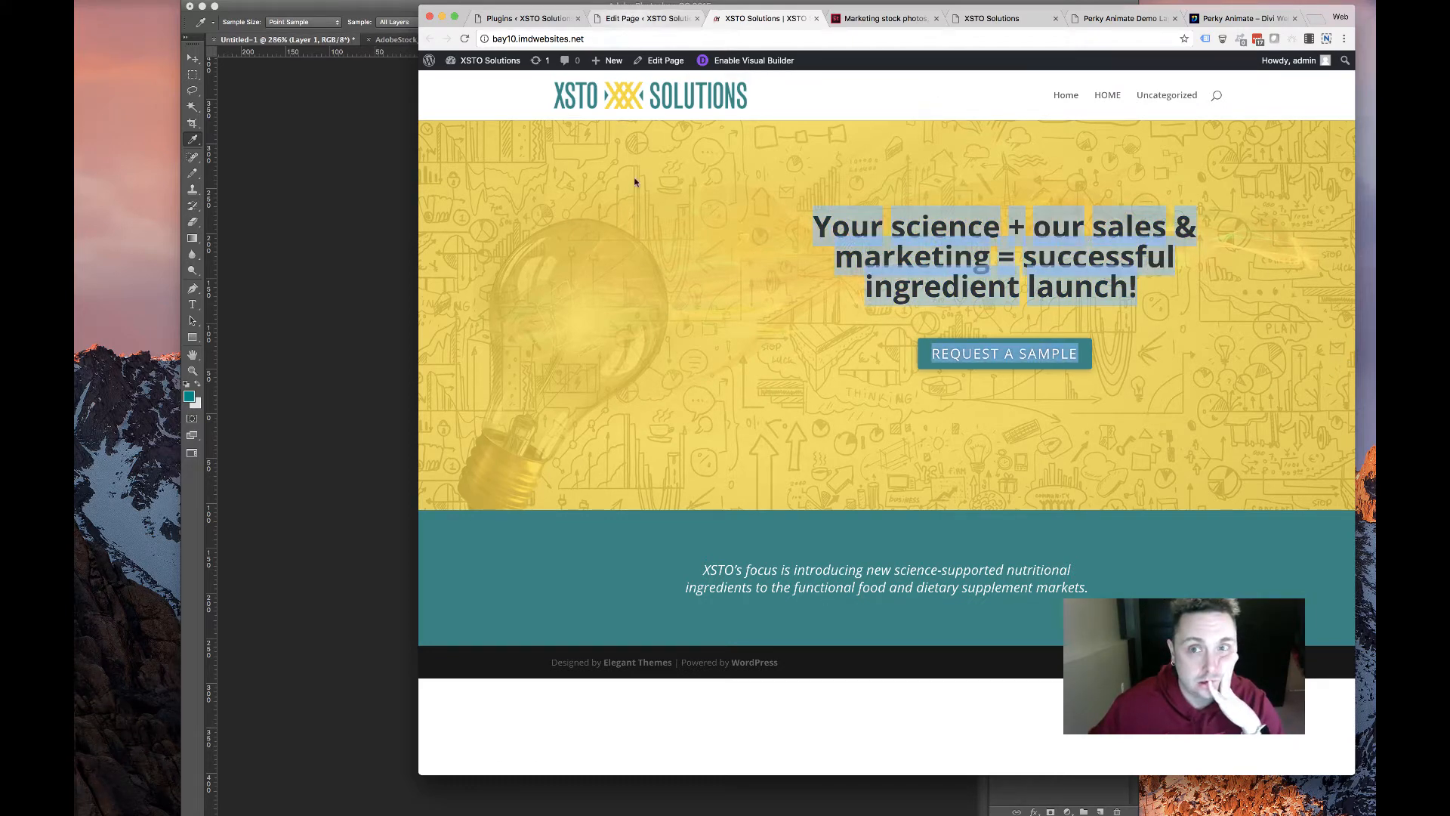
click(755, 369)
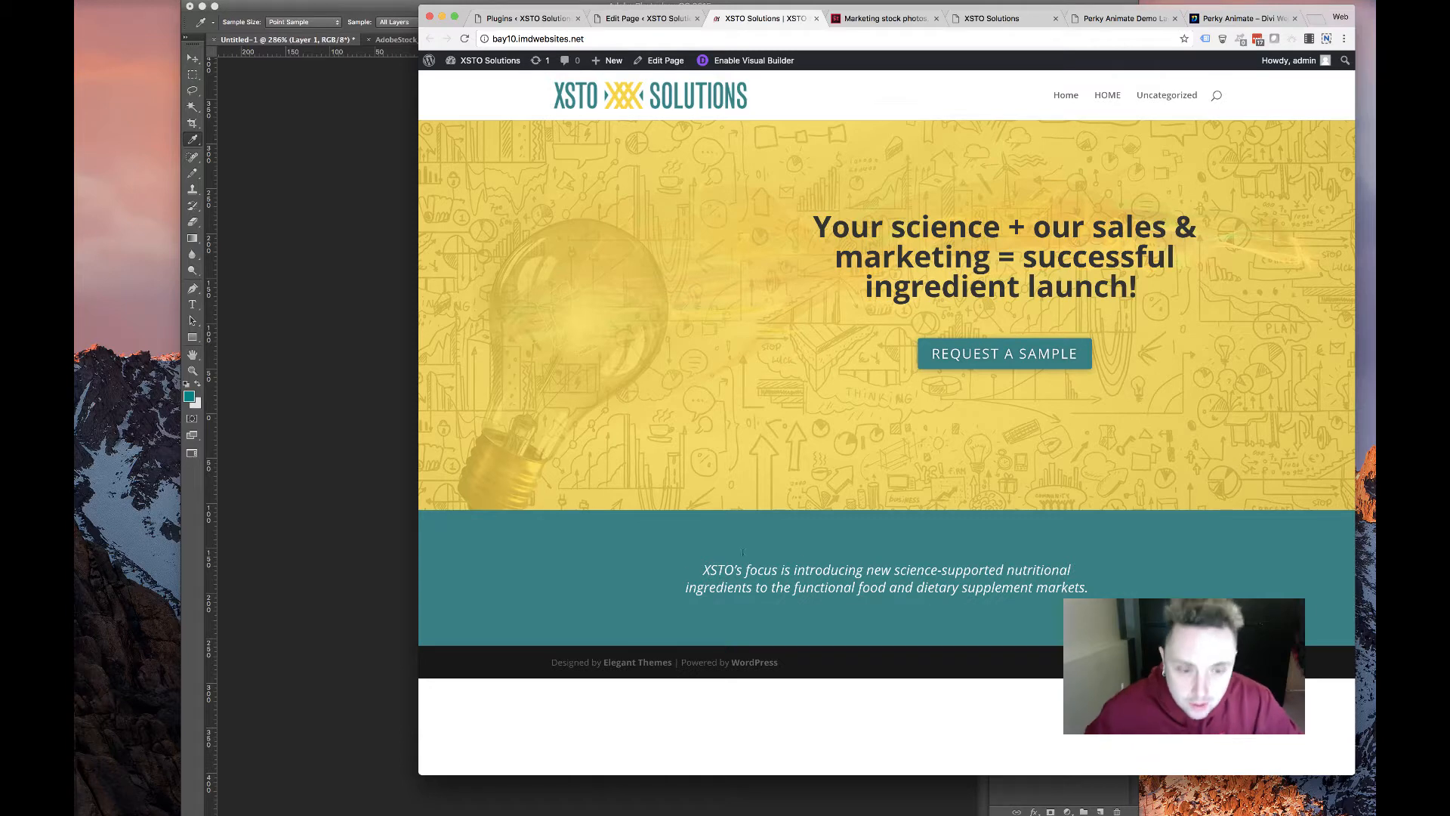
triple_click(807, 578)
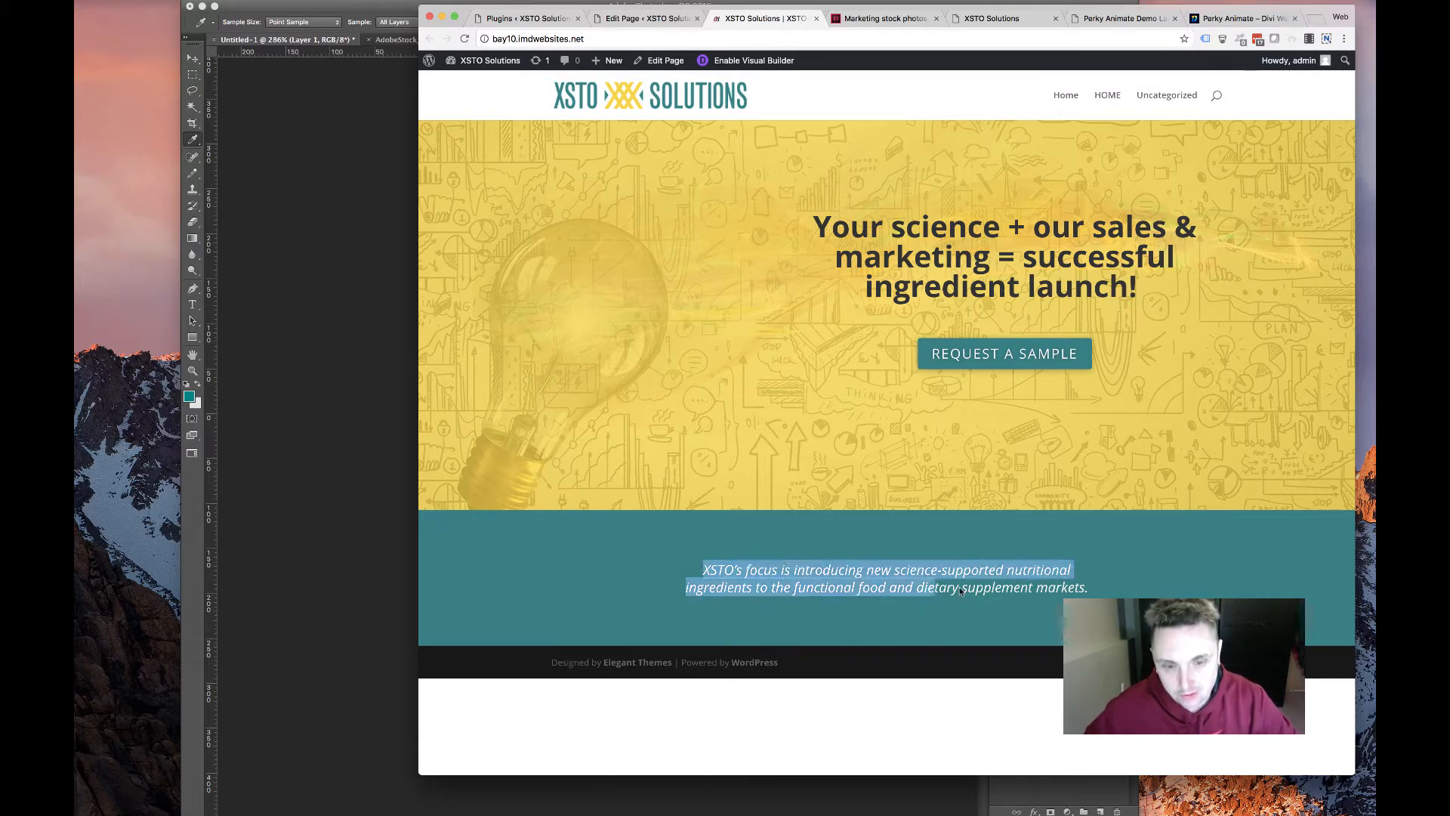
click(638, 18)
drag(722, 578, 750, 465)
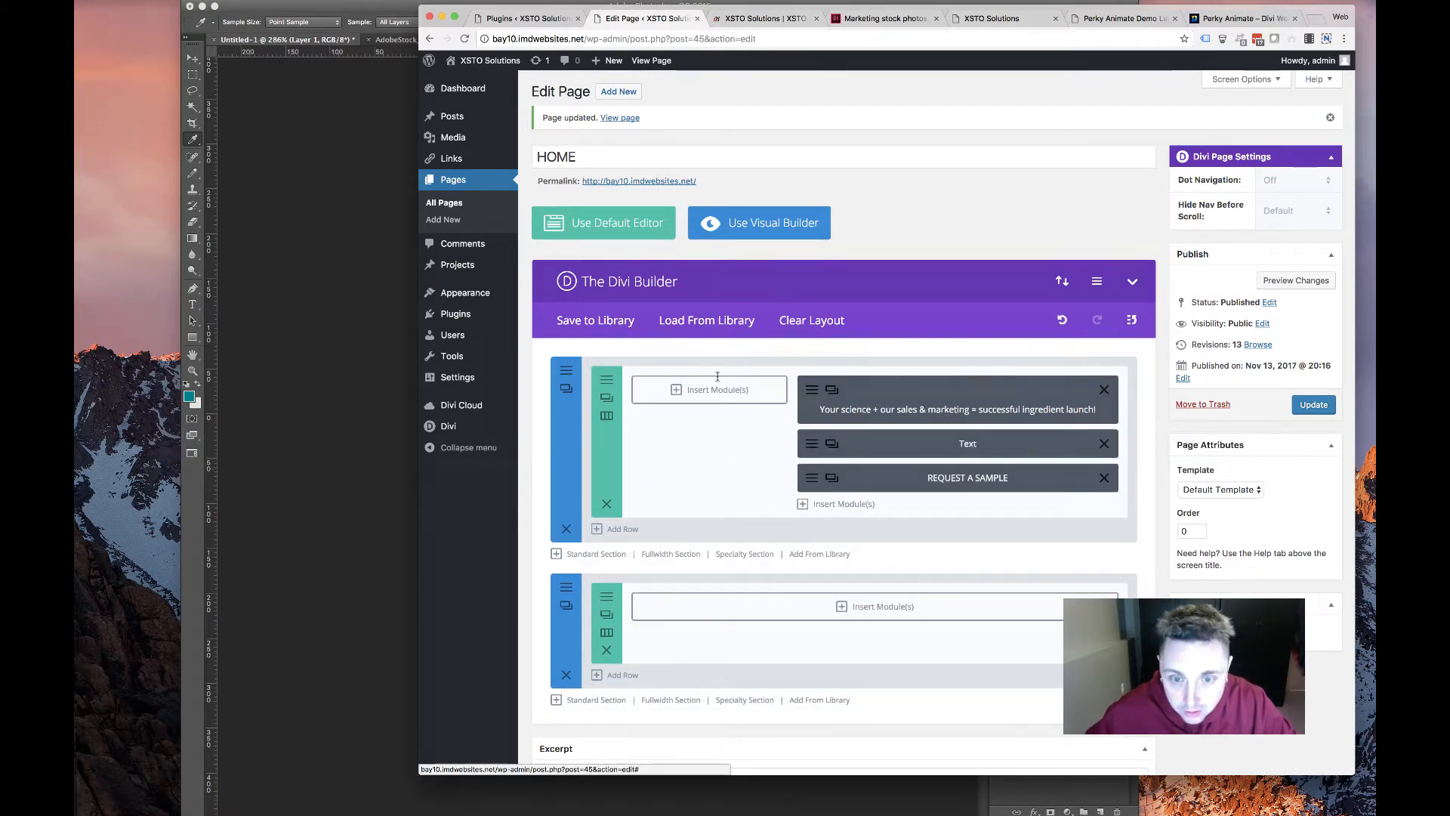
Style the hero Text module by entering 32 and picking a dark paragraph colour, then save
click(812, 443)
click(678, 175)
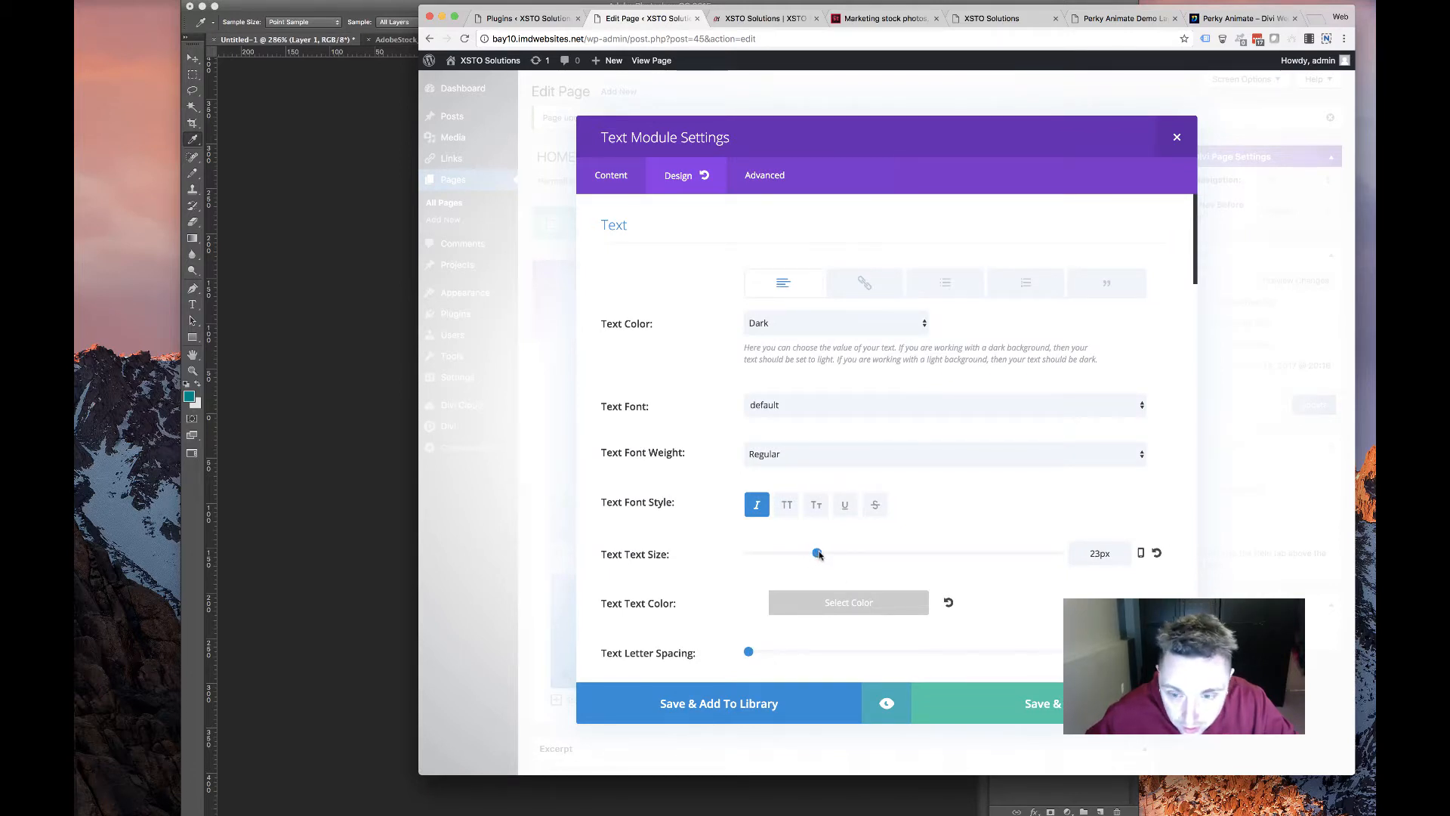
scroll(837, 595, down, 3)
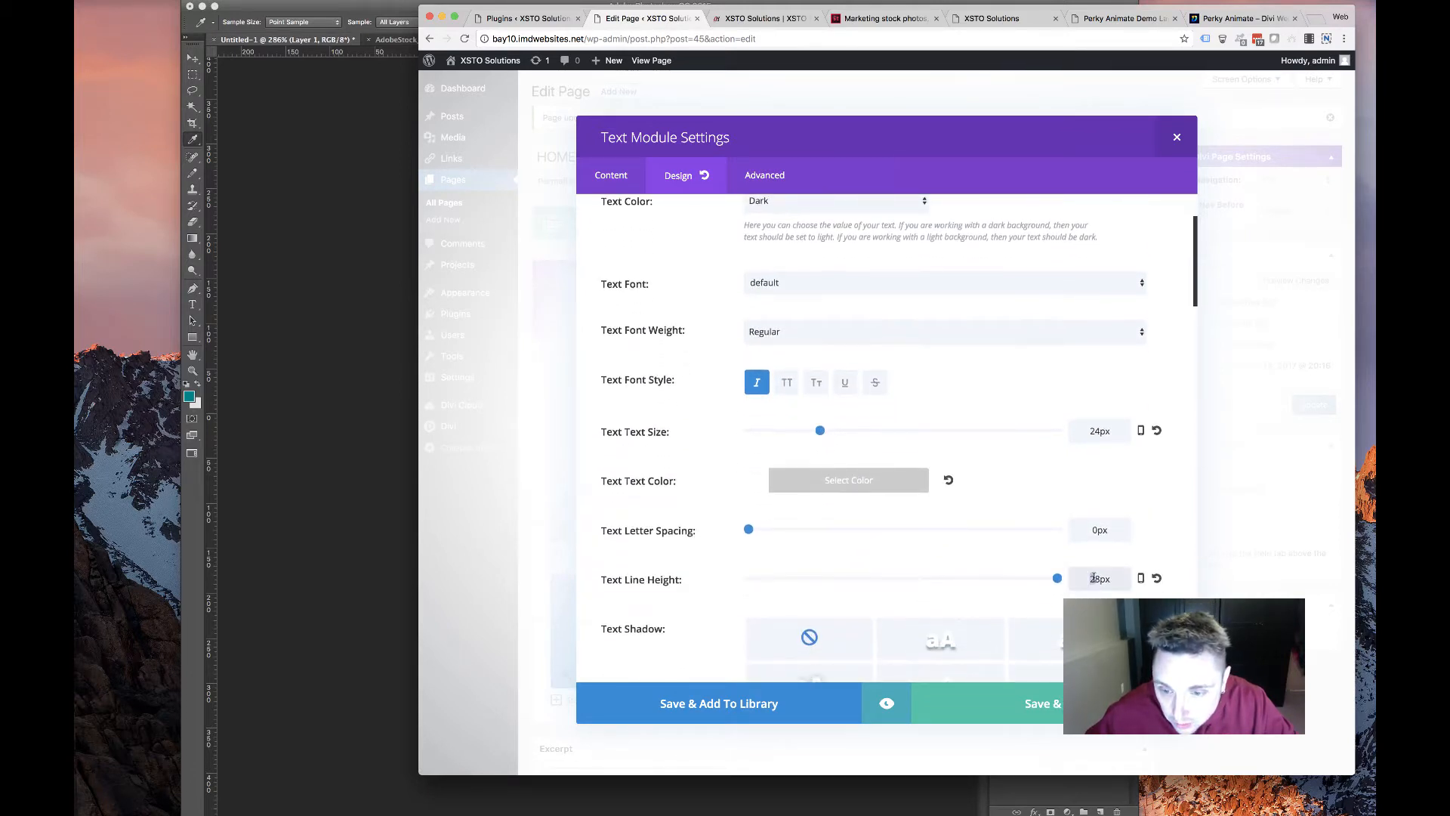
text(32)
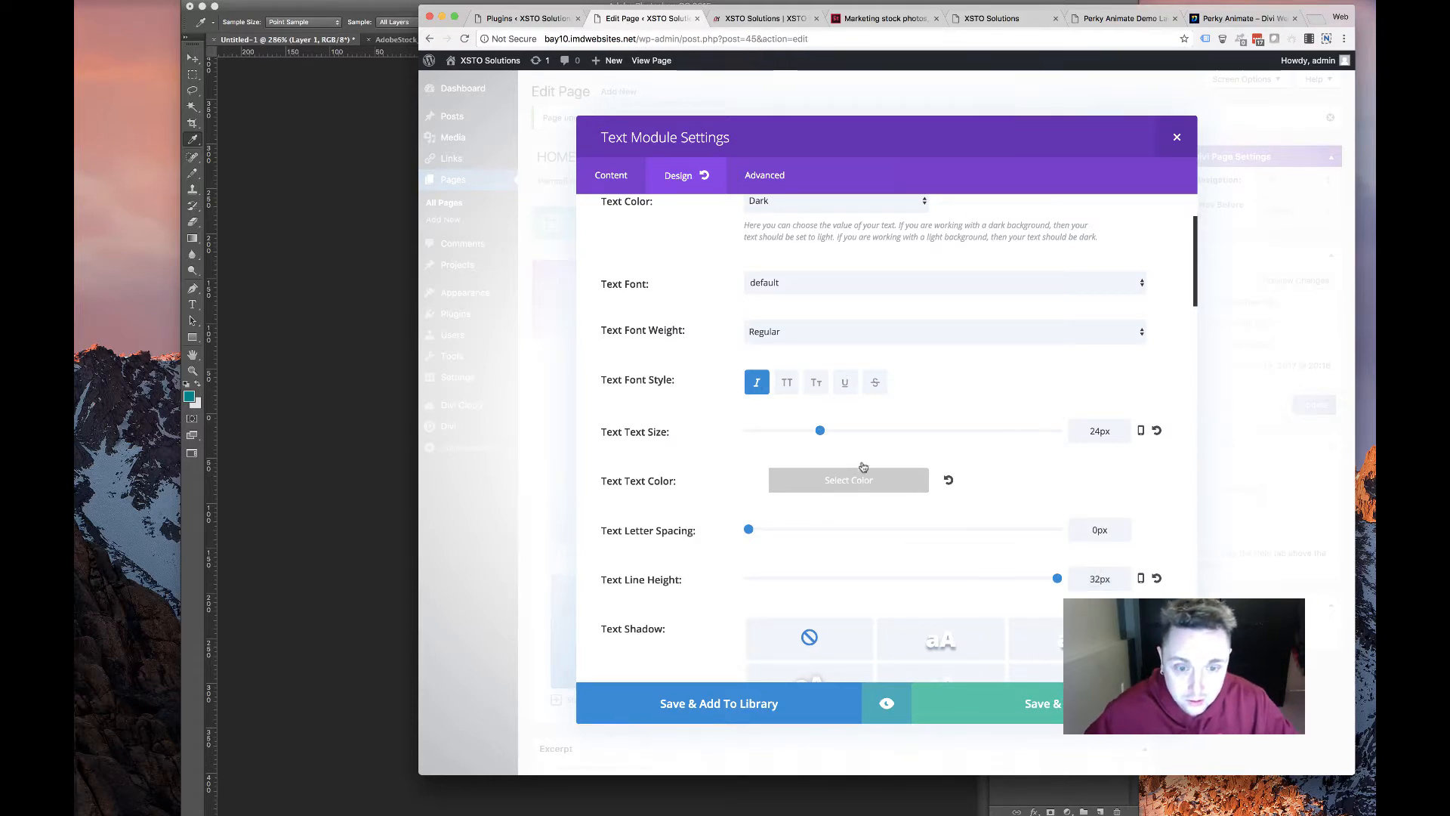
click(830, 487)
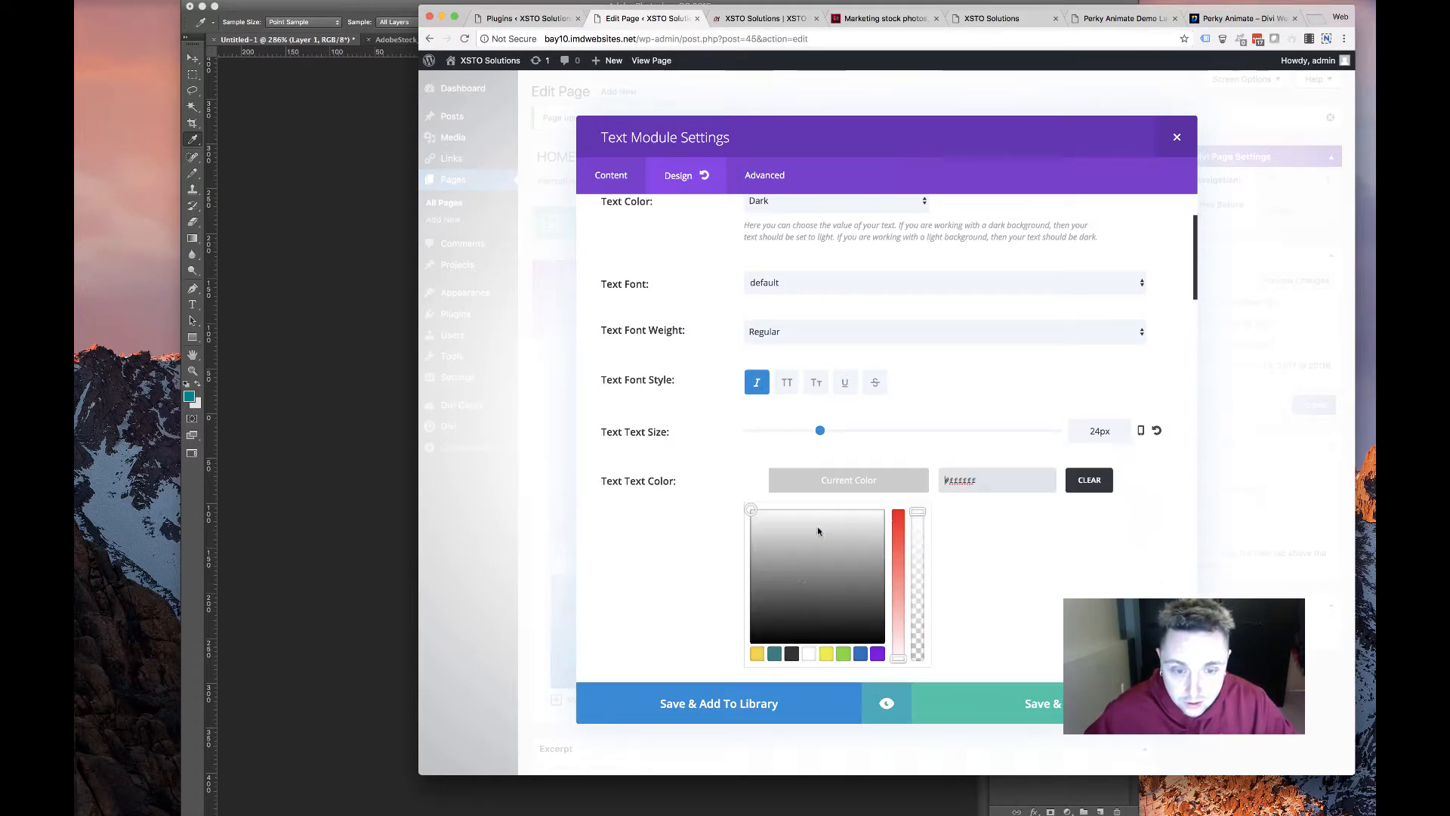
click(792, 654)
click(1039, 702)
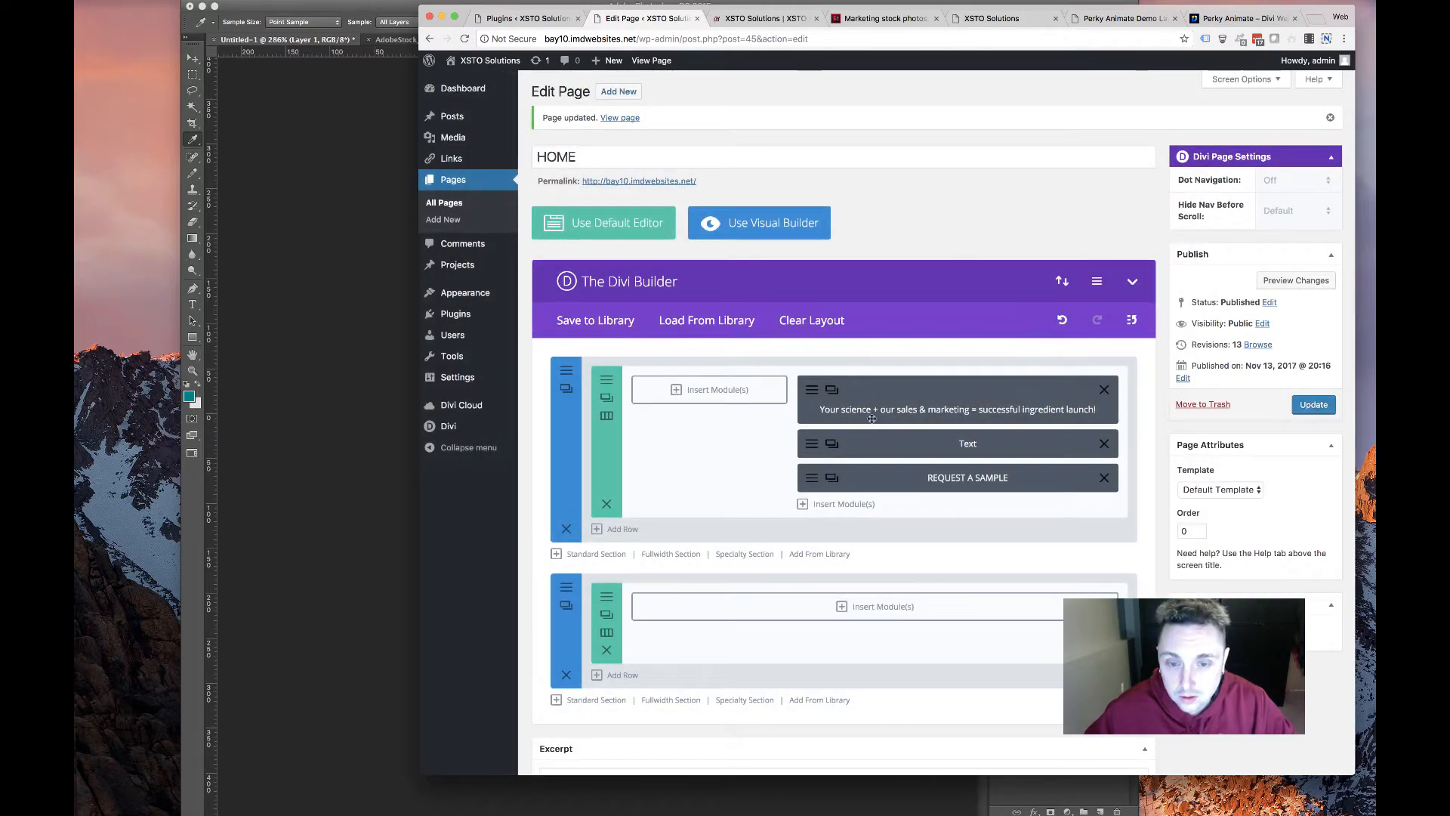
Recheck the hero Text module's design settings, staying on the editor, and save again
click(807, 447)
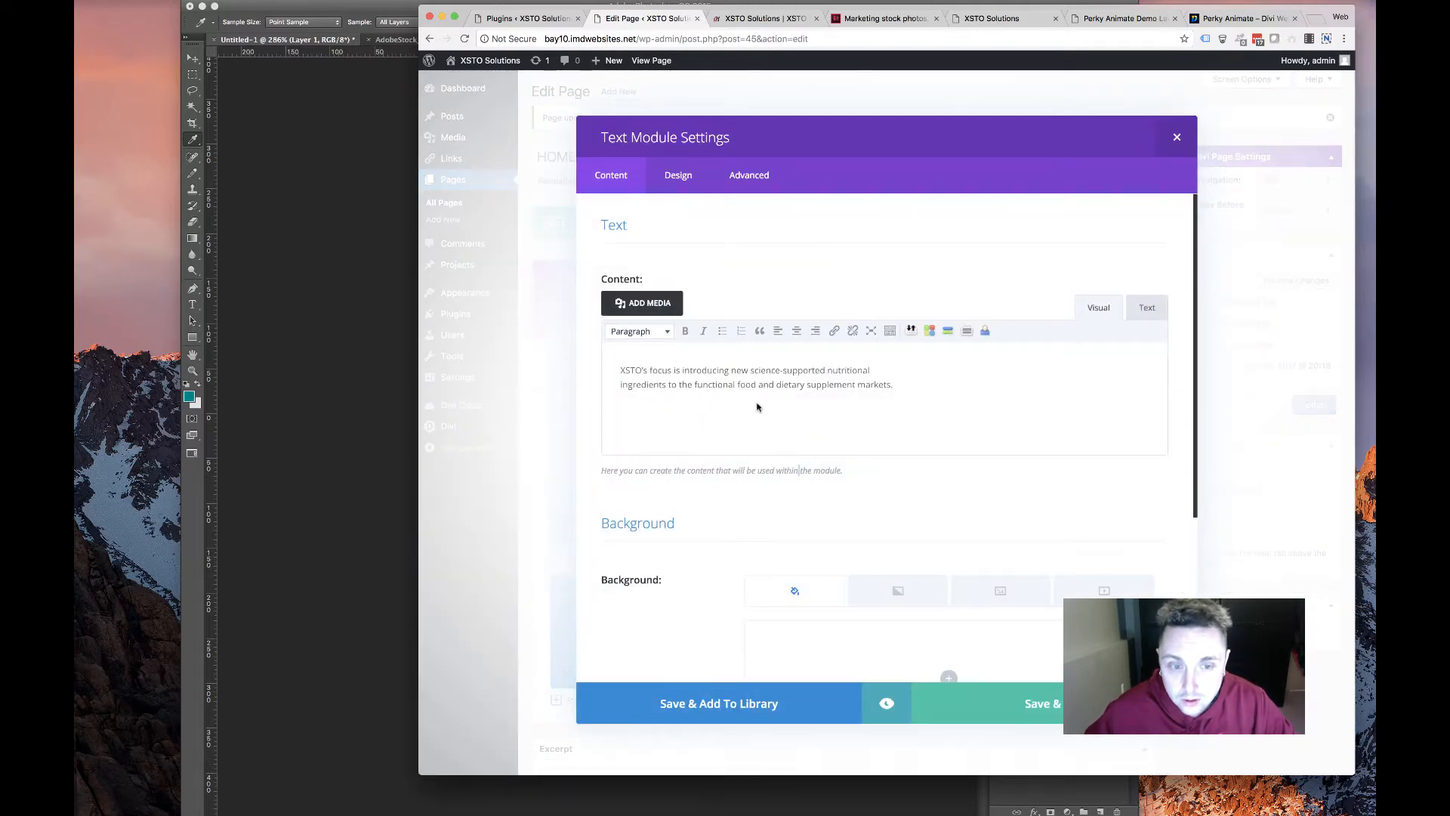
click(678, 175)
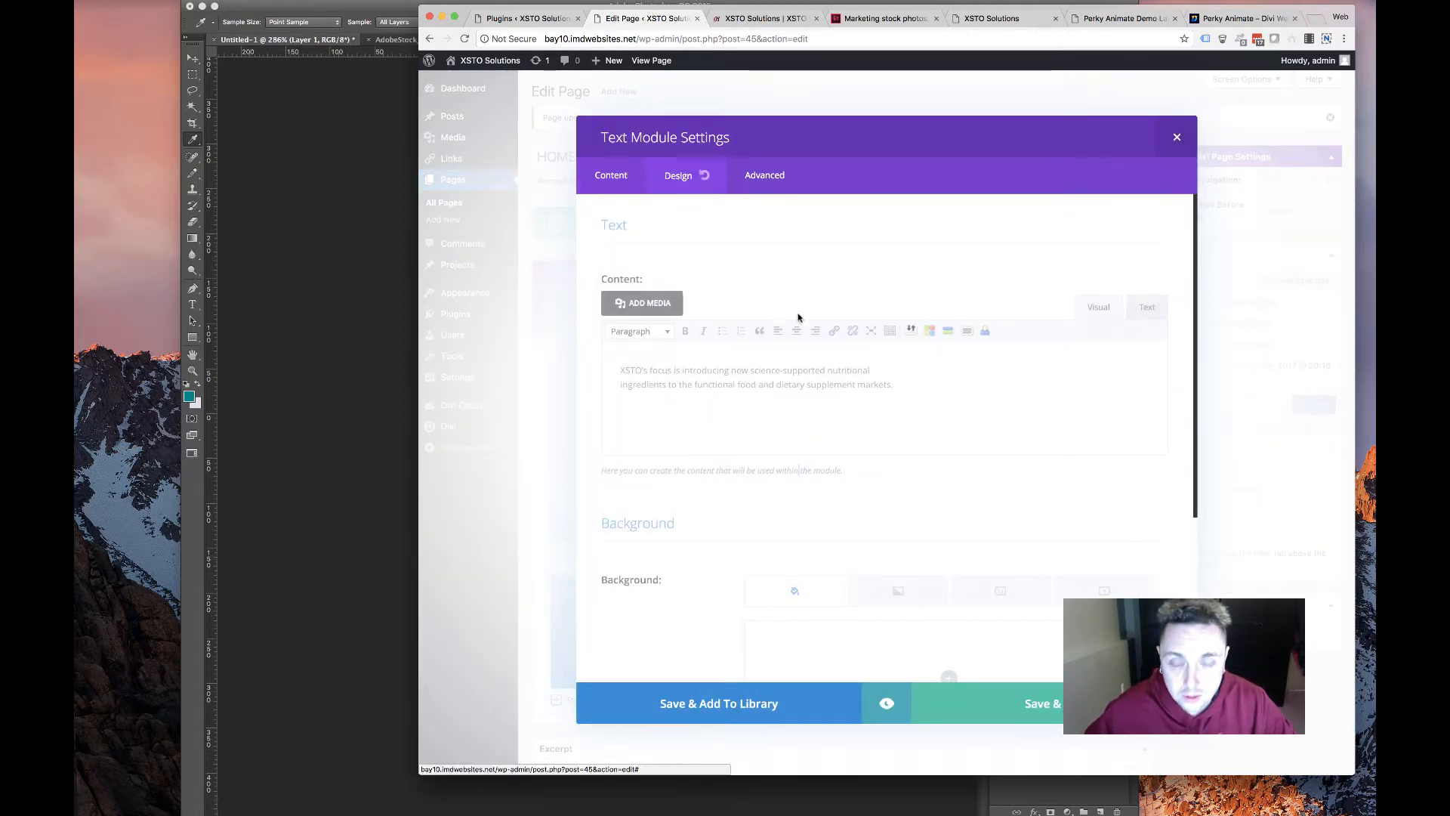
scroll(800, 315, down, 10)
scroll(805, 318, up, 10)
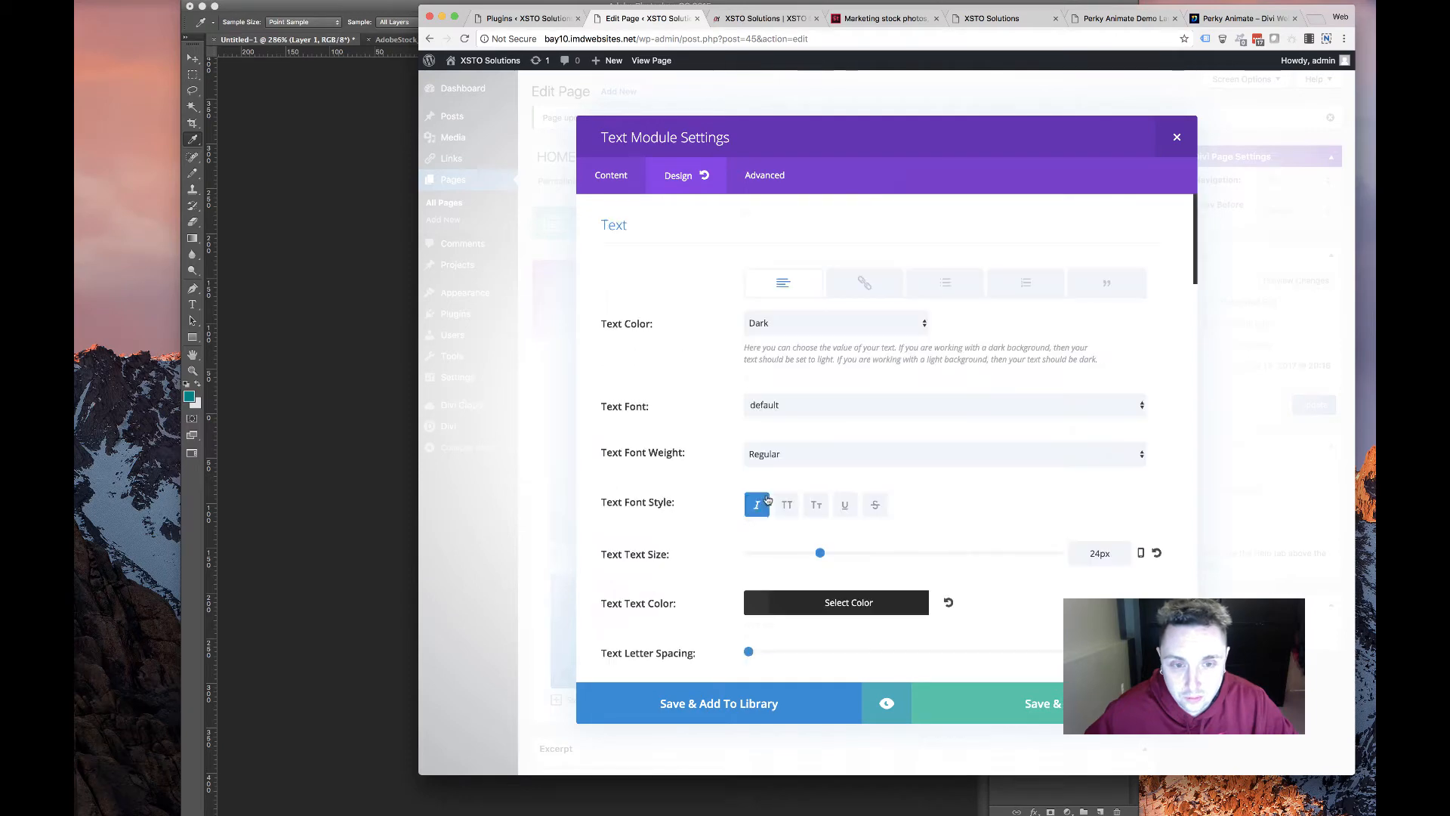
scroll(742, 536, down, 20)
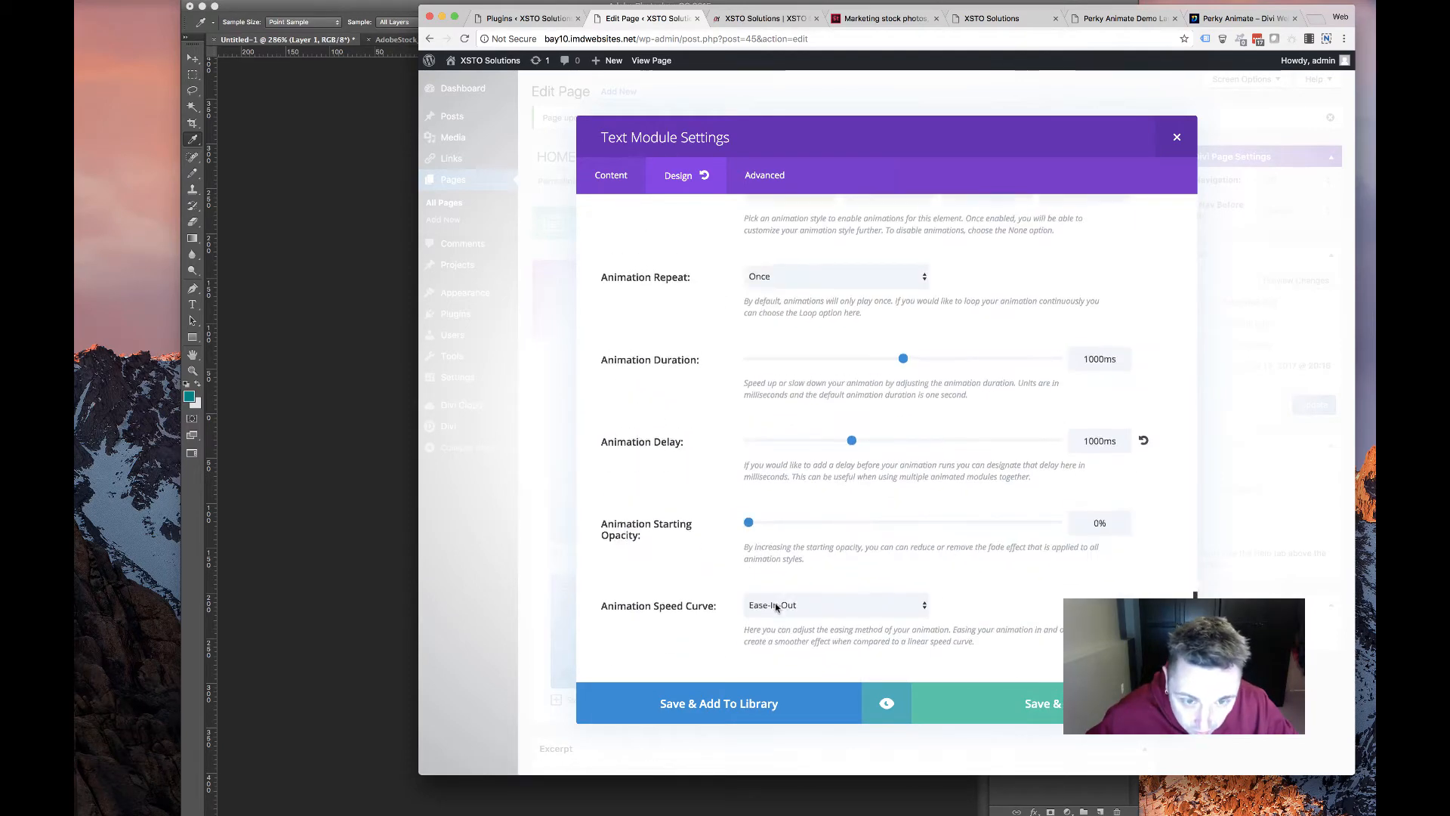
scroll(778, 604, up, 2)
scroll(853, 391, left, 5)
click(902, 259)
scroll(944, 604, up, 5)
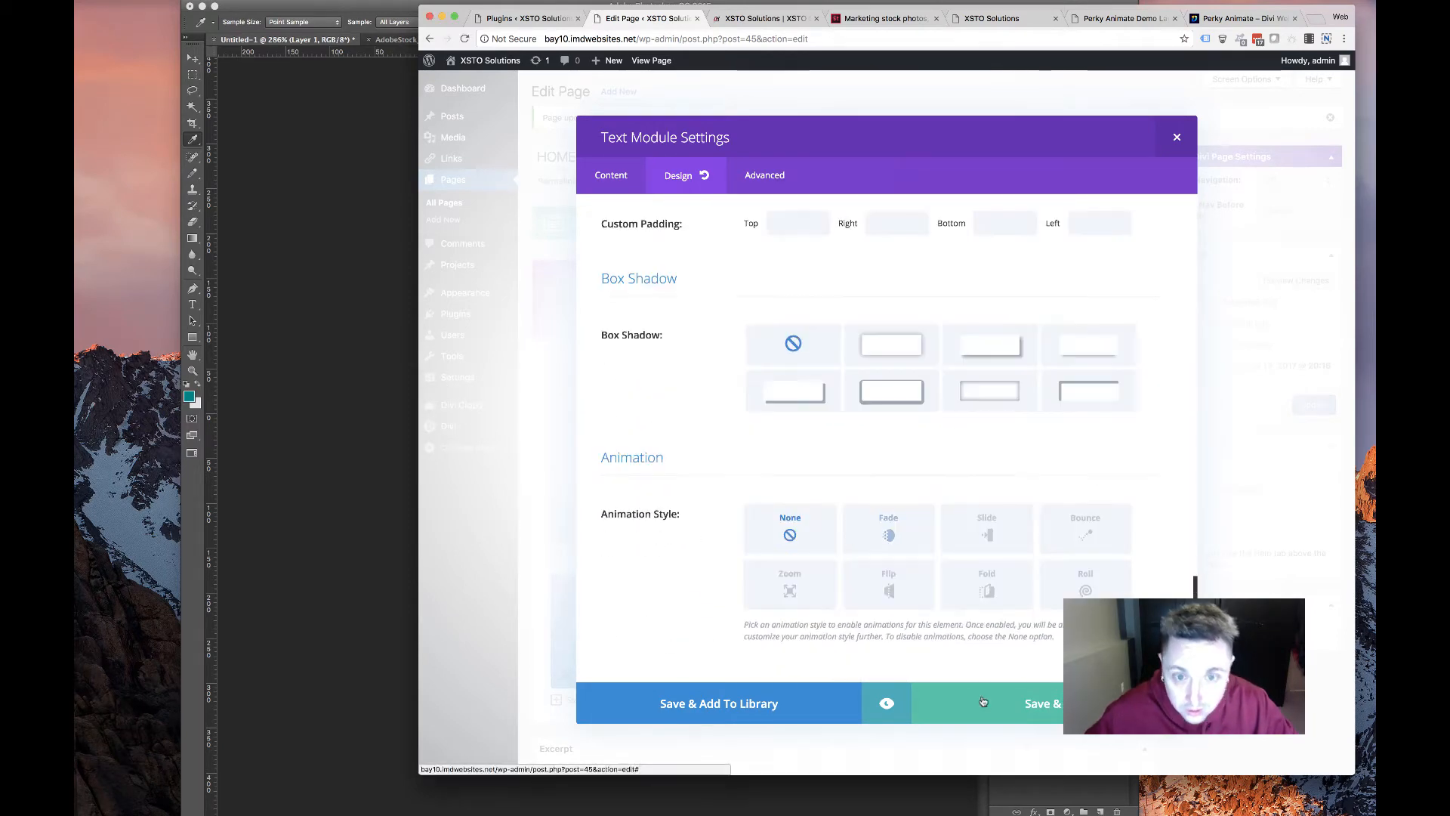
click(1055, 716)
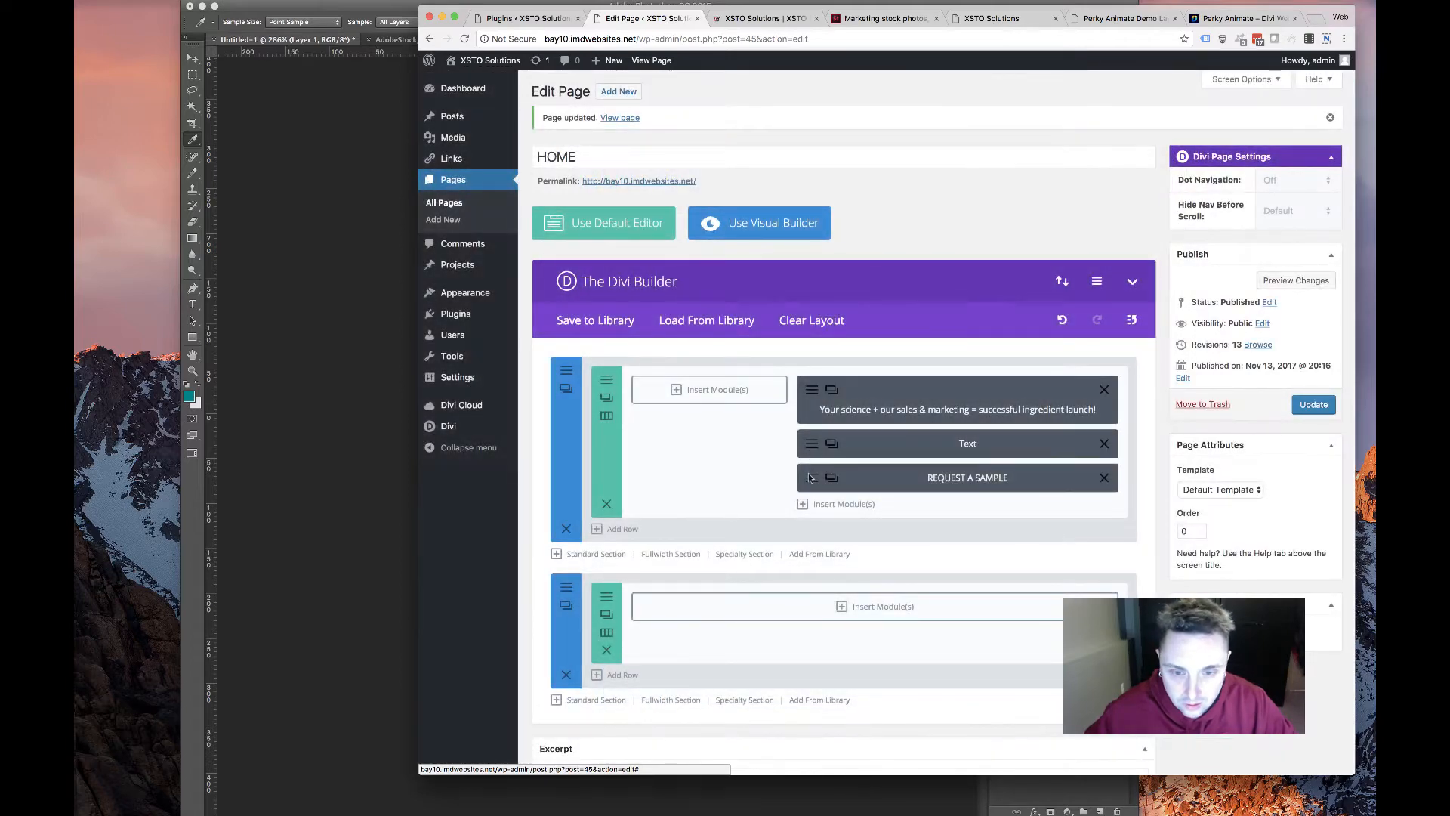
Review the REQUEST A SAMPLE button's design settings, save them, and update the HOME page
click(809, 477)
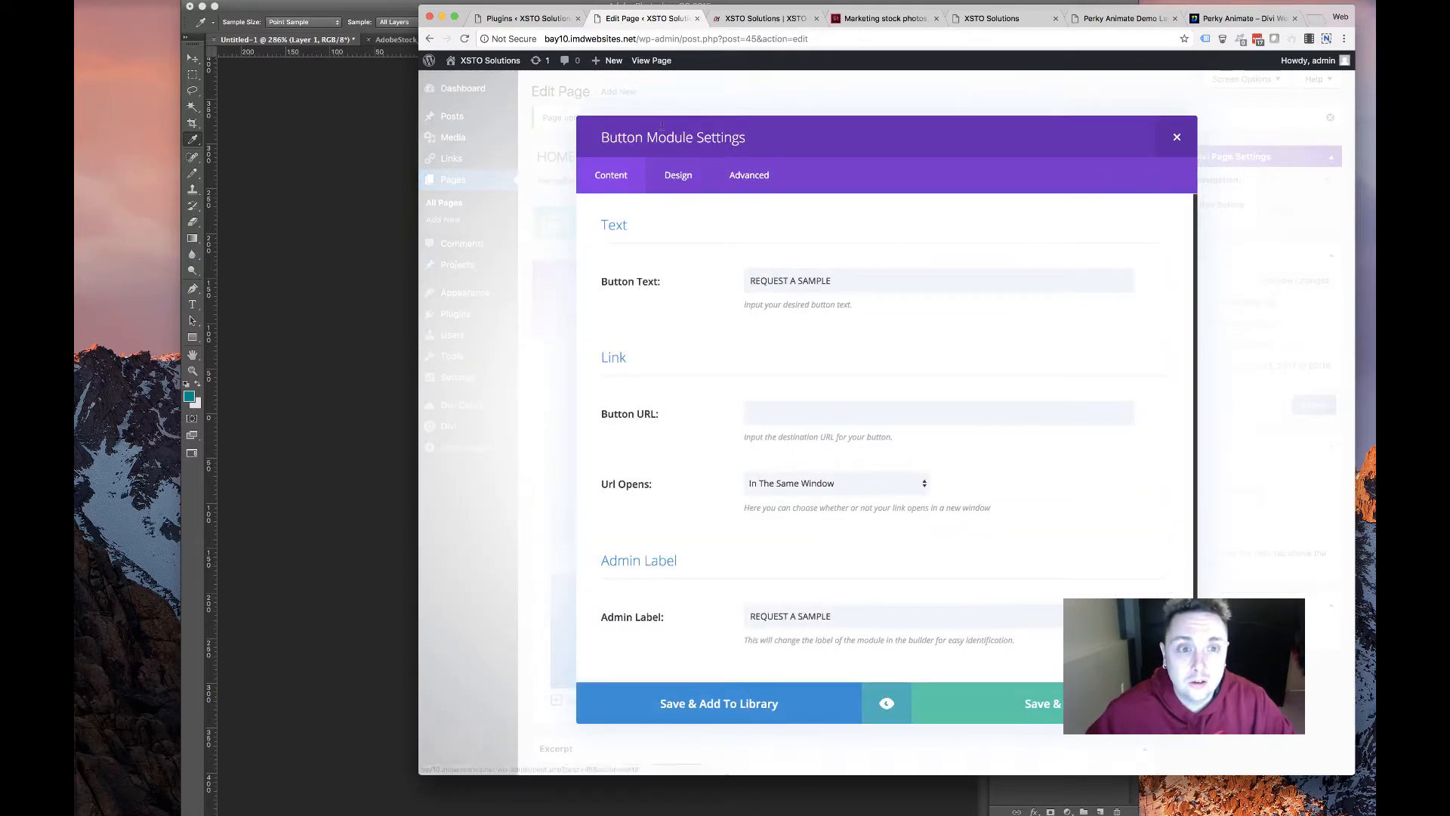
click(679, 174)
scroll(764, 441, down, 10)
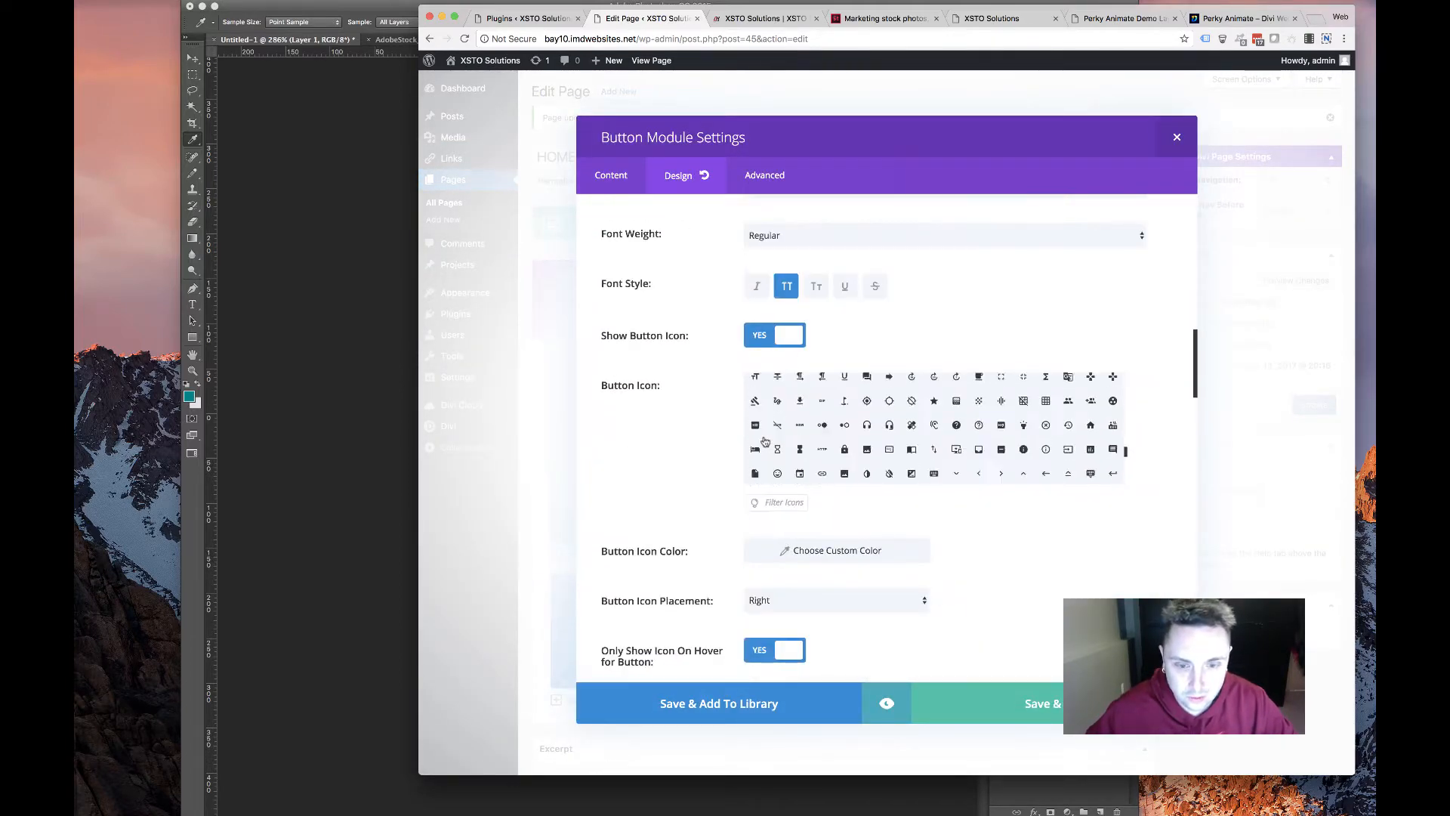
scroll(765, 442, down, 15)
scroll(786, 372, up, 4)
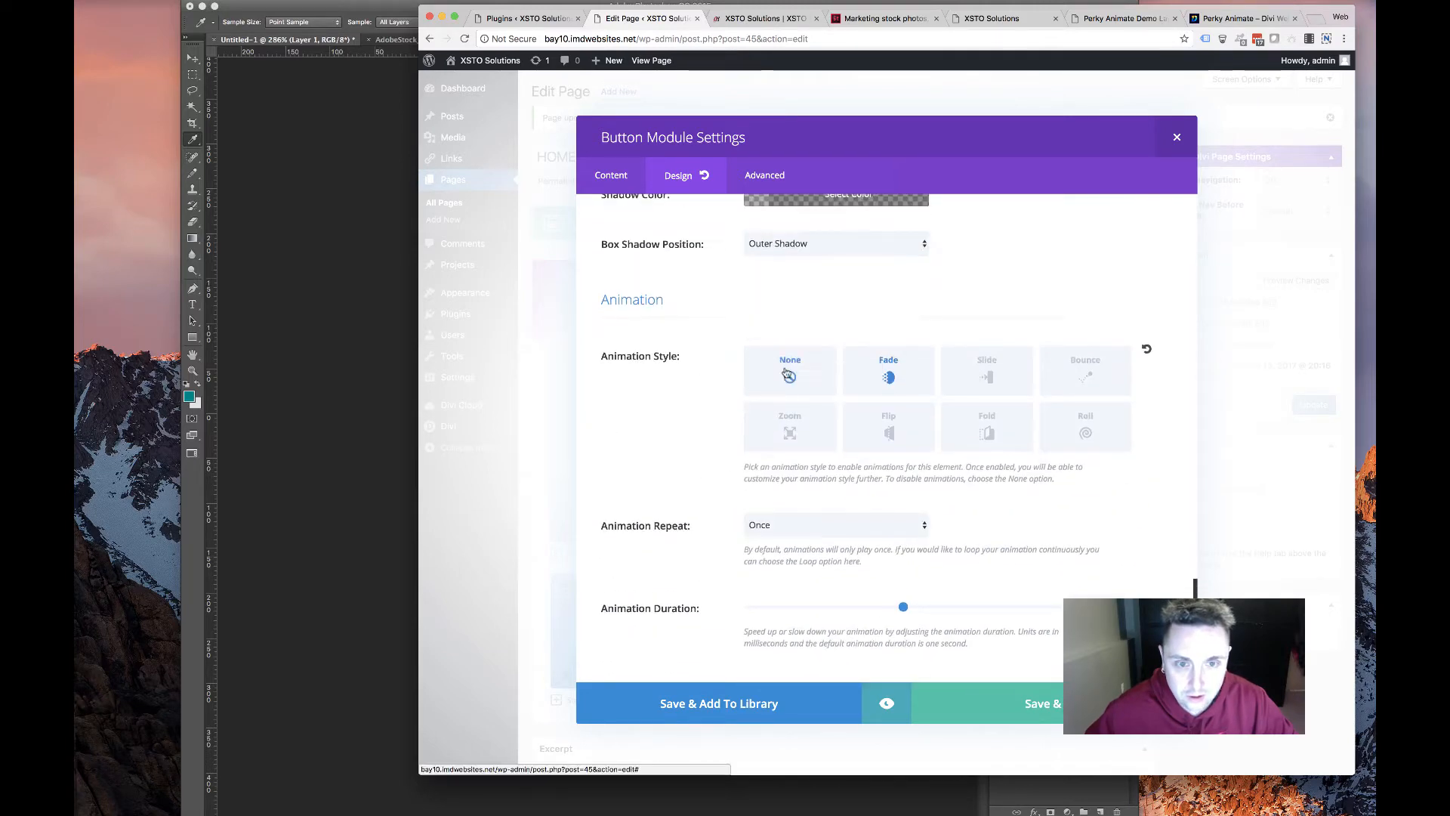
scroll(785, 372, up, 3)
click(1036, 723)
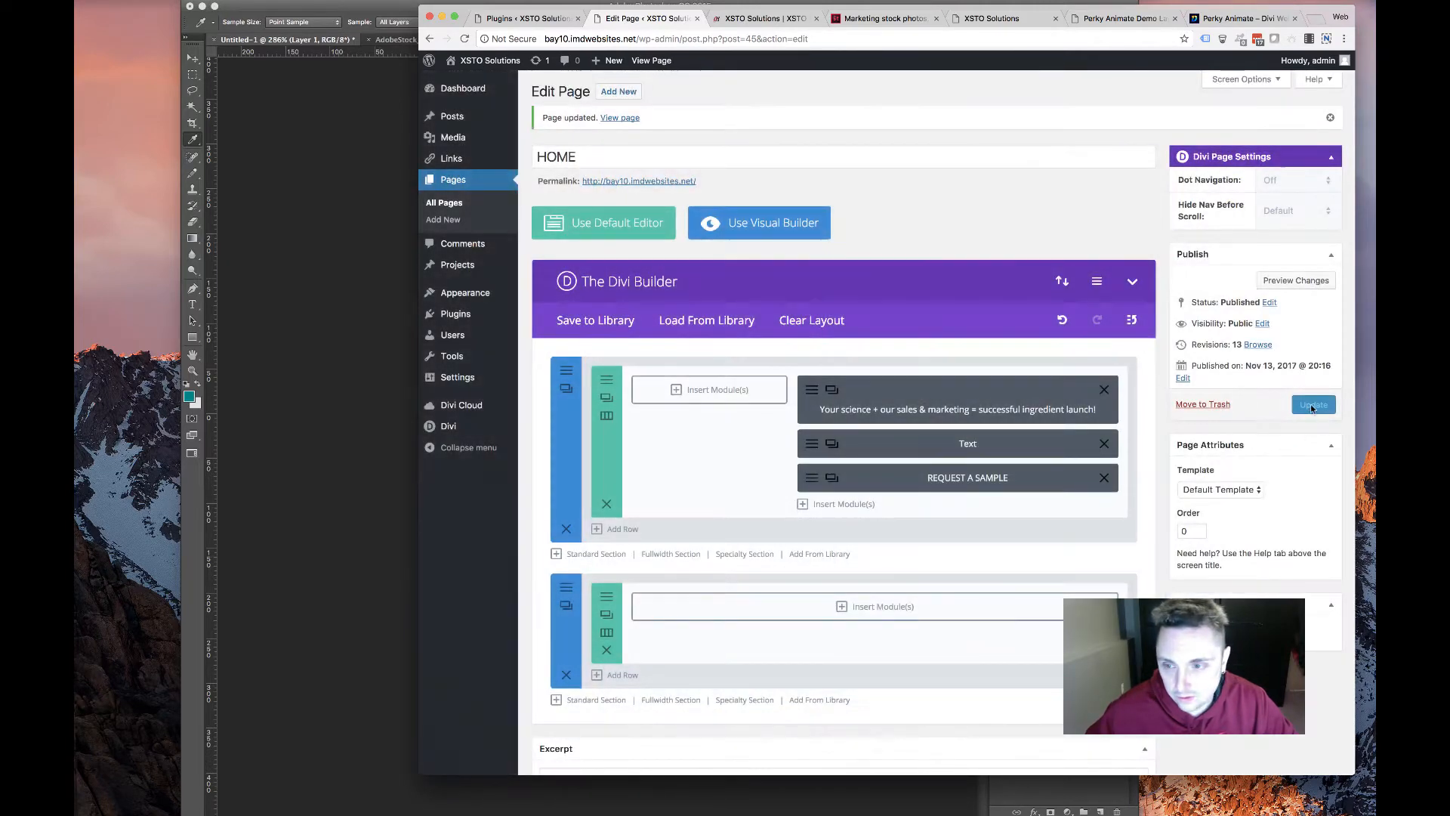
click(1315, 405)
Switch to the live XSTO homepage and select the hero paragraph's text
click(744, 21)
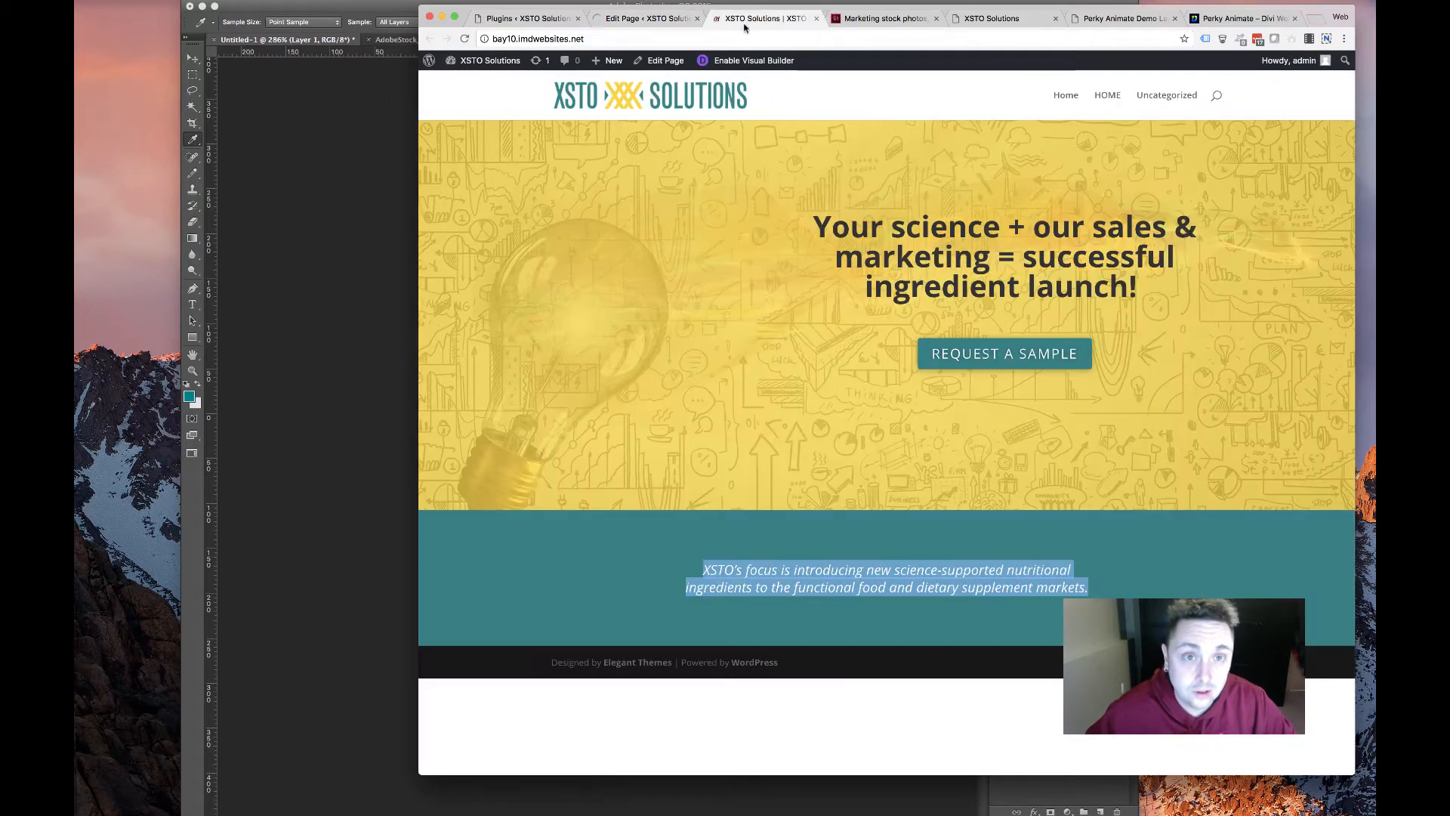
mouse_move(587, 67)
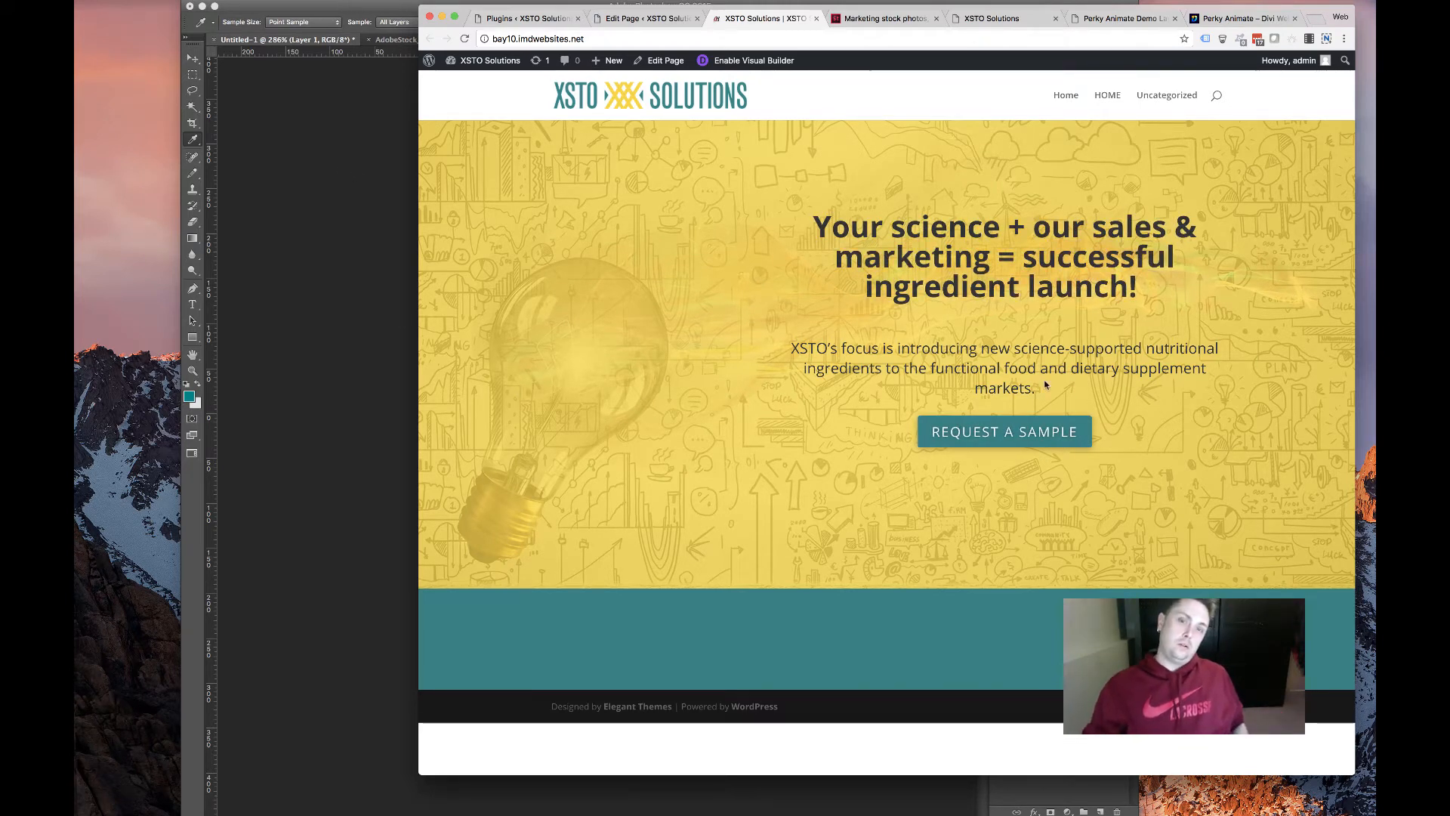
drag(1045, 386, 790, 349)
click(1340, 400)
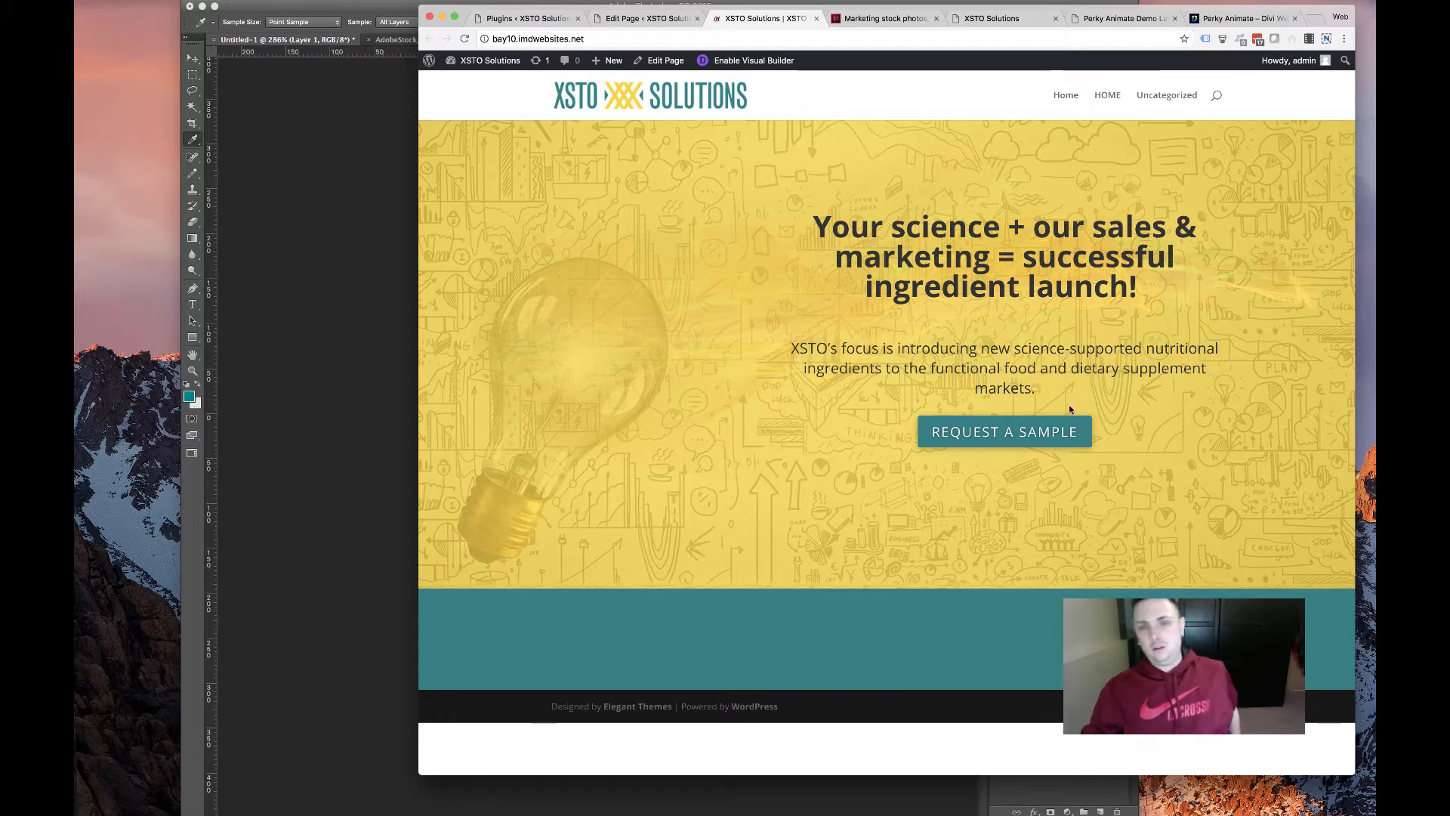
Inspect the hero paragraph's markup and styles in DevTools, then return to the page editor
right_click(983, 373)
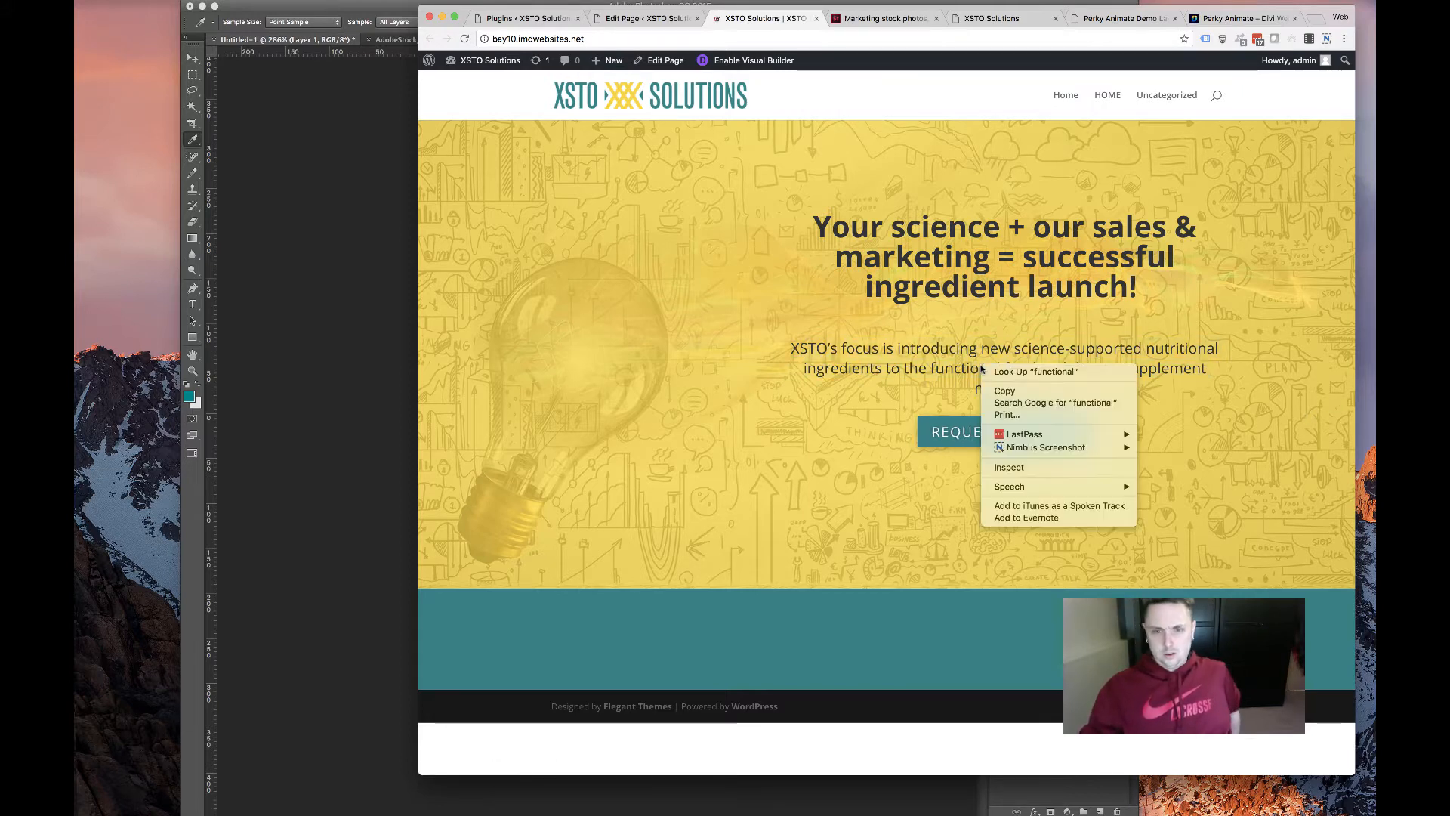
click(1020, 467)
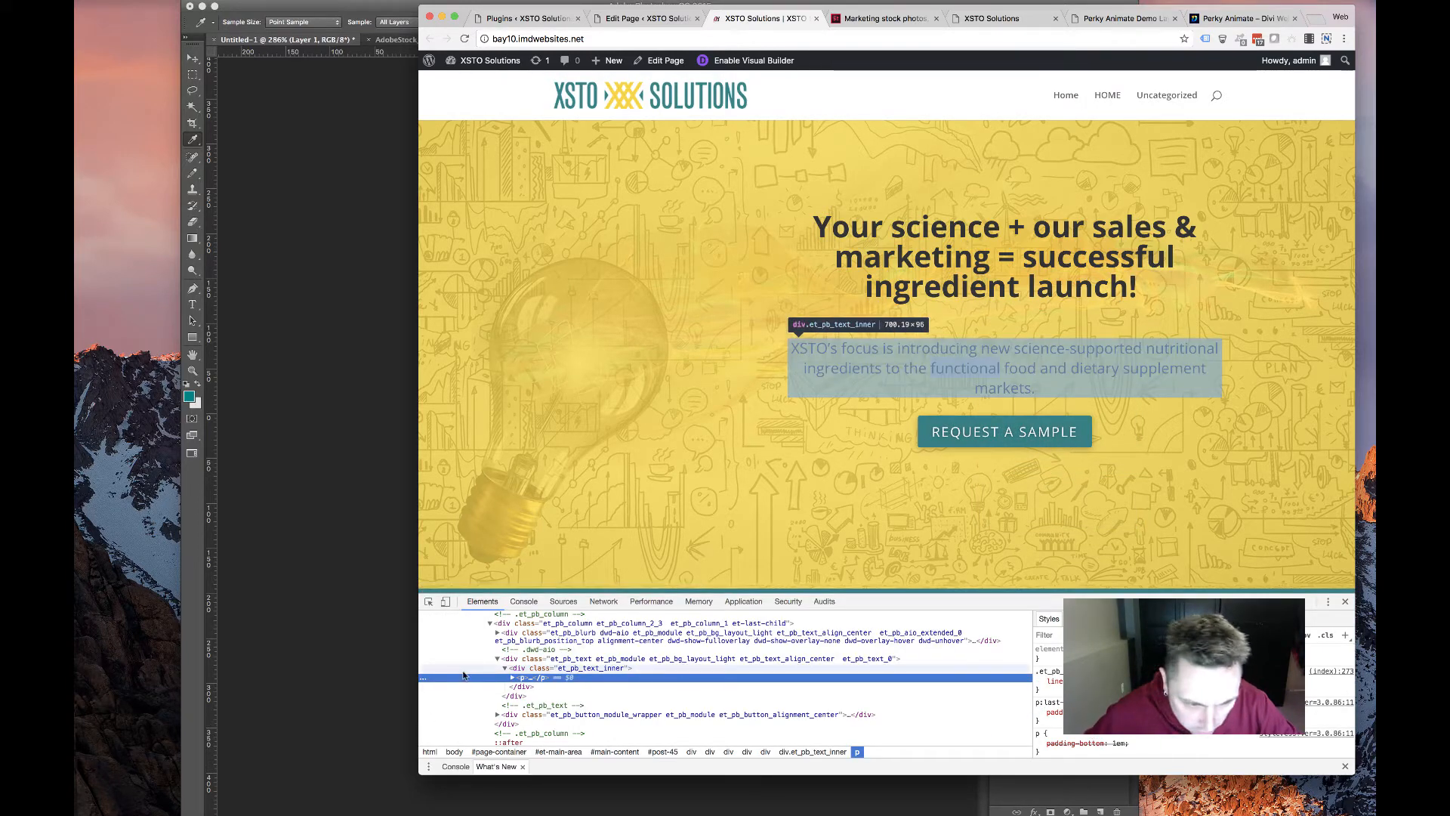
click(512, 677)
scroll(1178, 687, down, 5)
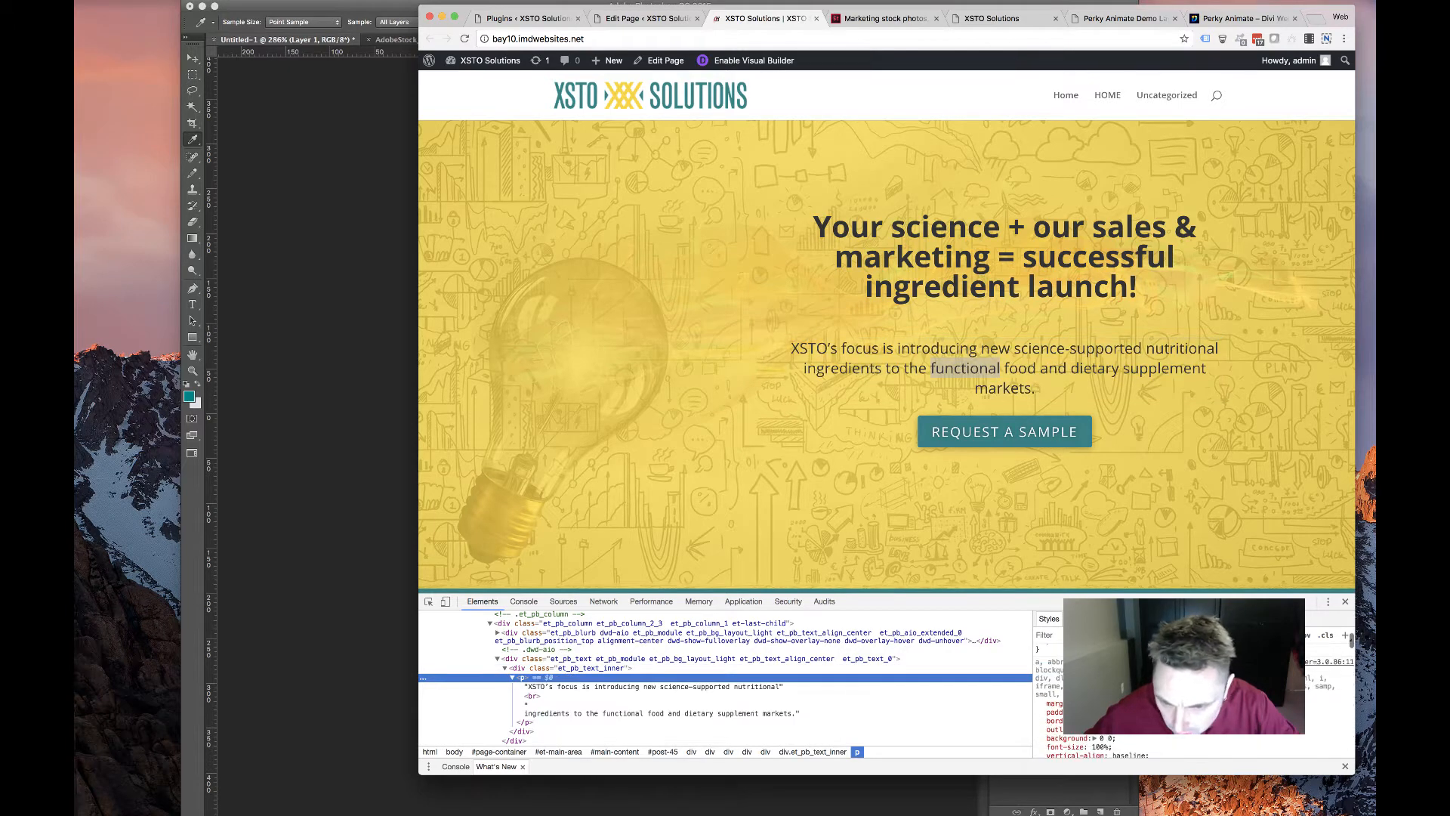
scroll(1178, 688, down, 5)
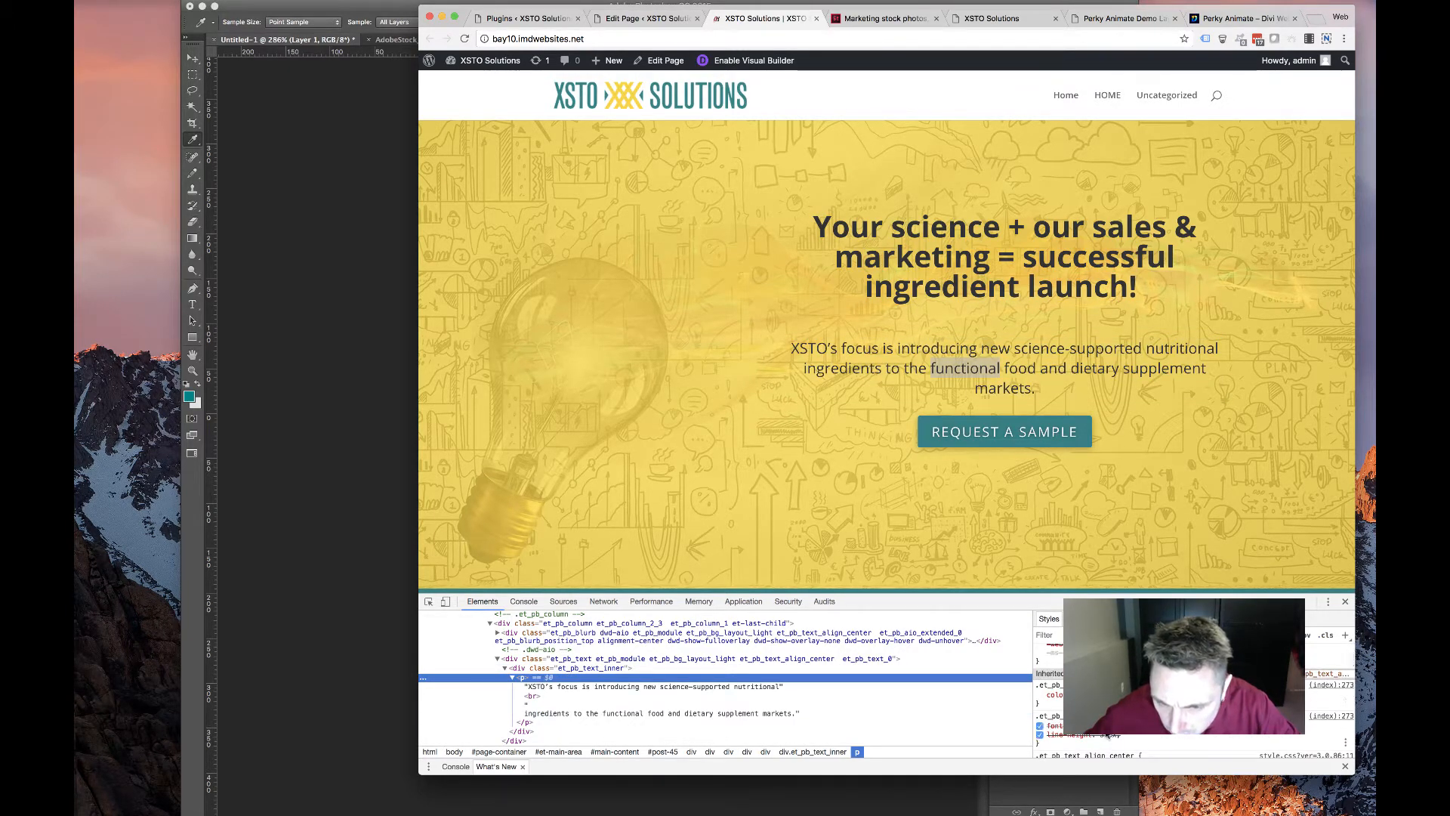
scroll(1107, 734, up, 4)
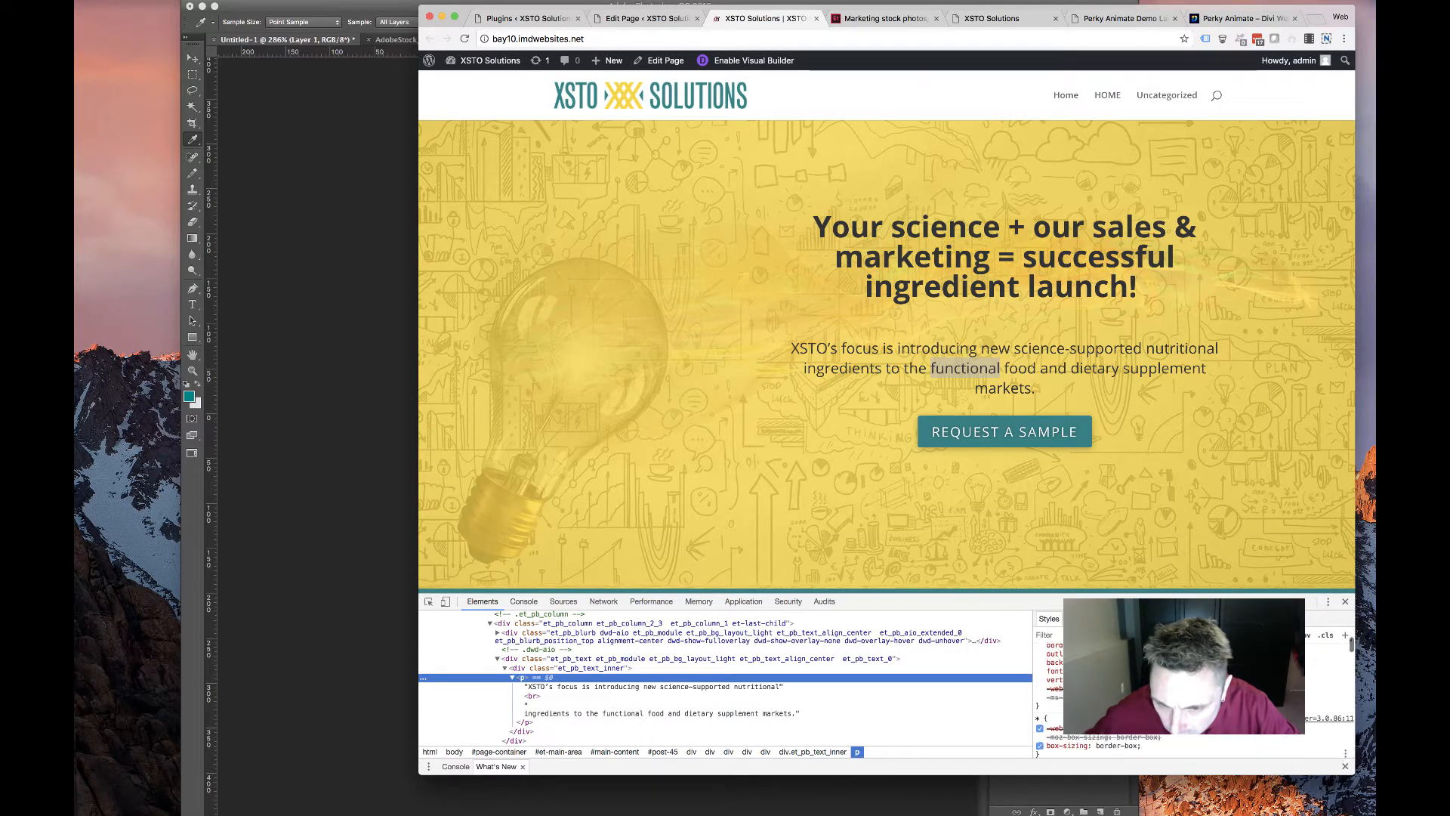
scroll(1050, 695, down, 3)
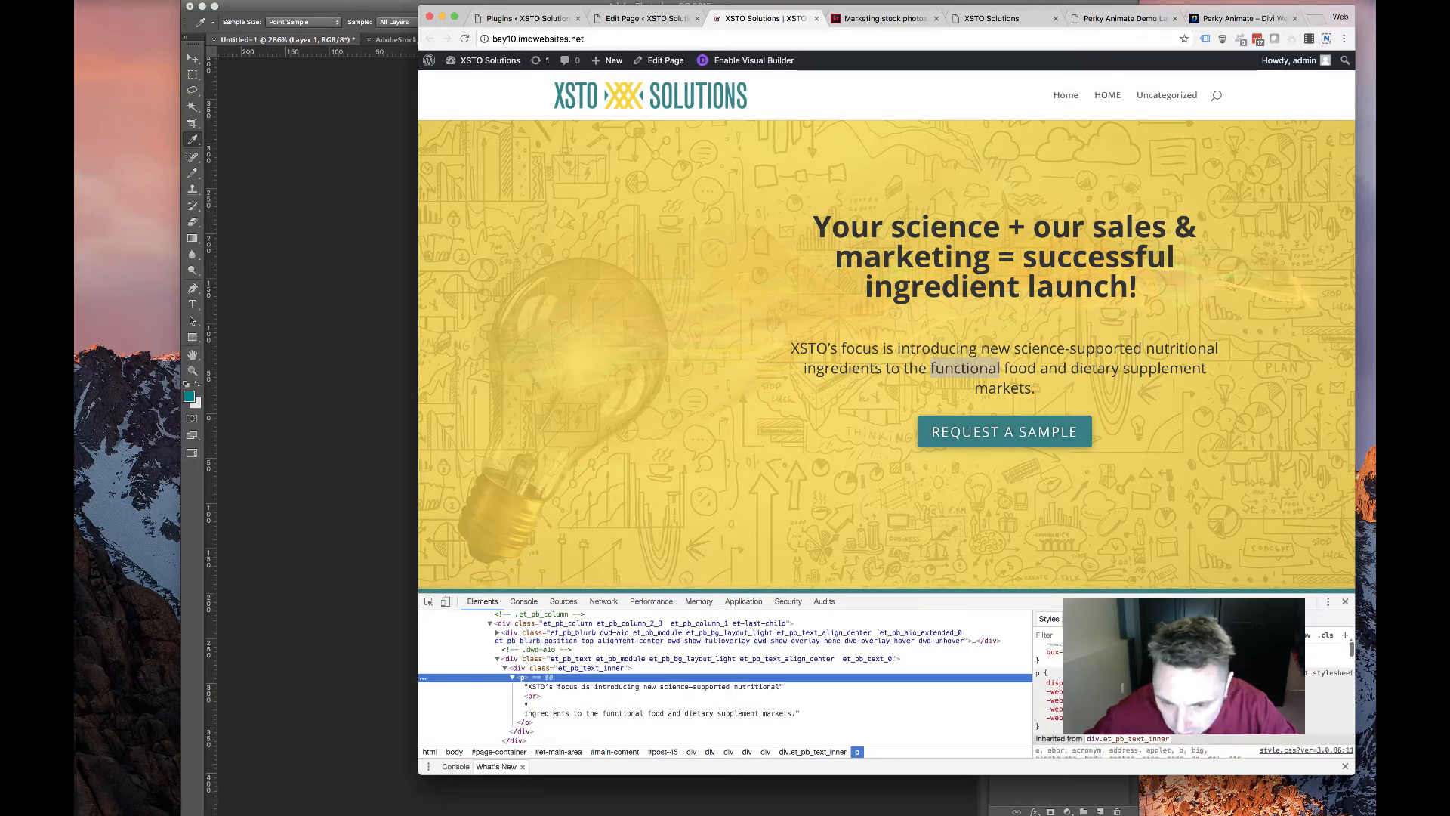
scroll(1107, 734, down, 3)
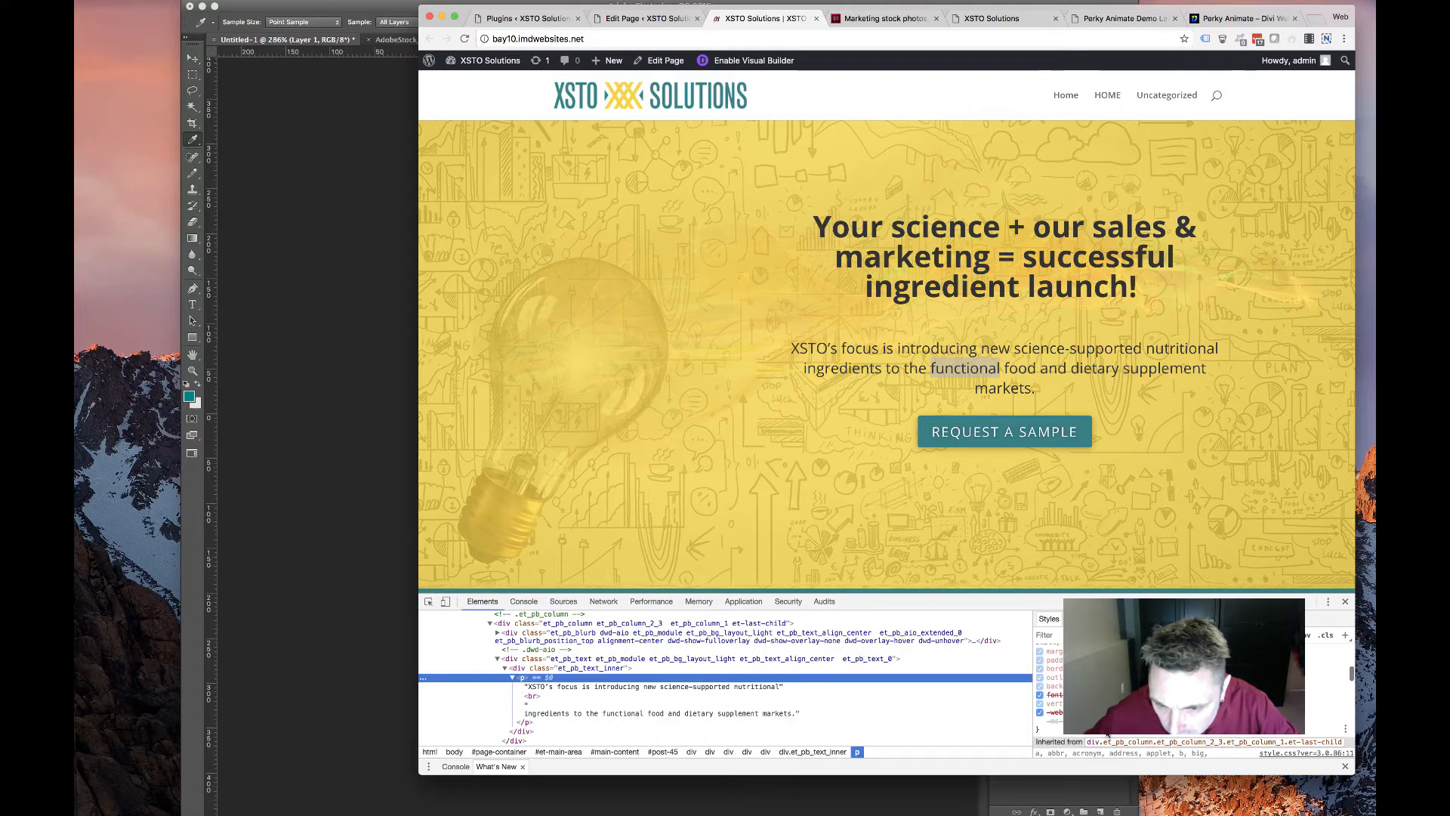
scroll(1107, 734, down, 2)
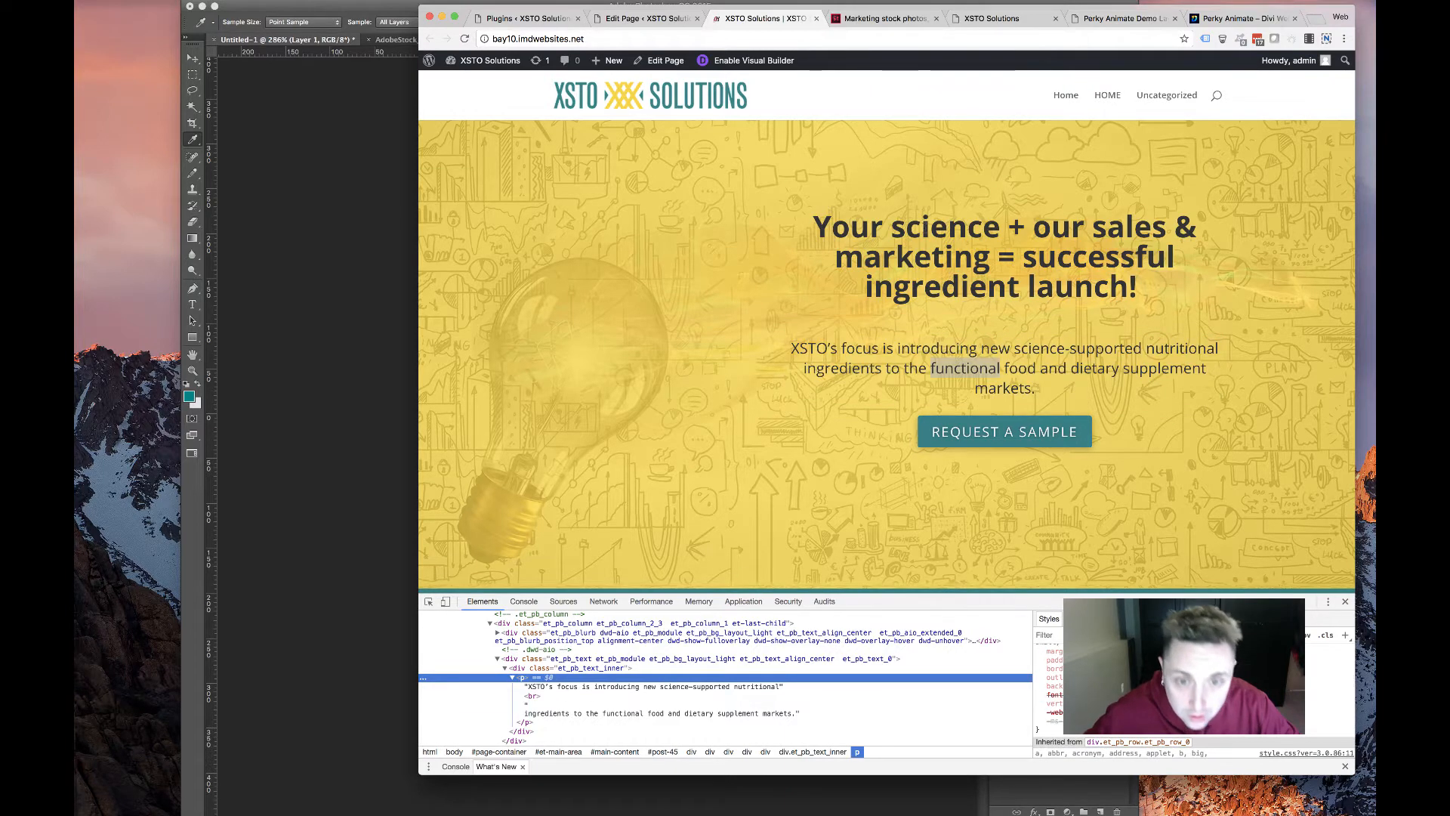
click(658, 25)
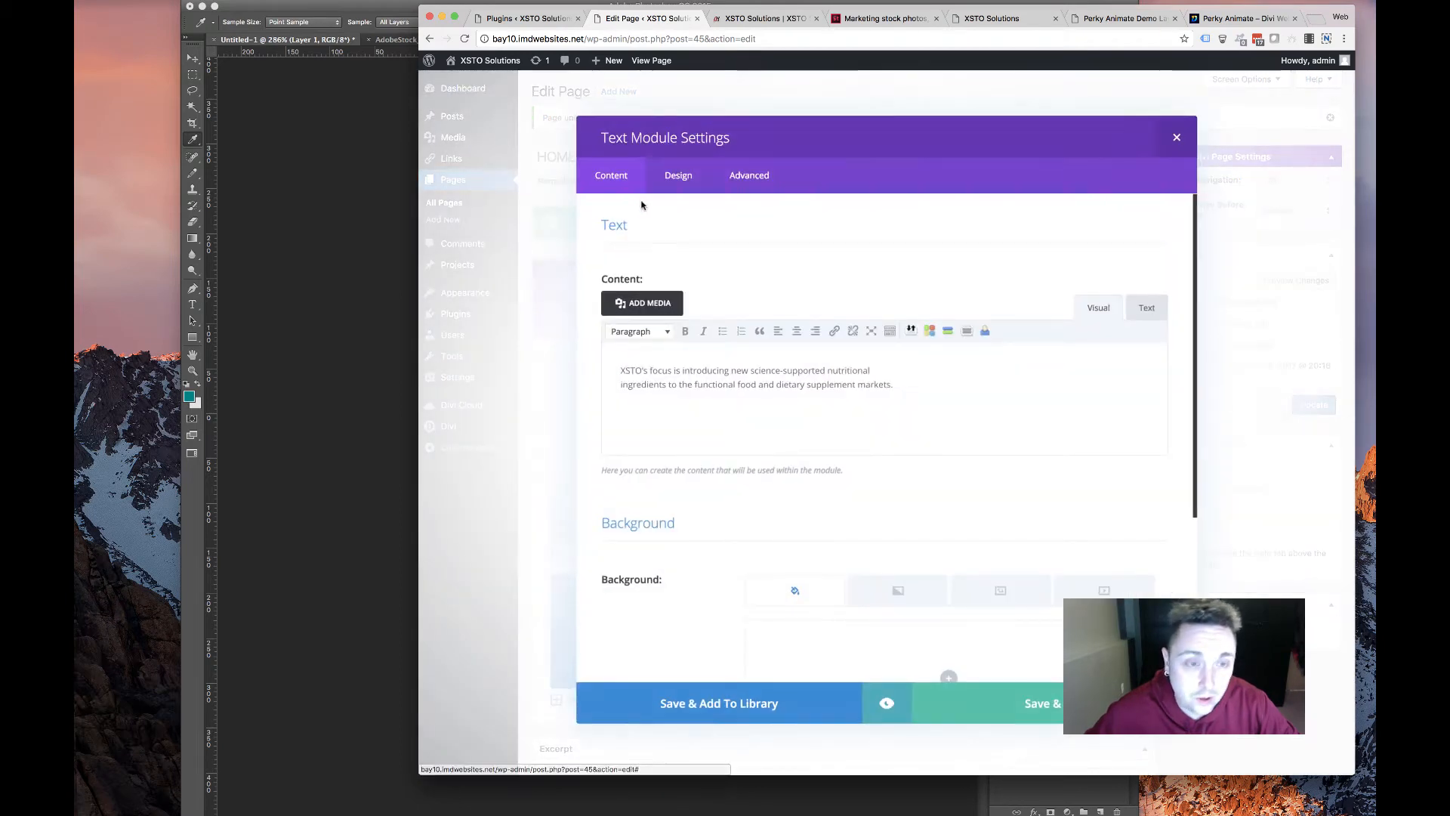
Edit the hero paragraph's Text Size value in the Design tab and save the module
click(678, 176)
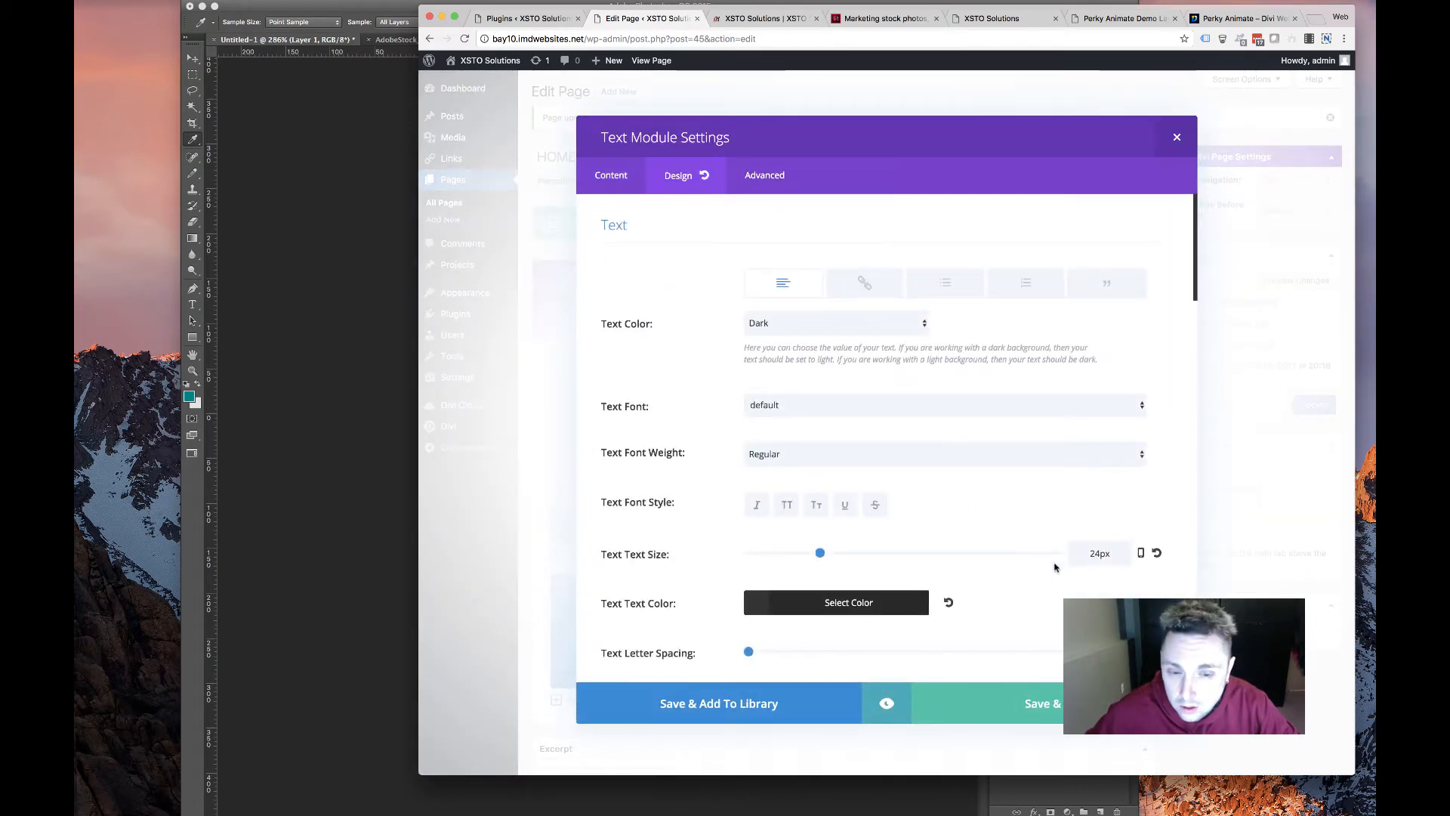
click(1098, 554)
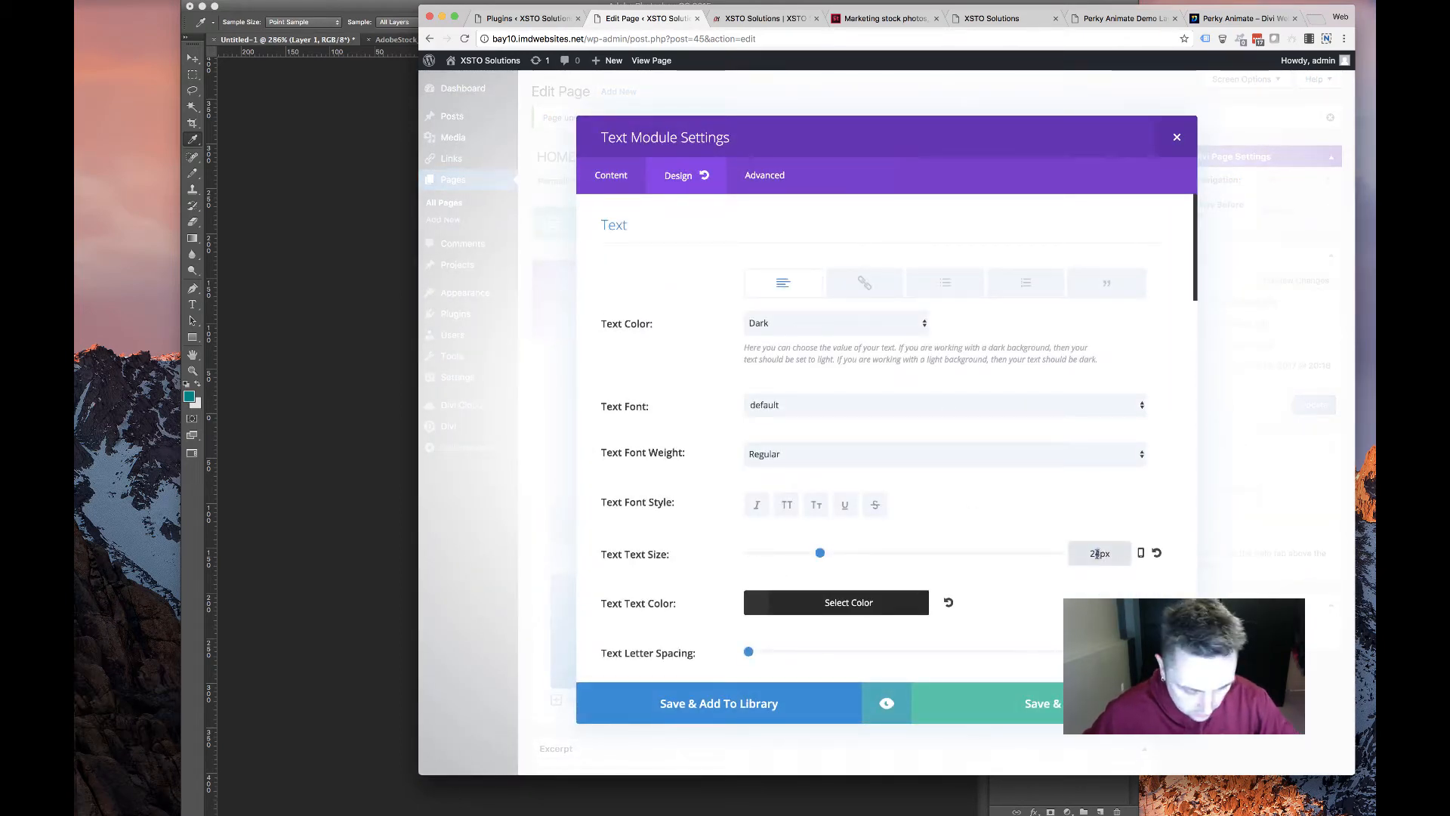
key(BackSpace)
text(2)
click(1052, 703)
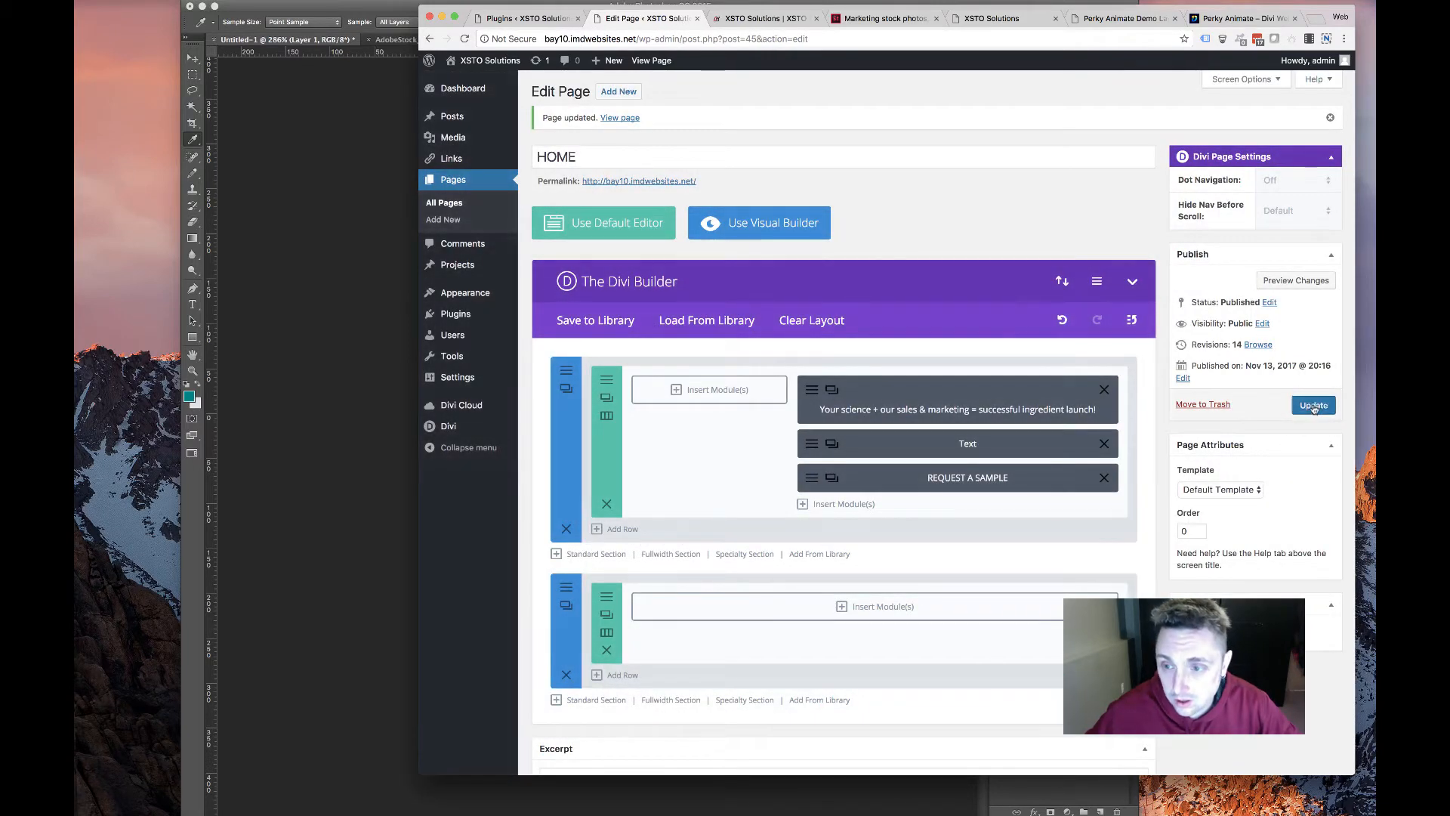
Update the HOME page and reload the live homepage to check the change
click(1314, 406)
click(763, 18)
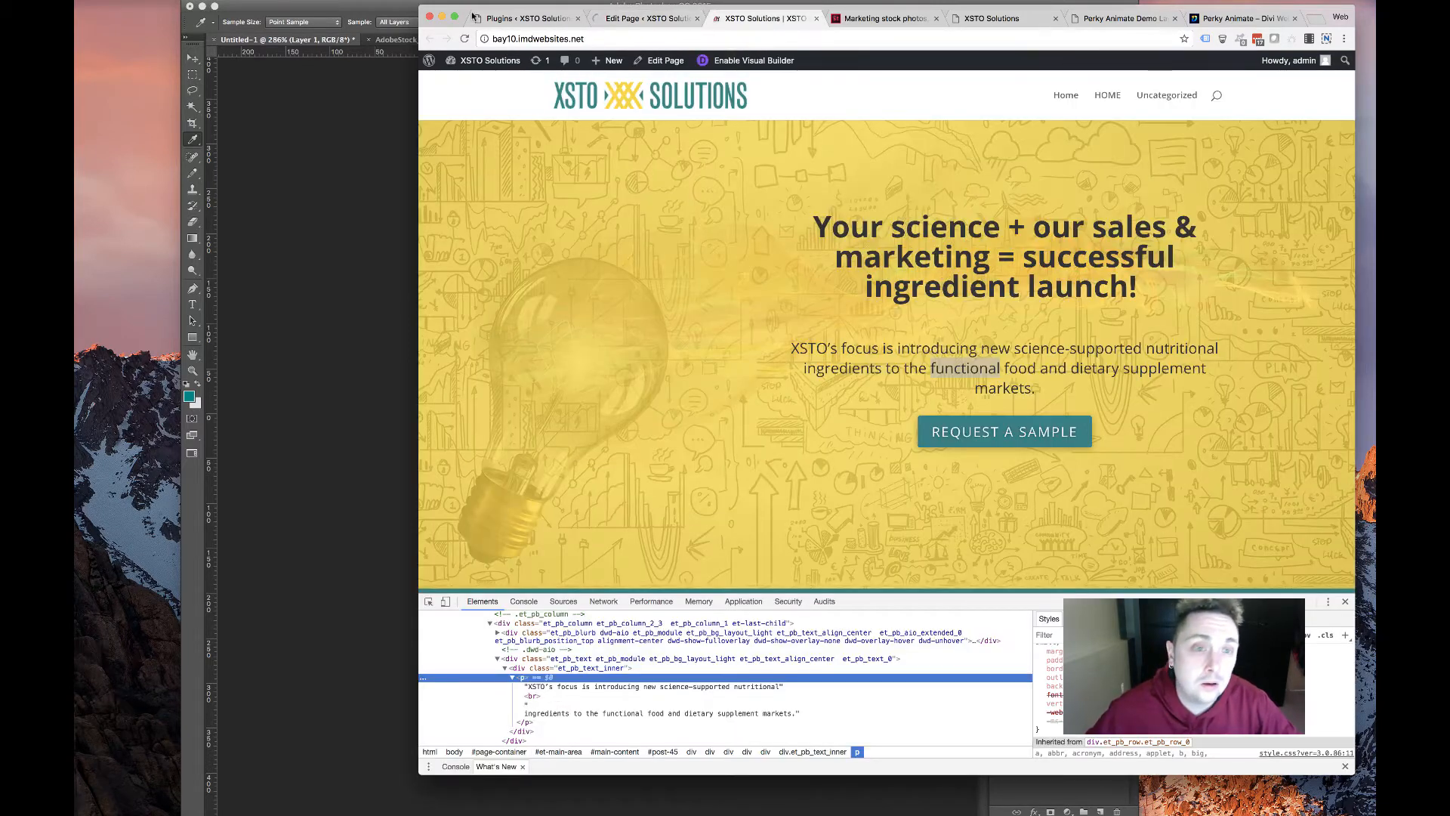
key(super+r)
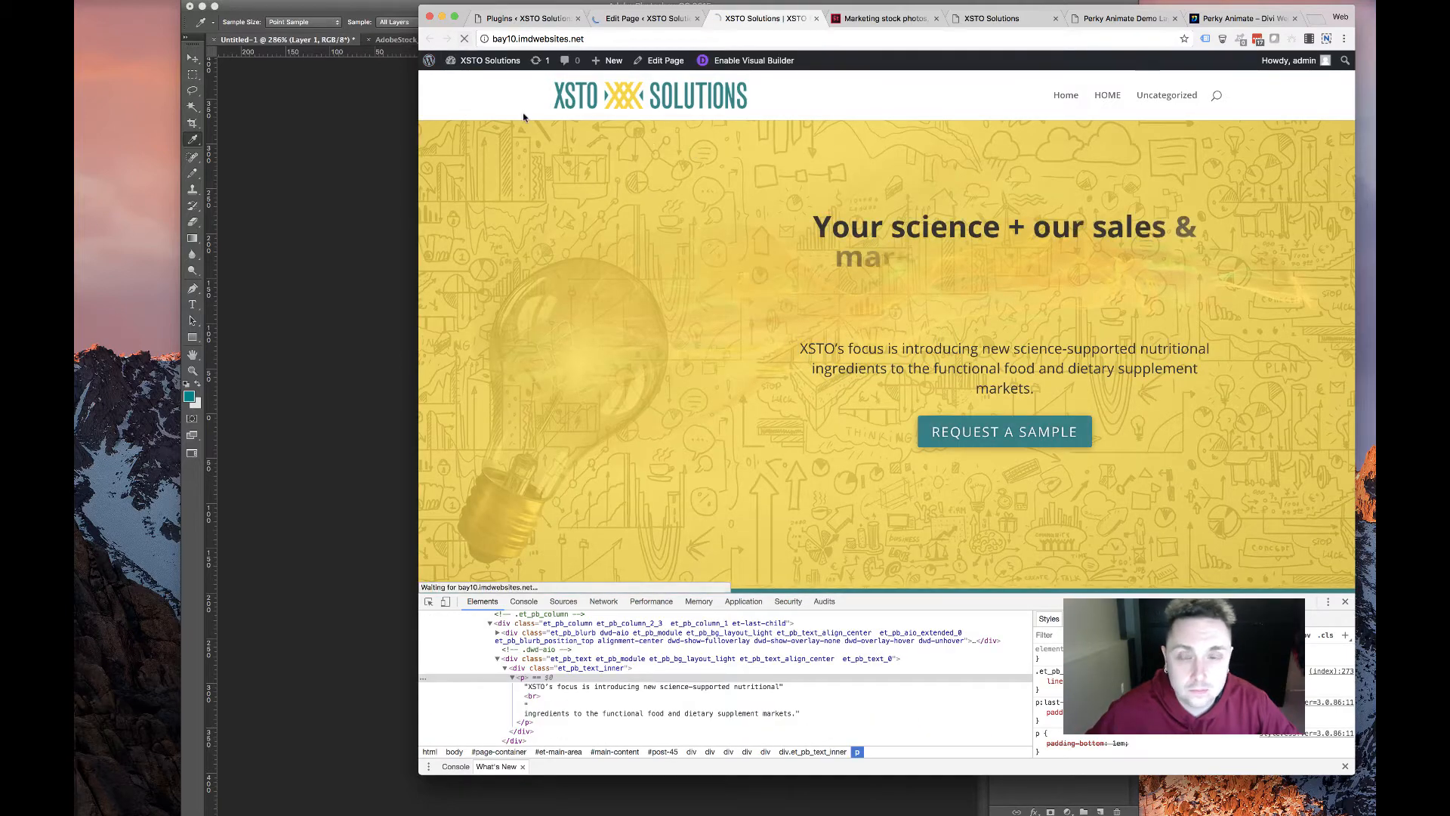
Reload the live page and locate the hero paragraph's font-size rule in DevTools
click(466, 39)
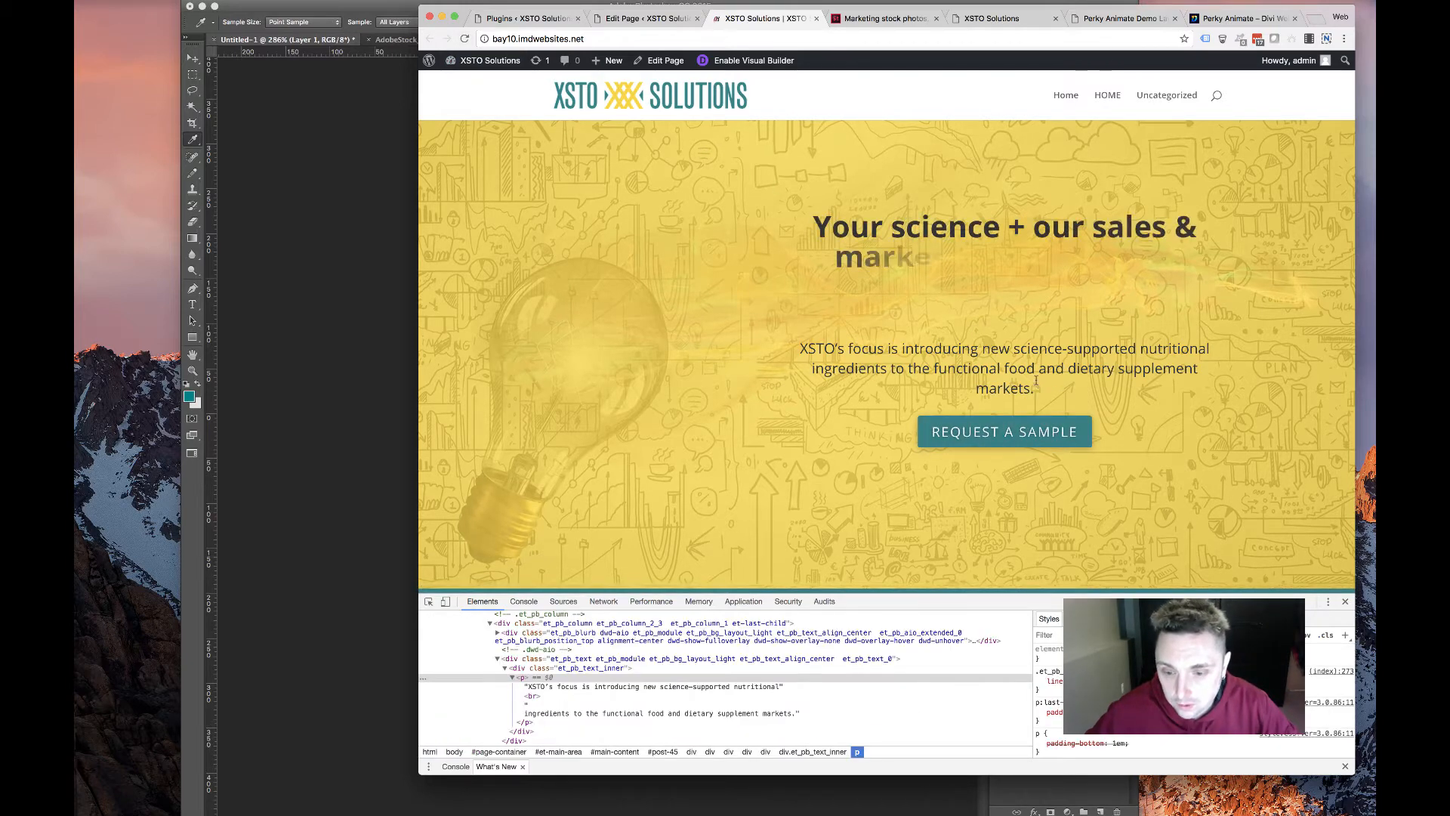
click(562, 677)
click(562, 669)
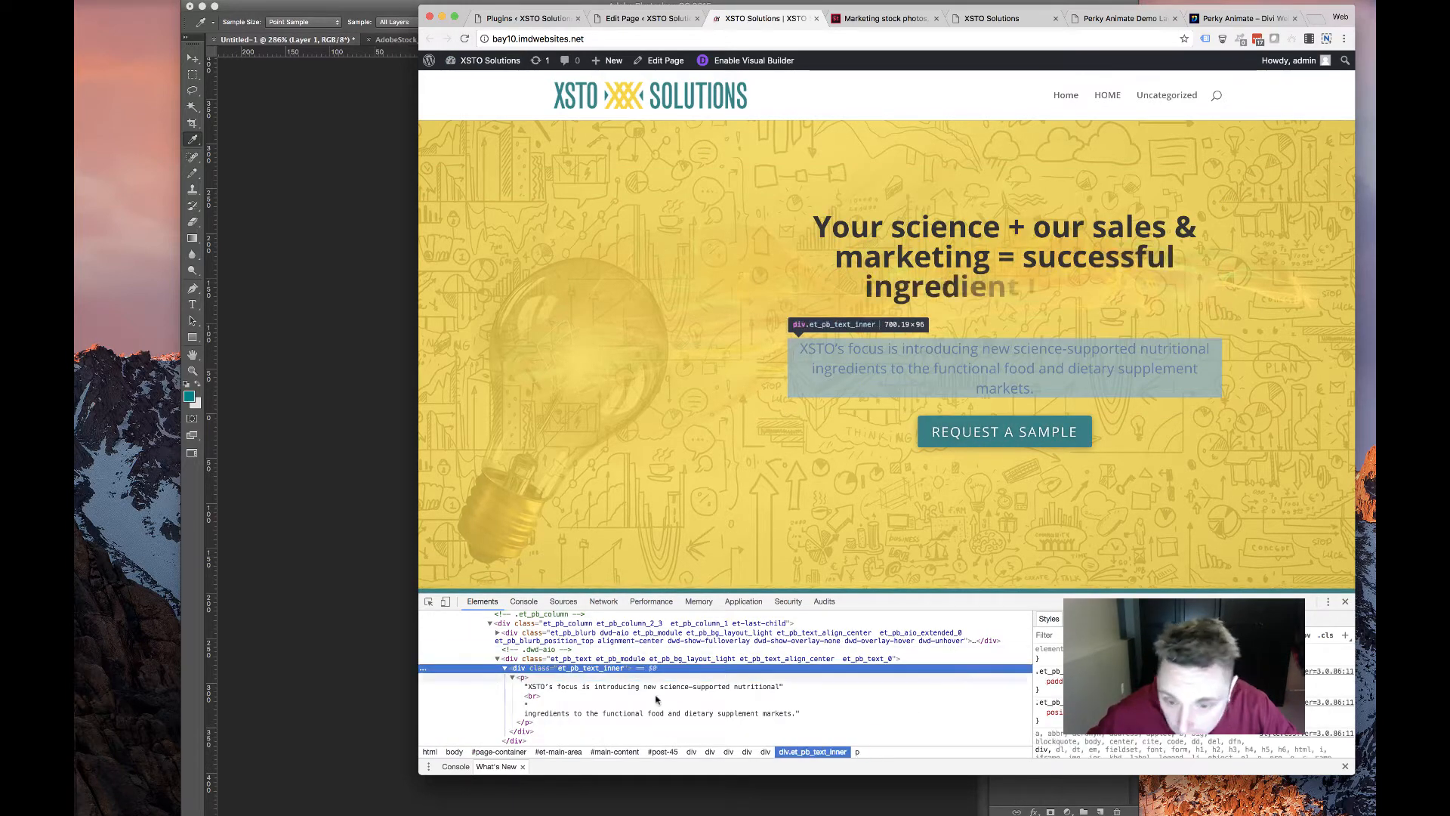
click(548, 677)
click(1084, 618)
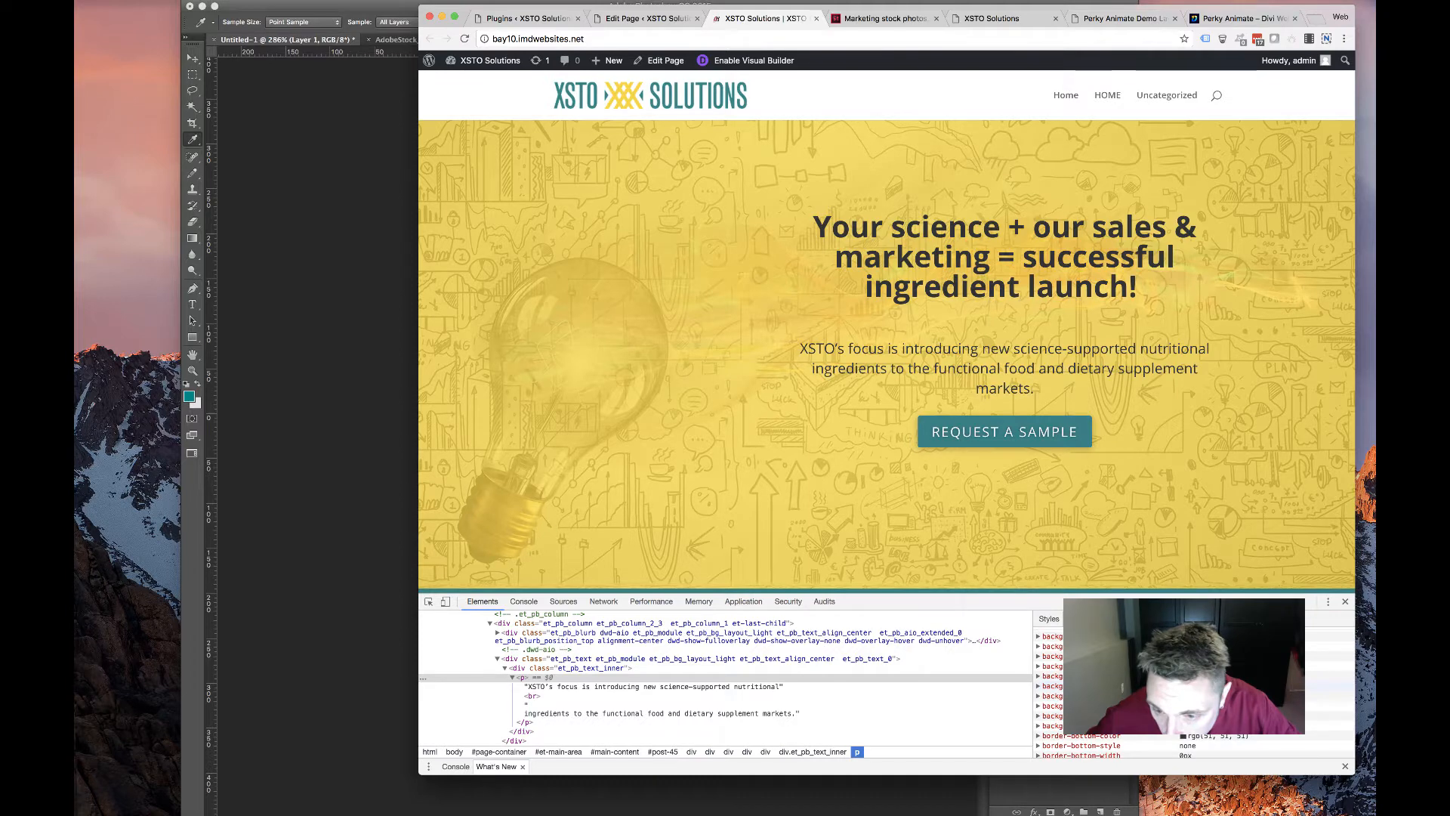
click(1038, 686)
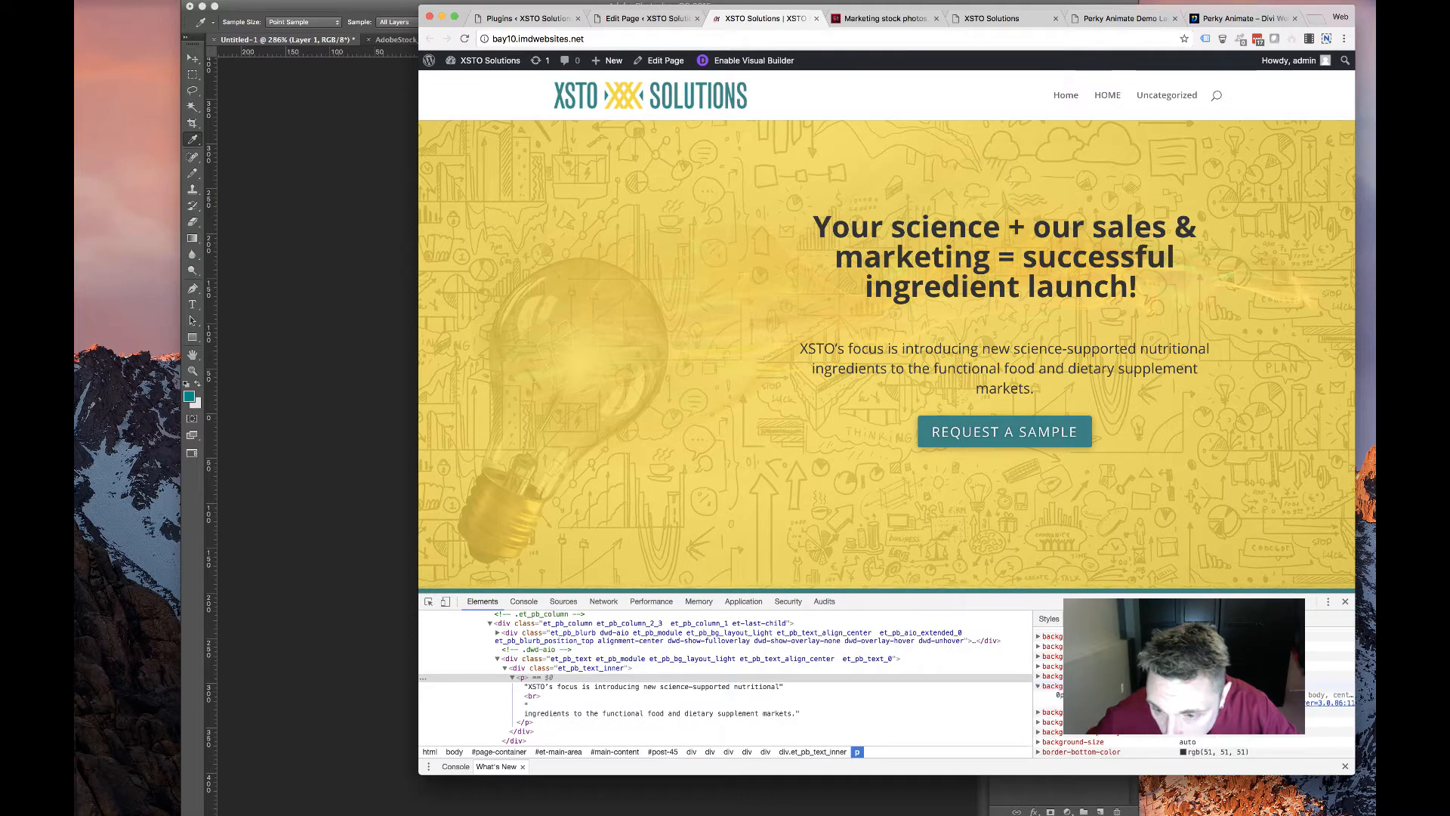
click(1058, 696)
scroll(1087, 696, down, 10)
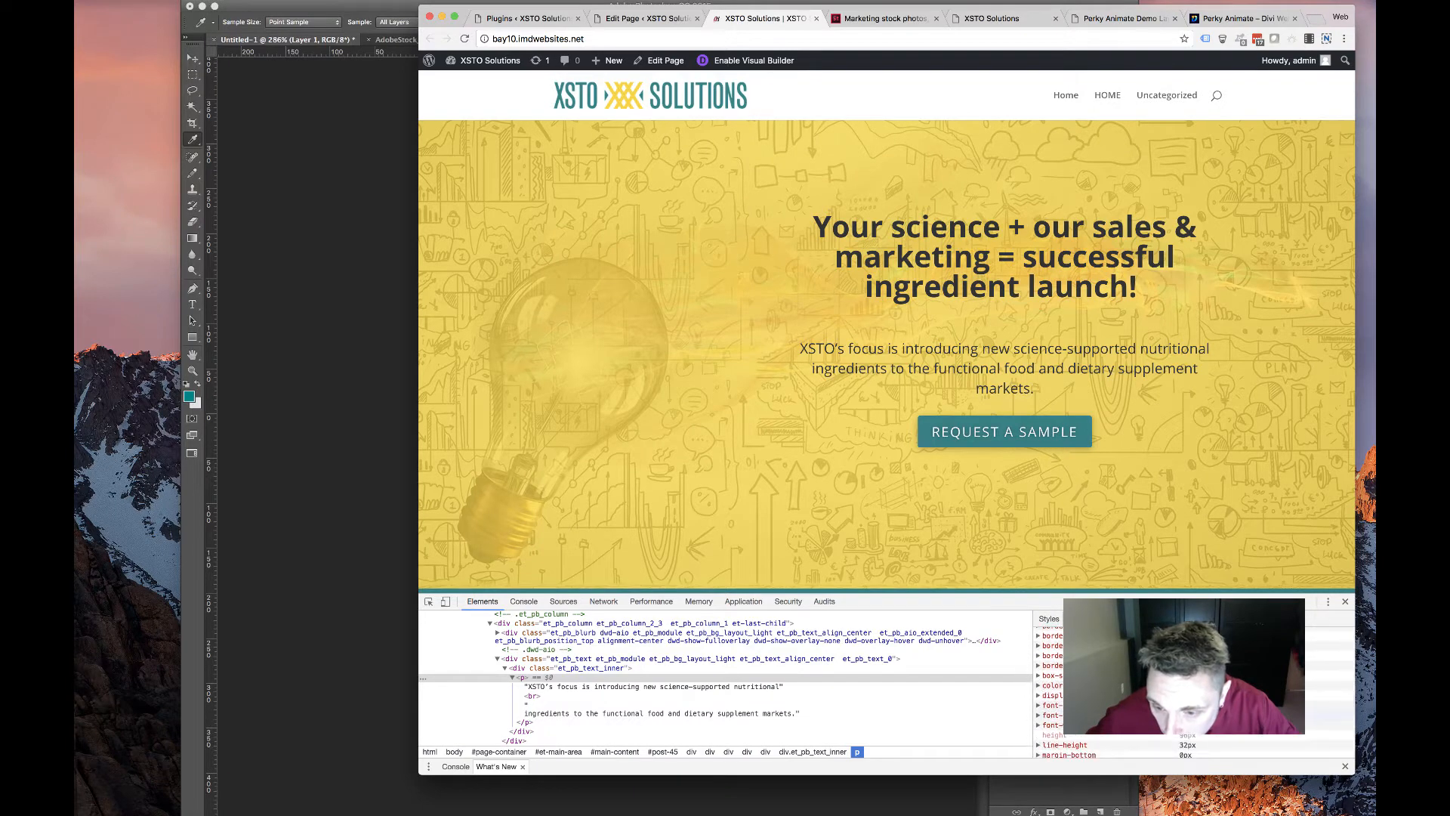
click(1184, 715)
scroll(1050, 703, down, 5)
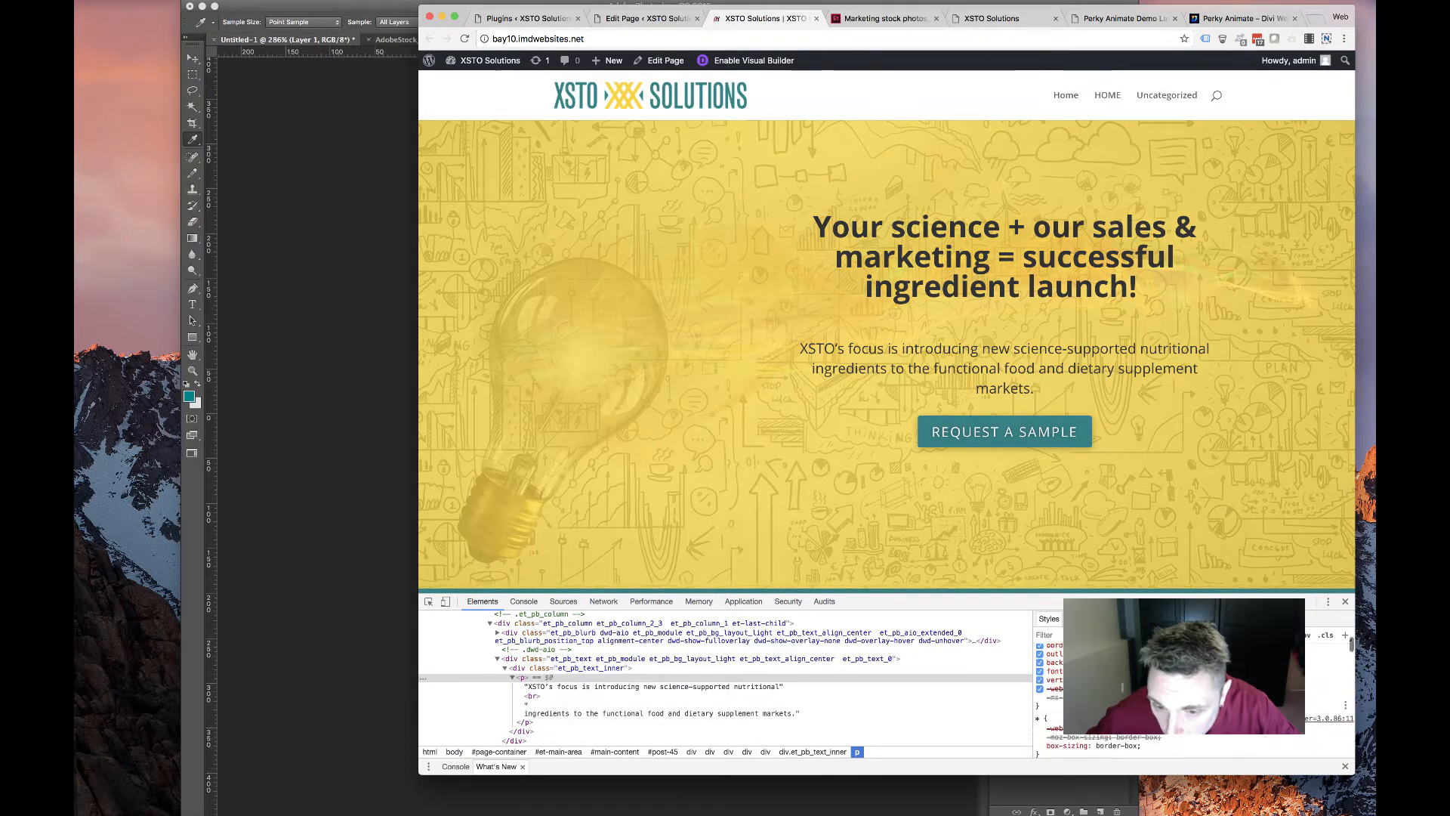
scroll(1050, 695, down, 3)
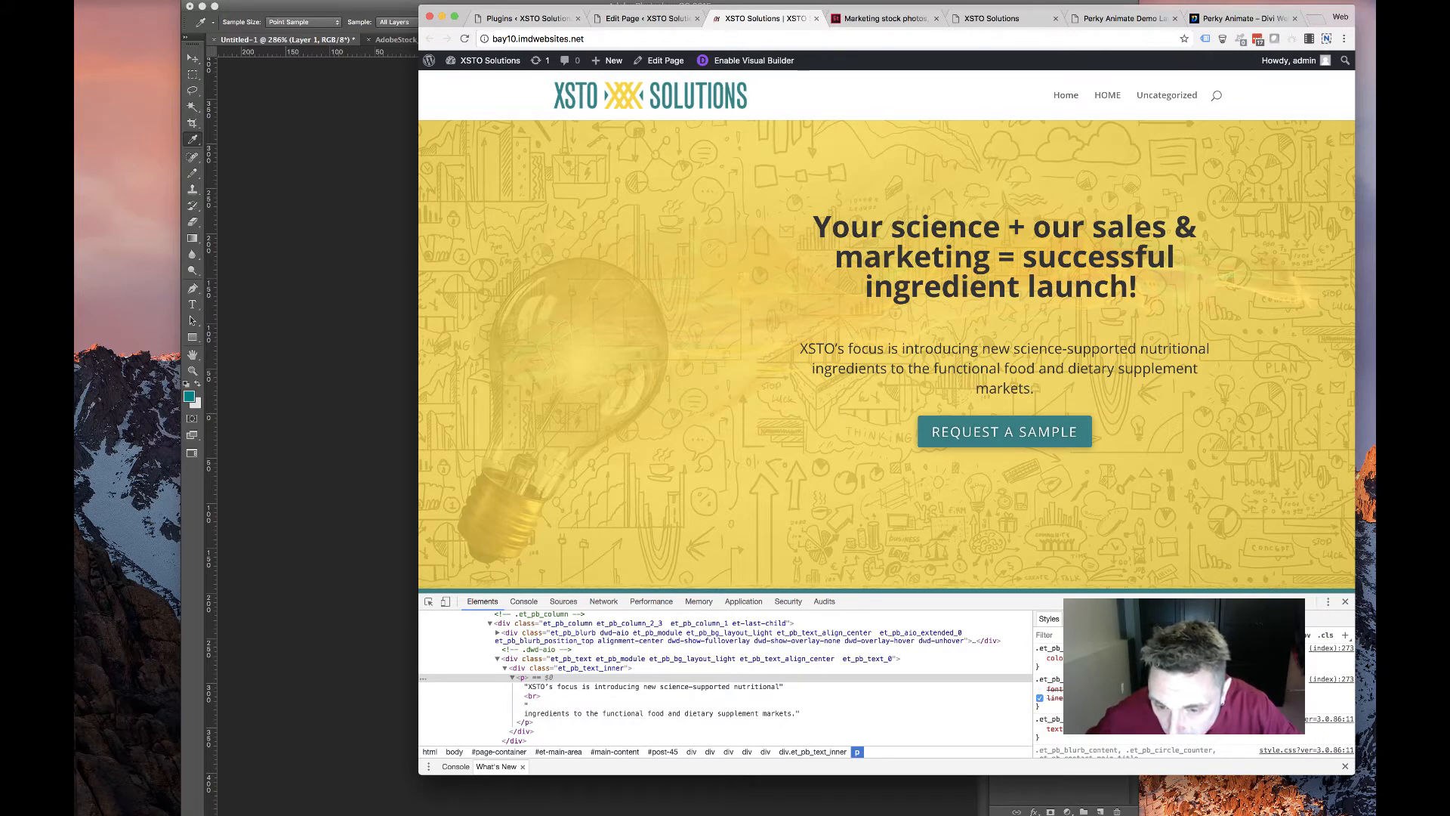
Shrink the hero paragraph font one step to preview it reflowed onto two lines
key(Down)
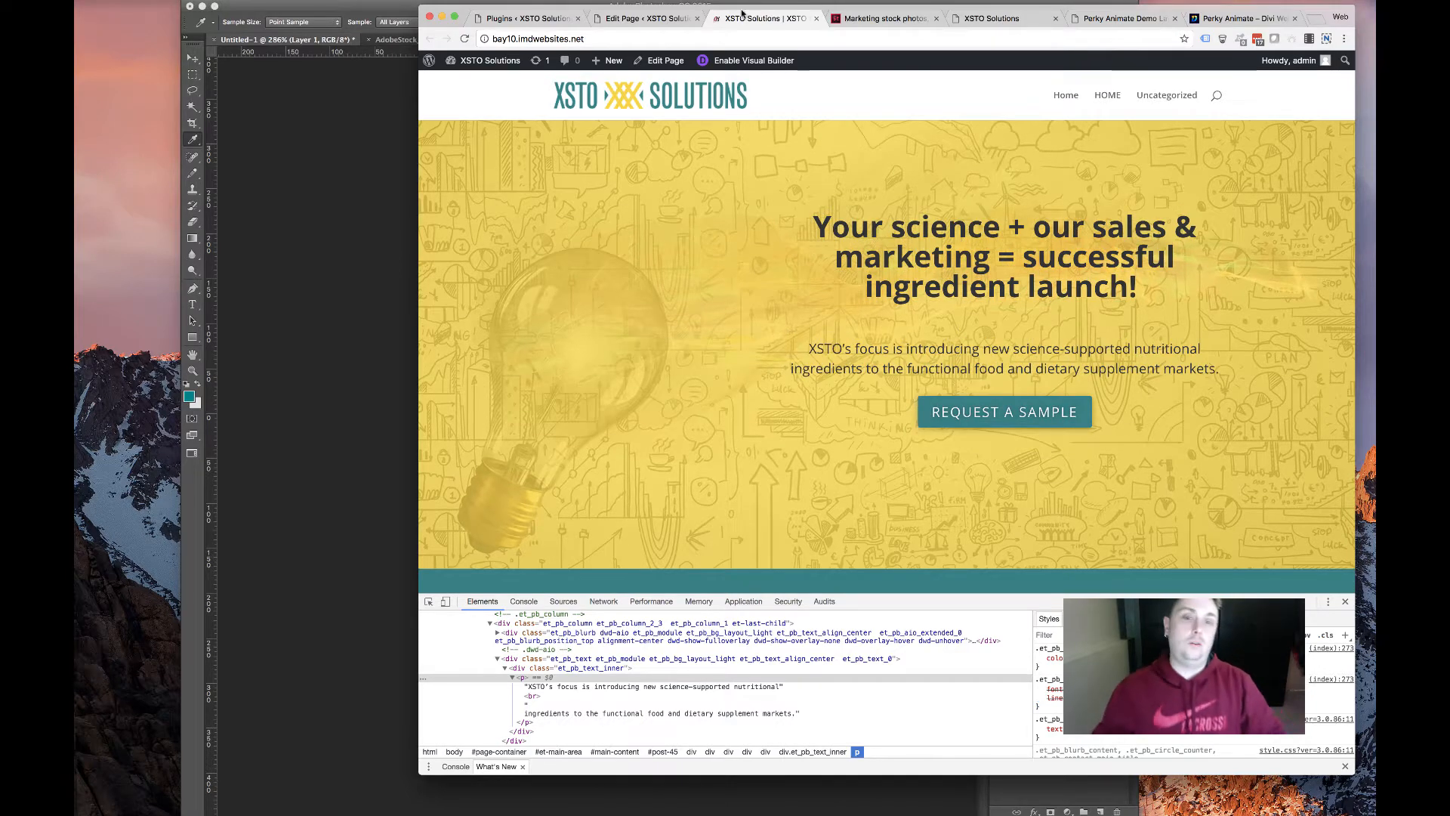
drag(1229, 372, 840, 315)
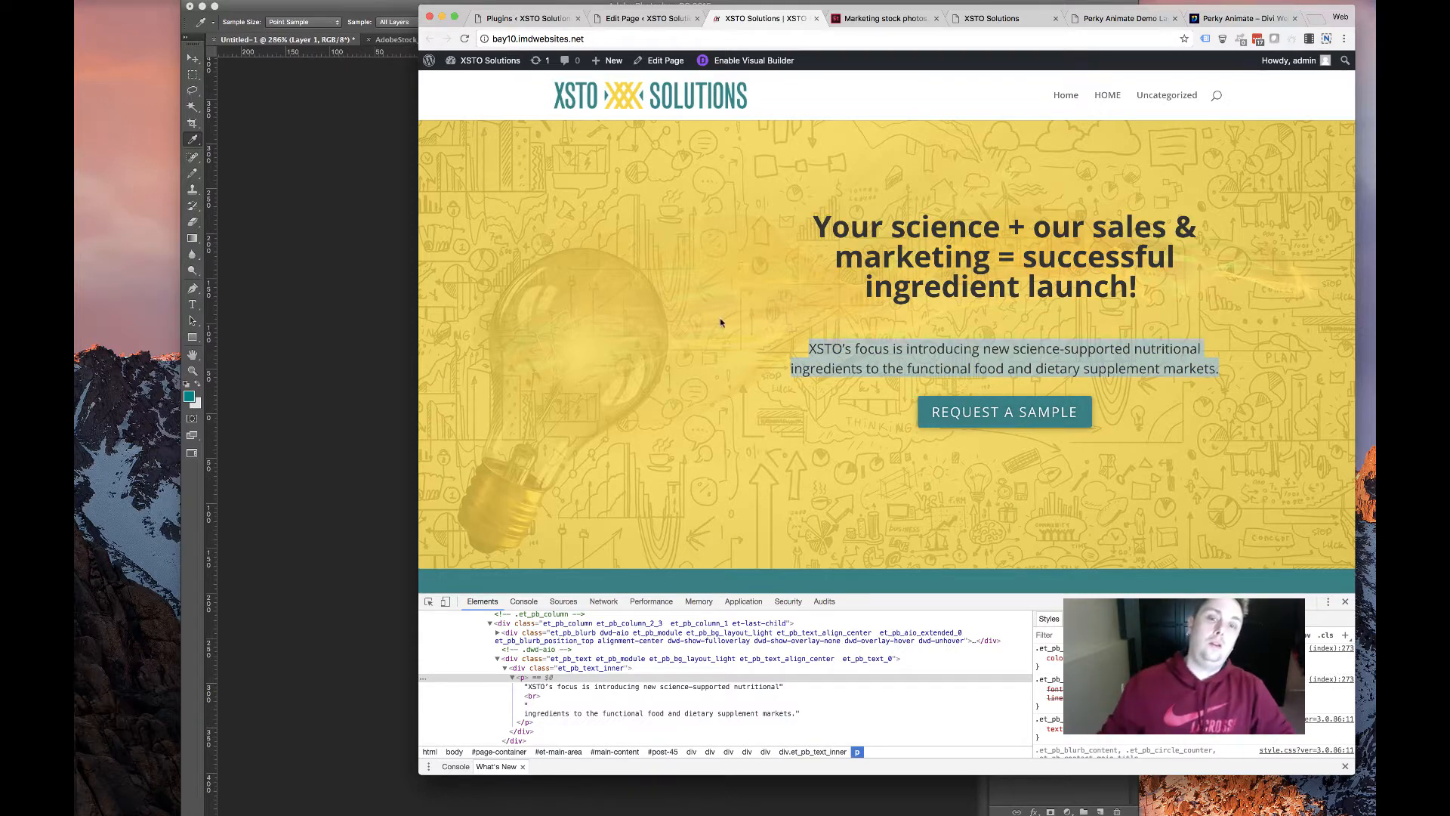
click(645, 19)
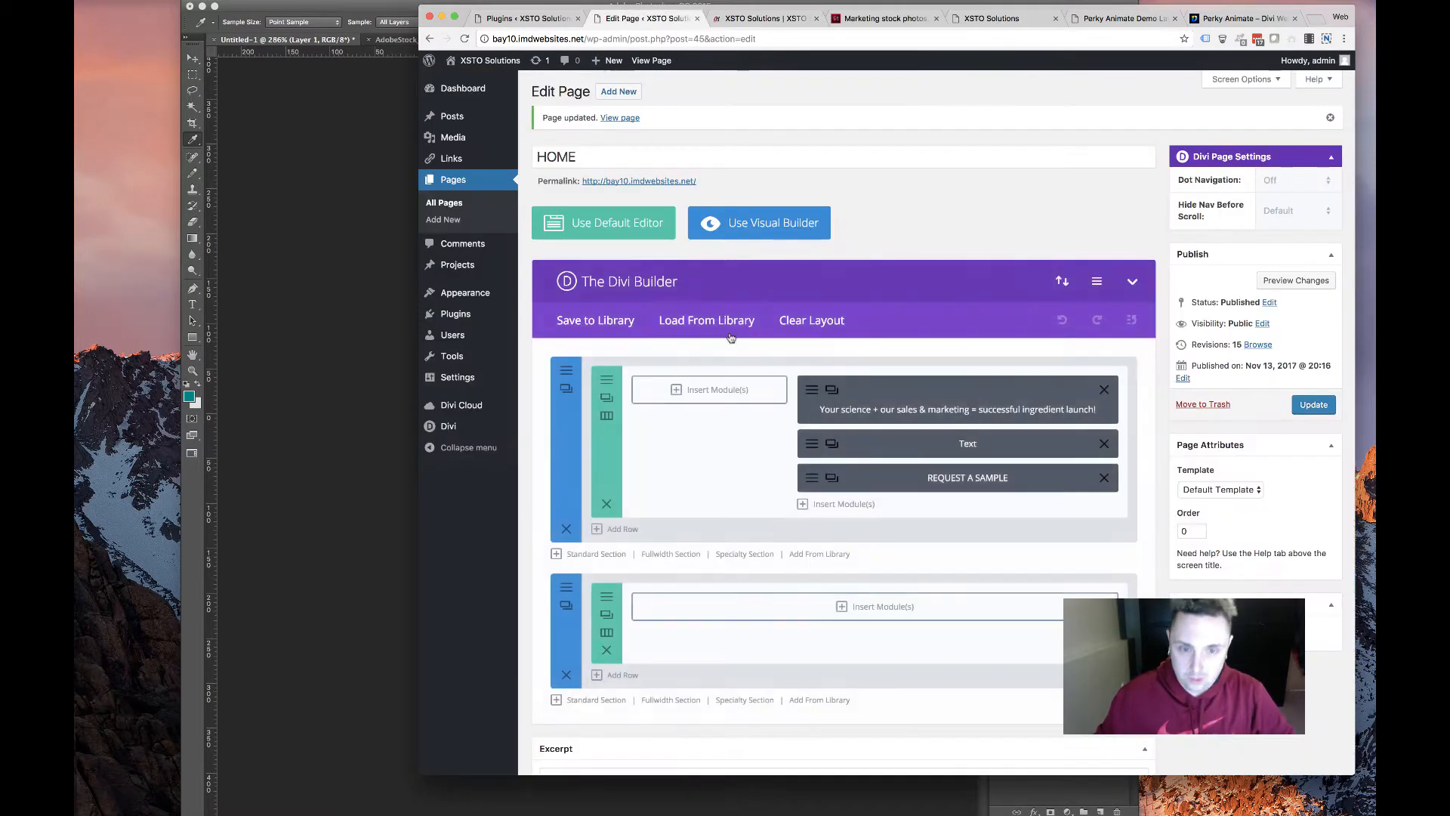
Set the hero paragraph's text size to 22px and bottom padding to 30px, then save
click(832, 444)
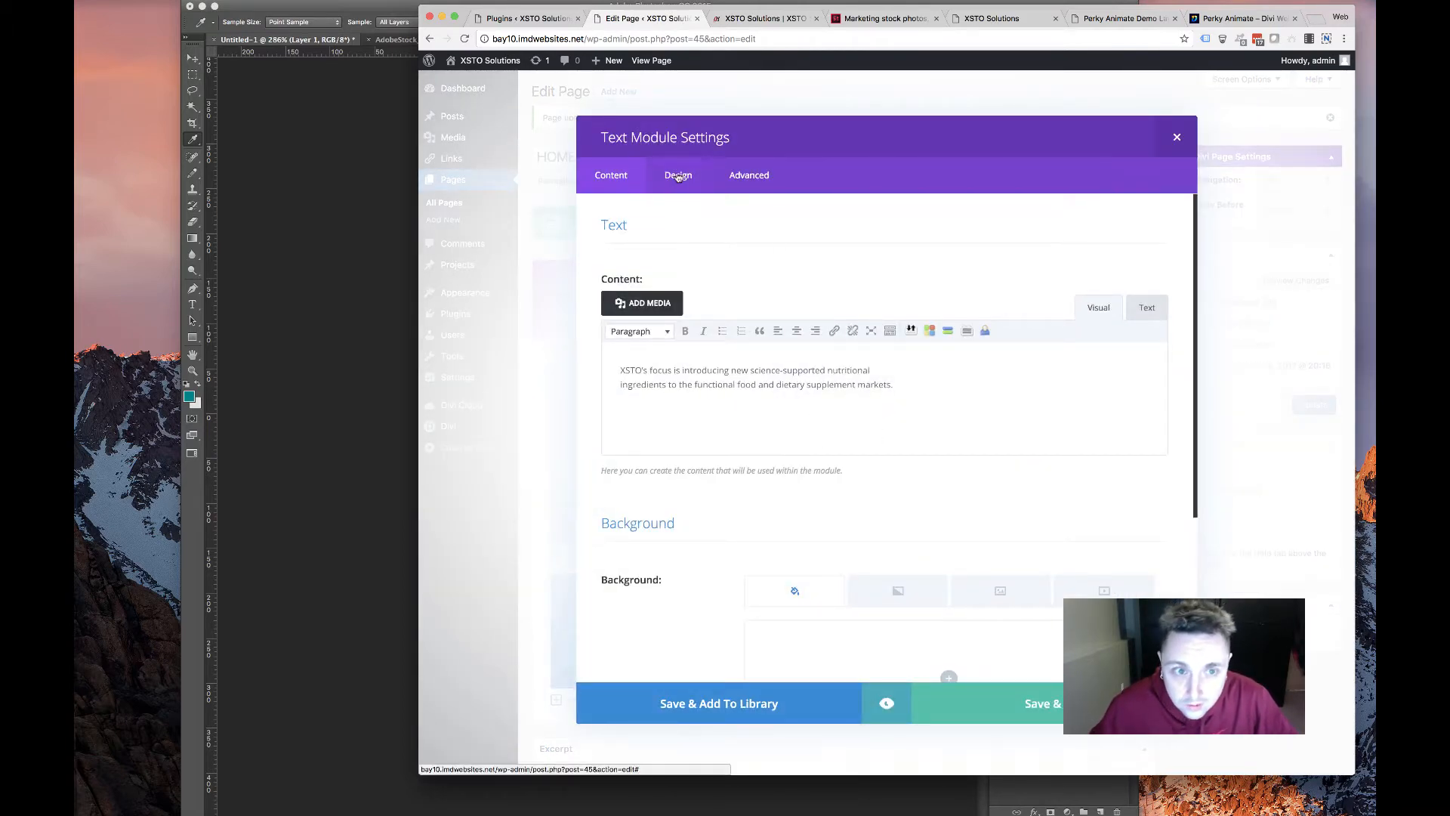
click(678, 176)
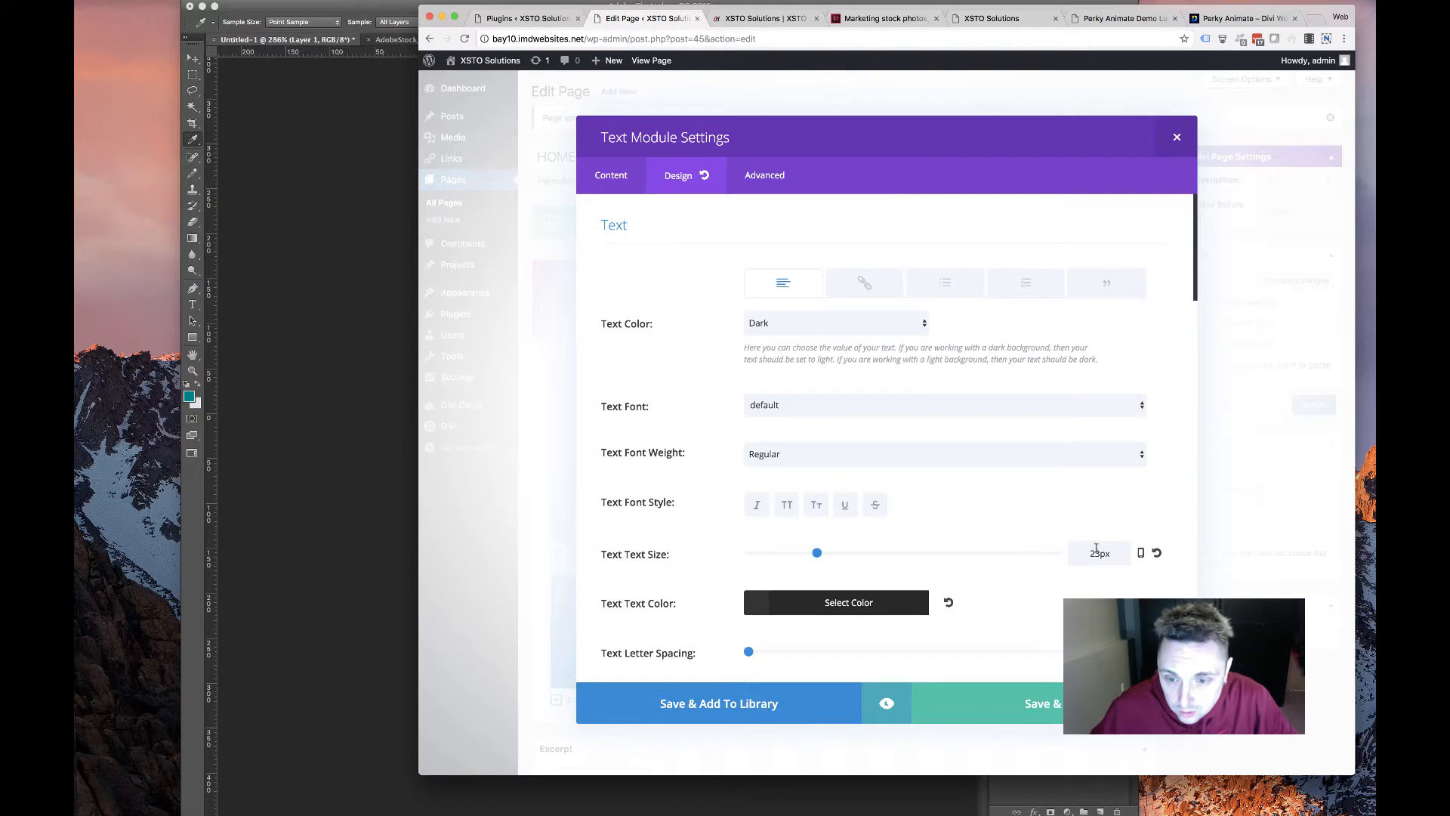
click(1096, 549)
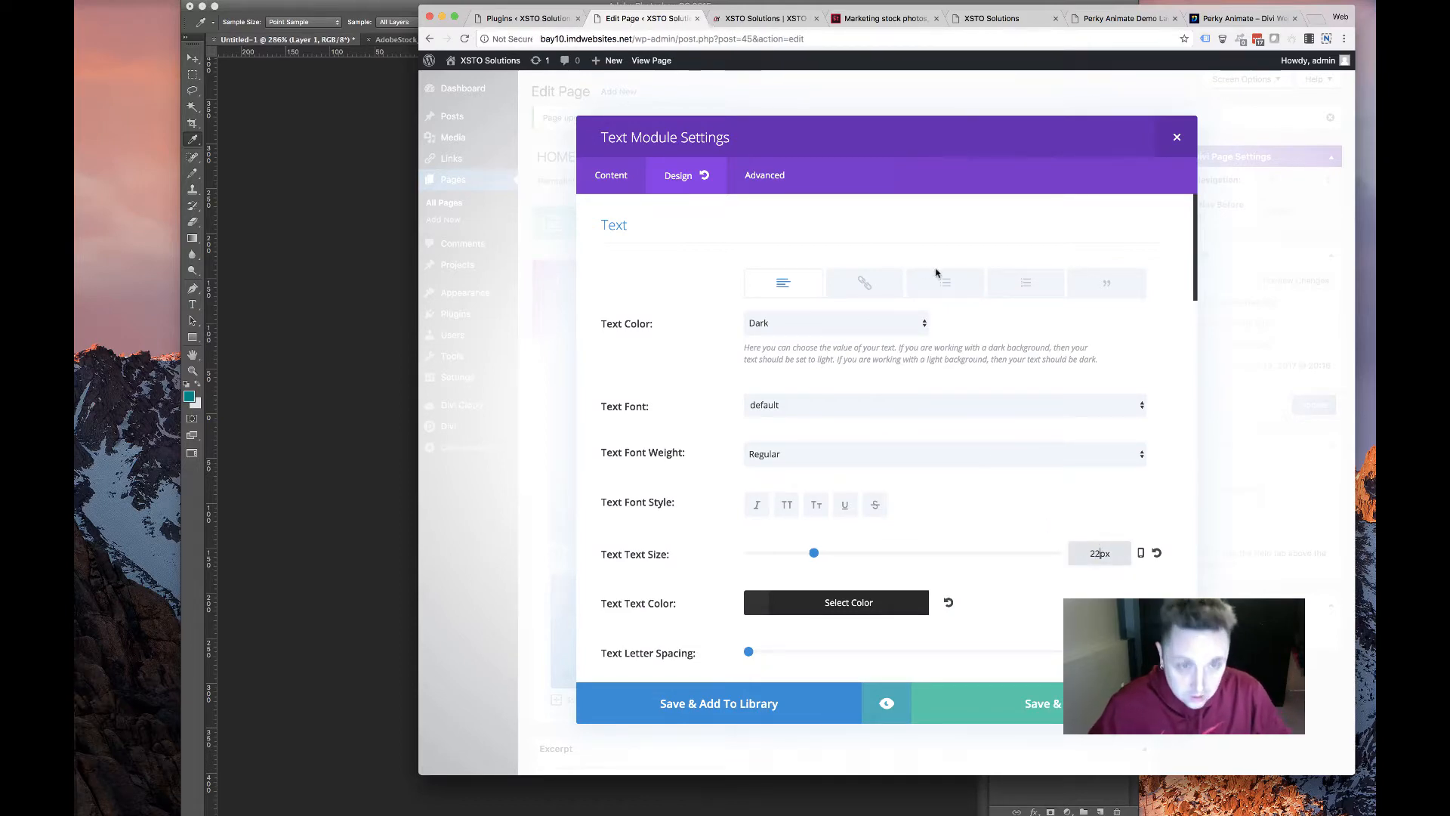
scroll(667, 391, down, 10)
scroll(858, 381, up, 5)
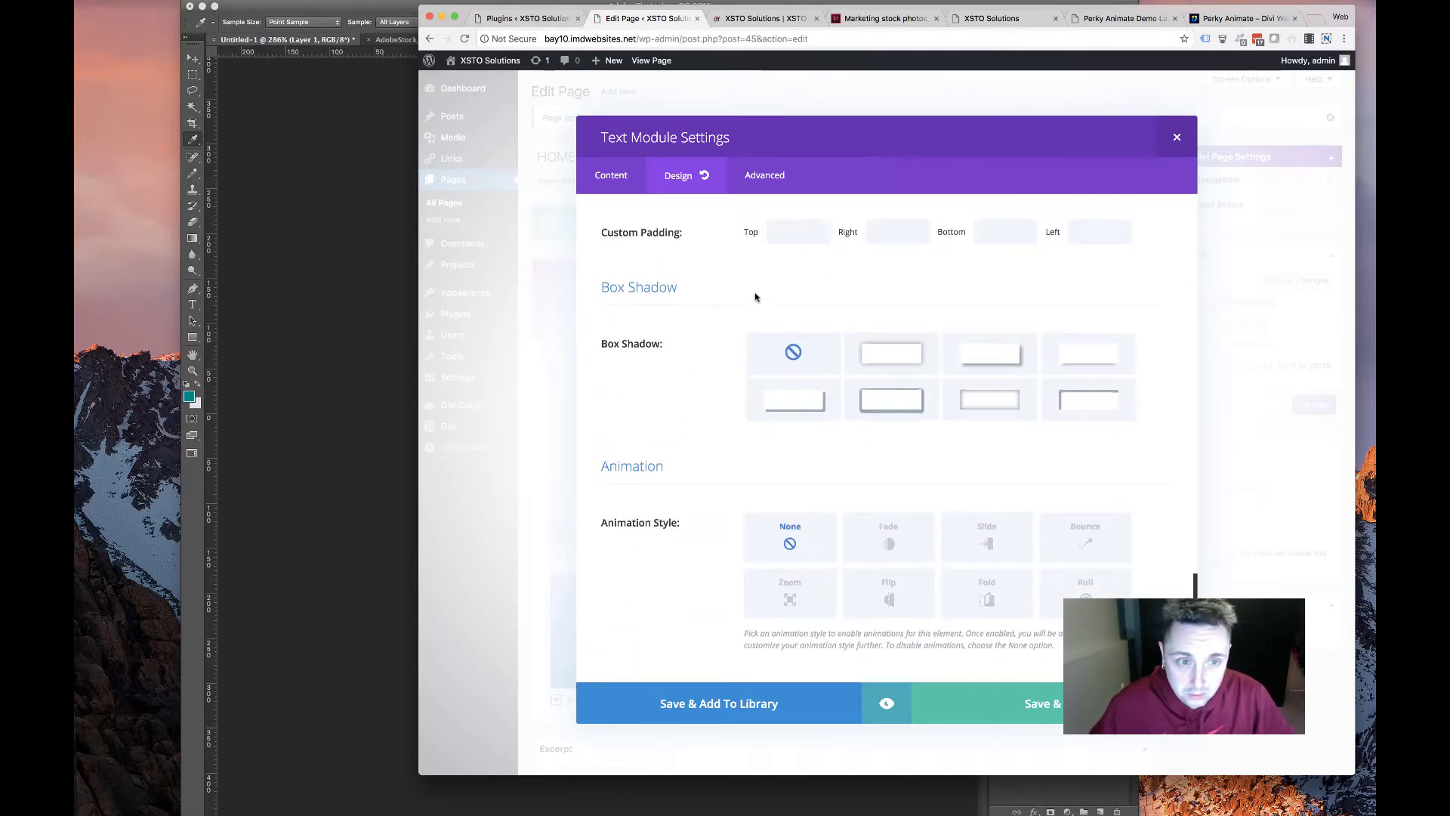
click(981, 435)
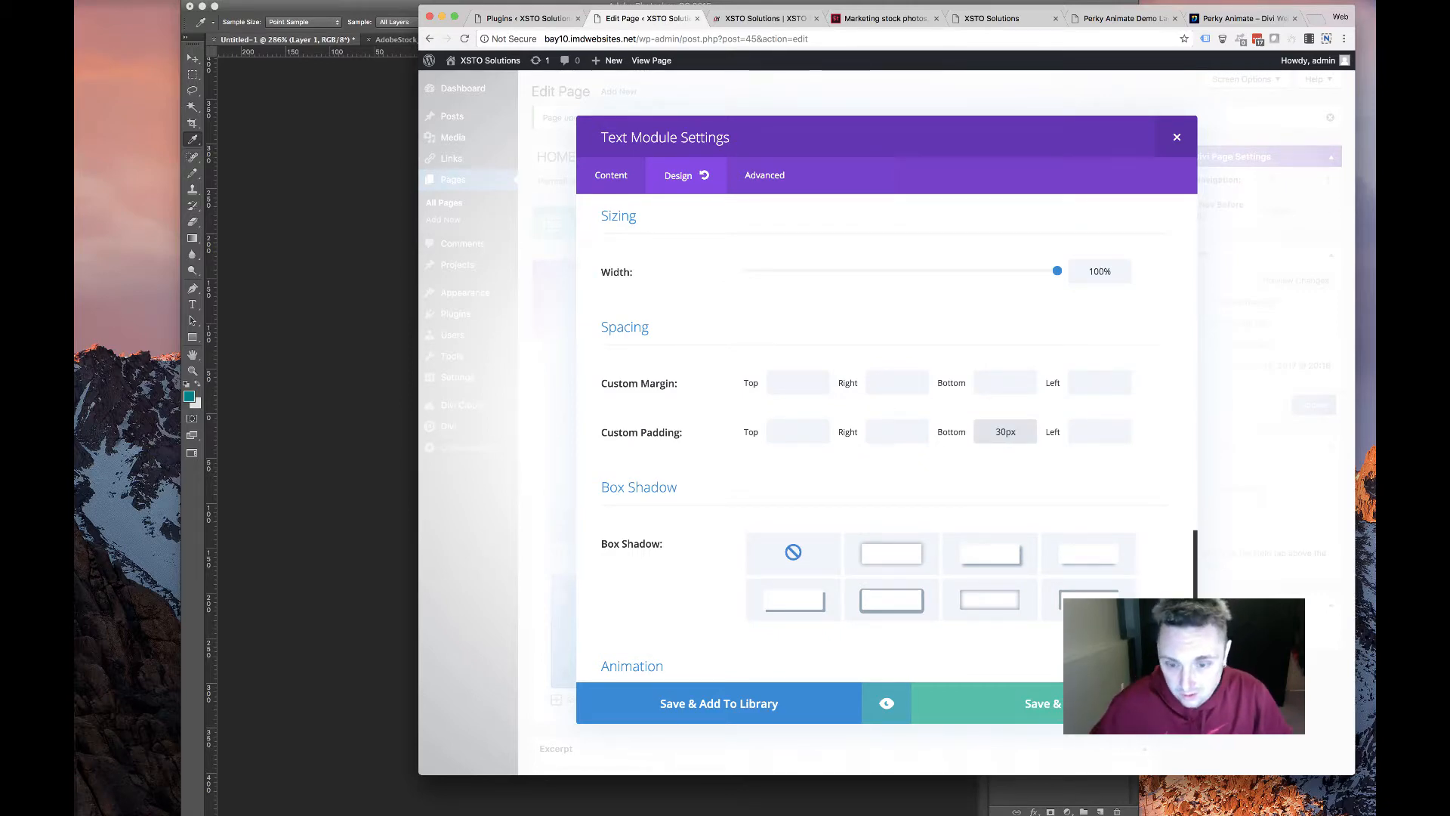
click(1049, 704)
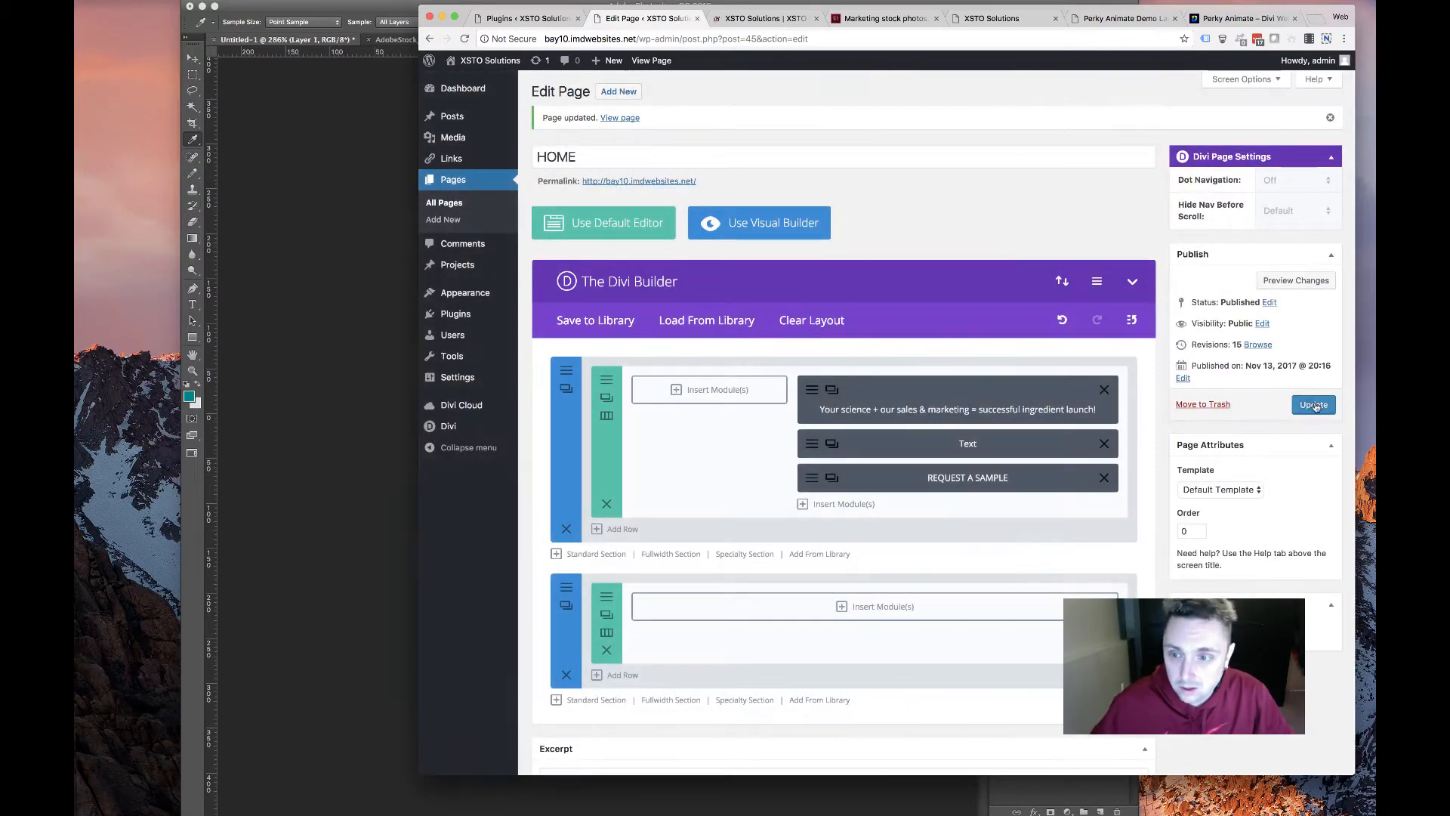
Update the homepage and view it live with the developer tools closed
click(1314, 406)
click(731, 18)
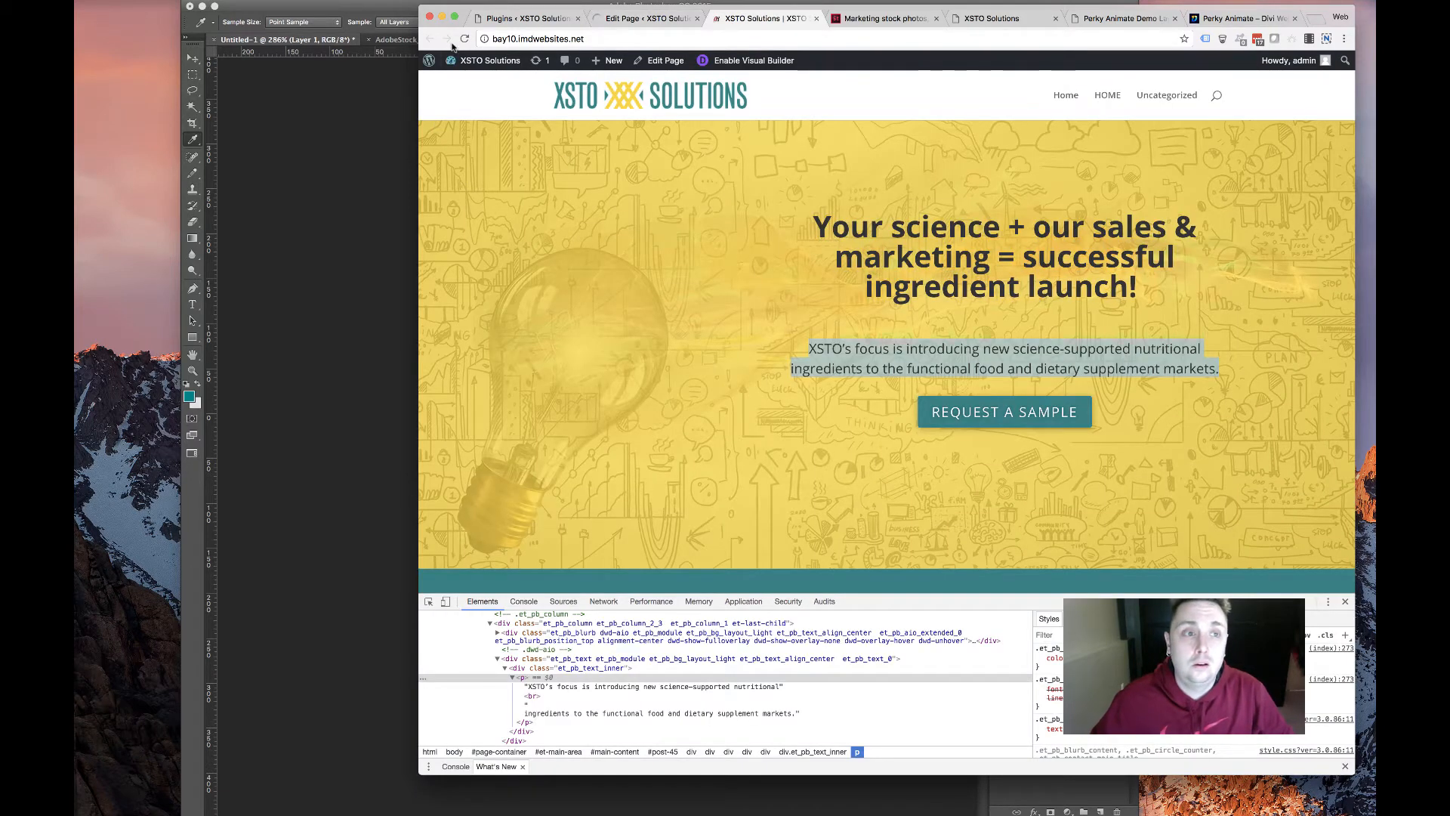
click(1345, 602)
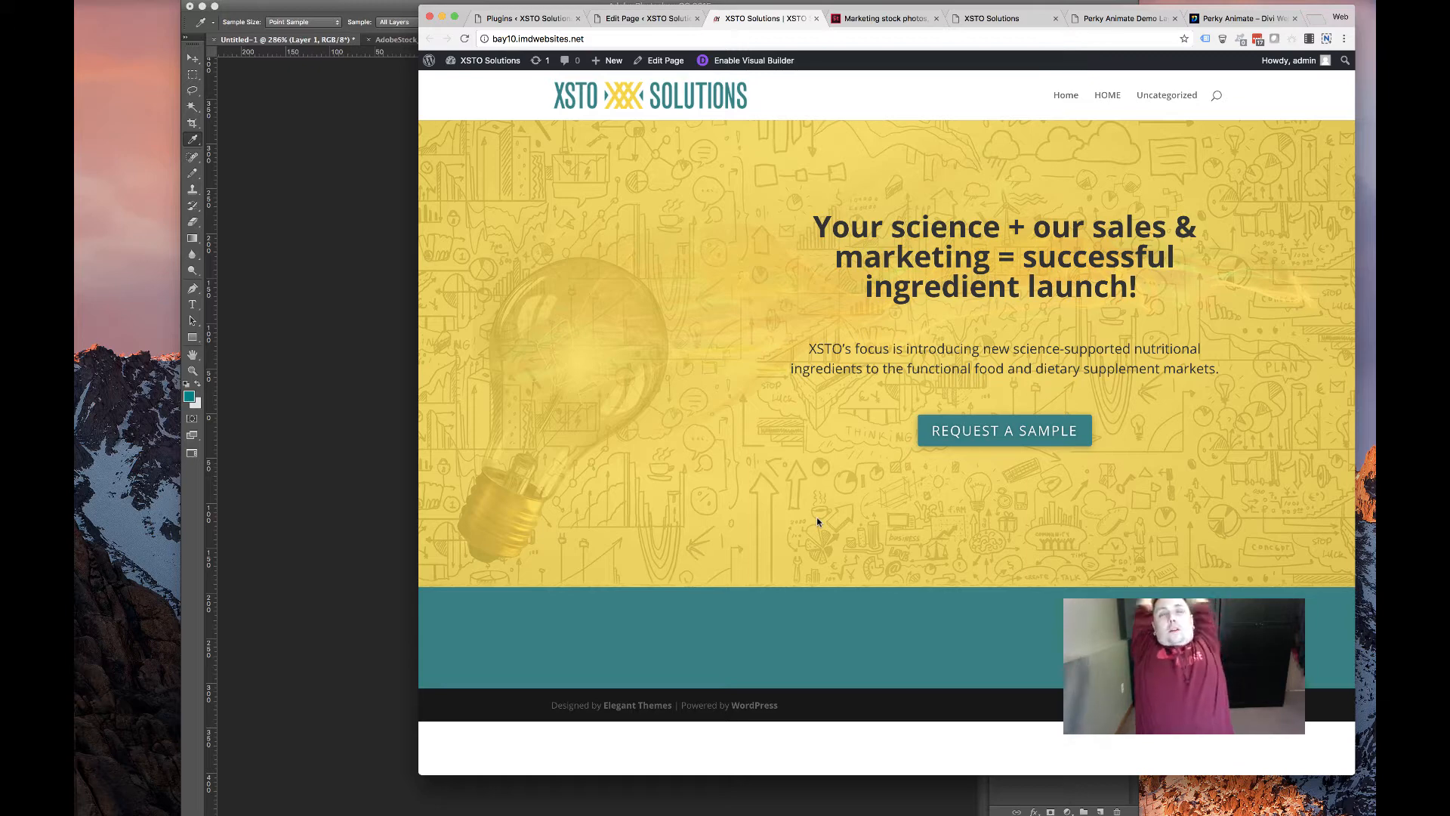
Compare against the original XSTO site, reload the new homepage, and delete the empty second section
click(969, 19)
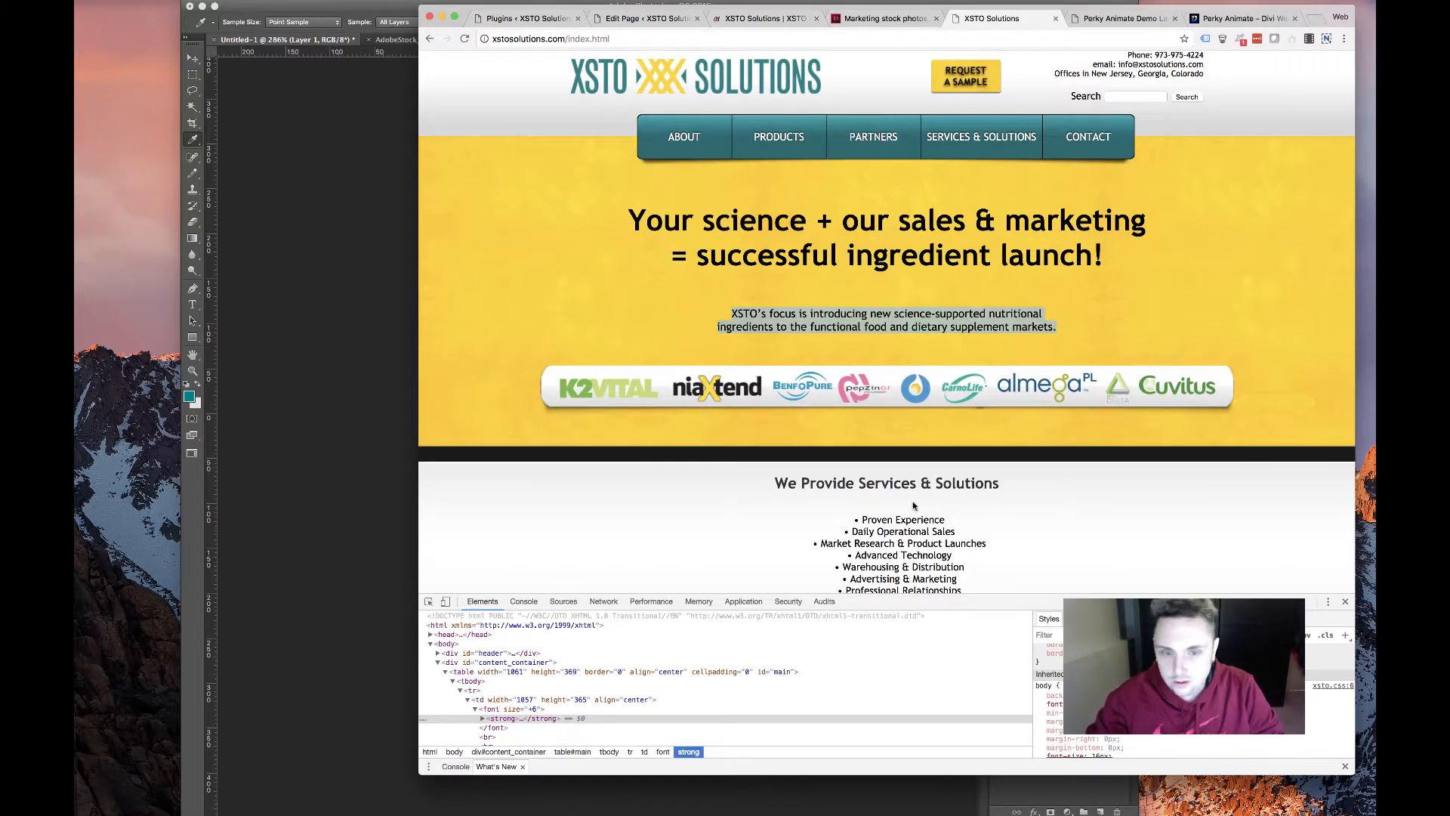
scroll(913, 506, up, 3)
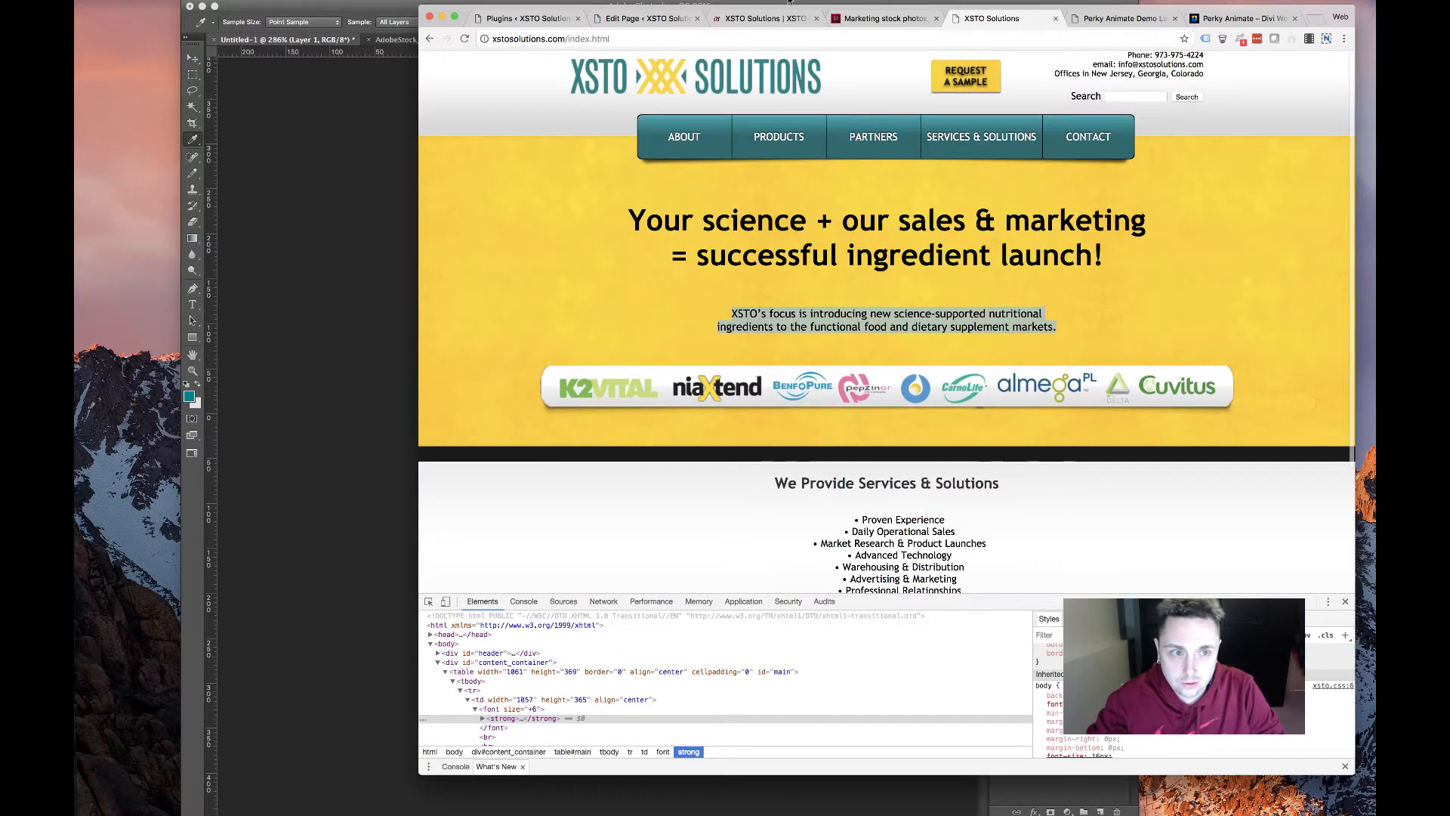
click(750, 21)
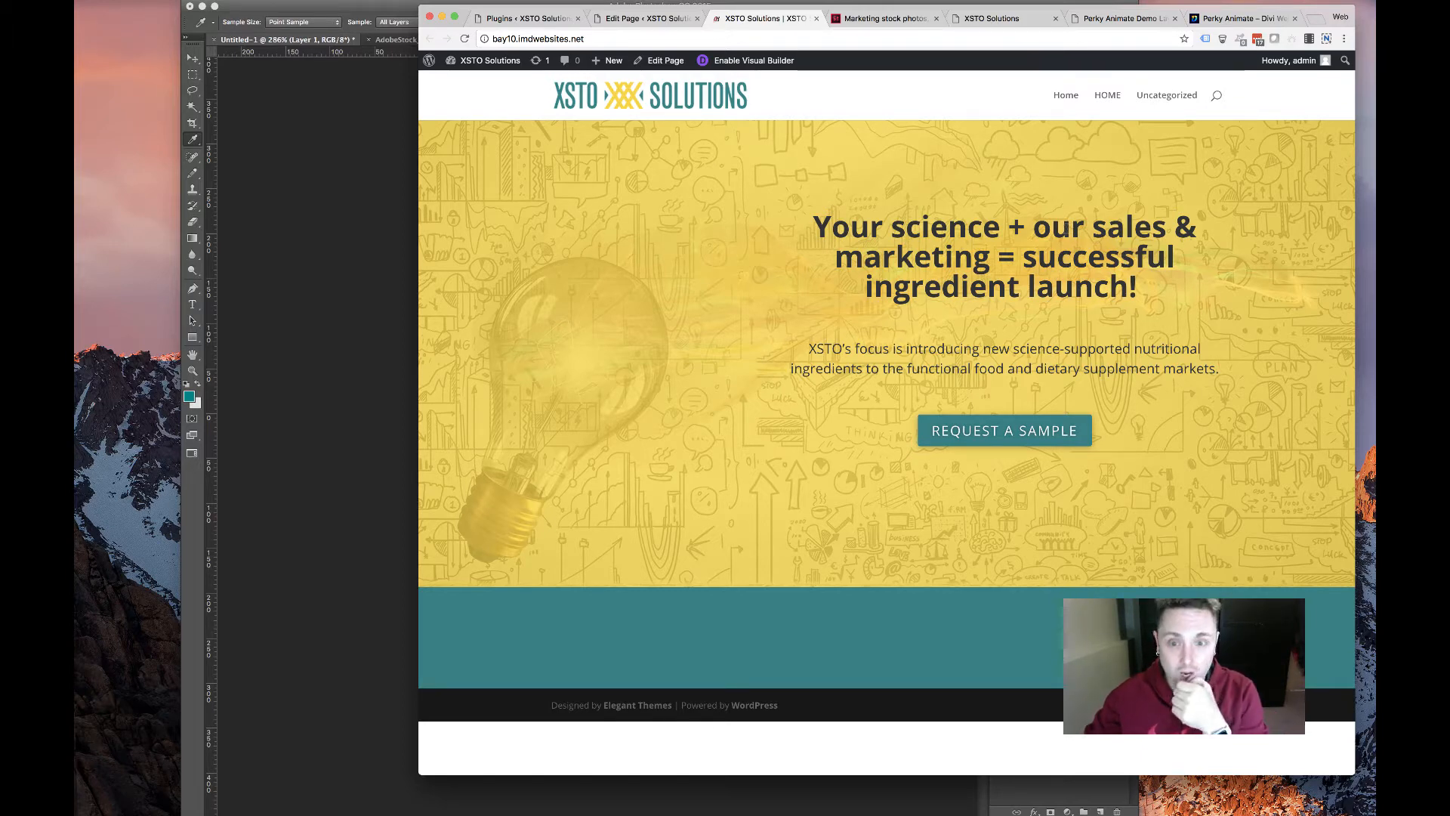
key(super+r)
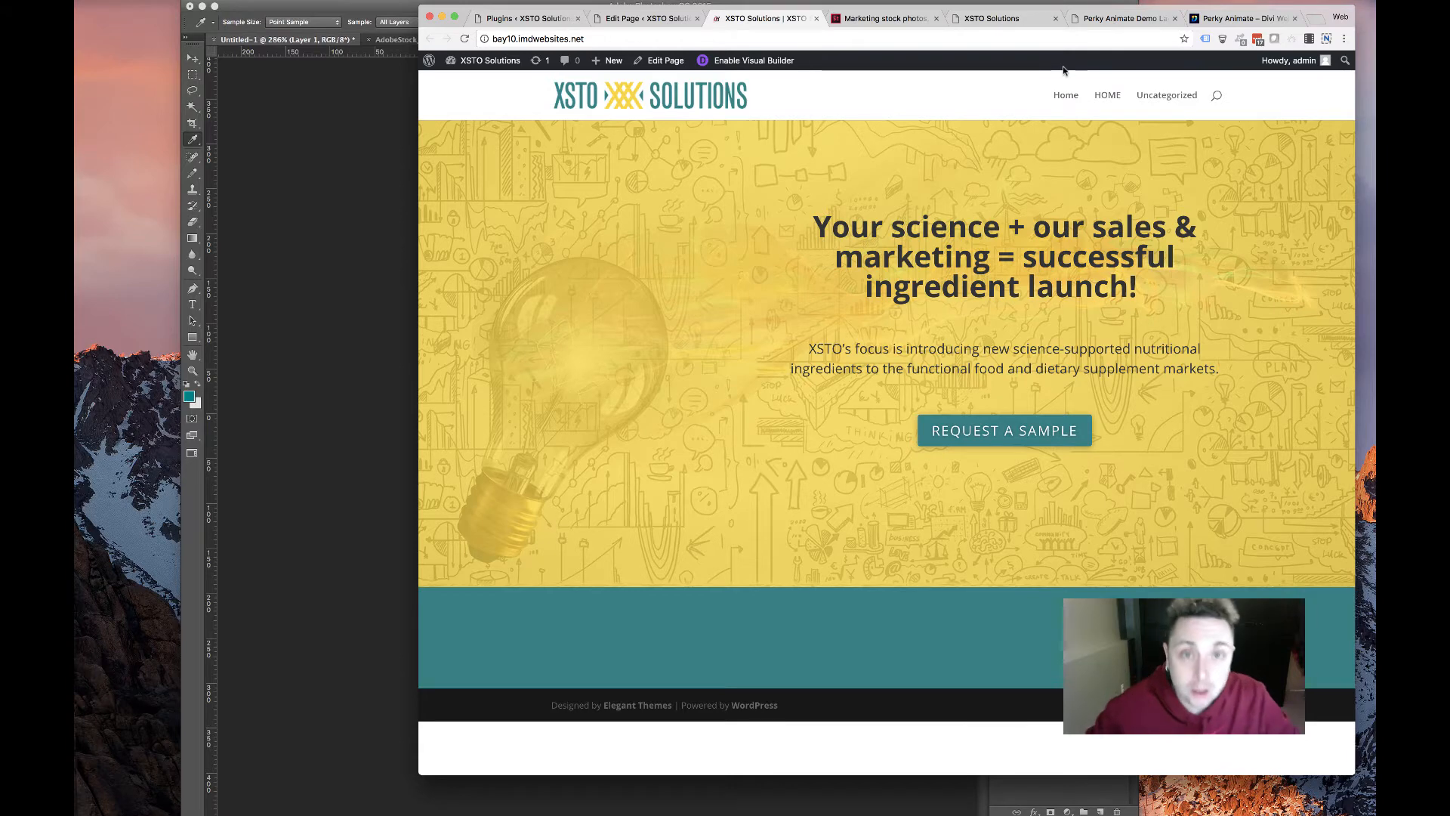
click(689, 20)
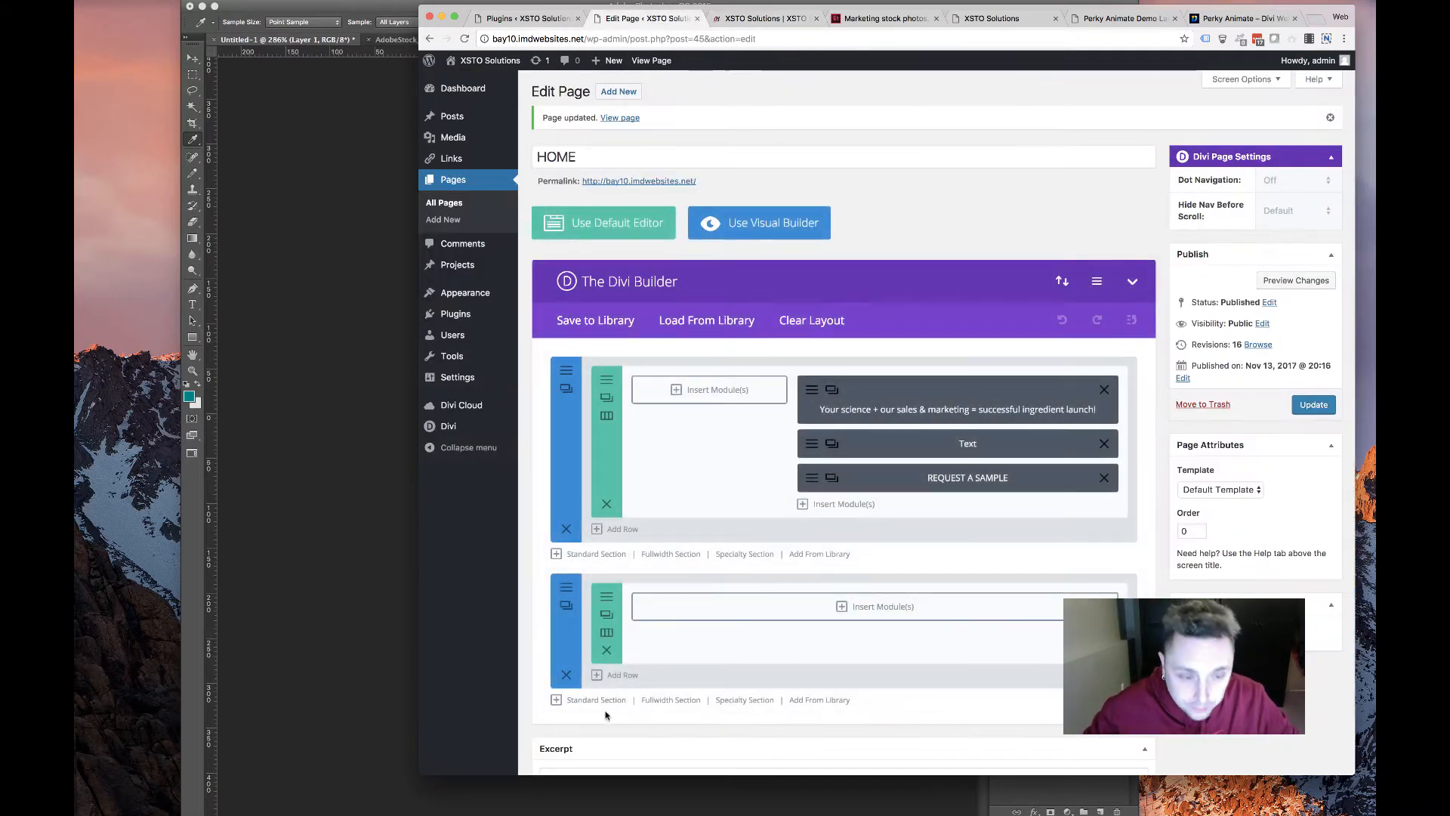
click(566, 678)
Compare the live homepage with the original XSTO site again before returning to the editor
click(763, 18)
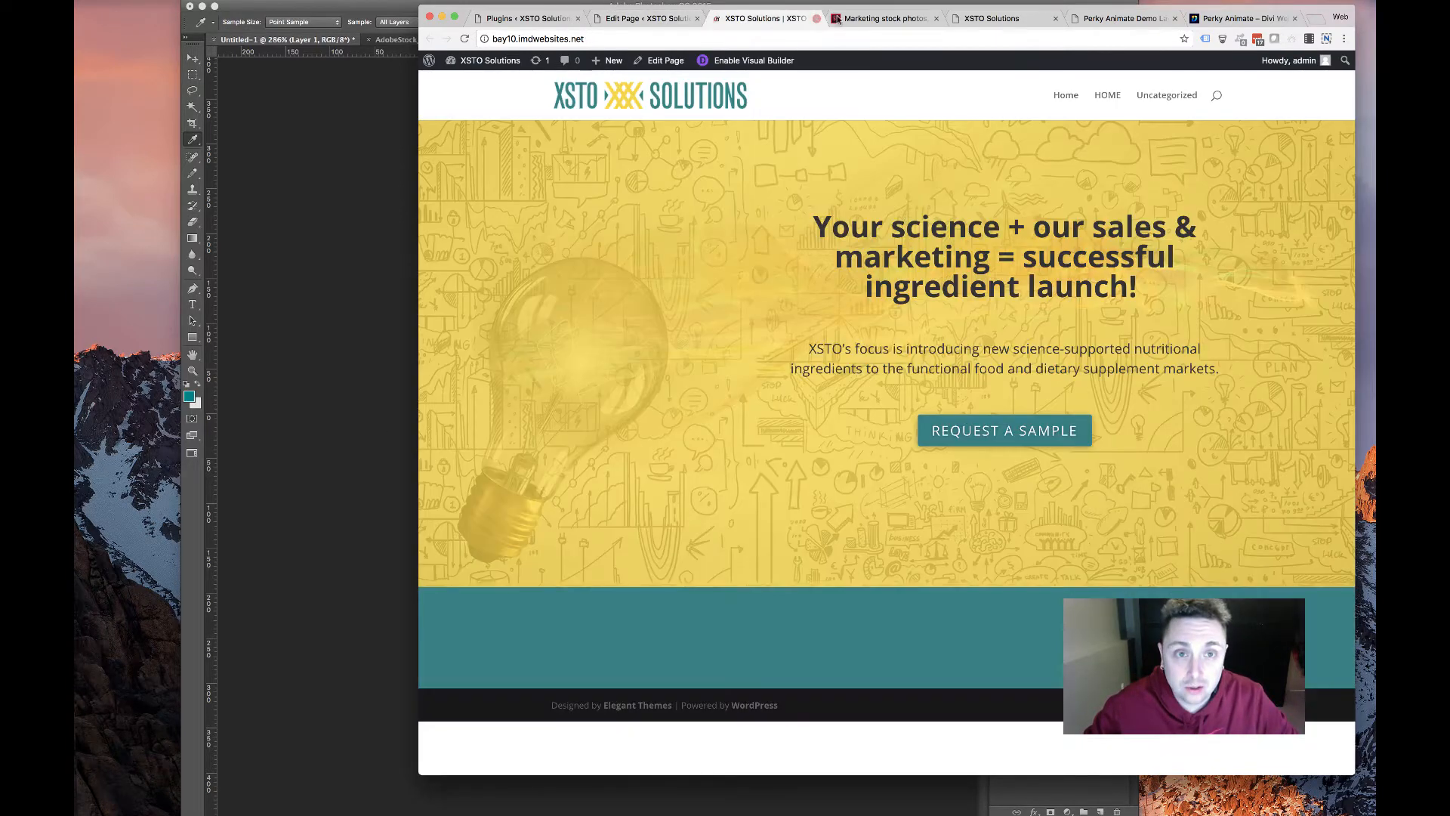
click(992, 18)
scroll(664, 313, down, 3)
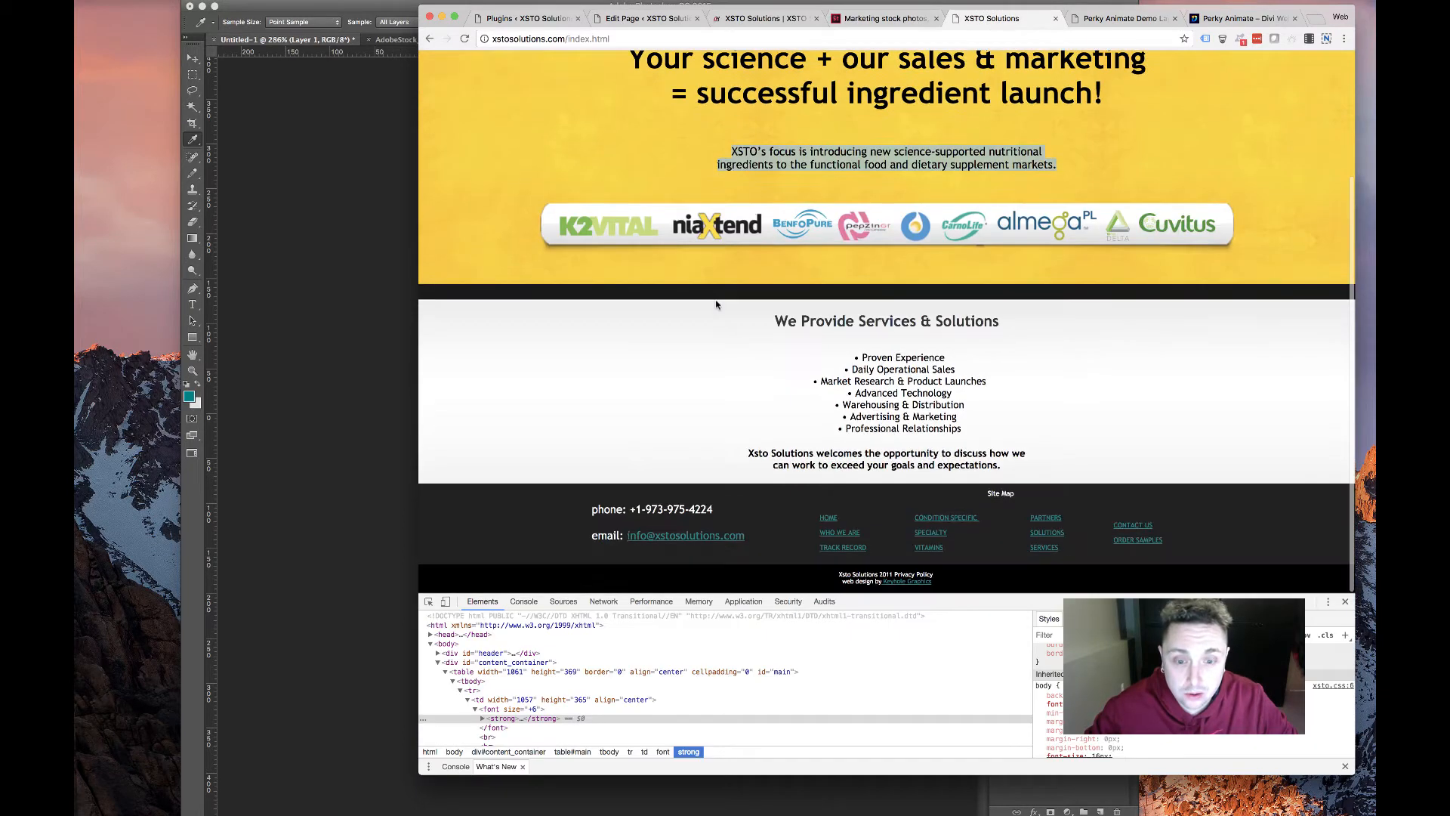
scroll(664, 314, up, 1)
scroll(664, 313, up, 2)
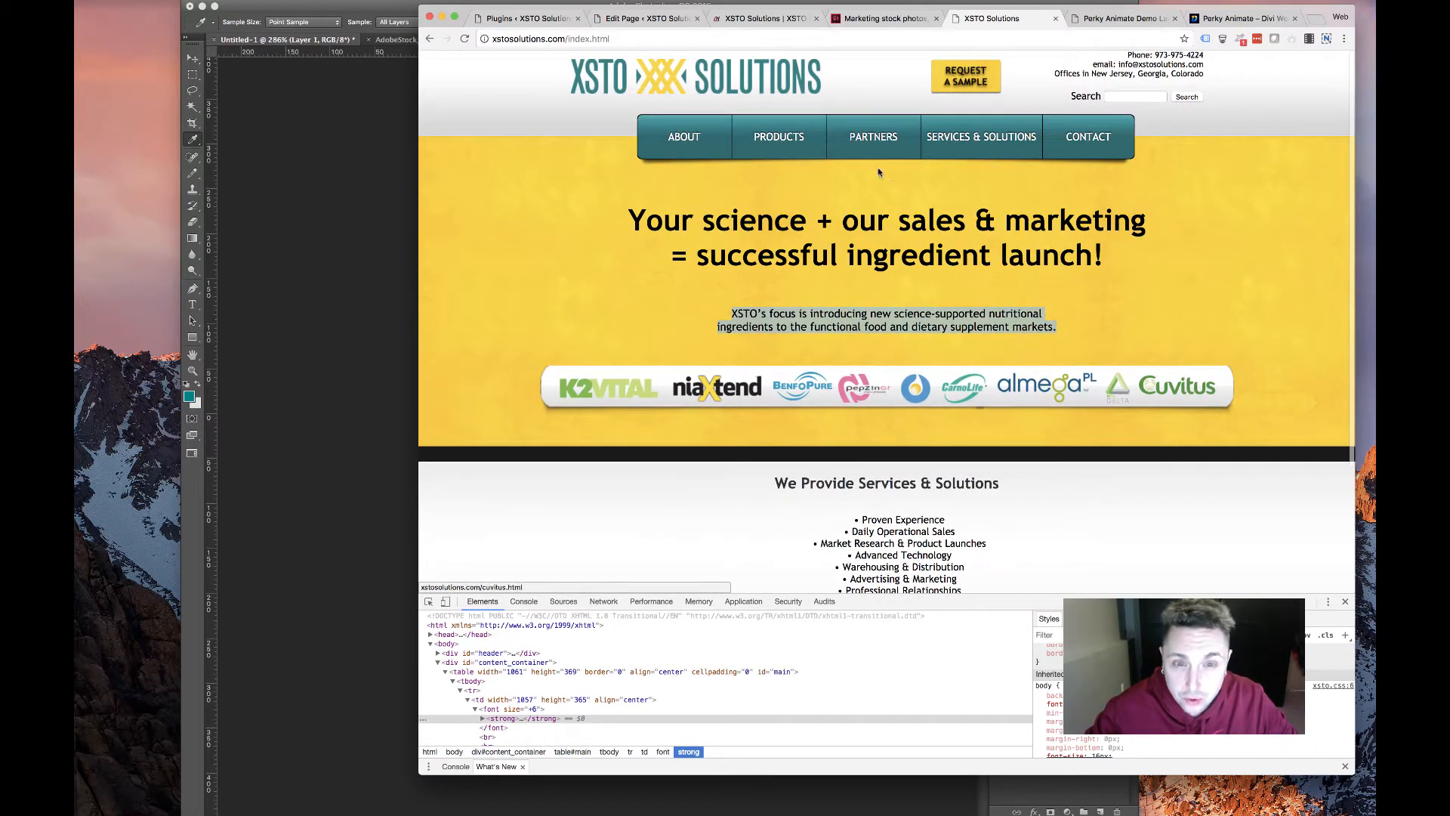
mouse_move(756, 149)
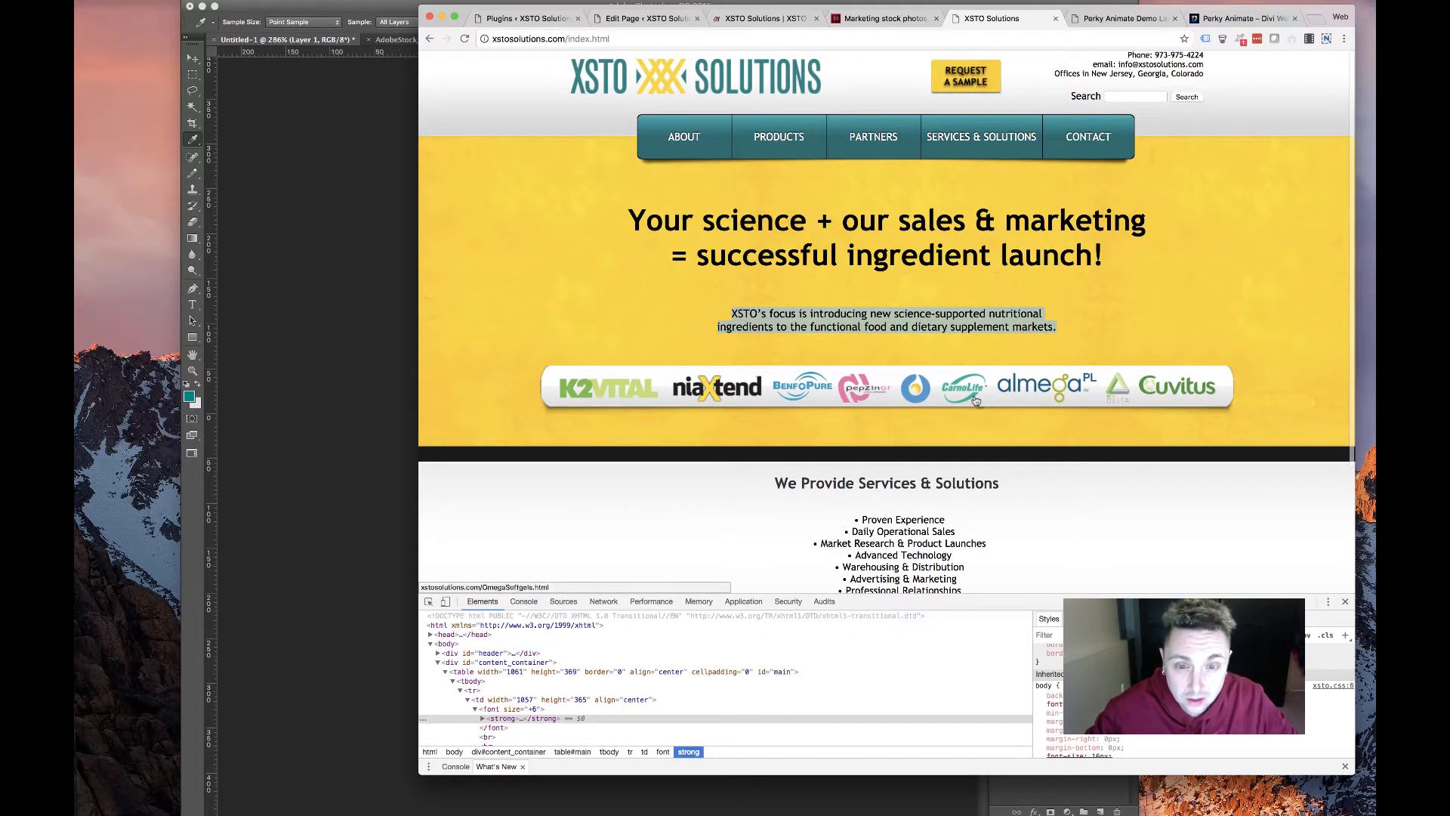
click(646, 18)
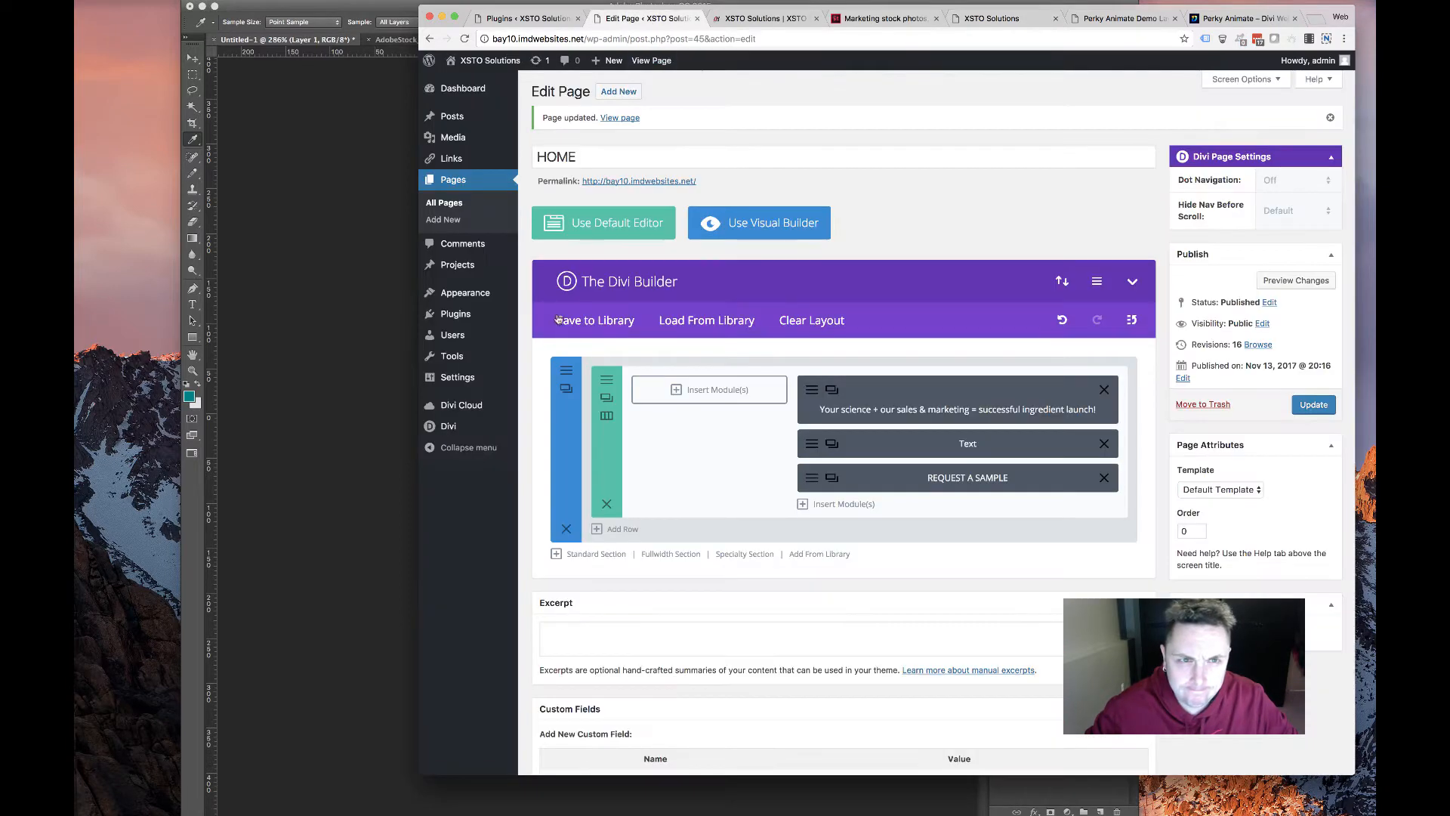
Add a standard section with a single full-width column and browse its Insert Module list
click(596, 555)
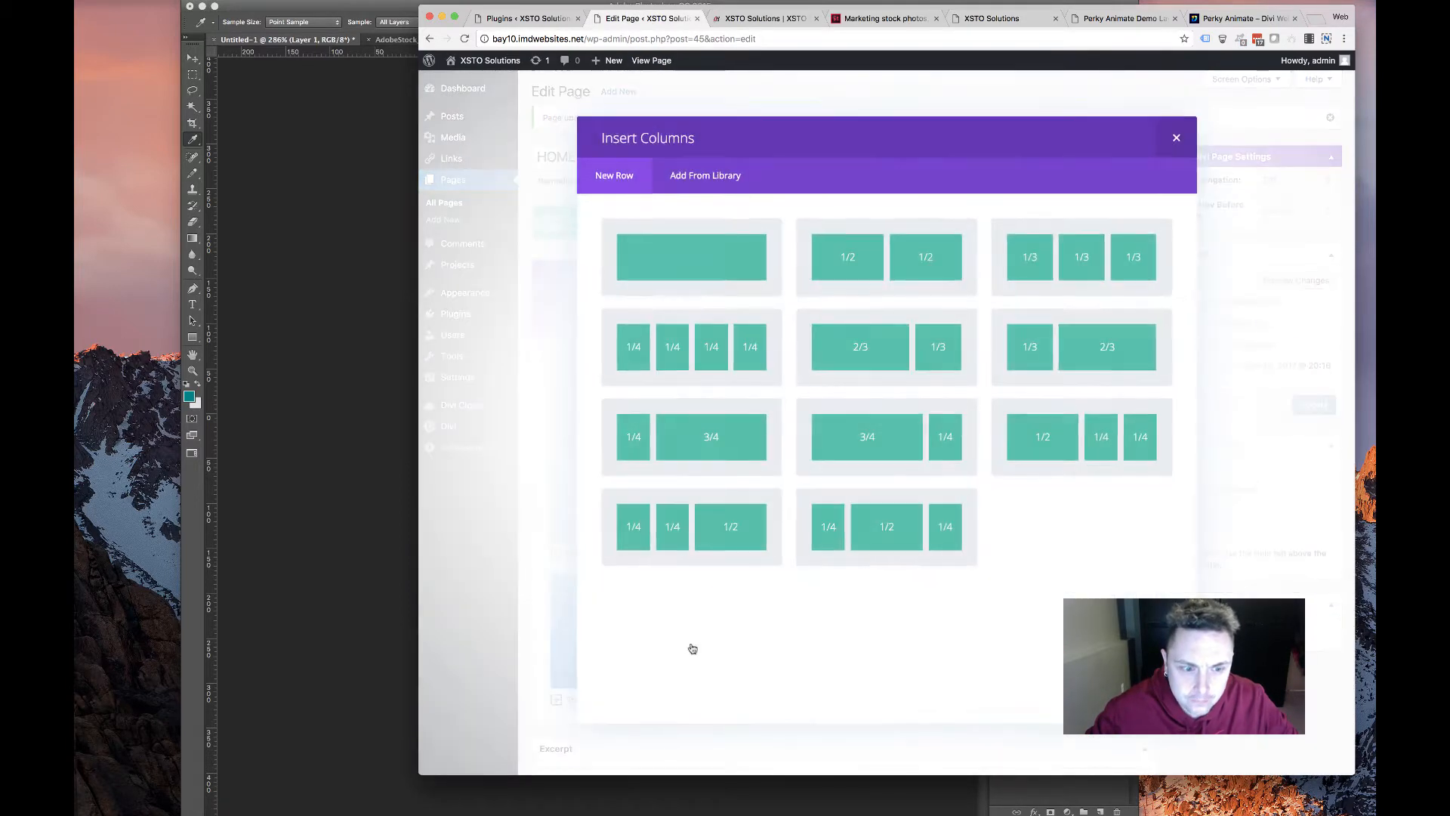
click(702, 261)
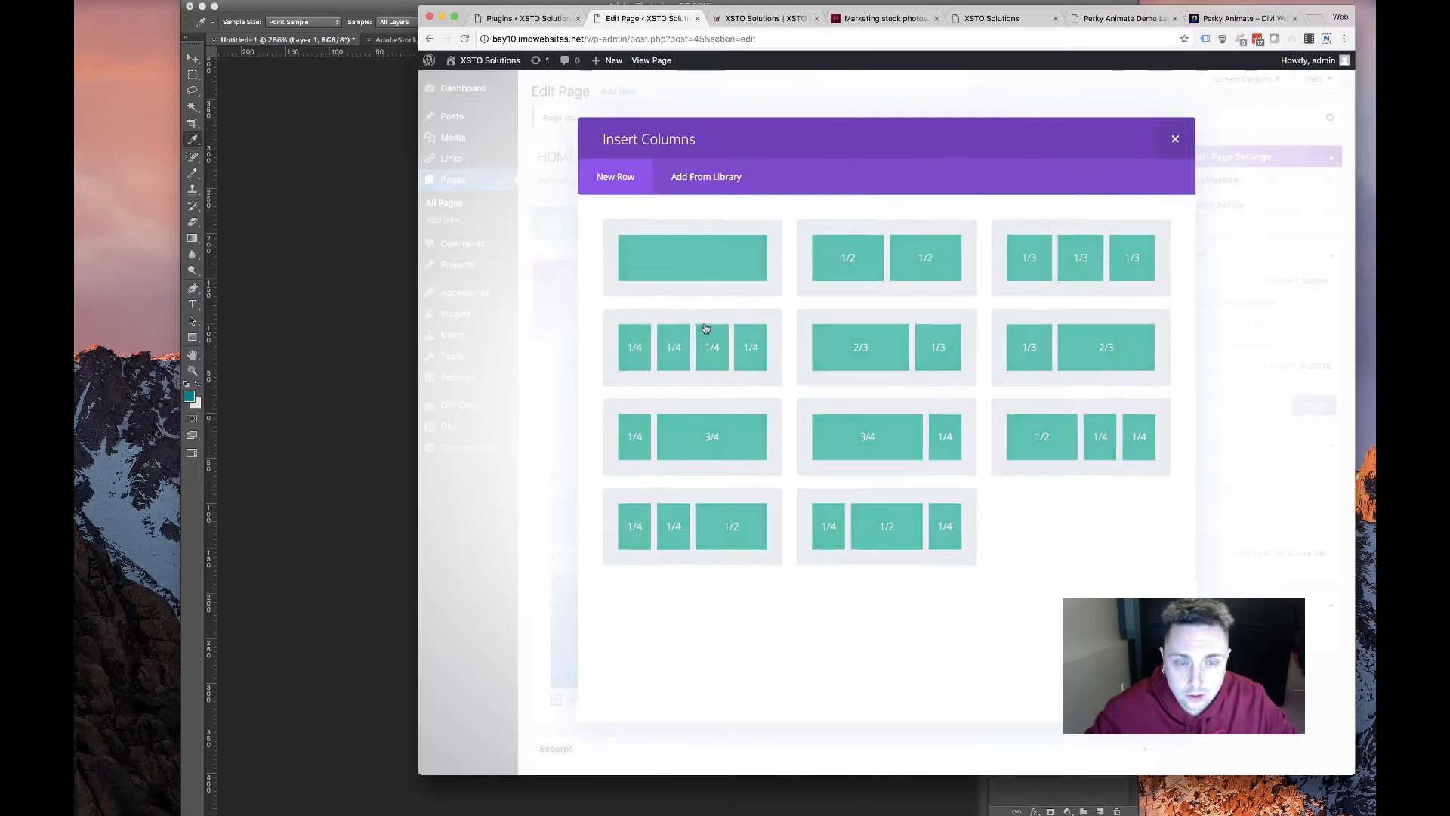
click(883, 607)
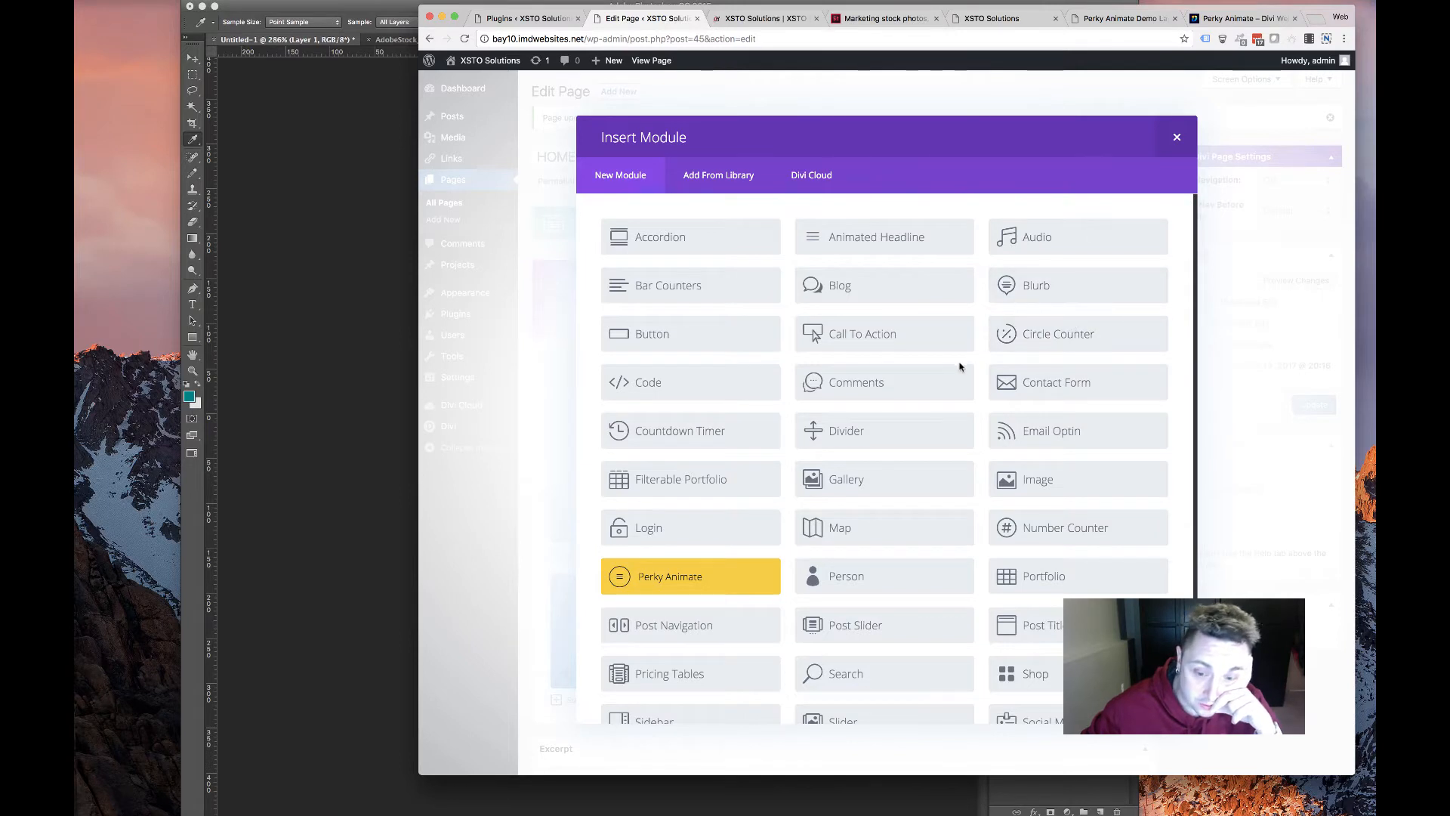
scroll(953, 370, down, 3)
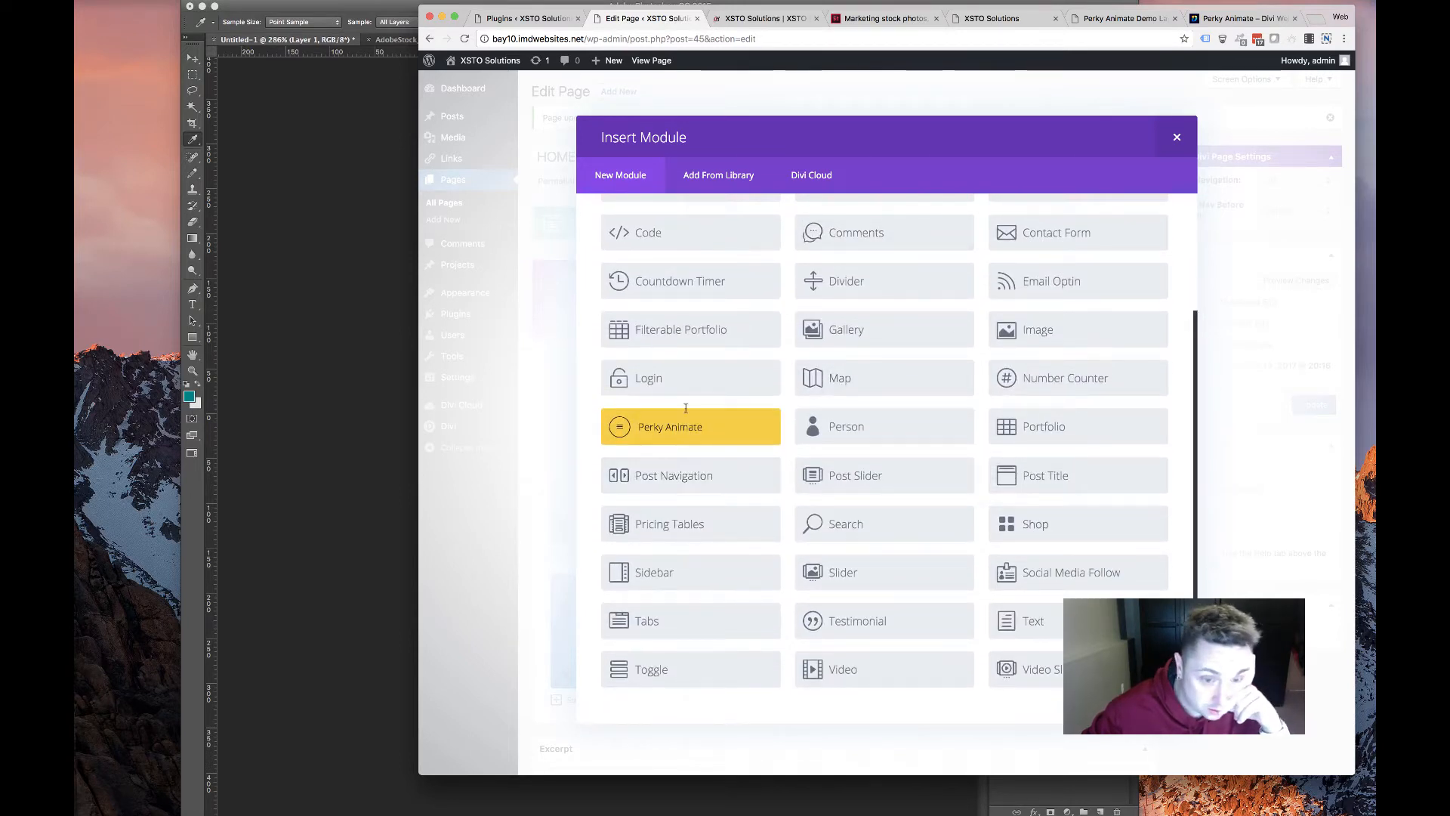
scroll(684, 324, up, 3)
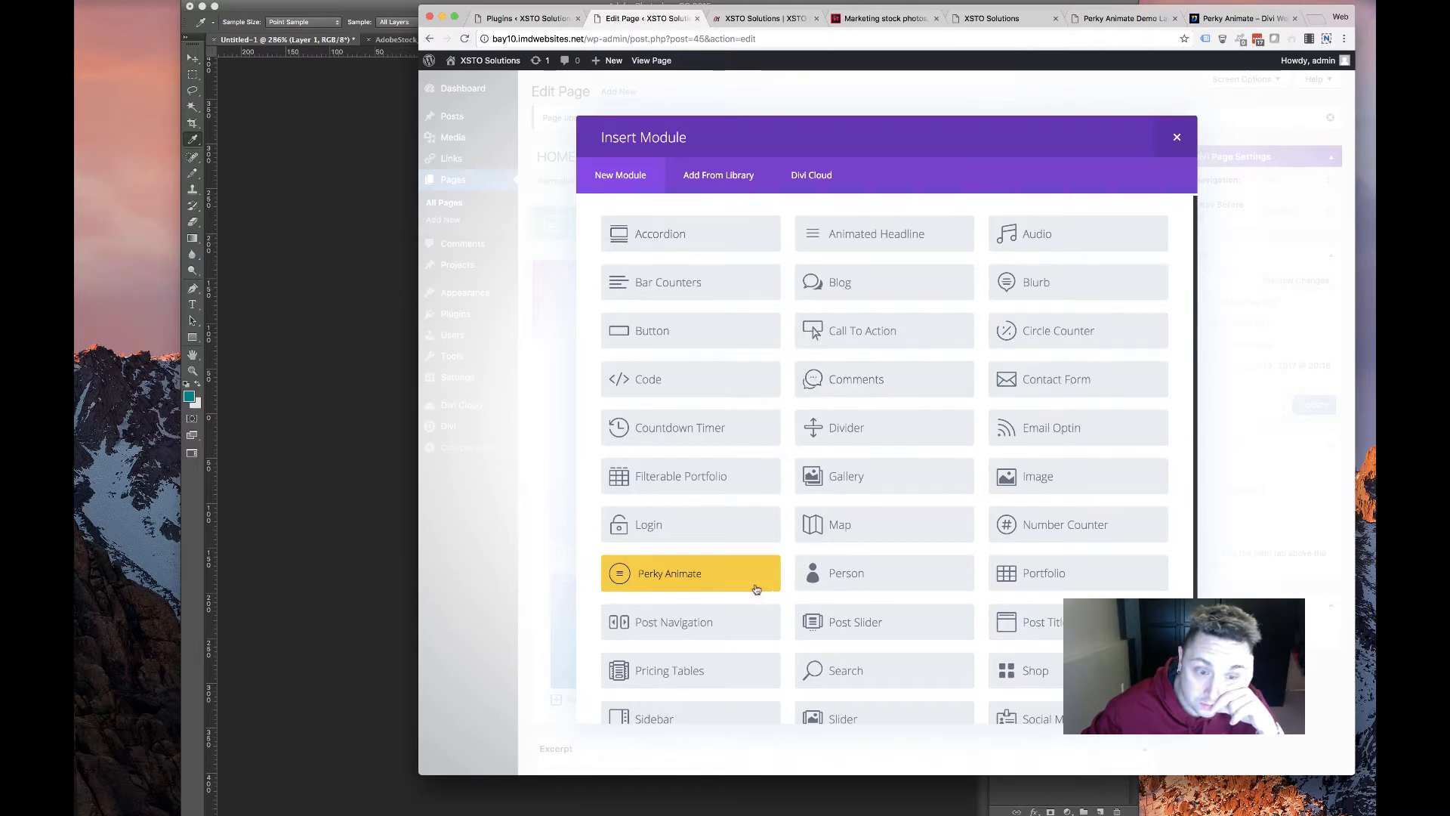
scroll(999, 591, down, 3)
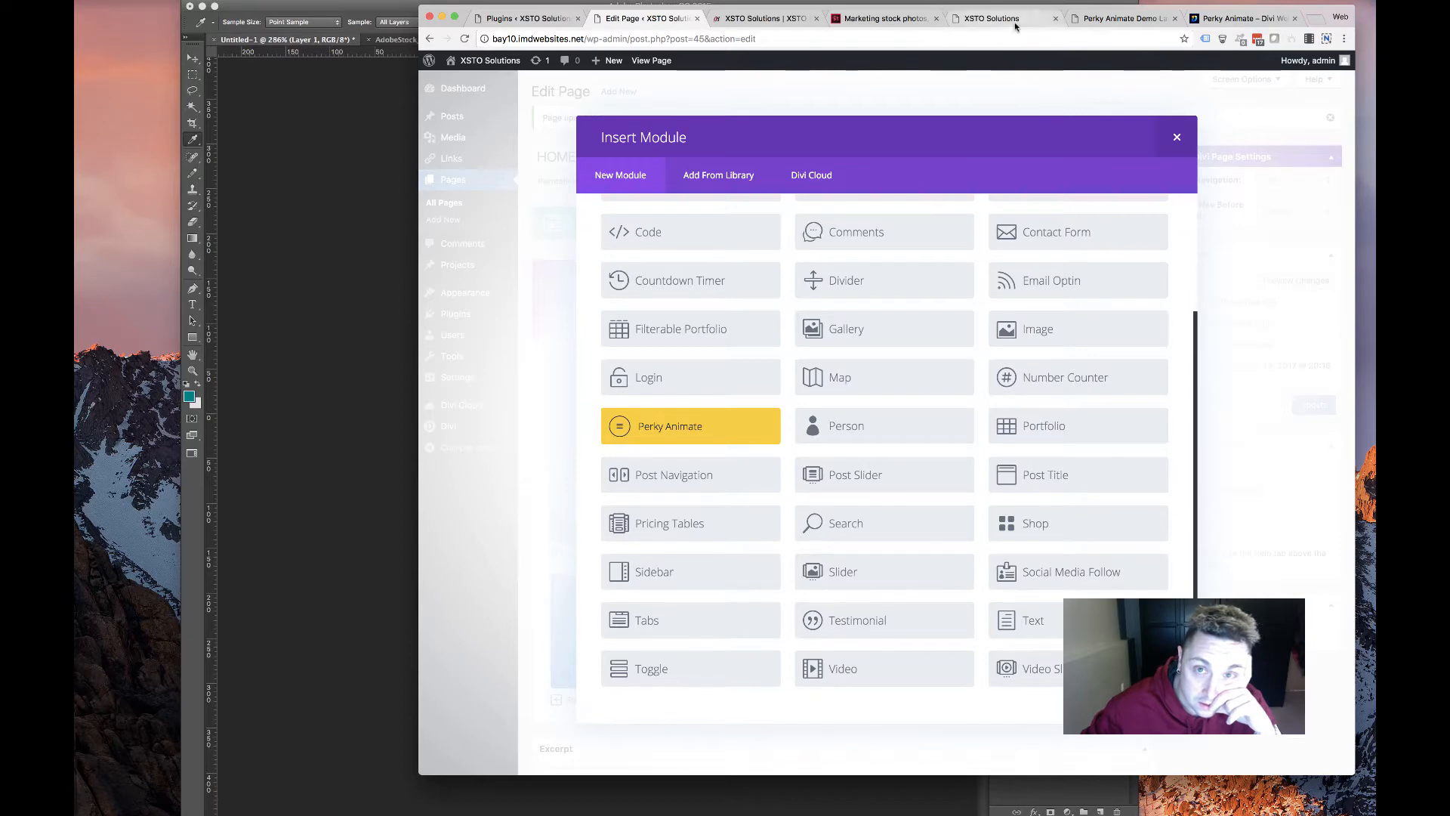
Browse the Perky Animate demo's effect examples, then view the original XSTO services list
click(1124, 18)
scroll(710, 362, down, 14)
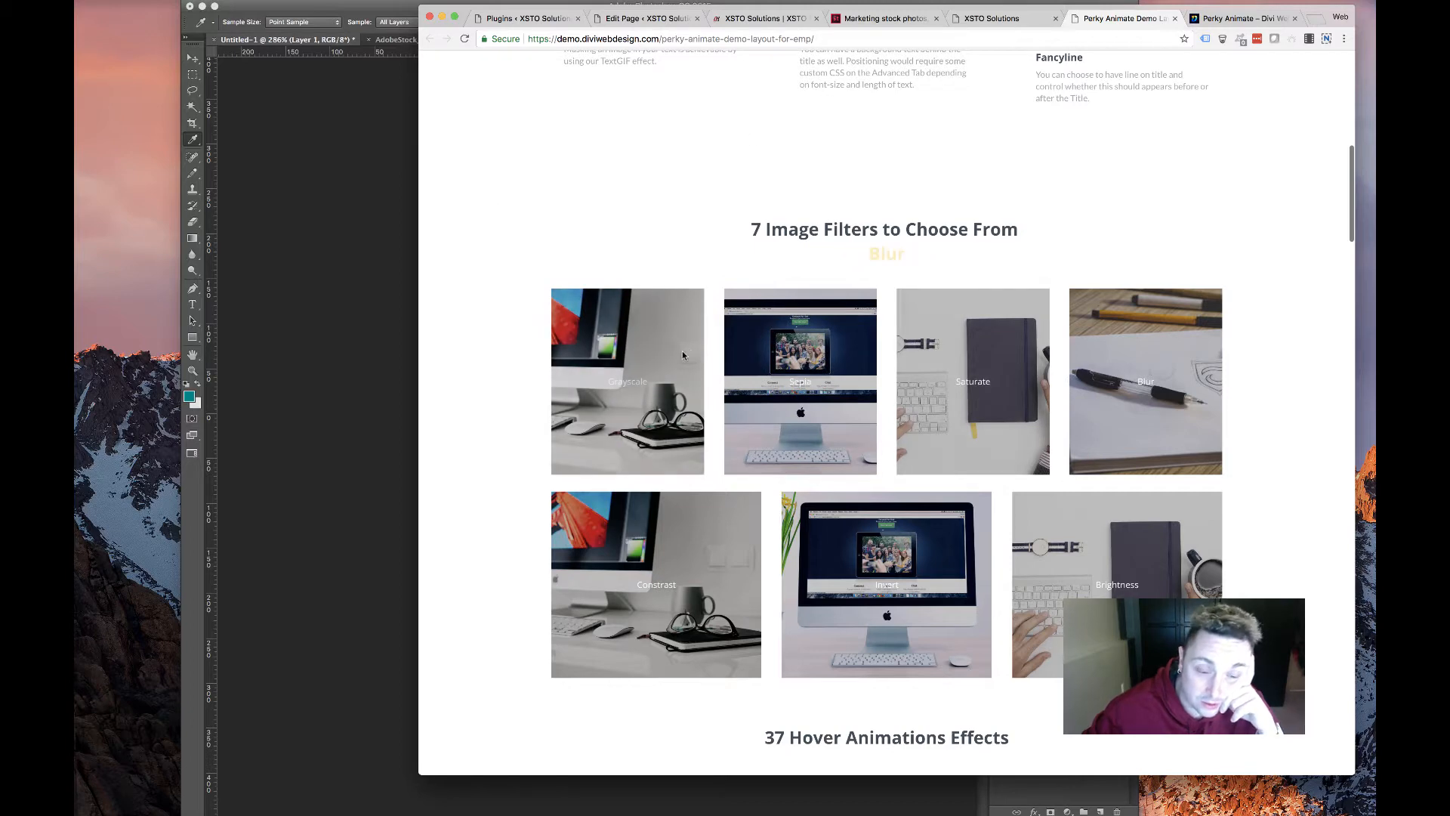
scroll(640, 403, down, 15)
scroll(640, 403, down, 5)
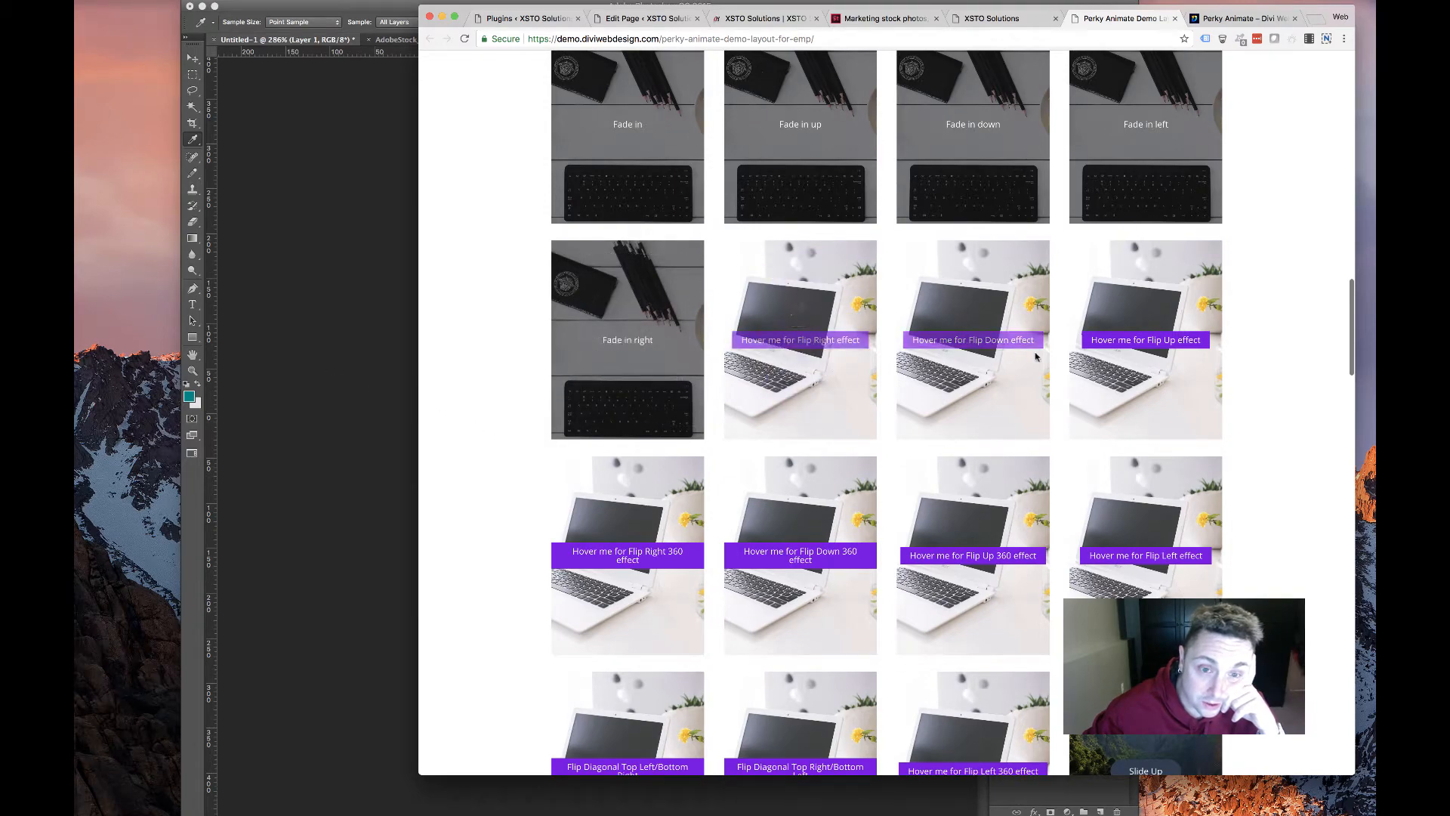
scroll(468, 401, down, 15)
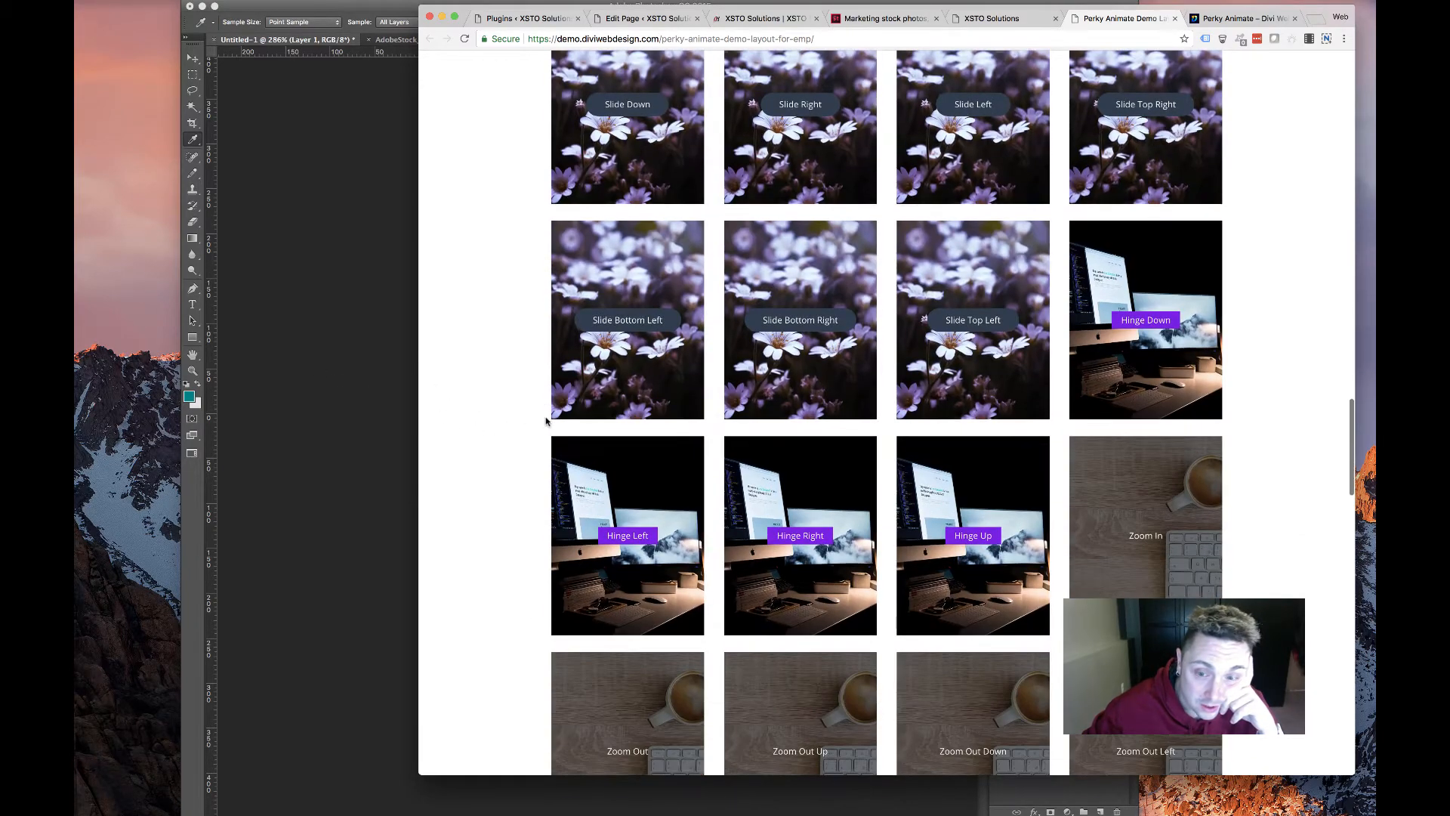
scroll(618, 373, down, 12)
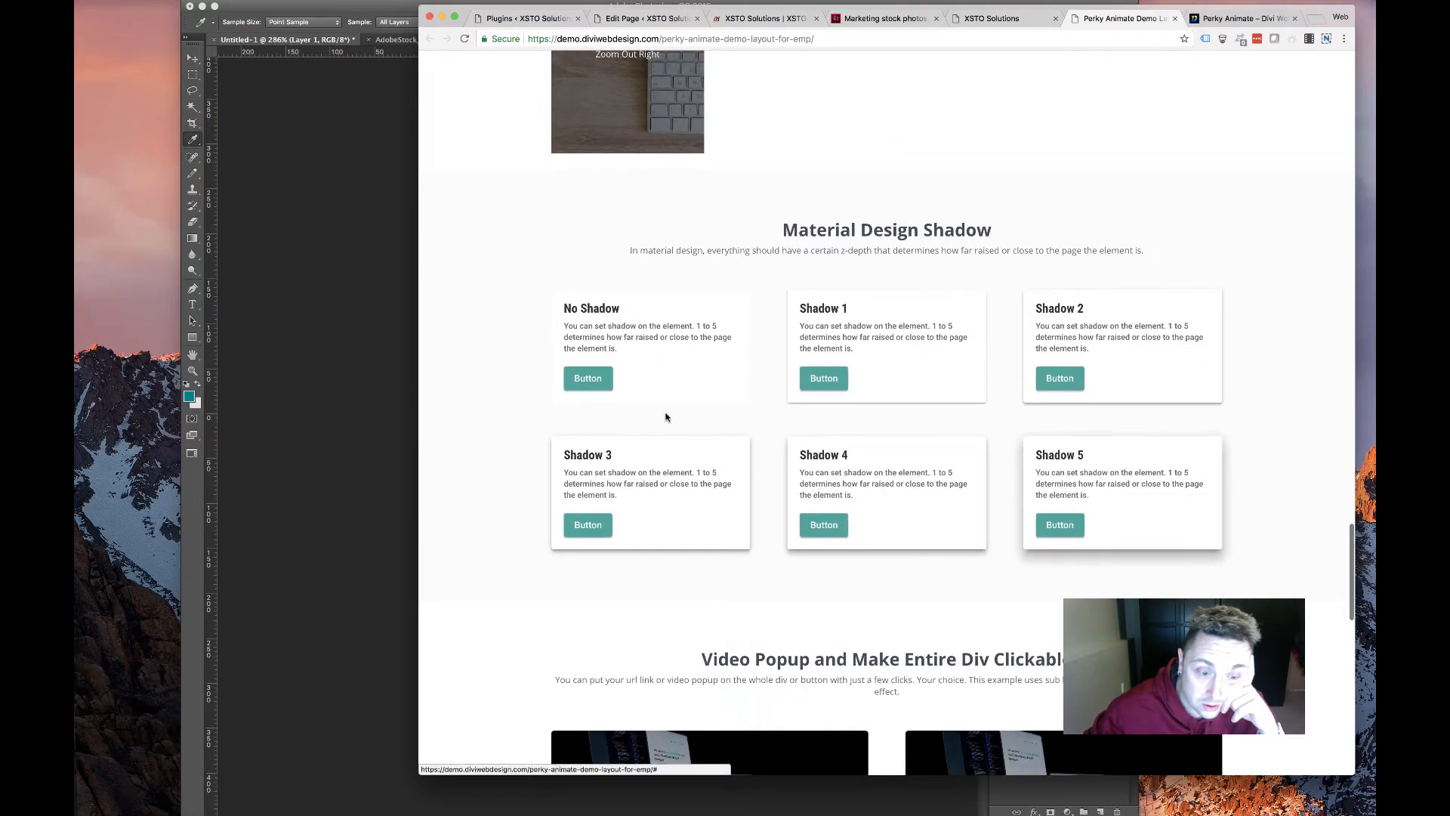
scroll(664, 417, down, 5)
scroll(665, 417, down, 10)
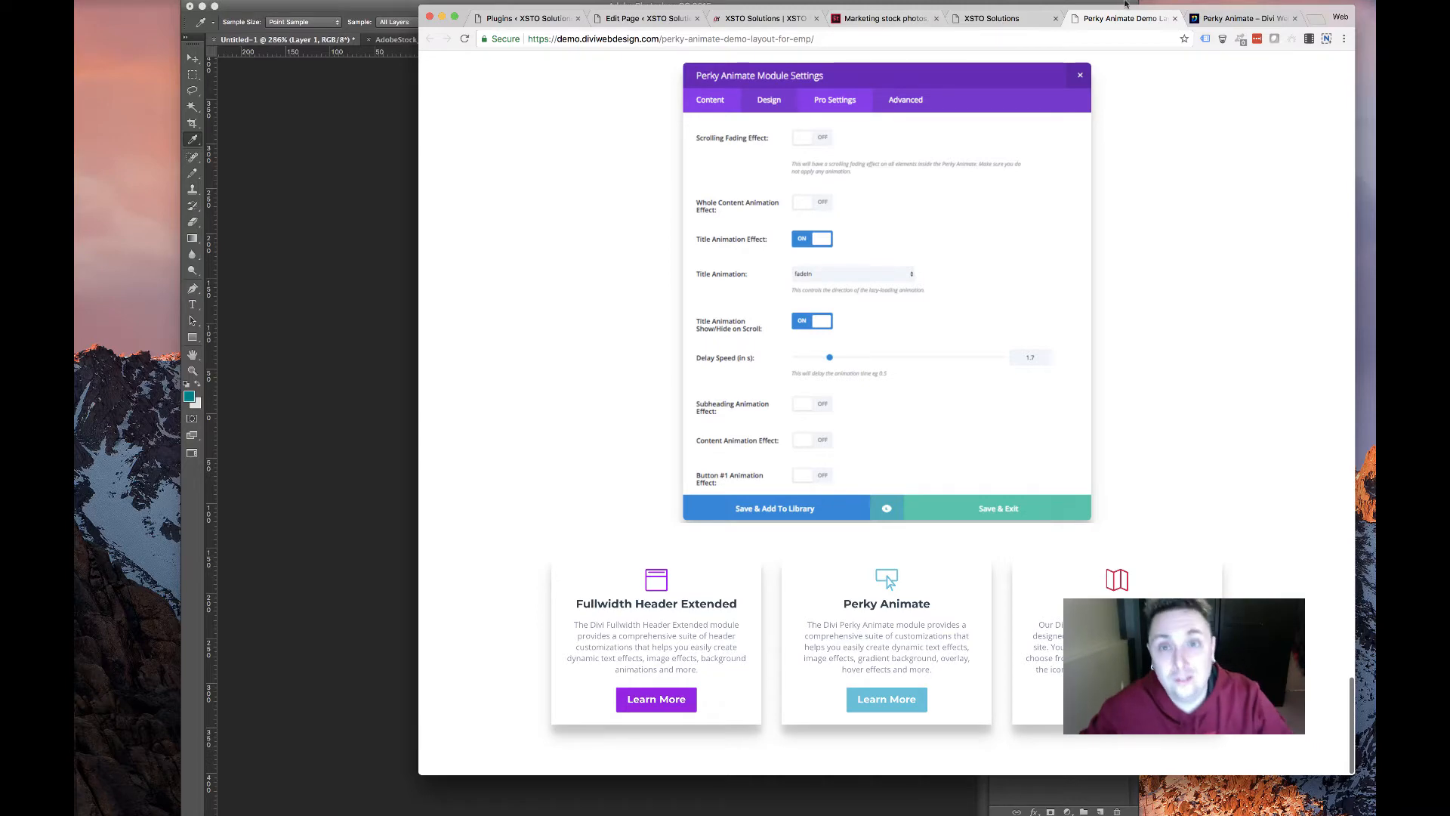
key(ctrl+shift+Tab)
scroll(696, 306, down, 4)
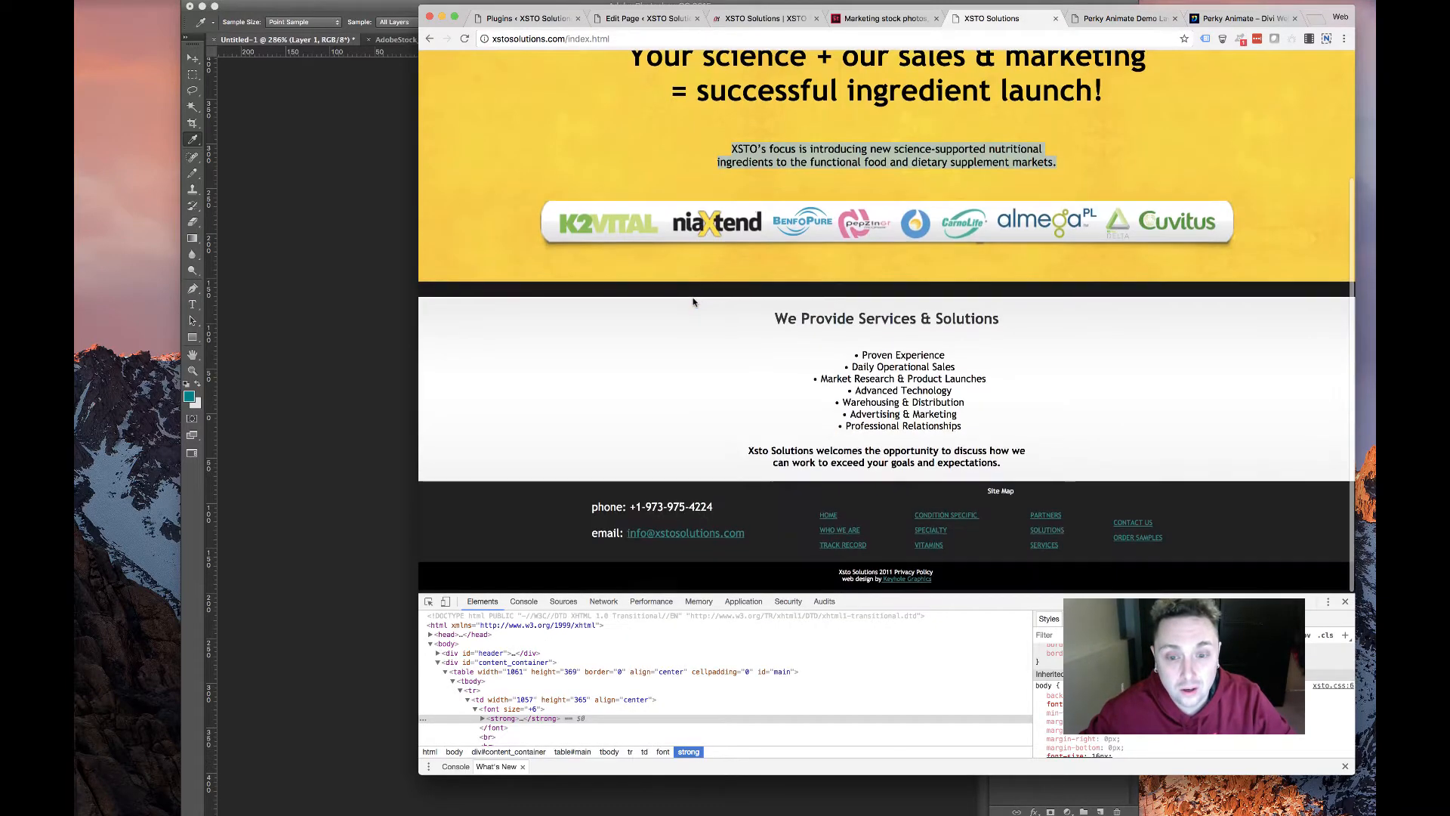
Cycle through the Perky Animate demo, stock photo and new homepage tabs, ending on the old XSTO site
click(1121, 18)
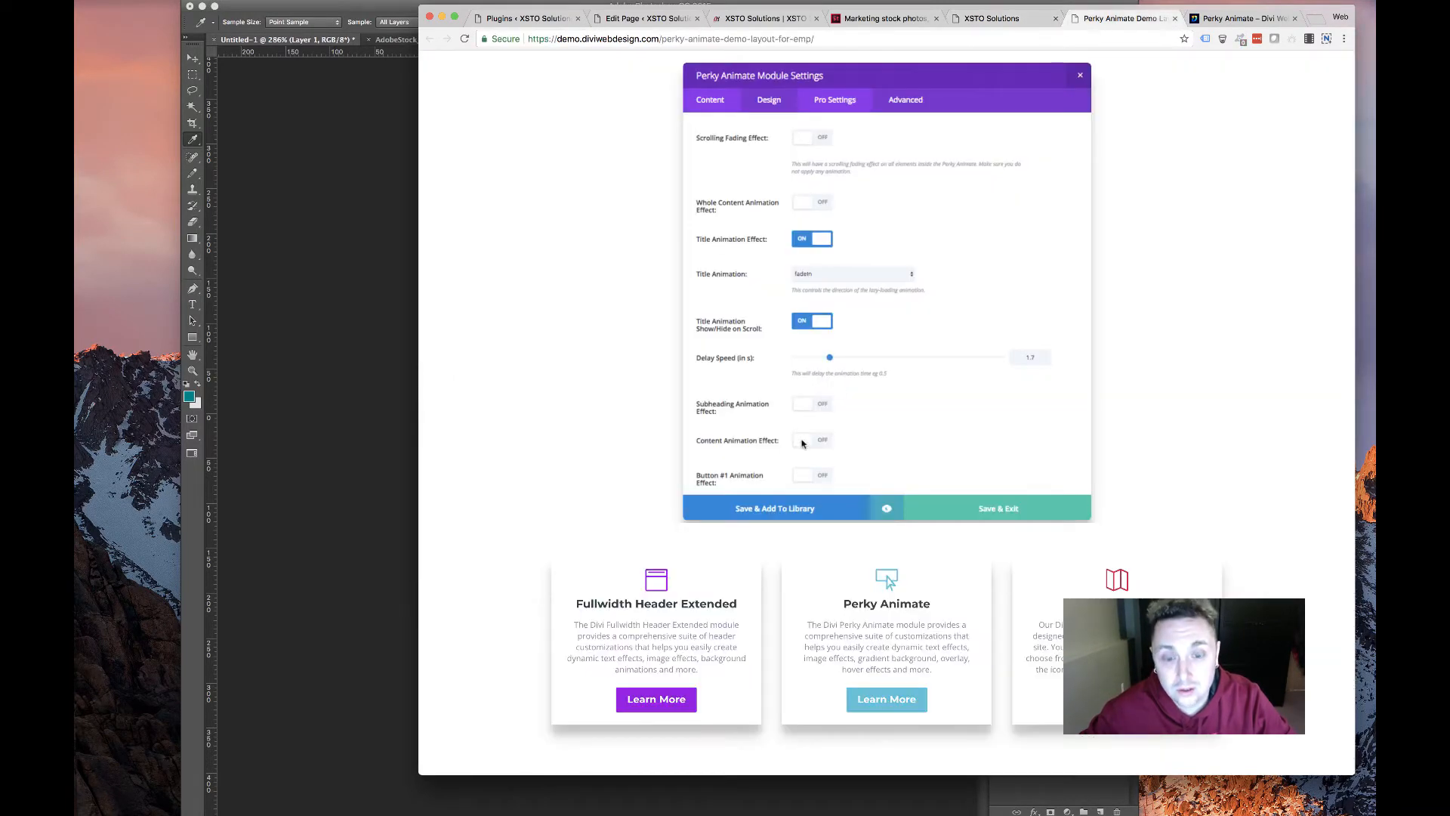
click(974, 19)
click(878, 20)
click(765, 21)
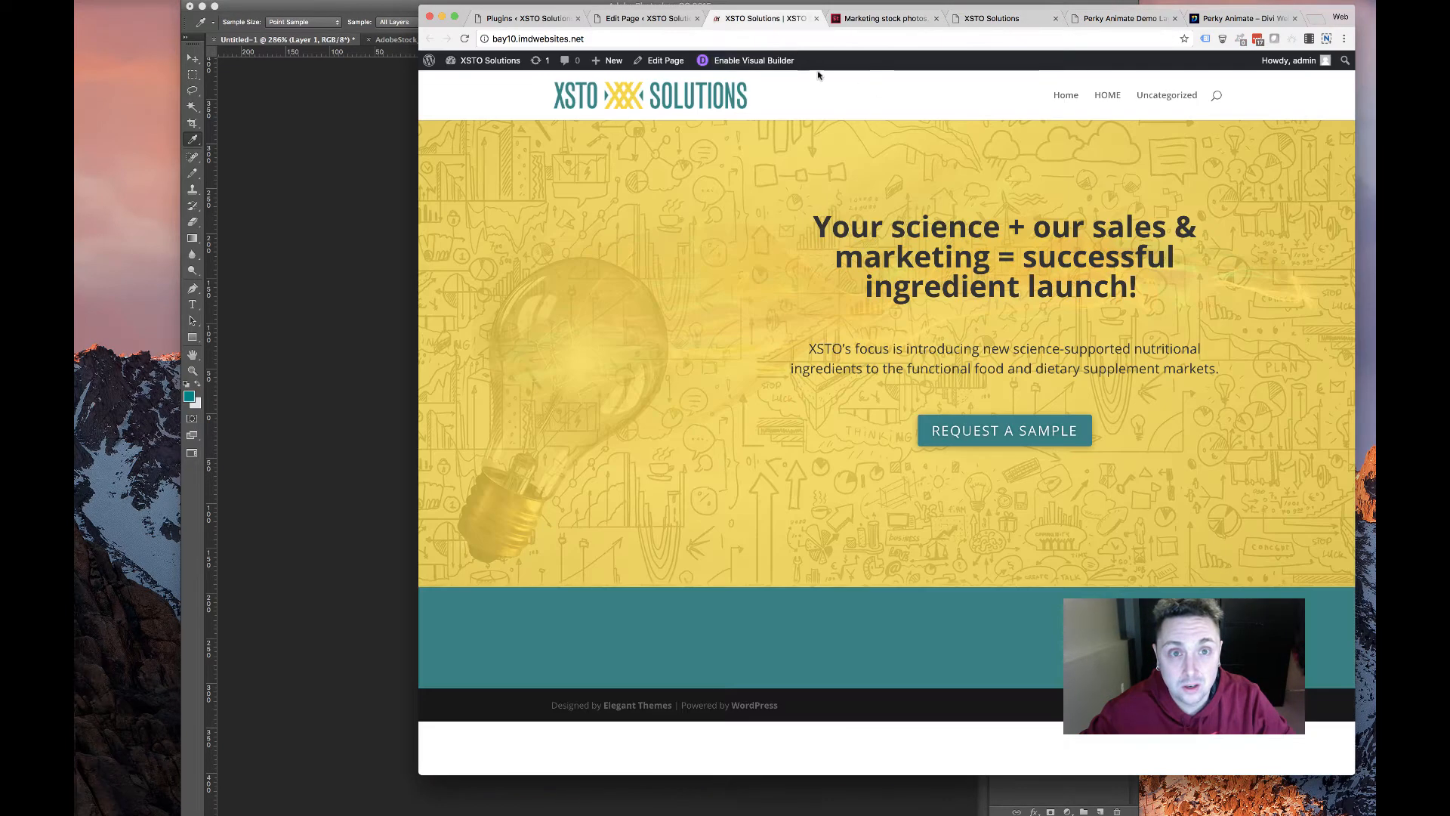
click(891, 20)
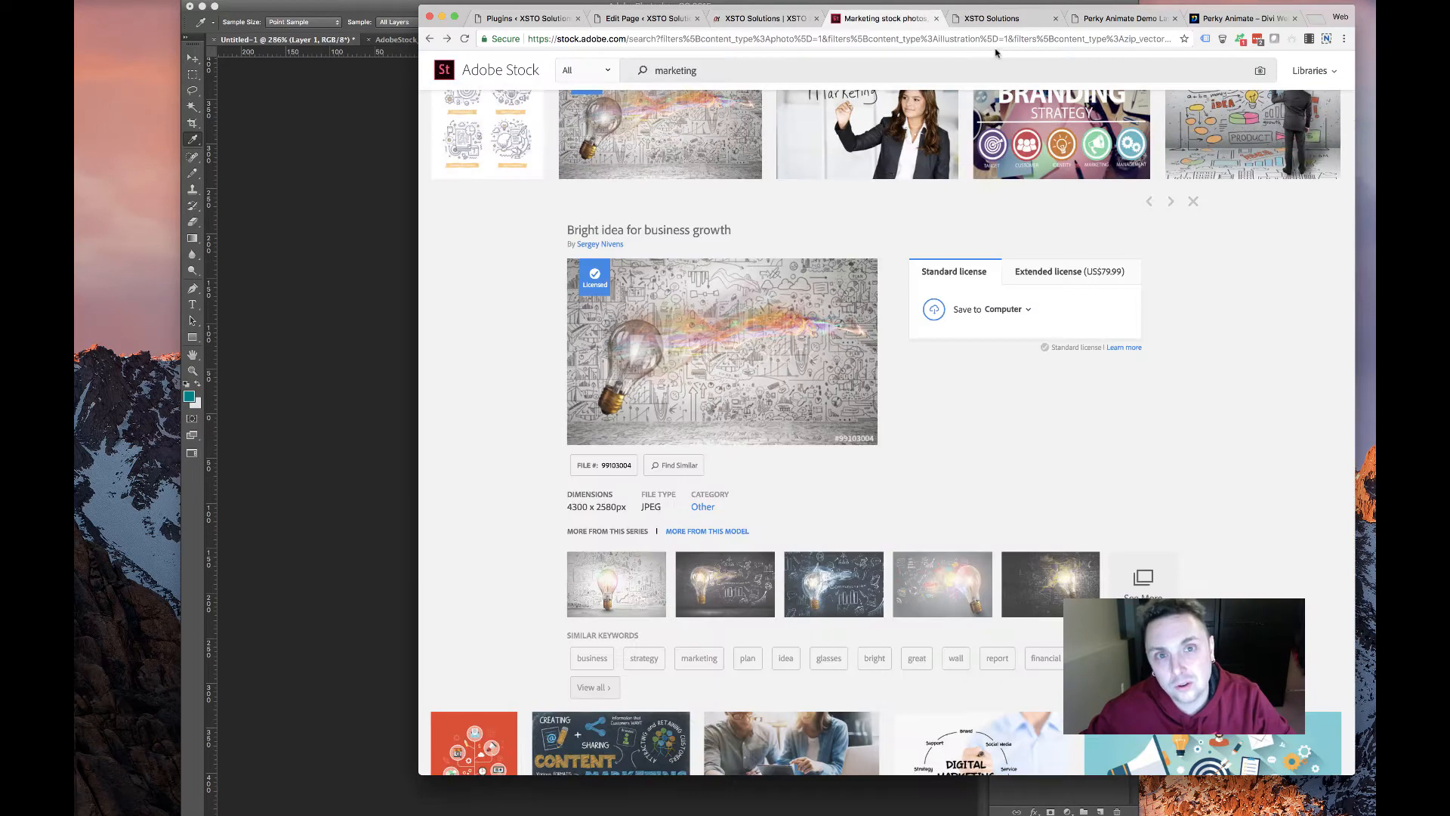
click(981, 19)
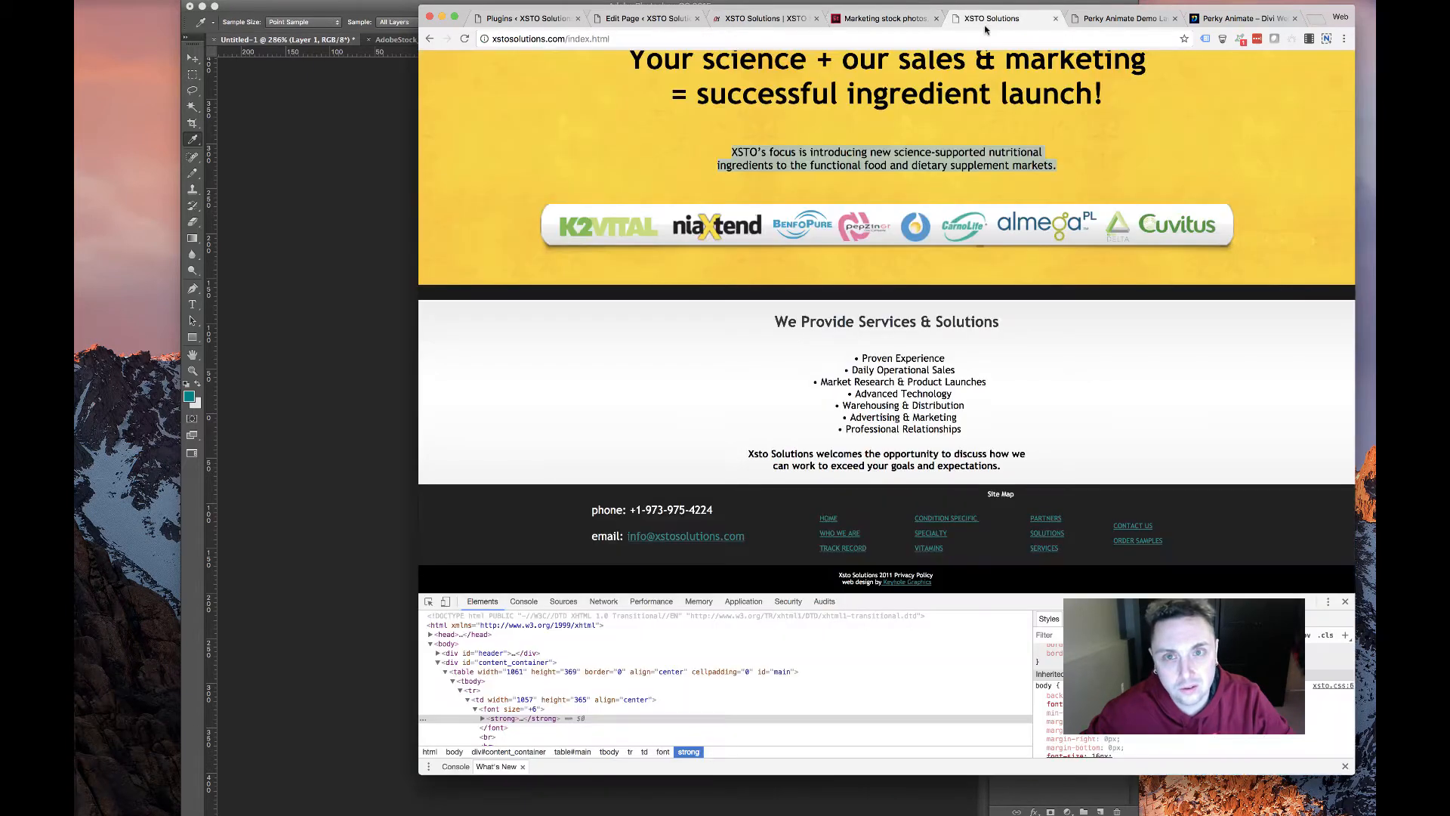
Select the old homepage's services text, then open Condition Specific products and select the Vitamin K2 MK7 heading
drag(782, 353, 973, 439)
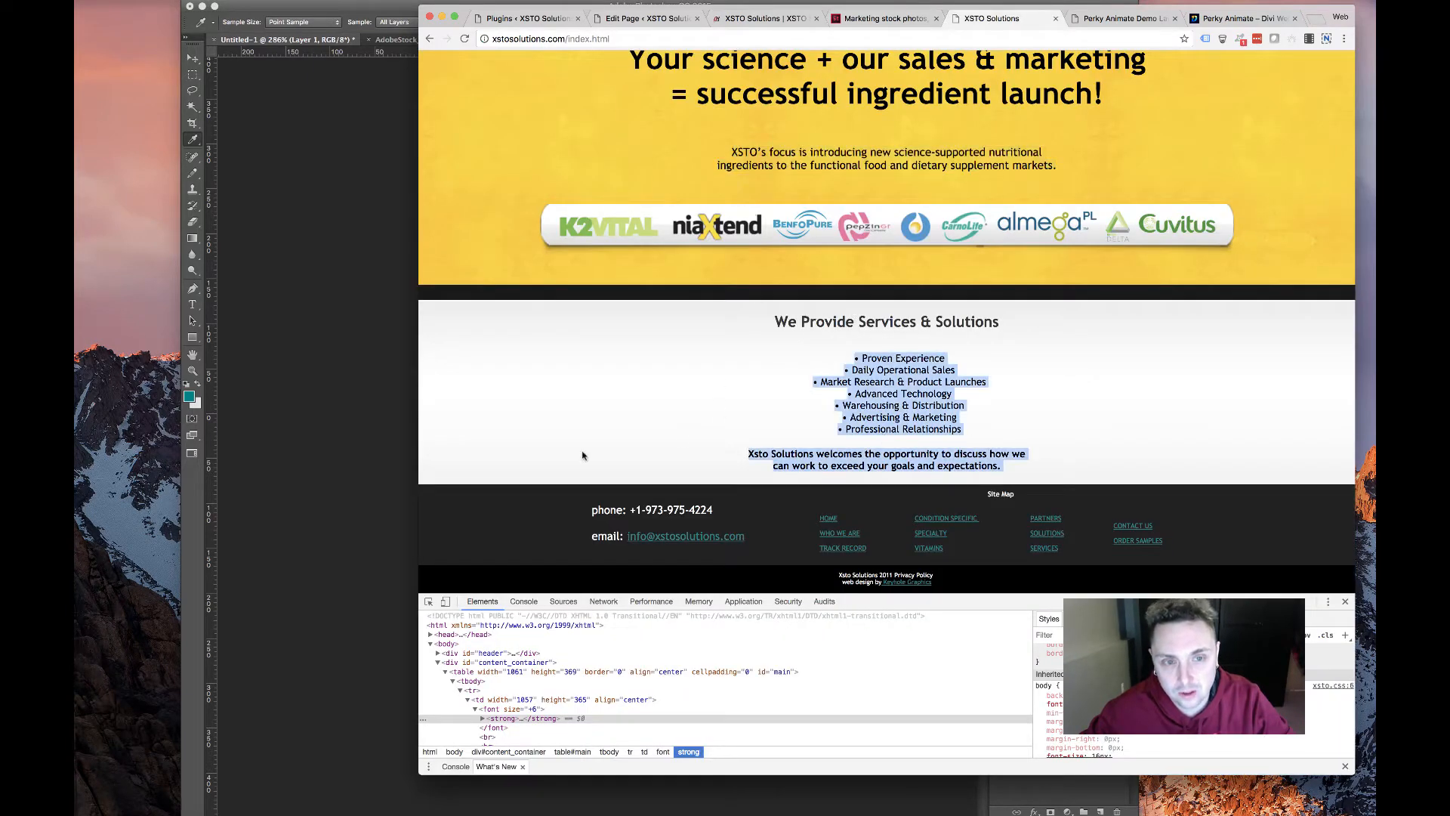
scroll(755, 302, up, 5)
mouse_move(763, 141)
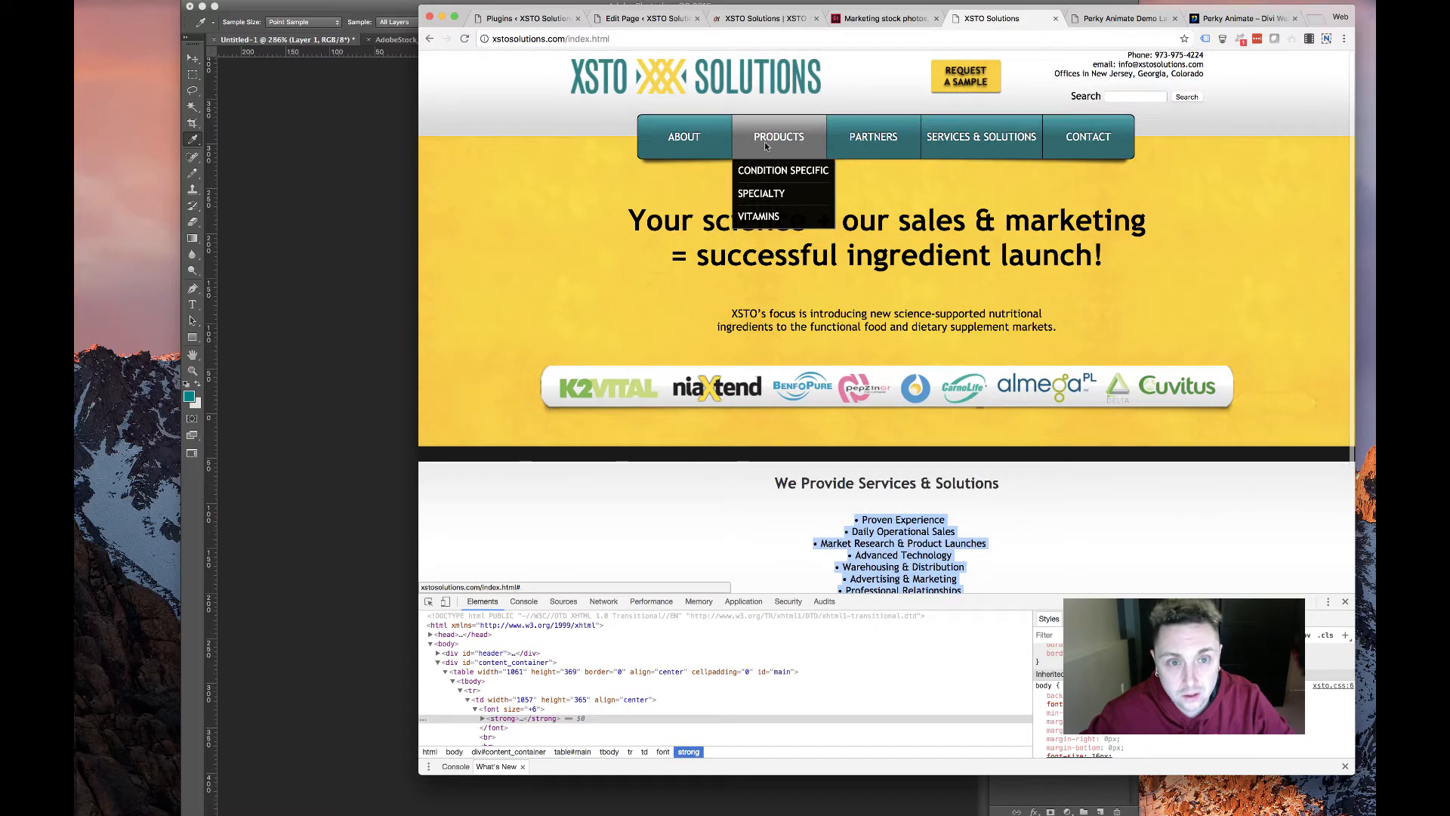
click(778, 170)
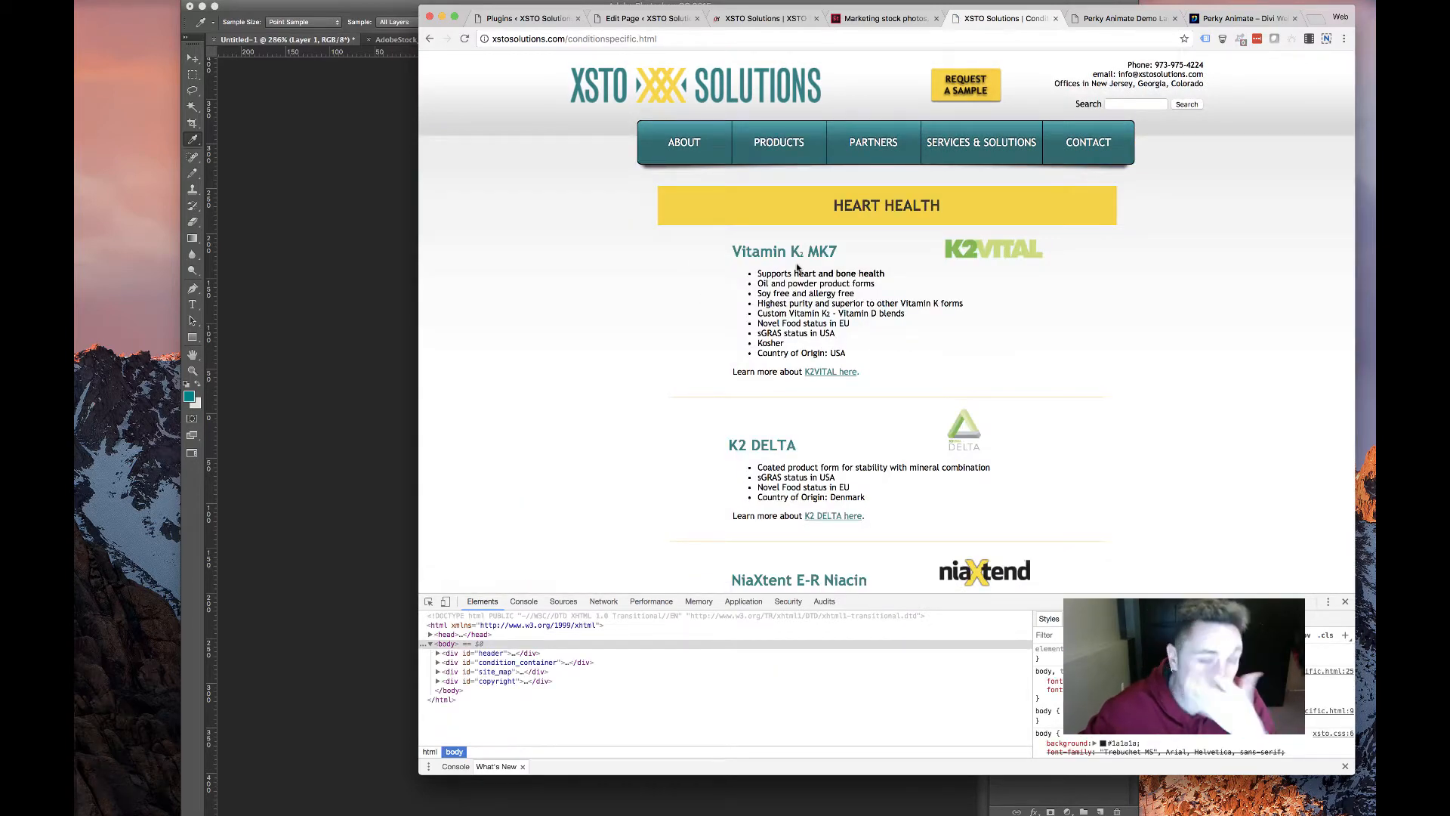
drag(731, 247, 899, 251)
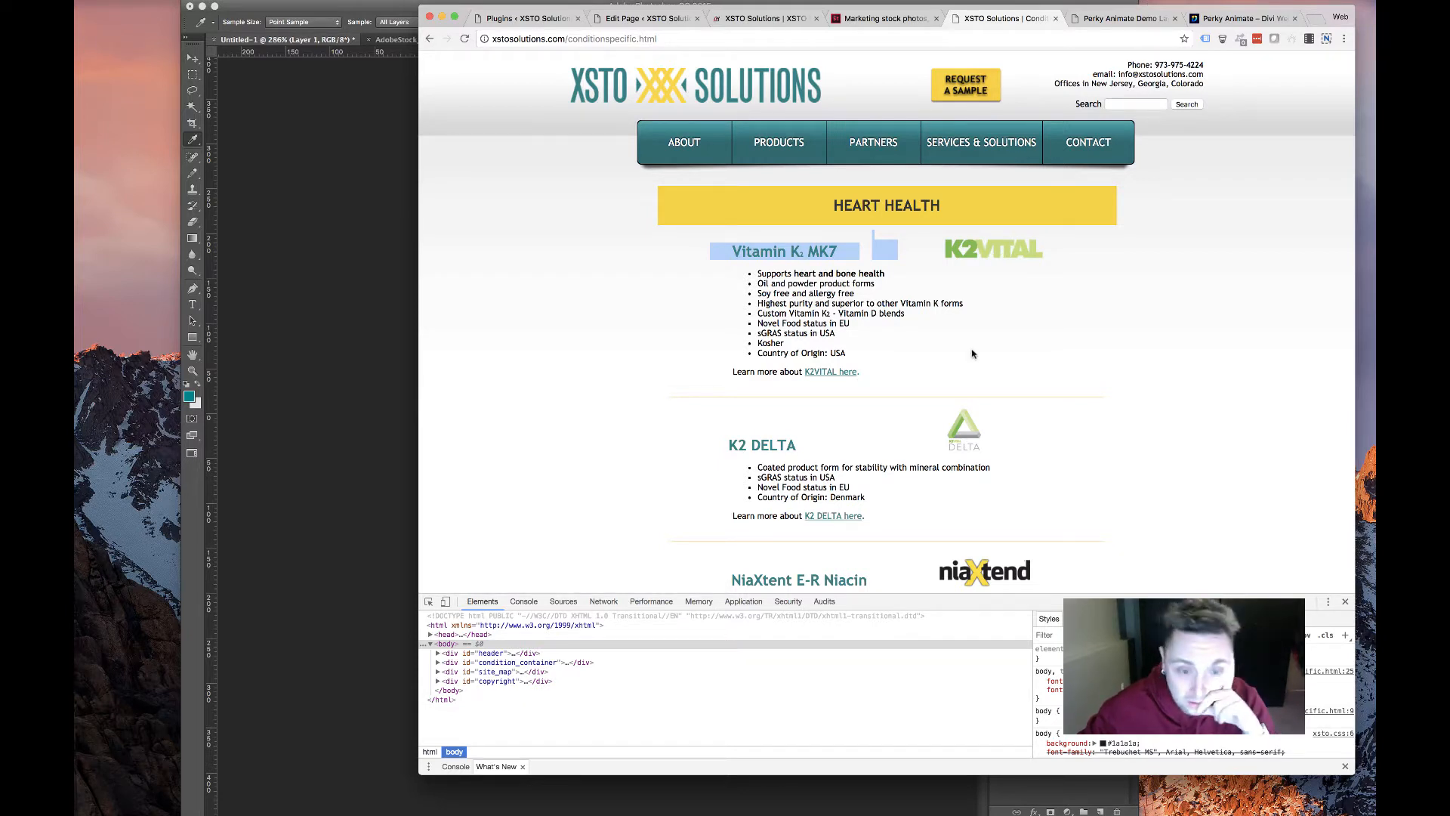
Compare with the Perky Animate demo, then select the services bullet list on the old XSTO homepage
click(1133, 21)
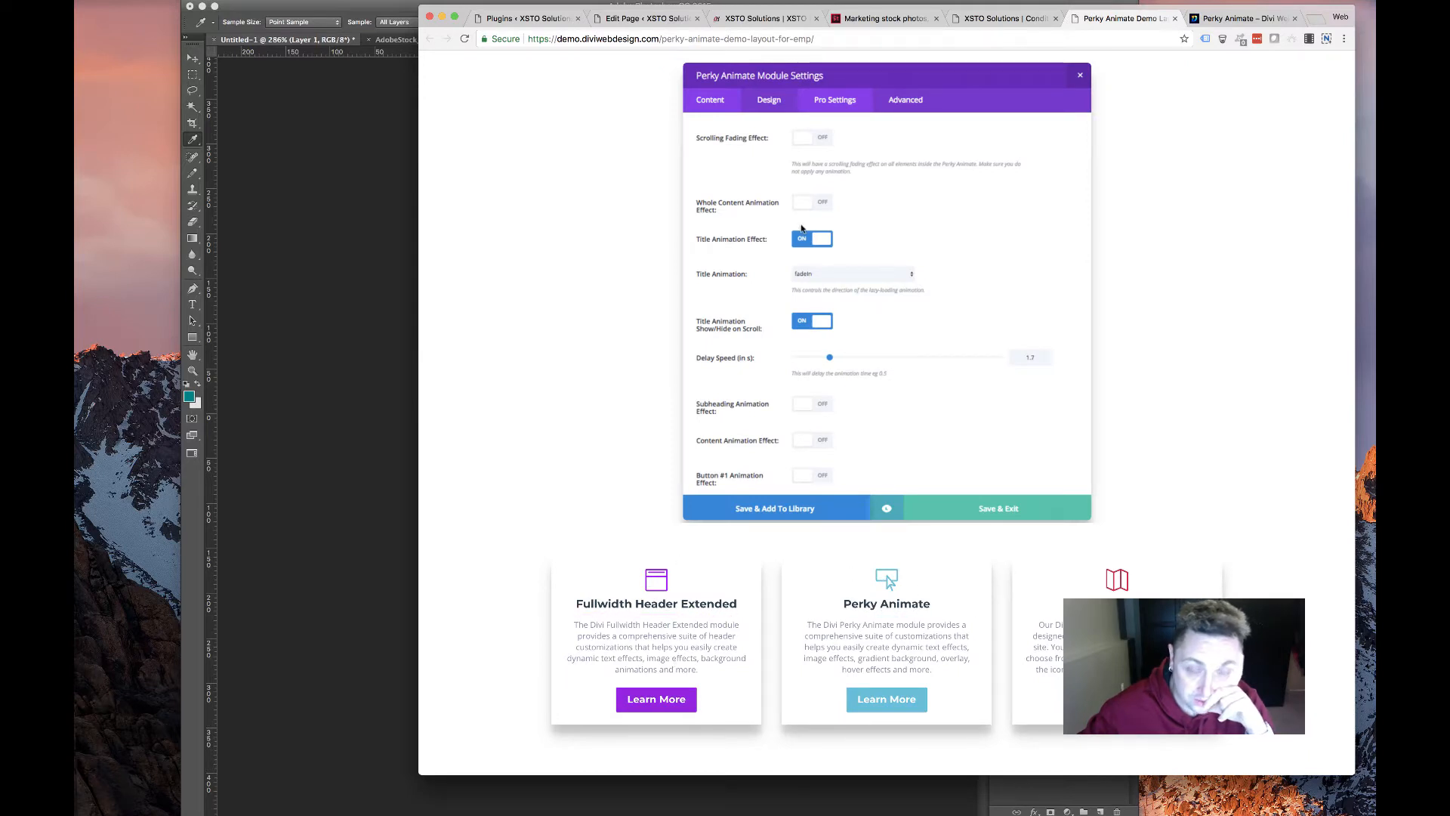
click(981, 20)
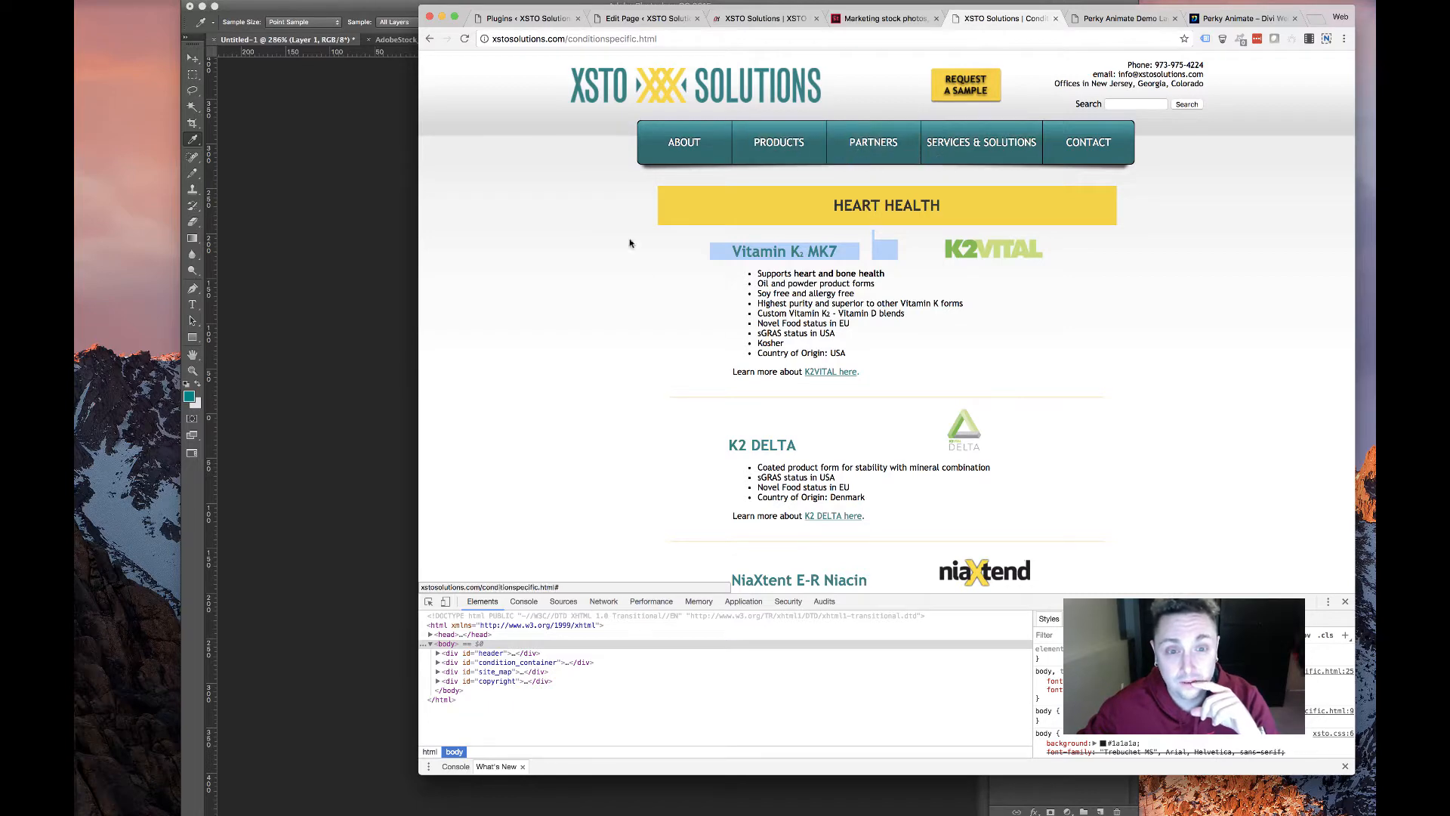
mouse_move(680, 154)
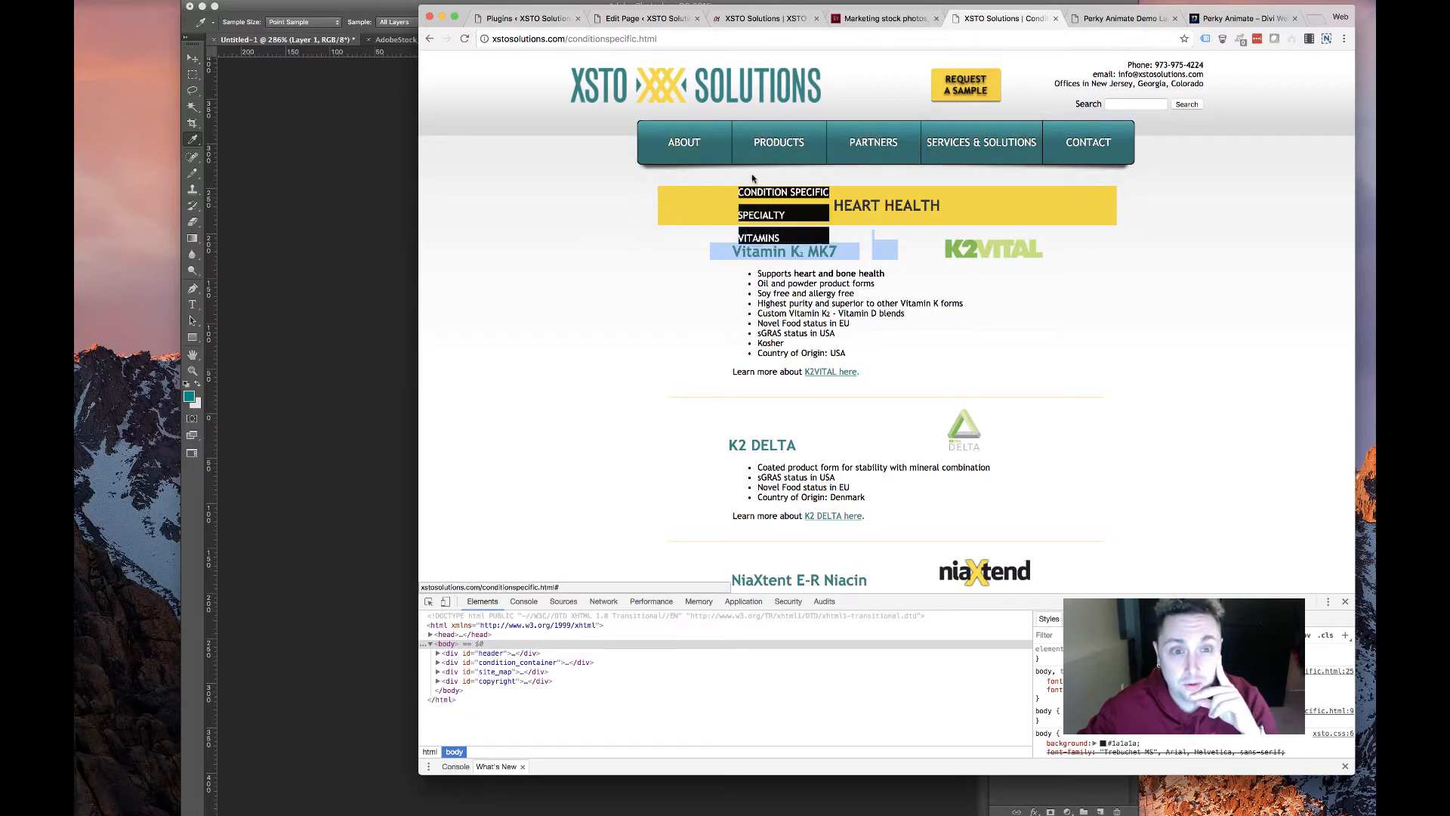
key(super+Left)
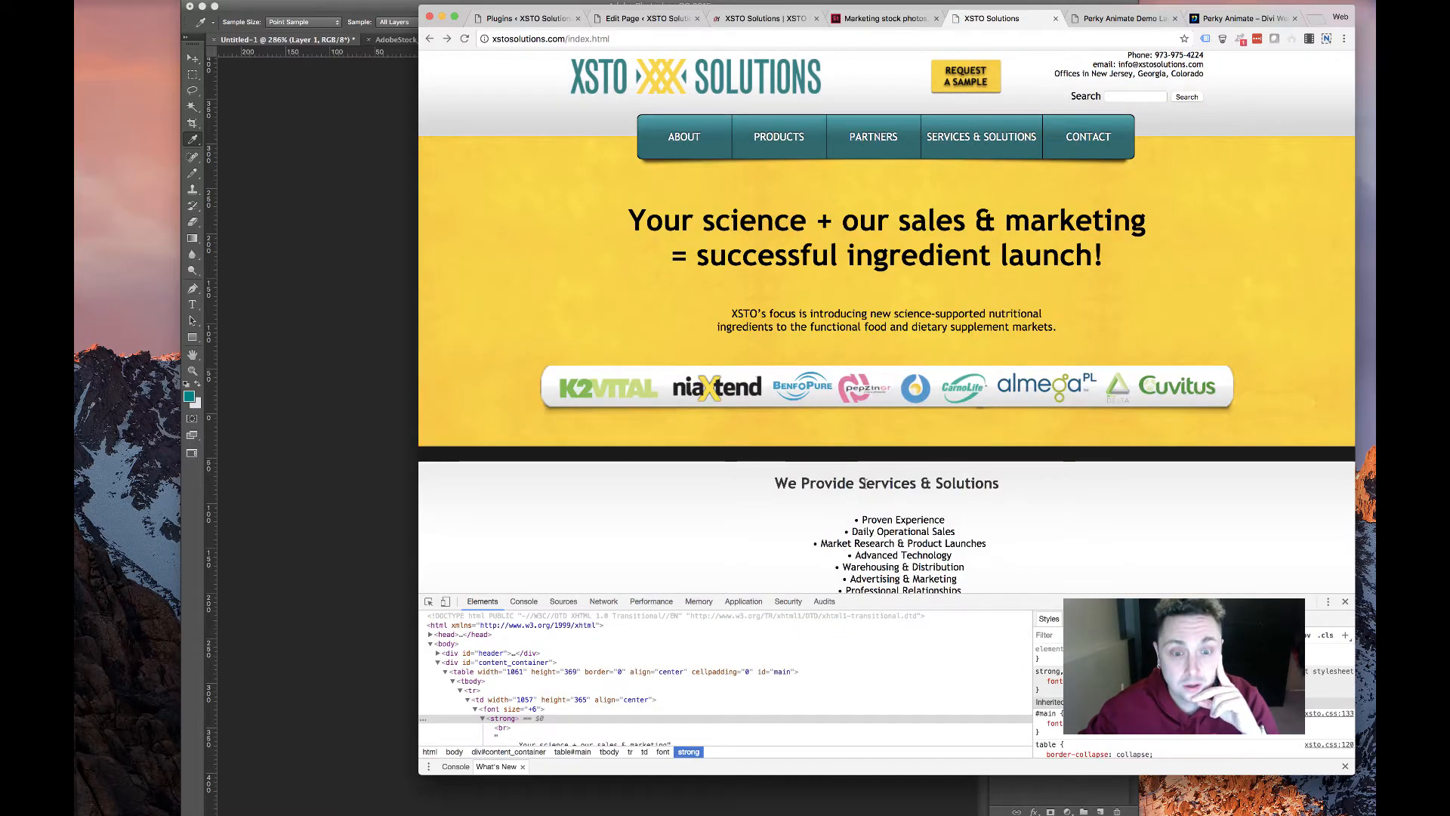
scroll(791, 396, down, 5)
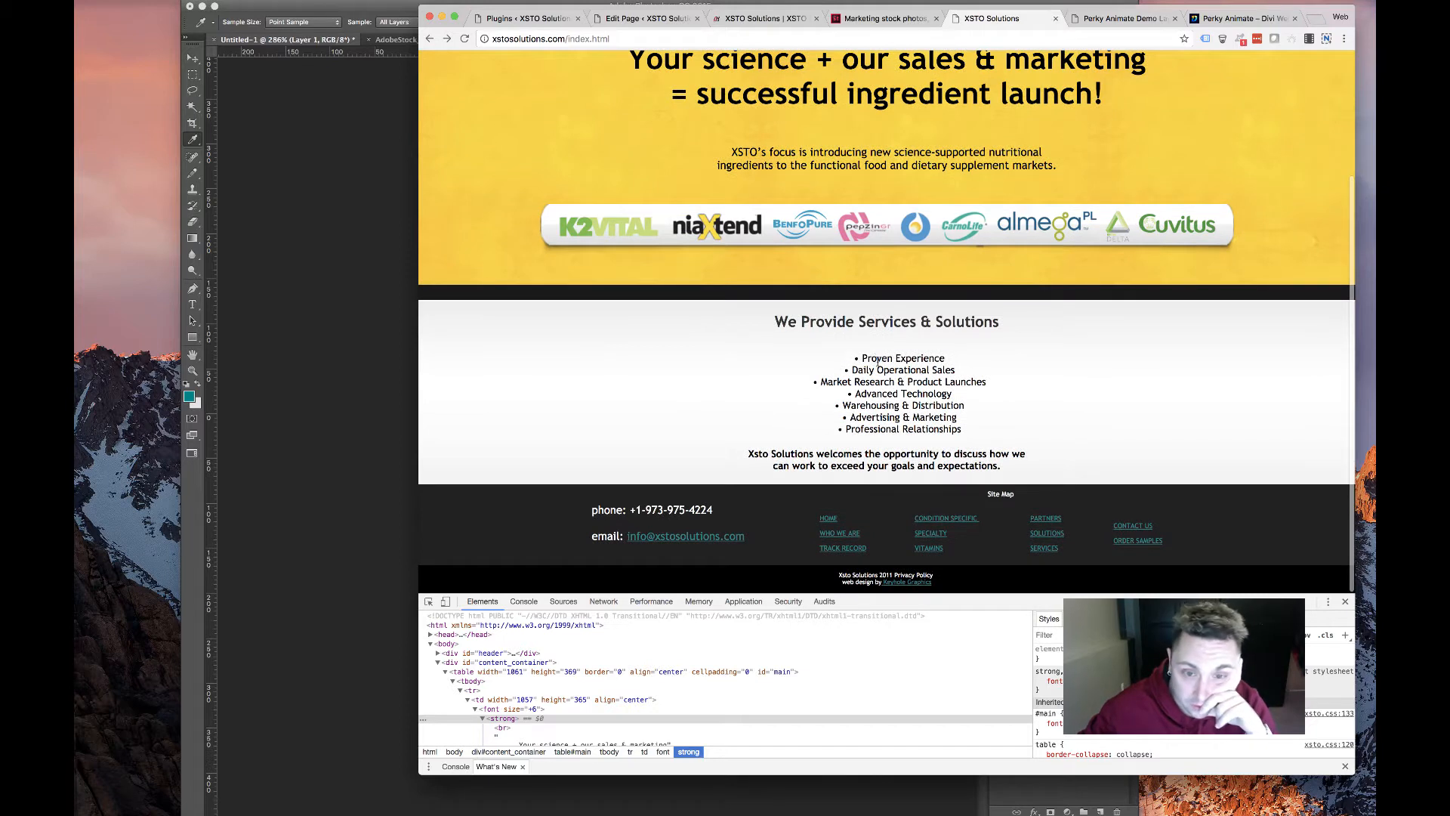
drag(879, 362, 885, 429)
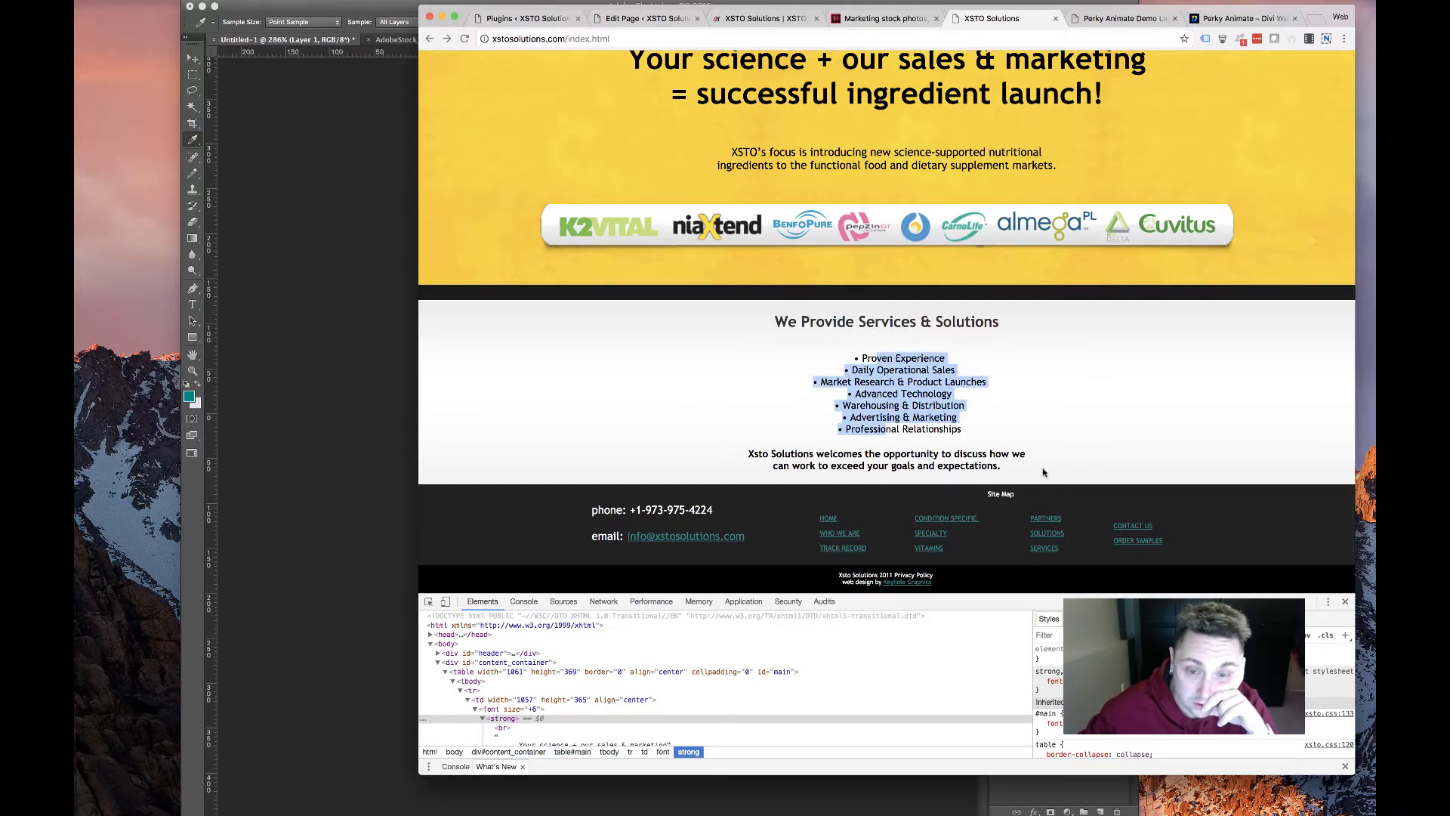
click(683, 439)
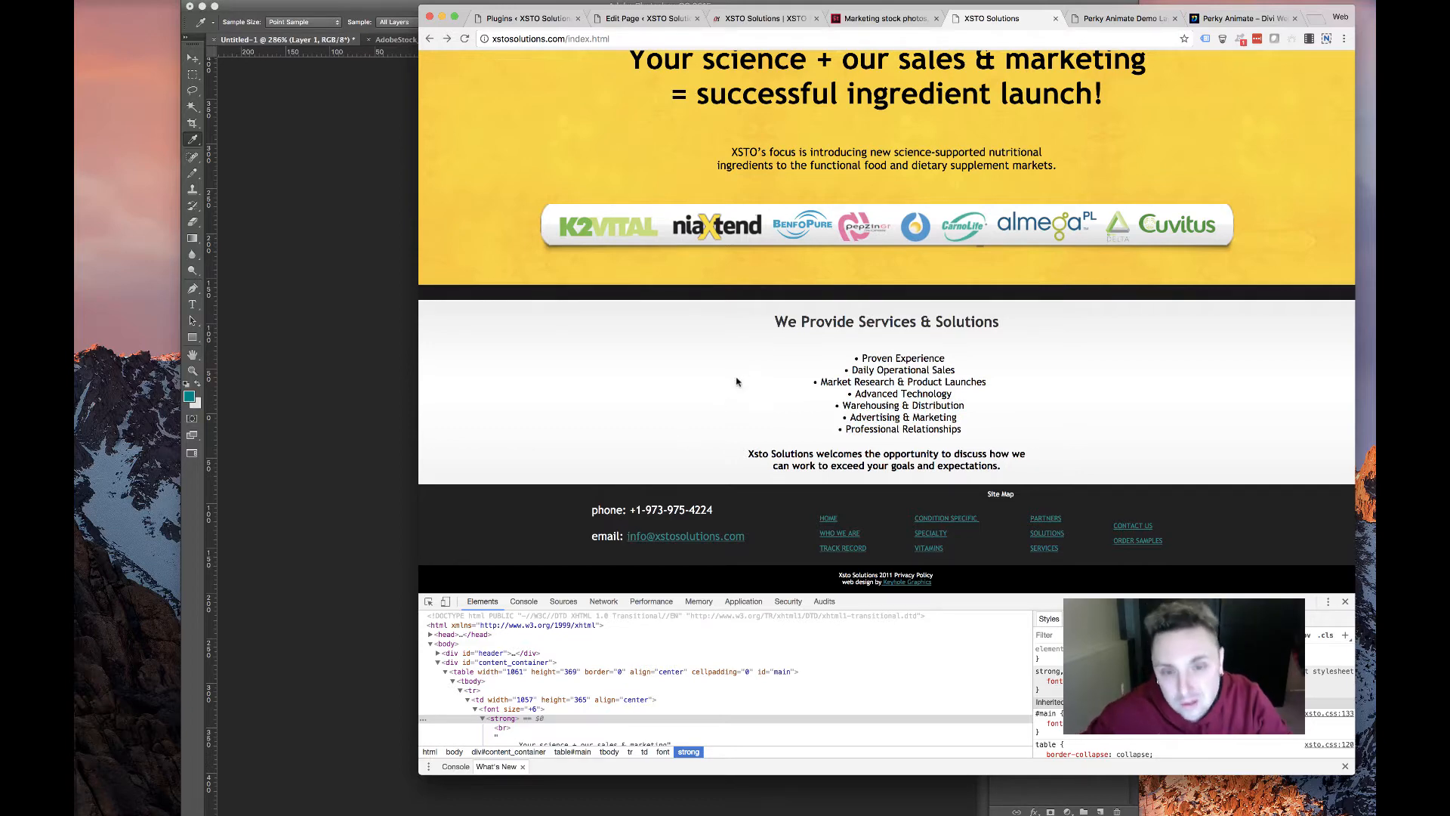
Open the old site's Services & Solutions page and select the first service descriptions
scroll(831, 370, up, 3)
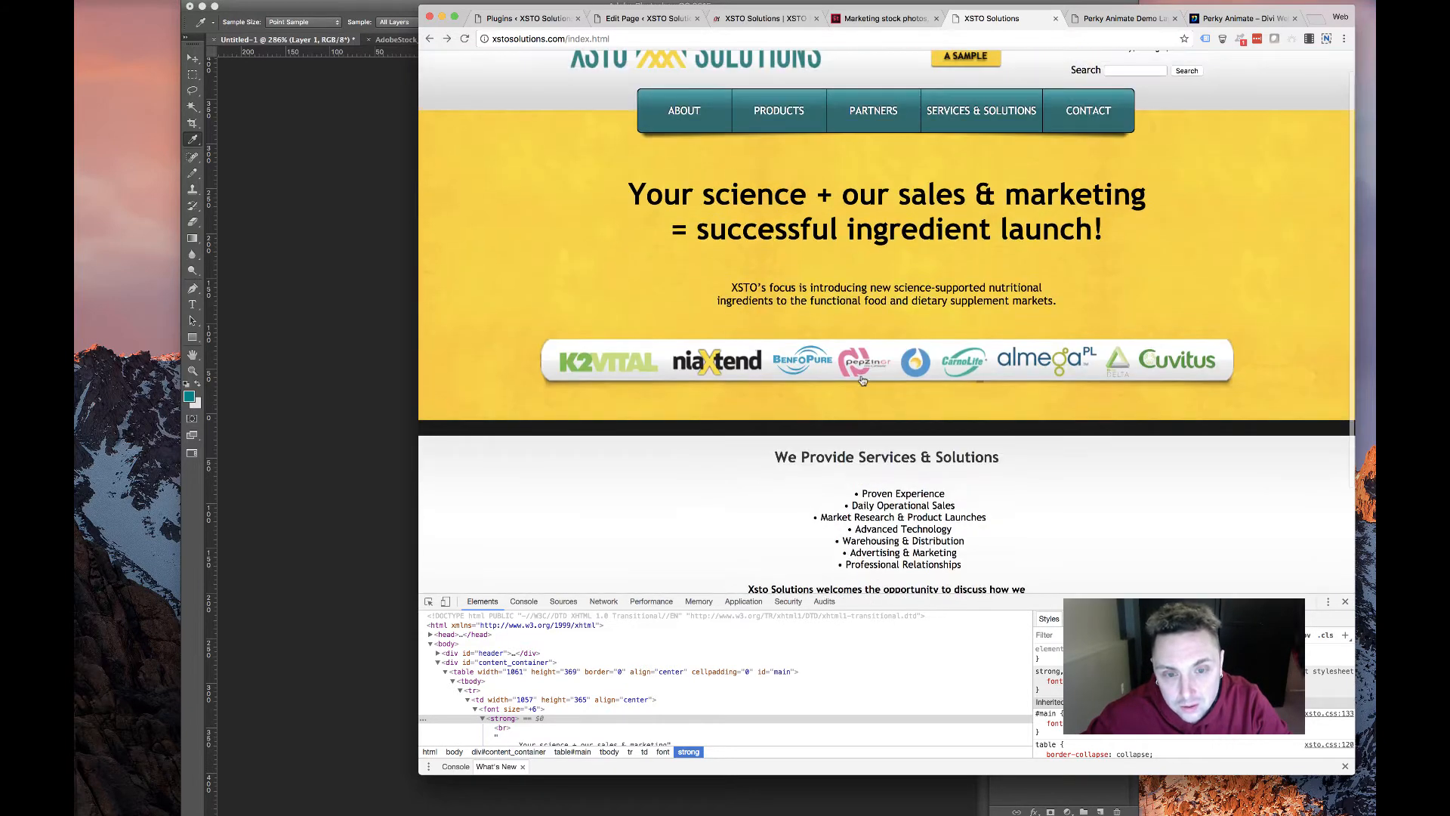
scroll(778, 372, down, 3)
scroll(777, 372, up, 3)
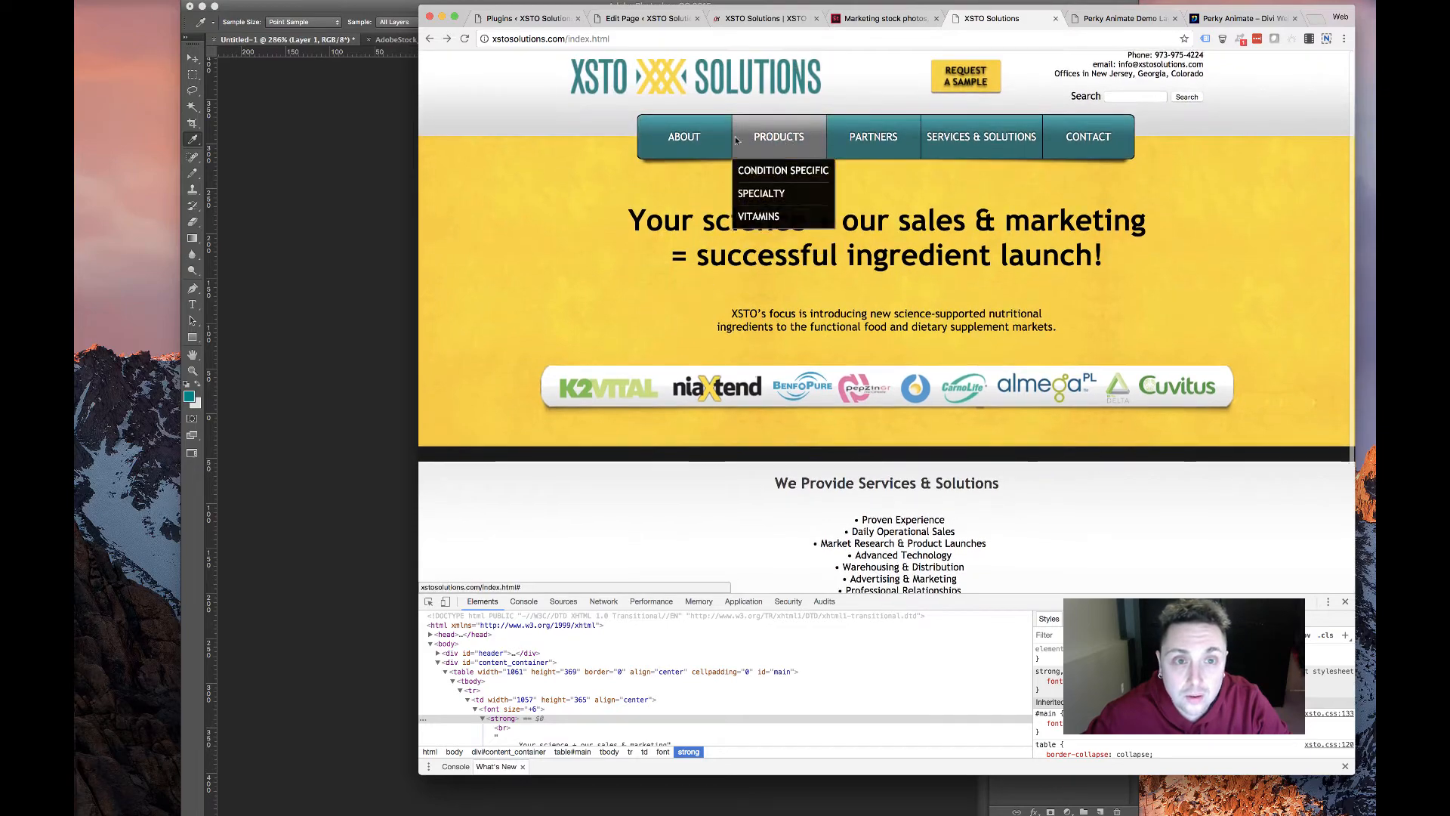
click(978, 137)
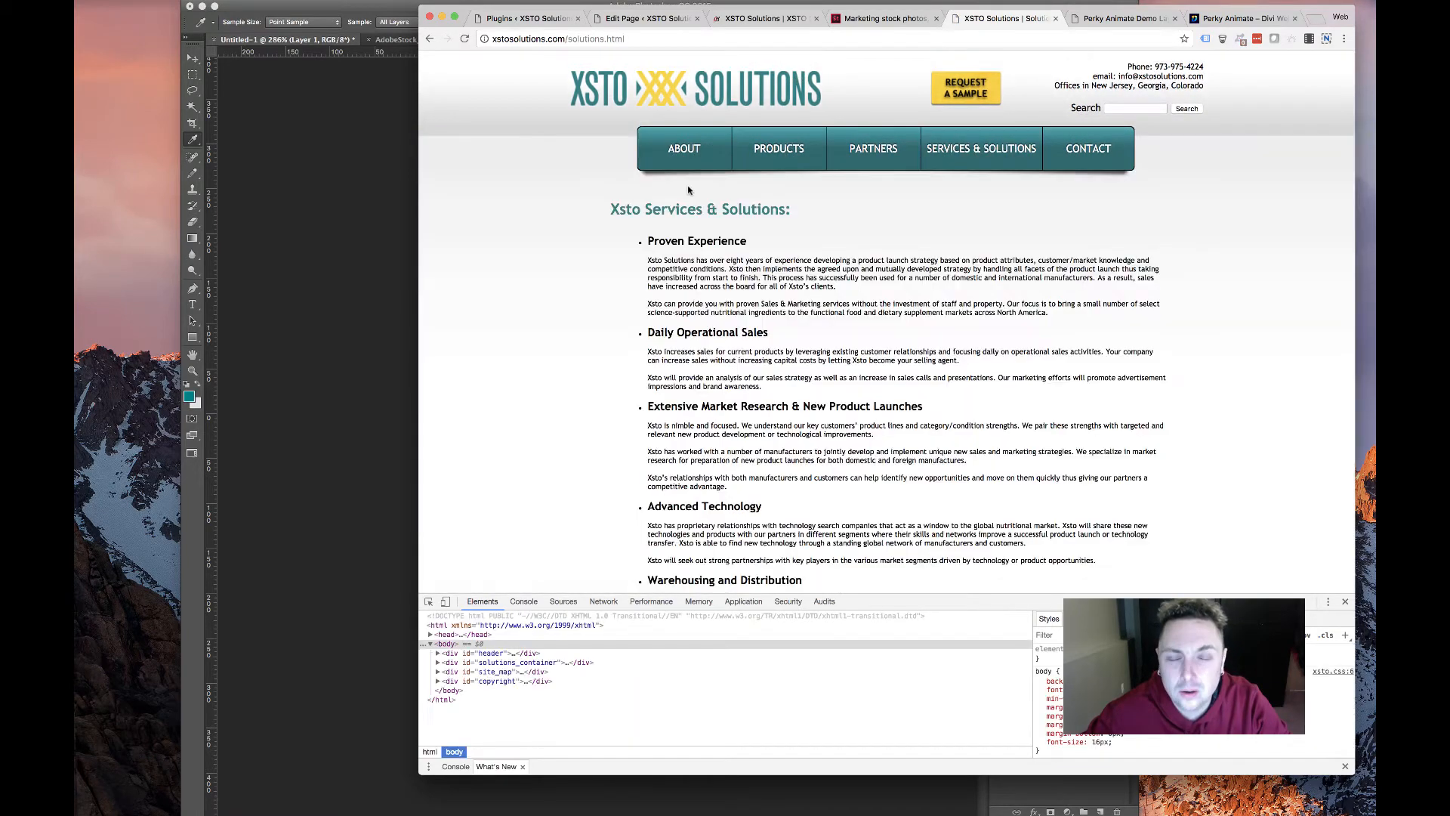
drag(649, 259, 807, 306)
scroll(711, 454, down, 5)
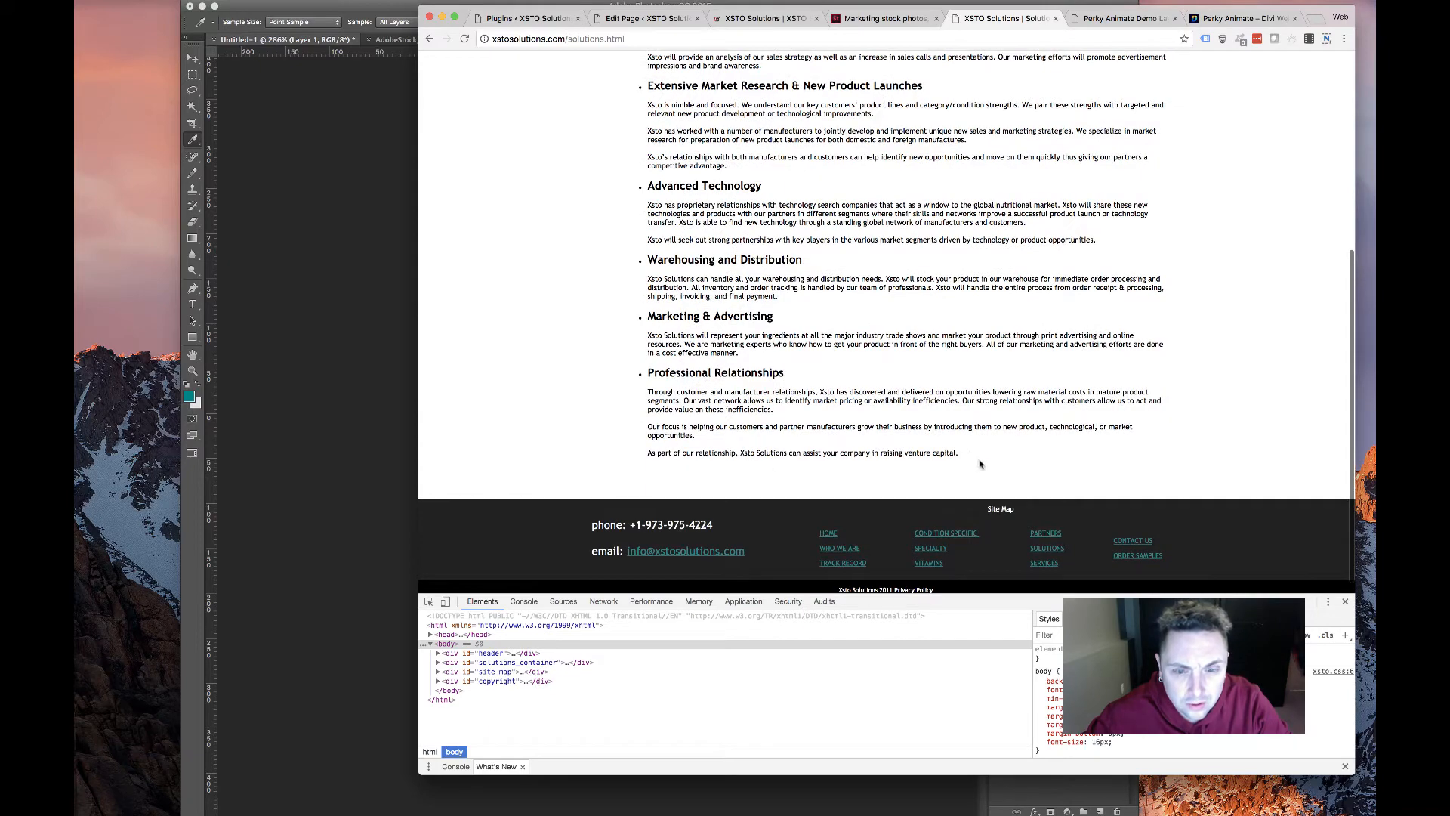
drag(980, 464, 648, 392)
scroll(687, 385, up, 2)
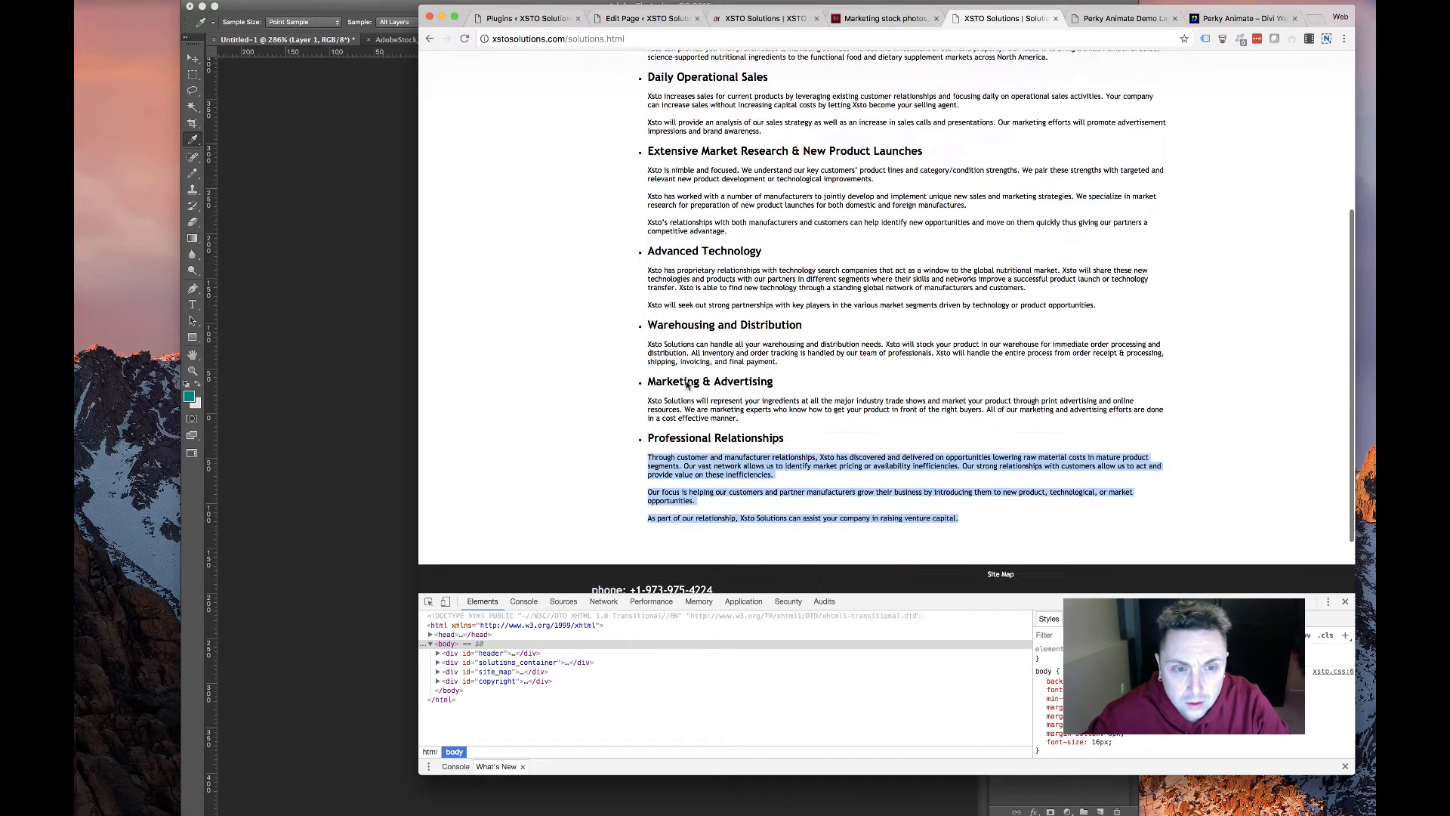
scroll(687, 386, up, 4)
scroll(627, 261, up, 2)
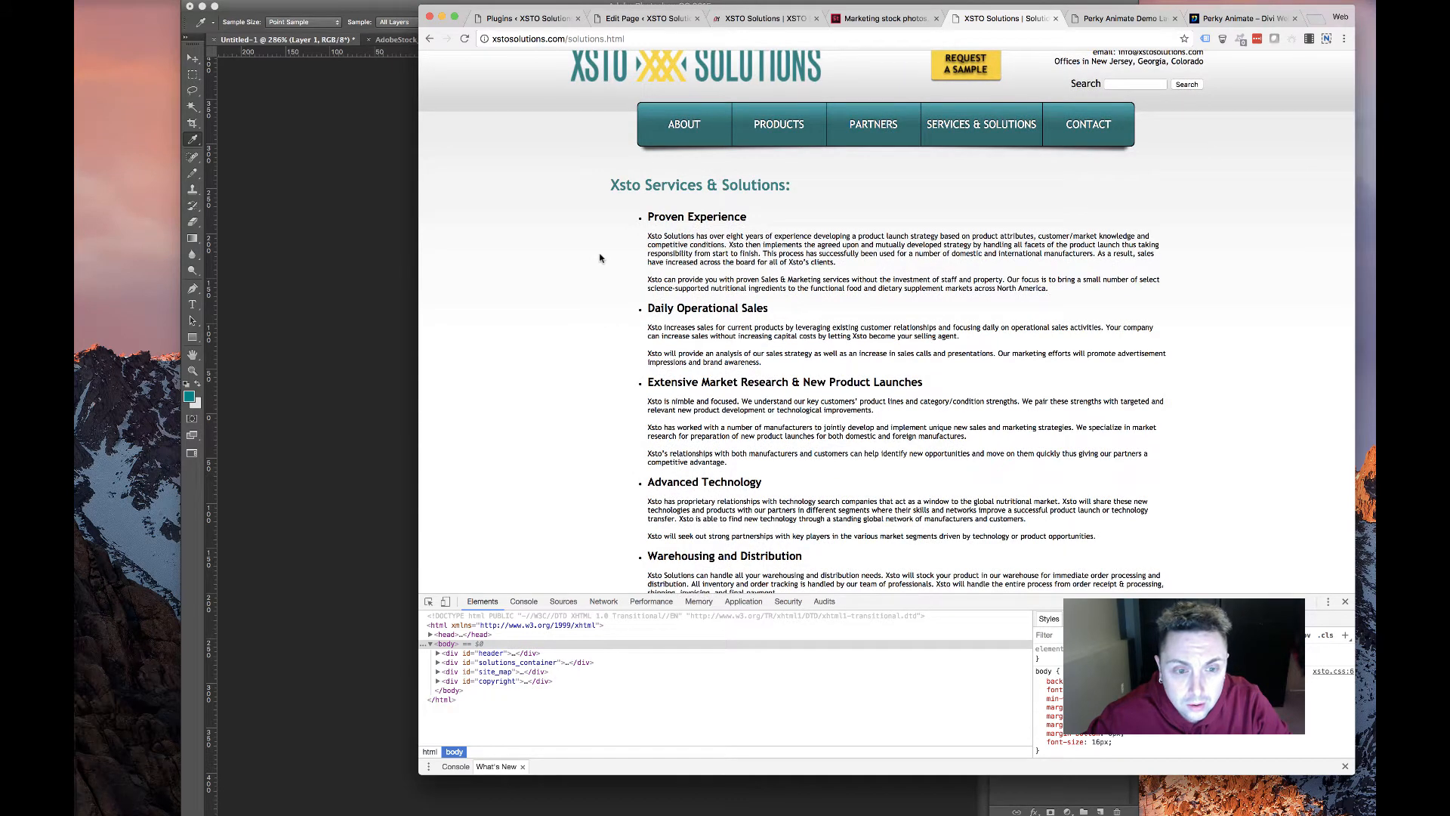
drag(613, 243, 935, 316)
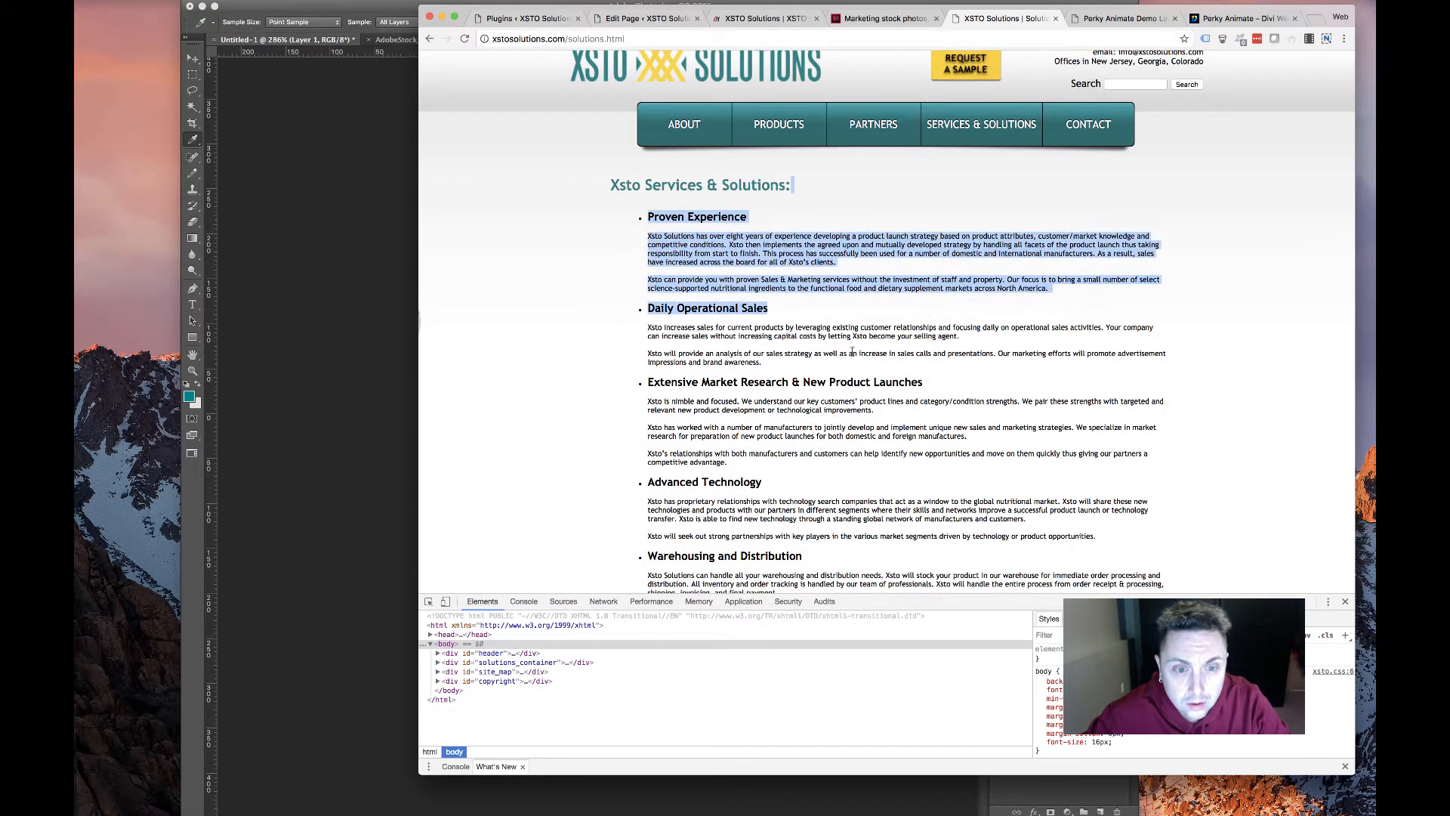
click(840, 97)
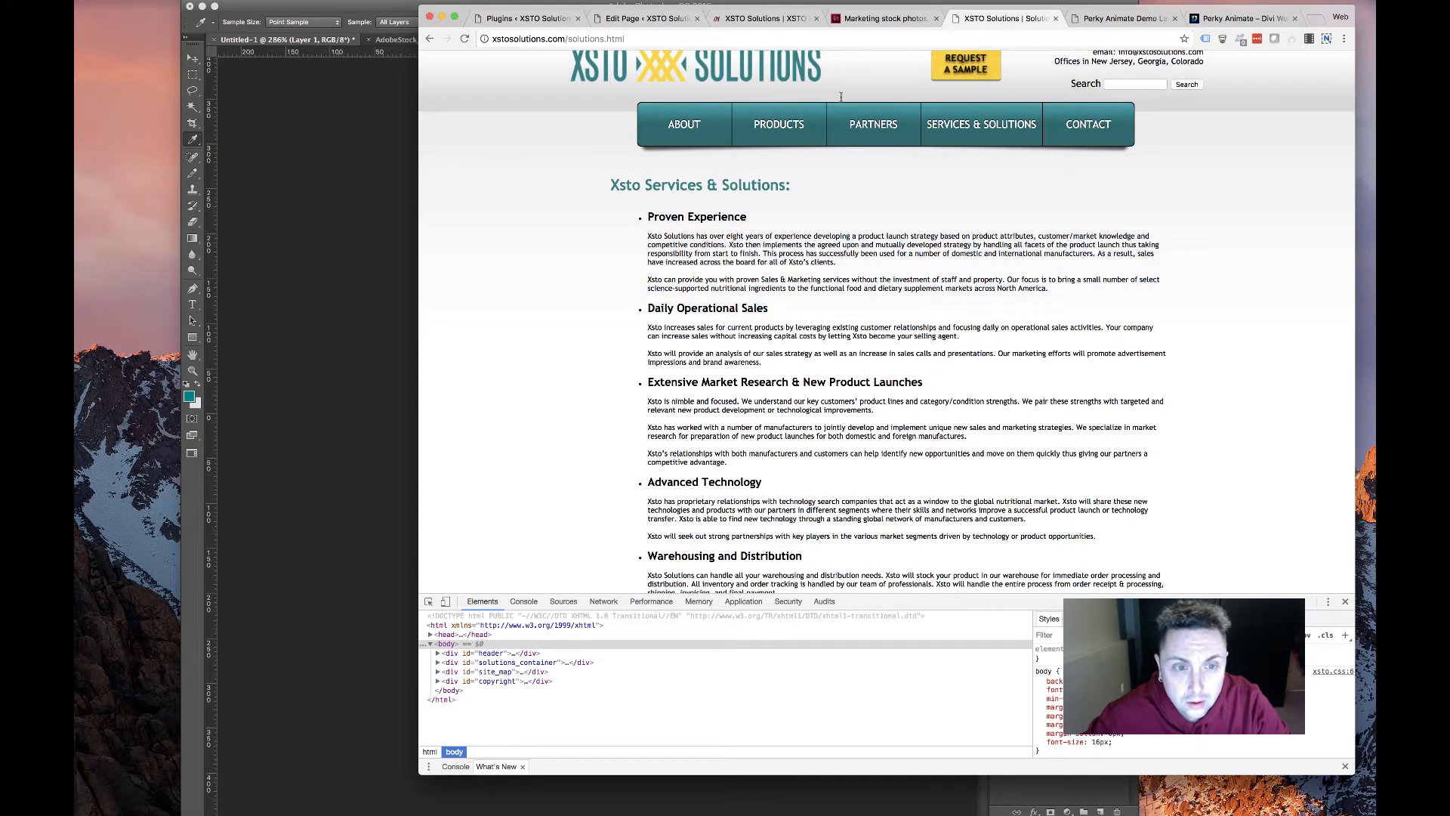
Scroll through the Perky Animate demo page to review its hover effects
click(1129, 18)
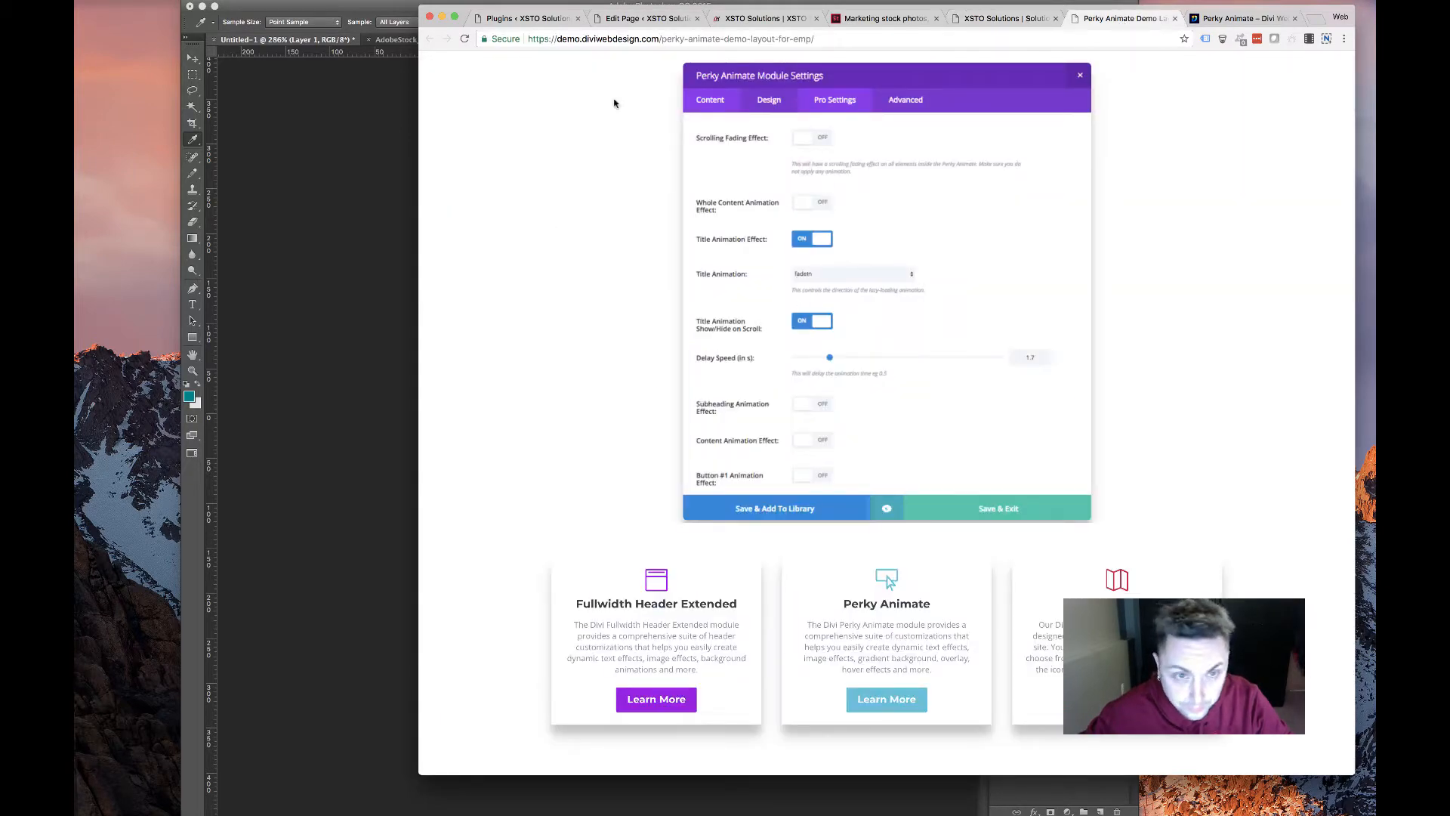
scroll(614, 104, up, 15)
scroll(592, 174, down, 5)
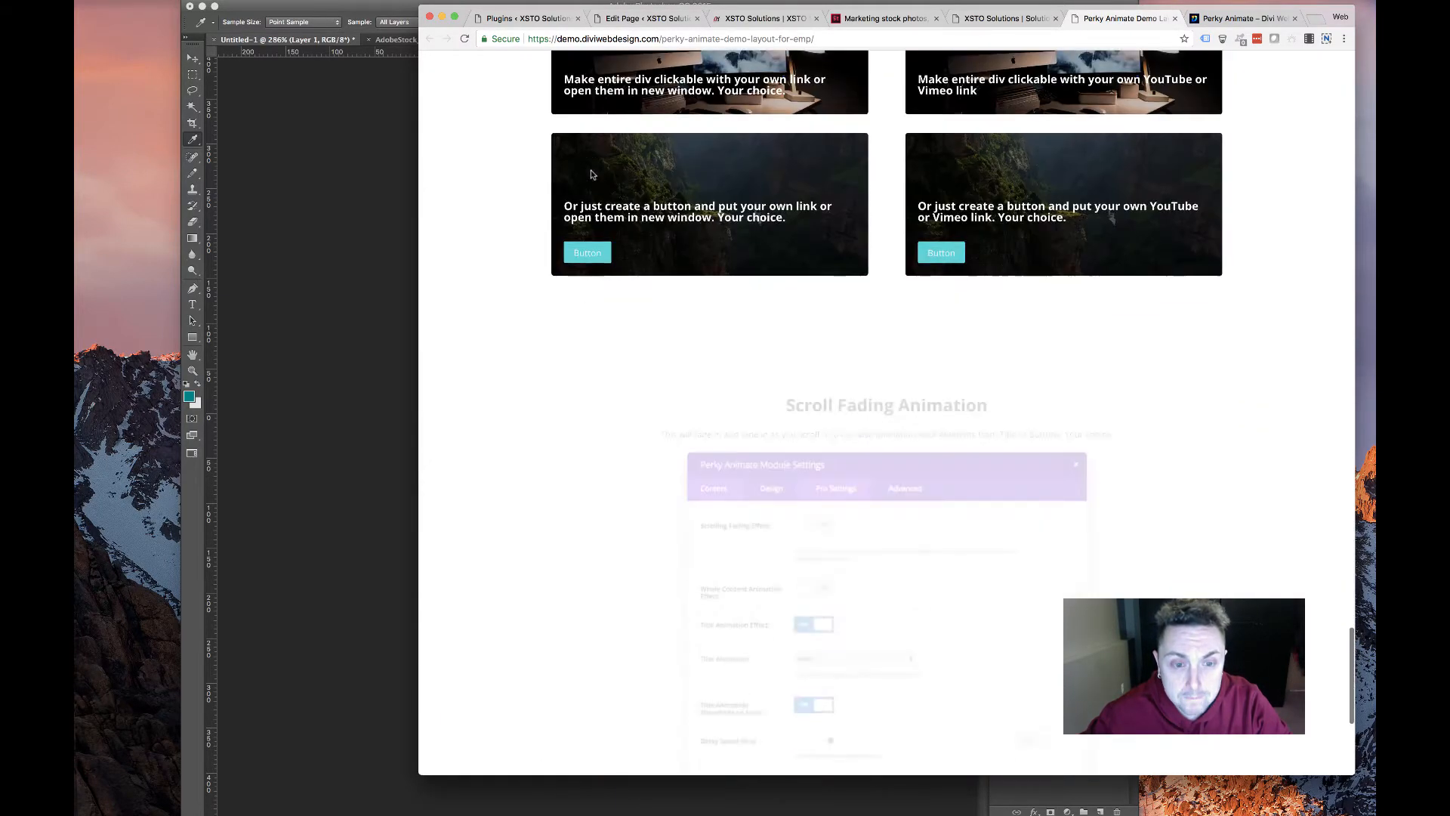
scroll(592, 174, down, 5)
scroll(592, 174, up, 15)
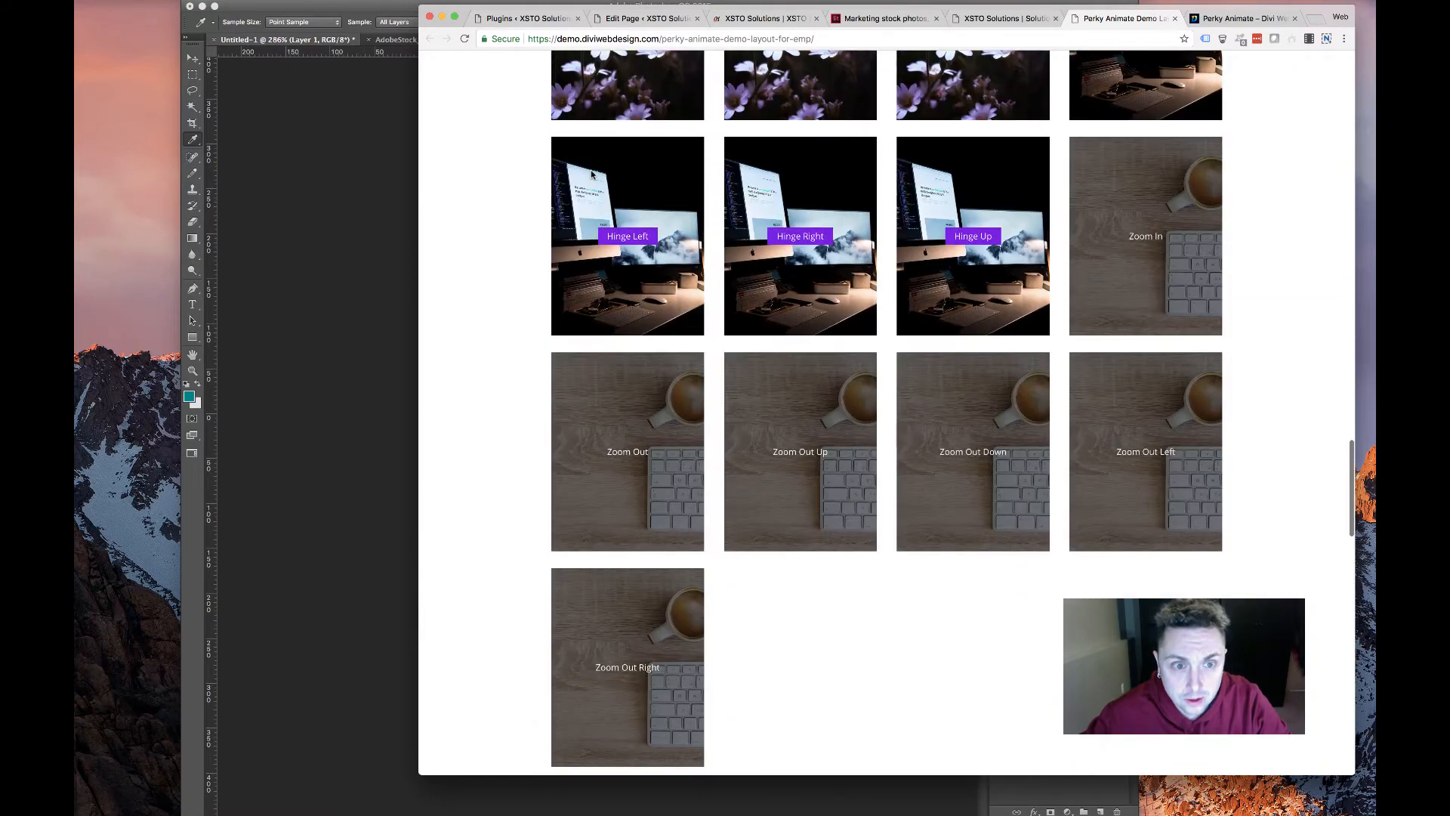
scroll(592, 175, up, 4)
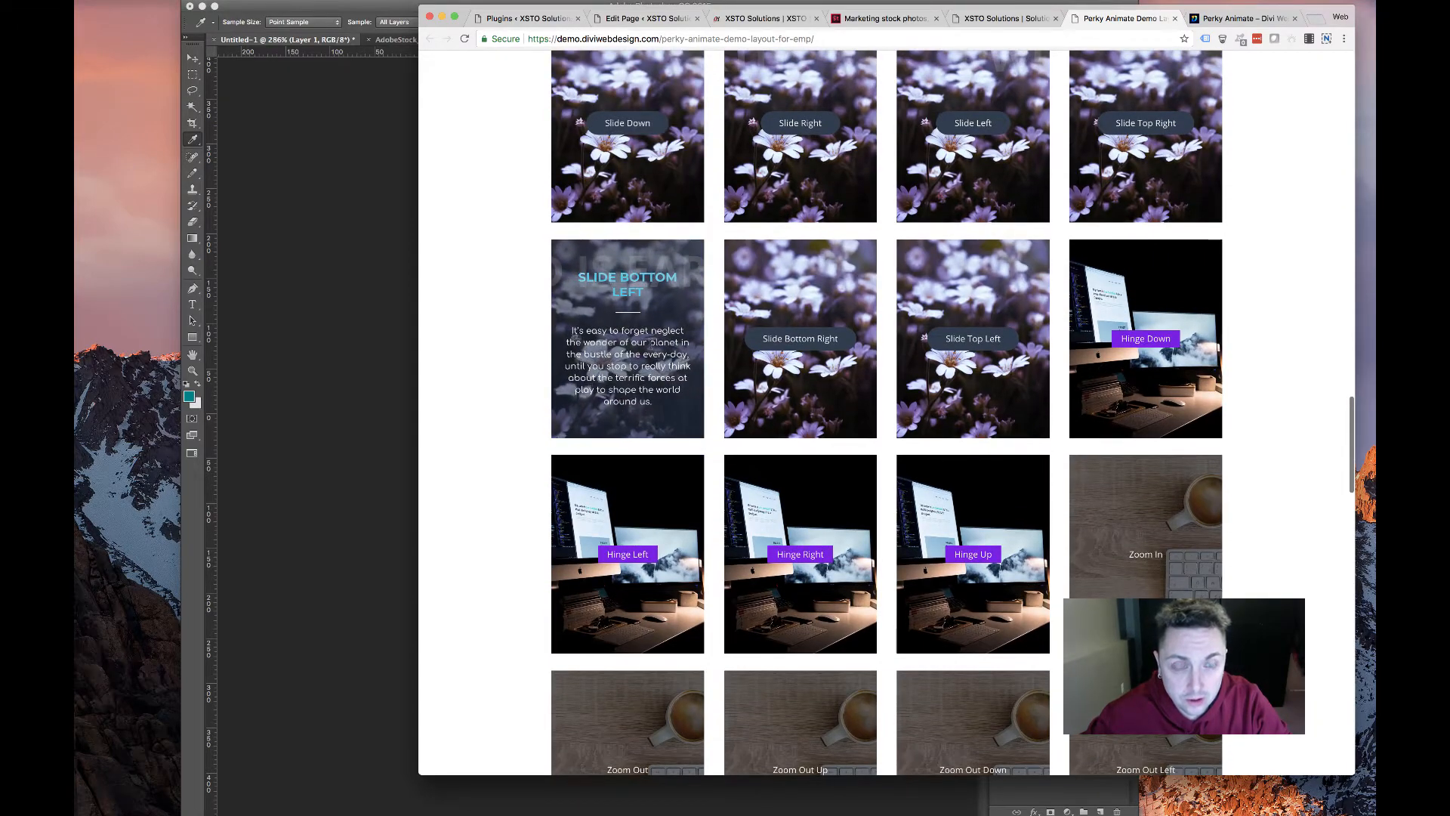
Select the Professional Relationships, Marketing & Advertising and Warehousing and Distribution paragraphs on the old solutions page
click(1020, 21)
scroll(816, 362, down, 2)
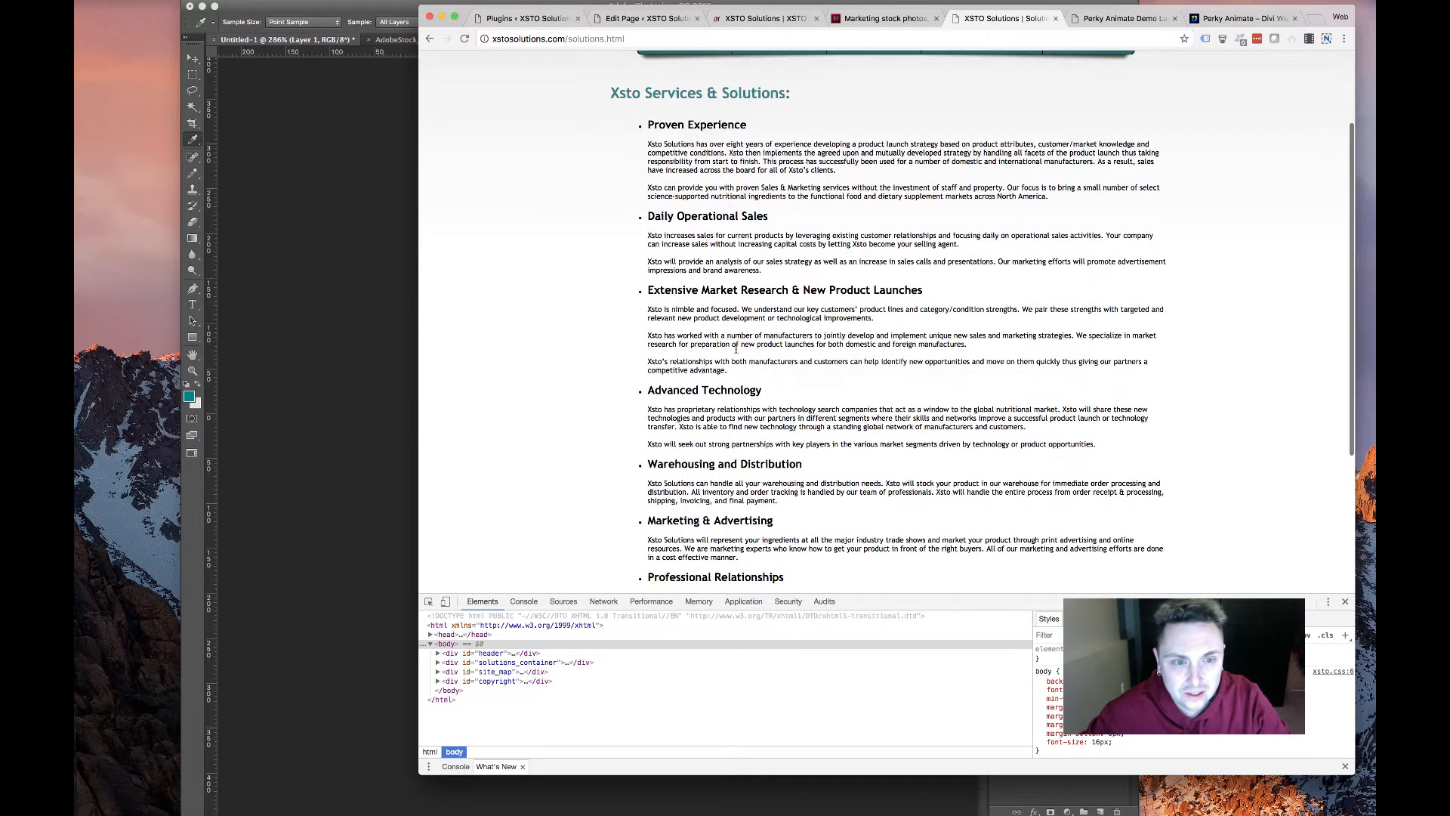
drag(802, 382, 651, 303)
scroll(743, 327, down, 2)
scroll(743, 327, down, 1)
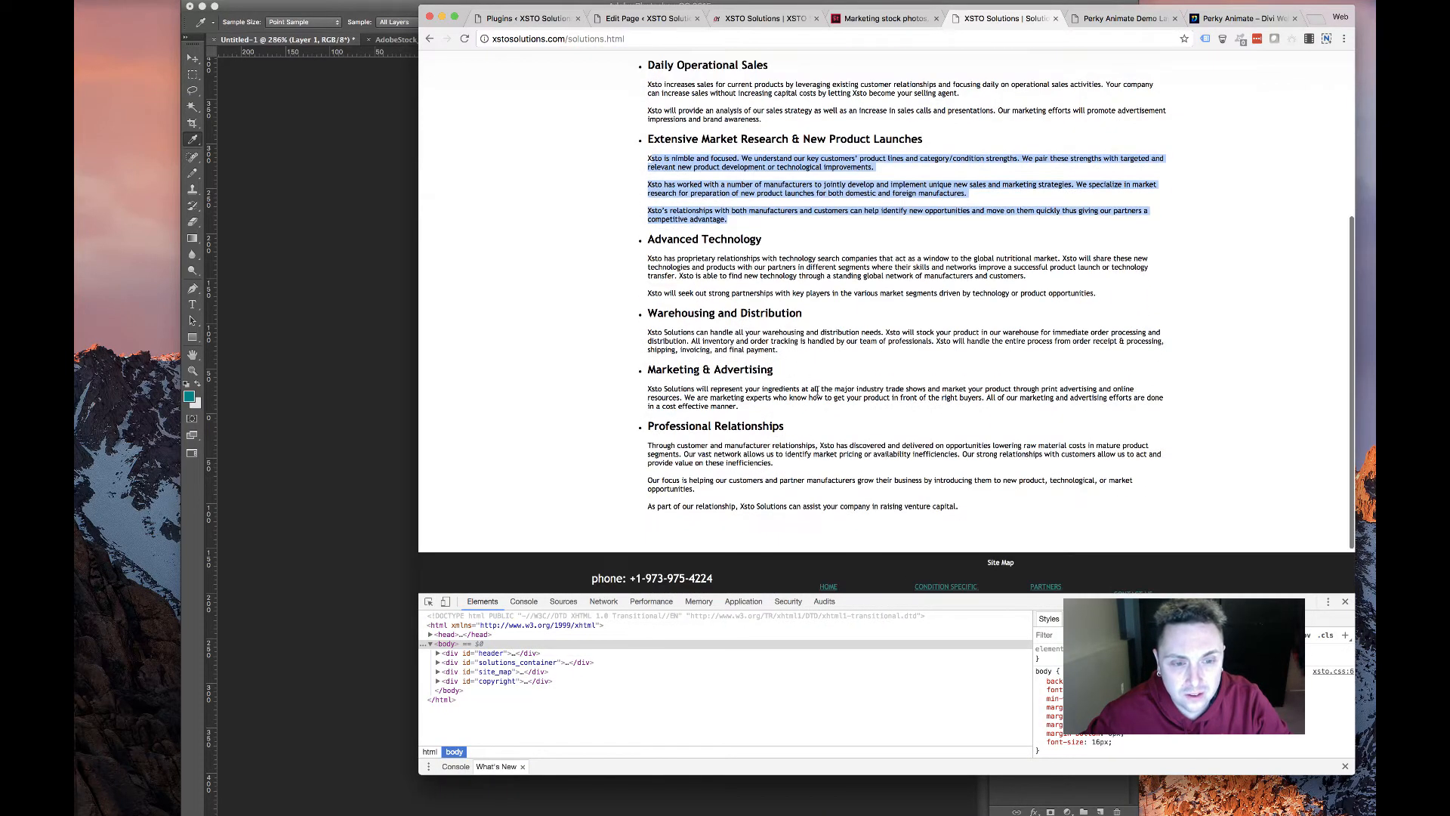
drag(792, 402, 633, 389)
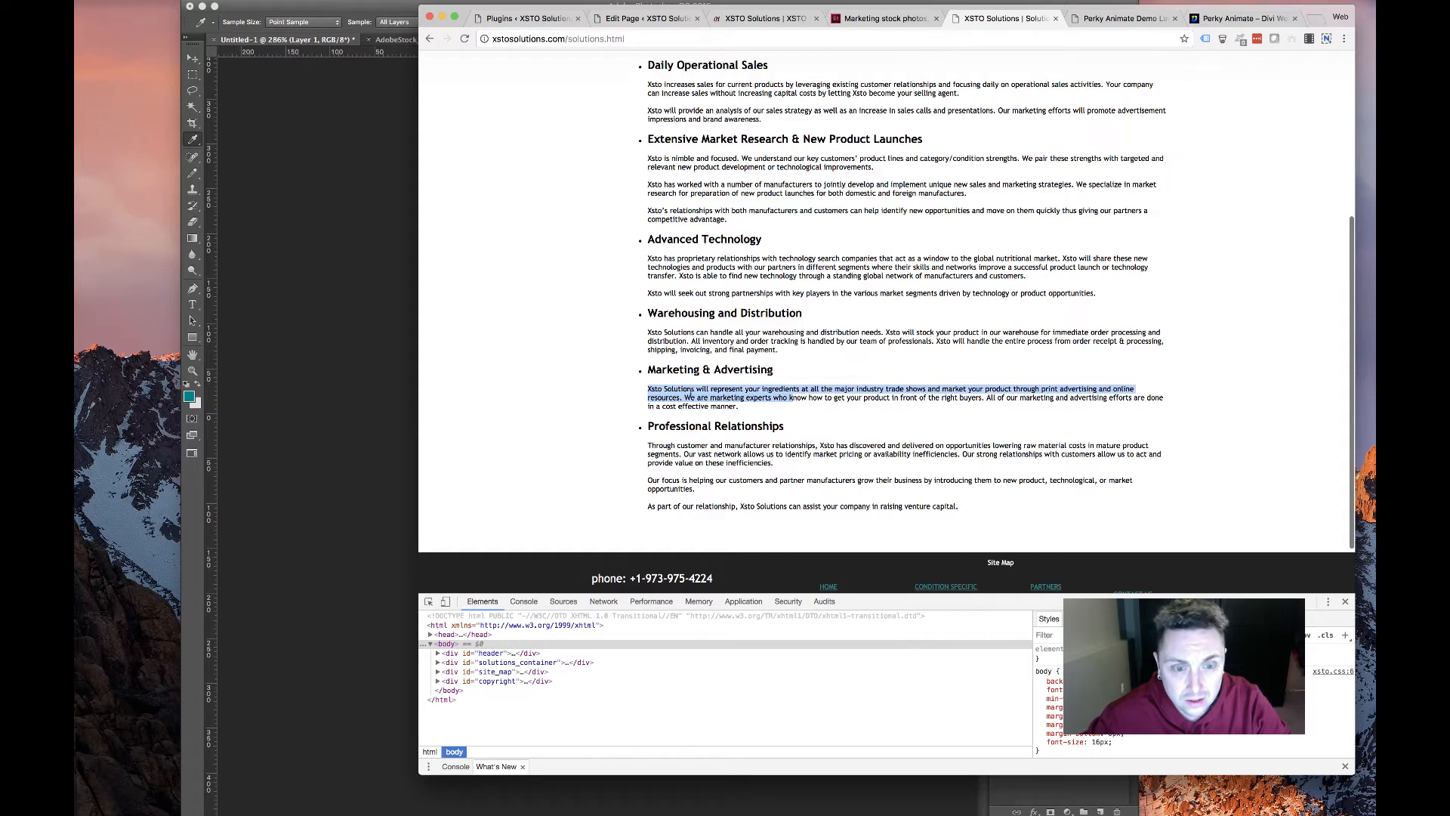
drag(967, 509, 646, 479)
drag(788, 466, 659, 429)
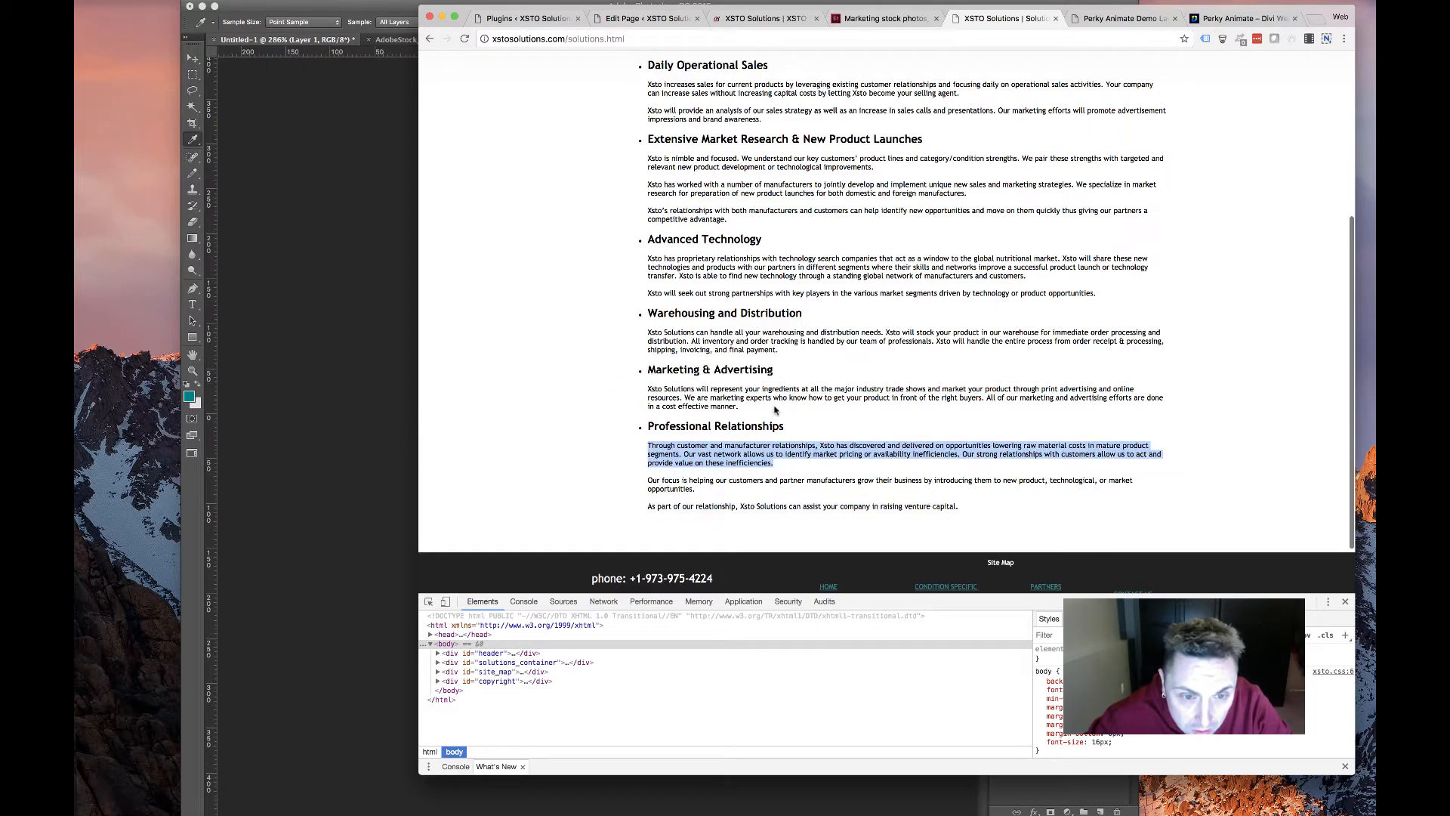
drag(775, 410, 644, 389)
drag(779, 352, 660, 335)
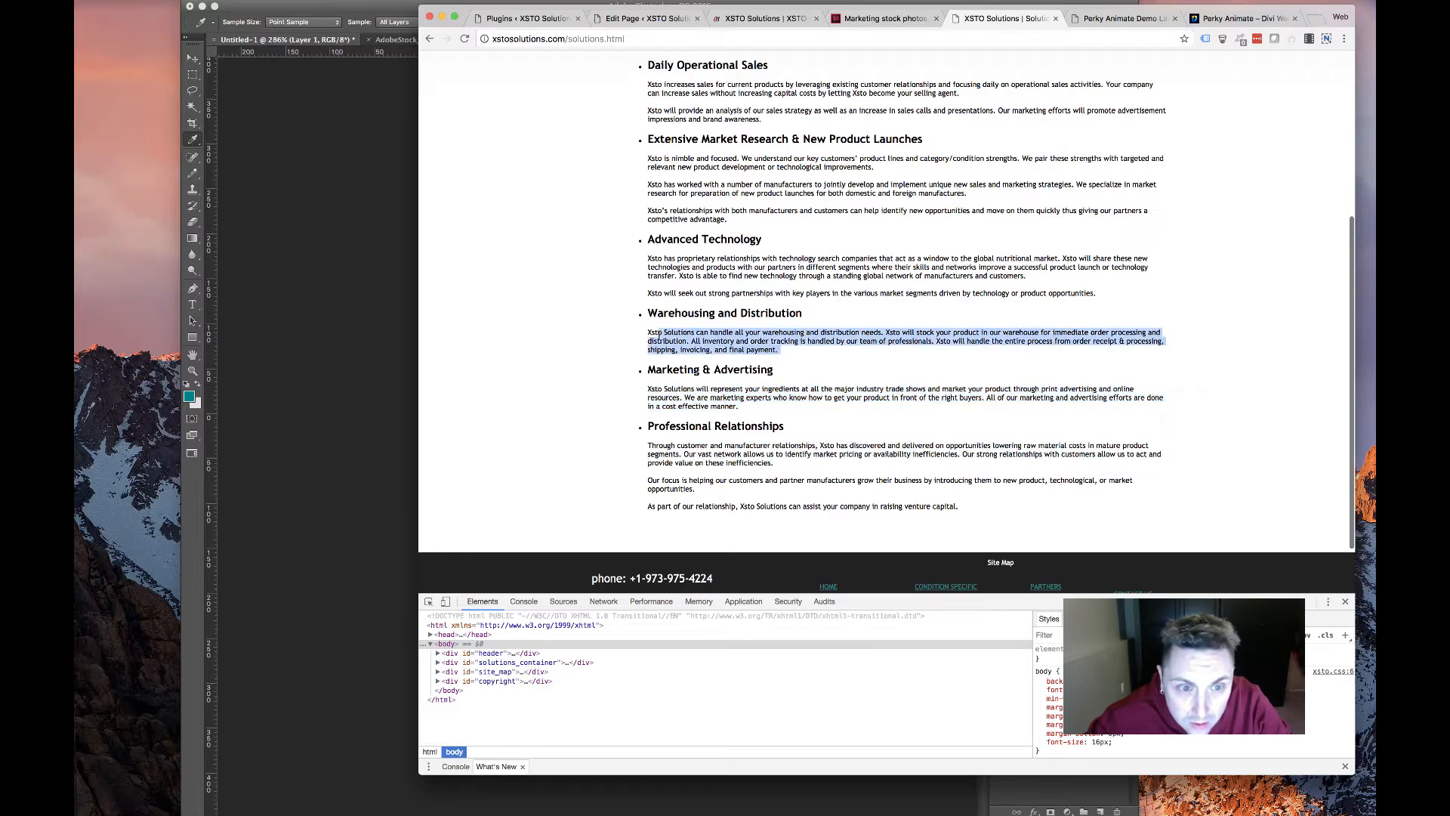
scroll(670, 296, up, 2)
drag(914, 227, 787, 220)
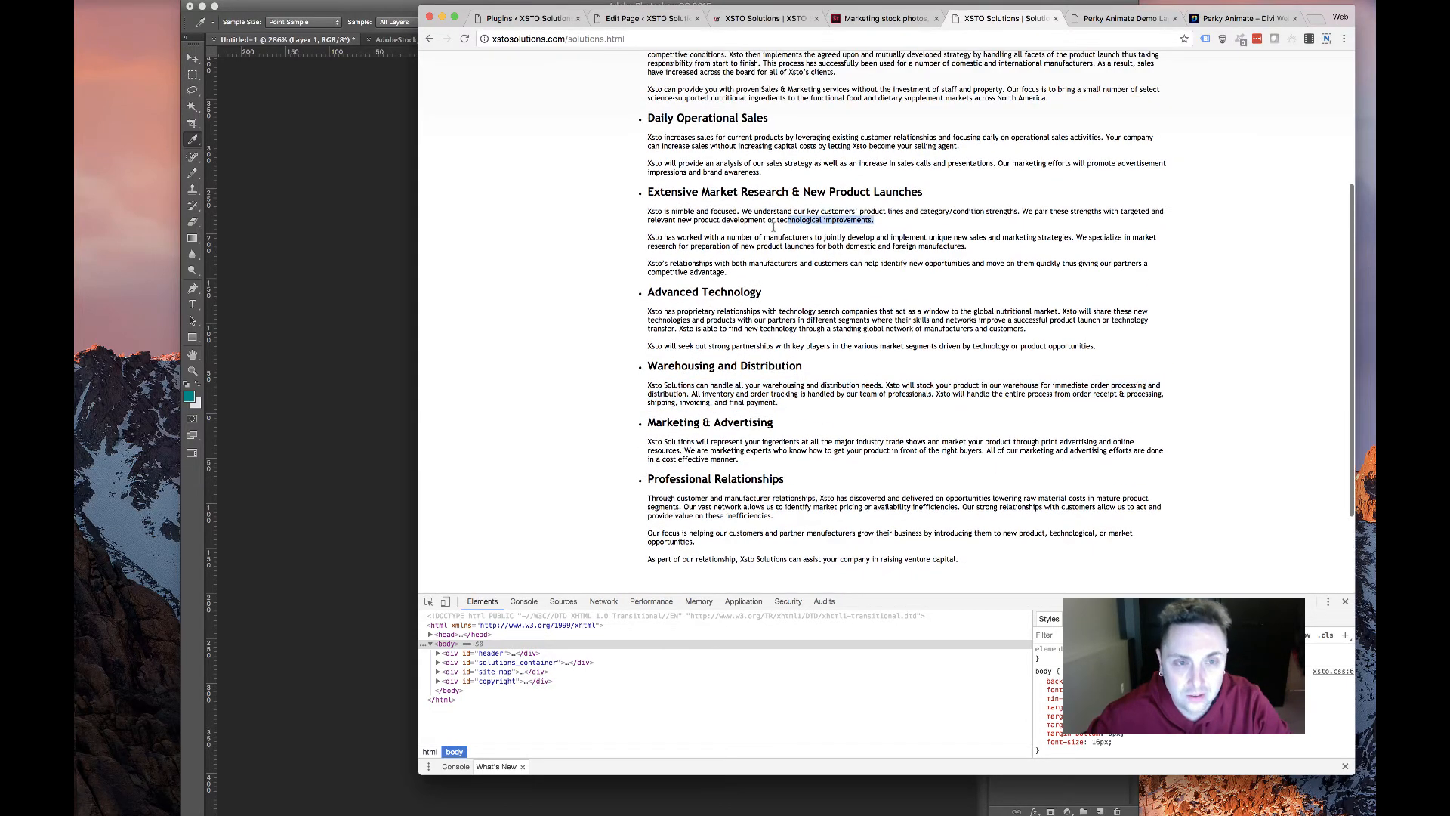
scroll(823, 189, up, 5)
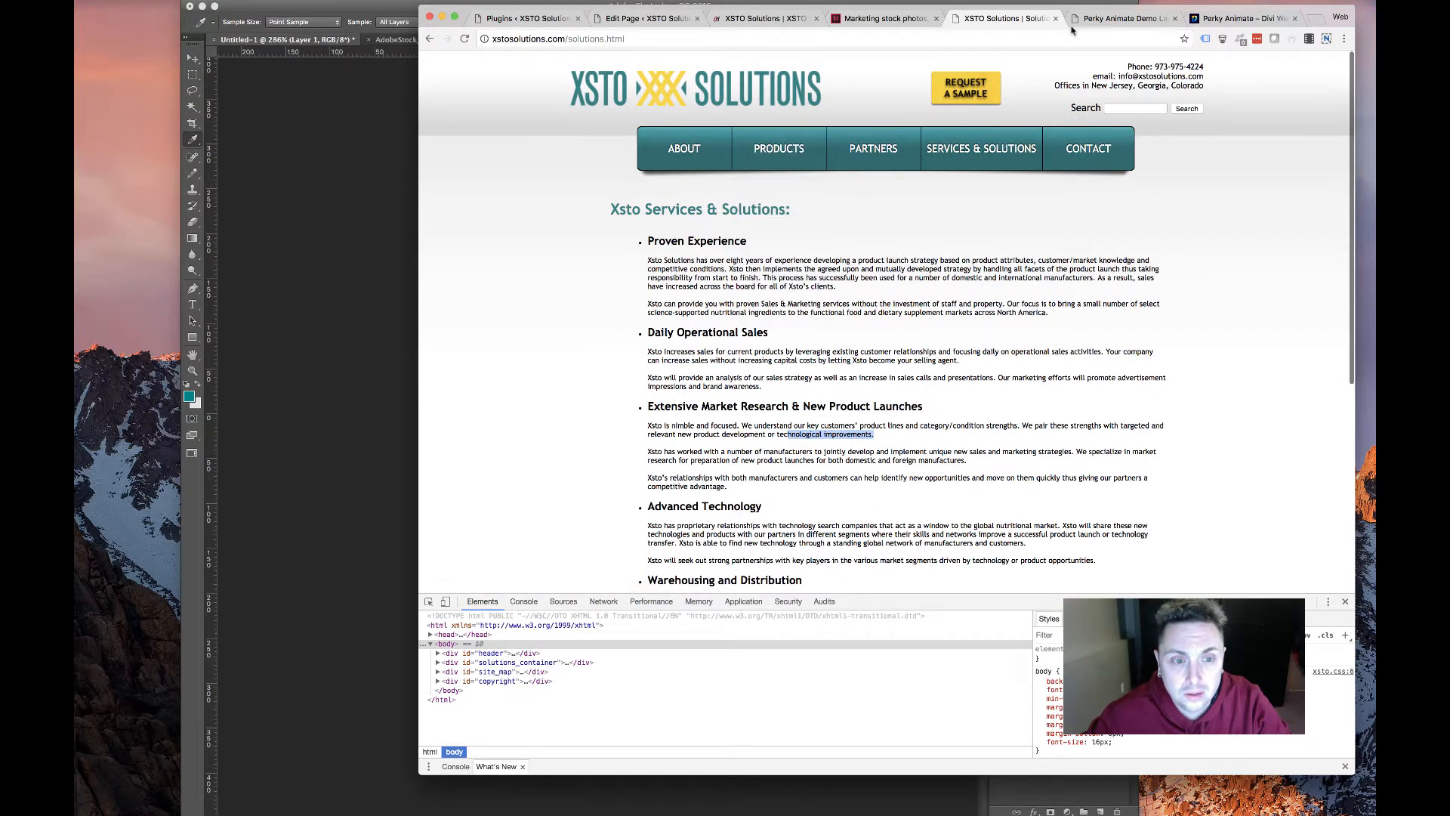
Glance at the marketing stock photos, then scroll the Perky Animate demo page again
click(926, 20)
click(967, 20)
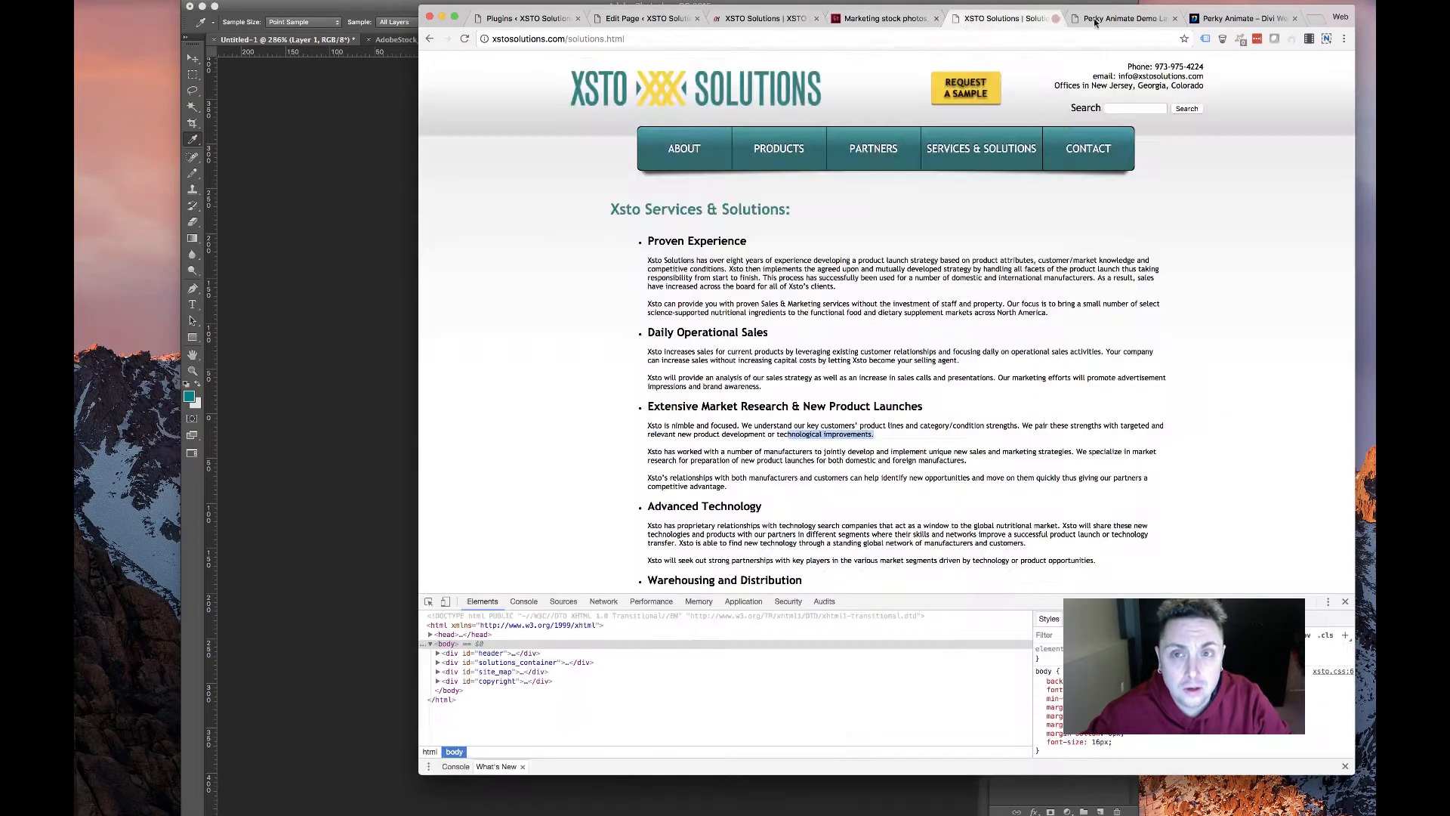
click(1122, 18)
scroll(1128, 424, up, 5)
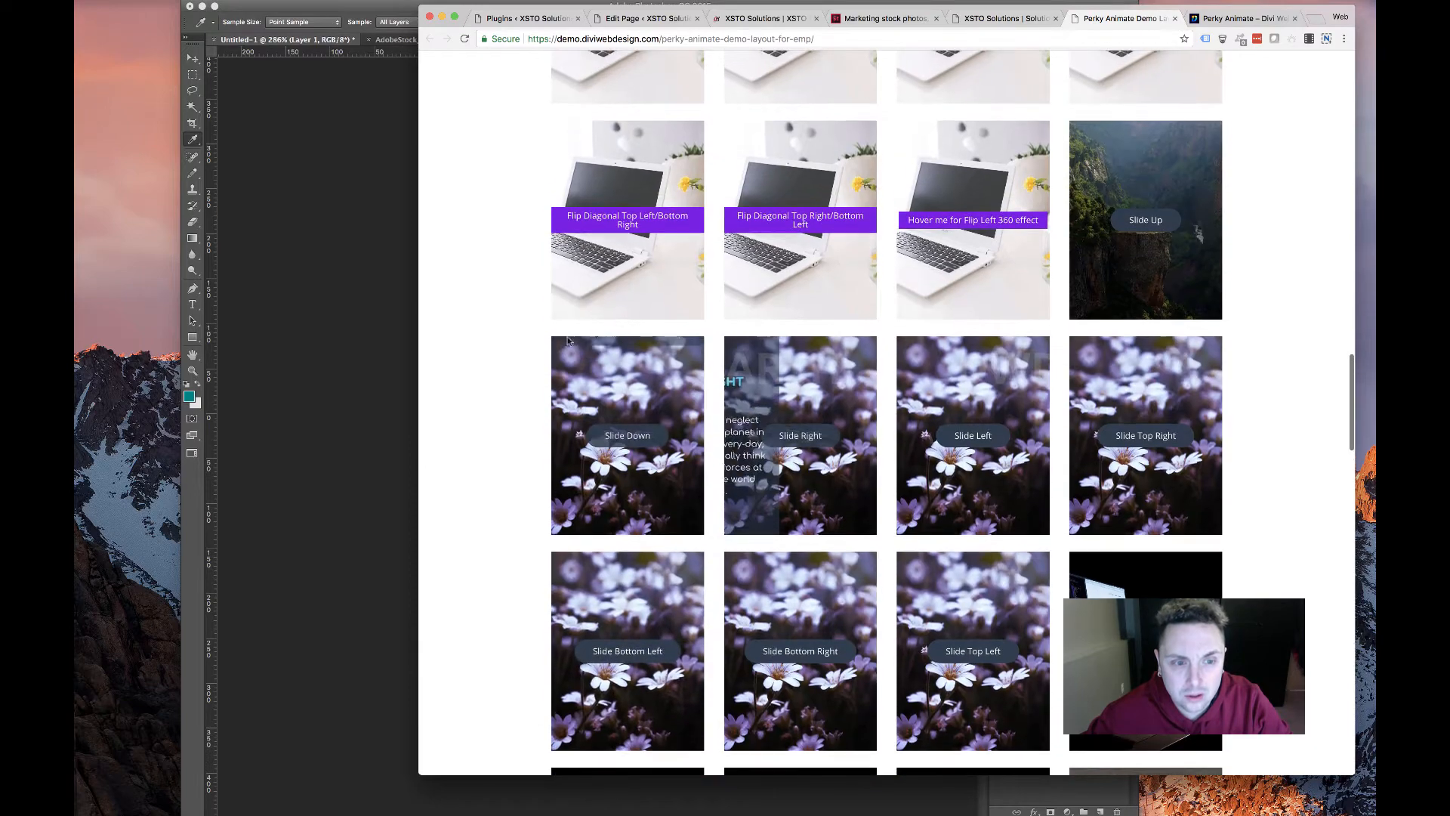
scroll(680, 309, up, 15)
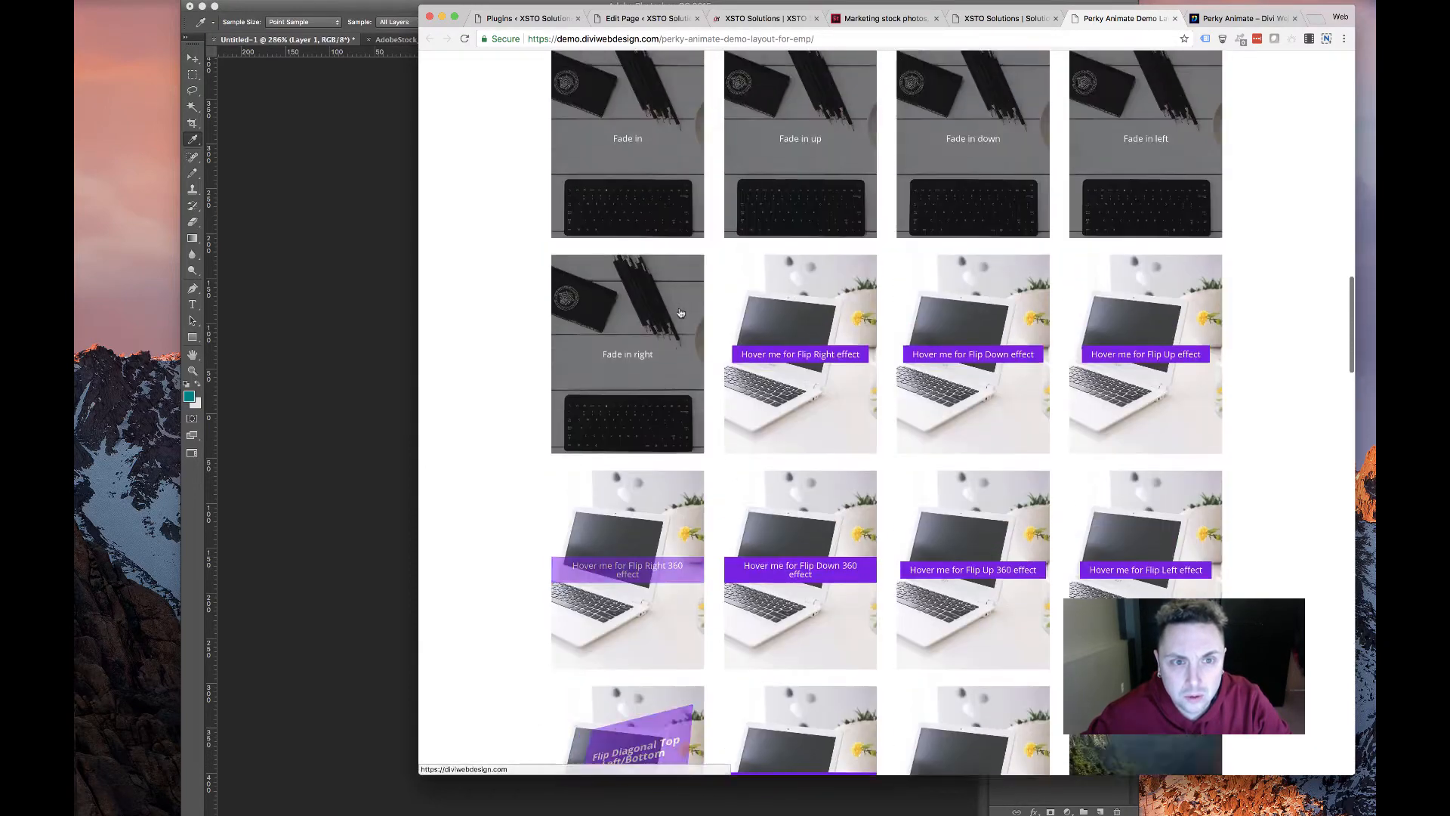
scroll(679, 311, up, 1)
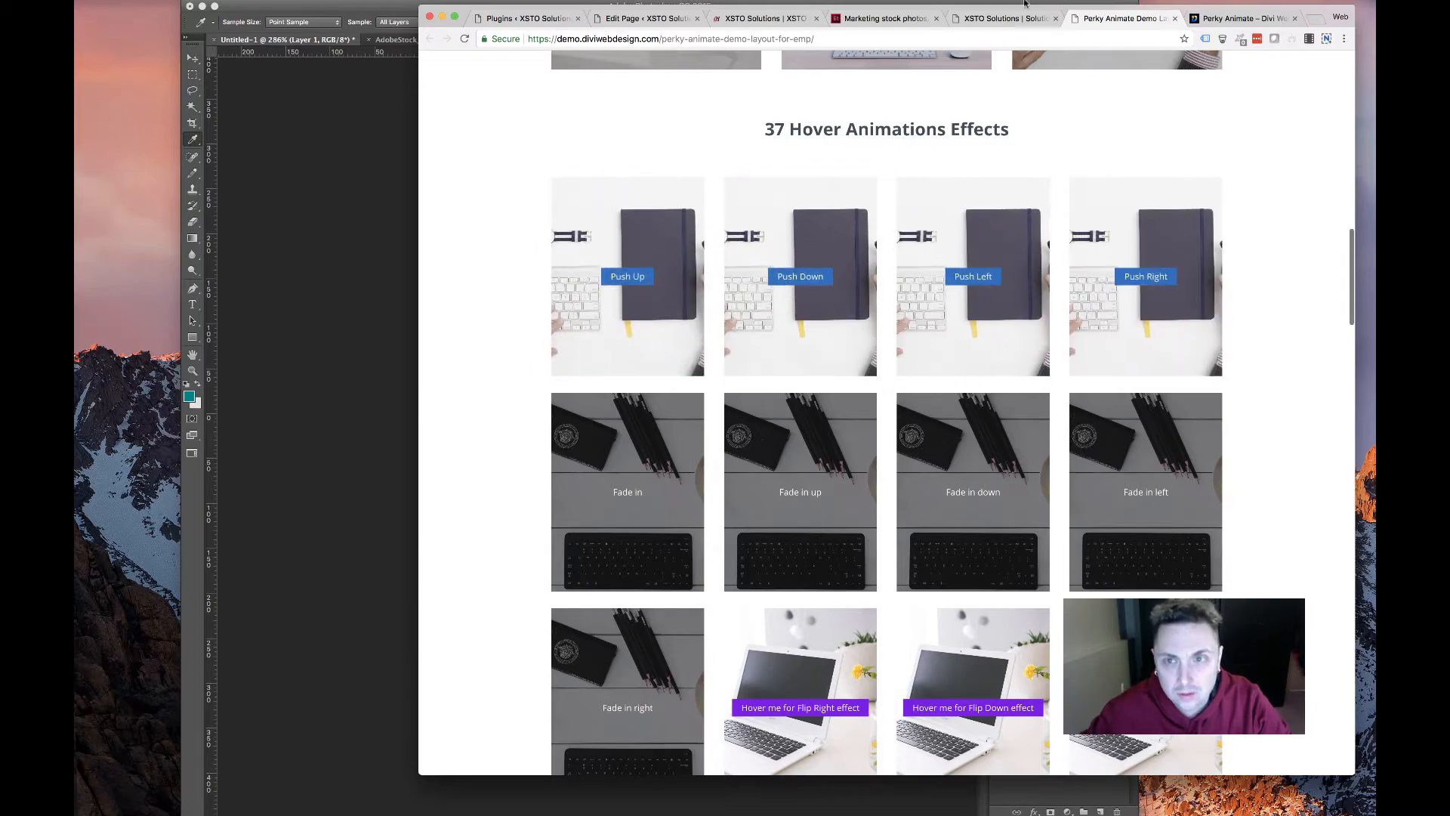
Select the first Proven Experience paragraph and the services text below its heading on the old solutions page
click(1005, 18)
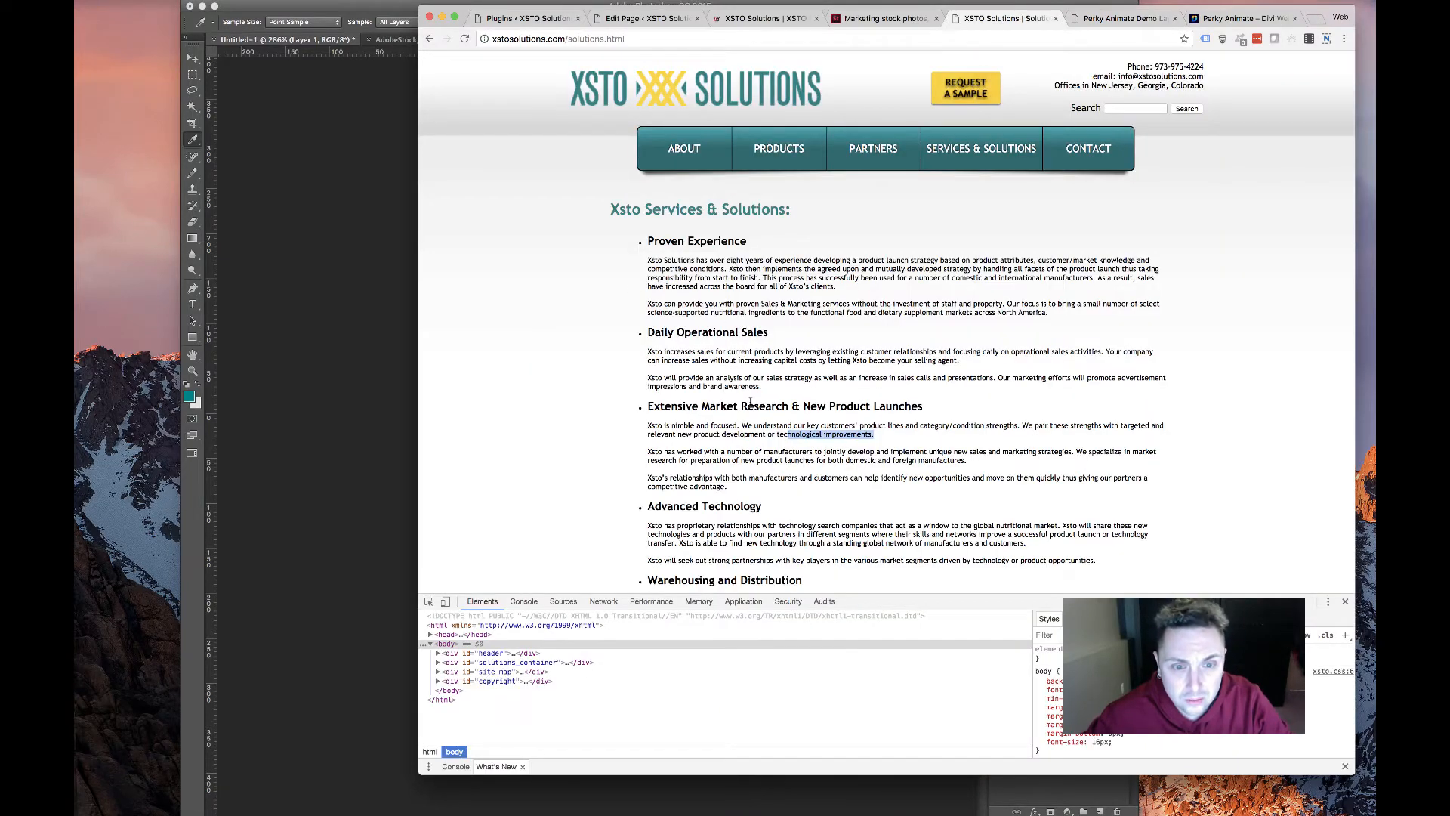
scroll(750, 402, down, 5)
scroll(689, 428, up, 3)
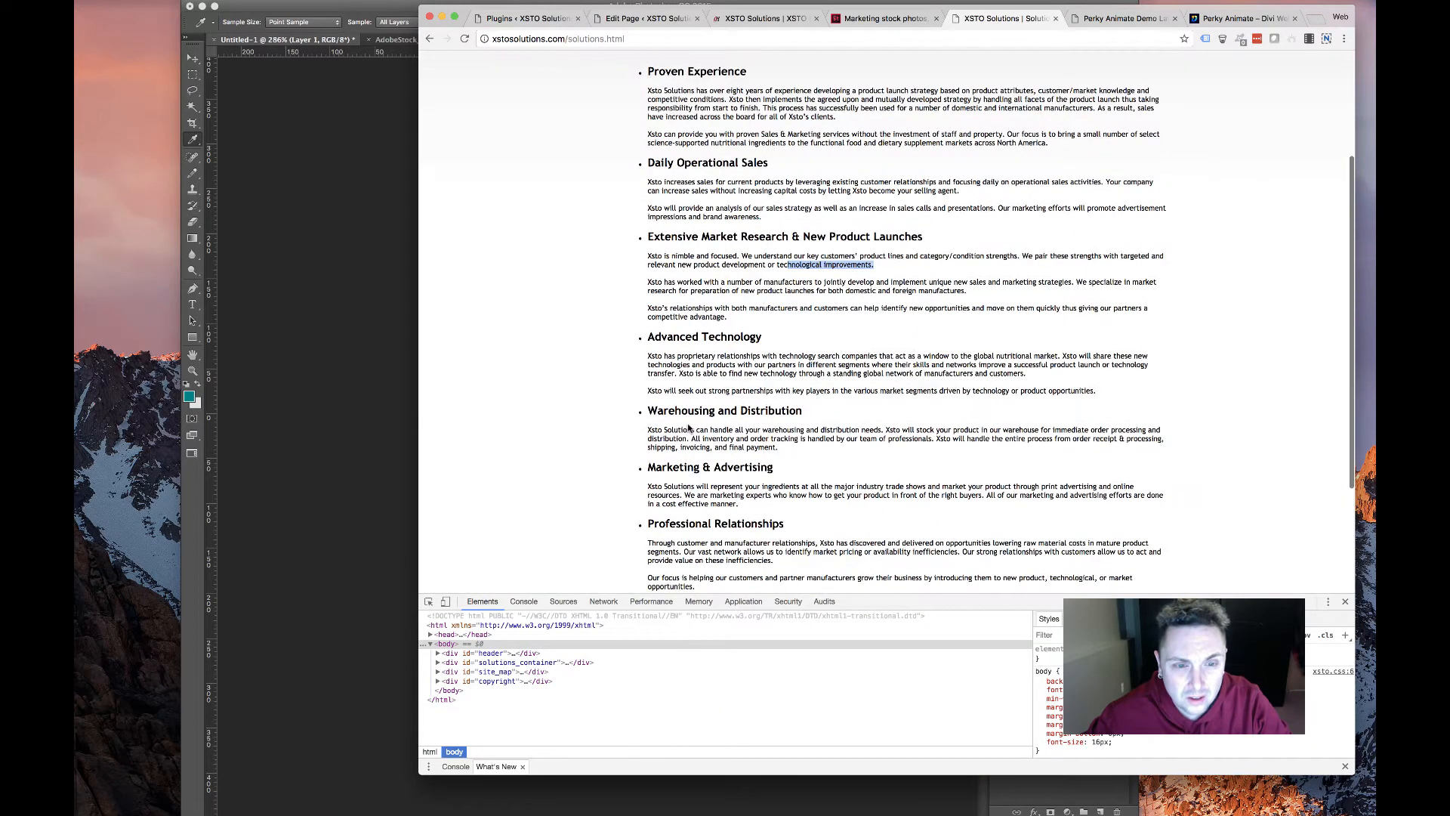
scroll(689, 429, down, 2)
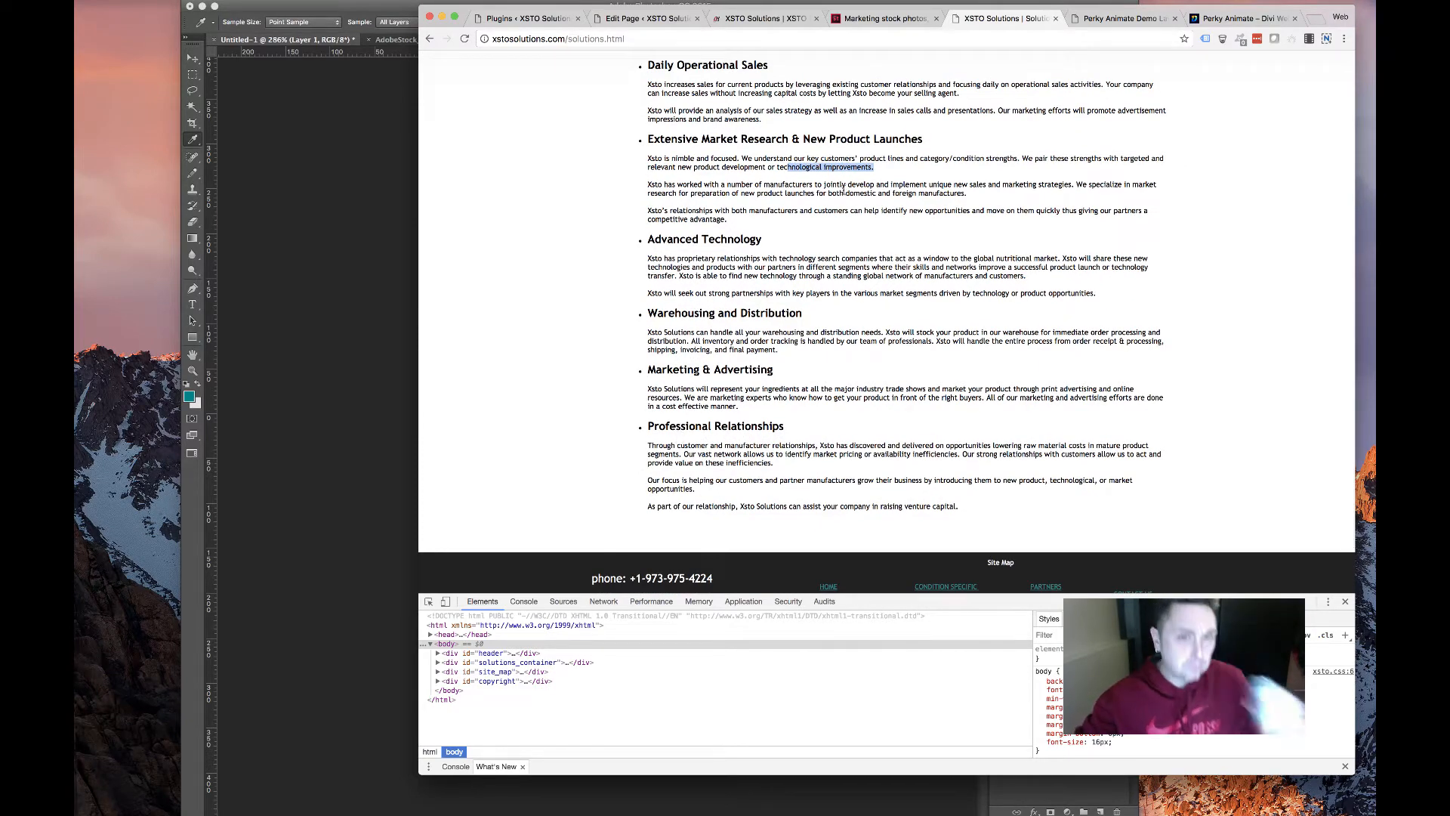
scroll(844, 190, up, 4)
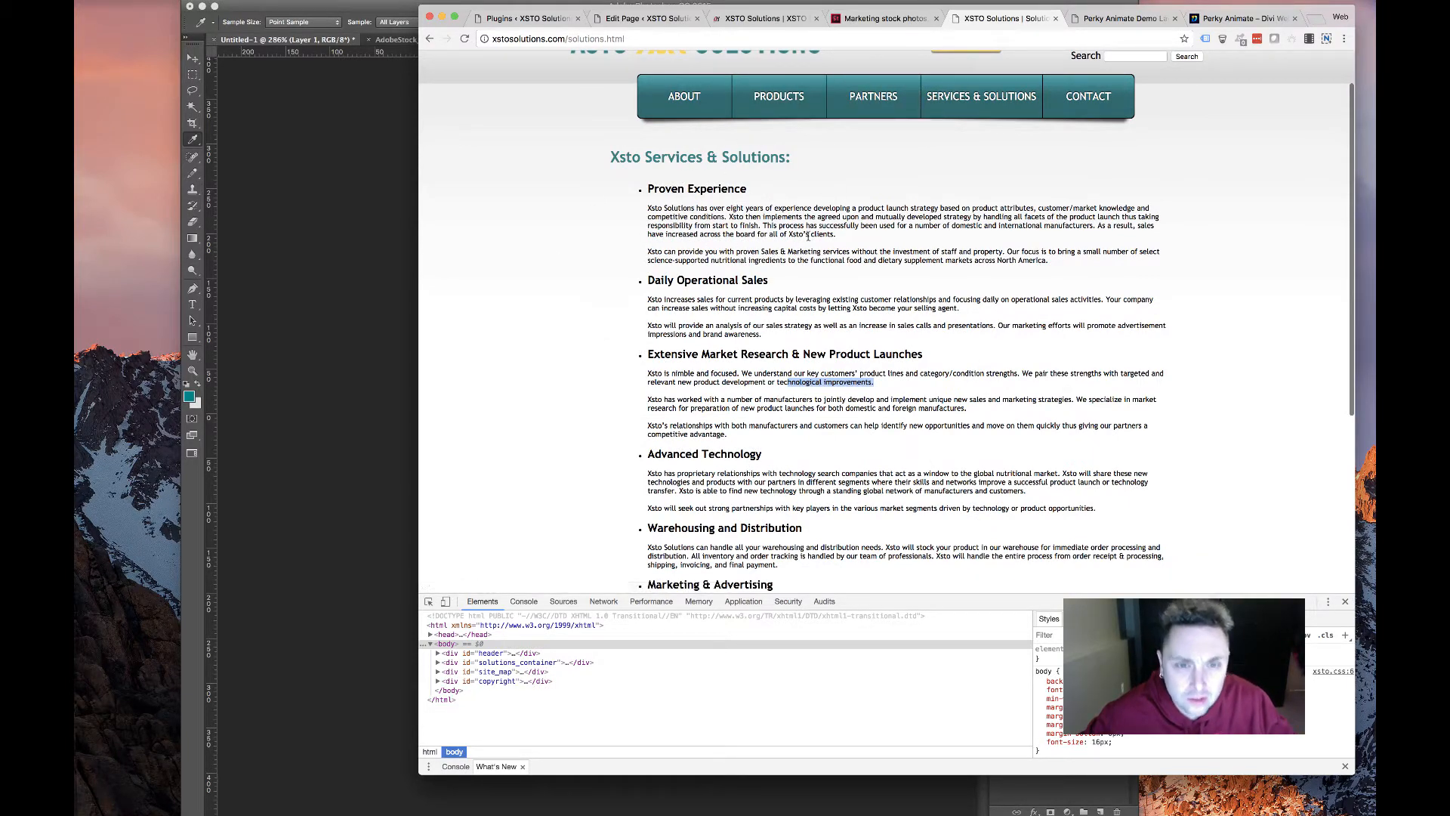
click(835, 234)
drag(763, 225, 623, 216)
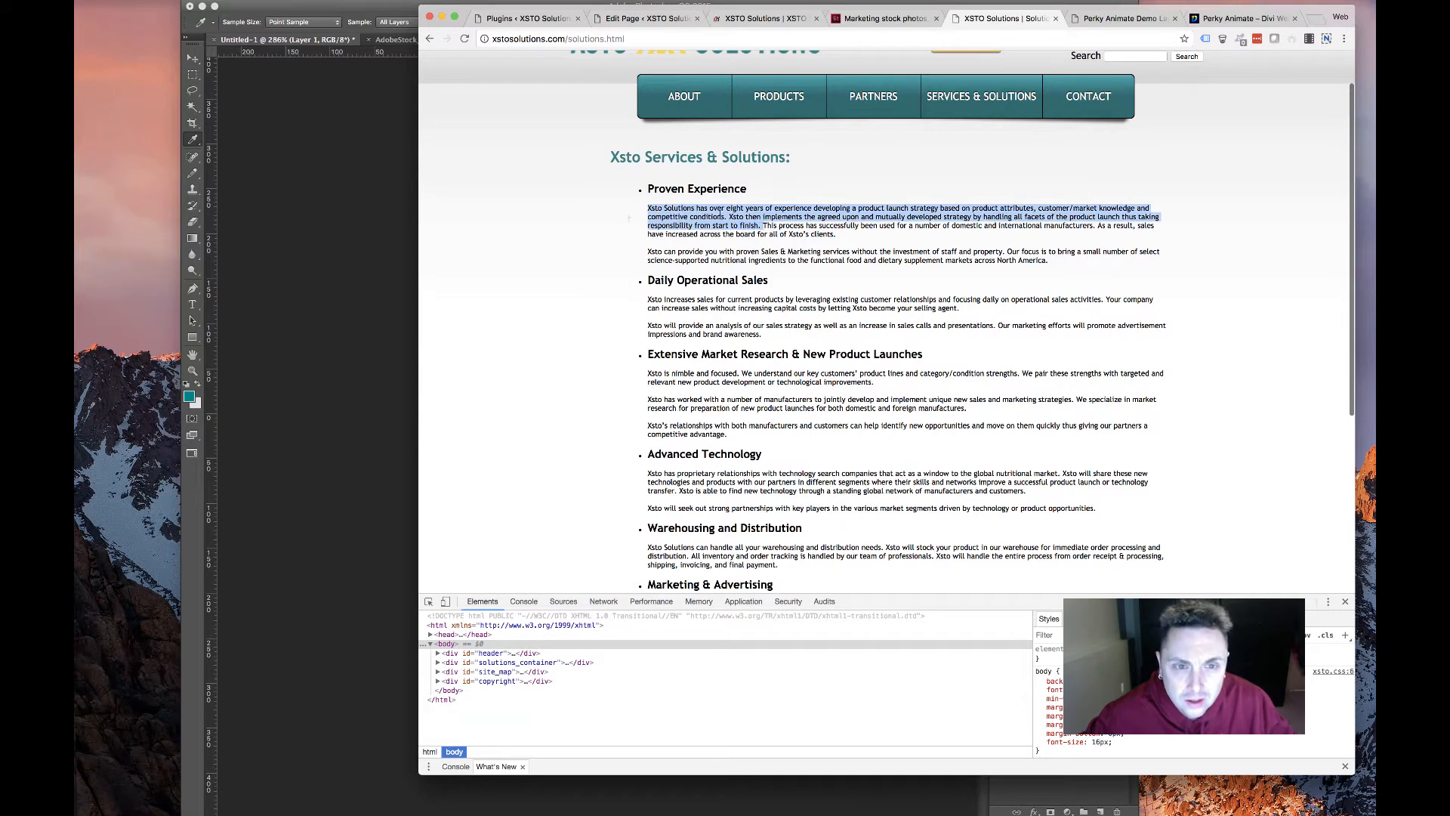
drag(892, 384, 461, 332)
click(796, 449)
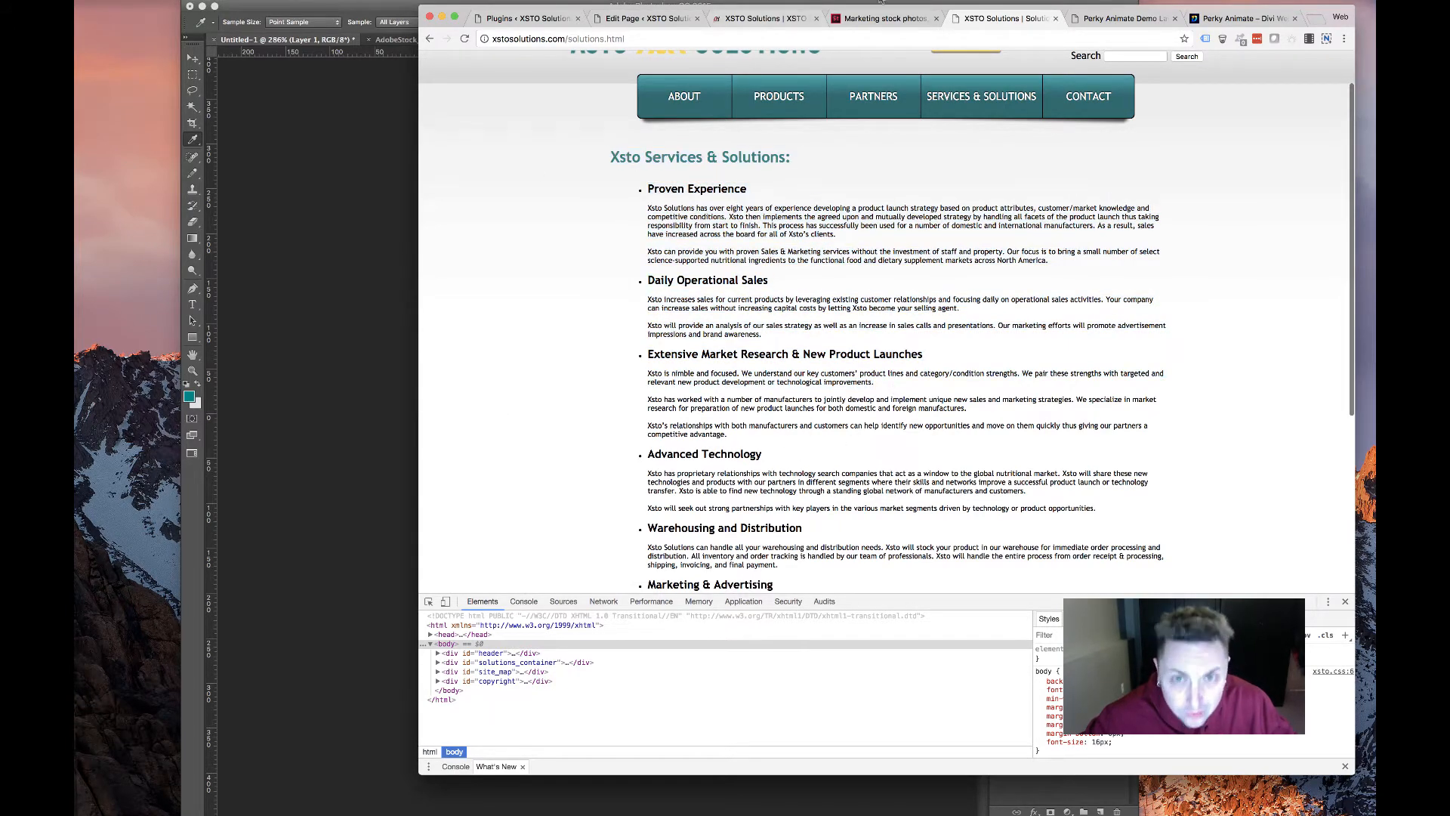
Return to the new XSTO homepage tab and the page editor
click(882, 18)
click(982, 18)
click(763, 18)
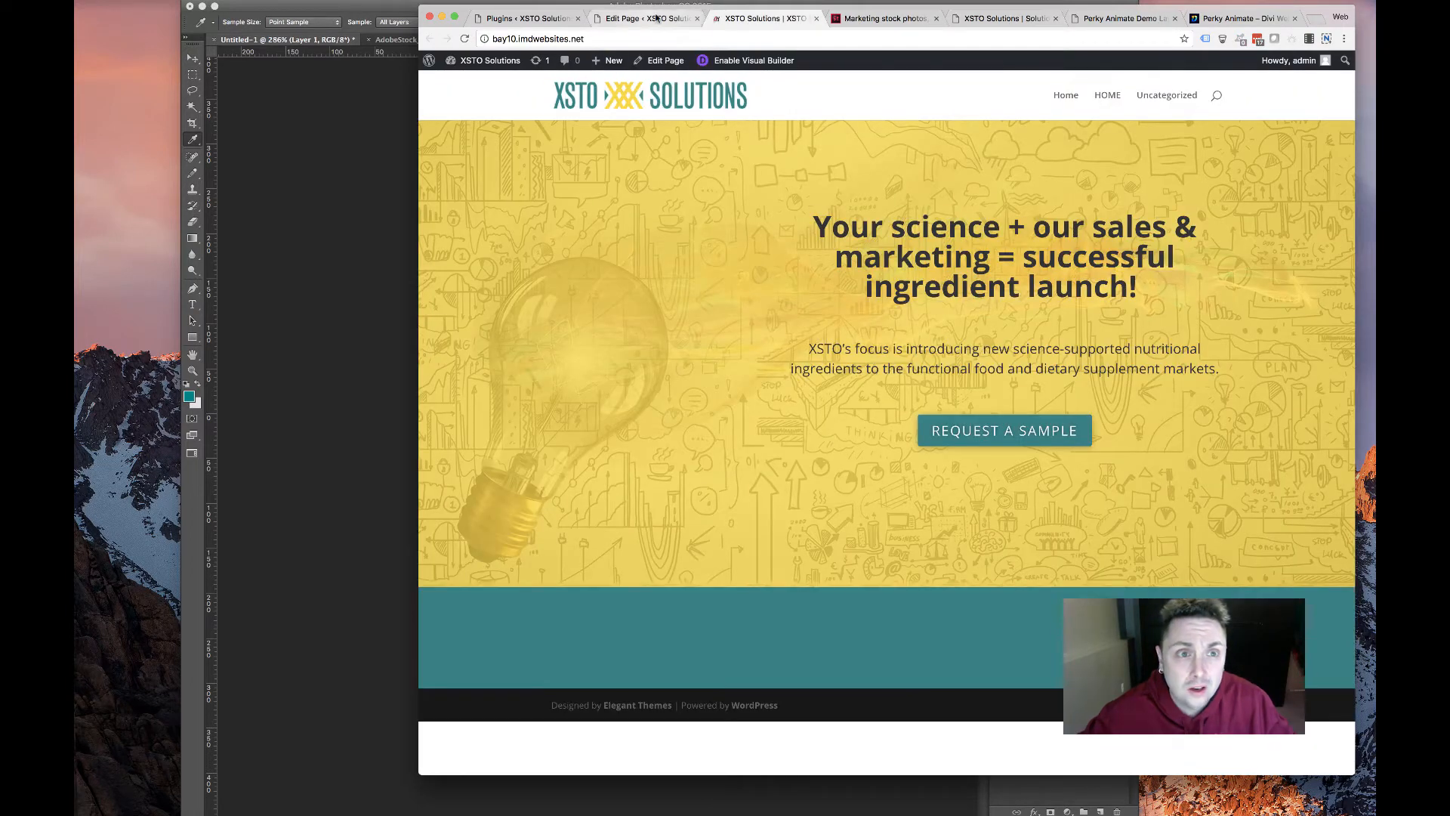
click(656, 18)
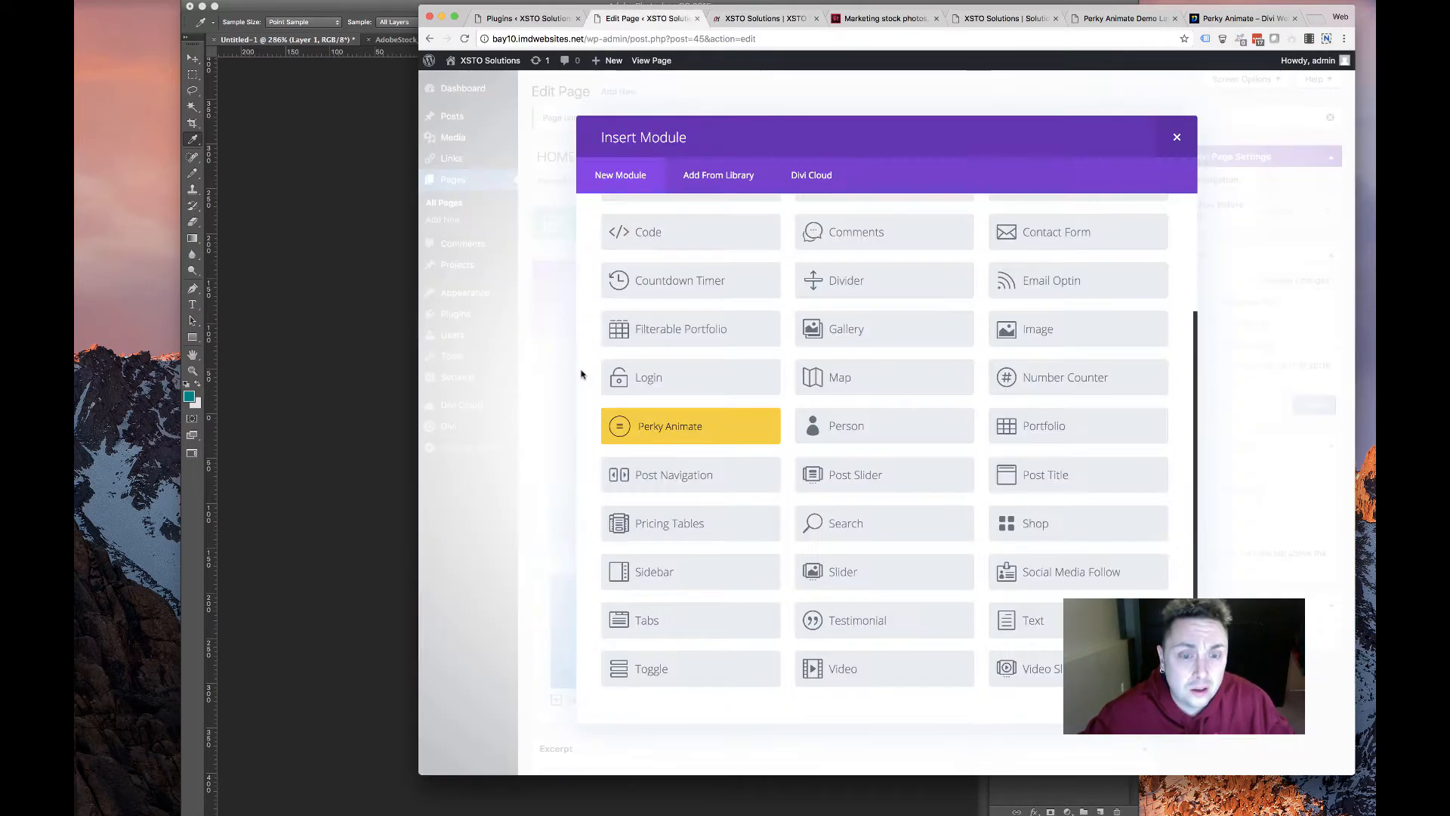
Insert a Perky Animate module and title it 'Proven Experience'
click(605, 415)
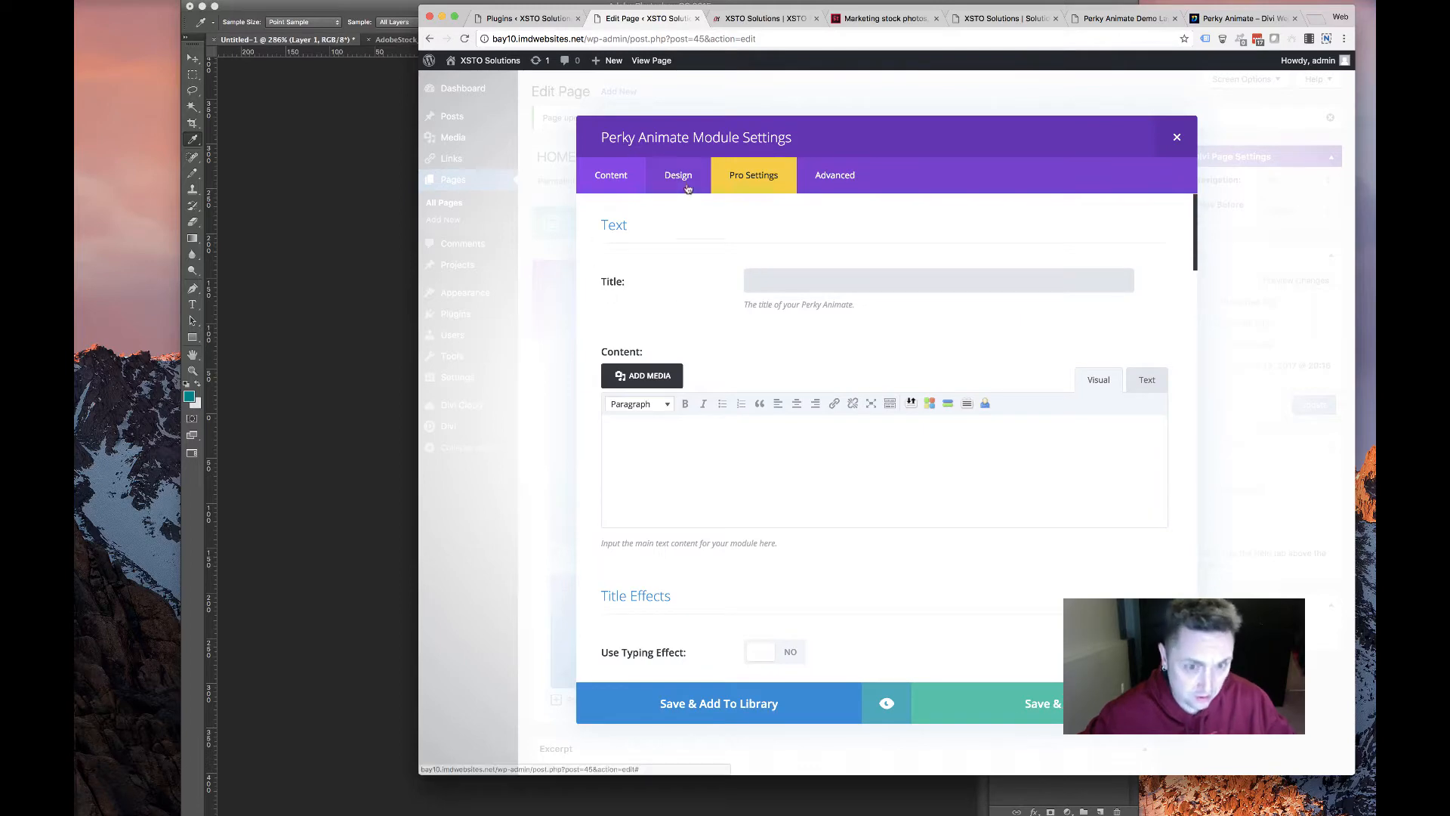
click(974, 18)
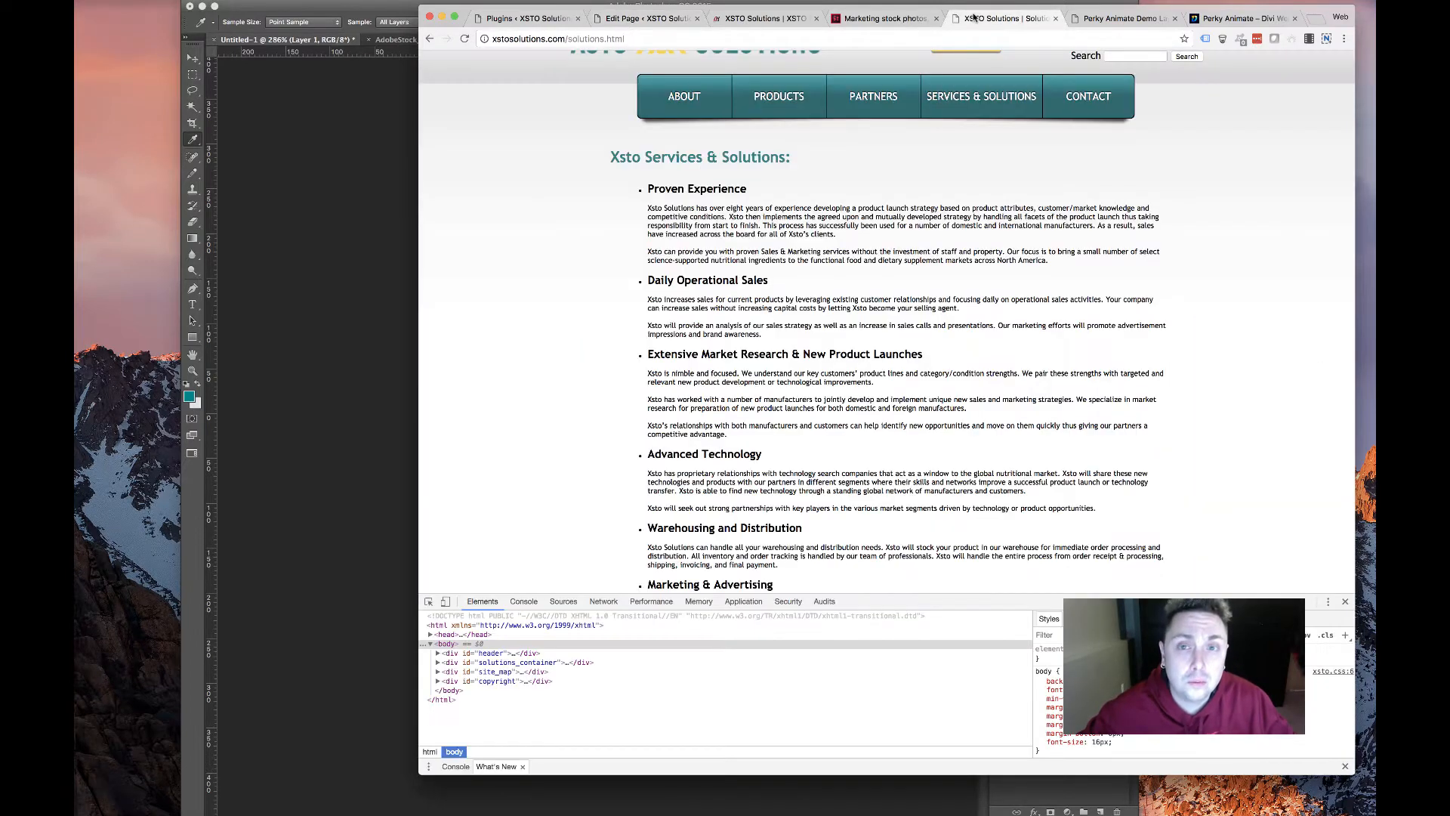
click(646, 18)
text(Proven Experience)
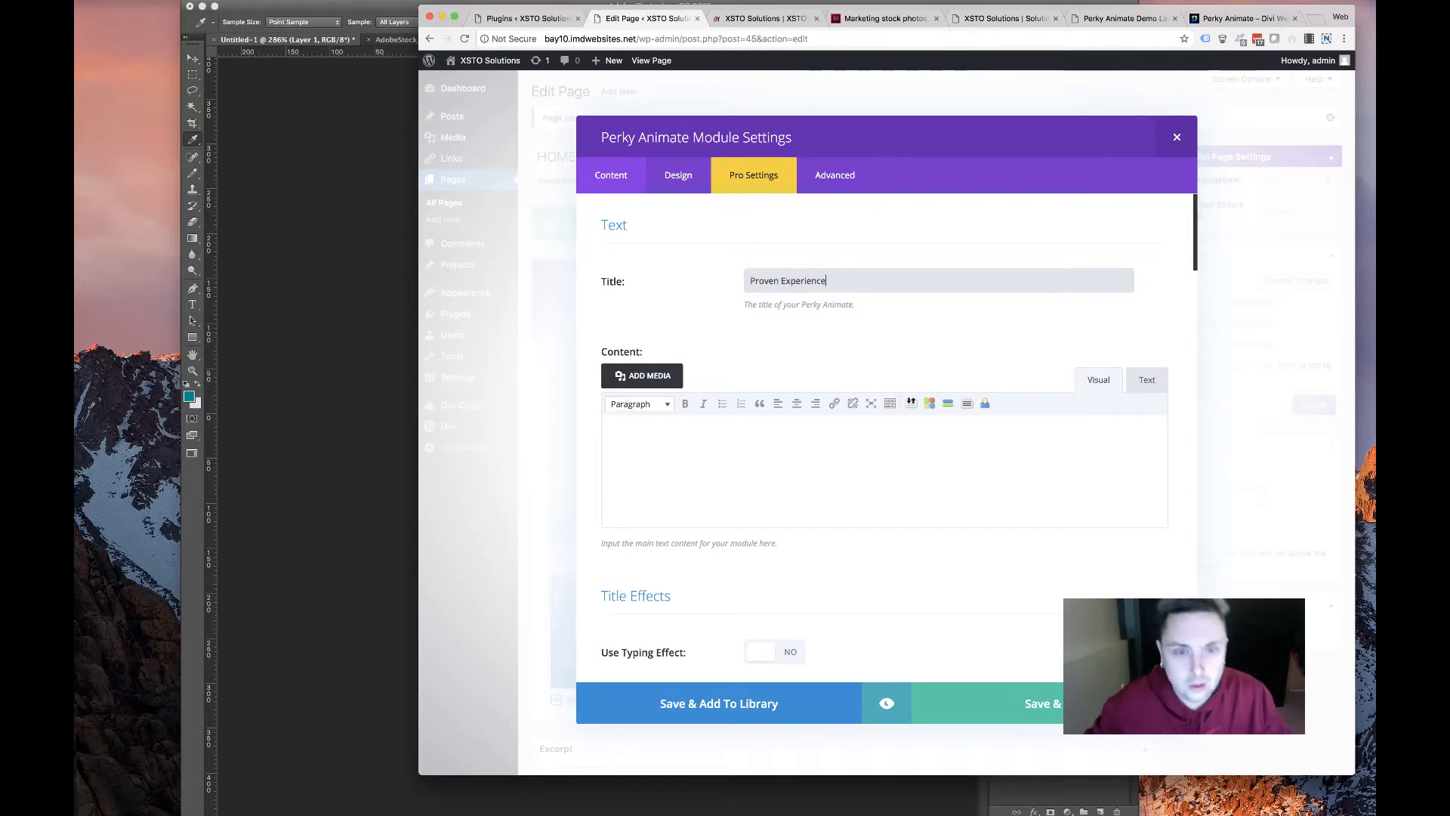
scroll(787, 555, down, 5)
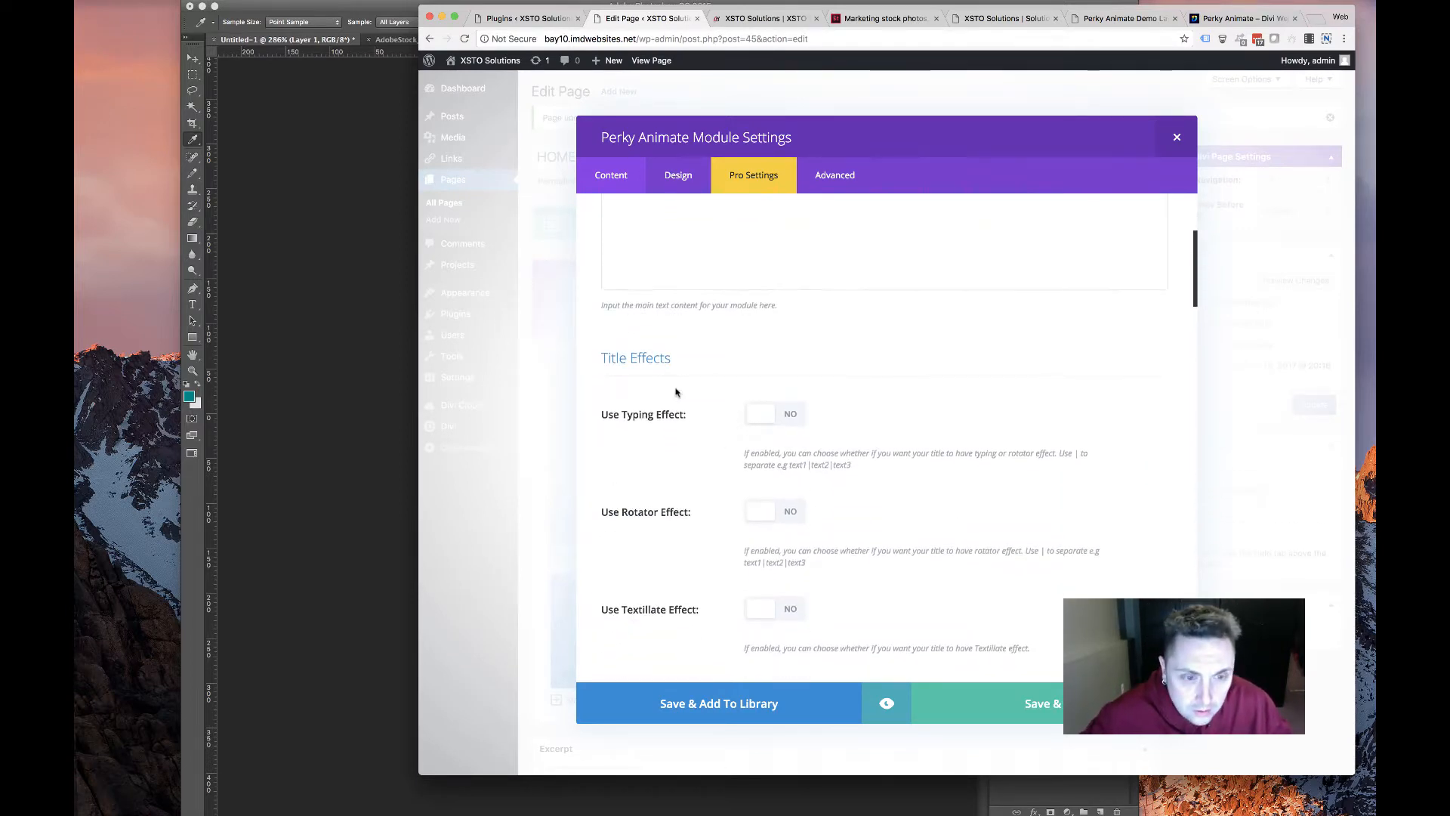
scroll(652, 484, down, 10)
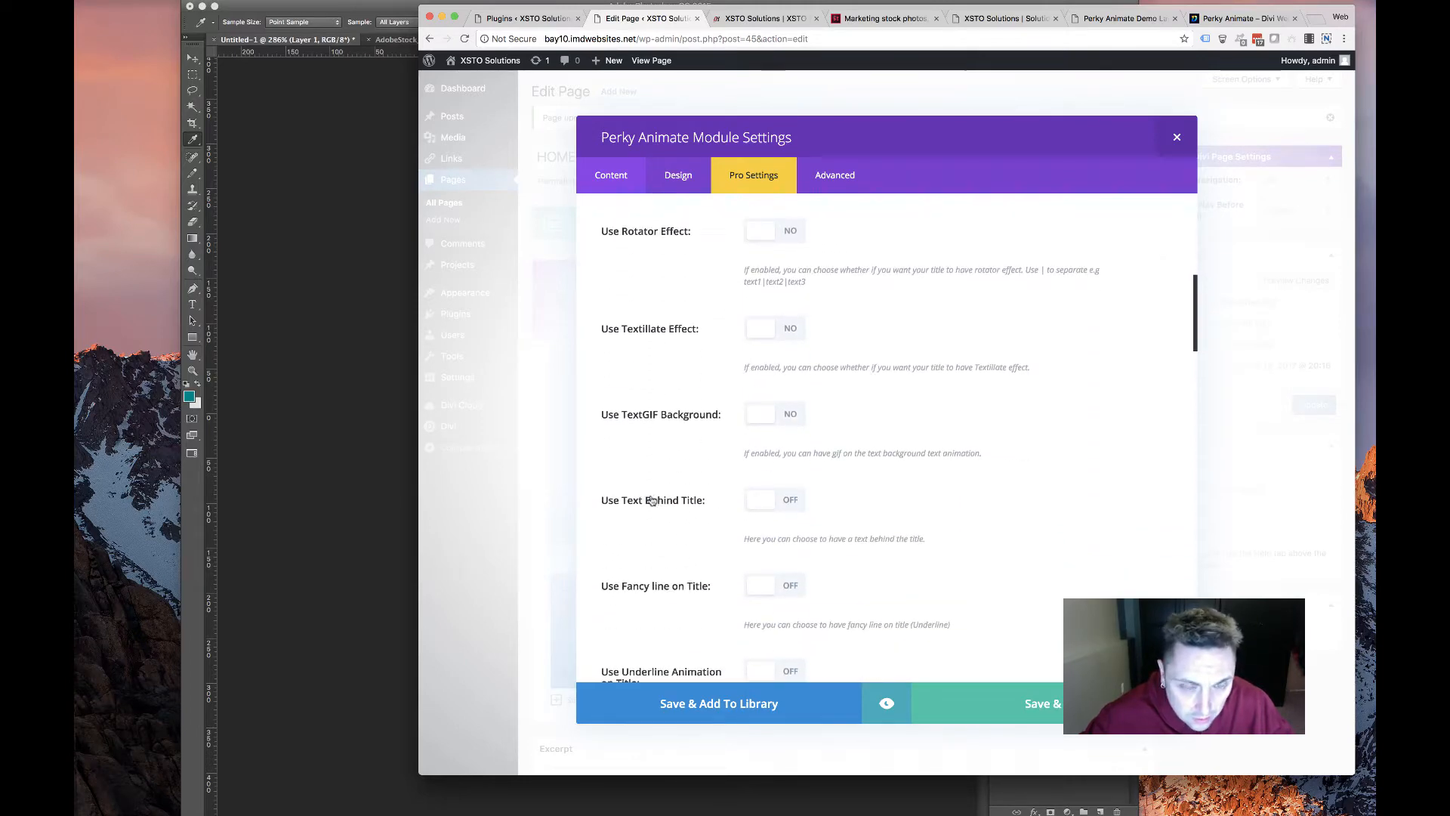
scroll(651, 501, up, 10)
scroll(665, 491, down, 2)
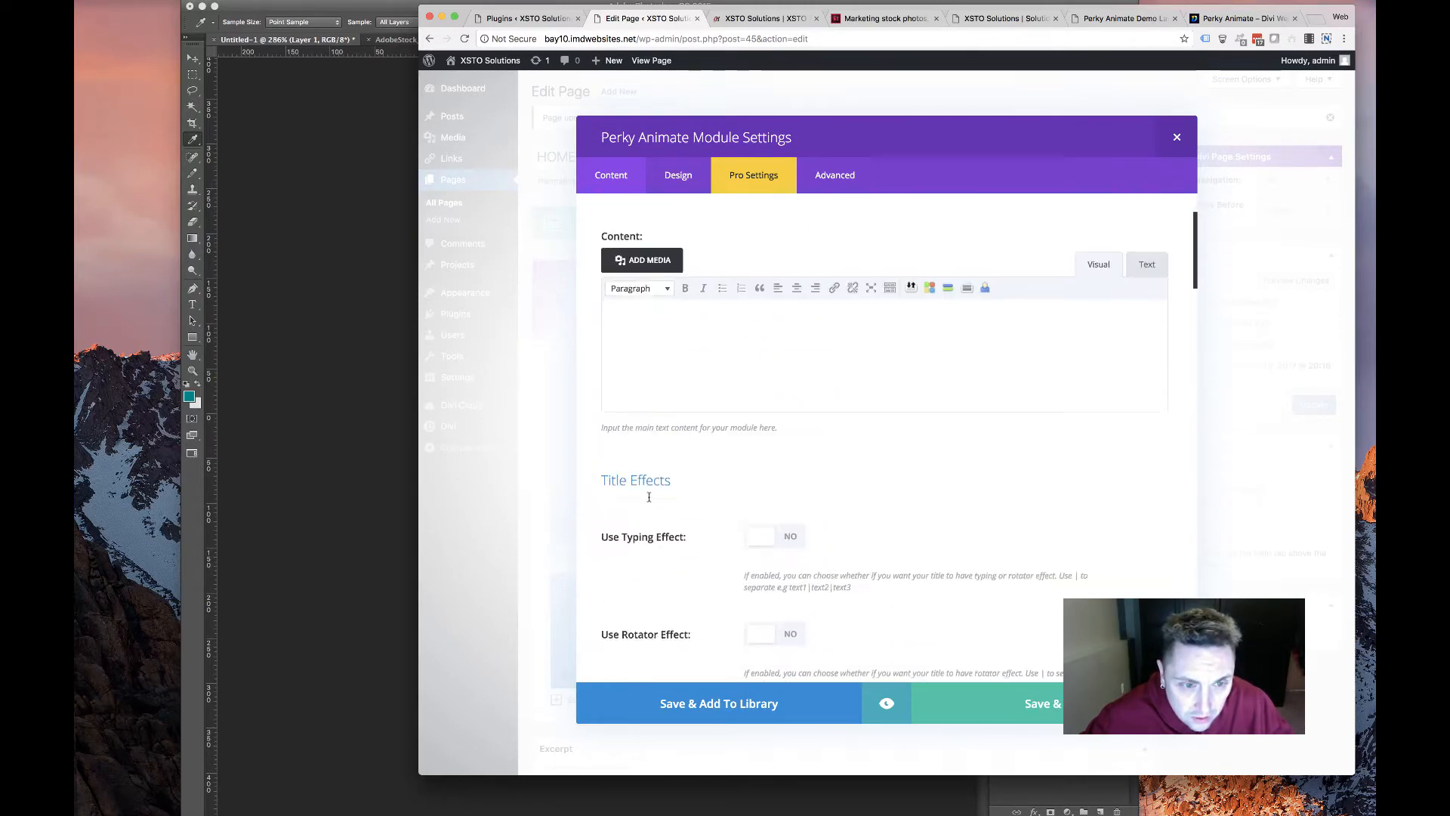
scroll(680, 483, up, 2)
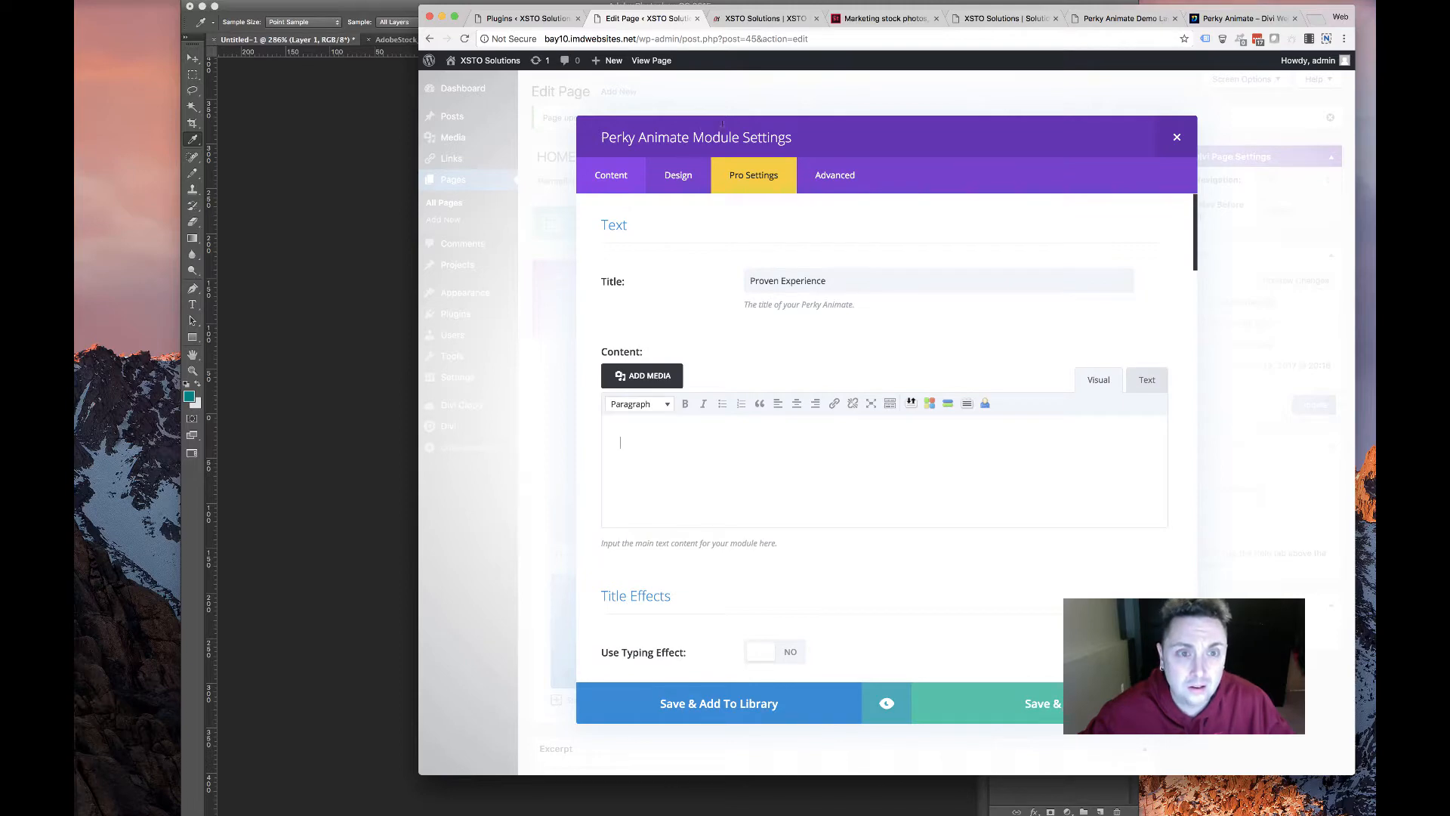
Select the first Proven Experience sentence on the old solutions page
click(767, 20)
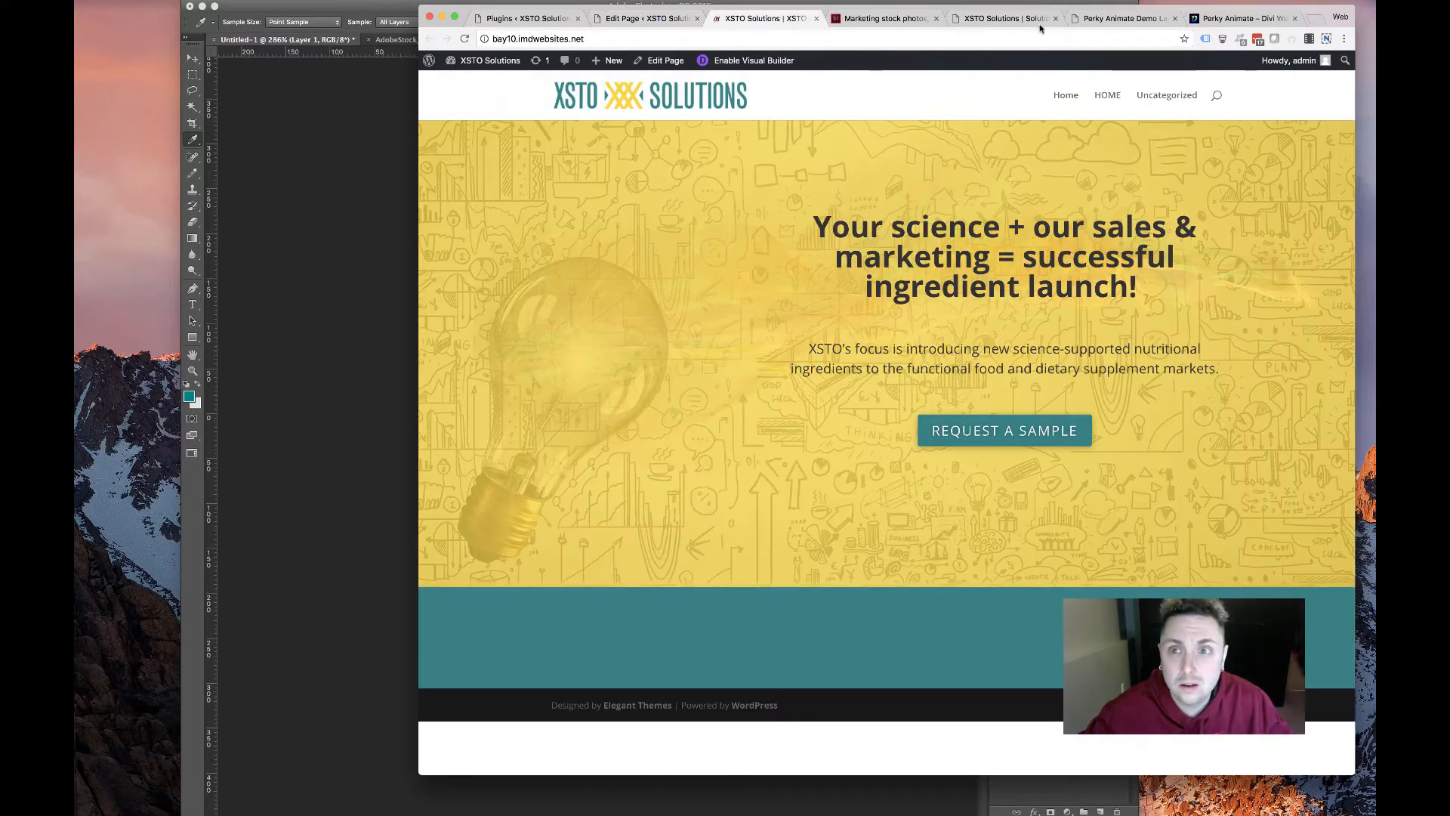
click(1125, 18)
click(1005, 18)
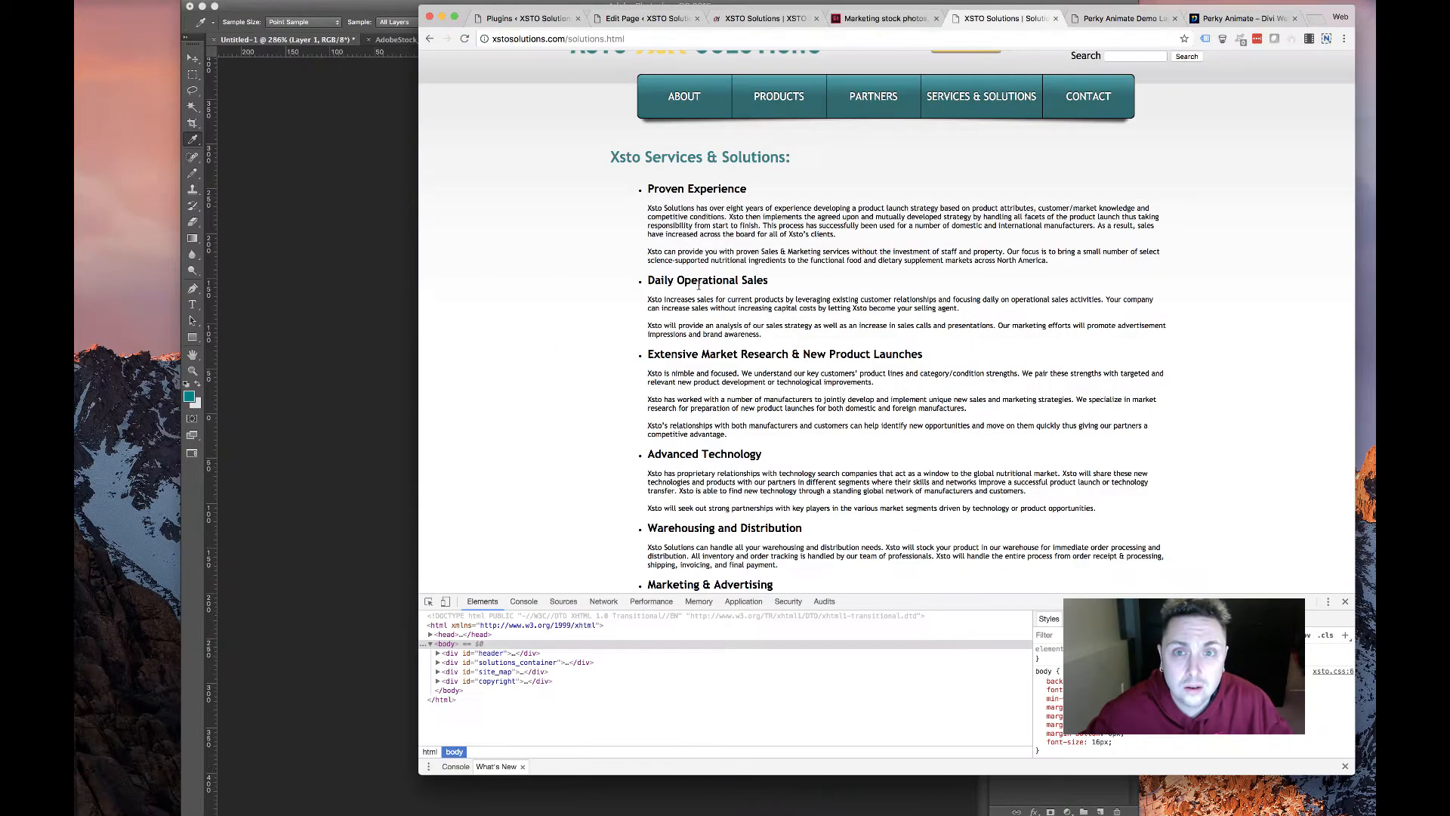
drag(643, 213, 713, 220)
key(super+c)
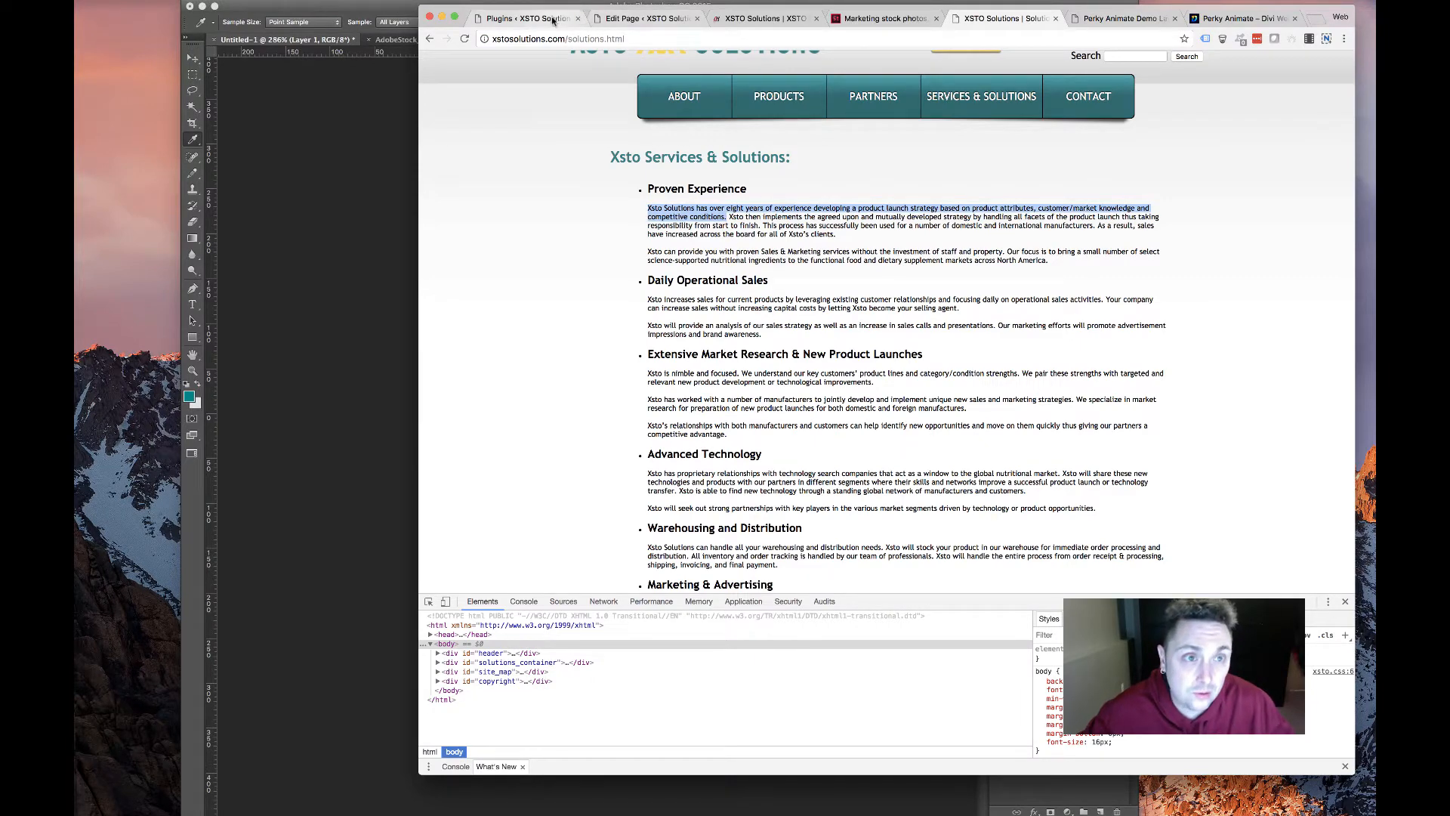
Paste the copied experience paragraph into the module's Content
click(522, 18)
click(646, 18)
click(688, 455)
key(super+v)
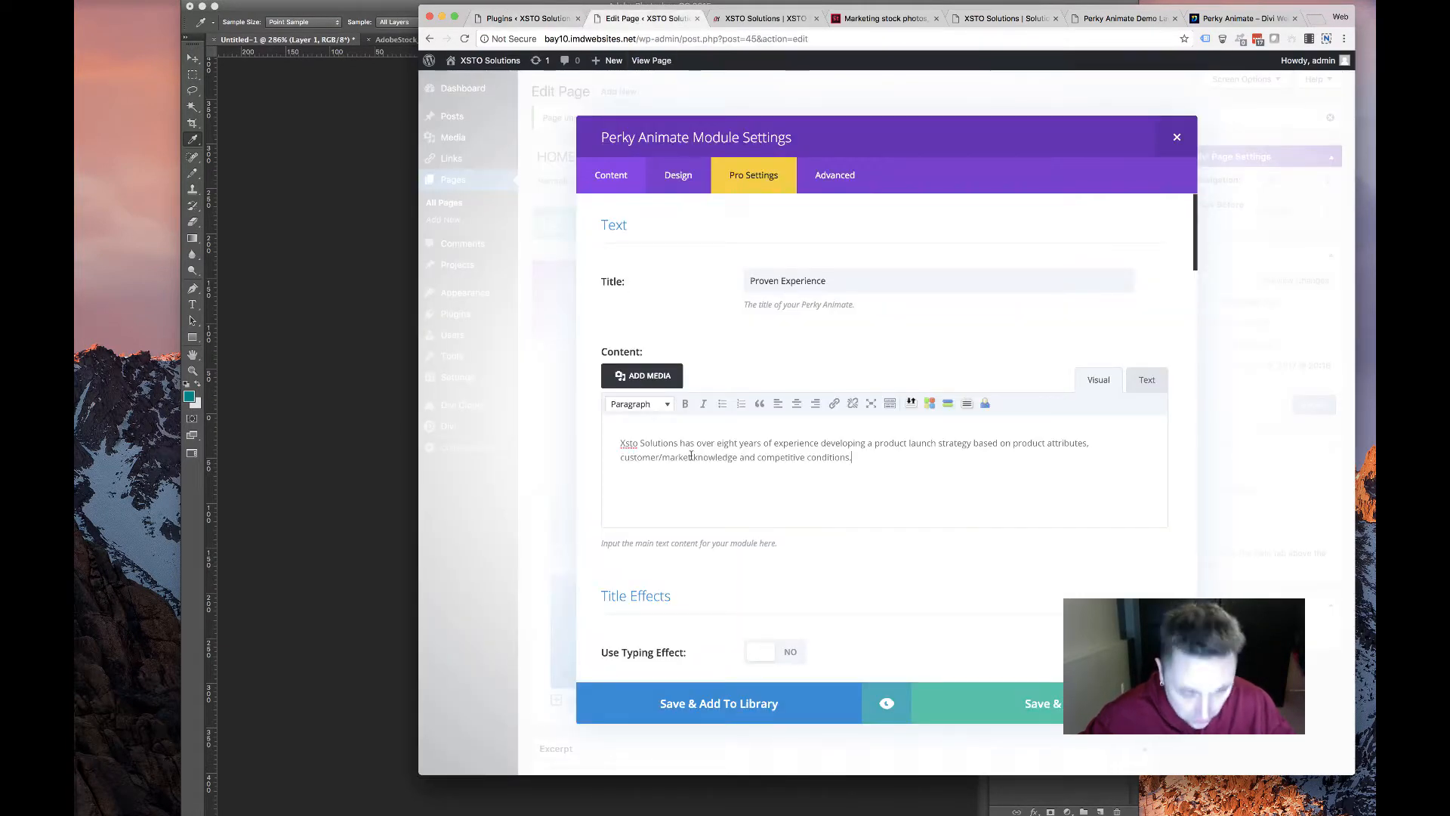
scroll(722, 523, down, 15)
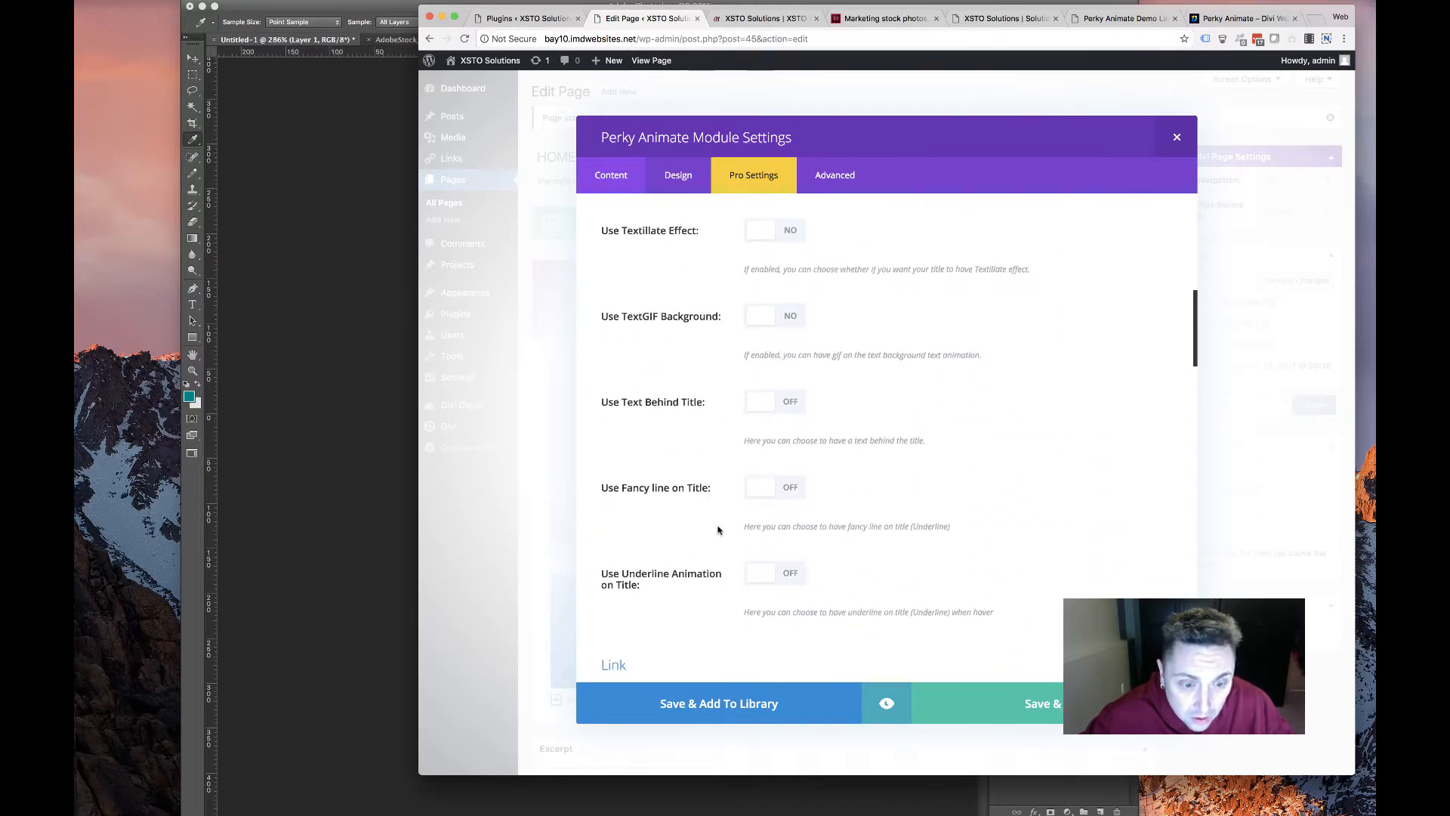
scroll(718, 531, up, 5)
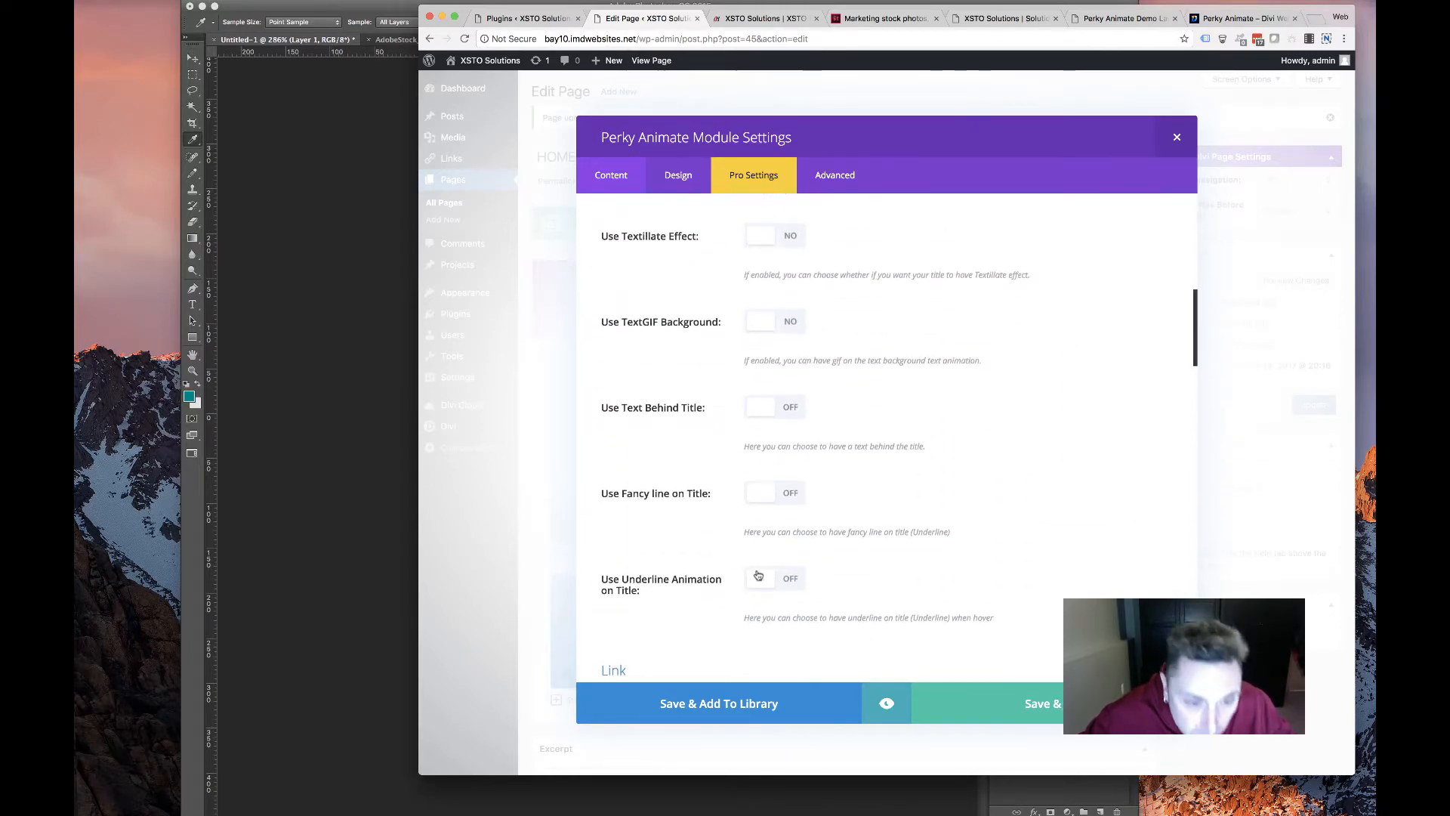
Switch on the title's Underline Animation
click(778, 579)
scroll(699, 594, down, 5)
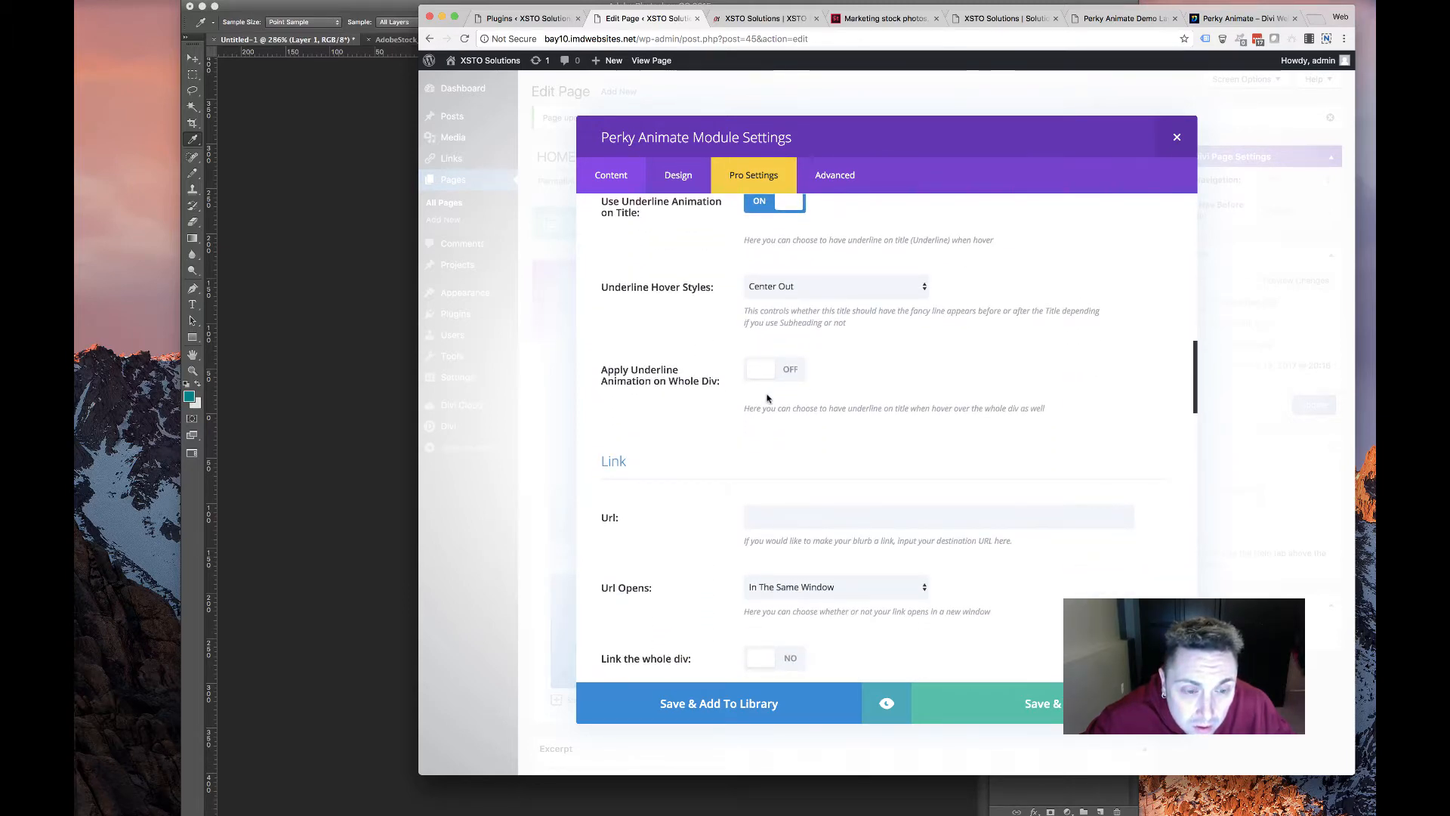
scroll(767, 399, up, 10)
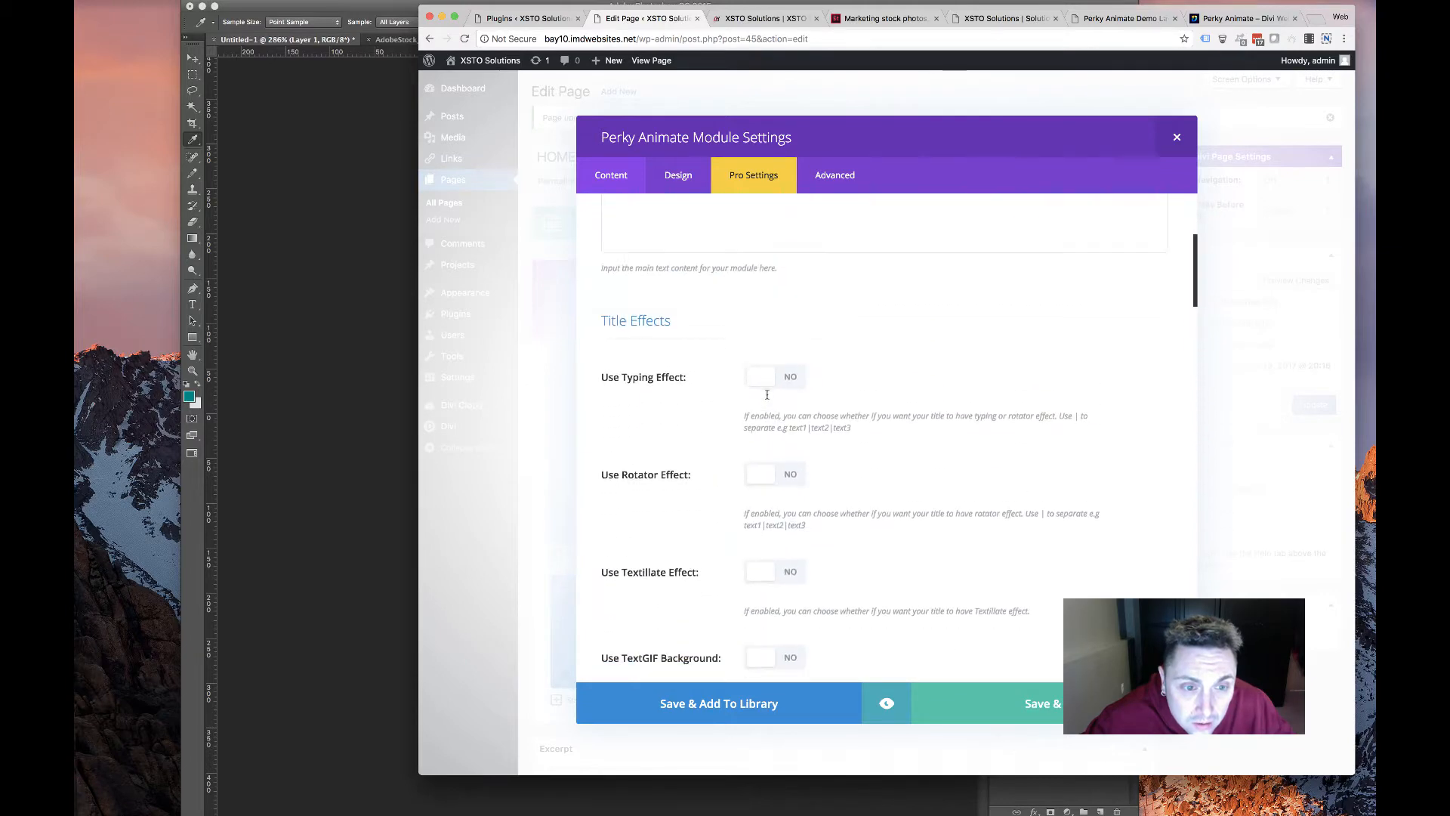
scroll(768, 395, down, 10)
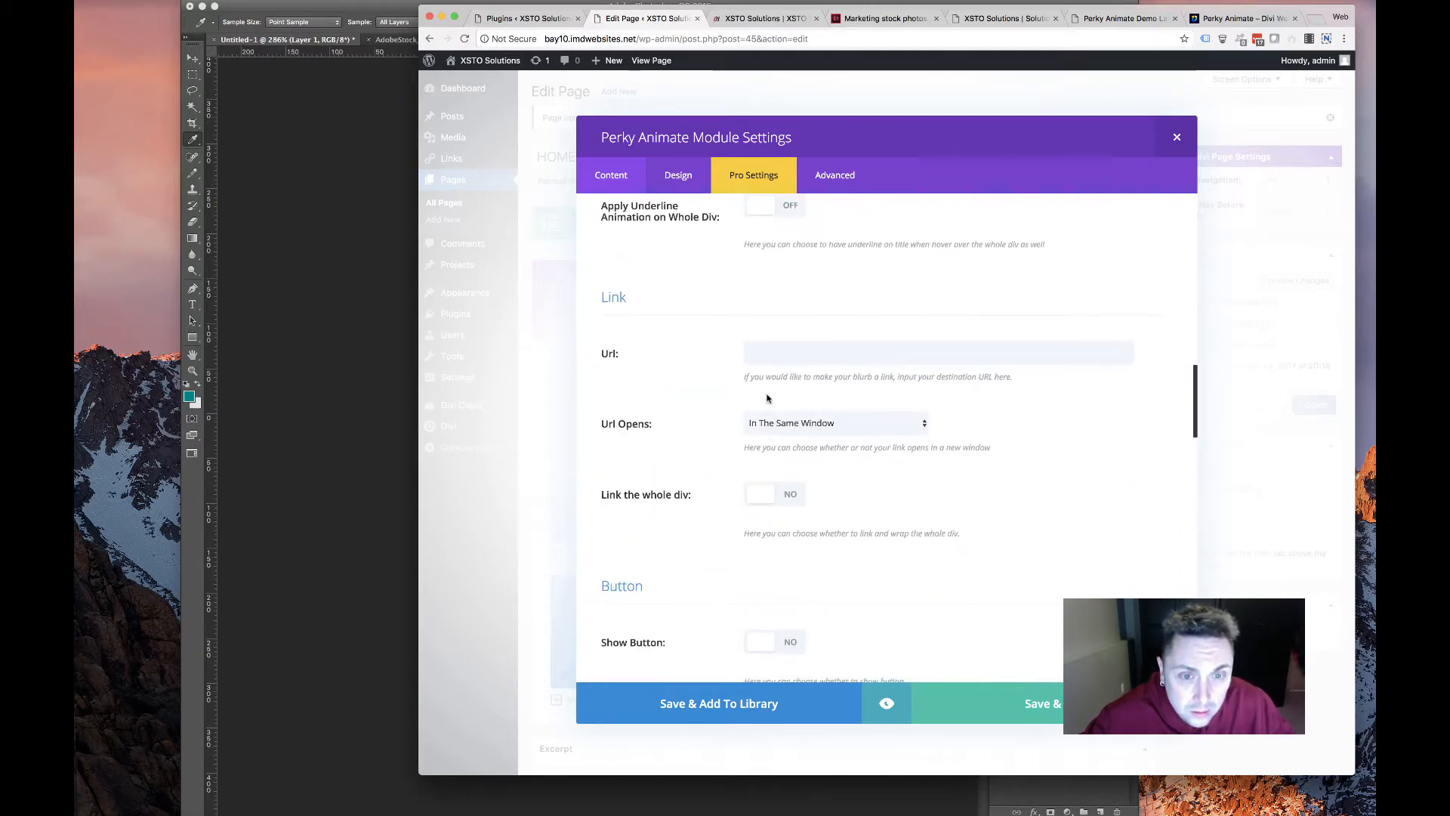
click(782, 352)
scroll(682, 409, down, 10)
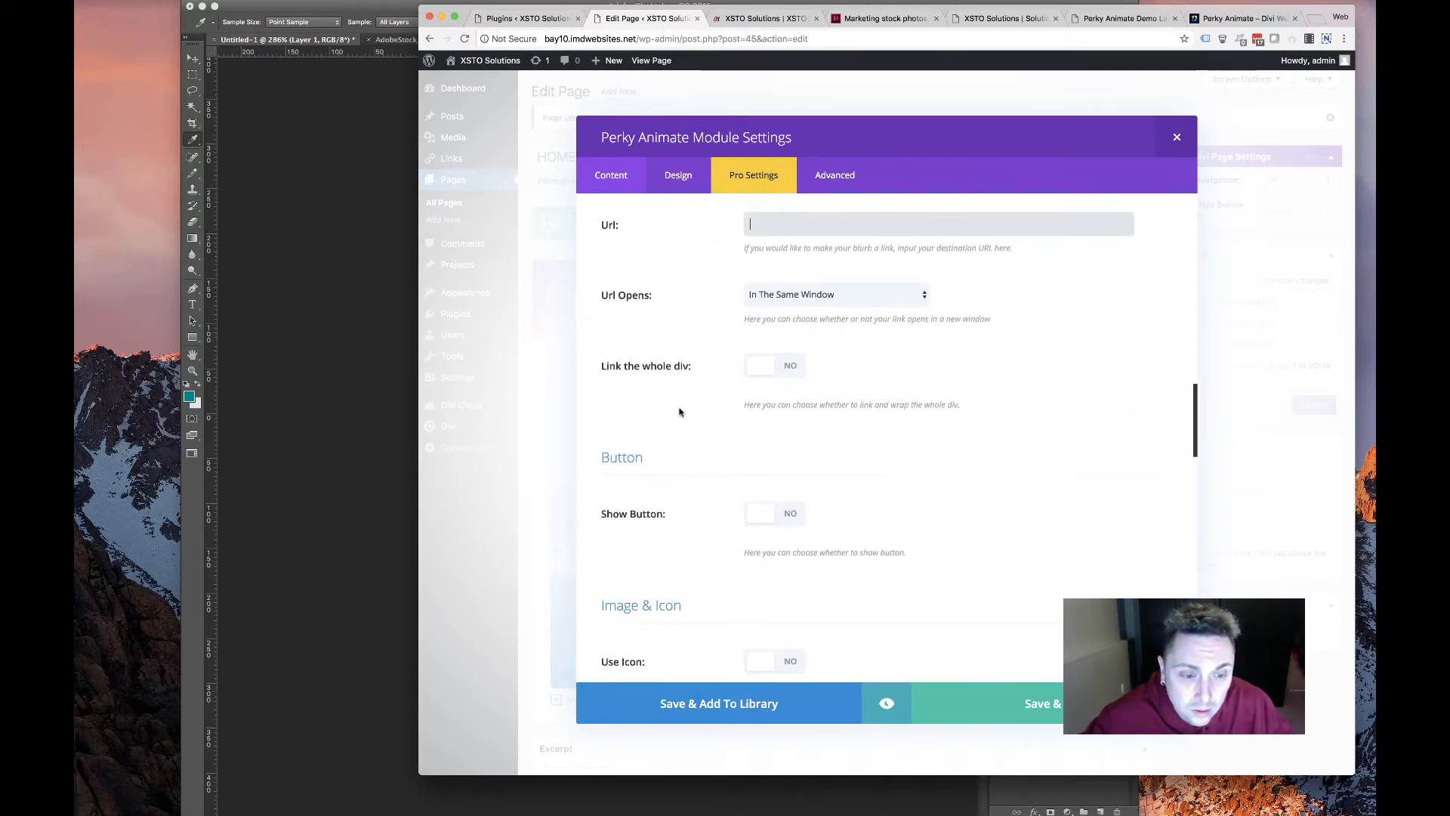
scroll(677, 413, down, 5)
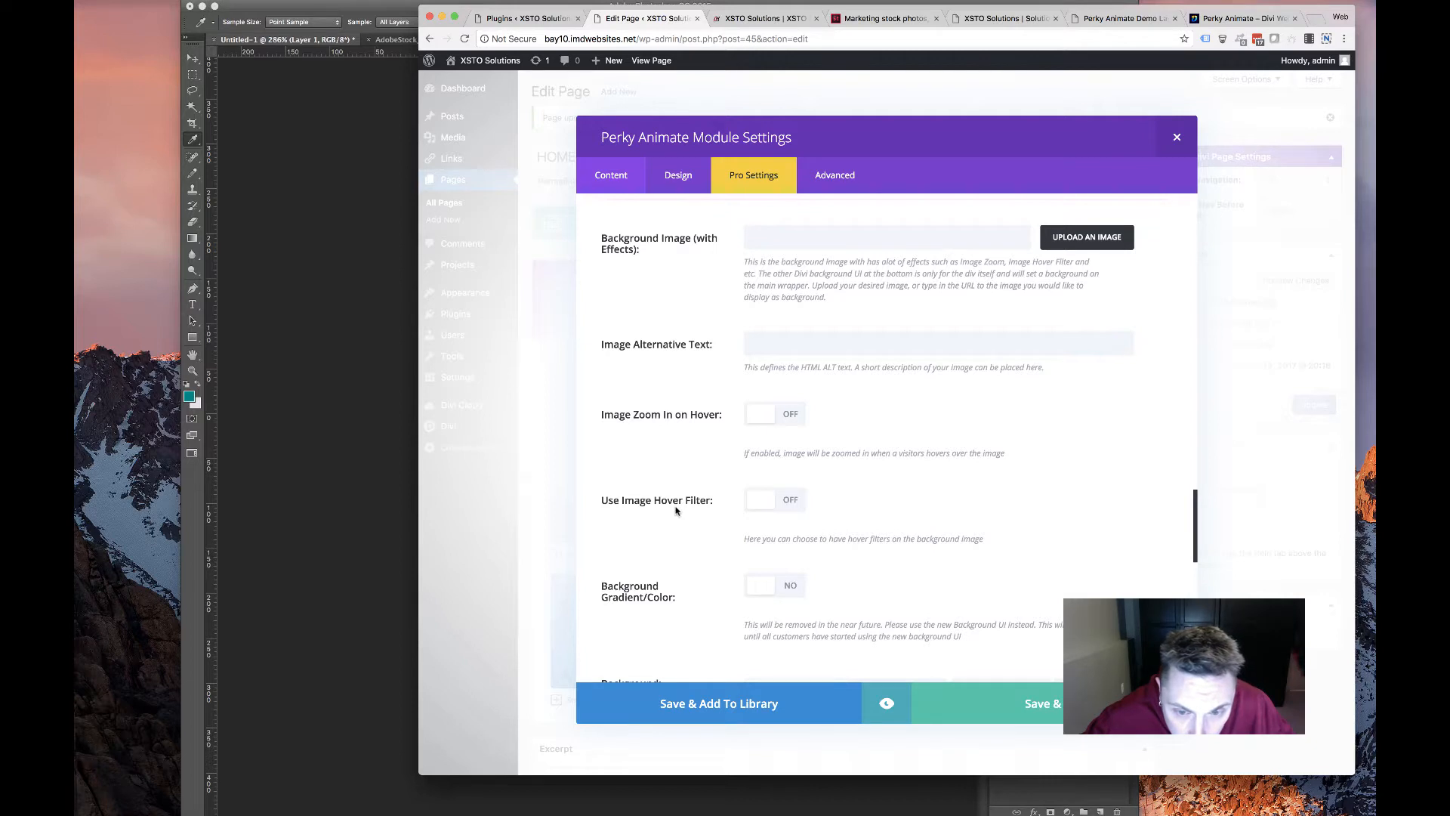
scroll(714, 516, down, 3)
scroll(713, 516, up, 4)
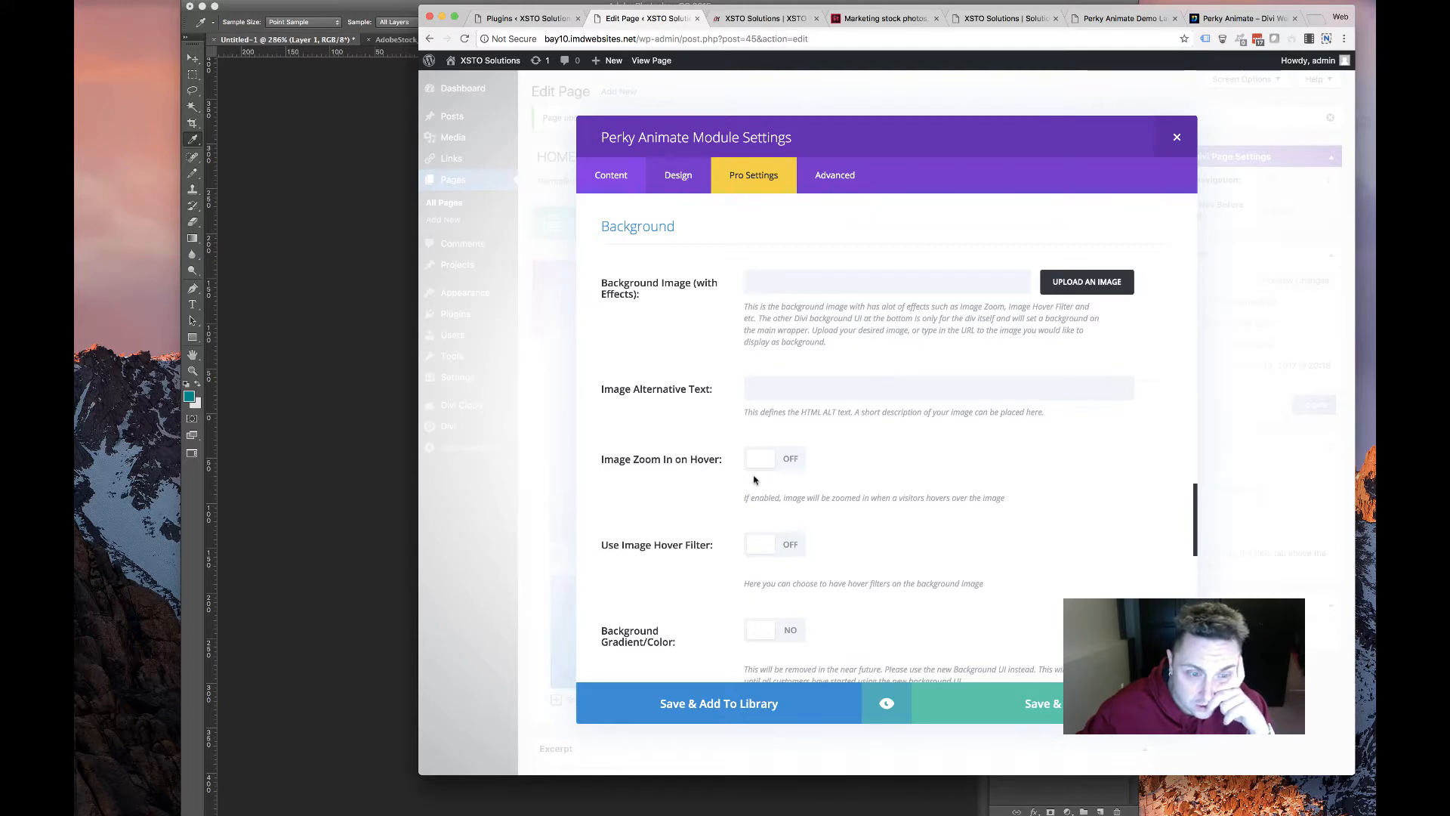
Try a background gradient on the module, then turn it back off
click(799, 384)
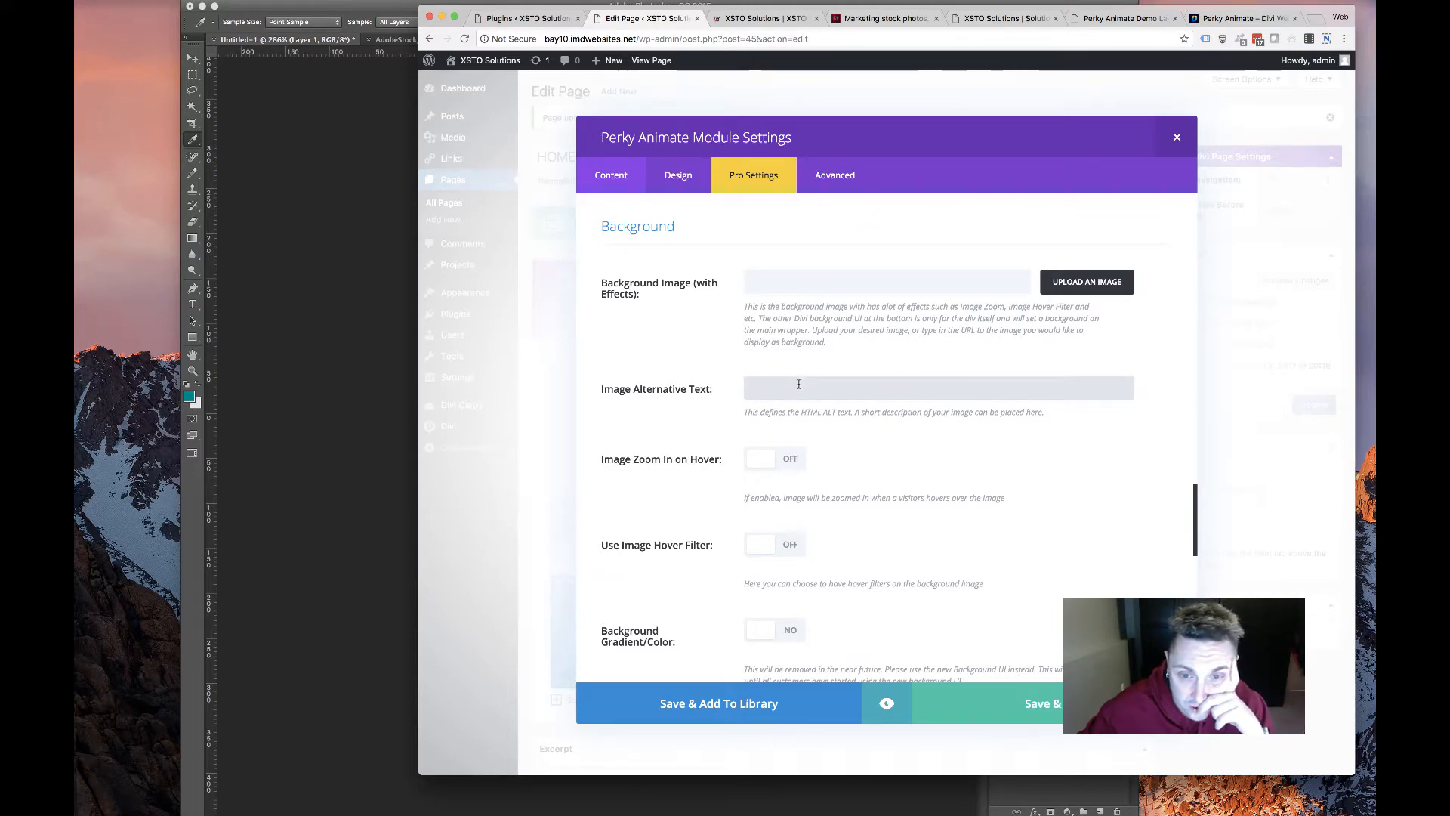
scroll(798, 384, down, 3)
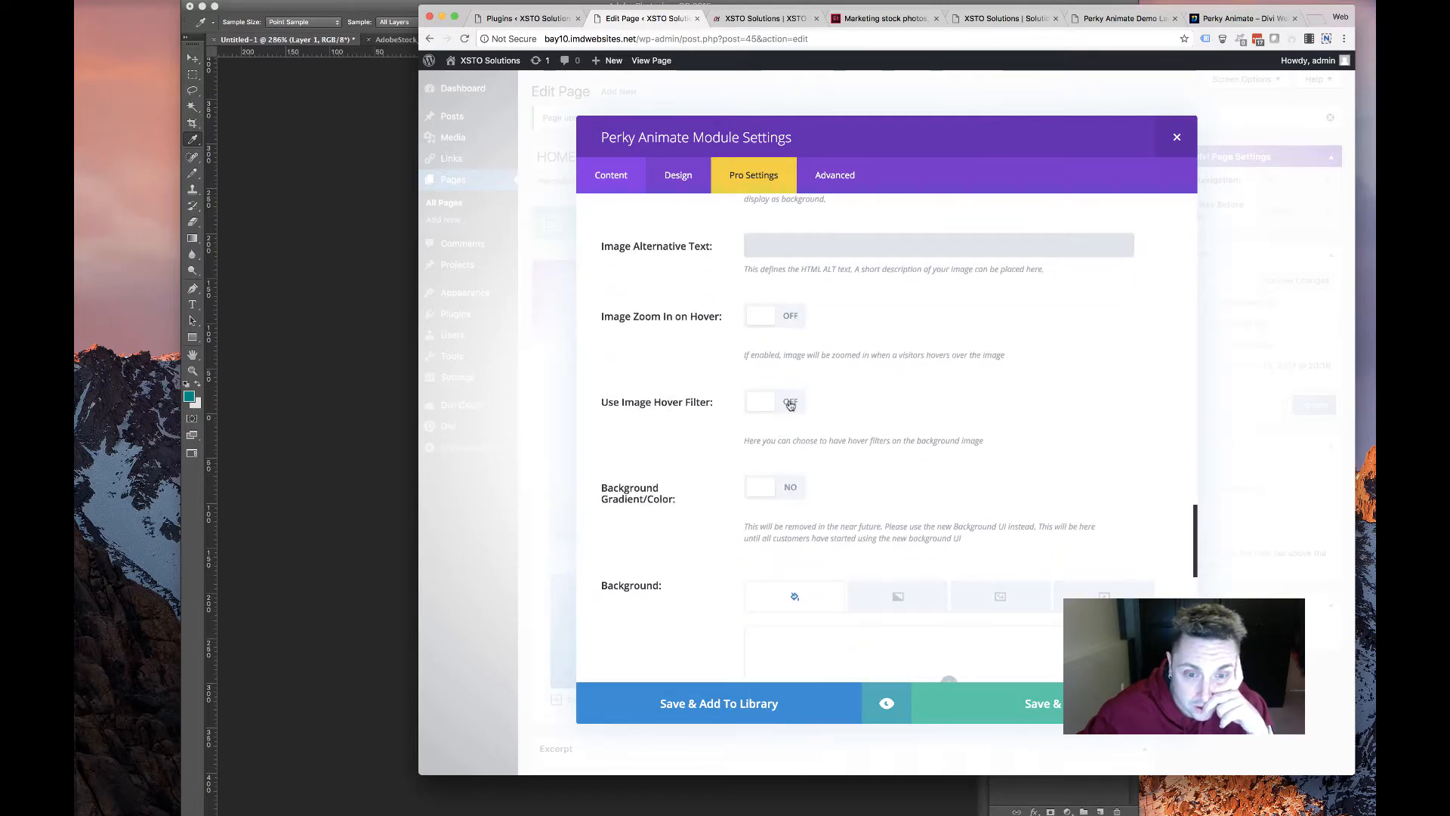
scroll(777, 492, up, 4)
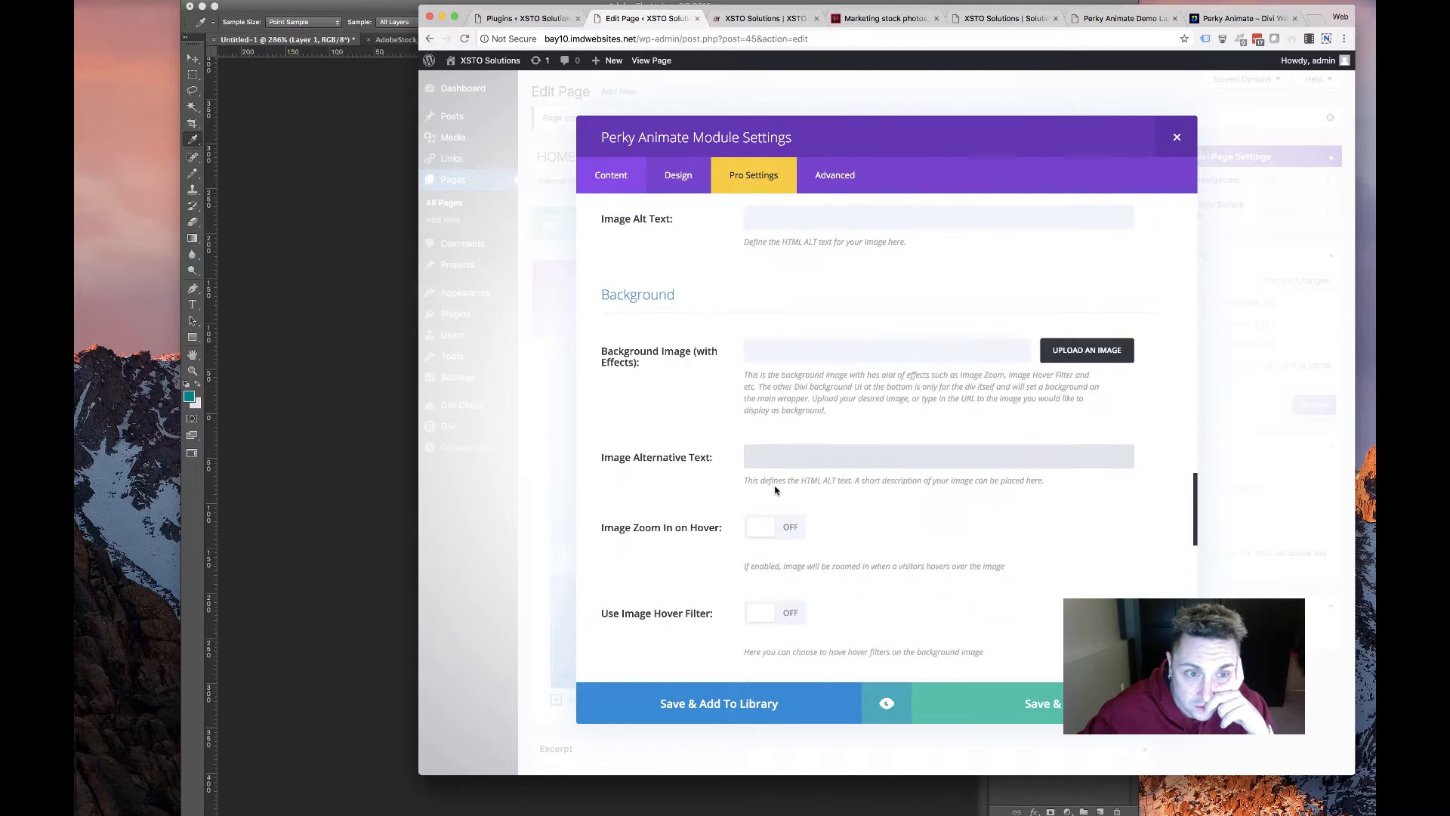
scroll(777, 488, down, 4)
click(763, 505)
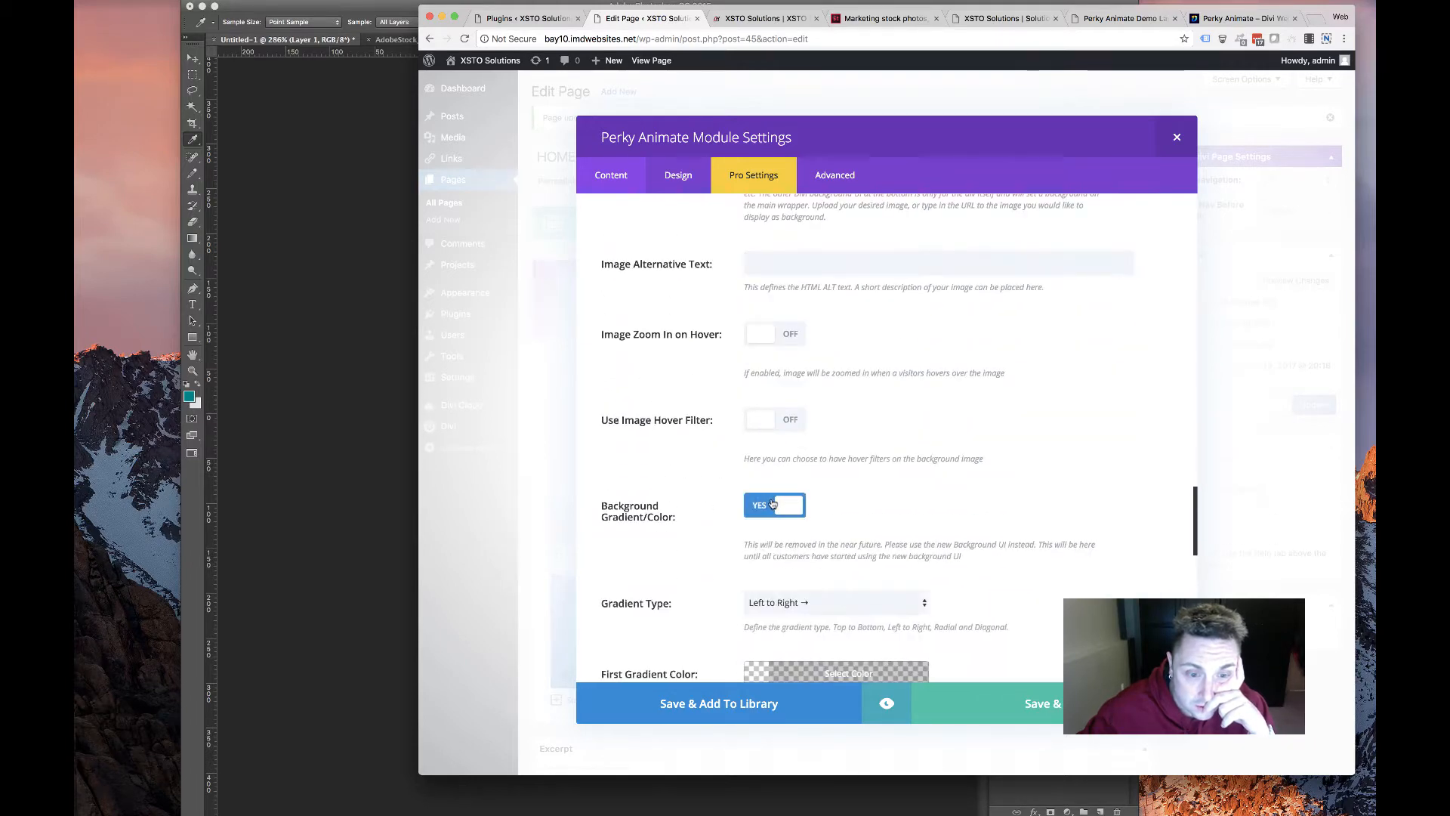
scroll(746, 512, down, 5)
scroll(746, 513, down, 6)
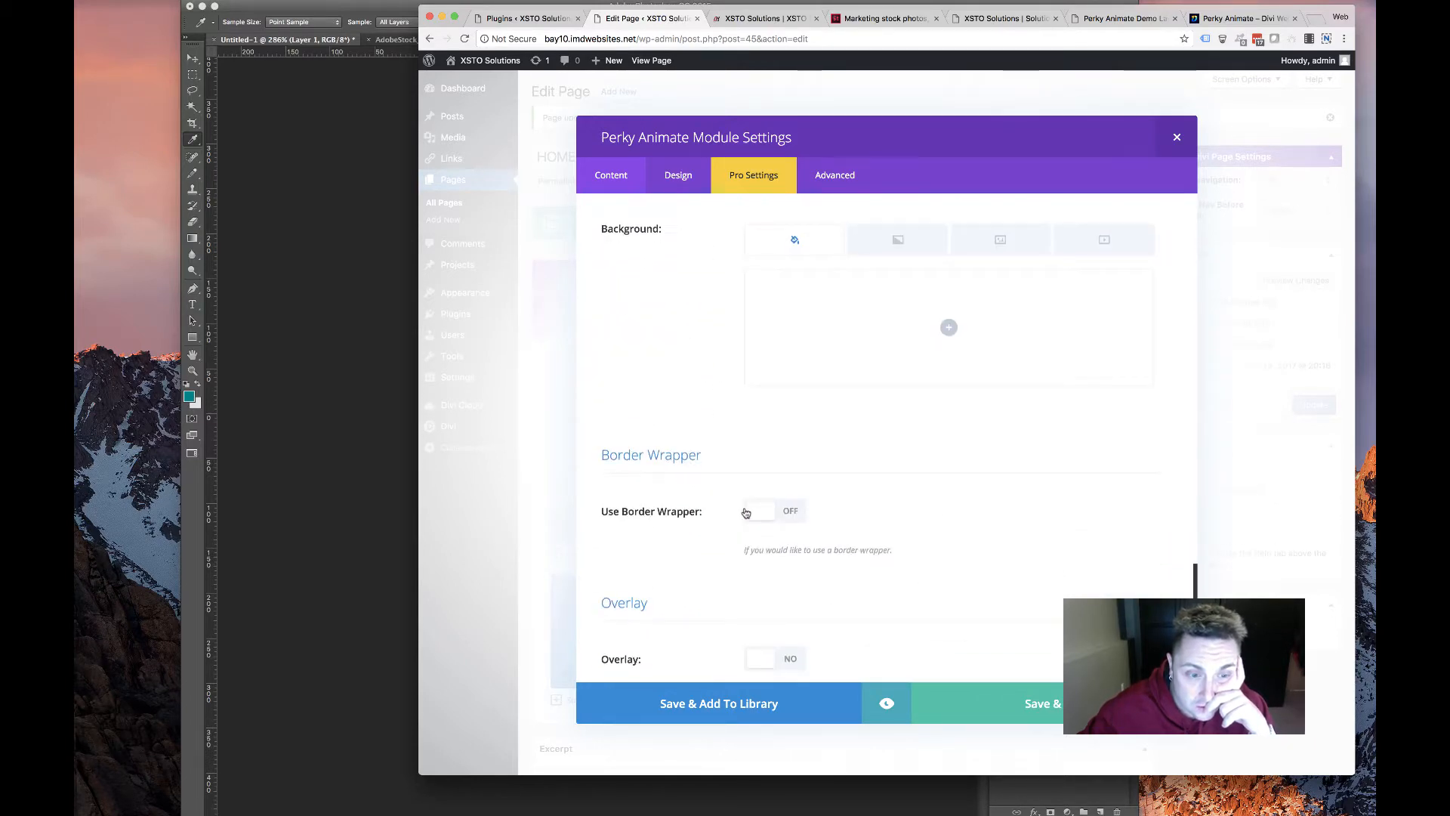
scroll(745, 513, up, 7)
scroll(745, 513, up, 2)
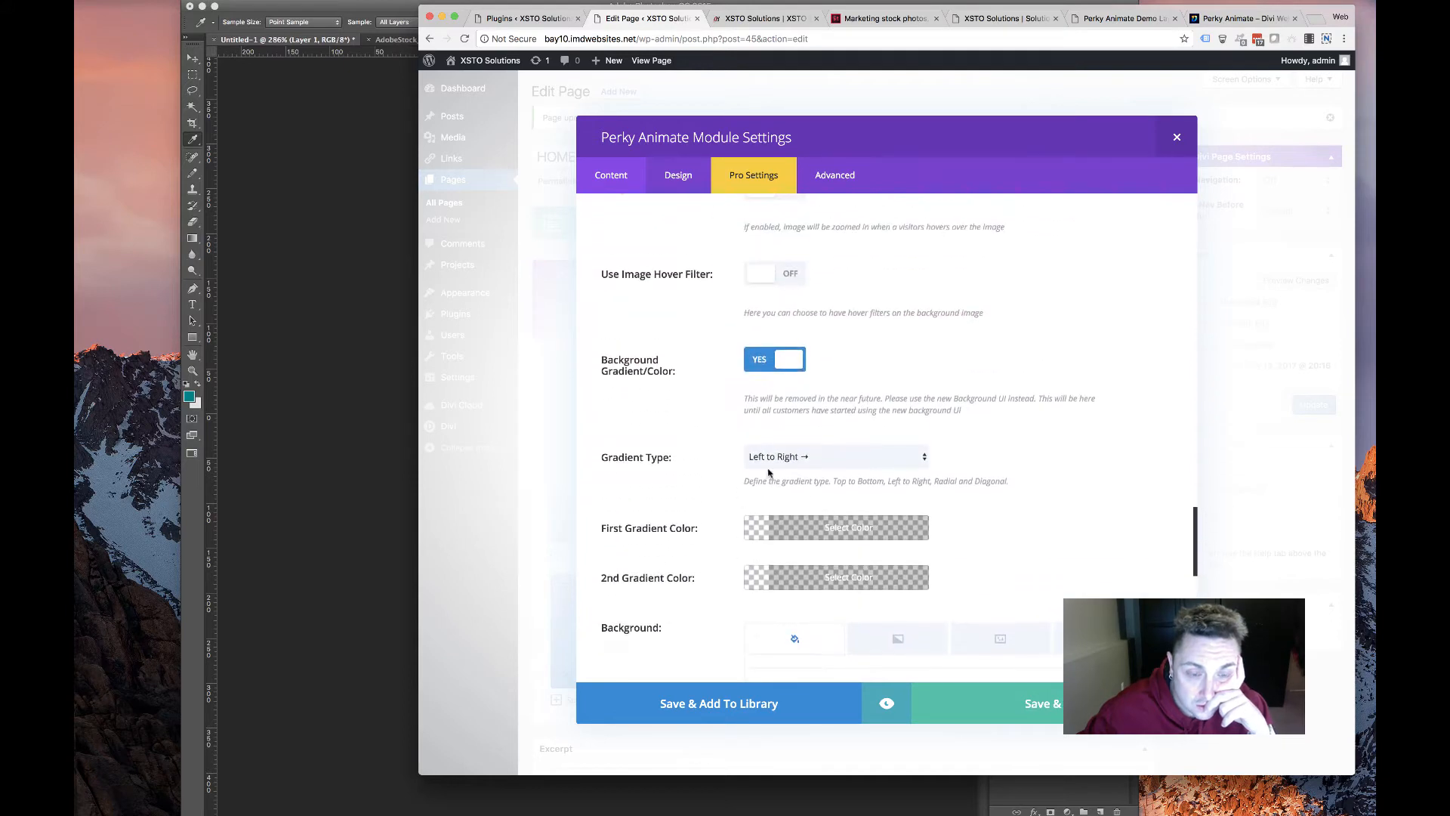
click(756, 361)
Turn Hide Content on in Pro Settings so content shows only on hover
scroll(699, 482, down, 7)
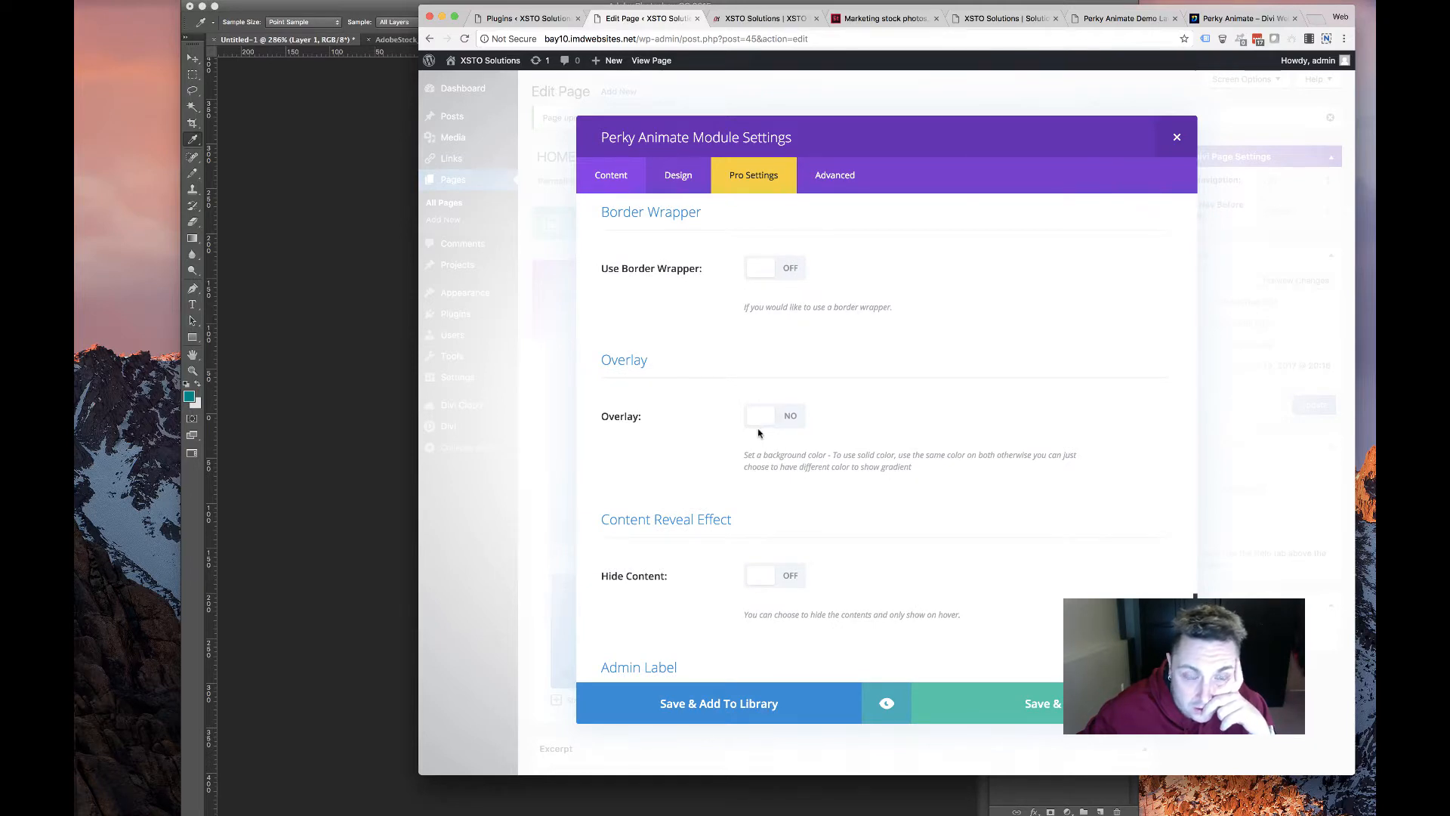
scroll(748, 453, down, 2)
click(765, 468)
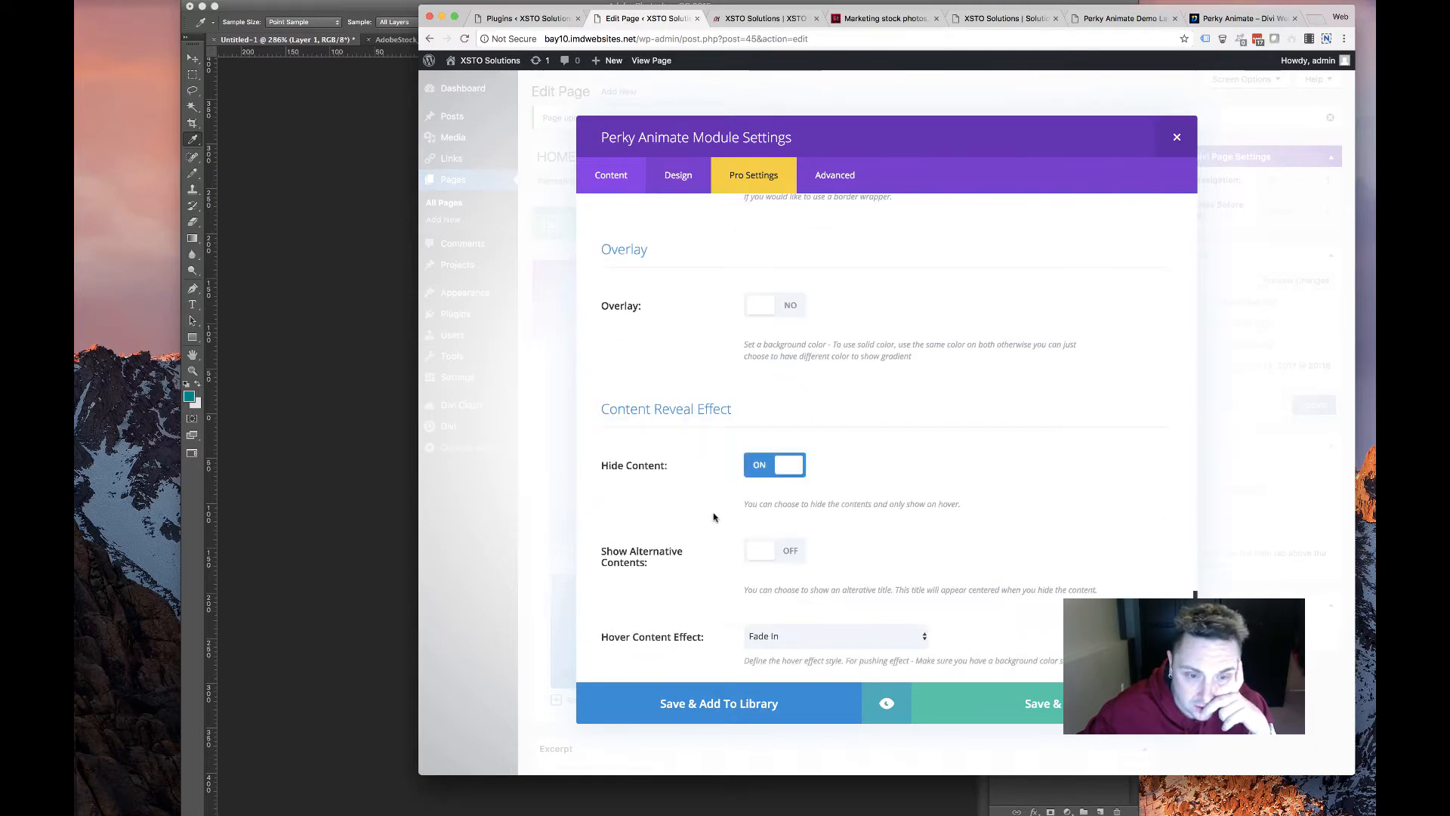
scroll(713, 520, down, 3)
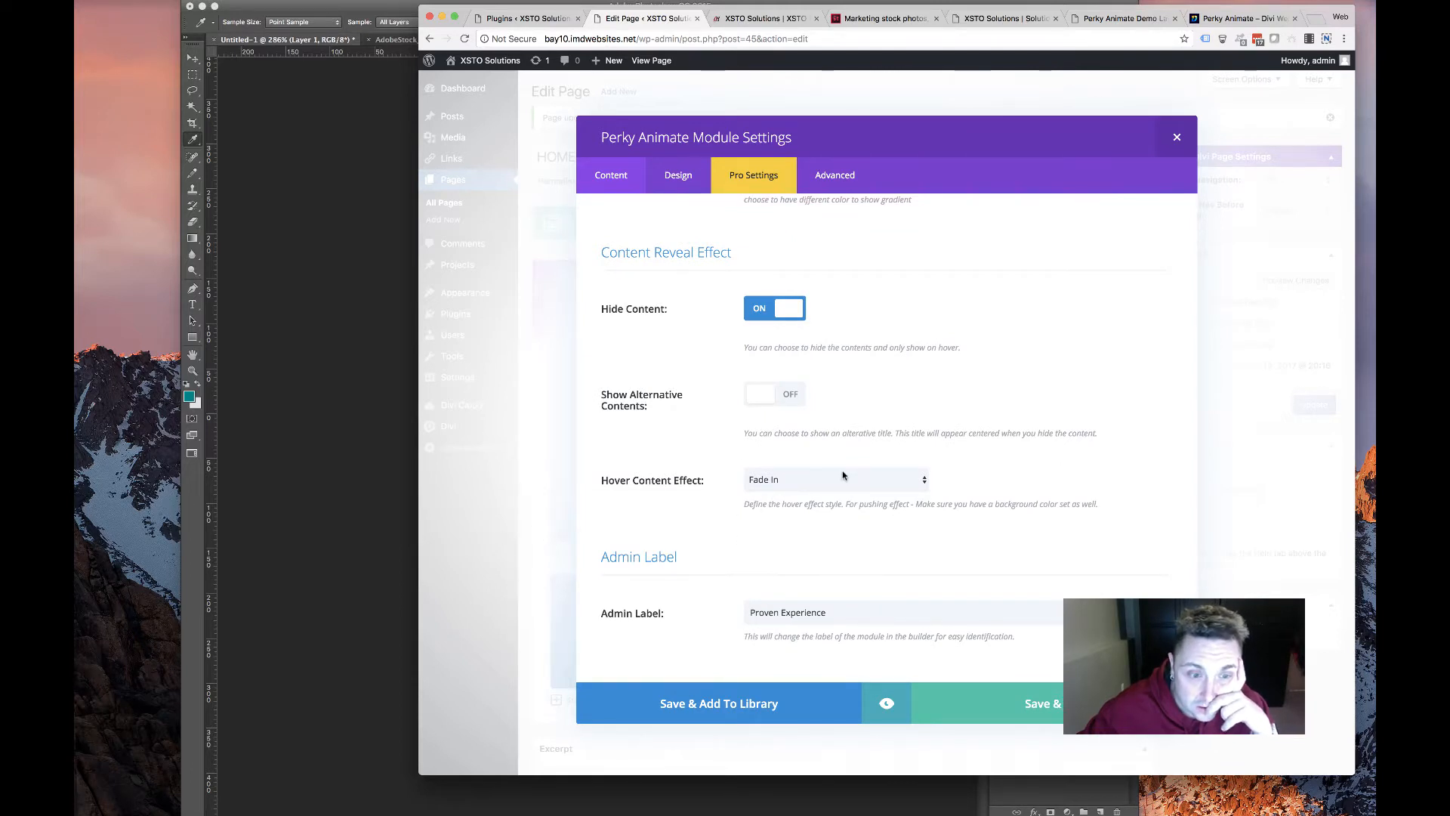
scroll(689, 535, up, 10)
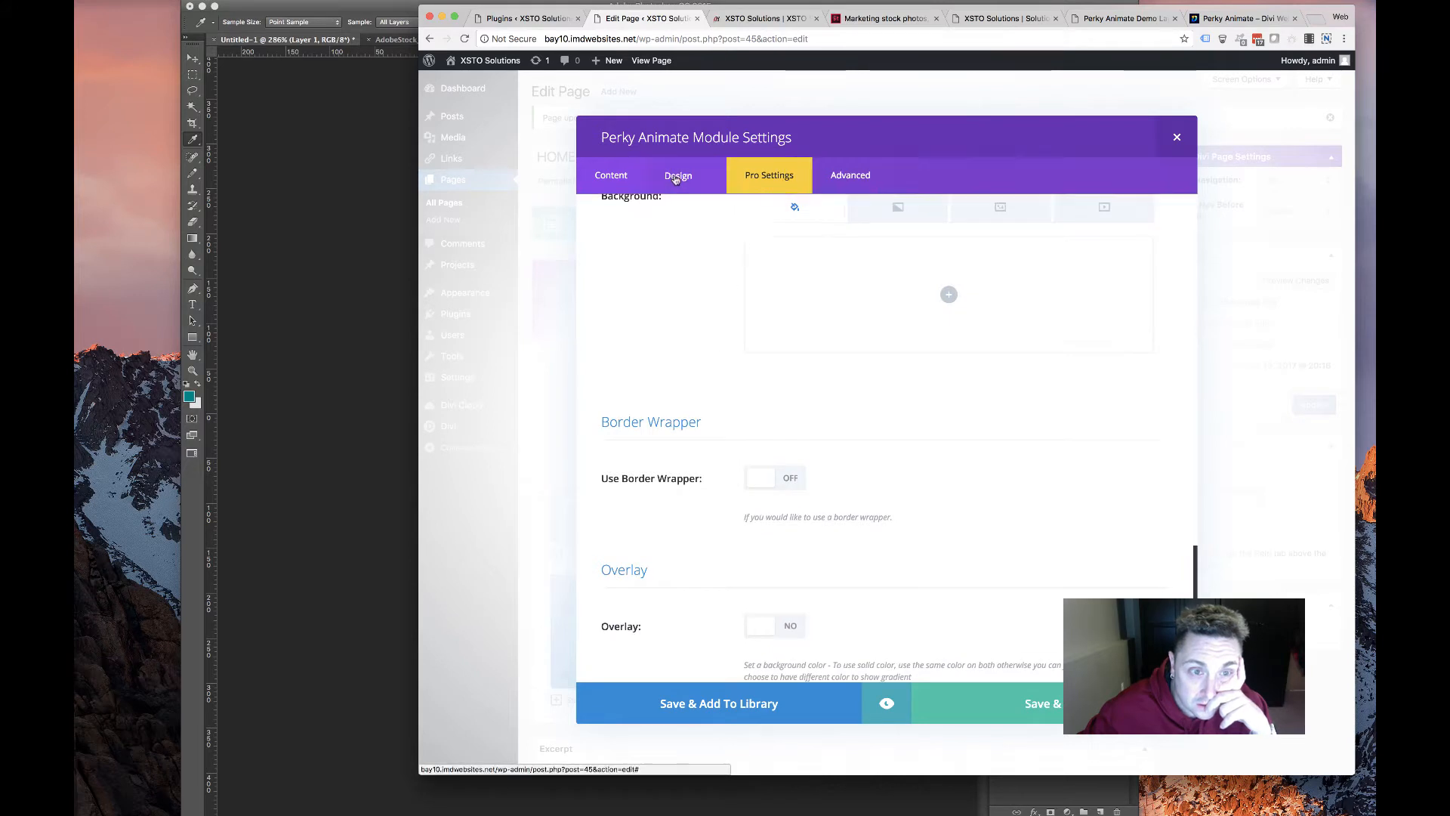
Enable custom title underline styling and make the underline teal
scroll(714, 374, up, 5)
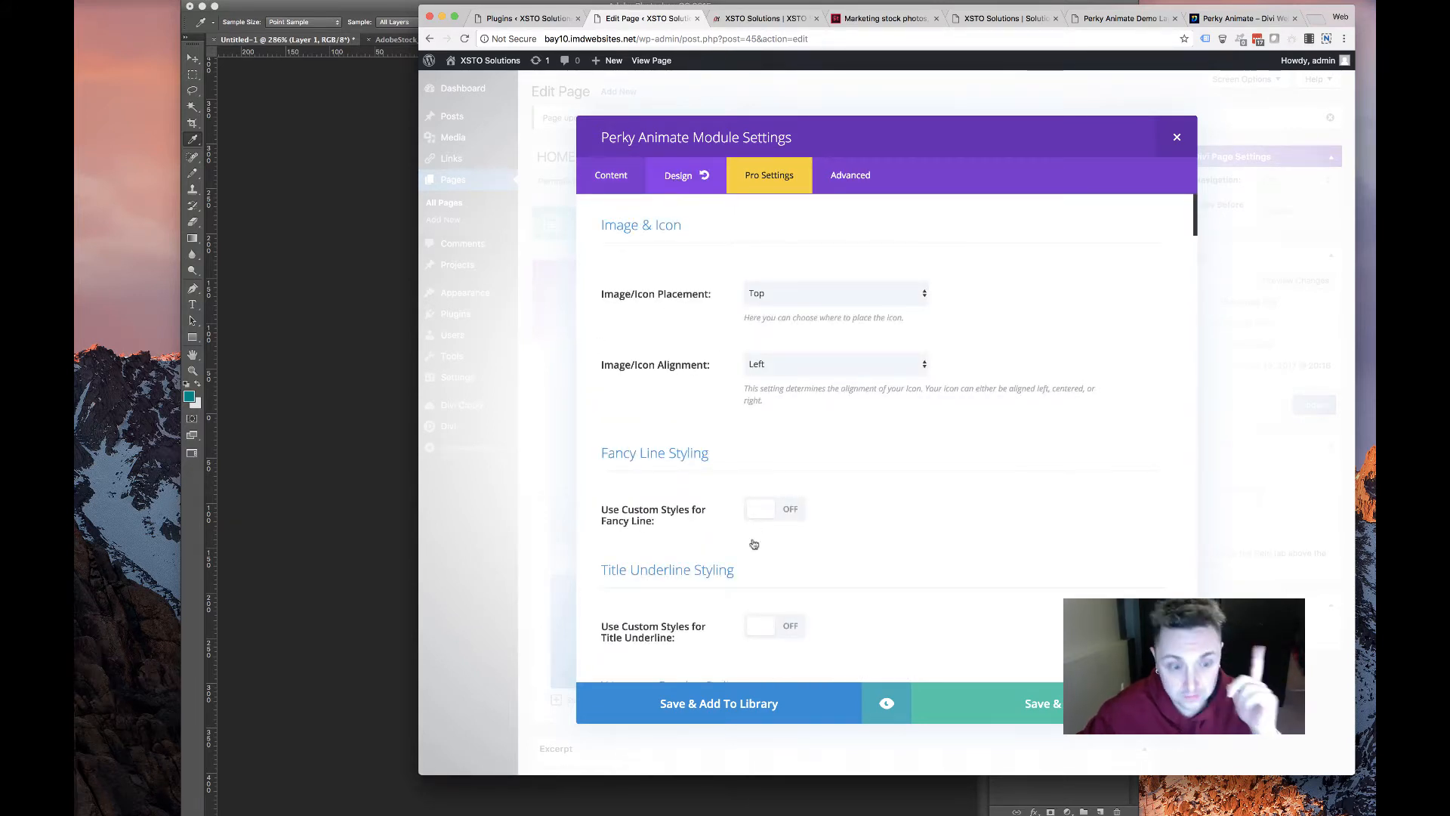
scroll(754, 543, down, 4)
click(789, 488)
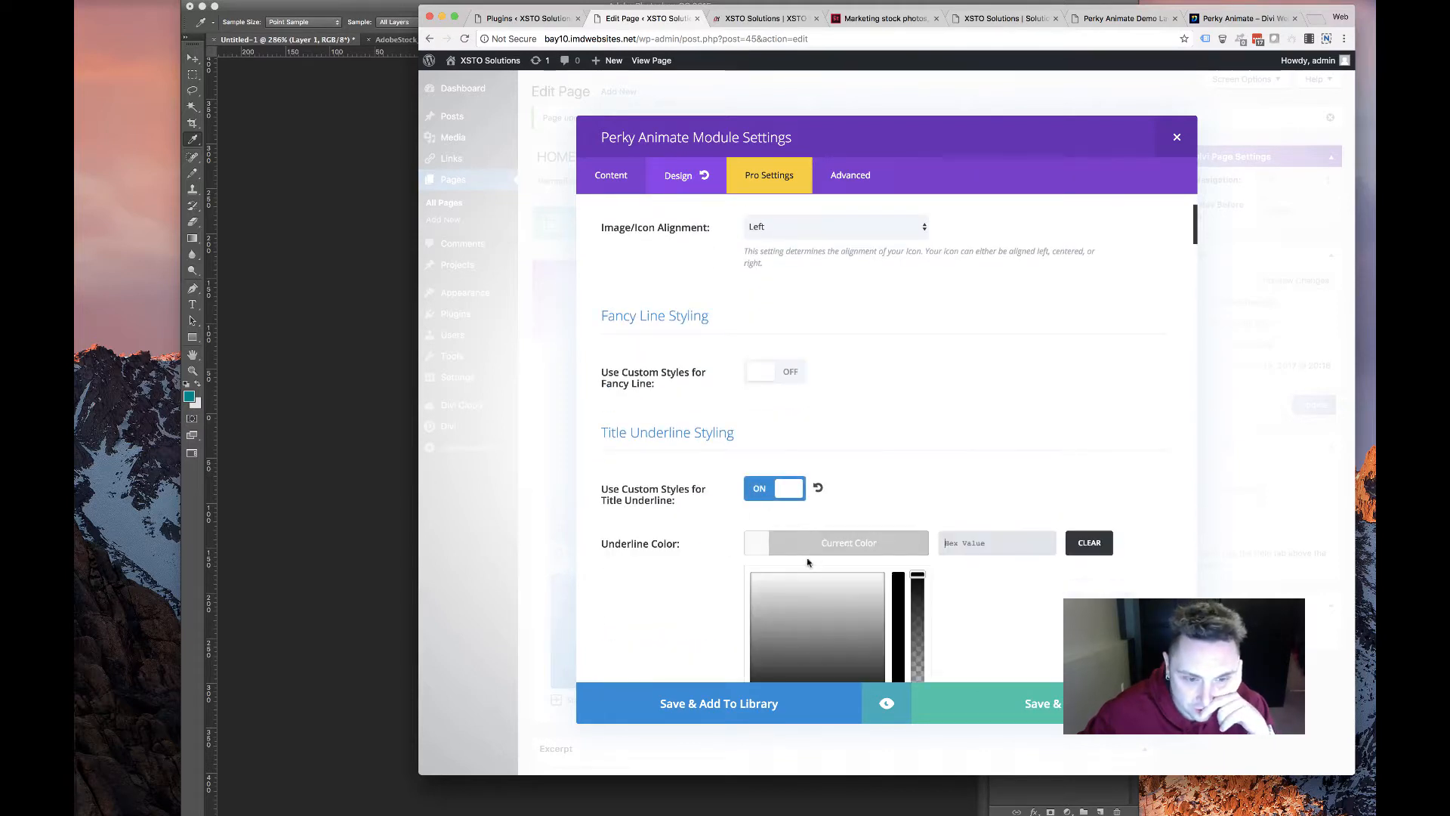
scroll(648, 518, down, 8)
click(769, 442)
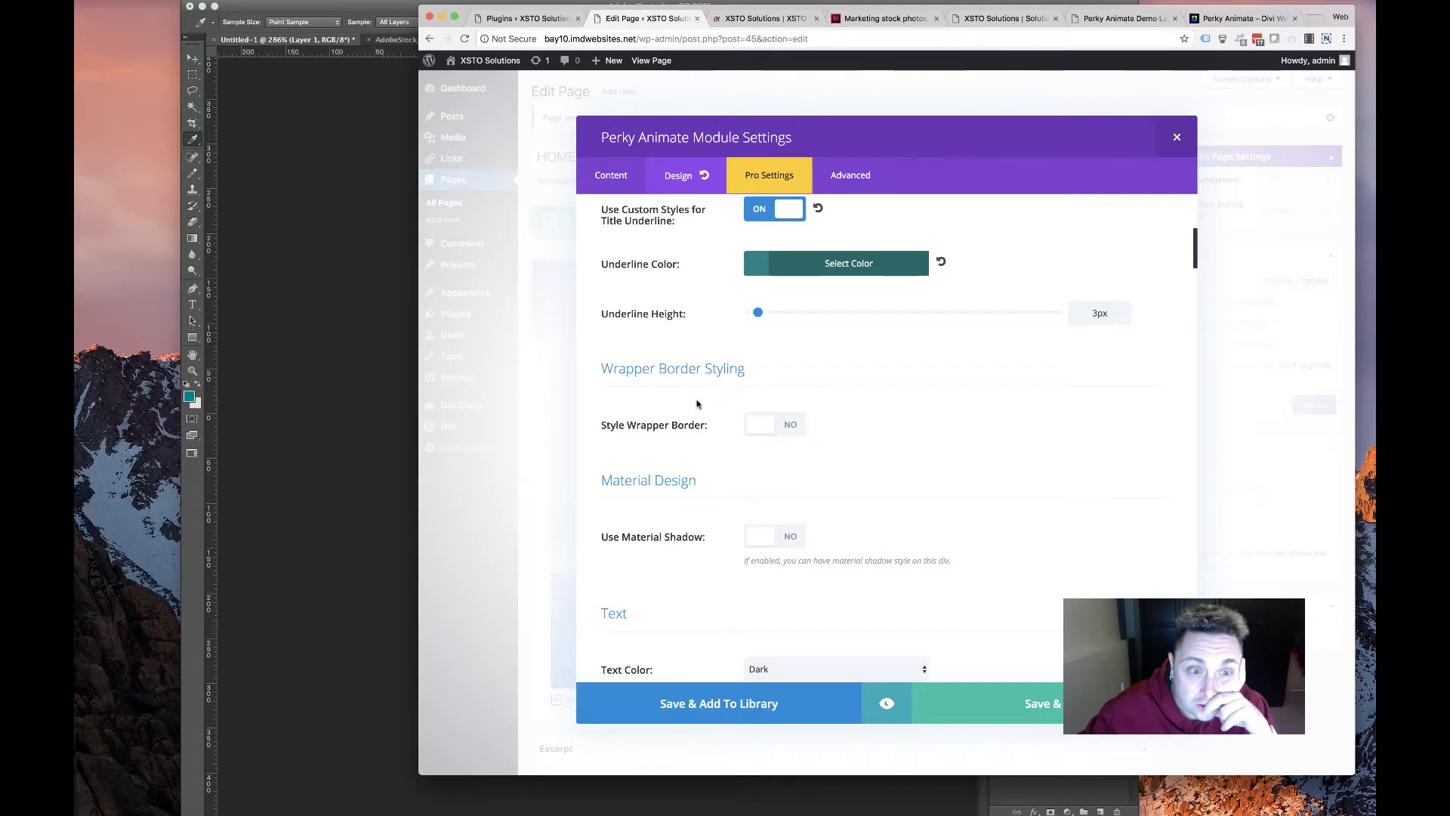
Set the Design tab's Text Color to Light
scroll(697, 404, down, 6)
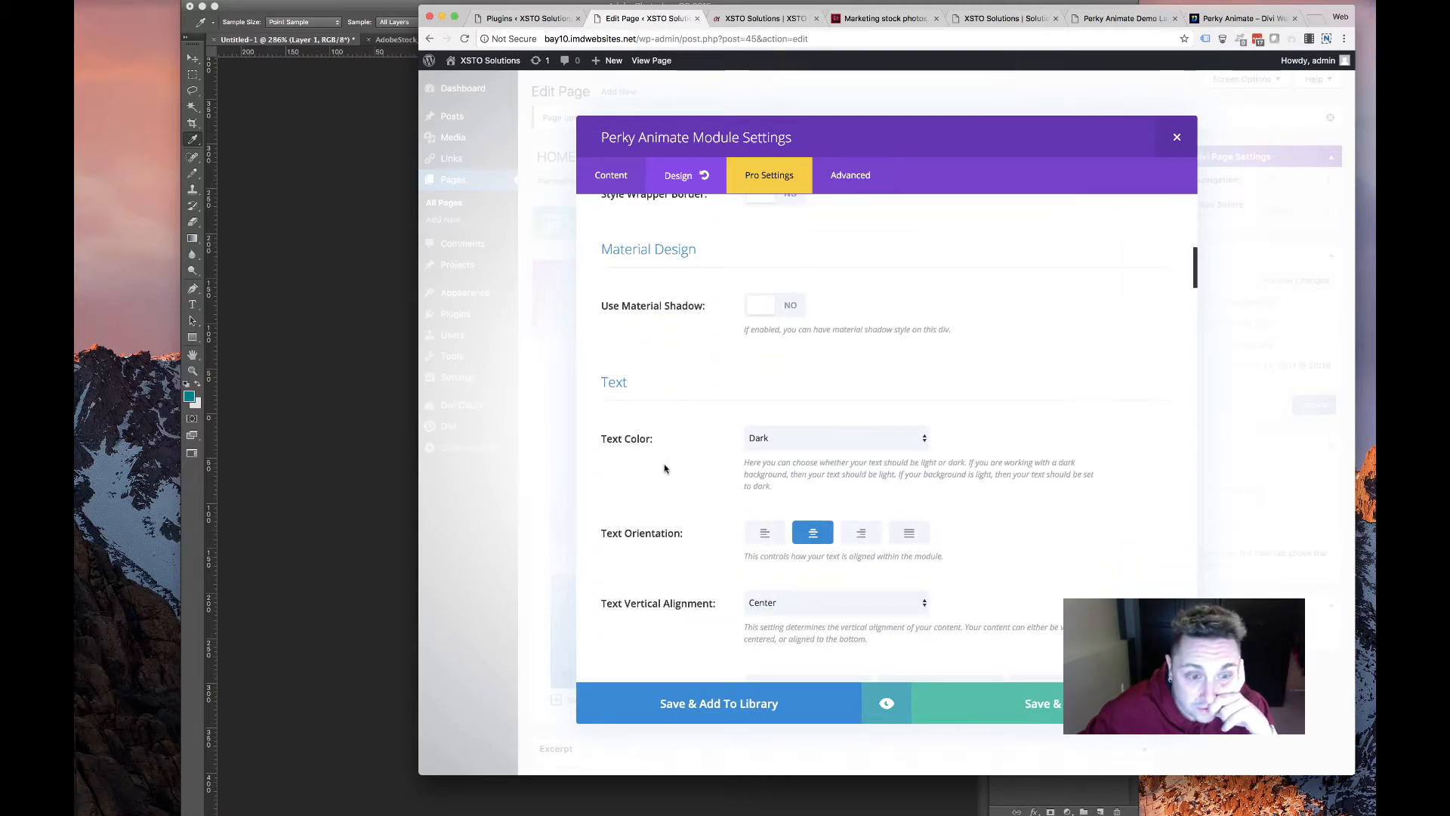
scroll(664, 468, down, 6)
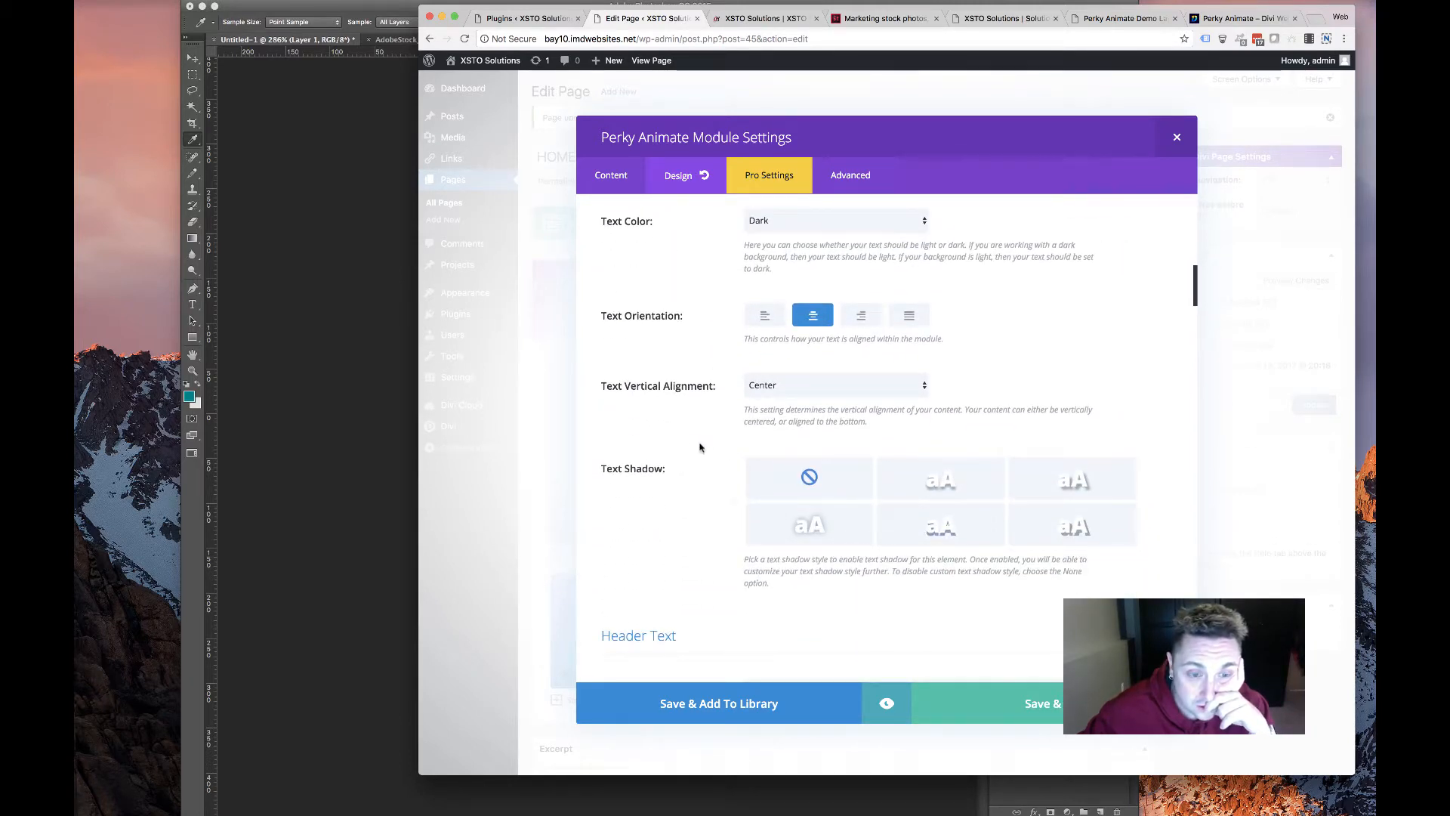
scroll(699, 447, down, 13)
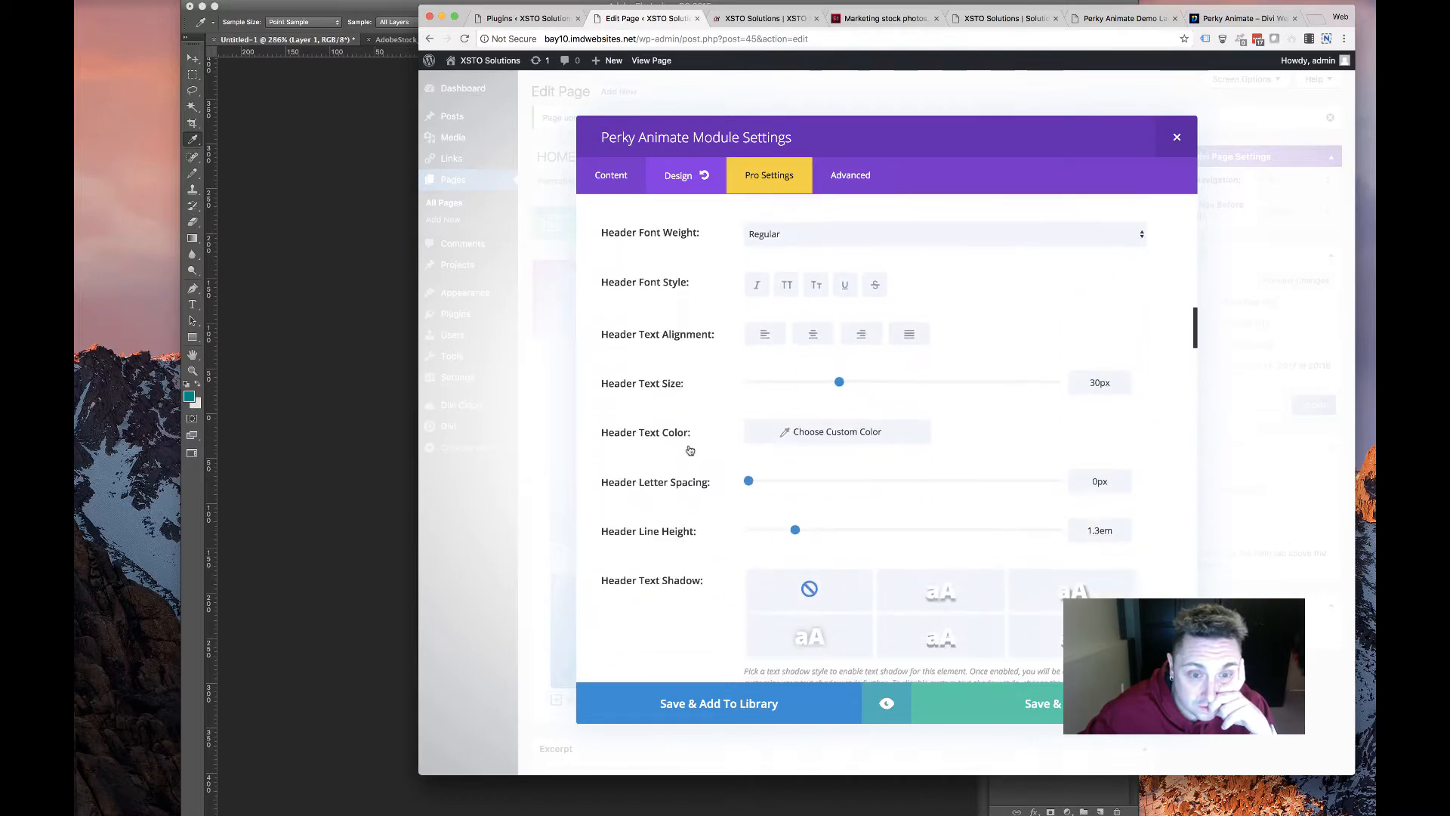
scroll(689, 450, down, 12)
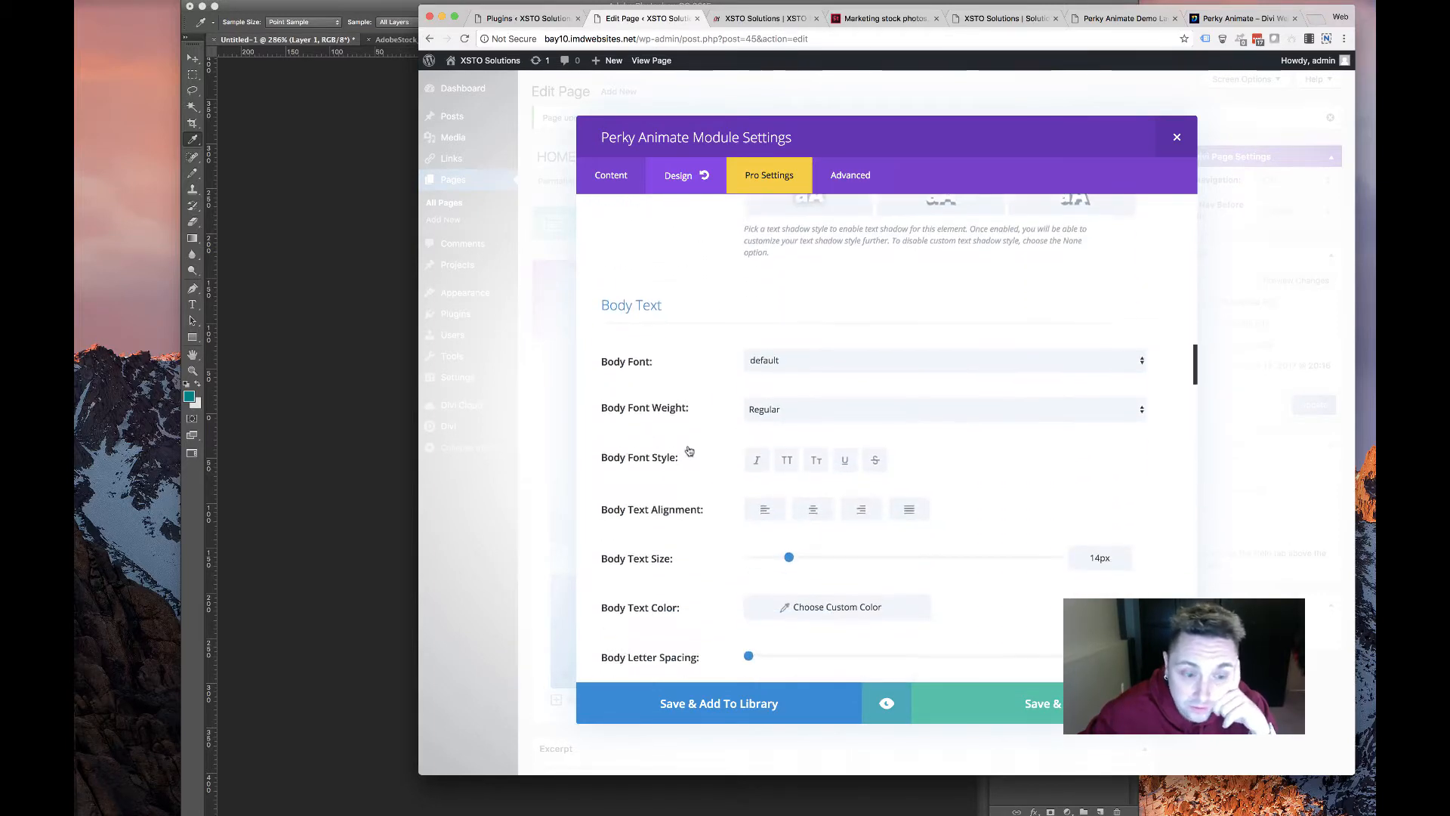
scroll(690, 451, down, 19)
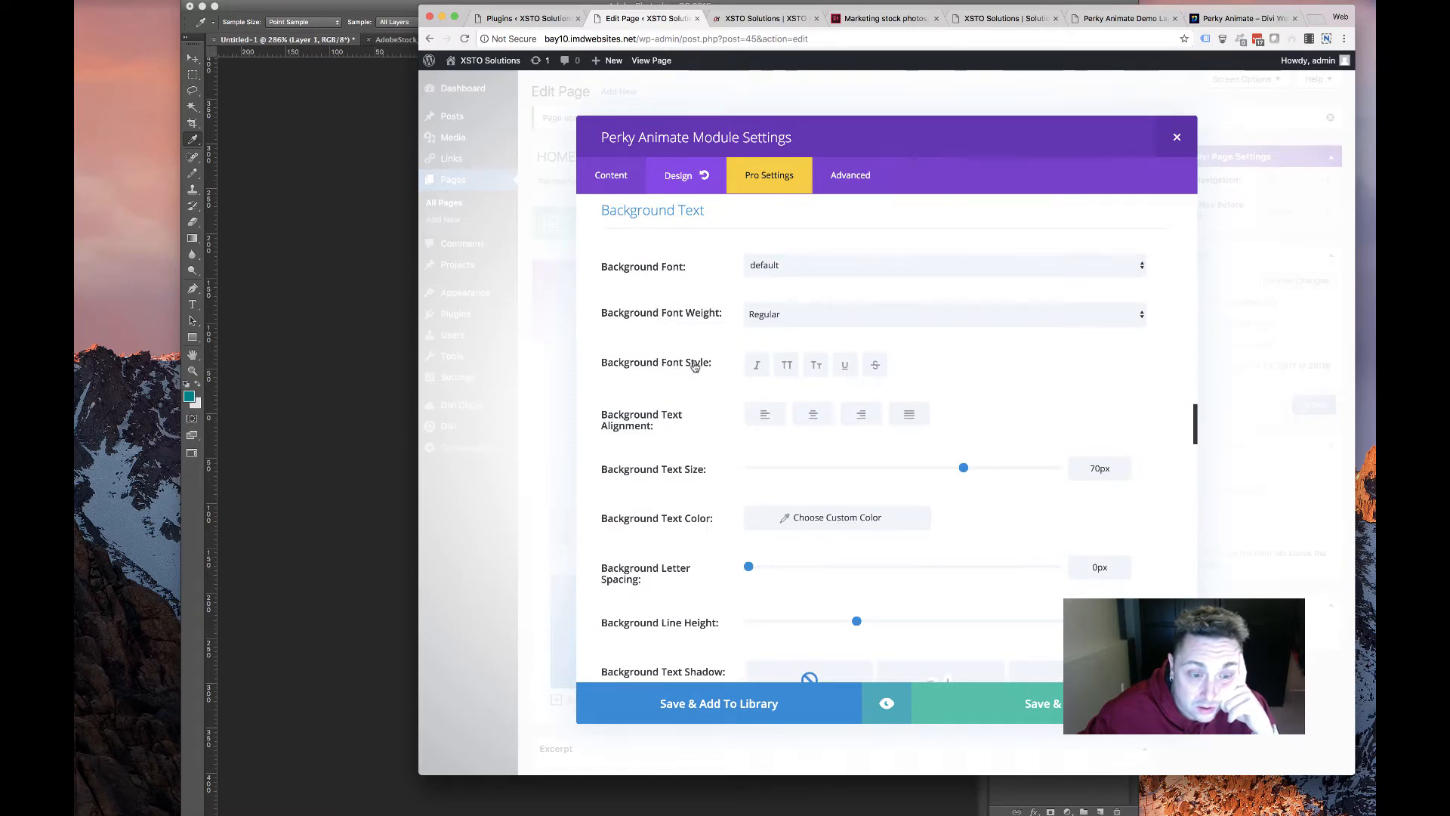
scroll(695, 365, down, 15)
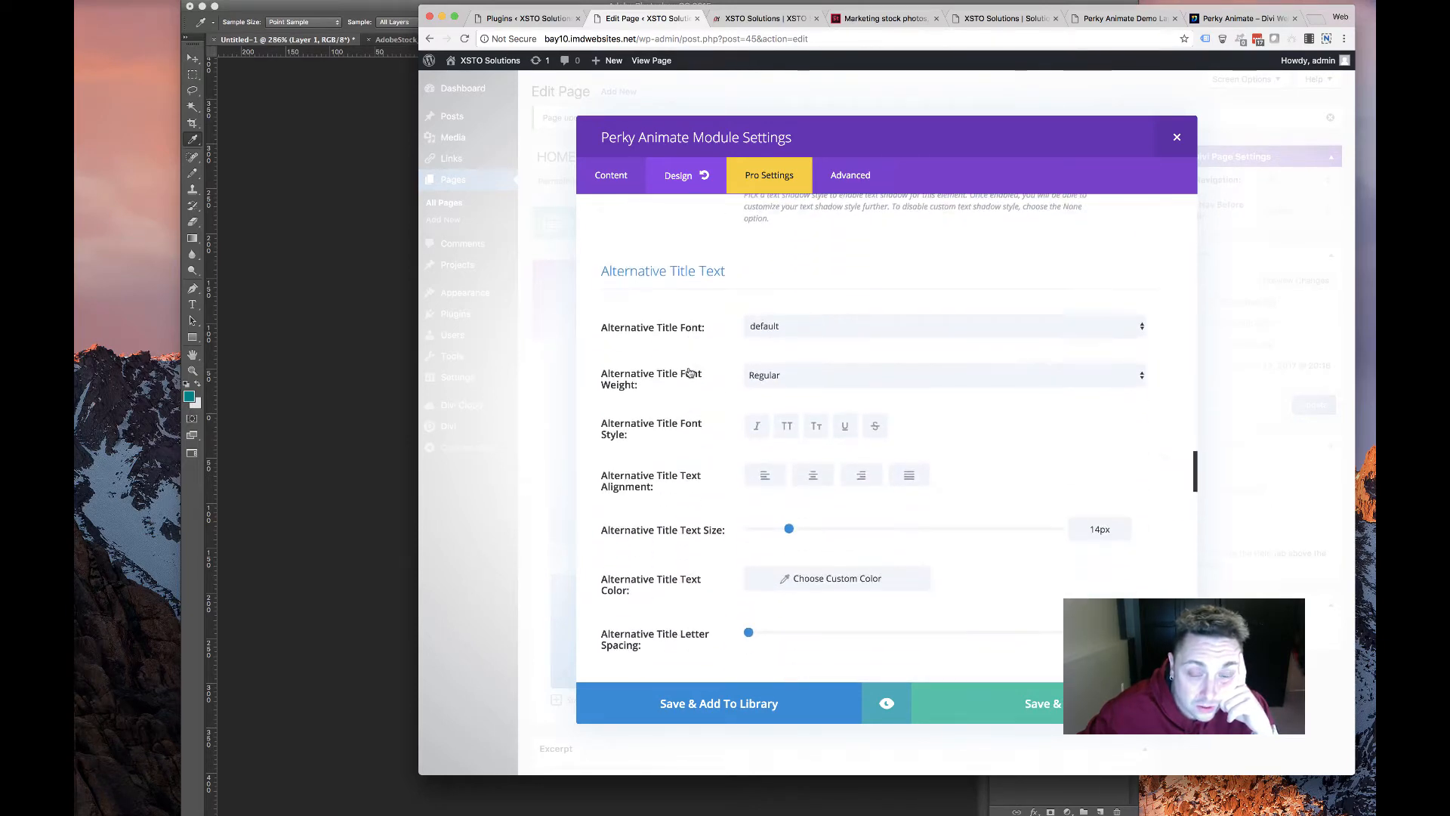
scroll(690, 372, down, 20)
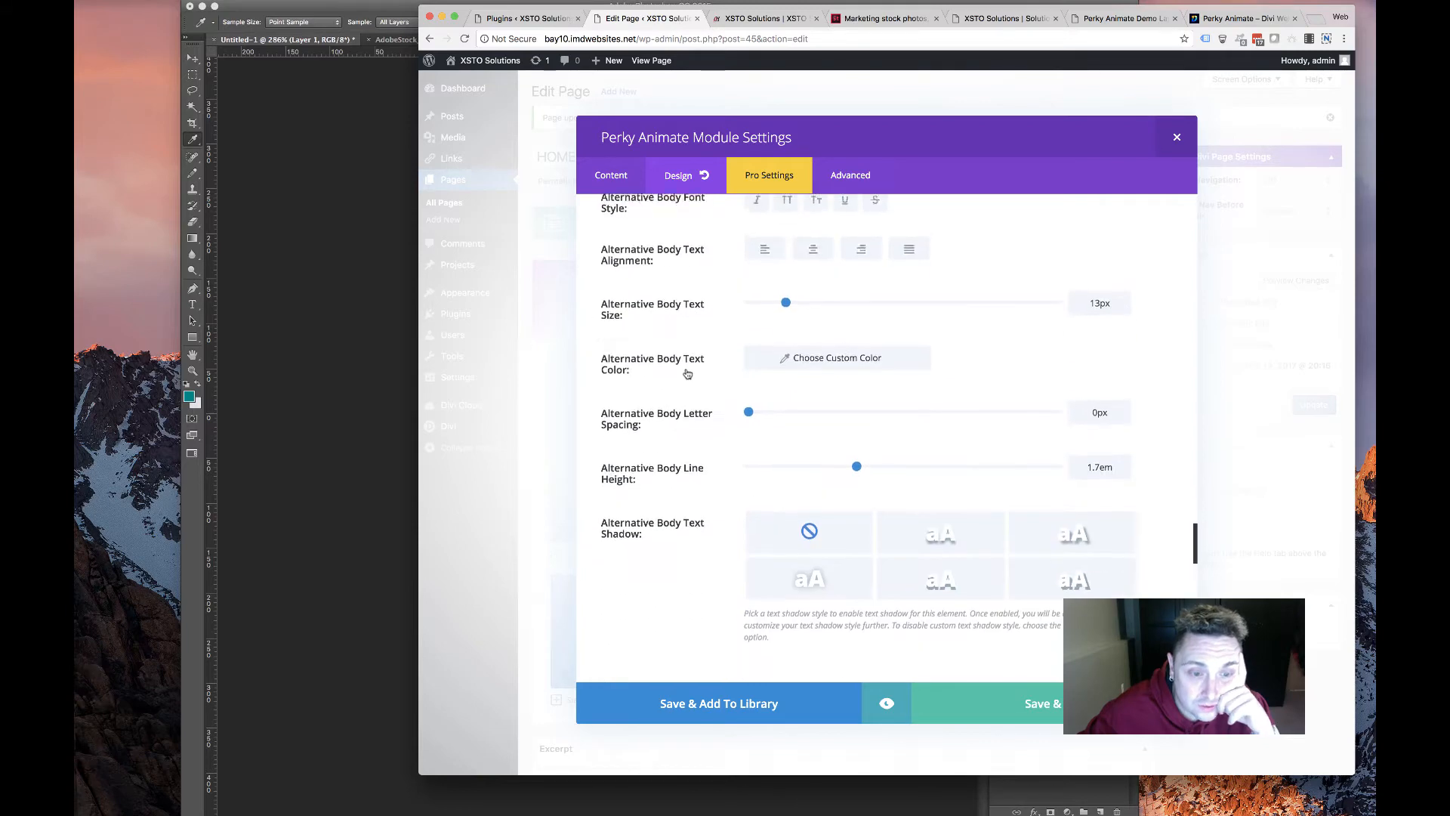
scroll(686, 372, up, 13)
scroll(680, 373, down, 20)
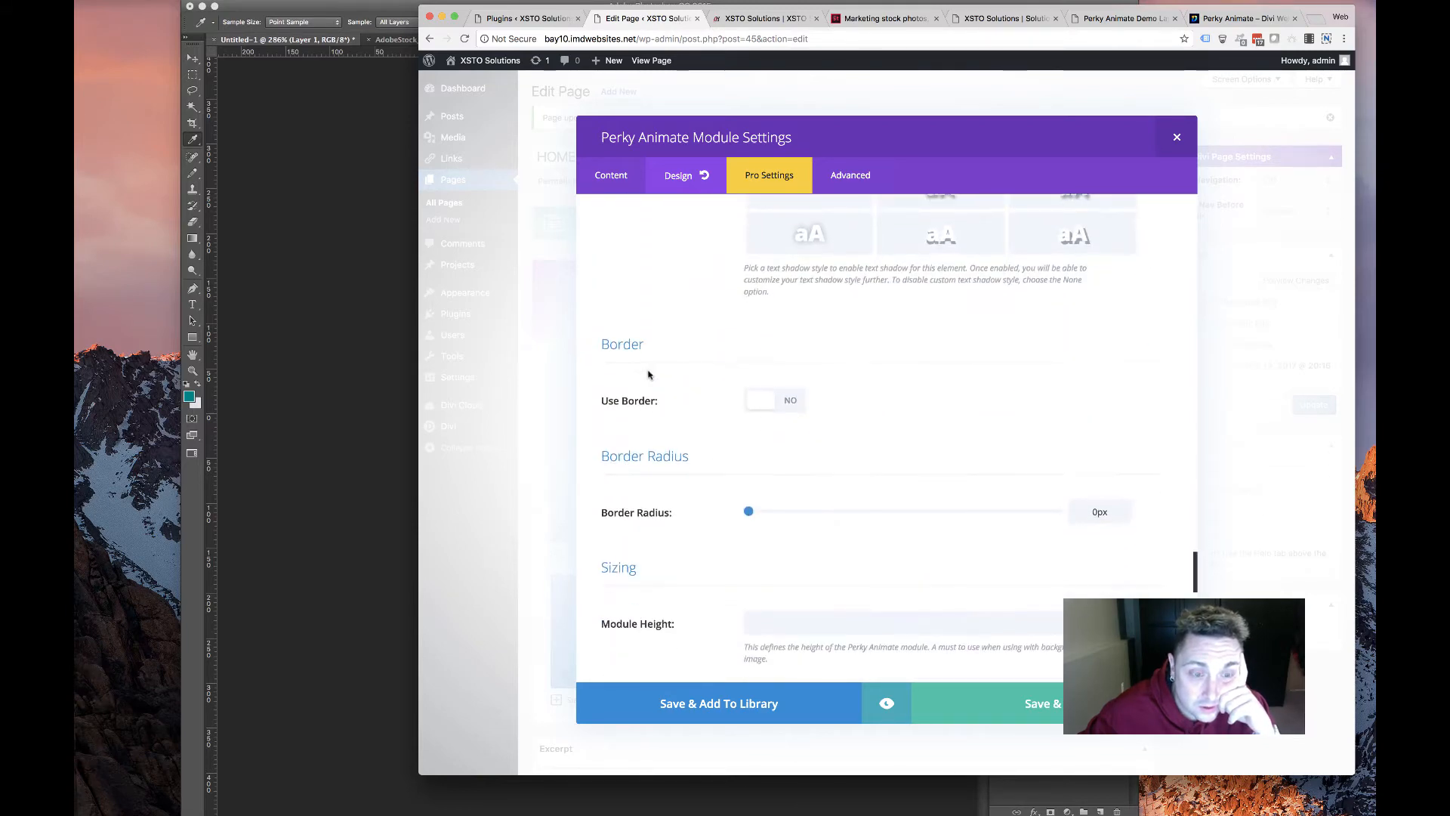
scroll(712, 406, down, 13)
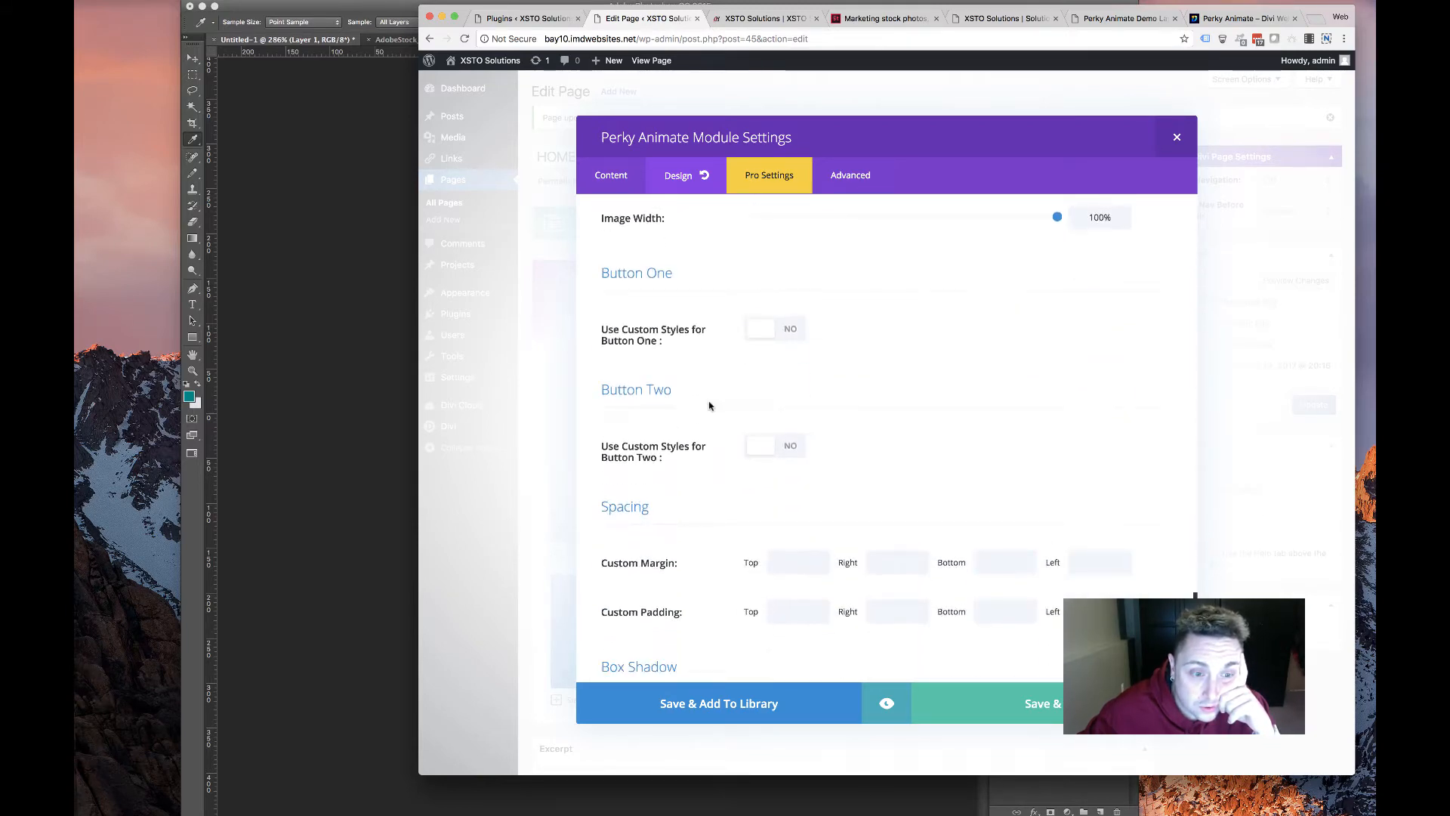
scroll(710, 405, down, 16)
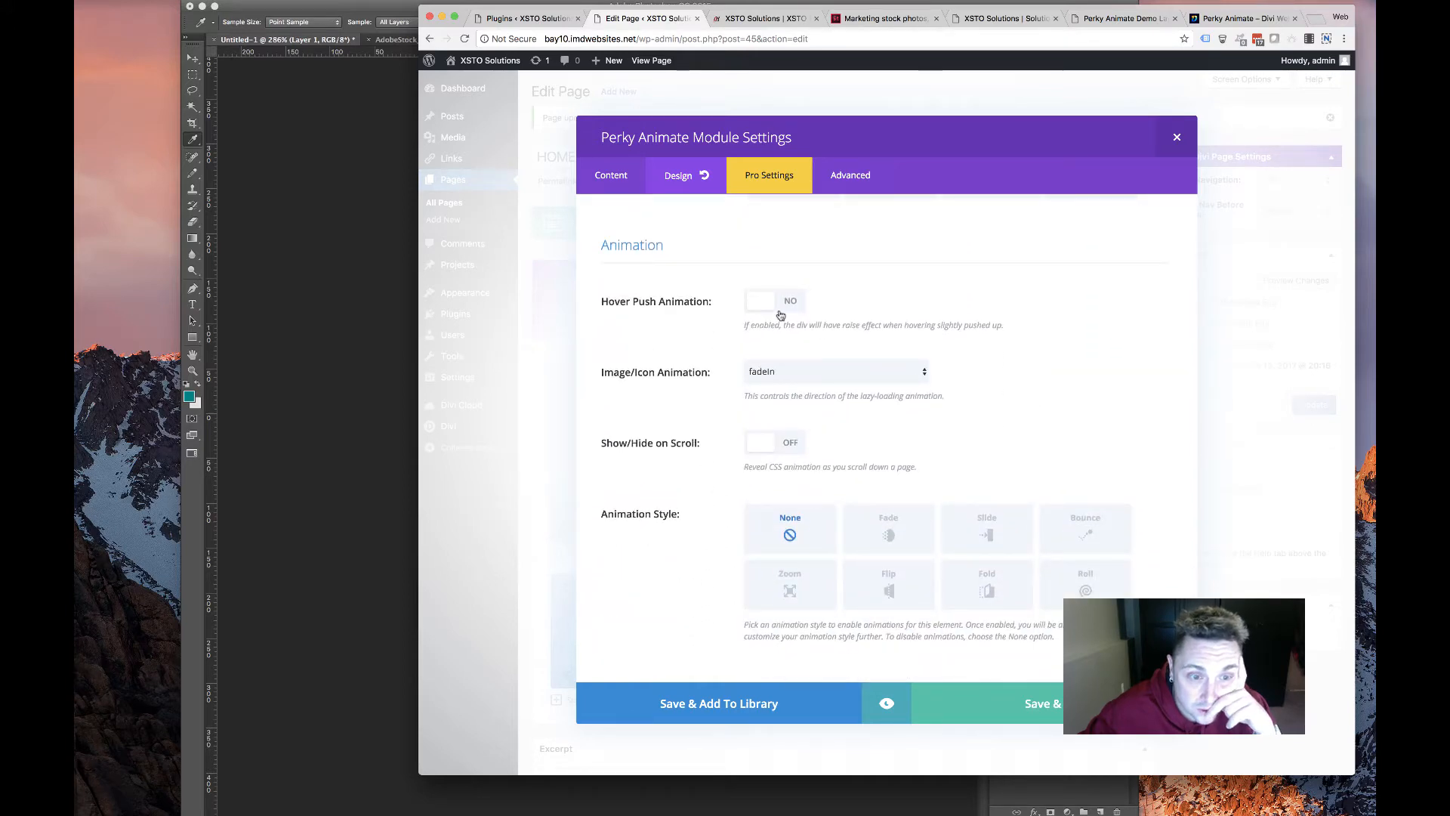
scroll(778, 347, up, 18)
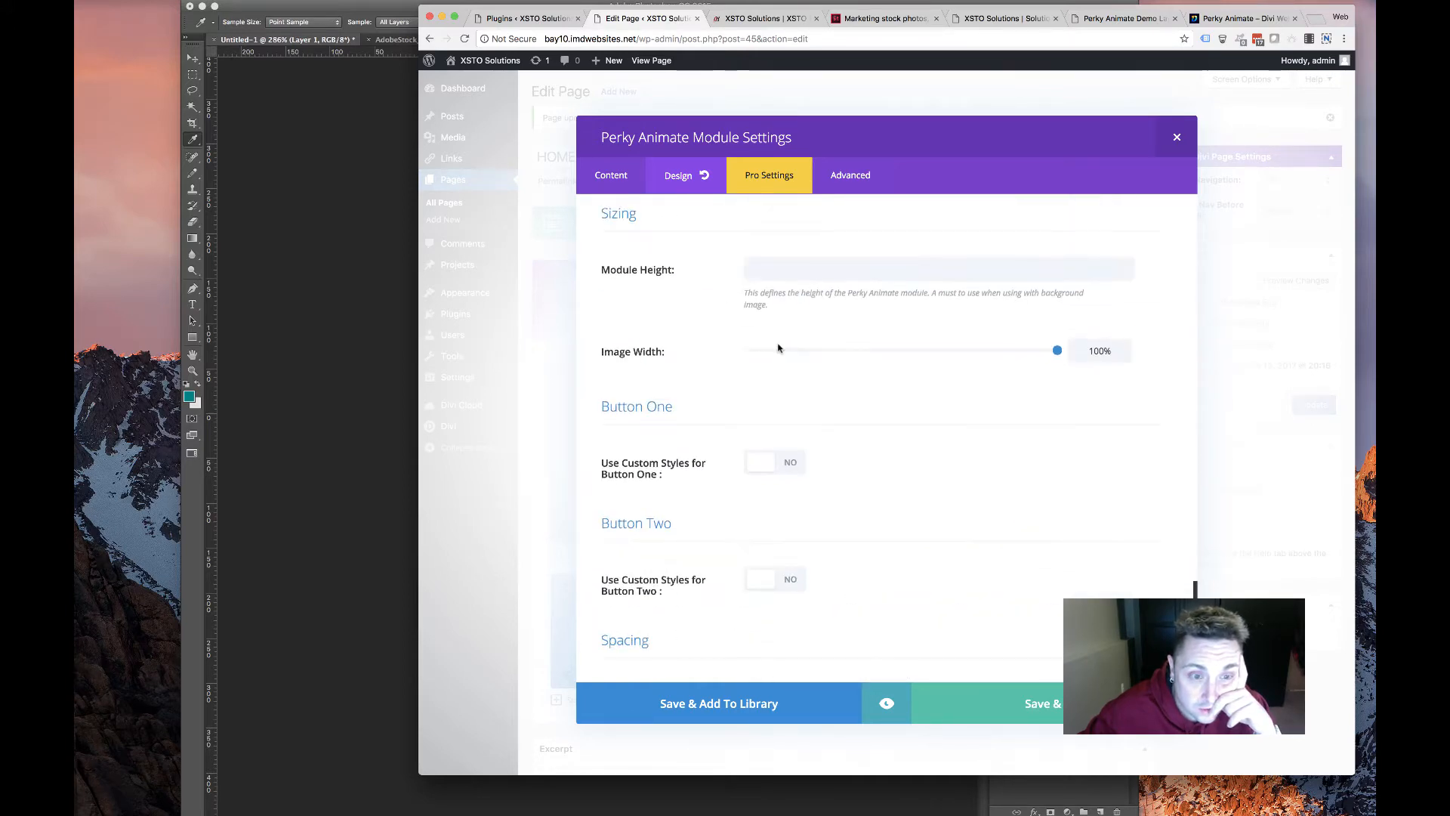
scroll(778, 347, up, 20)
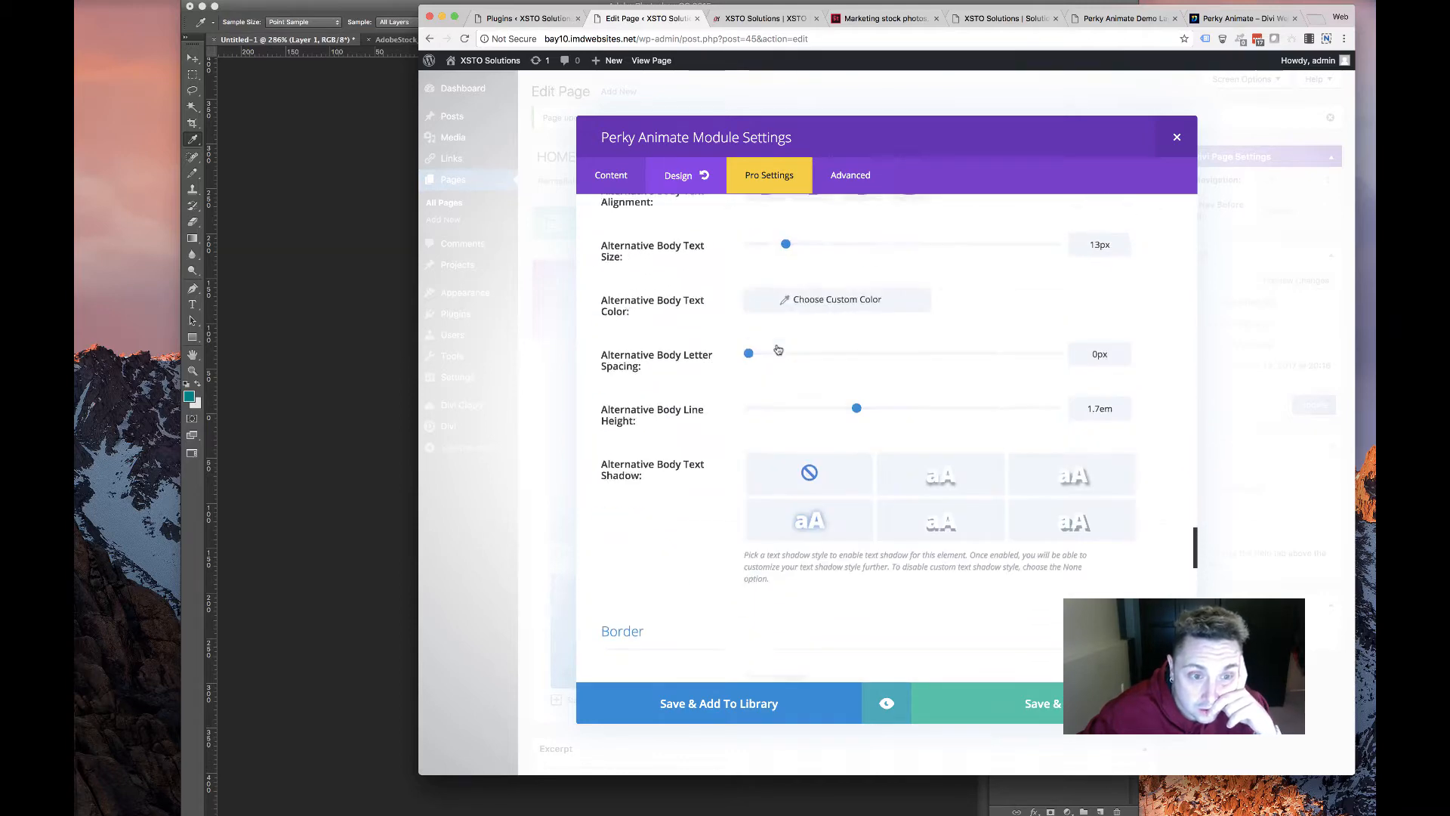
scroll(778, 349, up, 20)
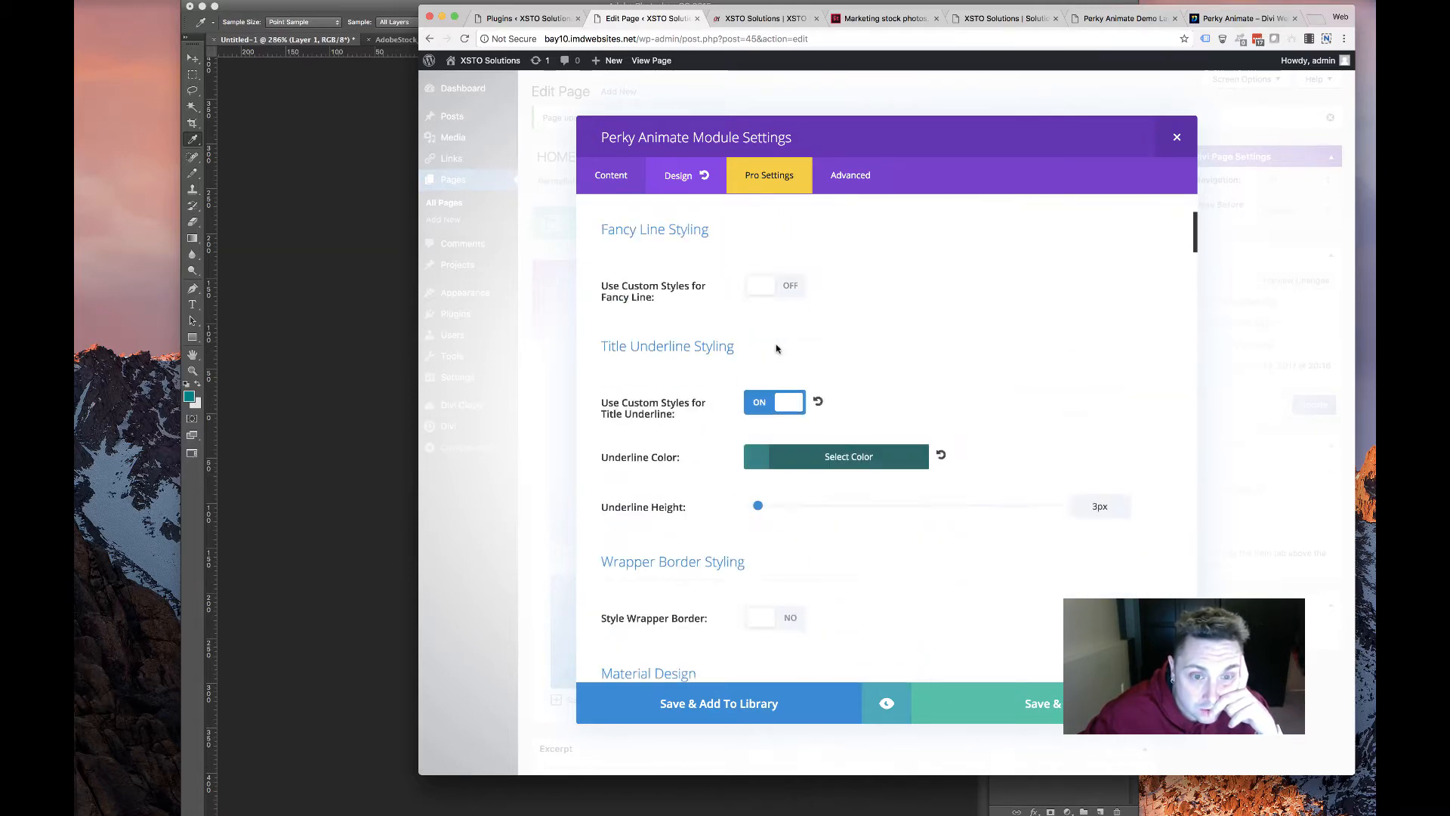
scroll(777, 348, down, 3)
scroll(771, 349, up, 2)
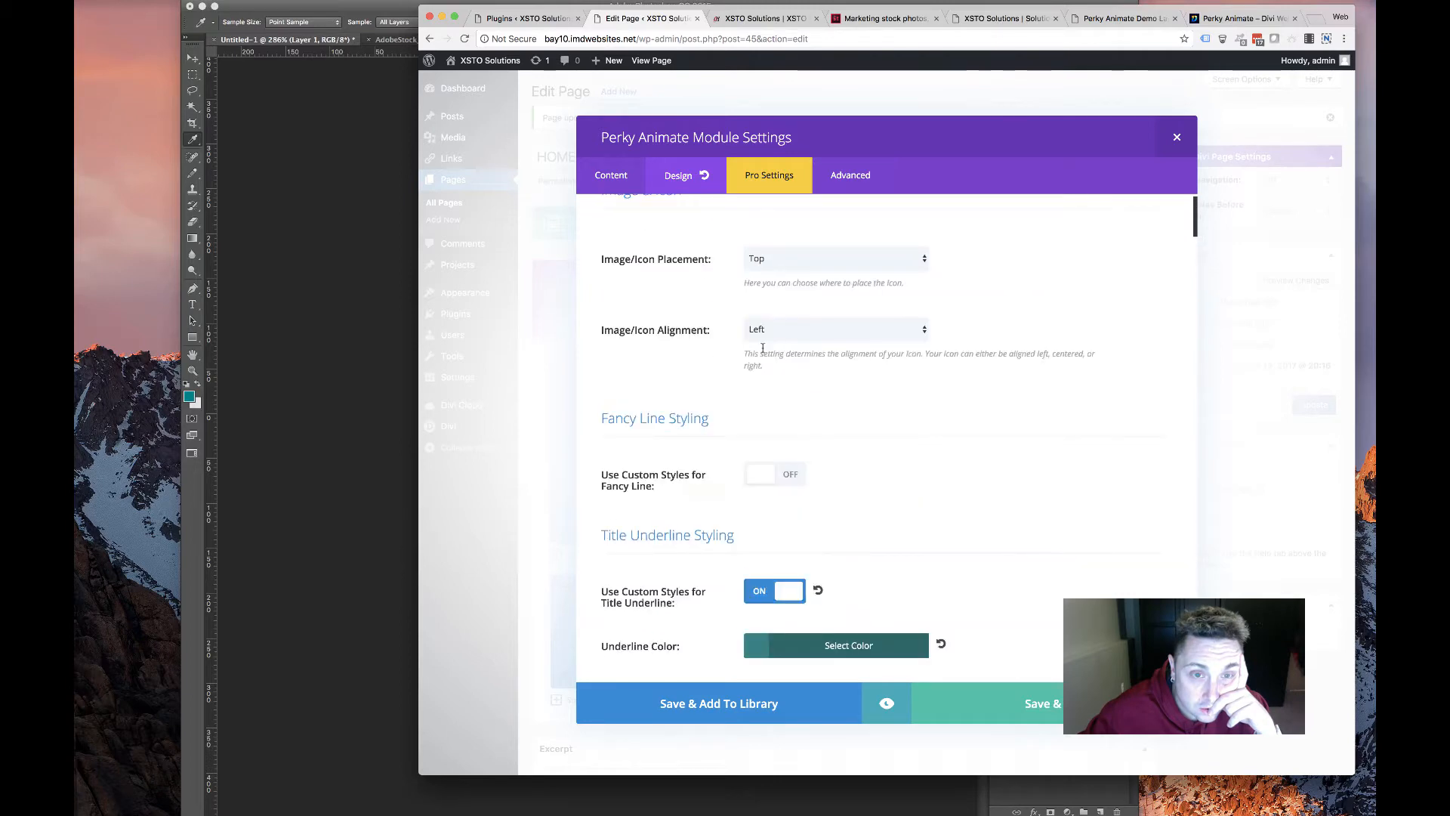
scroll(764, 349, down, 10)
scroll(763, 350, down, 15)
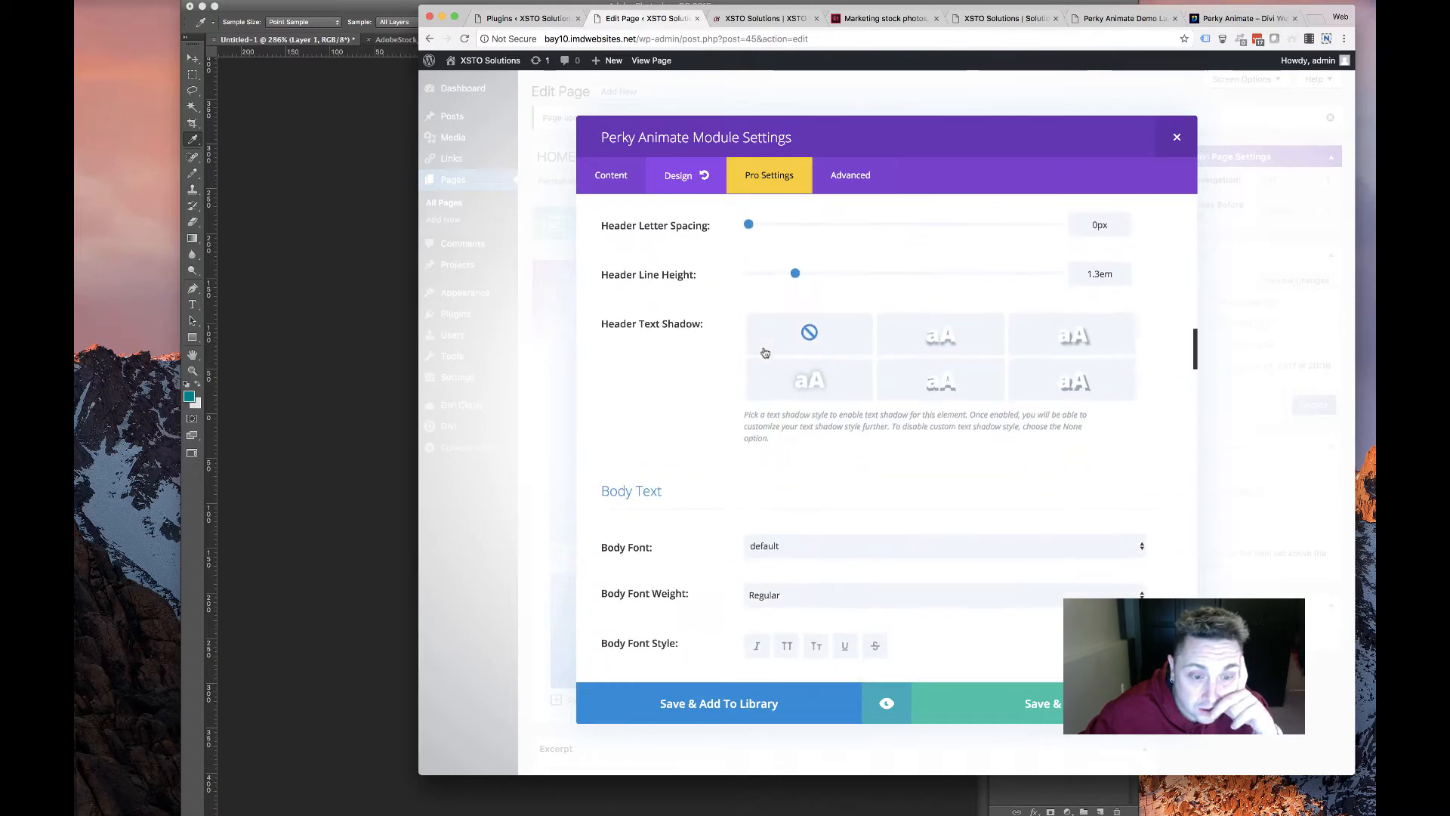
scroll(765, 351, up, 20)
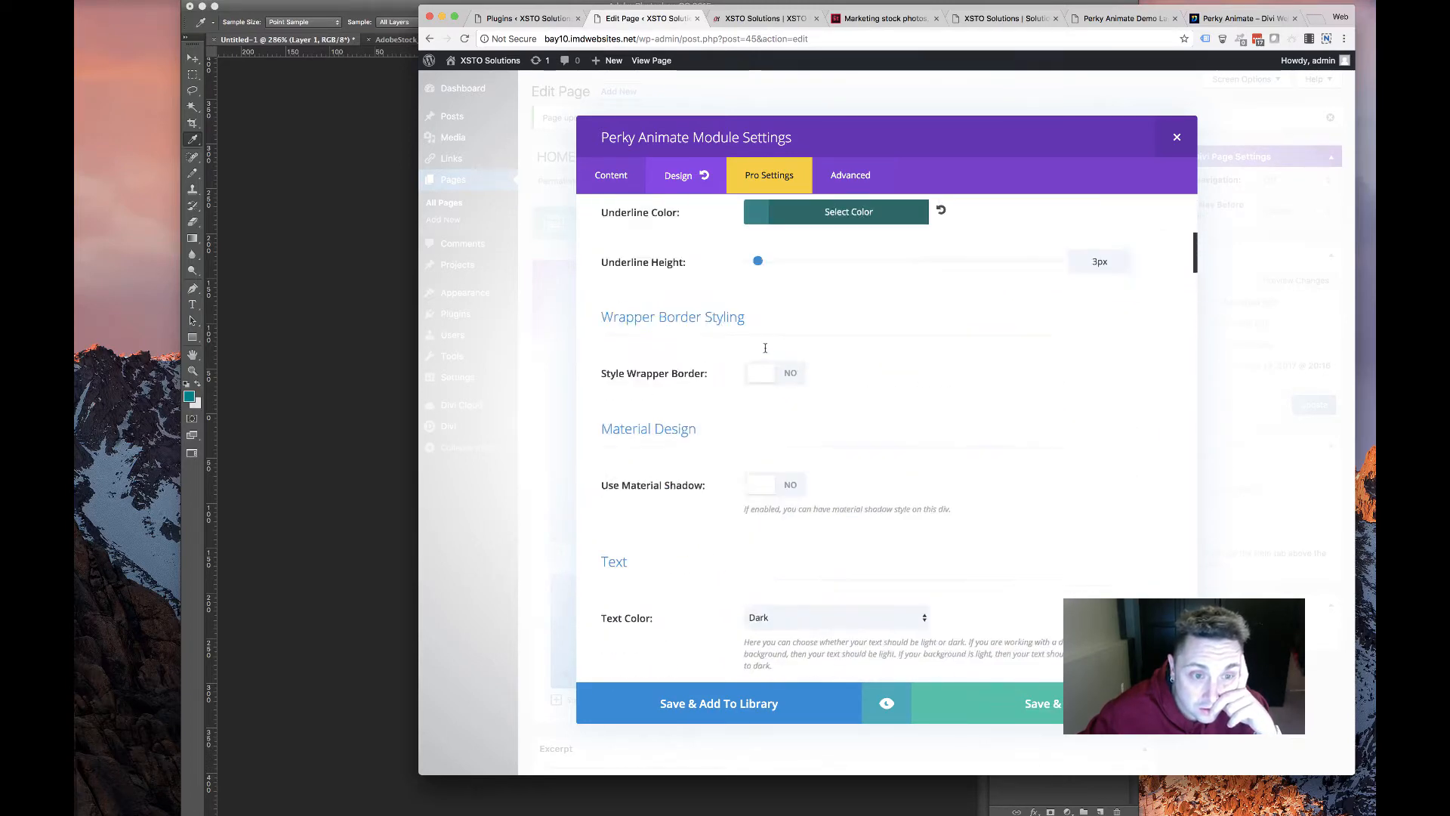
scroll(765, 351, down, 10)
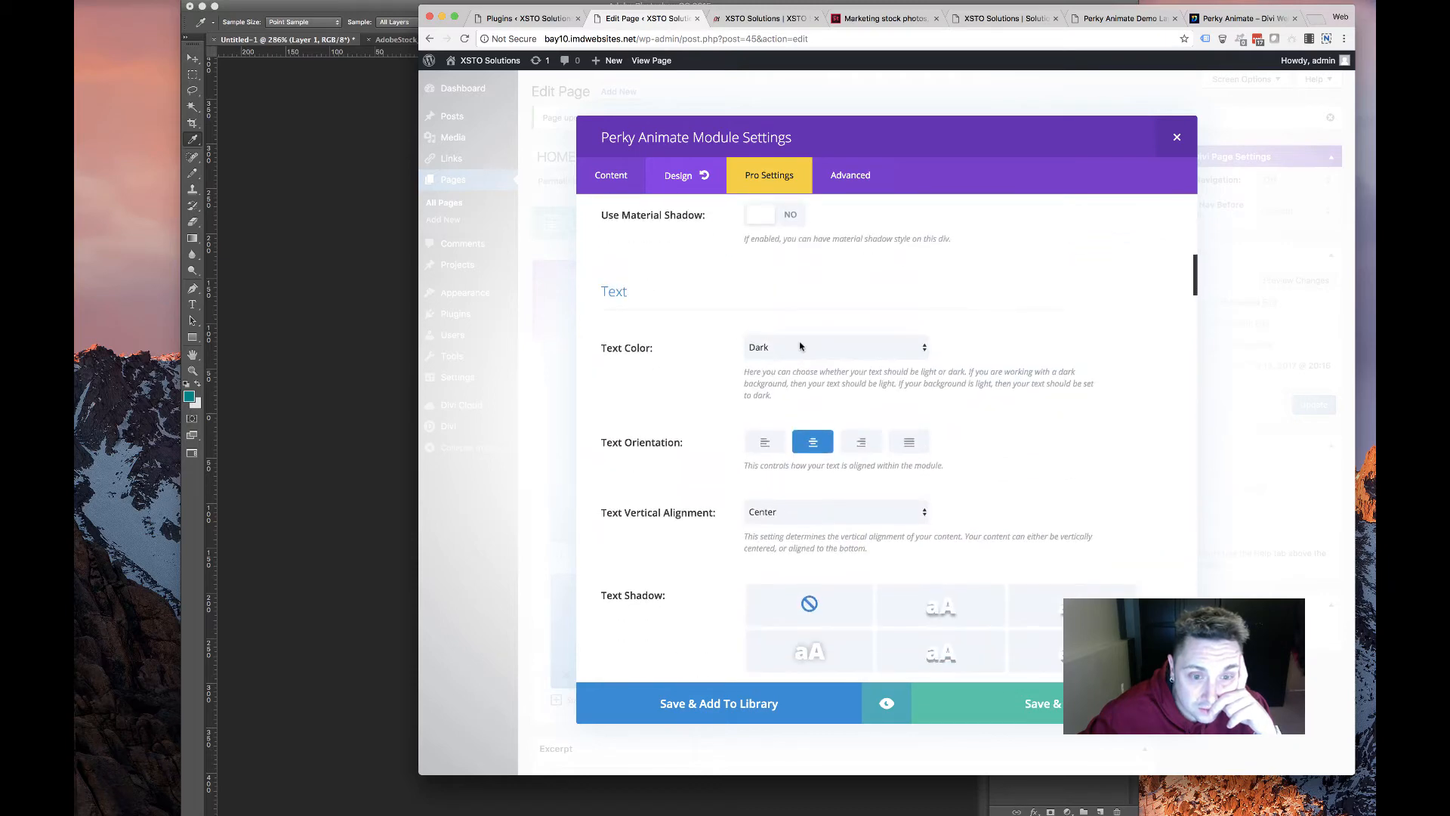
click(785, 347)
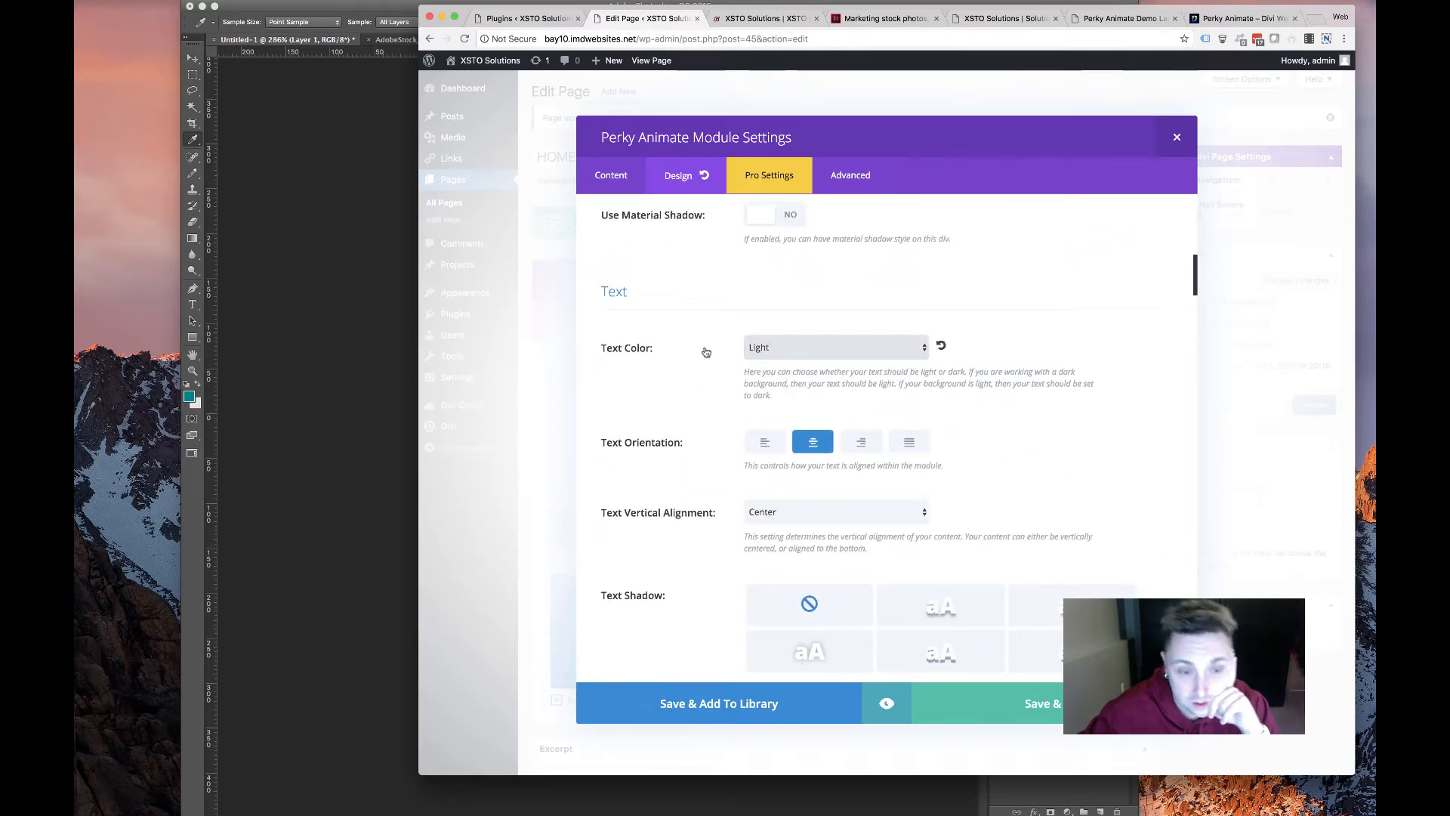
scroll(706, 352, down, 3)
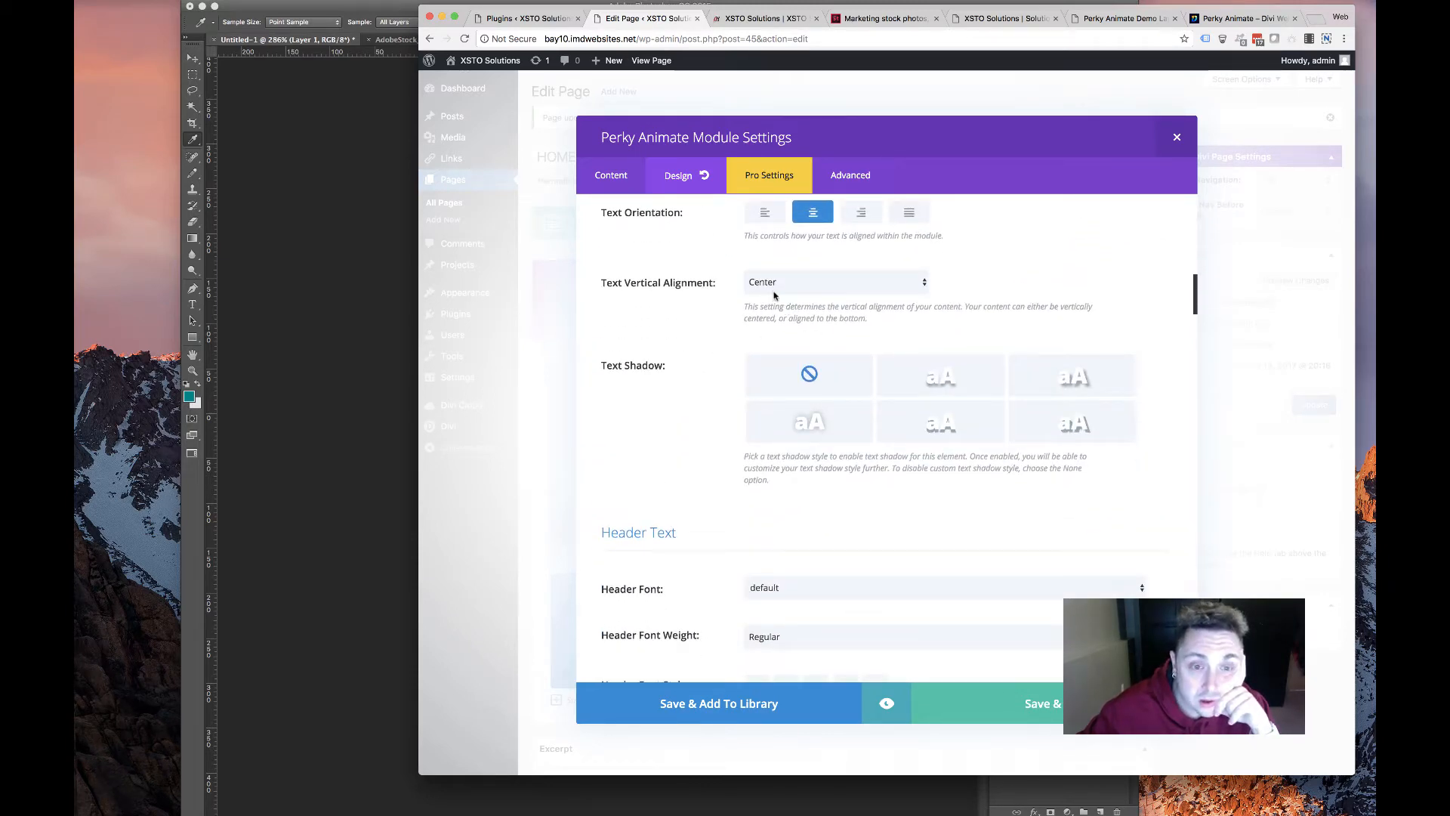
scroll(751, 317, down, 4)
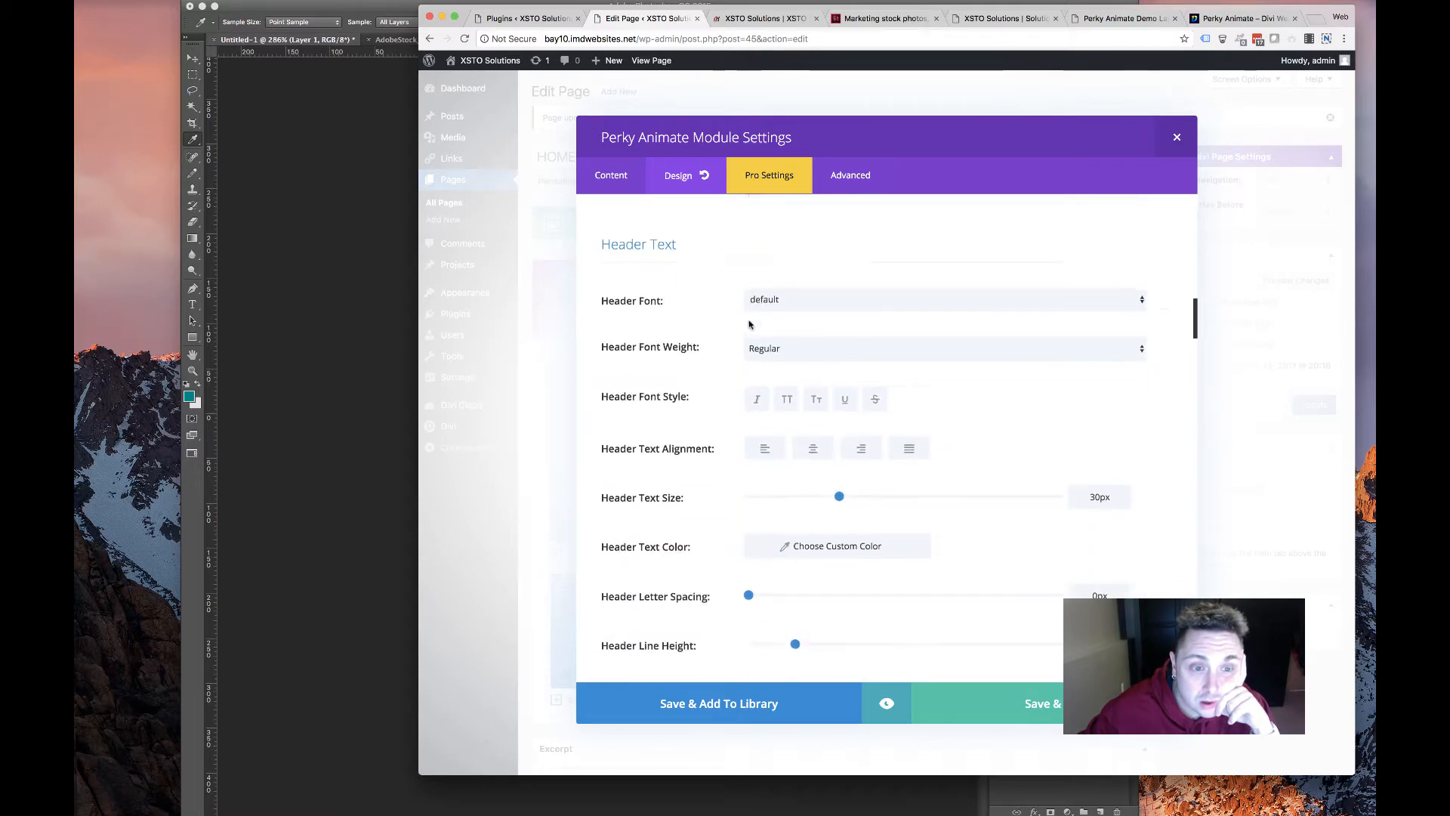
scroll(750, 324, down, 6)
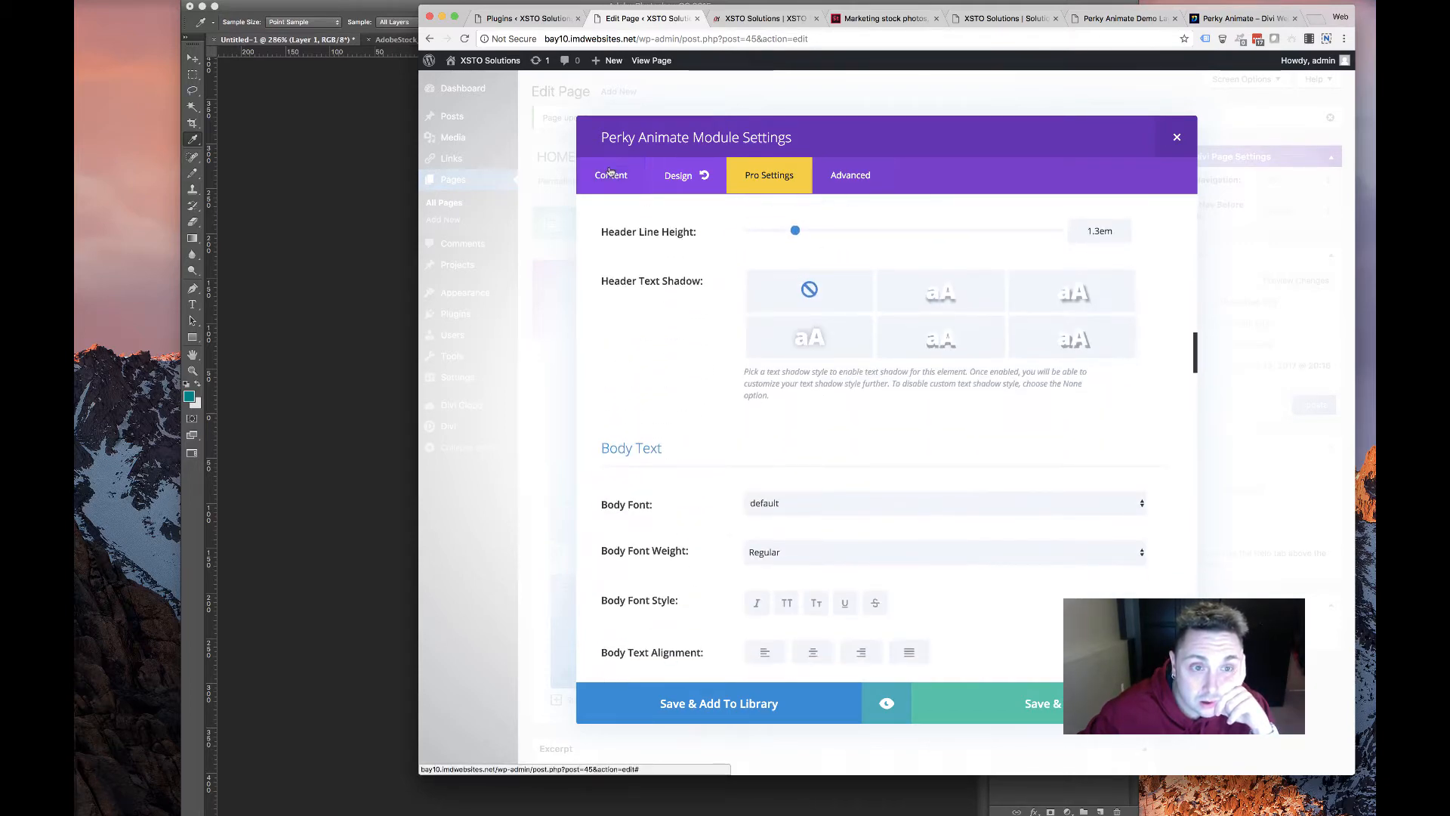
Open the Perky Animate module's background image chooser on its Upload Files panel
scroll(704, 402, down, 6)
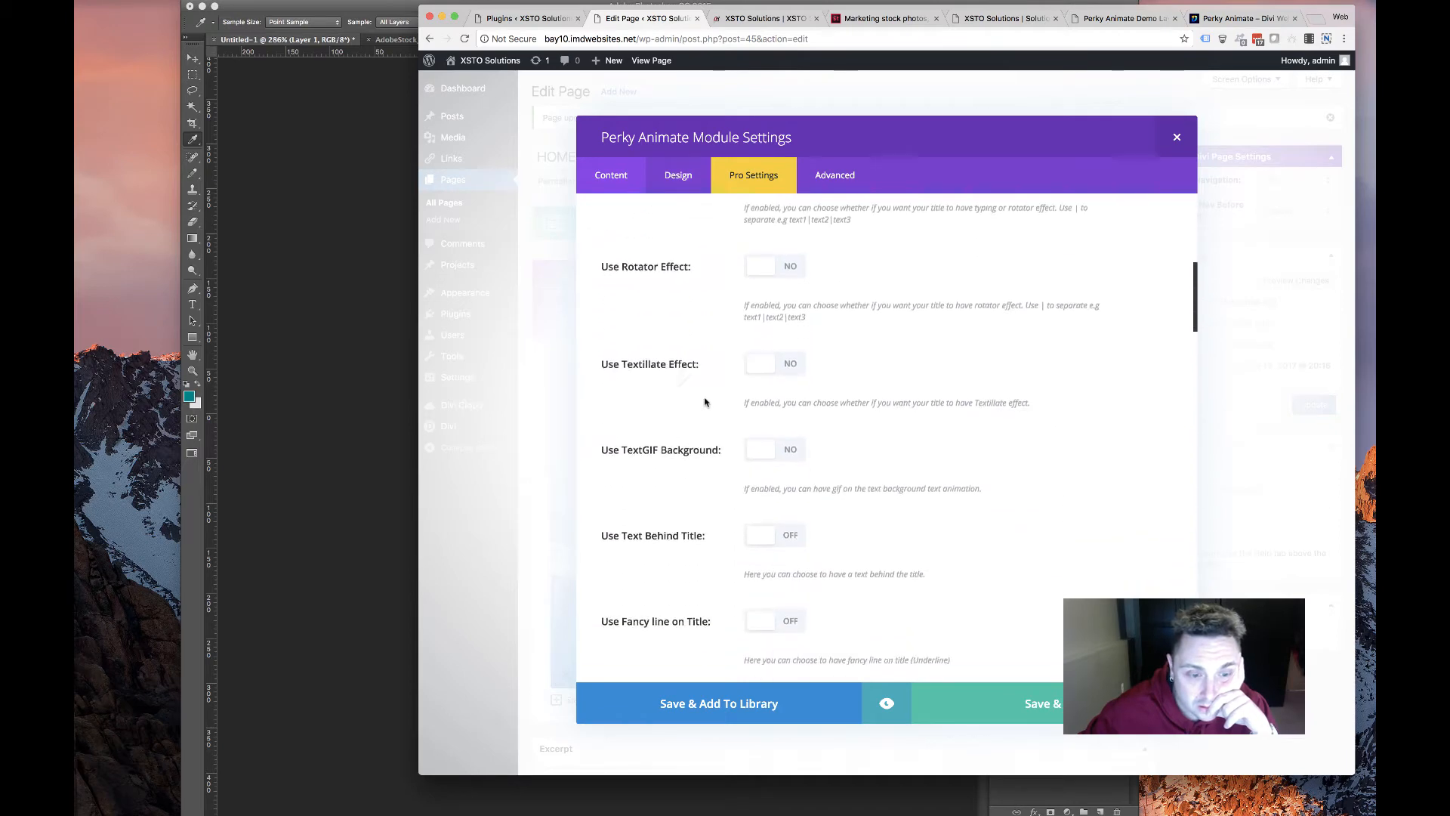
scroll(705, 402, down, 10)
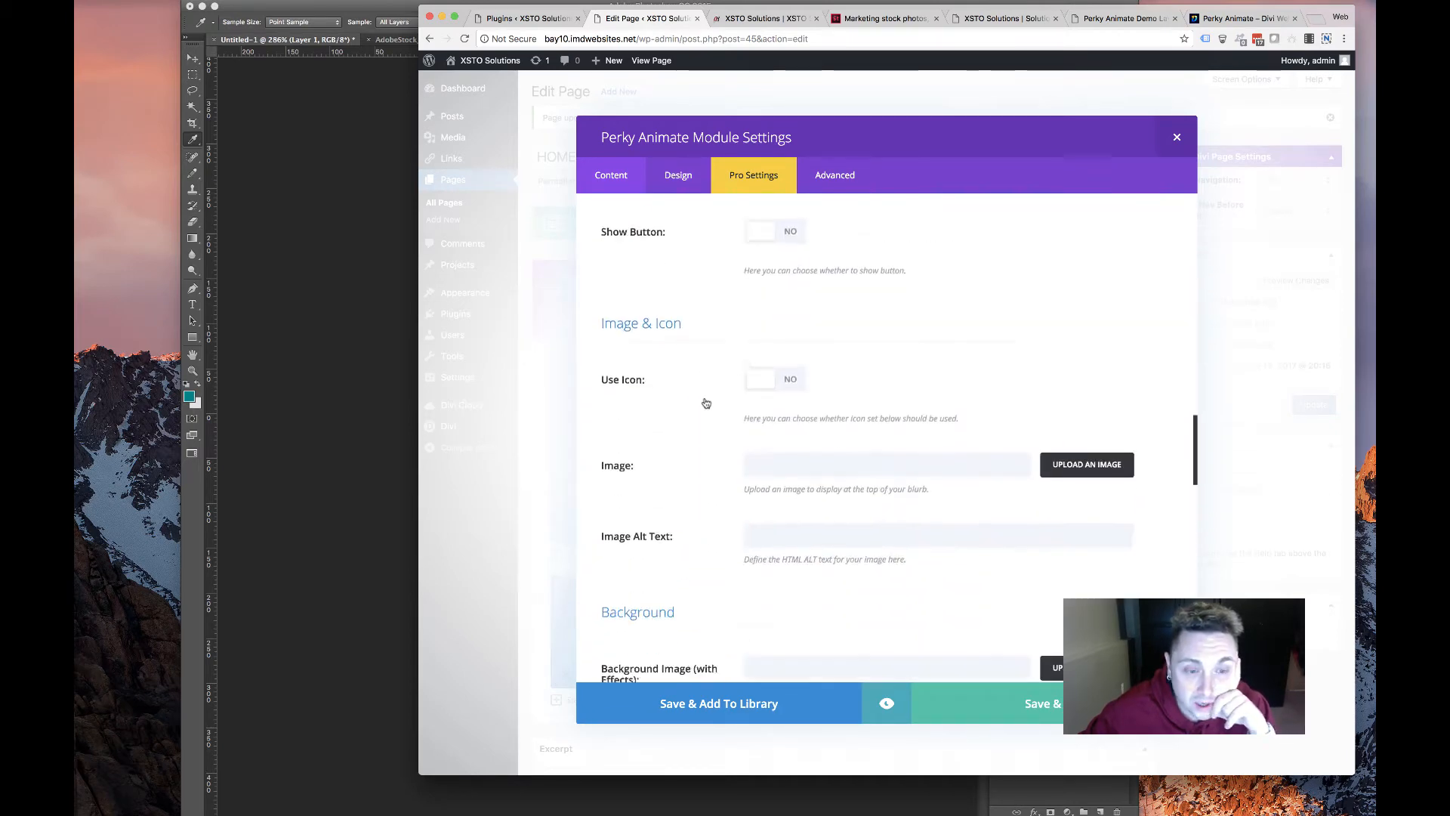
scroll(706, 402, down, 5)
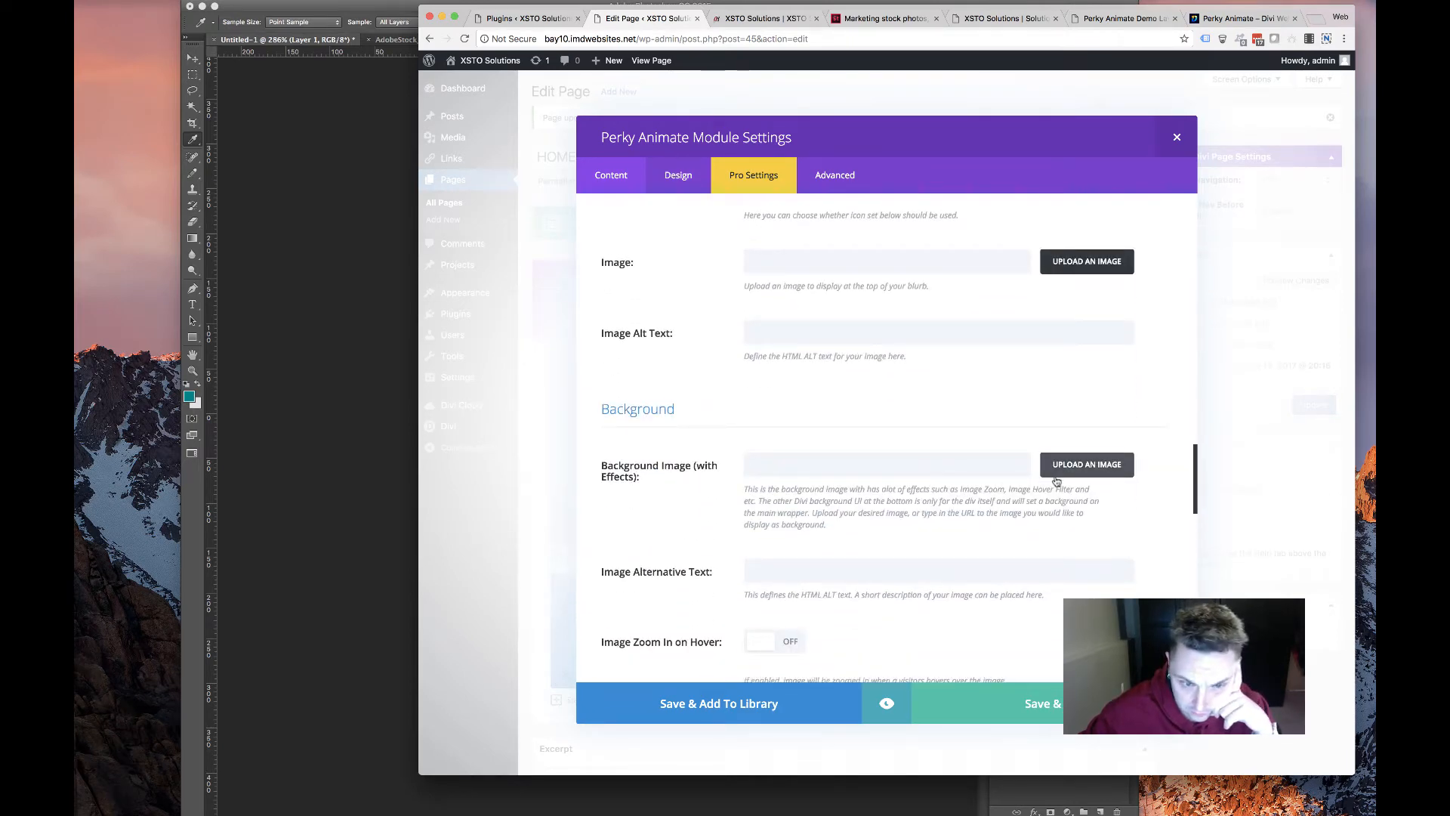
click(1086, 466)
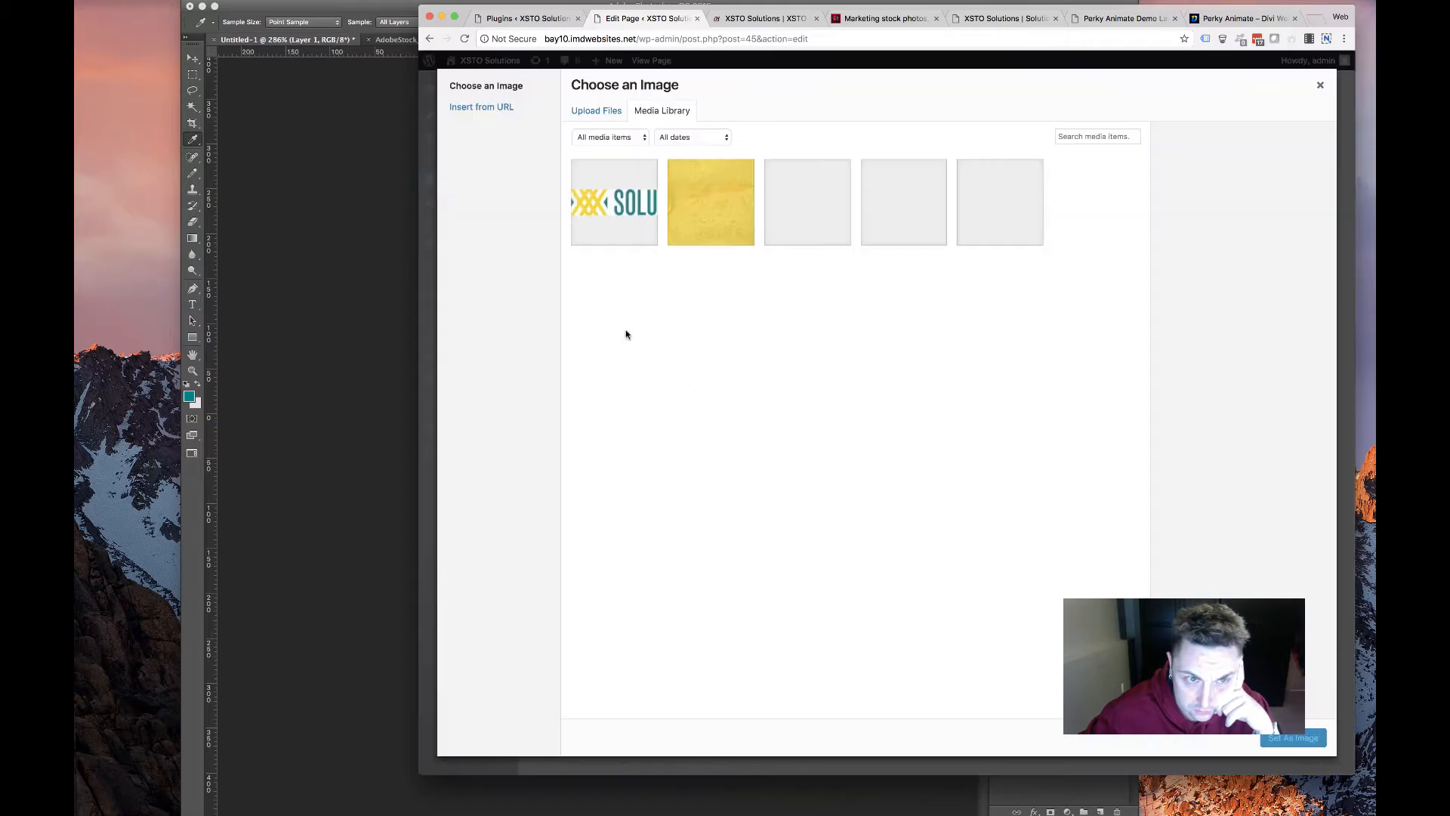
click(594, 113)
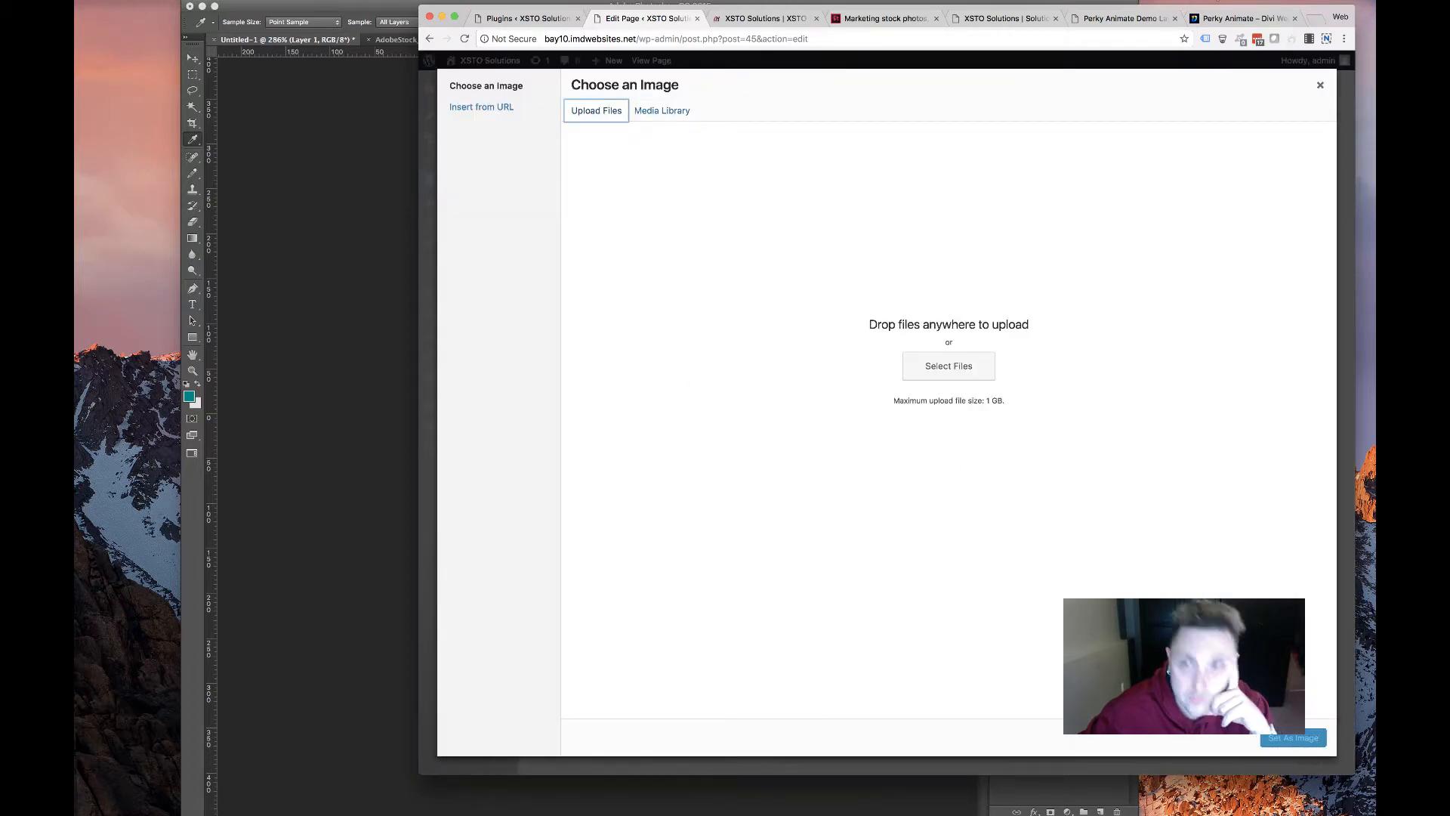
click(1306, 23)
Load the Pexels stock photo site, landing on its dog image search page
text(pexe)
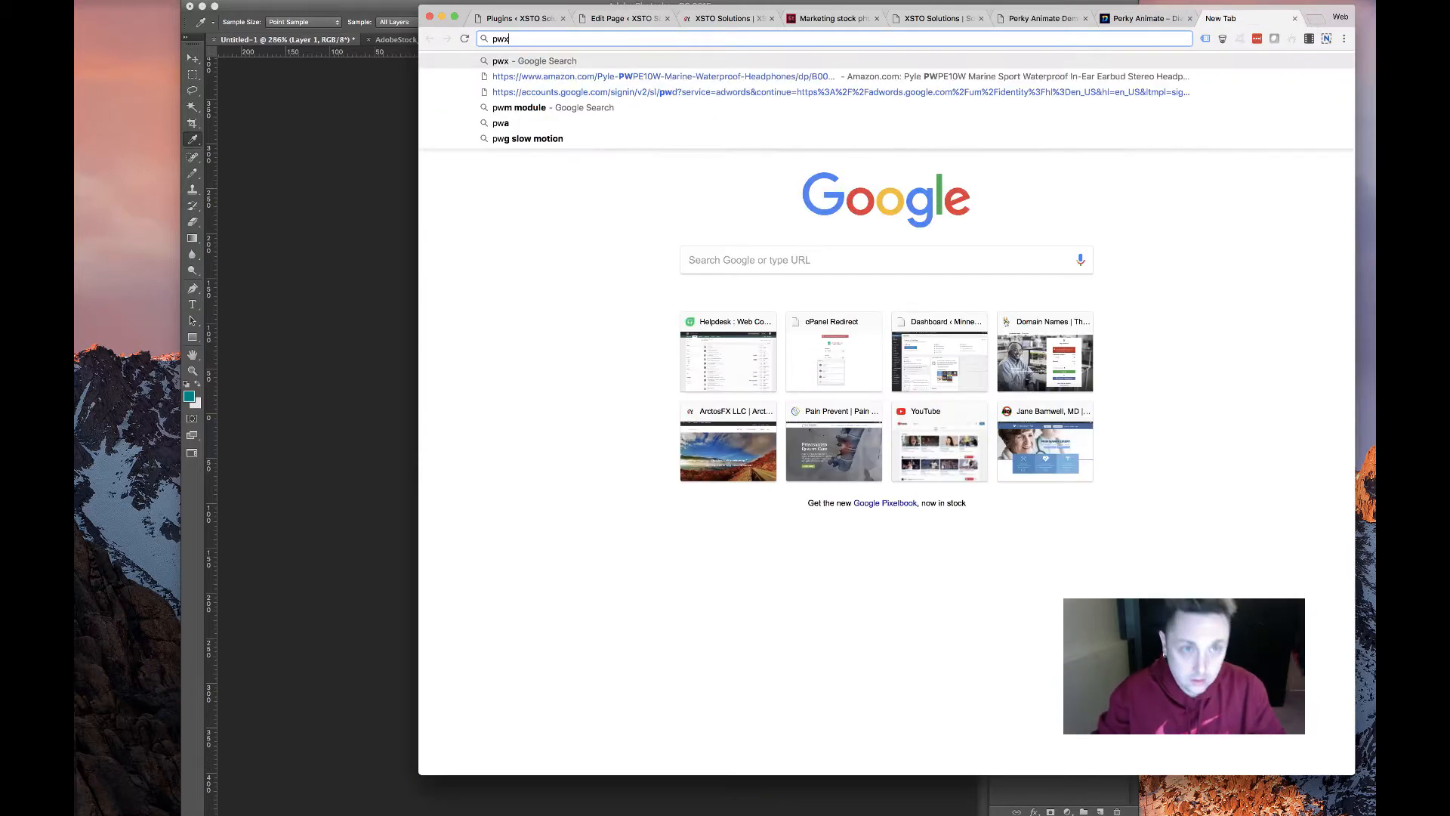
key(BackSpace)
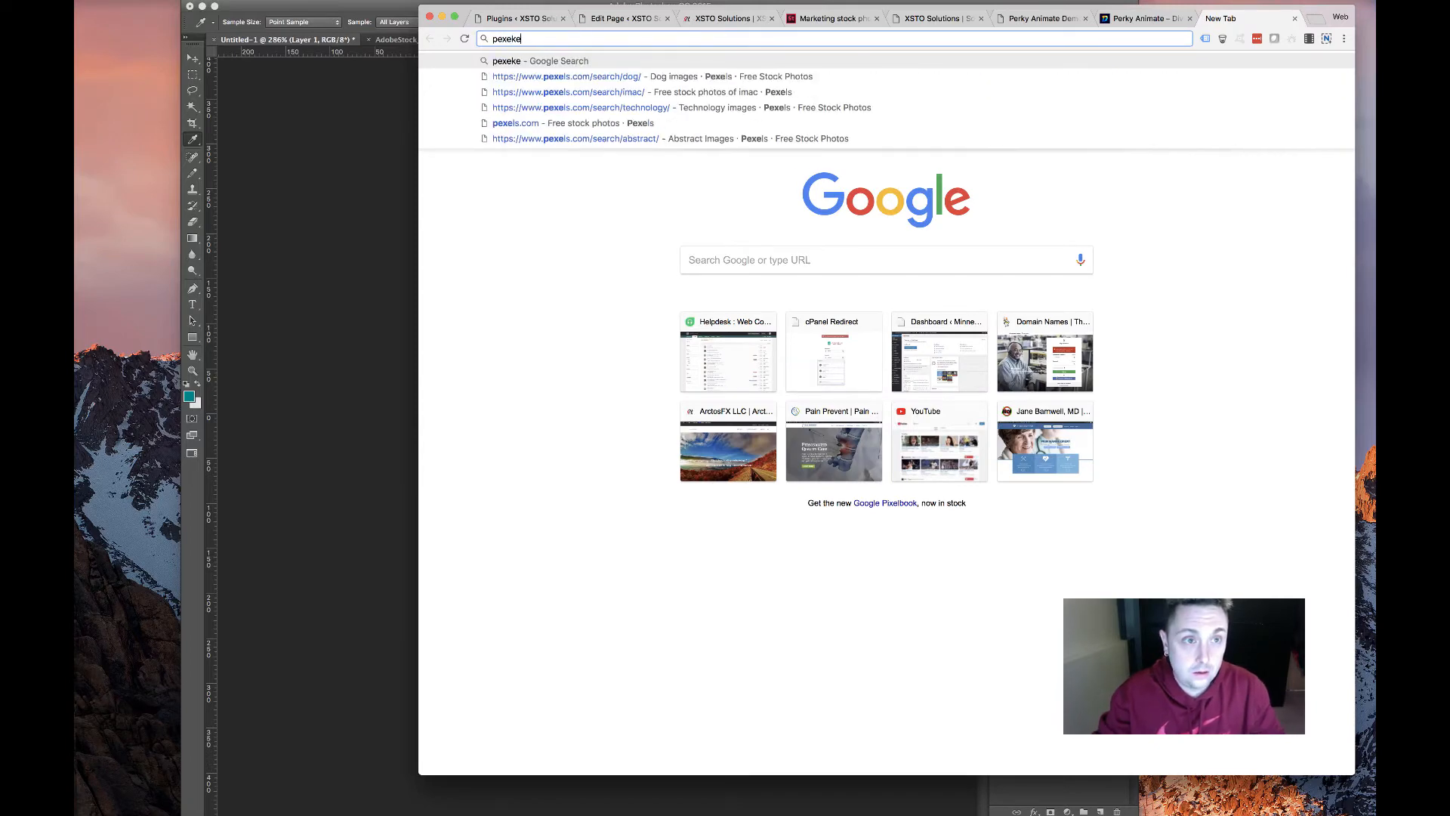
text(l)
key(Return)
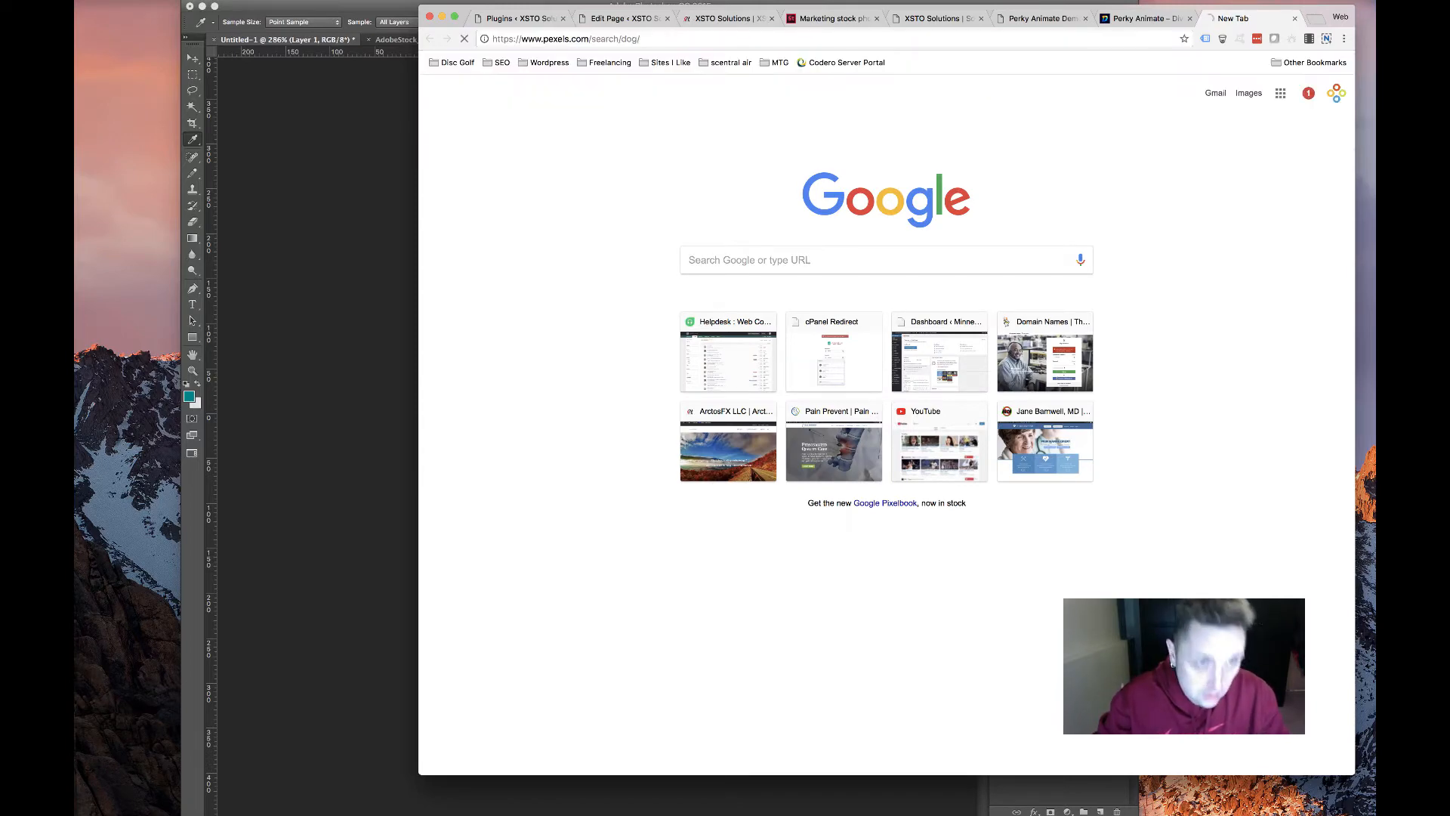
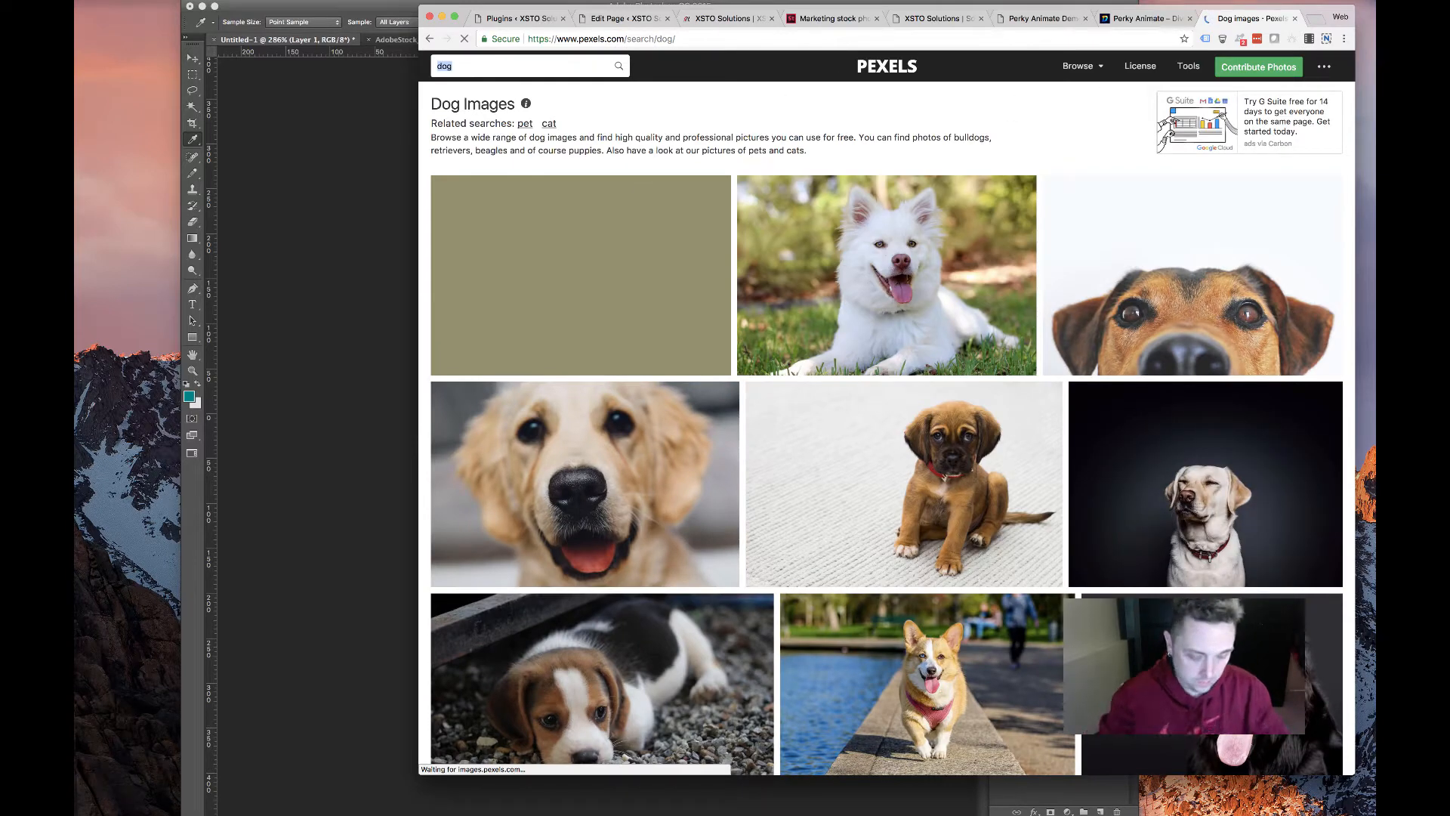
Search Pexels for 'business' photos, glancing at the editor, live homepage and demo tabs
text(business)
key(Return)
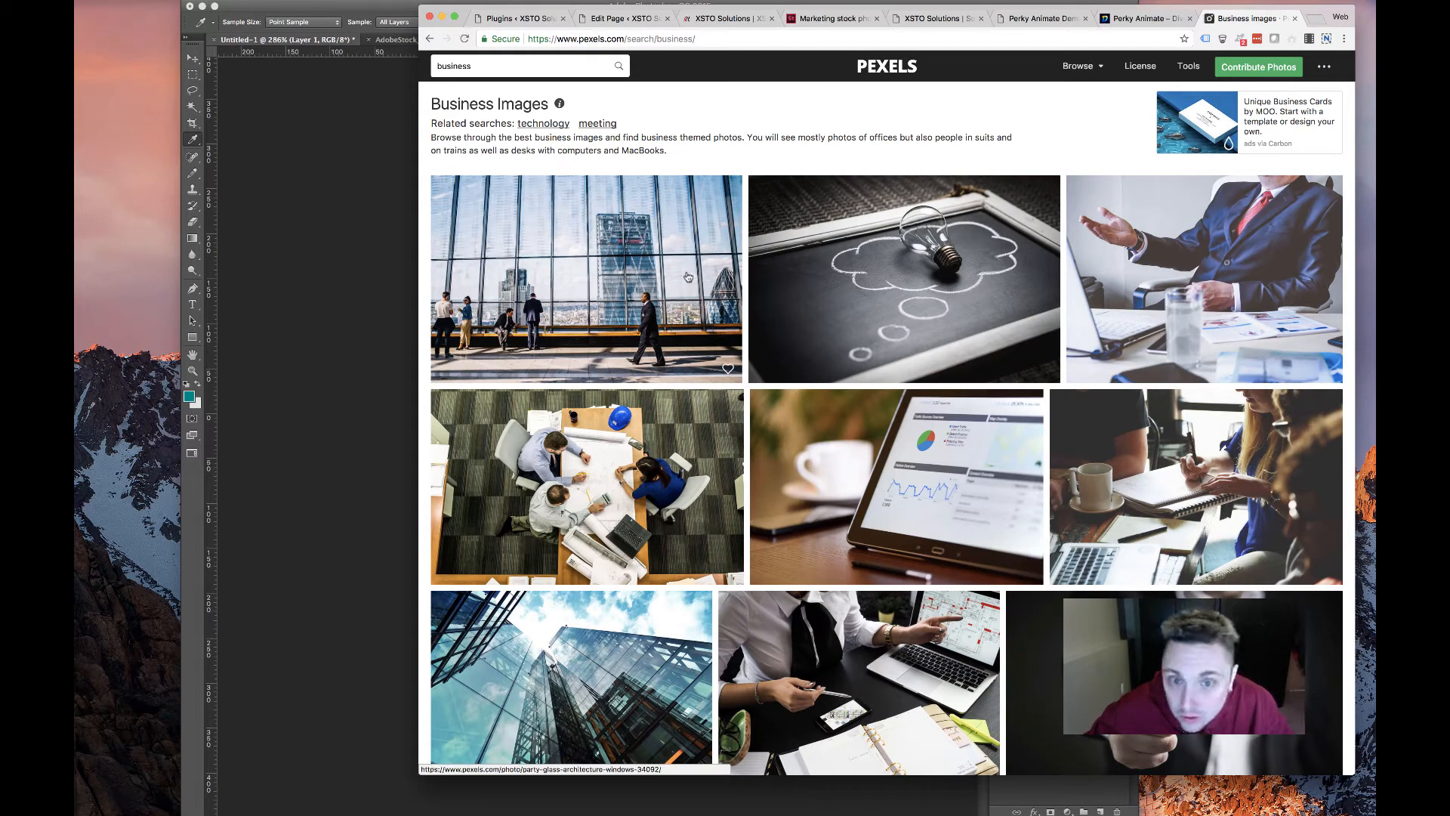
click(628, 19)
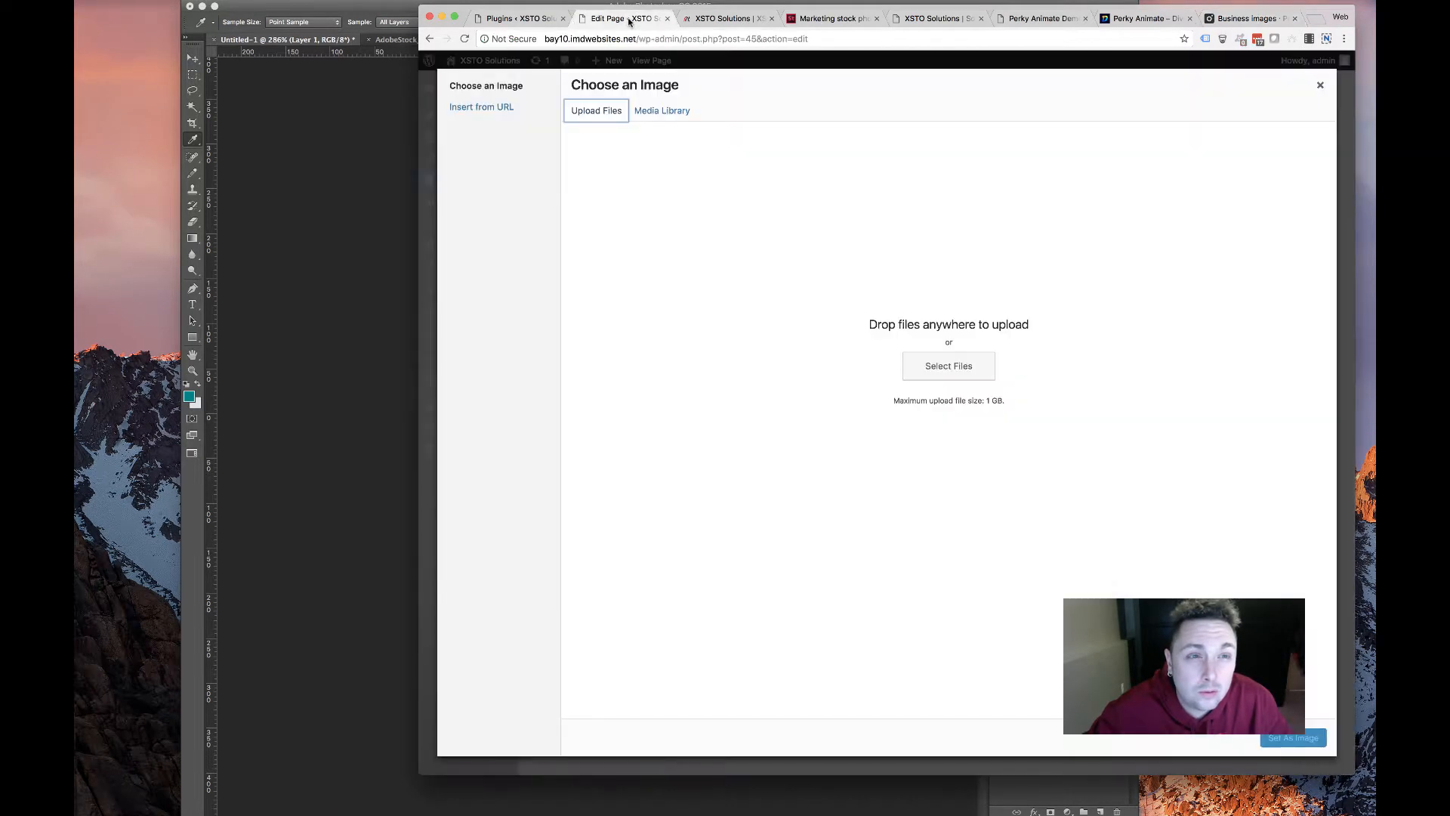
click(719, 20)
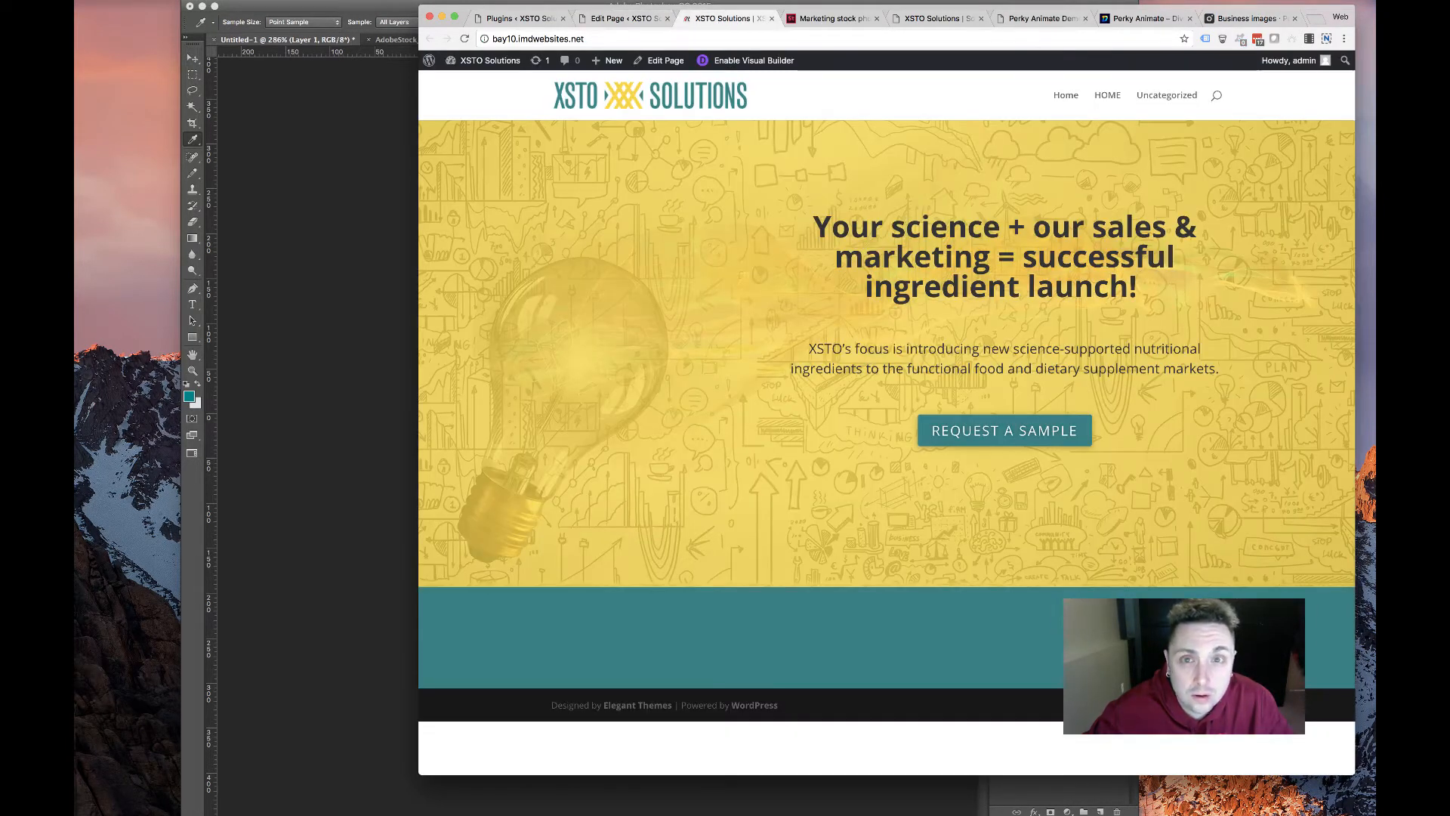
click(1043, 18)
click(944, 20)
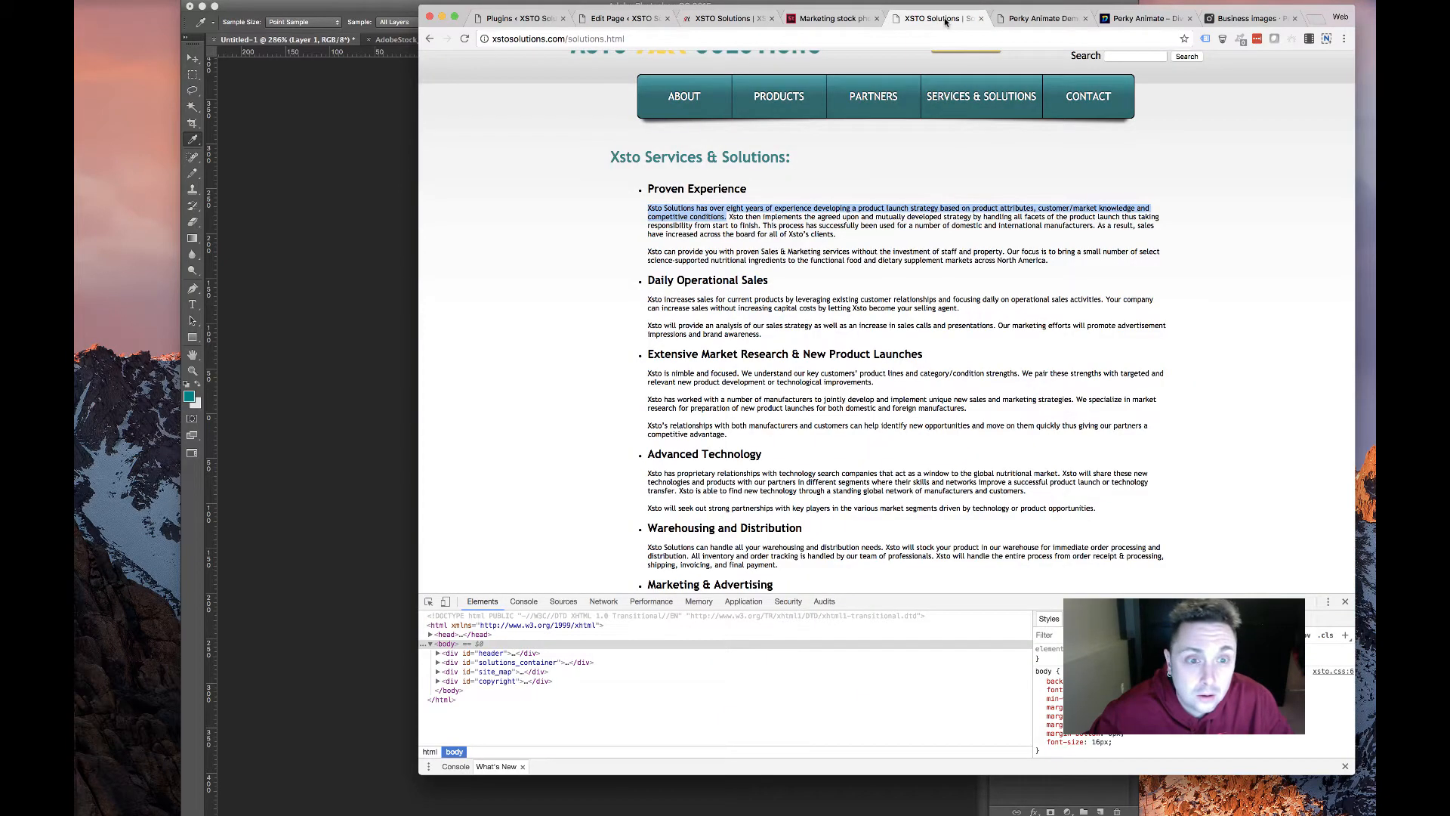
click(1247, 17)
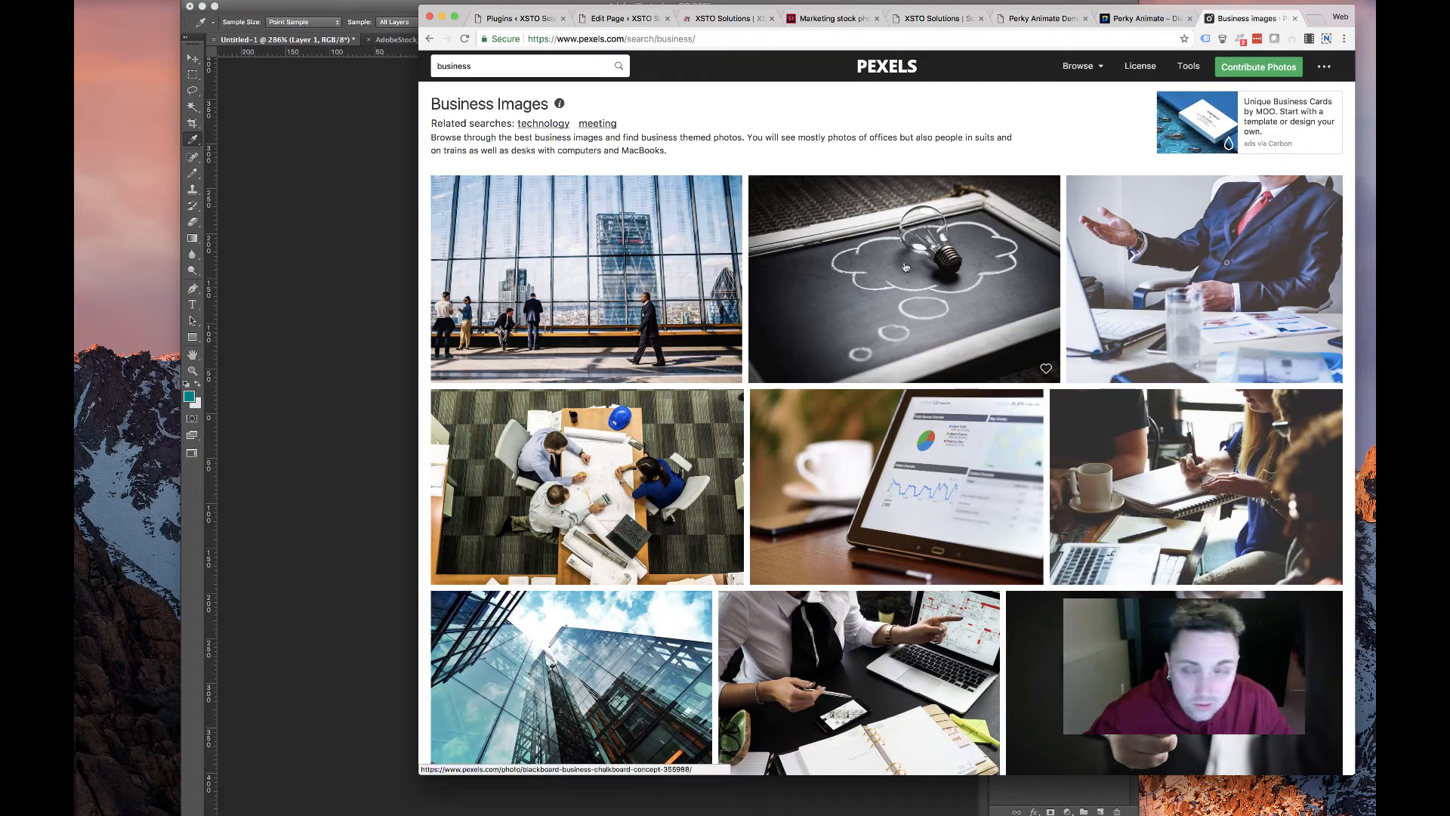
Download the businessman-at-desk photo at the Small 640 x 480 size
scroll(1188, 302, down, 3)
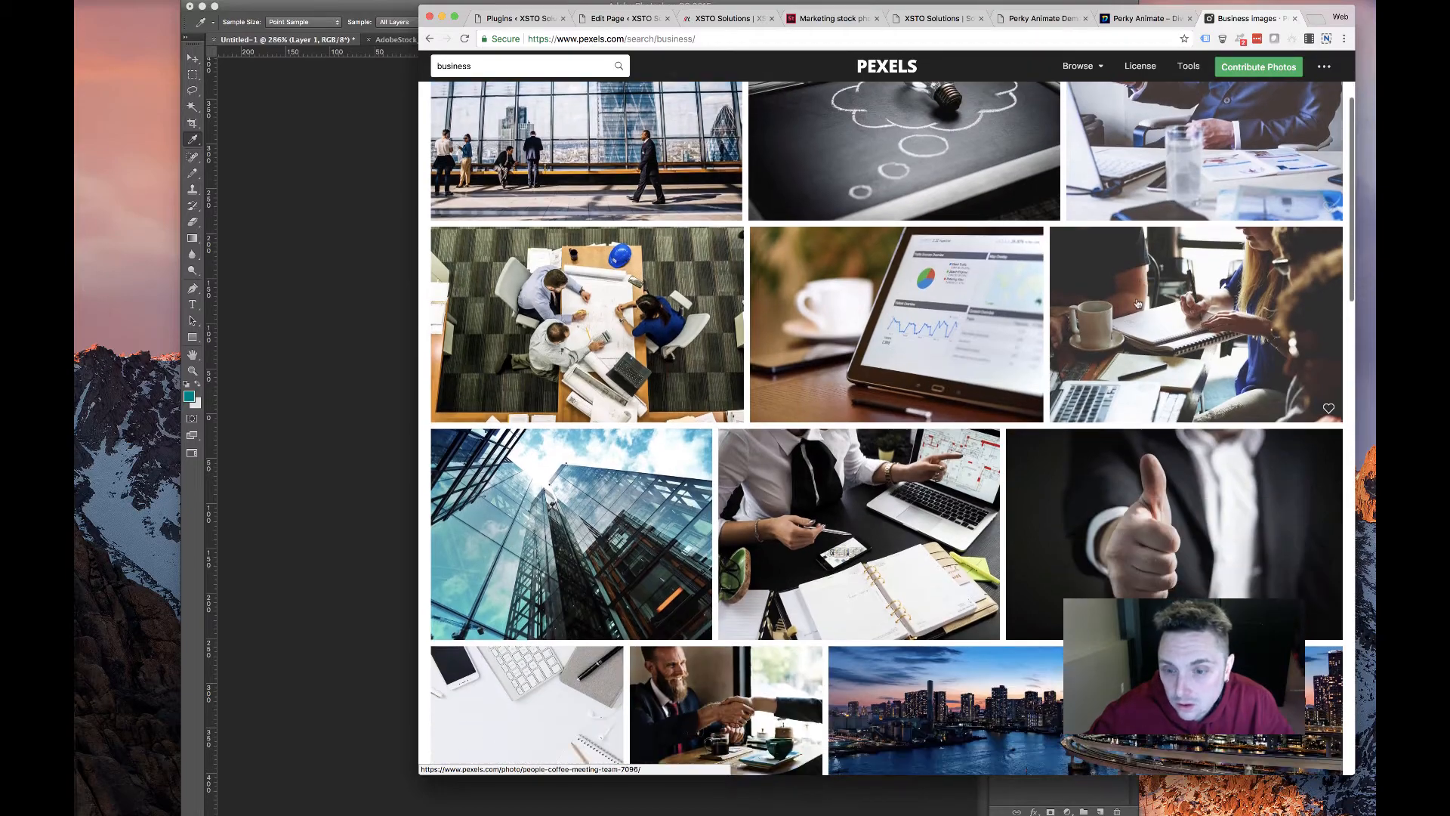
scroll(802, 347, down, 3)
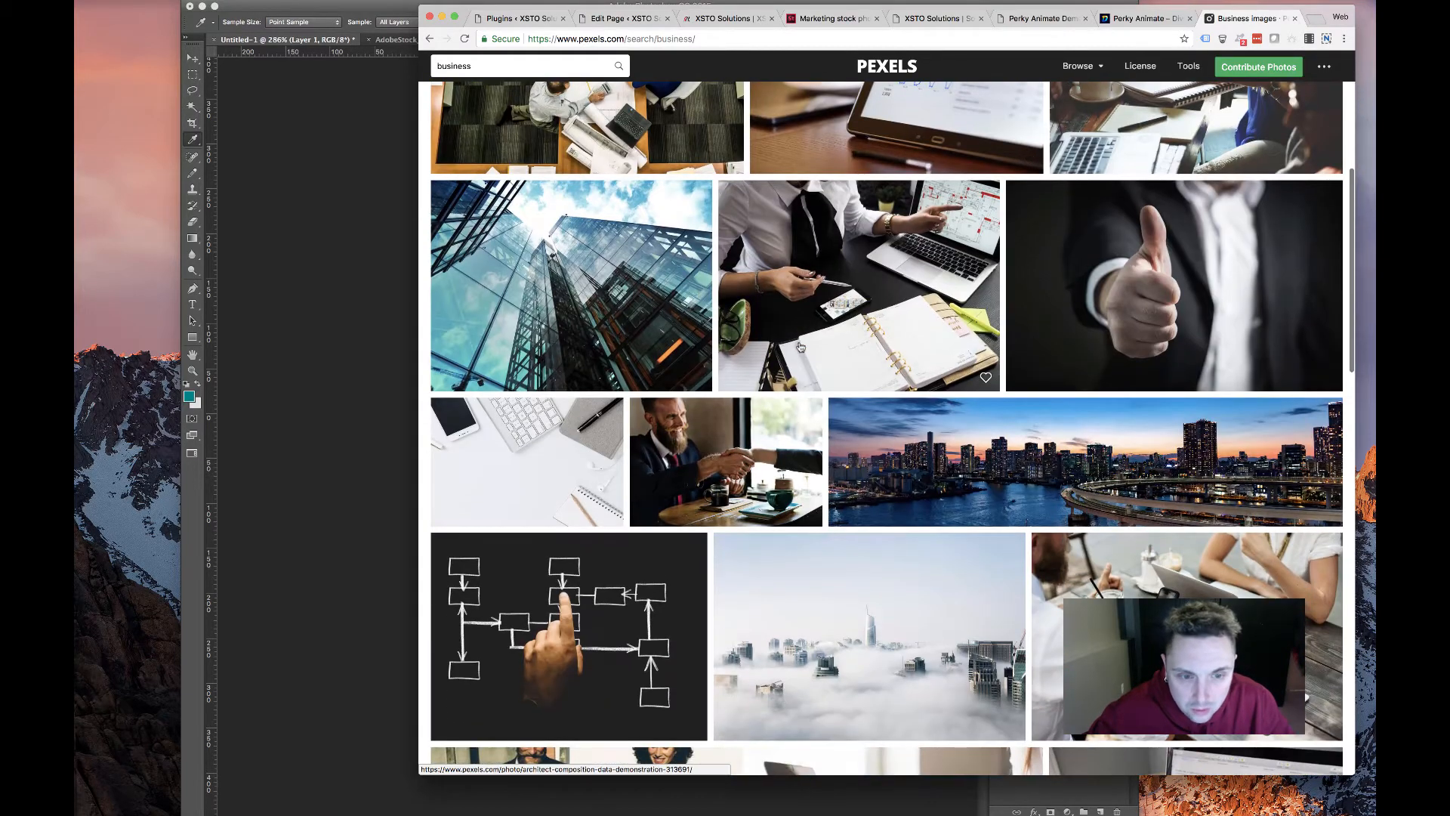
scroll(824, 366, up, 5)
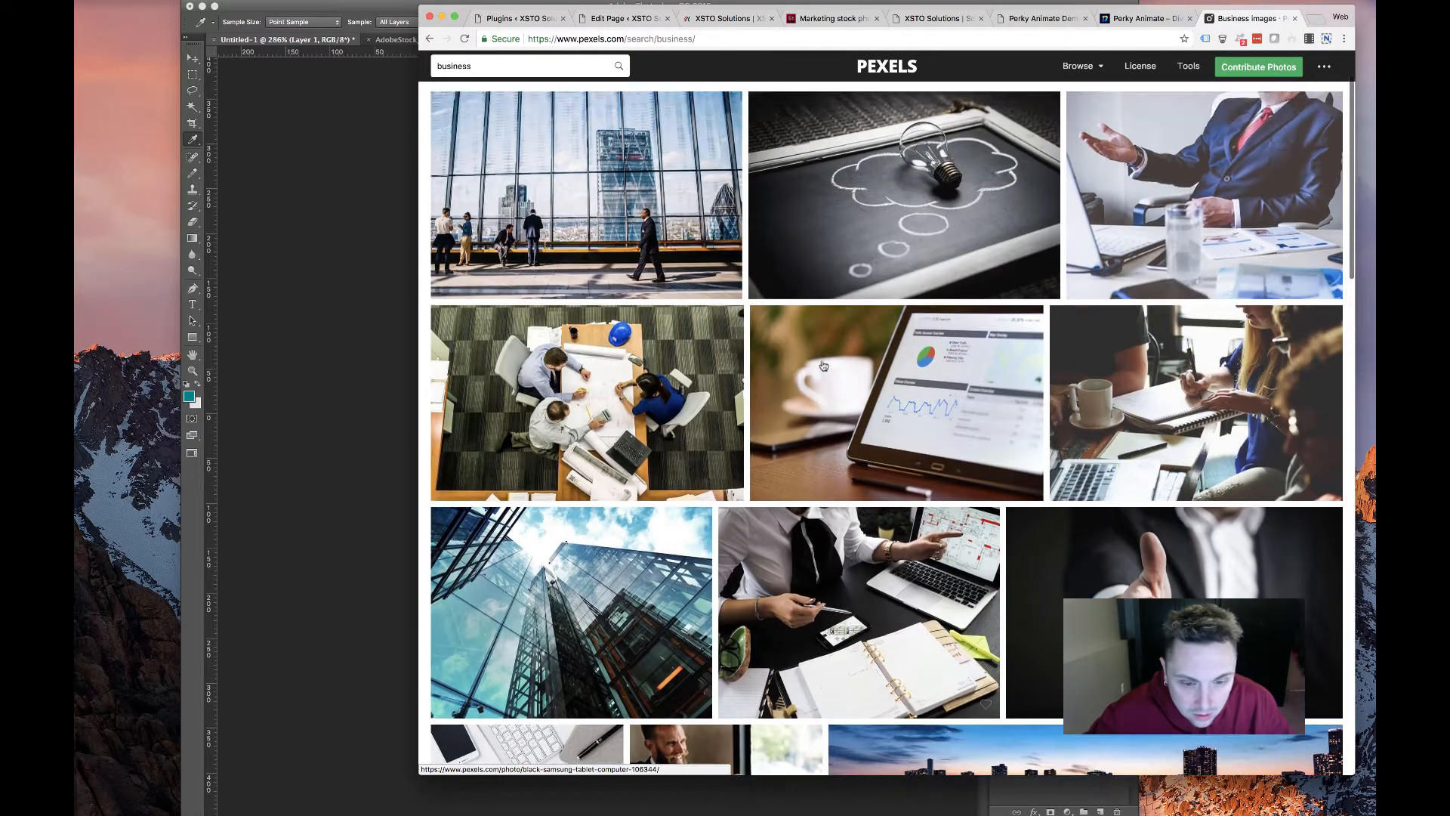
scroll(823, 366, down, 2)
scroll(823, 367, up, 3)
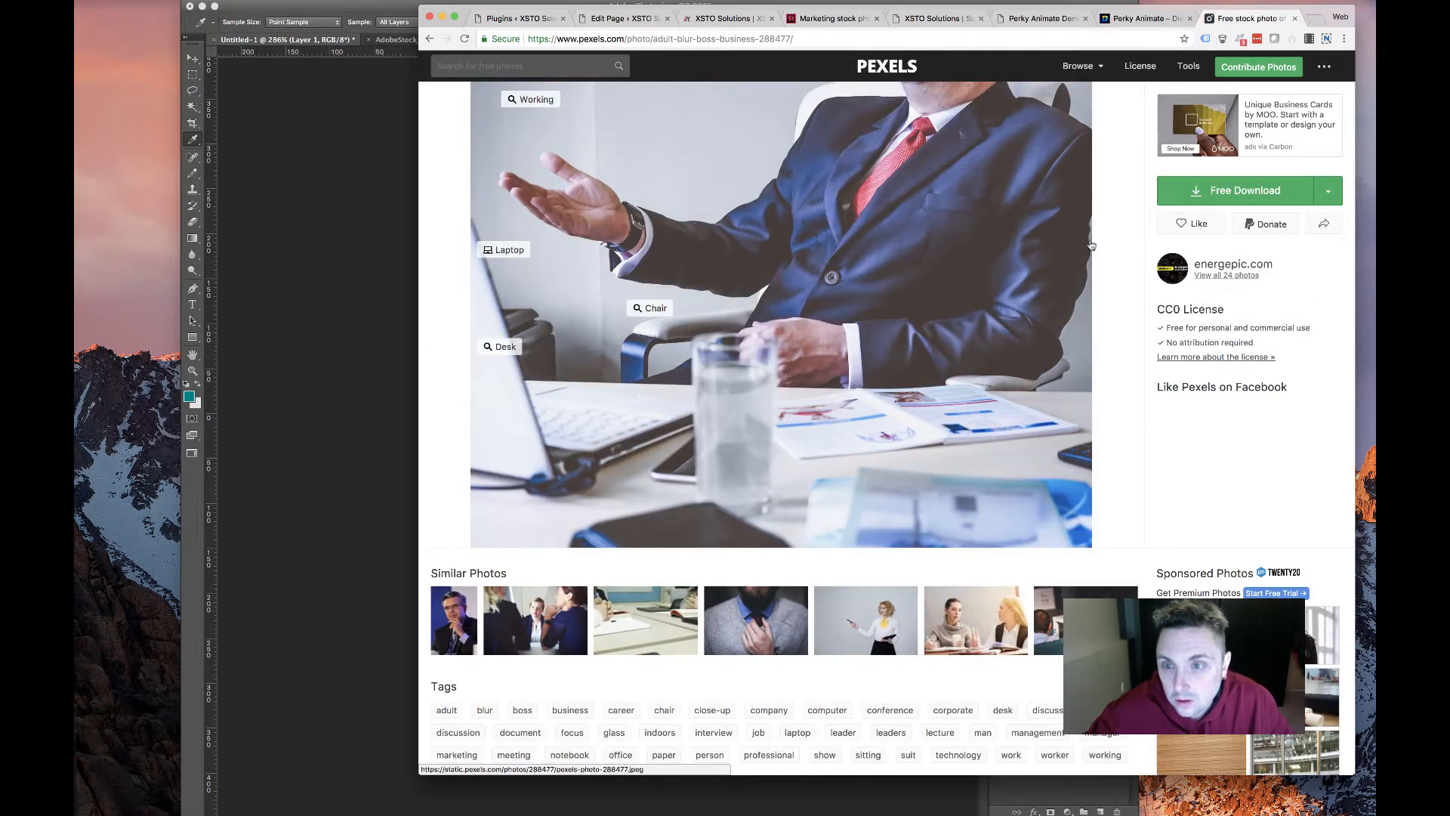
click(1328, 191)
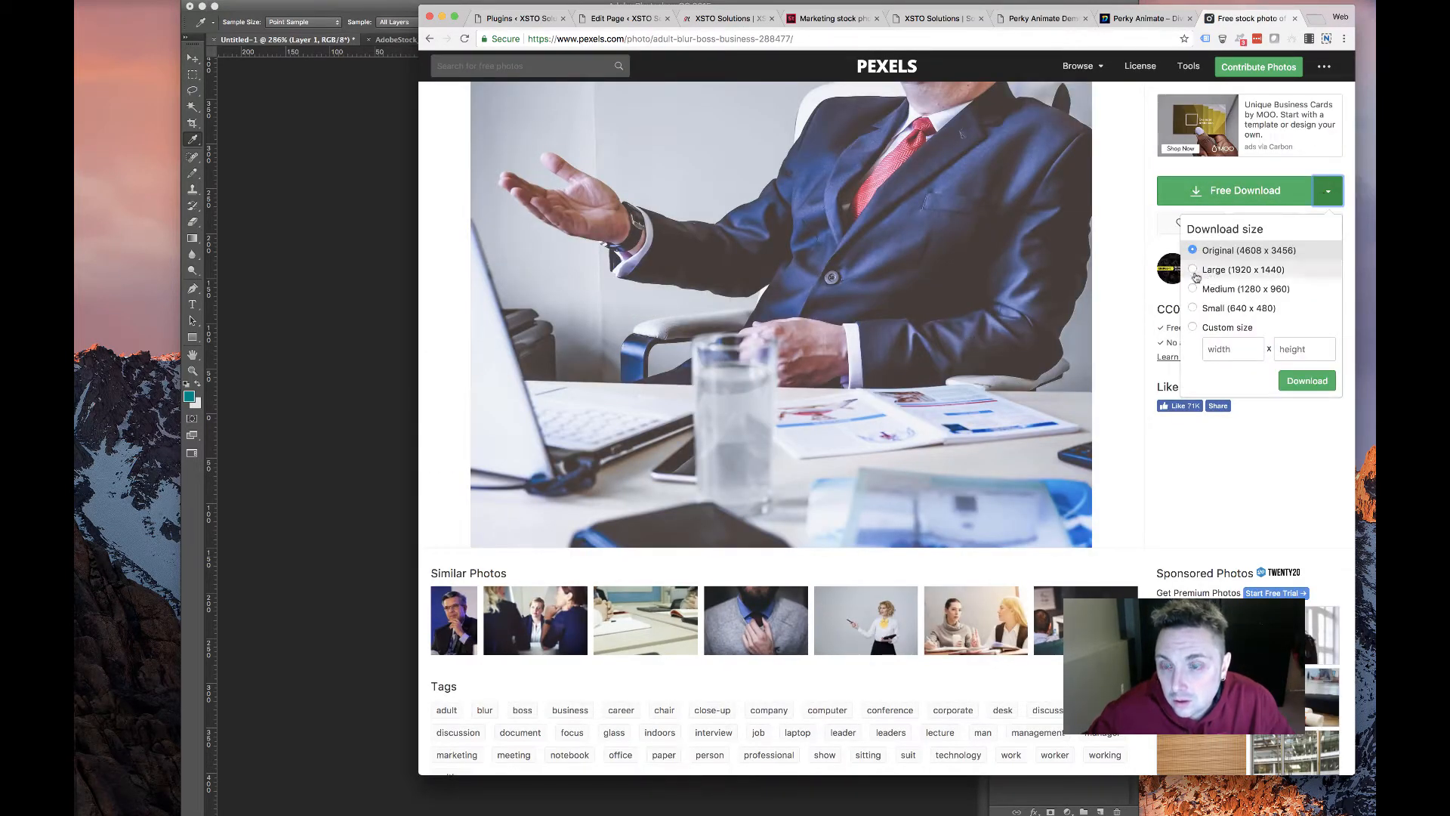
click(1194, 309)
click(1308, 382)
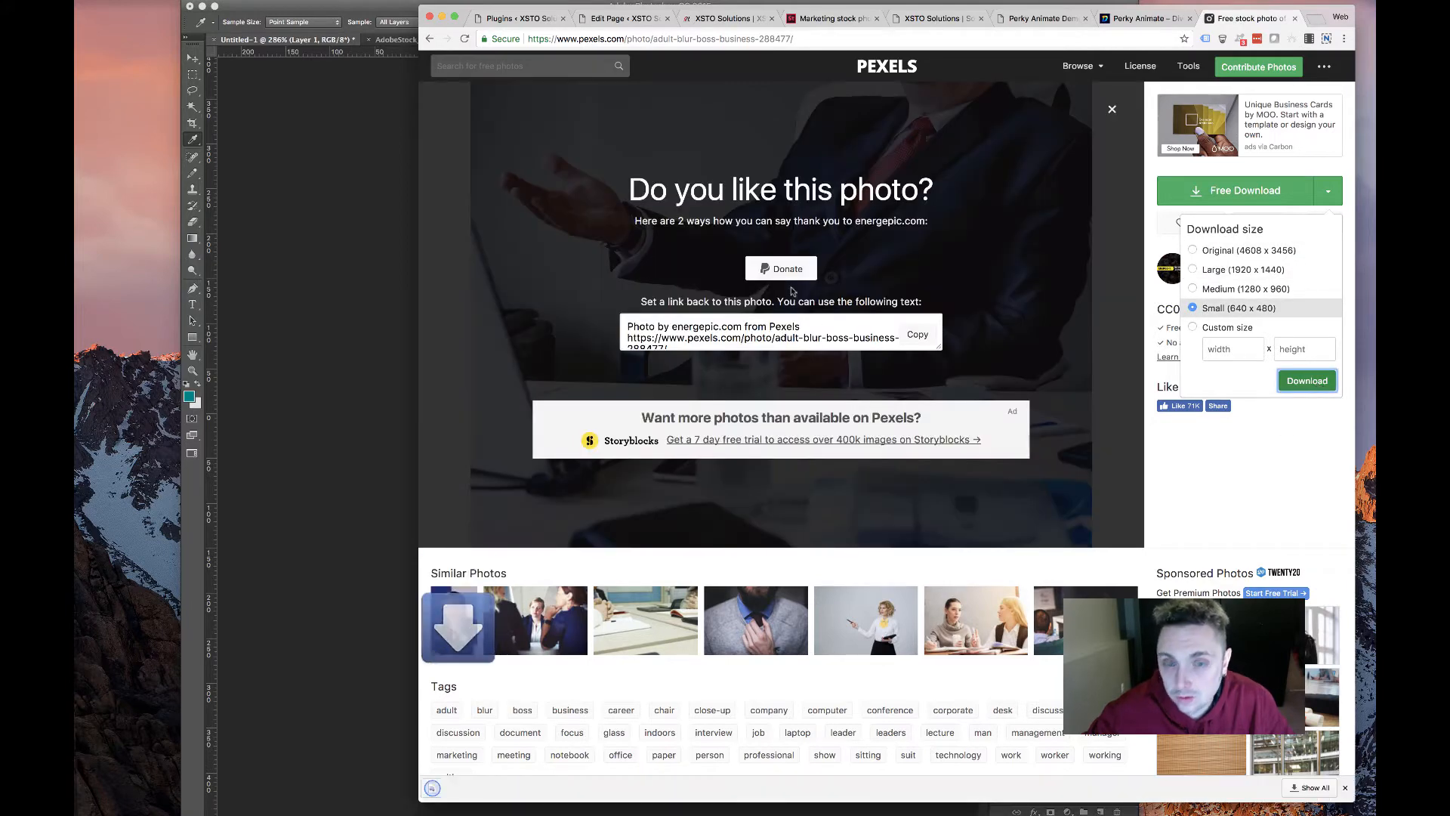
click(631, 18)
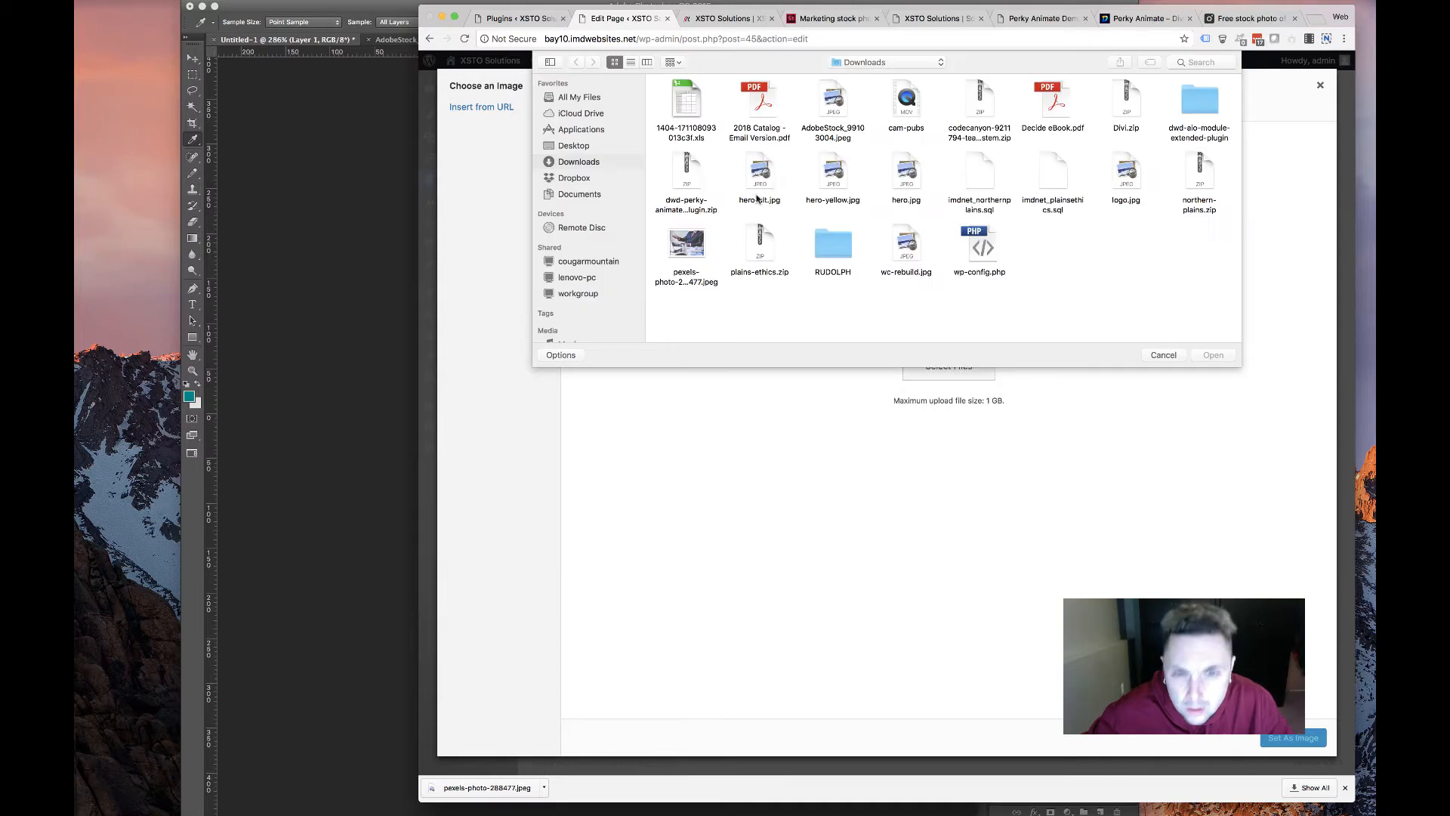
Upload pexels-photo-288477.jpeg to the media library and use it for the module
click(684, 243)
double_click(685, 243)
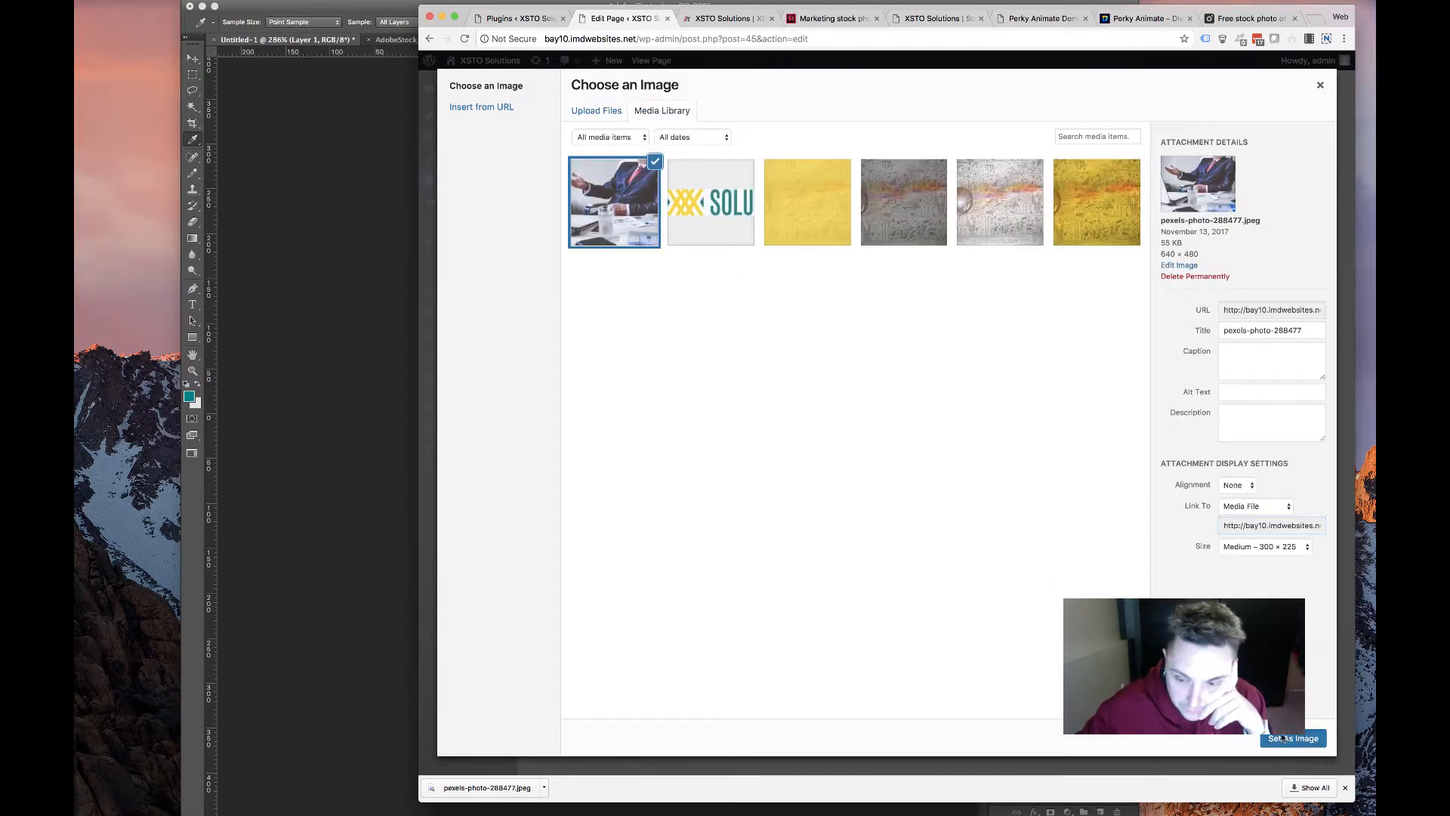
click(1267, 736)
scroll(752, 437, down, 5)
scroll(709, 471, down, 2)
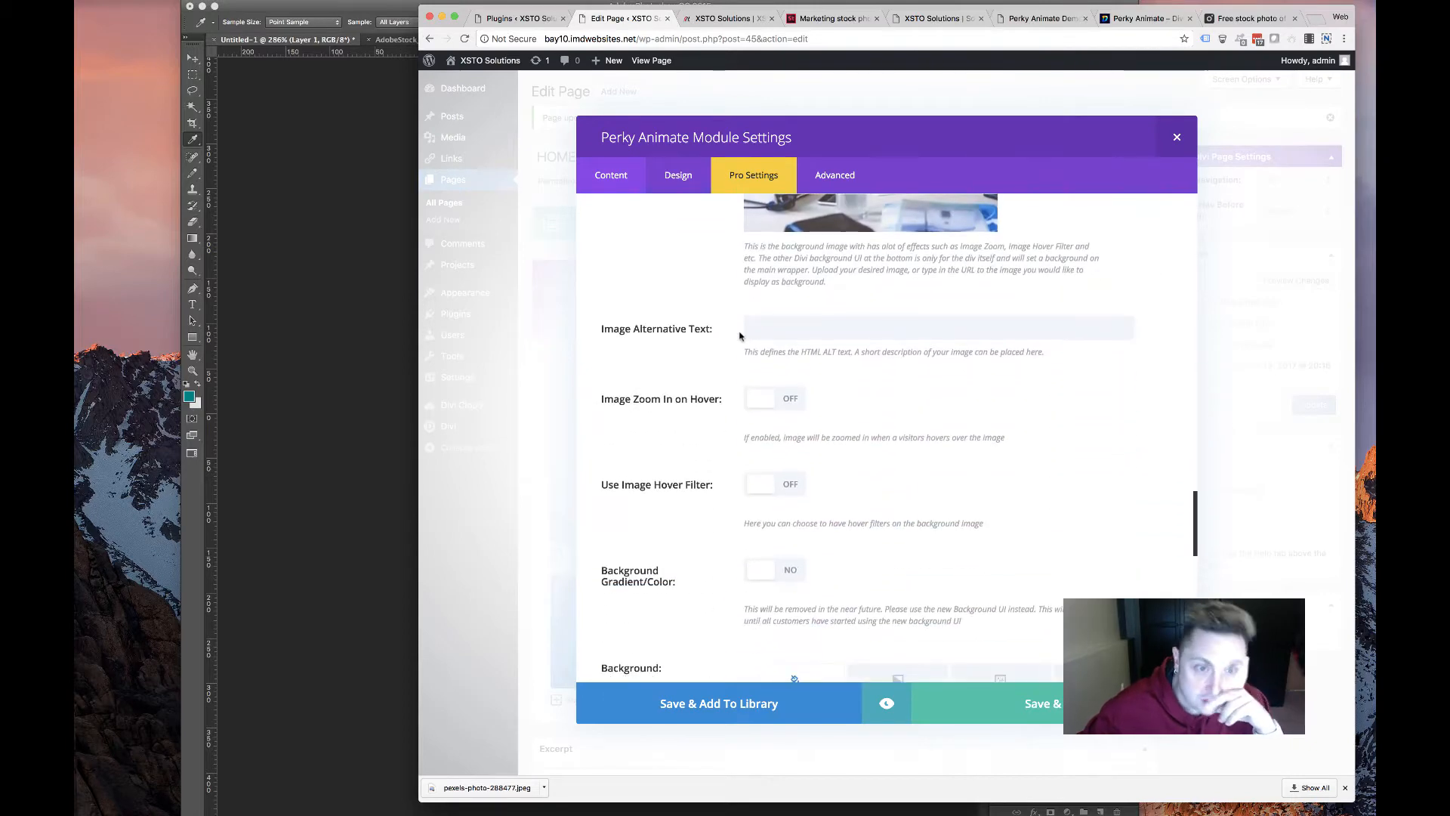
scroll(785, 507, down, 3)
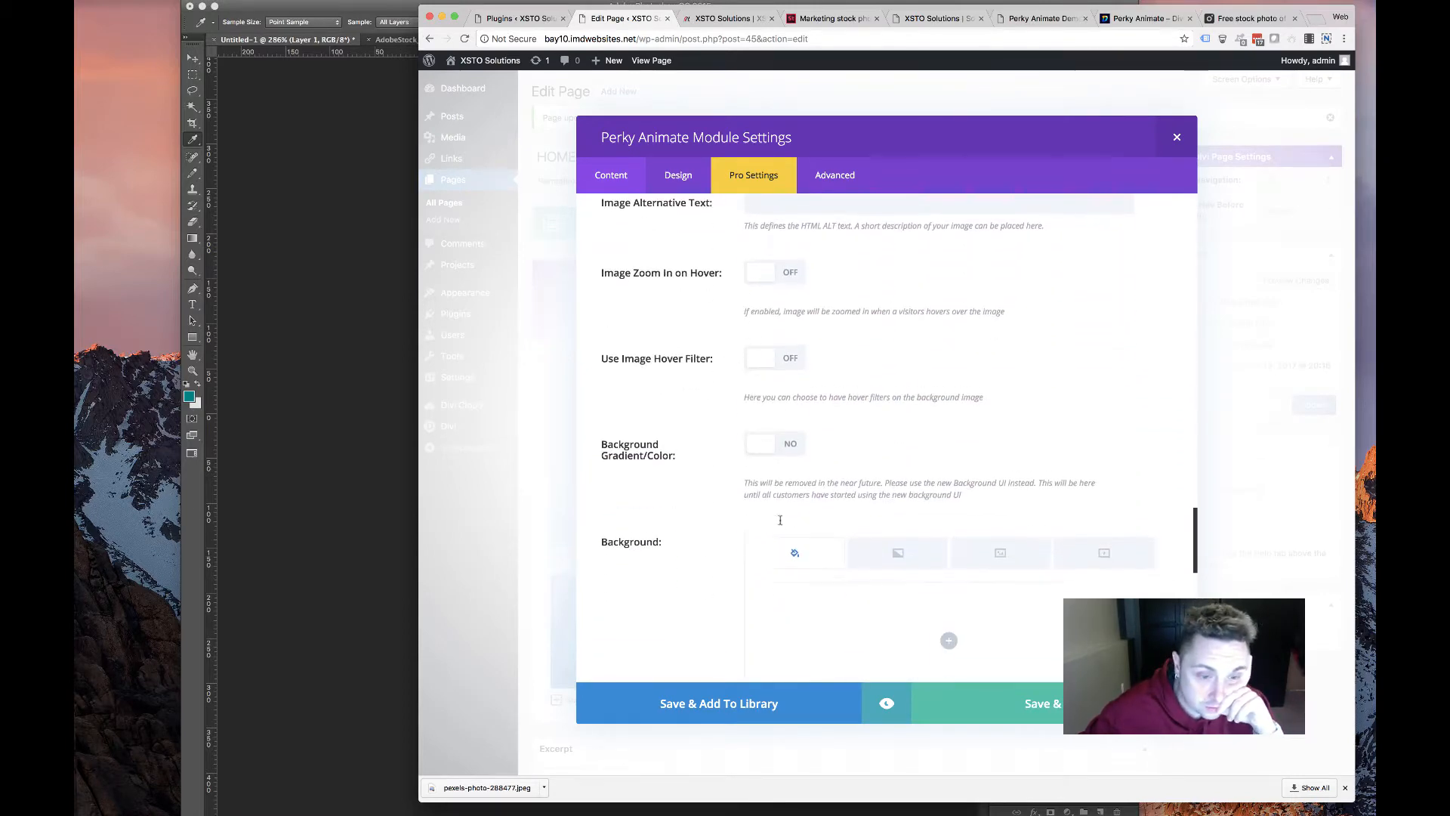
scroll(786, 438, down, 2)
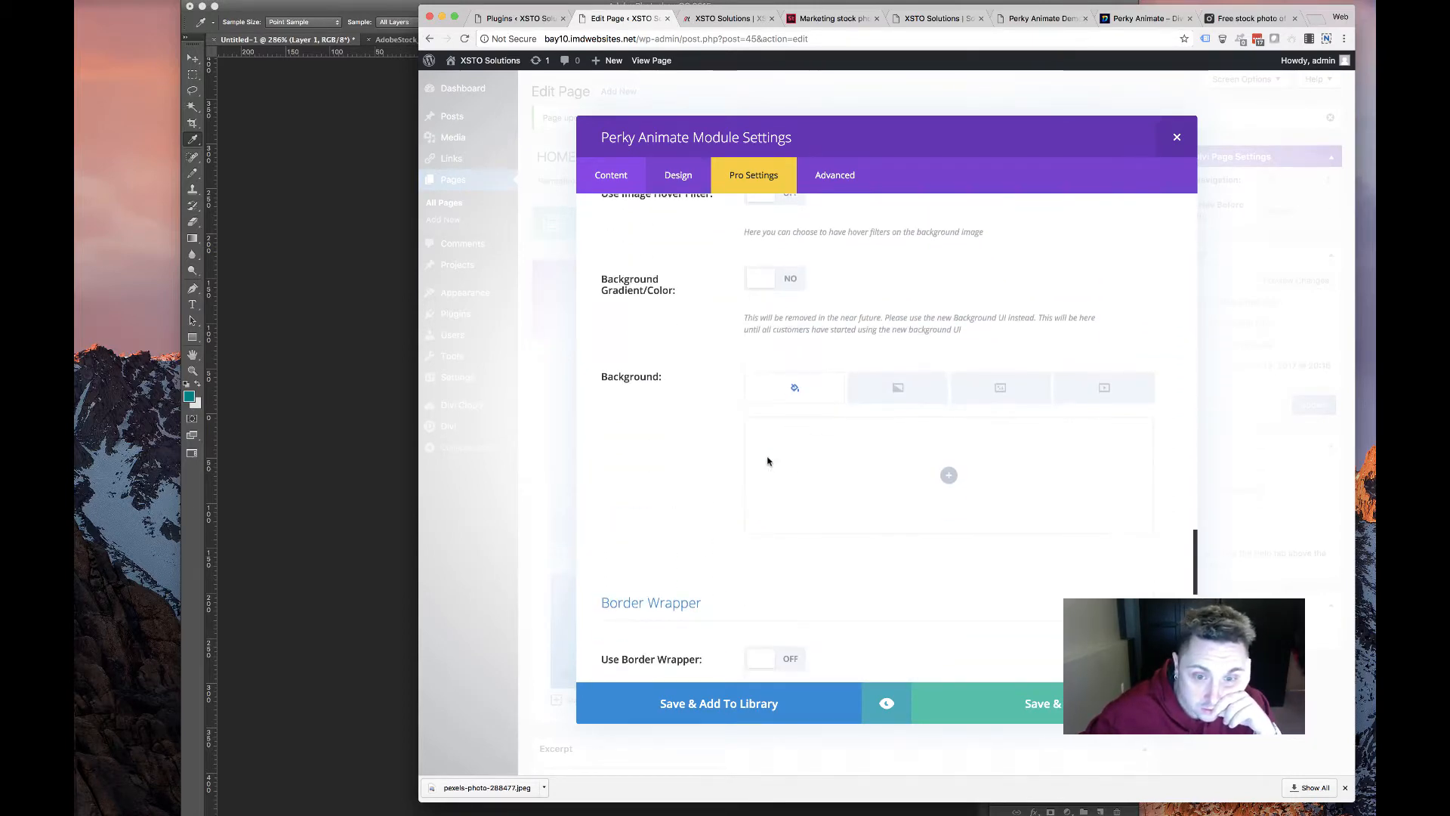
scroll(768, 460, up, 10)
scroll(635, 482, up, 1)
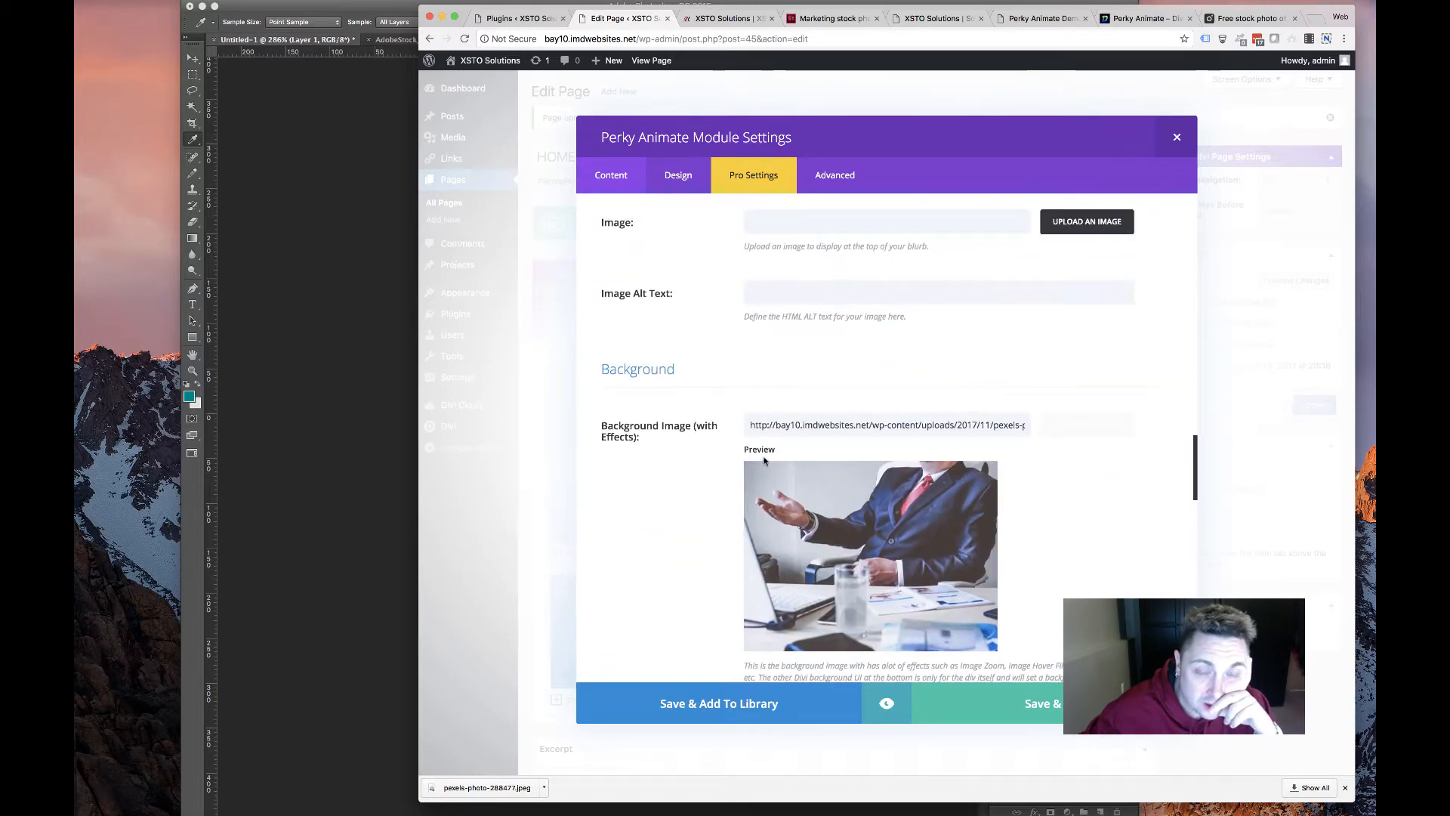
scroll(789, 426, down, 3)
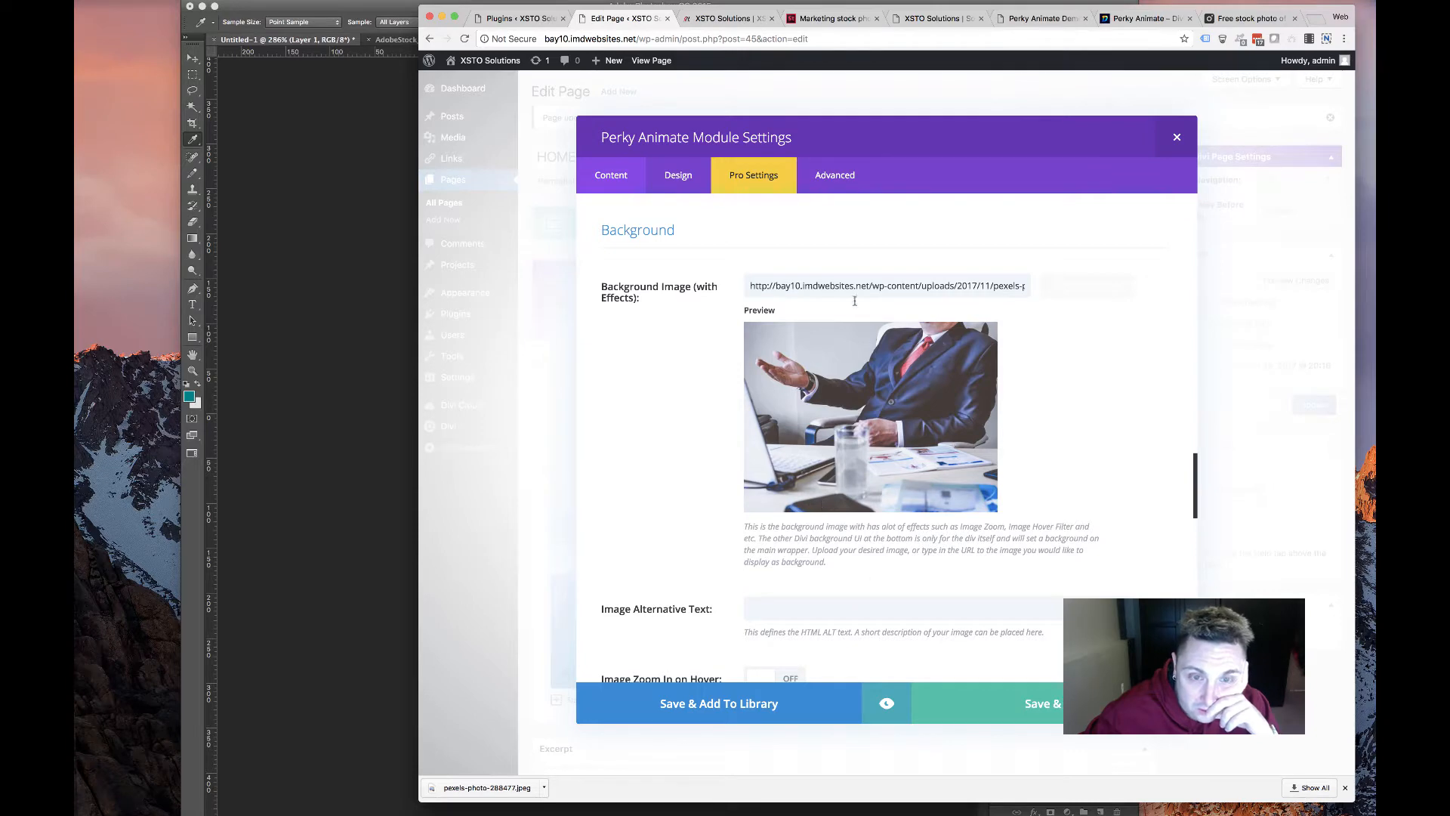
Clear the Background Image (with Effects) URL so that field stays empty
click(854, 294)
key(ctrl+a)
key(BackSpace)
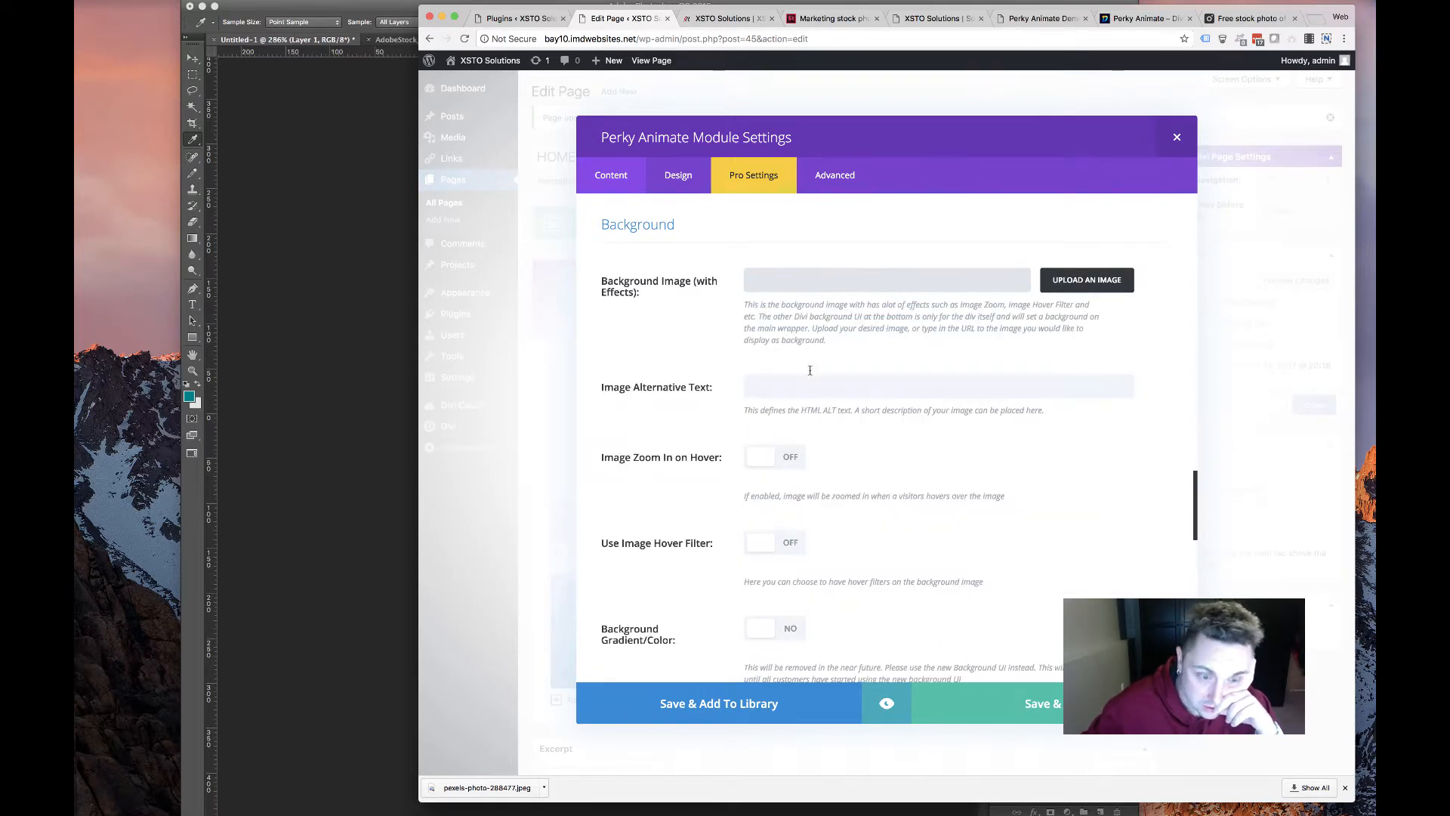
scroll(809, 370, down, 5)
scroll(813, 419, down, 4)
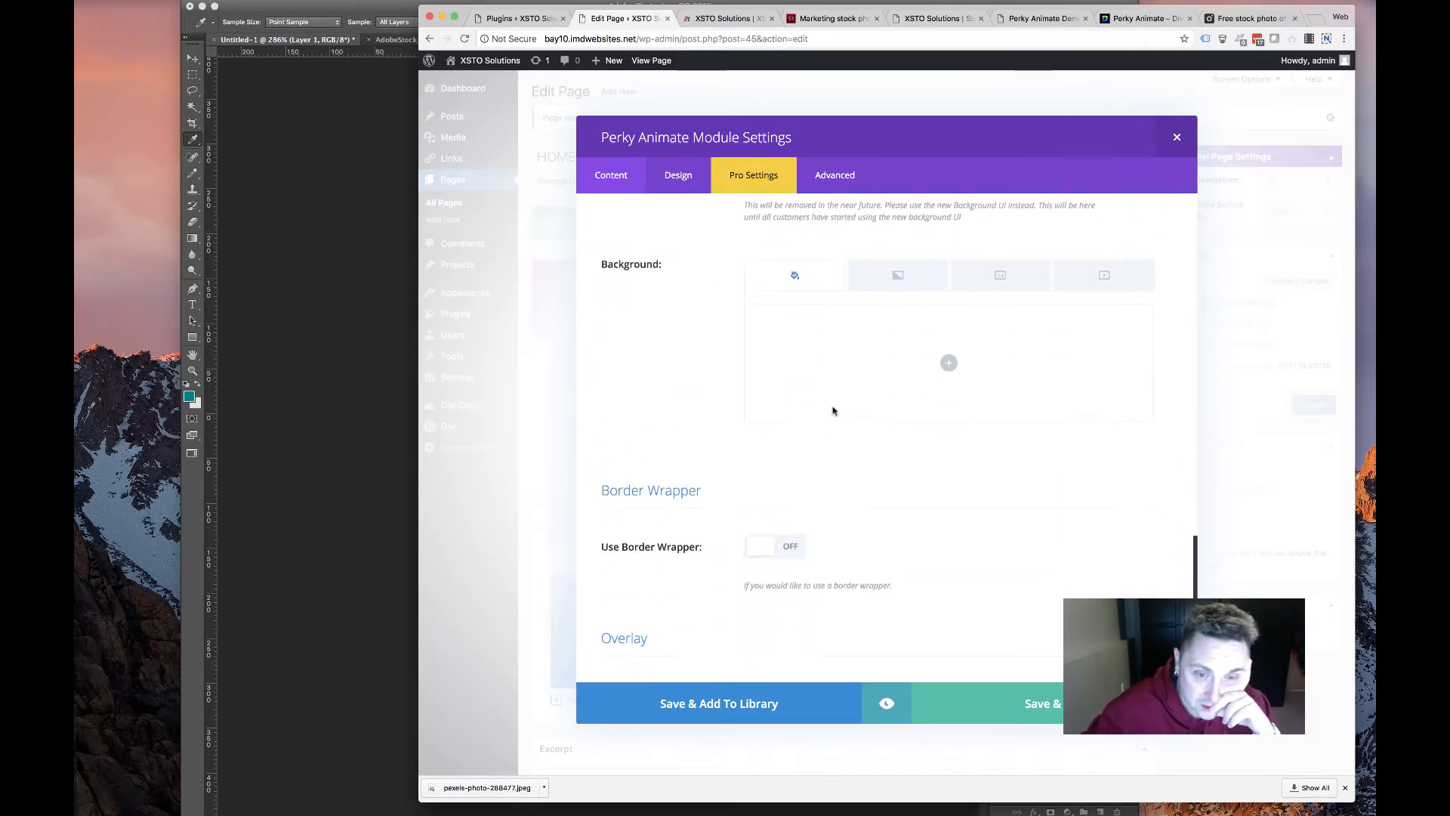
scroll(829, 363, up, 3)
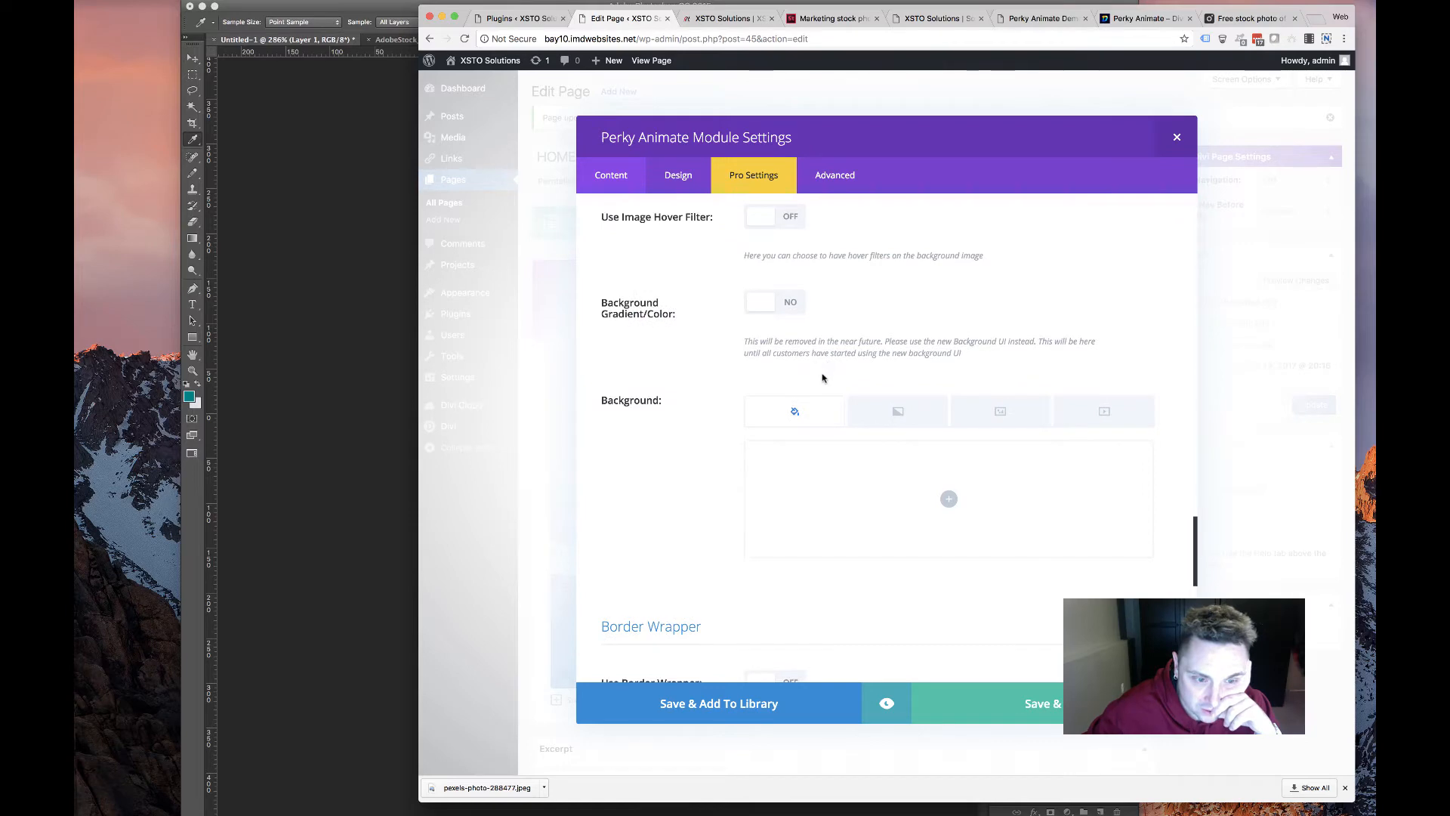
Add the business photo as the module's Background image with Set As Background
click(1000, 410)
click(949, 499)
click(634, 220)
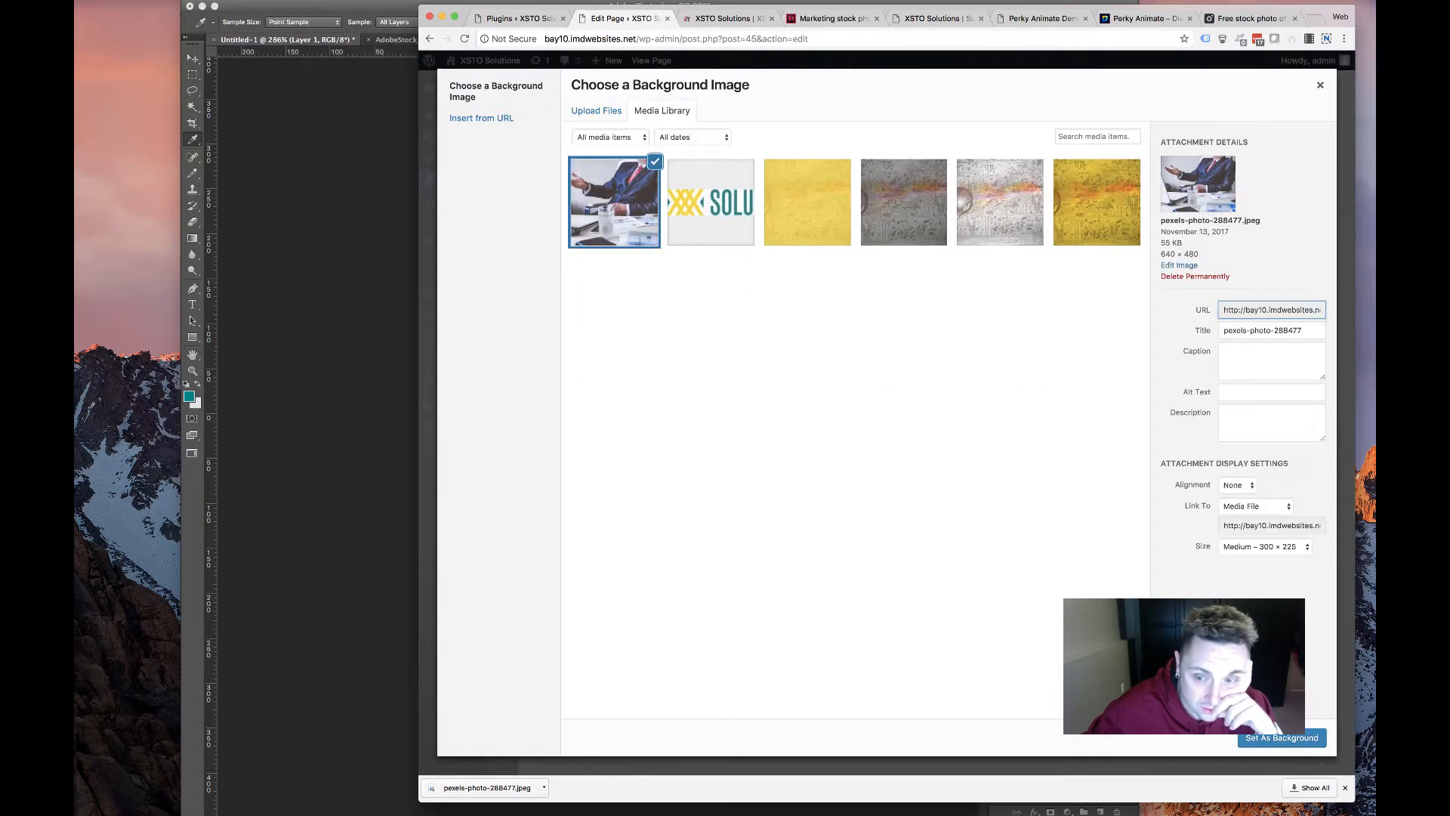
click(1252, 737)
scroll(603, 427, down, 10)
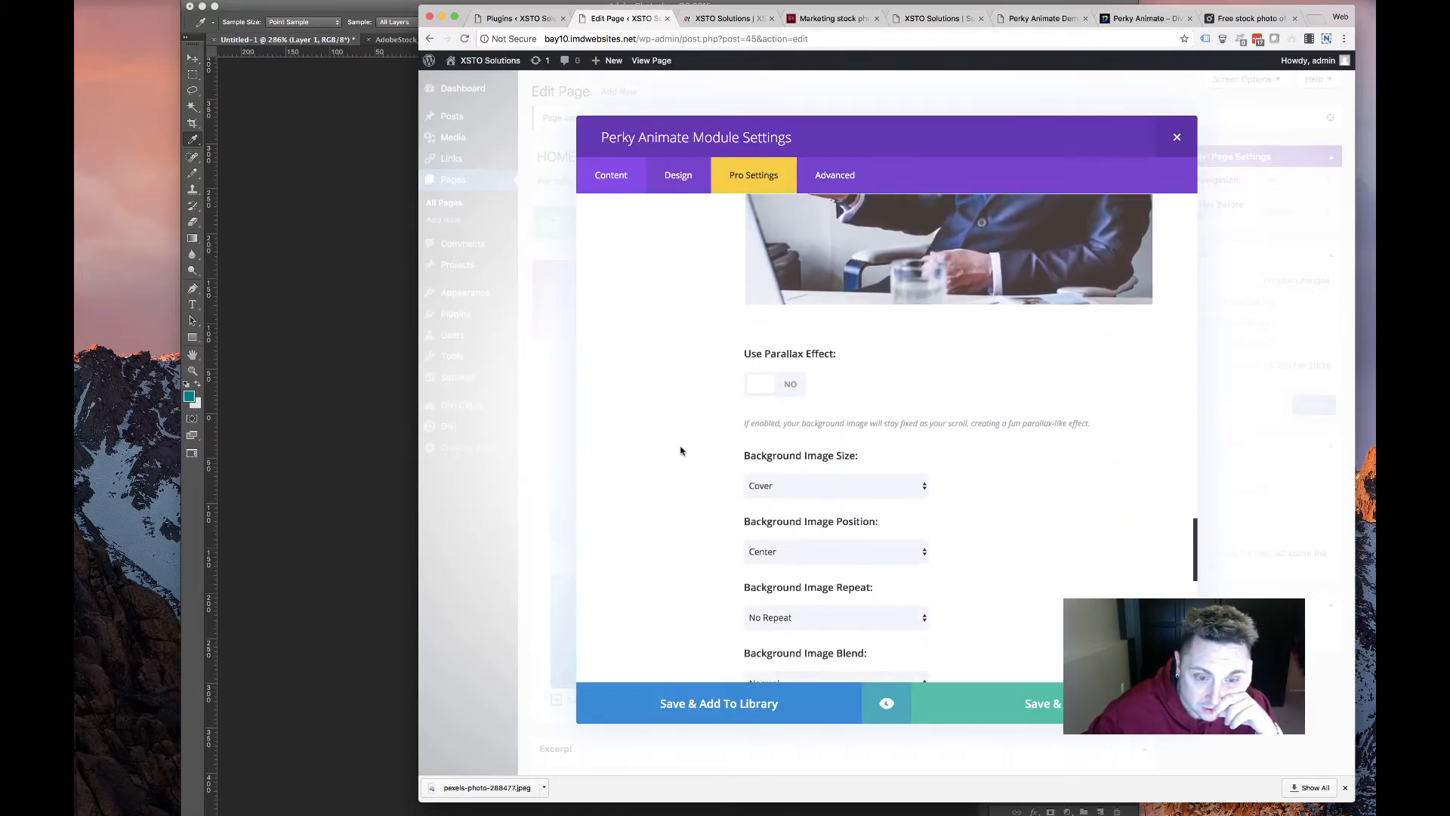
Turn on a Full Overlay Background for the card, shown only on hover
scroll(669, 447, down, 5)
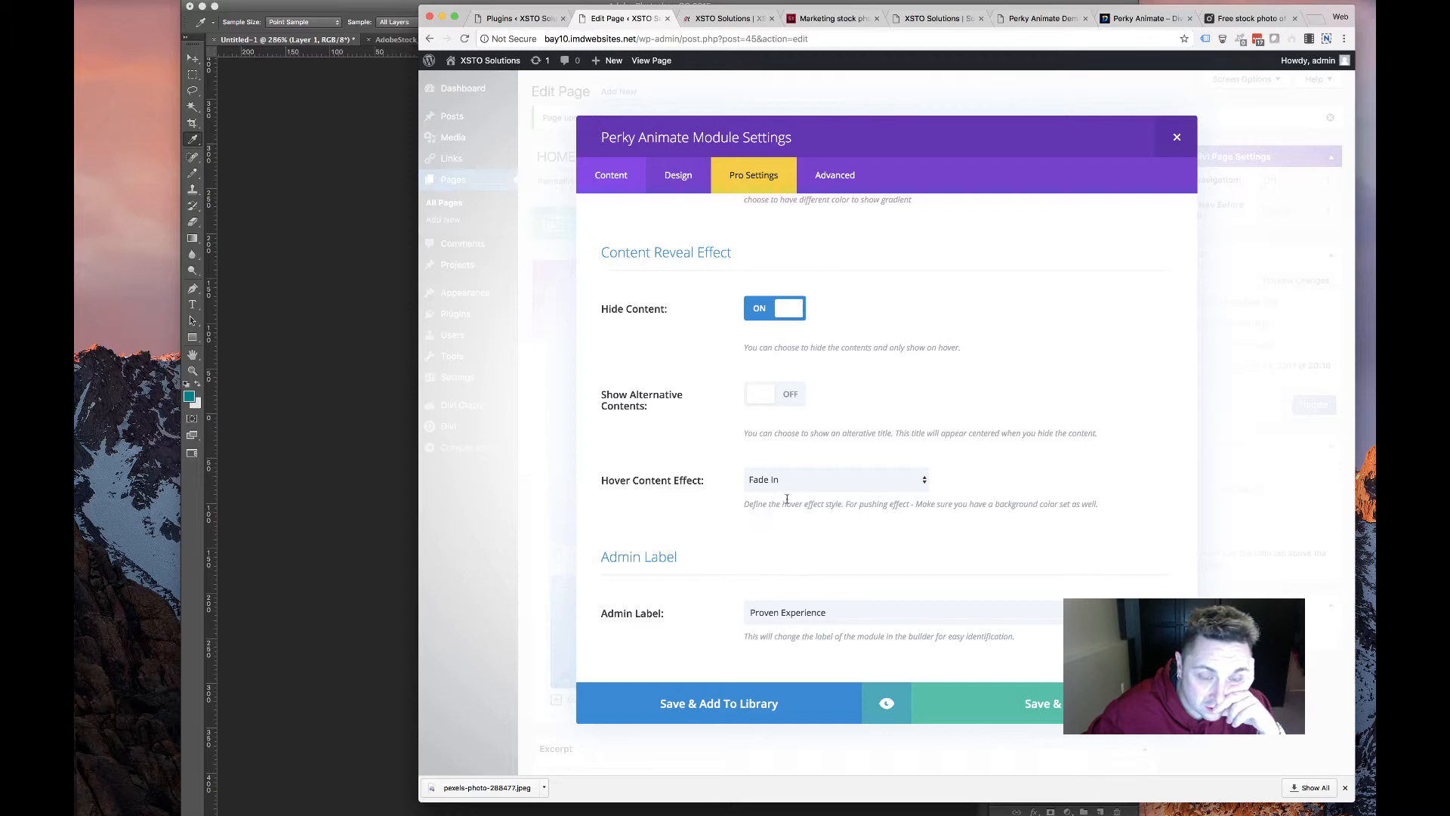
scroll(721, 409, up, 5)
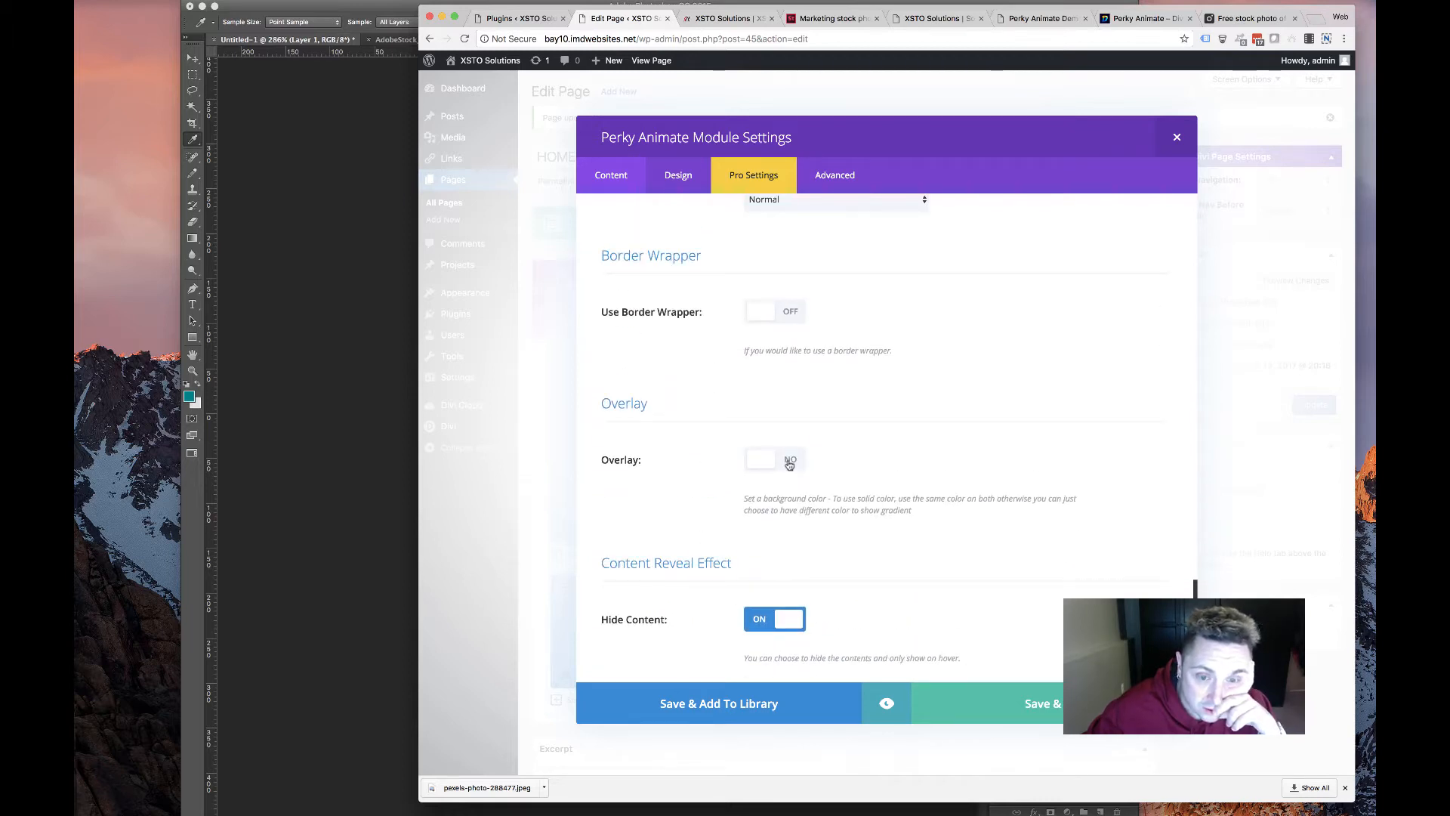
click(789, 462)
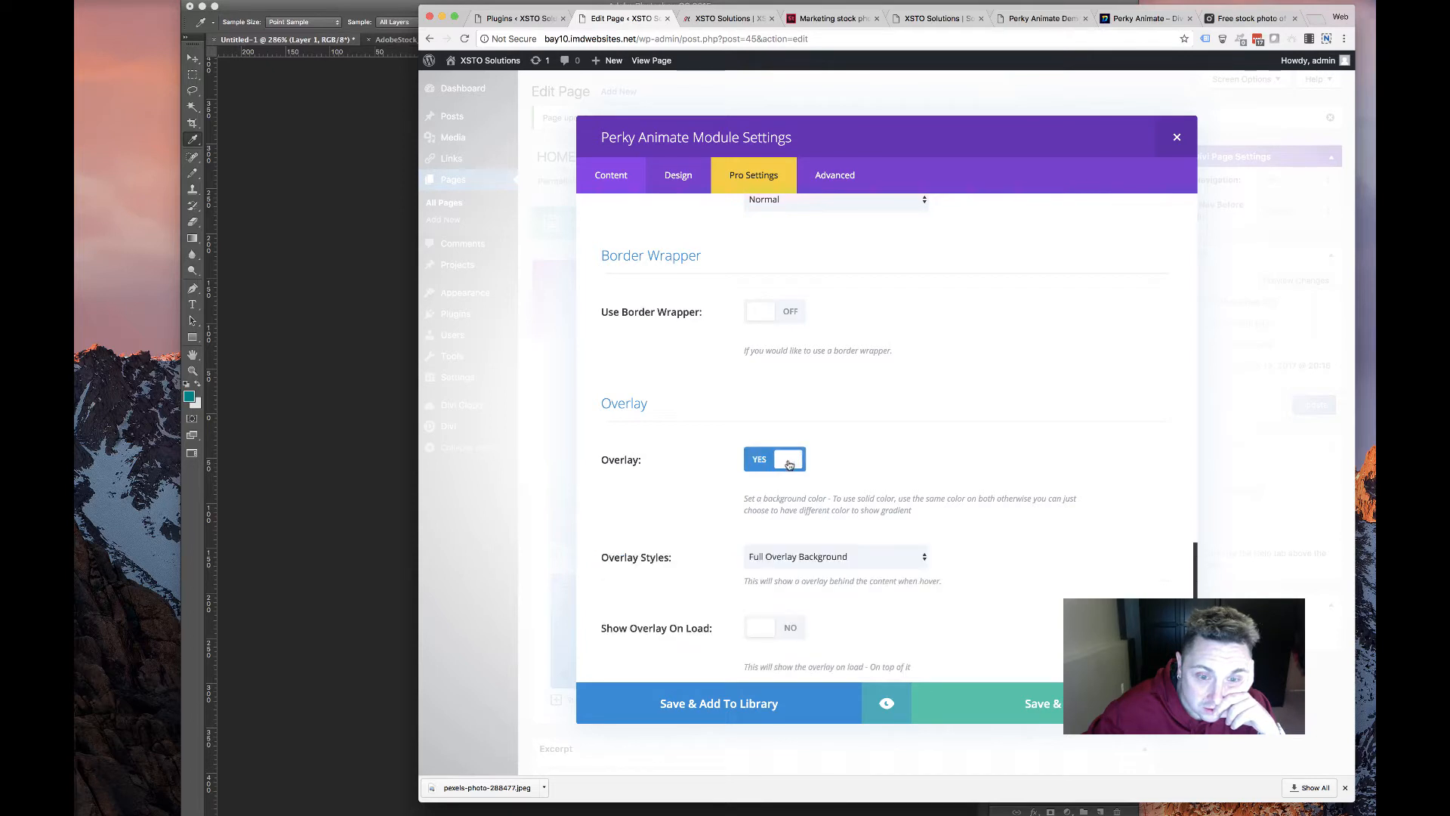
click(823, 565)
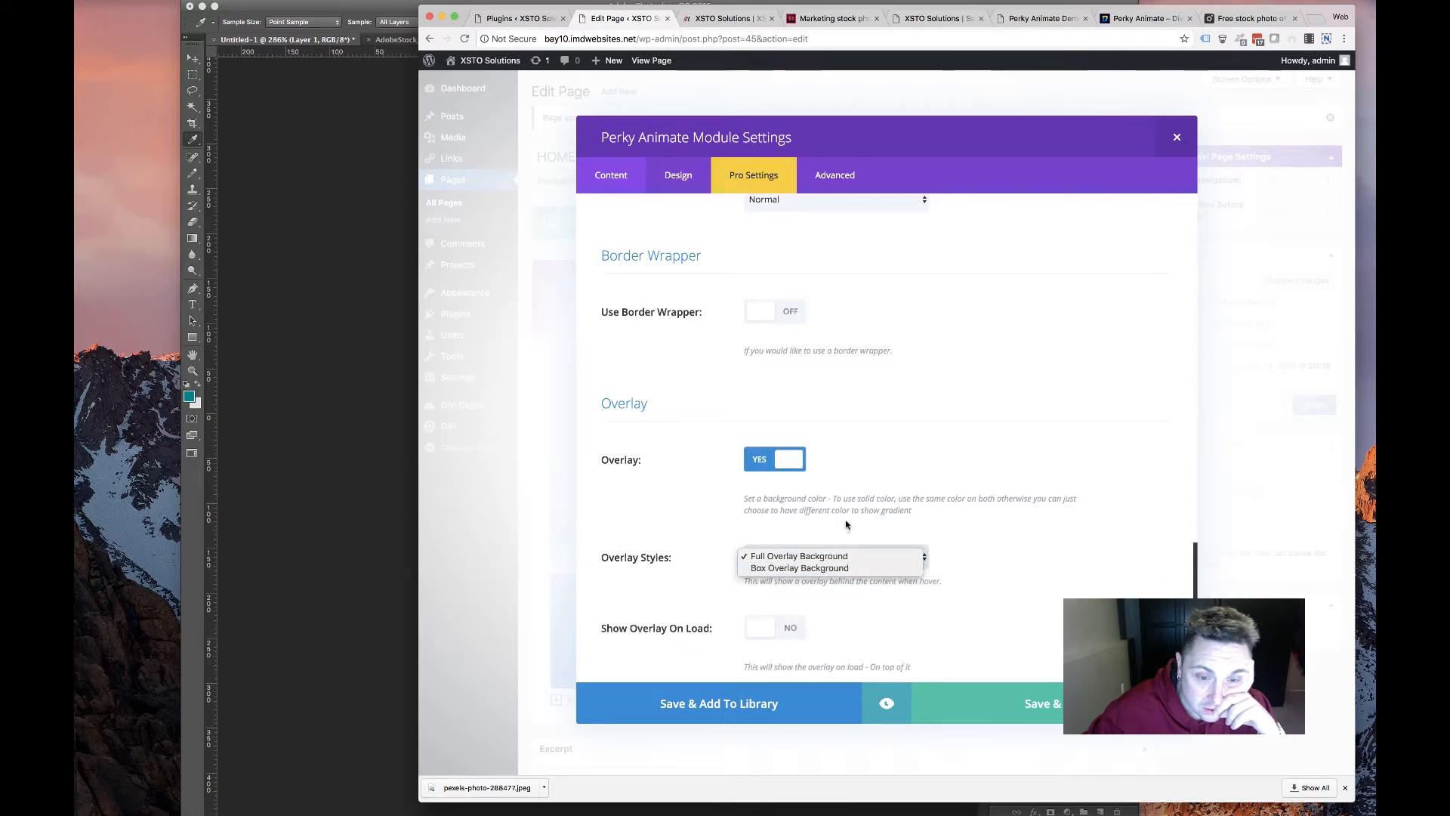
click(828, 530)
scroll(674, 585, down, 3)
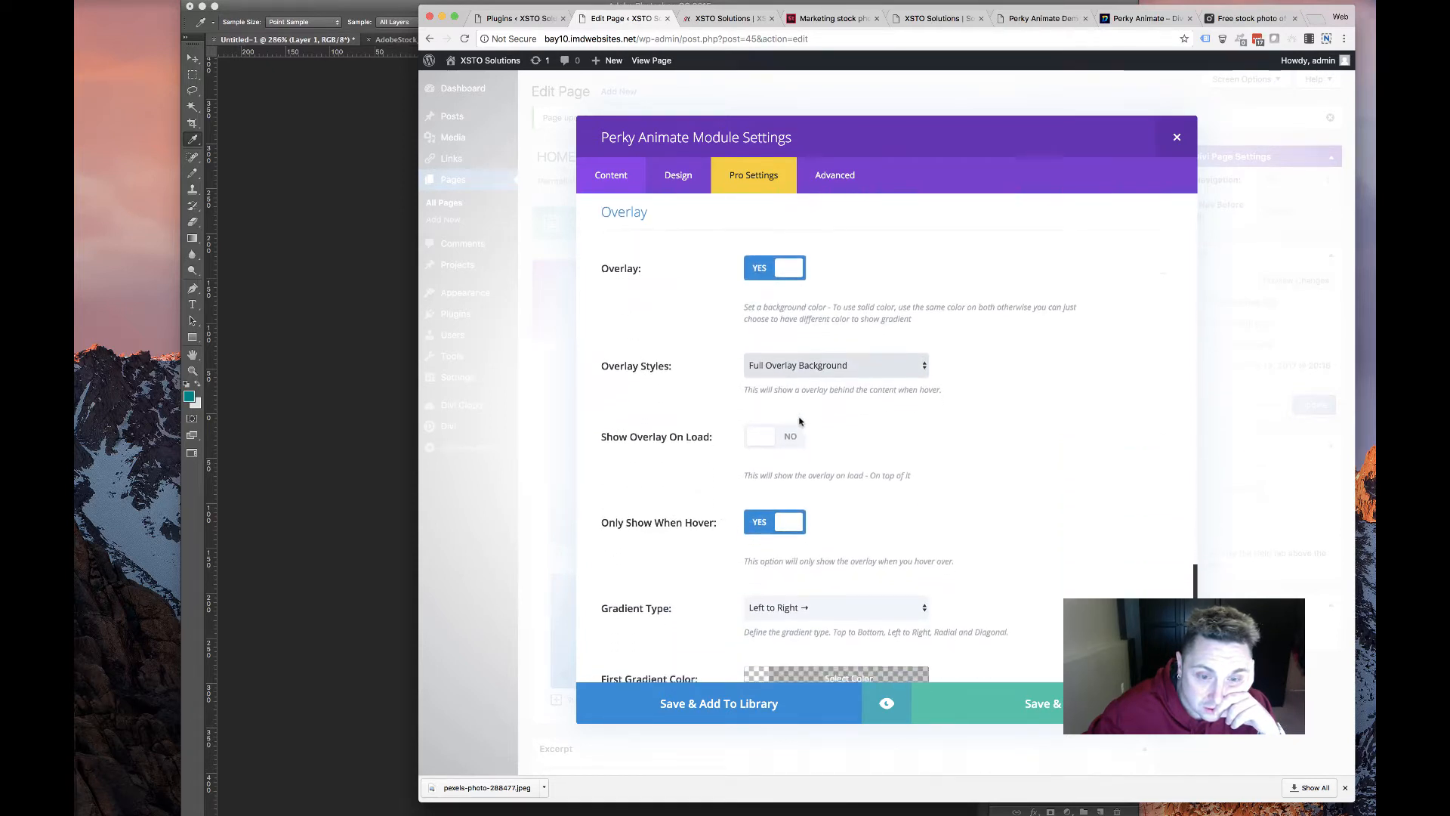
click(791, 435)
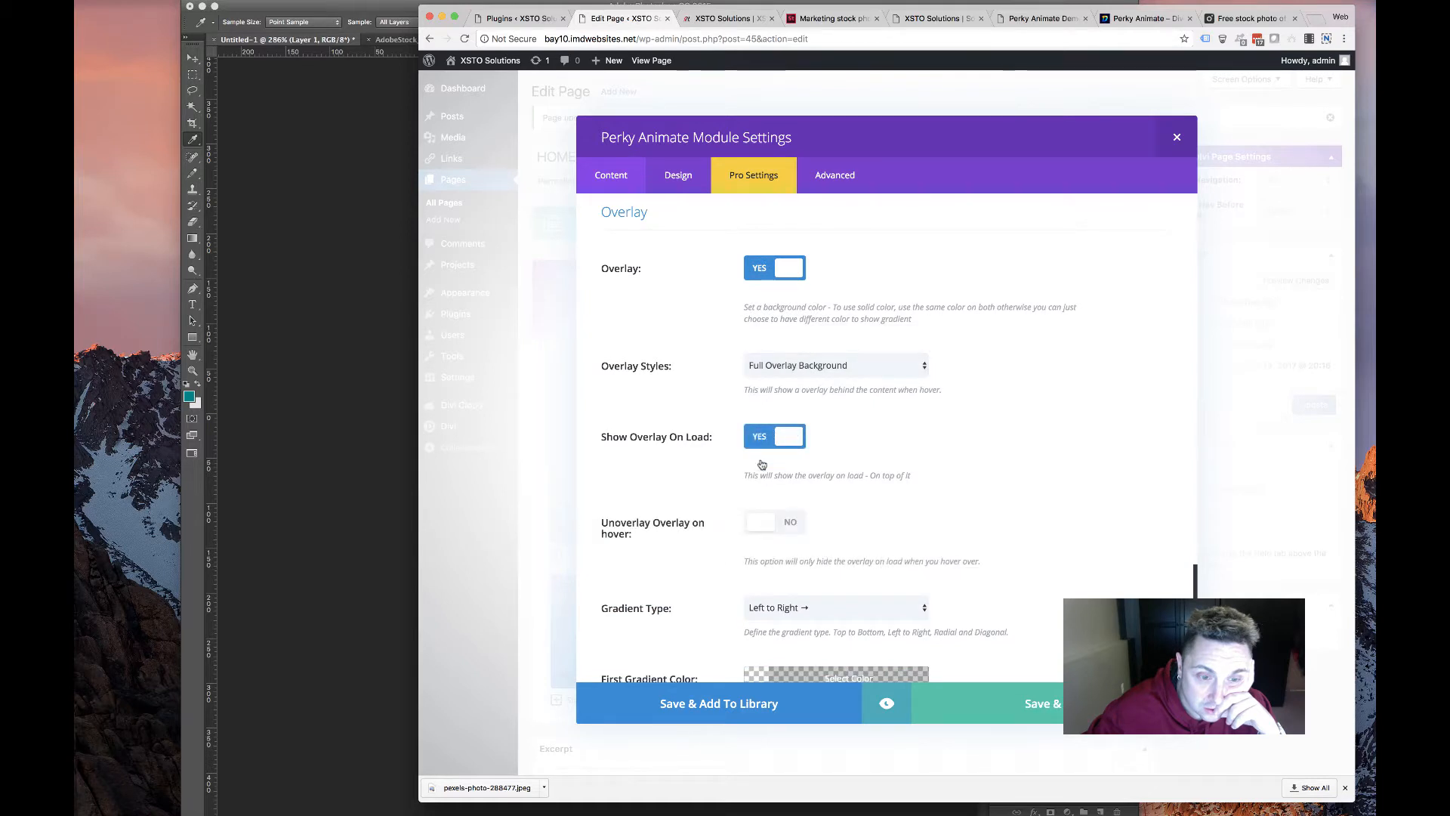
click(764, 442)
click(768, 521)
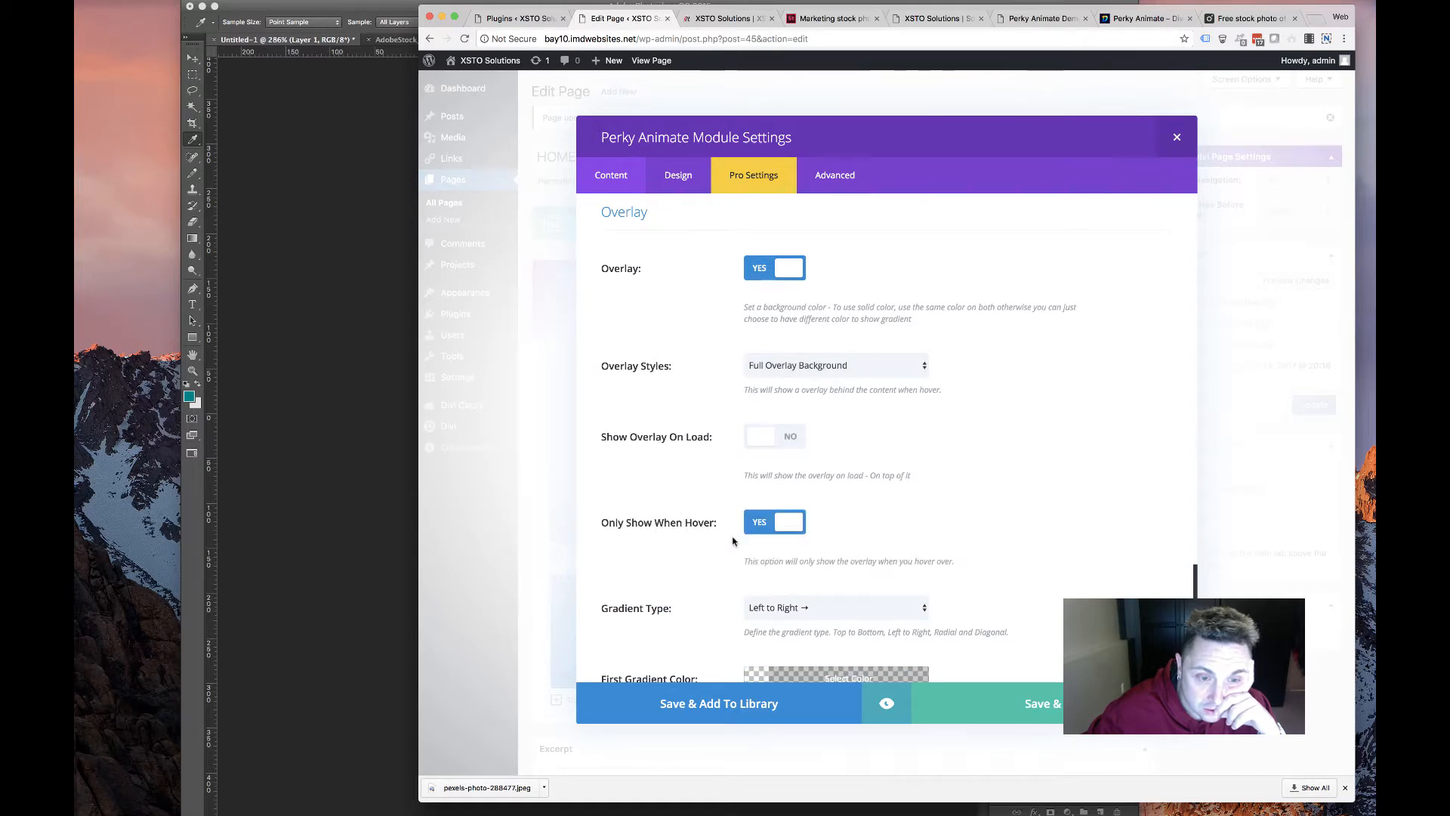
Set the overlay gradient from #008285 to rgba(0,130,133,0.7), then Save & Exit and Update
scroll(737, 536, down, 5)
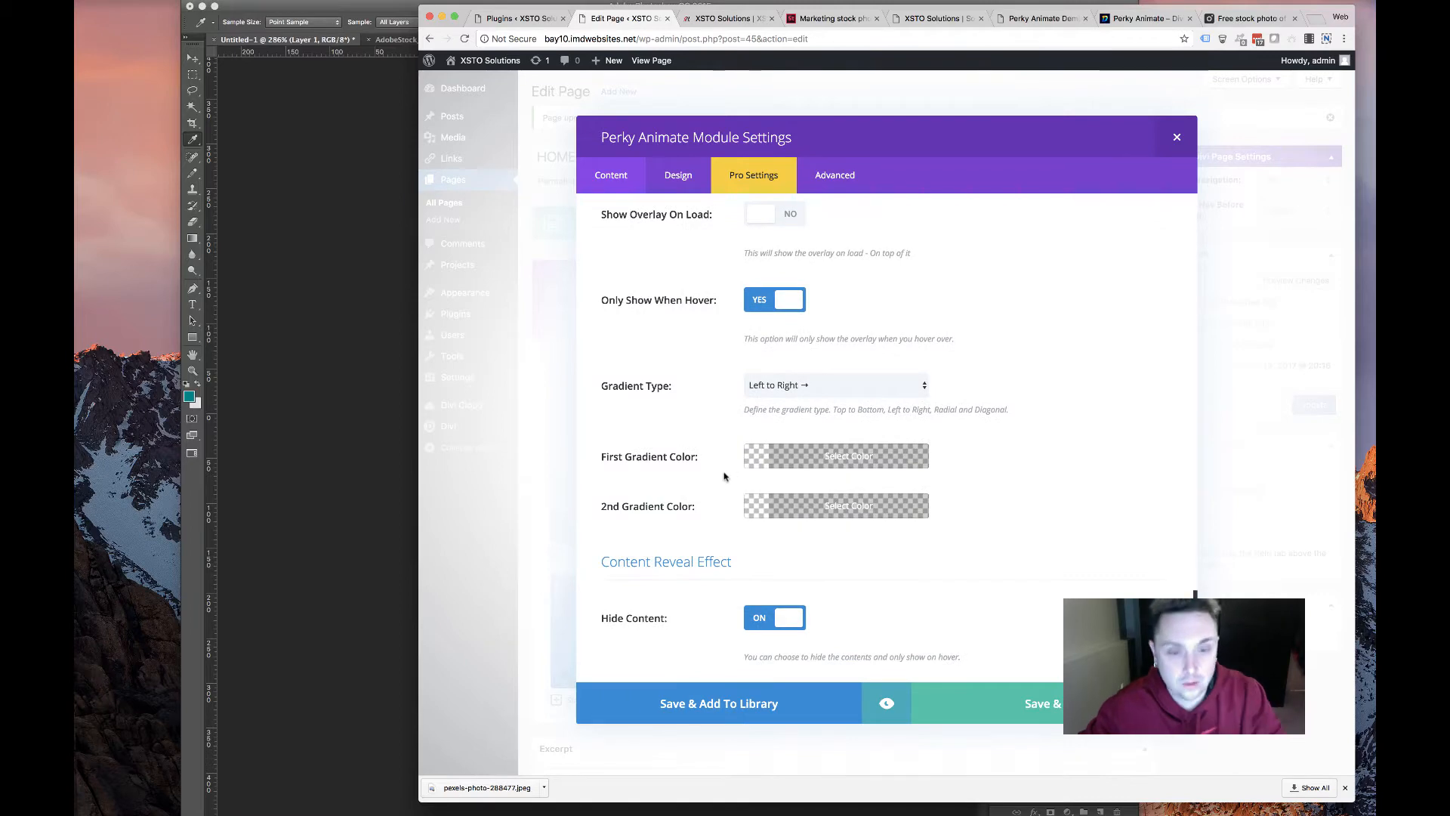
scroll(724, 476, up, 5)
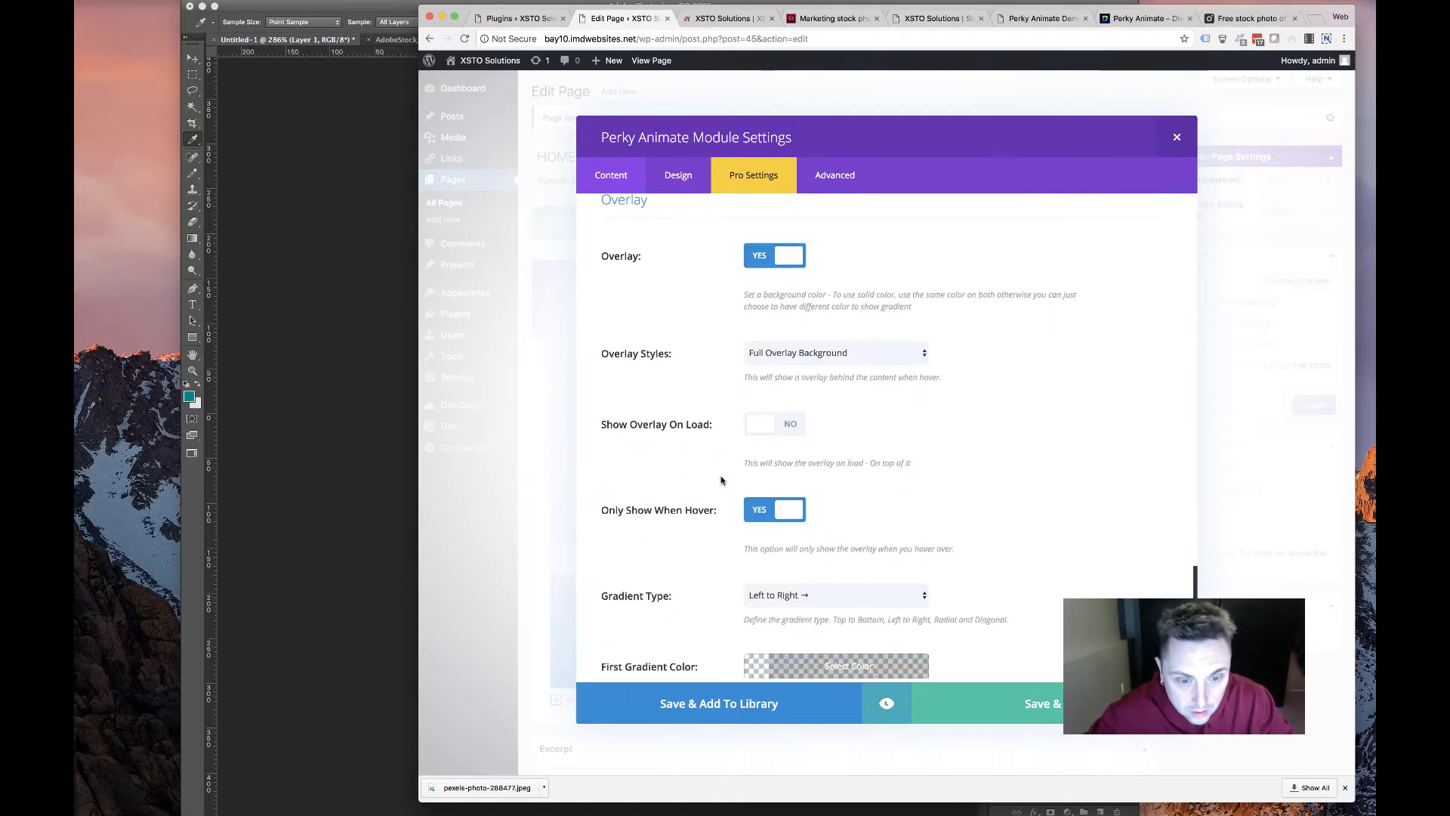
scroll(720, 480, down, 5)
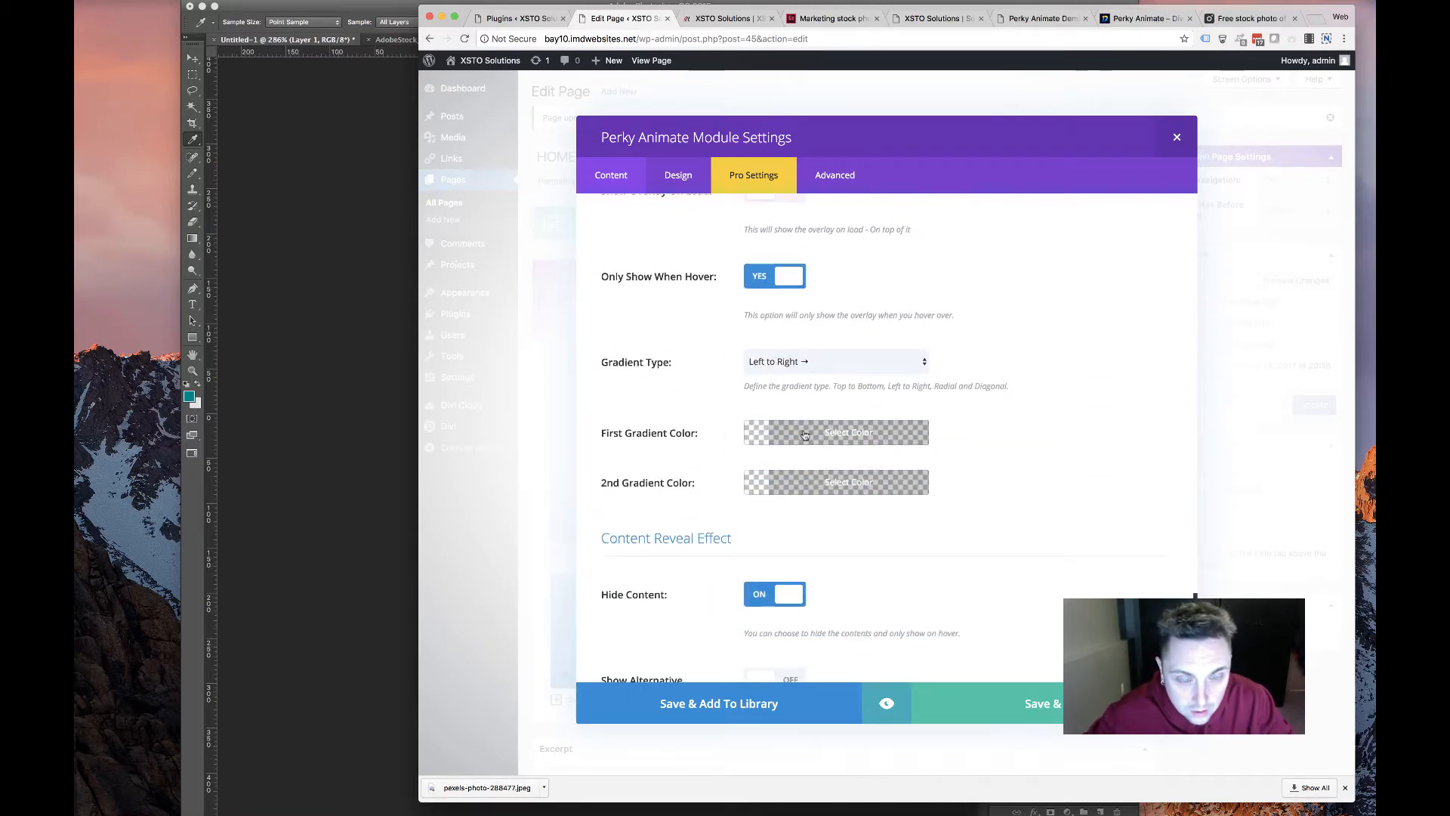
click(806, 432)
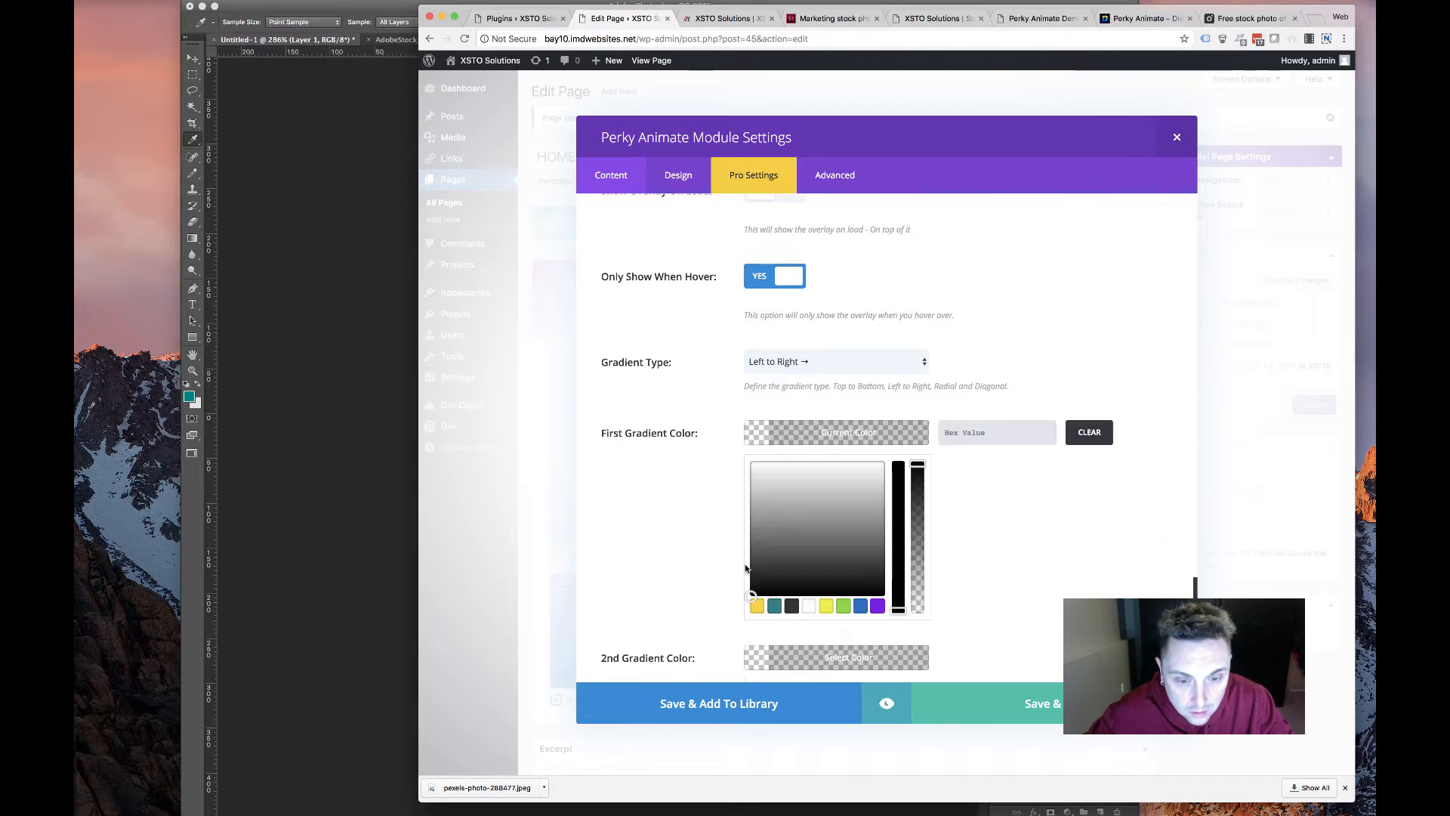
click(775, 607)
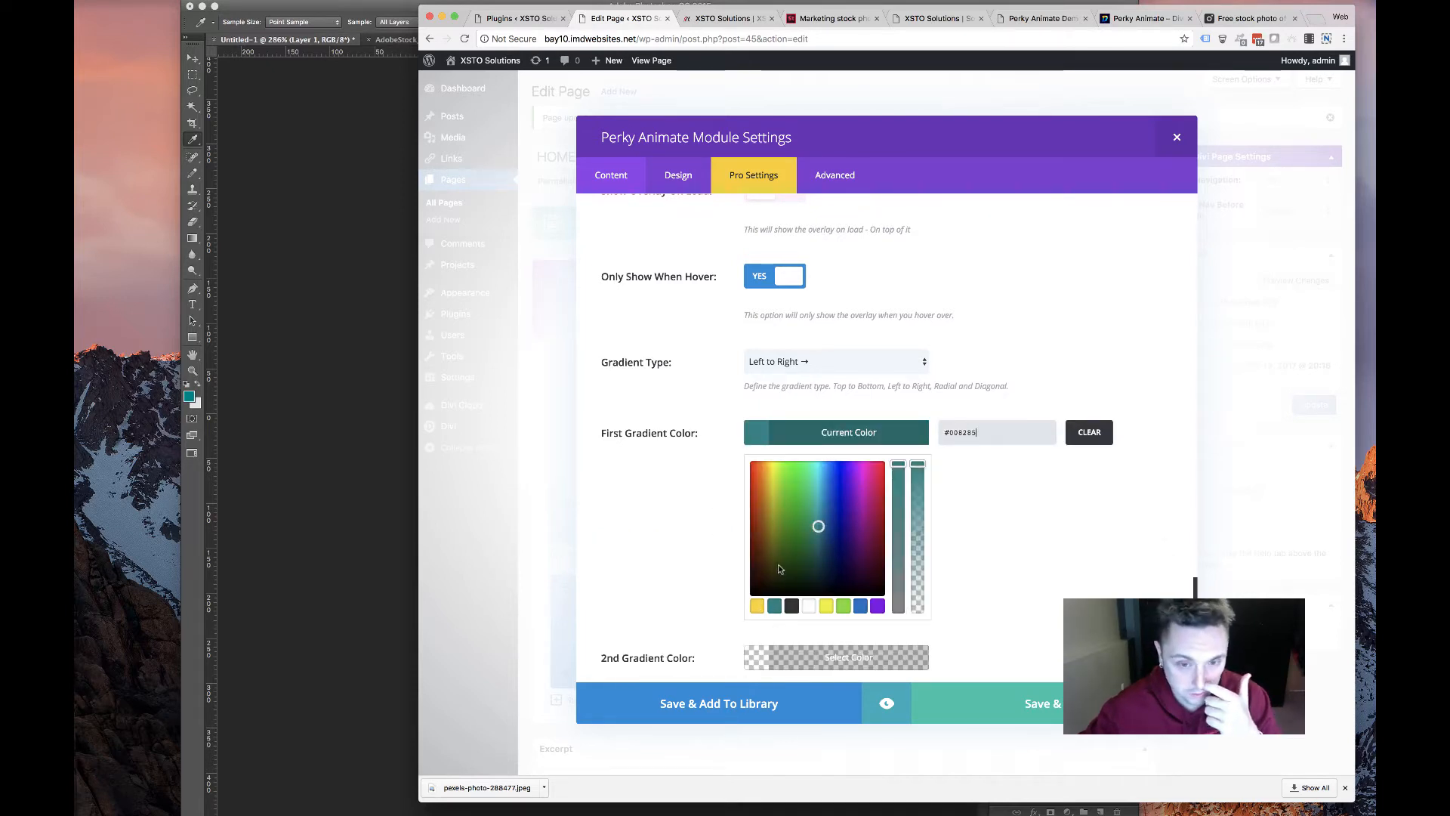
click(709, 534)
click(817, 488)
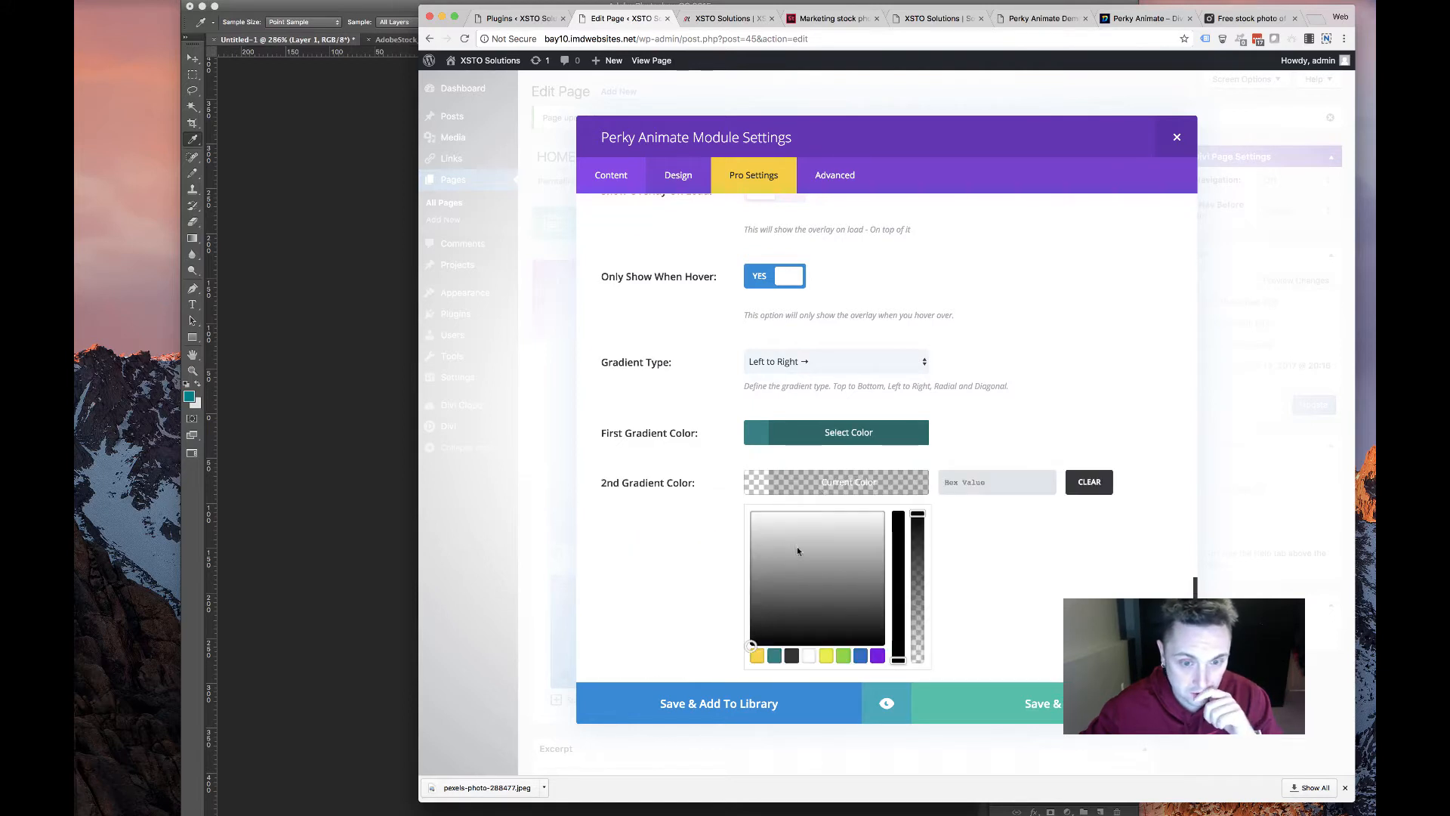
click(776, 655)
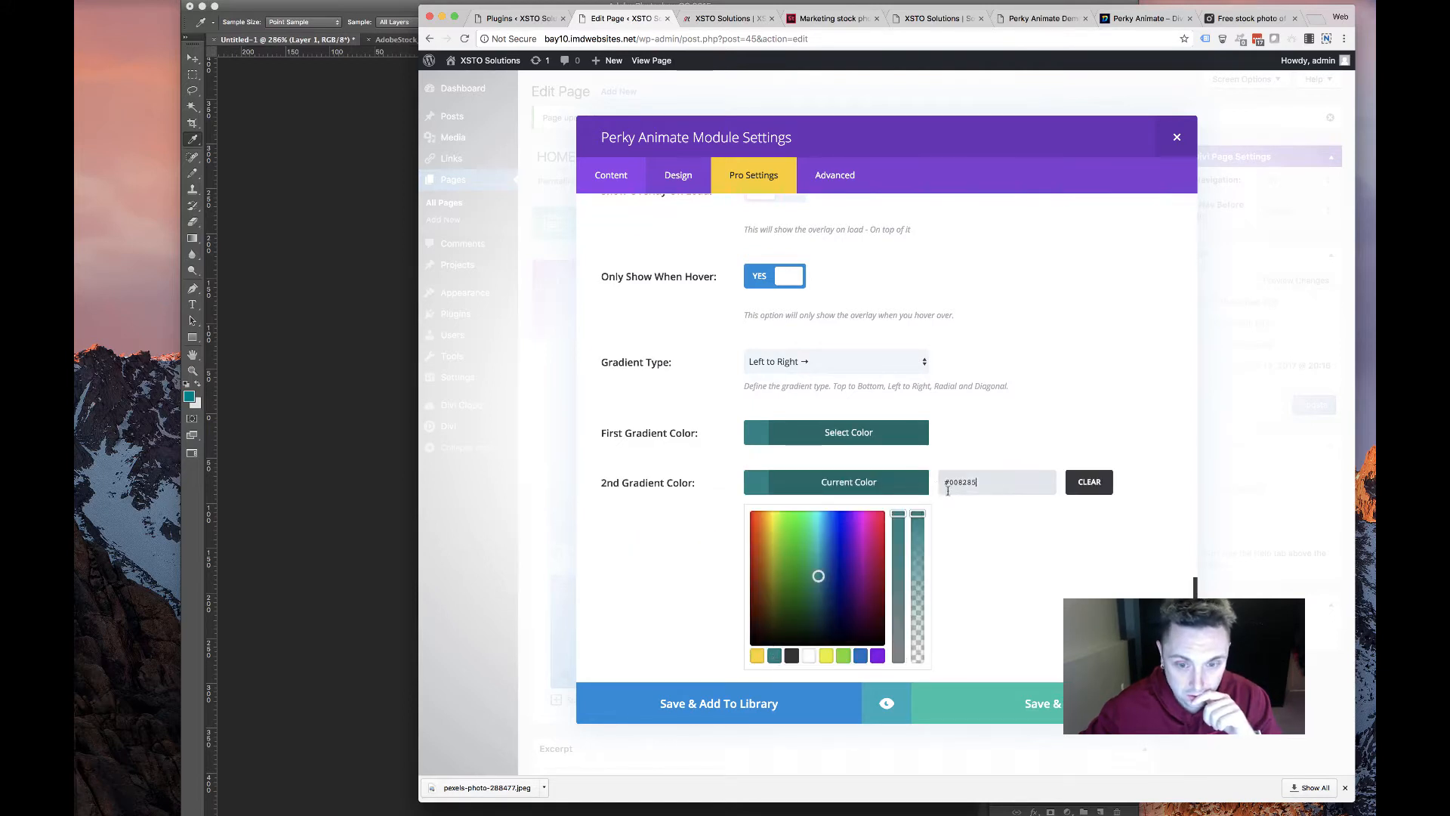
drag(919, 515, 919, 561)
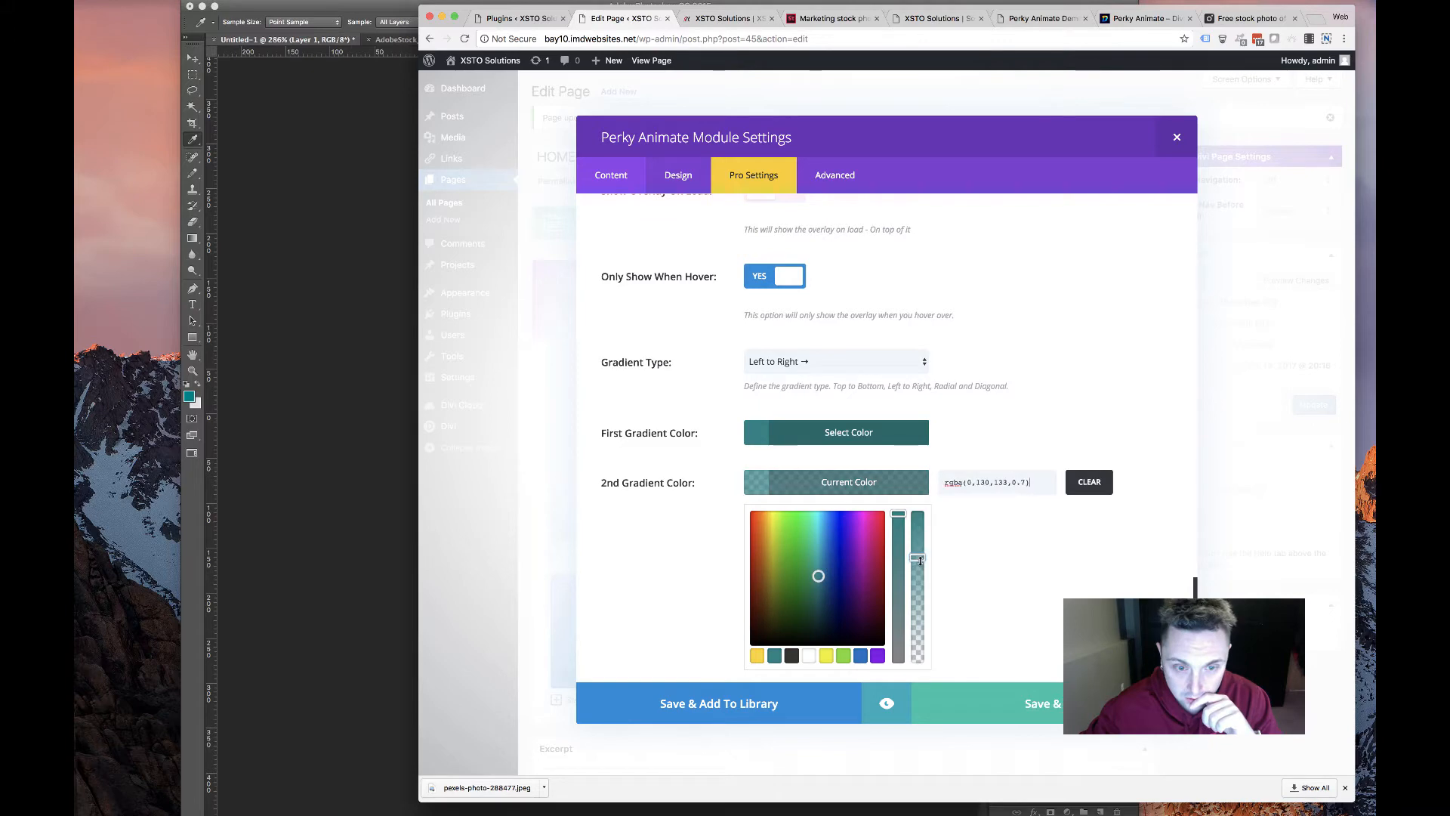
click(978, 706)
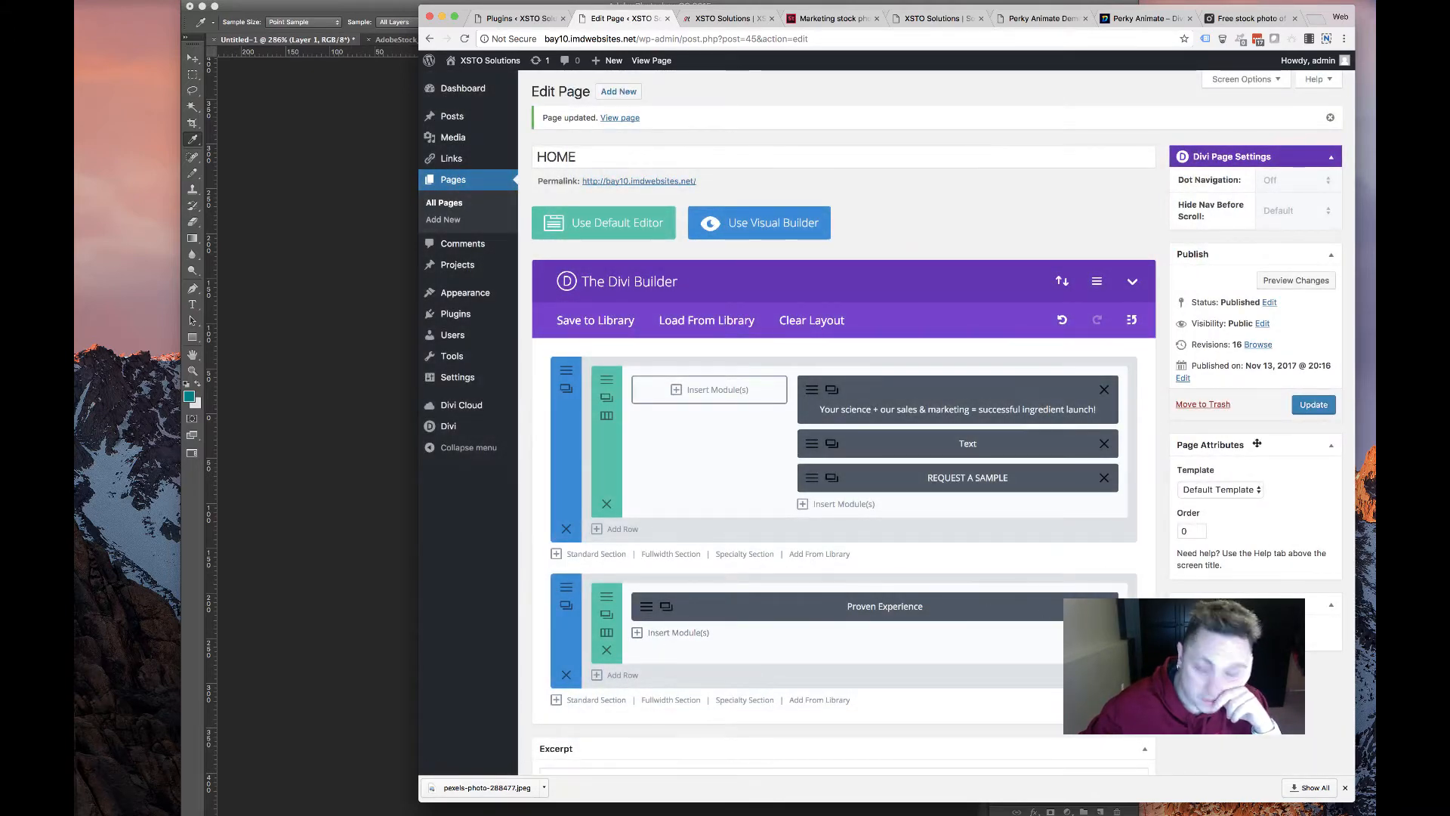
click(1315, 404)
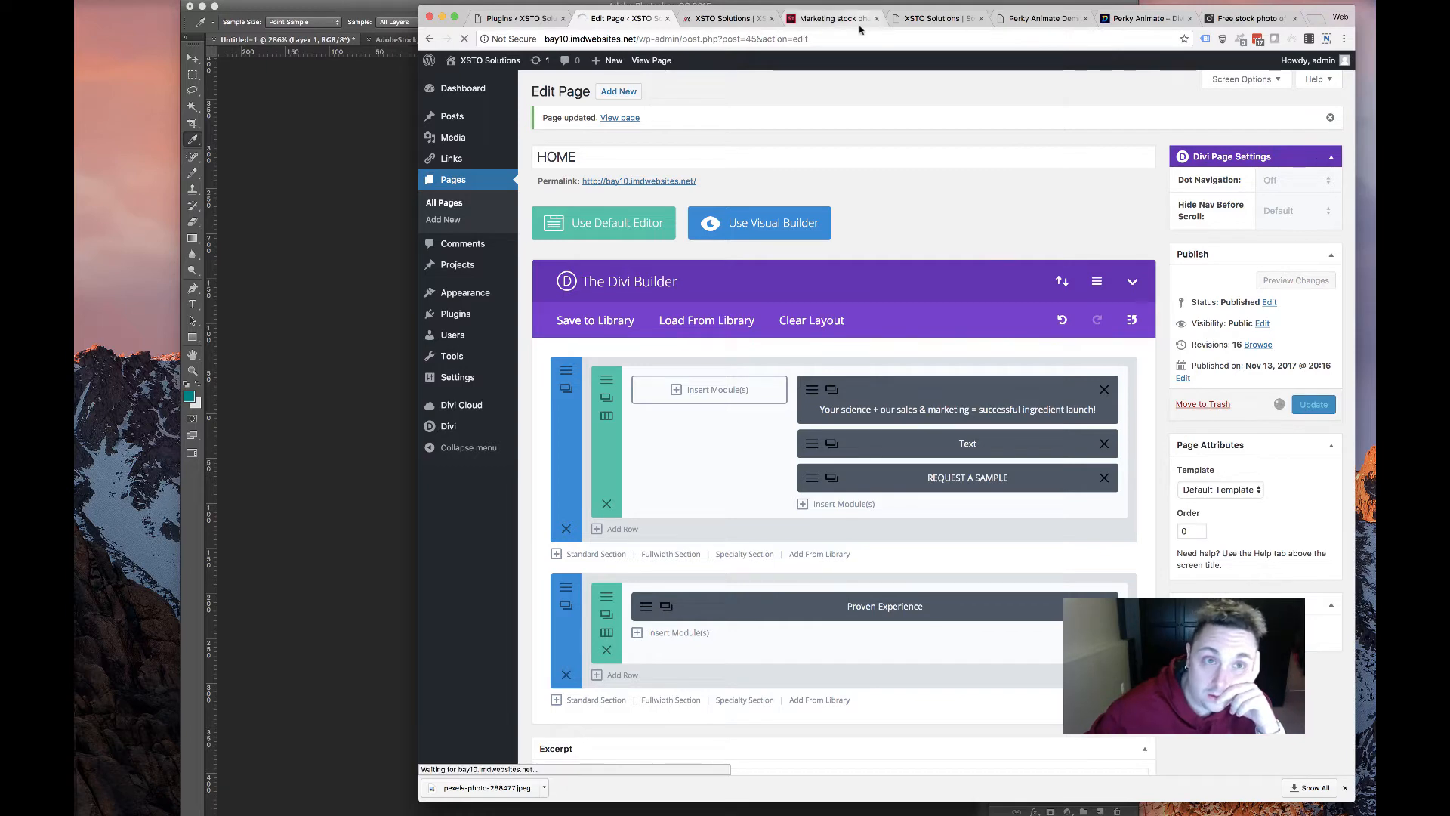
click(731, 17)
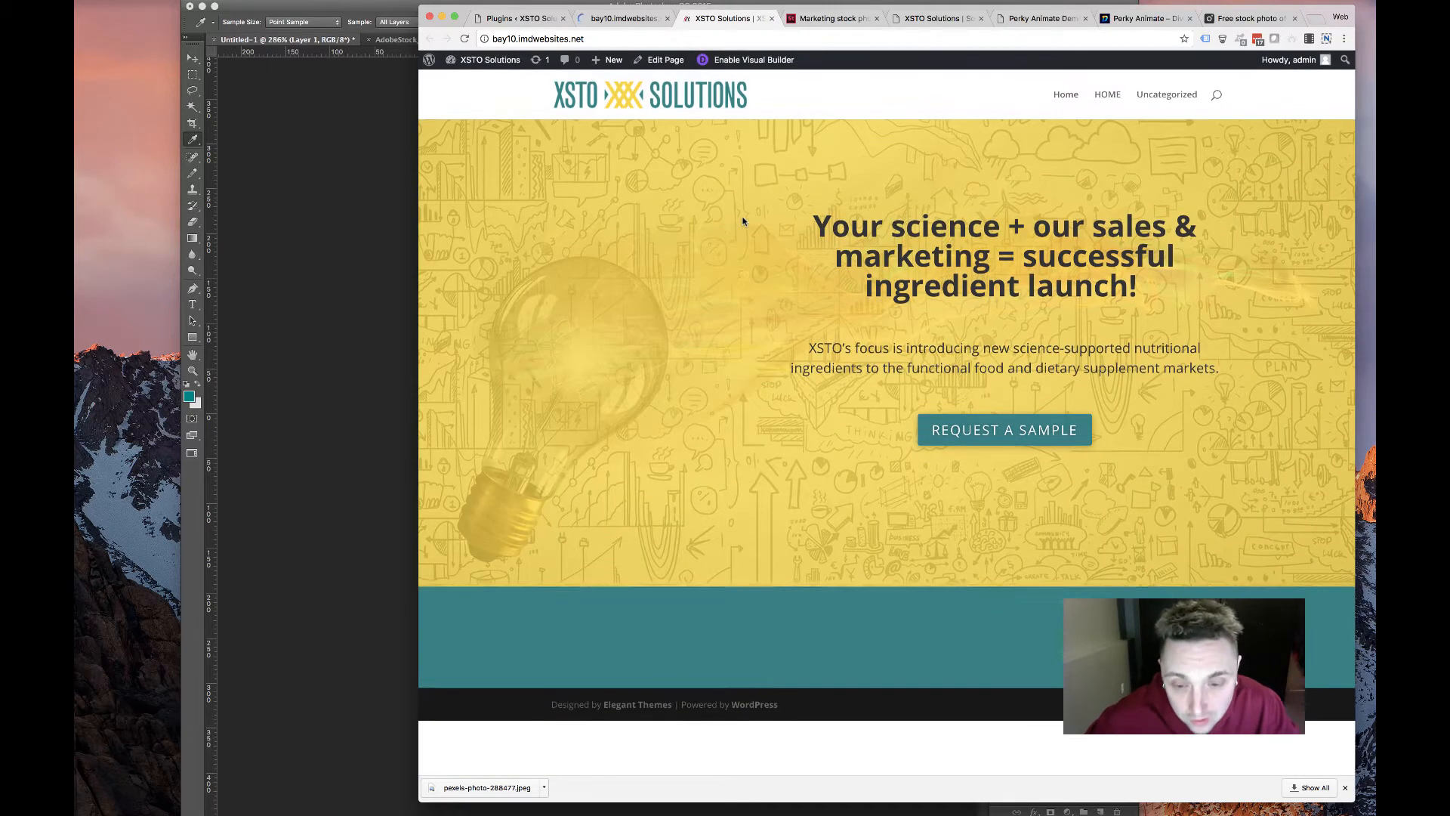
click(464, 38)
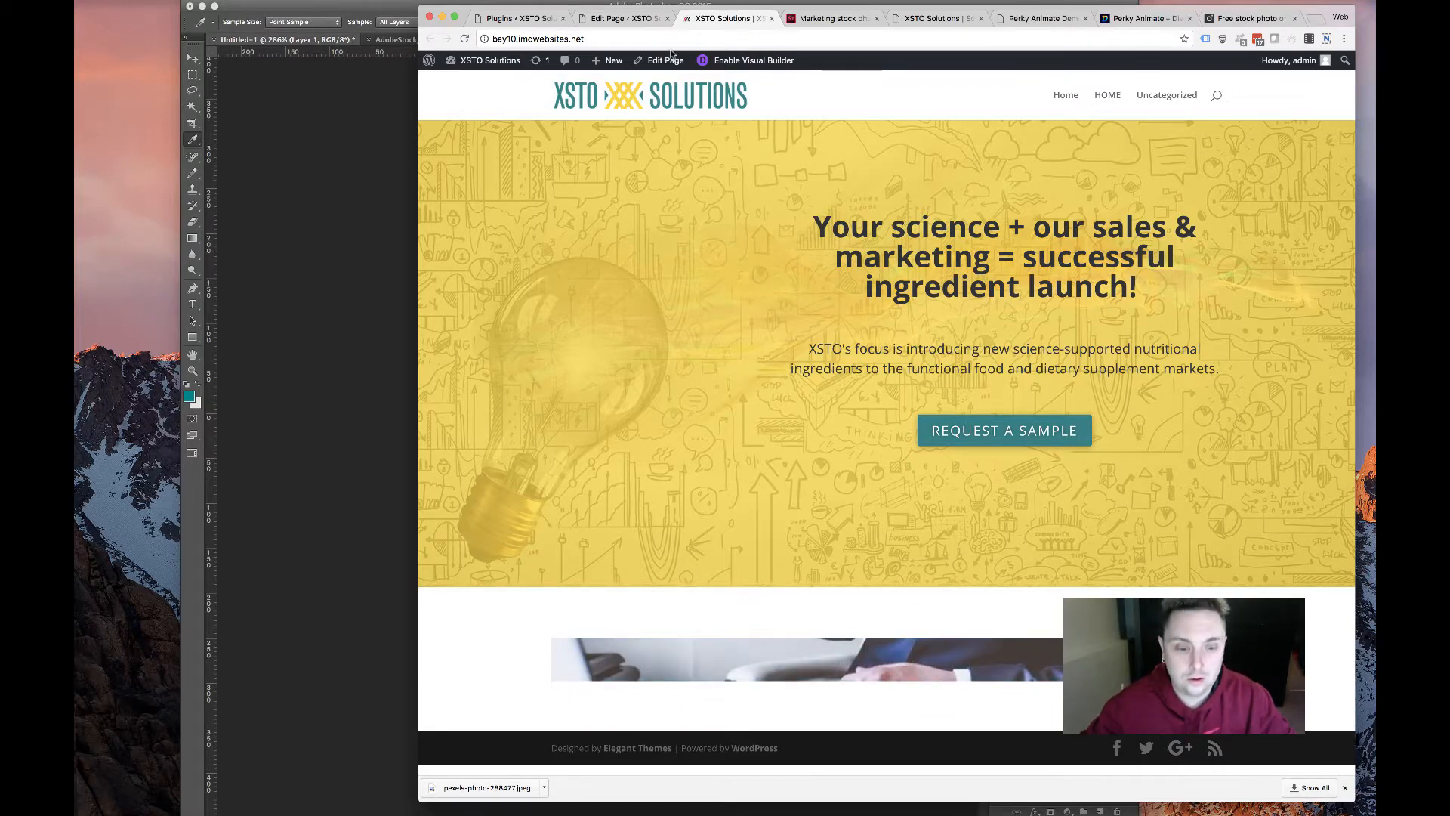
click(642, 19)
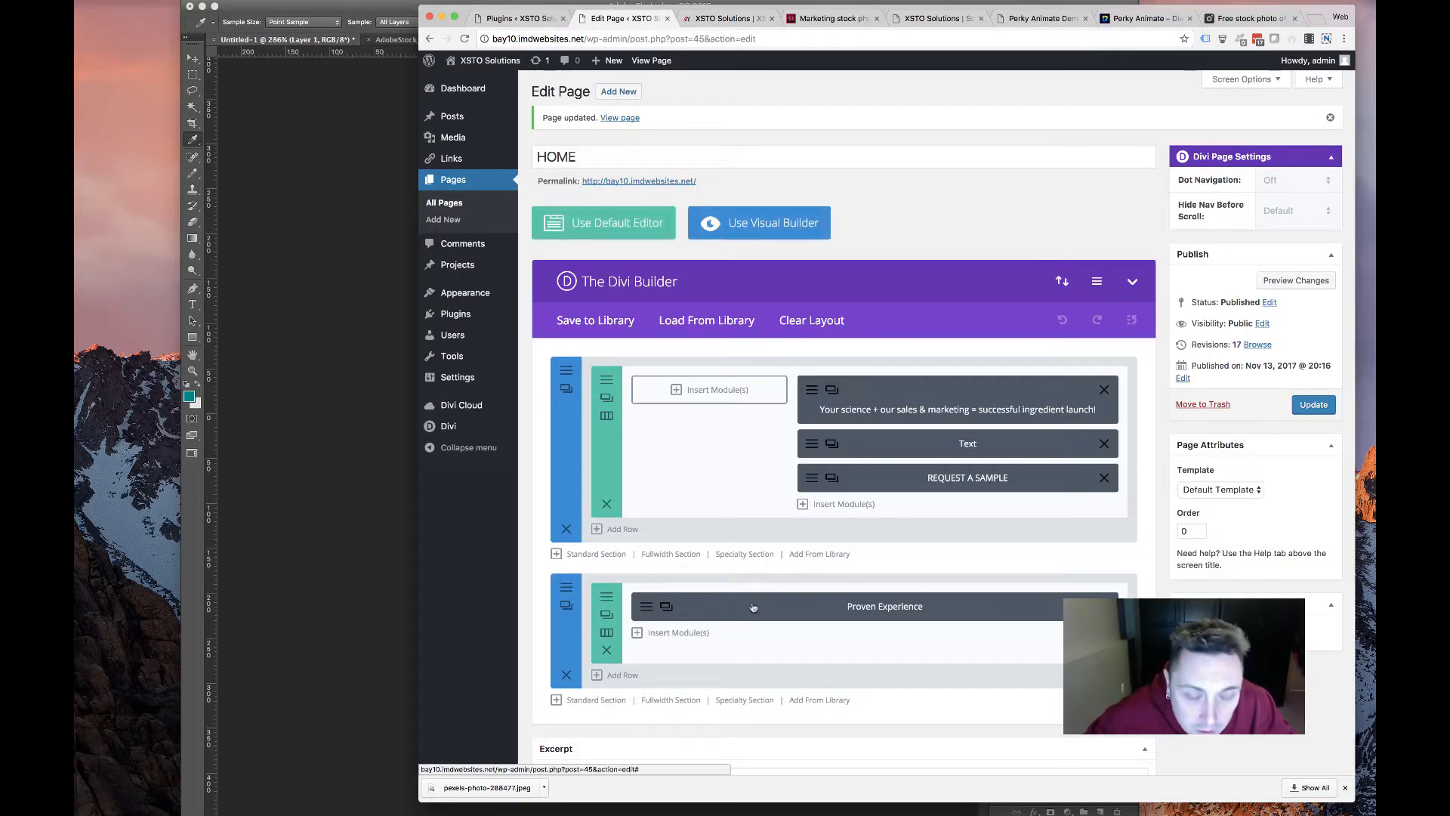
click(641, 604)
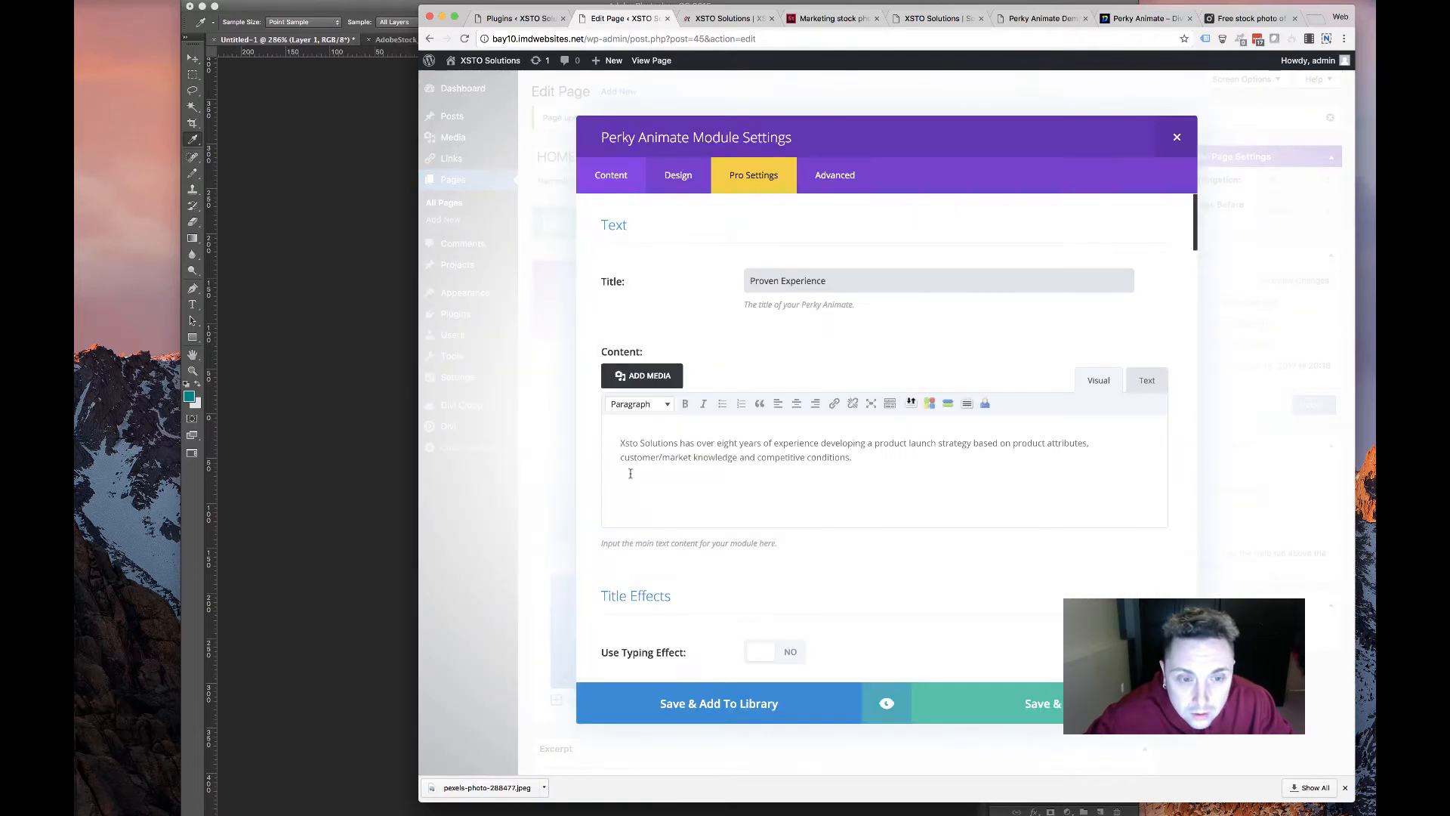
scroll(616, 221, down, 4)
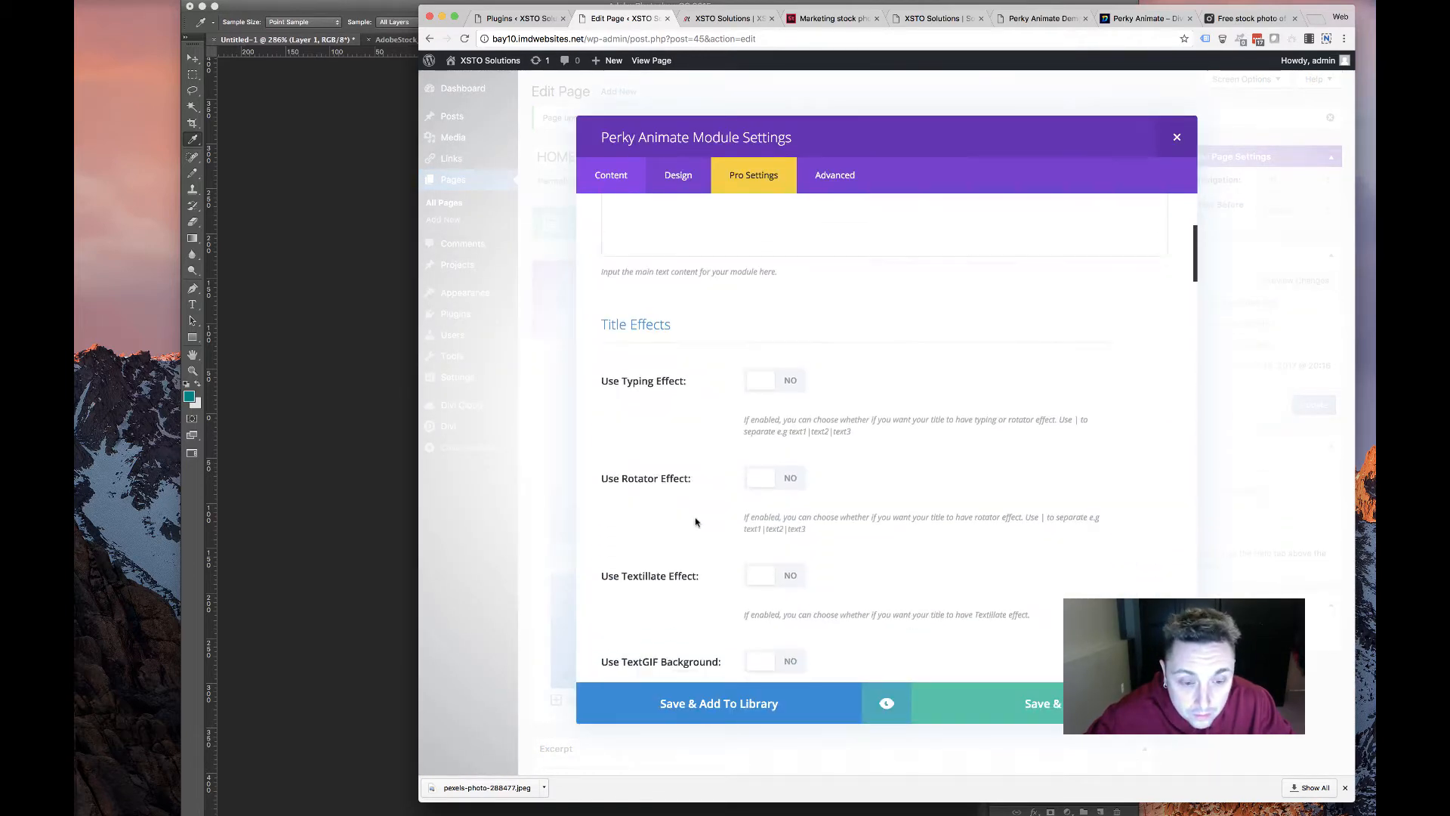
scroll(695, 518, up, 4)
click(1172, 151)
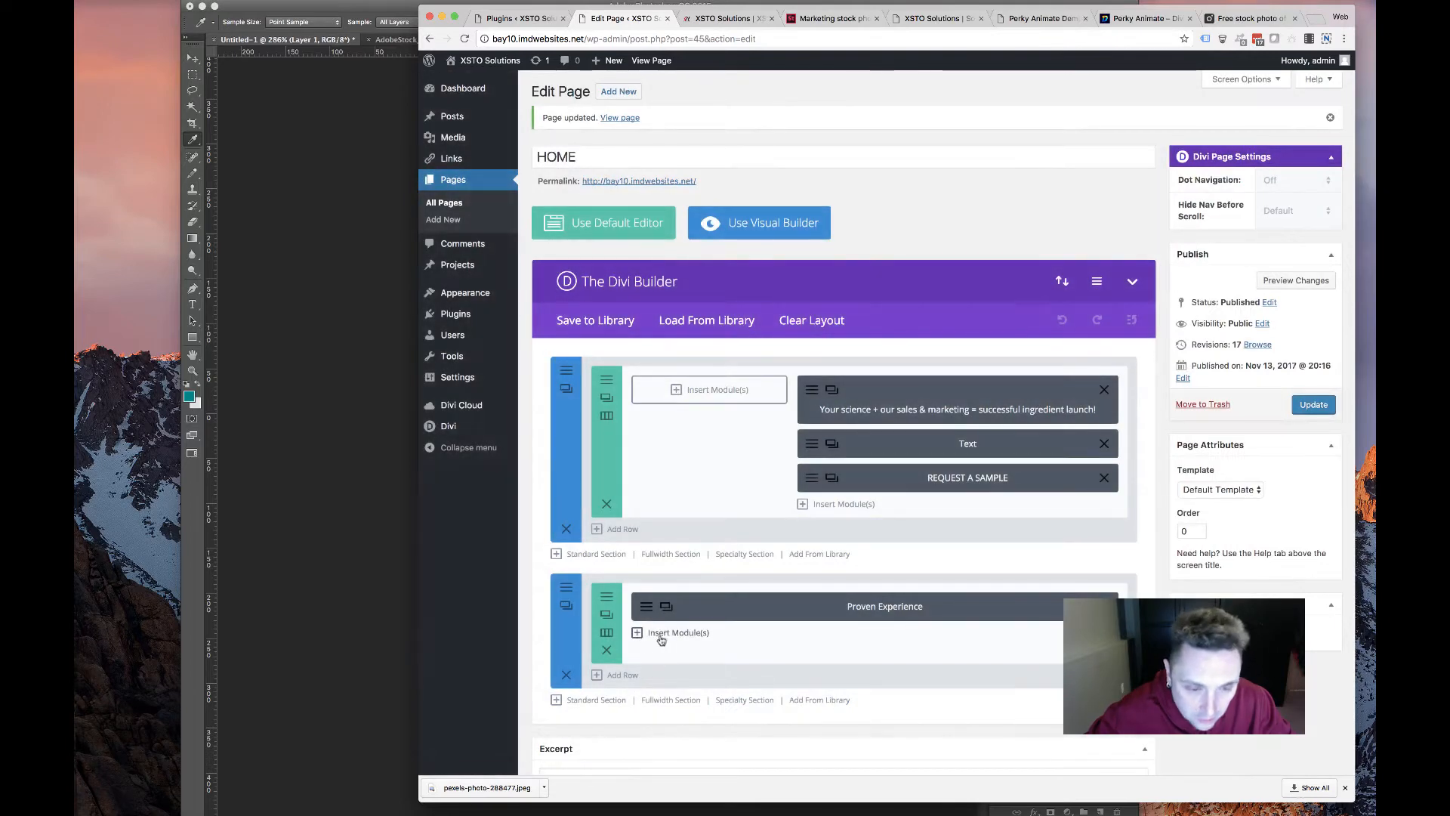
click(657, 633)
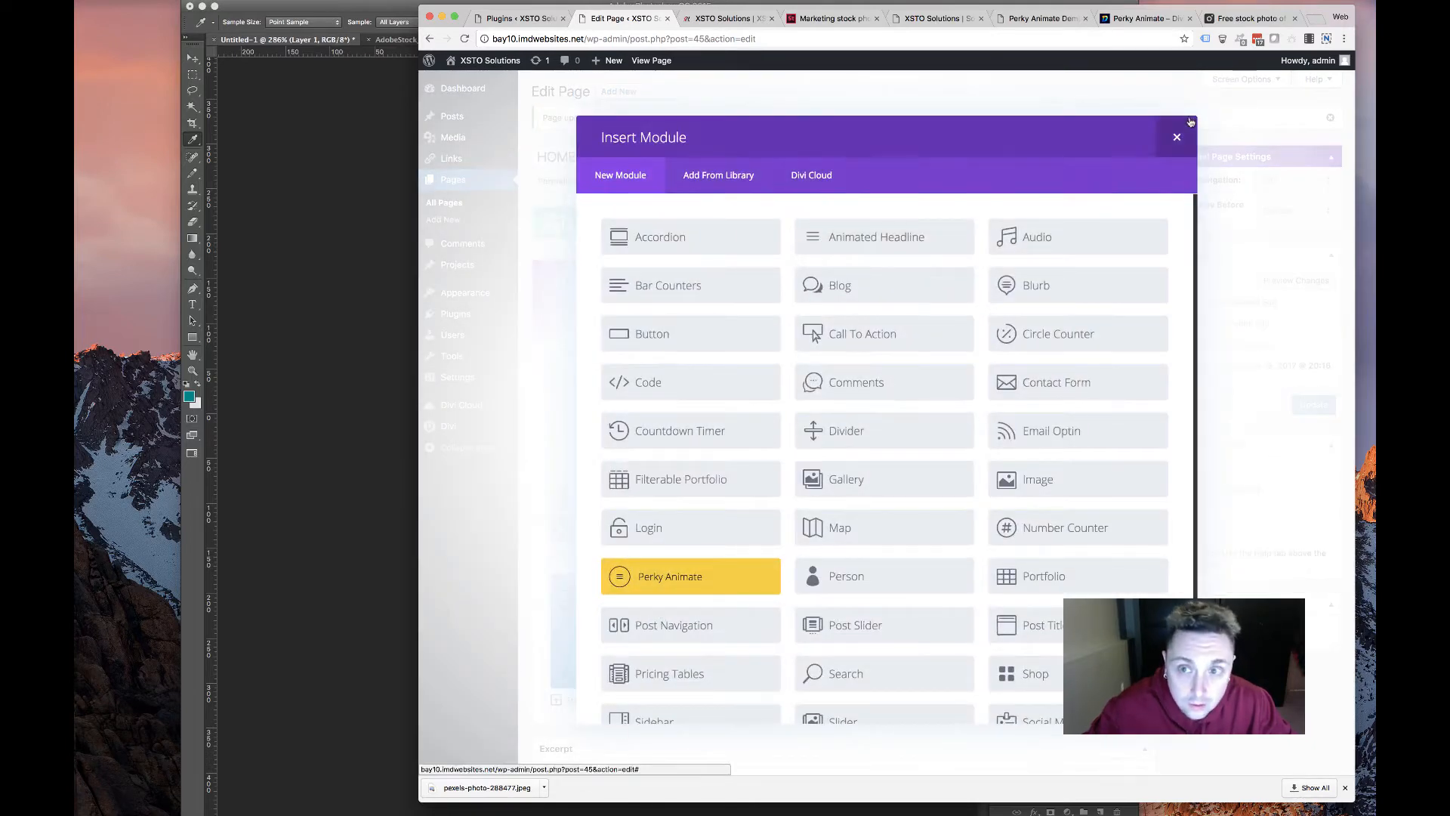
Add a 1/4 x4 row to the lower section and move the Proven Experience card into column one
click(1177, 137)
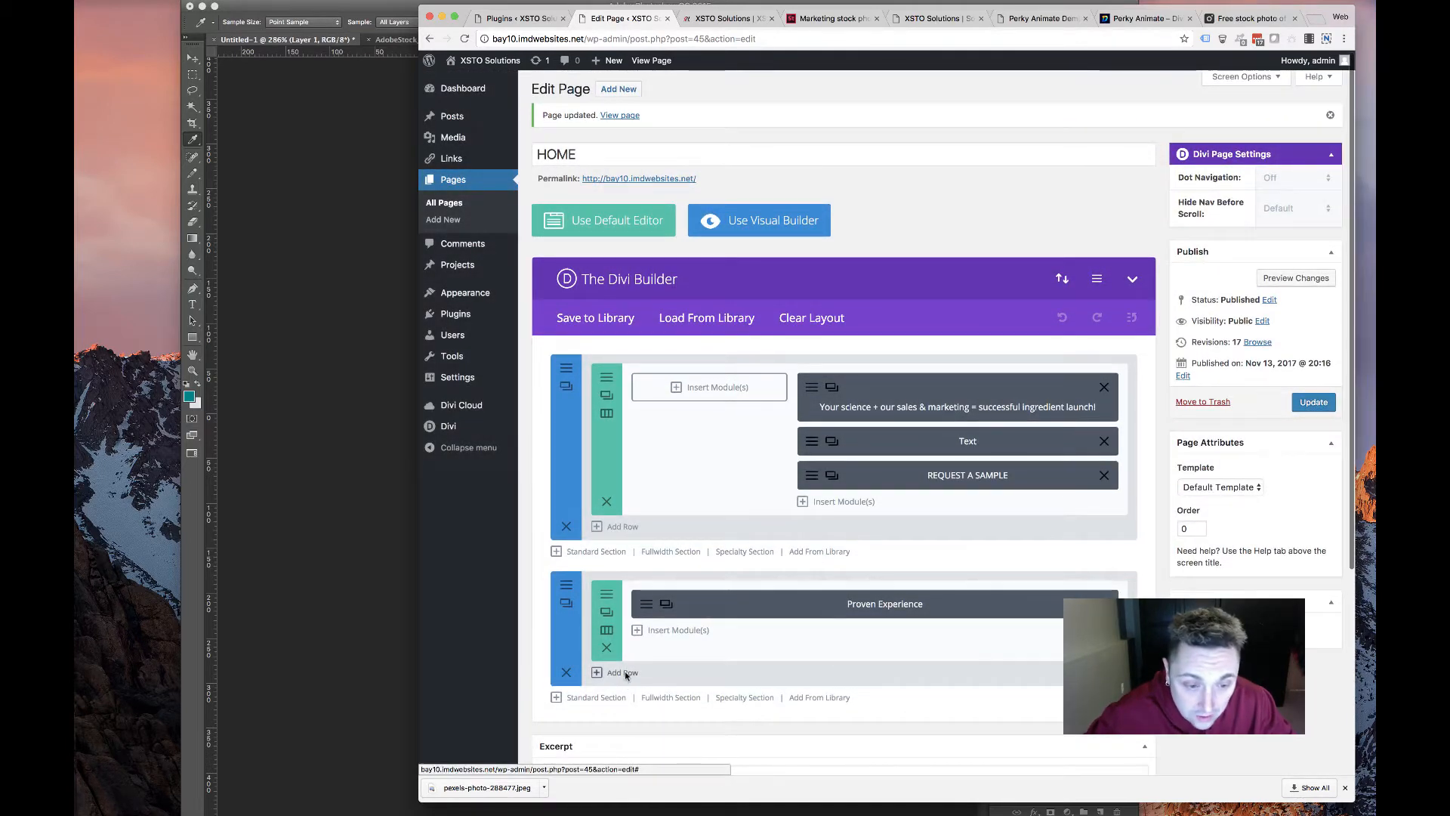
click(618, 673)
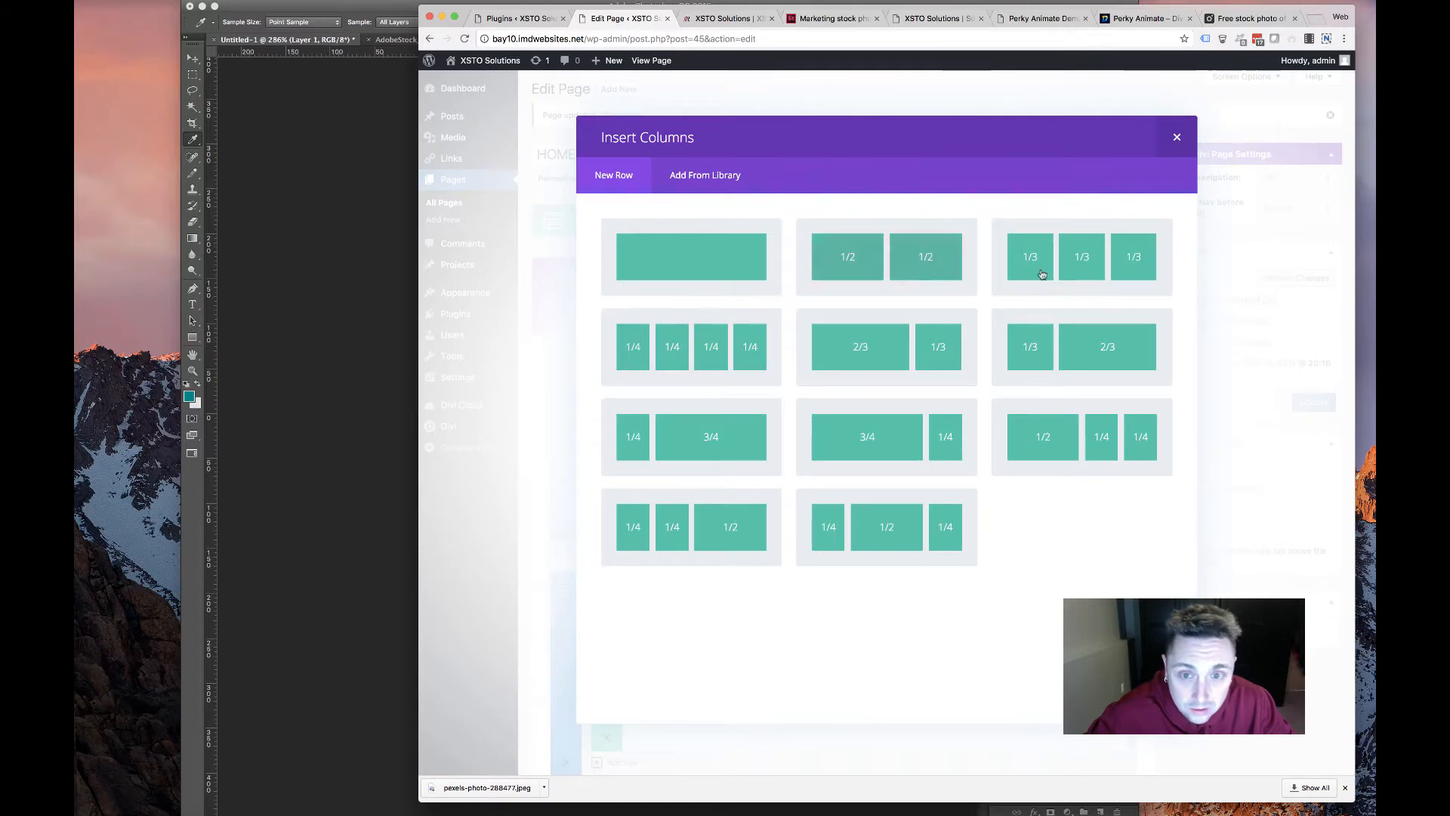
click(691, 349)
drag(741, 647, 689, 713)
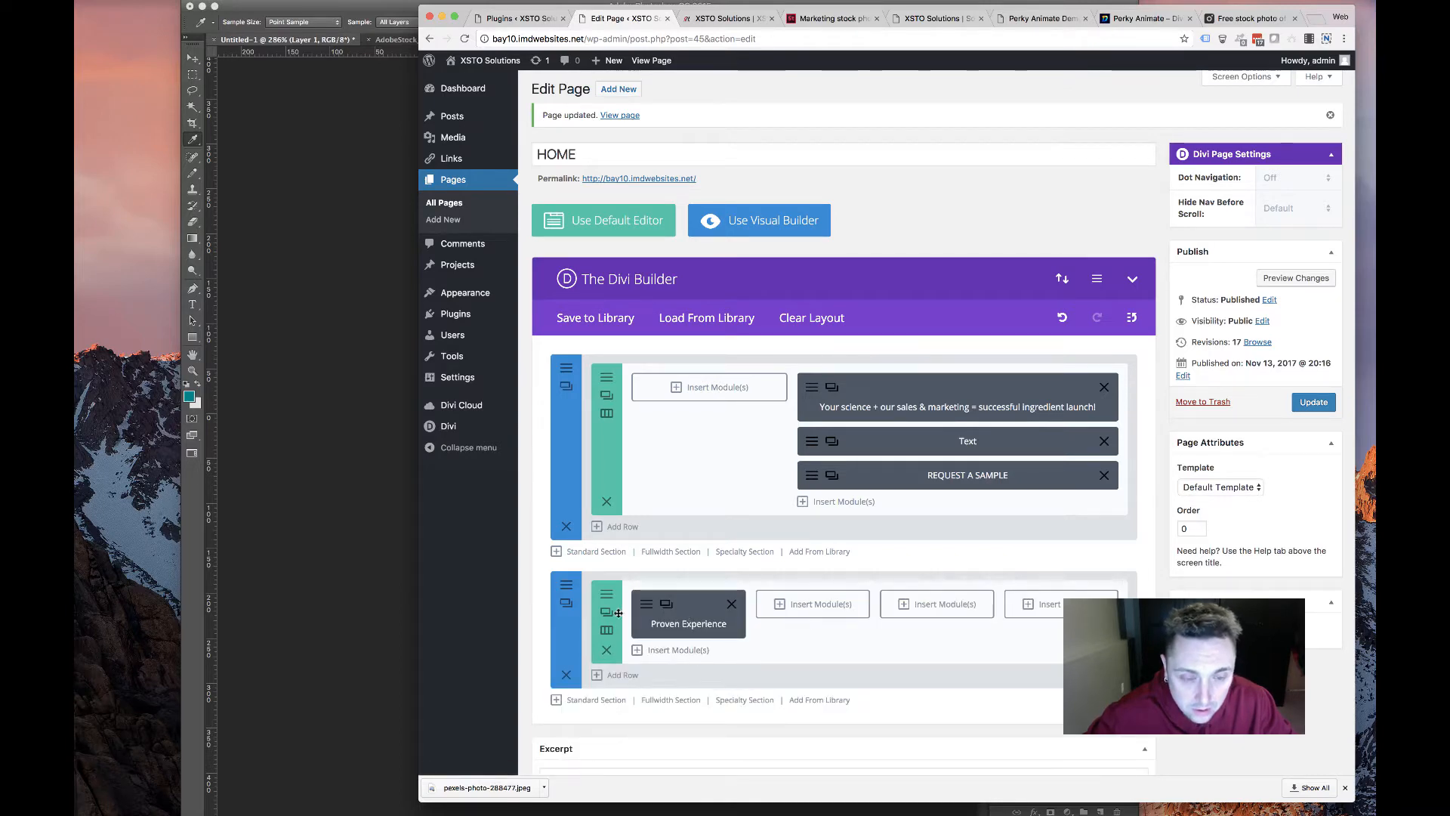
click(640, 610)
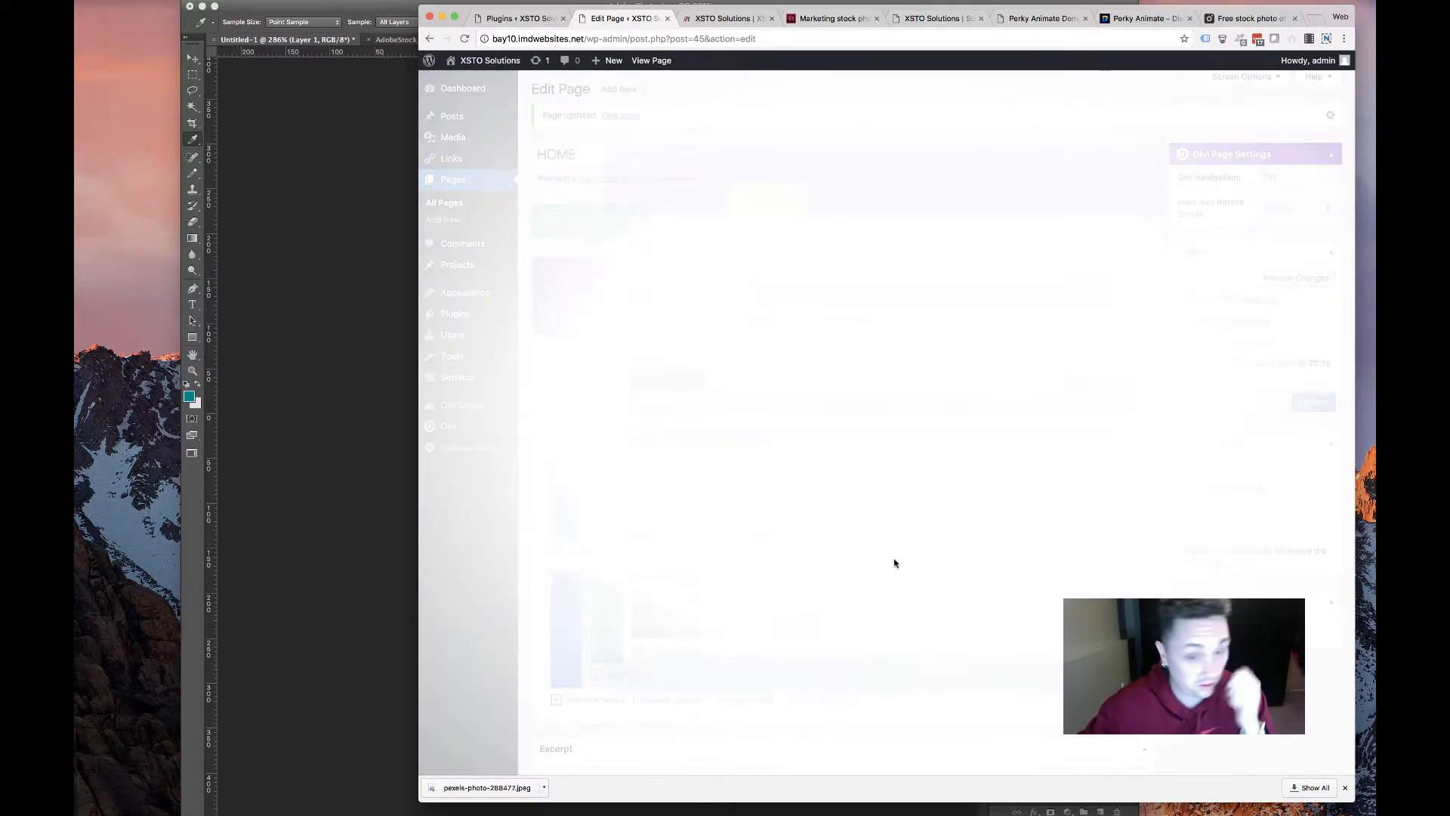
Apply the title underline animation to the whole card with a white #ffffff underline
scroll(695, 384, down, 10)
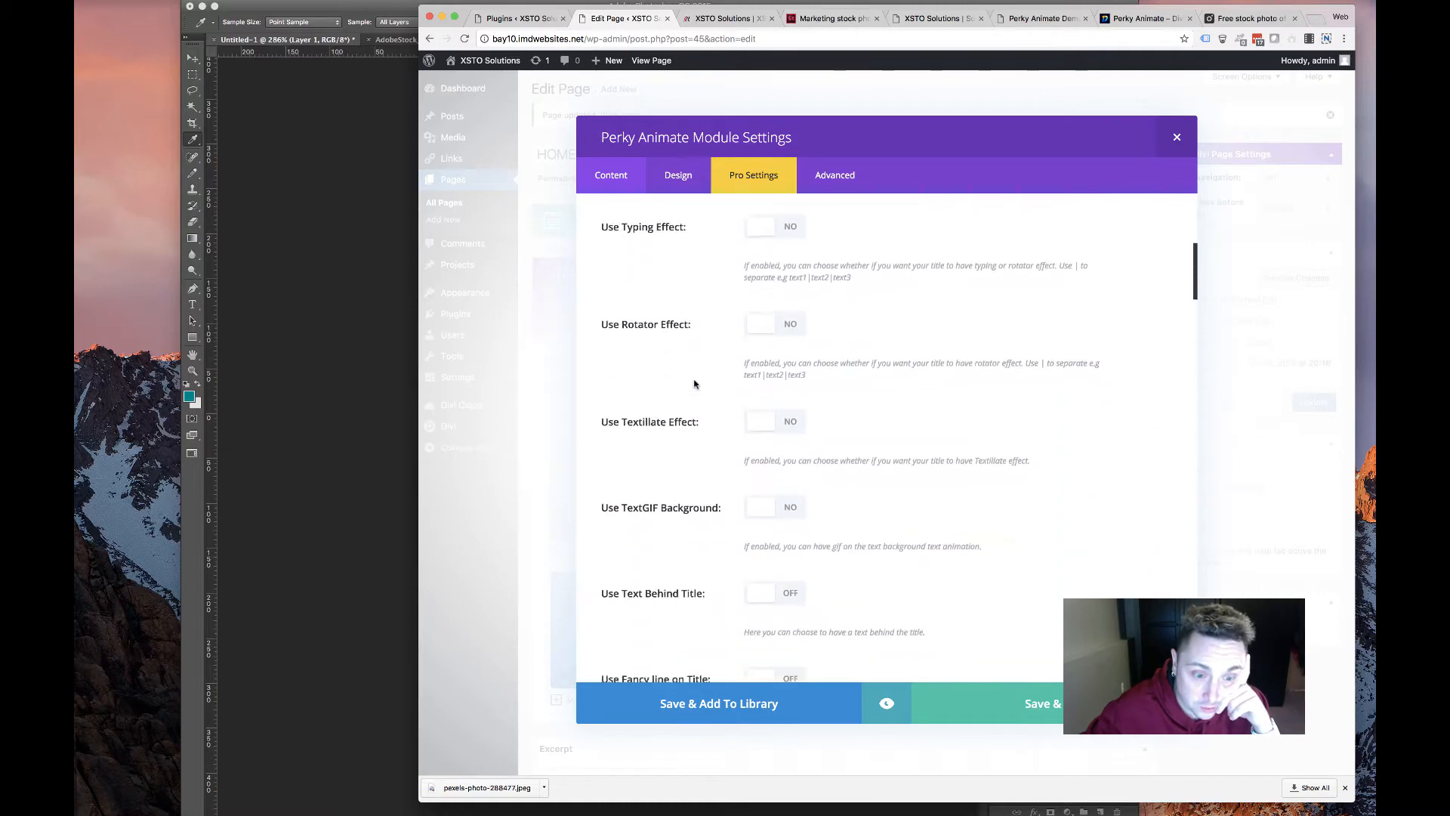
scroll(696, 398, up, 5)
scroll(697, 398, down, 3)
scroll(696, 398, down, 8)
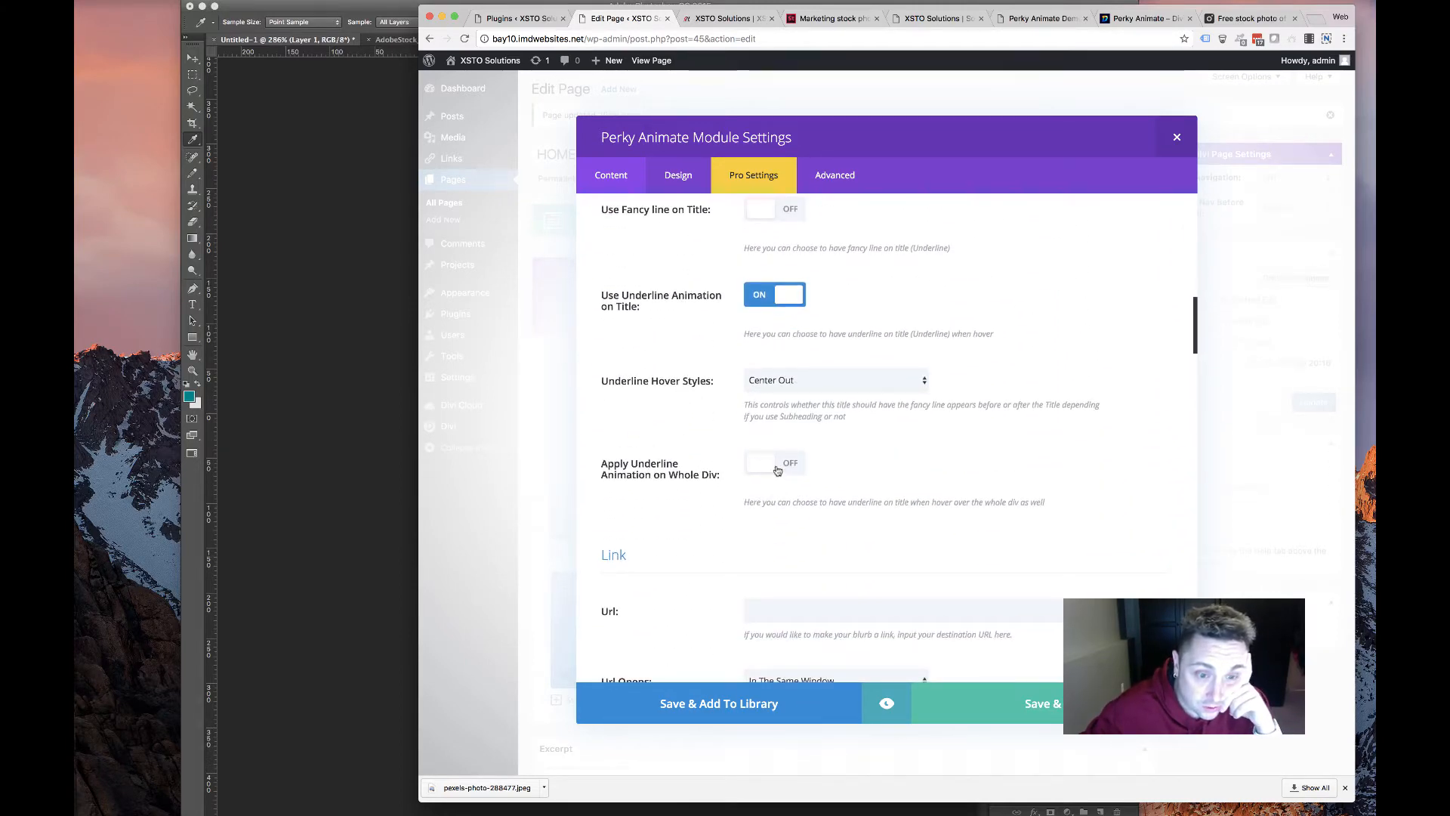
click(778, 466)
scroll(727, 452, down, 5)
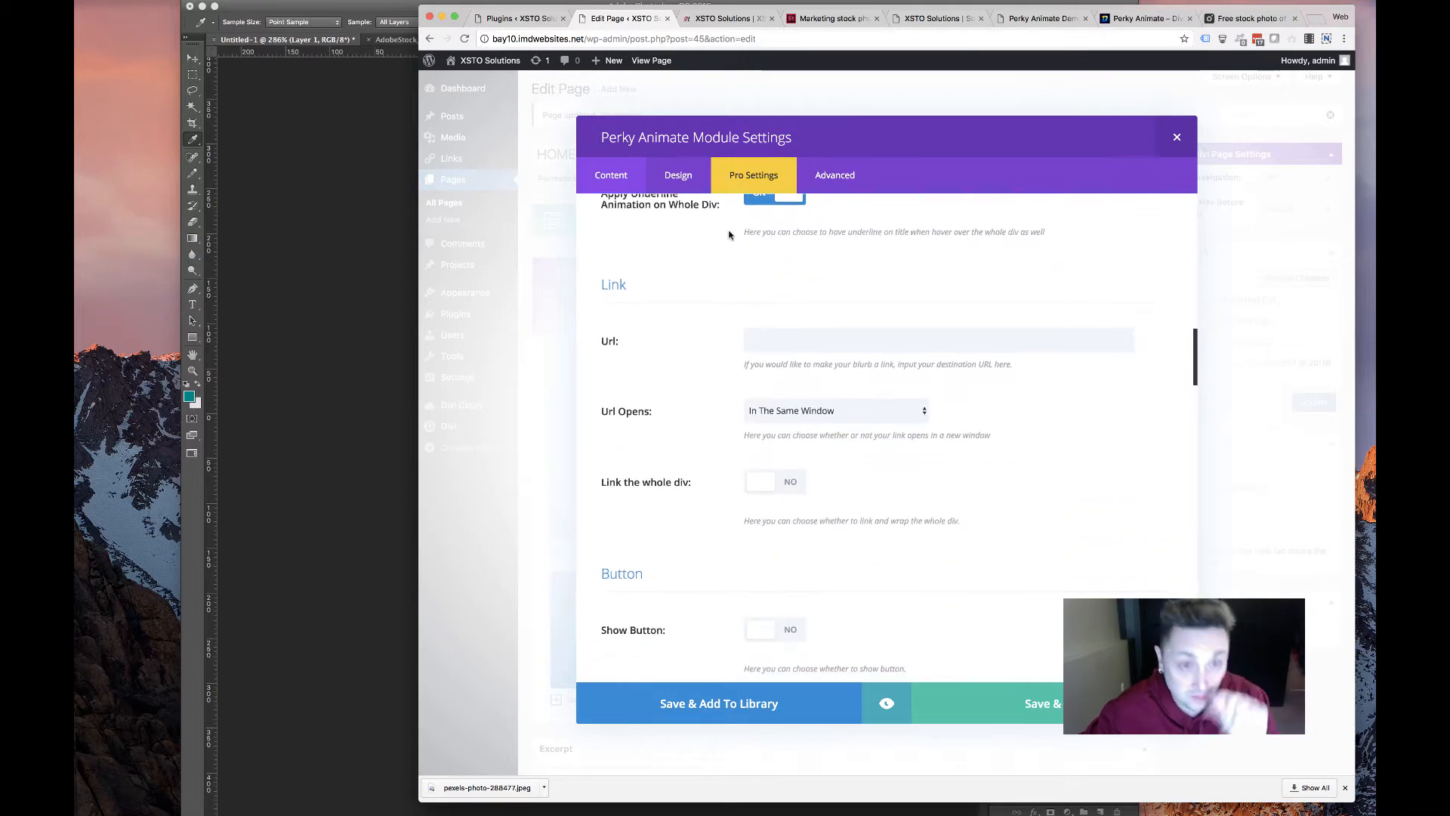
scroll(718, 438, up, 10)
scroll(821, 673, down, 2)
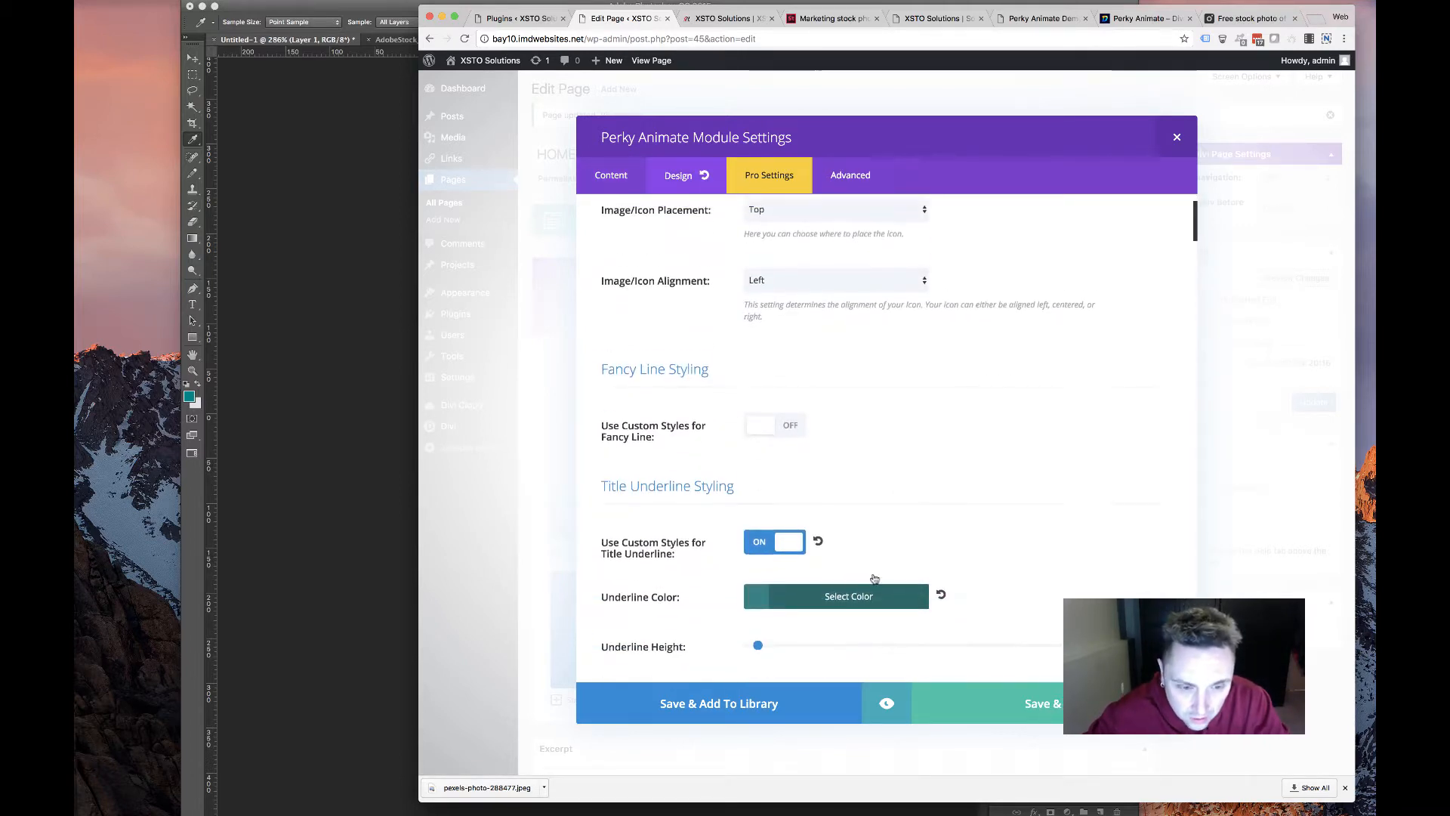
click(826, 592)
scroll(816, 633, down, 4)
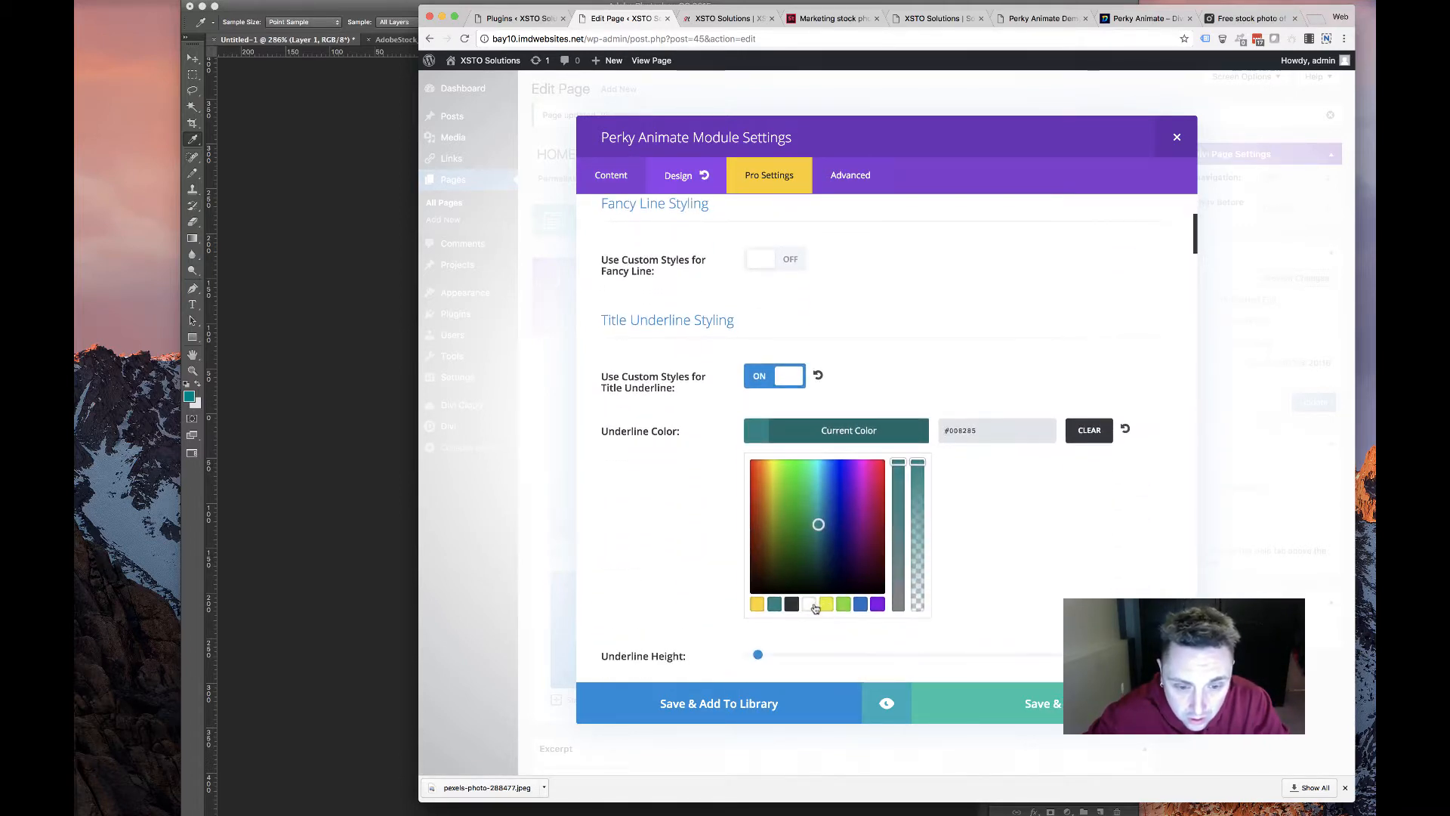
click(809, 604)
click(982, 587)
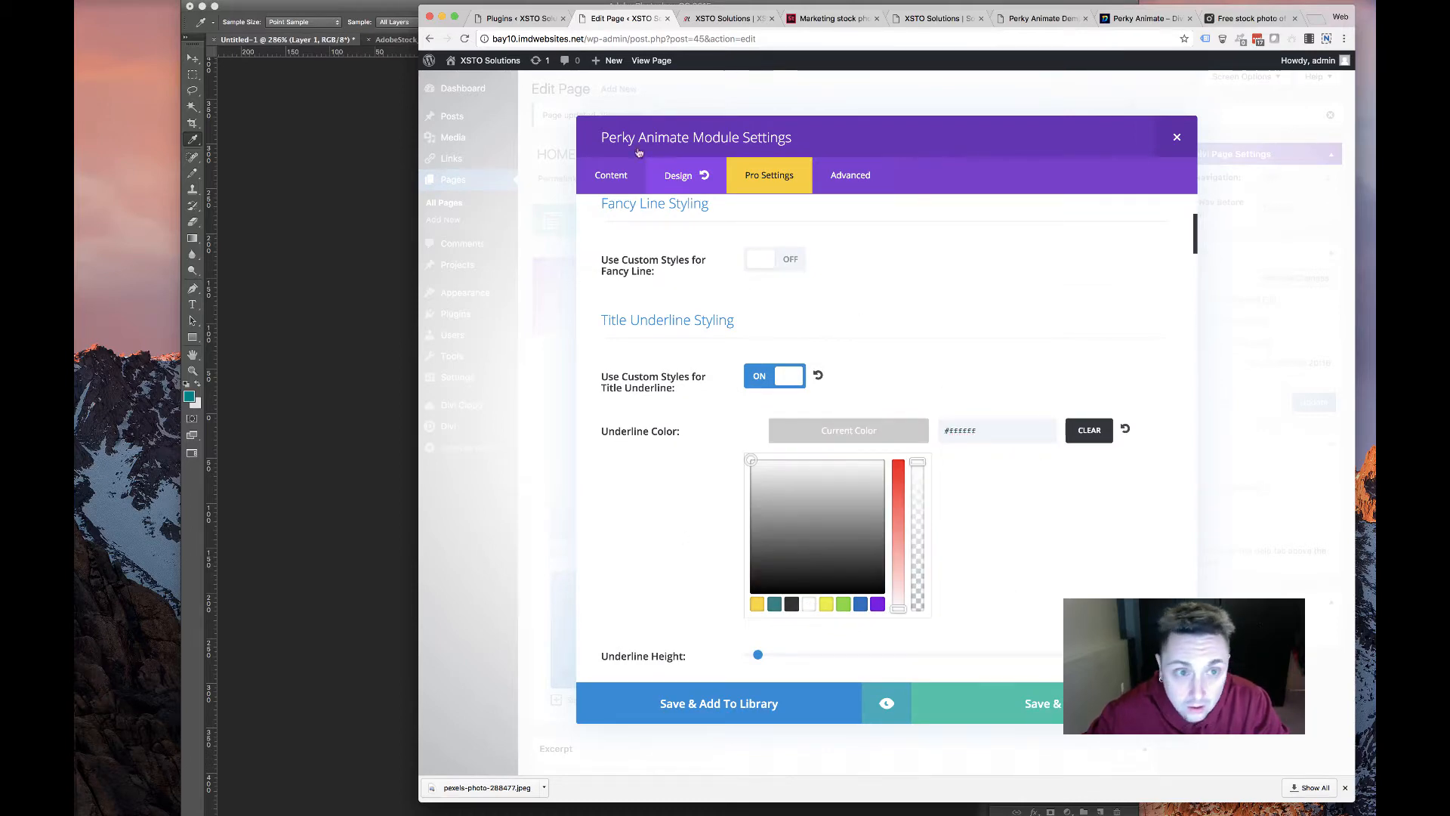
Scroll through the card's effect and animation options, adjusting a slider, then view the Perky Animate demo
click(769, 175)
scroll(774, 510, down, 6)
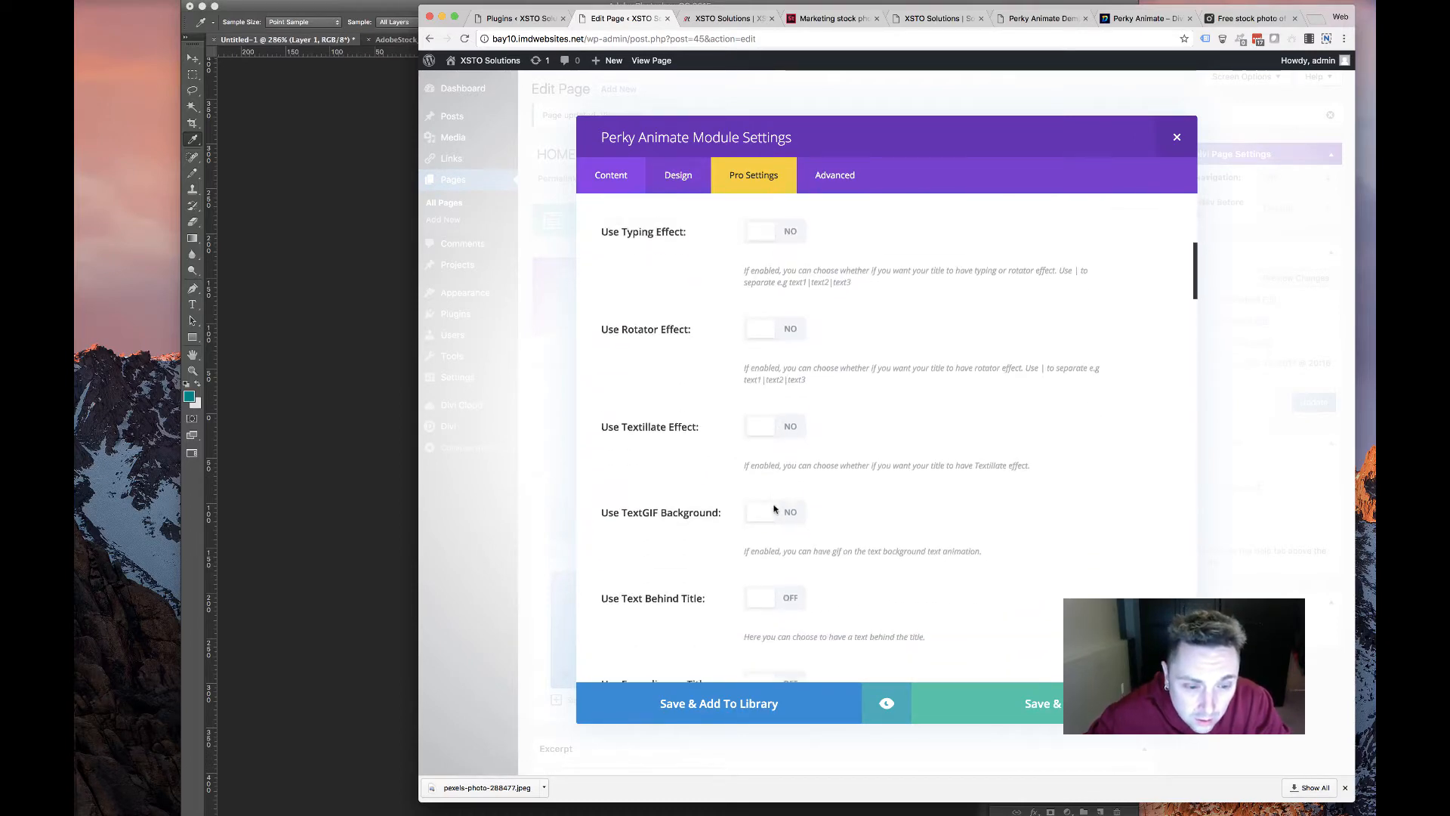
scroll(774, 510, down, 5)
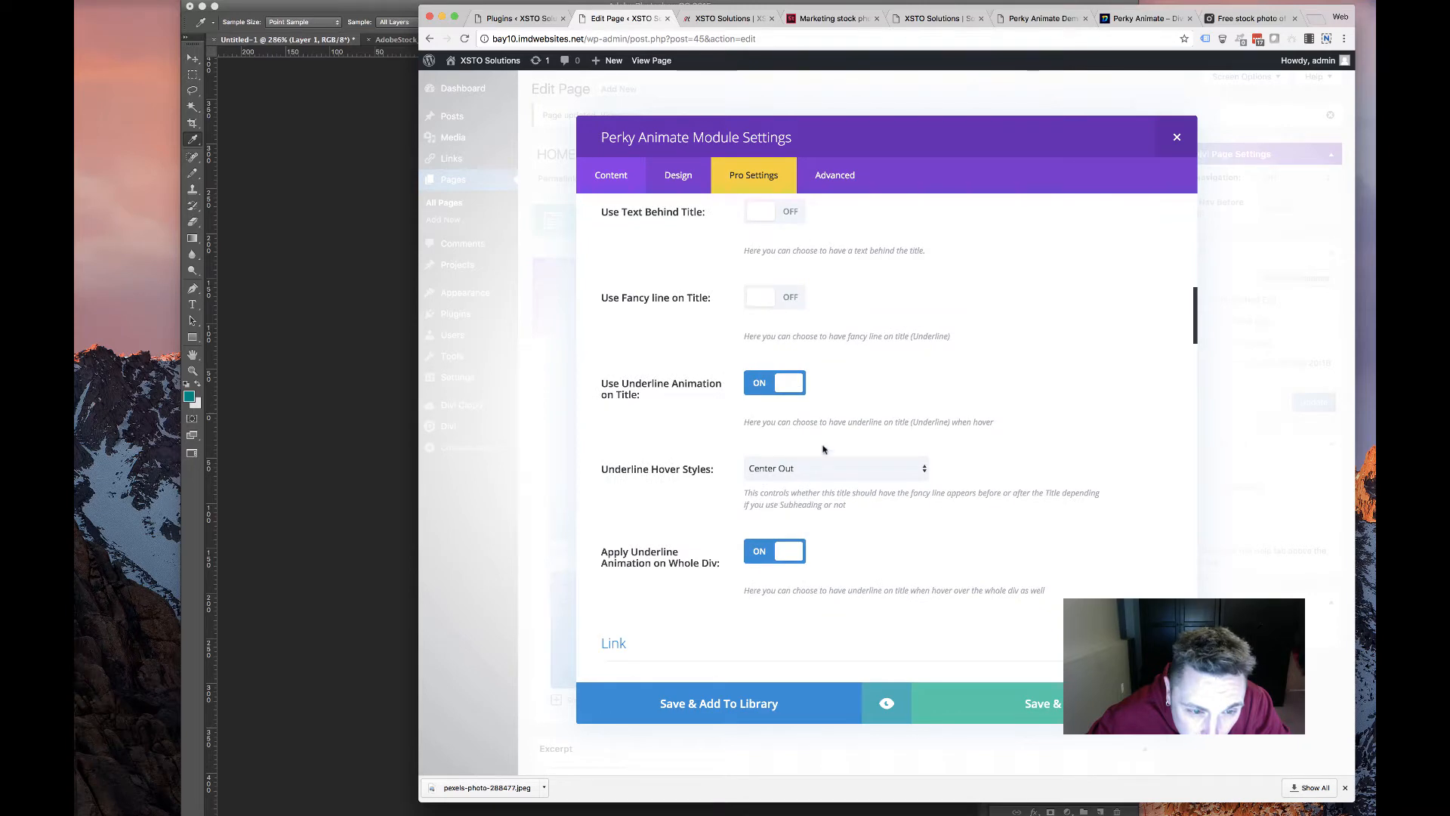
scroll(713, 464, down, 4)
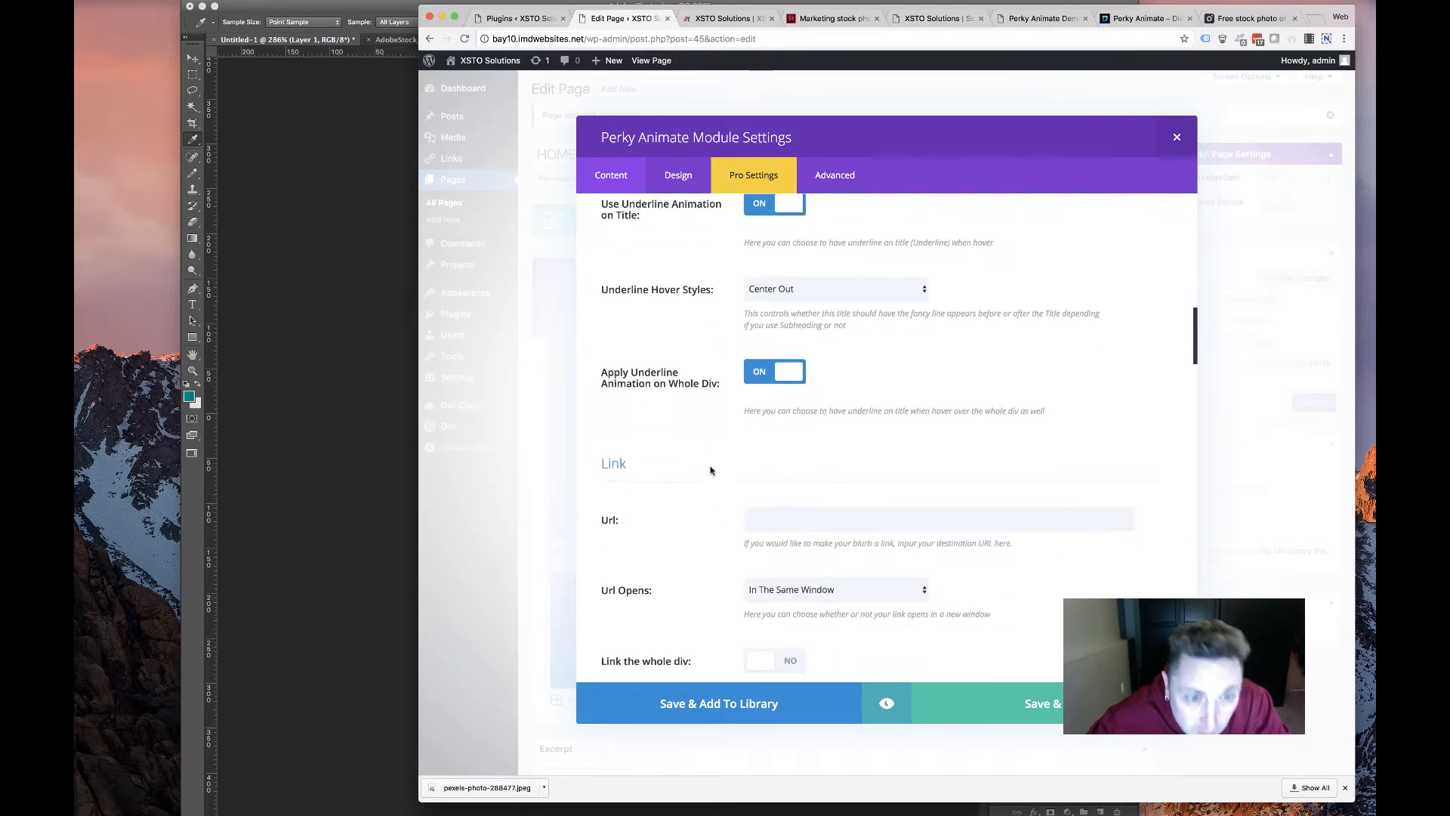
scroll(706, 472, down, 9)
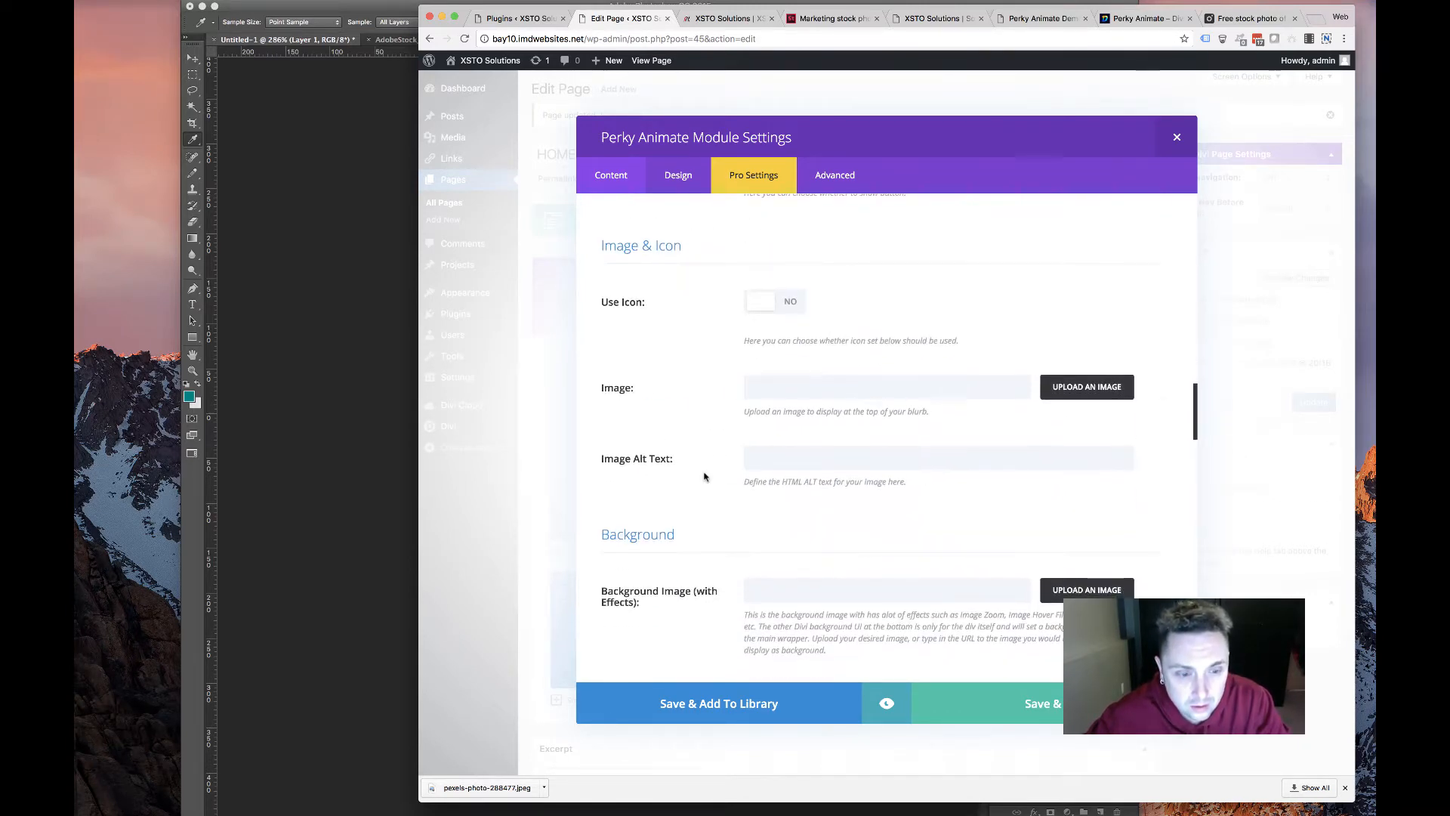
scroll(694, 478, down, 5)
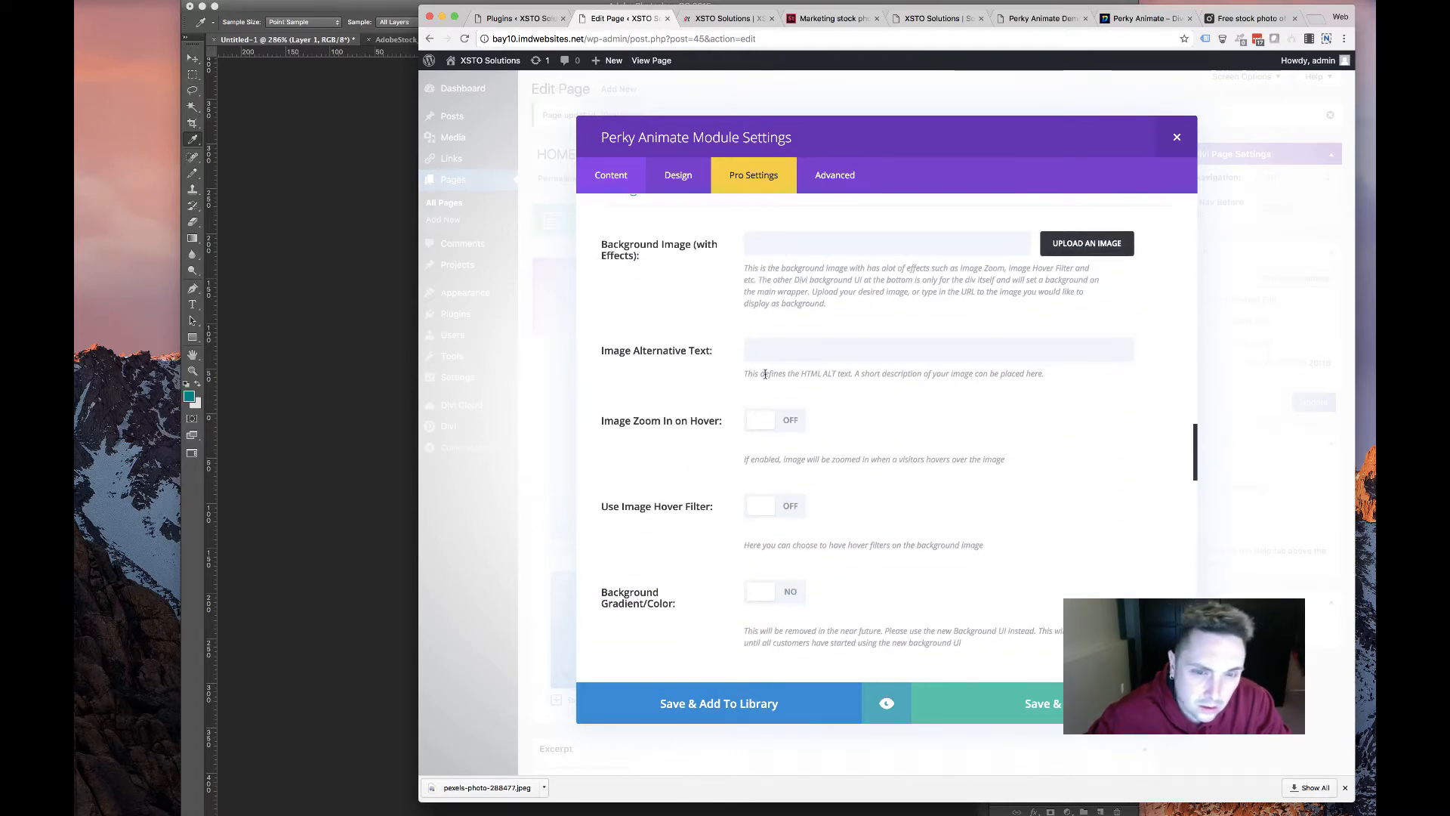
drag(758, 373, 835, 376)
scroll(829, 382, up, 4)
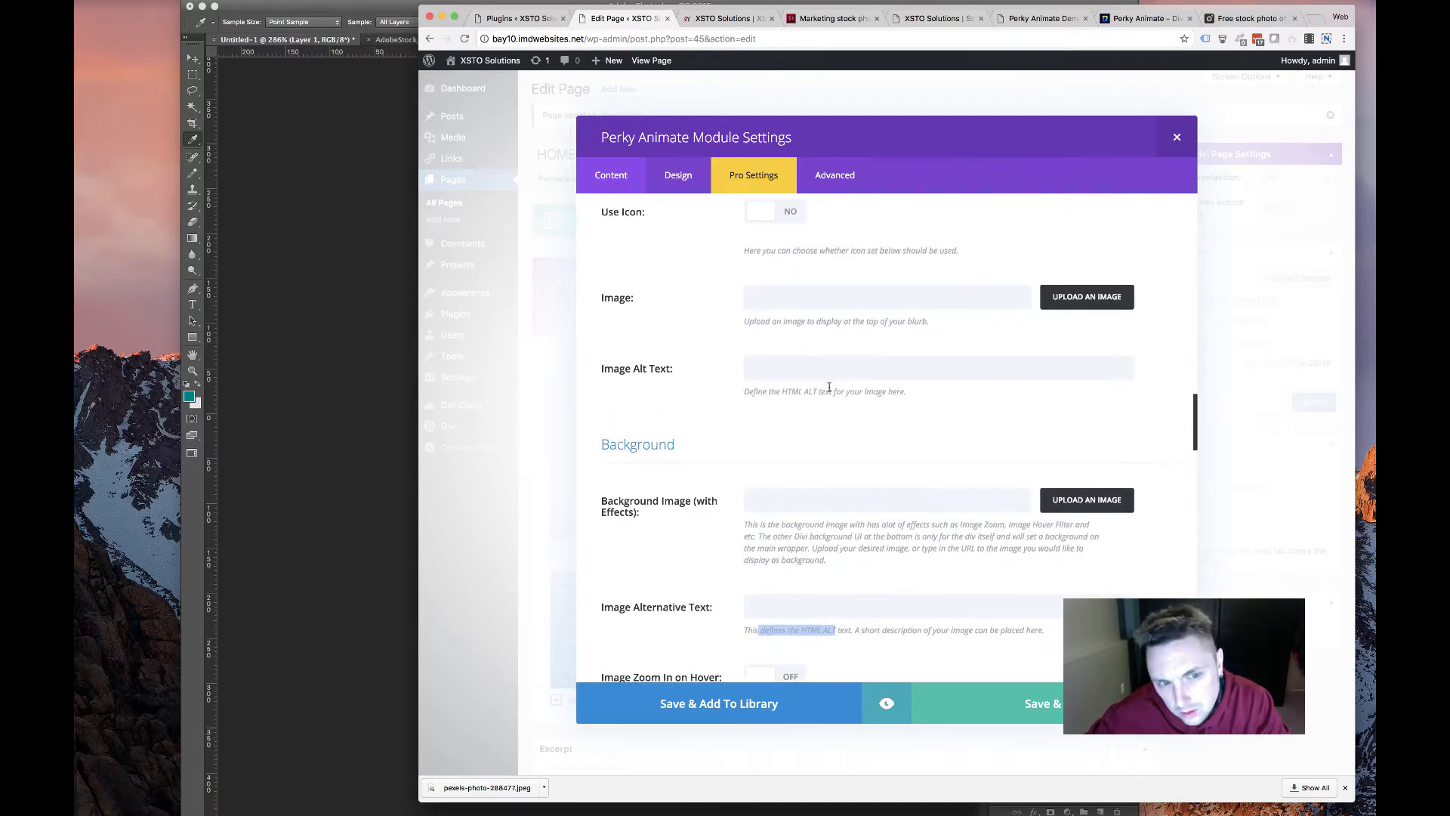
scroll(824, 394, down, 2)
scroll(825, 394, down, 10)
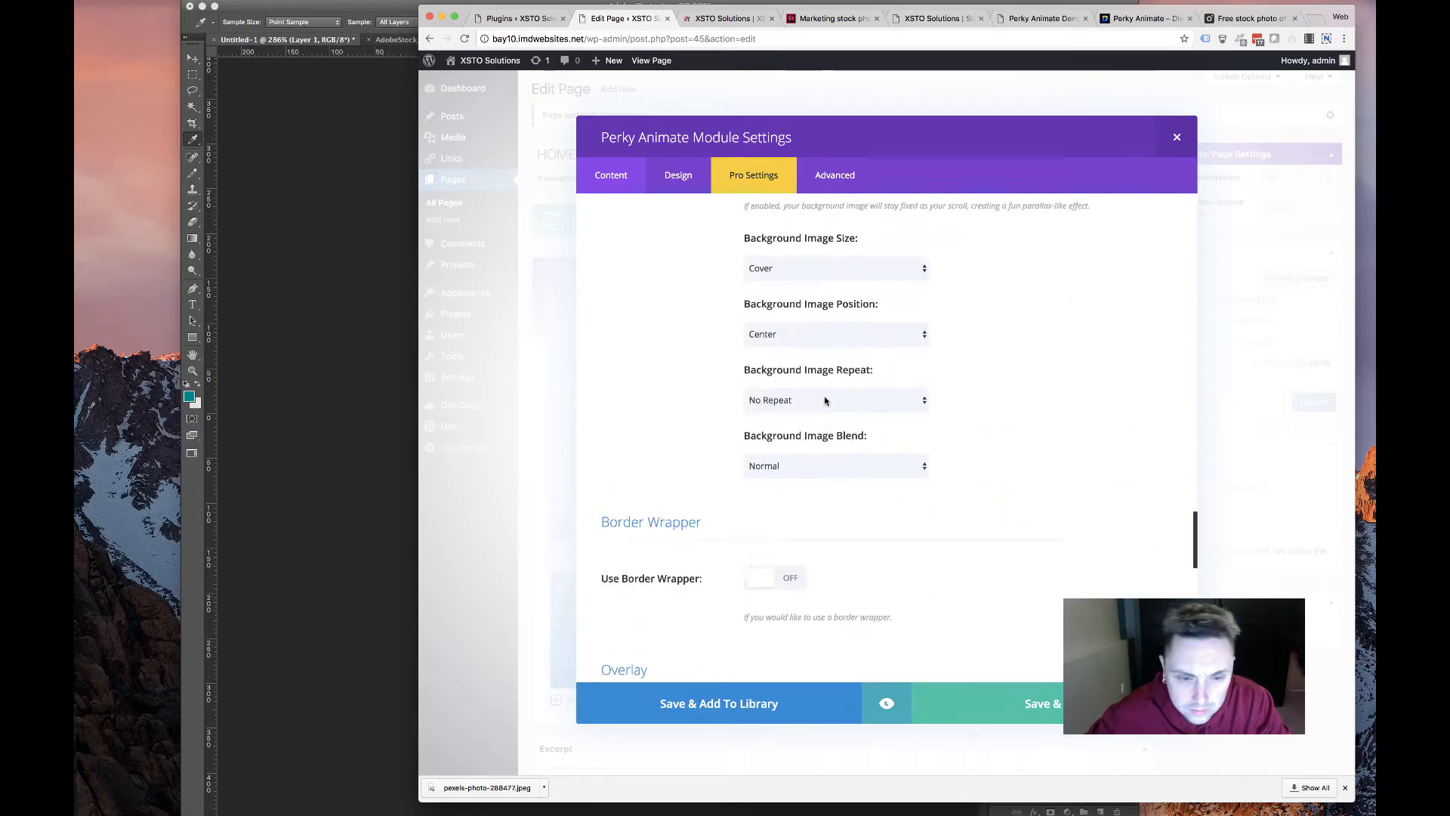
scroll(826, 402, down, 7)
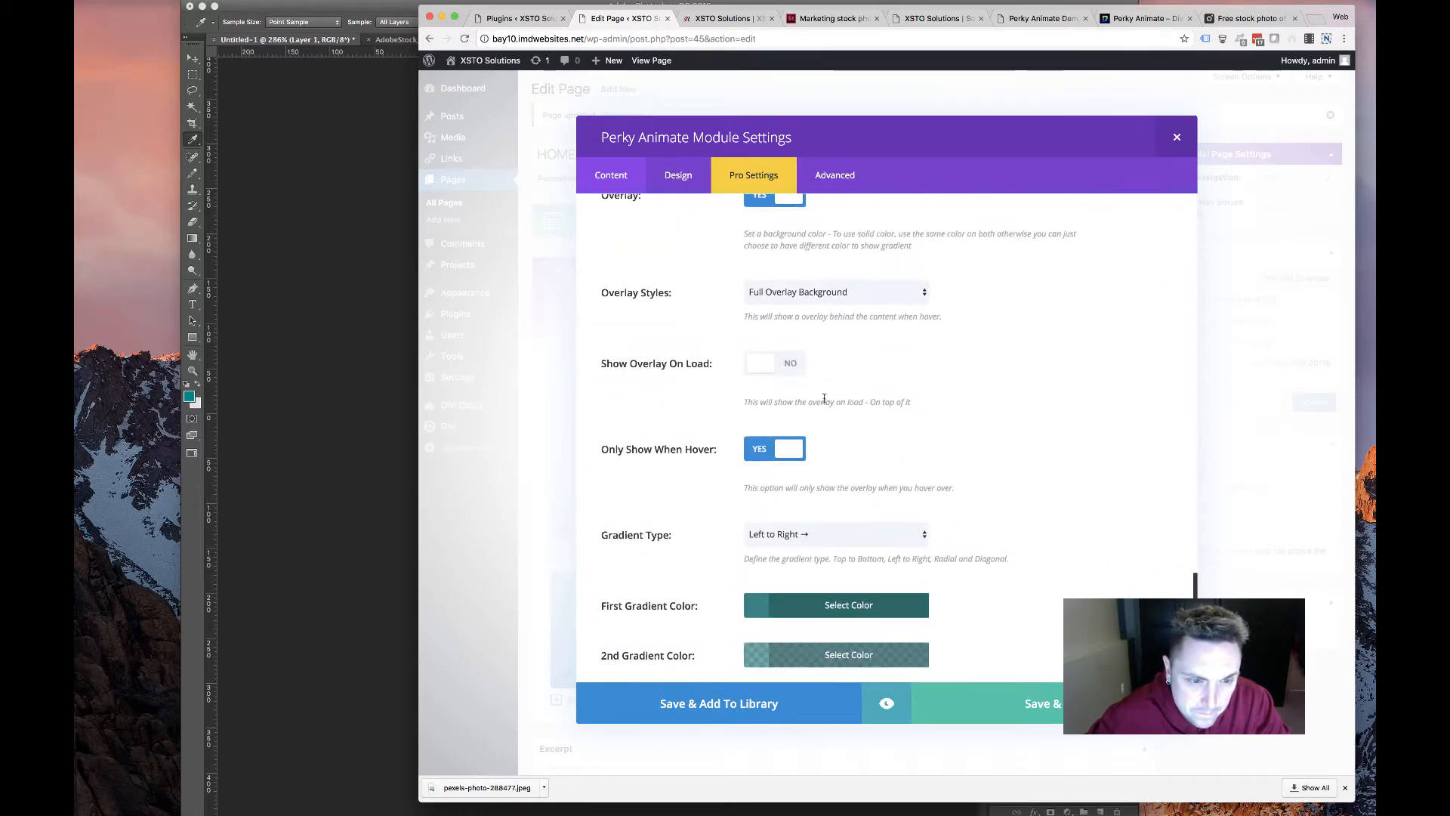
click(1030, 27)
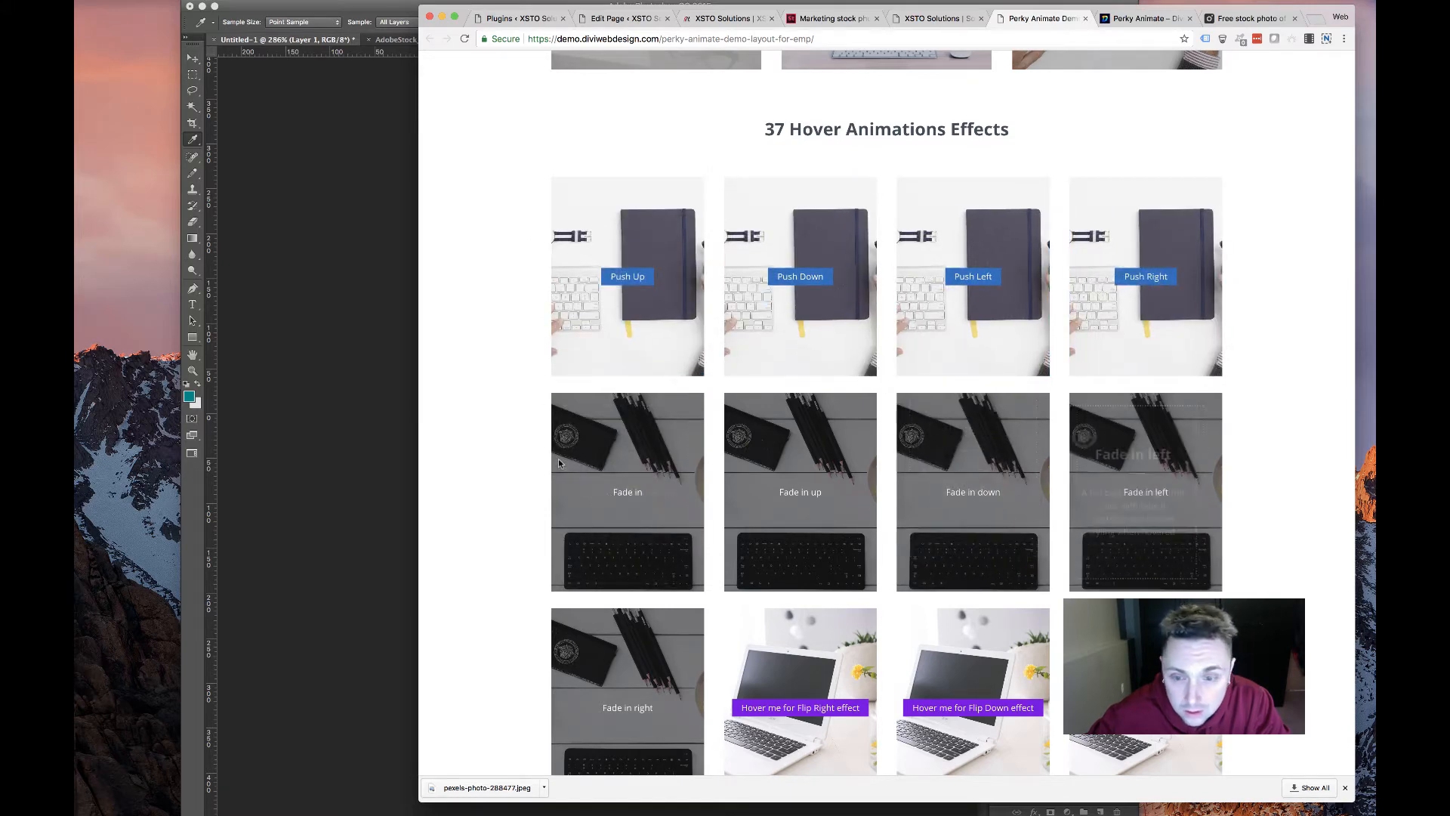
Scroll the demo's flip and slide hover tiles, then check the XSTO solutions page and live homepage
scroll(823, 537, down, 10)
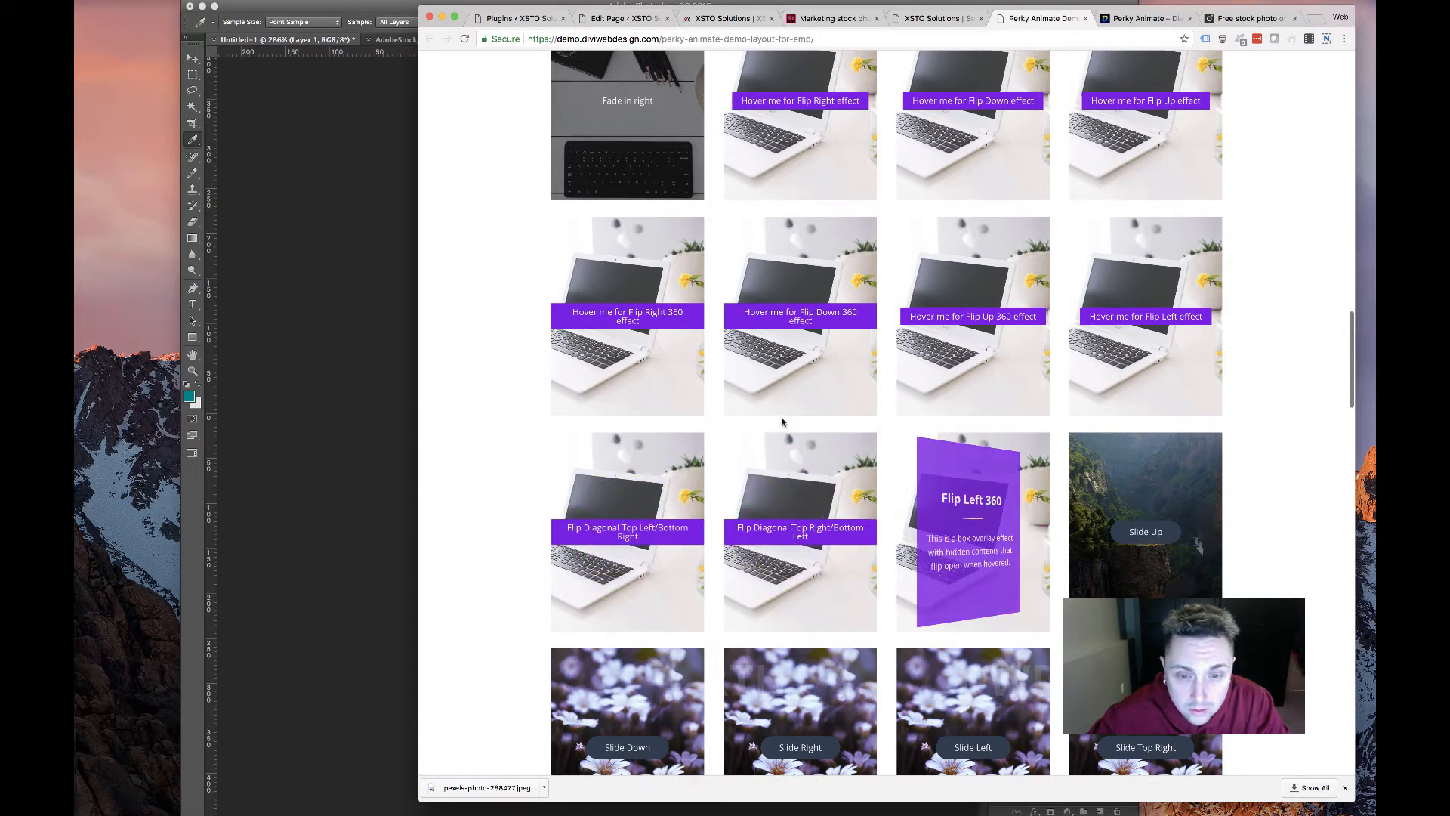
scroll(977, 53, up, 12)
click(933, 18)
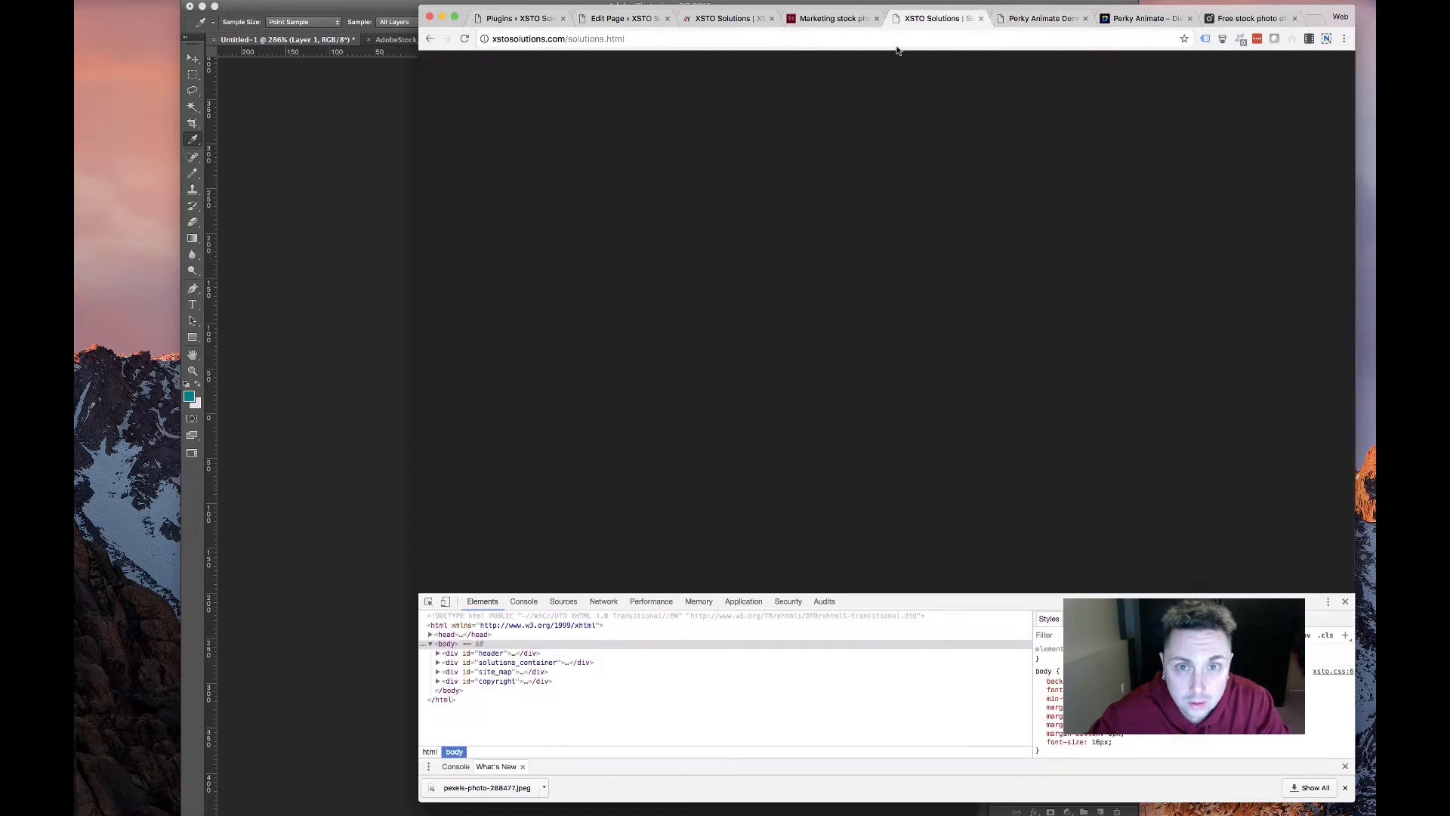
click(724, 18)
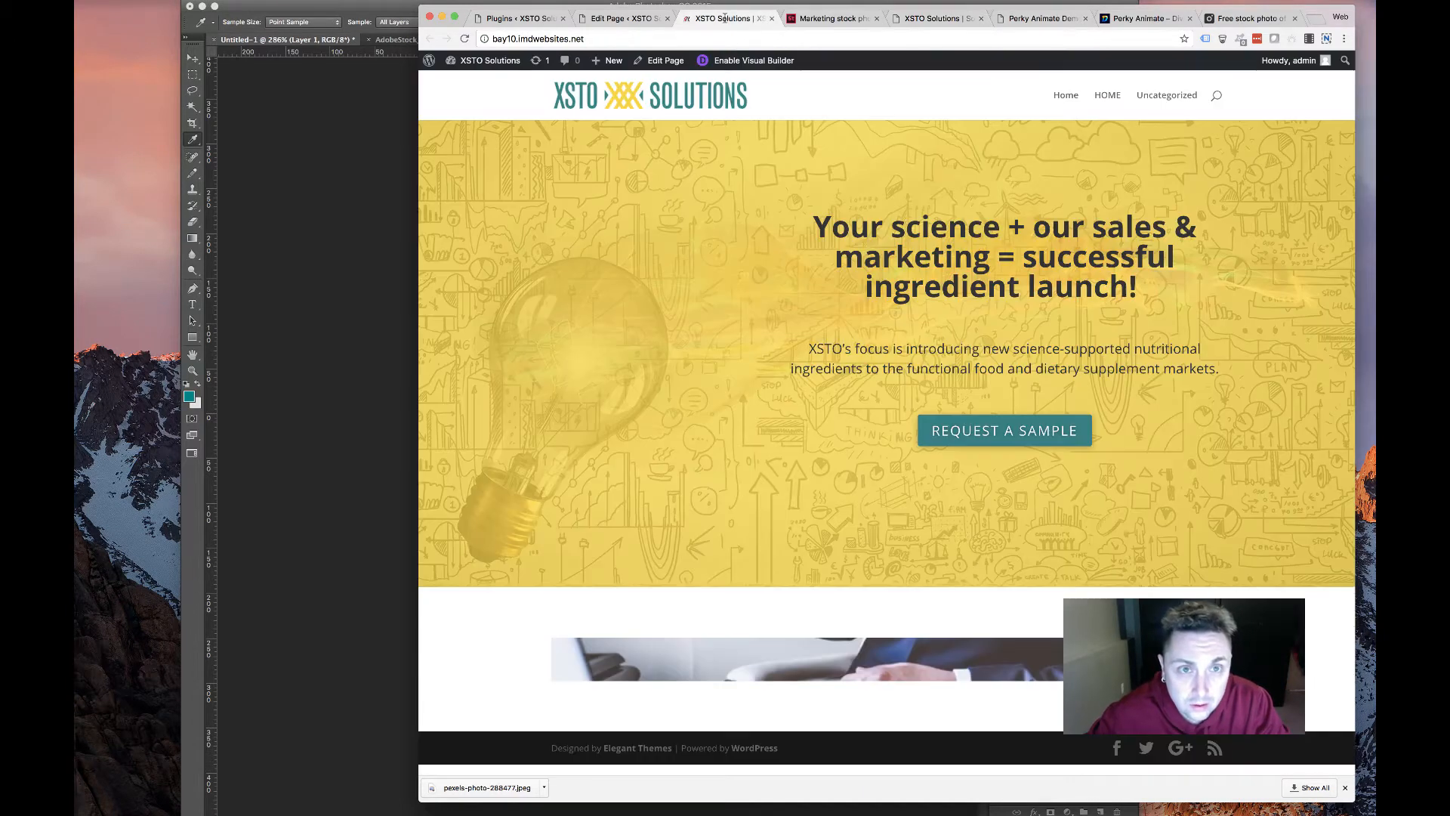
Keep Fade In as the hover effect and switch Show Alternative Contents on
click(619, 18)
scroll(706, 408, down, 6)
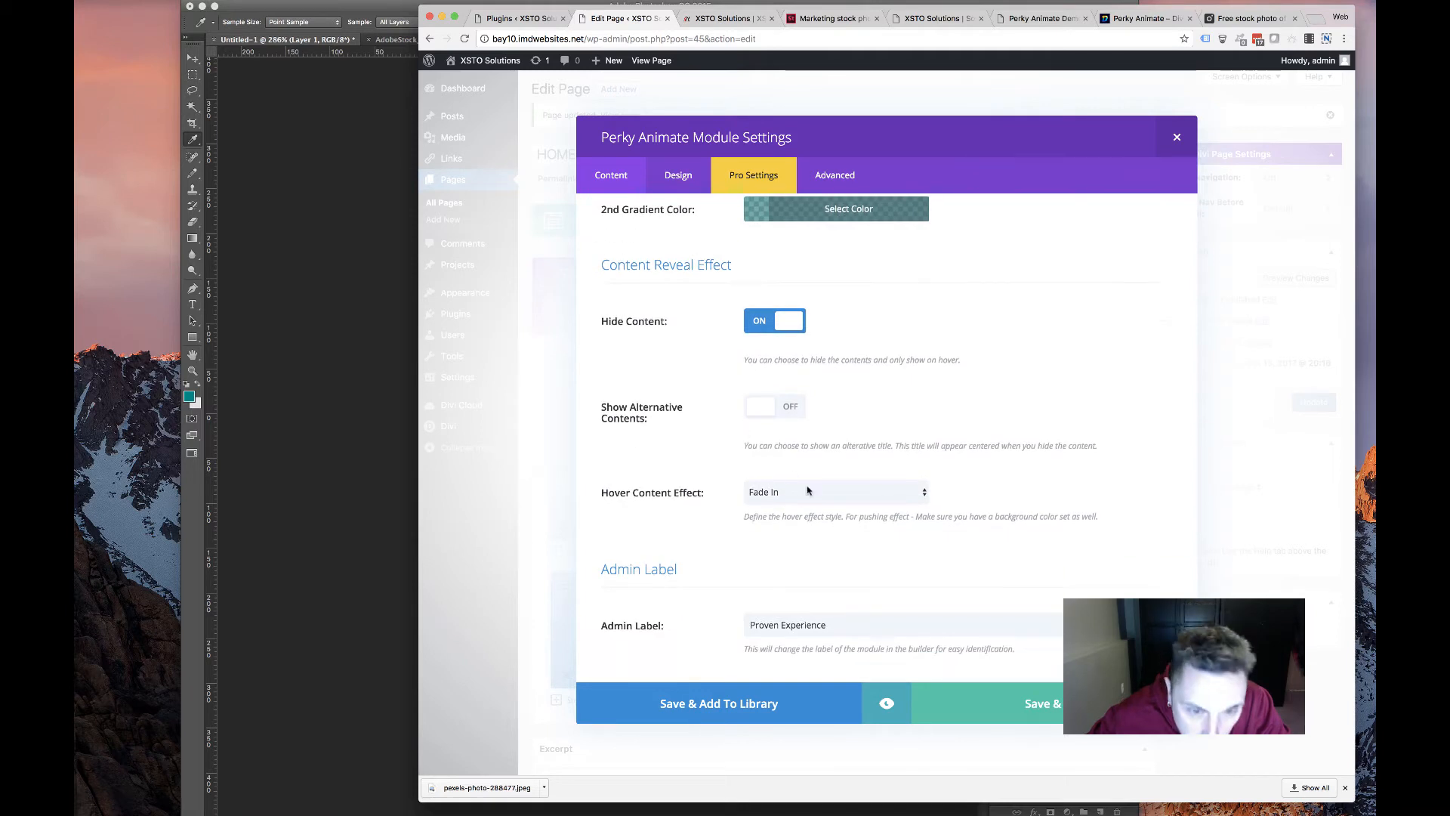
click(808, 490)
click(808, 488)
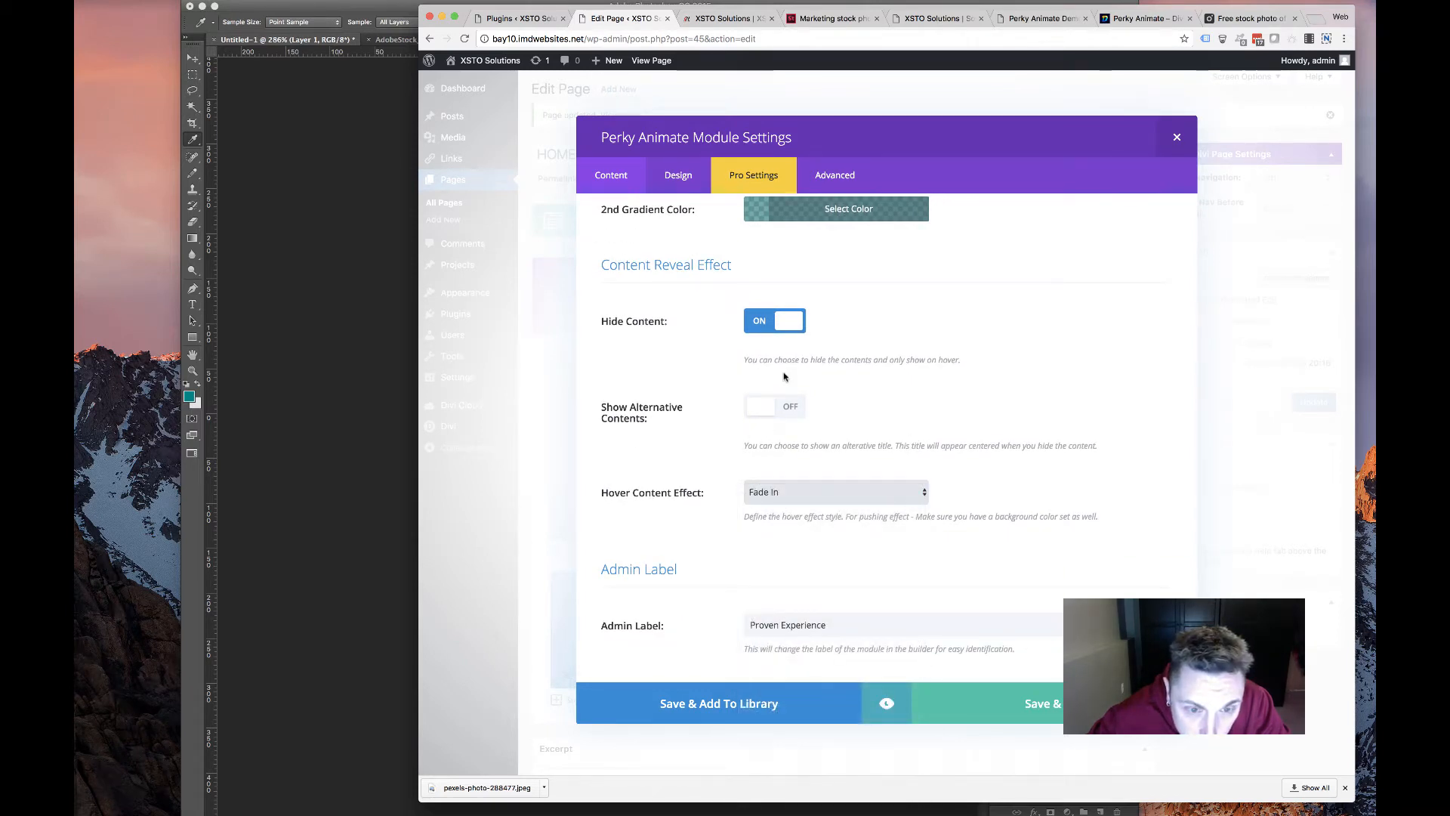
click(792, 418)
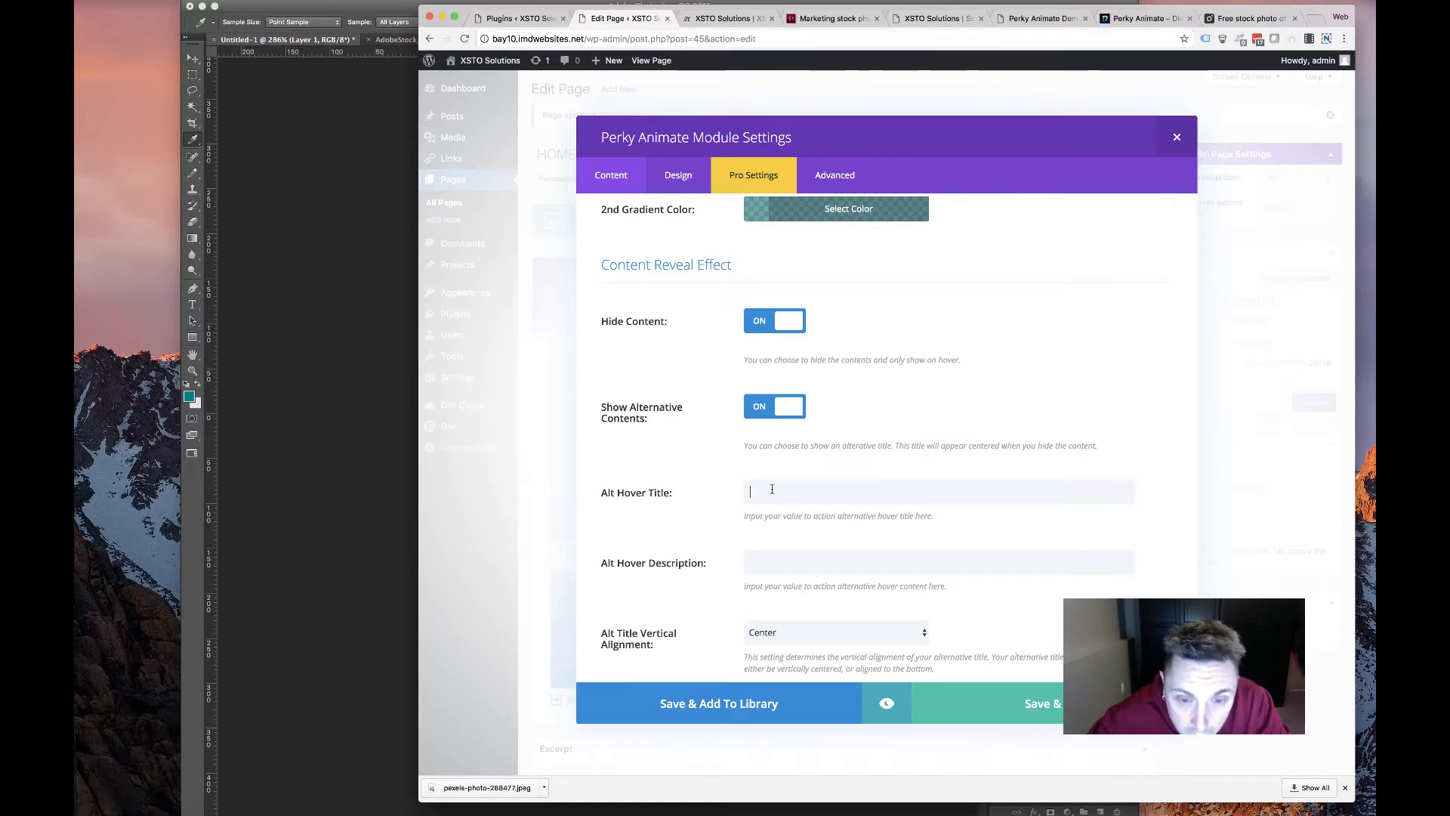
click(710, 469)
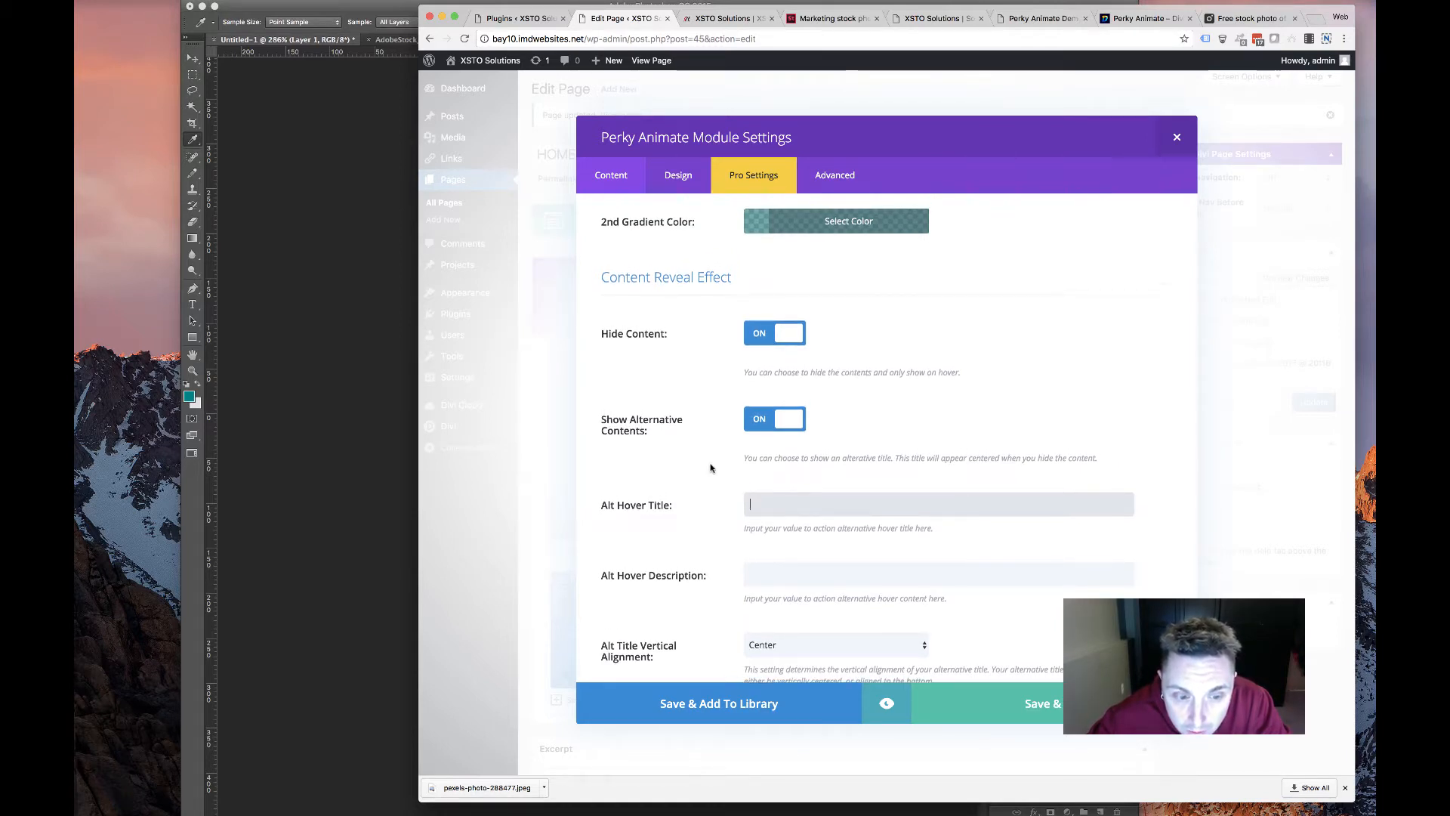
scroll(710, 468, down, 3)
scroll(710, 468, up, 3)
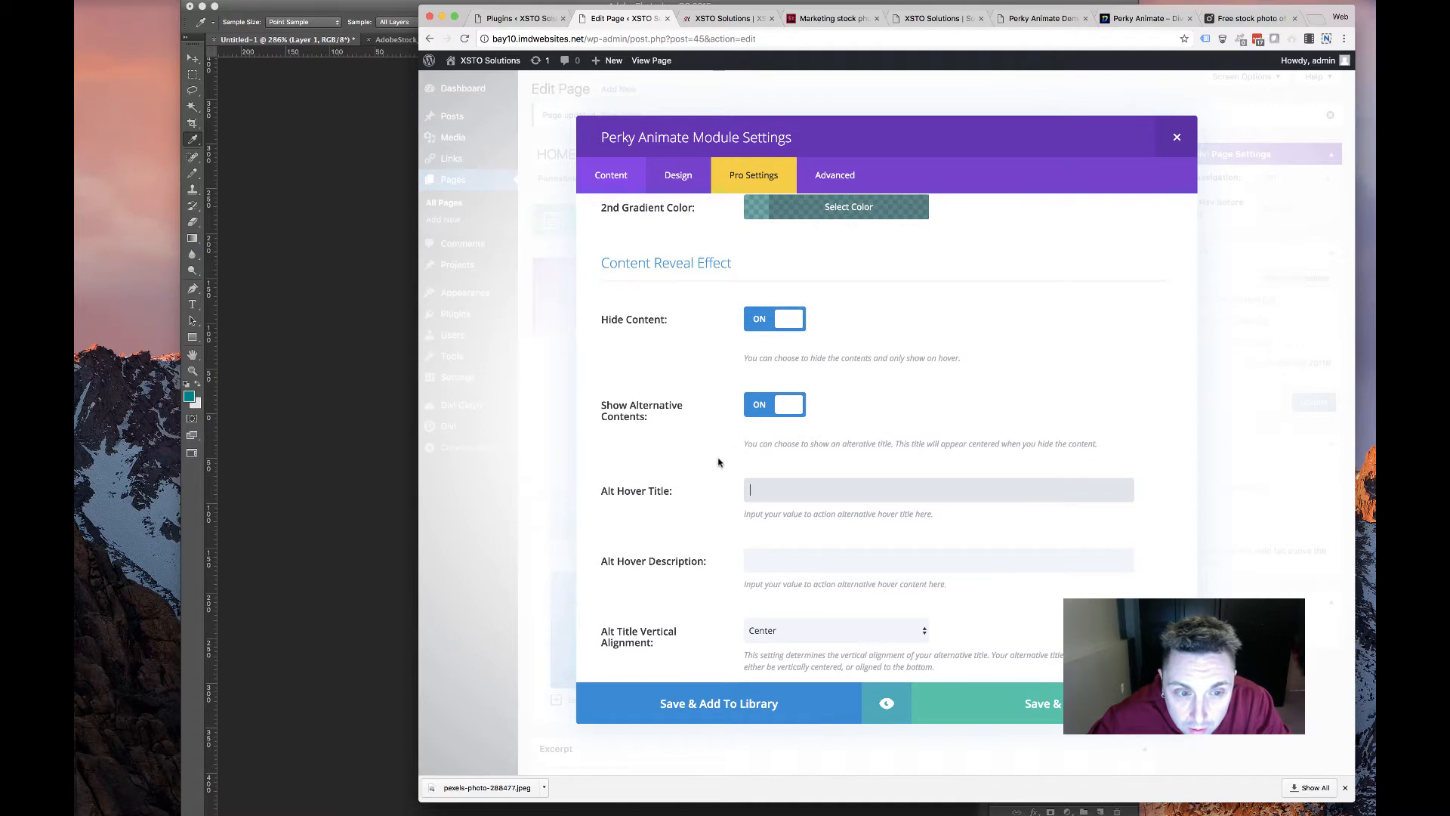
click(765, 409)
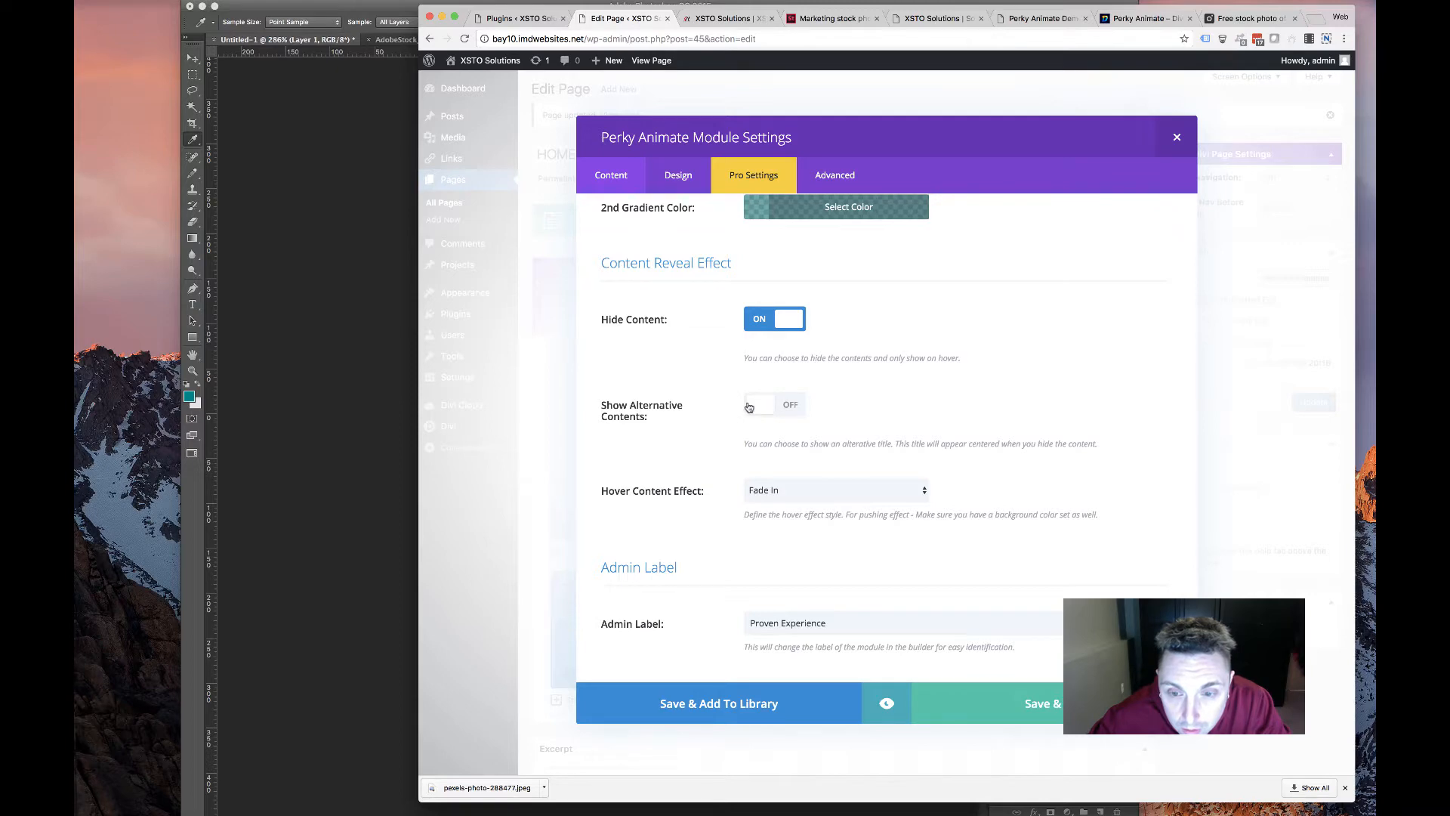
click(772, 406)
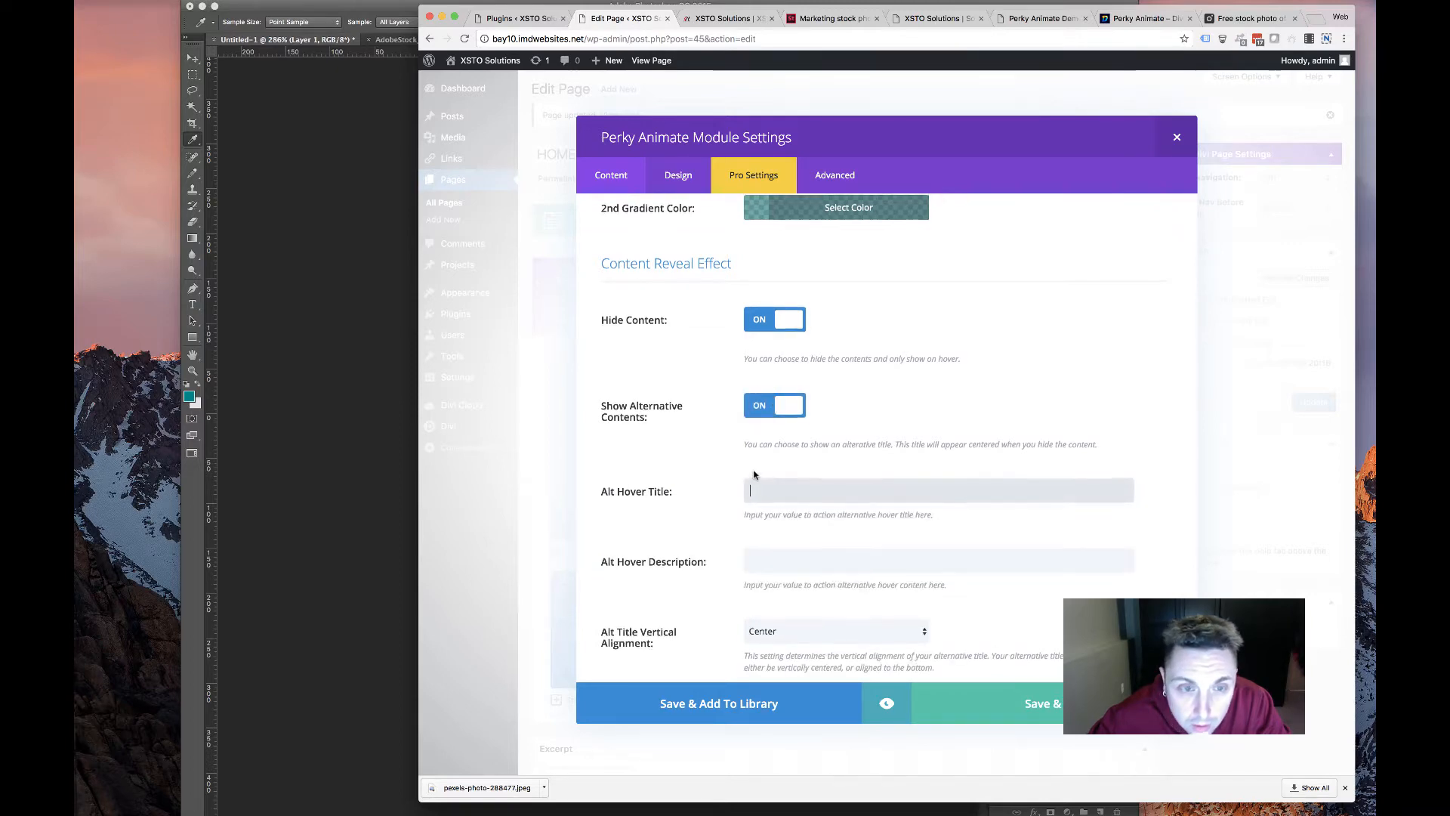
scroll(755, 476, up, 15)
scroll(809, 280, up, 5)
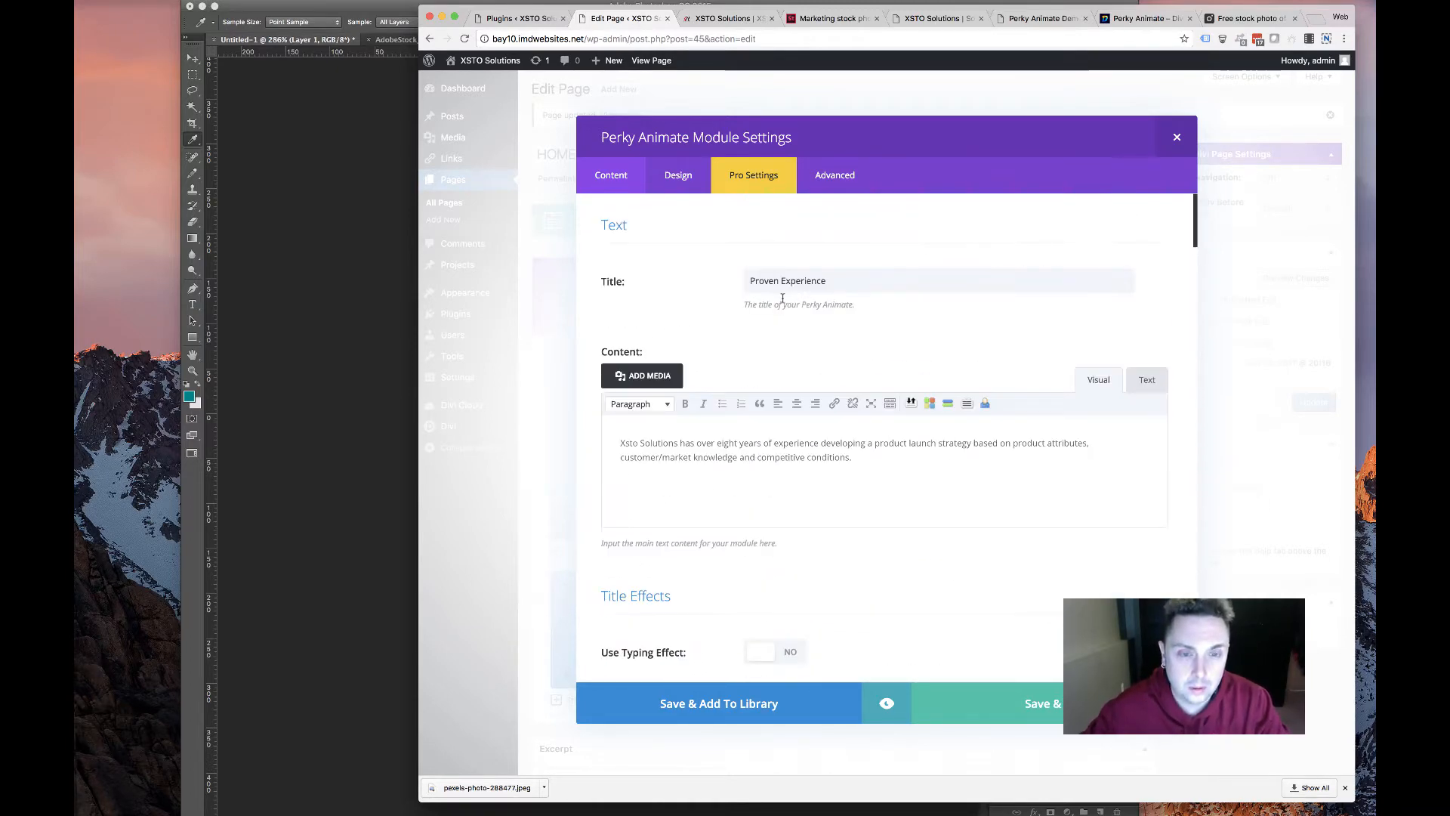
Copy the 'Proven Experience' title into the alternative hover title and save the card settings
click(797, 276)
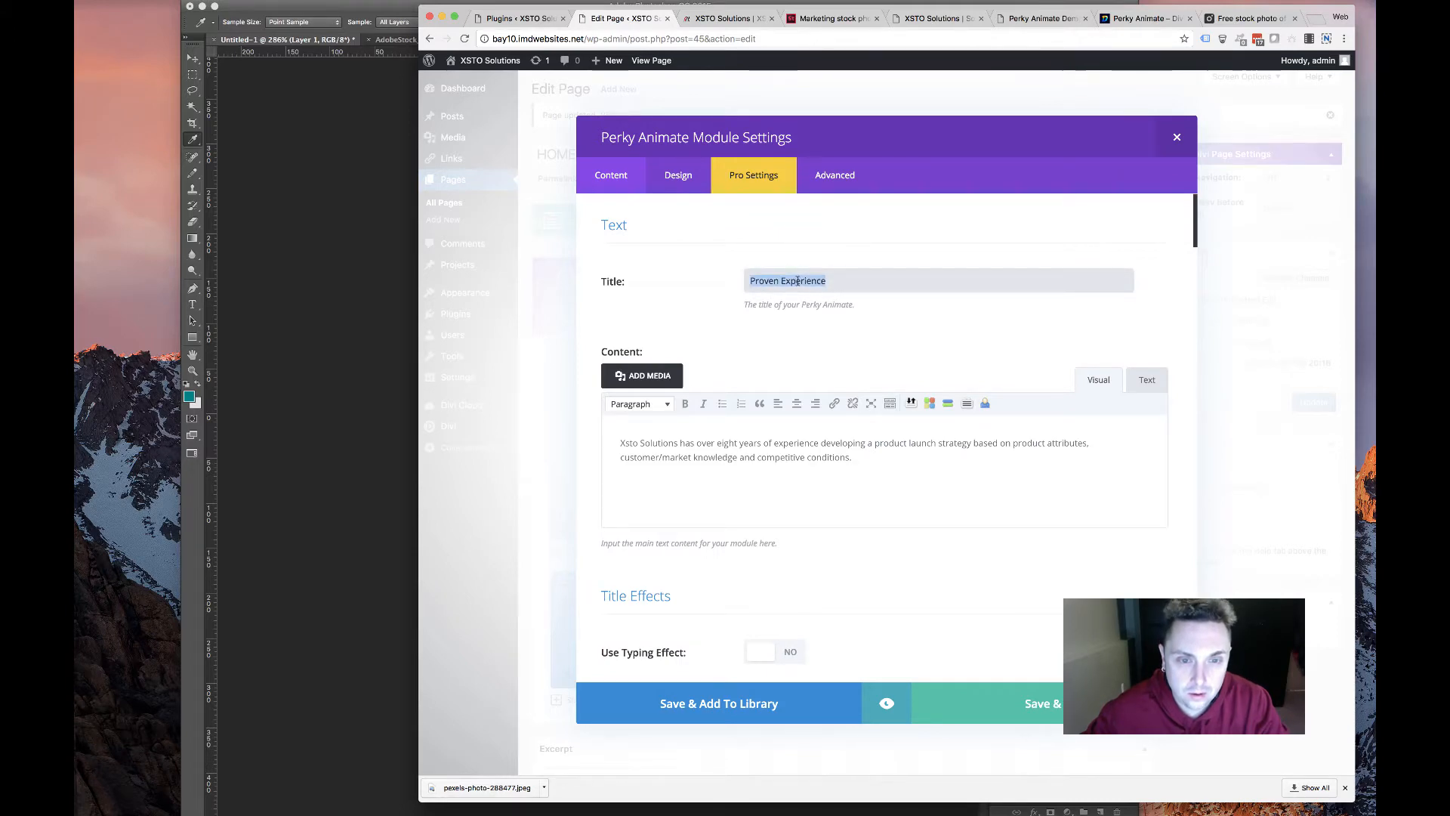
right_click(797, 280)
click(789, 355)
scroll(721, 312, down, 10)
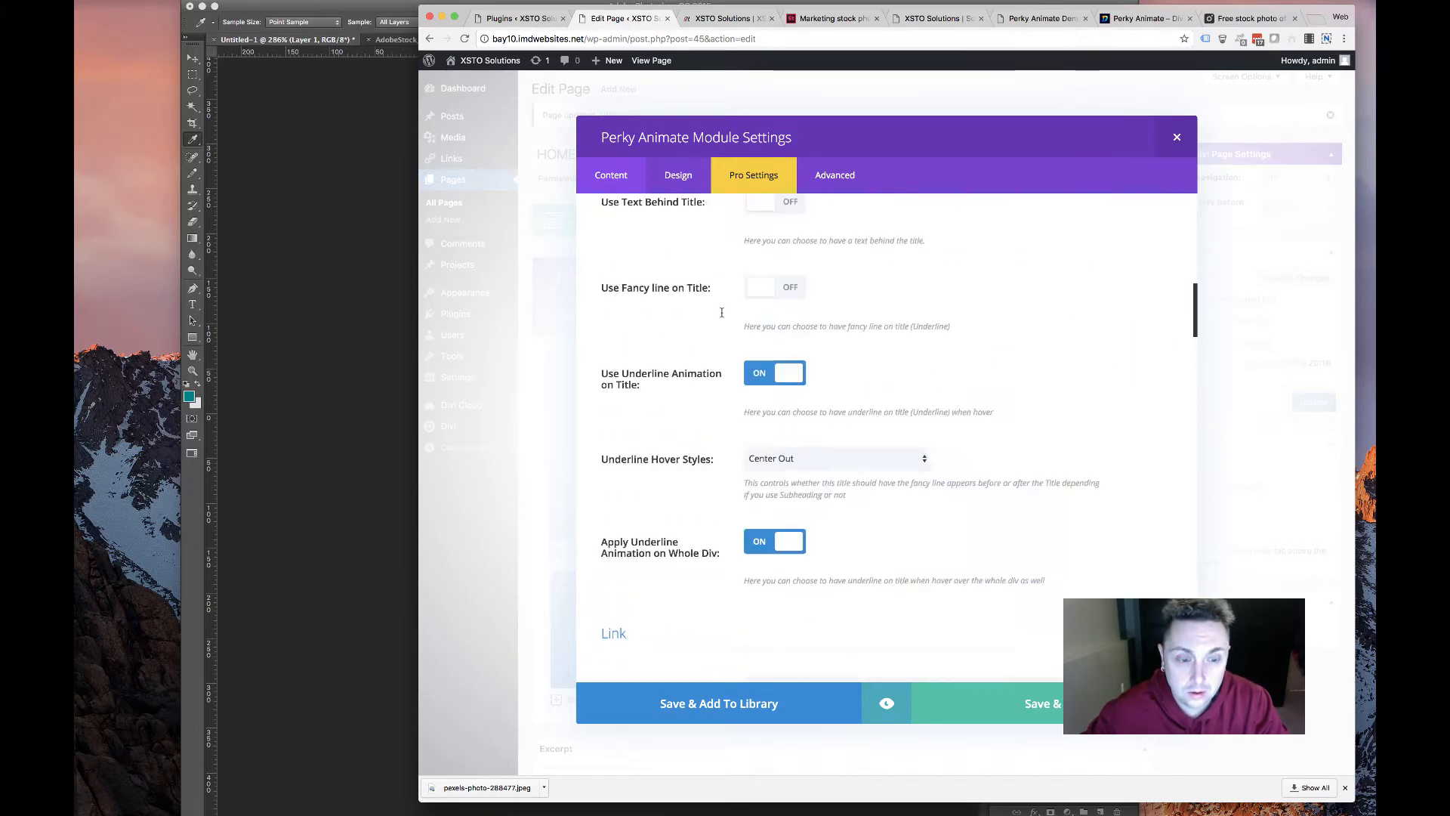
scroll(721, 314, down, 15)
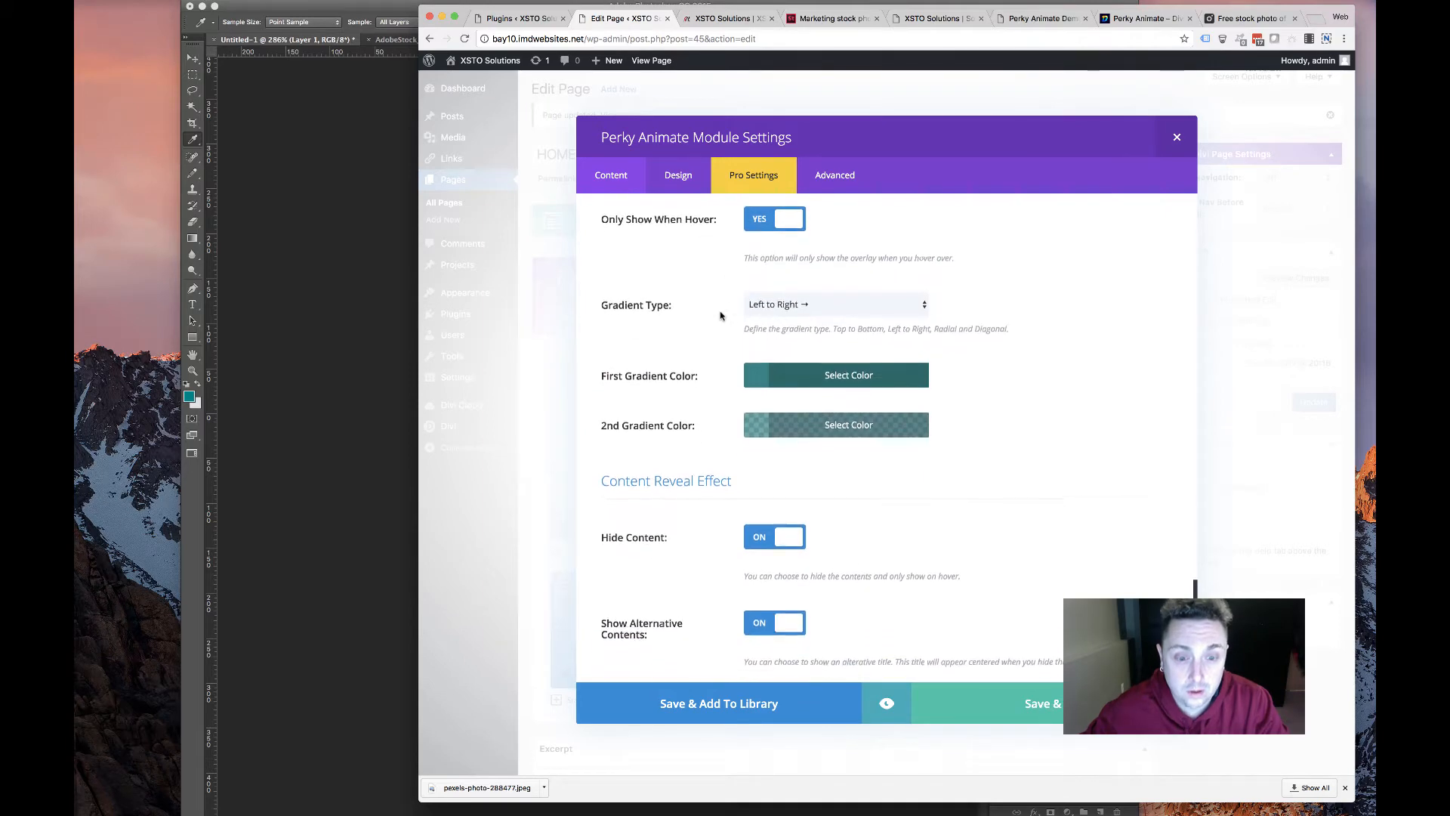
scroll(721, 315, down, 5)
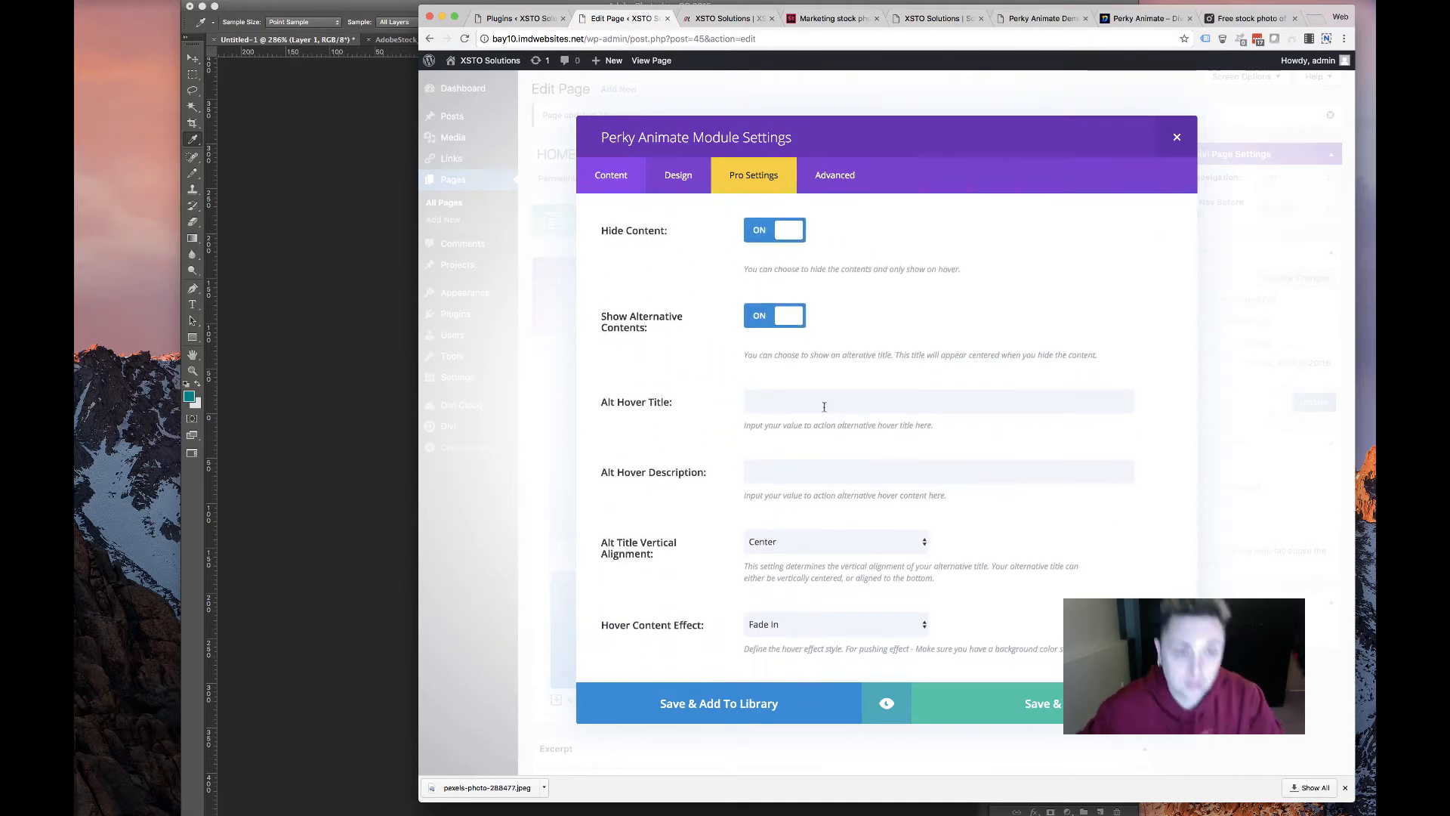
click(808, 390)
click(983, 712)
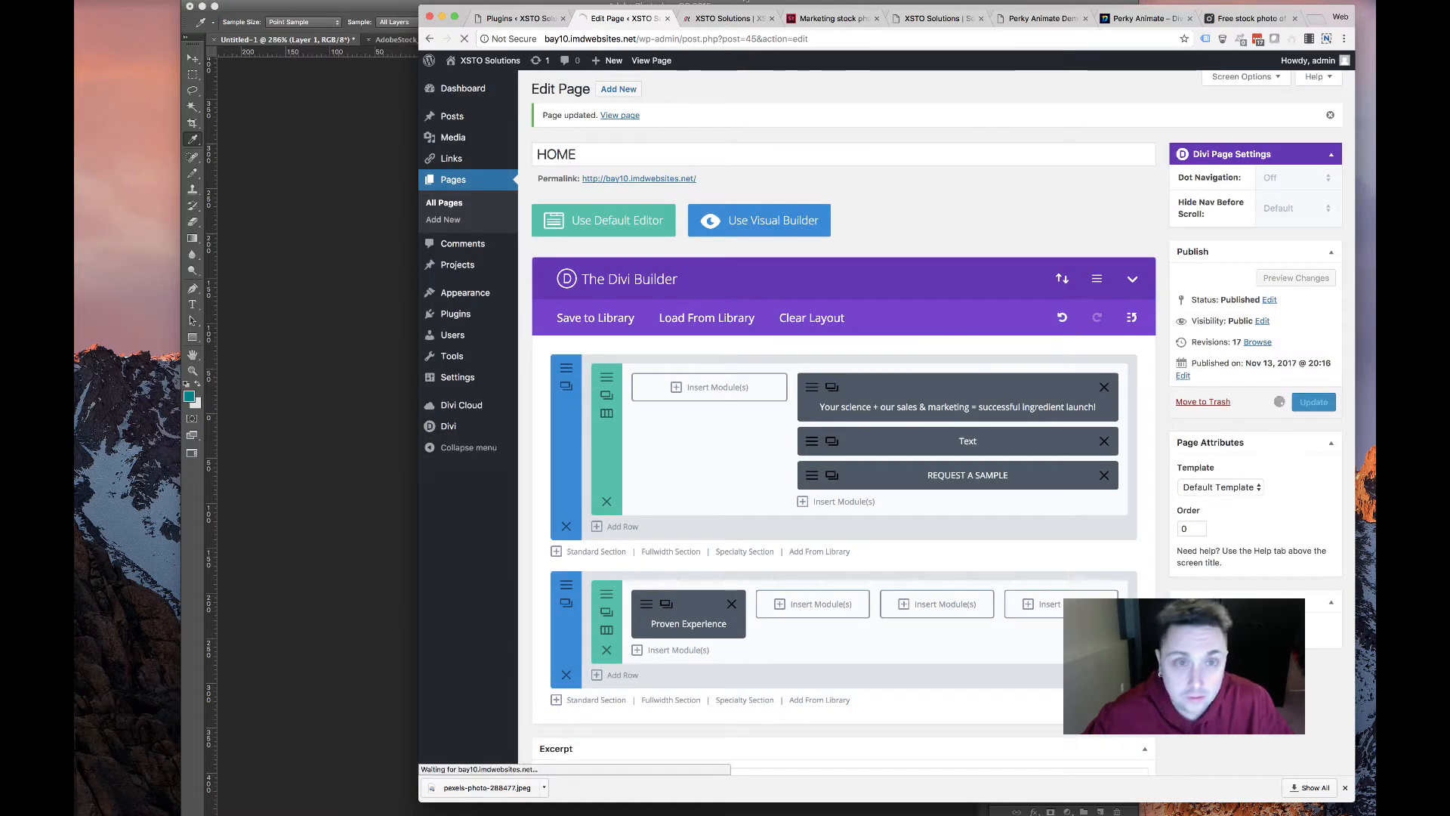
Check the Proven Experience card's office photo on the live homepage, then return to the editor
click(718, 18)
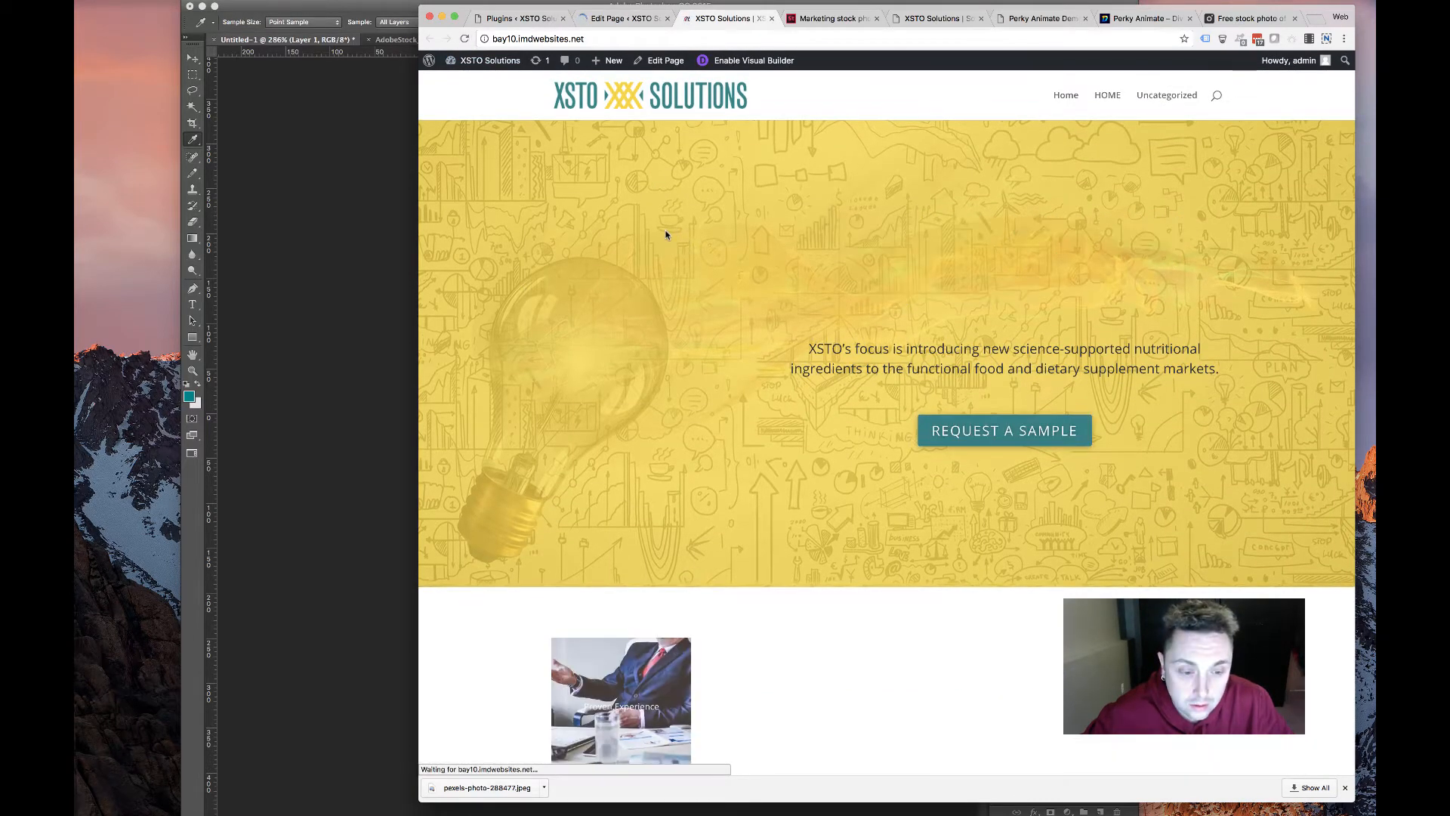
scroll(668, 295, down, 2)
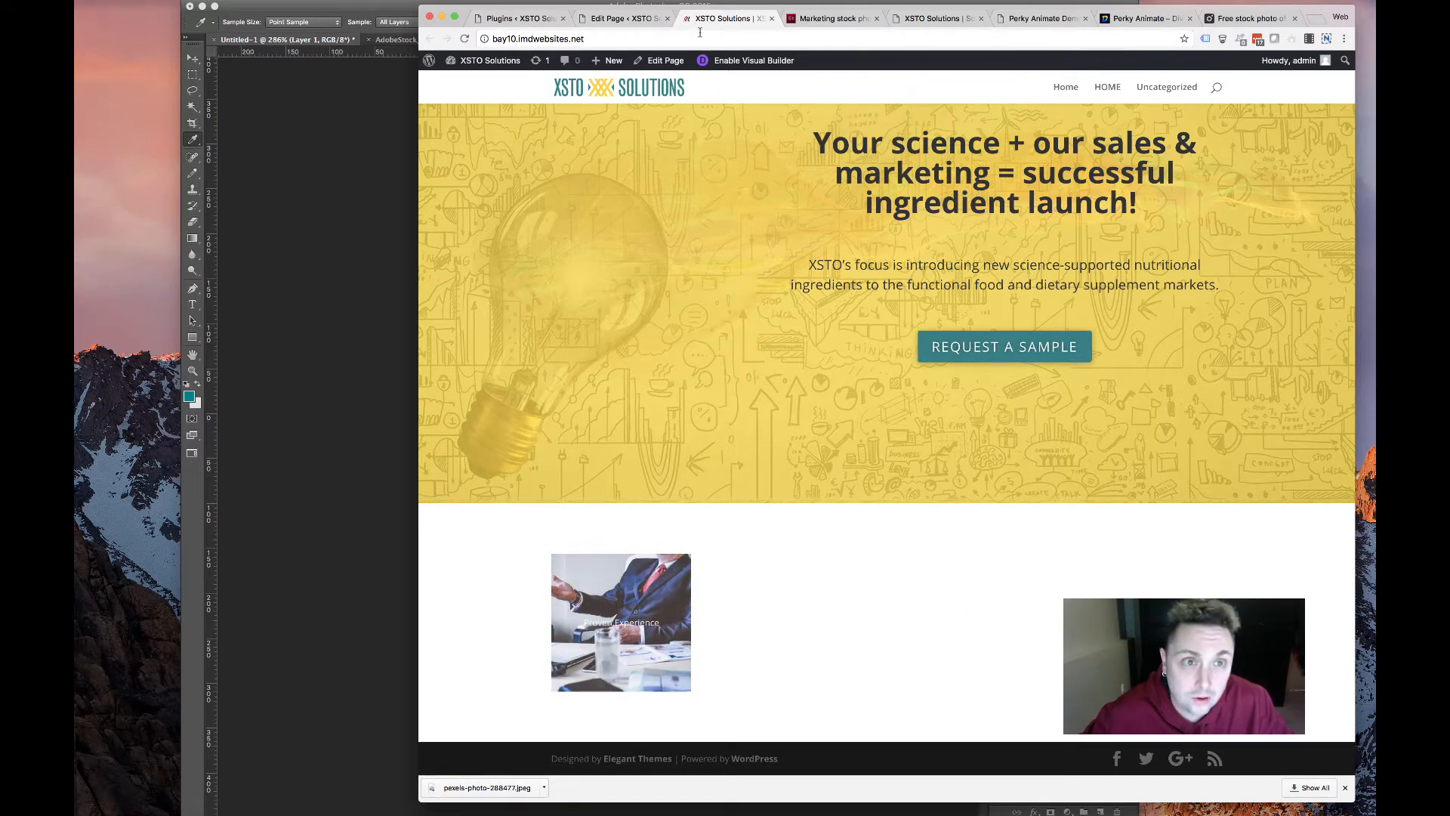
click(623, 18)
Reopen the Proven Experience card's settings and keep its background image at Cover size
scroll(645, 436, down, 3)
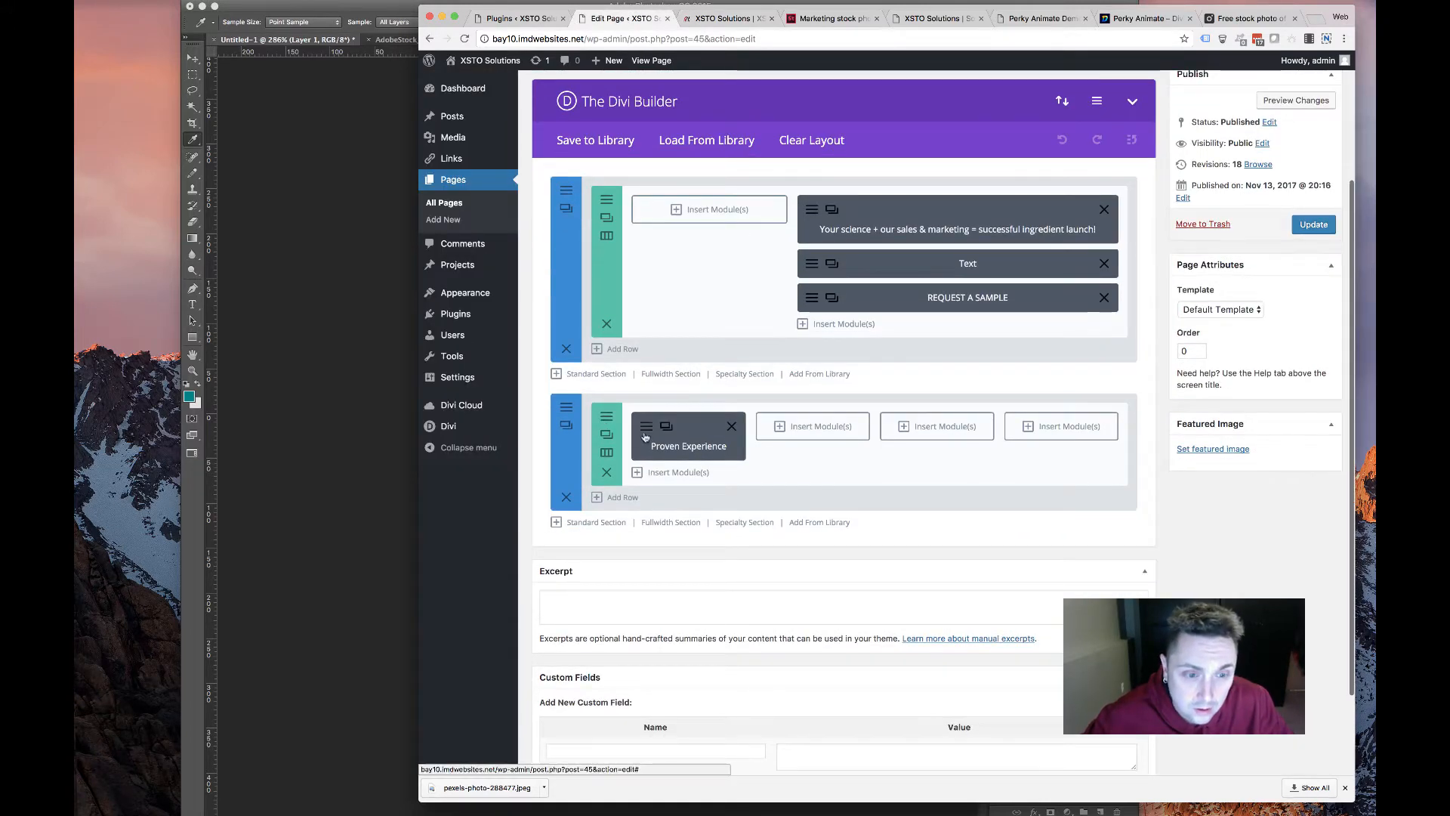
click(688, 445)
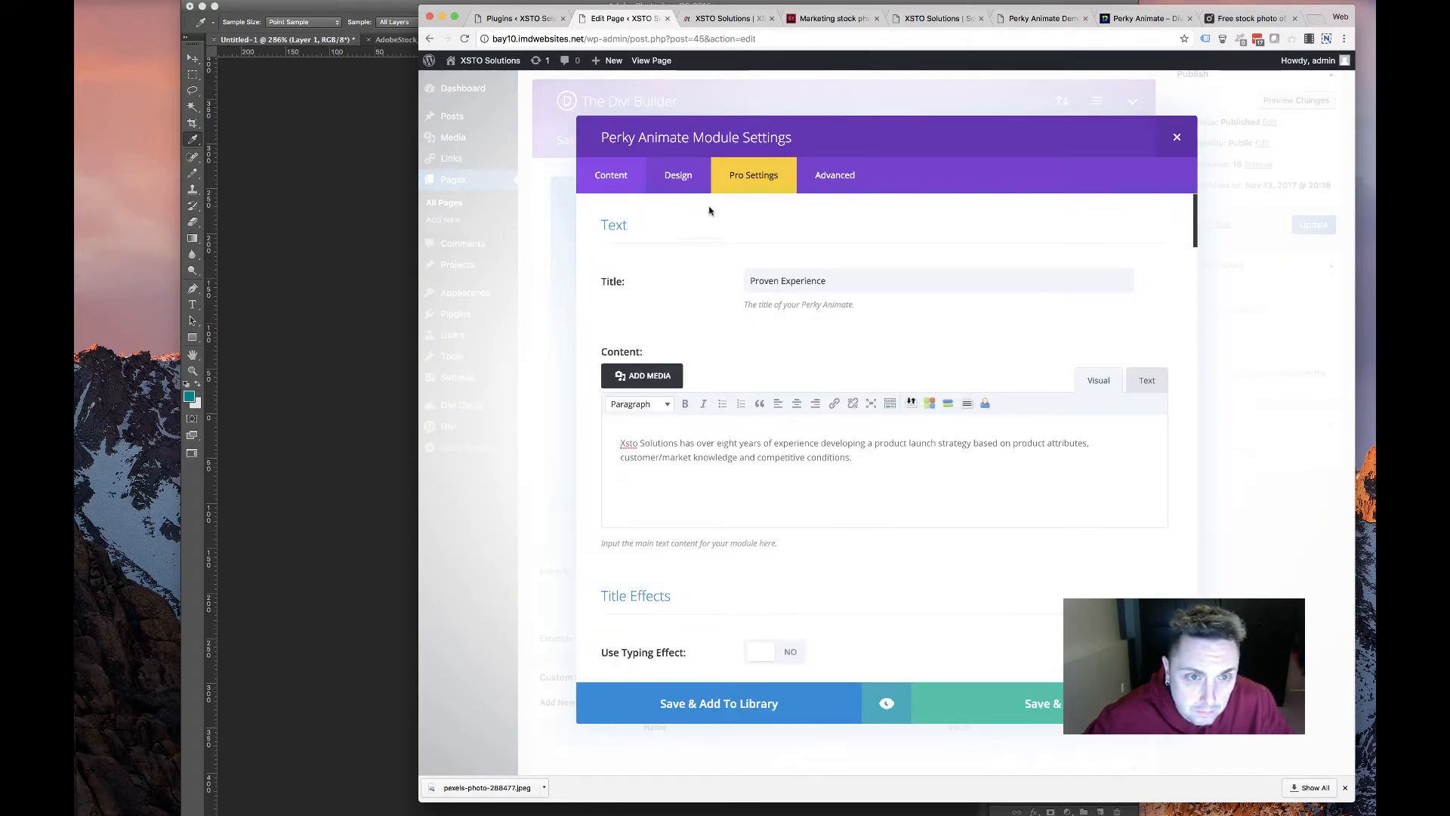
scroll(772, 460, down, 15)
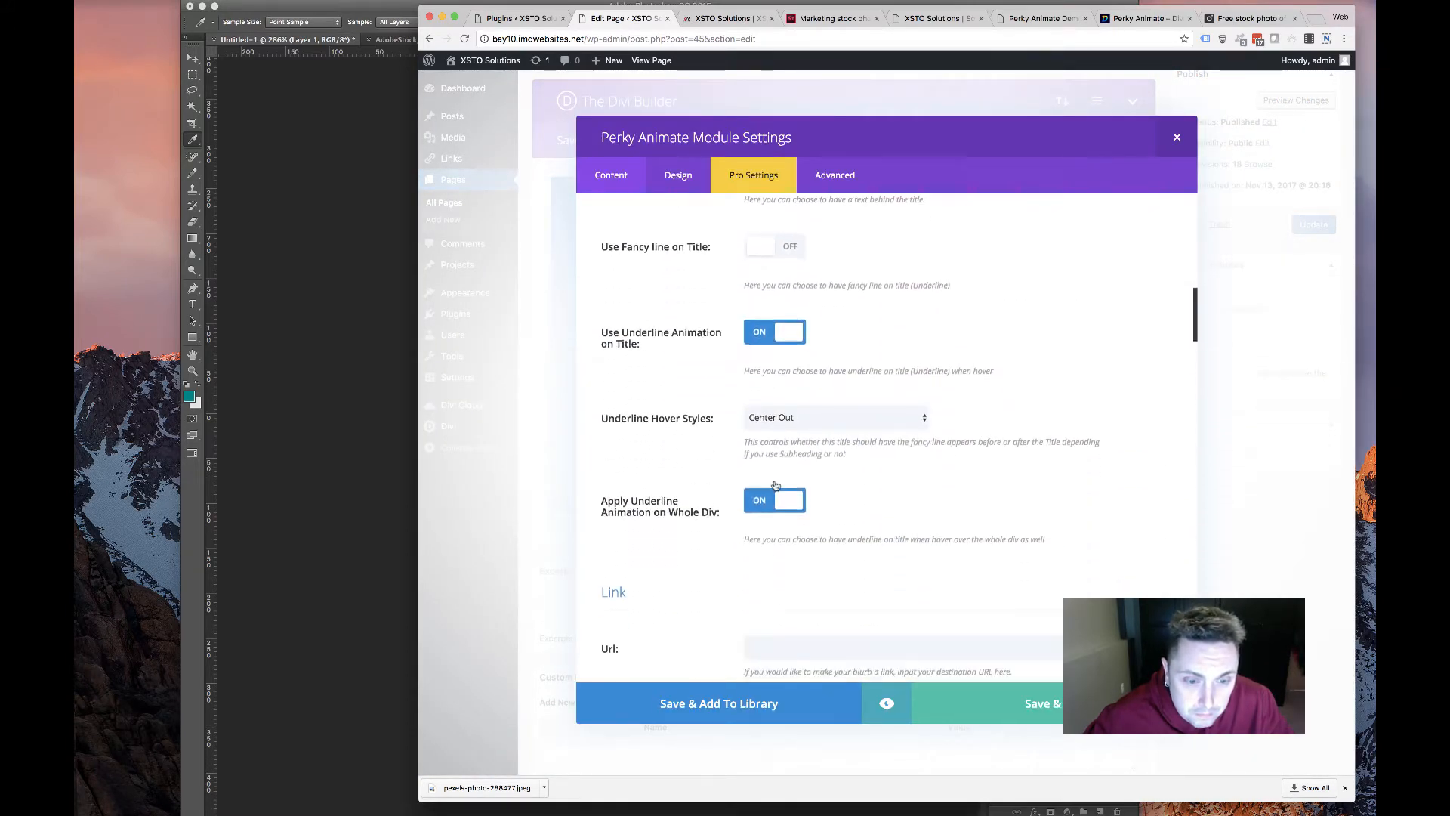
scroll(769, 493, down, 10)
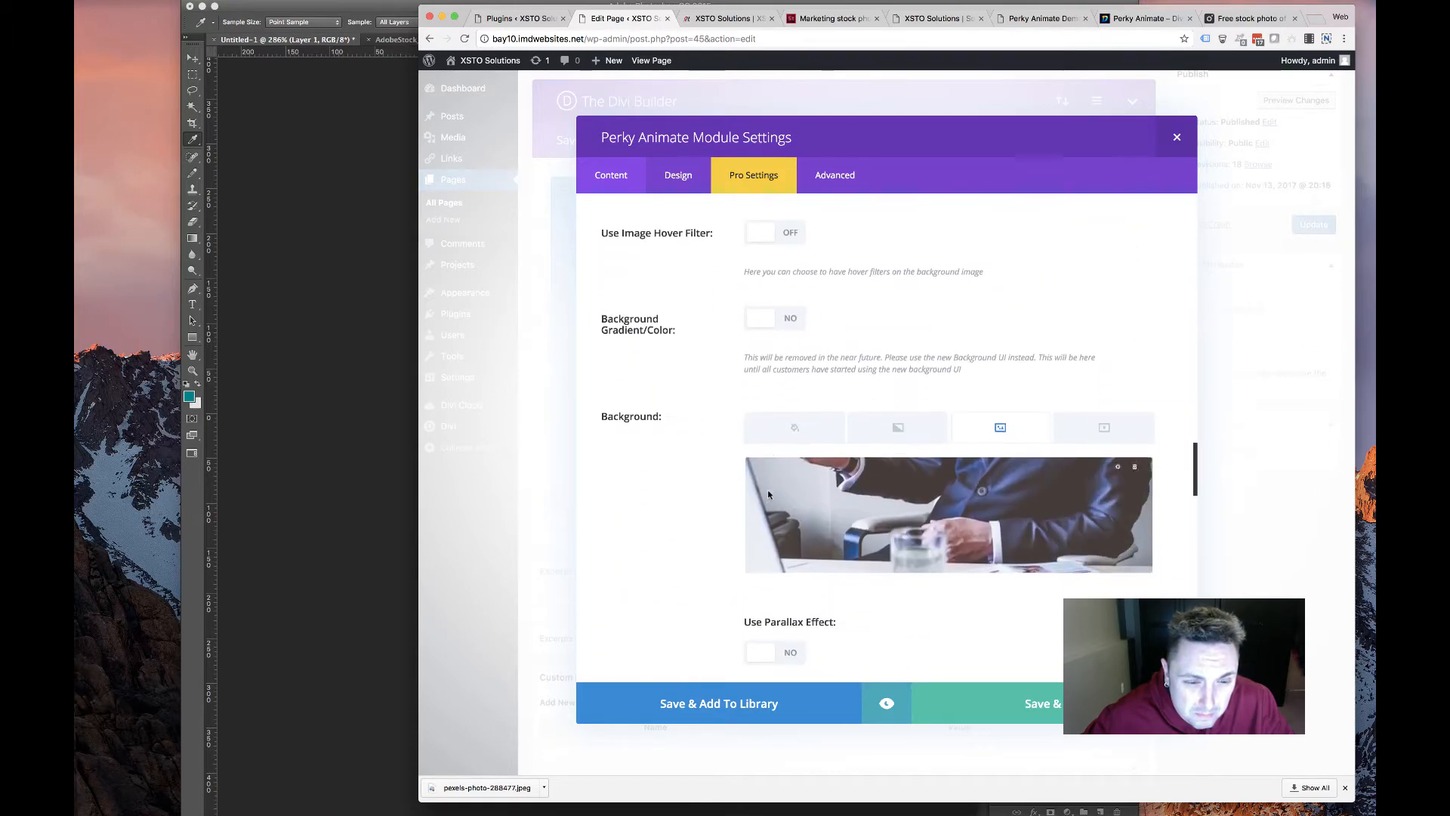
click(784, 417)
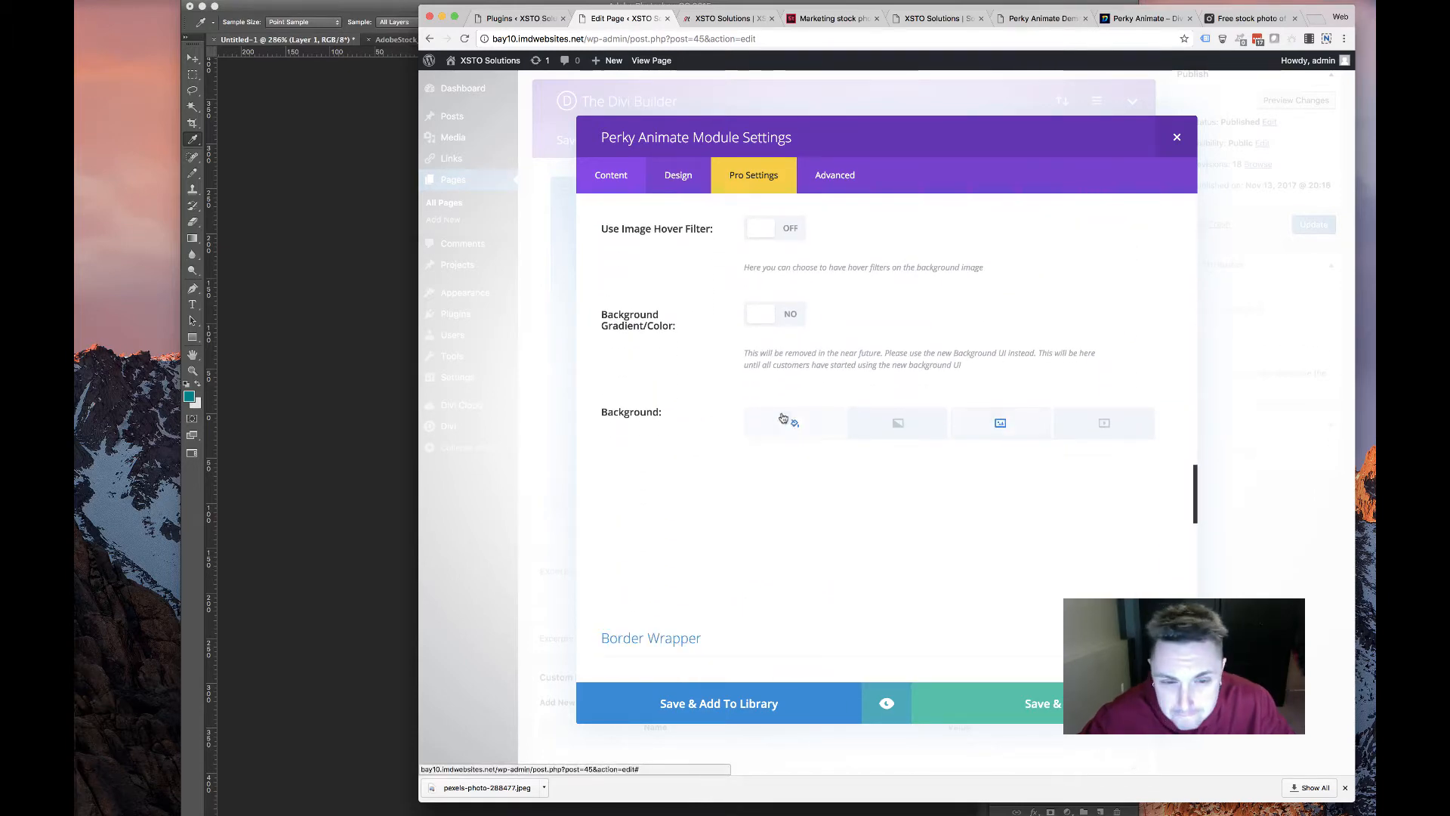
click(997, 421)
scroll(877, 473, down, 5)
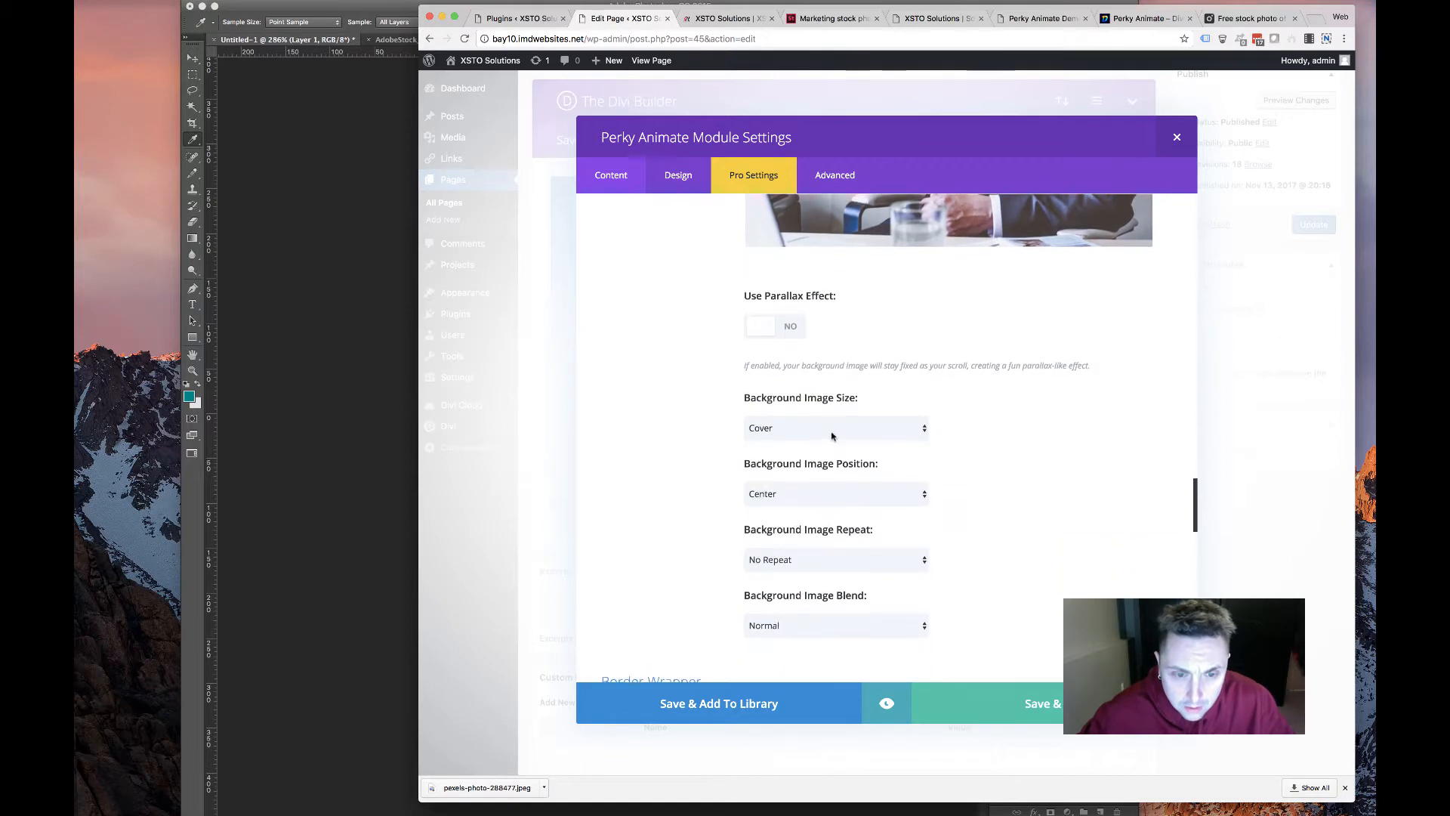
click(832, 436)
click(831, 425)
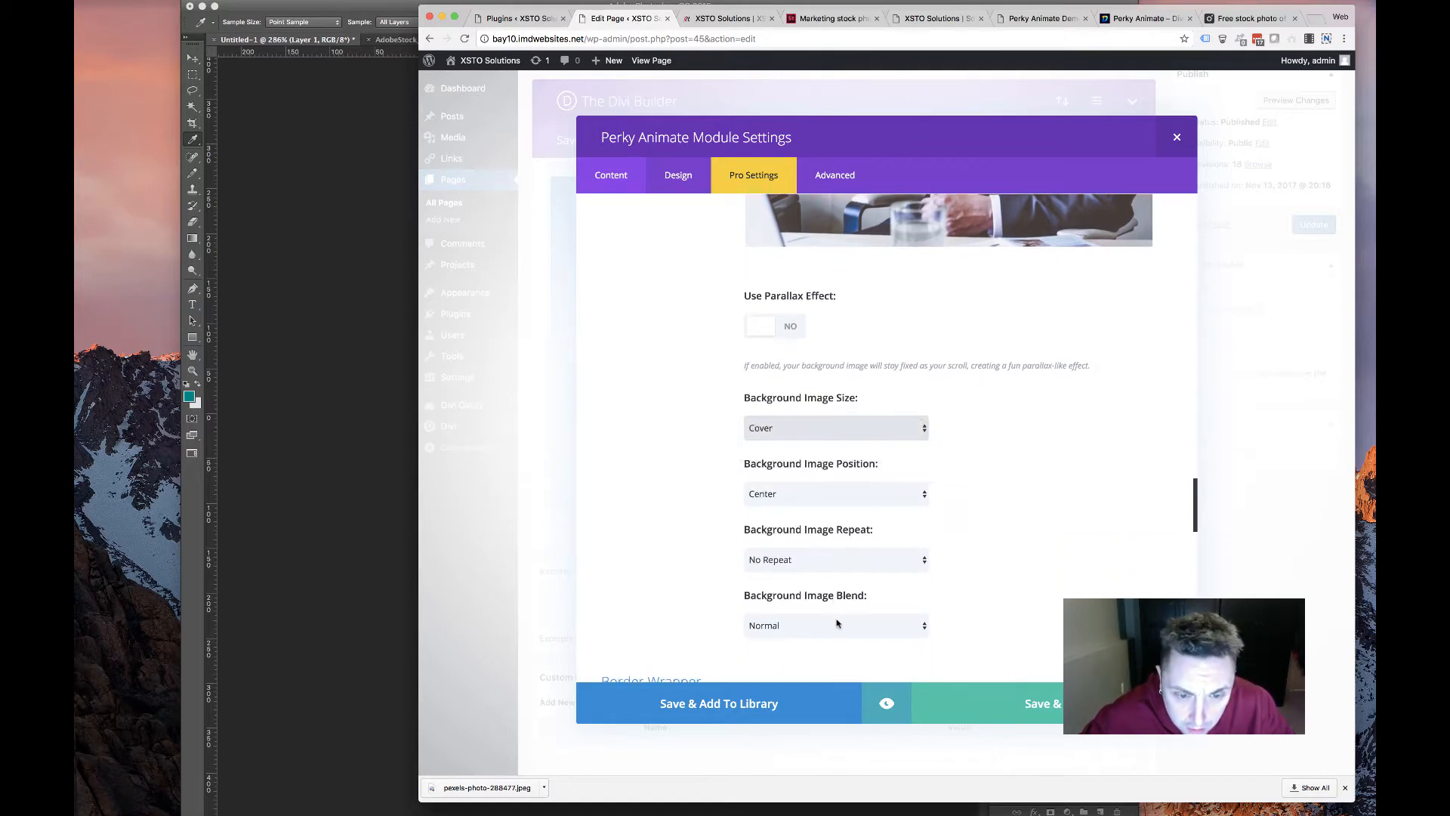
Look at the blend modes and a solid colour, then go back to the background photo
click(837, 623)
scroll(830, 423, up, 5)
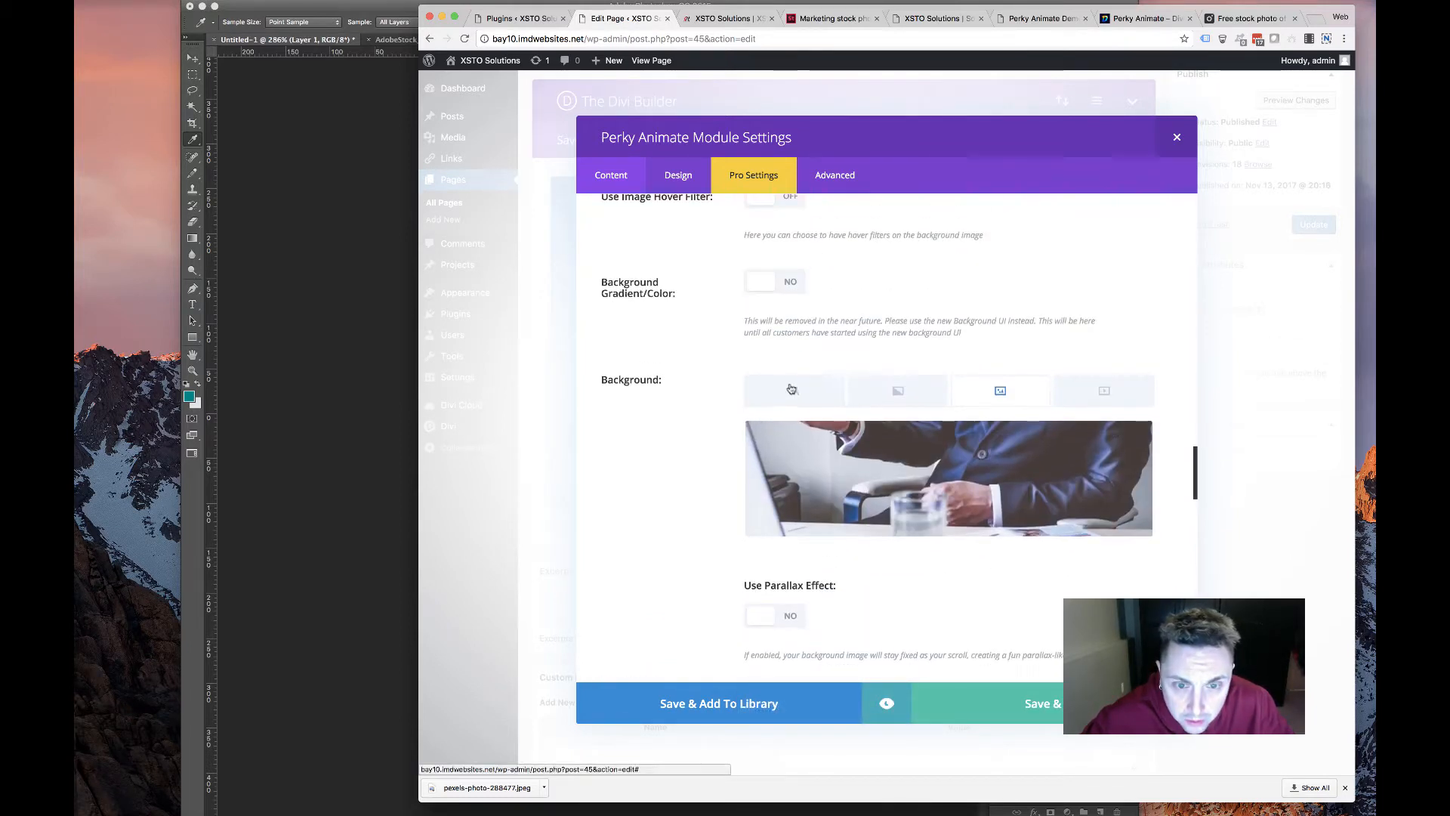
click(791, 389)
click(949, 474)
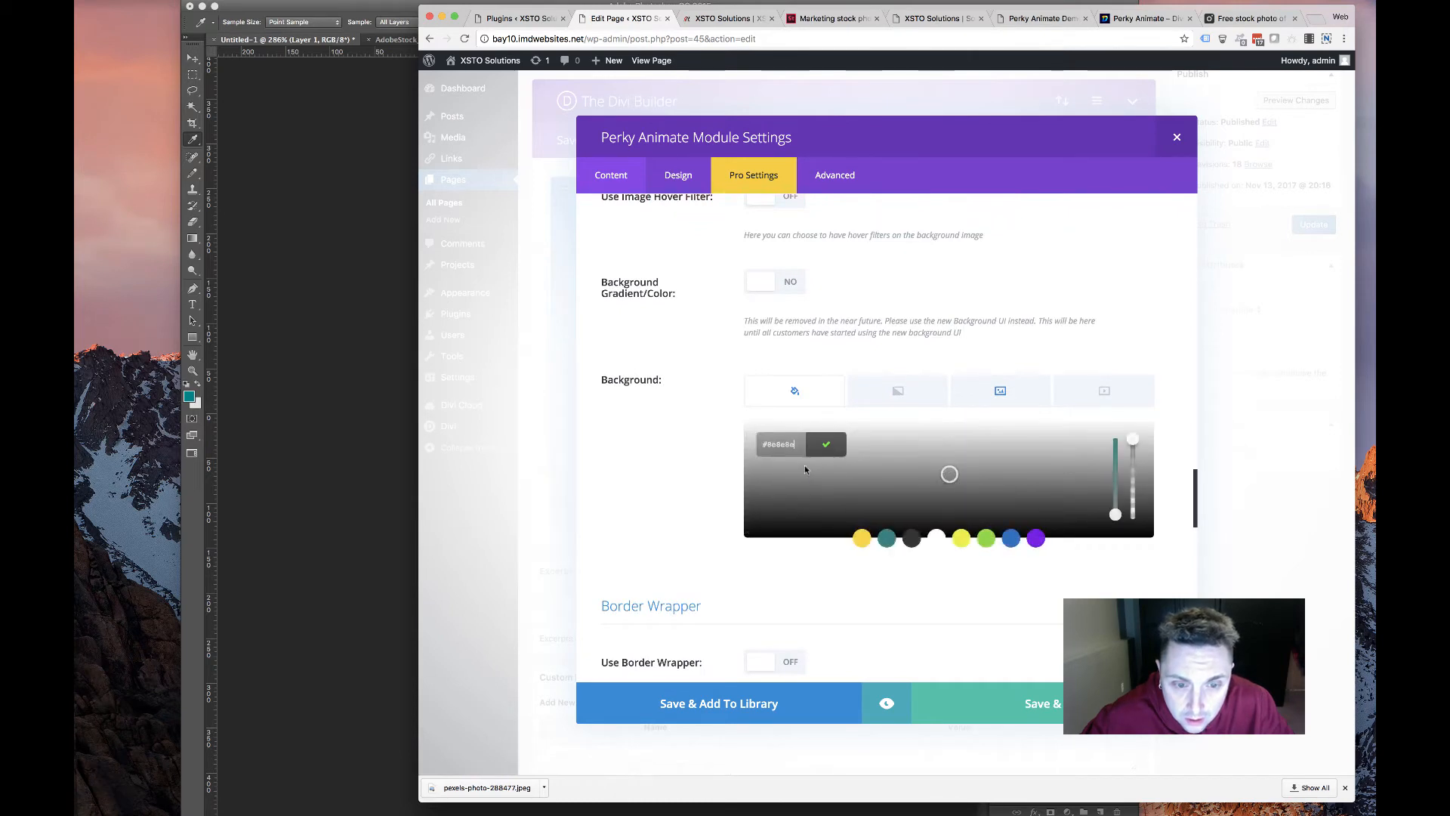
click(1005, 391)
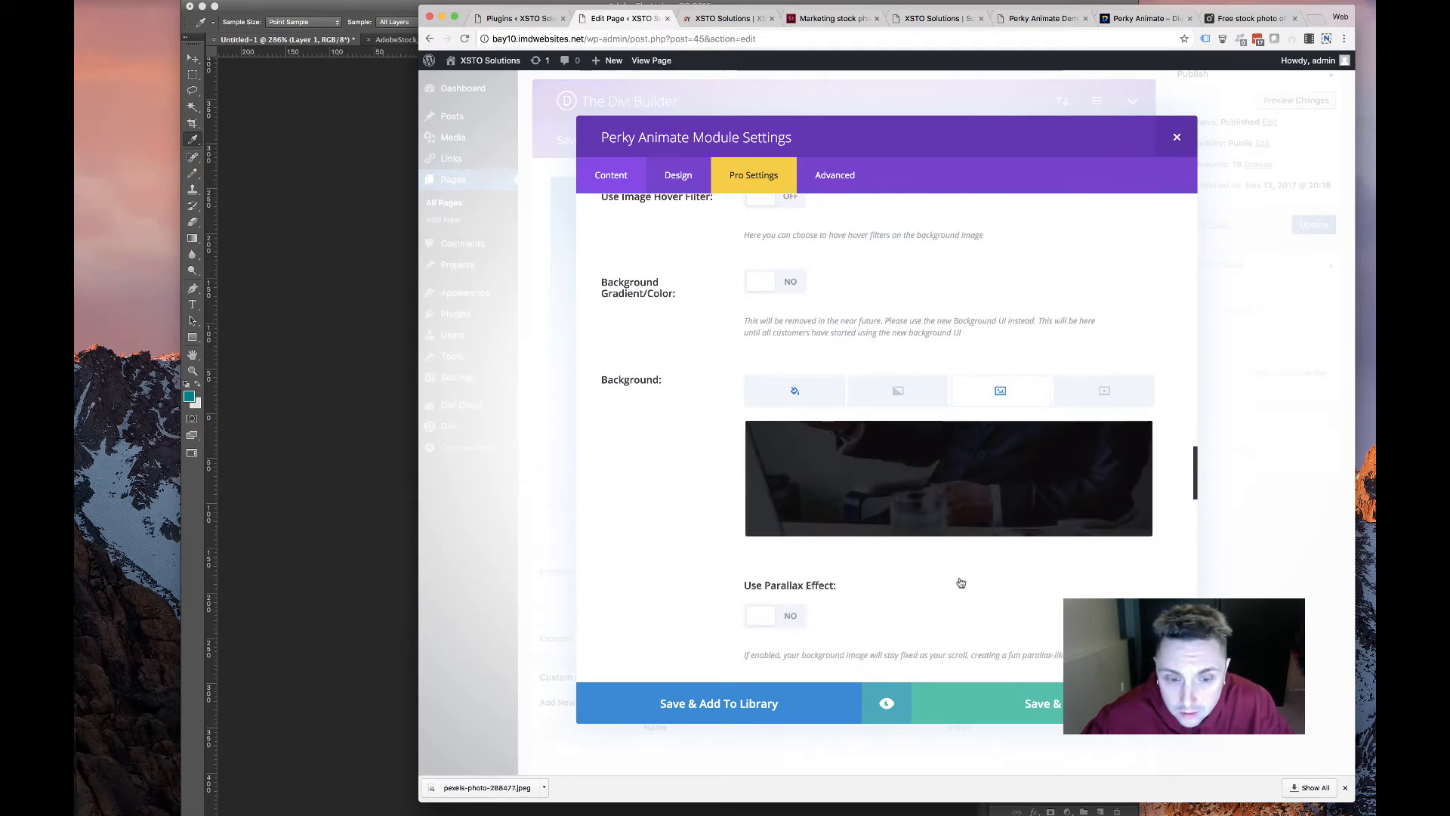
Open the Perky Animate card's Design tab and scroll to its Material Design and Alternative Contents settings
click(688, 178)
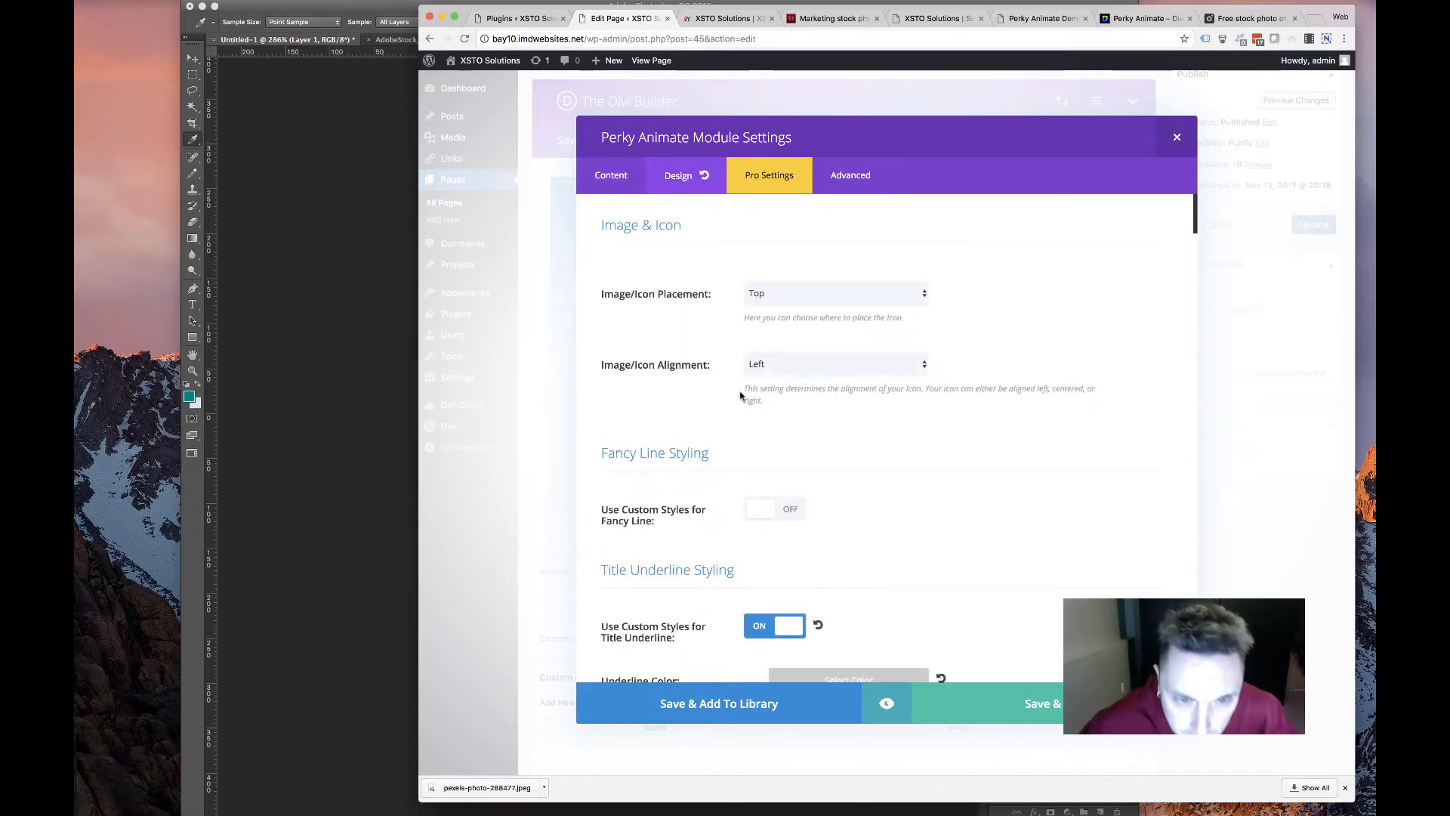
scroll(710, 442, down, 9)
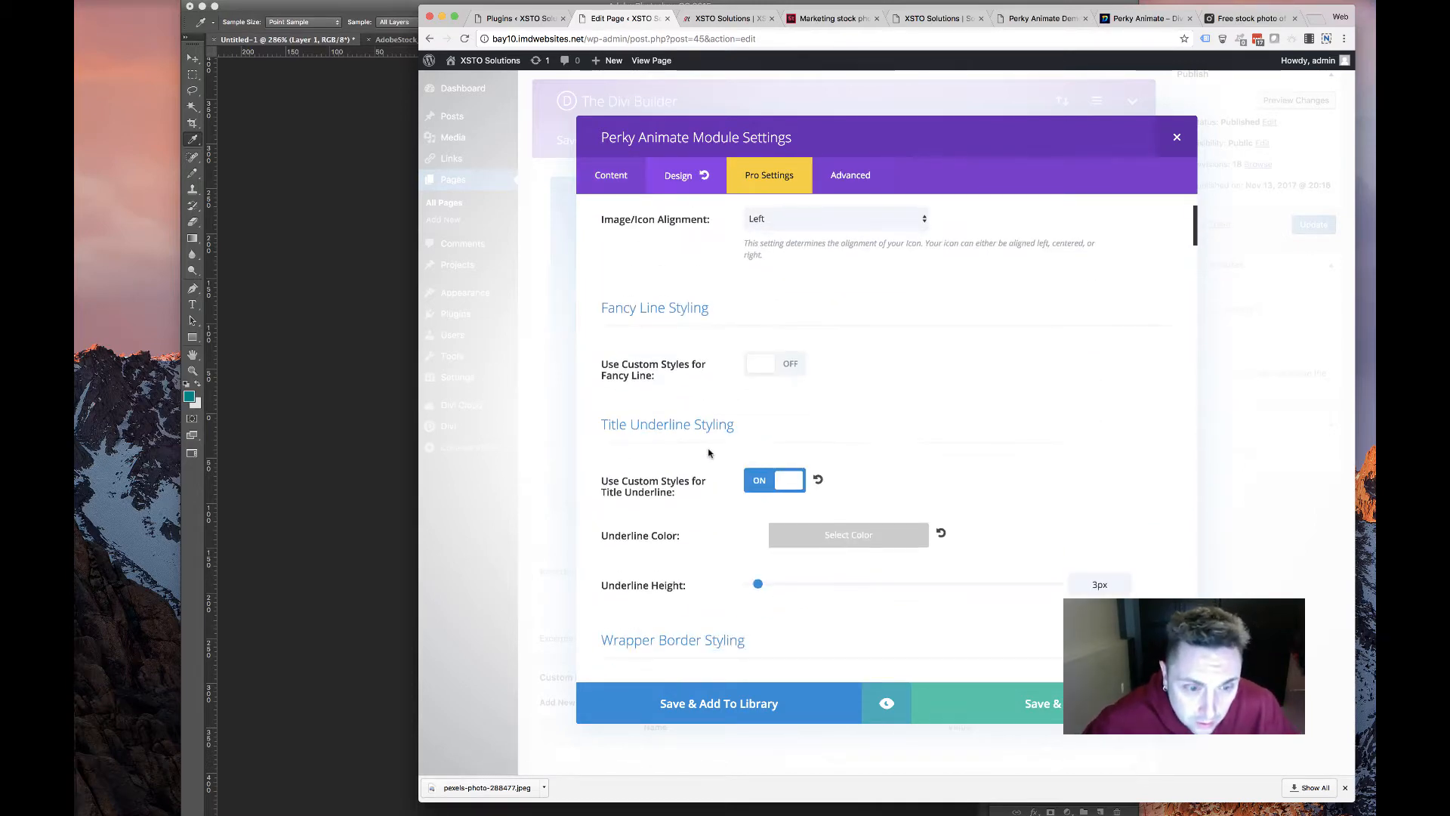
scroll(709, 453, down, 5)
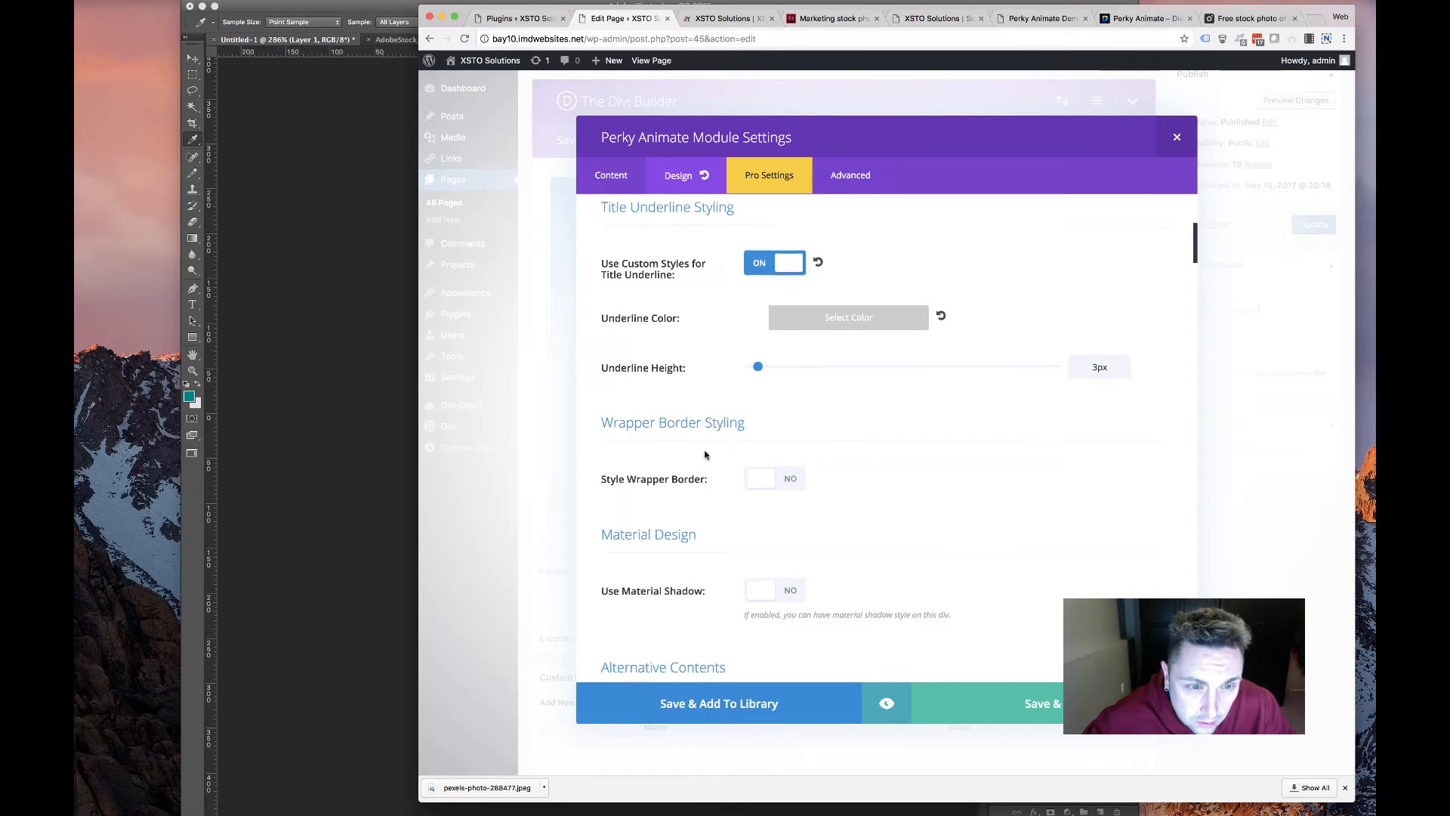
scroll(702, 374, up, 2)
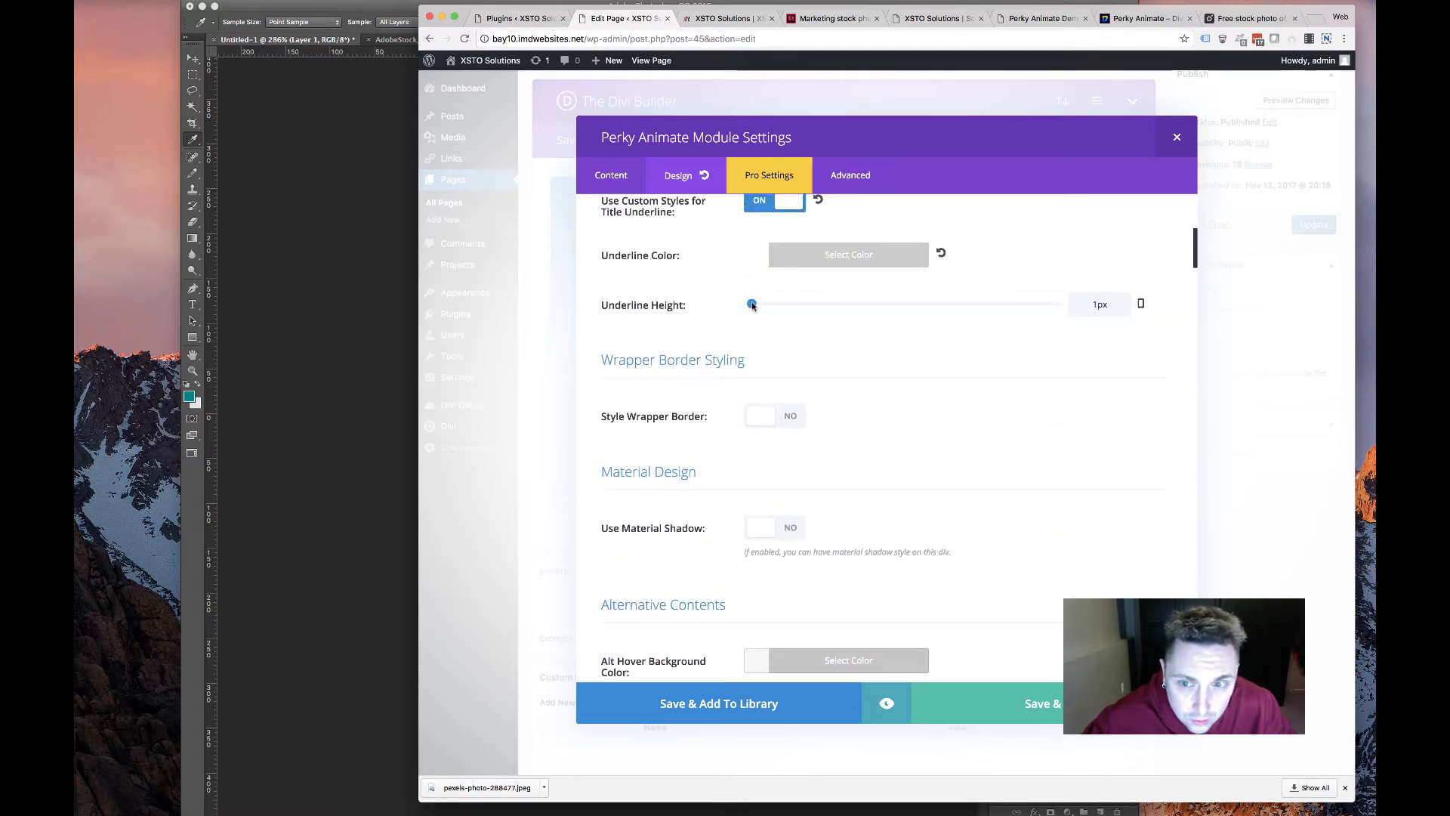
scroll(722, 378, down, 5)
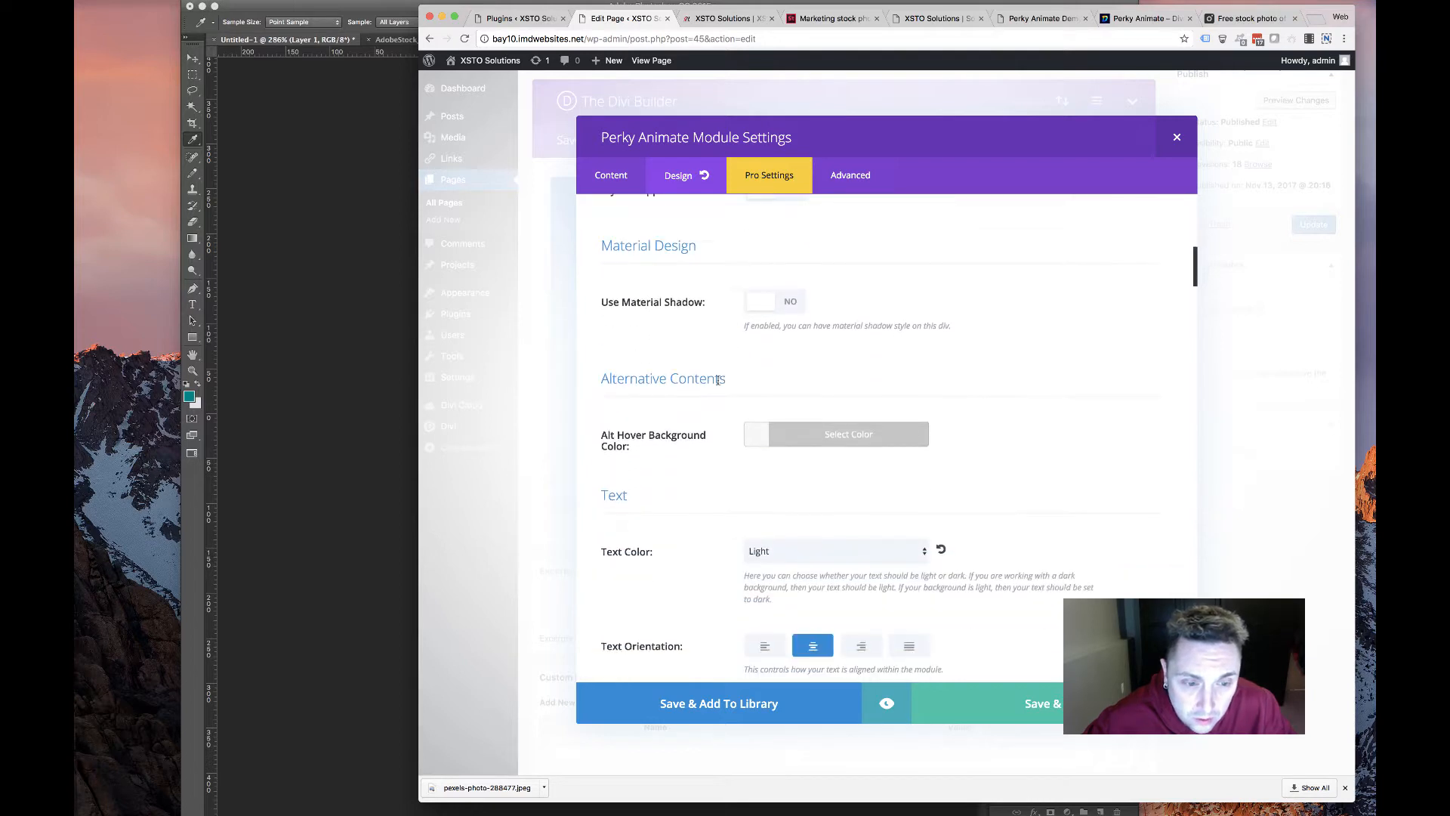
scroll(714, 388, up, 2)
scroll(714, 387, down, 5)
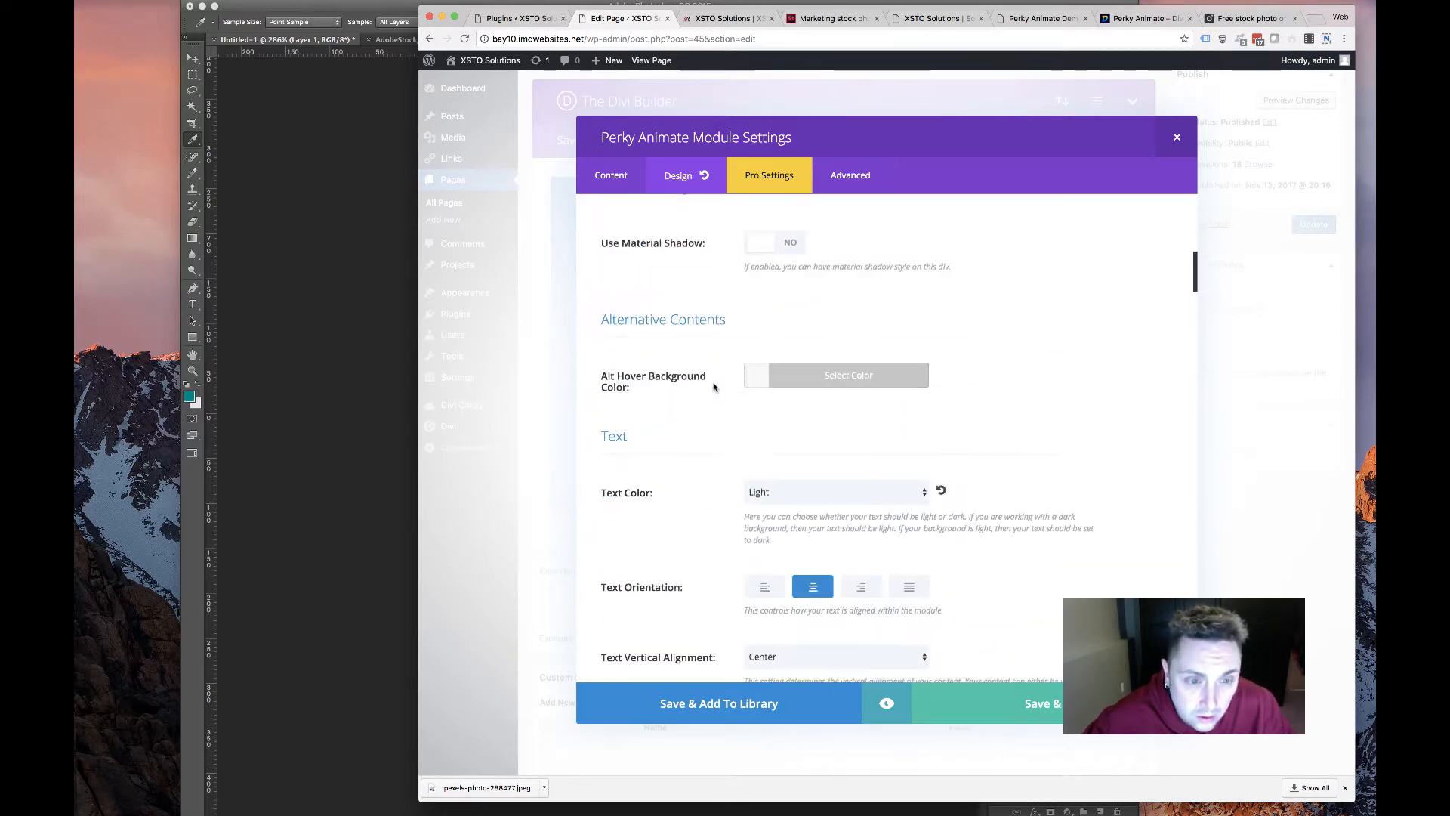
scroll(714, 387, up, 5)
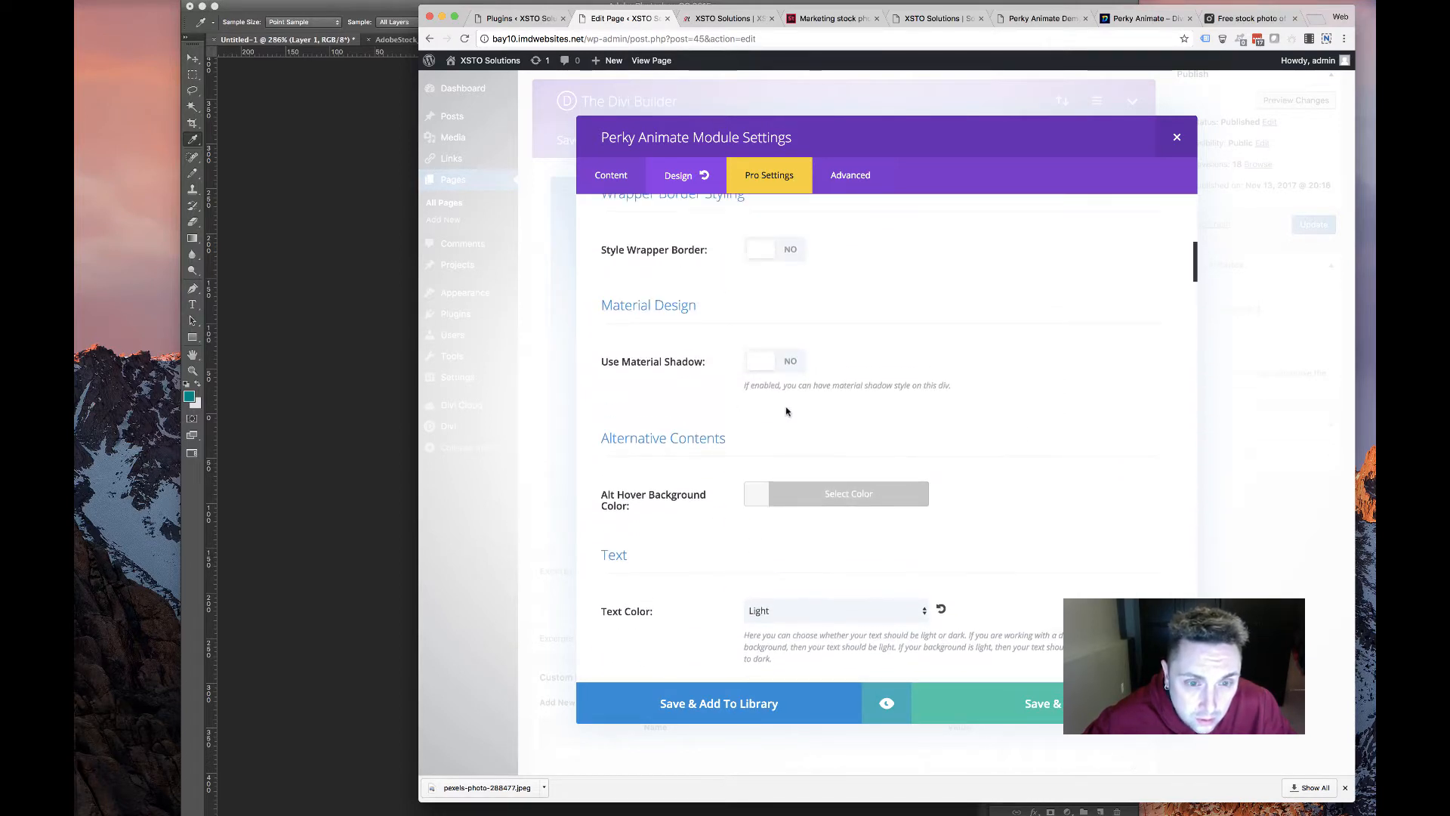
Switch on the card's material shadow with Depth 3, then move down to Alternative Title Text
click(790, 355)
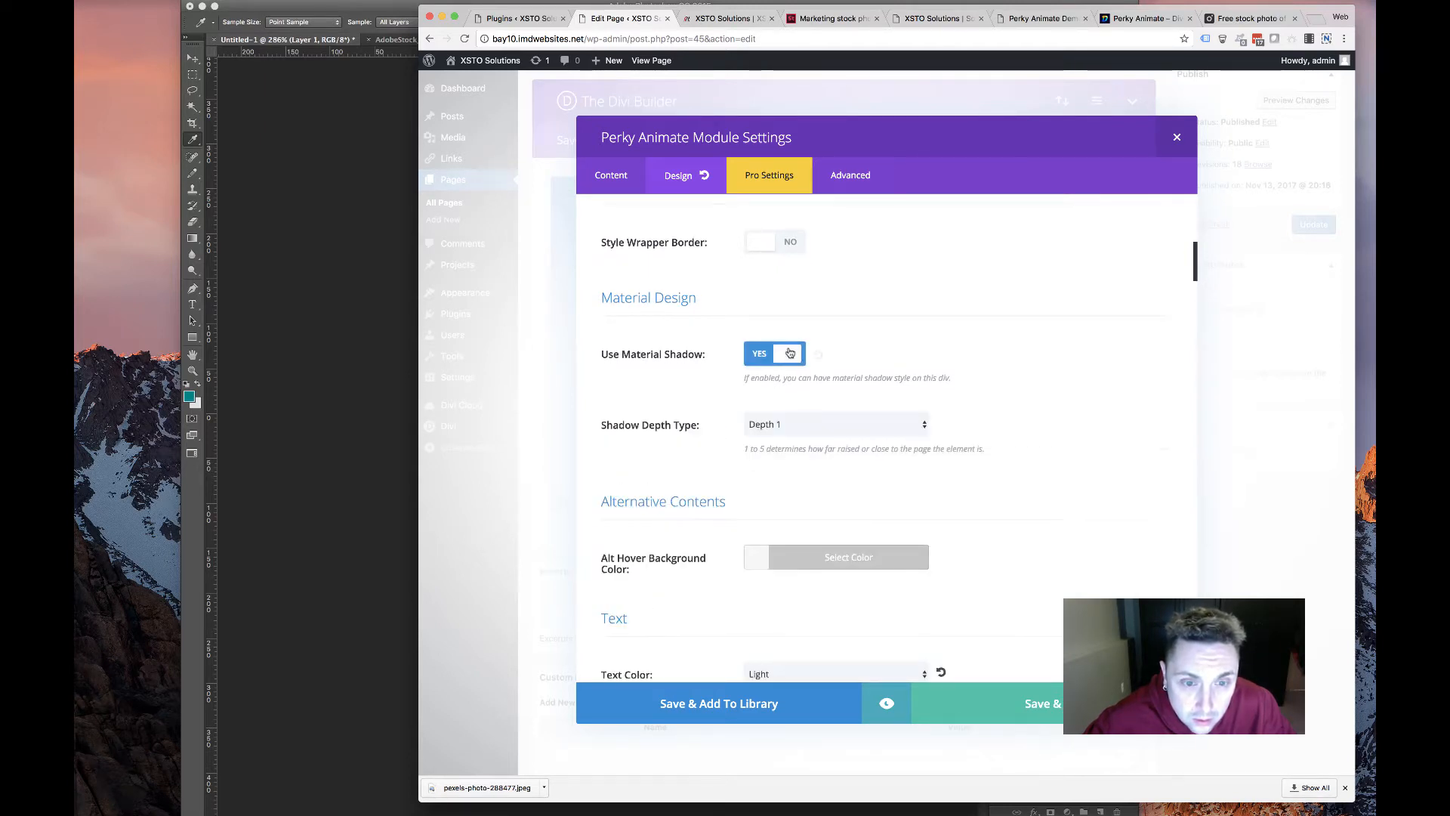
click(791, 419)
click(810, 403)
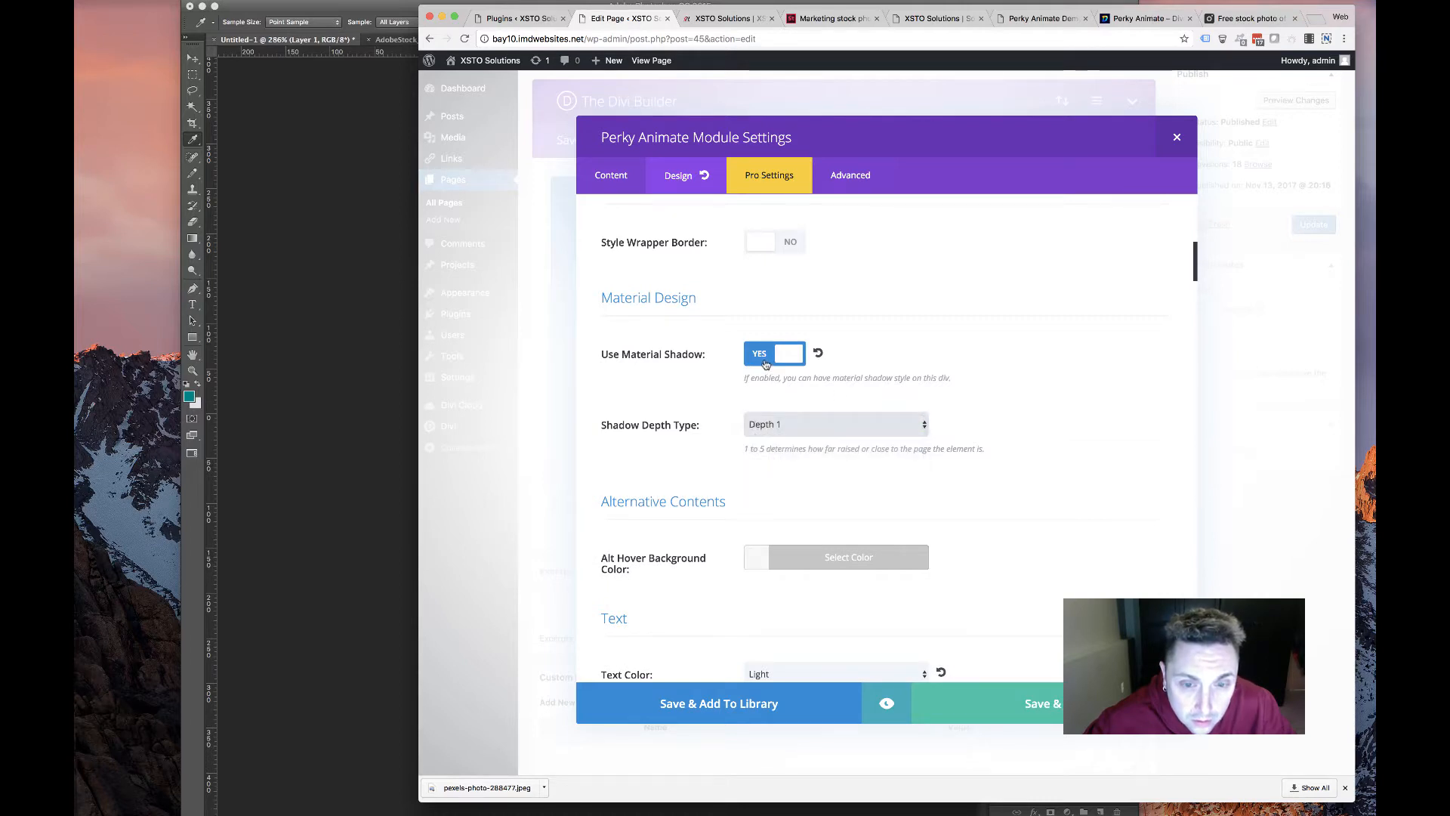
click(769, 362)
scroll(734, 426, down, 5)
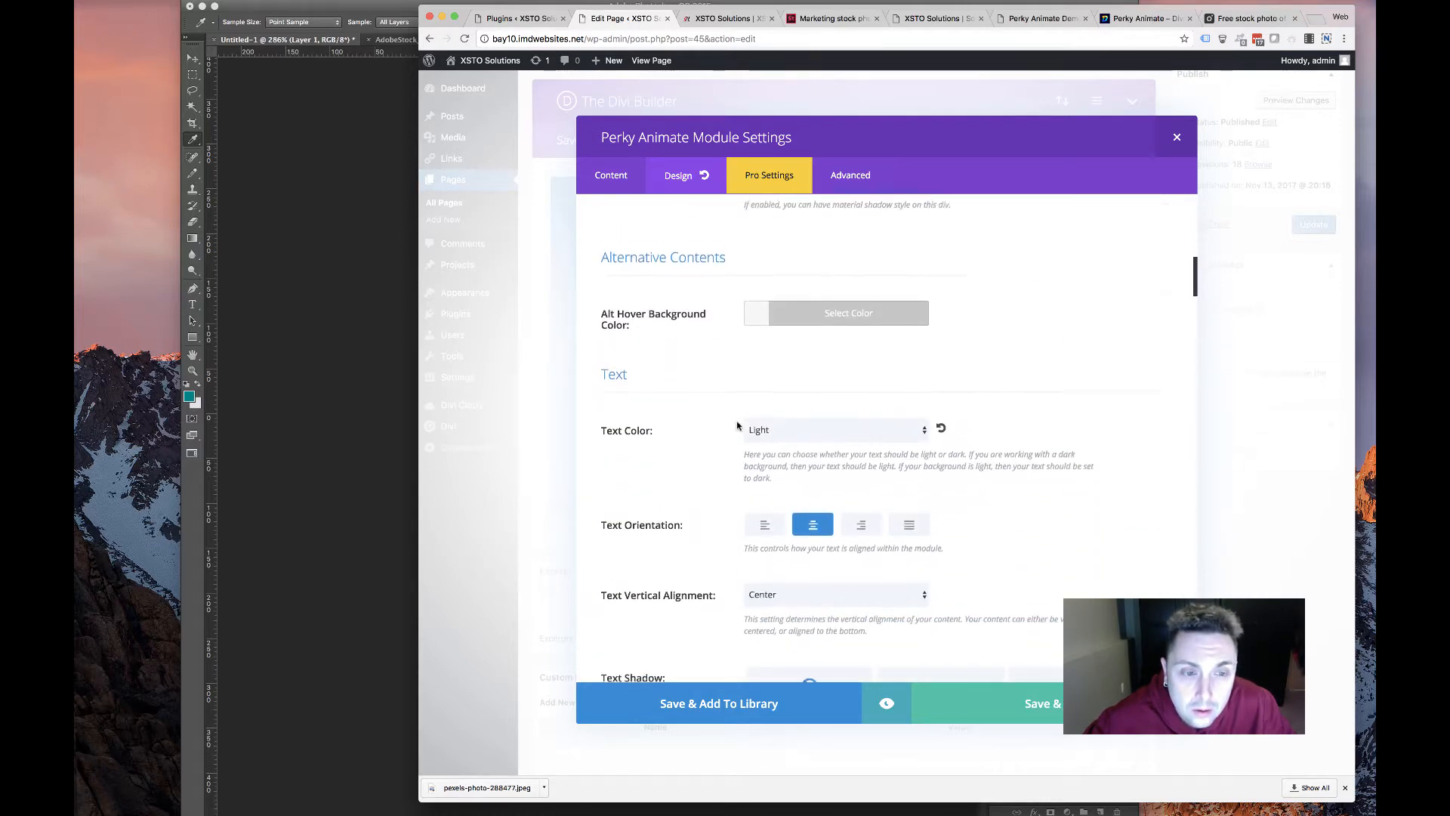
scroll(731, 428, up, 4)
click(786, 318)
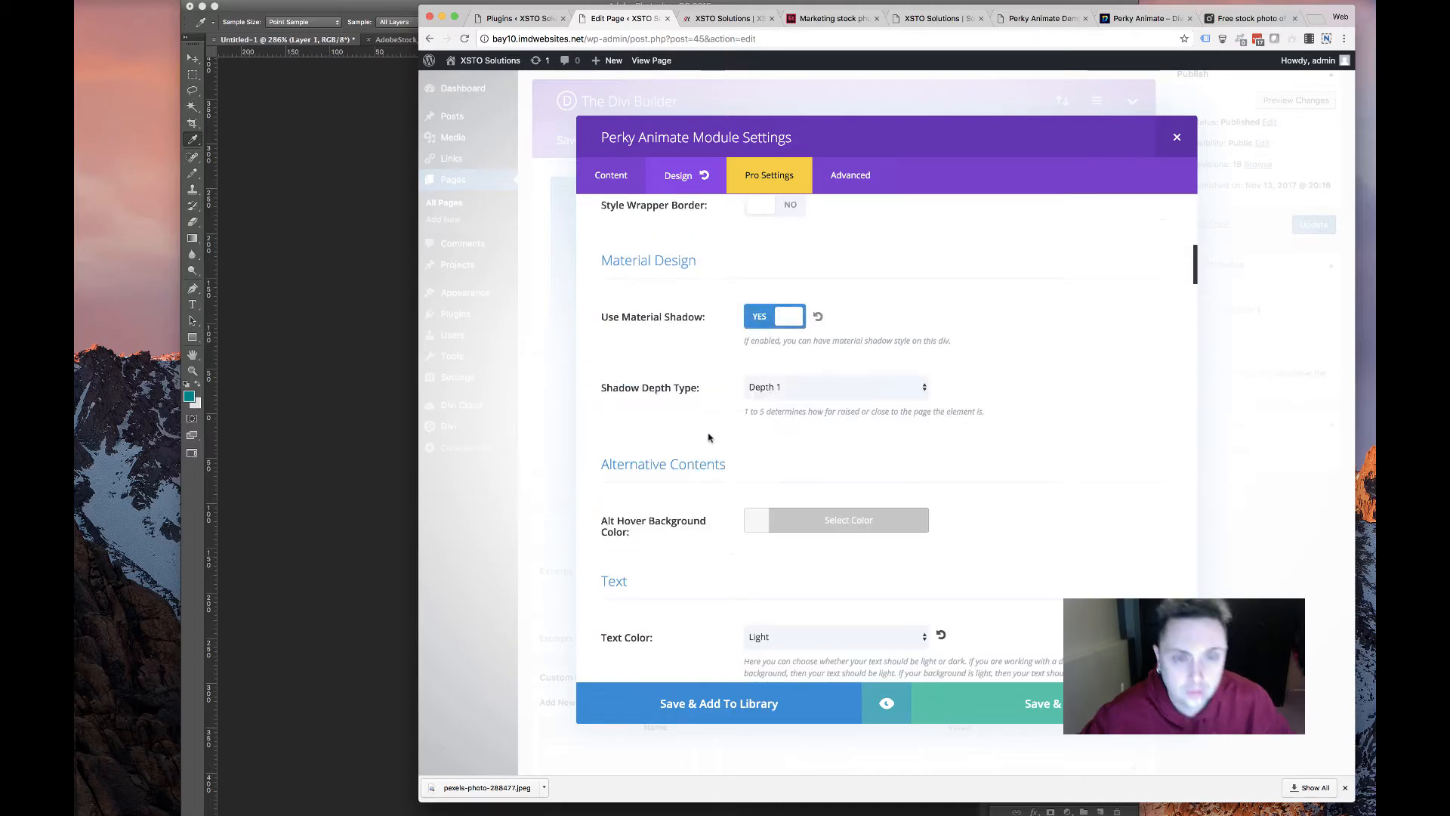
scroll(710, 430, down, 5)
scroll(802, 366, up, 4)
click(801, 360)
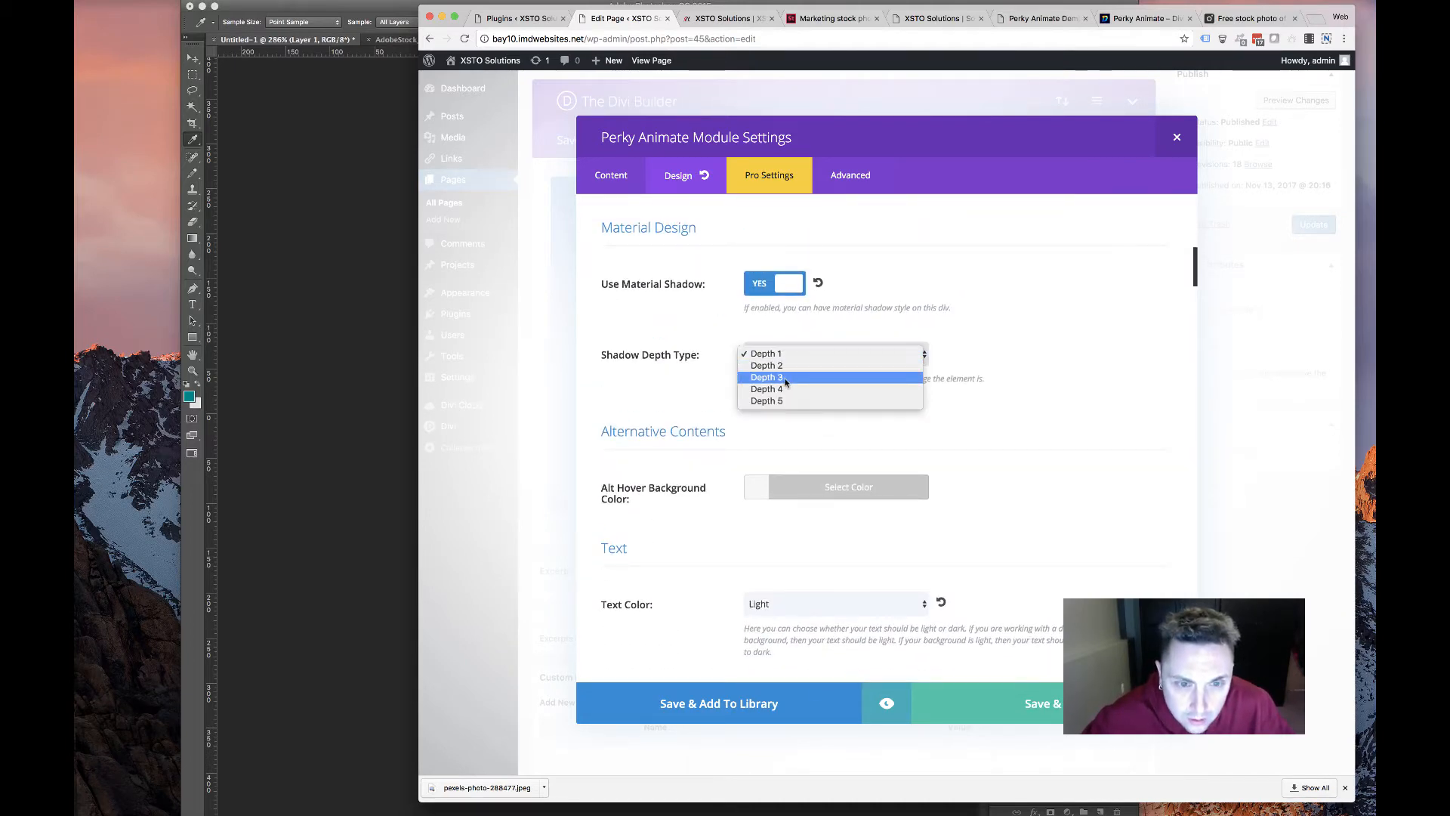
click(793, 378)
scroll(719, 404, down, 1)
scroll(720, 404, down, 10)
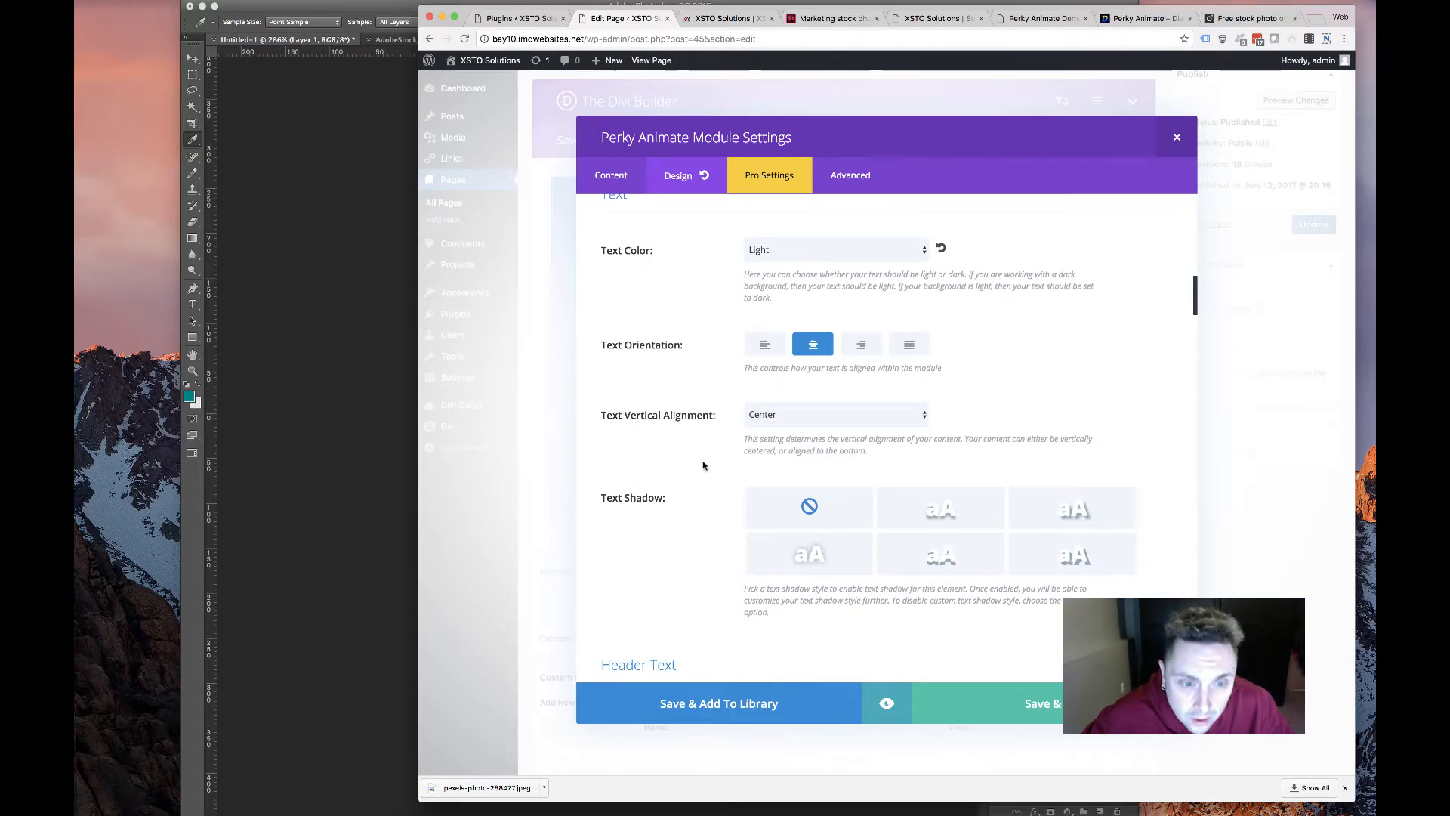
scroll(702, 463, down, 12)
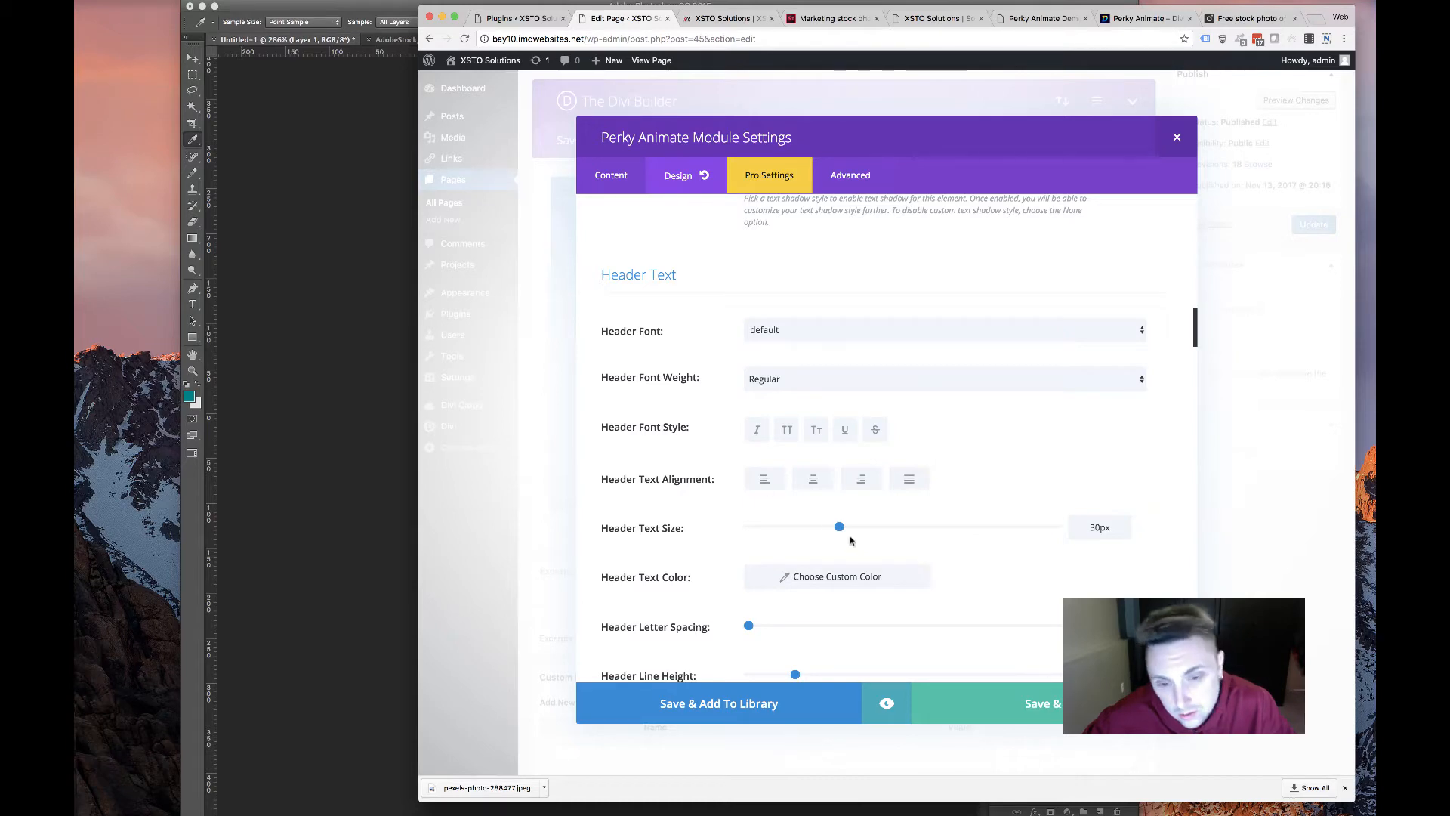
scroll(850, 540, down, 20)
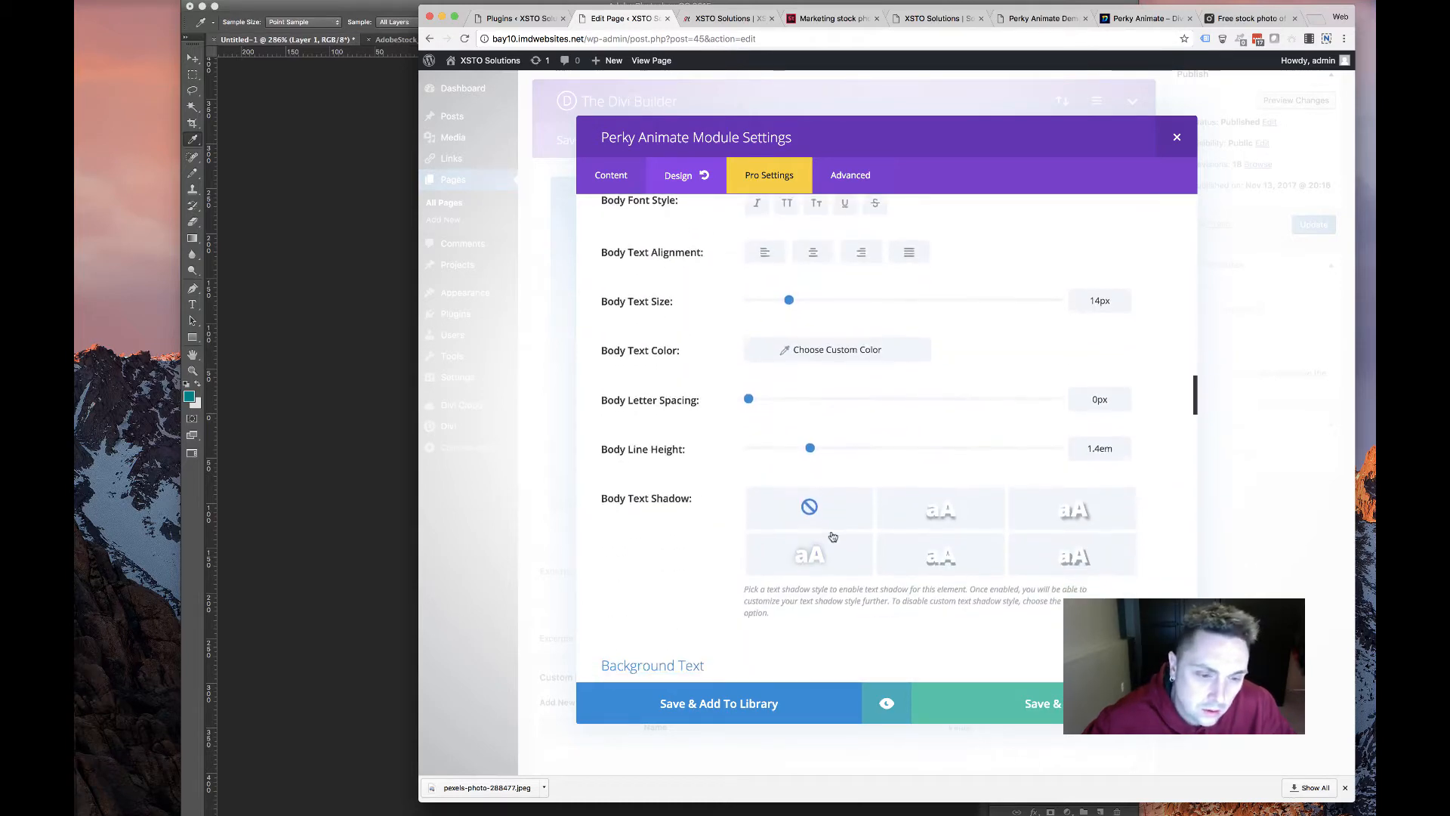
scroll(833, 536, down, 20)
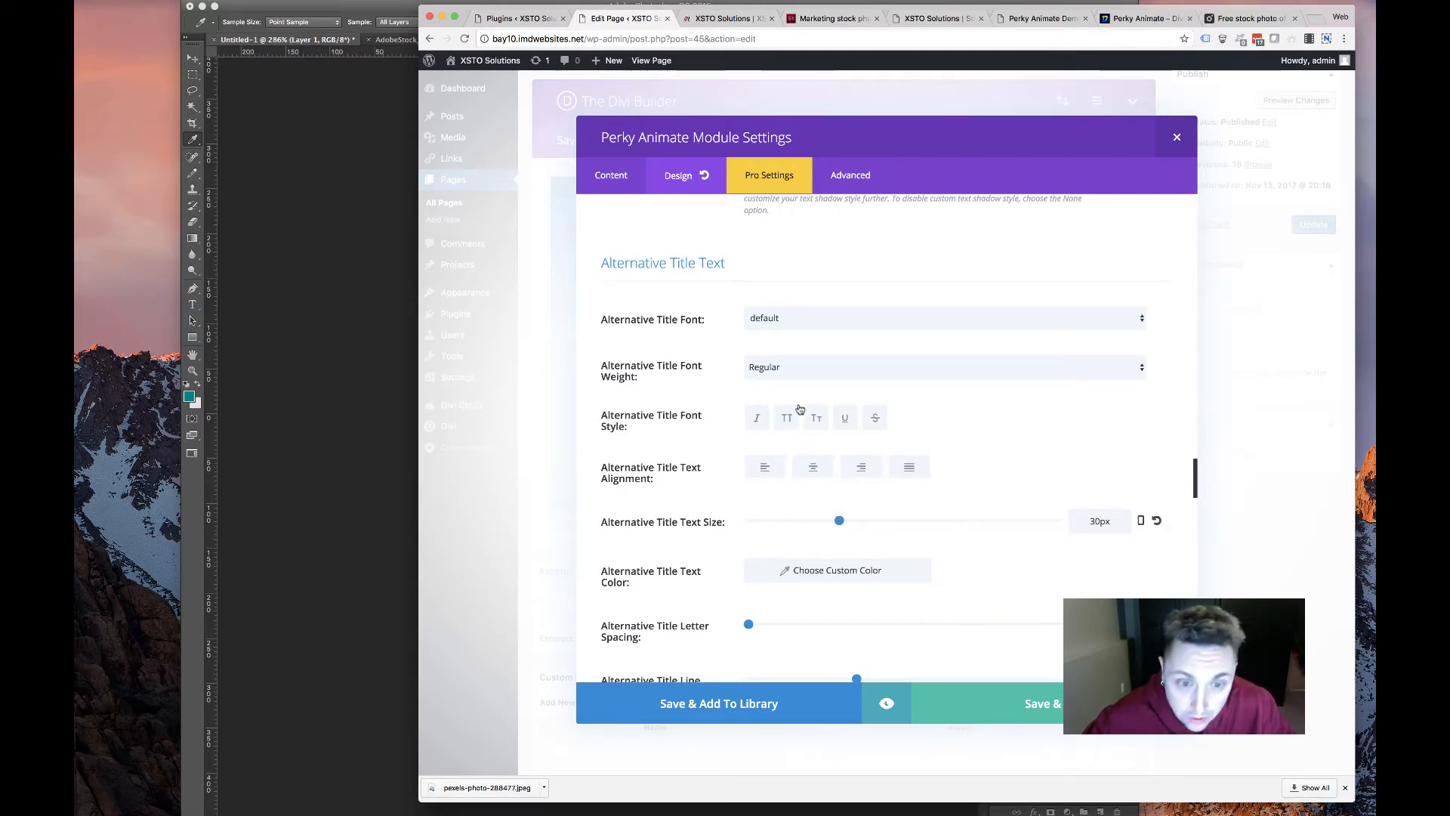
Make the alternative title Ultra Bold and give it a text shadow preset
click(794, 373)
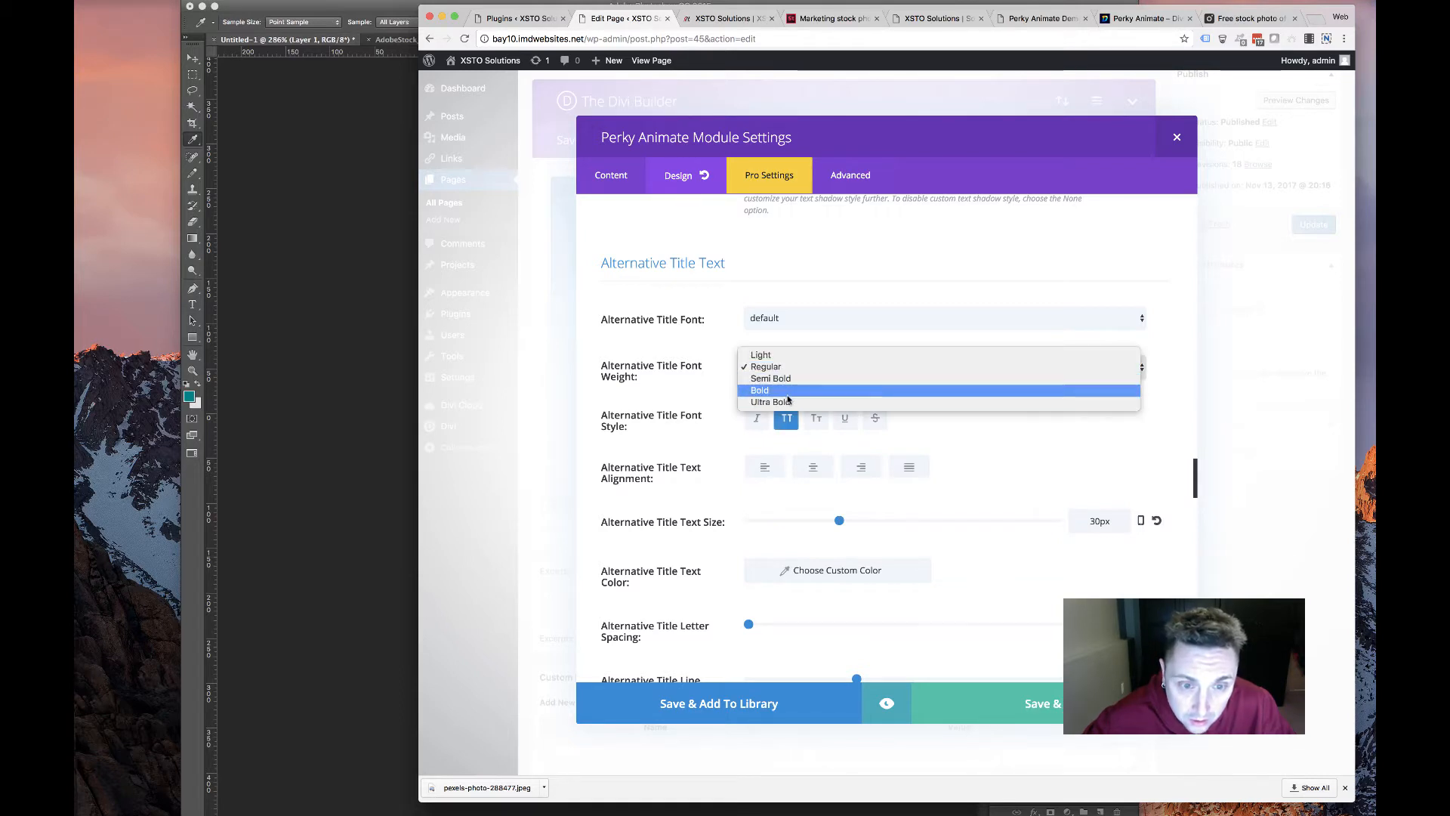
click(793, 402)
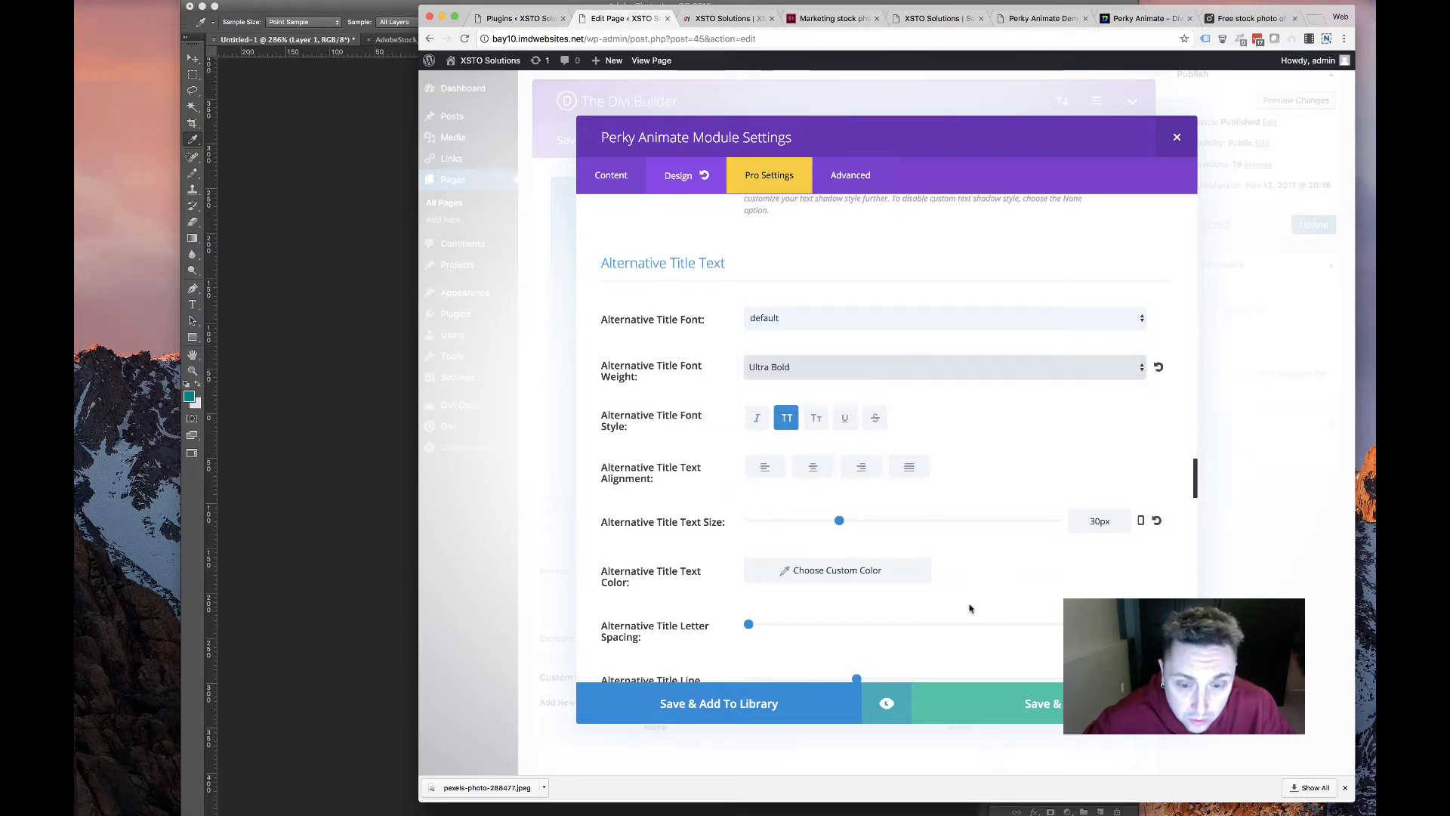
scroll(969, 608, down, 4)
scroll(869, 463, up, 4)
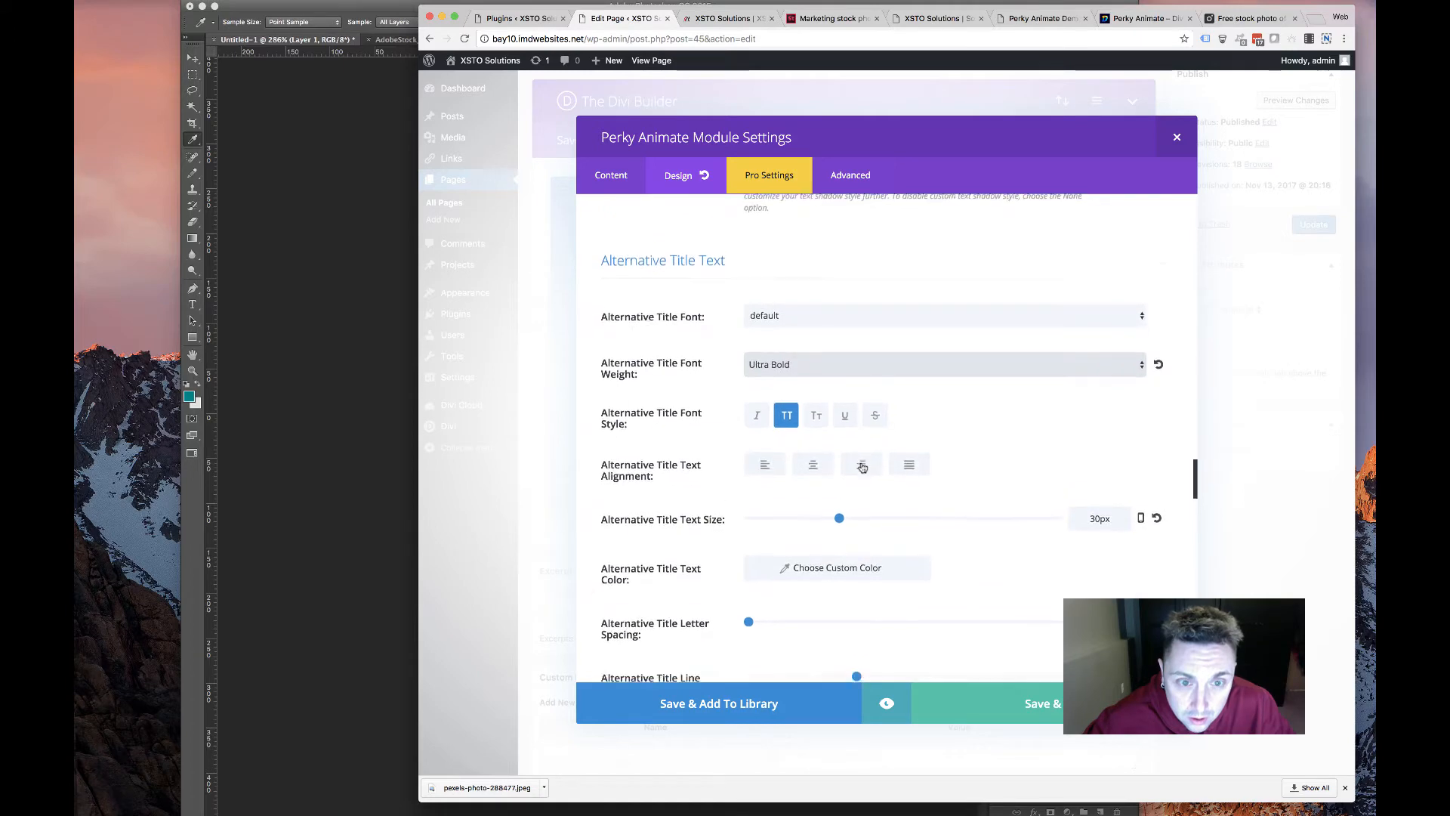
scroll(862, 476, down, 15)
scroll(861, 492, up, 4)
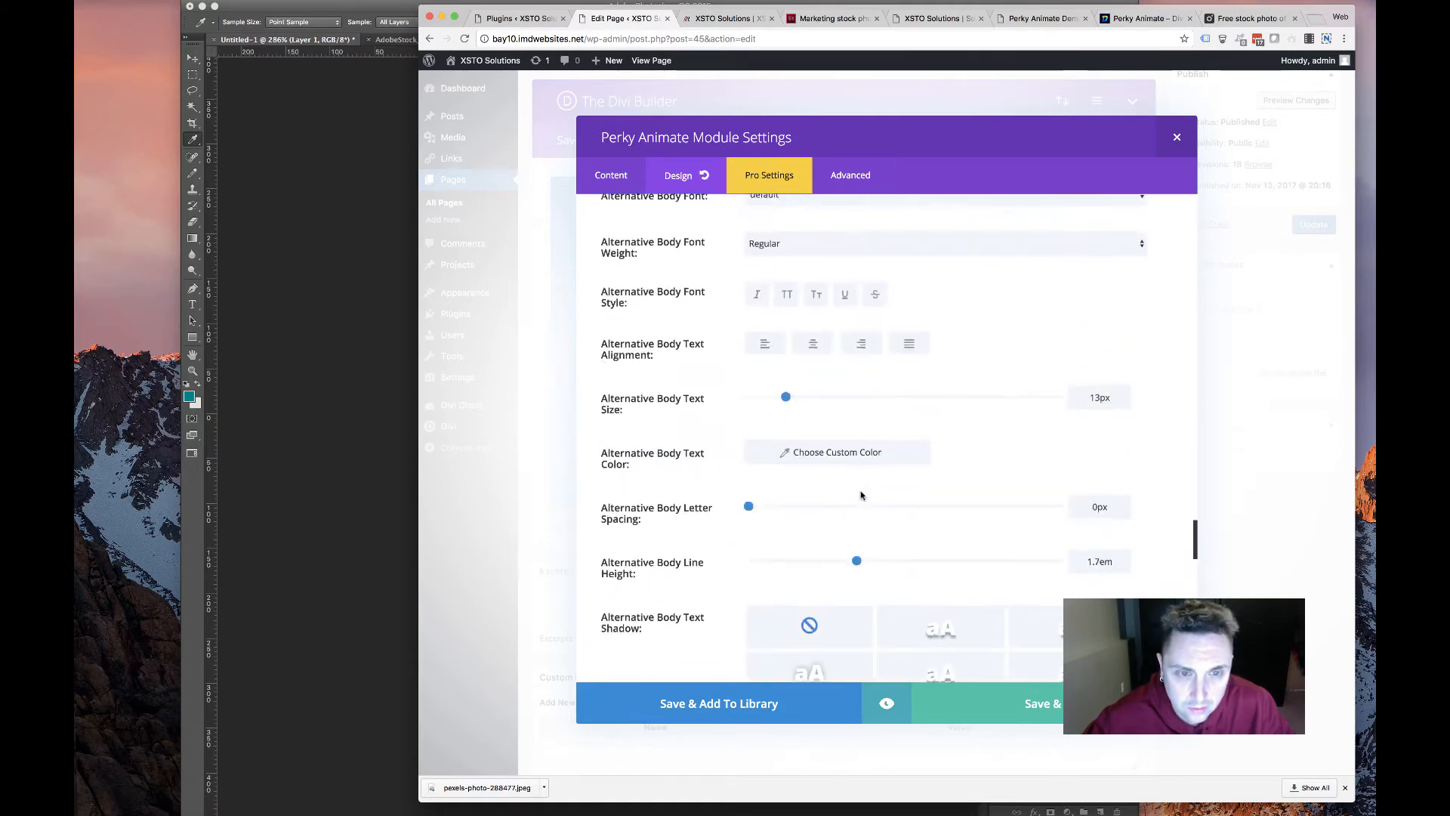
scroll(861, 495, up, 9)
click(837, 424)
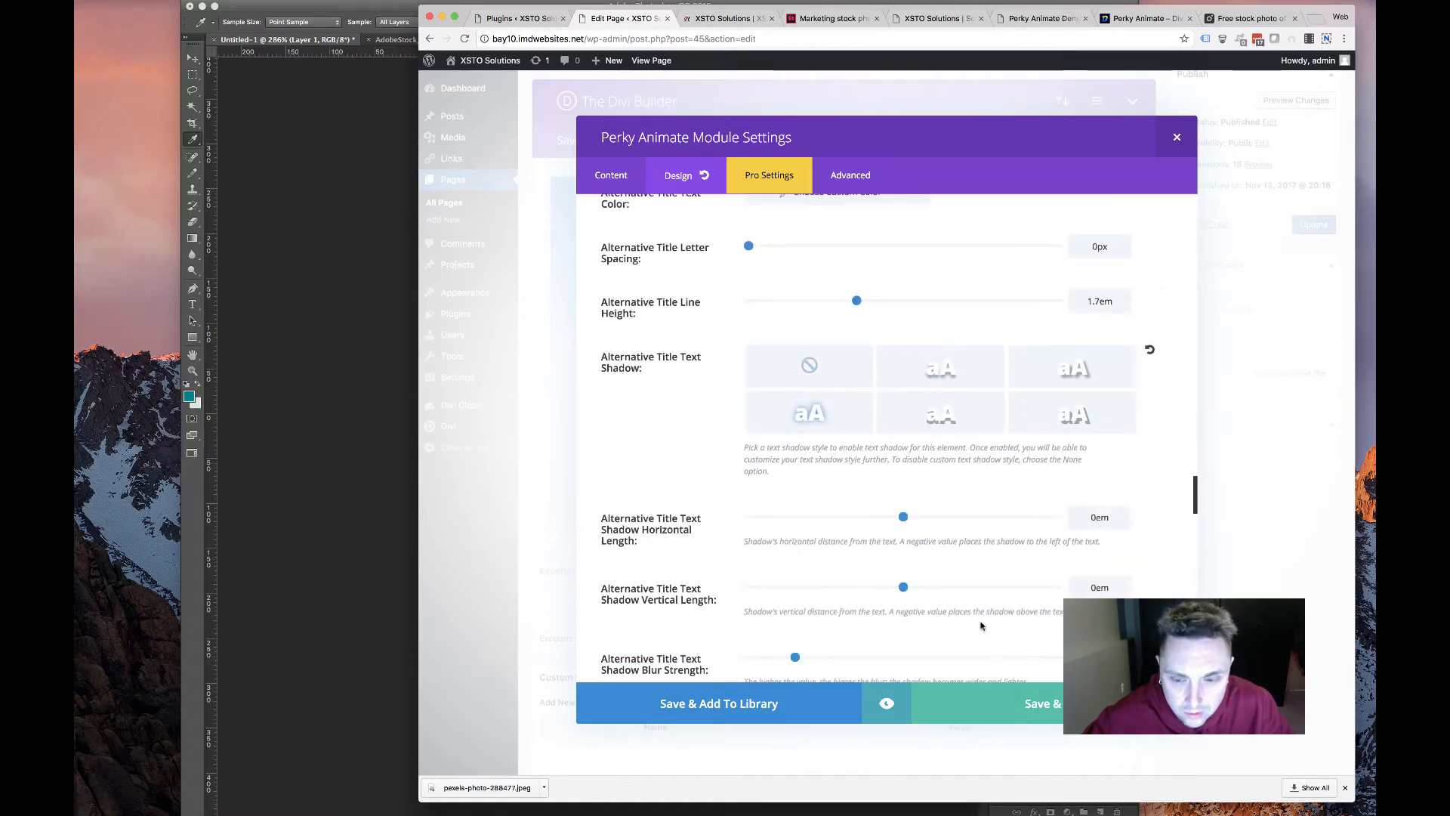
Give the card the Fade animation style and save the card settings
scroll(904, 497, down, 12)
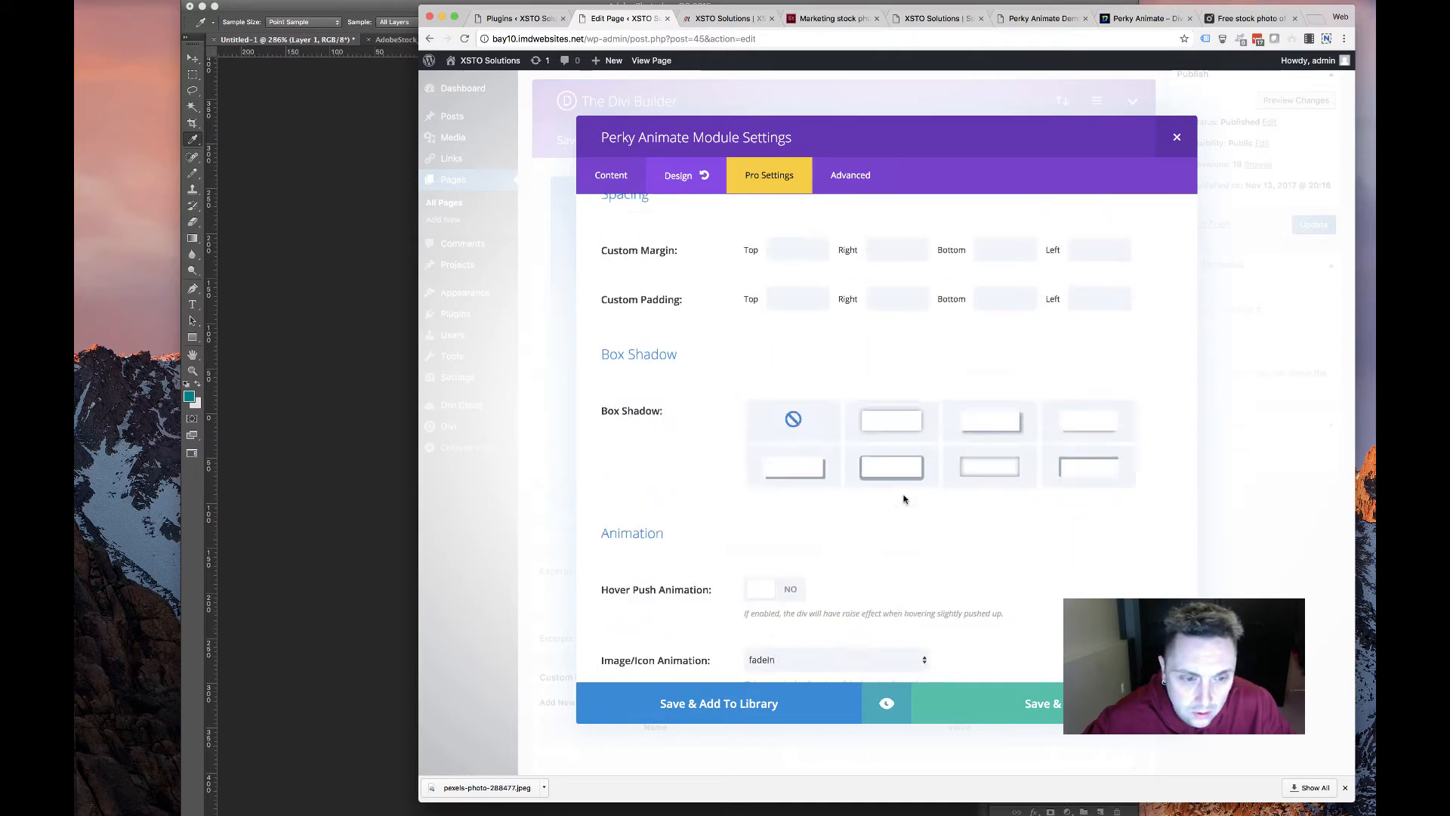
scroll(904, 498, down, 4)
scroll(914, 444, up, 6)
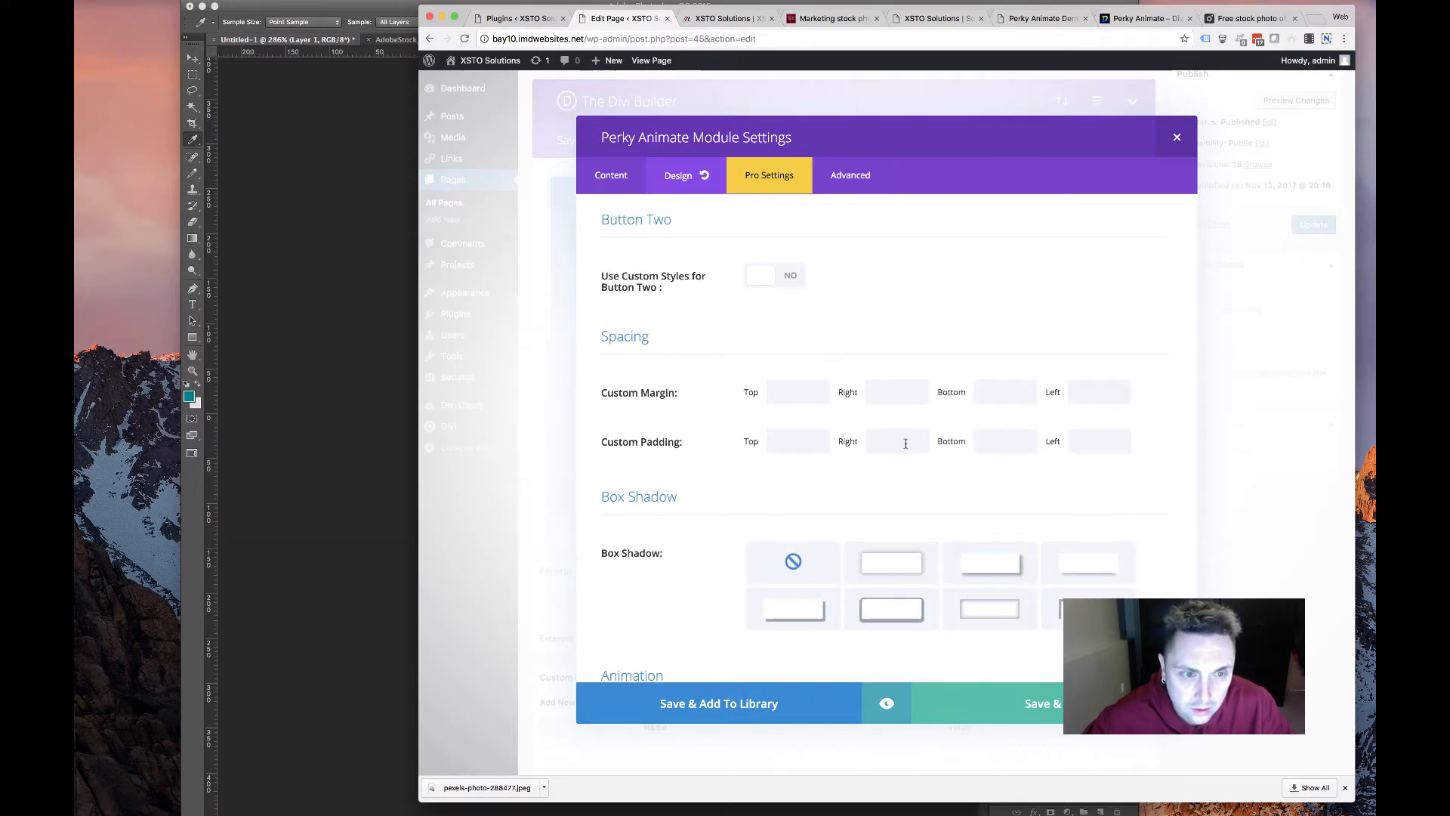
scroll(906, 445, down, 6)
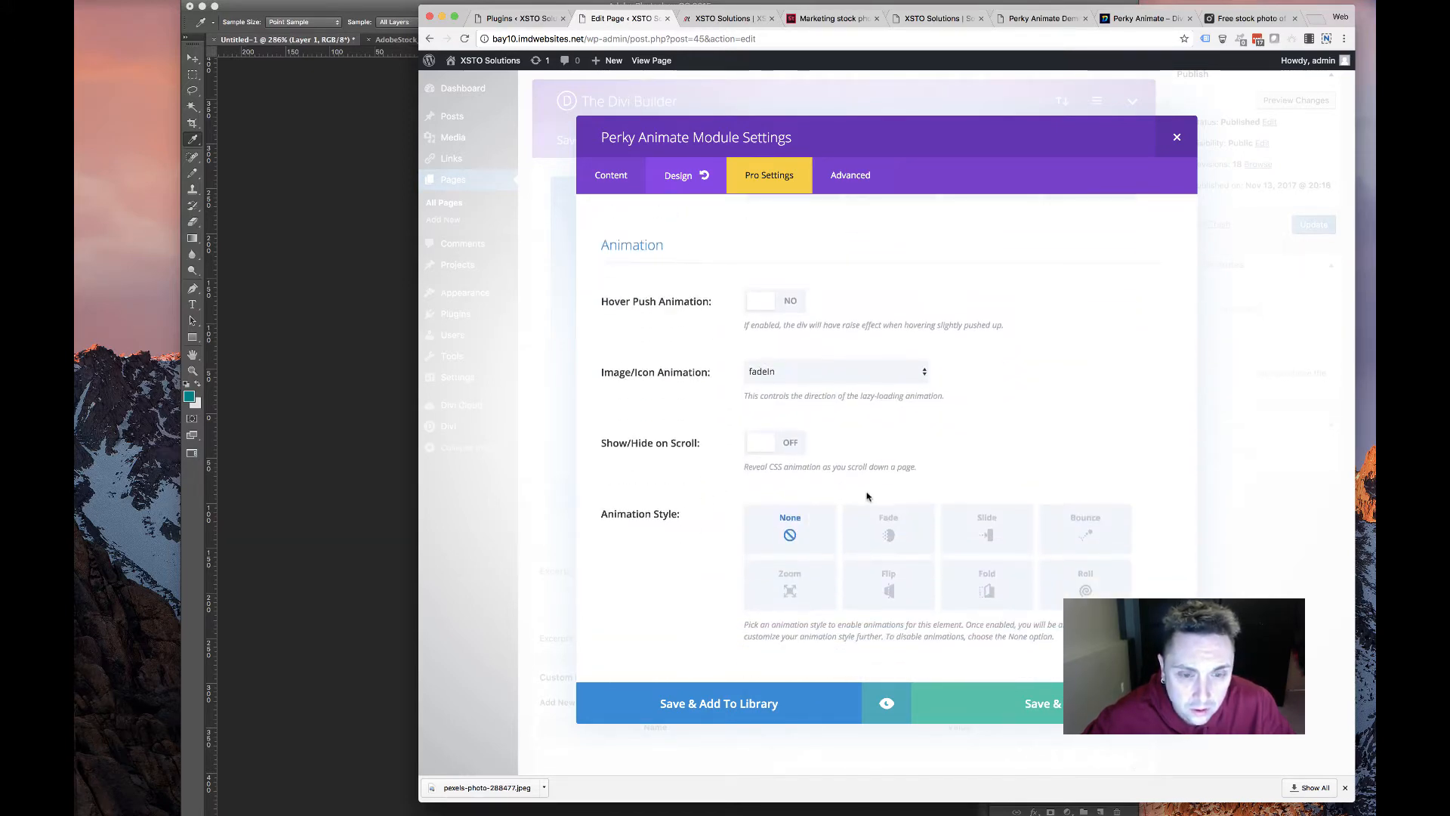
click(913, 525)
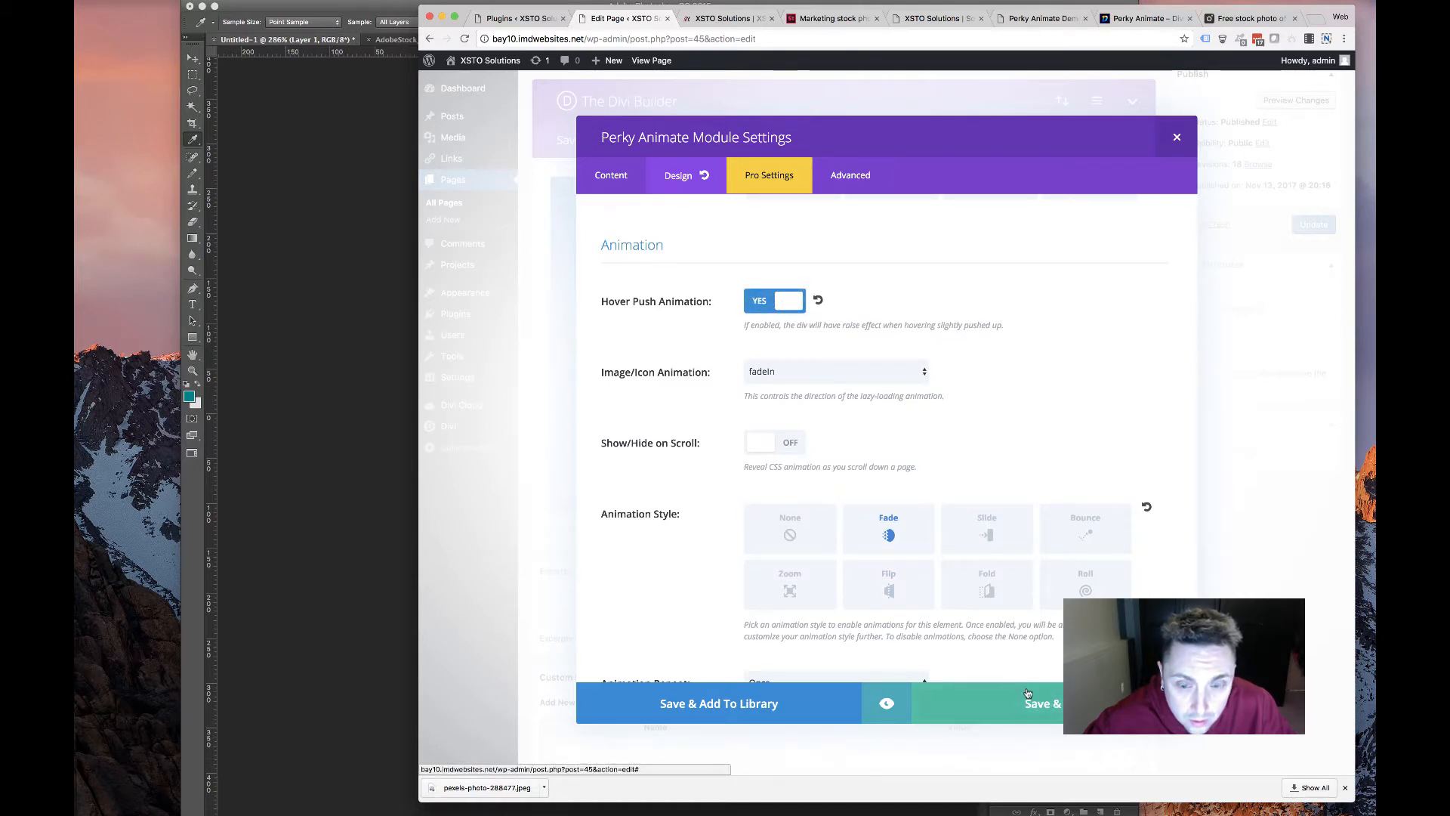
click(1046, 703)
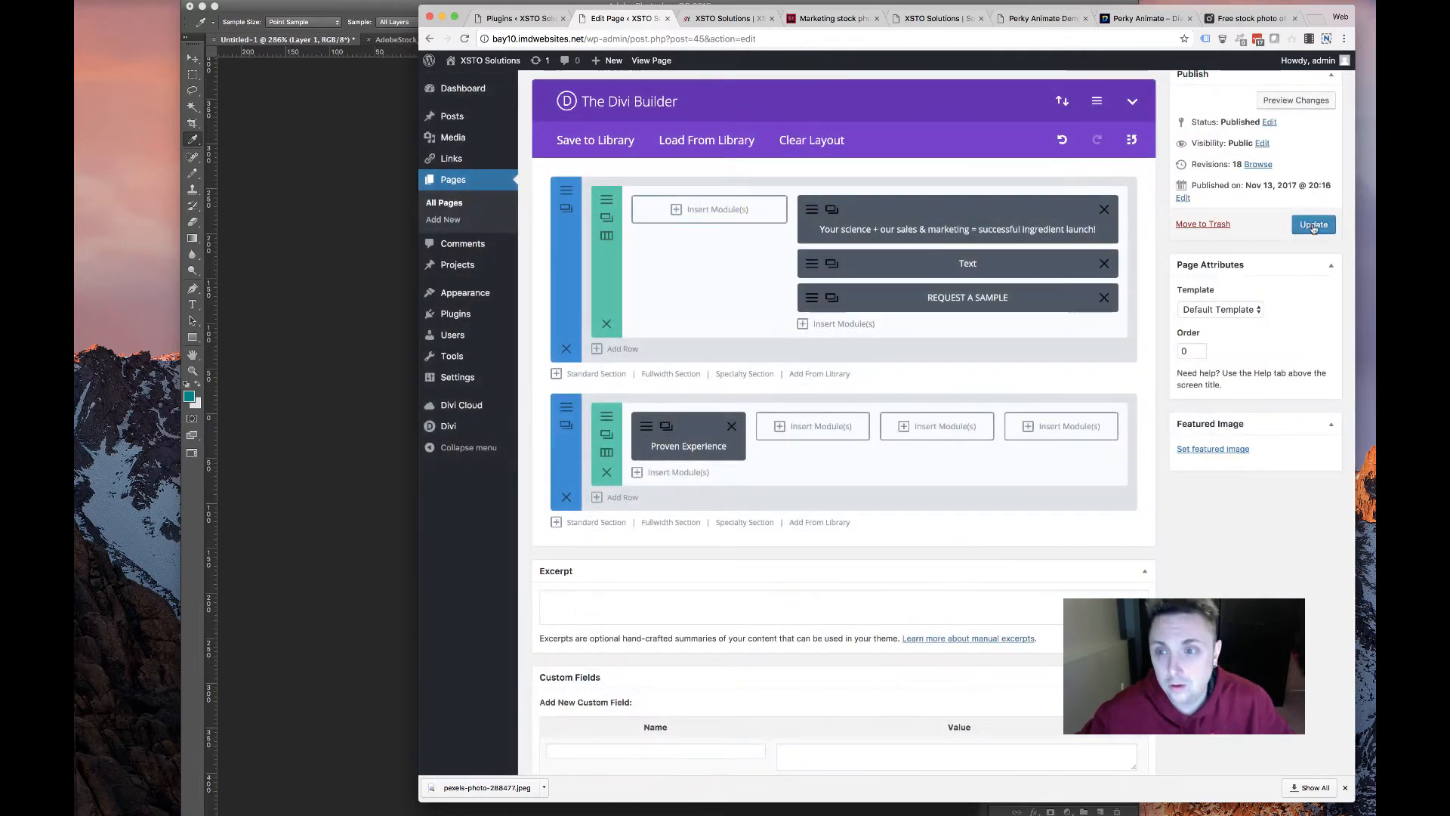
Update the page and preview the Proven Experience card's teal hover overlay on the live homepage
click(1312, 224)
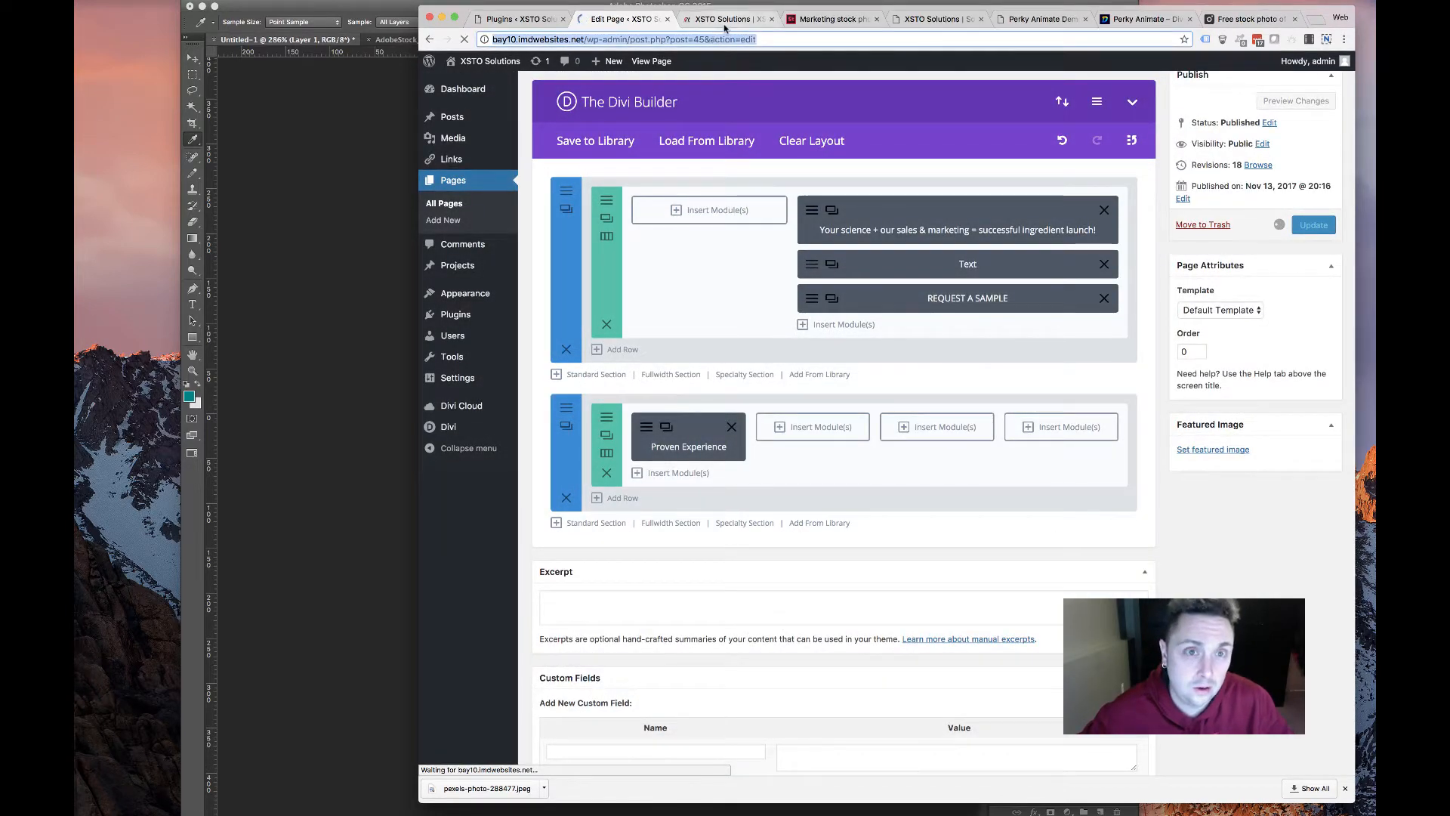
click(724, 18)
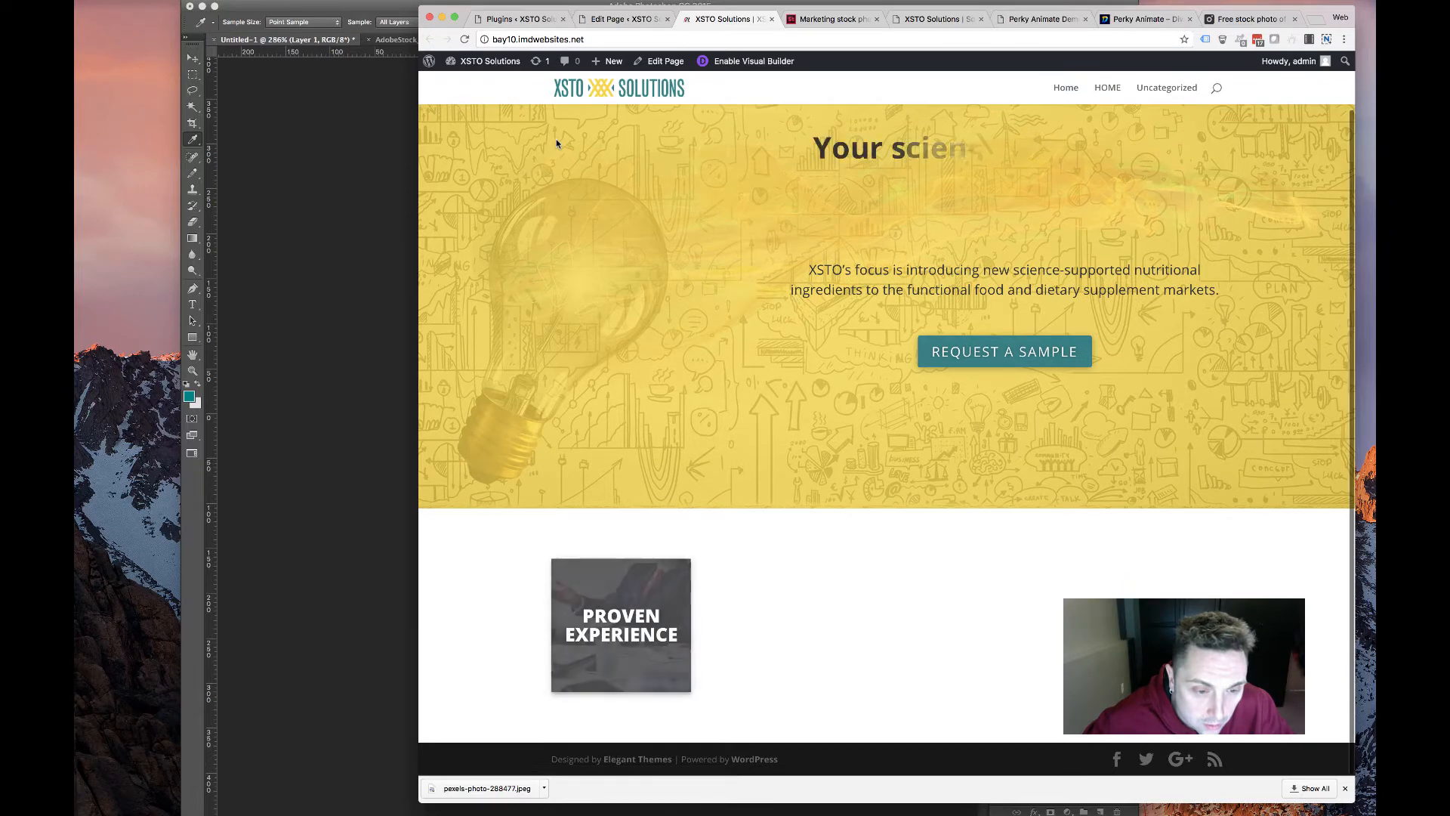
mouse_move(627, 612)
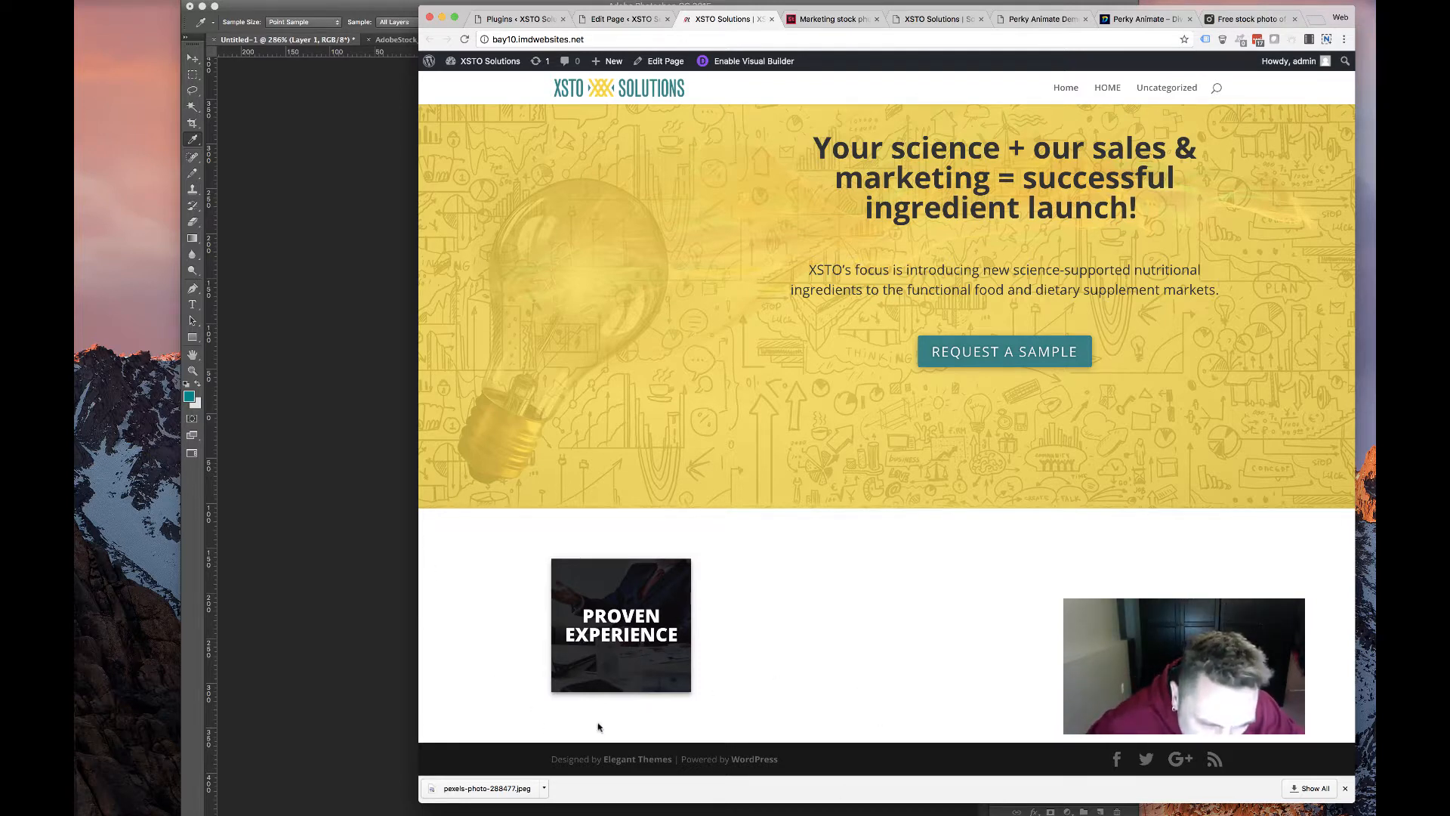
mouse_move(576, 625)
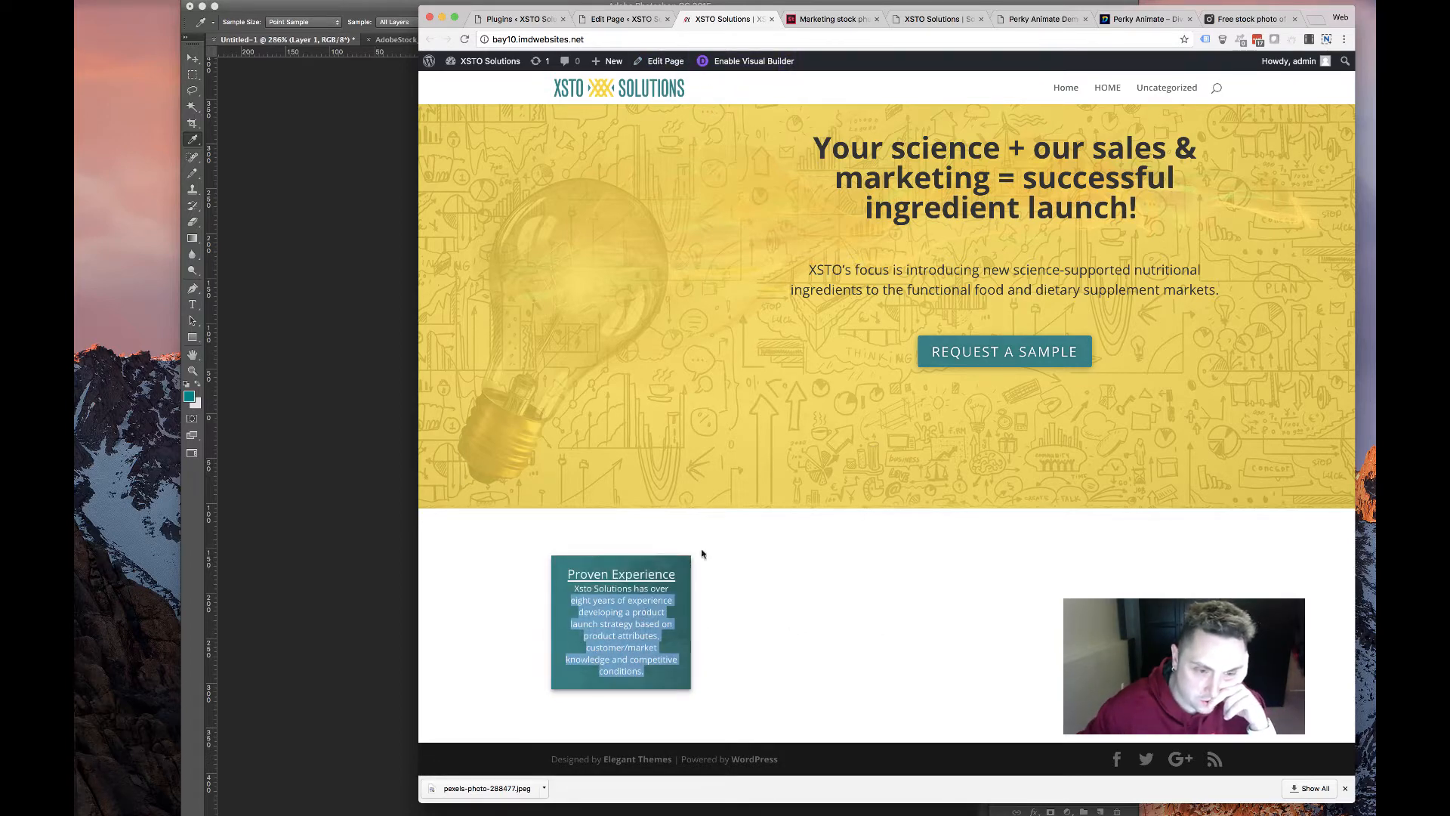
Change the Proven Experience row to two equal 1/2 + 1/2 columns
click(624, 19)
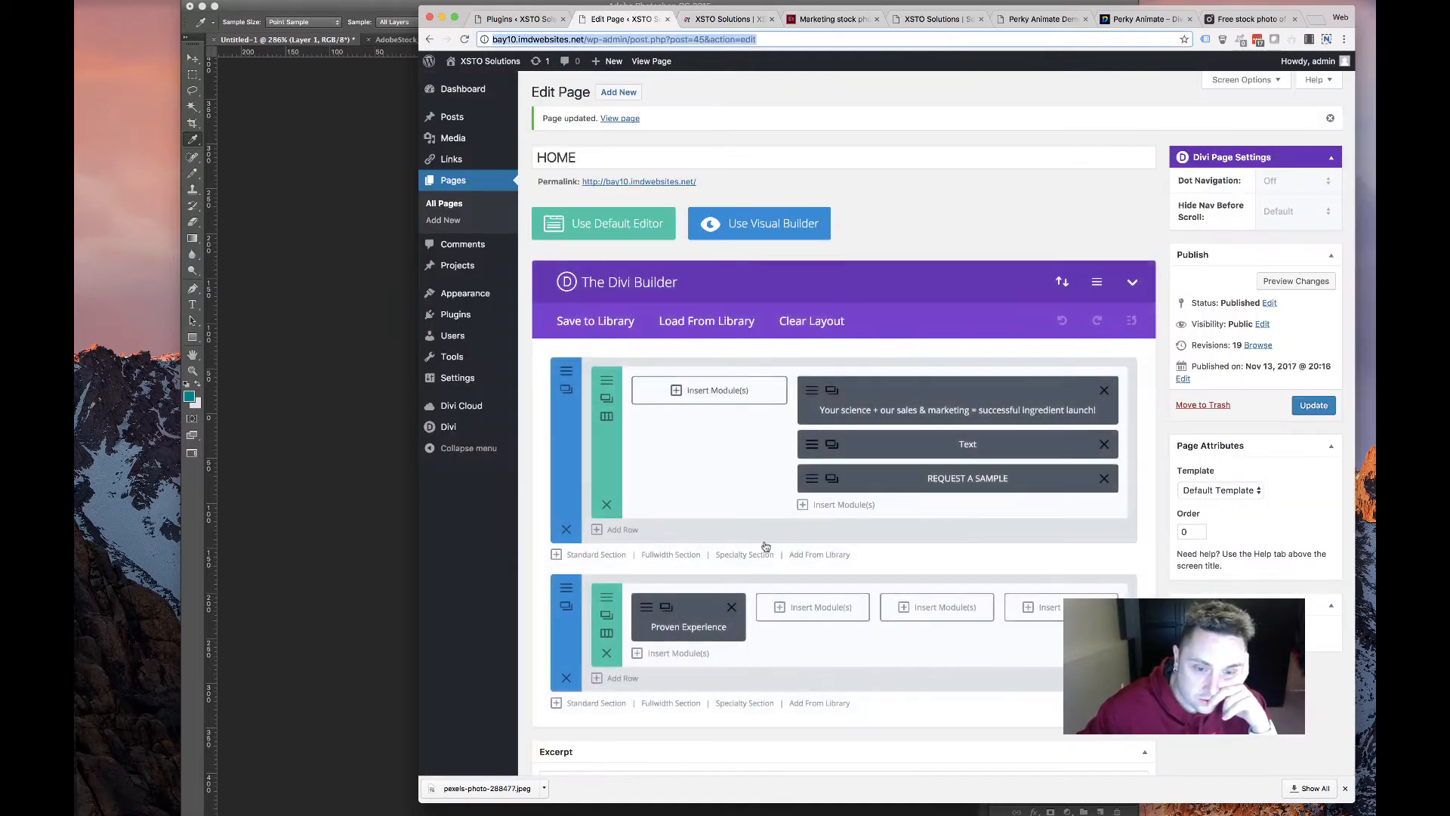
click(604, 632)
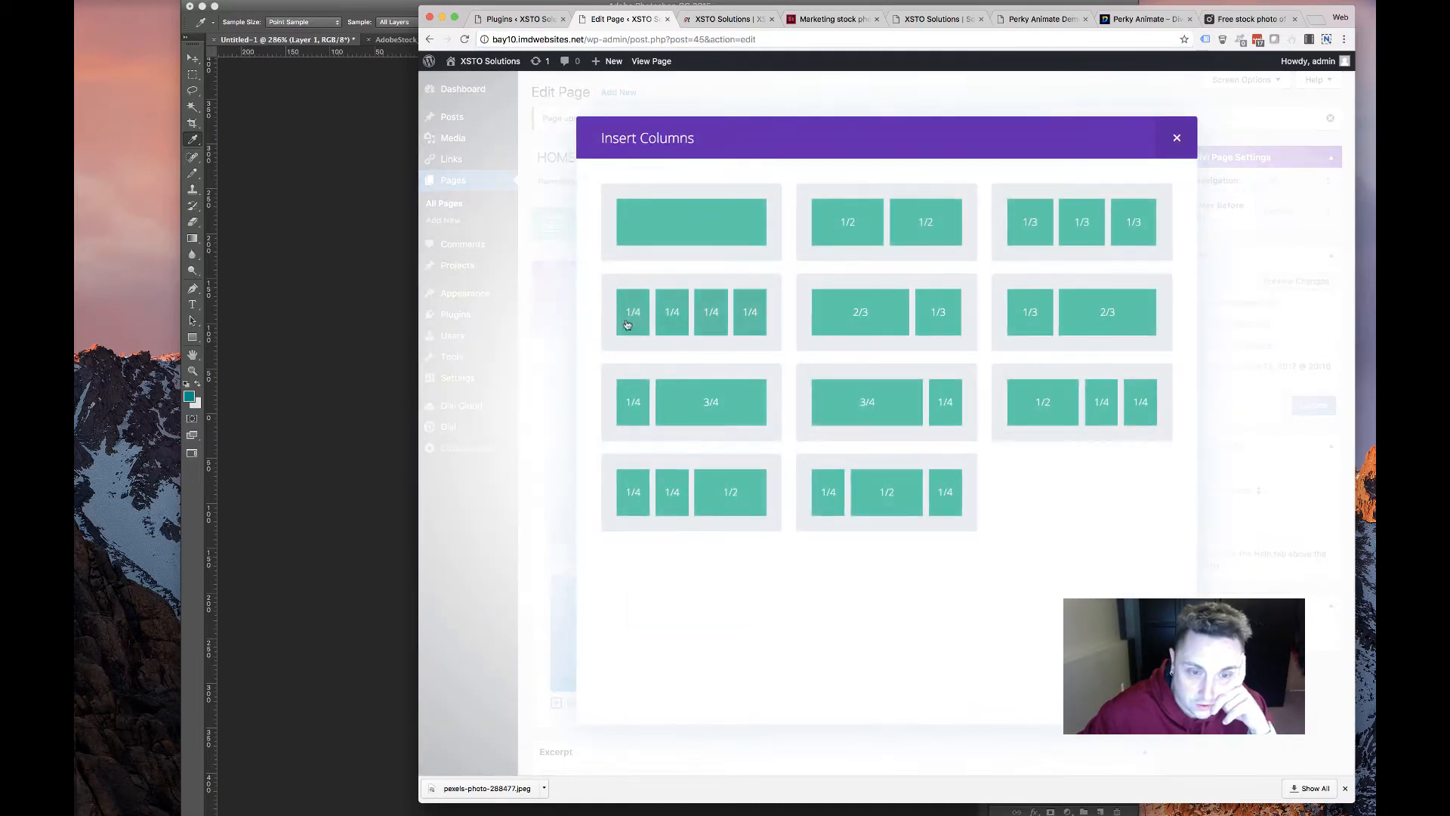
click(924, 226)
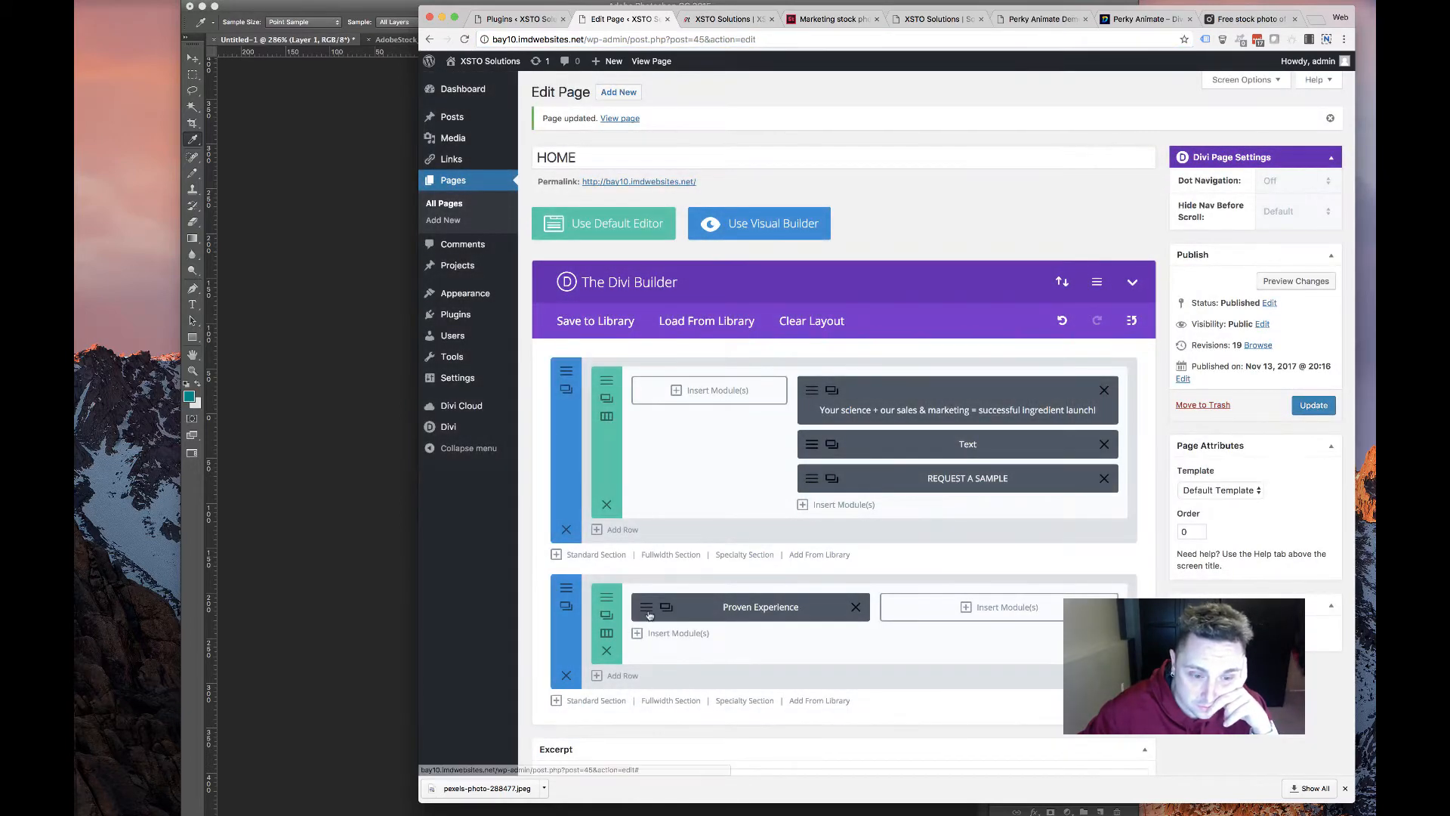
Copy both Proven Experience paragraphs from the old XSTO services page for the module's content
click(644, 606)
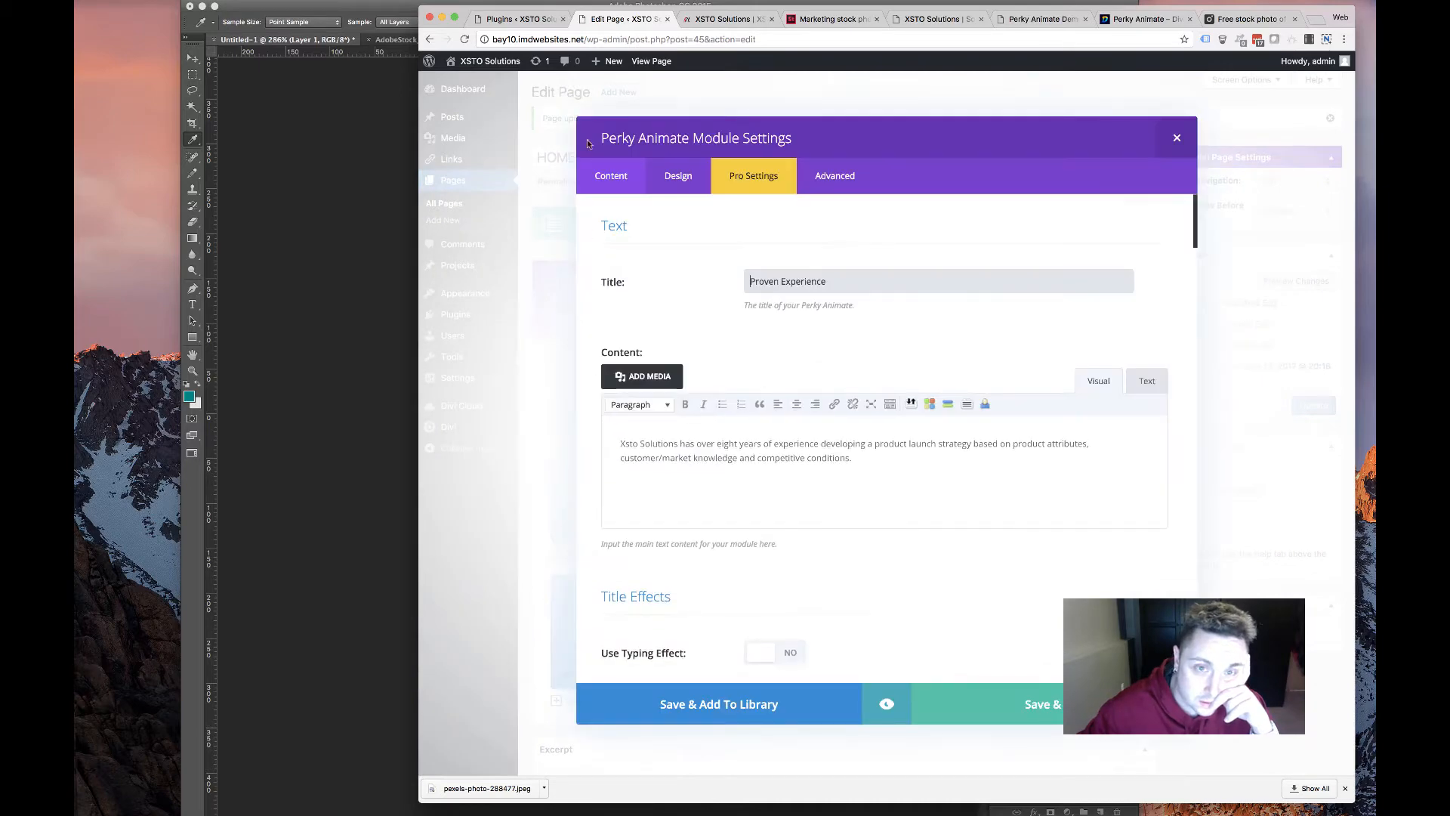
click(1042, 19)
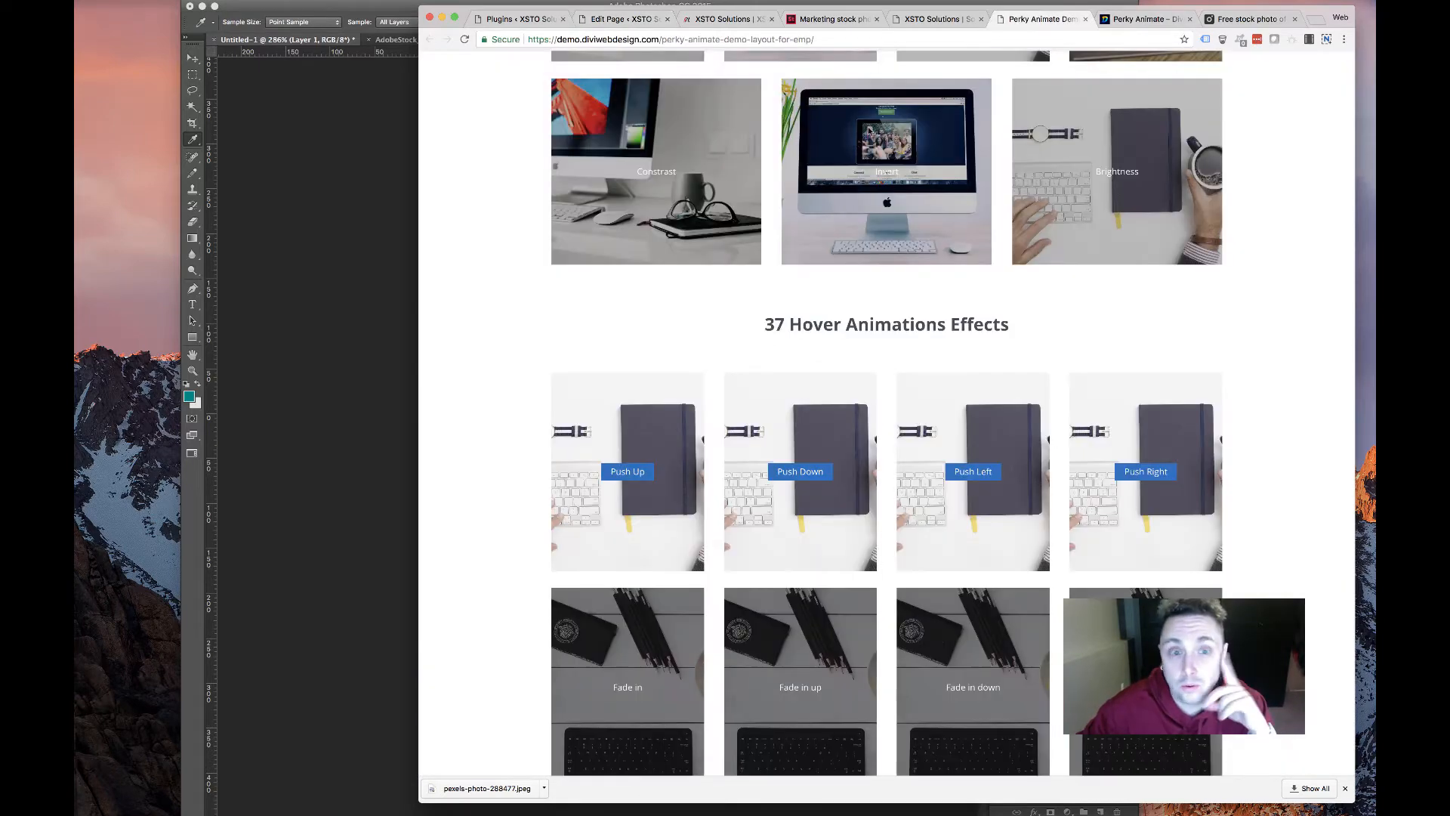
click(937, 19)
scroll(745, 262, down, 1)
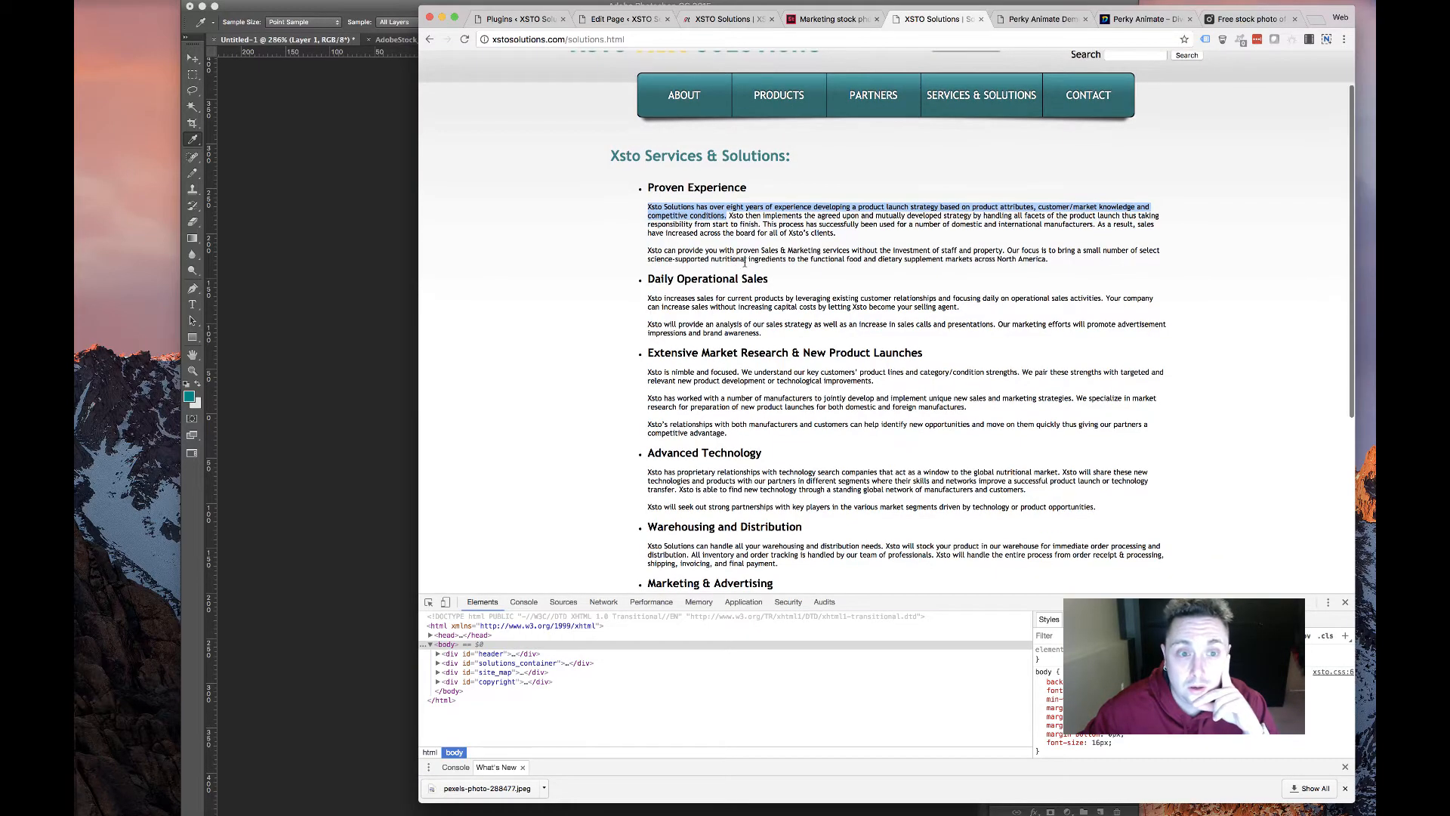
drag(1068, 269, 642, 213)
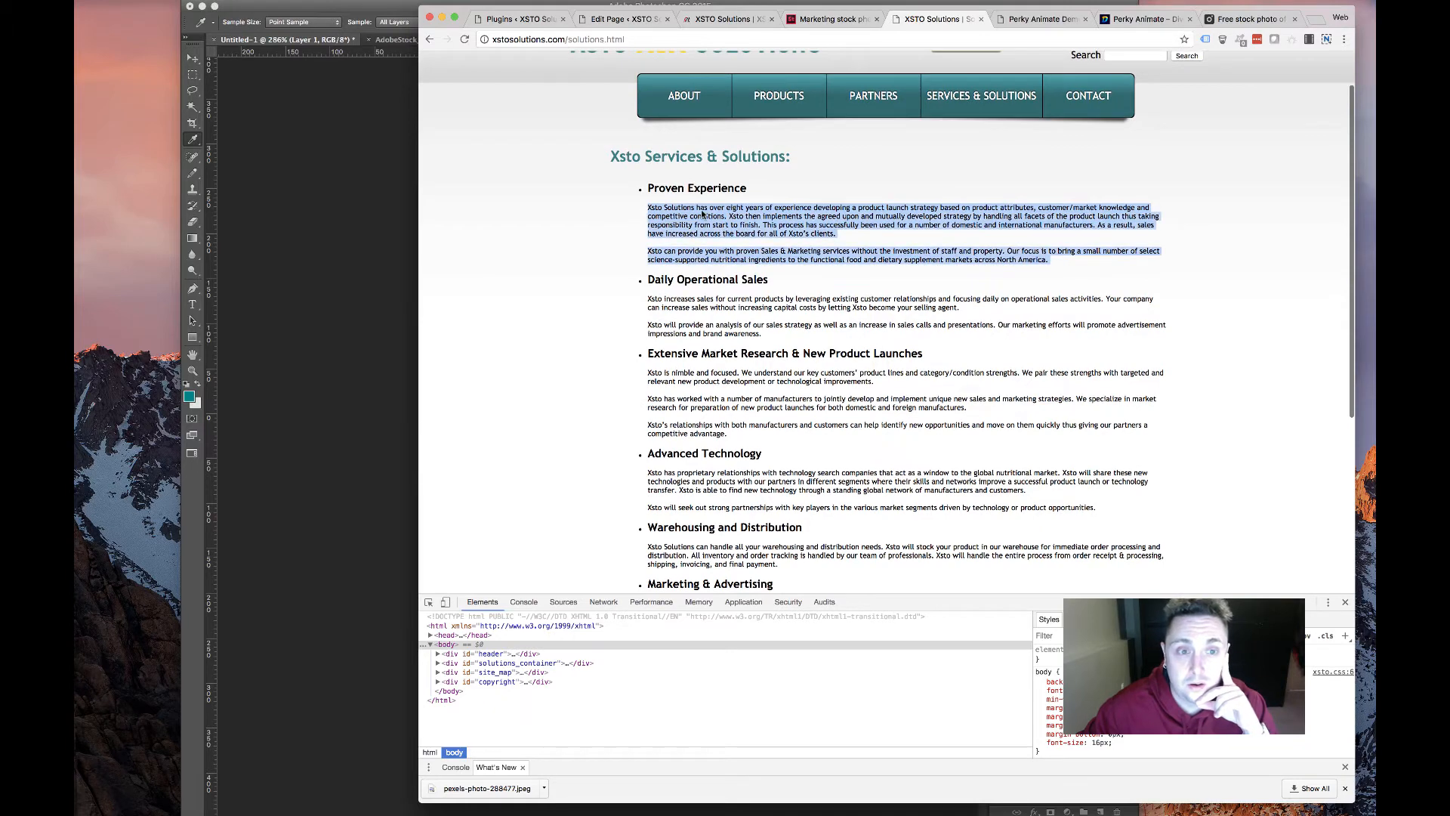
right_click(701, 211)
click(737, 237)
click(635, 22)
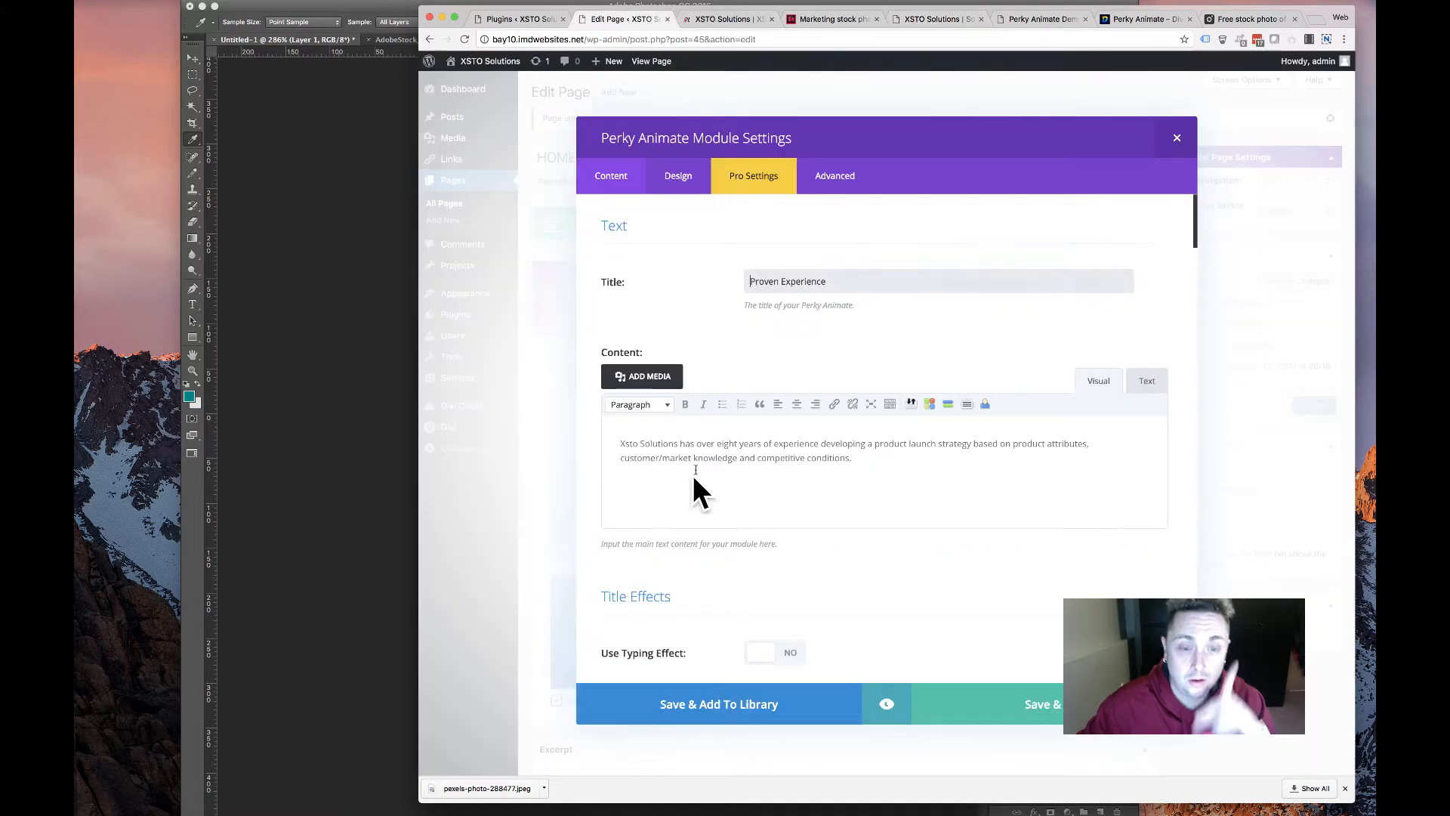
Replace the card's short description with the two pasted Proven Experience paragraphs
drag(913, 473, 368, 425)
key(super+v)
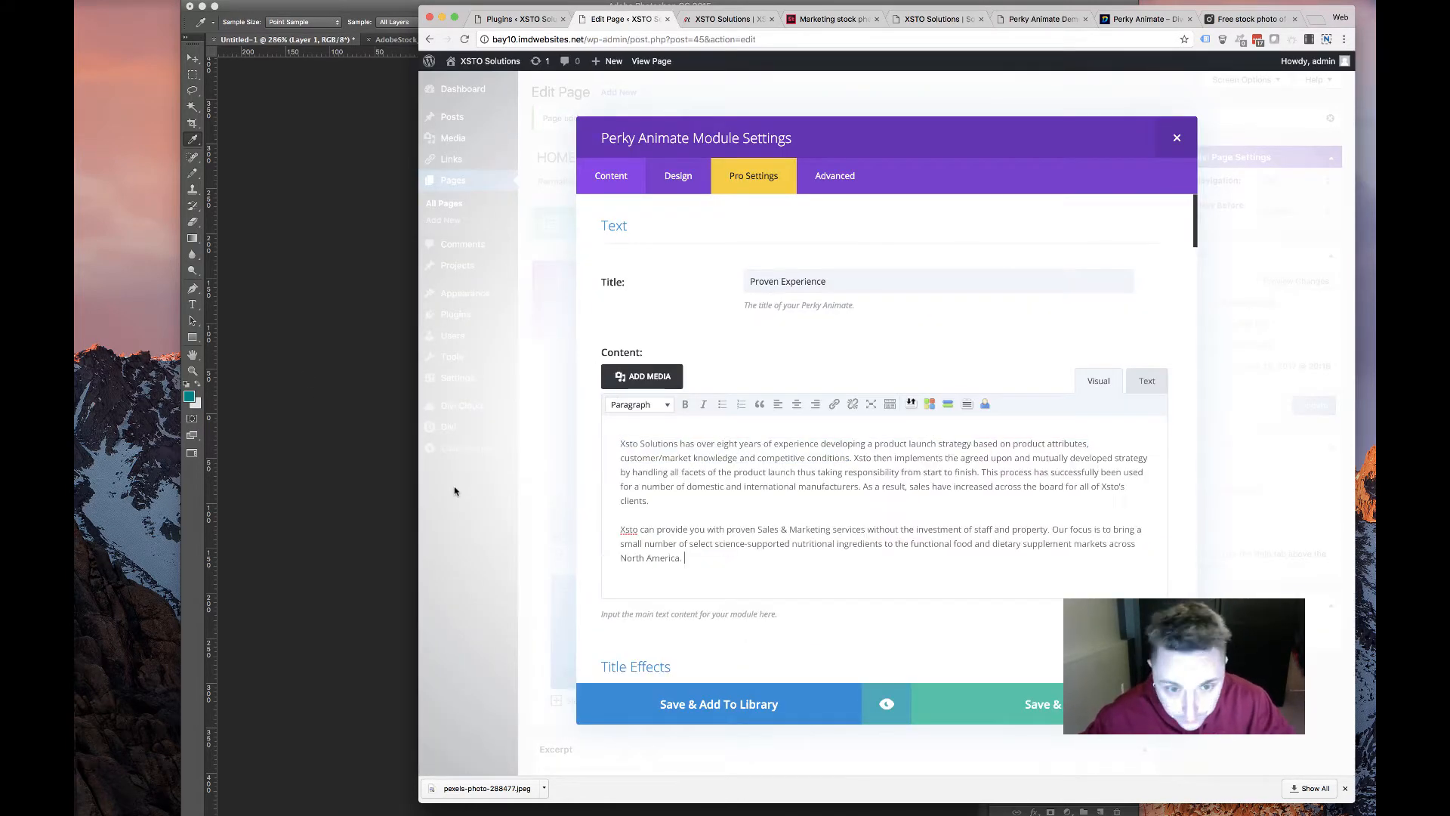
click(674, 180)
click(613, 180)
Give the card a solid #999999 grey background
scroll(918, 505, down, 20)
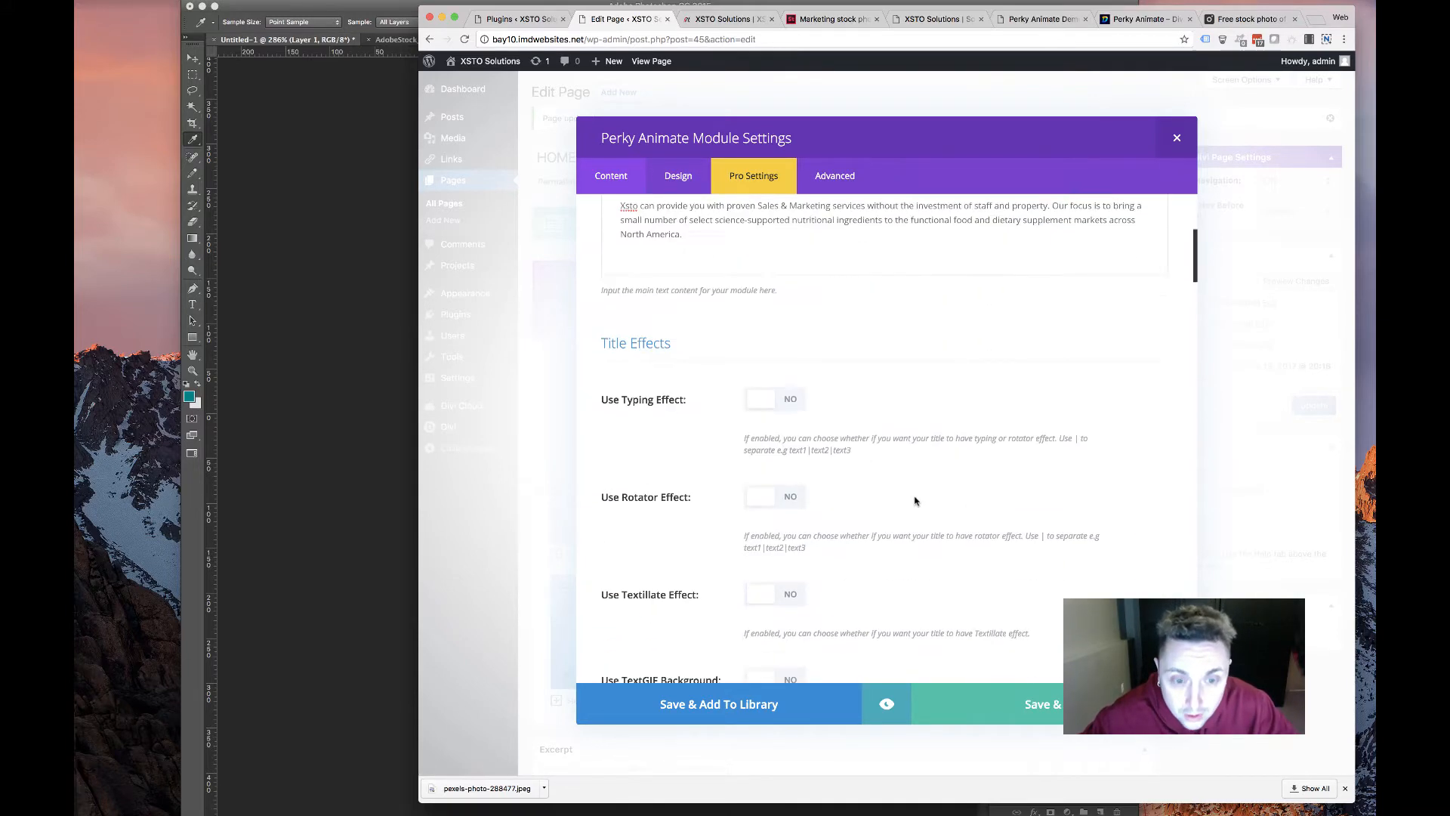
scroll(910, 505, down, 8)
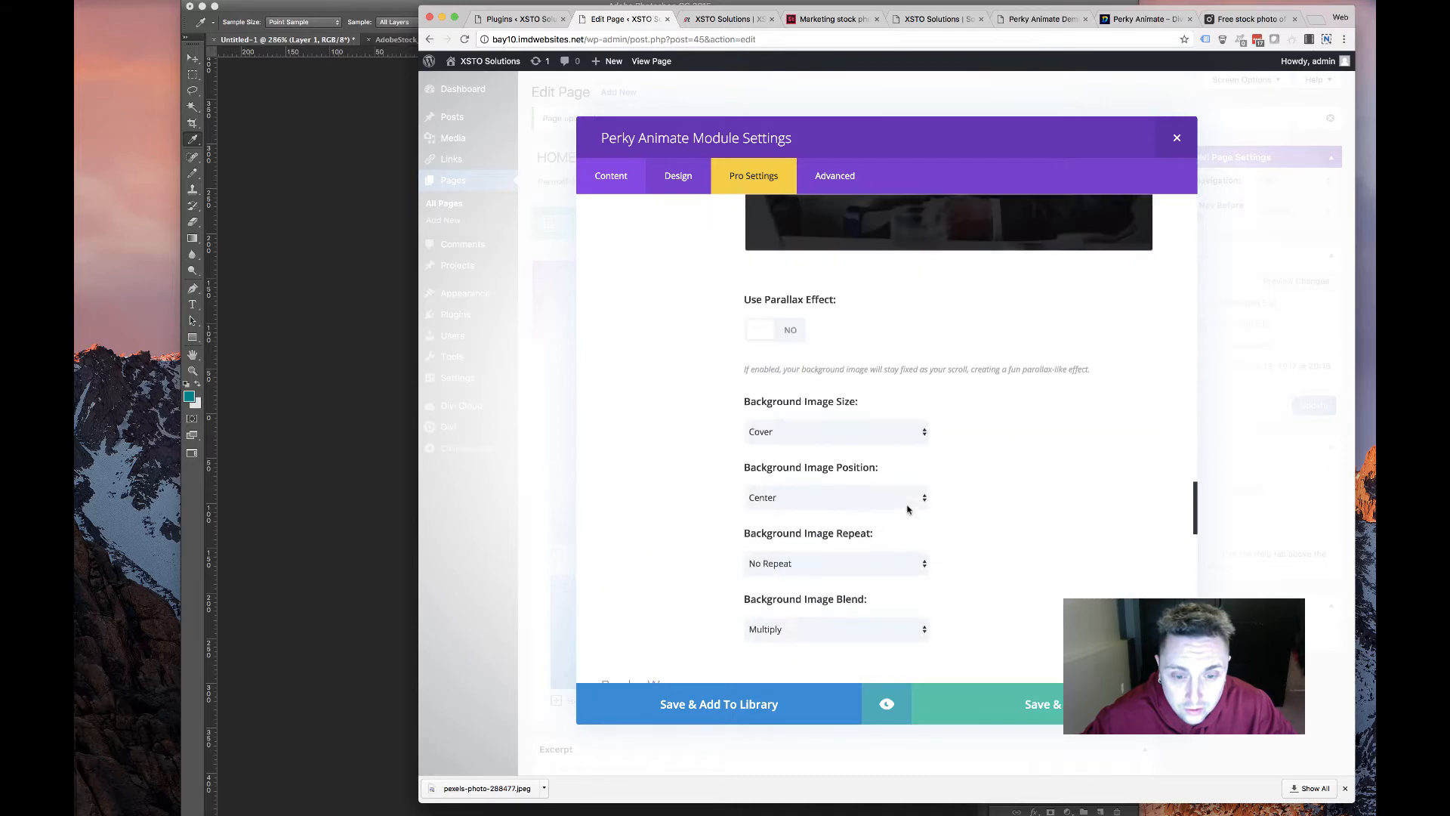
scroll(910, 505, up, 2)
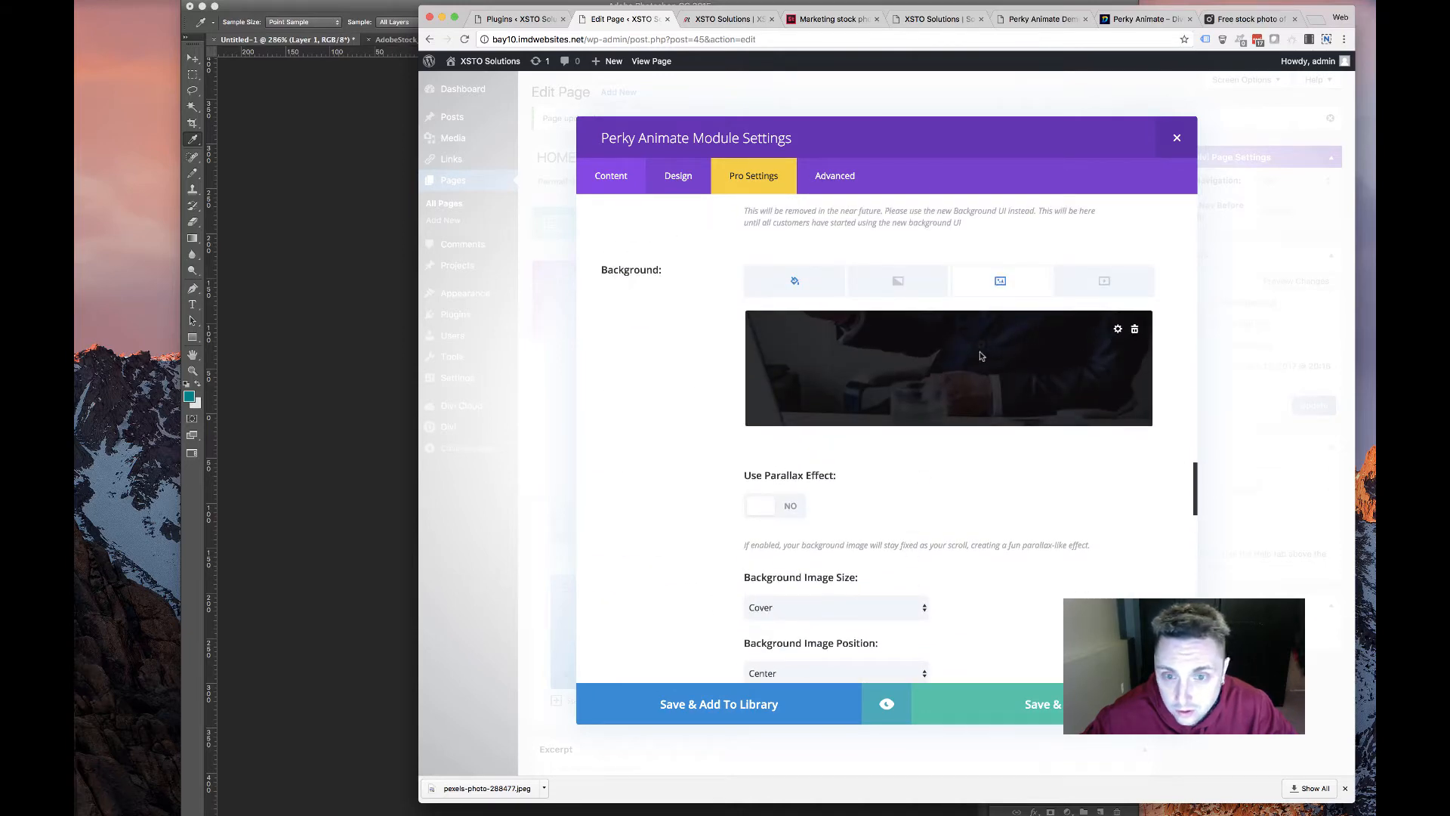
click(795, 280)
click(979, 388)
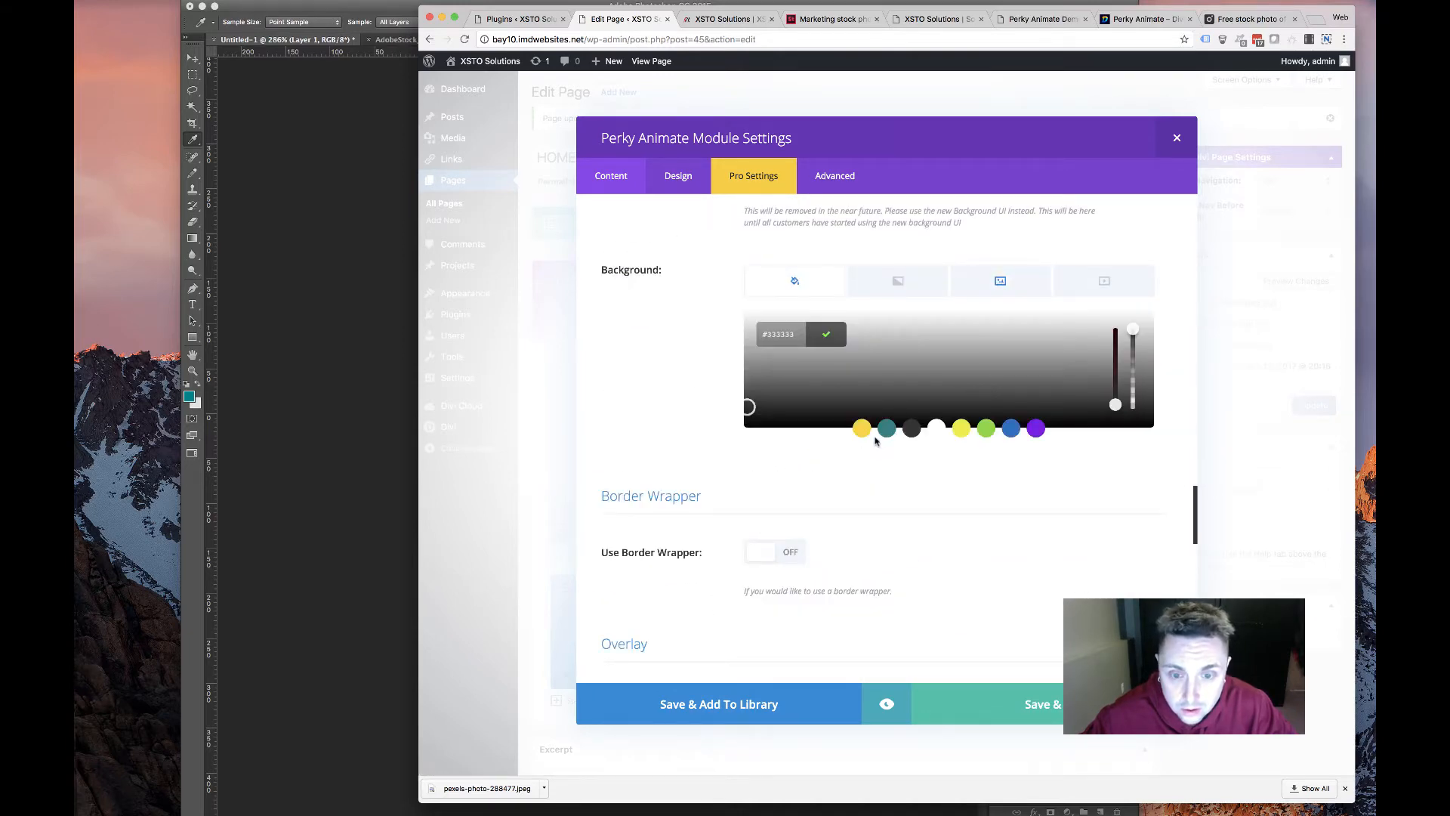
double_click(786, 339)
text(999999)
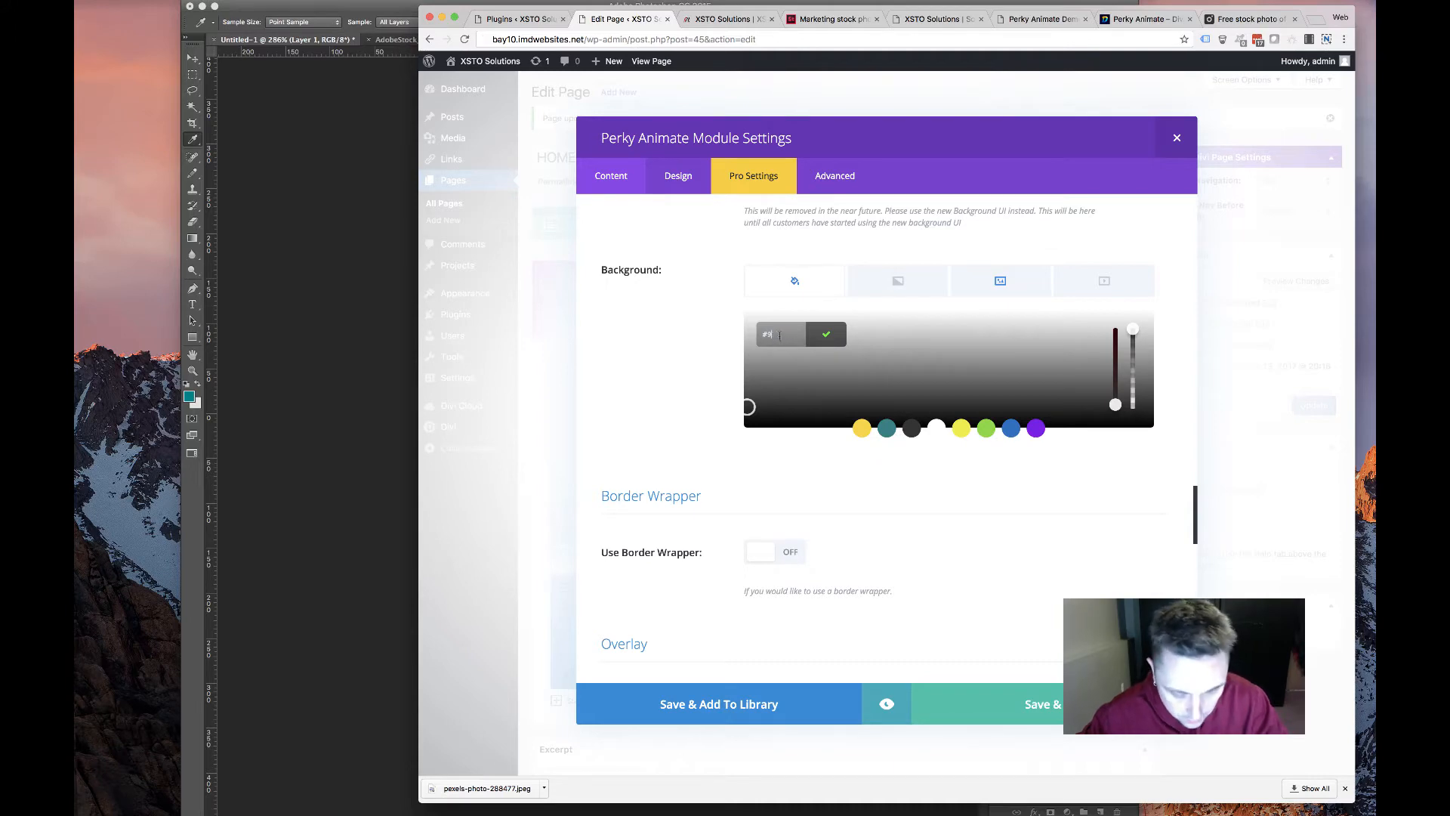
click(844, 540)
Save the module, update the homepage, and go to the live site
click(1032, 710)
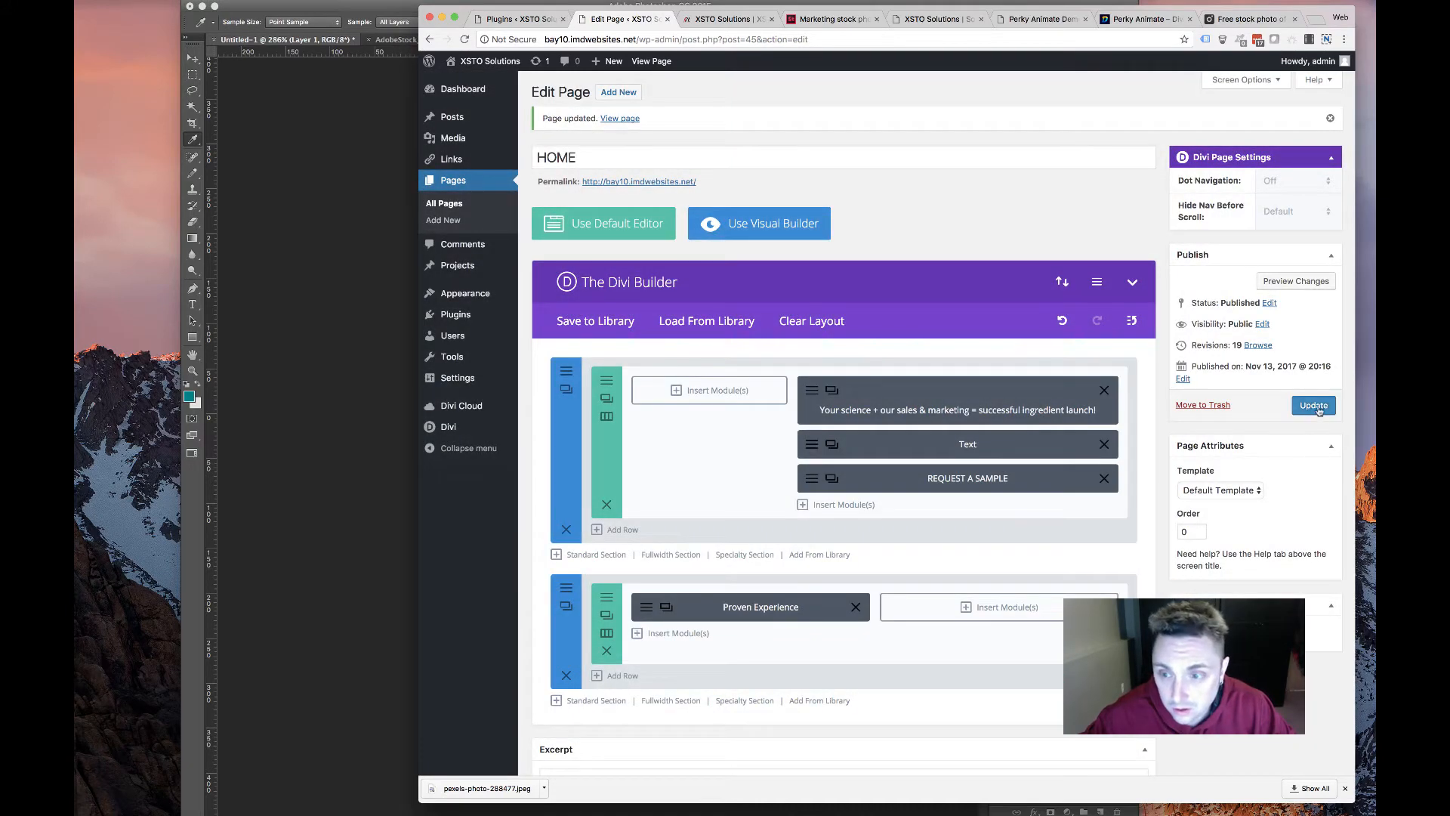
click(1315, 407)
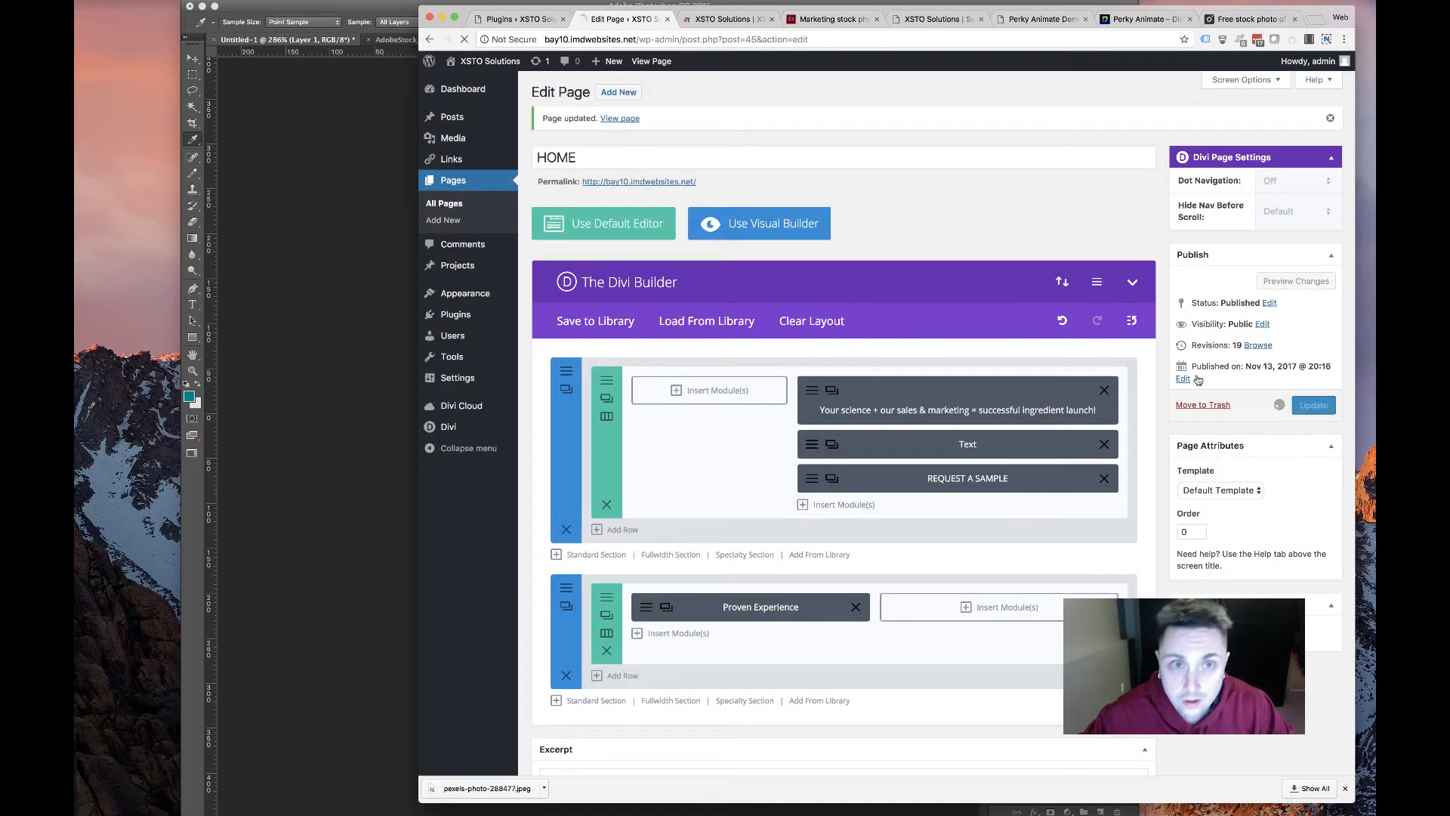
click(725, 19)
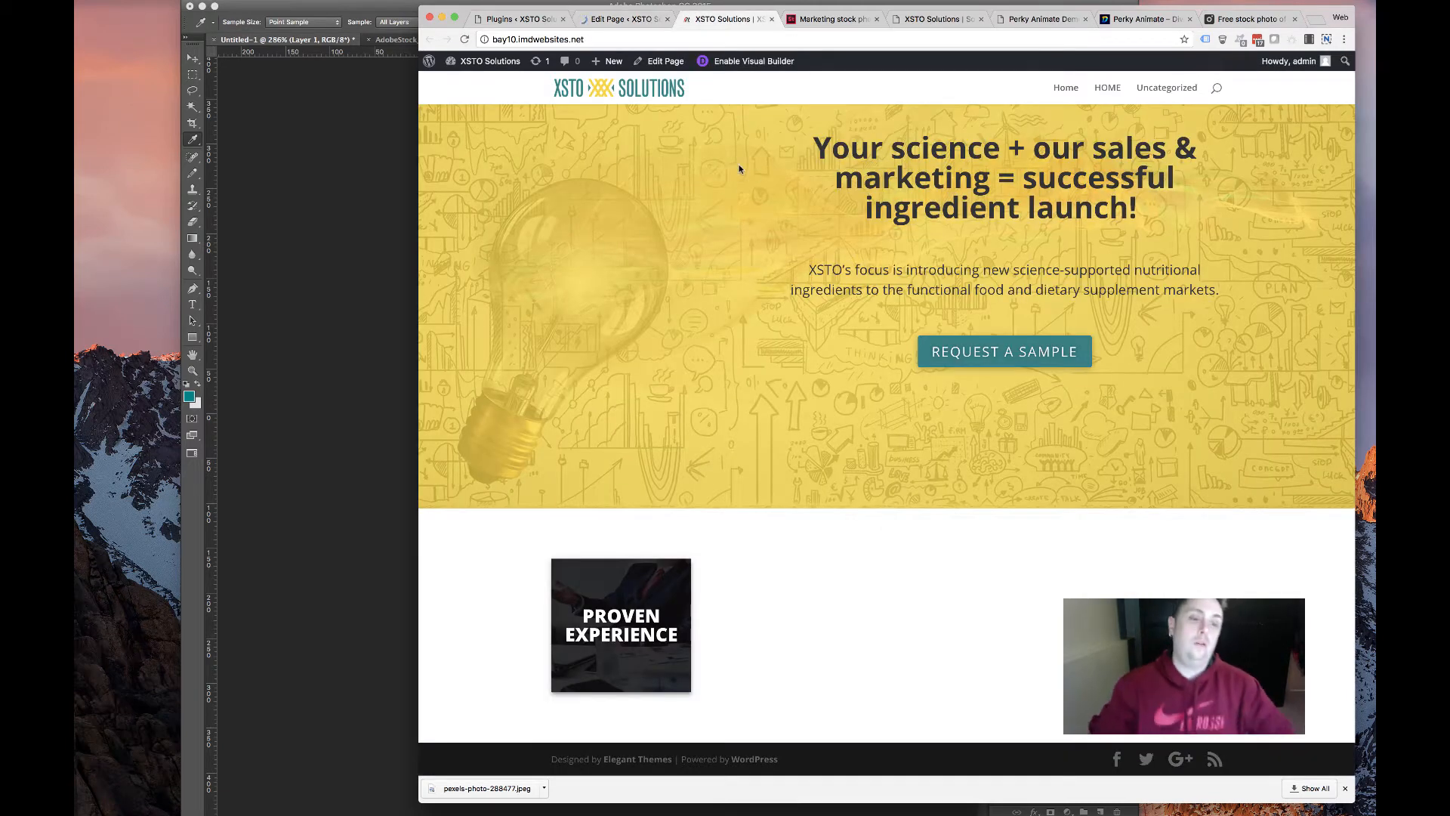
Reload the live homepage, check the Proven Experience card's full hover text, then return to the editor
key(super+r)
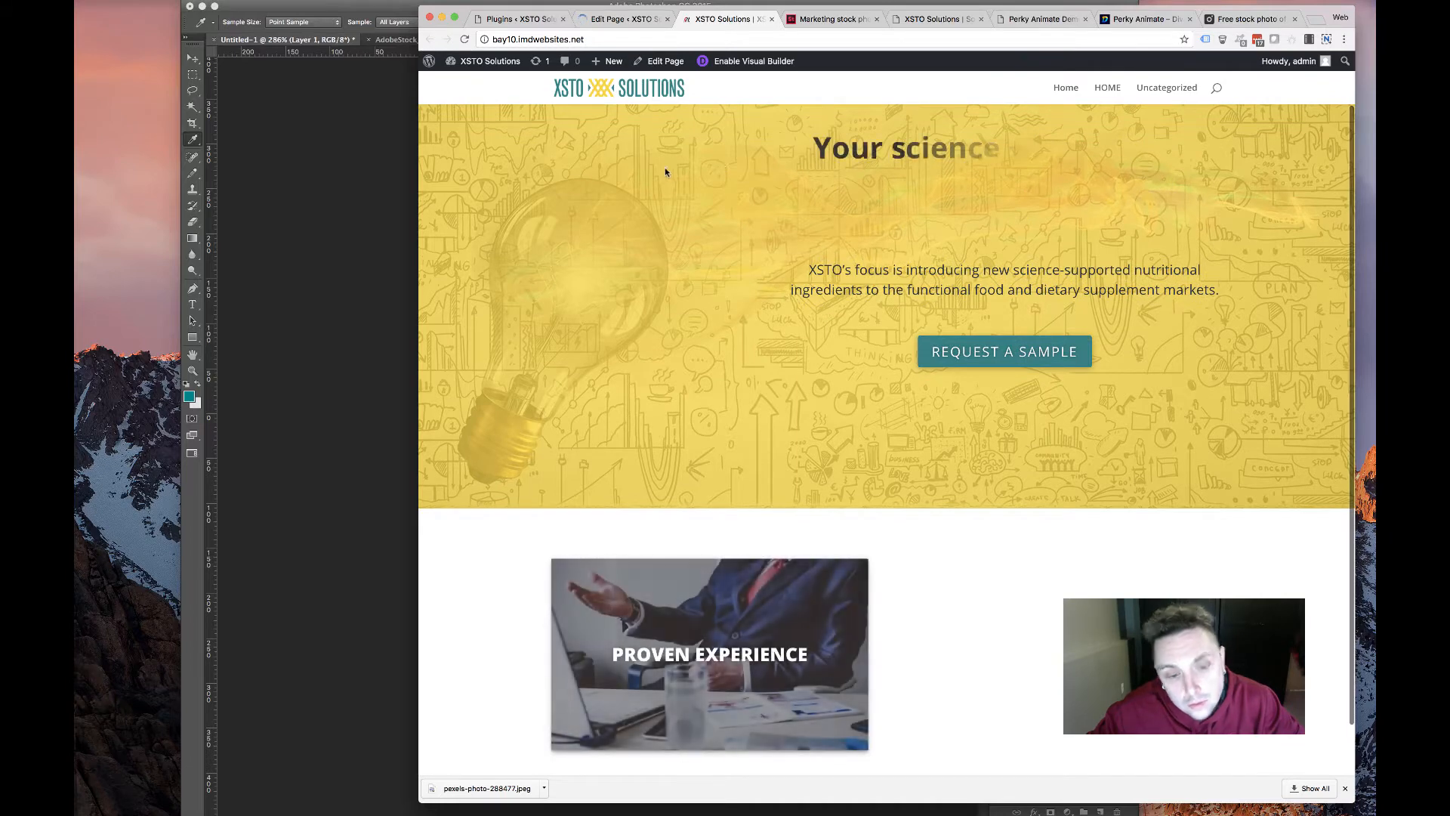
mouse_move(698, 543)
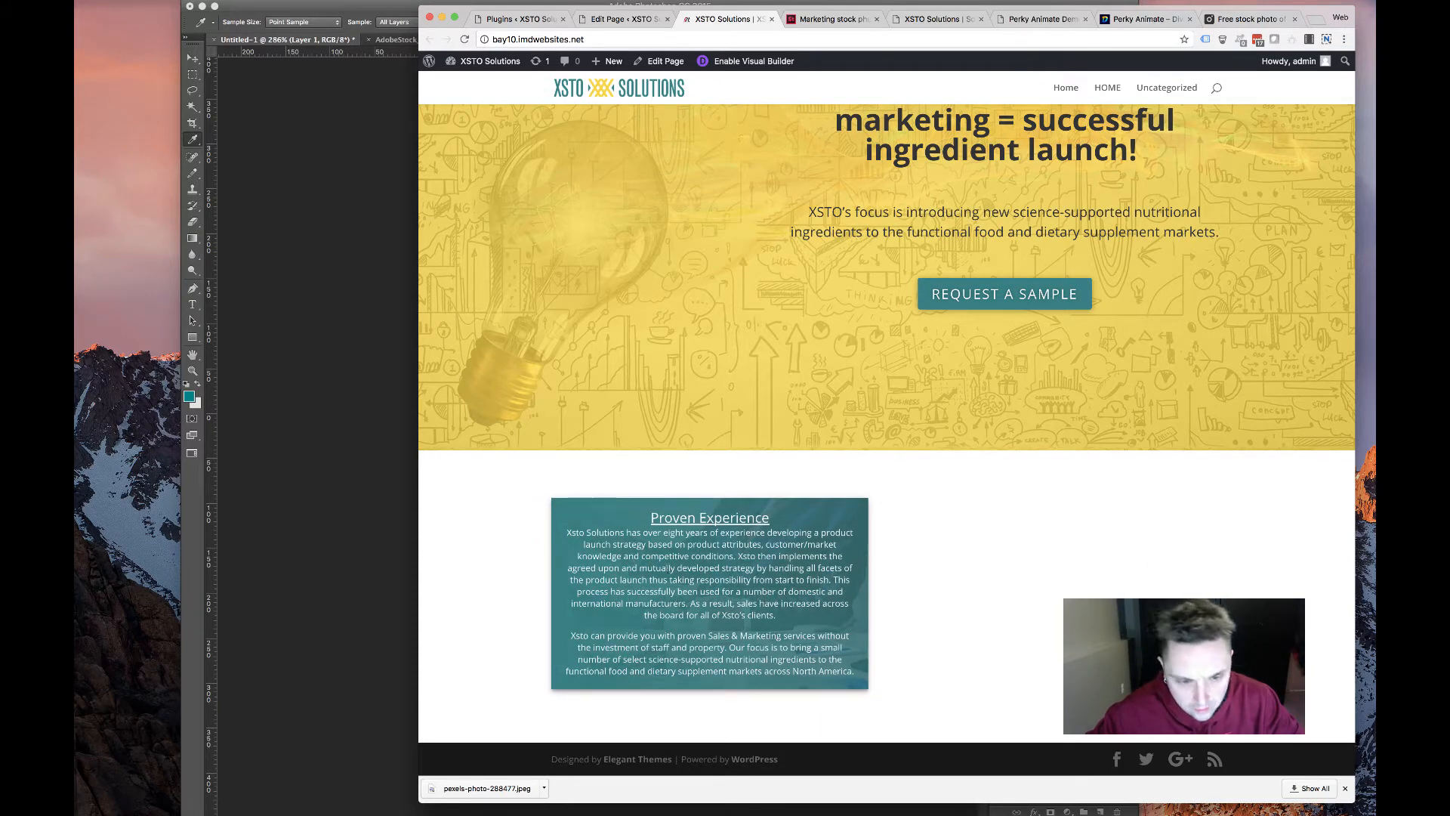
scroll(1076, 588, down, 1)
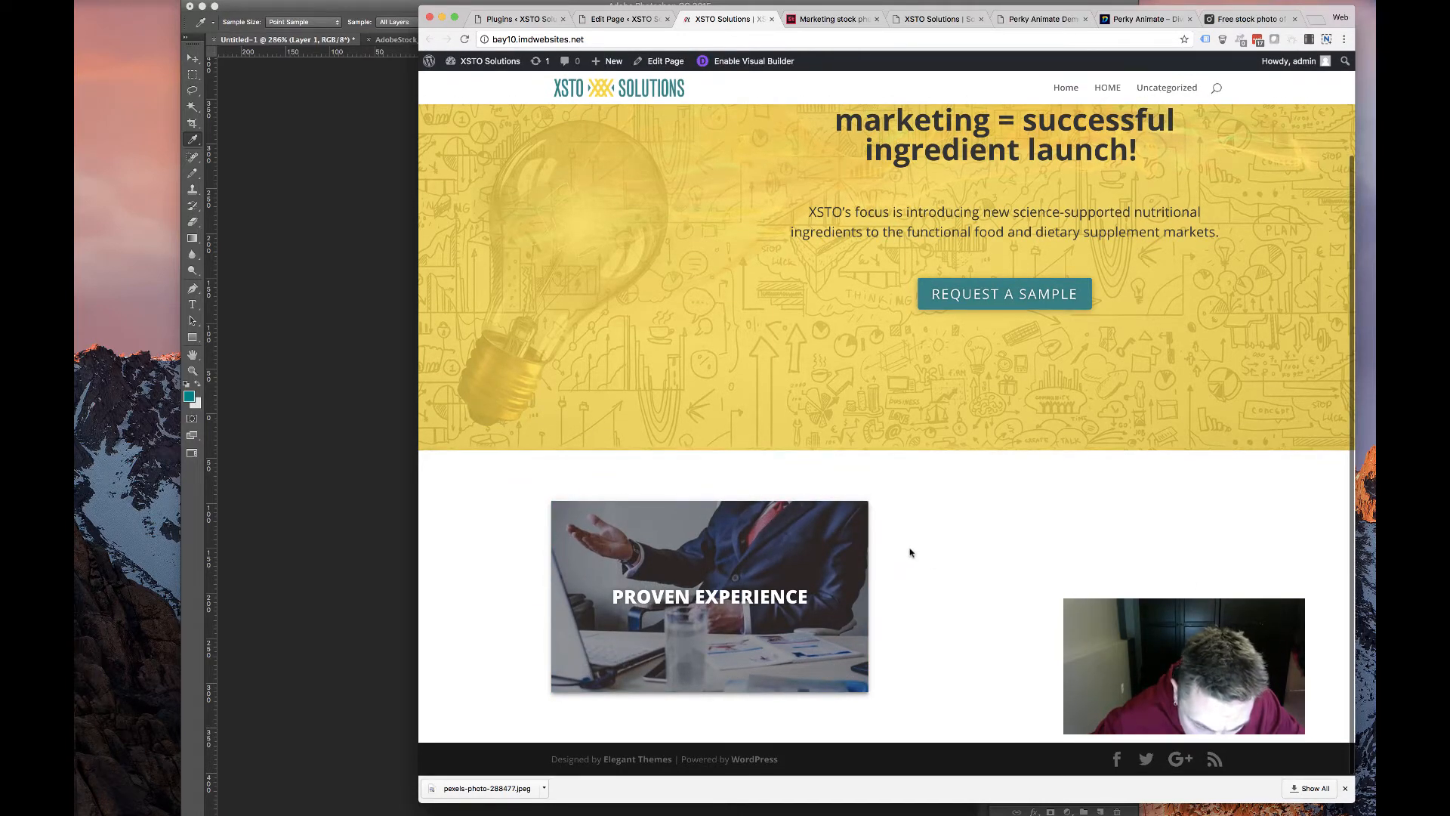
scroll(952, 565, down, 1)
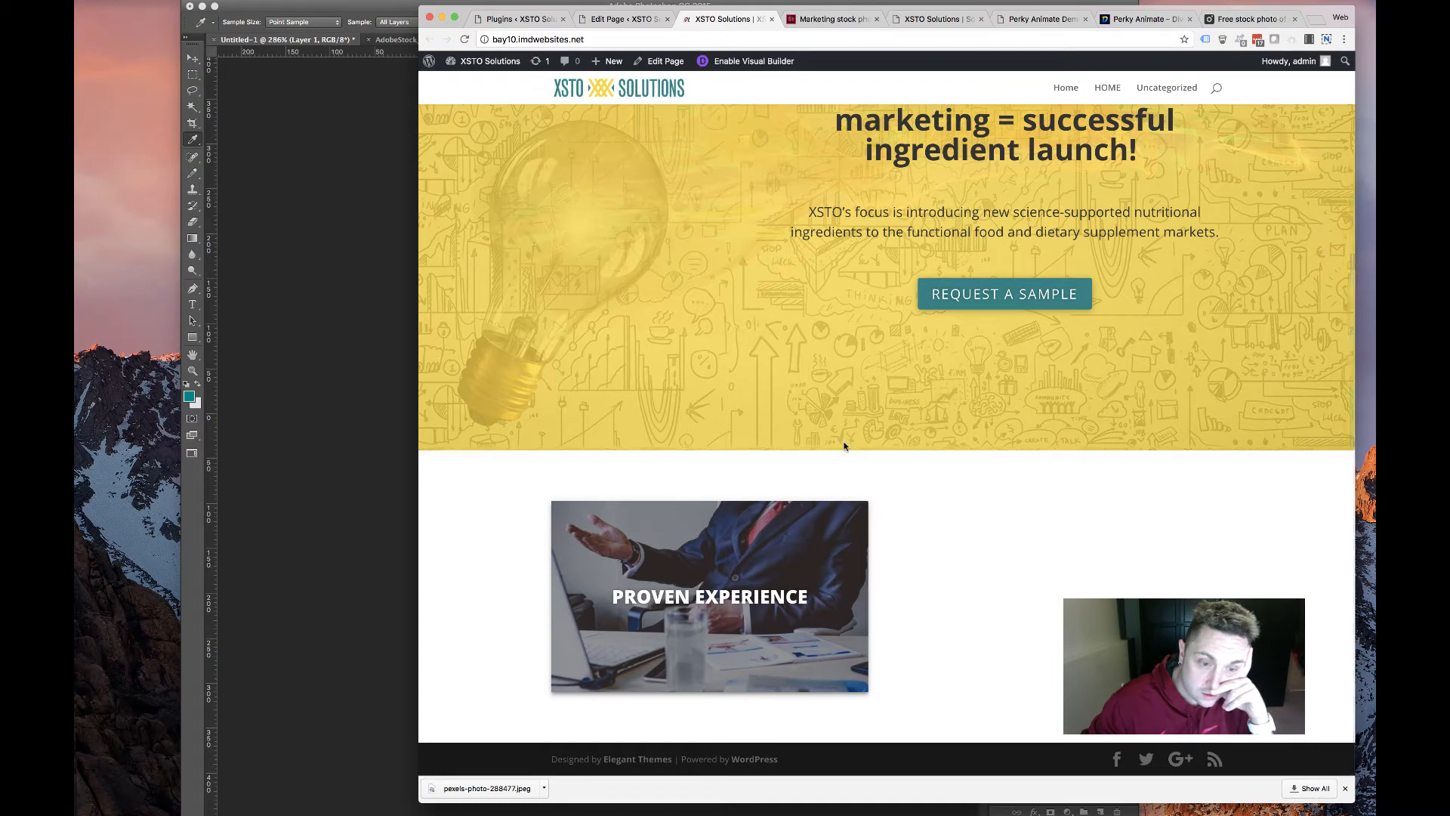
mouse_move(863, 619)
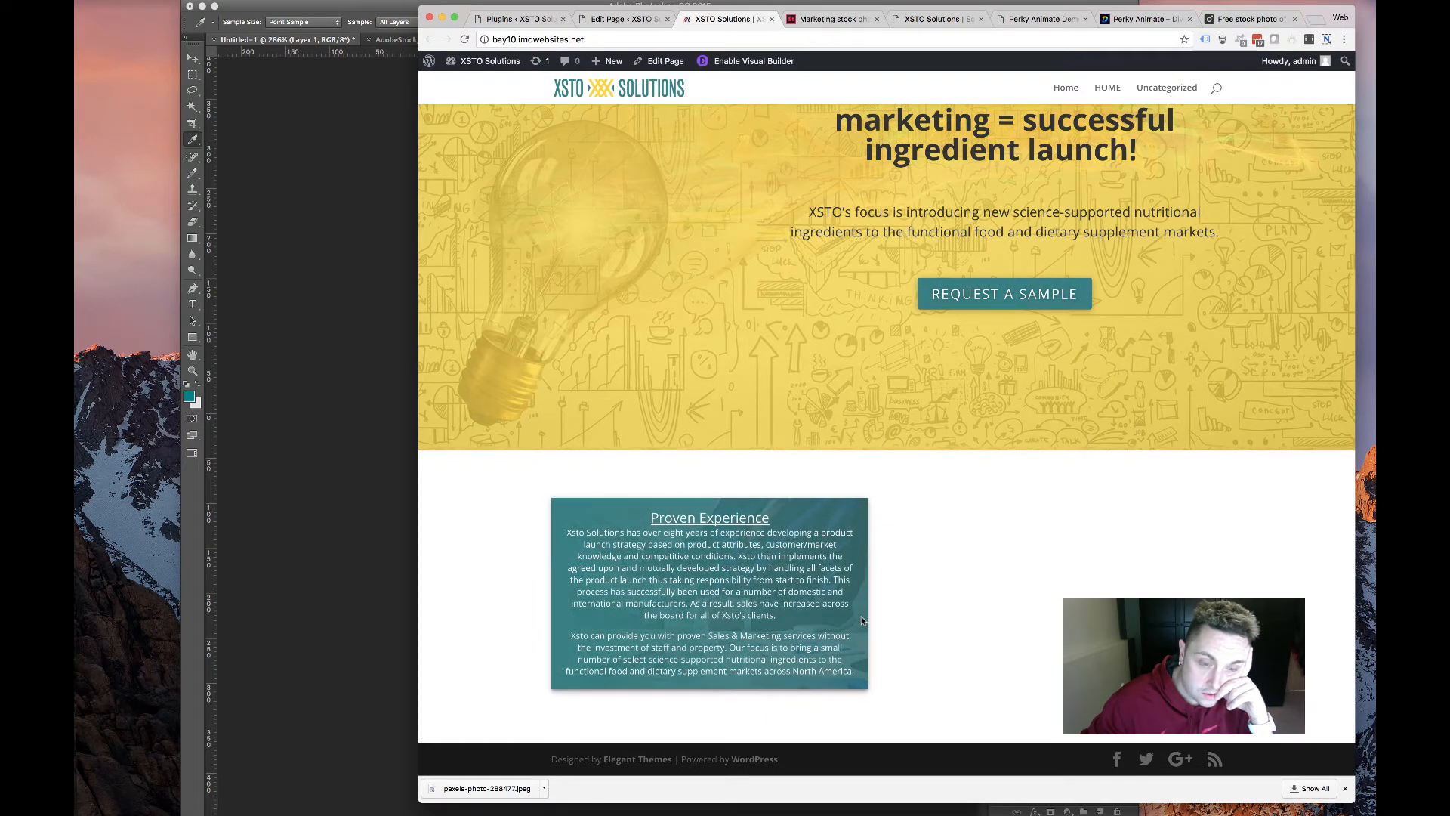
click(621, 19)
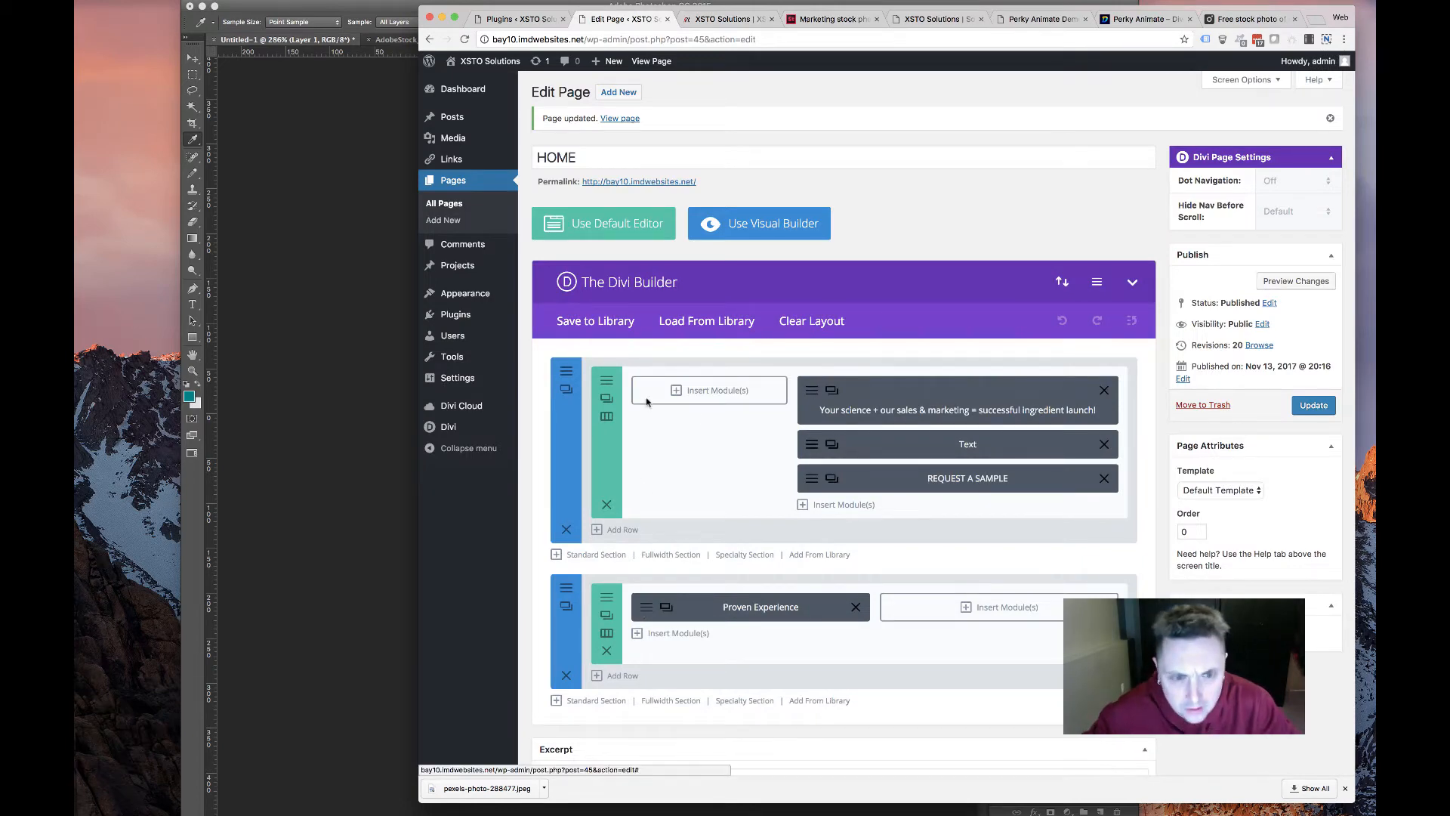
Open the Proven Experience module's design settings and try a card border, then remove it
click(666, 606)
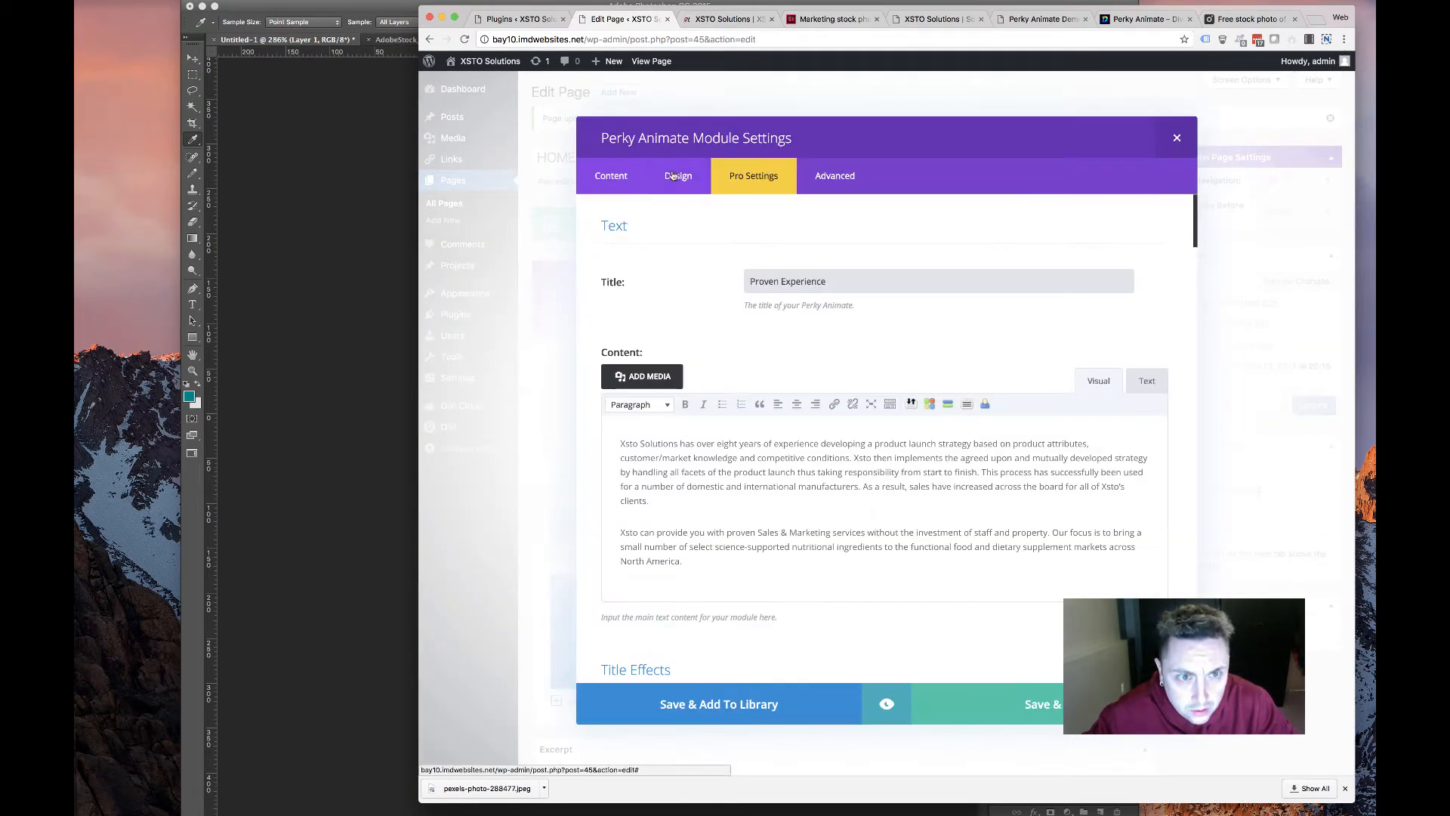
click(673, 176)
scroll(710, 455, down, 5)
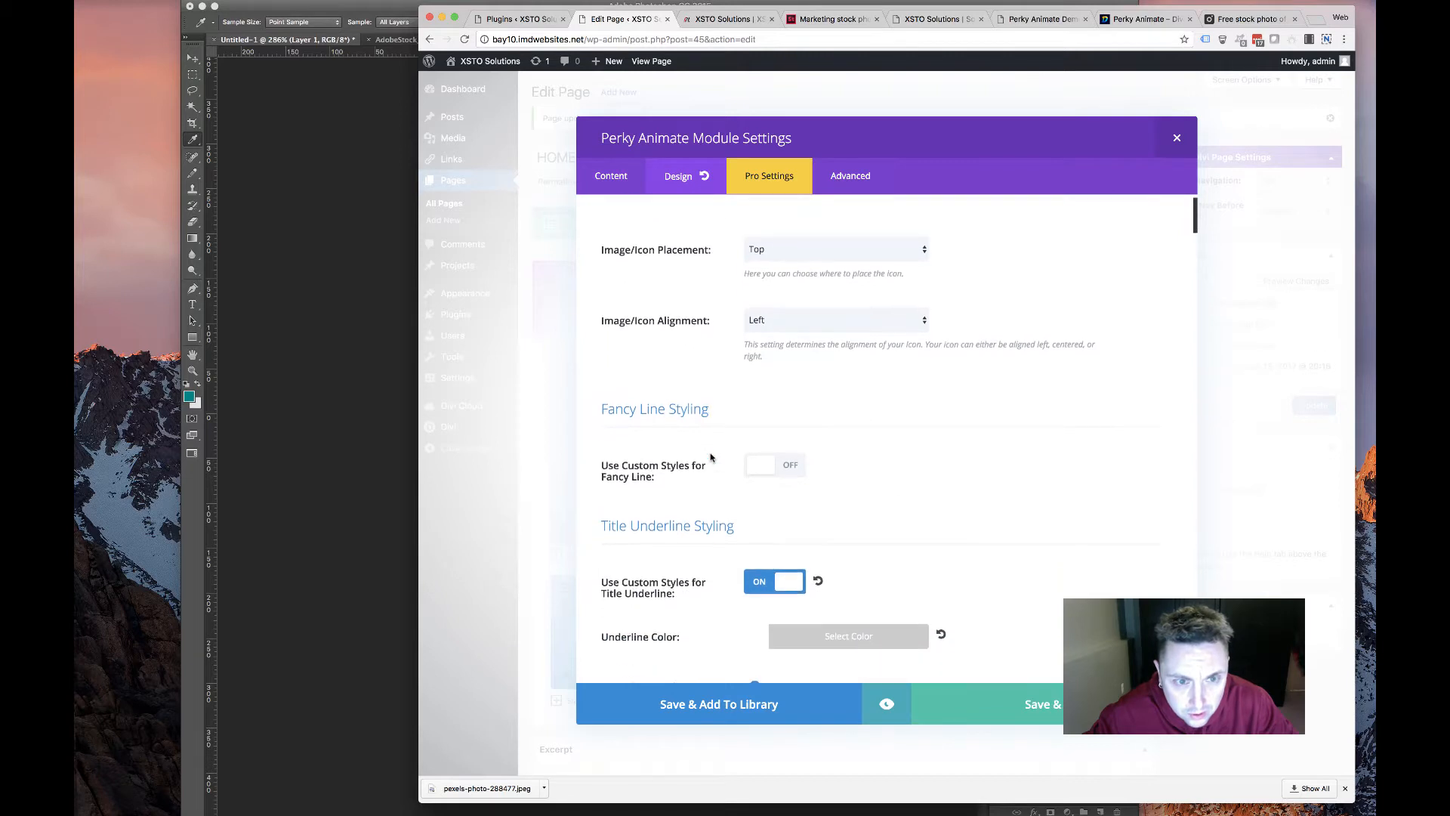
scroll(710, 453, down, 5)
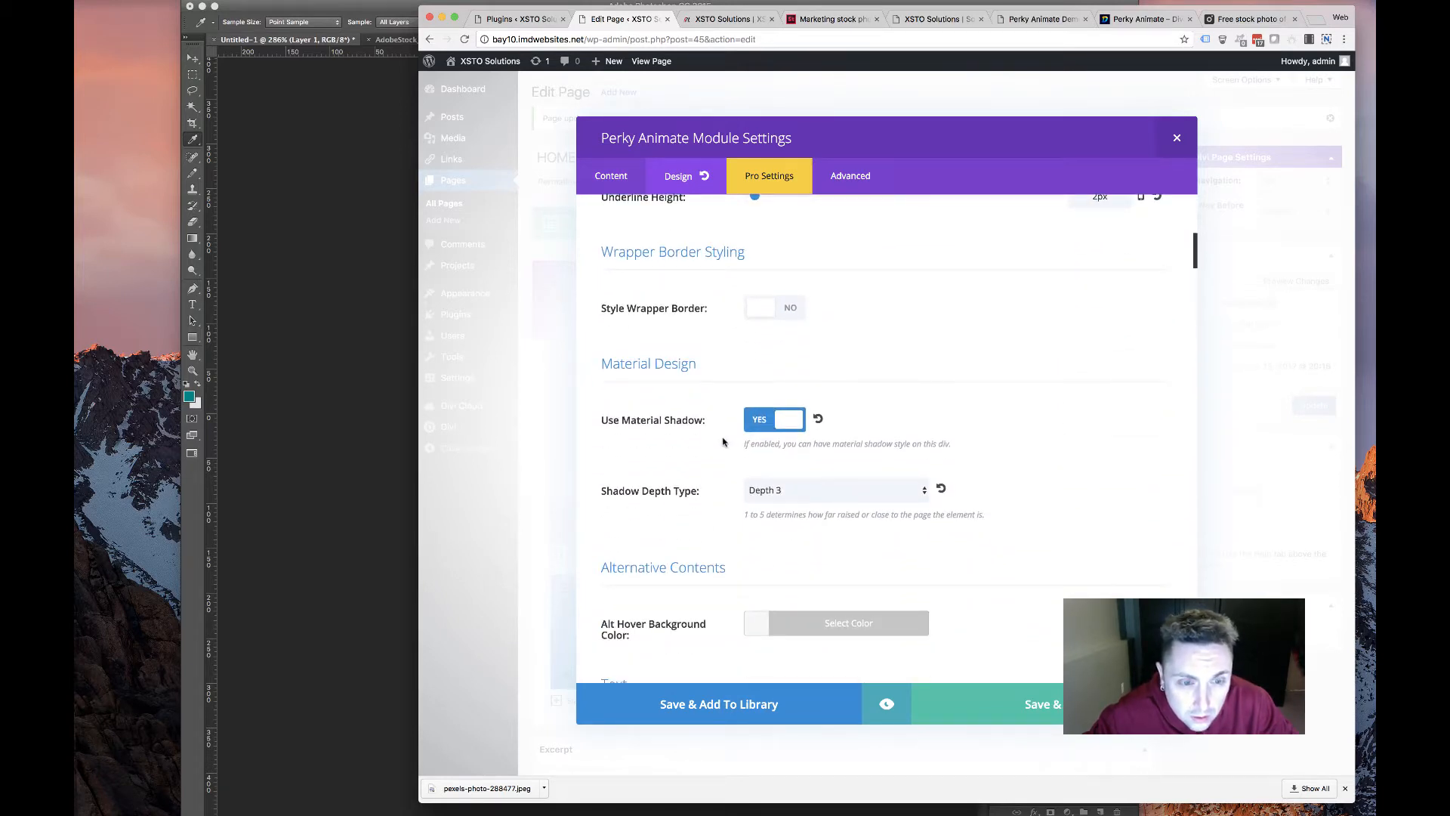
click(786, 304)
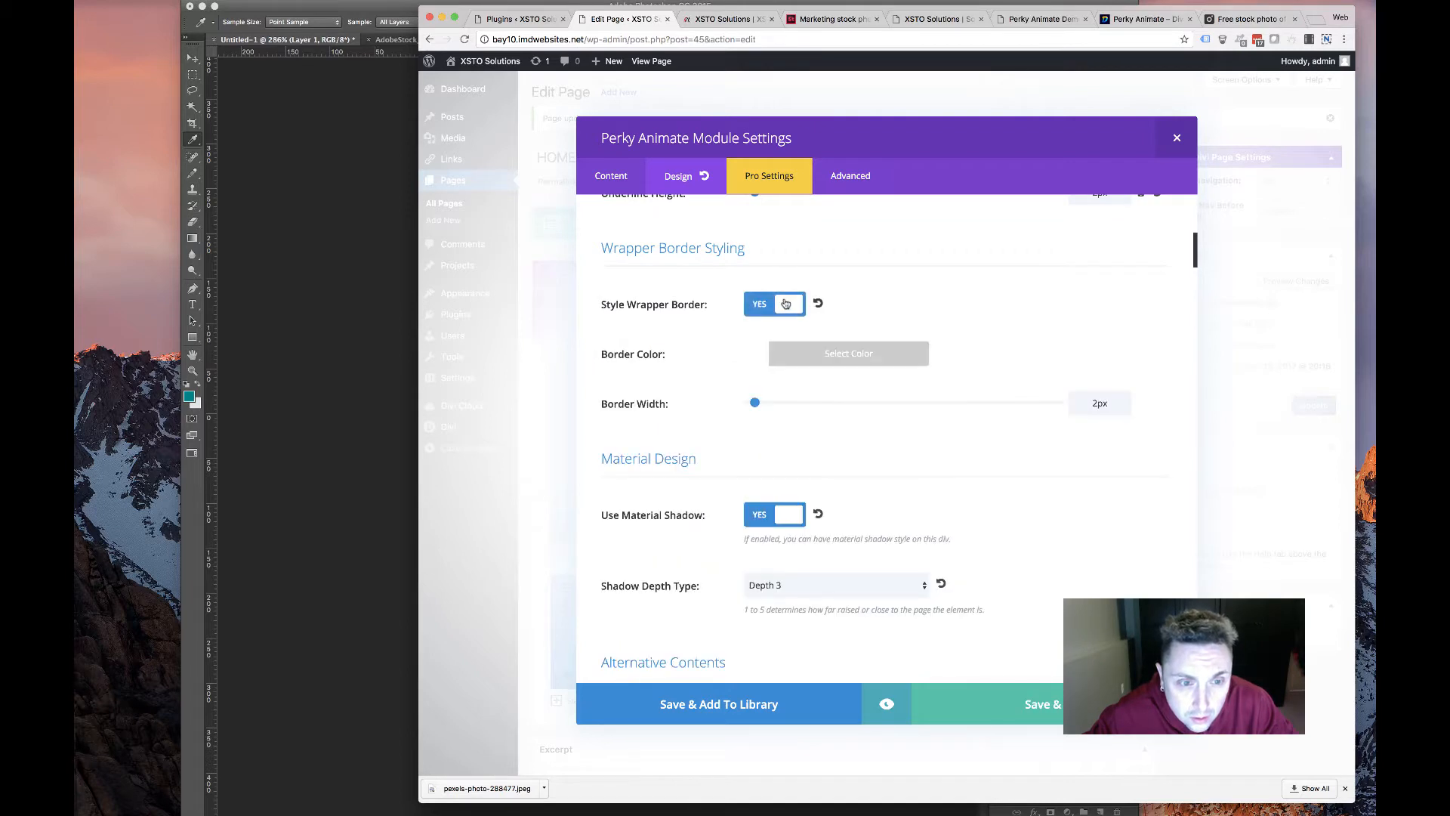
click(770, 305)
scroll(778, 341, down, 3)
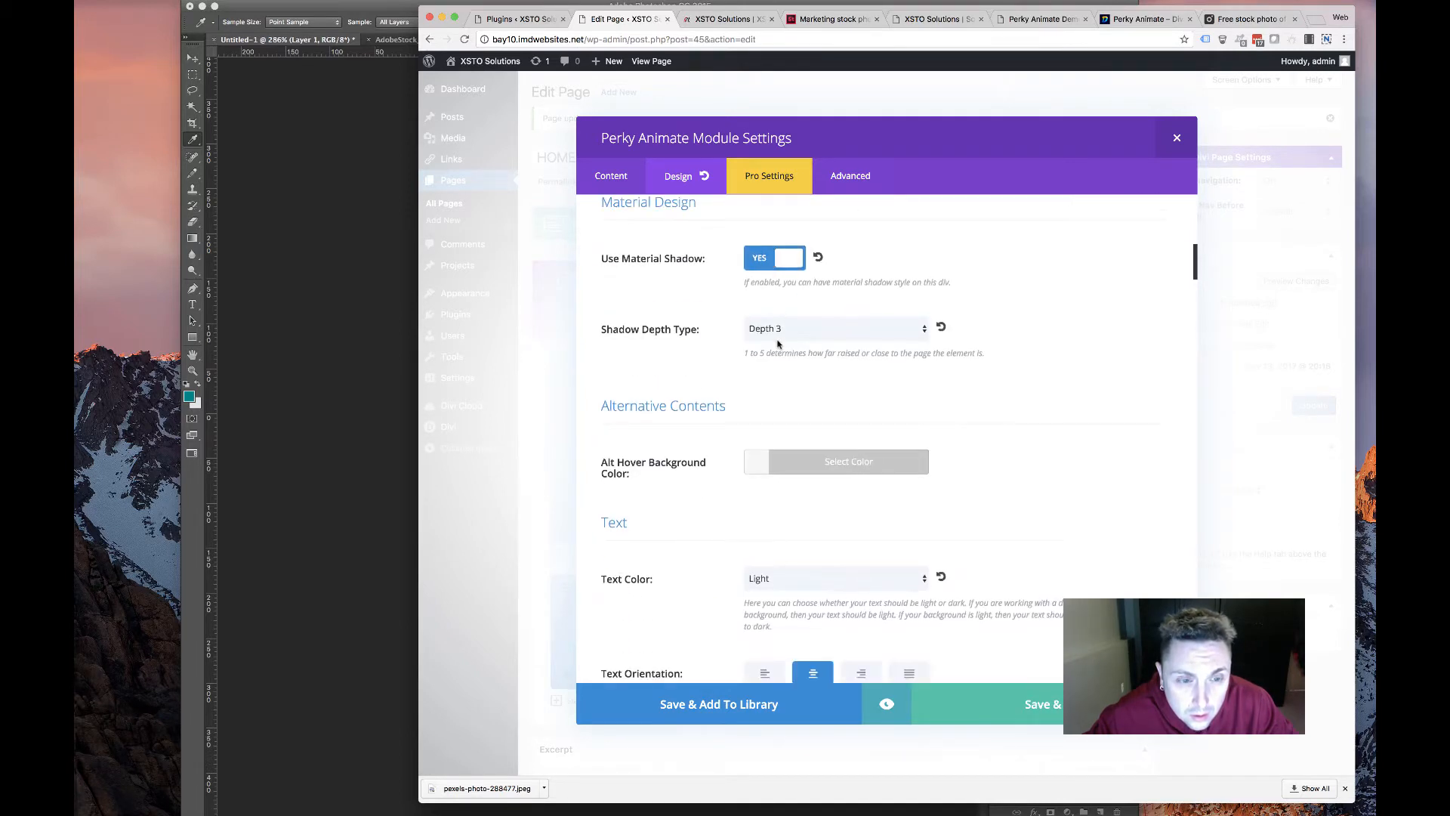
scroll(770, 366, down, 3)
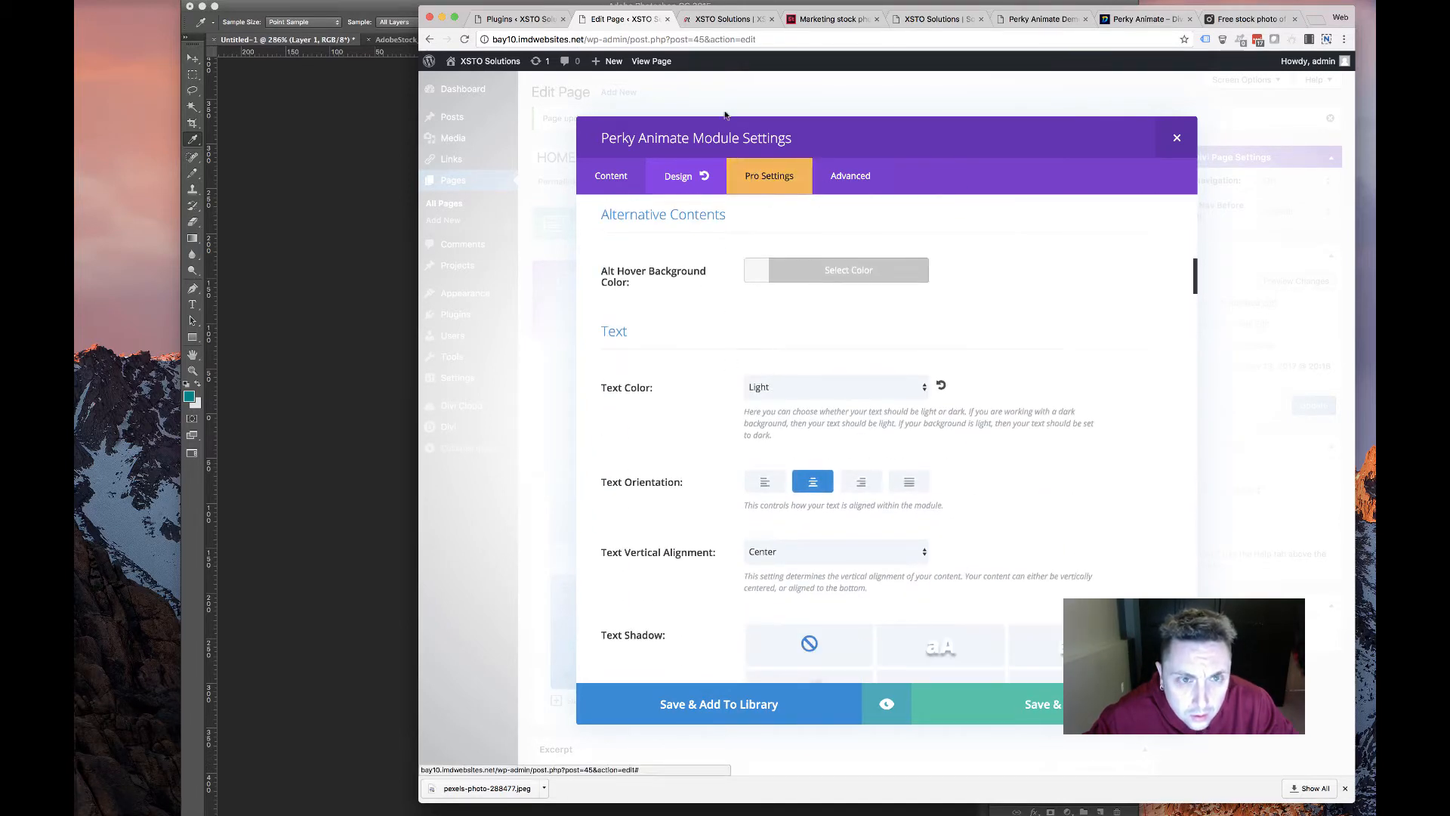
Set the card's text orientation to left
click(721, 18)
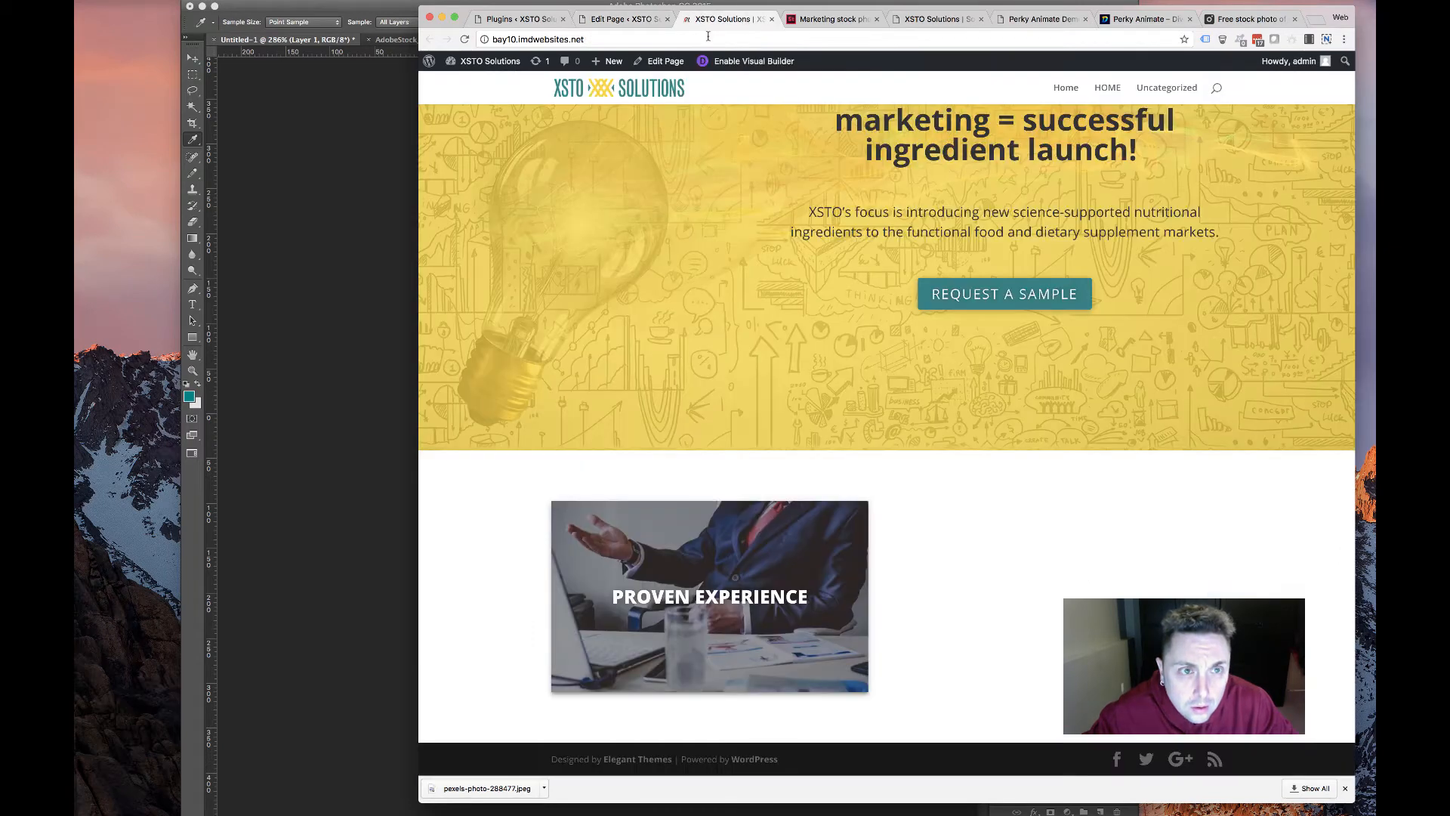
click(612, 19)
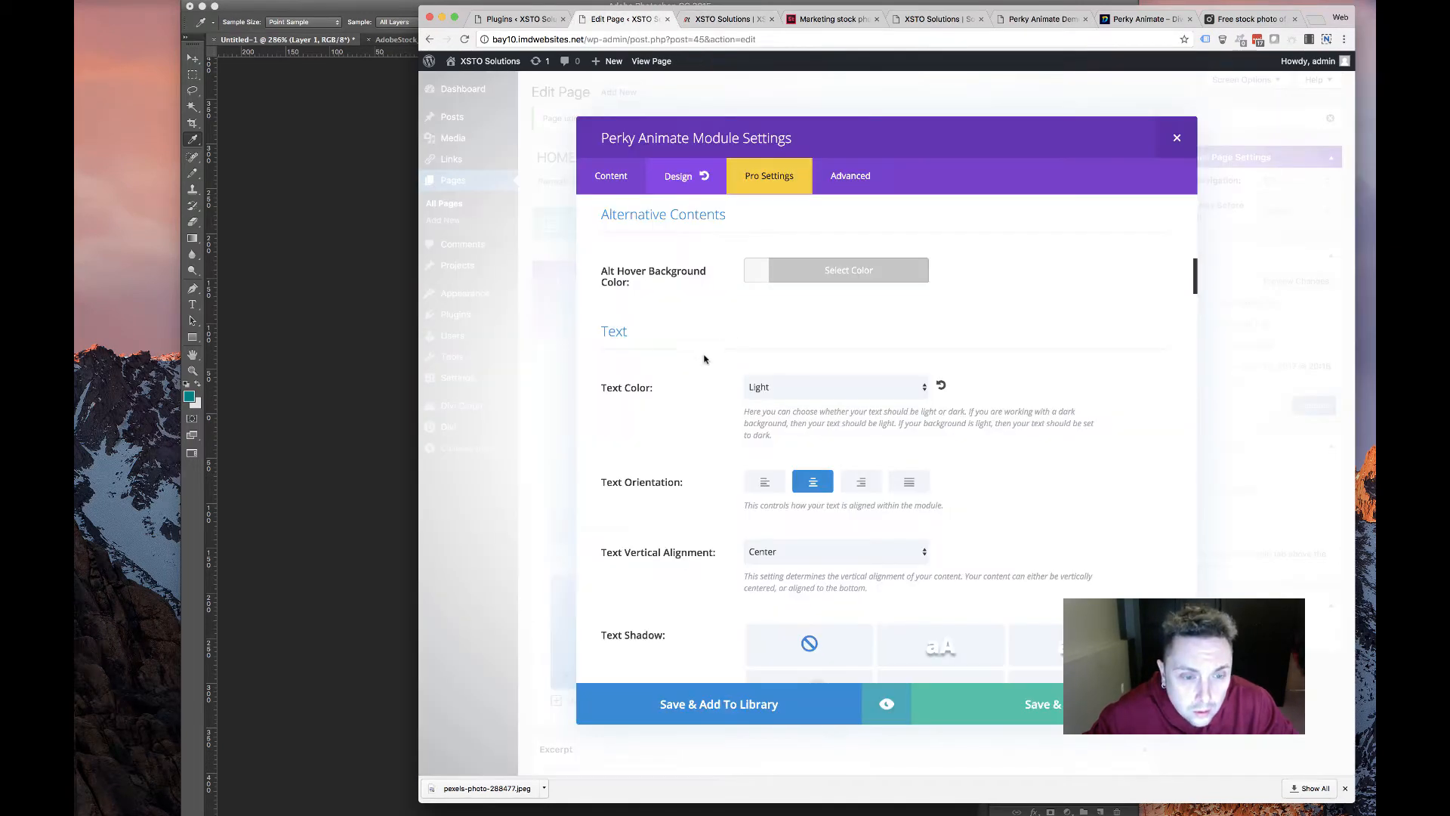
scroll(710, 372, down, 2)
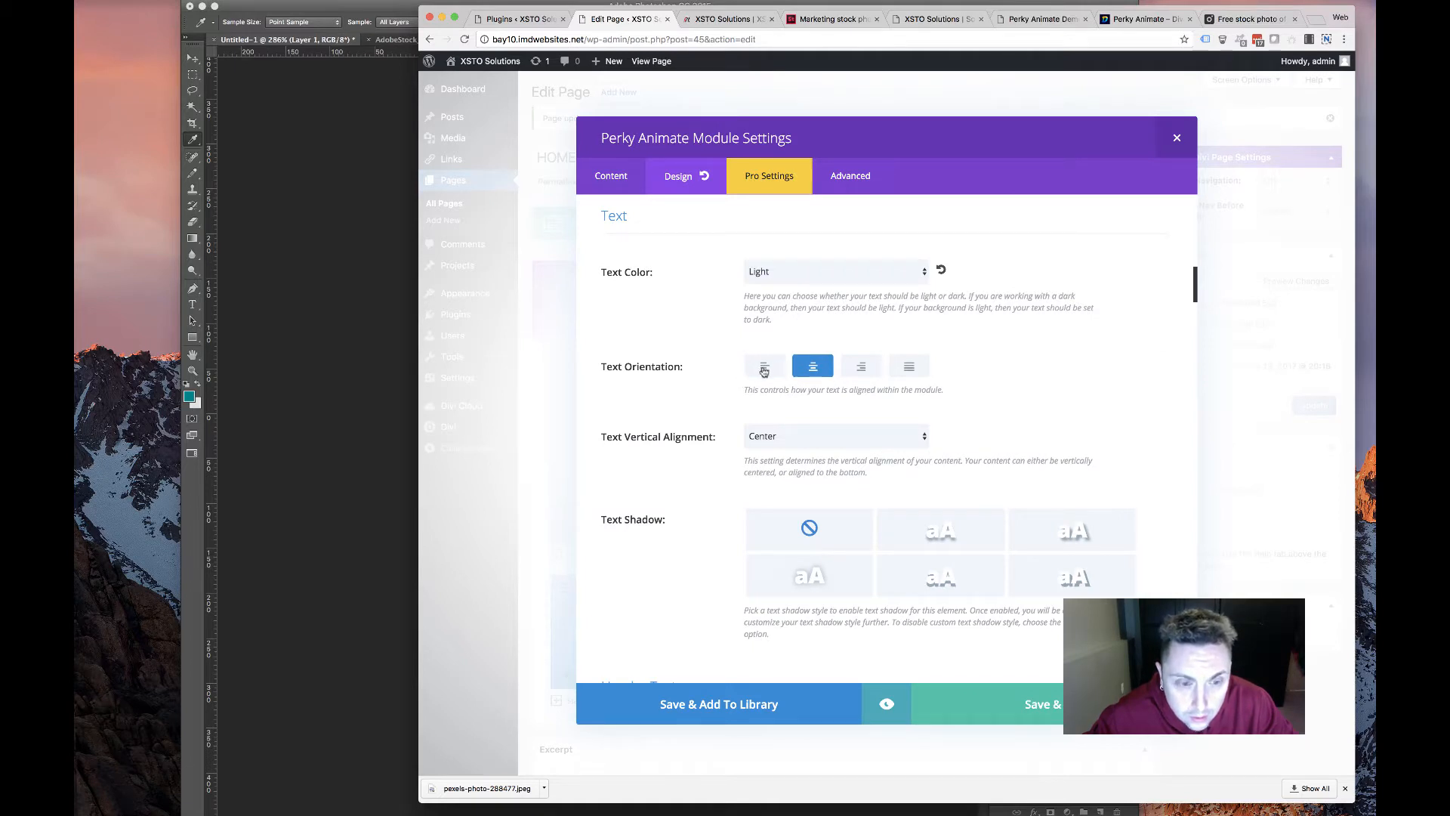
click(763, 368)
scroll(755, 342, down, 7)
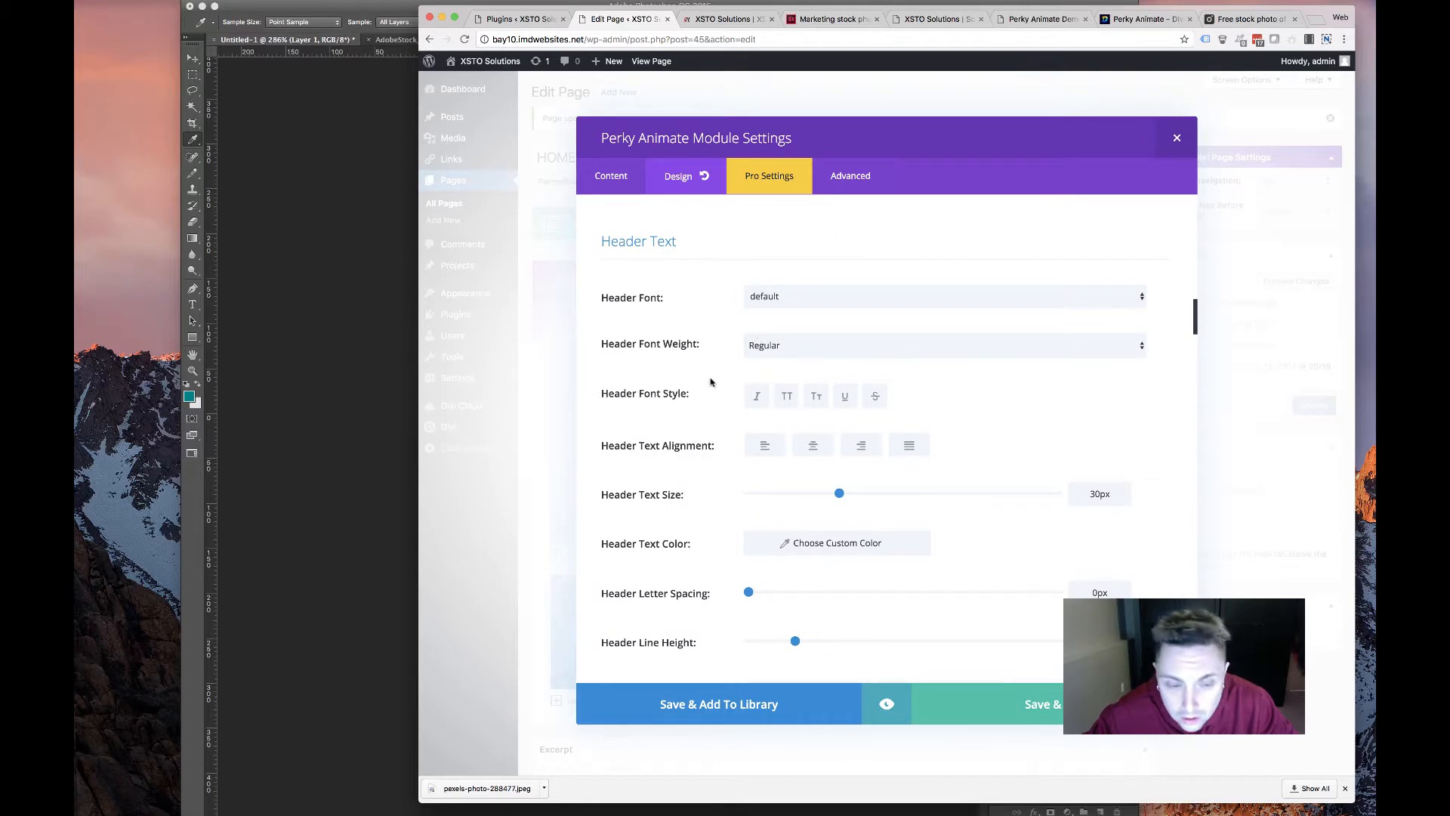
scroll(710, 381, down, 3)
scroll(849, 545, up, 4)
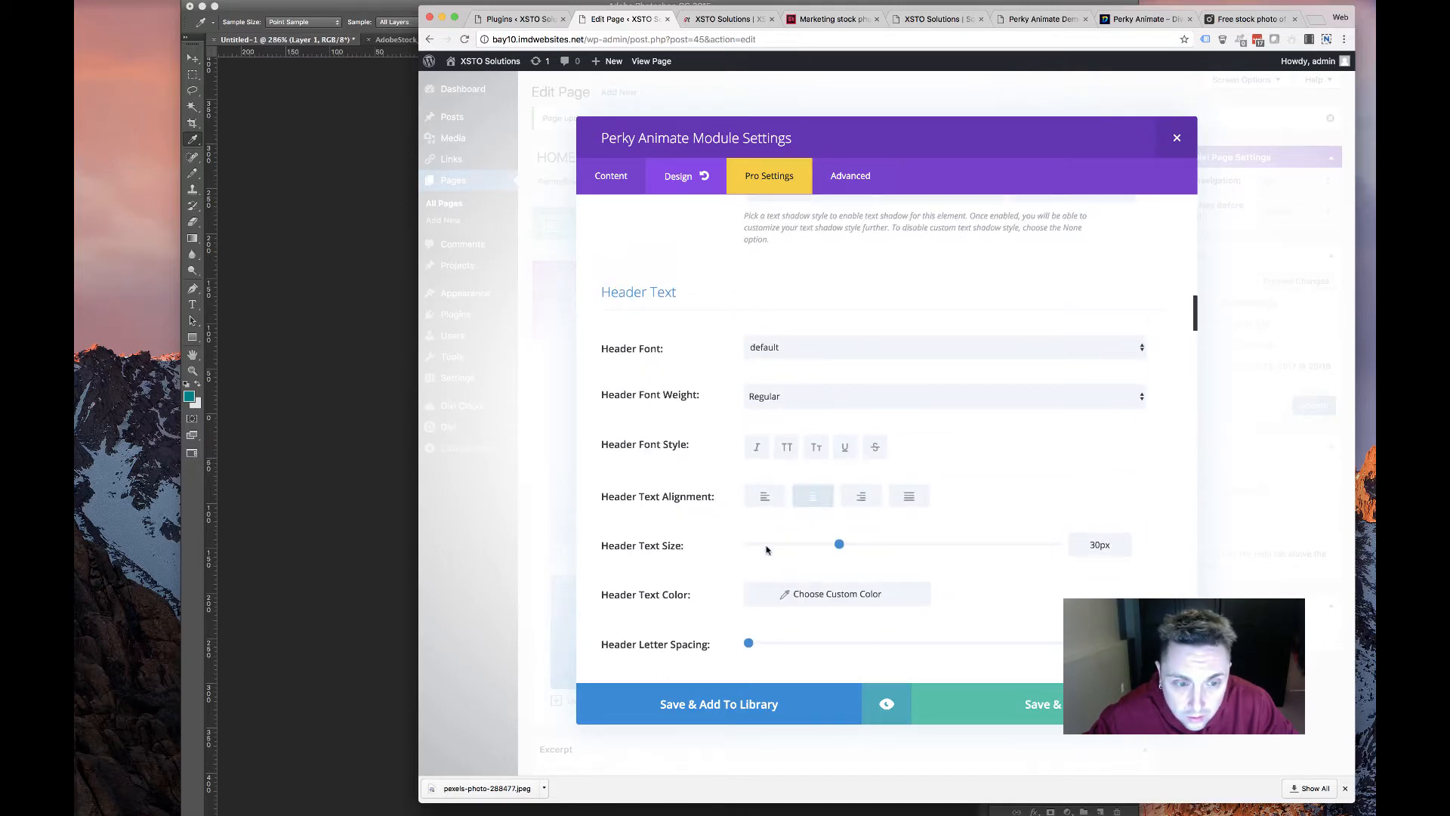
Centre the header text, left-align the body text, and enlarge the body text to 18px
click(818, 503)
scroll(745, 557, down, 8)
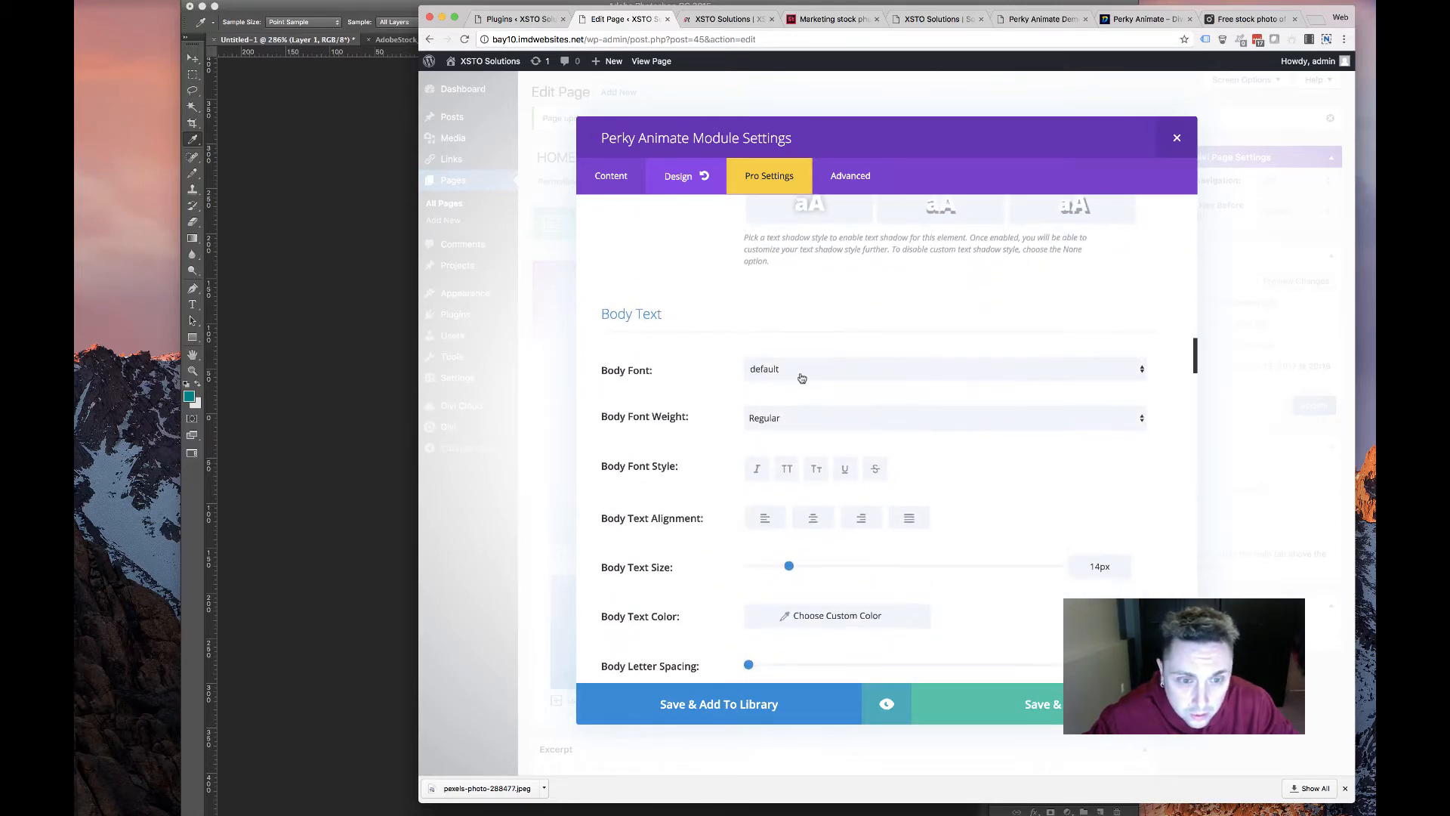
click(758, 518)
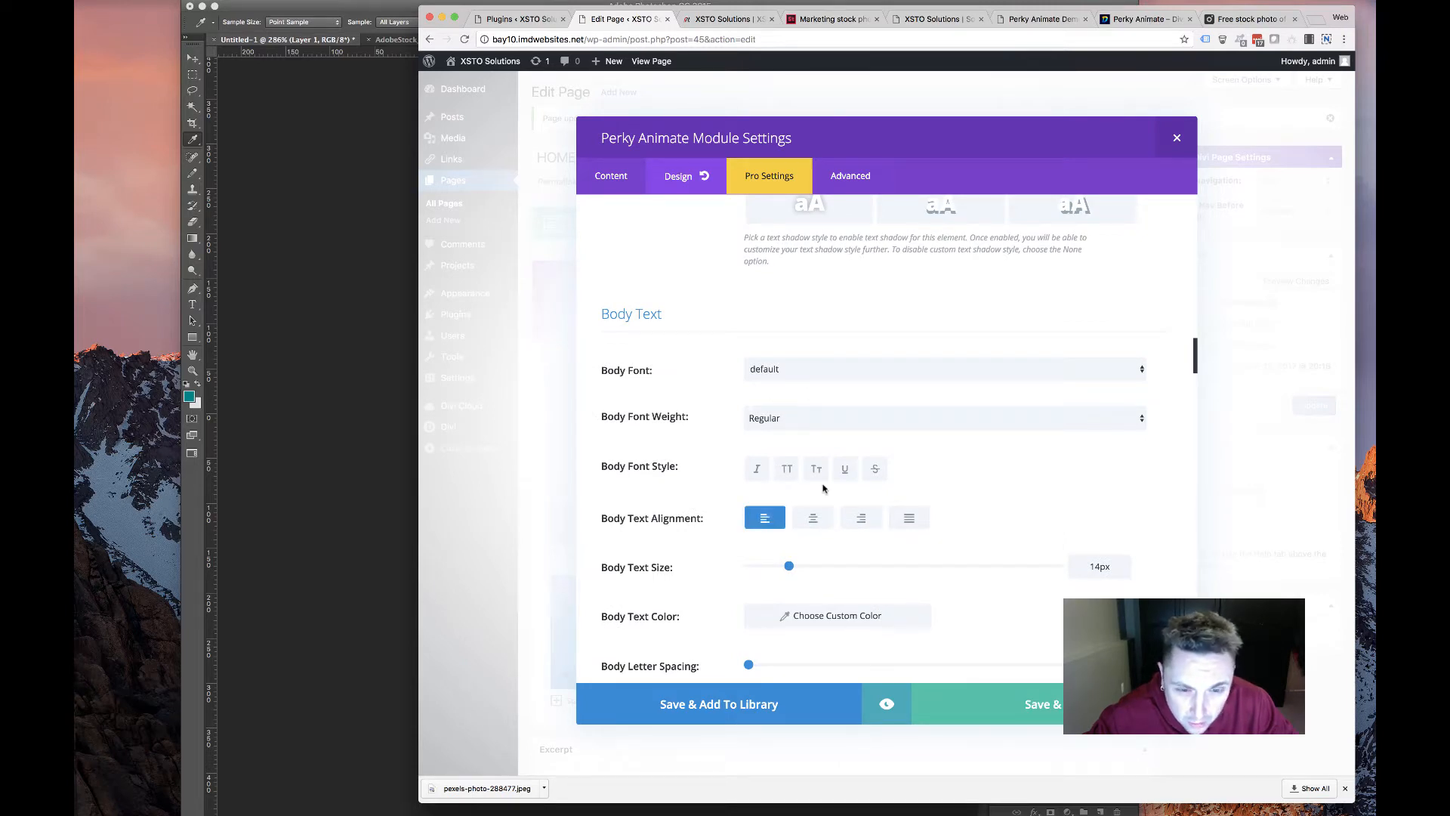
scroll(907, 468, down, 2)
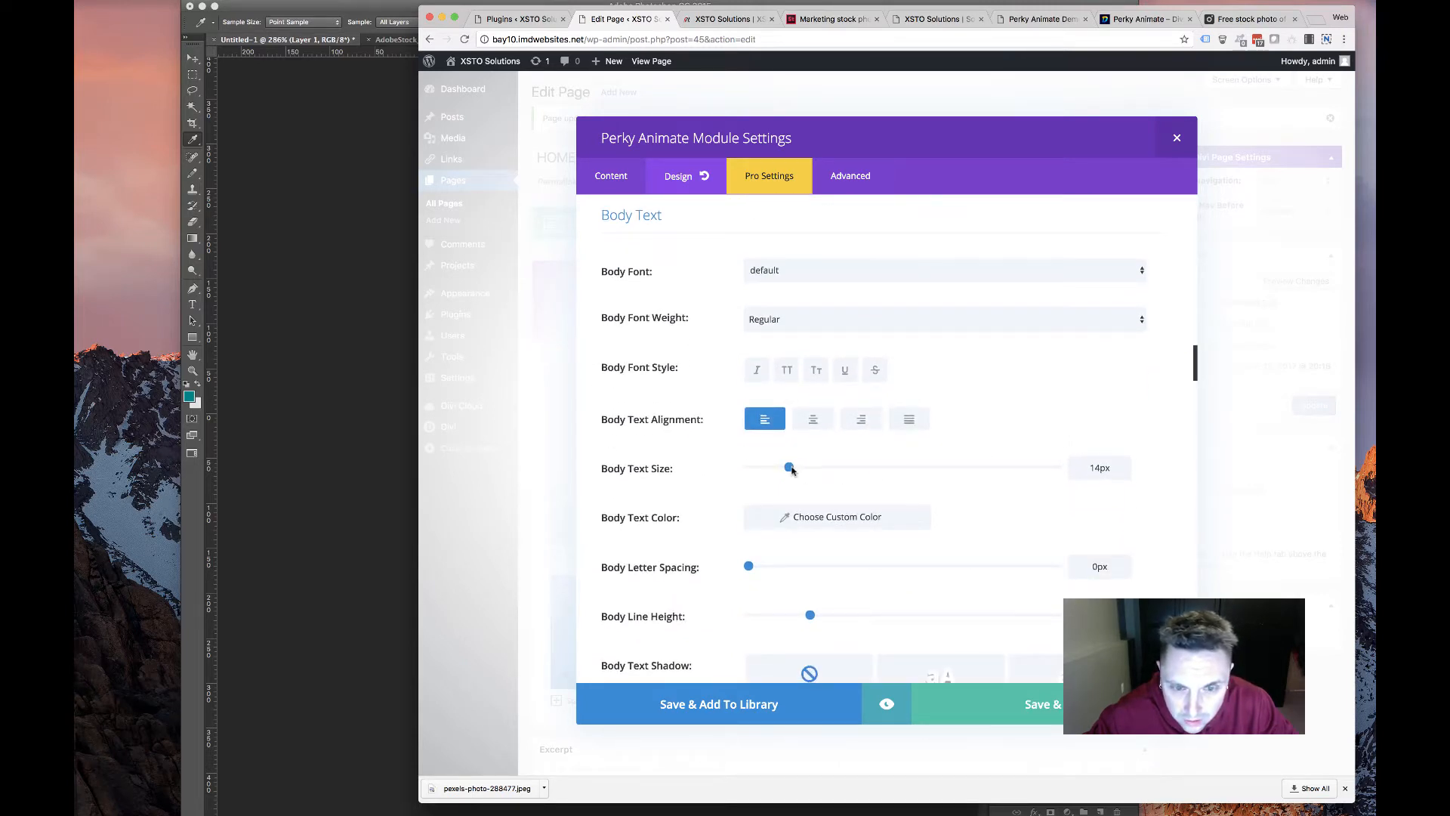
drag(791, 469, 803, 468)
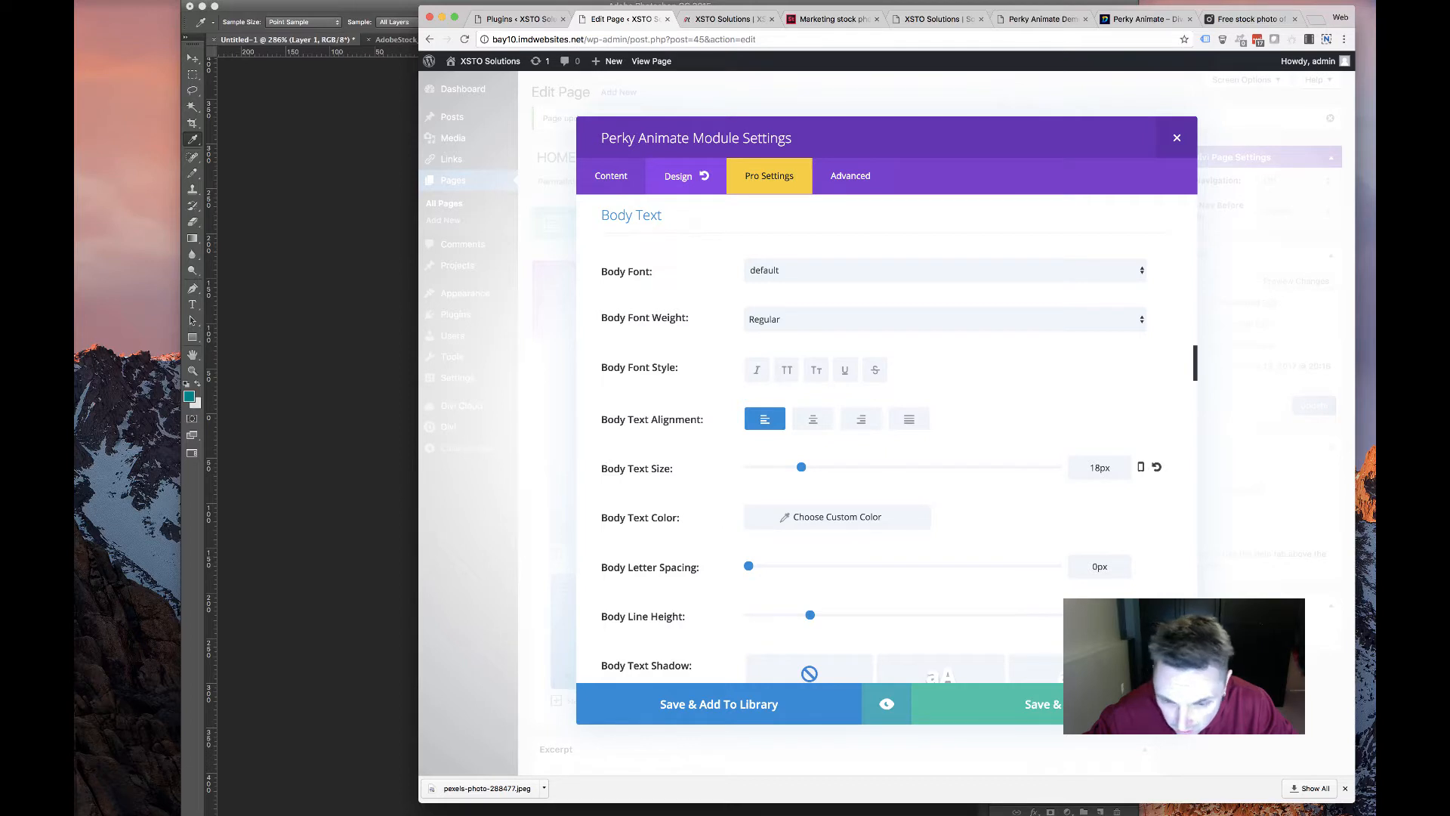
text(24)
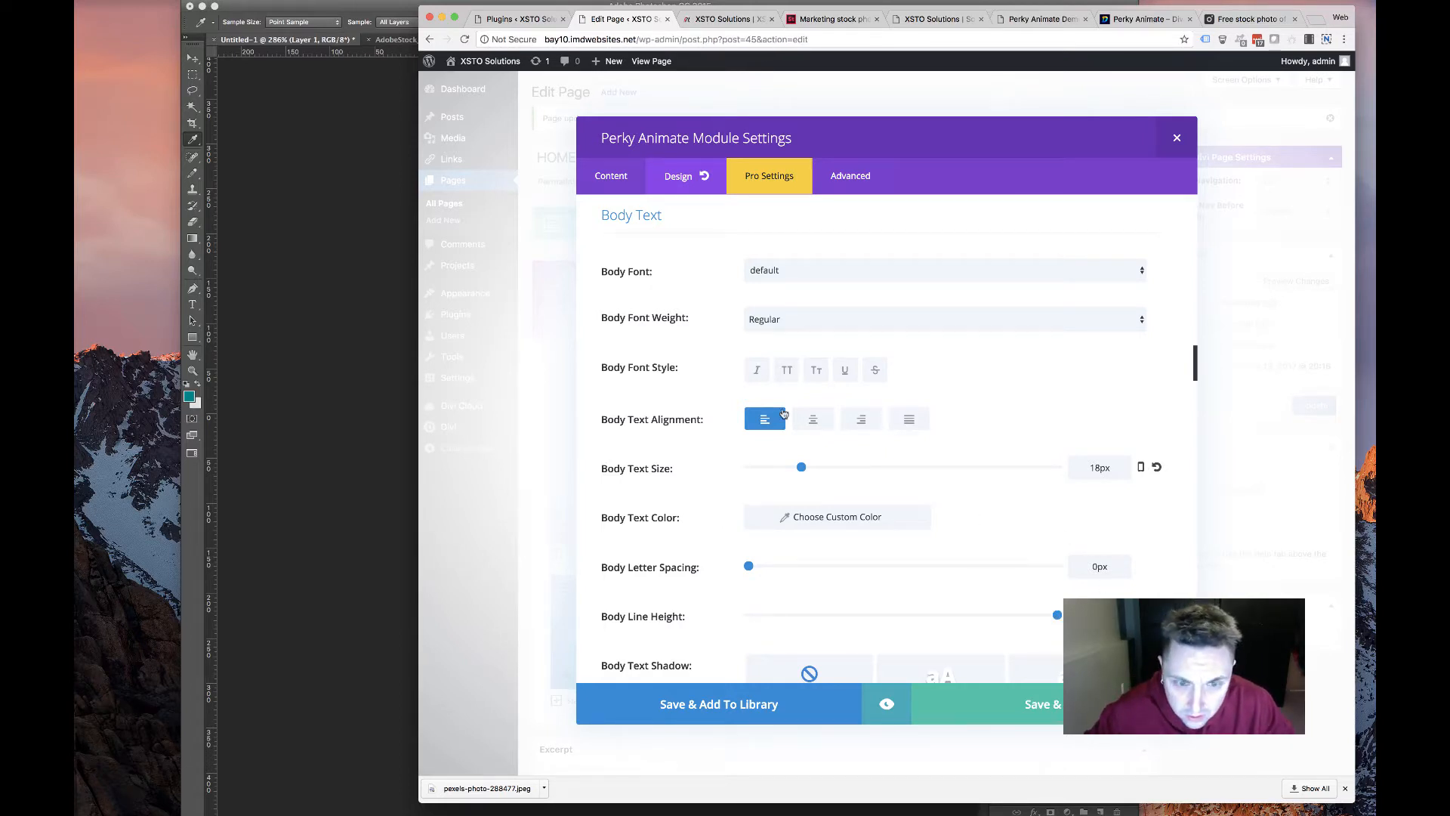
Add text shadow presets to the body text and the card's text
scroll(789, 512, down, 5)
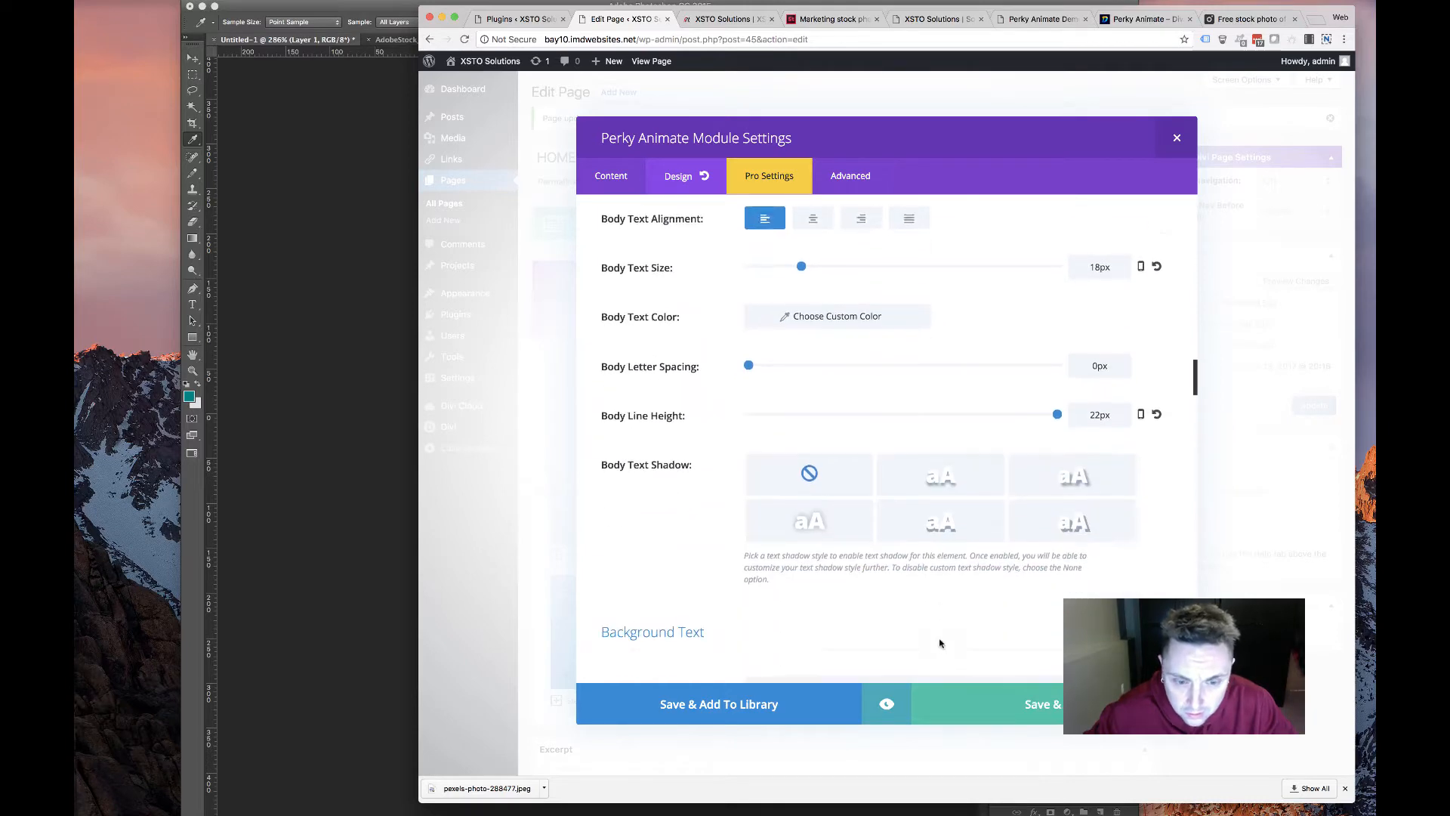
scroll(939, 643, down, 5)
scroll(939, 643, up, 6)
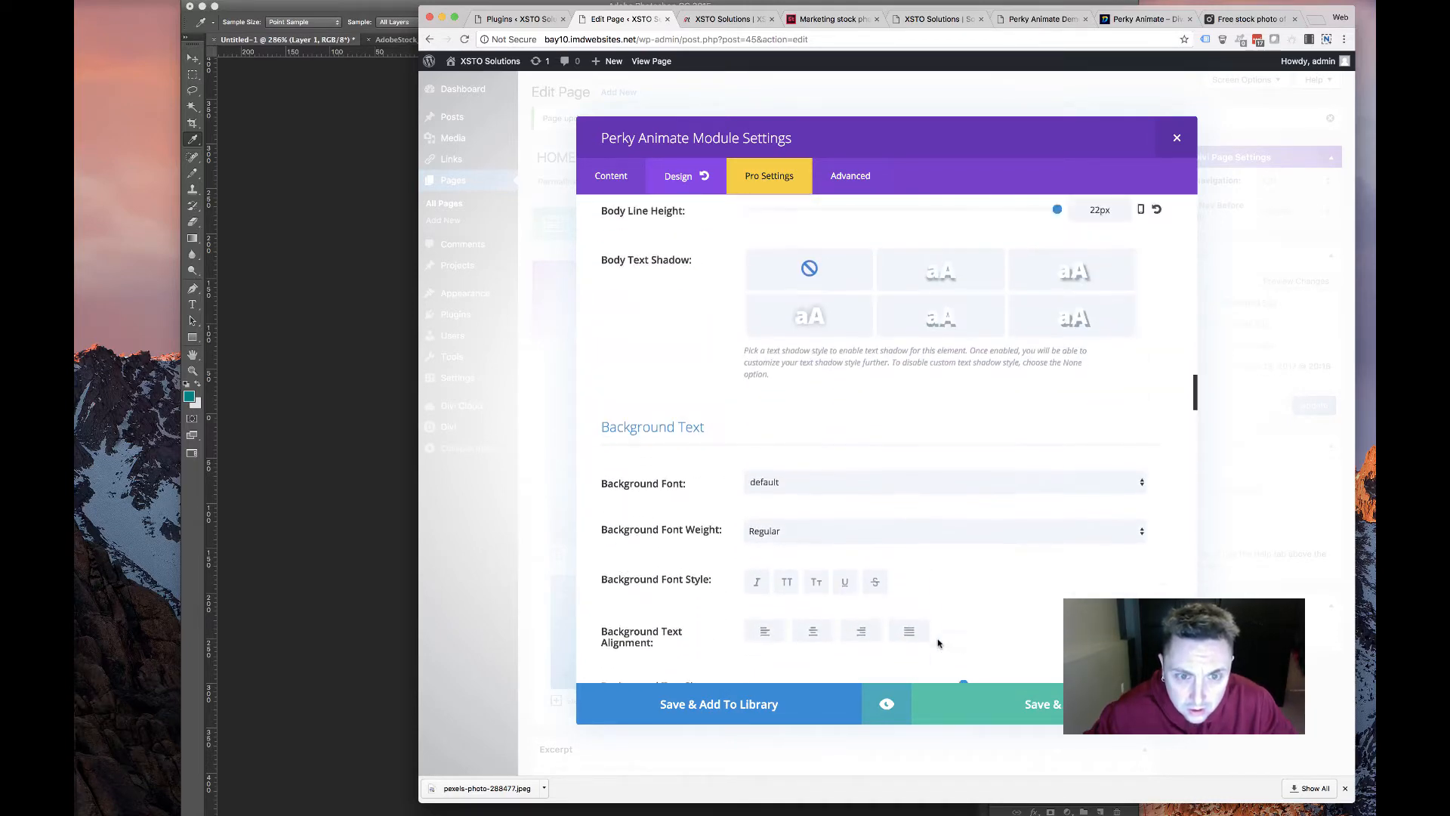
click(796, 456)
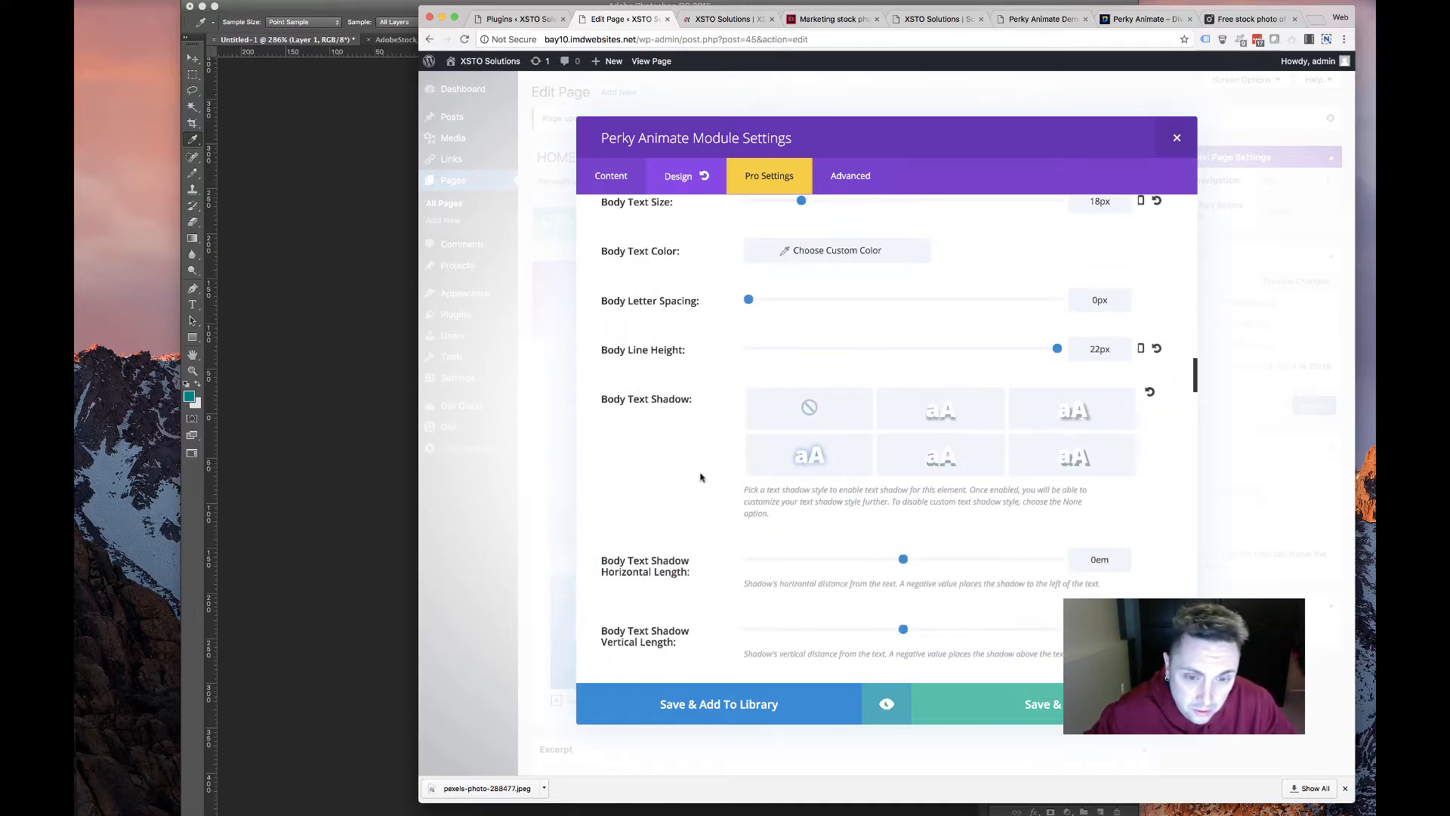
scroll(749, 430, down, 6)
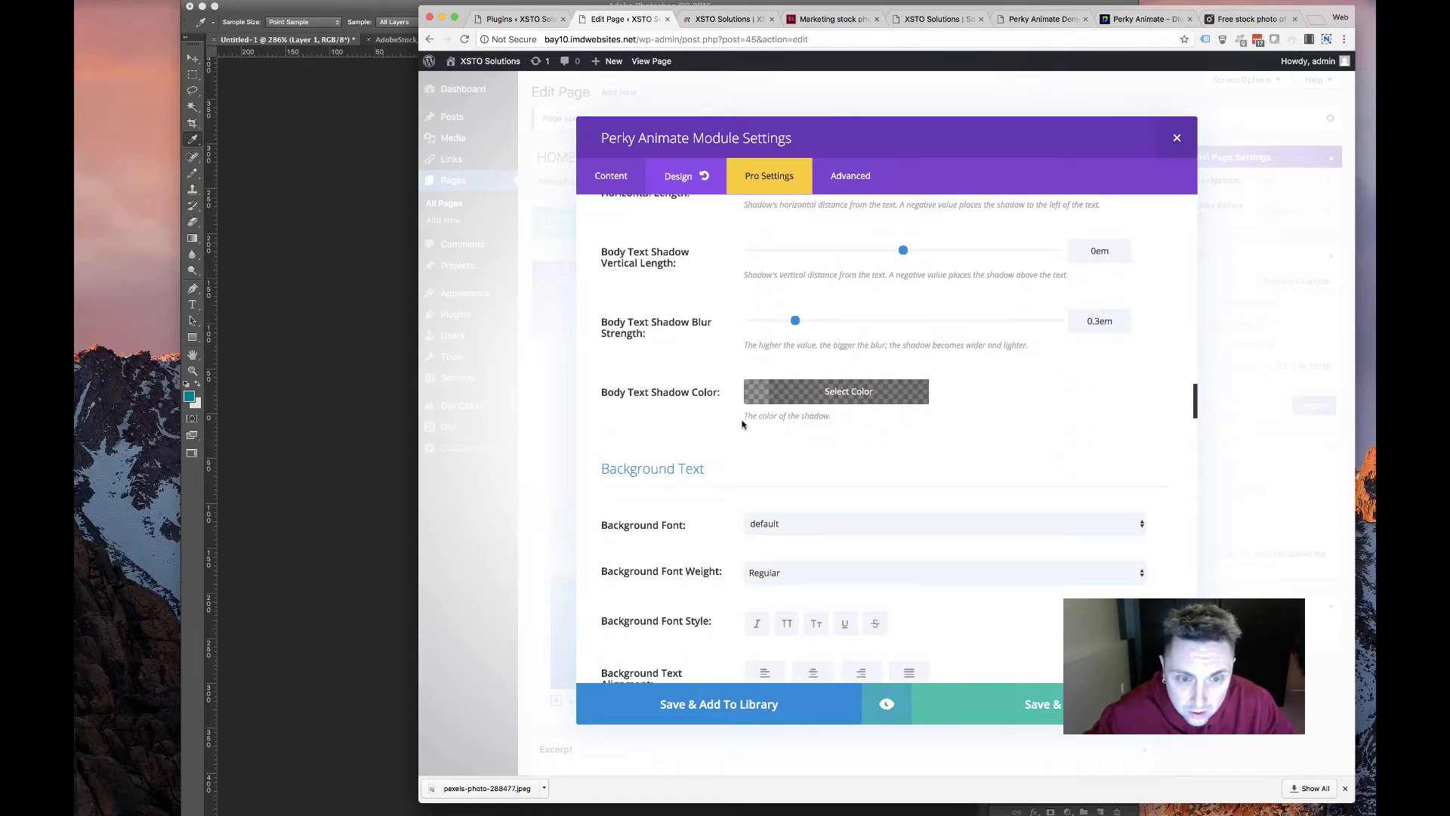
scroll(737, 427, up, 5)
scroll(738, 427, up, 10)
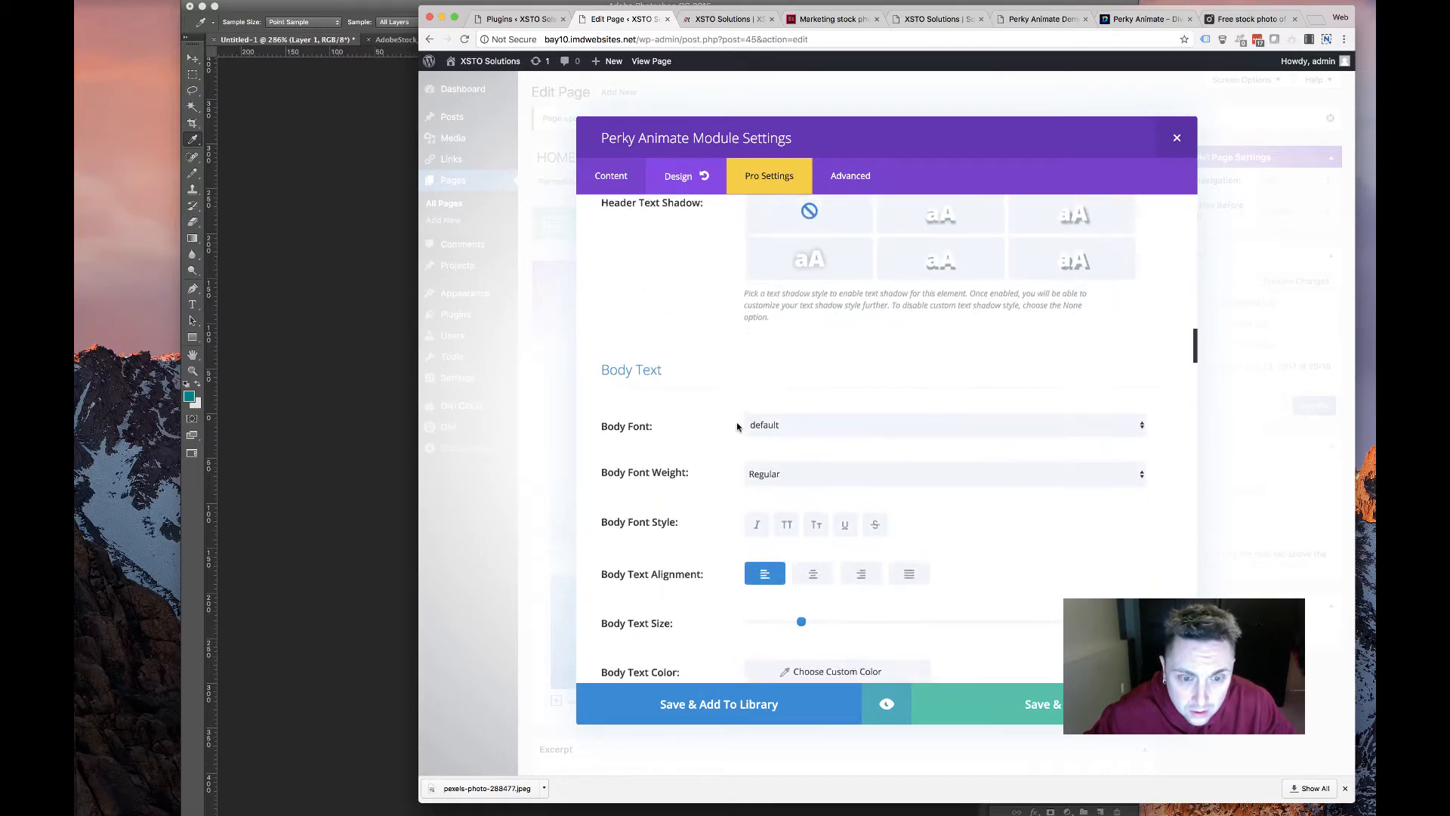
scroll(737, 427, up, 5)
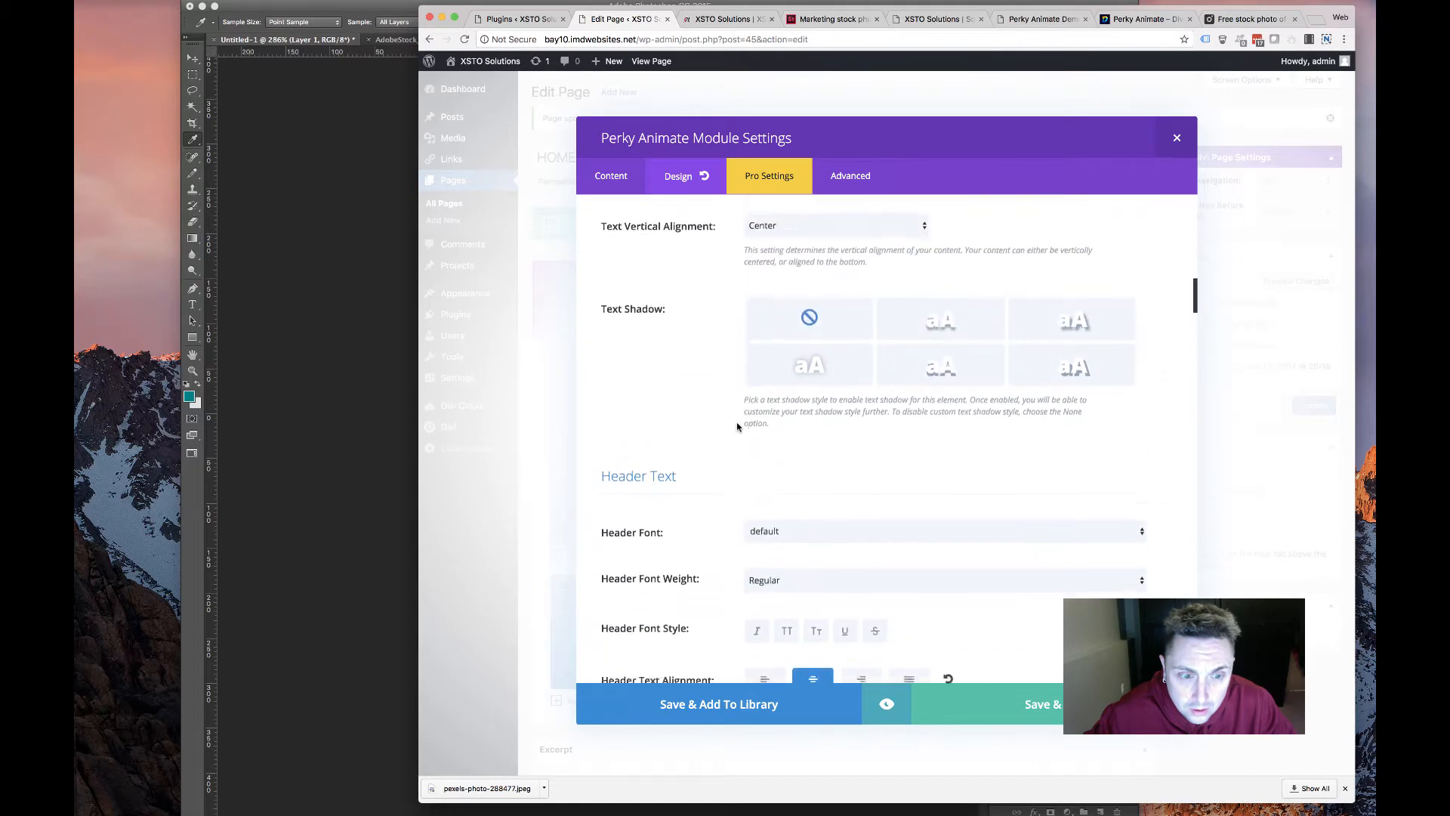
scroll(737, 427, up, 2)
scroll(738, 426, down, 5)
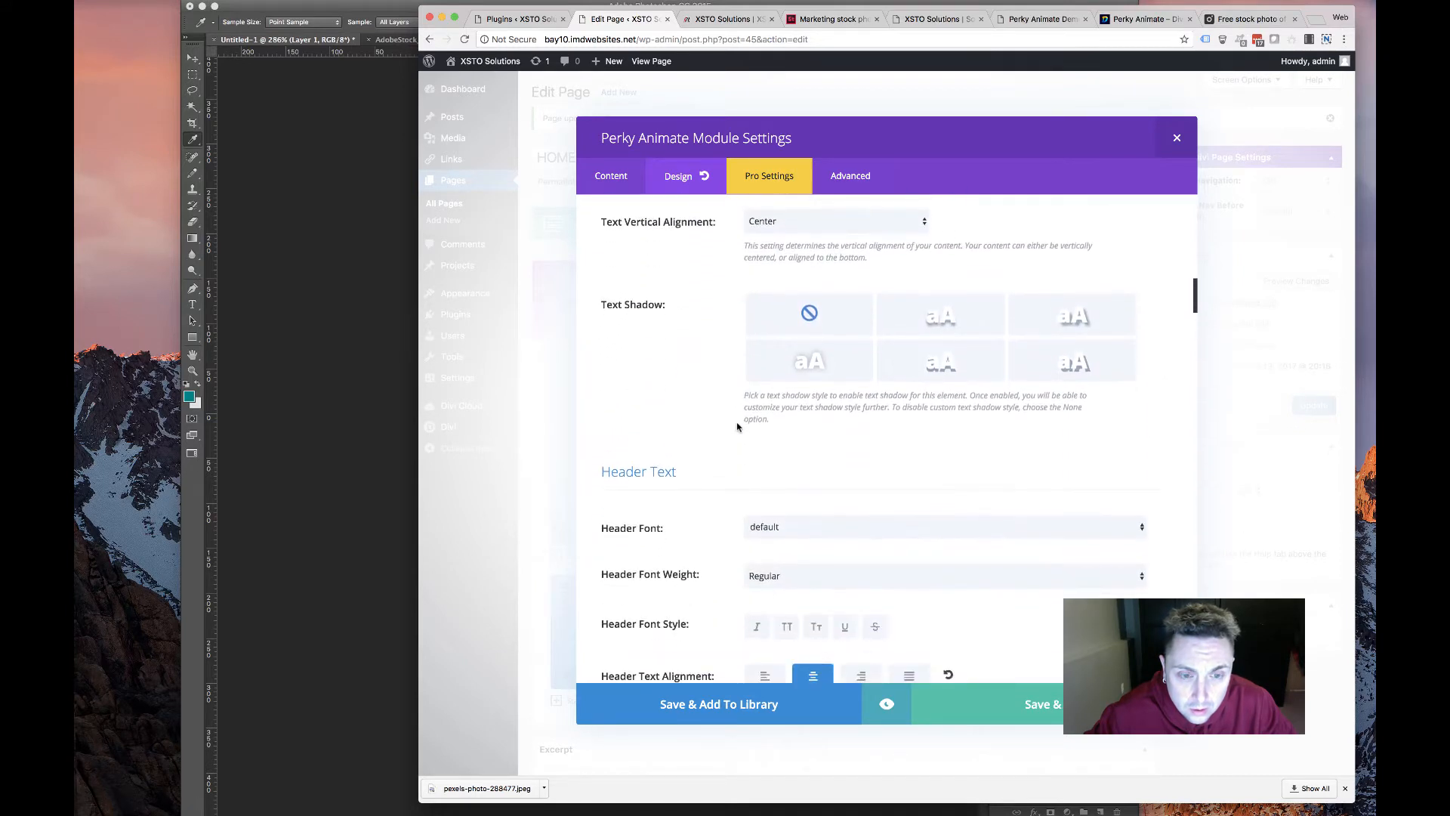
scroll(770, 412, down, 3)
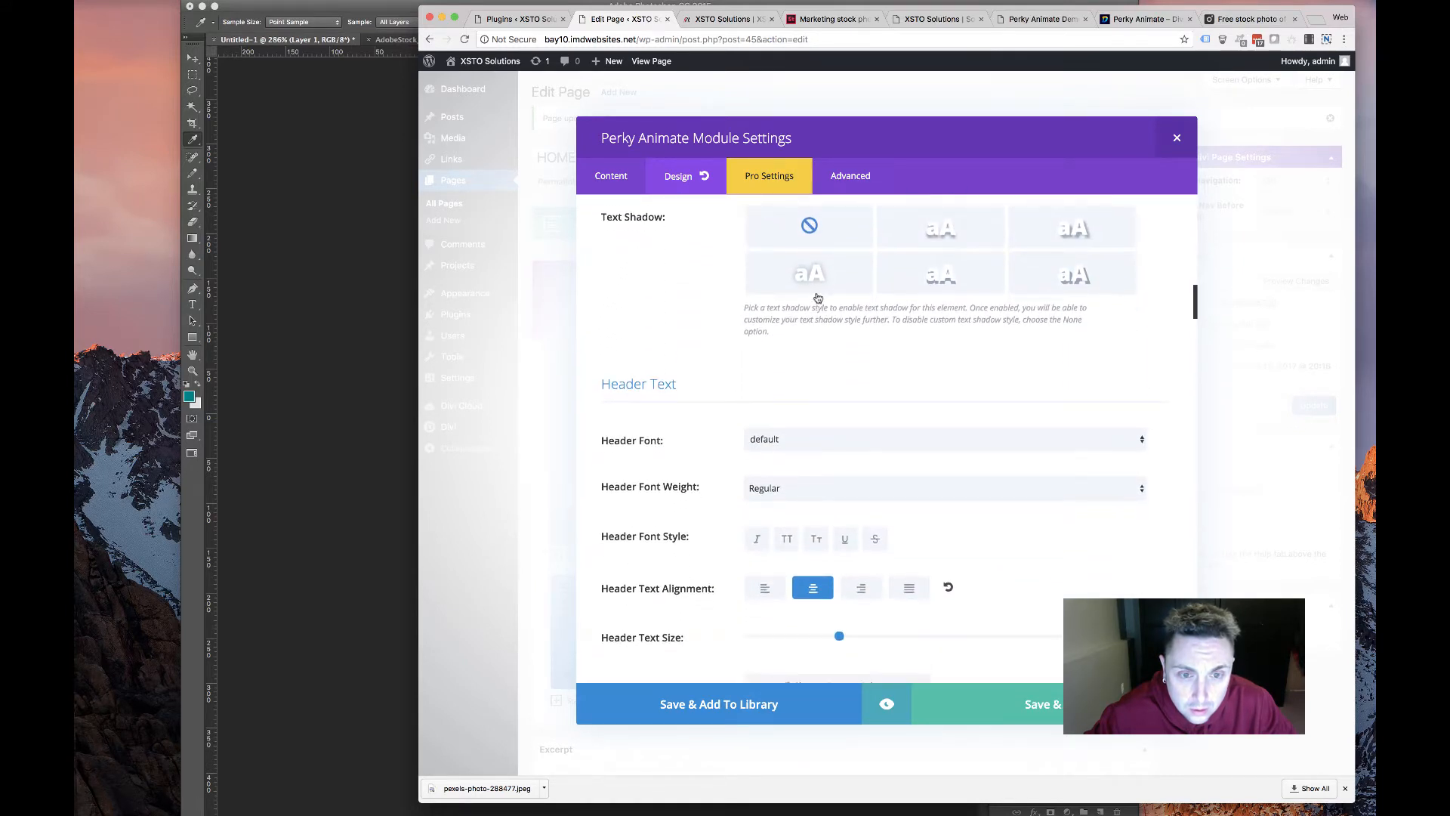
click(812, 279)
scroll(734, 392, down, 5)
scroll(735, 392, up, 10)
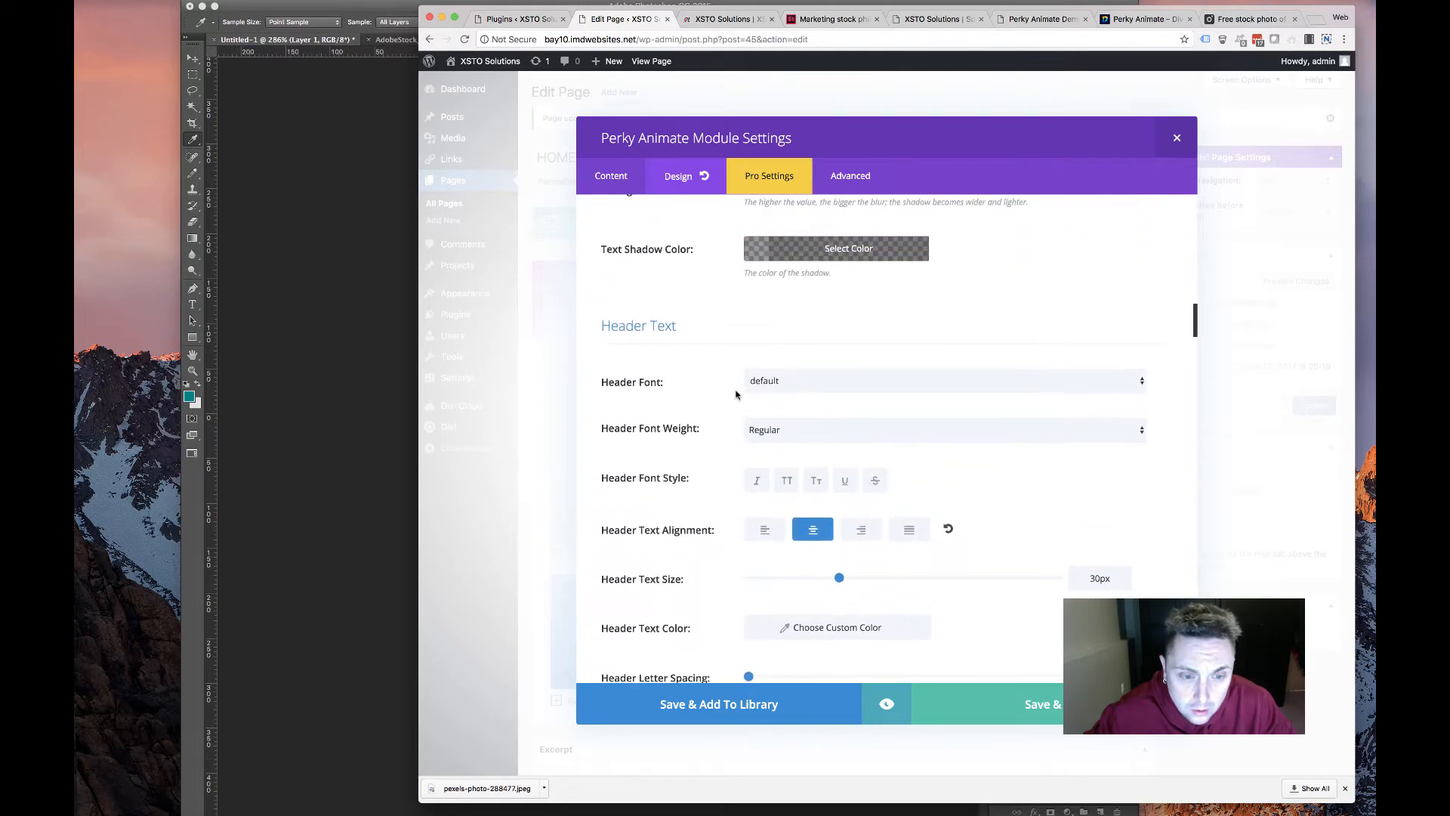
scroll(897, 389, up, 3)
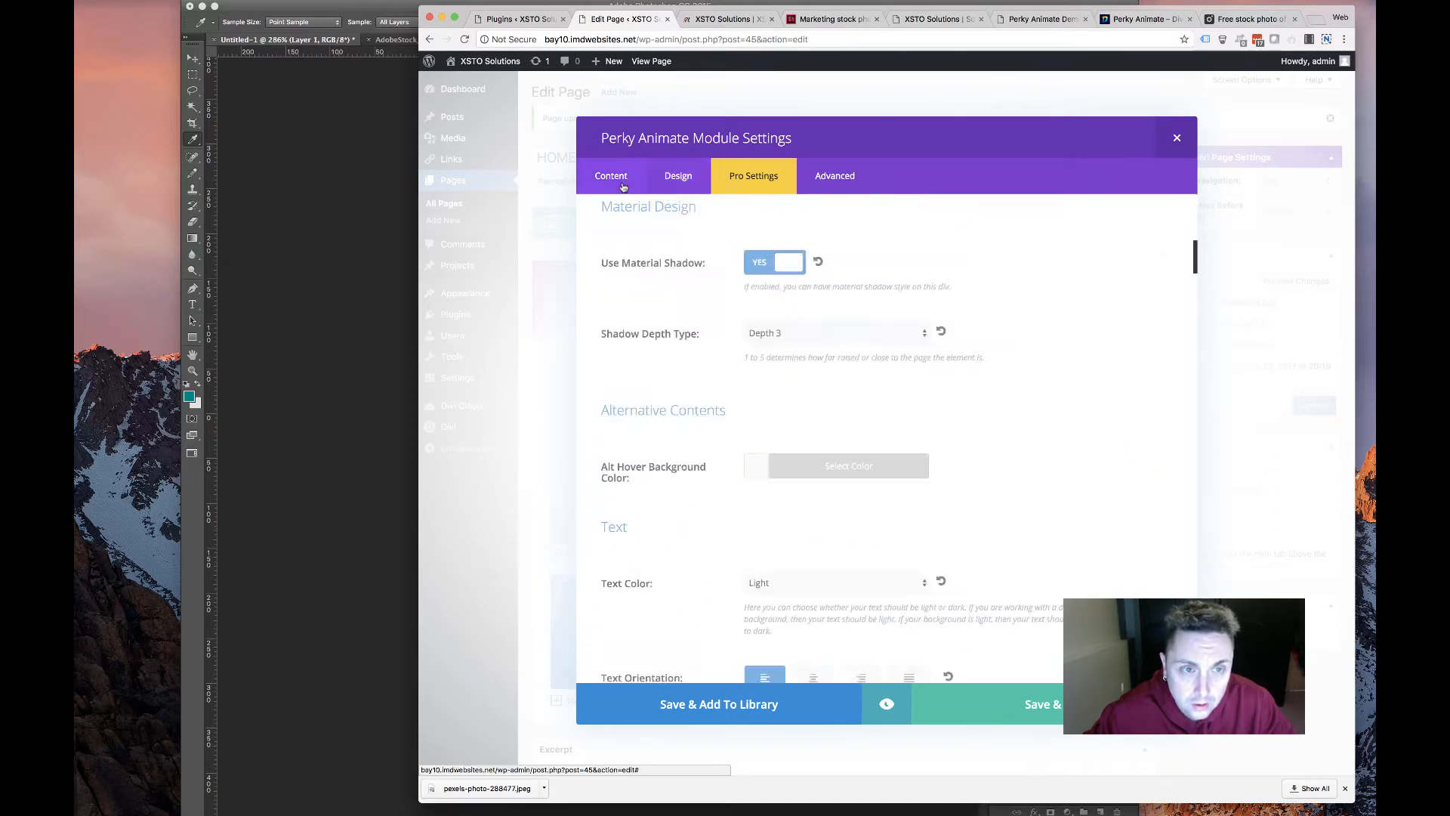
Lower the second overlay gradient colour's alpha so it becomes semi-transparent
scroll(896, 389, down, 10)
scroll(897, 389, up, 10)
scroll(896, 389, down, 3)
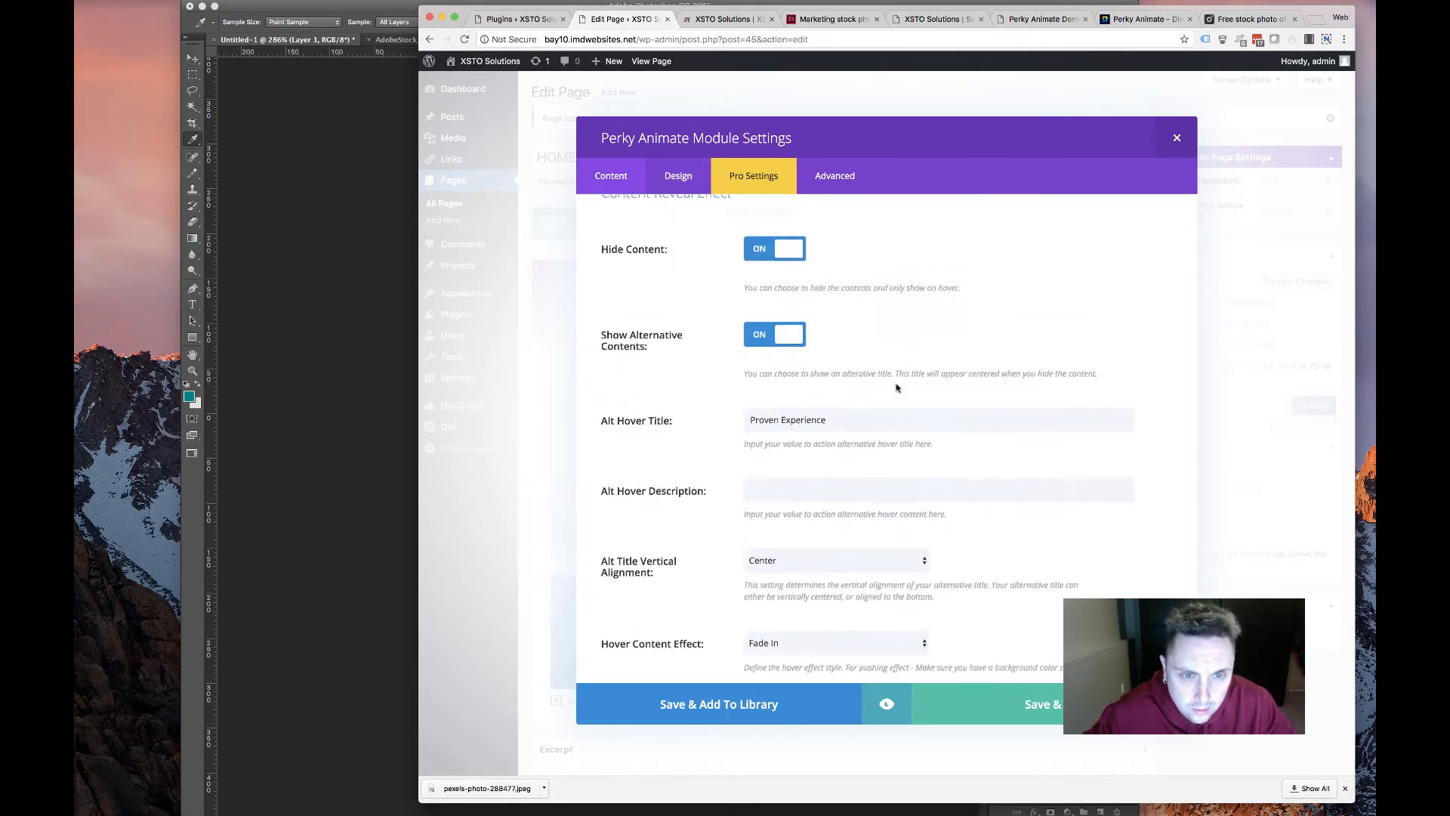
scroll(834, 372, up, 5)
click(849, 350)
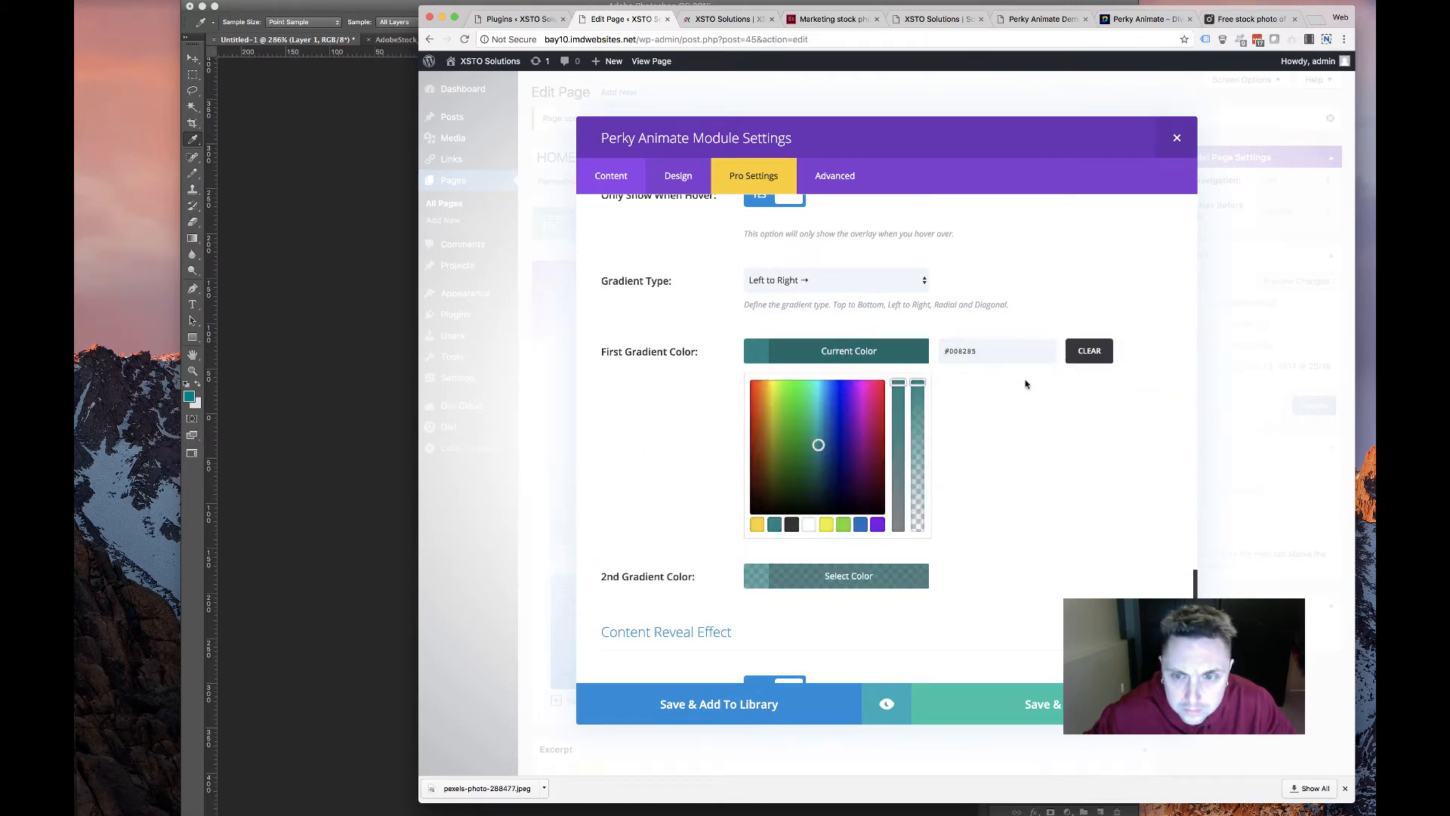
click(834, 577)
drag(917, 473, 917, 432)
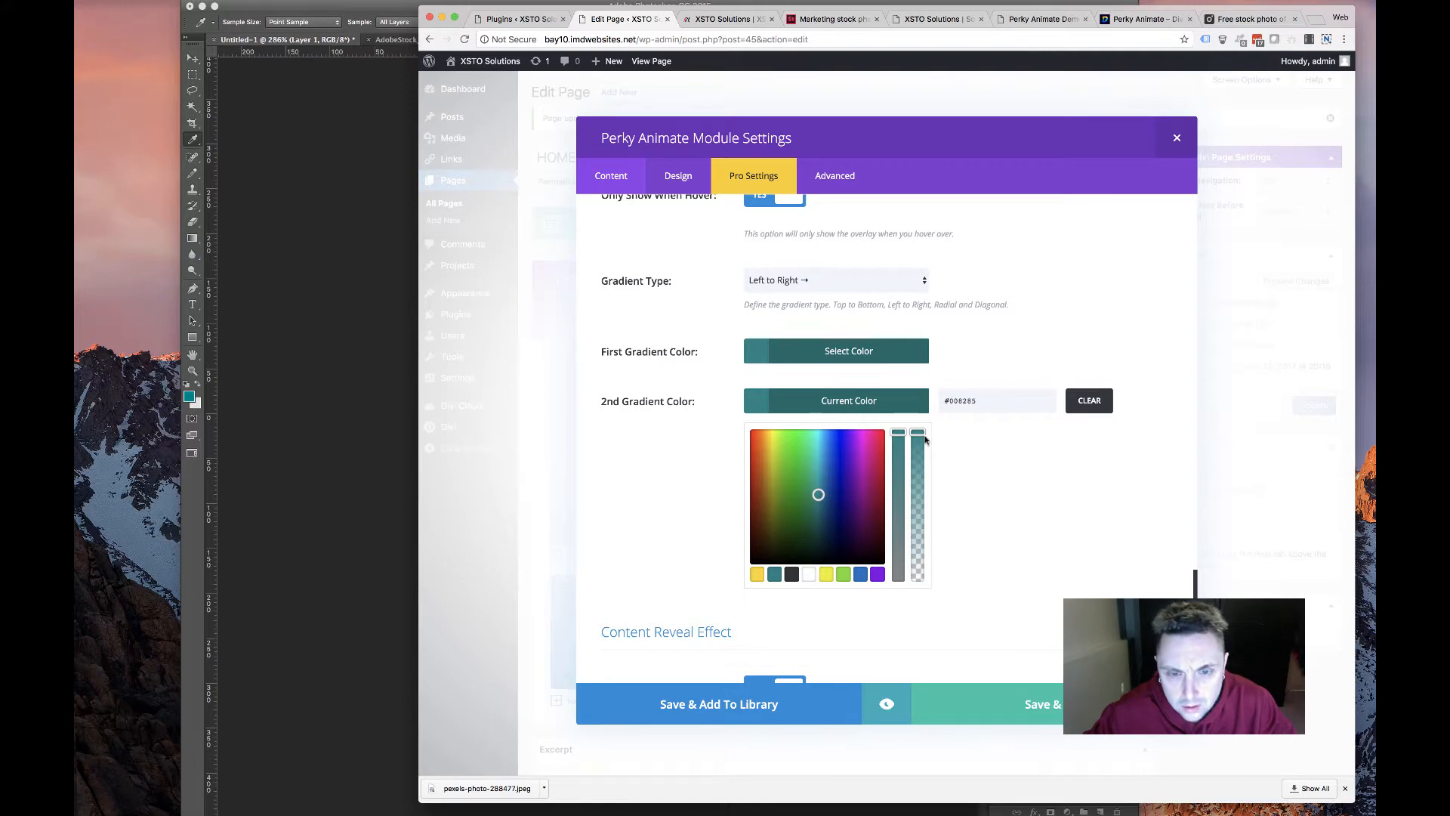
drag(919, 433, 920, 461)
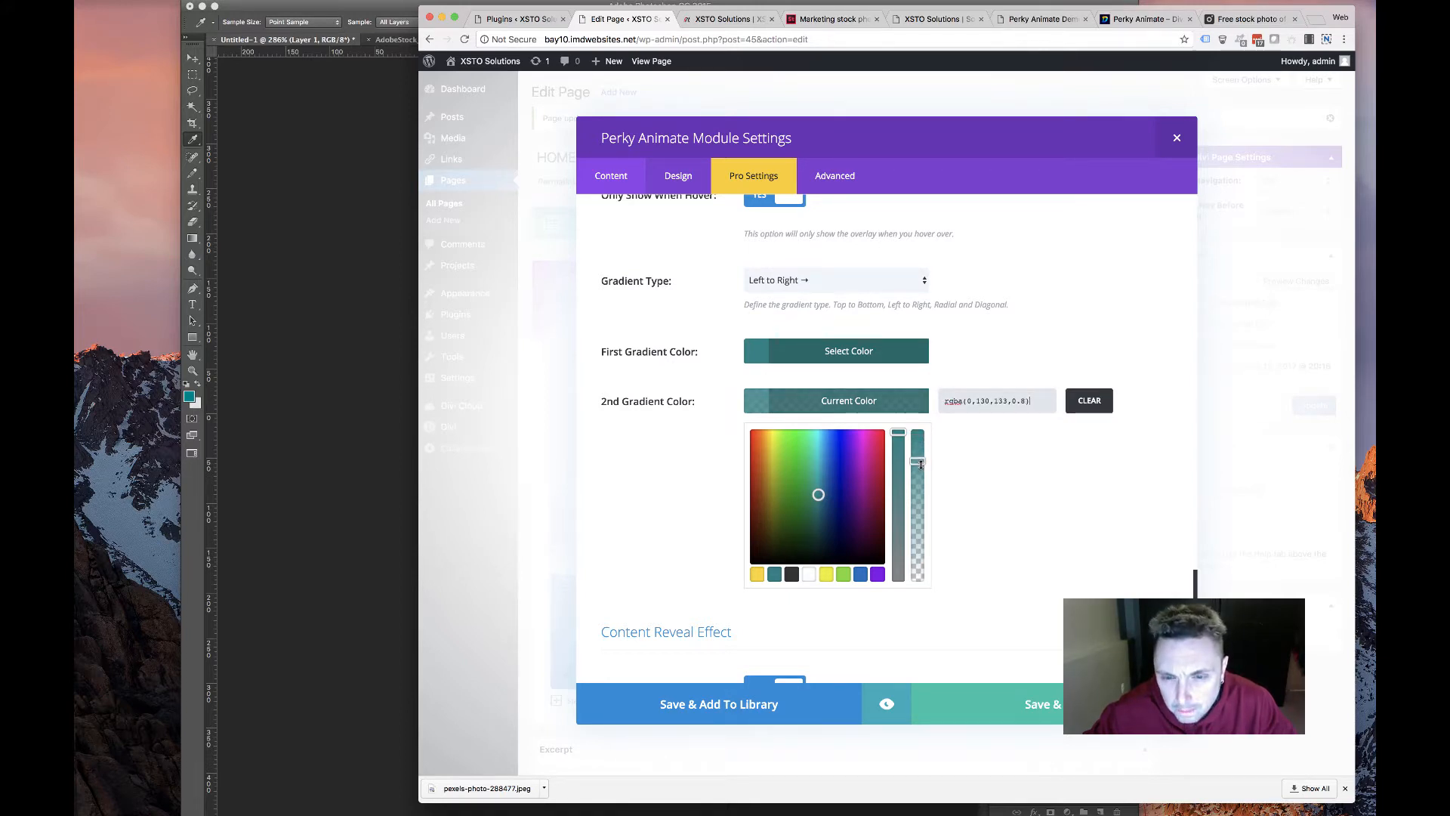
Make the first gradient colour semi-transparent too, then save the card and update the page
click(908, 357)
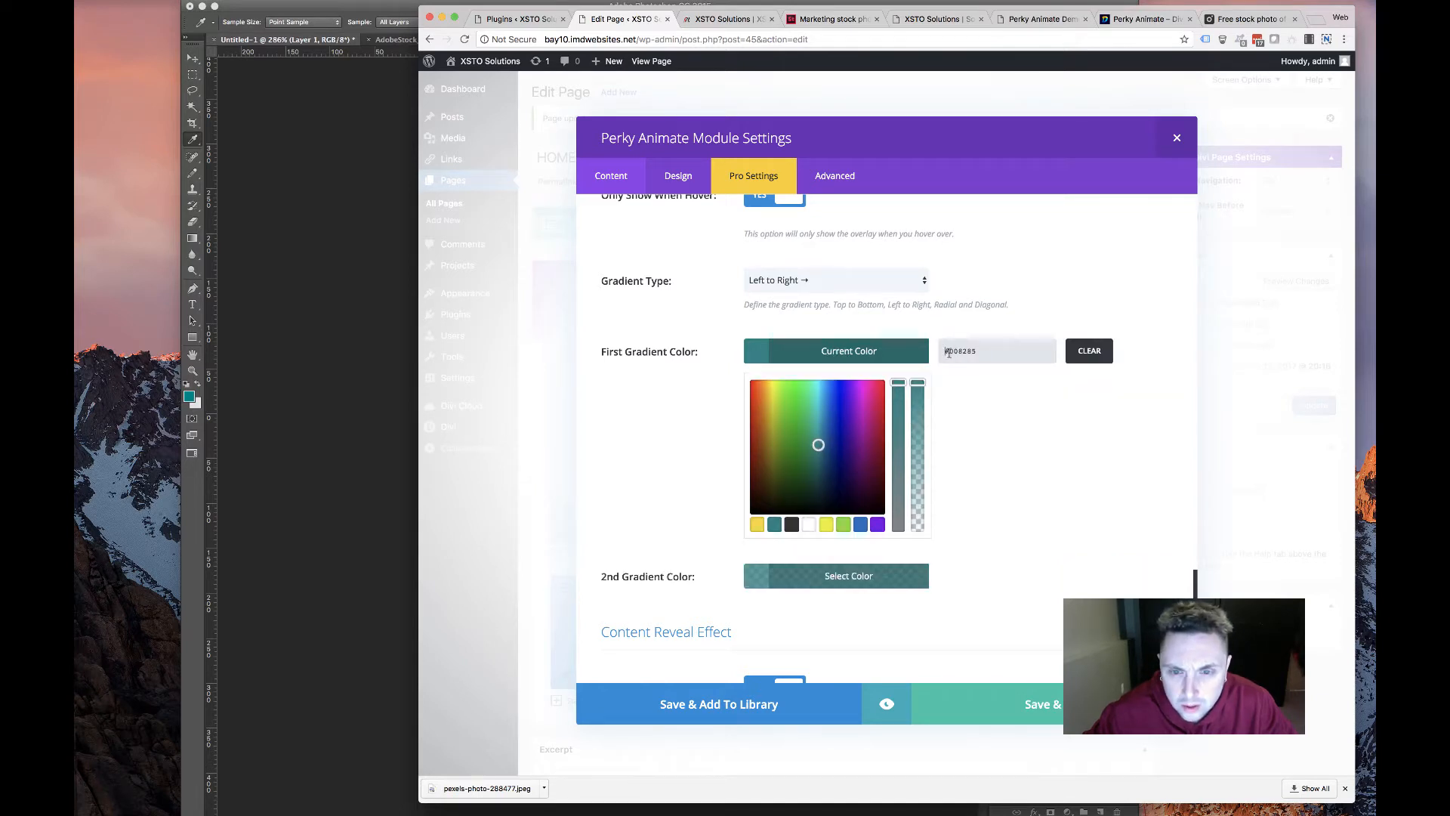
drag(912, 389, 917, 408)
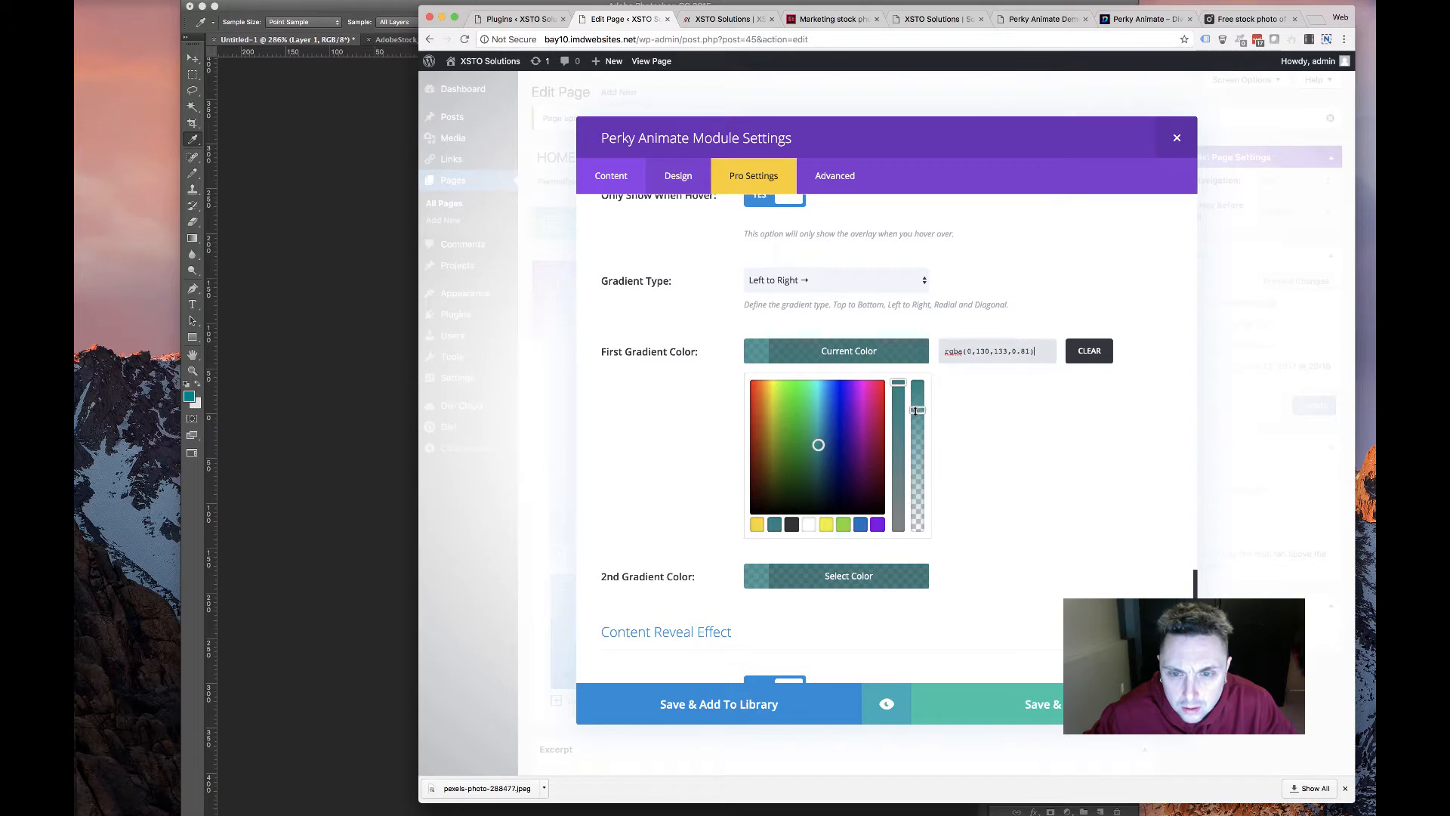
click(1070, 484)
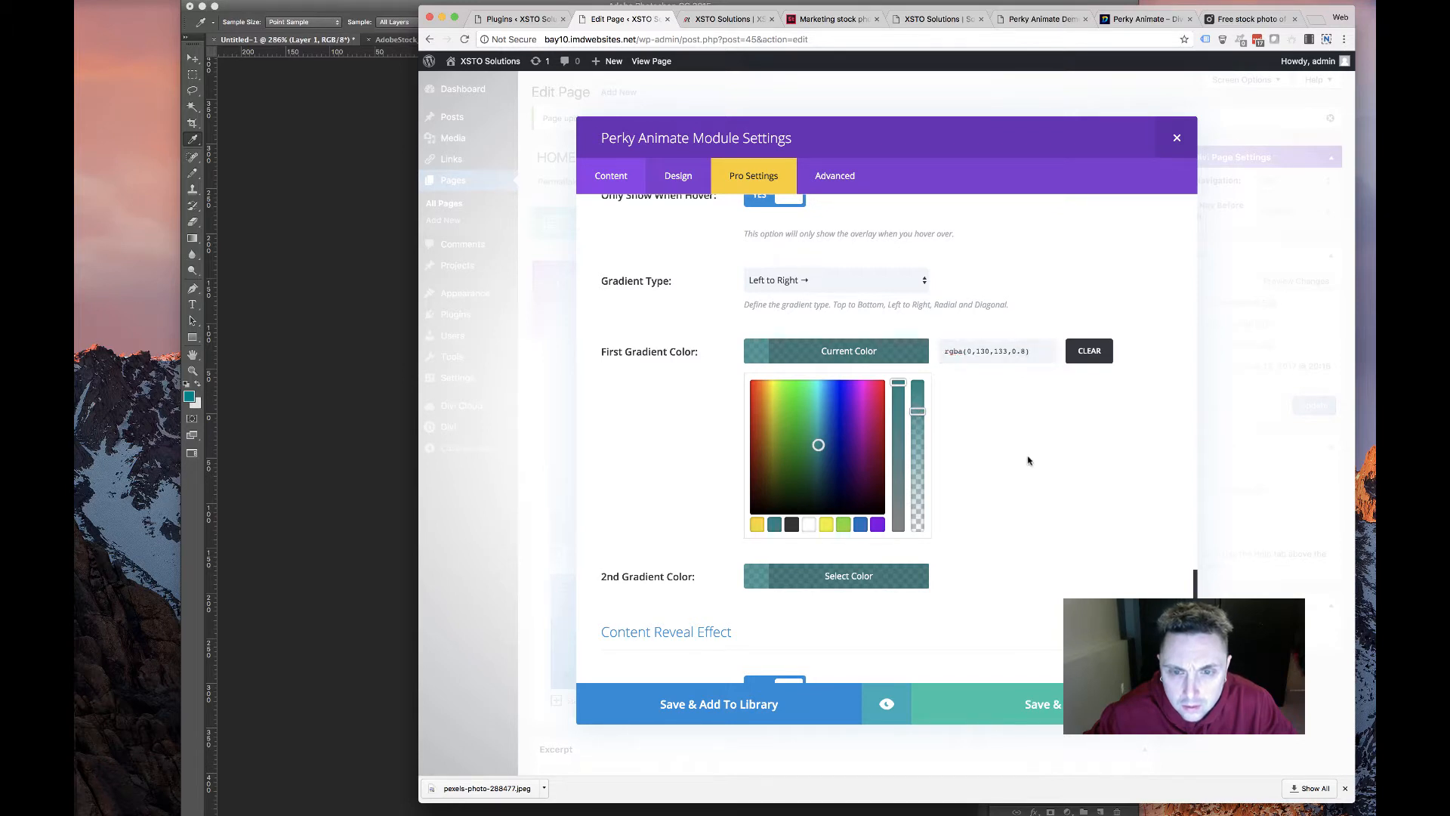
click(1110, 568)
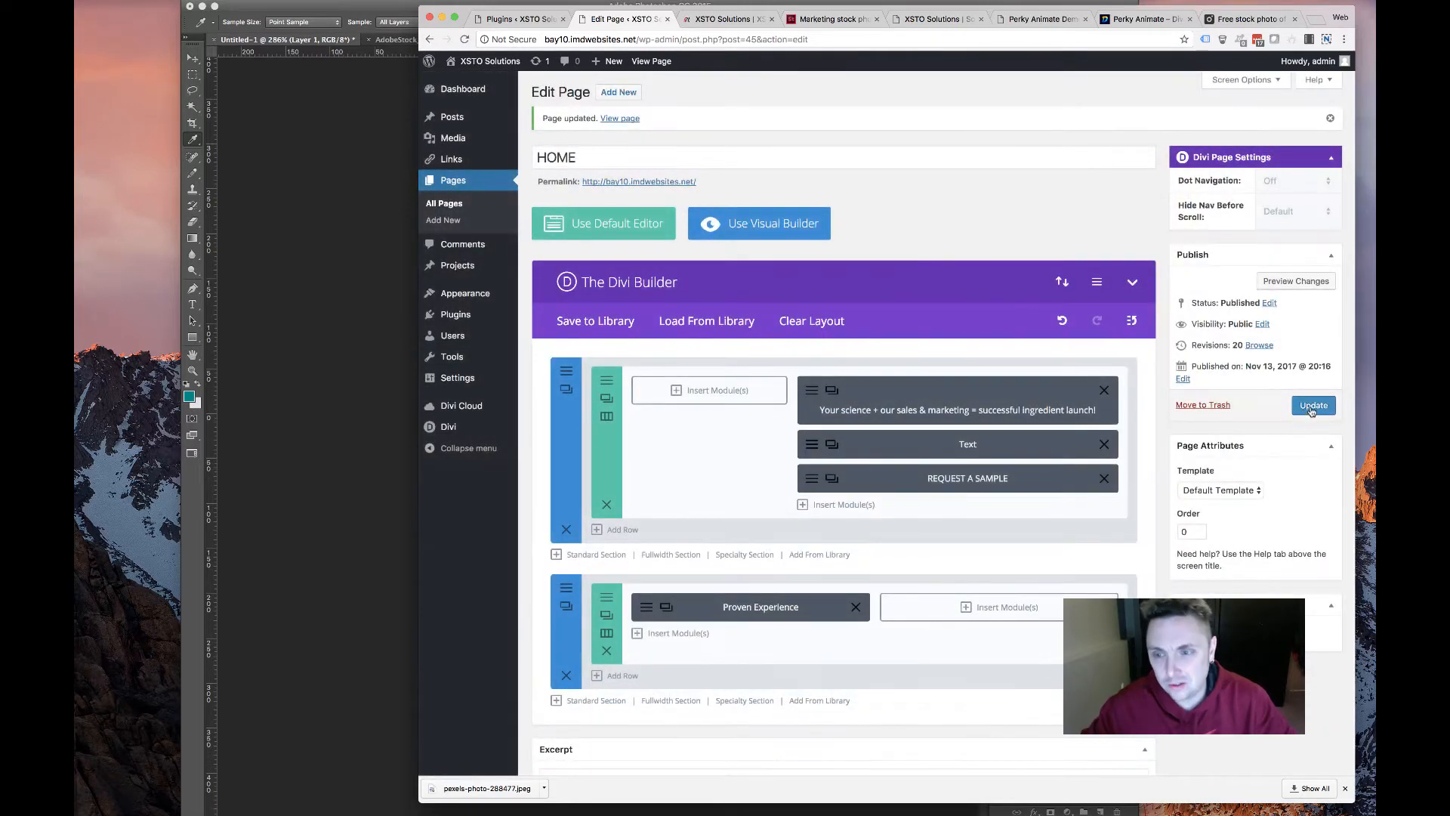
click(1313, 405)
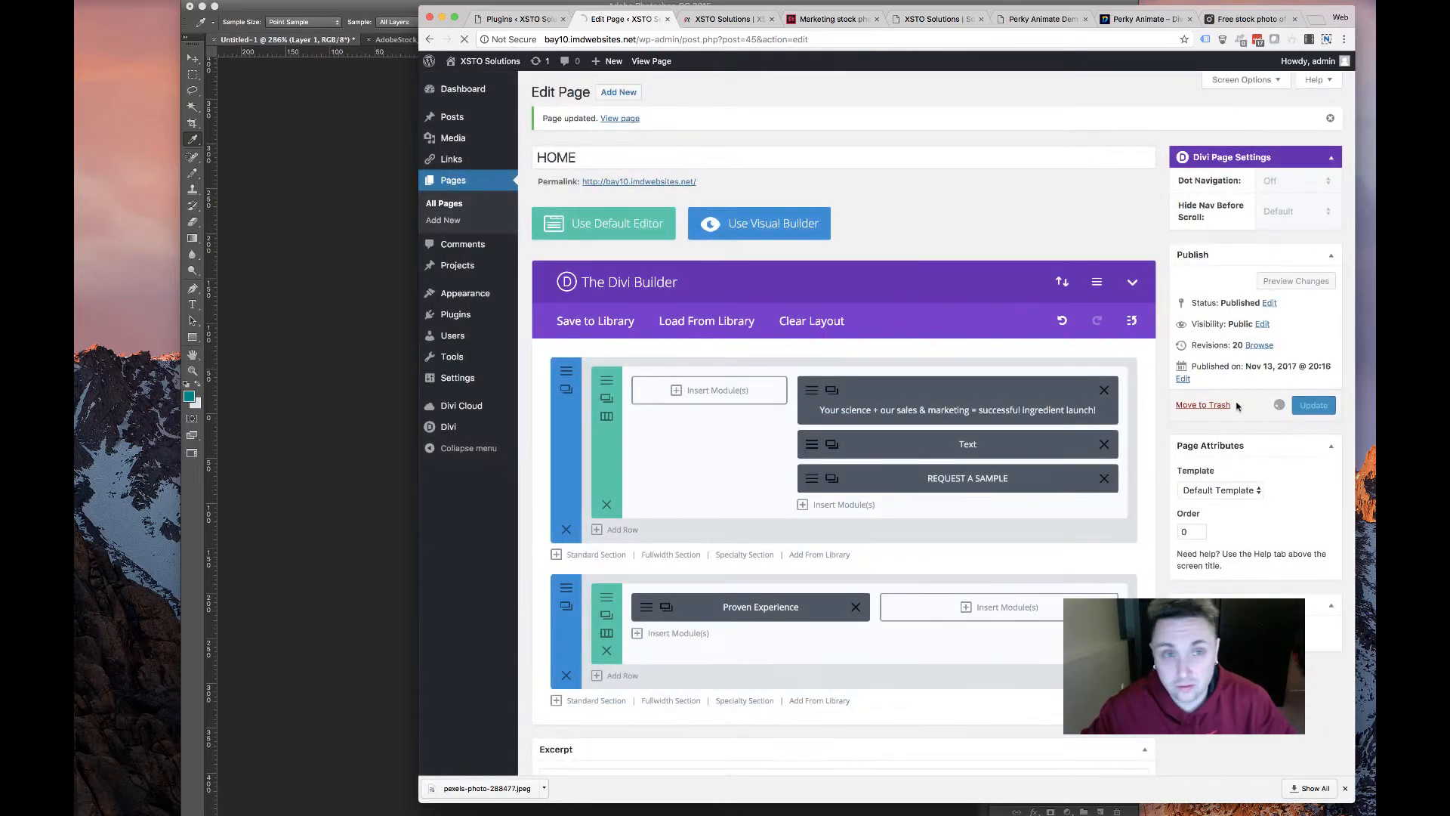
View the live homepage and compare it with the original XSTO solutions page
click(730, 21)
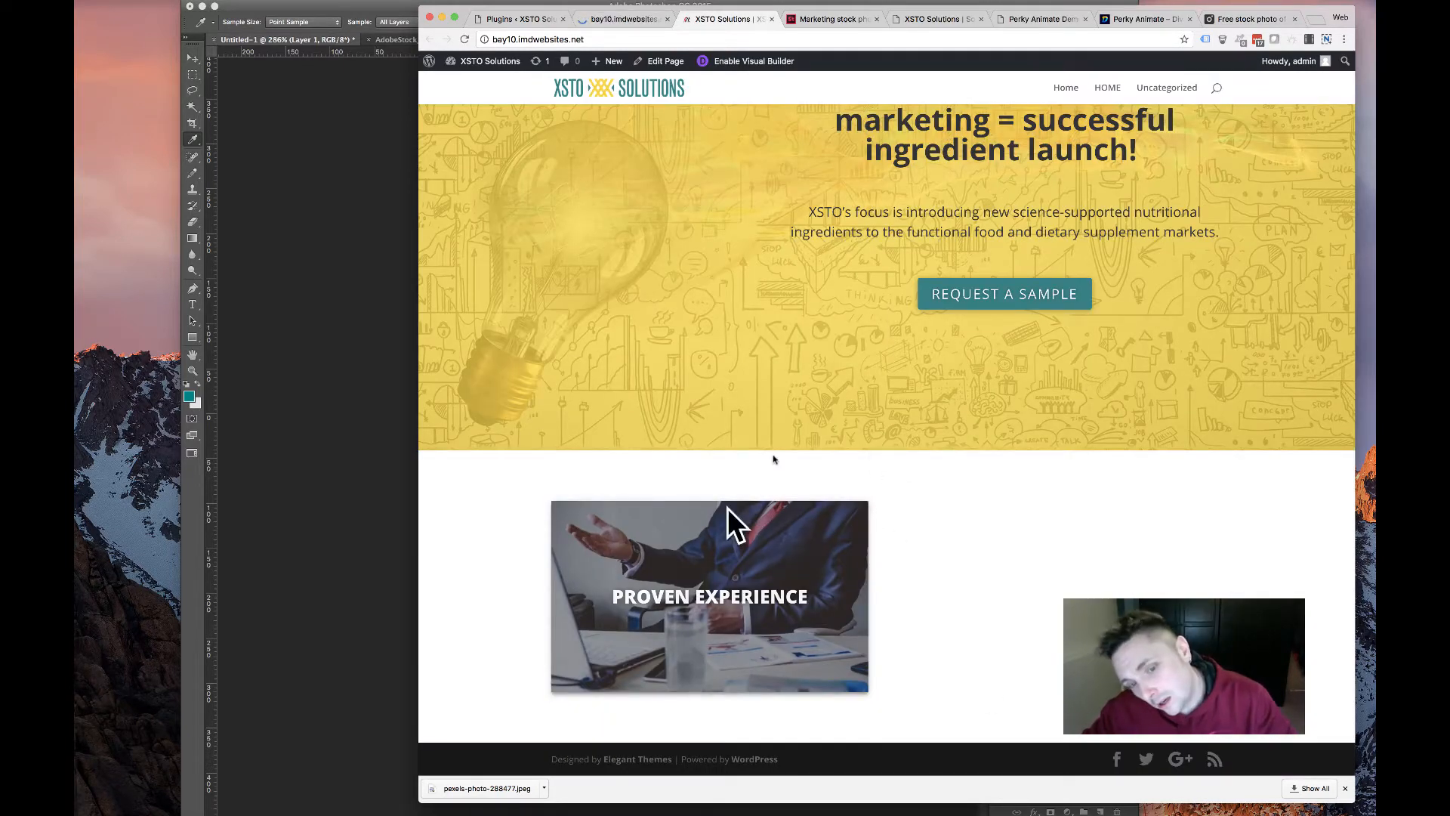
mouse_move(731, 518)
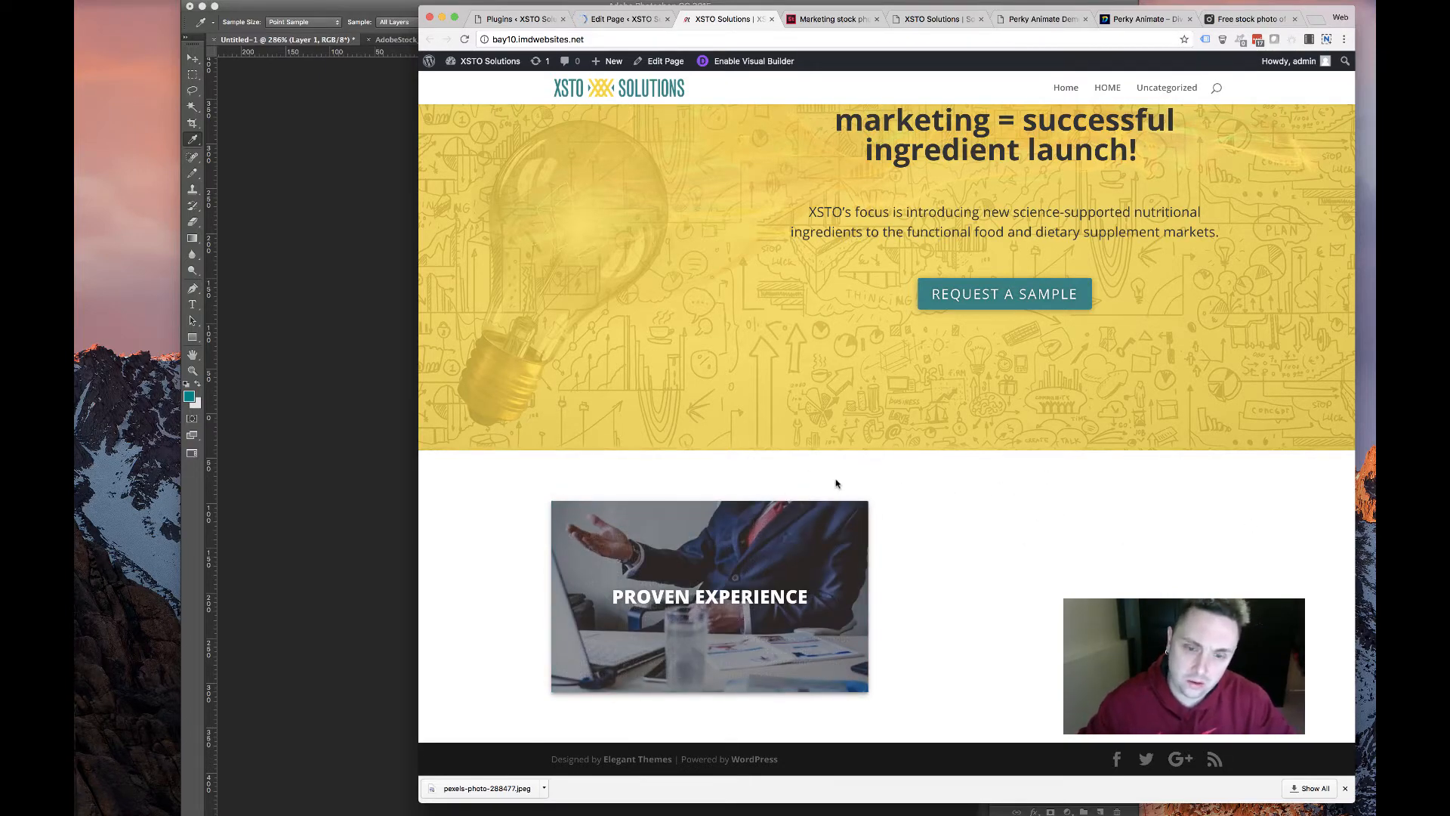
scroll(908, 519, up, 3)
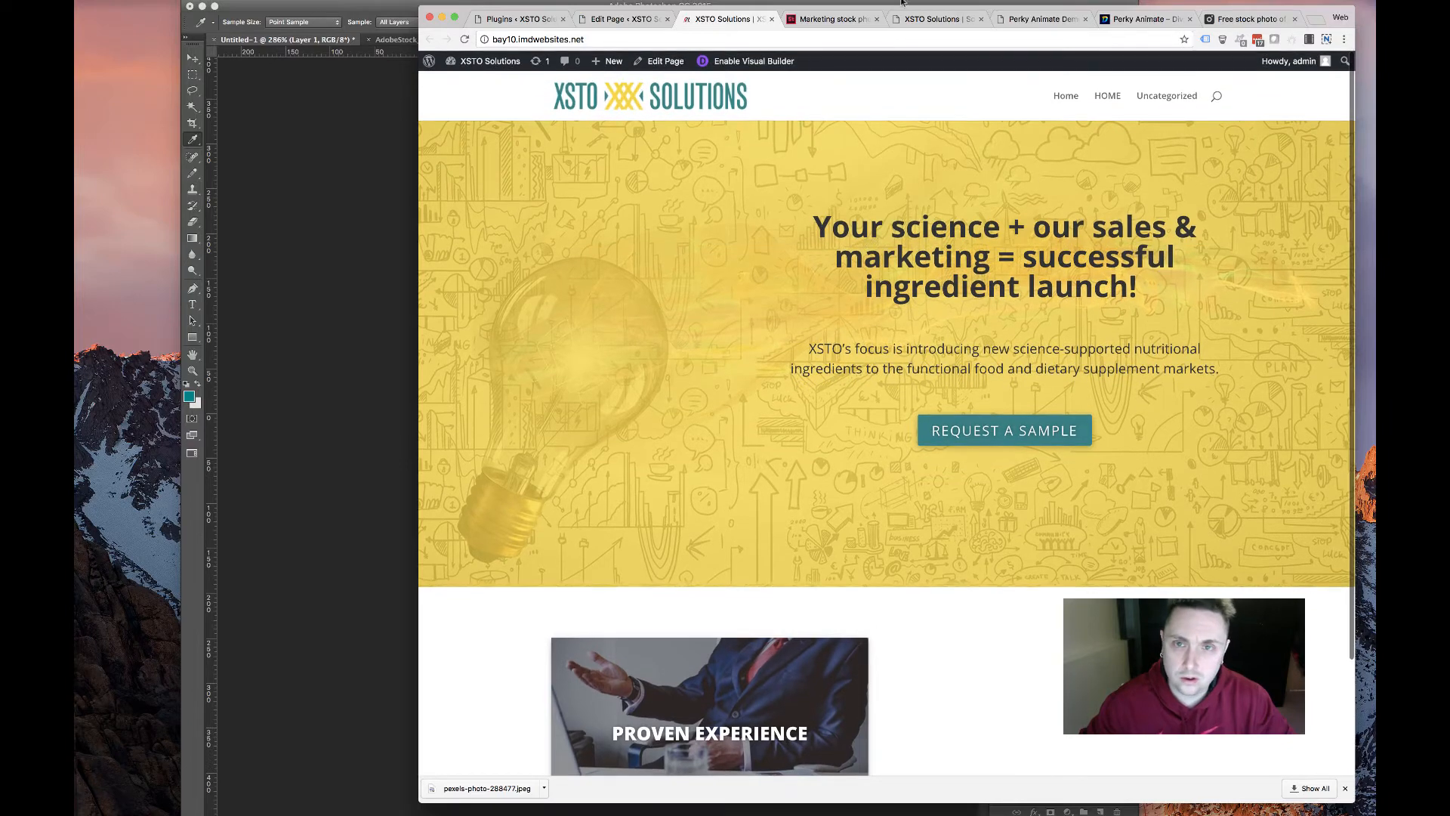
click(906, 19)
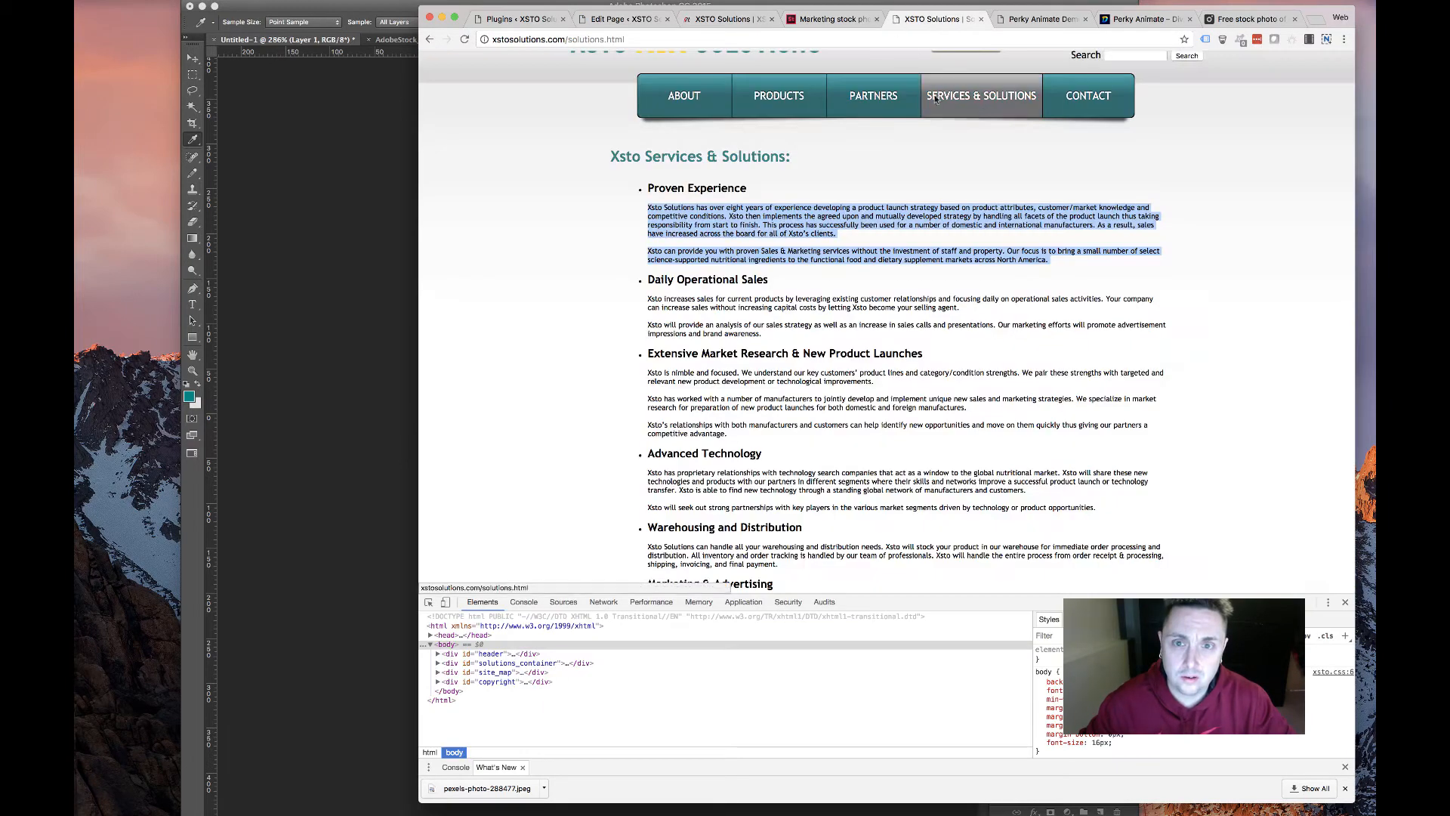
click(623, 19)
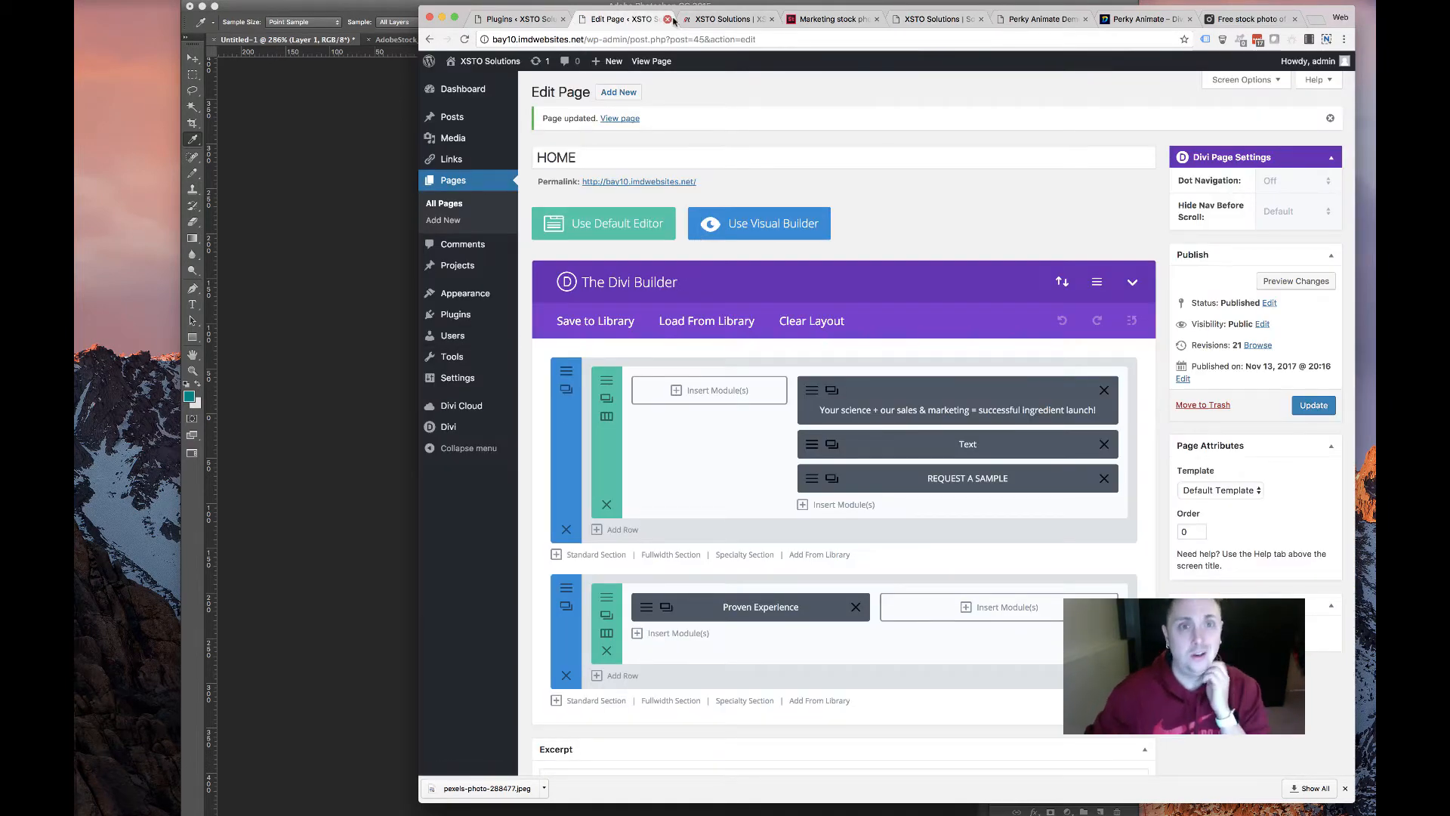
click(721, 19)
scroll(848, 457, down, 3)
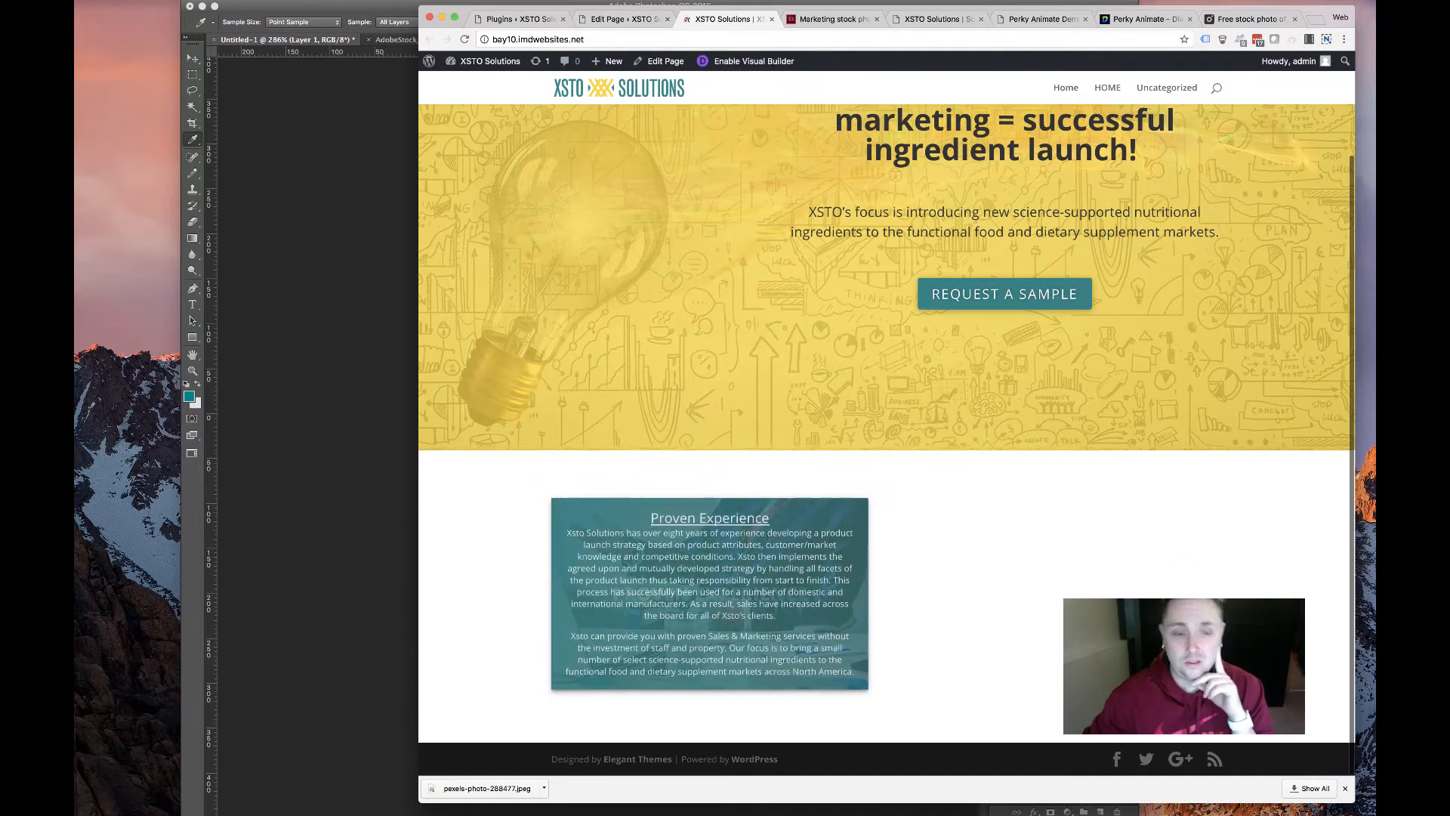
click(646, 19)
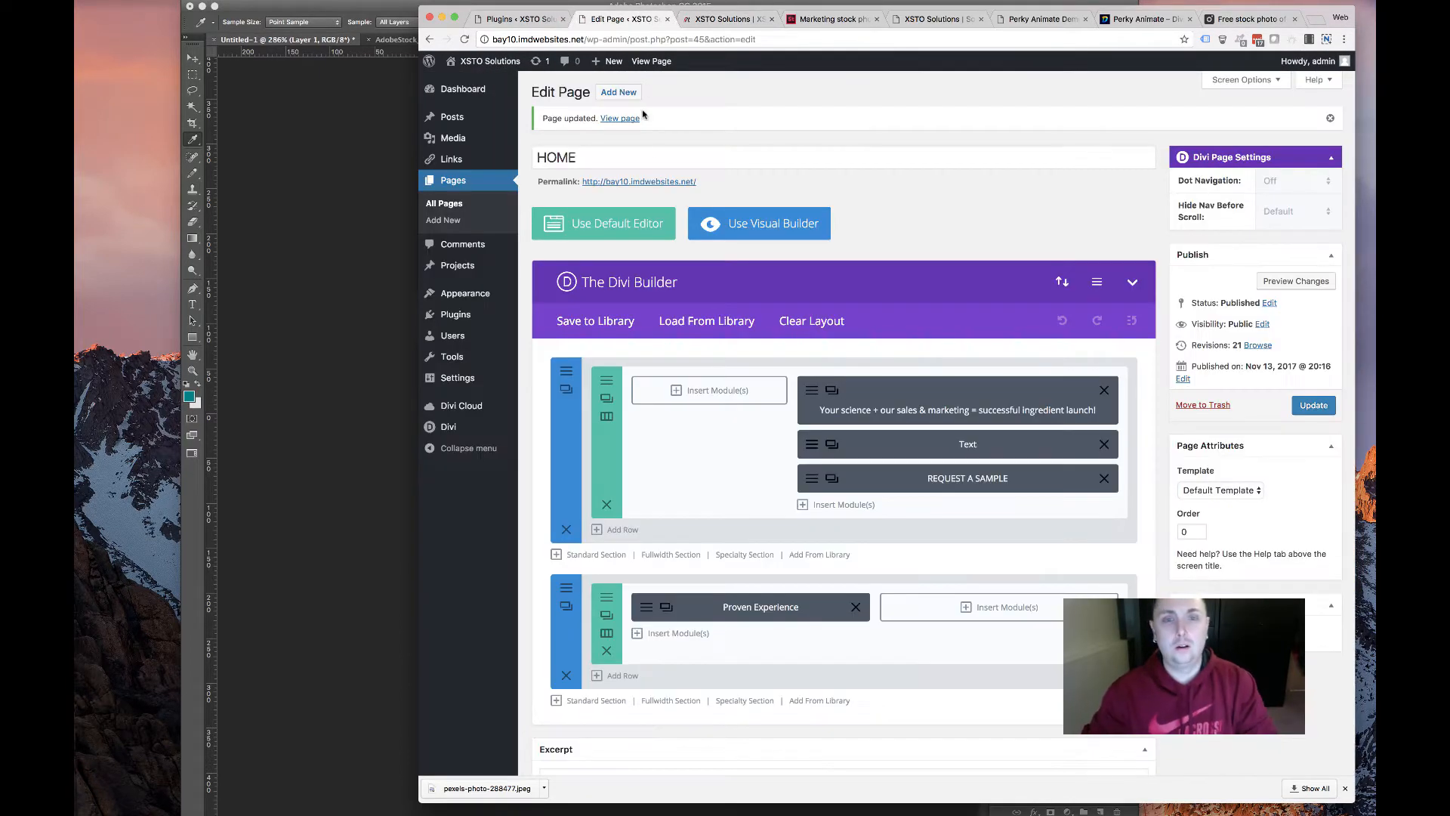
click(715, 20)
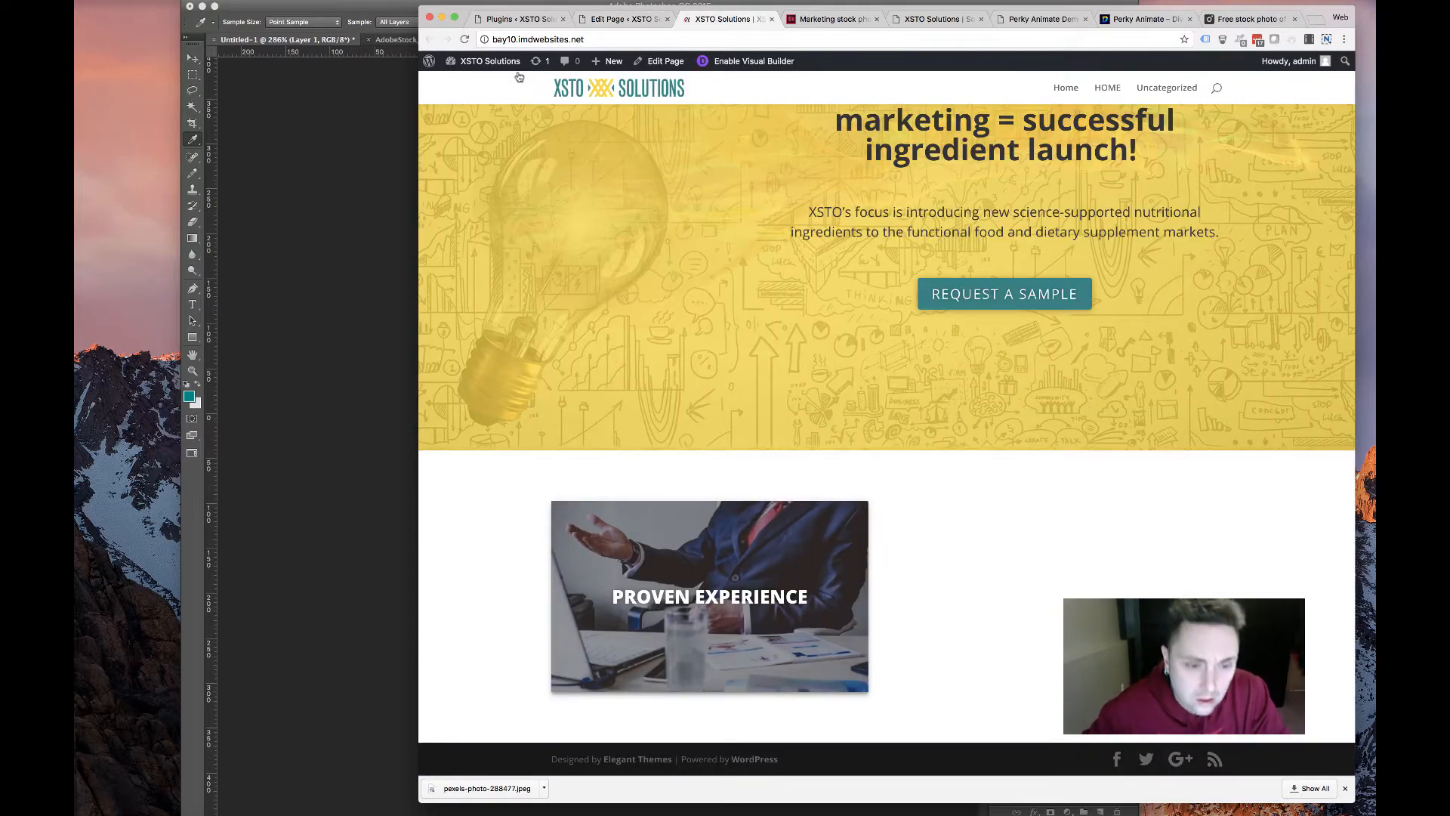
Reload the live homepage, inspect the Proven Experience card's heading, then return to the editor
click(464, 39)
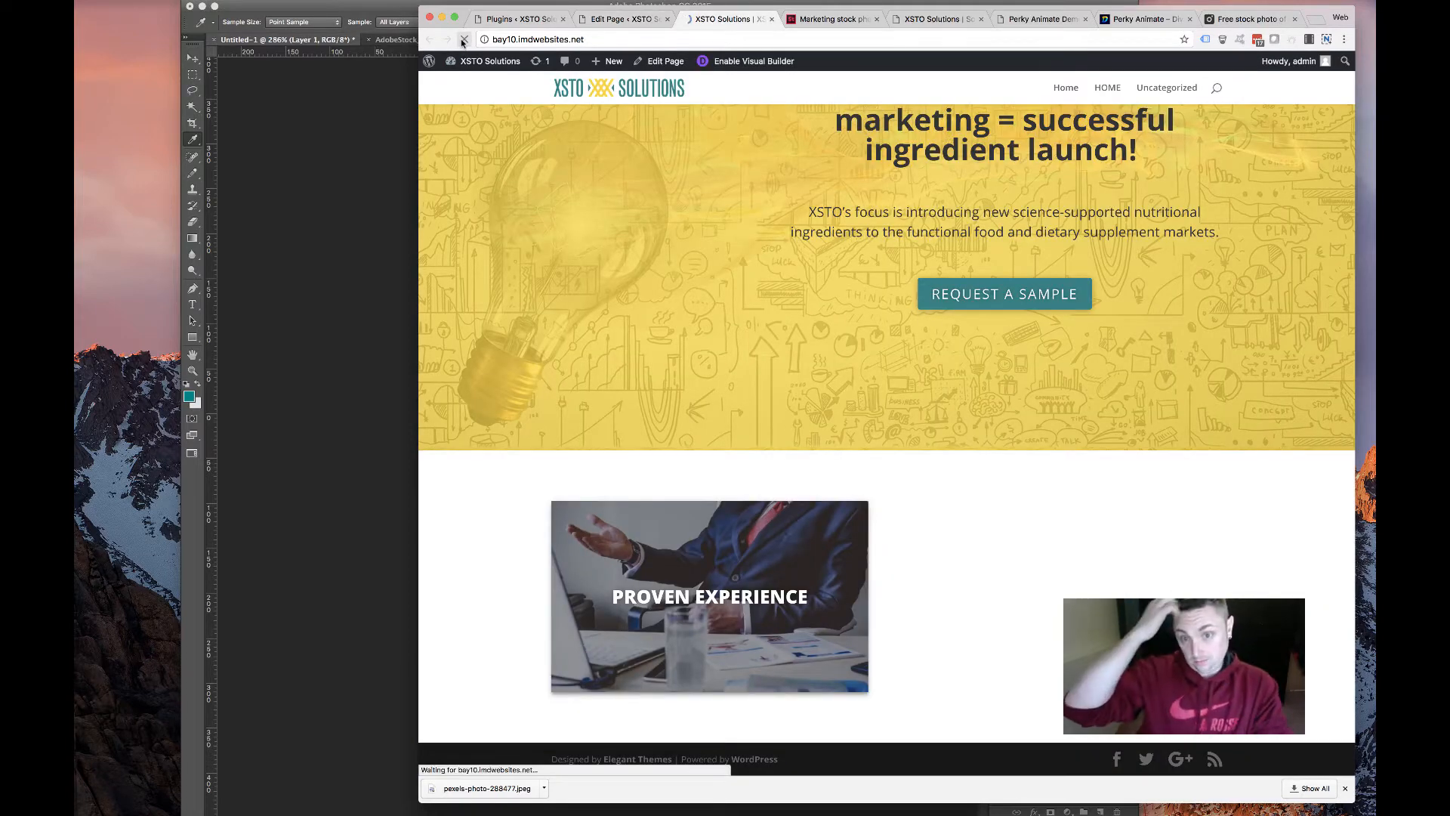
mouse_move(673, 674)
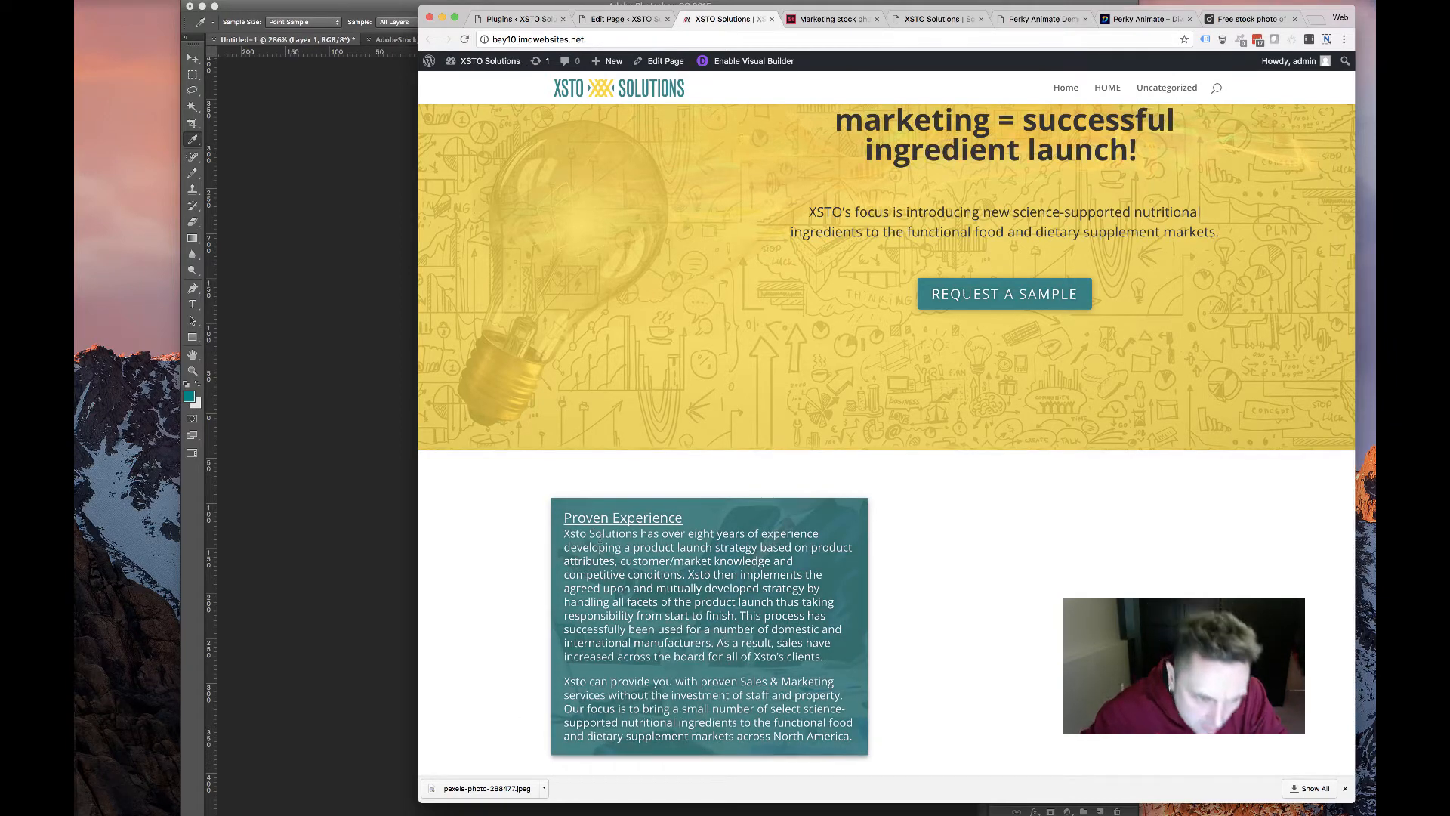
drag(559, 527, 744, 537)
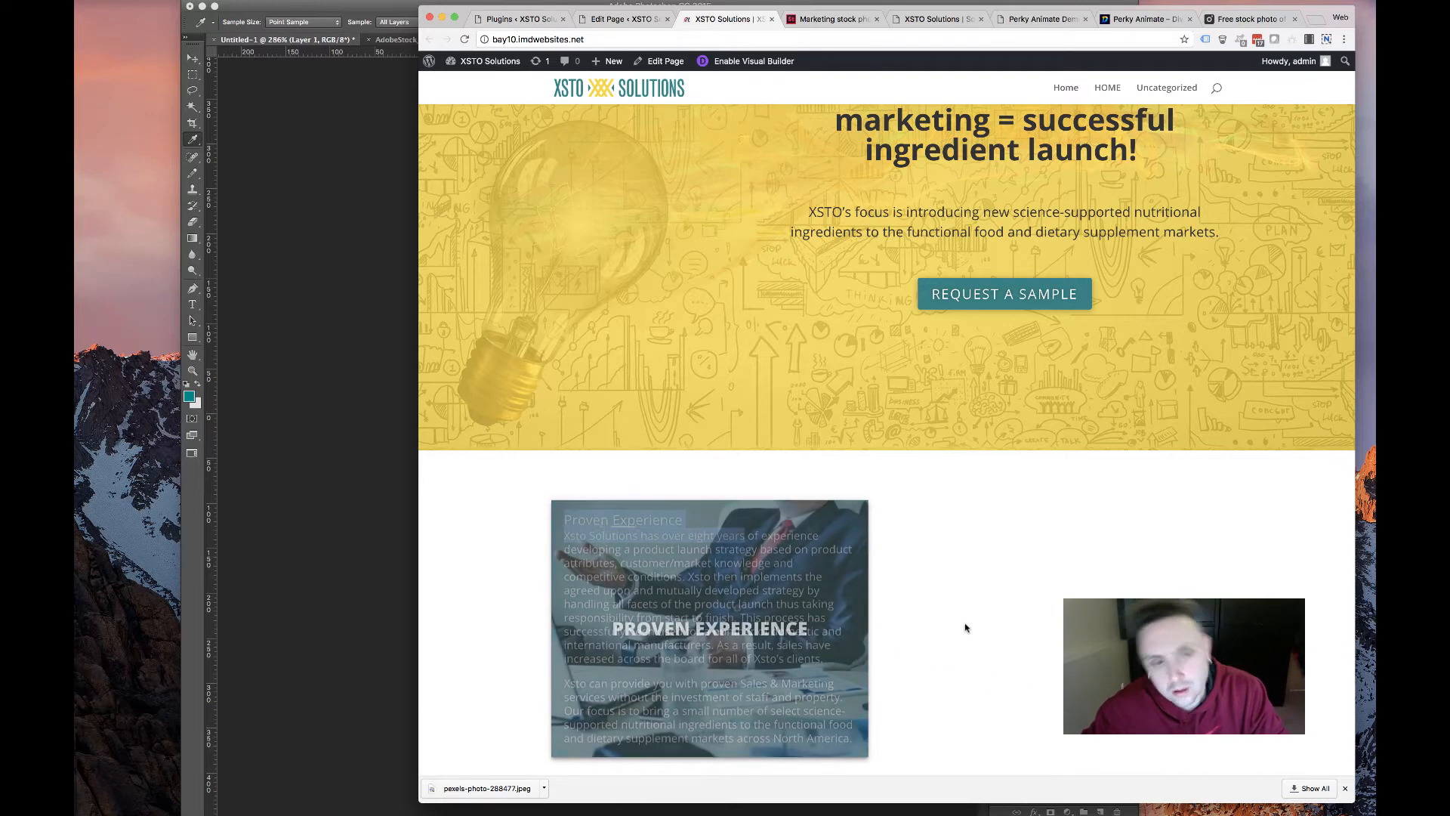
drag(740, 521, 534, 518)
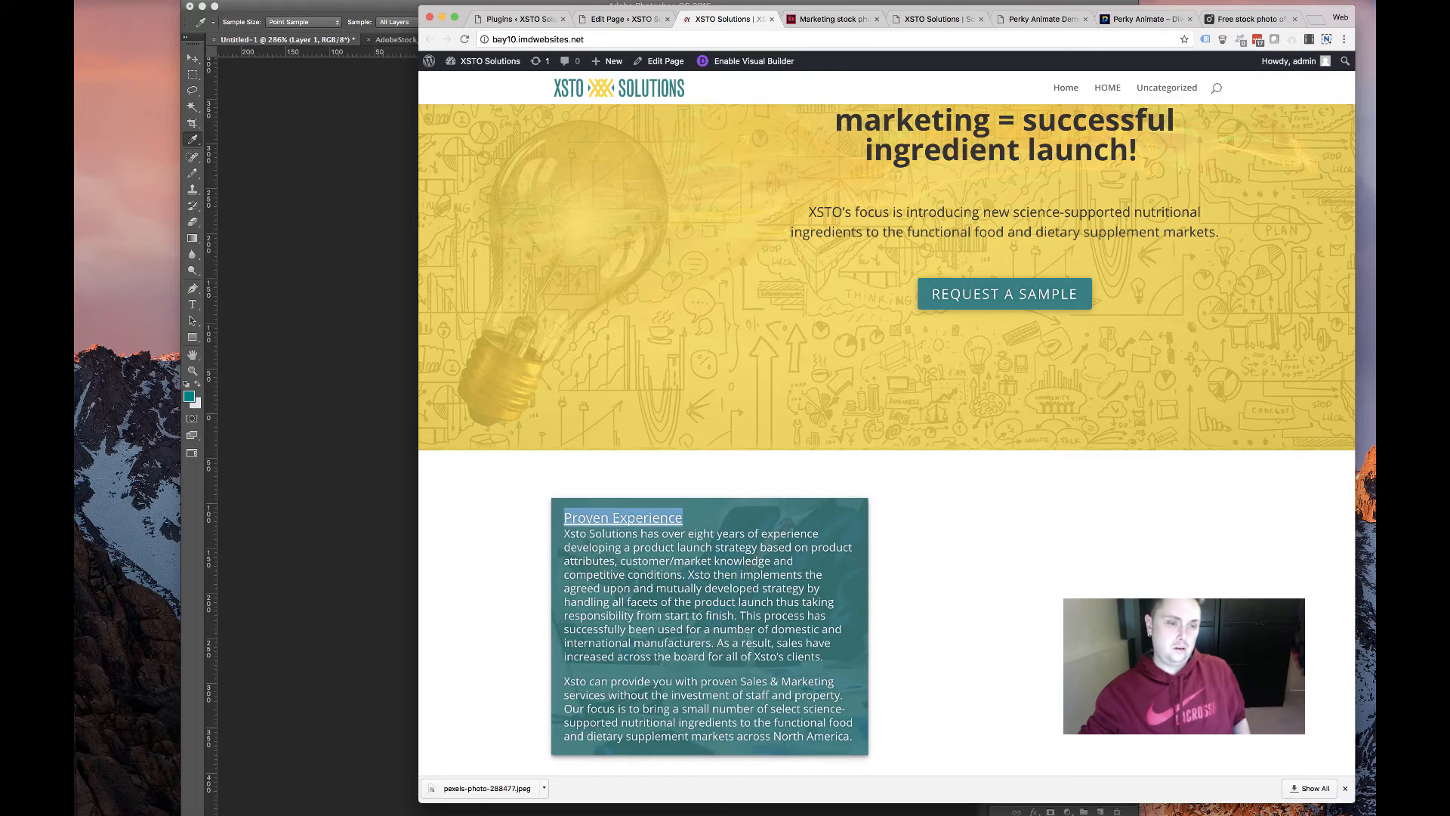
click(680, 510)
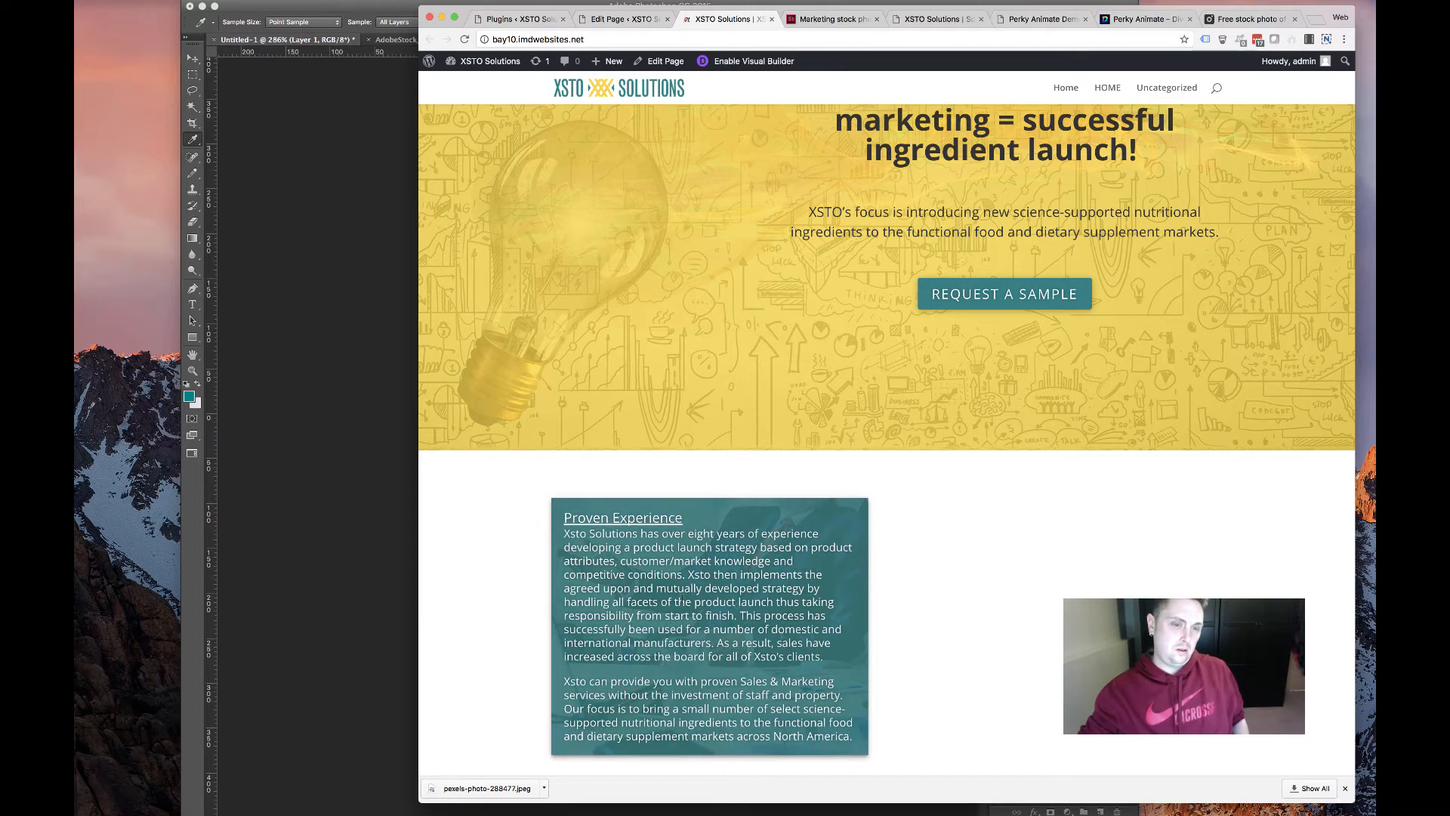
click(621, 19)
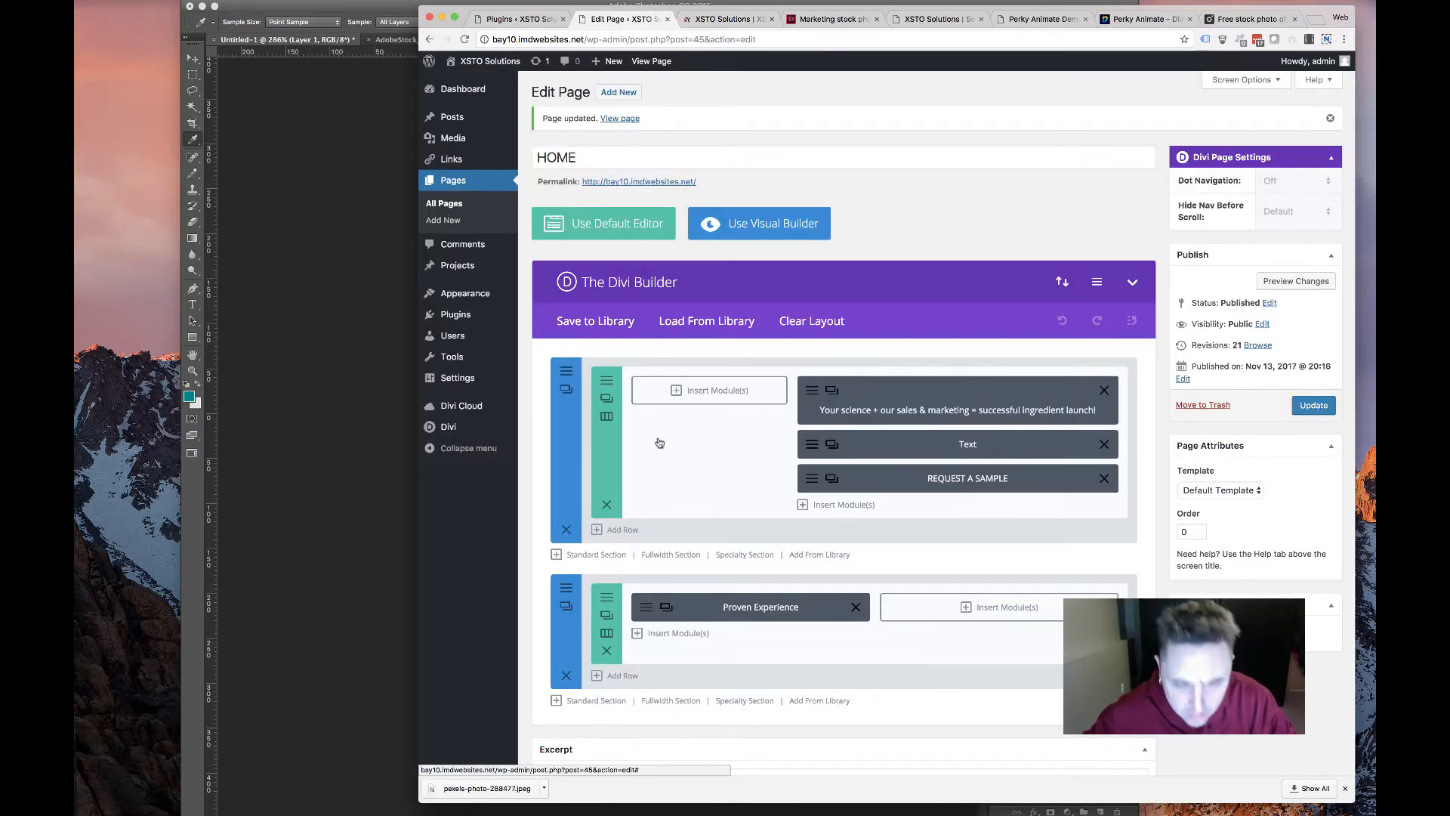
Open the Proven Experience module's Design settings and compare its heading with the live card
click(647, 607)
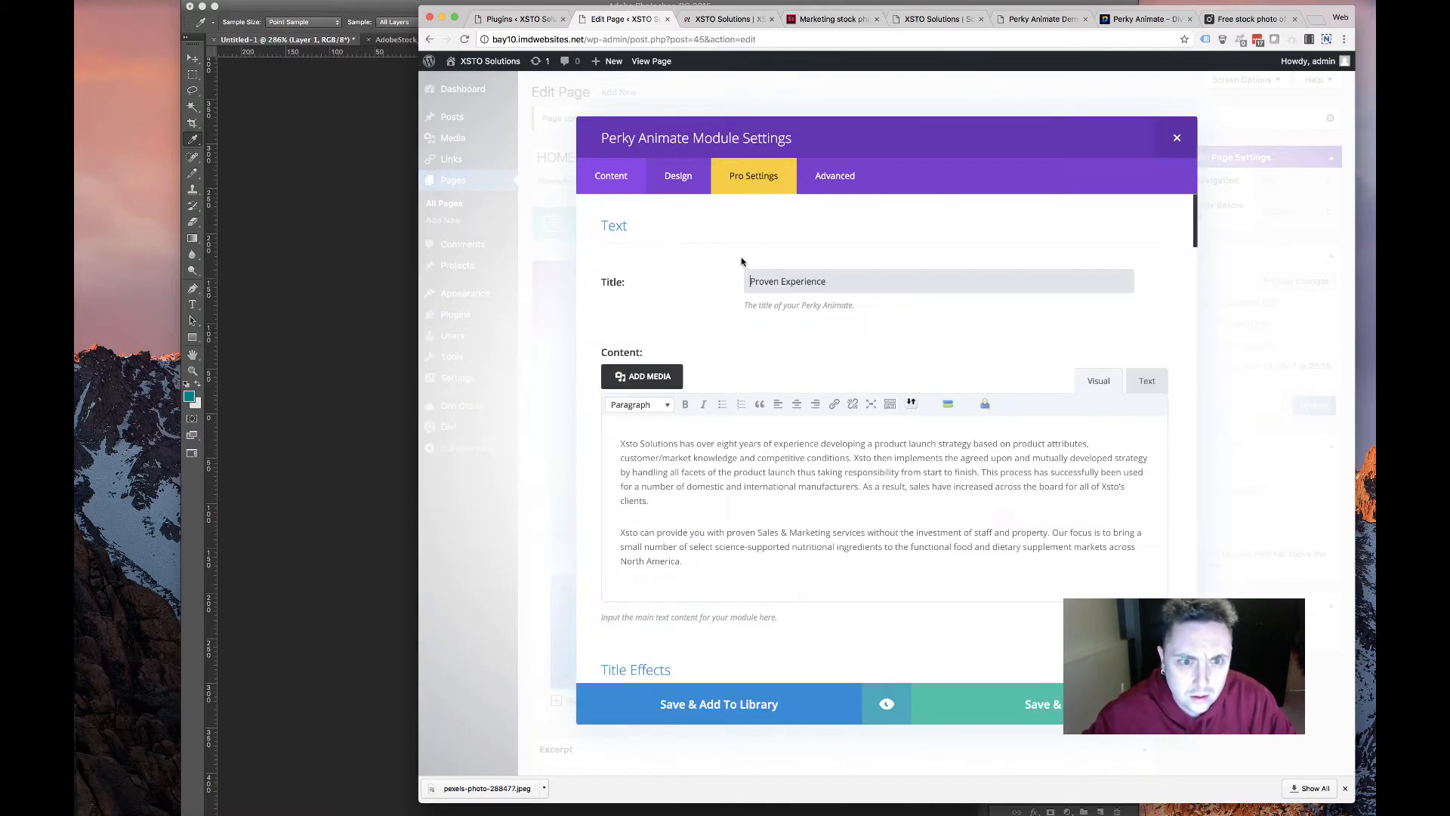
click(775, 173)
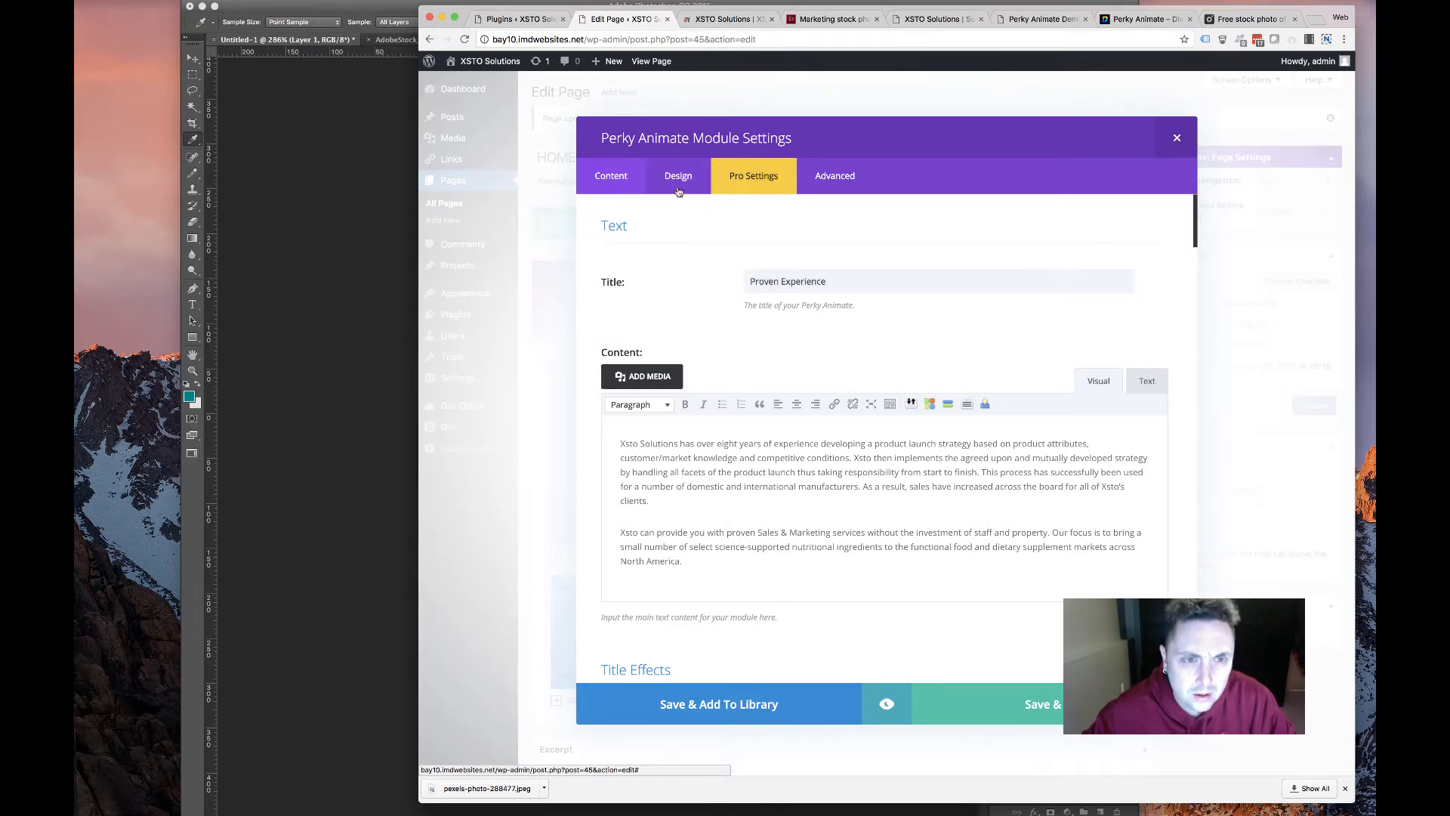
scroll(714, 366, down, 6)
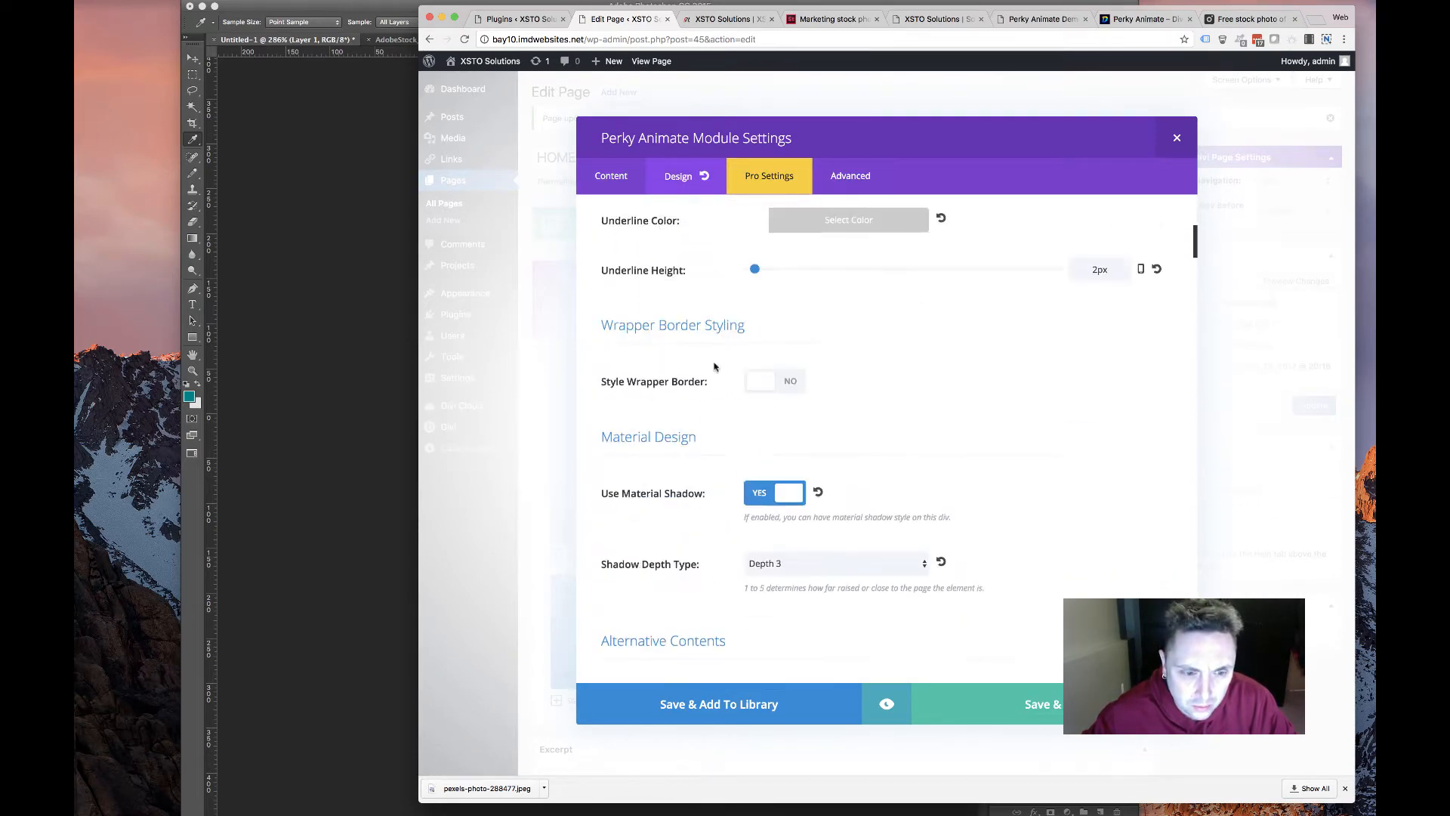
scroll(714, 366, down, 7)
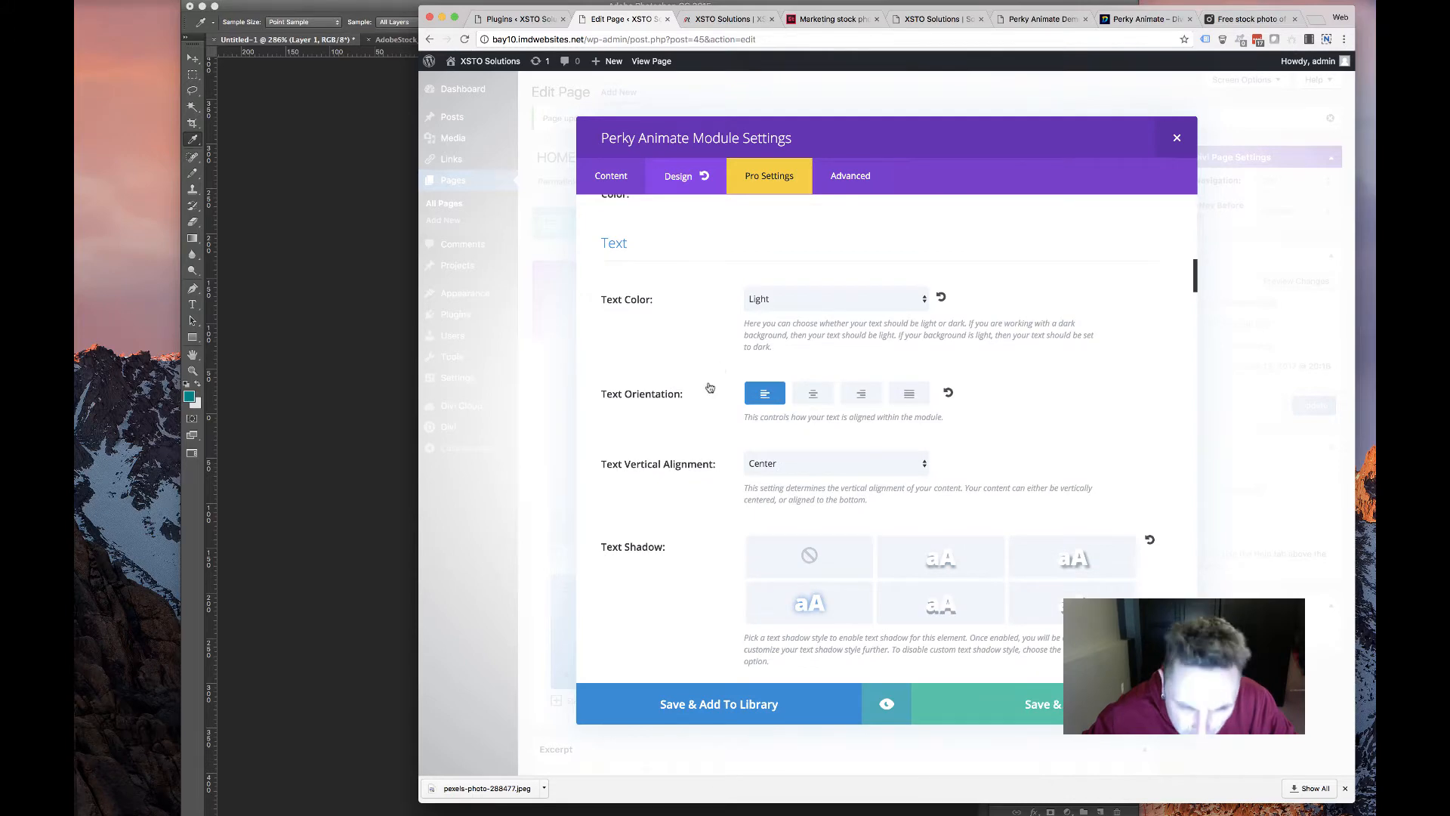
scroll(710, 388, down, 10)
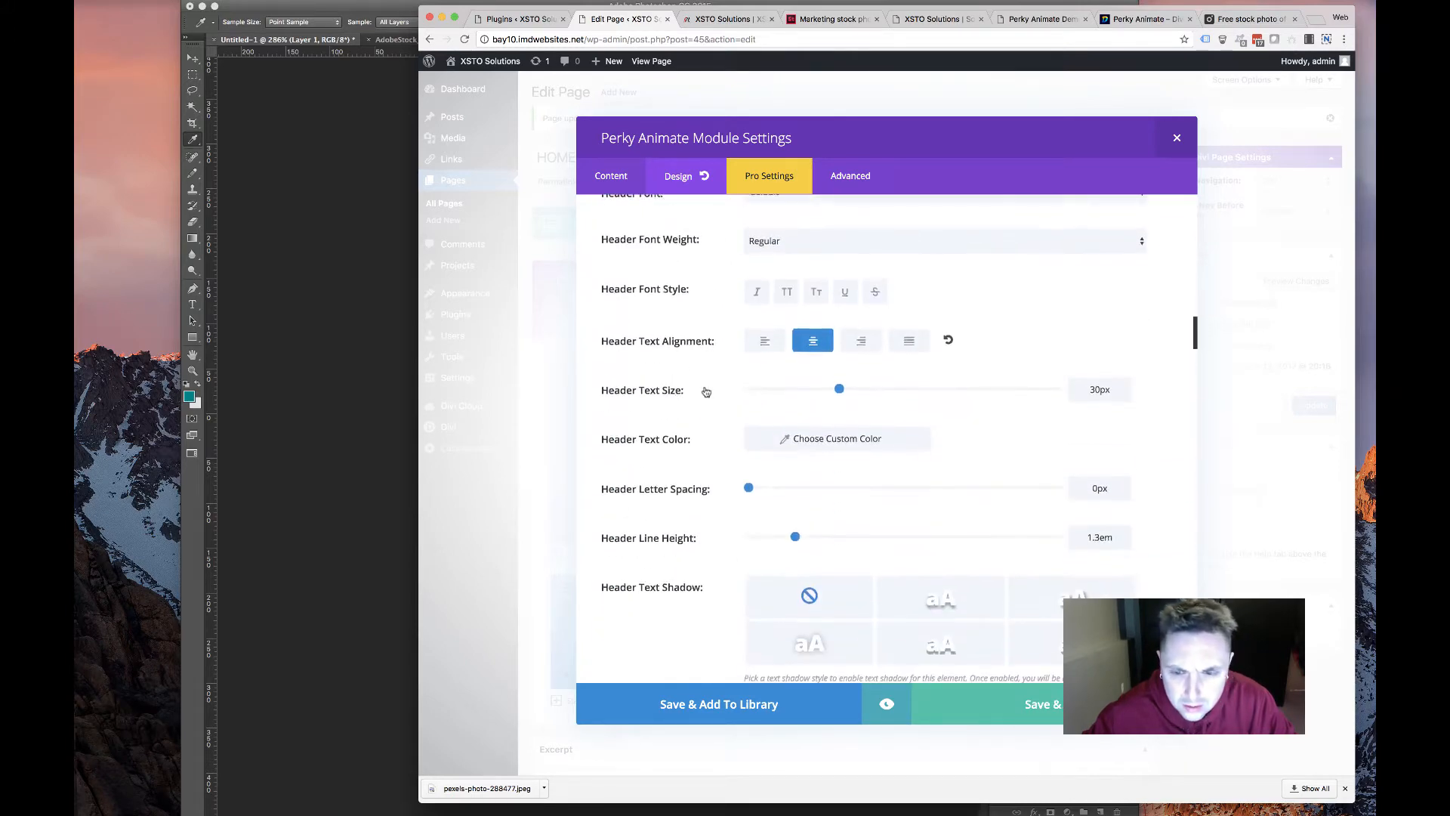
click(722, 21)
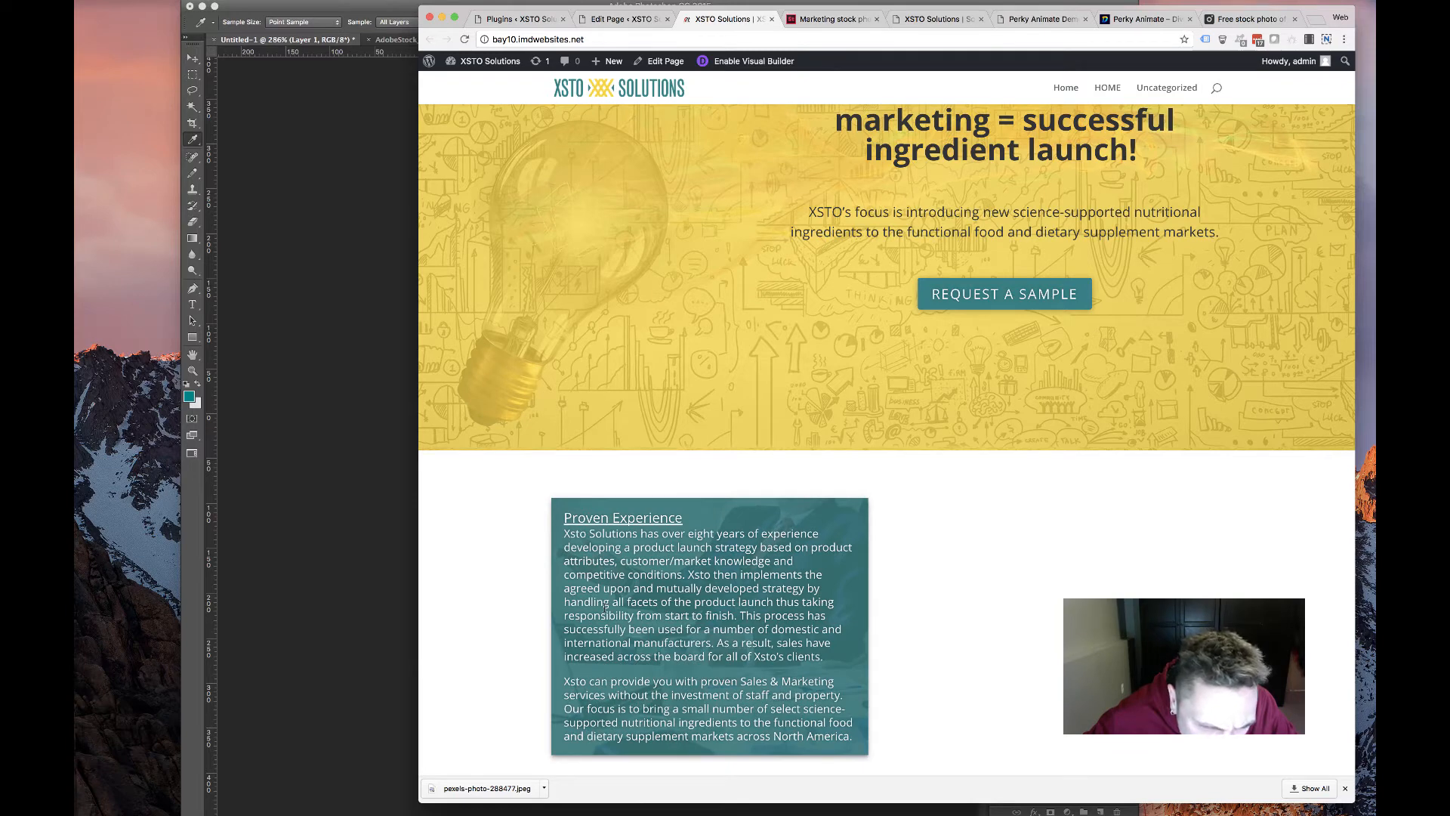
click(648, 15)
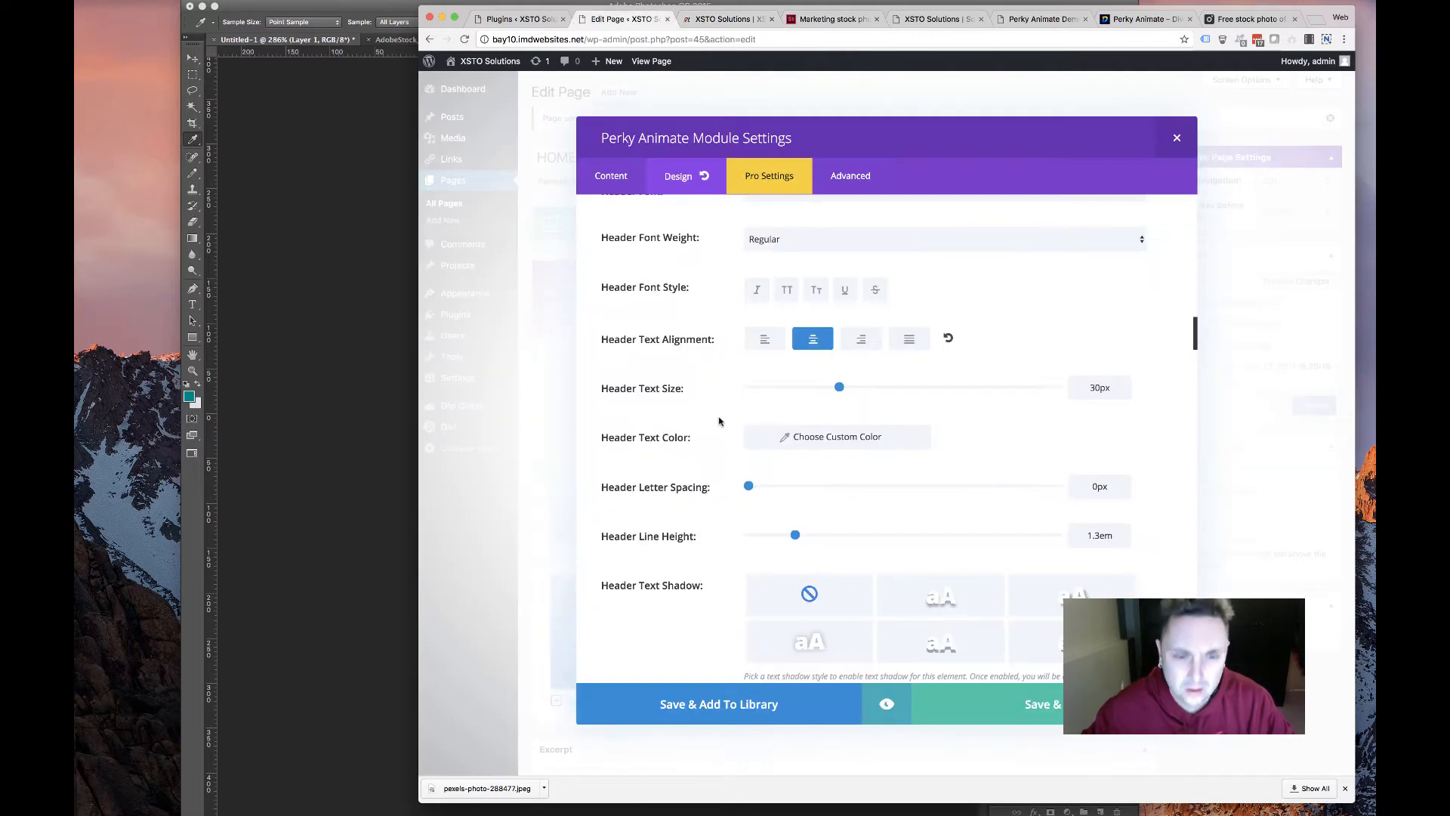
Set the card's header font weight to Ultra Bold and header line height to 36px
scroll(756, 323, up, 1)
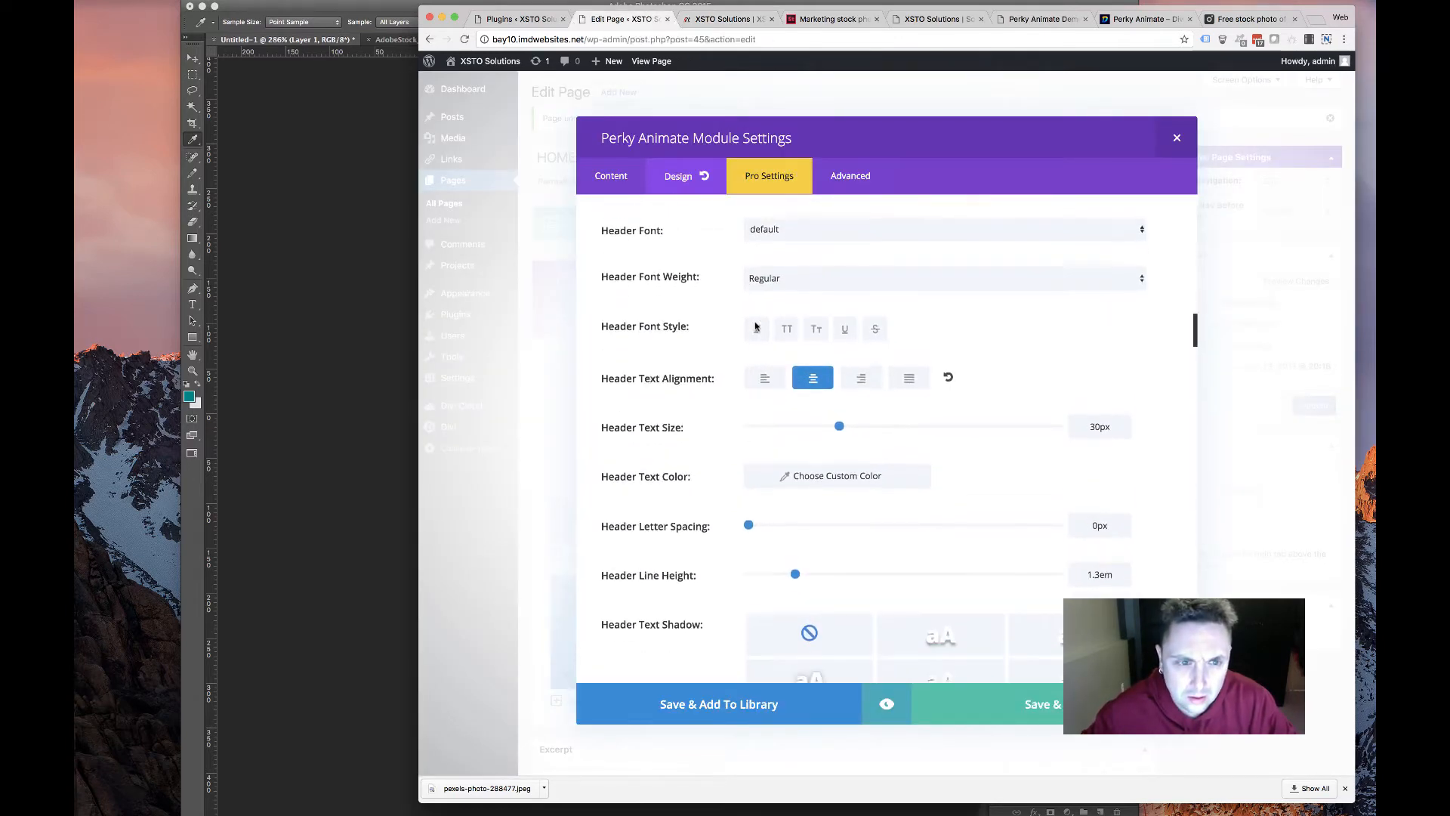
scroll(755, 323, down, 2)
scroll(755, 325, up, 5)
scroll(755, 329, down, 1)
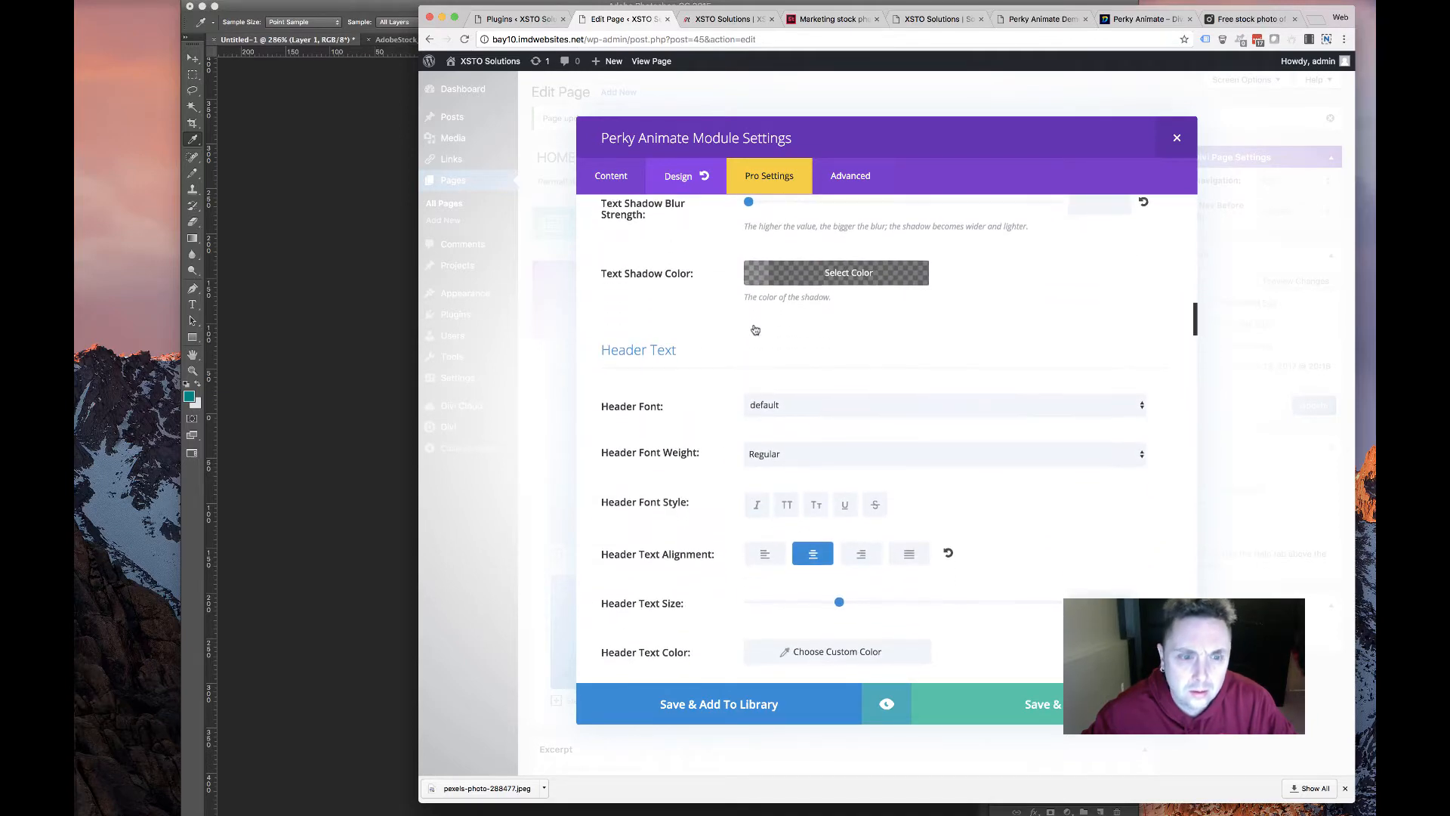
scroll(754, 329, up, 3)
scroll(754, 328, down, 5)
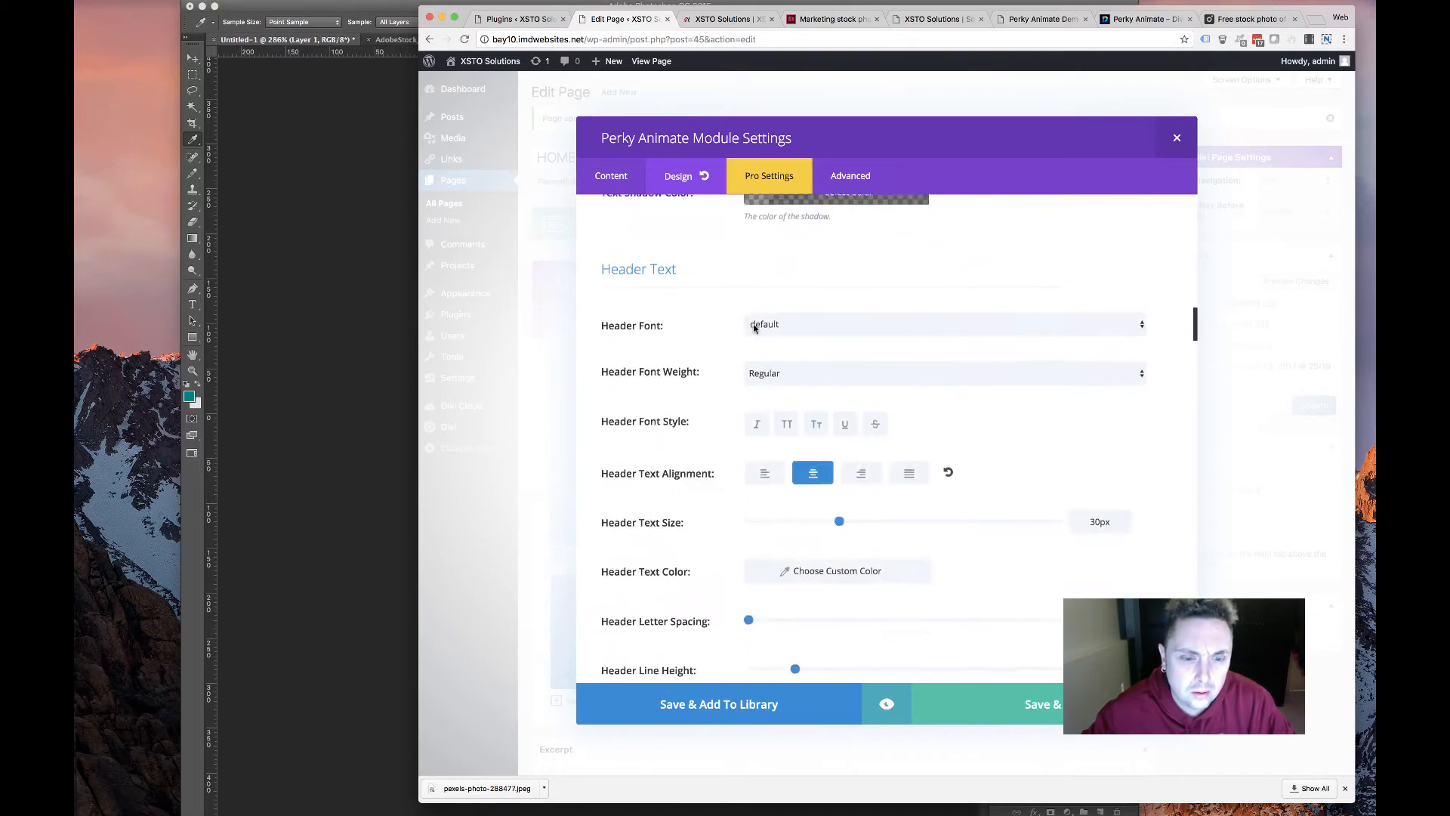
scroll(742, 323, up, 3)
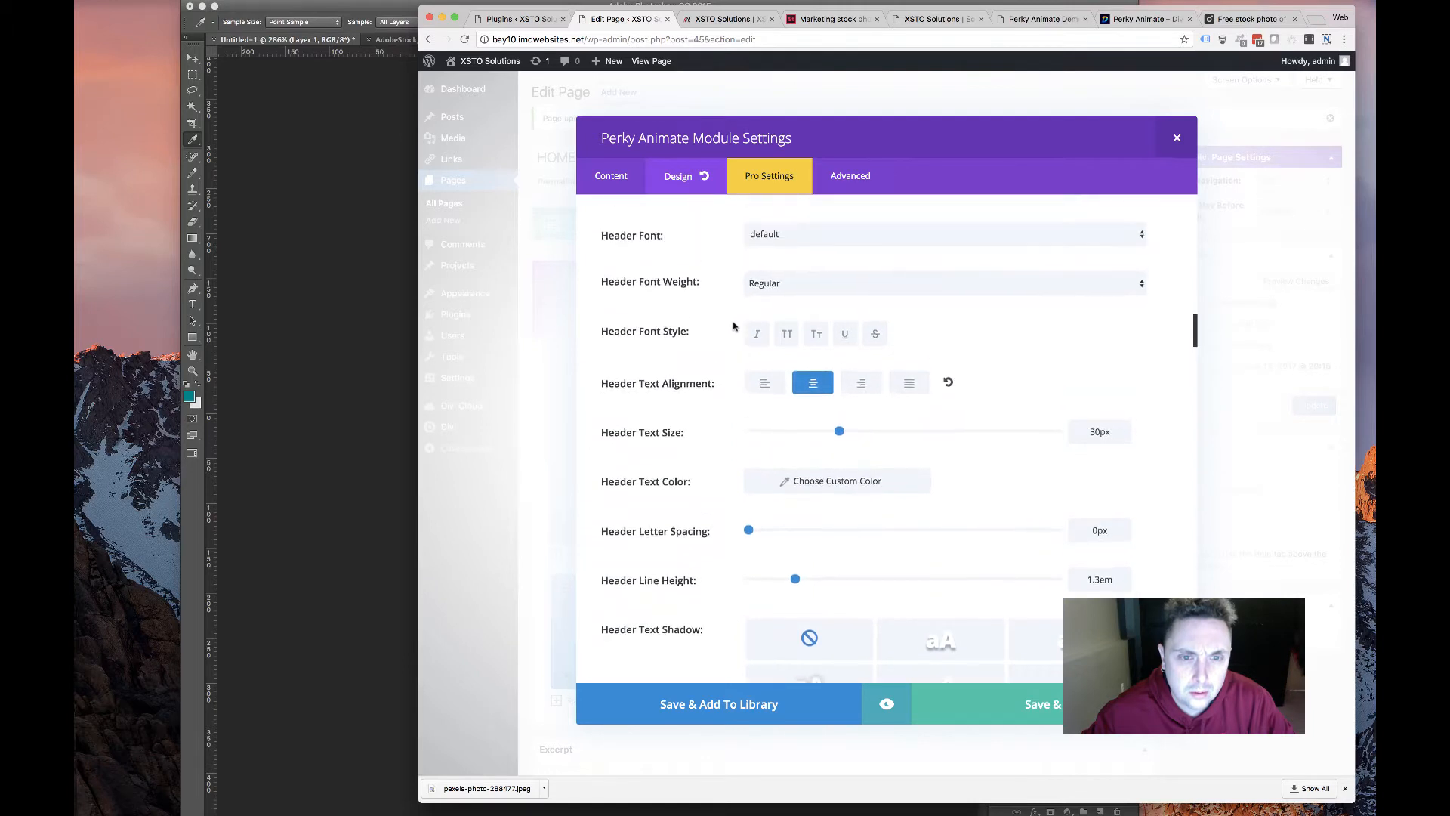
click(786, 337)
click(778, 367)
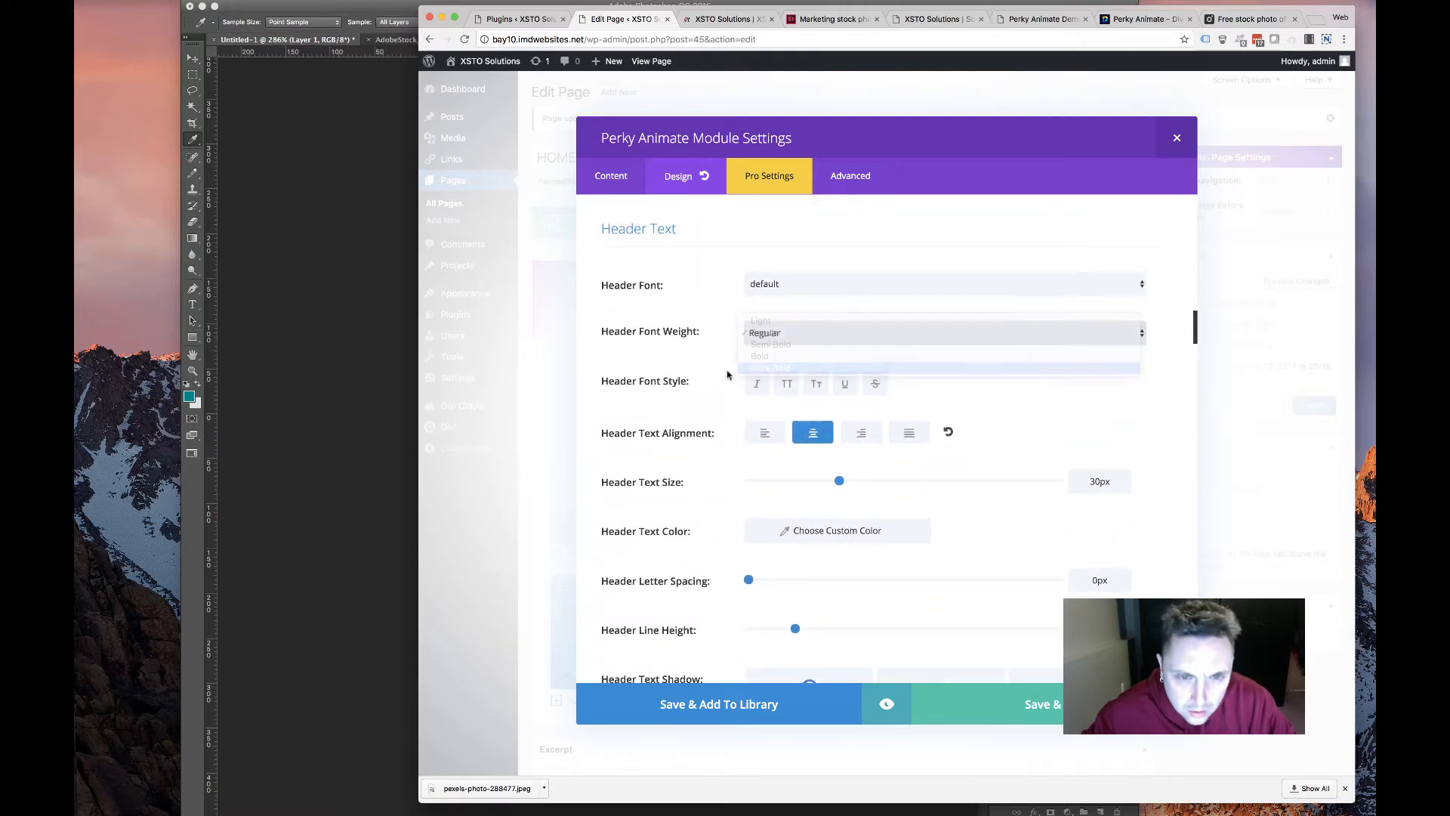
scroll(721, 435, down, 4)
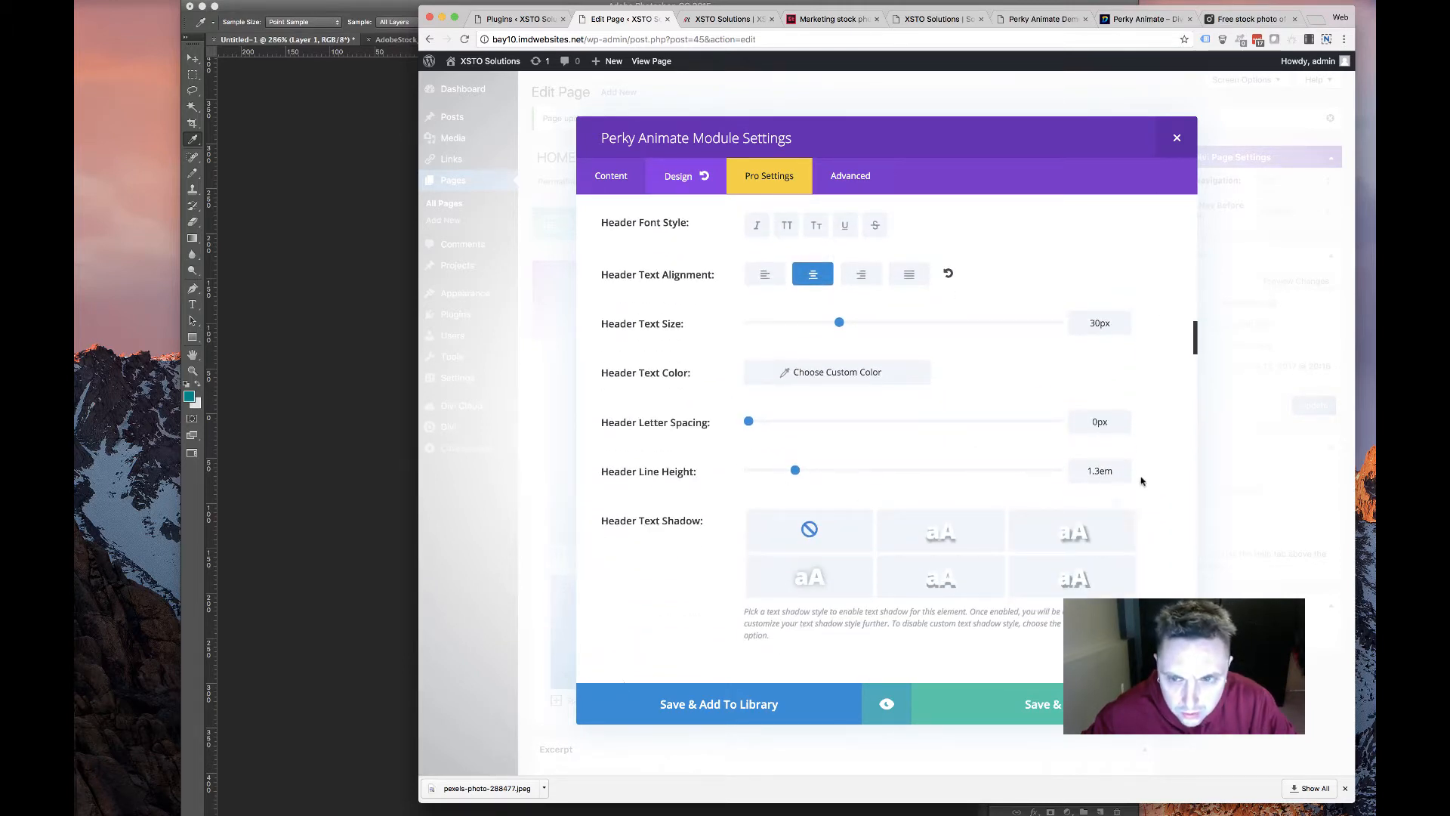
drag(1084, 469, 1121, 472)
text(3)
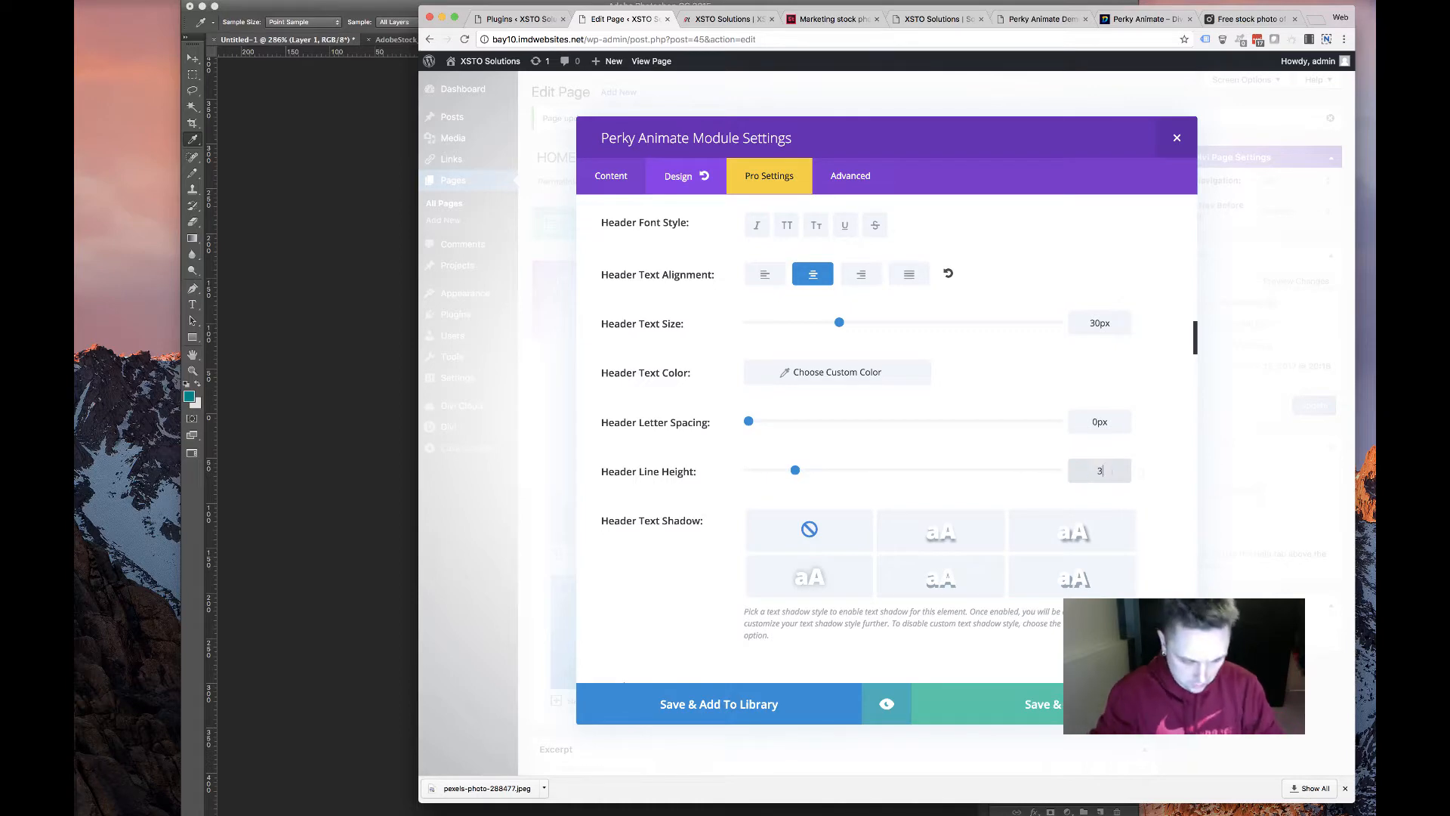
text(6)
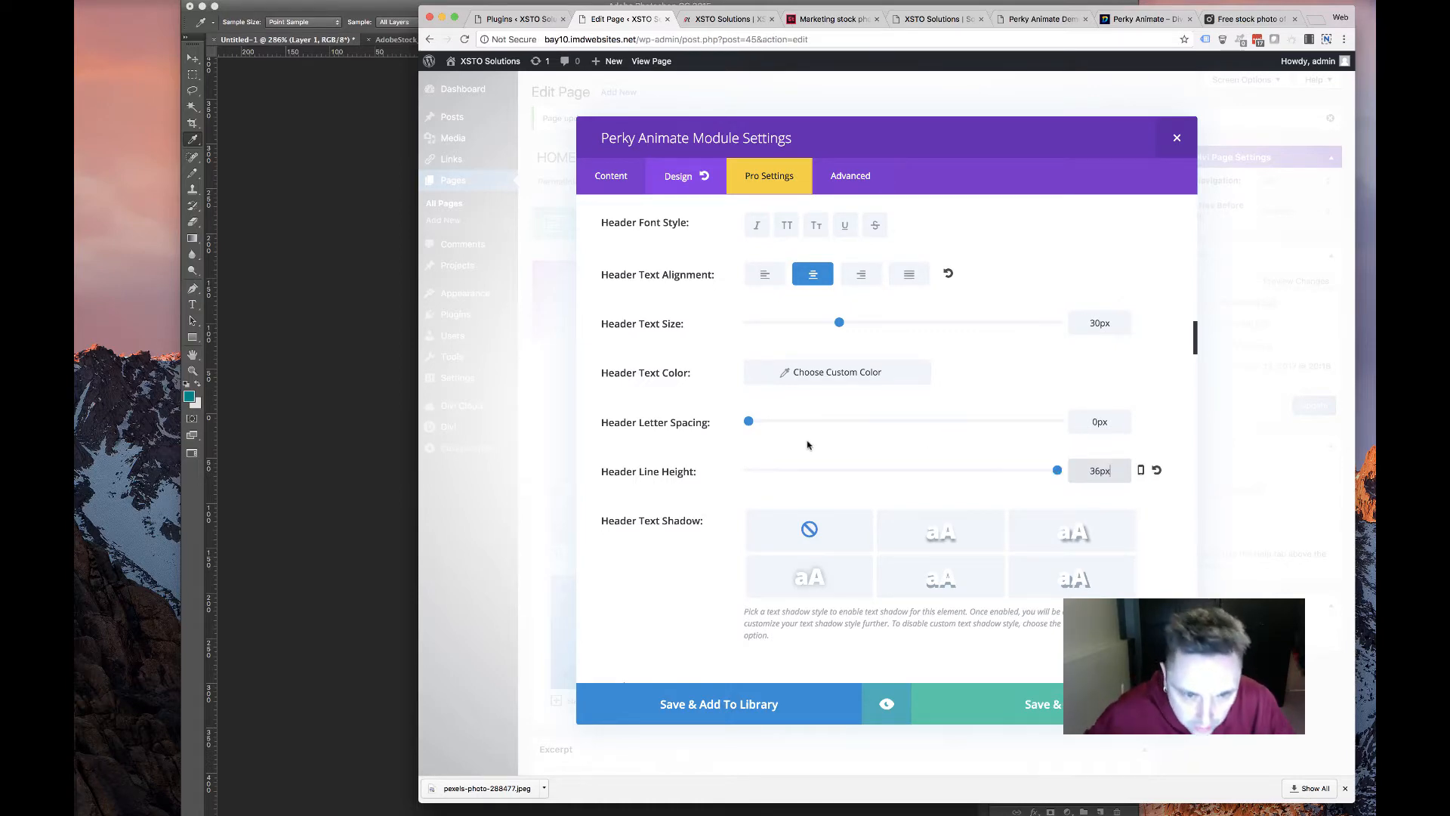
Save the module, update the HOME page, and review the card on the live homepage
click(1014, 709)
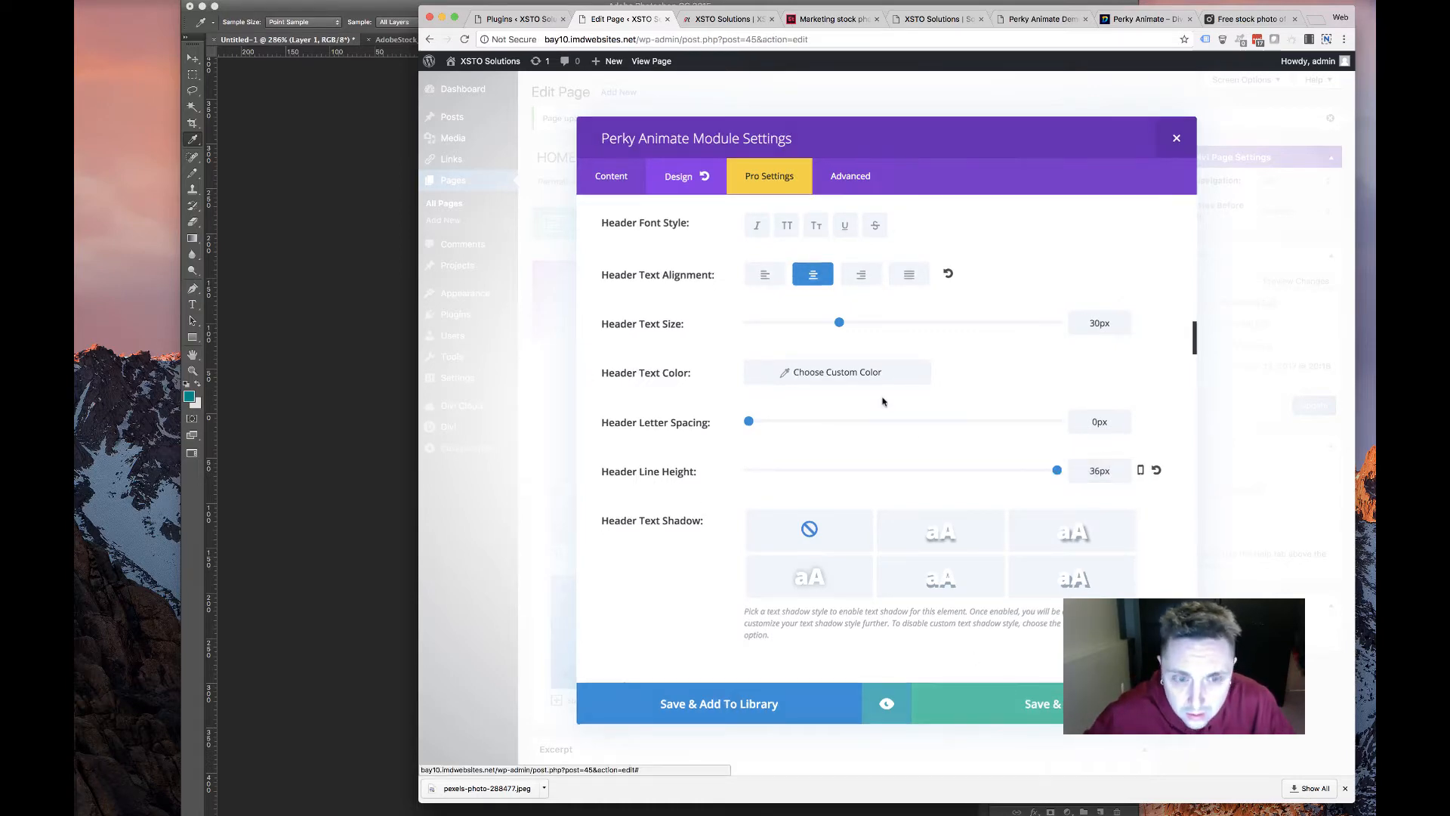
click(1300, 412)
click(718, 19)
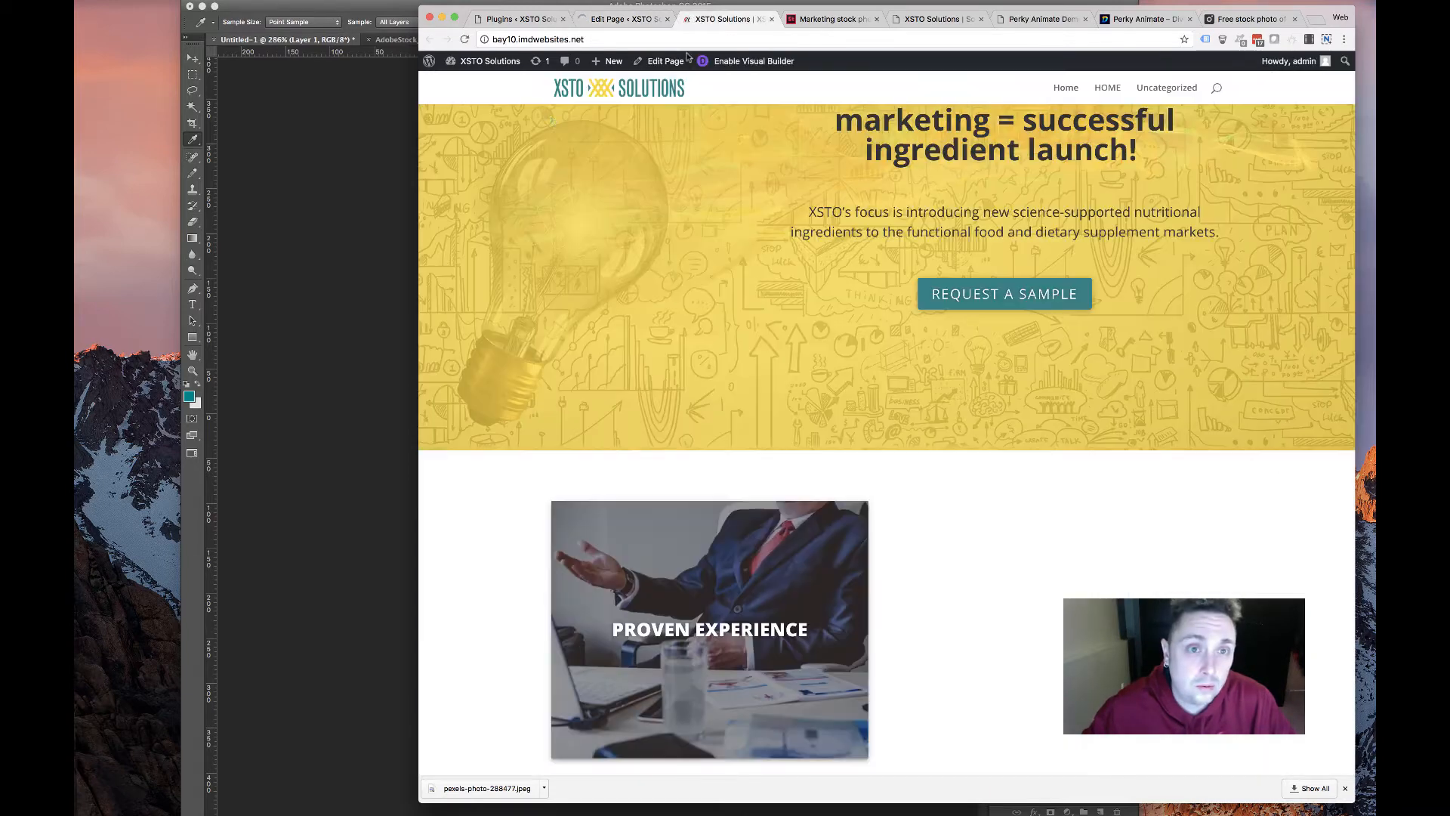
scroll(632, 246, down, 2)
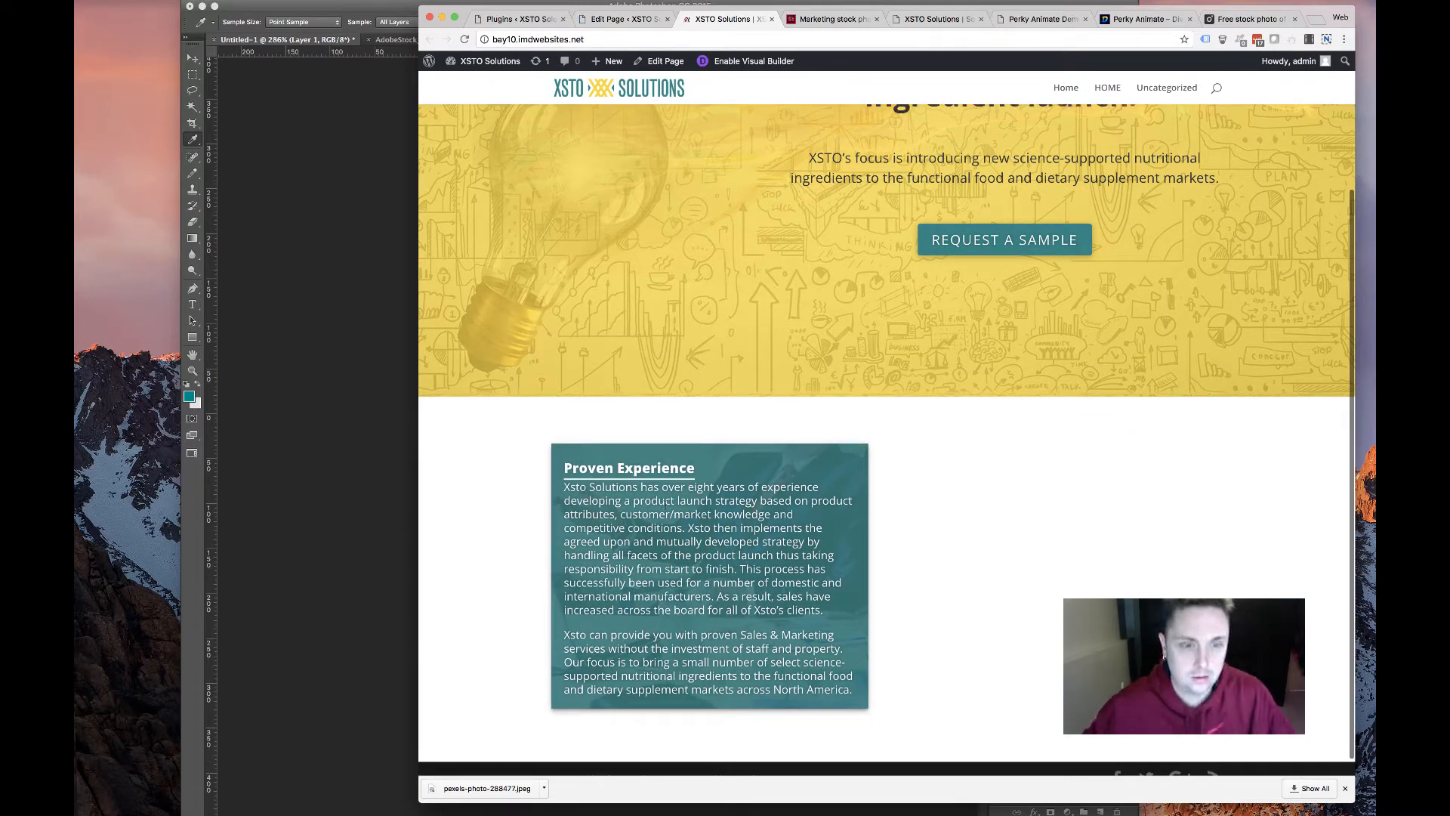
scroll(663, 502, down, 1)
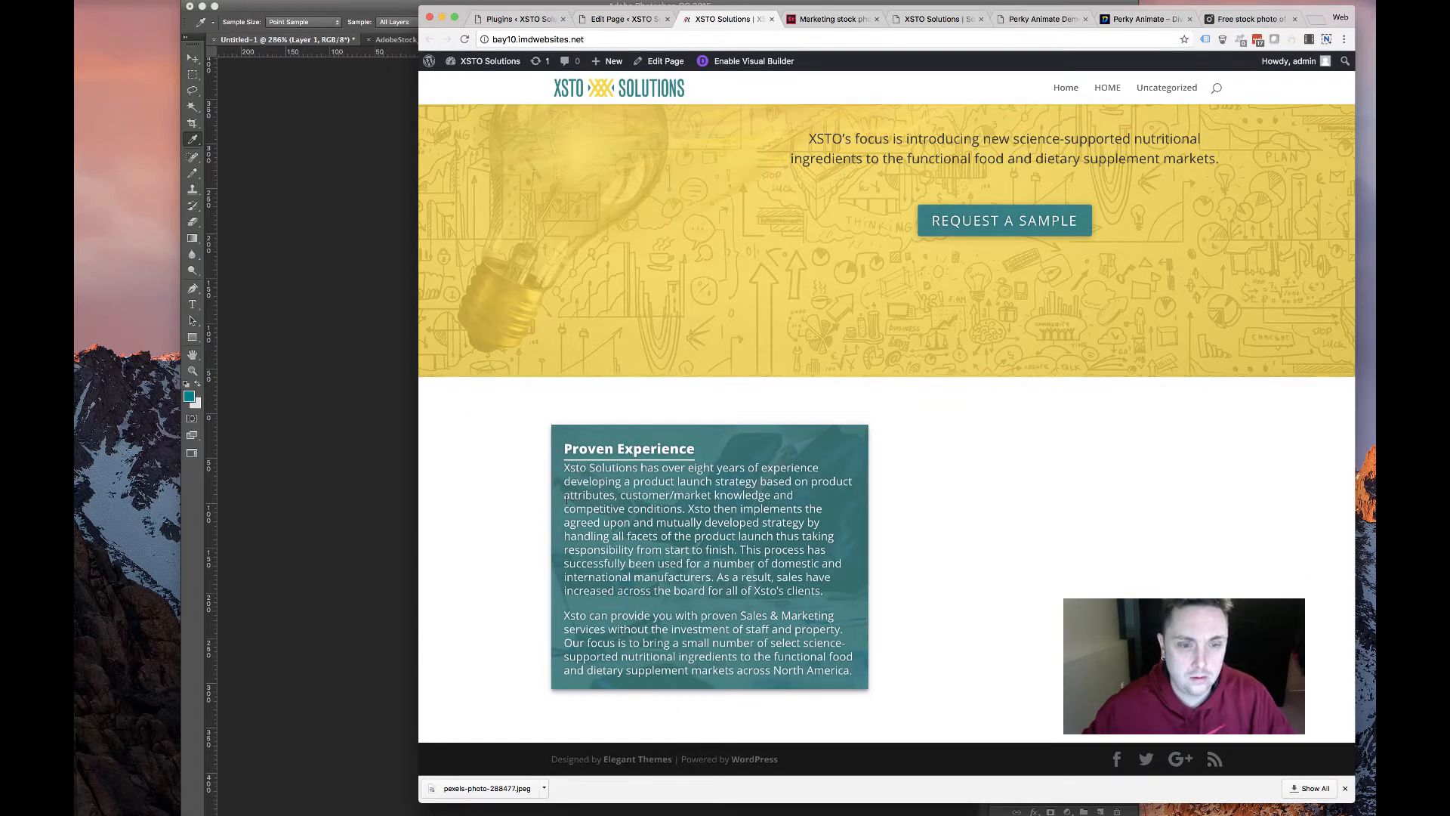
scroll(1017, 463, up, 5)
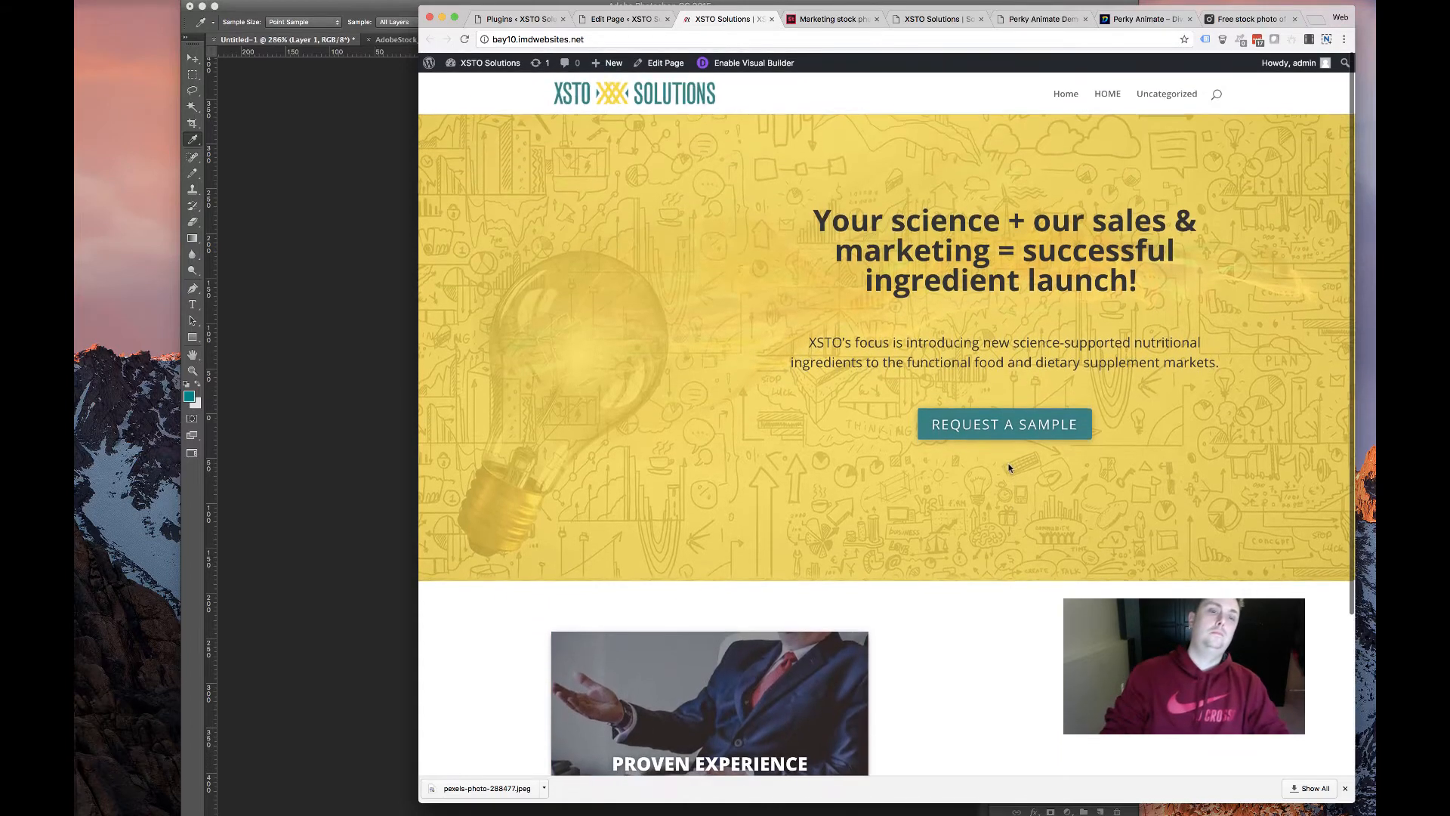
Give the services row a Slide animation from the Right at 1450ms, then copy the Proven Experience card into the right column
click(623, 19)
scroll(584, 334, down, 5)
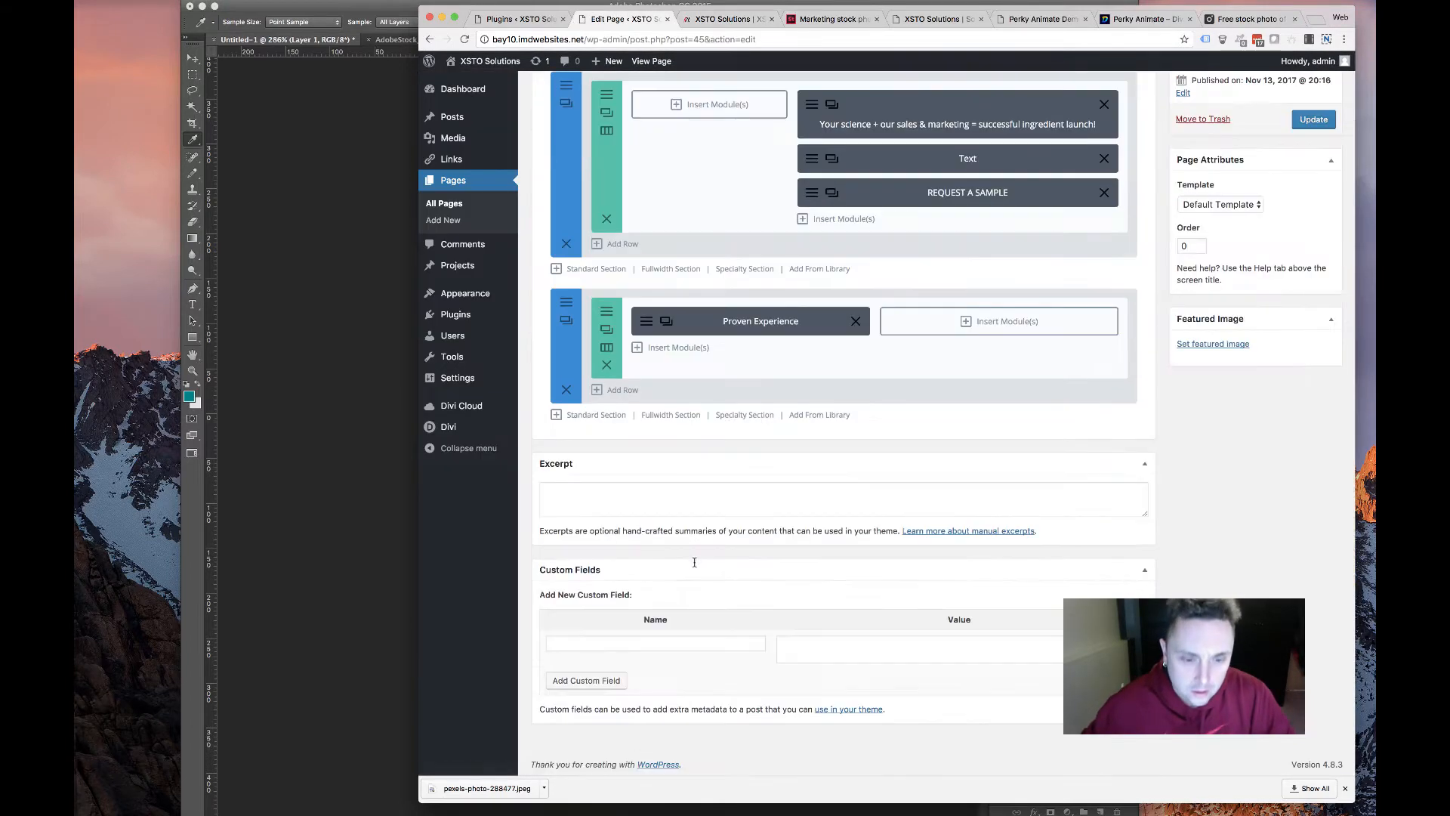
click(606, 330)
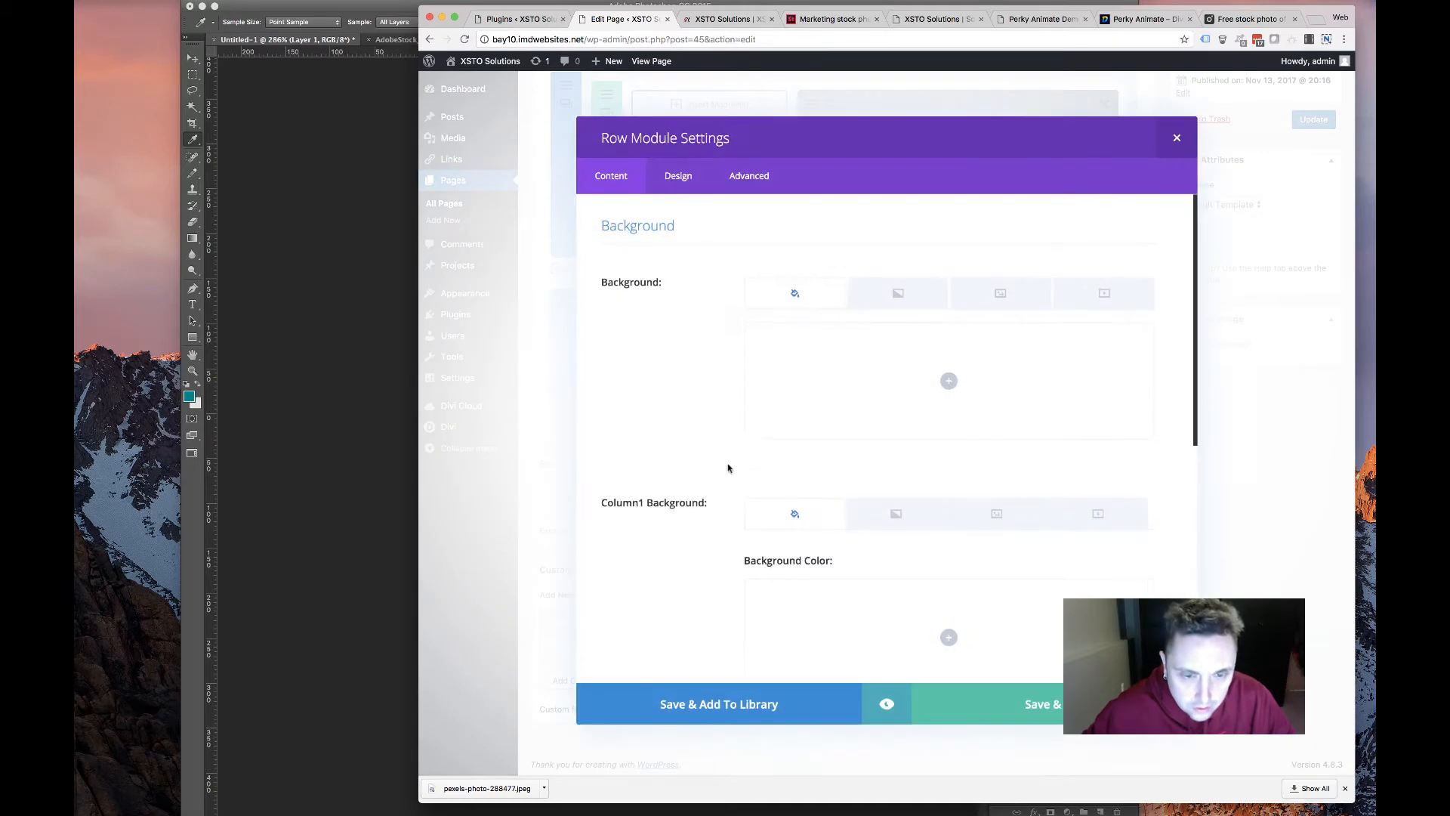
click(679, 175)
scroll(680, 347, down, 10)
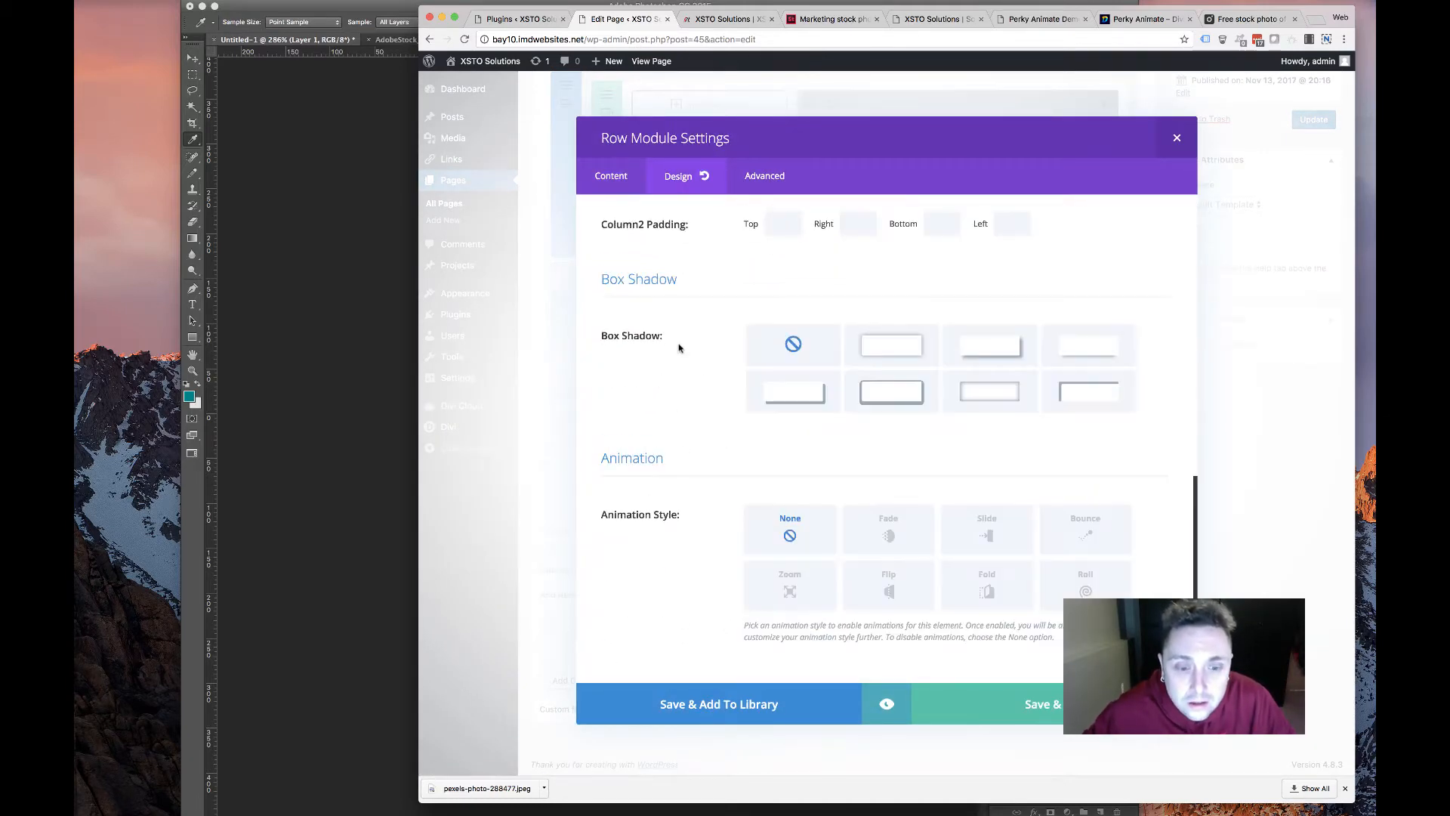
click(987, 532)
scroll(858, 502, down, 5)
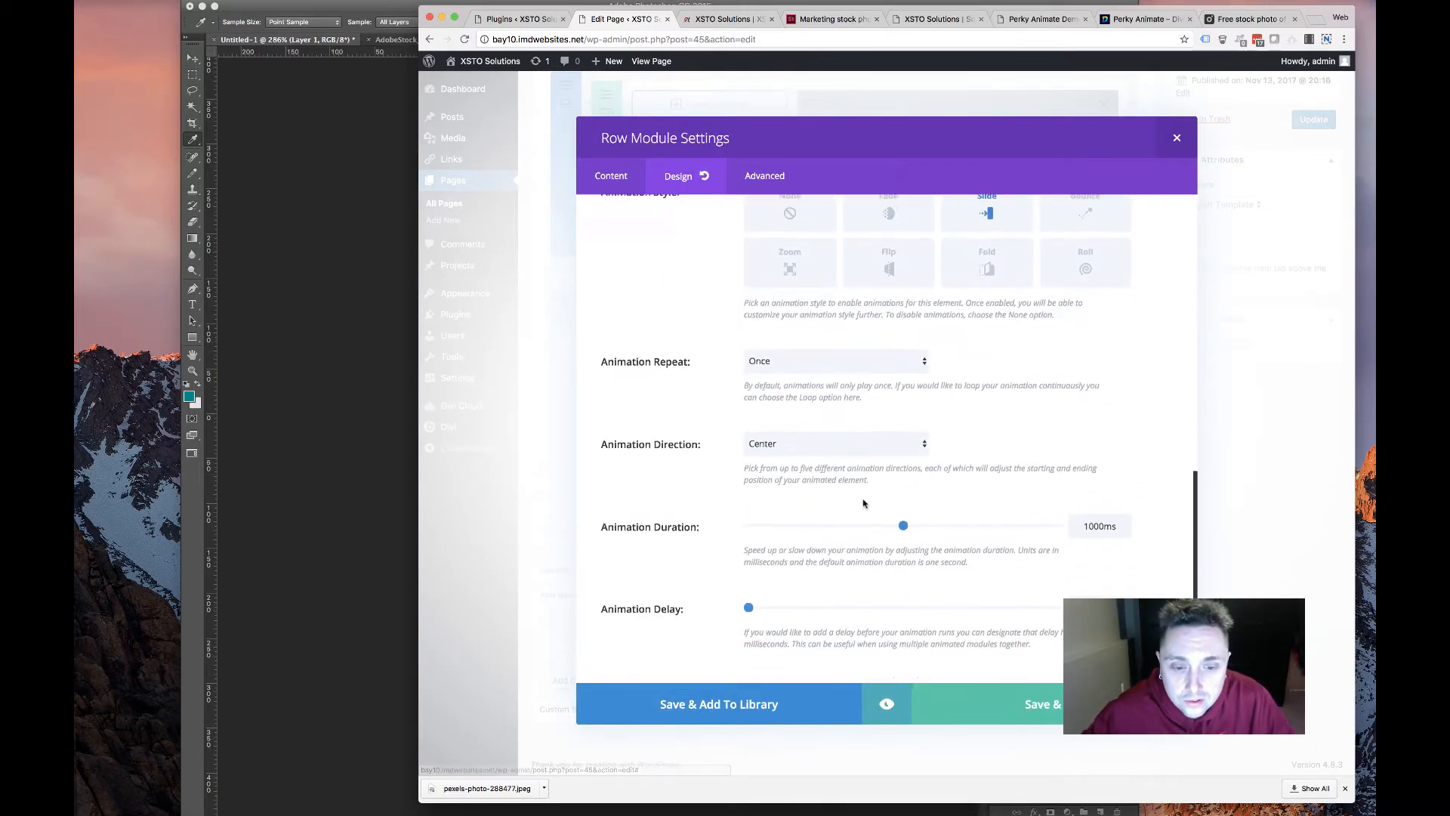
click(849, 438)
click(838, 451)
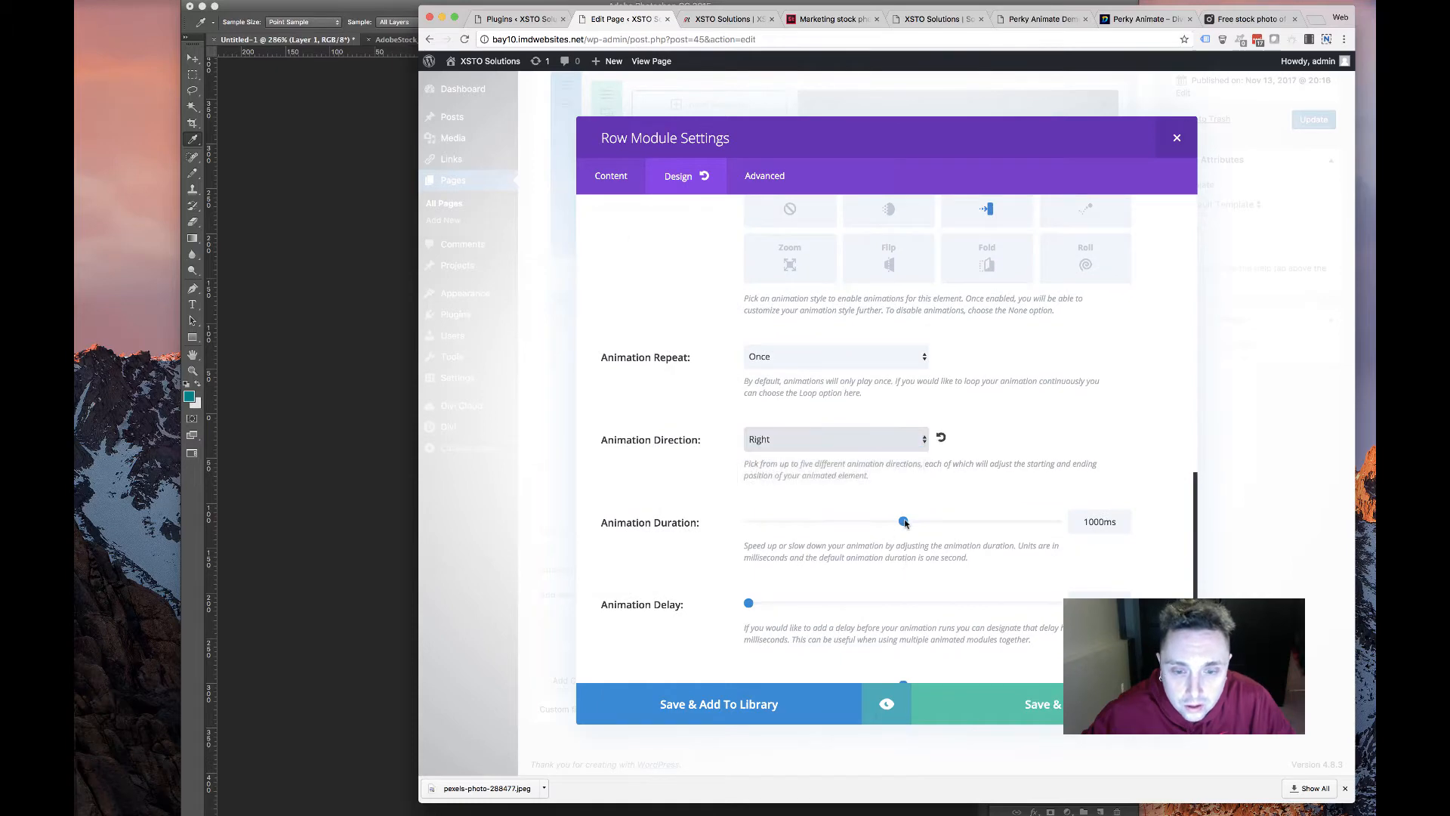
drag(904, 522, 928, 522)
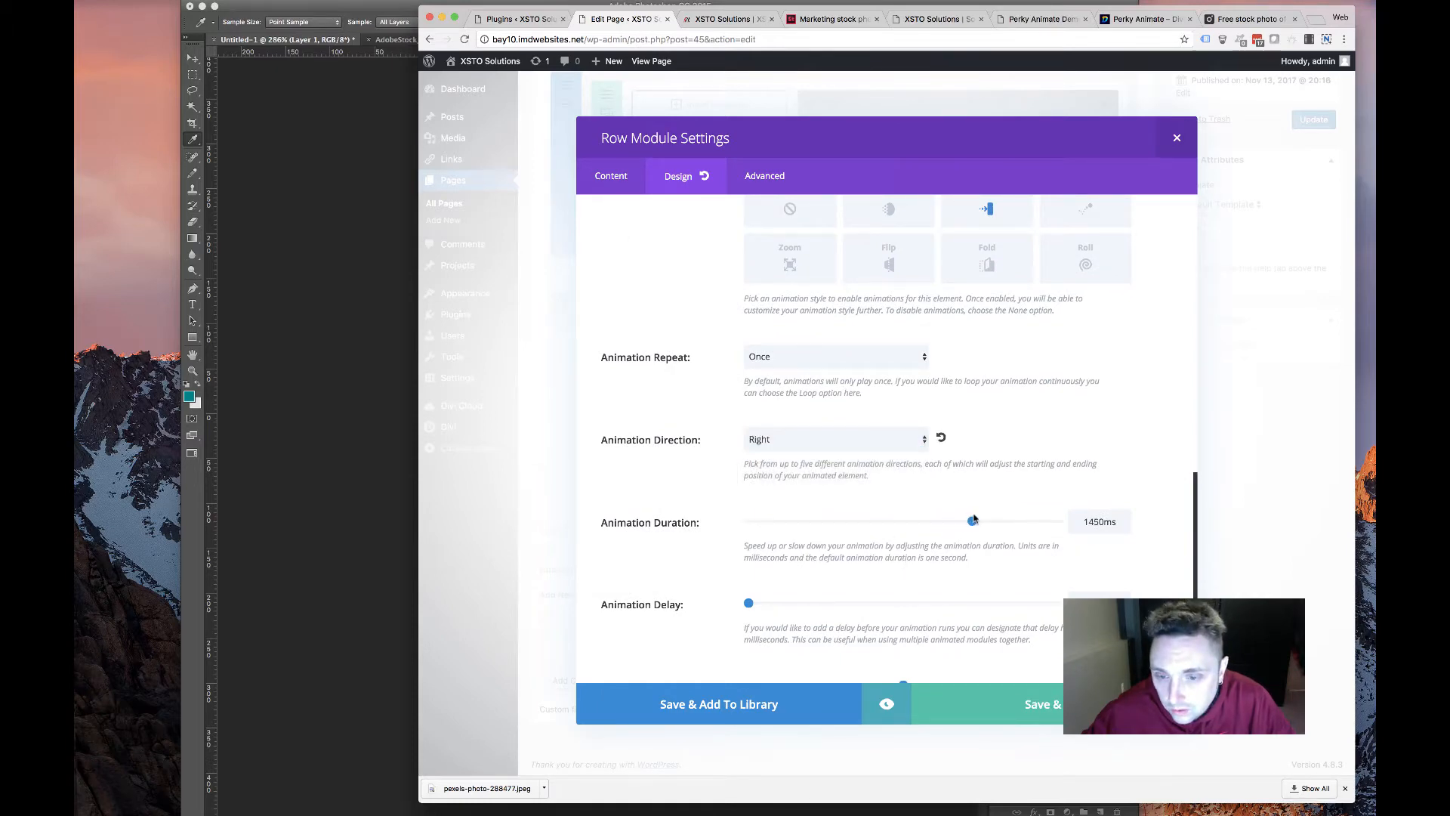
click(997, 698)
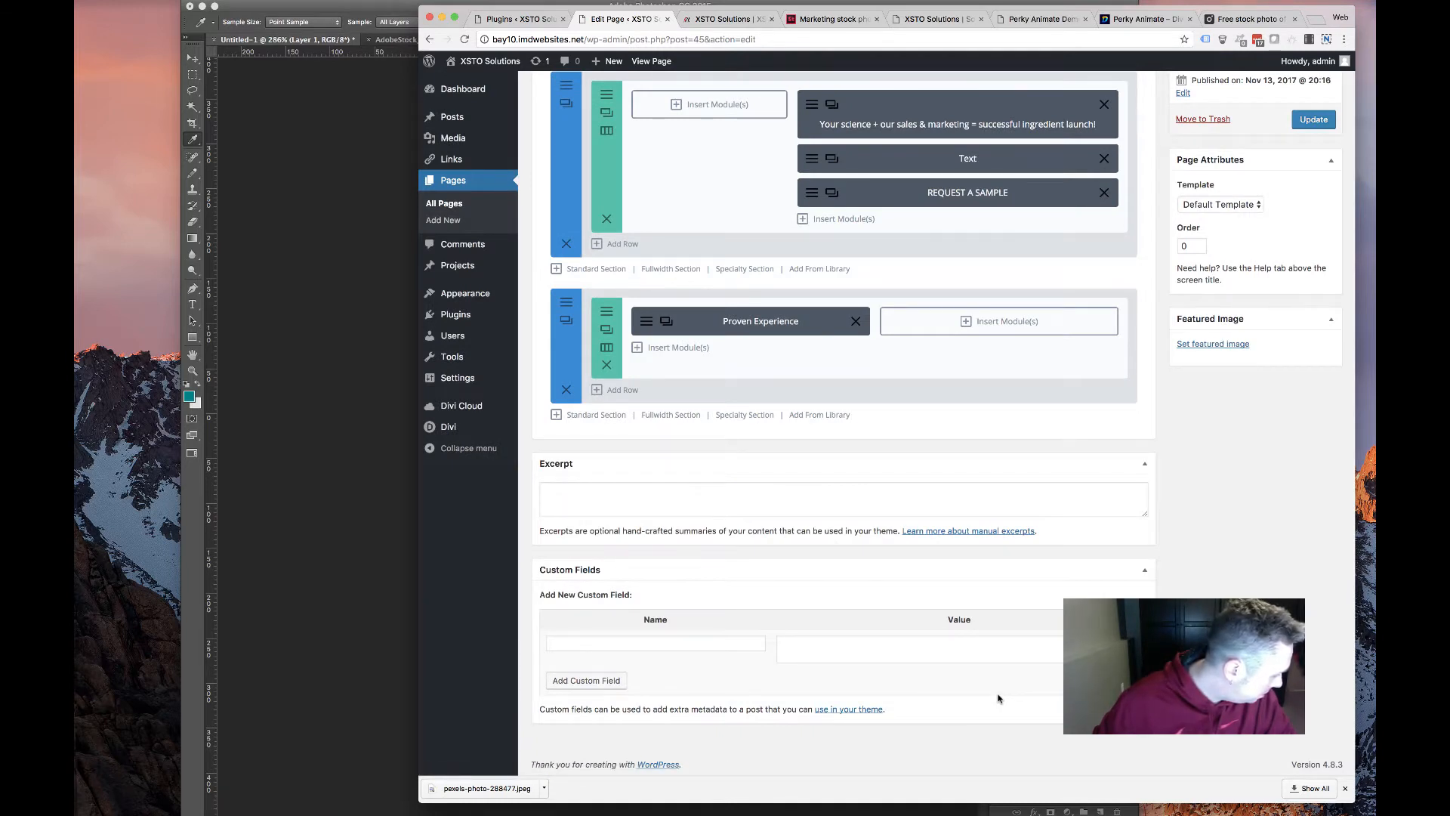
drag(685, 325, 903, 322)
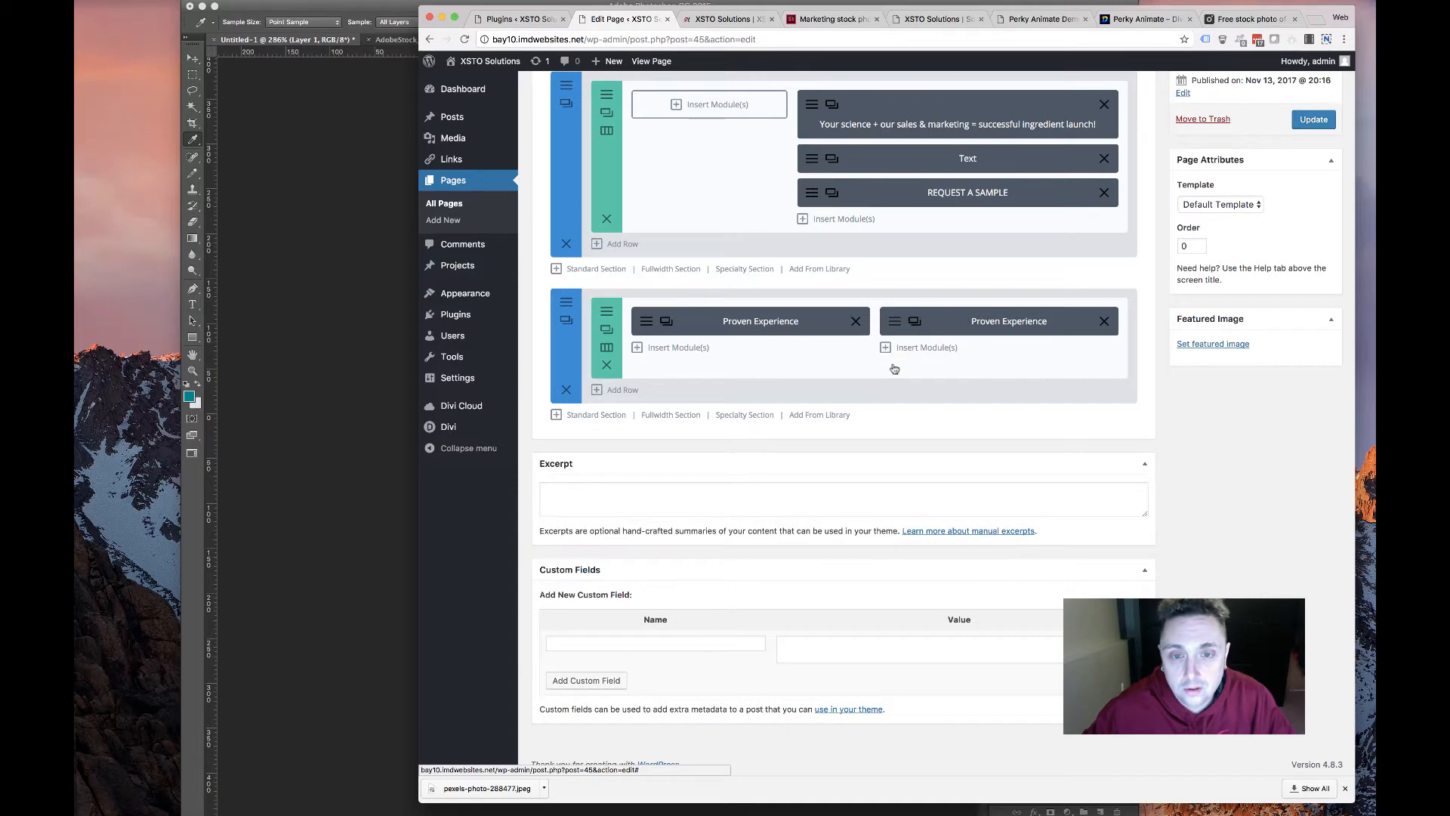
Retitle the copied card 'Daily Operational Sales' using the heading from the old services page
click(892, 321)
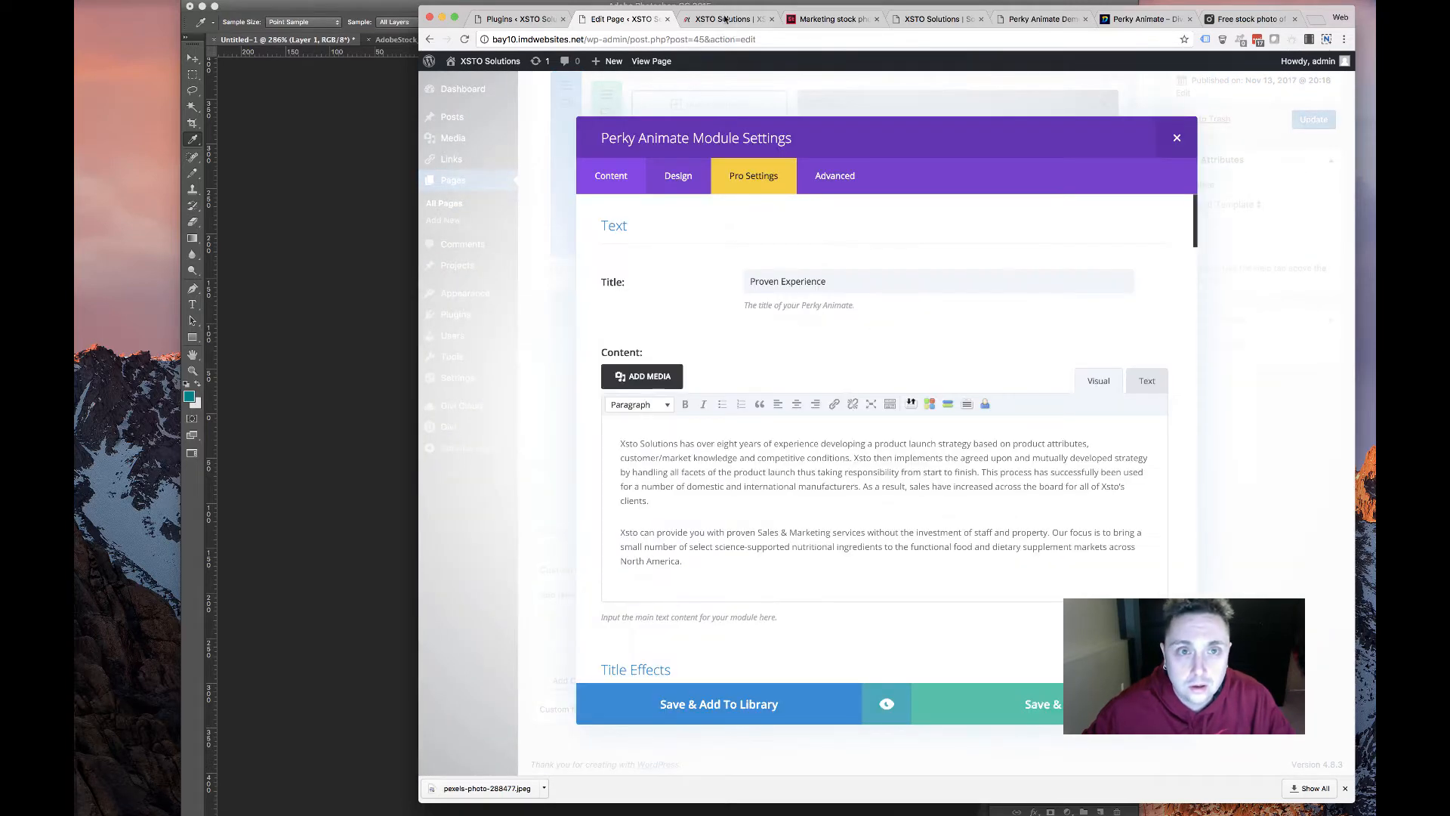
click(724, 18)
scroll(734, 336, down, 5)
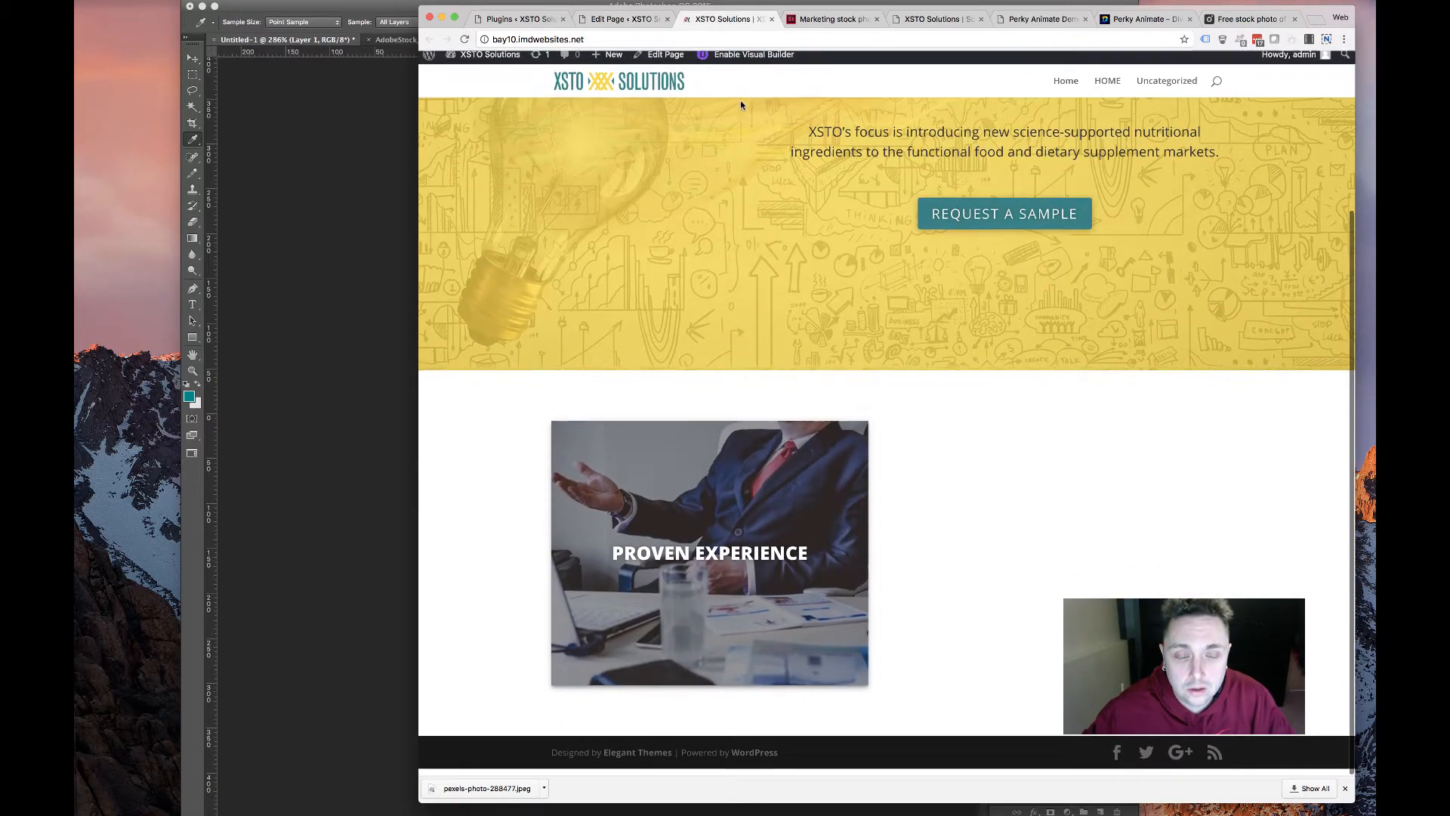
click(937, 19)
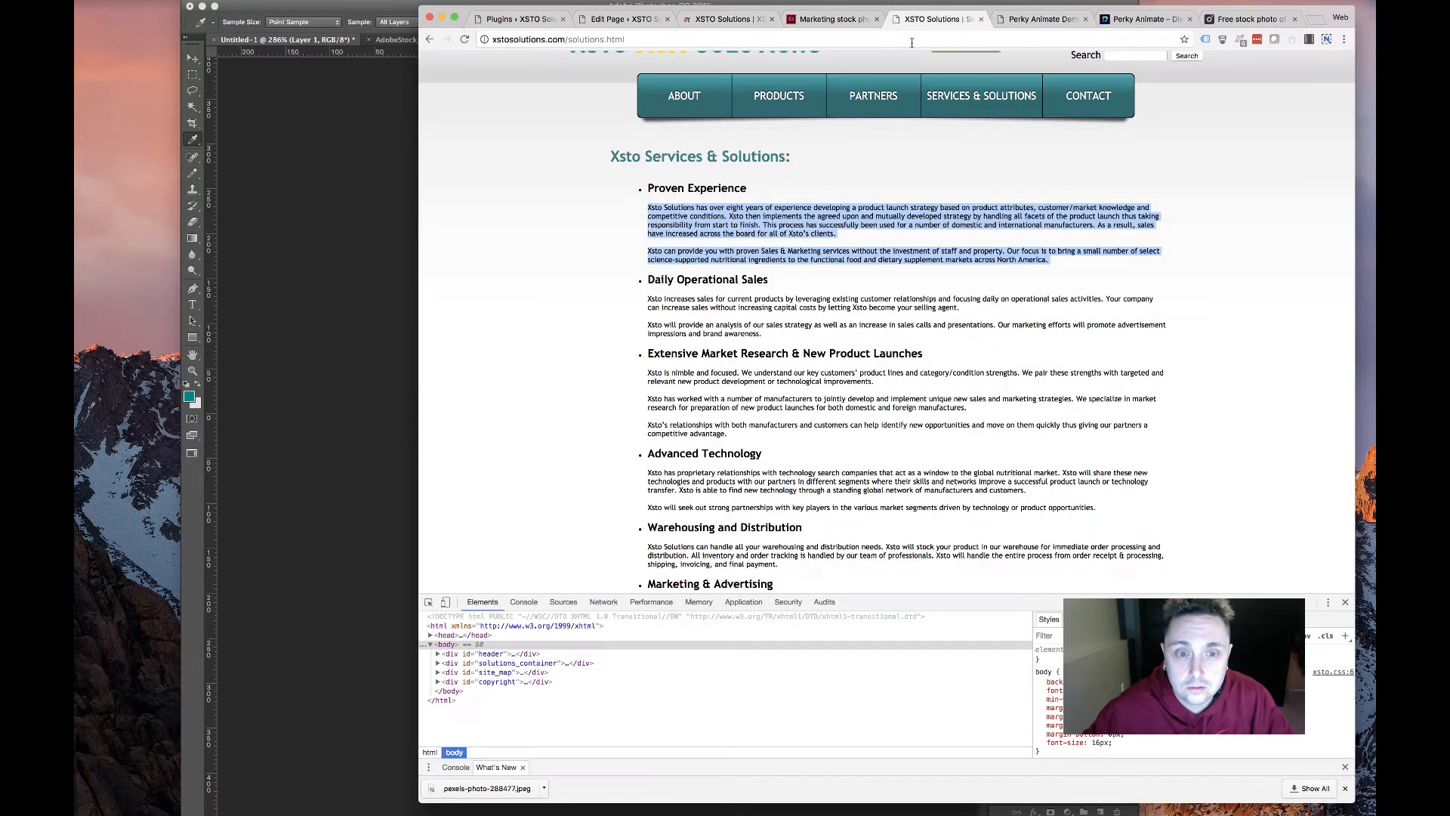
drag(644, 281, 763, 277)
key(super+c)
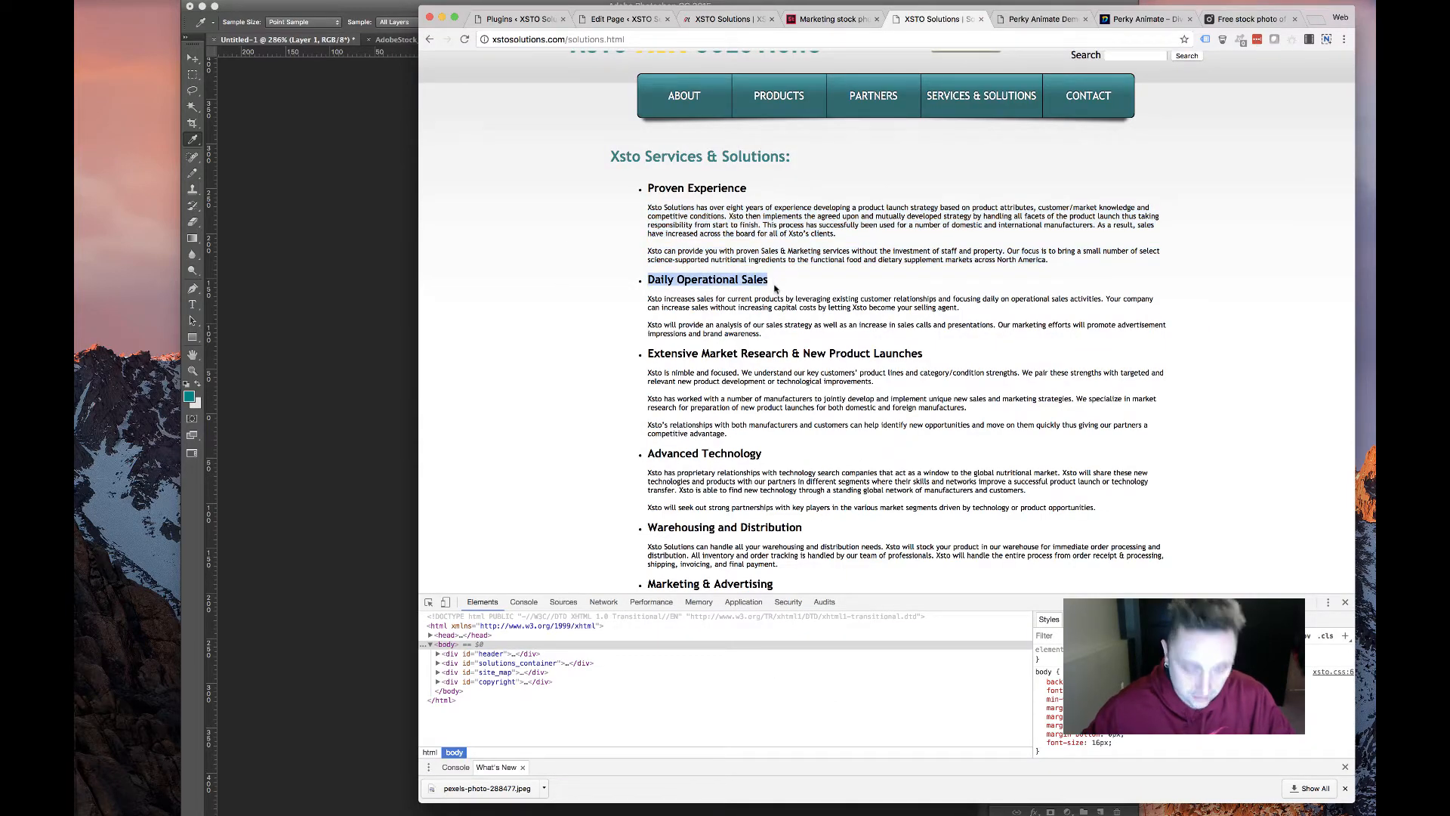
click(616, 19)
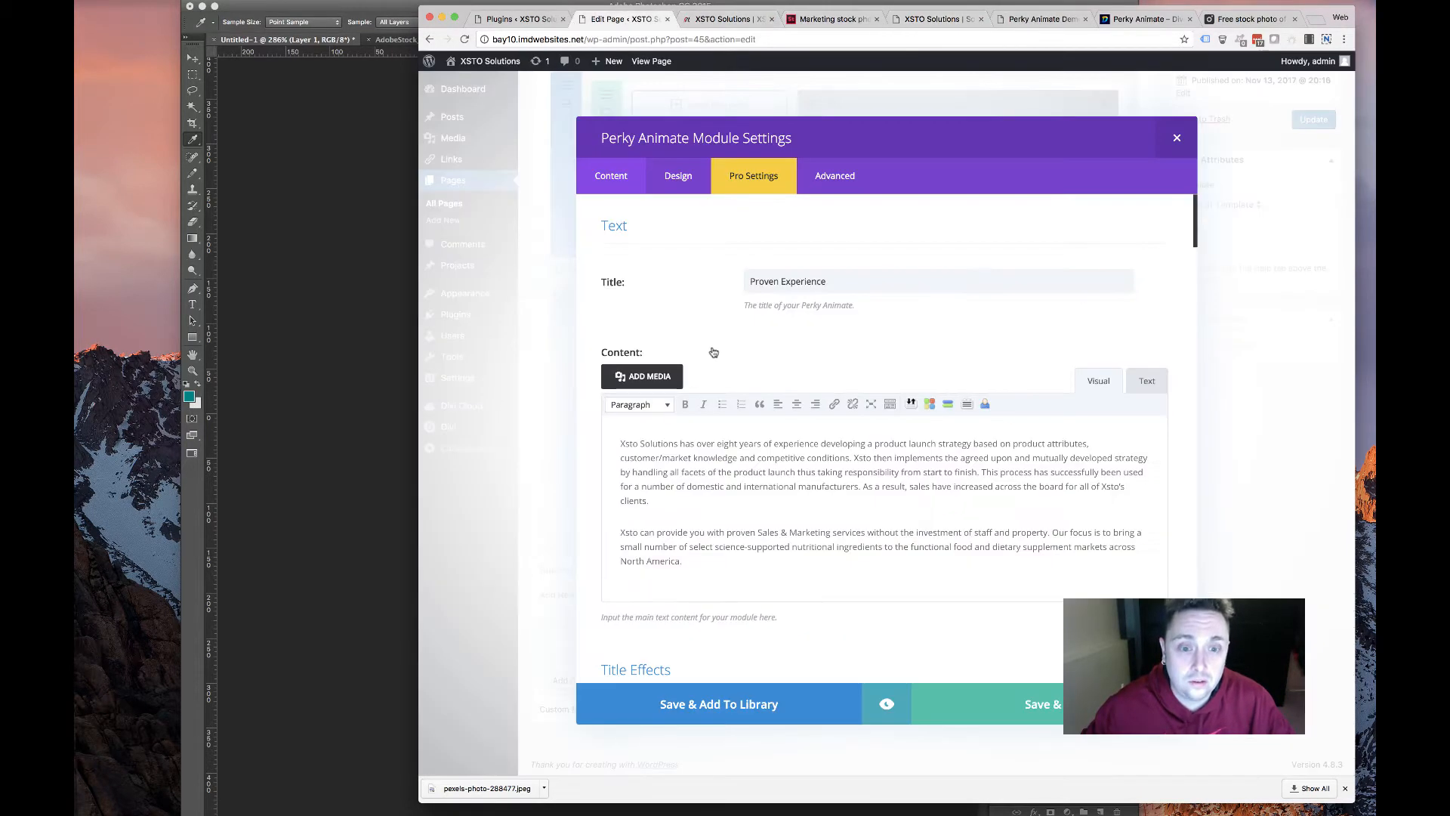
triple_click(756, 277)
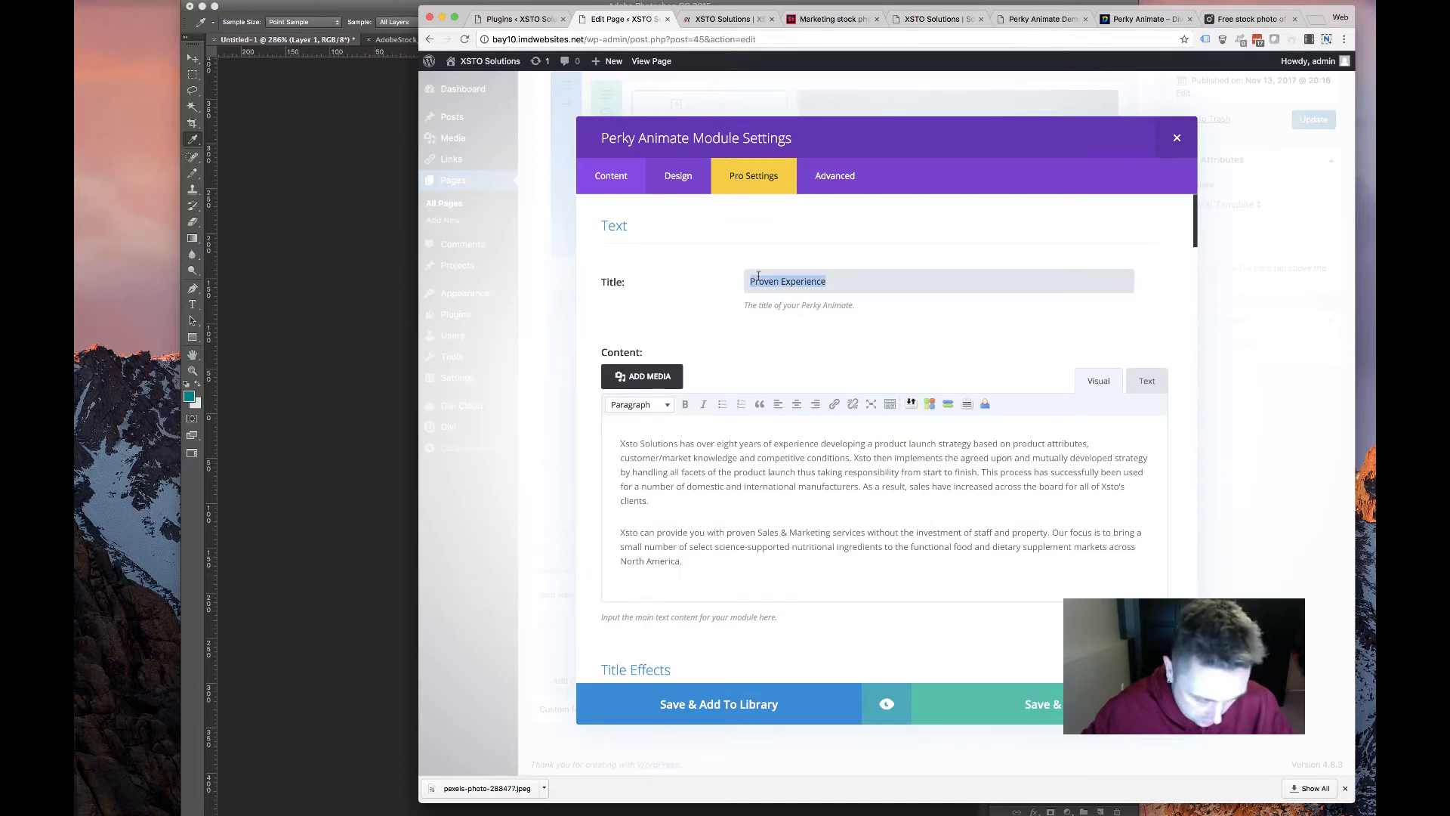
key(super+v)
Replace the card's content with the two Daily Operational Sales paragraphs from solutions.html
click(925, 19)
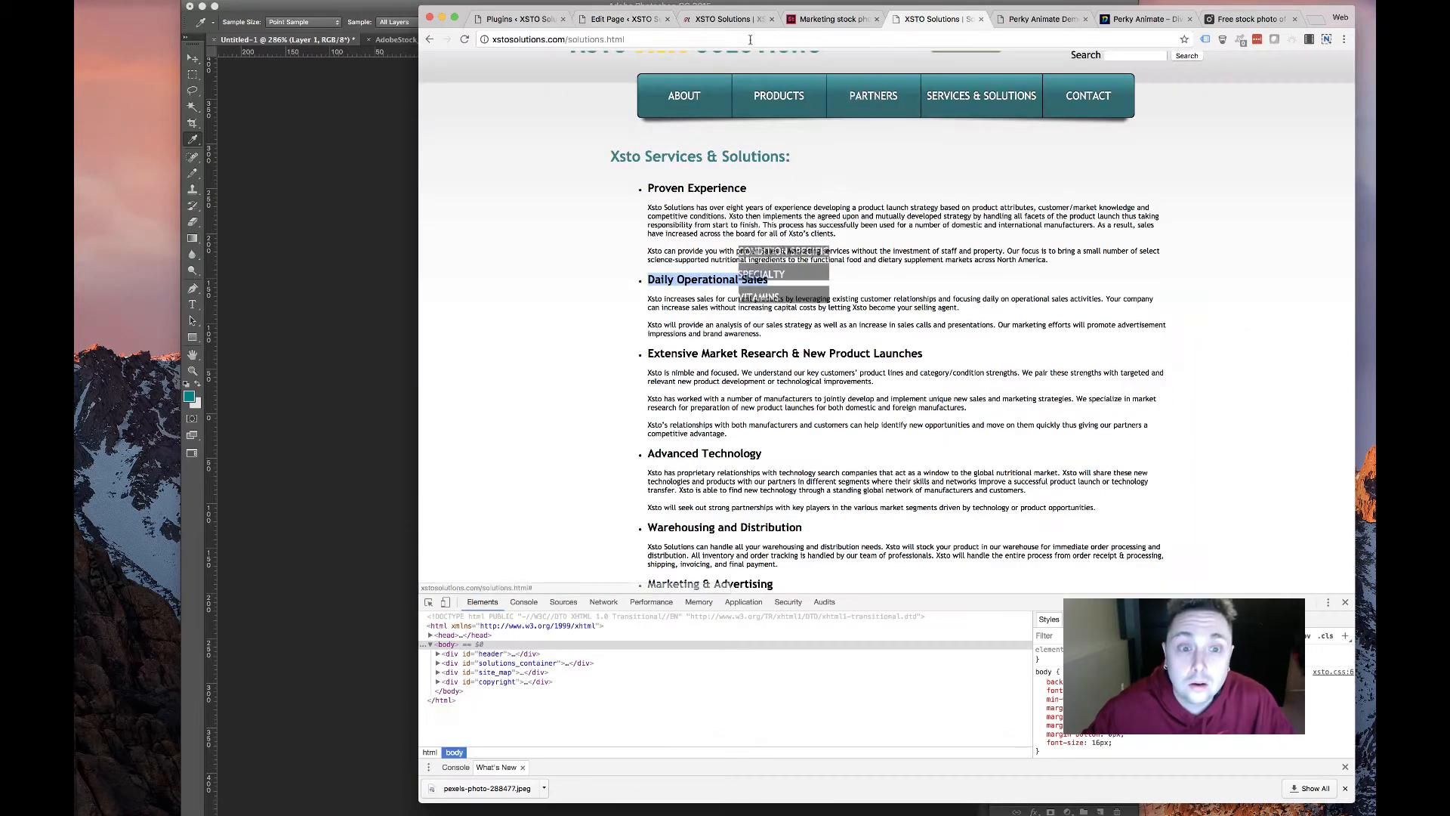
drag(765, 333, 629, 300)
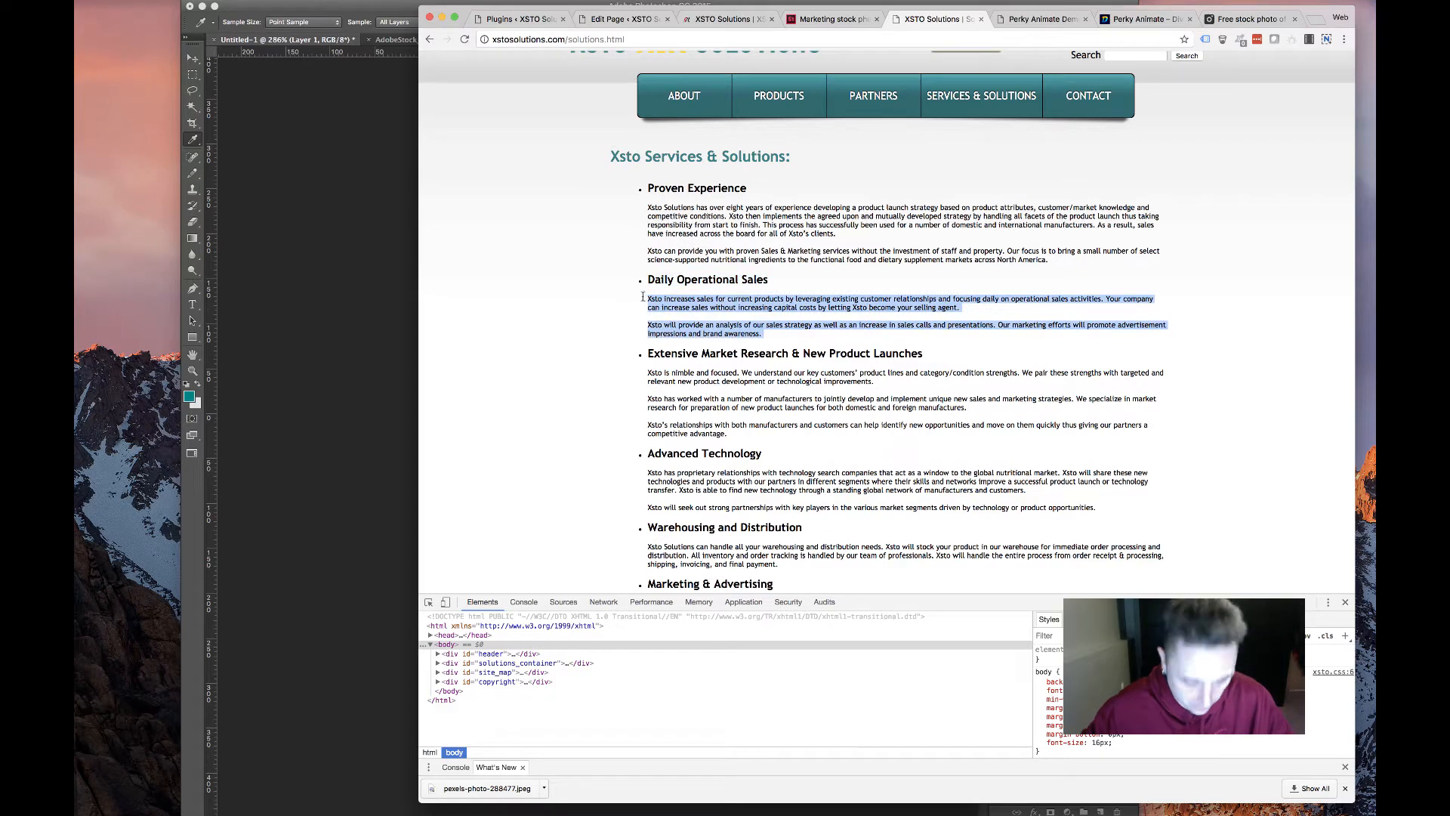
click(763, 17)
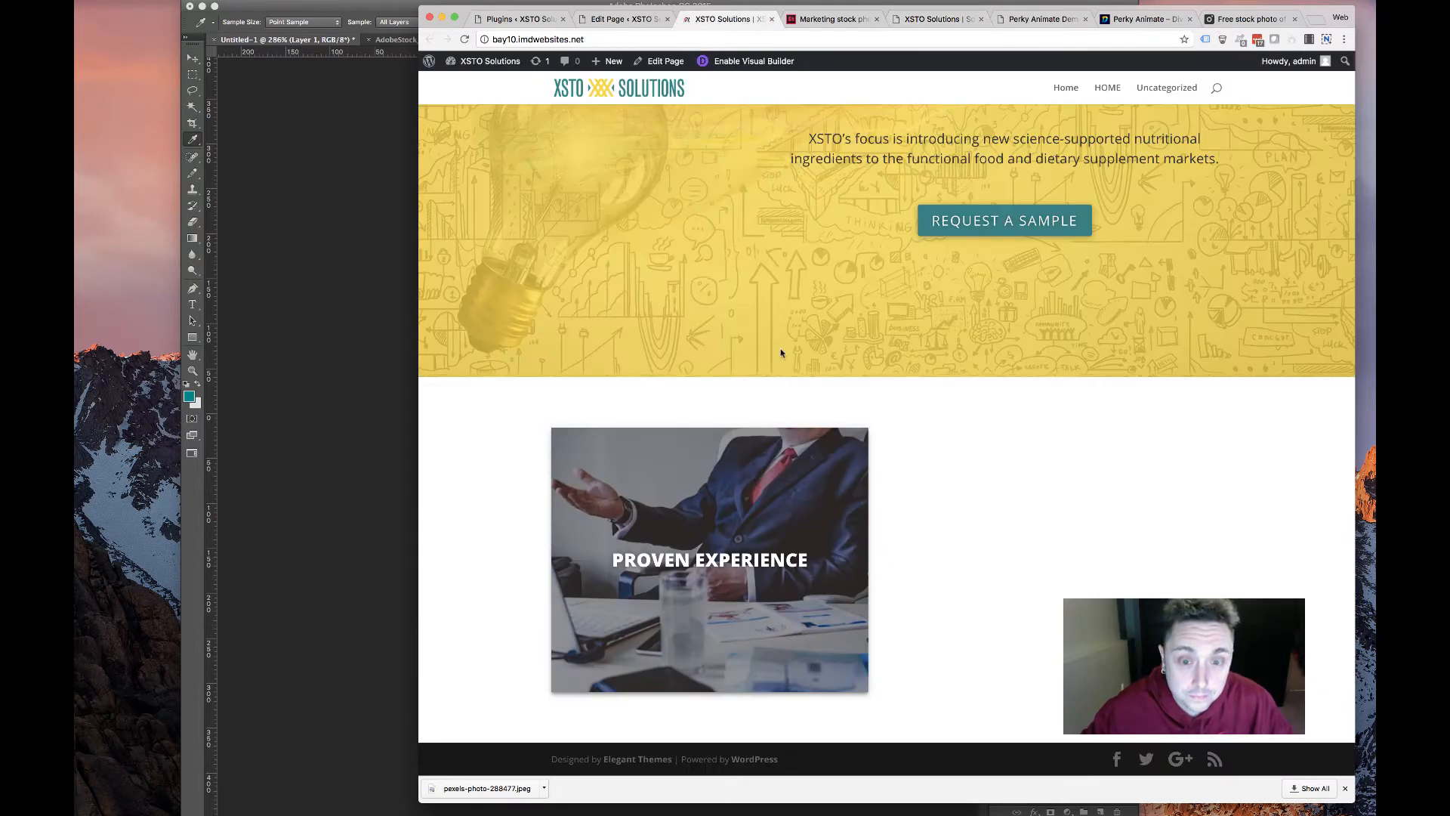
click(619, 23)
key(ctrl+a)
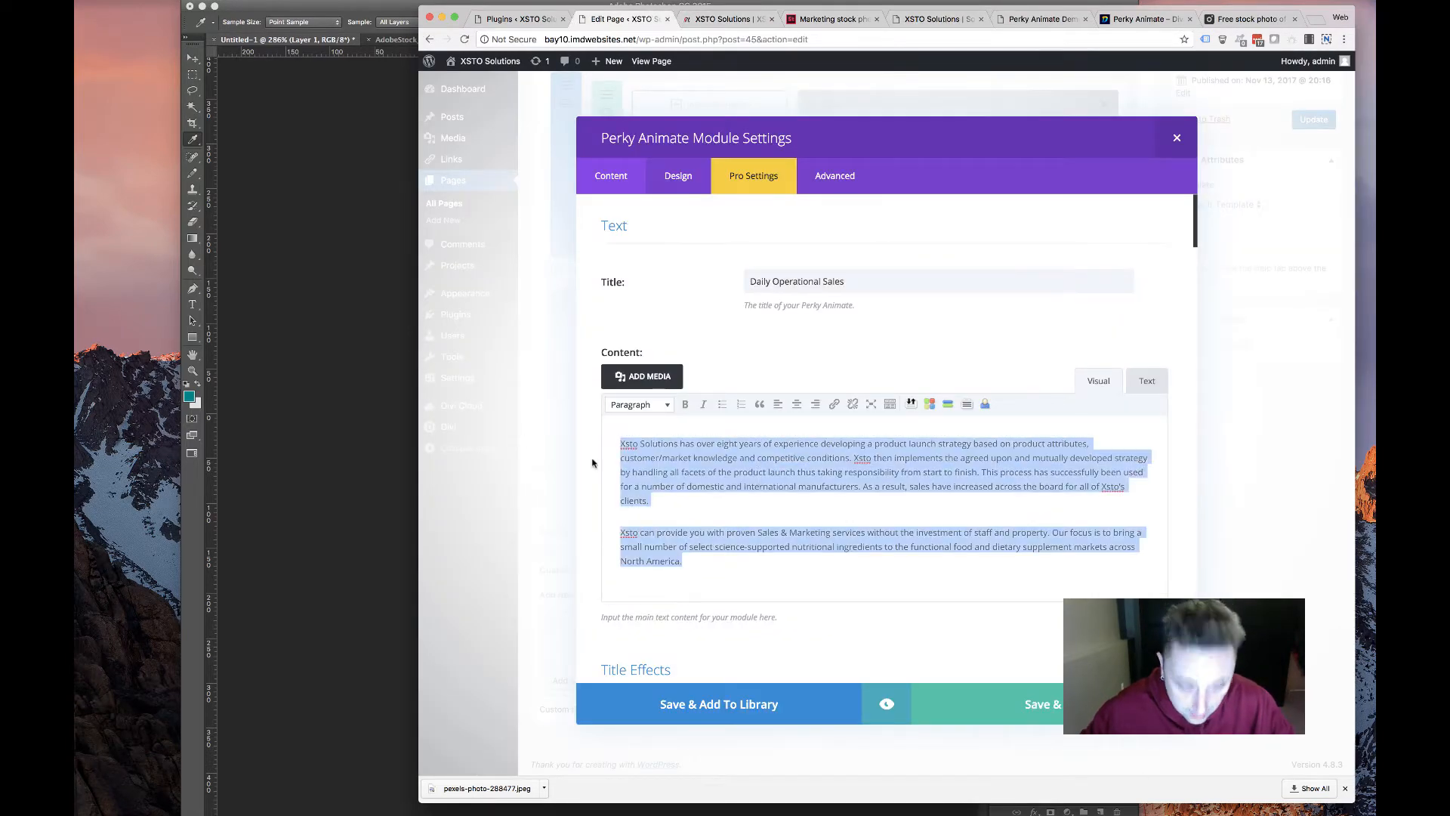
text(Xsto increases sales for current products by leveraging existing customer relationships and focusing daily on operational sales activities. Your company can increase sales without increasing capital costs by letting Xsto become your selling agent. Xsto will provide an analysis of our sales strategy as well as an increase in sales calls and presentations. Our marketing efforts will promote advertisement impressions and brand awareness.)
Review the copied card's Design tab settings before looking for a new photo
click(677, 175)
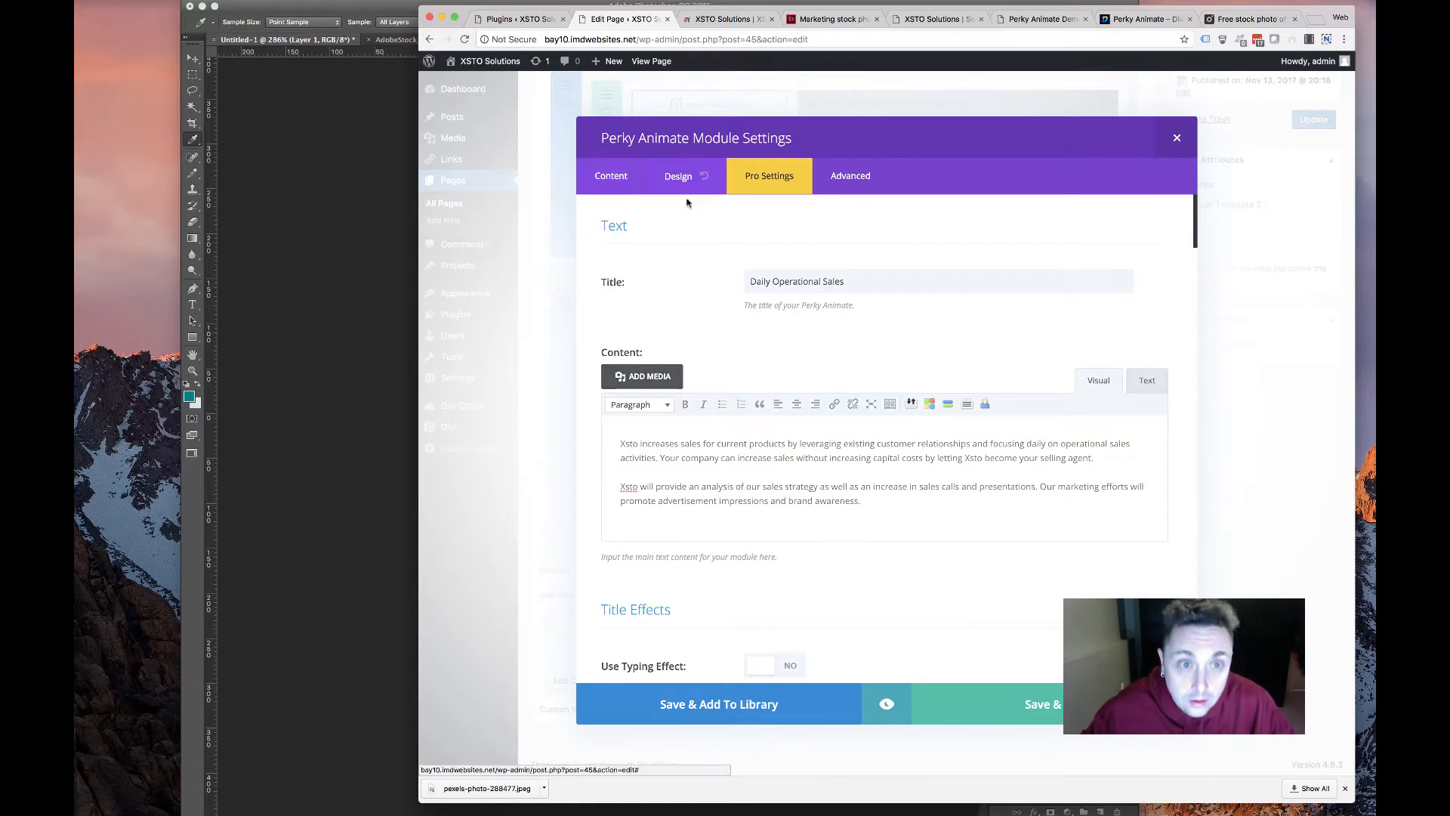
scroll(719, 374, down, 15)
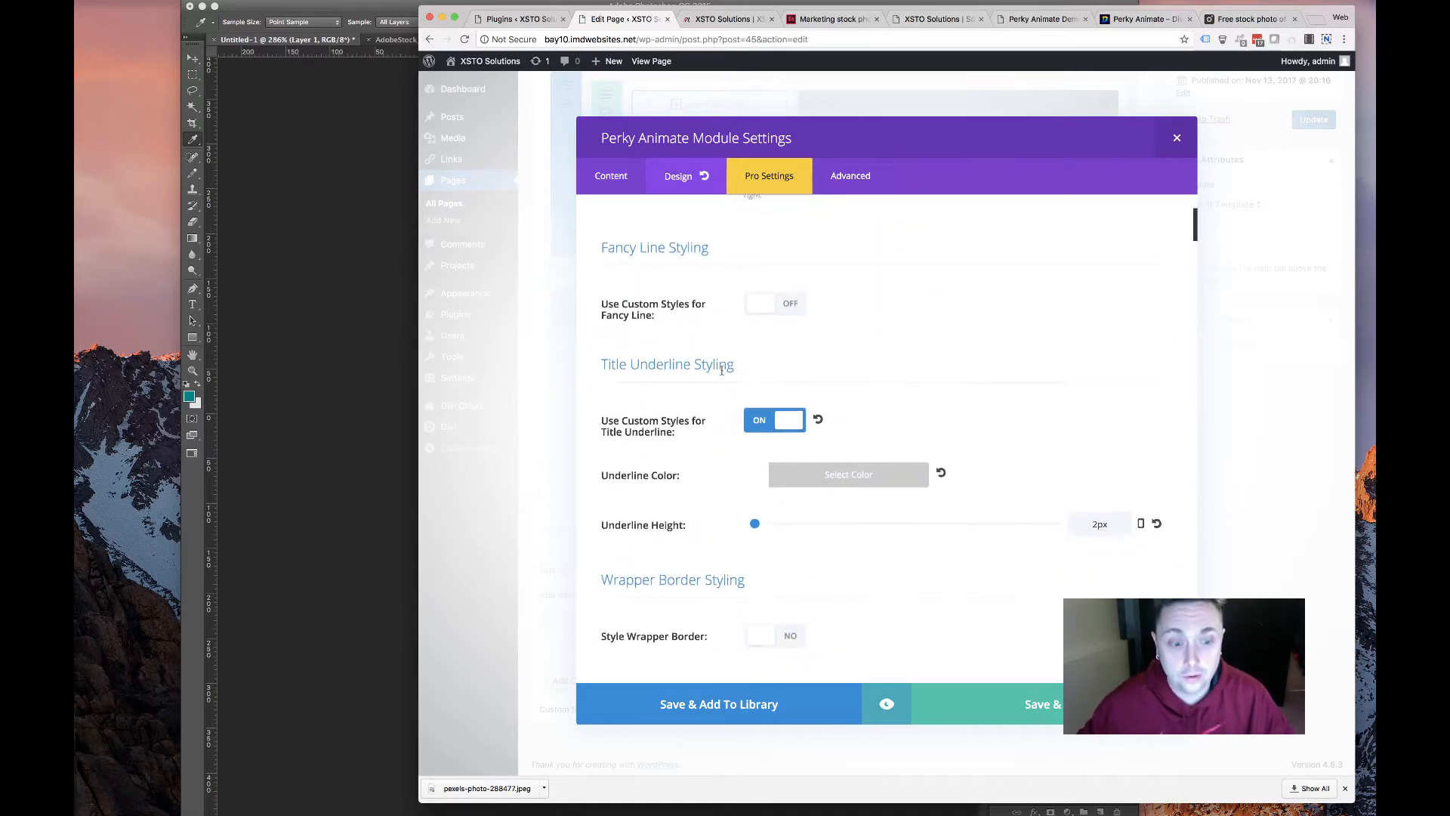
scroll(706, 317, down, 1)
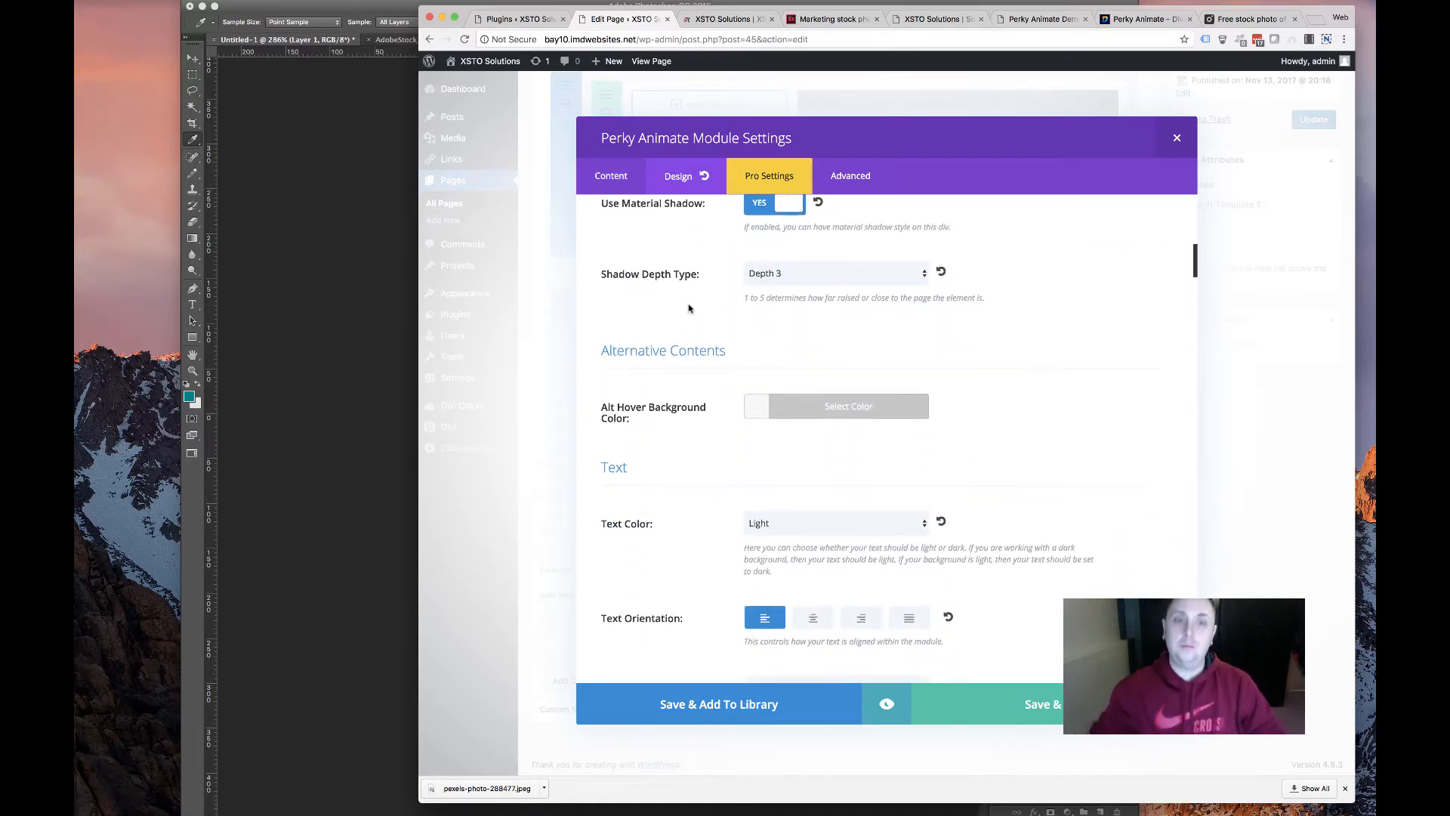
scroll(667, 429, down, 15)
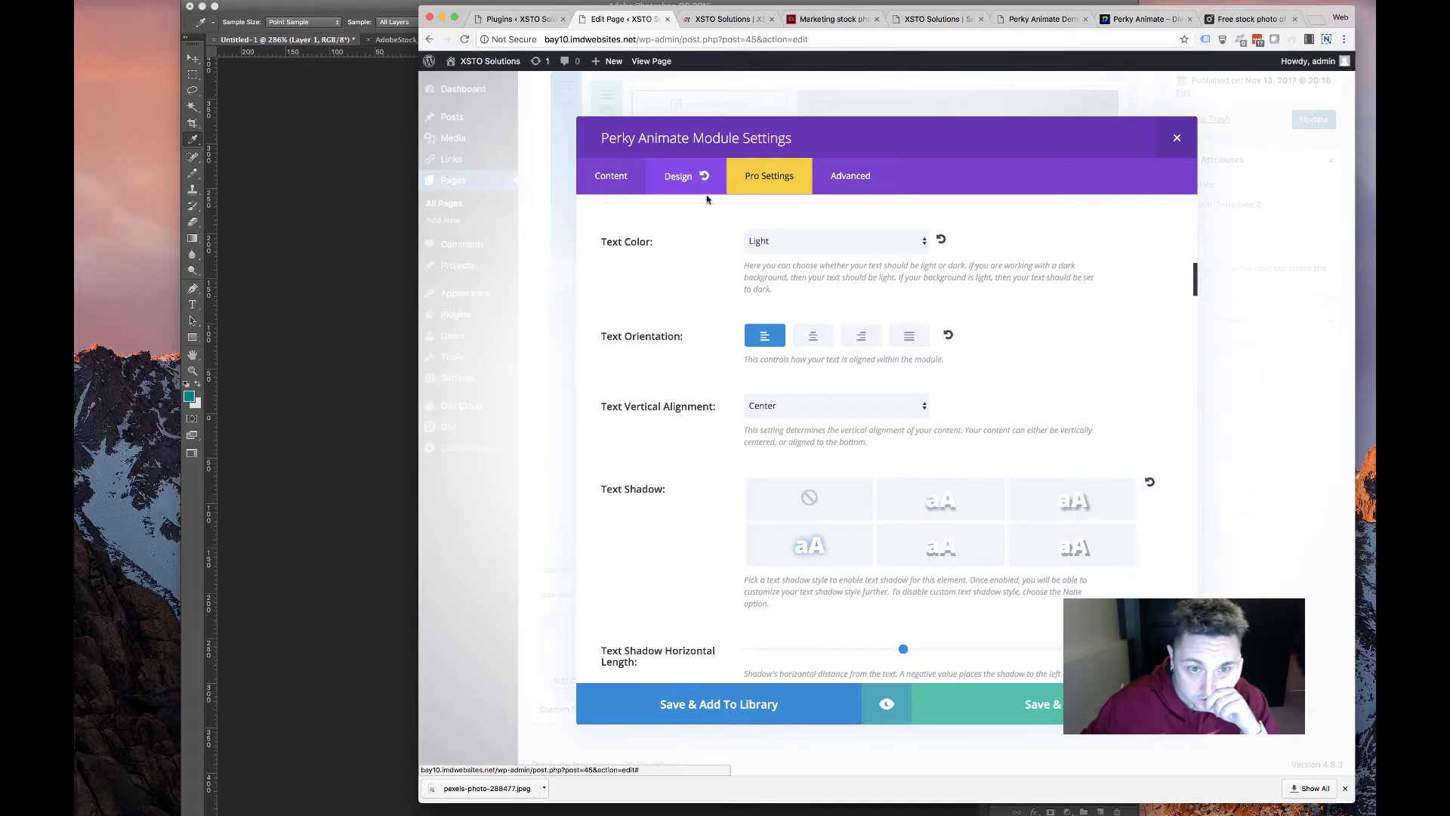
scroll(668, 305, down, 20)
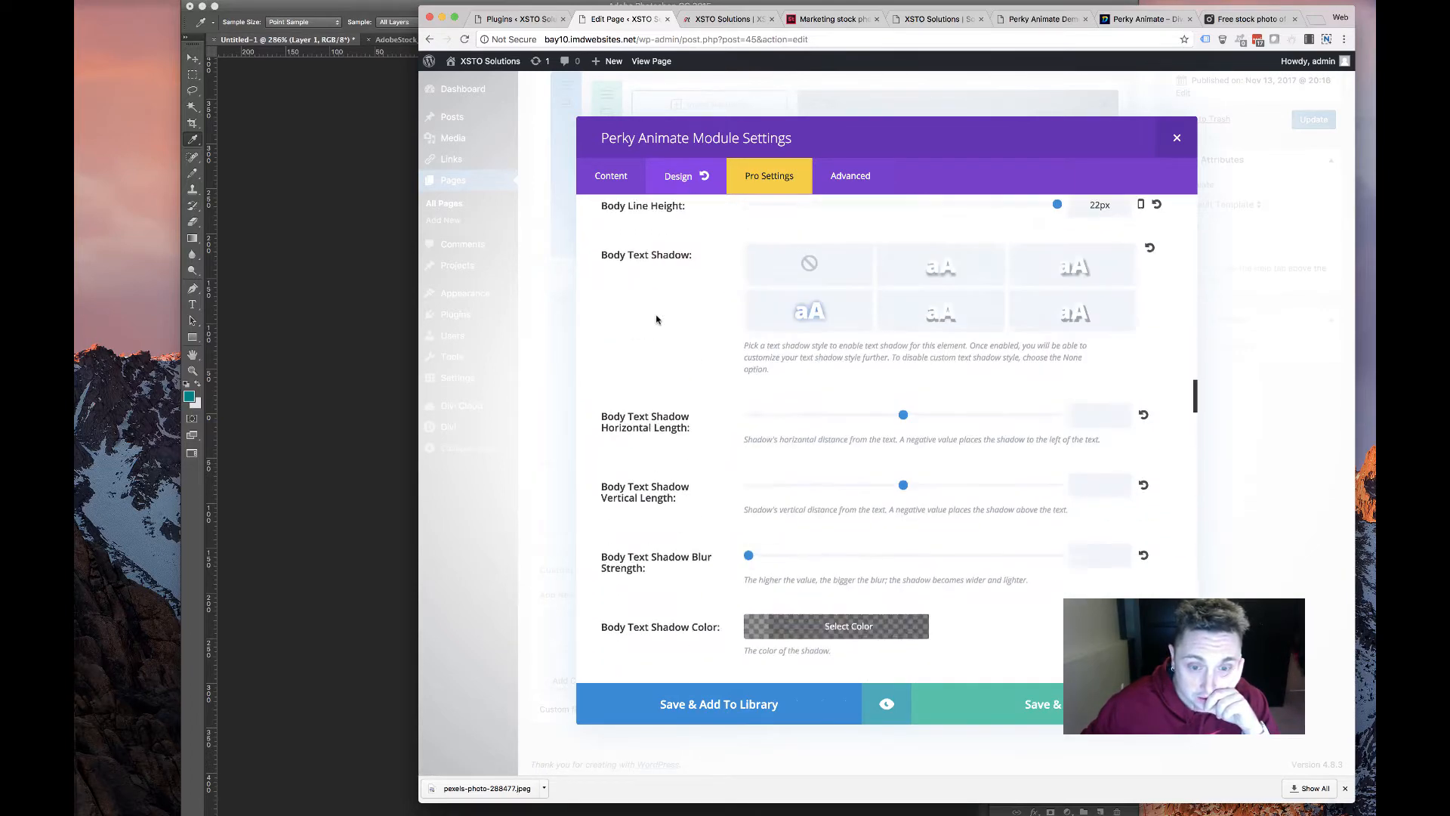
scroll(656, 320, up, 20)
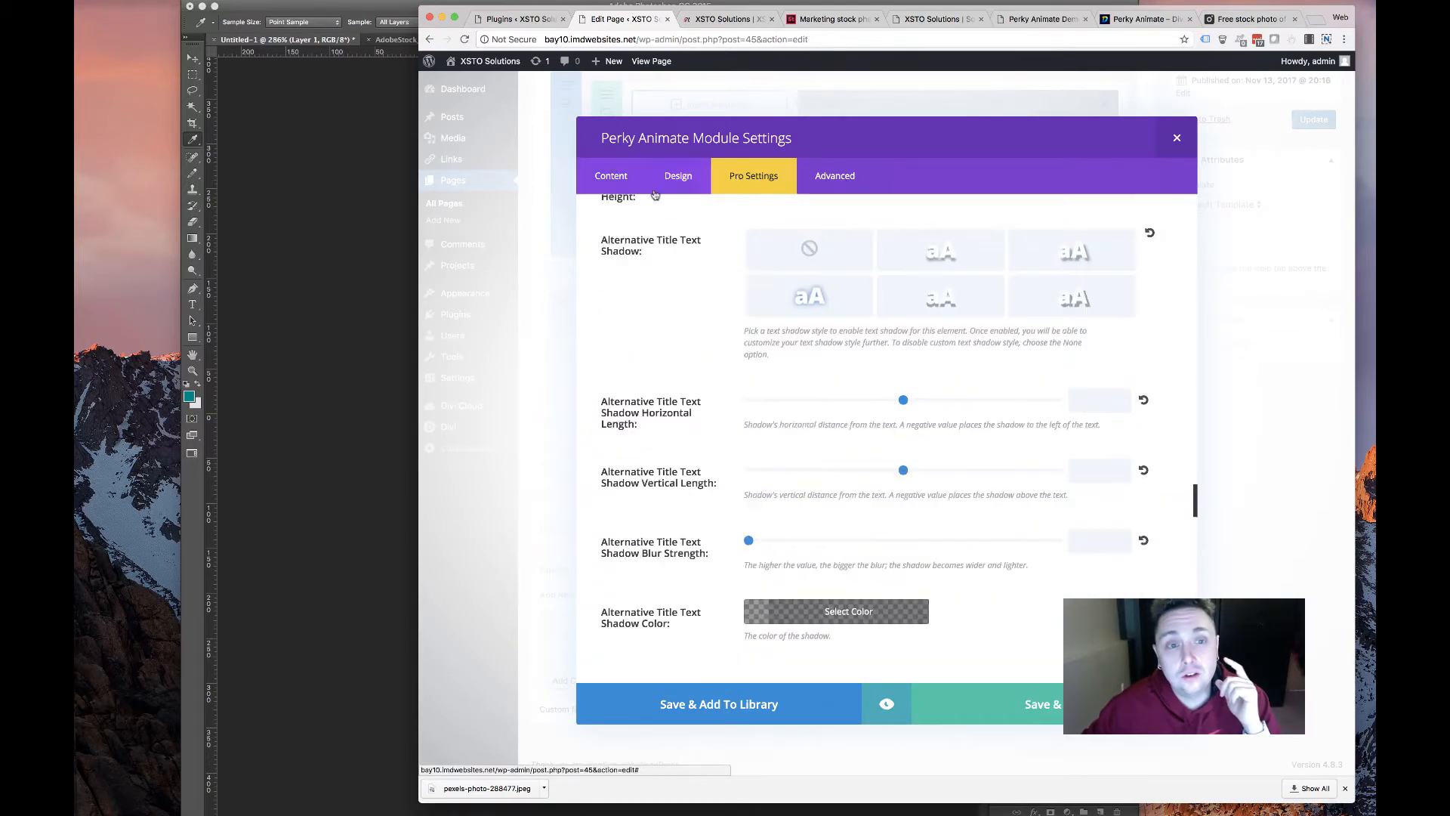
scroll(1025, 288, down, 20)
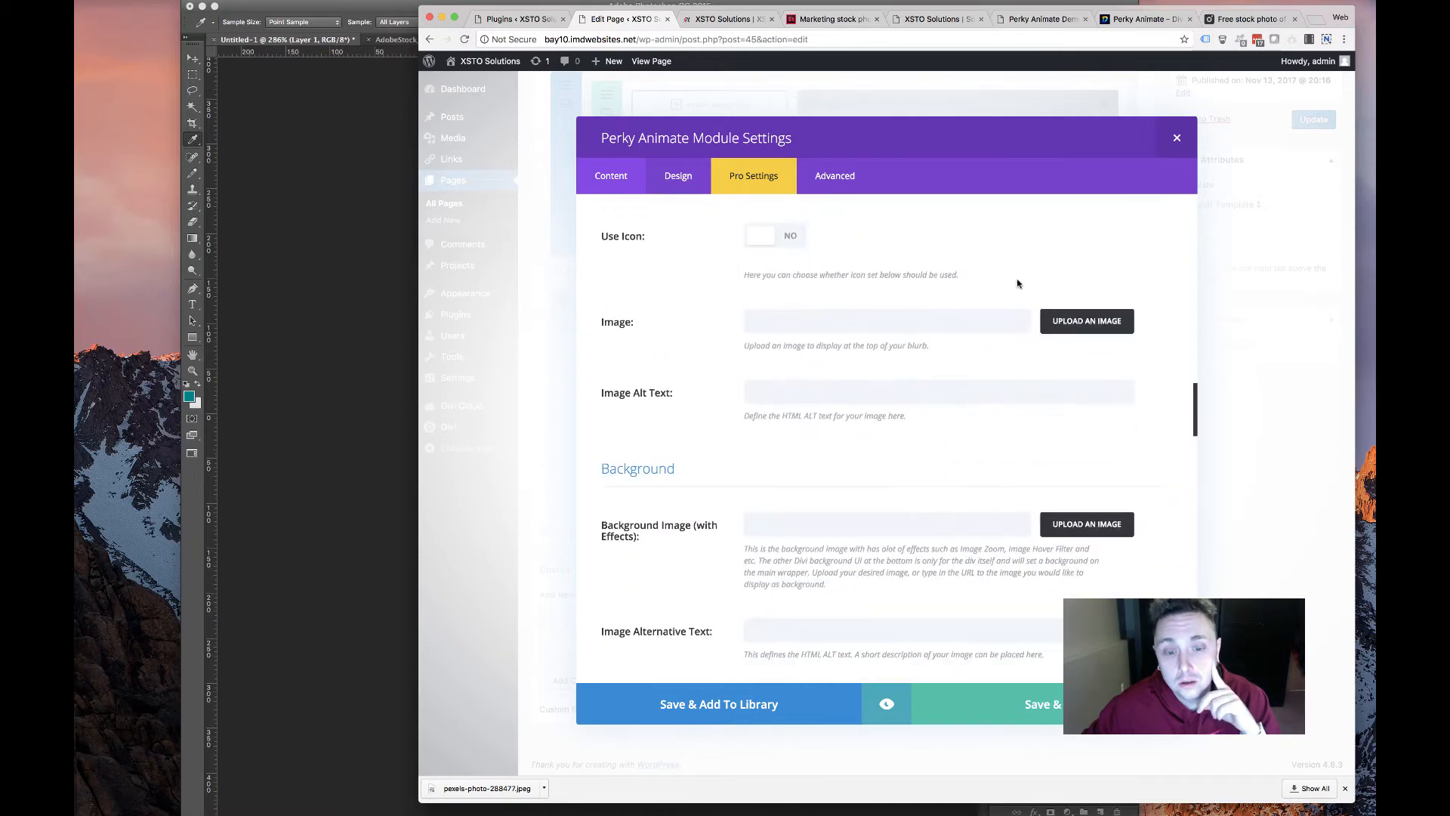
scroll(1017, 283, up, 3)
click(1250, 19)
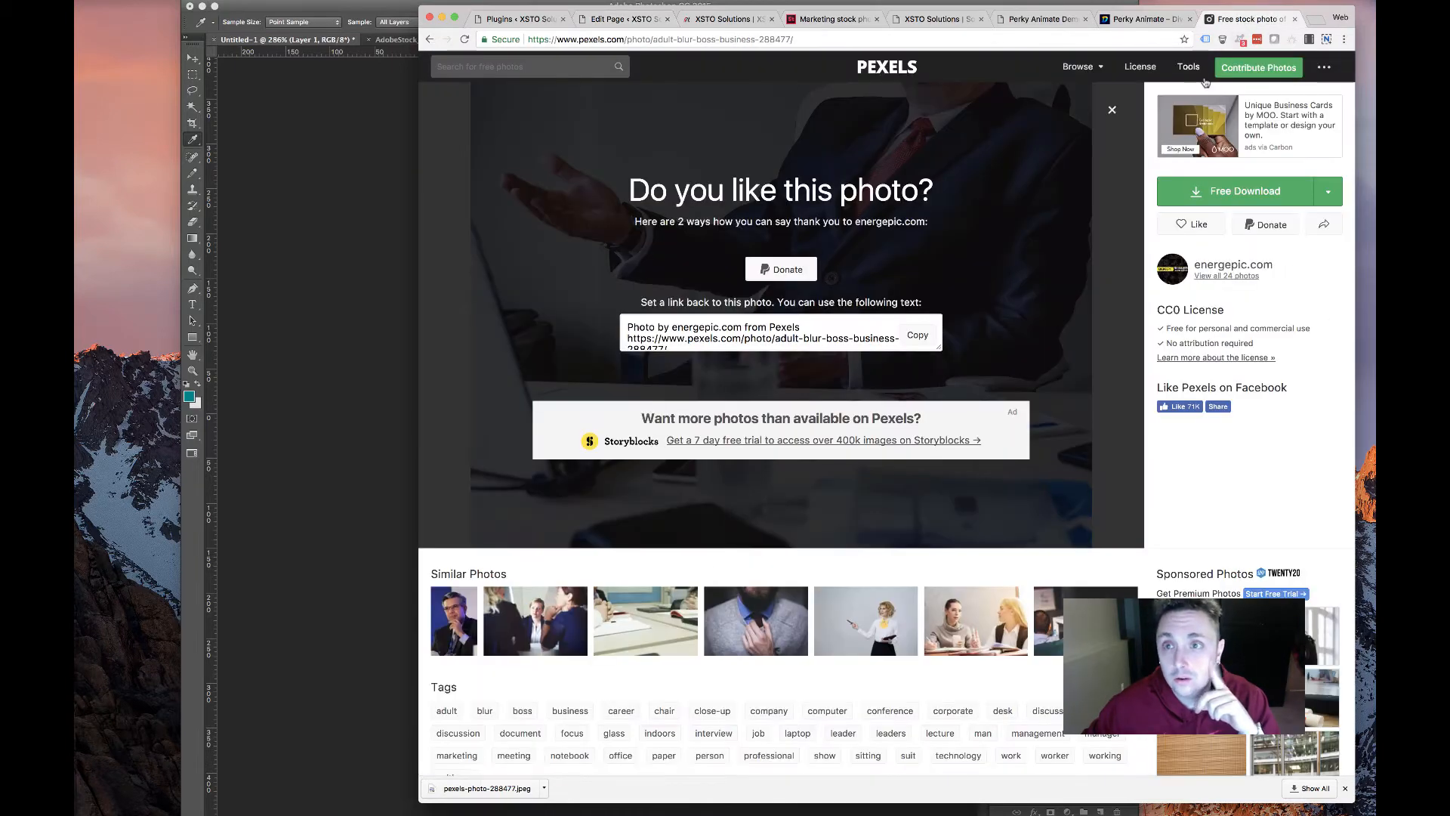
Download the Pexels handshake photo at Small (640 x 427) as pexels-photo-541523.jpeg
scroll(593, 661, left, 5)
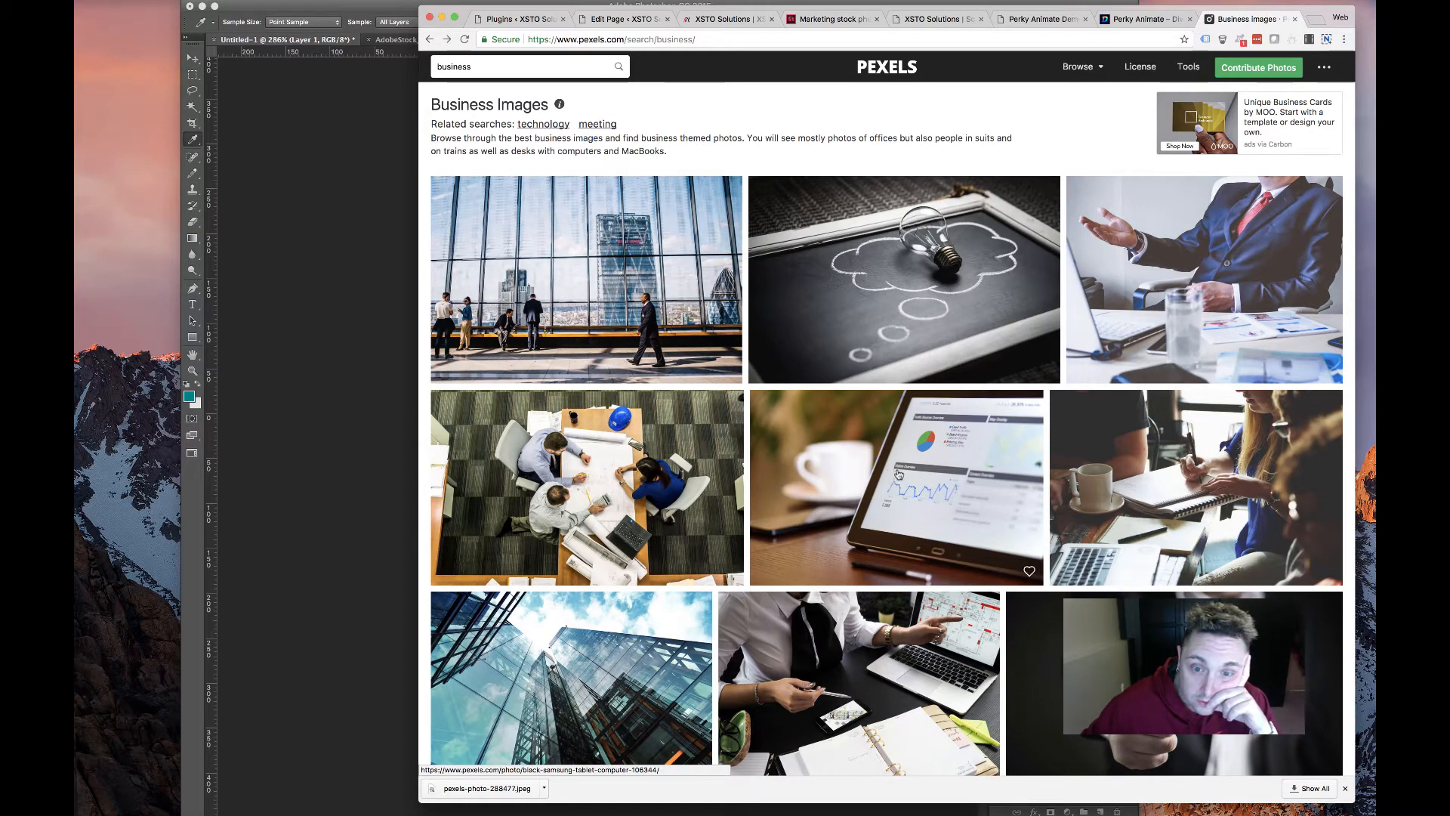
scroll(789, 502, down, 5)
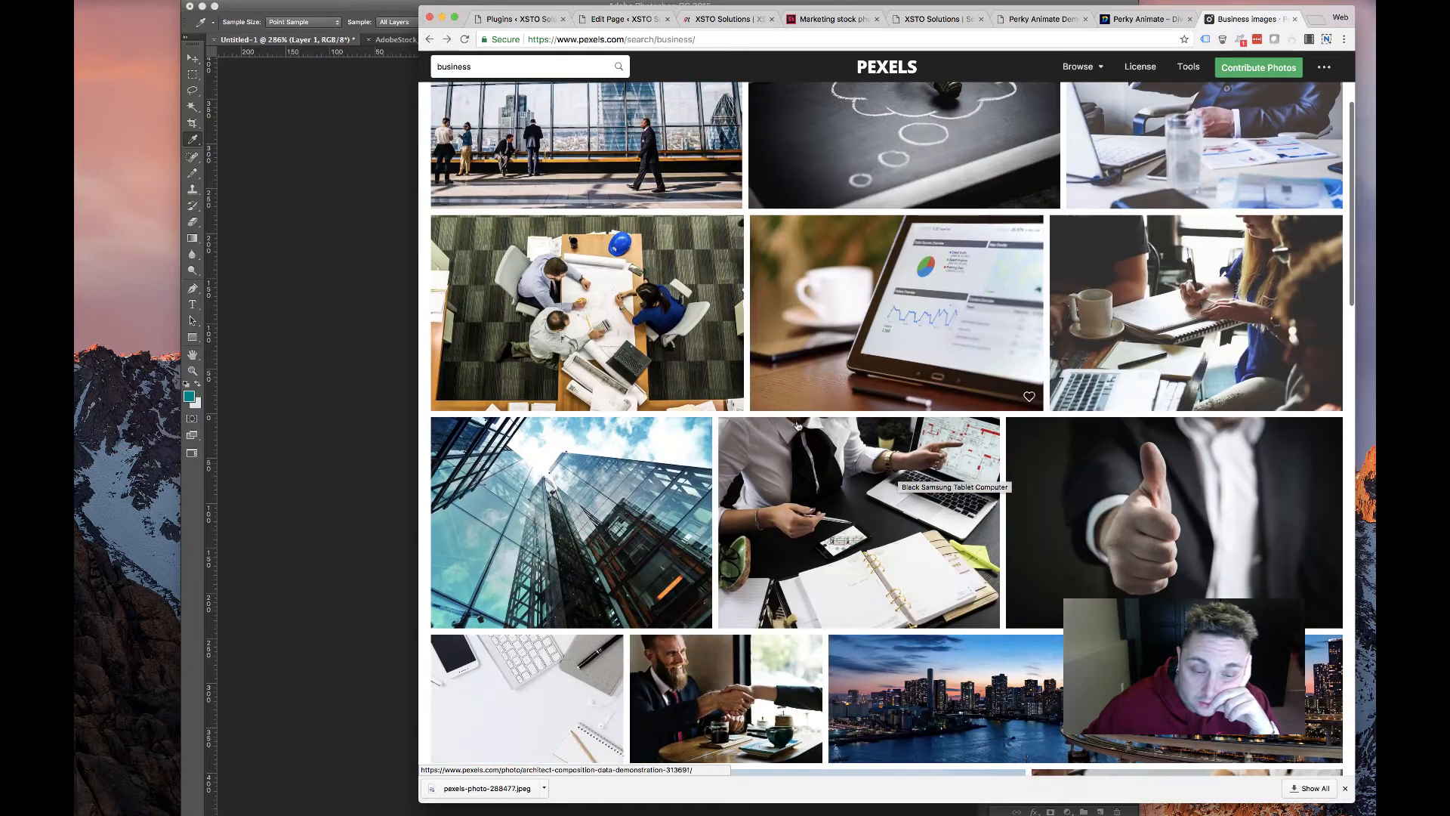
scroll(774, 426, down, 5)
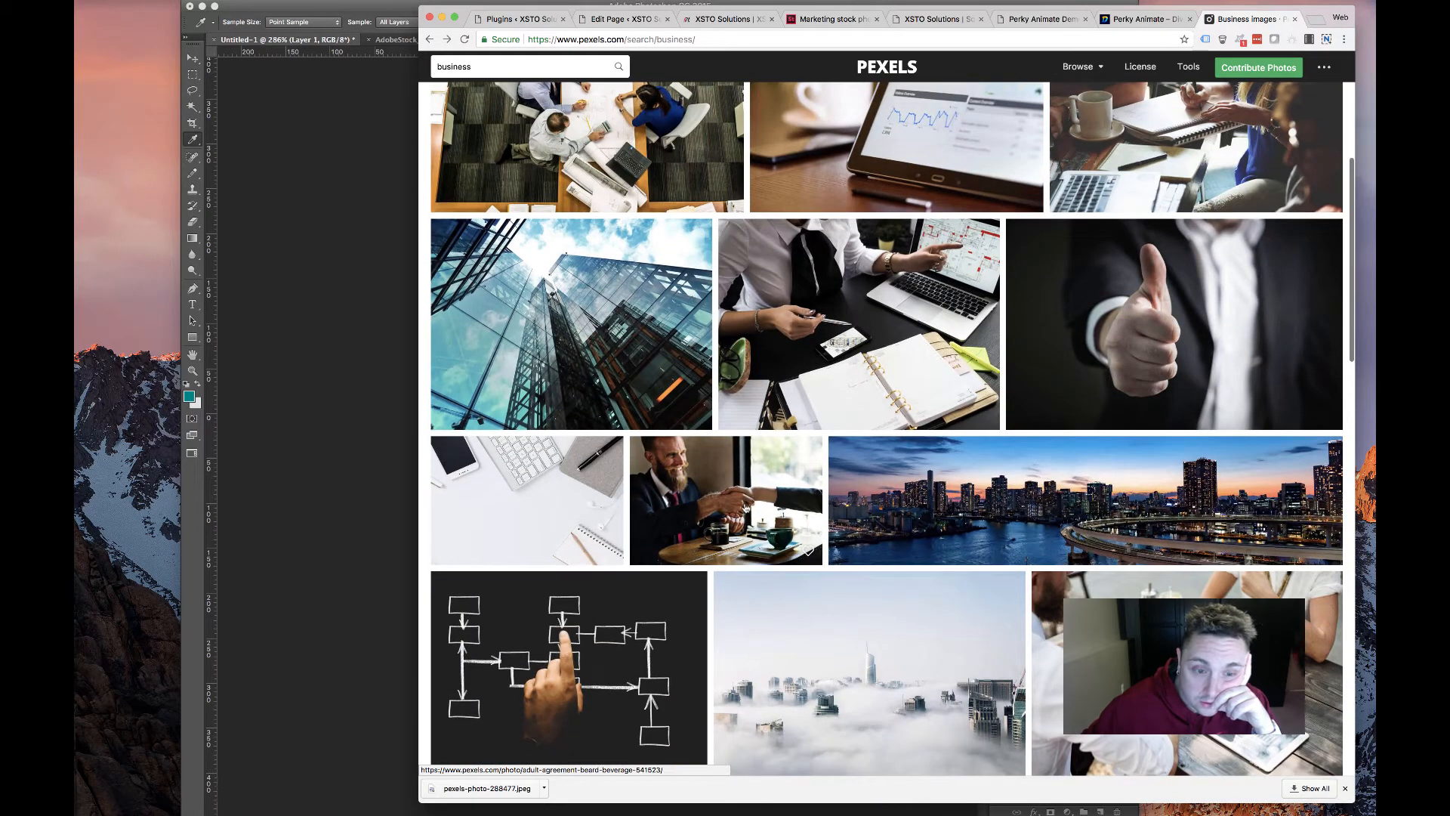
click(726, 500)
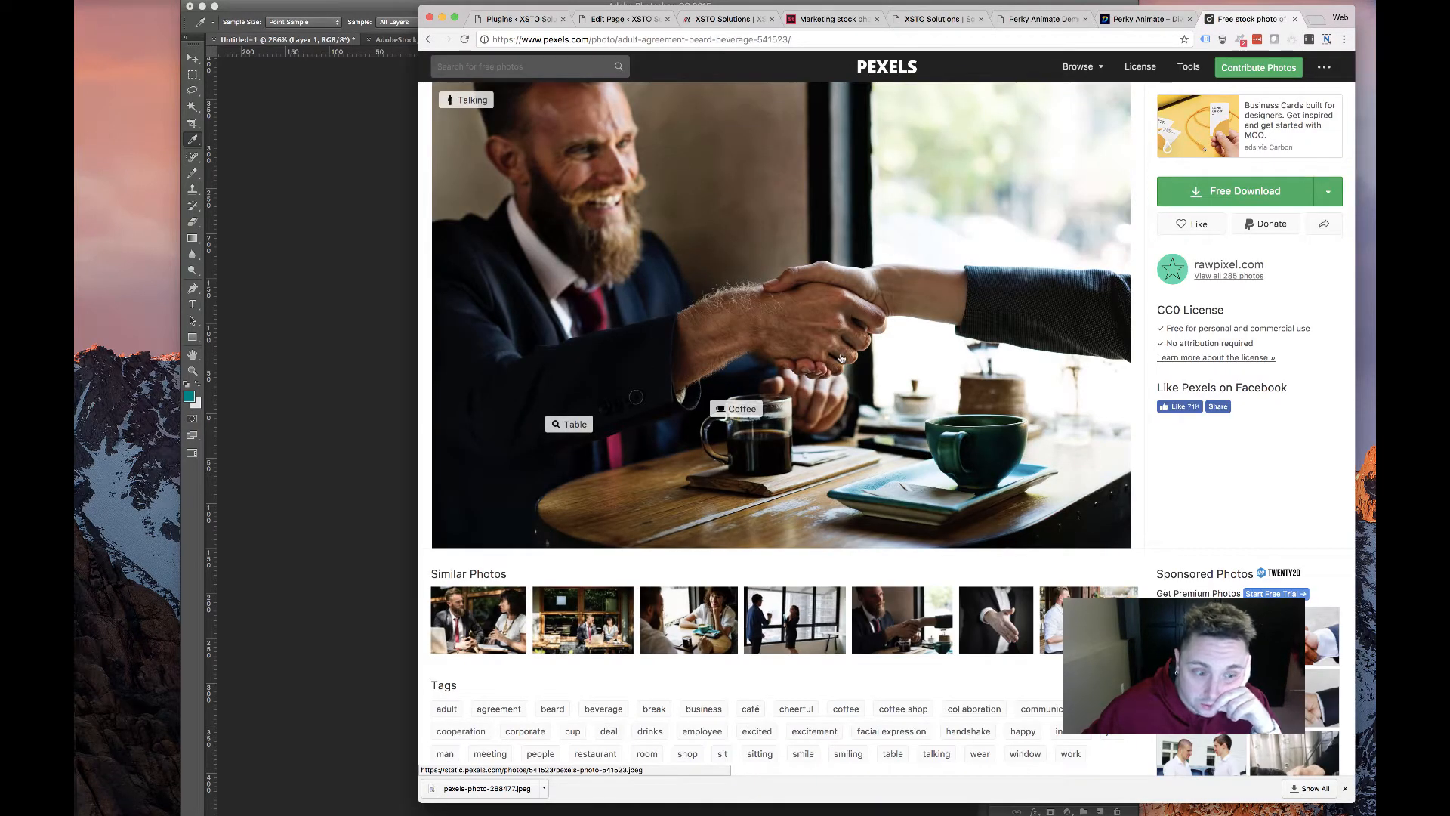
click(1329, 193)
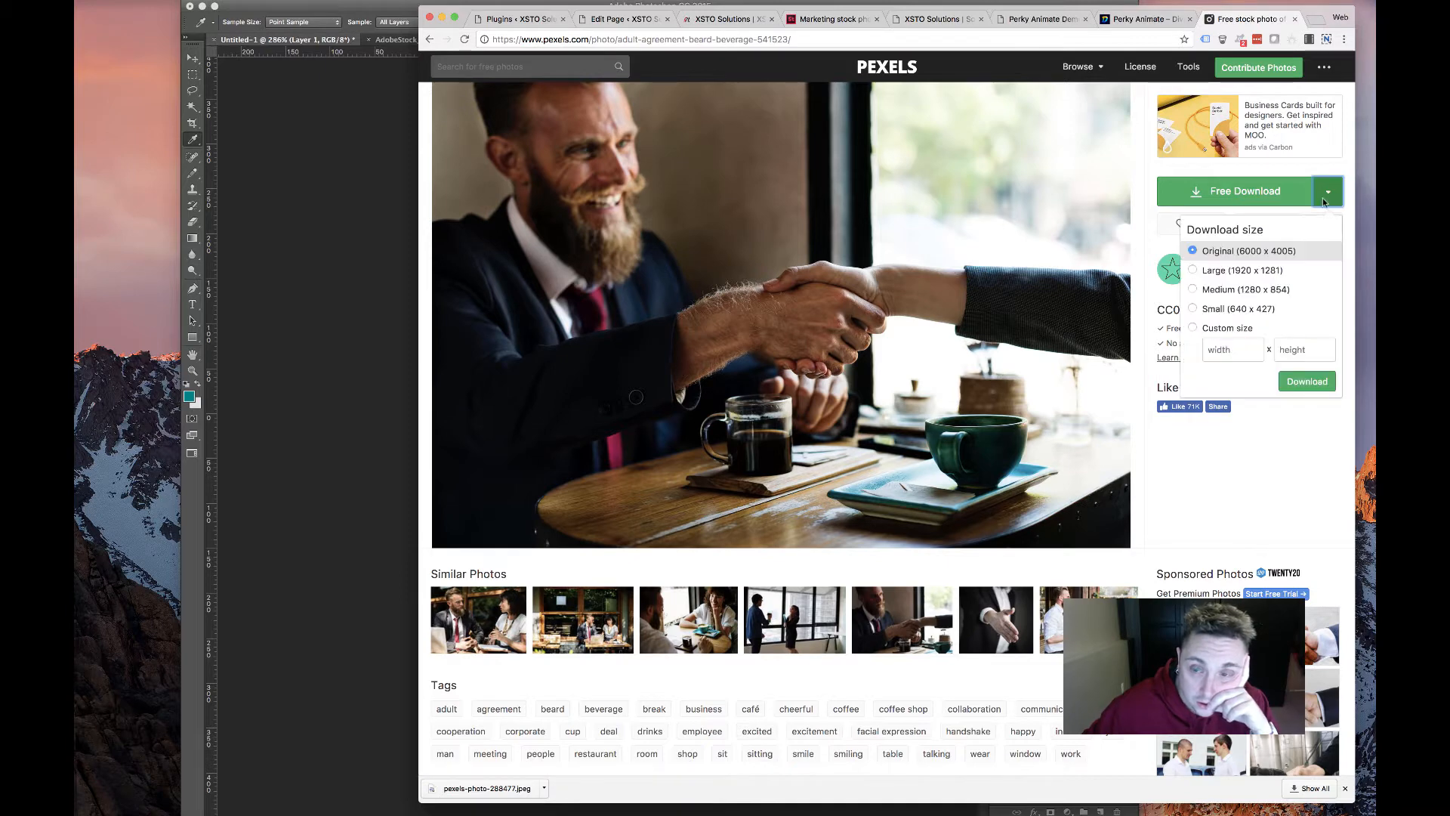
click(1223, 309)
click(1298, 384)
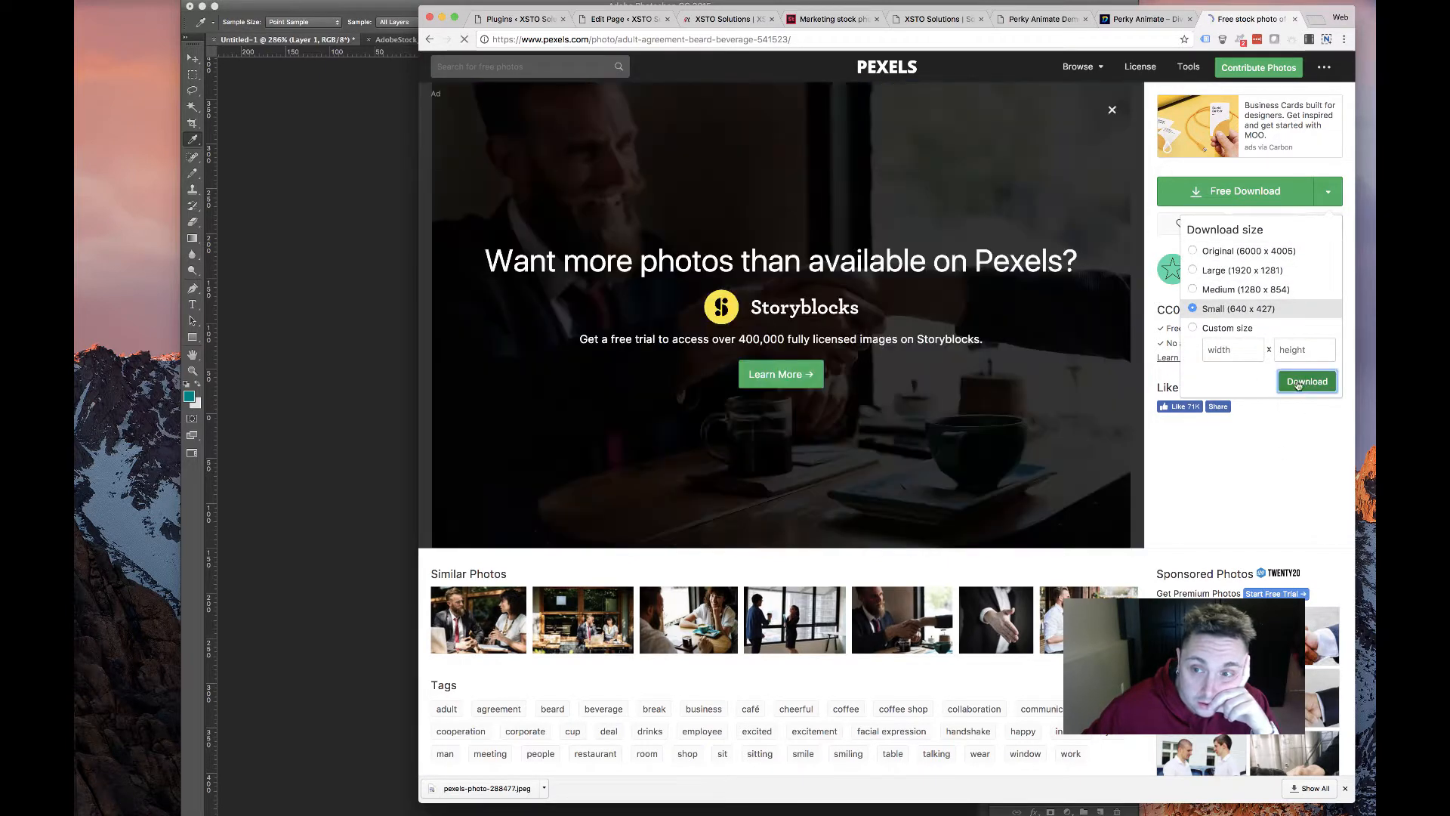
click(709, 21)
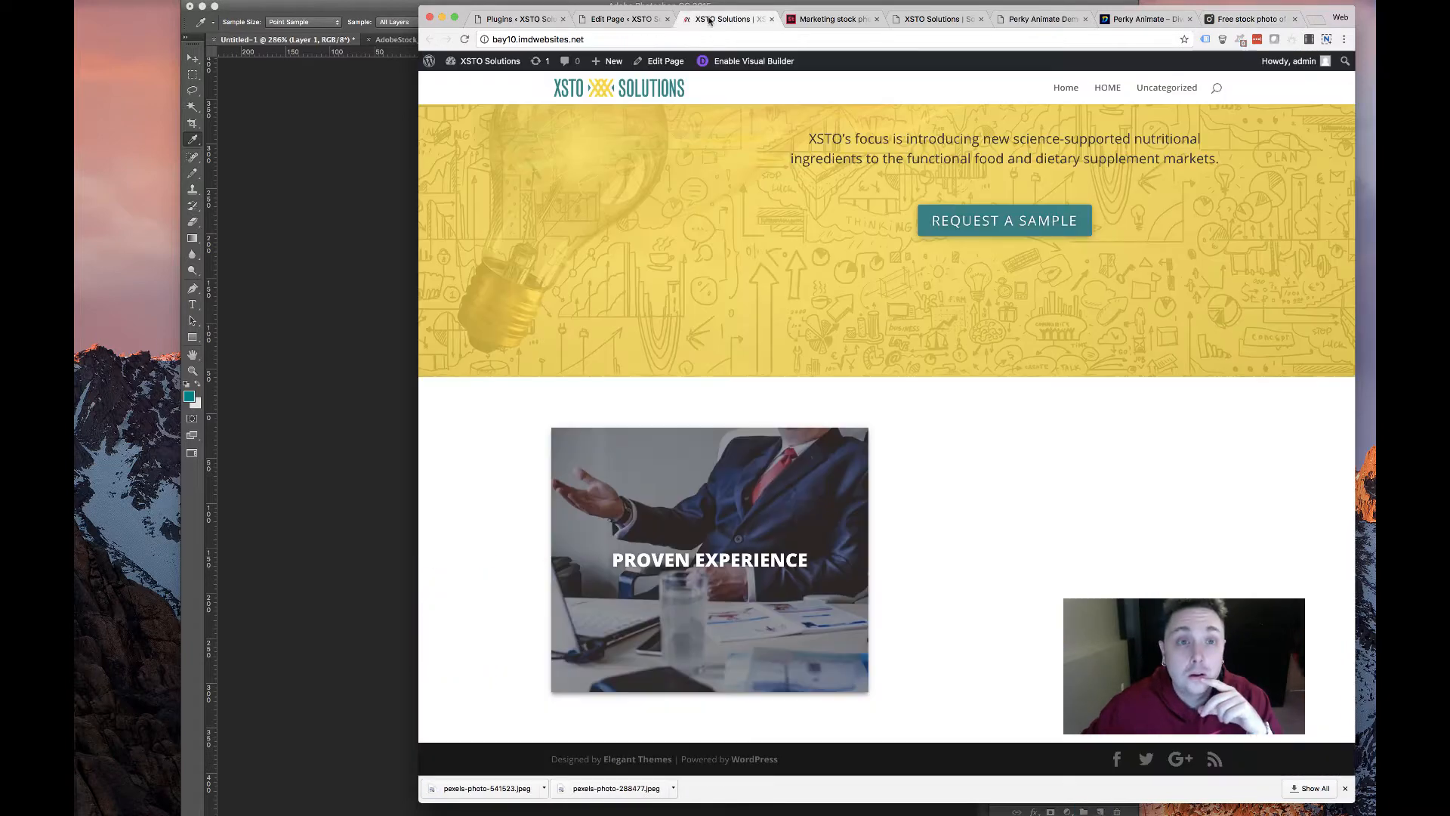
Remove the duplicate card's old background and upload pexels-photo-541523.jpeg as its new background image
click(620, 19)
click(1134, 403)
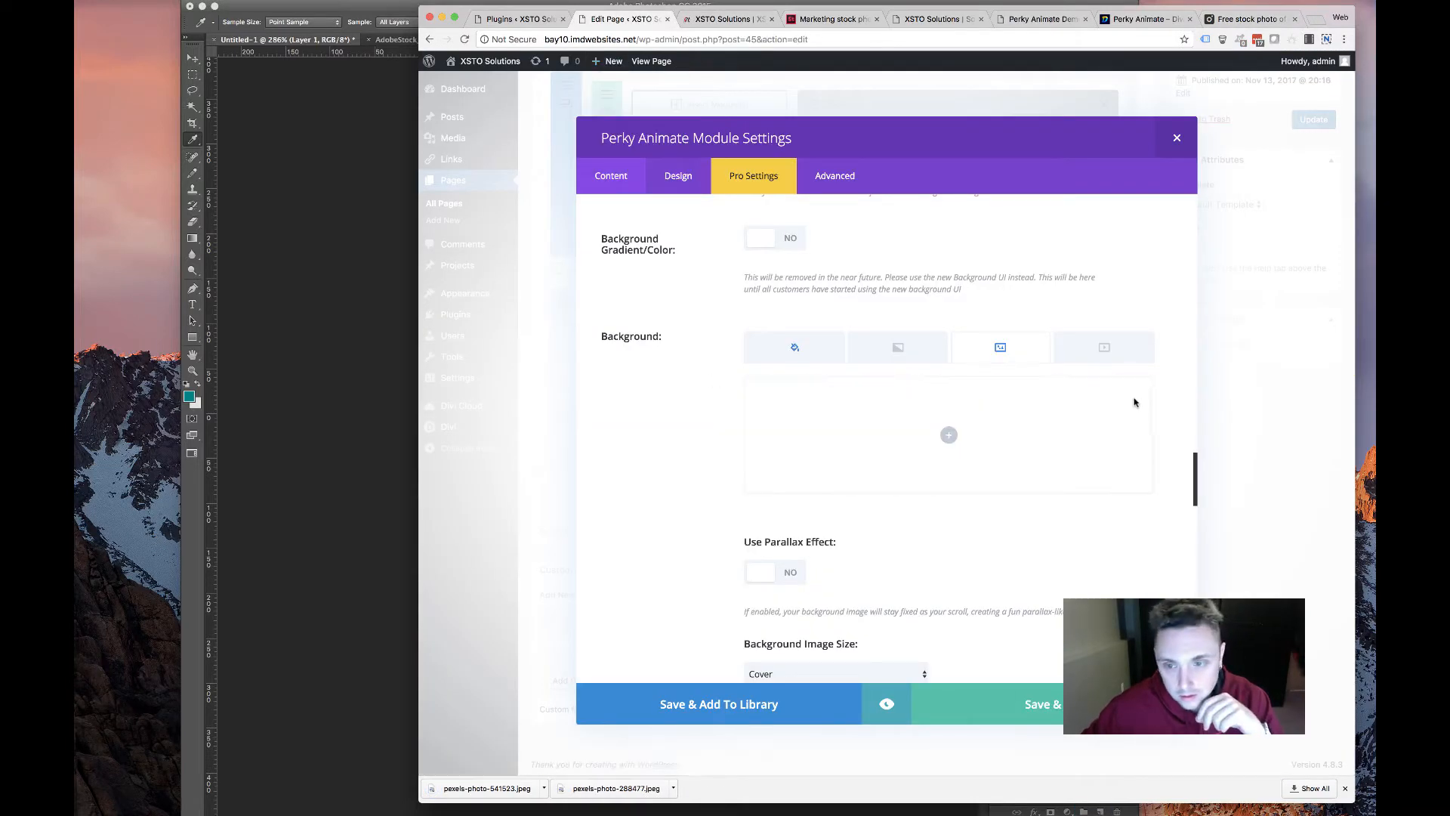
click(991, 436)
click(596, 111)
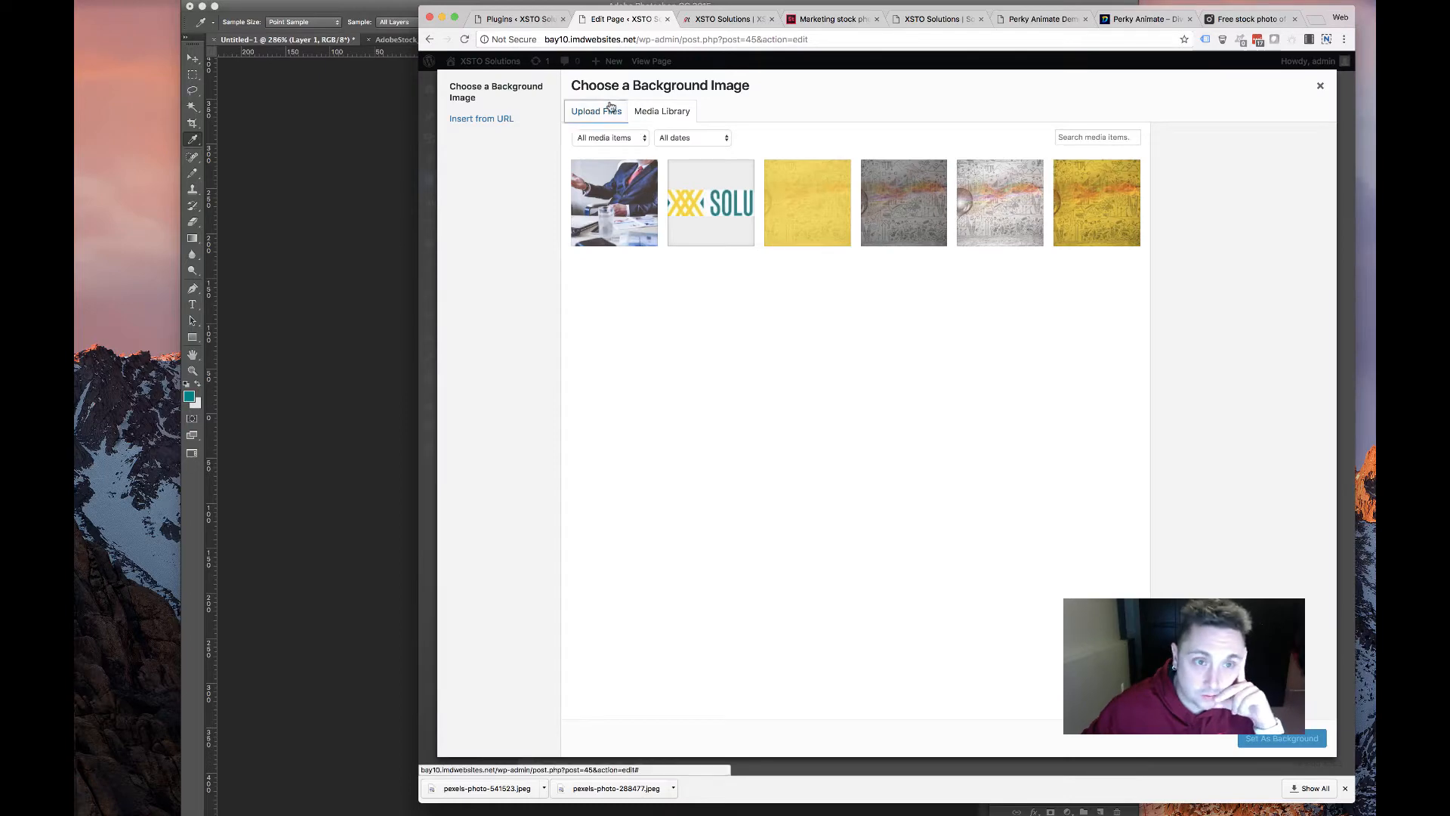
click(952, 380)
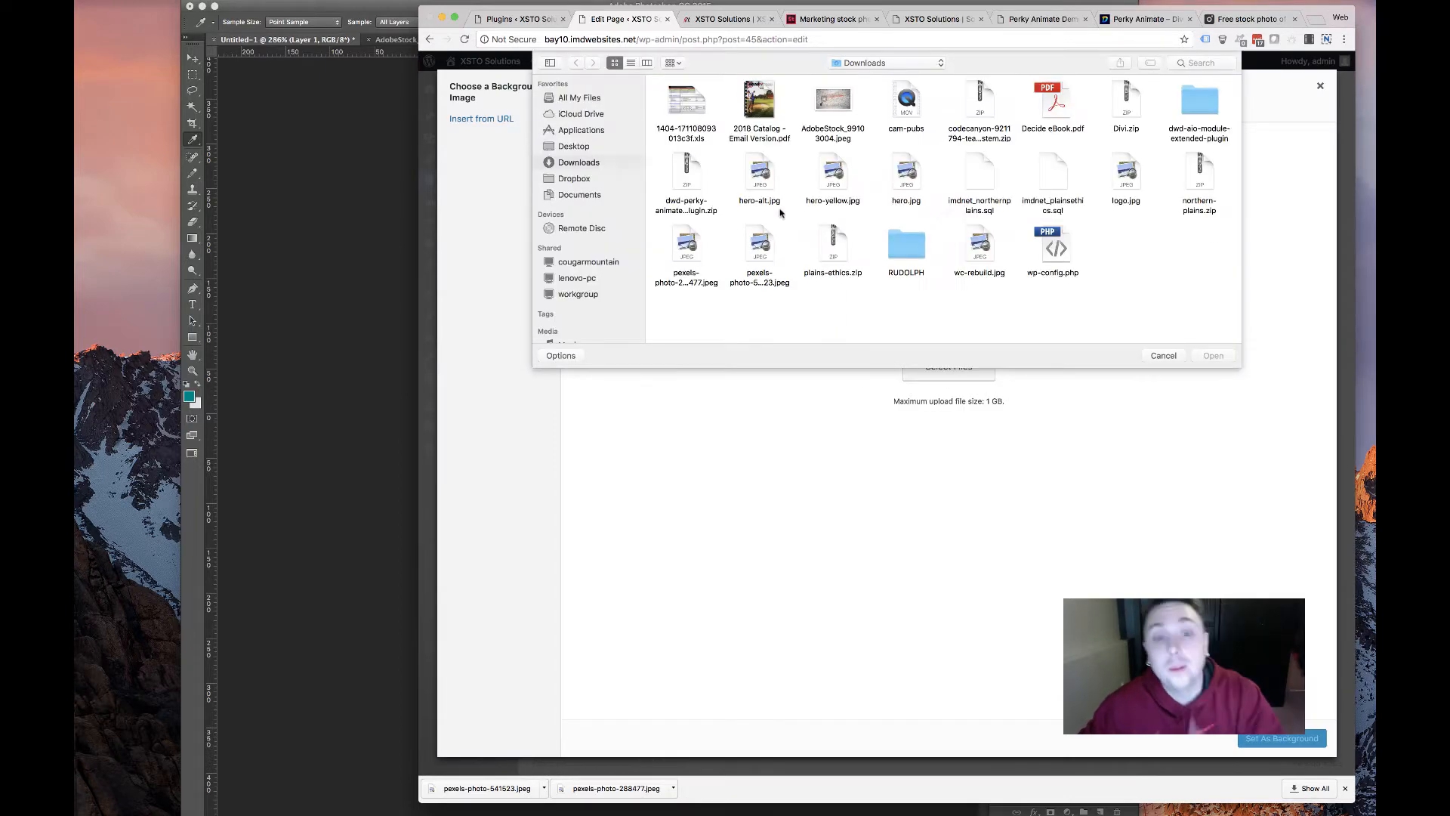
double_click(759, 246)
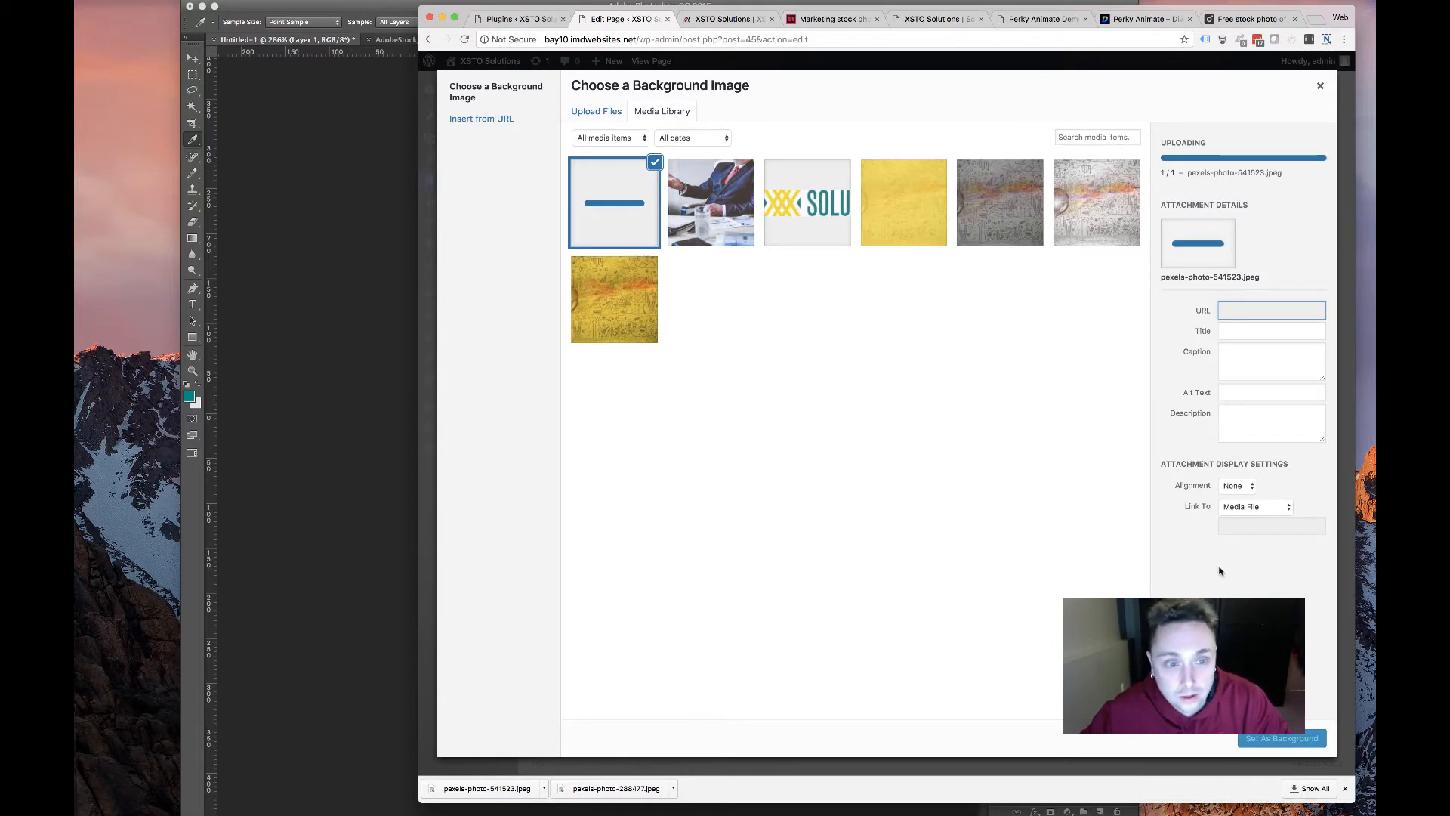
click(1282, 738)
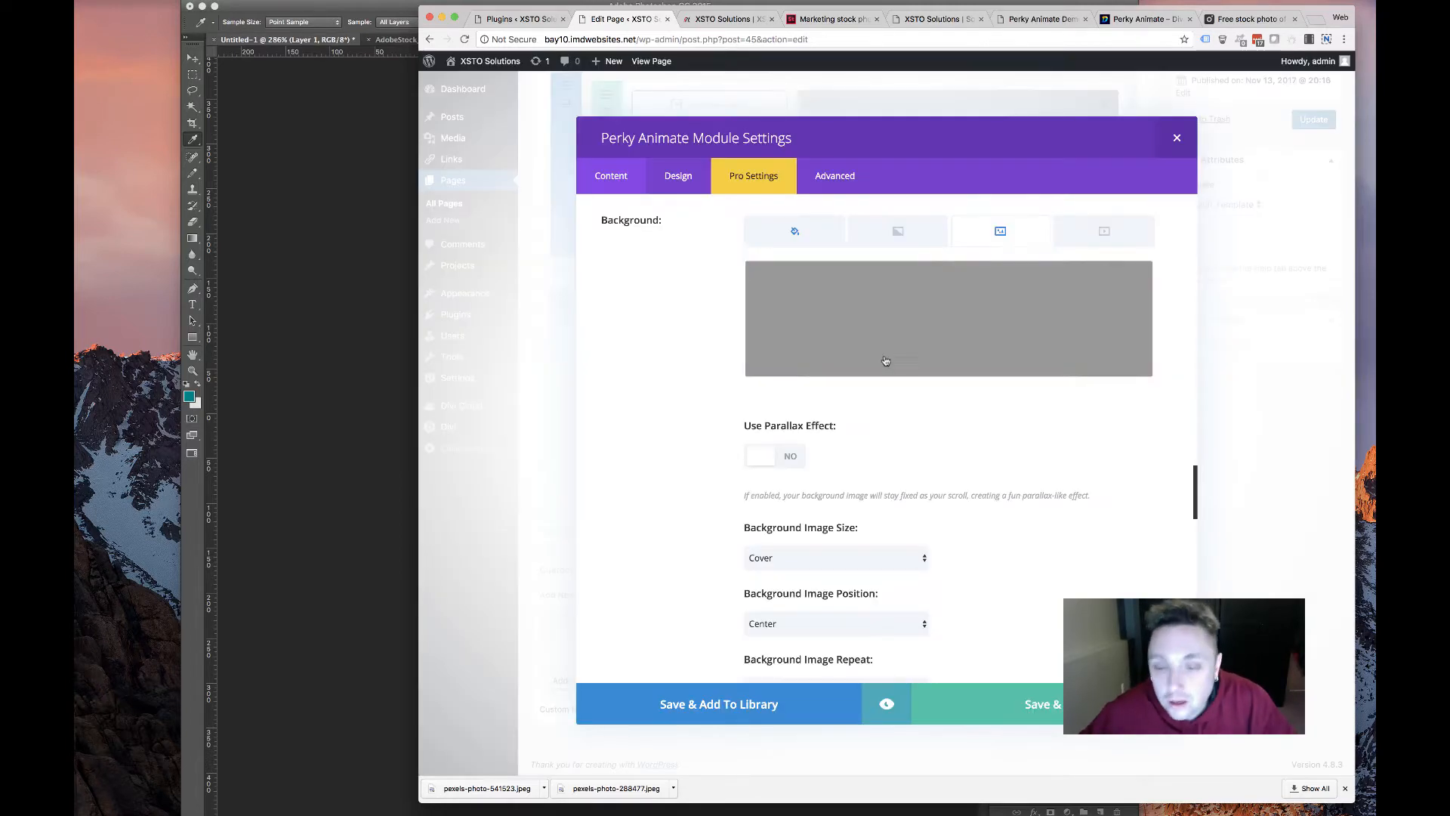
Try the Slide animation style on the card, then revert it to Fade
scroll(785, 380, up, 10)
scroll(786, 380, down, 20)
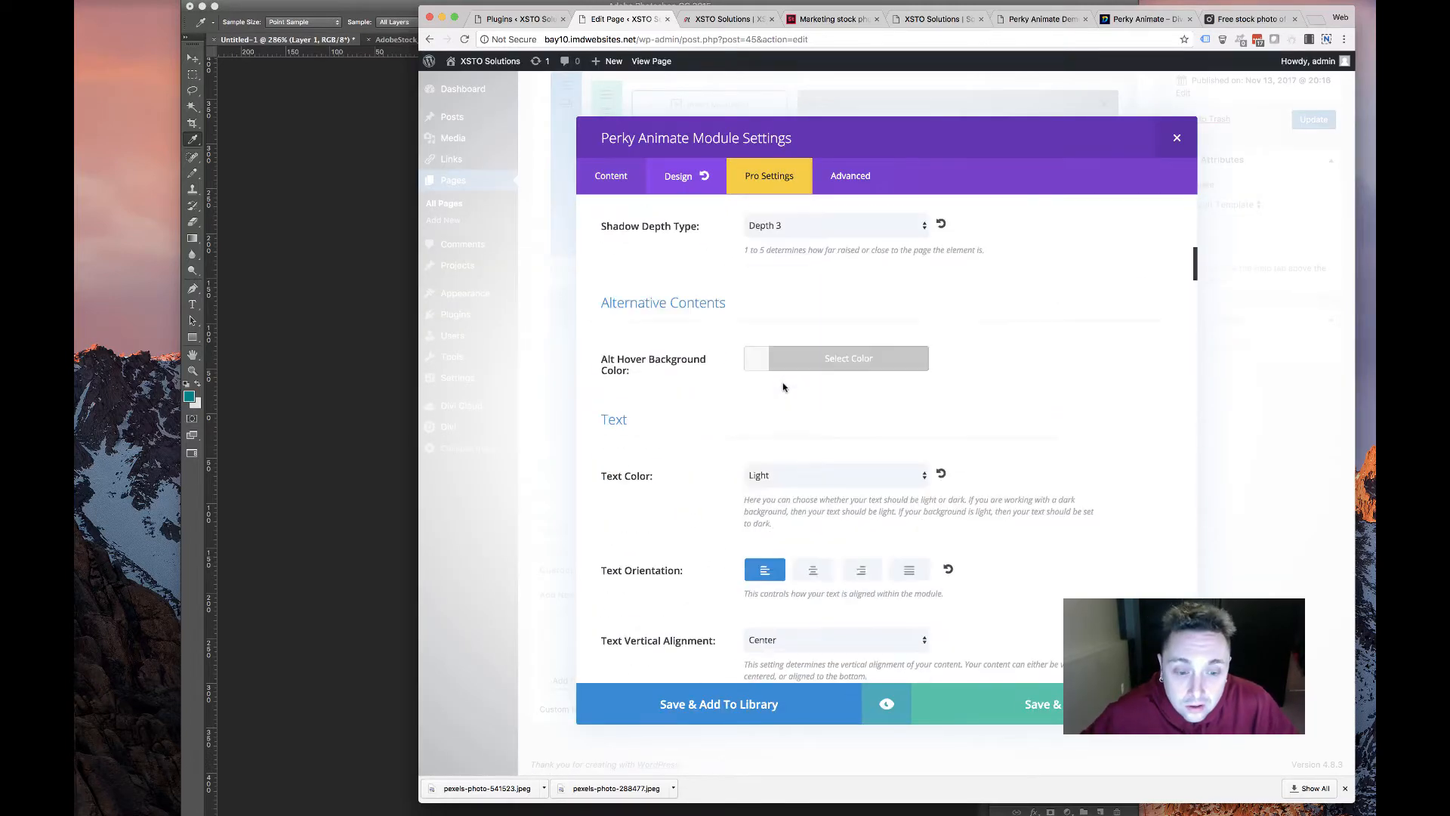
scroll(782, 382, down, 15)
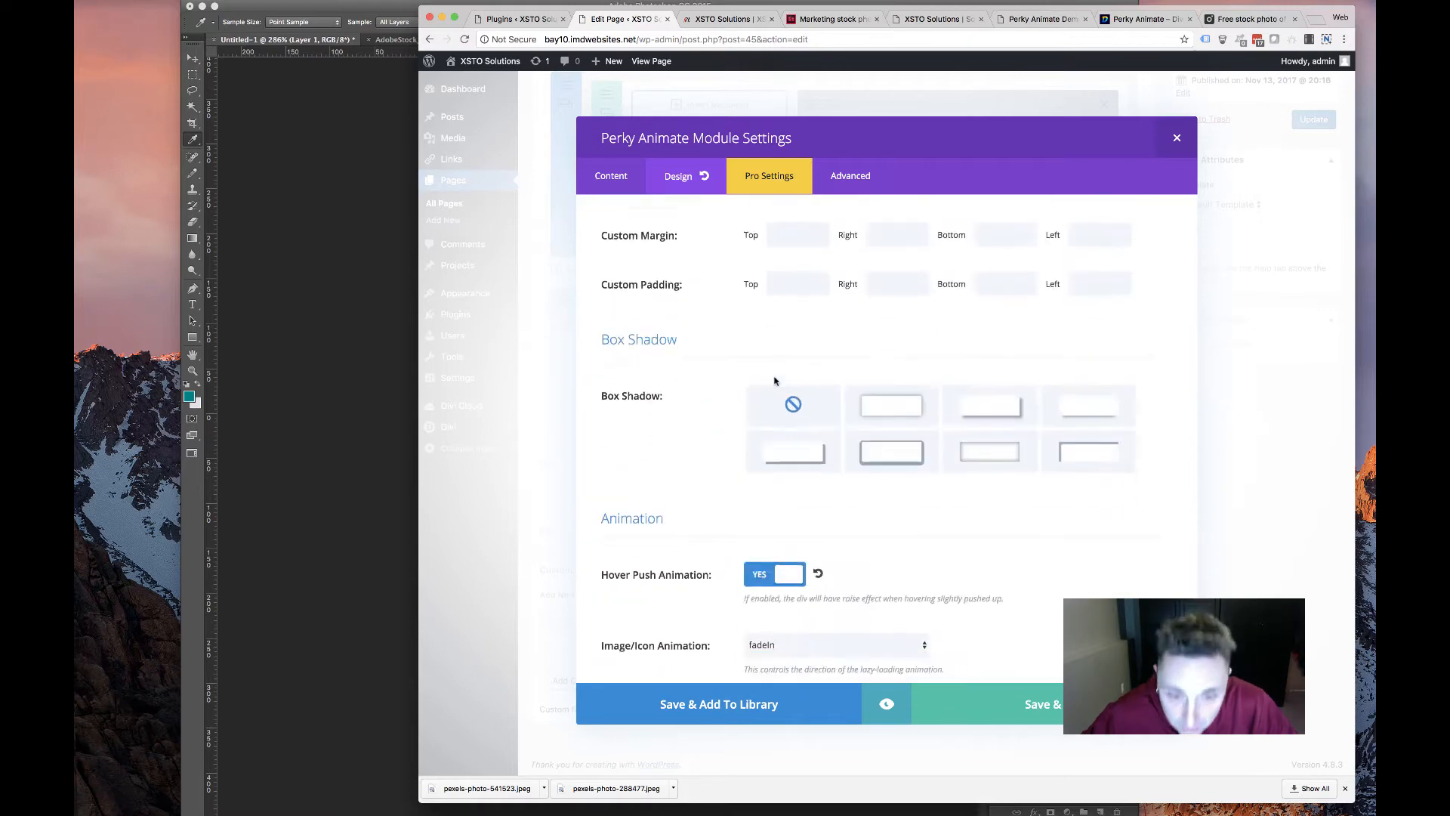
scroll(809, 438, up, 3)
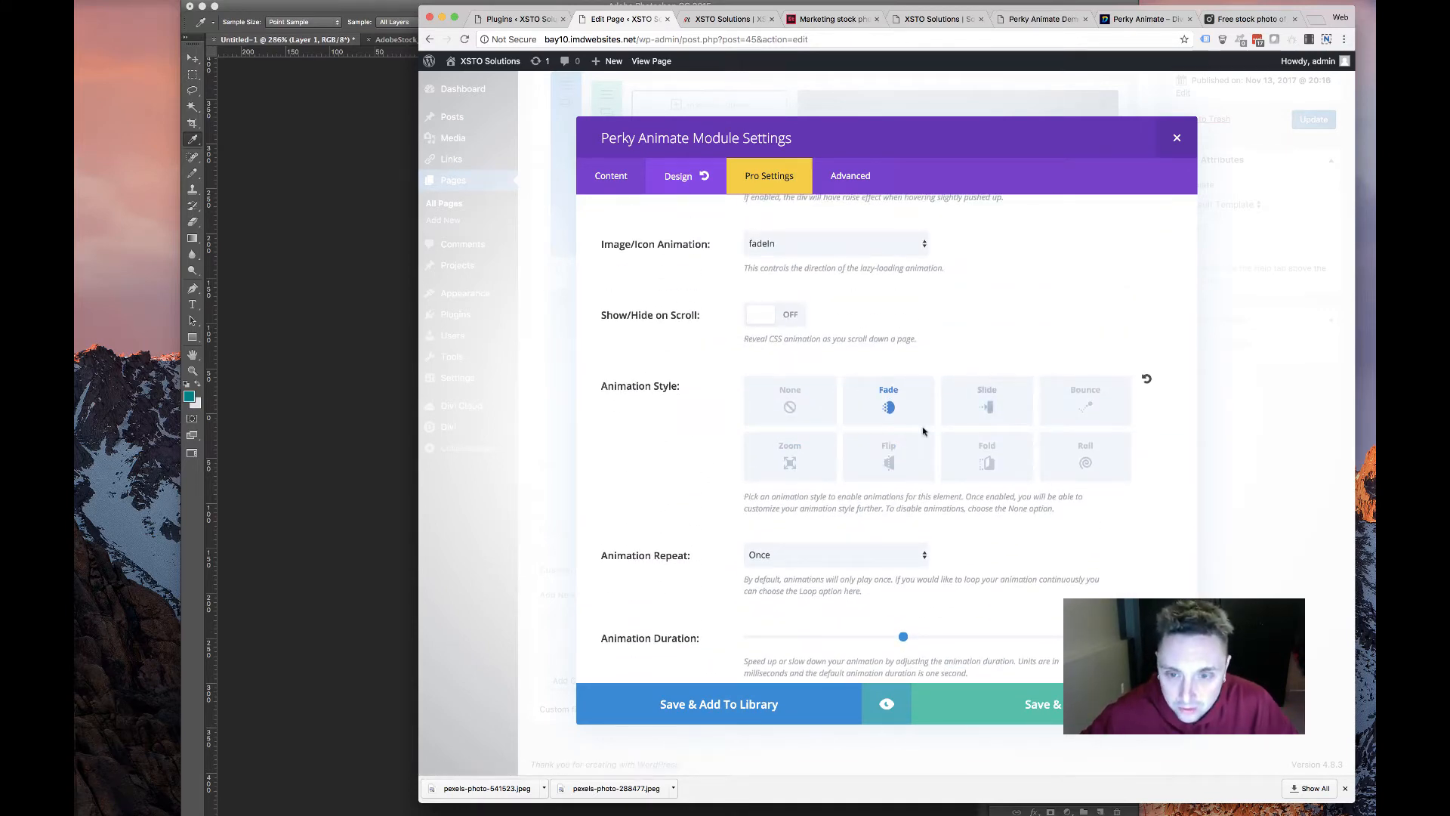
click(1000, 408)
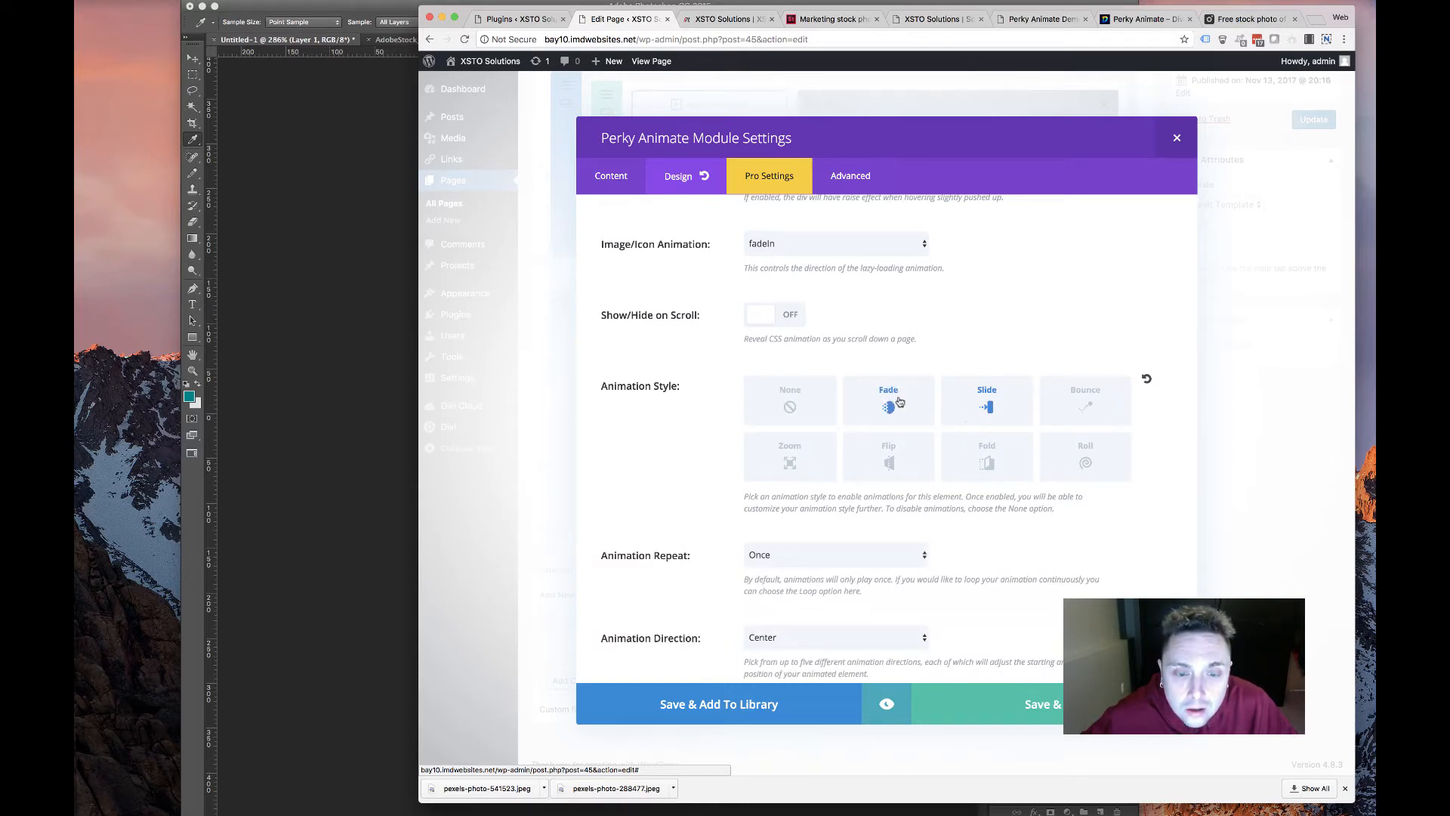
click(900, 401)
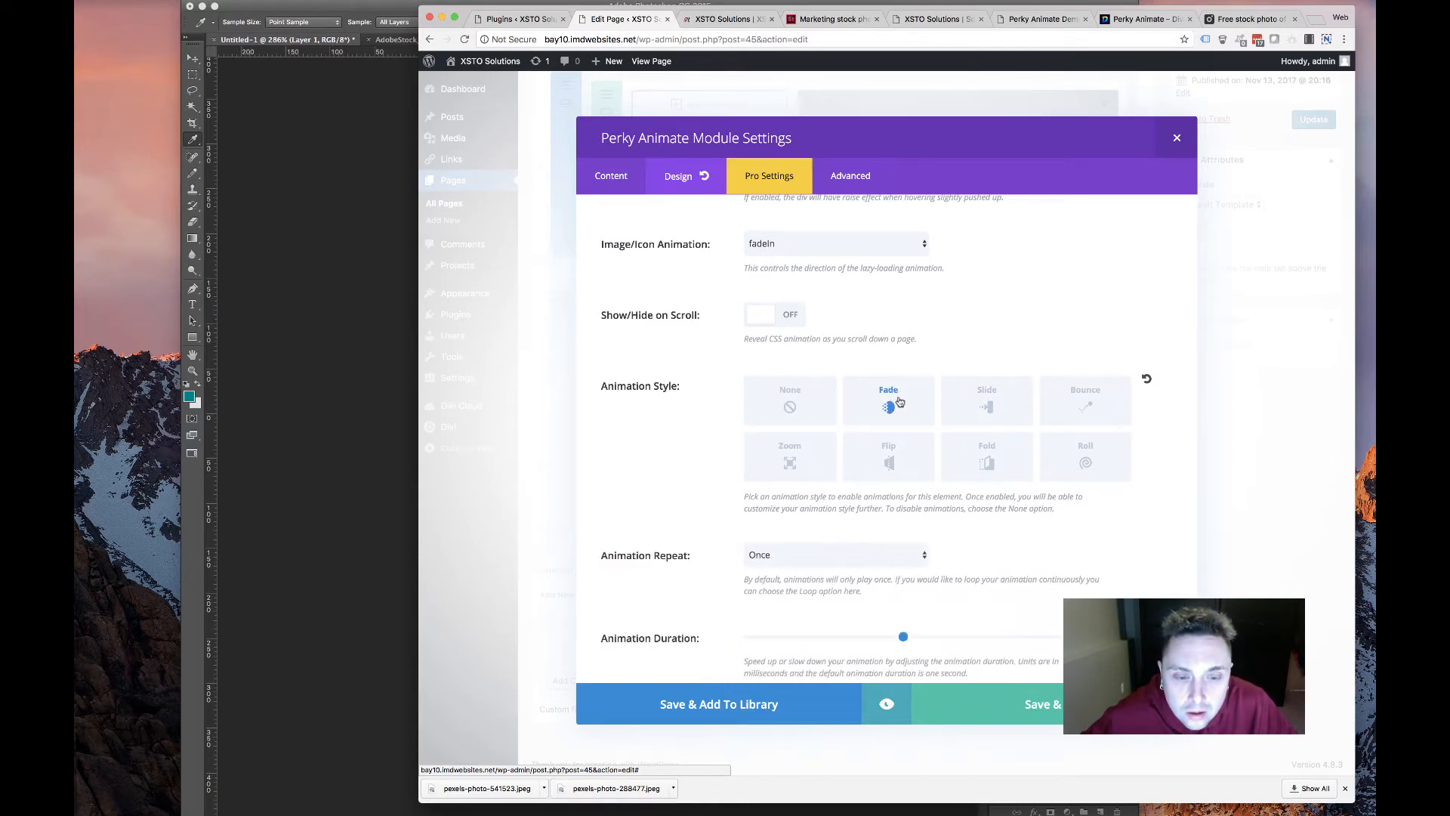
Set the card's animation direction to Left and duration to 1500ms, then save the module
scroll(900, 401, down, 4)
scroll(900, 412, down, 1)
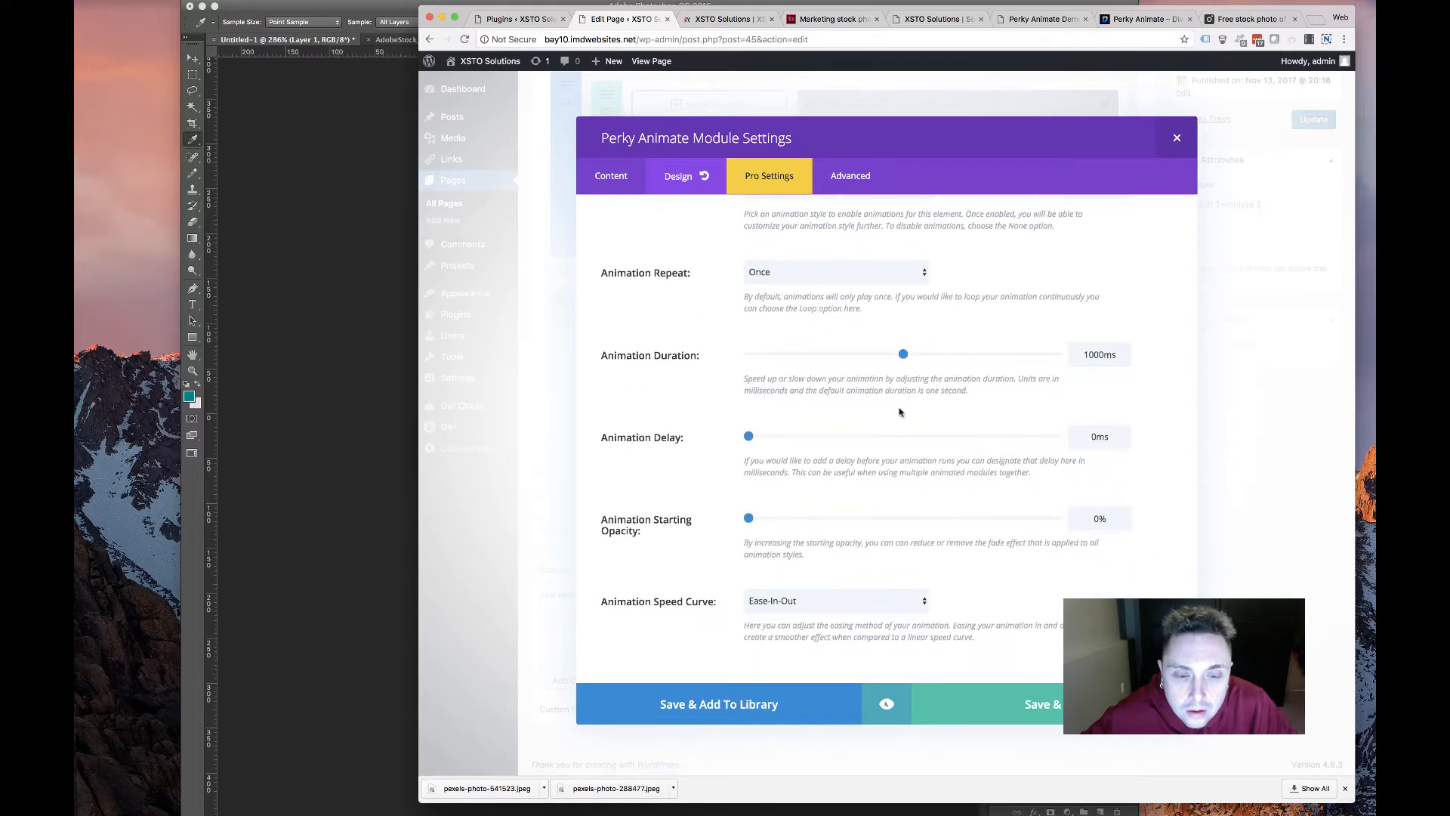
scroll(899, 412, up, 5)
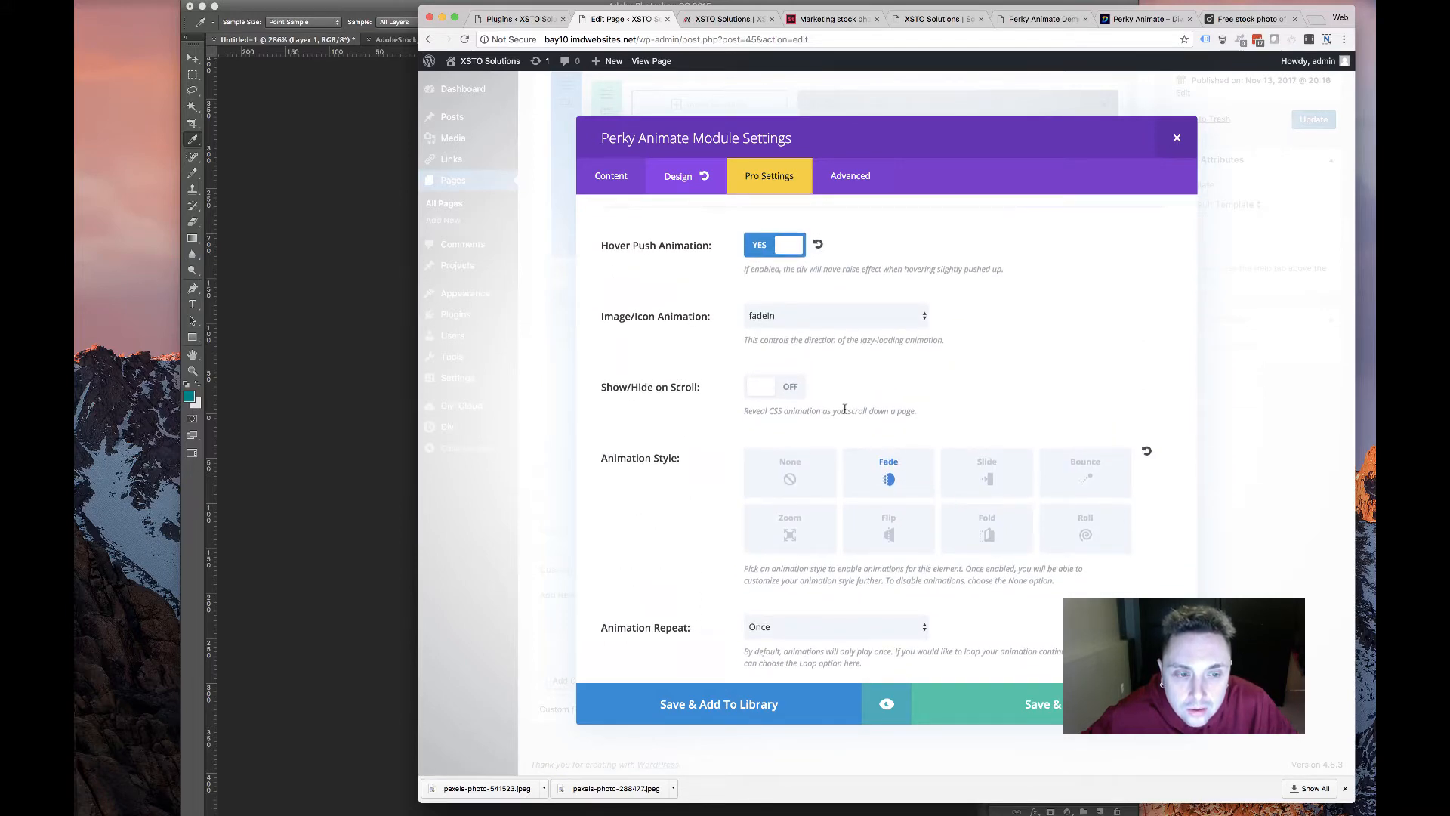
scroll(843, 421, down, 4)
scroll(844, 418, up, 5)
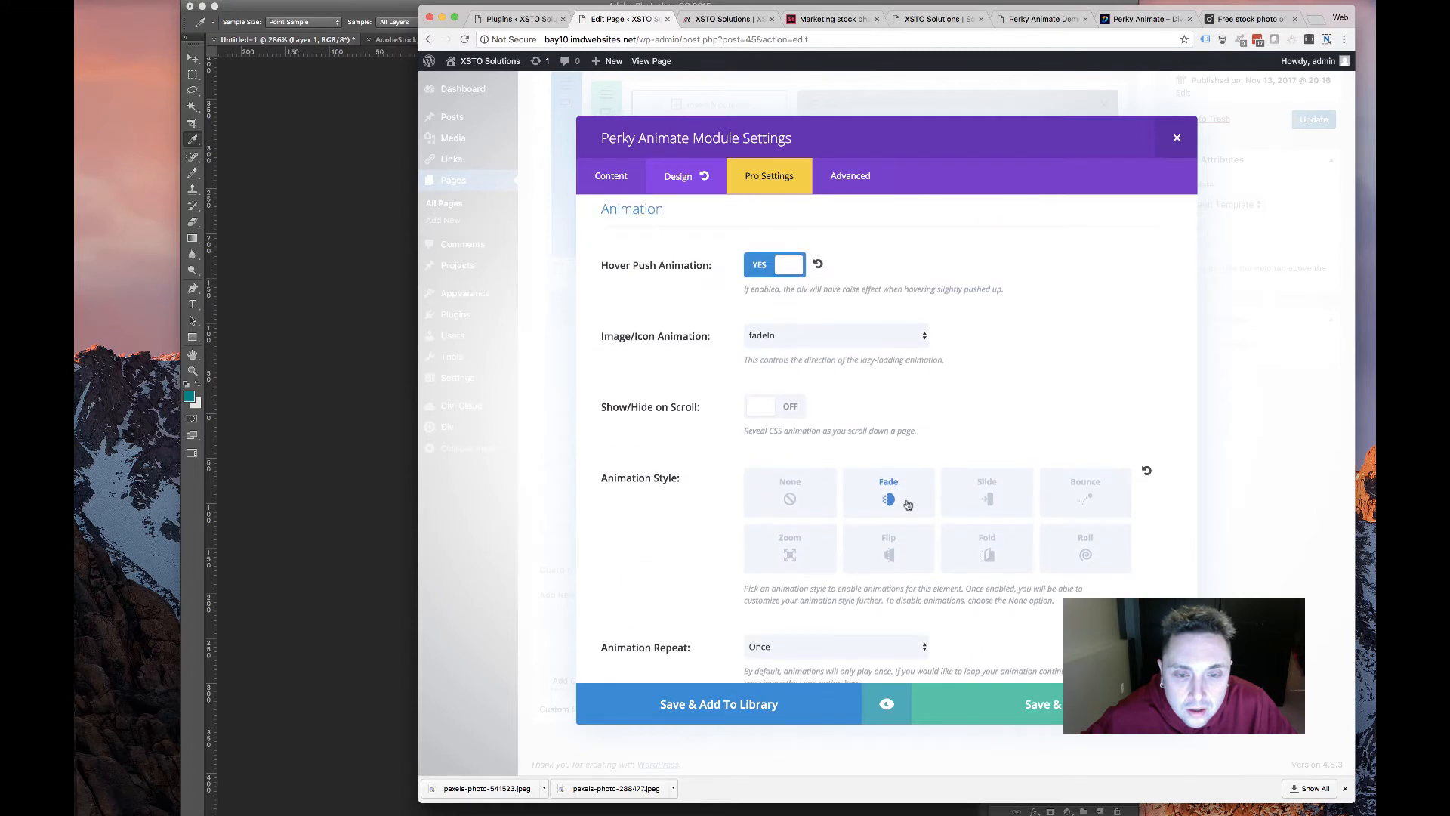
scroll(921, 423, down, 4)
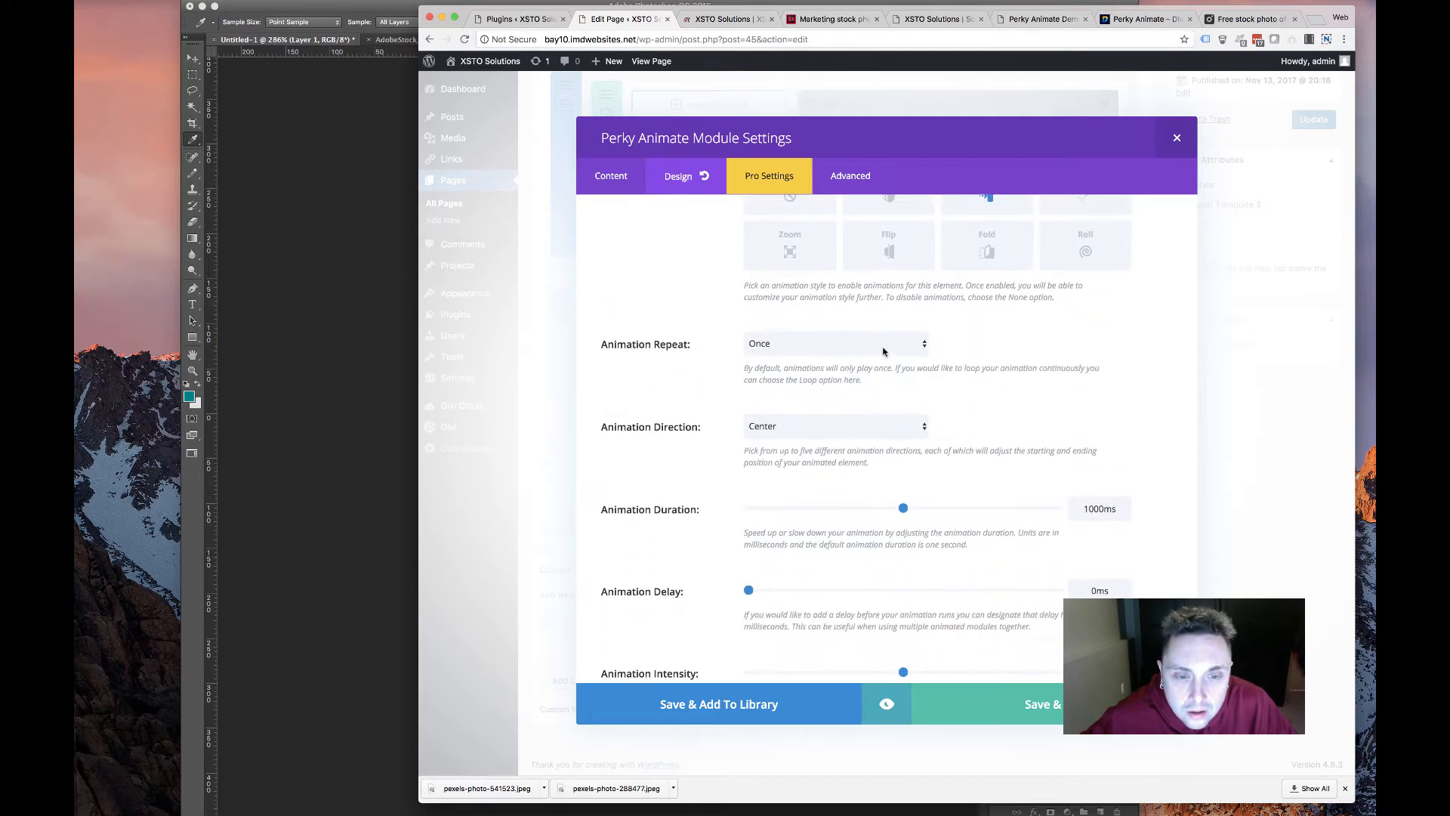
click(883, 423)
click(869, 540)
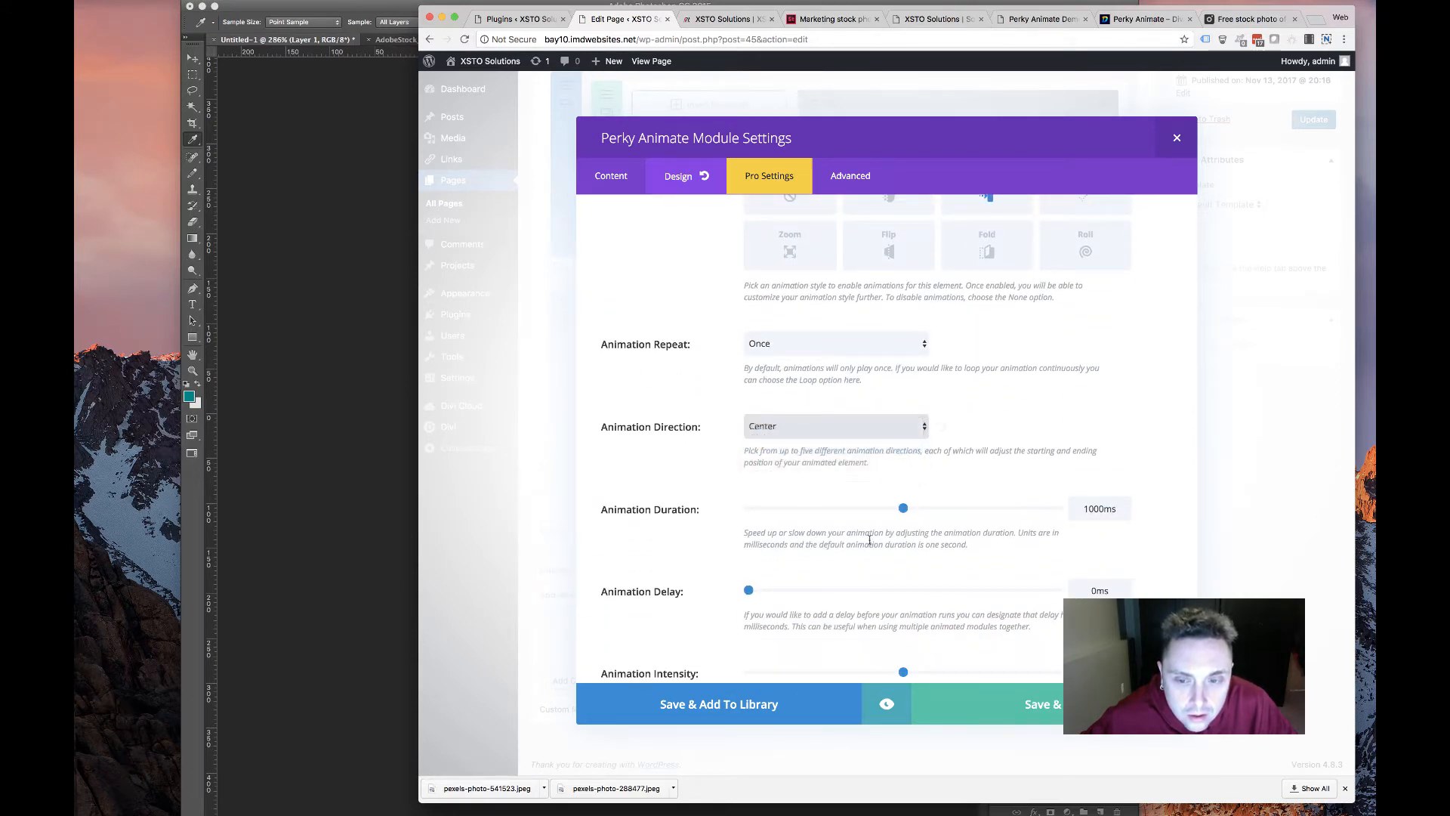
drag(901, 513, 945, 512)
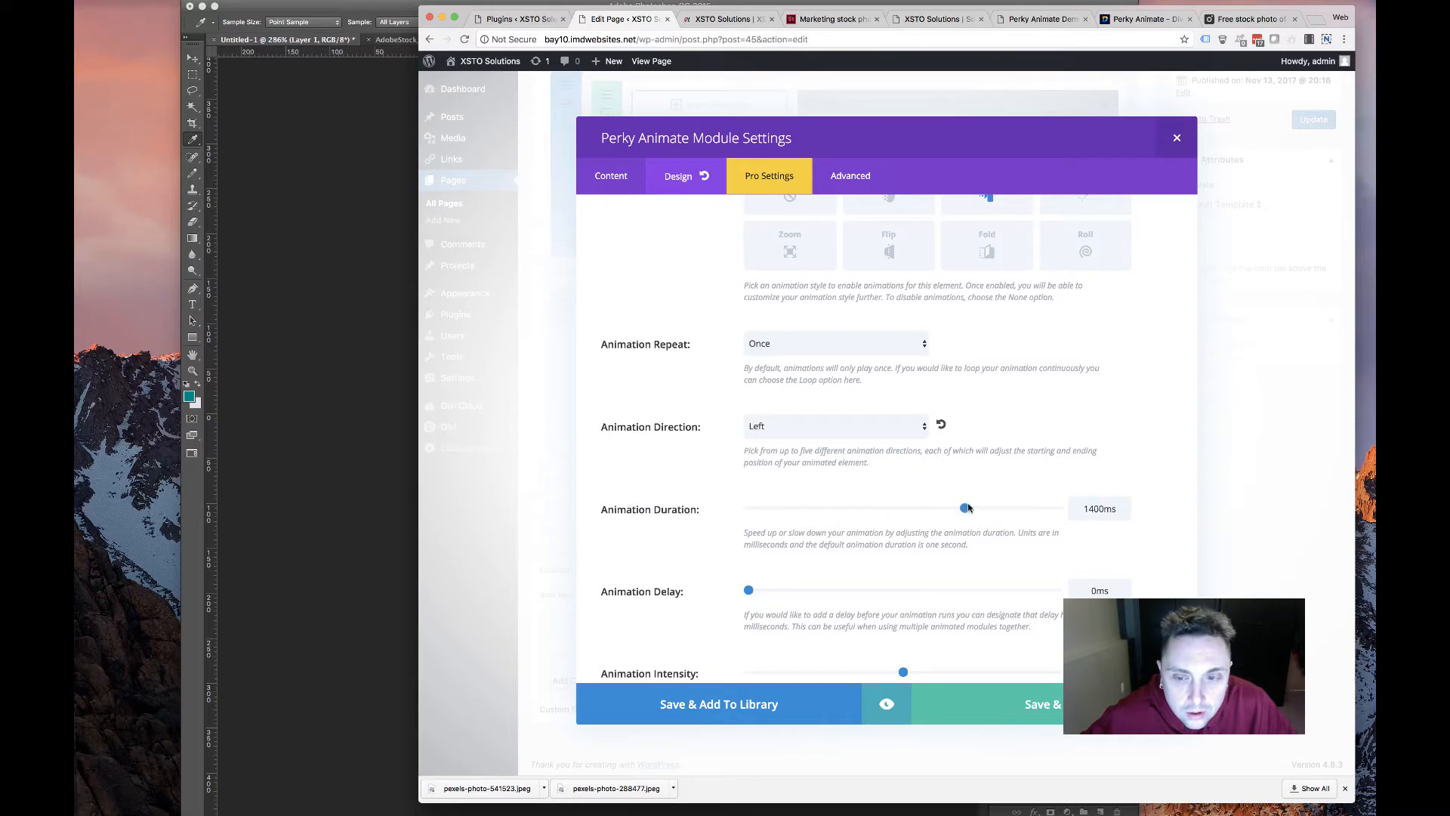
click(1055, 702)
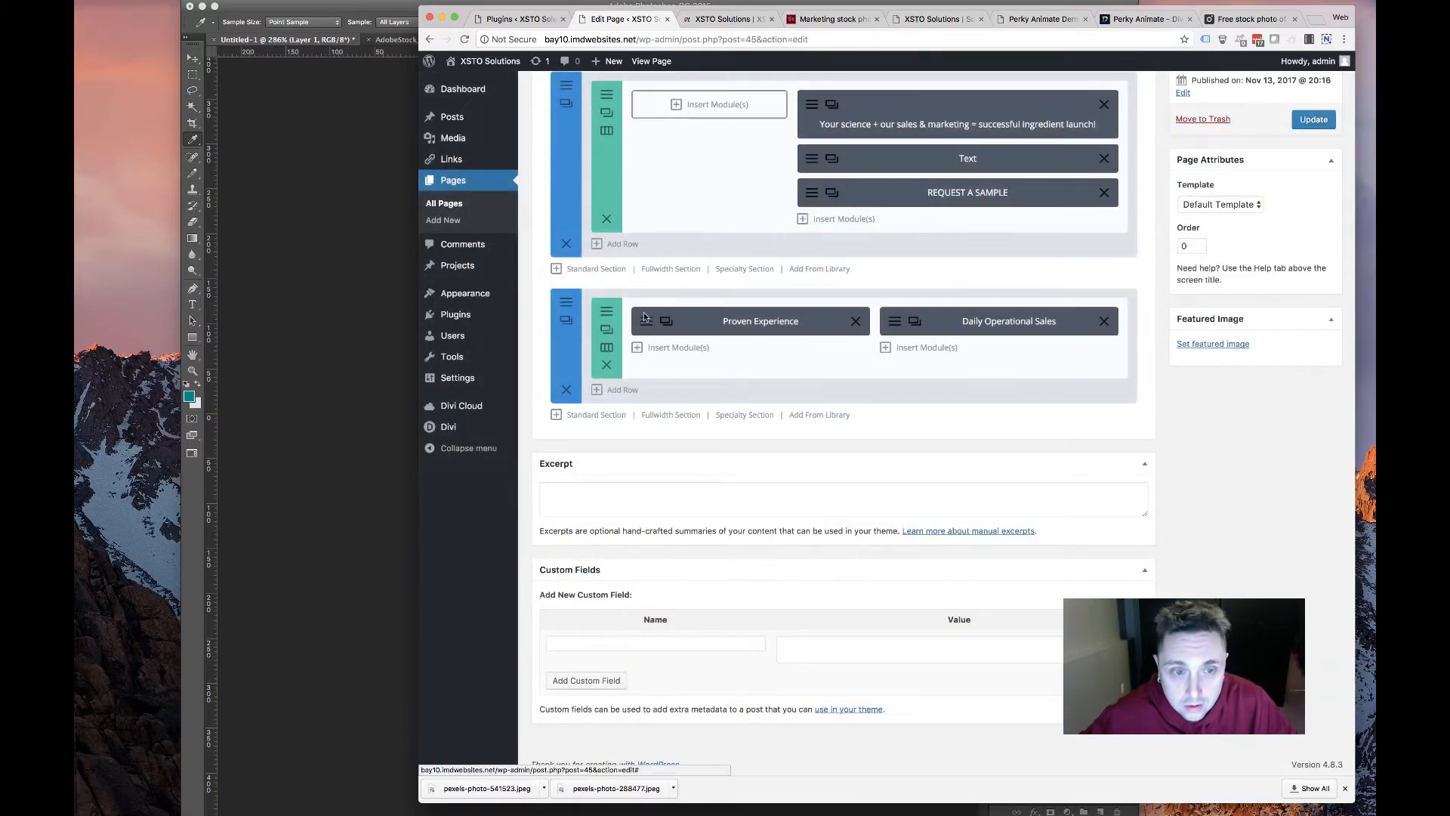
Set the Proven Experience card's animation direction to Right with a 1500ms duration and save
click(642, 330)
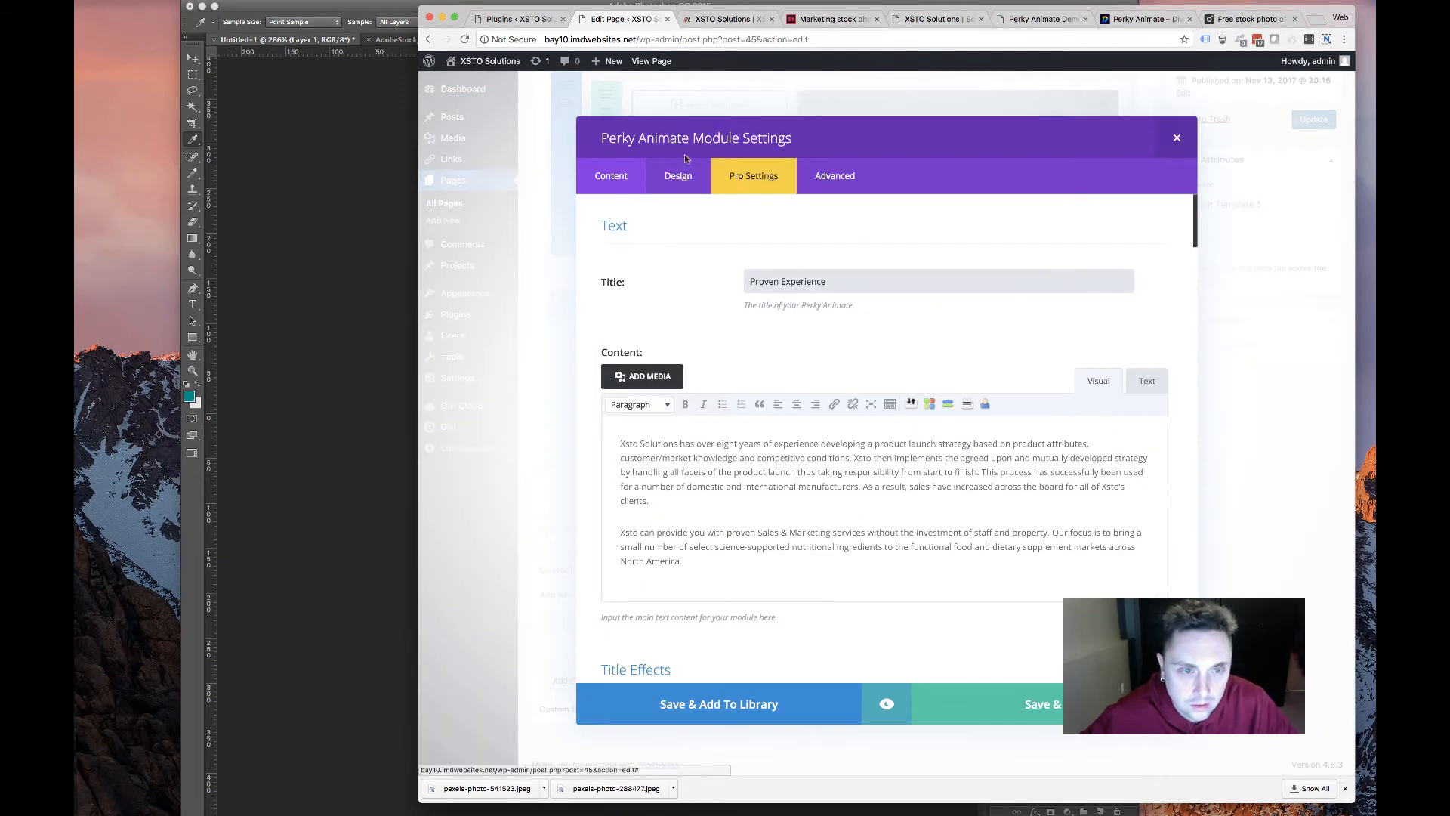
click(686, 177)
scroll(805, 401, down, 15)
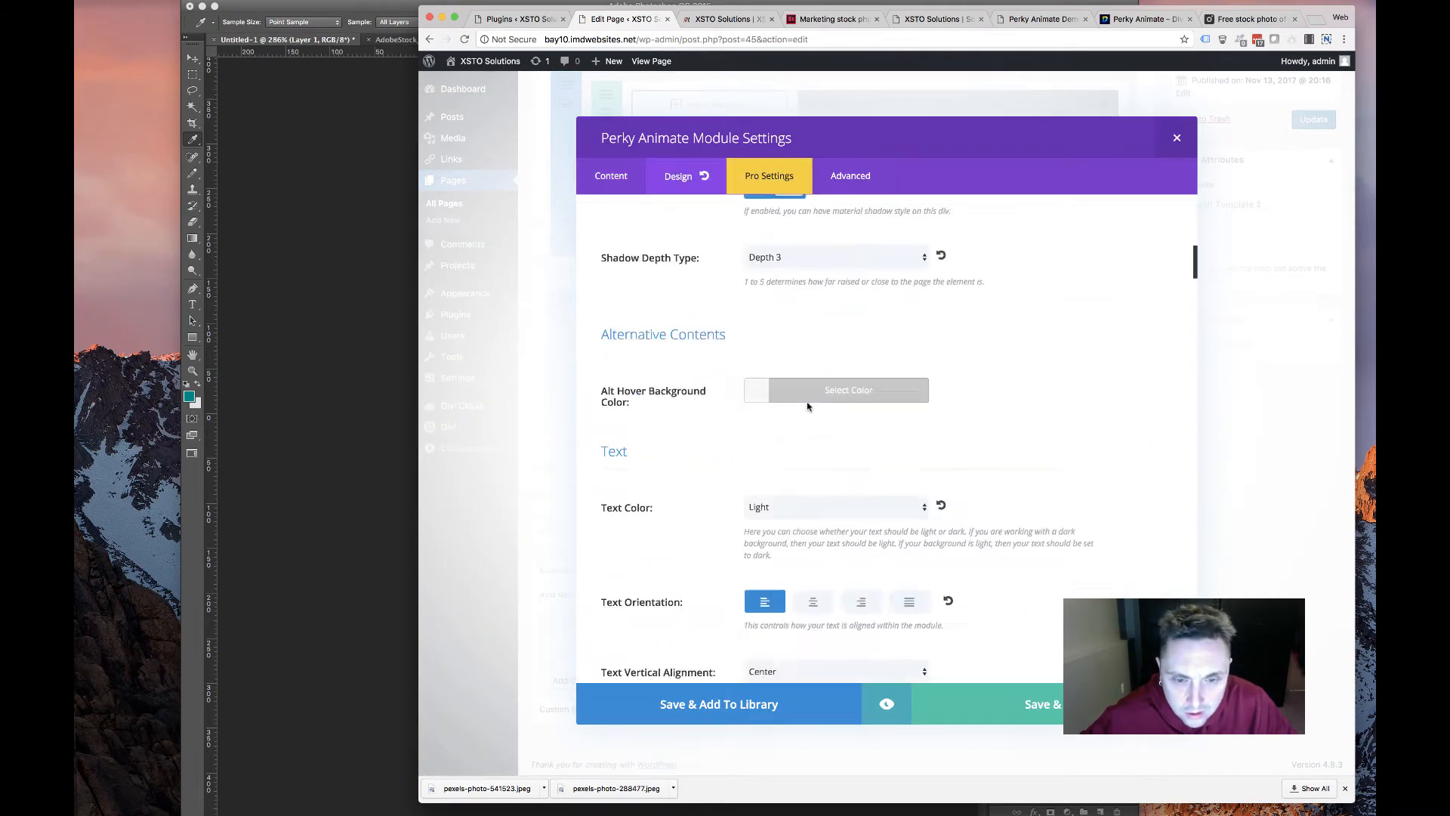
scroll(807, 407, down, 15)
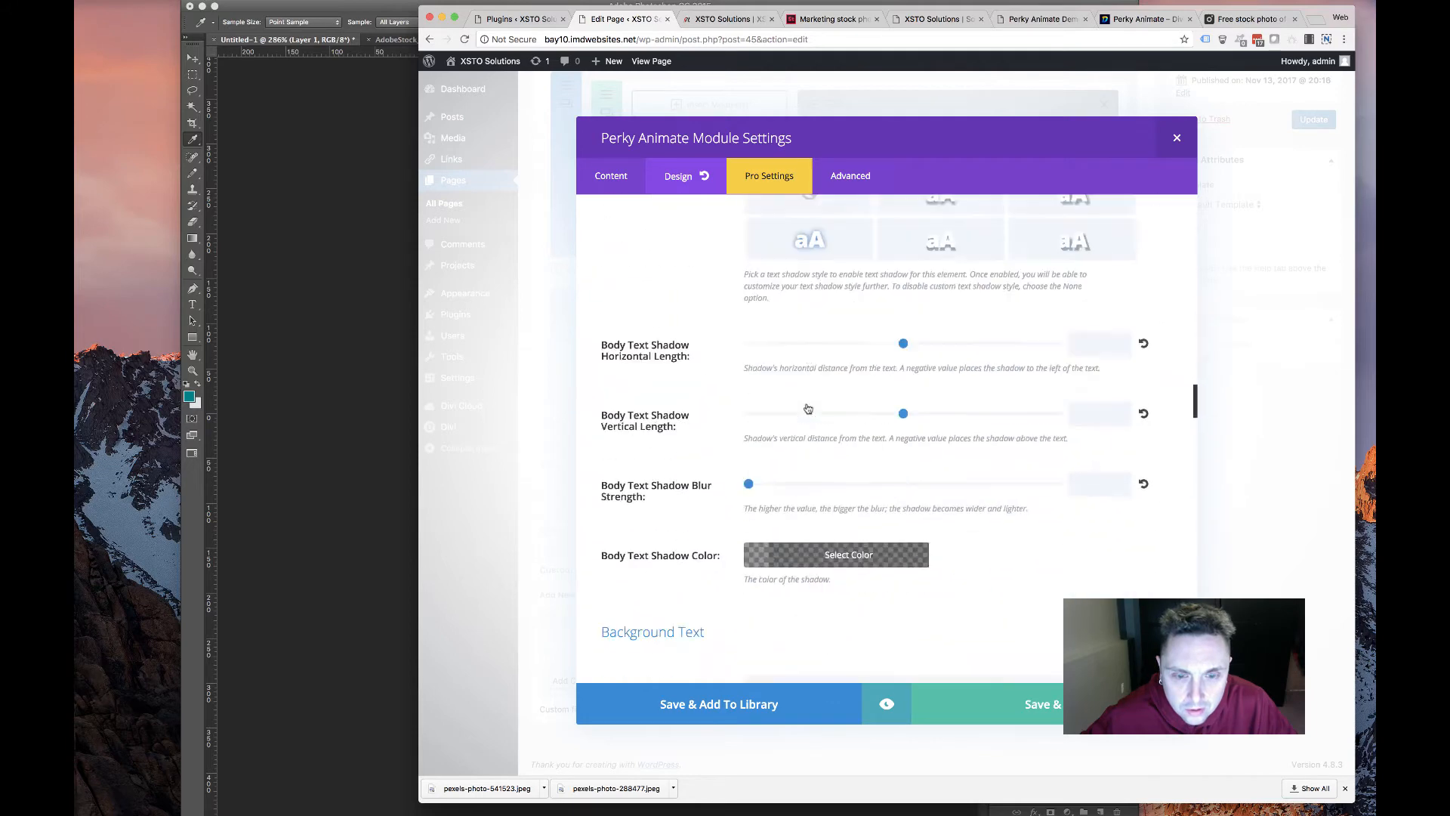
scroll(806, 408, down, 20)
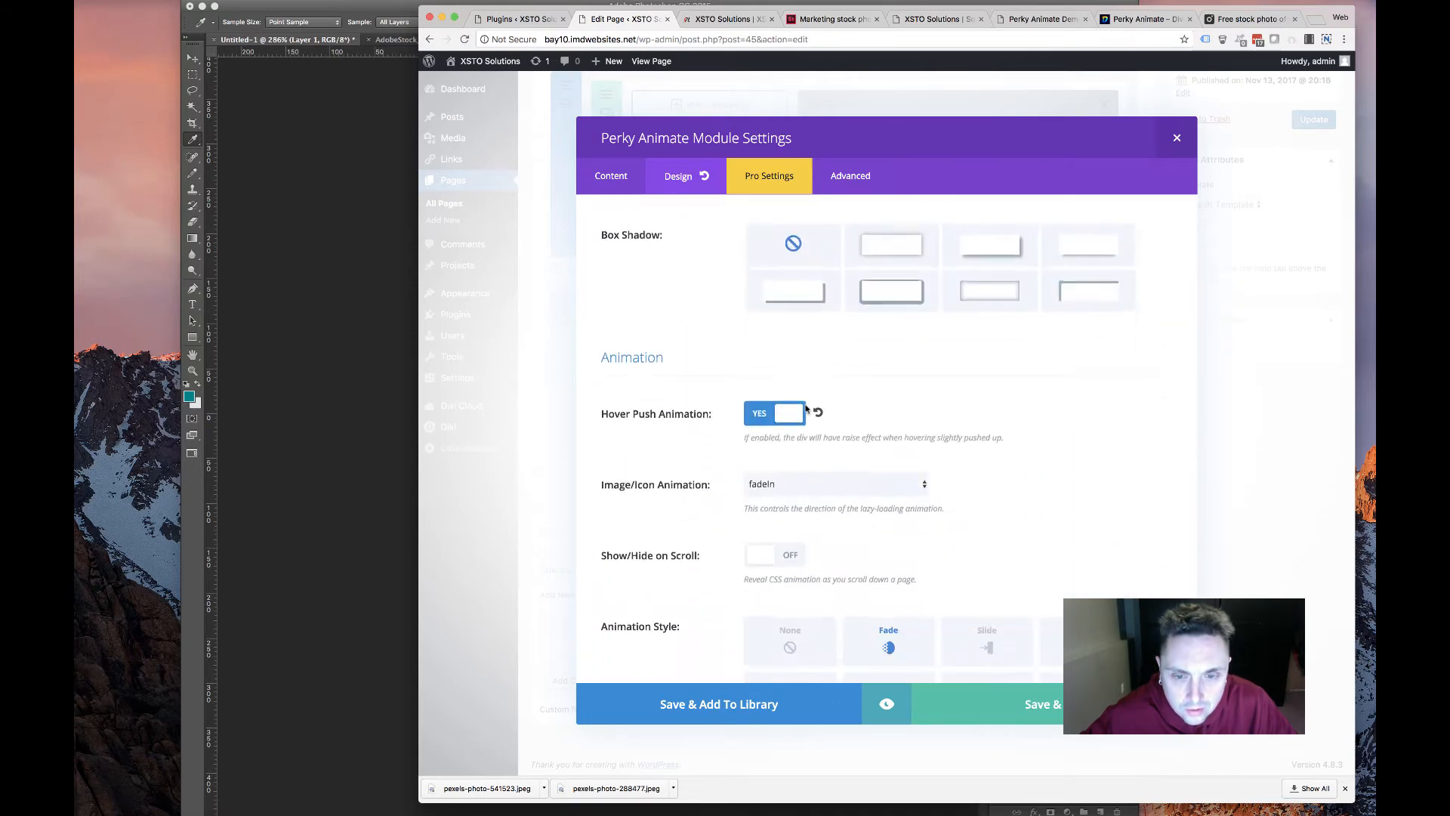
scroll(805, 411, down, 10)
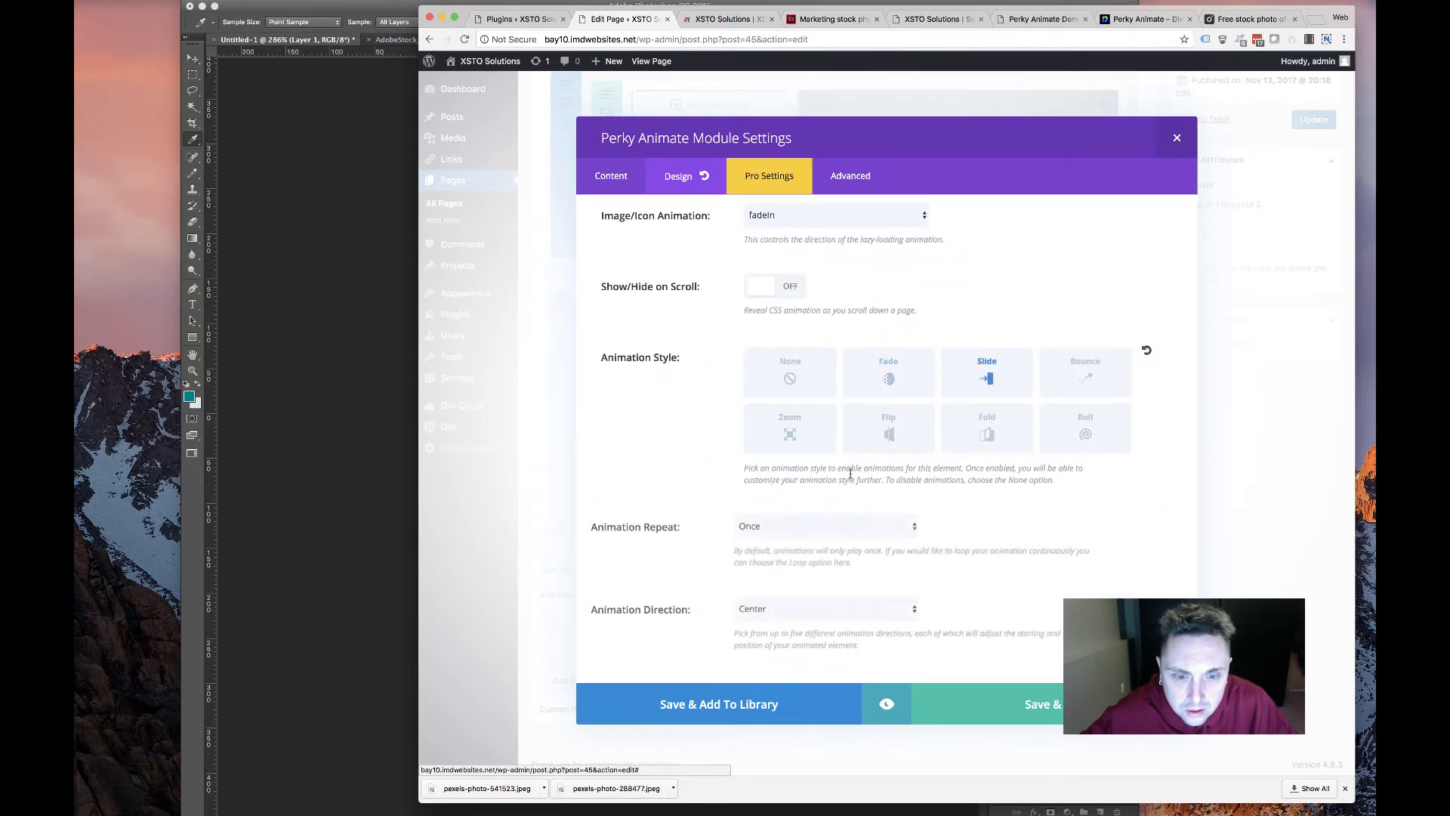
scroll(804, 463, down, 1)
click(823, 328)
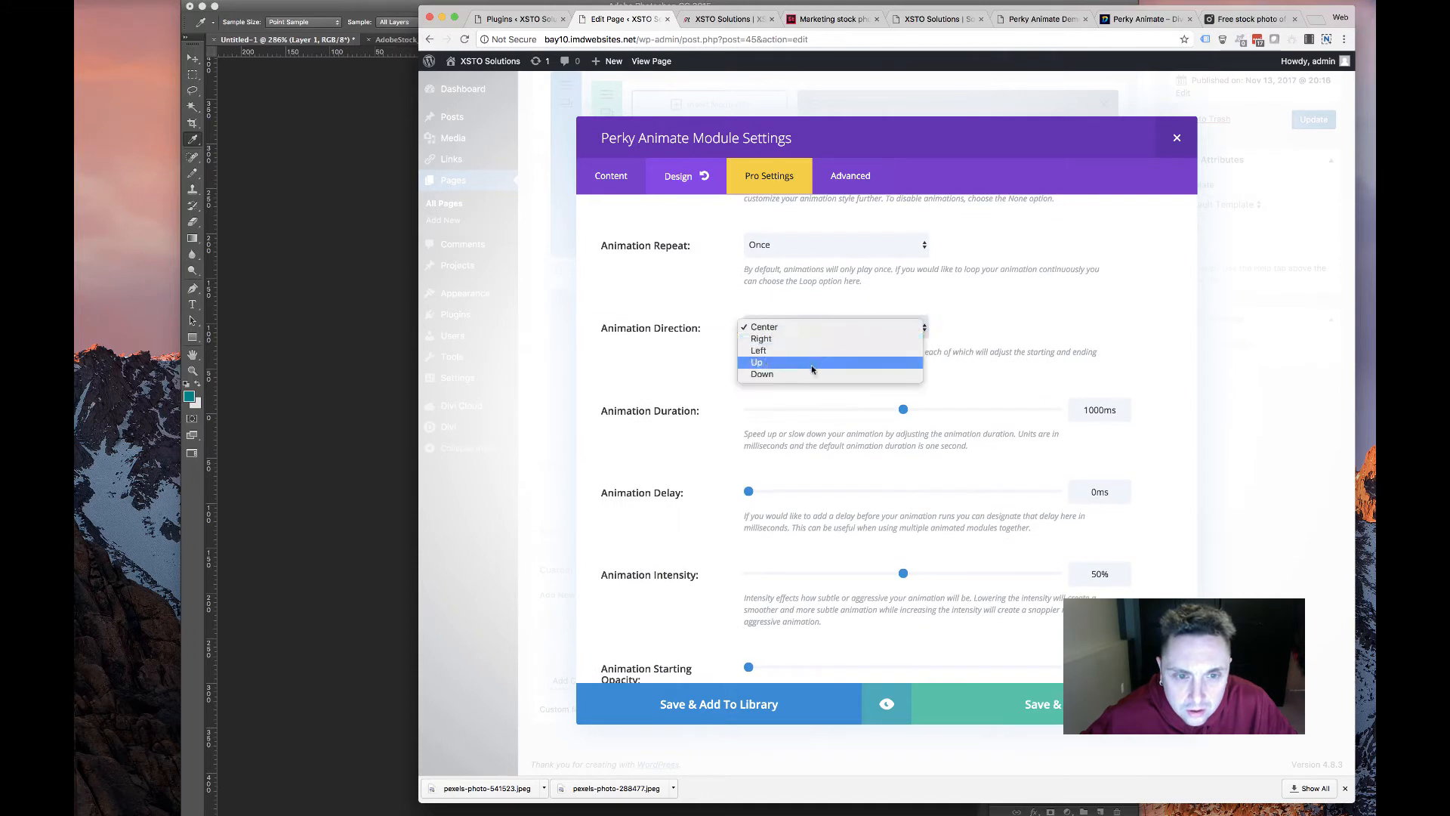
click(819, 340)
drag(903, 411, 978, 409)
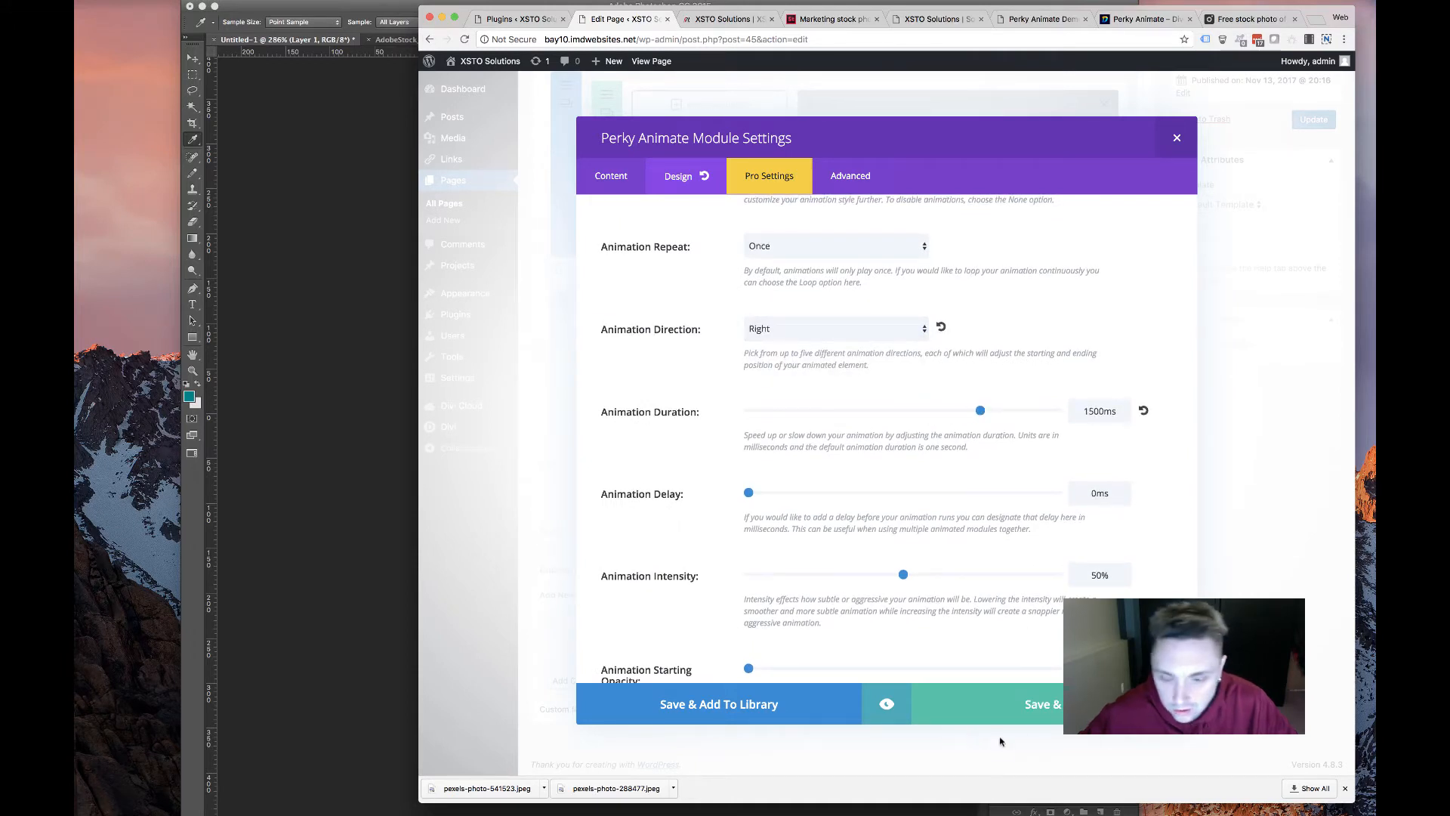
click(1005, 704)
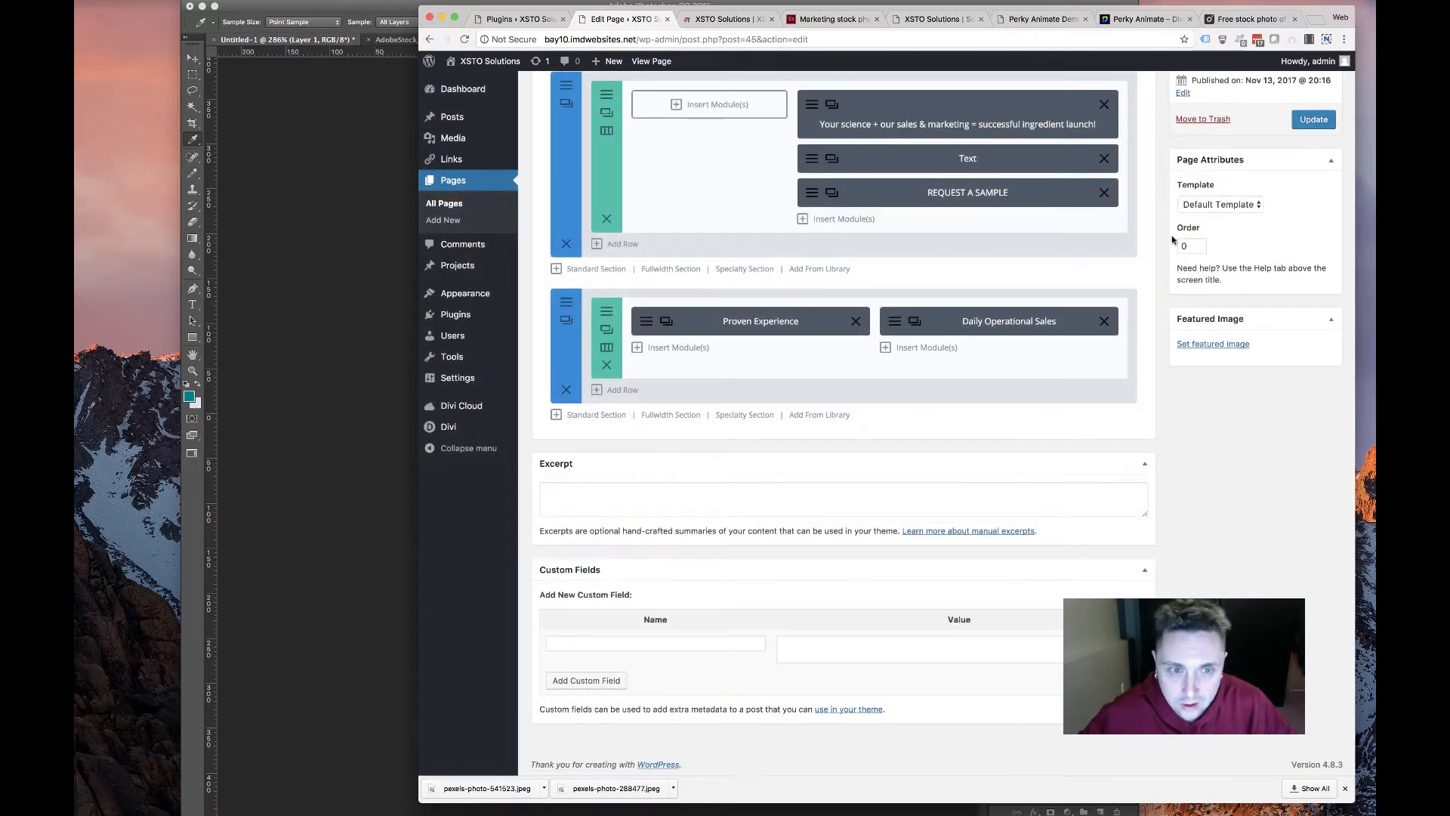
Check the services row's Sizing options, save, update the page, and switch to the live site
click(607, 329)
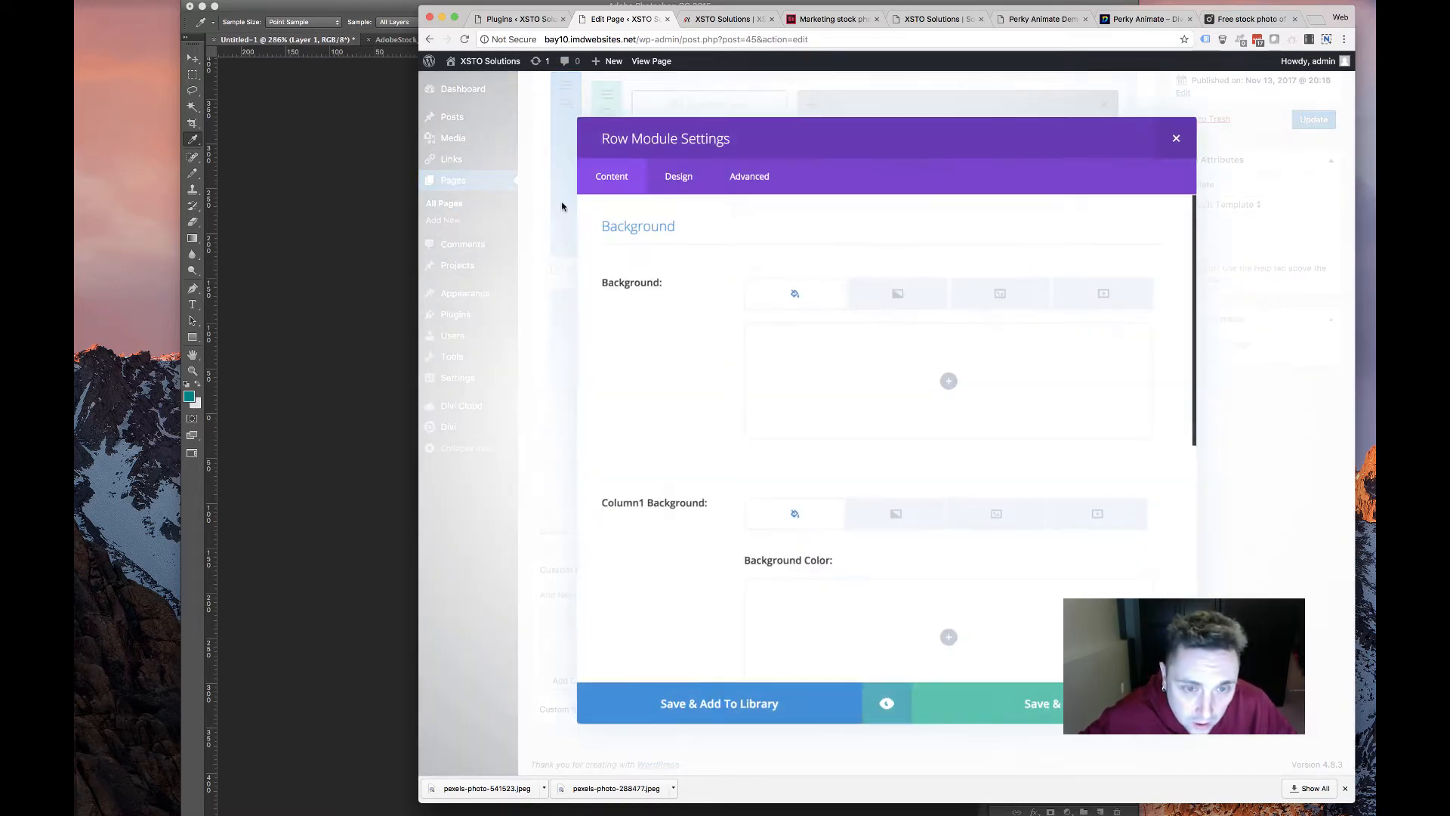
click(678, 176)
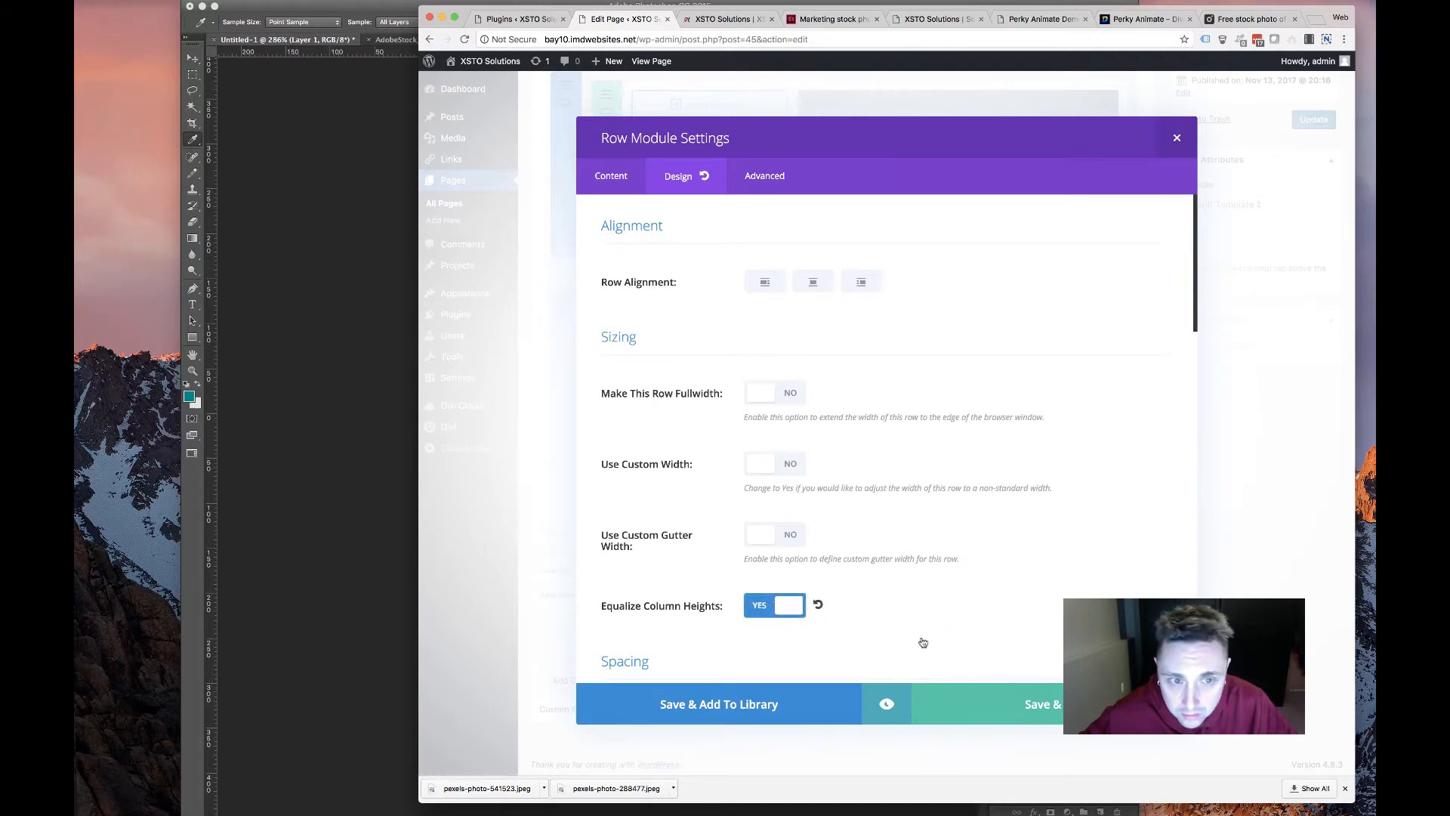
click(1043, 710)
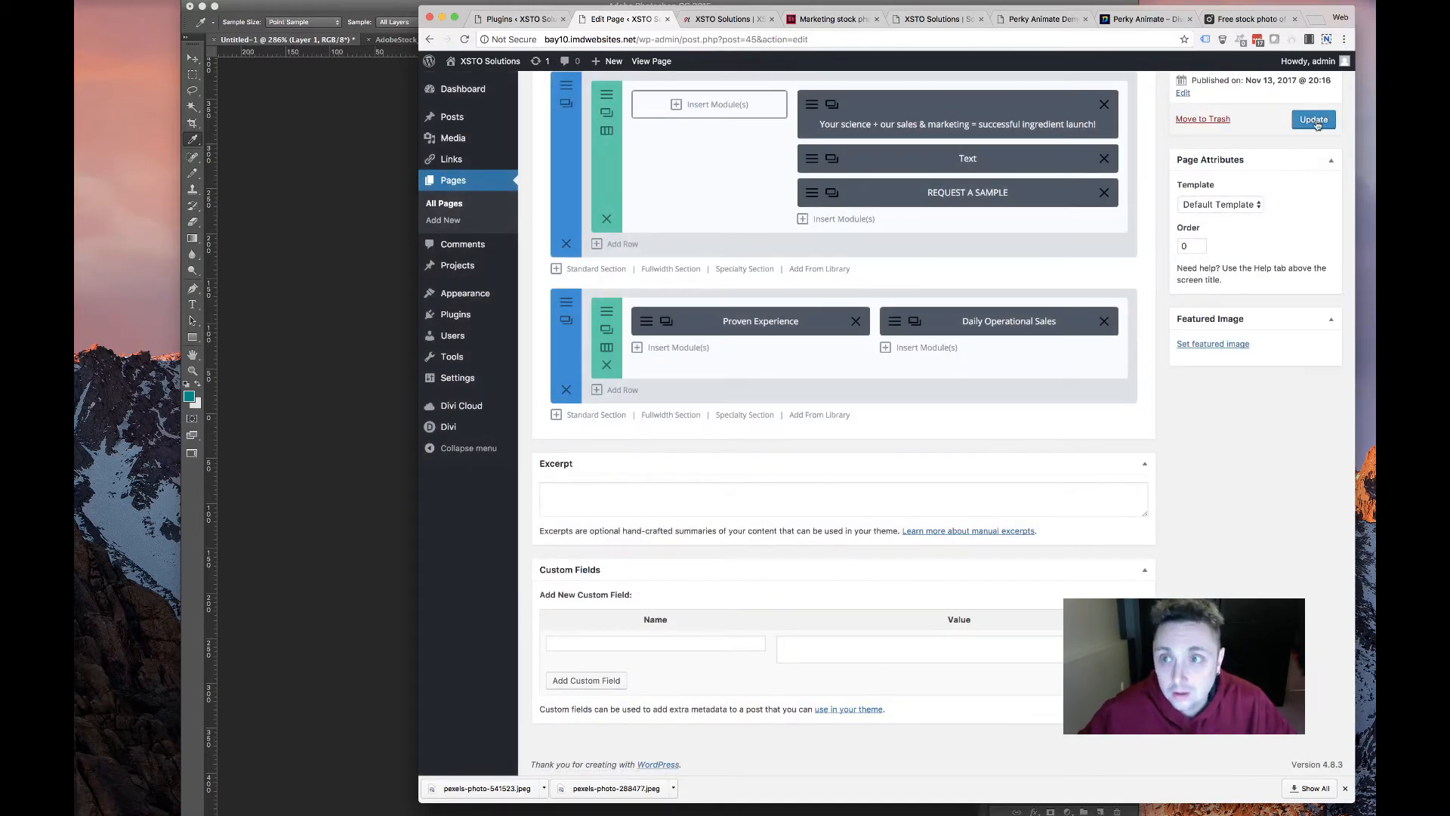
click(1315, 121)
click(761, 17)
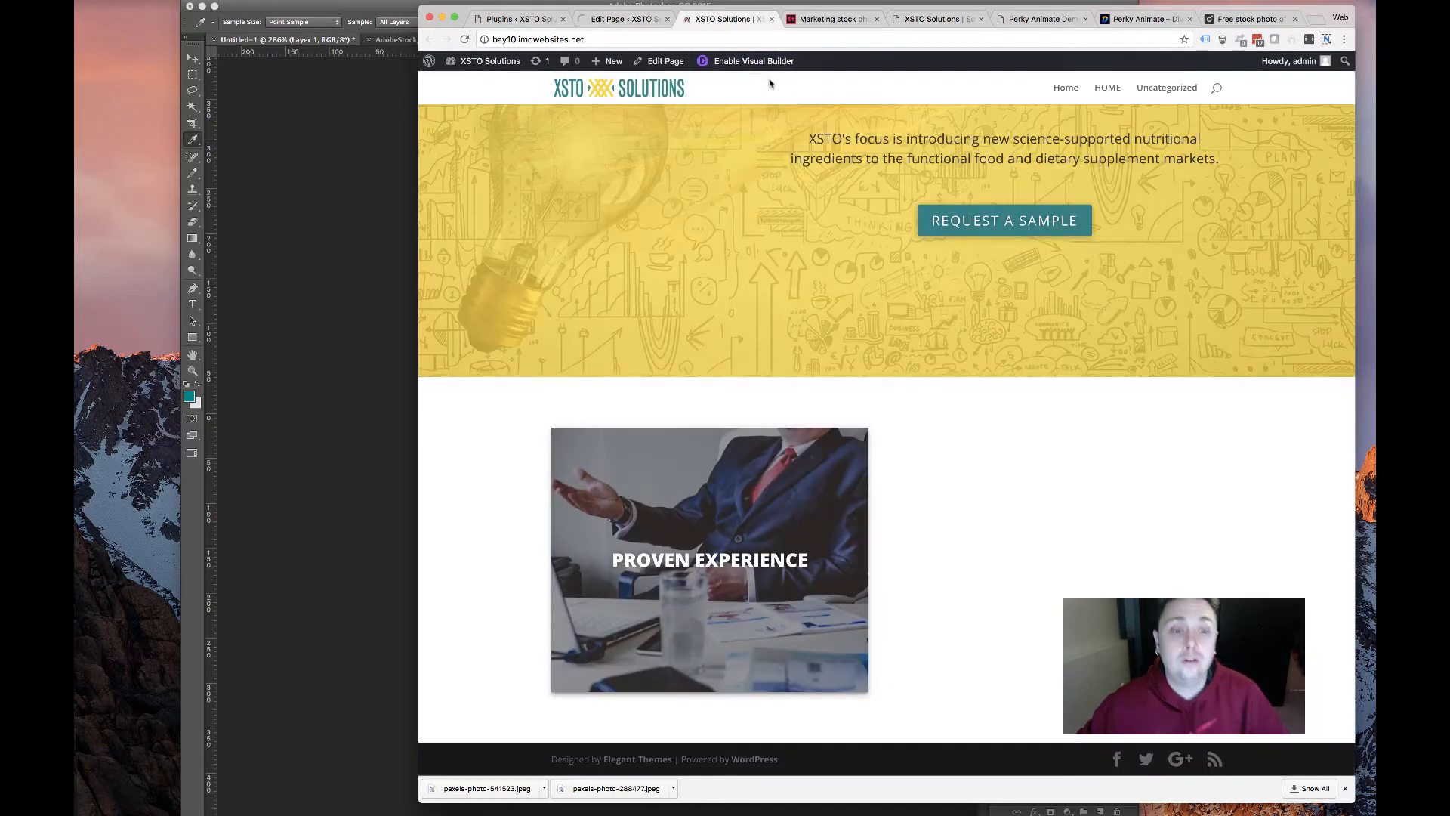
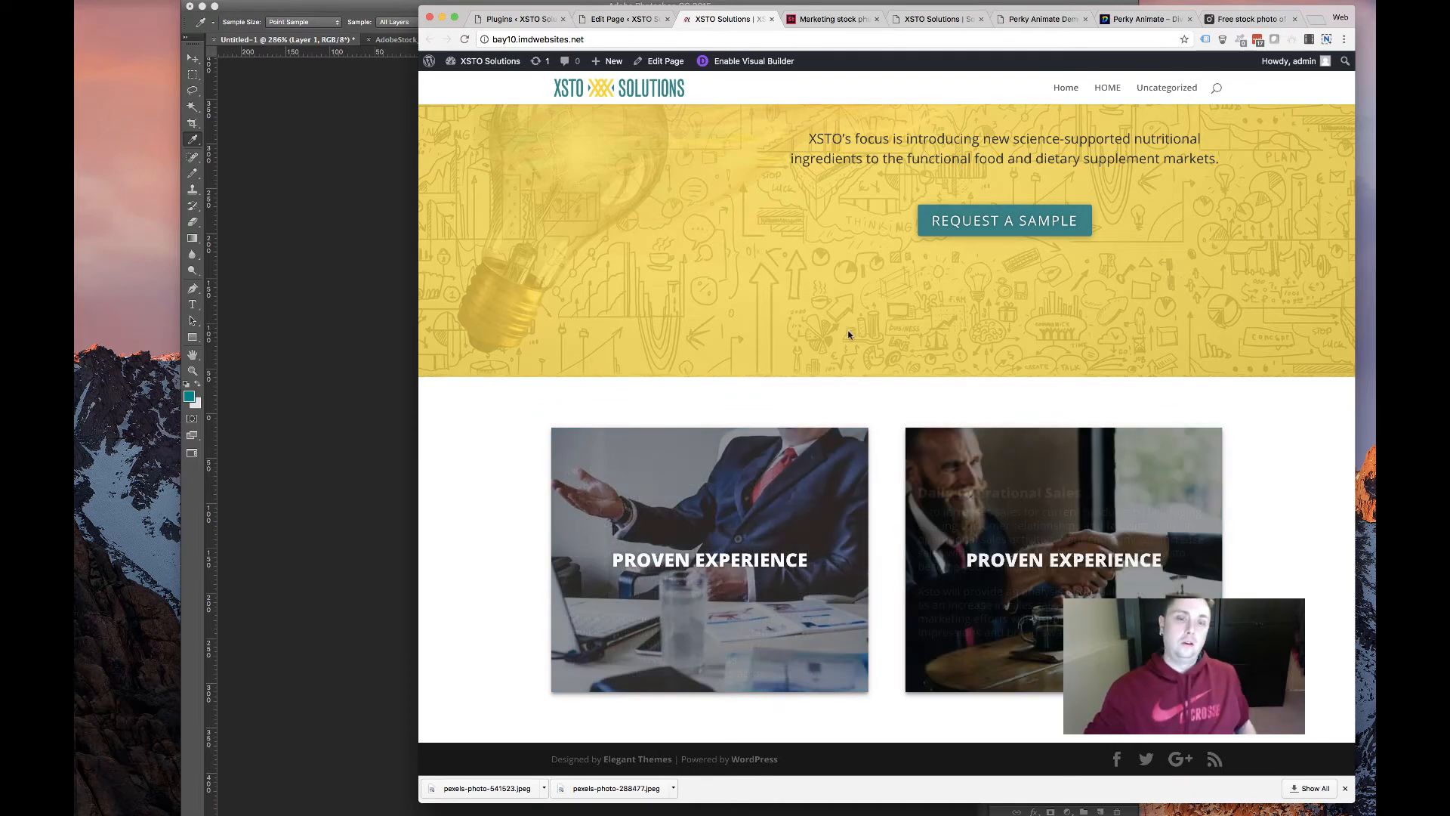
Select the 'Daily Operational Sales' heading text on the live homepage
scroll(801, 310, down, 1)
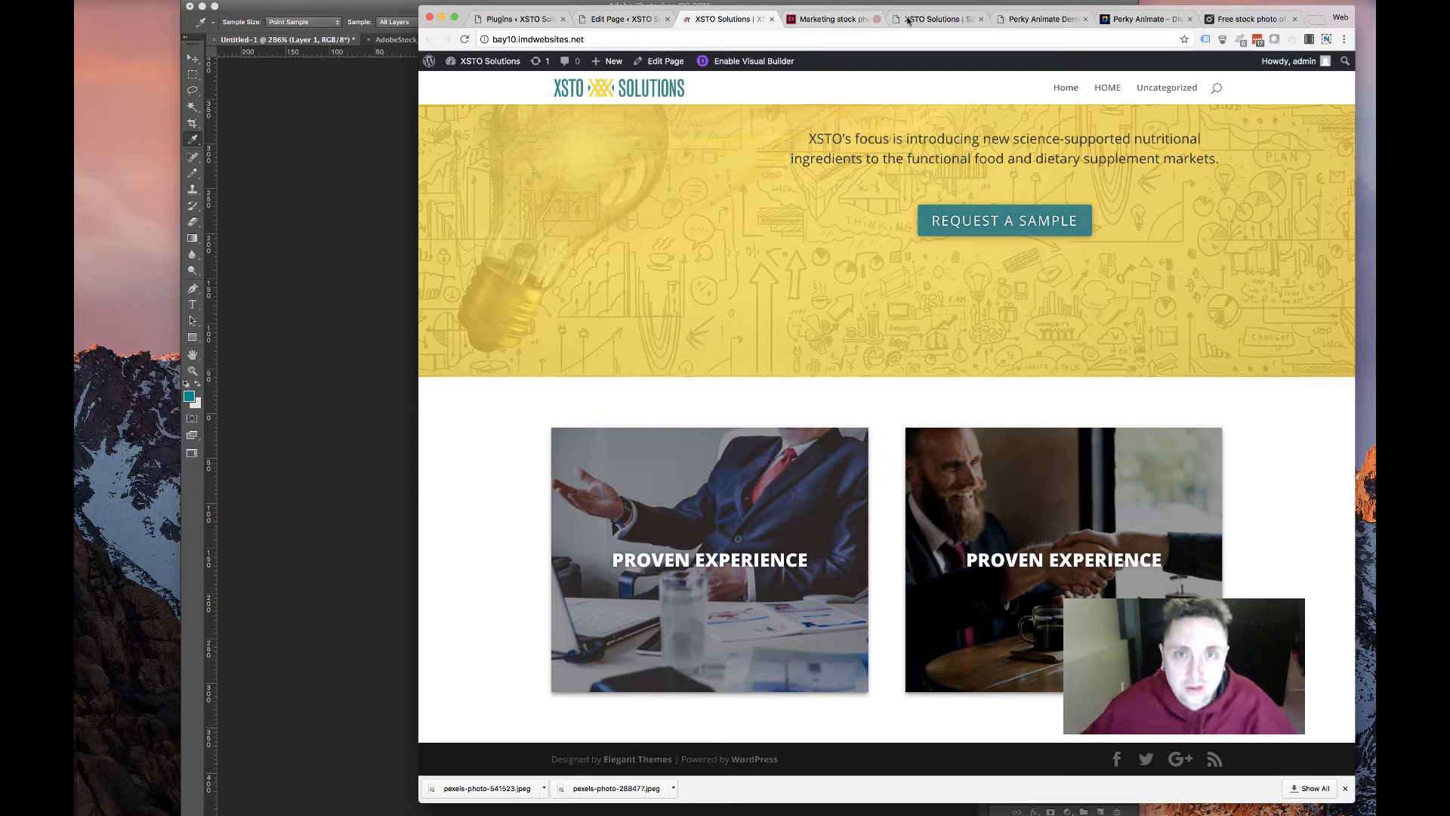
mouse_move(1093, 494)
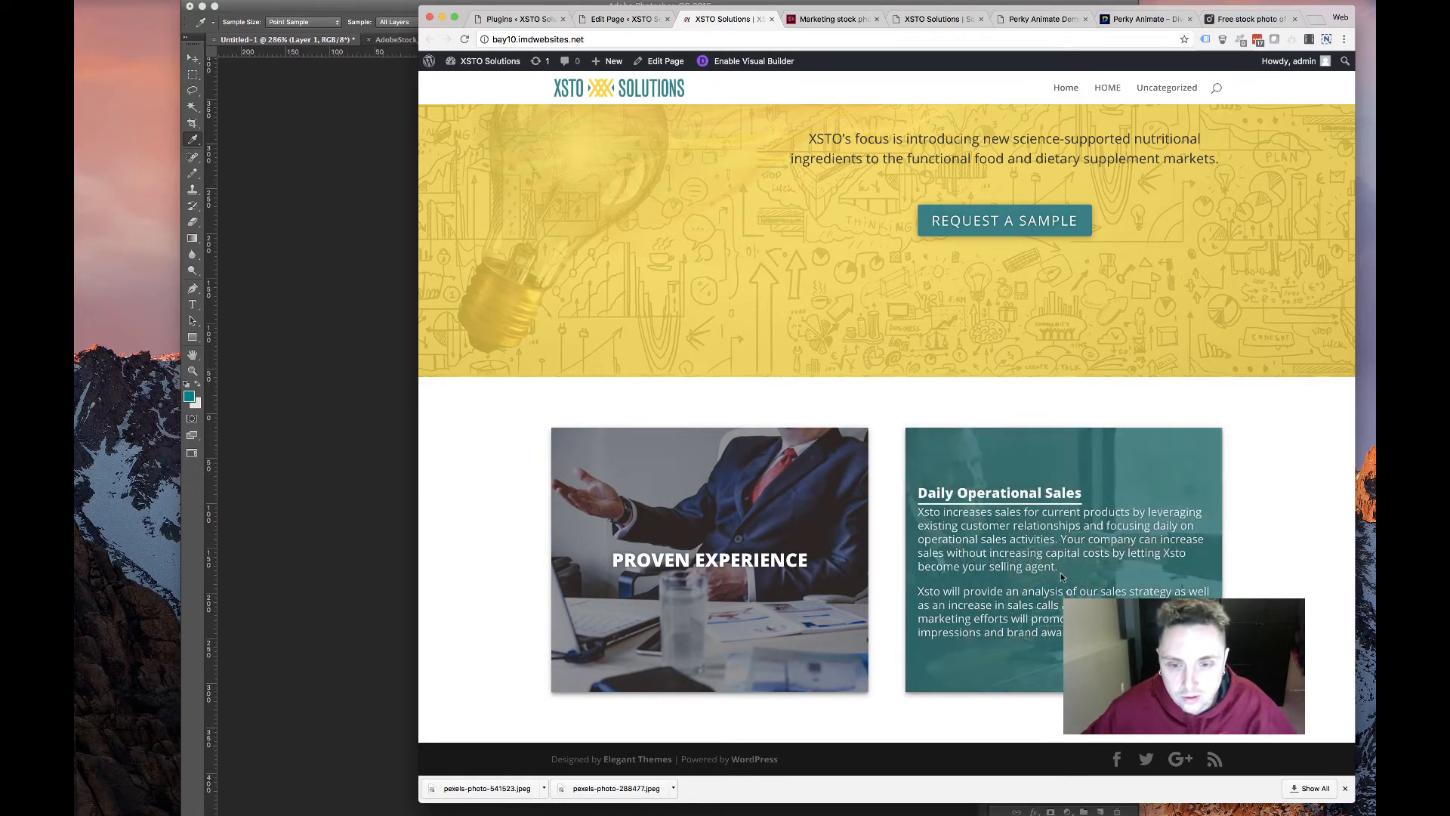
drag(1094, 495, 907, 496)
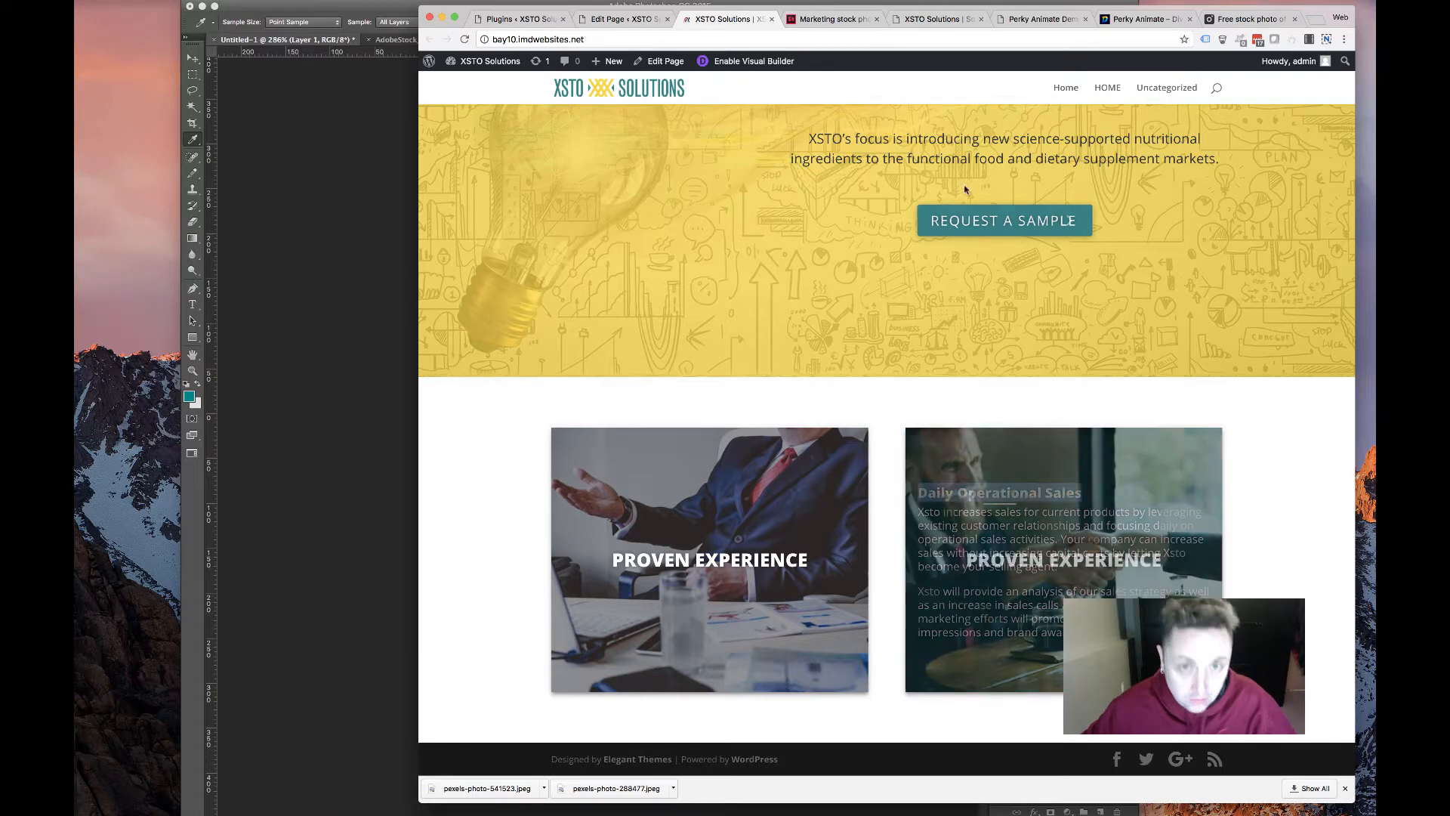
Replace the second card's Alt Hover Title with 'Daily Operational Sales'
click(604, 15)
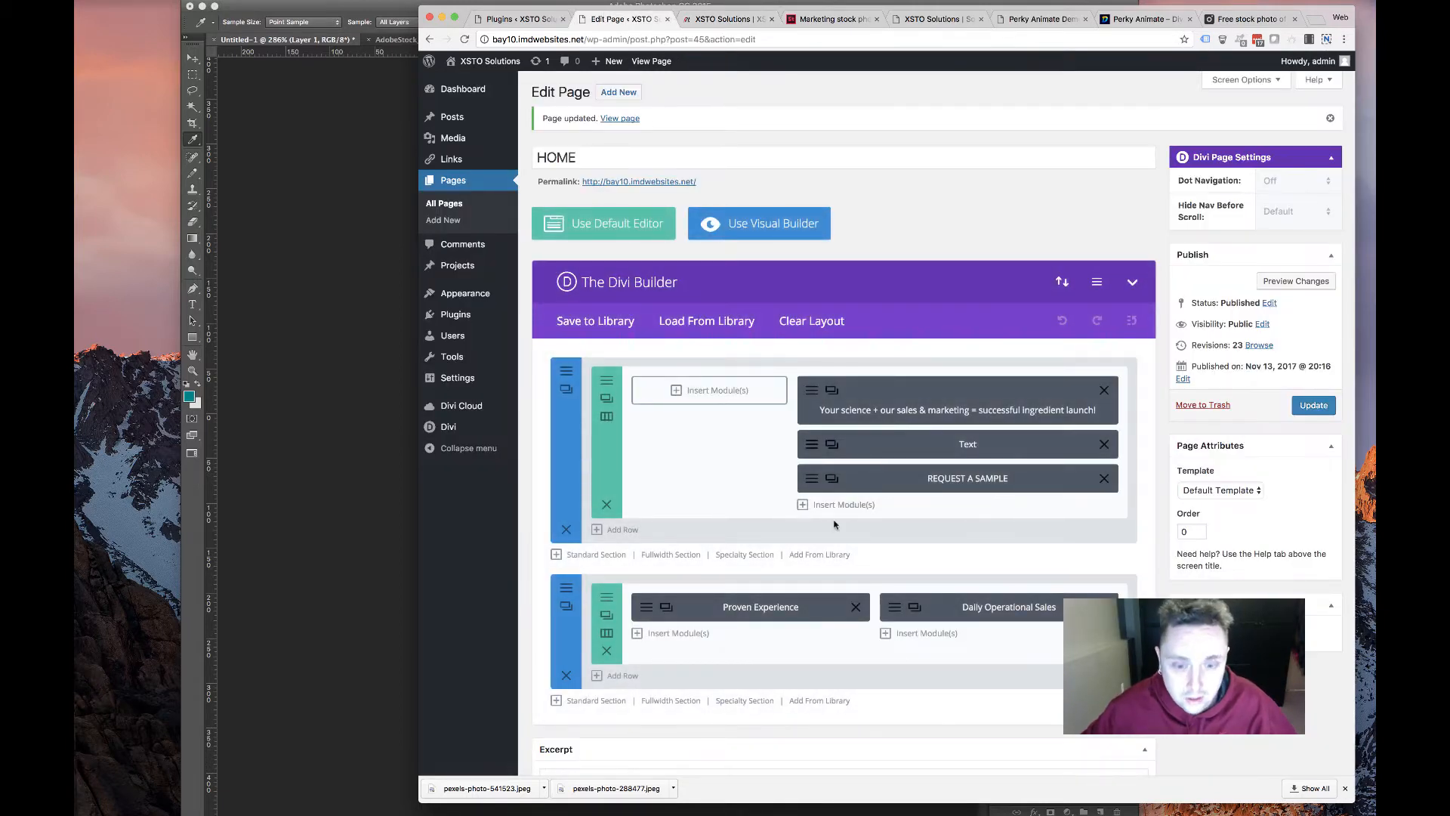
click(887, 648)
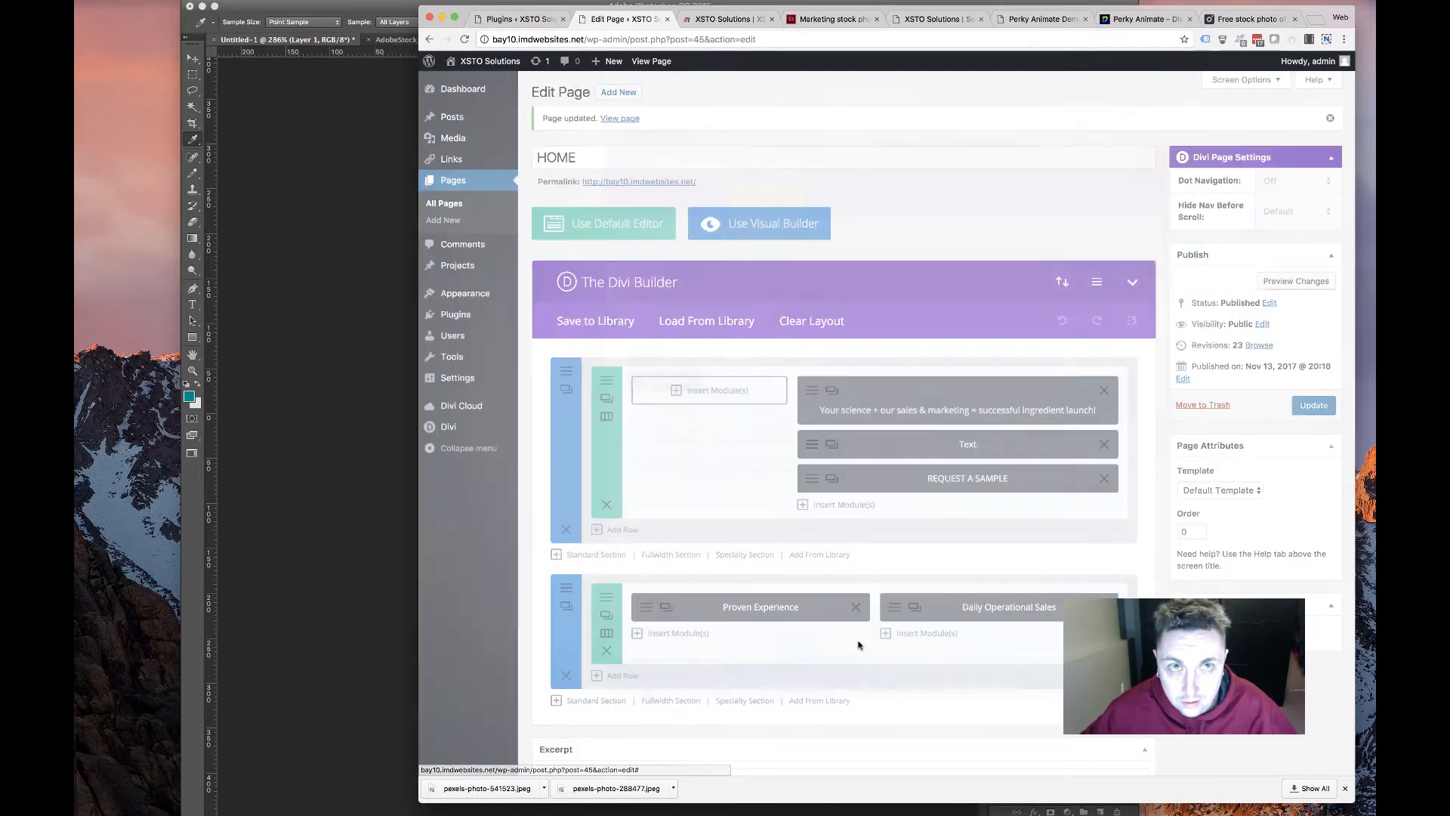
scroll(728, 463, down, 15)
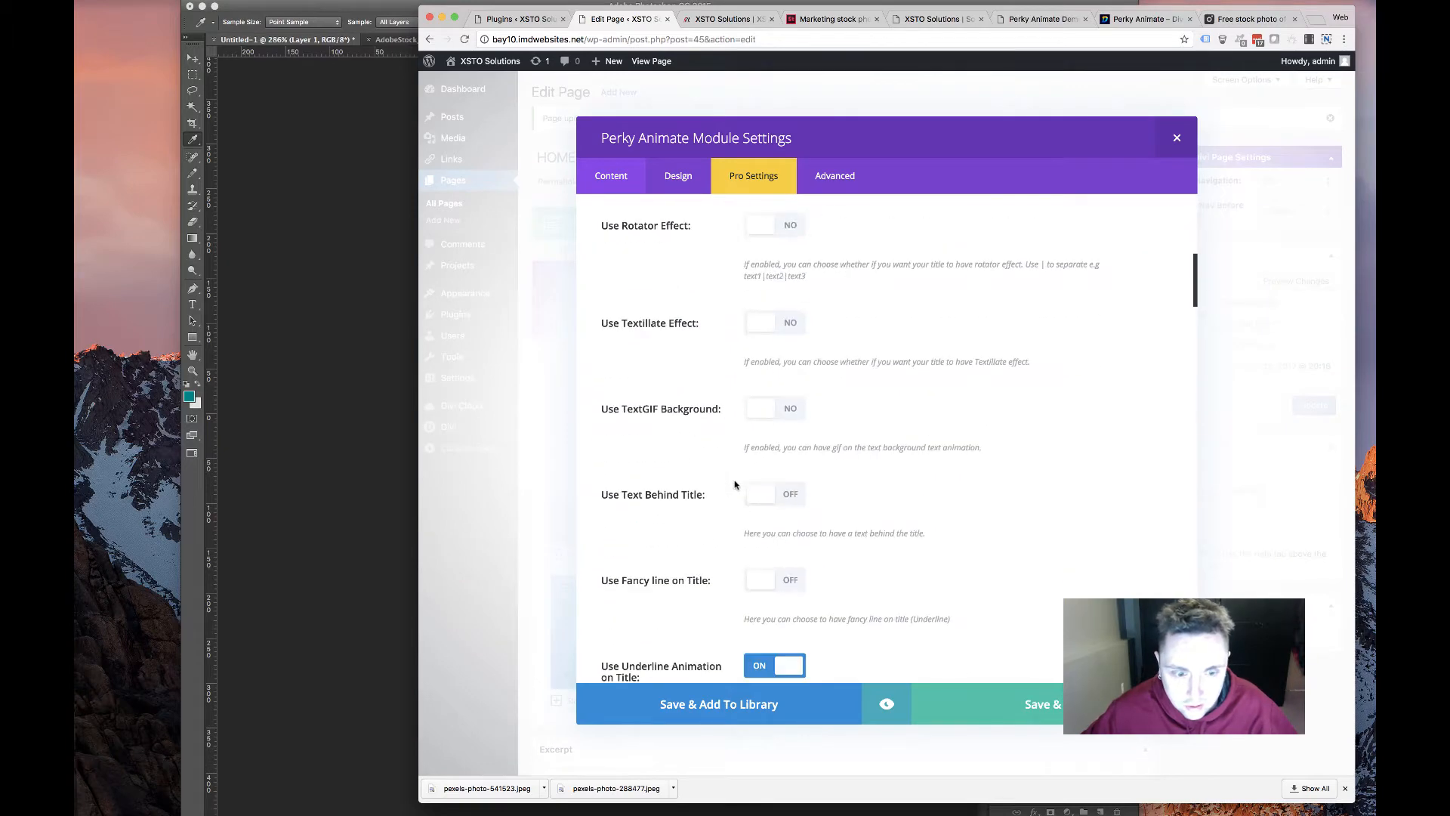
scroll(738, 496, down, 10)
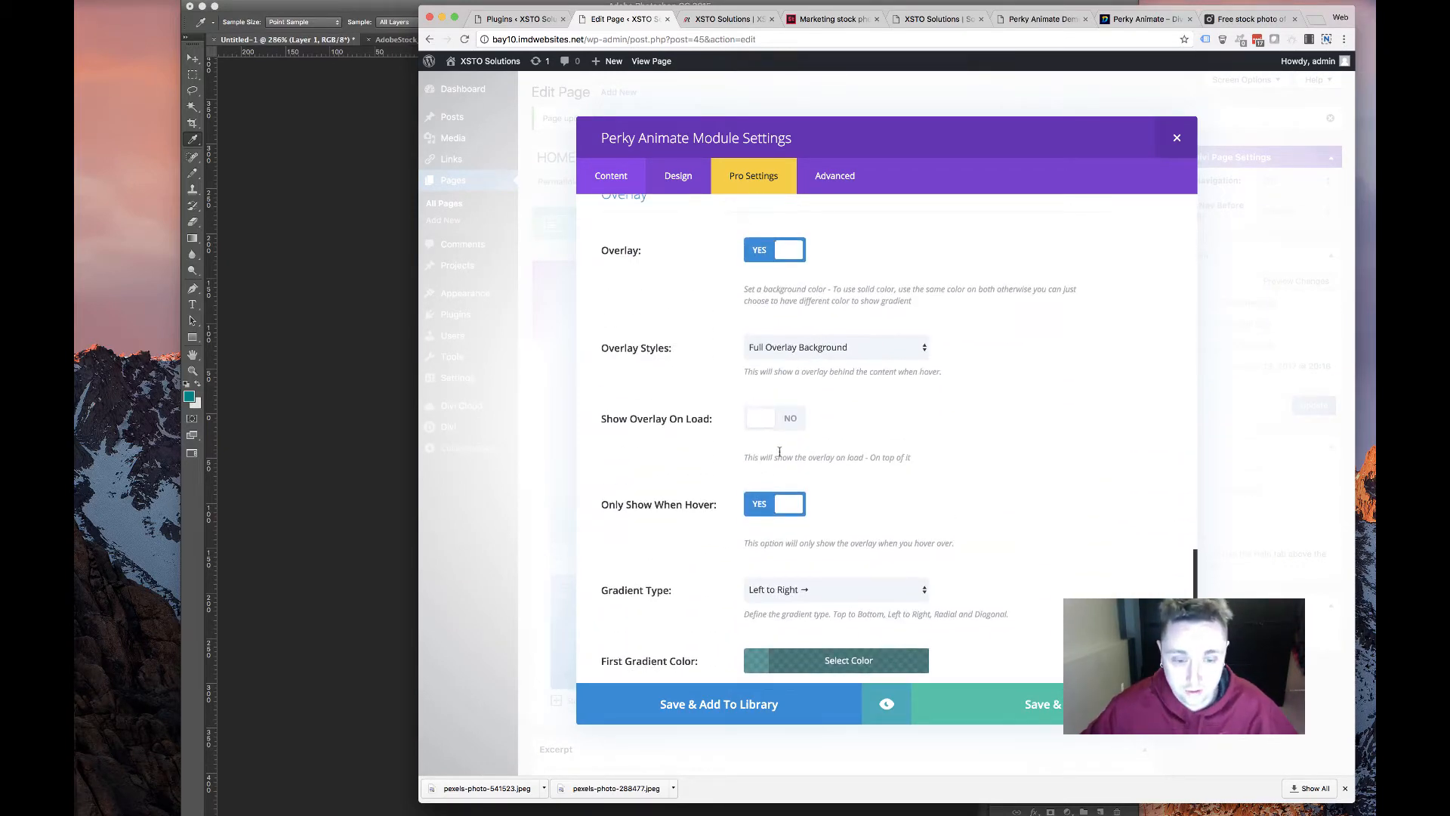
scroll(779, 452, down, 8)
scroll(778, 454, up, 7)
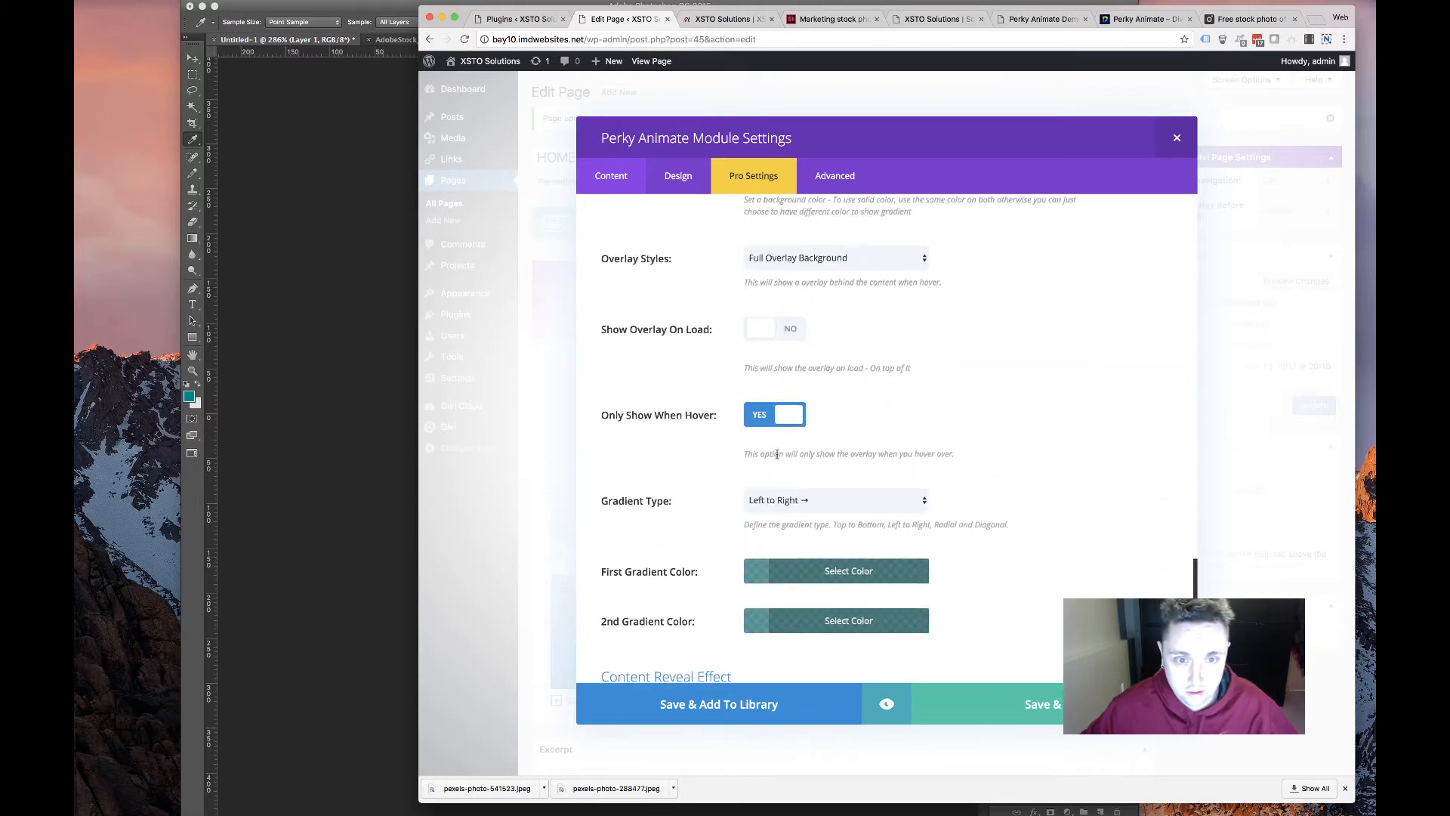
click(836, 249)
click(851, 249)
scroll(904, 411, down, 10)
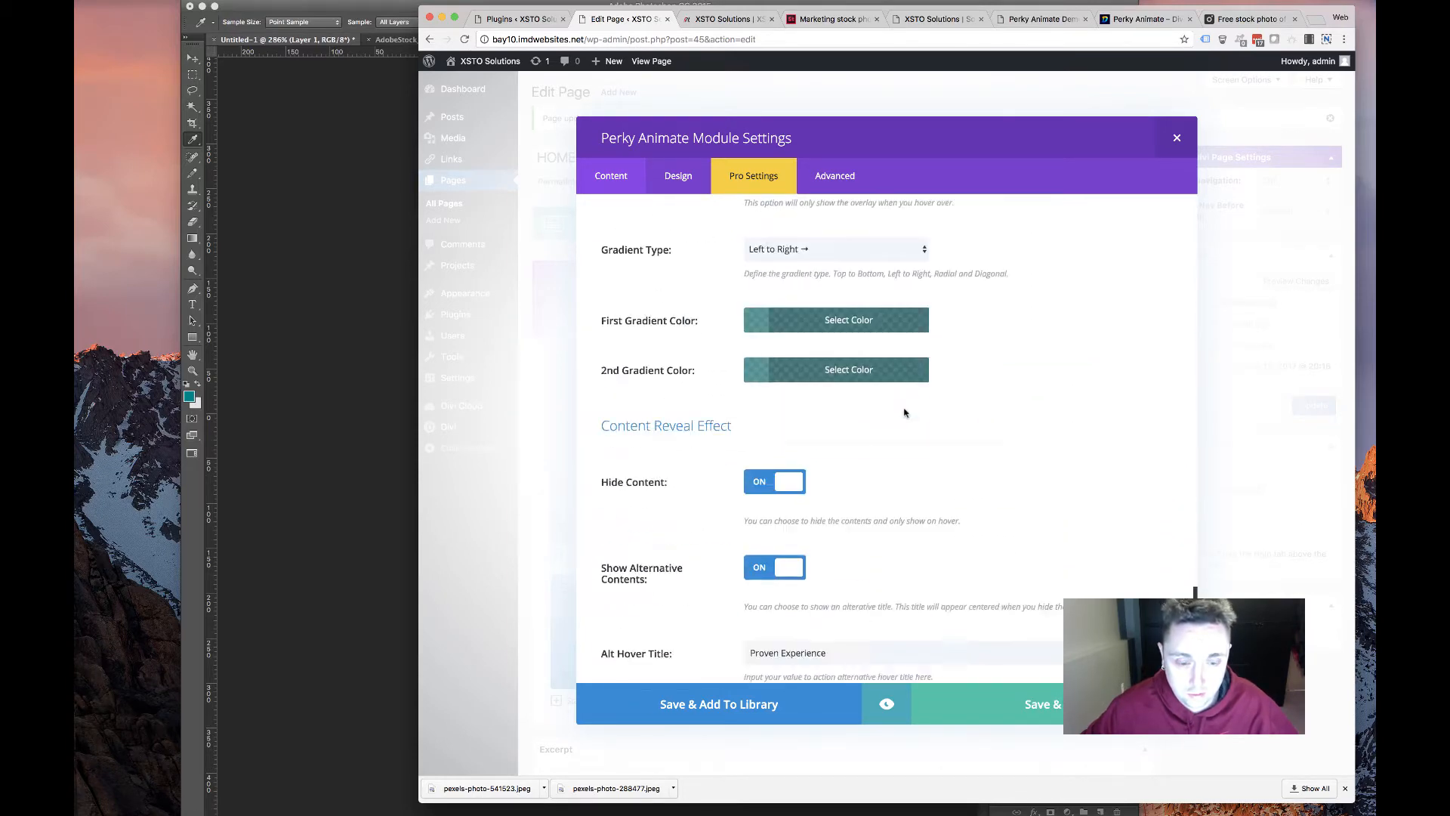
drag(763, 604, 668, 589)
key(super+c)
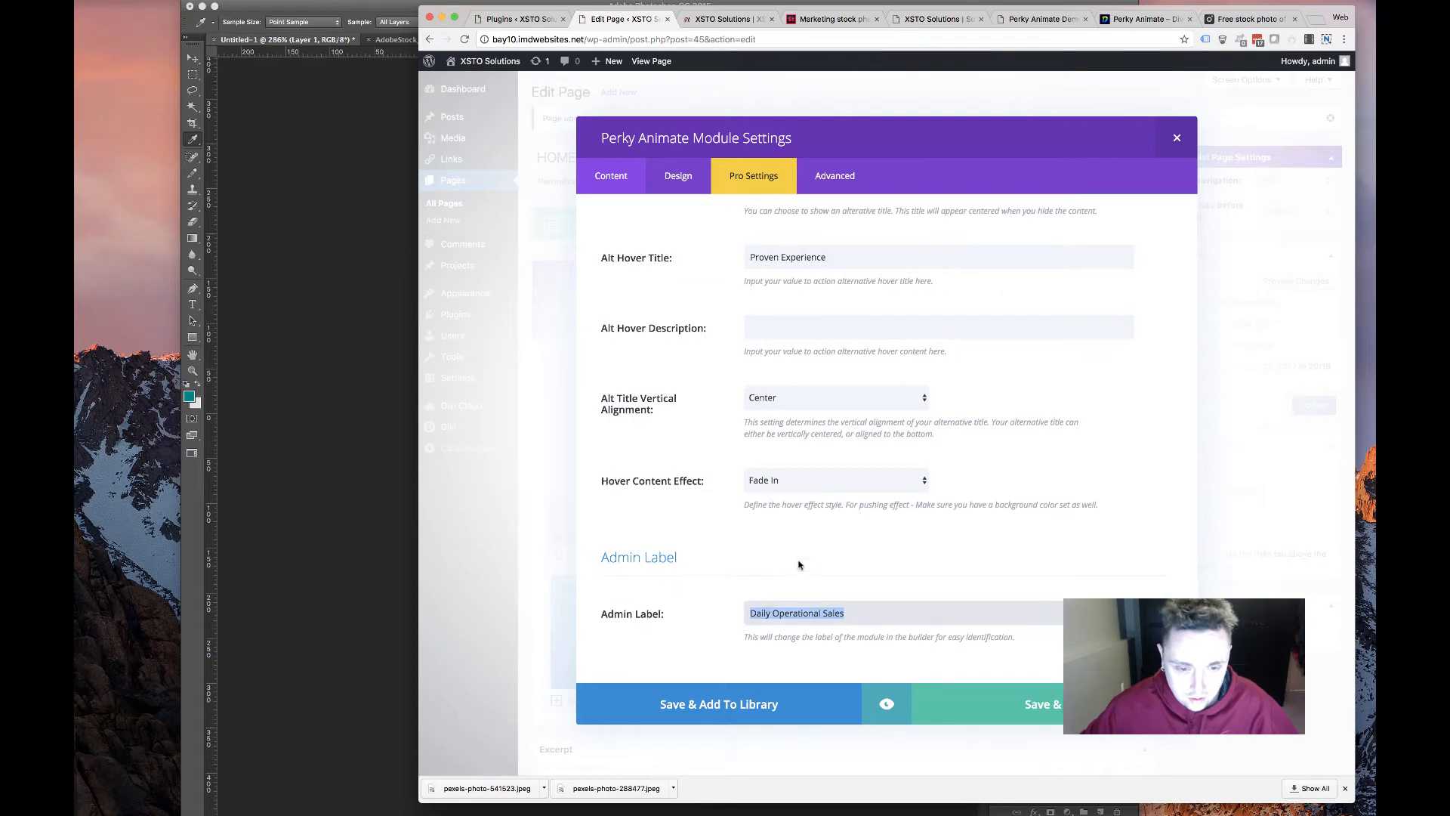
scroll(797, 565, up, 10)
drag(834, 629, 657, 604)
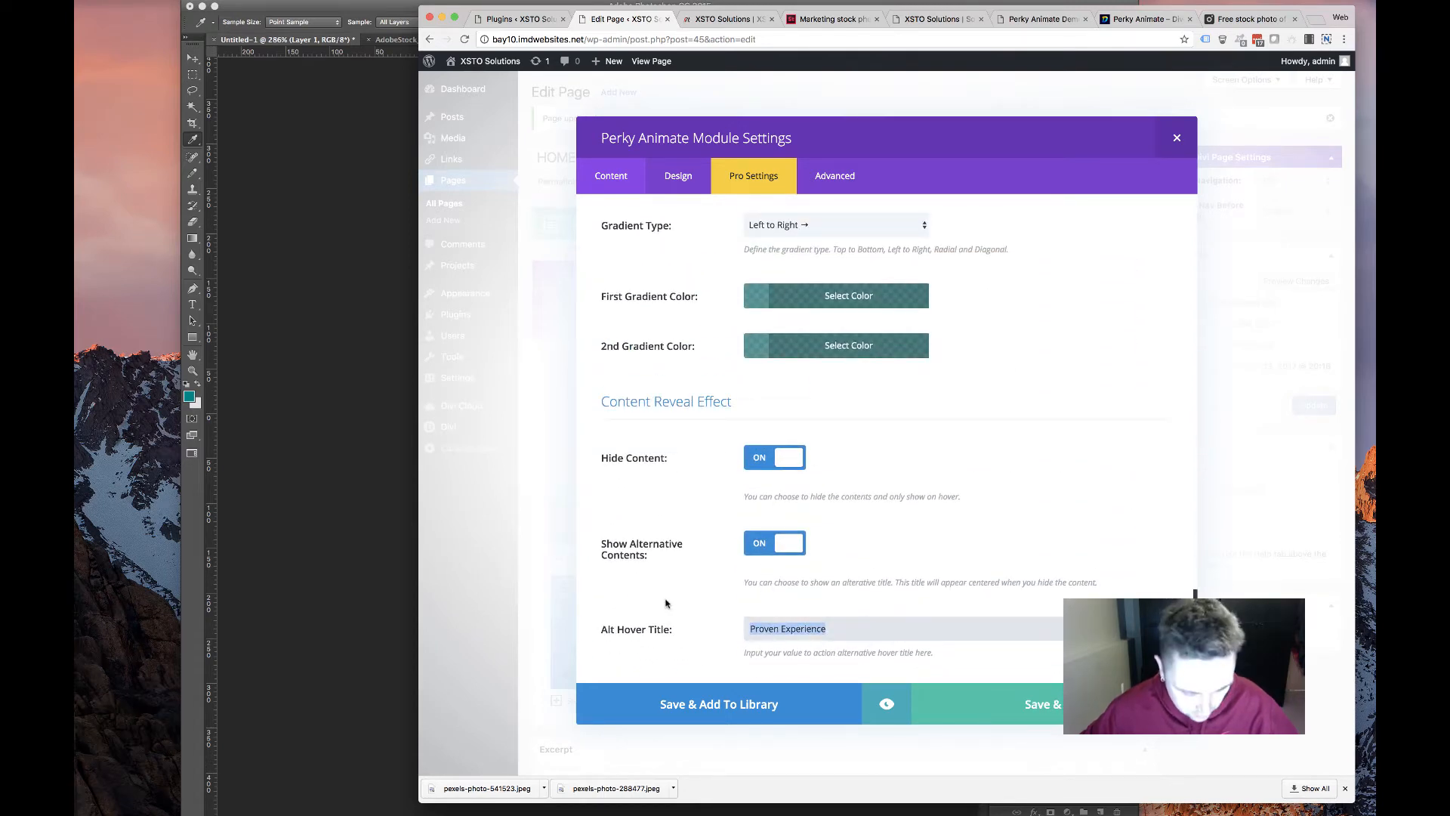
key(super+v)
Review the card's design and animation settings, then save the card
click(678, 175)
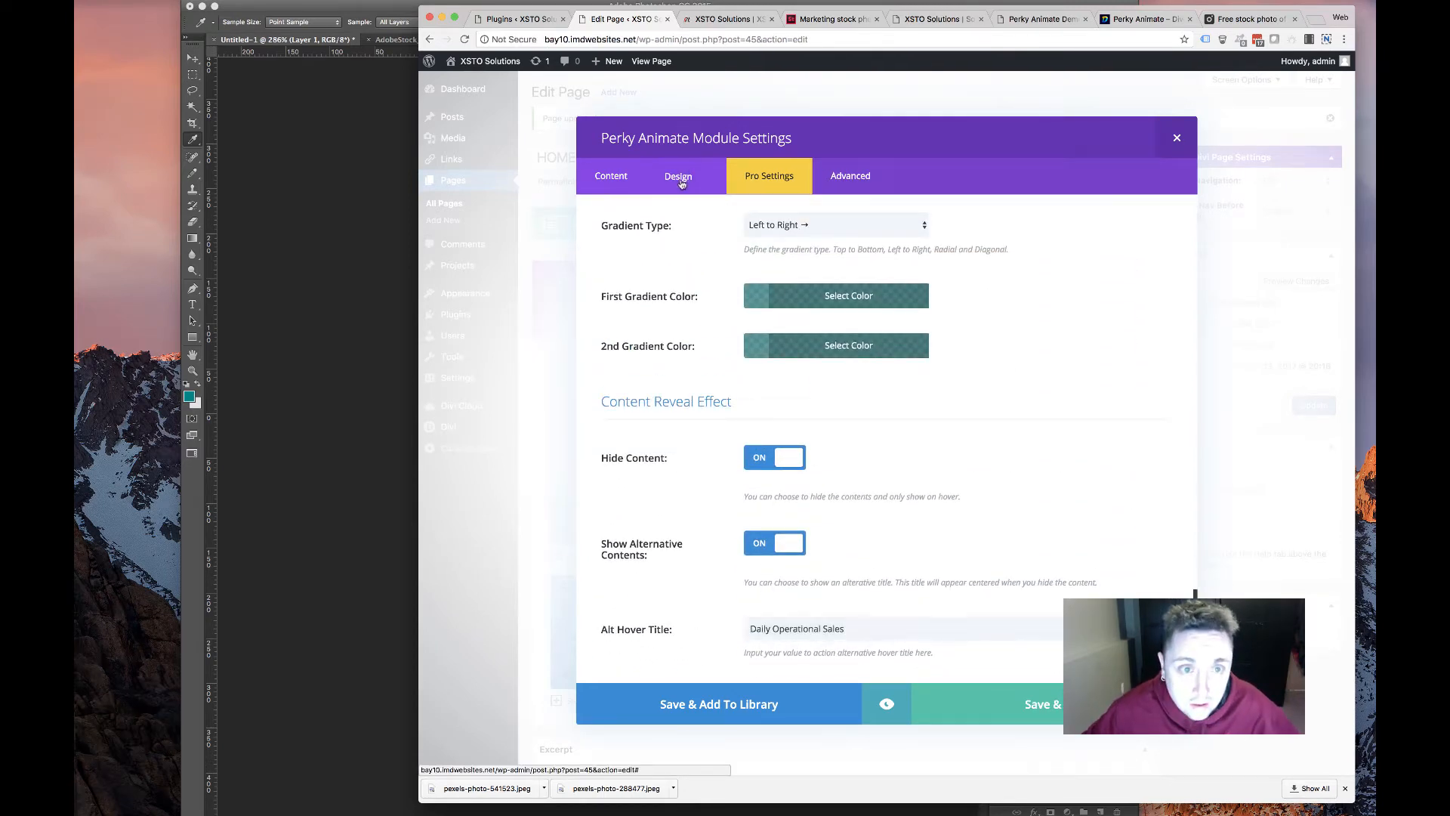
scroll(825, 467, down, 10)
scroll(825, 467, down, 15)
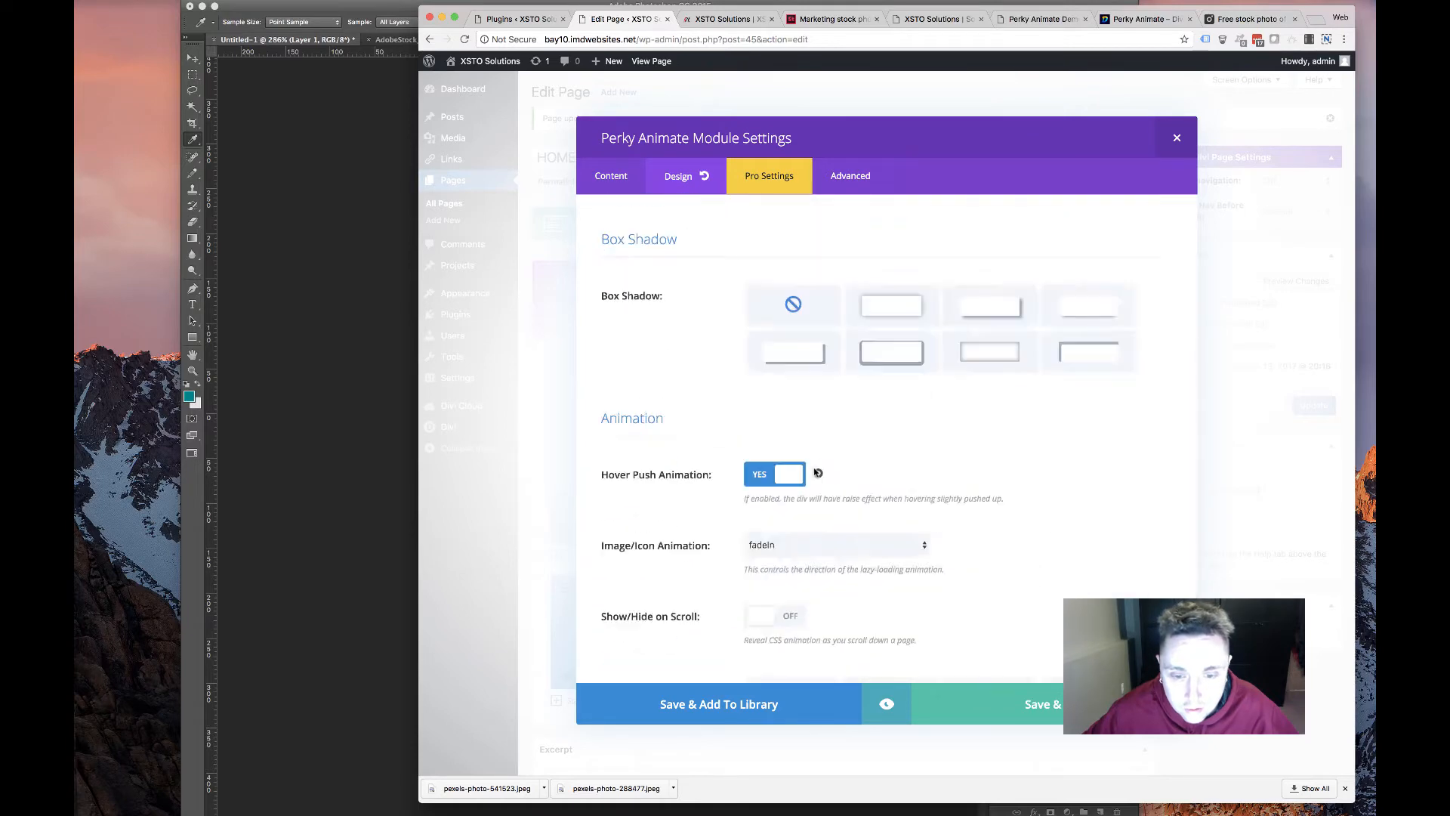
scroll(863, 423, up, 8)
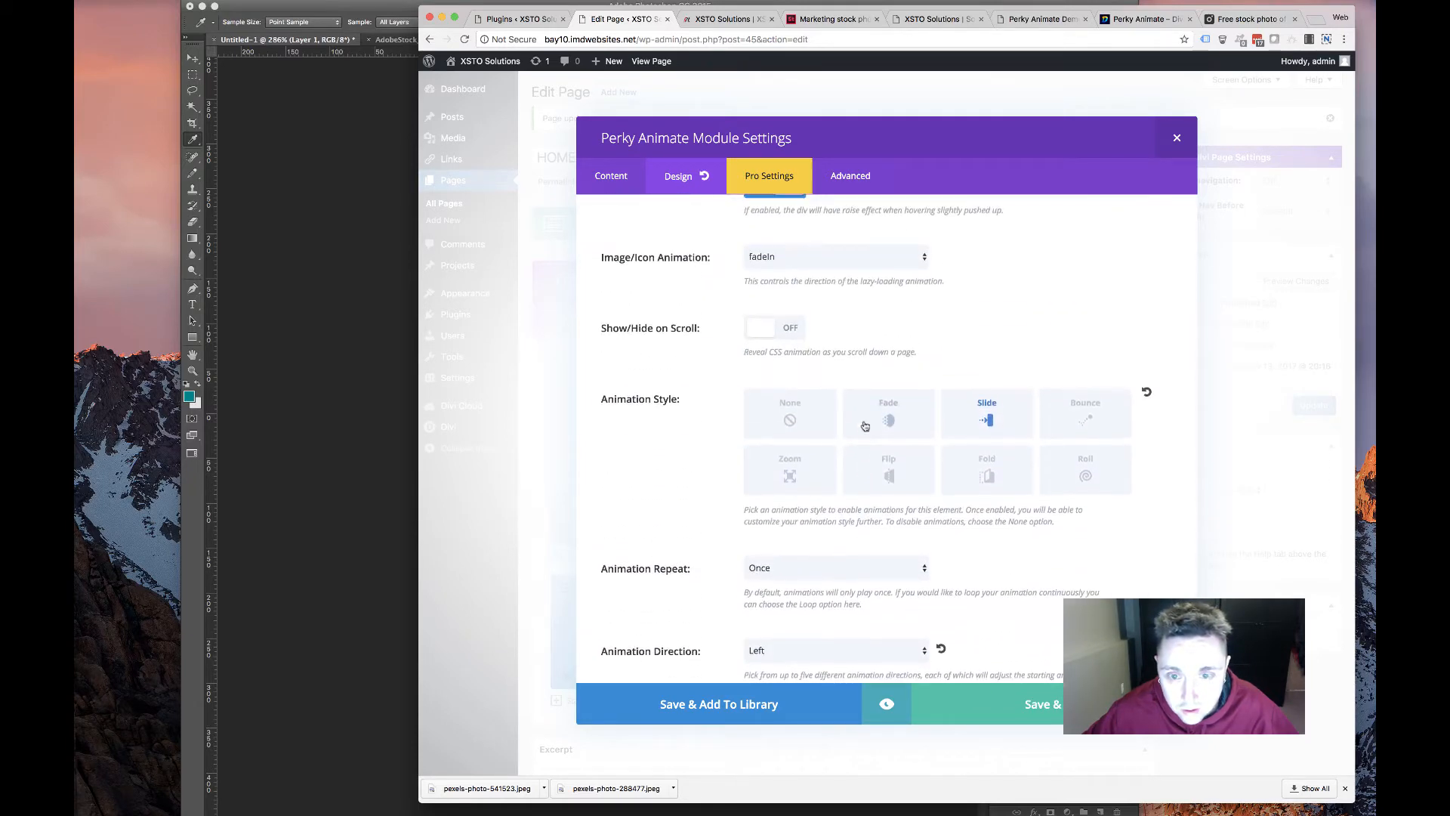
scroll(831, 487, down, 4)
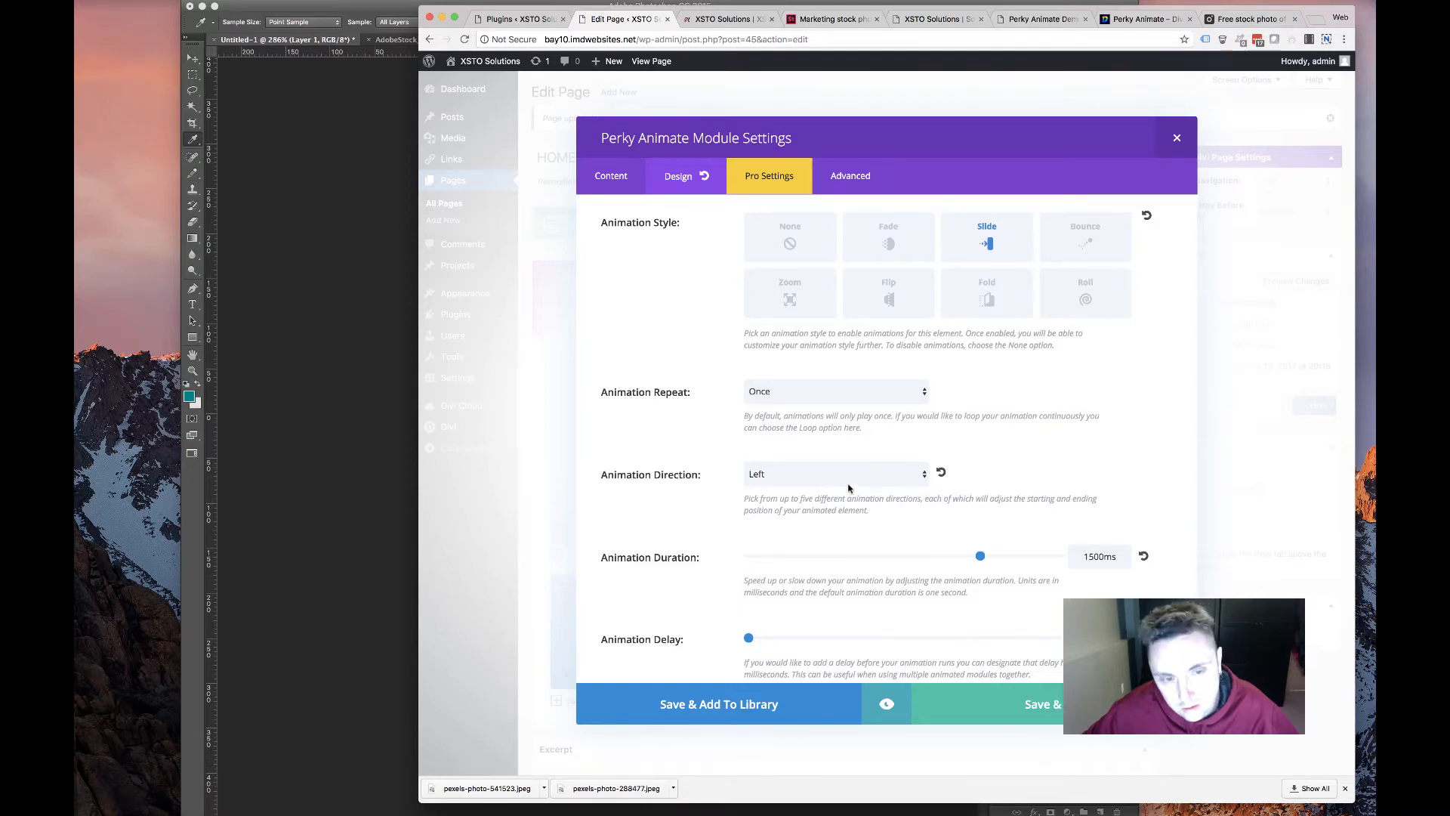
click(779, 181)
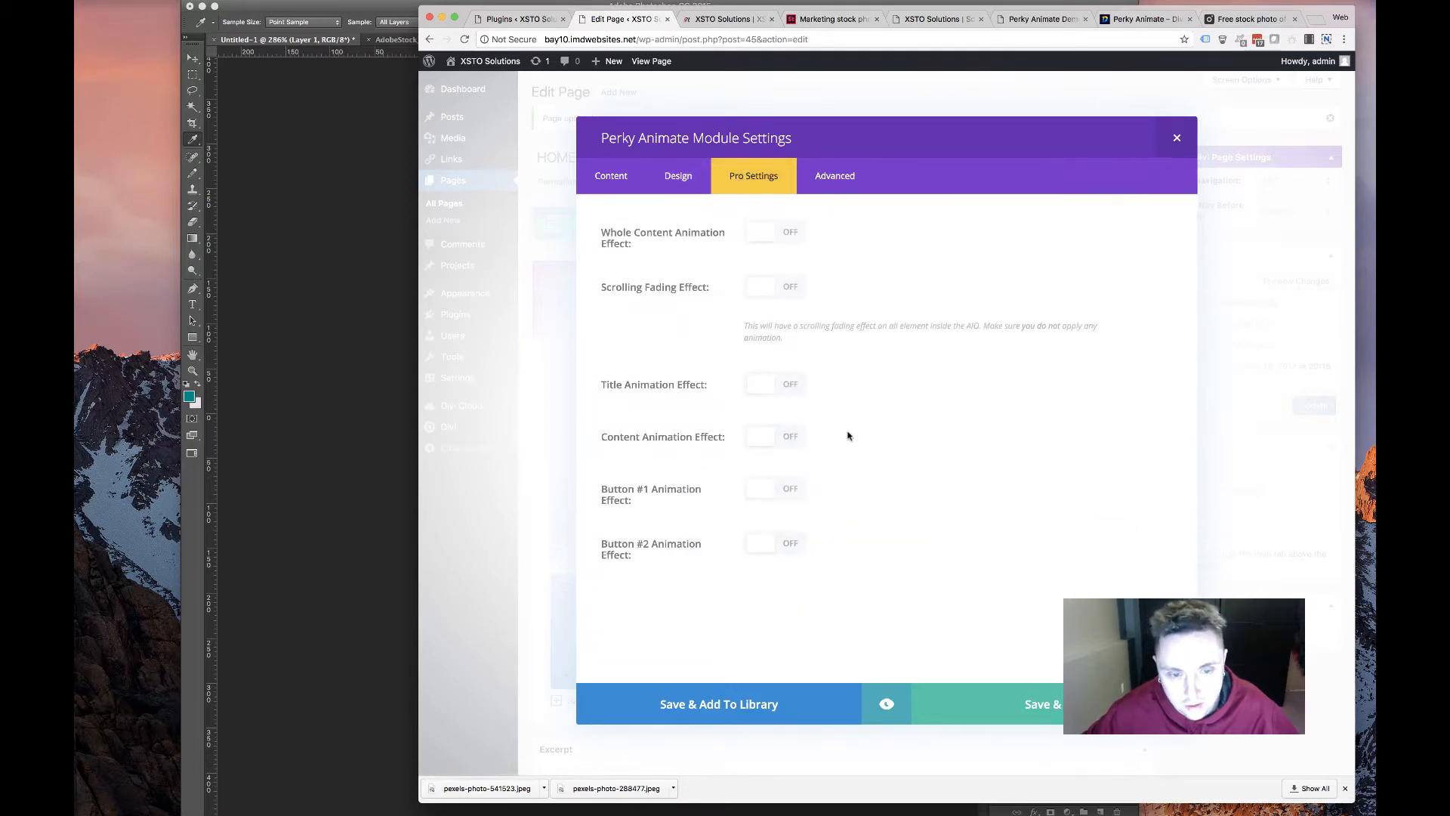
click(684, 172)
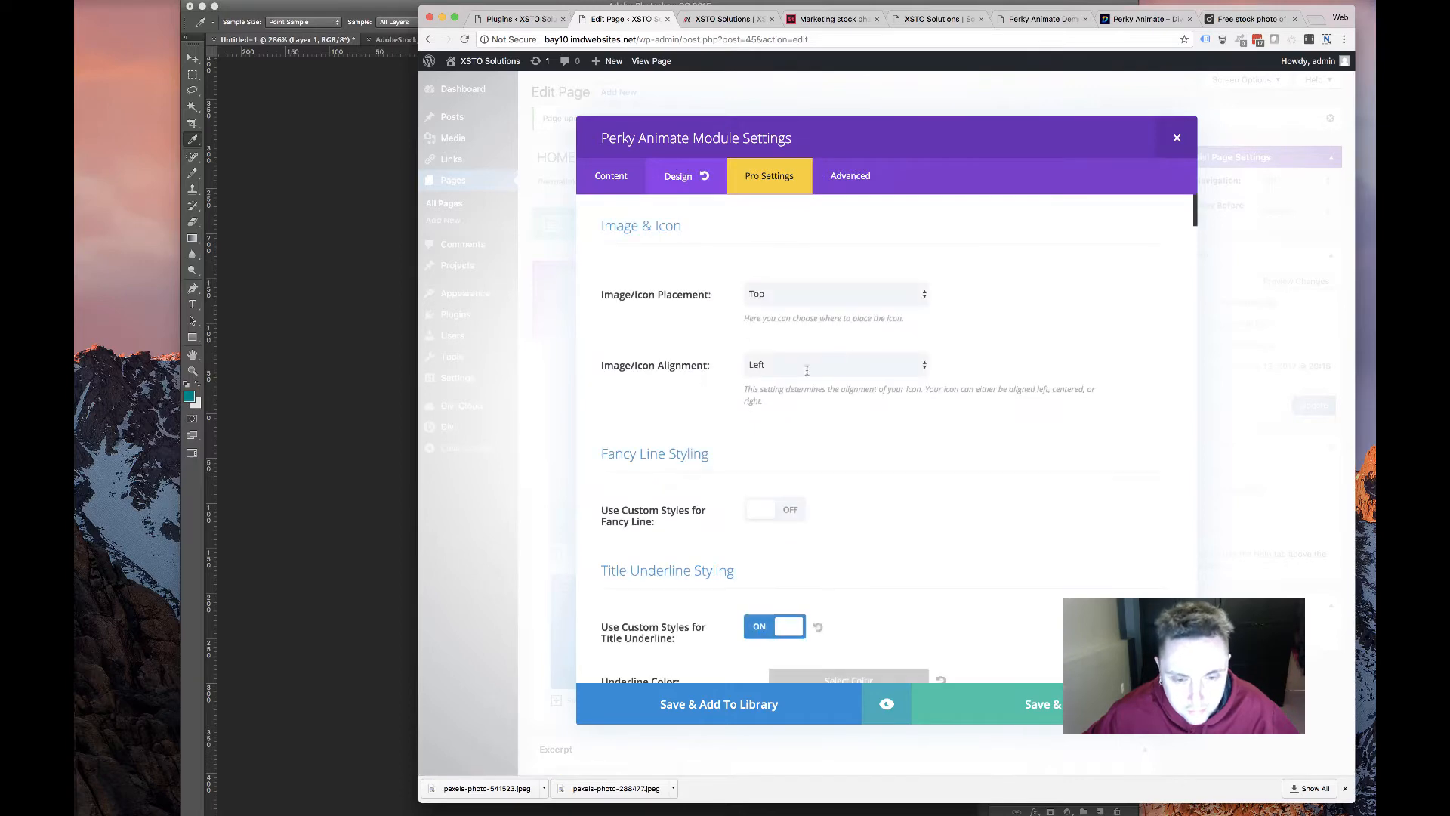
scroll(804, 388, down, 6)
scroll(805, 389, down, 15)
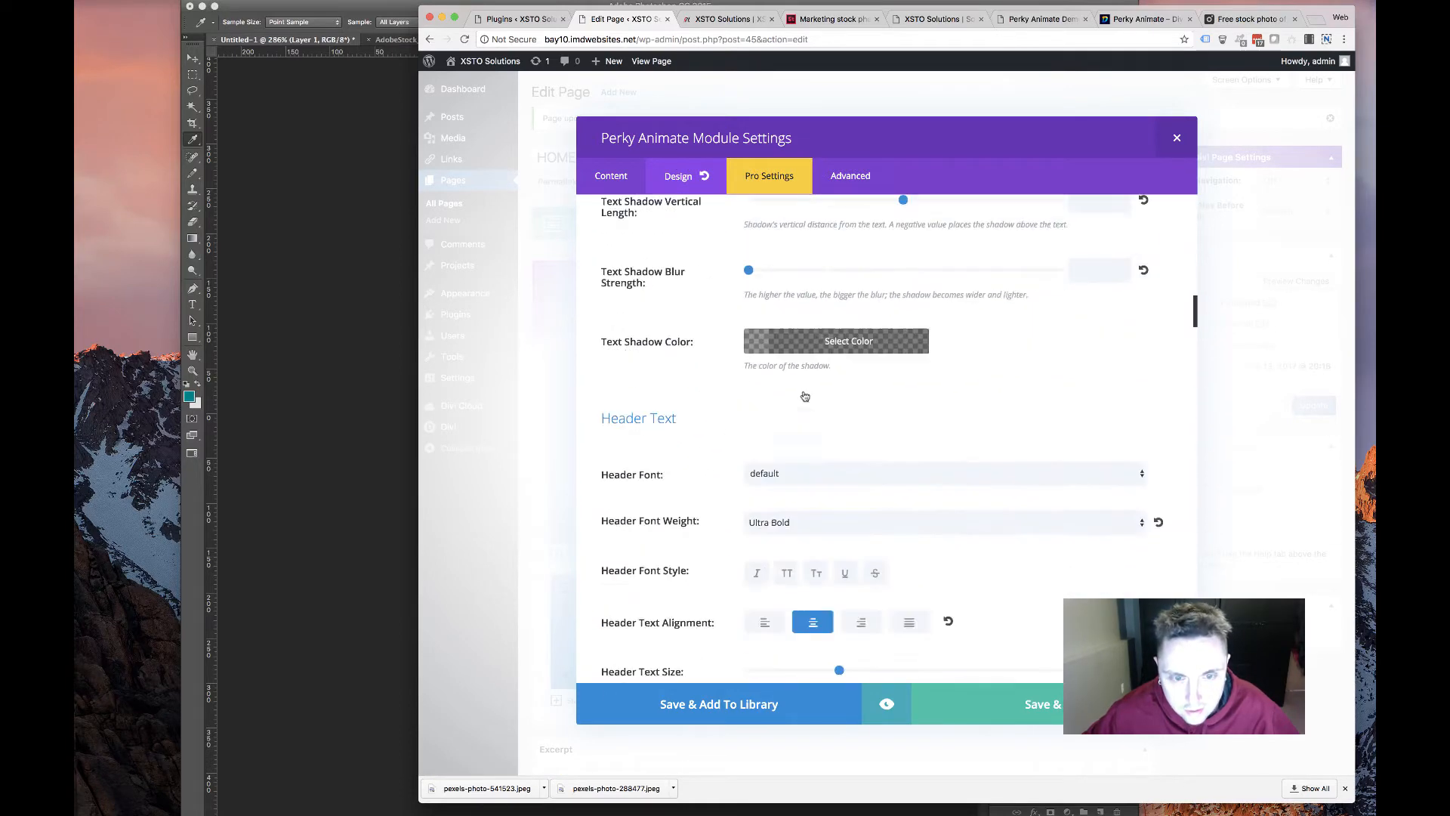
scroll(804, 394, down, 12)
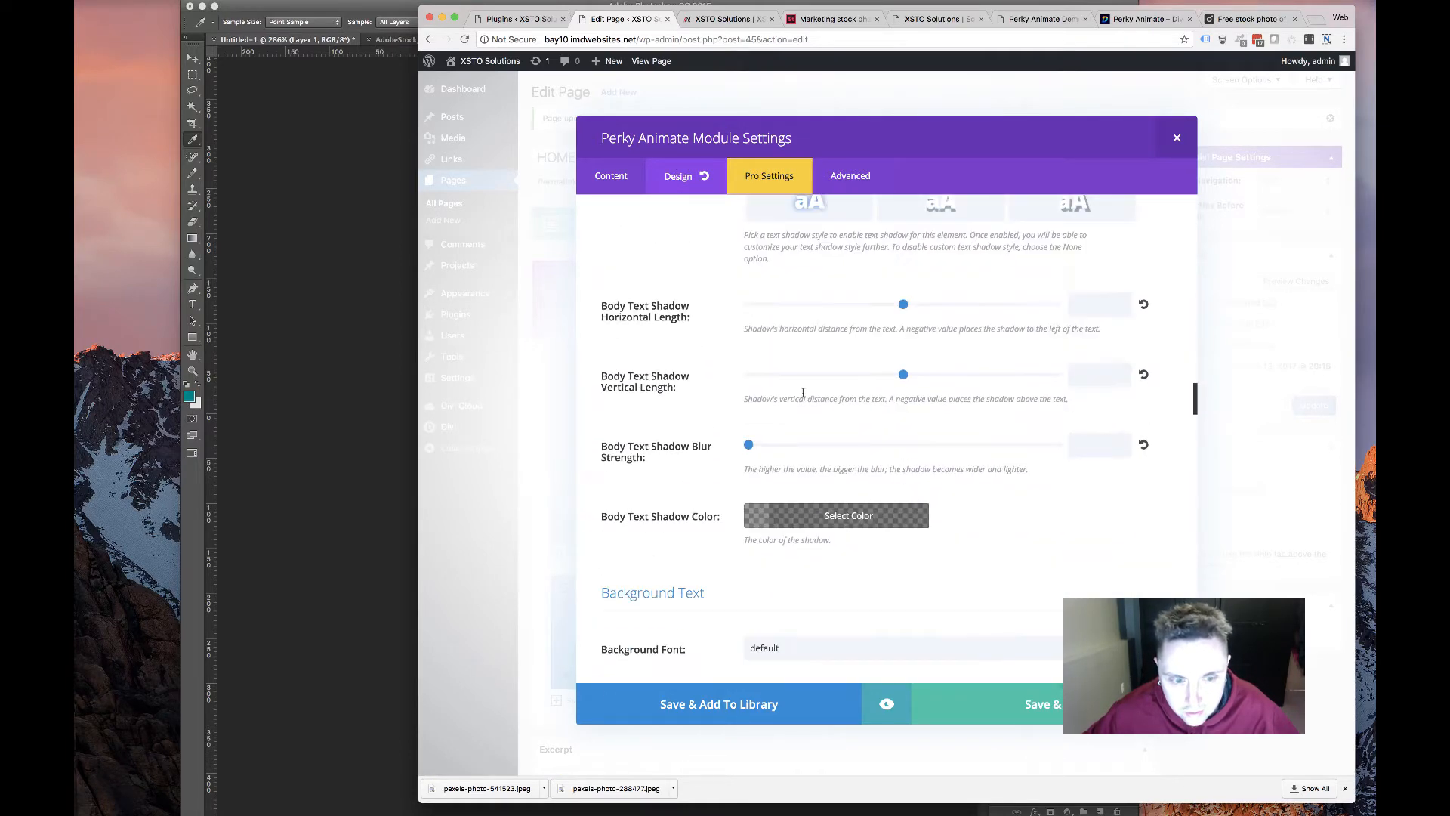
scroll(802, 396, down, 15)
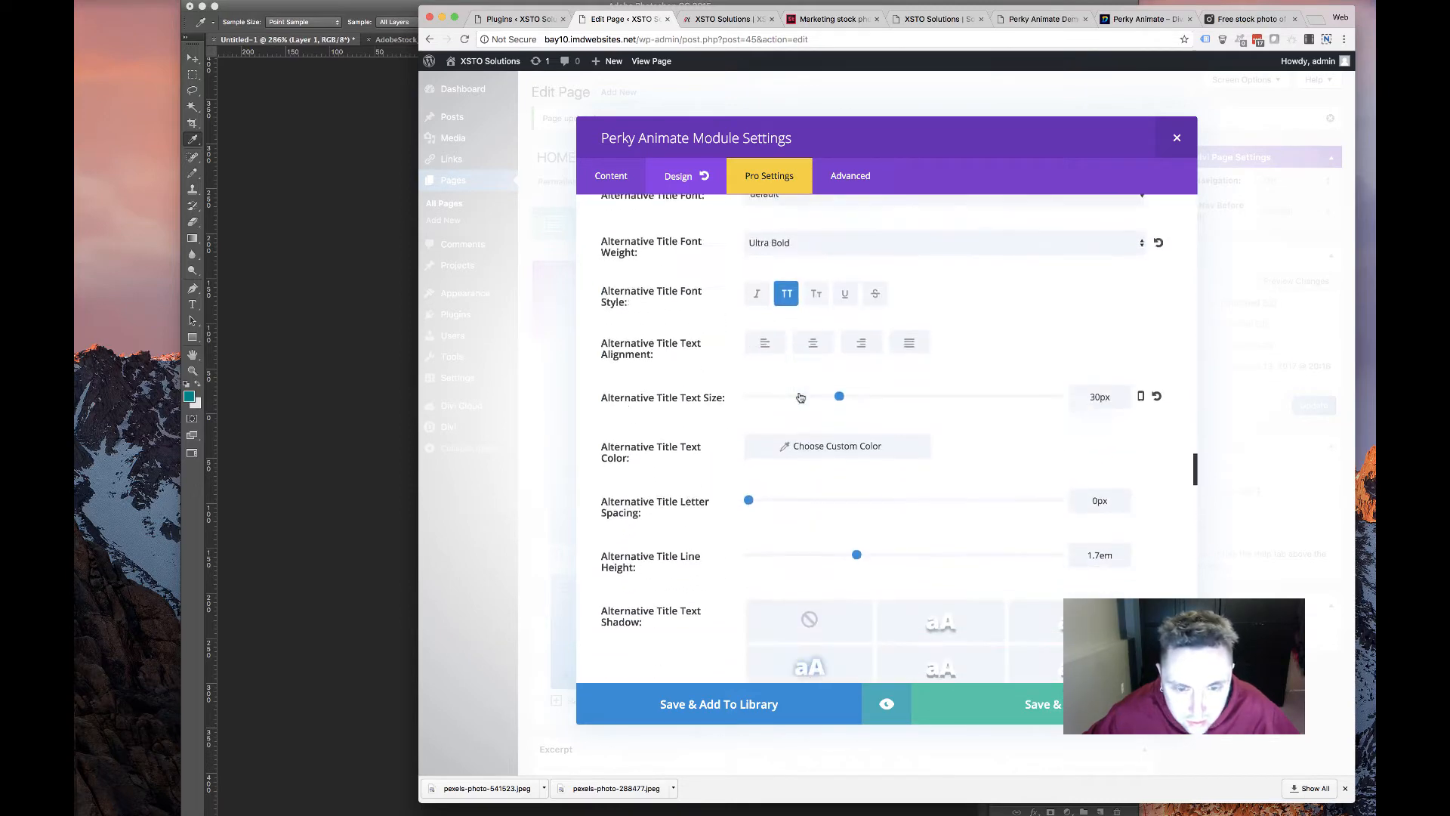
scroll(799, 396, down, 15)
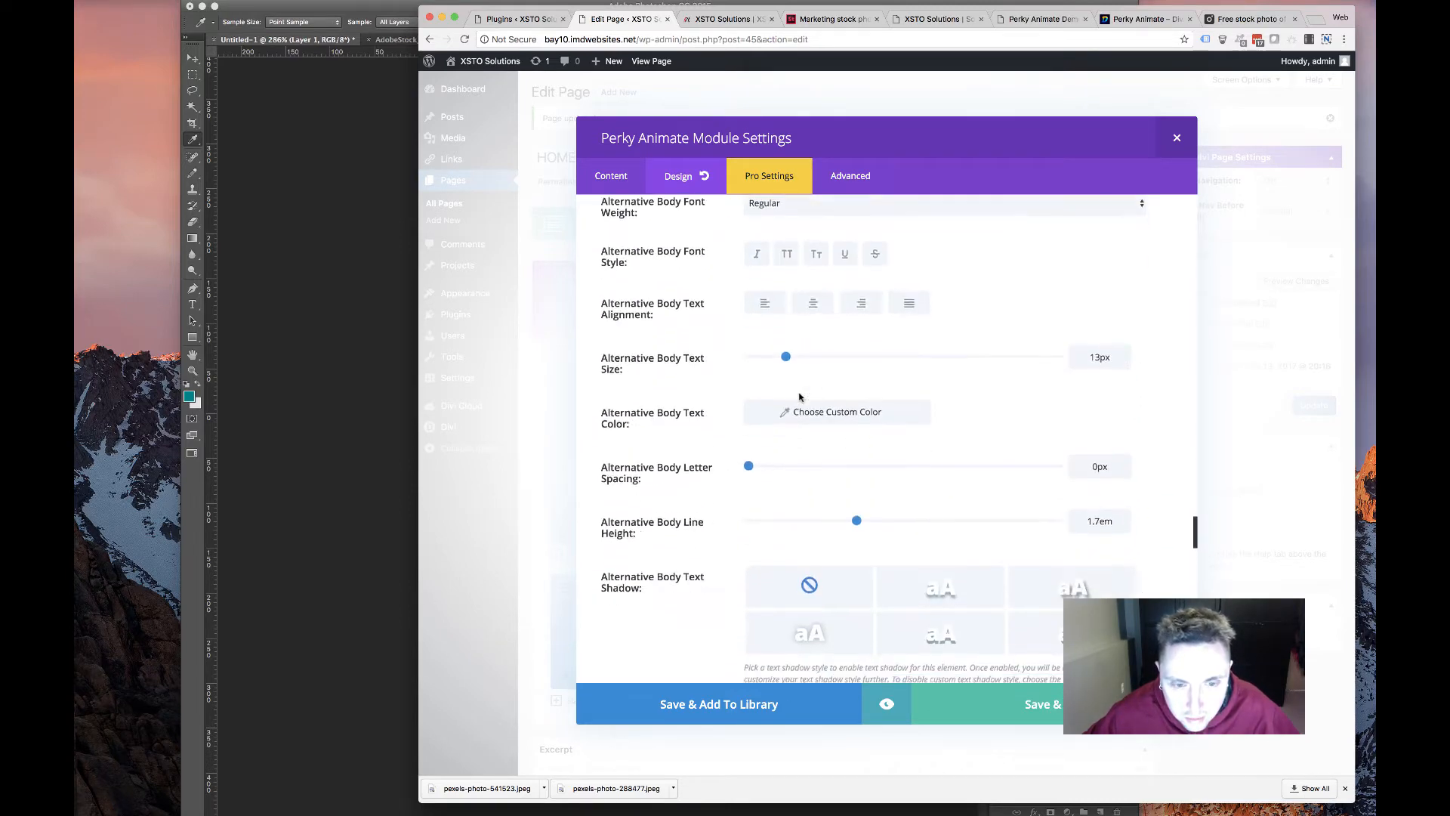
scroll(799, 396, up, 3)
scroll(799, 395, down, 15)
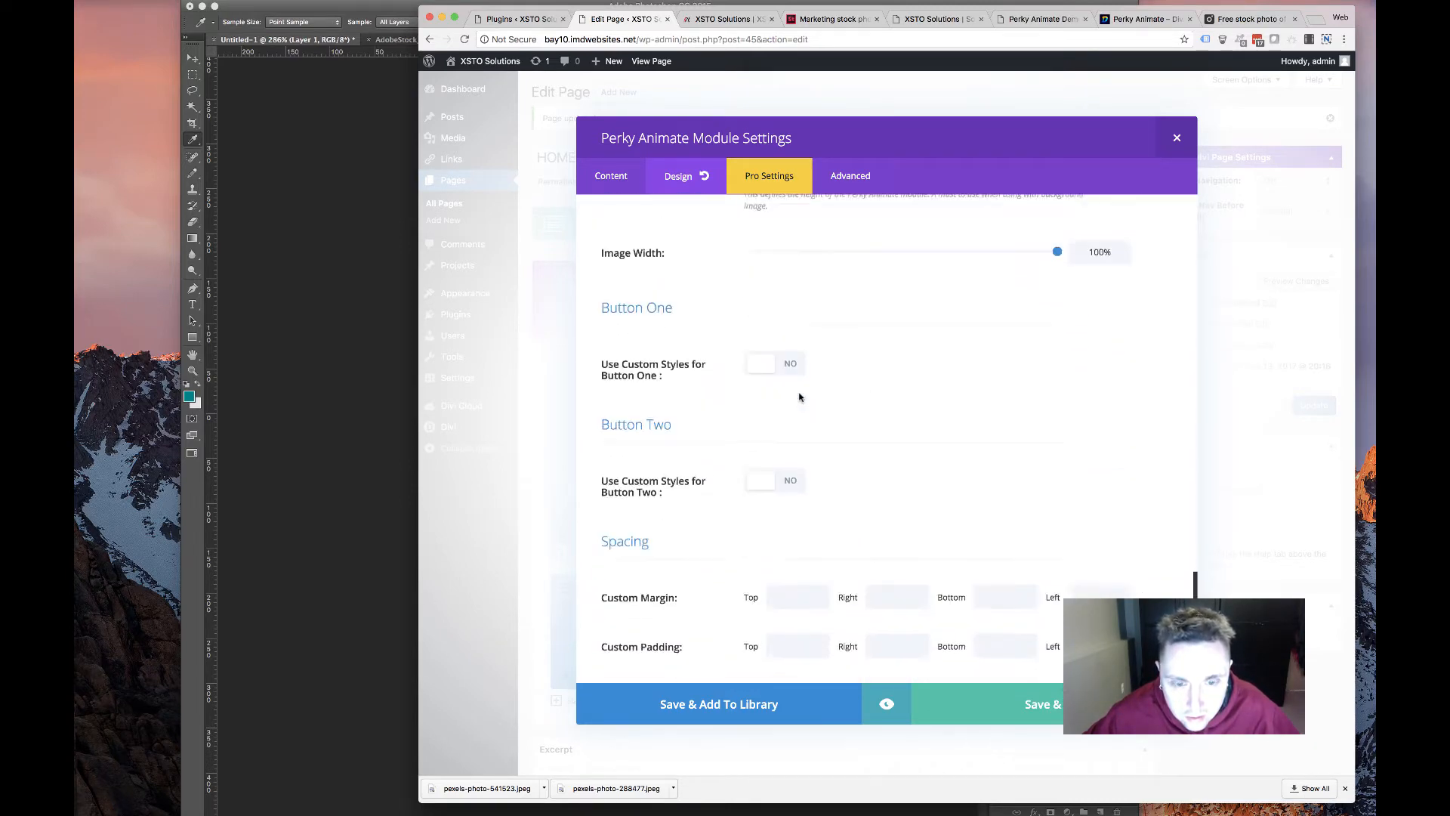
scroll(799, 393, down, 5)
scroll(799, 393, up, 6)
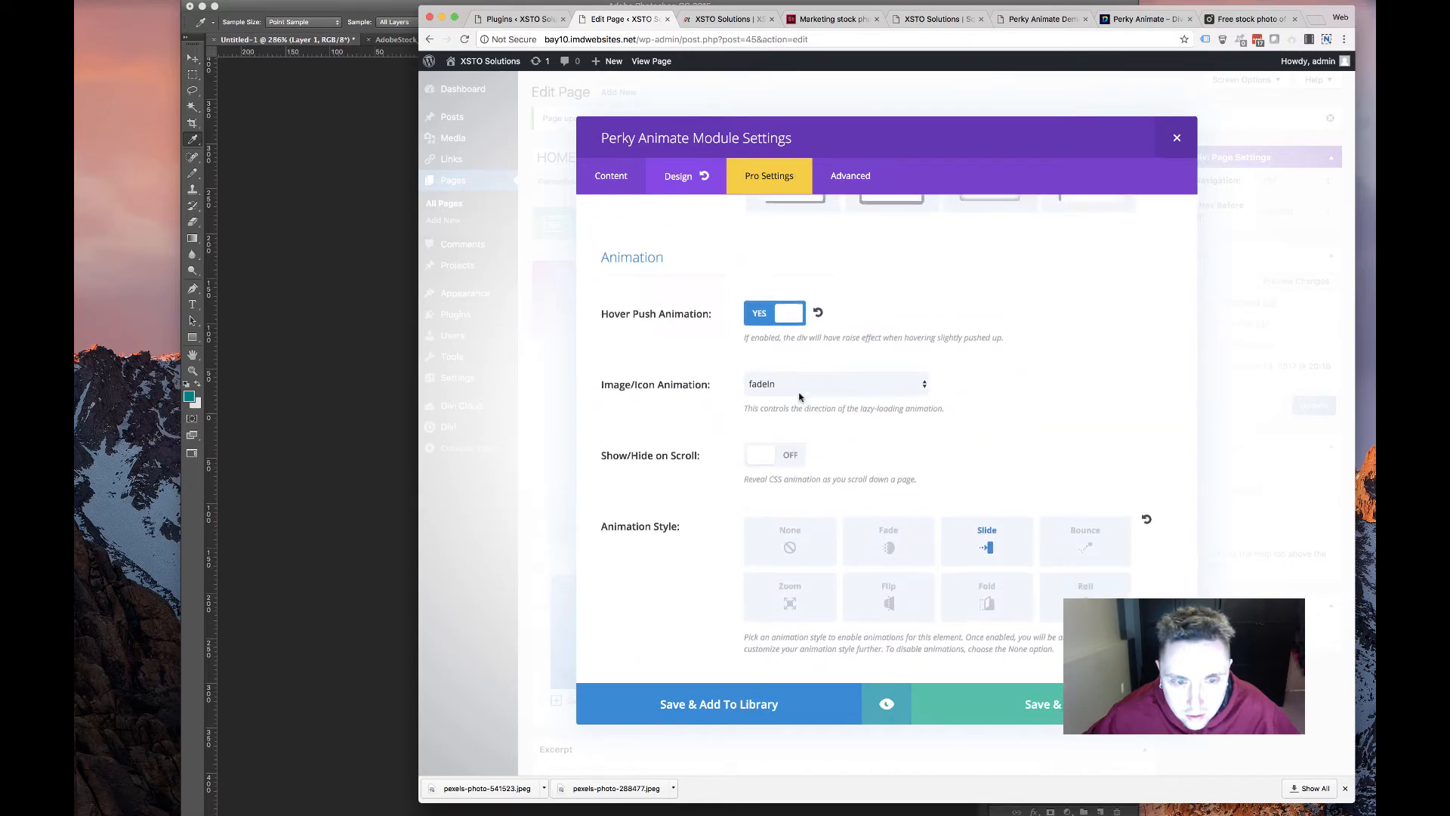
scroll(800, 397, down, 4)
scroll(799, 397, down, 2)
scroll(799, 397, down, 6)
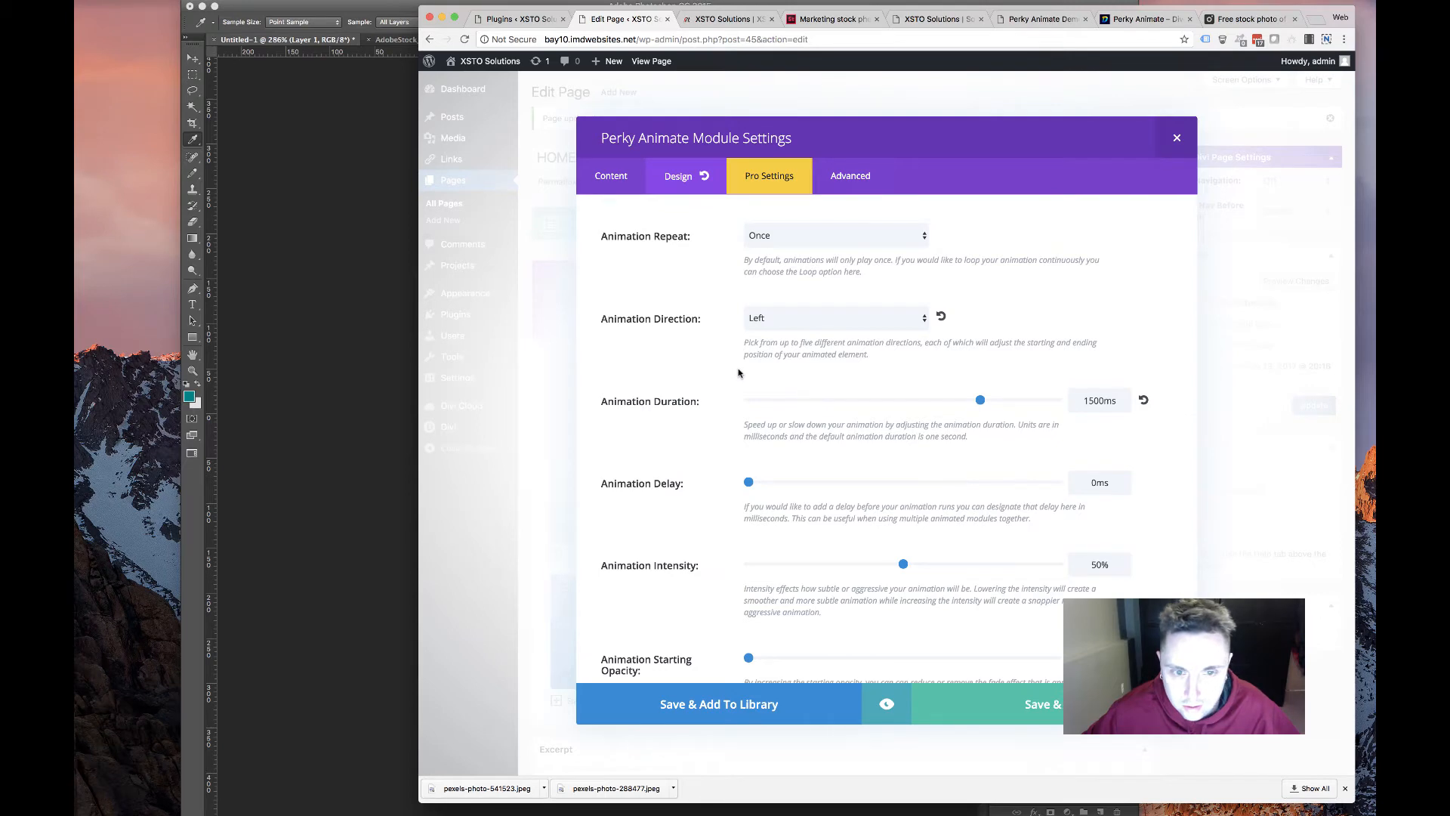
scroll(739, 372, down, 5)
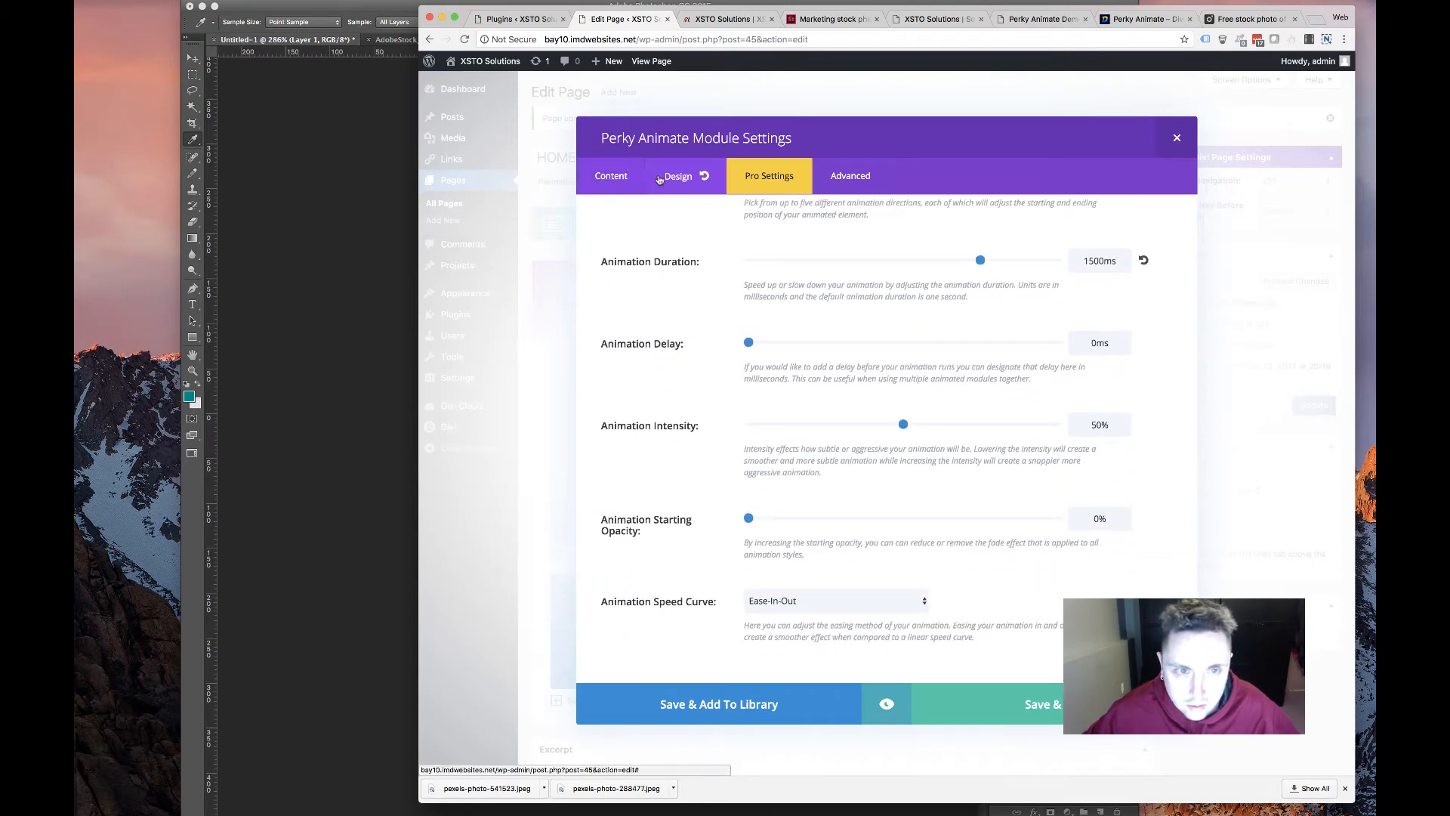
click(1028, 722)
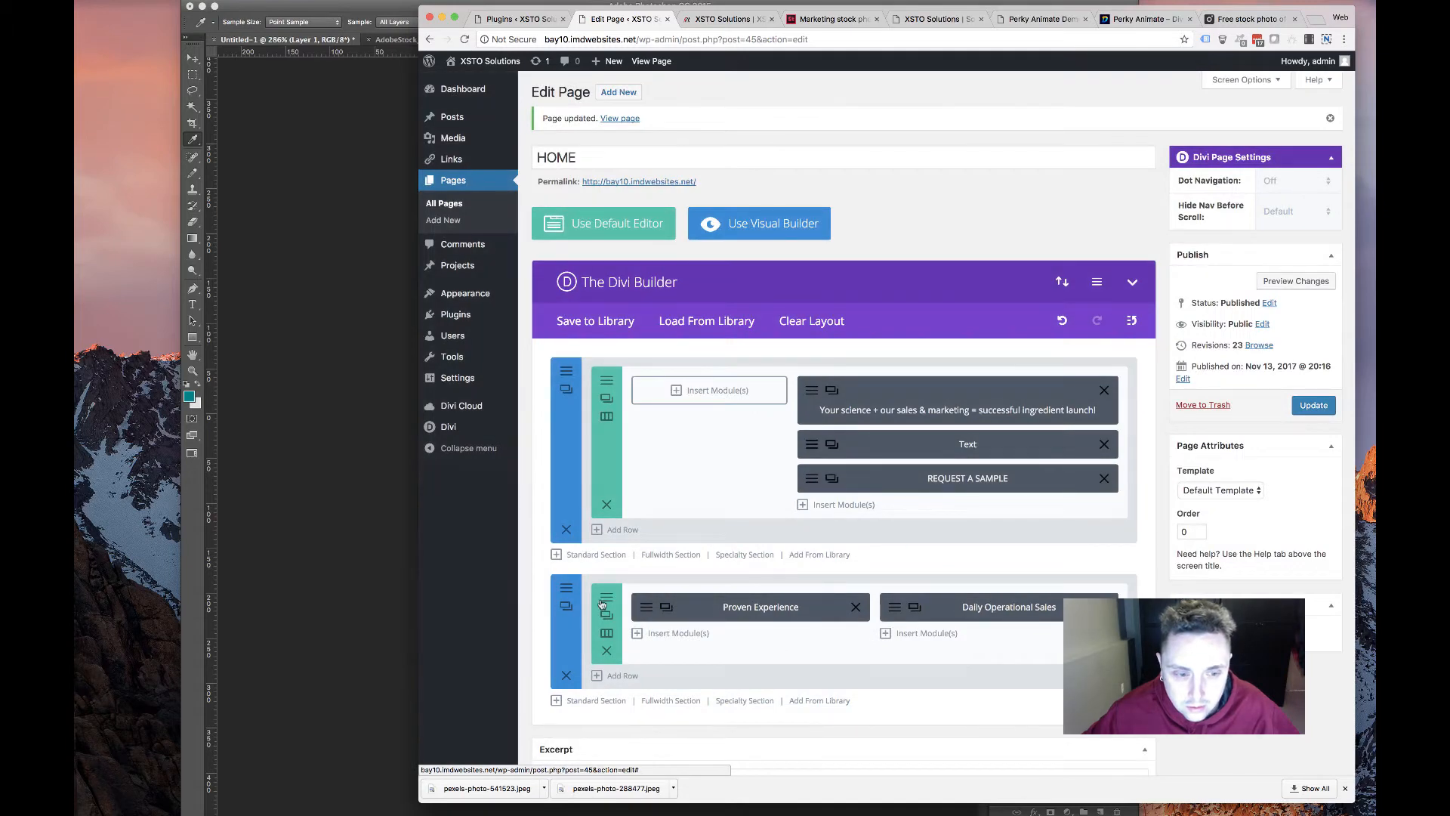
Check the design settings of the row holding both service cards, then close them
click(605, 597)
scroll(672, 381, down, 10)
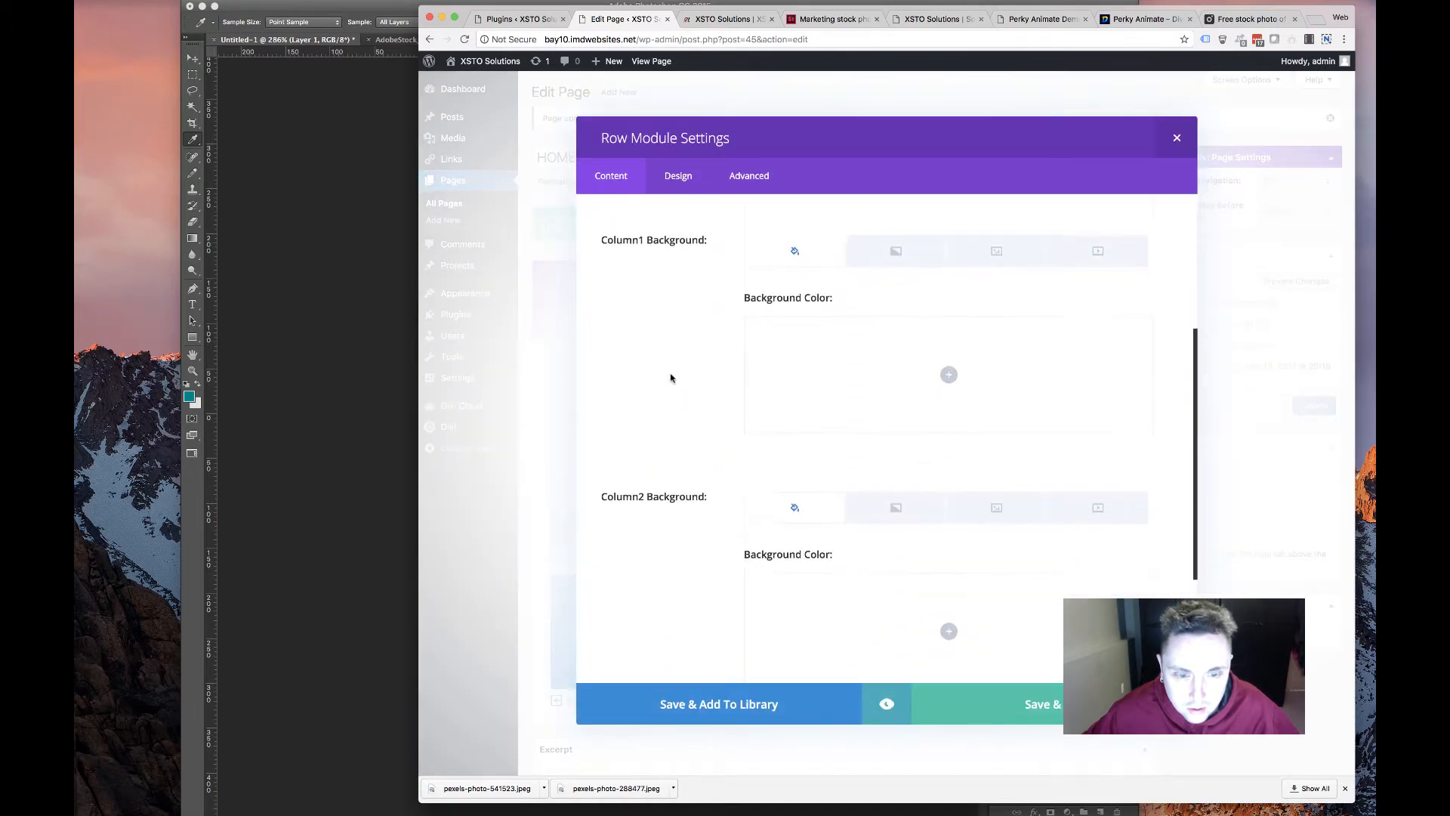
click(678, 176)
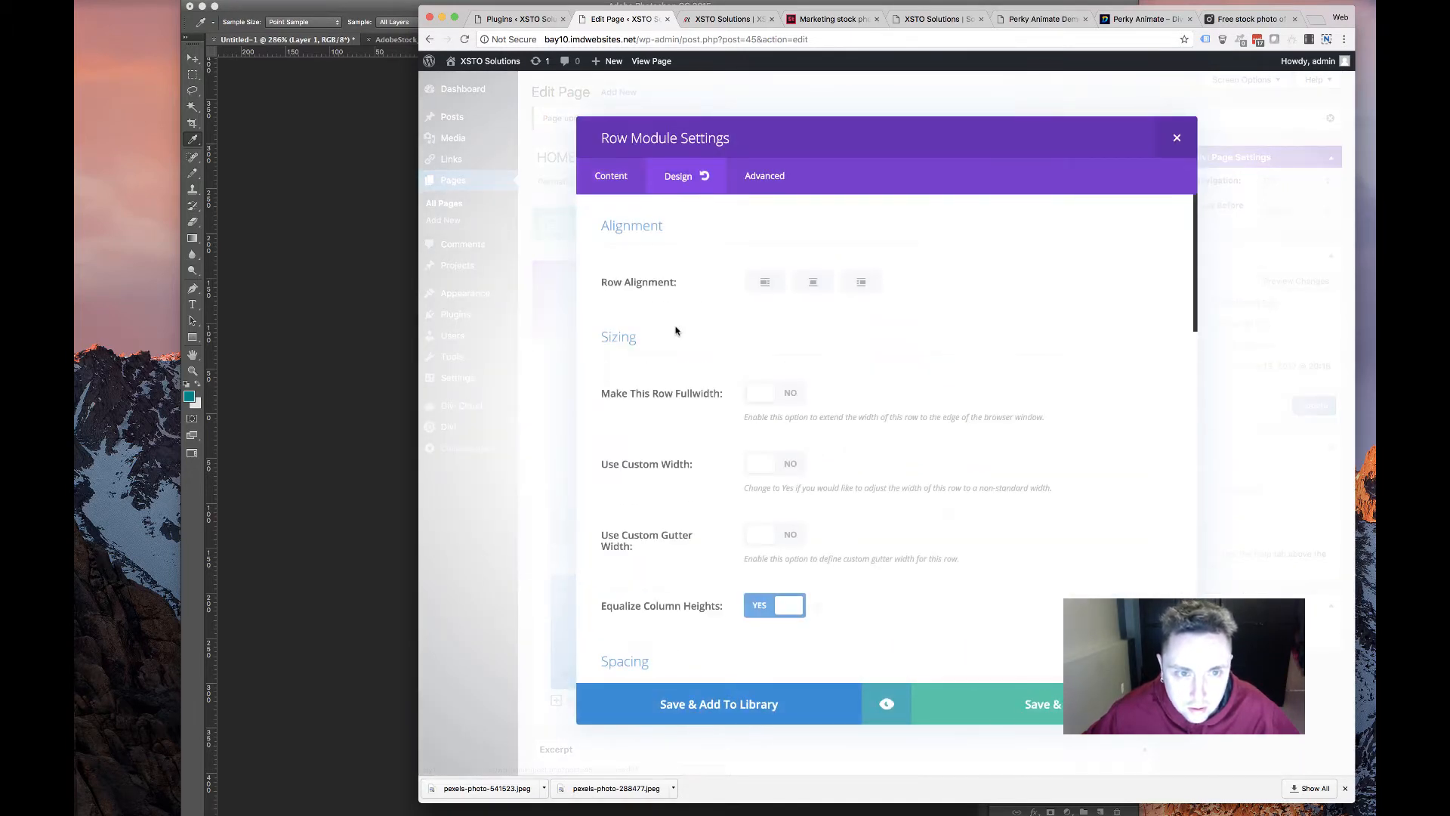
scroll(673, 327, down, 15)
scroll(684, 349, up, 6)
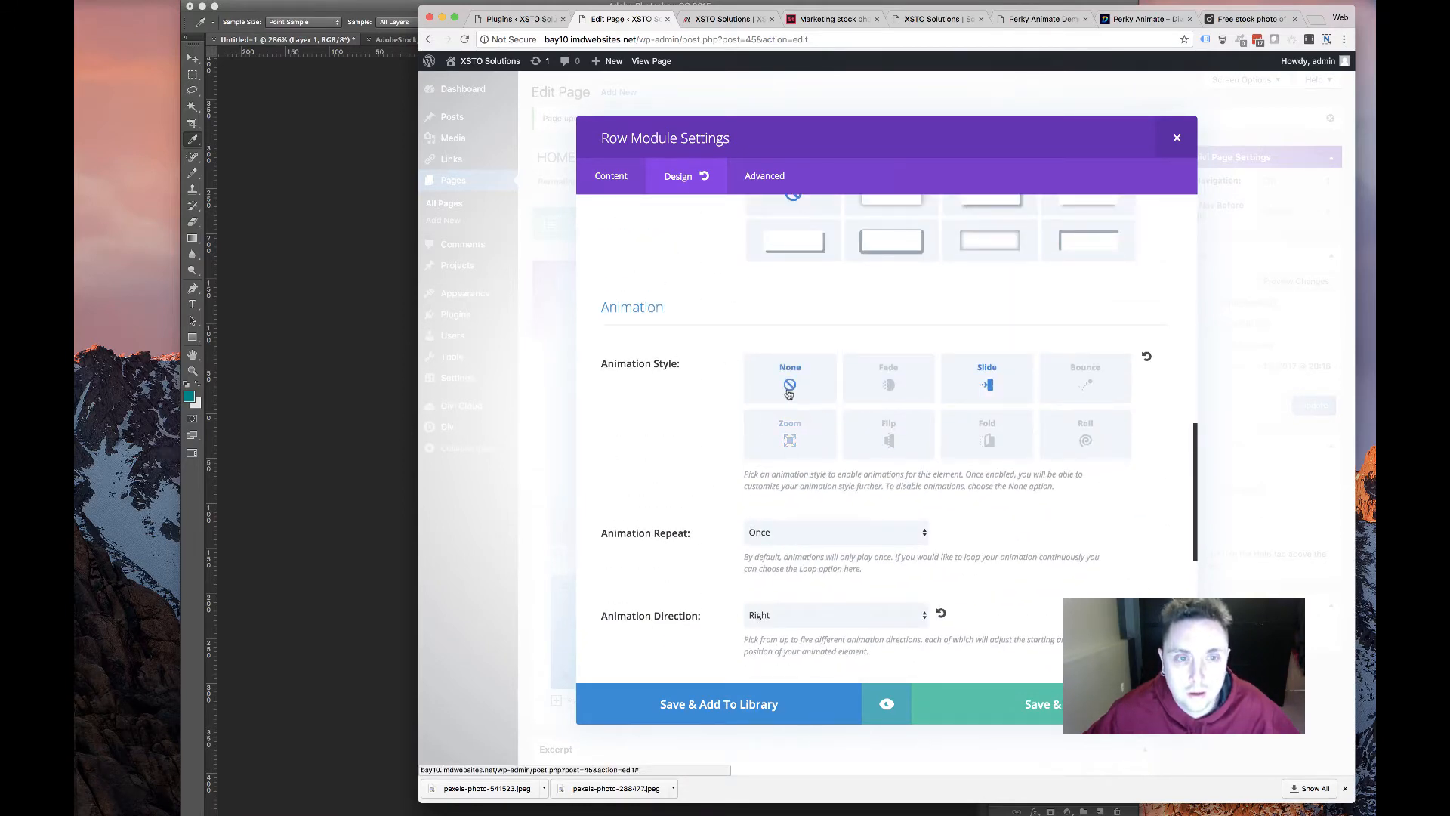
scroll(791, 453, up, 3)
click(1015, 719)
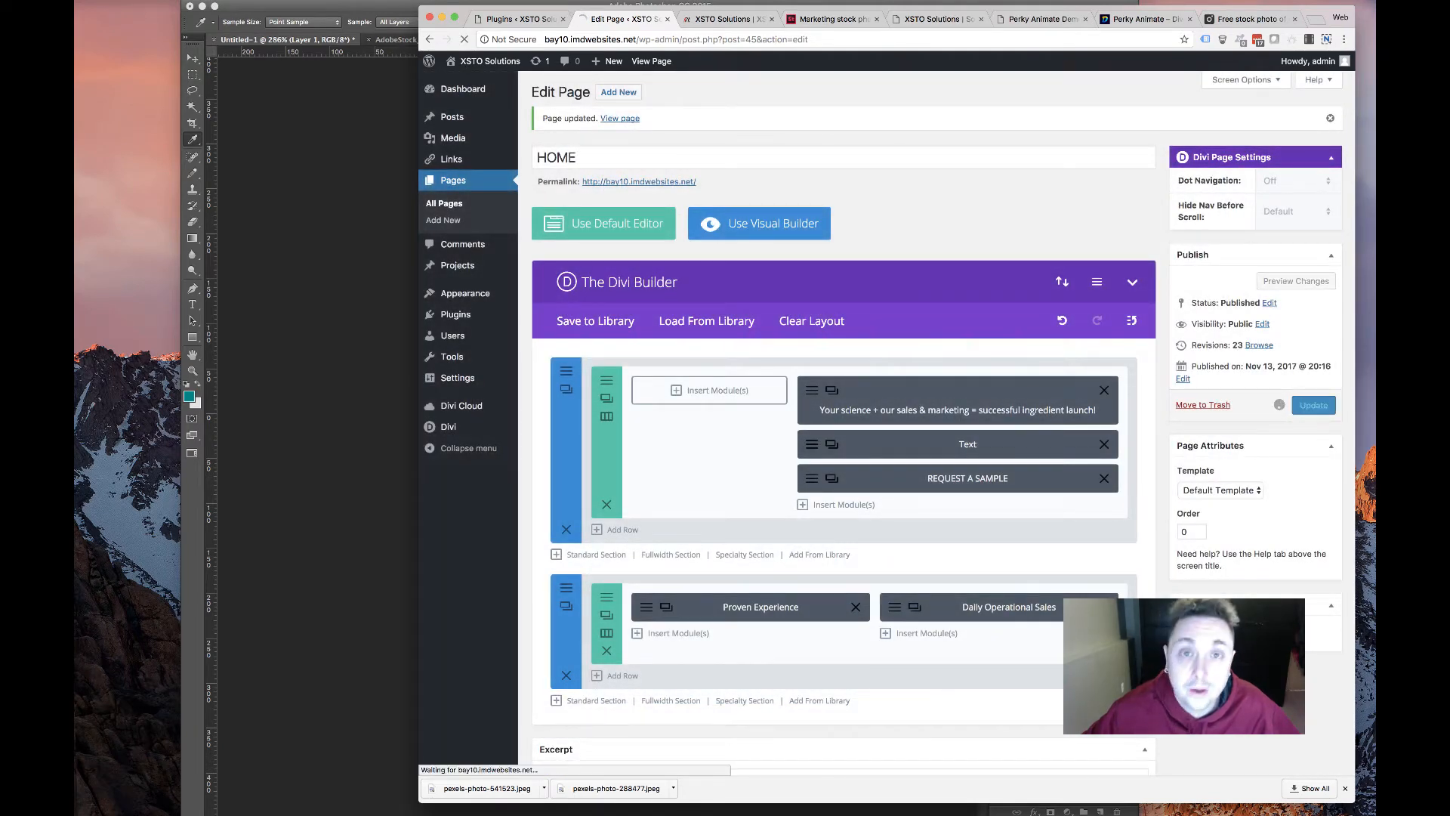
Preview the Proven Experience and Daily Operational Sales cards on the live homepage
click(713, 20)
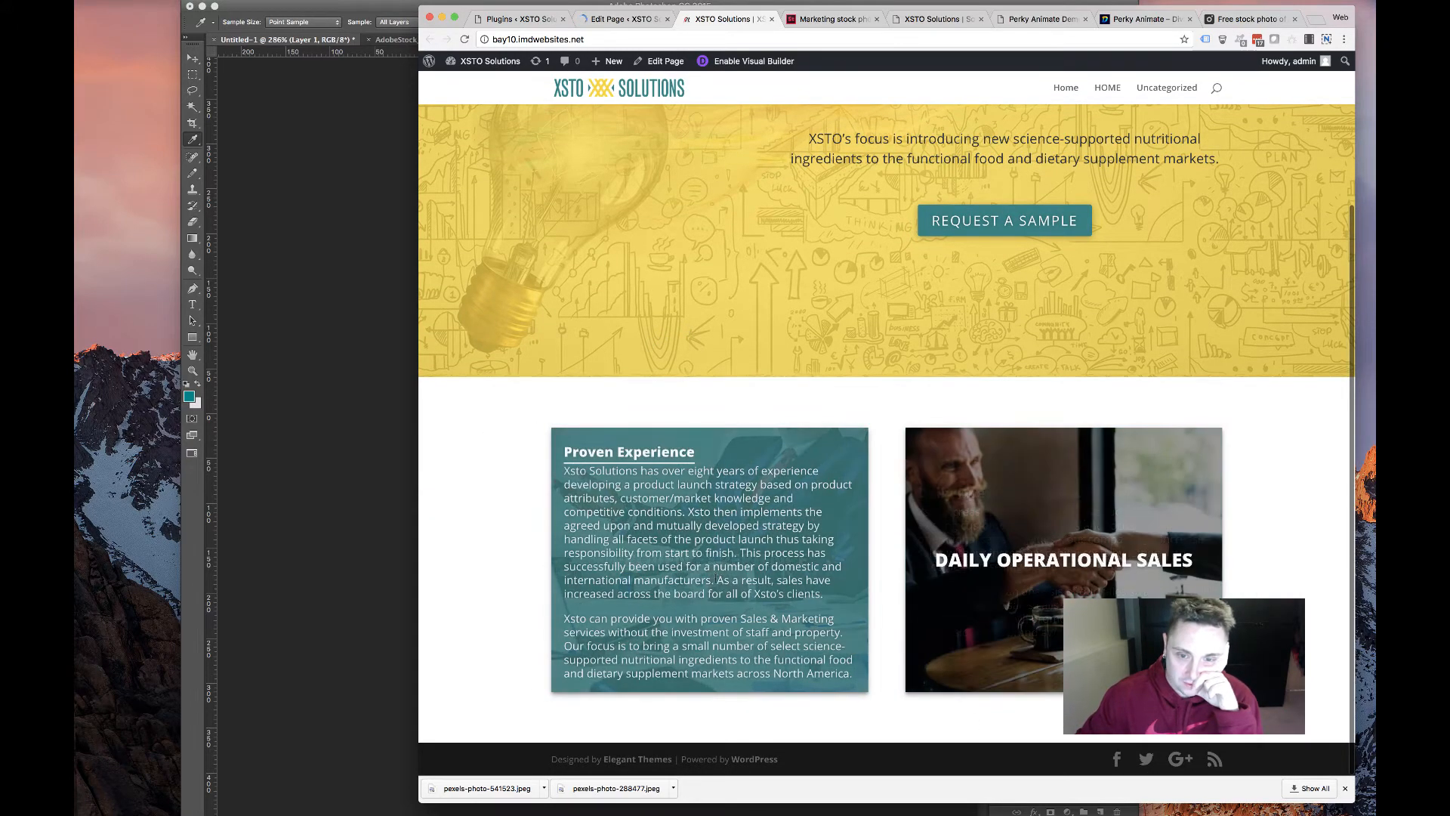
scroll(1310, 580, up, 3)
scroll(1311, 582, down, 3)
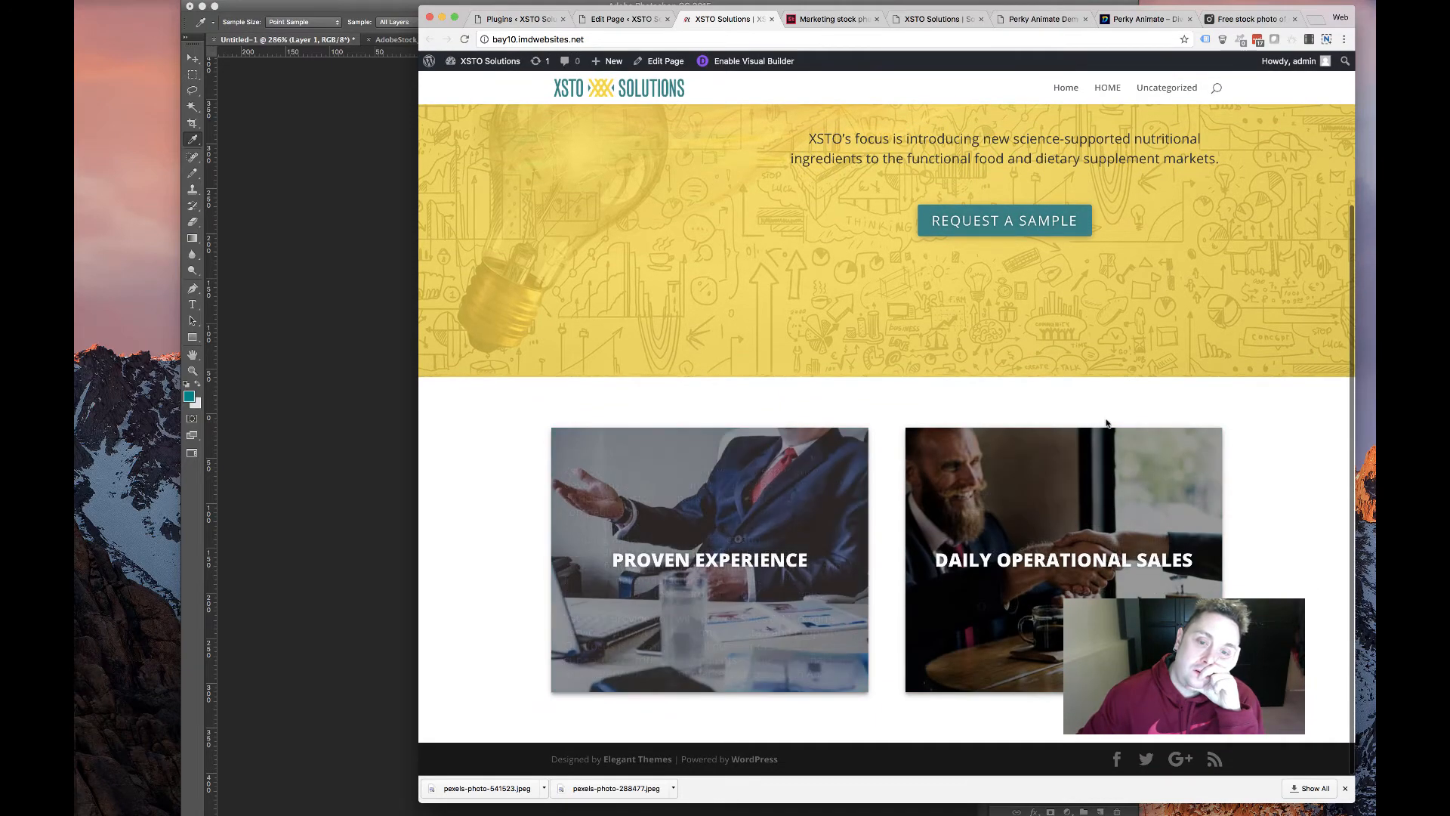
scroll(844, 280, up, 3)
scroll(839, 282, down, 3)
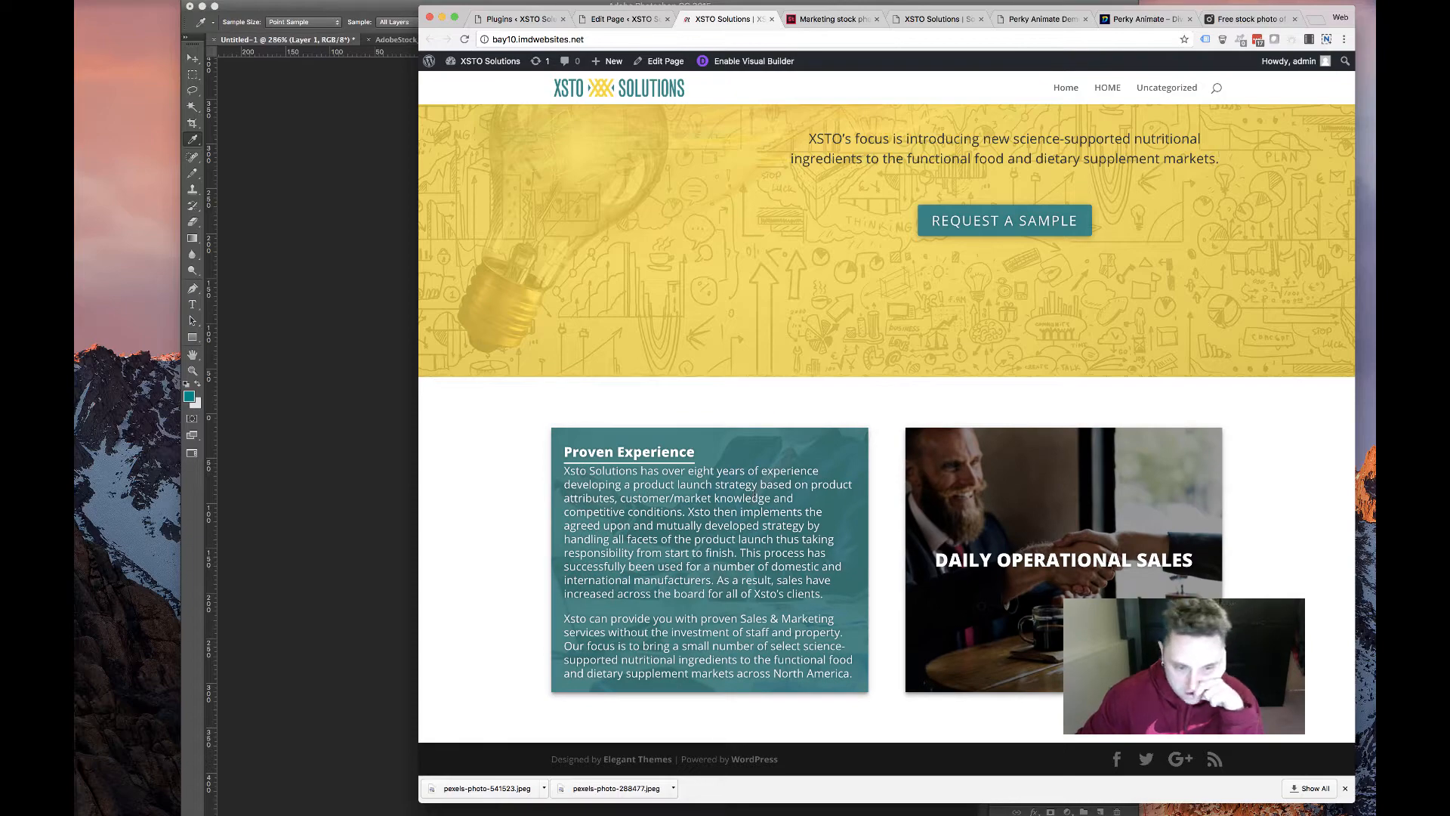
scroll(982, 465, up, 3)
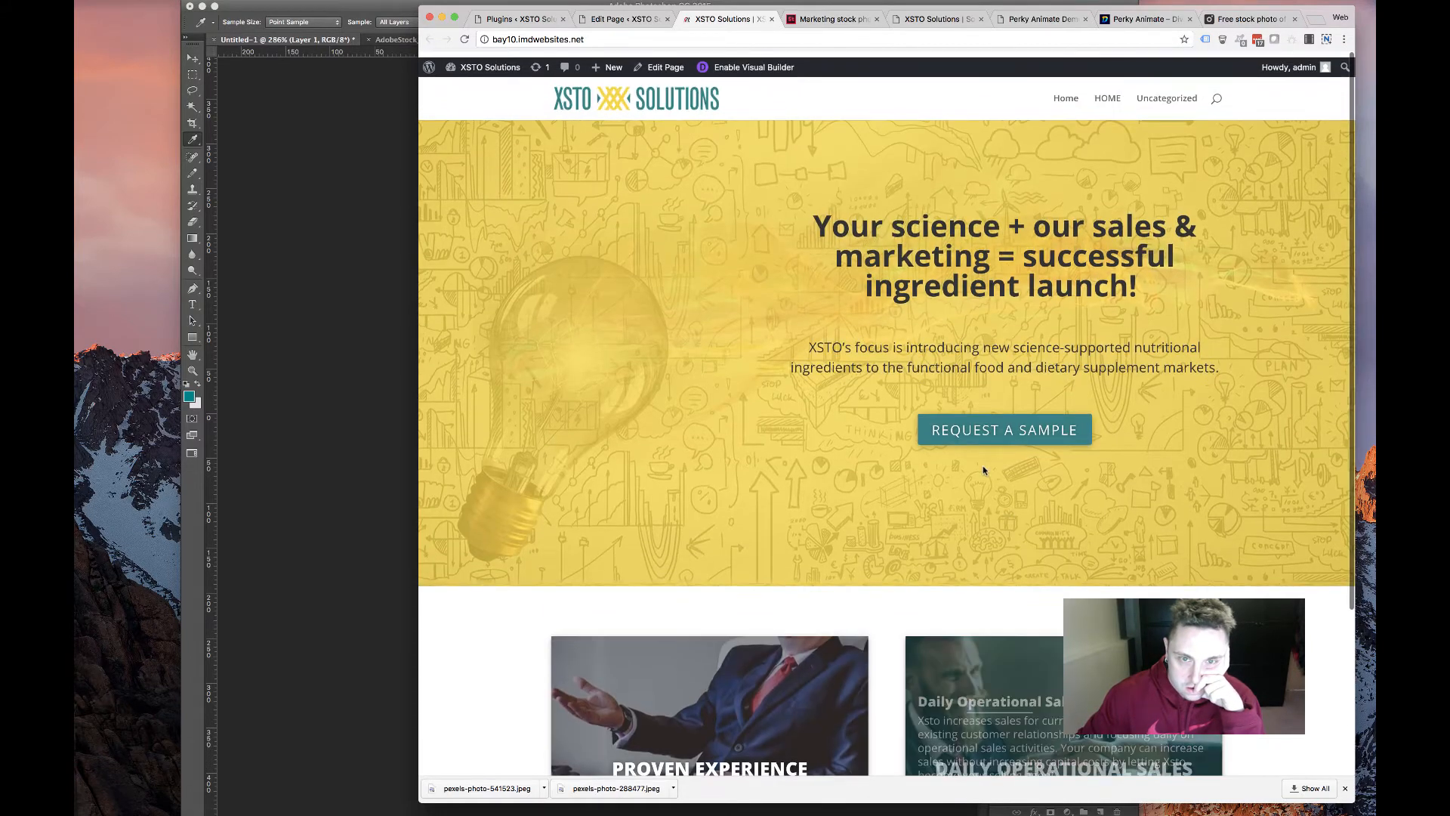
scroll(982, 465, down, 3)
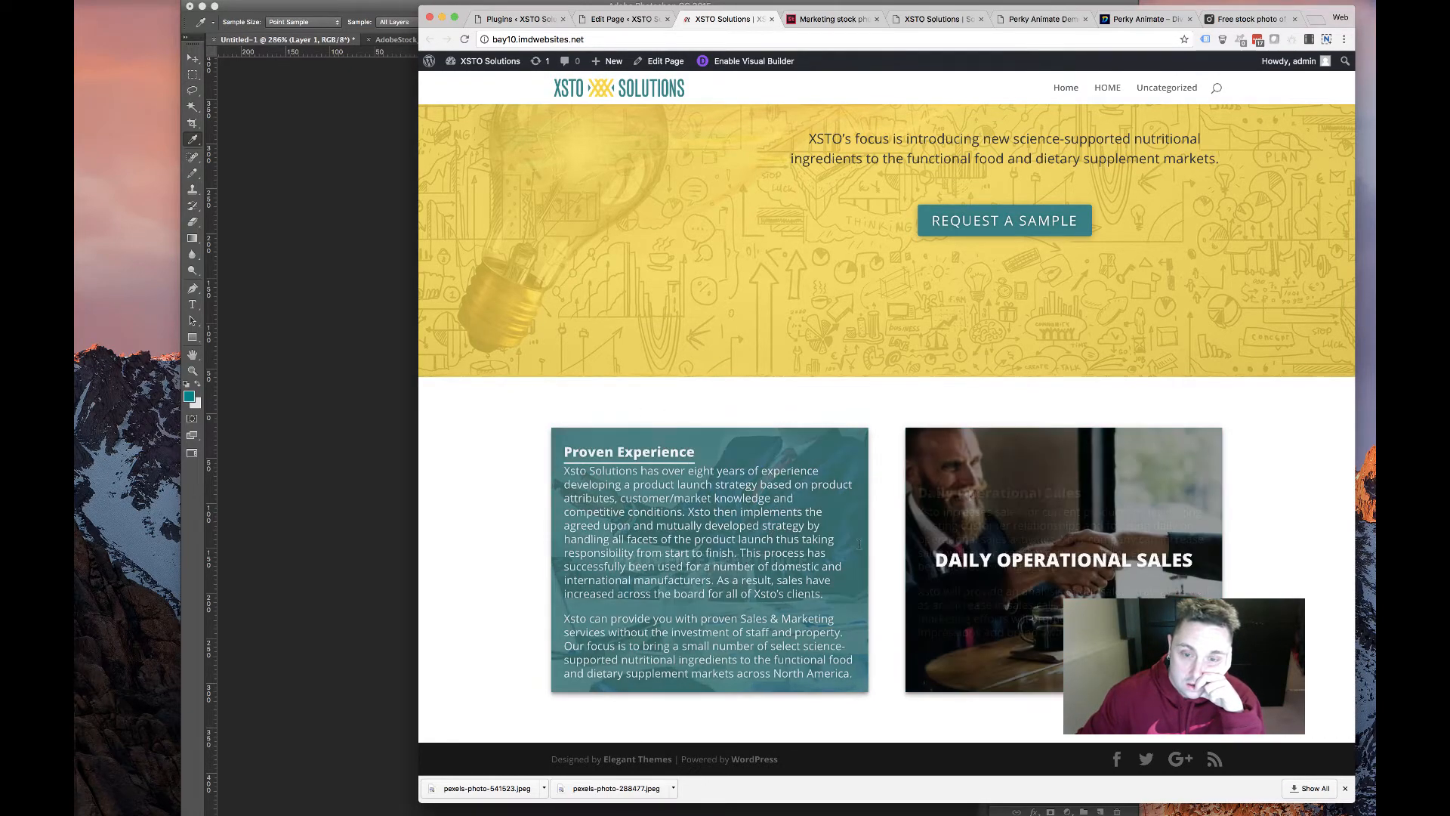
scroll(824, 505, down, 1)
scroll(823, 505, up, 1)
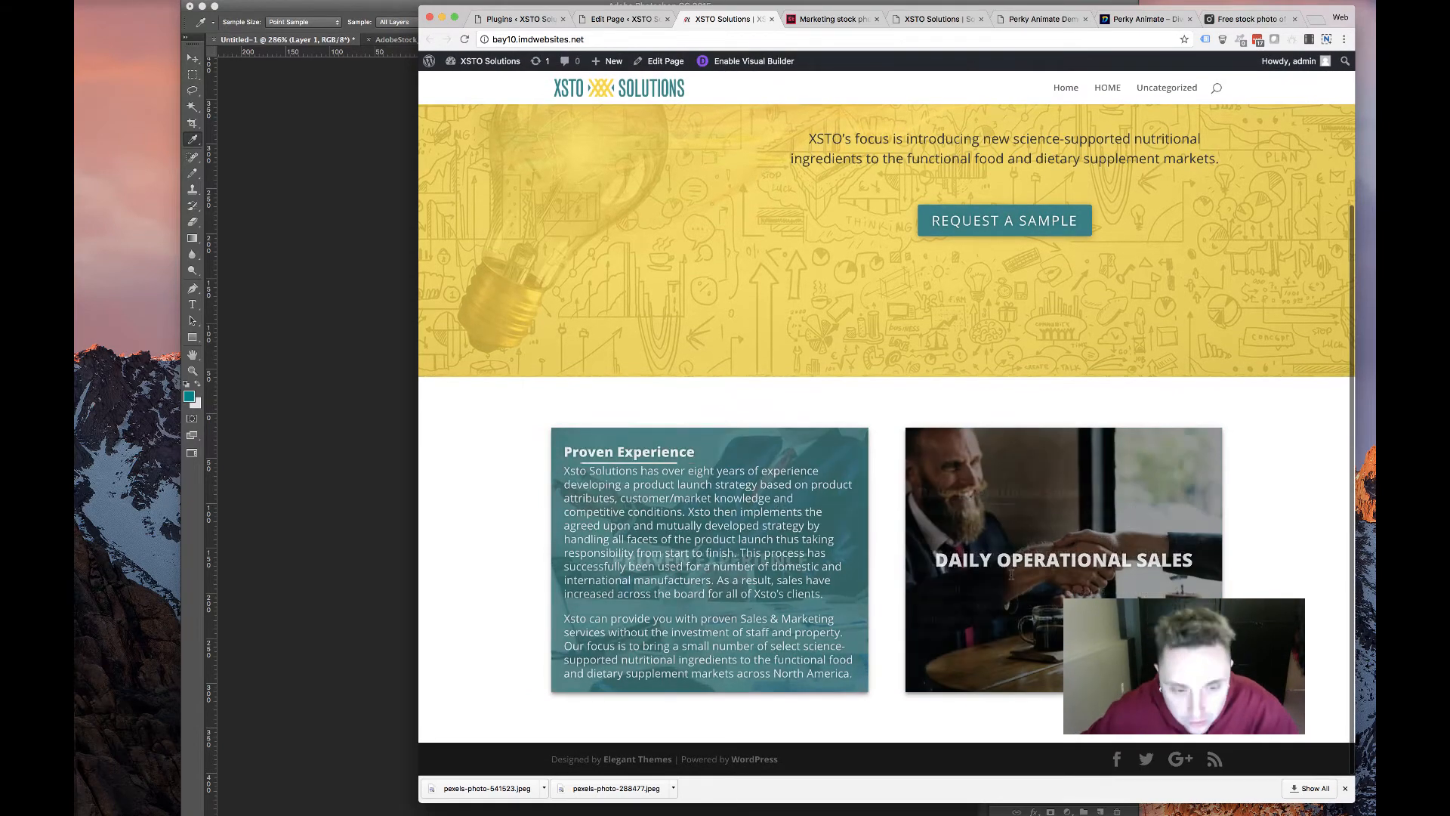
Duplicate the service-card row and open the copied Proven Experience card's settings
click(628, 19)
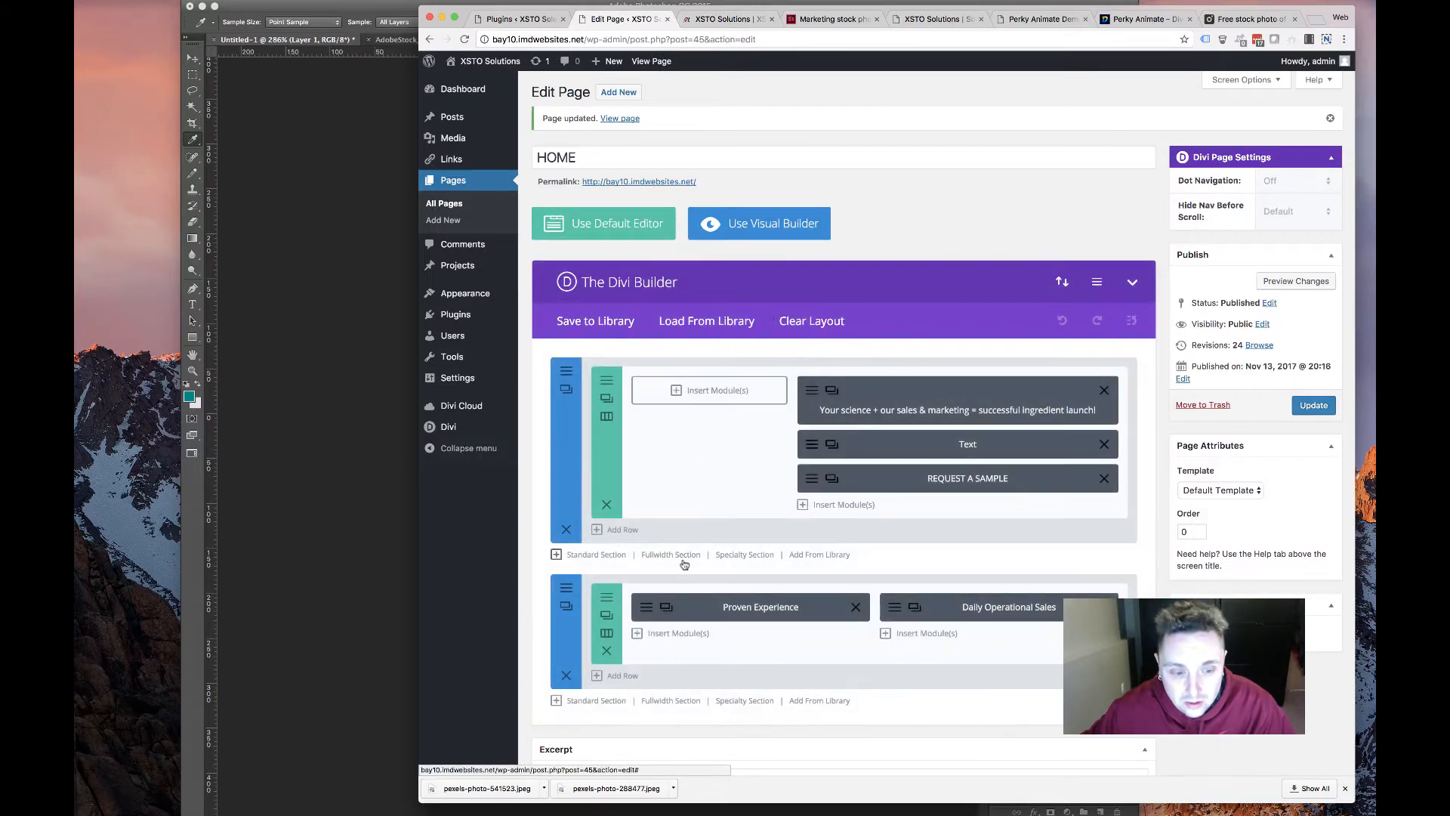
click(608, 616)
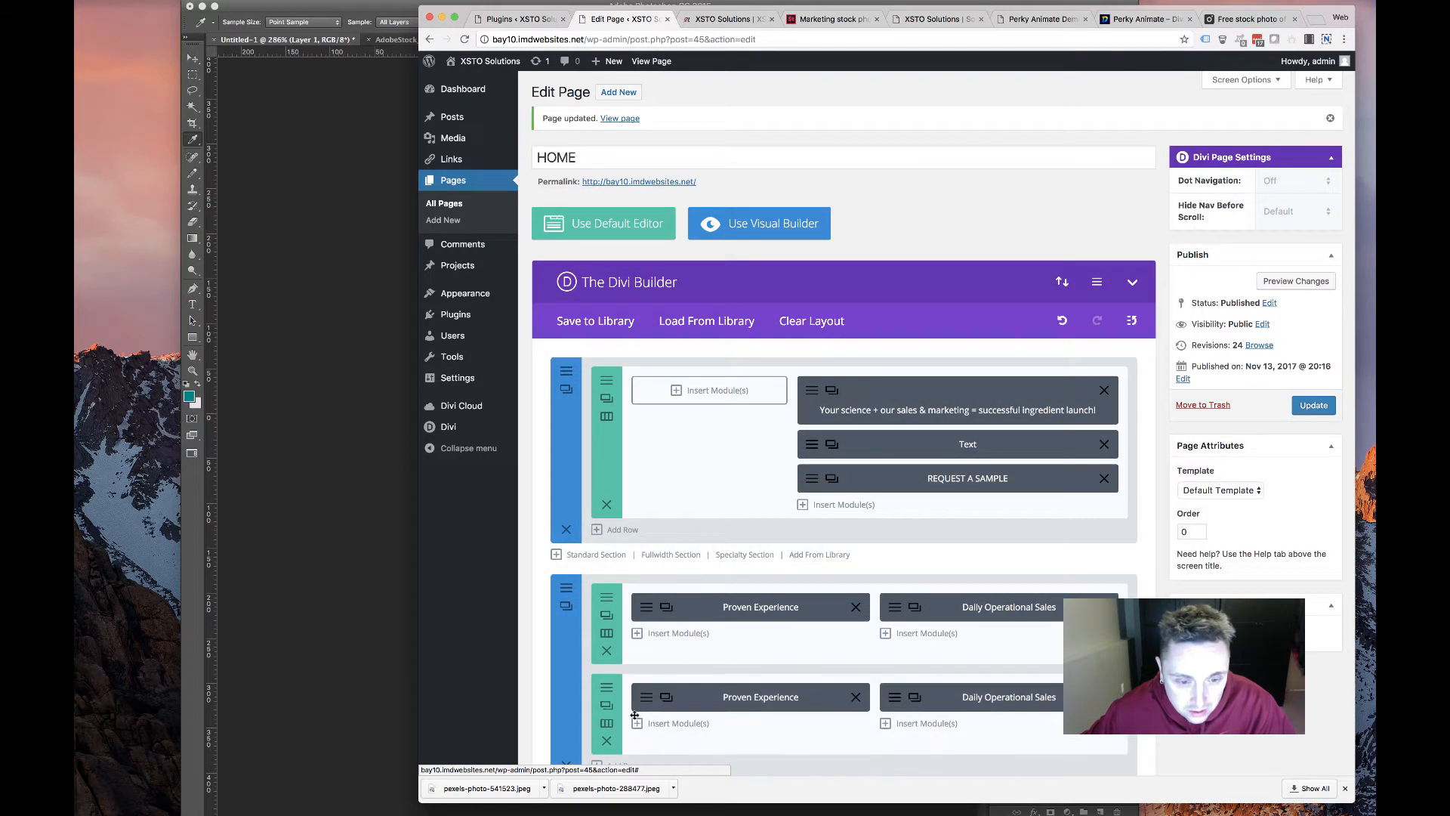
click(639, 702)
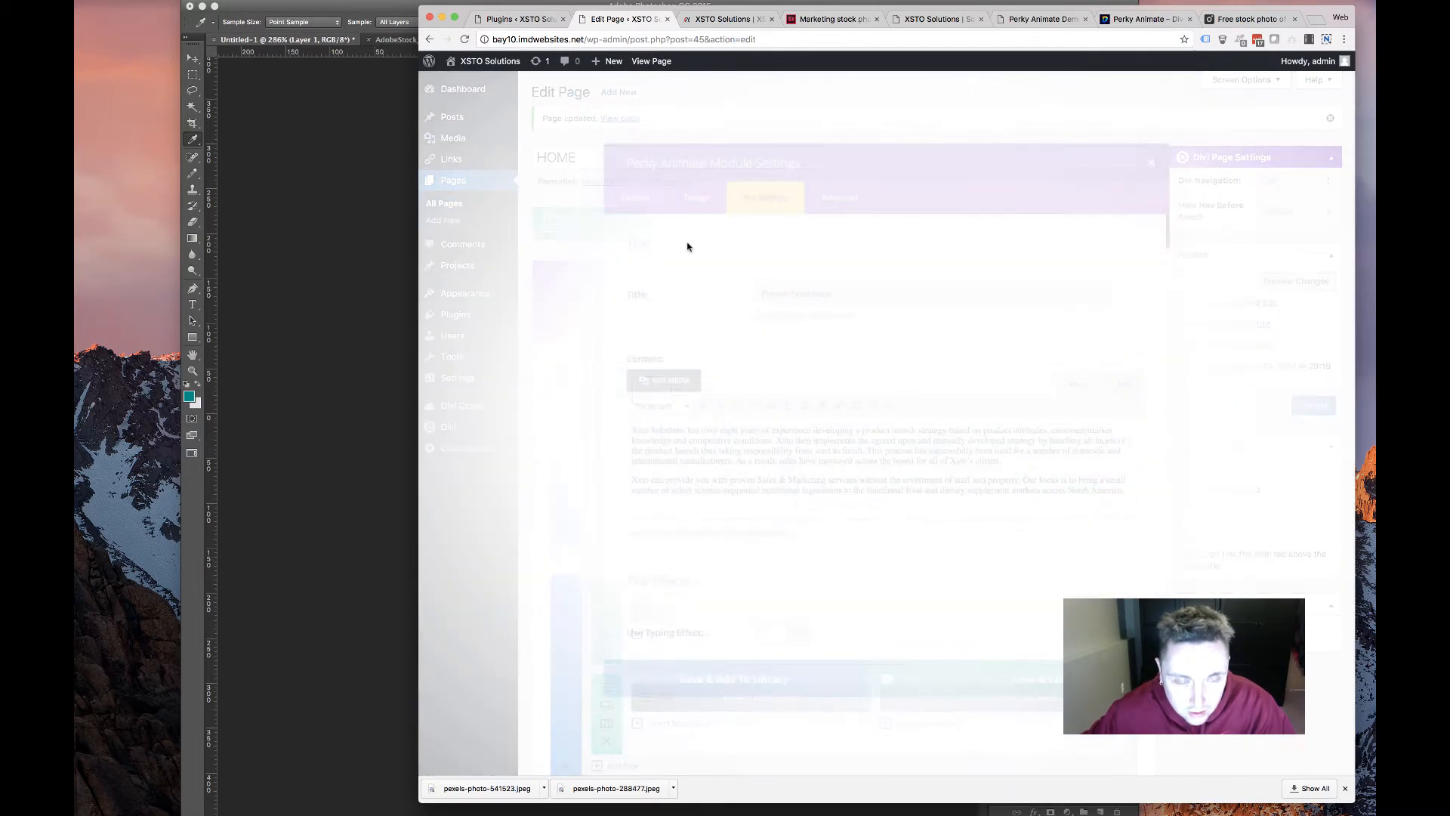
Select the 'Extensive Market Research & New Product Launches' heading on the old services page
click(1034, 21)
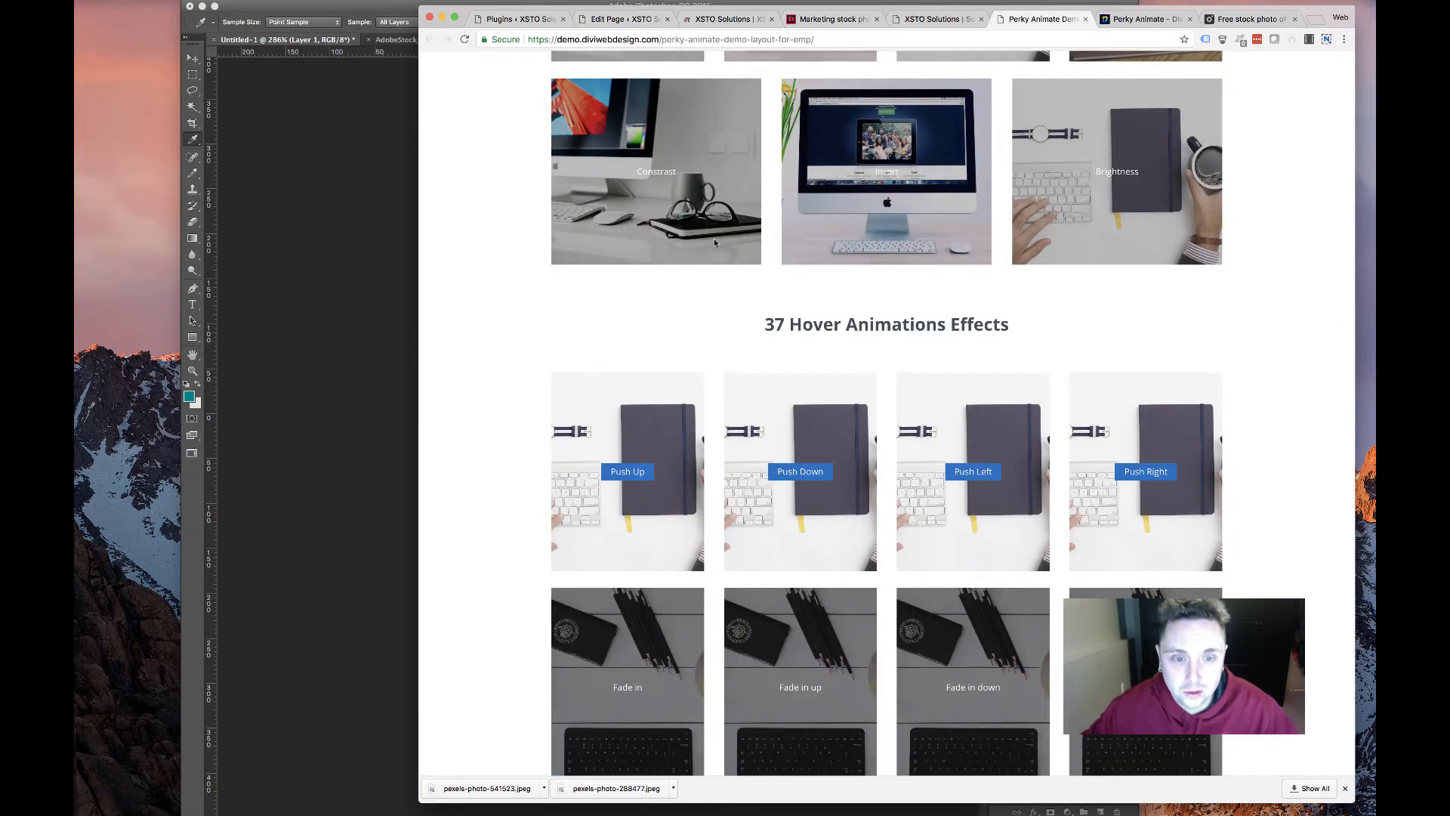
click(1132, 20)
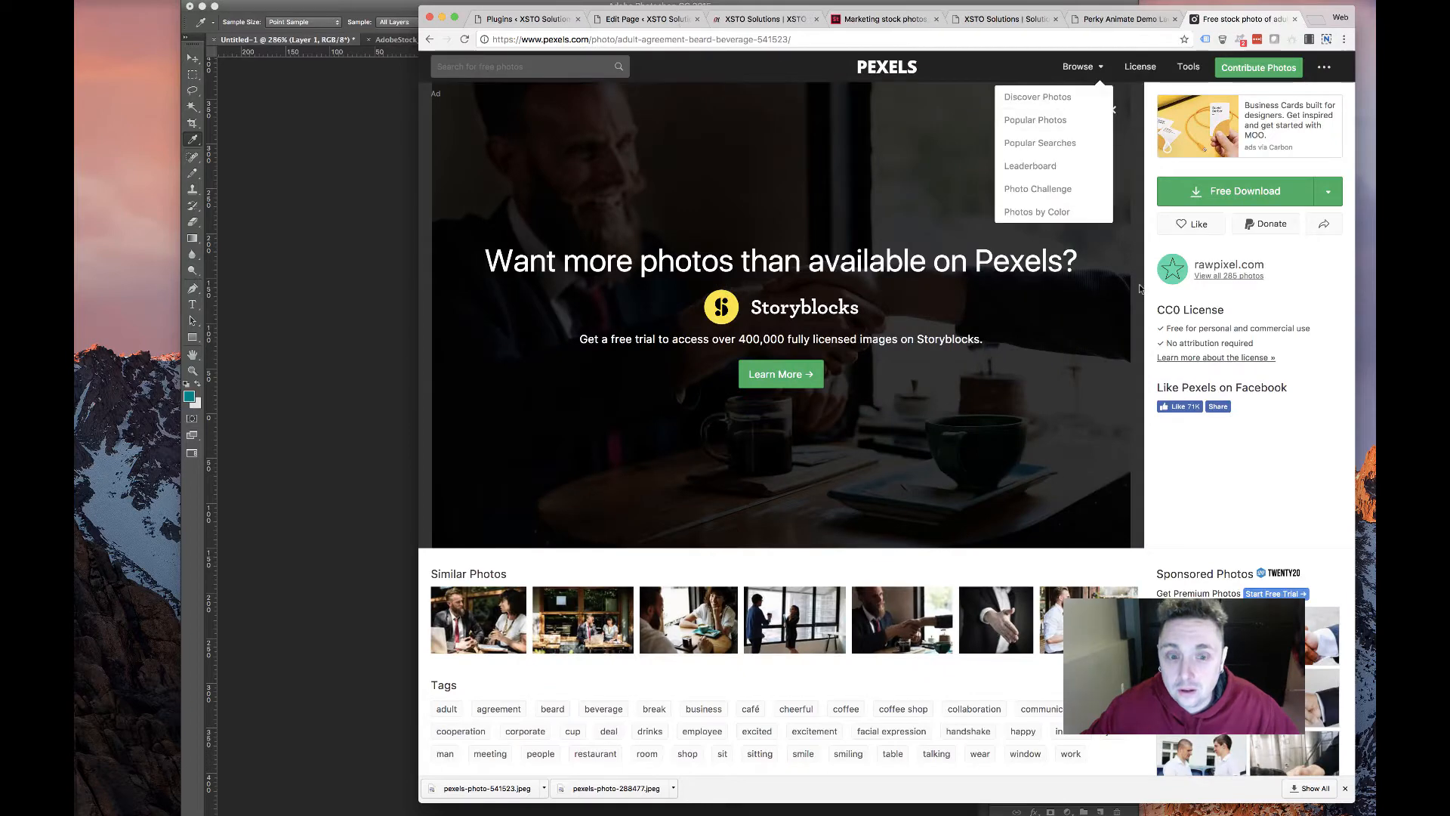
click(1000, 19)
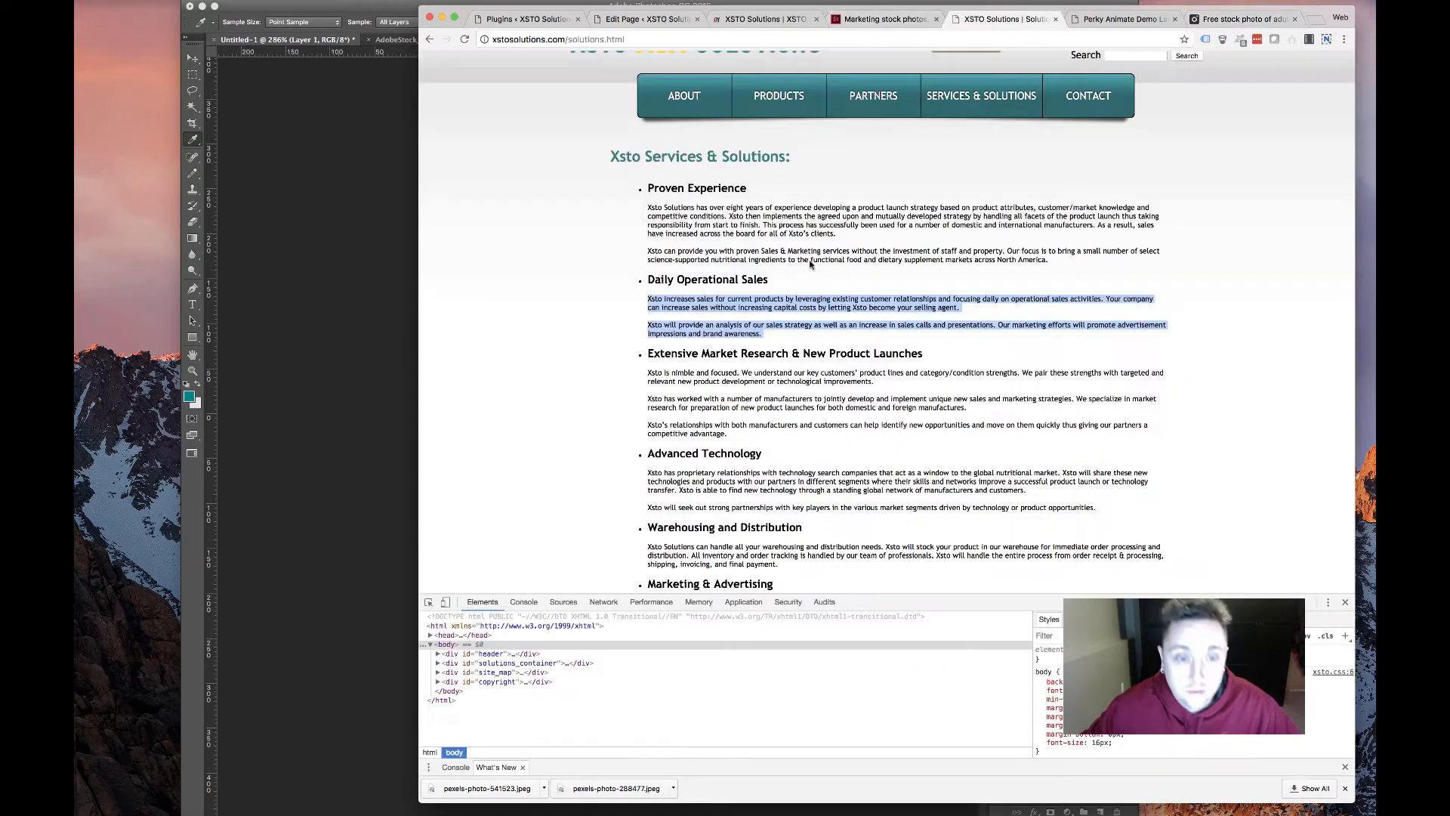
drag(645, 353, 914, 352)
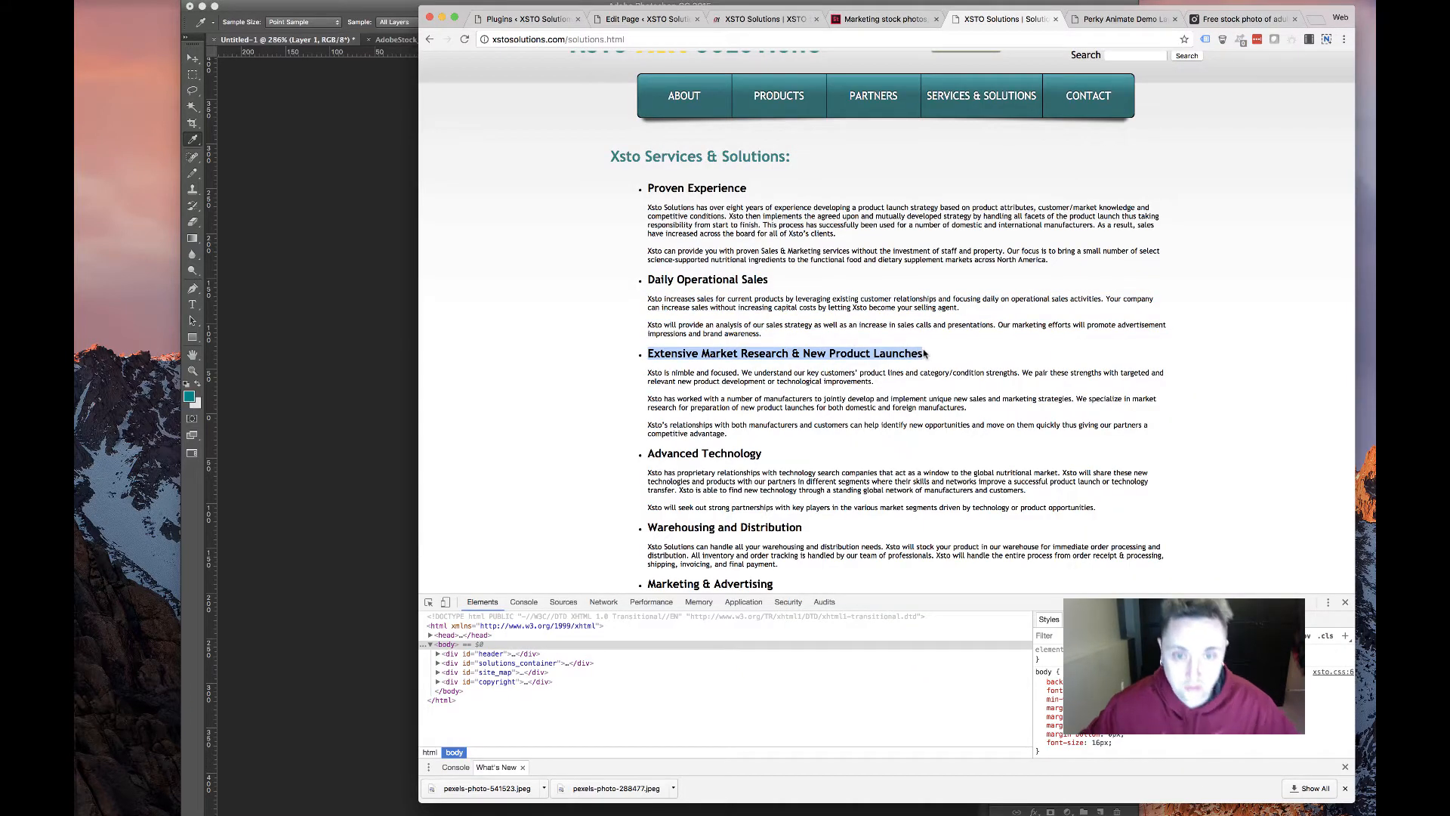
Paste 'Extensive Market Research & New Product Launches' as the card's Title and Alt Hover Title
click(647, 21)
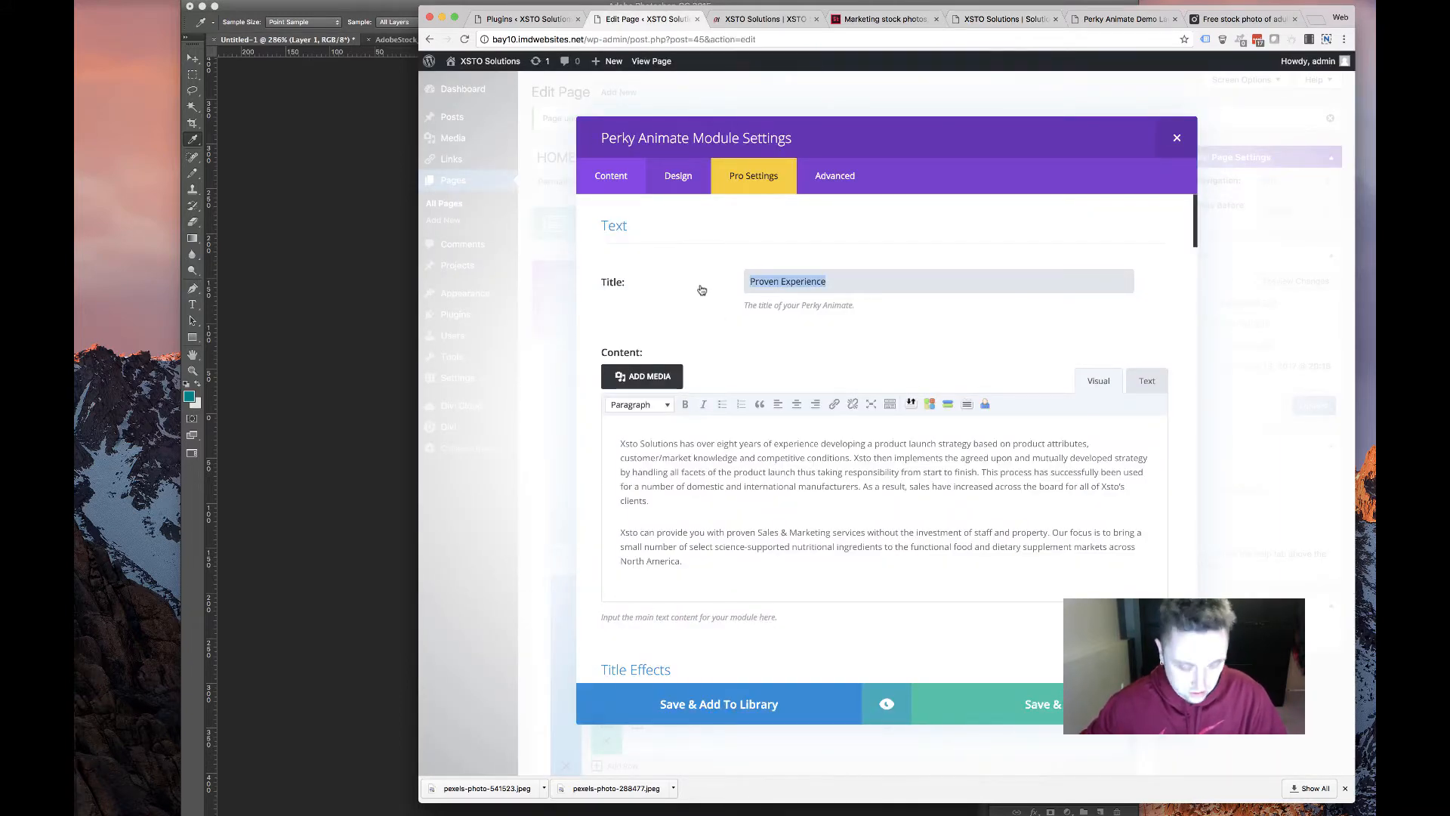
text(Extensive Market Research & New Product Launches)
scroll(755, 453, down, 15)
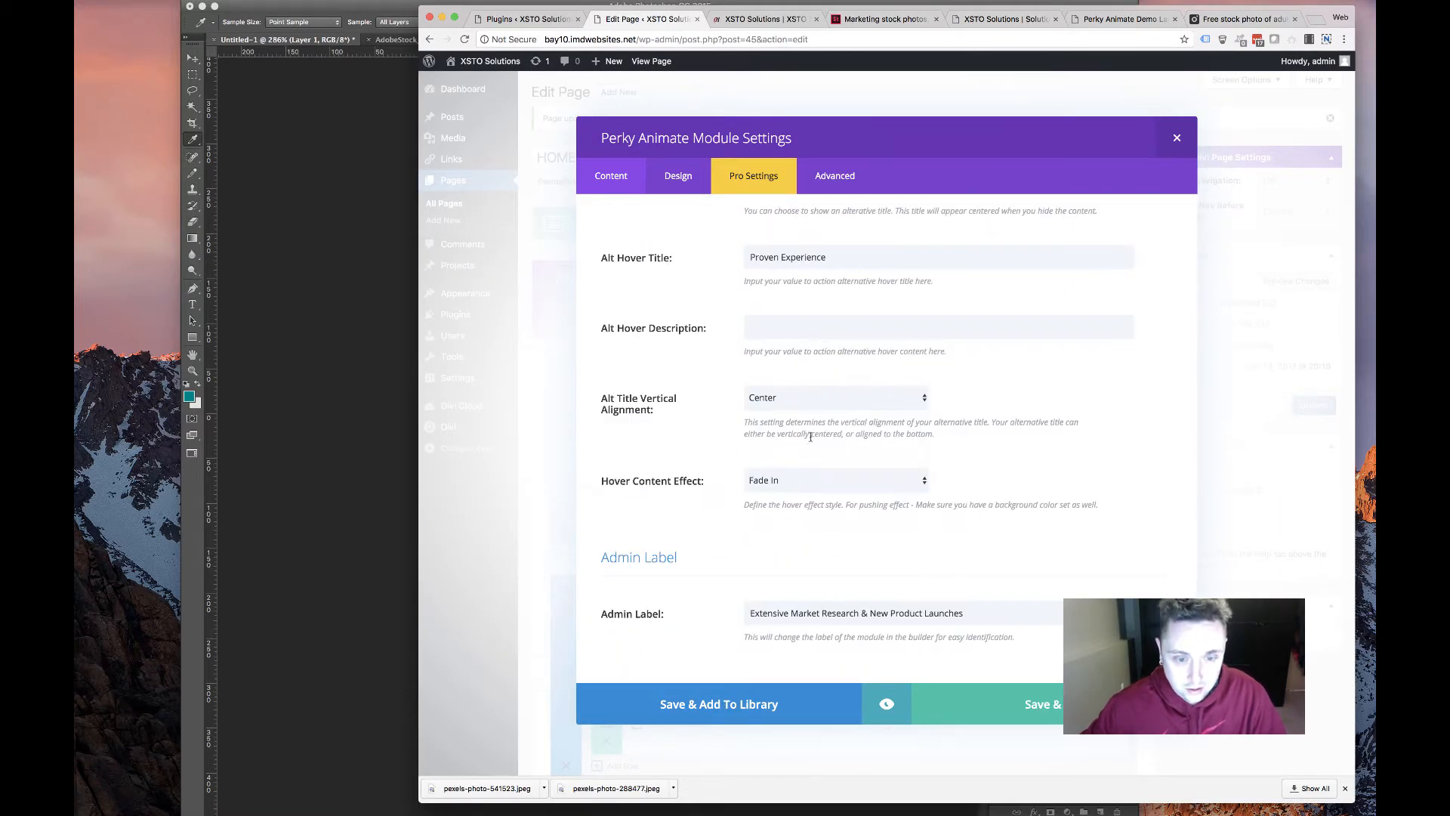
scroll(811, 437, up, 4)
click(827, 518)
key(super+a)
text(Extensive Market Research & New Product Launches)
scroll(690, 487, up, 15)
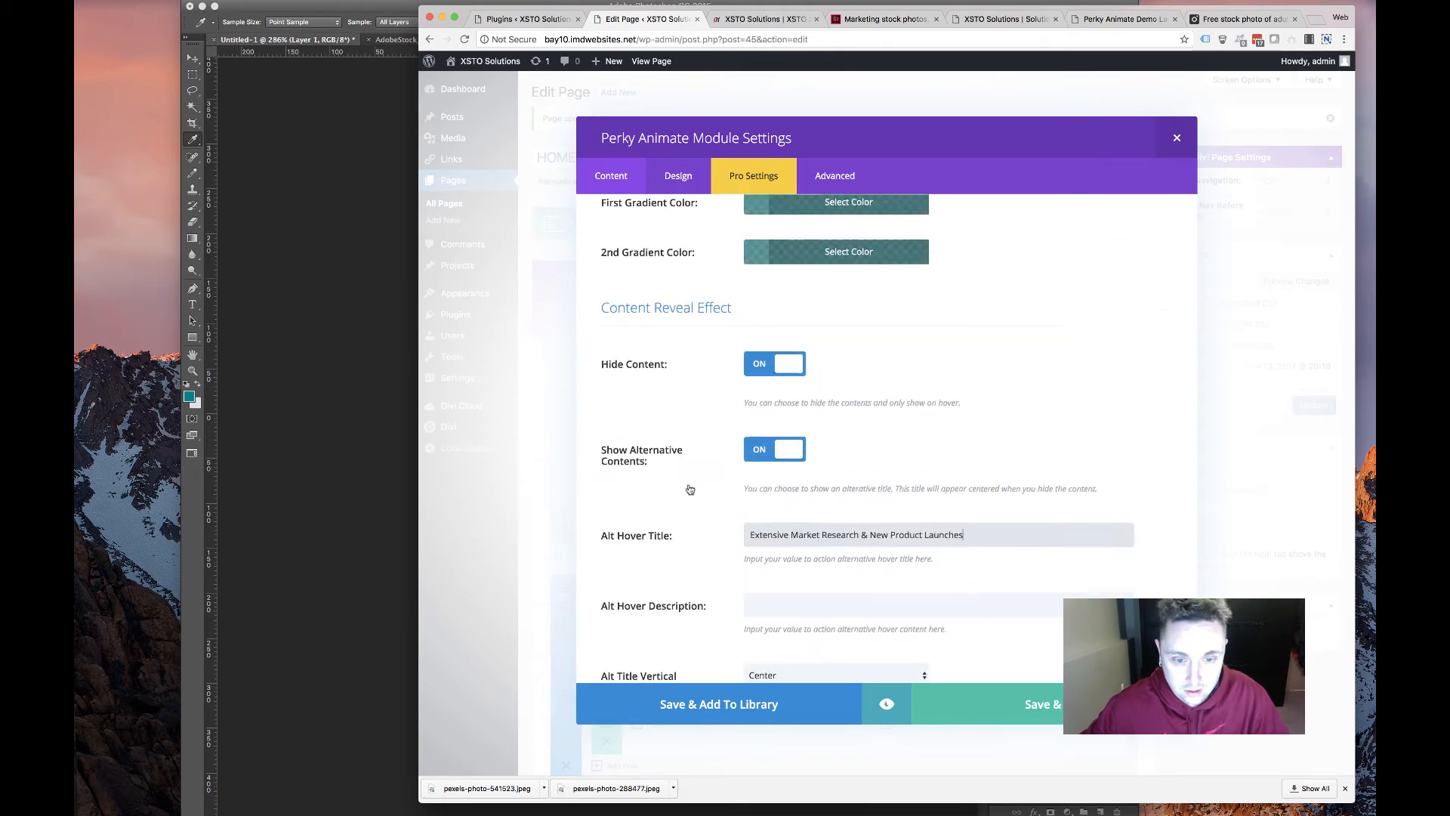
scroll(688, 489, up, 10)
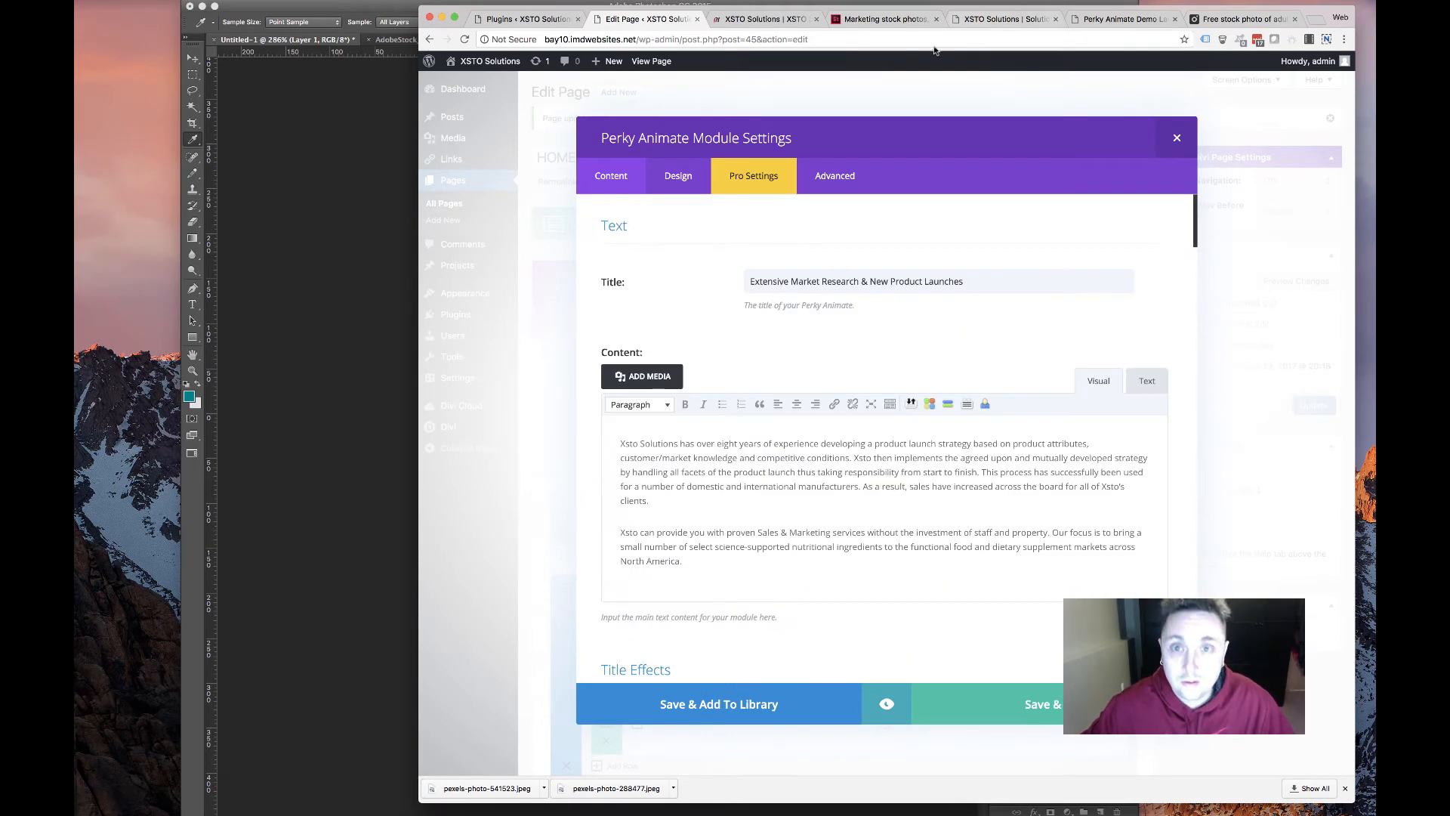
Replace the card's description with the old site's three paragraphs and save the card
click(765, 18)
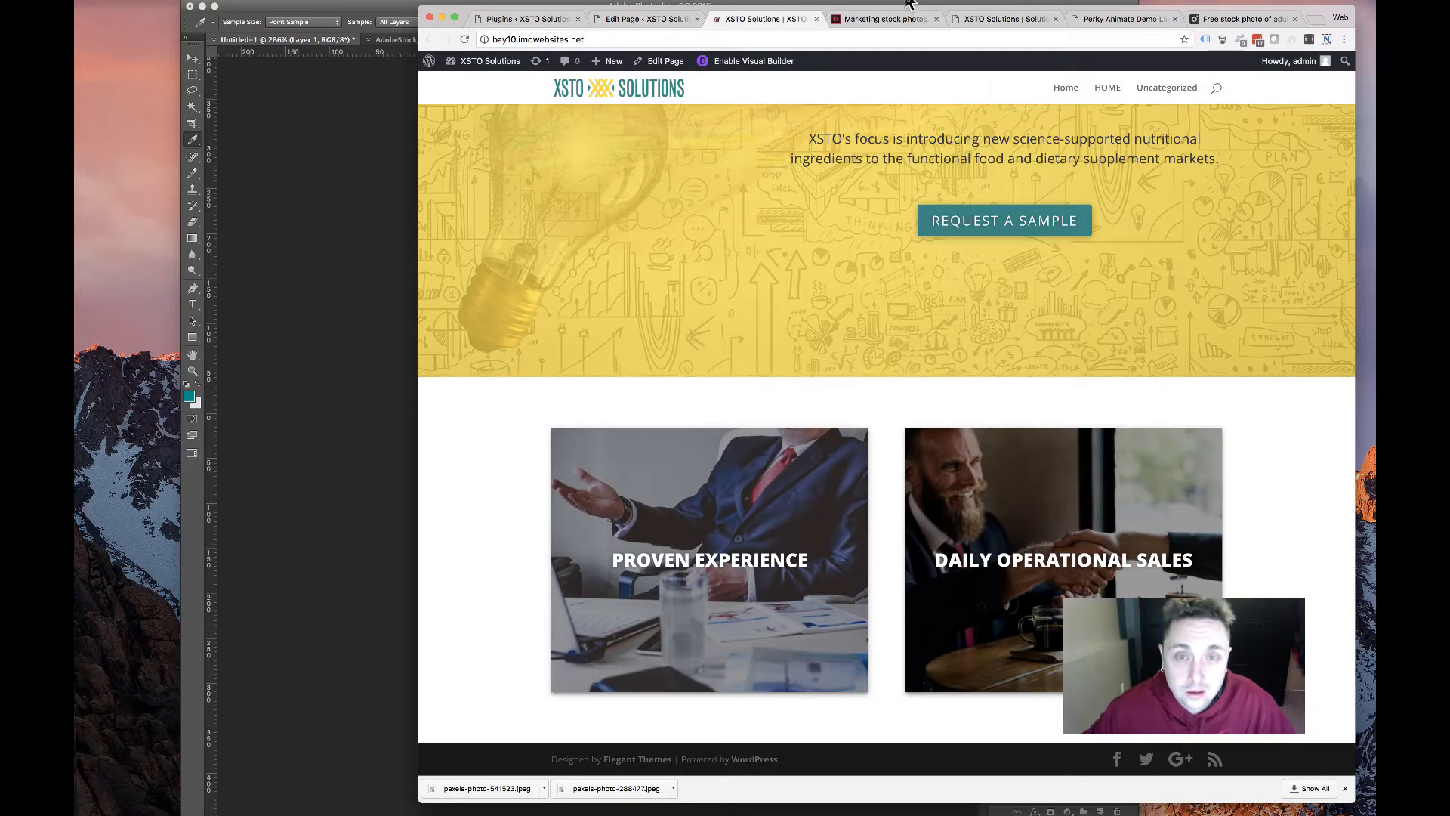
click(1005, 19)
drag(730, 436, 631, 376)
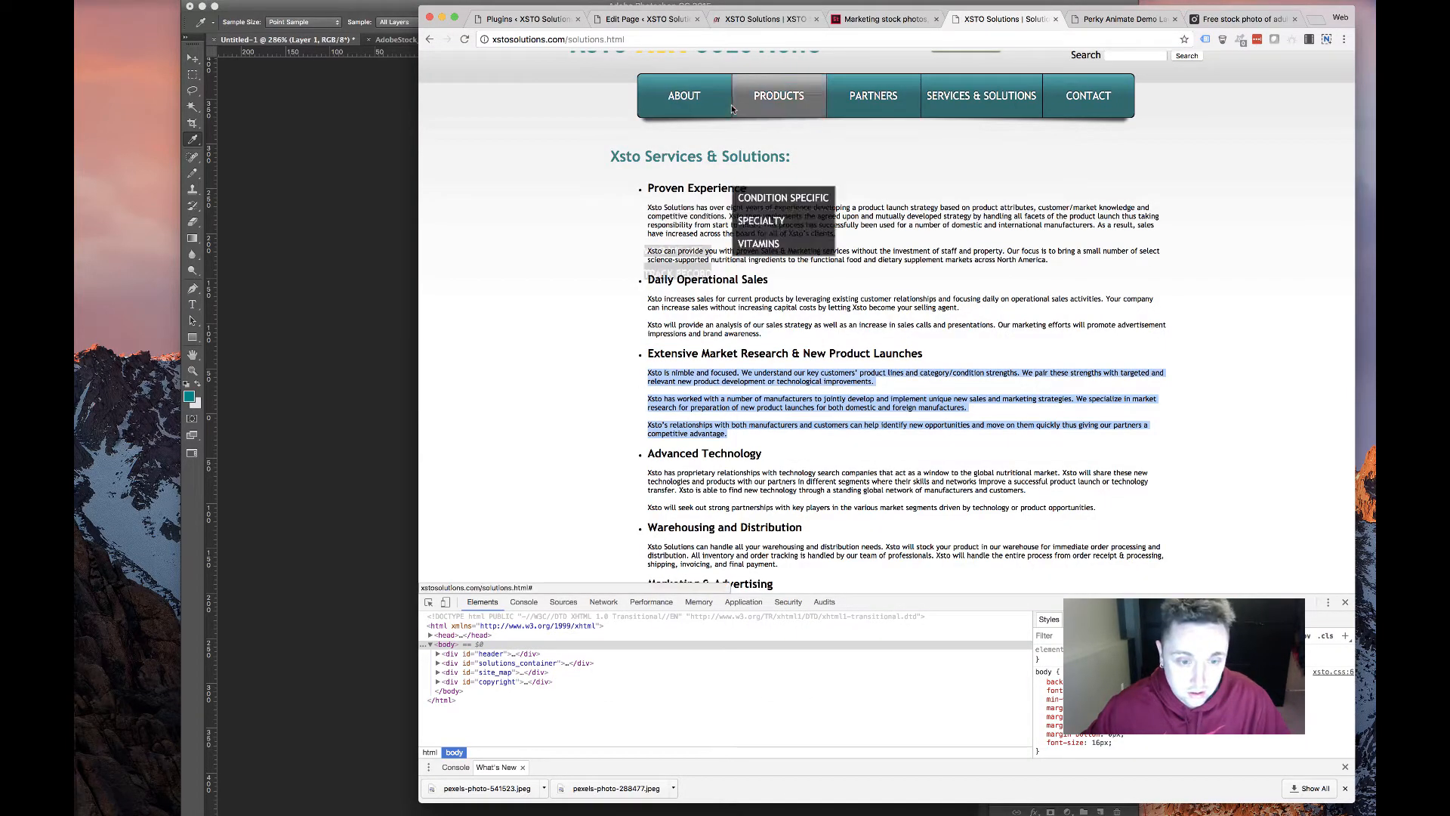
click(669, 20)
click(737, 21)
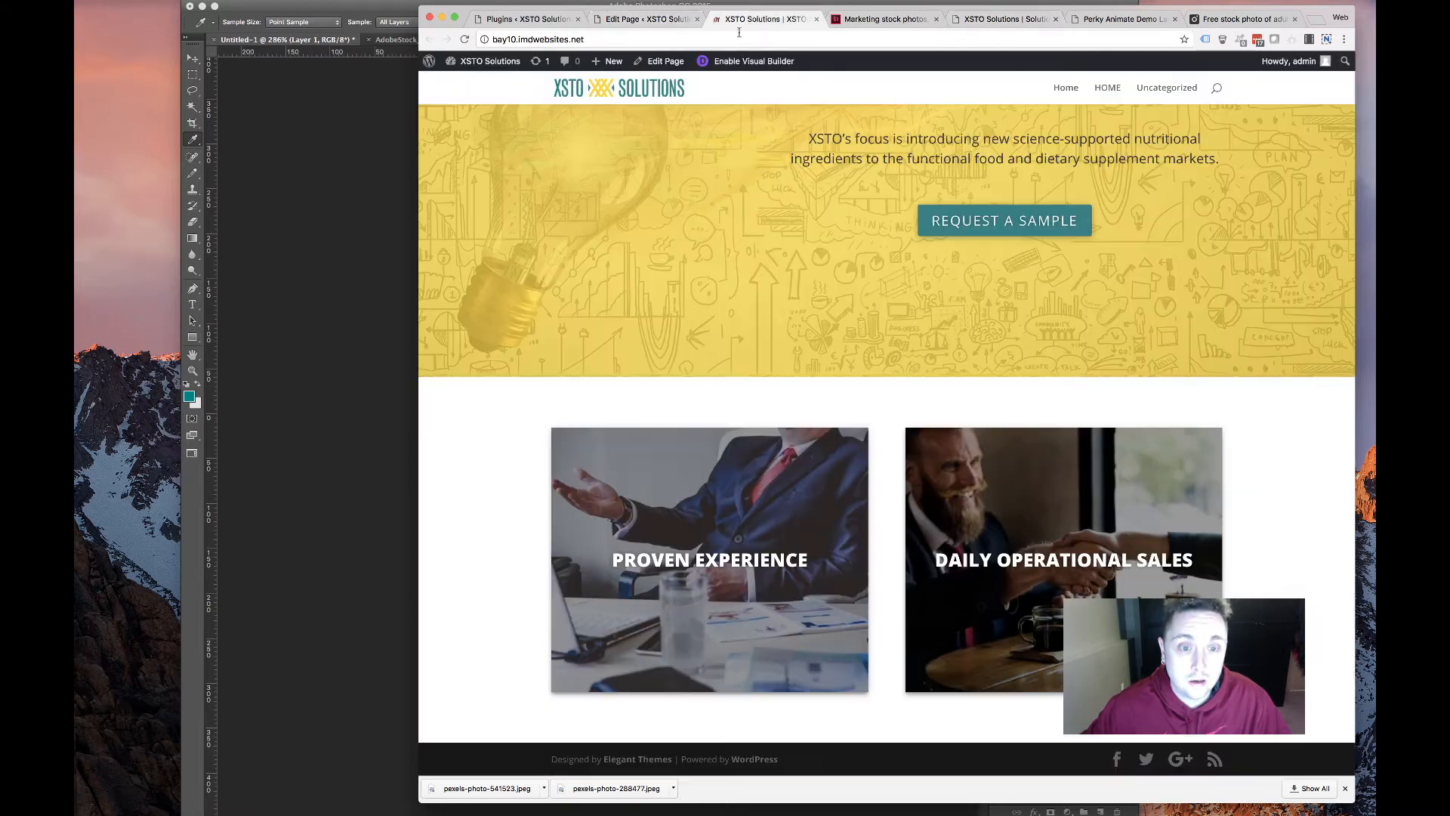
click(648, 18)
key(super+a)
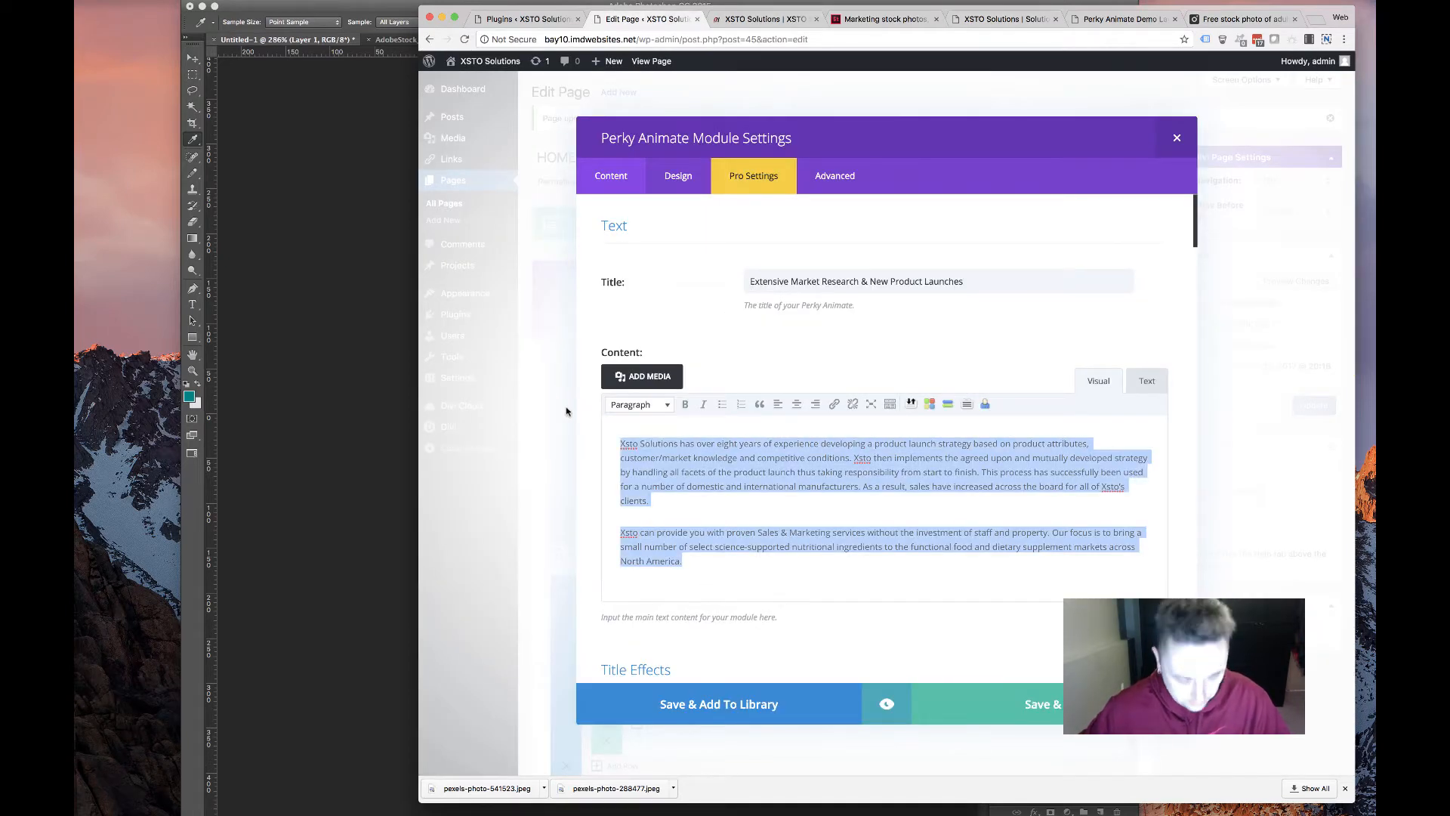
key(super+v)
click(976, 711)
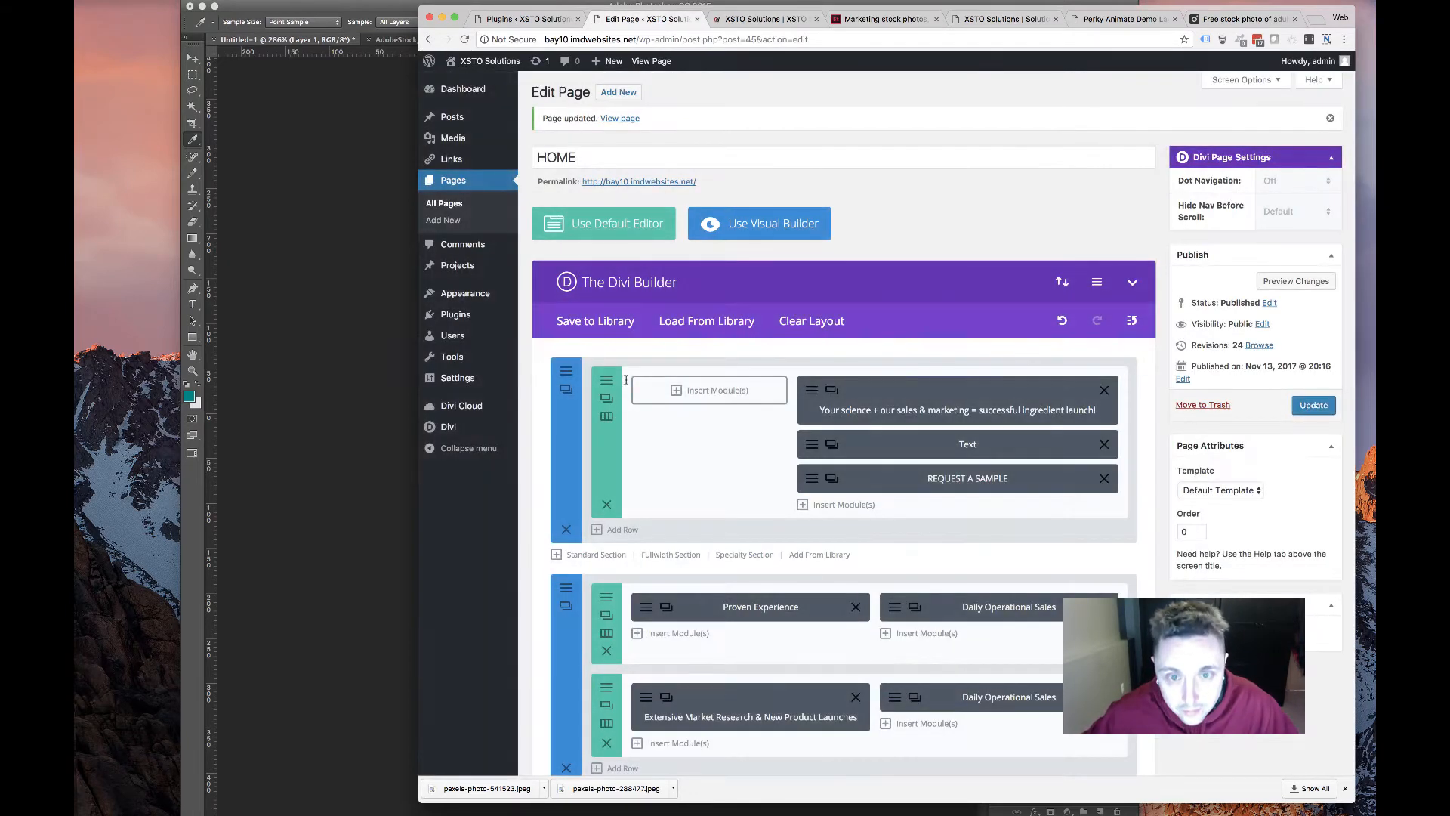
click(645, 698)
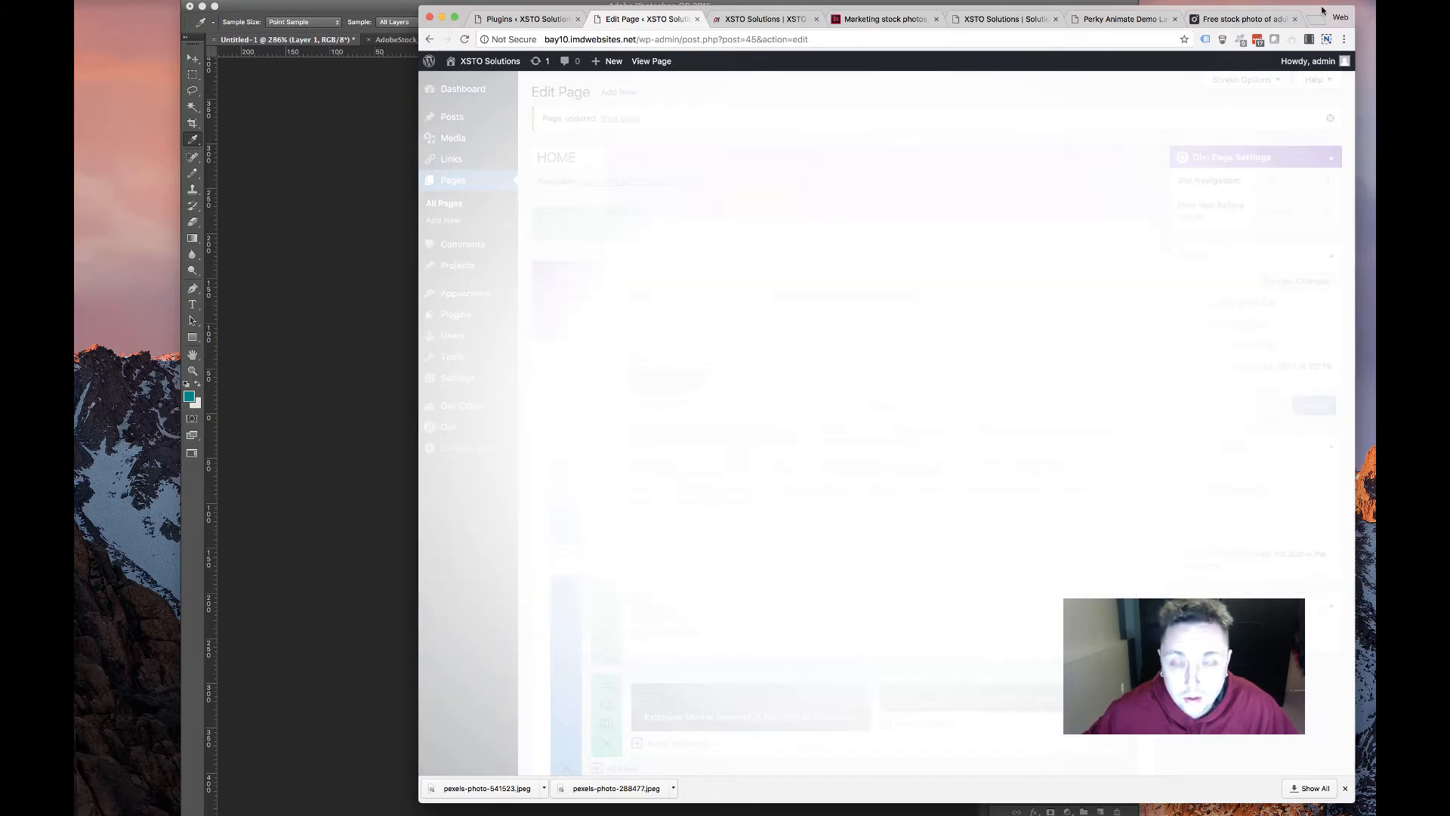
Download the Pexels chalkboard flowchart photo at the small 640 x 480 size
click(1284, 19)
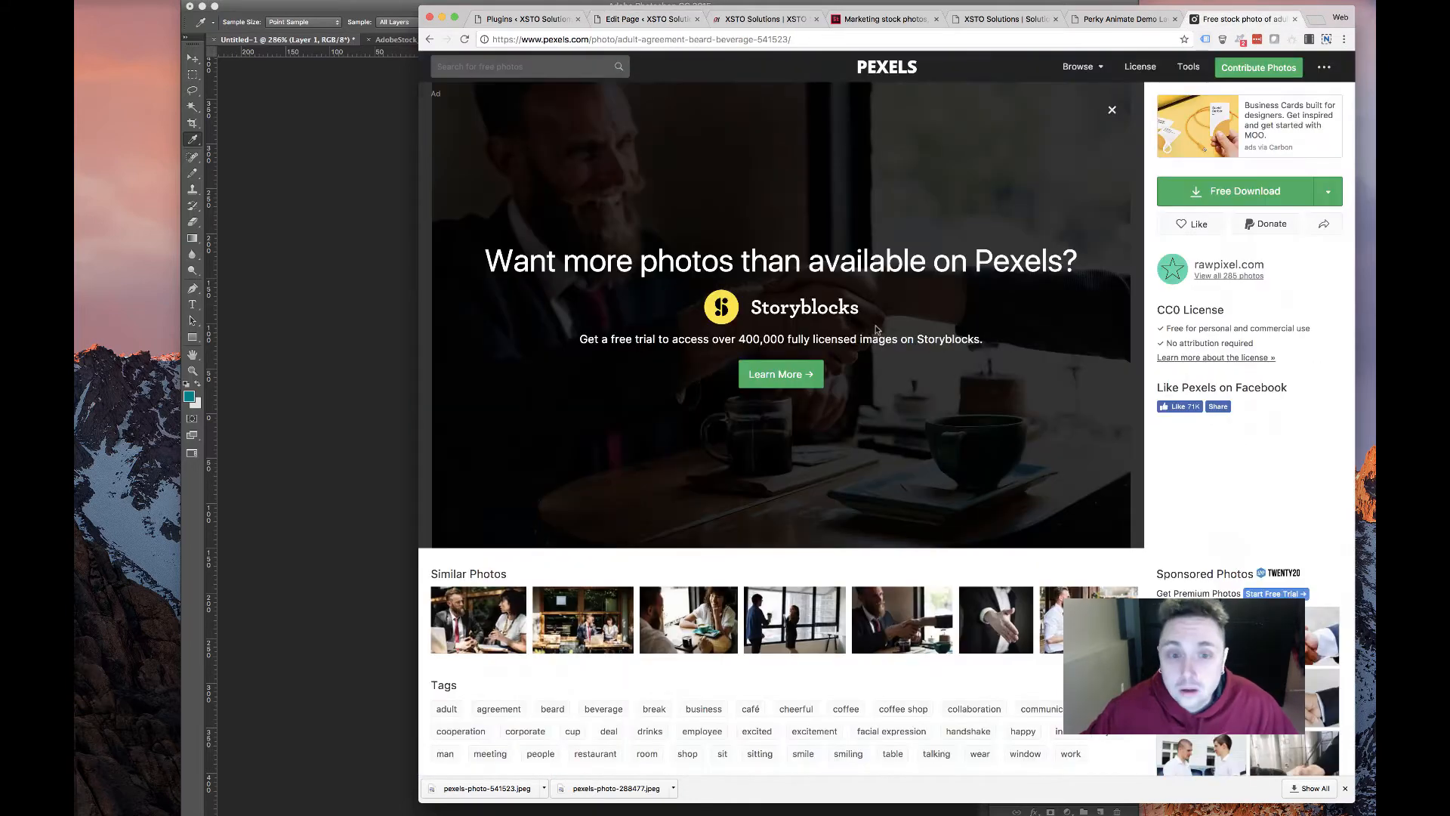
scroll(695, 476, left, 5)
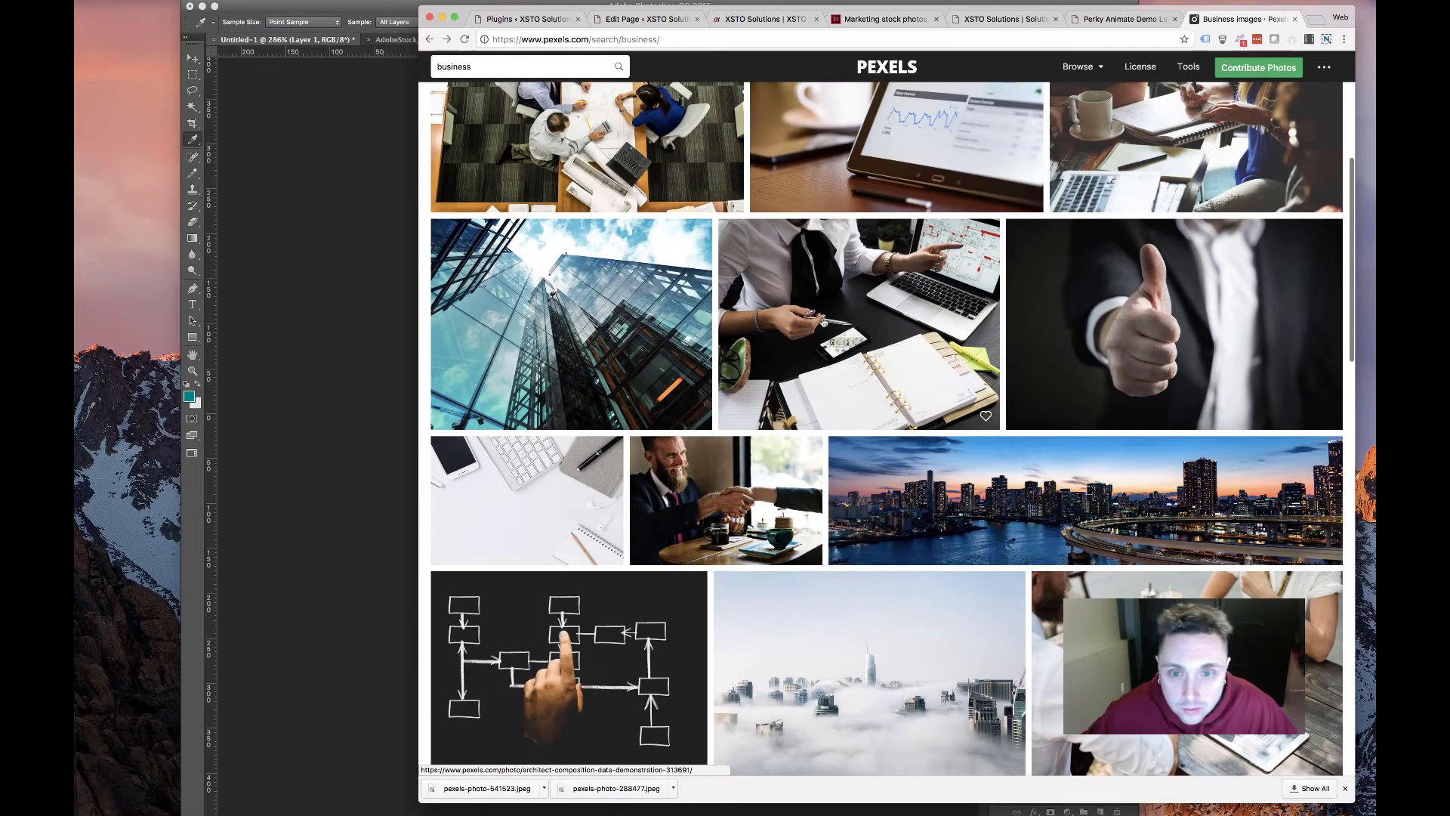
scroll(817, 337, up, 5)
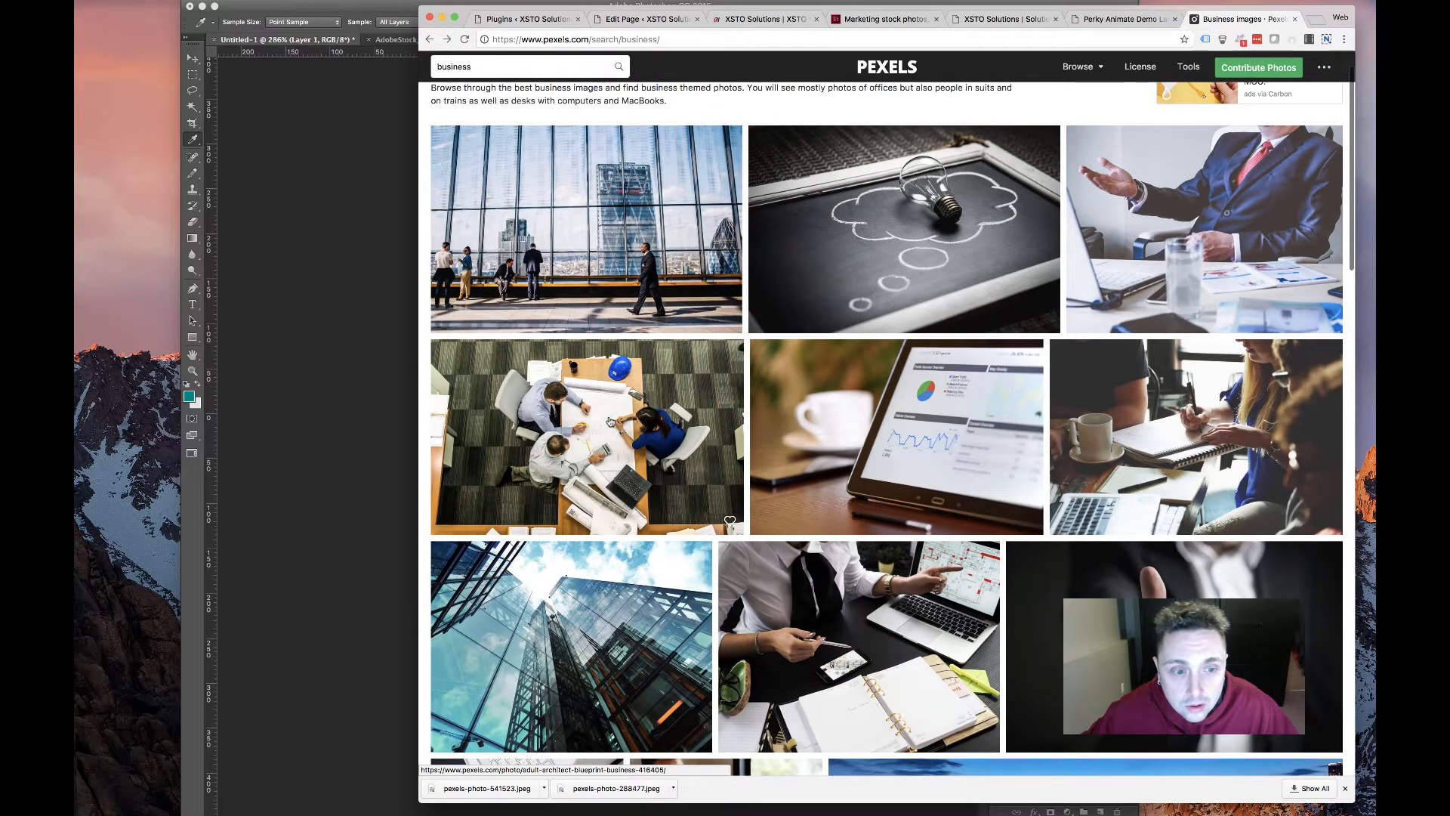
scroll(610, 422, down, 8)
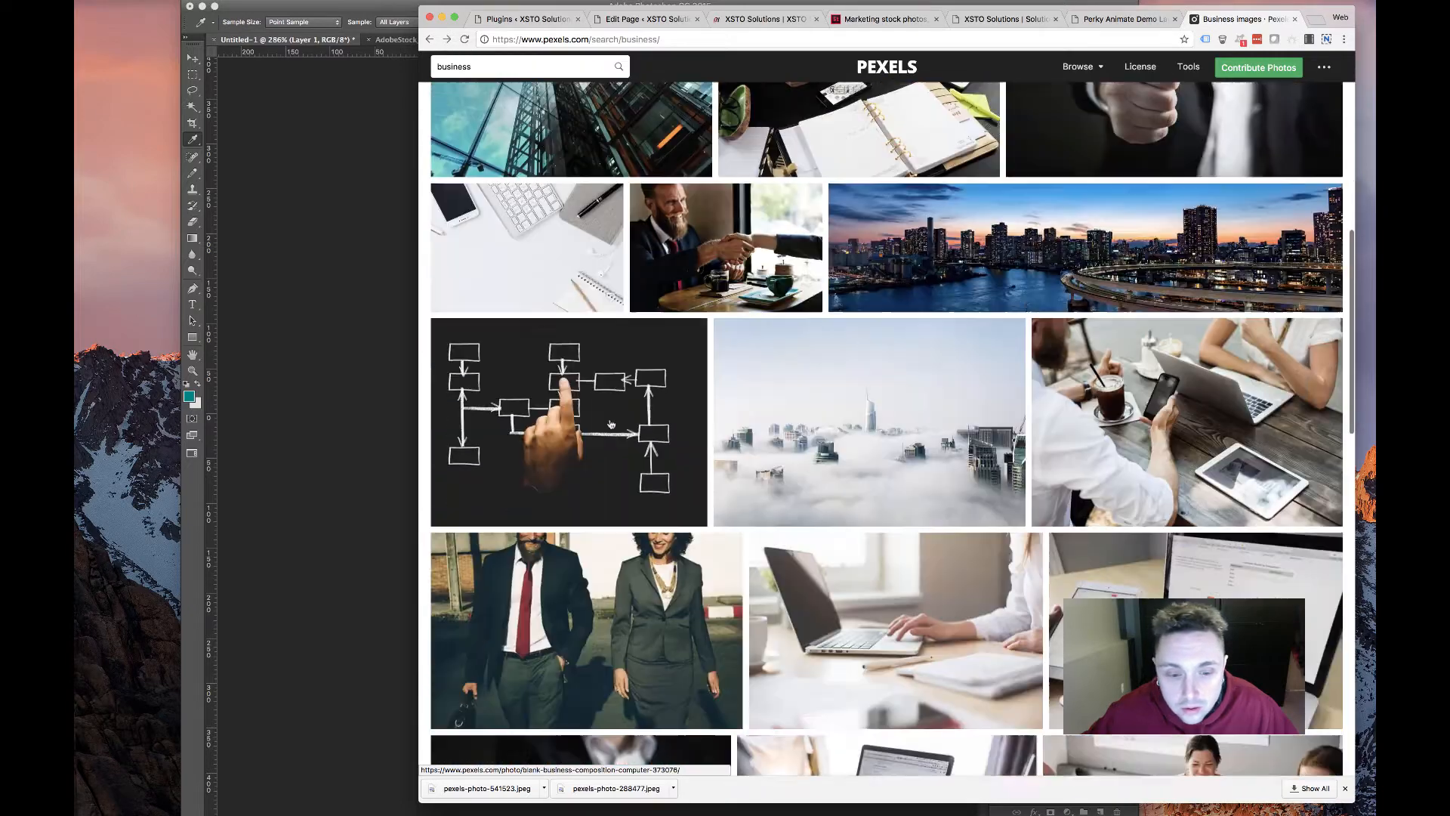
click(570, 389)
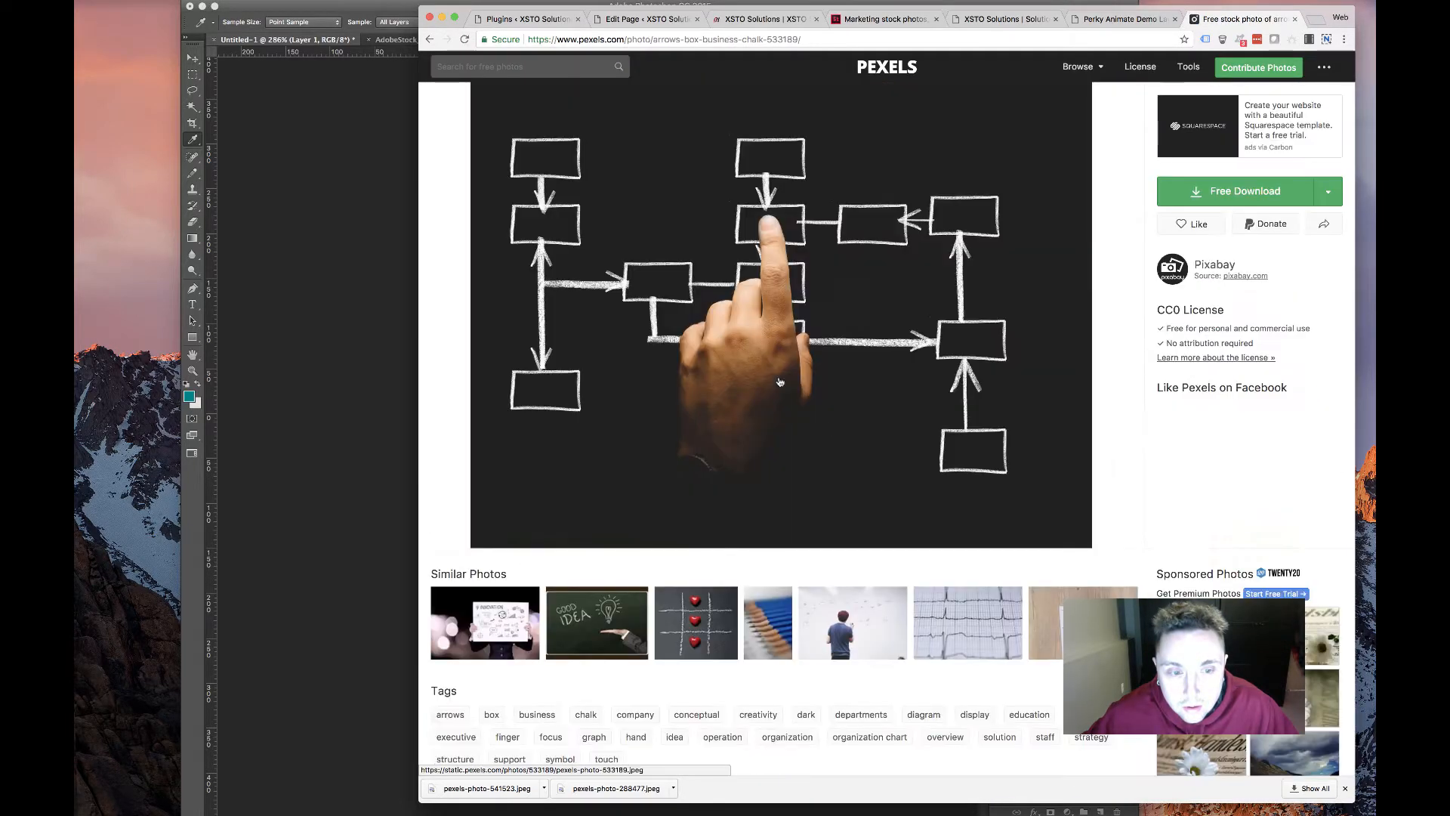
click(1328, 191)
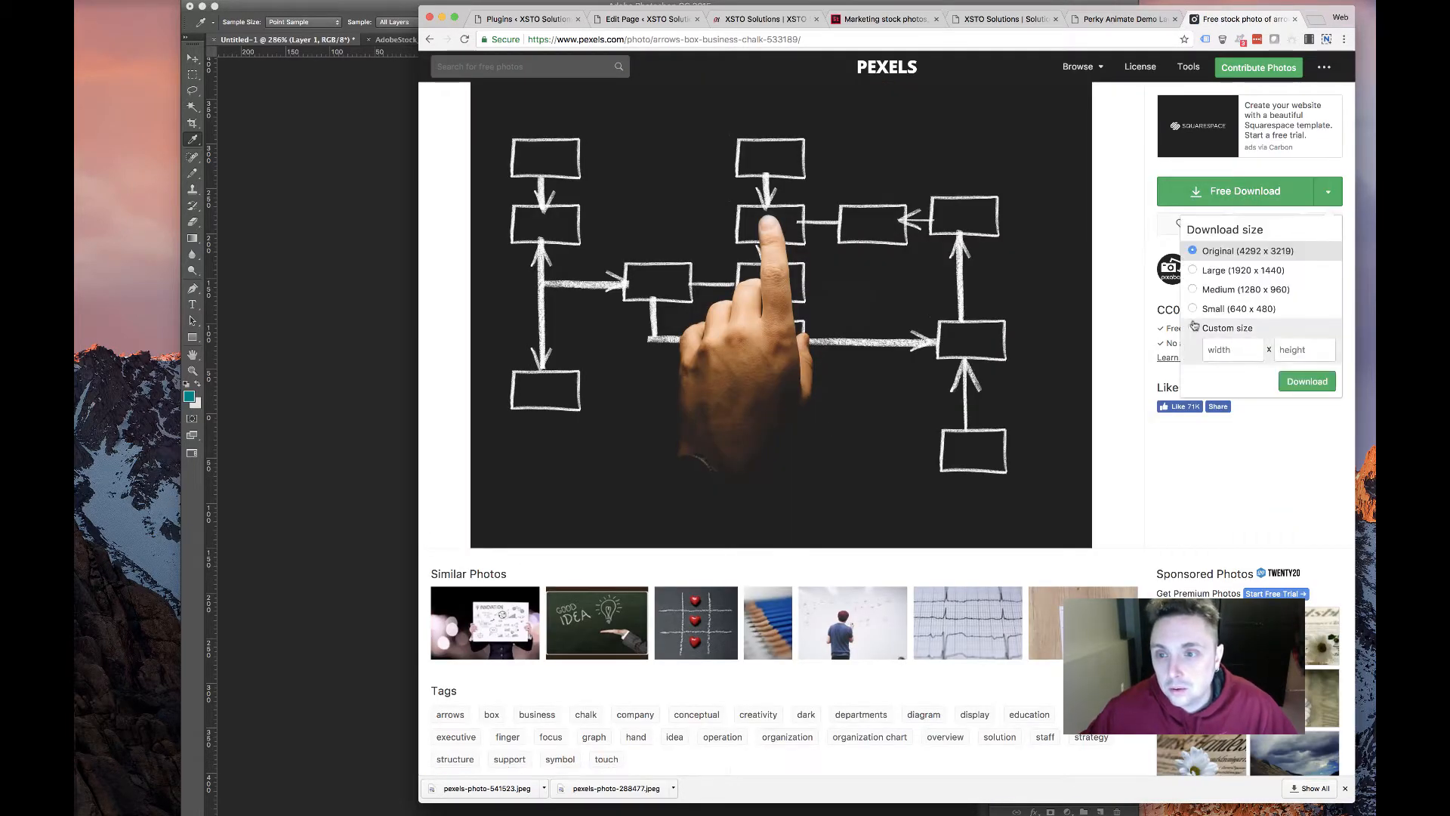
click(1231, 309)
click(1308, 382)
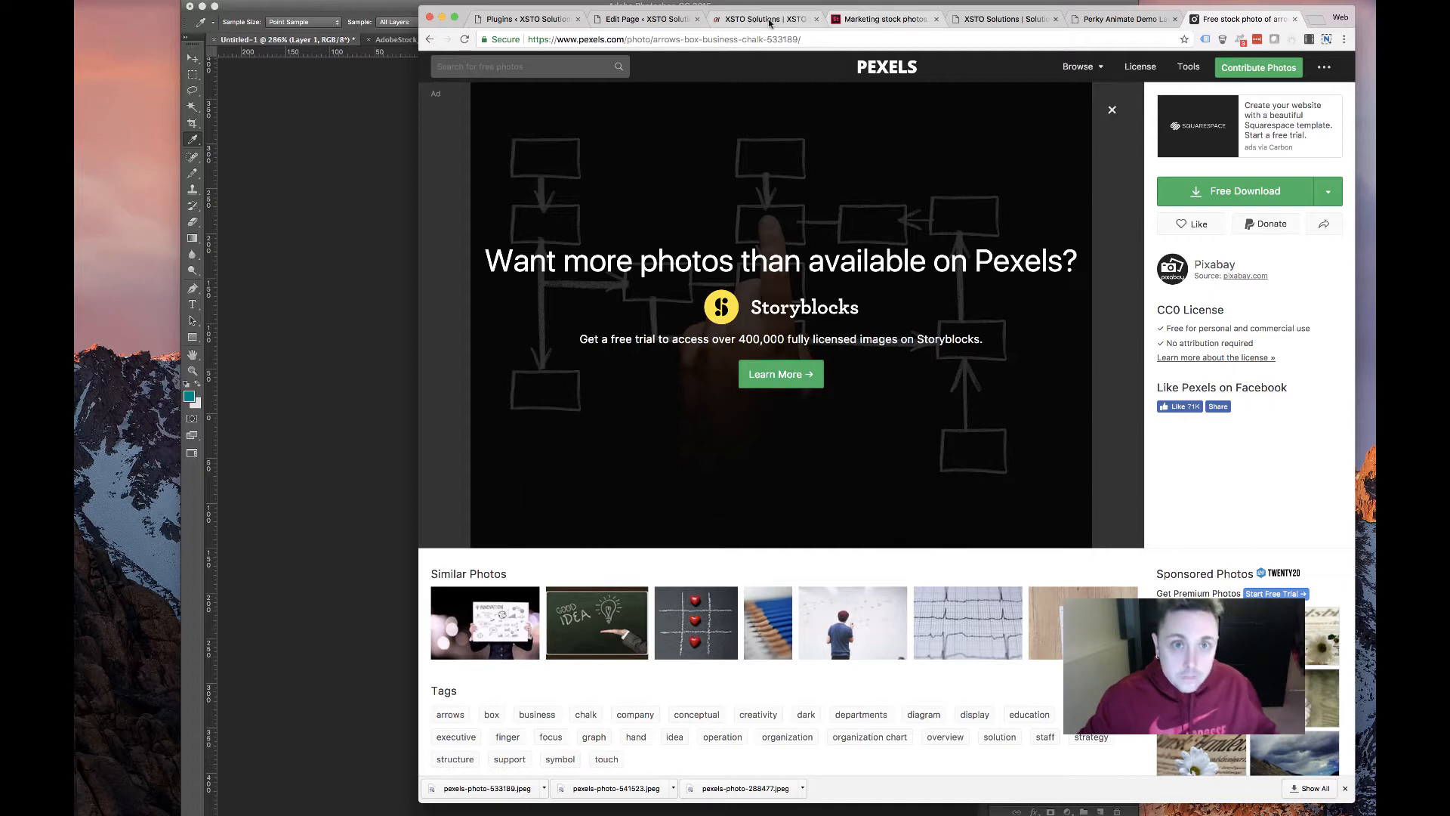
click(646, 19)
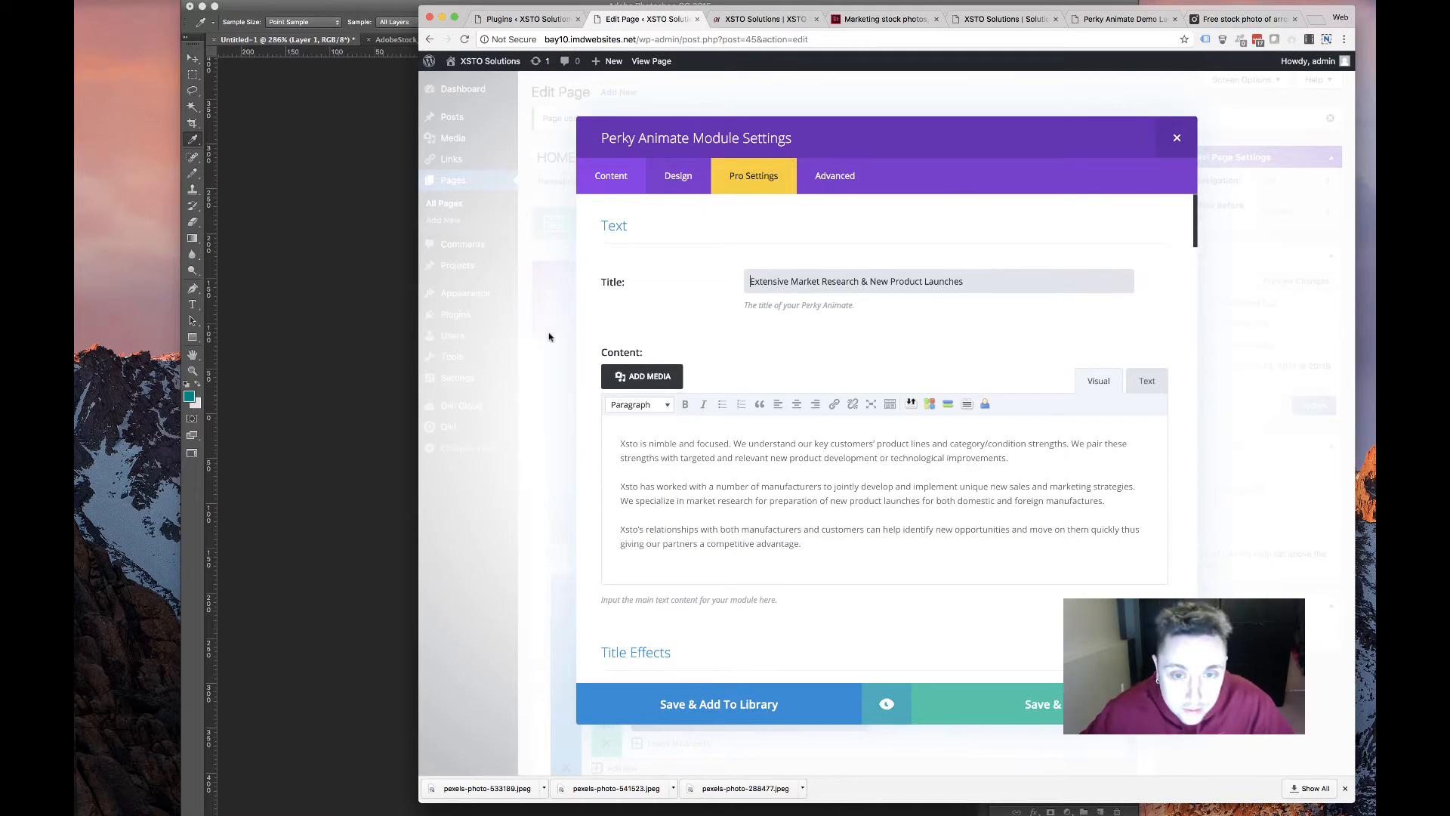
Remove the card's old background and upload pexels-photo-533189.jpeg
scroll(729, 385, down, 20)
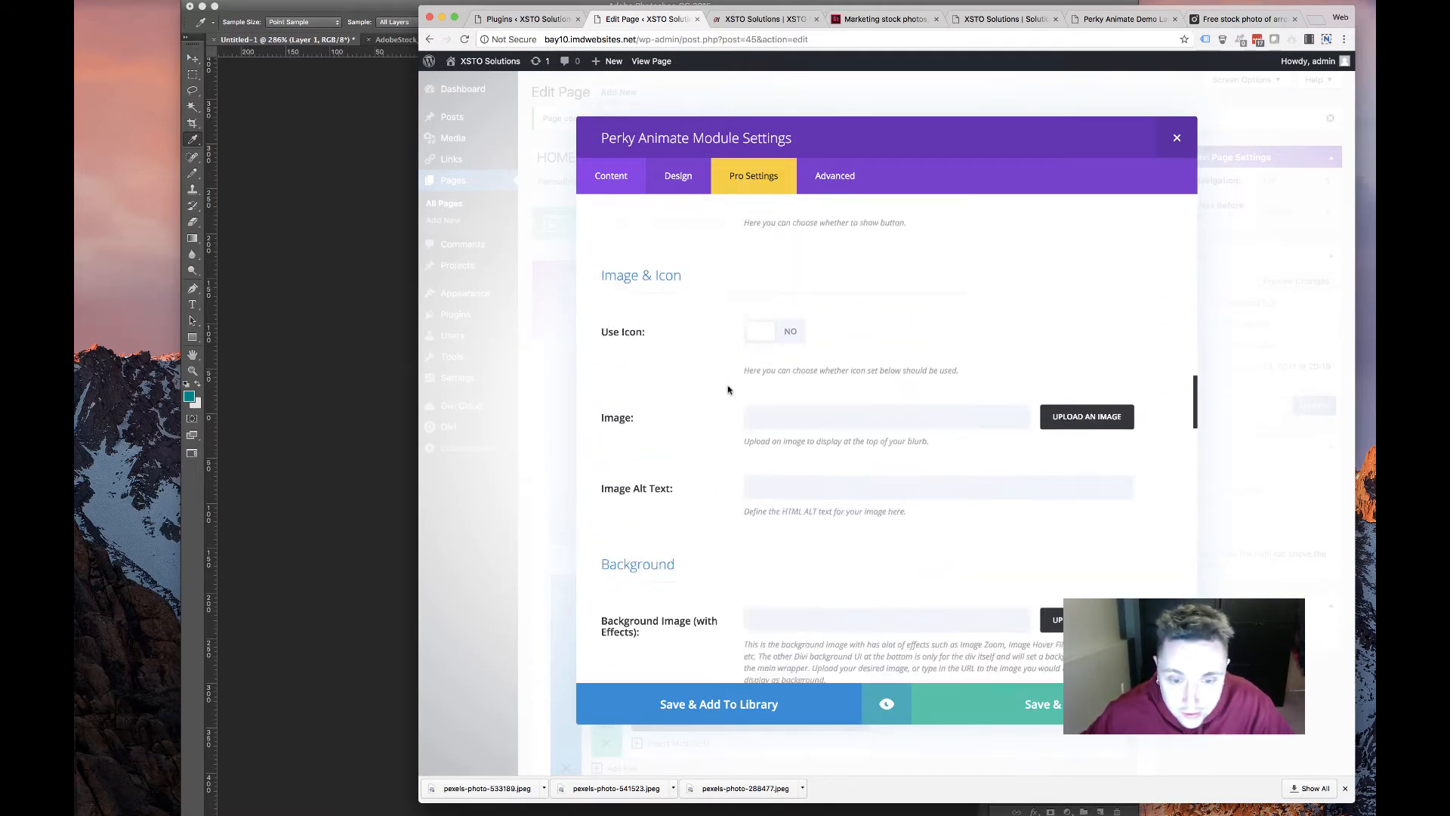
scroll(729, 390, down, 10)
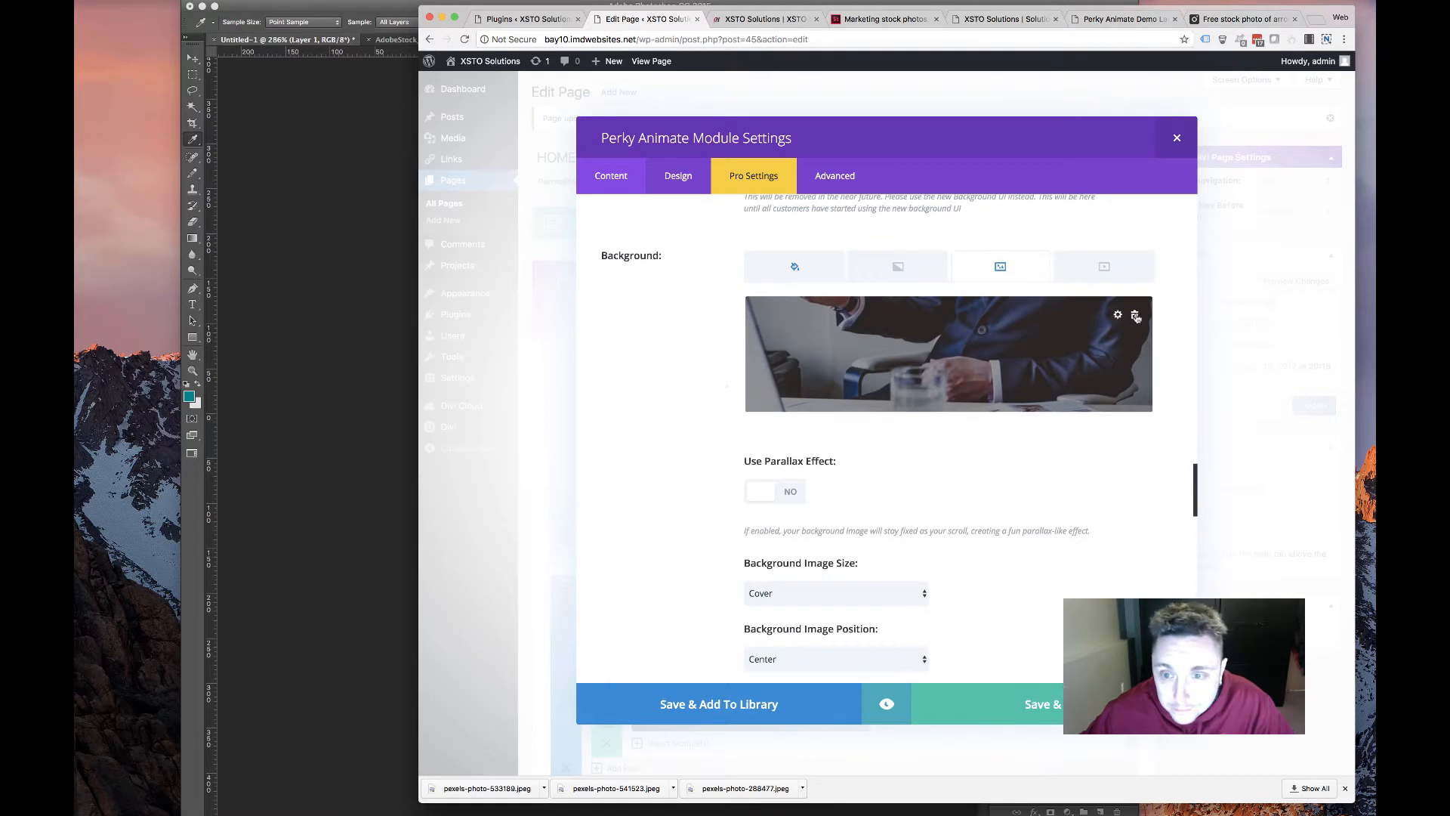
click(1136, 317)
click(978, 348)
click(597, 111)
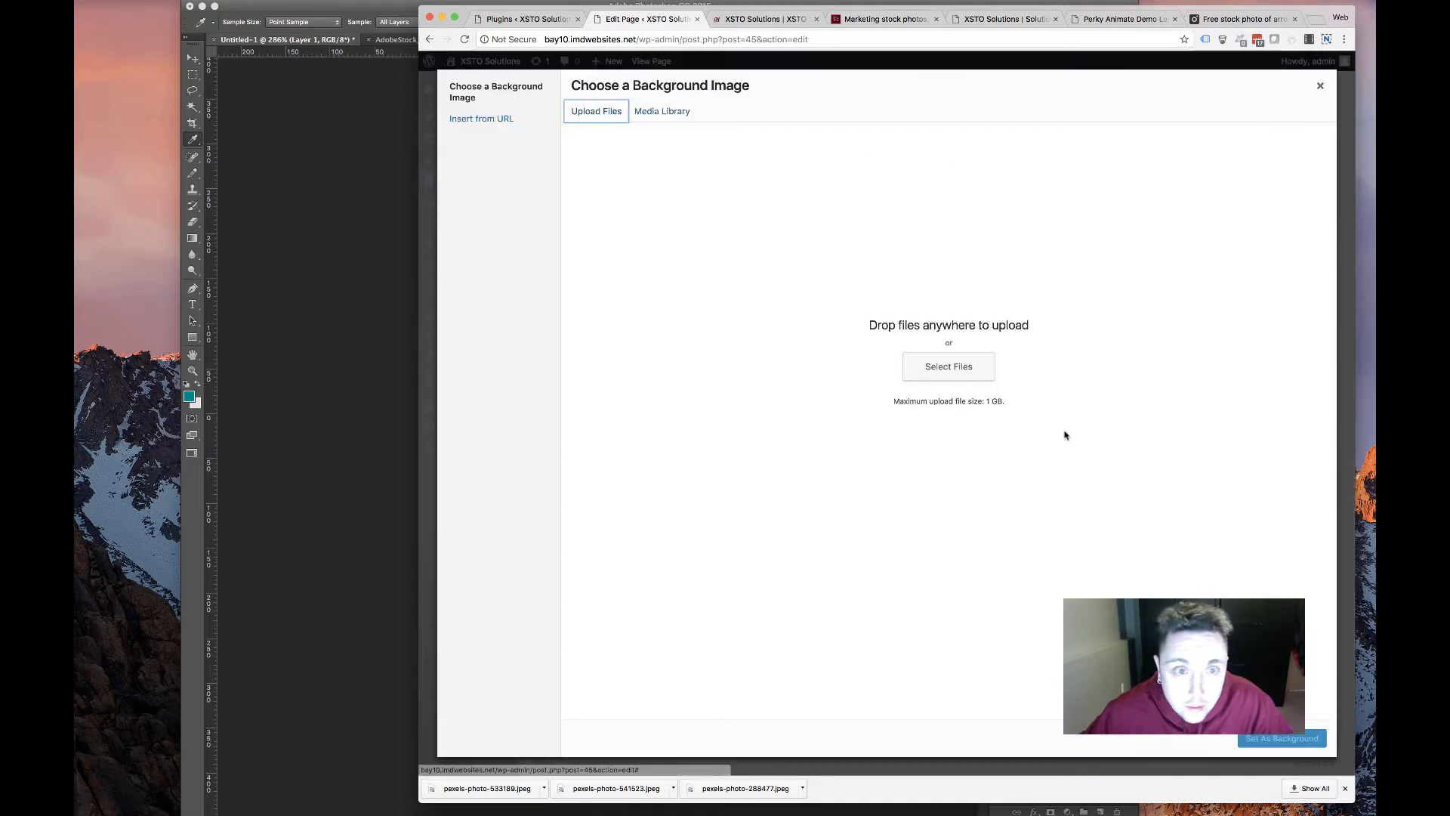
click(936, 371)
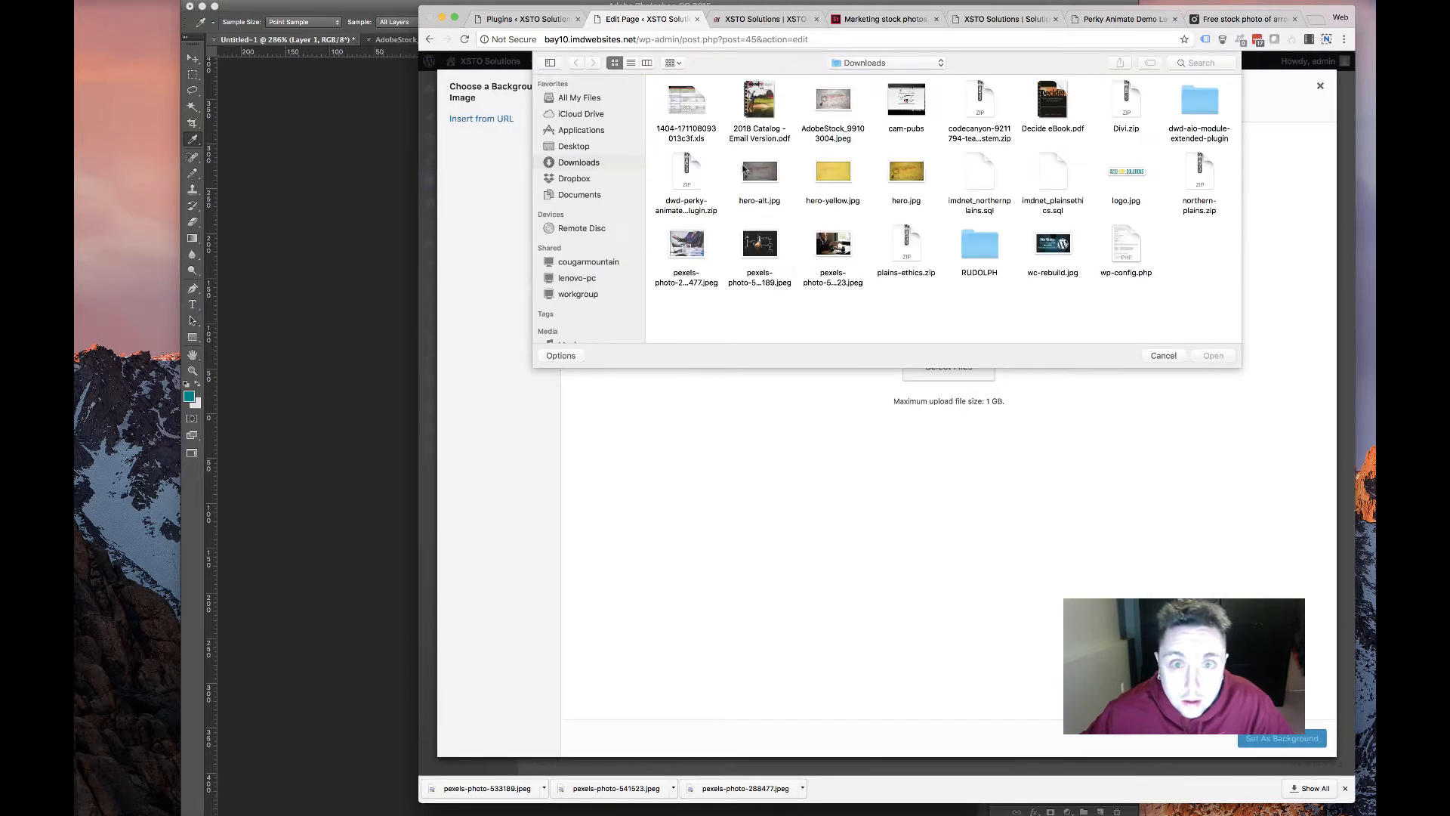
double_click(760, 246)
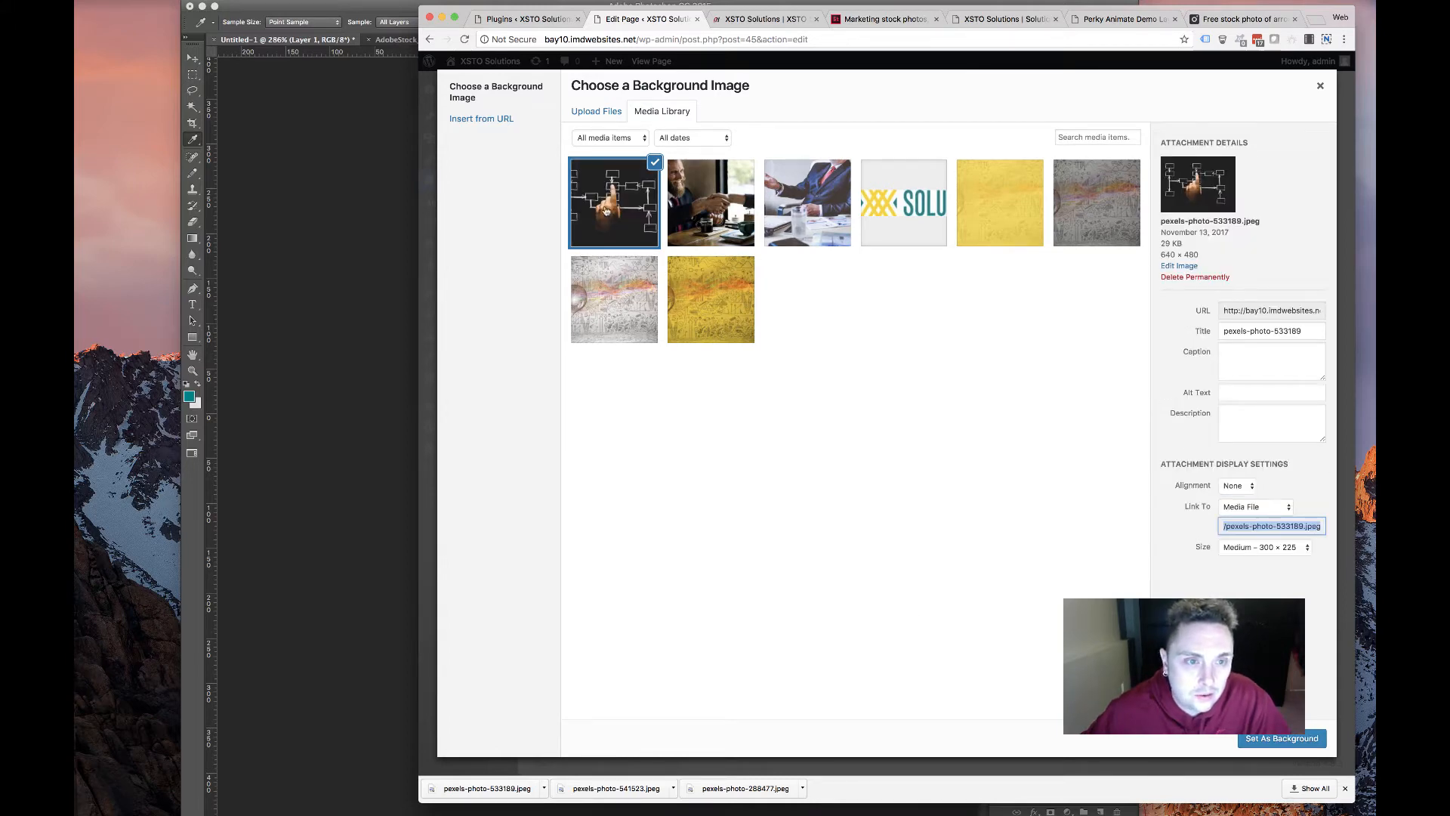
Set the uploaded chalkboard photo as the card background and save the card
click(1216, 23)
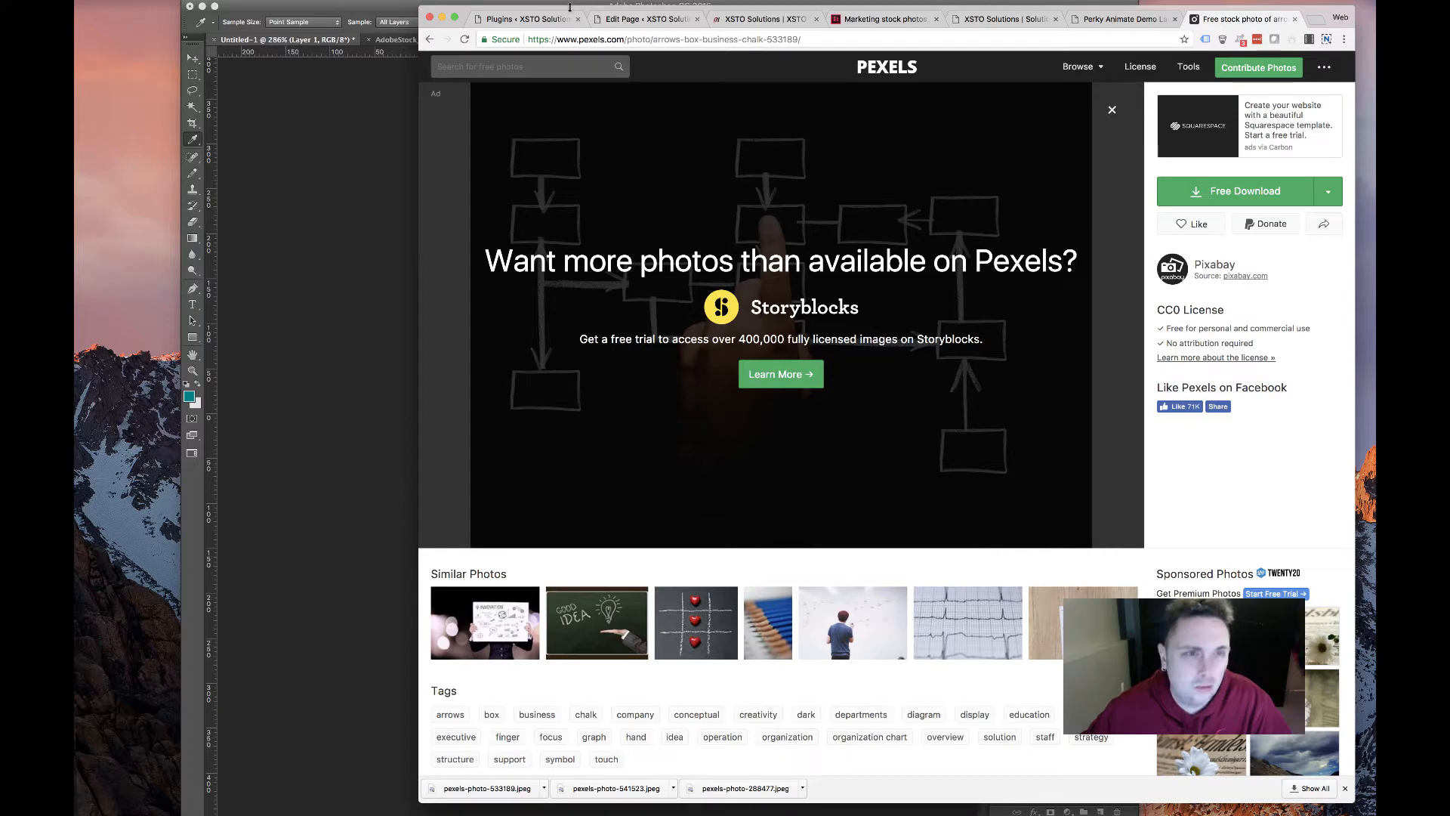
click(523, 21)
click(641, 4)
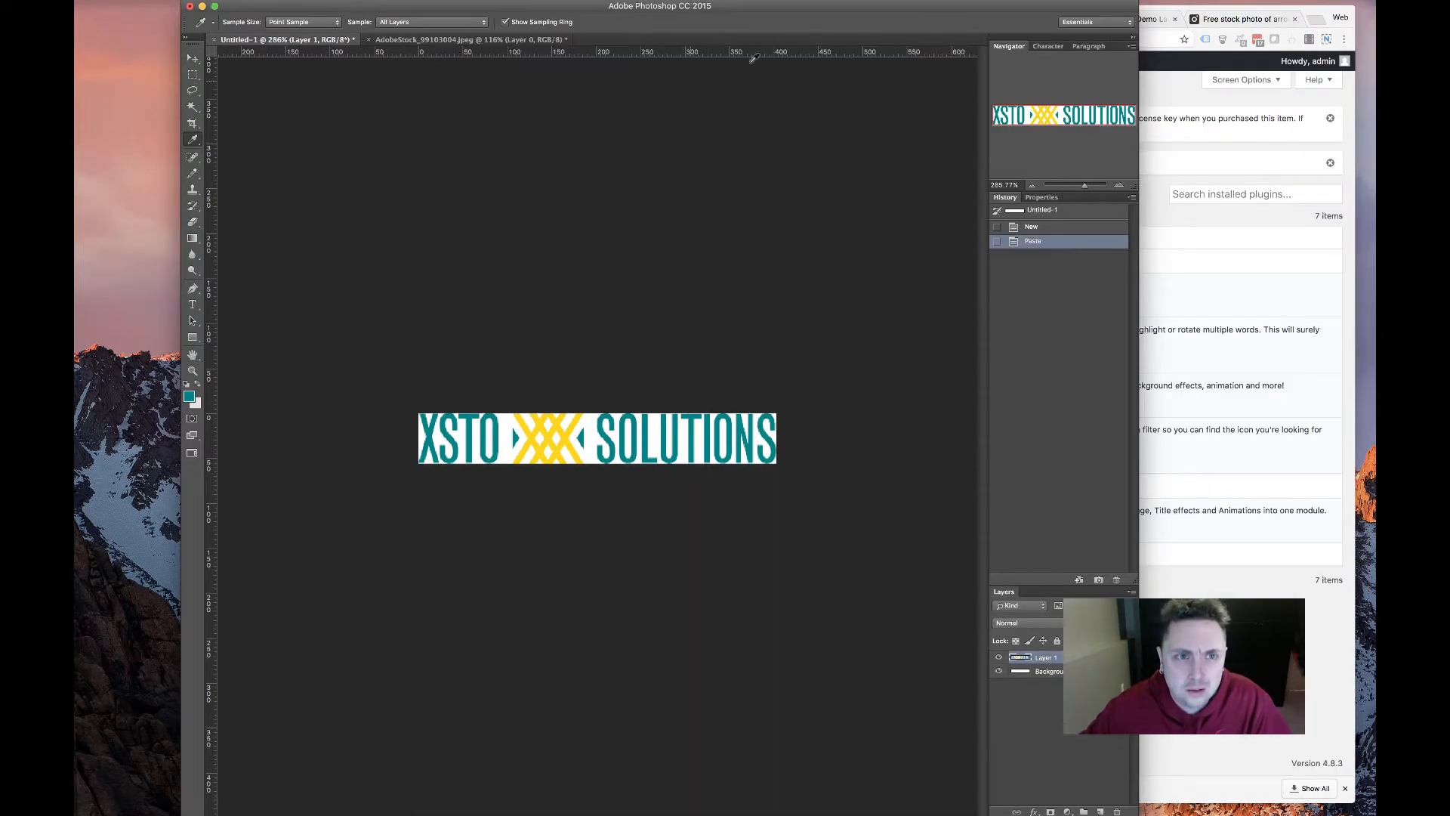
key(super+Tab)
click(646, 21)
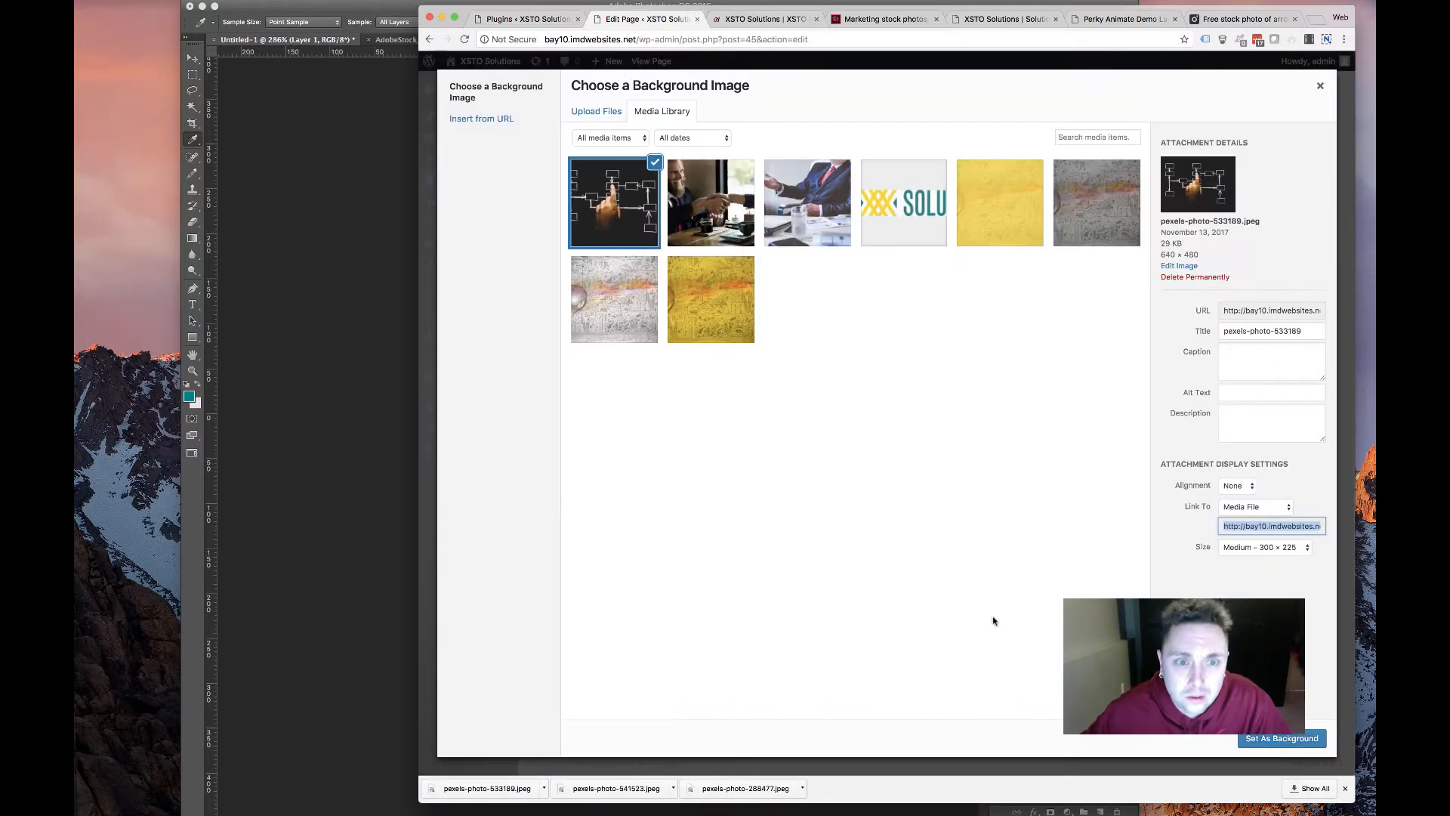
click(1277, 738)
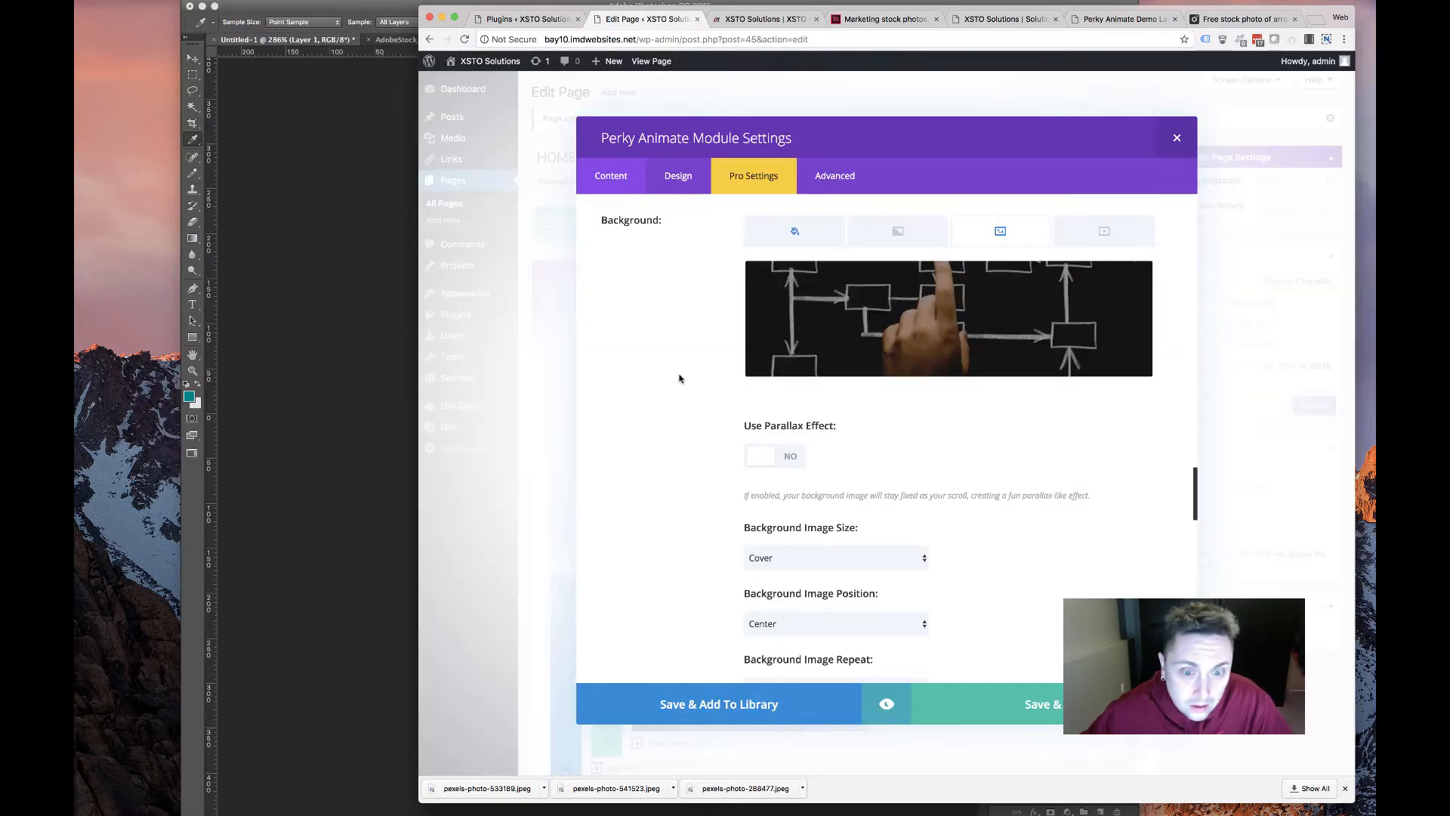
click(1029, 718)
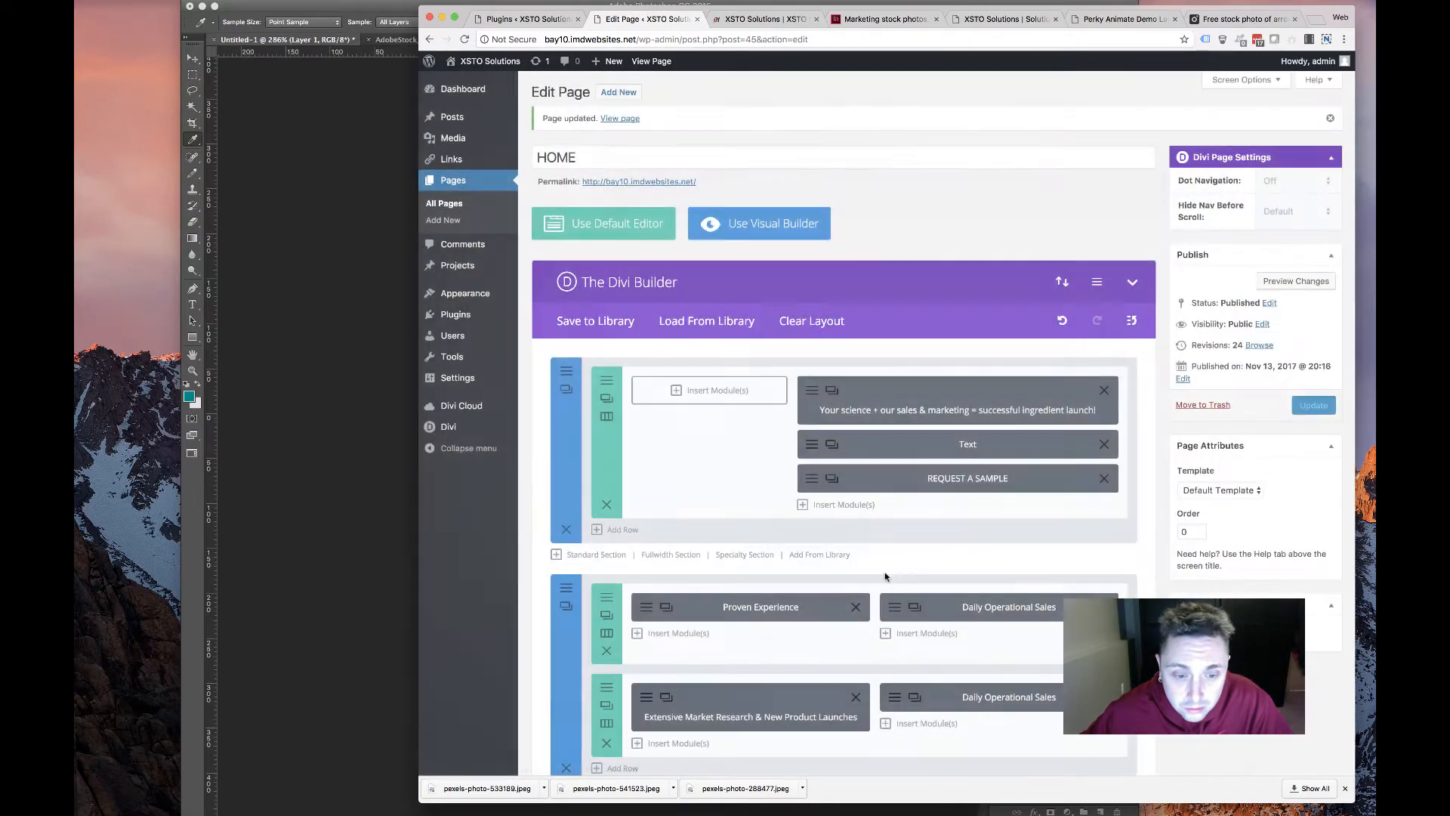
Set the second Daily Operational Sales card's title and hover title to 'Advanced Technology'
scroll(906, 341, down, 10)
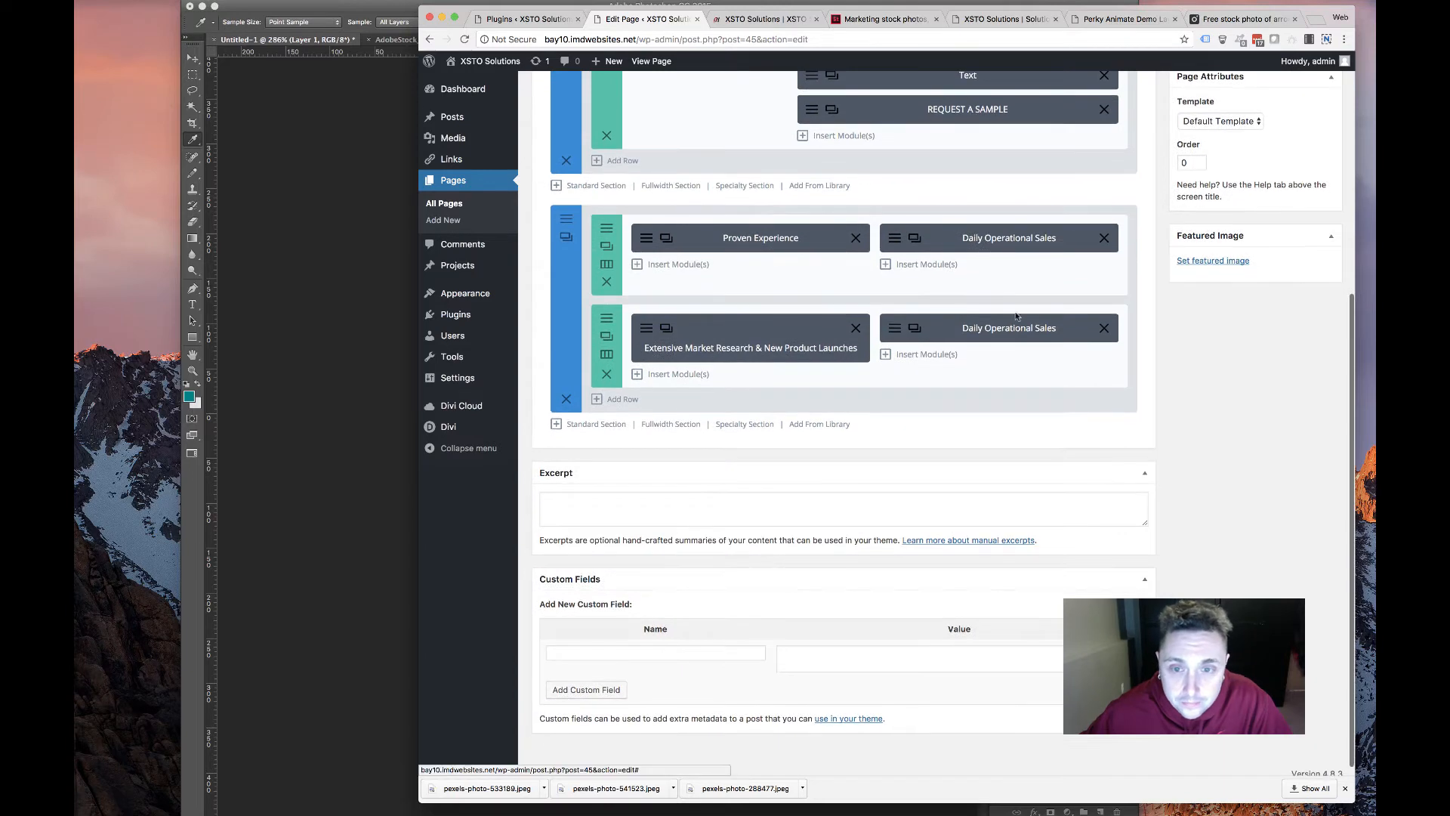
click(894, 328)
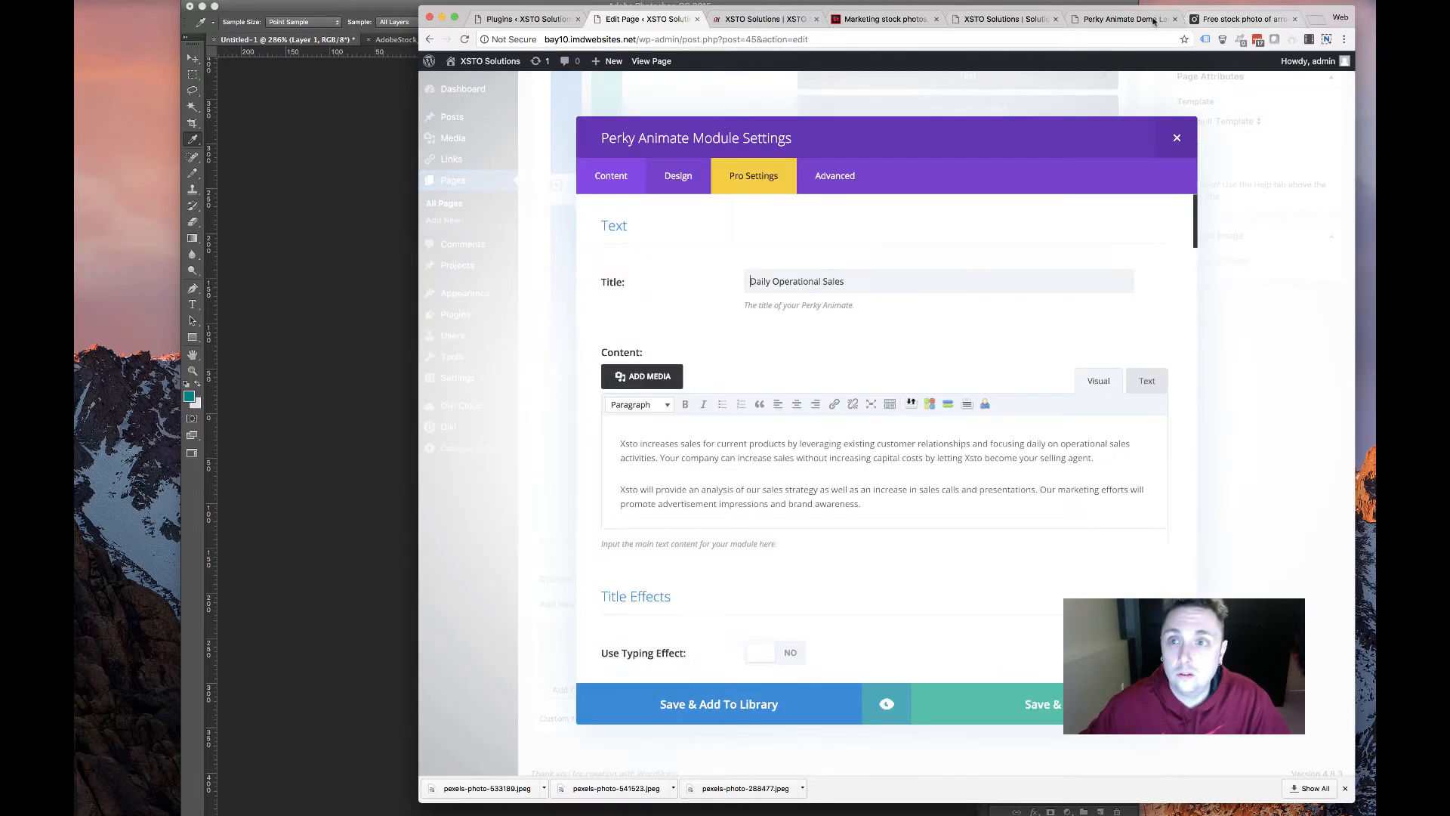
click(1139, 19)
click(969, 27)
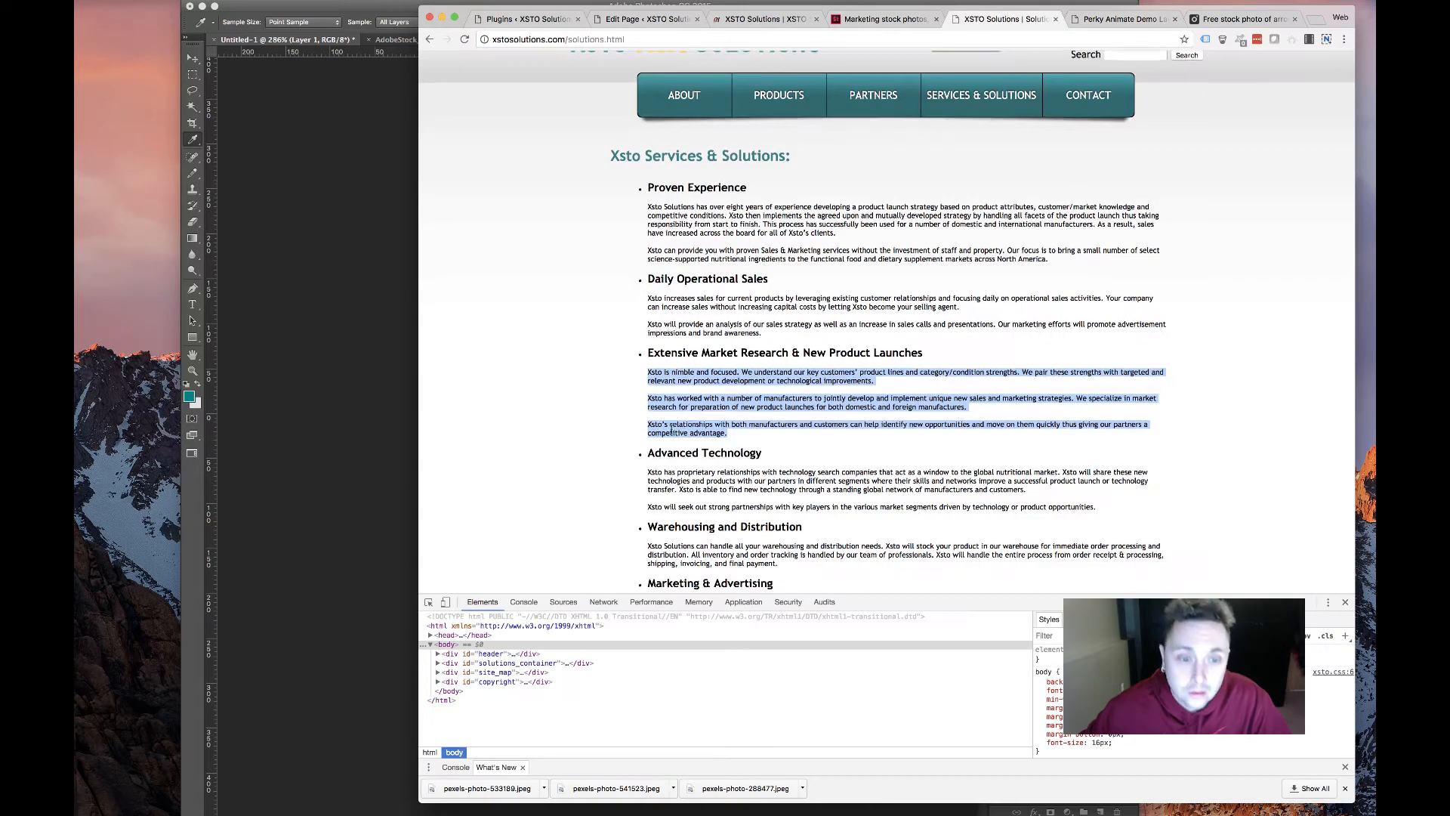
scroll(756, 317, down, 2)
drag(761, 322, 666, 320)
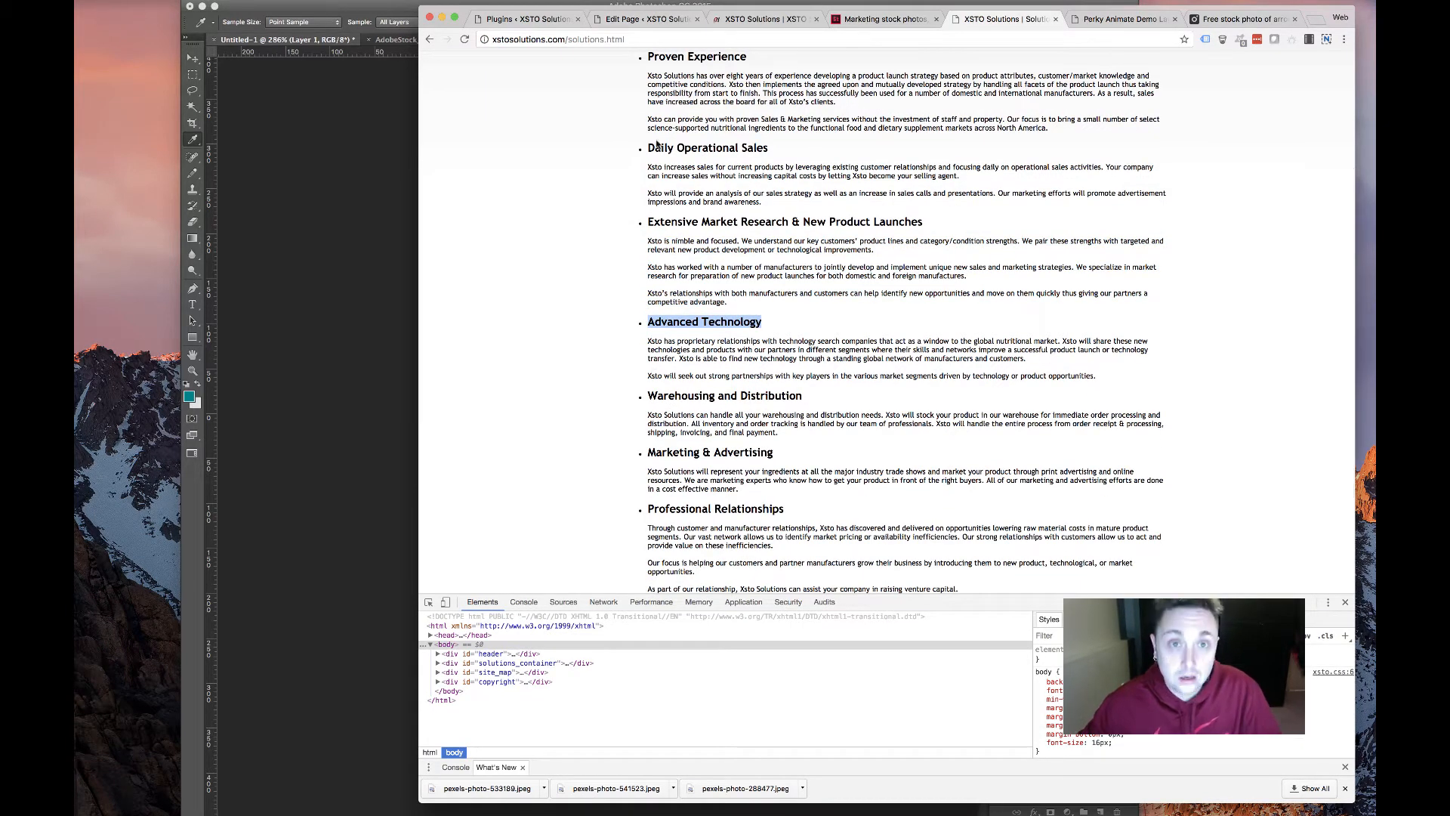
click(648, 19)
drag(846, 281, 710, 276)
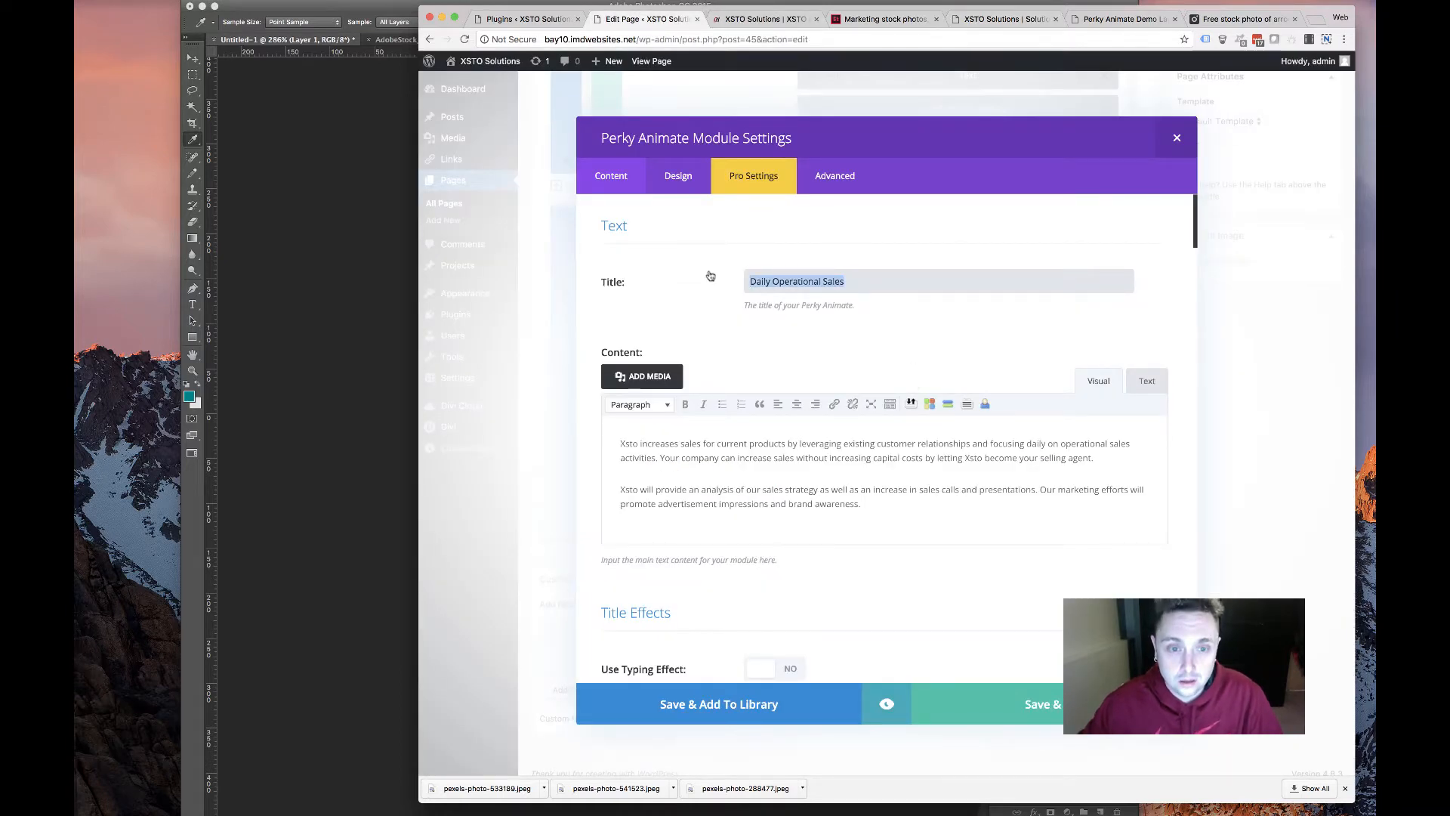
scroll(816, 371, down, 15)
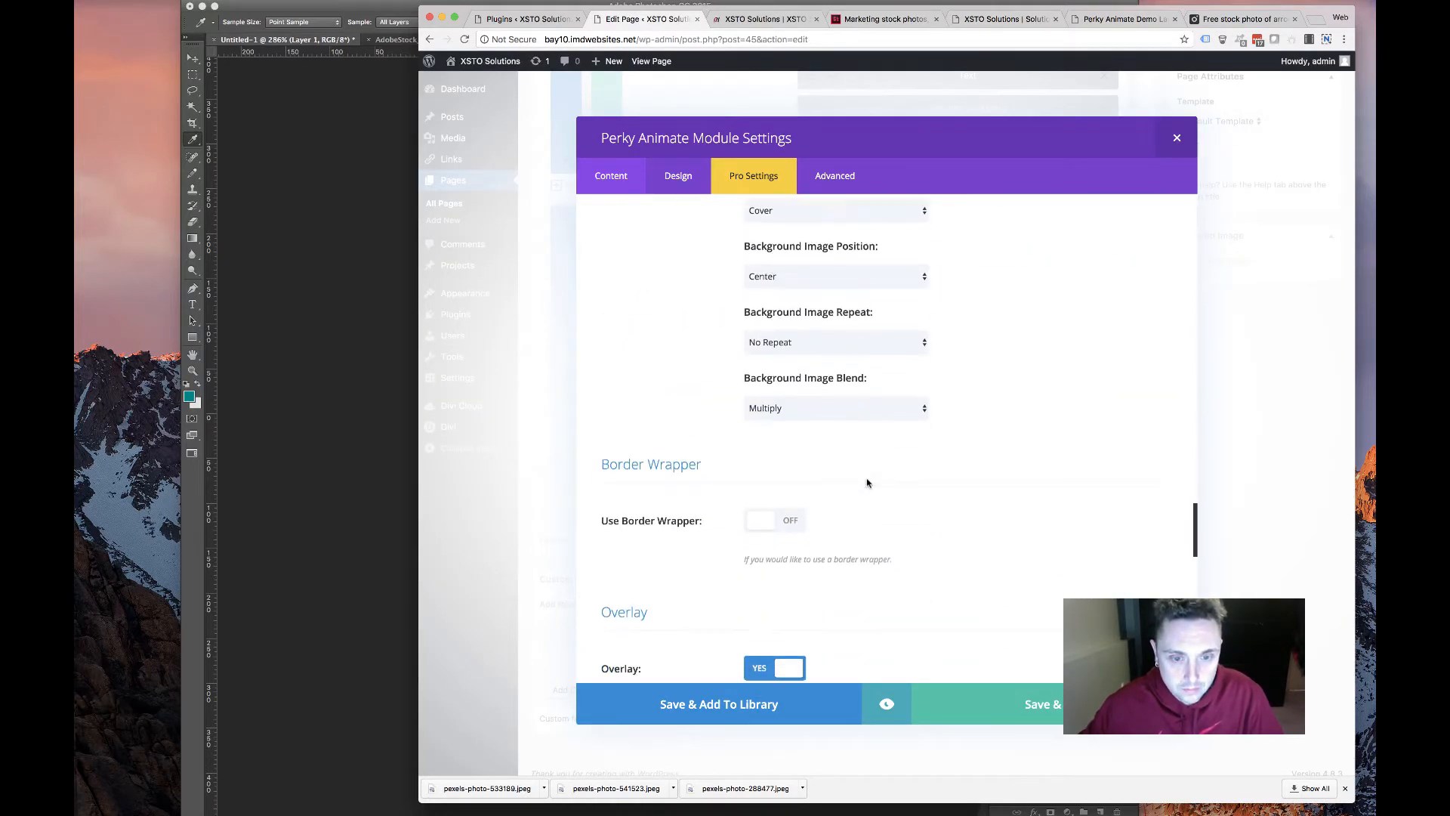
scroll(862, 484, up, 10)
scroll(861, 485, down, 15)
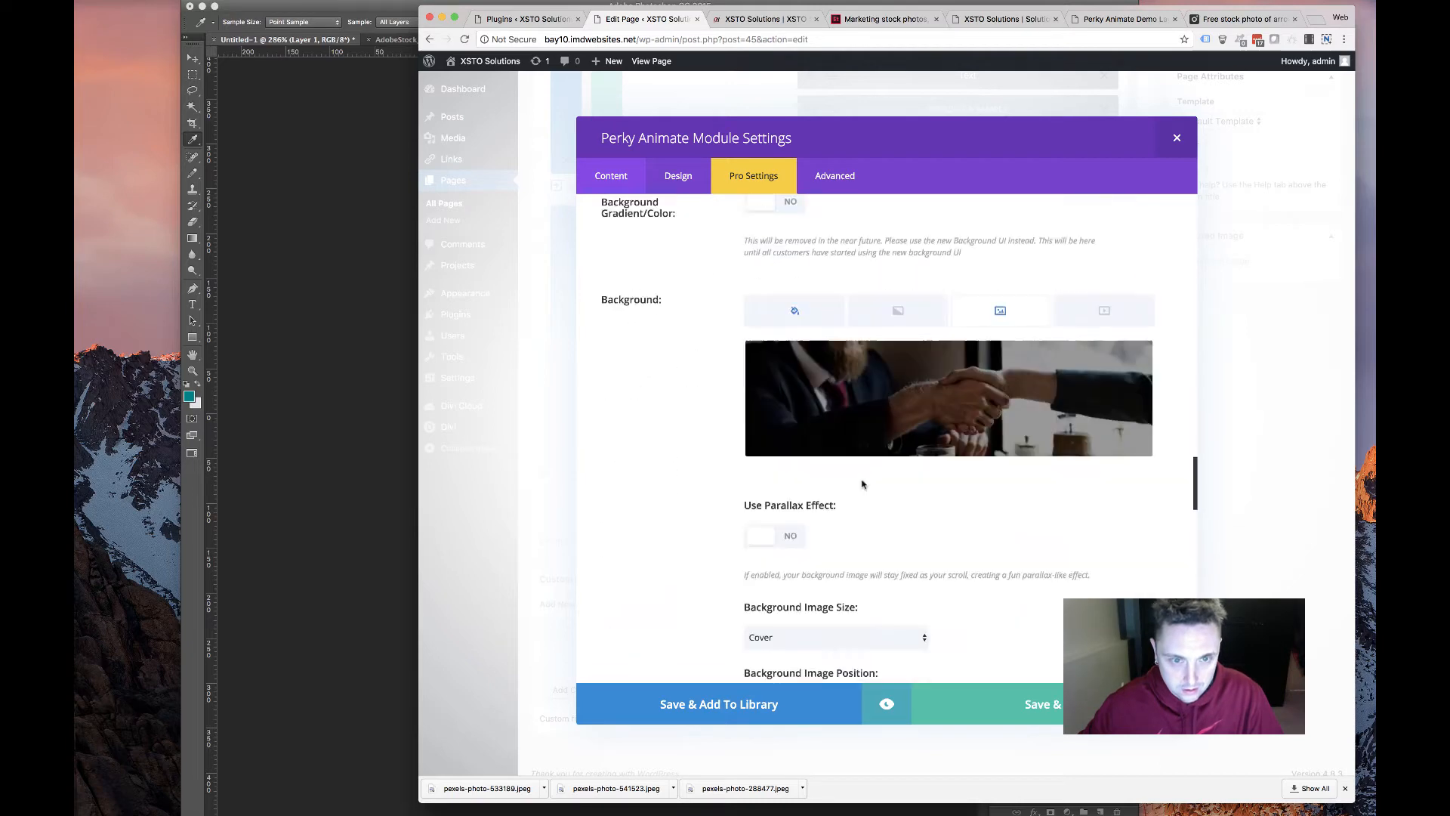
scroll(860, 485, down, 10)
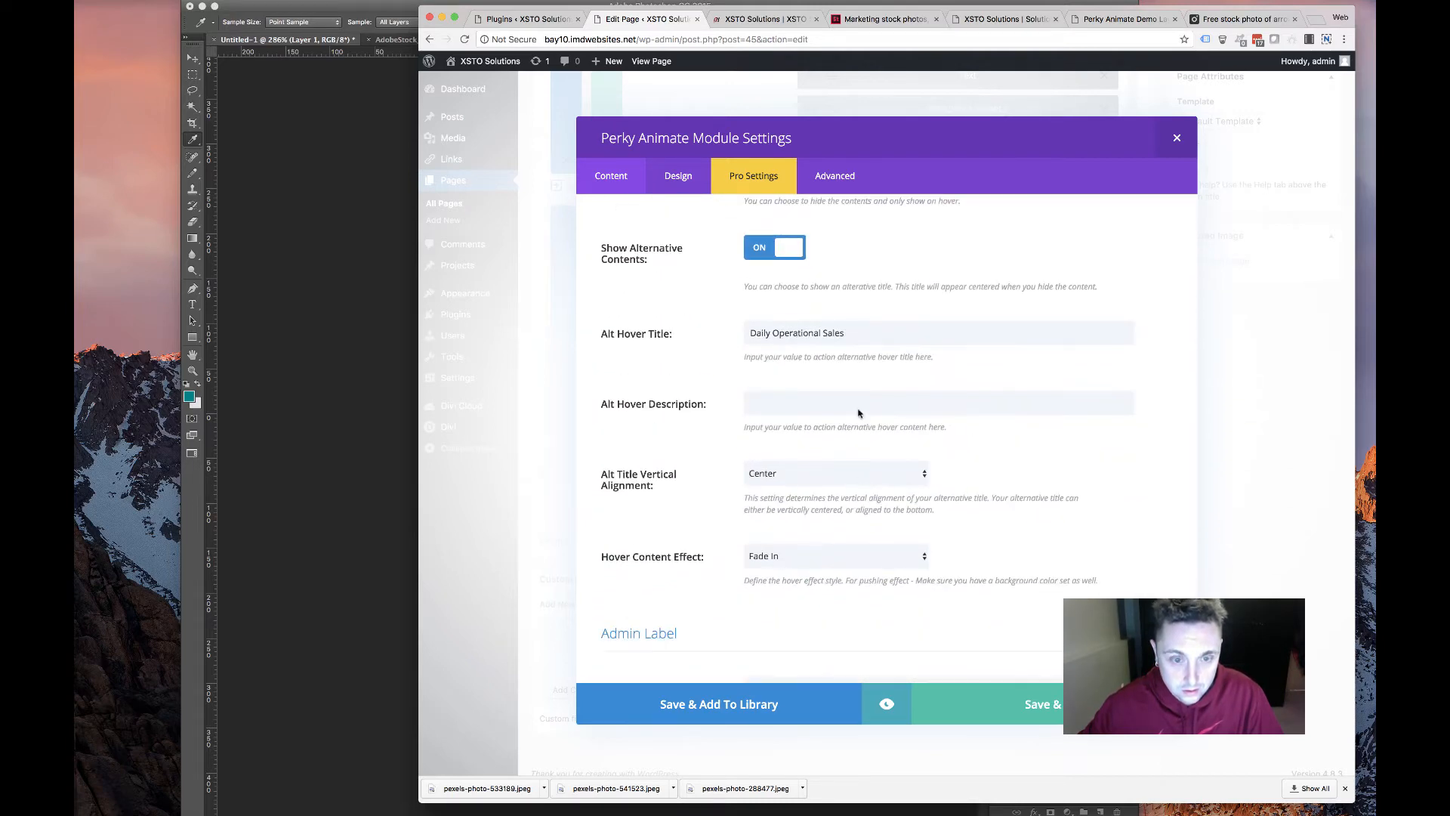
drag(868, 335, 745, 393)
text(Advanced Technology)
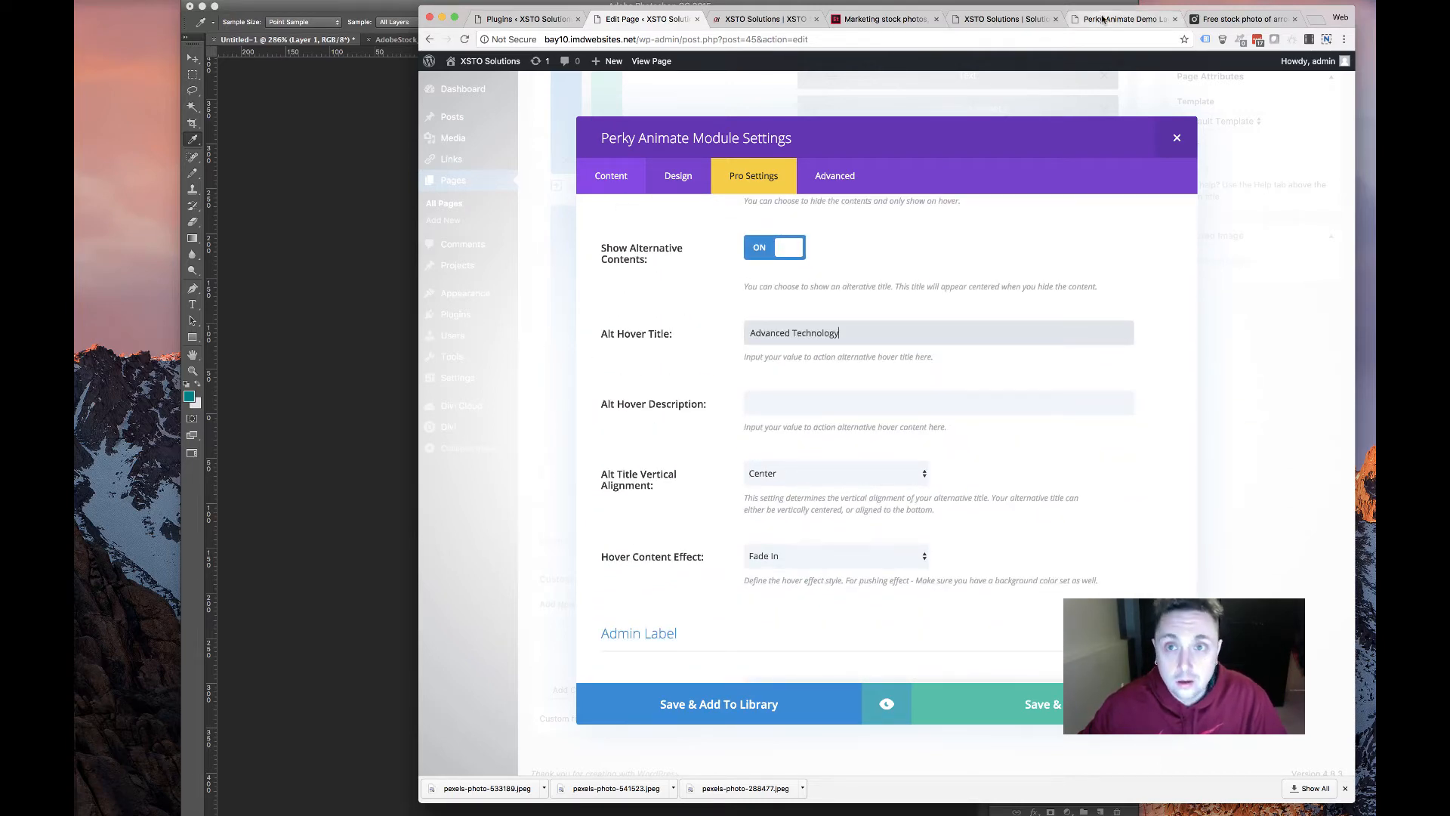
Replace the card's description with the old site's two Advanced Technology paragraphs
click(1126, 19)
click(1004, 19)
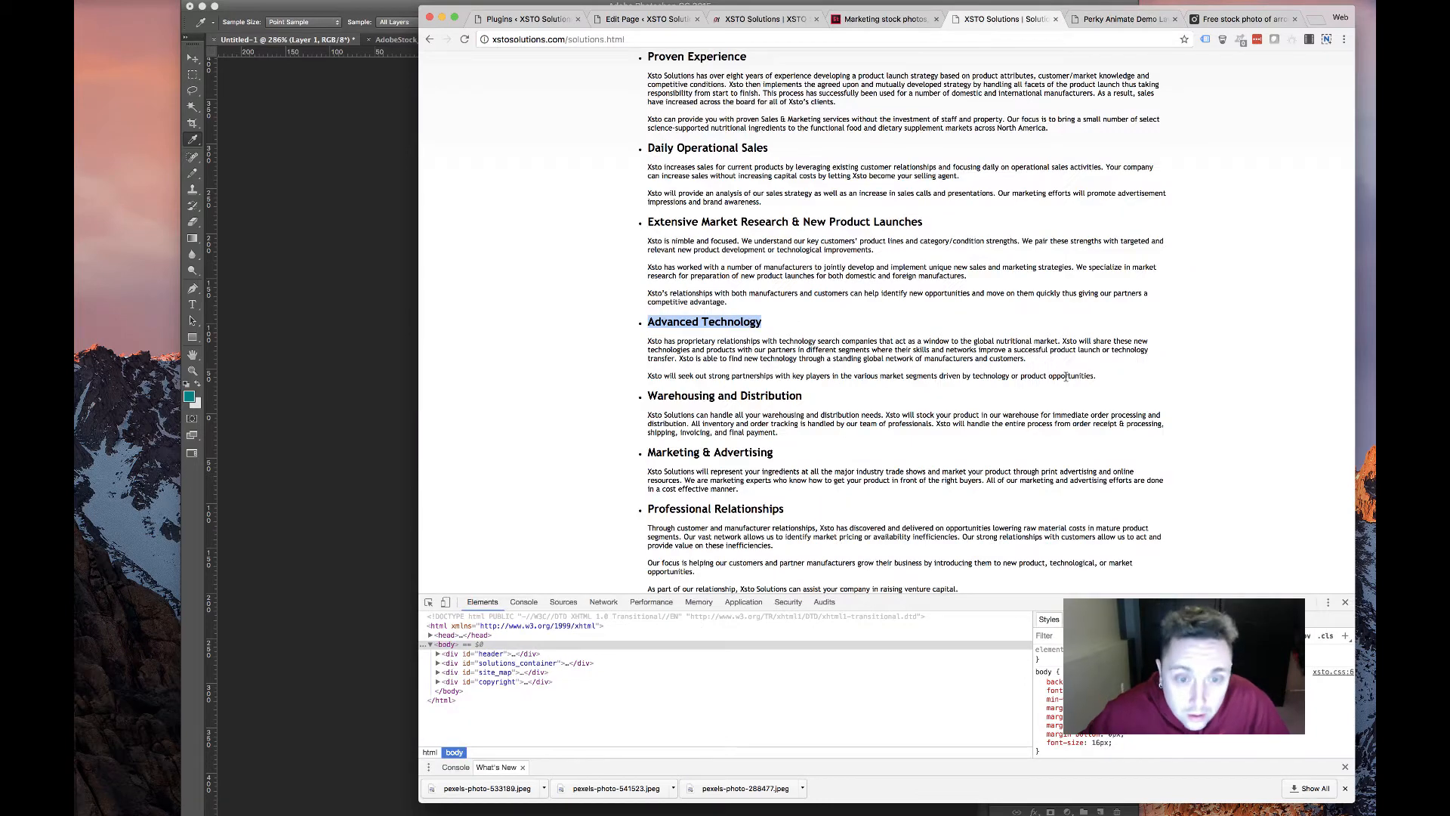
drag(1096, 376, 647, 339)
key(cmd+c)
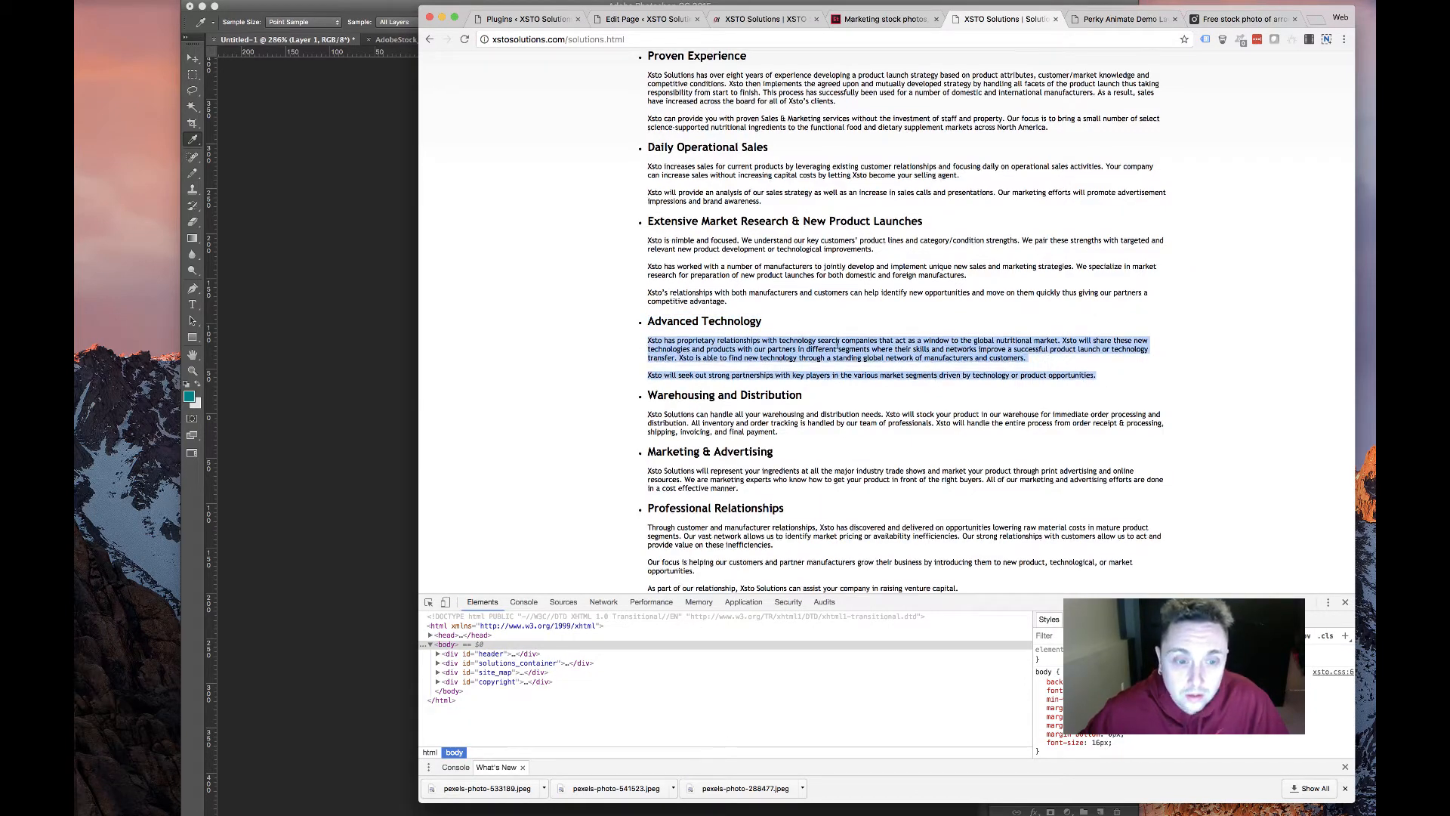
scroll(836, 346, down, 4)
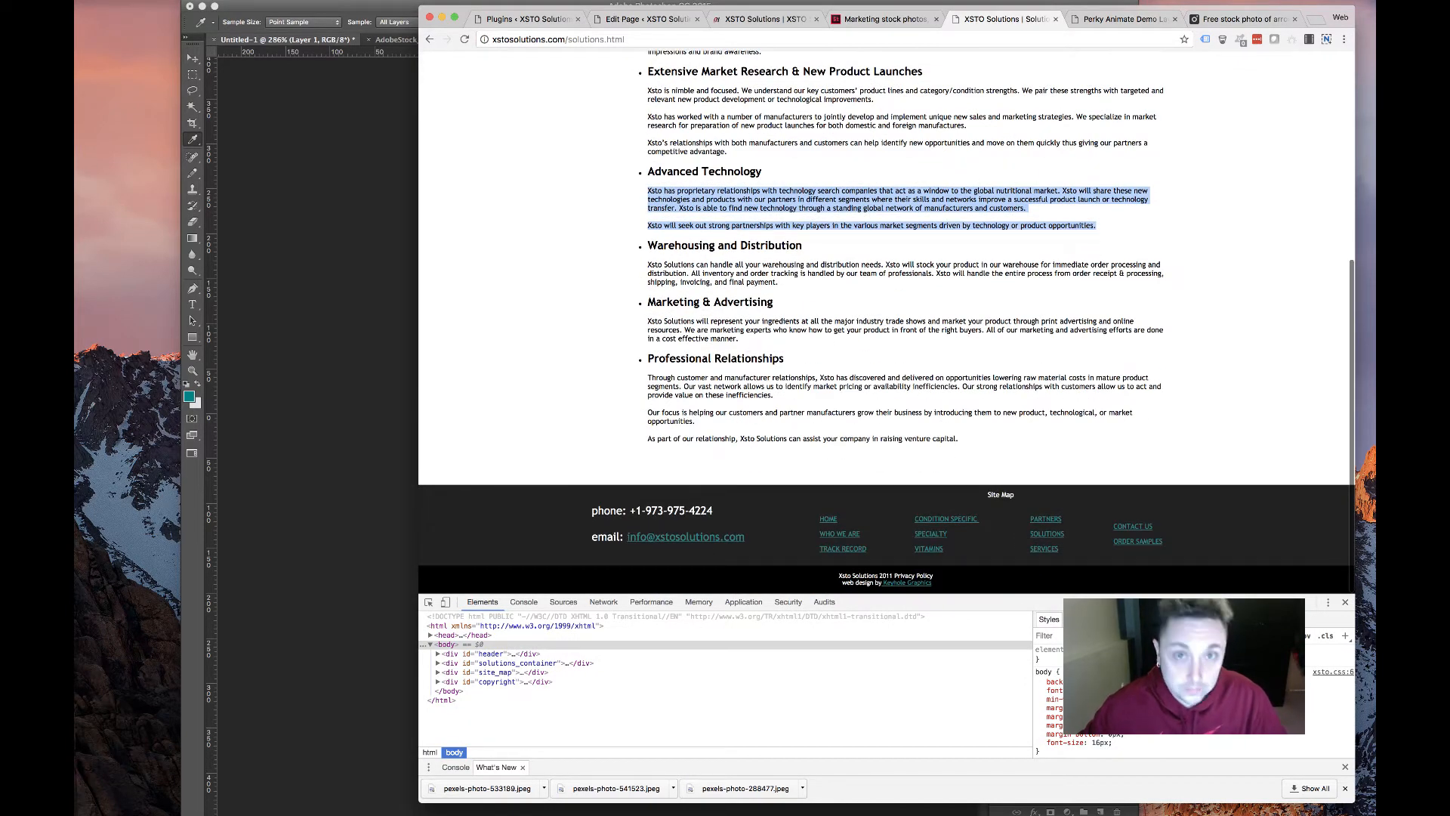
click(738, 22)
click(629, 20)
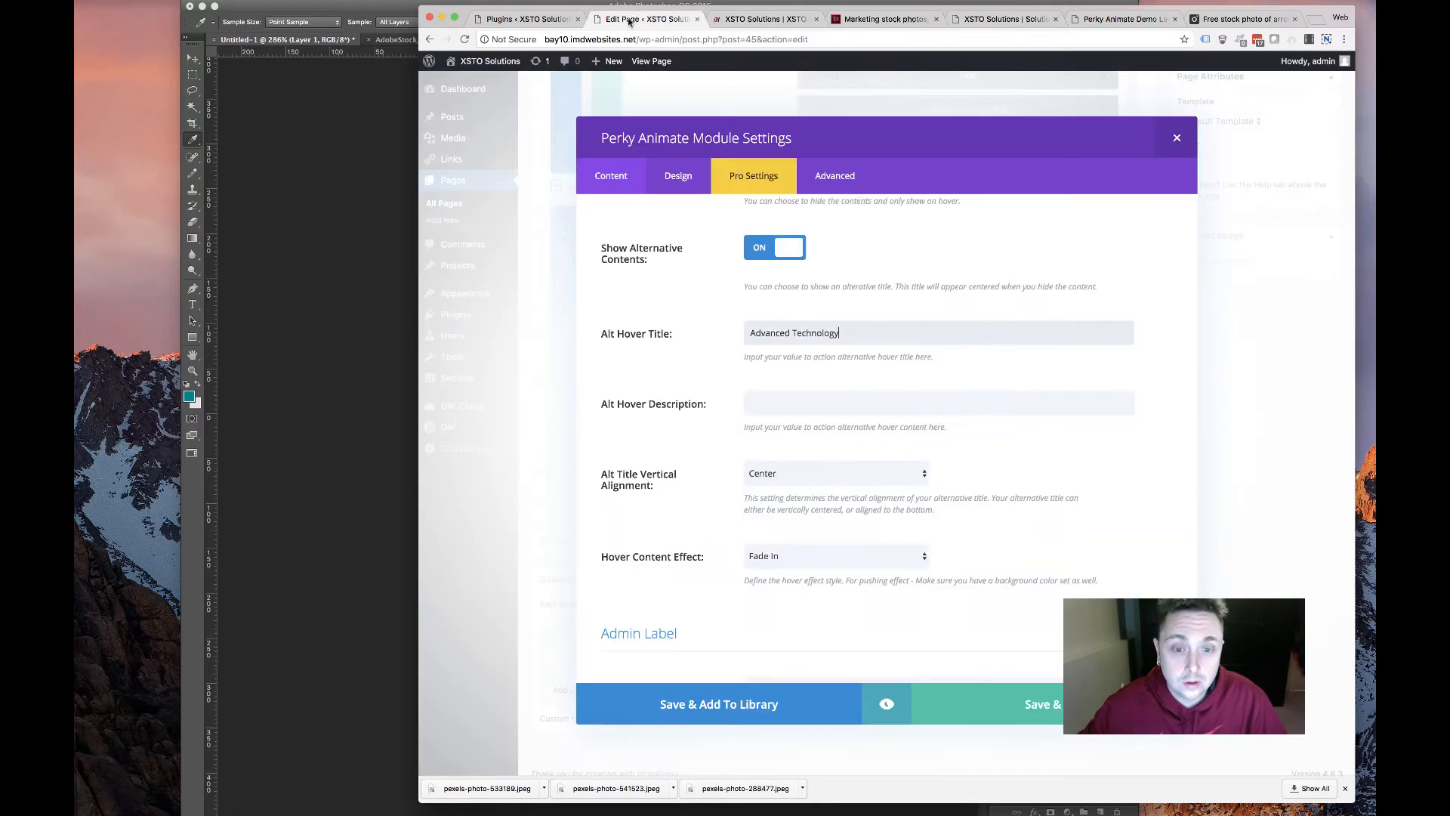
scroll(689, 363, down, 2)
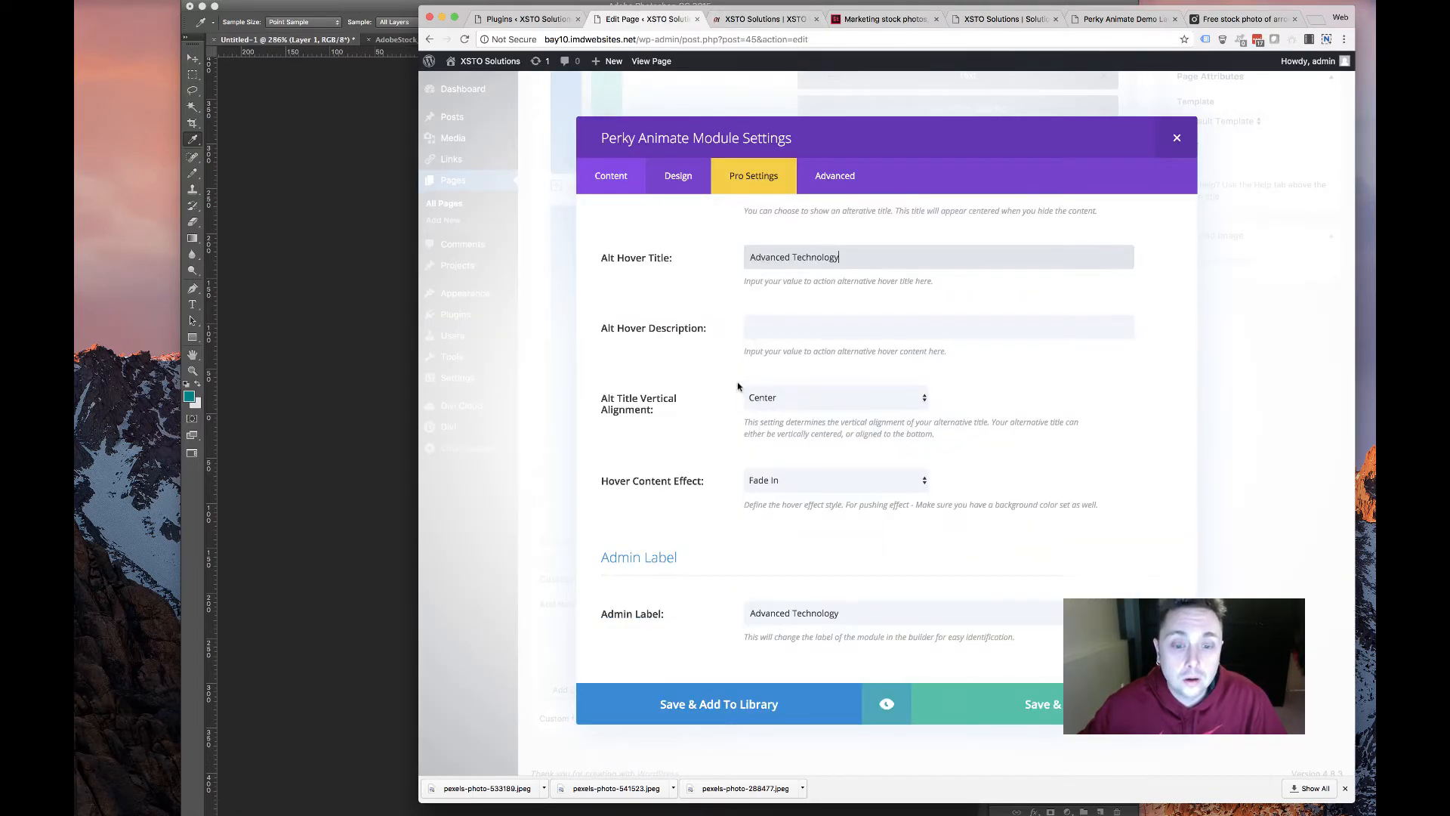
scroll(819, 399, up, 20)
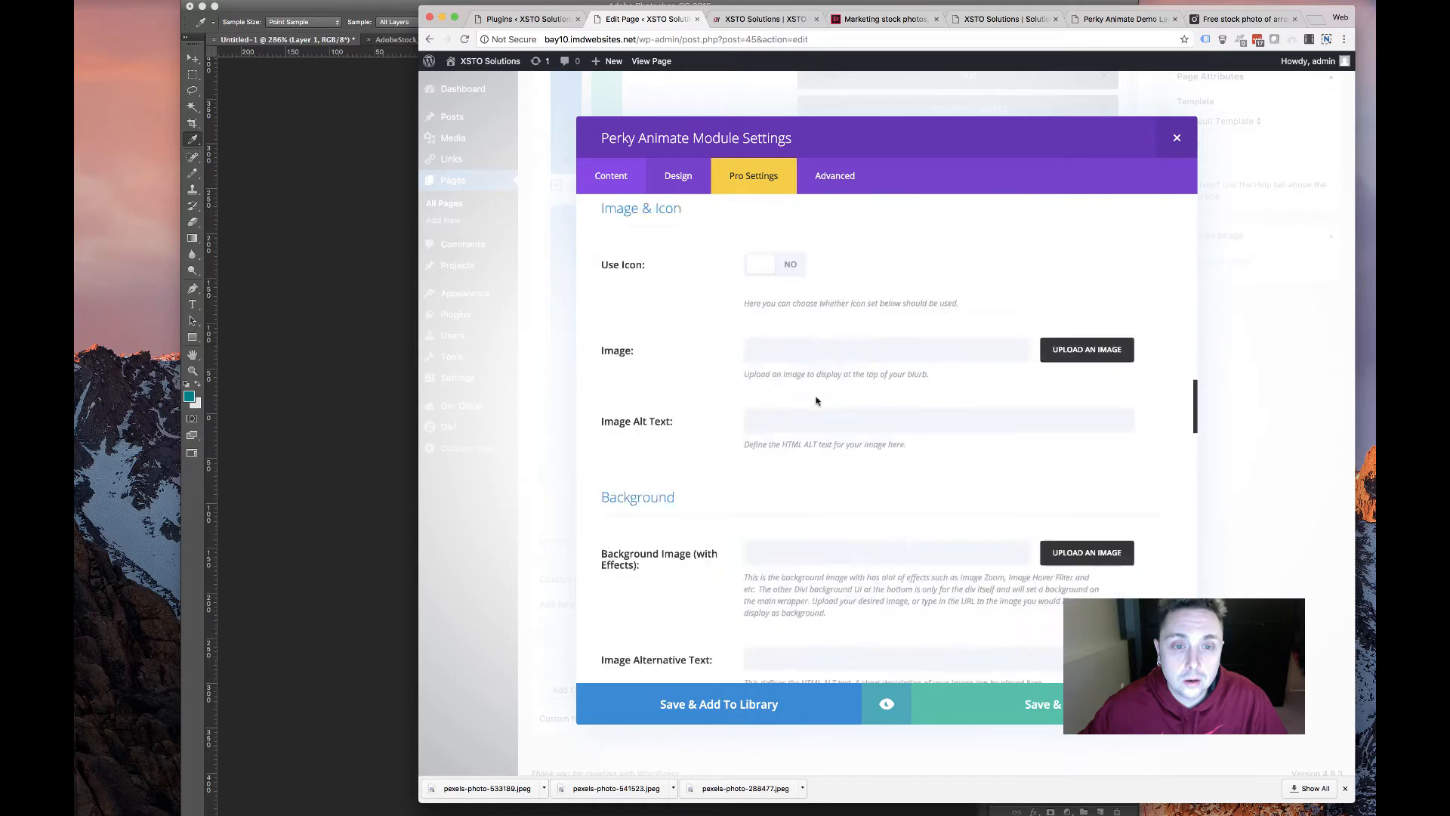
drag(894, 516, 489, 421)
key(cmd+v)
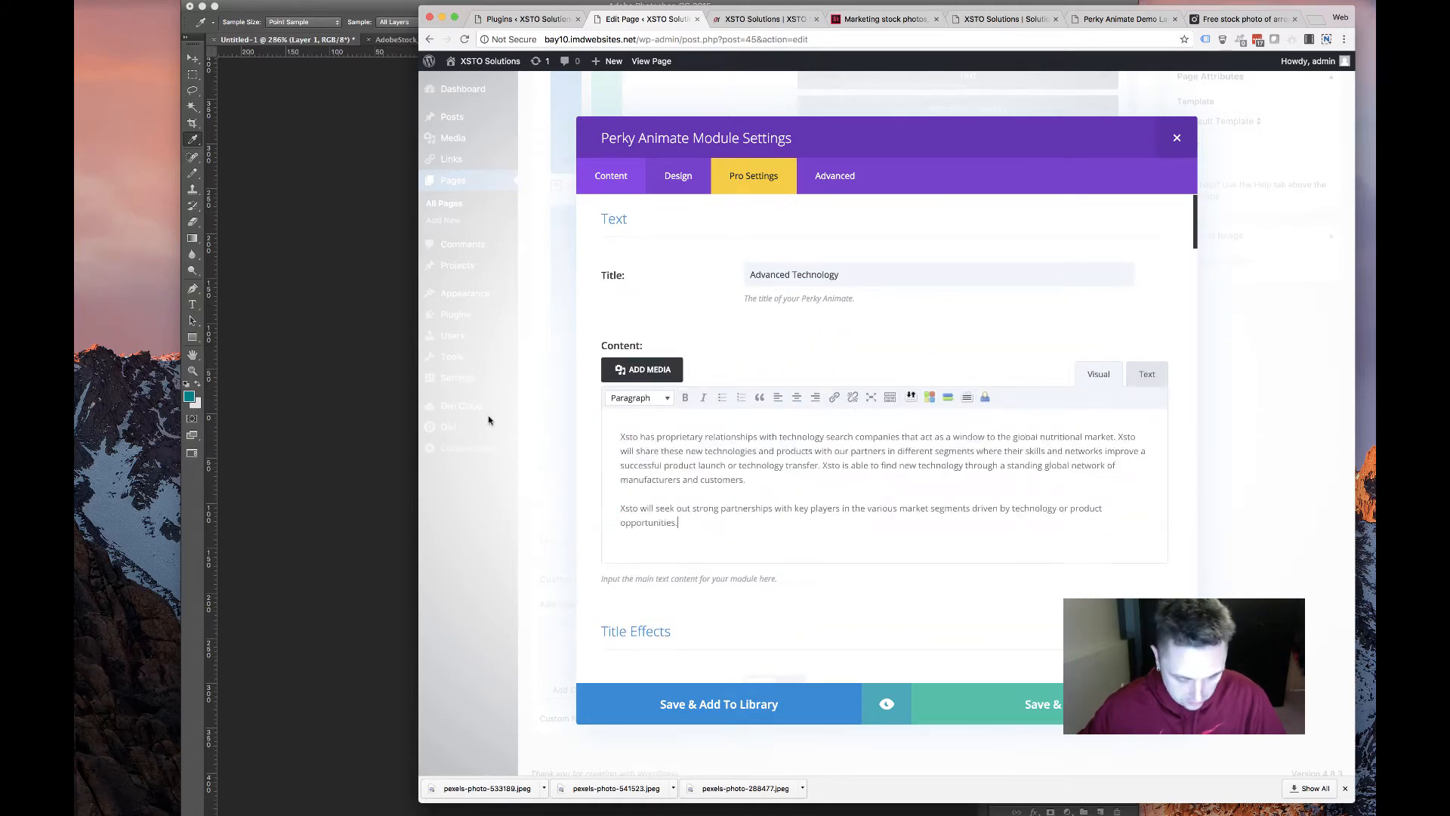
click(1215, 18)
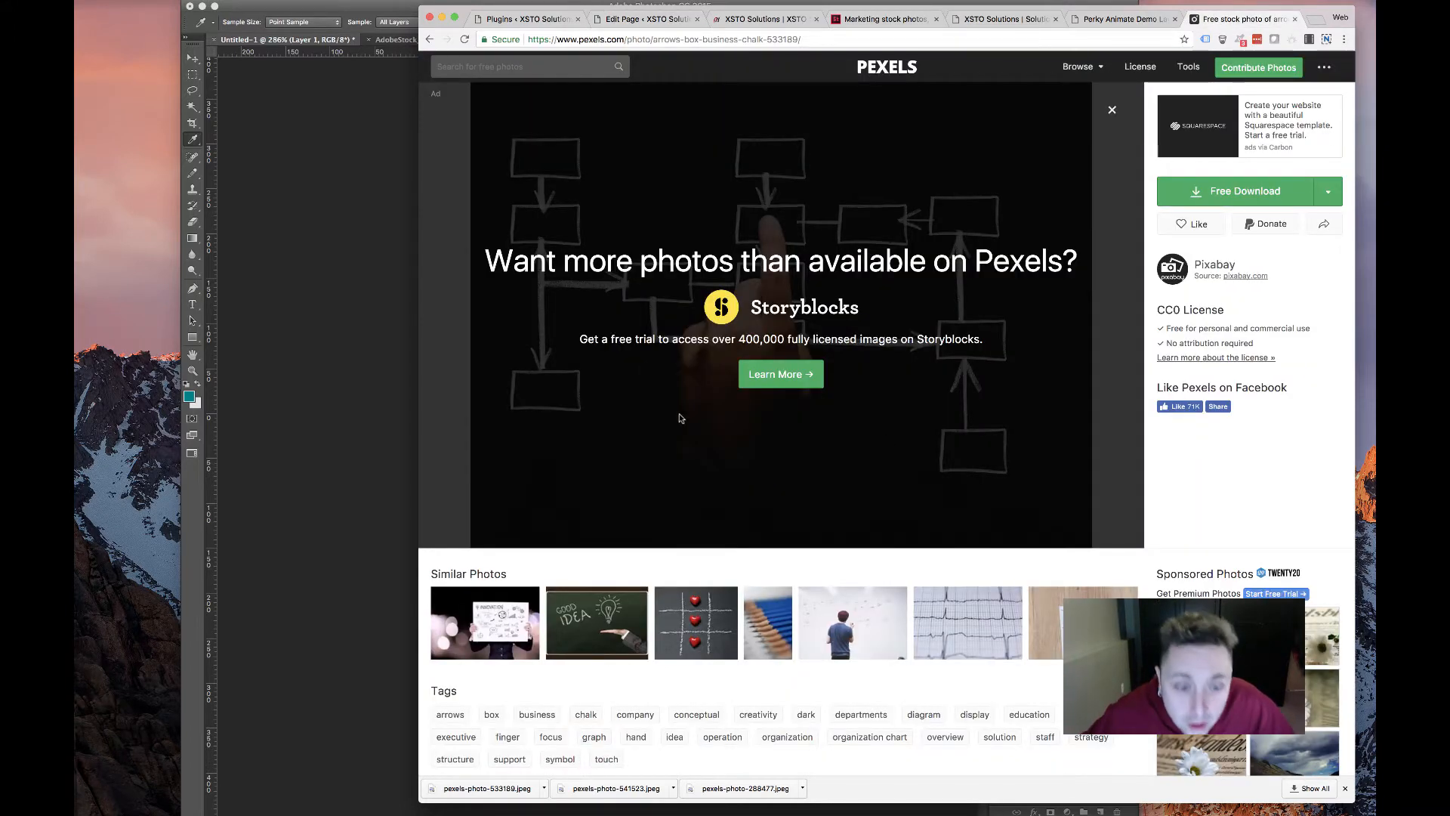
Browse the business results, then search Pexels for 'technology' photos
scroll(679, 418, left, 5)
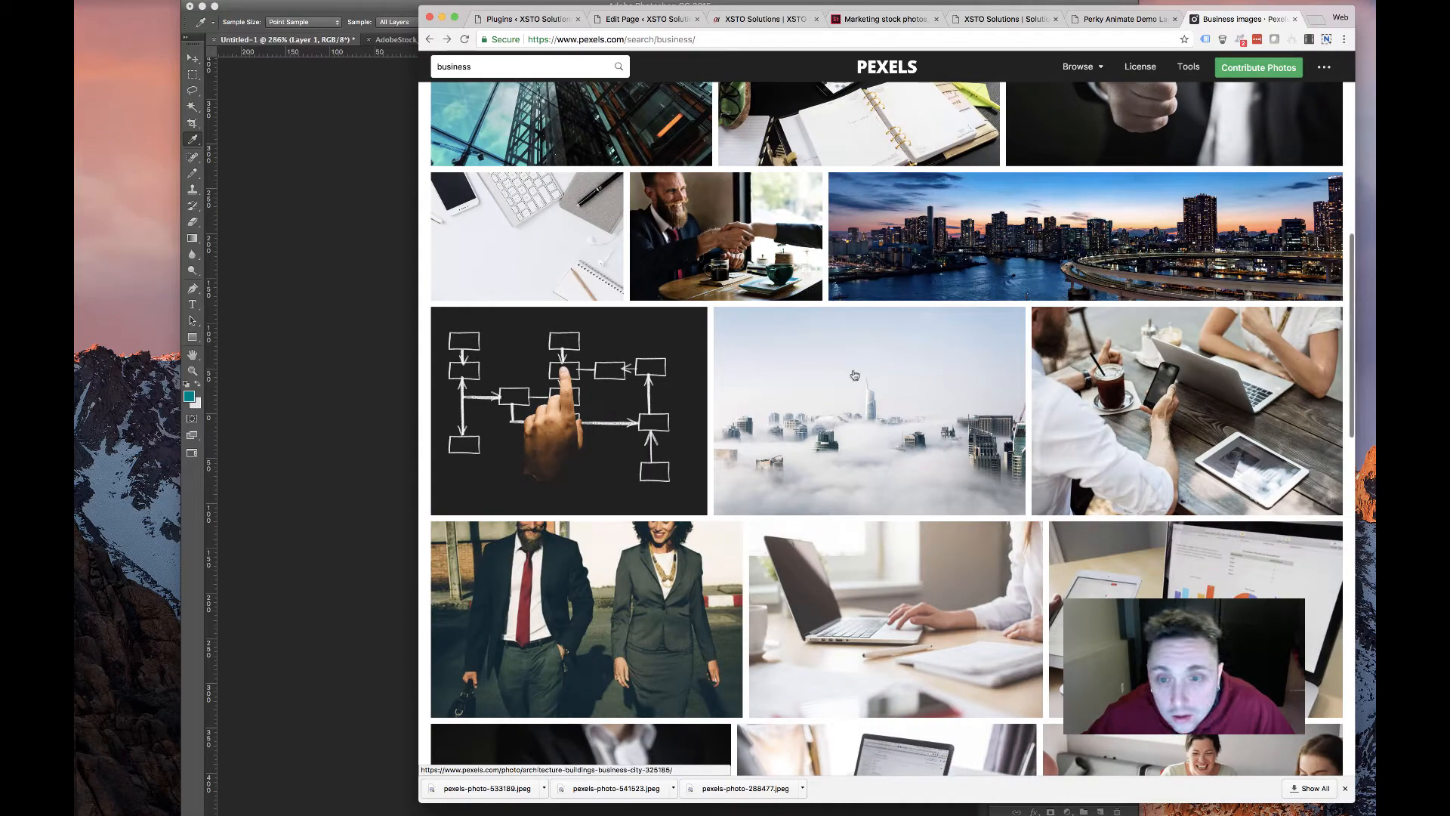
scroll(689, 344, down, 5)
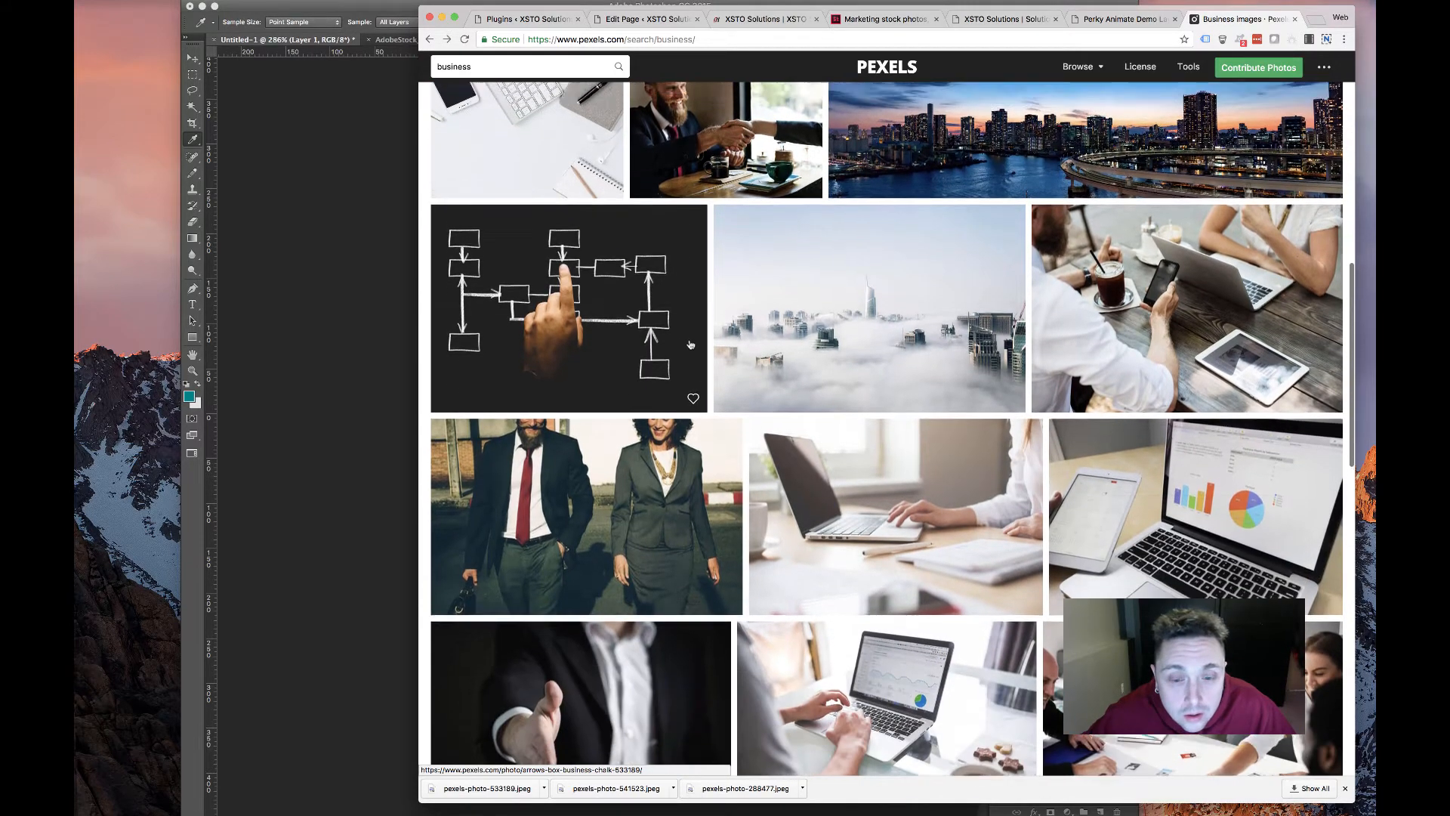
scroll(690, 344, down, 1)
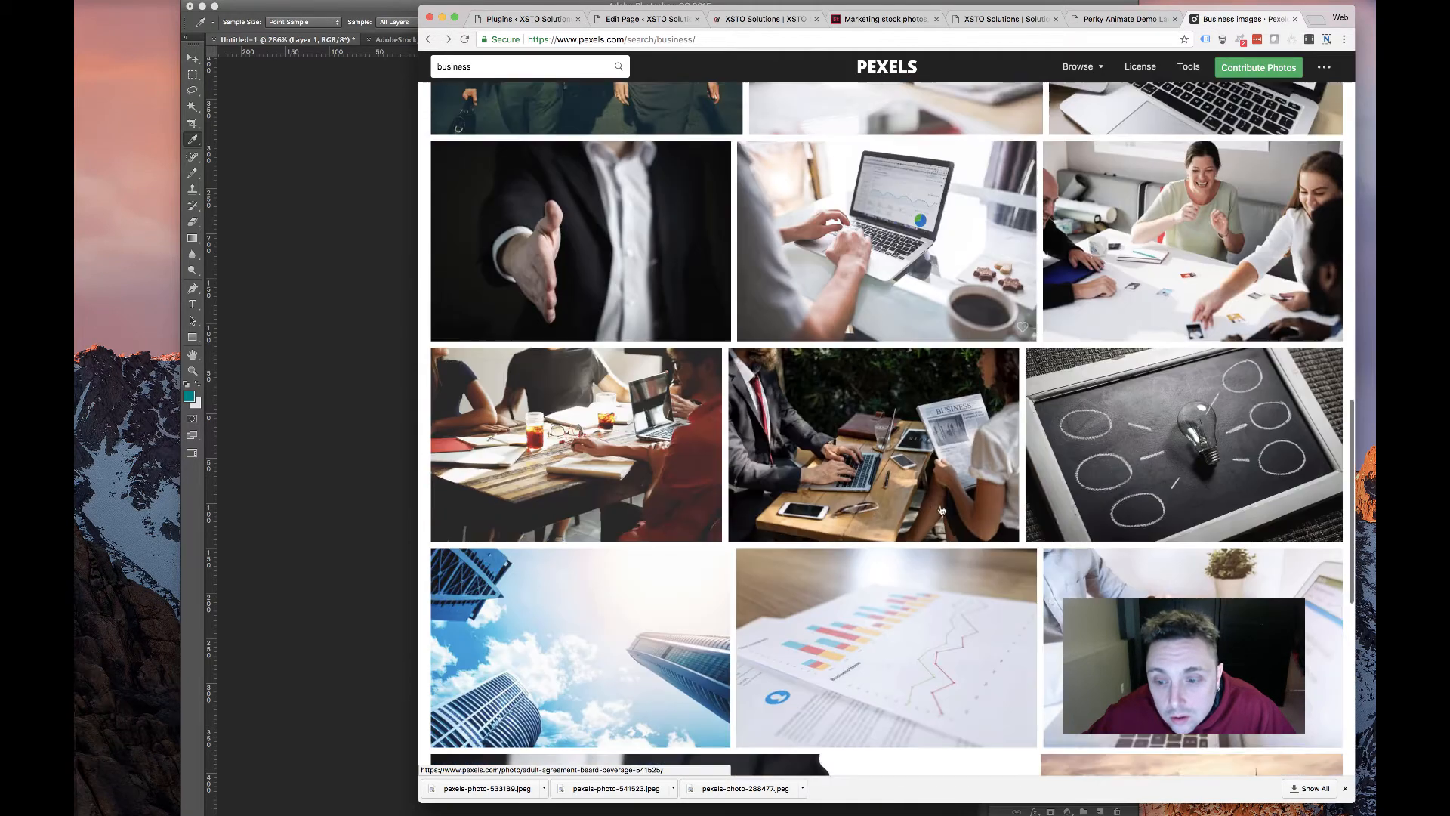
scroll(934, 517, down, 5)
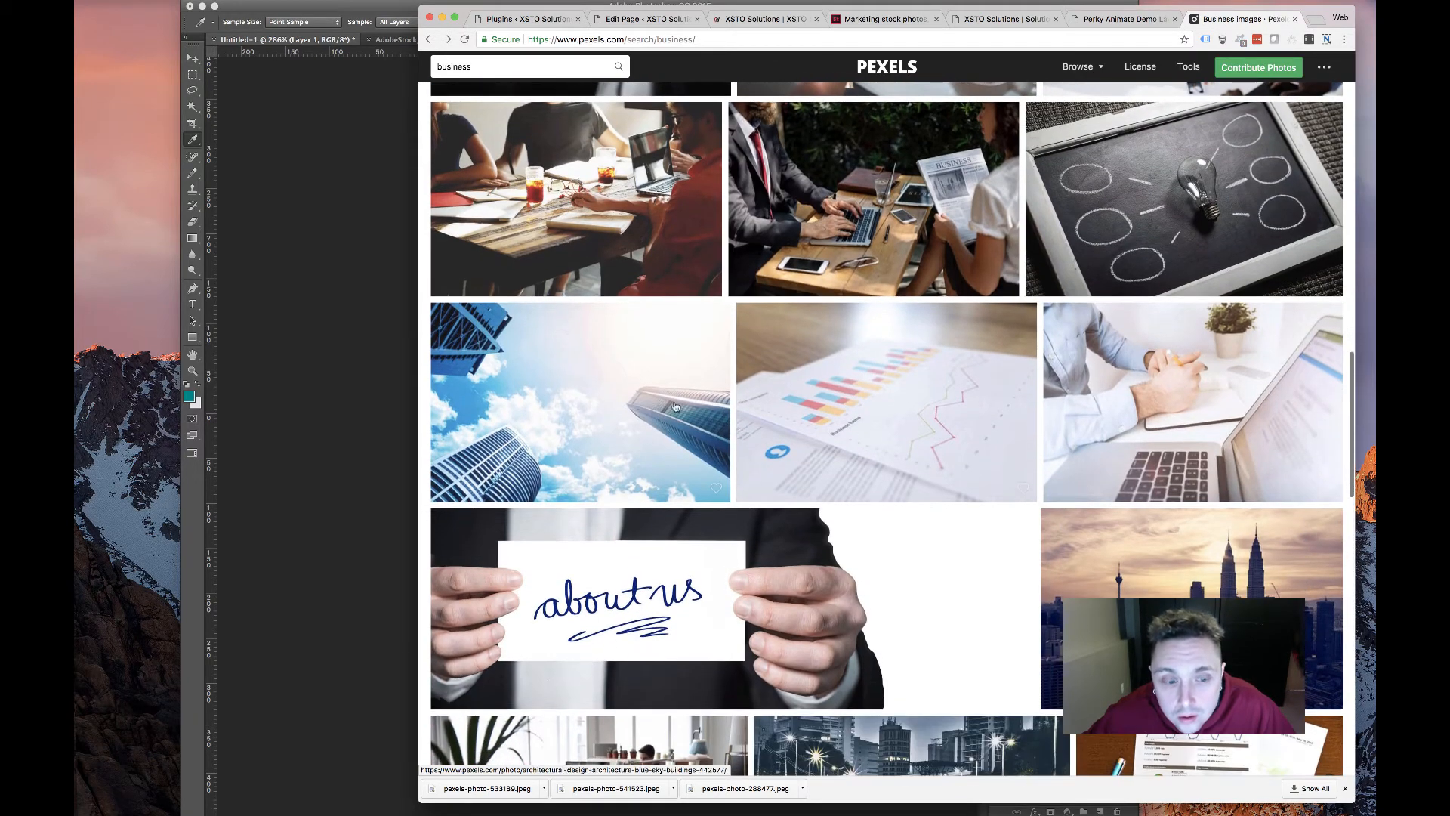
scroll(674, 408, down, 4)
scroll(759, 565, down, 9)
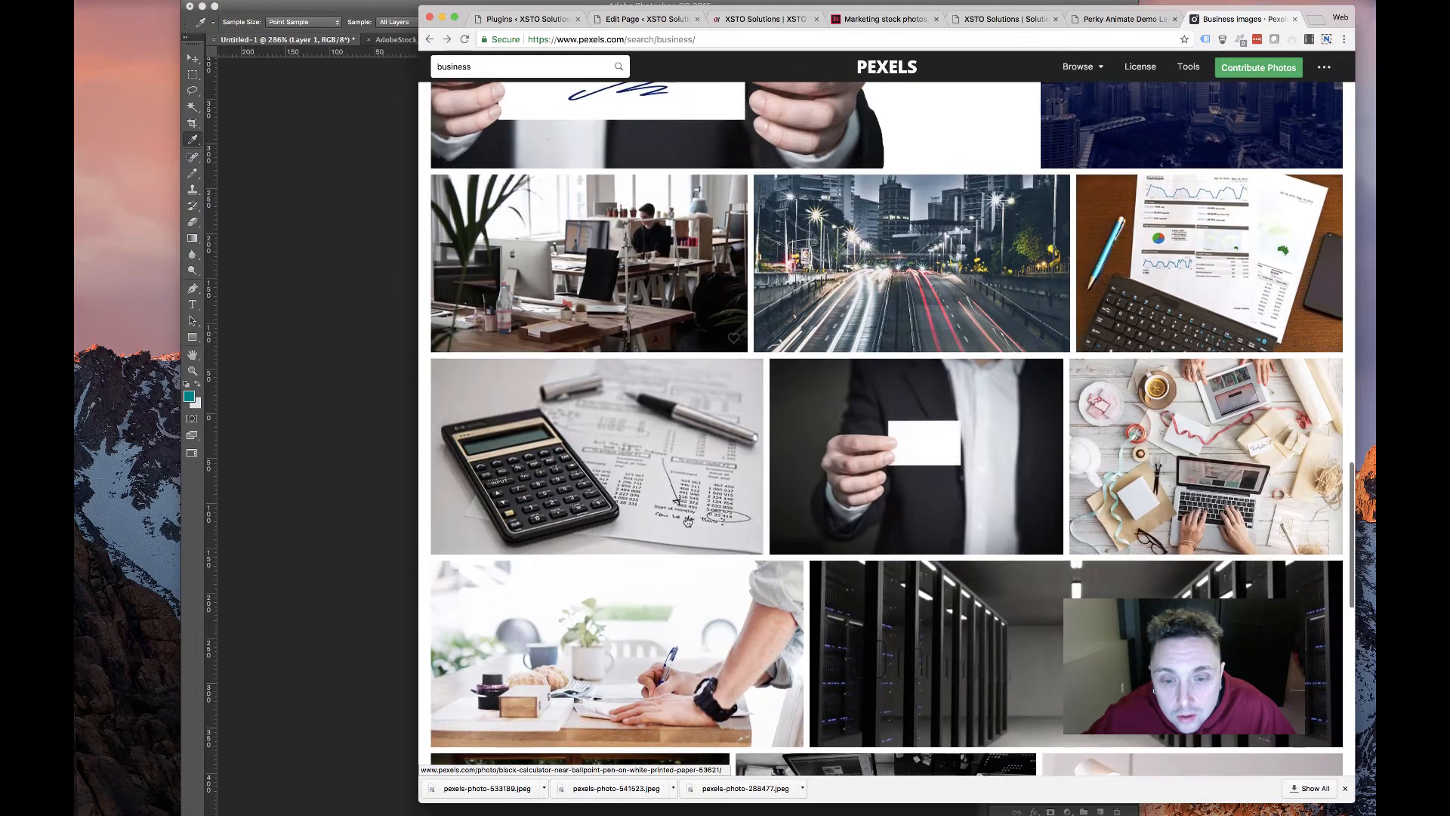
scroll(687, 521, down, 1)
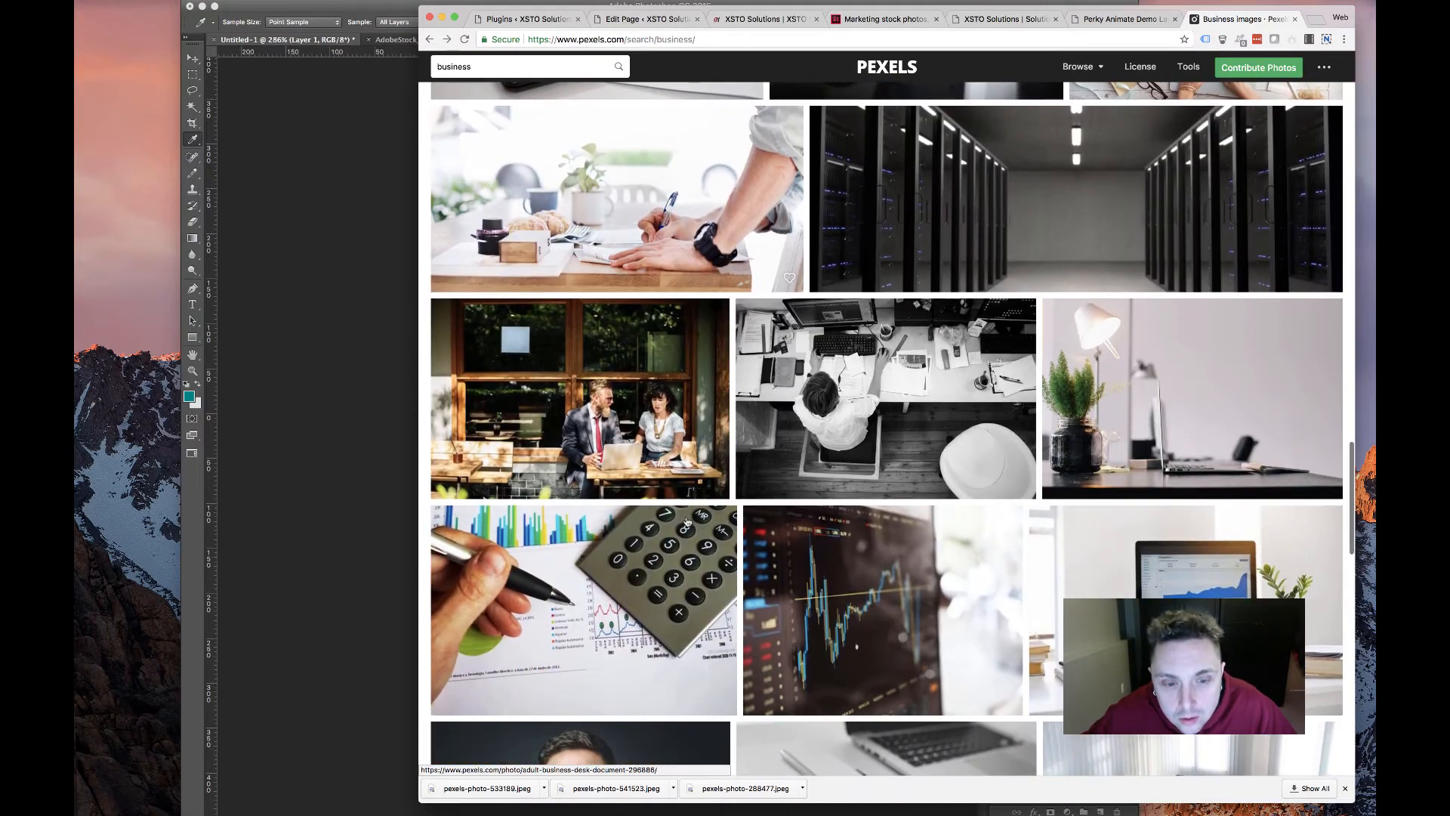
scroll(687, 521, down, 5)
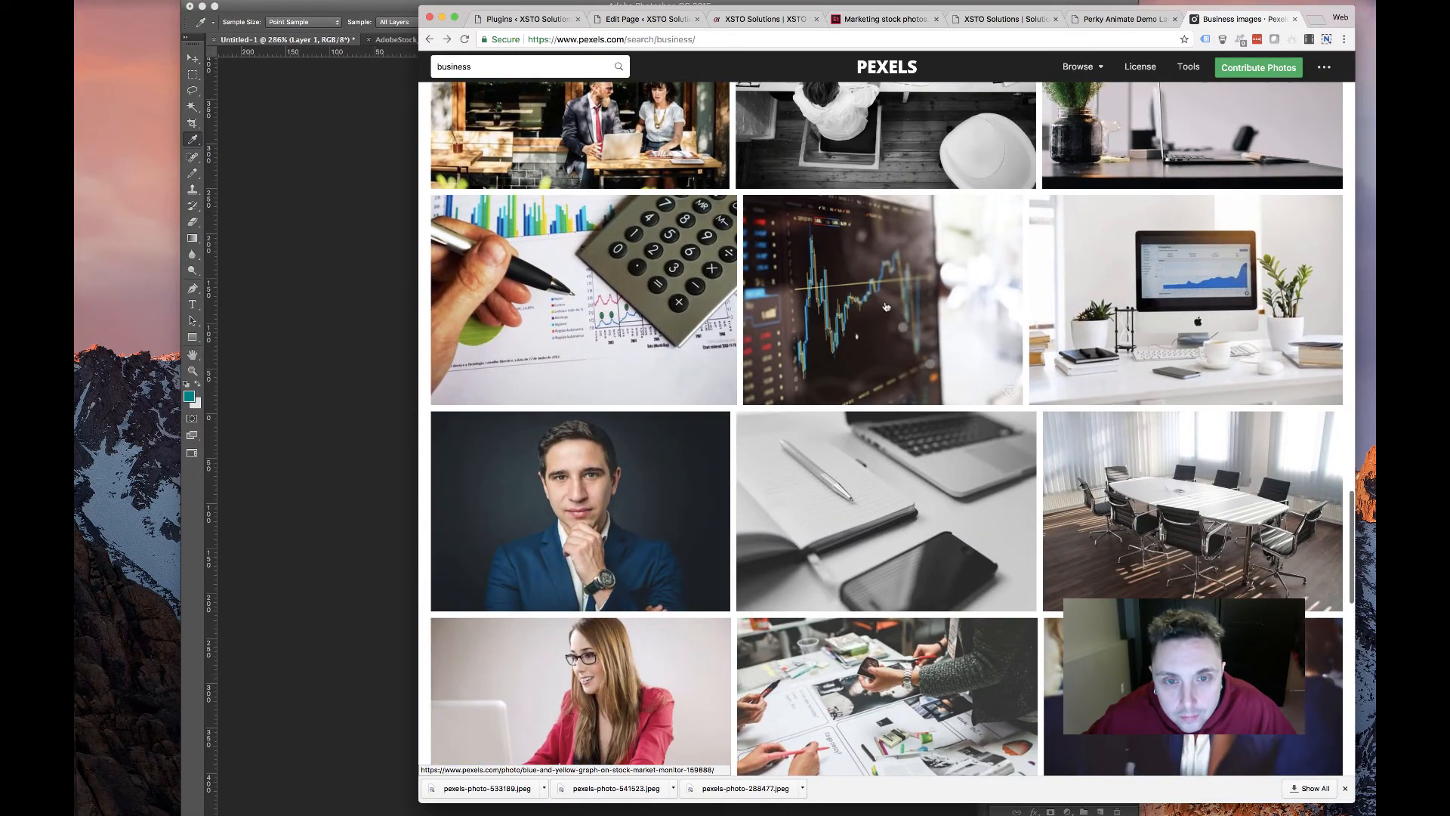
scroll(756, 296, up, 3)
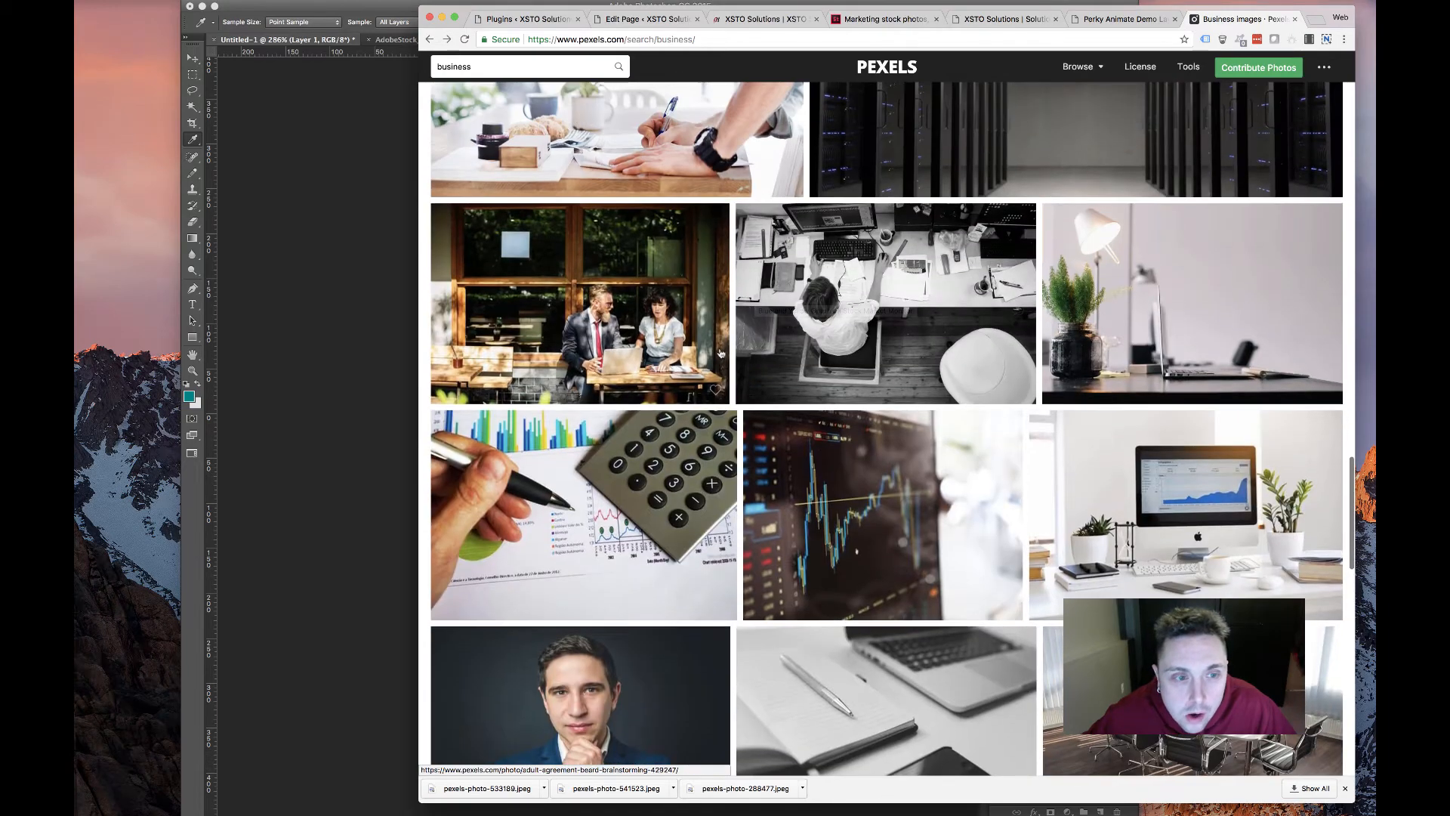
scroll(598, 421, down, 8)
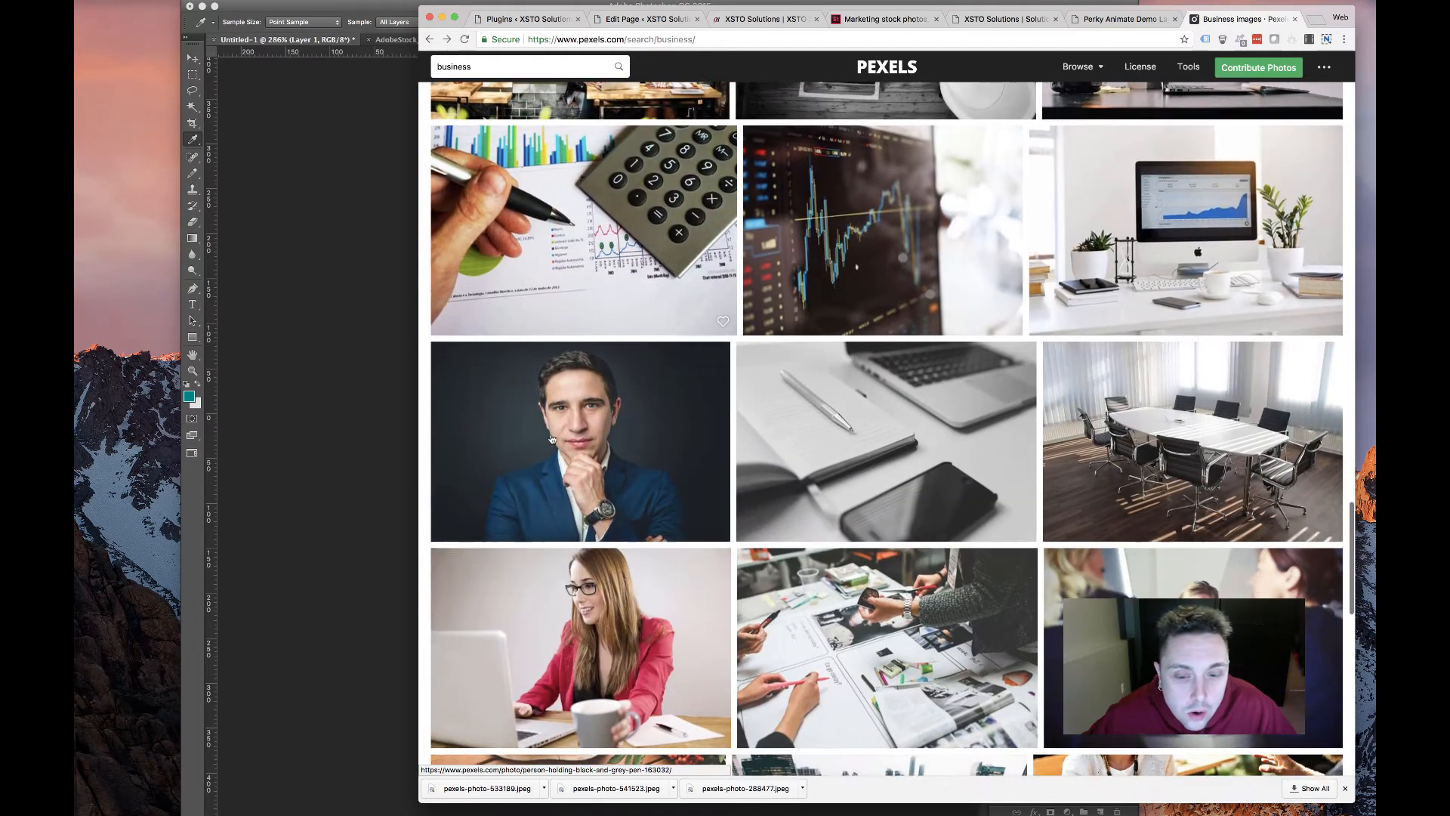
scroll(683, 423, down, 7)
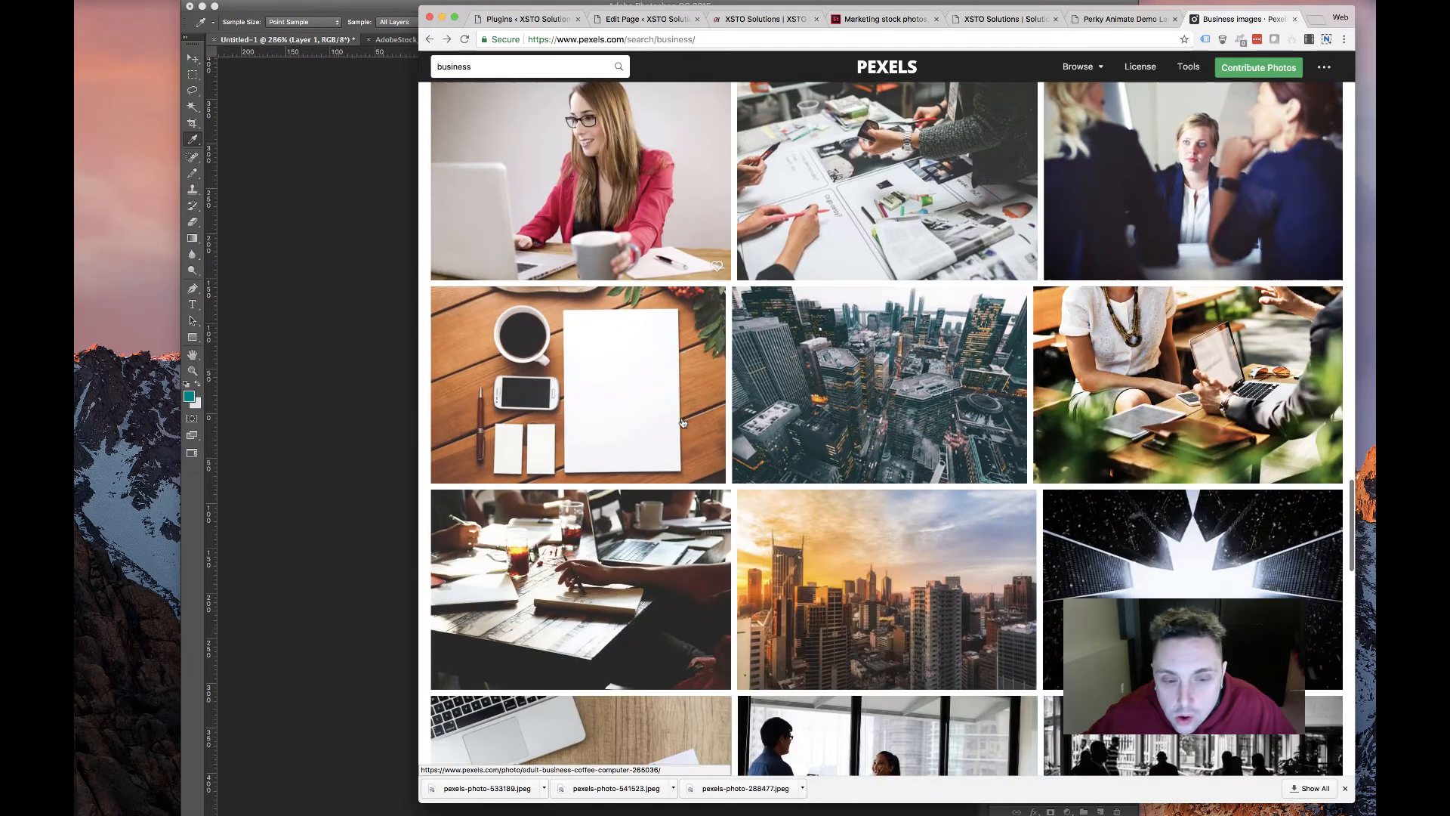
scroll(681, 423, down, 11)
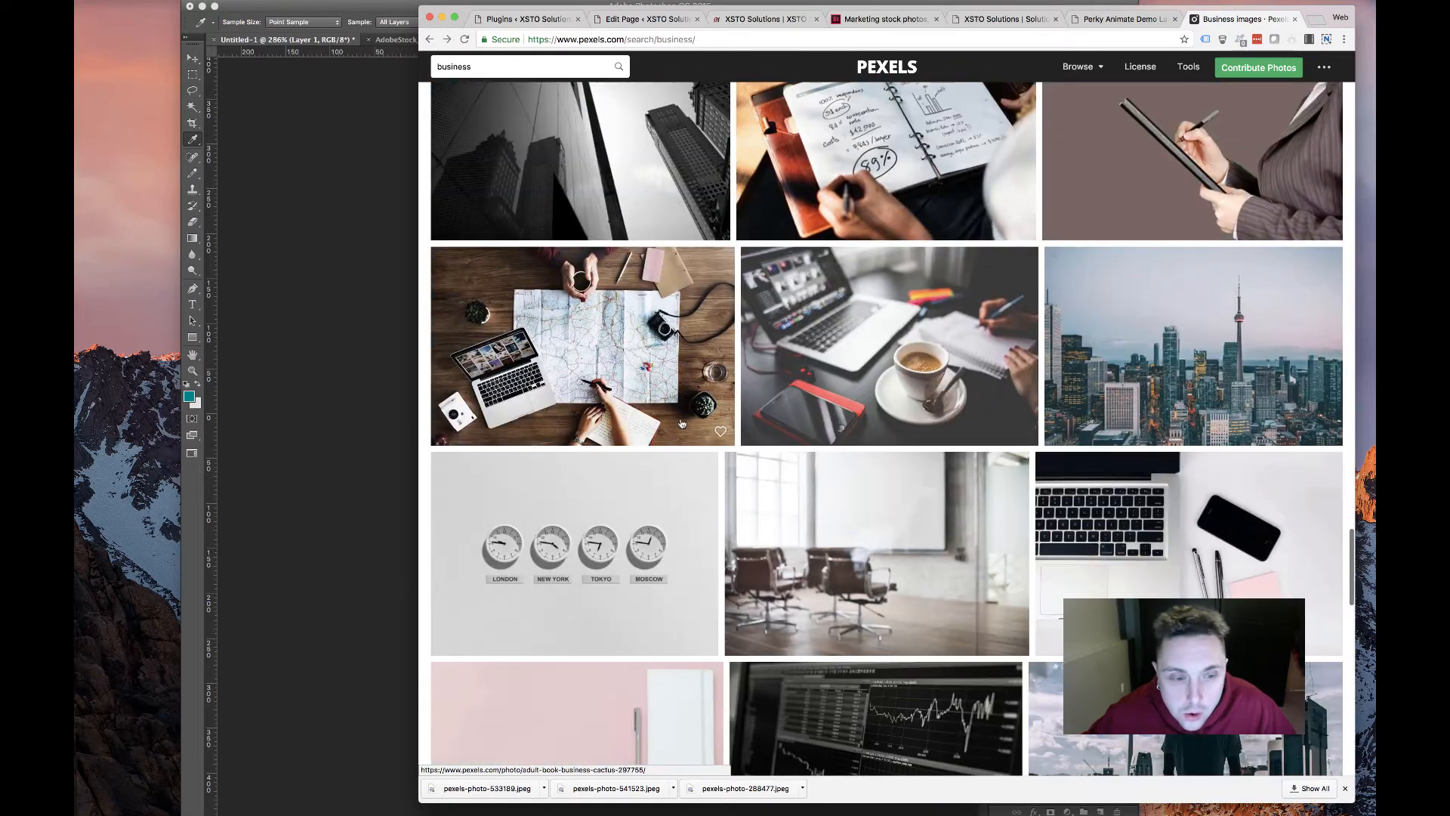
scroll(682, 423, up, 20)
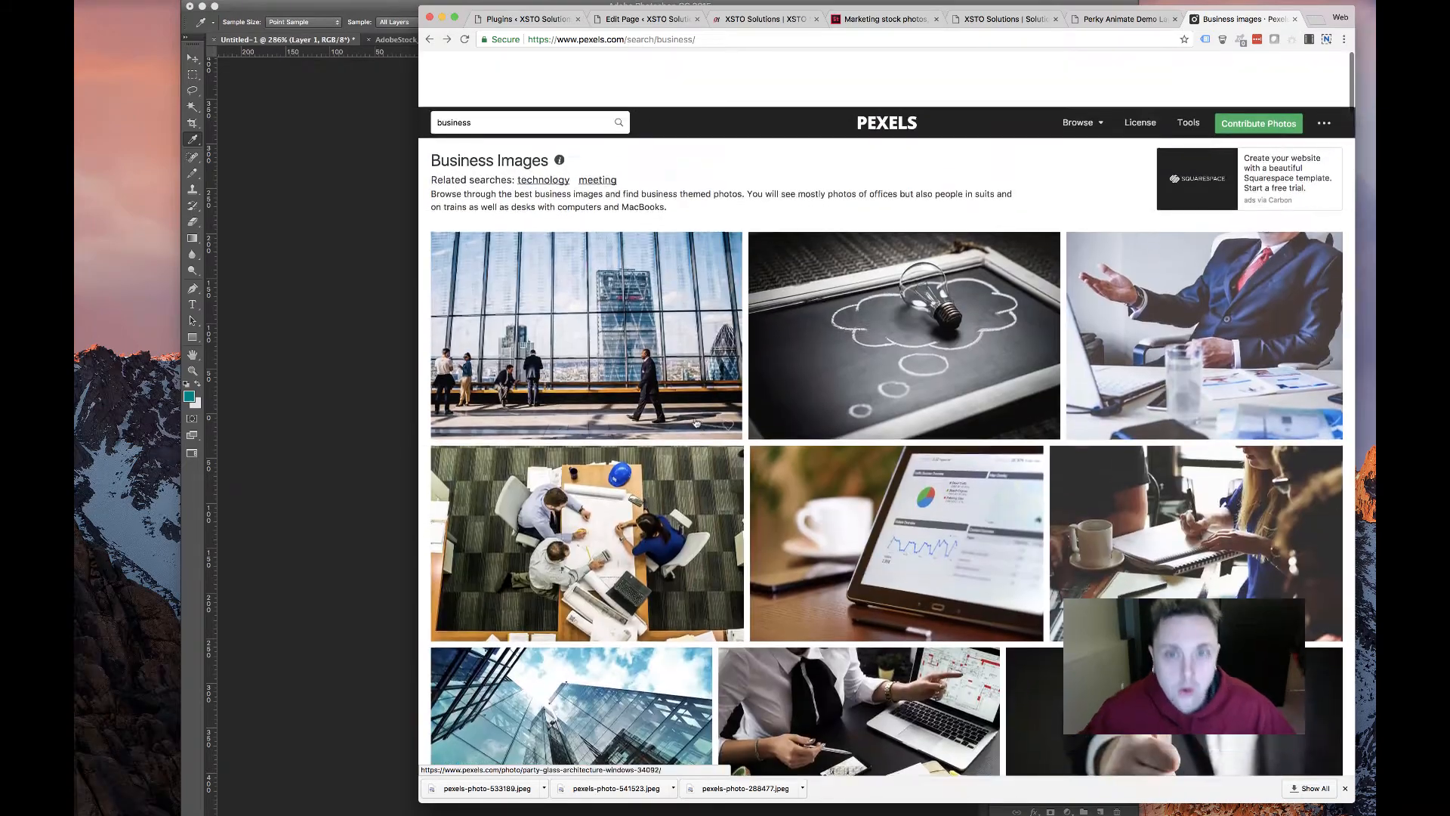
scroll(696, 423, down, 1)
double_click(487, 65)
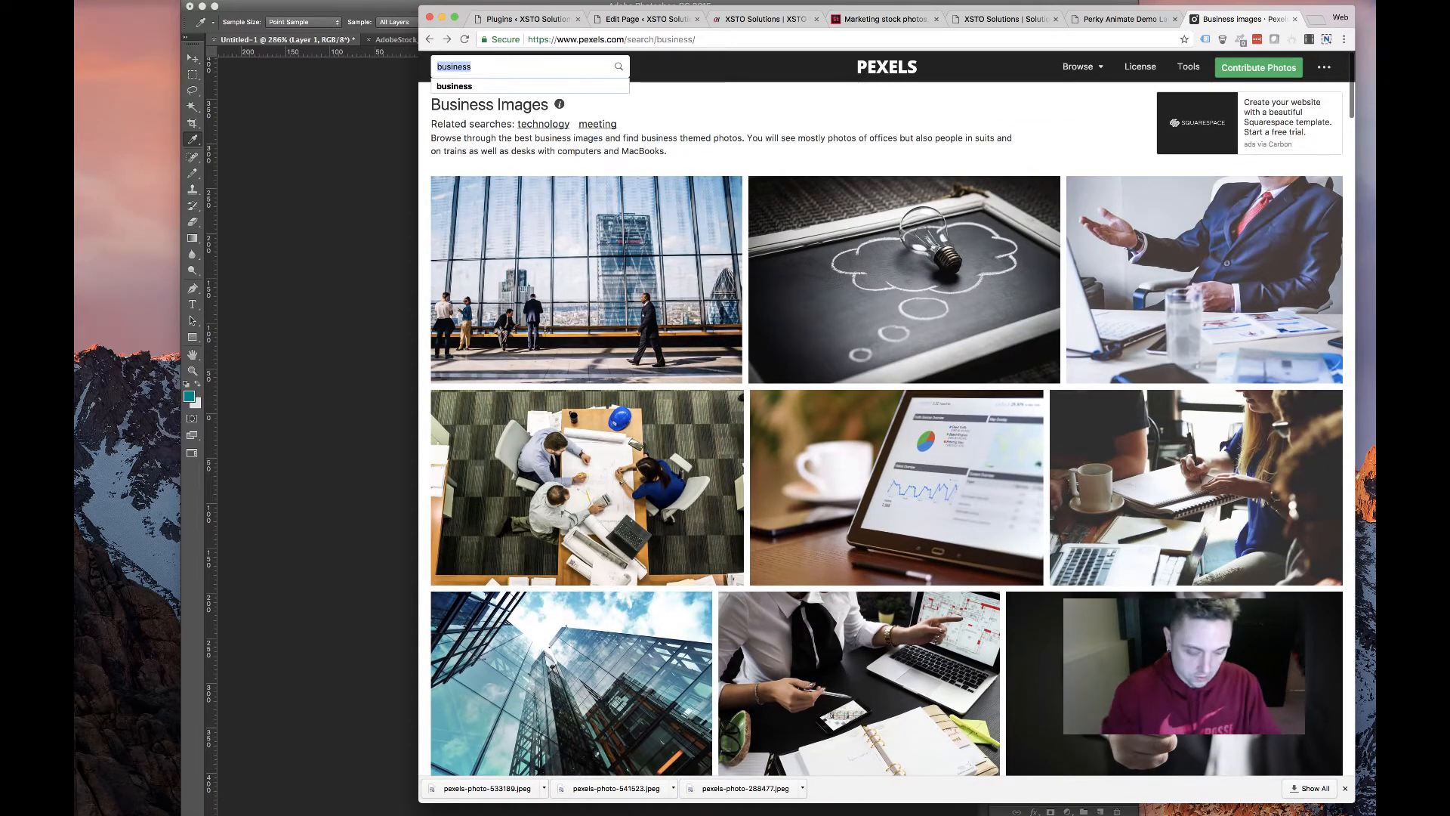
text(technology)
key(Return)
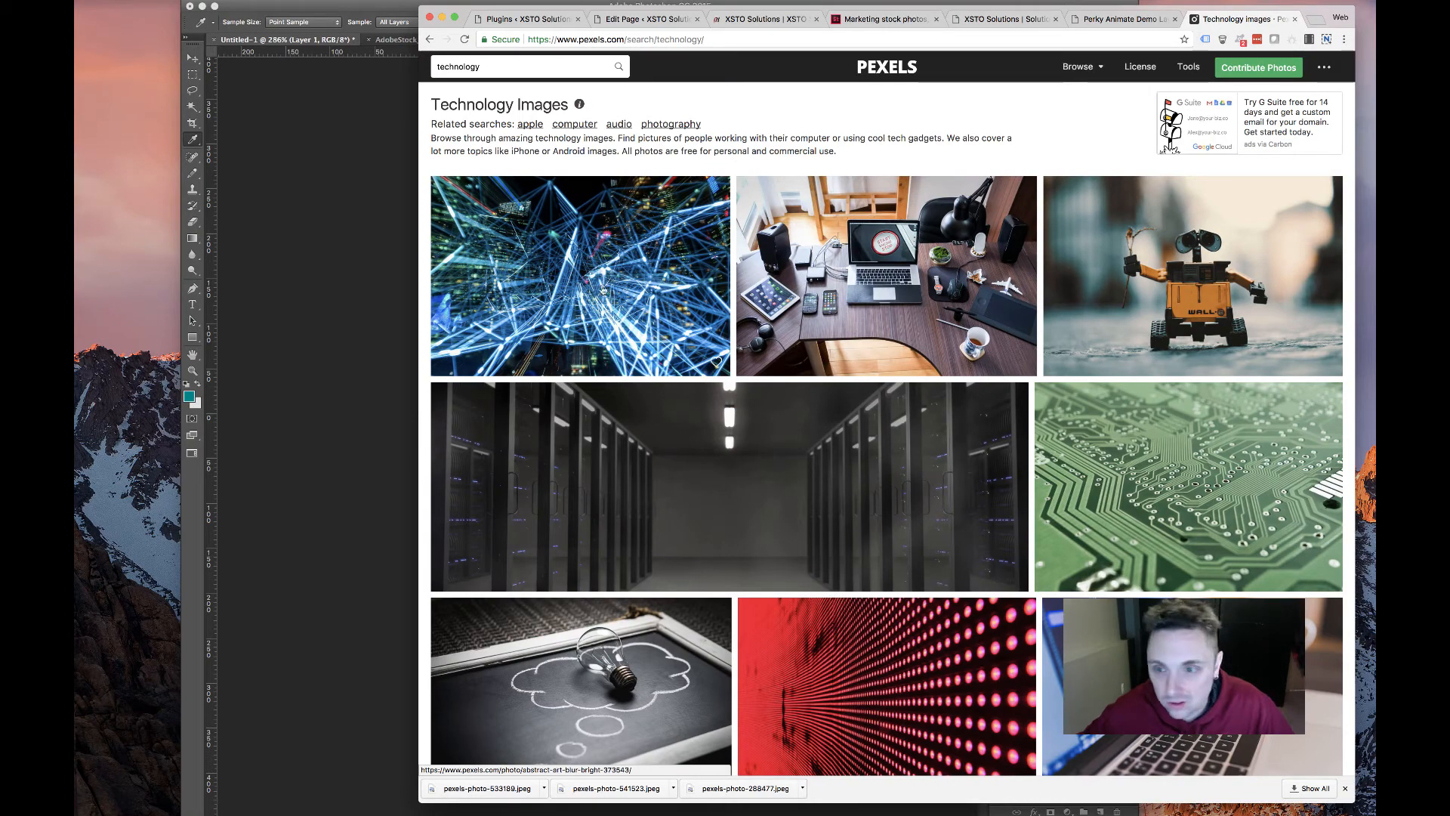
Download the glowing blue network photo at Small (640×426) size
click(570, 218)
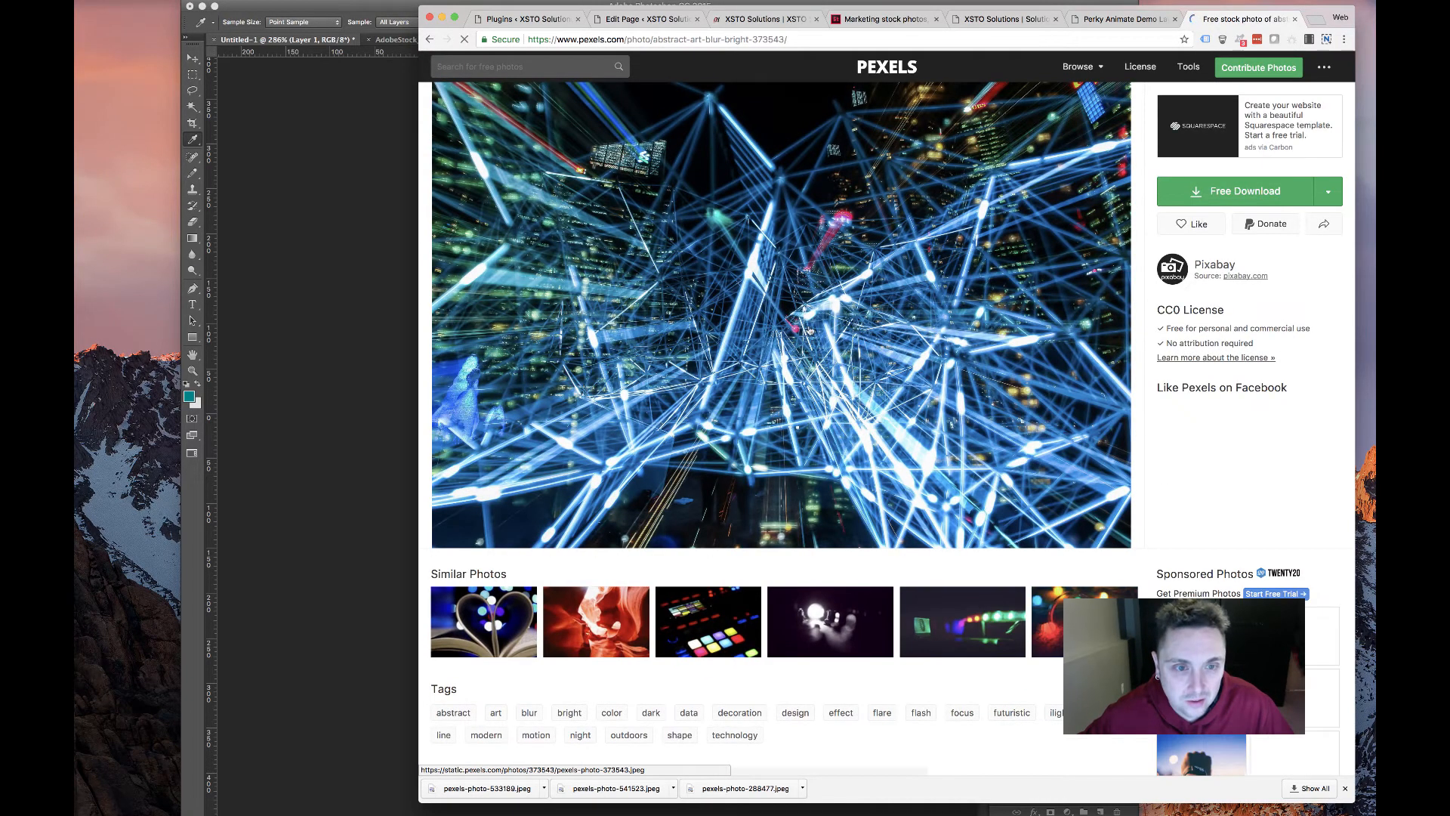
click(1341, 192)
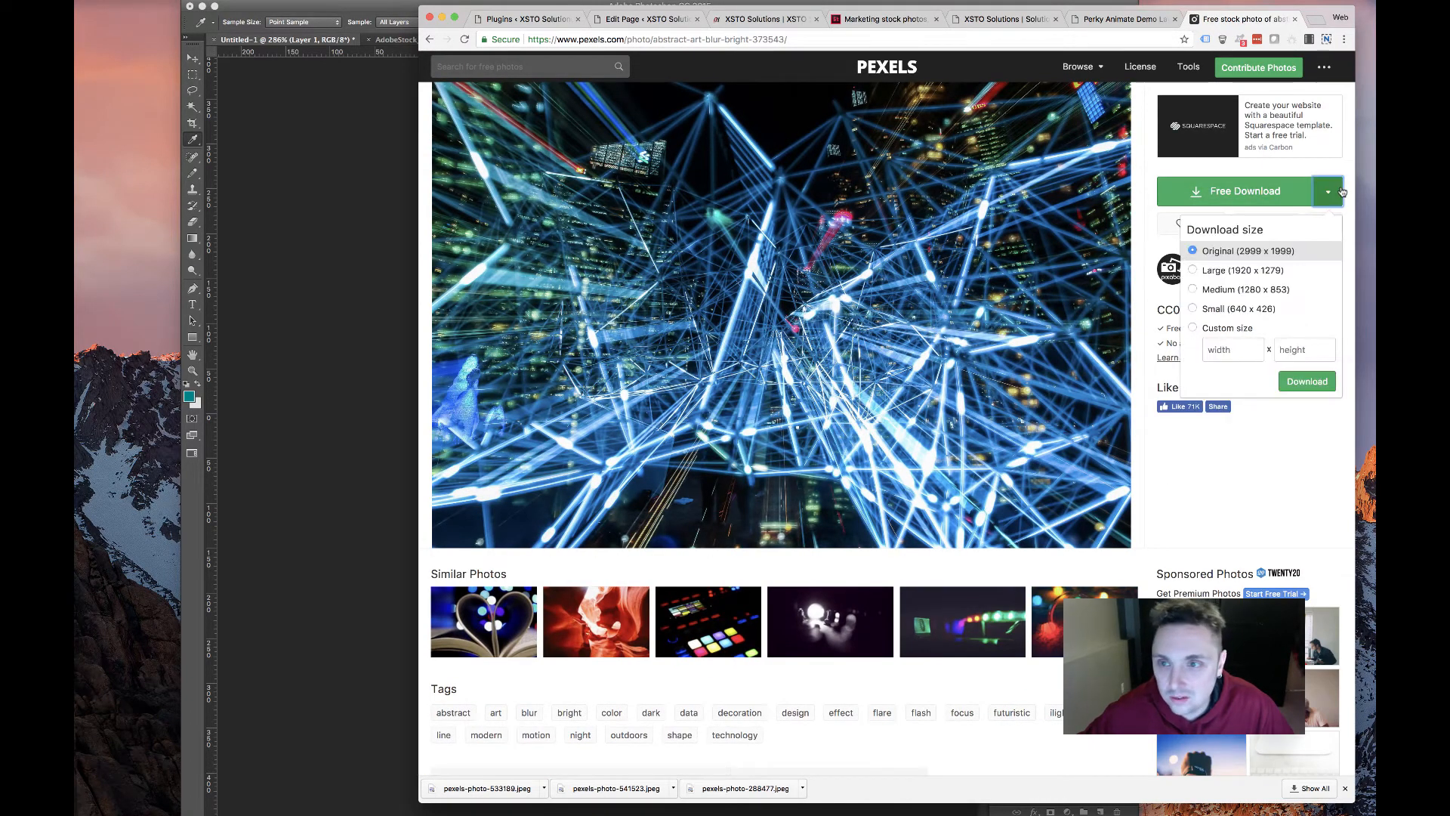
click(1238, 308)
click(1326, 382)
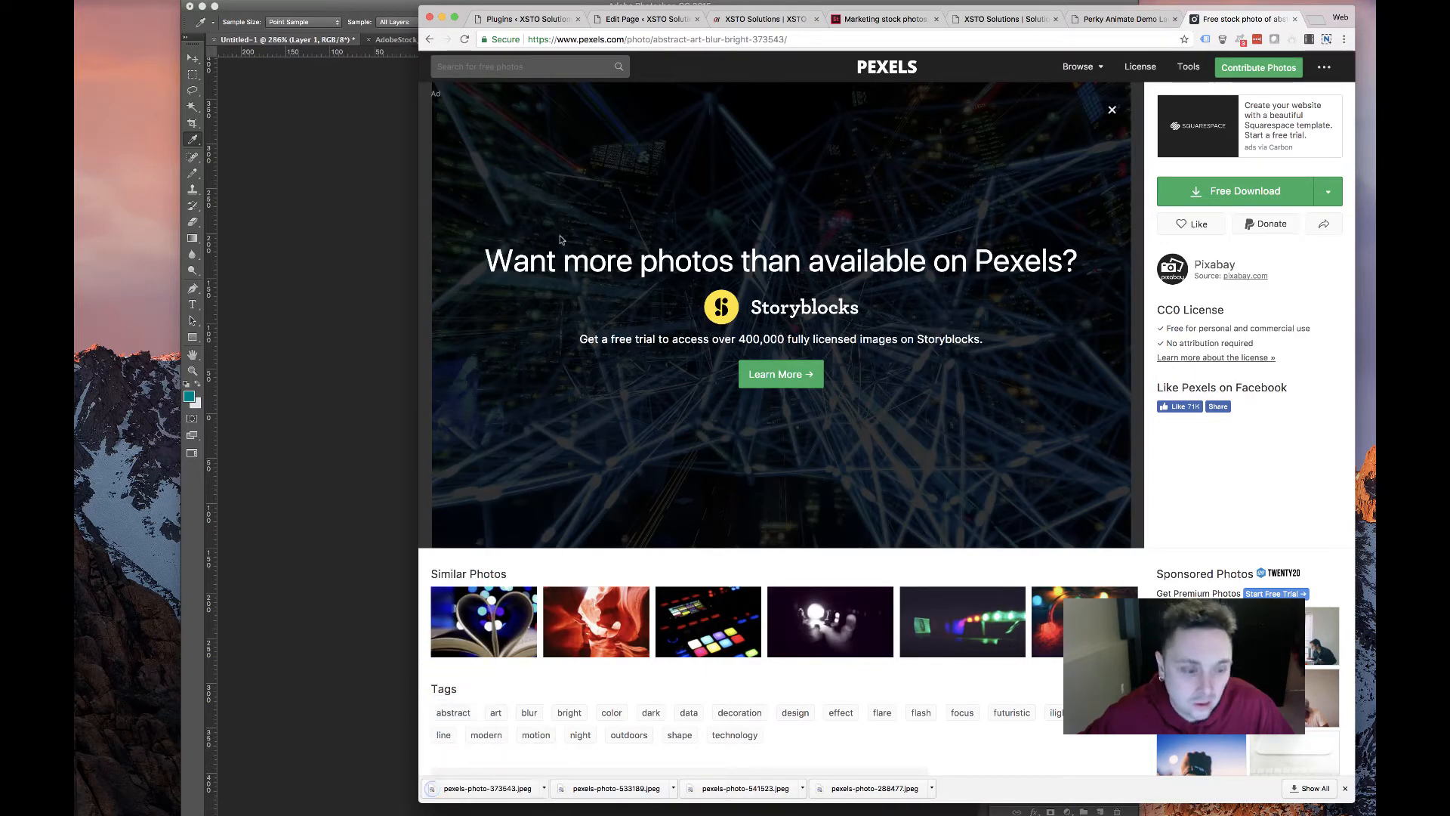
click(684, 15)
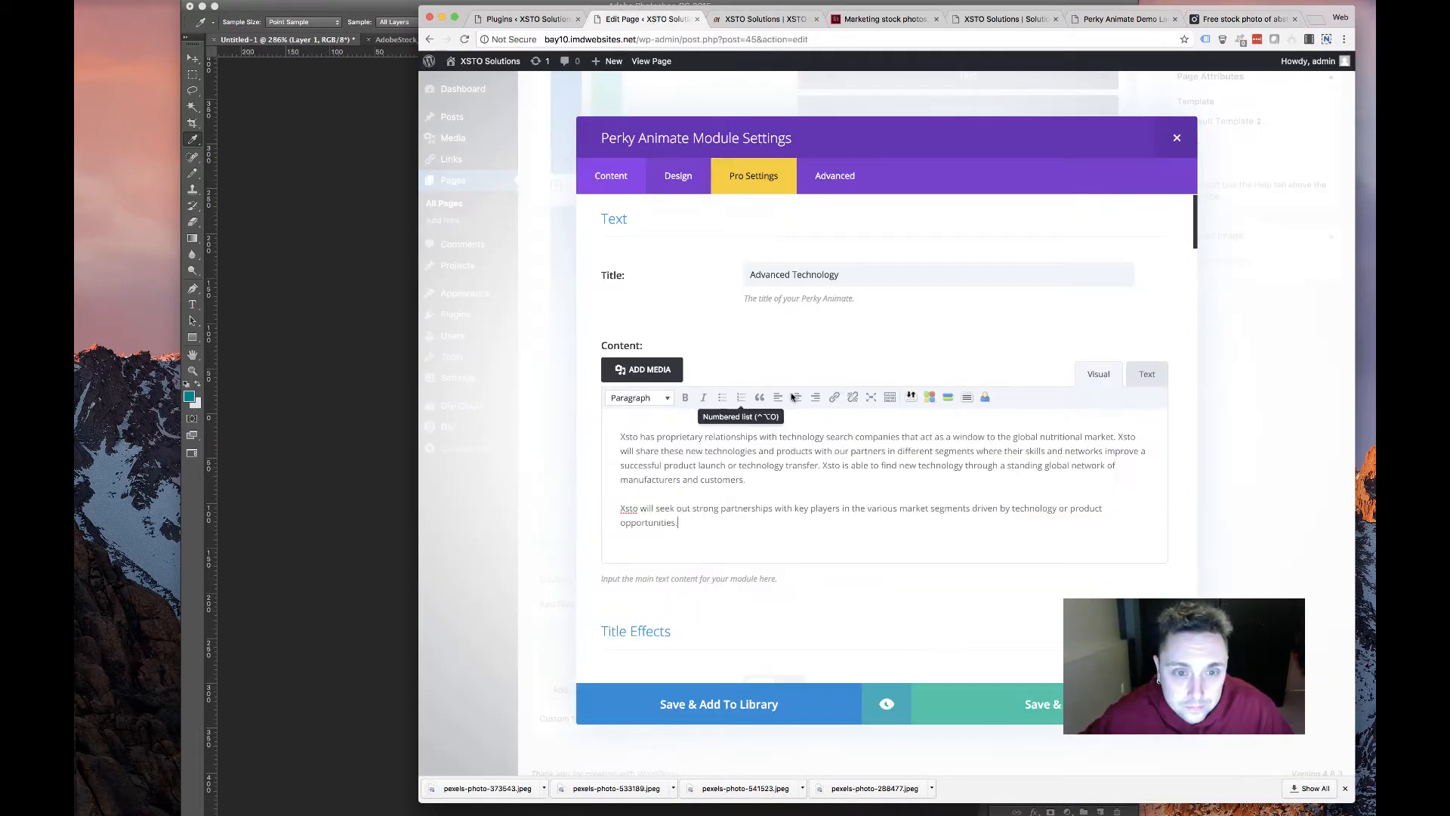
Replace the Advanced Technology card's background with pexels-photo-373643.jpeg and save the card
scroll(687, 447, down, 15)
scroll(684, 453, down, 10)
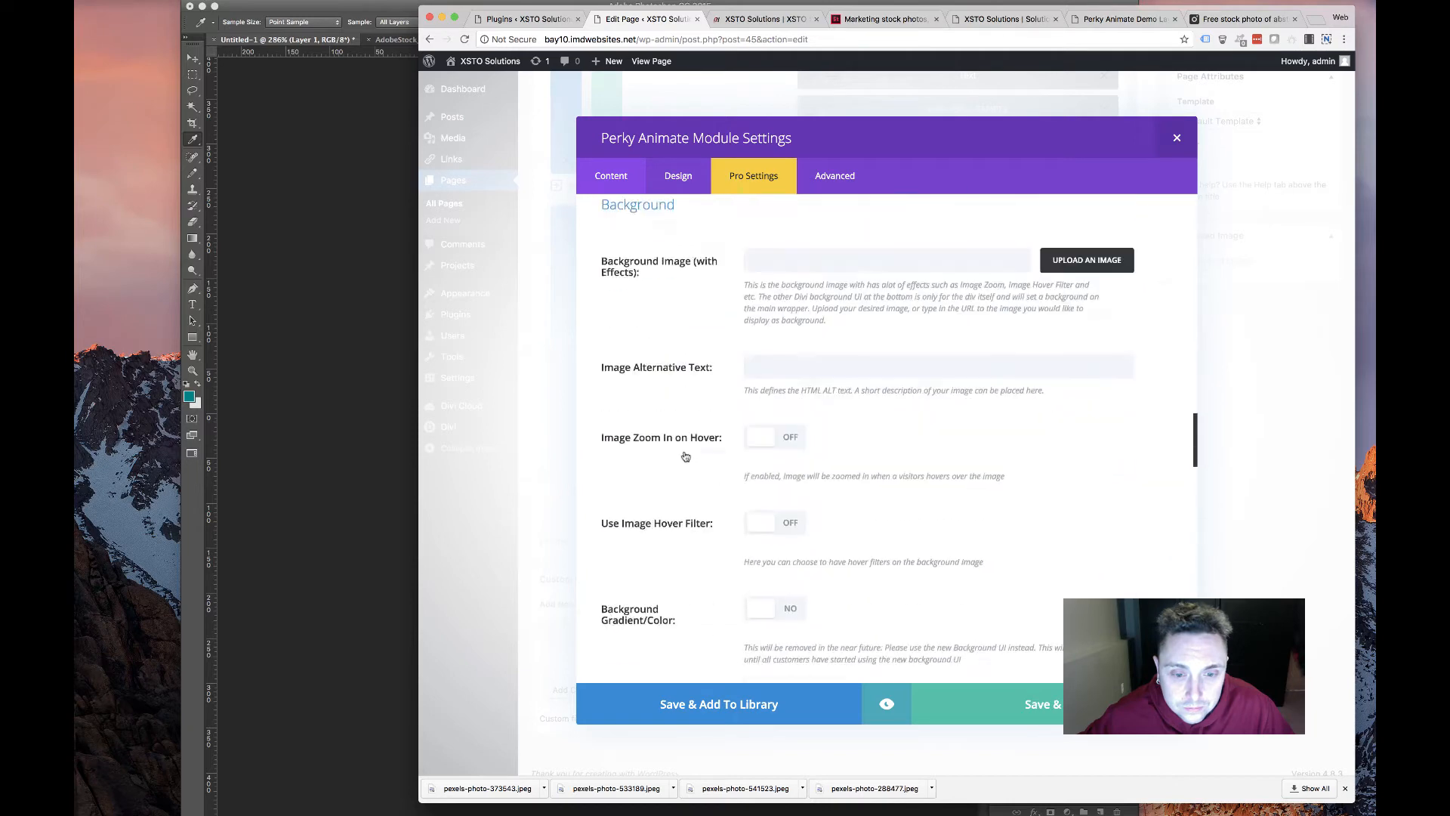
click(1133, 331)
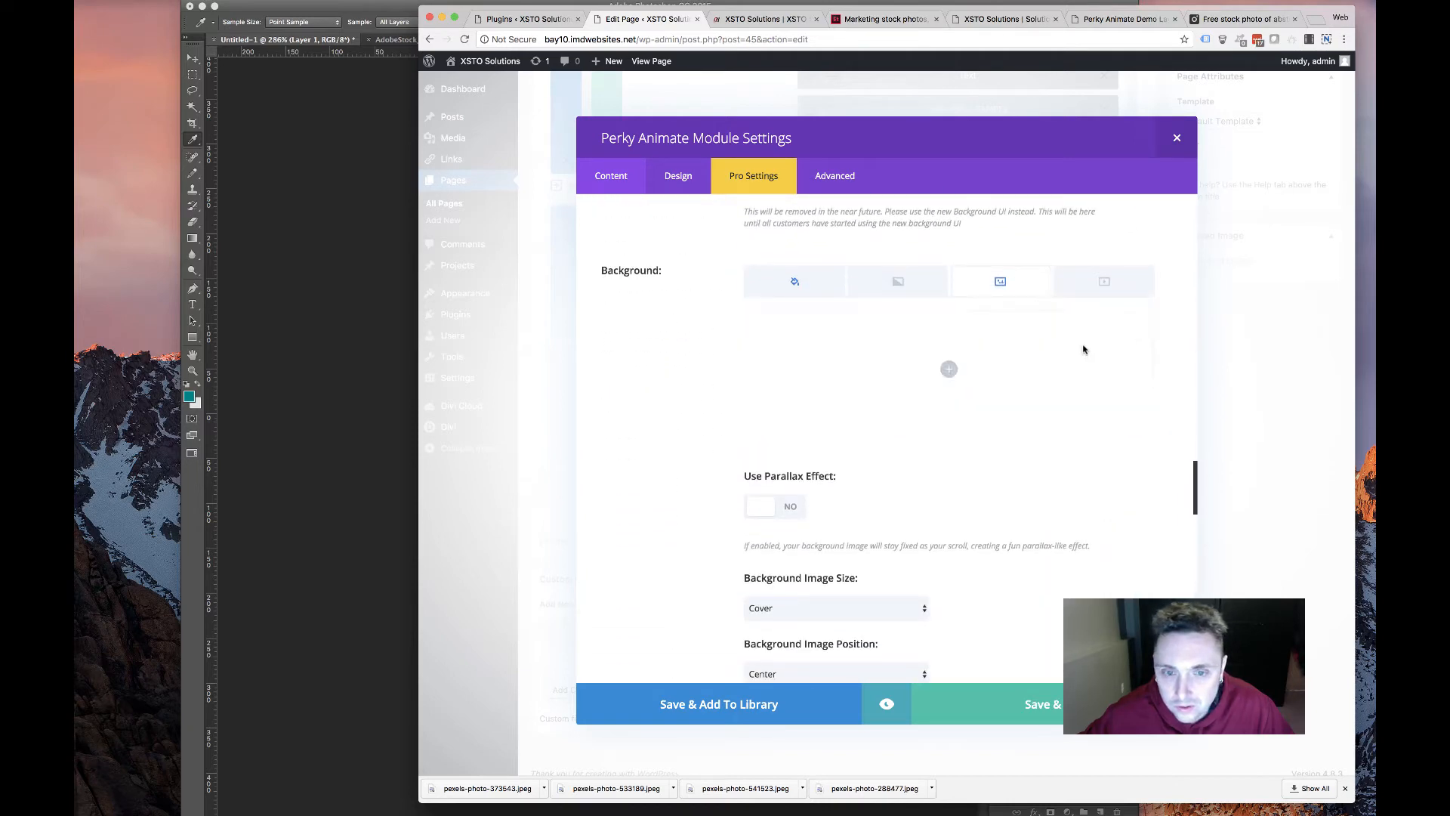
click(948, 370)
click(613, 112)
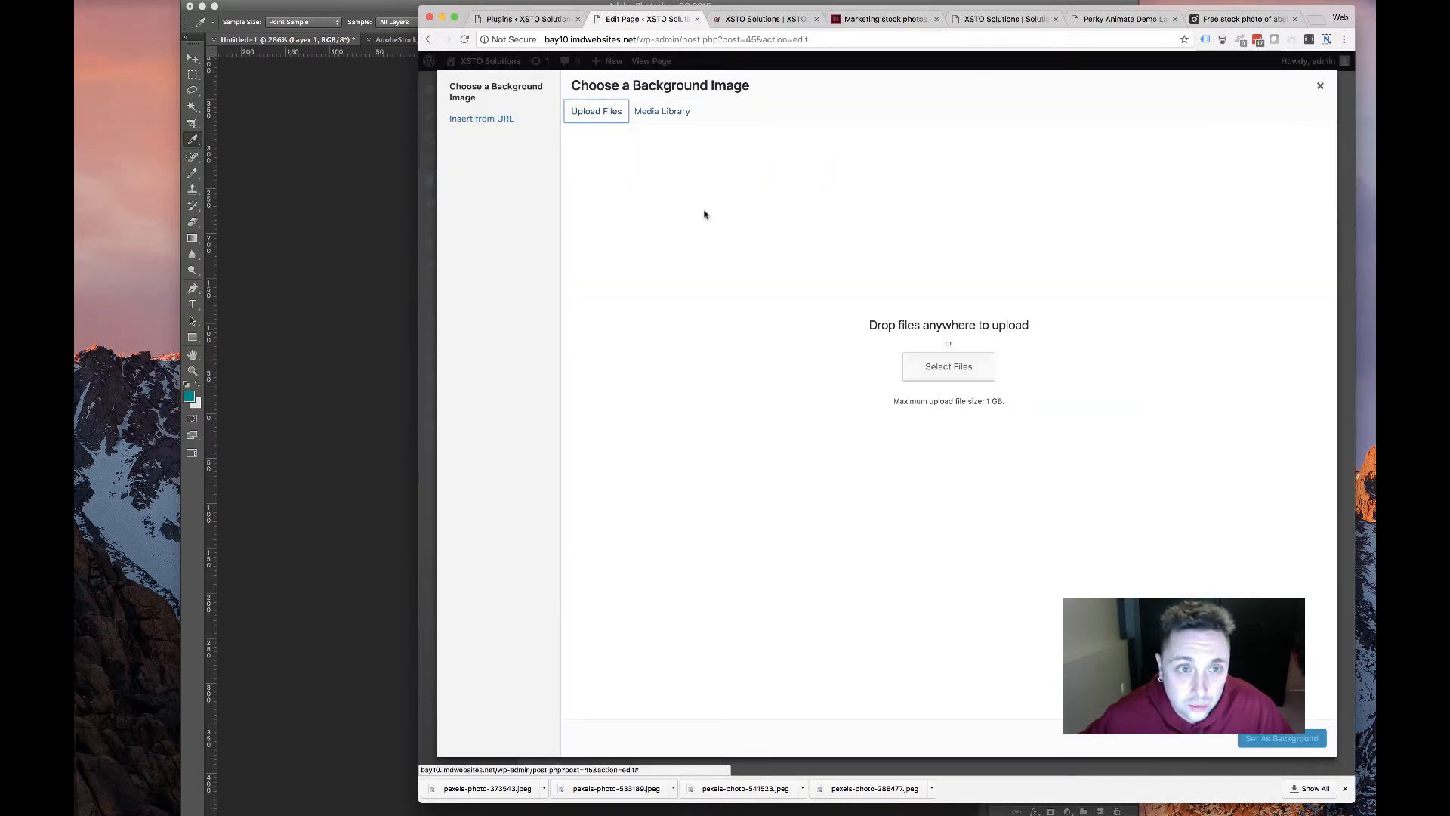
click(937, 367)
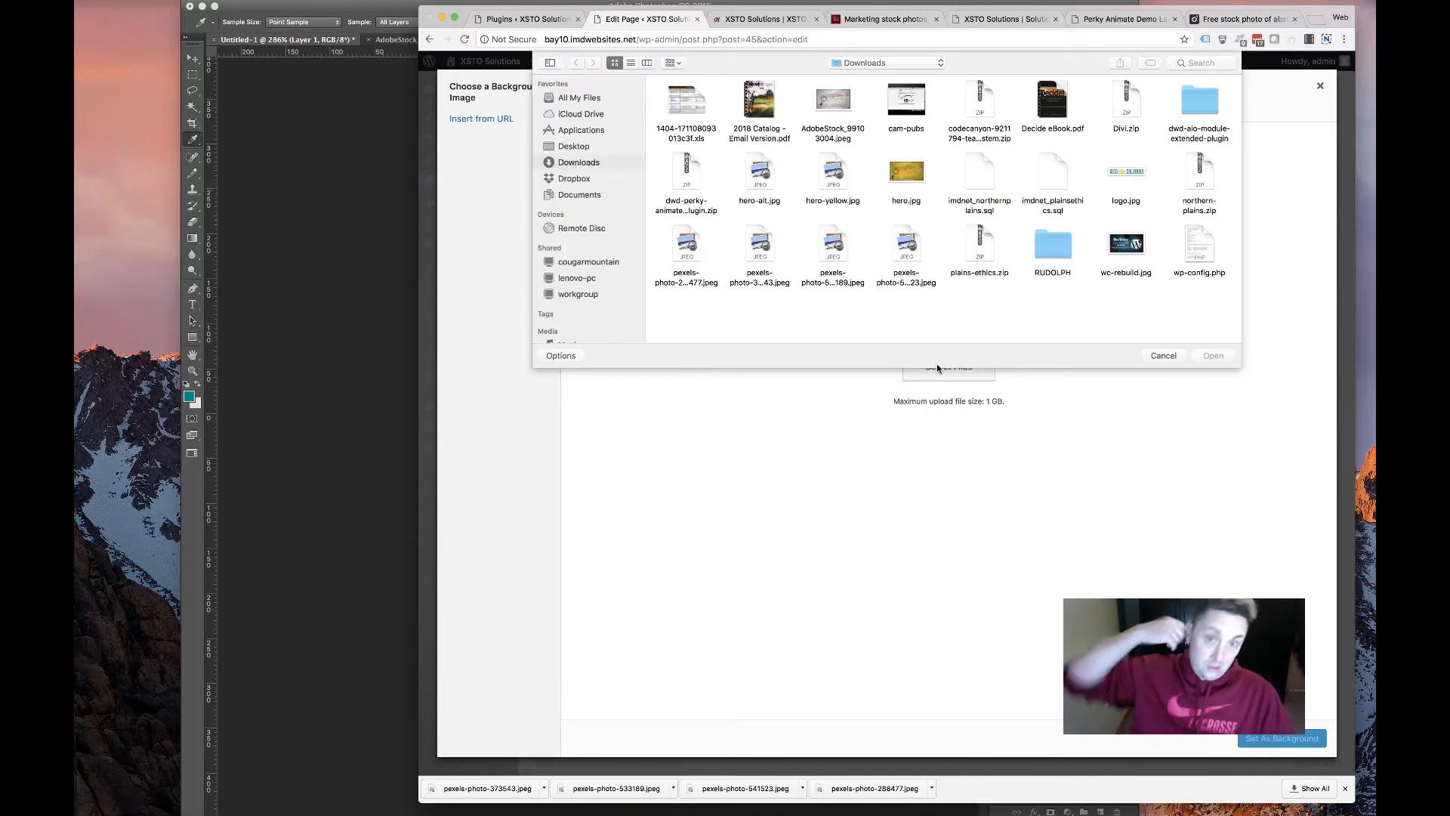
click(781, 242)
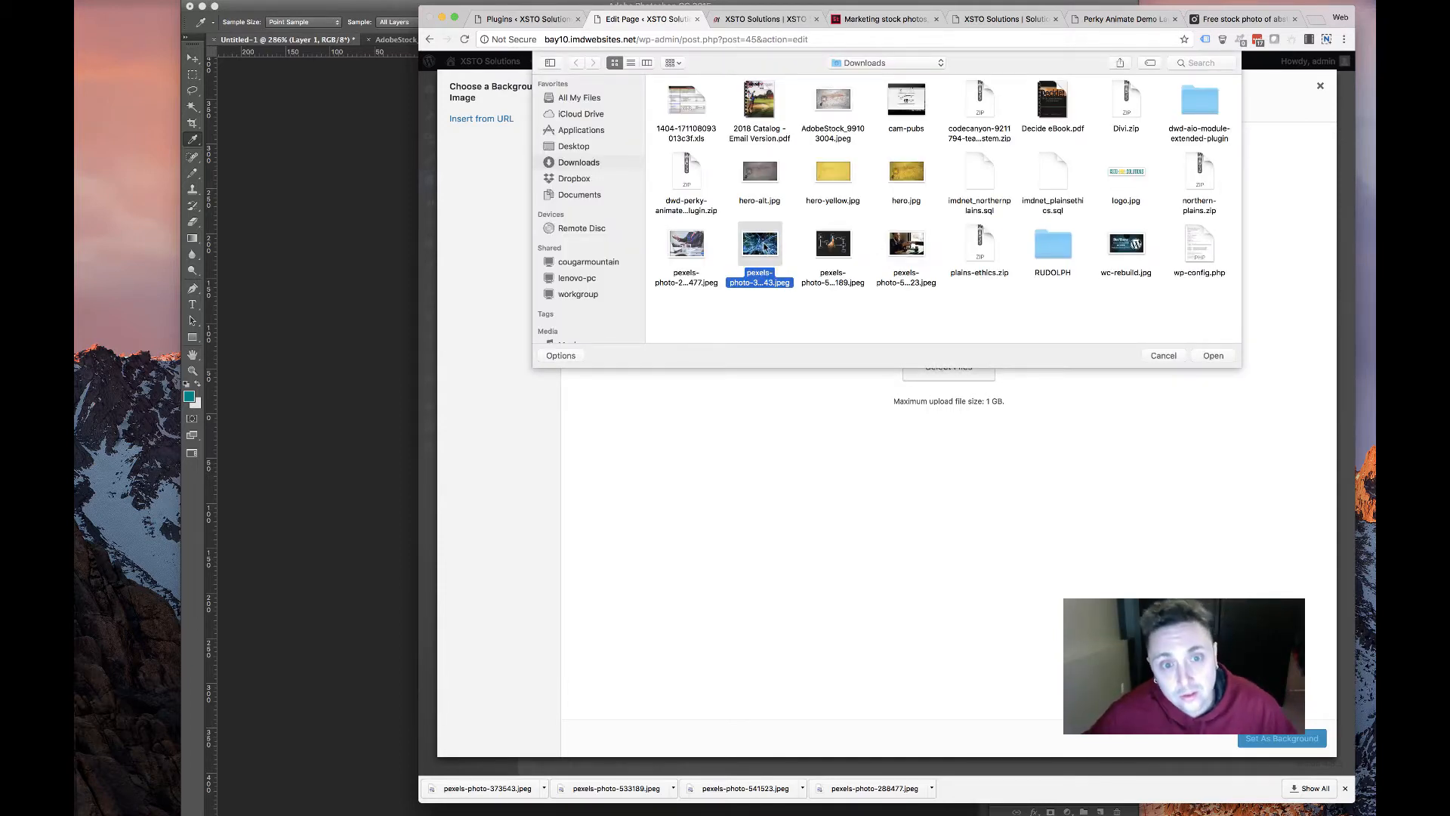
double_click(765, 245)
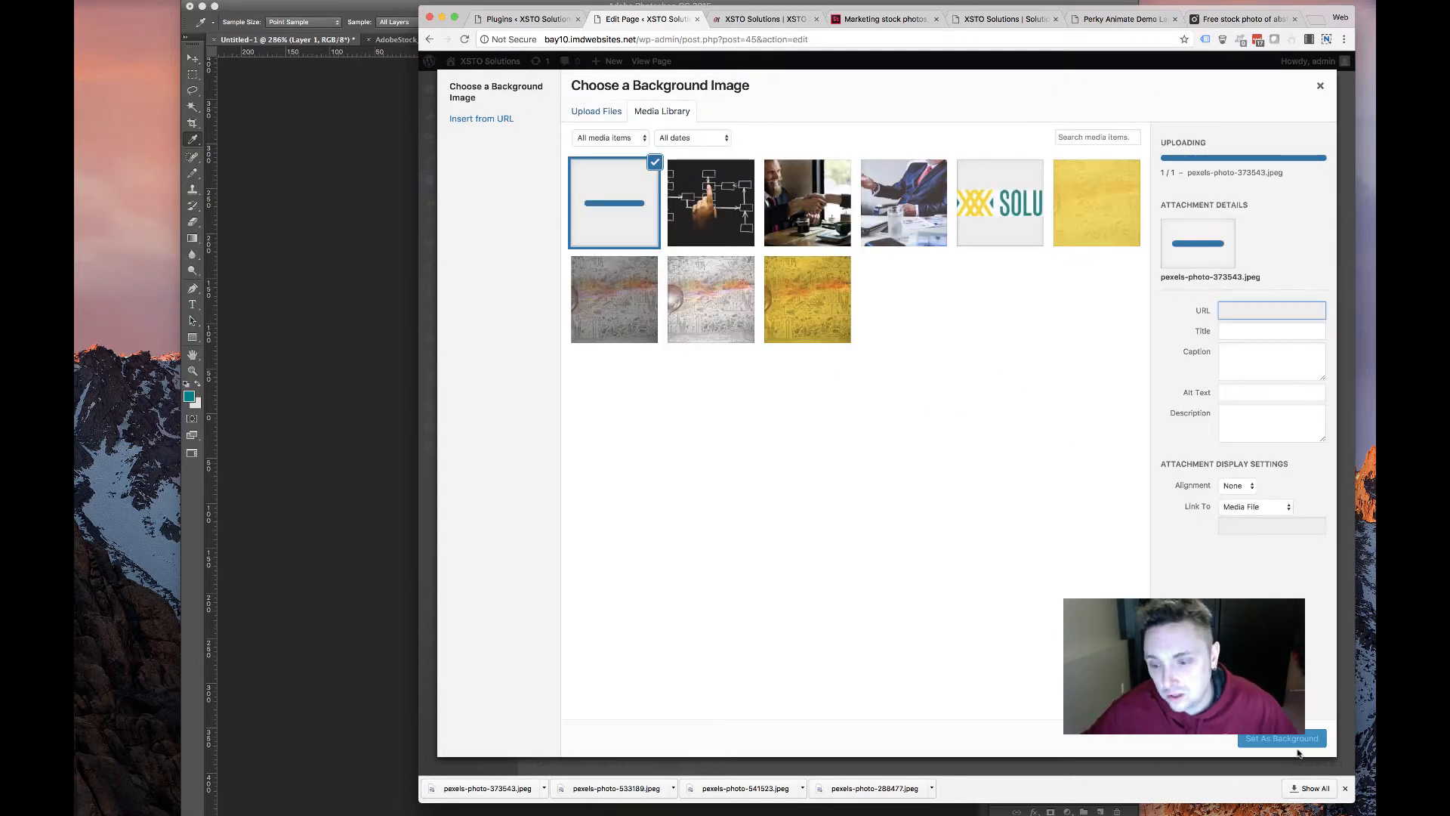
click(1290, 743)
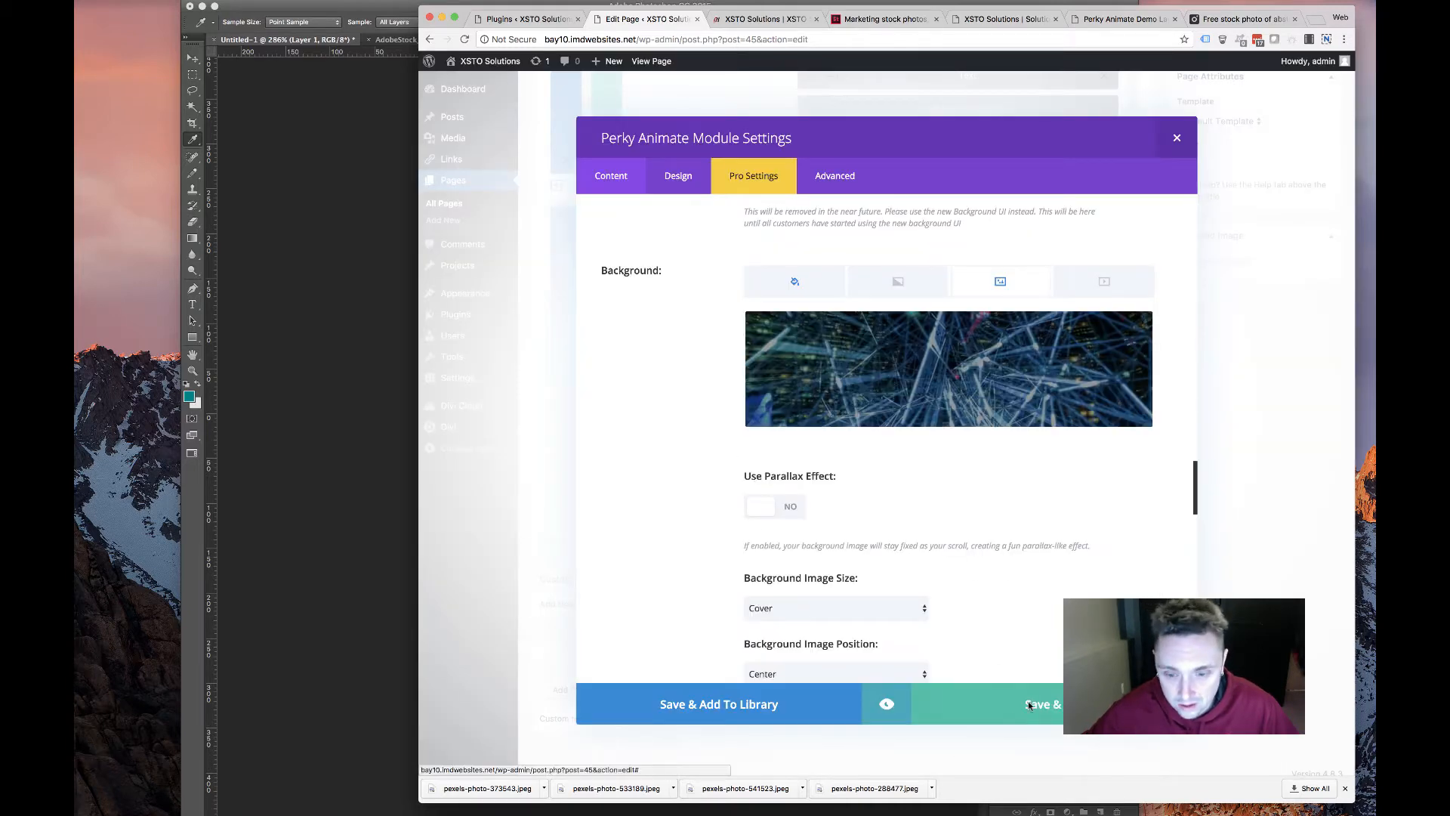
click(1029, 705)
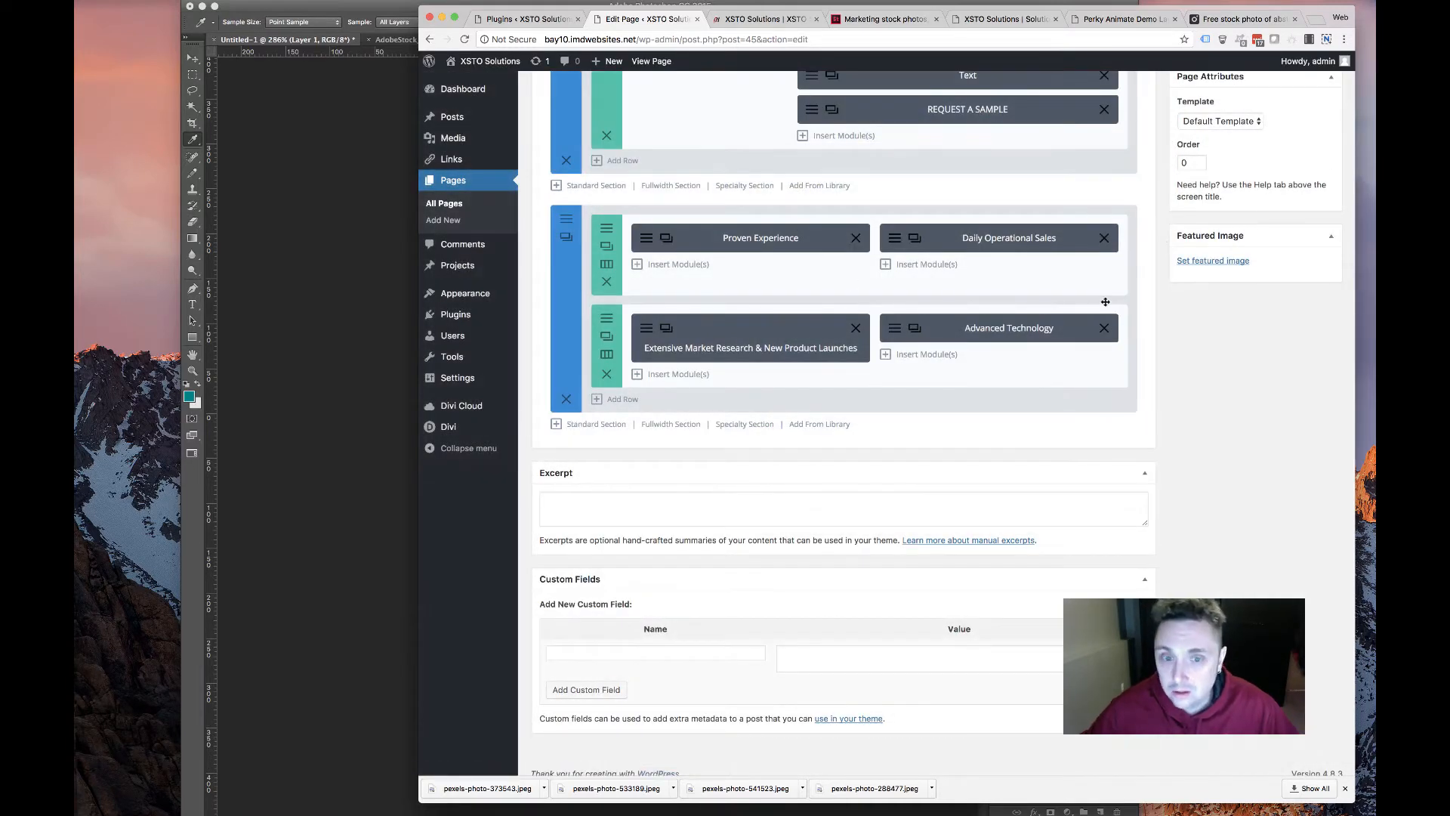
scroll(1242, 200, up, 6)
Save the home page and review the updated service cards on the live site
click(1315, 407)
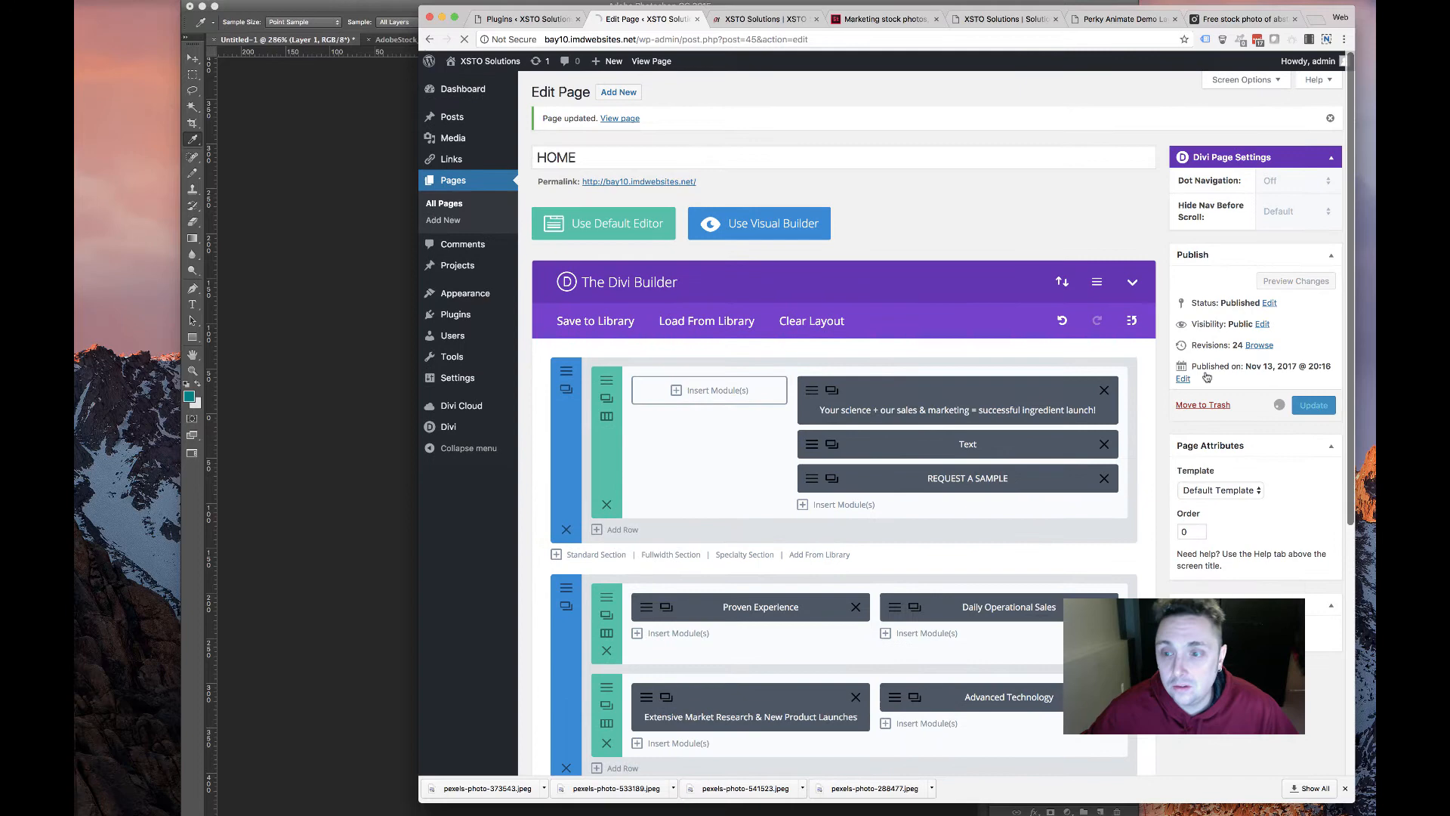
click(767, 13)
scroll(846, 127, down, 3)
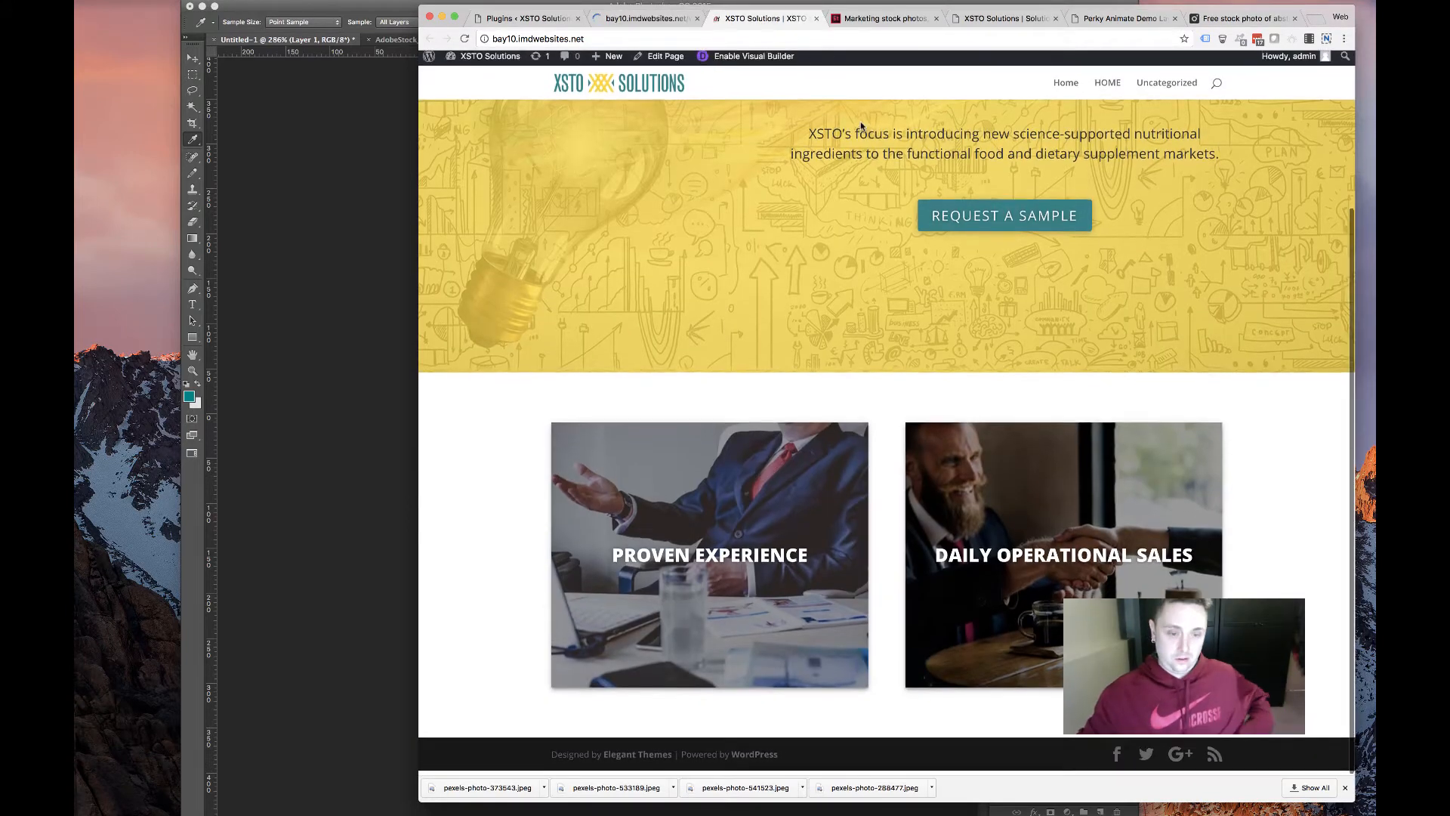
click(463, 39)
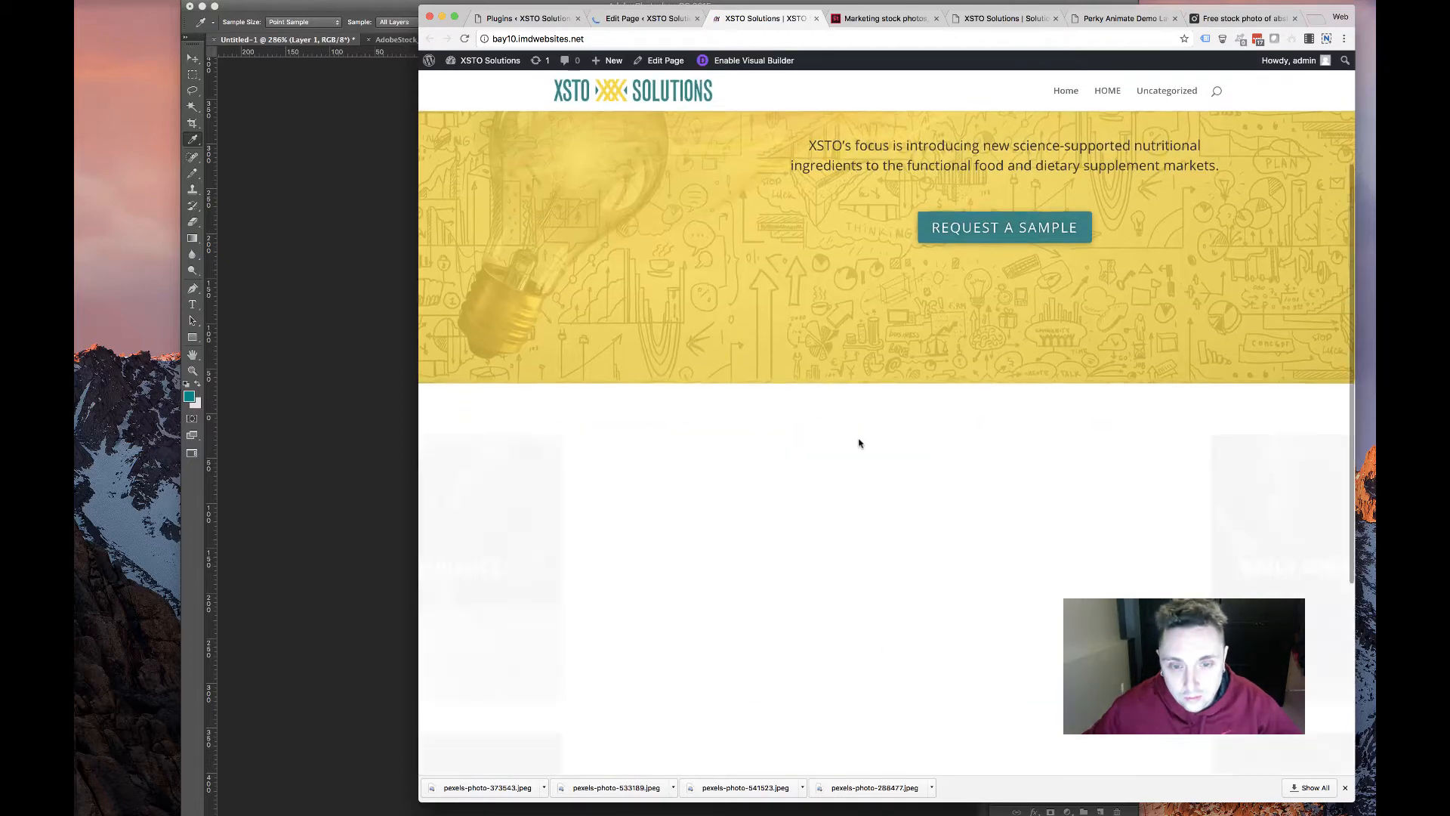
scroll(696, 446, down, 1)
scroll(696, 444, down, 5)
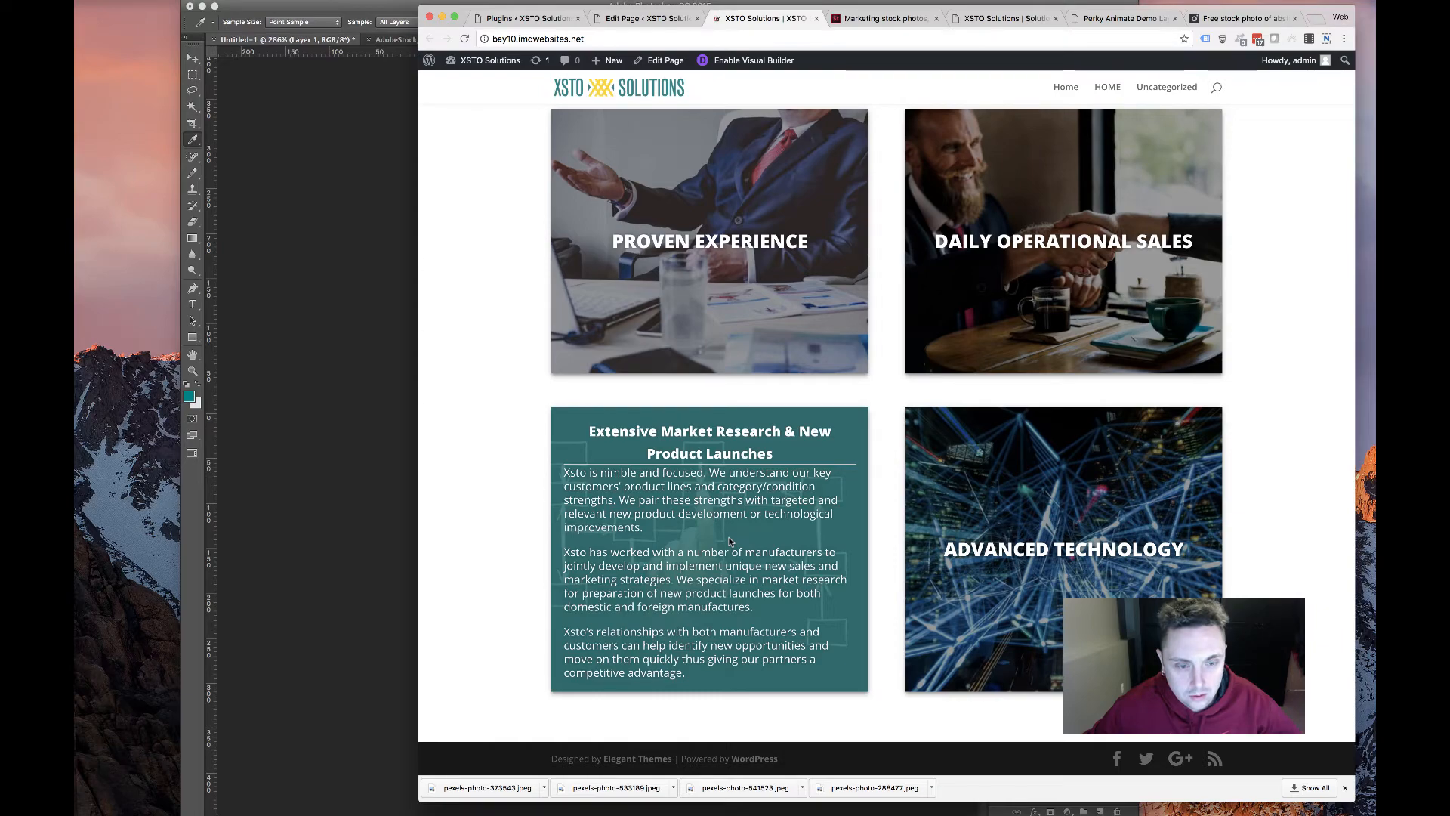
scroll(624, 311, up, 5)
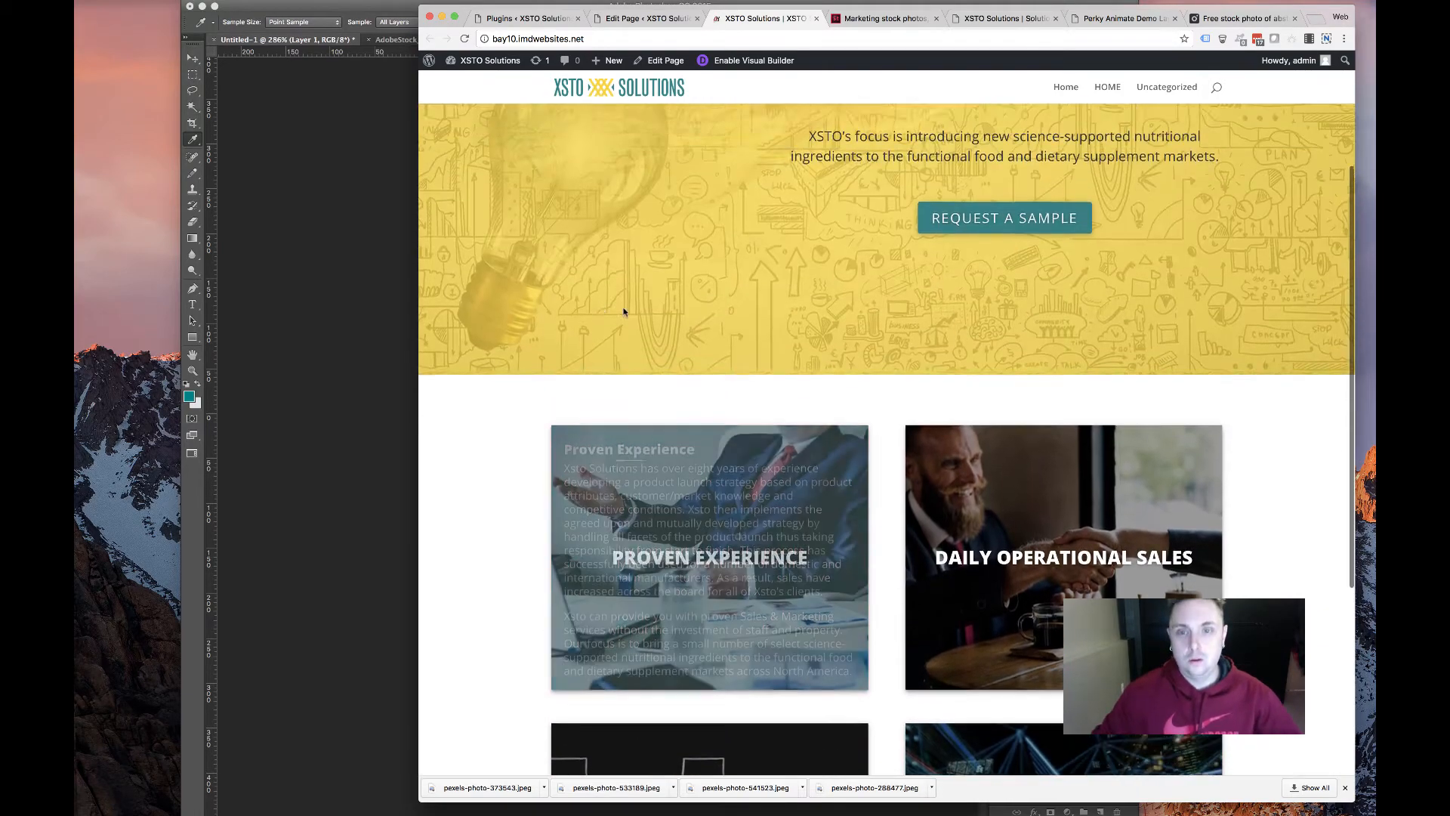
scroll(456, 246, down, 5)
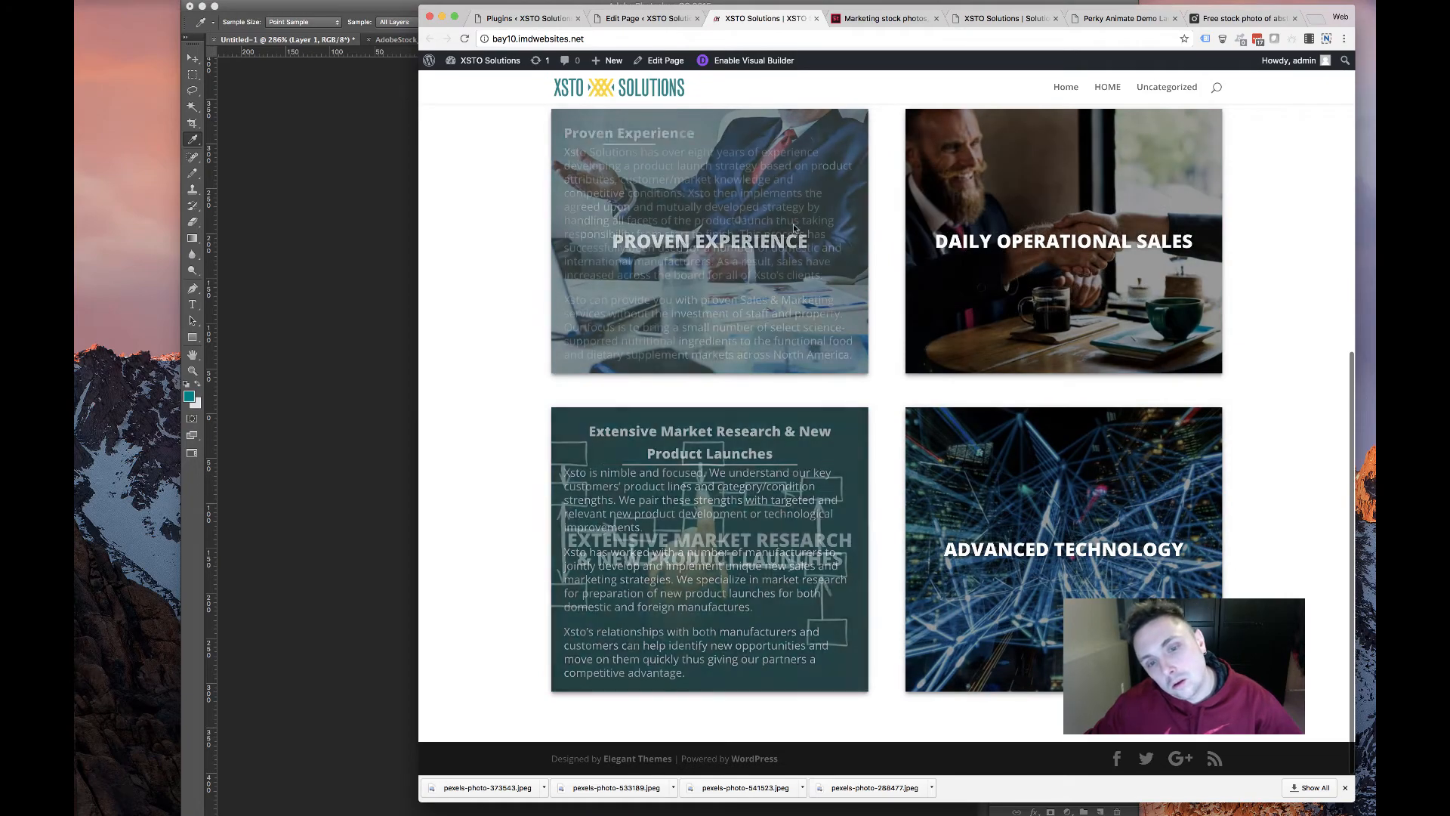
scroll(647, 157, down, 5)
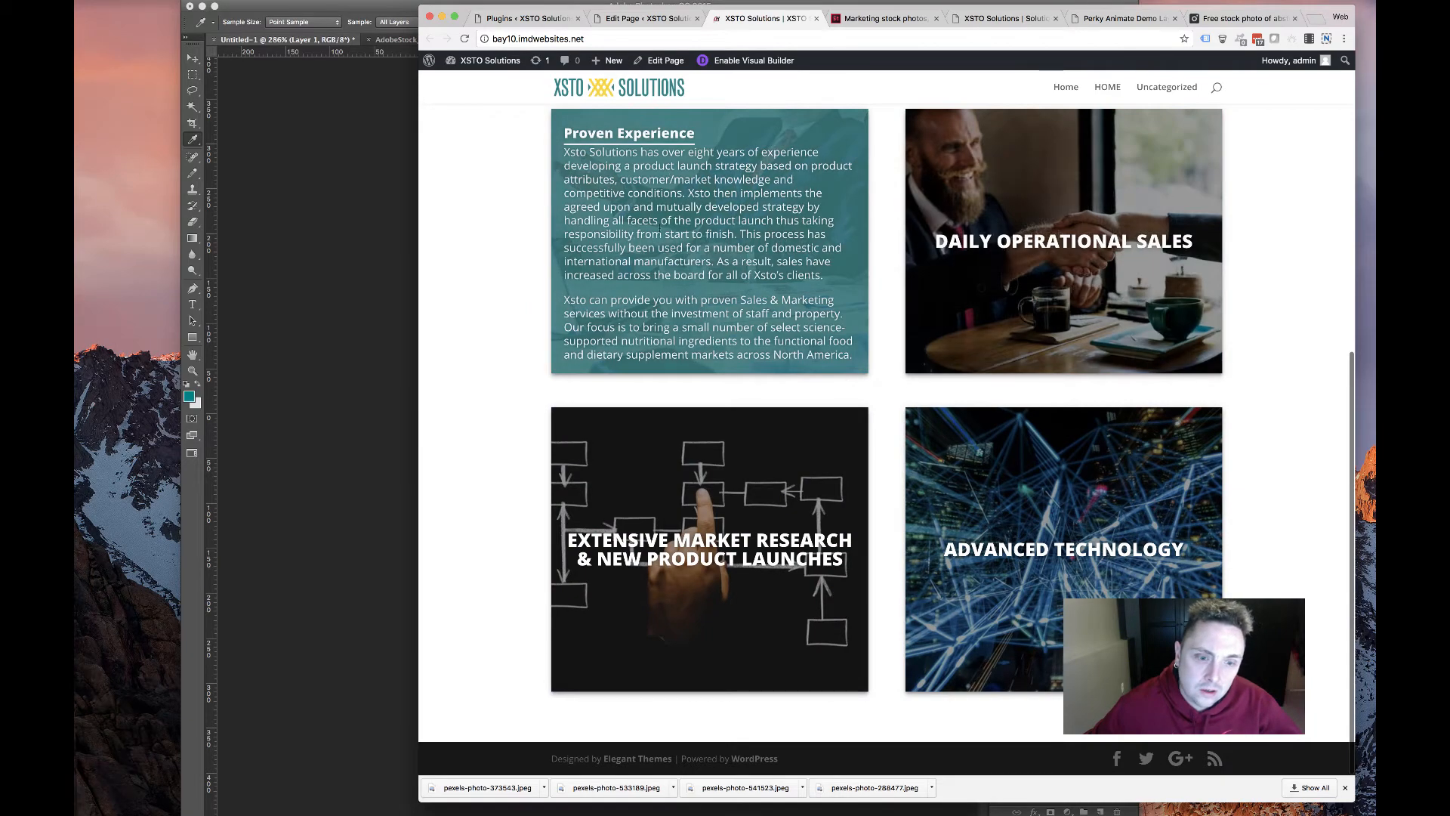
scroll(720, 296, up, 2)
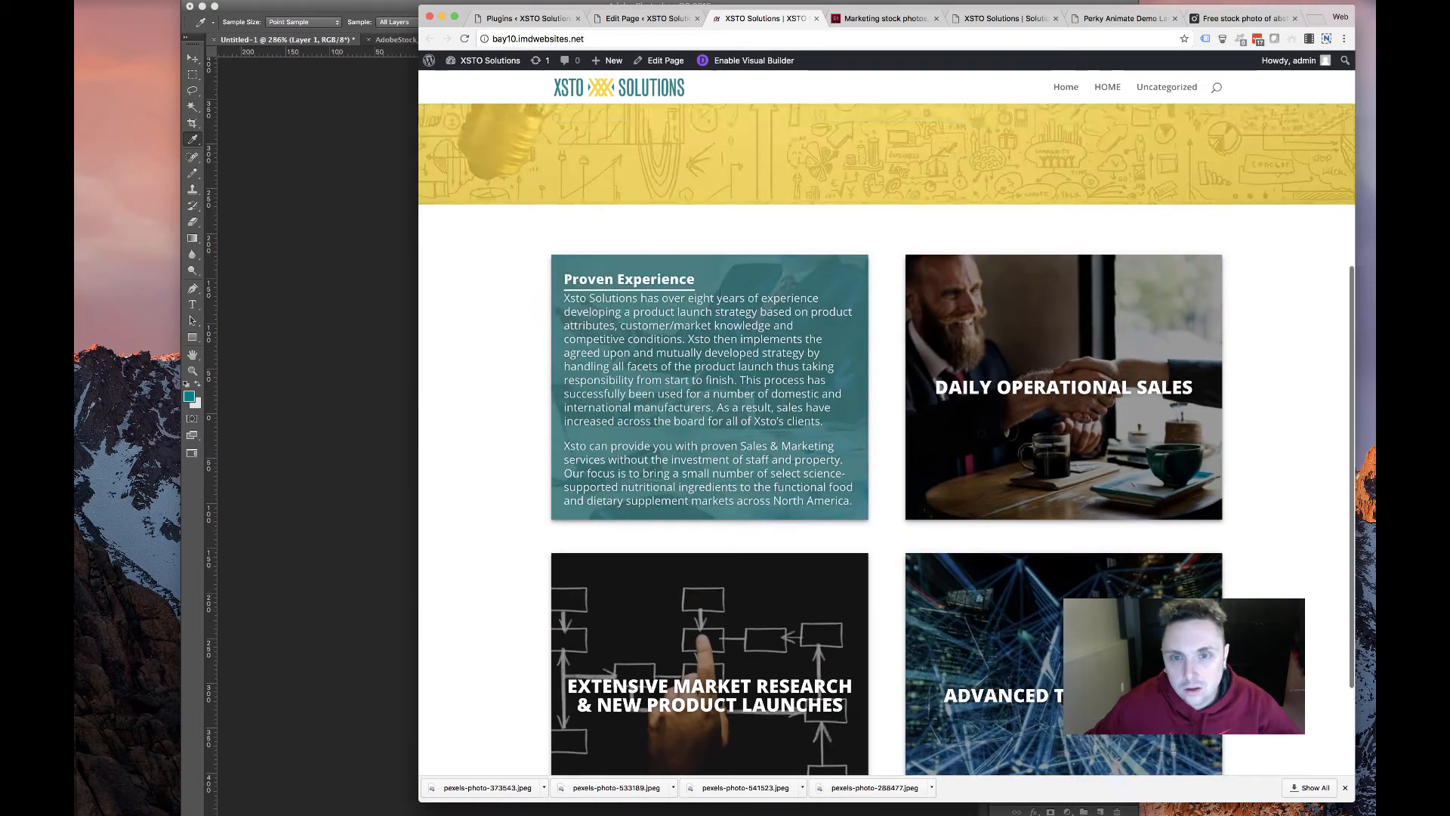
scroll(718, 295, up, 4)
scroll(734, 293, down, 5)
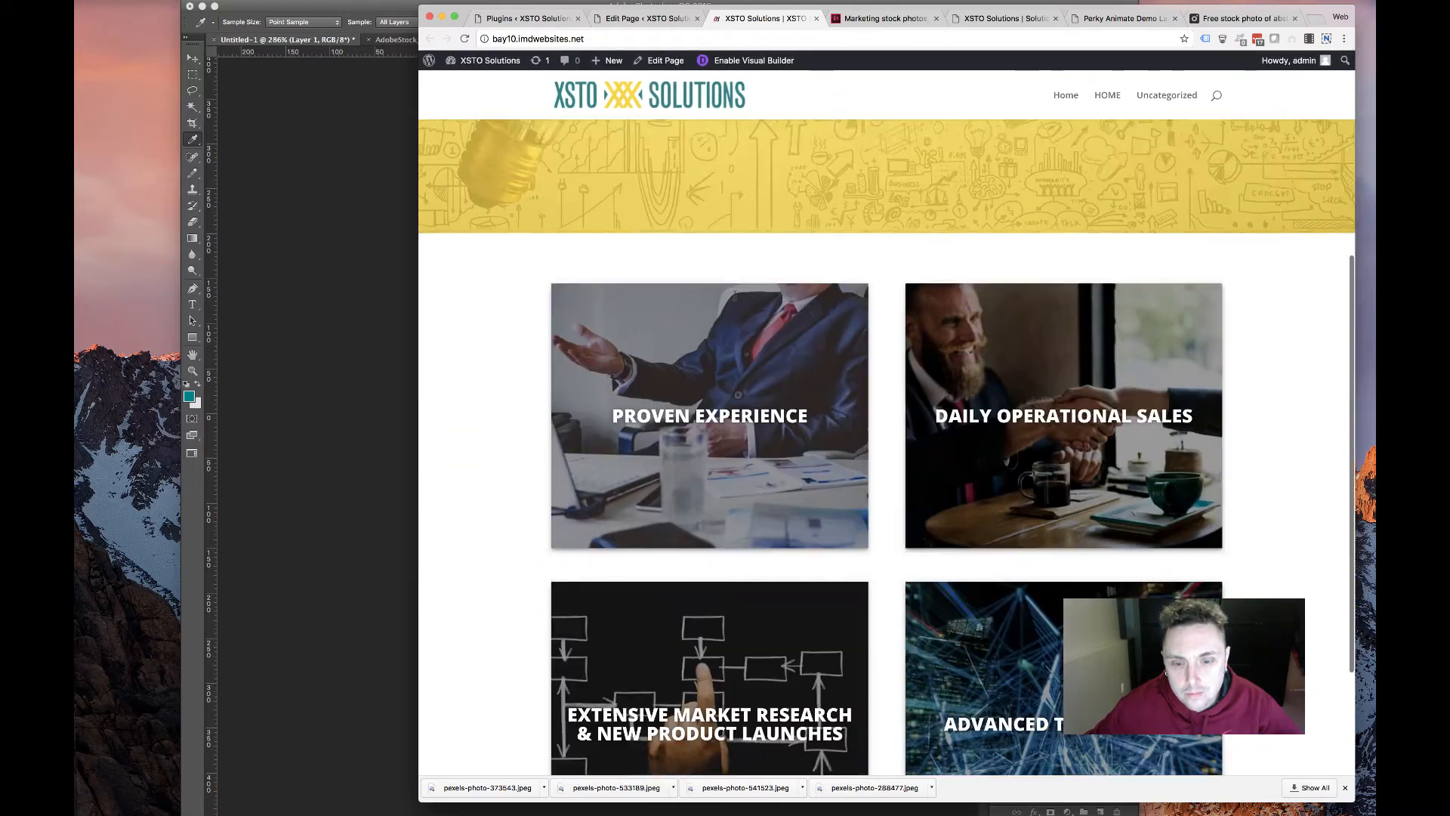
scroll(735, 293, down, 3)
scroll(802, 246, up, 8)
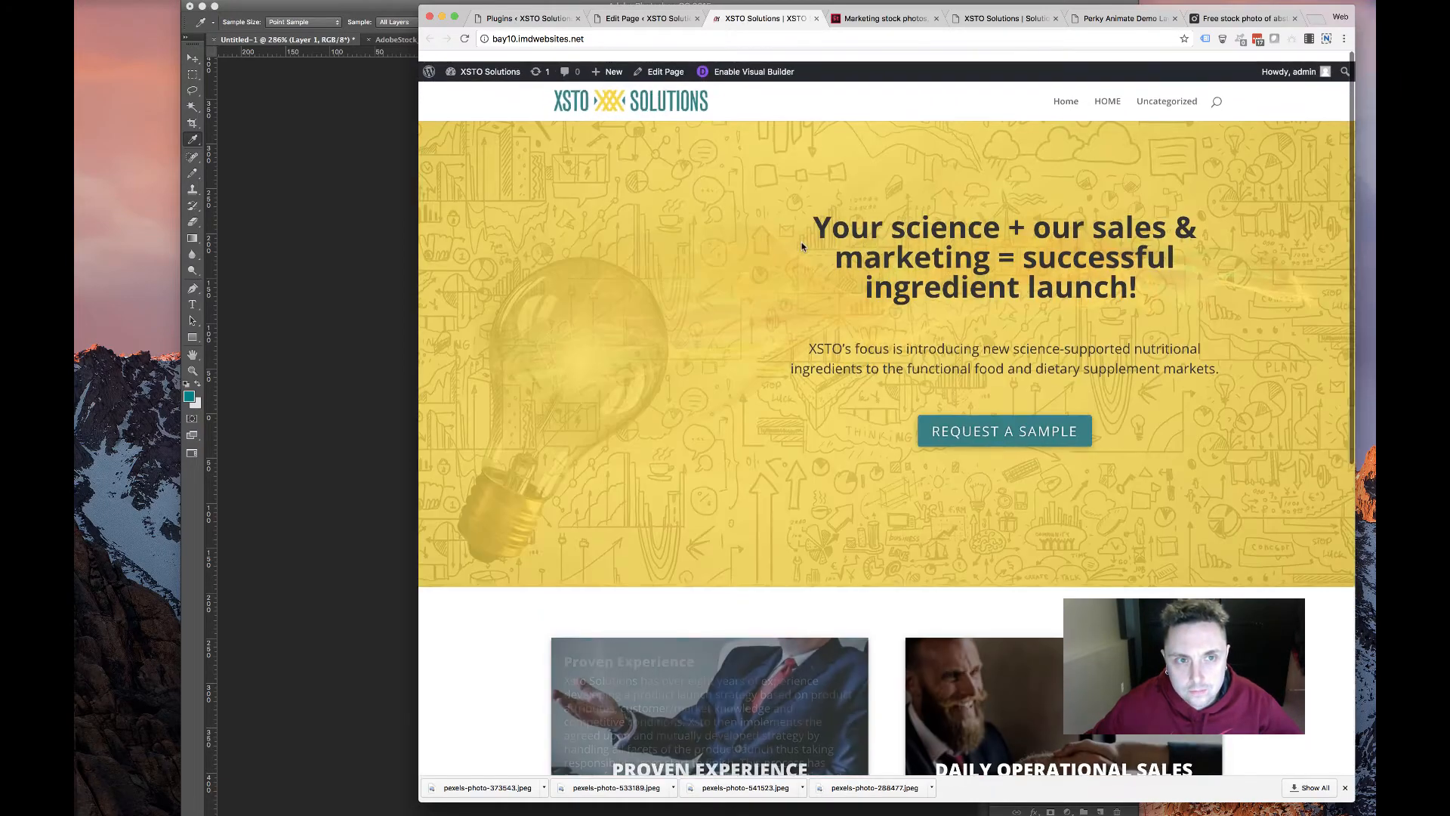
scroll(802, 245, down, 10)
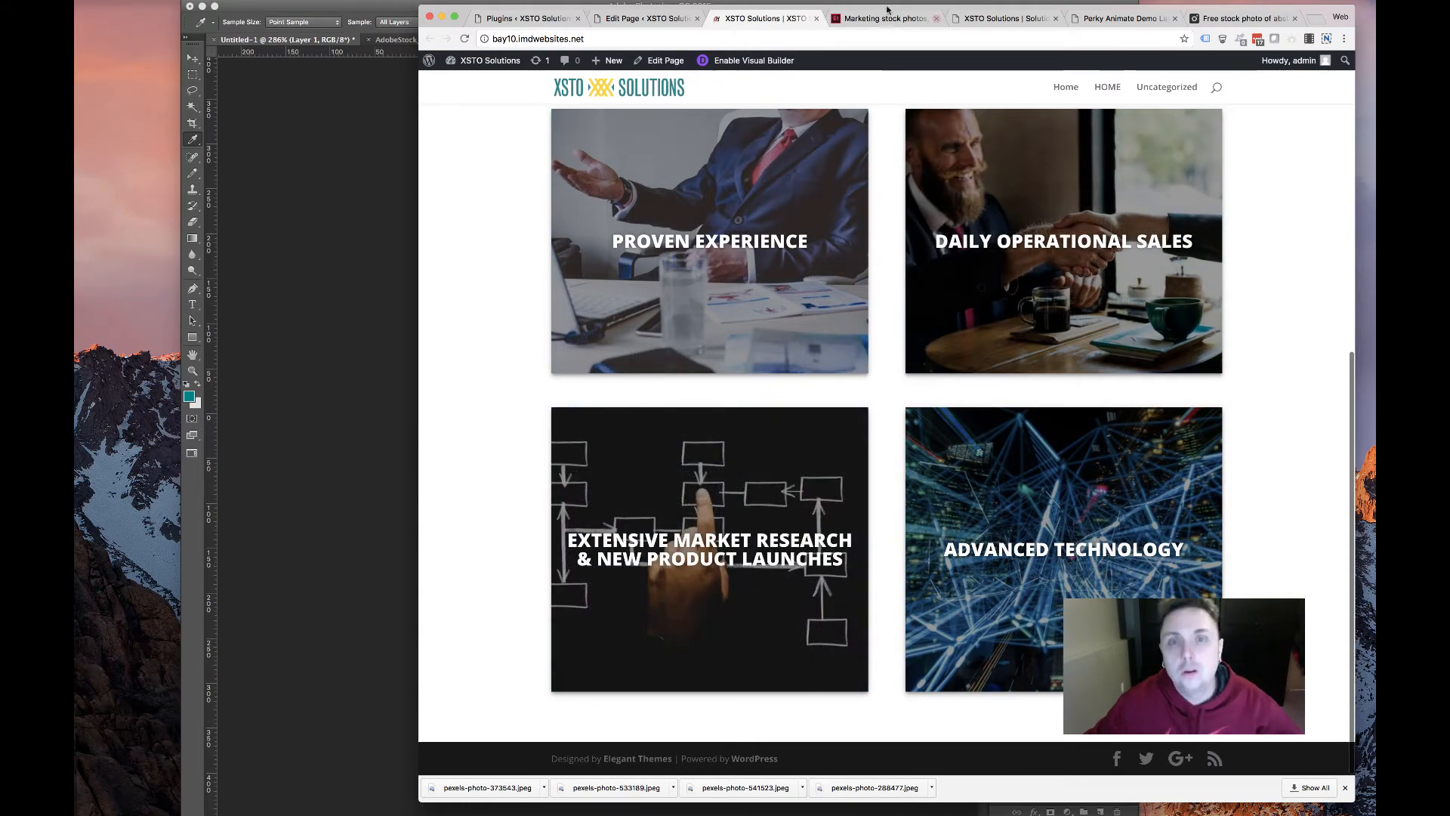
Duplicate the second card row and select the old site's Warehousing and Distribution heading
click(646, 18)
scroll(694, 381, down, 5)
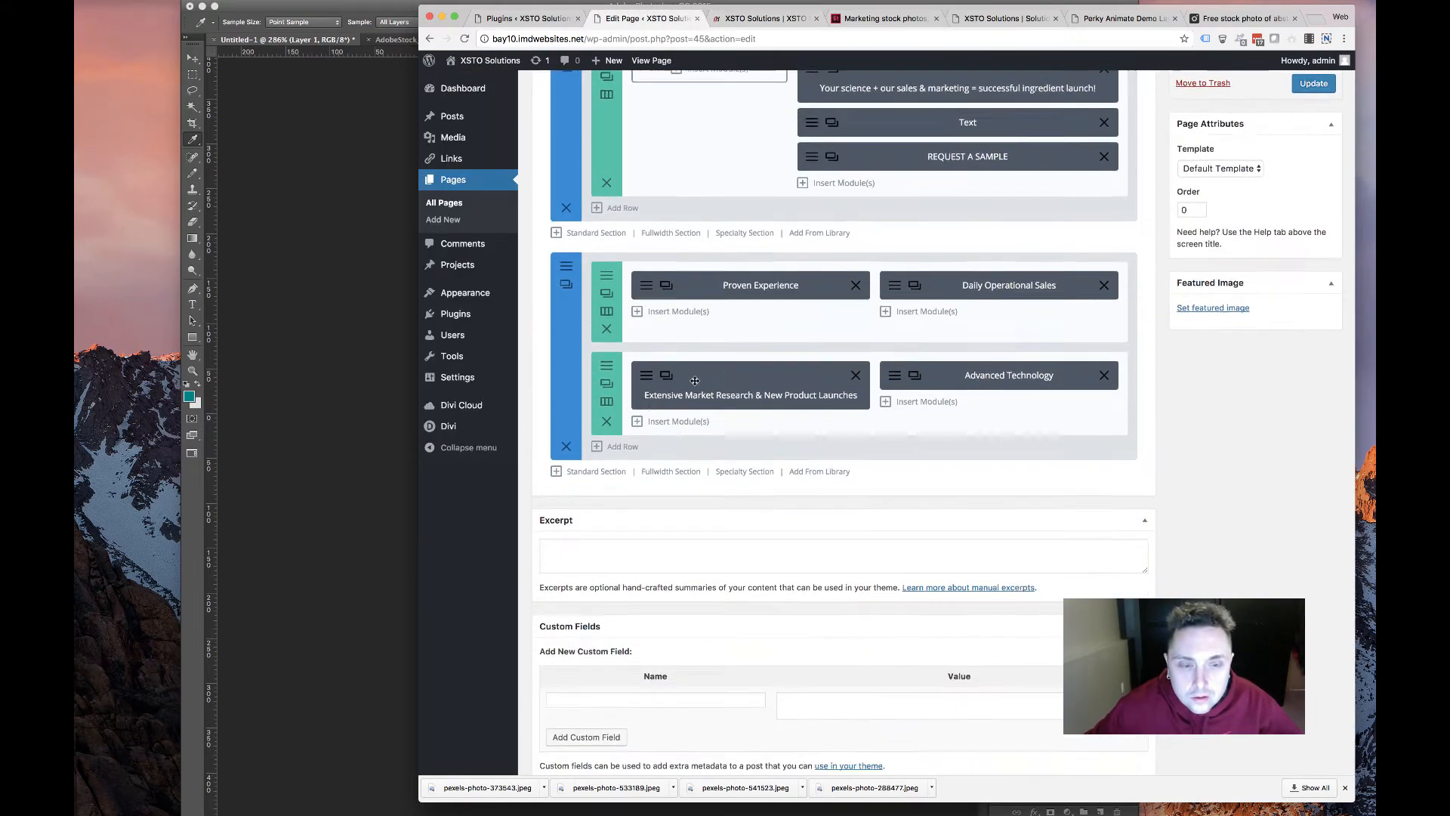
click(607, 340)
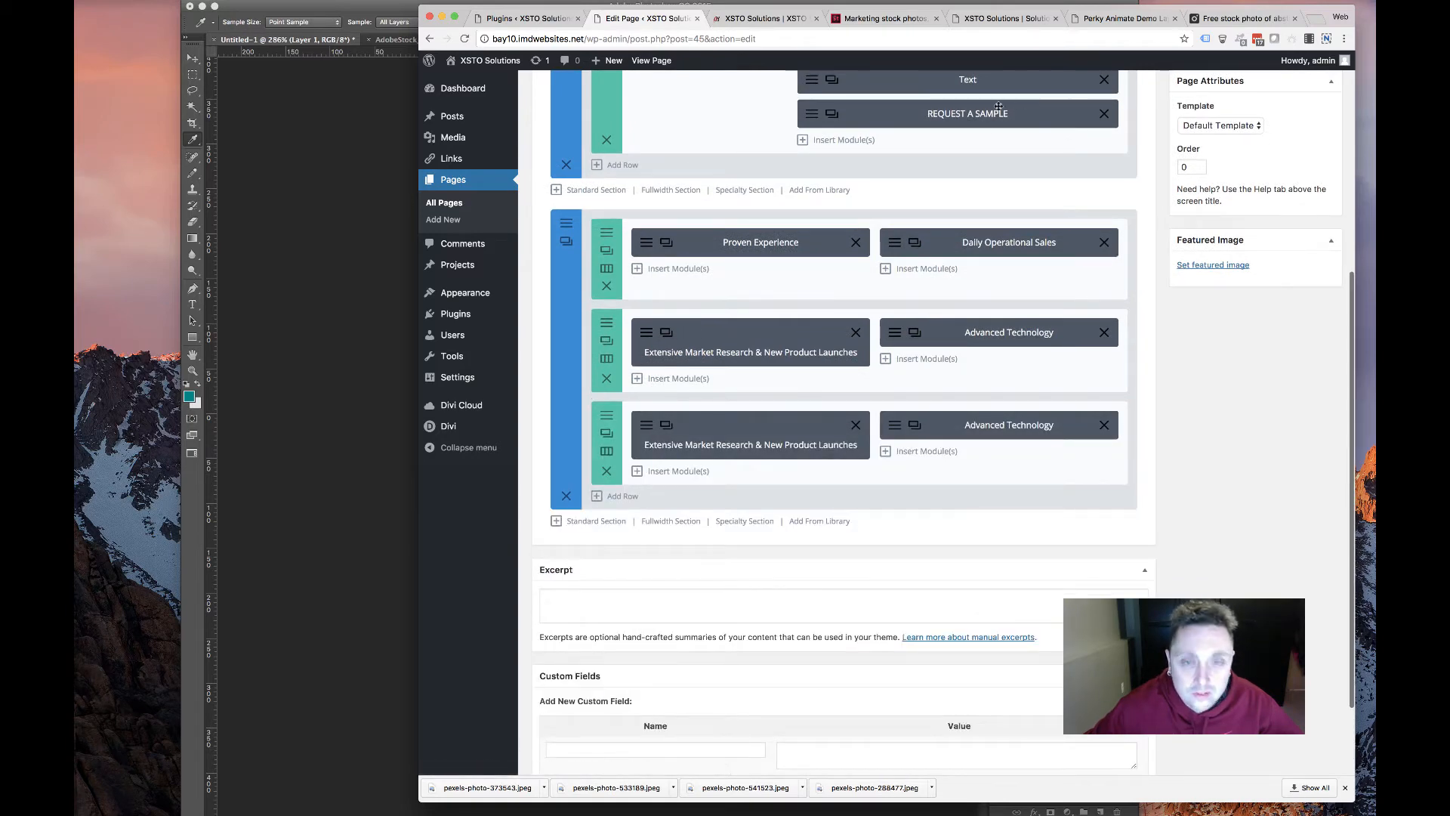
click(974, 18)
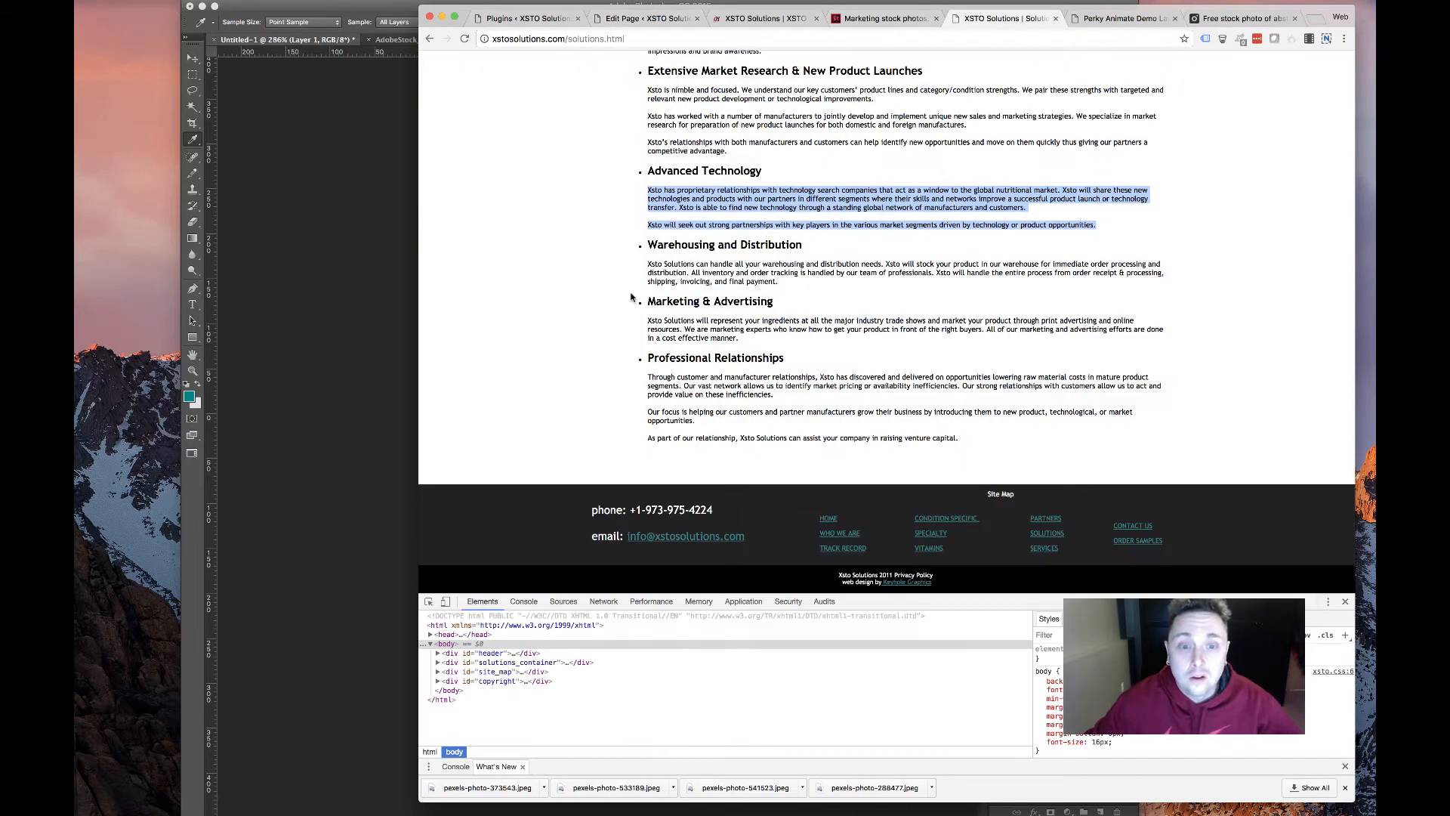
drag(647, 245, 812, 247)
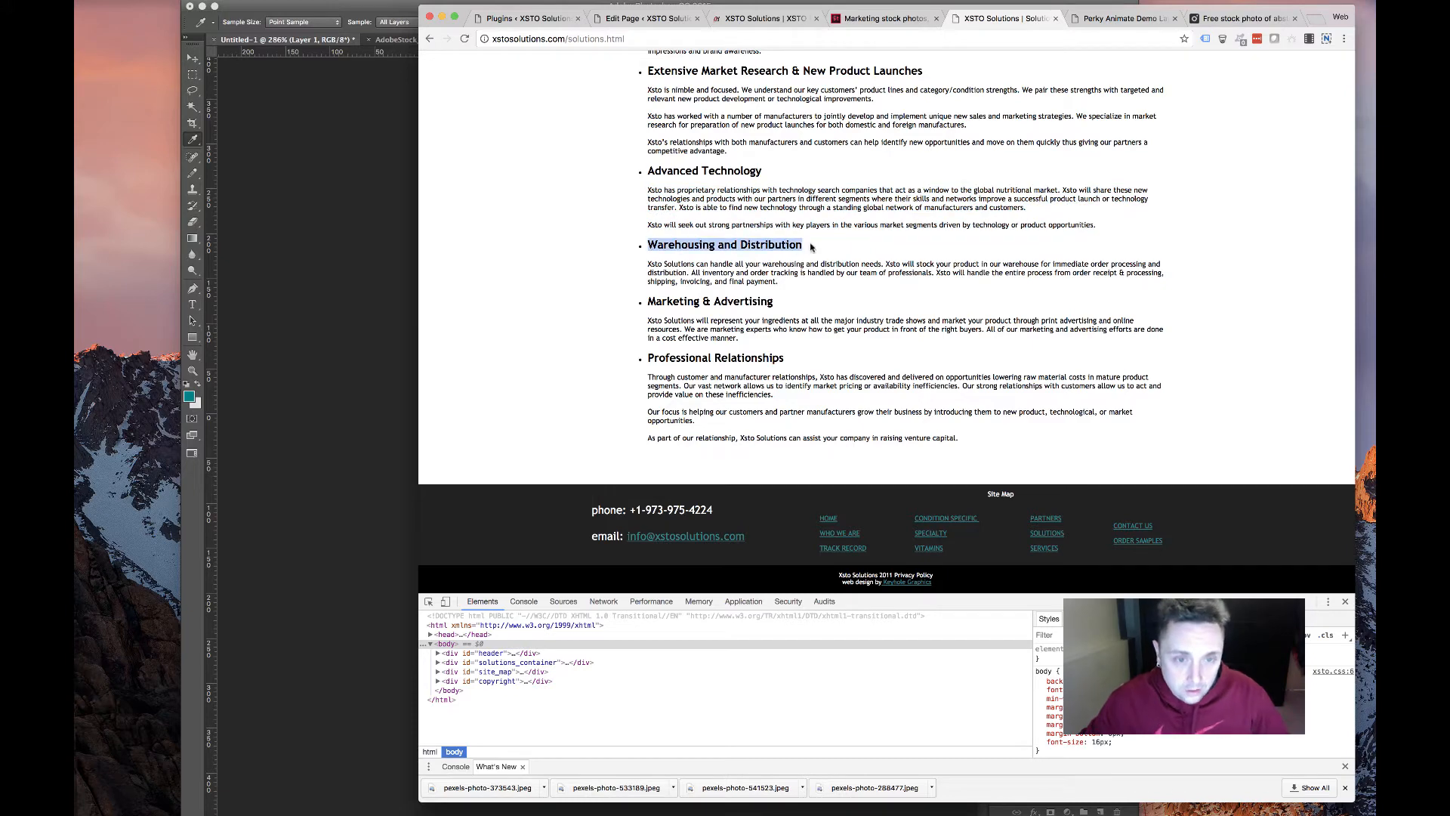
Set the copied market research card's title to 'Warehousing and Distribution'
click(647, 18)
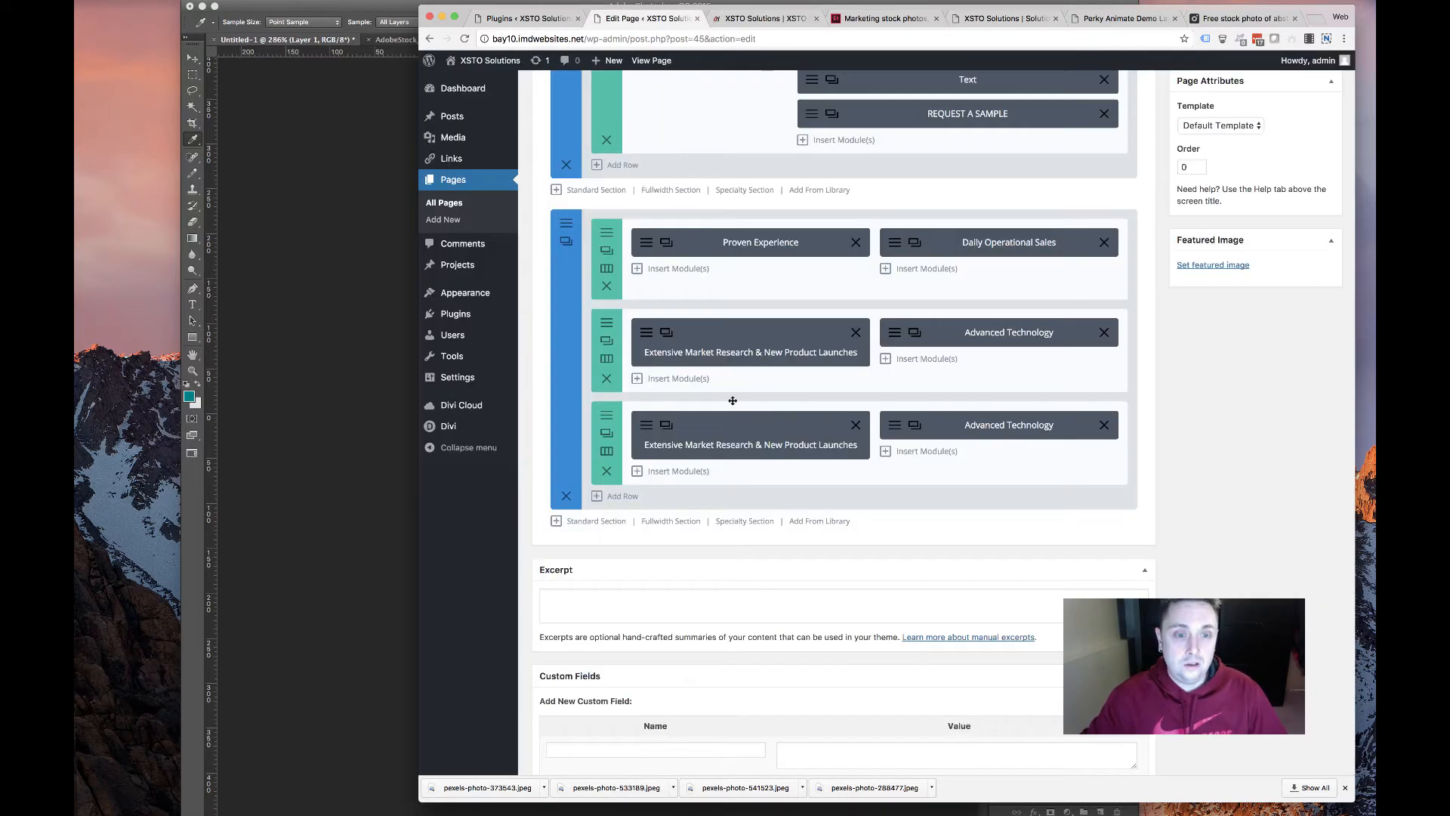
click(647, 428)
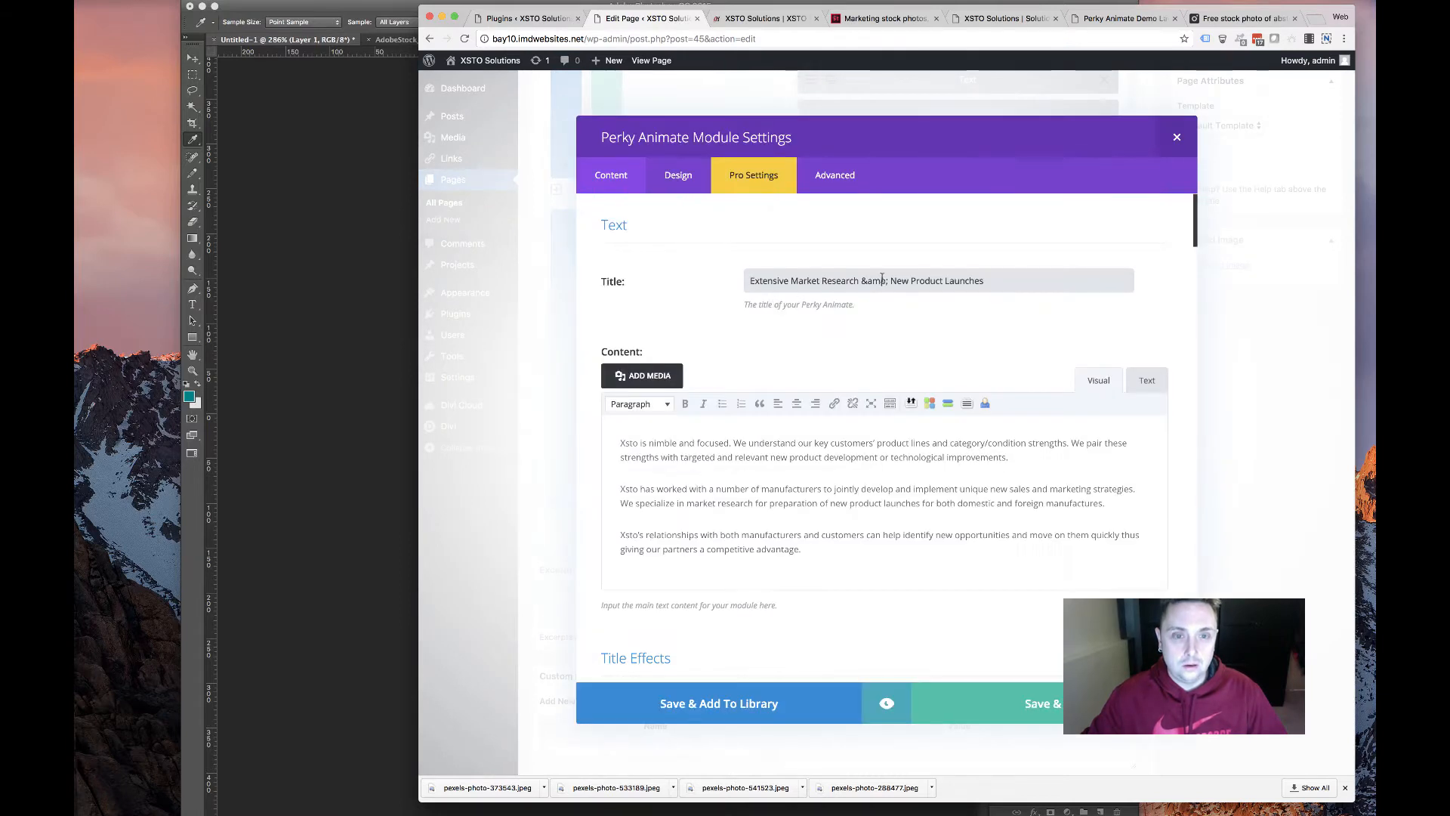
triple_click(882, 281)
text(Extensive Market Research &amp; New Product Launches)
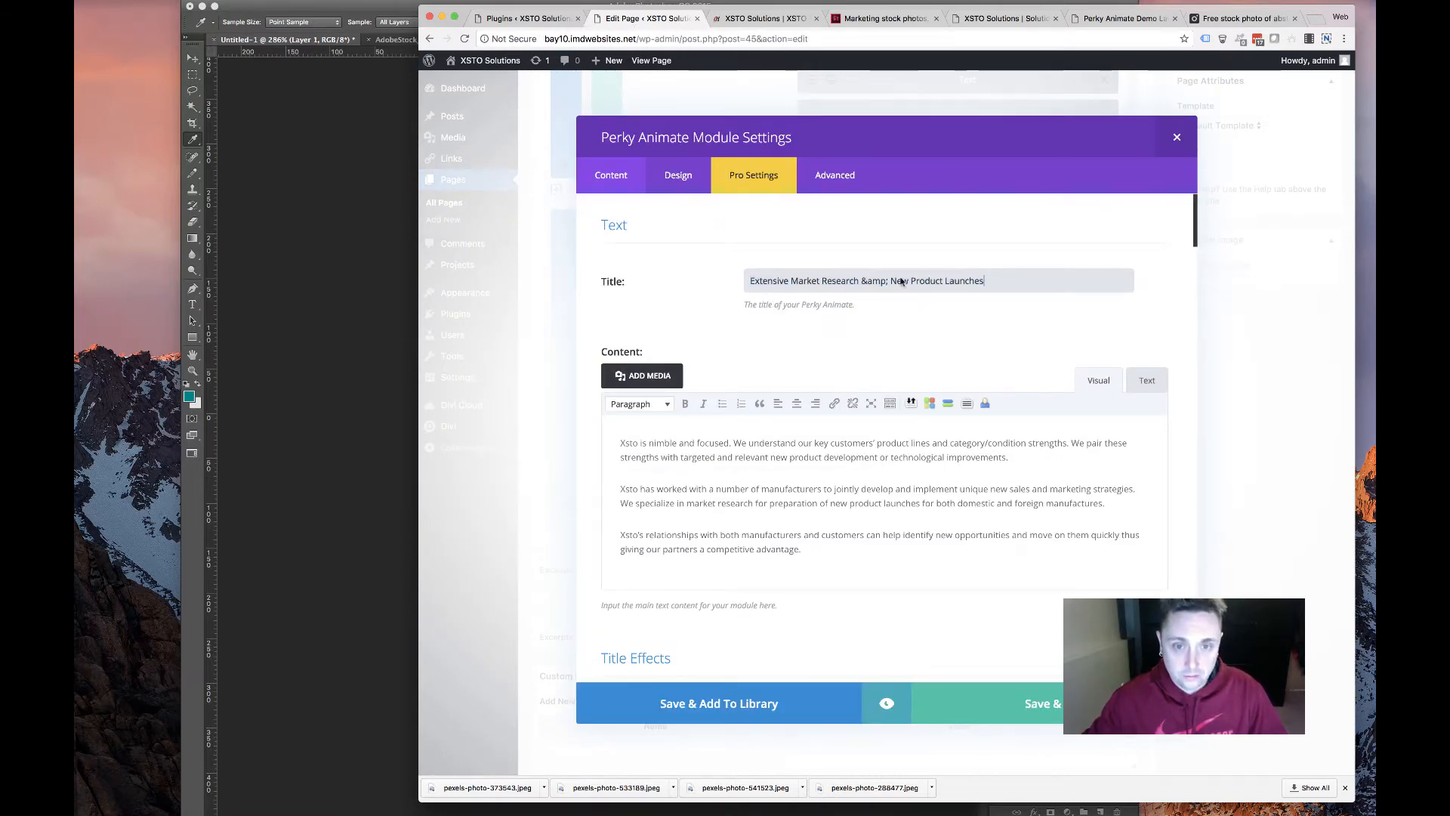
click(1006, 18)
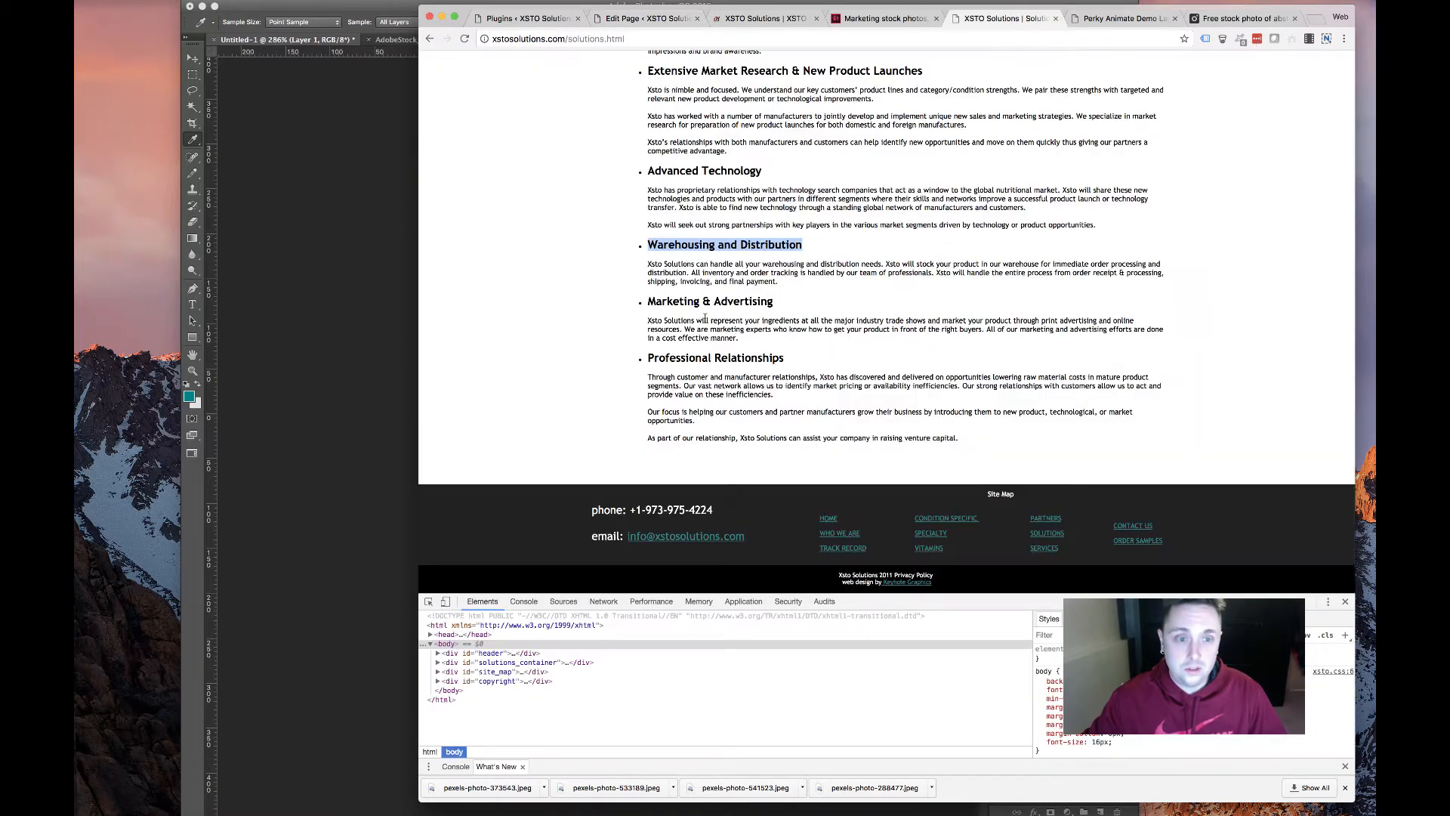
right_click(710, 249)
click(714, 275)
key(super+2)
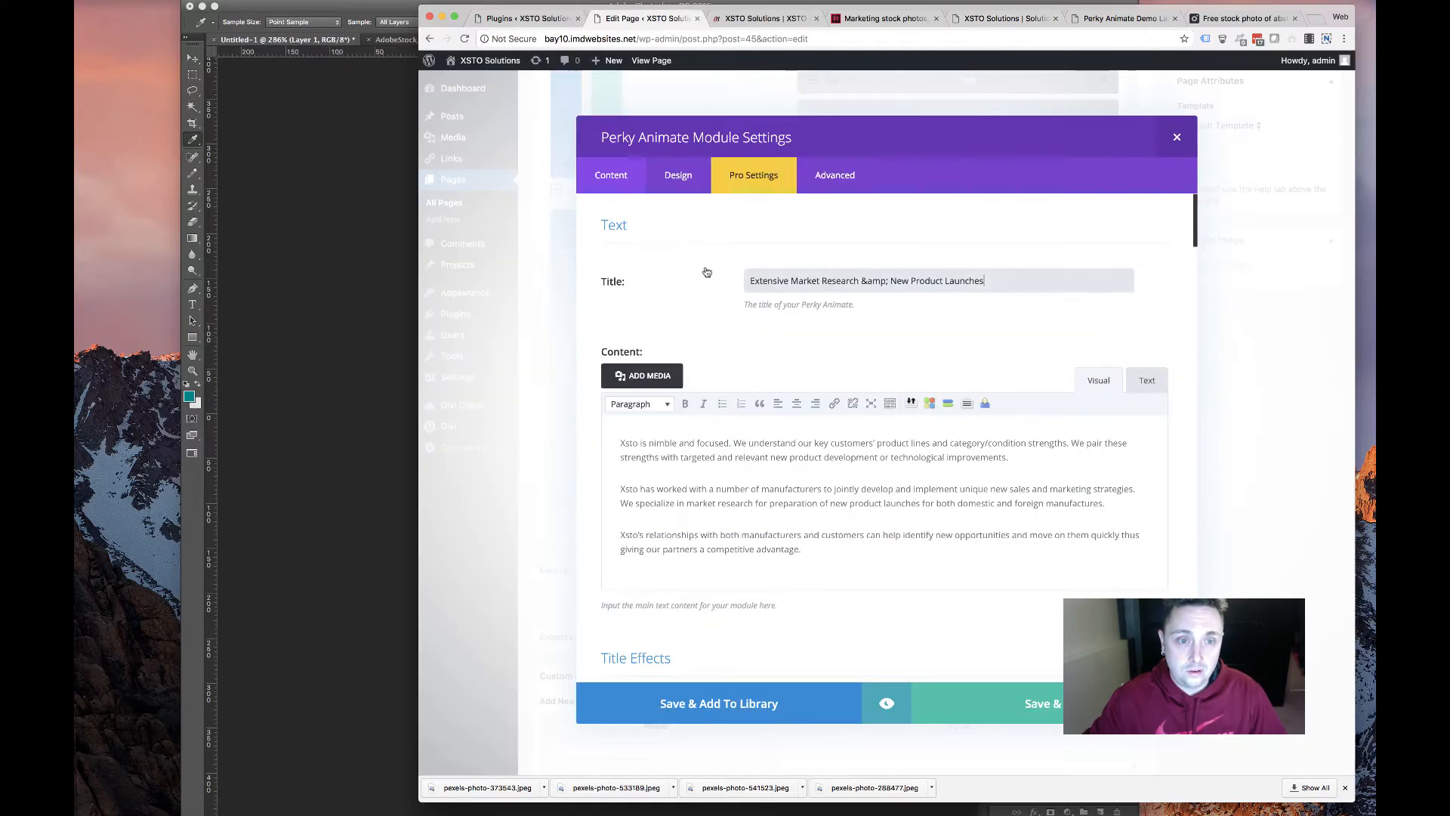
key(super+a)
key(super+v)
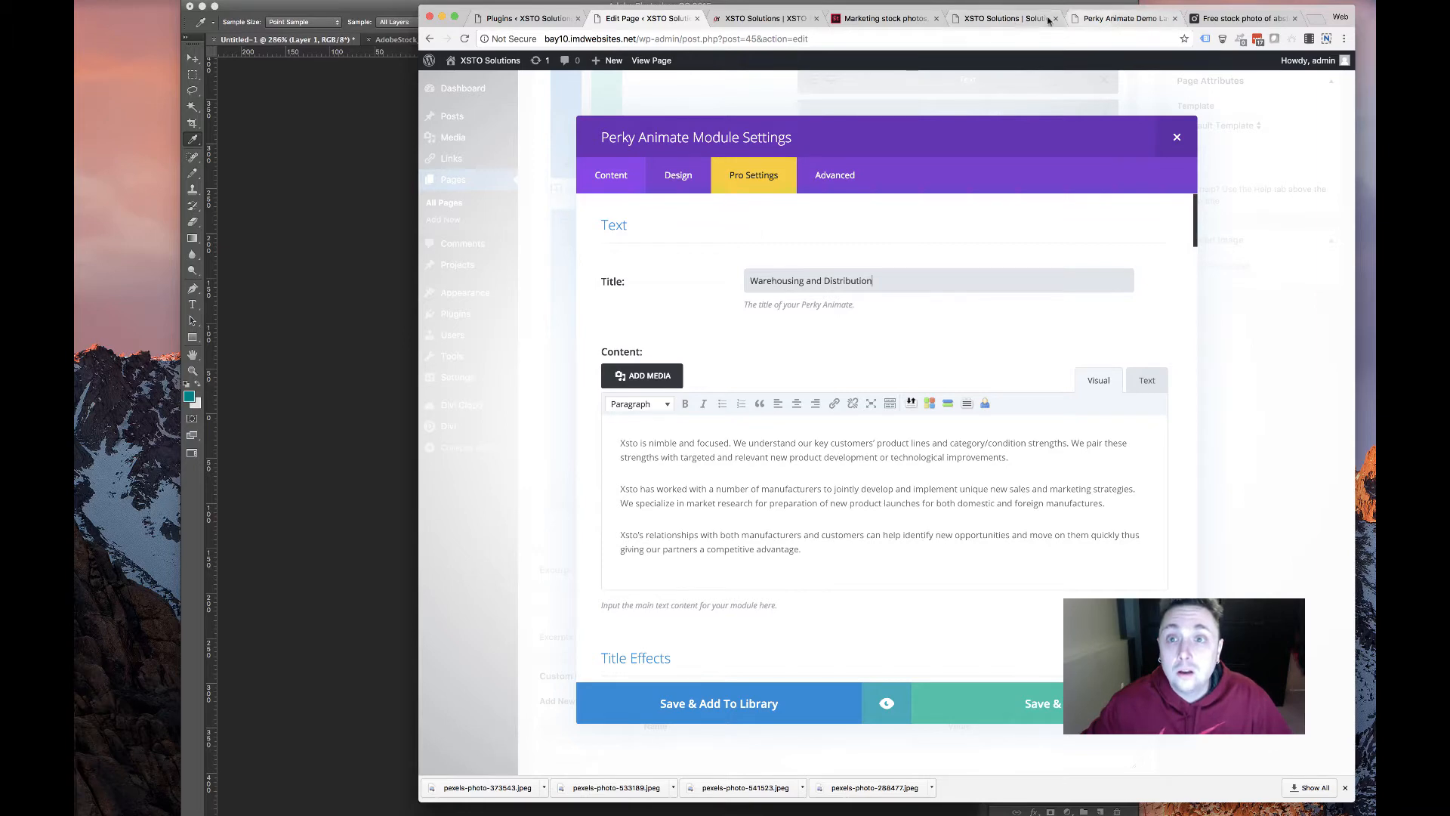
Replace the card's content with the old site's warehousing description paragraph
click(1005, 19)
drag(801, 284, 570, 262)
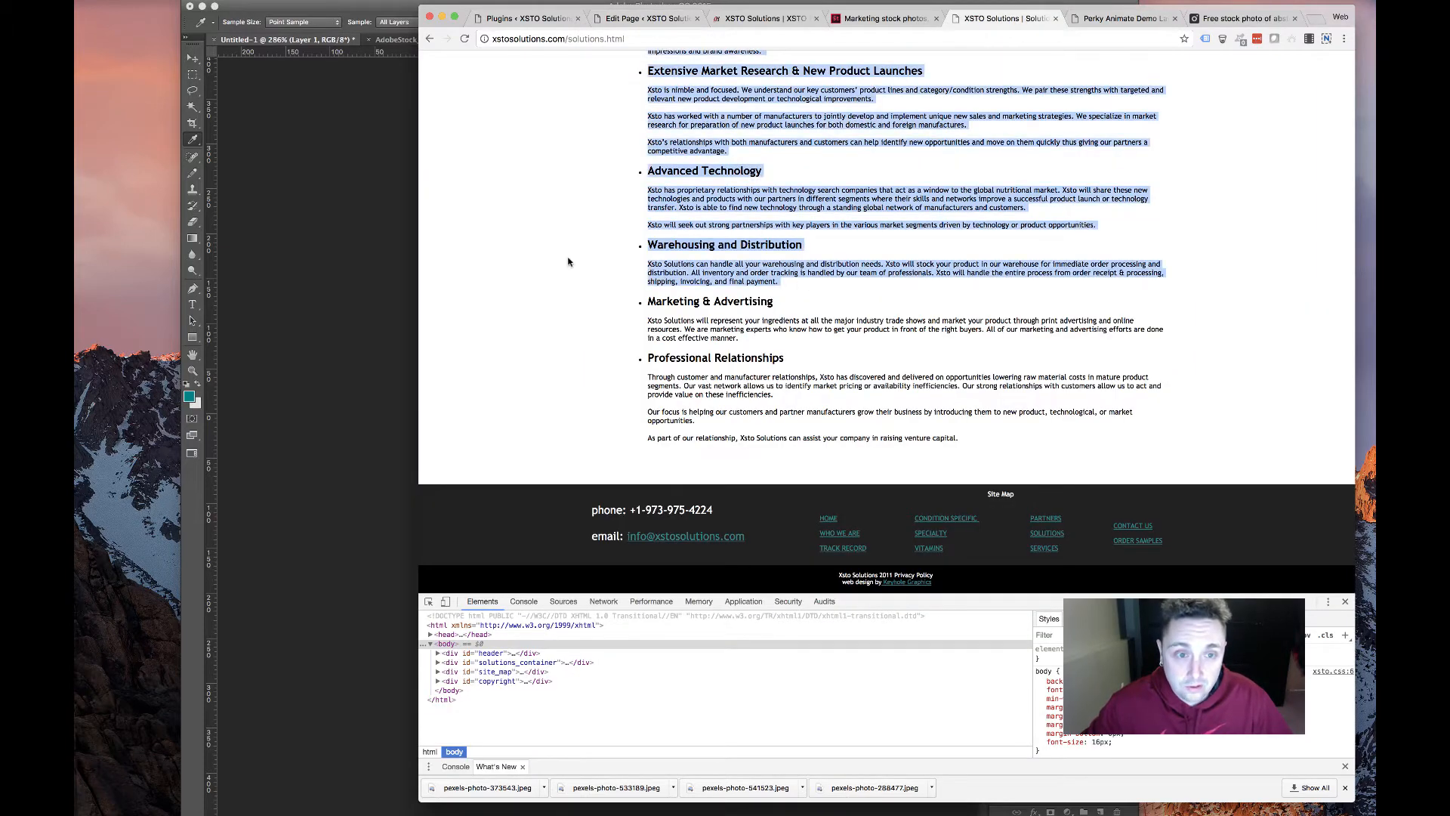
triple_click(668, 264)
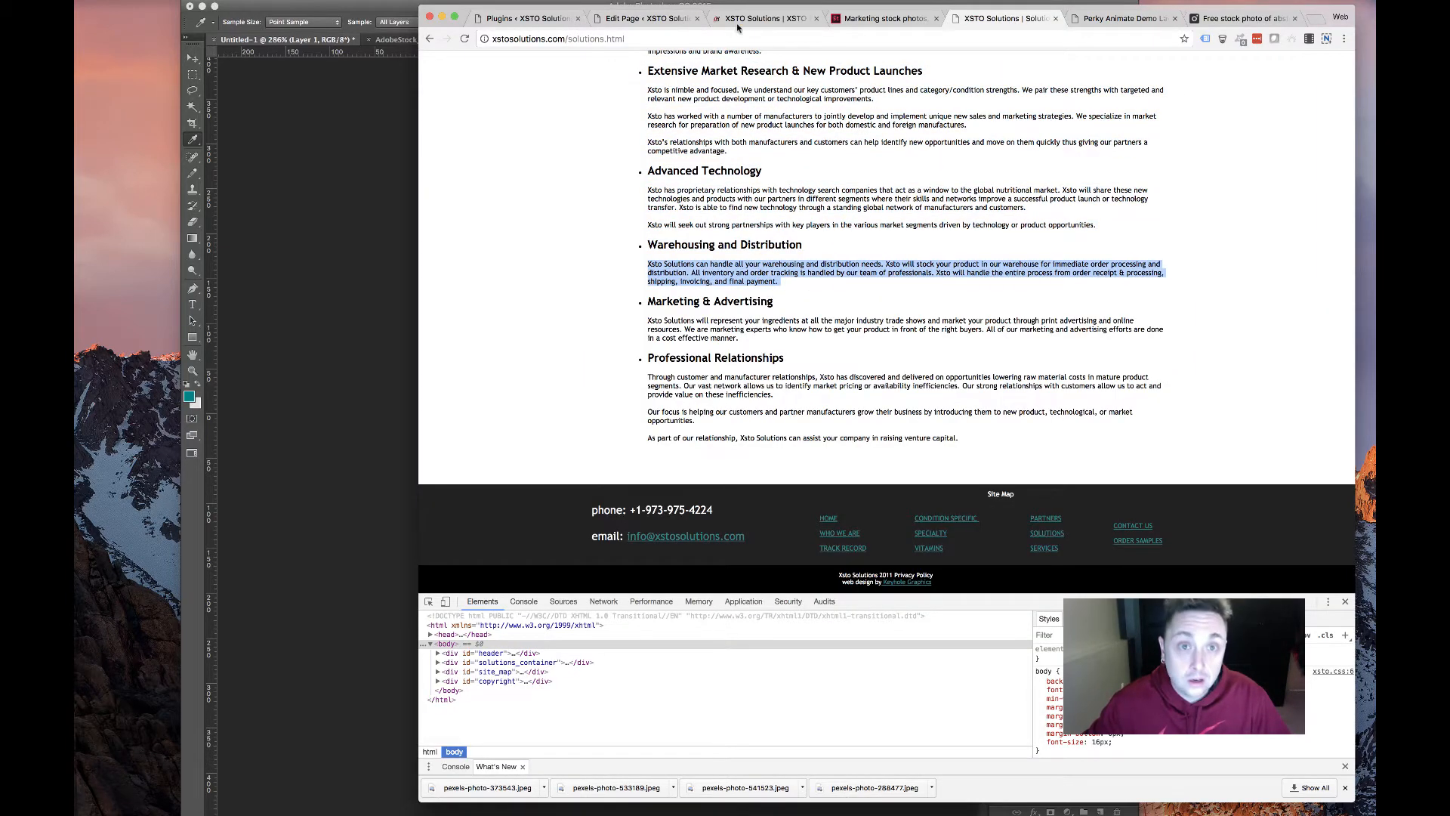
click(647, 18)
click(815, 545)
key(ctrl+a)
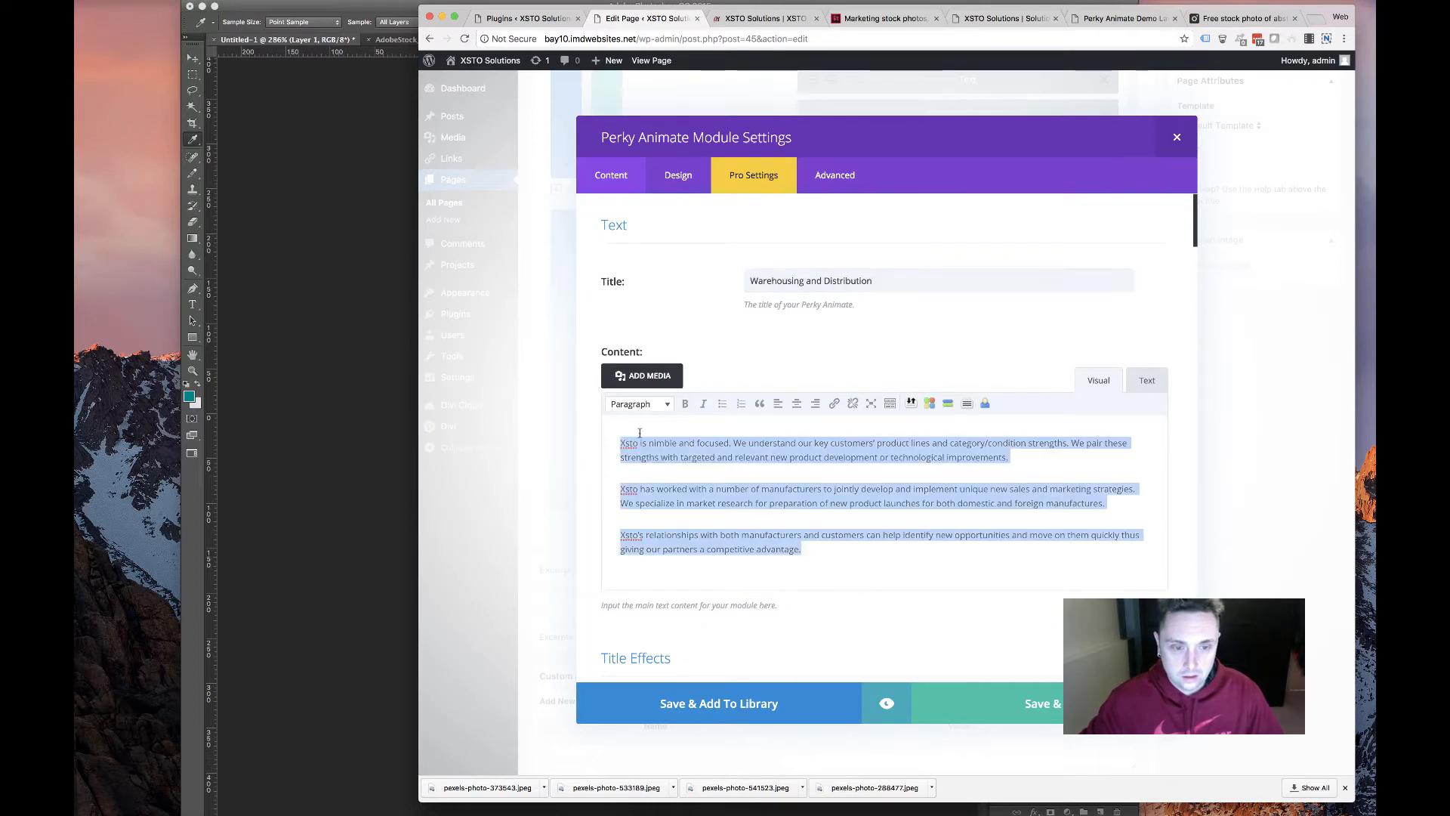
key(ctrl+v)
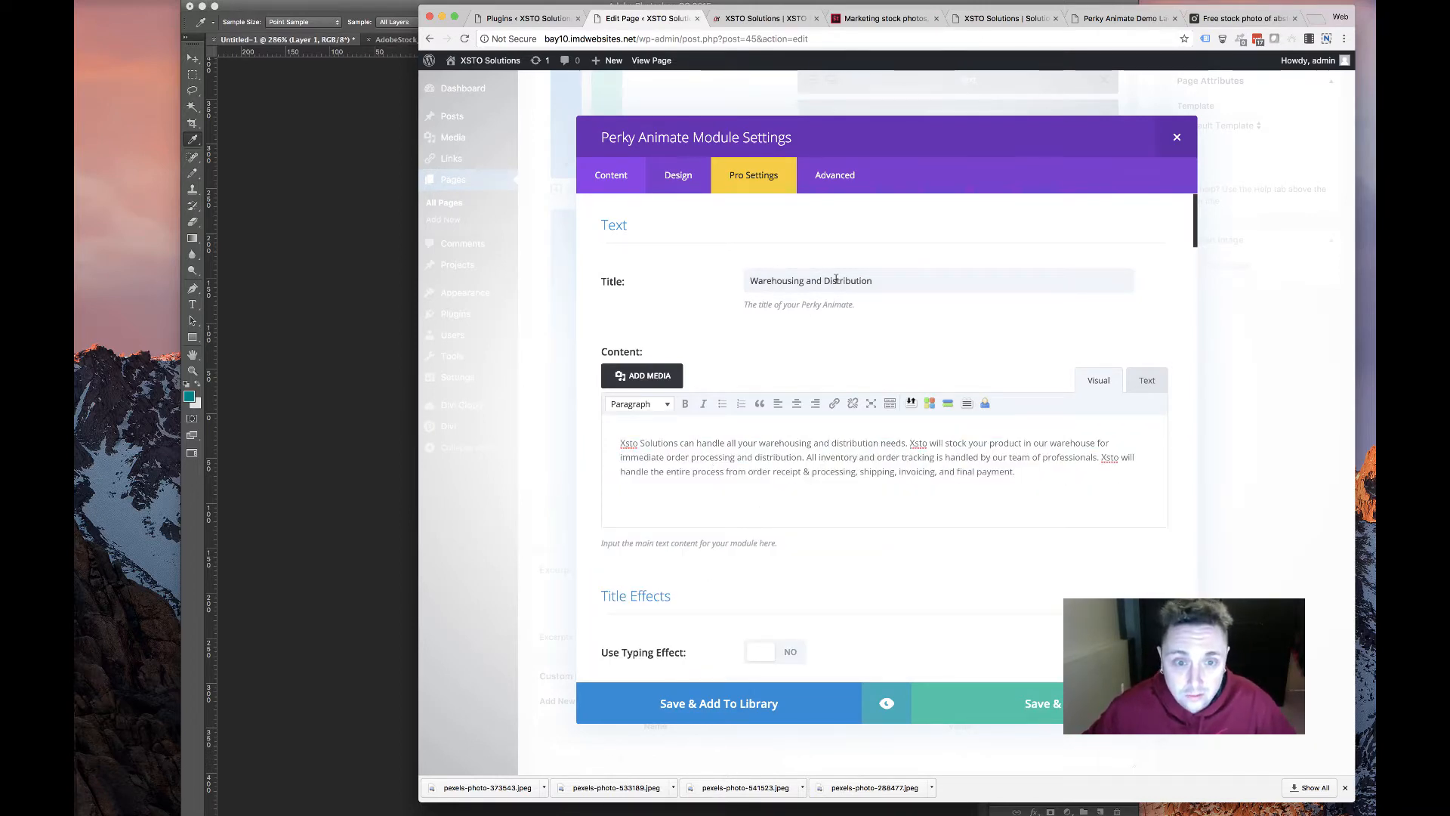
Change the Alt Hover Title to Warehousing and Distribution
triple_click(836, 279)
scroll(836, 279, down, 20)
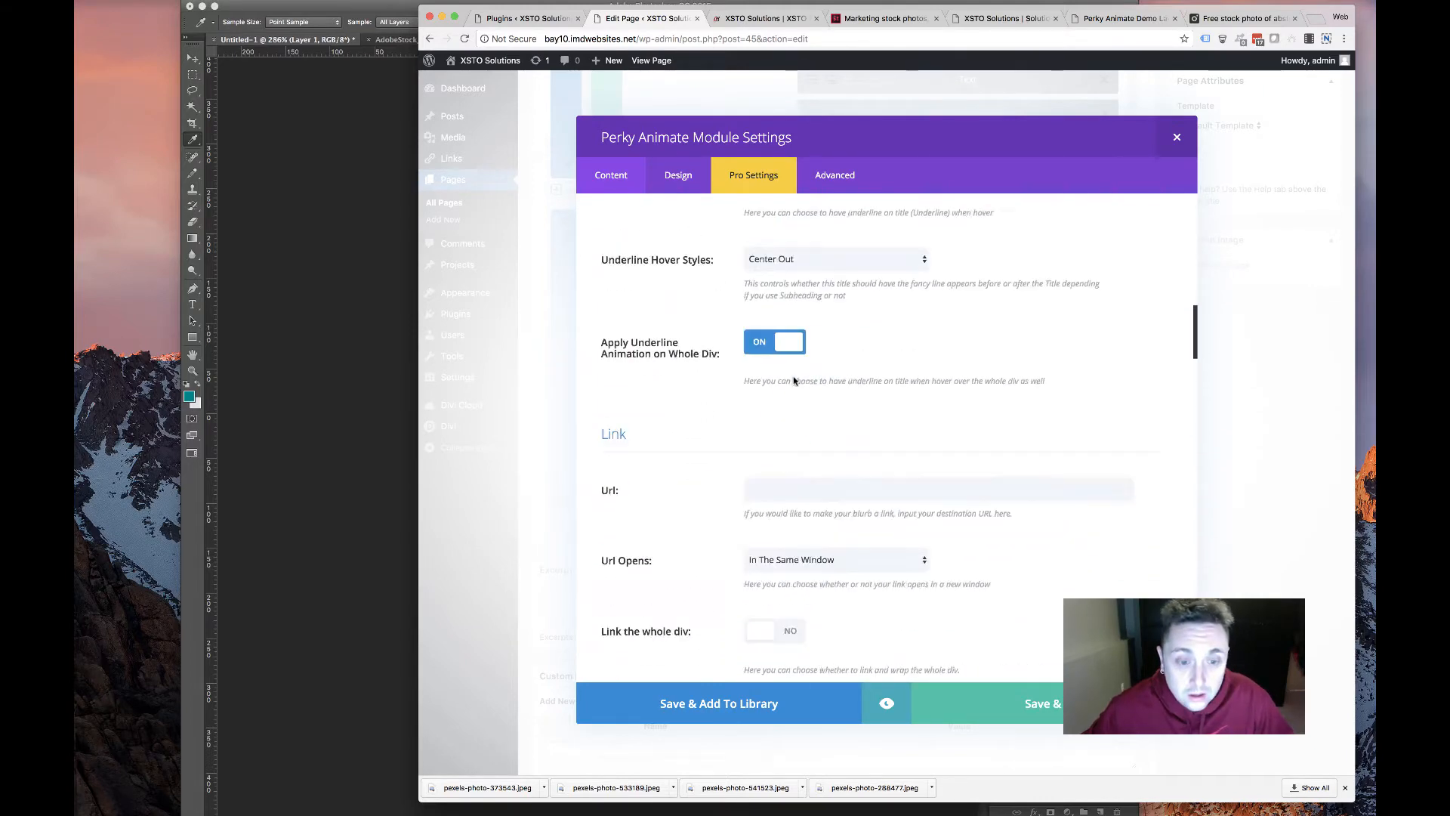
scroll(793, 380, down, 15)
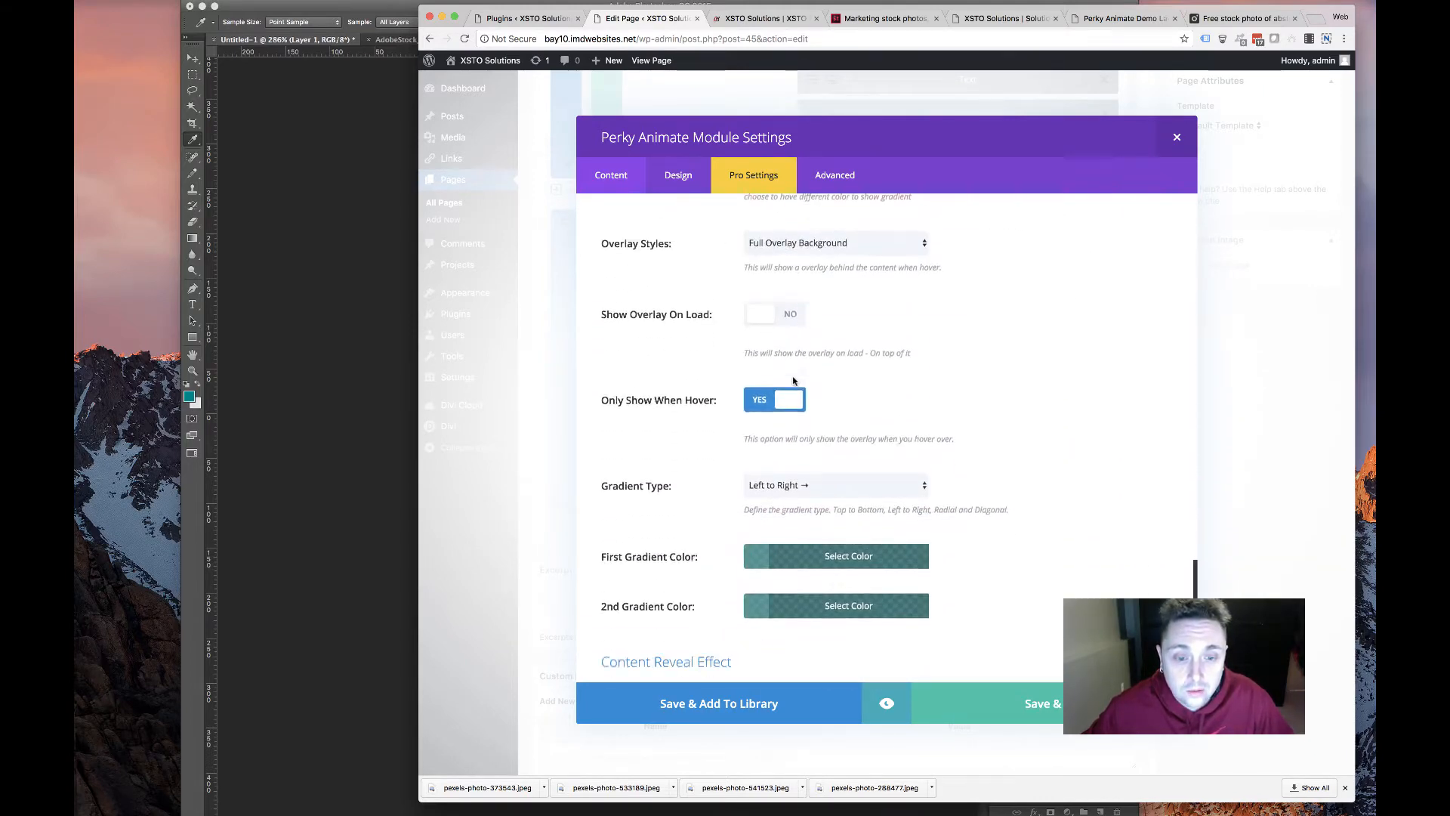
scroll(793, 380, down, 3)
triple_click(812, 387)
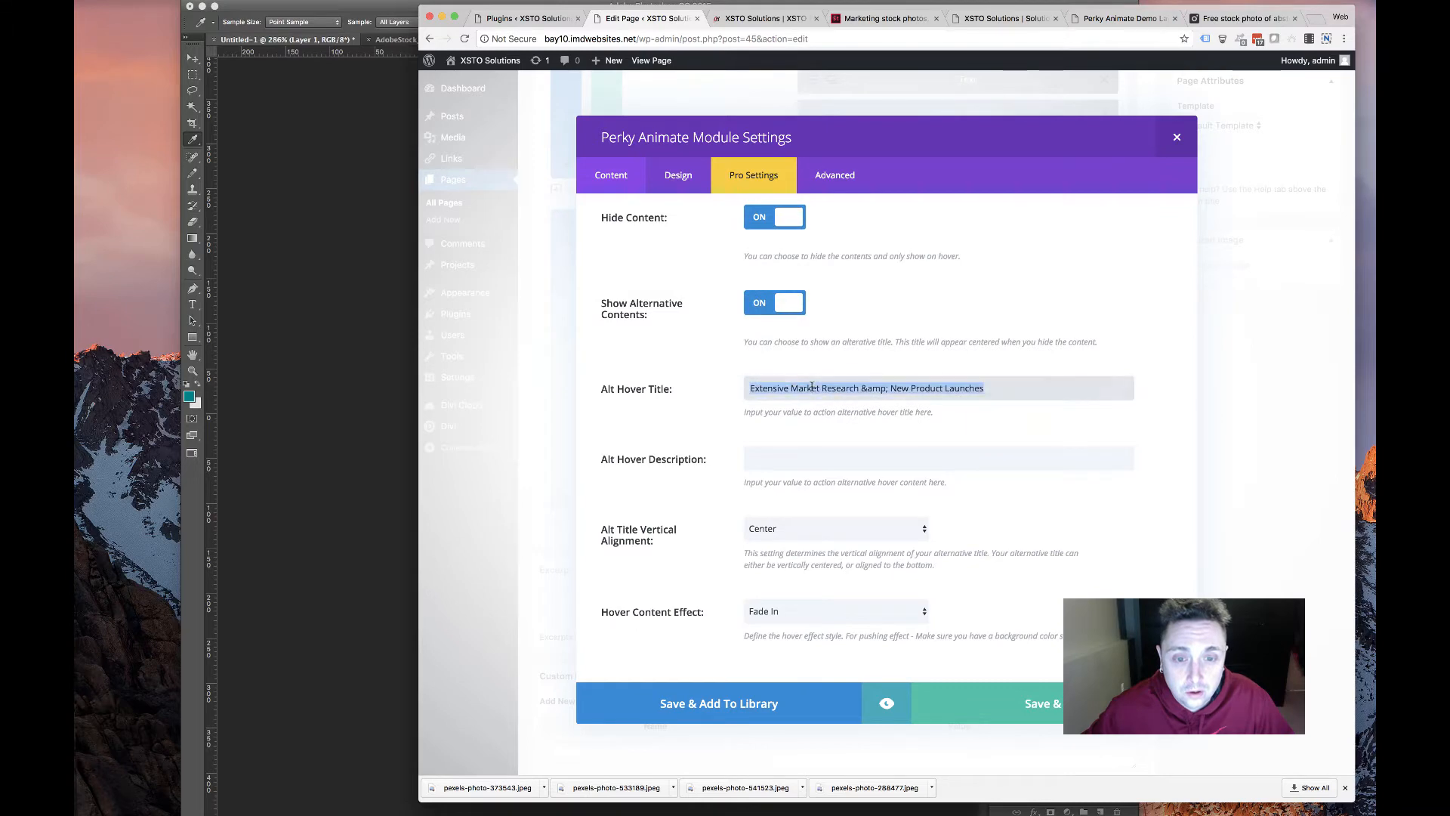
key(super+v)
scroll(823, 370, up, 15)
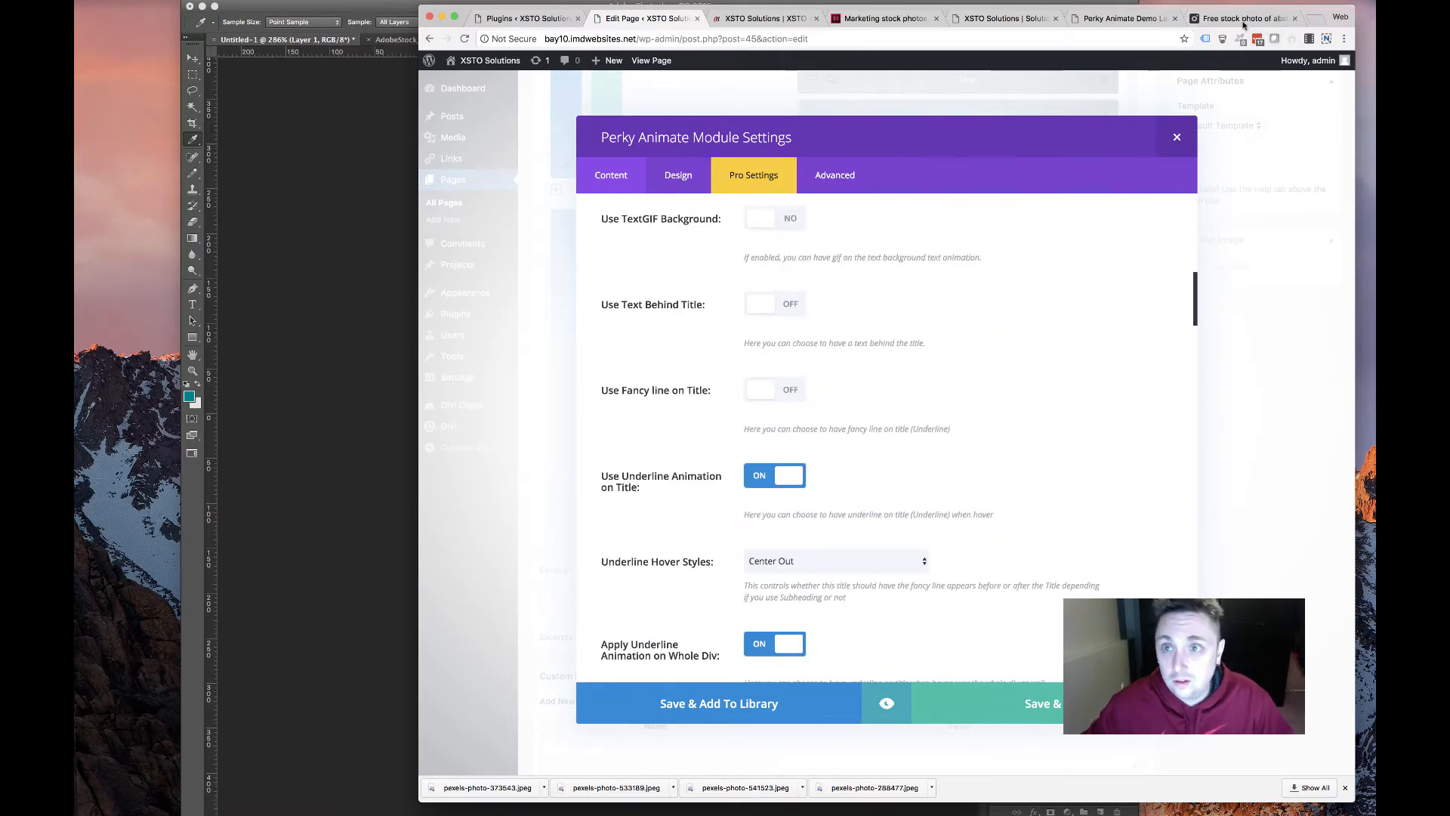
Search Pexels for 'warehouse' photos
click(1245, 23)
scroll(1056, 212, left, 5)
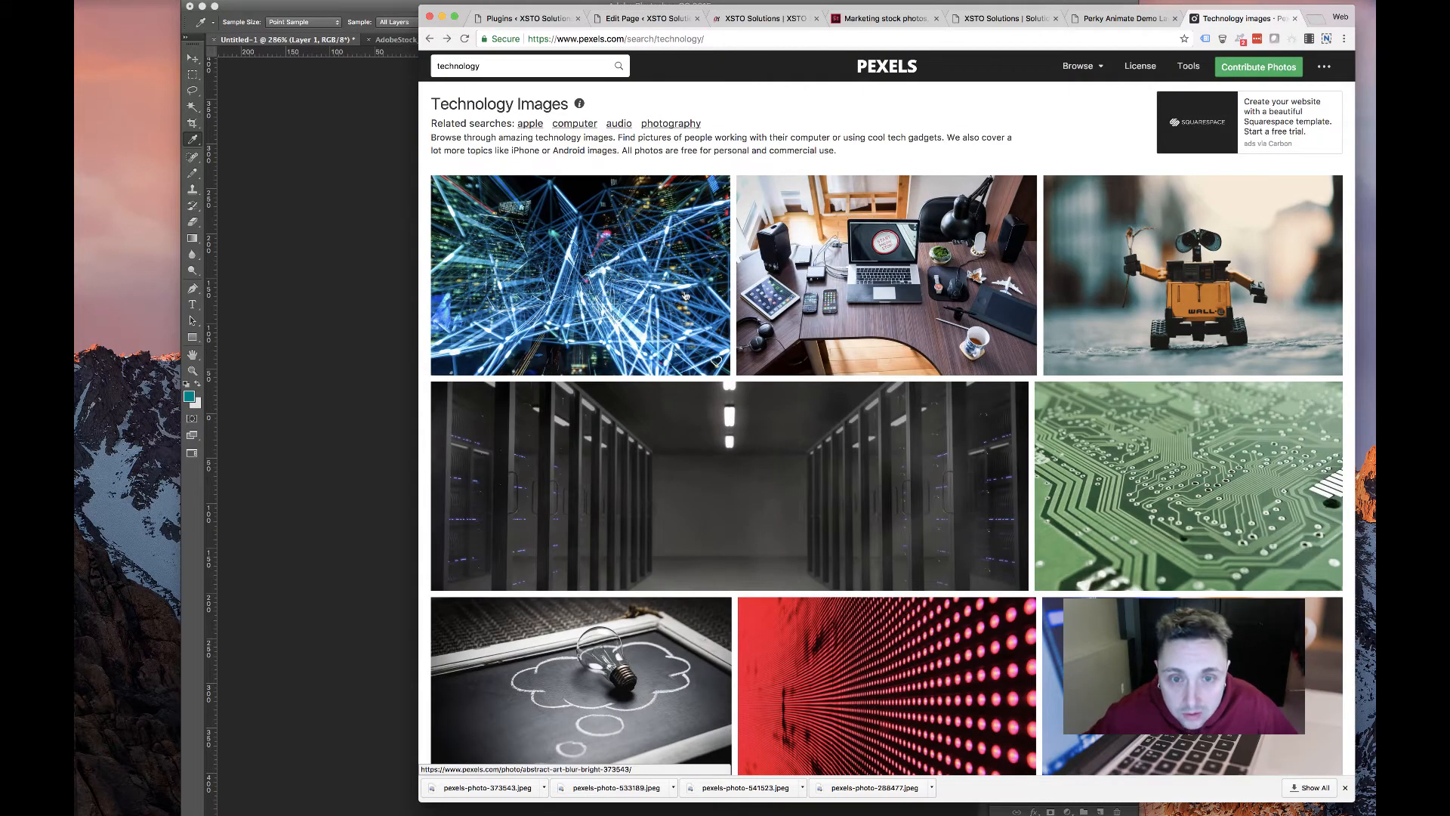
scroll(685, 296, left, 5)
scroll(853, 445, down, 6)
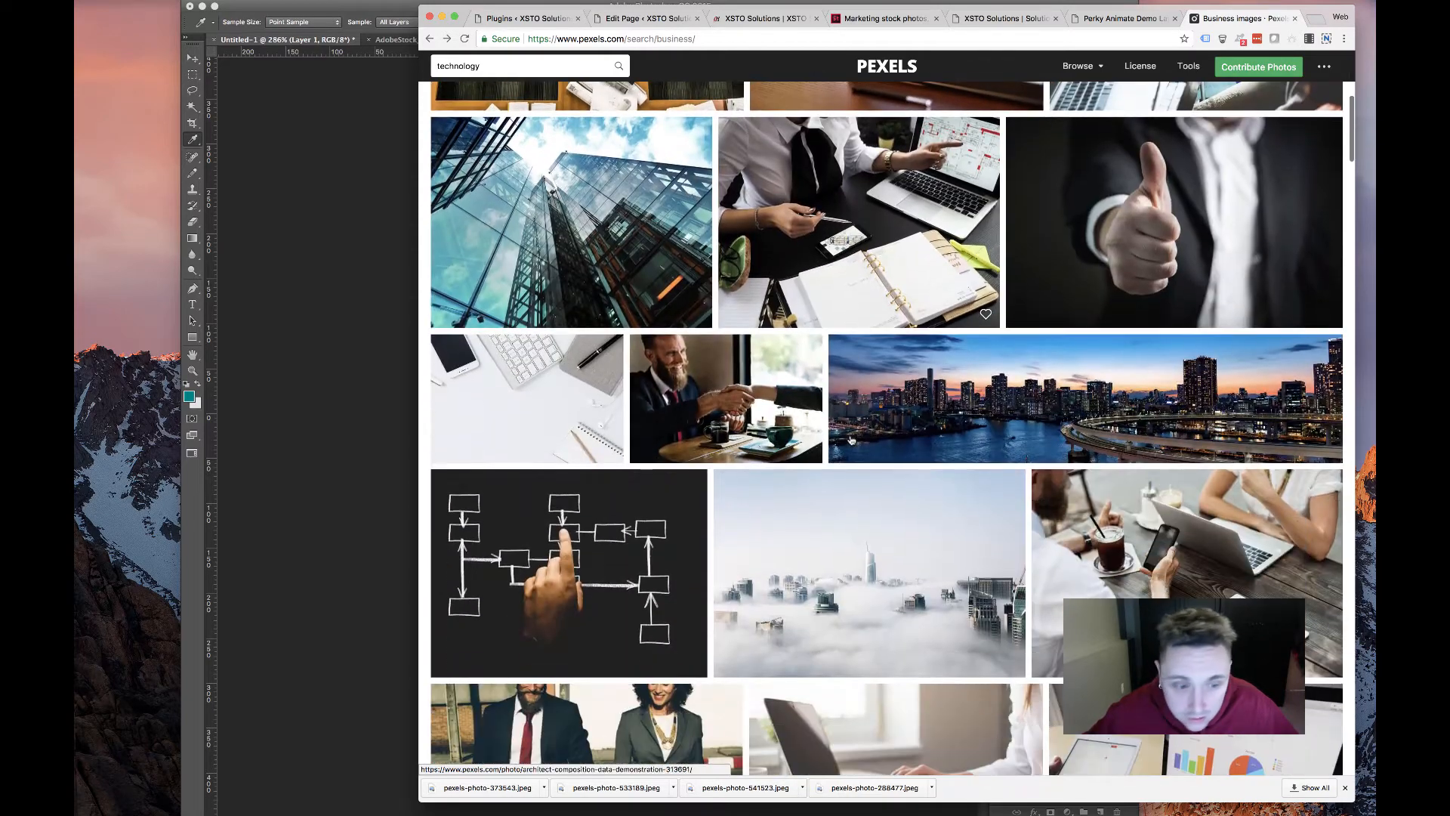
scroll(781, 384, down, 10)
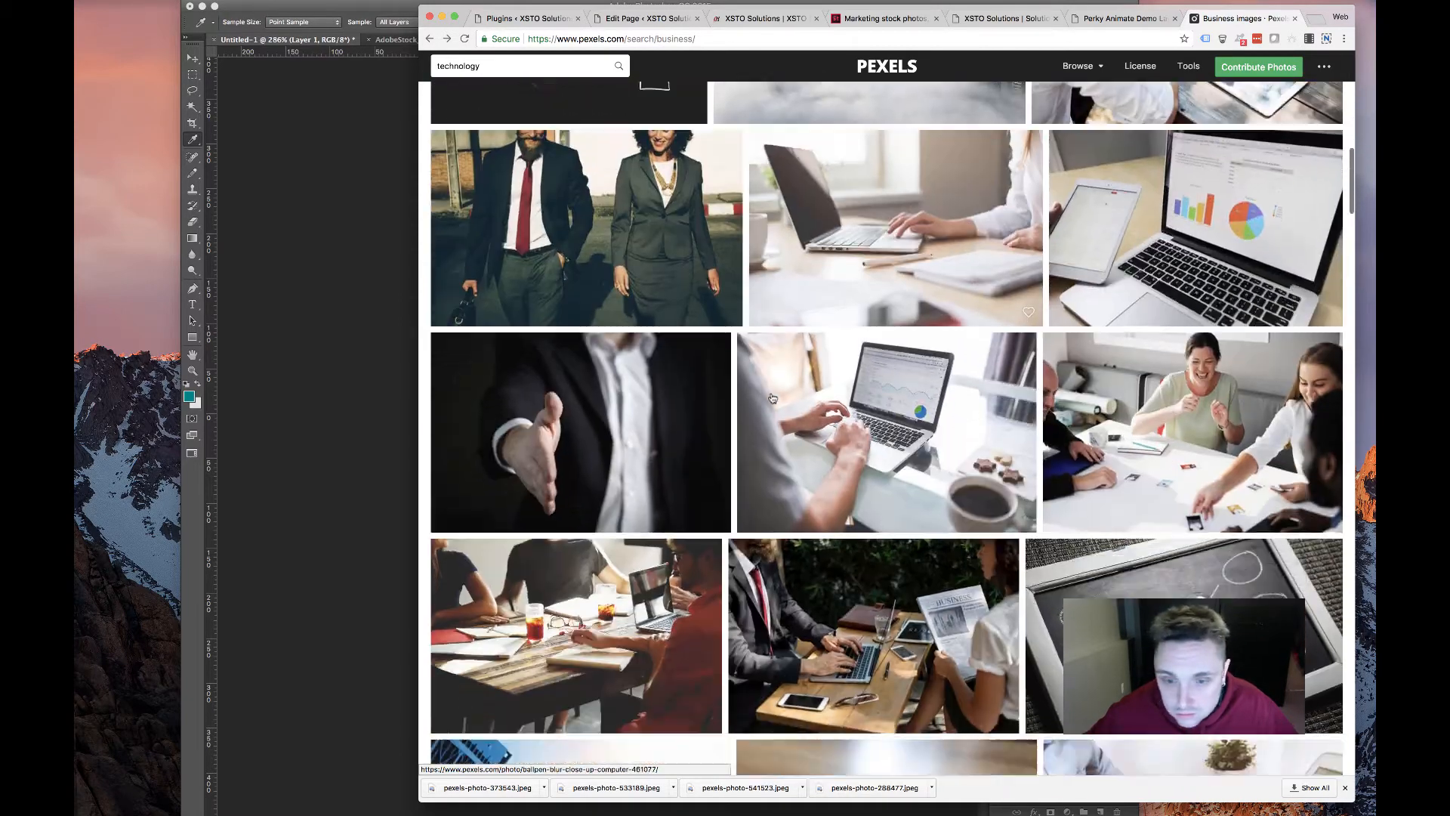
scroll(771, 397, down, 5)
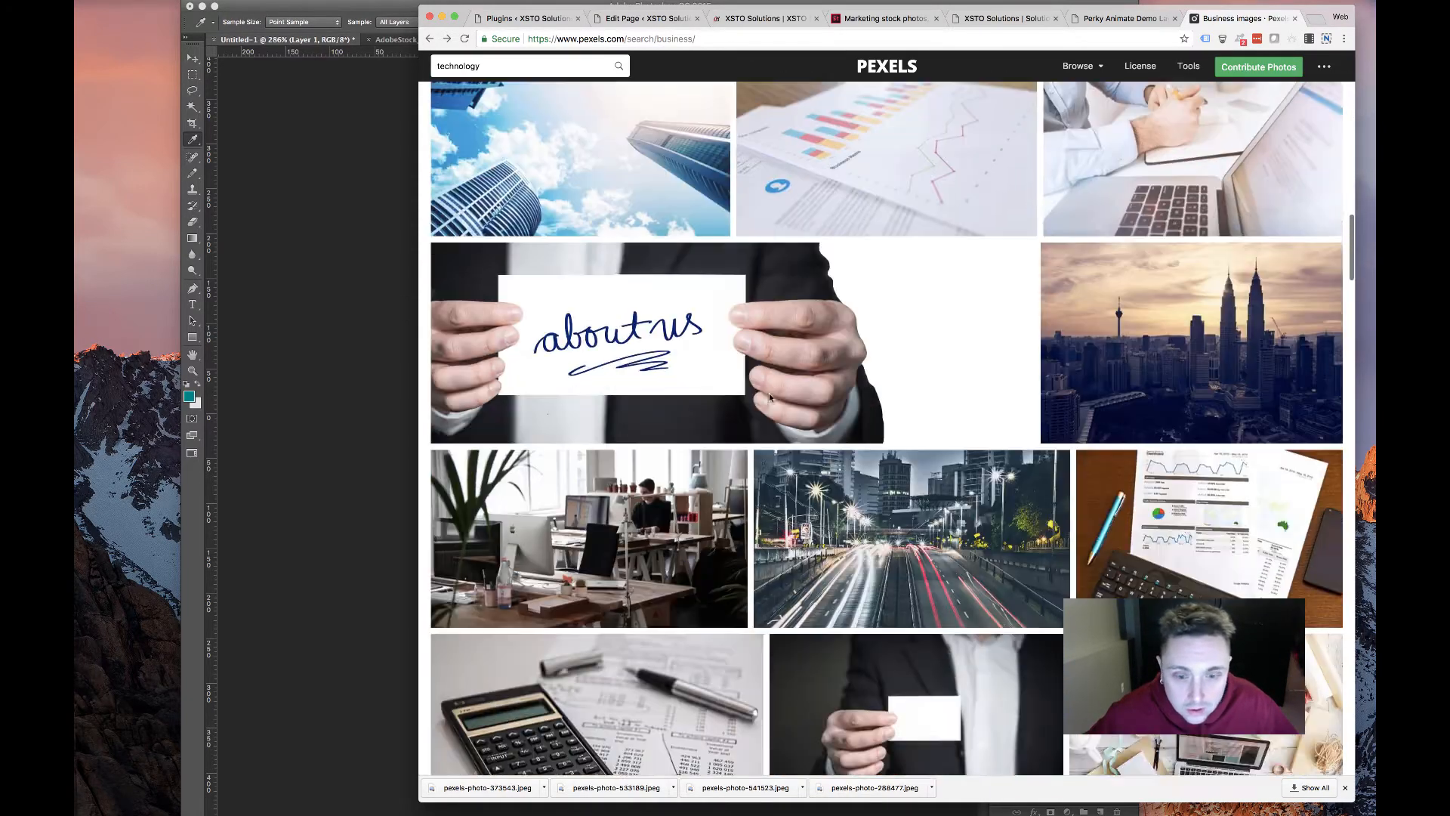
scroll(961, 592, down, 8)
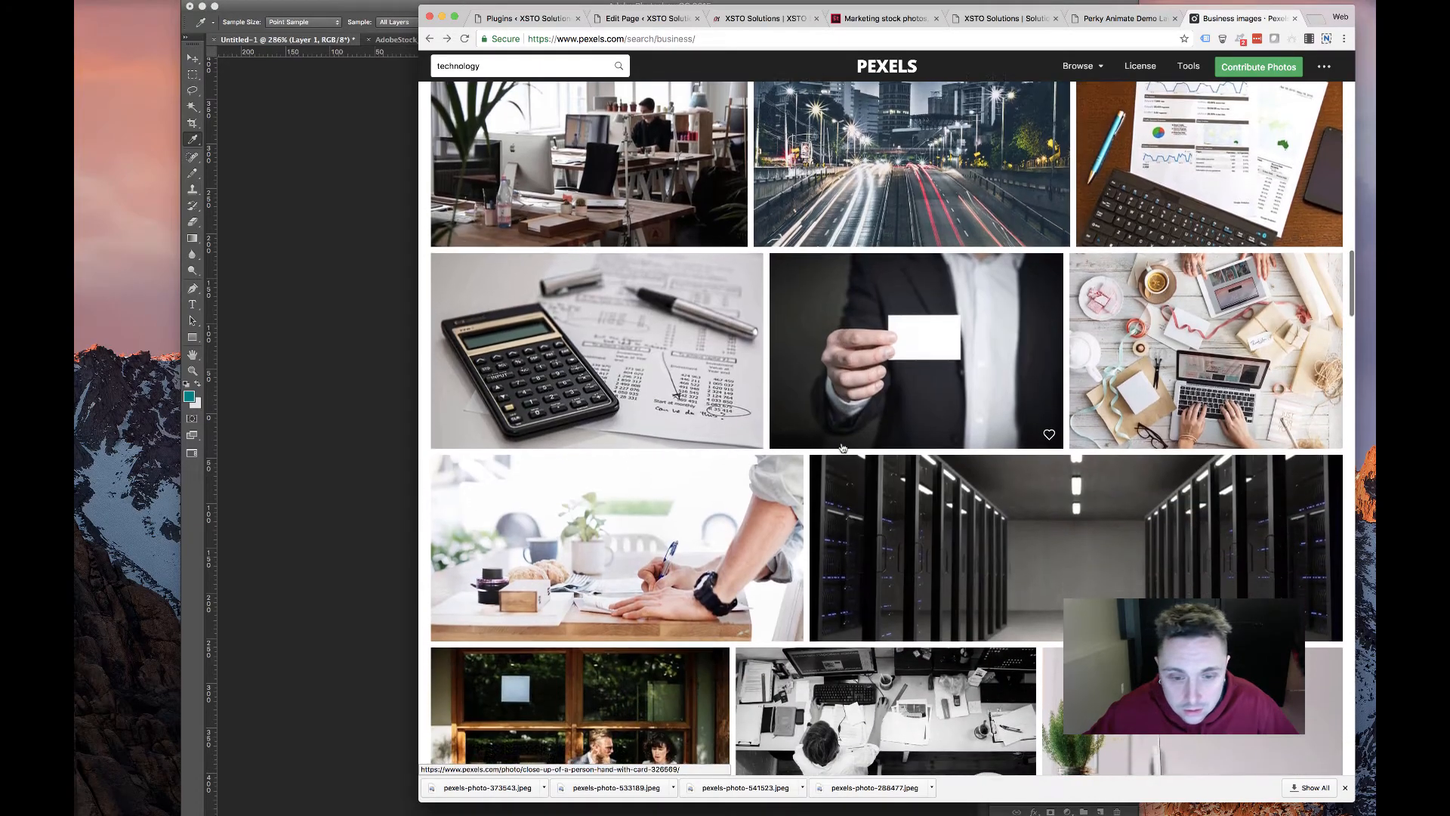
scroll(842, 448, down, 6)
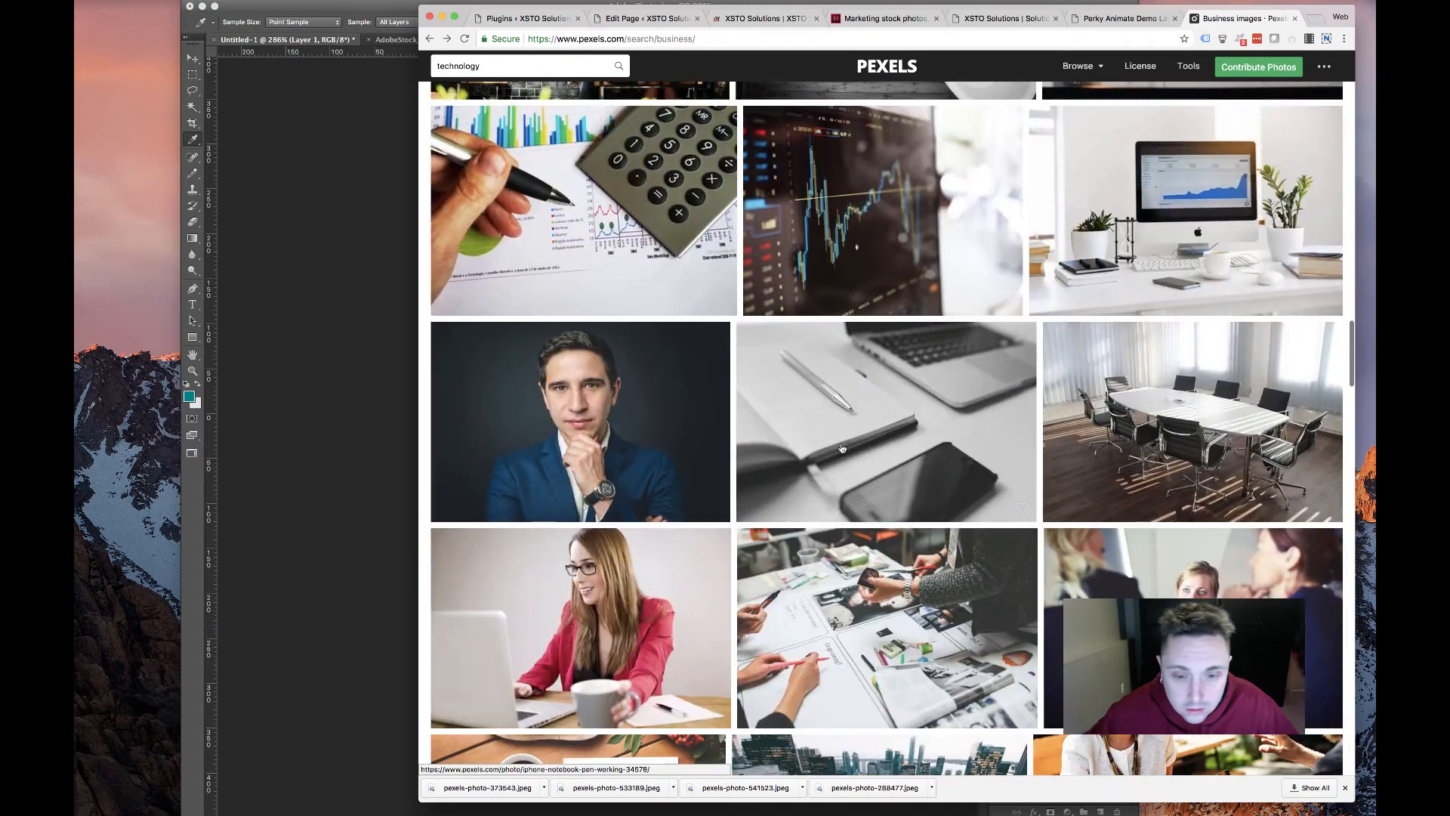
scroll(591, 162, up, 4)
scroll(591, 162, up, 15)
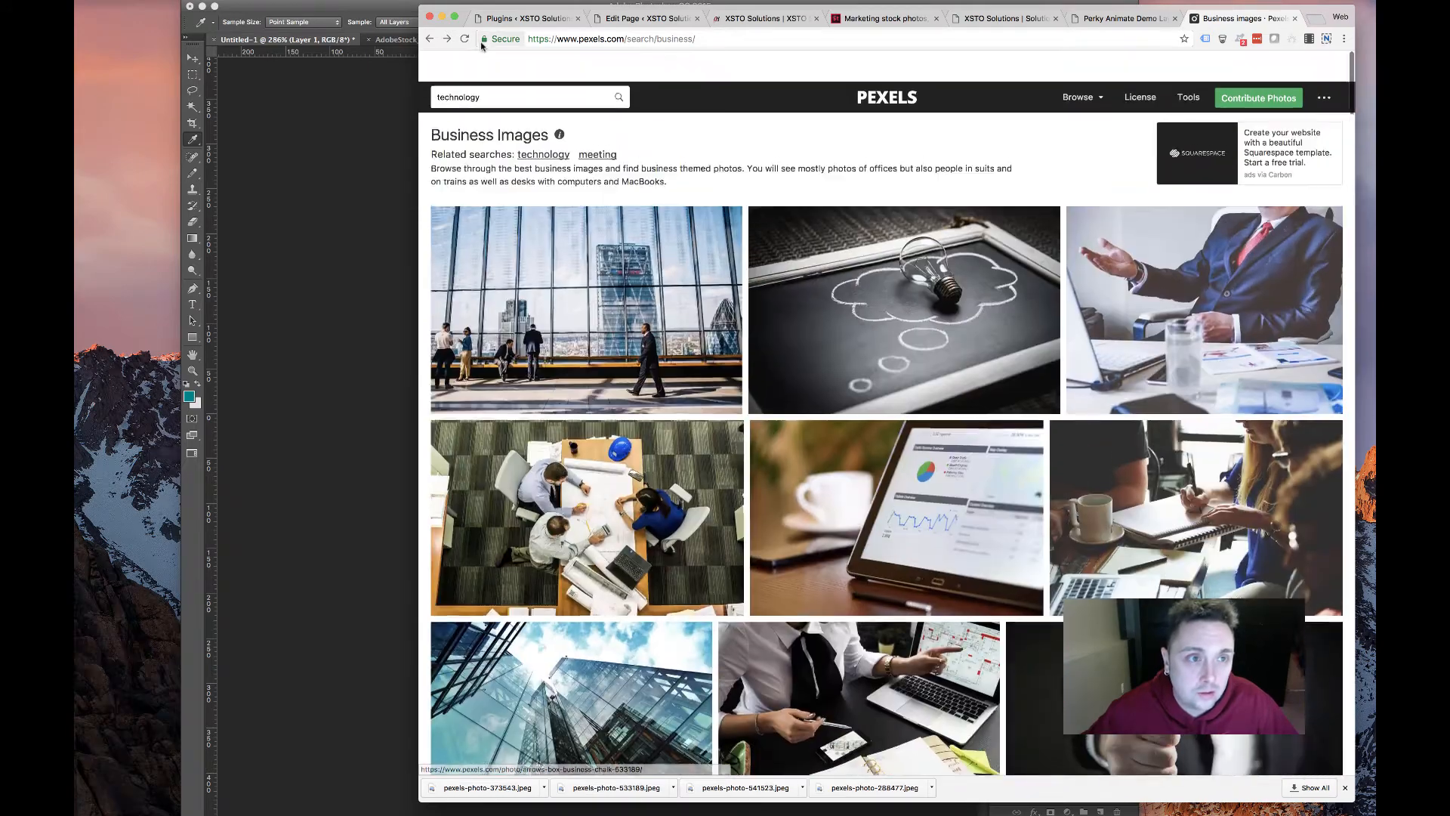
double_click(468, 66)
text(warehouse)
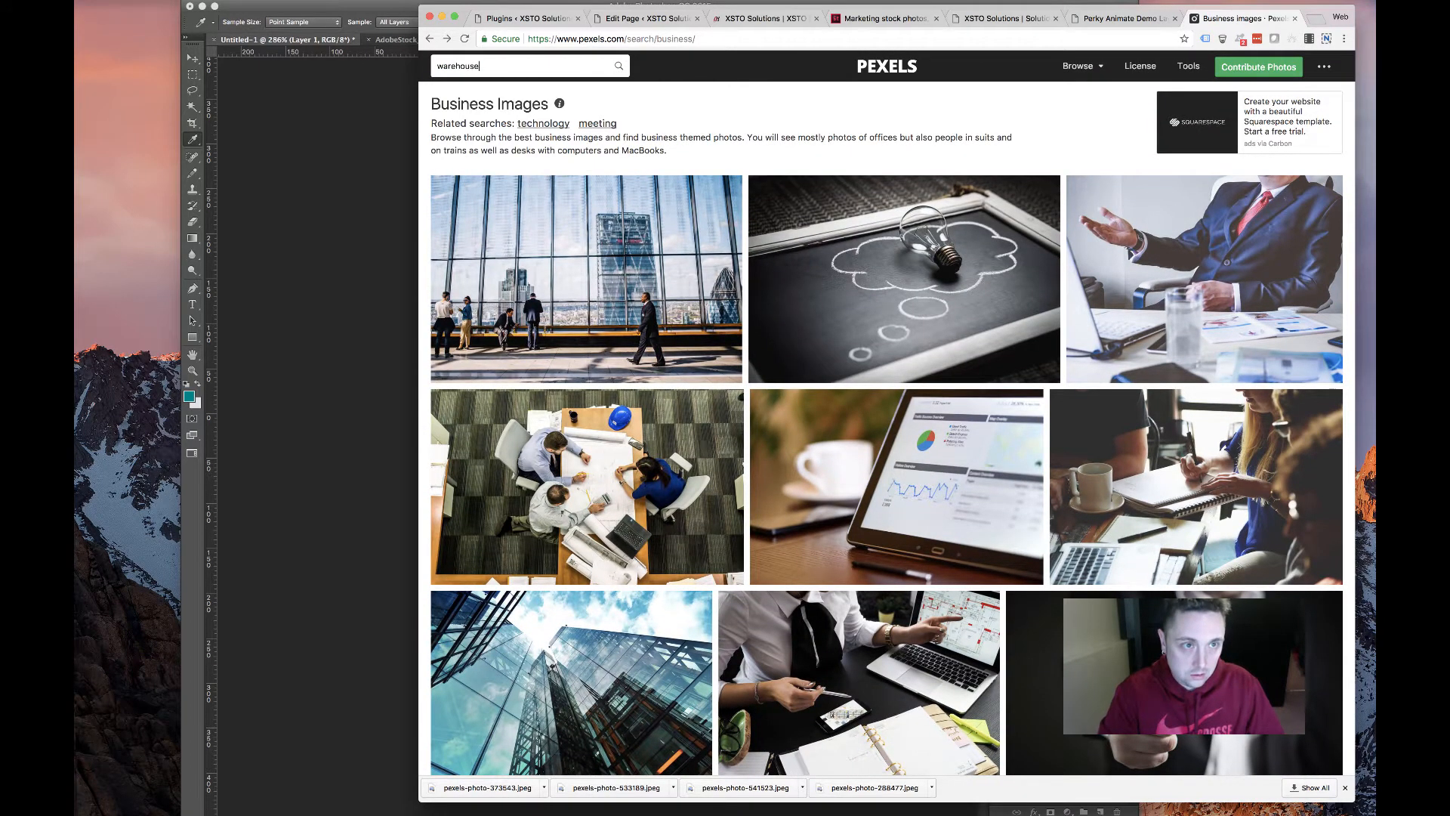
key(Return)
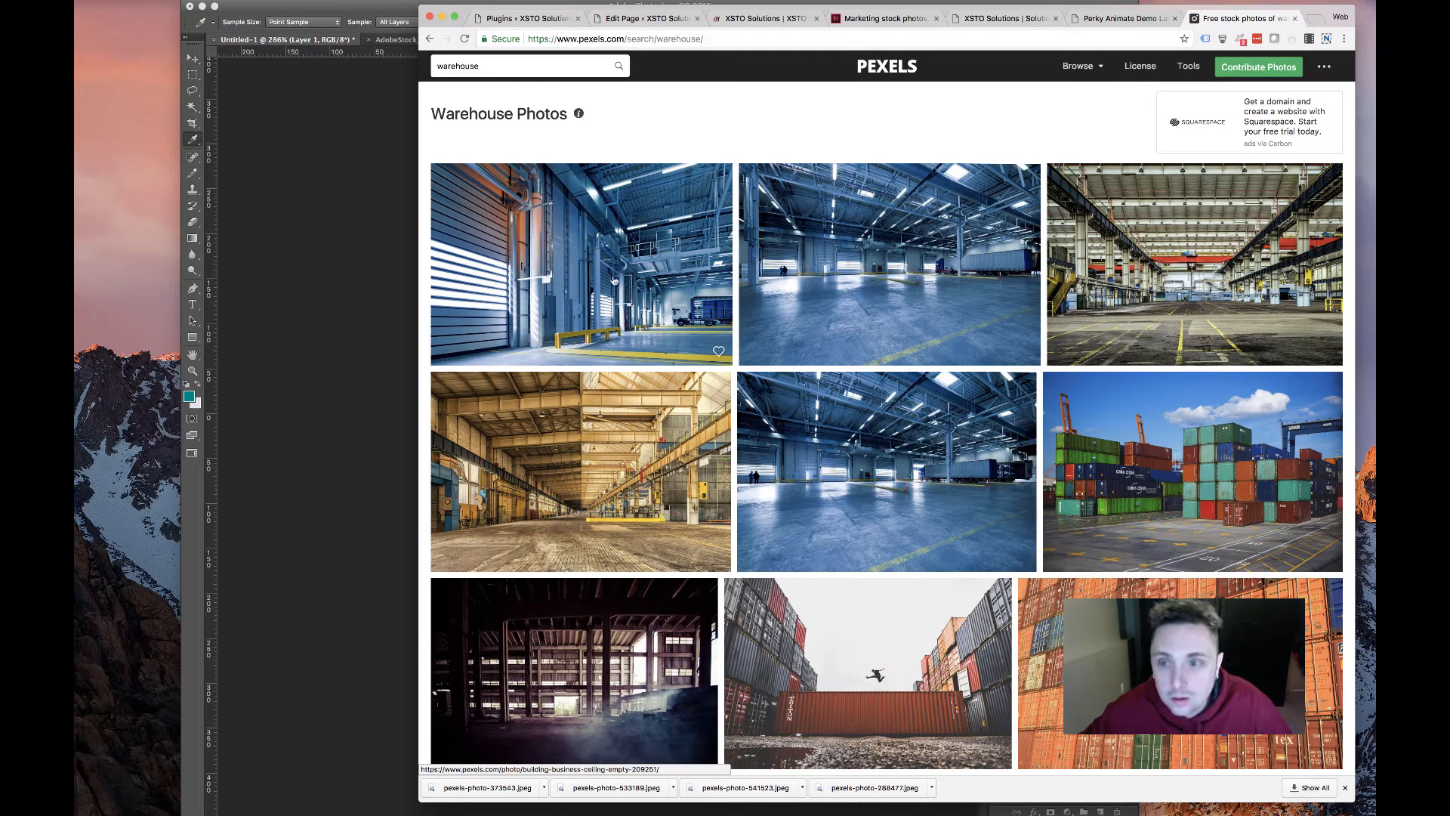
Download the blue warehouse photo with the truck at Small (640×426) size
click(932, 279)
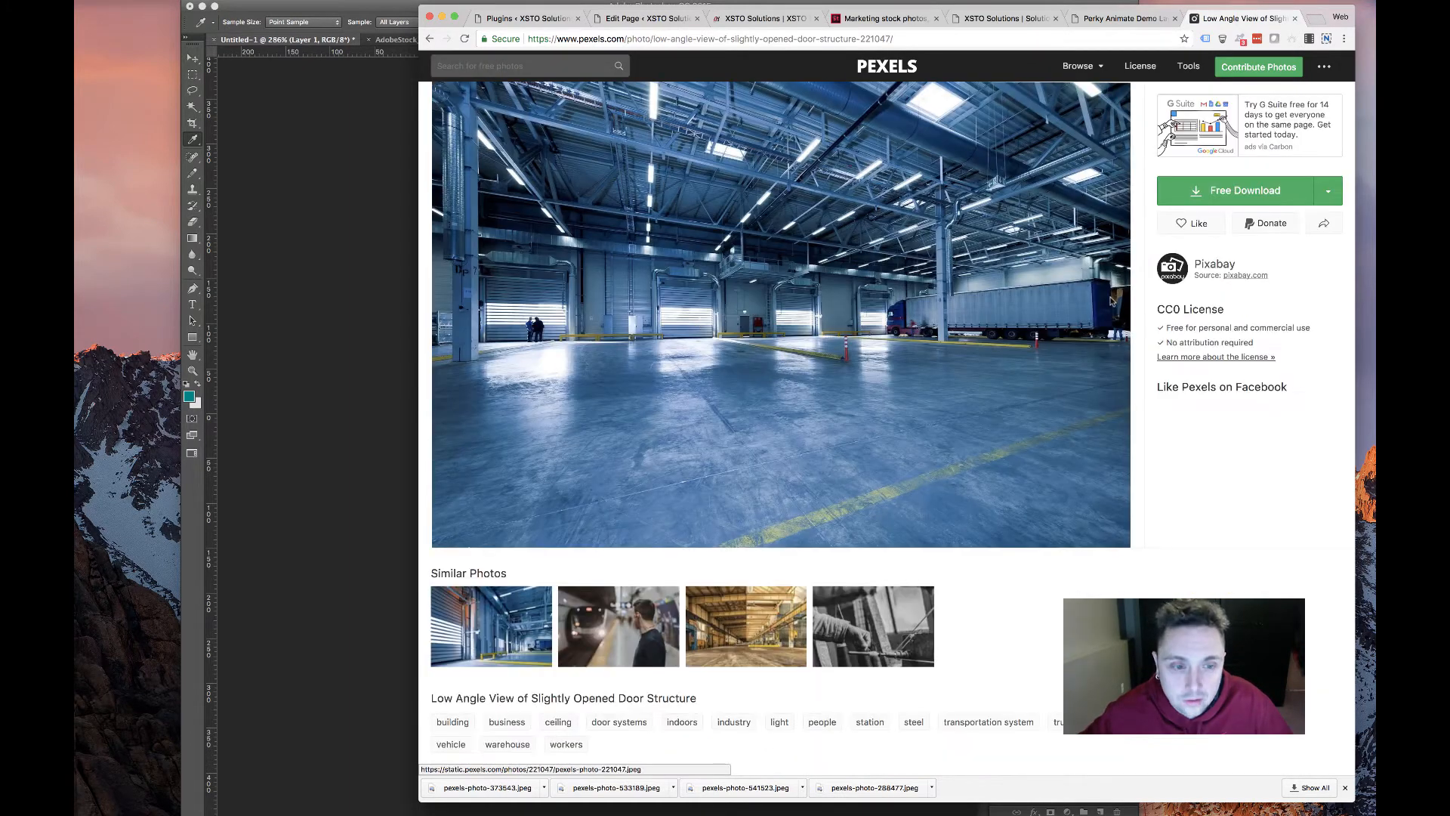
click(1328, 191)
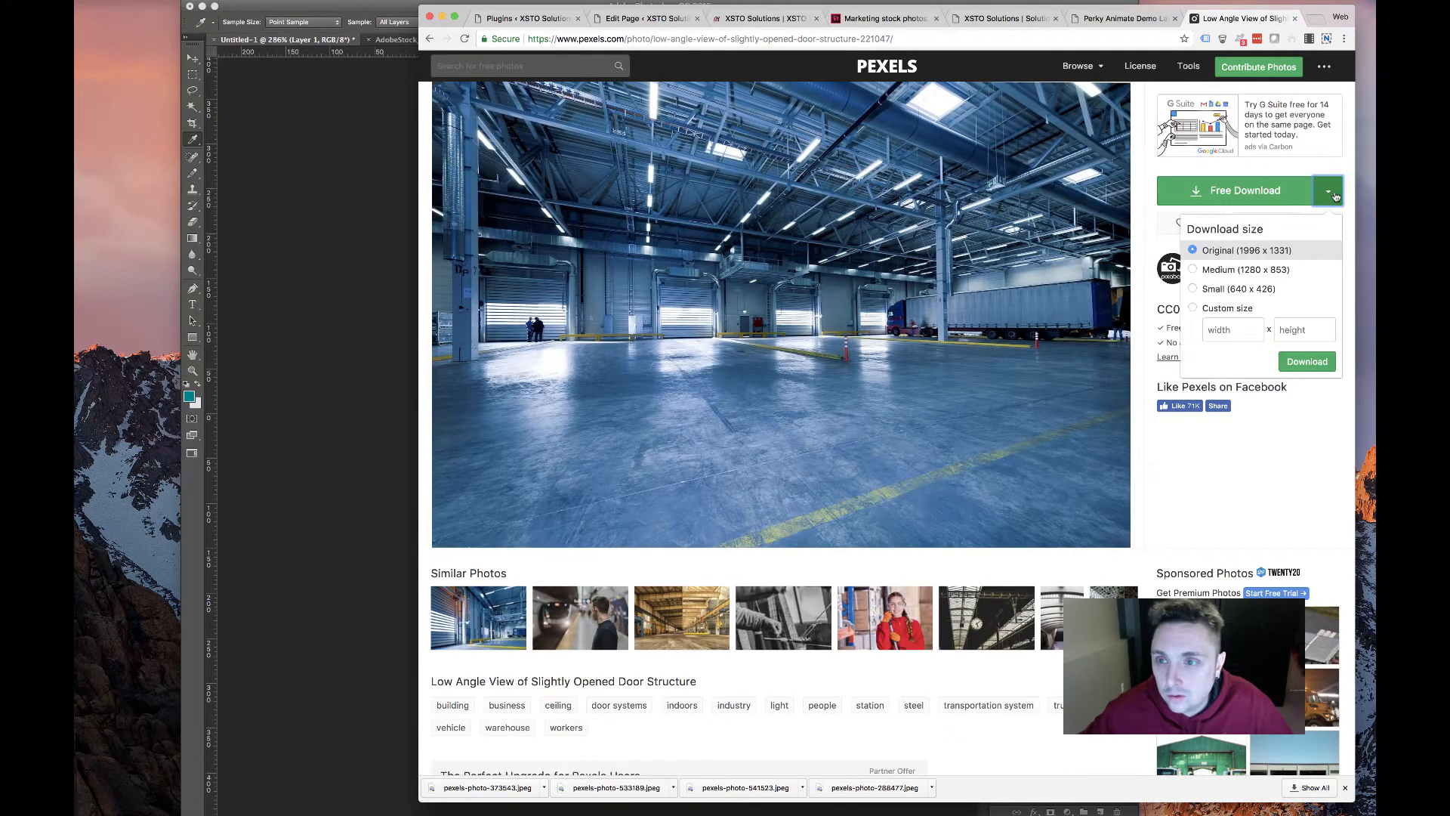
click(1200, 292)
click(1314, 365)
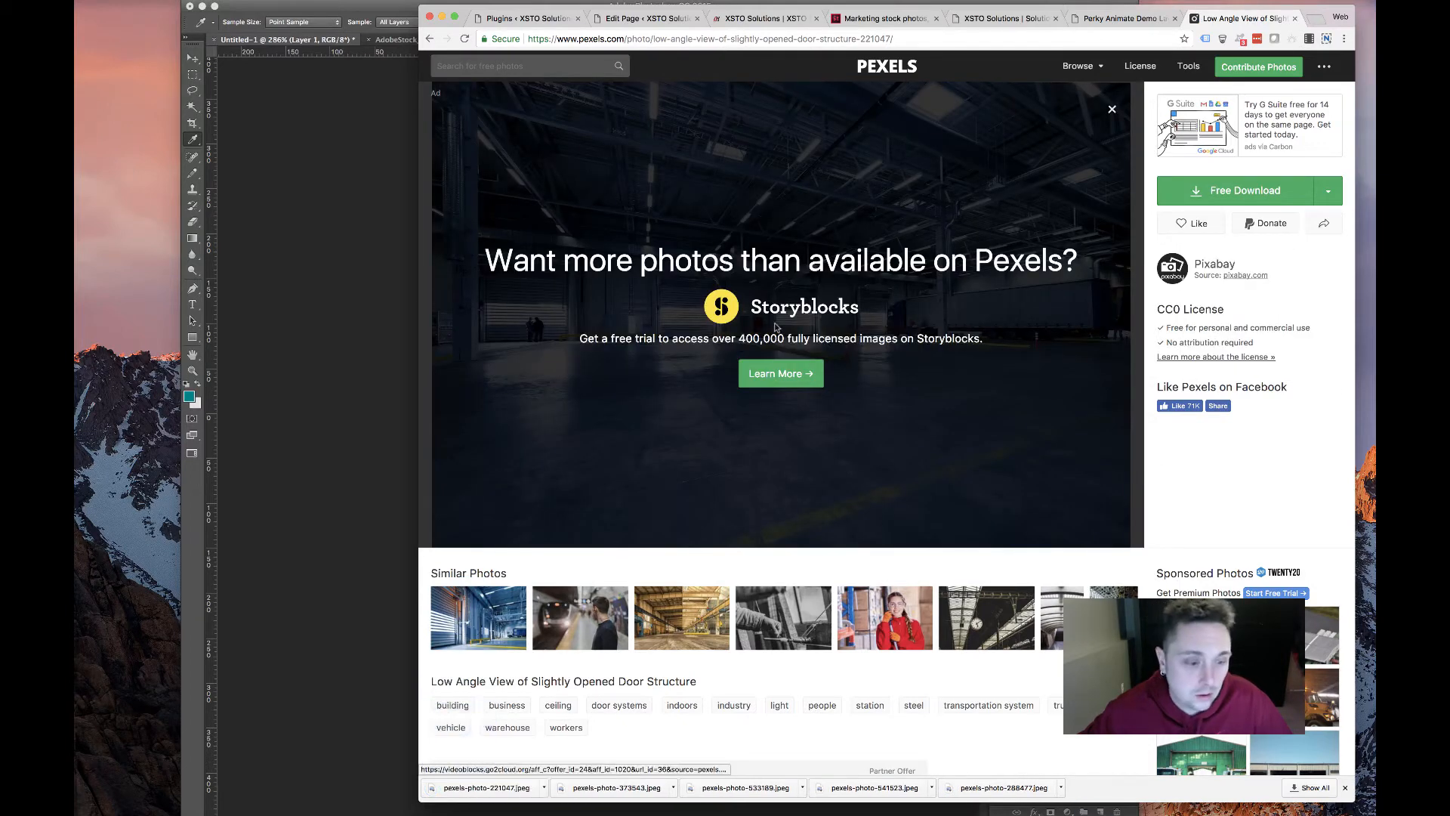
Upload pexels-photo-221047.jpeg as the Warehousing and Distribution card's background and save it
click(646, 18)
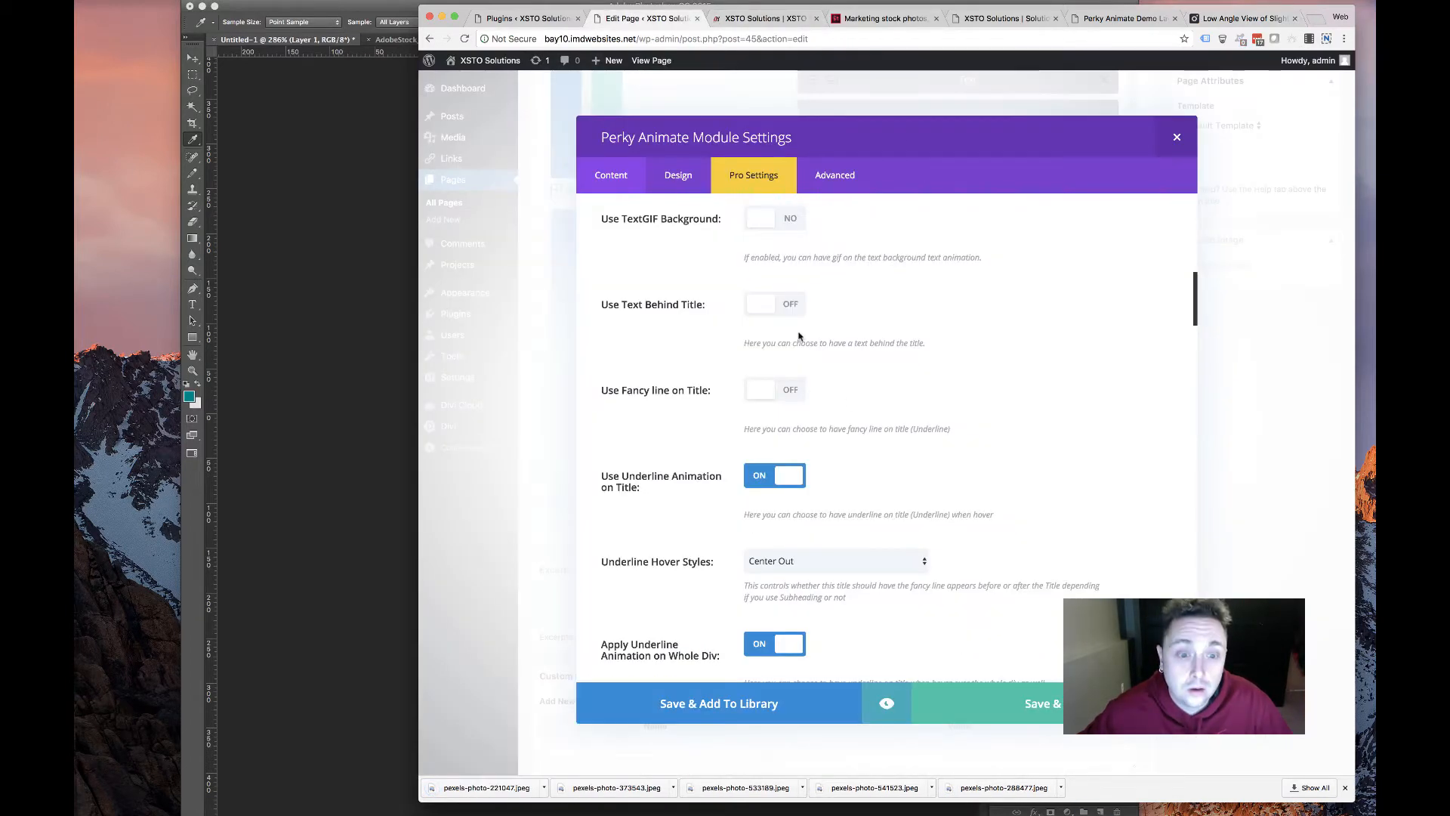
scroll(749, 558, down, 15)
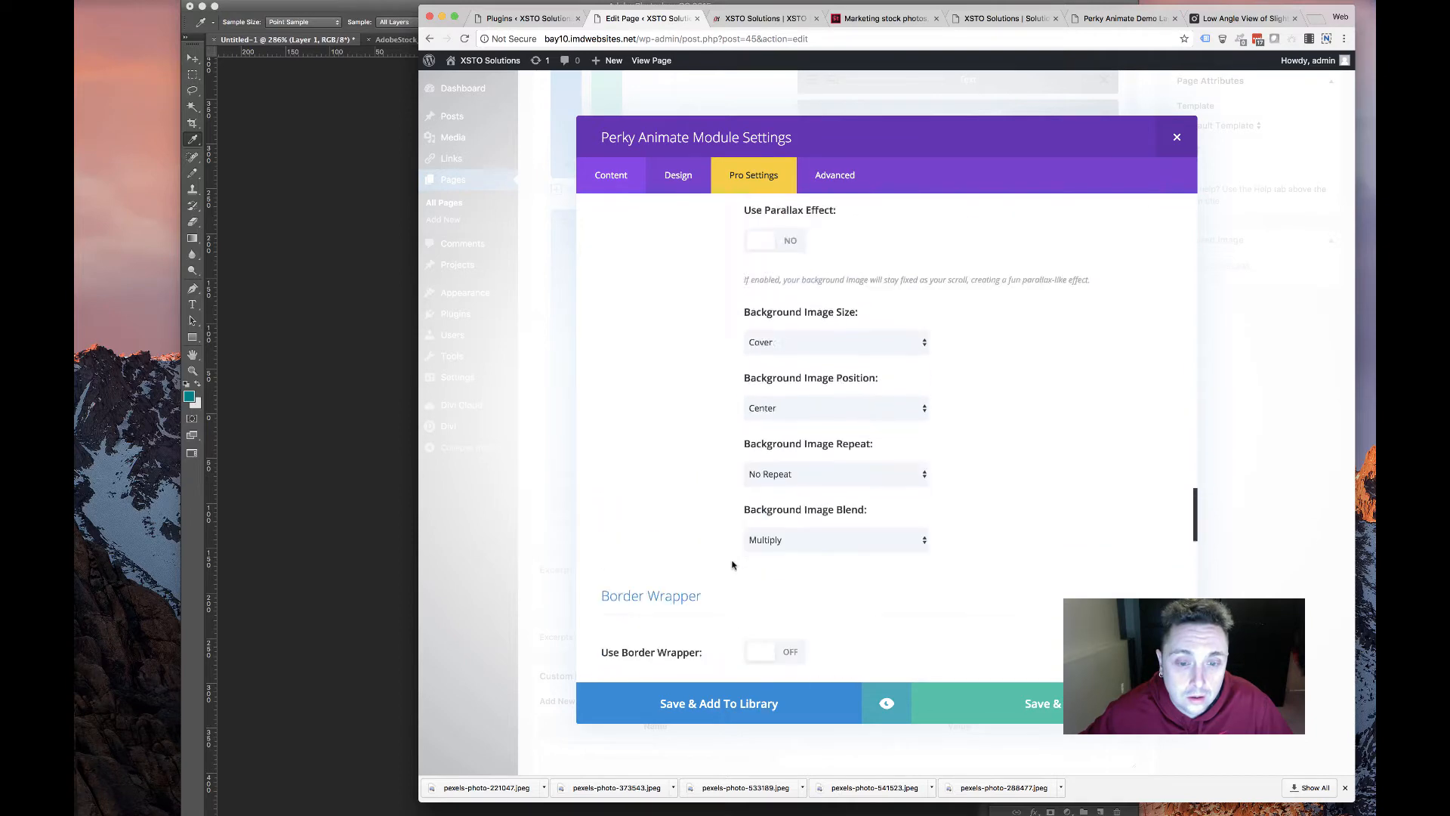
click(1133, 277)
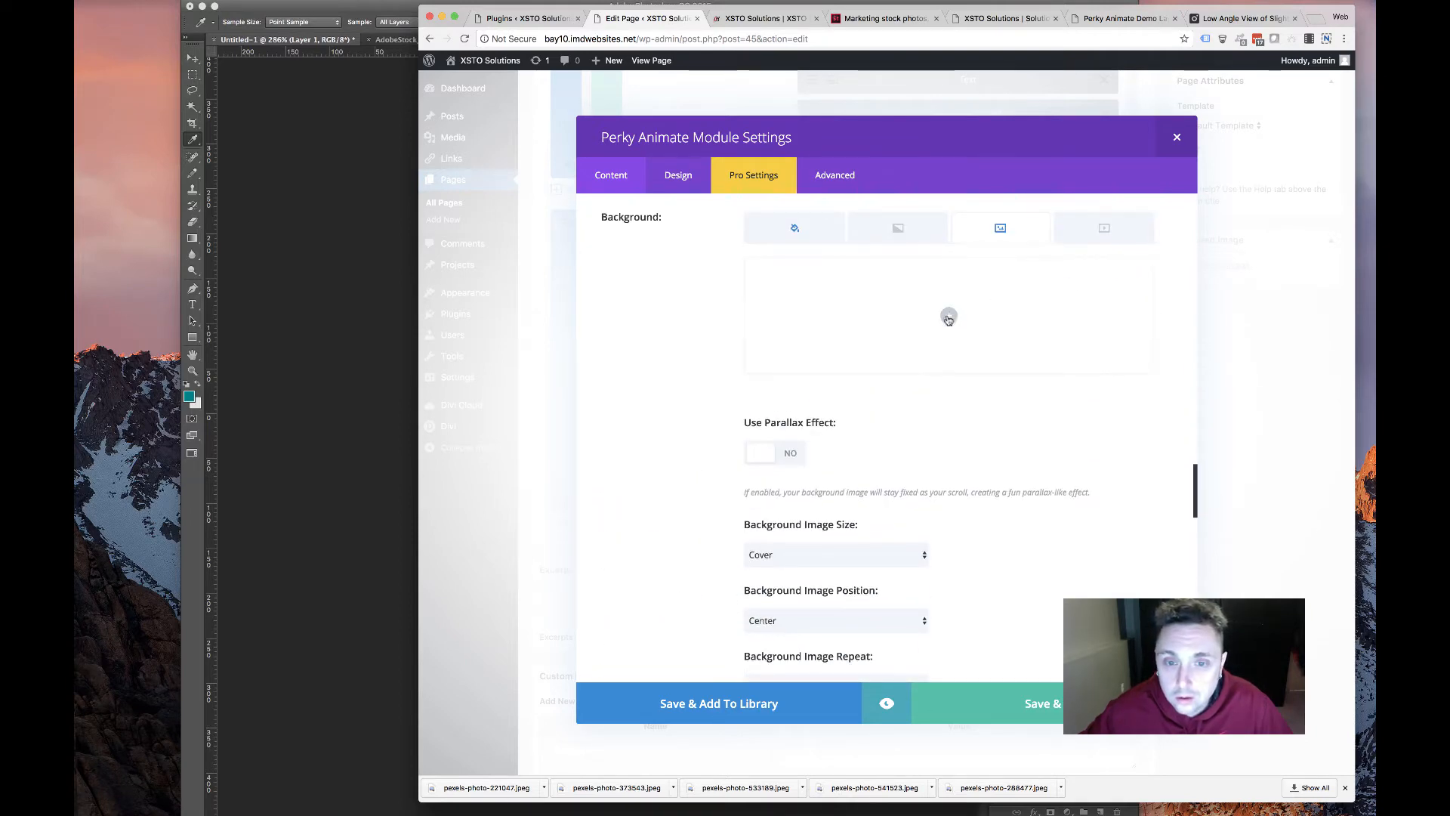
click(948, 316)
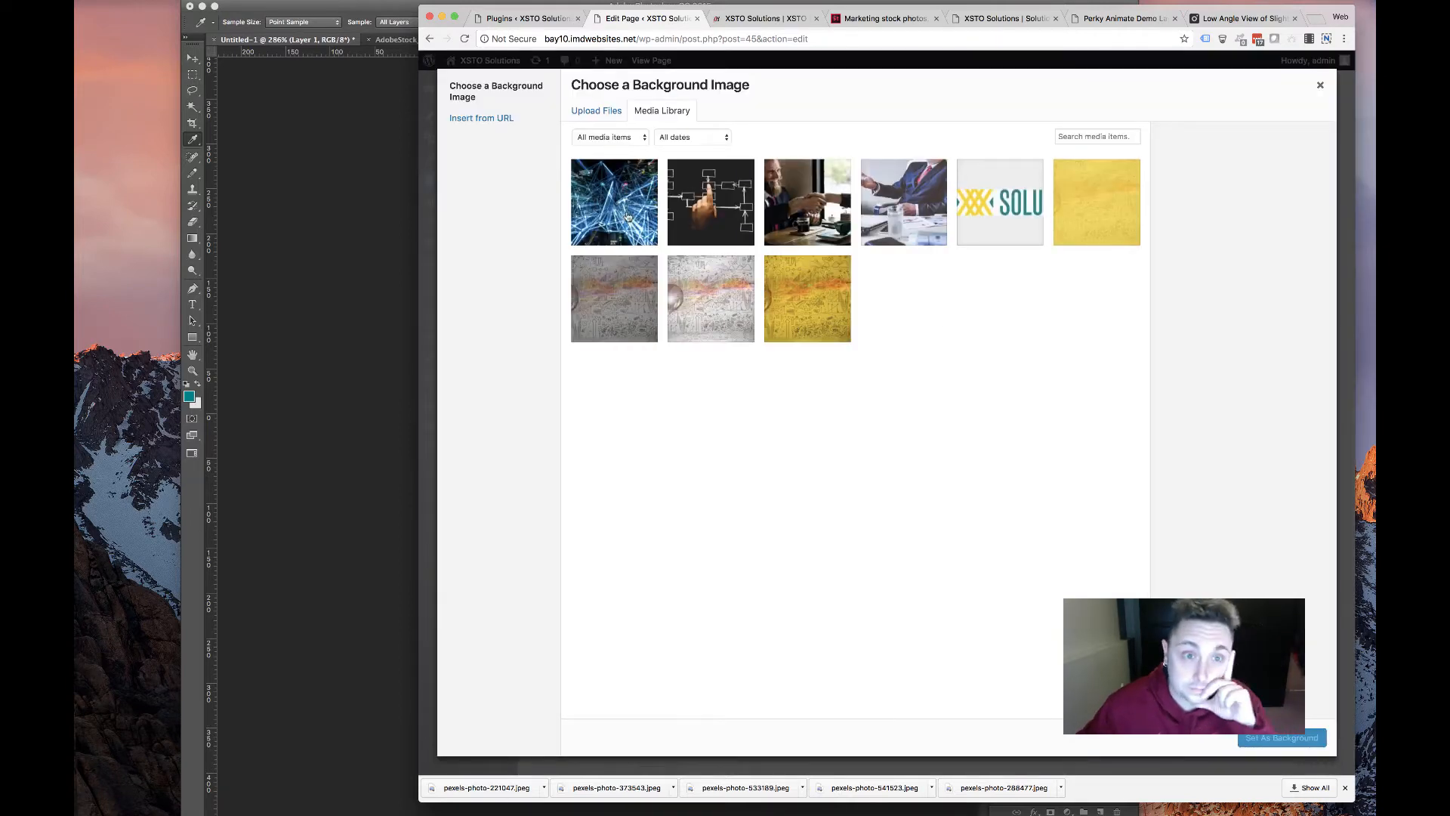
click(612, 112)
click(916, 366)
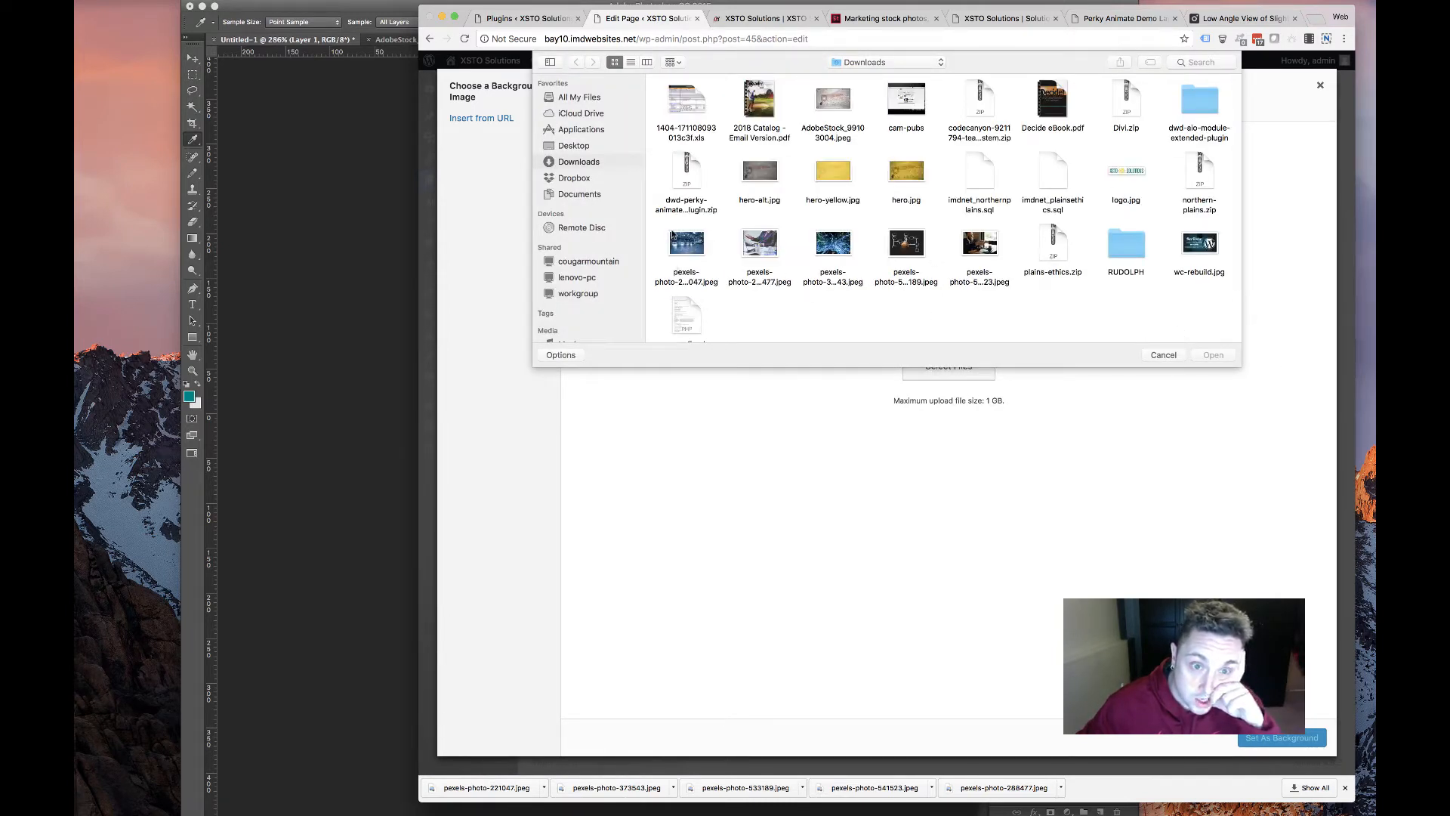
click(672, 236)
click(1212, 355)
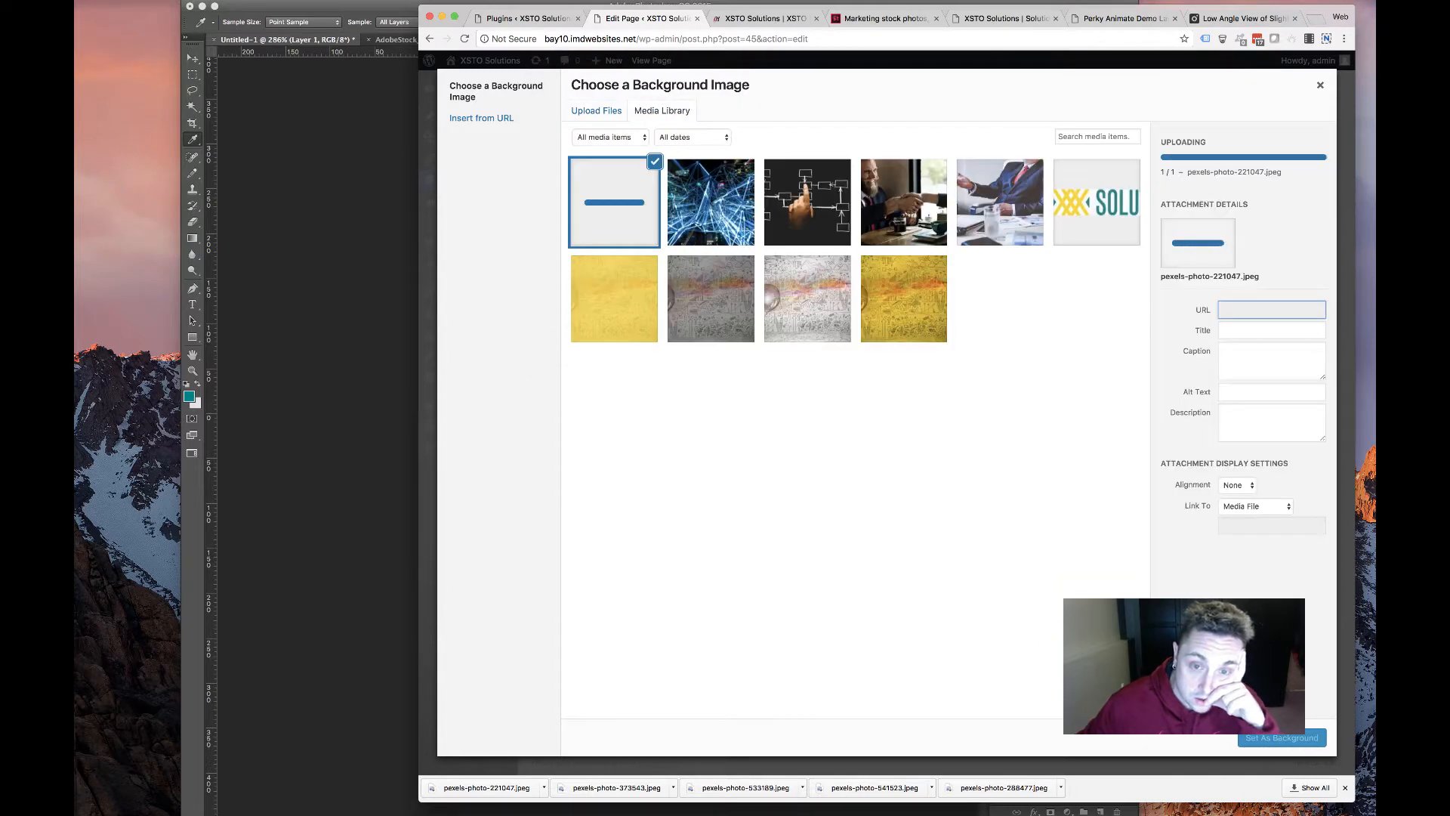
click(1284, 738)
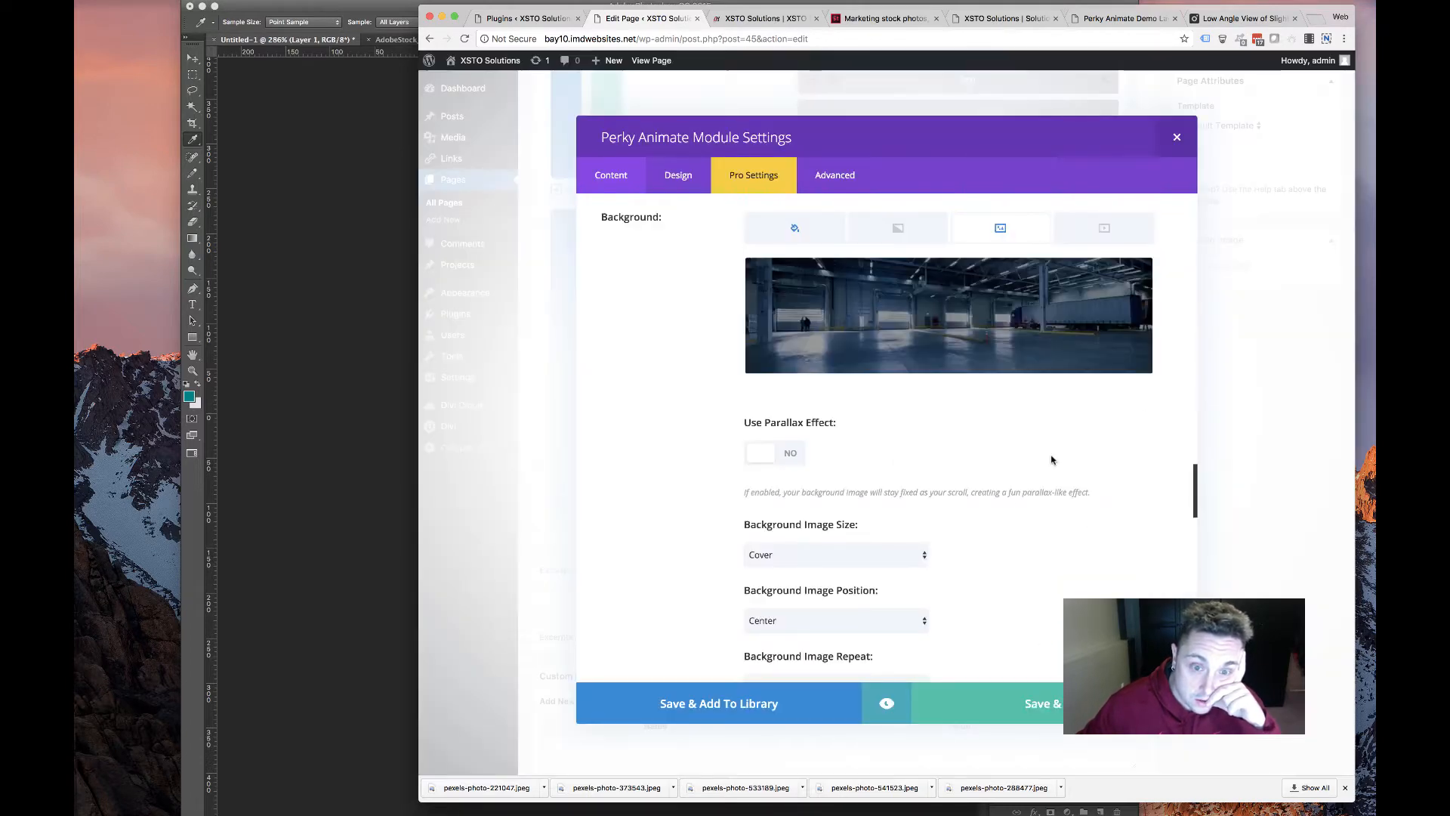
click(1052, 707)
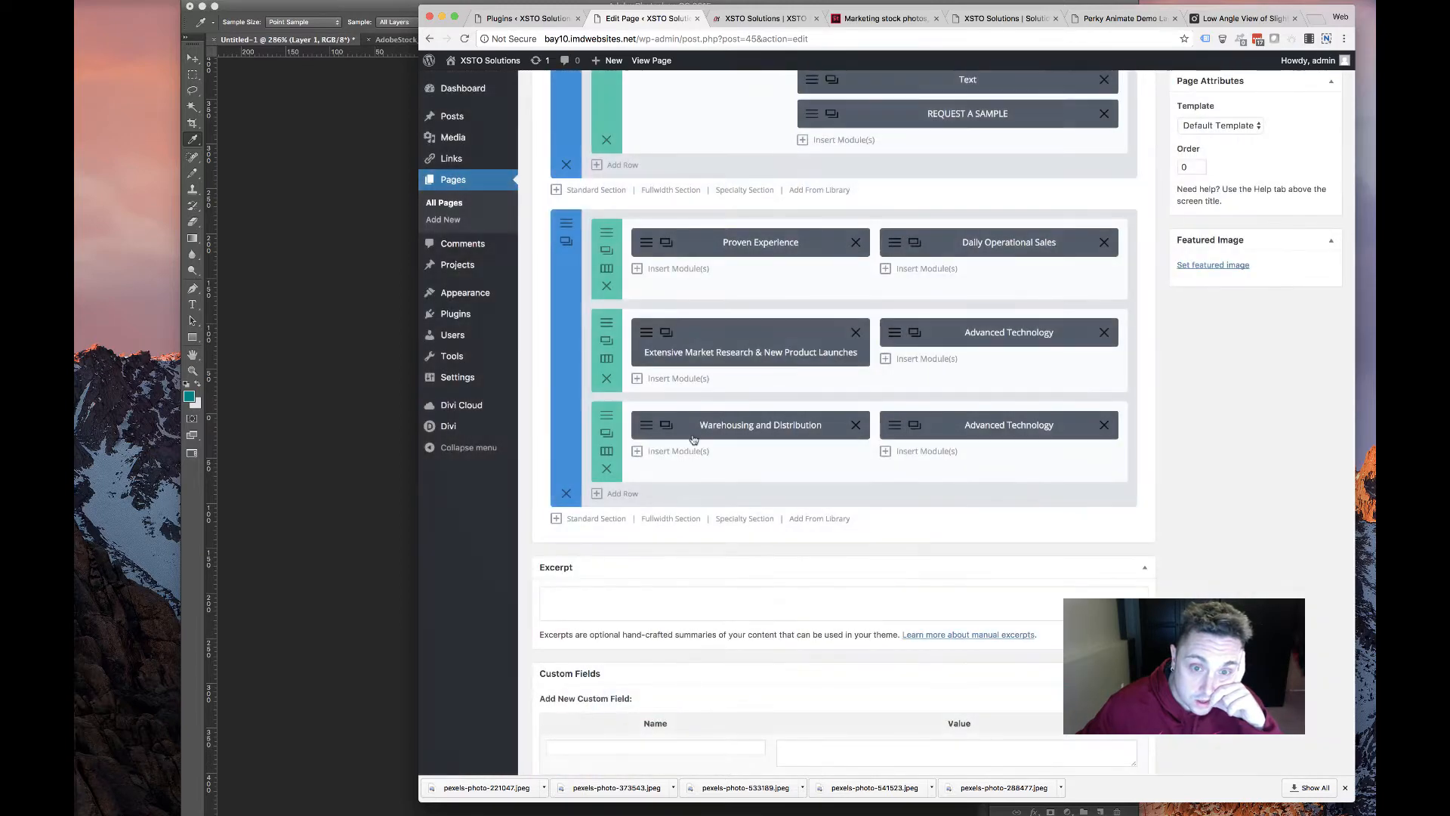
Open the second Advanced Technology card and retitle it 'Marketing & Advertising'
click(890, 421)
click(1006, 18)
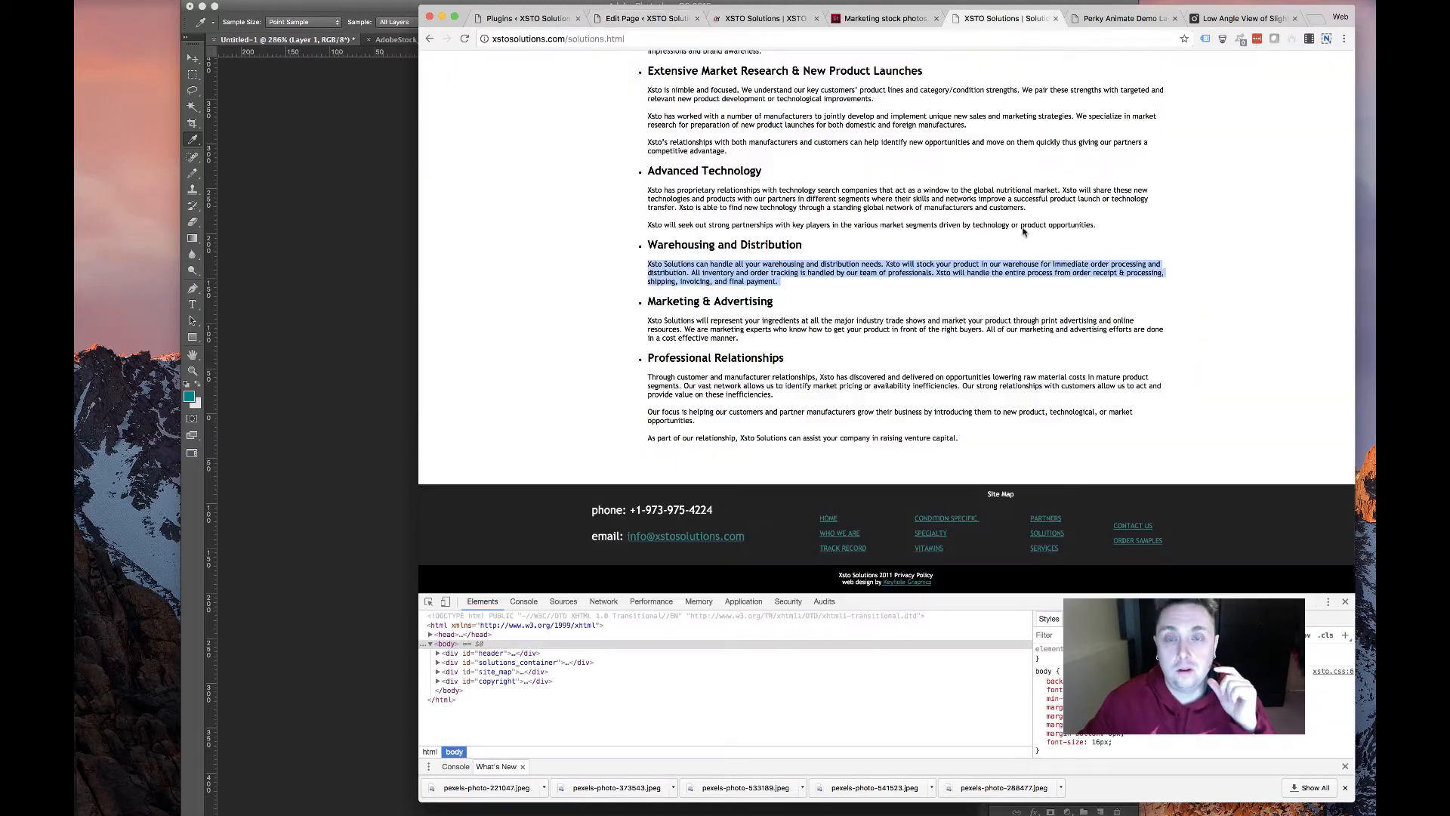
drag(642, 303, 792, 308)
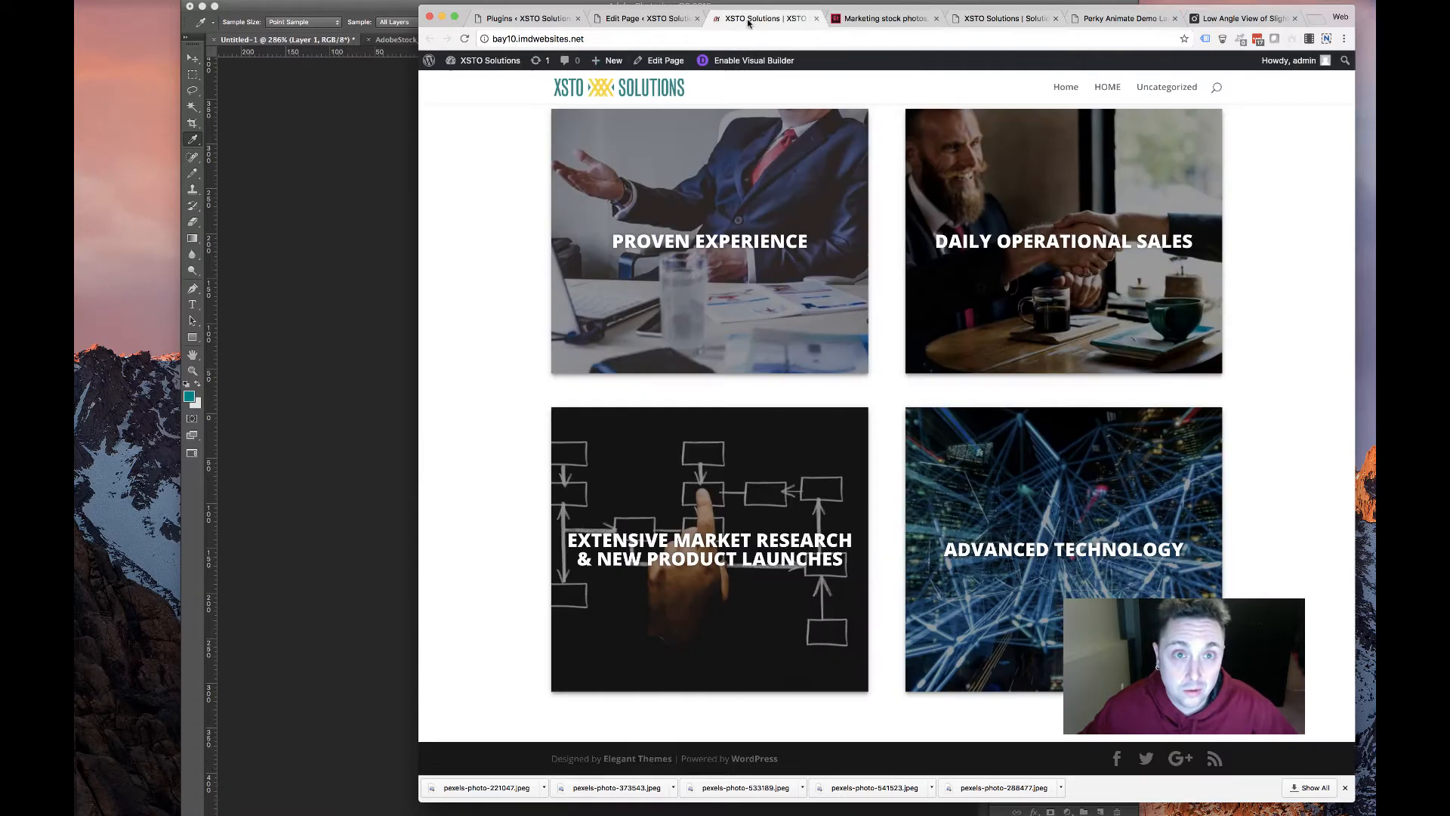
click(752, 19)
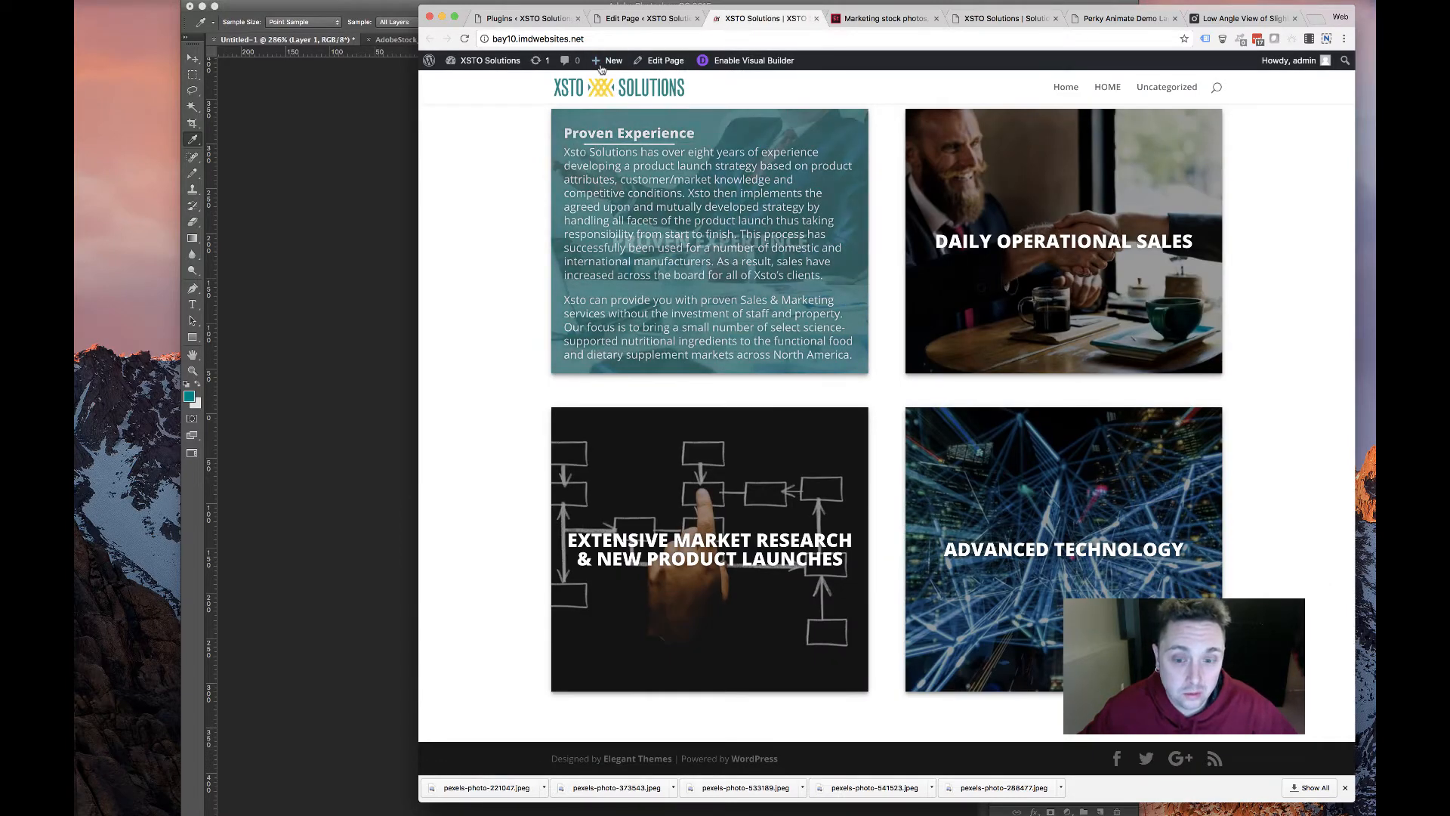
click(644, 18)
click(881, 18)
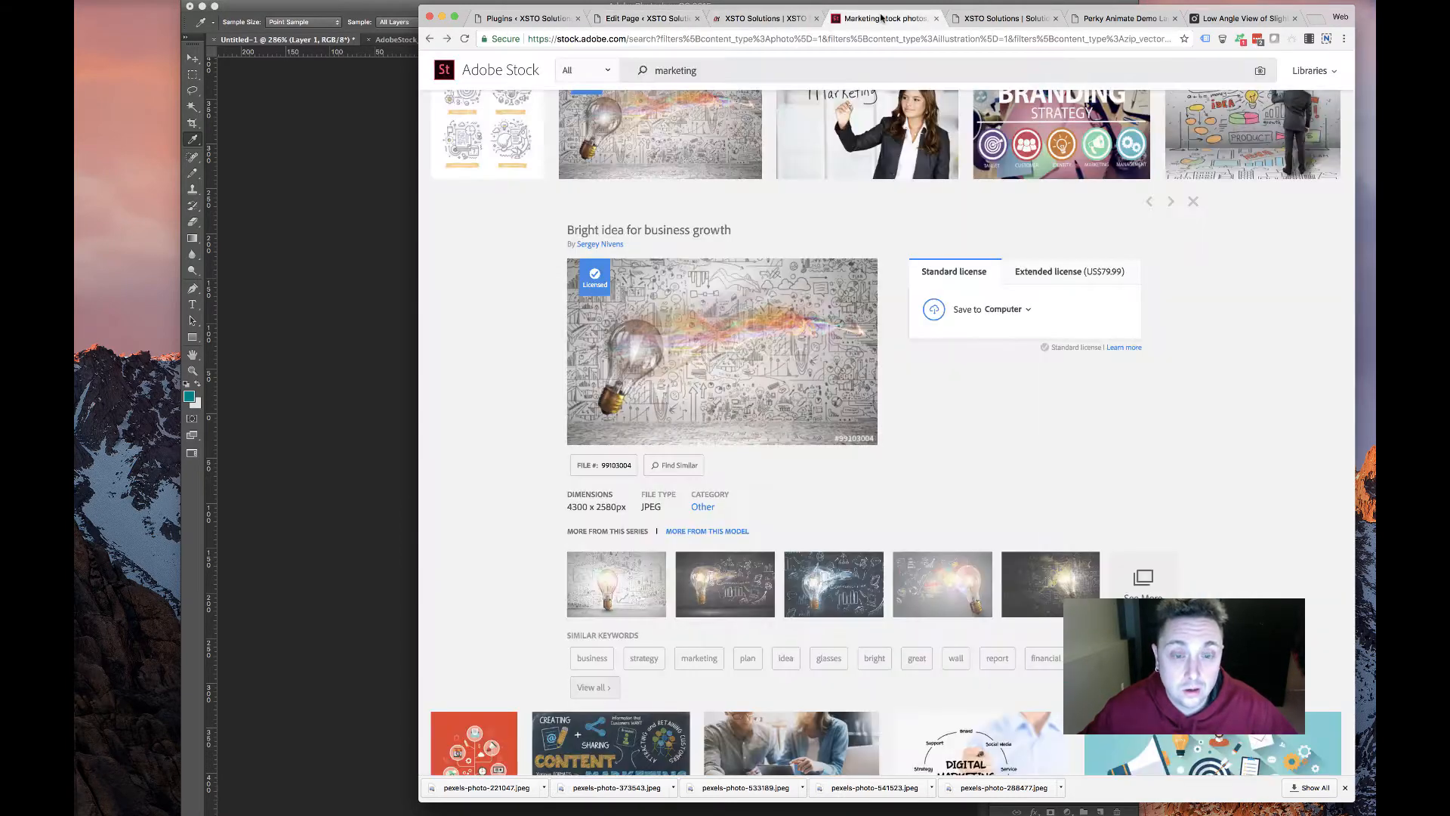
click(654, 18)
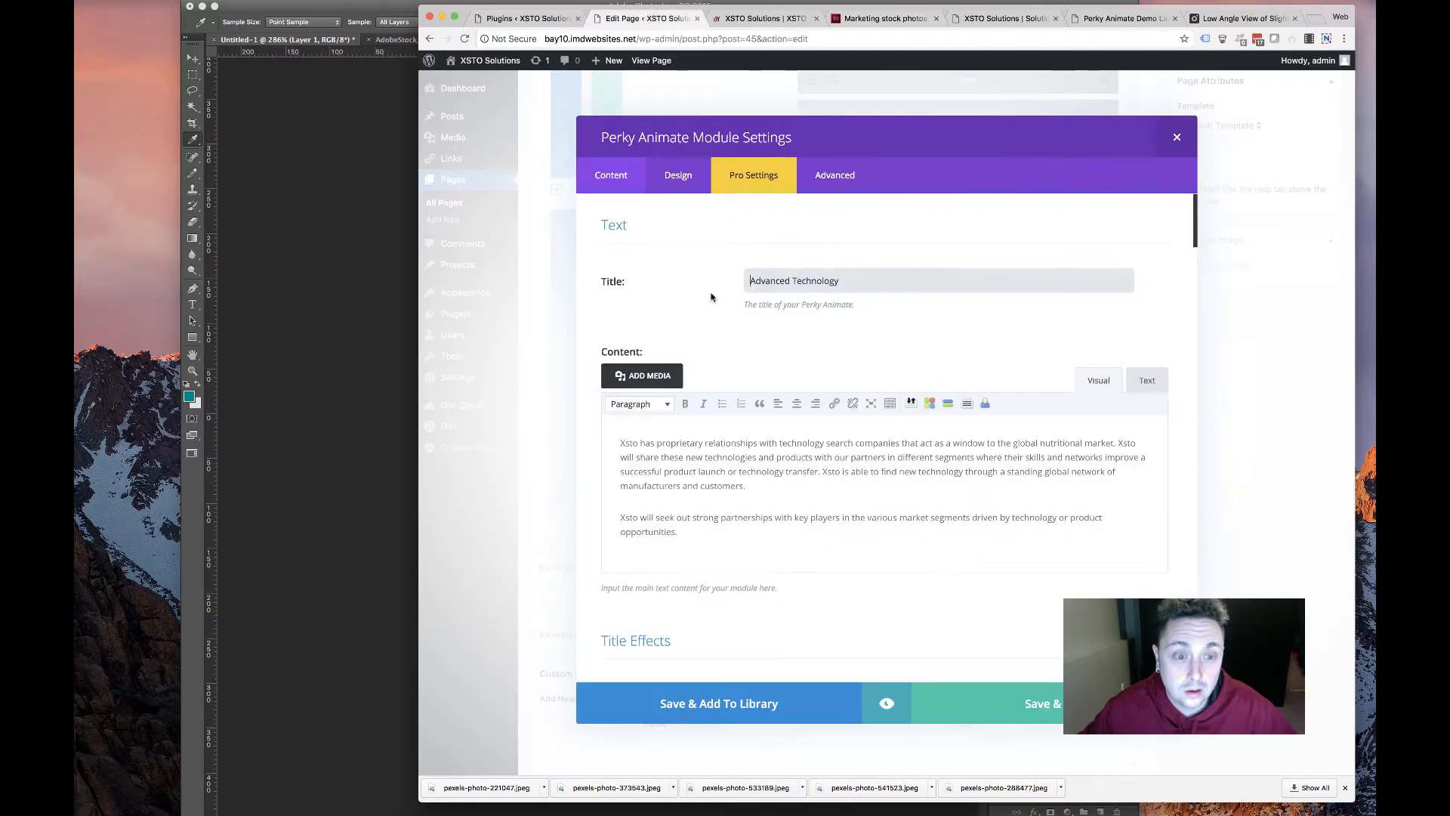
drag(854, 277, 658, 275)
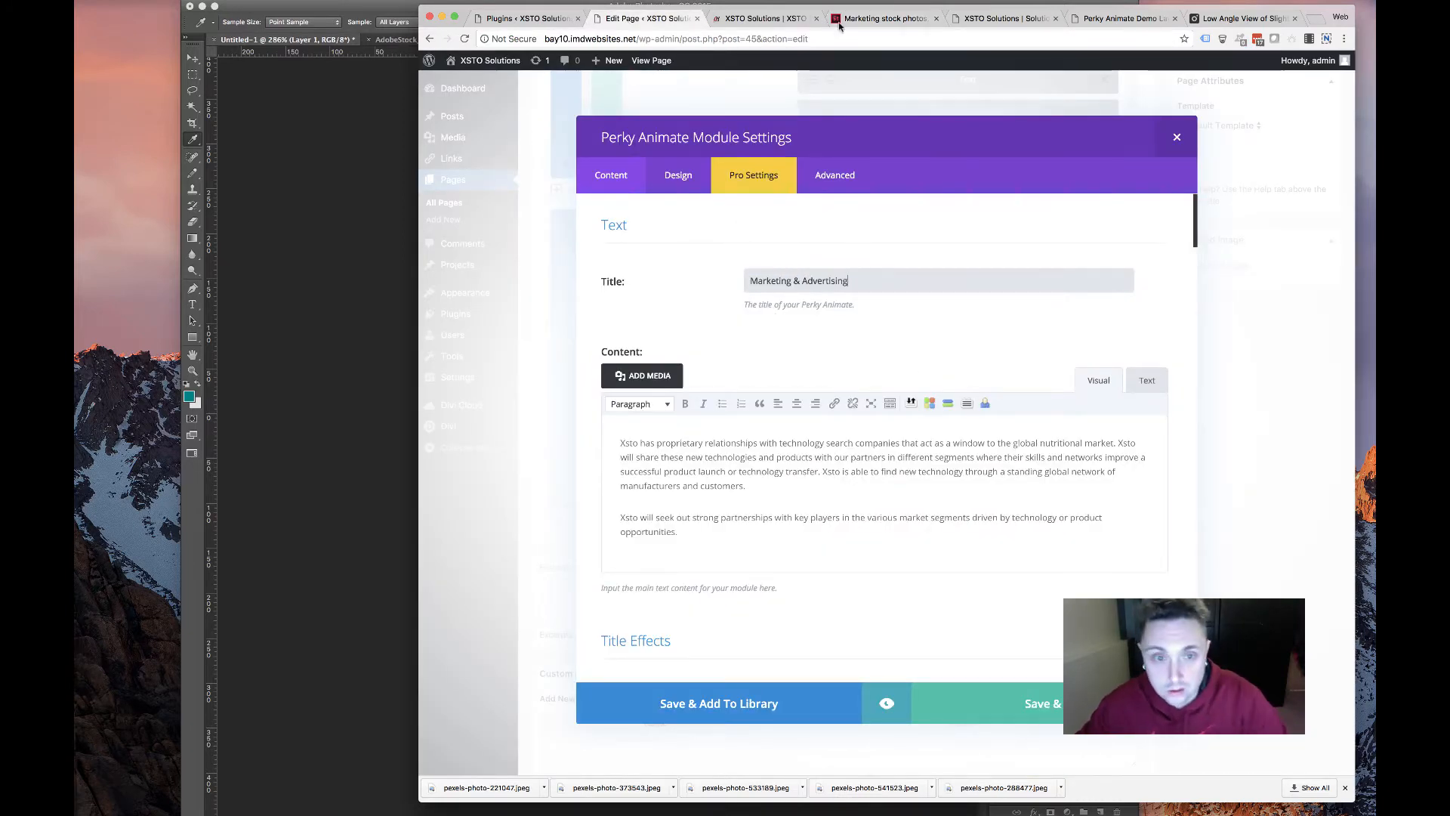
Replace the card's content with the old site's marketing description paragraph
click(999, 21)
drag(739, 339, 642, 323)
key(ctrl+c)
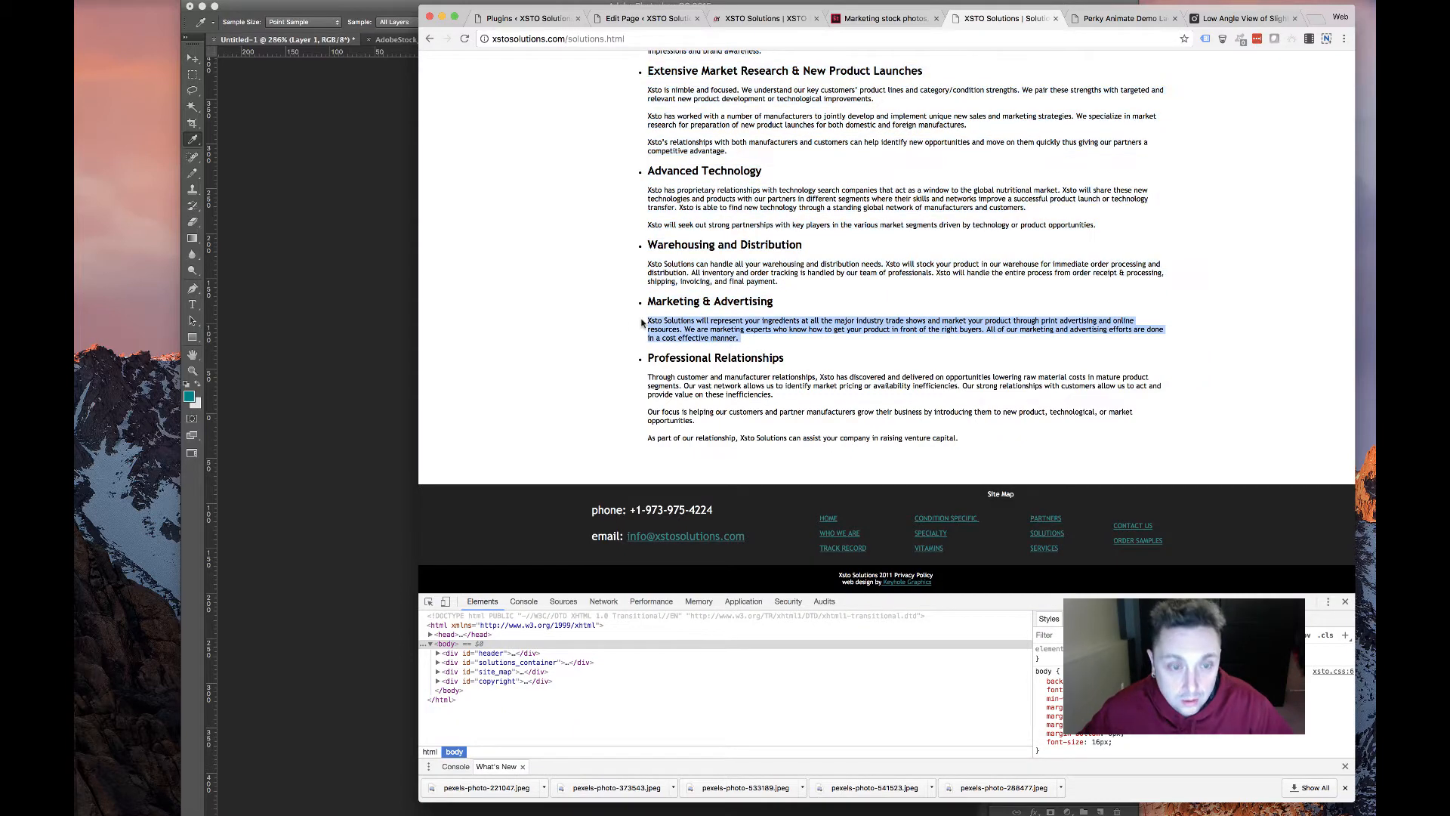
click(750, 21)
click(651, 20)
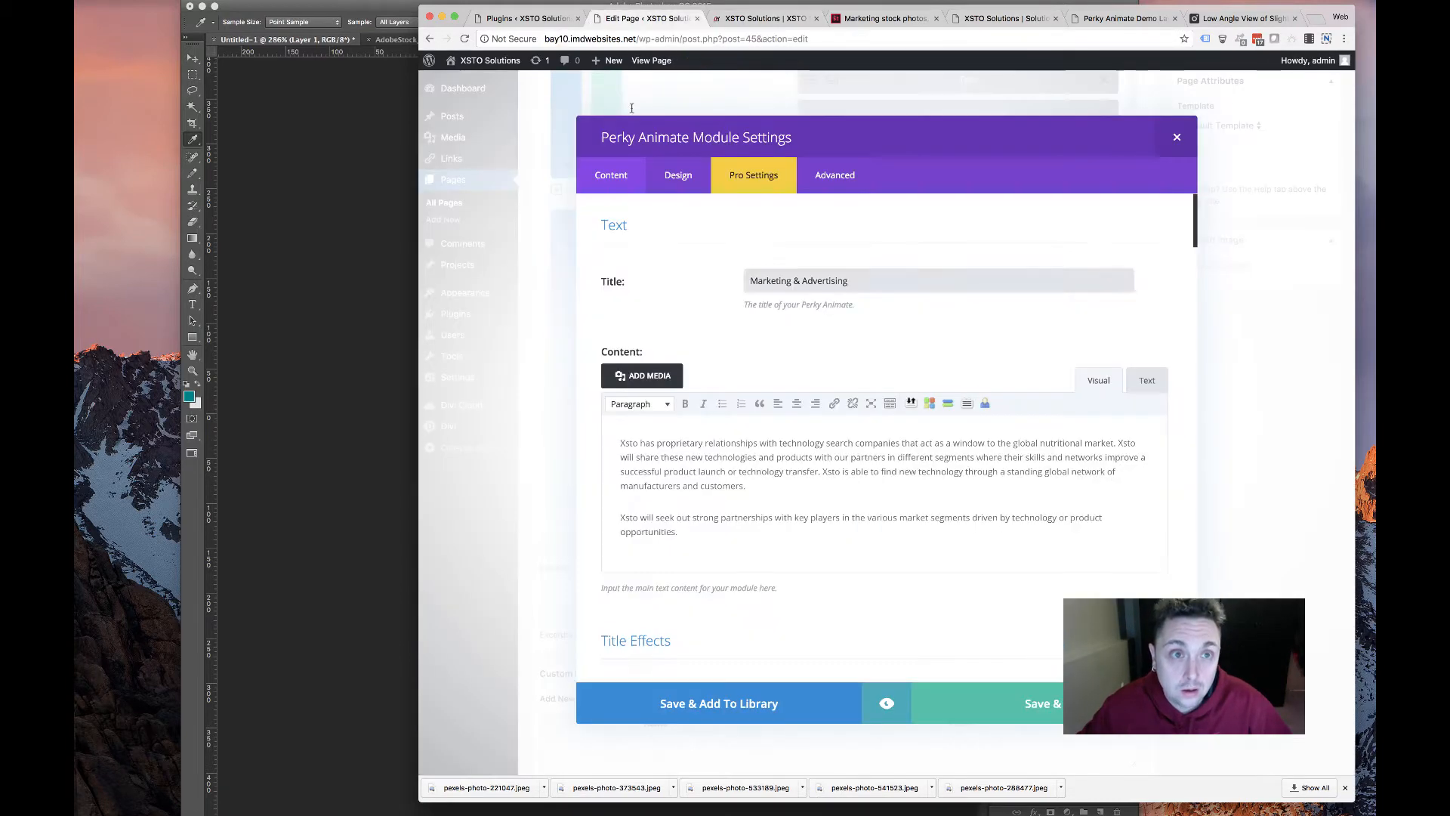
click(738, 504)
key(ctrl+a)
key(ctrl+v)
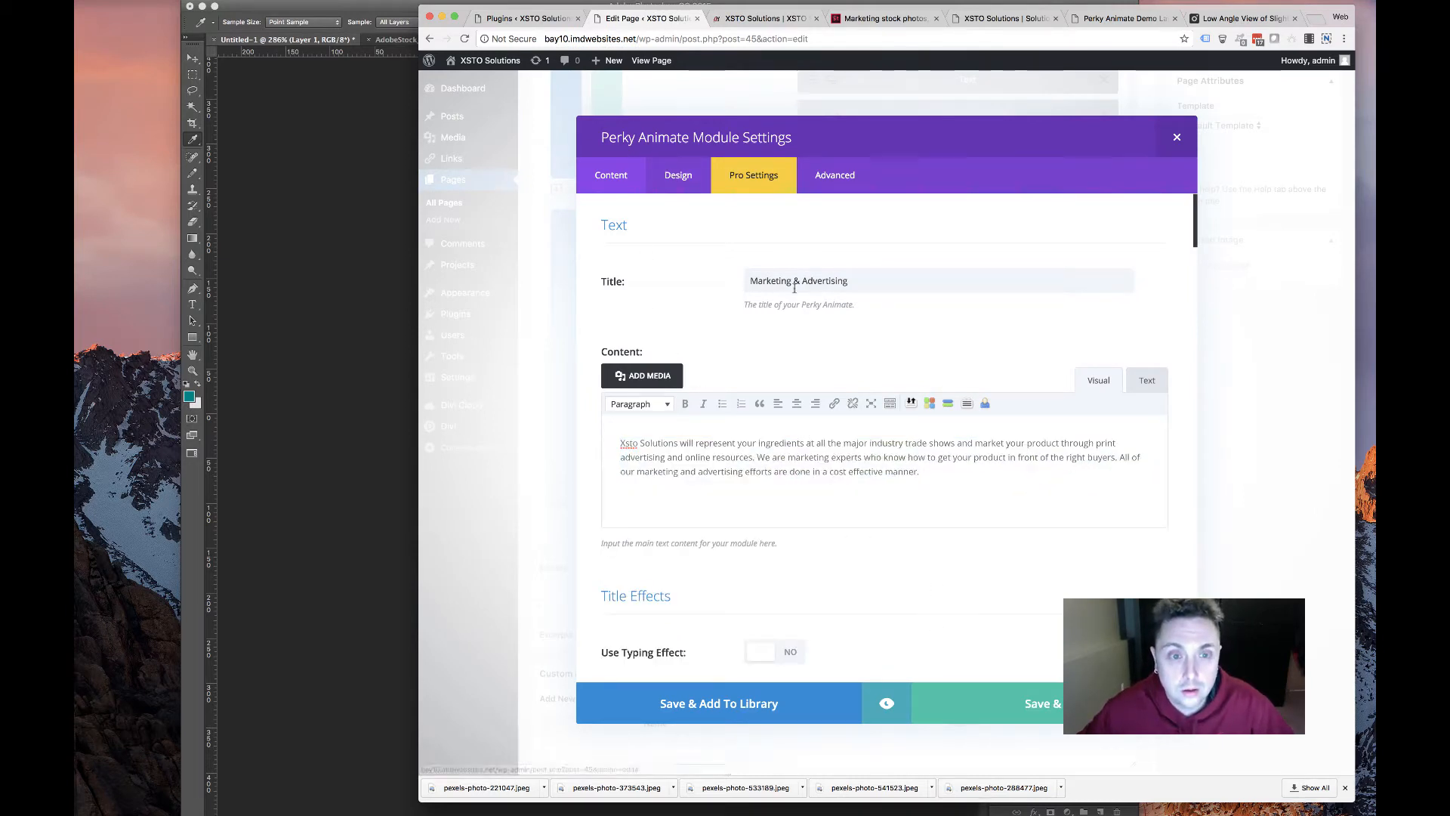
Select the new title and the old Advanced Technology hover title for replacement
drag(864, 282, 546, 248)
scroll(691, 325, down, 15)
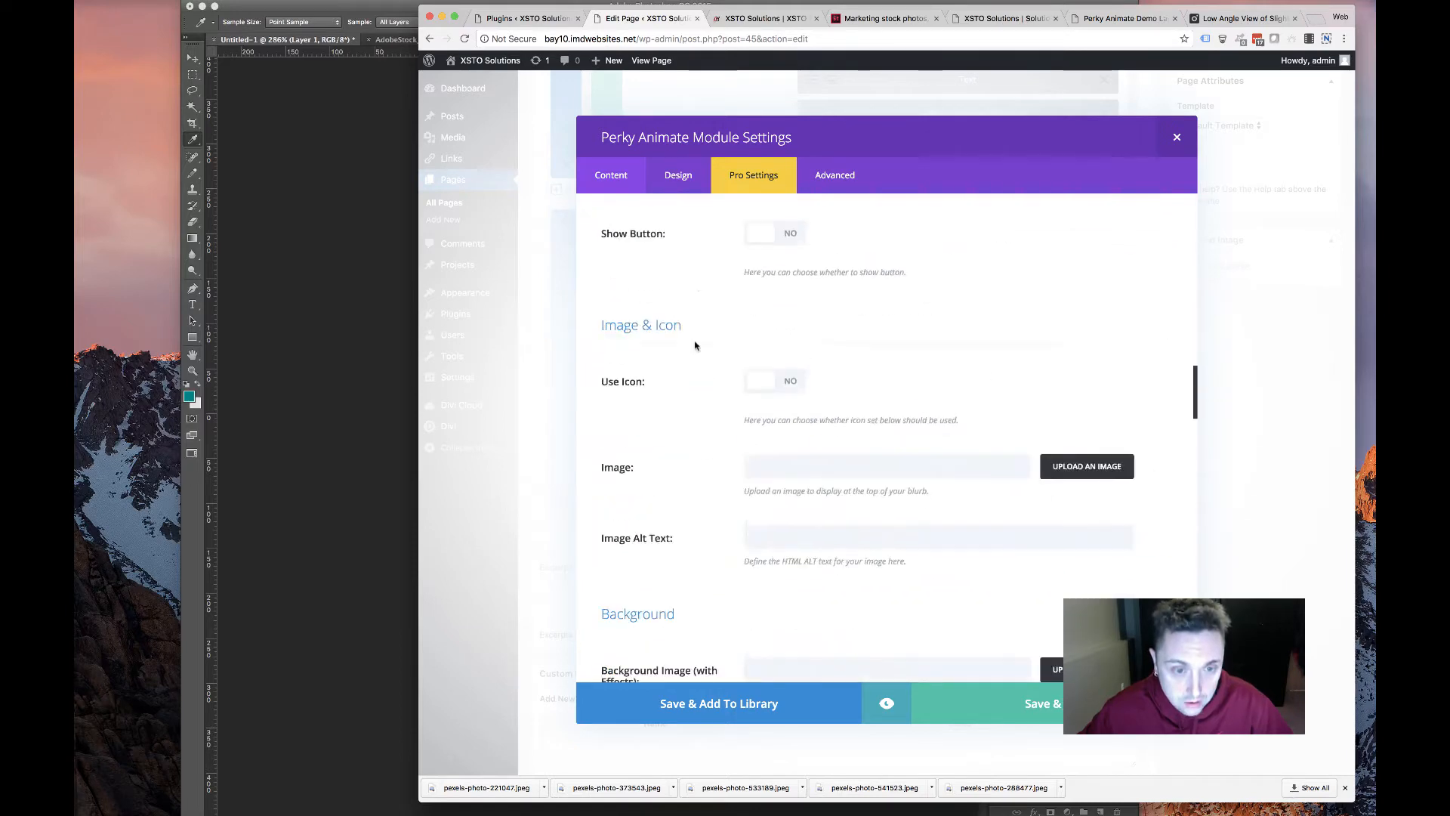
scroll(695, 346, down, 8)
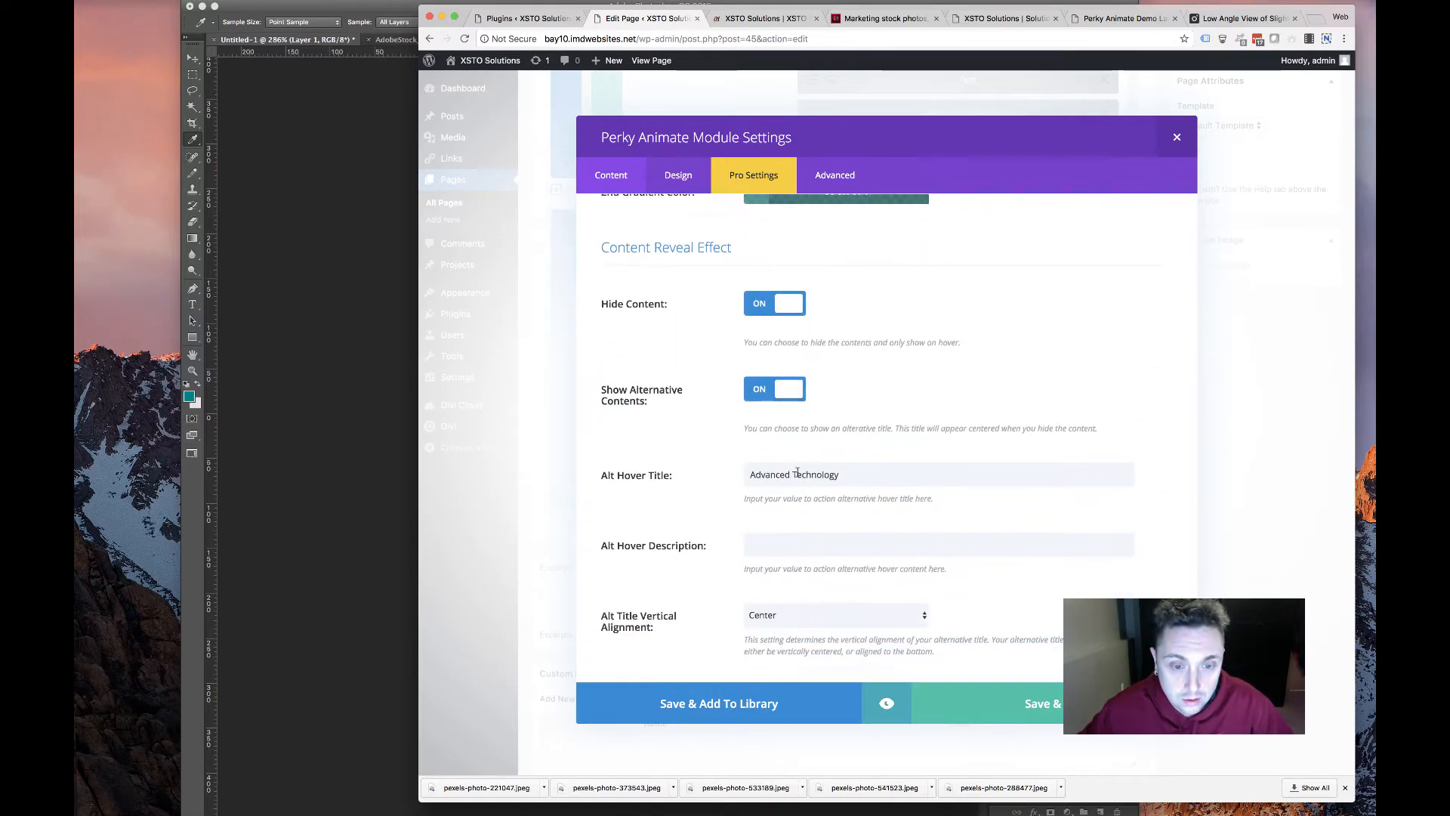
triple_click(797, 473)
click(1238, 18)
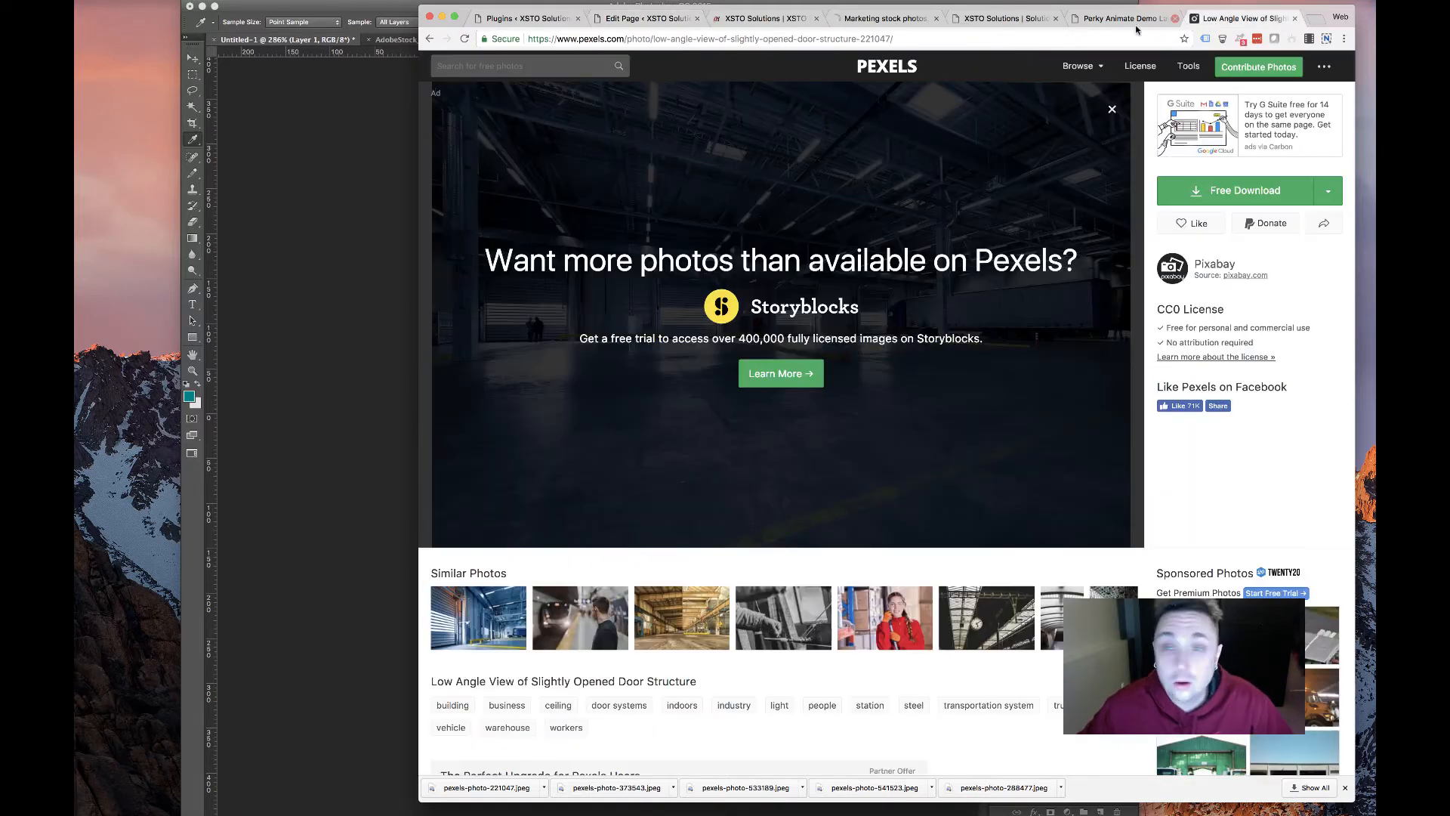
Search Pexels for 'marketing' and download the laptop-and-coffee photo at 640×426
click(529, 66)
text(mark)
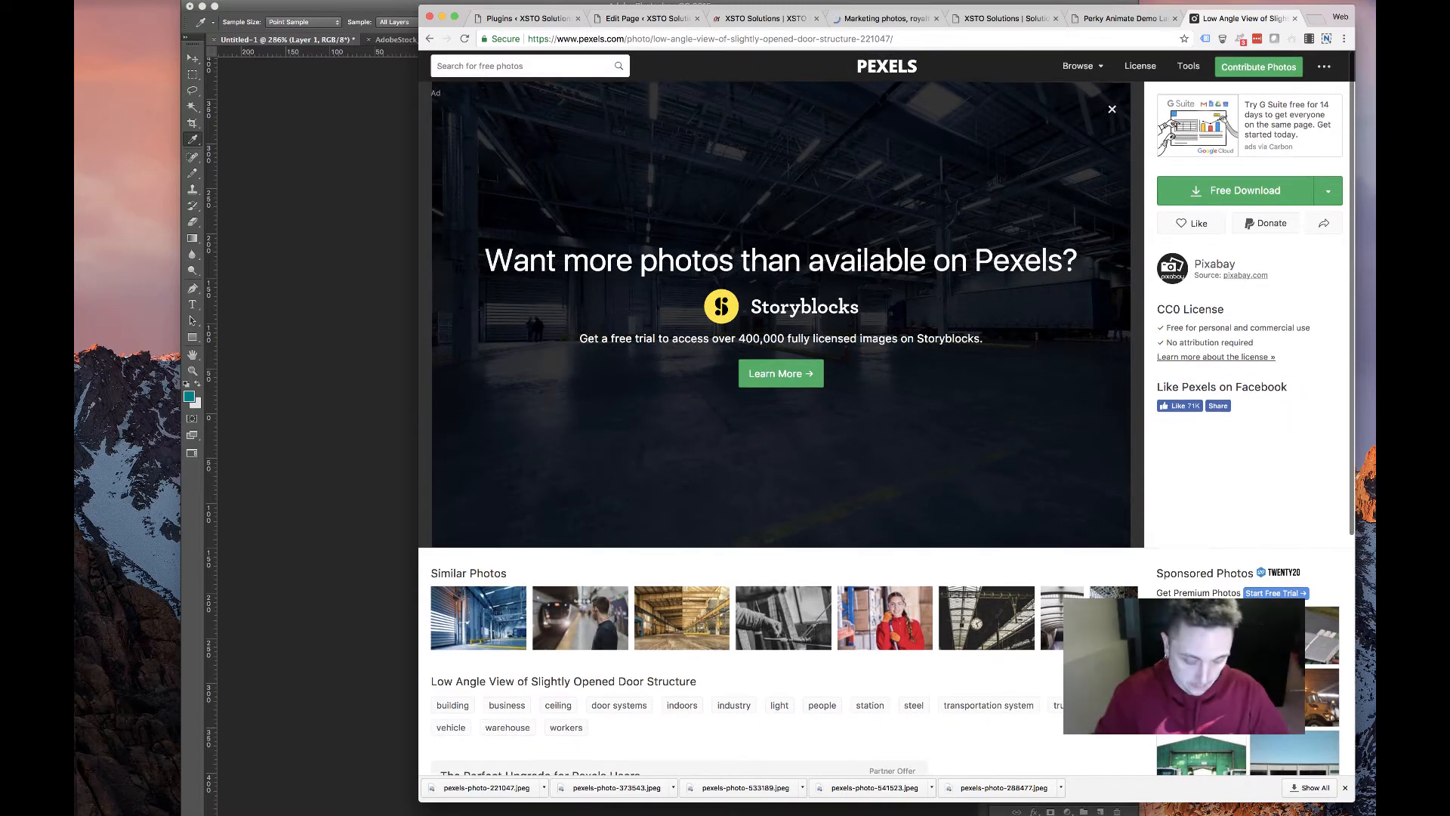
text(eting)
key(Return)
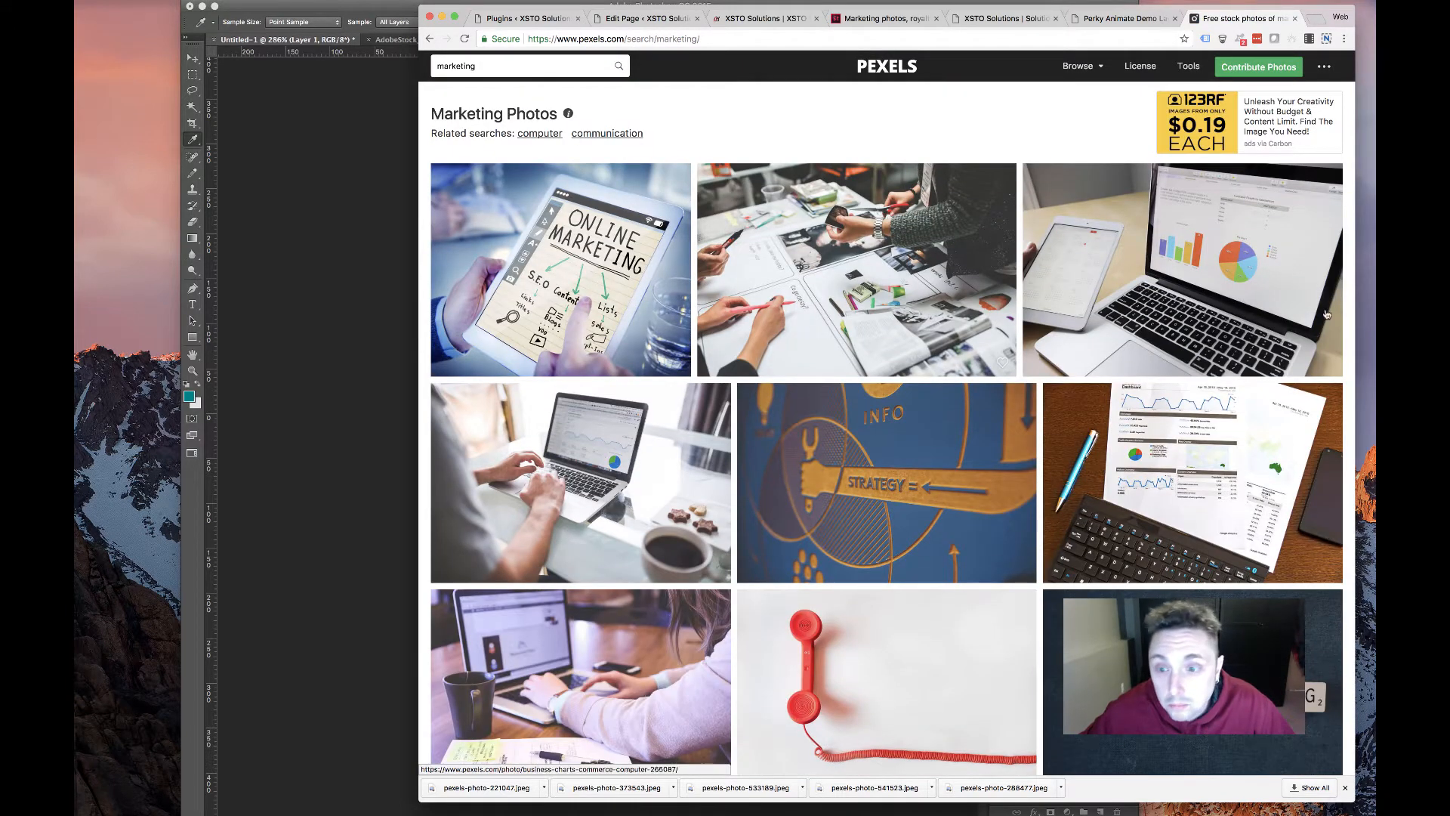
scroll(879, 336, down, 3)
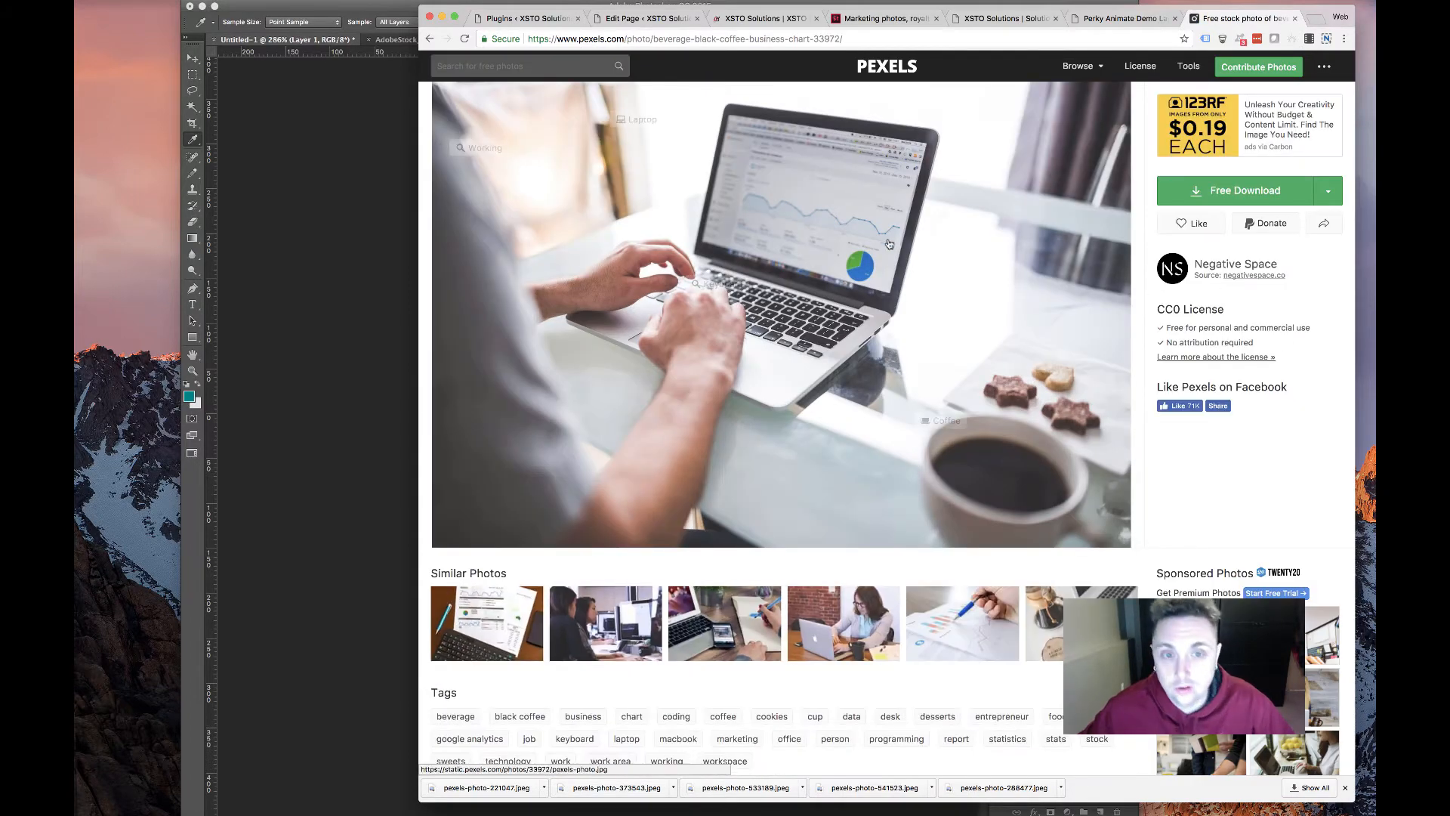
click(1328, 191)
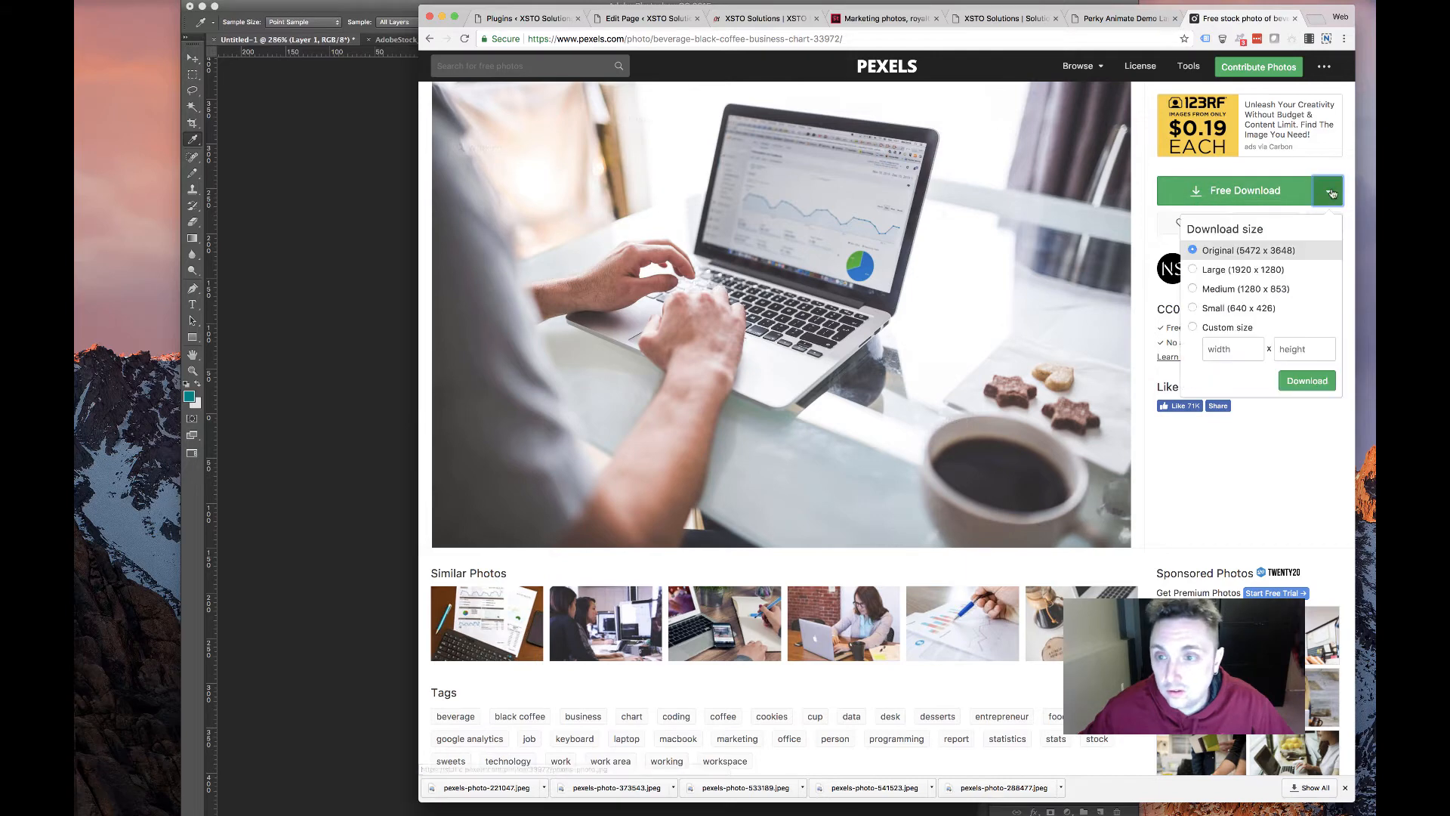
click(1307, 380)
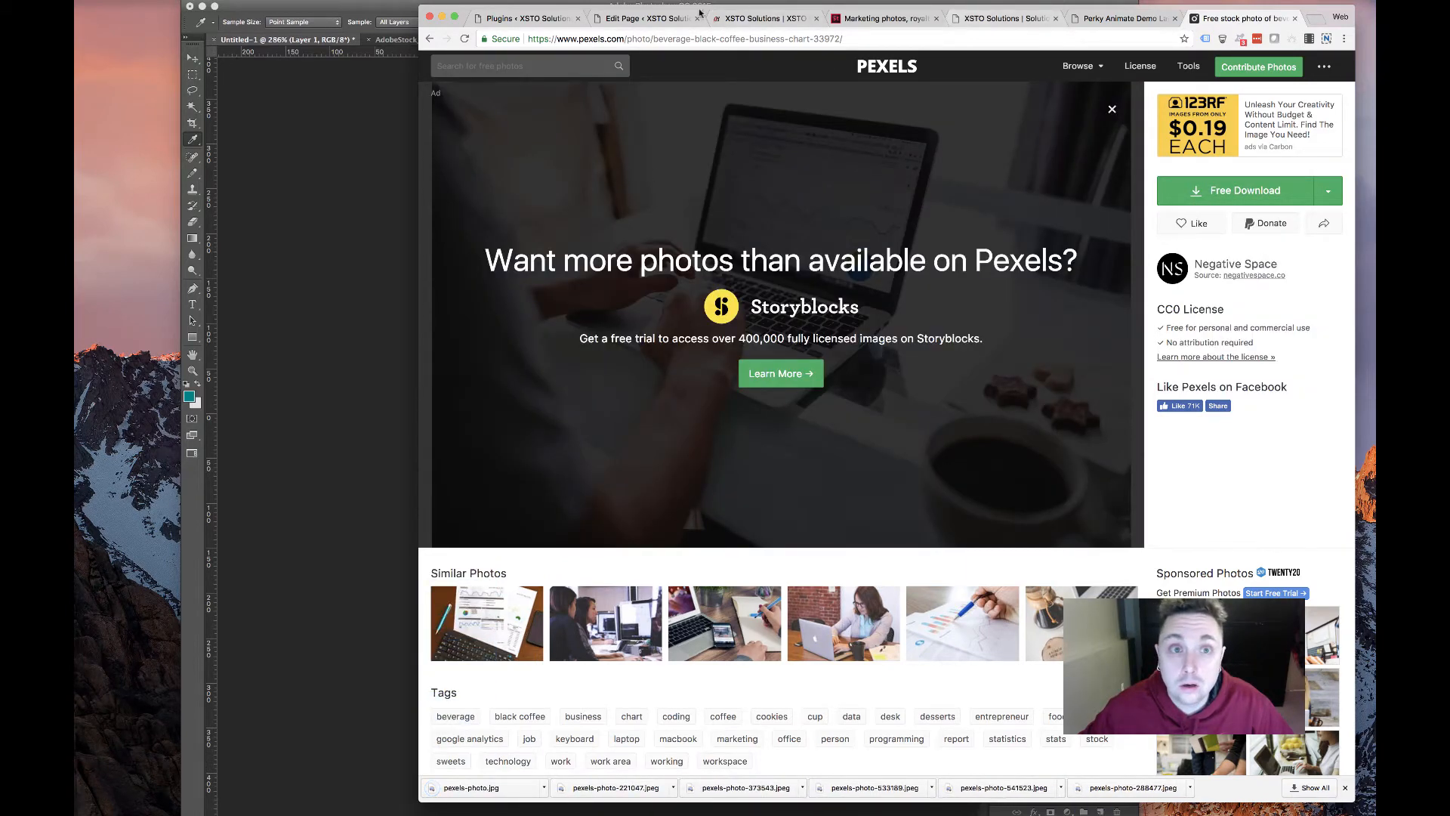
click(654, 19)
Upload pexels-photo.jpg as the Marketing & Advertising card's background and save the change
scroll(753, 374, down, 15)
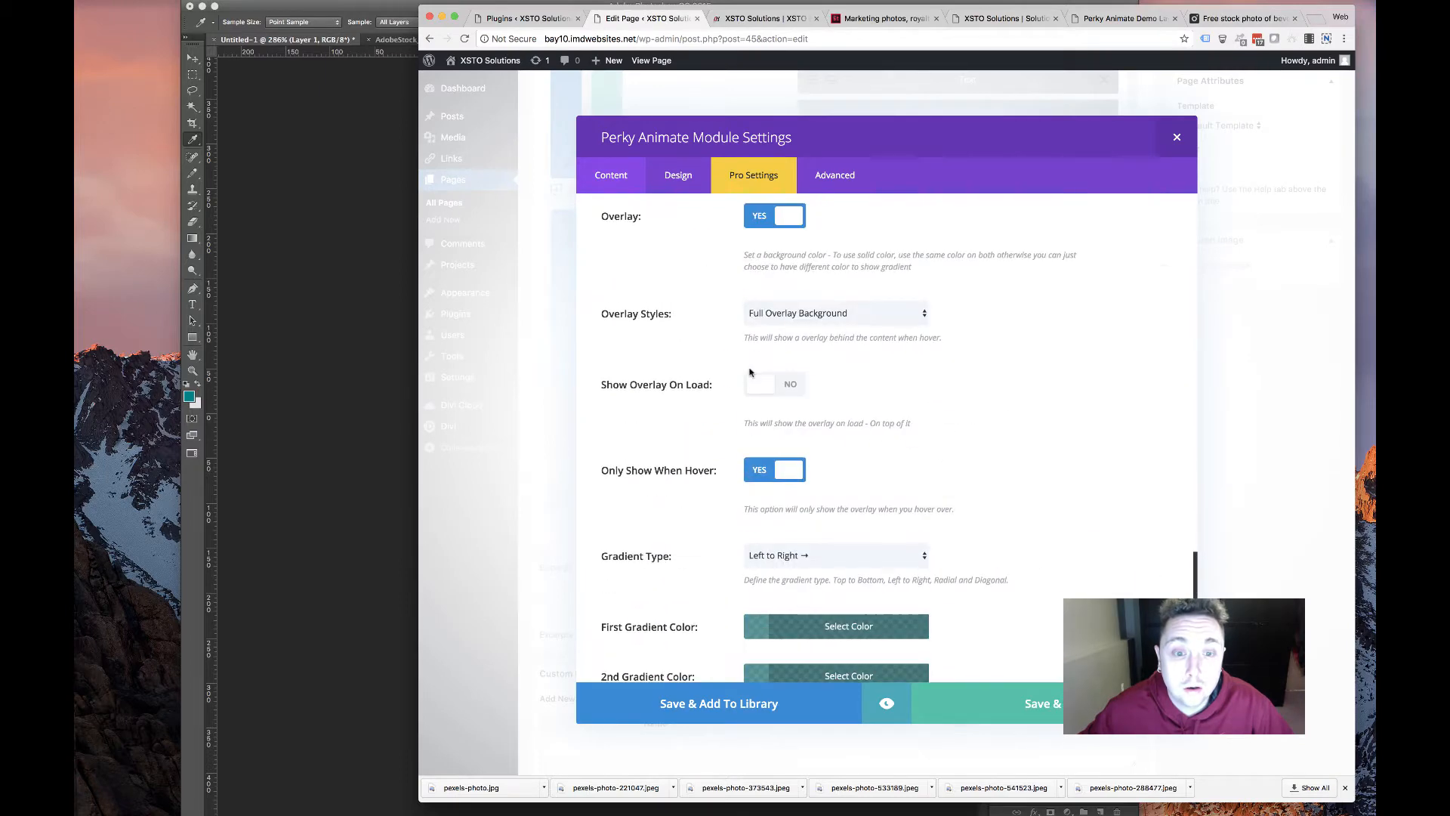
scroll(746, 375, down, 5)
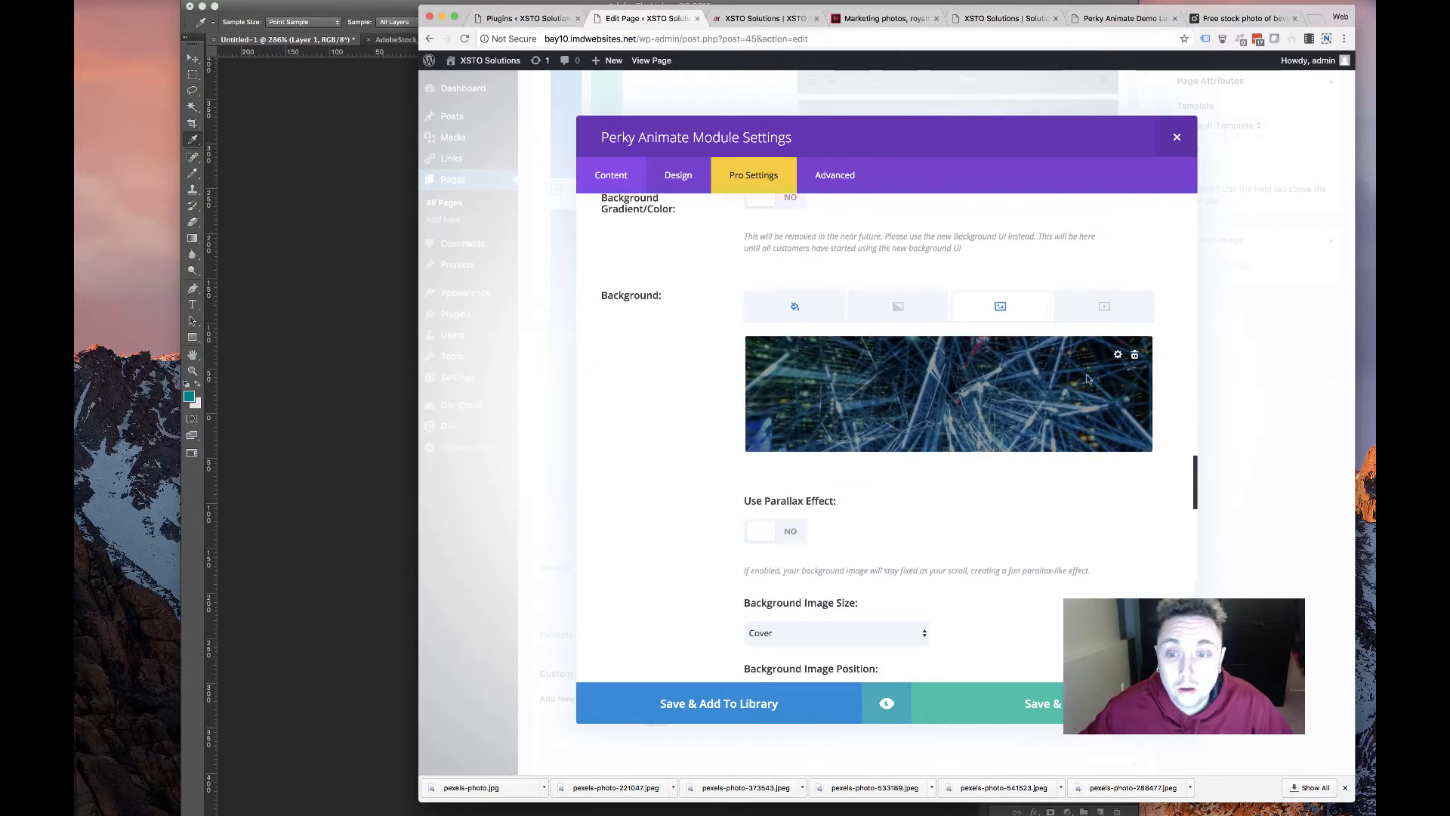
click(1137, 354)
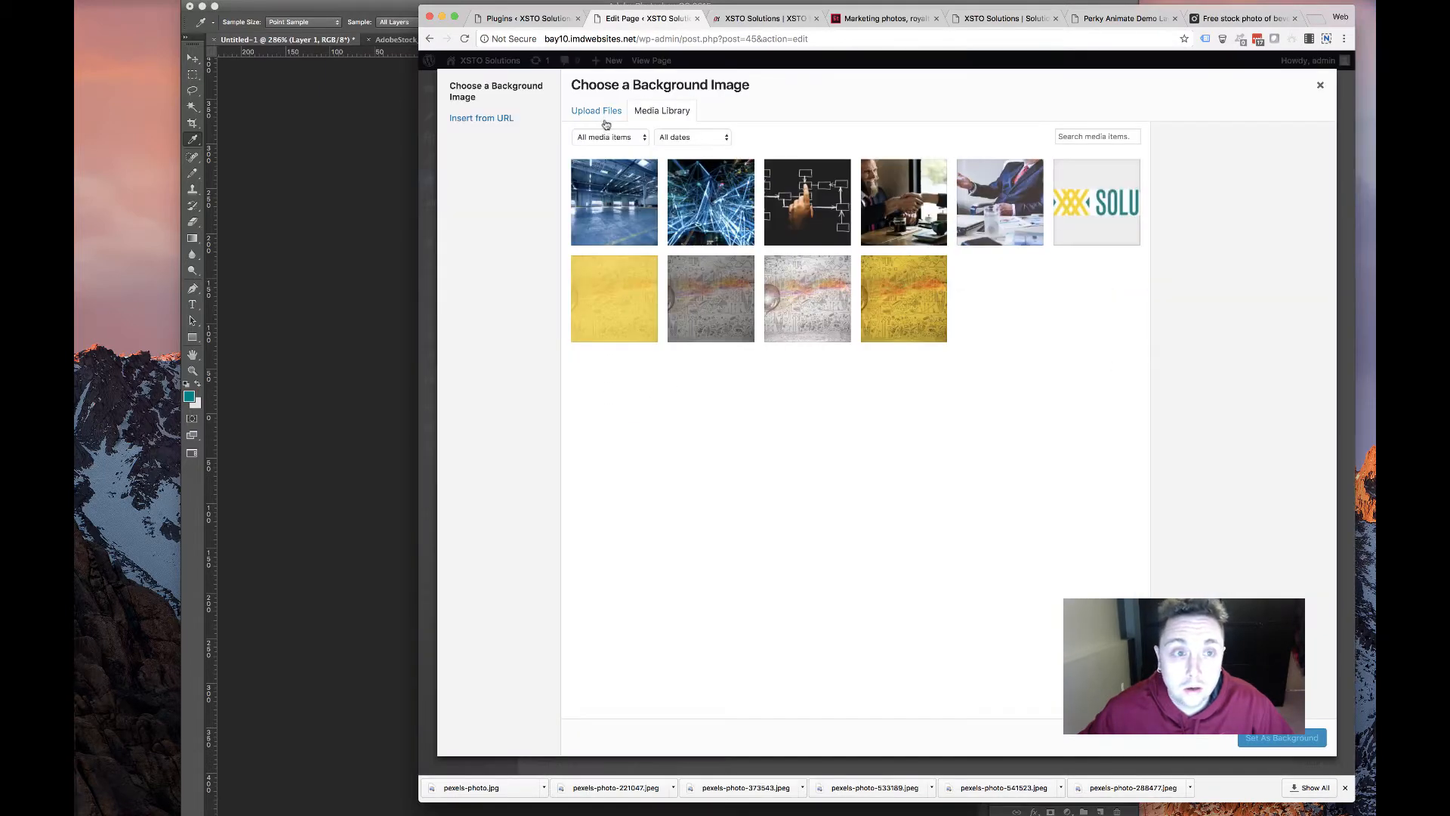
click(598, 113)
click(941, 365)
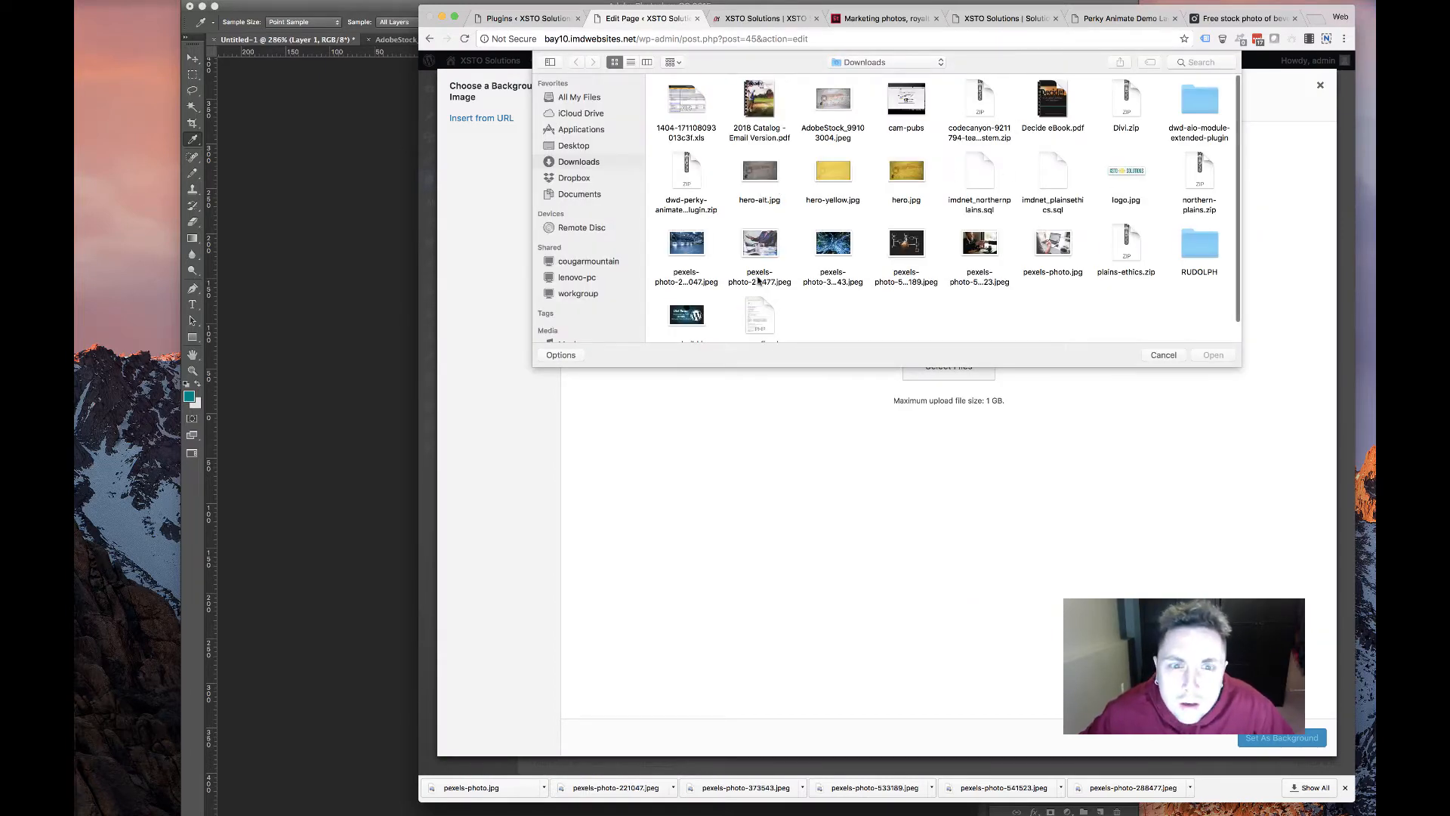
double_click(1054, 244)
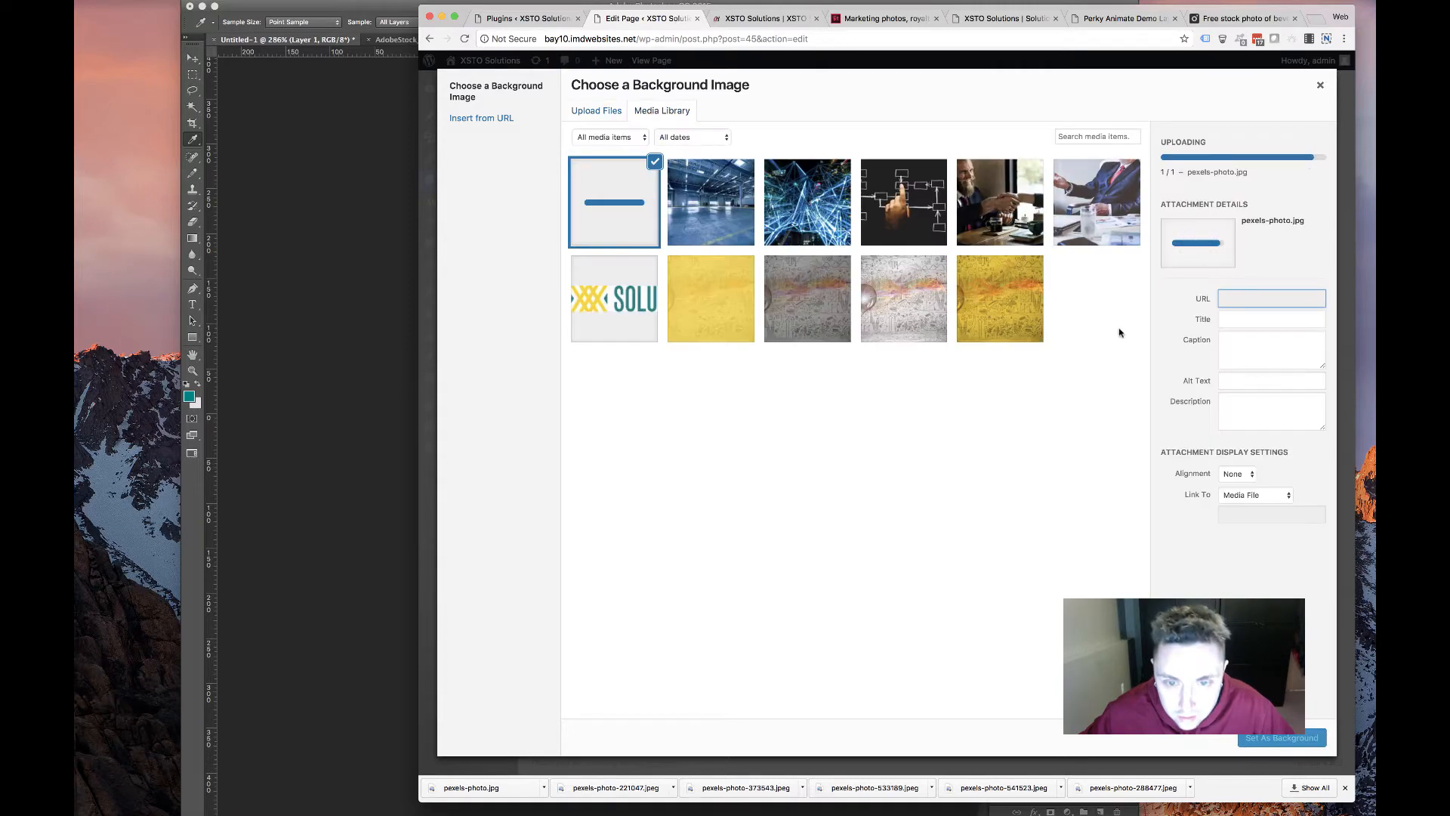
click(1269, 739)
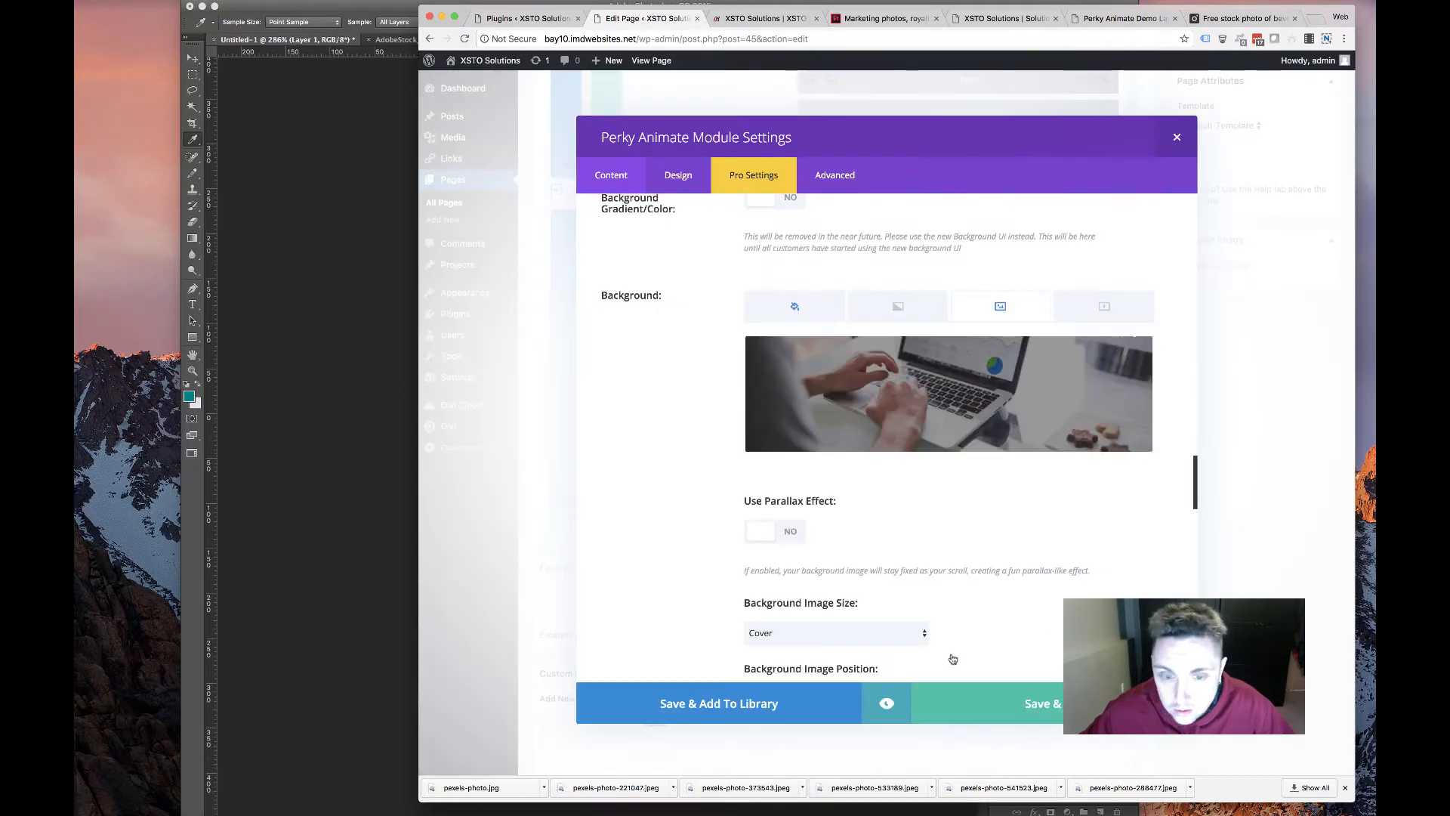
click(989, 693)
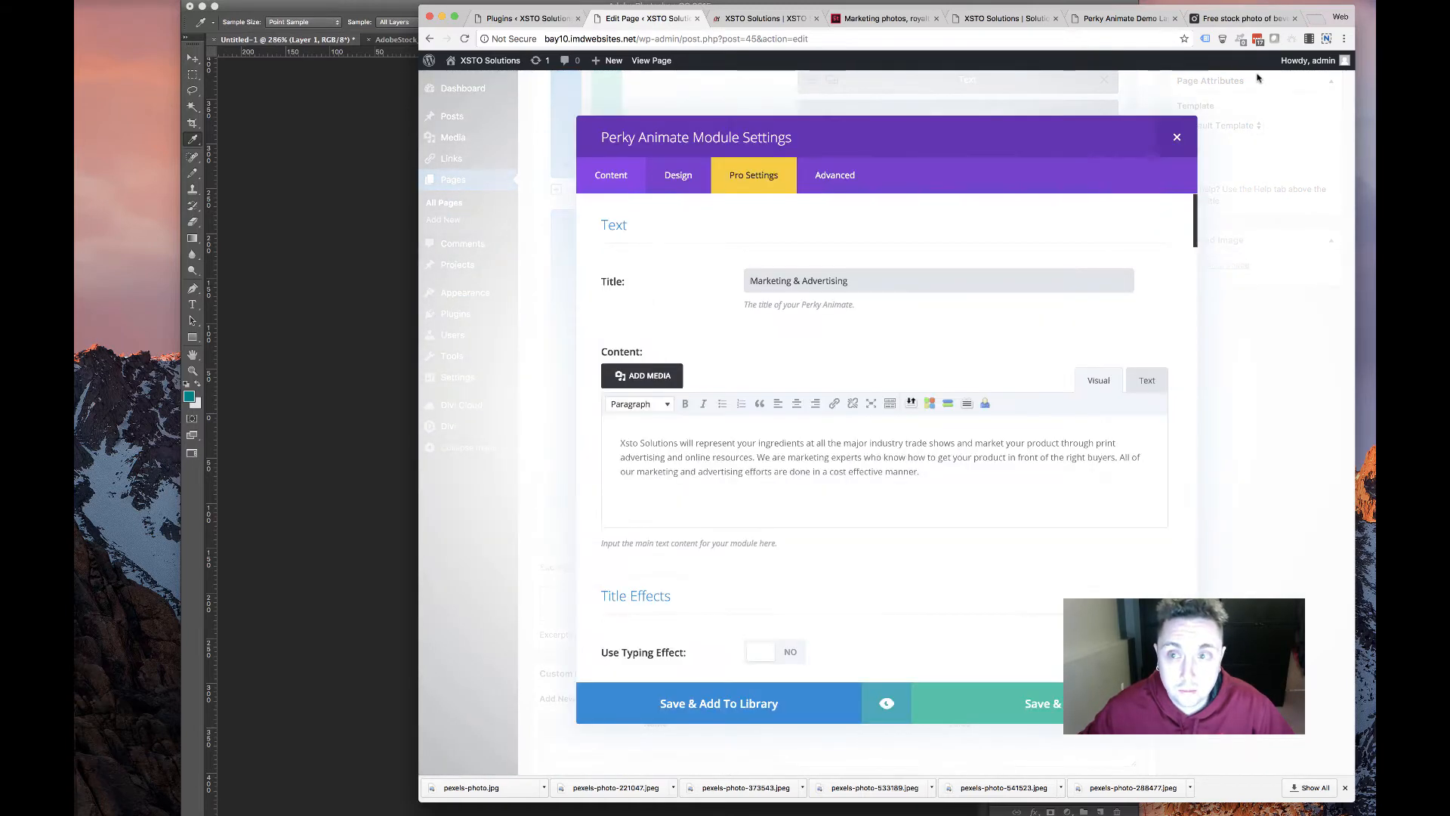
Close the card settings, then reopen and close them to confirm the new background
click(1156, 145)
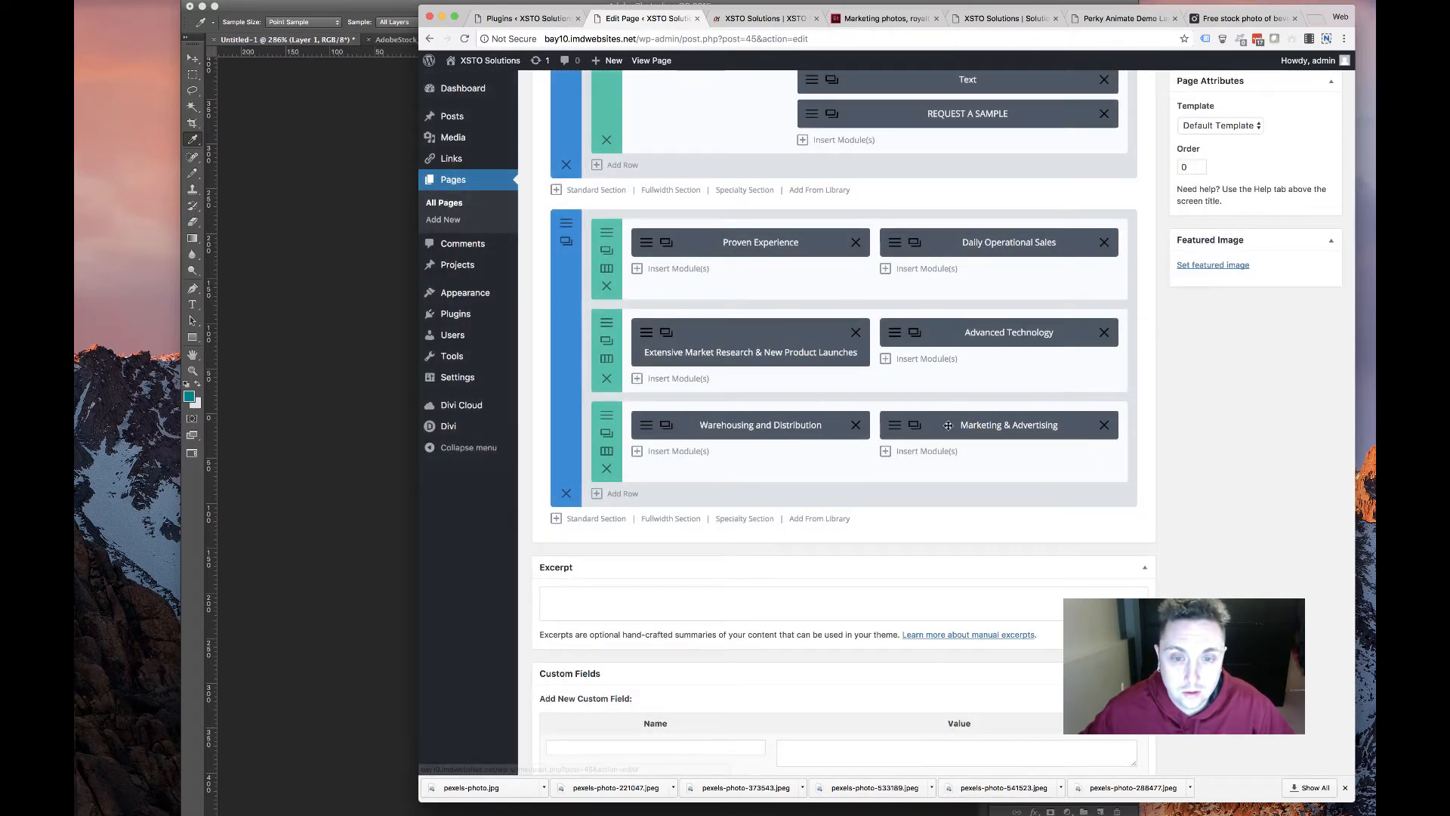
click(892, 423)
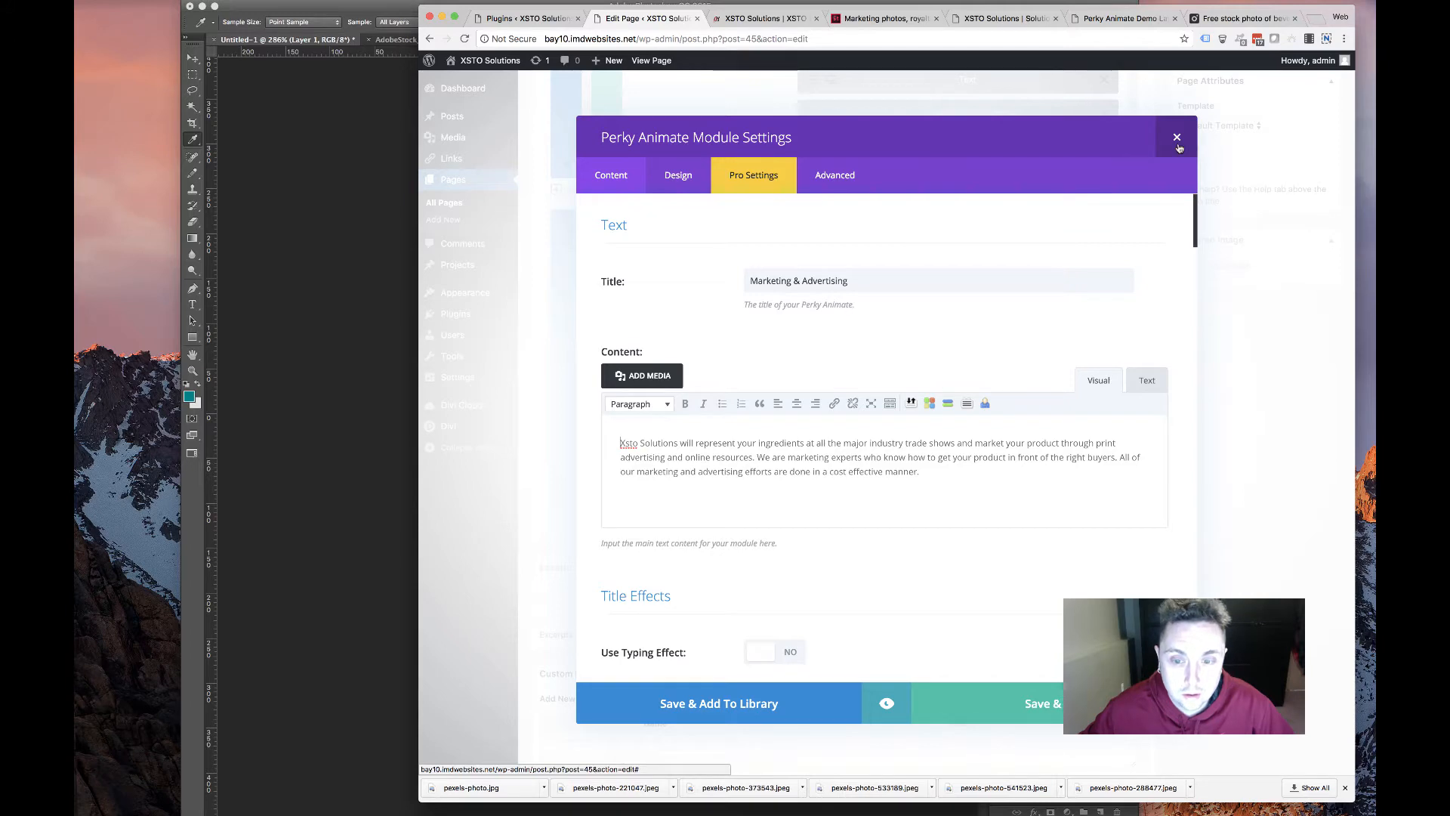
click(1177, 138)
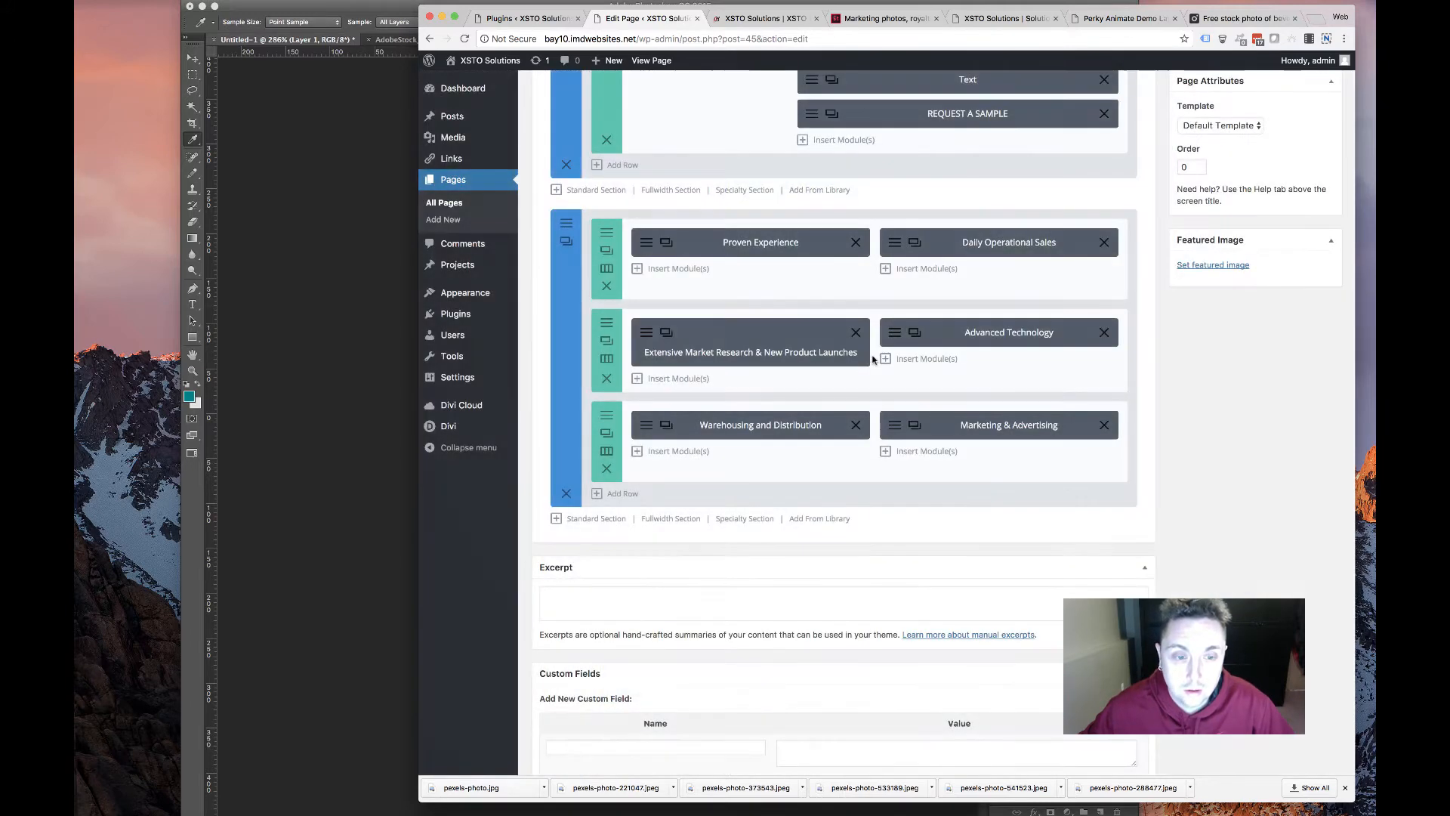
Copy the Professional Relationships heading from the old site's solutions.html page
click(1124, 19)
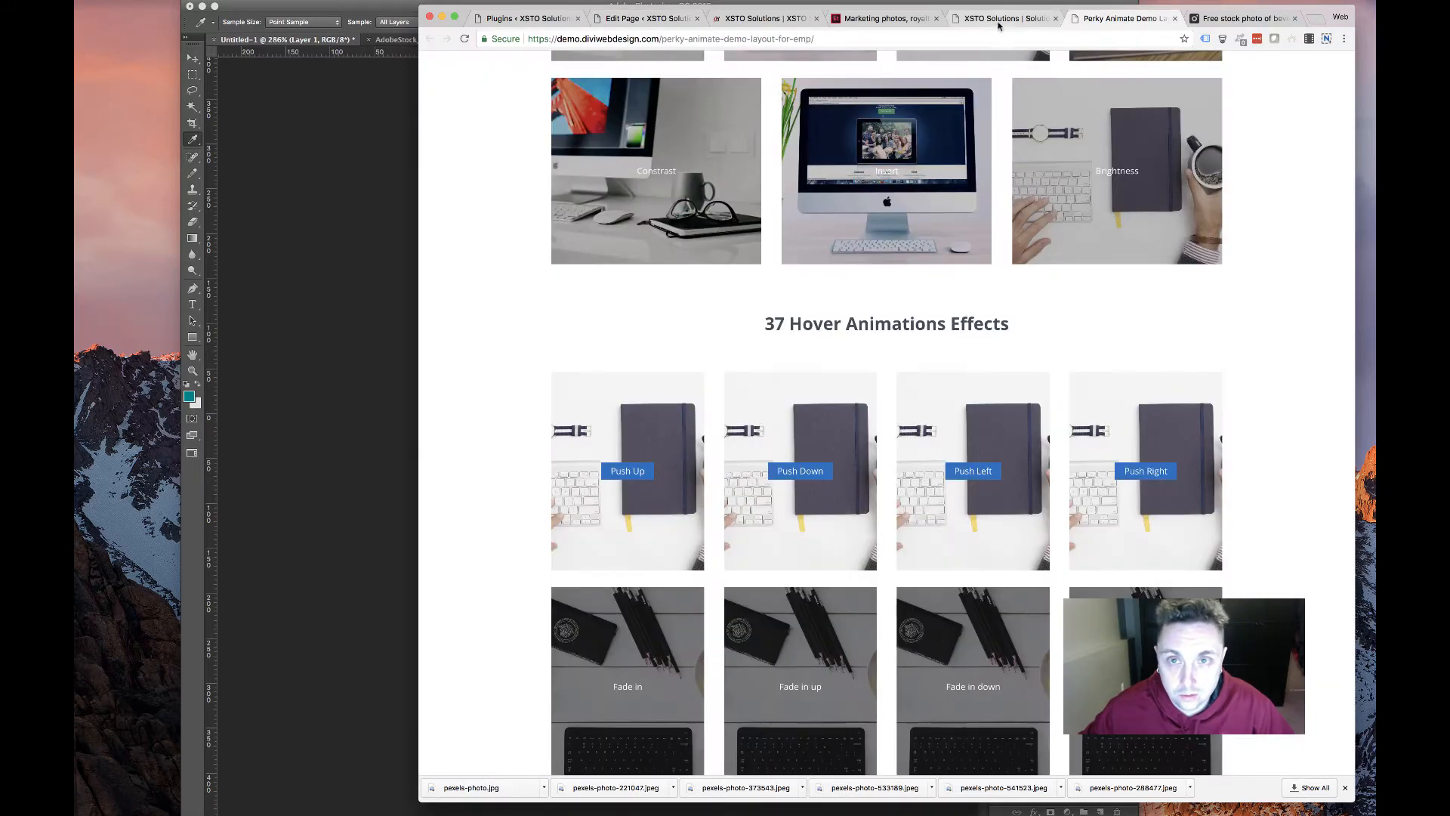
click(1001, 18)
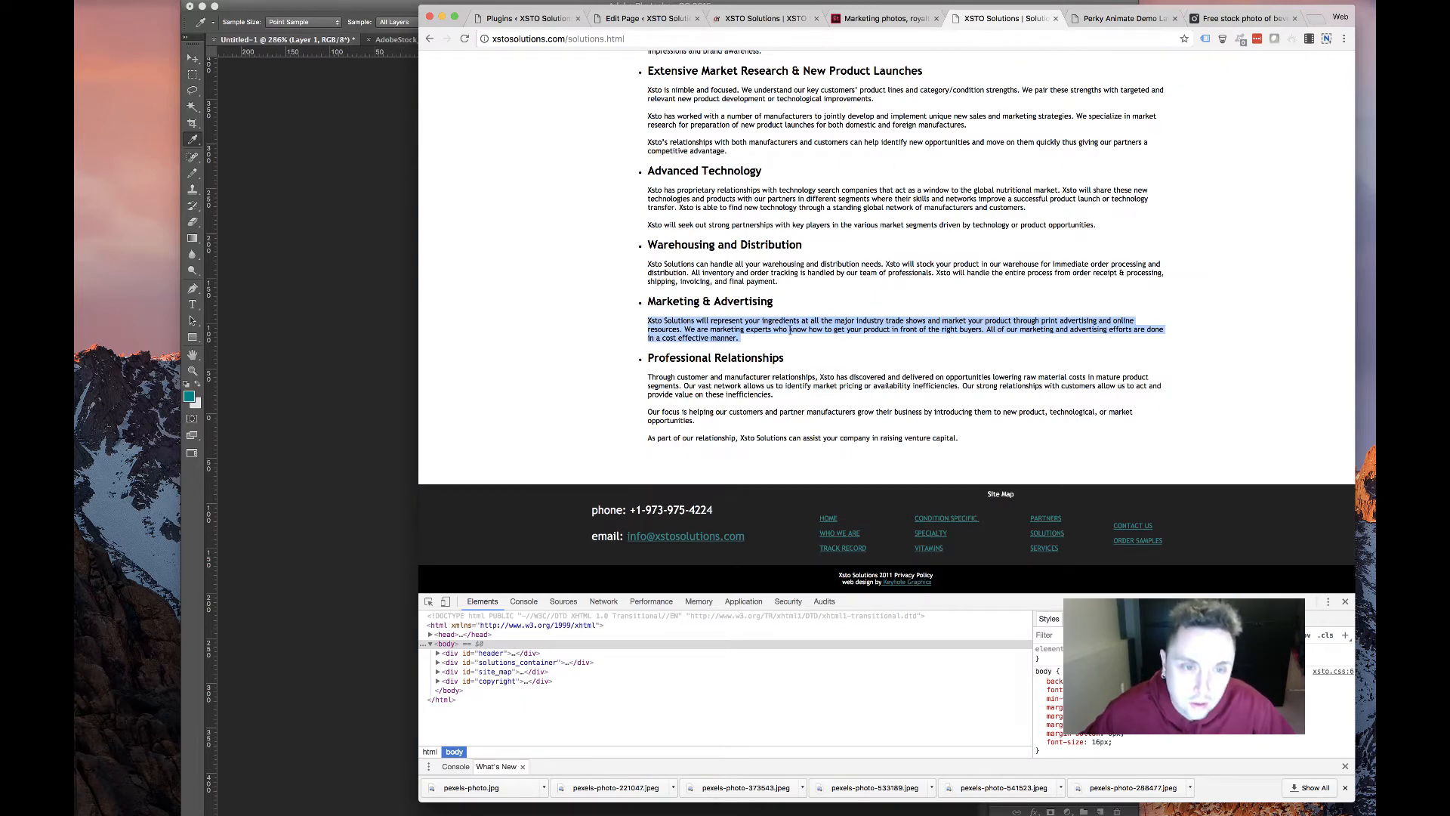
drag(821, 353, 637, 355)
key(super+c)
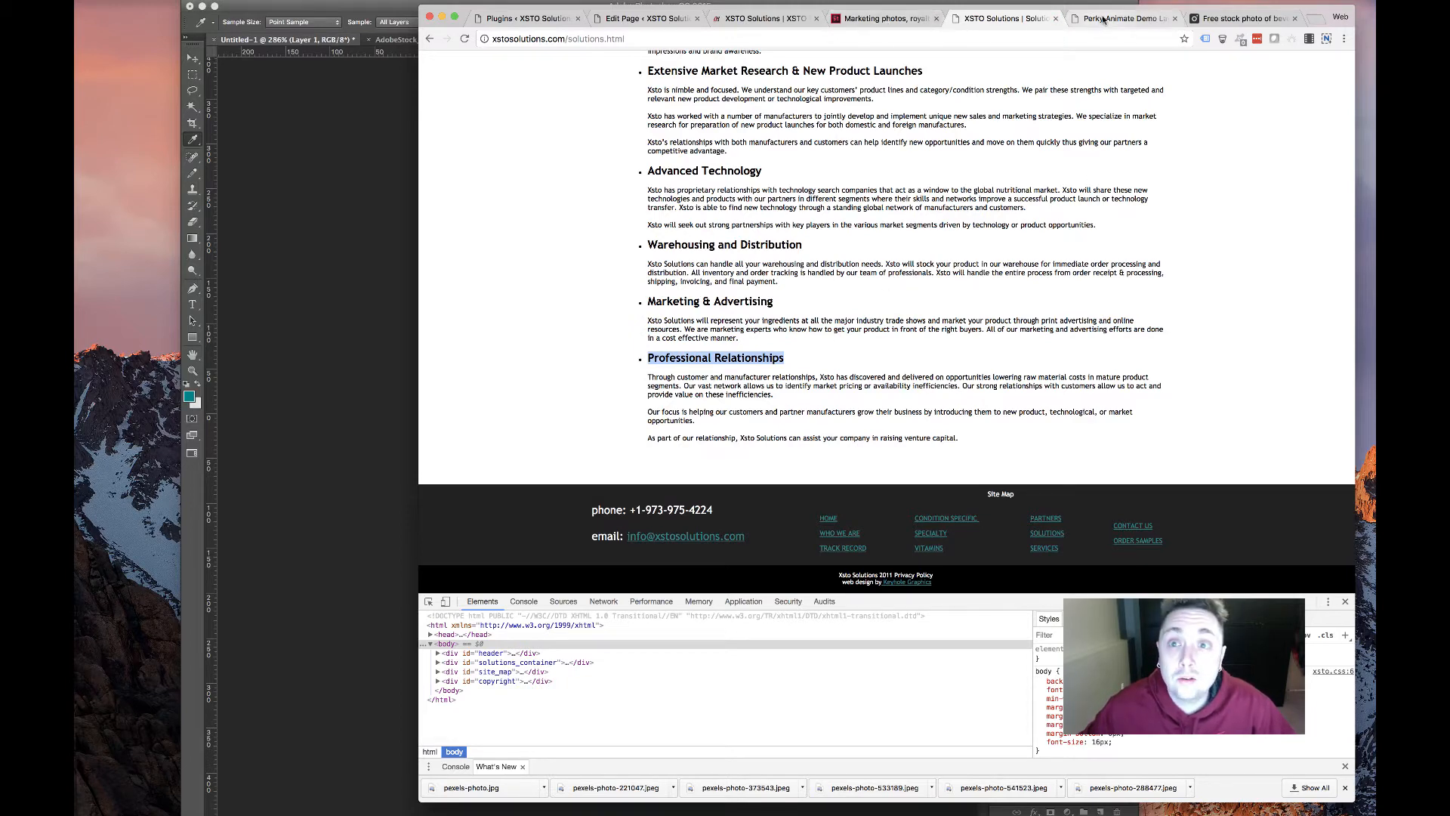
click(649, 18)
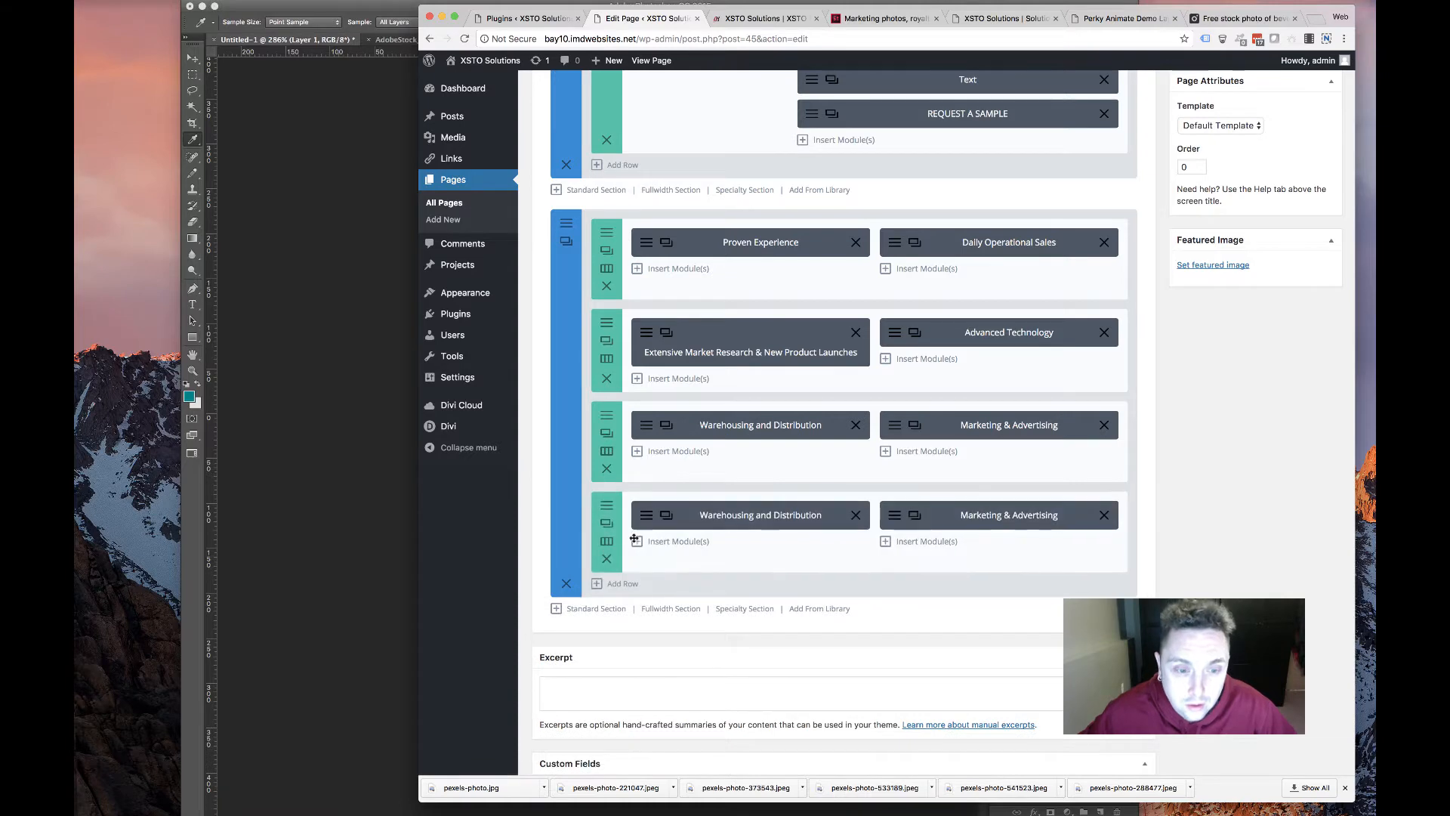
Add a three-column row holding only a copy of the Marketing & Advertising card
click(608, 544)
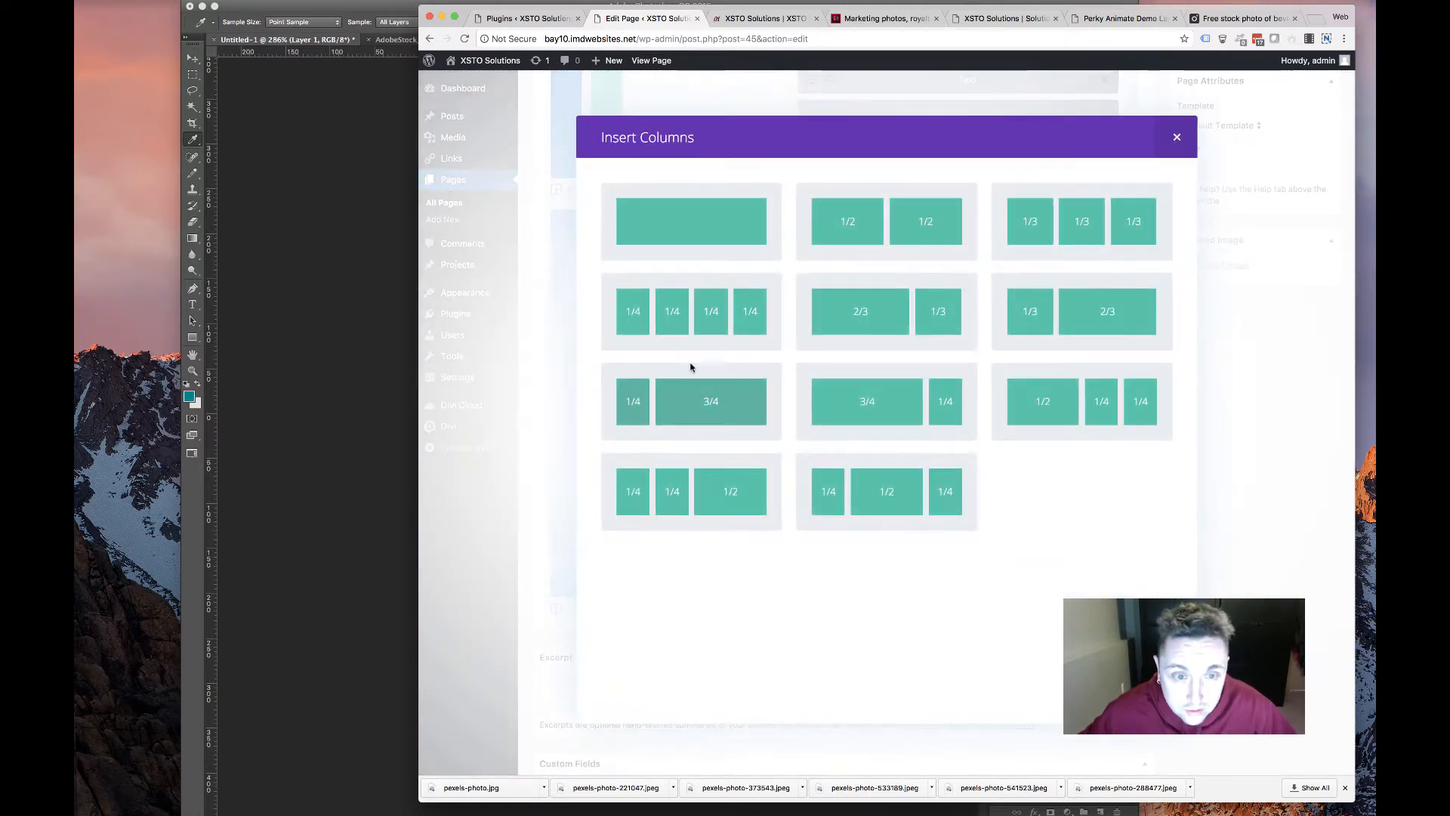
click(888, 491)
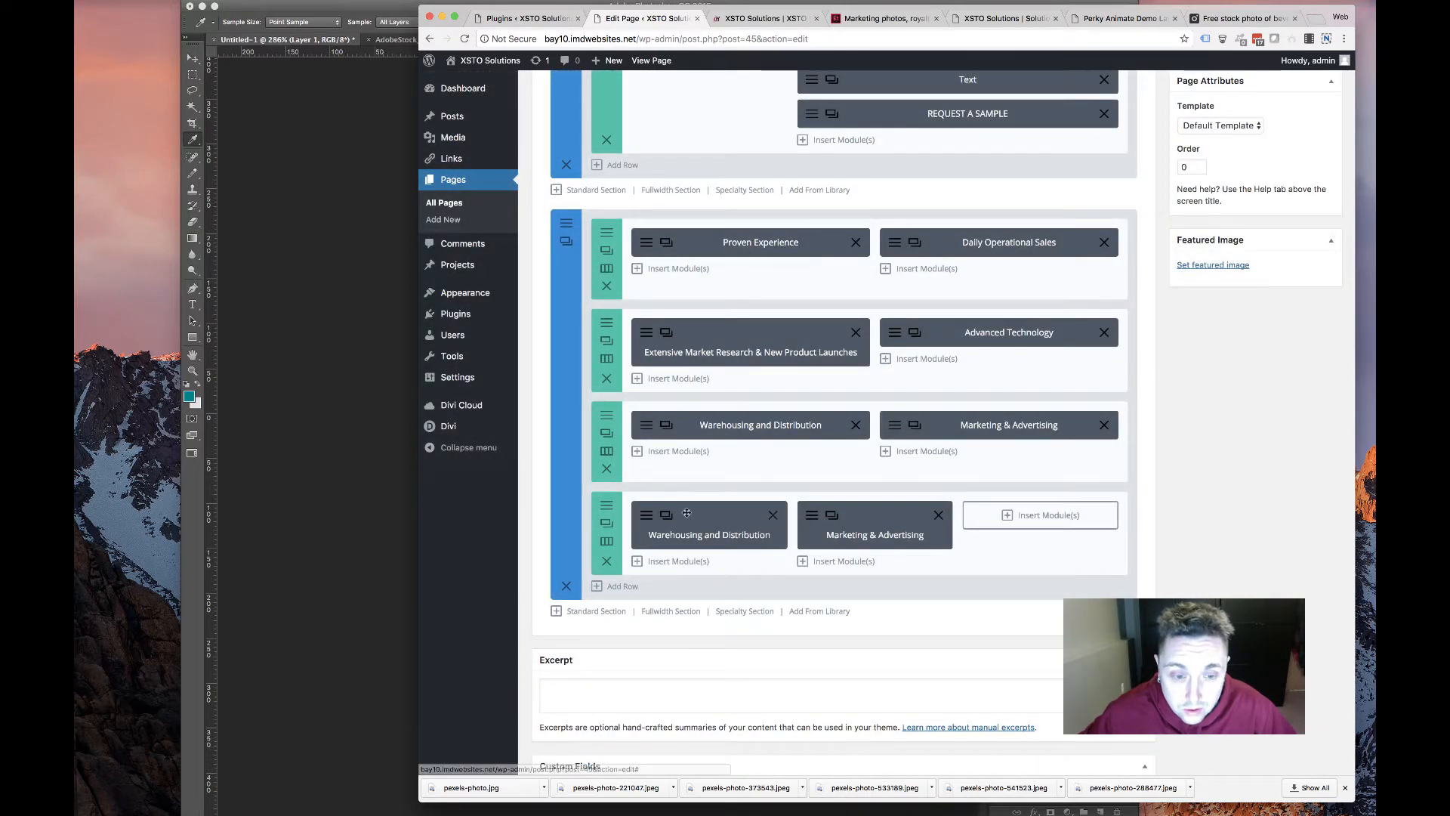
click(773, 516)
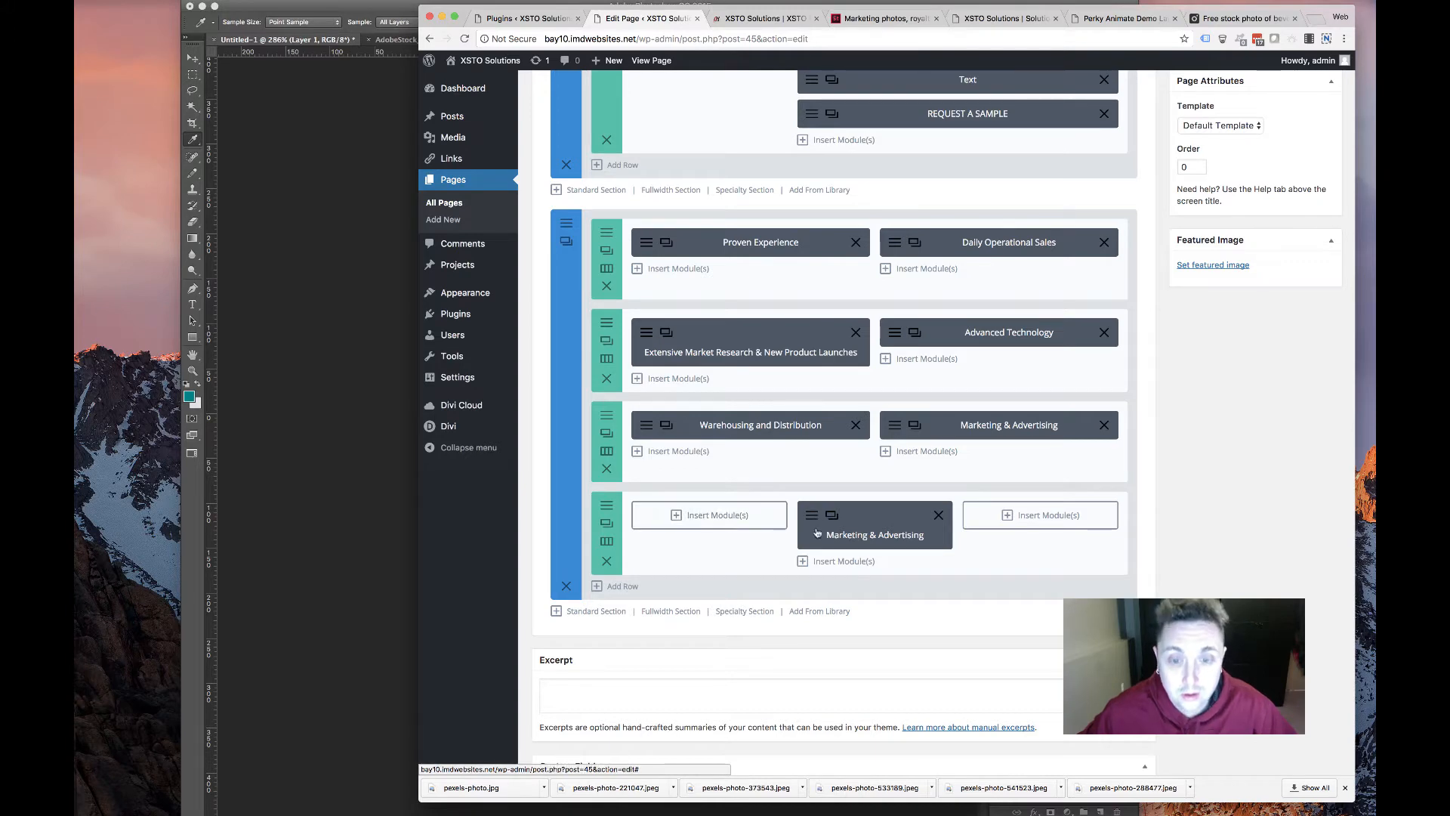
click(808, 515)
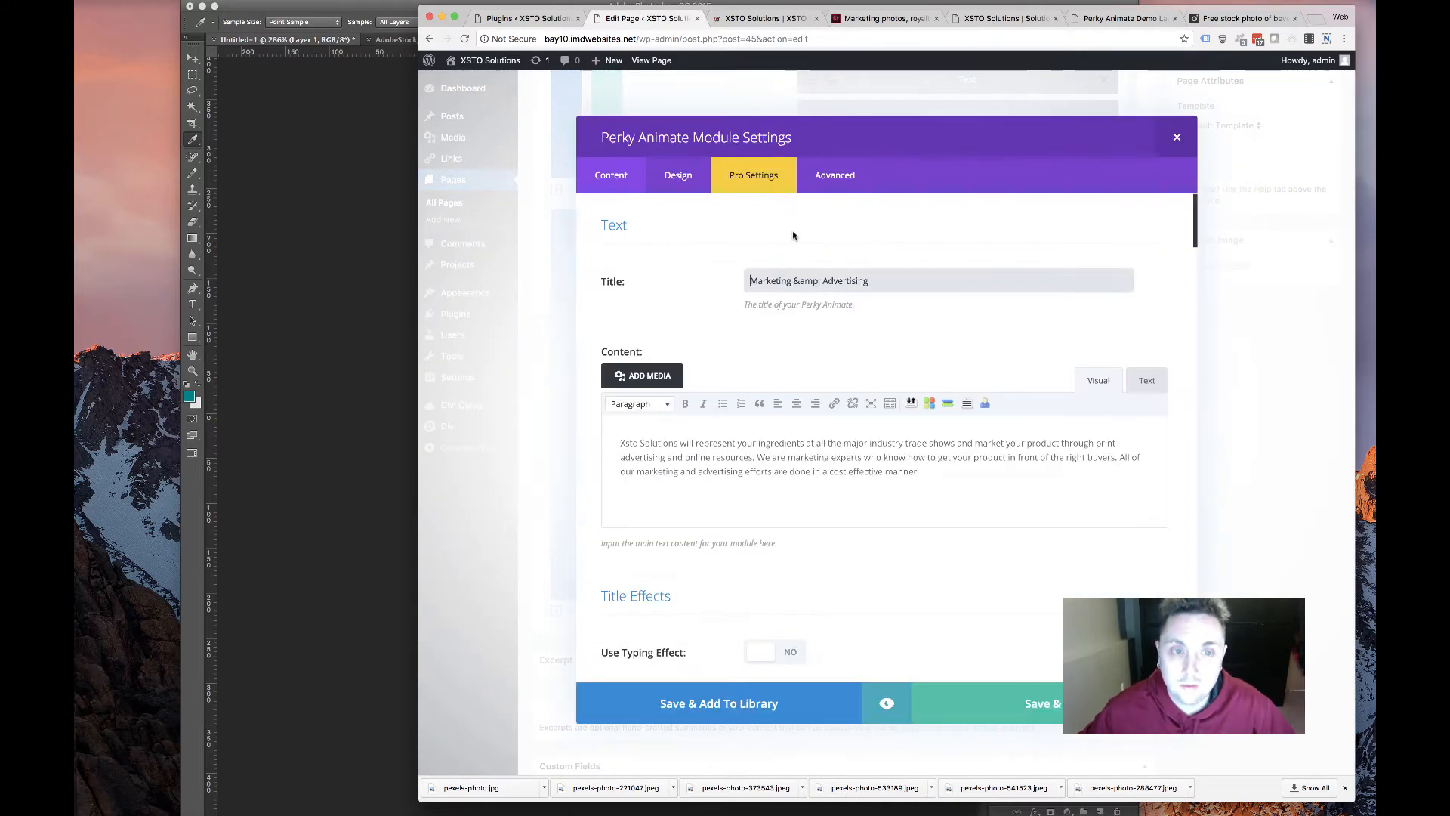
Set the card's title and alt hover title to Professional Relationships
drag(933, 297, 666, 277)
triple_click(933, 280)
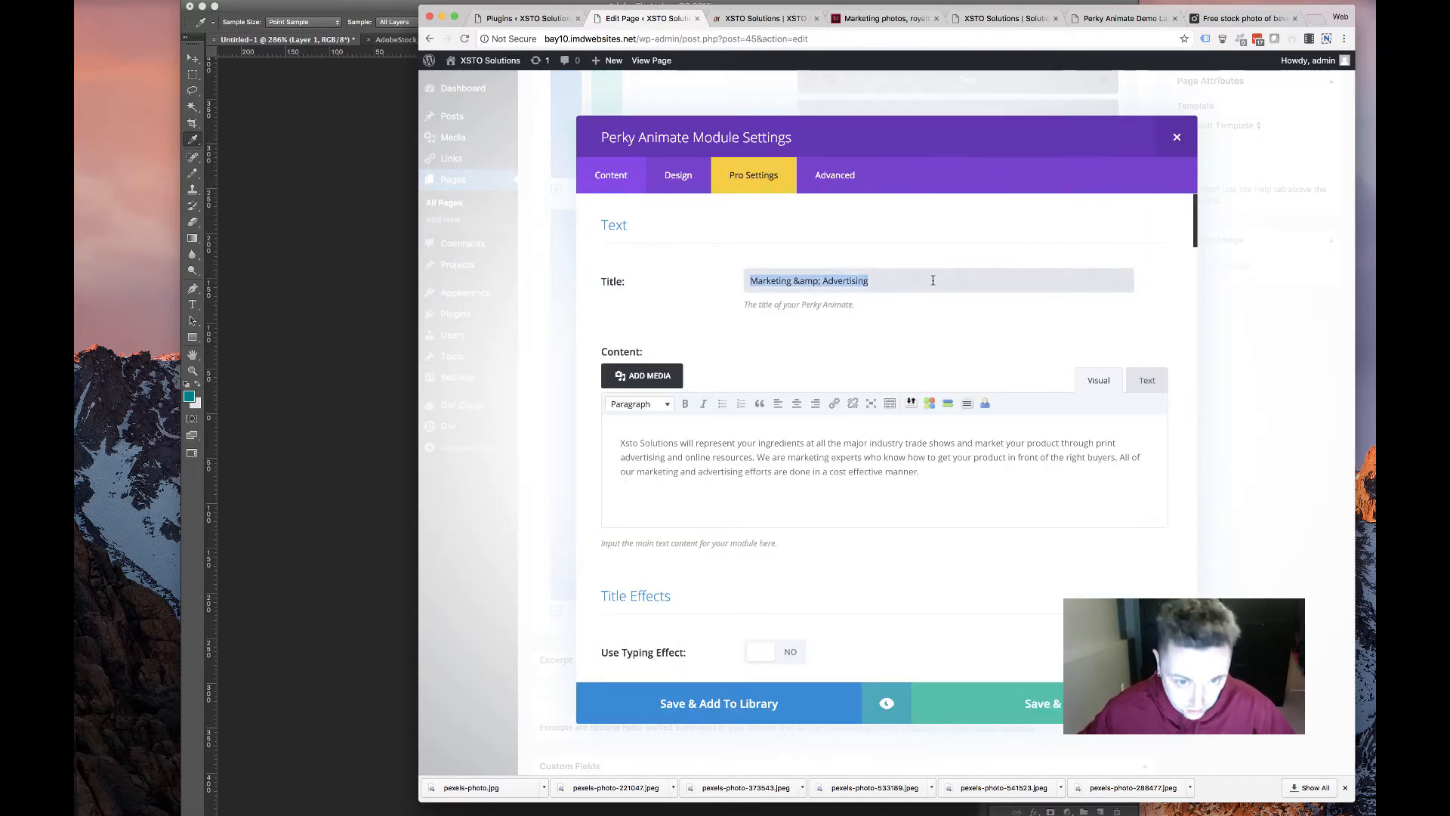
key(super+v)
scroll(756, 436, down, 10)
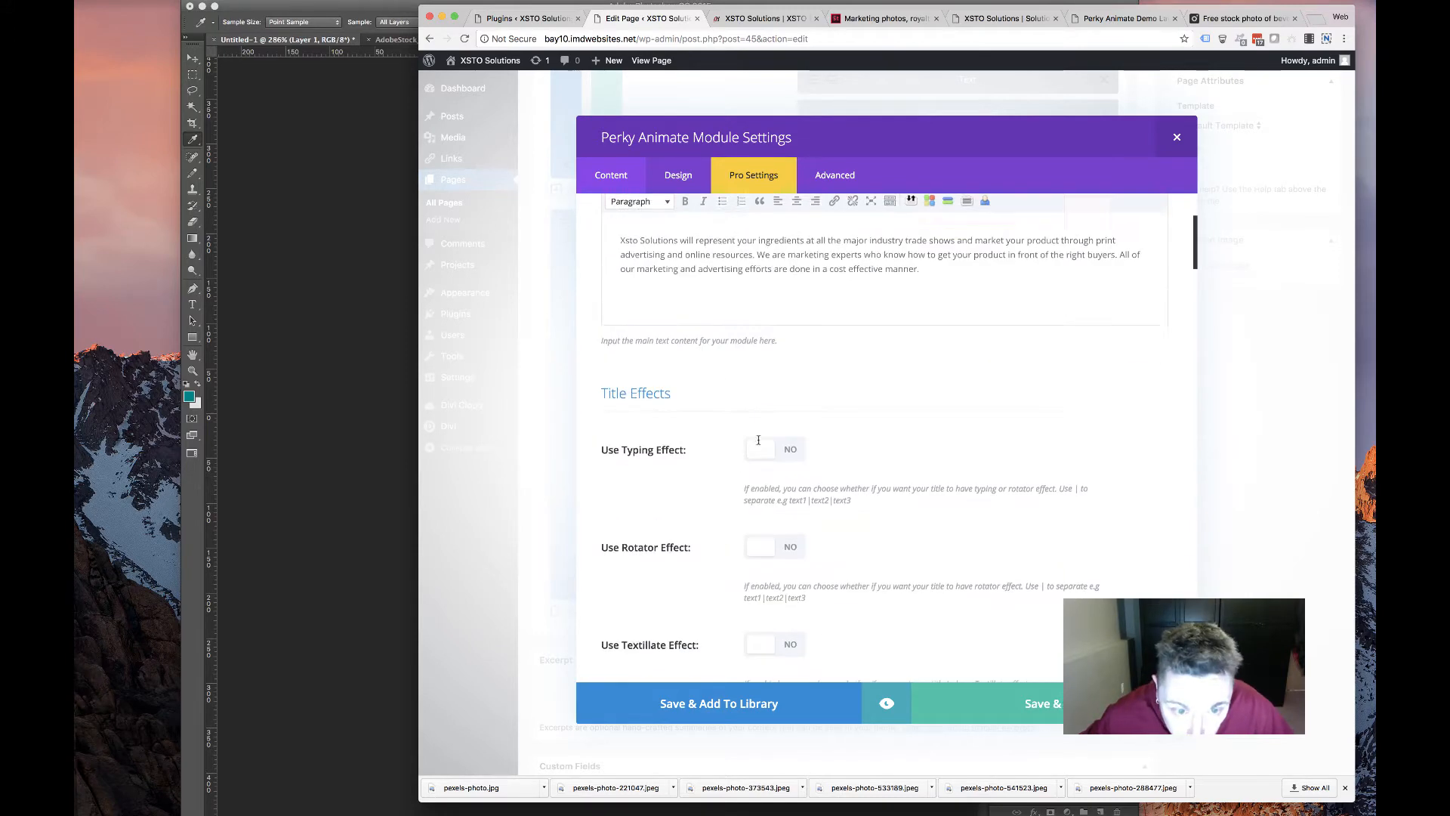
scroll(730, 424, down, 5)
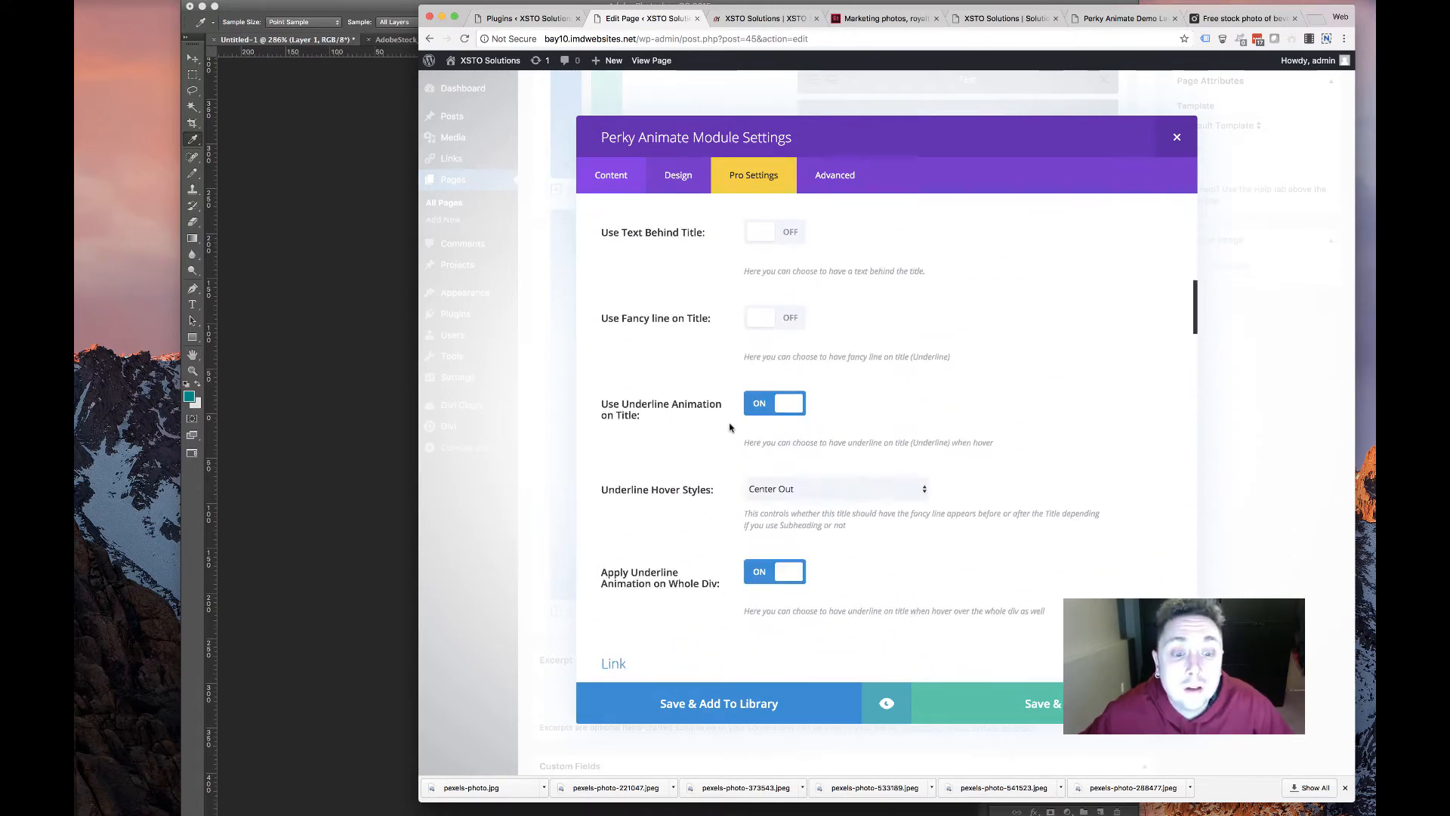
scroll(755, 419, up, 10)
scroll(779, 414, up, 4)
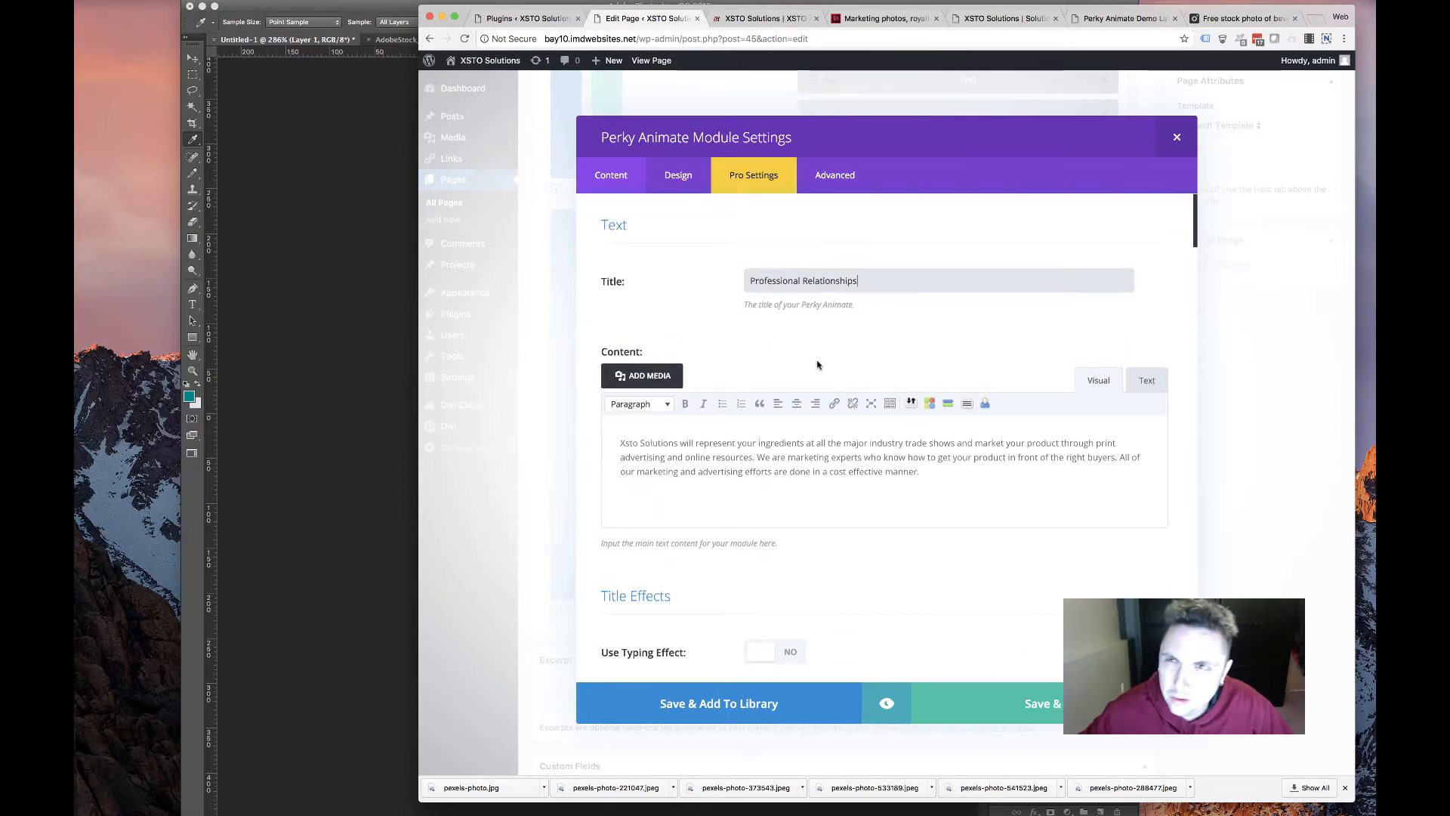
scroll(816, 366, down, 2)
scroll(745, 341, up, 2)
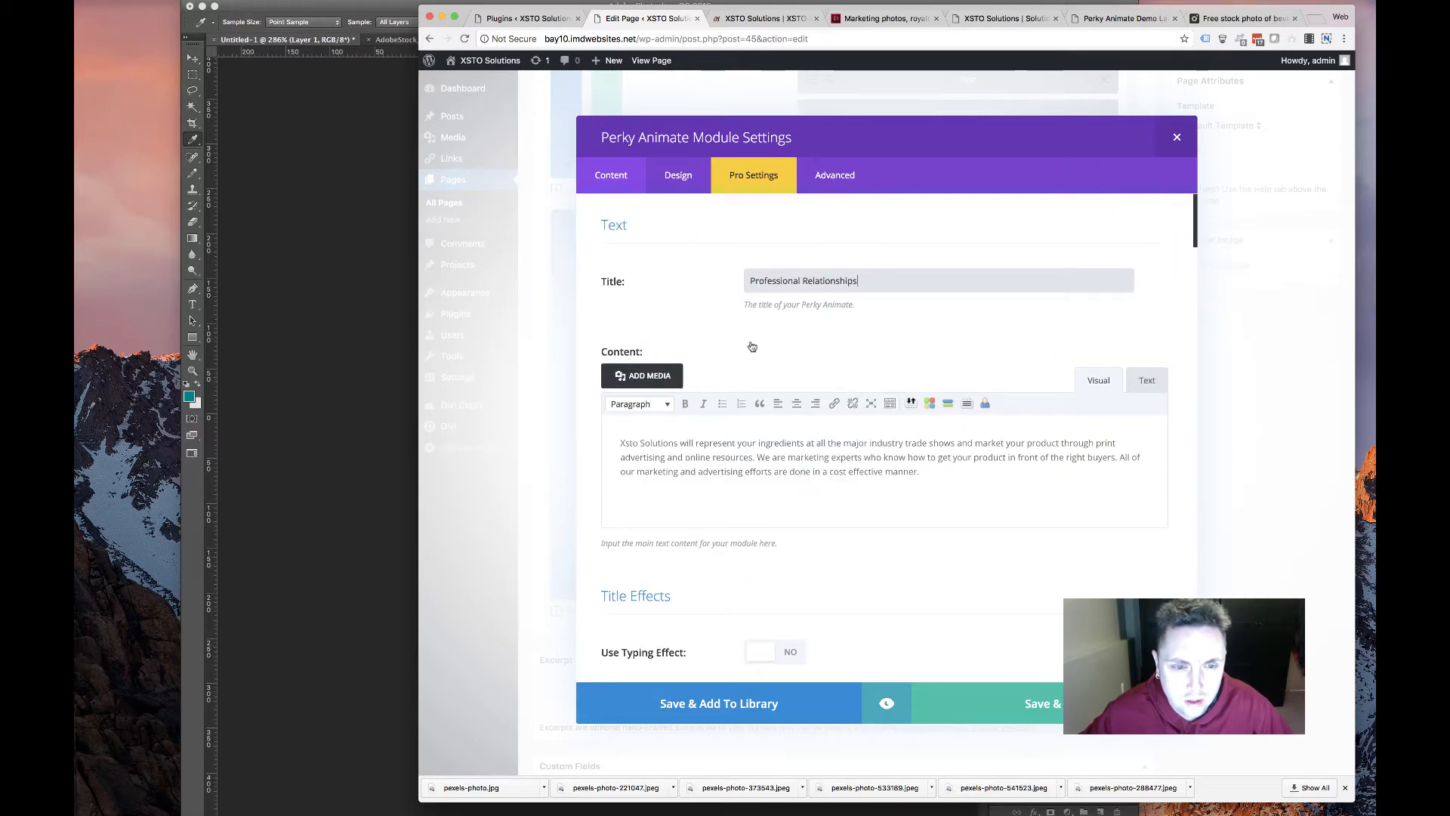
scroll(753, 347, down, 10)
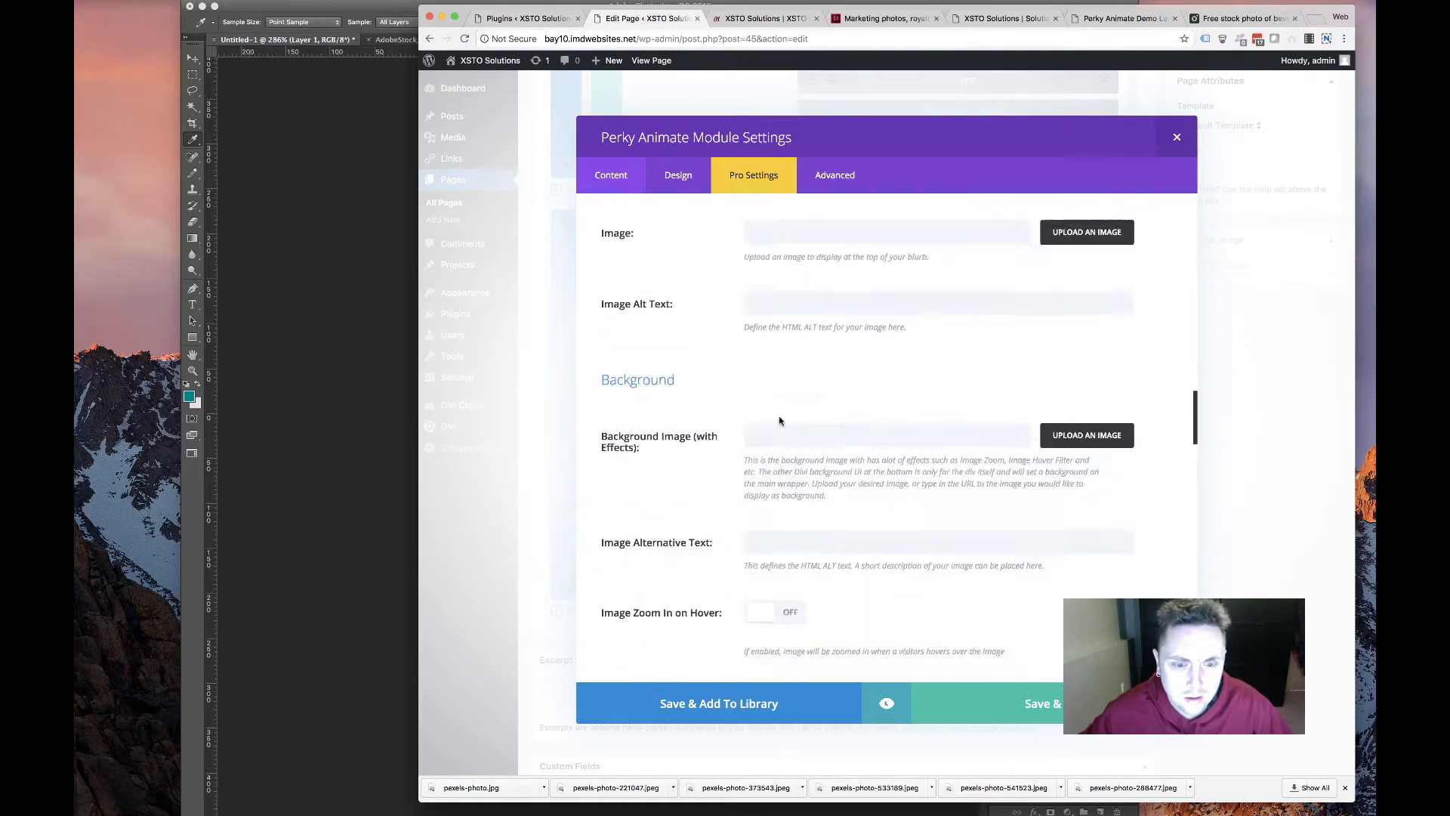
scroll(786, 416, down, 15)
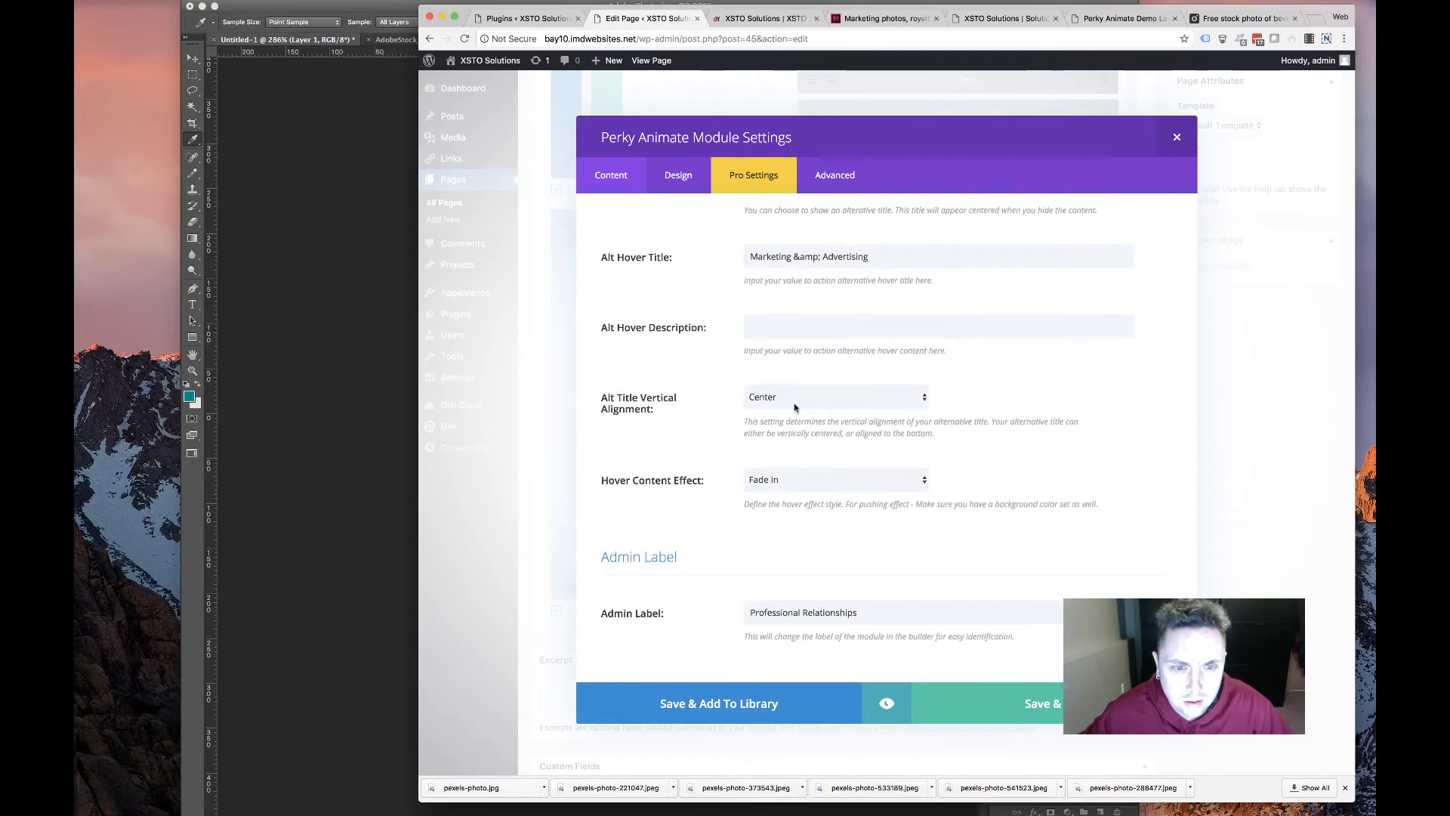
drag(878, 260, 615, 261)
key(super+v)
Copy the Professional Relationships description paragraphs from the old site's solutions page
scroll(808, 313, up, 20)
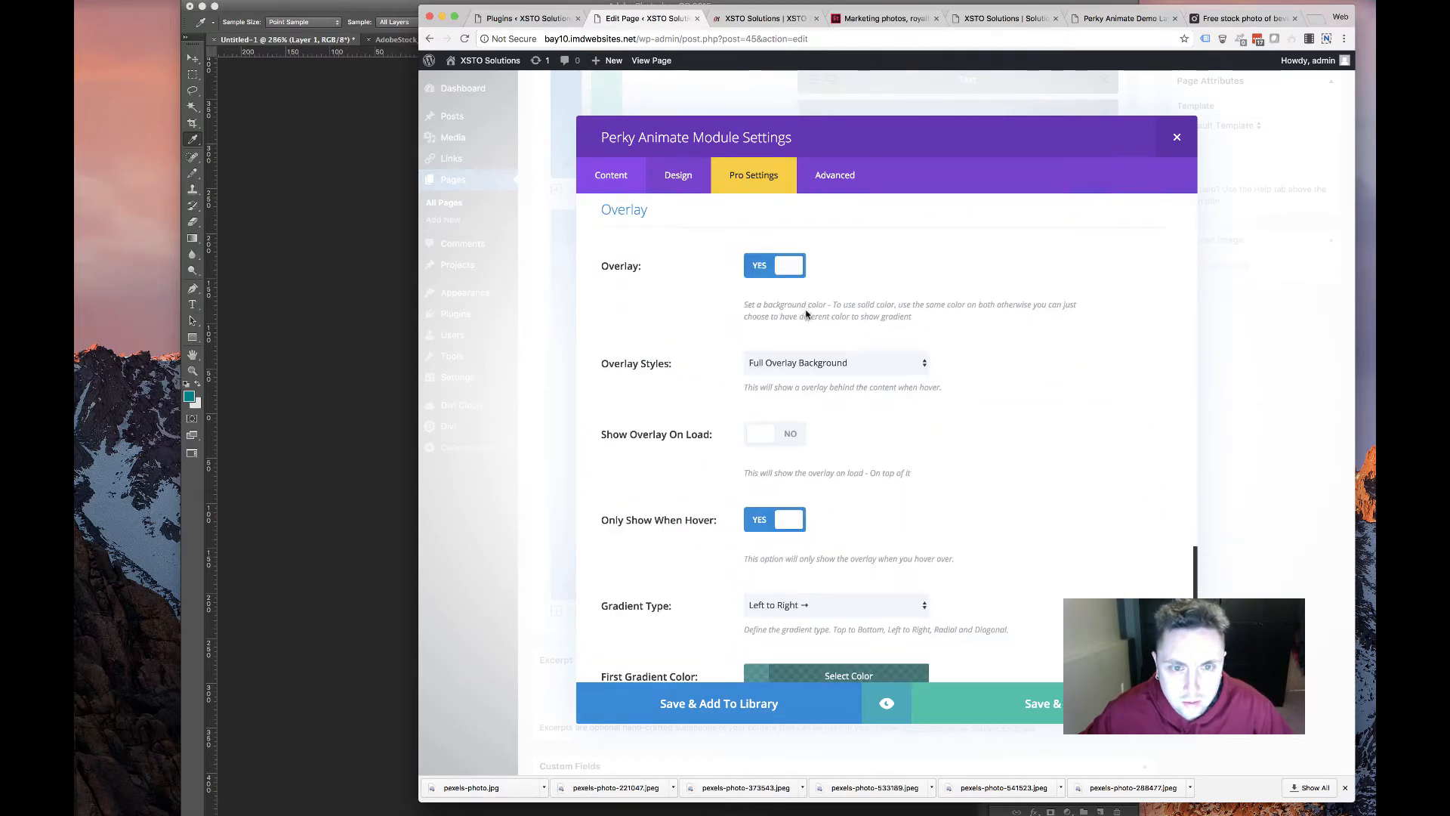
scroll(830, 325, up, 10)
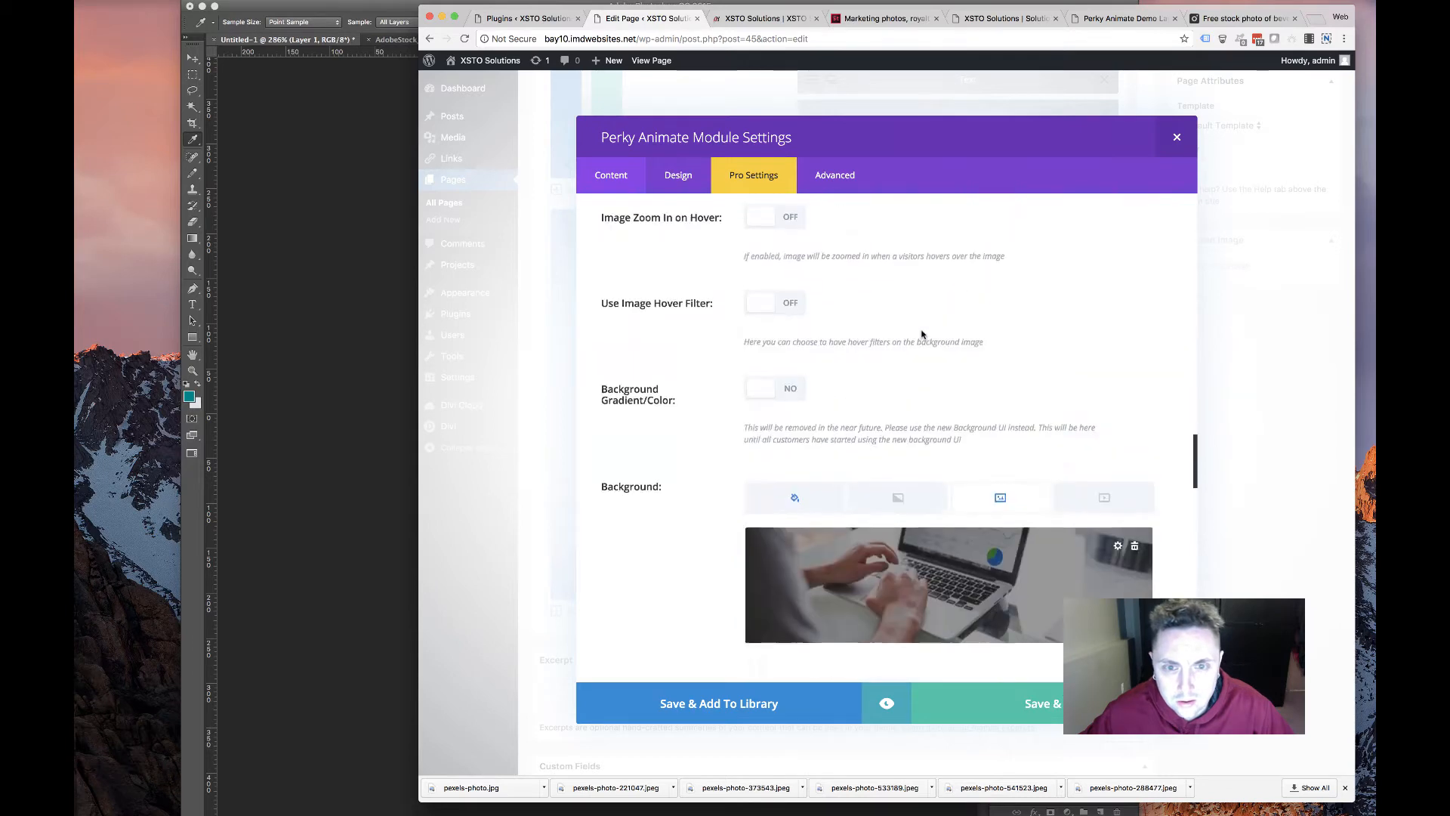
scroll(921, 334, up, 20)
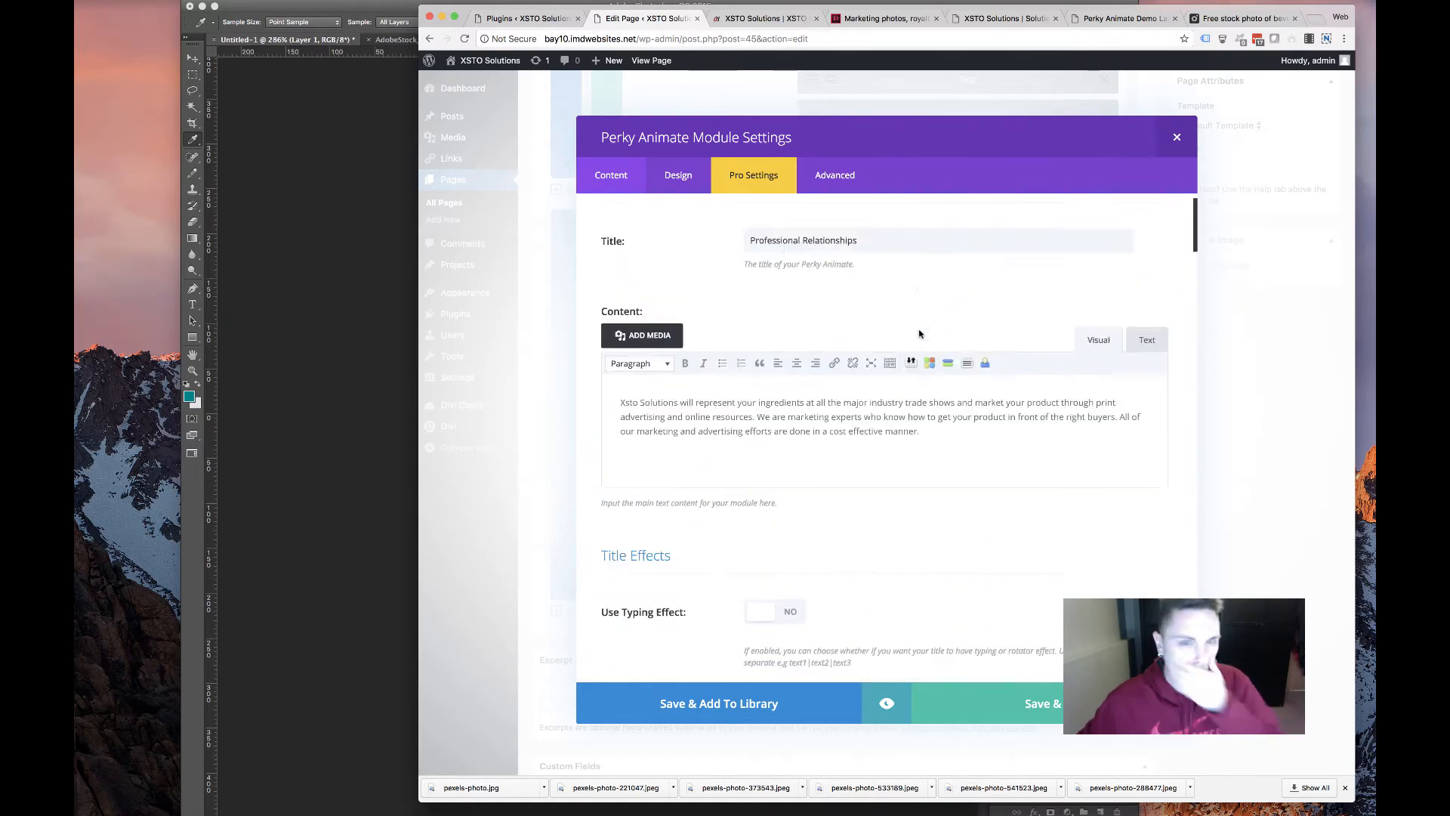
click(1121, 22)
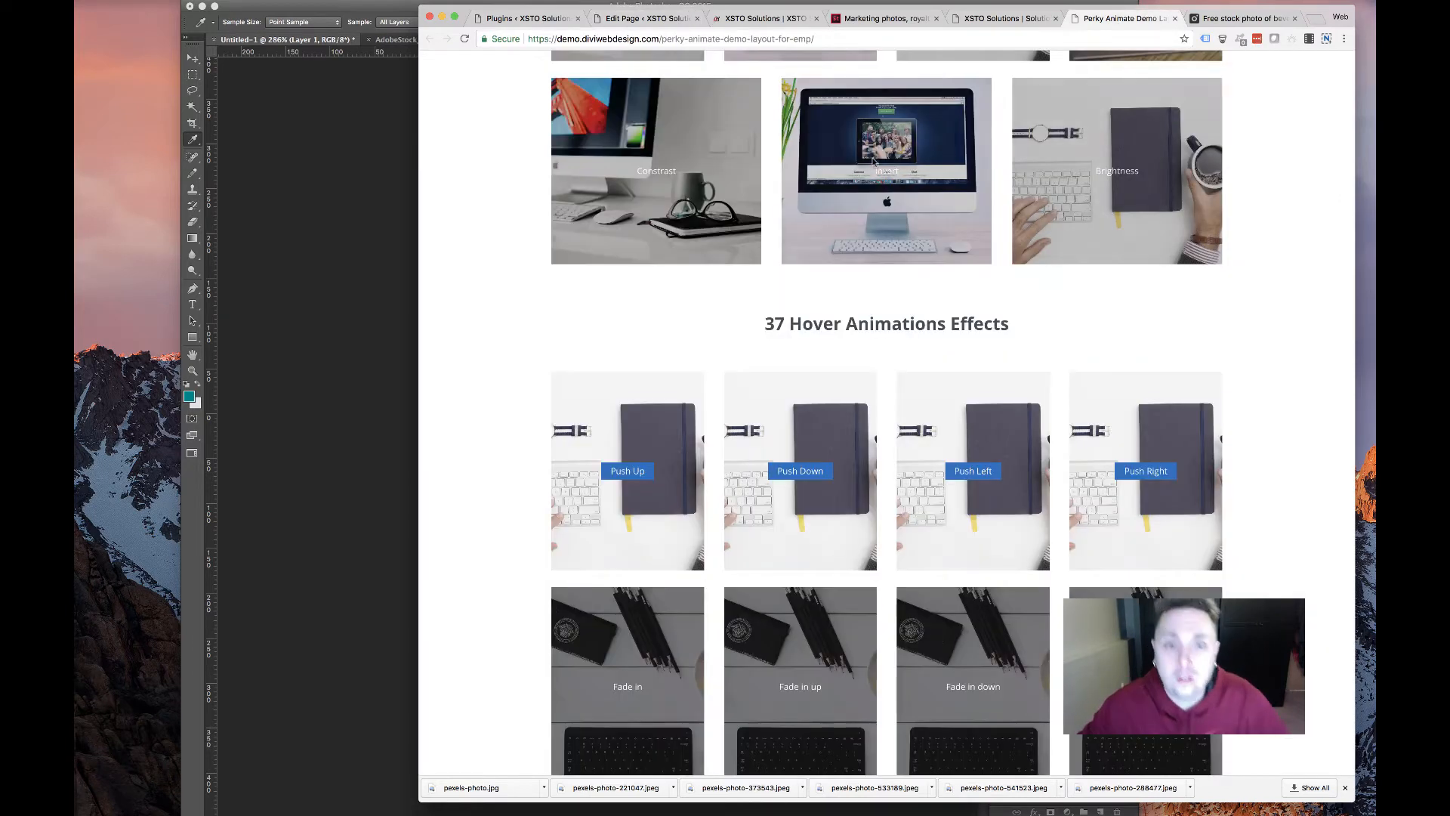
click(982, 19)
drag(979, 430, 638, 376)
key(ctrl+c)
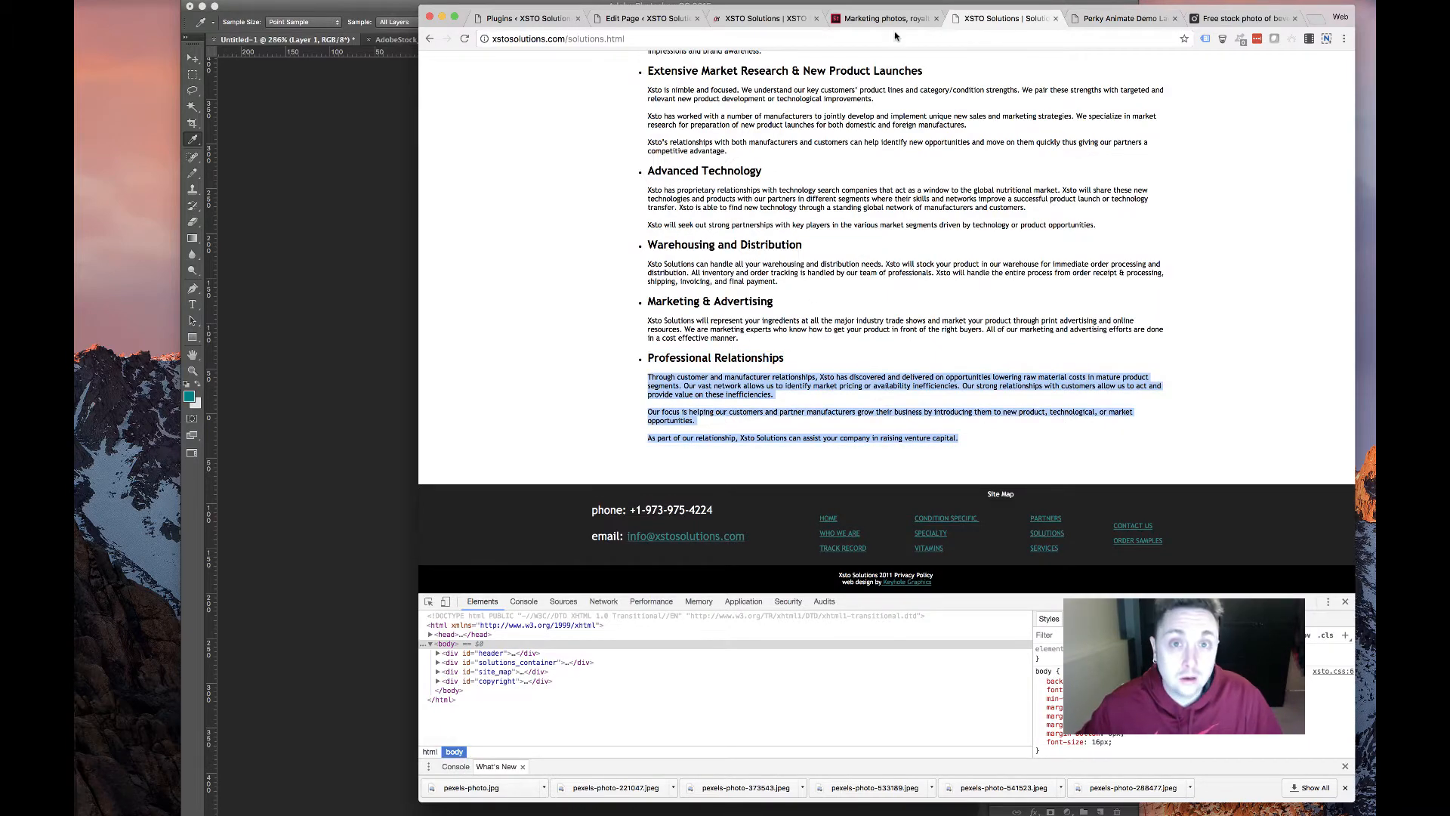
click(763, 18)
click(646, 18)
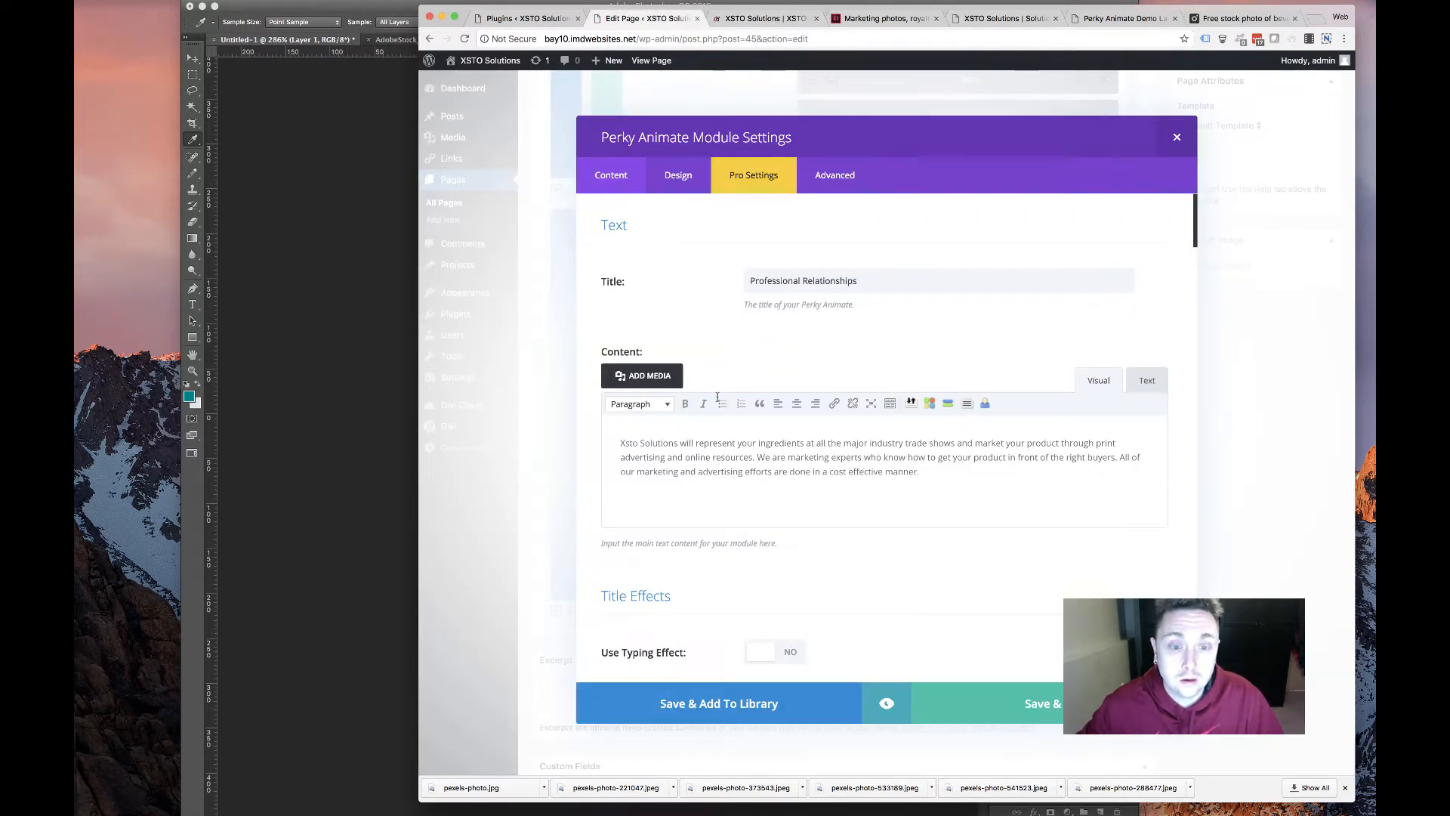
Replace the card content with the three pasted paragraphs, removing the blank first line
key(ctrl+a)
key(ctrl+v)
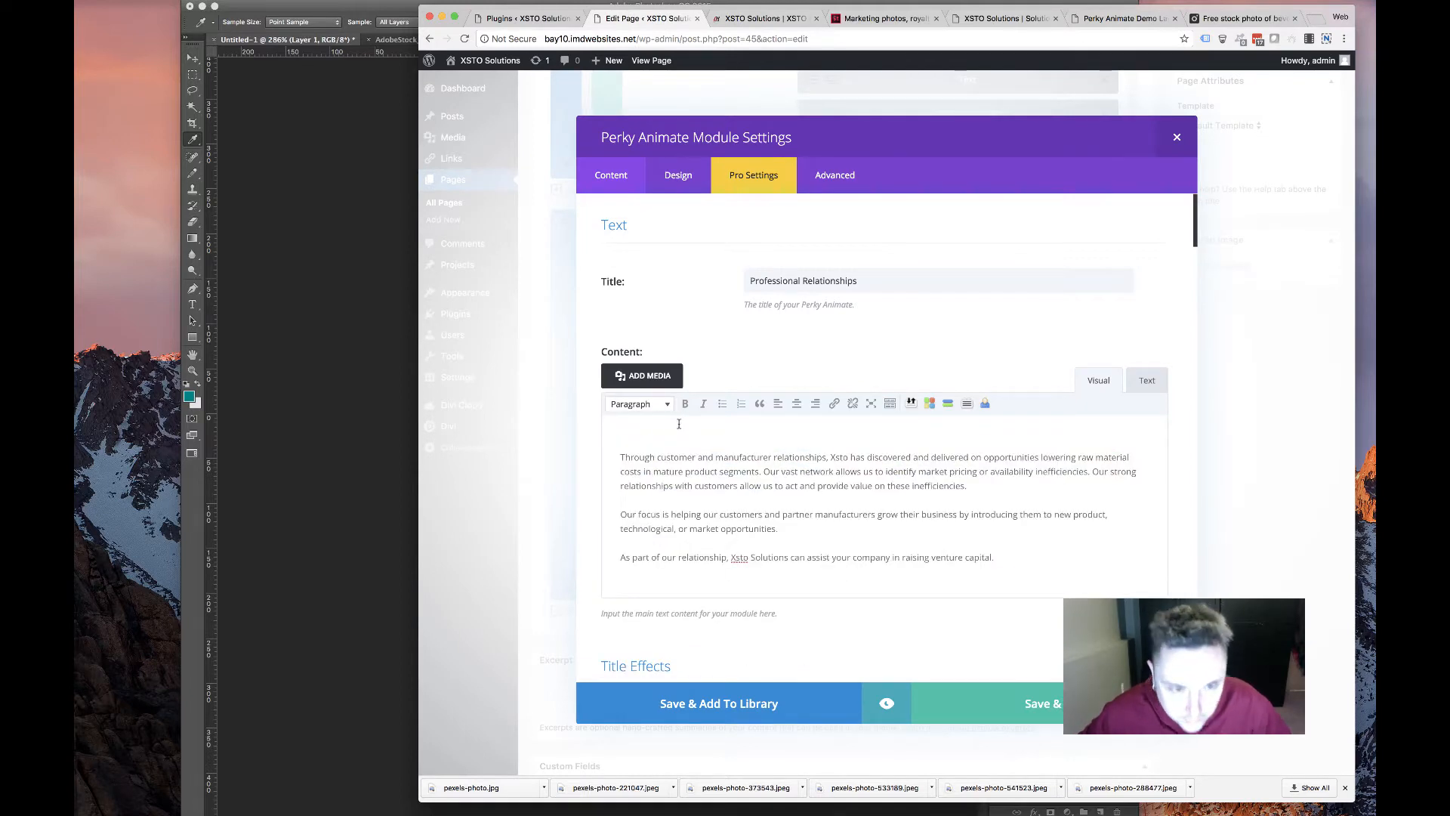
key(BackSpace)
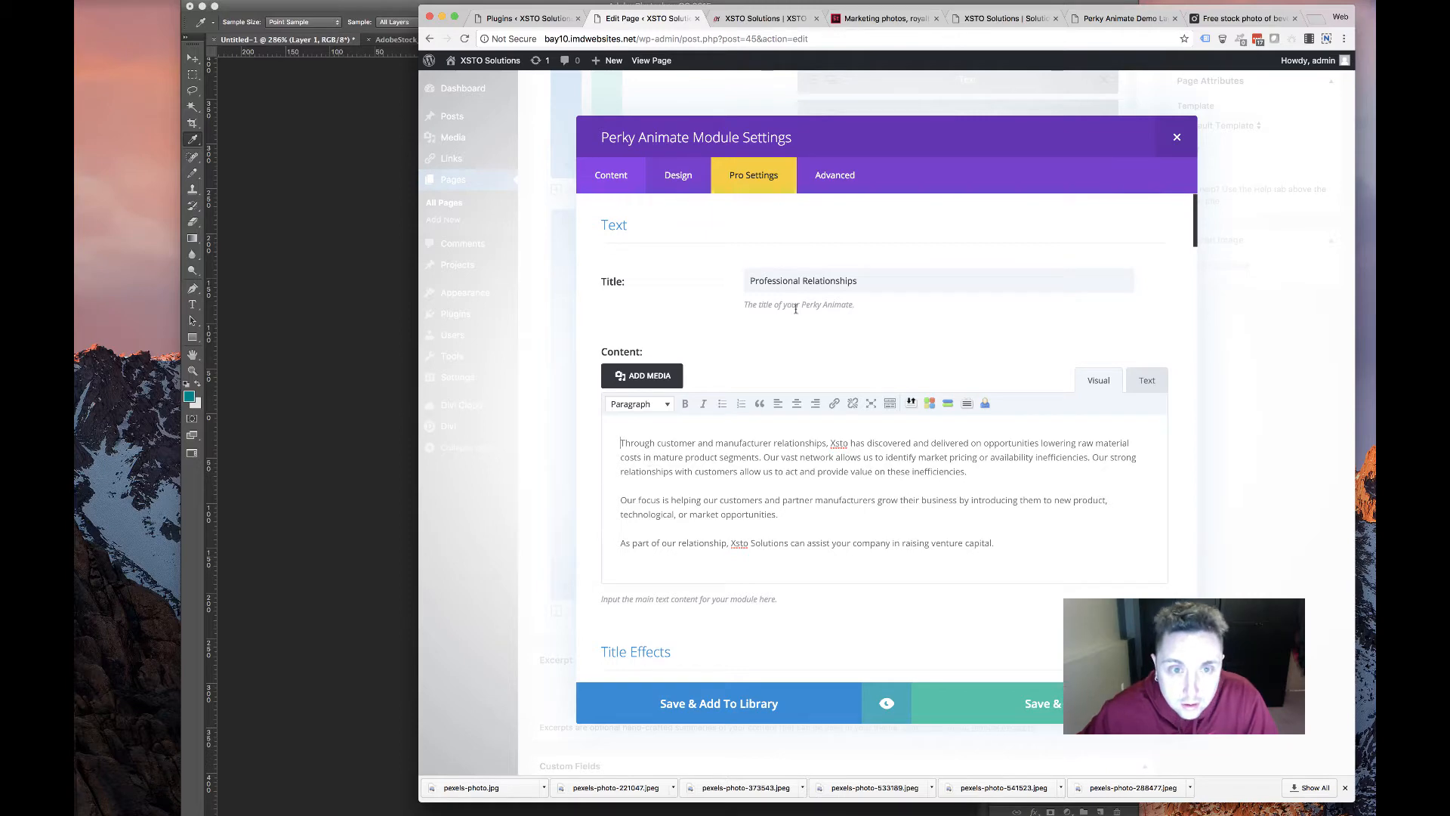
scroll(849, 555, down, 20)
right_click(848, 556)
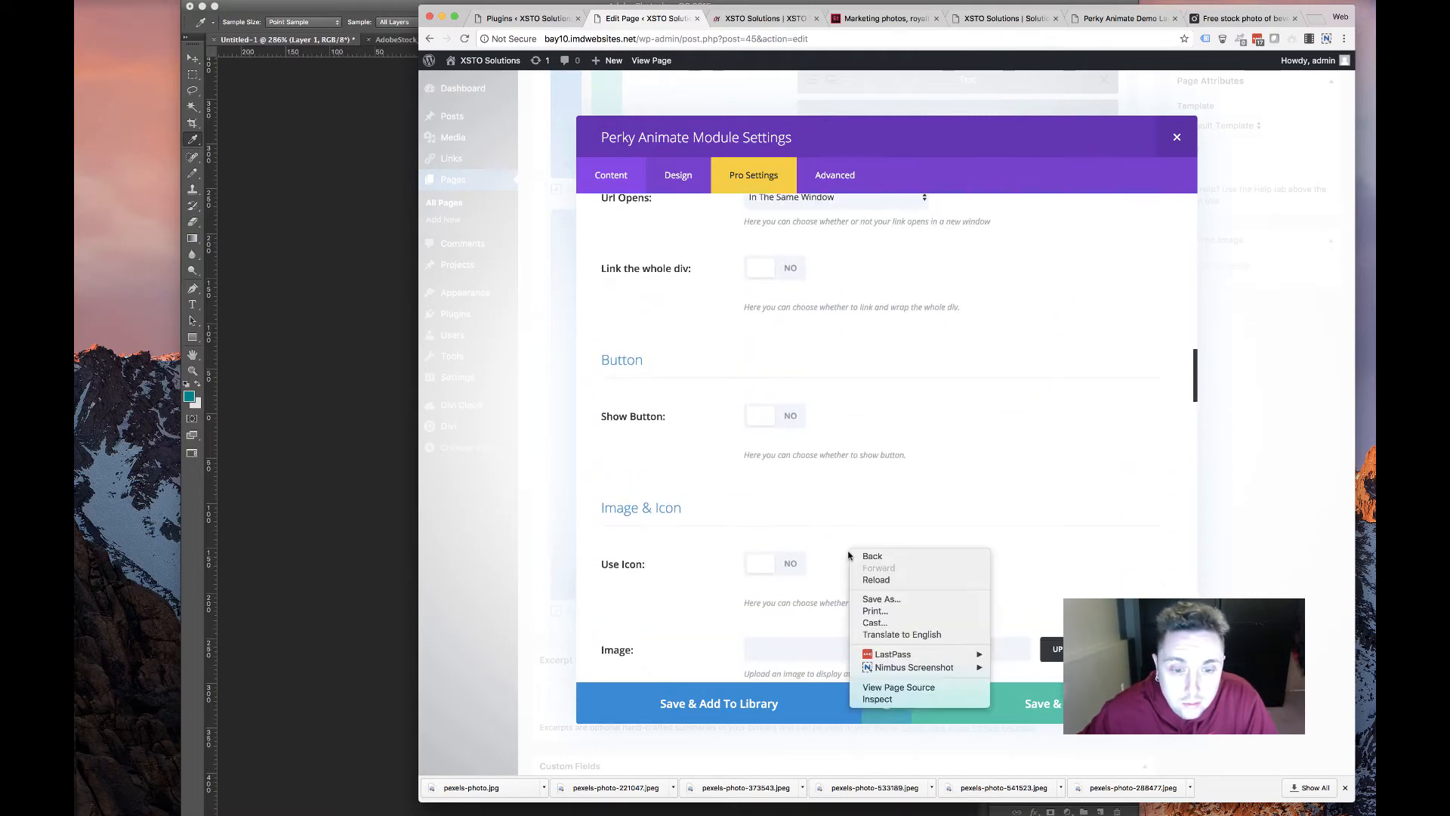
click(853, 437)
scroll(865, 457, up, 15)
scroll(866, 465, down, 16)
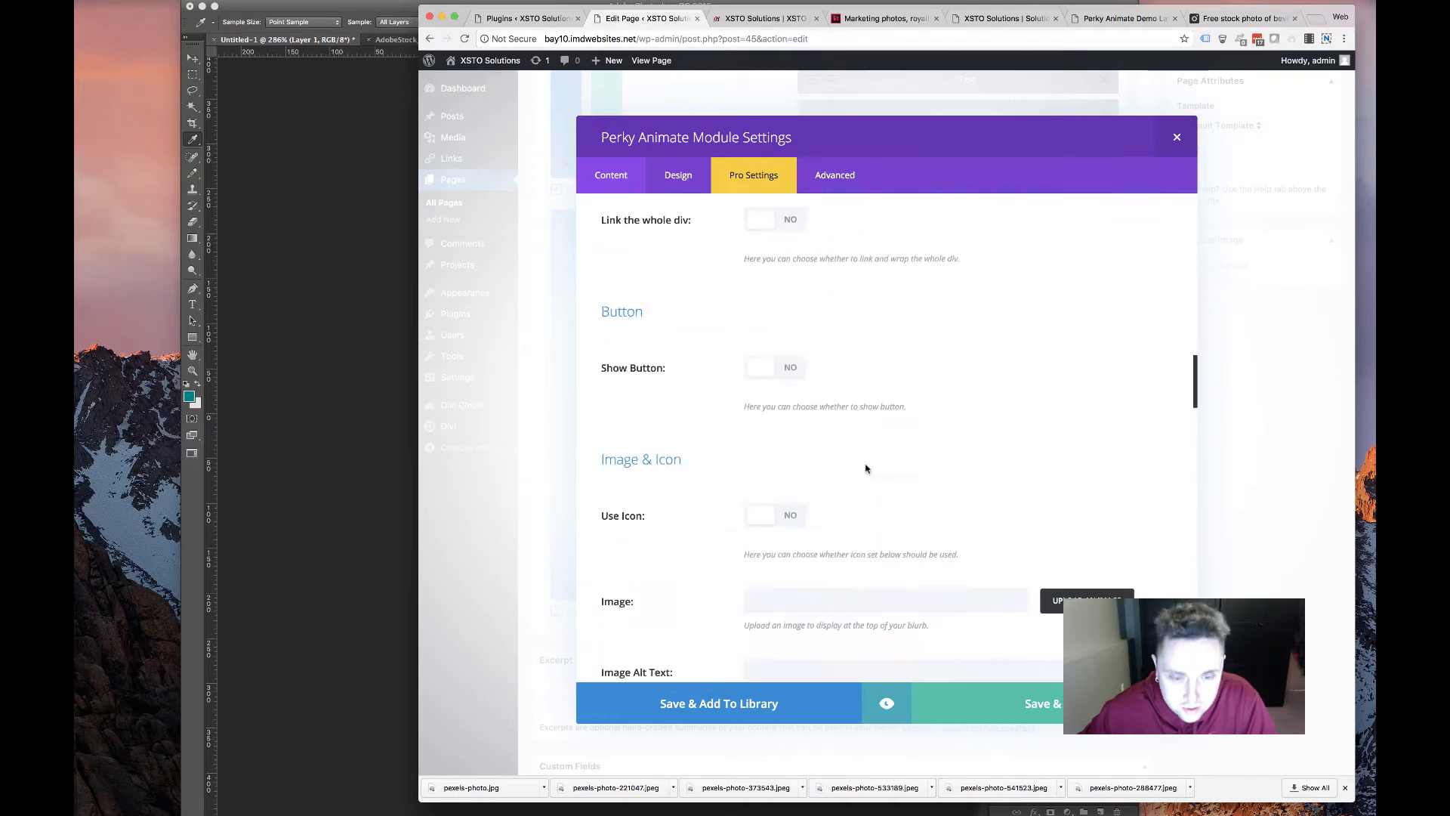
scroll(866, 468, down, 10)
scroll(866, 468, up, 3)
click(1243, 18)
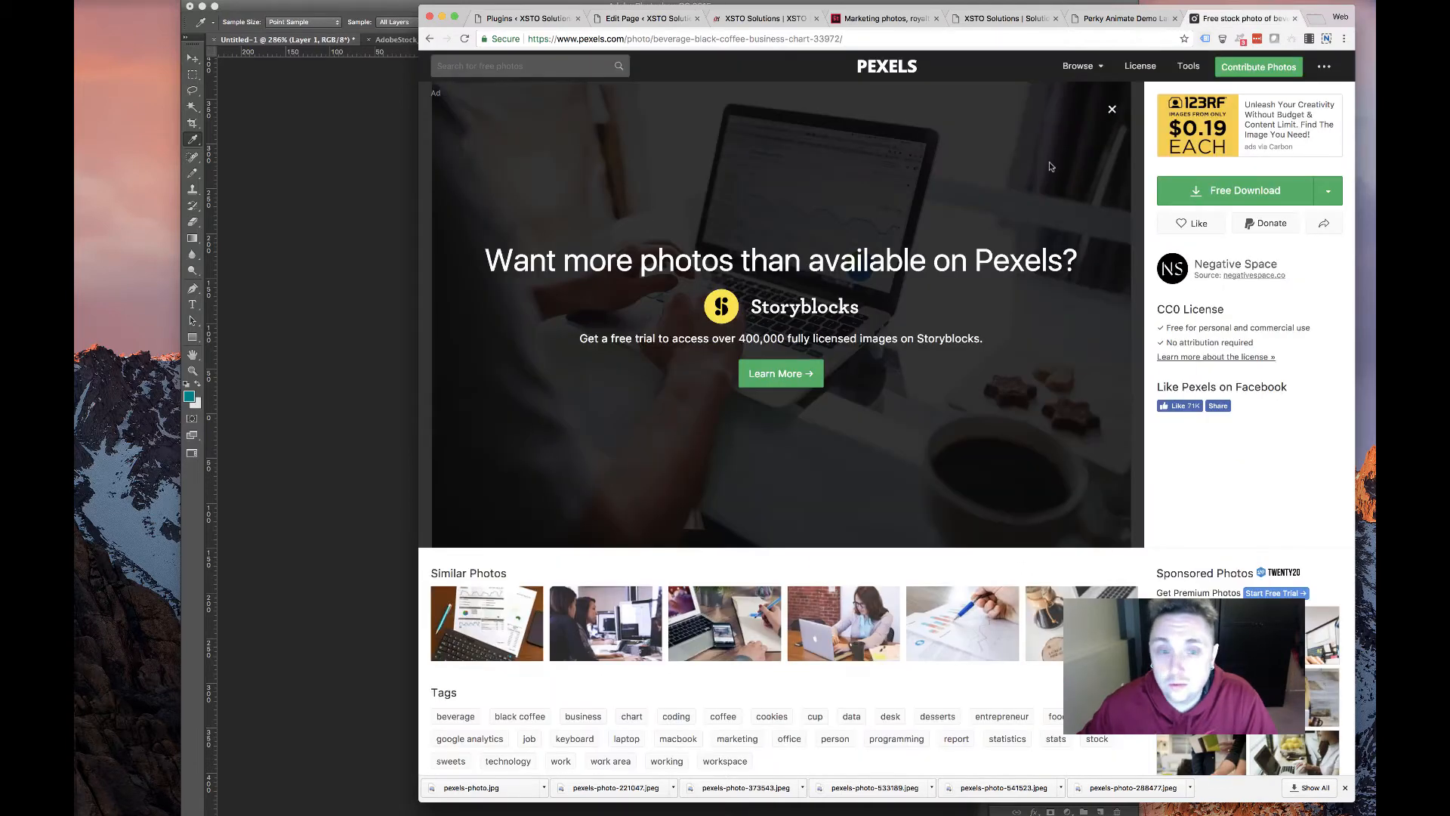
Search Pexels for 'professional' photos, then for 'business' photos
scroll(690, 324, left, 5)
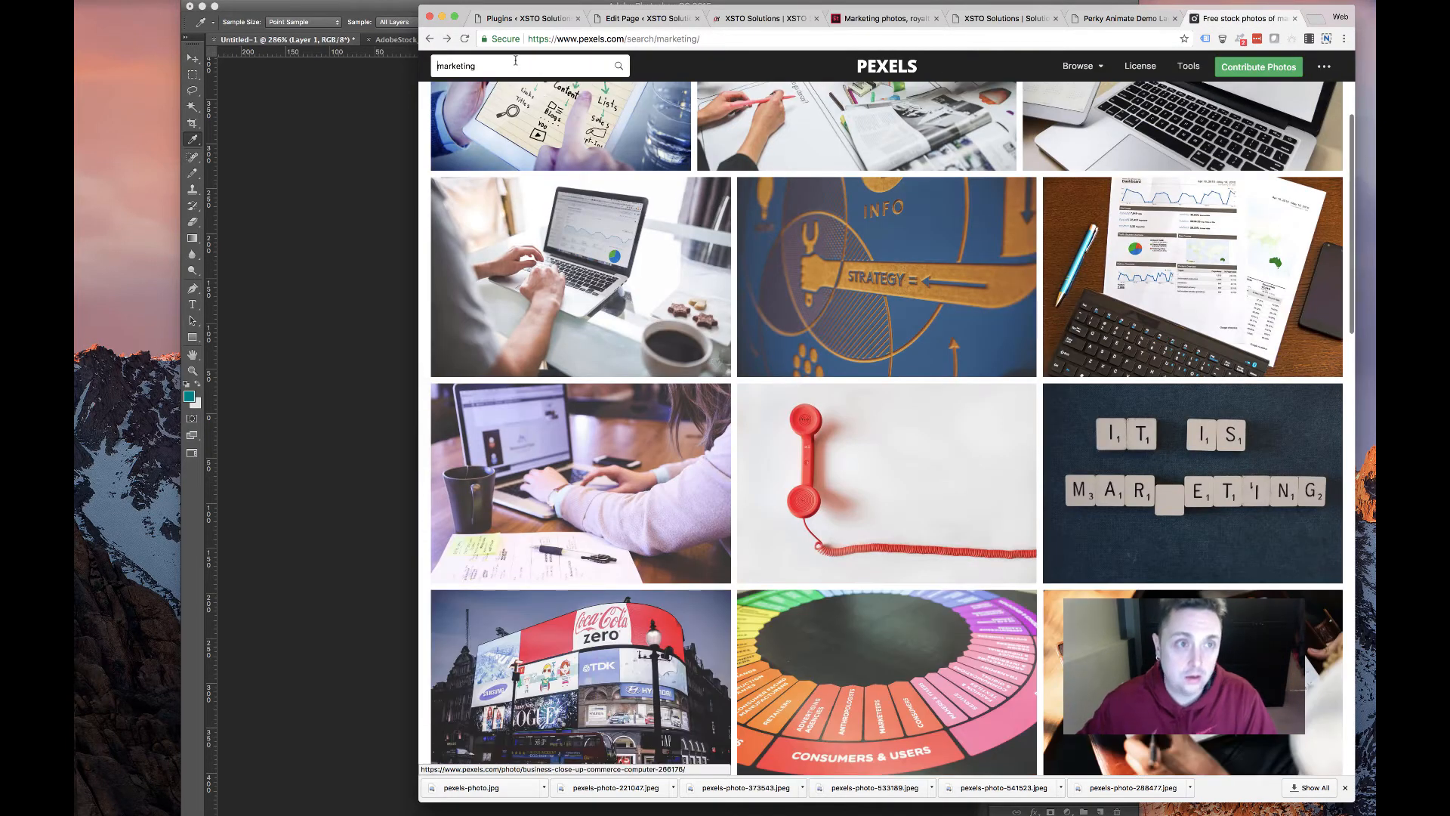
key(super+a)
text(profe)
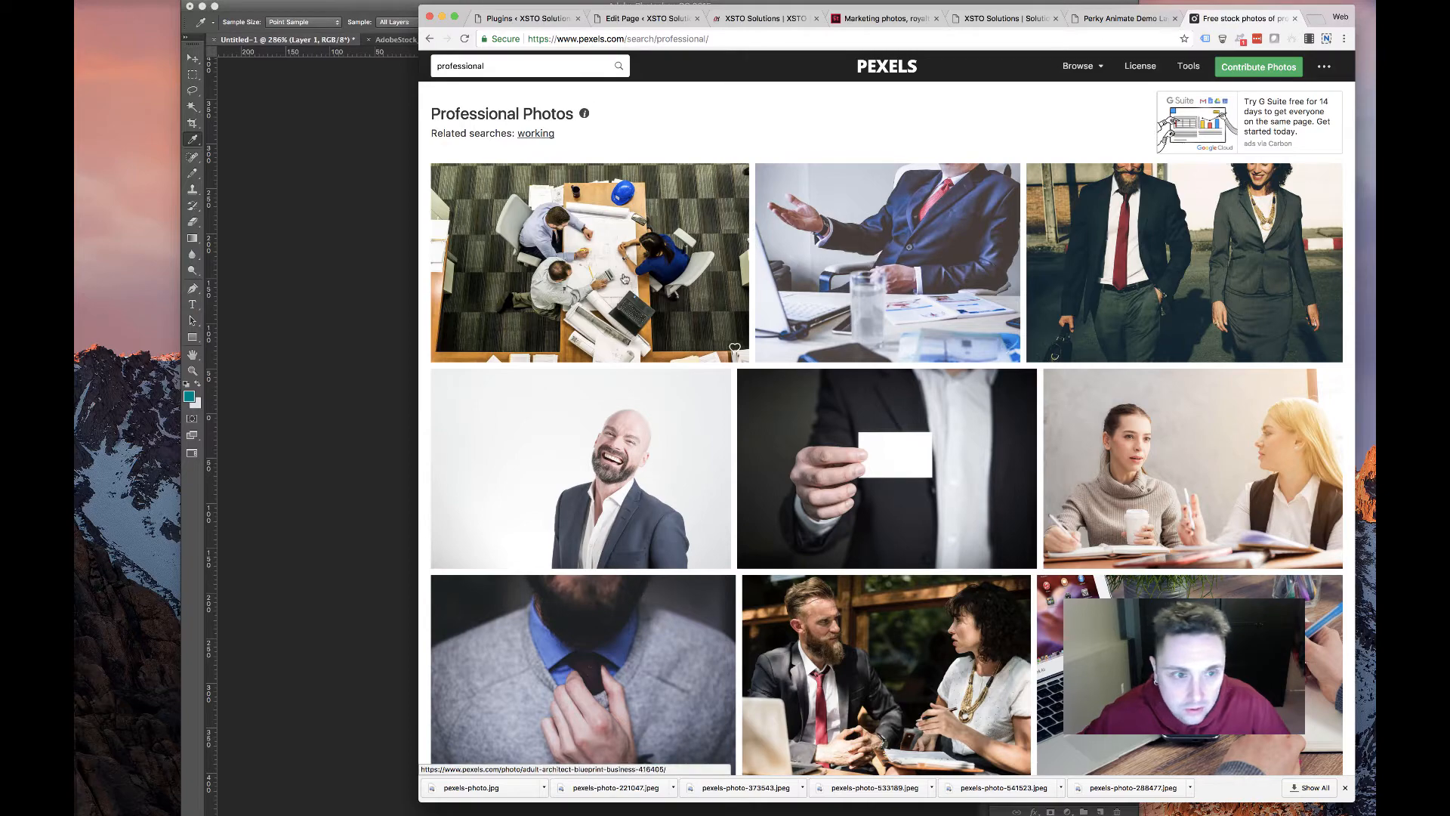
scroll(625, 278, down, 5)
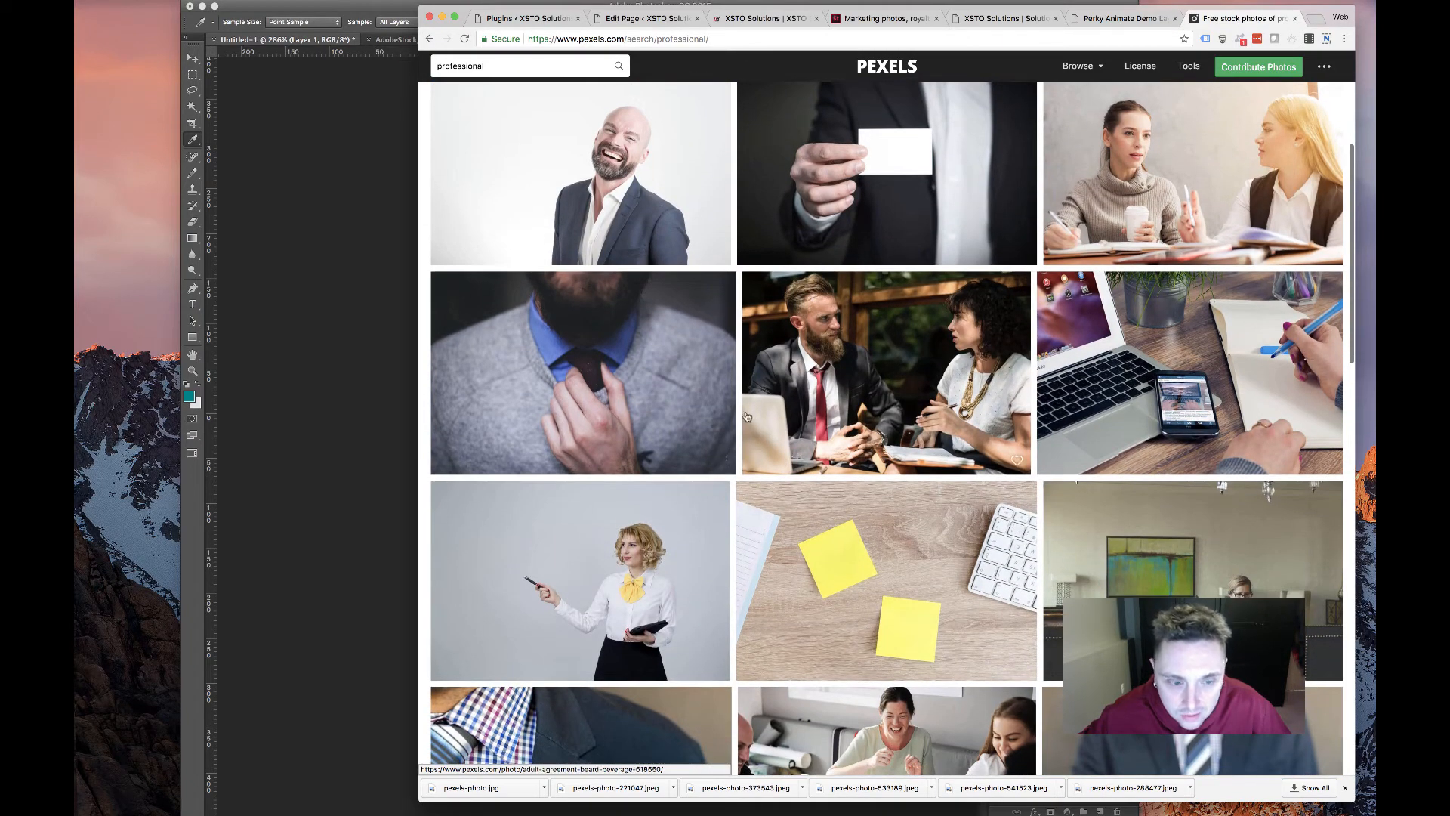
scroll(918, 273, down, 3)
scroll(811, 320, down, 4)
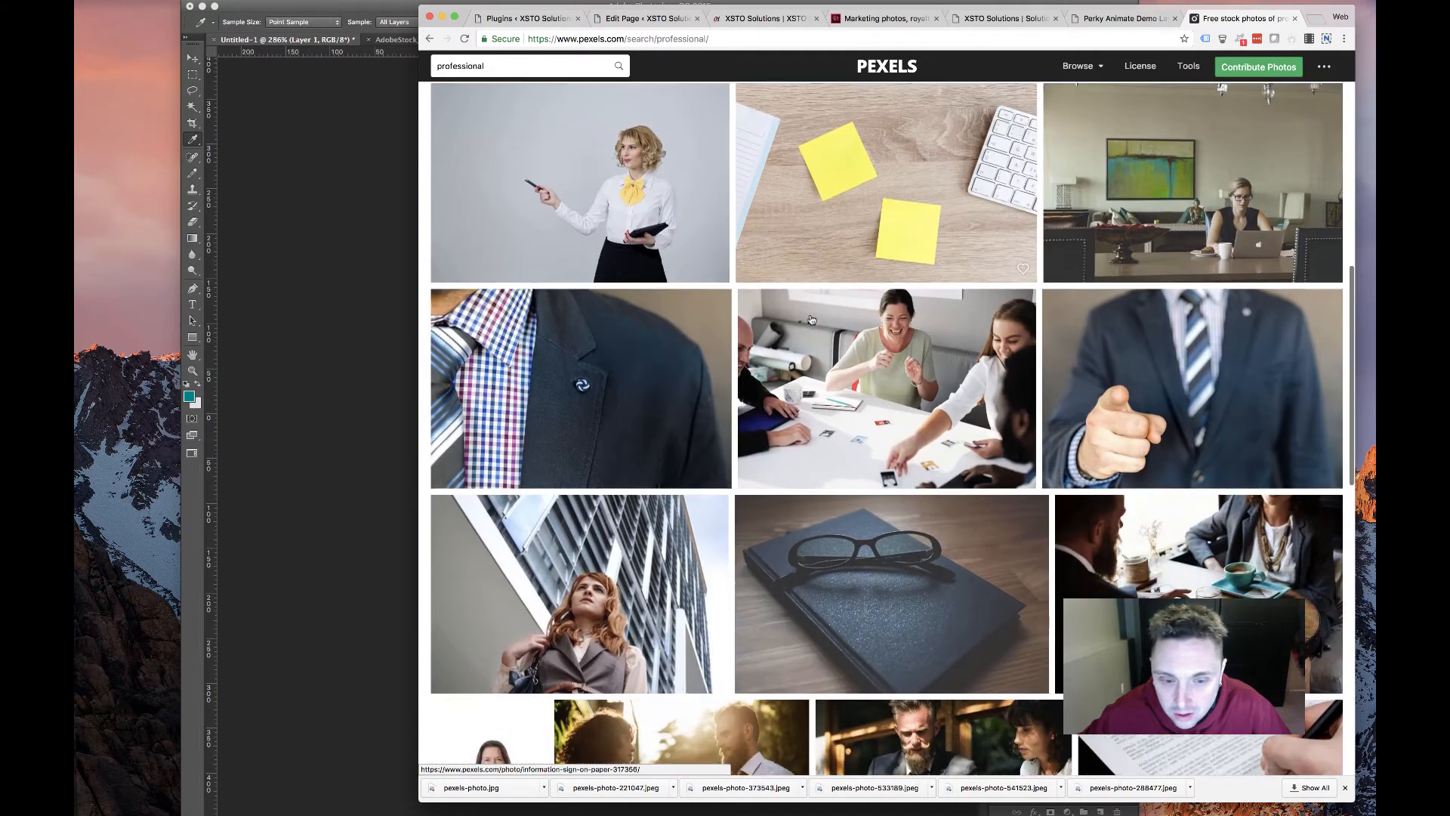
scroll(802, 330, down, 7)
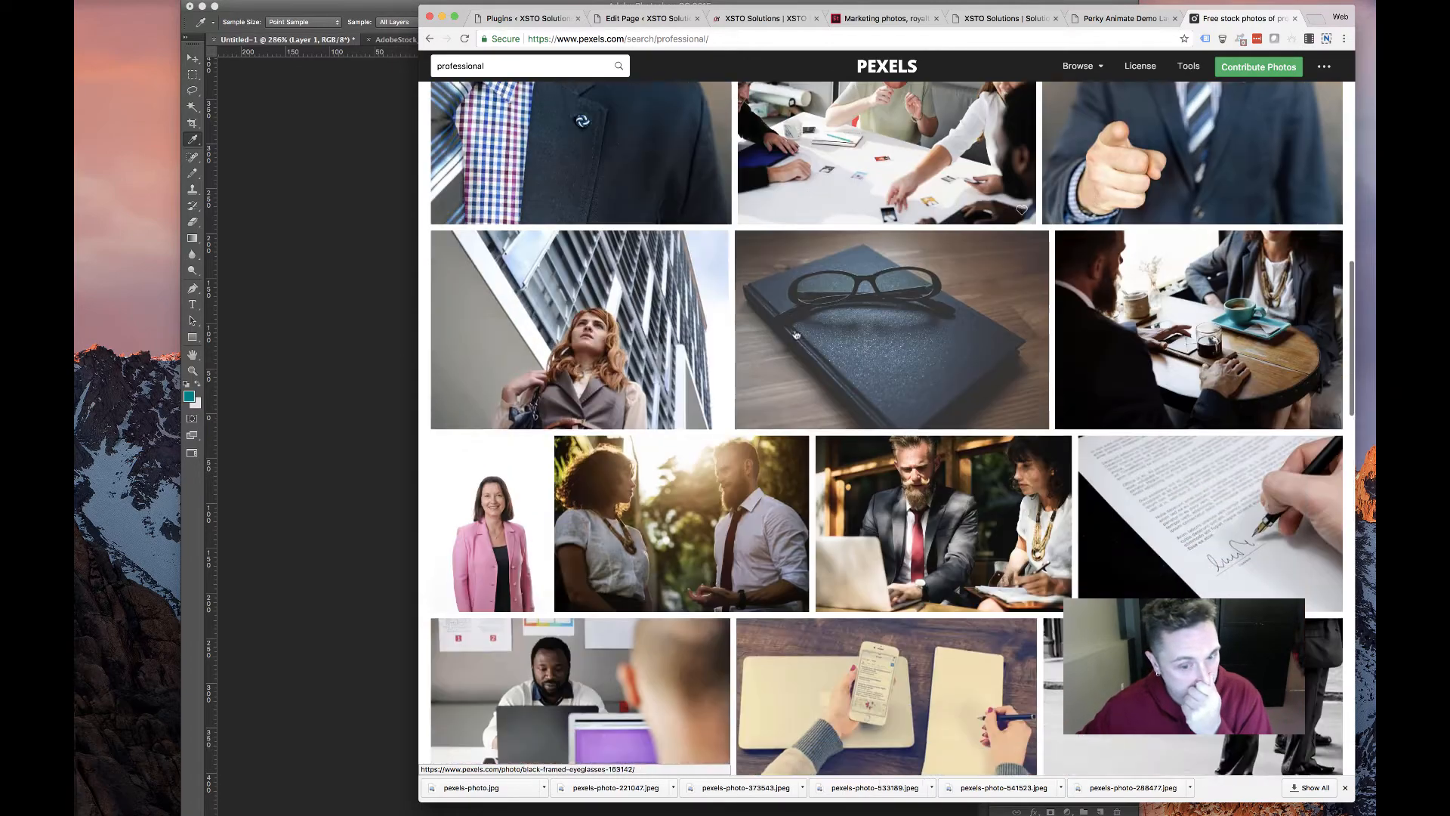
scroll(791, 332, down, 10)
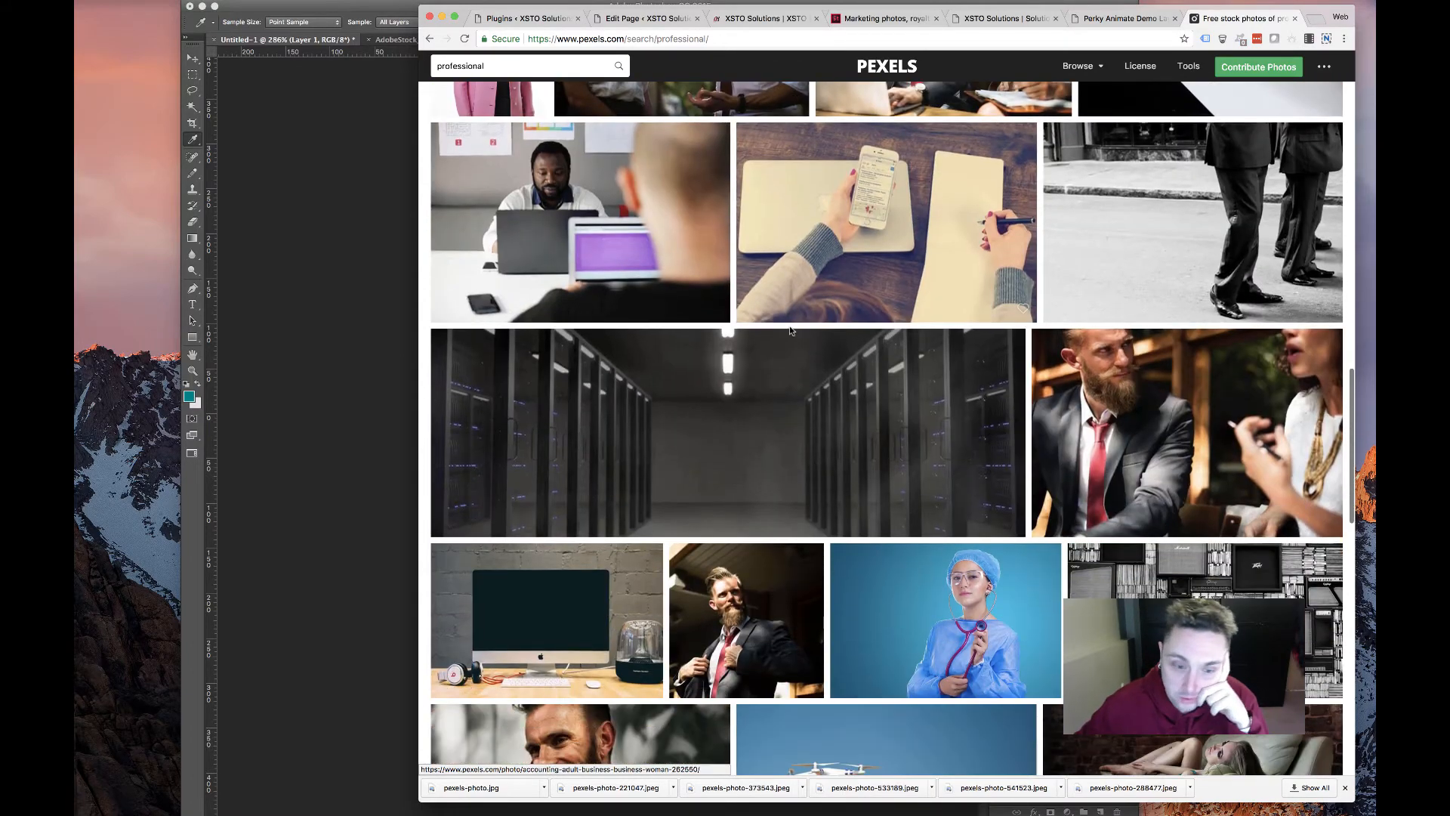
scroll(789, 333, down, 4)
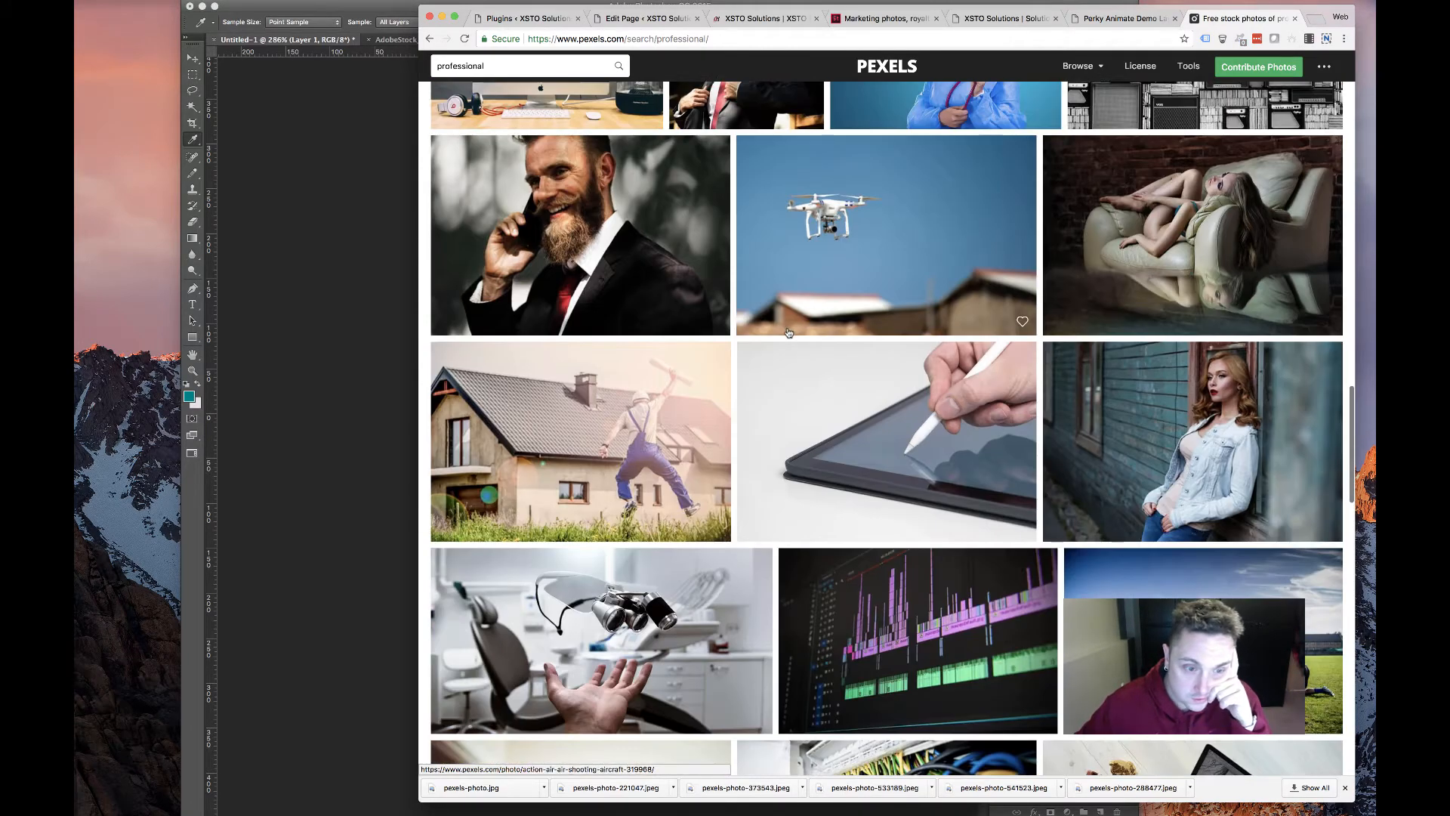
scroll(788, 332, down, 9)
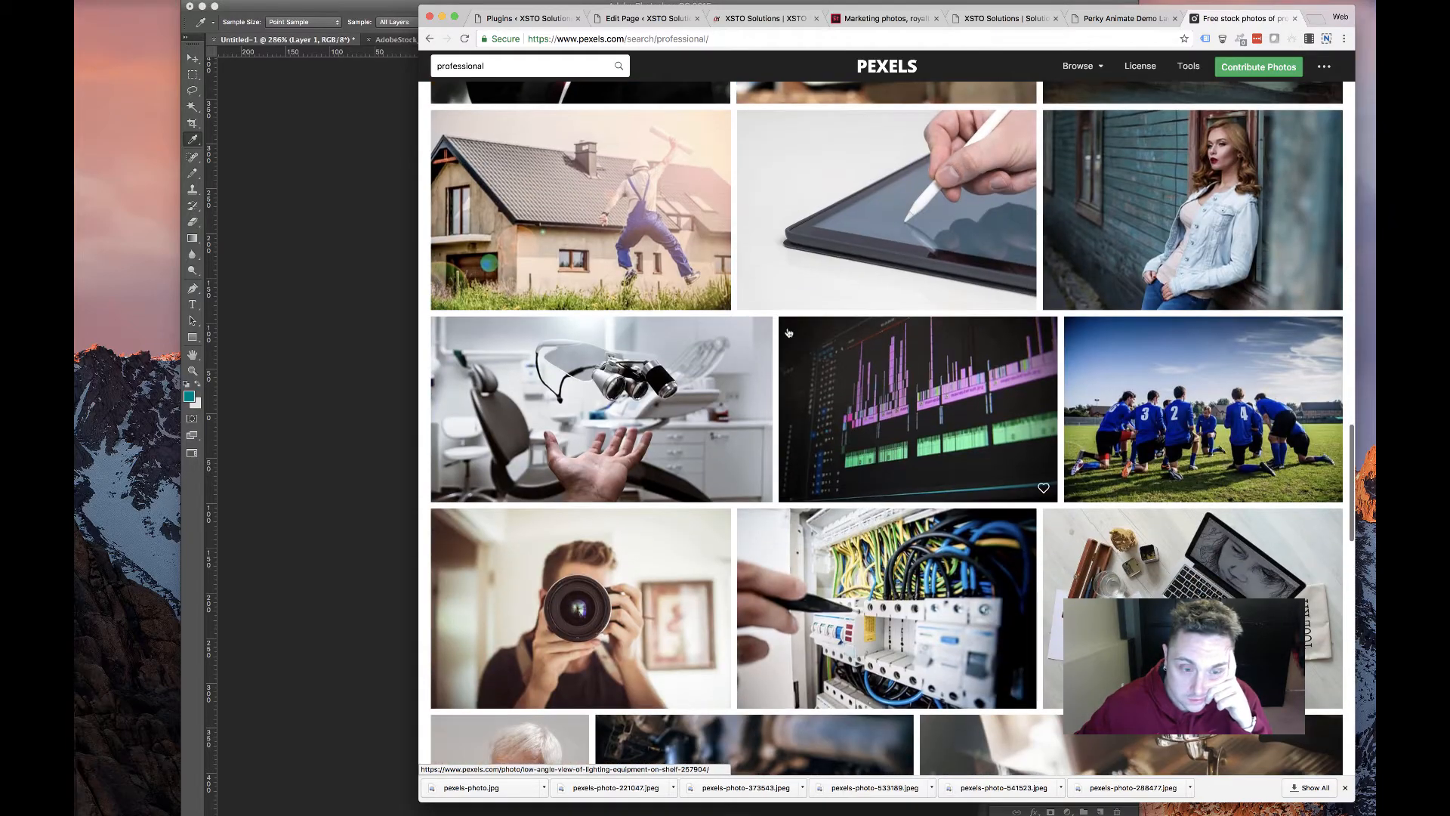
scroll(788, 332, down, 16)
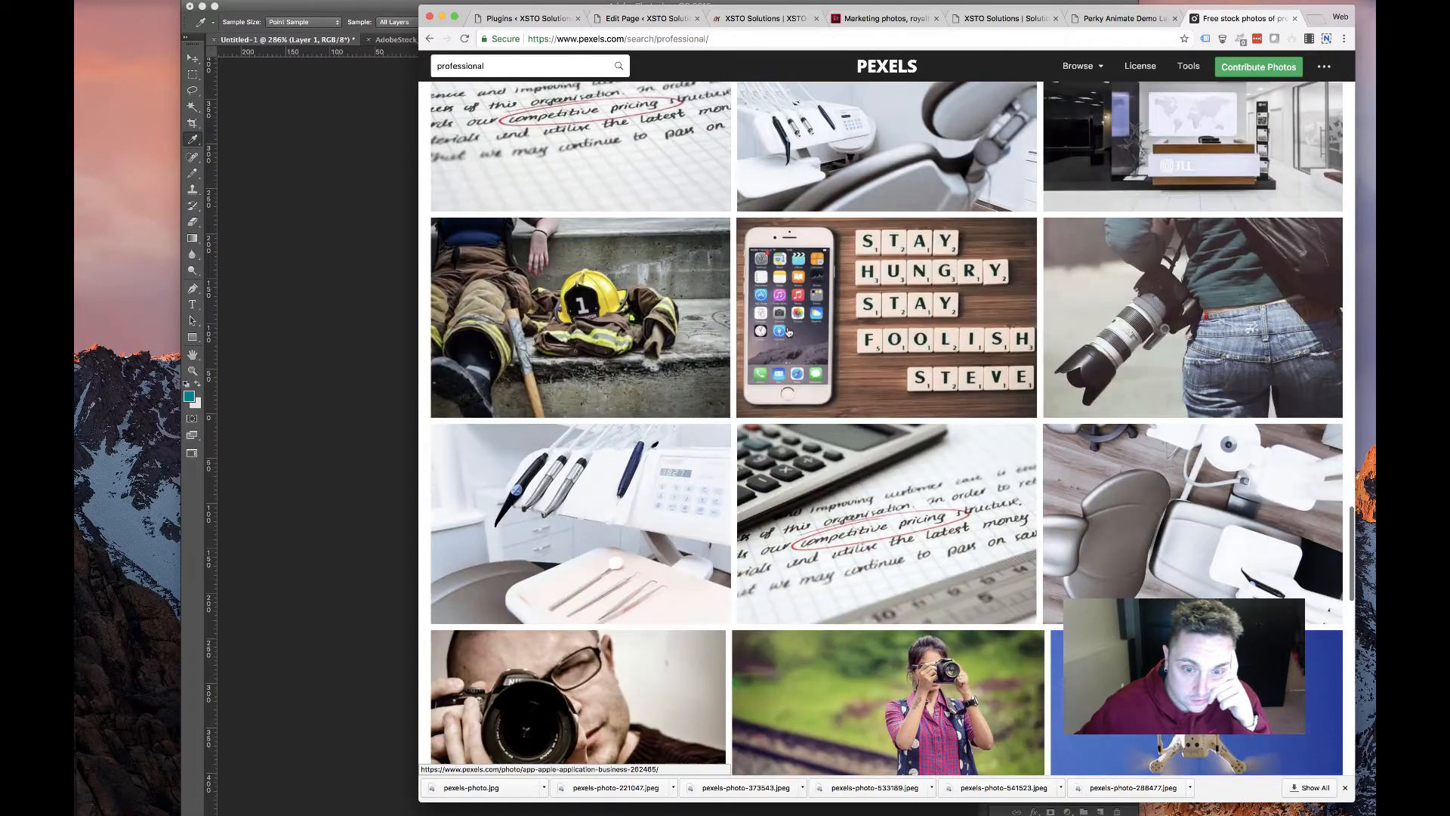
scroll(795, 324, up, 5)
scroll(795, 324, up, 20)
double_click(537, 59)
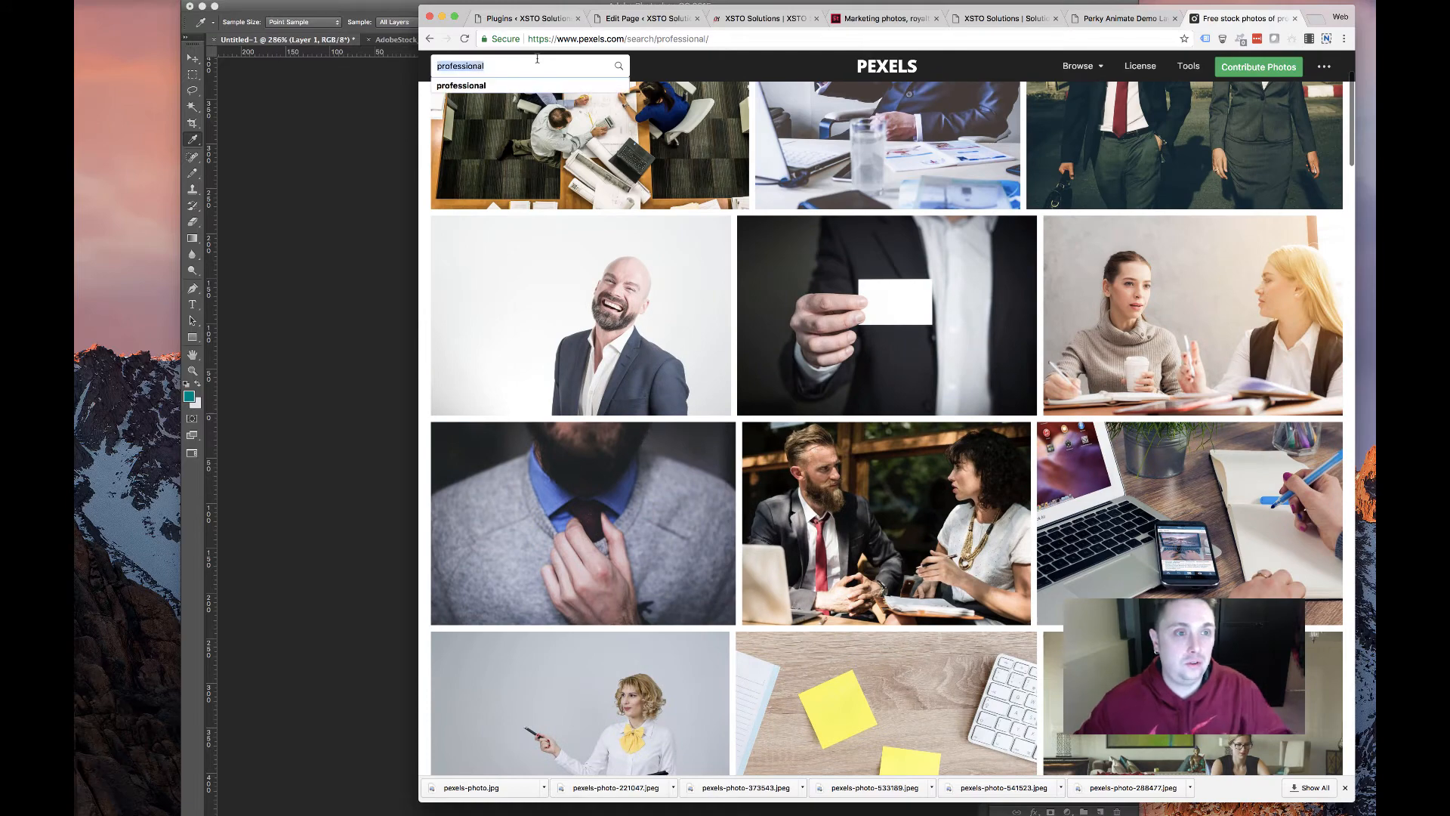
text(business)
key(Return)
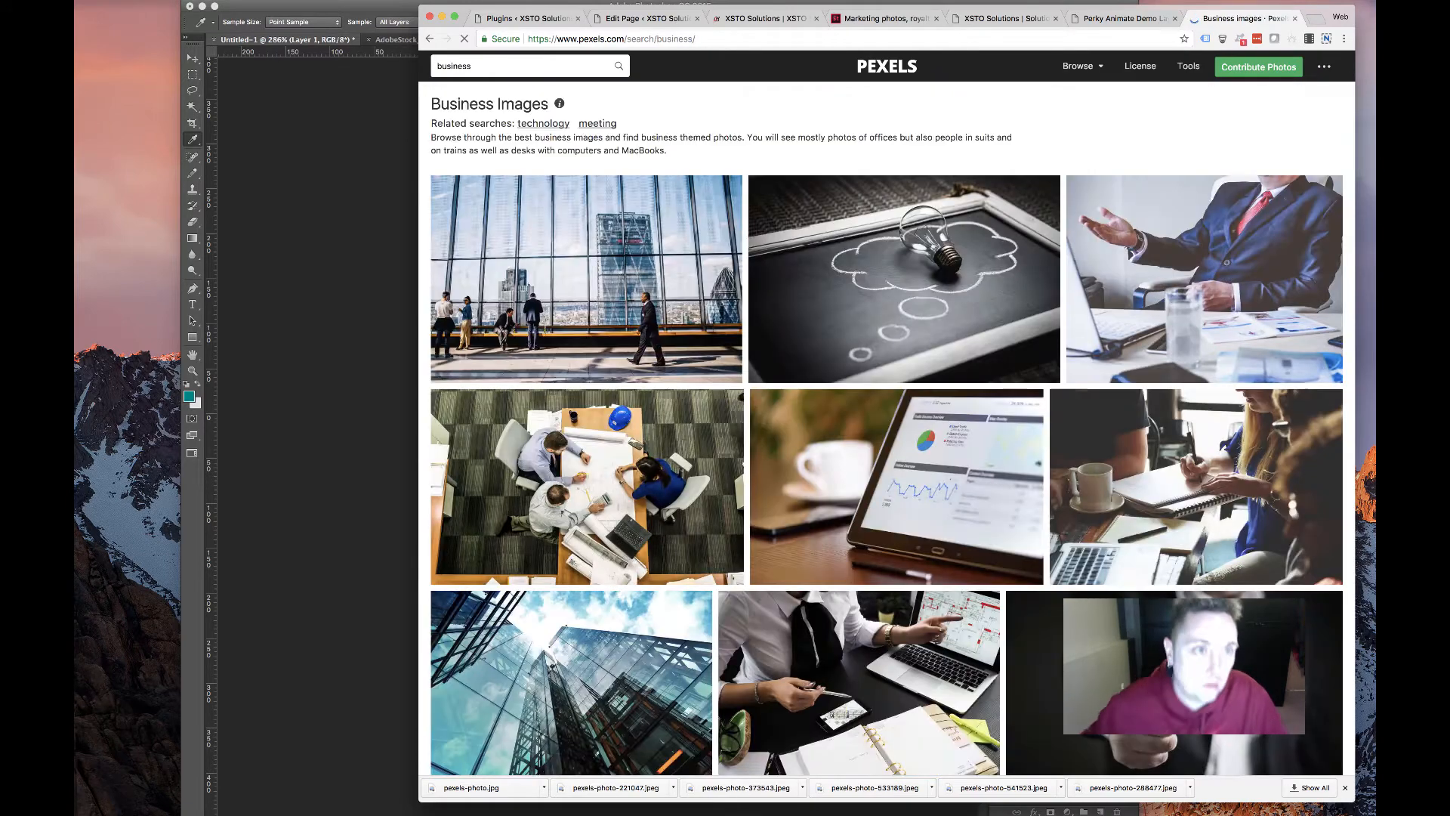
Download the team-meeting photo around a wooden table at Small 640 × 426
scroll(1073, 281, down, 5)
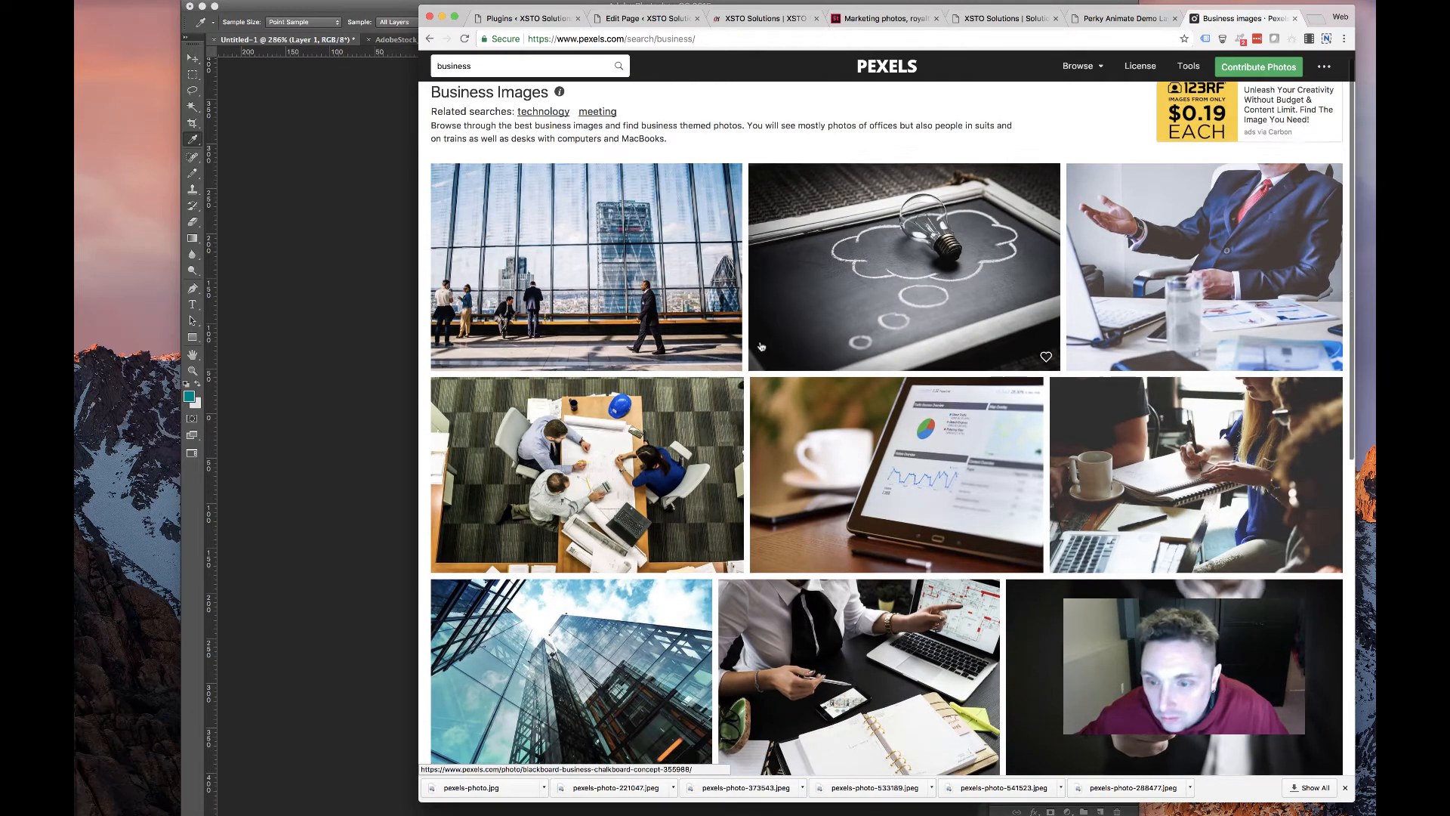
scroll(1175, 286, down, 12)
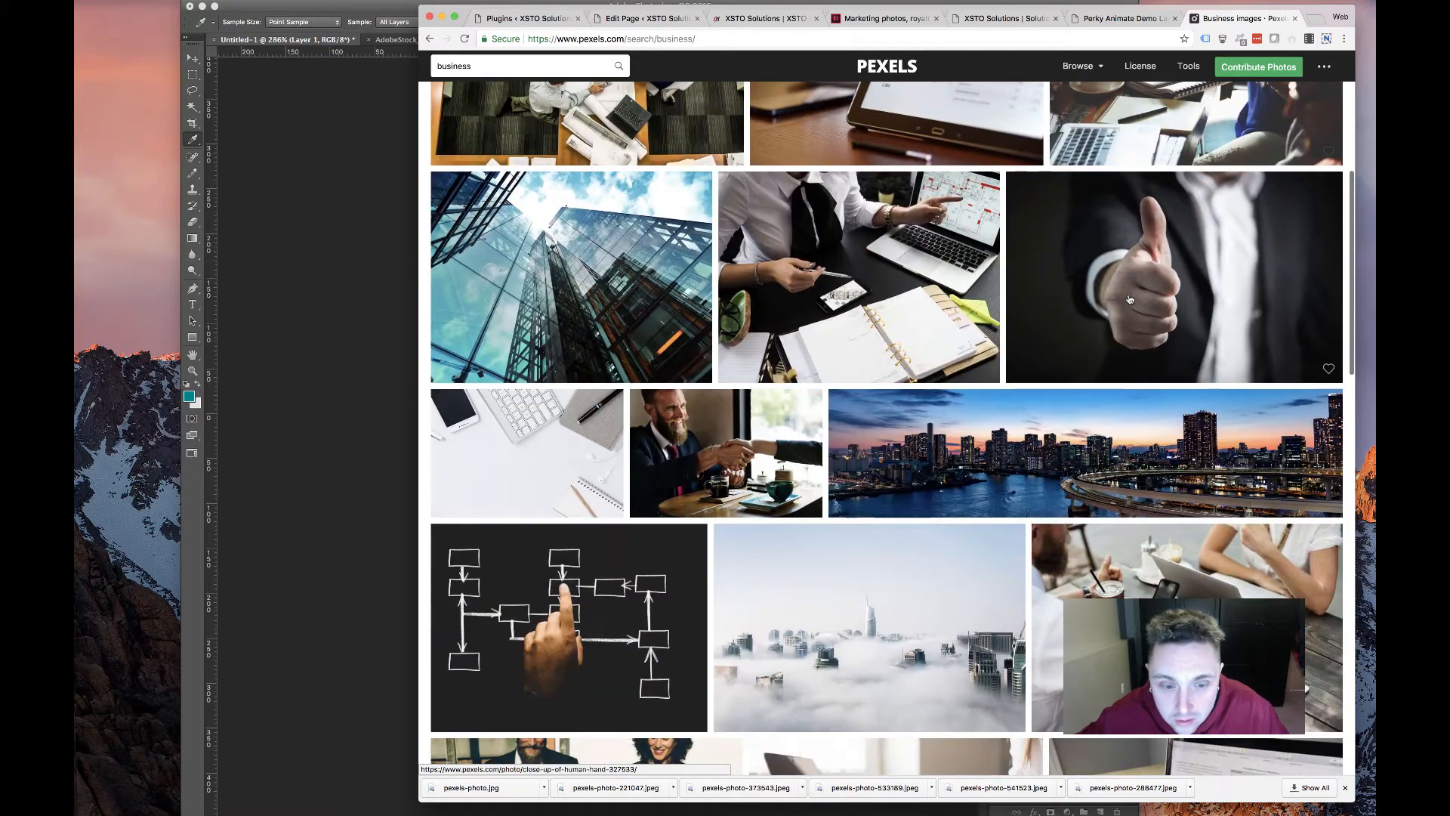
scroll(1095, 426, down, 6)
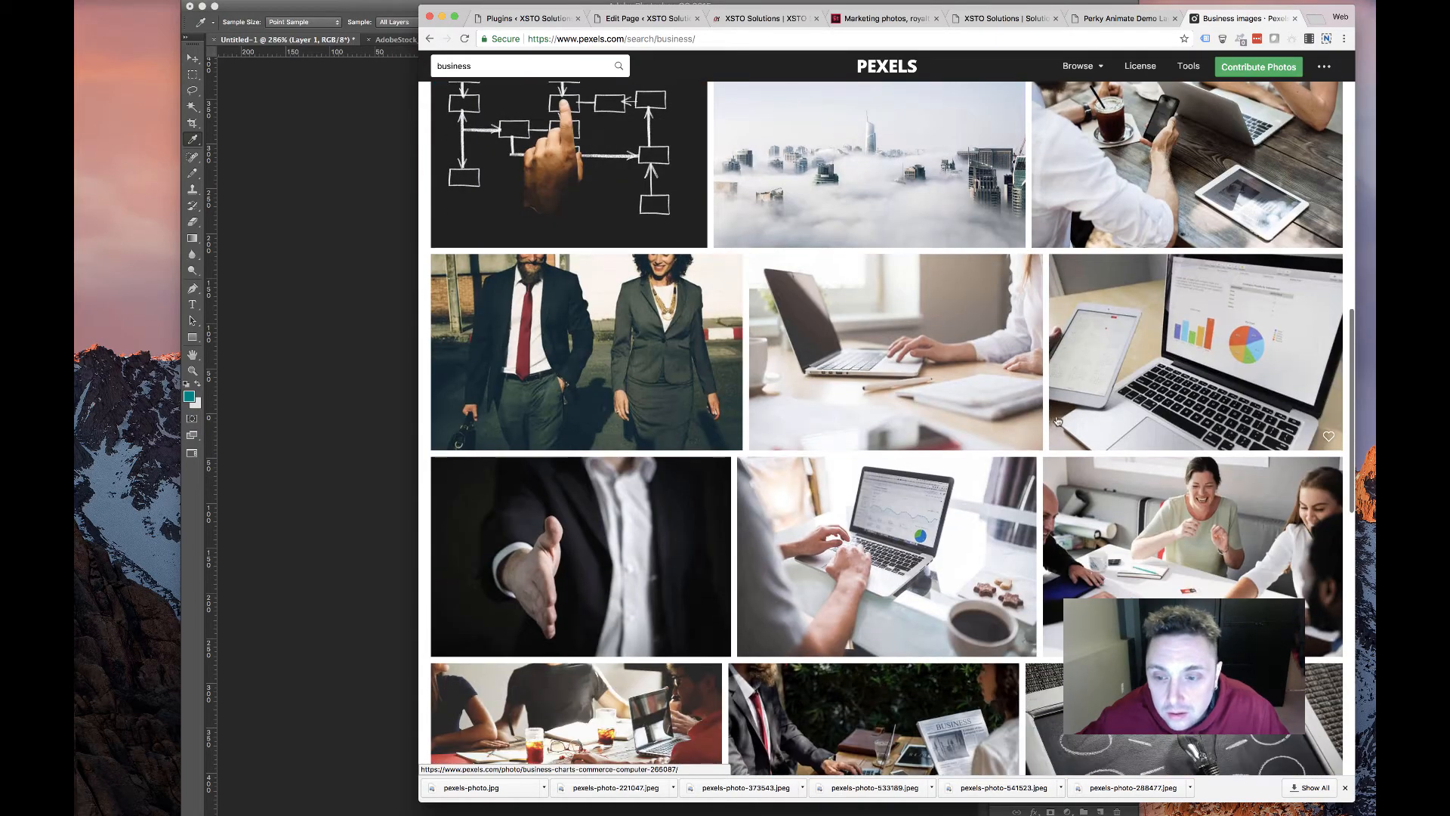
scroll(1180, 566, down, 4)
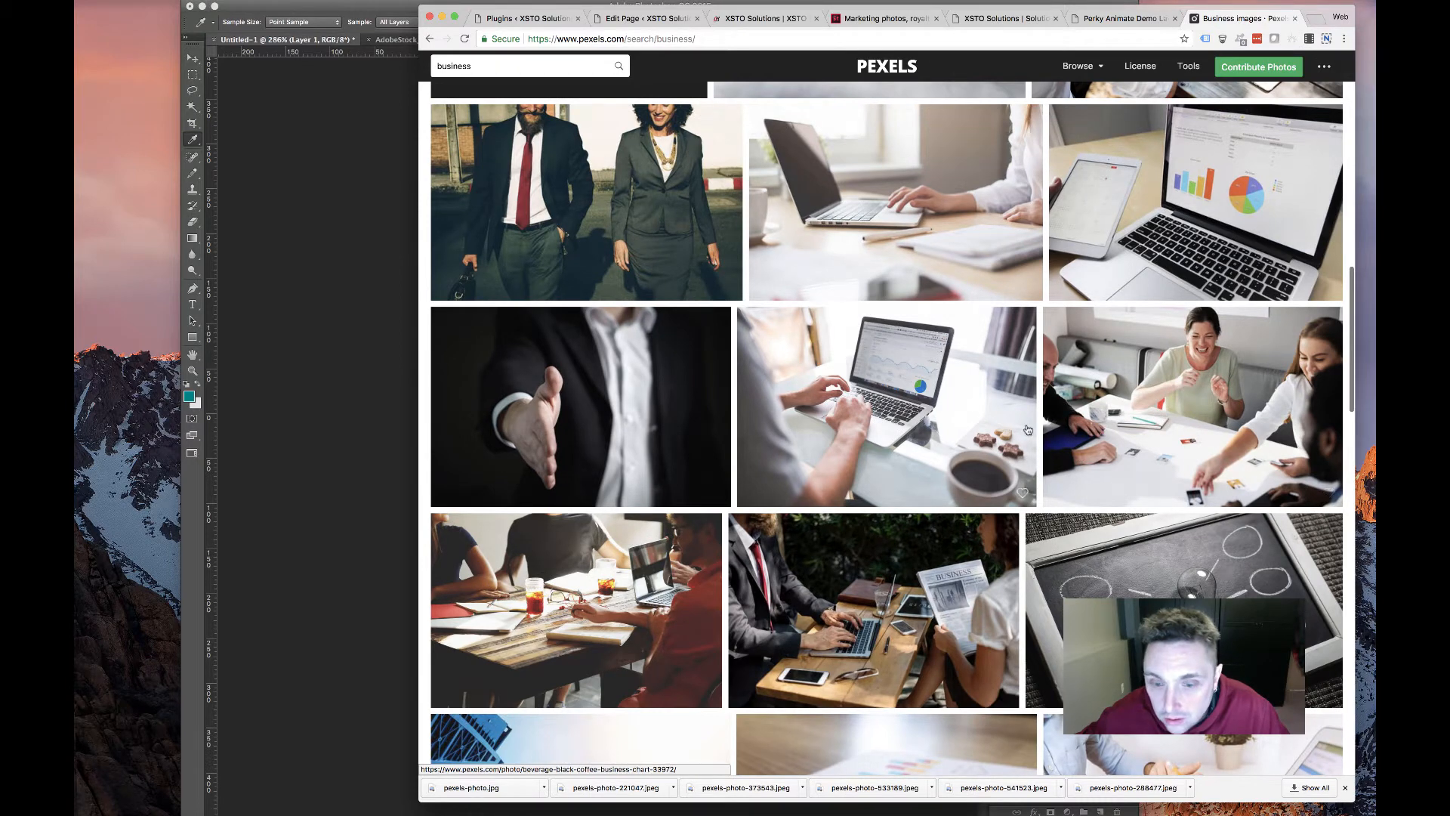
scroll(1027, 429, down, 5)
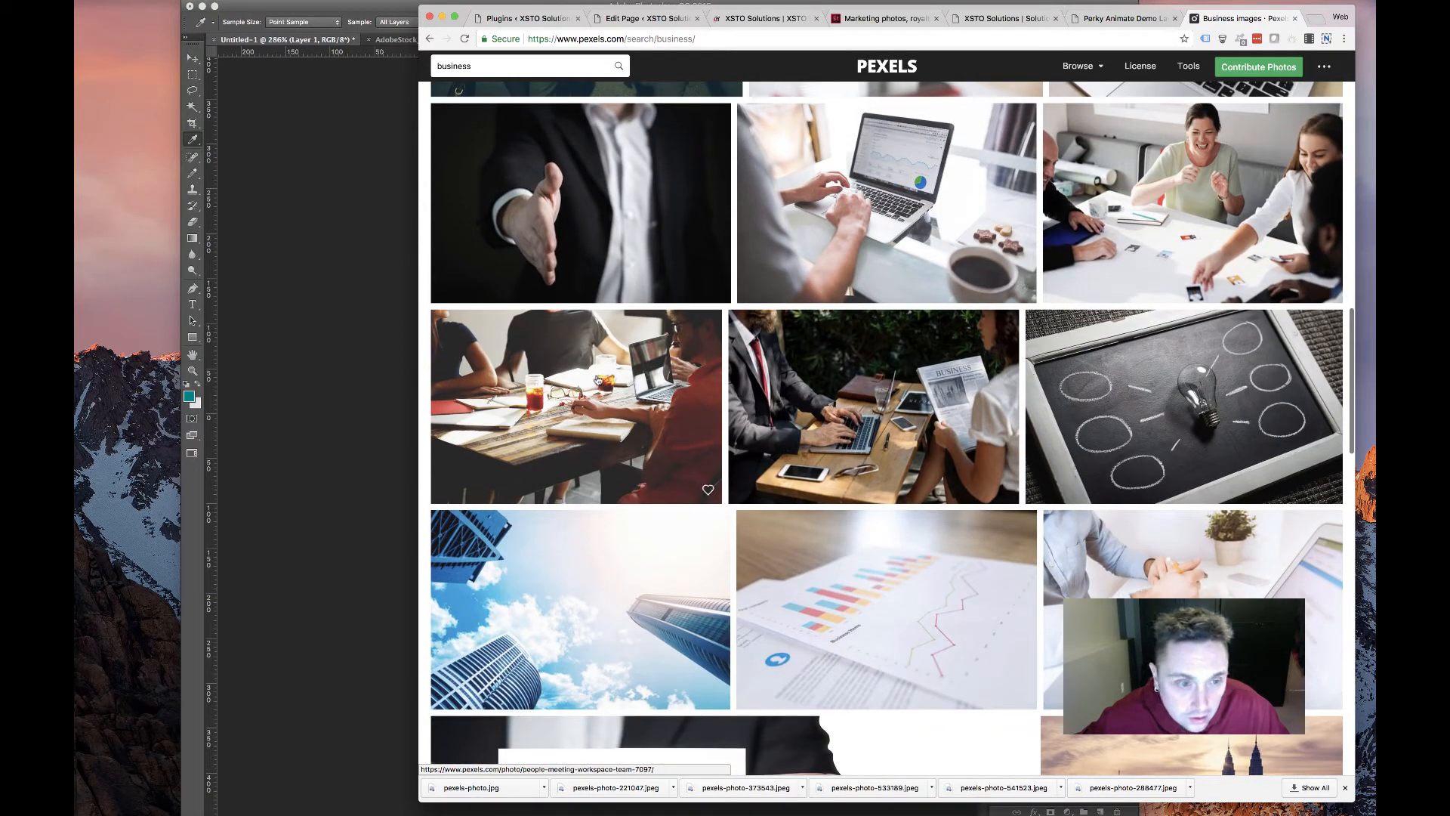
click(597, 380)
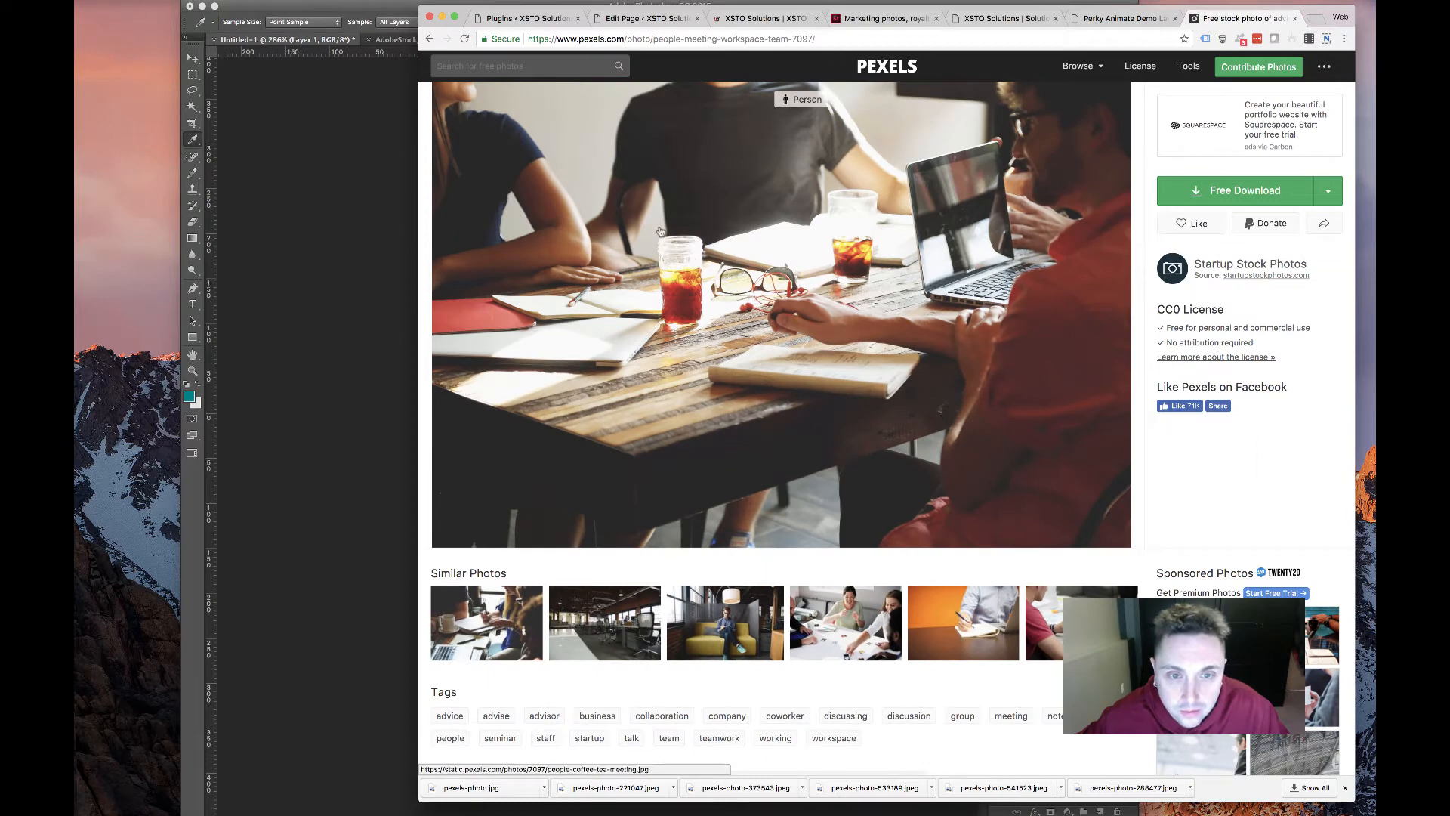
click(1328, 190)
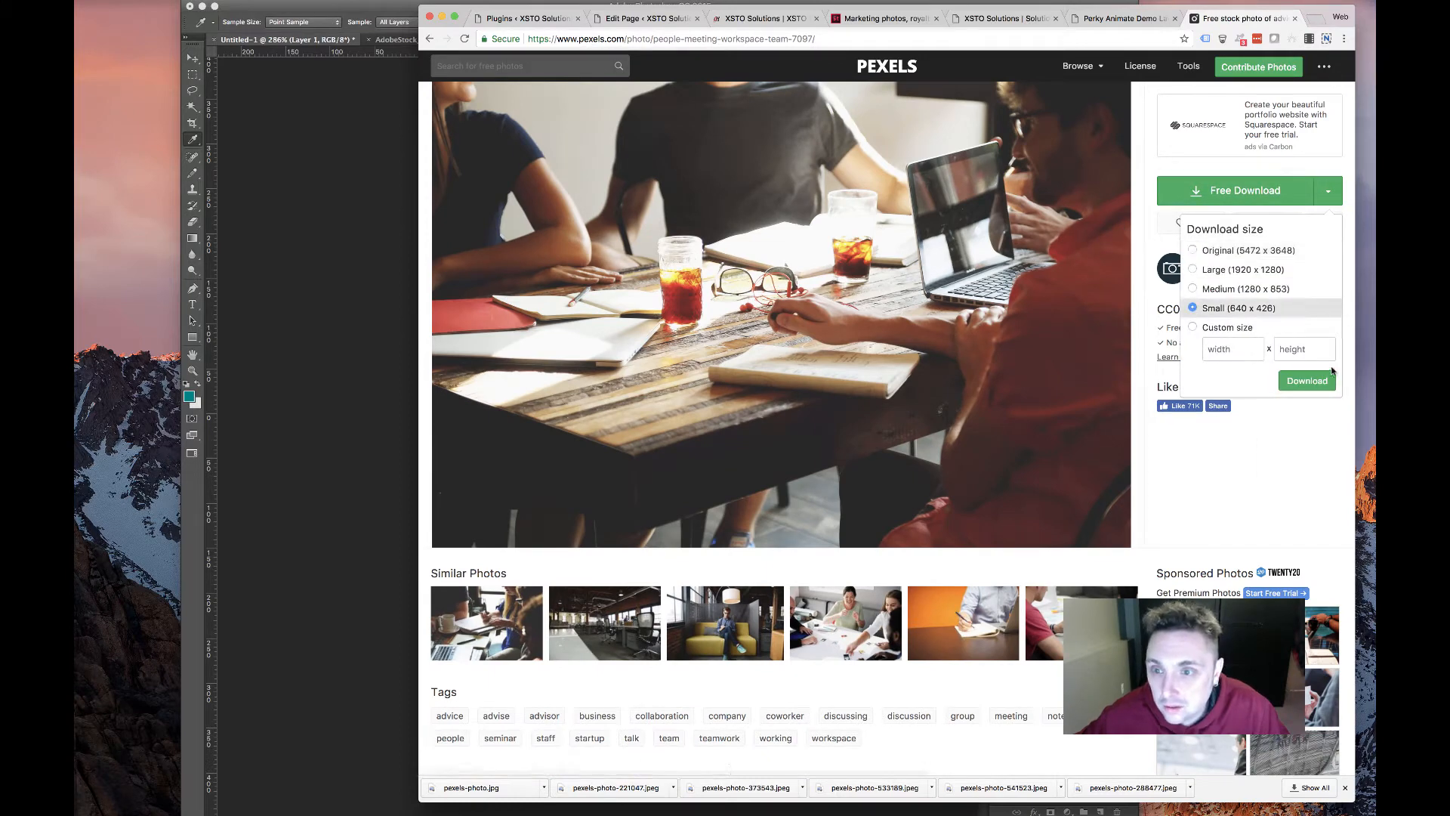
click(1329, 376)
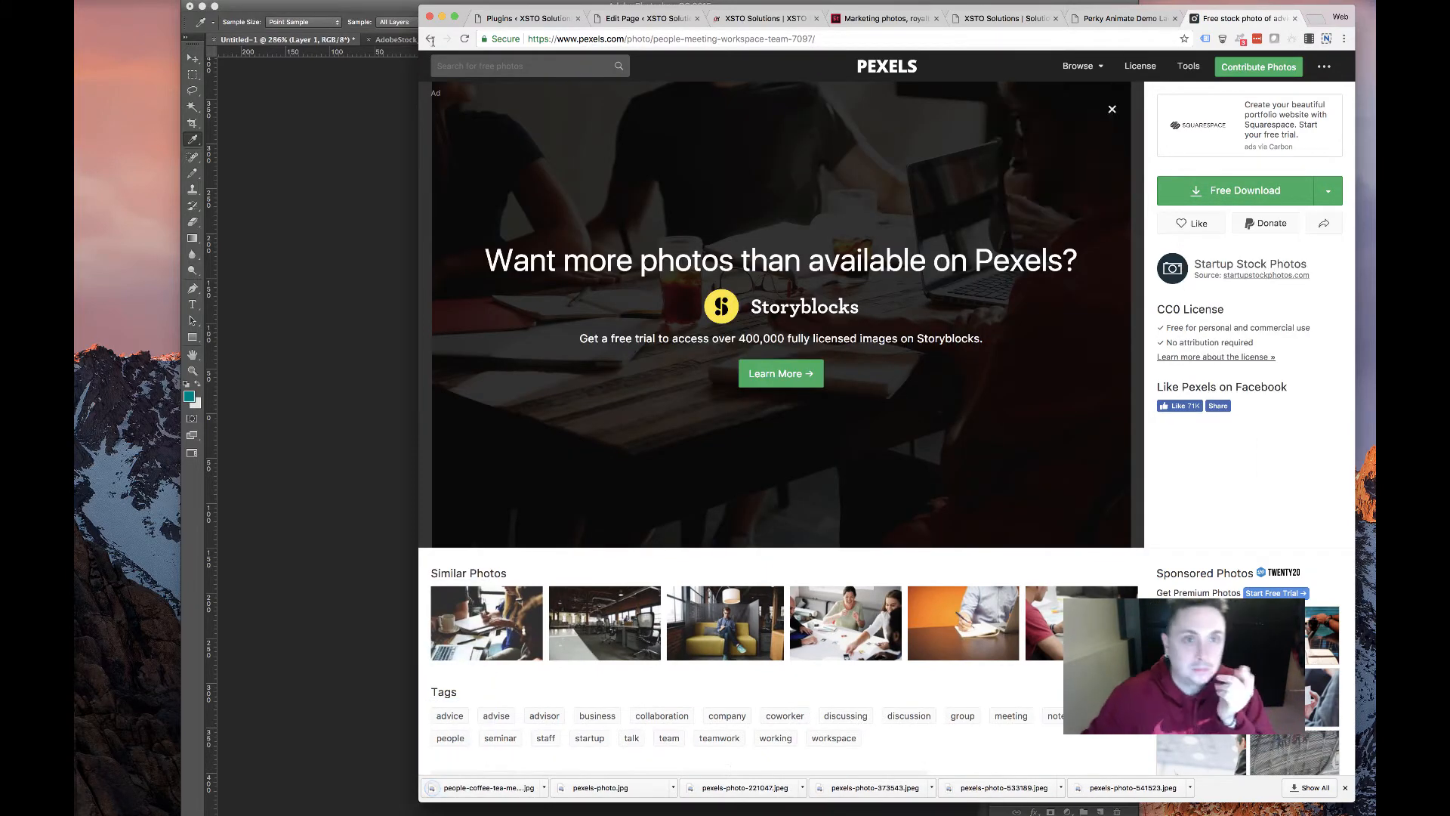
click(646, 18)
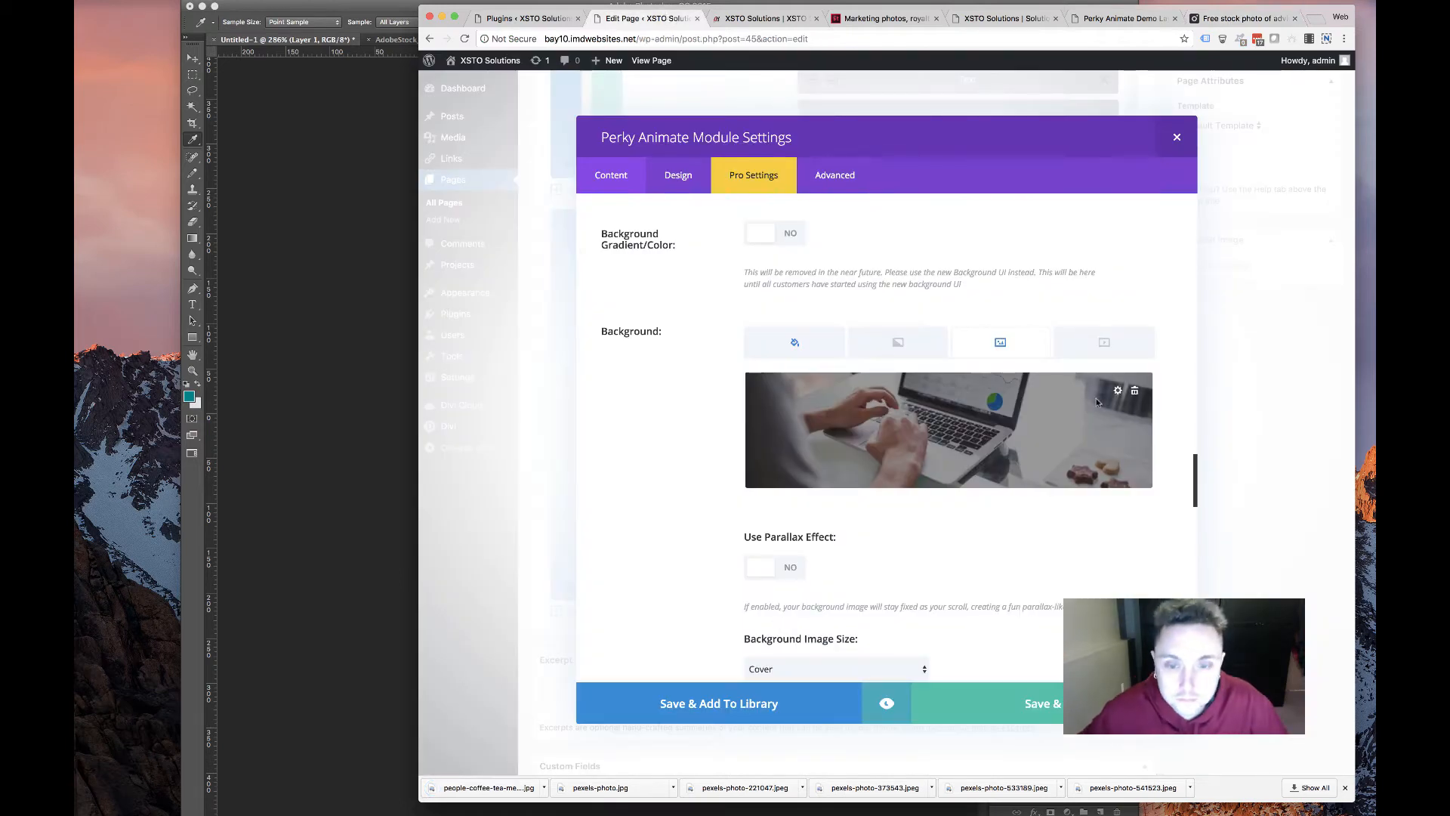
Upload people-coffee-tea-meeting.jpg as the Professional Relationships card's background and save the card
click(1134, 392)
click(949, 428)
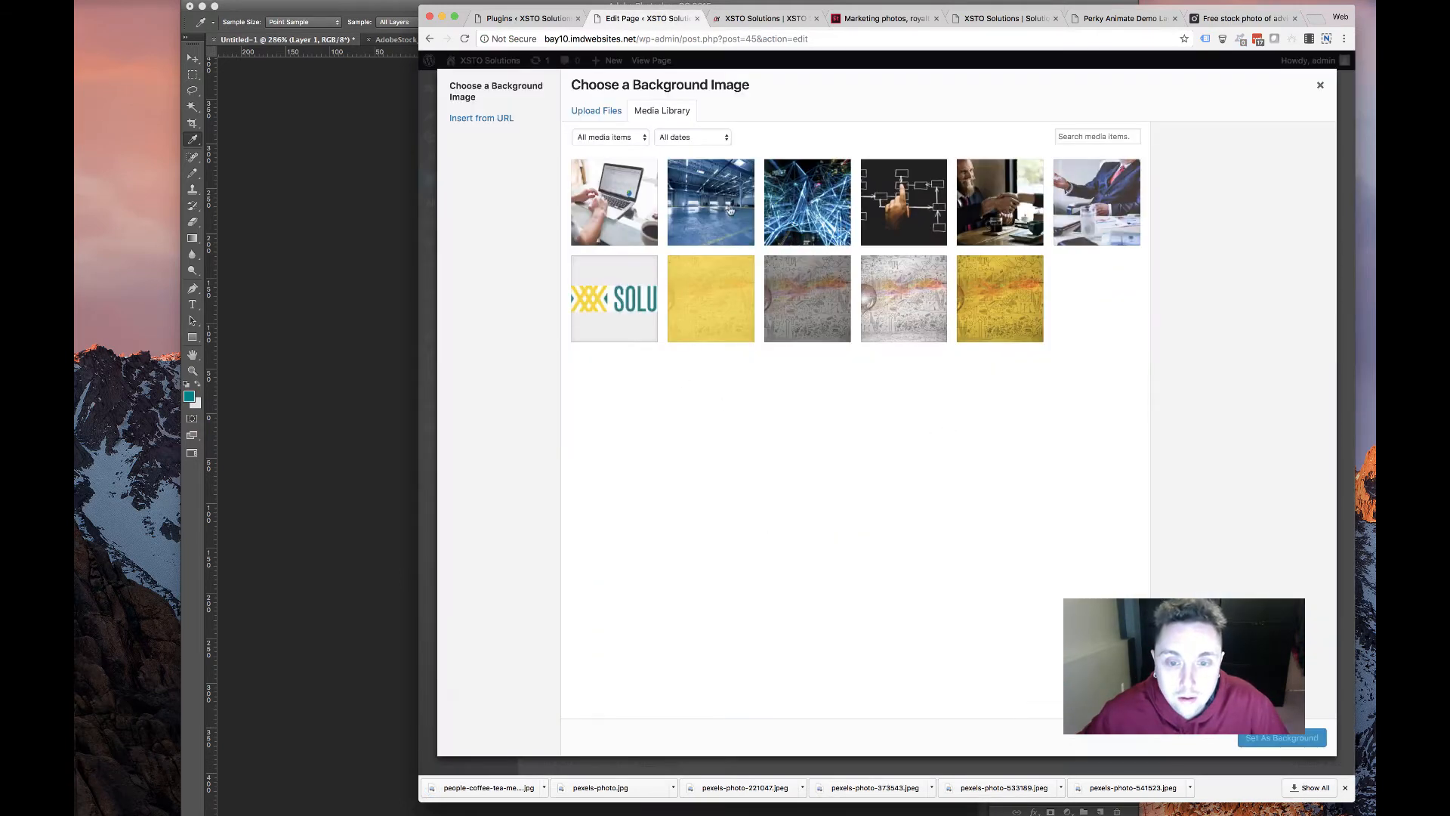
click(595, 178)
click(596, 111)
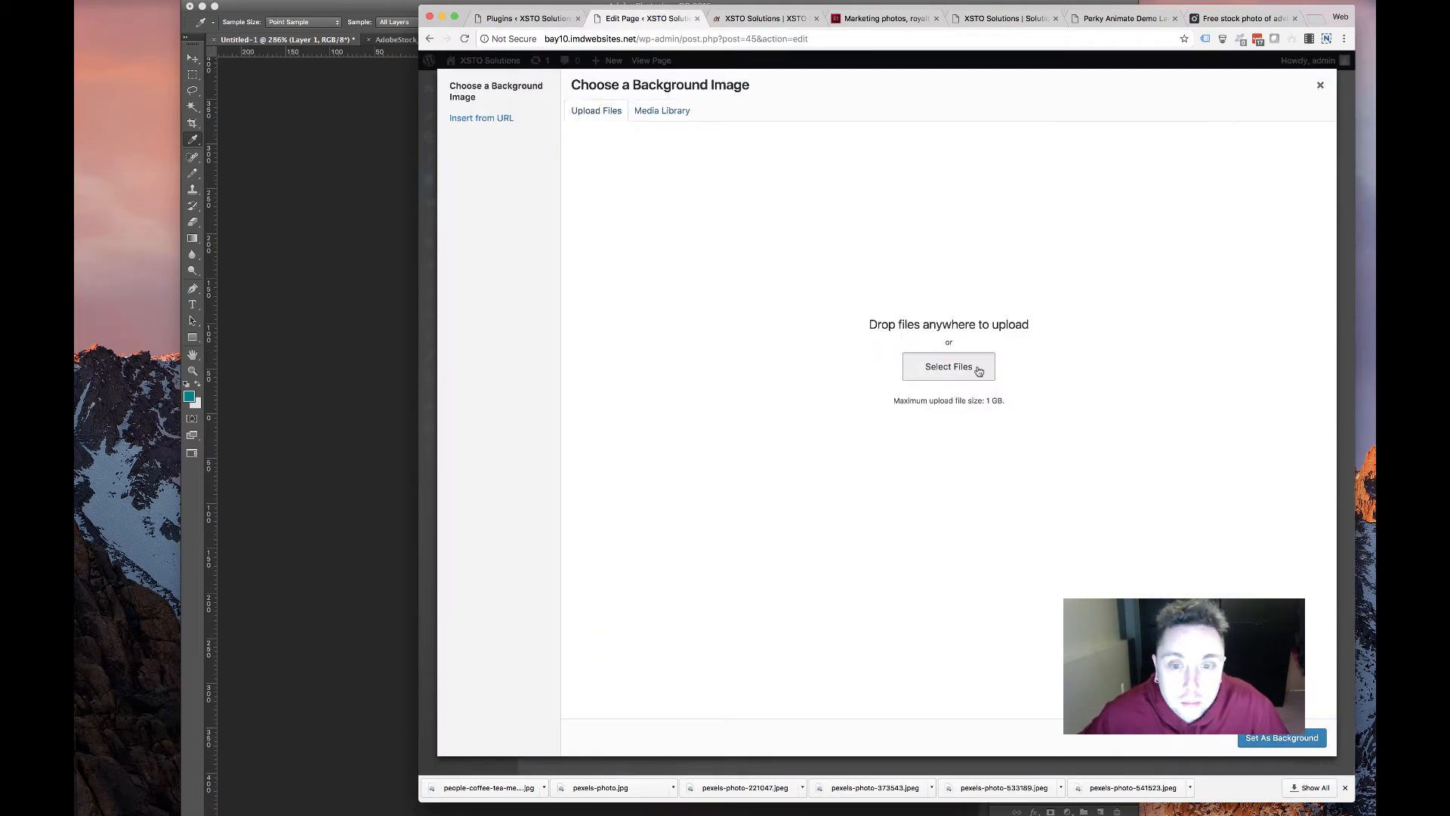
click(944, 367)
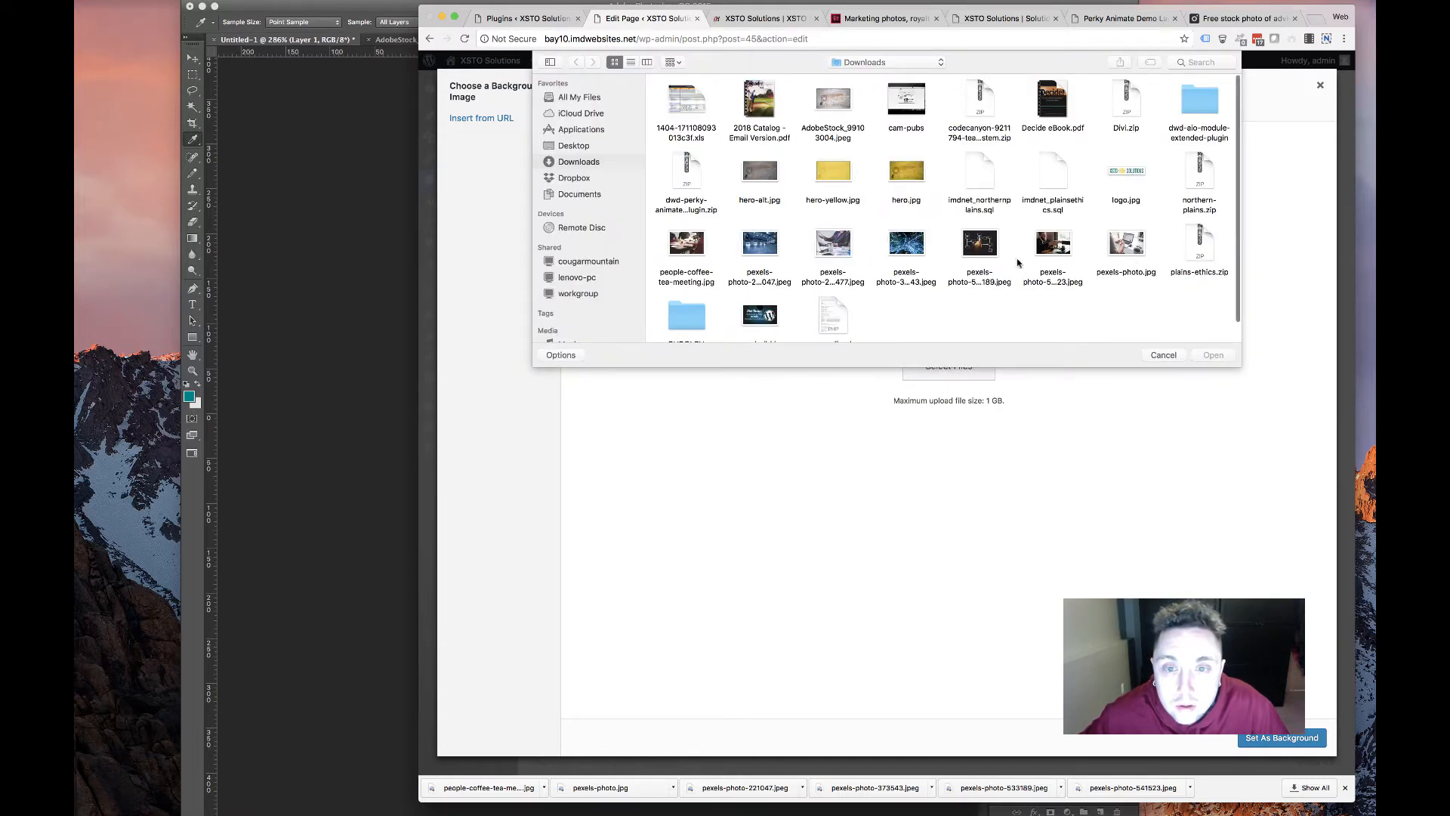
double_click(695, 253)
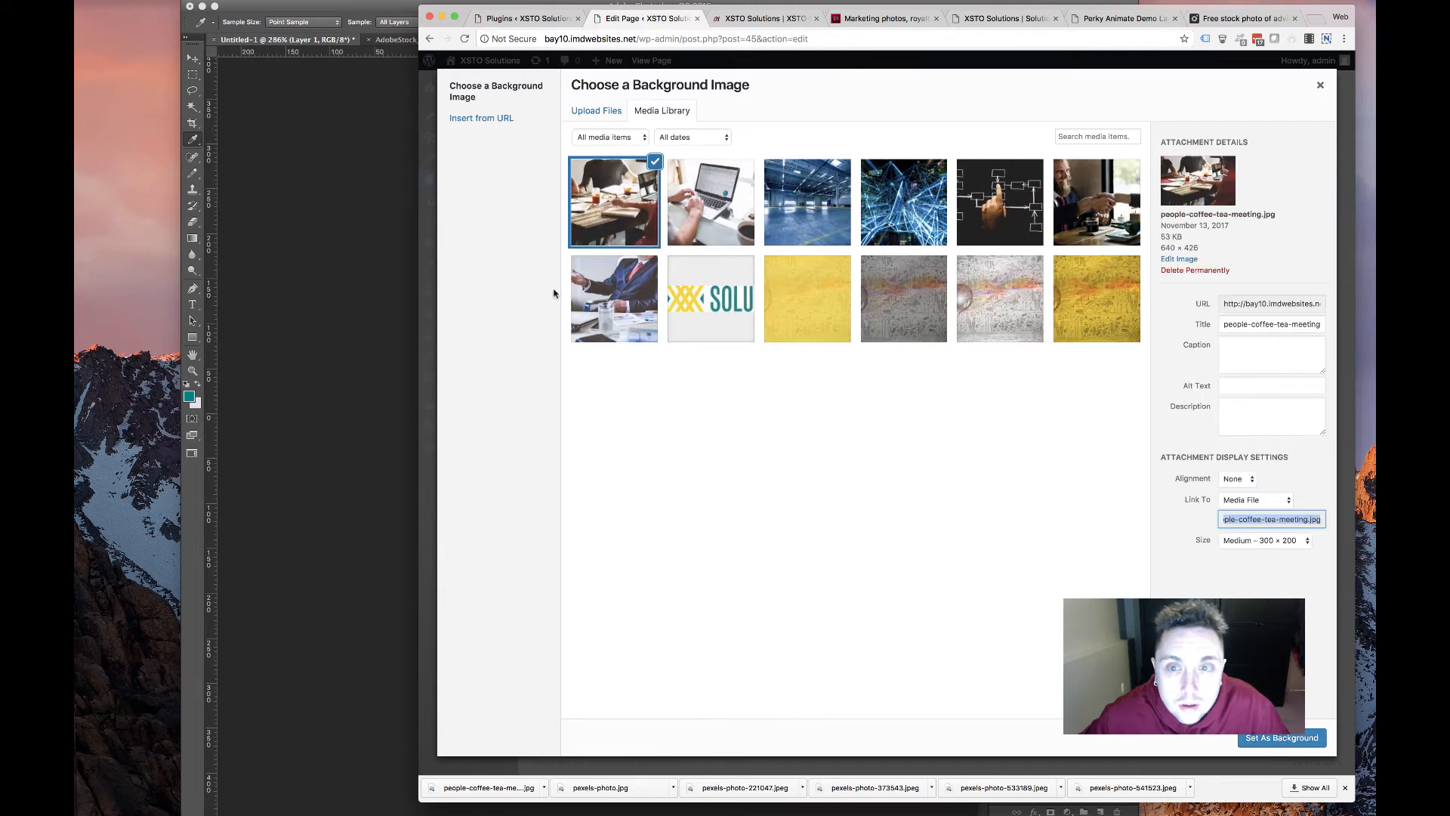
click(1277, 738)
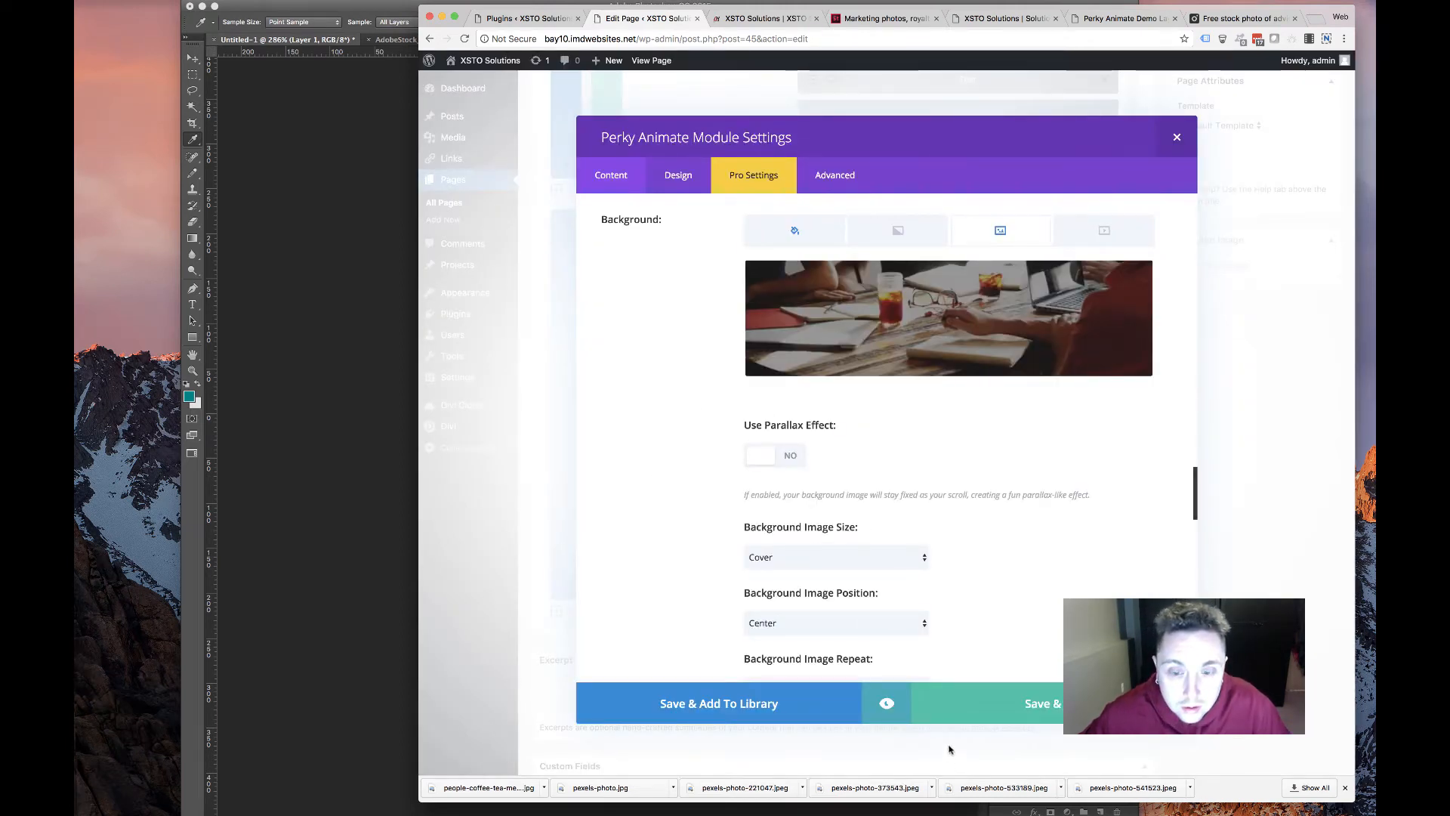
click(1009, 717)
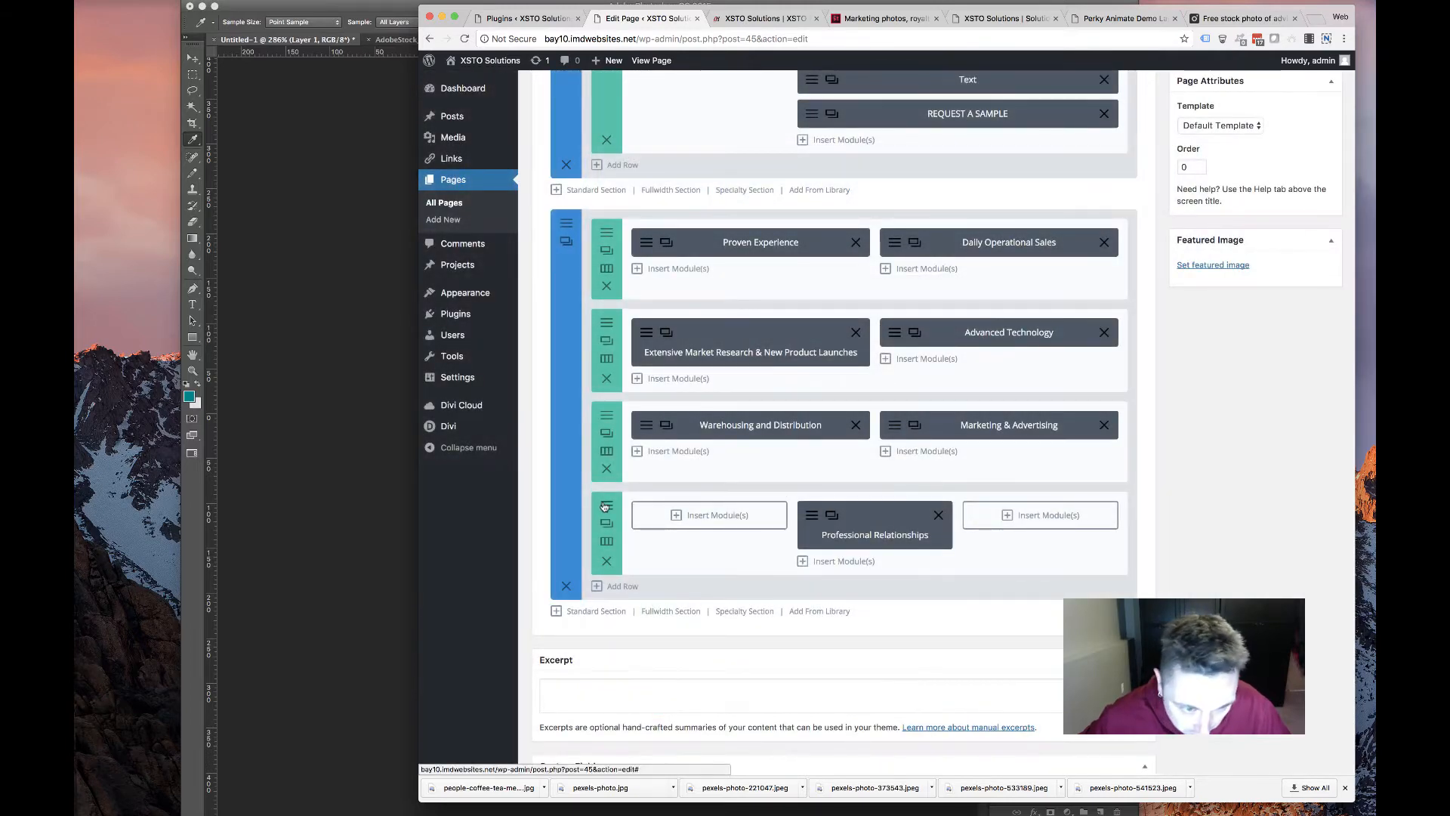
Change the last row's columns to a 1/4-1/2-1/4 layout
click(605, 505)
click(1177, 136)
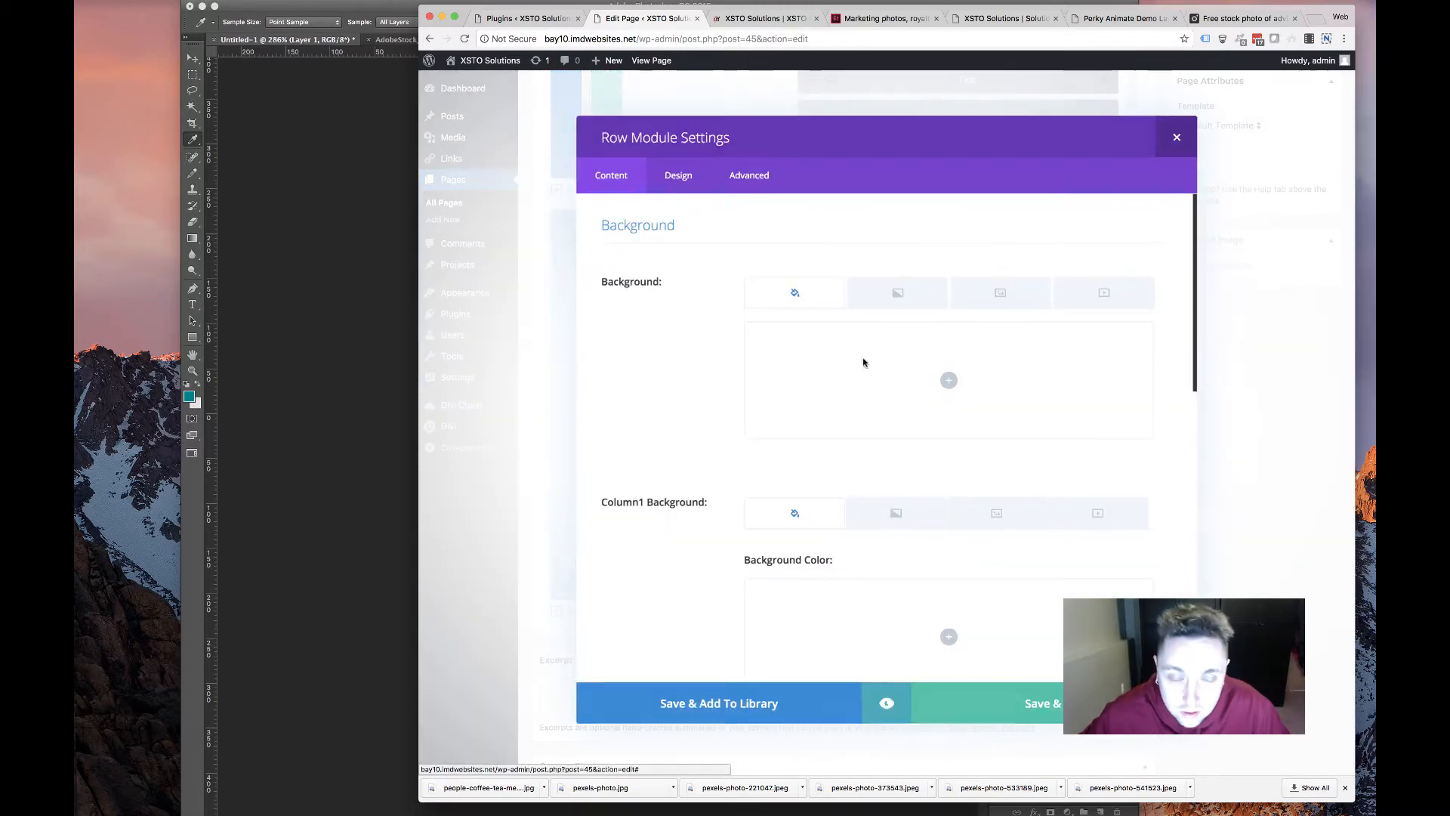
click(607, 541)
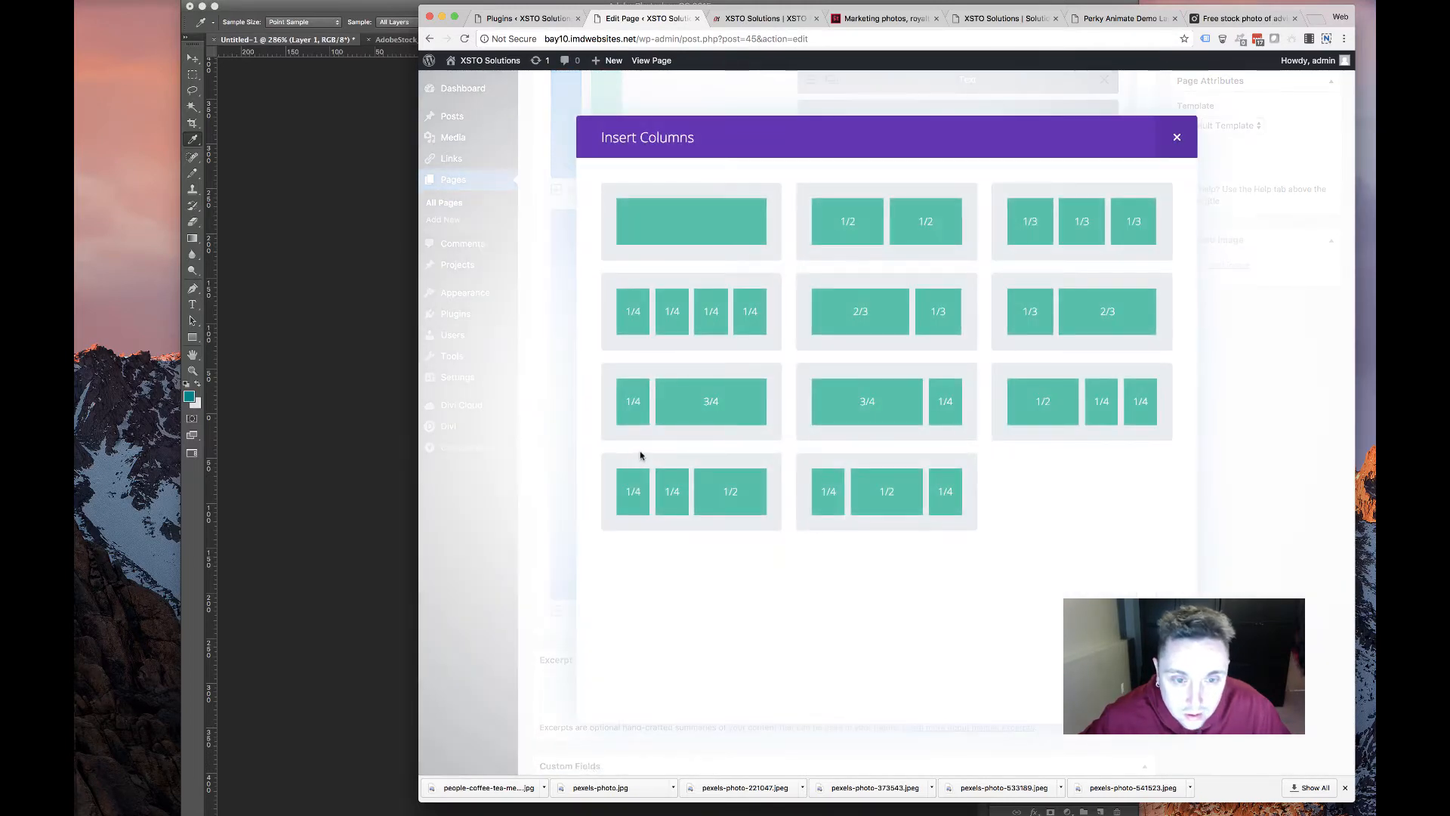
click(830, 506)
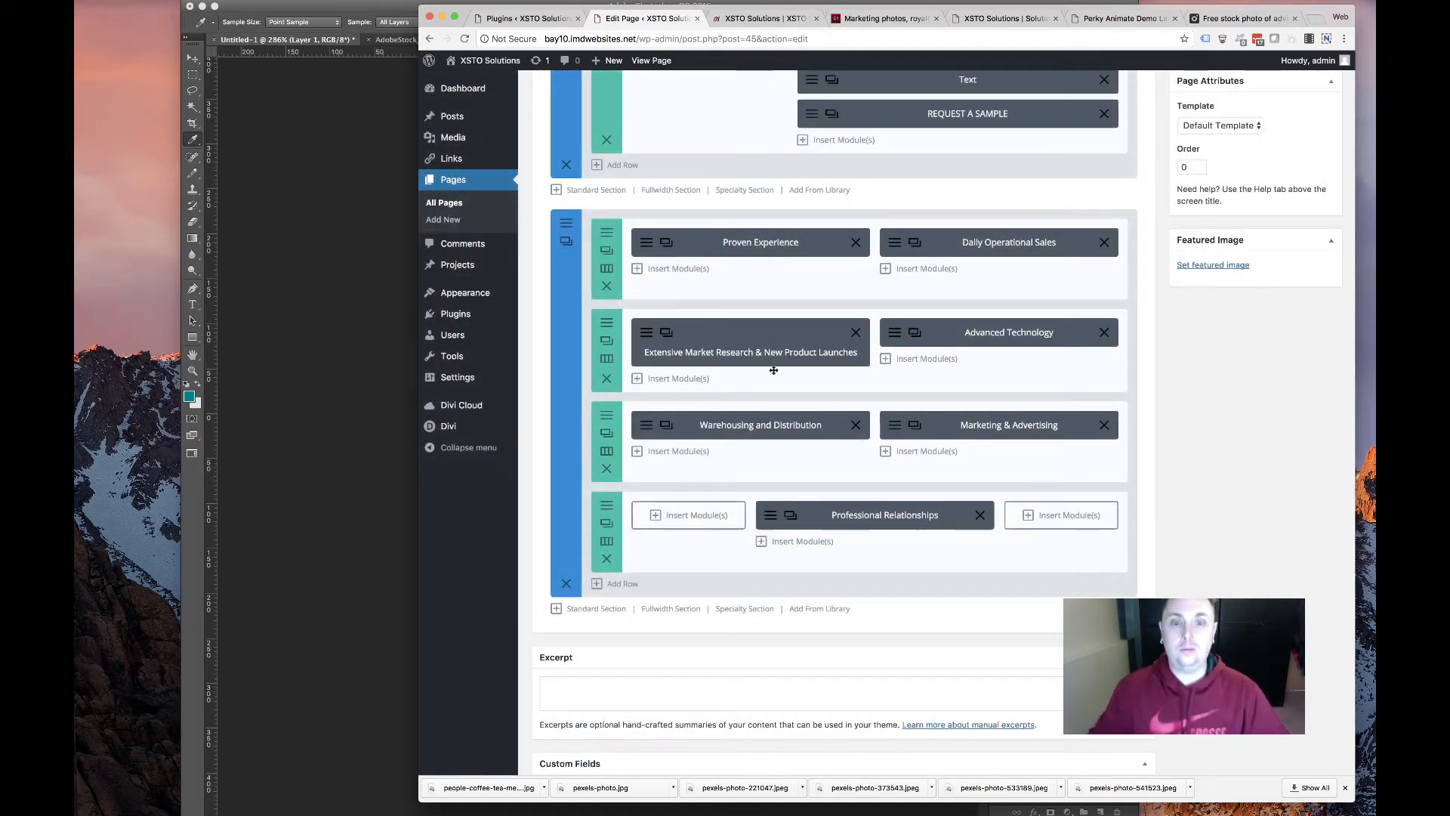
Set the card's Animation Direction to Up, save the module, and update the page
scroll(1080, 428, up, 5)
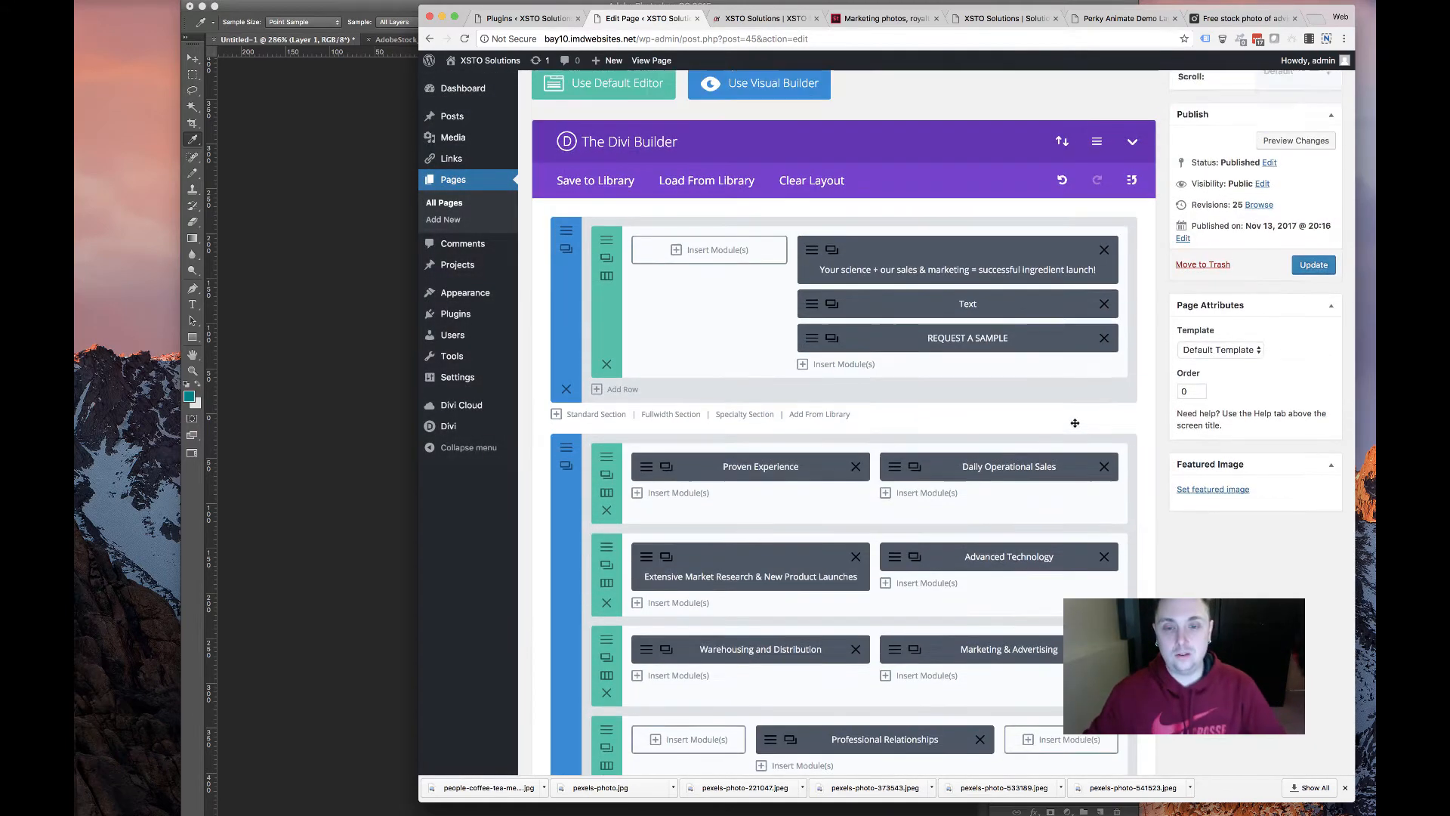
scroll(1075, 423, down, 3)
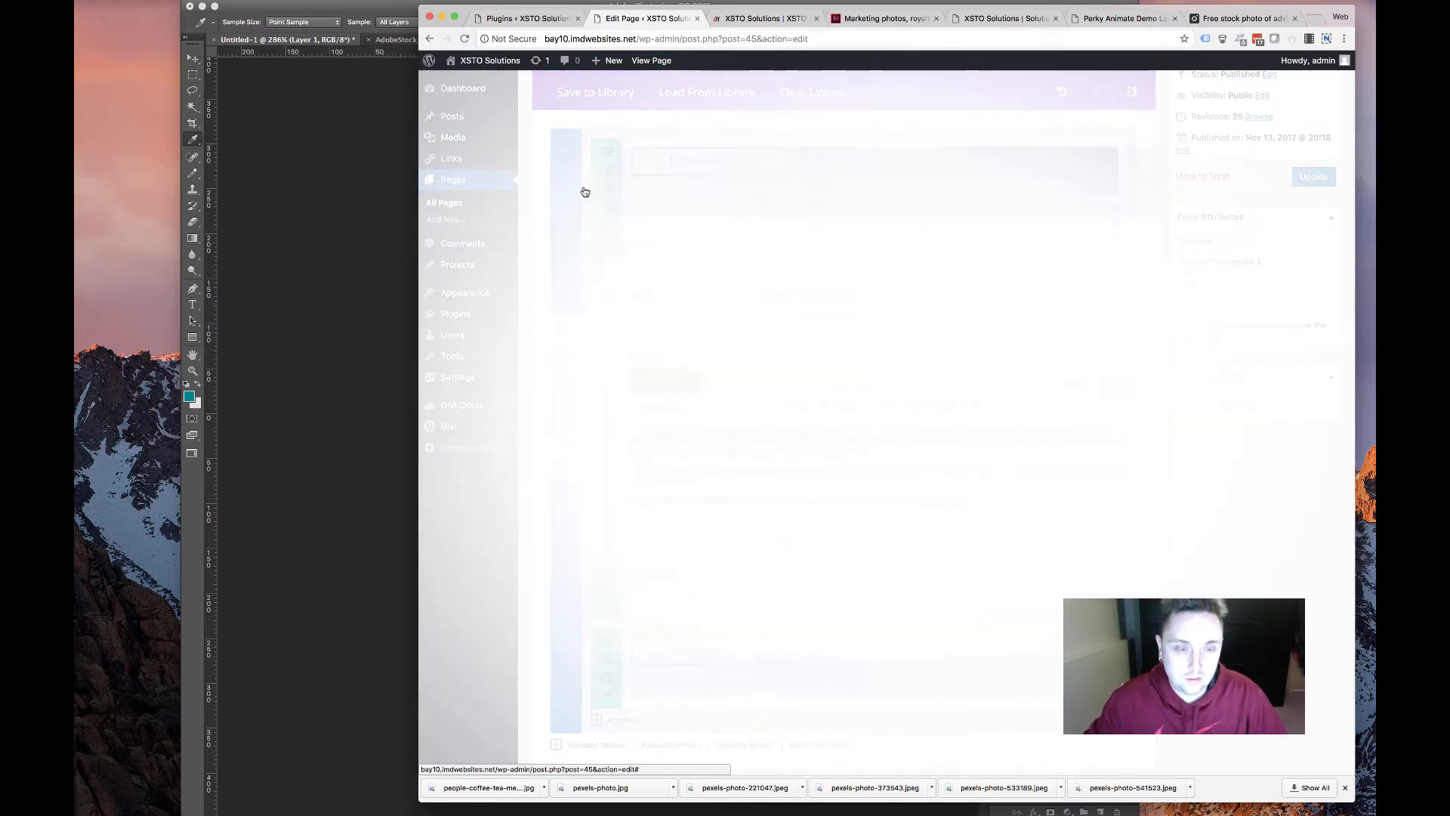
click(676, 175)
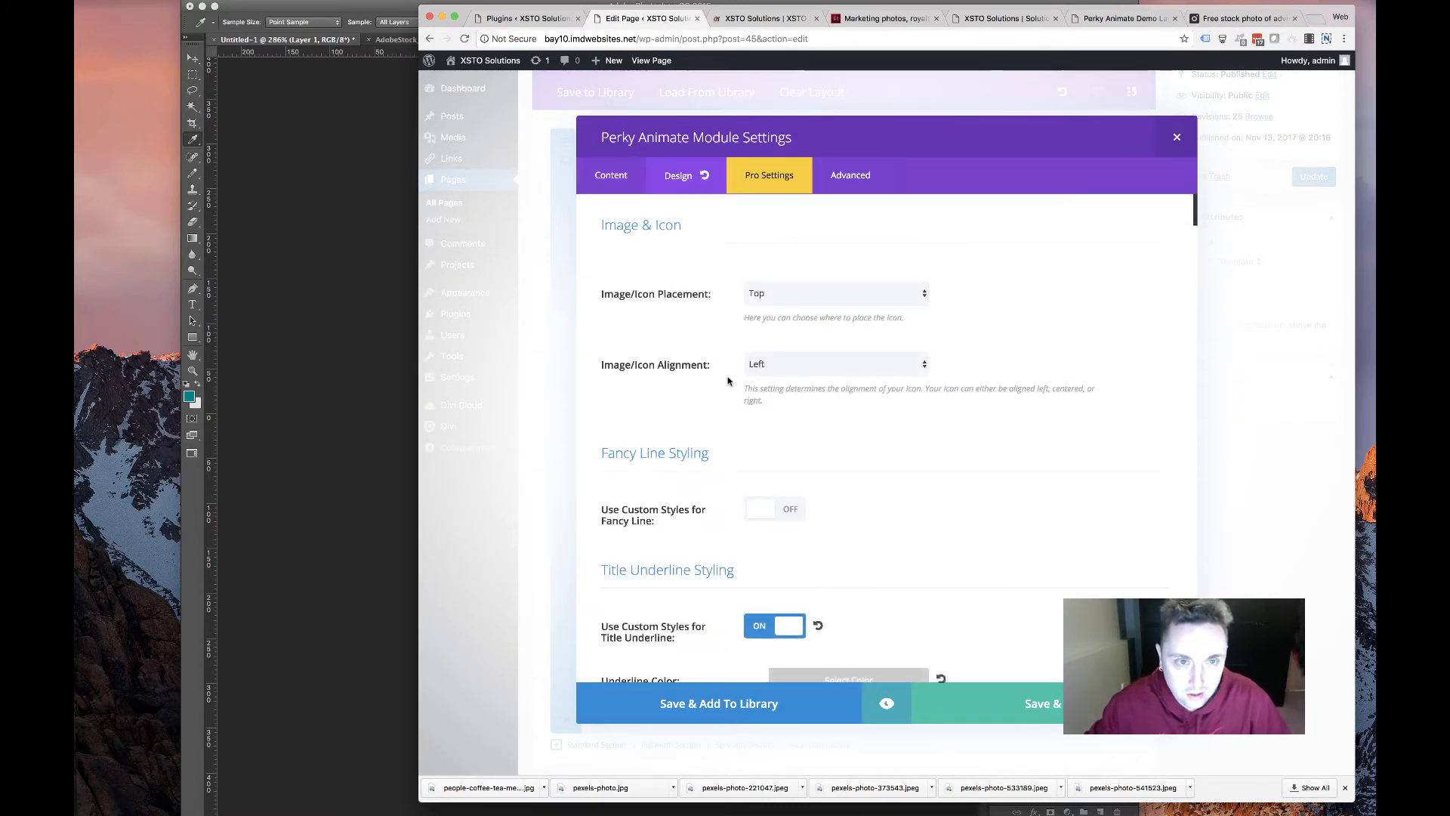
scroll(750, 377, down, 10)
scroll(749, 377, down, 15)
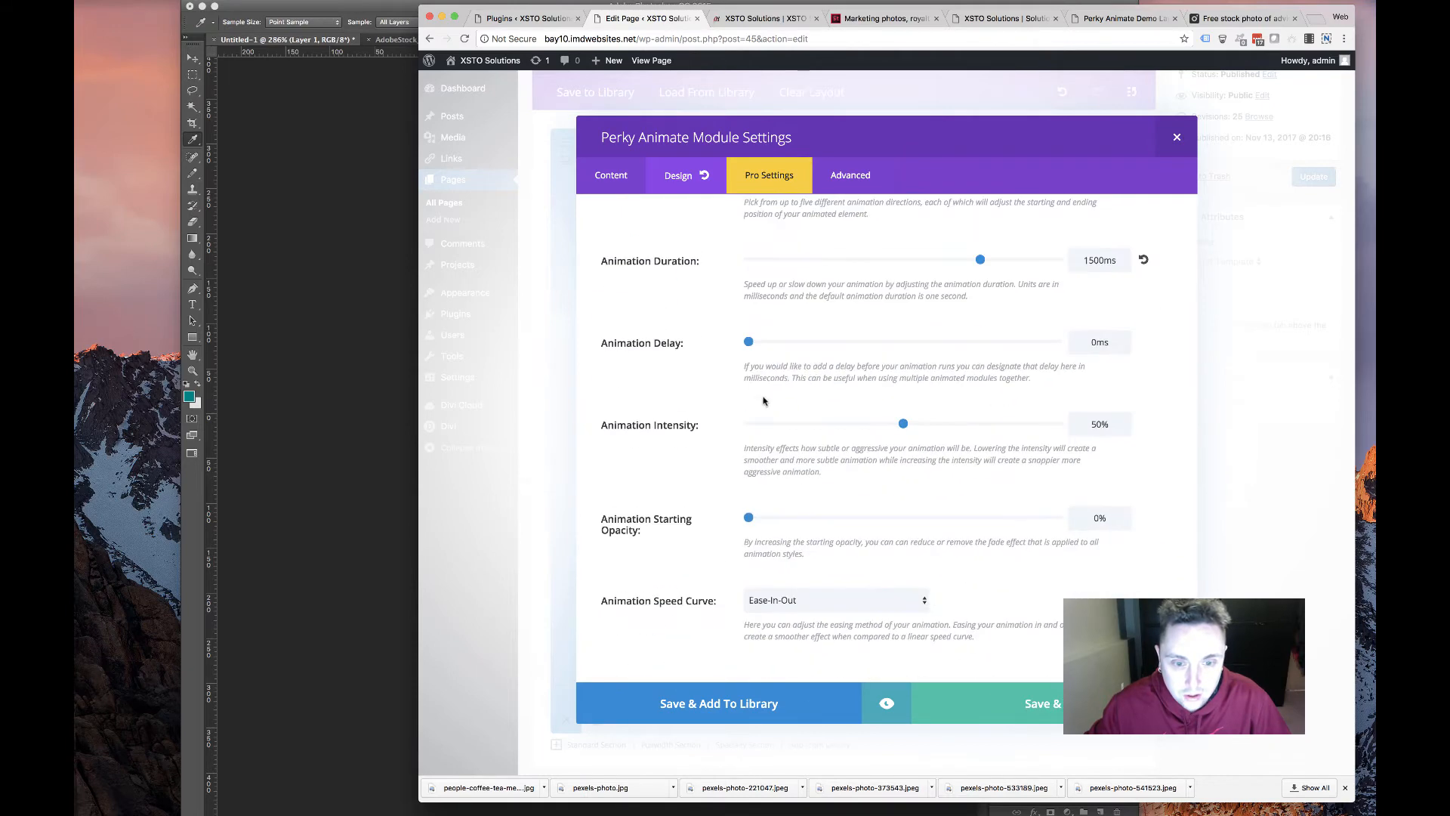
scroll(794, 423, up, 6)
scroll(794, 422, down, 3)
click(809, 500)
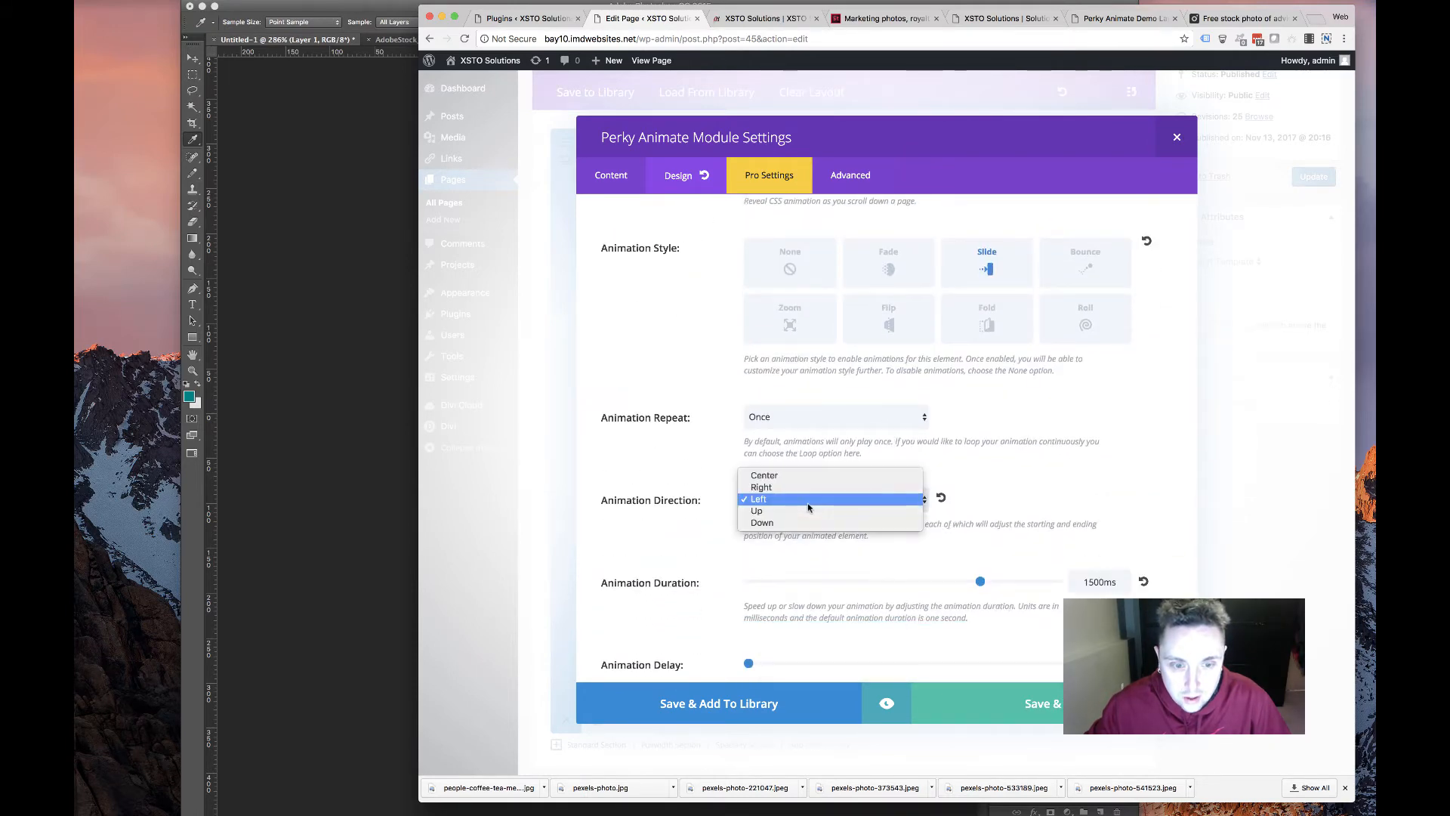
click(811, 514)
click(990, 702)
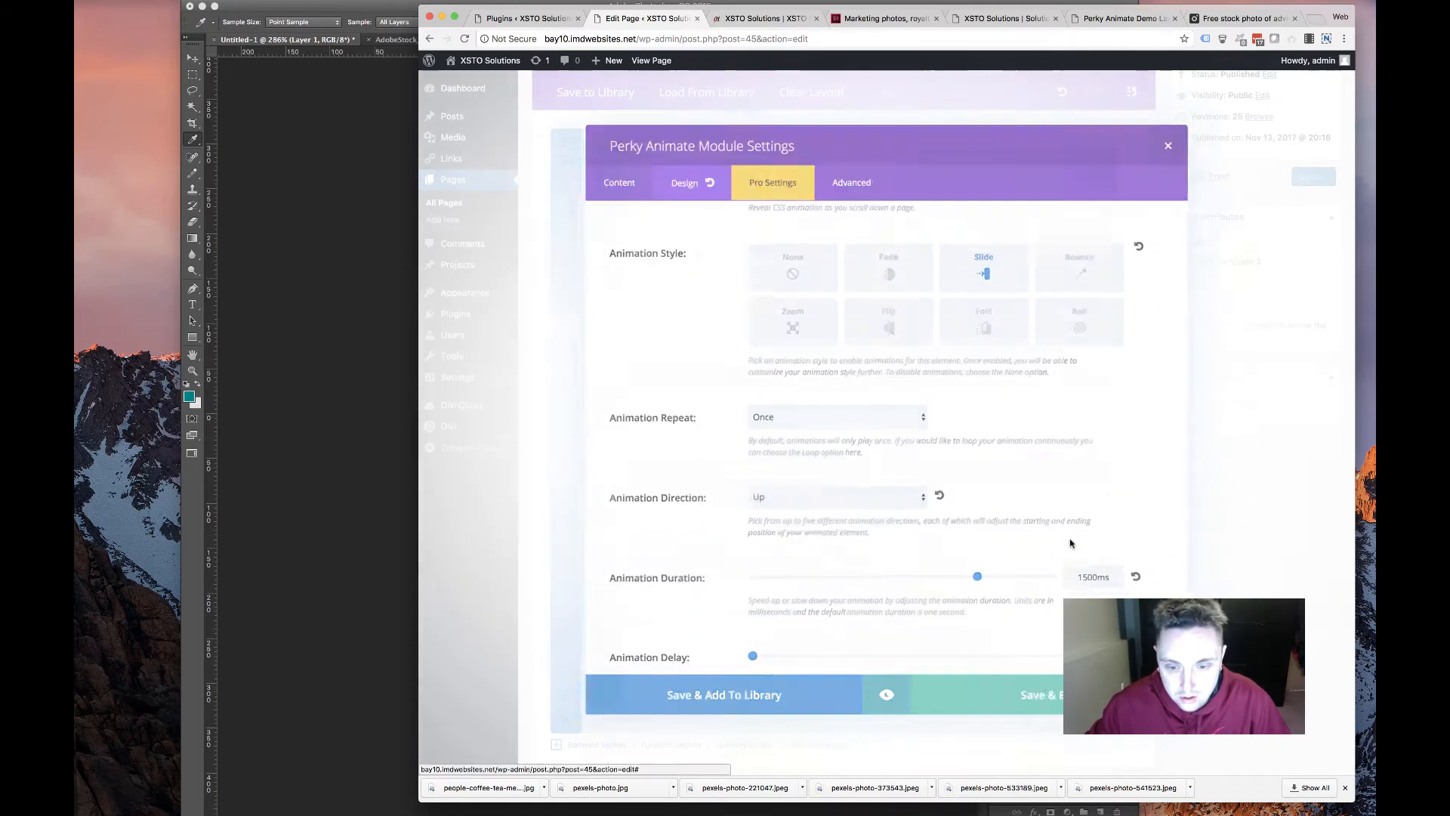
click(1304, 176)
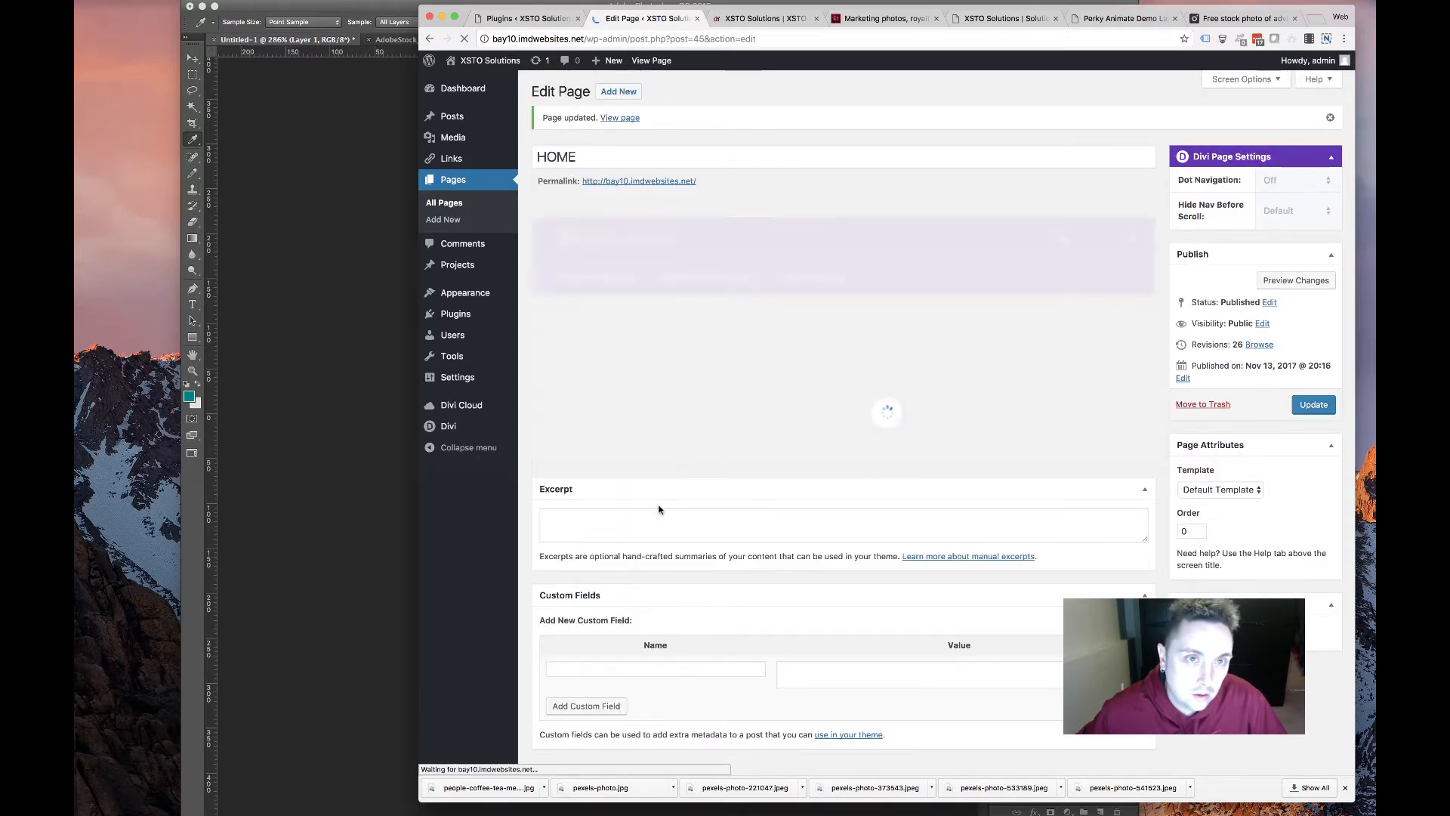
Add a one-column row, move it to the top of the services section, and insert Perky Animate
scroll(685, 631, down, 3)
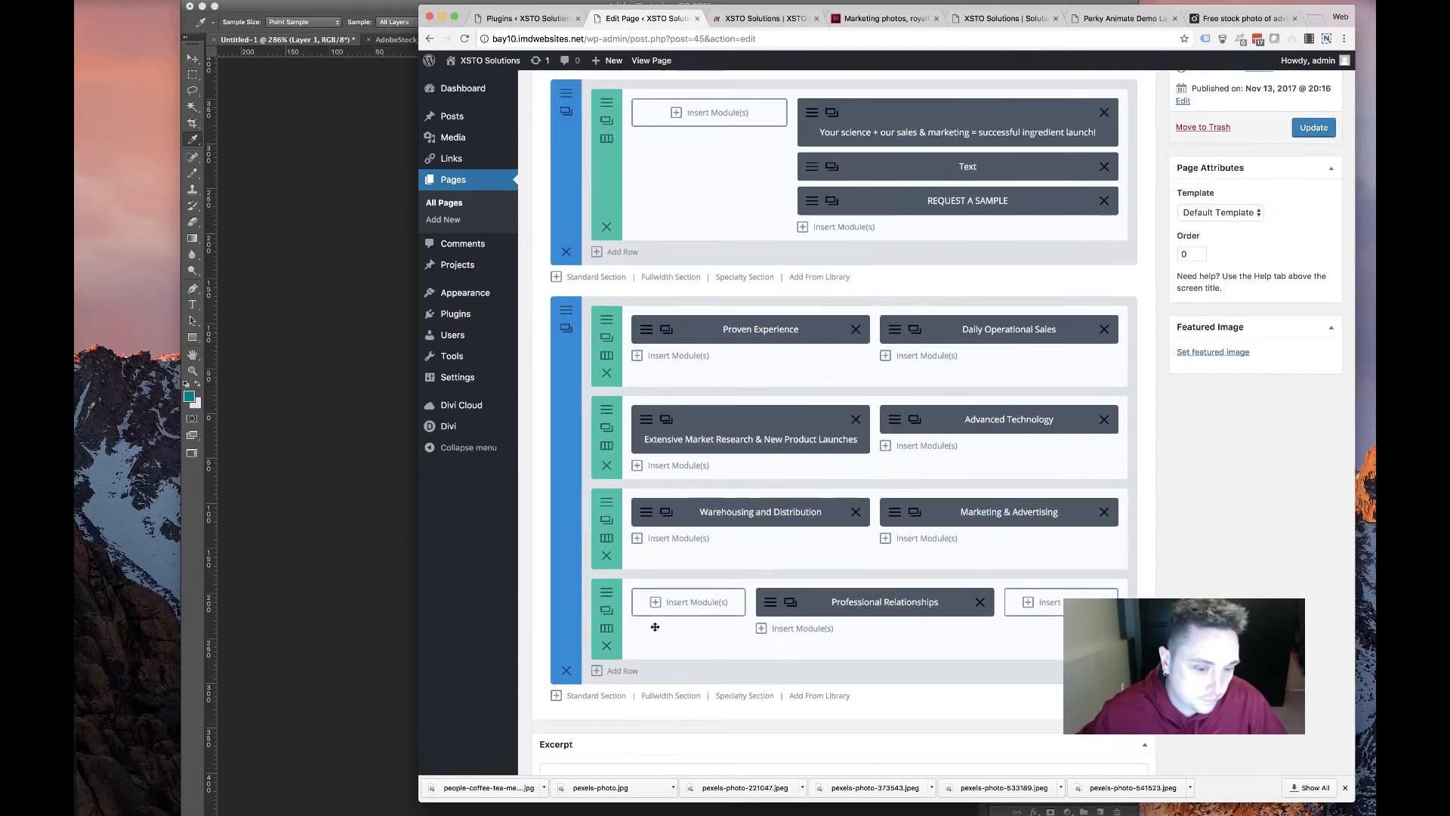
click(642, 690)
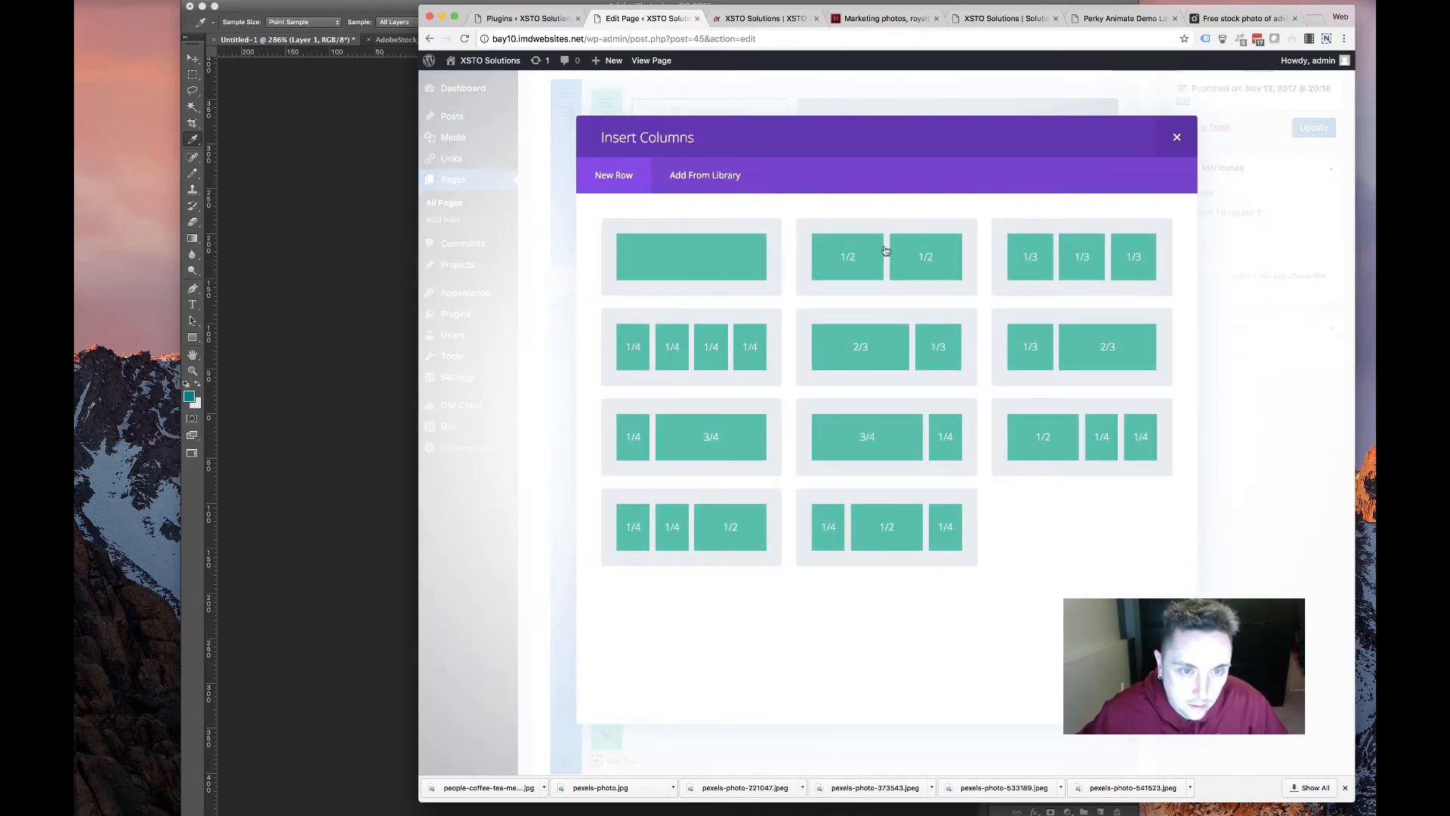
click(683, 246)
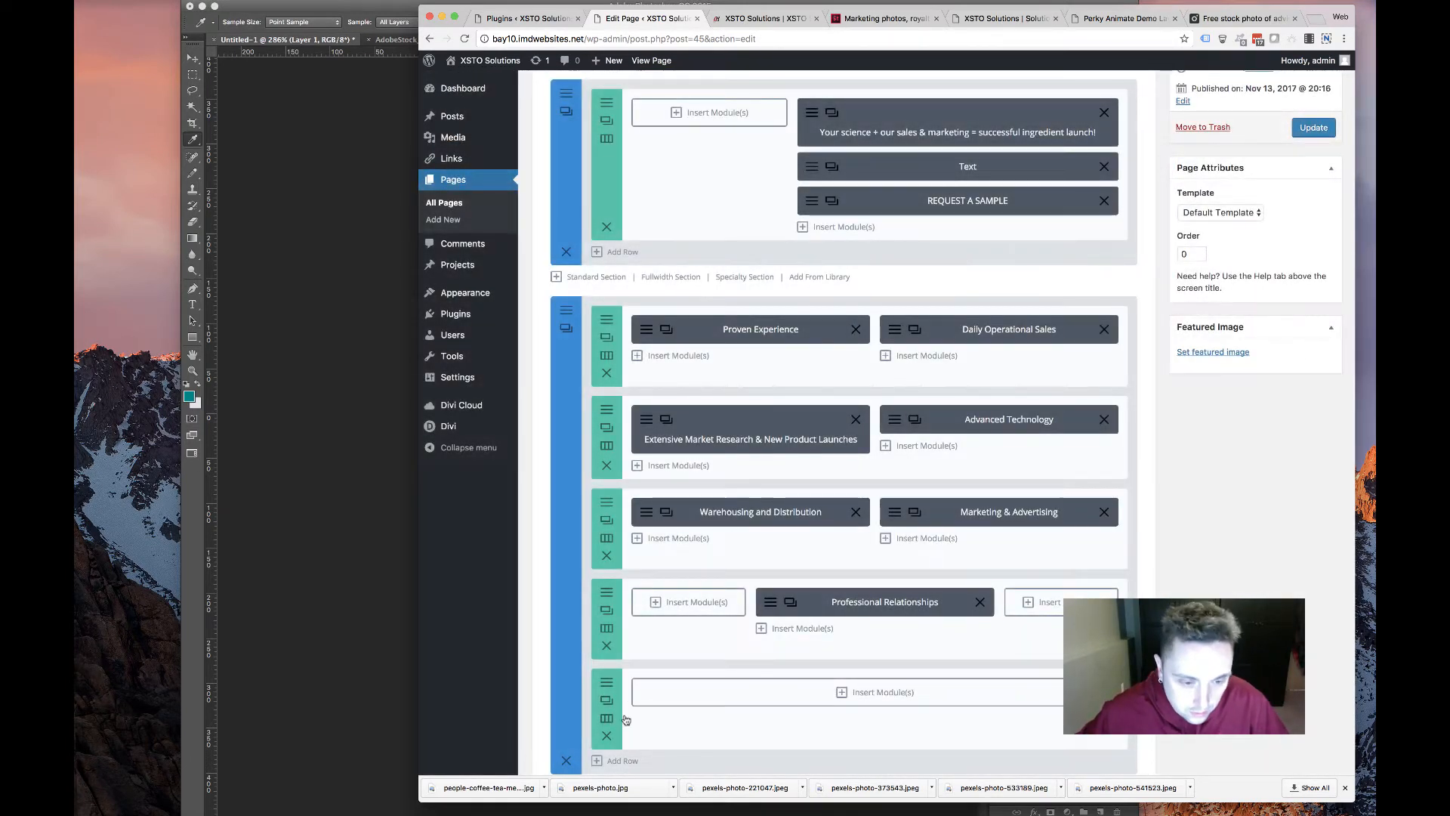
drag(616, 716, 608, 353)
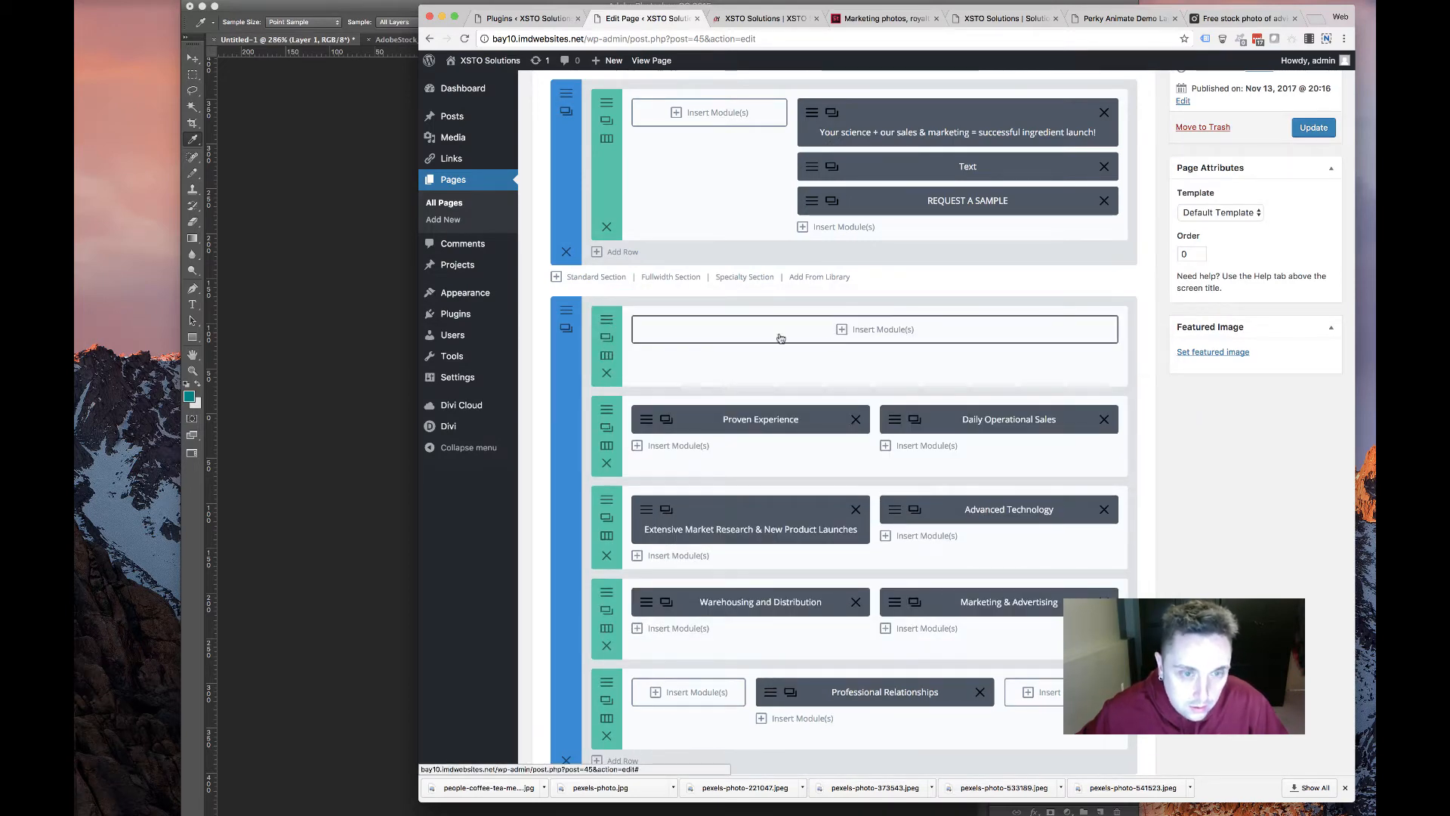
click(865, 327)
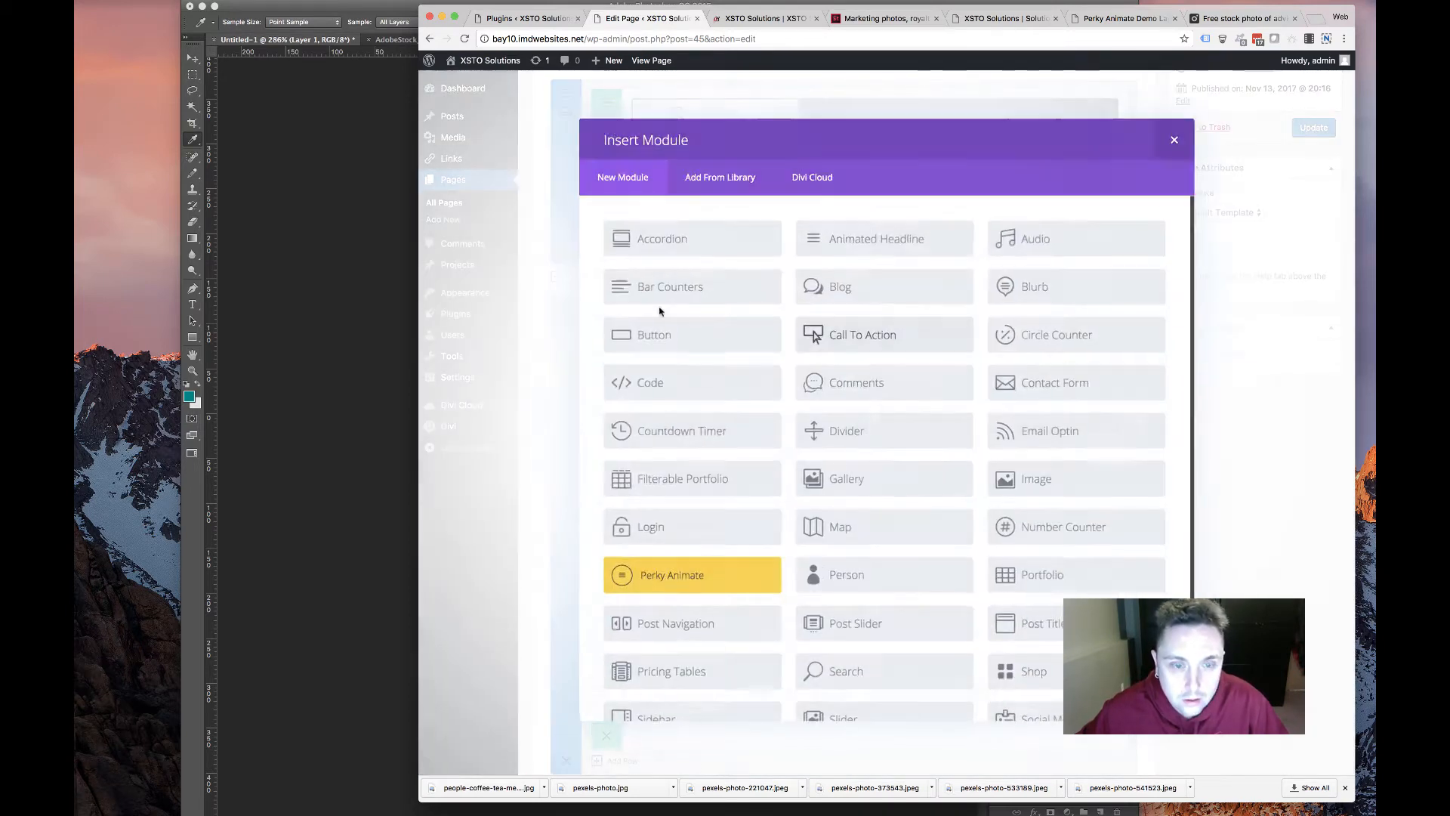
click(679, 576)
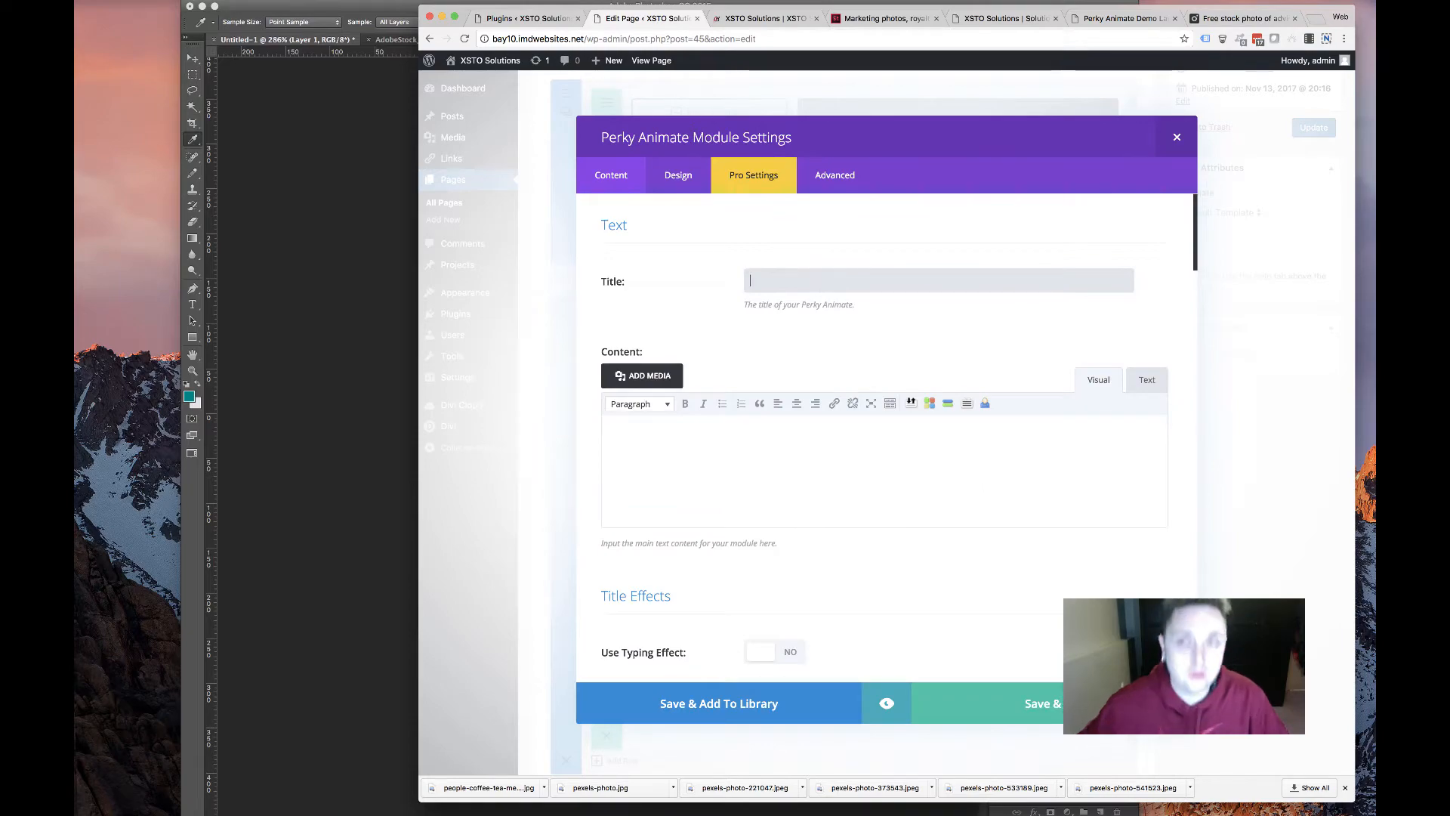
Copy the old site's Services & Solutions heading and place the cursor in the module's Title field
click(1099, 21)
scroll(907, 226, up, 15)
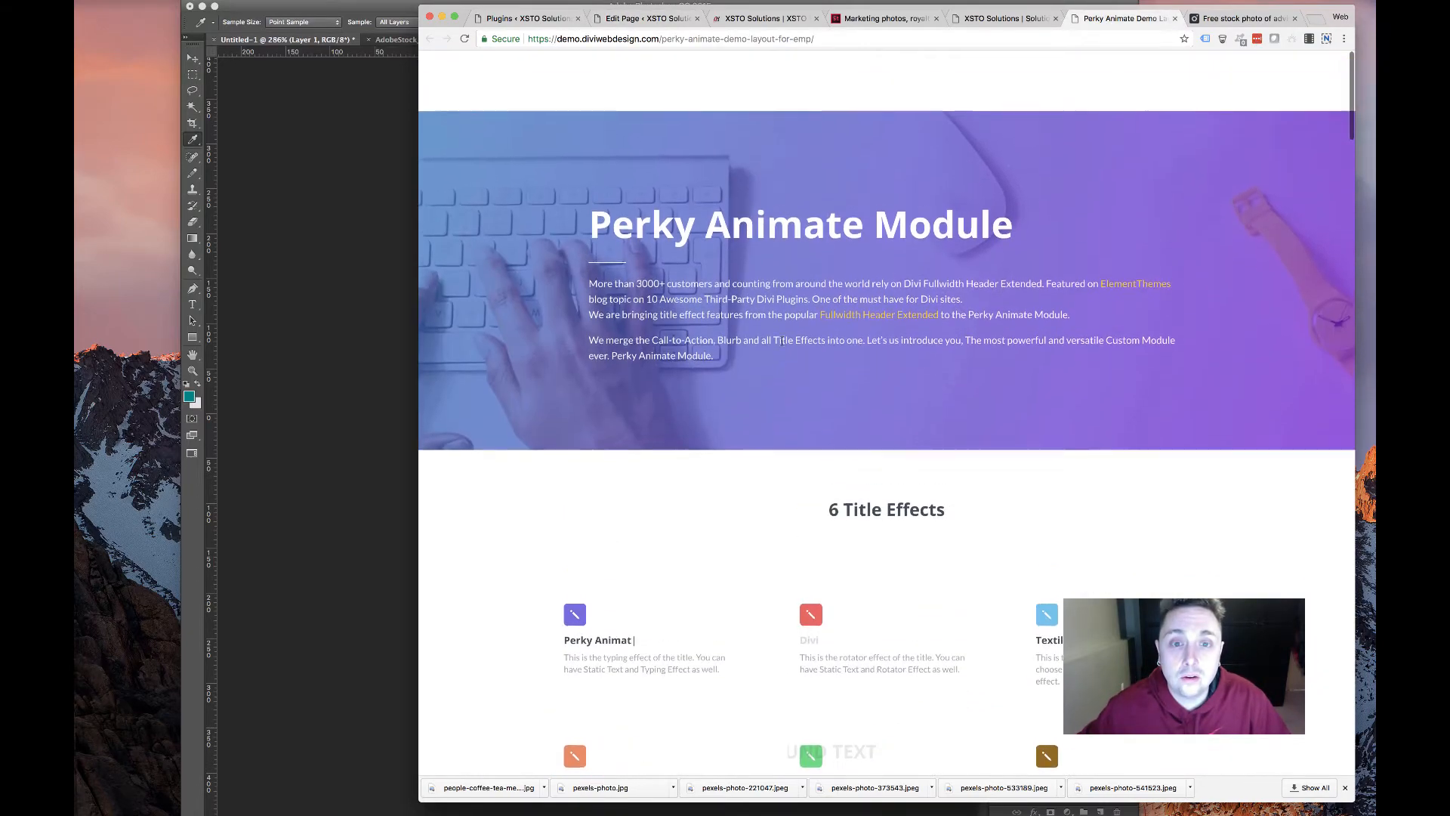
click(1004, 18)
scroll(760, 201, up, 15)
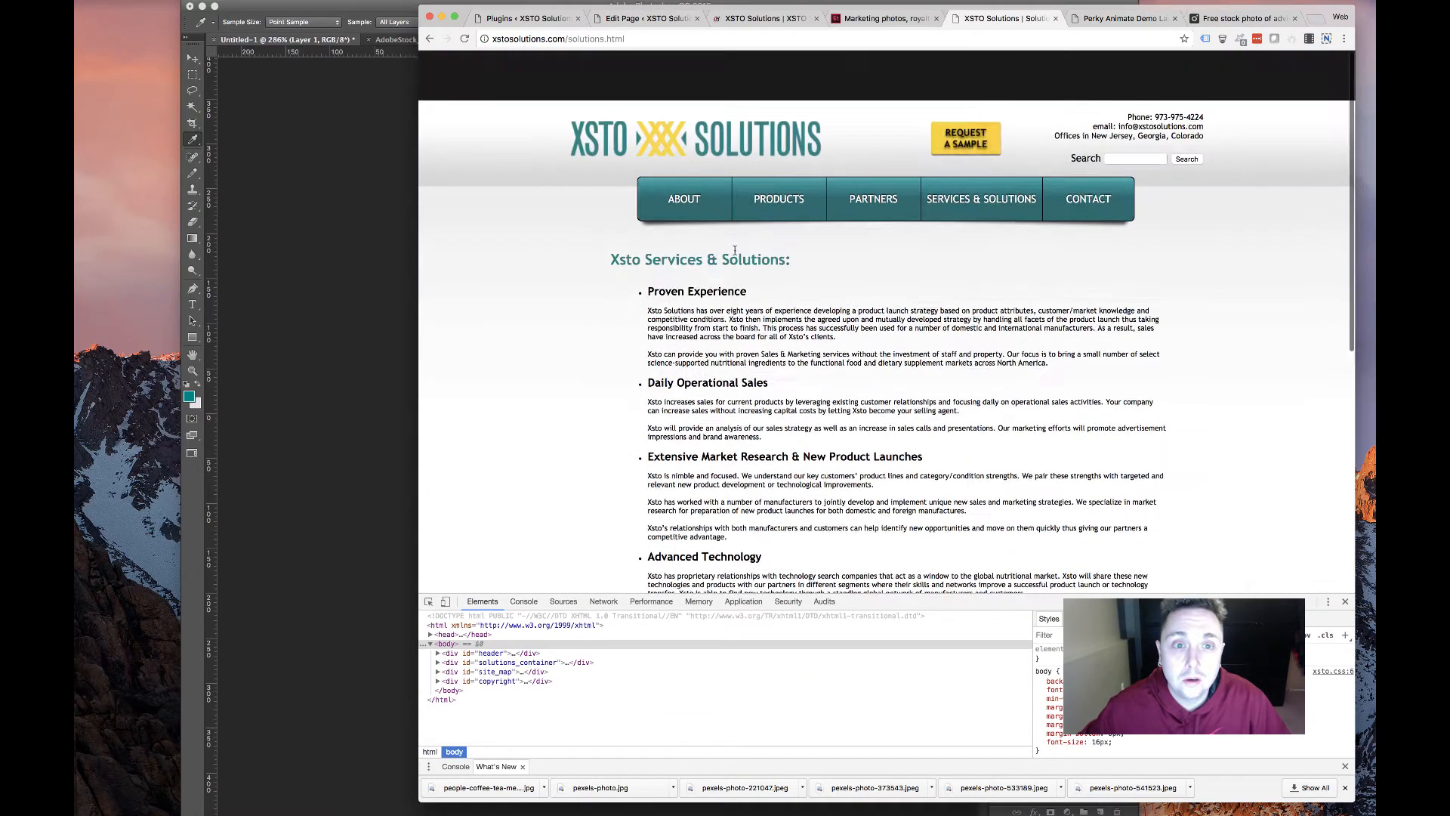
drag(791, 209, 750, 204)
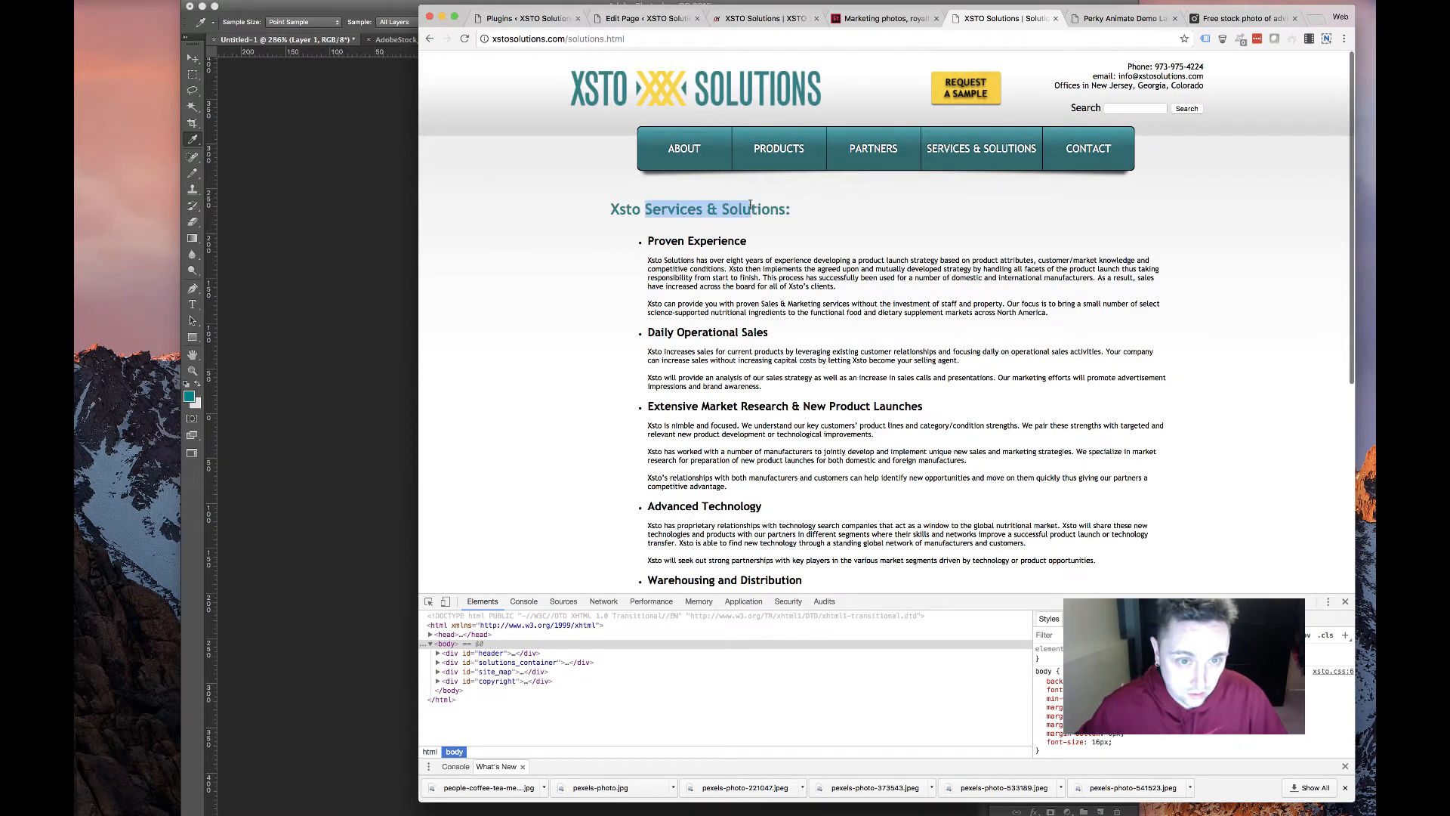
click(567, 17)
click(646, 18)
click(842, 284)
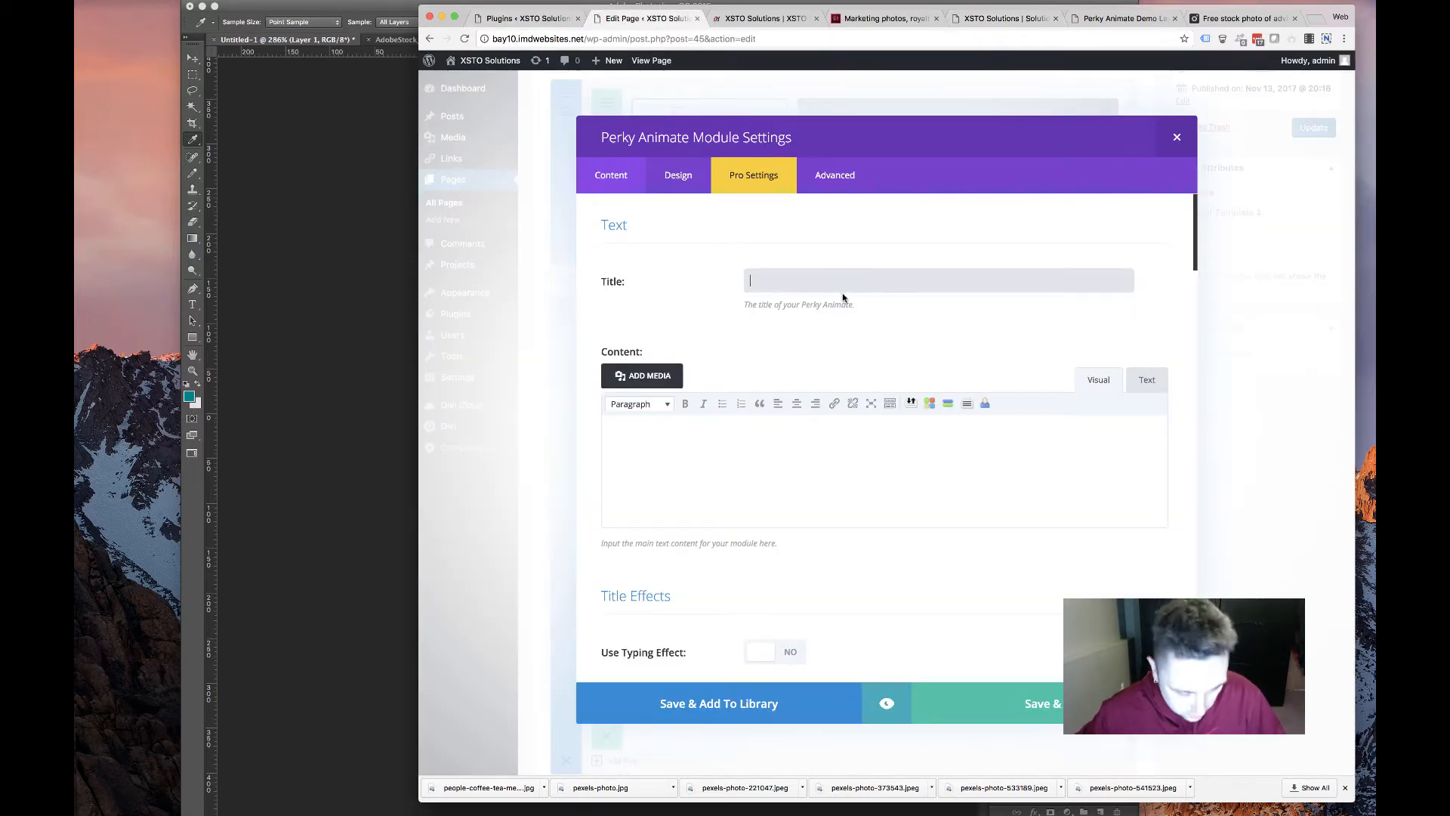
Paste Services & Solutions as the title and add a centred decorative line after it
text(Services & Solutions)
scroll(693, 340, down, 8)
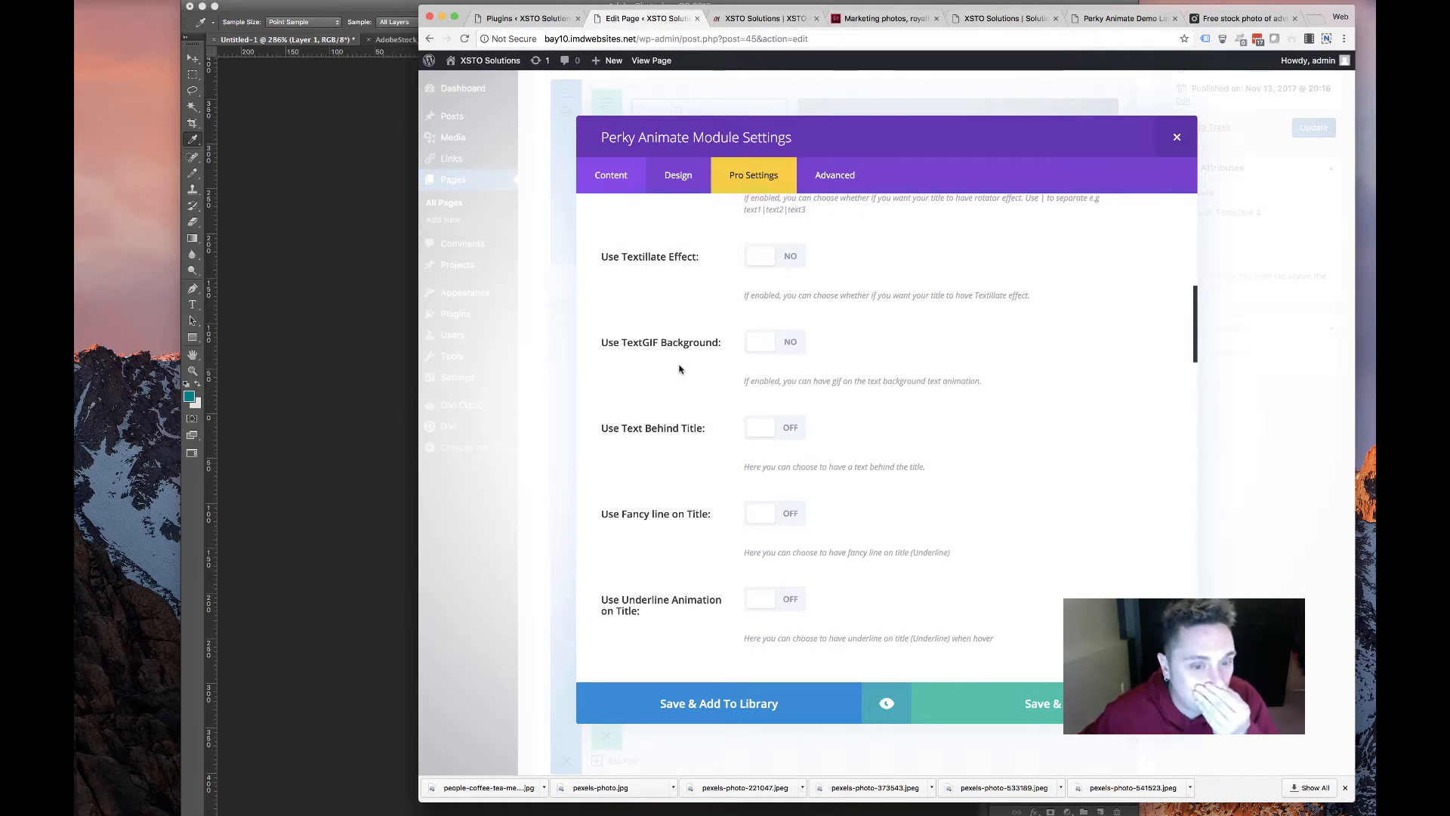
click(778, 515)
scroll(764, 581, down, 5)
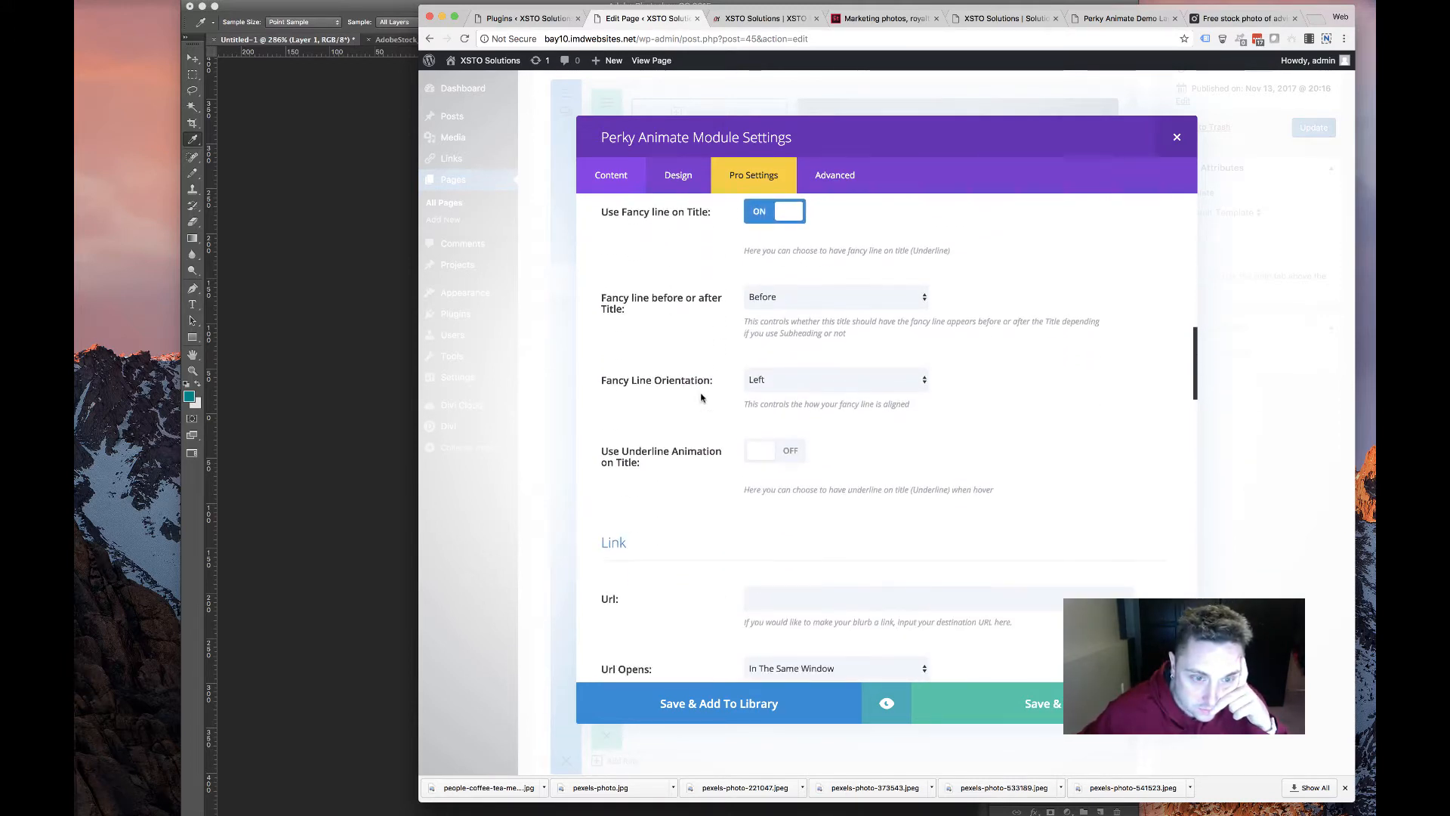
click(824, 302)
click(816, 309)
click(771, 380)
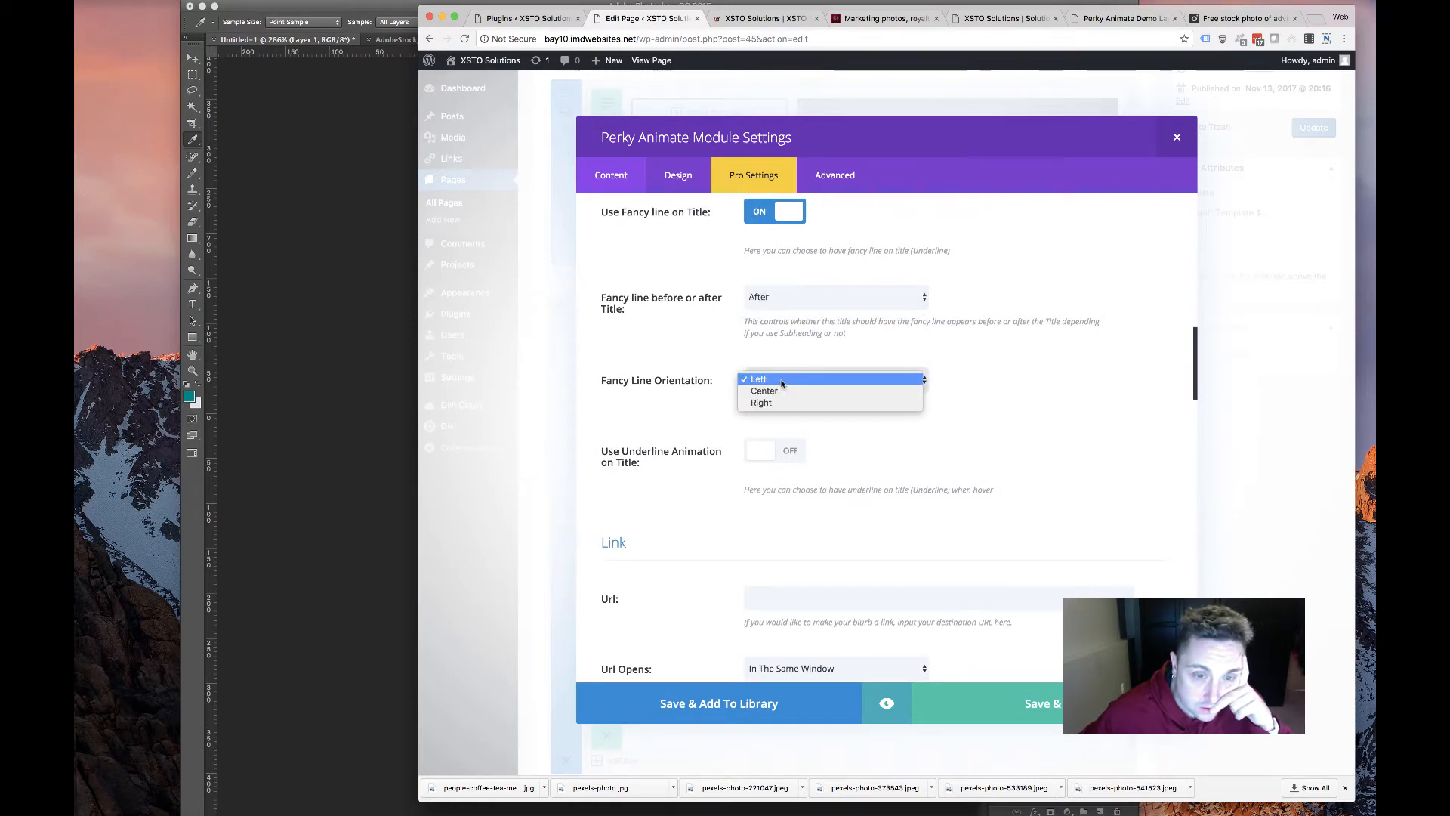
click(759, 392)
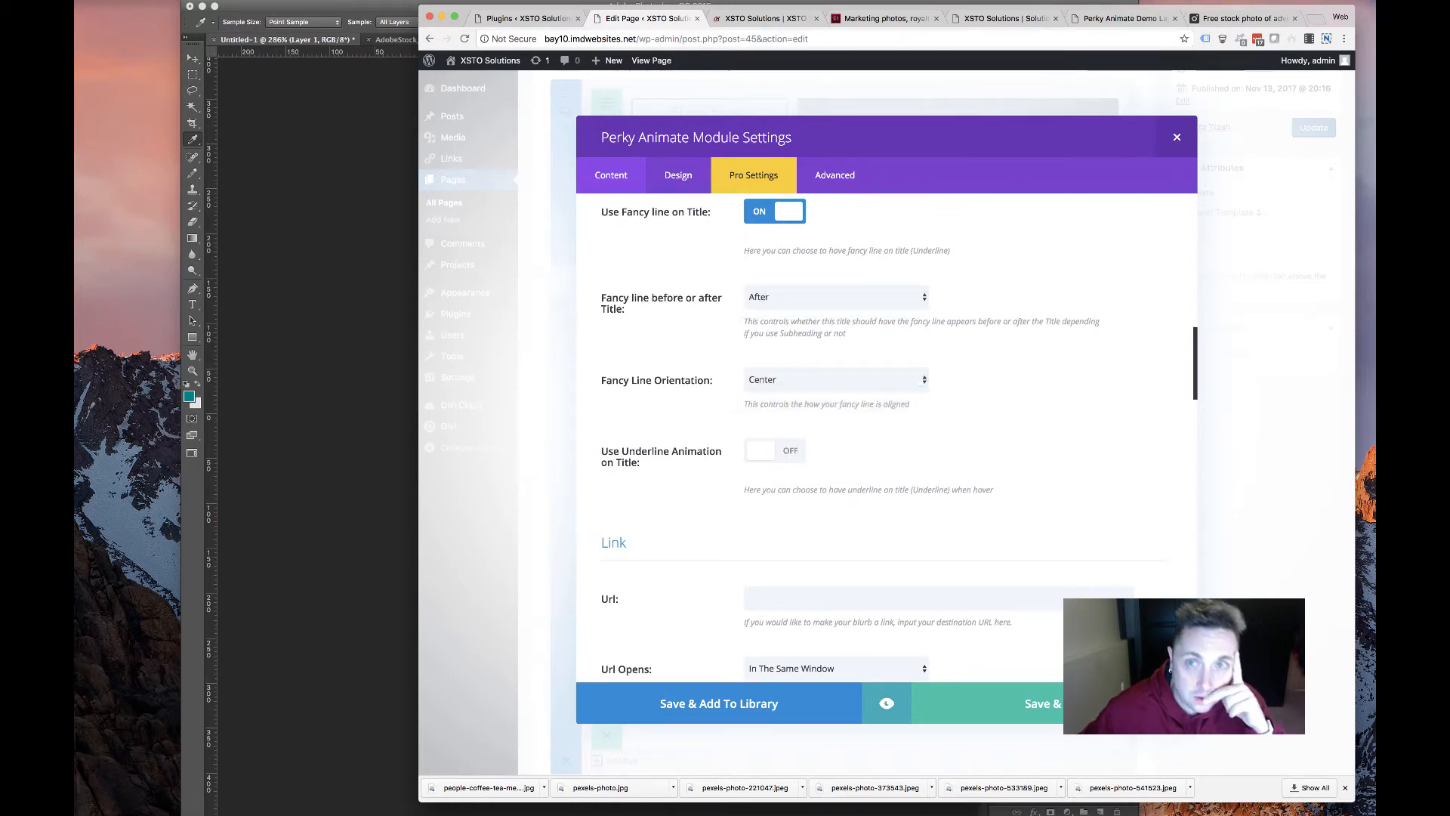
click(1312, 0)
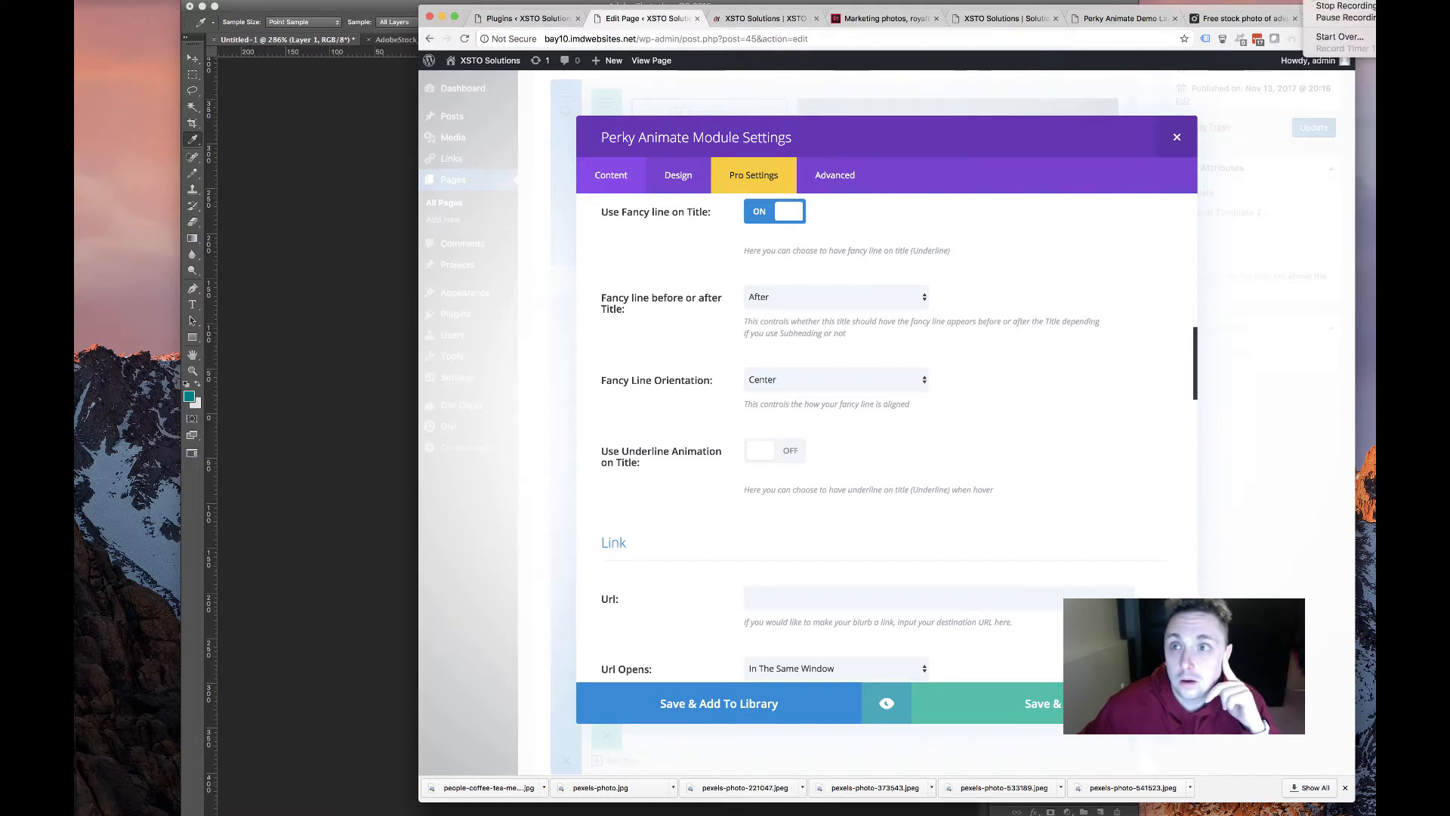
click(1322, 18)
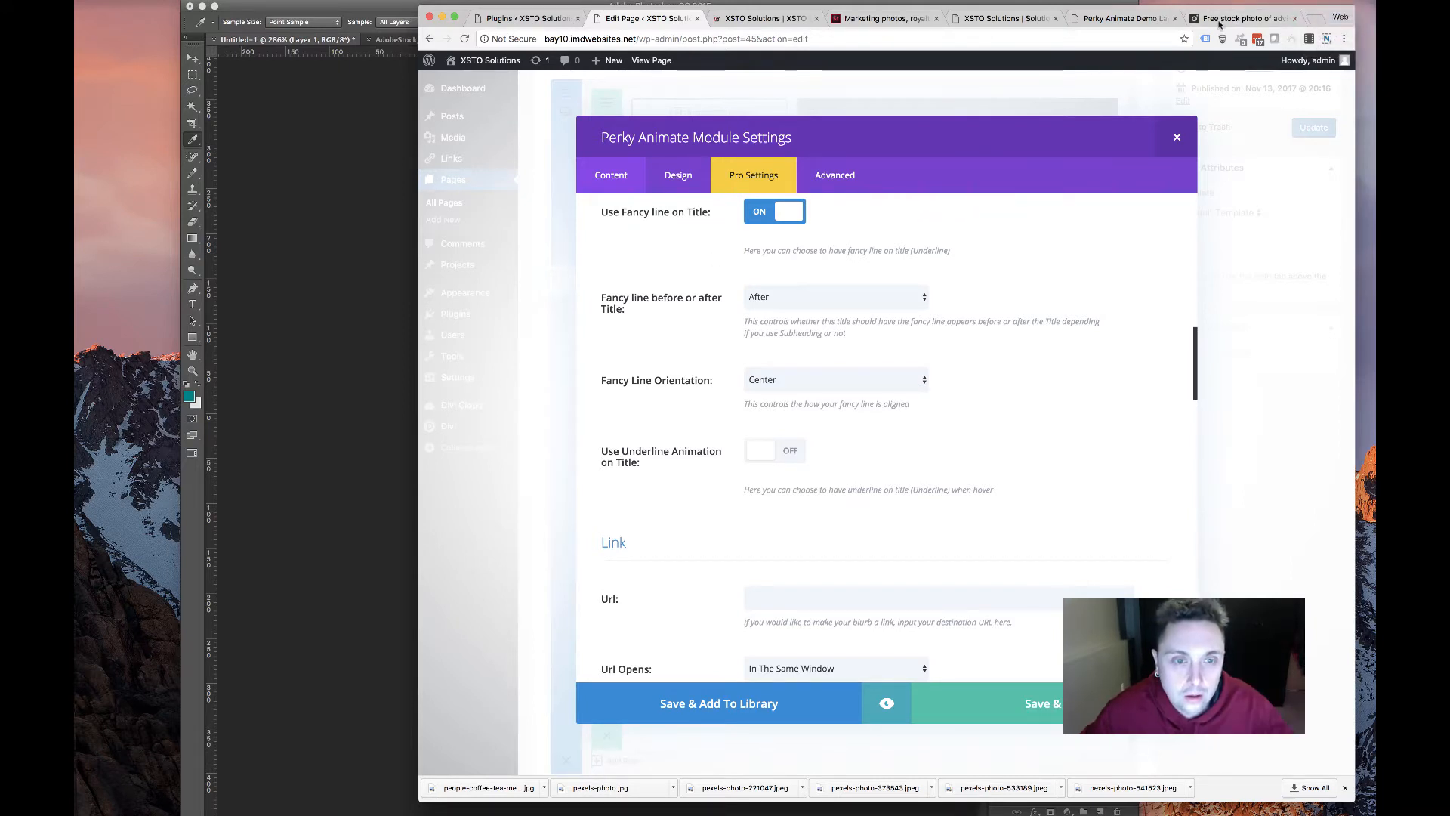
click(1314, 2)
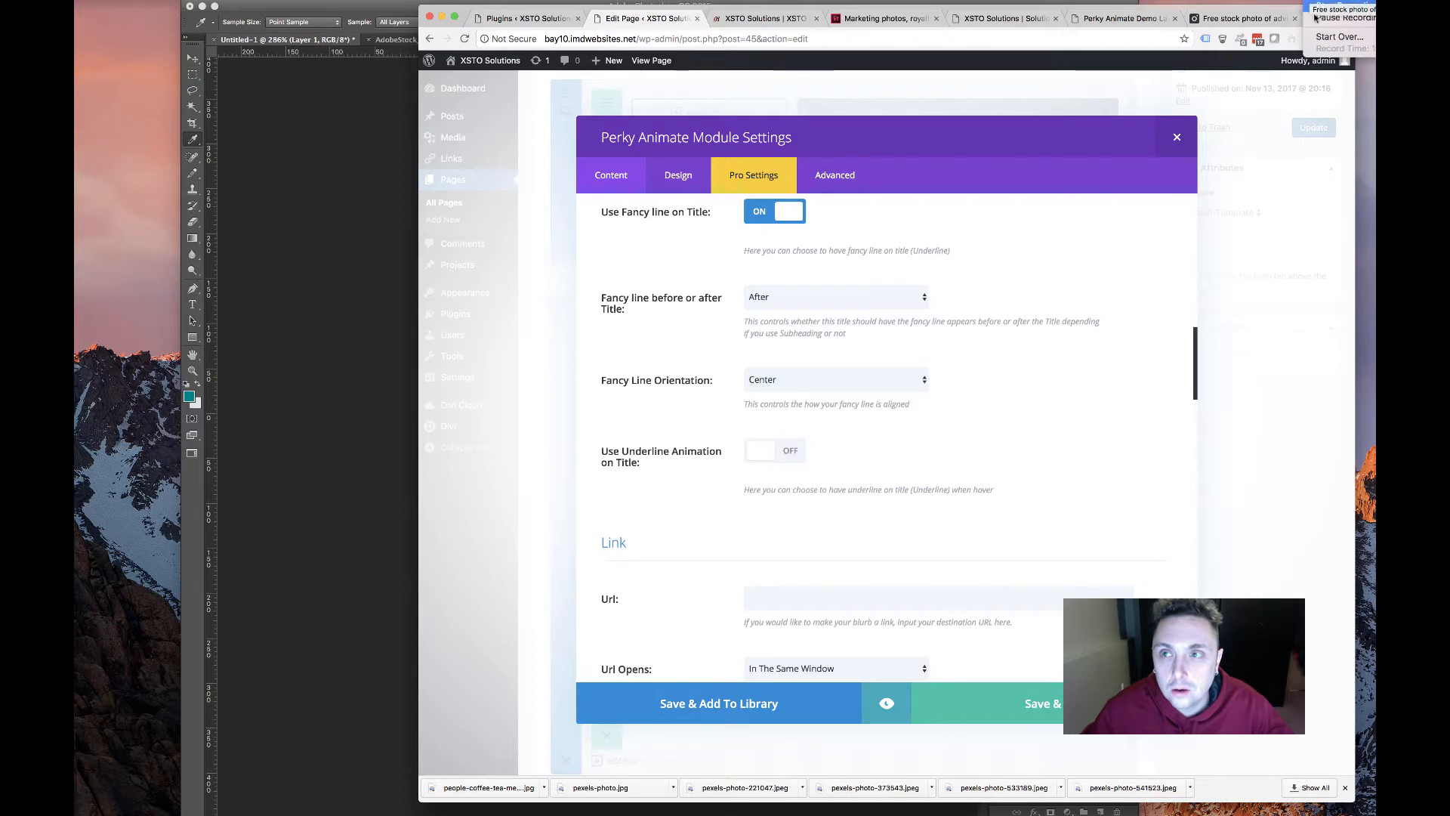
click(1315, 16)
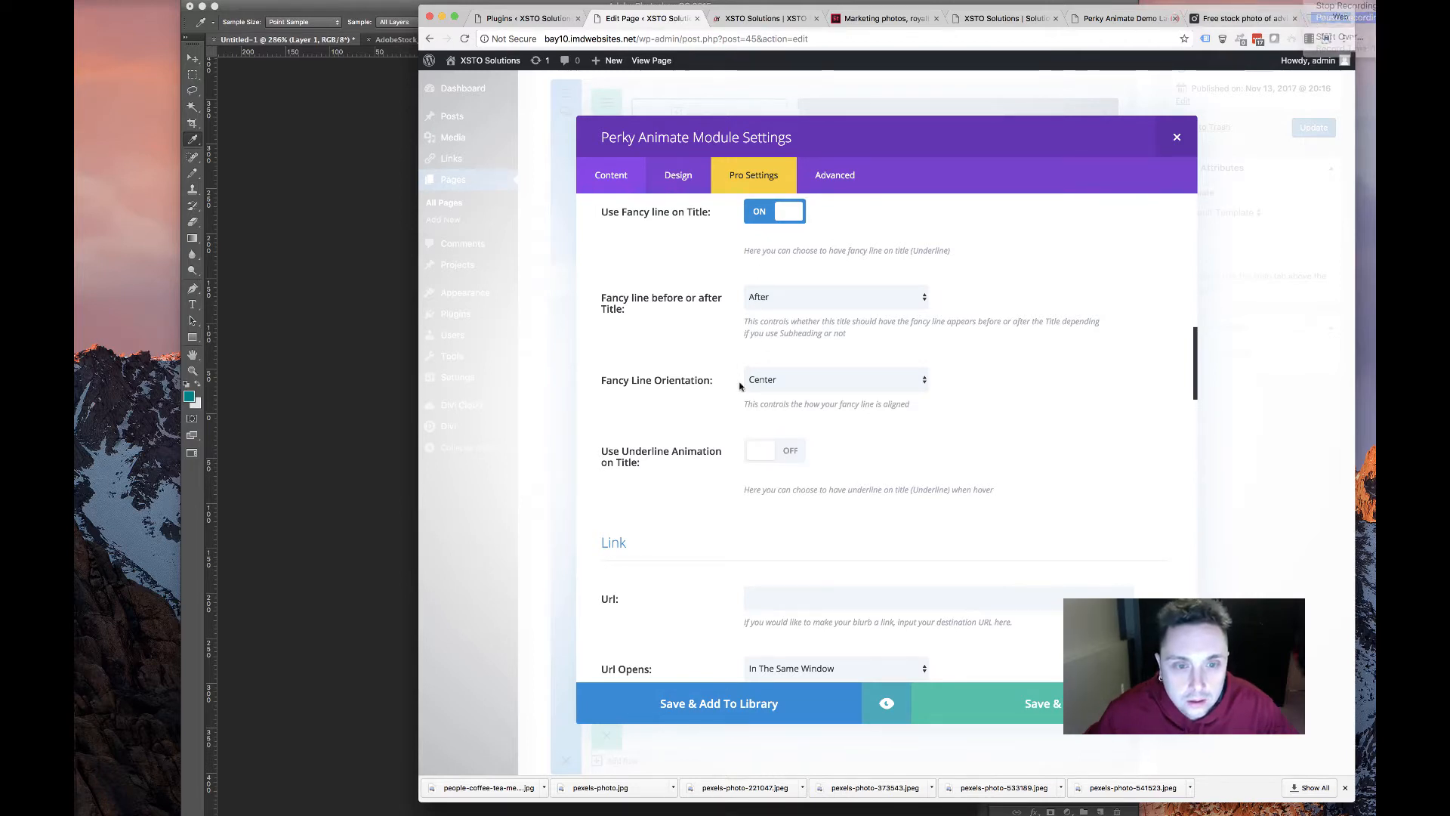
Turn on the Center Out title underline animation and apply it to the whole card
scroll(739, 387, down, 2)
scroll(739, 388, up, 3)
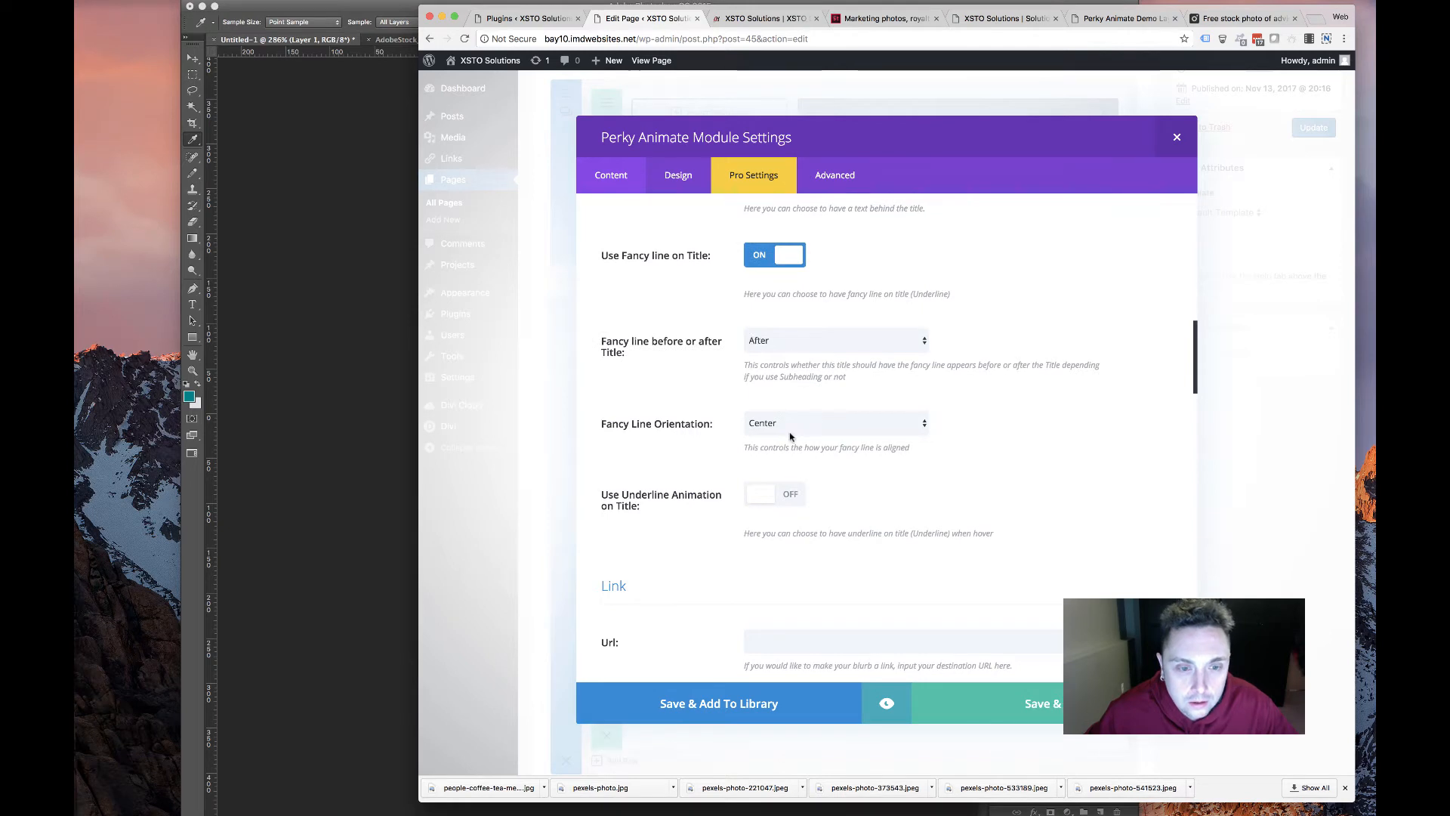
scroll(790, 436, down, 5)
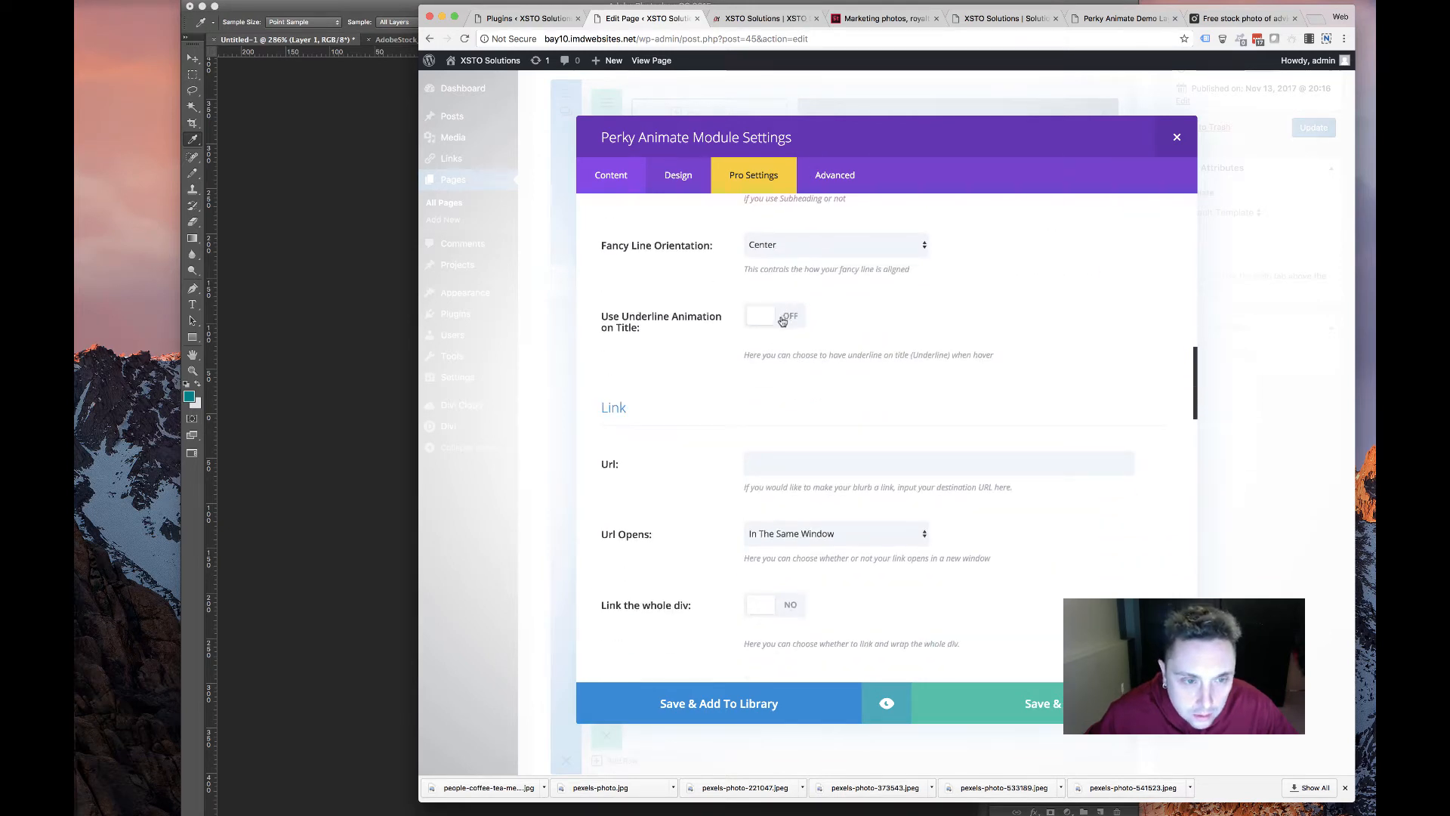
click(783, 318)
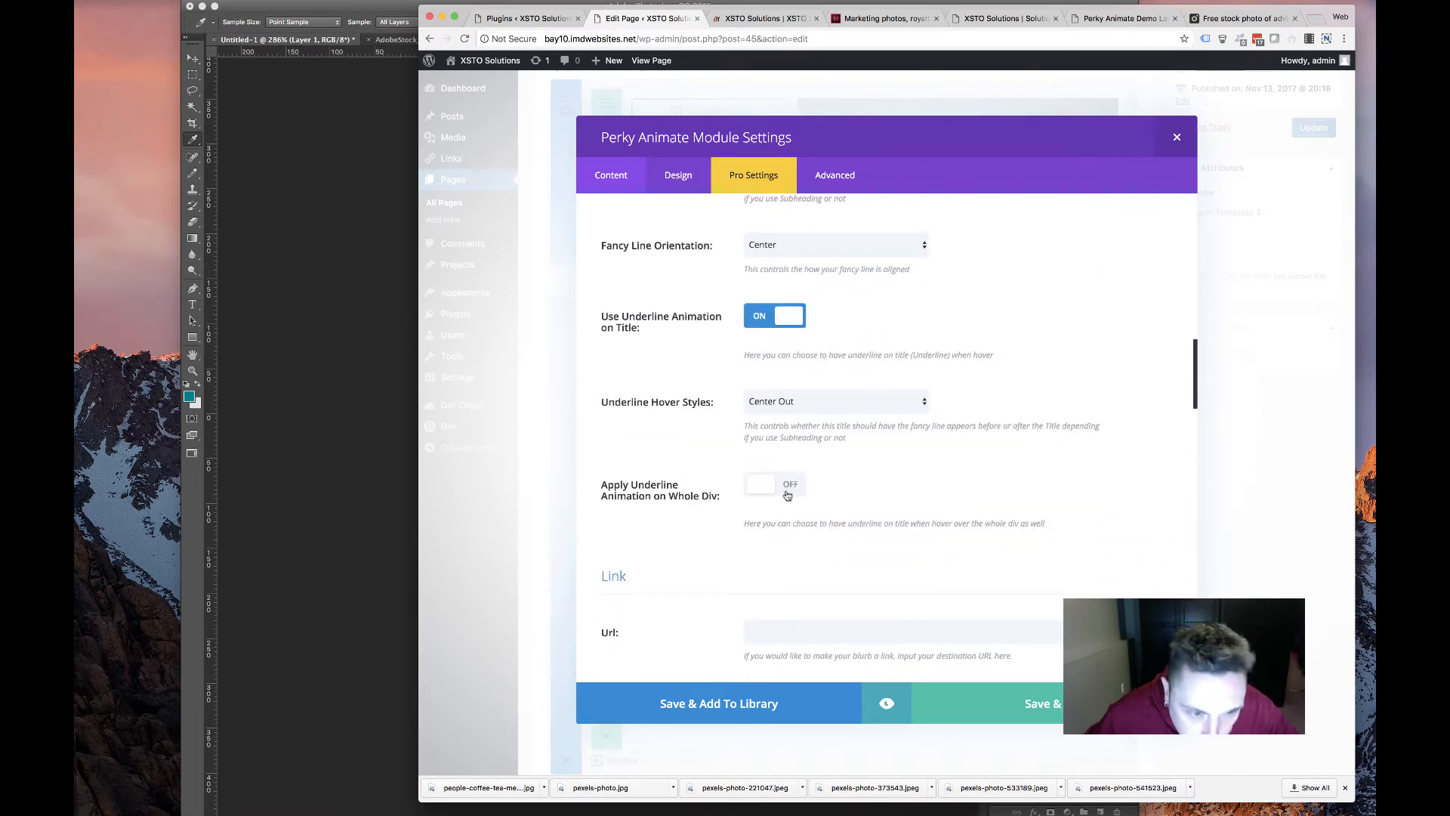
click(790, 404)
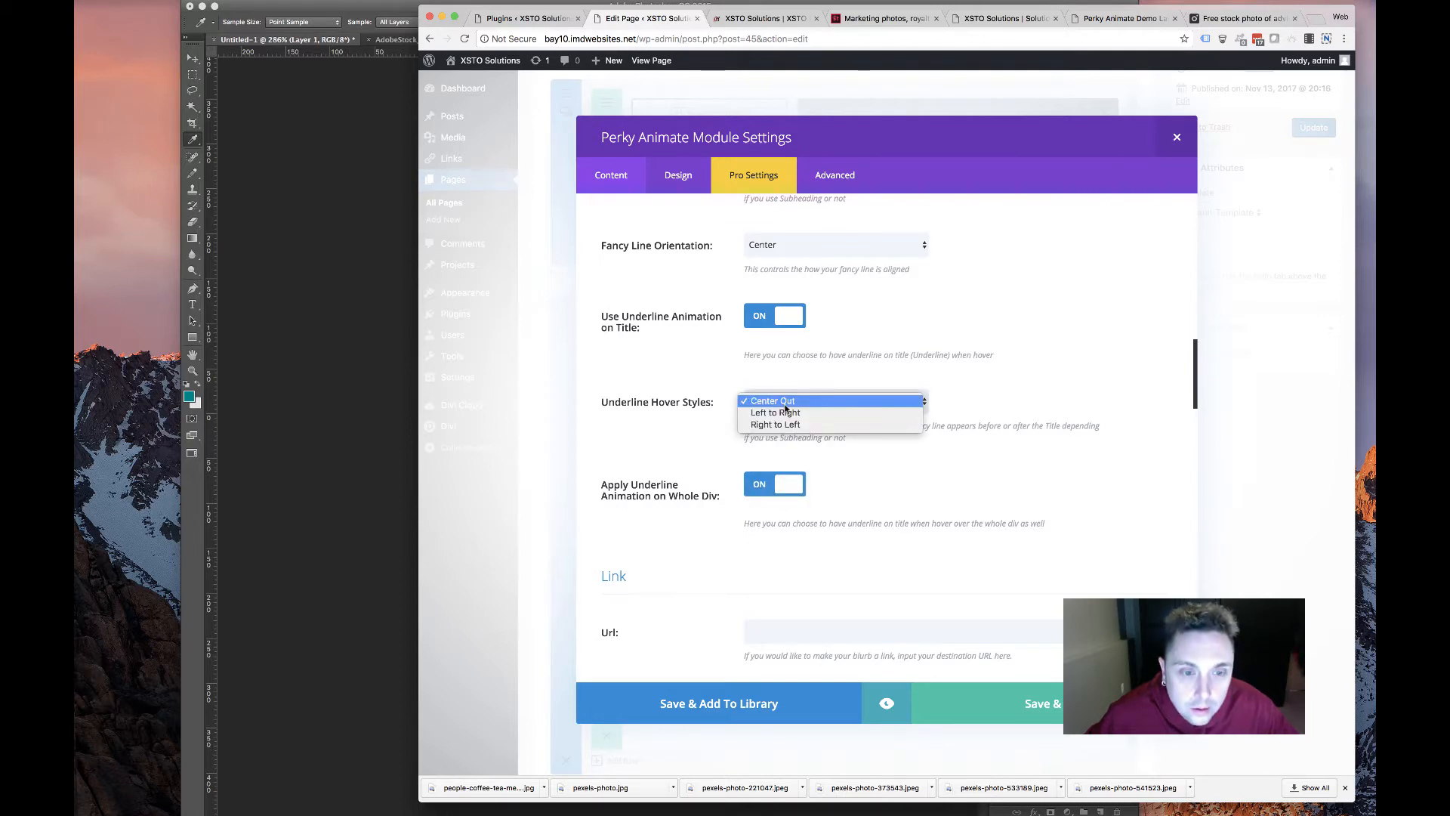
click(716, 389)
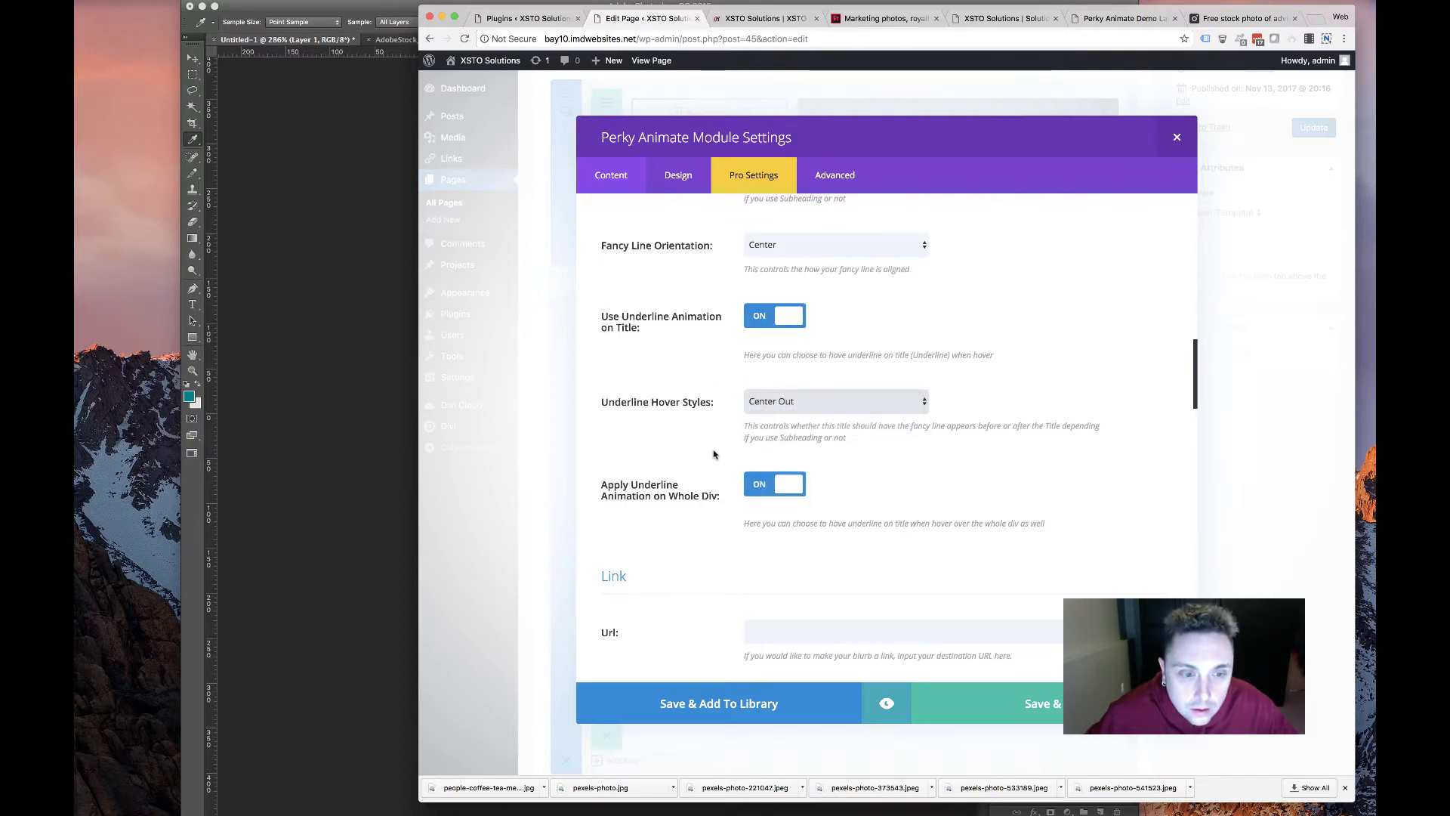
click(763, 410)
click(730, 529)
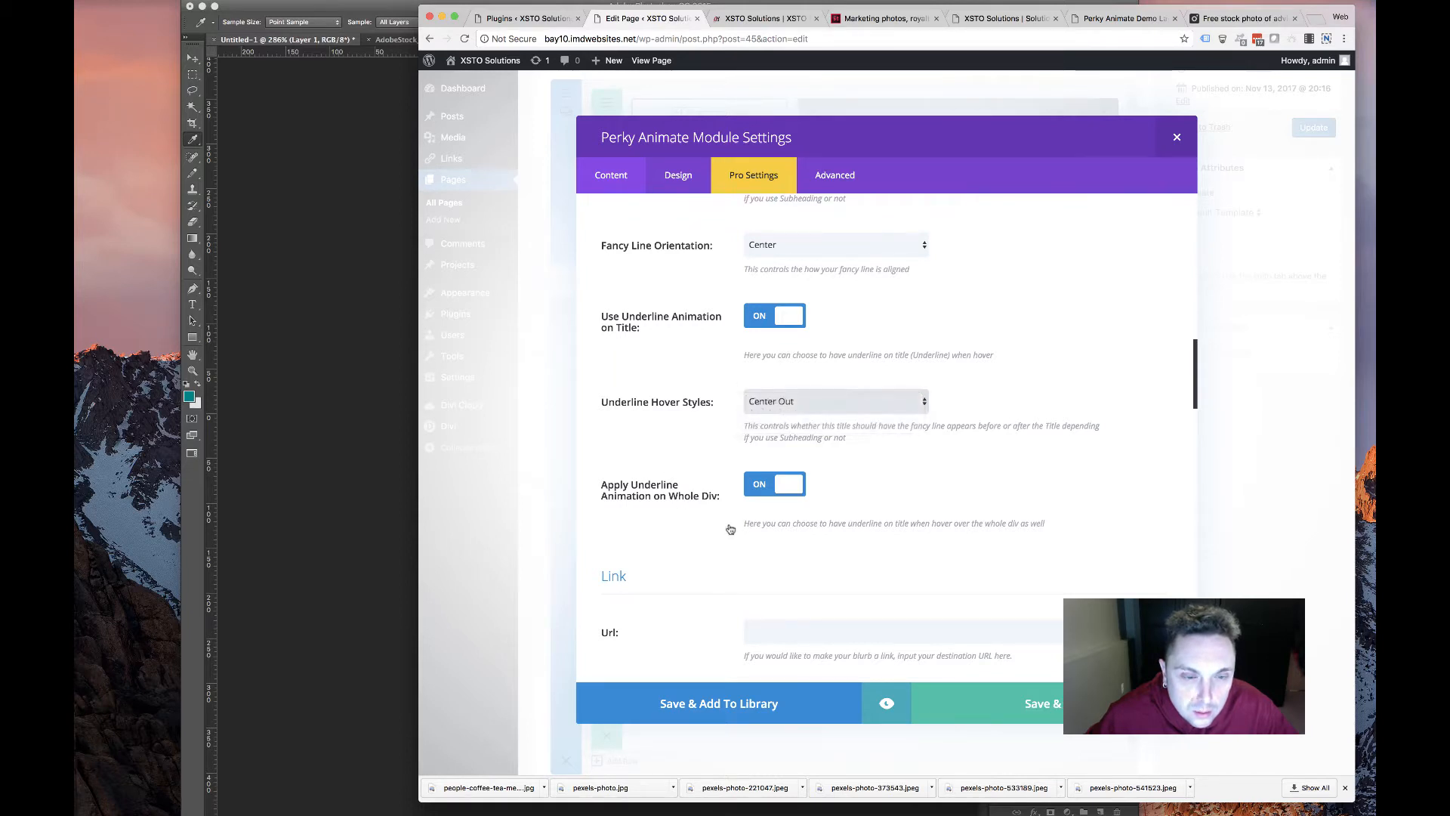
scroll(702, 597, down, 10)
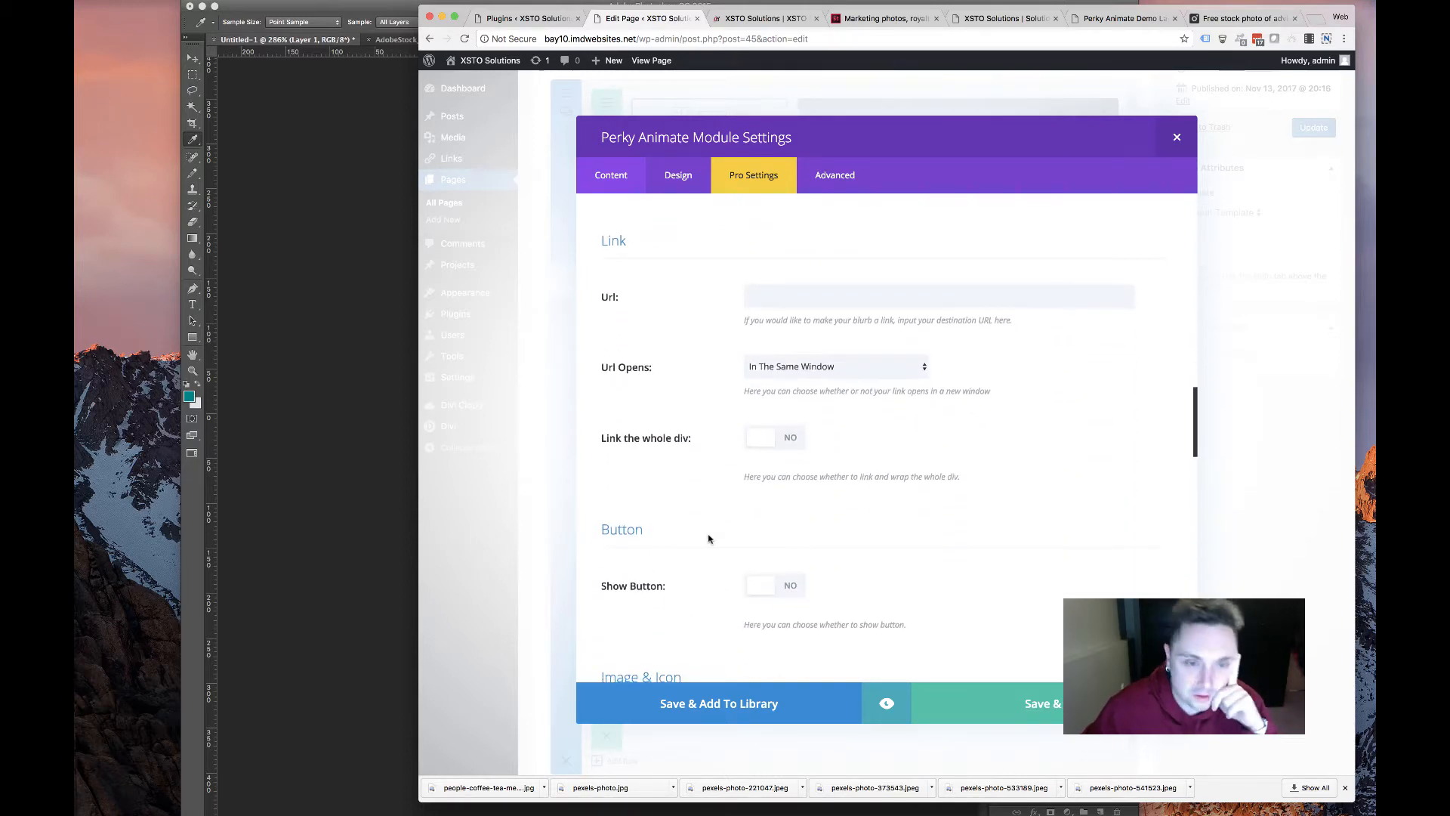
Turn on the Textillate effect for the Perky Animate card title
scroll(698, 404, down, 2)
scroll(638, 397, down, 6)
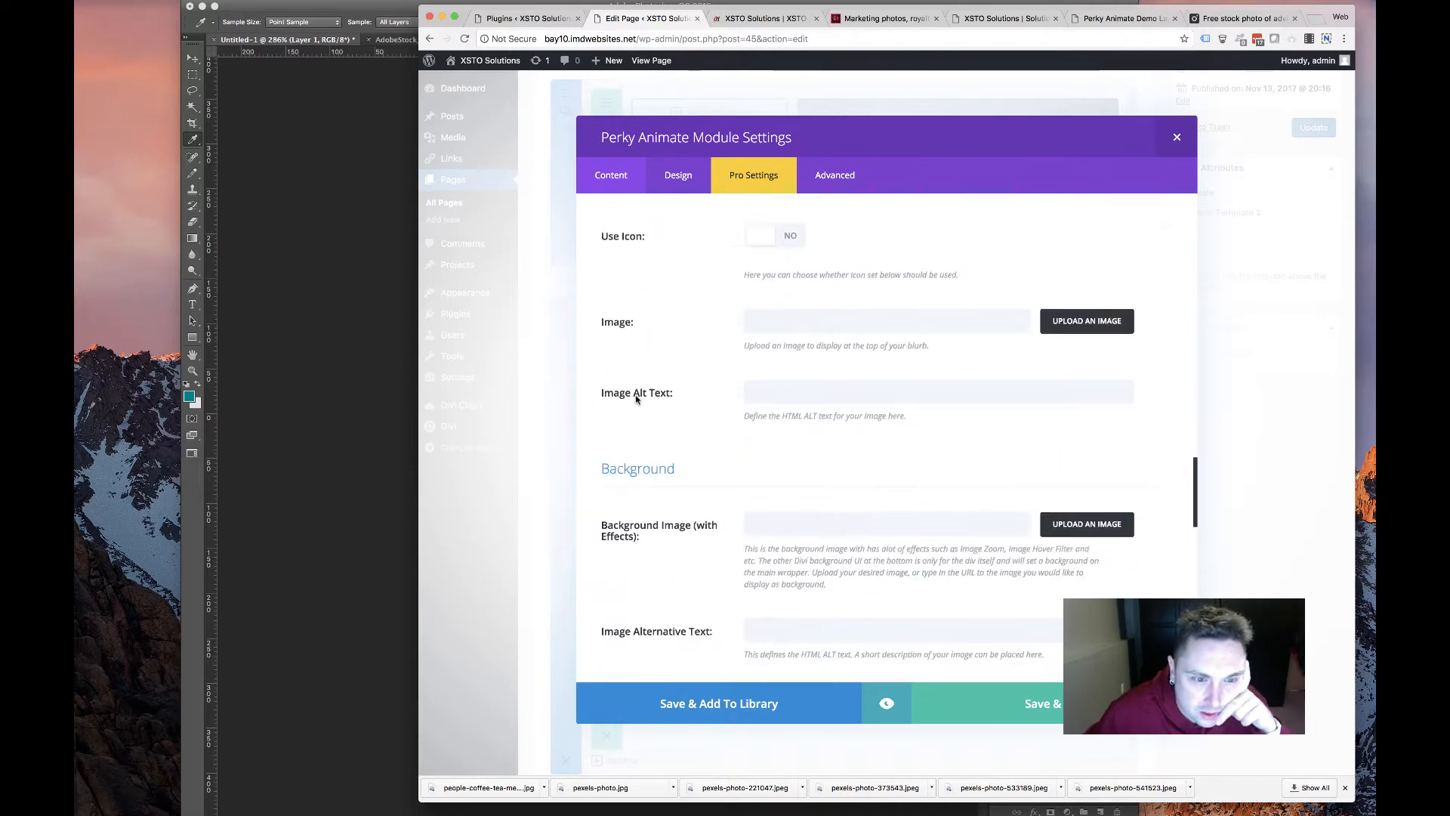
scroll(635, 404, down, 9)
scroll(635, 404, up, 10)
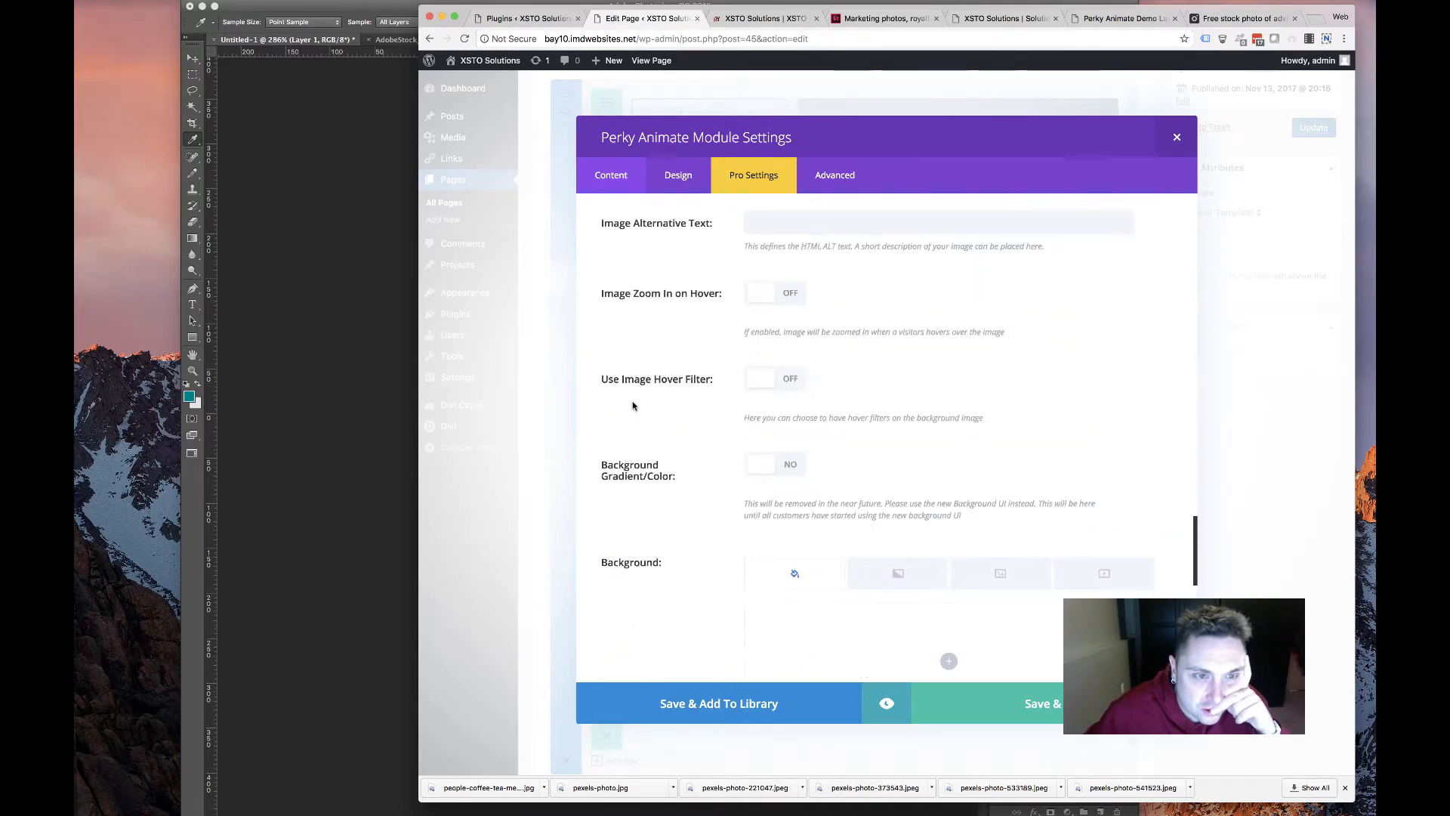
scroll(650, 446, down, 4)
scroll(695, 423, up, 9)
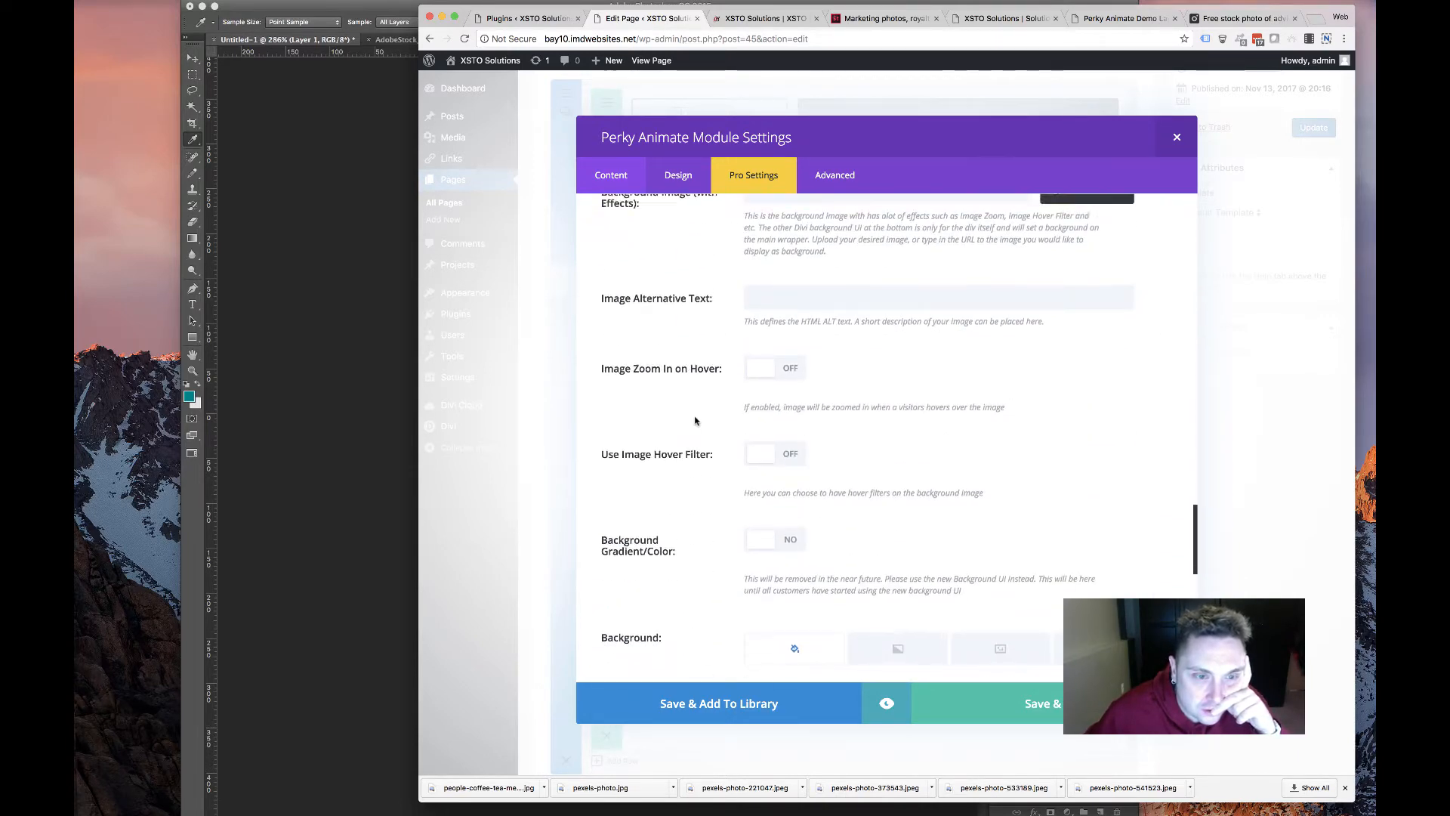
scroll(690, 427, up, 10)
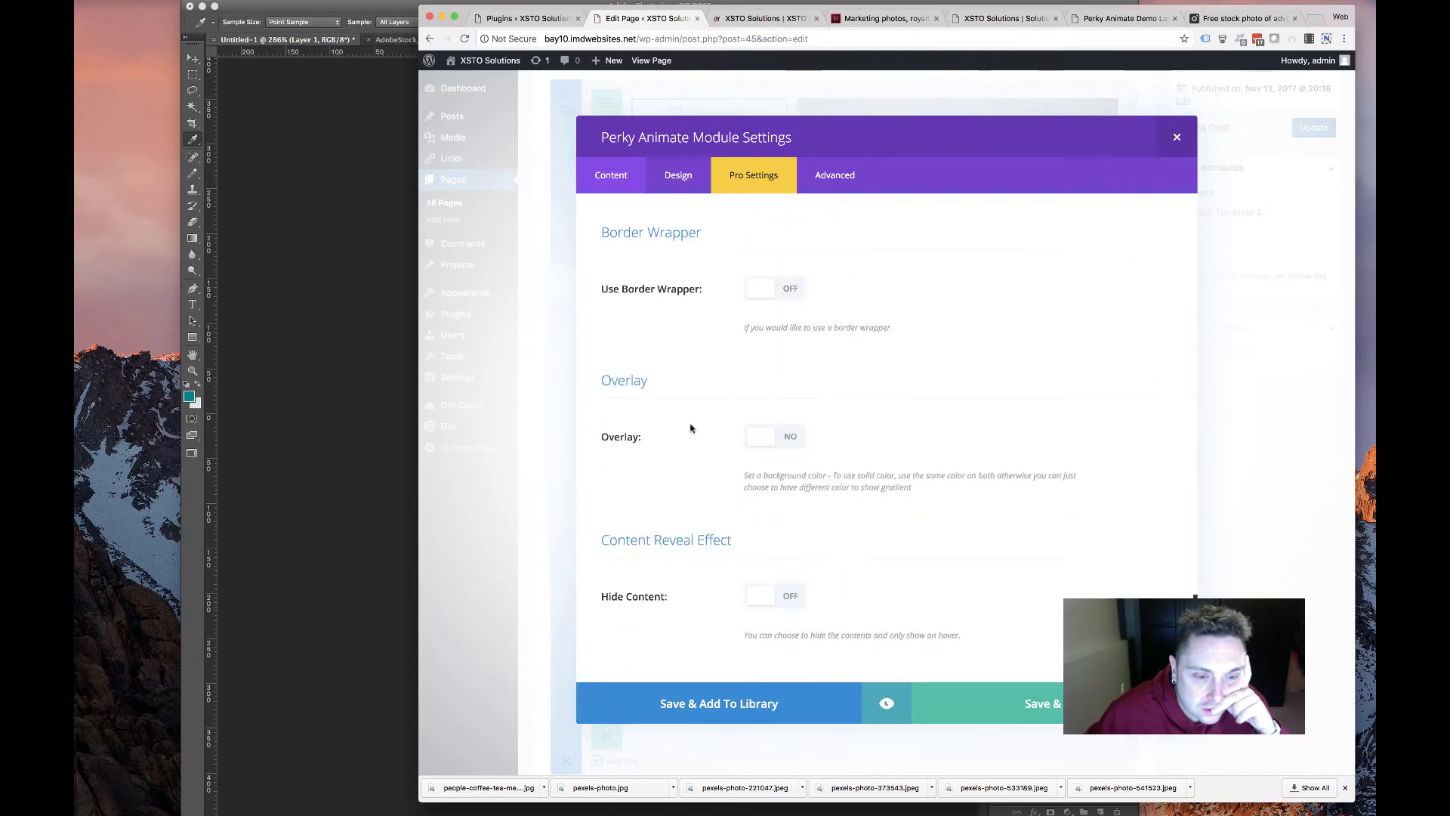
scroll(690, 426, down, 12)
scroll(690, 426, up, 20)
scroll(690, 425, down, 4)
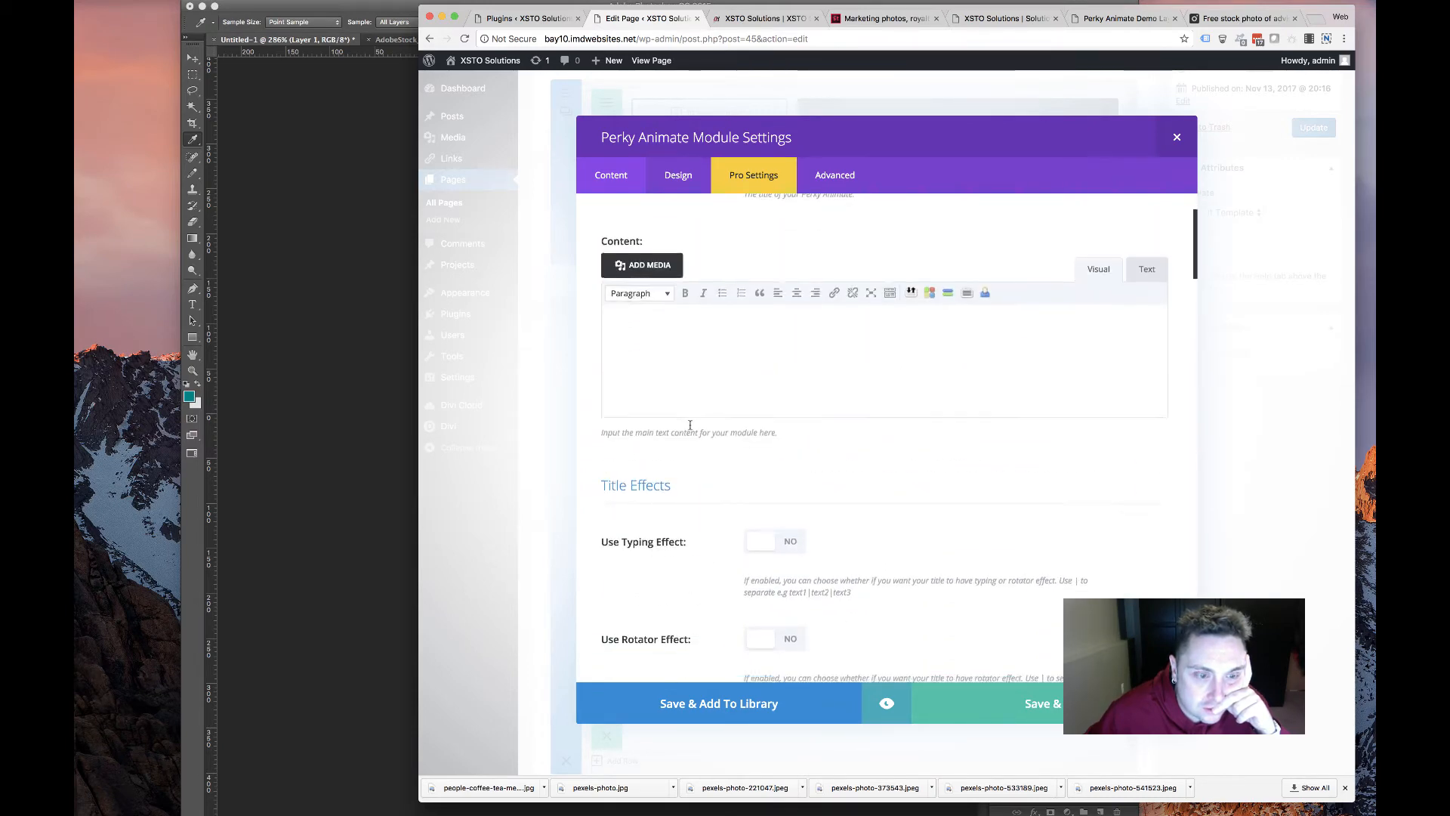
click(650, 539)
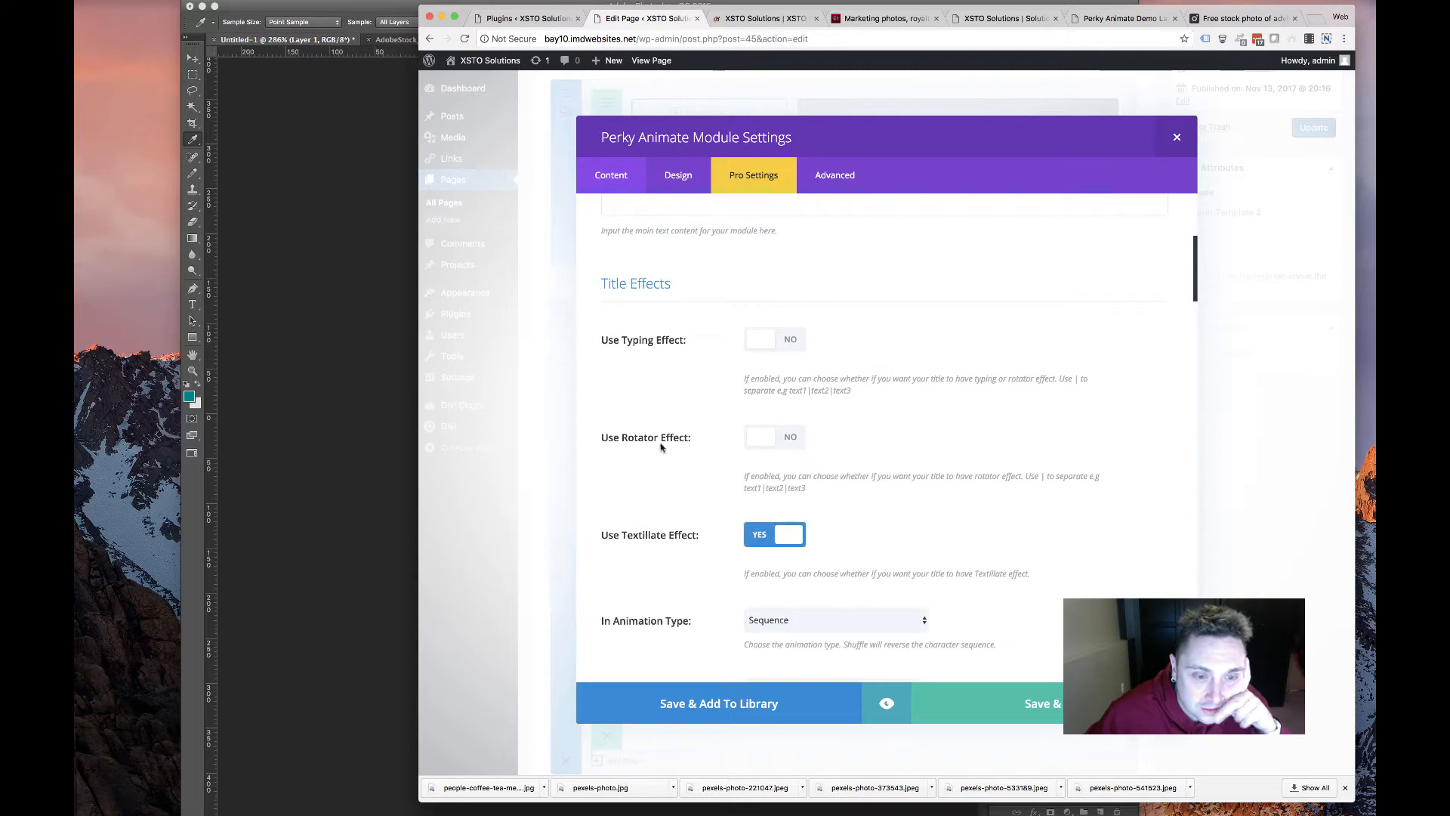
Try Shuffle as the title's in-animation type, then set it back to Sequence
scroll(701, 526, down, 3)
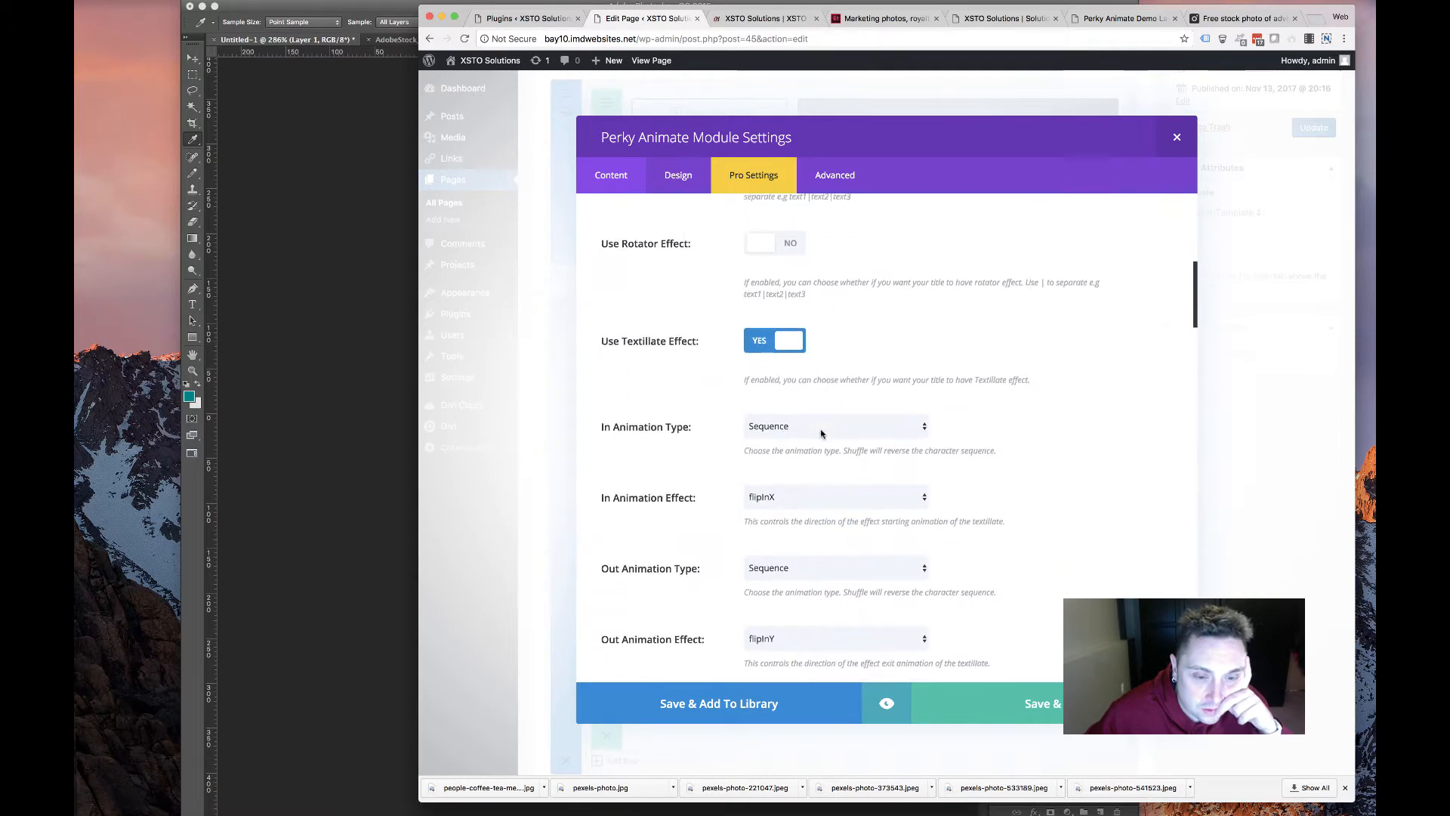
click(823, 423)
click(800, 417)
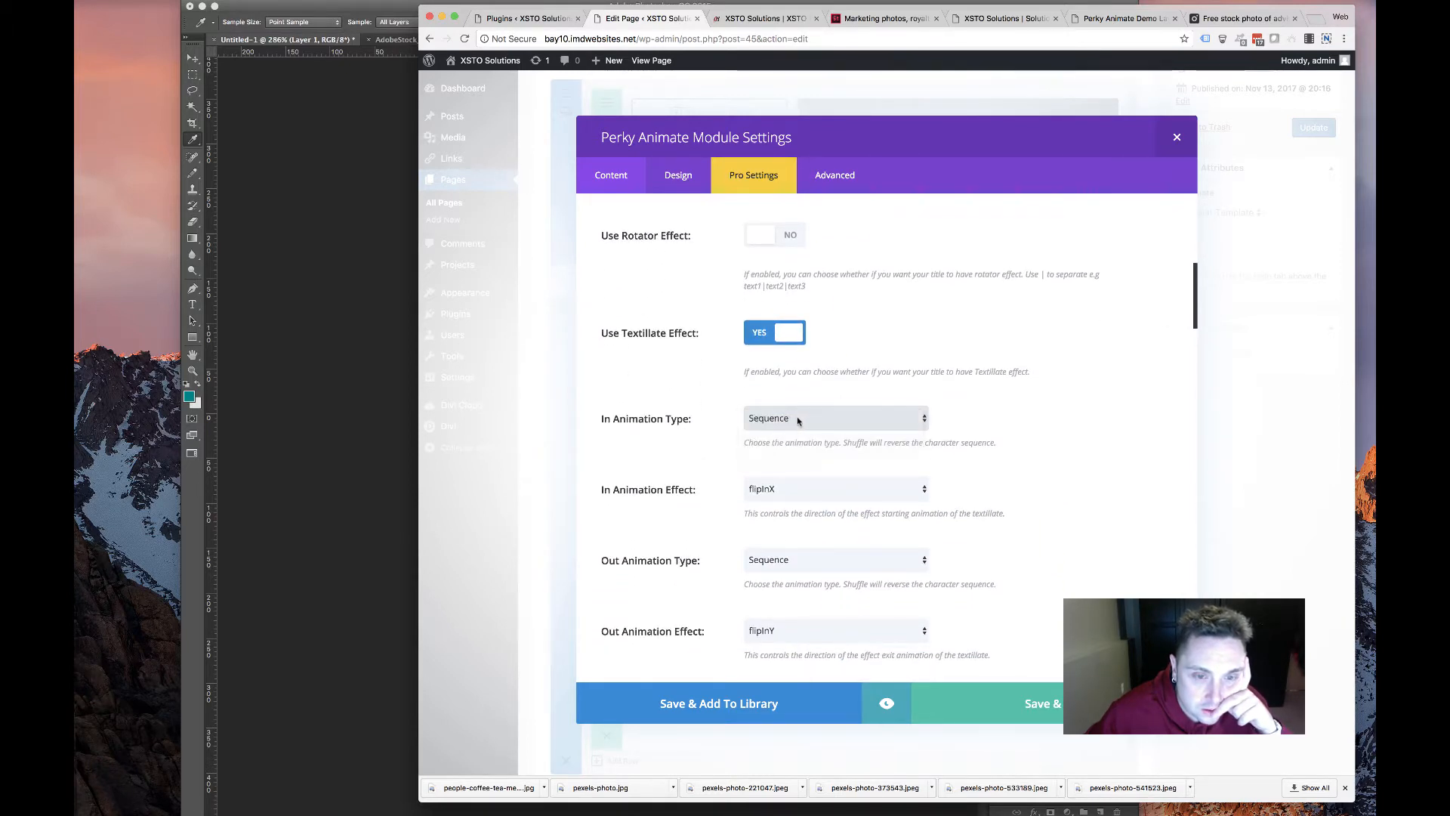
click(799, 418)
click(759, 452)
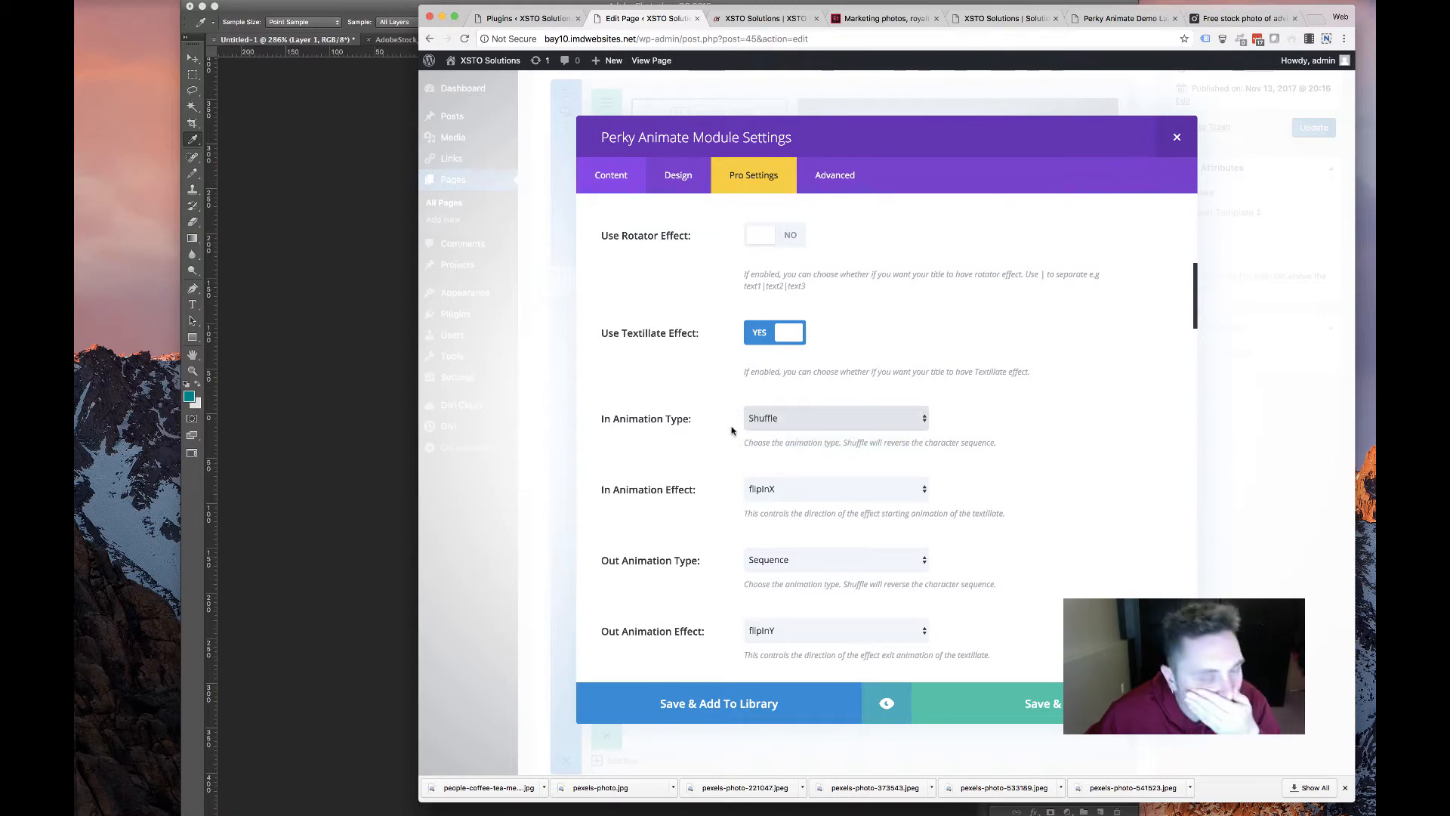
click(789, 418)
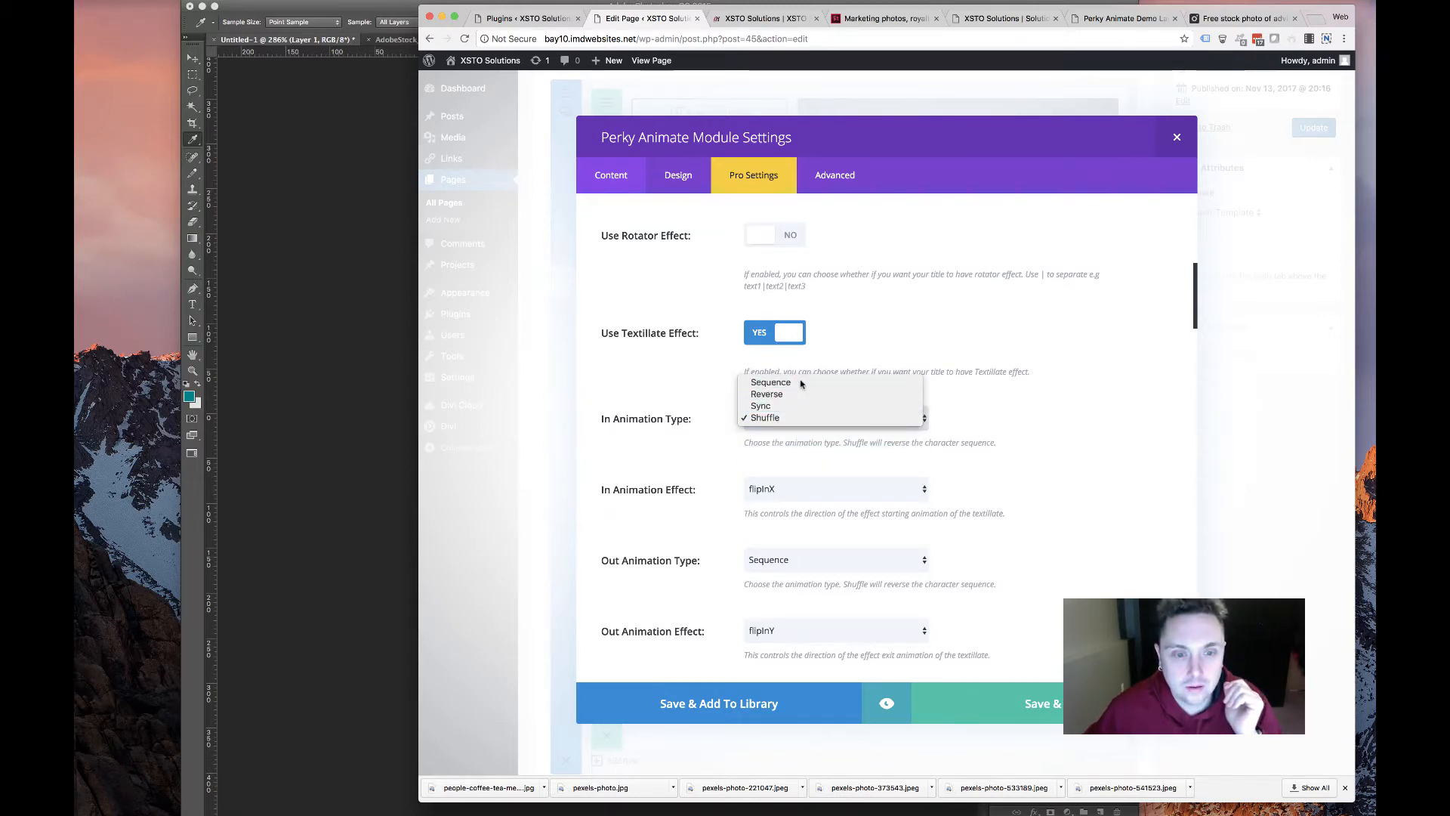
key(Return)
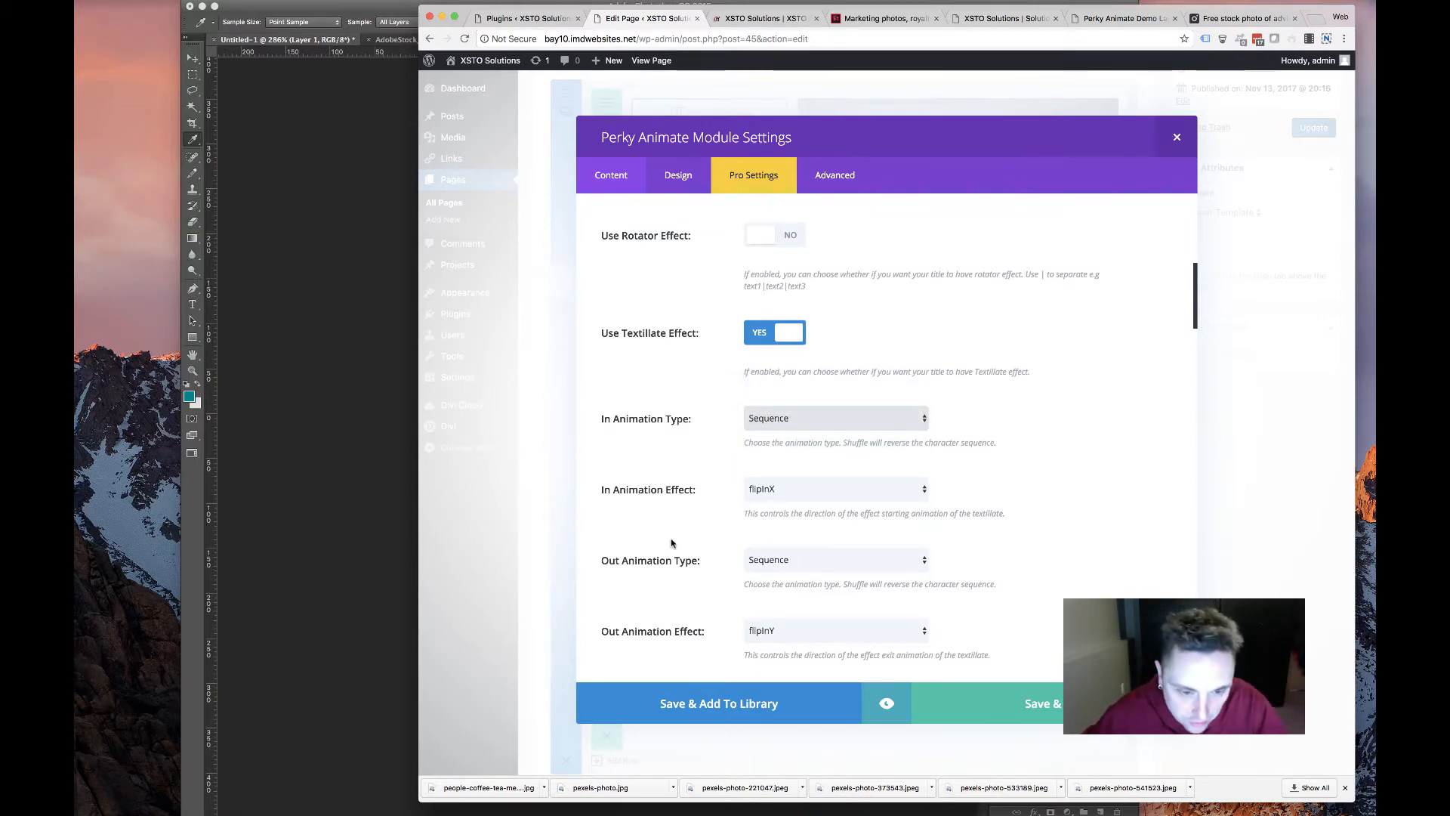
Set the title's Out Animation Effect to No Animation and move to the card's Design settings
scroll(718, 522, down, 2)
click(813, 459)
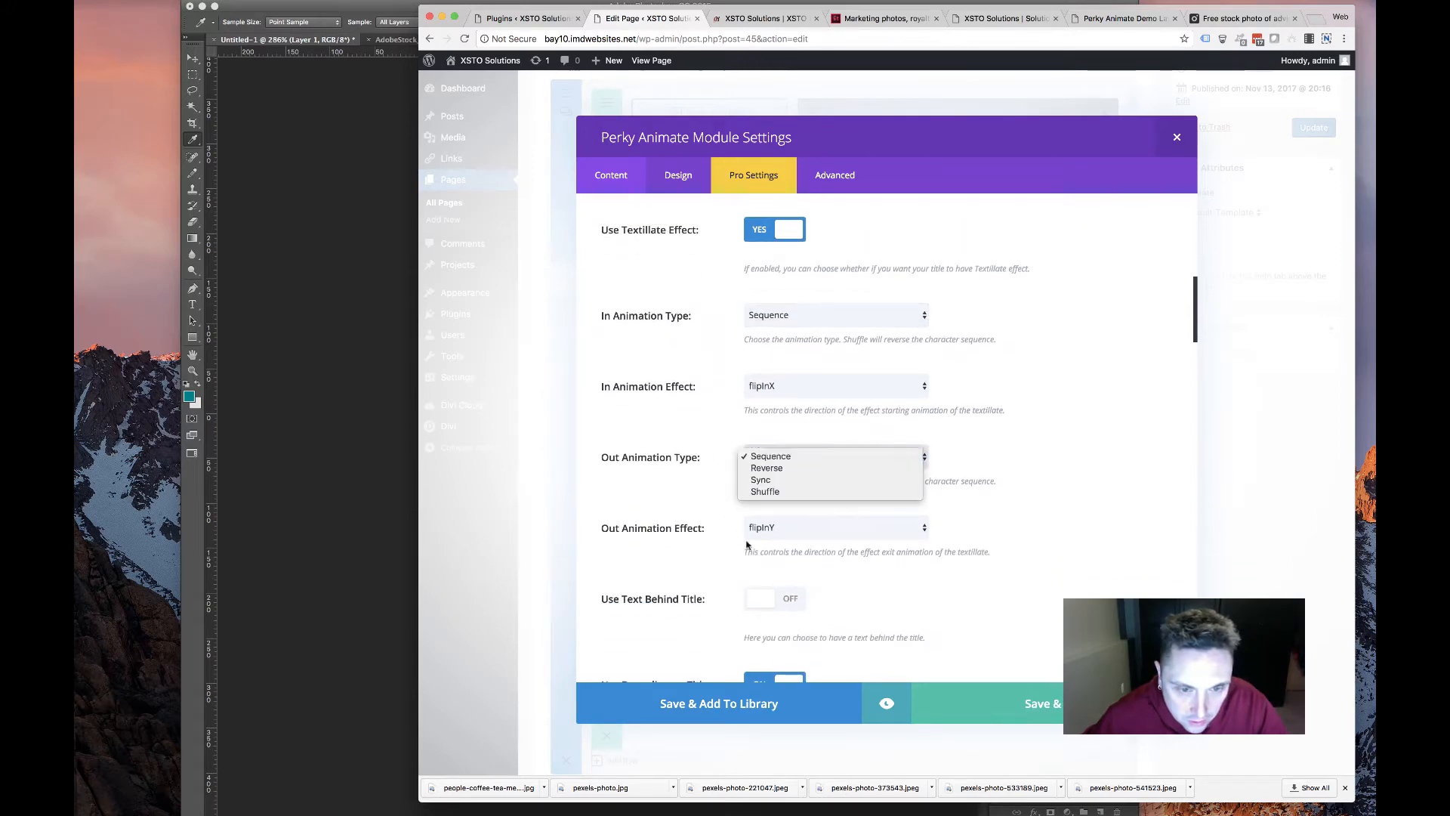
click(782, 532)
click(784, 531)
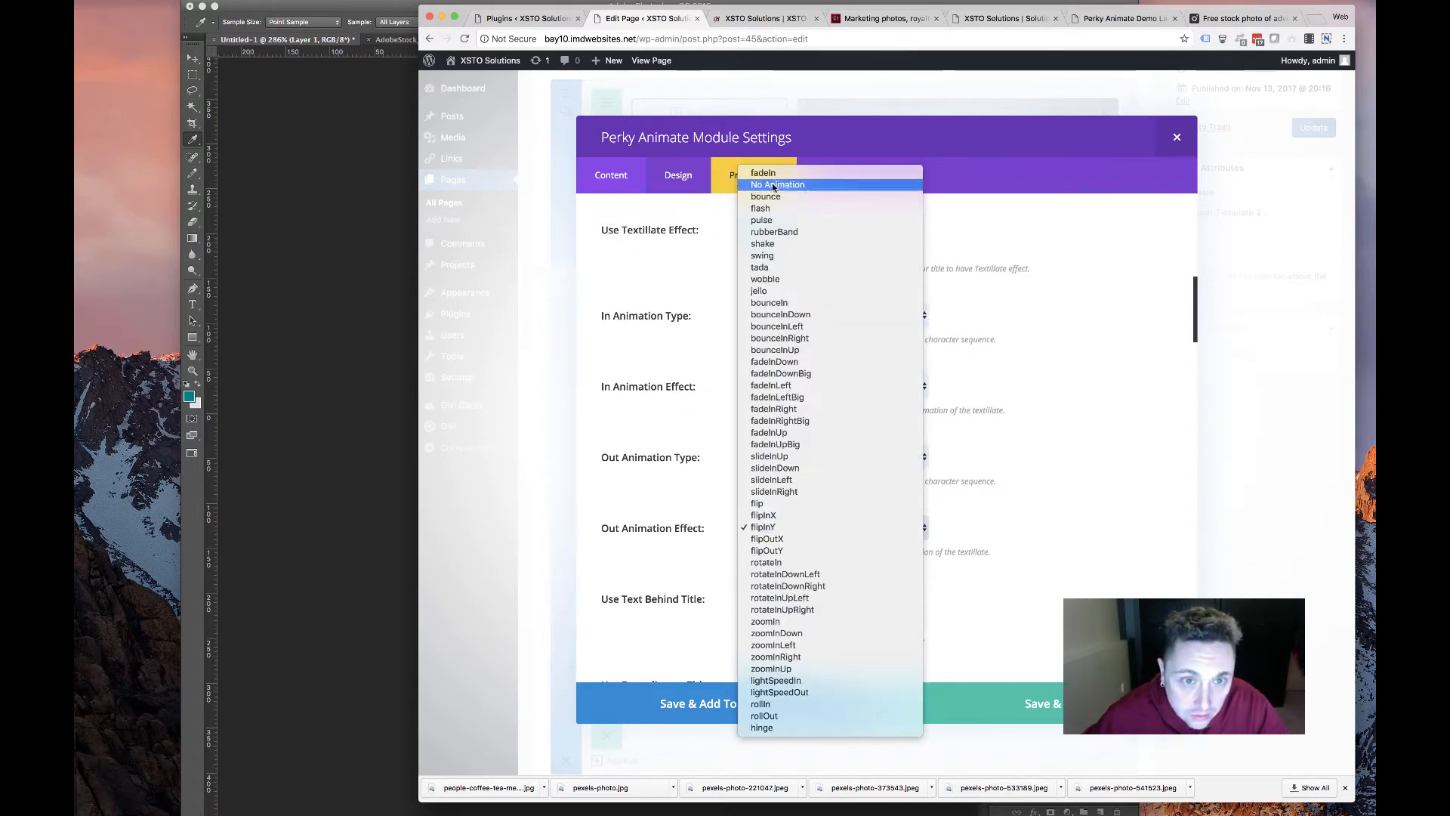
scroll(665, 544, down, 3)
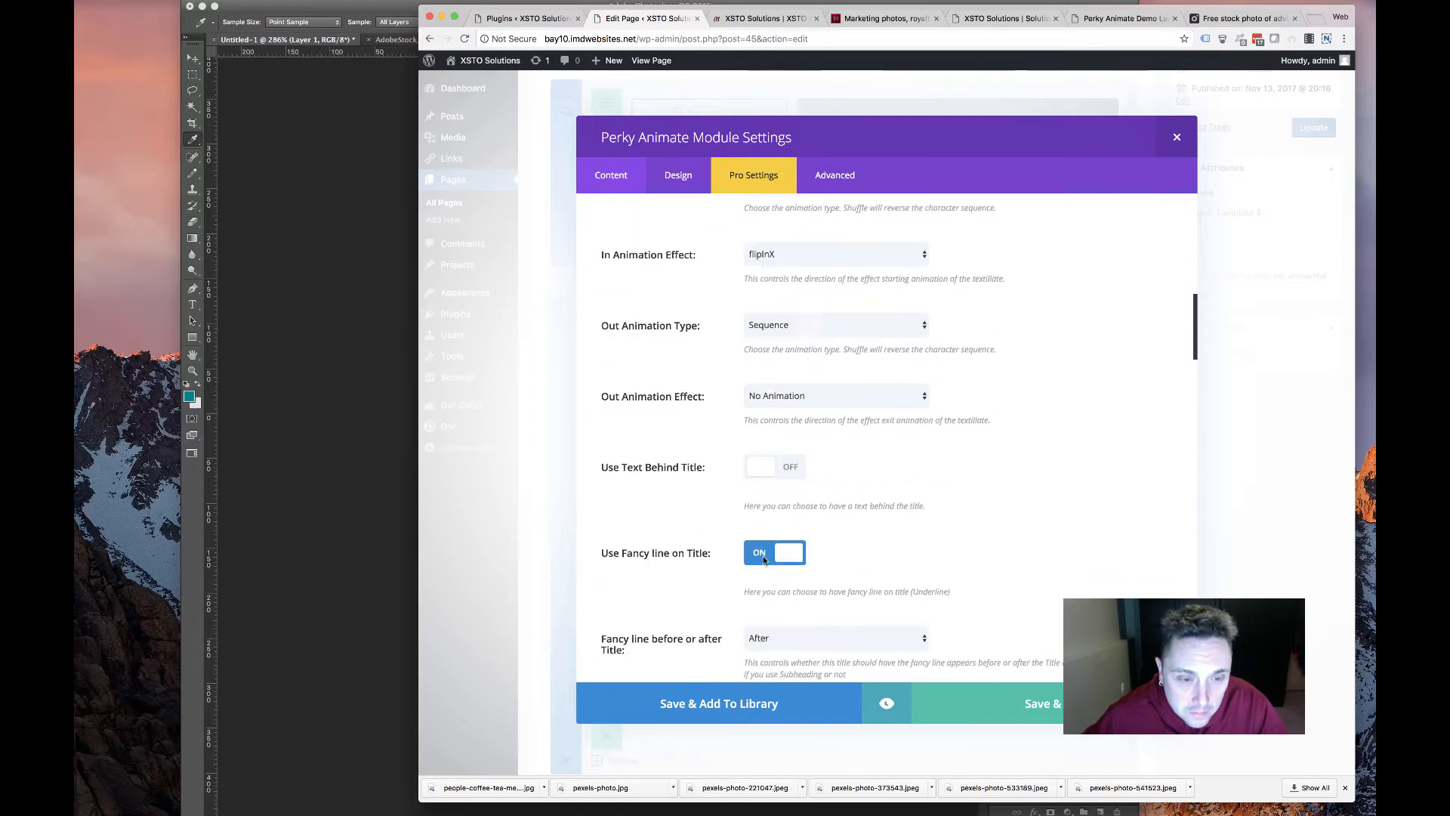
scroll(642, 487, down, 10)
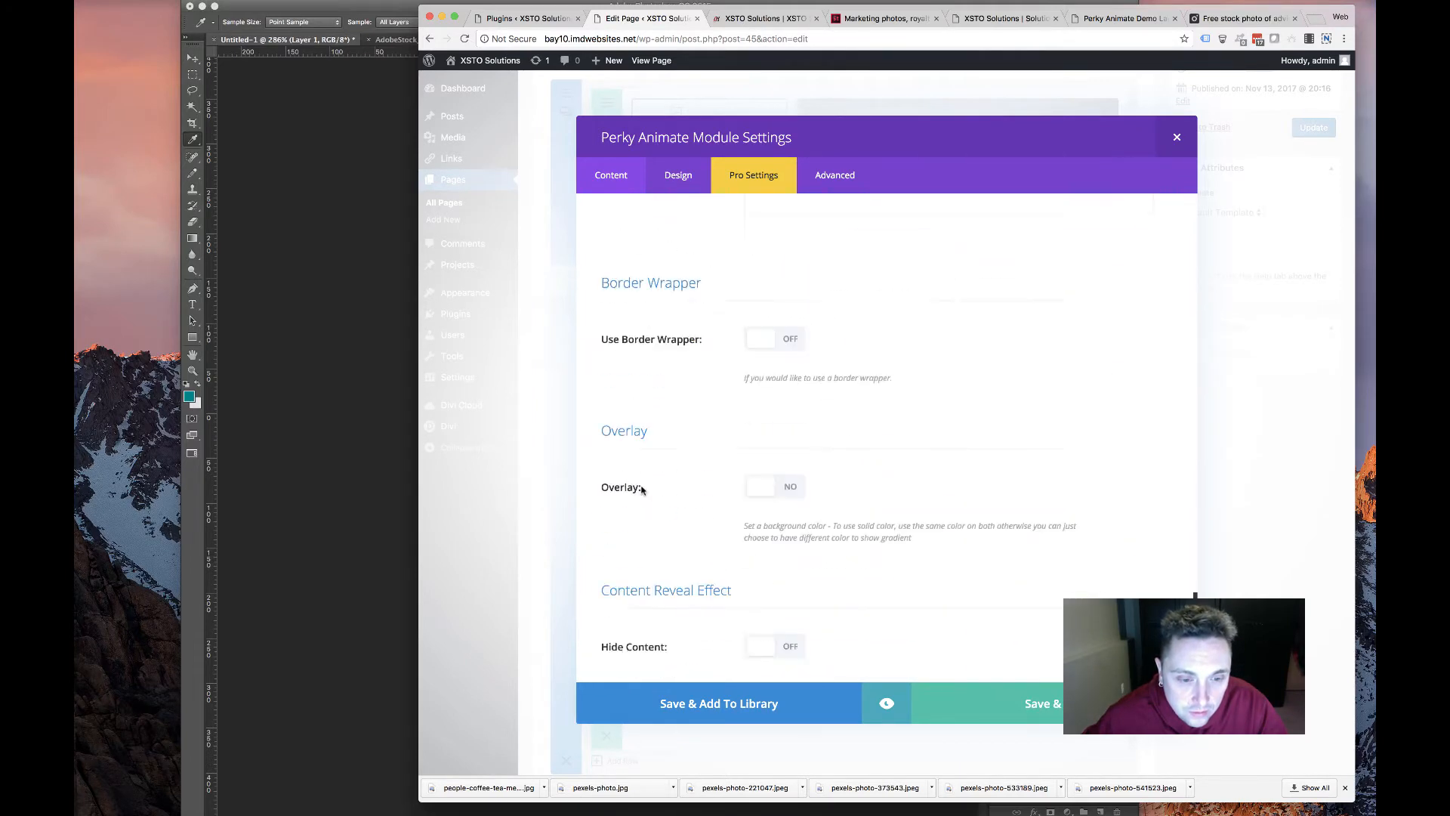
scroll(642, 487, up, 4)
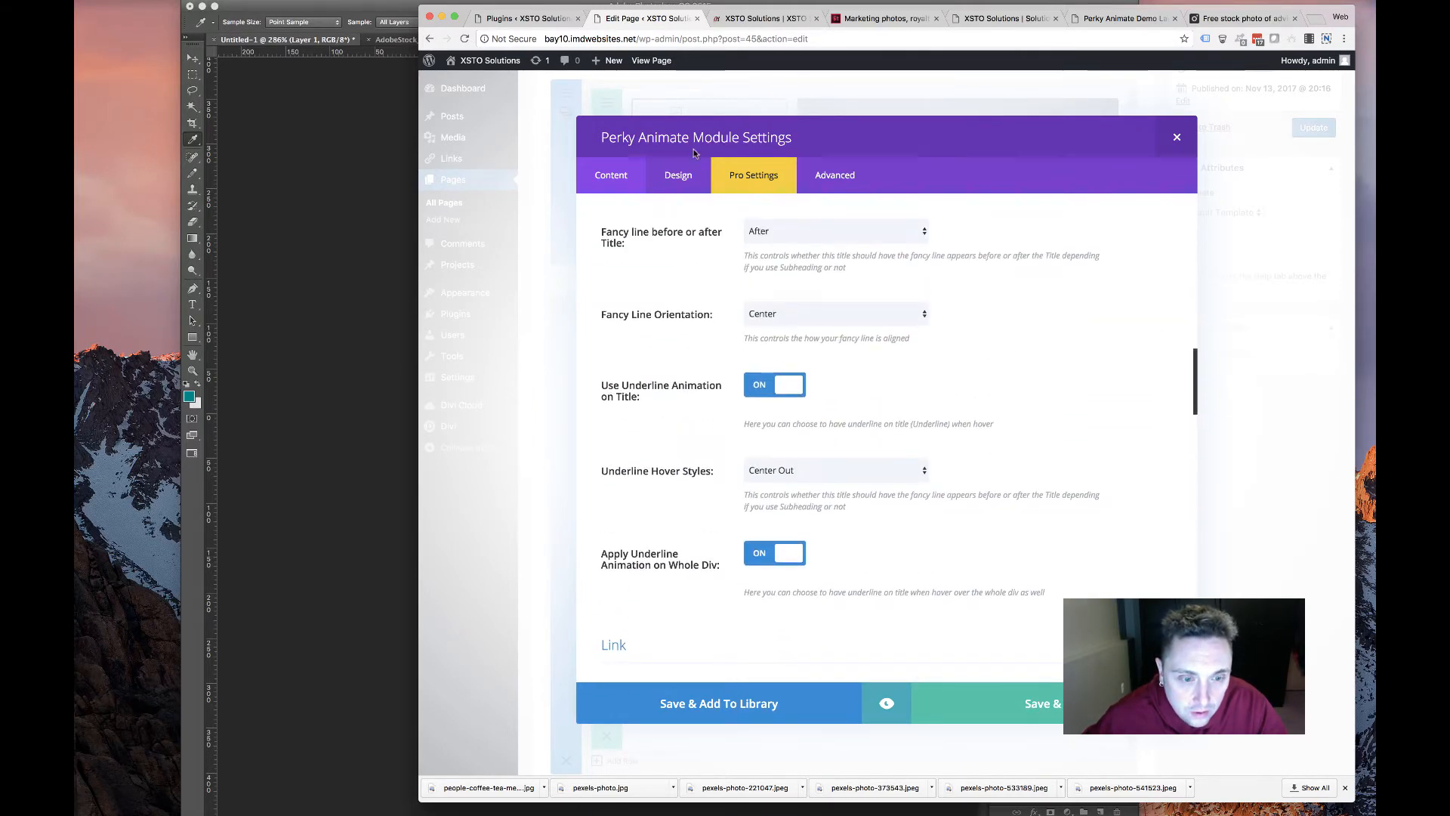
click(679, 174)
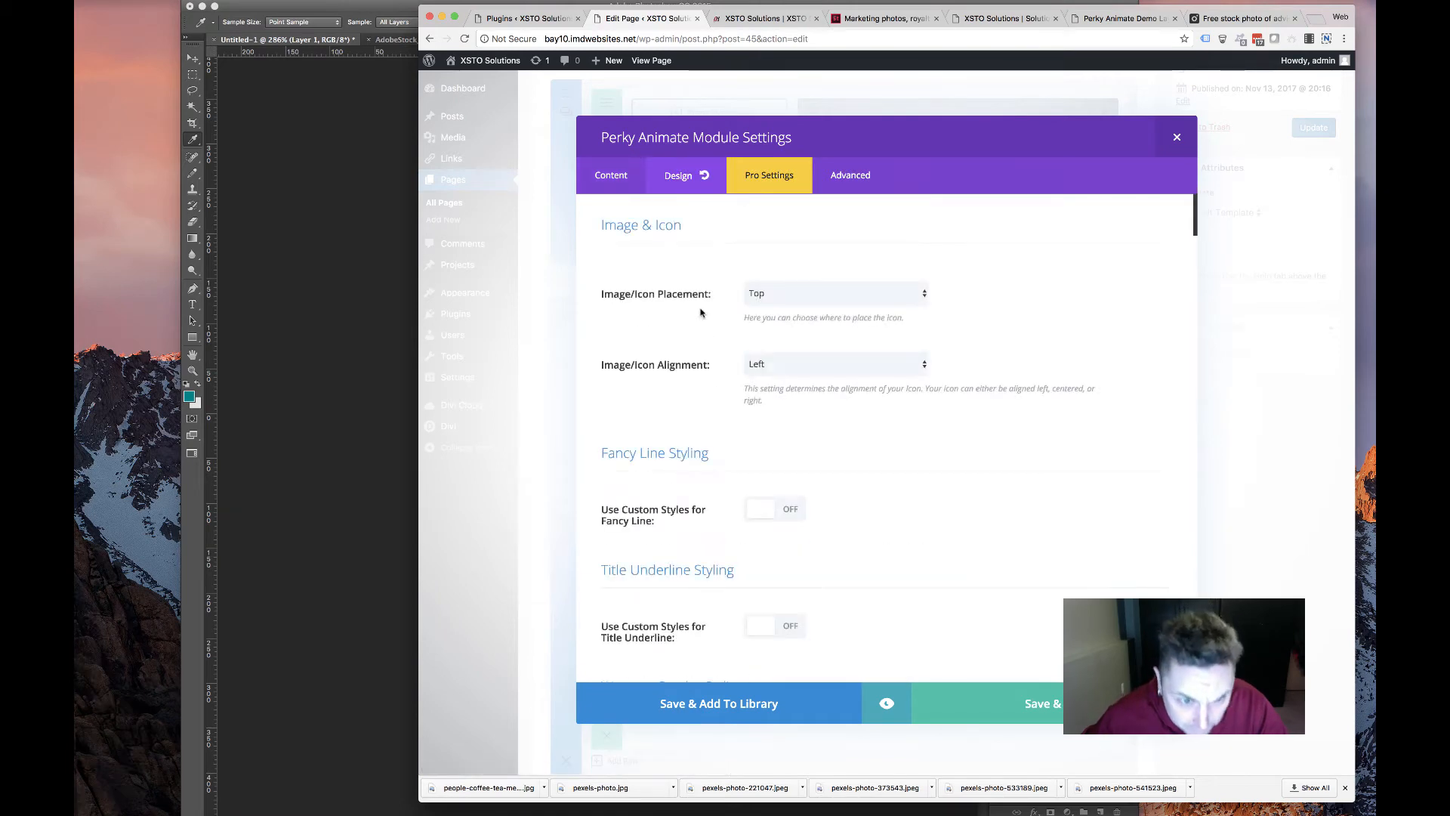
Keep the card's text colour Dark and scroll down to the header font settings
scroll(710, 425, down, 6)
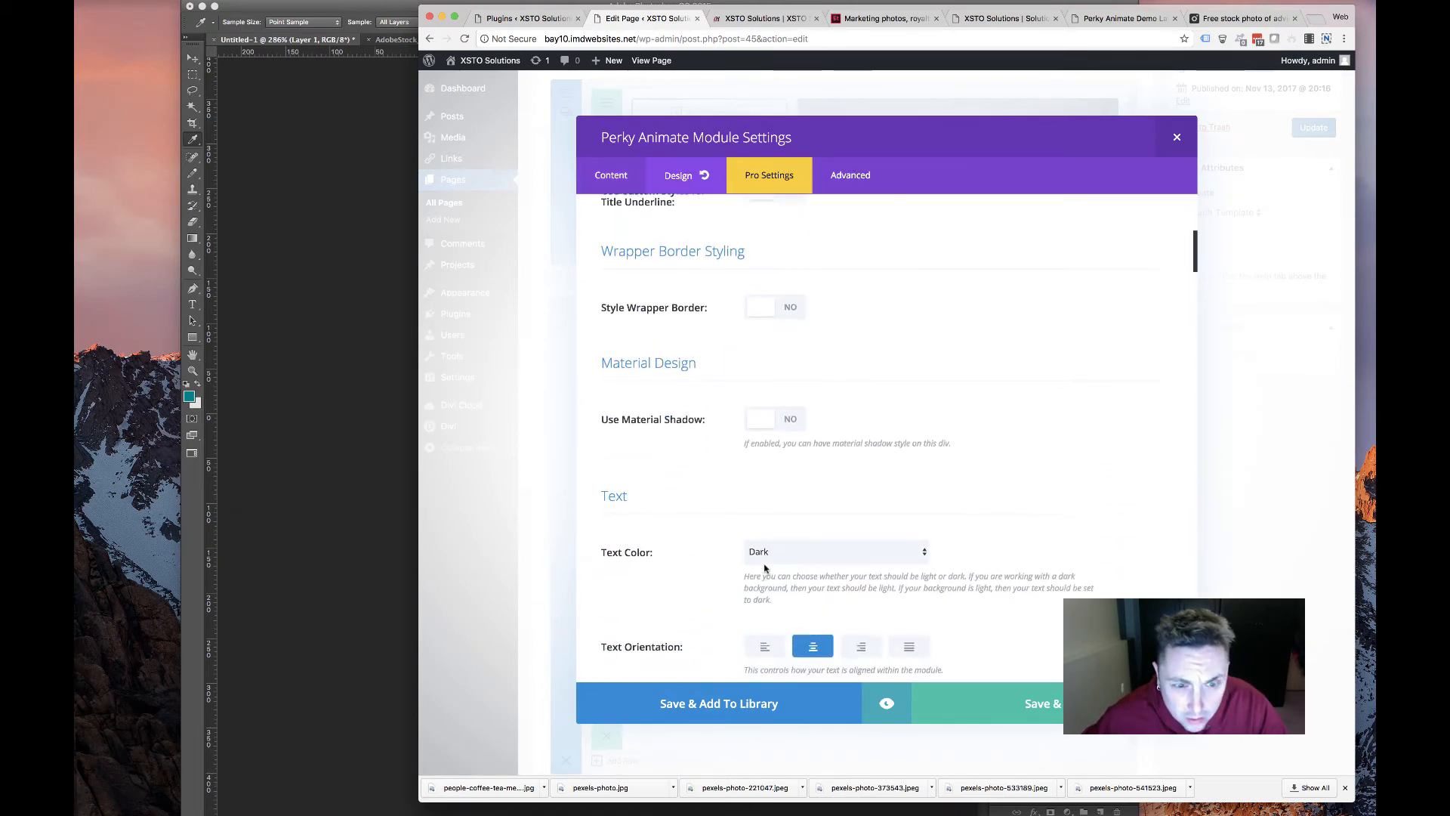
click(773, 550)
click(789, 547)
scroll(756, 544, down, 3)
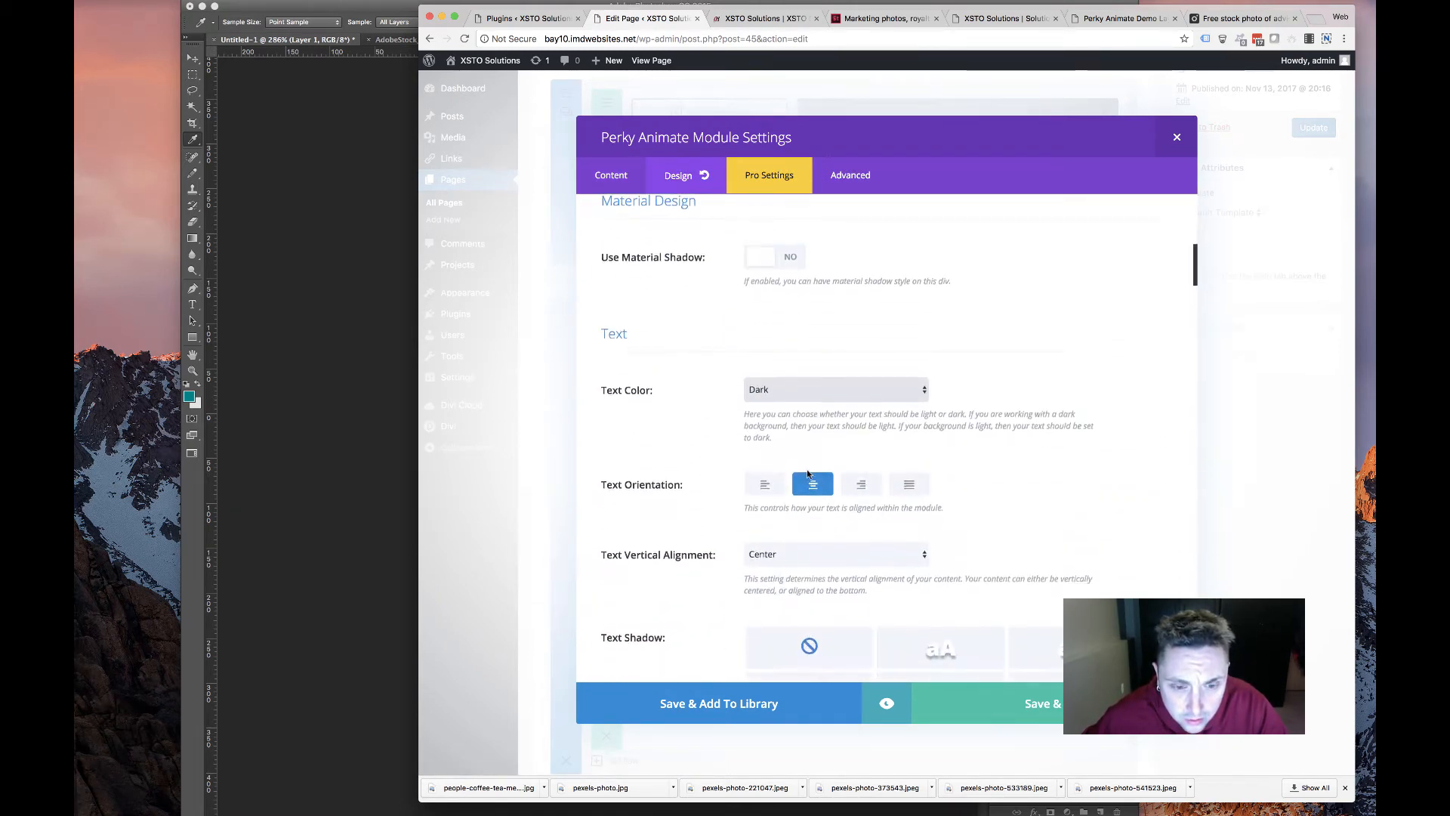
scroll(680, 538, down, 5)
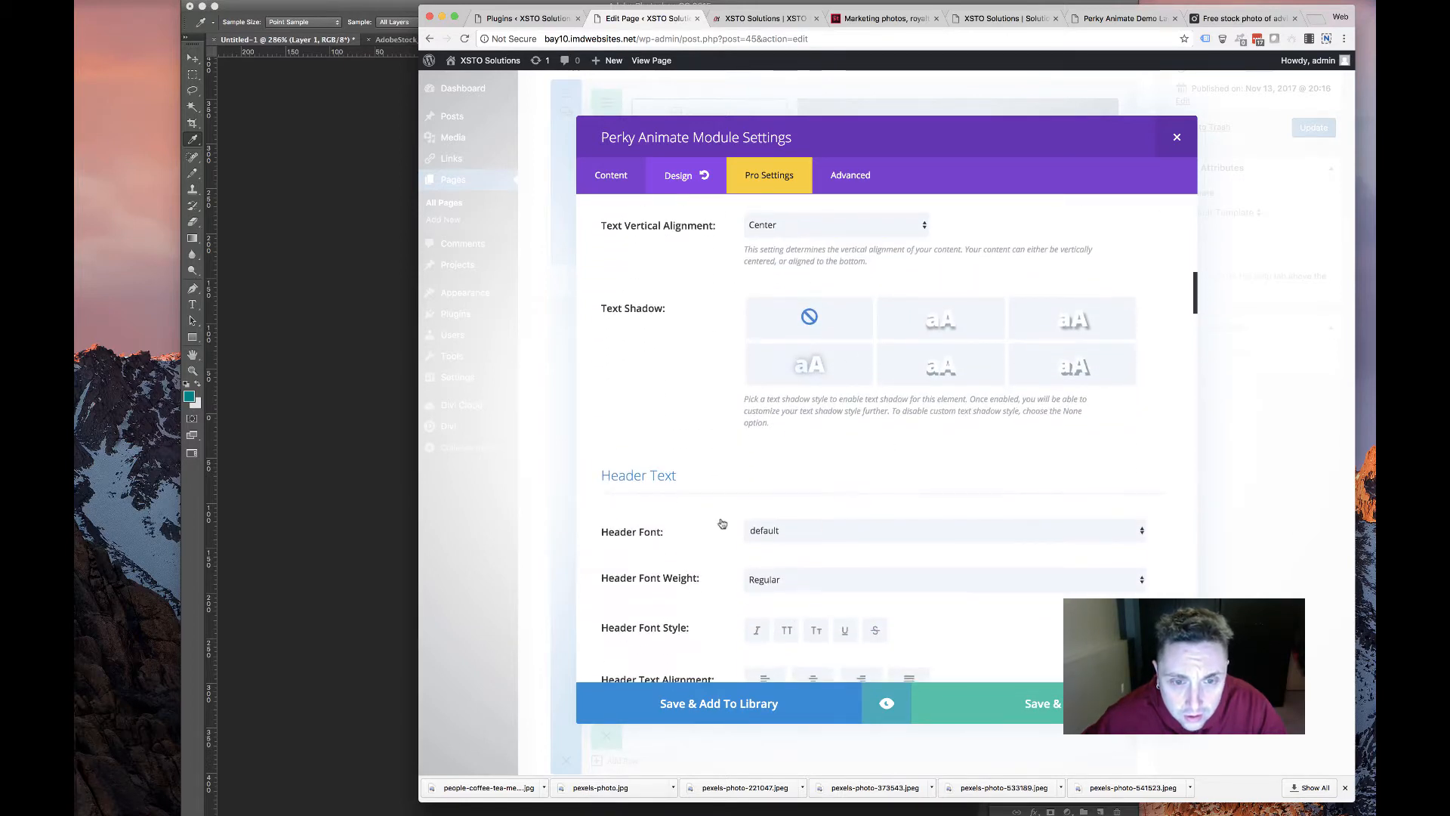
scroll(710, 511, down, 4)
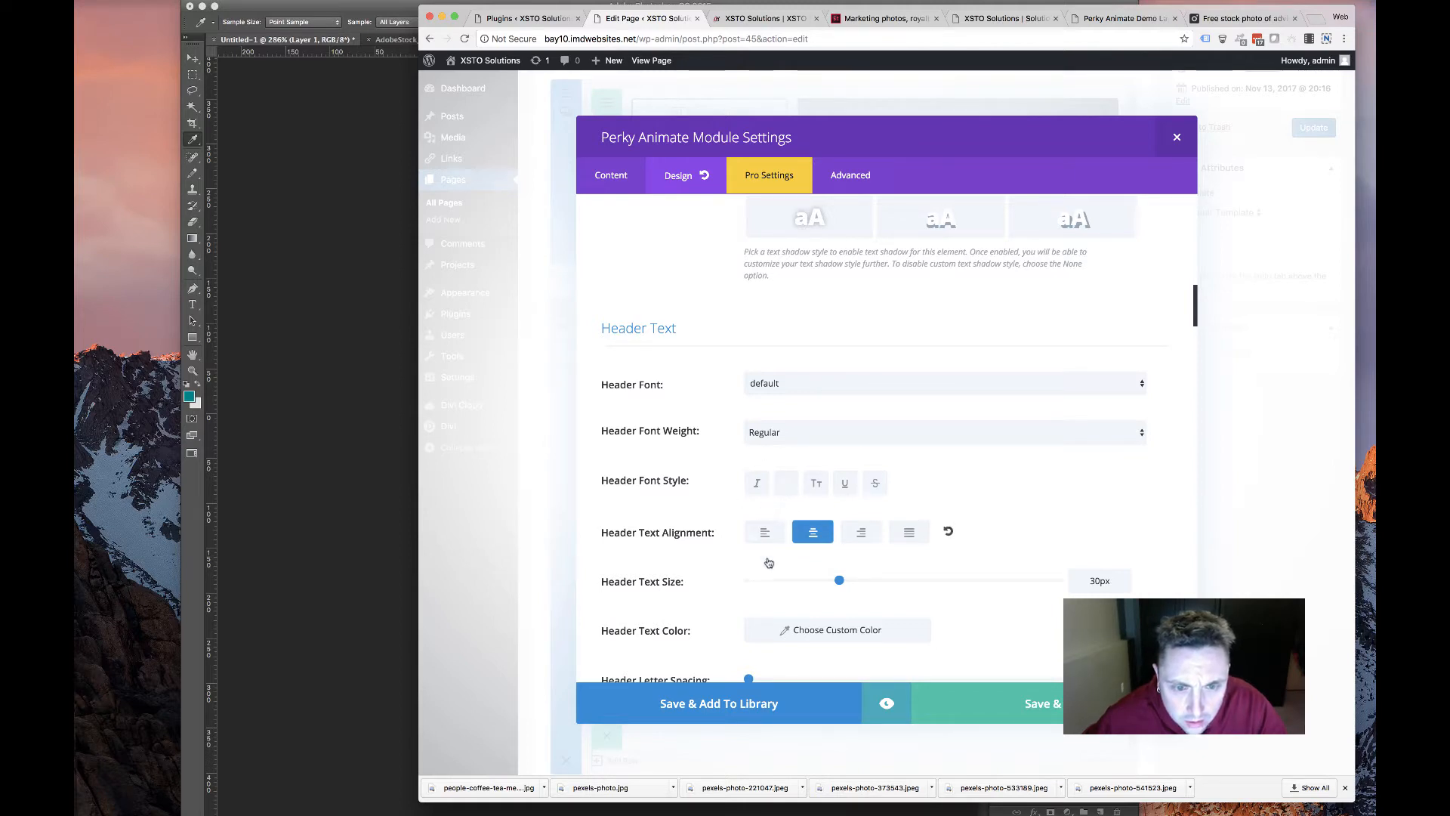
scroll(823, 577, down, 4)
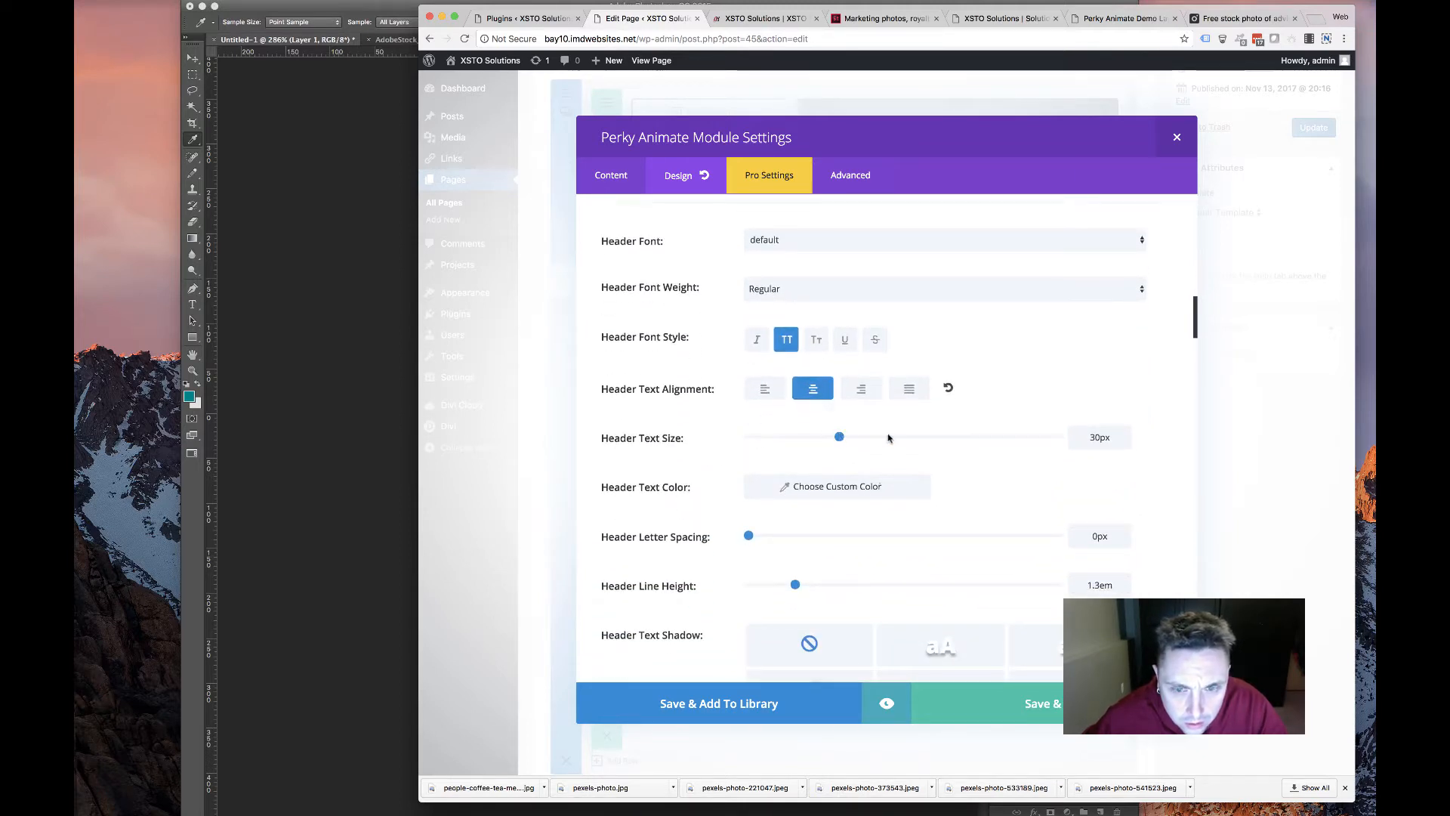
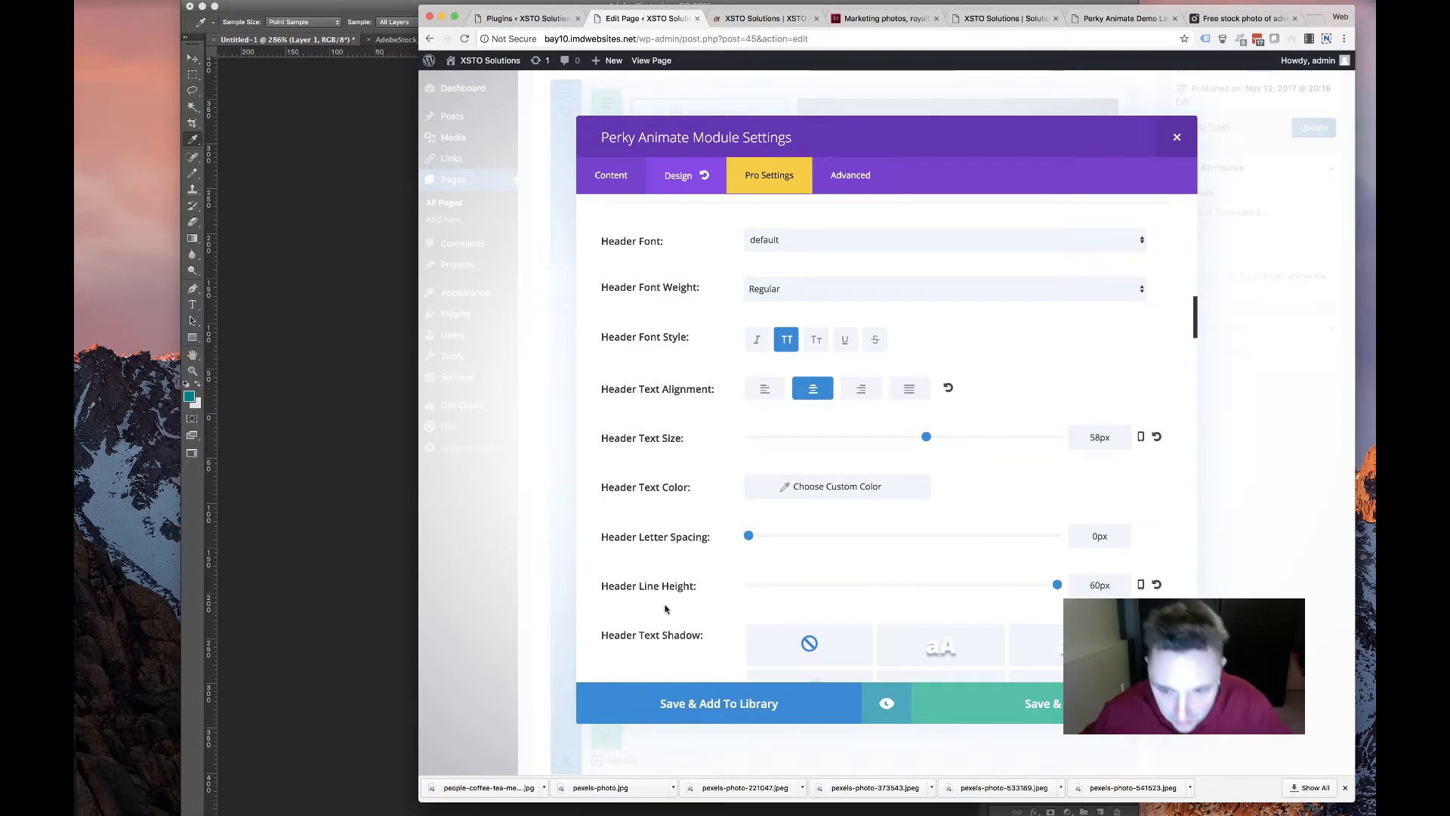
Give the card headers a 38px phone text size and a 40px phone line height
scroll(887, 605, down, 4)
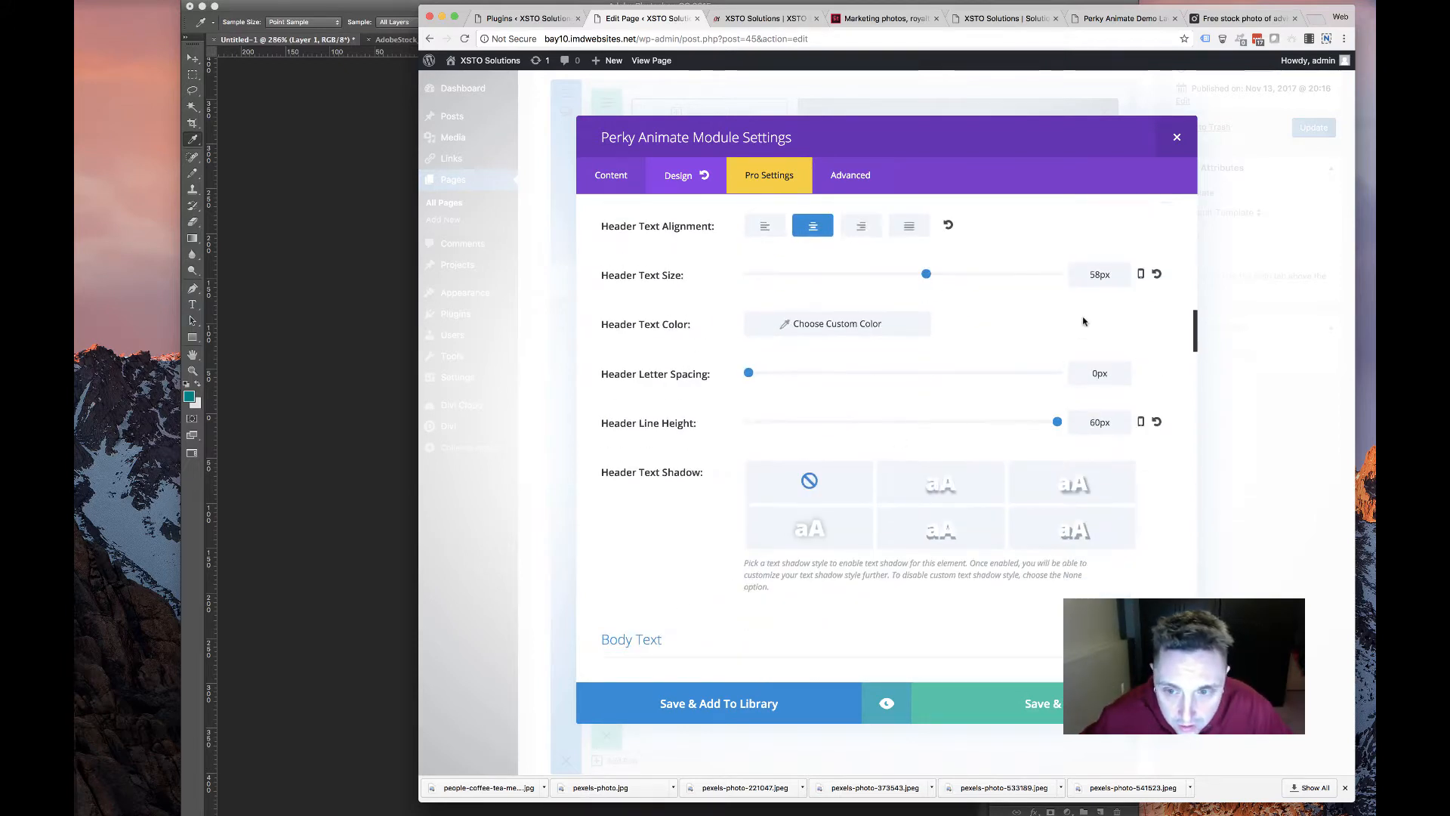
click(1141, 273)
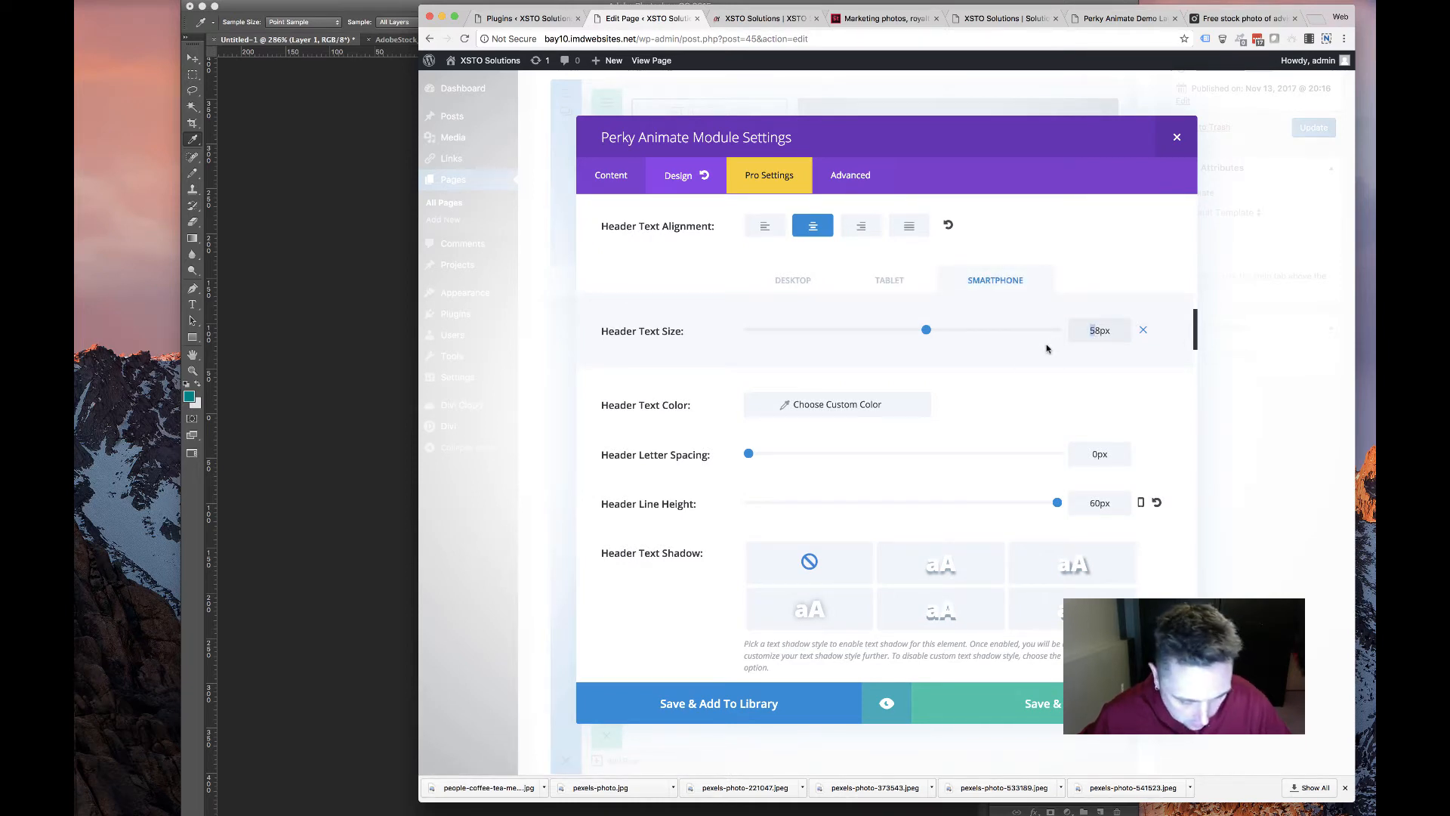
click(1140, 502)
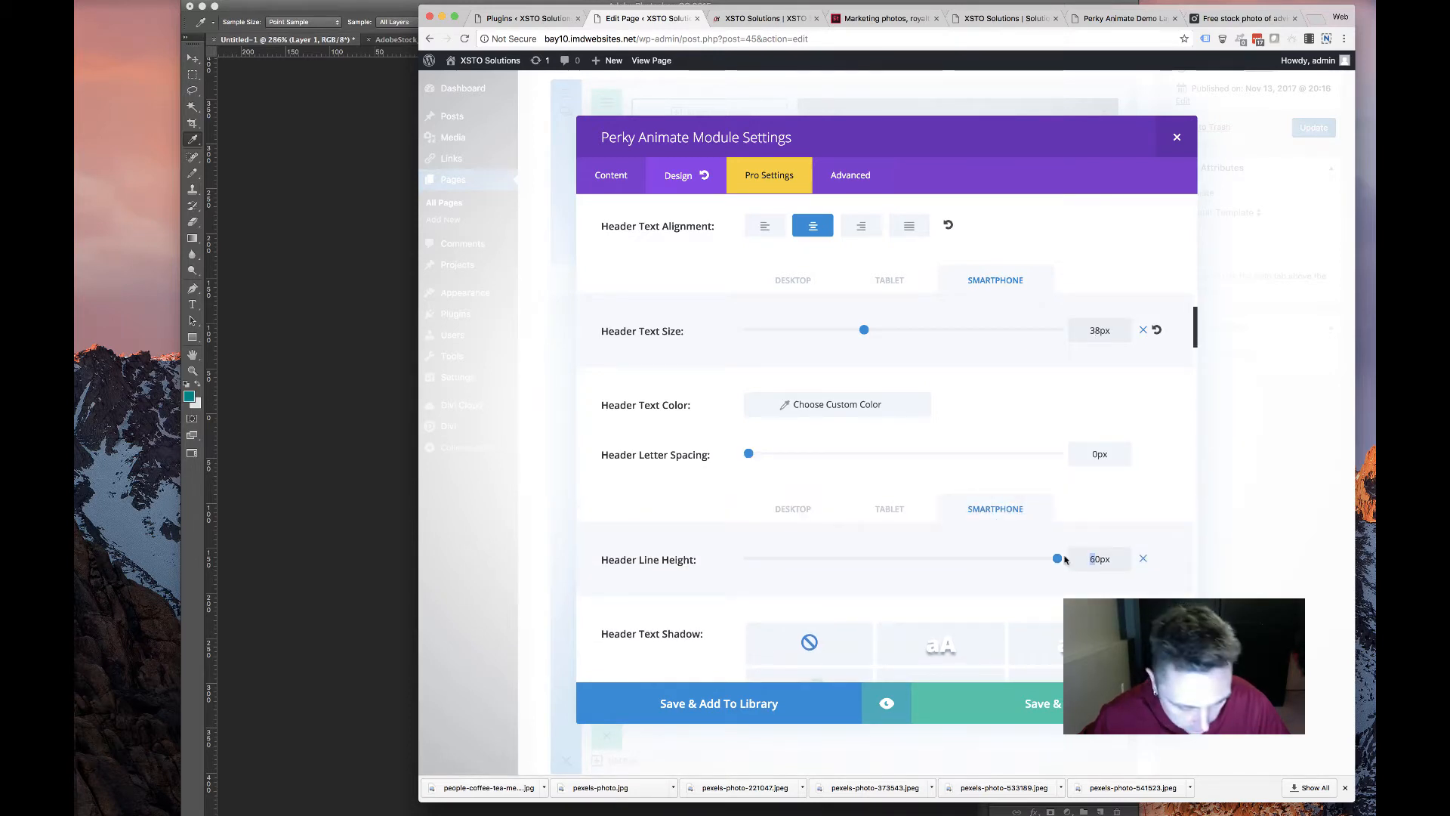
Set the card header font weight to Bold and close the Perky Animate settings
scroll(1115, 503, down, 10)
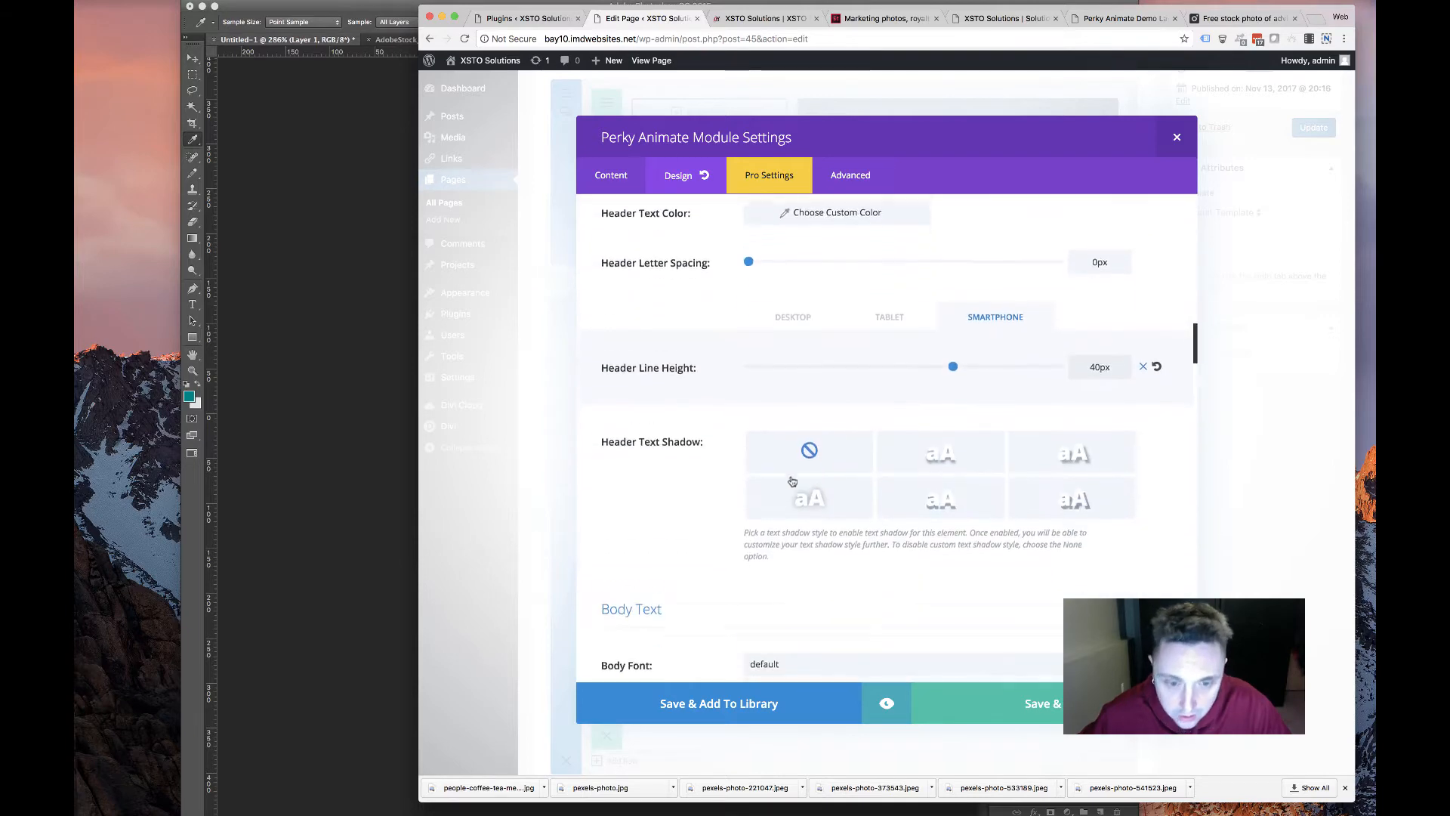
scroll(755, 482, down, 3)
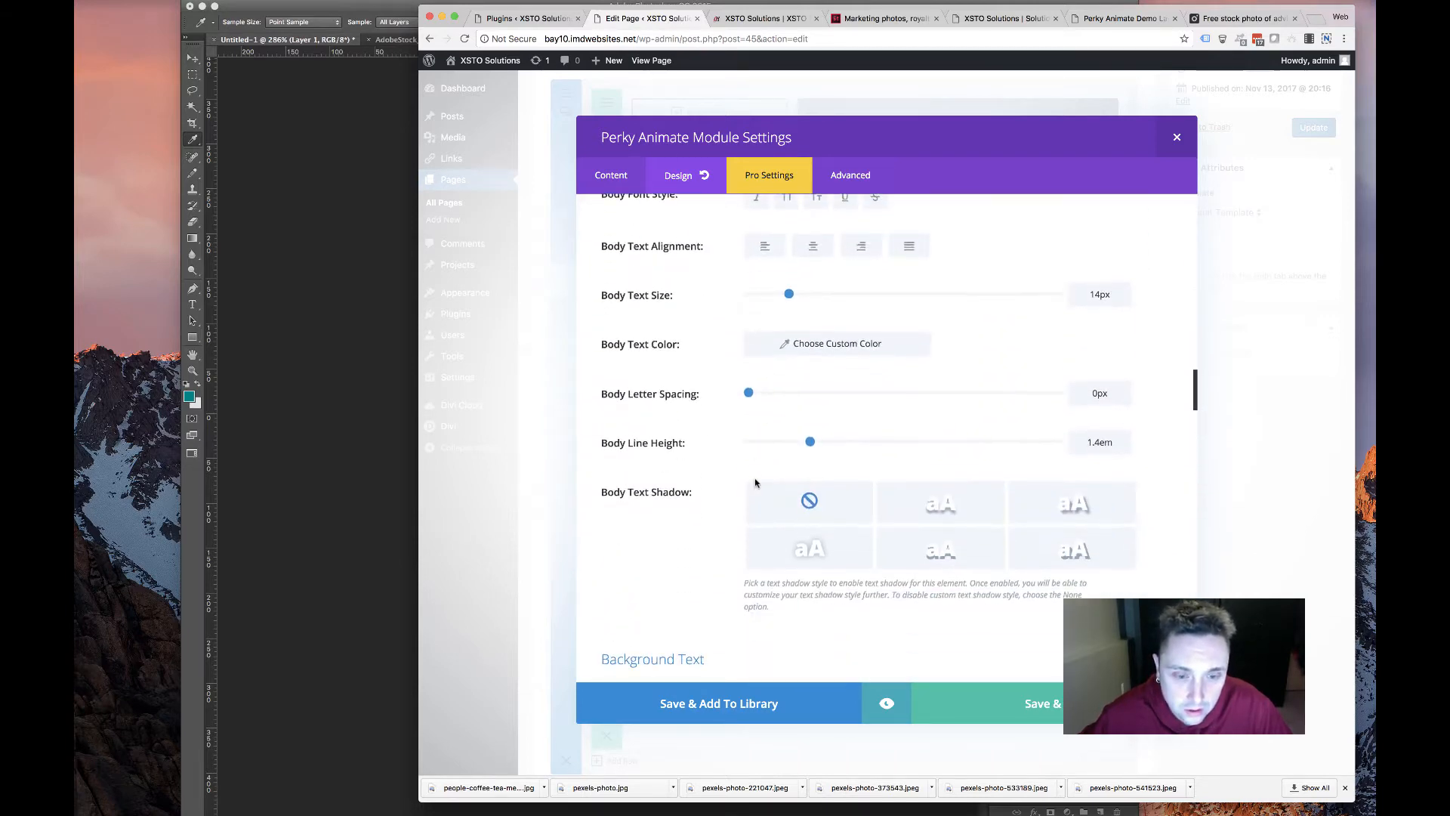
scroll(755, 482, up, 12)
scroll(756, 482, down, 2)
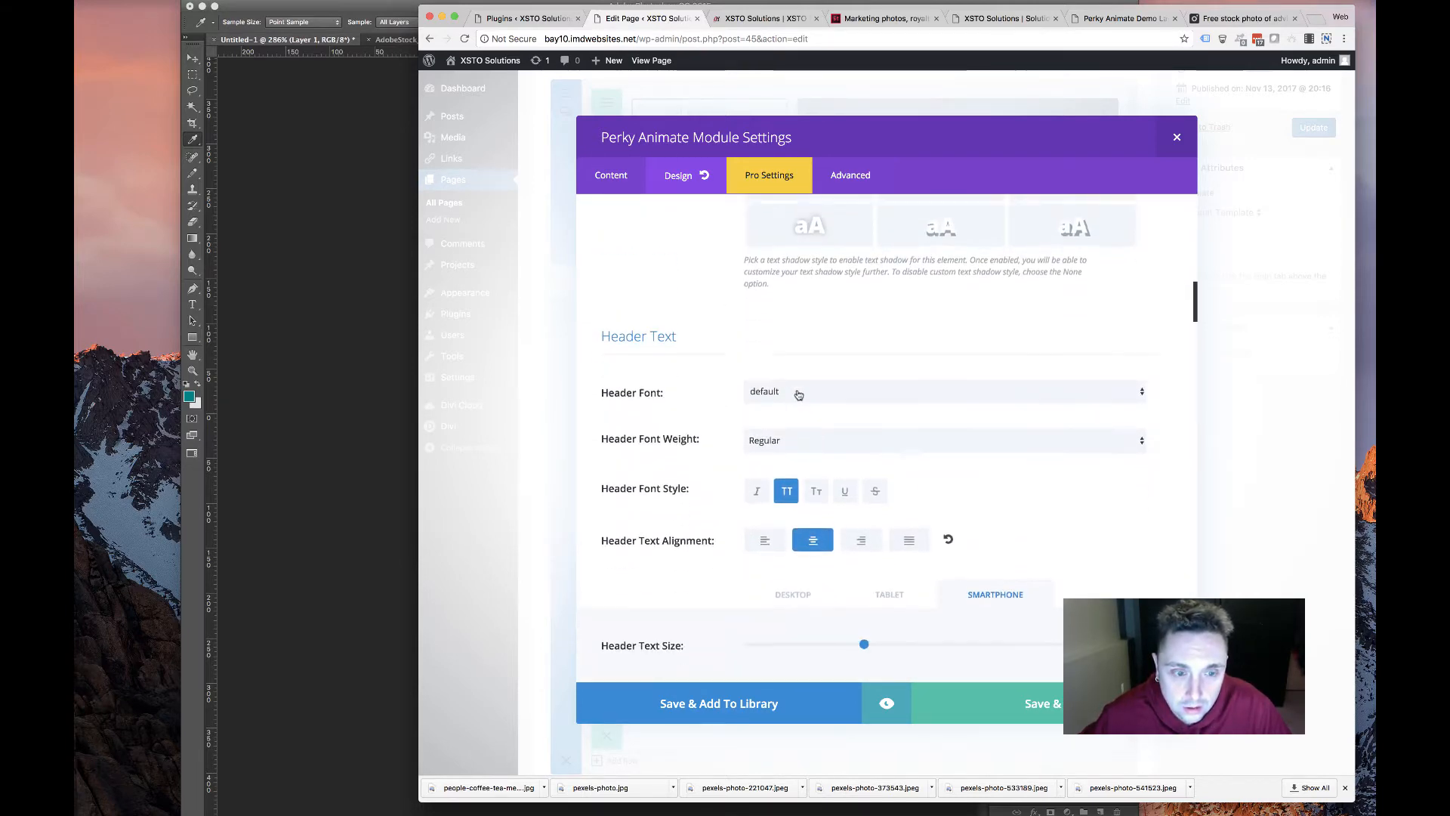
click(806, 353)
click(804, 377)
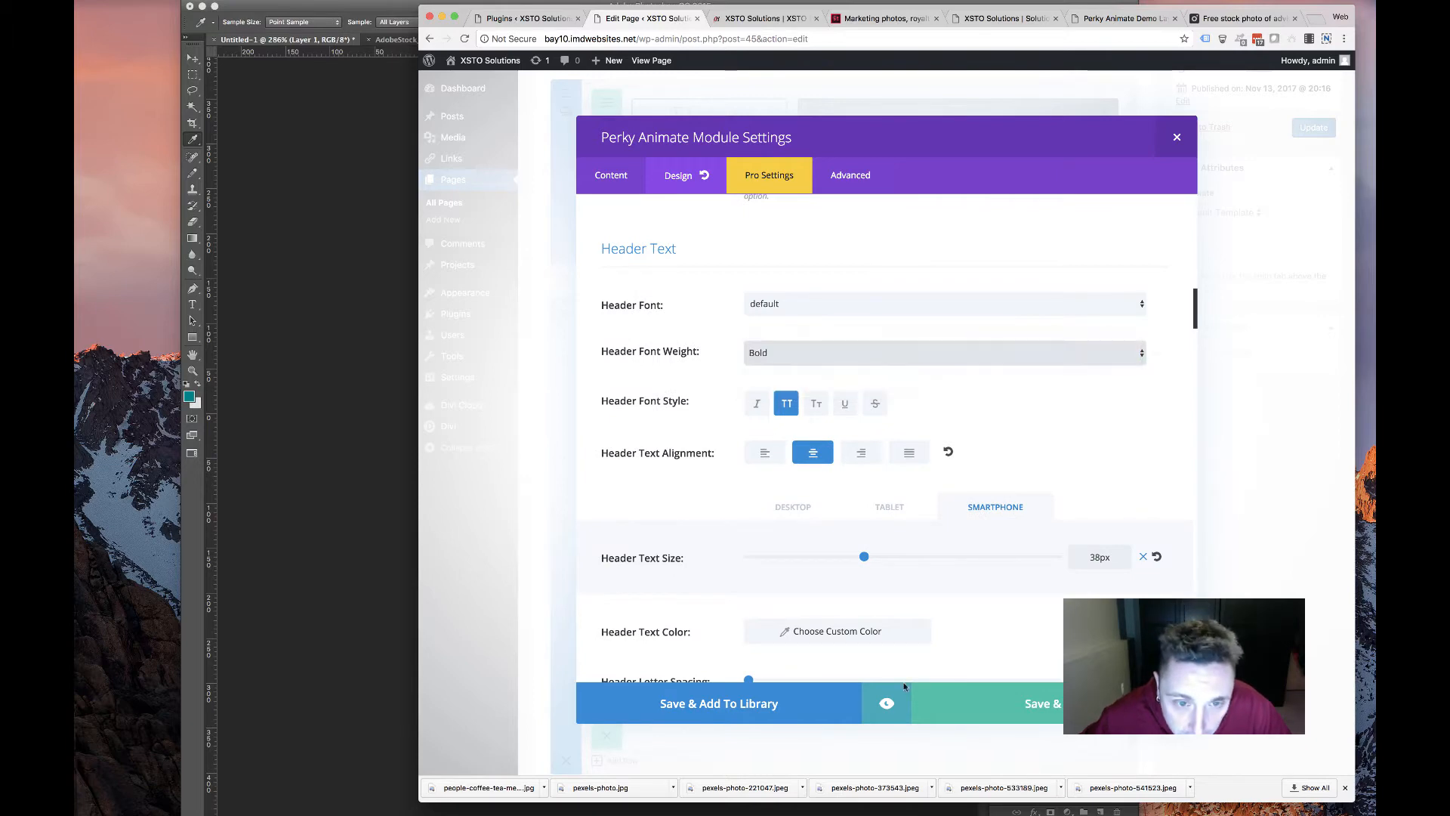
click(994, 707)
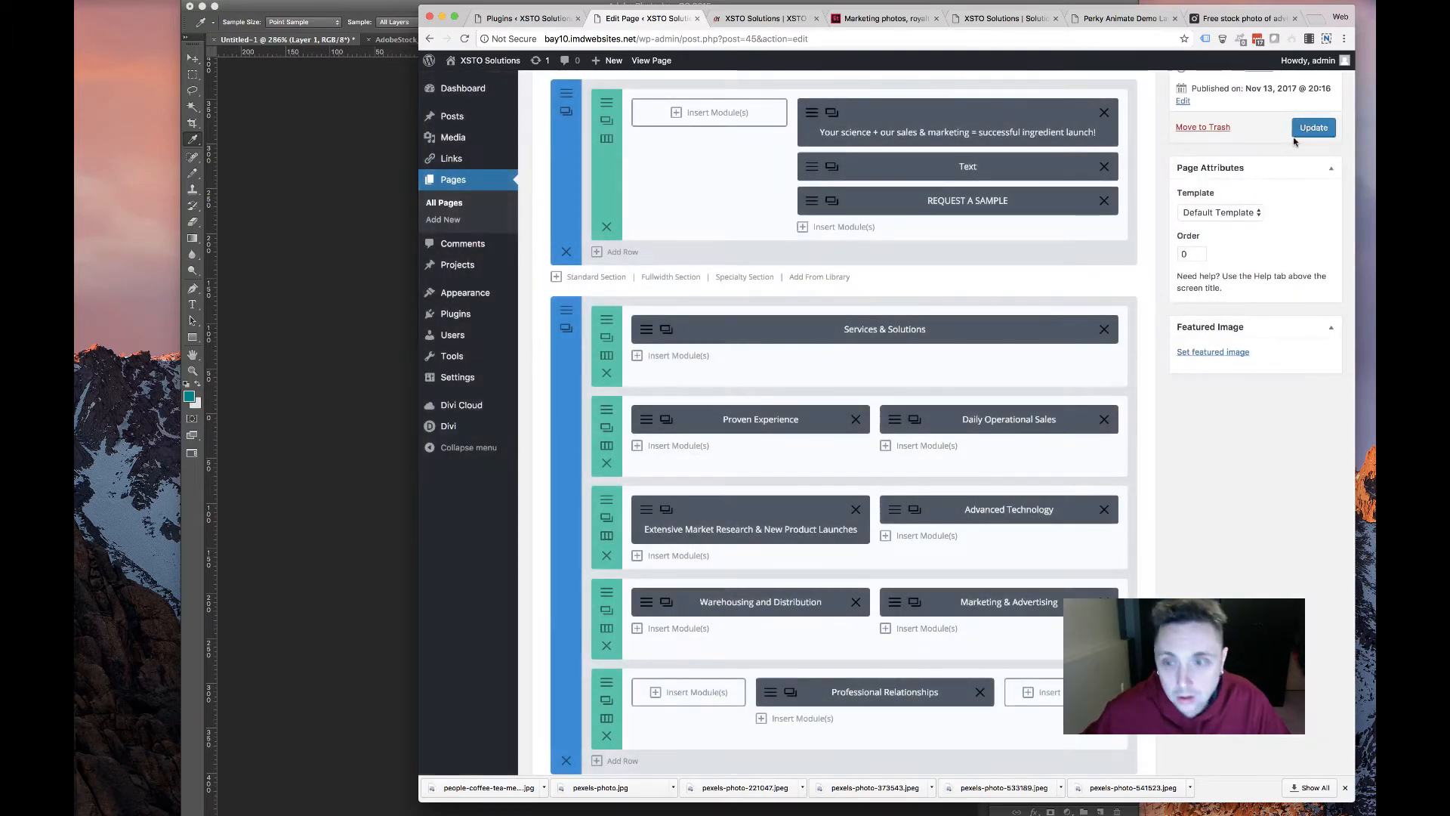
Reload the live XSTO Solutions homepage to pick up the card changes
click(770, 18)
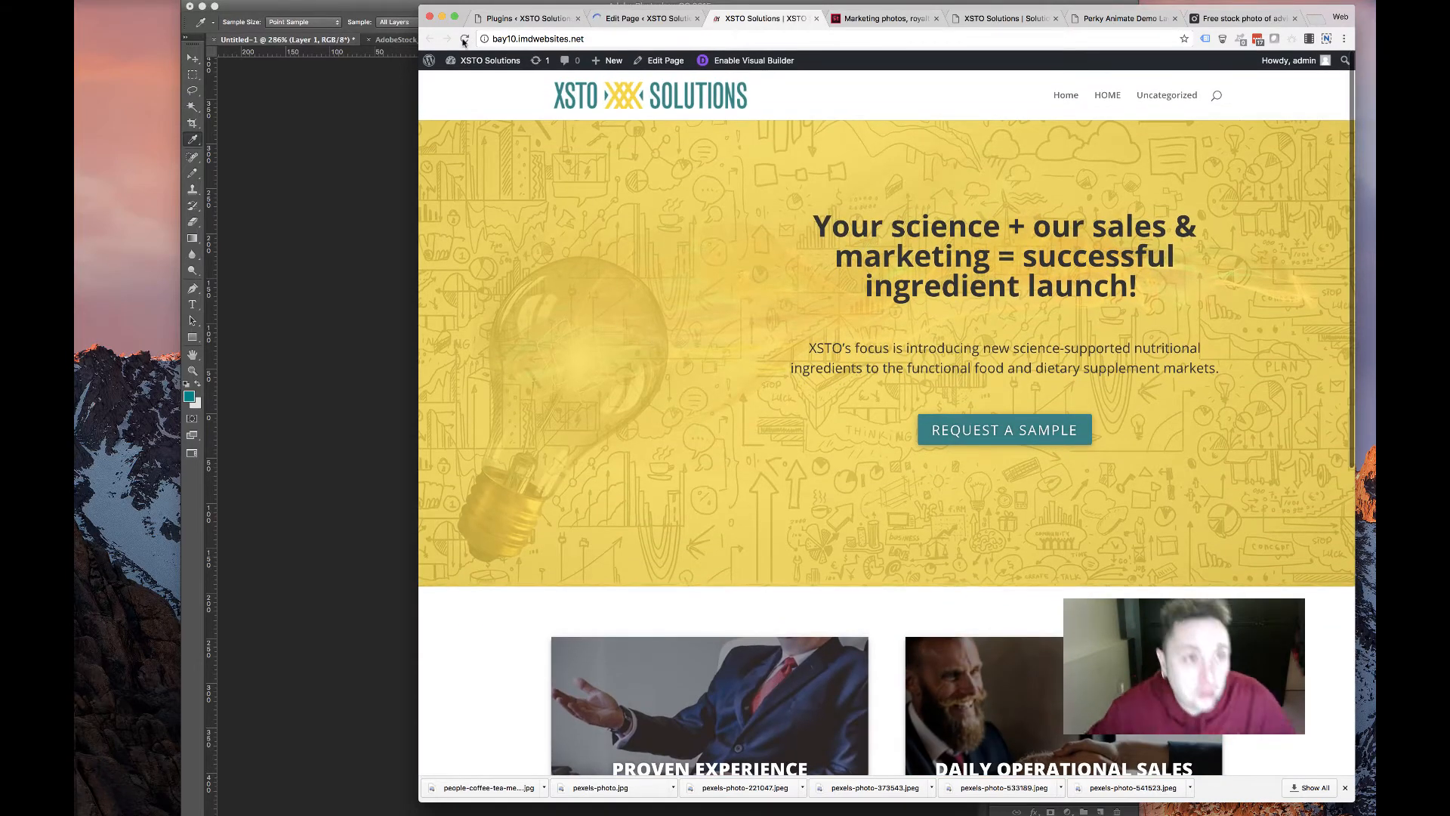
click(705, 94)
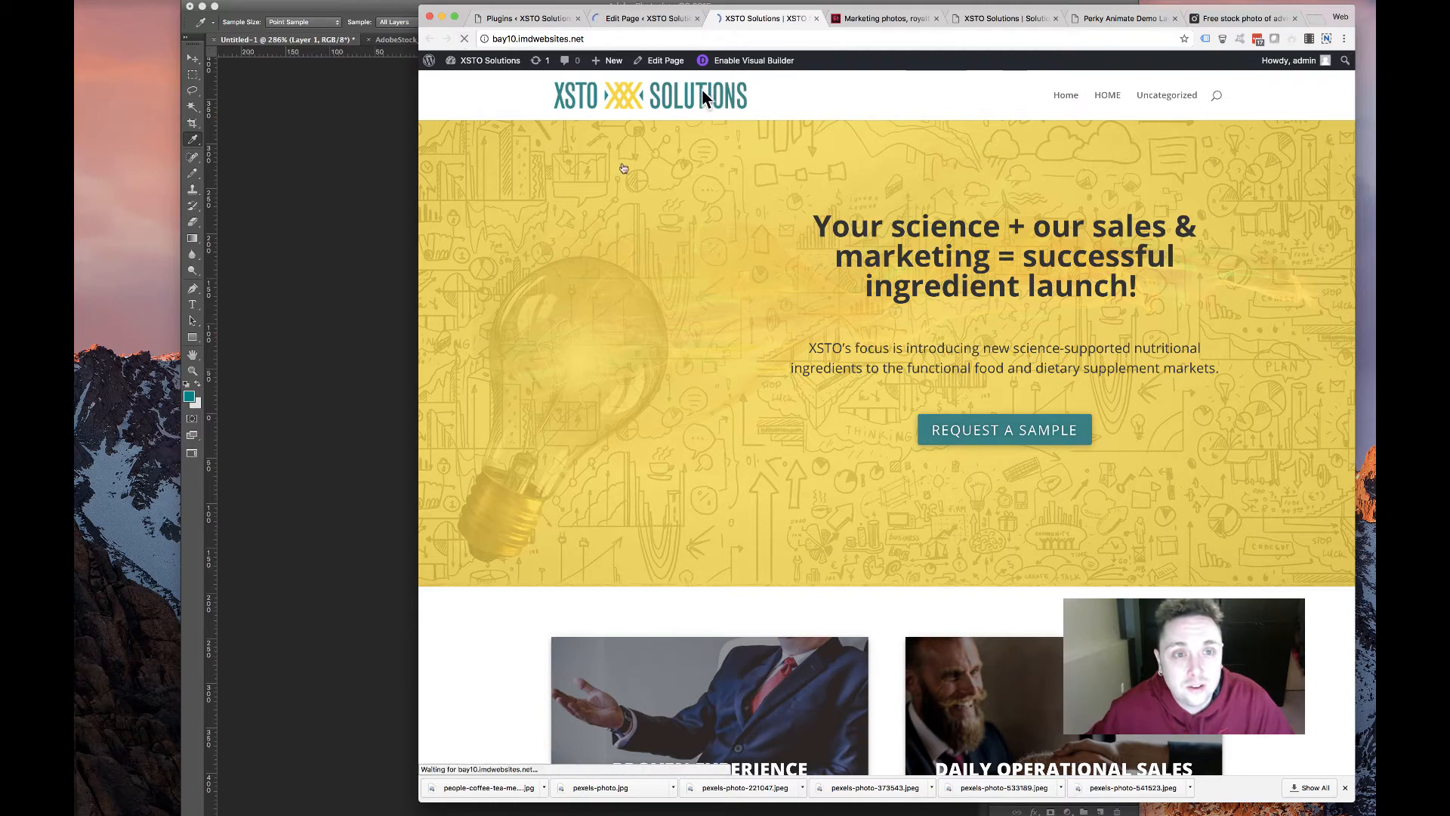
scroll(665, 299, down, 3)
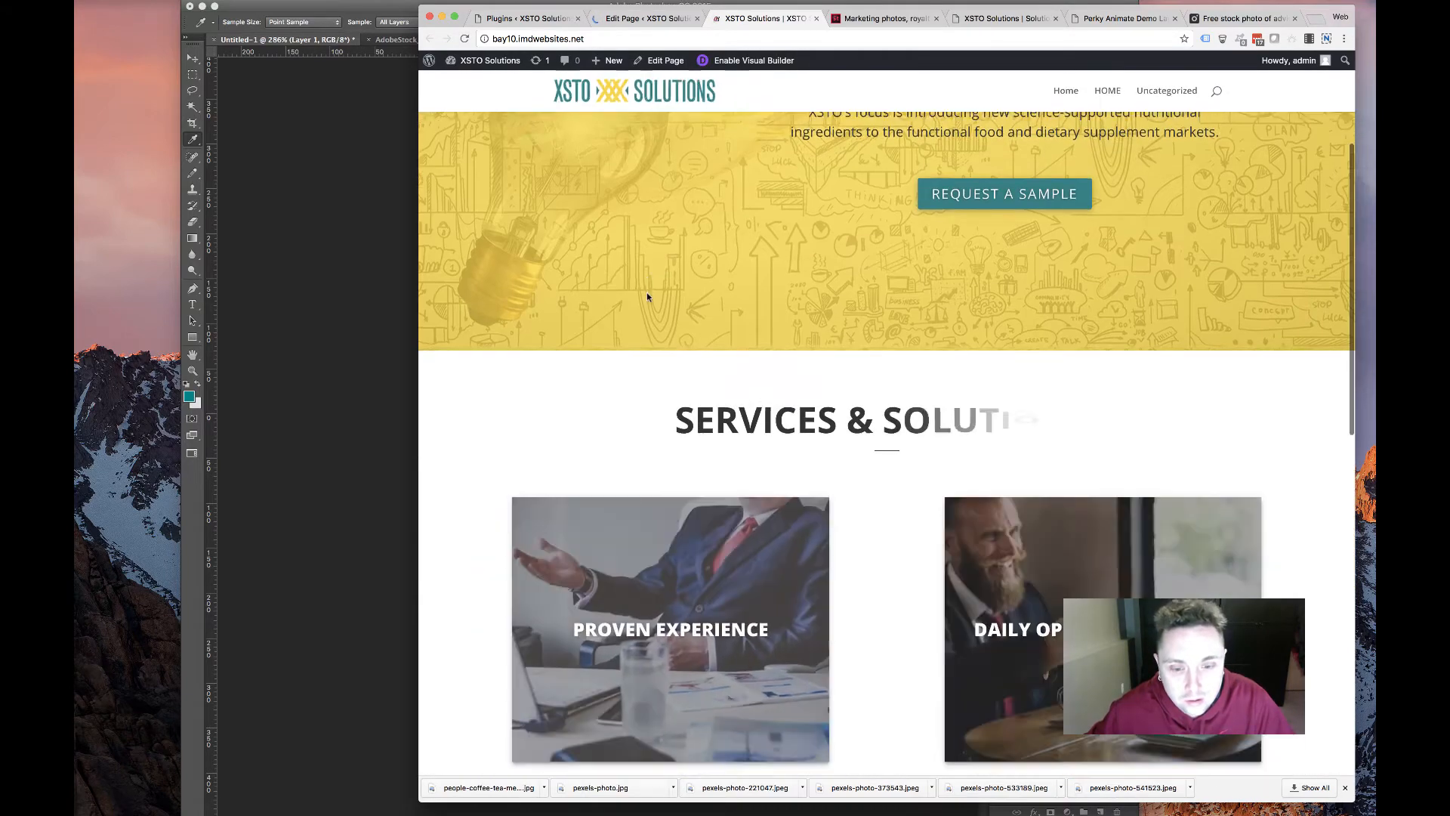
Scroll through the Services & Solutions cards, checking their bold-headed hover descriptions
scroll(646, 296, down, 1)
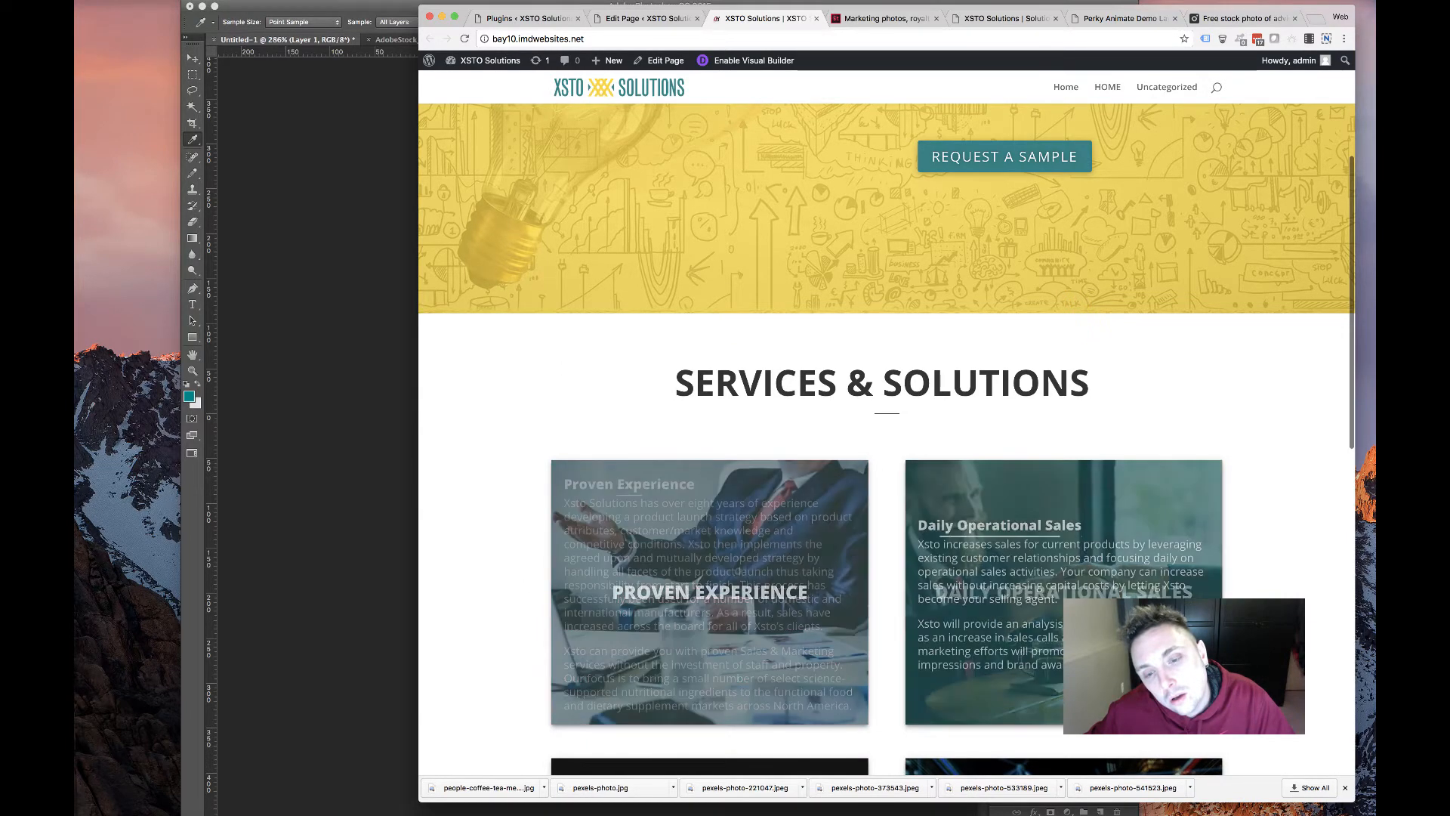
scroll(615, 474, down, 10)
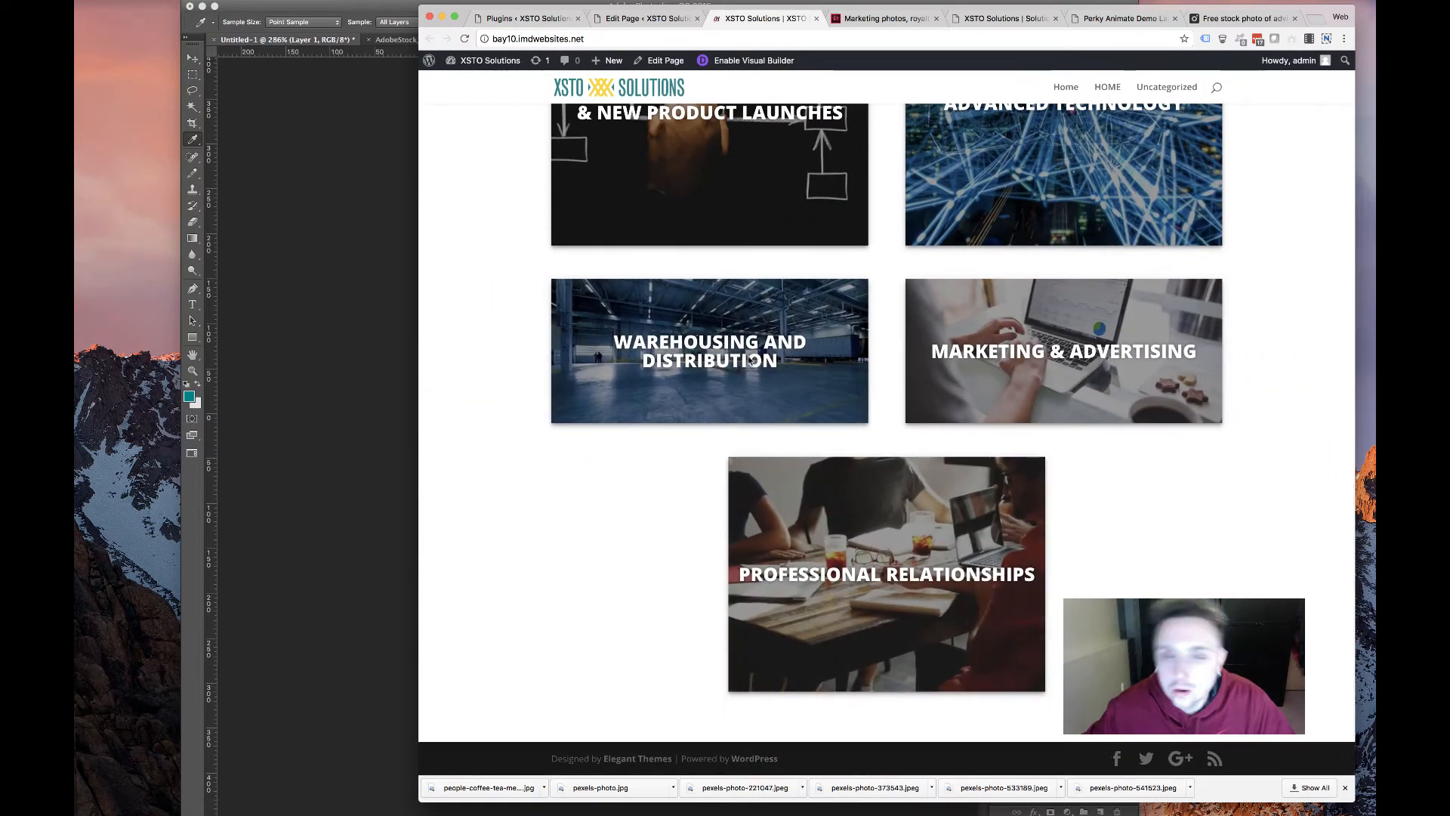
scroll(830, 412, up, 6)
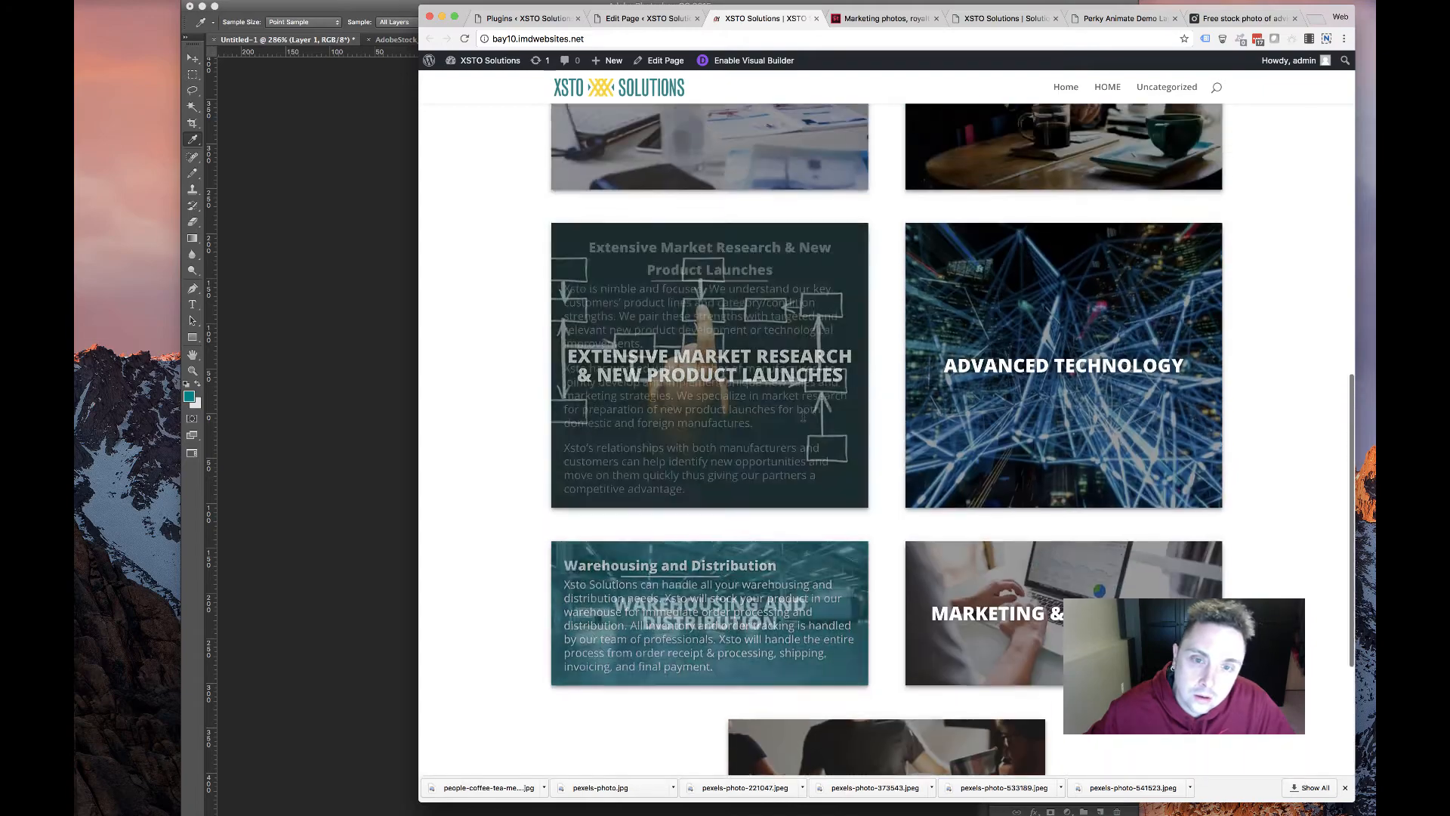
scroll(801, 421, up, 2)
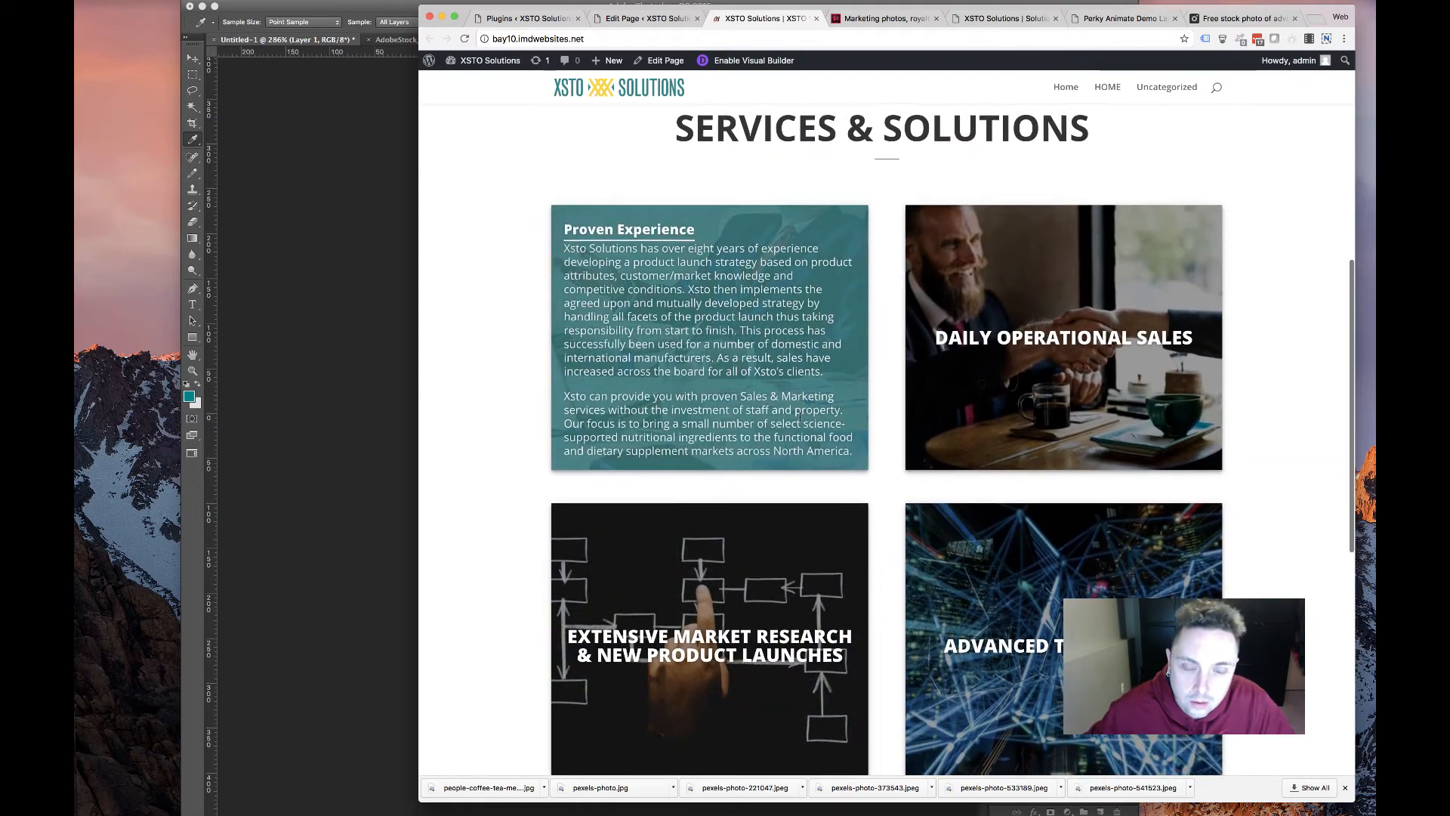
scroll(801, 421, down, 4)
scroll(801, 421, up, 2)
scroll(778, 453, down, 6)
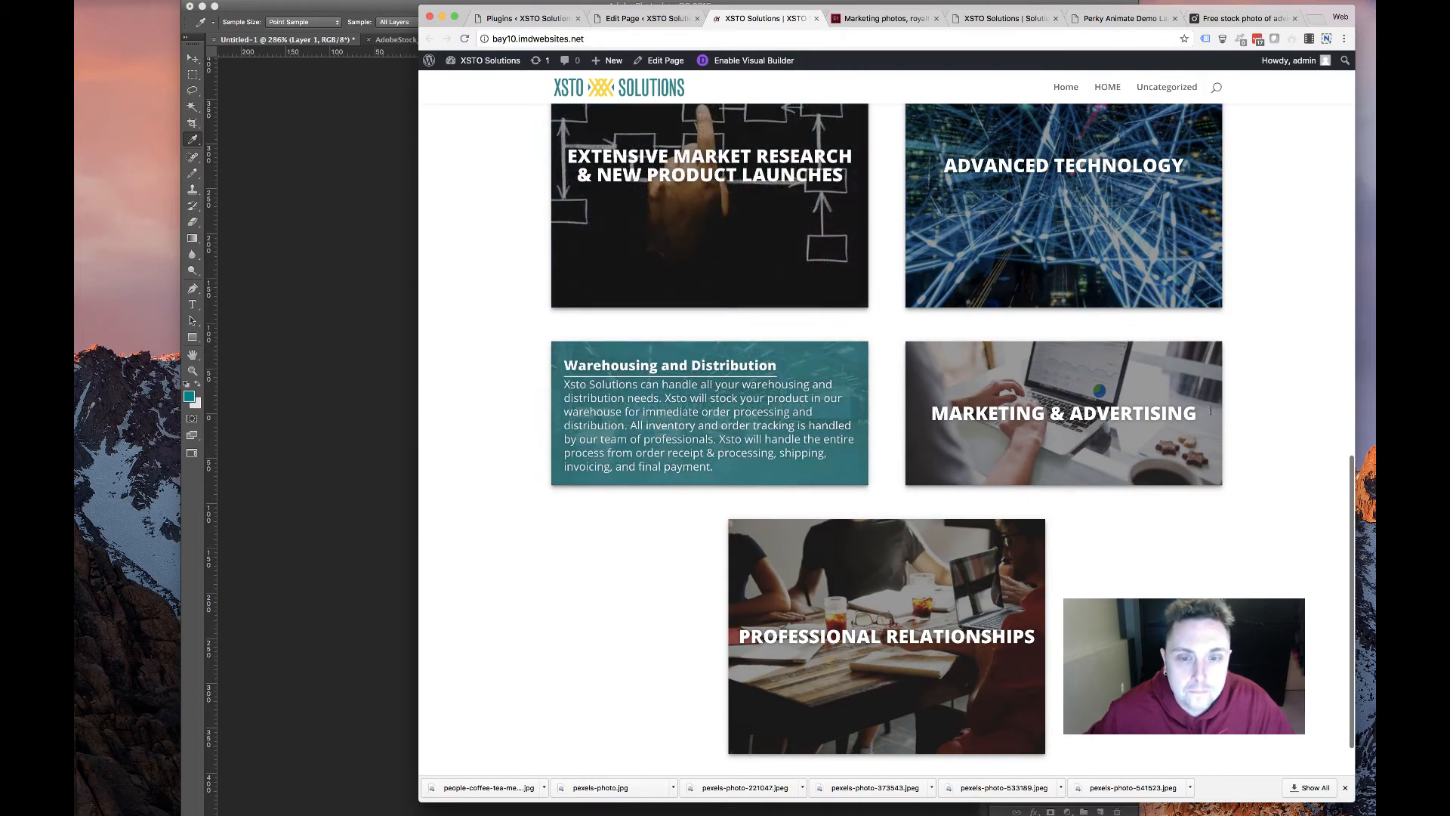
drag(1357, 308, 666, 310)
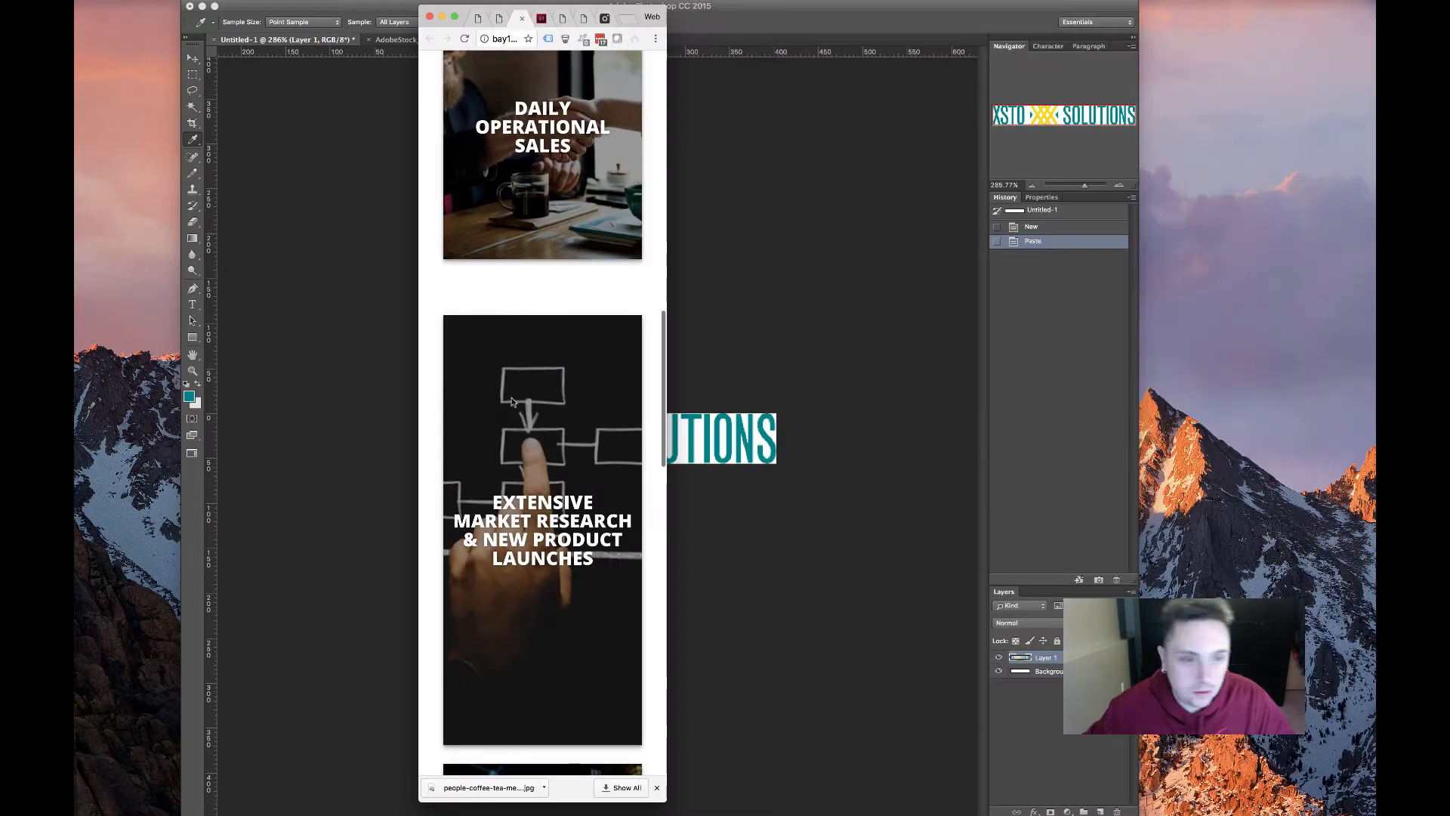
scroll(544, 397, up, 10)
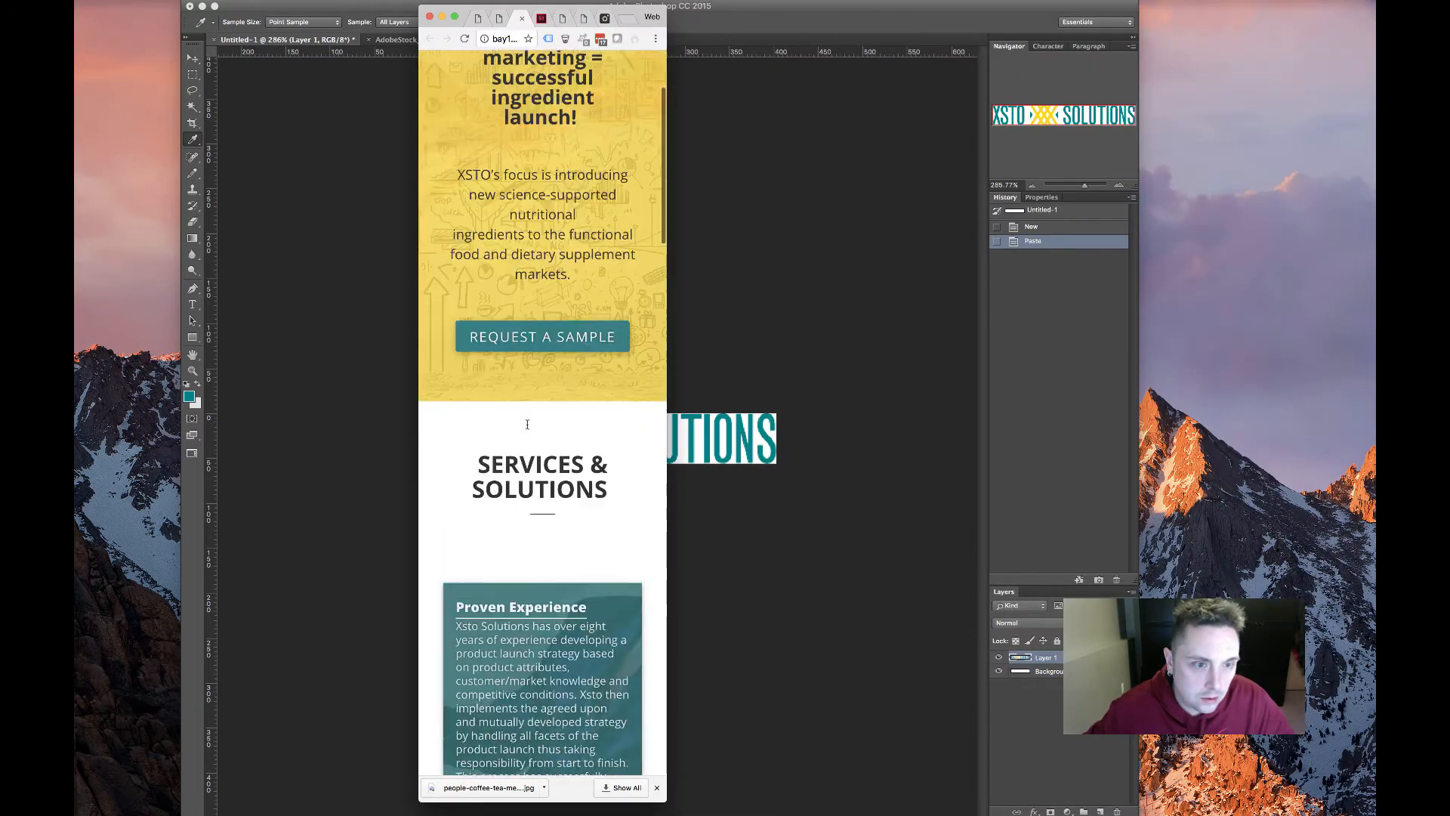
scroll(574, 412, down, 4)
scroll(574, 423, down, 8)
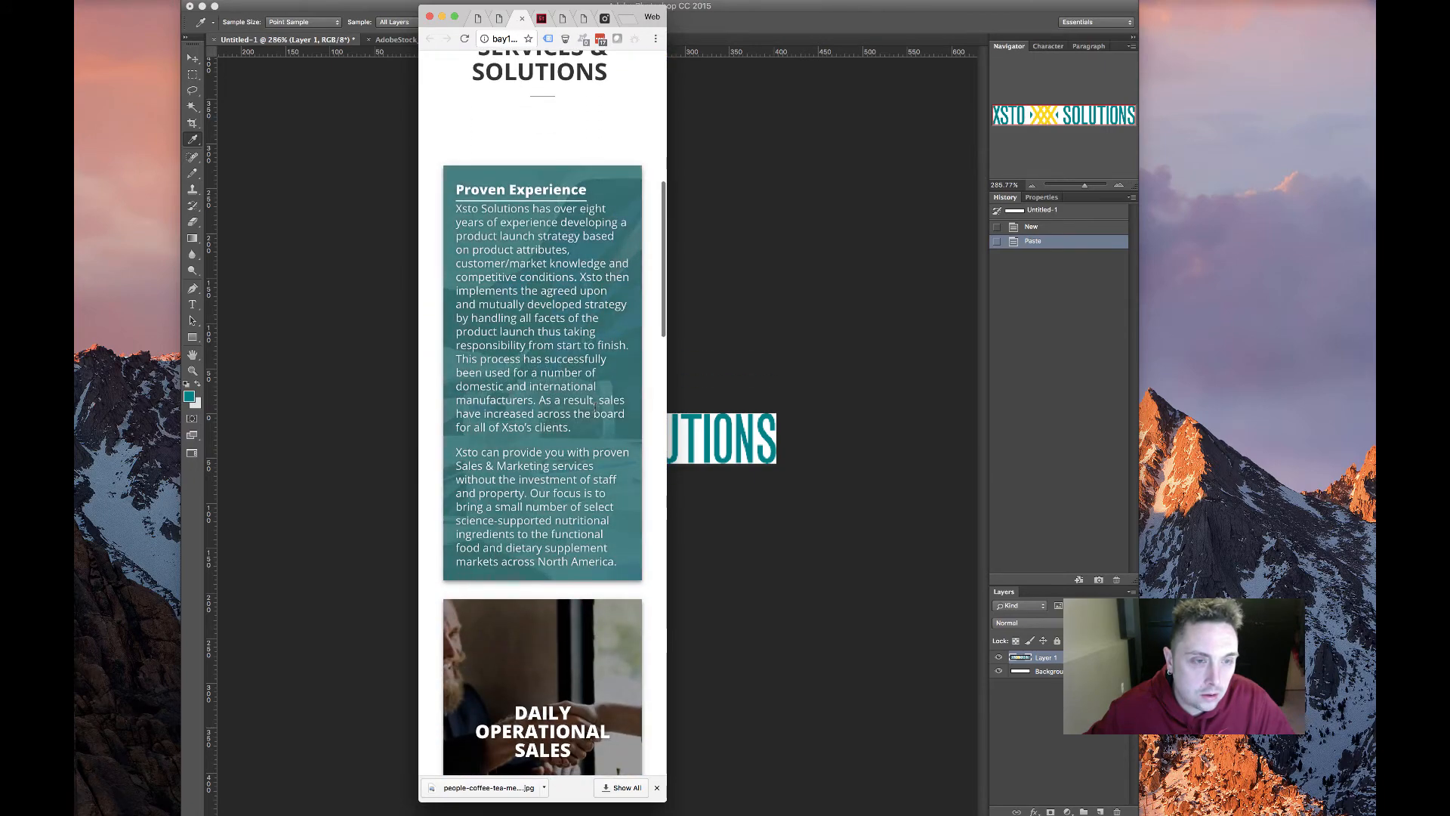
scroll(564, 442, down, 2)
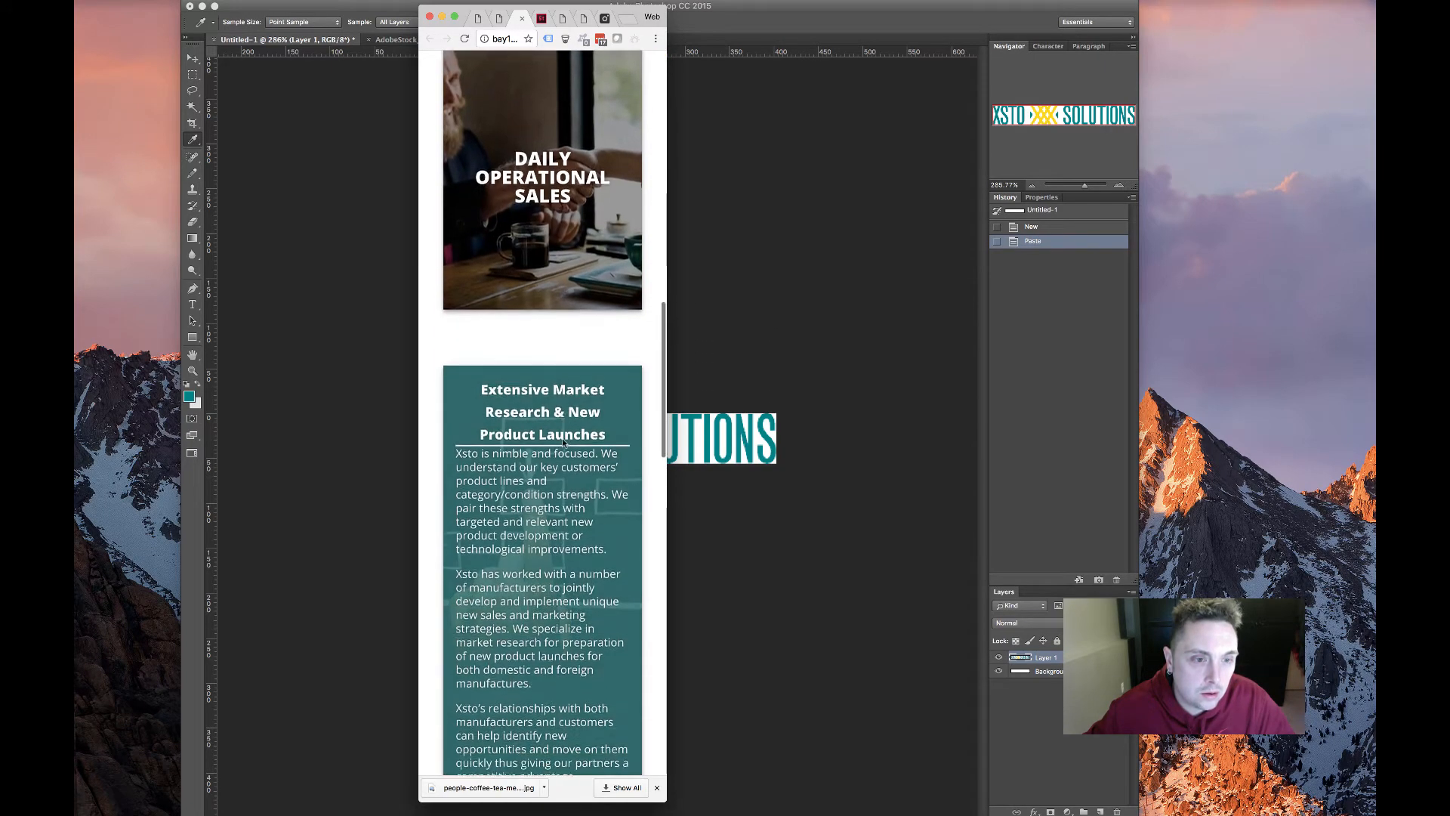
scroll(562, 438, up, 5)
scroll(562, 438, down, 2)
scroll(562, 438, down, 15)
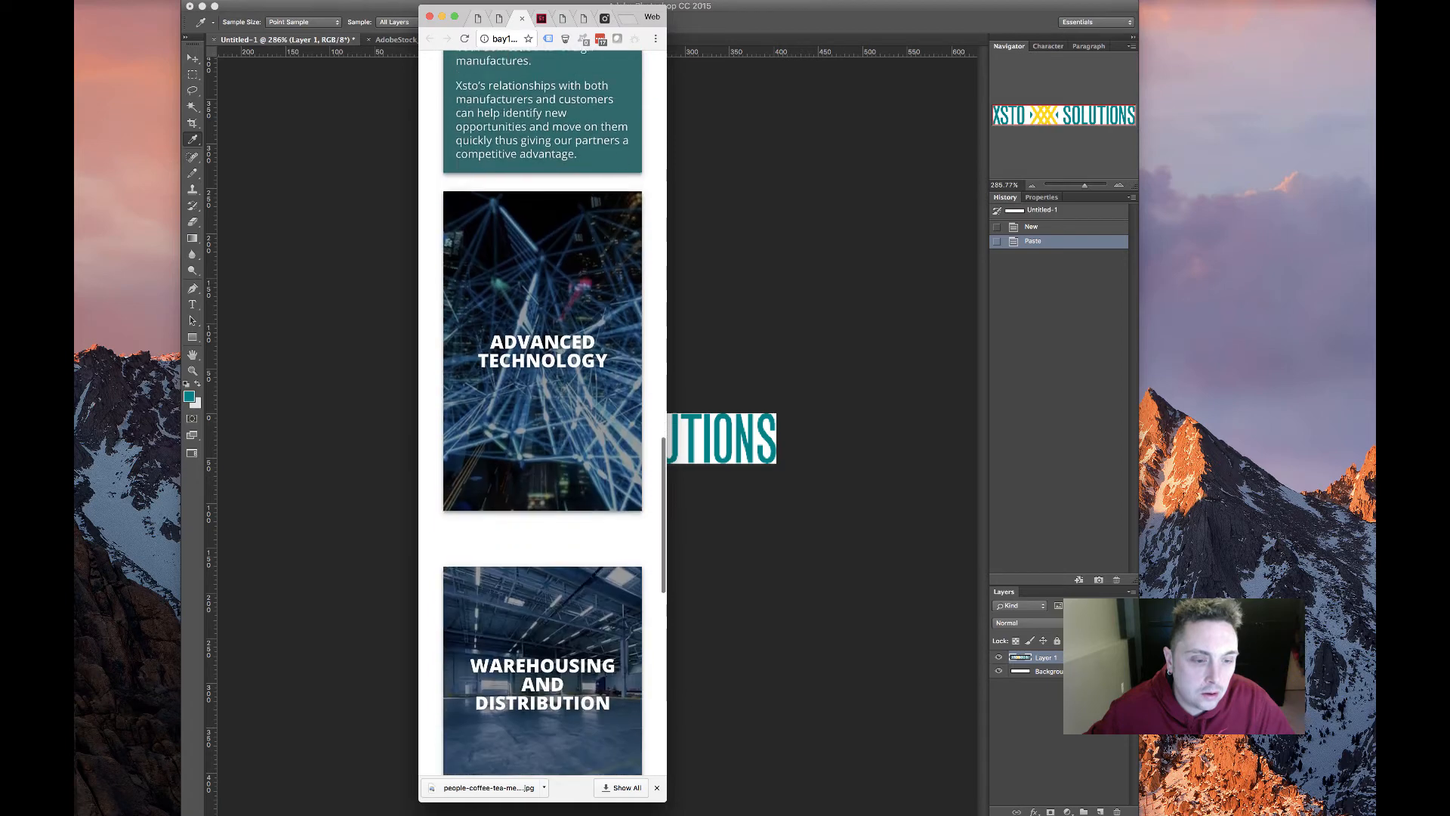
scroll(562, 440, down, 3)
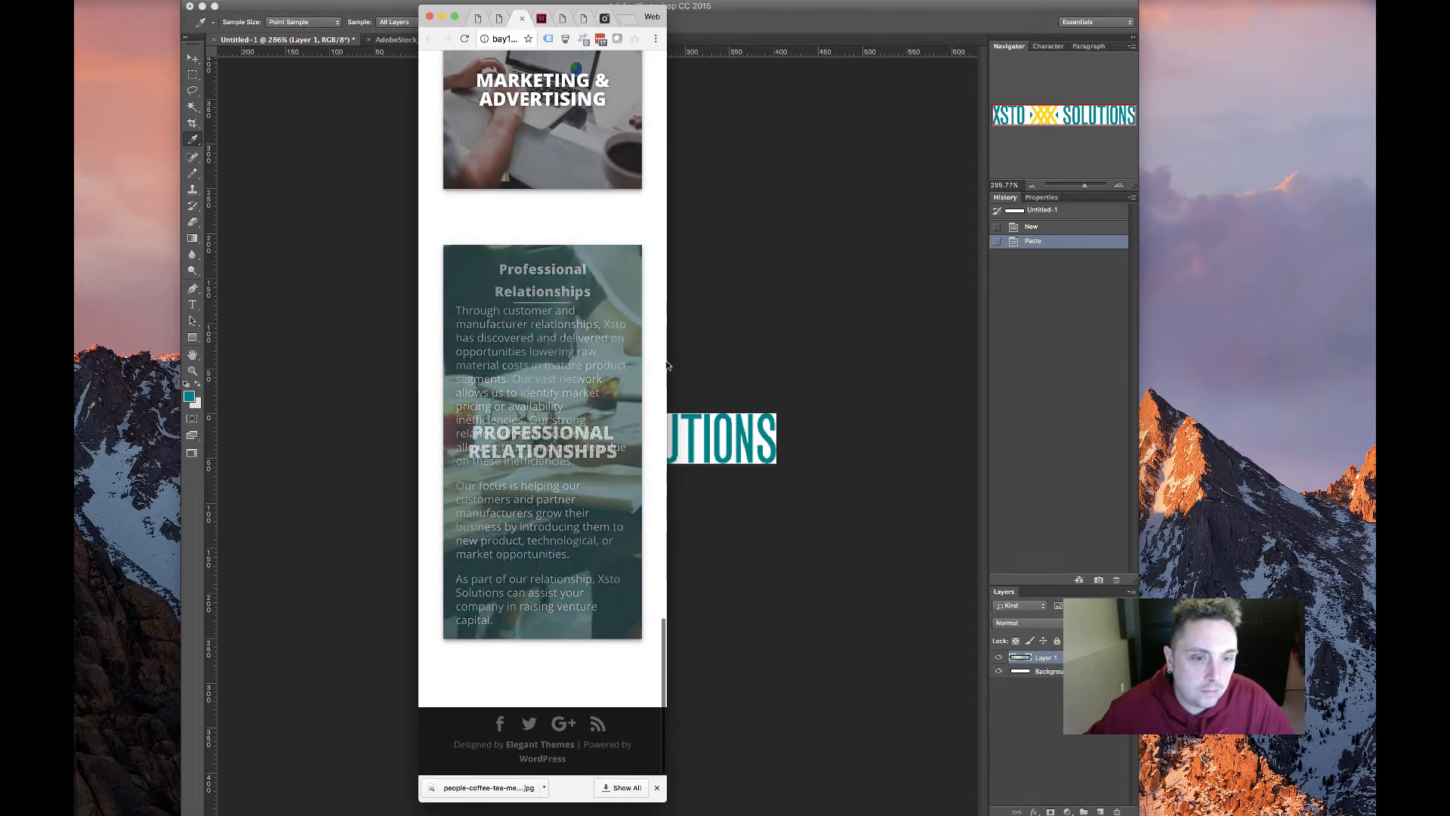
drag(667, 363, 1254, 339)
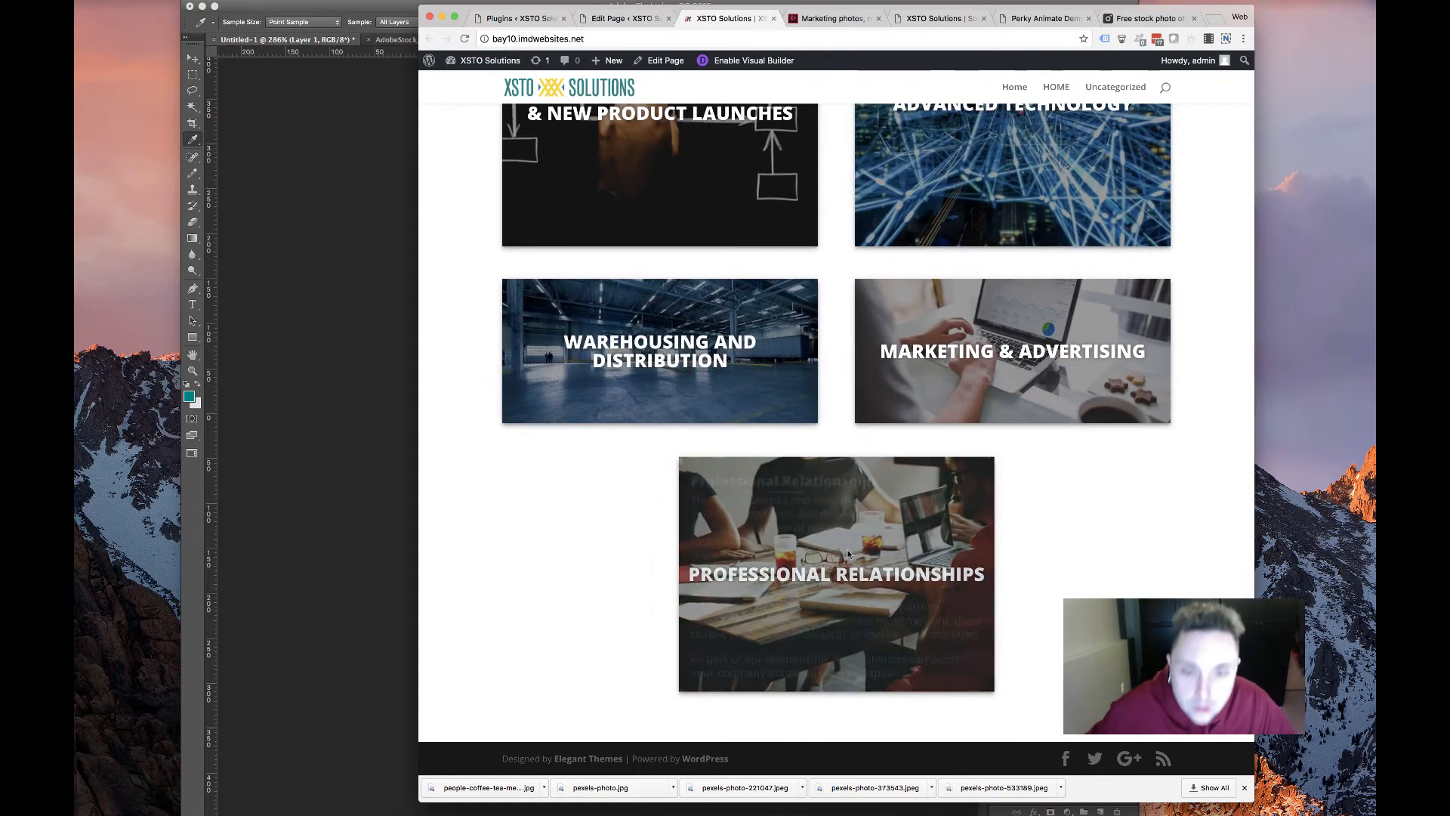
scroll(686, 325, up, 3)
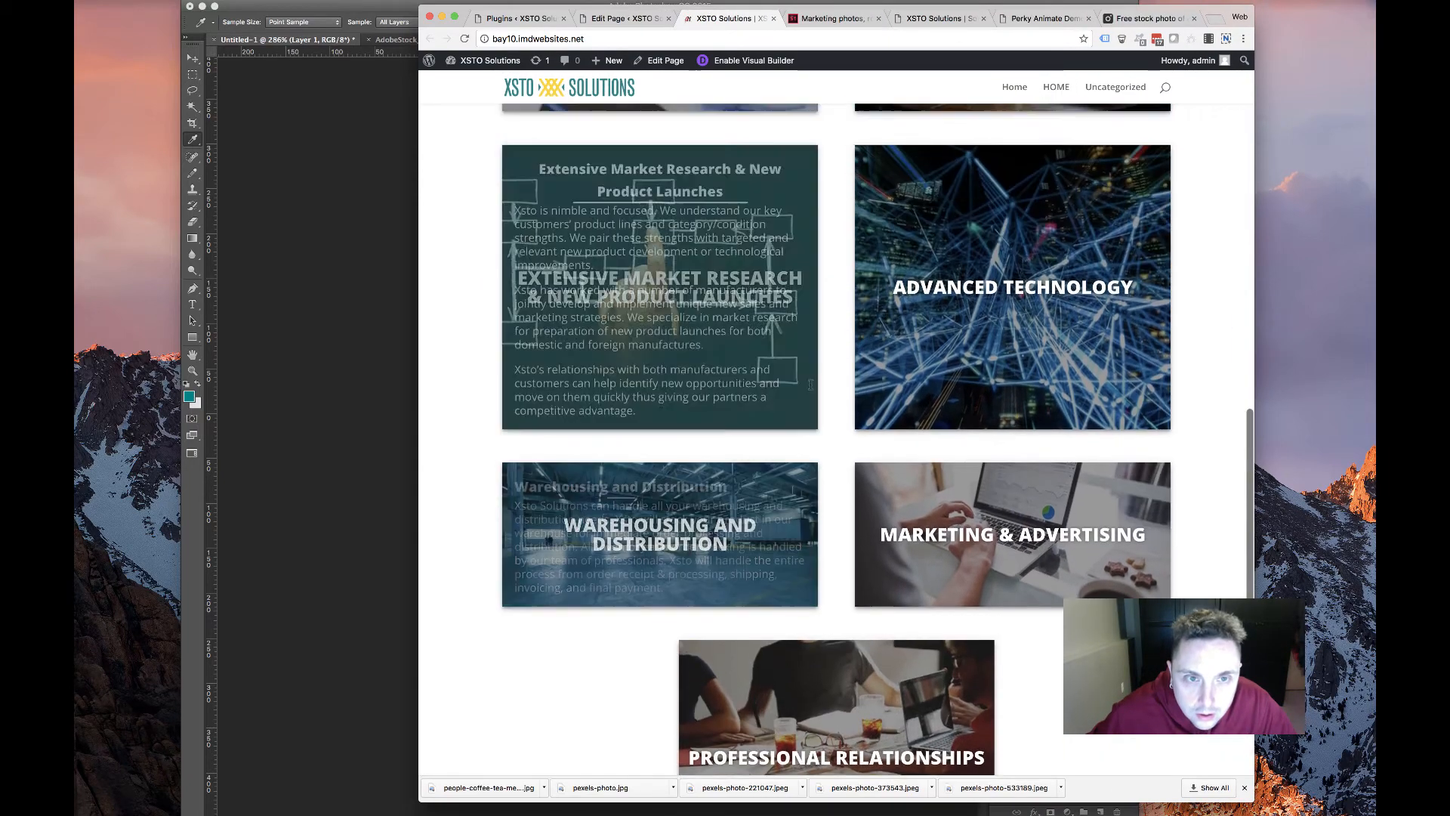
scroll(686, 324, up, 4)
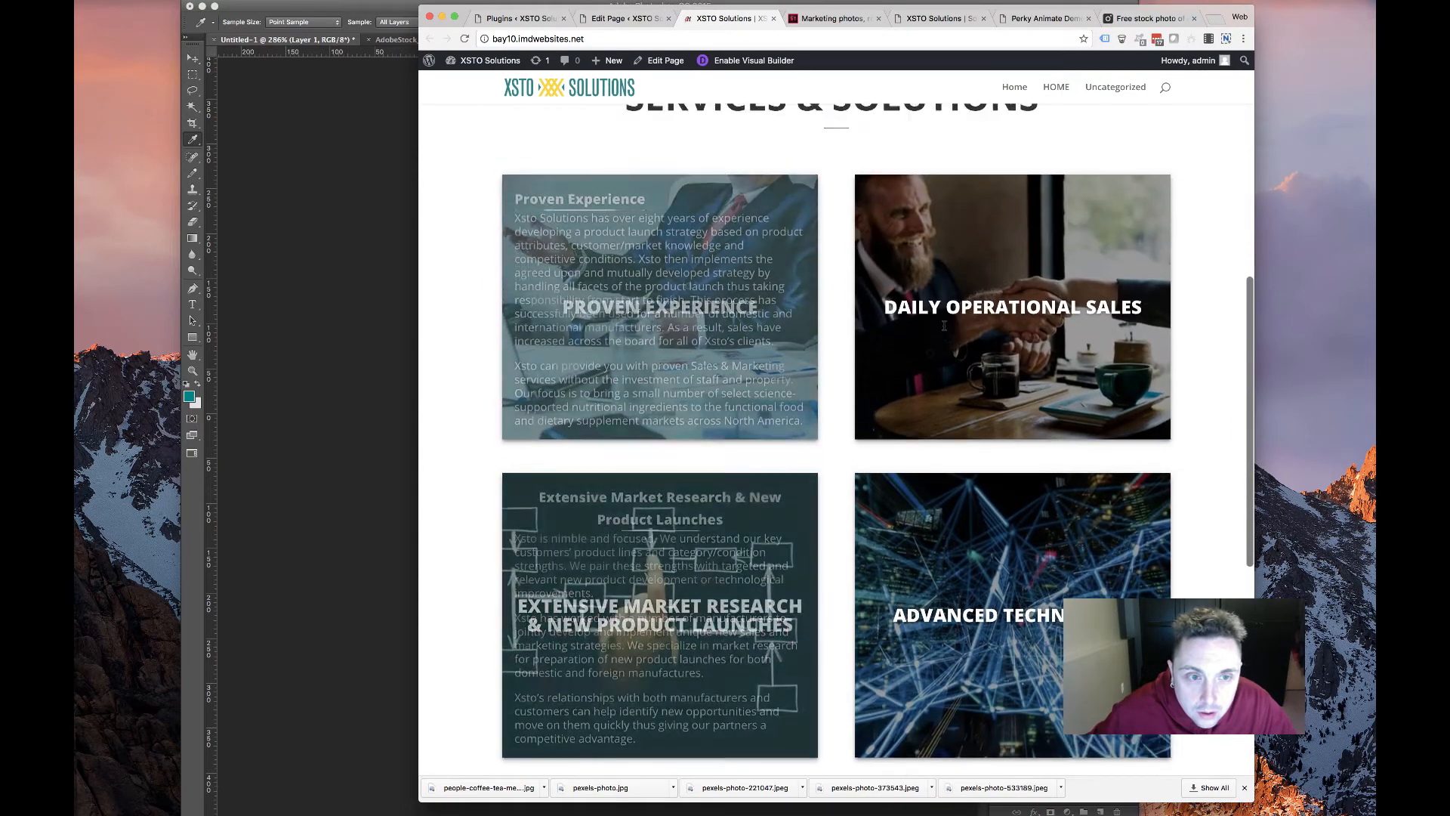
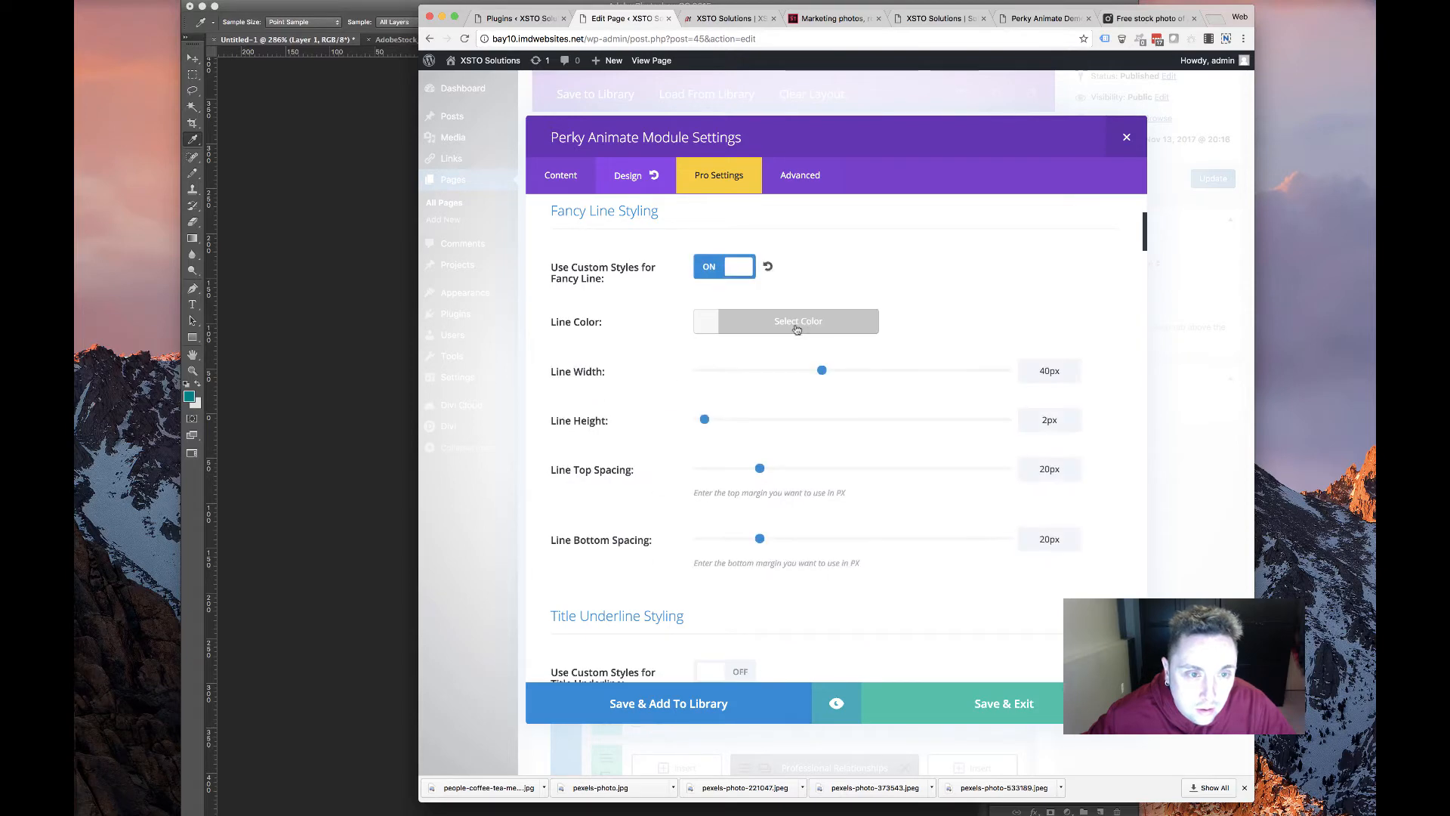
Enable custom fancy-line styles, make the line and header text teal, and save the module
click(756, 321)
click(725, 495)
click(621, 440)
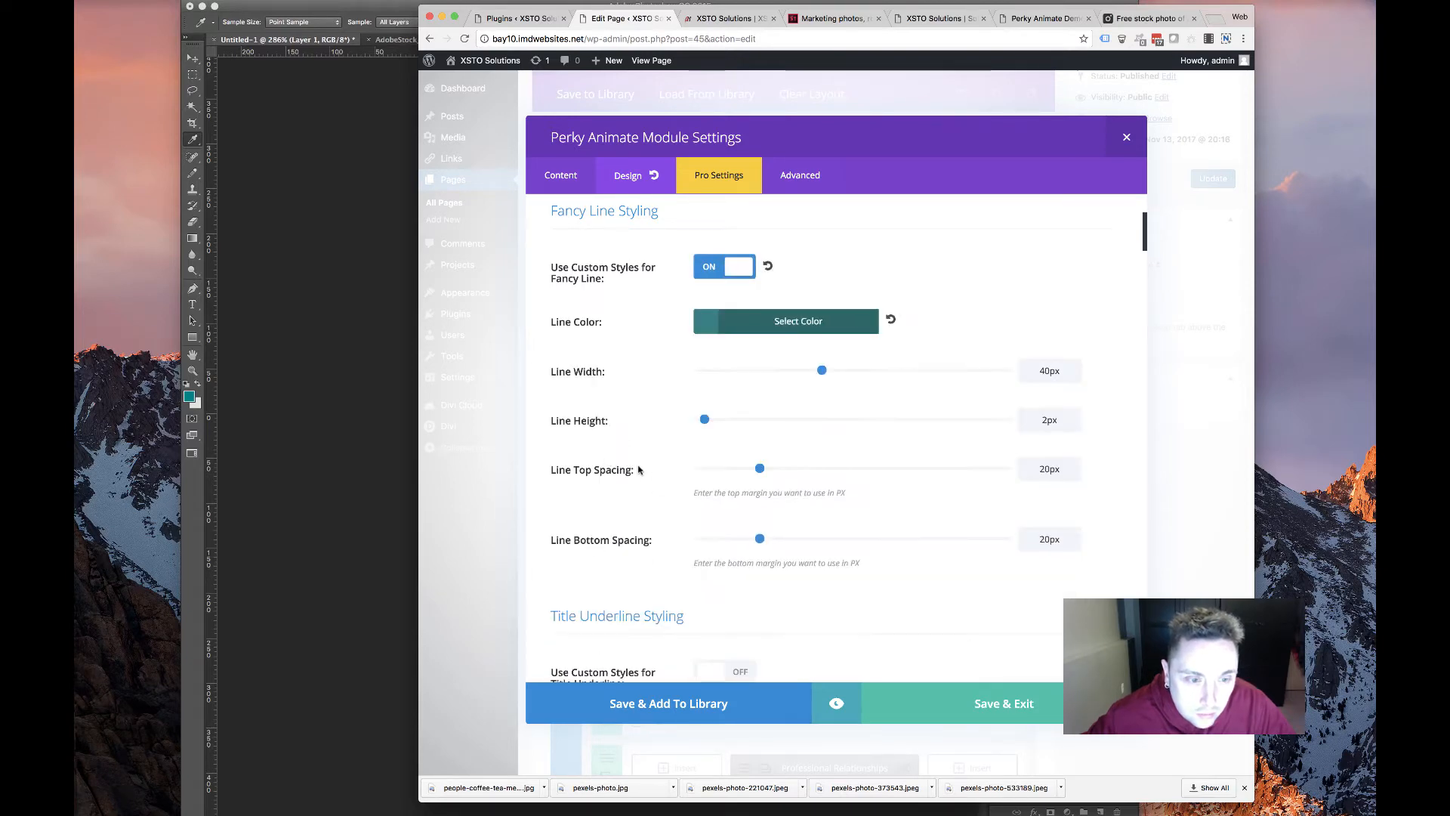
scroll(593, 468, down, 10)
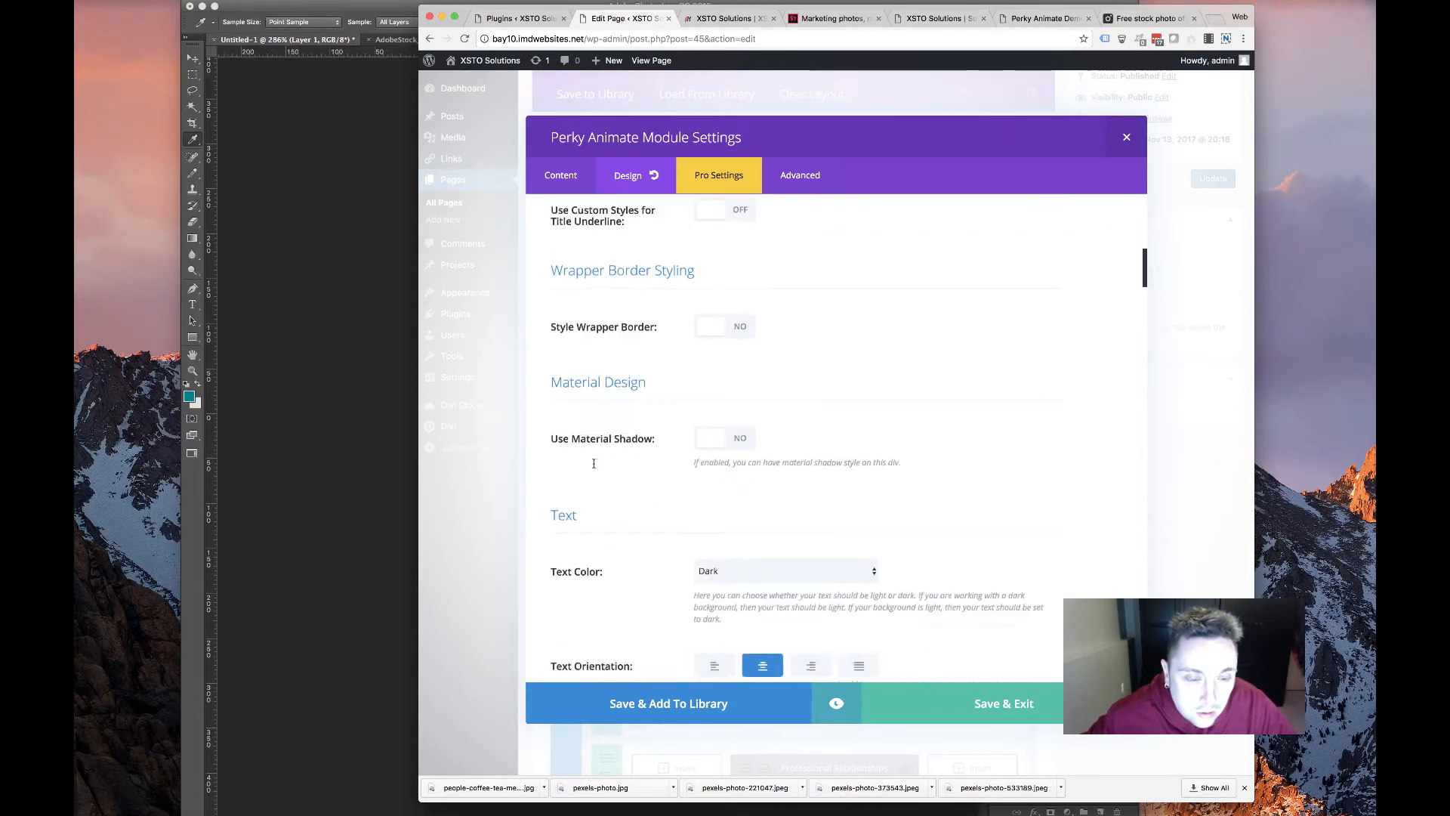
scroll(599, 467, down, 10)
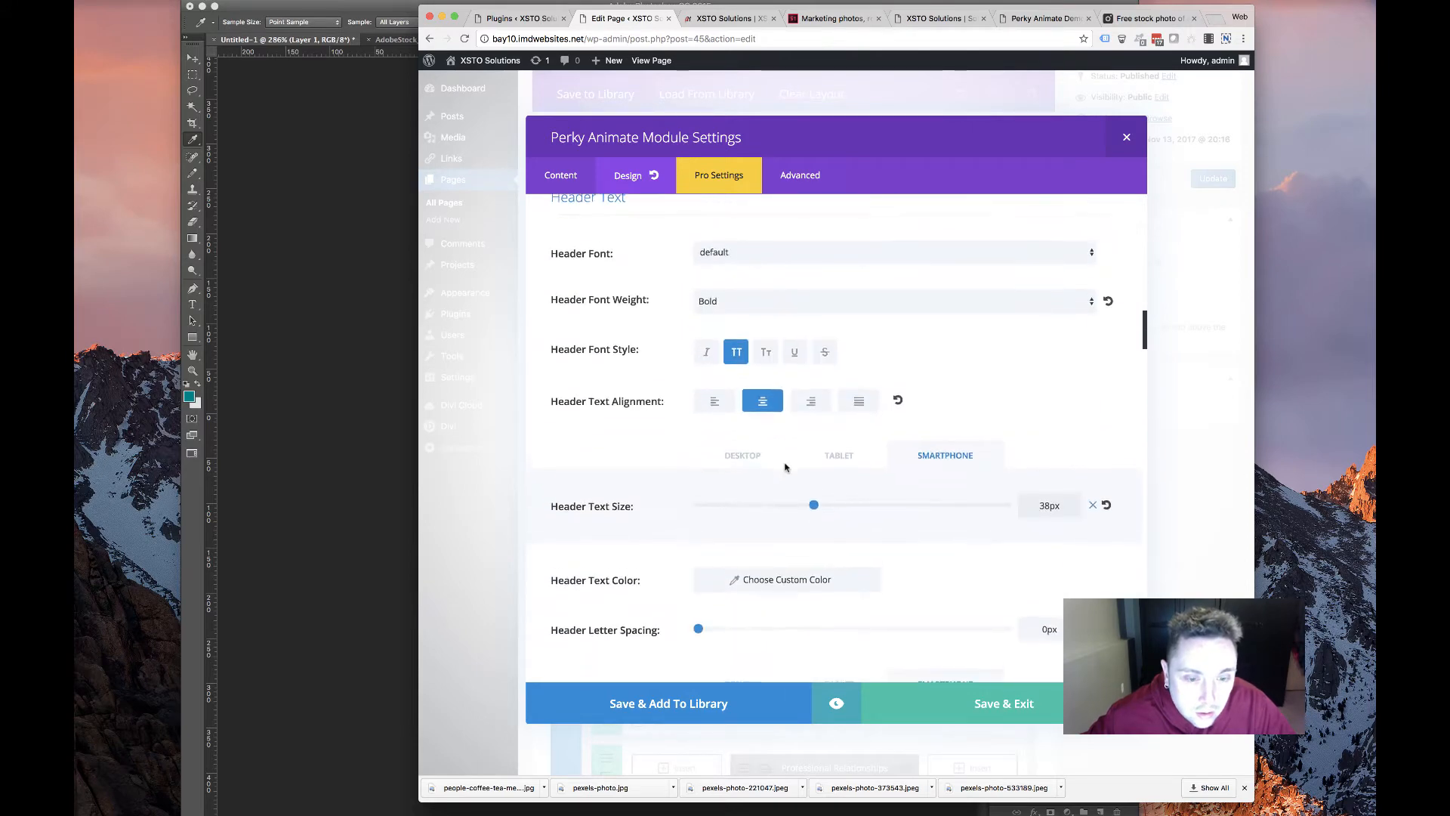
scroll(768, 476, down, 5)
click(781, 352)
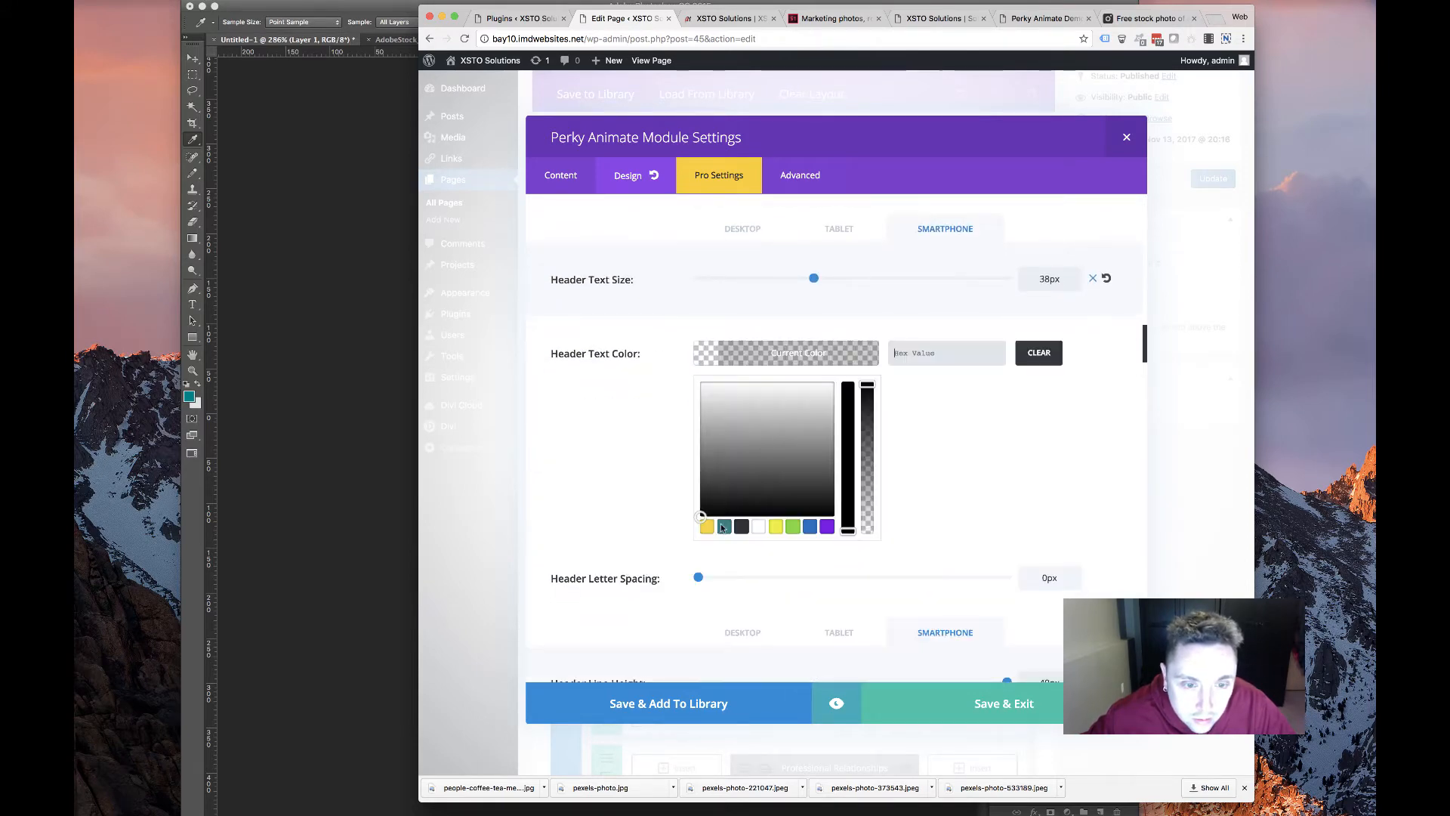
click(725, 526)
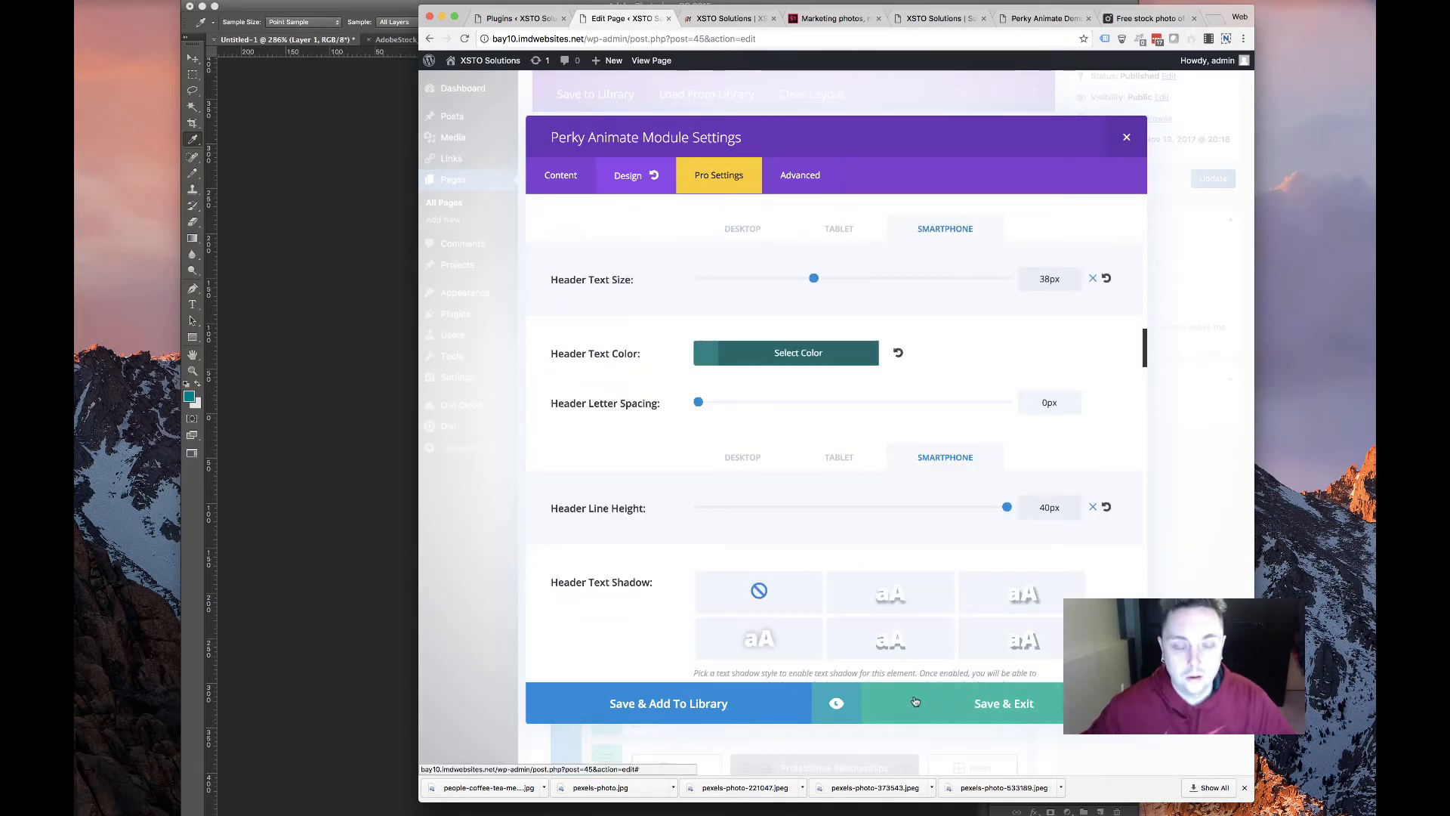
click(957, 696)
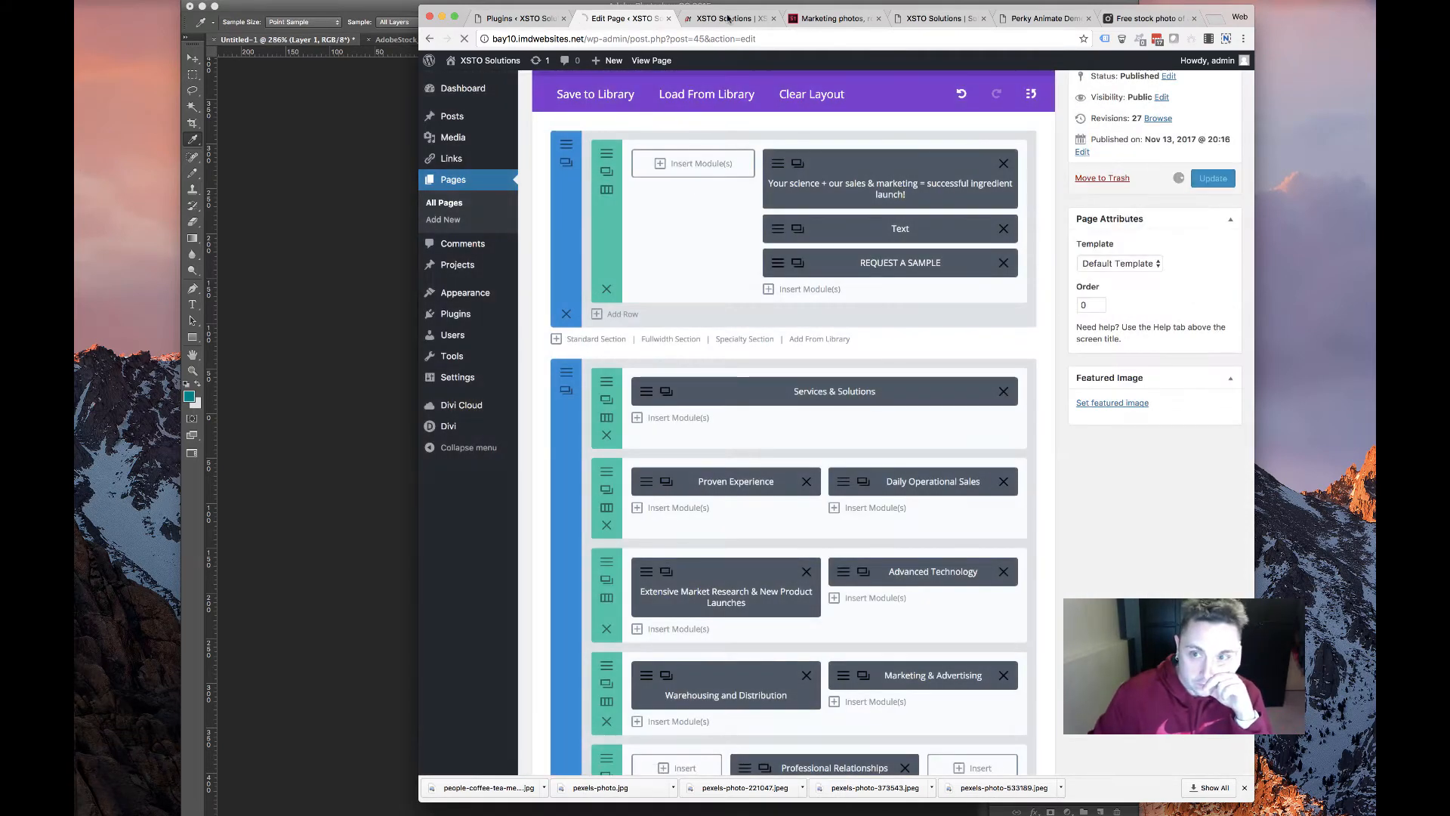
View the live XSTO Solutions homepage and scroll through its hero banner and Services & Solutions cards
click(727, 18)
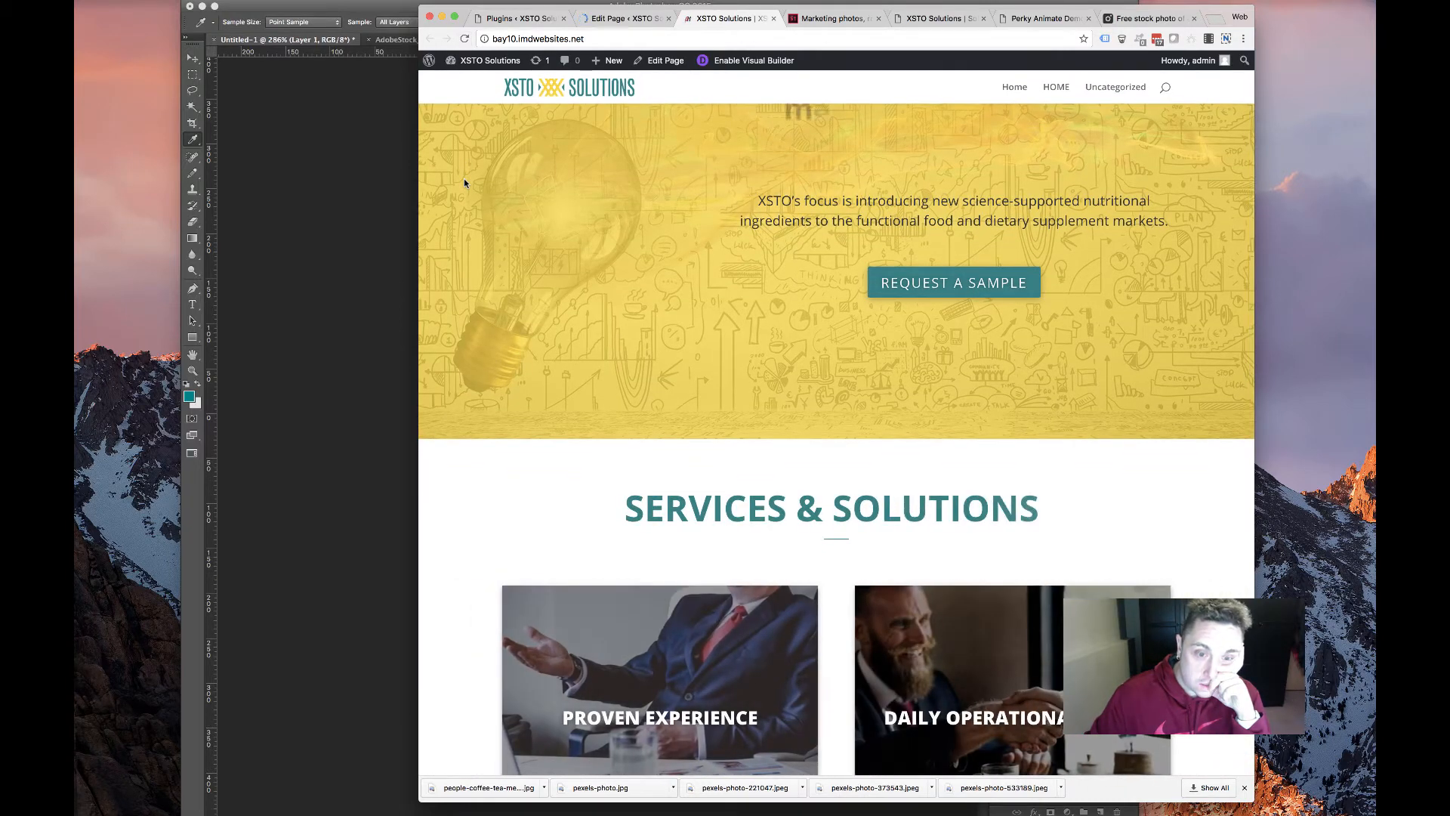
scroll(713, 461, down, 2)
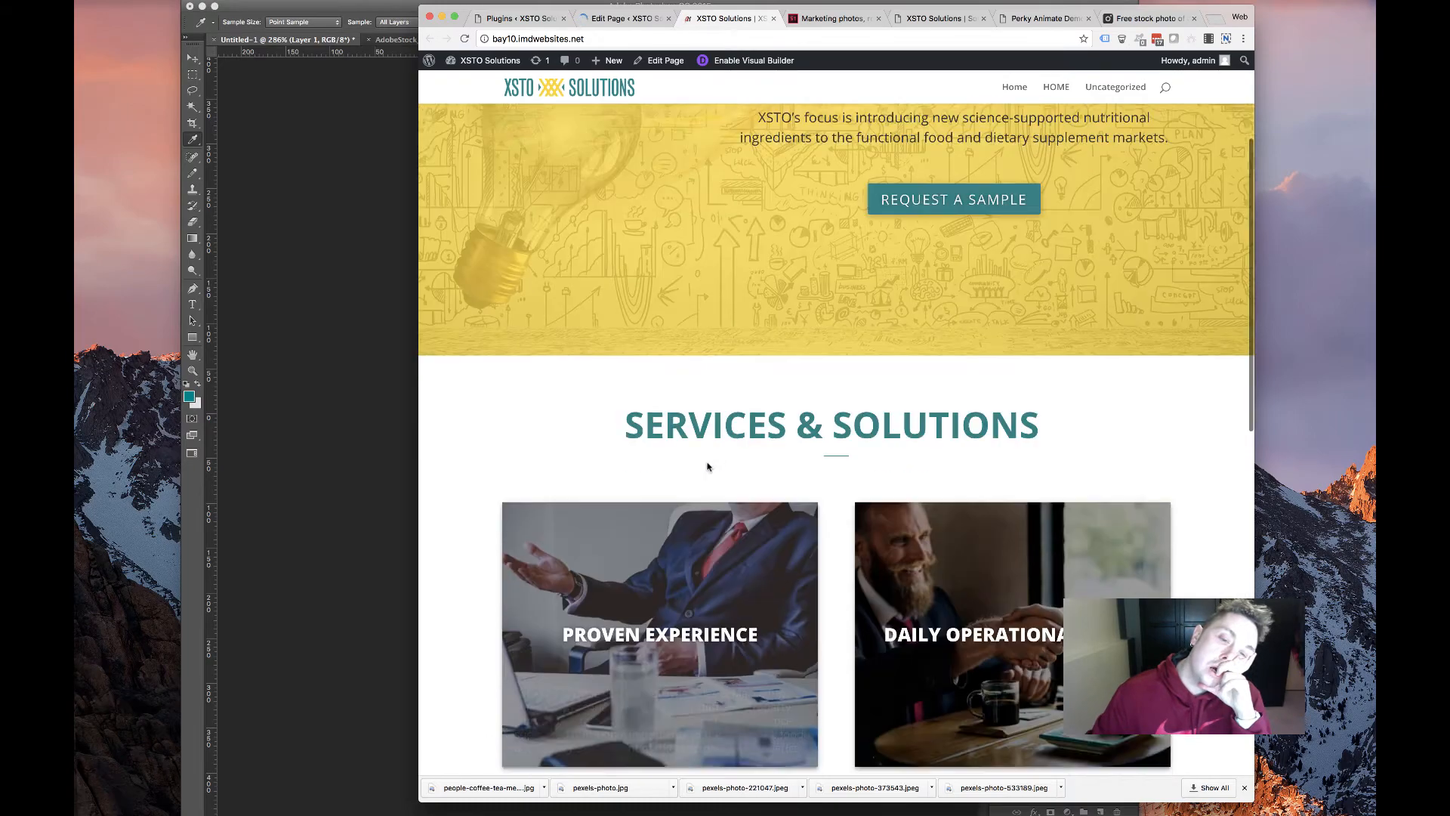
scroll(707, 466, down, 5)
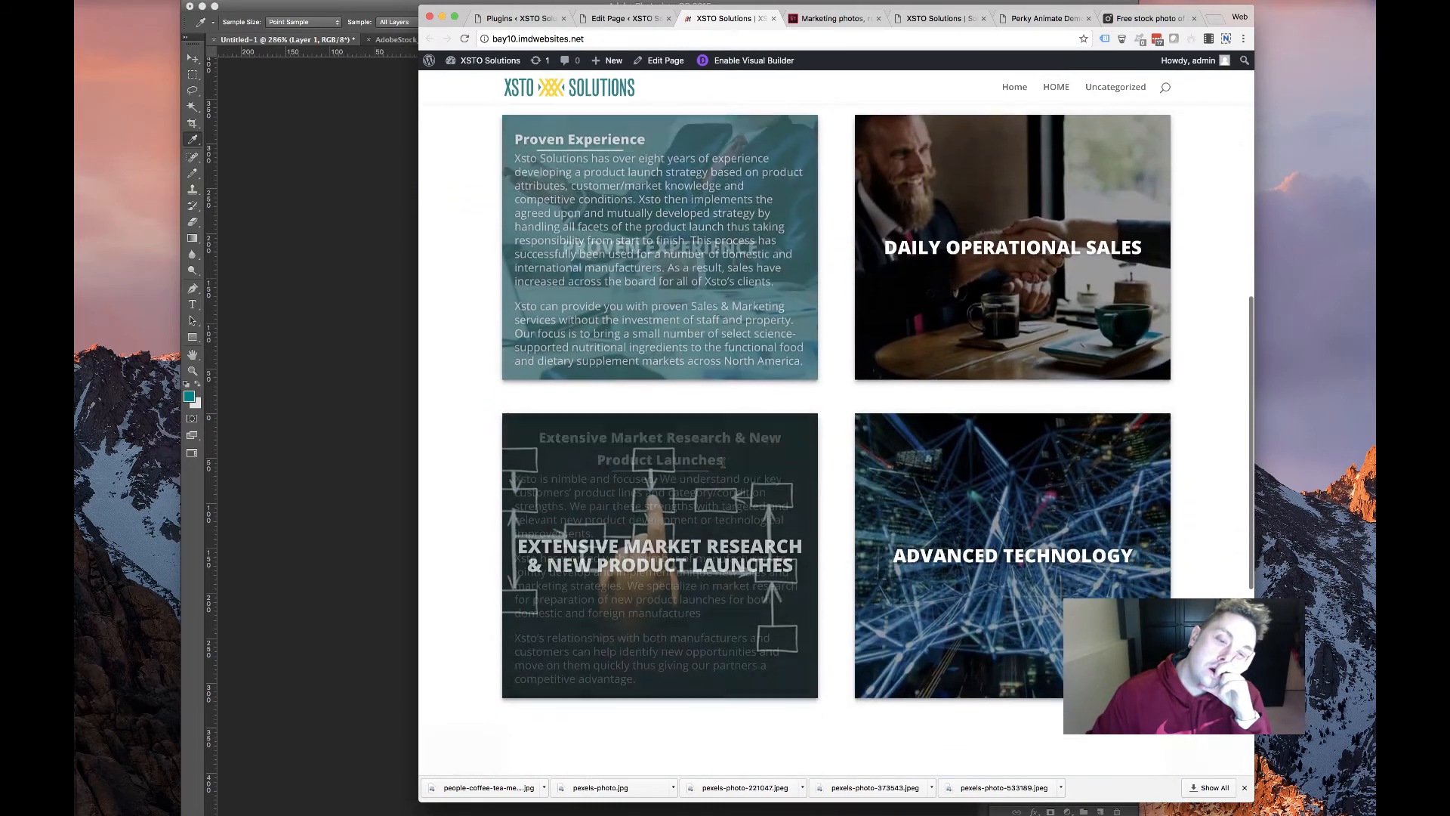
scroll(723, 462, down, 4)
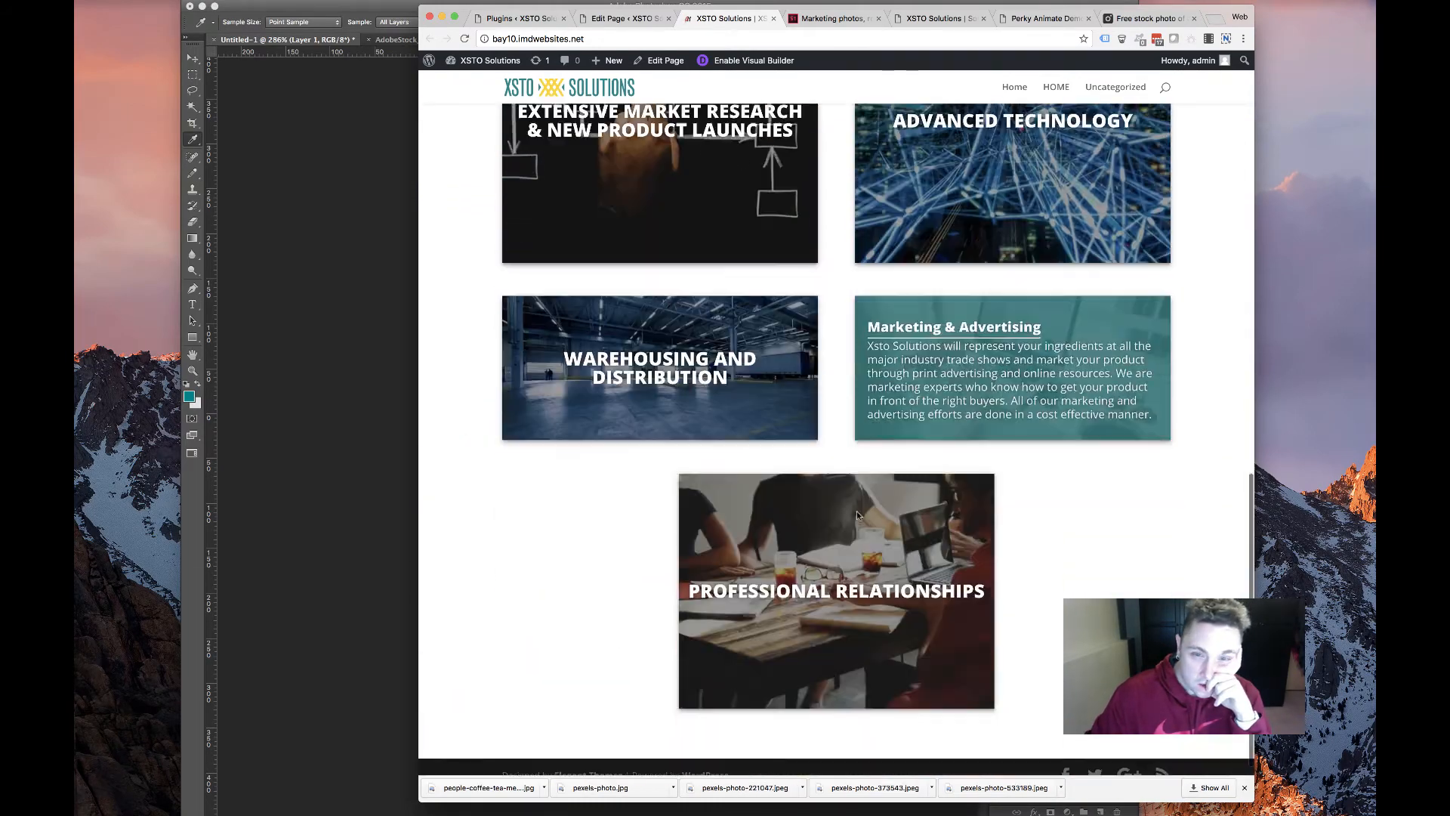
scroll(516, 260, up, 3)
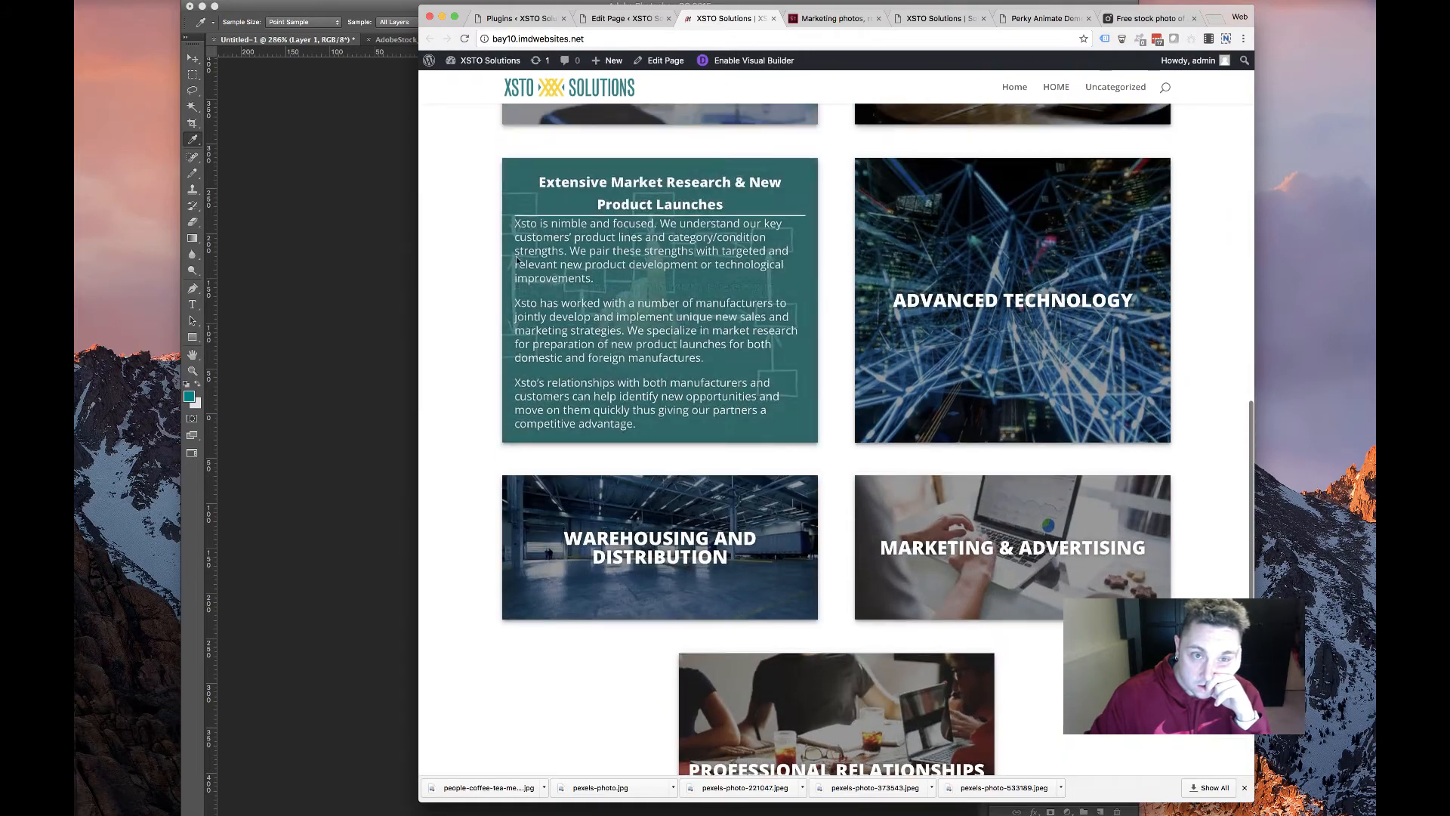
scroll(517, 261, up, 11)
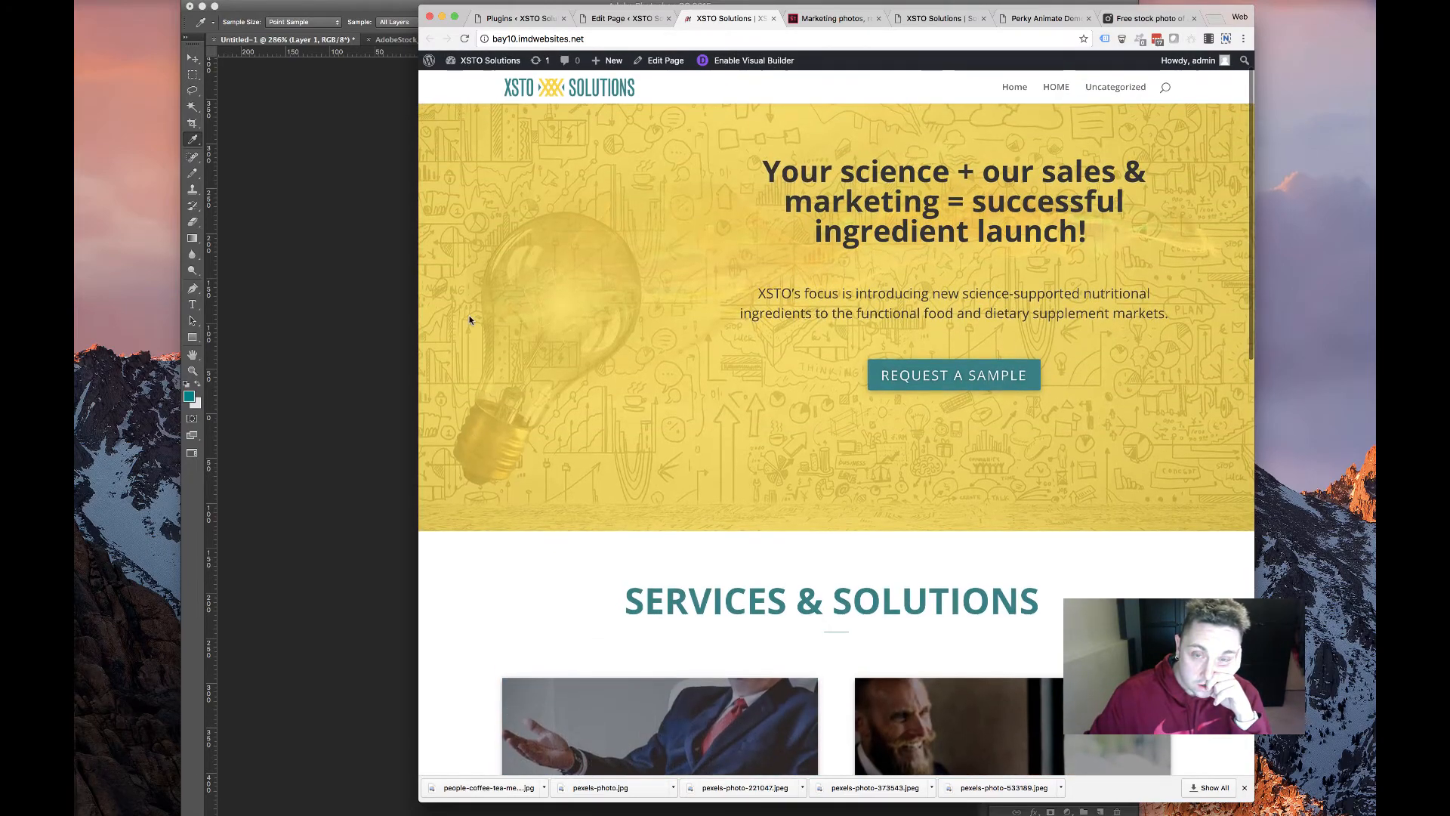
scroll(469, 319, up, 2)
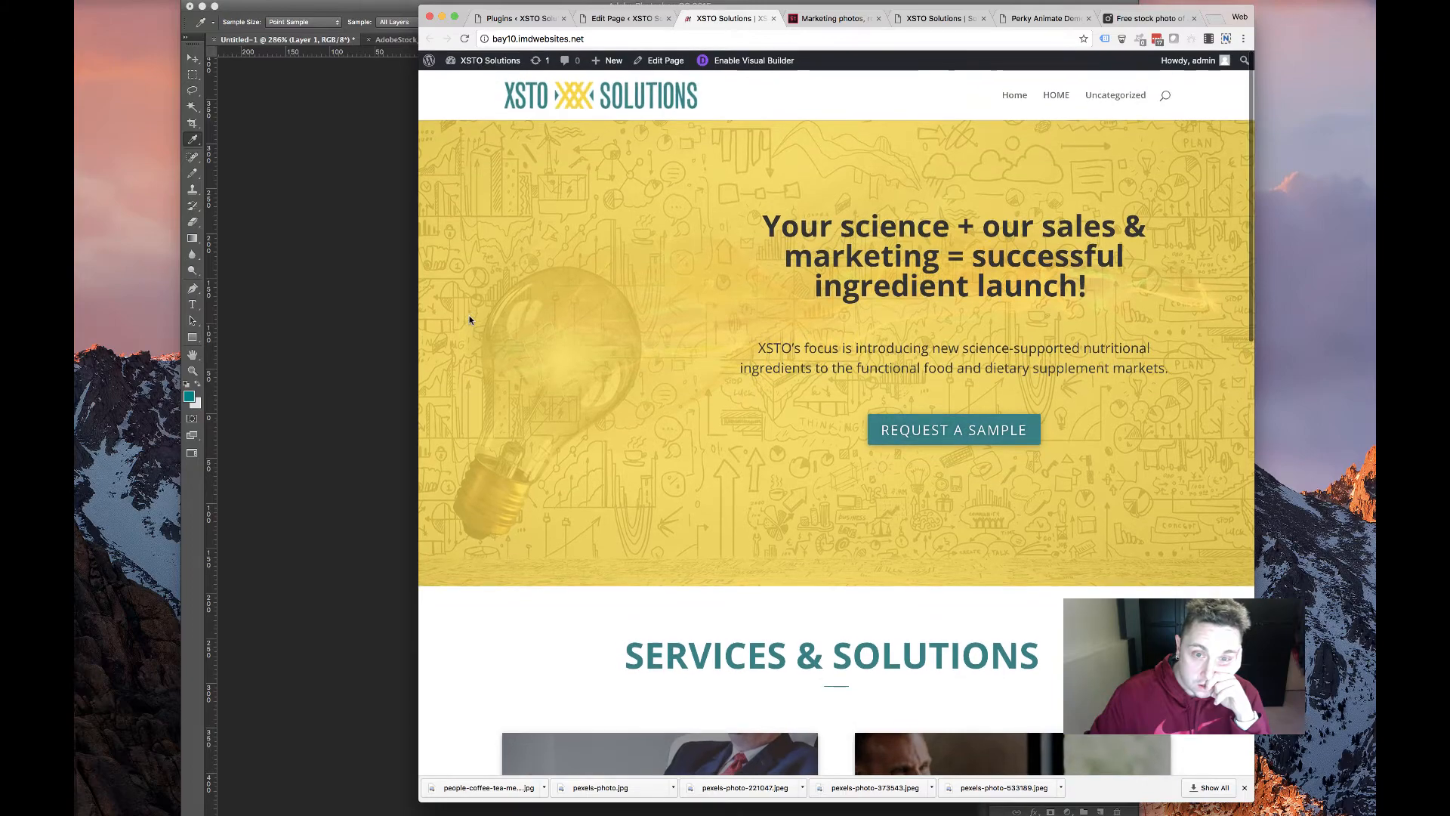
scroll(469, 319, down, 13)
scroll(469, 319, up, 13)
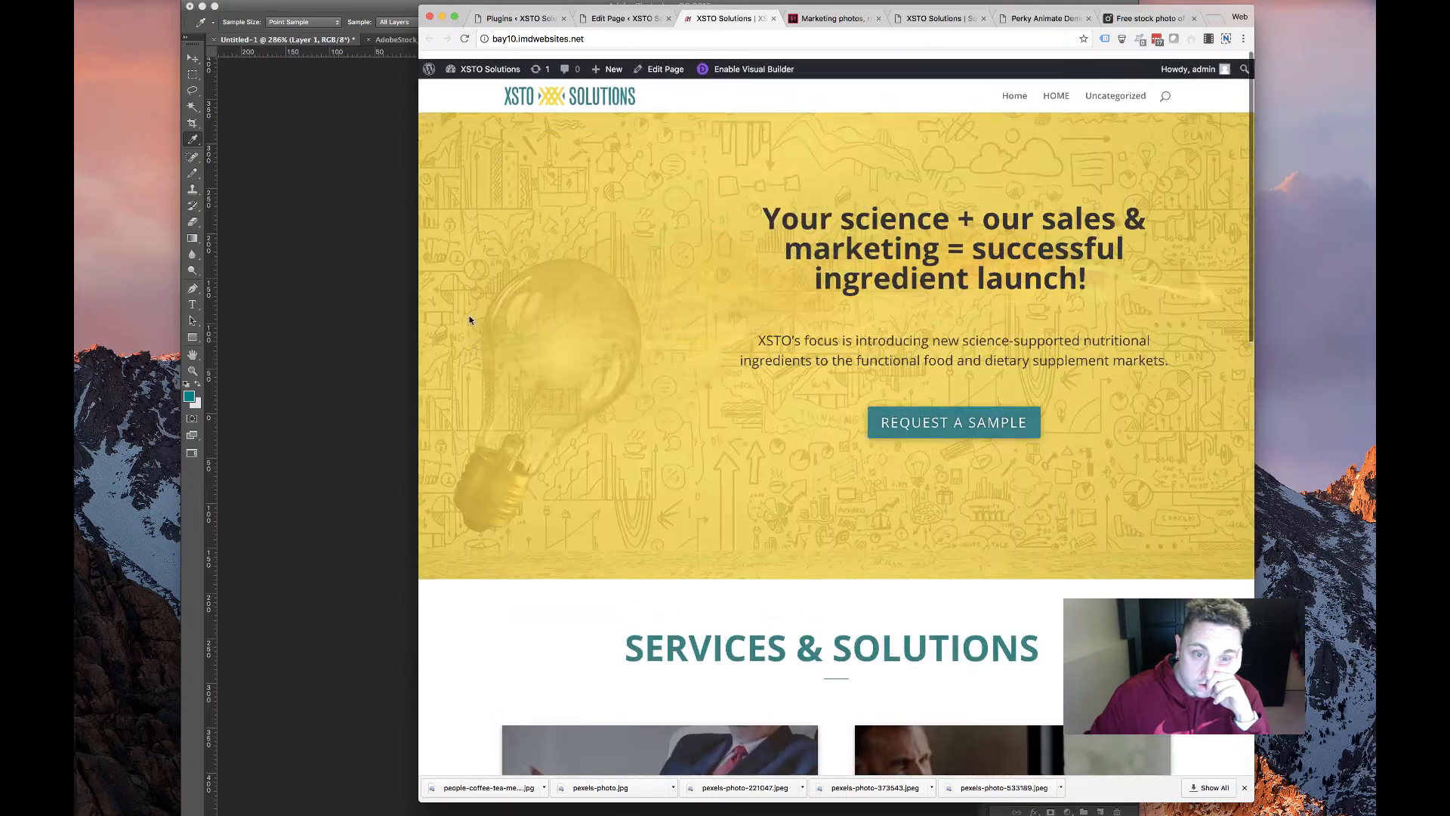
scroll(469, 320, down, 15)
scroll(469, 319, up, 4)
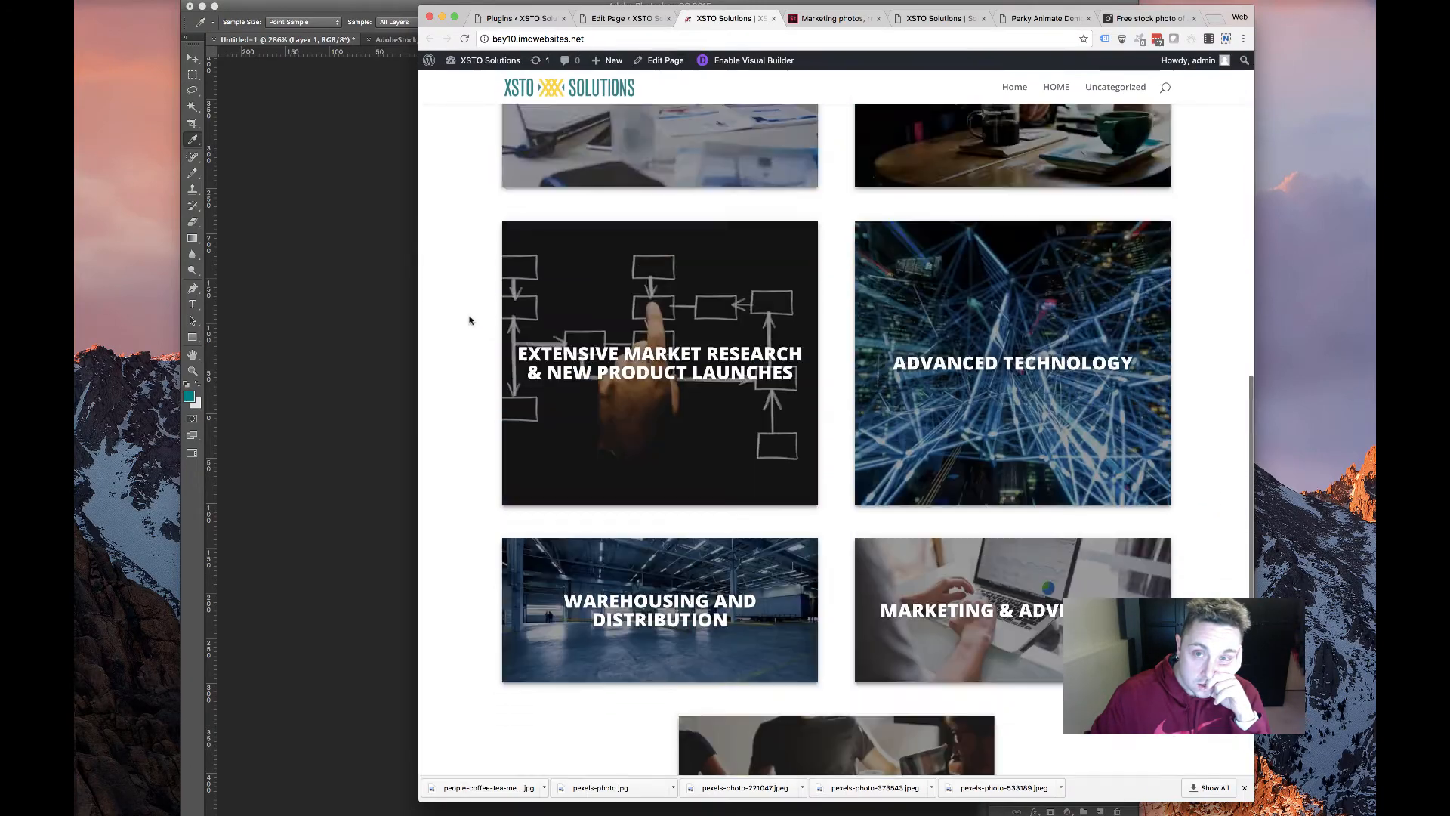
scroll(469, 320, up, 10)
scroll(469, 320, down, 2)
scroll(470, 319, up, 4)
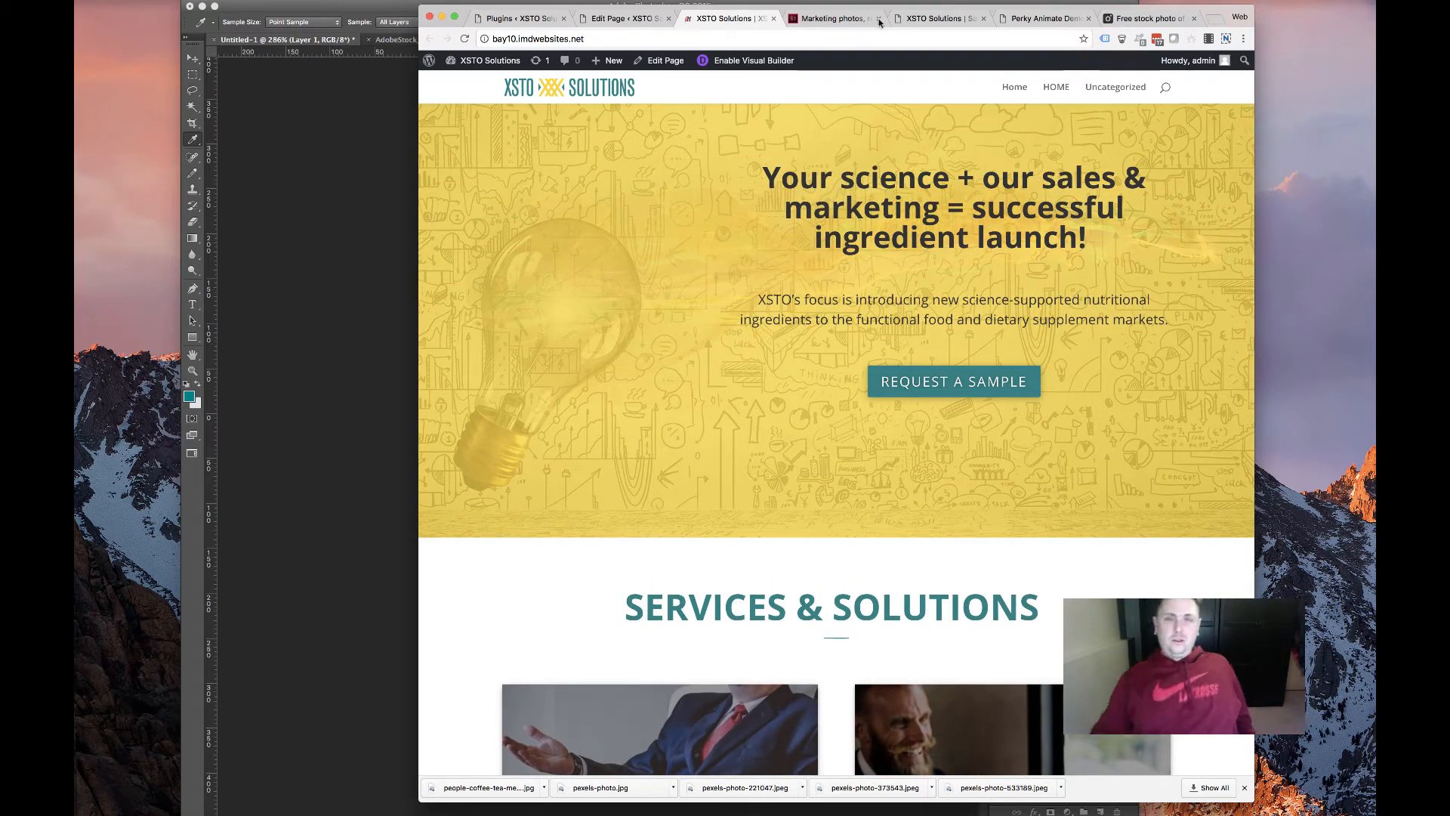
Open the old xstosolutions.com site's Partners page for reference
click(936, 19)
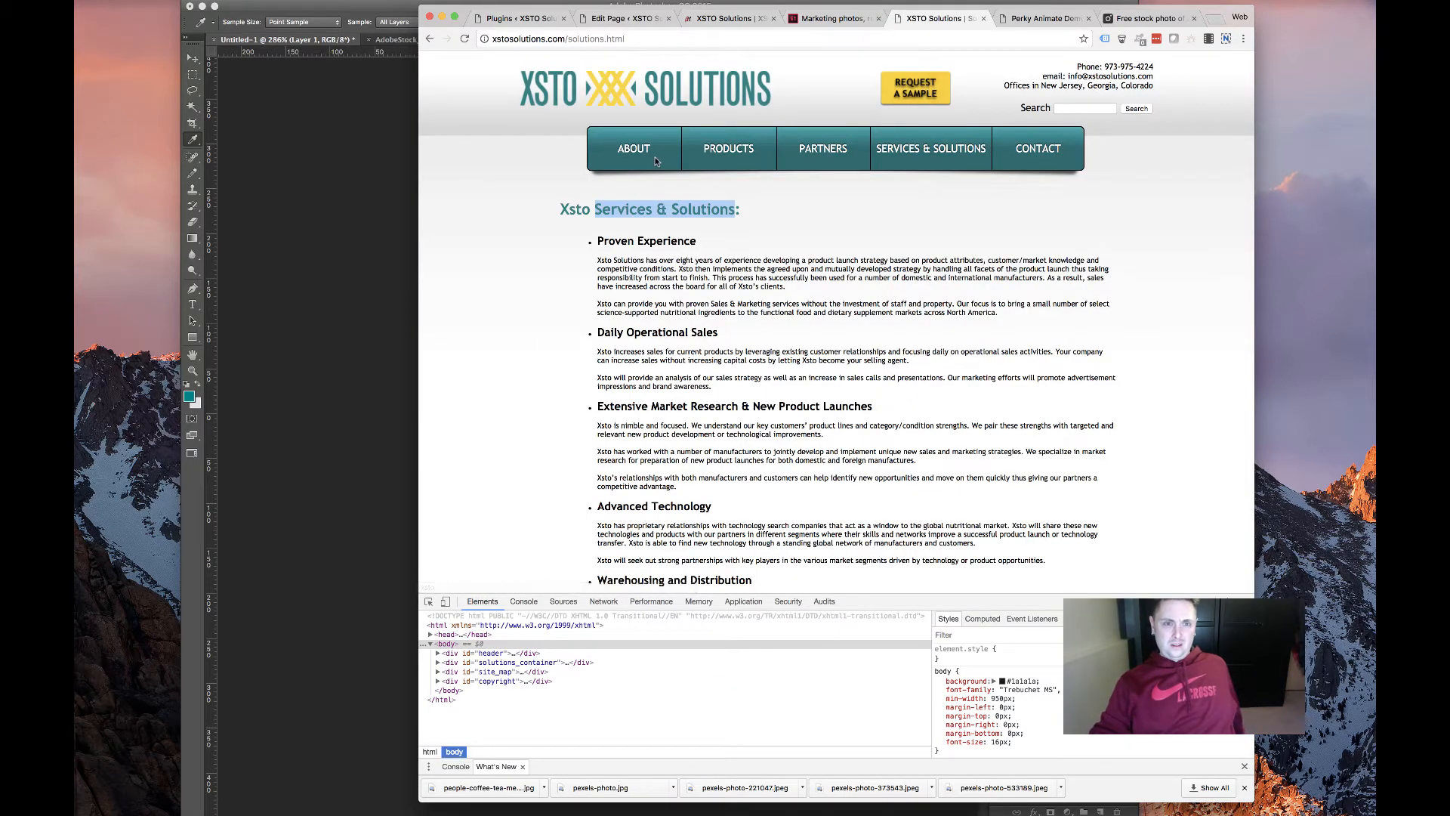
mouse_move(744, 172)
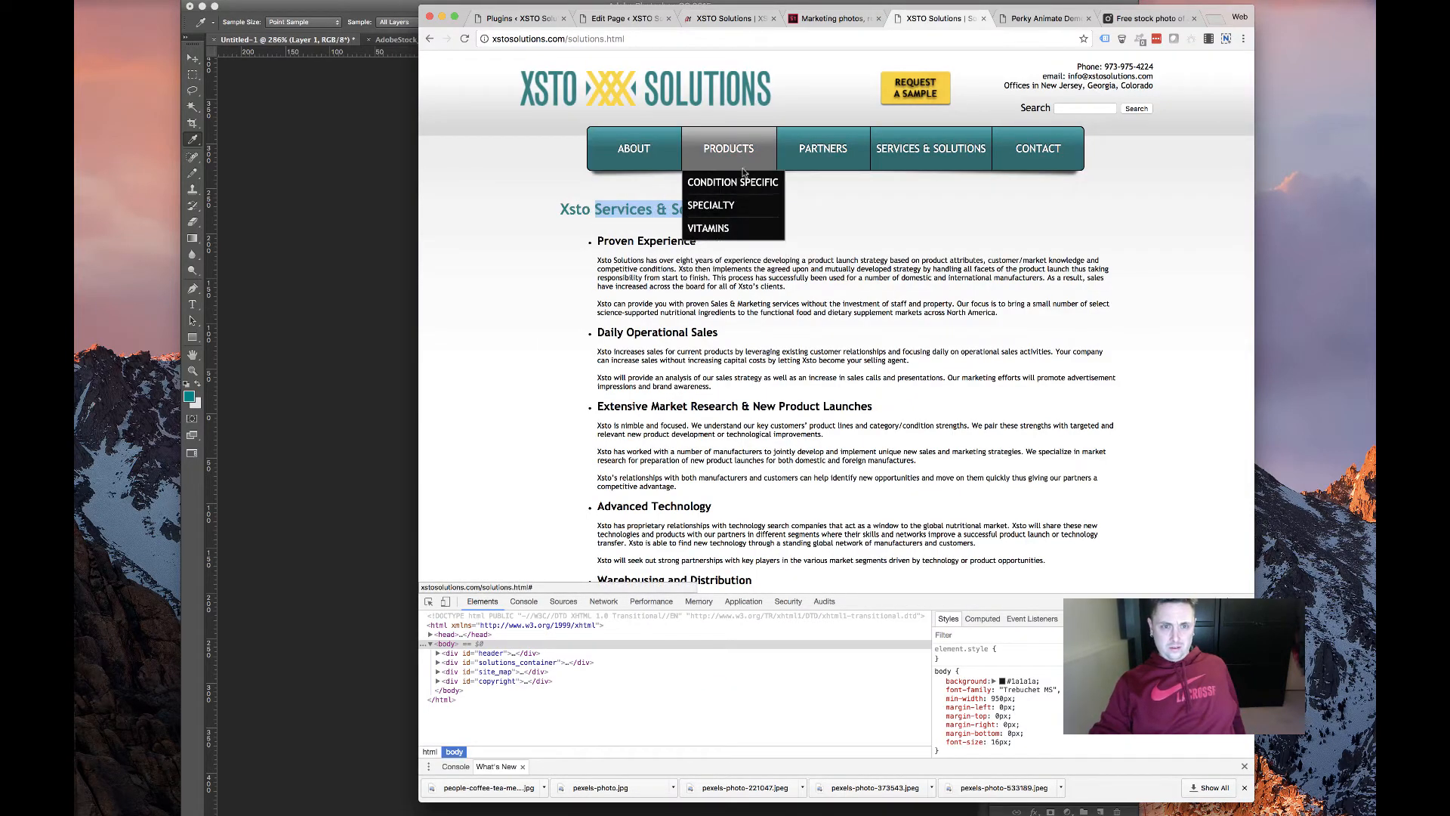
click(787, 166)
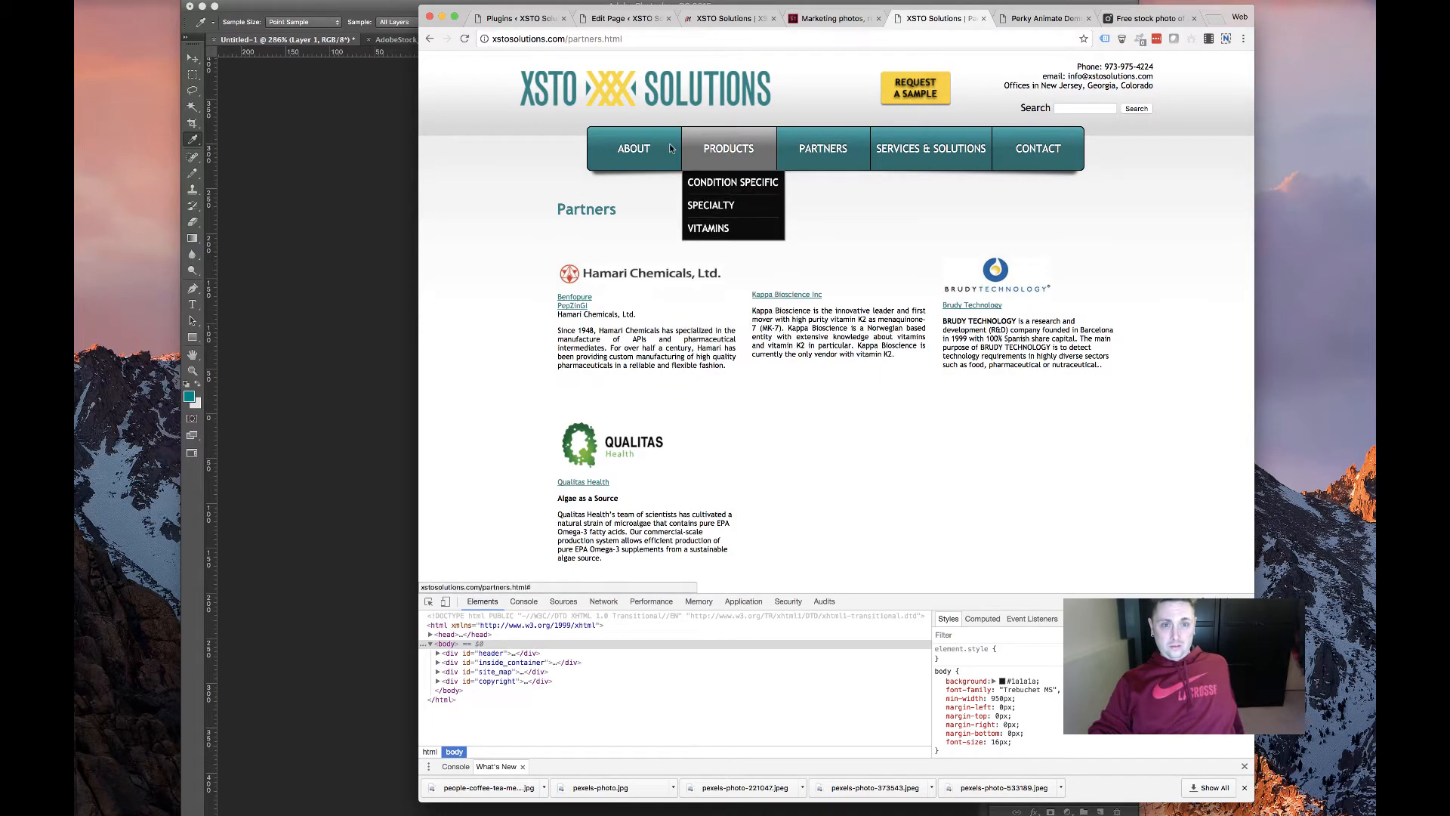
mouse_move(630, 177)
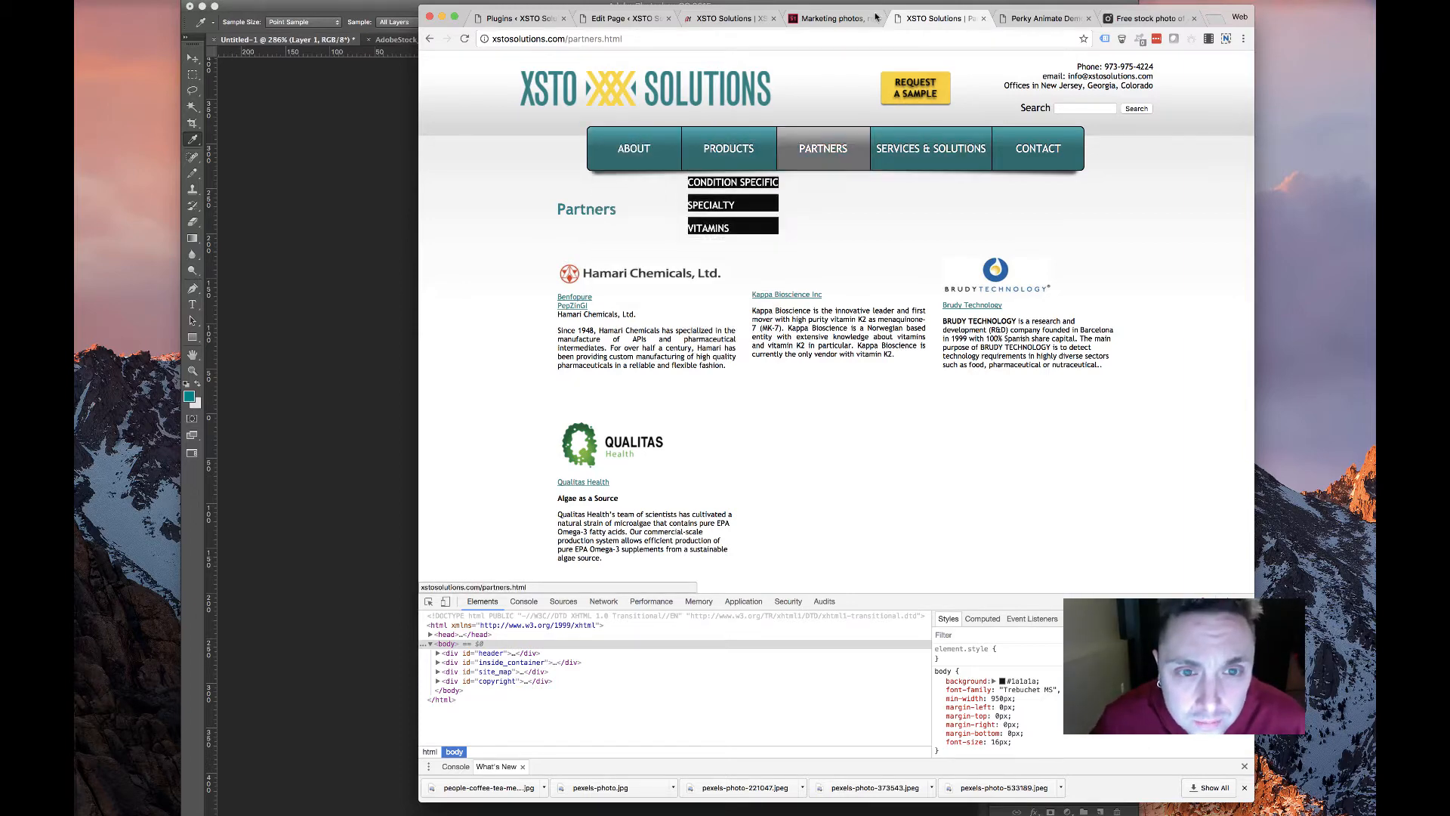
Glance at the Adobe Stock photos and the live homepage, then go to the WordPress Plugins page
click(809, 21)
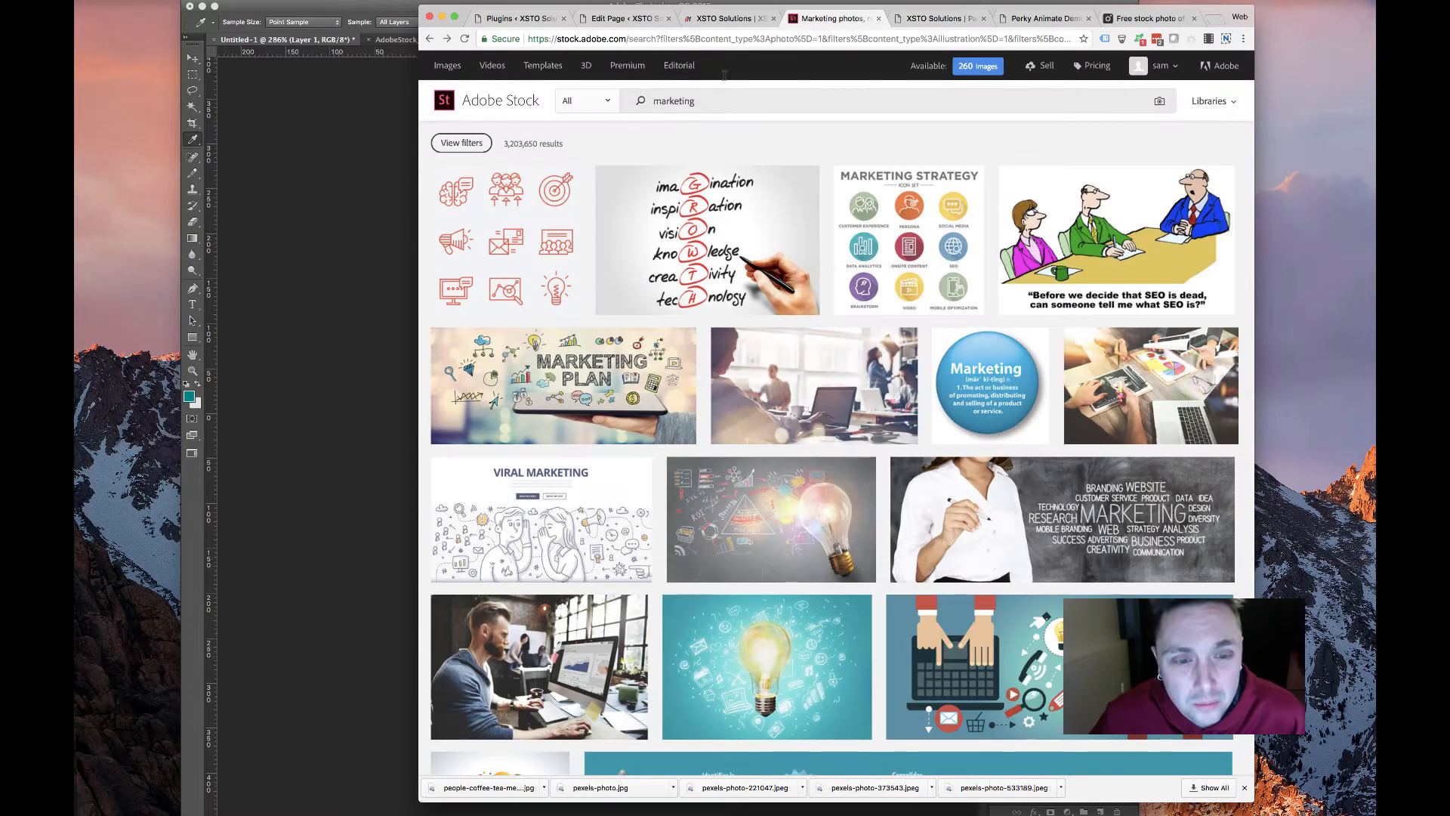
click(727, 19)
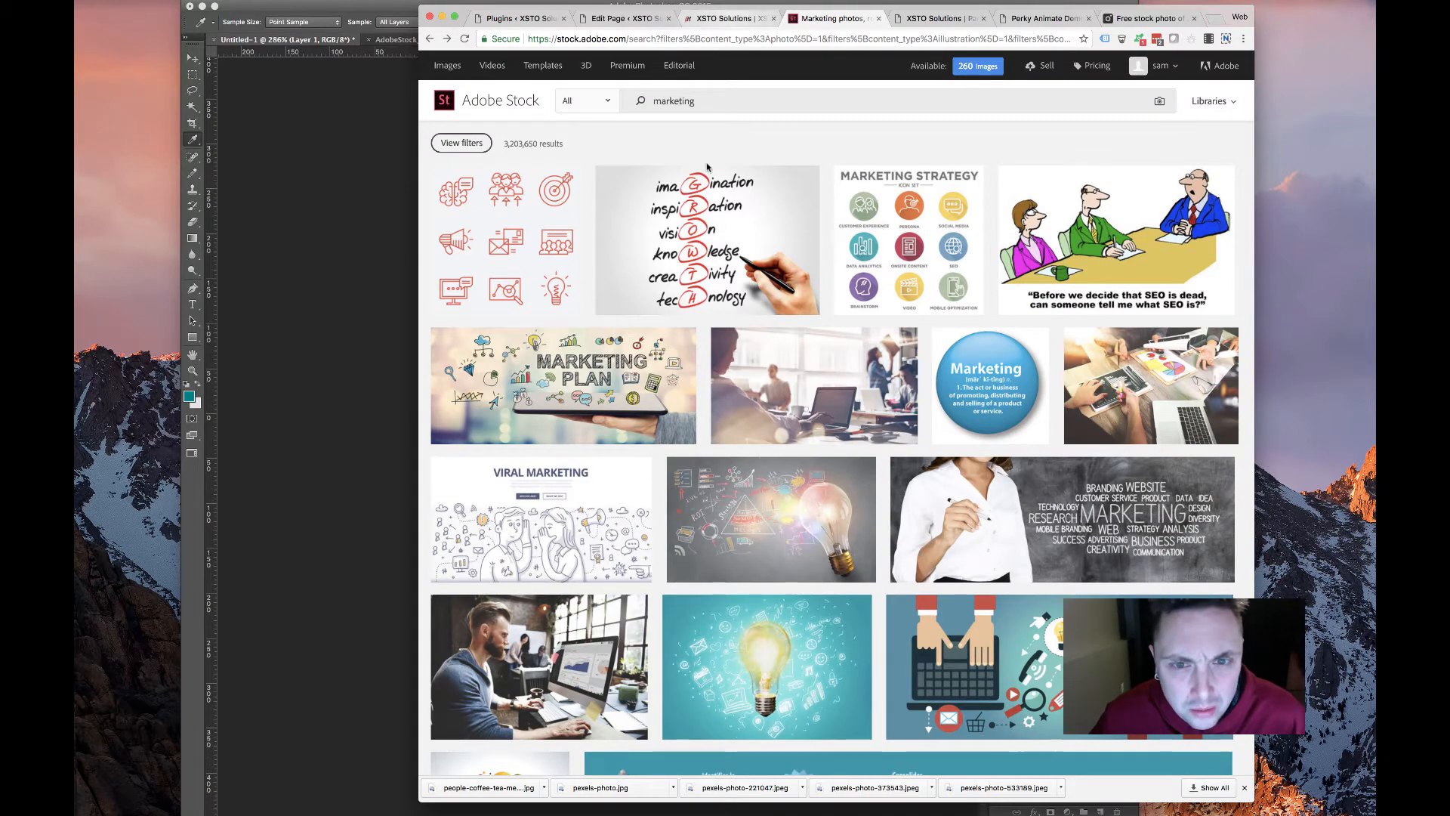
scroll(708, 338, down, 15)
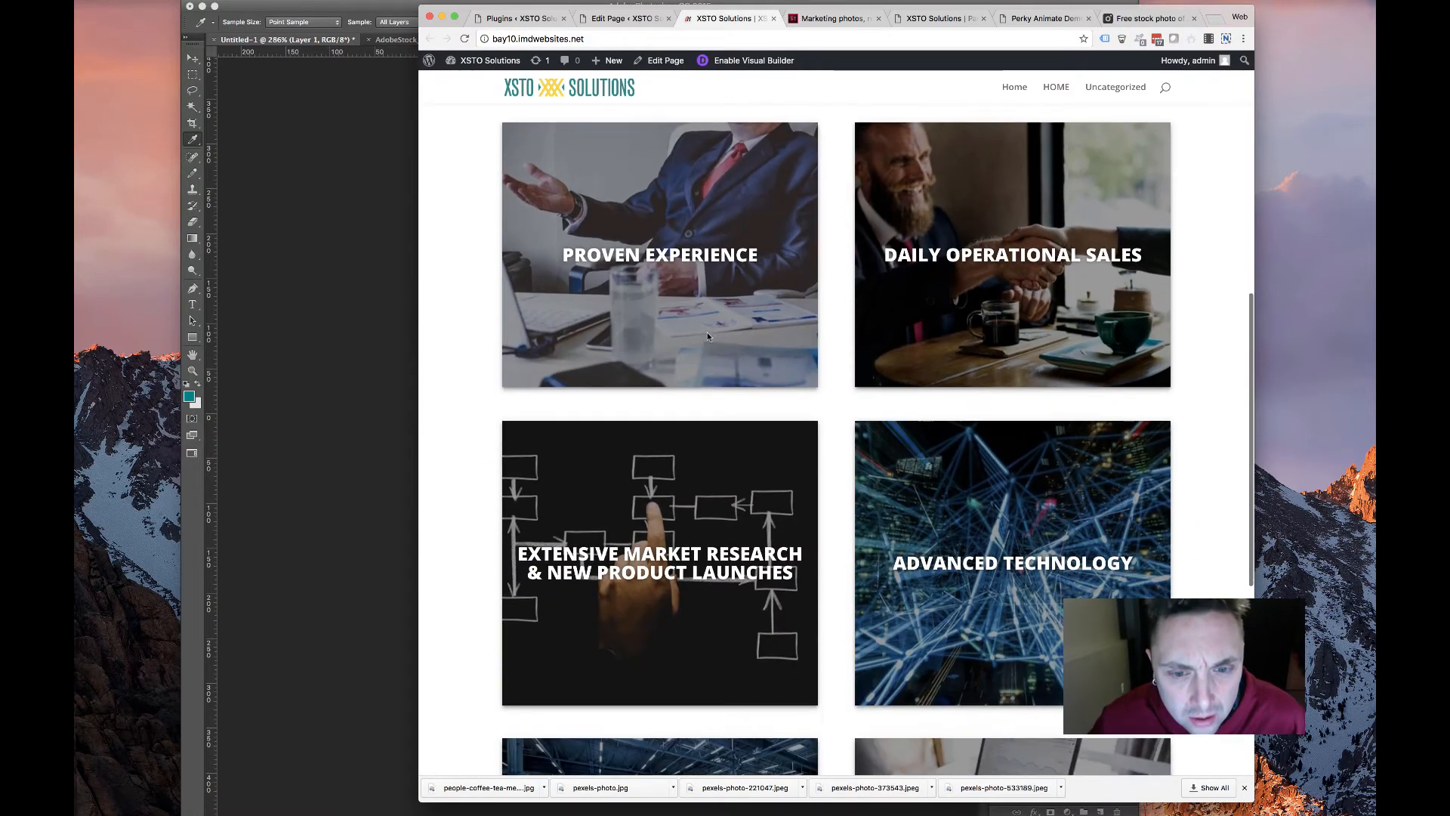
scroll(638, 269, up, 15)
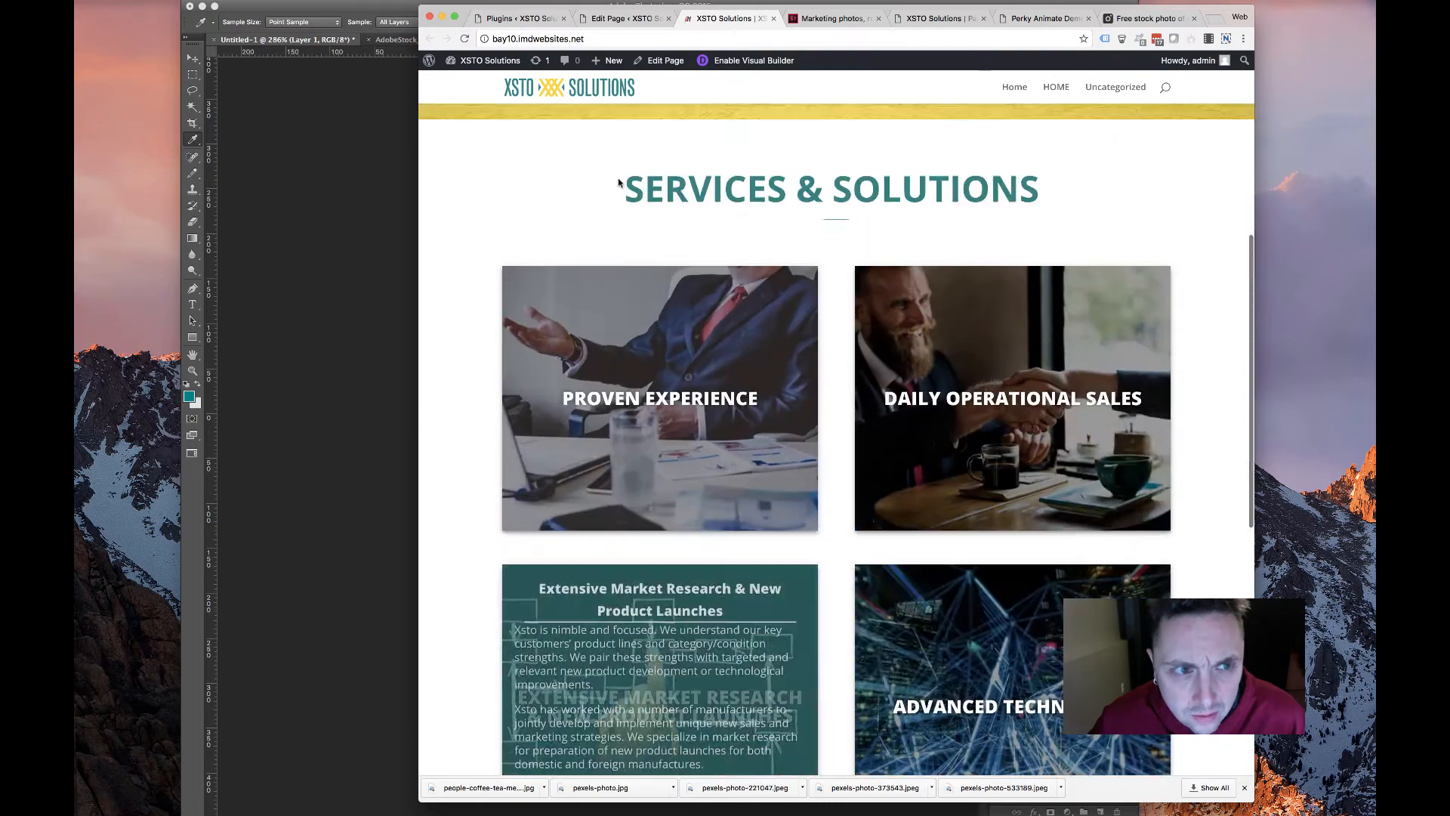
click(557, 18)
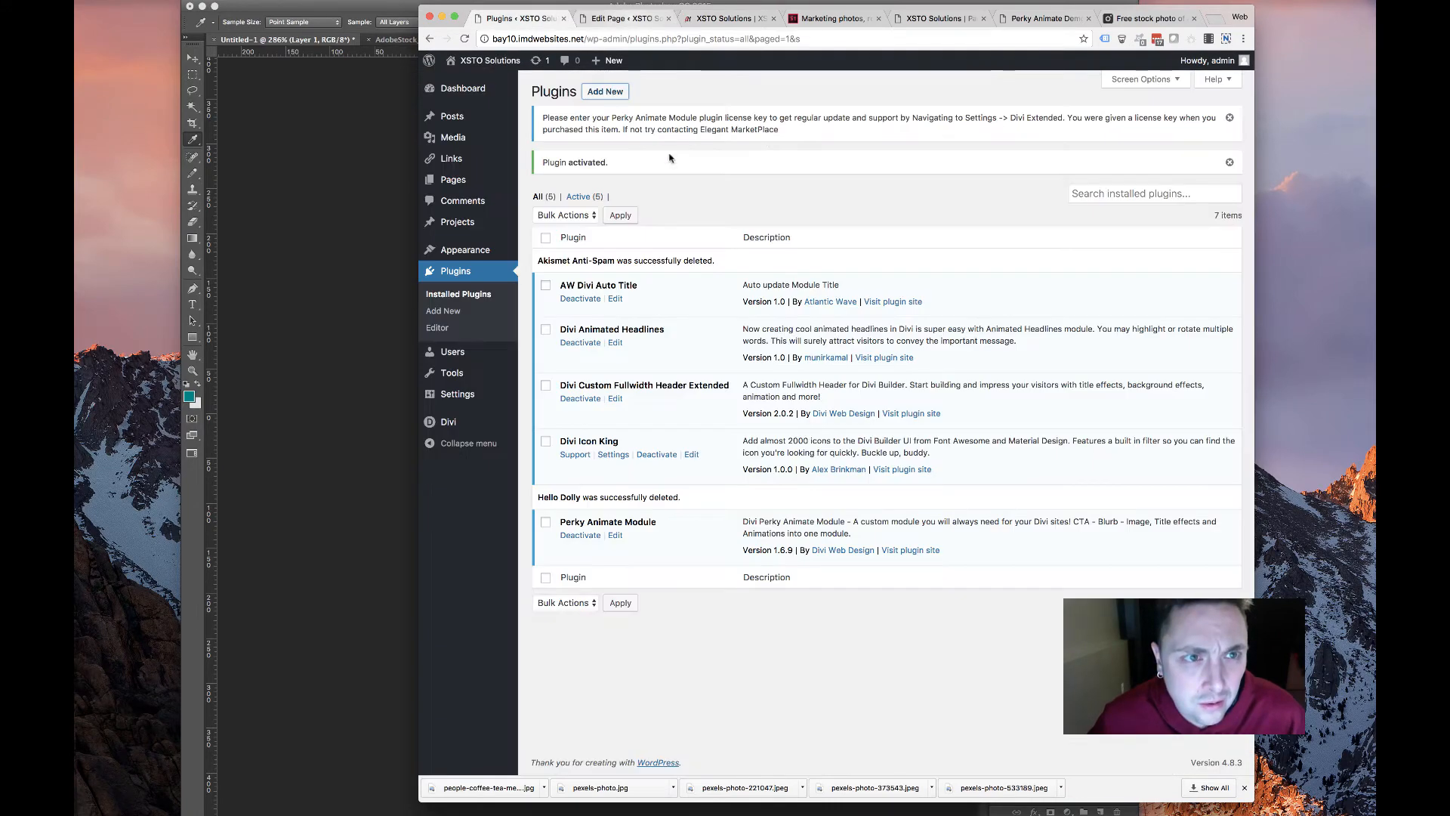
Add a new section with a single full-width row to the page
click(621, 18)
scroll(711, 363, down, 3)
scroll(711, 363, down, 3)
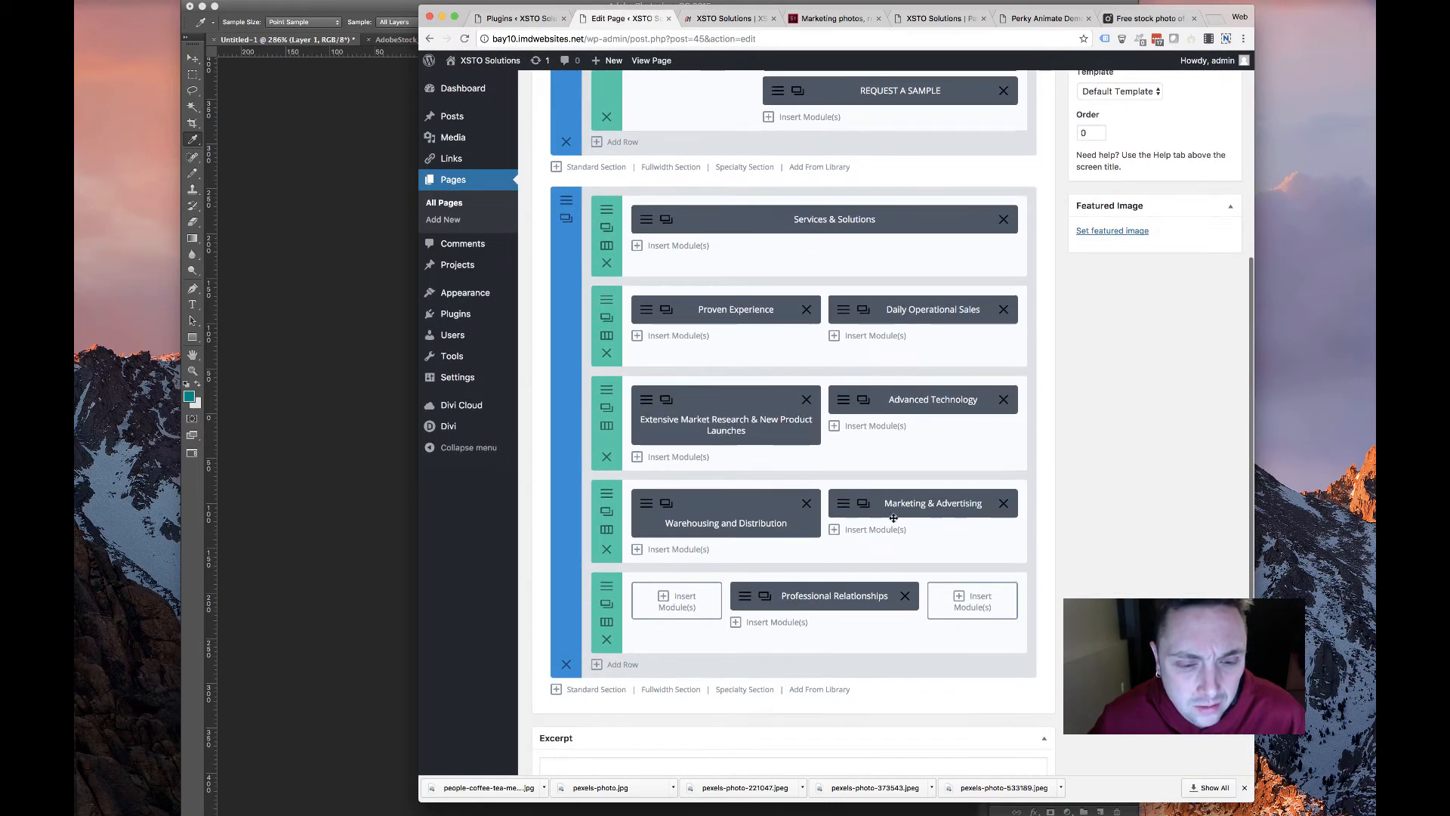
scroll(671, 232, up, 4)
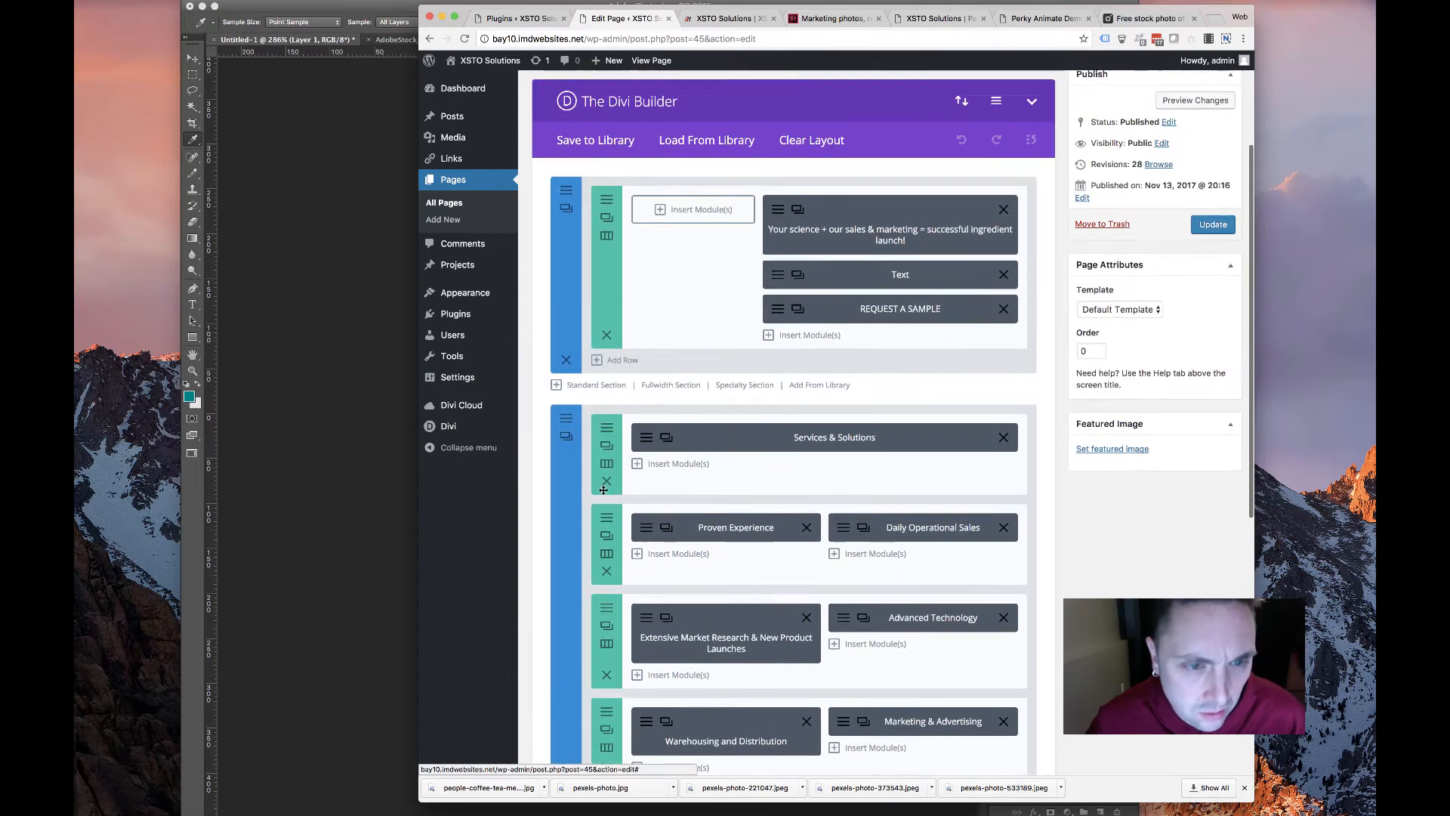
click(618, 434)
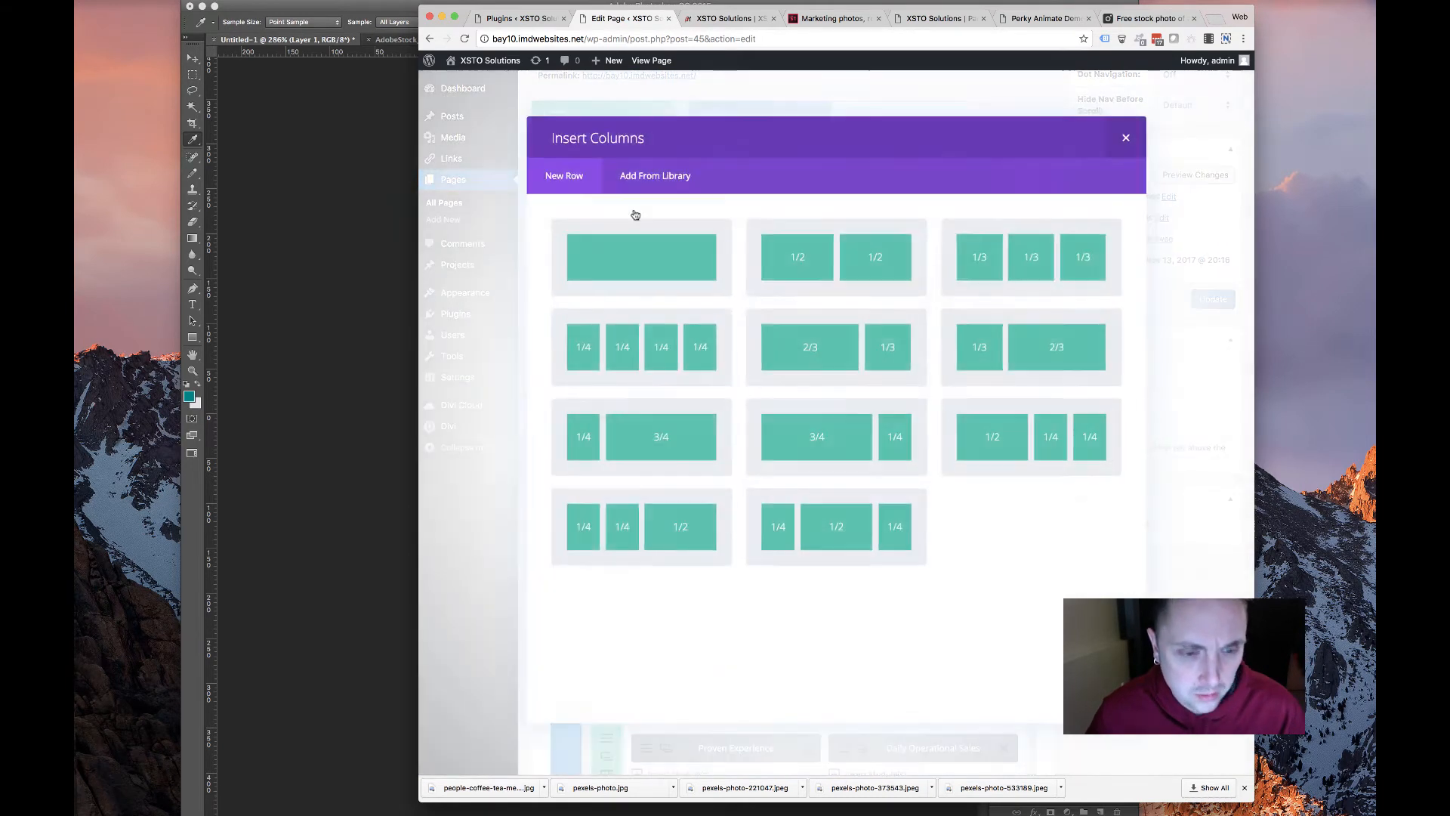
click(608, 256)
Move the Services & Solutions module into the new row and retitle it Products
scroll(673, 477, down, 3)
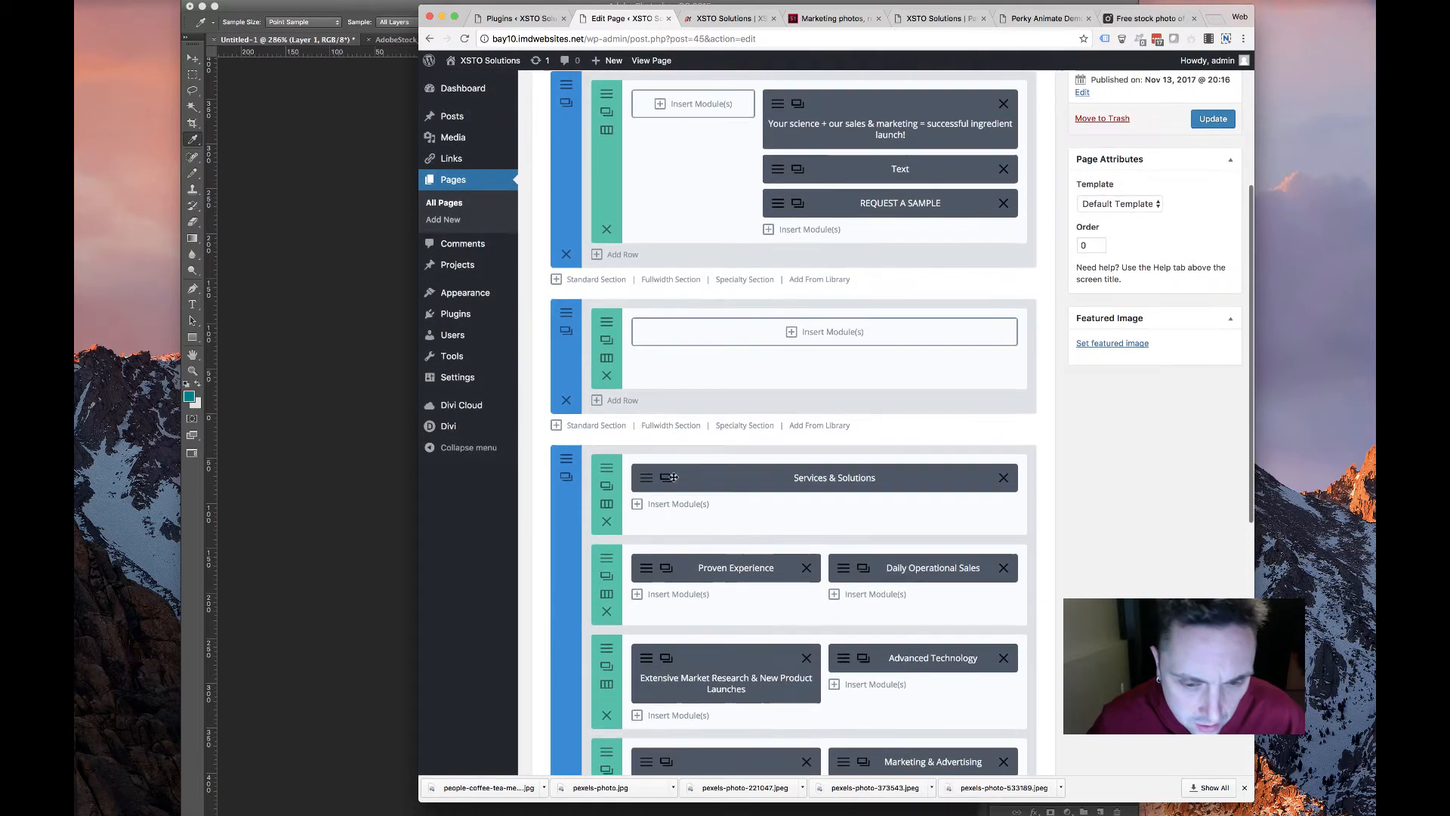
drag(673, 478, 642, 336)
click(566, 312)
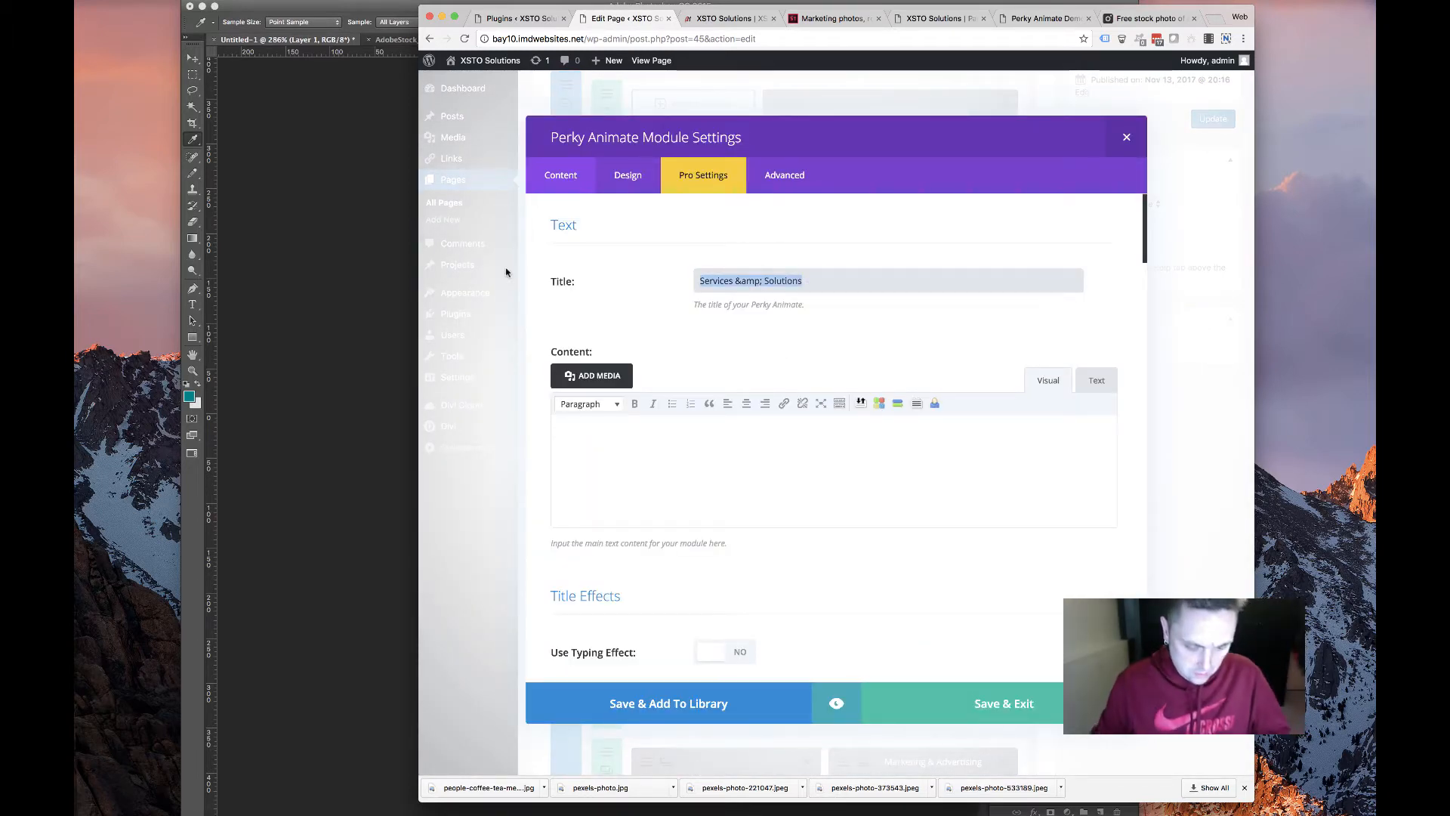
text(PR)
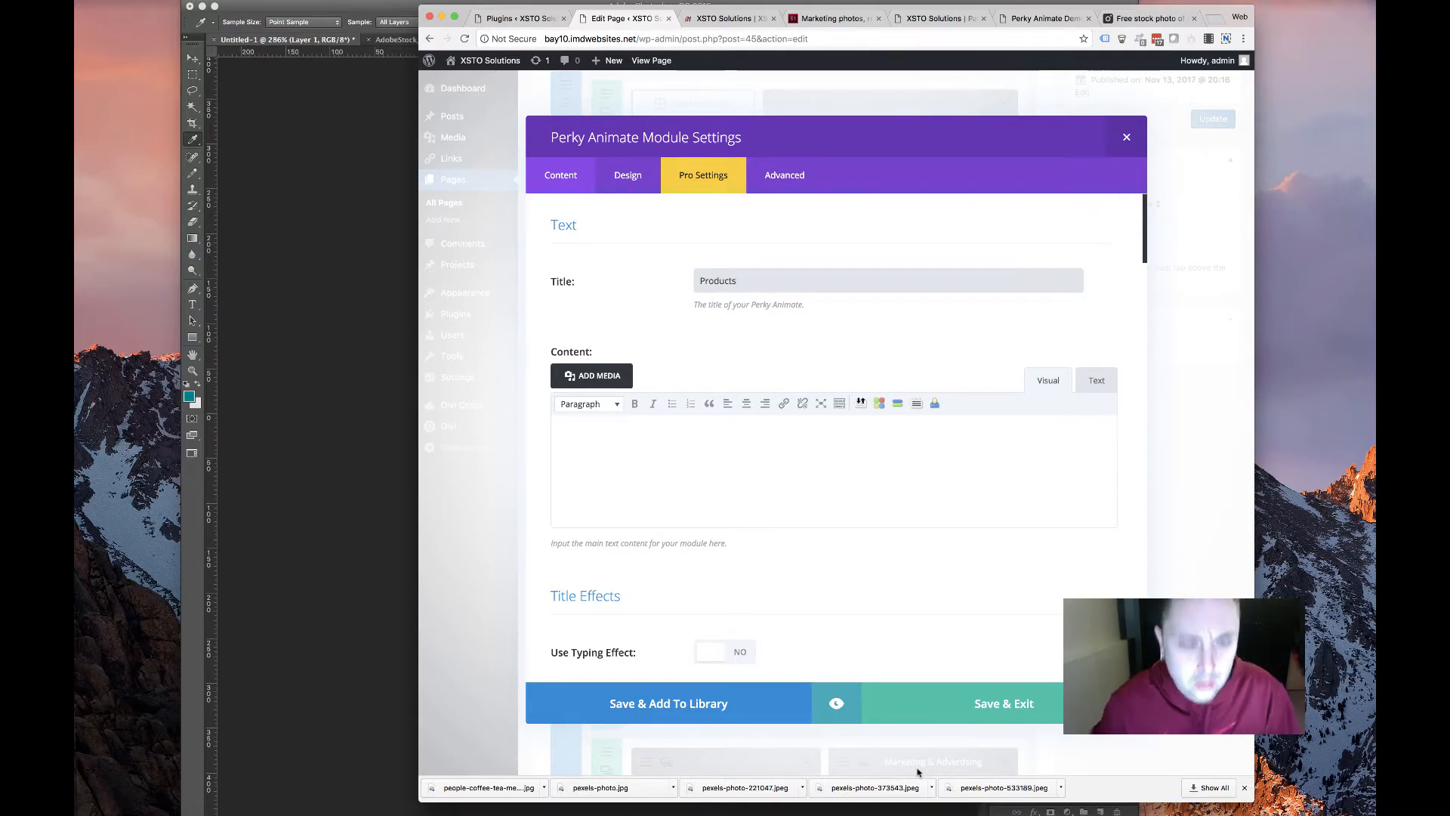
click(954, 692)
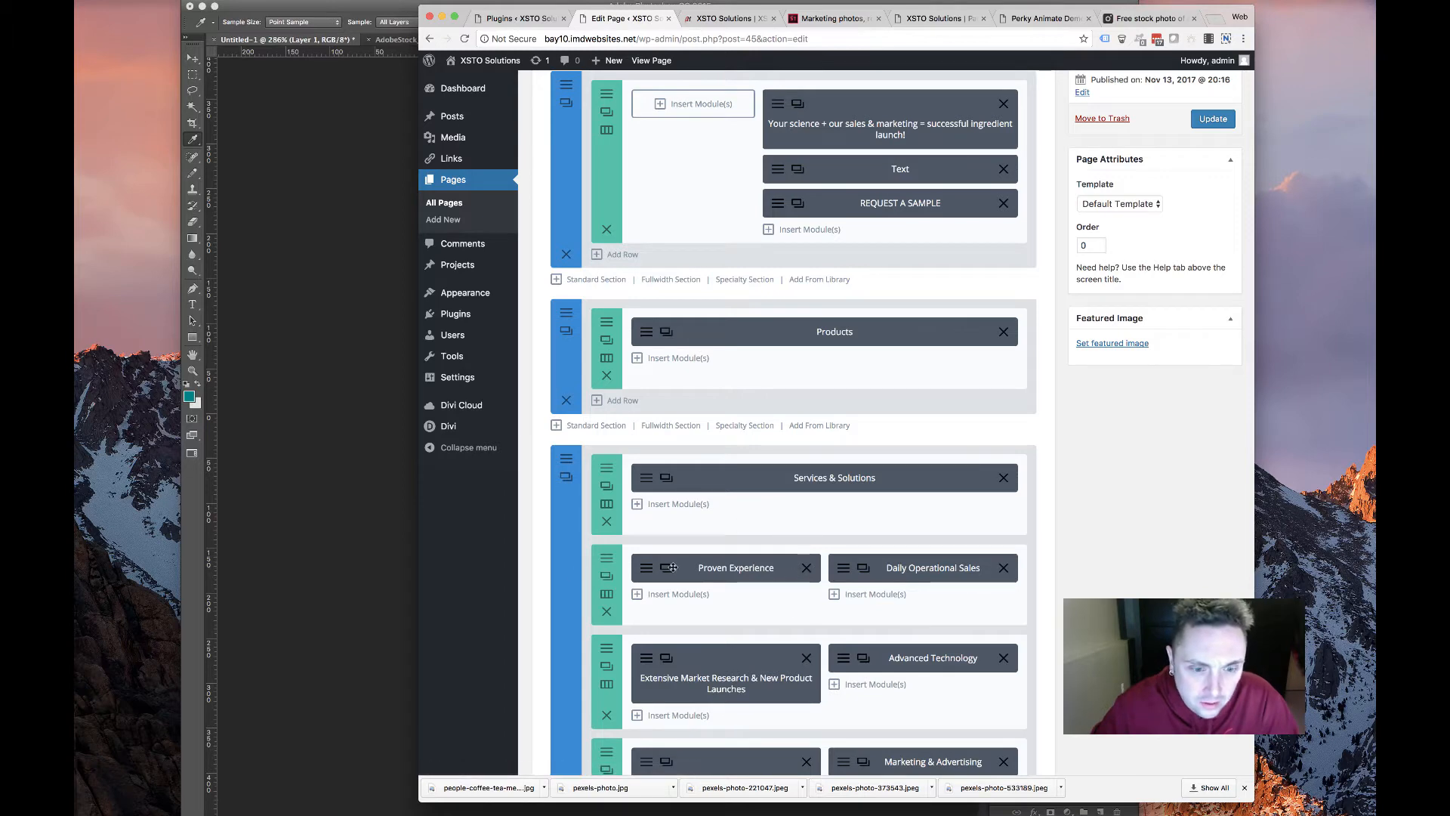
Add a 1/3-1/3-1/3 row under Products, move Proven Experience in, and start a Perky Animate module
click(618, 401)
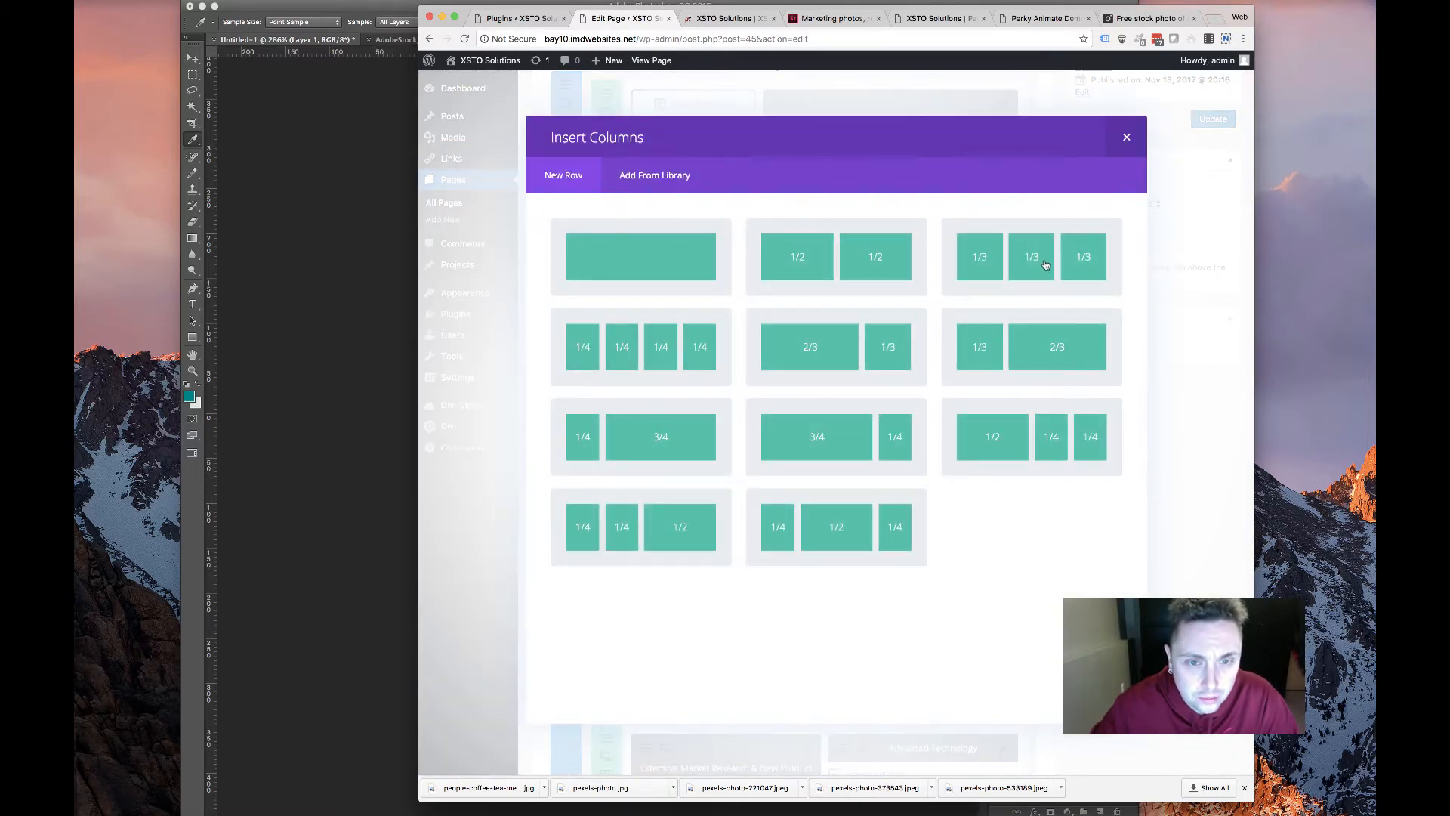
click(625, 553)
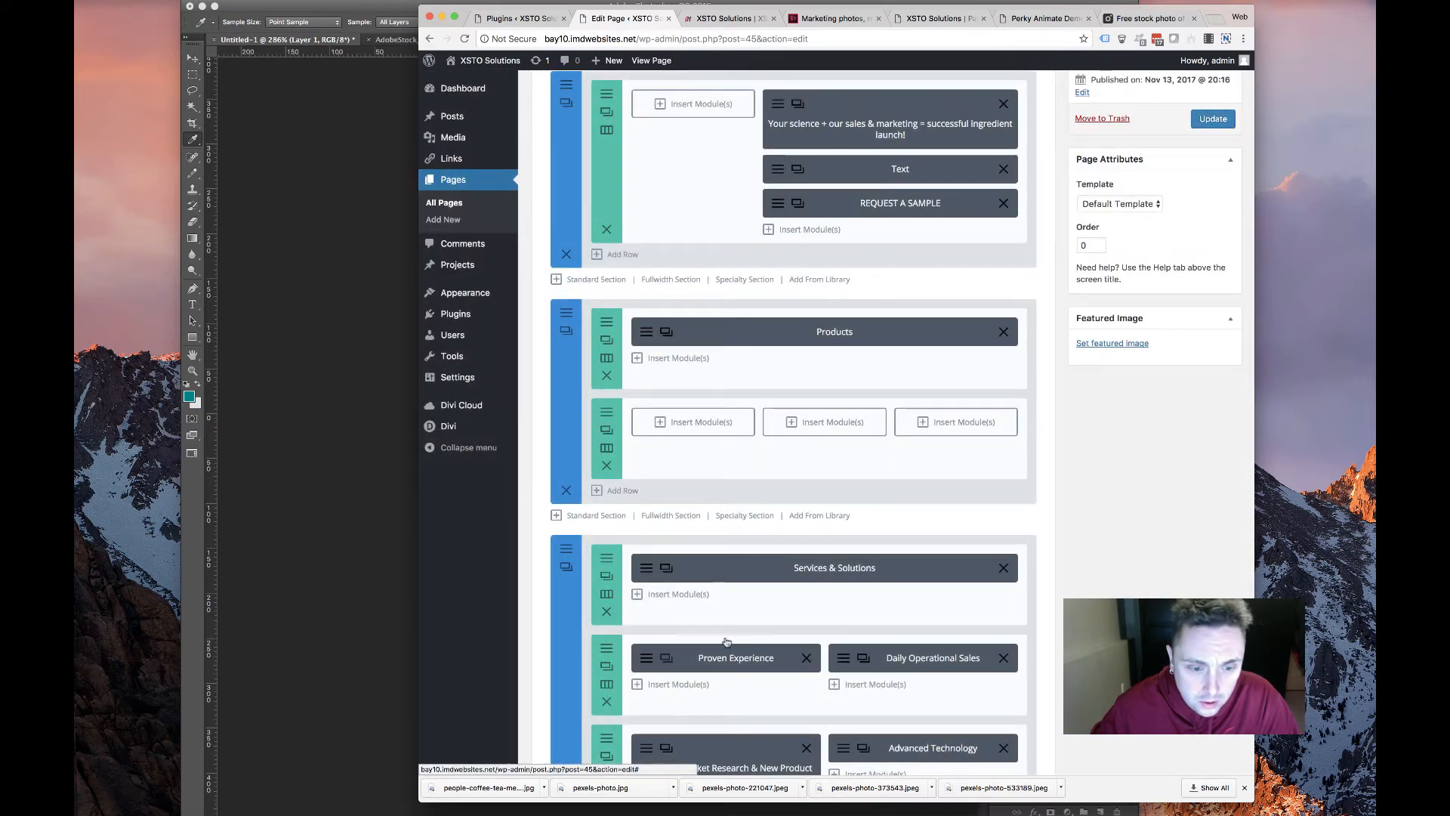
drag(704, 707, 694, 425)
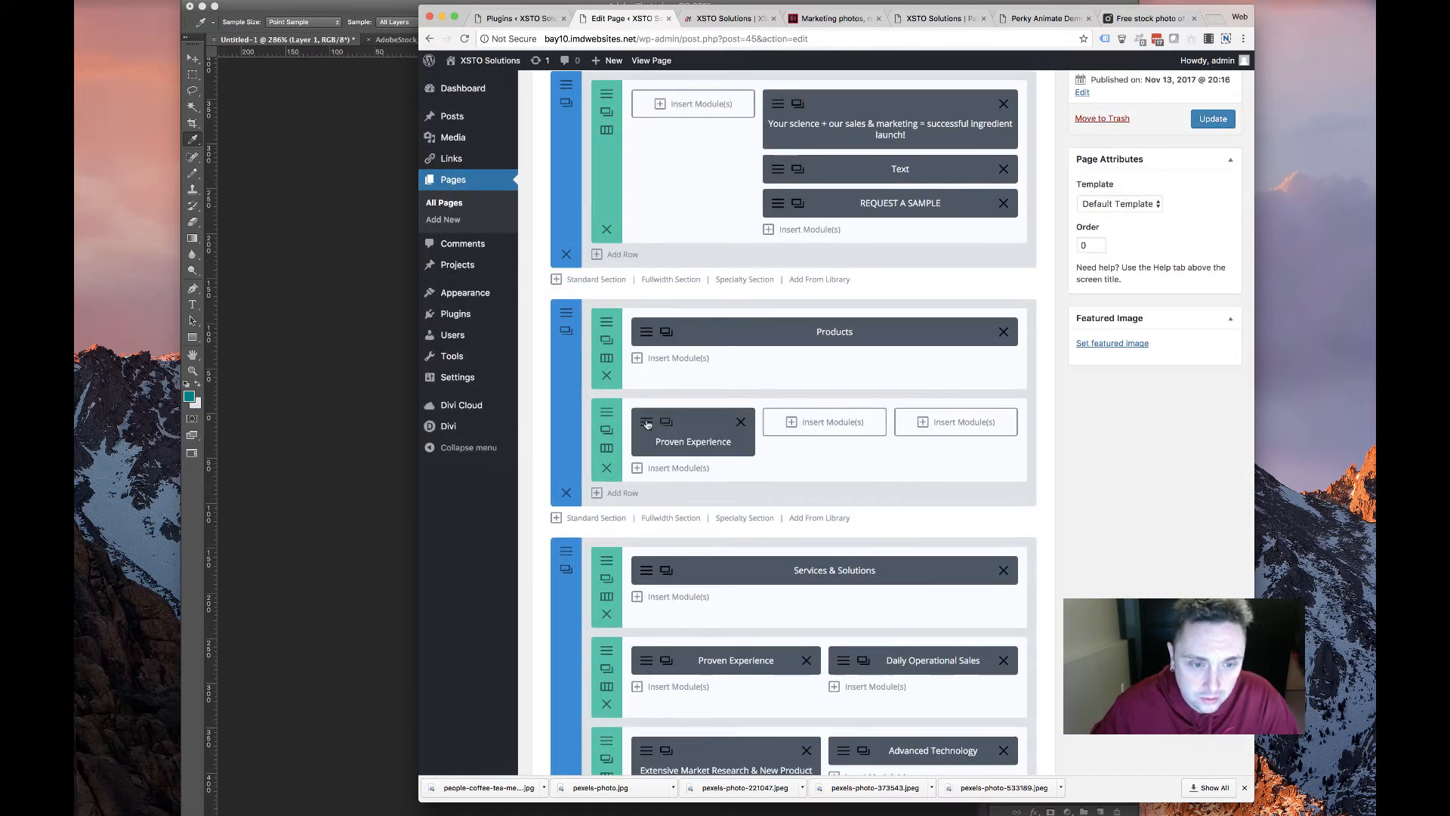
click(666, 421)
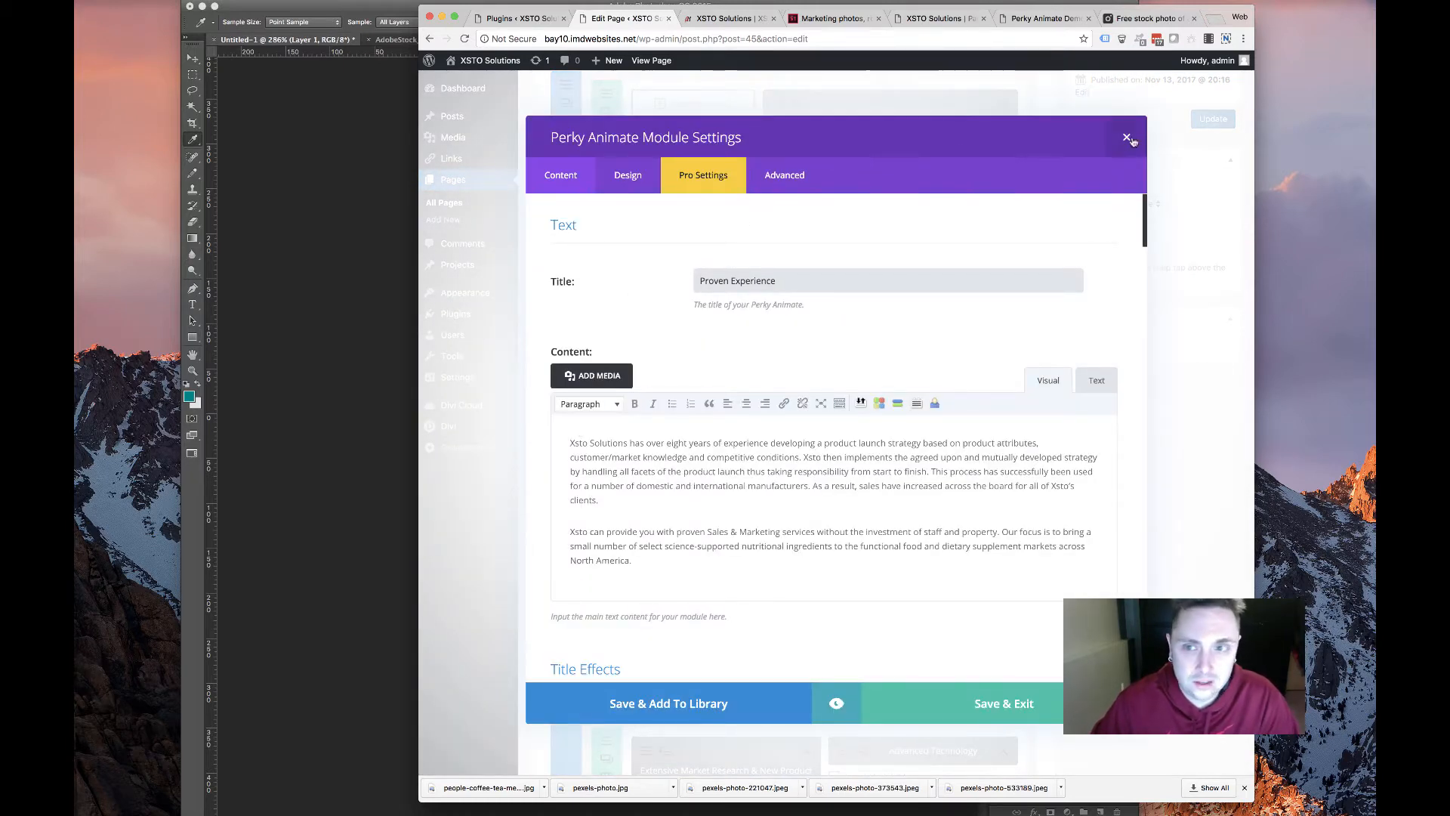
click(1127, 138)
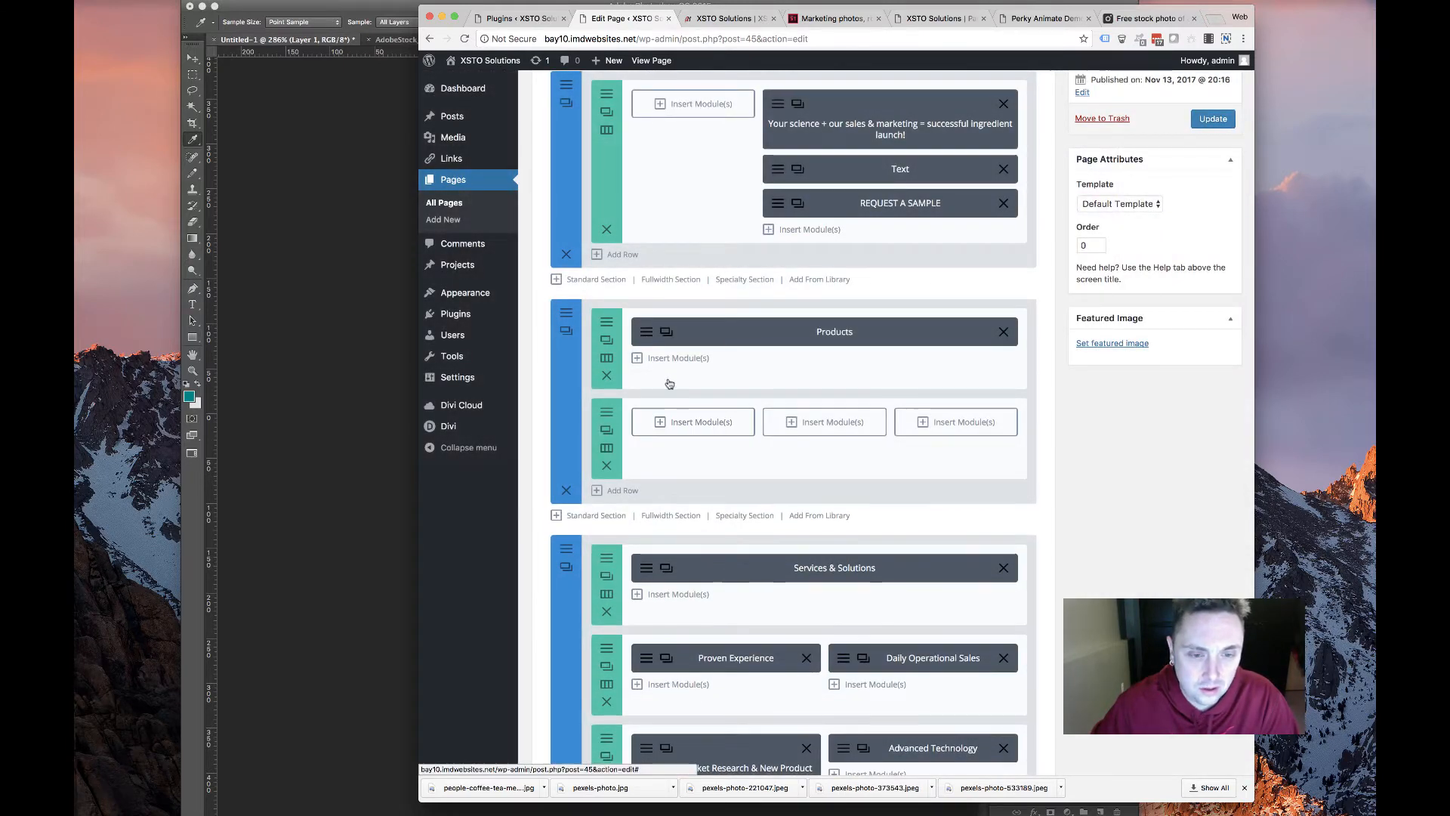
click(680, 419)
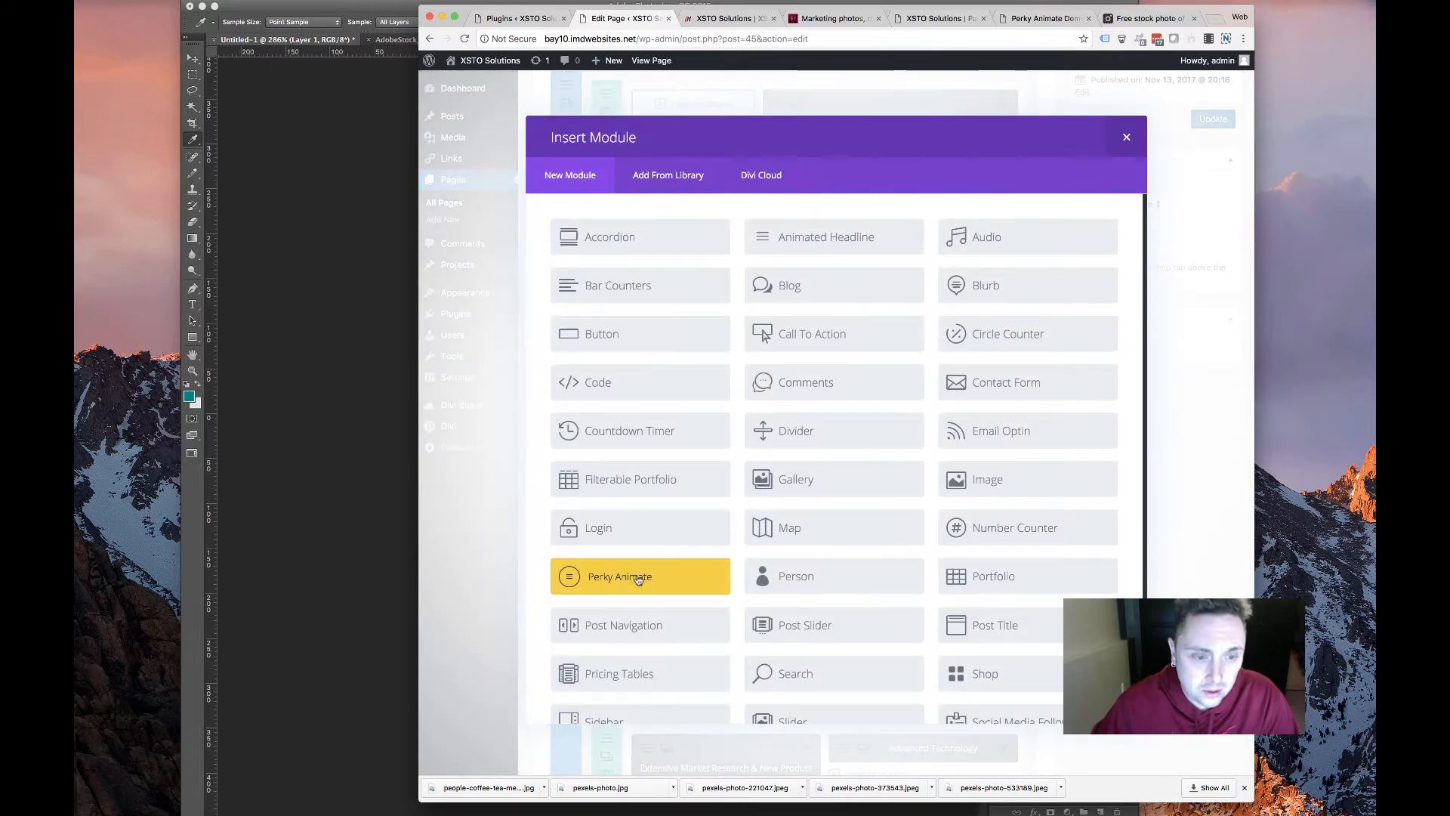
click(638, 577)
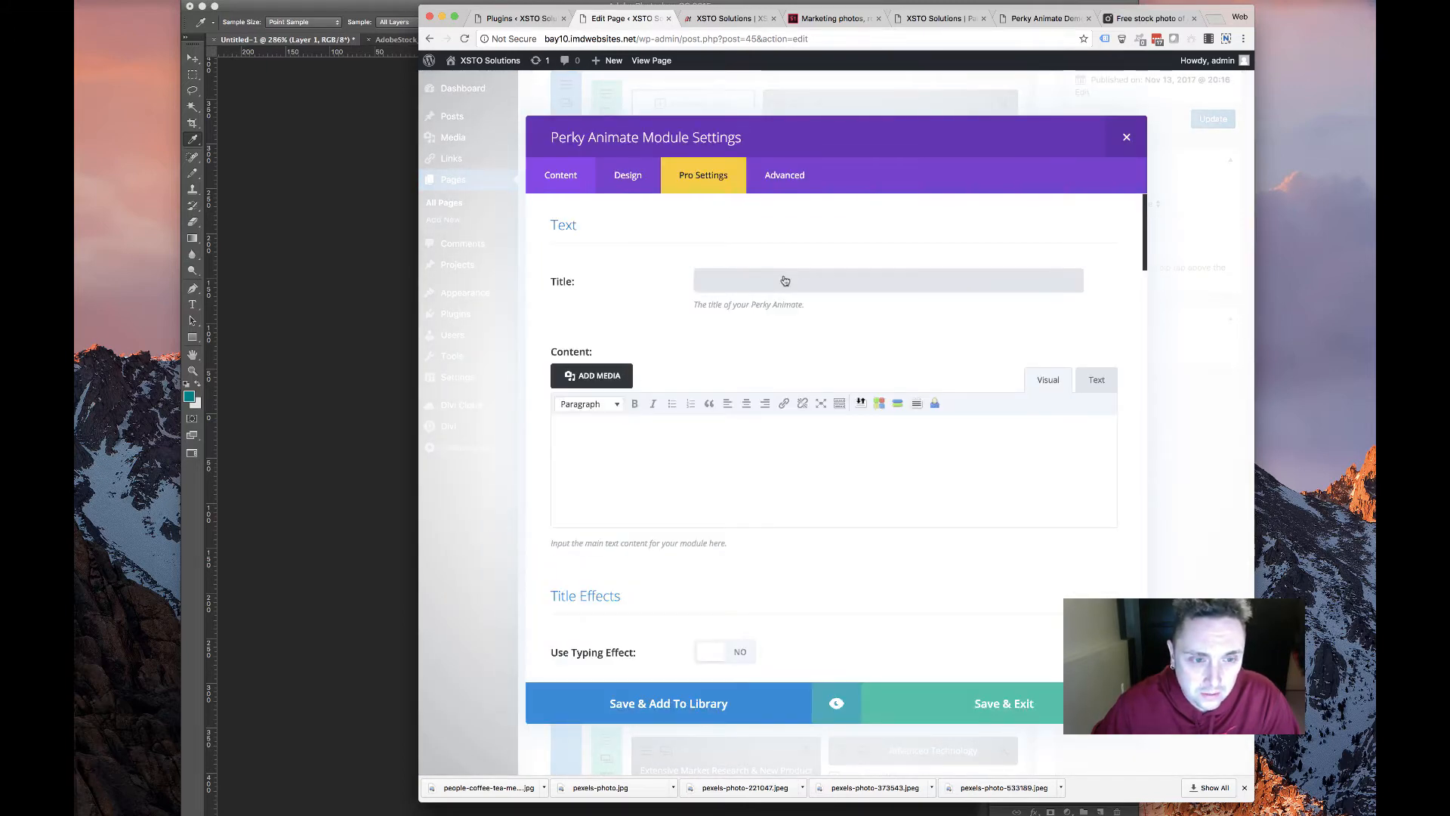
On the old XSTO site's Condition Specific page, save the K2VITAL logo as k2vital.png
click(1032, 18)
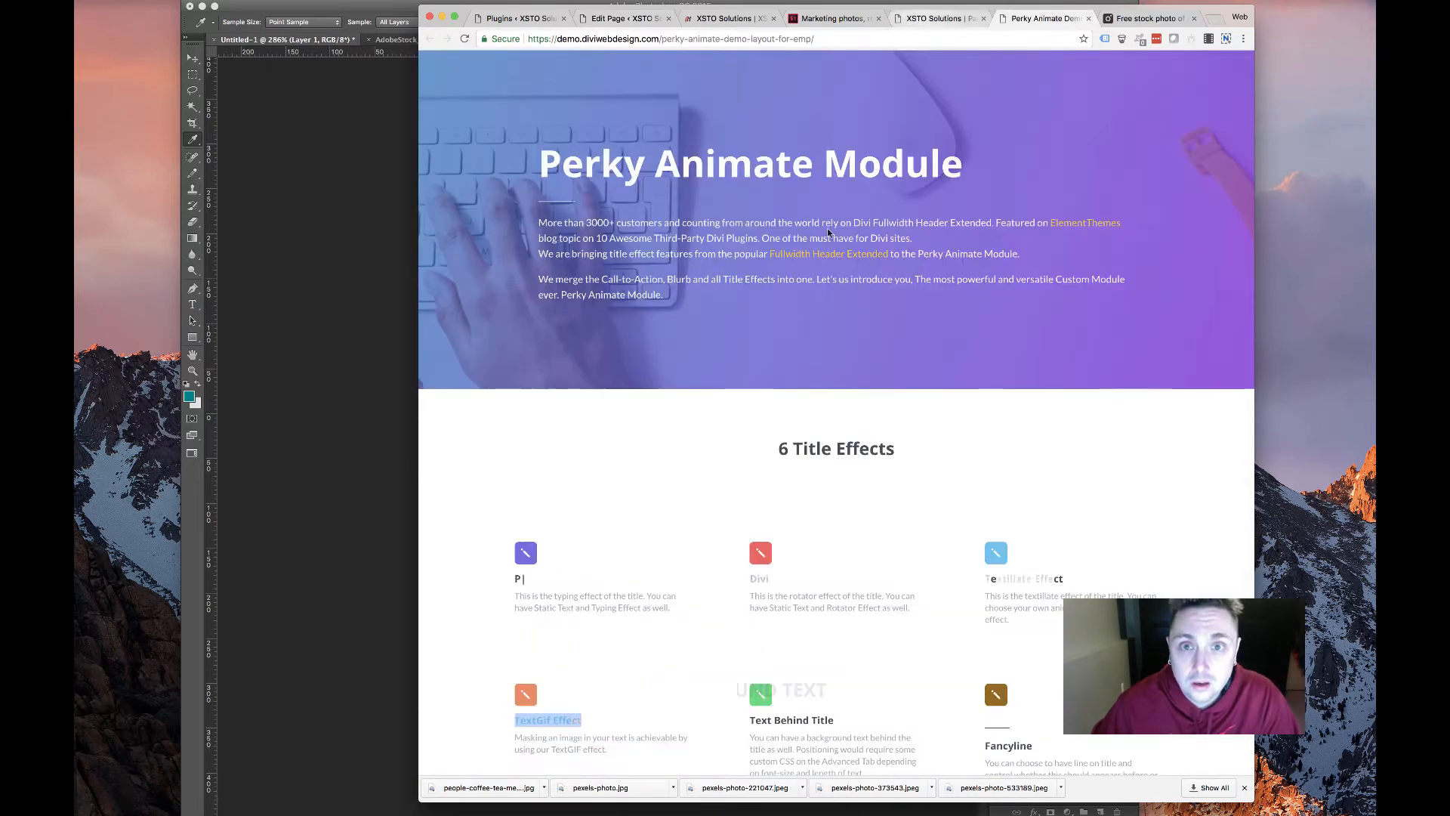
click(935, 18)
scroll(712, 205, left, 5)
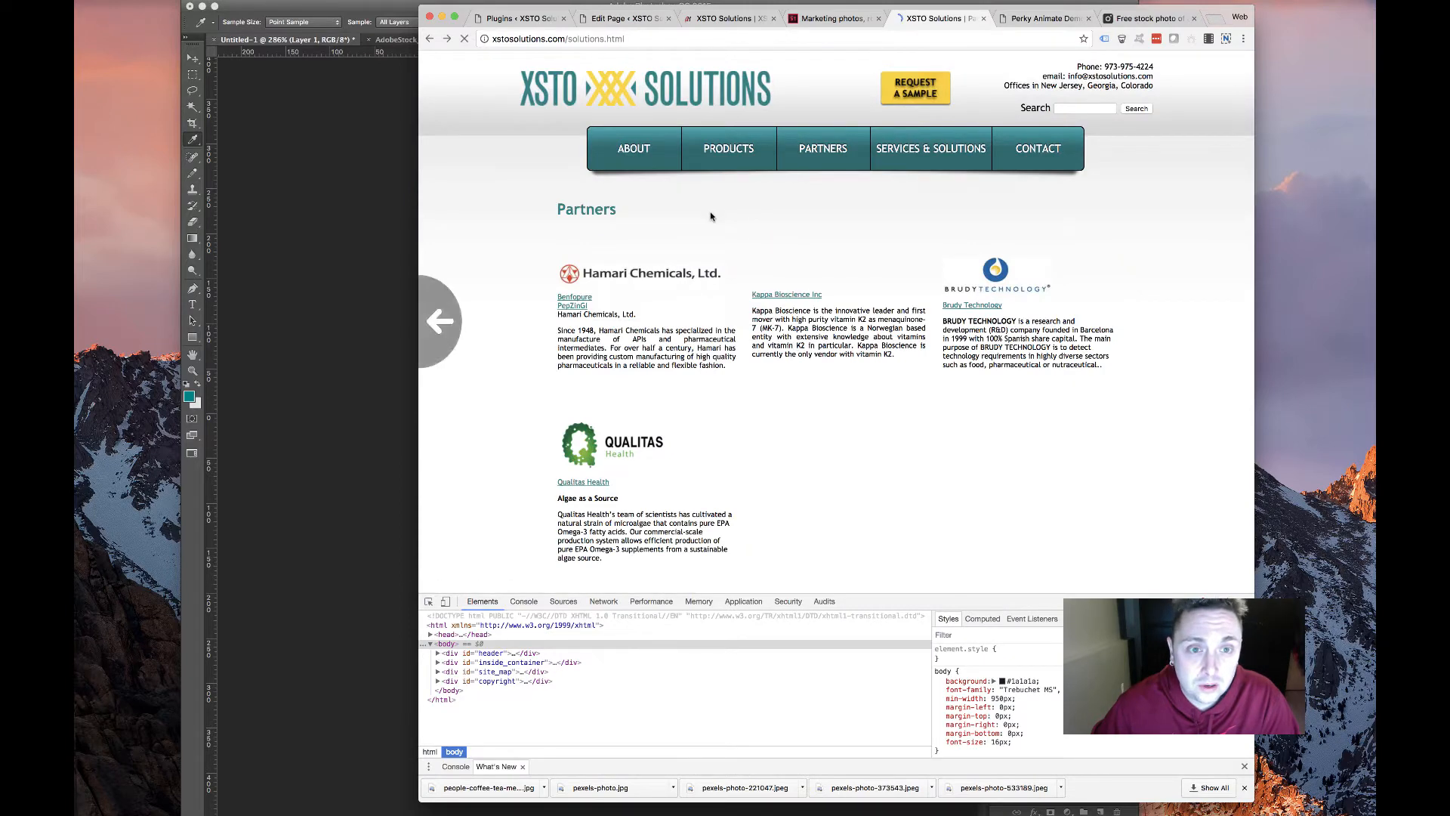
scroll(757, 312, left, 5)
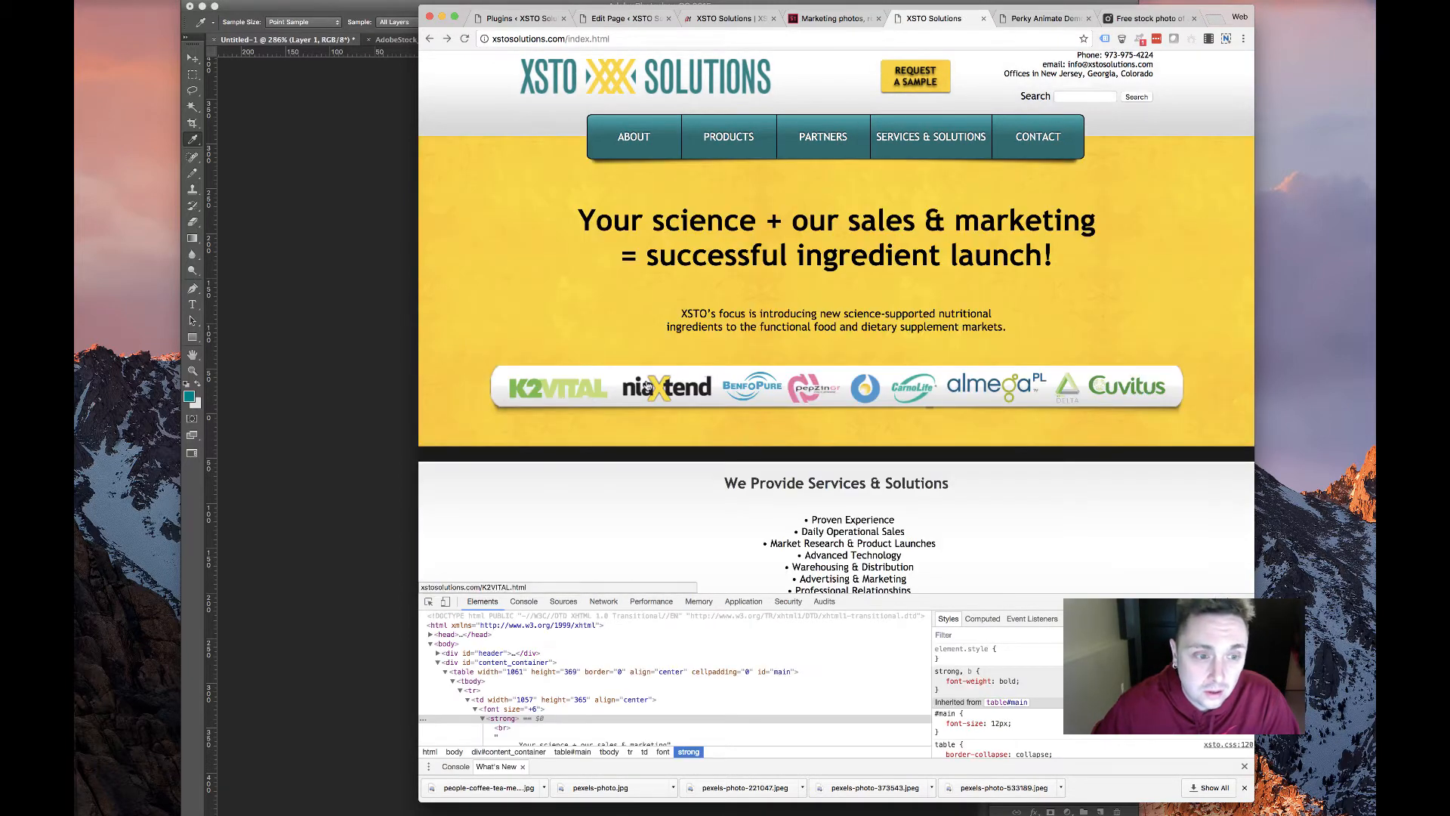
scroll(587, 343, down, 5)
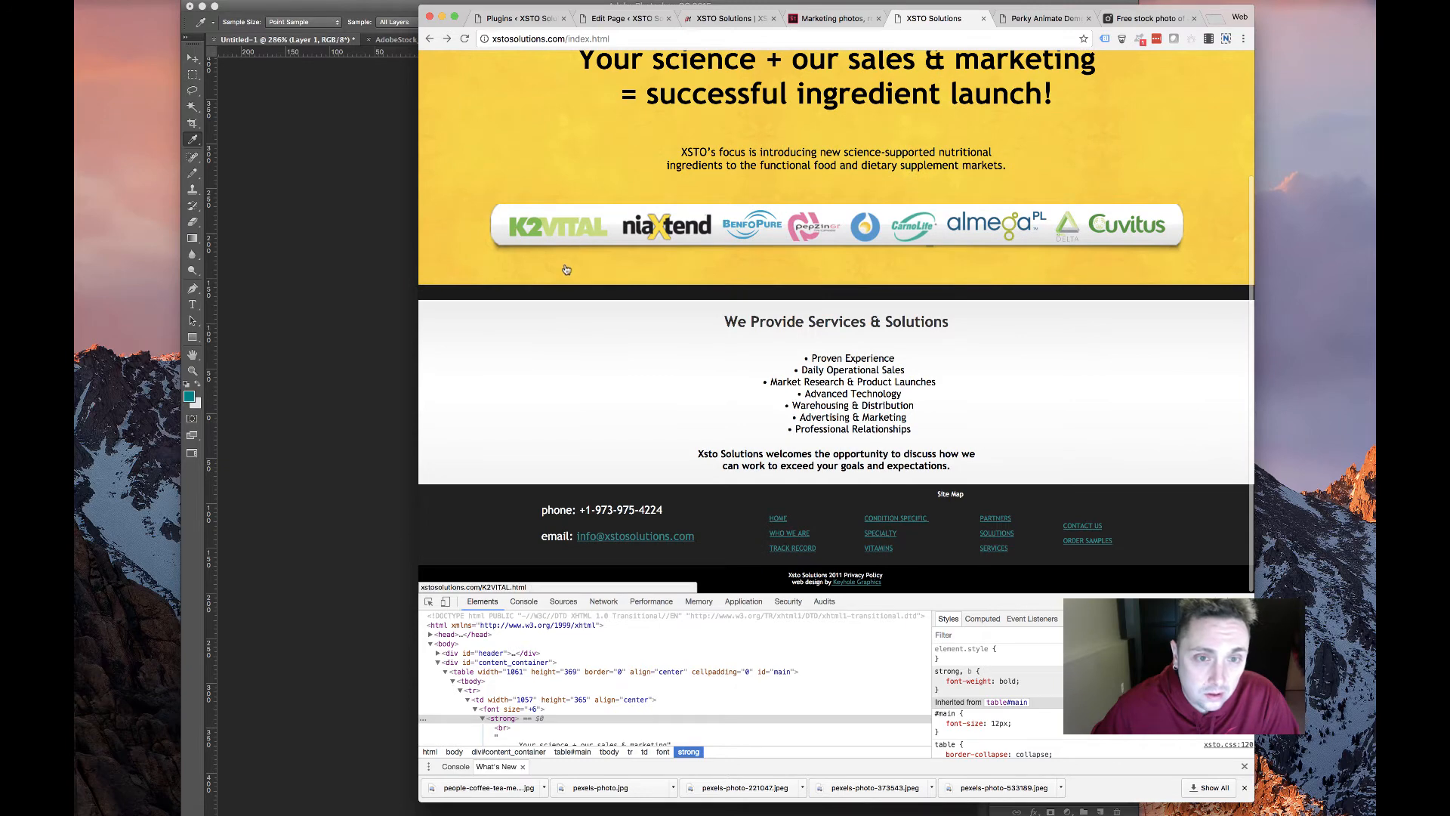
scroll(567, 270, up, 5)
click(730, 173)
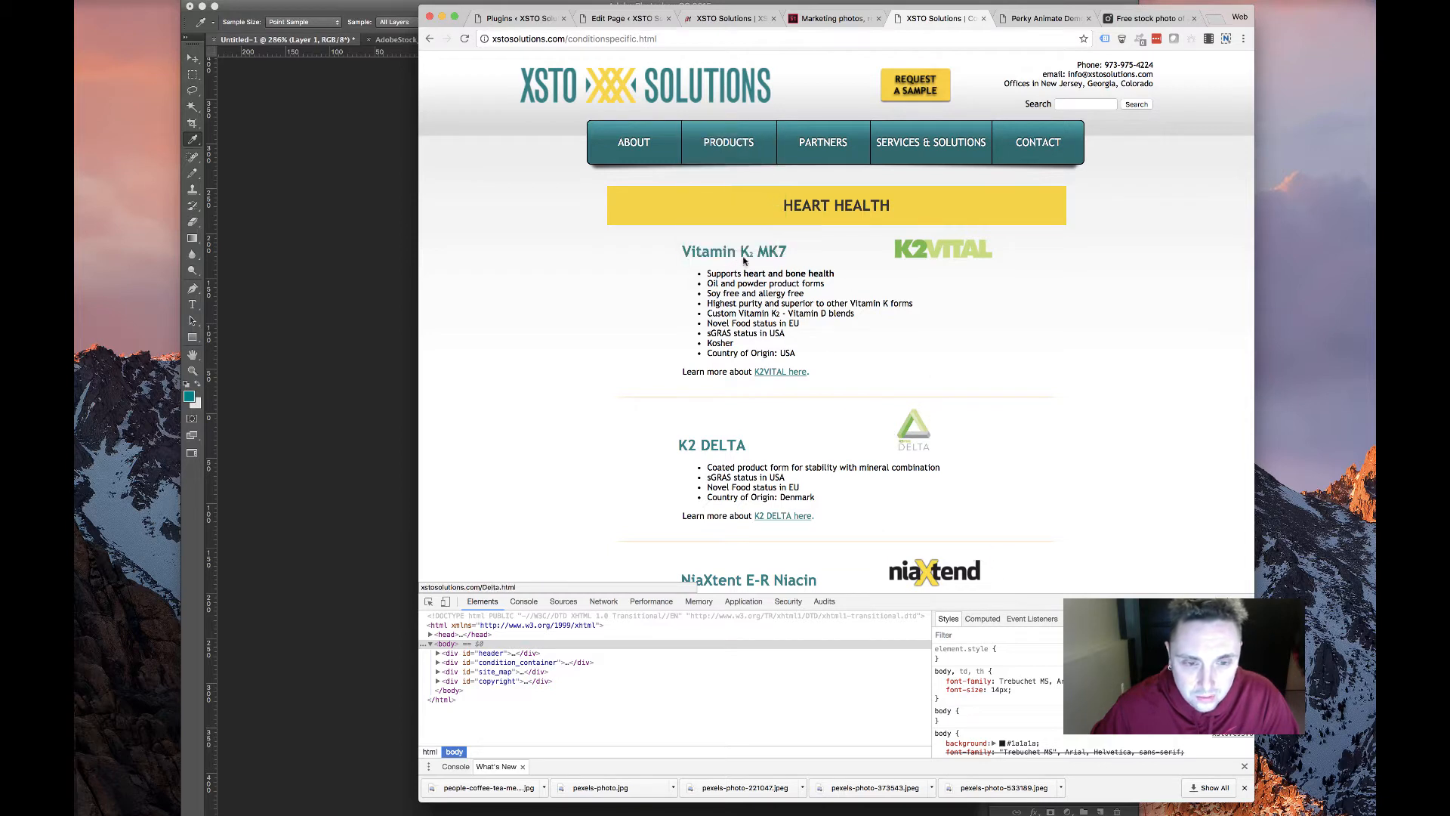
right_click(932, 249)
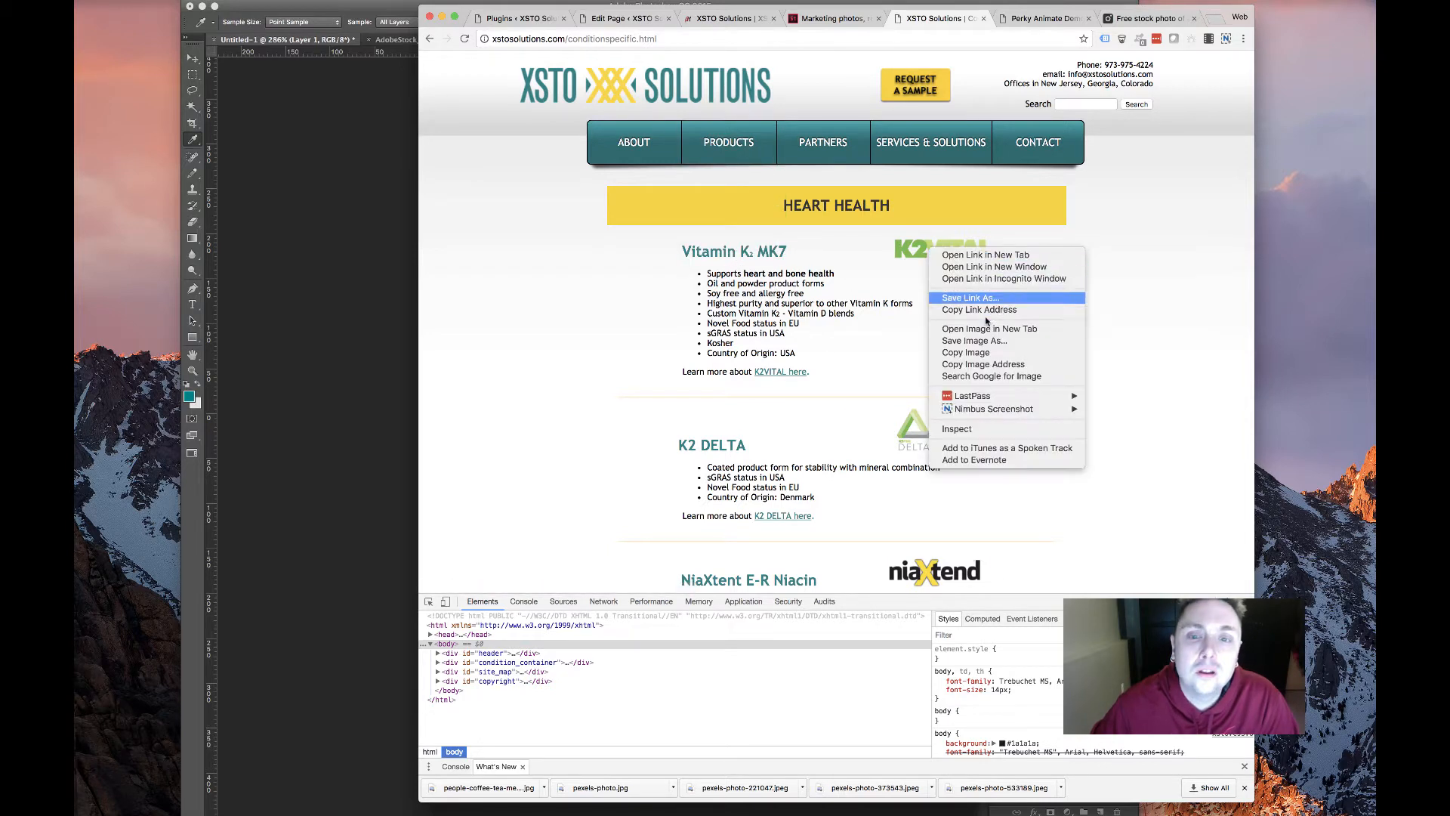
click(981, 341)
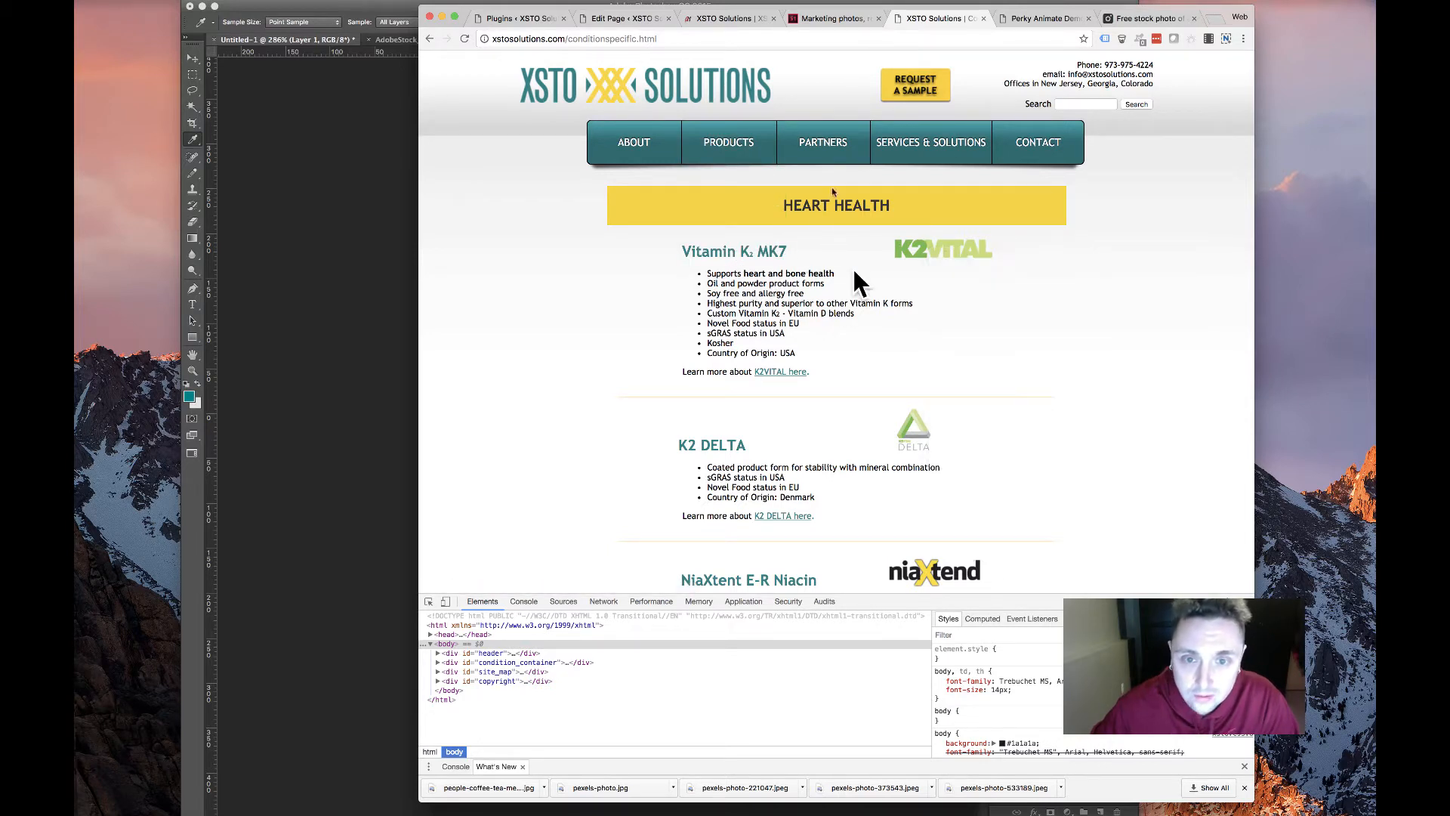
key(Return)
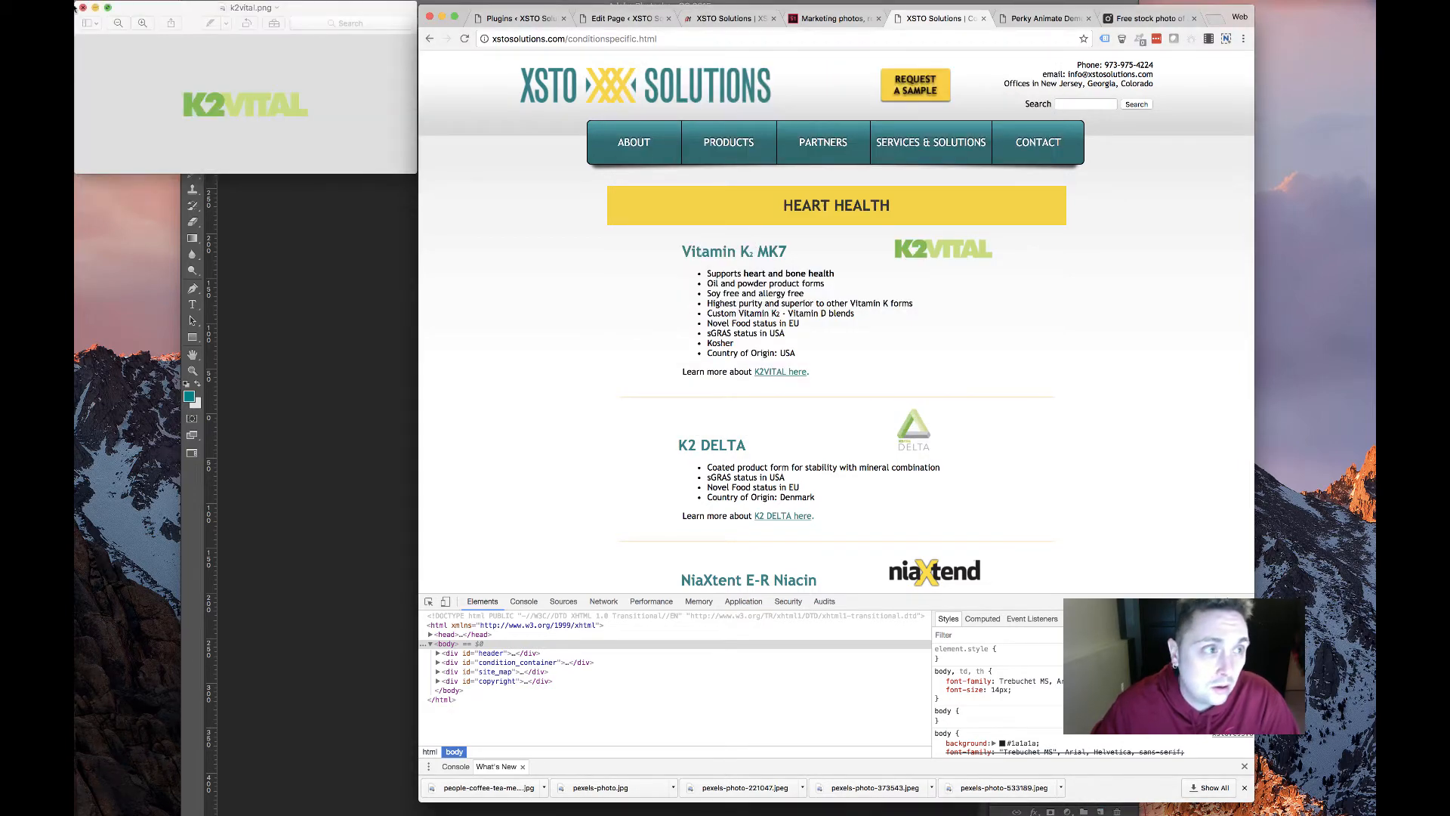
click(81, 7)
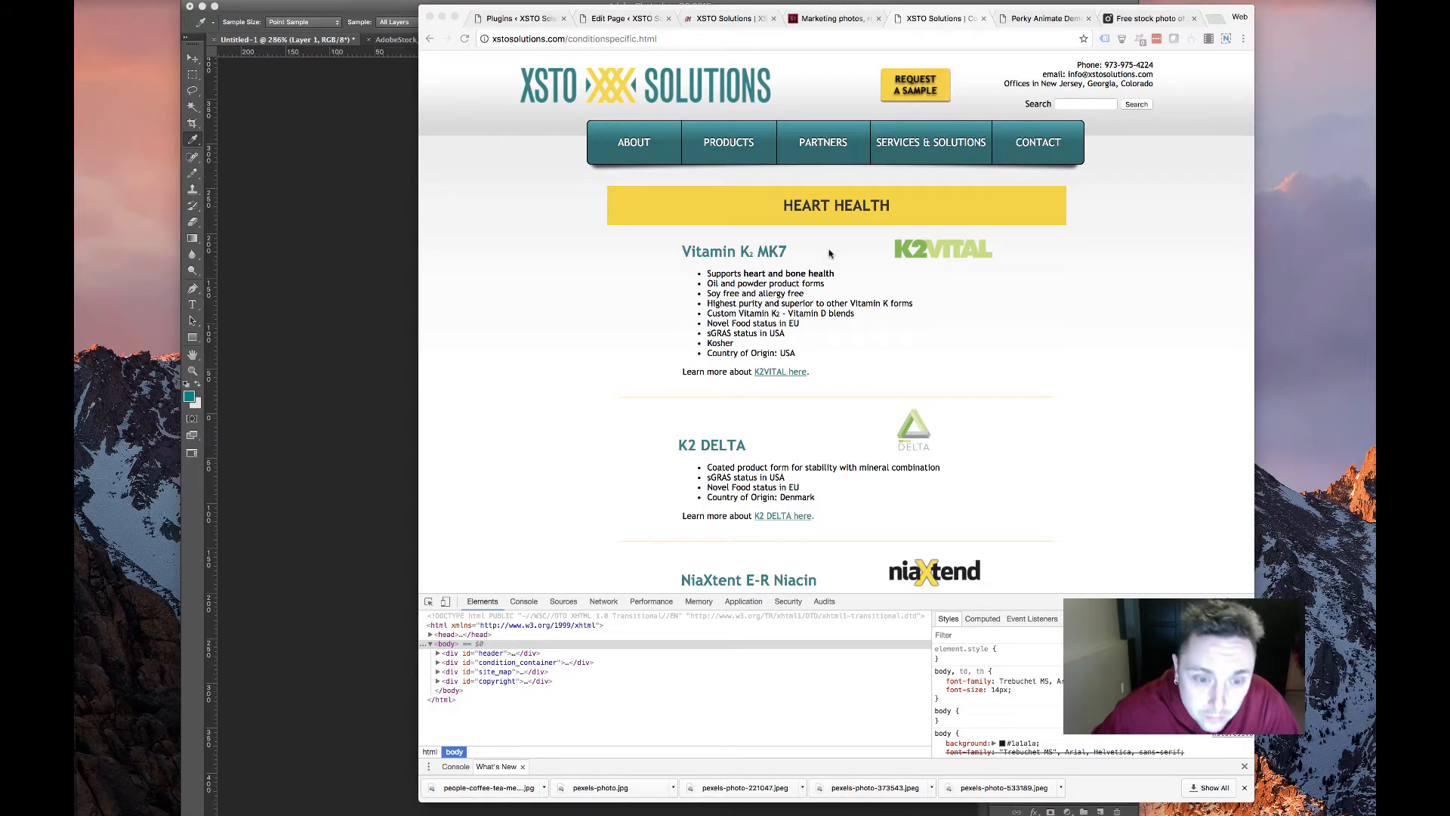
Paste the nine-item K2VITAL feature bullet list from the Heart Health page into the module content
click(672, 252)
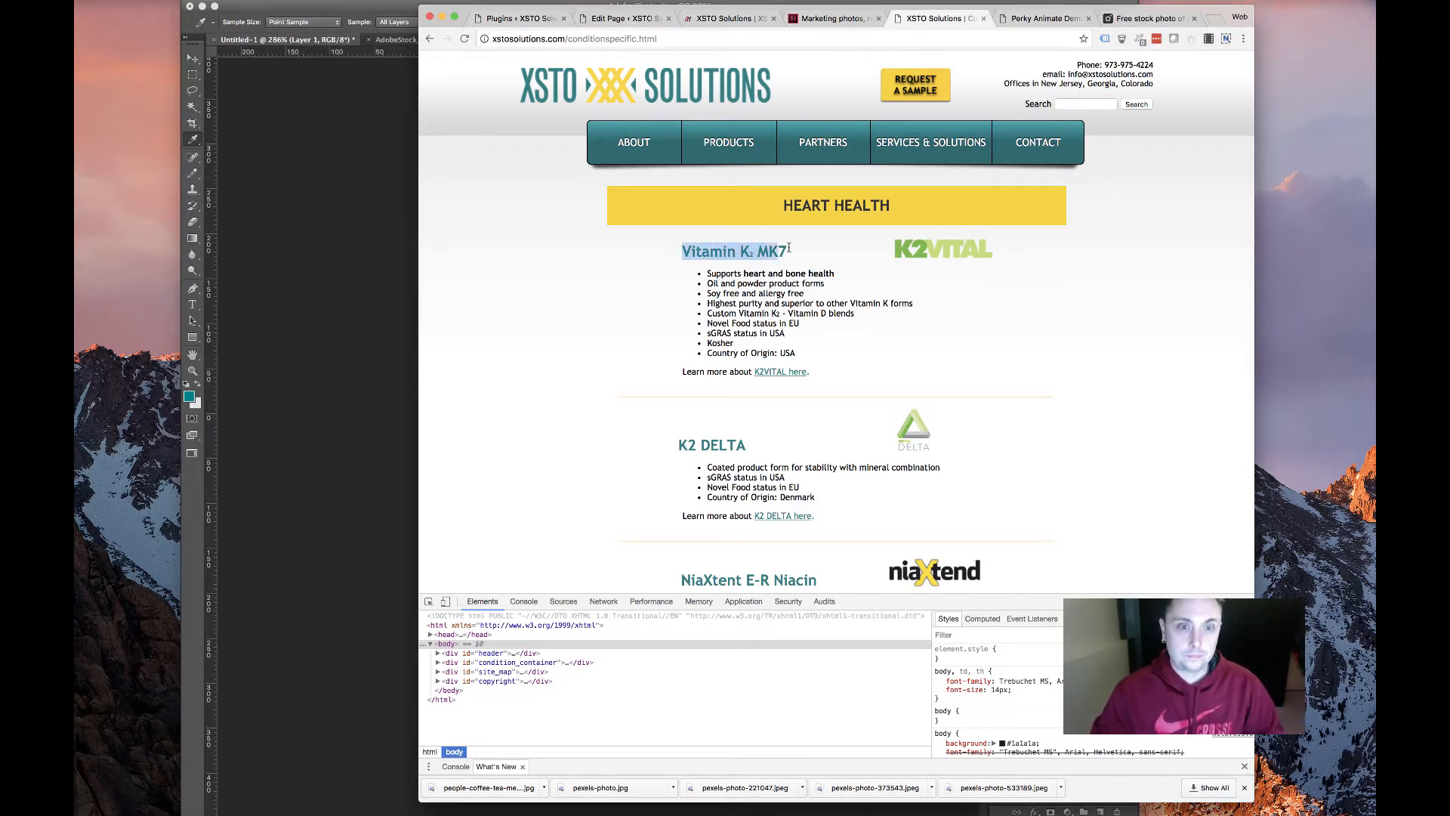
scroll(723, 343, down, 5)
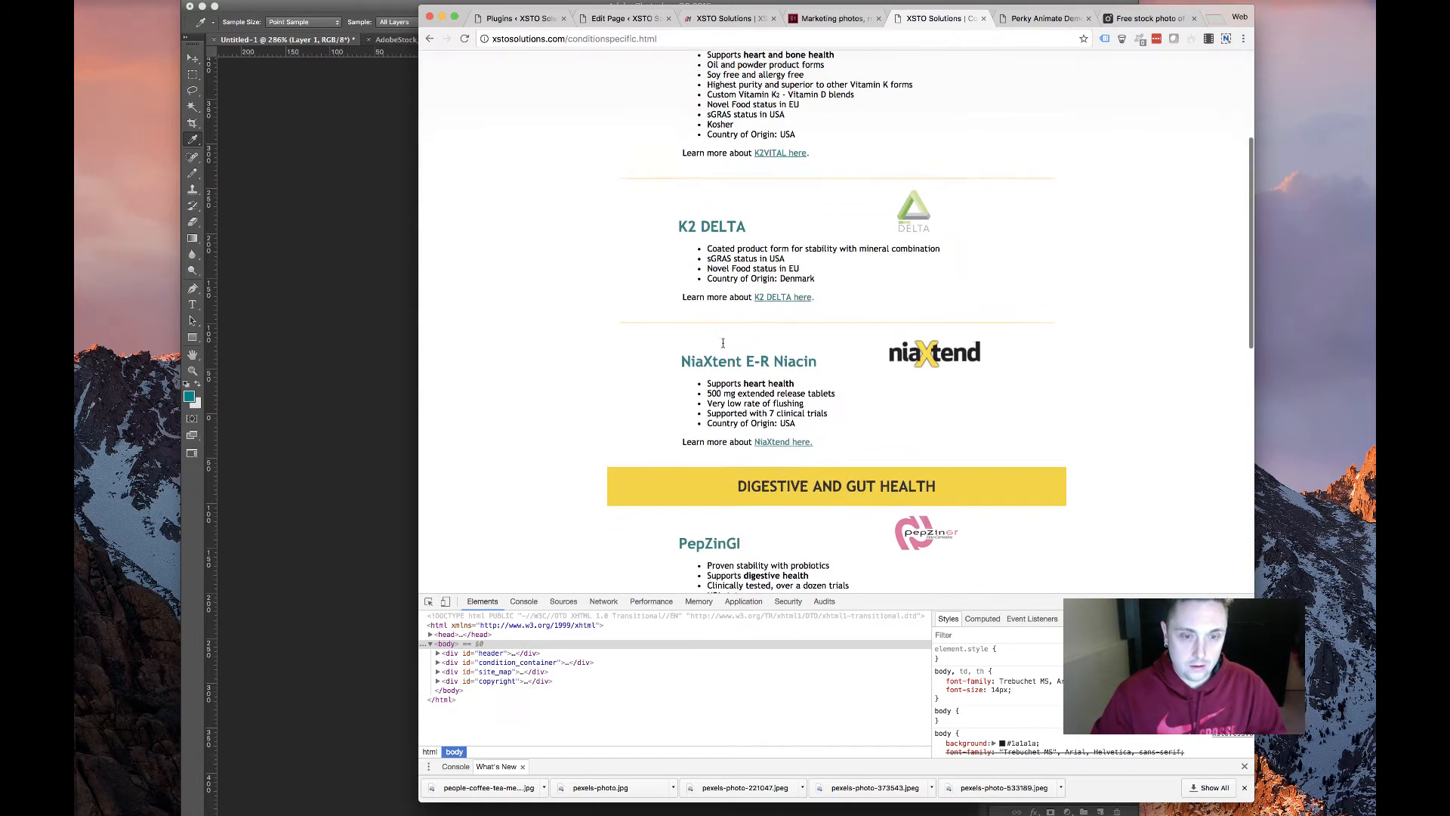
scroll(723, 343, up, 5)
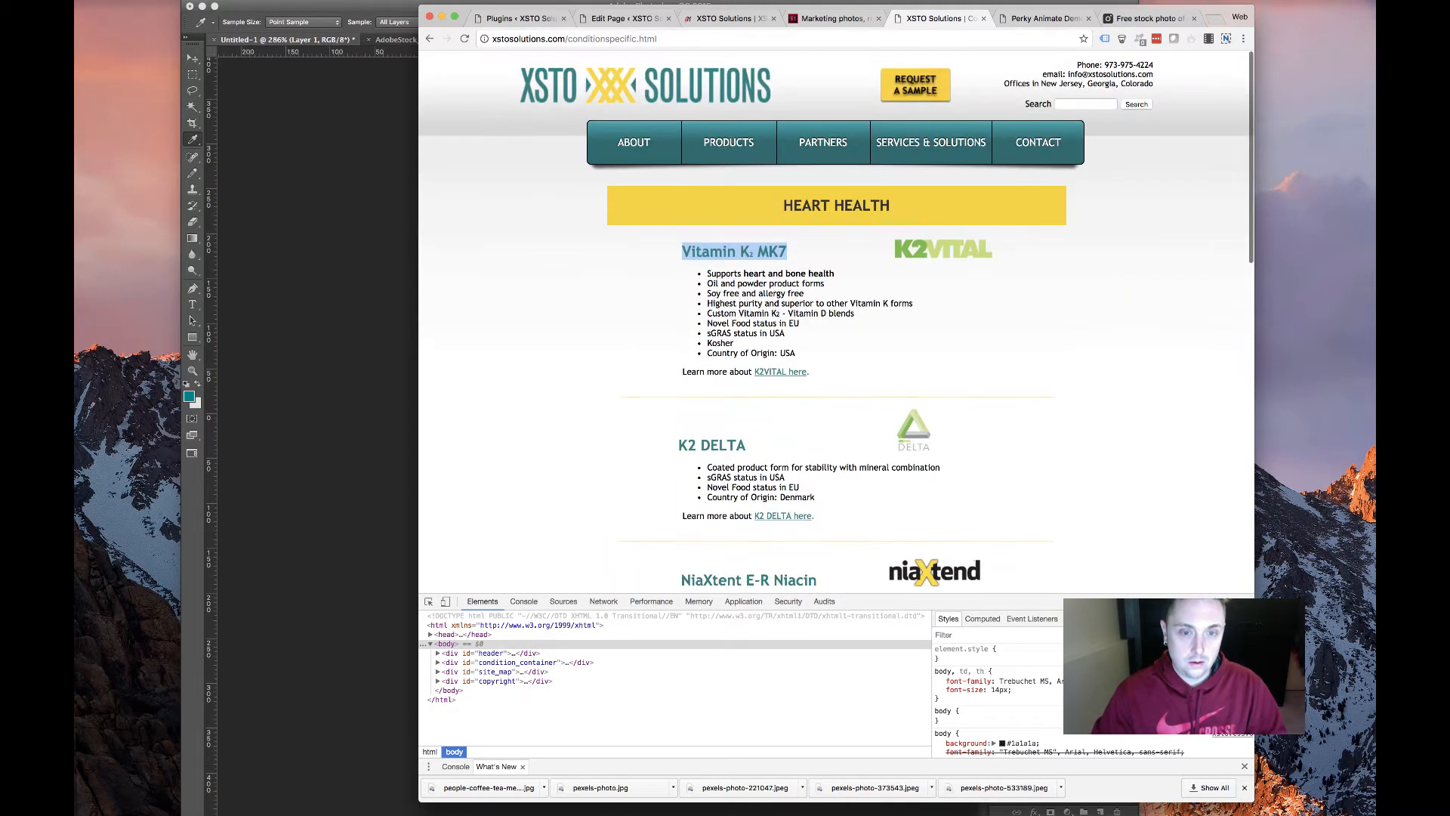
click(614, 18)
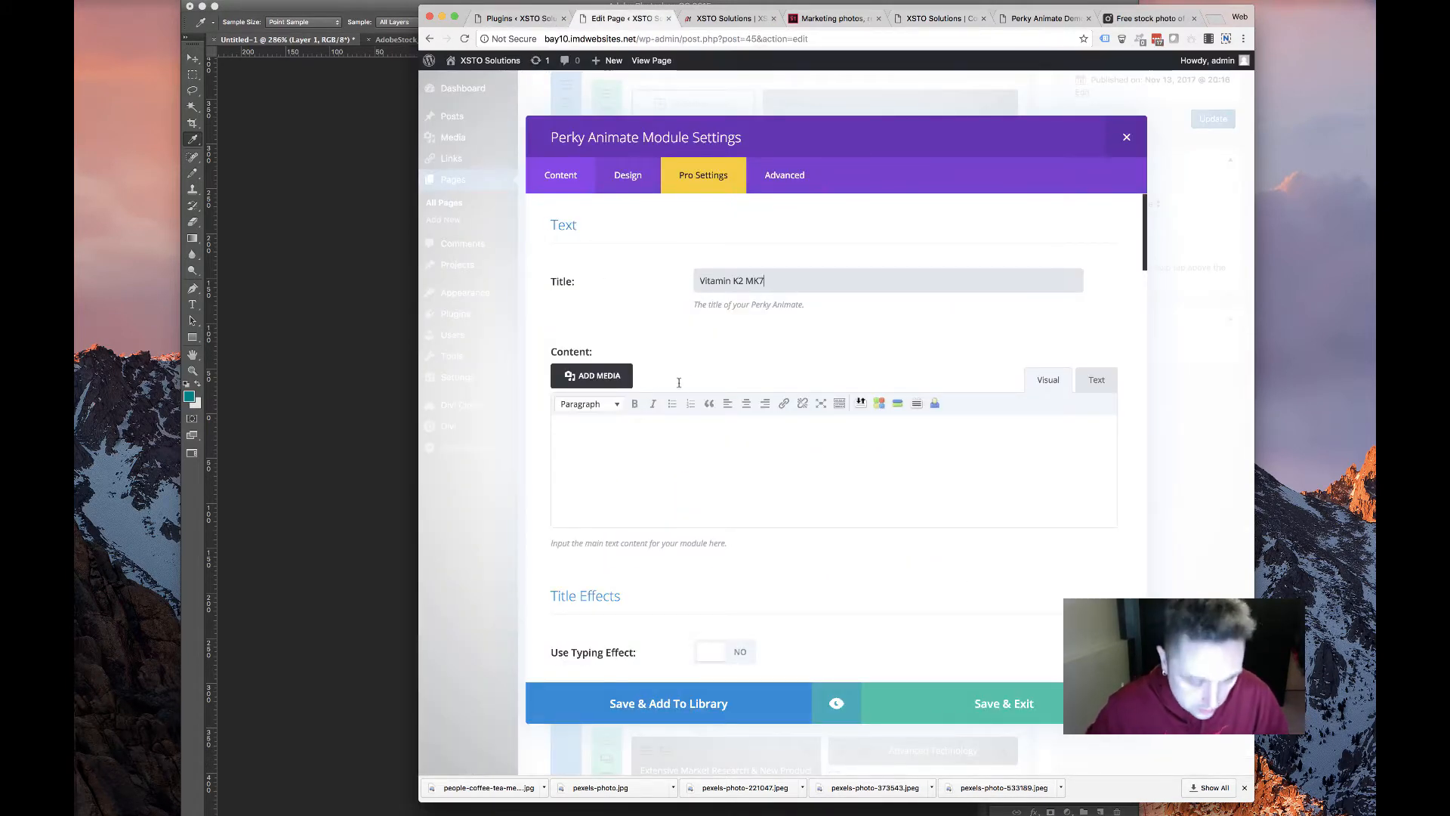
click(645, 498)
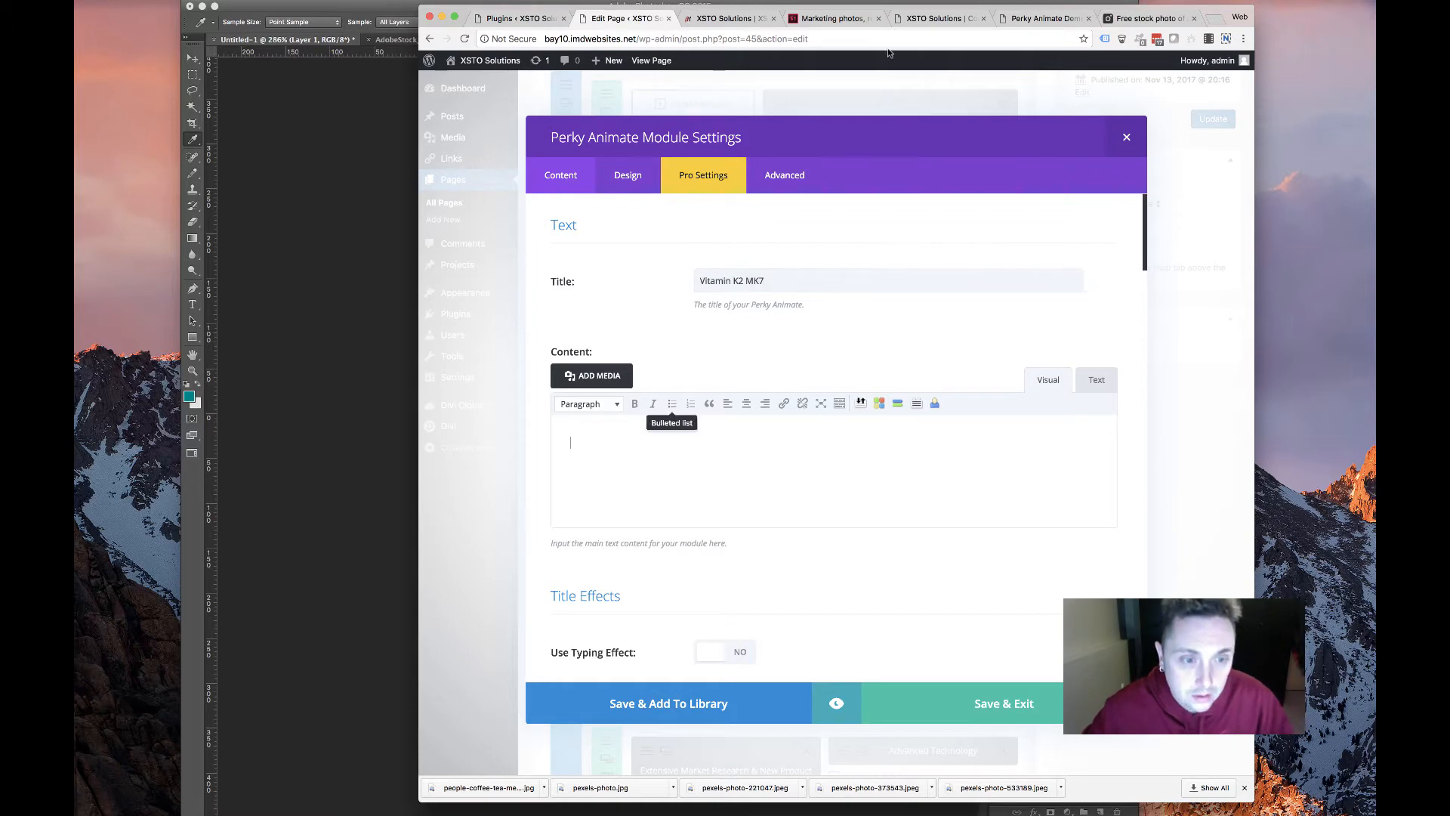
click(913, 20)
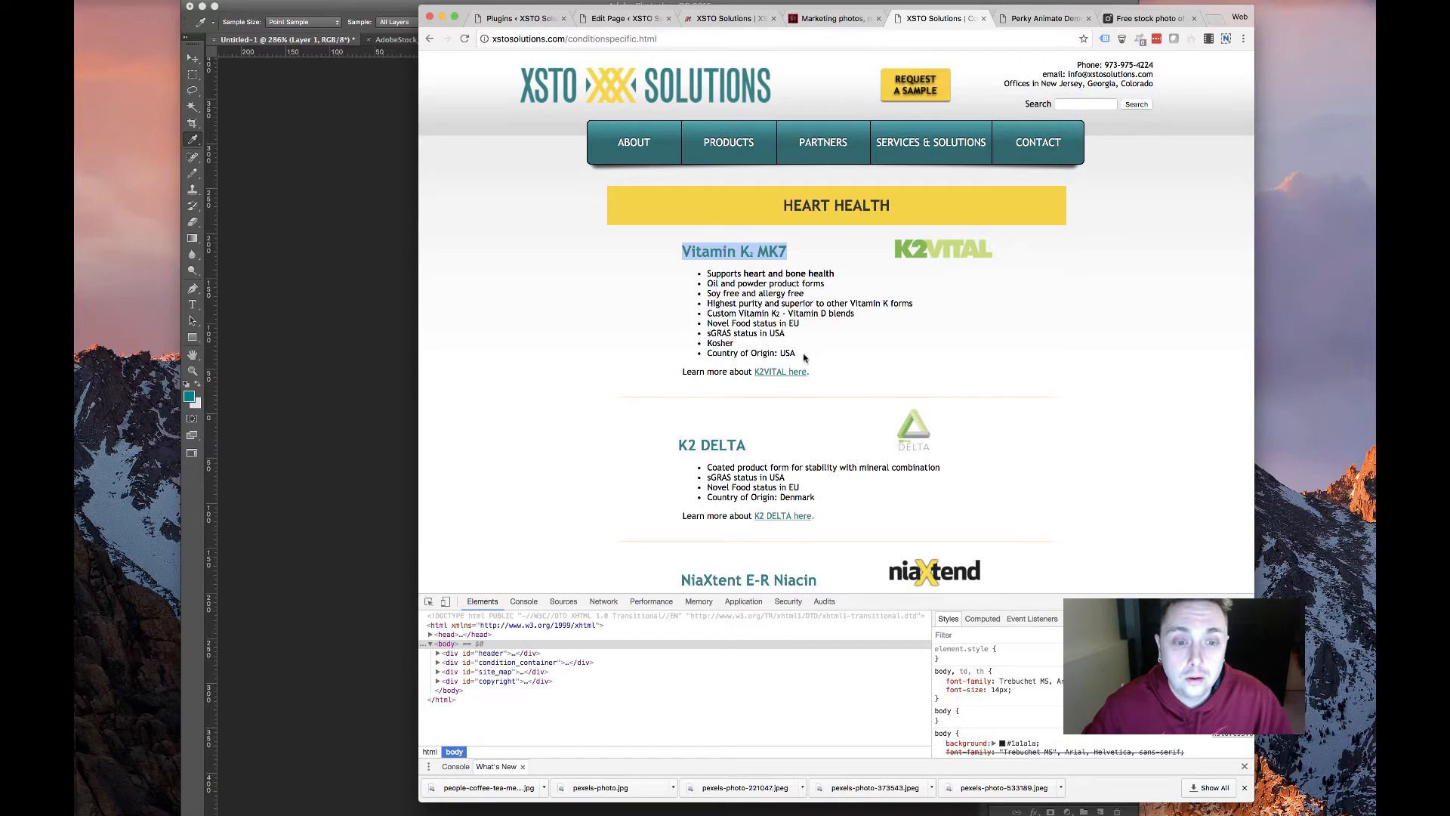
drag(805, 358, 744, 271)
key(super+c)
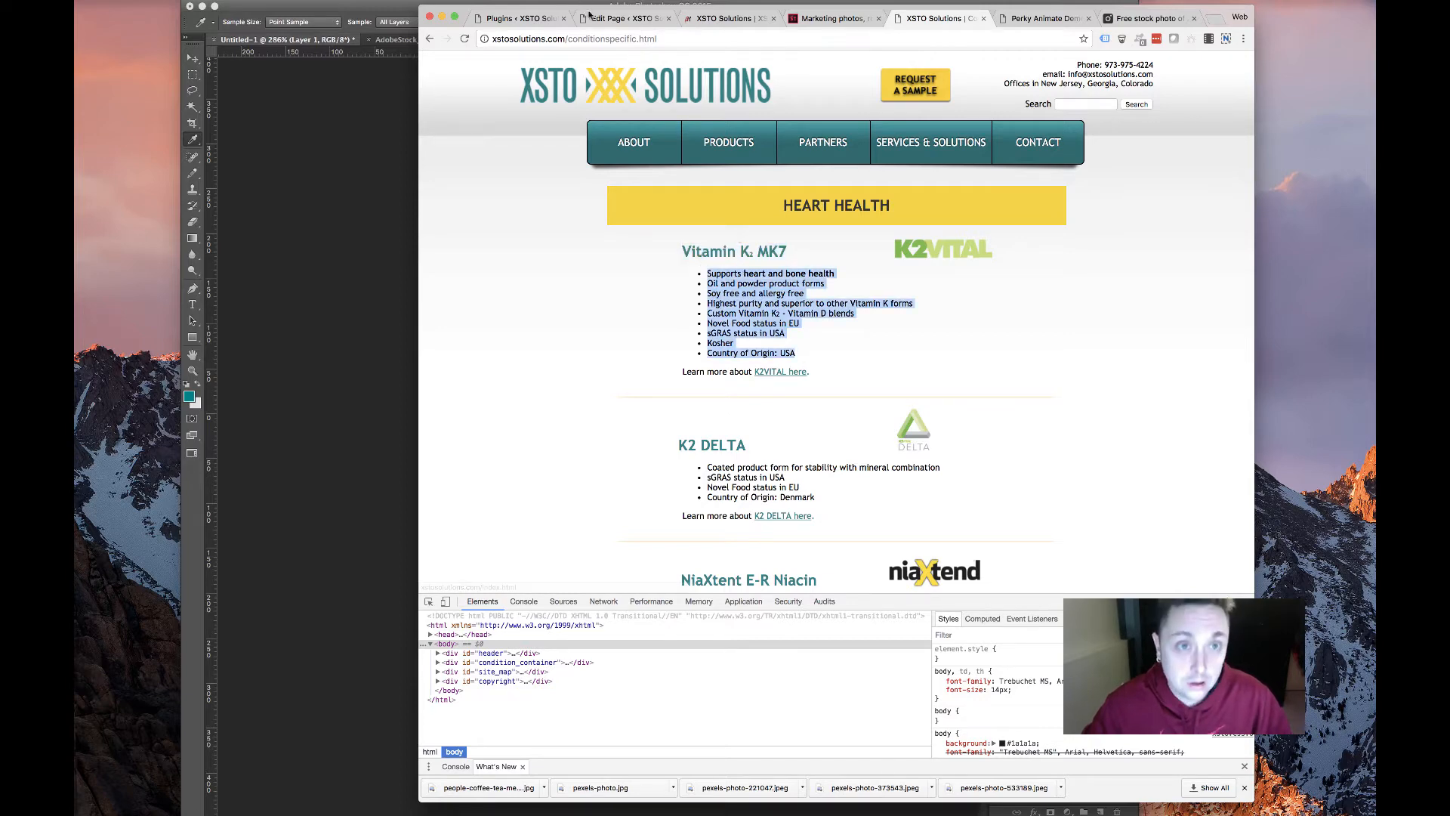
click(612, 18)
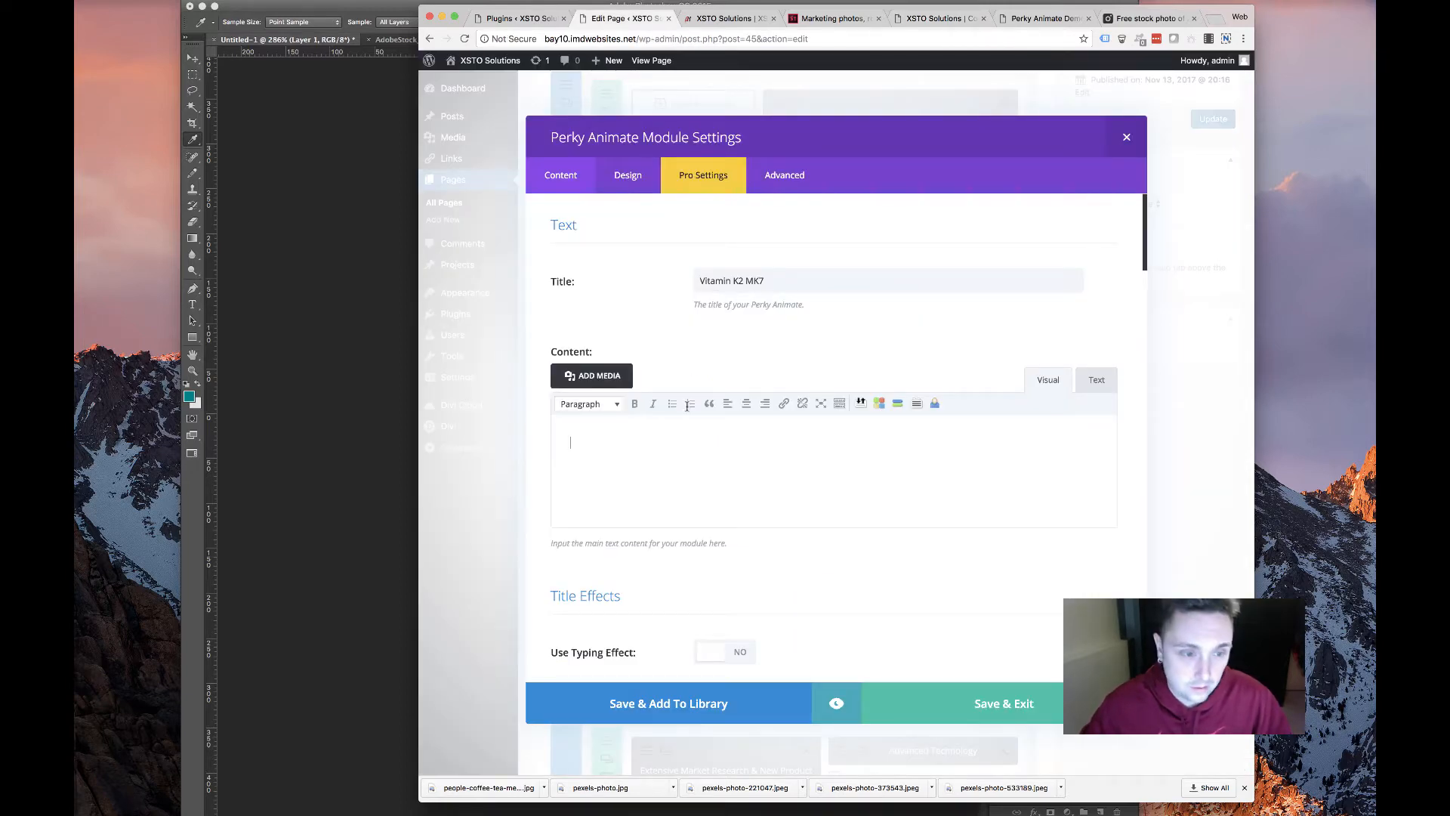
key(super+v)
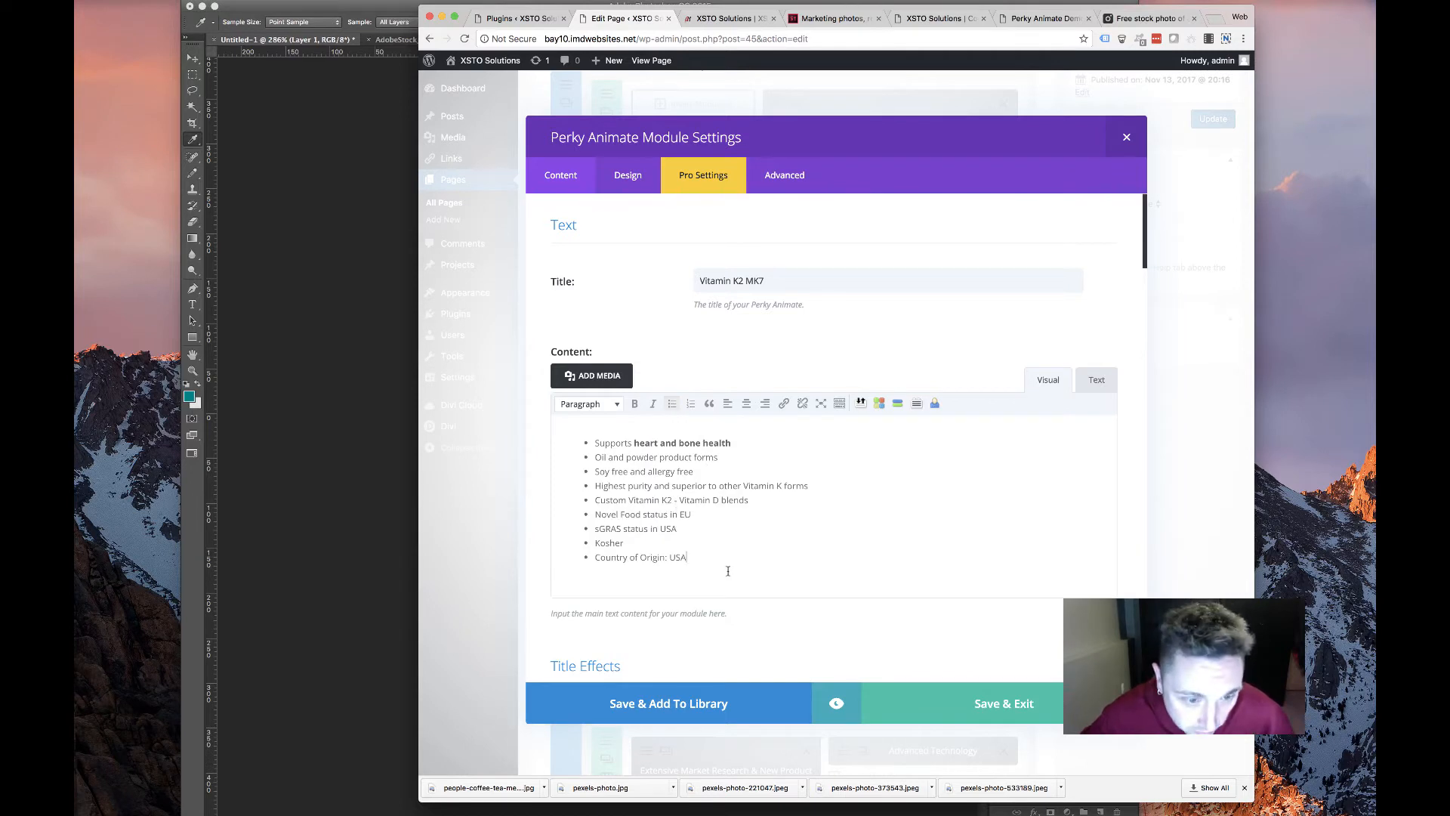
scroll(729, 570, down, 8)
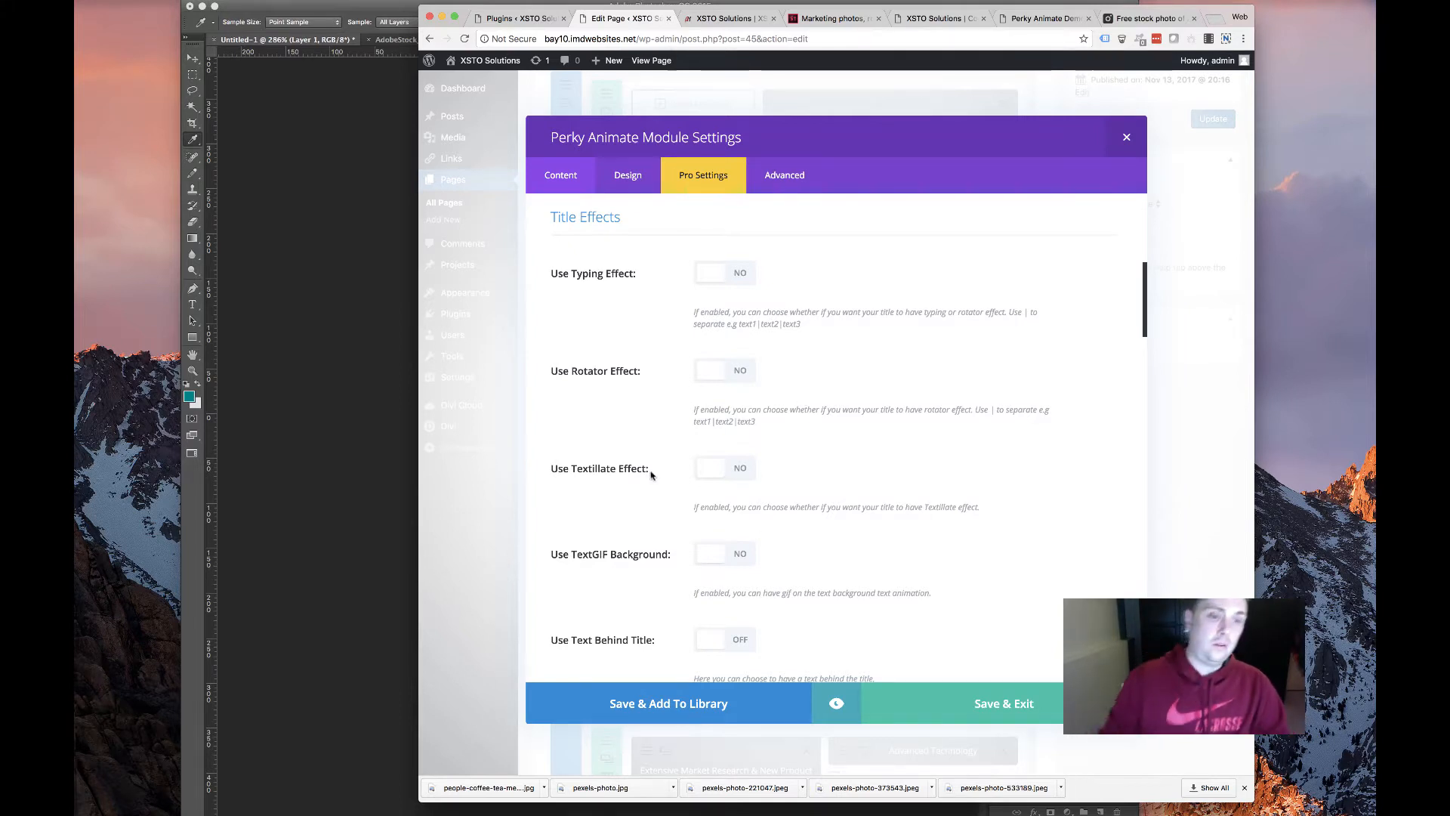
Turn on the underline animation for the card title
scroll(623, 480, down, 5)
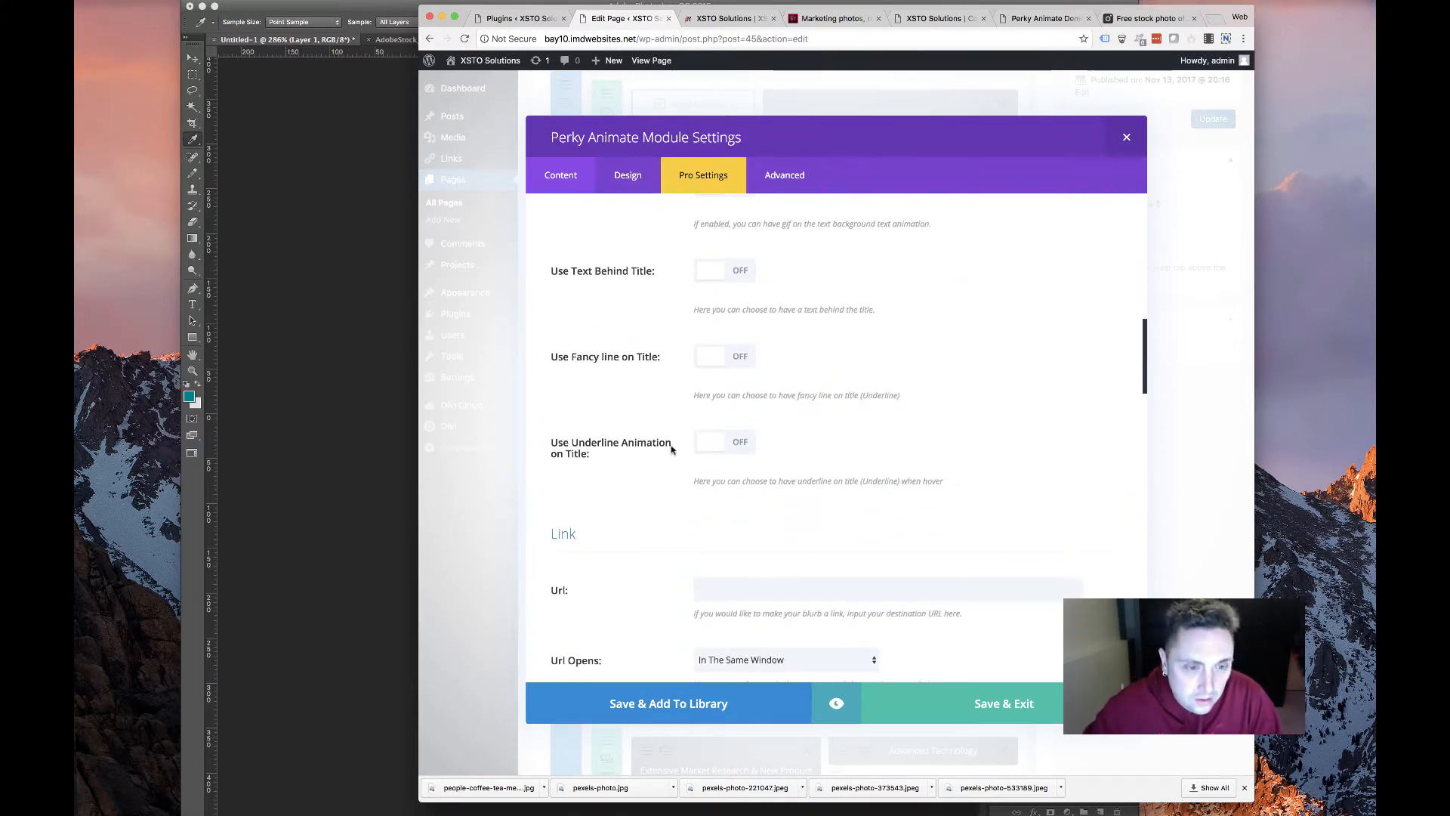
click(739, 441)
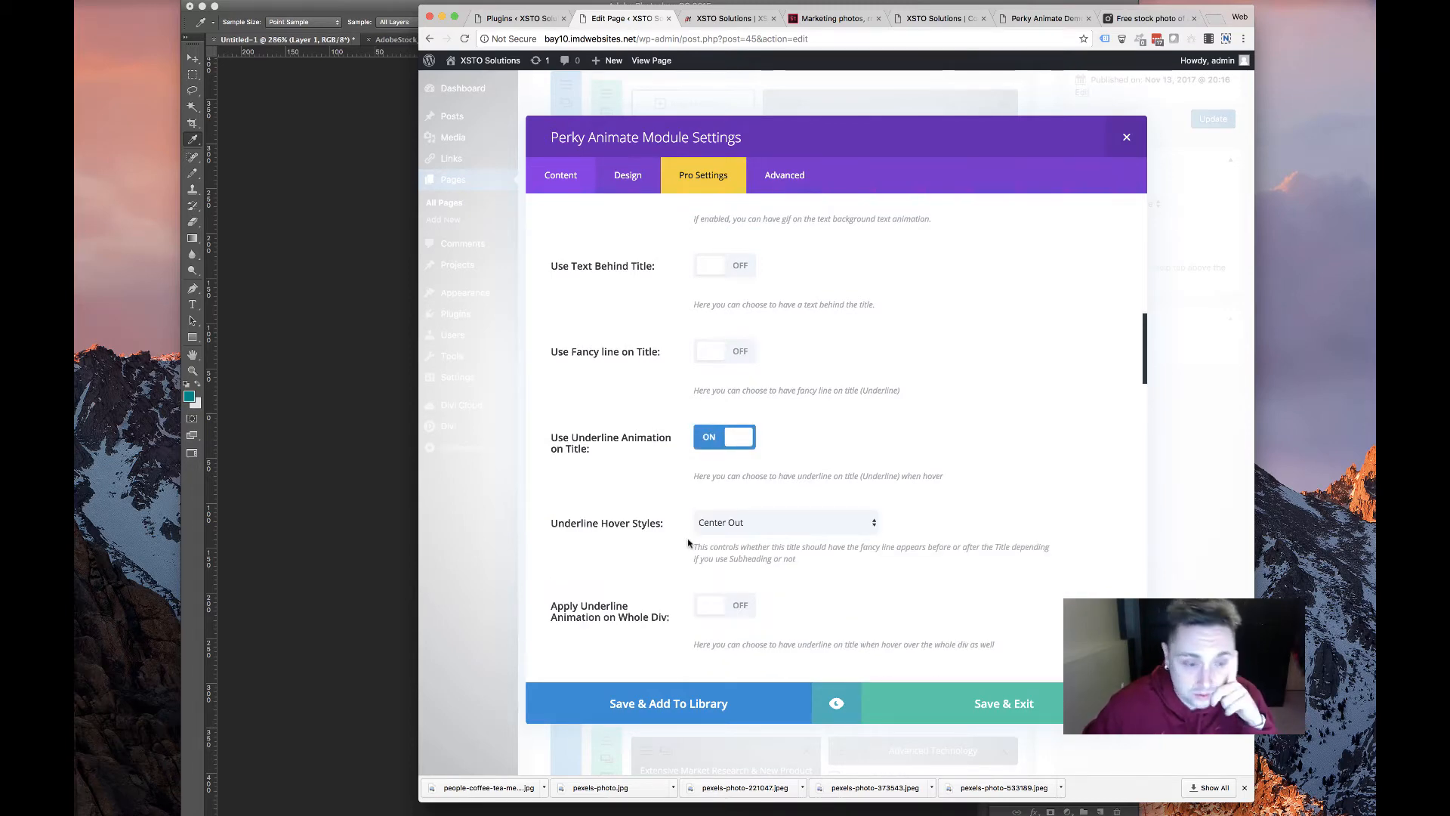
scroll(689, 542, down, 10)
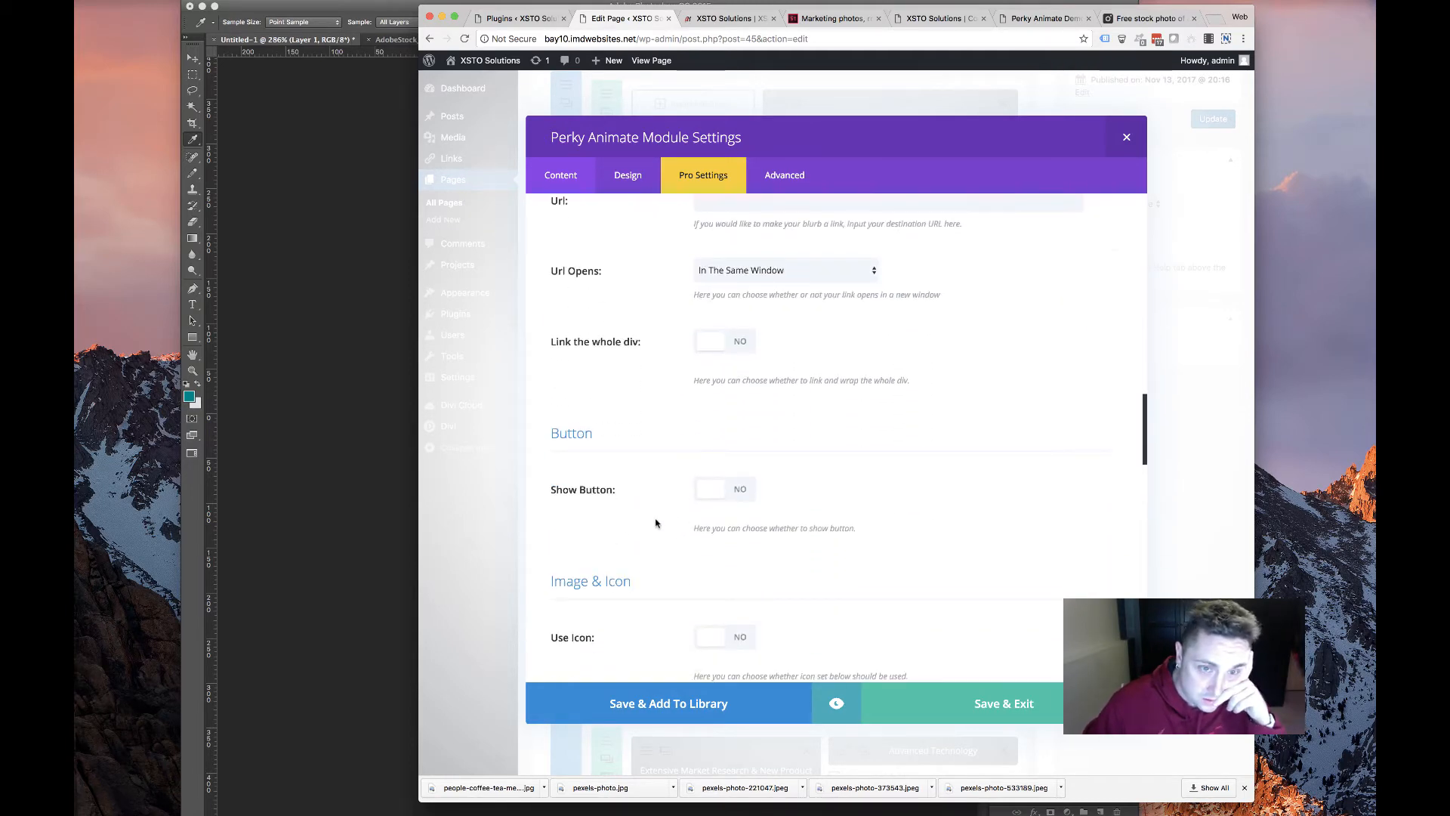
Review the Perky Animate demo, then confirm Perky Animate Module 1.6.9 is active on Plugins
click(1042, 18)
scroll(823, 548, down, 15)
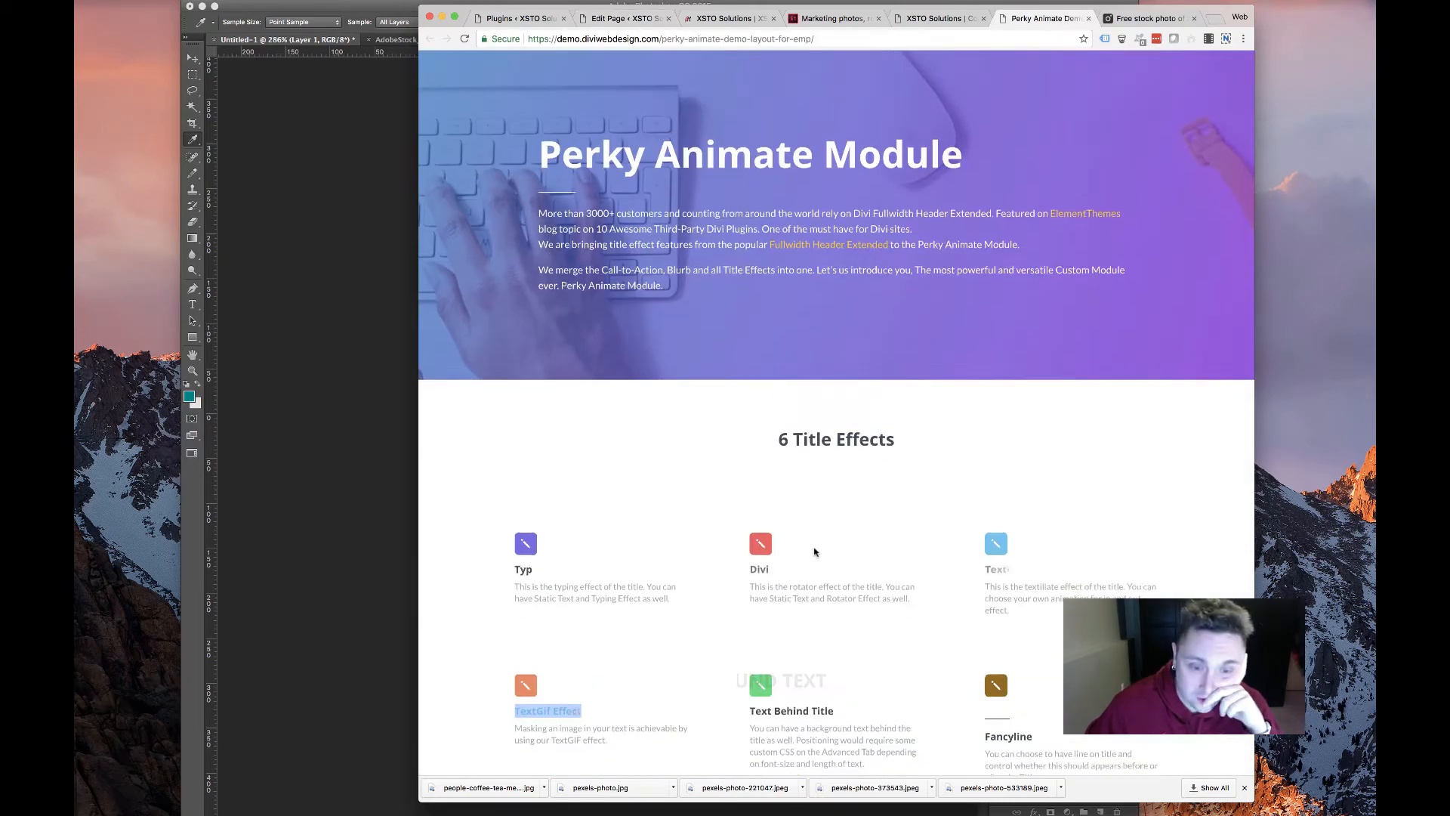
scroll(824, 549, down, 20)
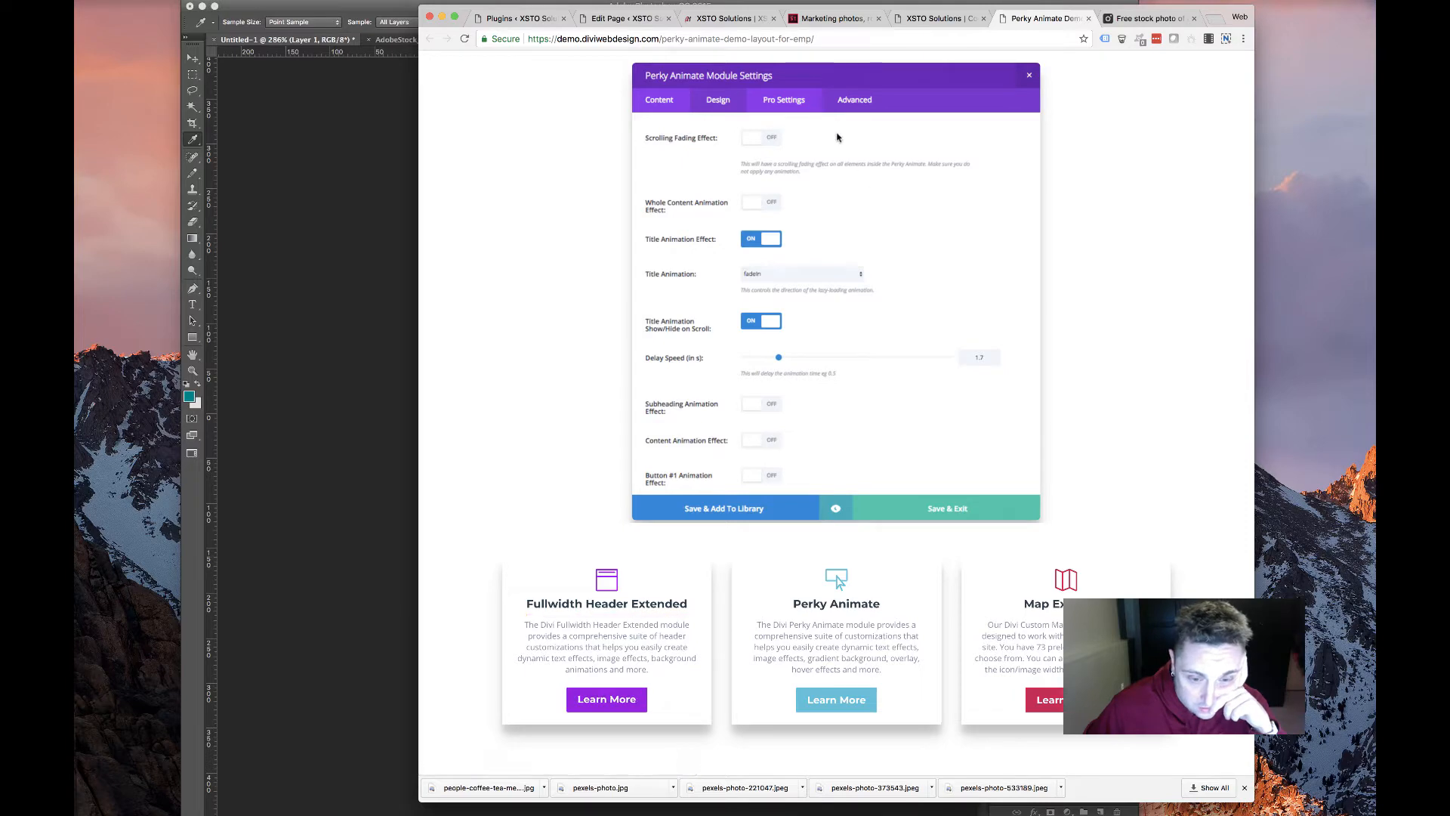
click(605, 18)
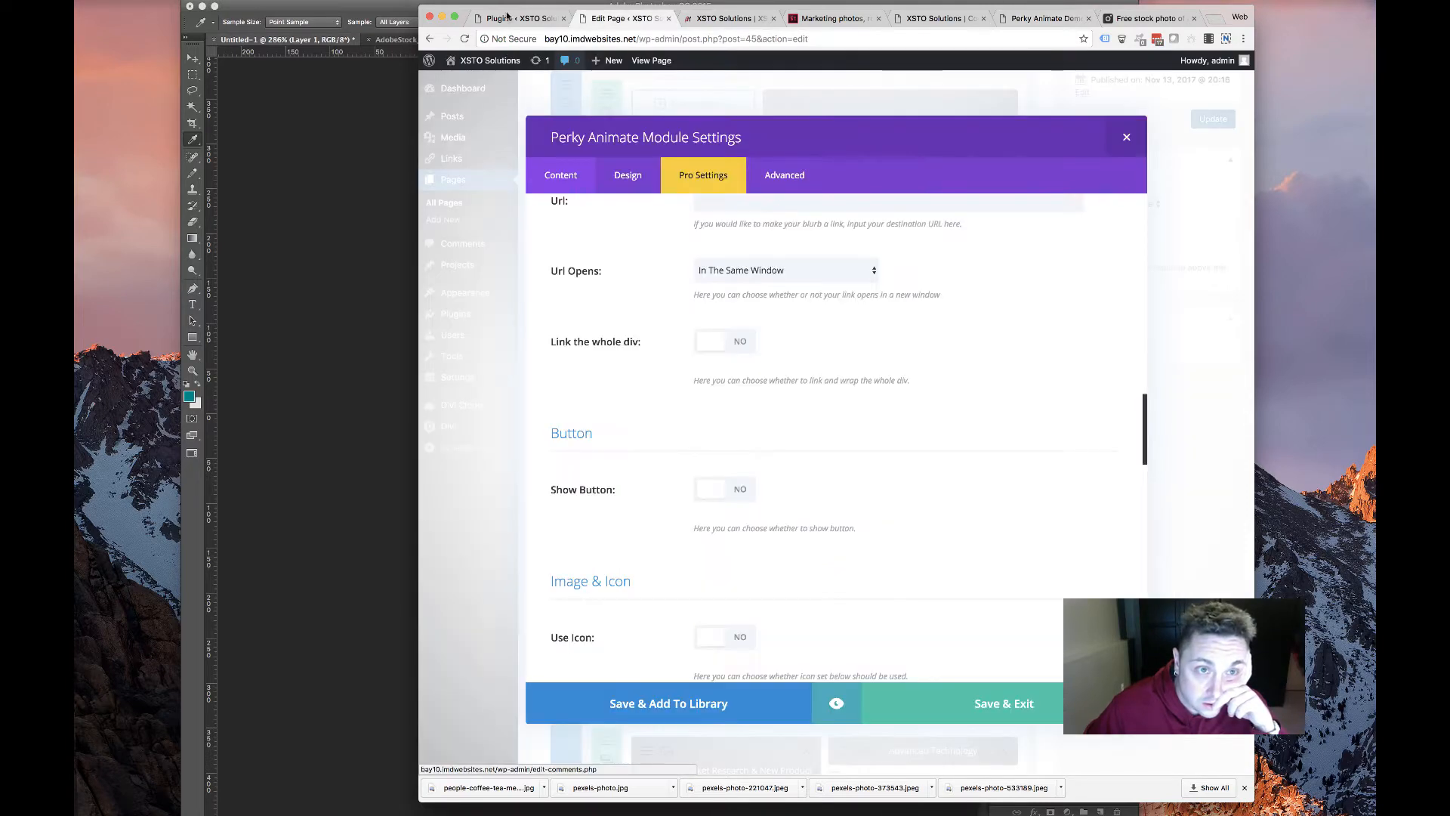
click(520, 19)
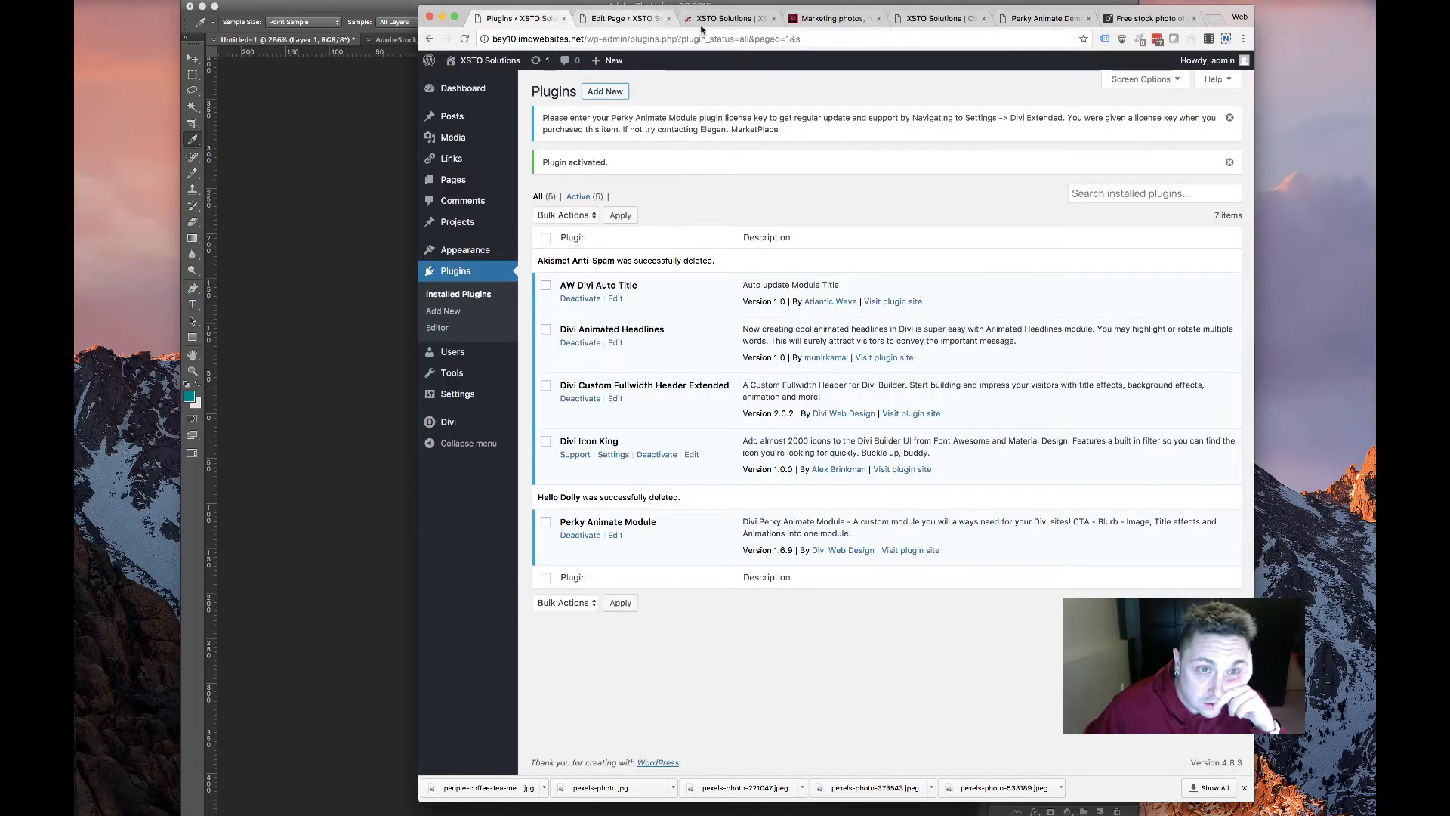
Enable Link the whole div so the entire card acts as a link
click(630, 19)
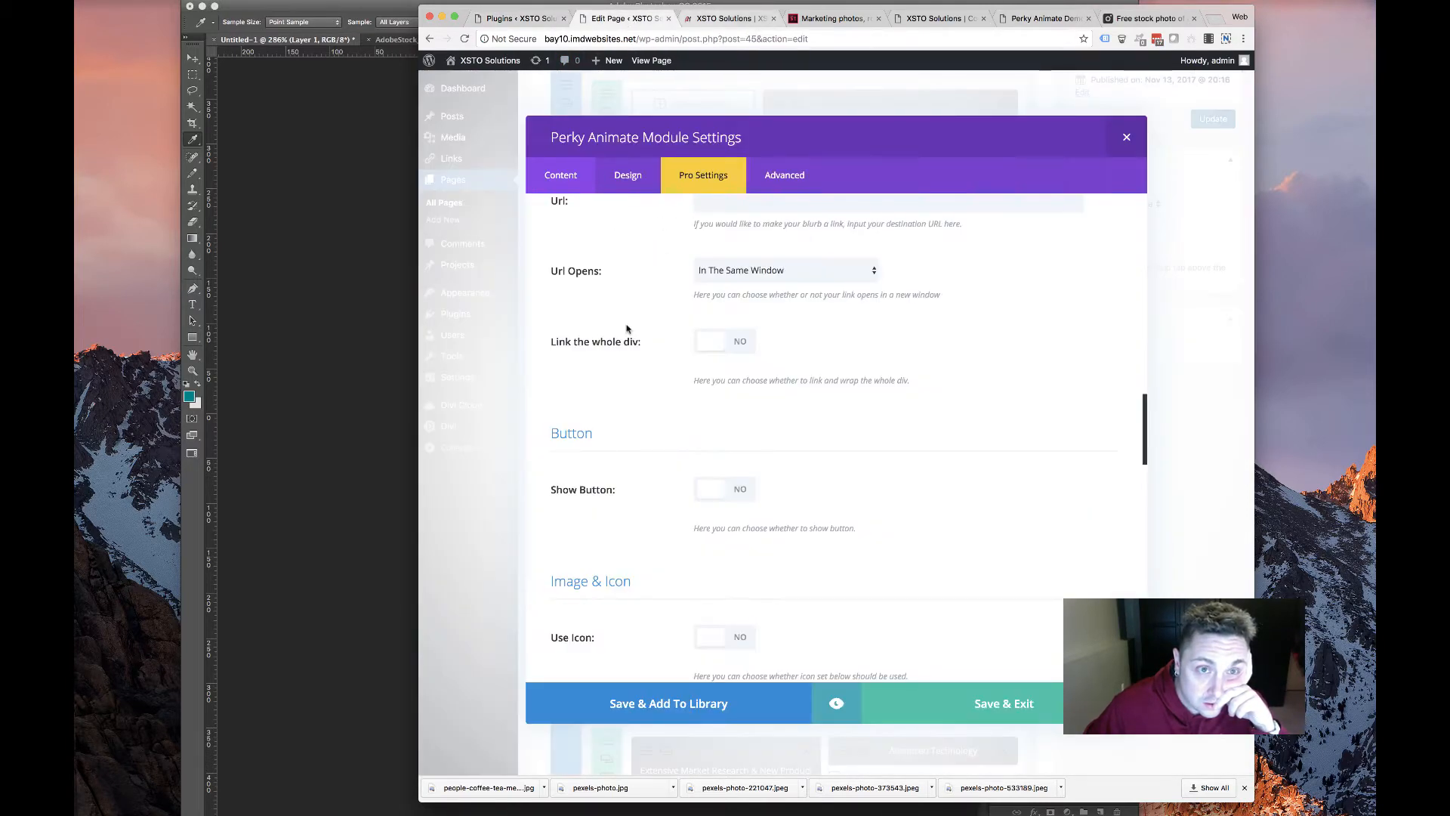
click(732, 345)
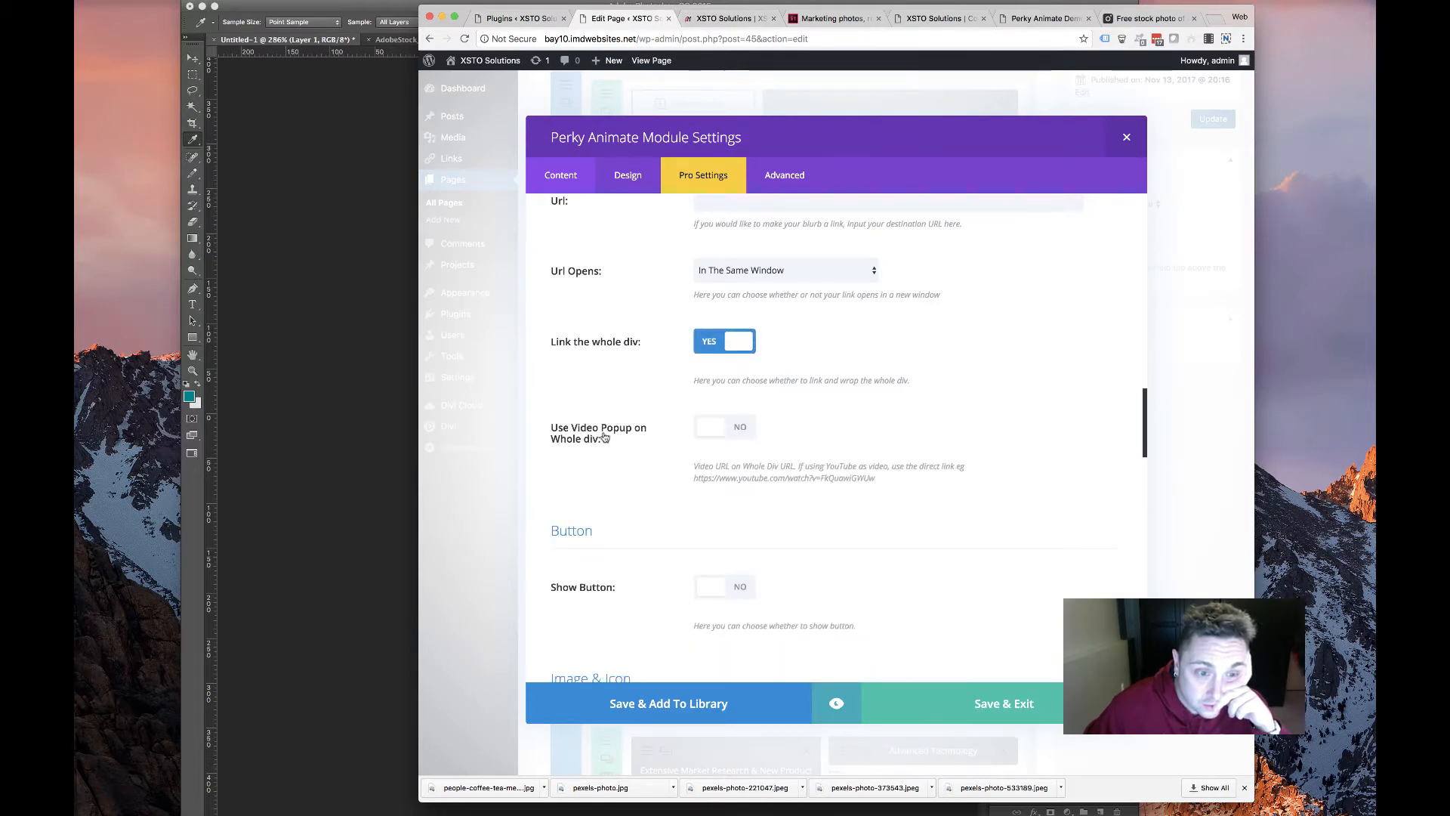
scroll(604, 436, up, 5)
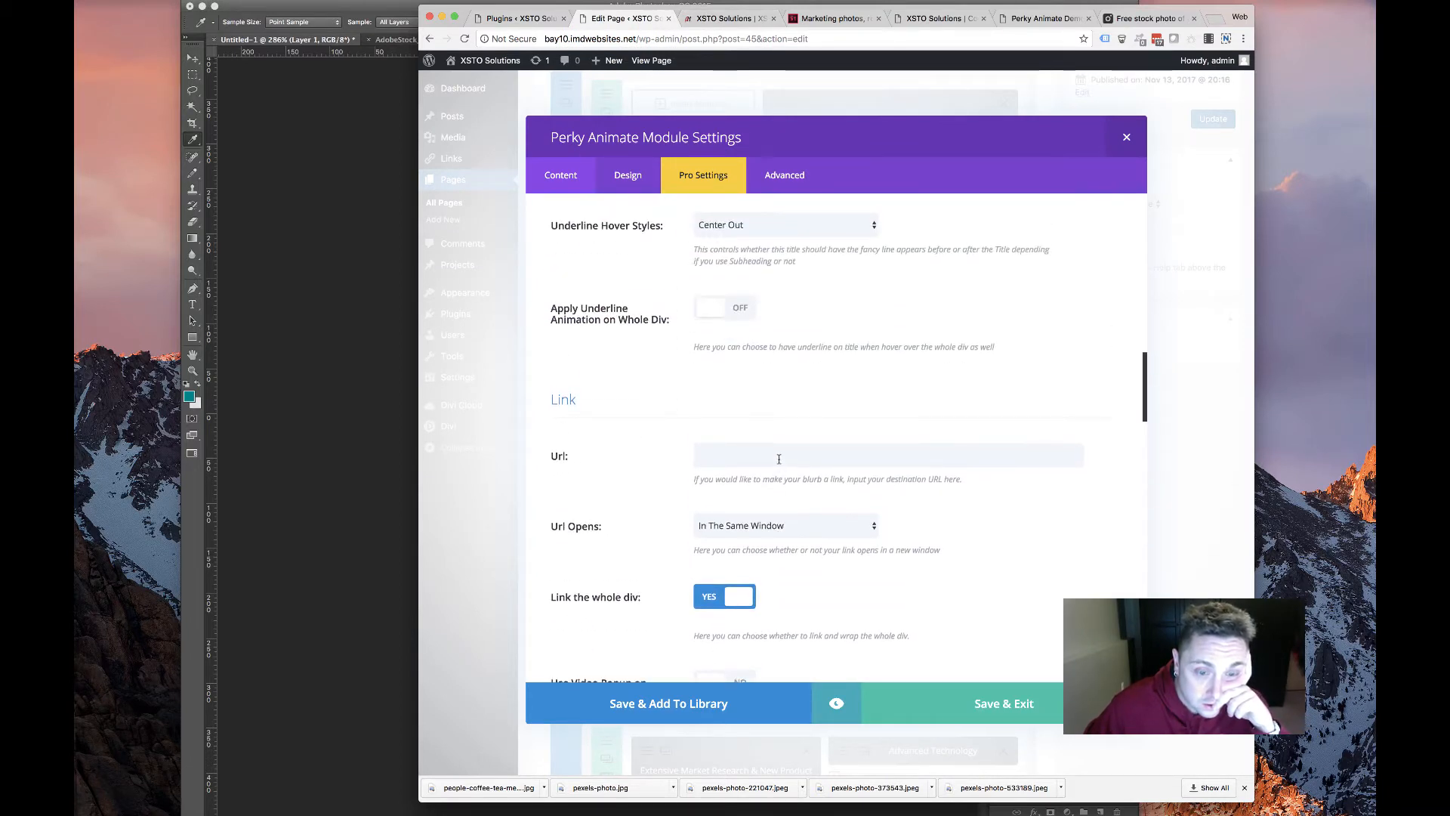
click(778, 458)
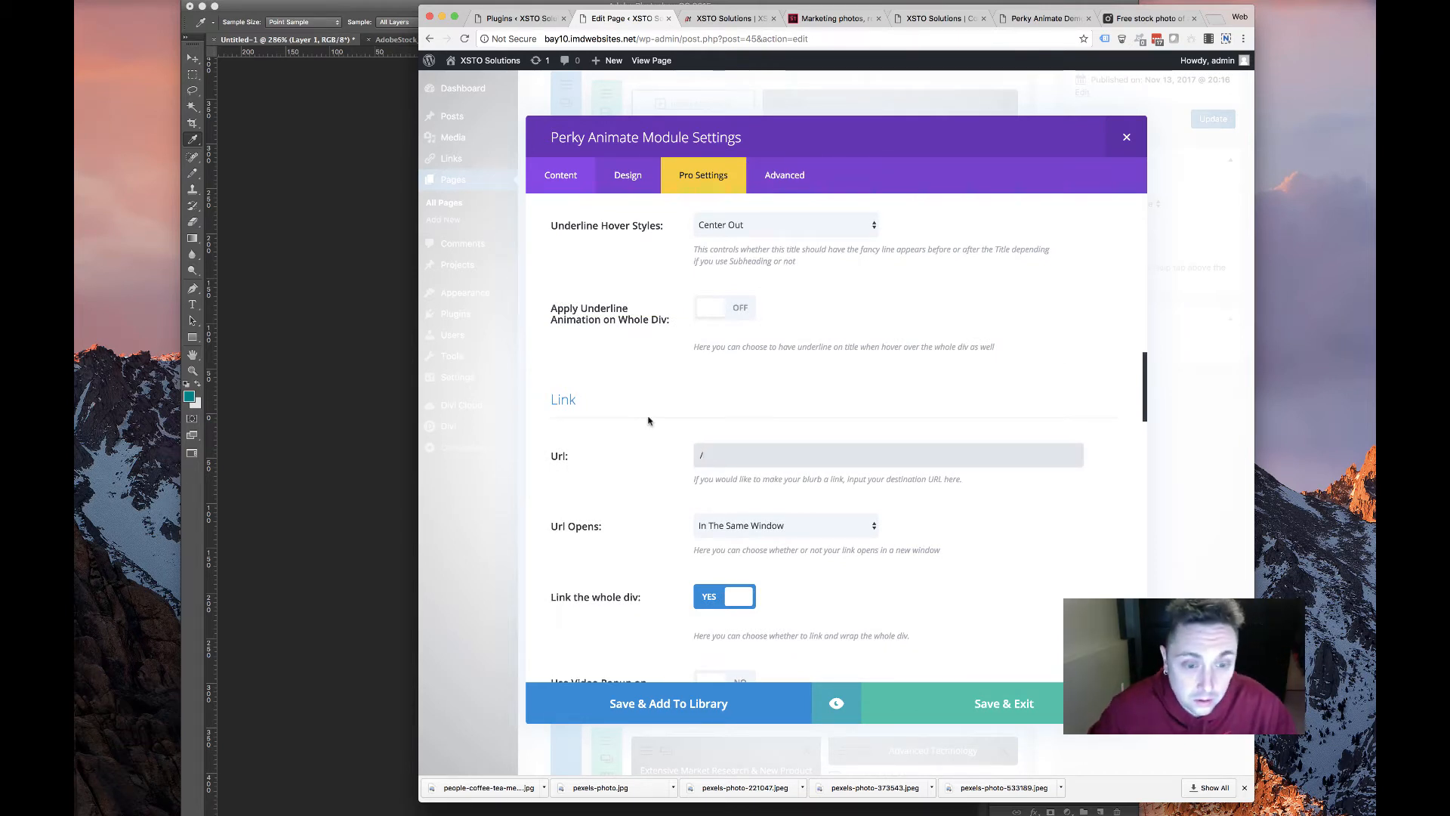
scroll(655, 352, up, 6)
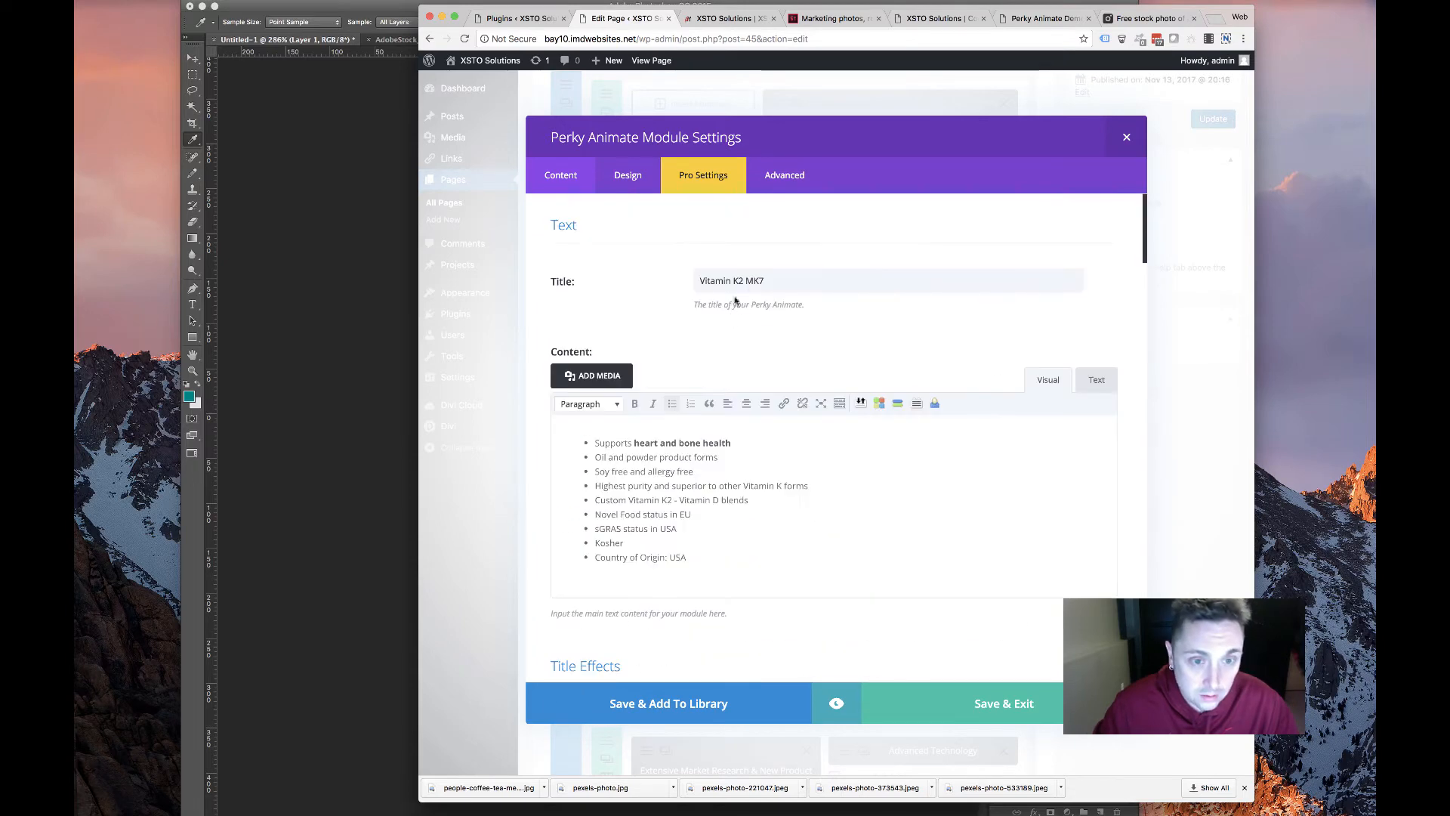
Set the card's link URL to /Vitamin-K2-MK7
drag(782, 281, 533, 275)
key(super+c)
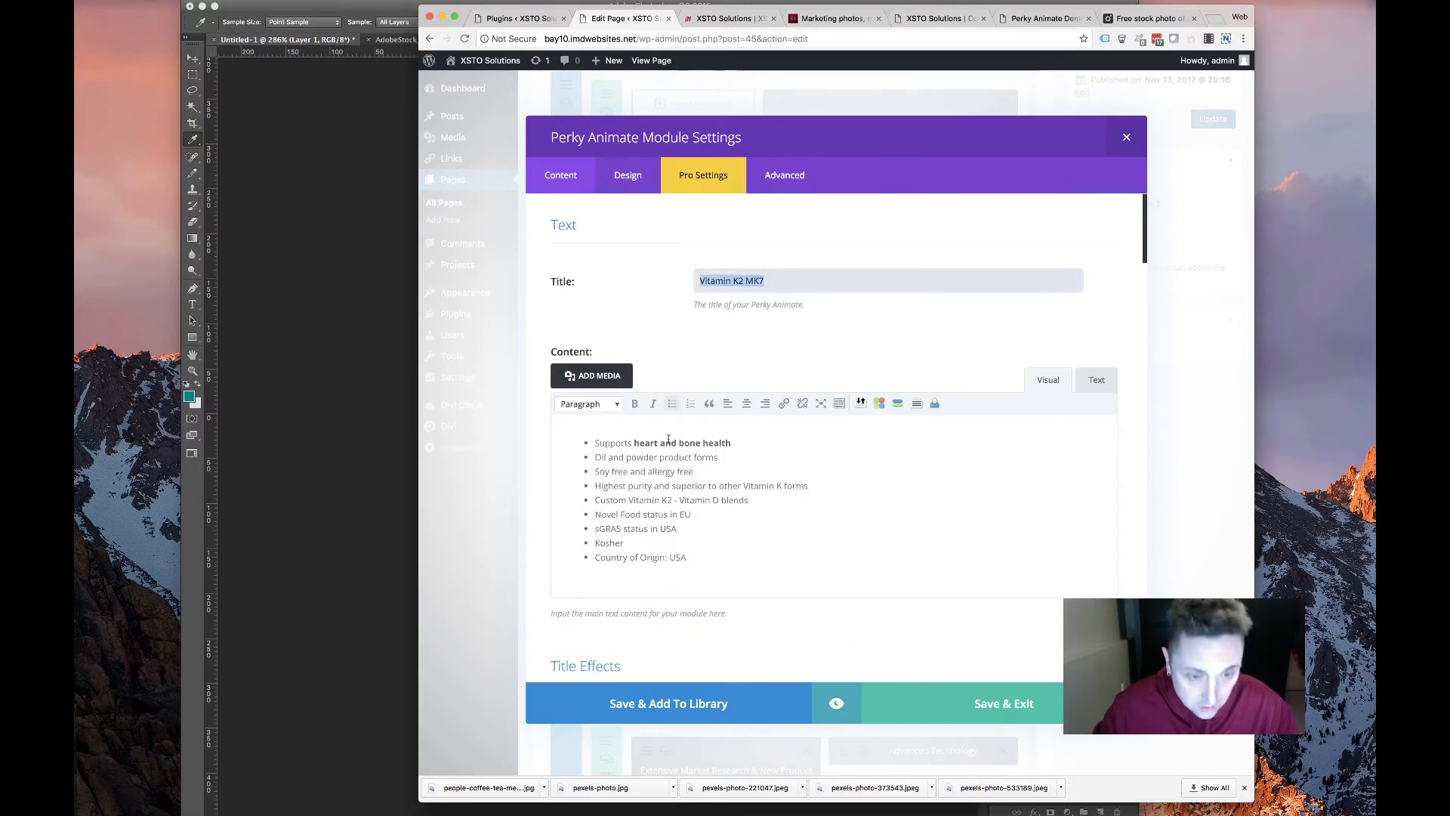
scroll(668, 439, down, 15)
click(736, 208)
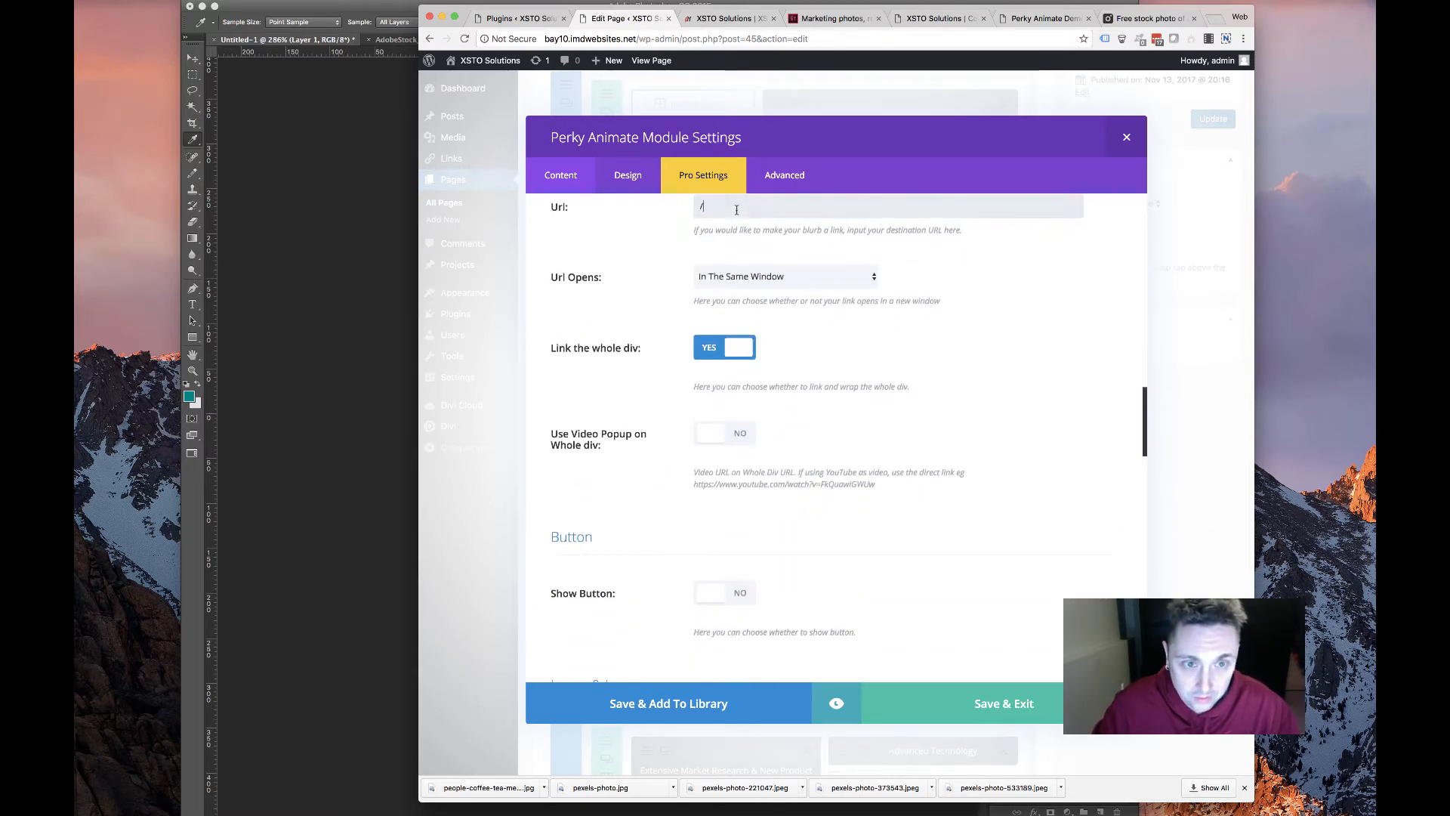
text(/)
key(super+v)
drag(737, 204, 735, 195)
scroll(740, 227, up, 2)
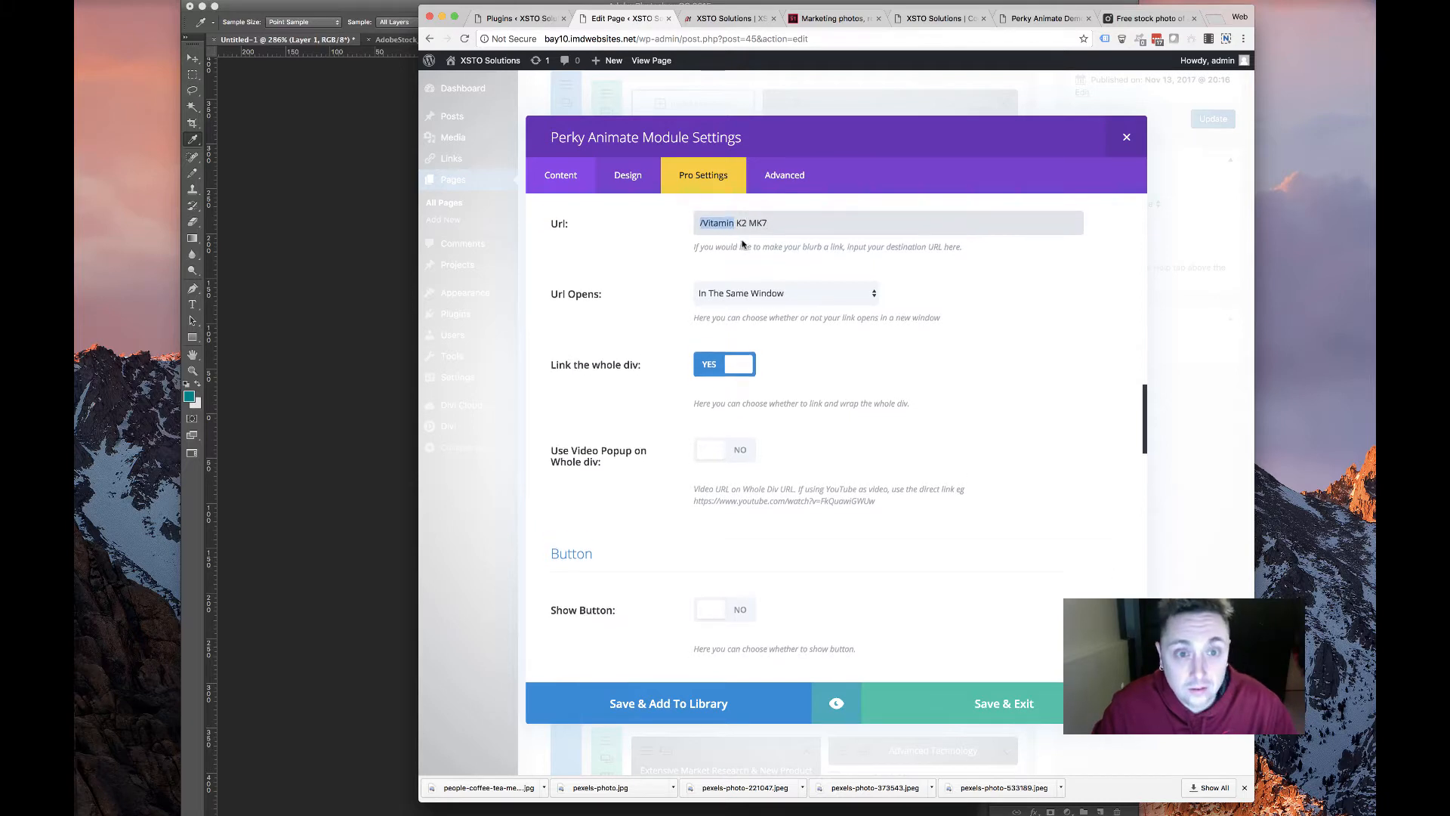
click(738, 253)
drag(739, 253, 734, 253)
text(-K2-)
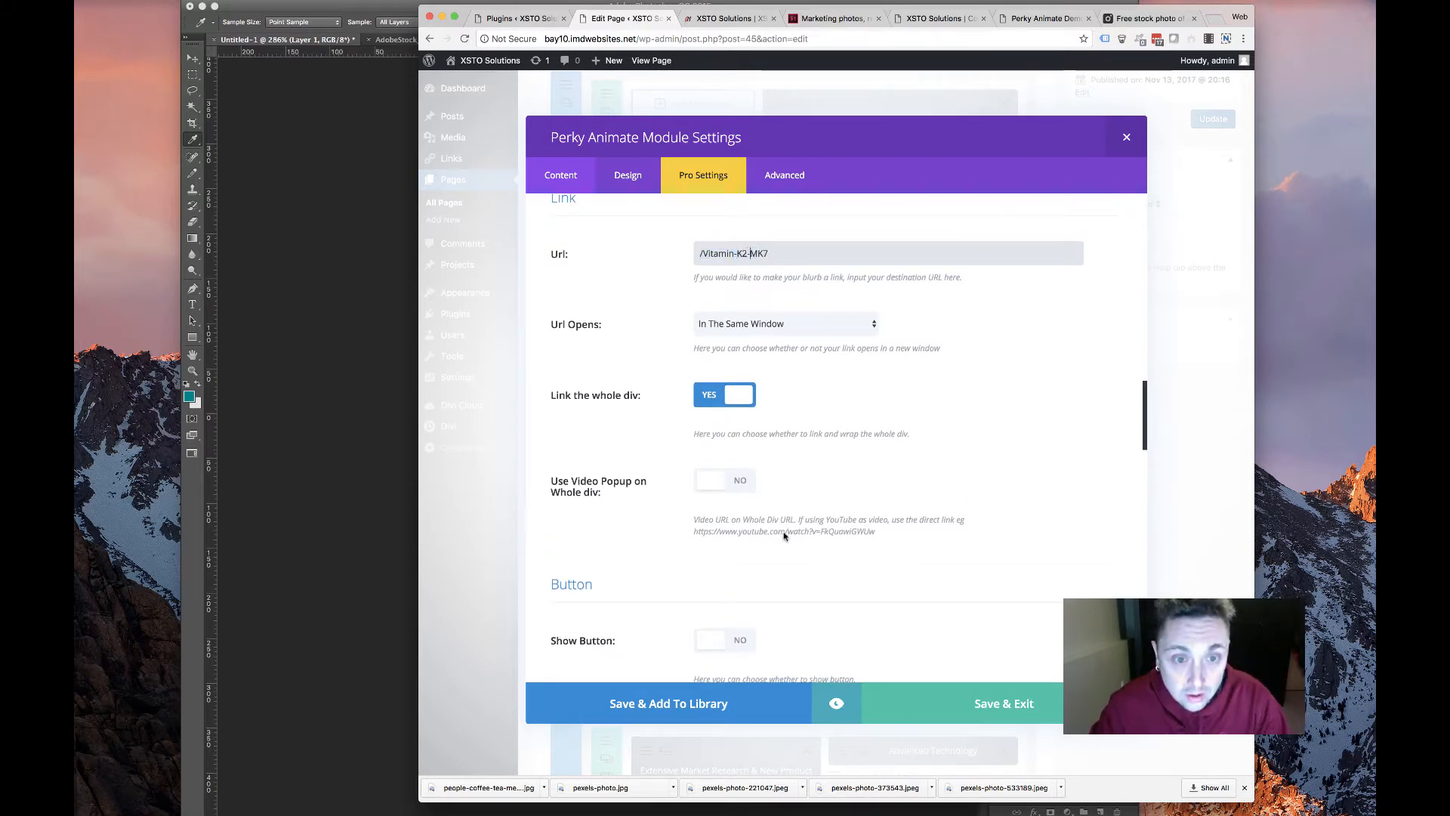
scroll(748, 375, down, 6)
Enable Show Button with Button #1 text DETAILS
click(716, 387)
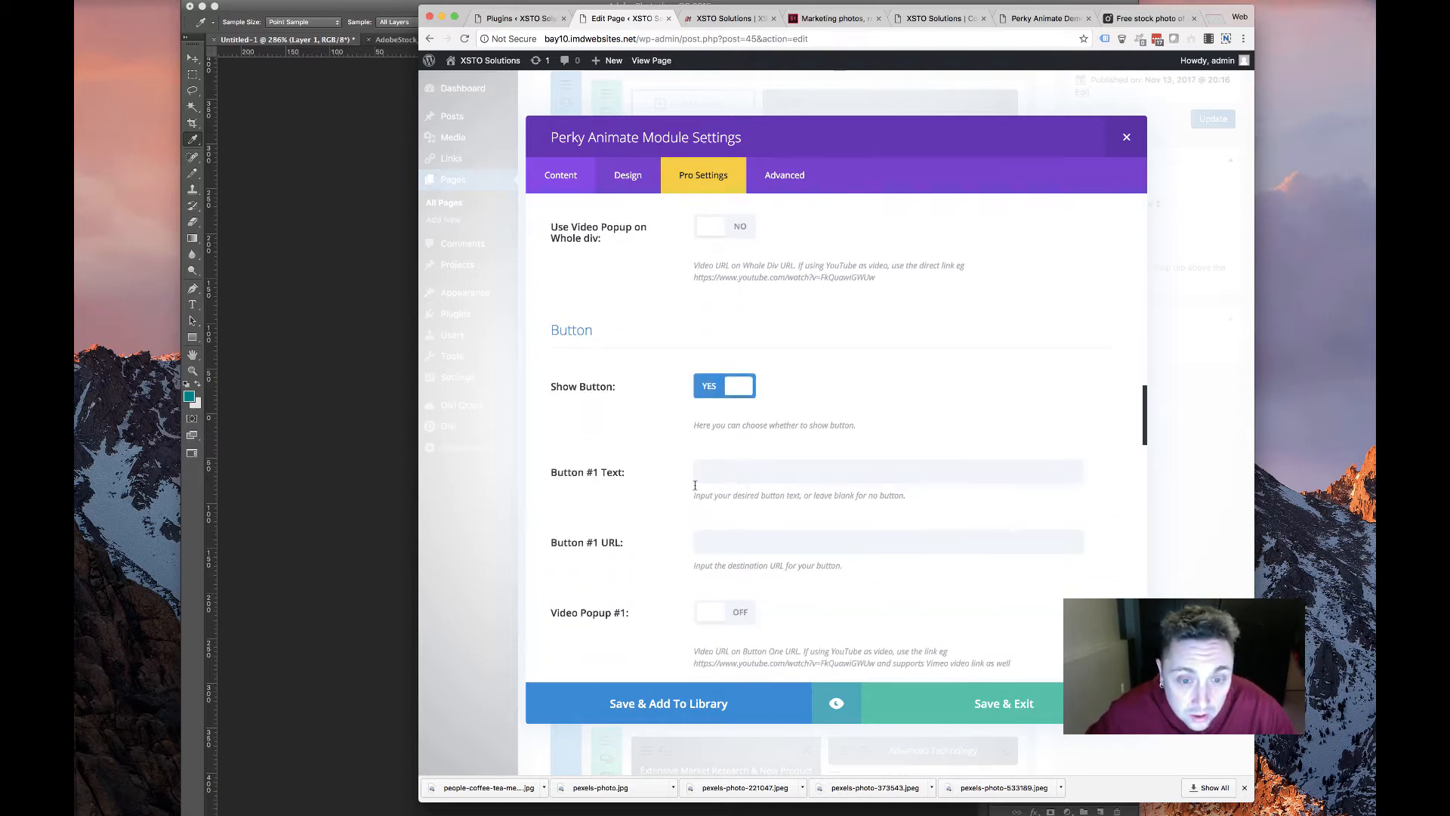
scroll(718, 340, down, 4)
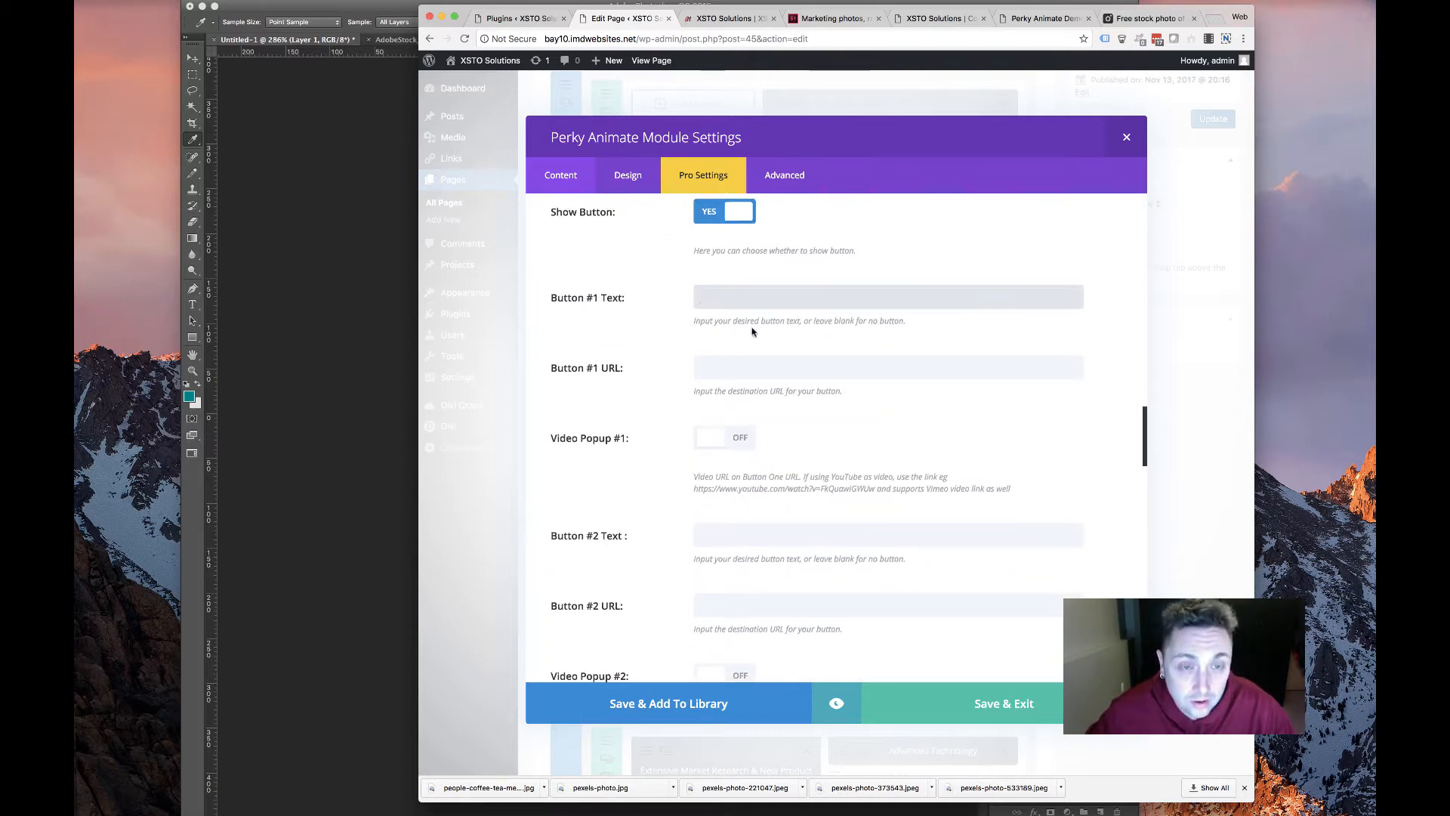
text(LEARN)
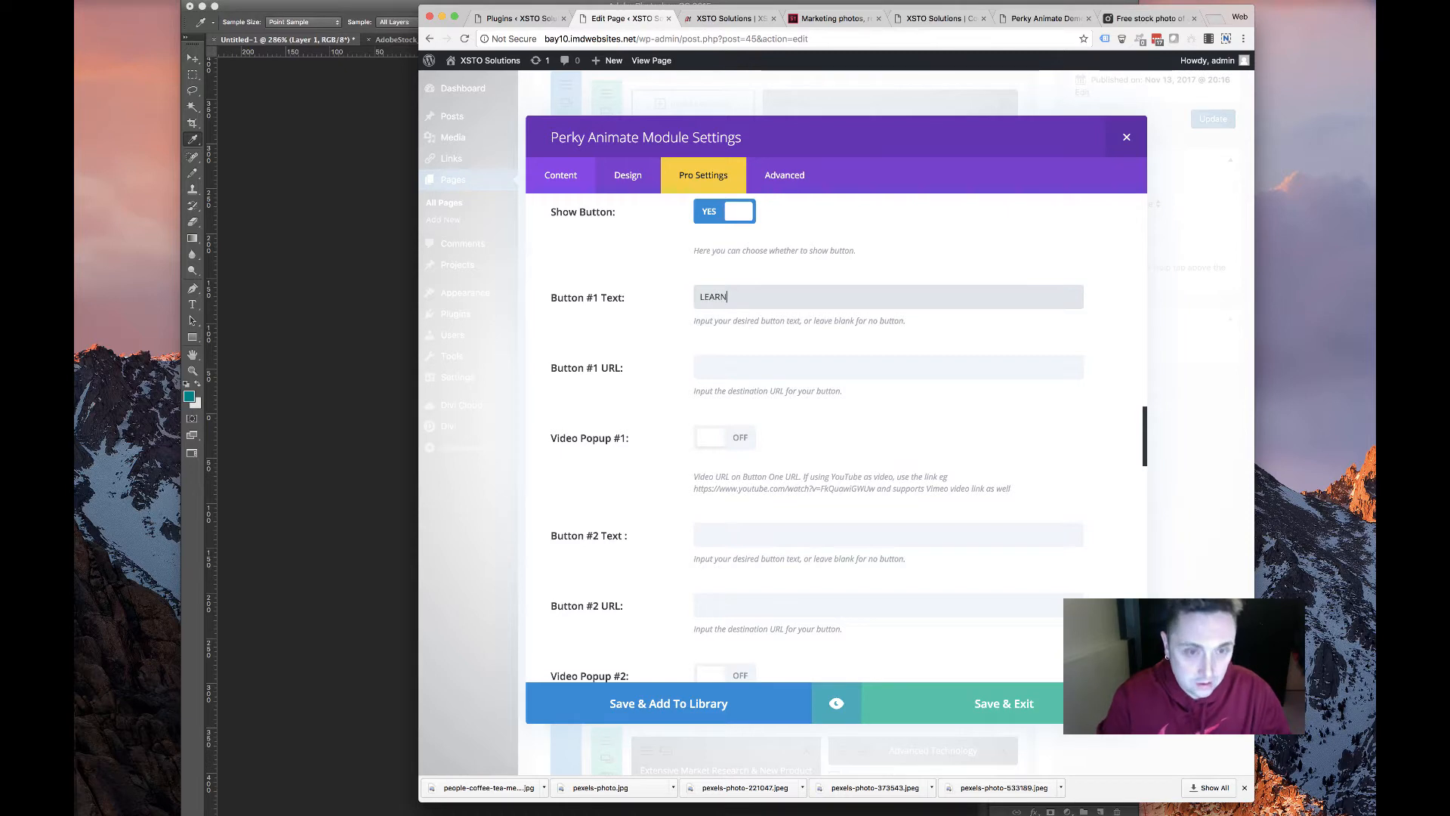
key(BackSpace)
key(BackSpace)
key(BackSpace)
key(BackSpace)
key(BackSpace)
text(DETA)
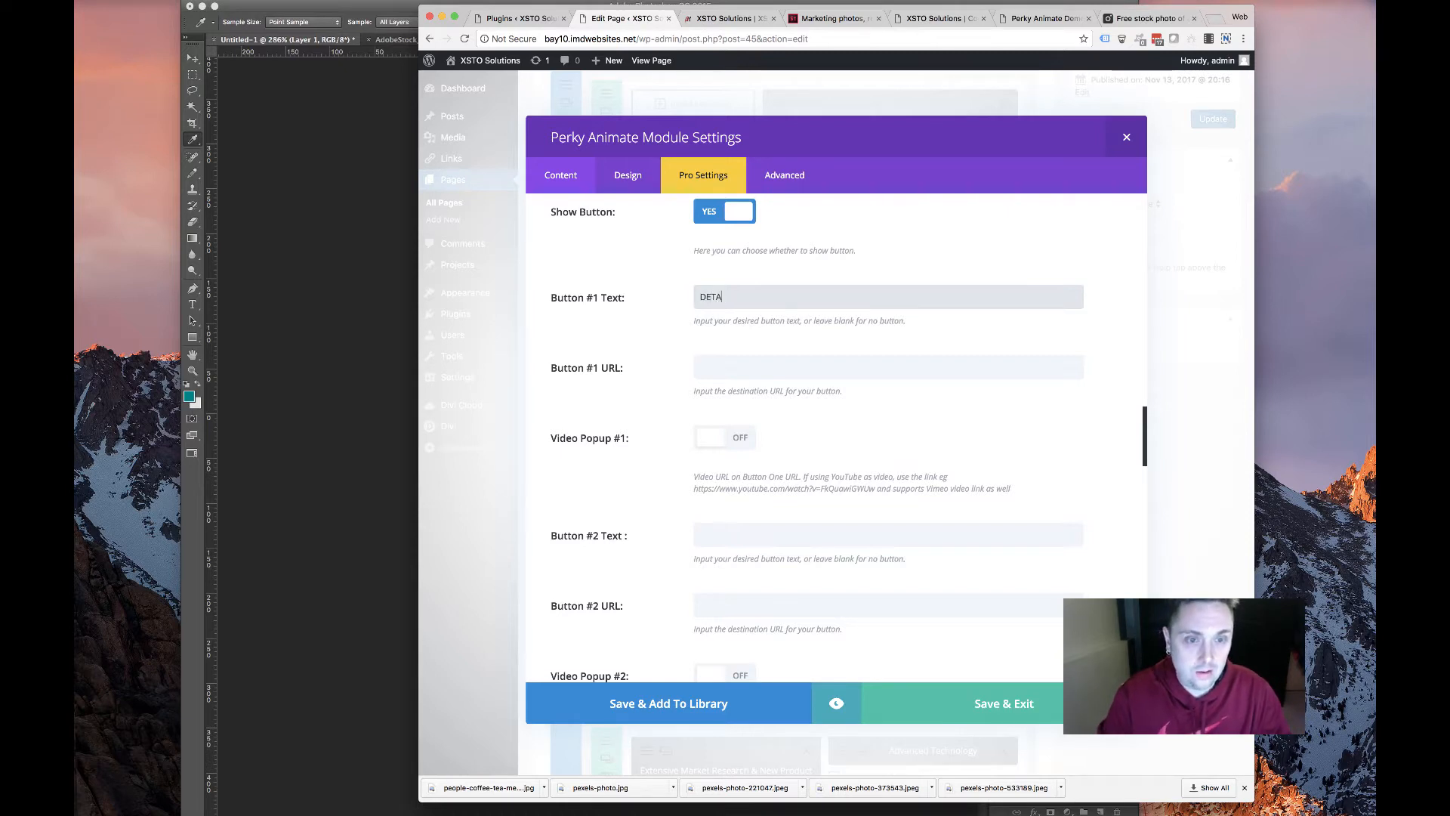
text(ILS)
Copy the /Vitamin-K2-MK7 address and switch on the card's icon option
click(720, 365)
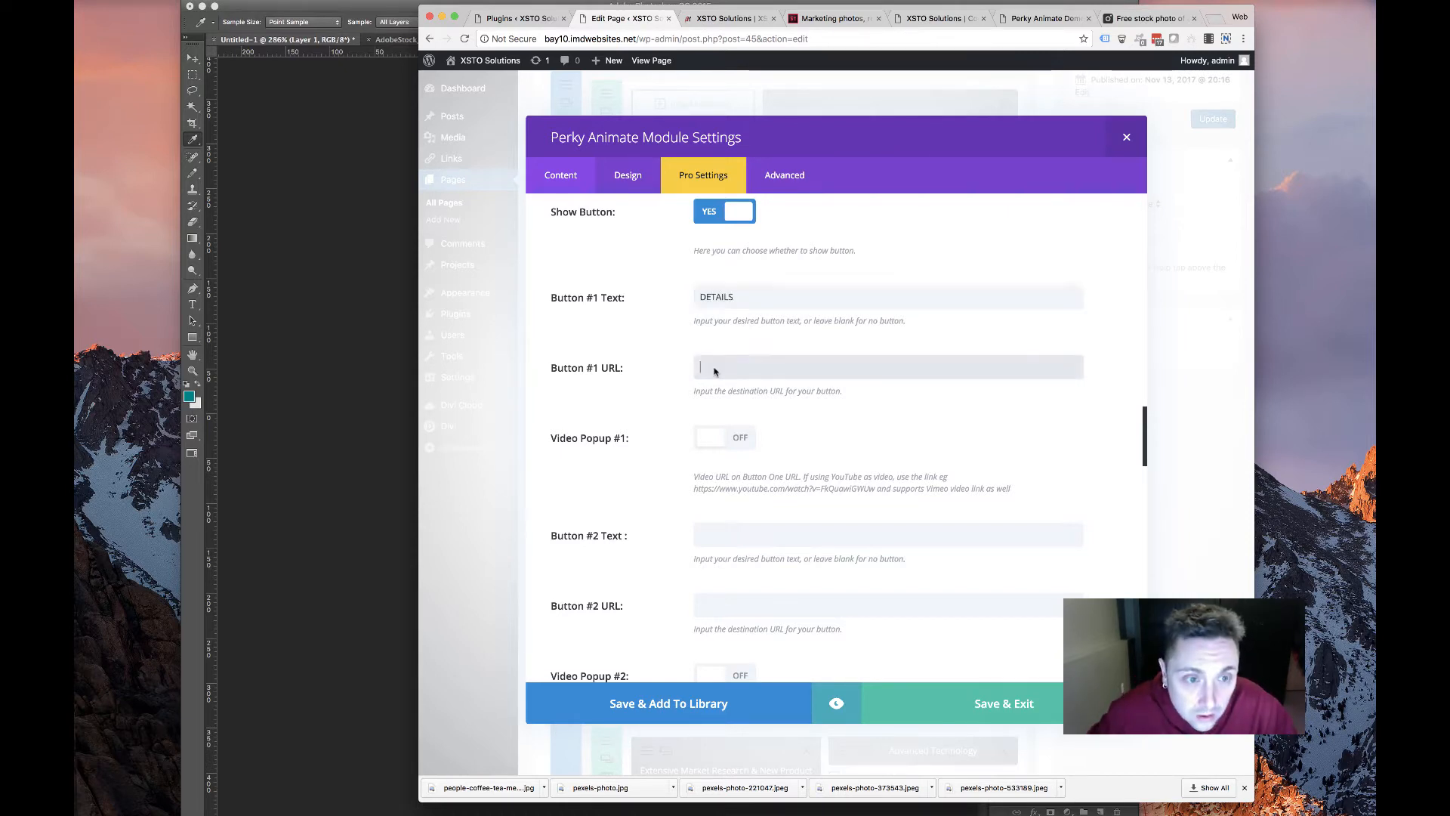
scroll(707, 378, up, 6)
scroll(697, 390, up, 8)
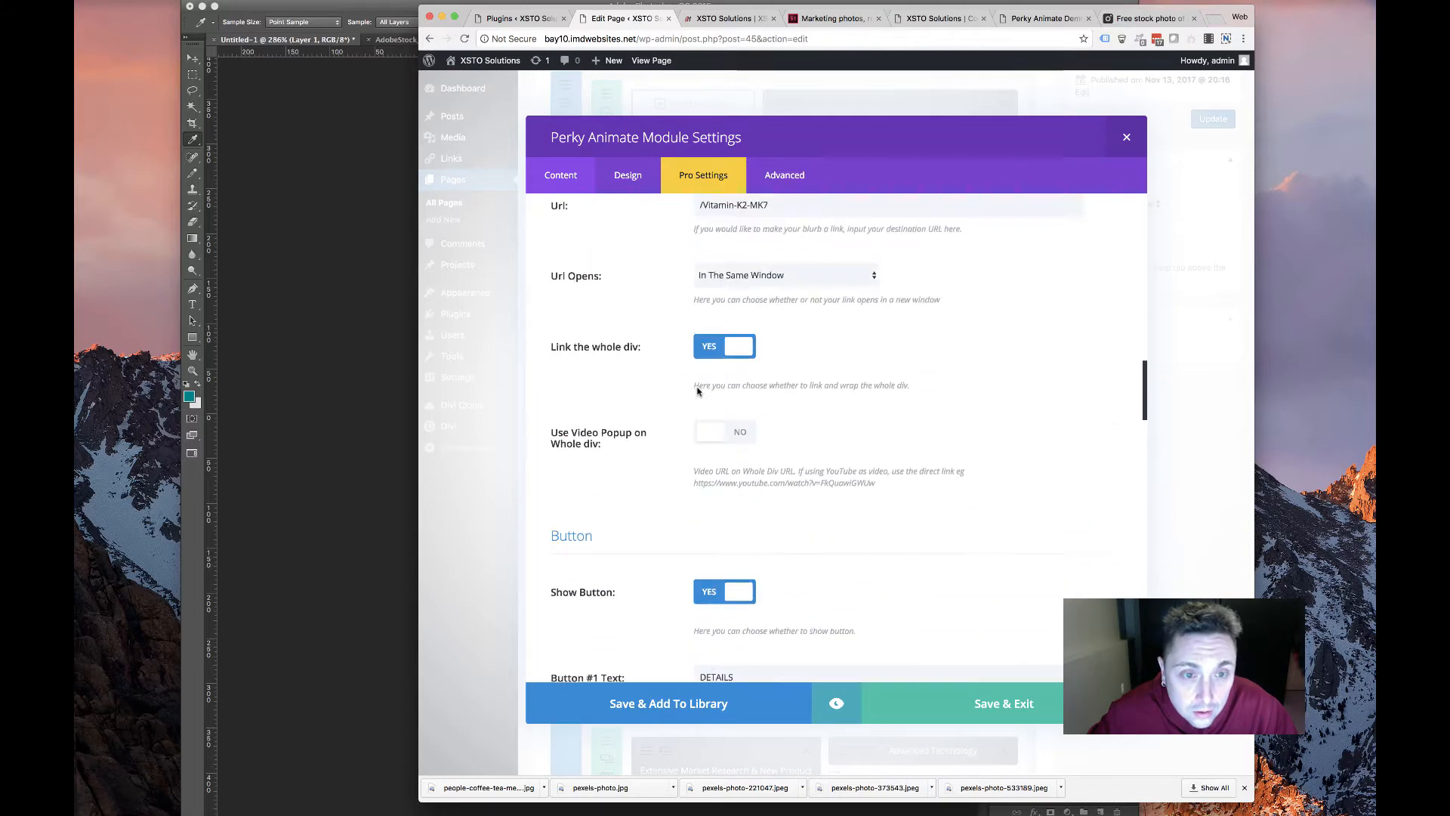
drag(769, 427, 646, 442)
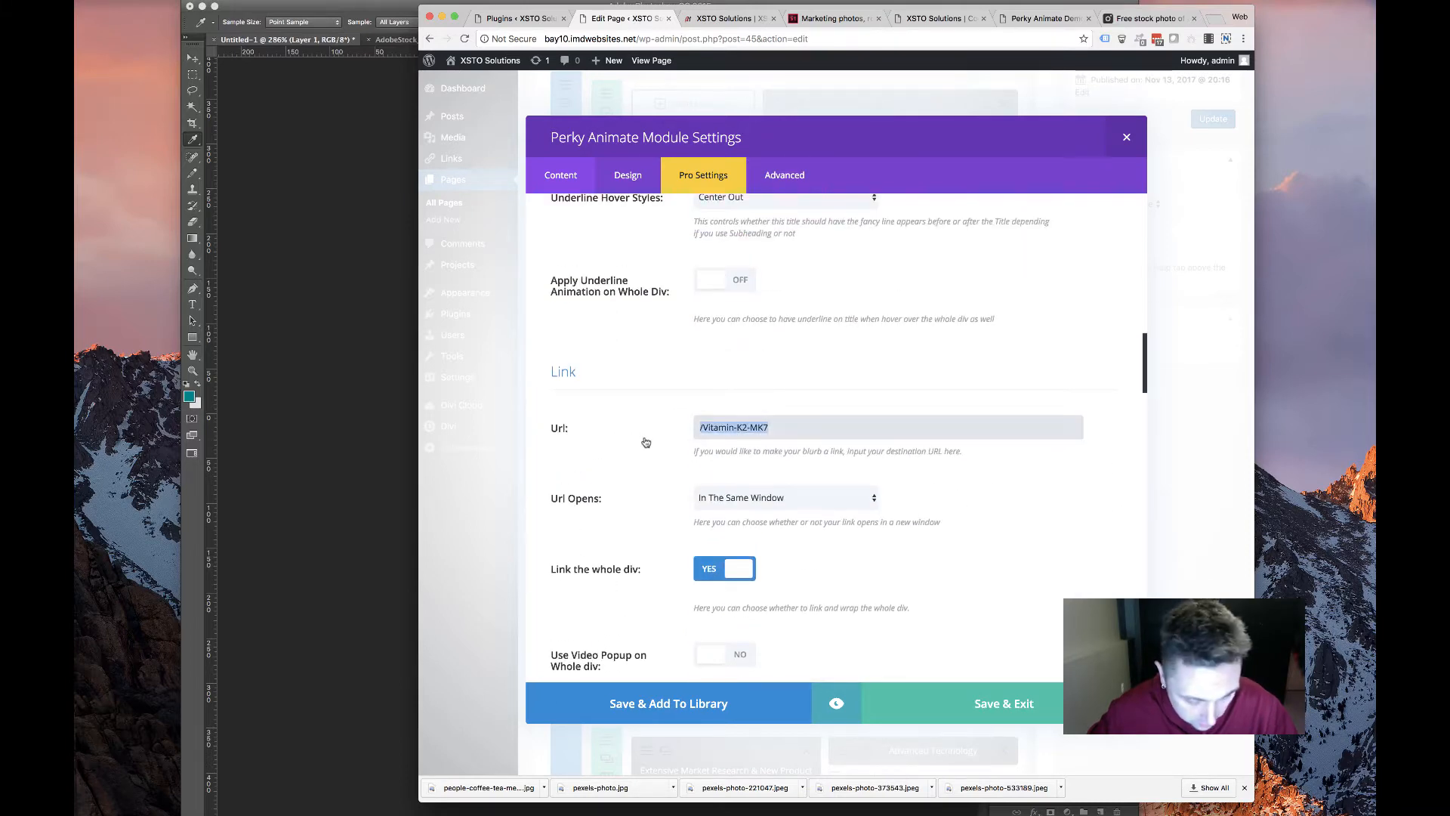
scroll(646, 442, down, 10)
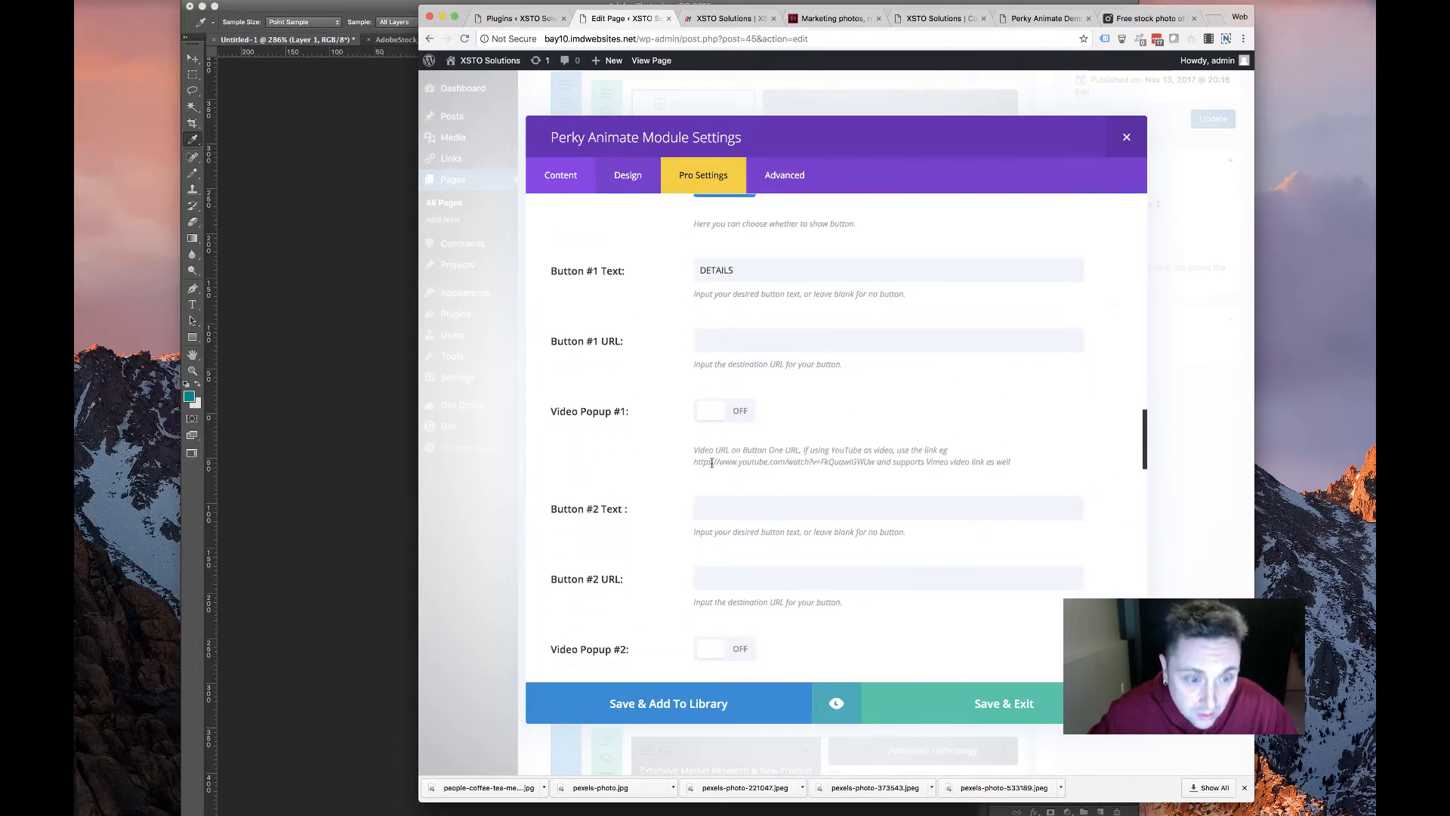
scroll(711, 462, down, 7)
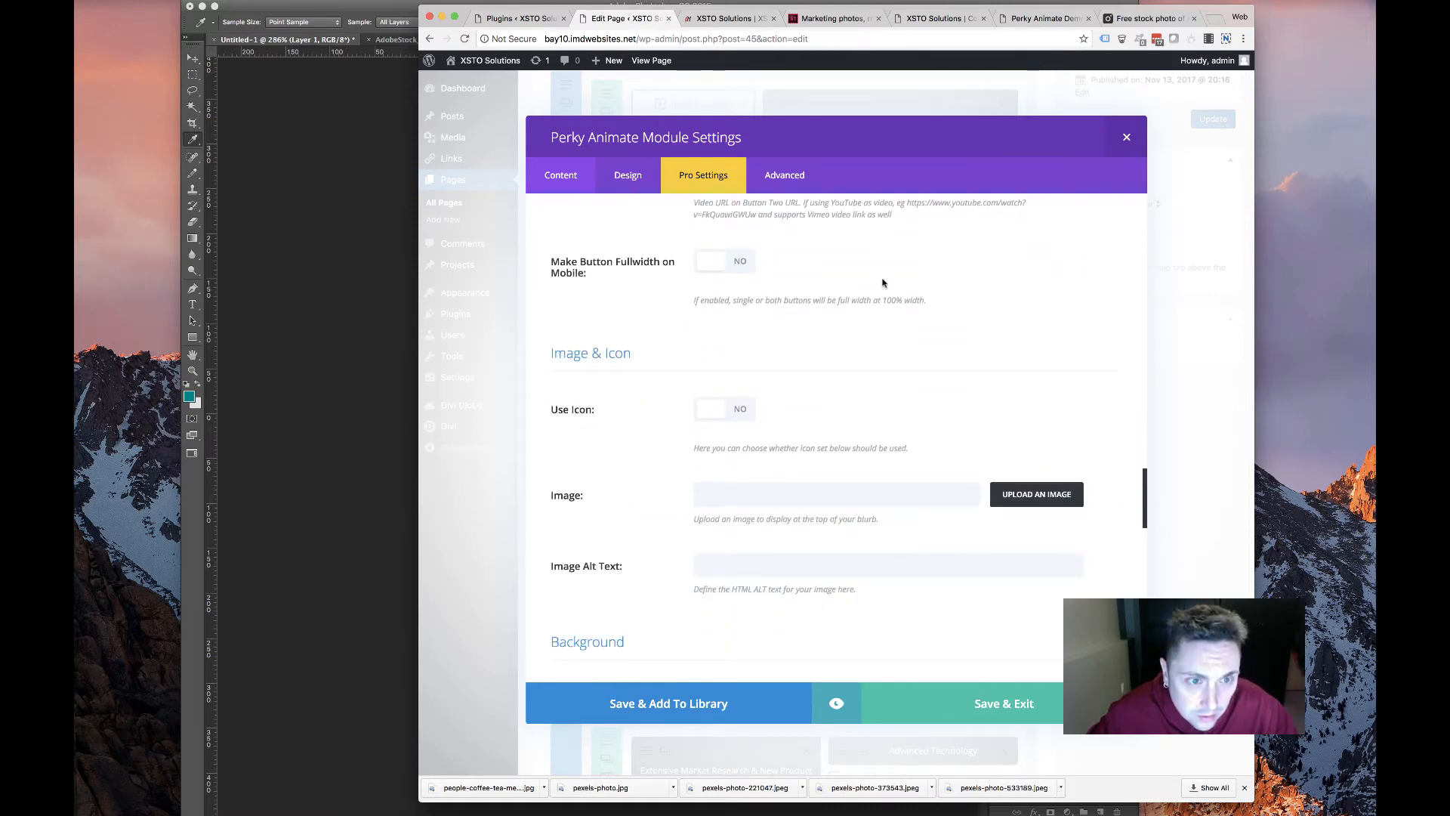
scroll(716, 365, down, 3)
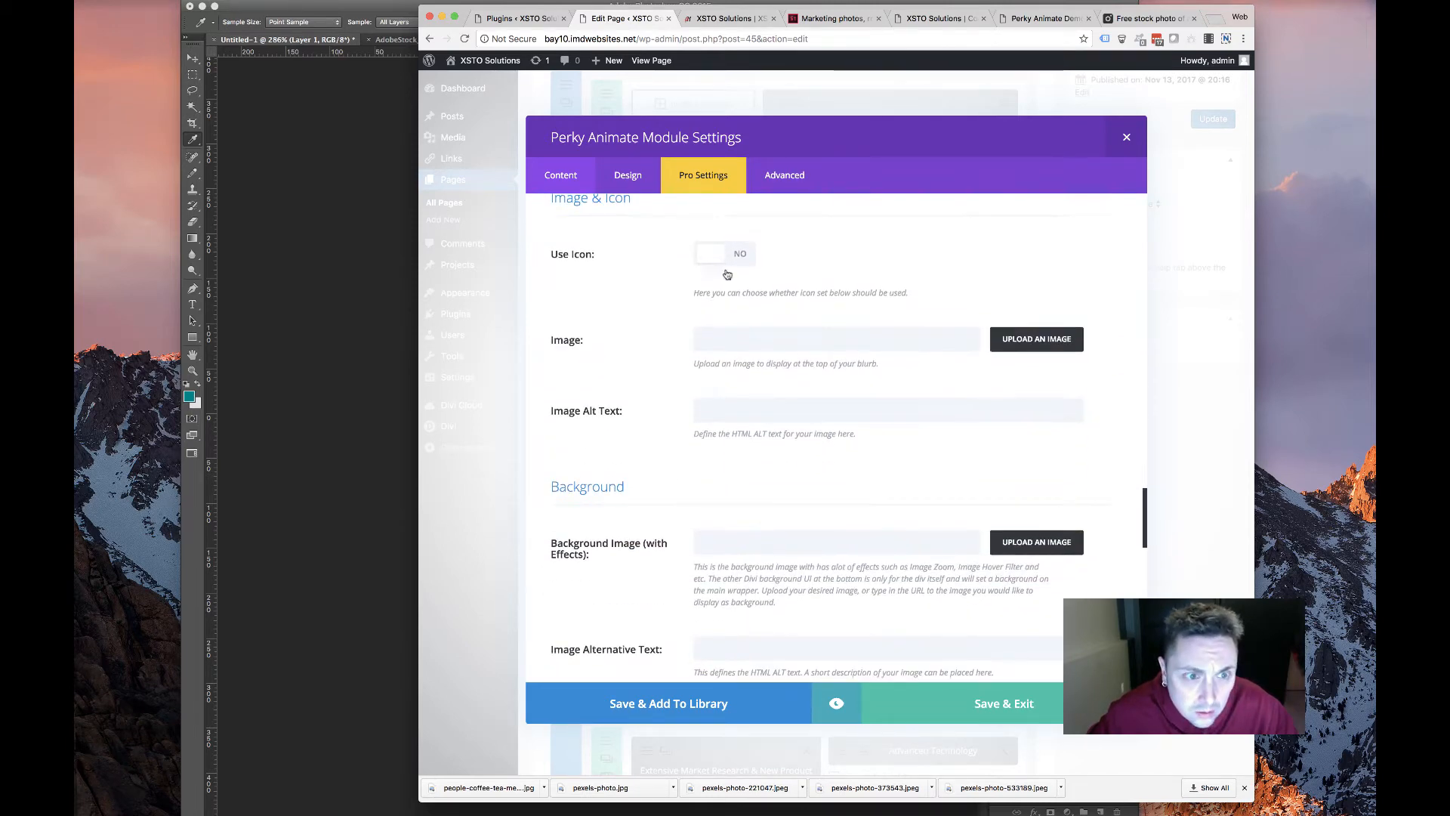
click(724, 255)
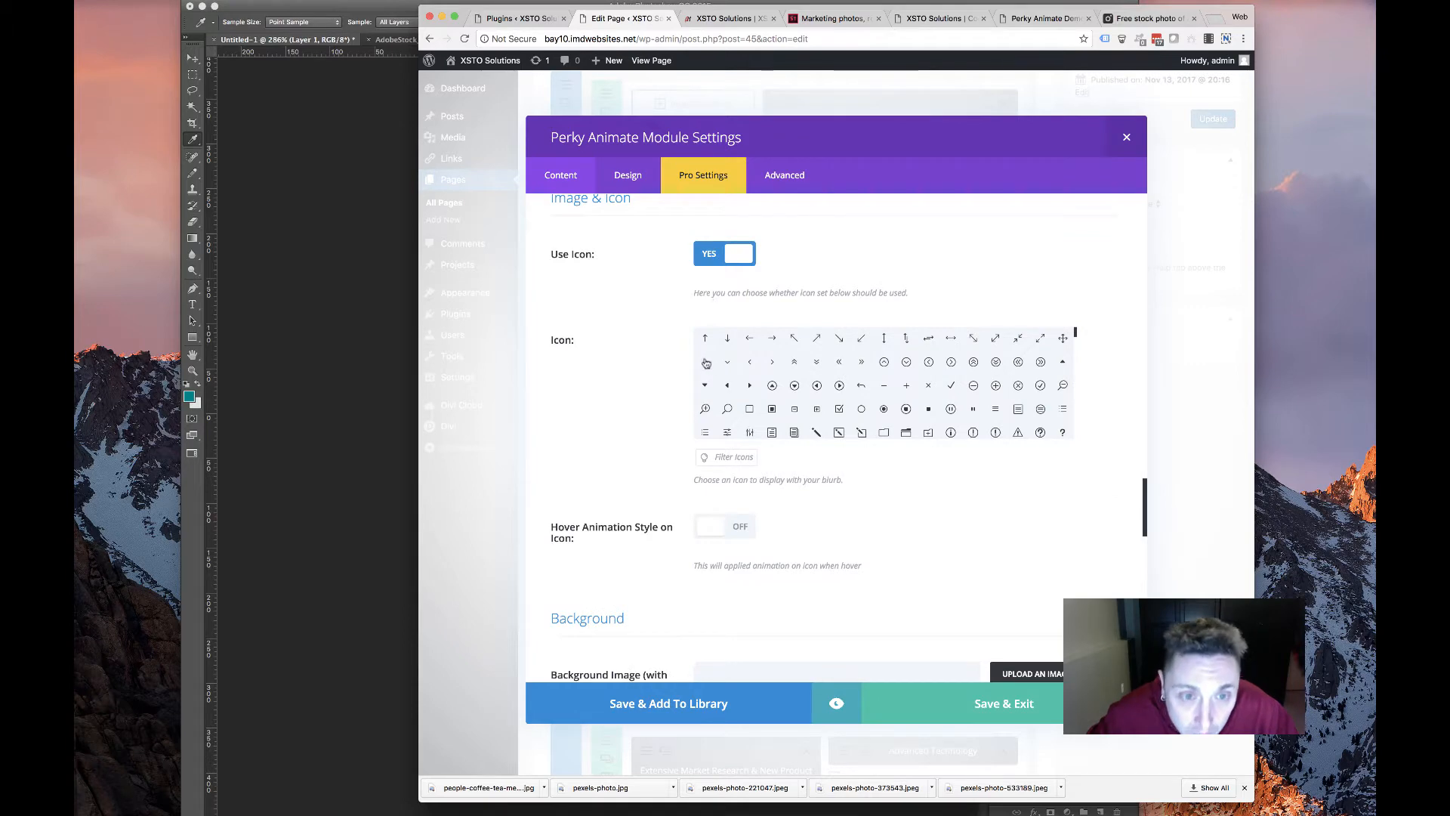
Turn the icon back off and upload k2vital.png as the card's image
click(725, 255)
click(1016, 342)
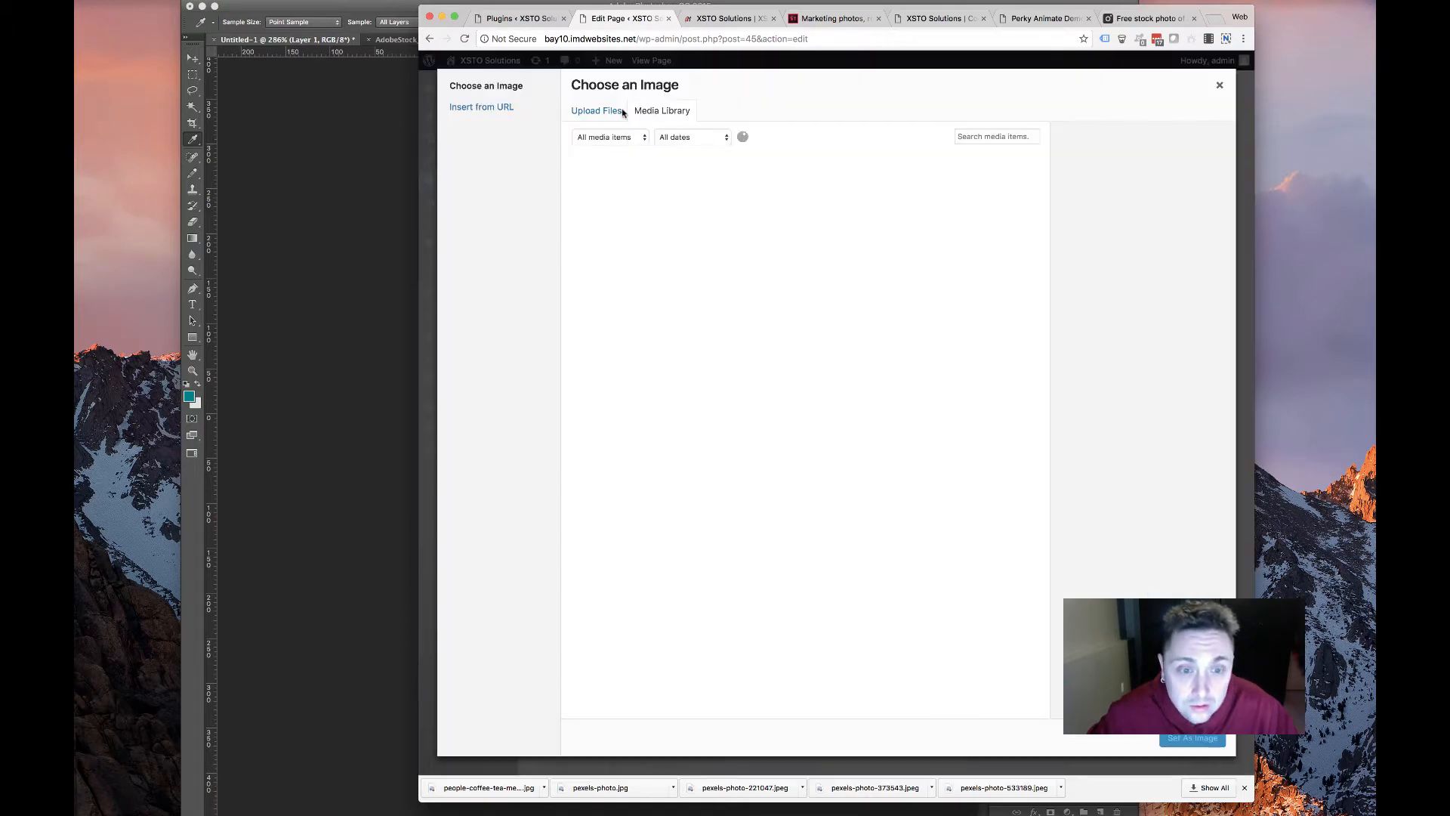
click(596, 110)
click(898, 364)
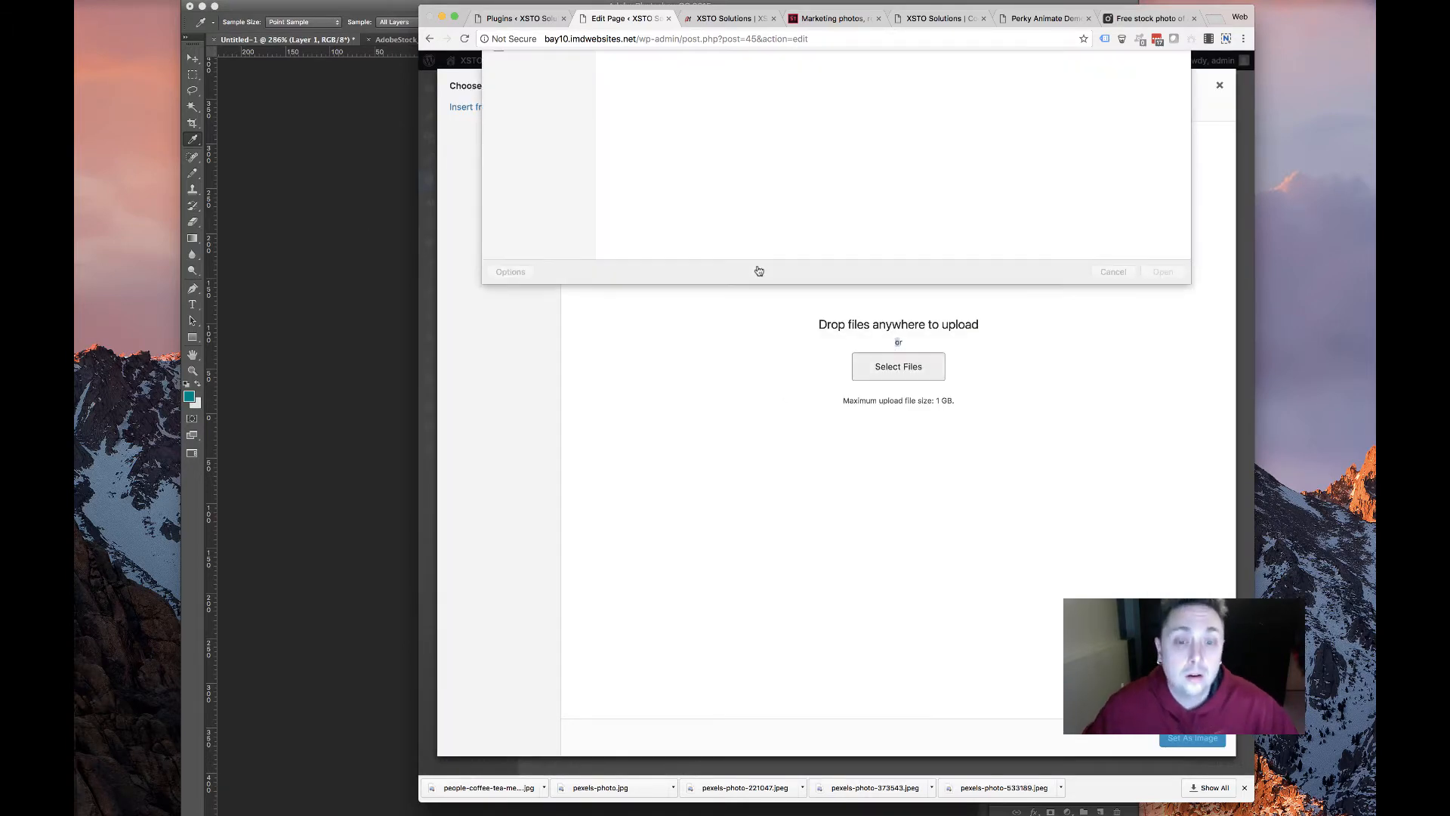
scroll(1099, 191, down, 1)
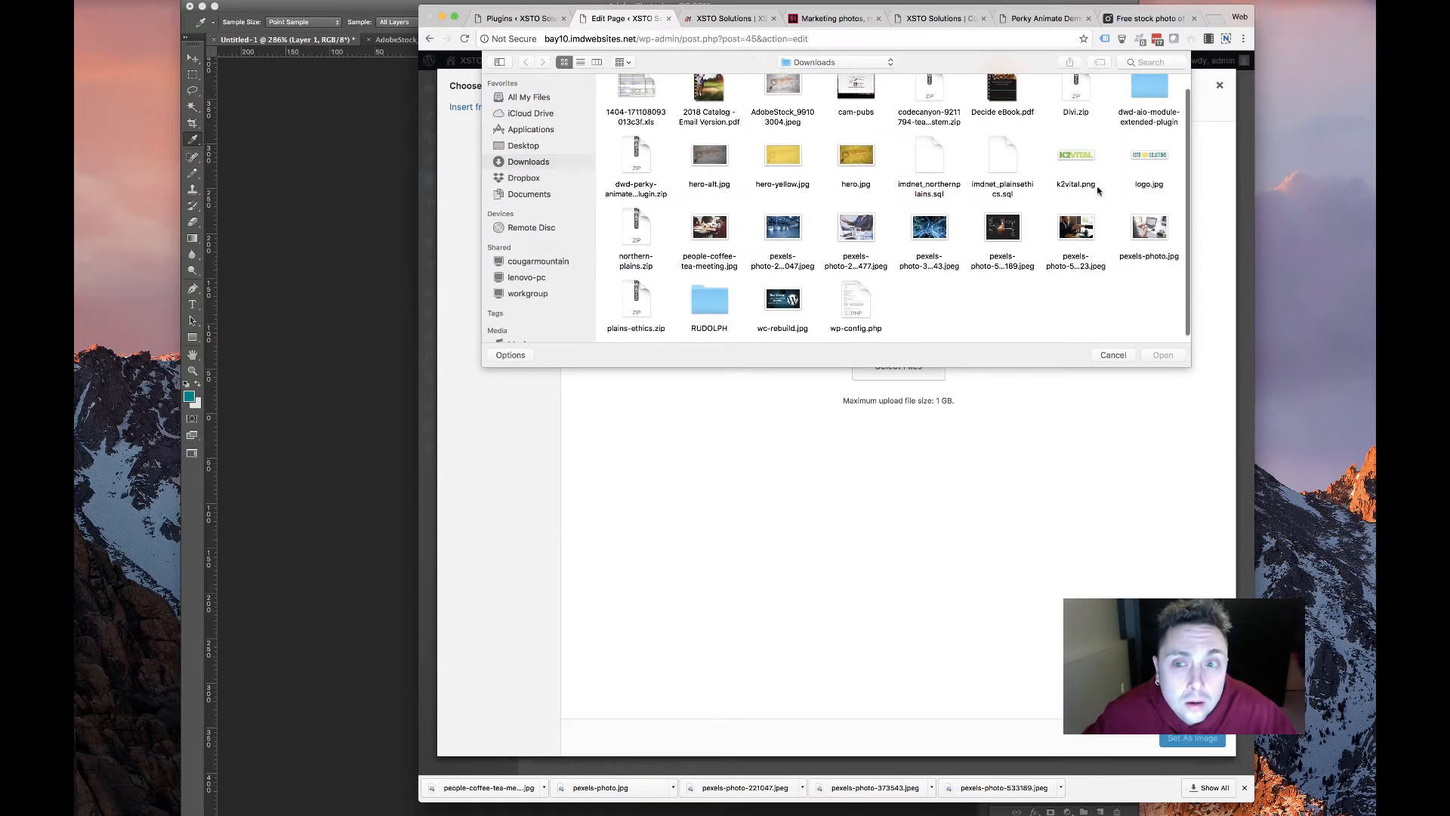
double_click(1076, 155)
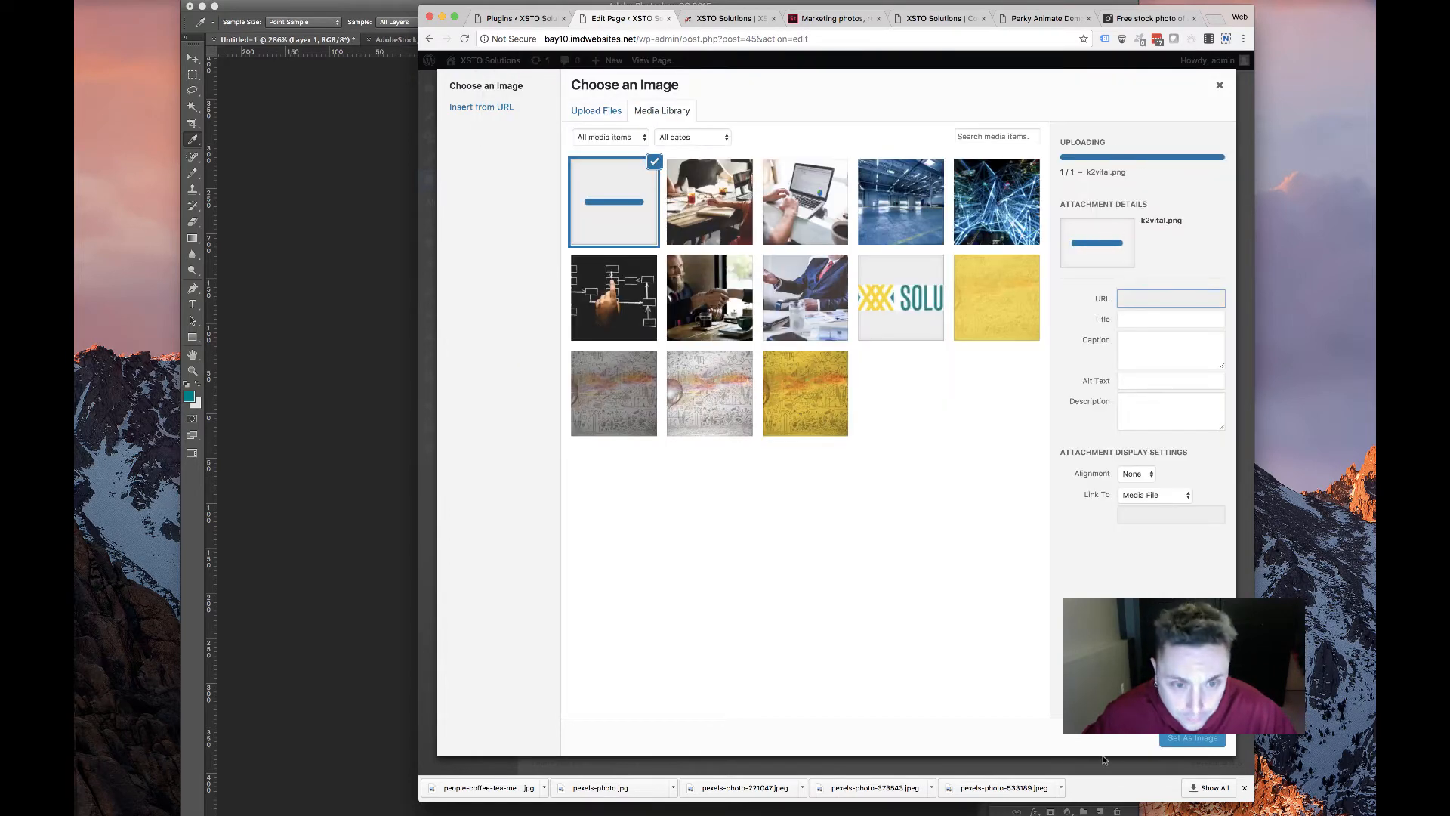
click(1193, 740)
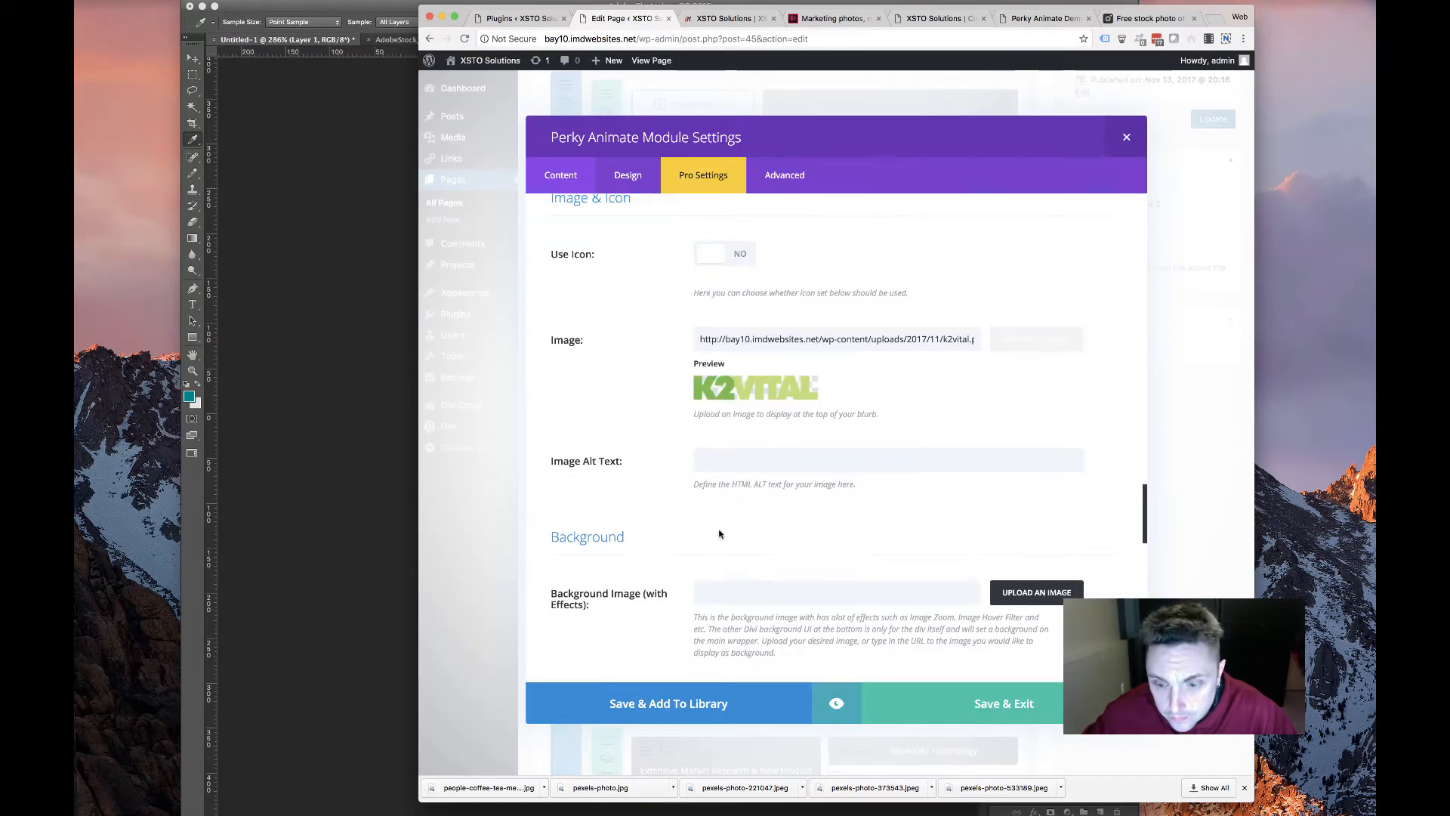
Leave the card background without a colour and review the Image & Icon design options
scroll(658, 534, down, 3)
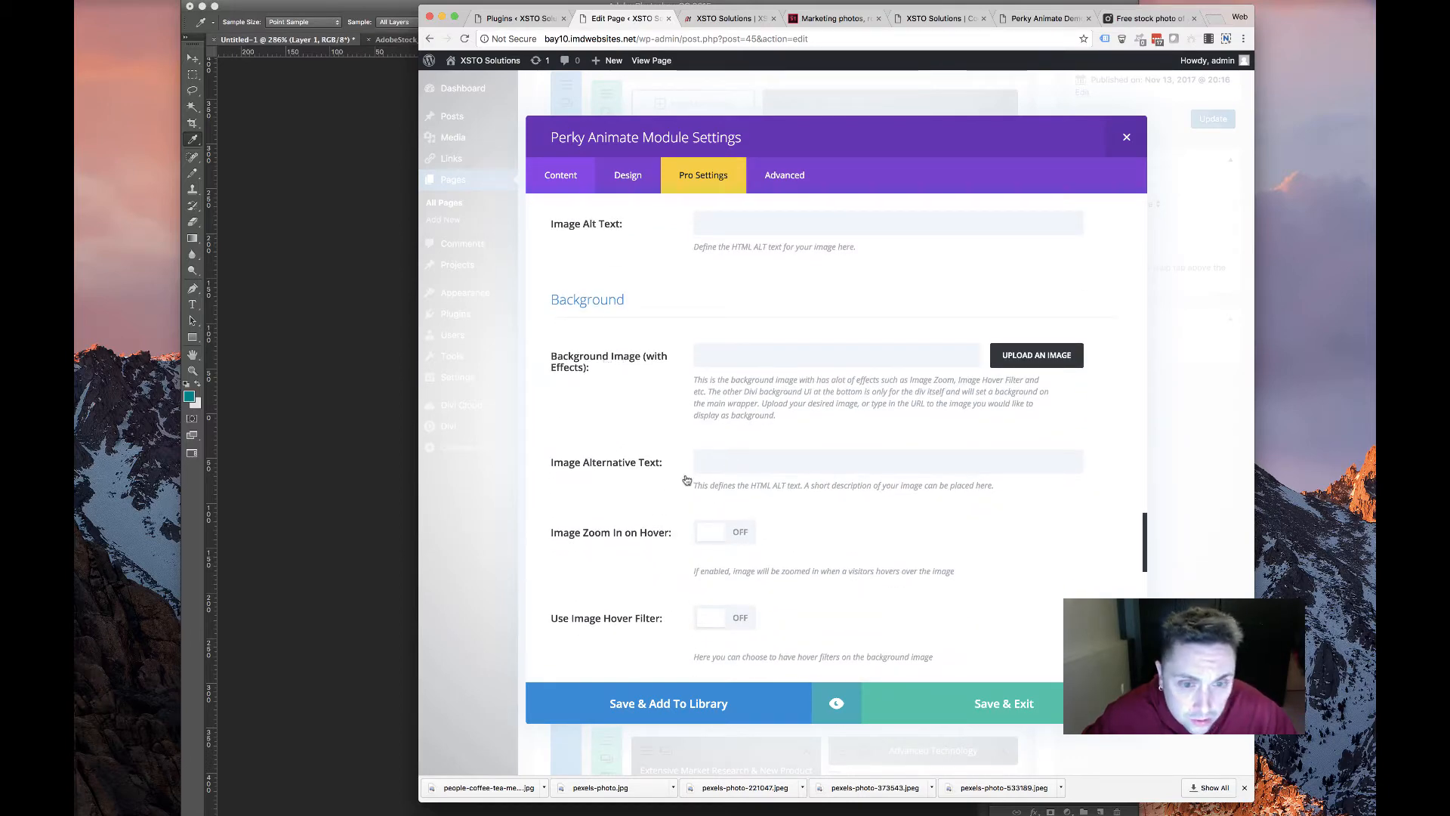
scroll(665, 453, down, 3)
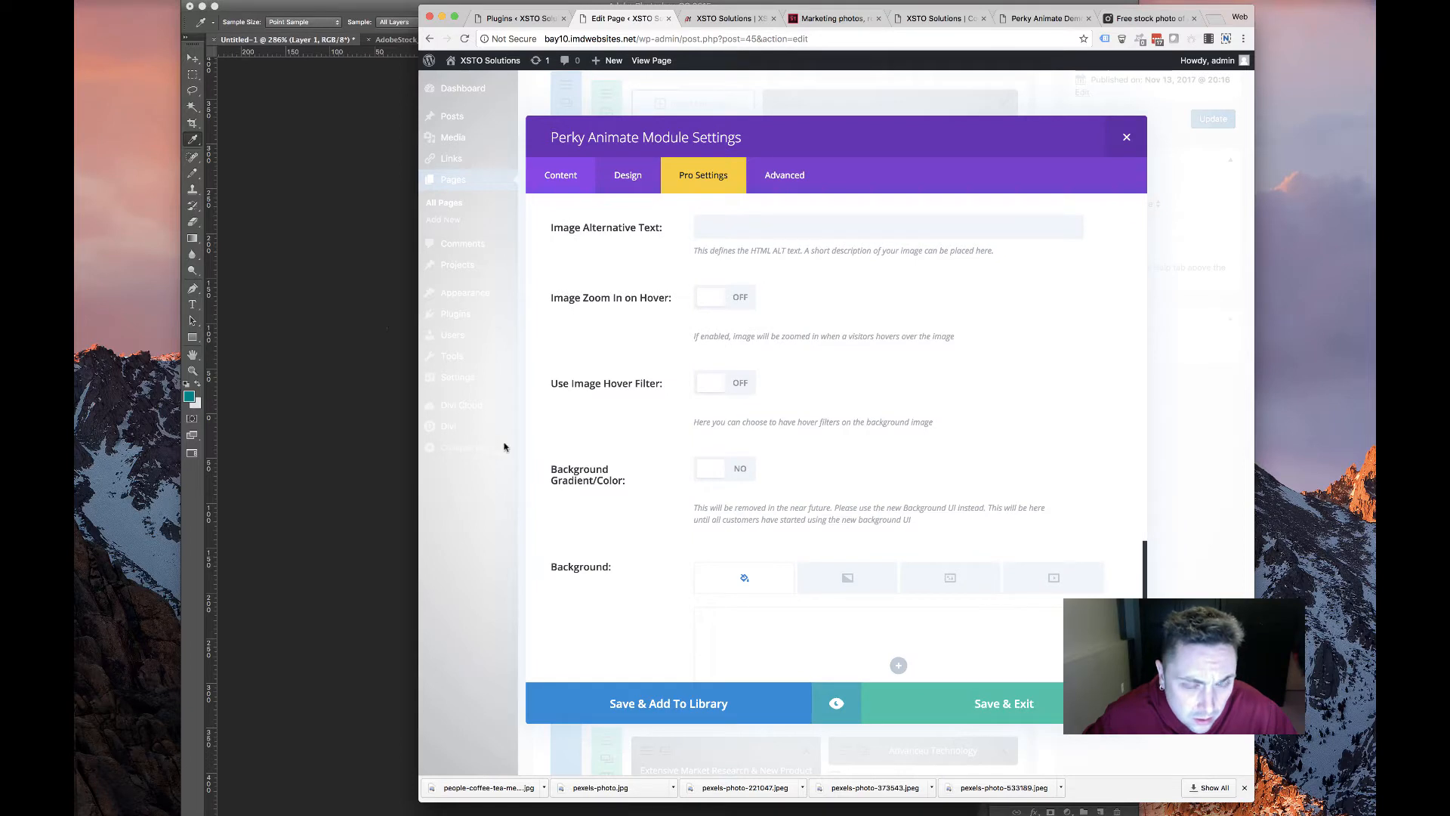
scroll(603, 345, down, 3)
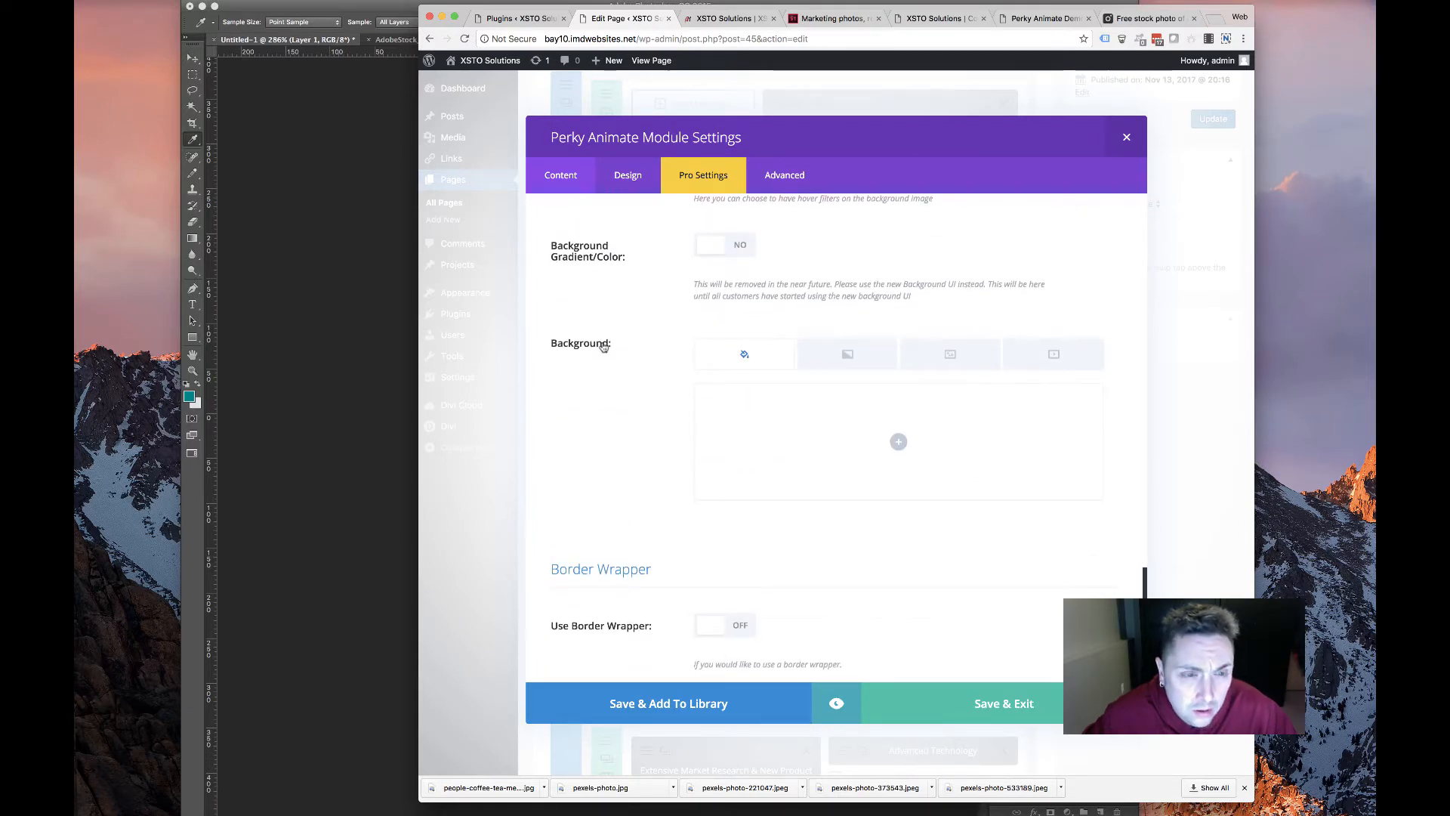
scroll(604, 345, down, 6)
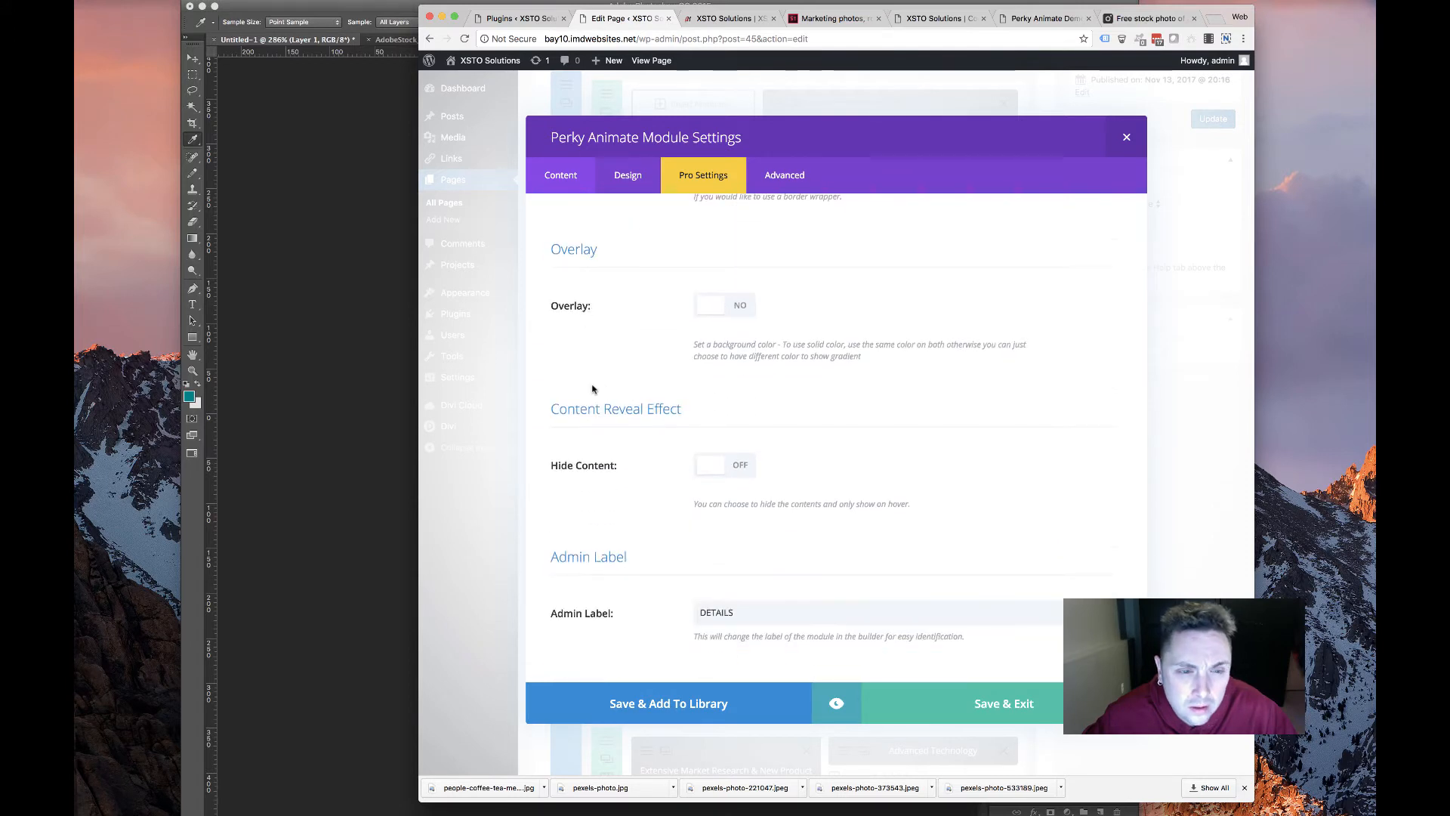
scroll(600, 387, up, 6)
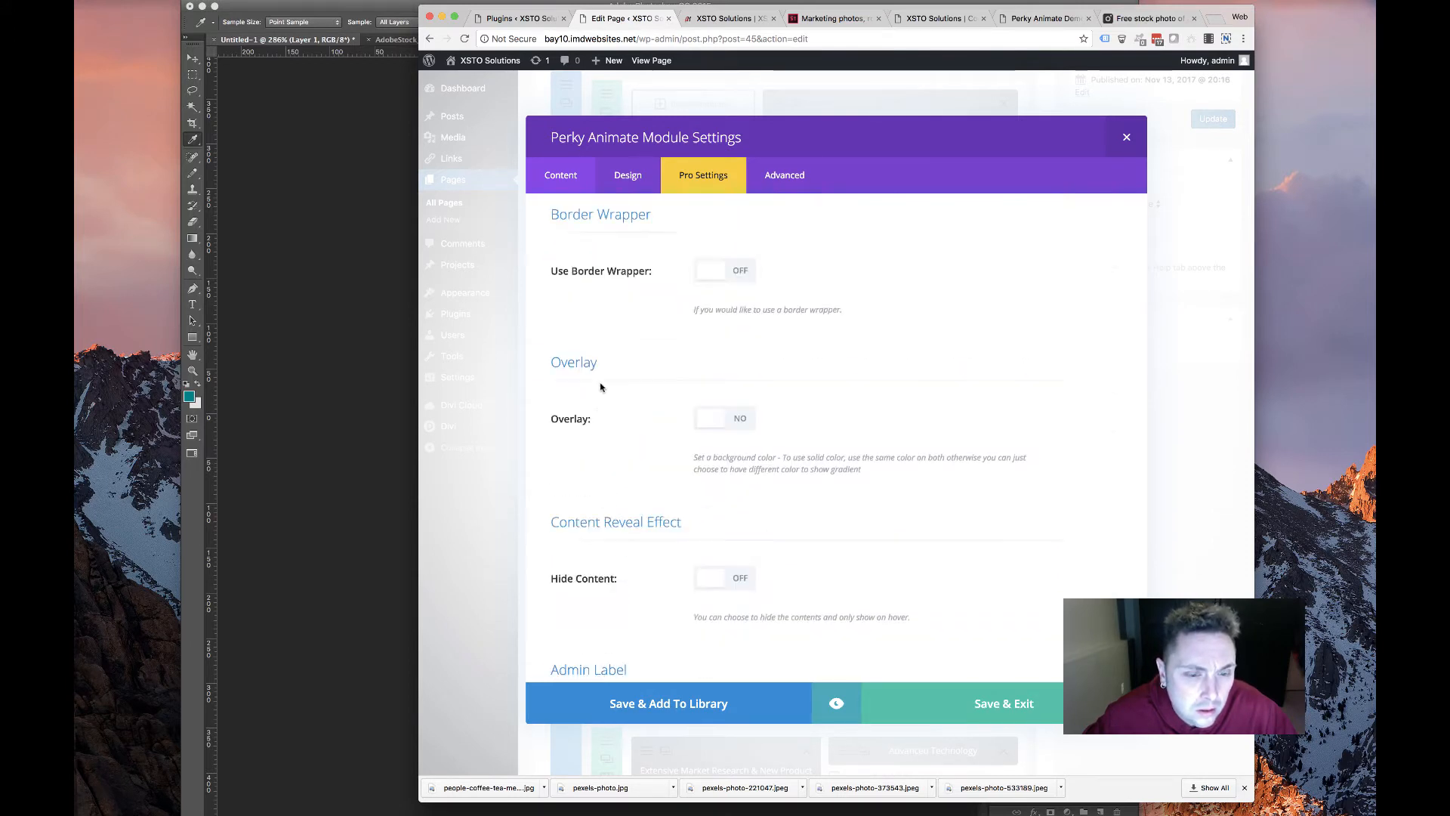
click(898, 448)
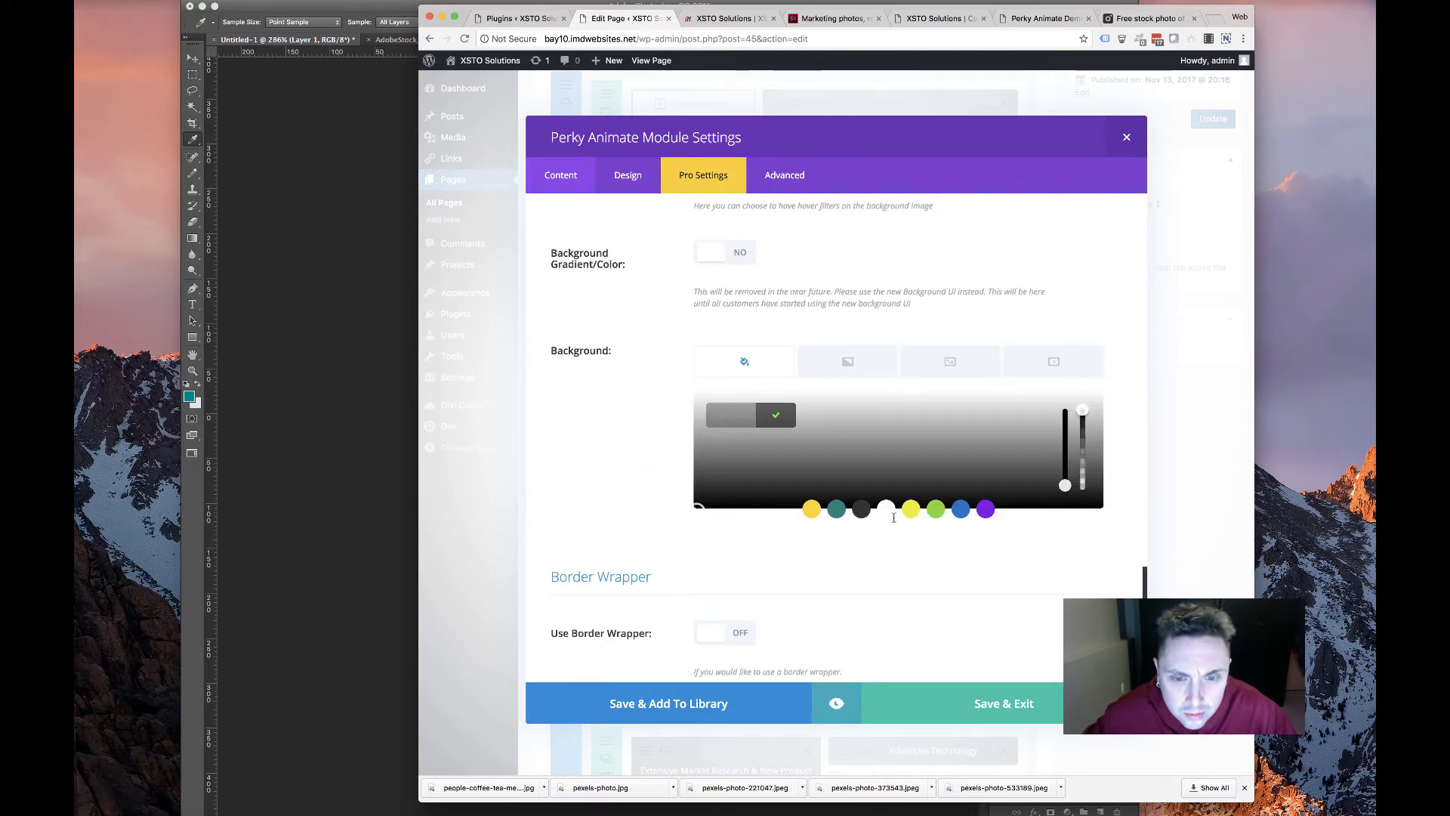
click(636, 550)
scroll(636, 550, down, 6)
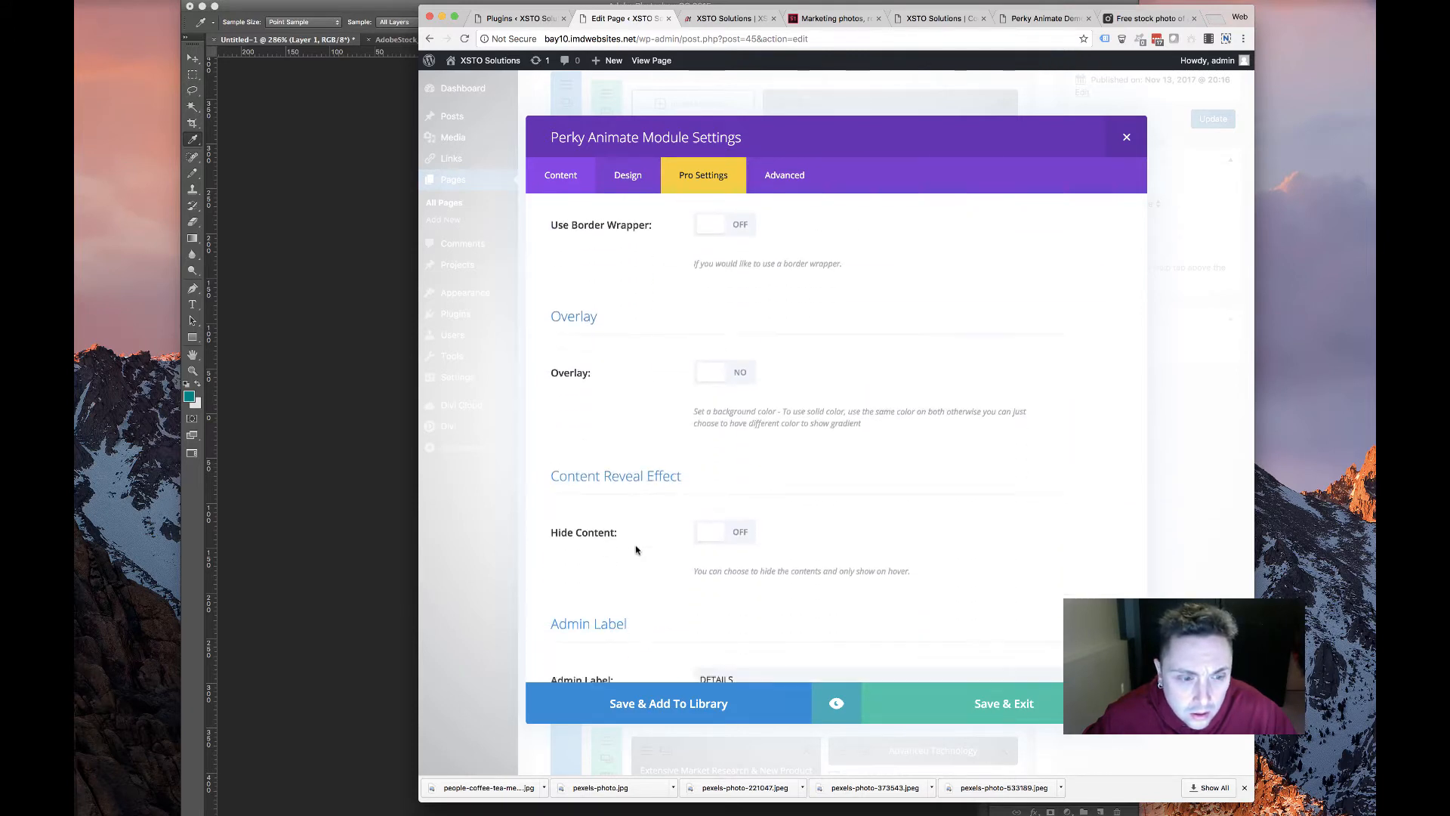
scroll(636, 551, down, 1)
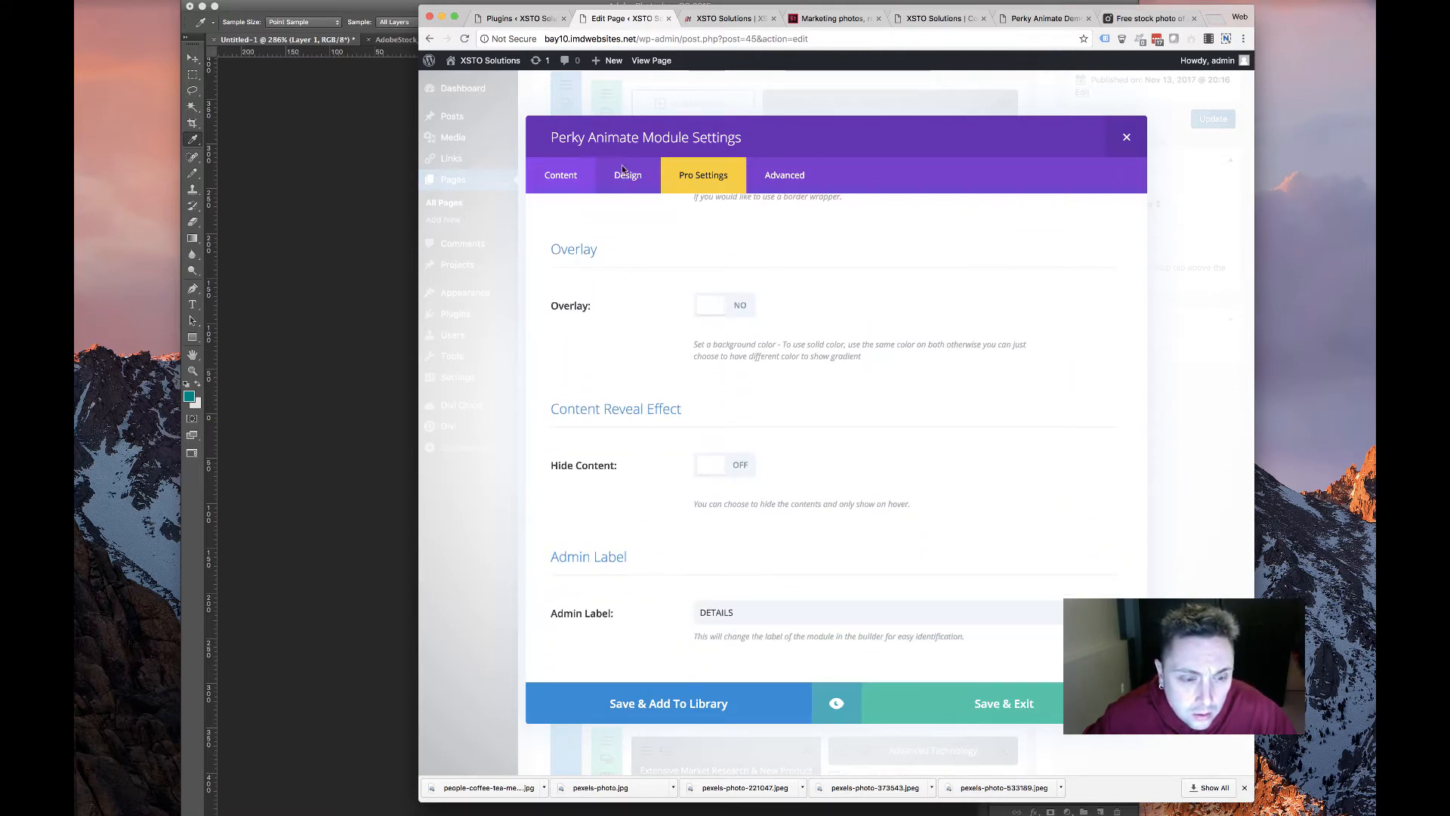
scroll(691, 295, up, 10)
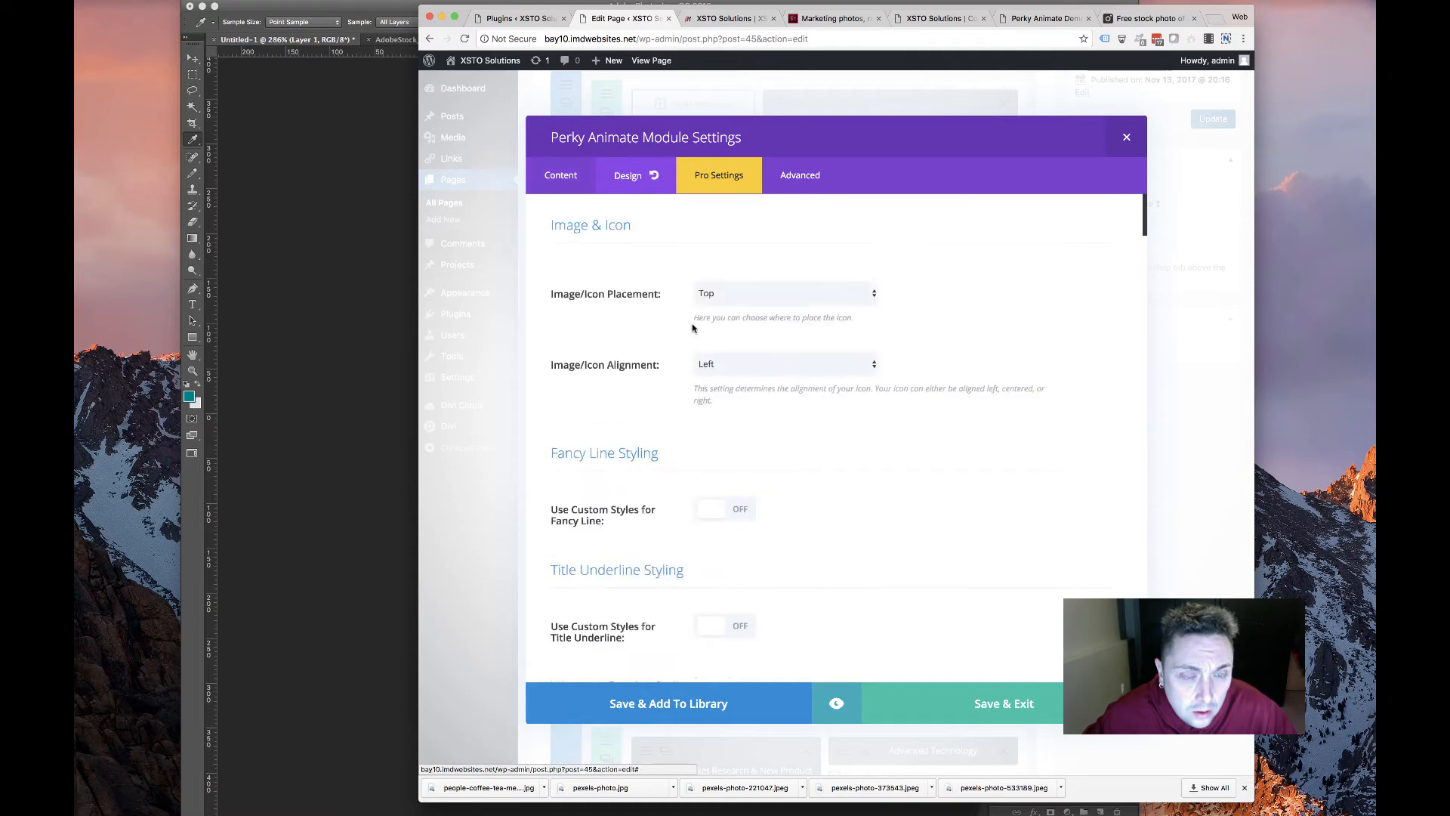
Set the card's Image/Icon Alignment to Center
click(729, 366)
click(725, 373)
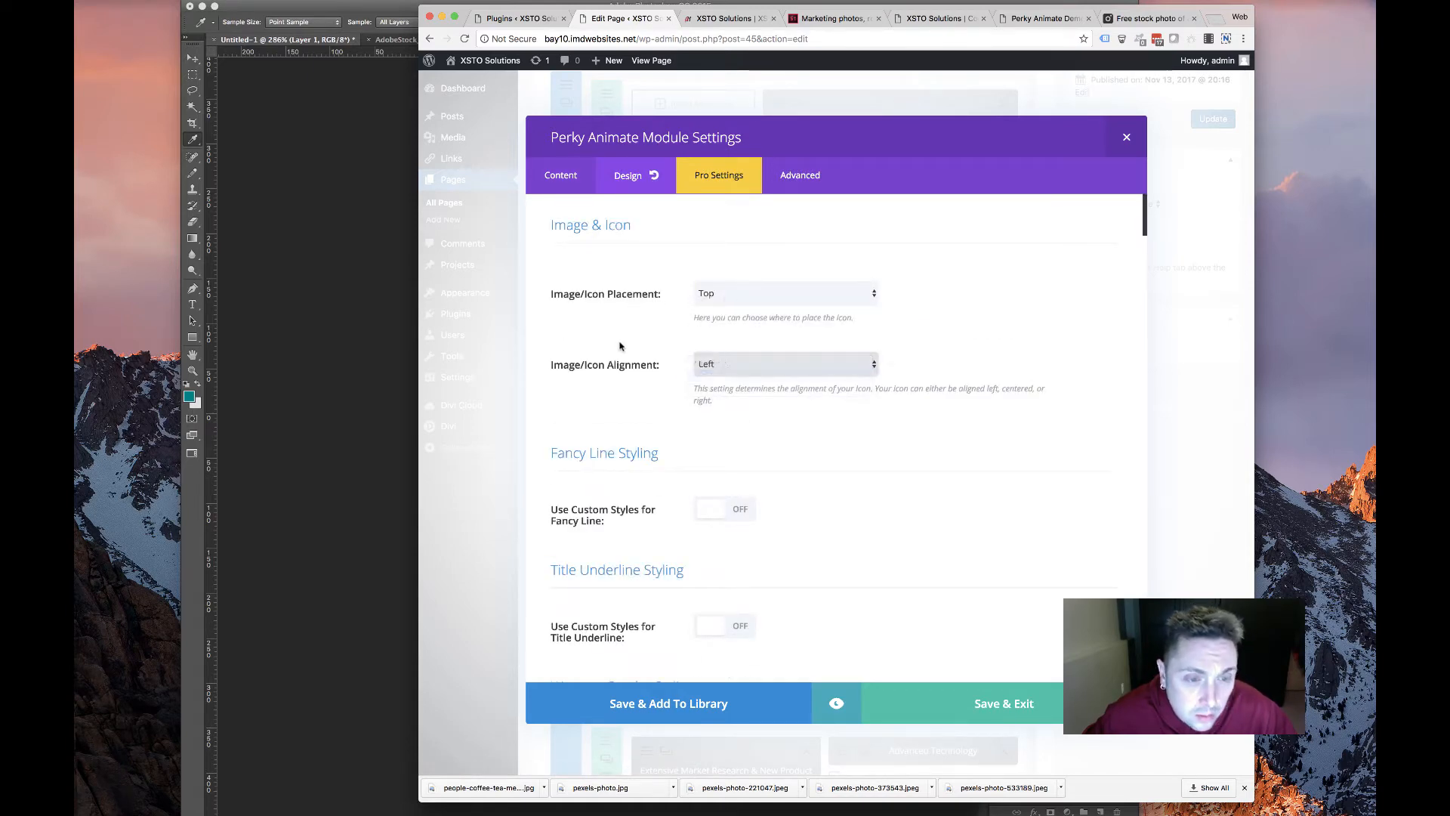
scroll(650, 340, down, 5)
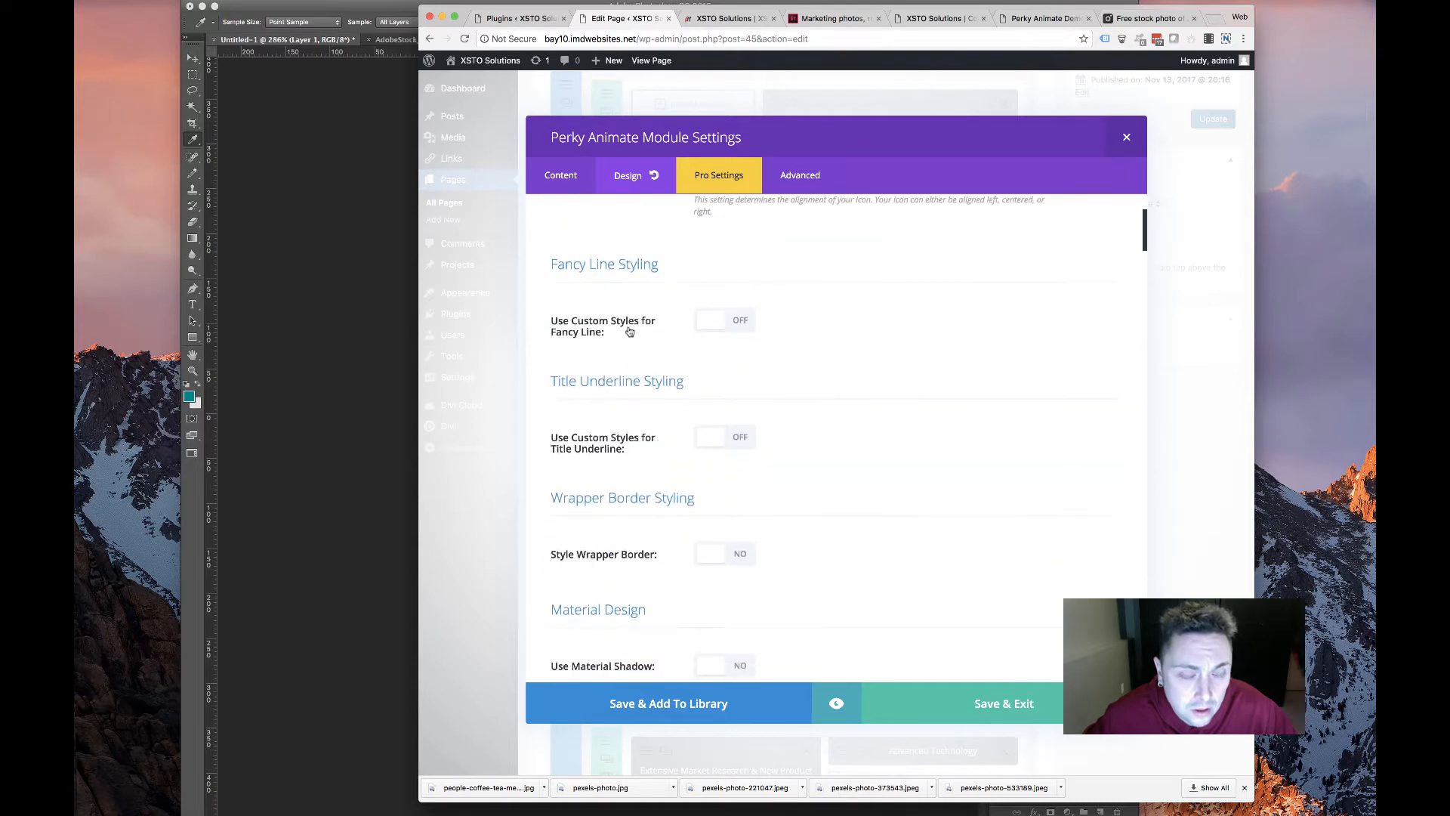
scroll(659, 311, up, 3)
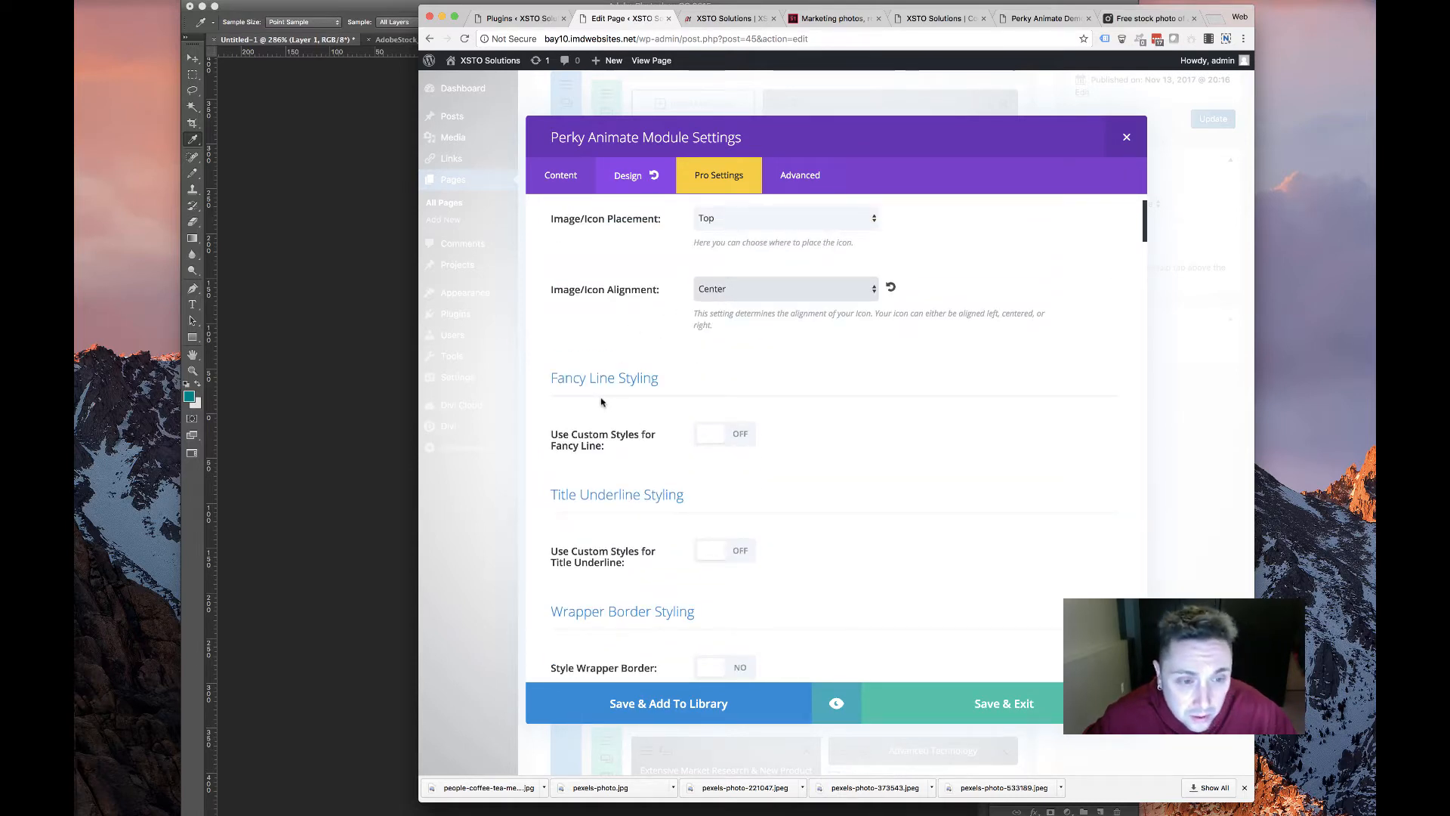
Enable the title underline with a yellow 2px line
scroll(604, 408, down, 1)
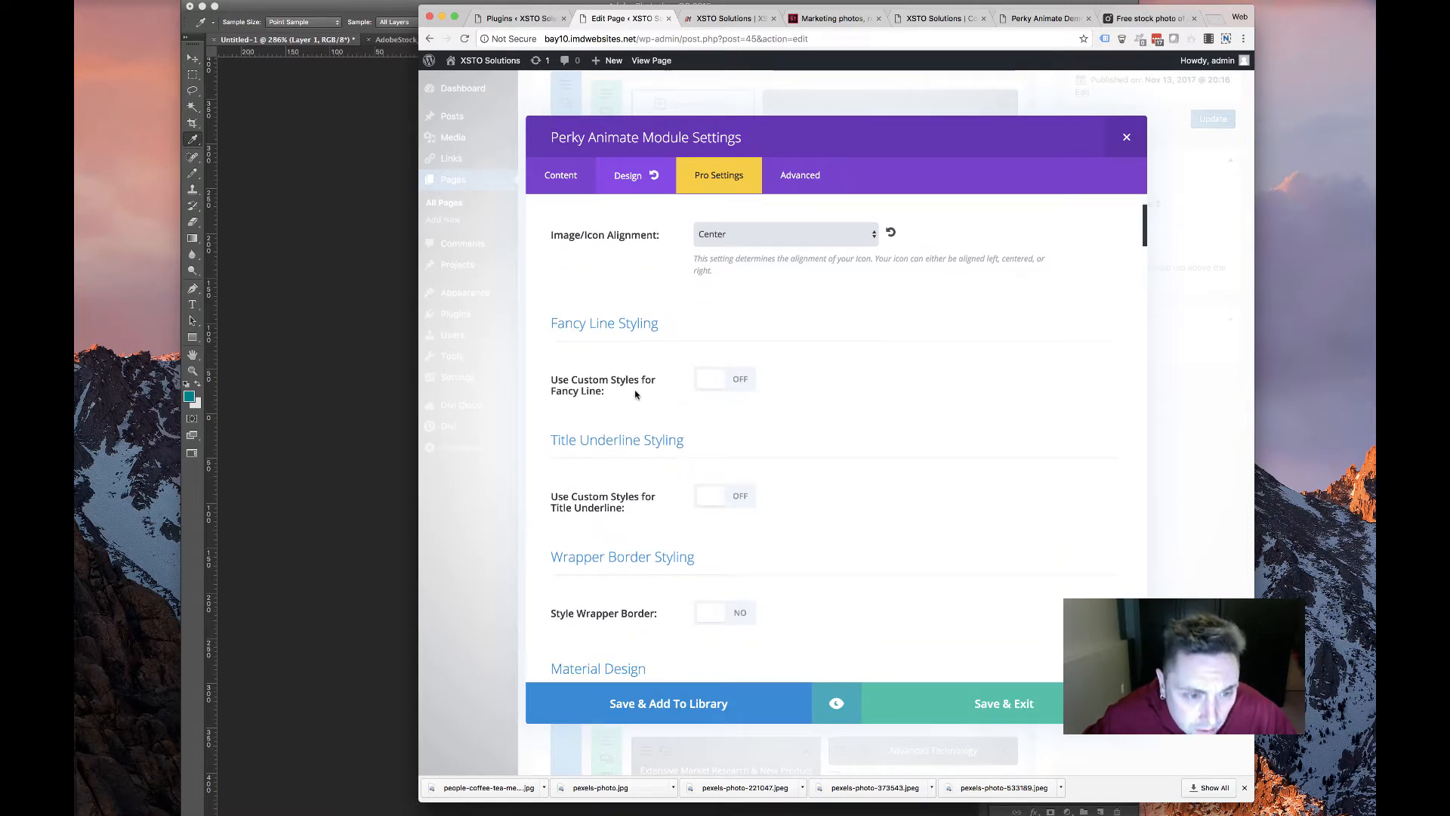
scroll(690, 445, down, 5)
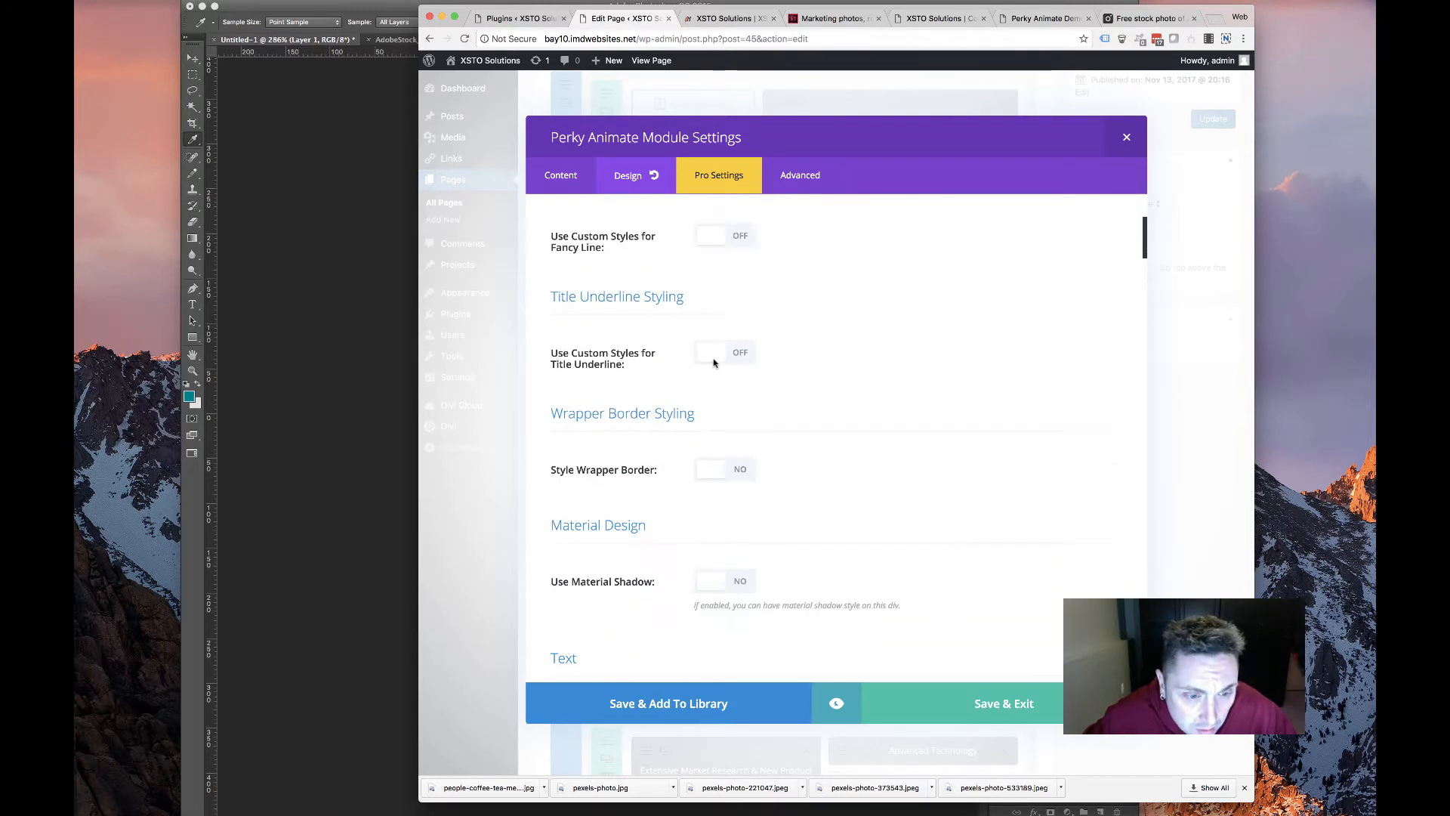
click(736, 253)
click(721, 306)
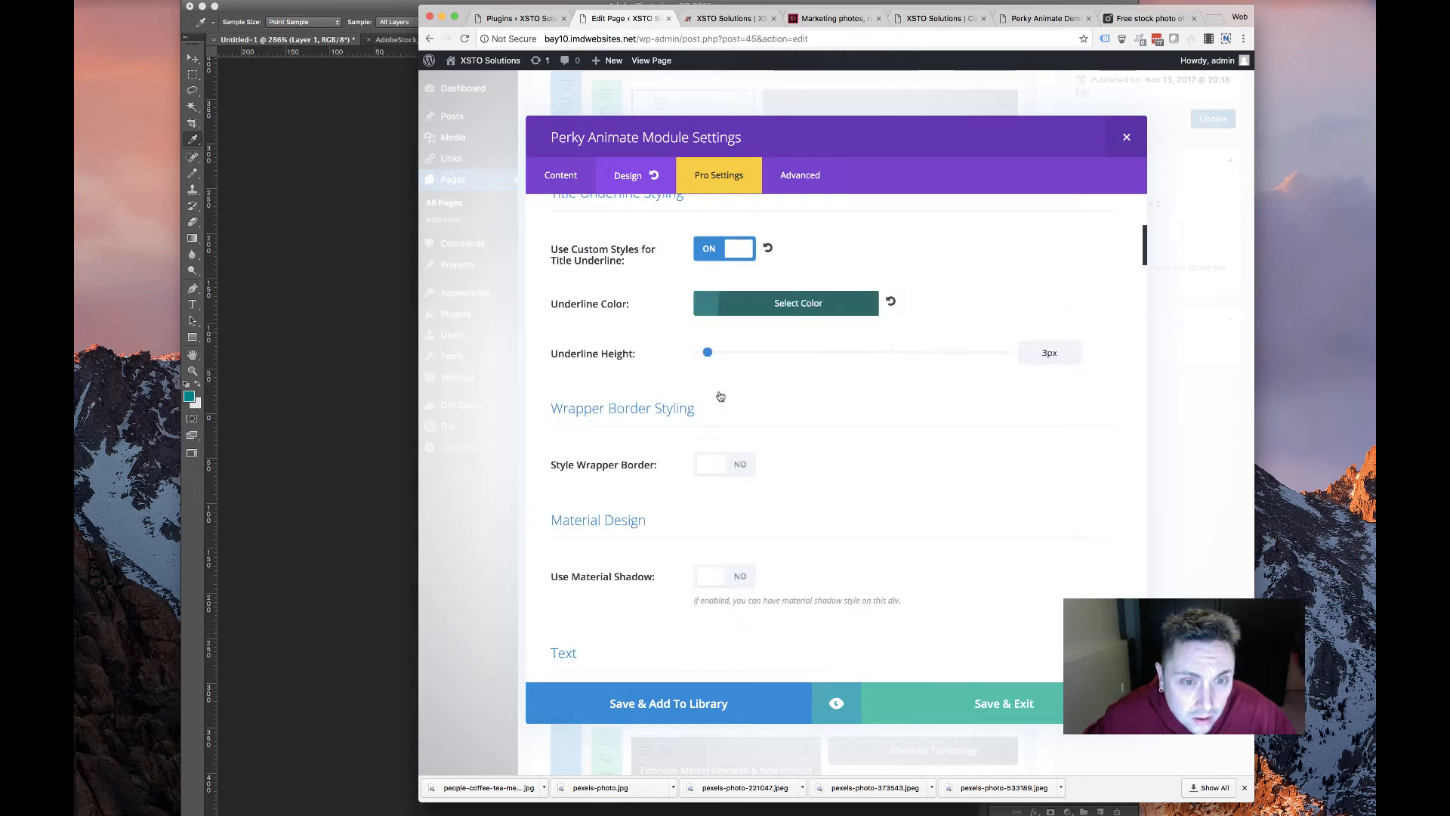
click(622, 353)
scroll(649, 340, down, 5)
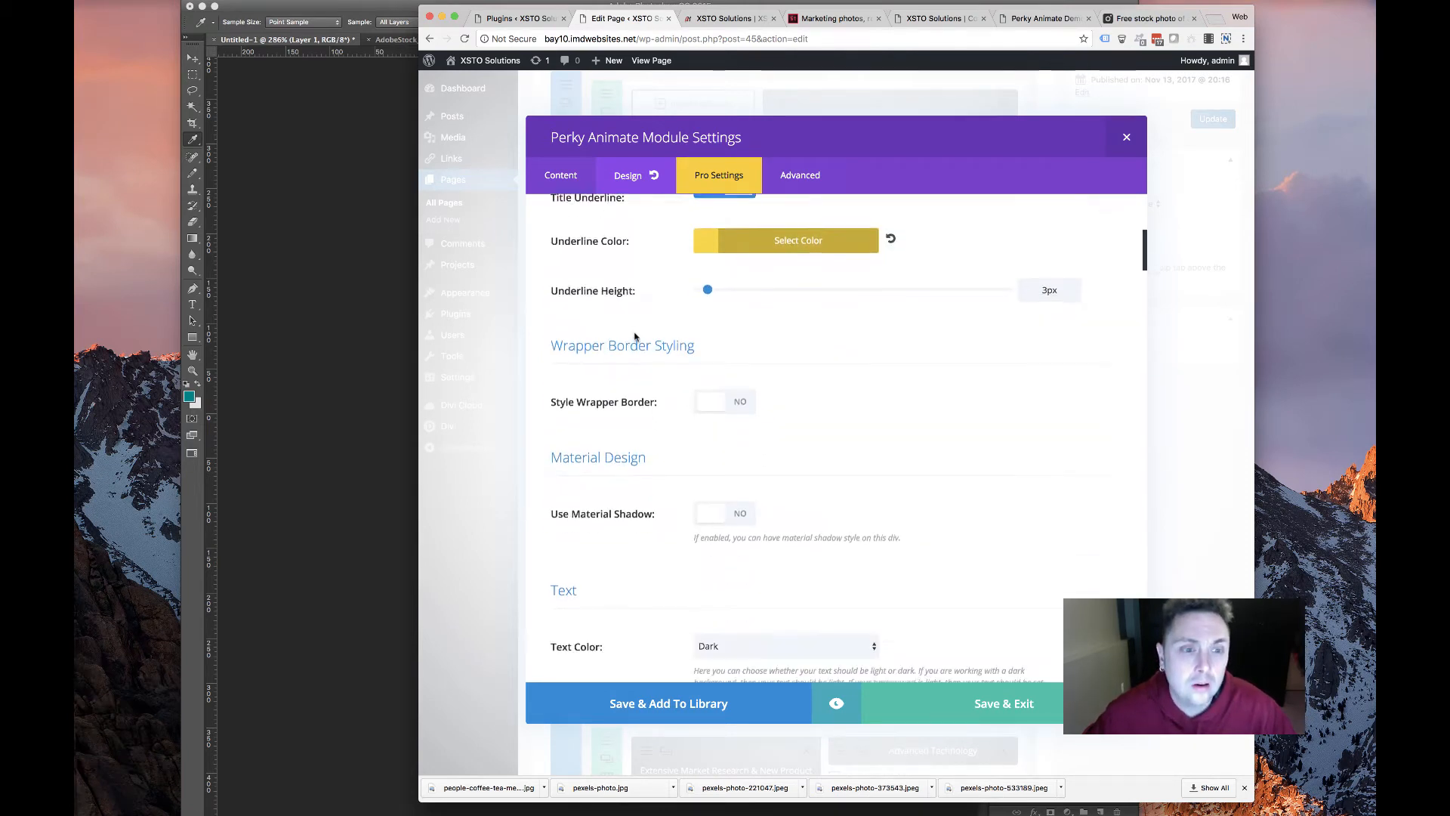
drag(705, 236, 703, 236)
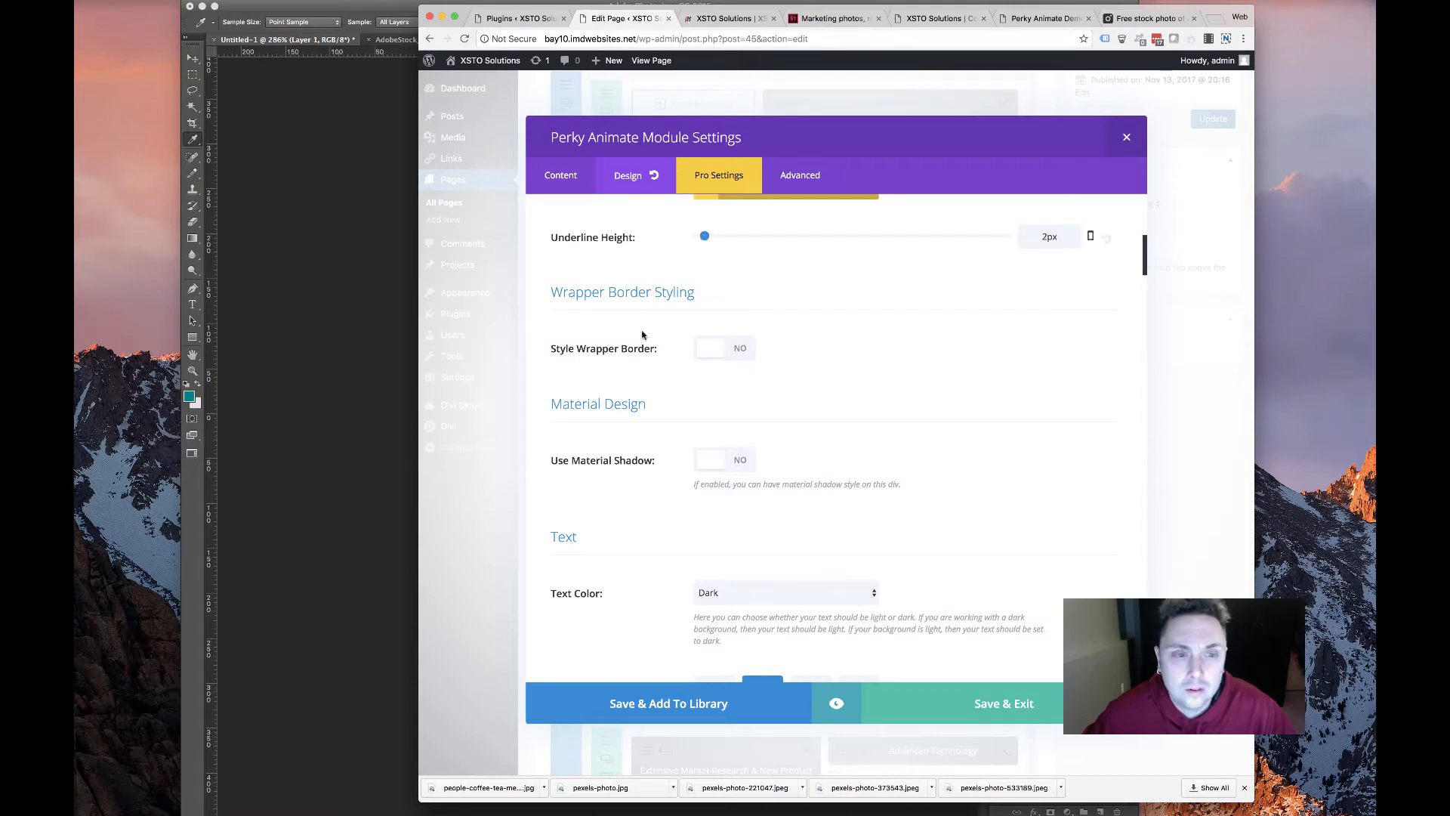
Turn on the card's material shadow at Depth 4, then view the Perky Animate demo page
scroll(642, 334, down, 3)
click(724, 299)
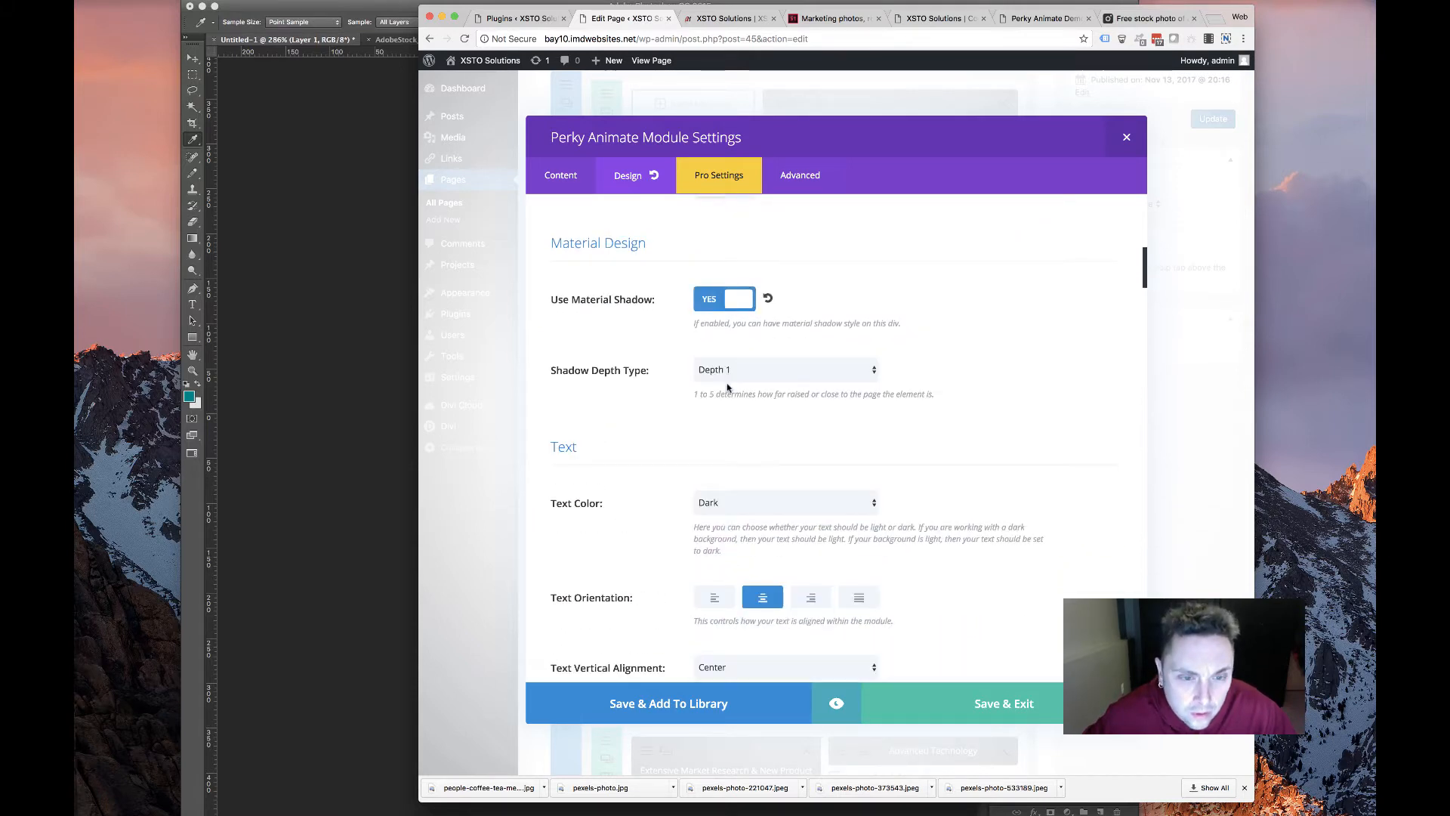
click(727, 372)
click(729, 415)
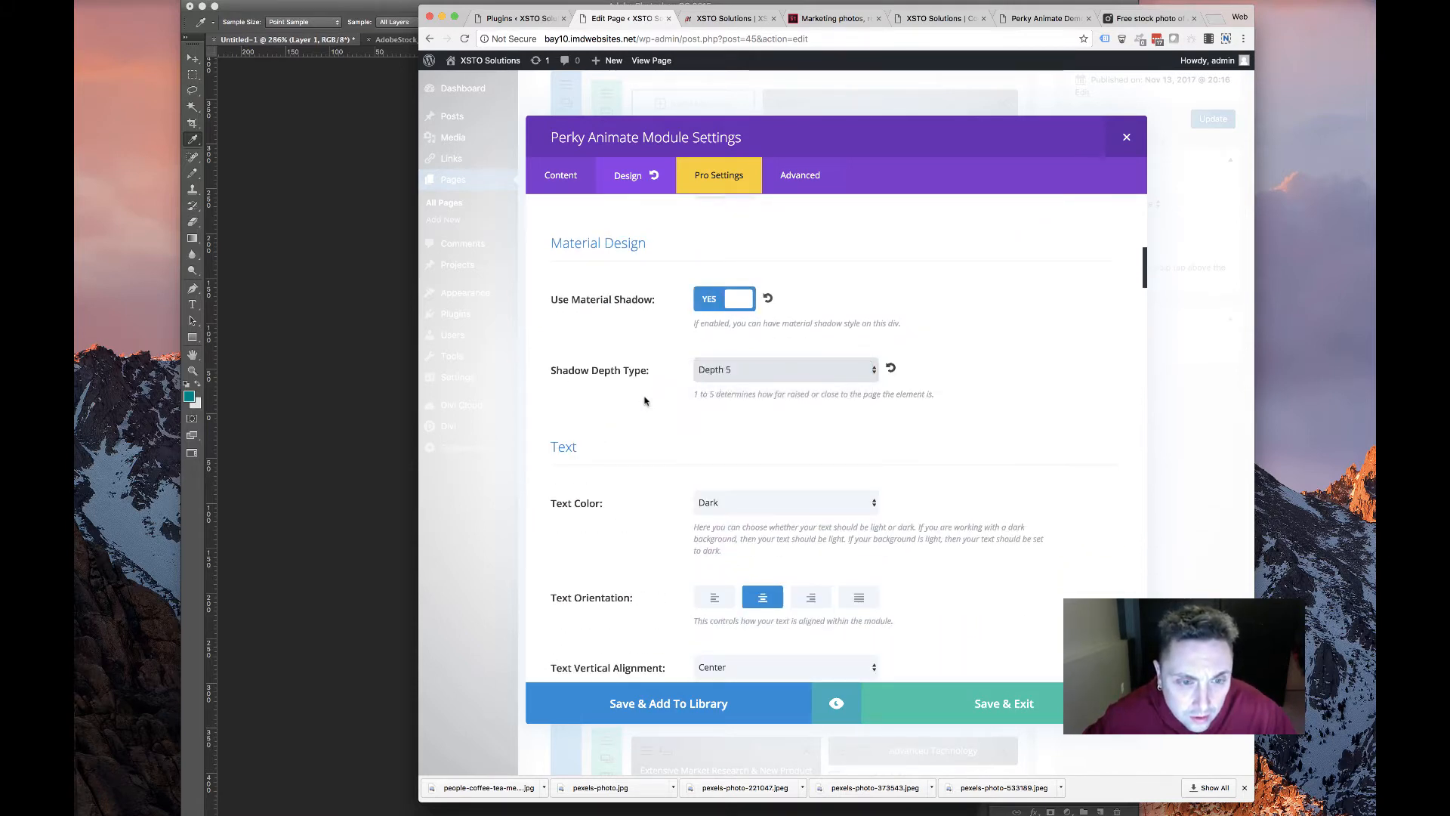
scroll(645, 401, down, 2)
click(764, 239)
key(Up)
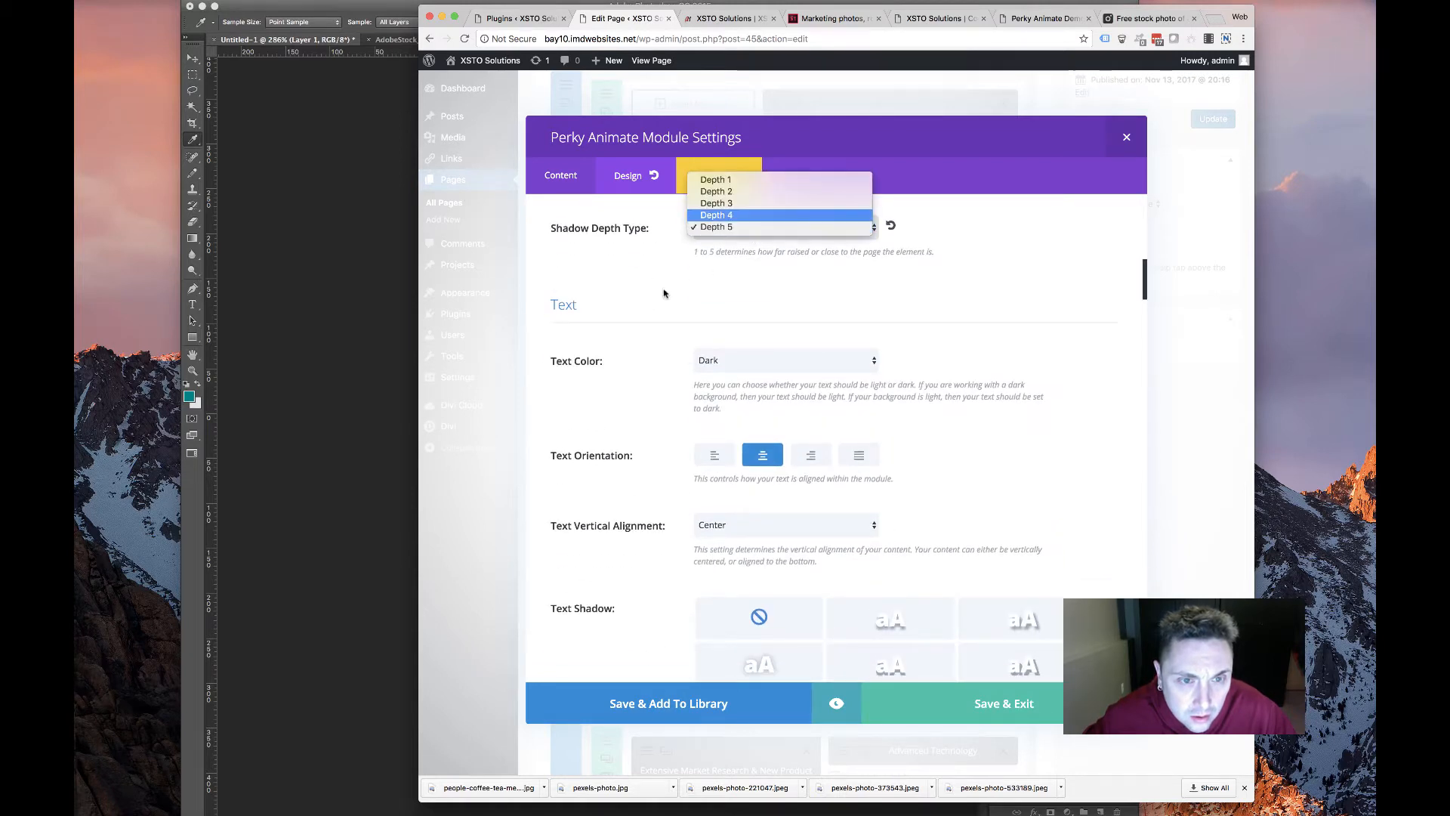
key(Return)
scroll(630, 313, down, 2)
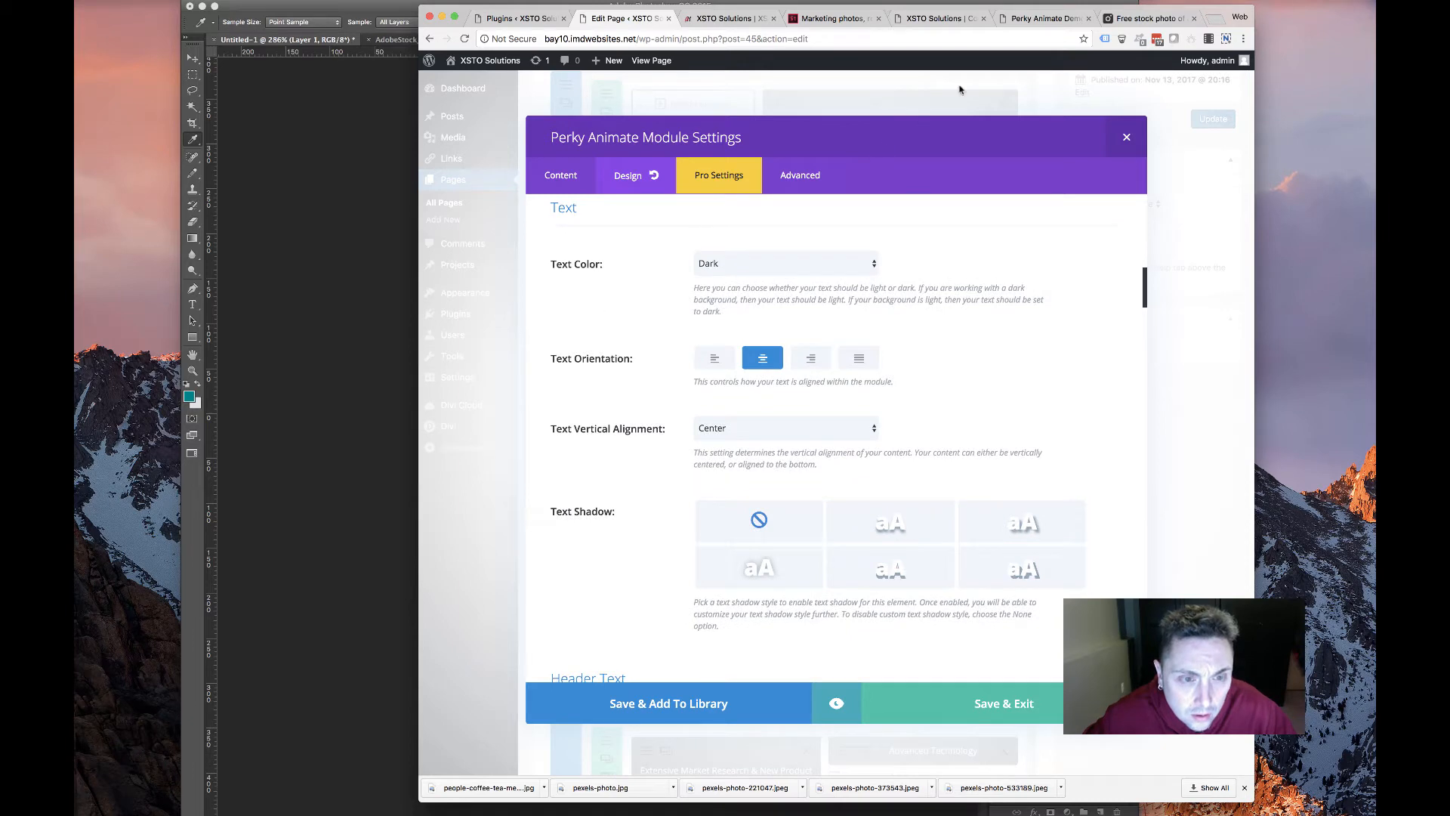
click(1037, 18)
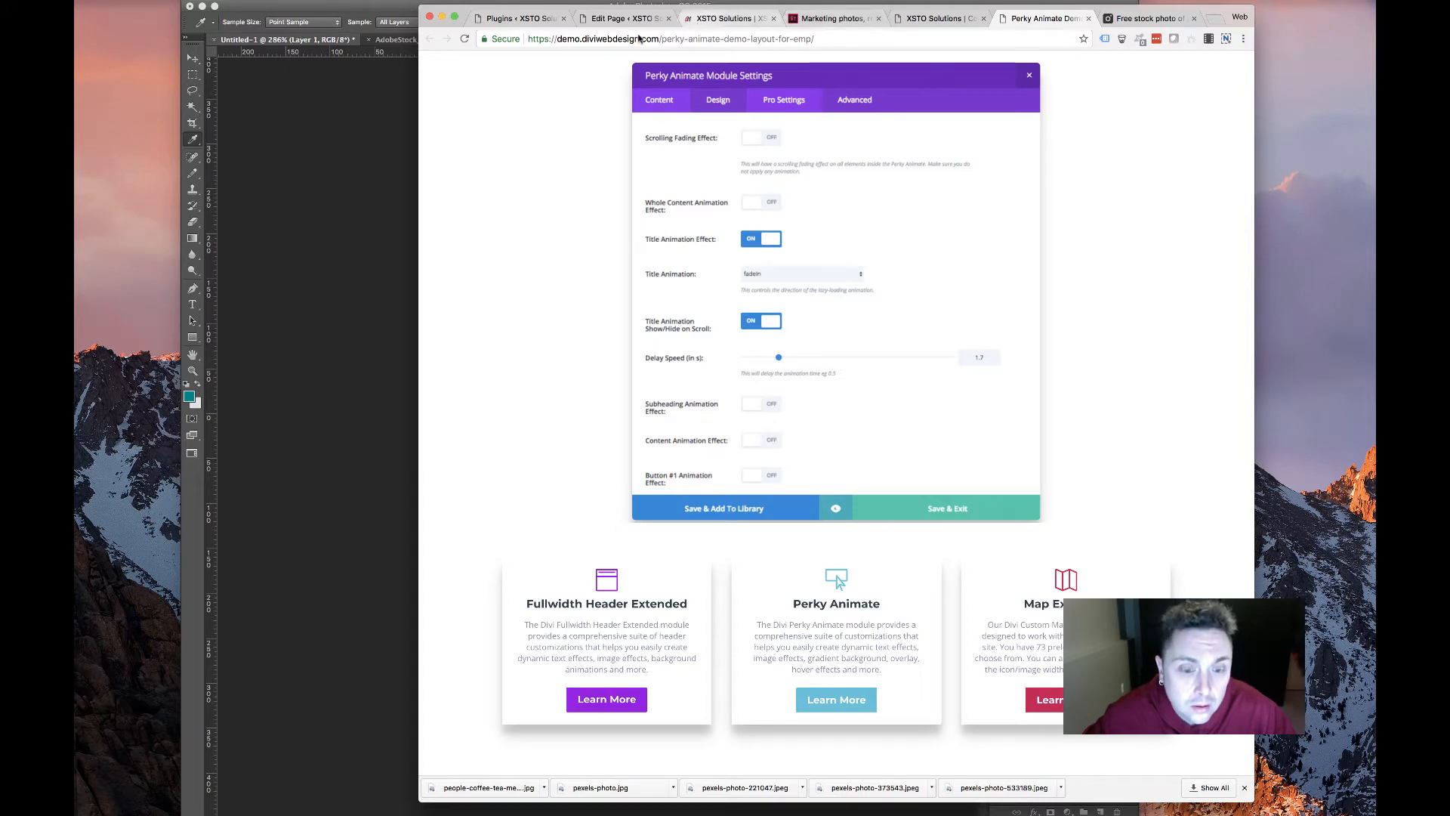
Back in the XSTO page editor, make the card's header text bold and uppercase
click(604, 18)
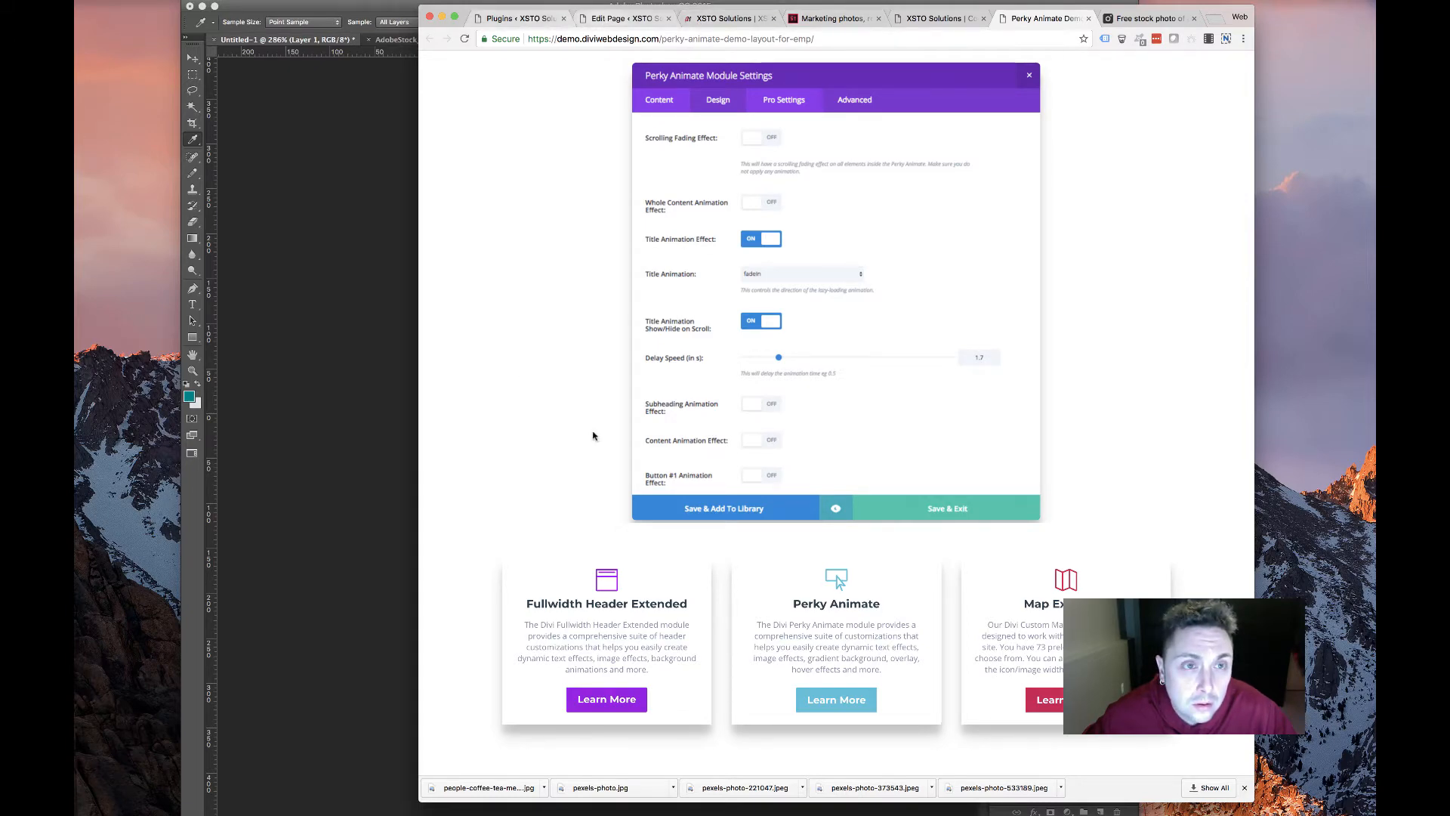
scroll(751, 504, down, 5)
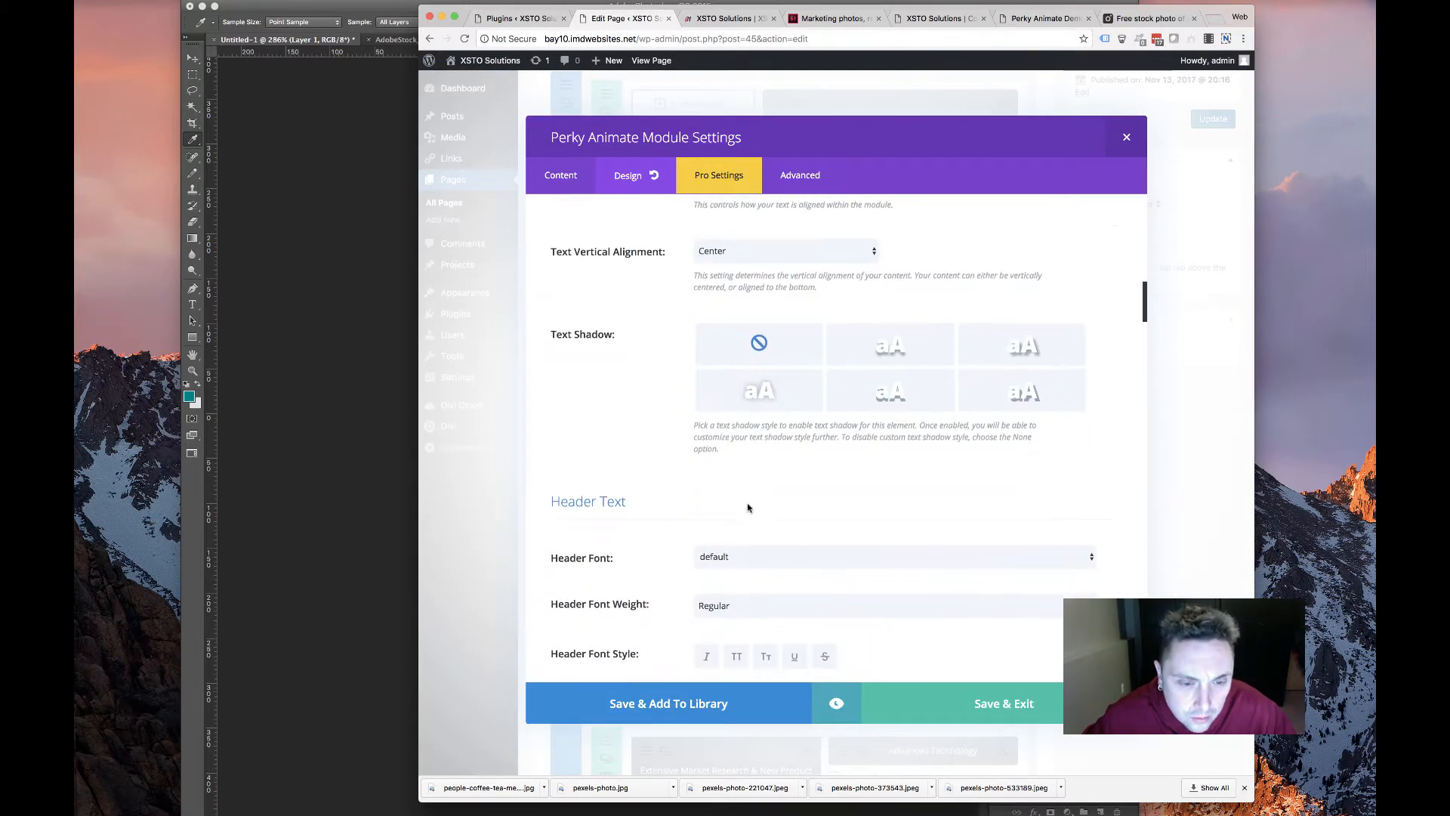
scroll(748, 507, down, 20)
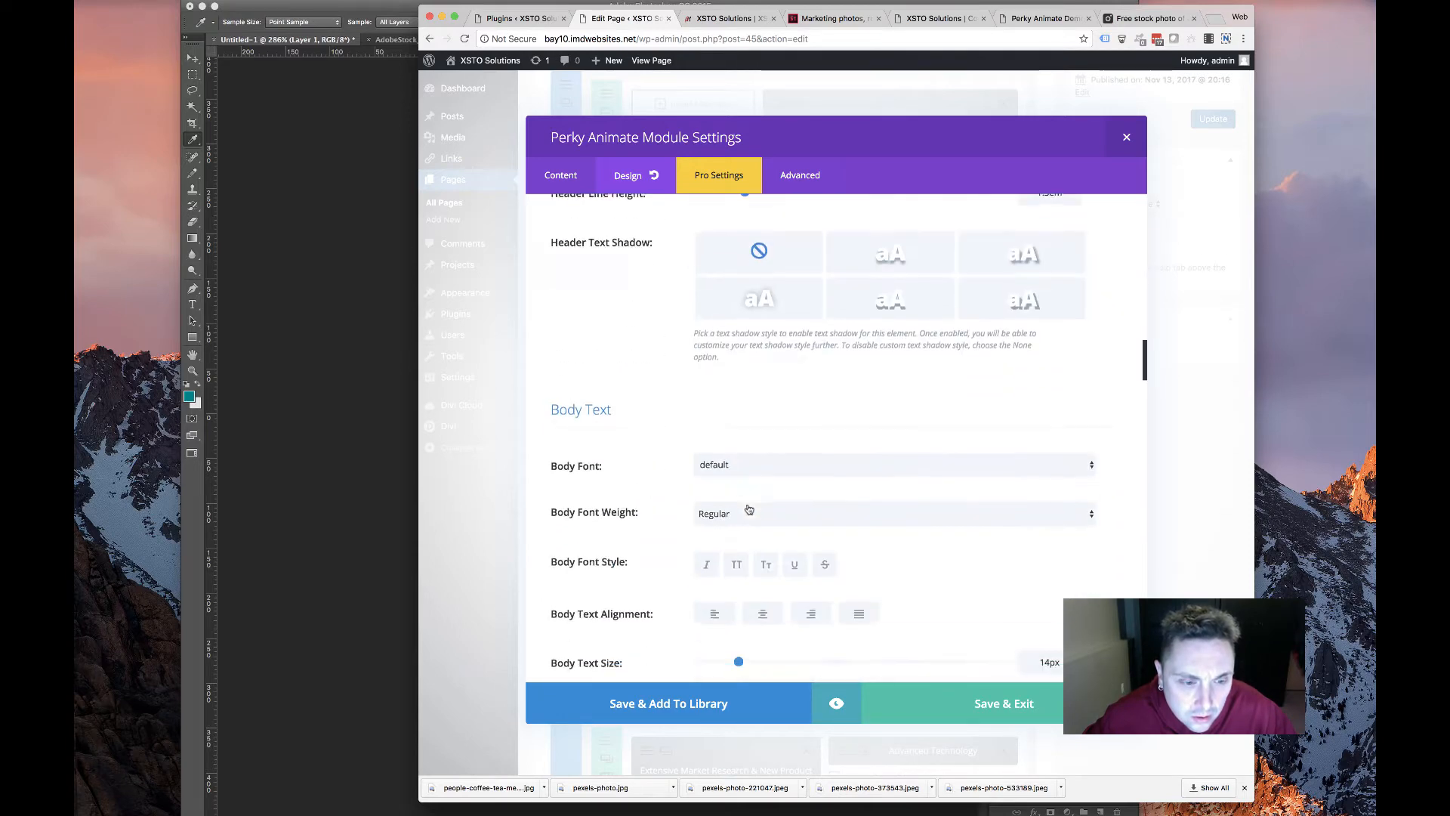
scroll(747, 504, down, 3)
scroll(748, 508, up, 20)
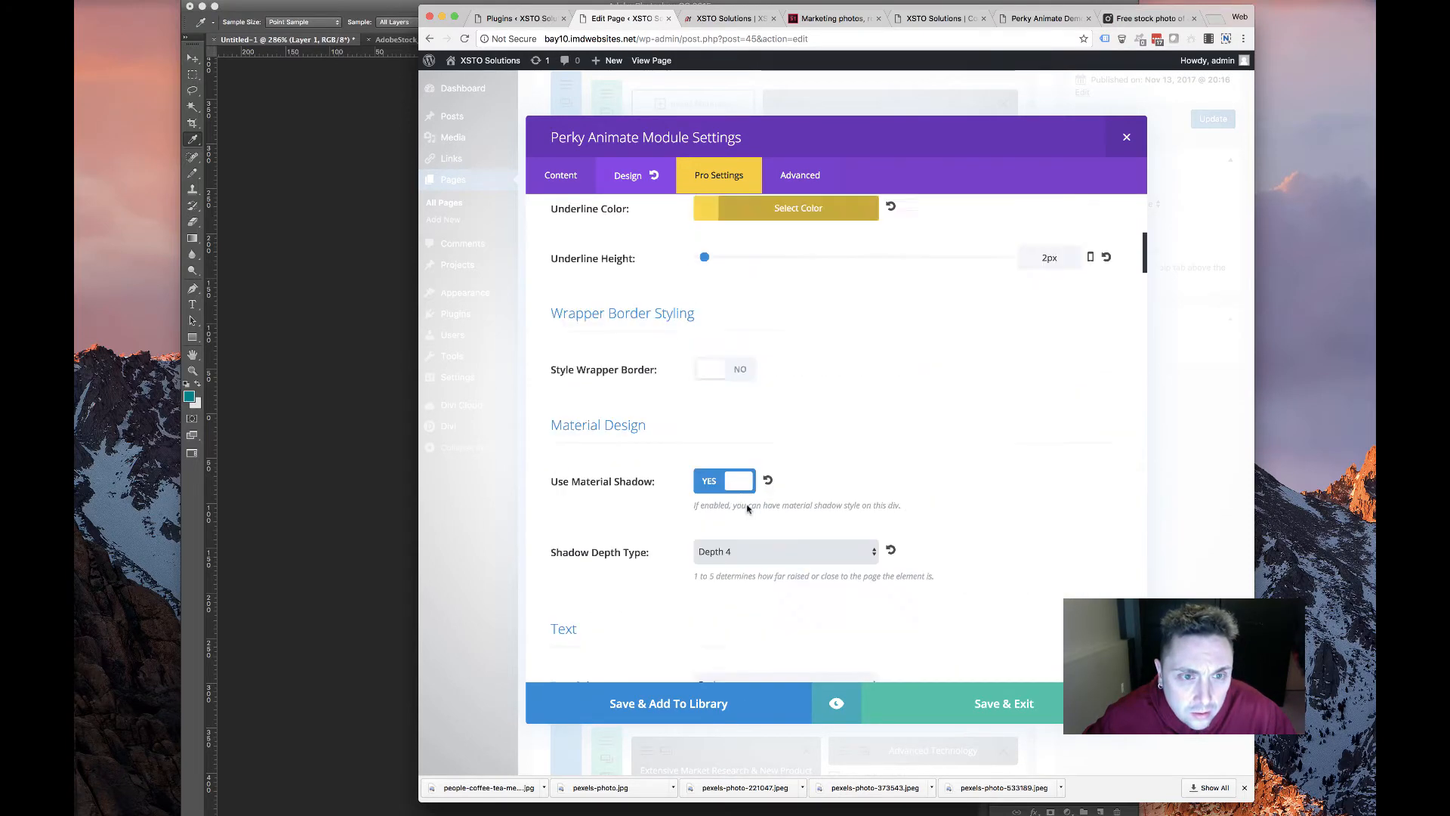
scroll(748, 509, down, 20)
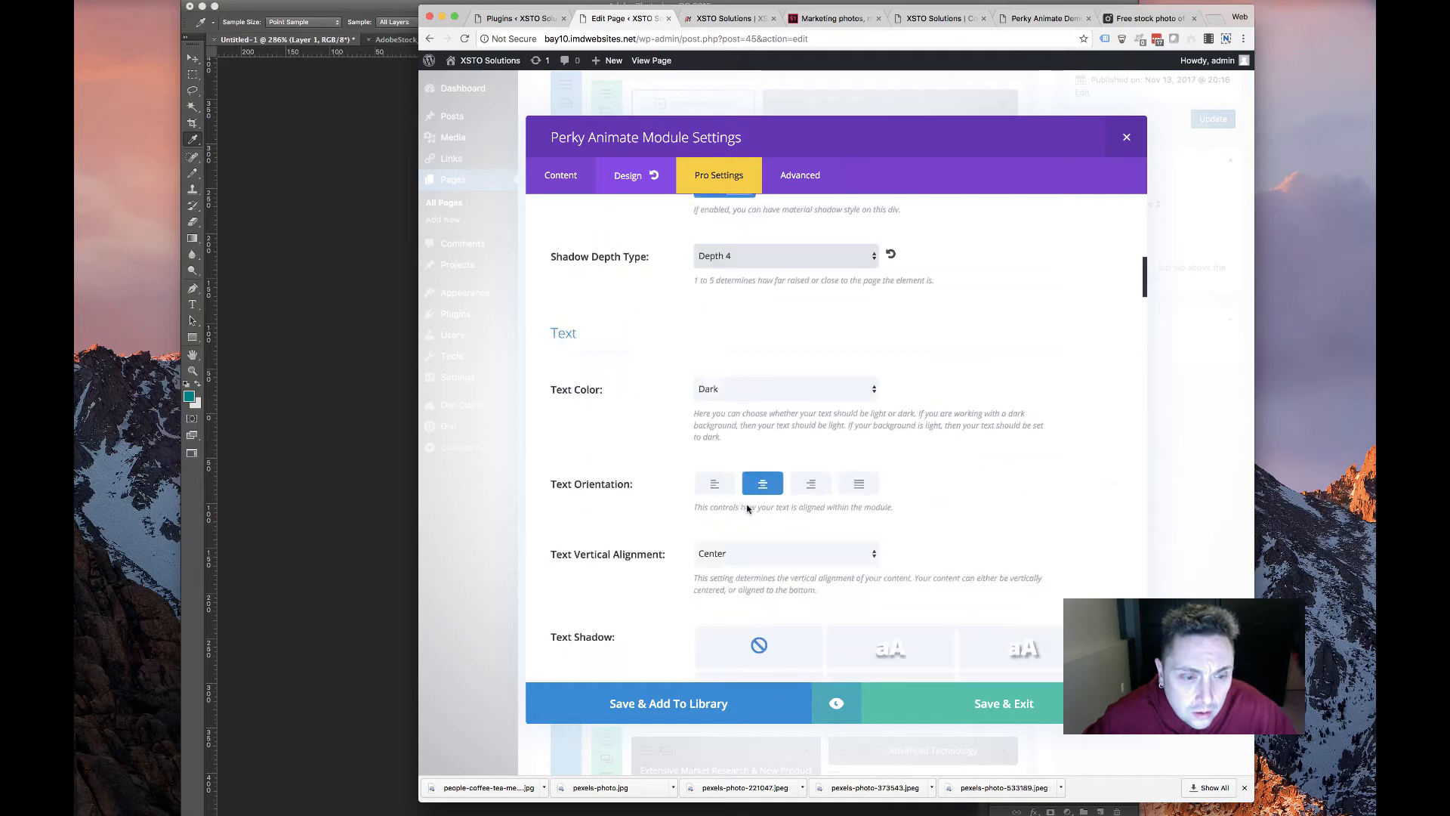
scroll(747, 510, down, 5)
scroll(729, 399, up, 12)
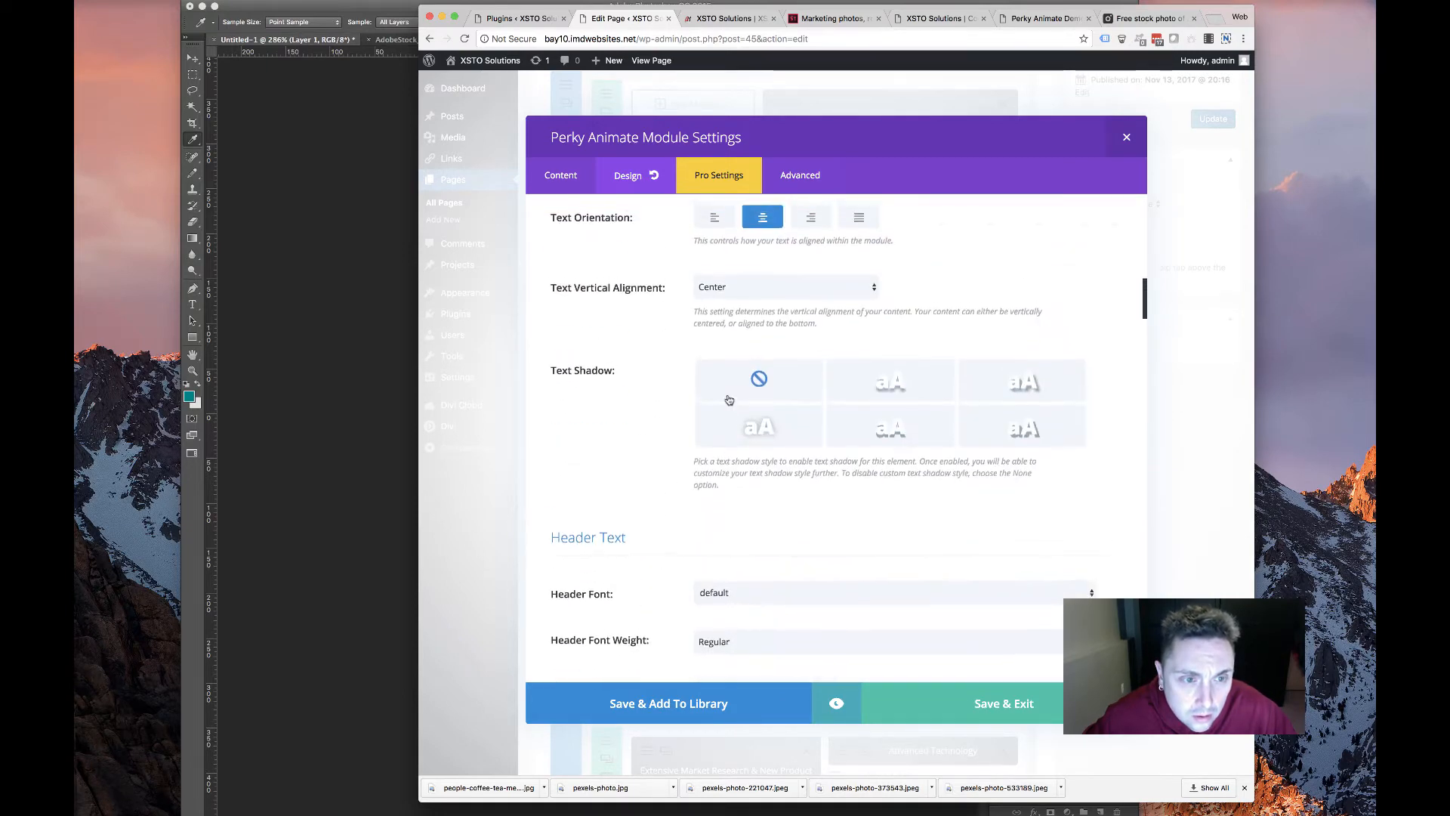
scroll(696, 423, down, 10)
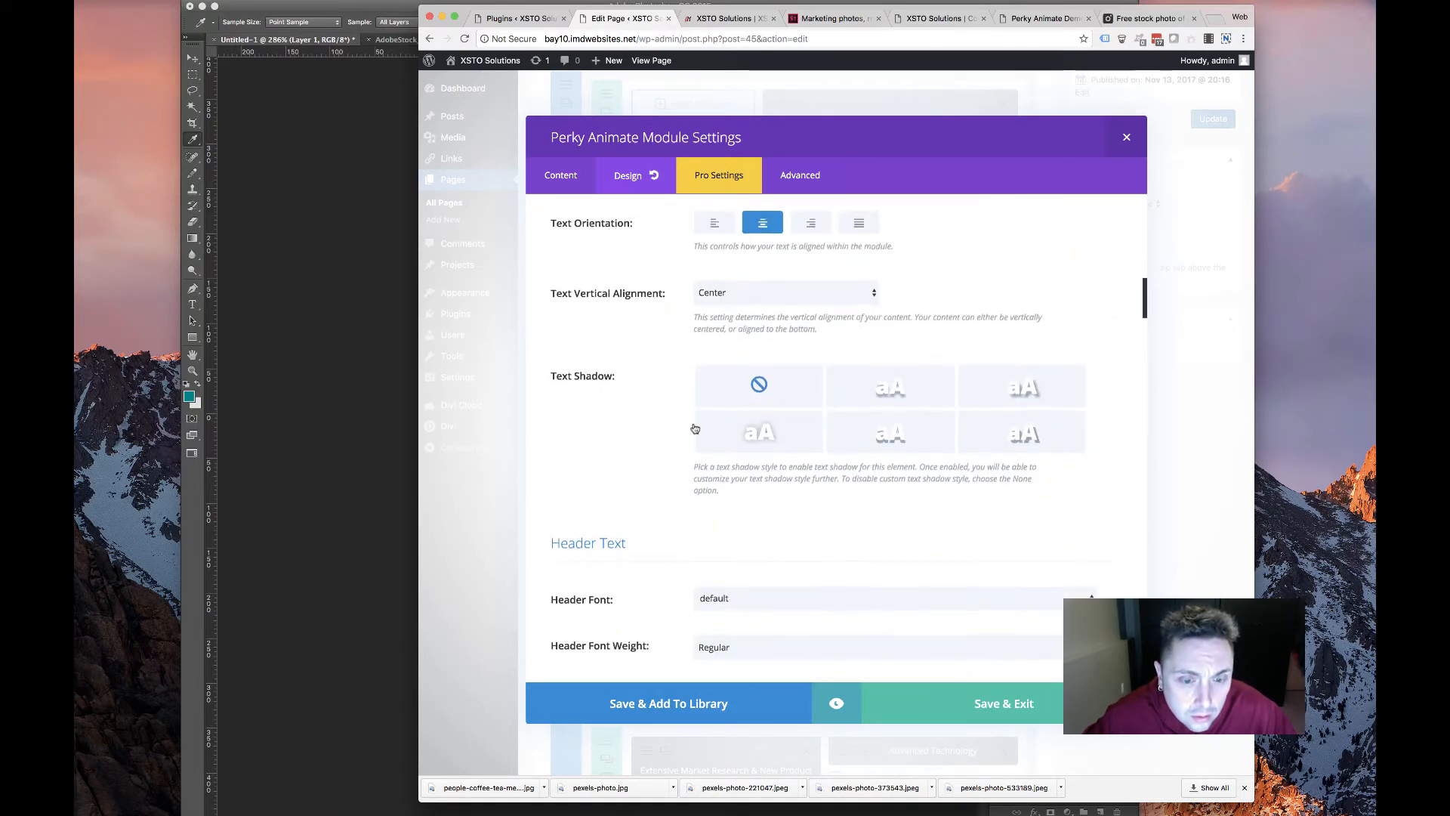
scroll(693, 427, up, 15)
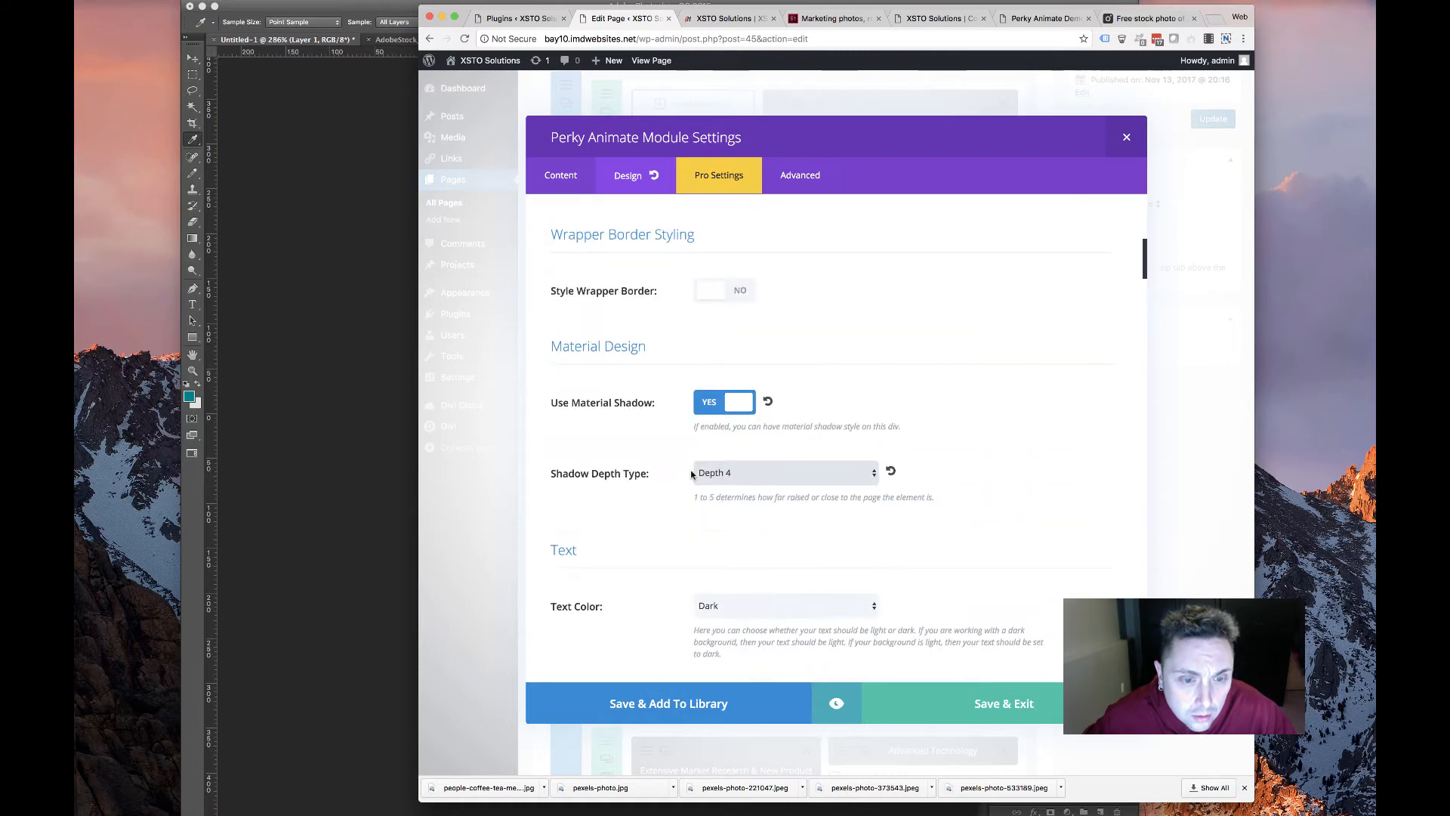
scroll(691, 474, down, 10)
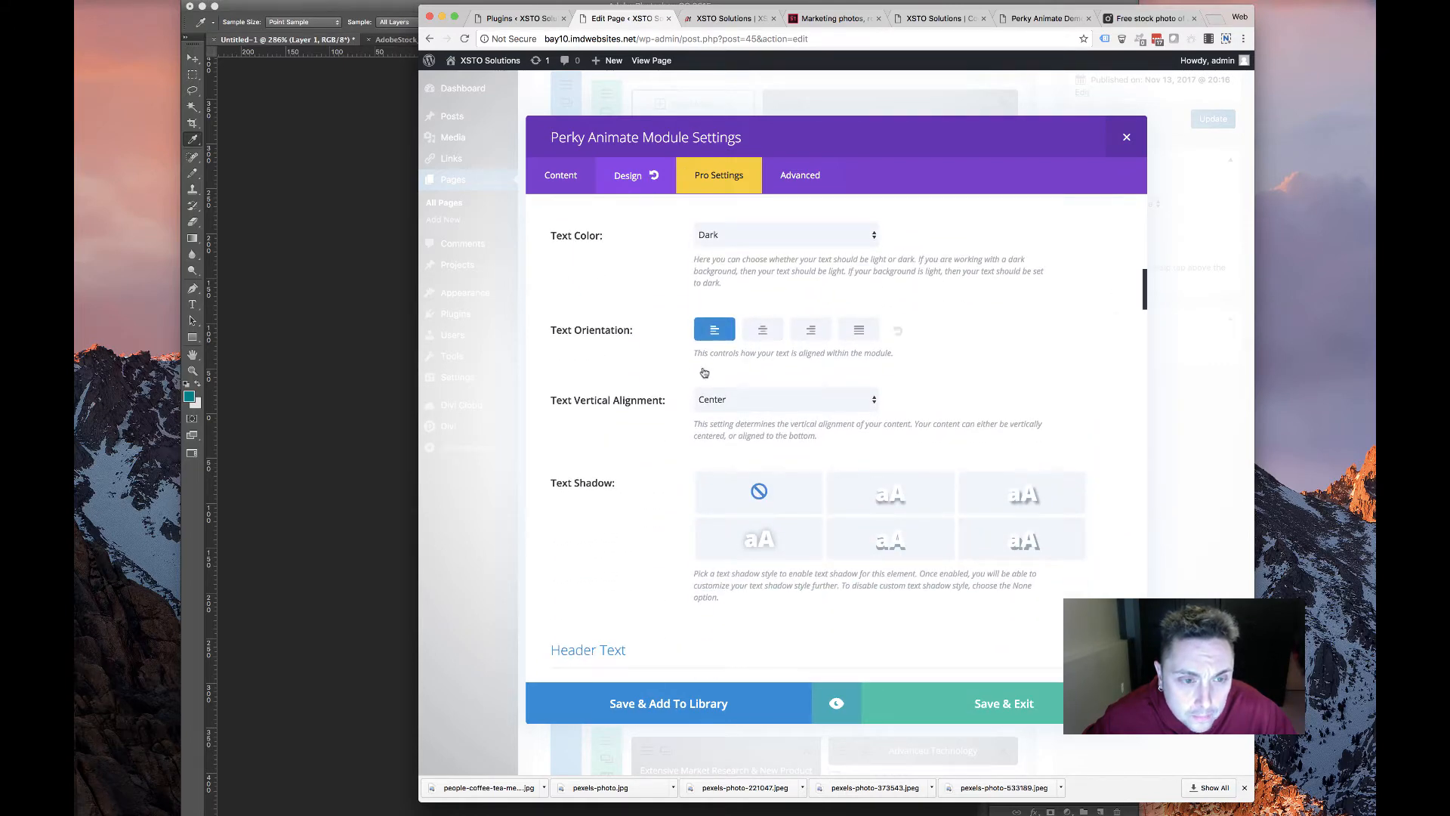
scroll(704, 372, down, 10)
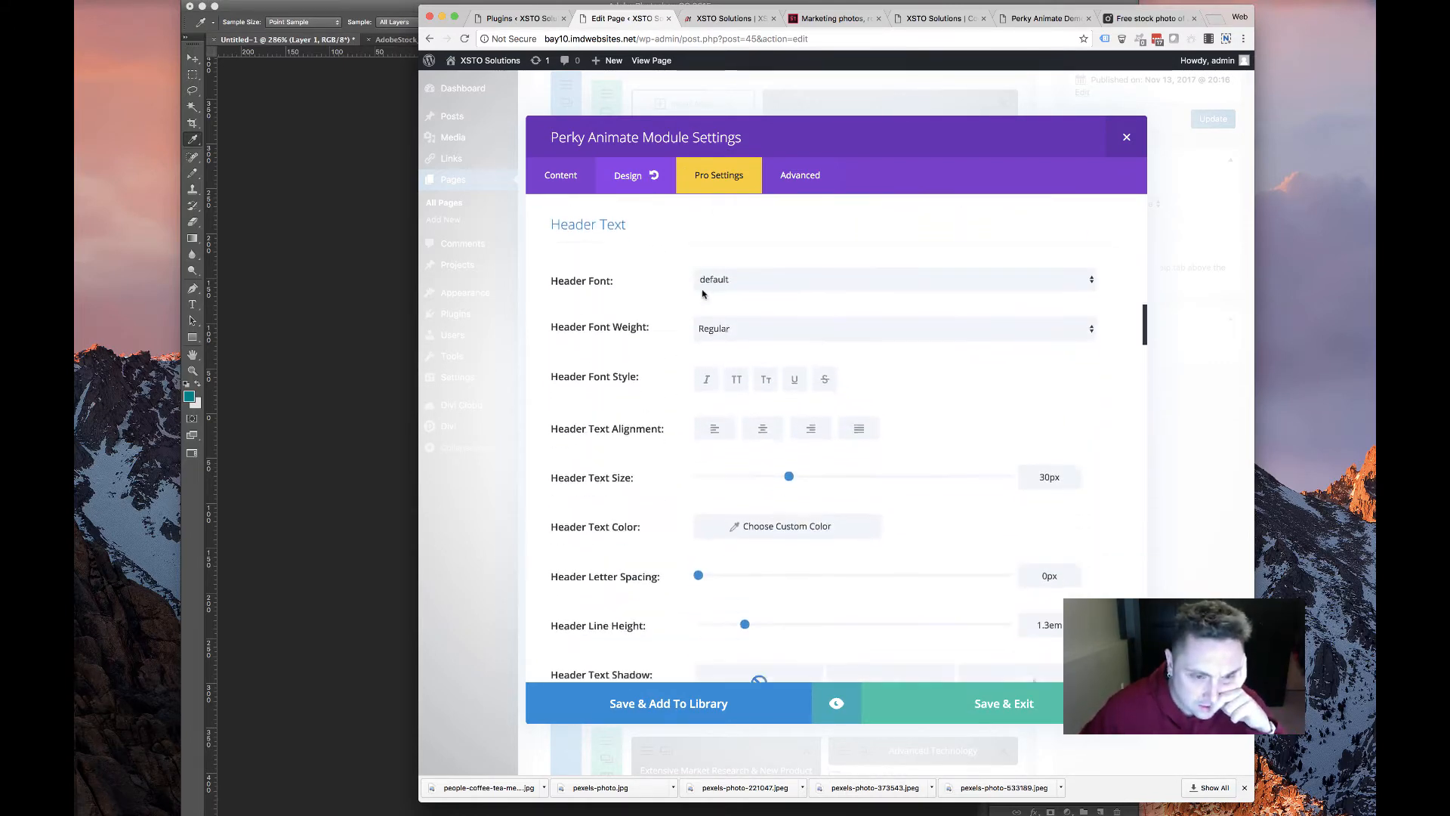
scroll(702, 294, down, 1)
click(740, 317)
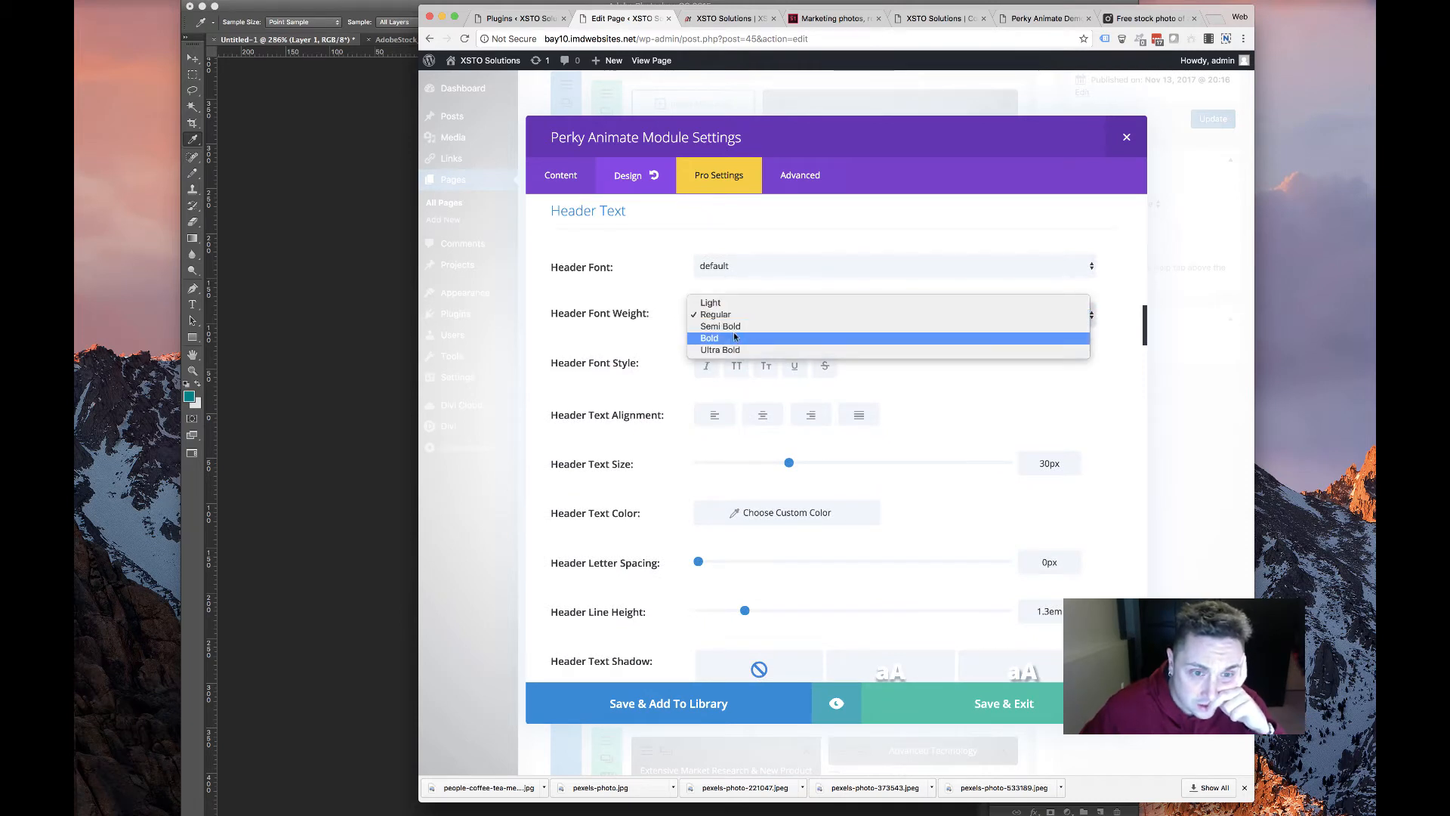
click(798, 337)
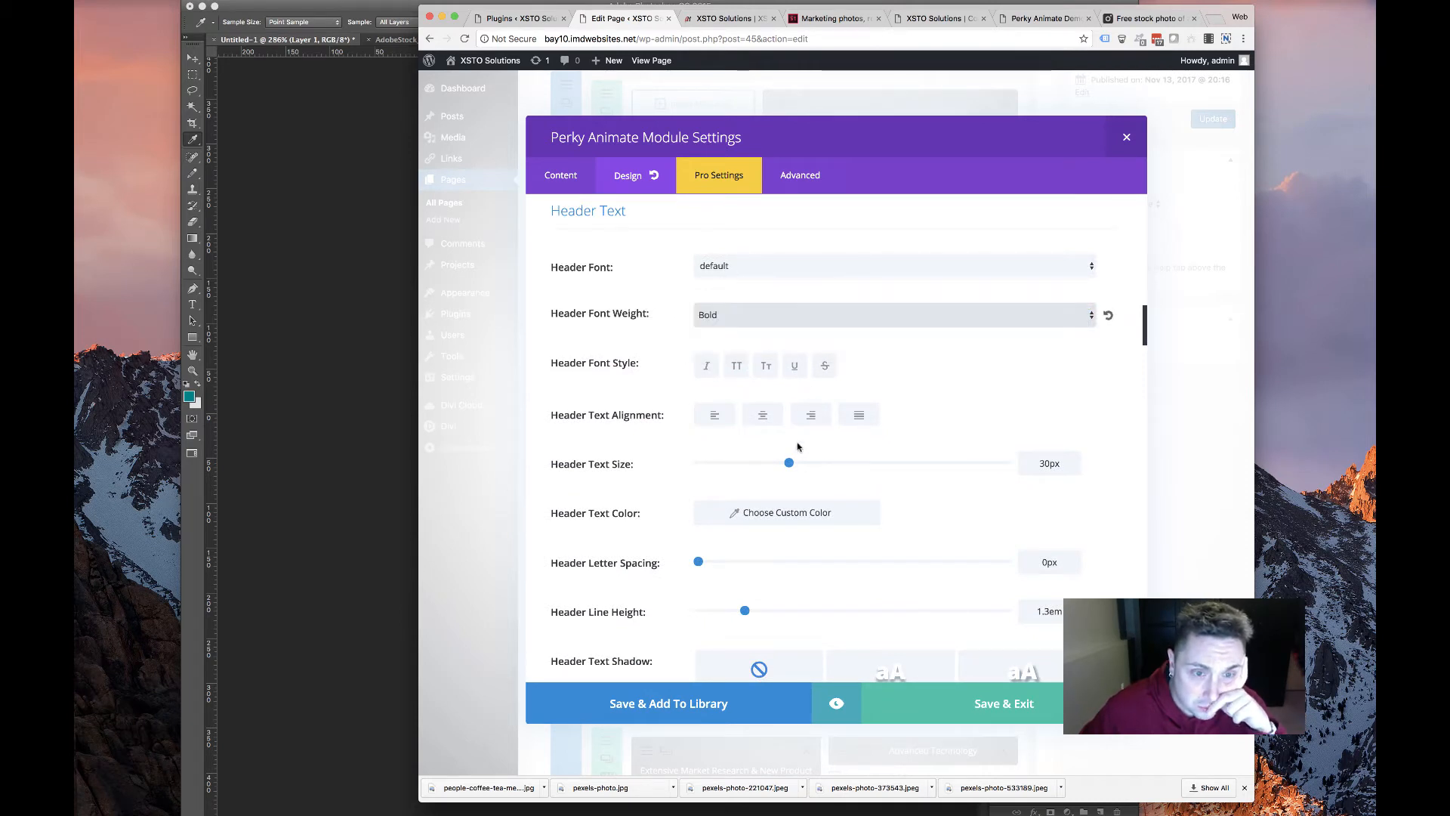
click(733, 367)
Set the header line height to 32px
scroll(626, 414, down, 5)
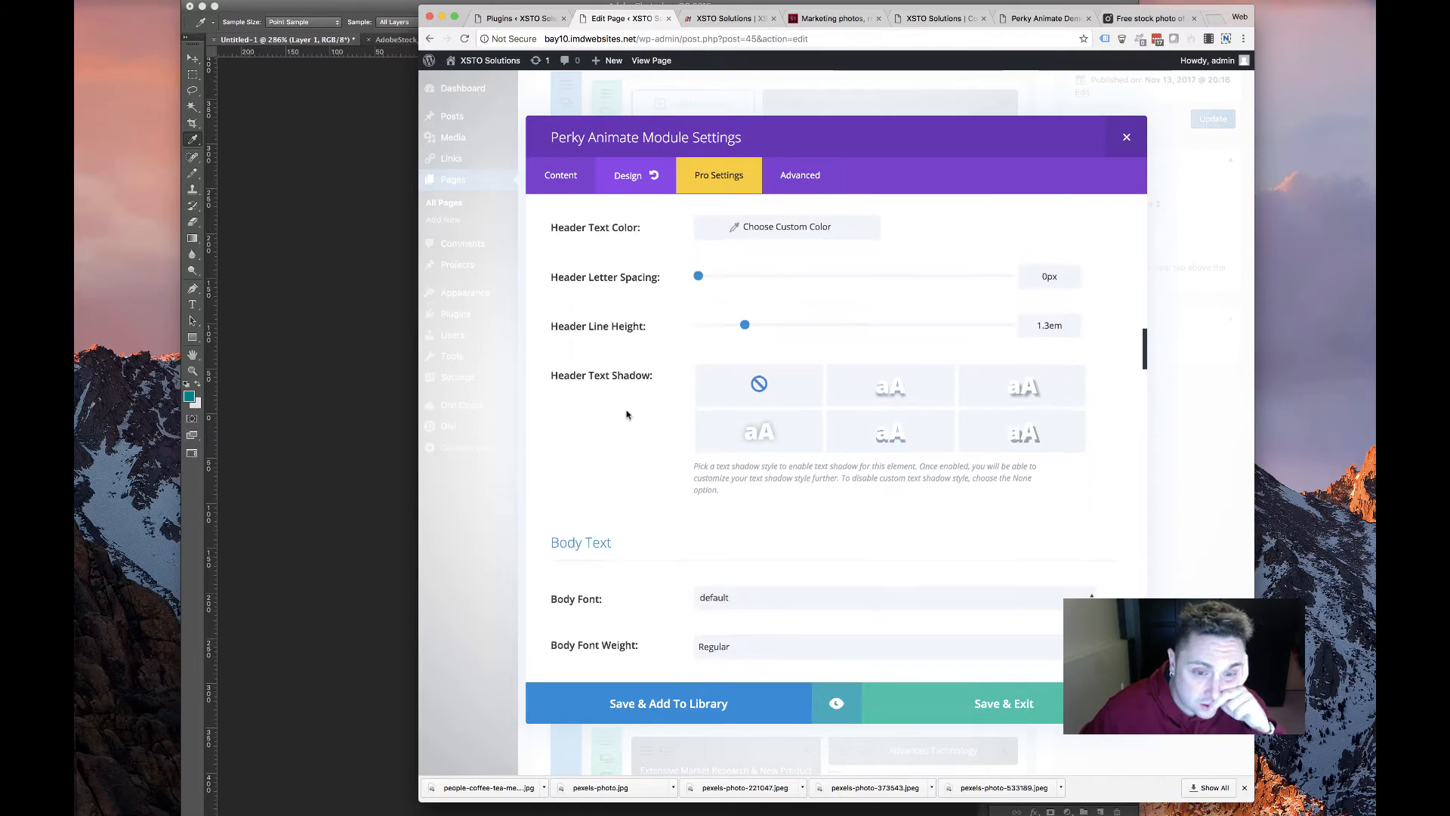
scroll(626, 414, down, 3)
scroll(626, 414, up, 7)
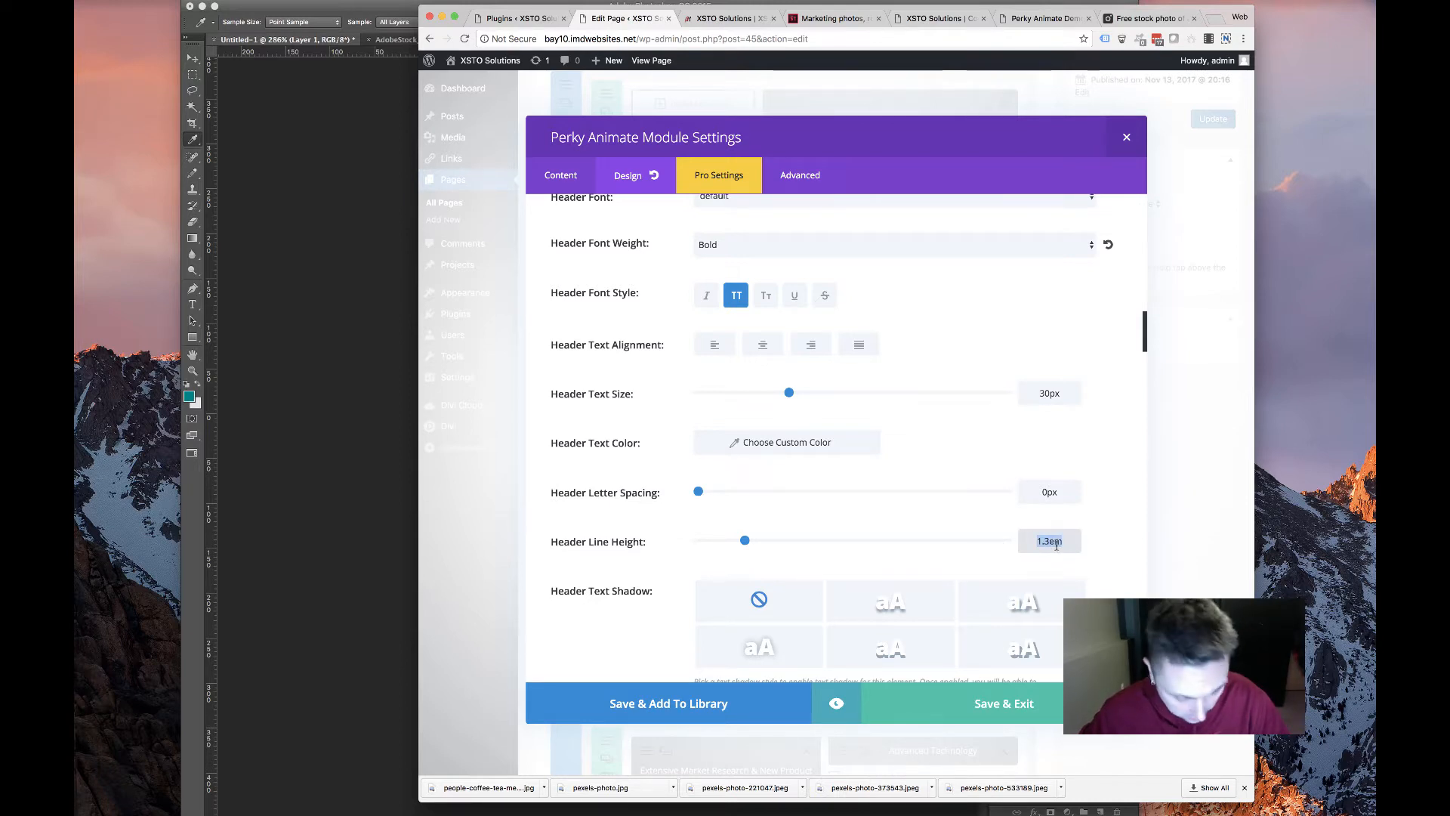
text(32px)
click(836, 574)
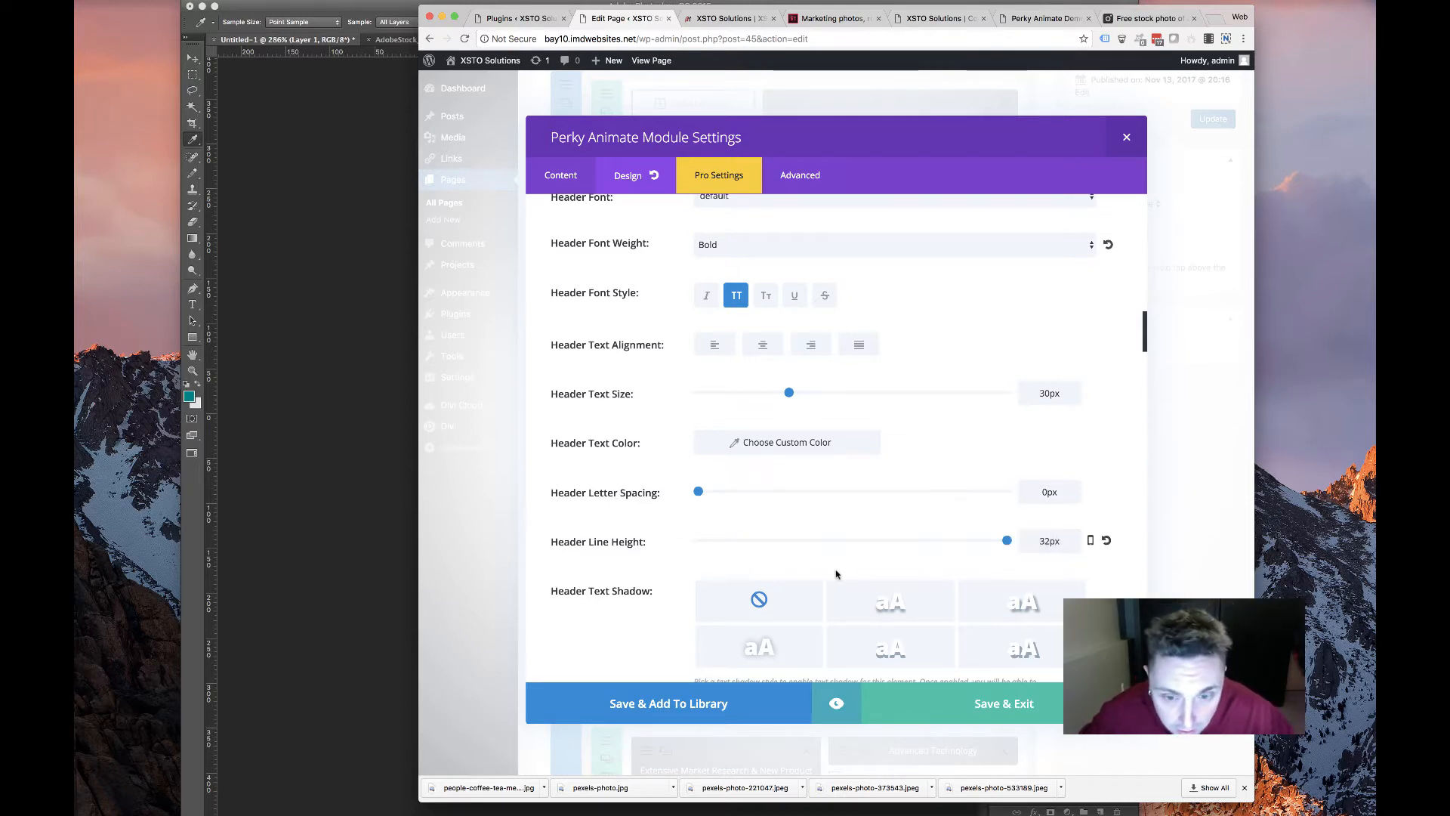
Left-align the card's body text and scroll on through the settings
scroll(836, 592, down, 10)
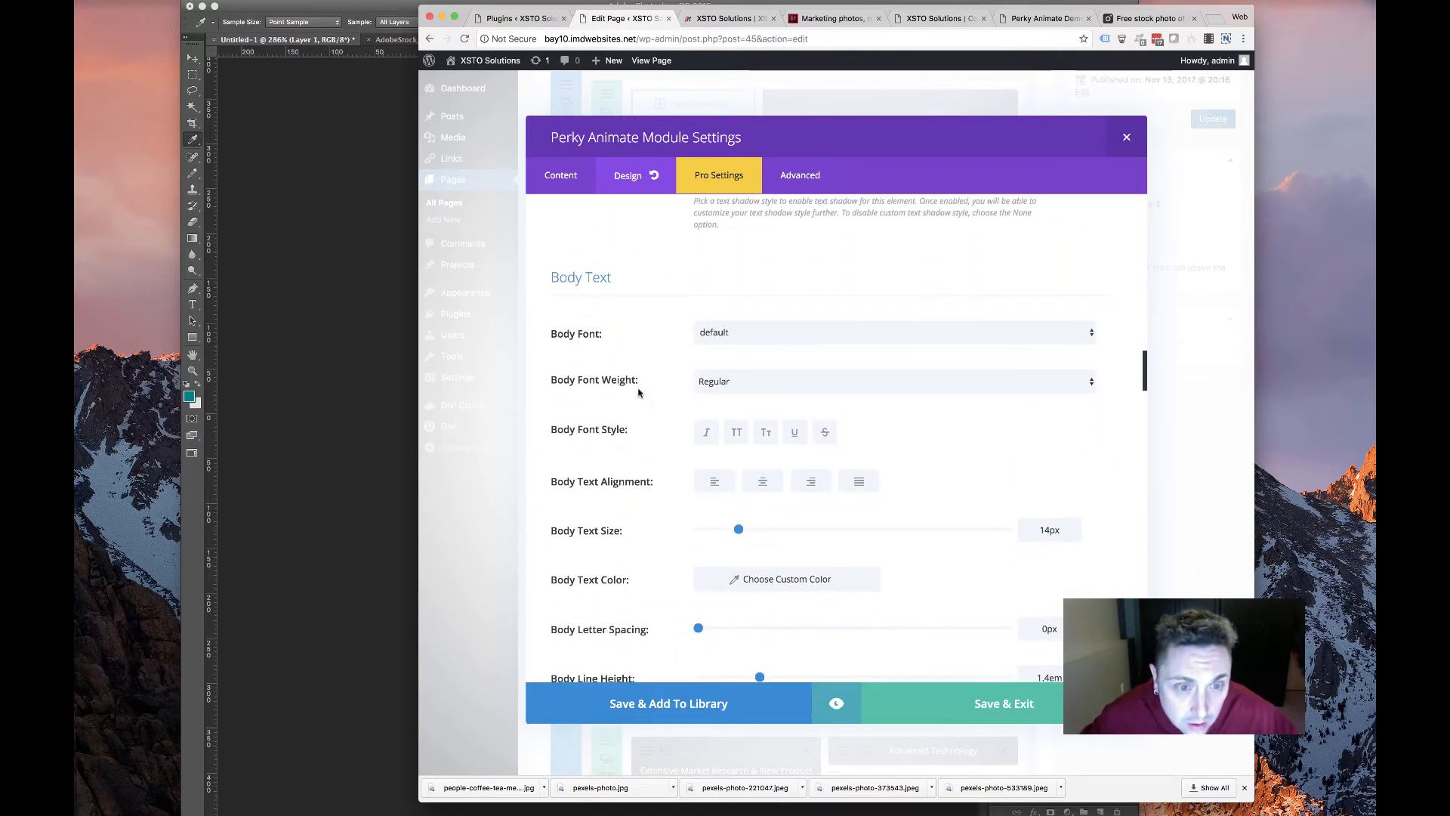
scroll(637, 393, down, 4)
scroll(693, 388, up, 3)
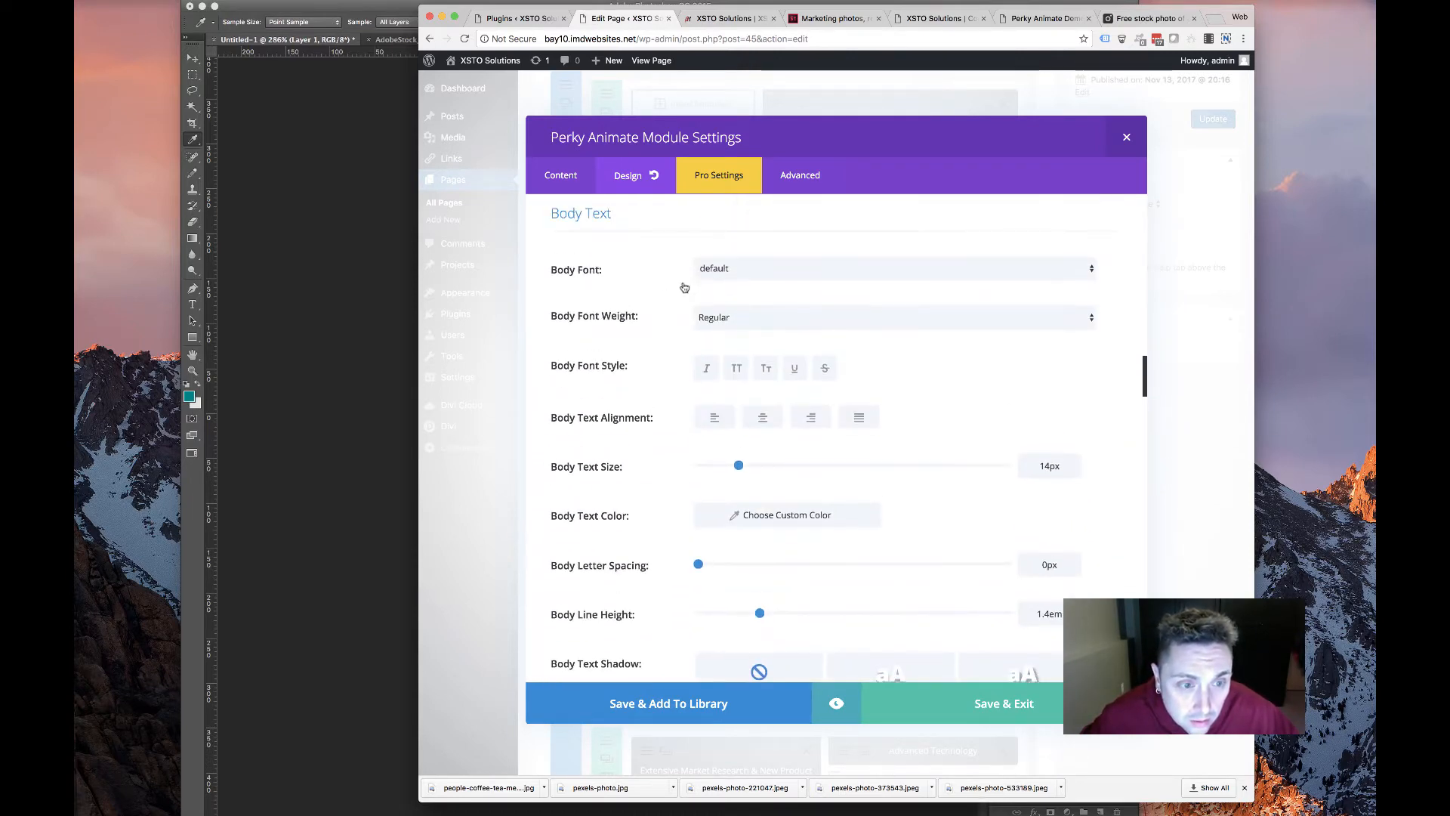
click(715, 417)
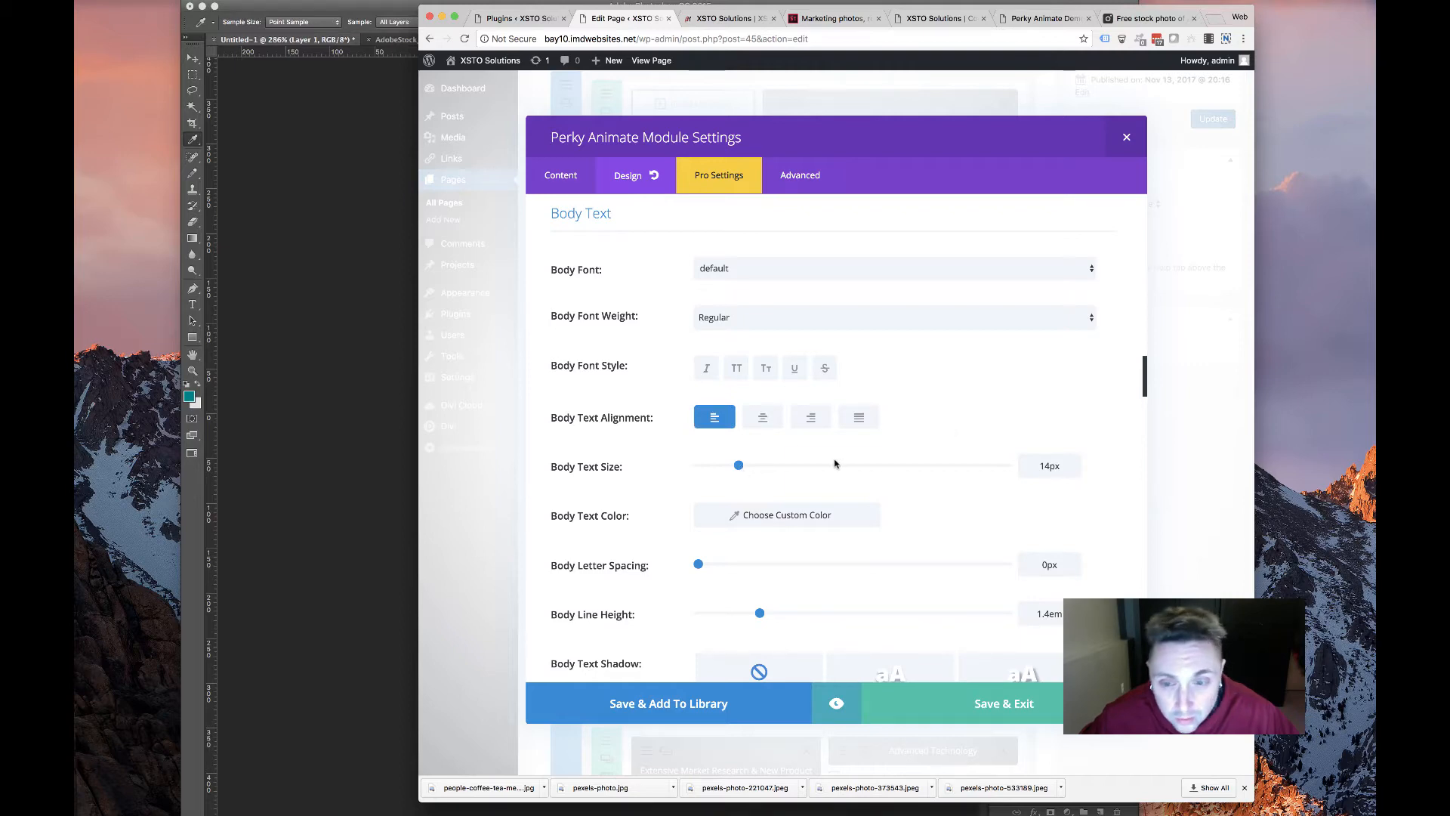
scroll(834, 463, down, 10)
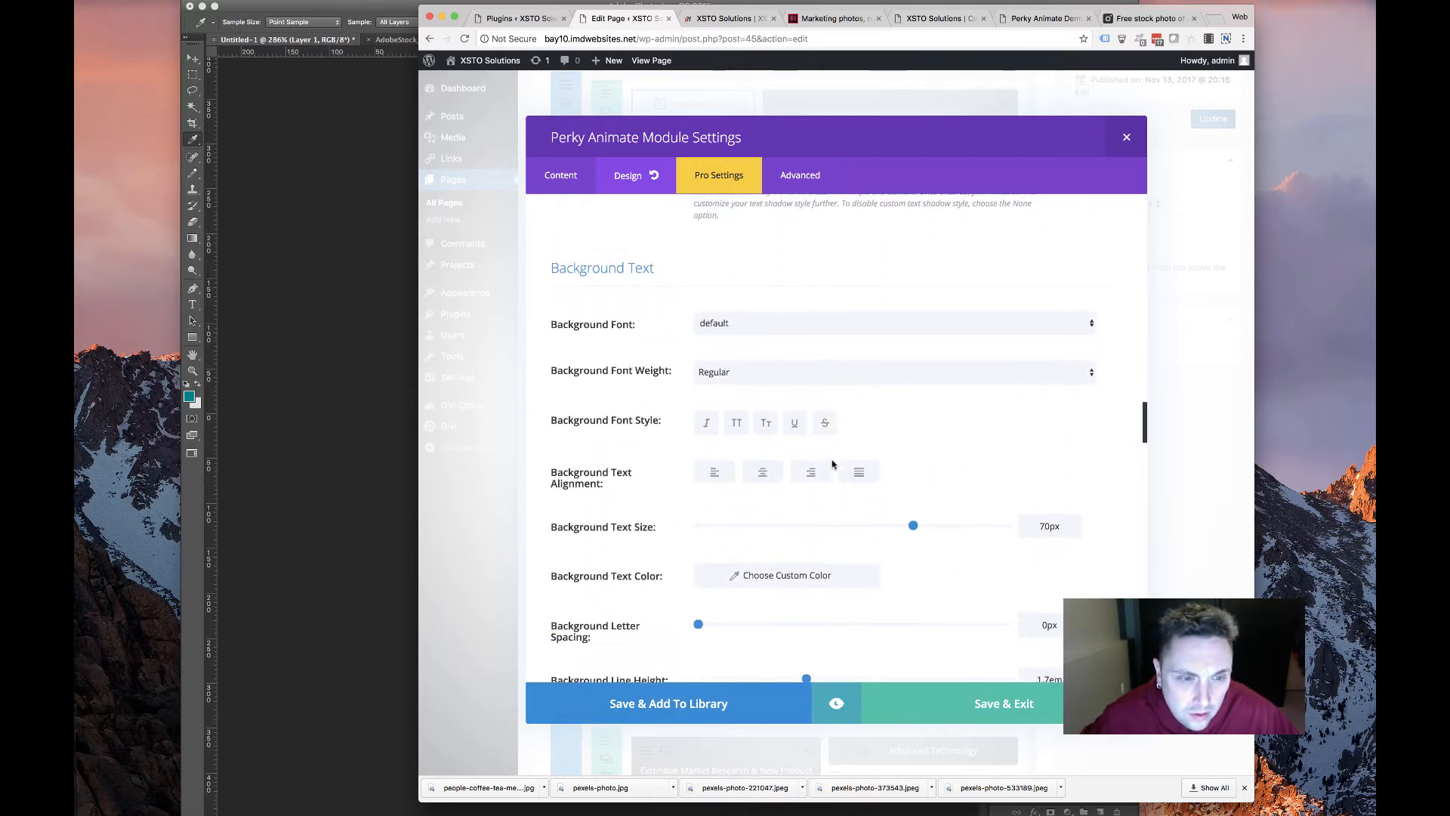
scroll(832, 463, down, 8)
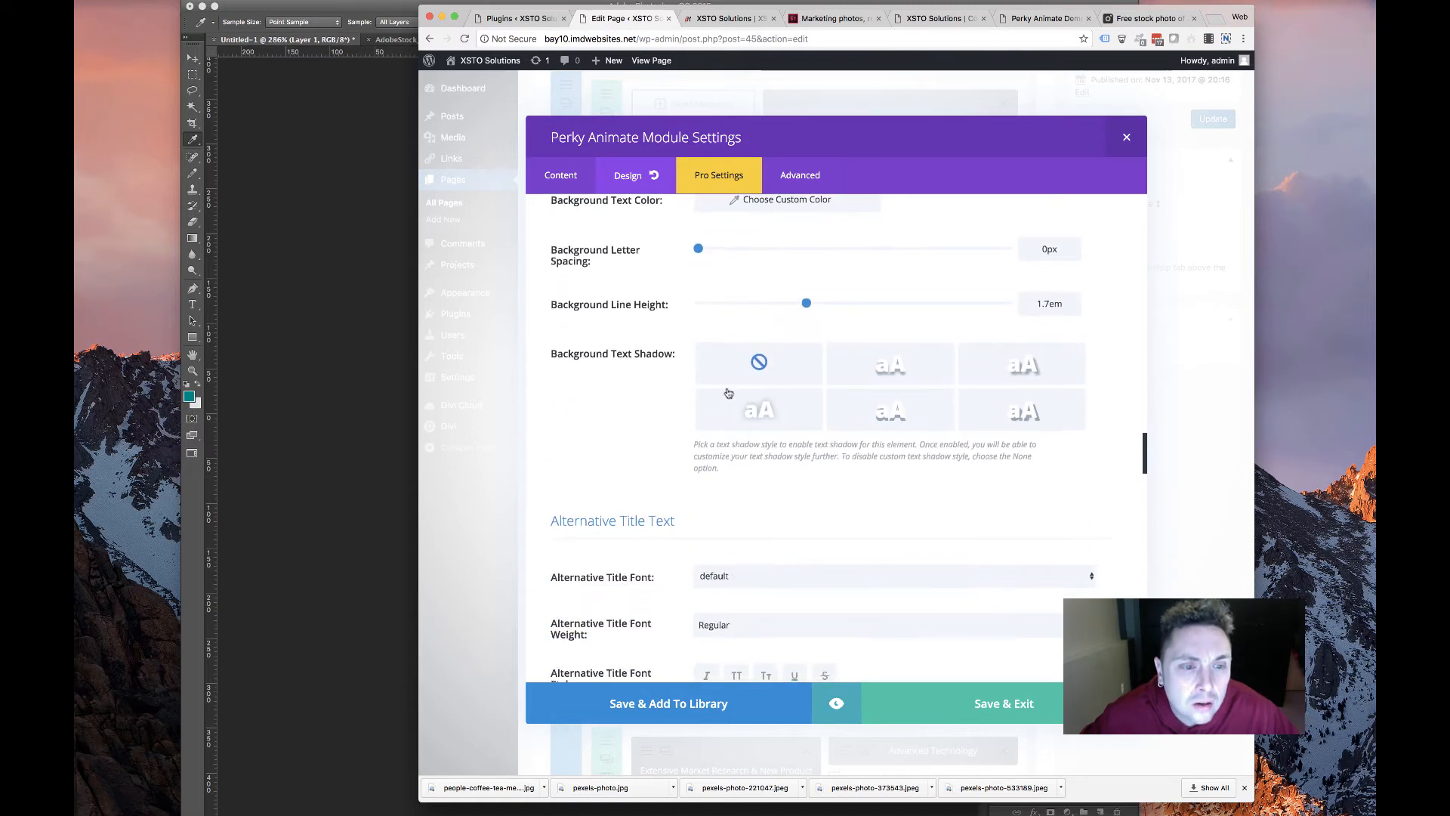
scroll(728, 393, down, 10)
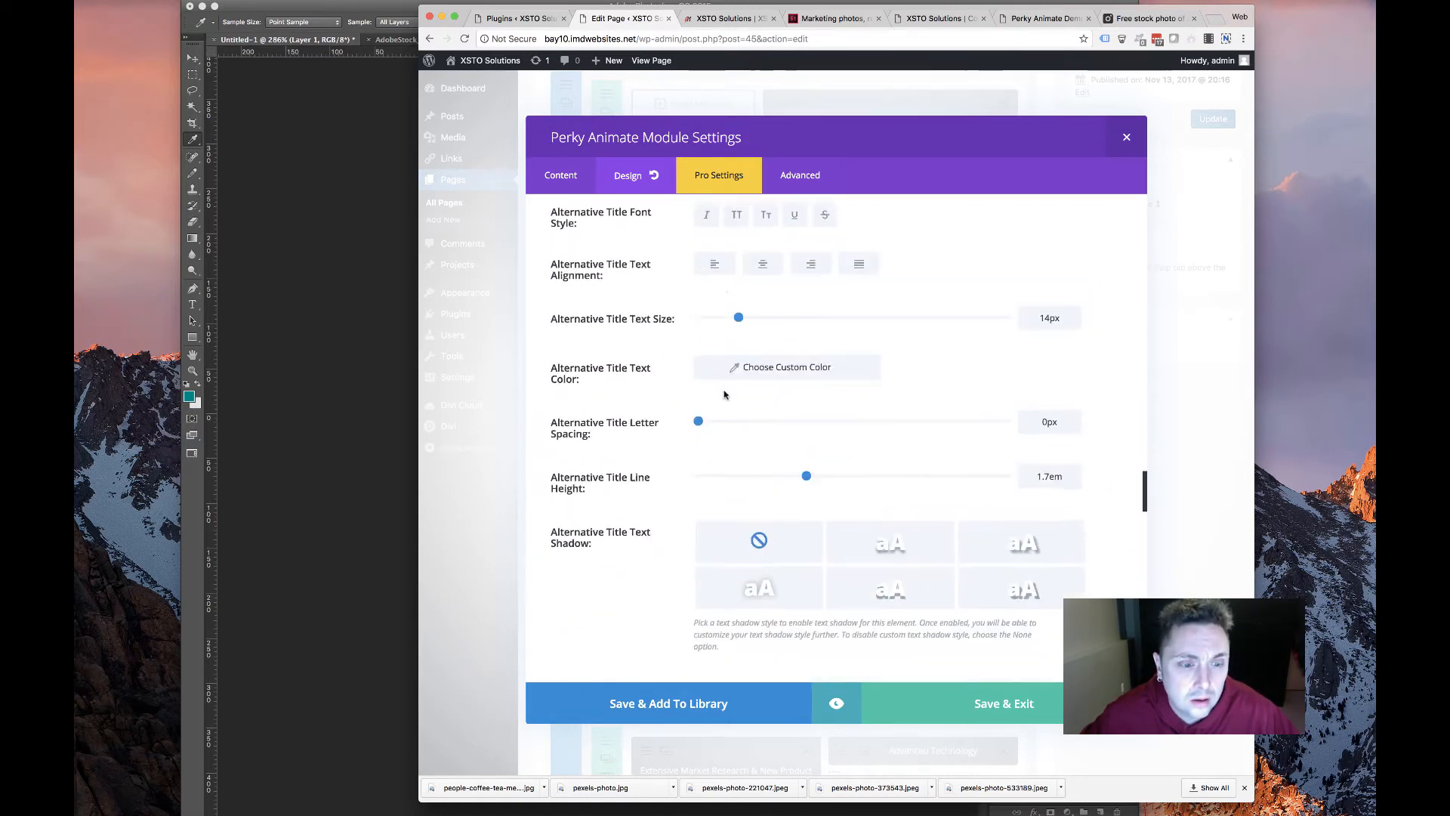
scroll(723, 394, down, 20)
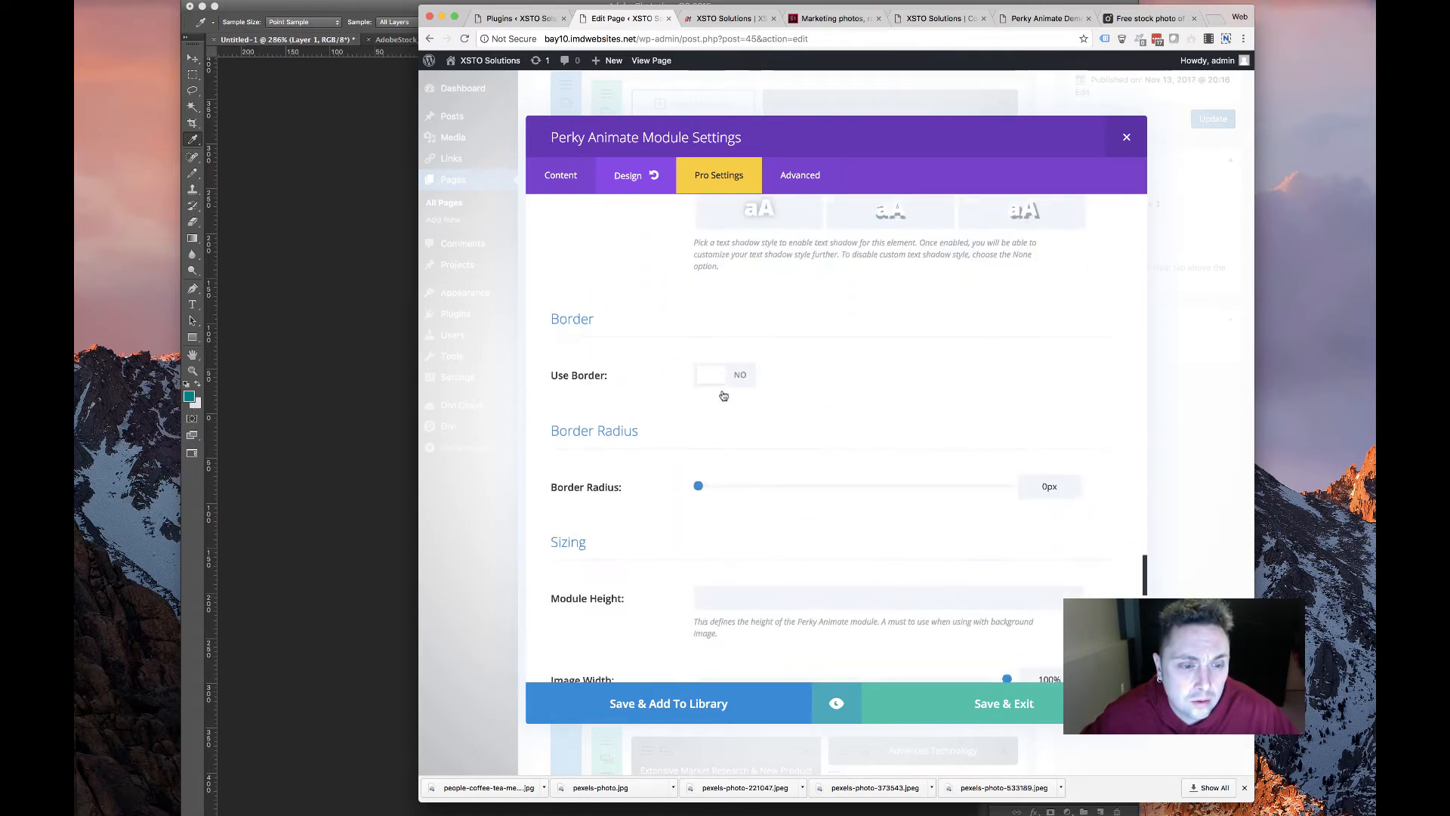
scroll(723, 395, down, 8)
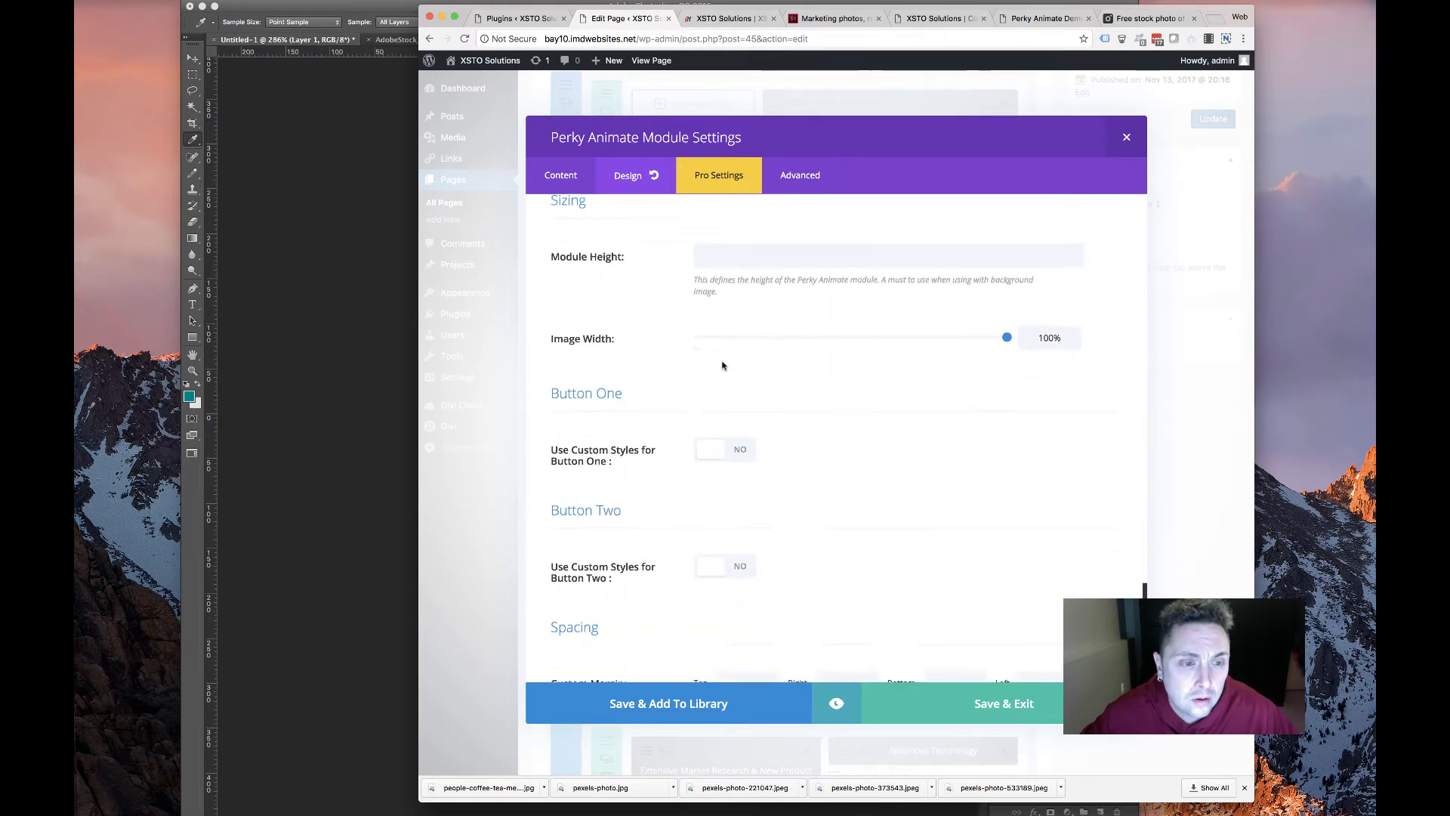
scroll(722, 366, down, 5)
Enable Button One custom styles with teal text and a teal background
scroll(725, 344, up, 3)
click(718, 324)
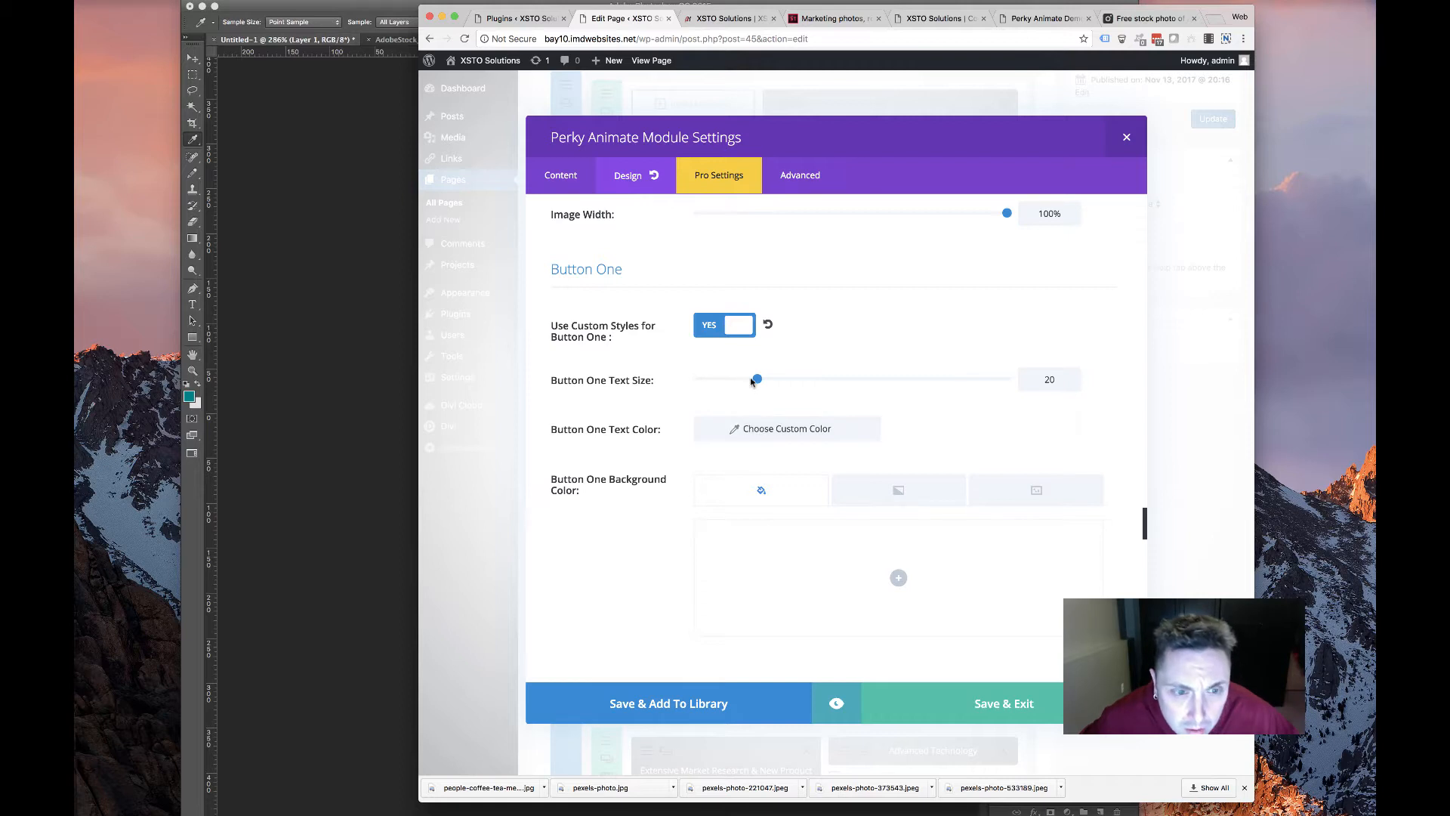
click(741, 444)
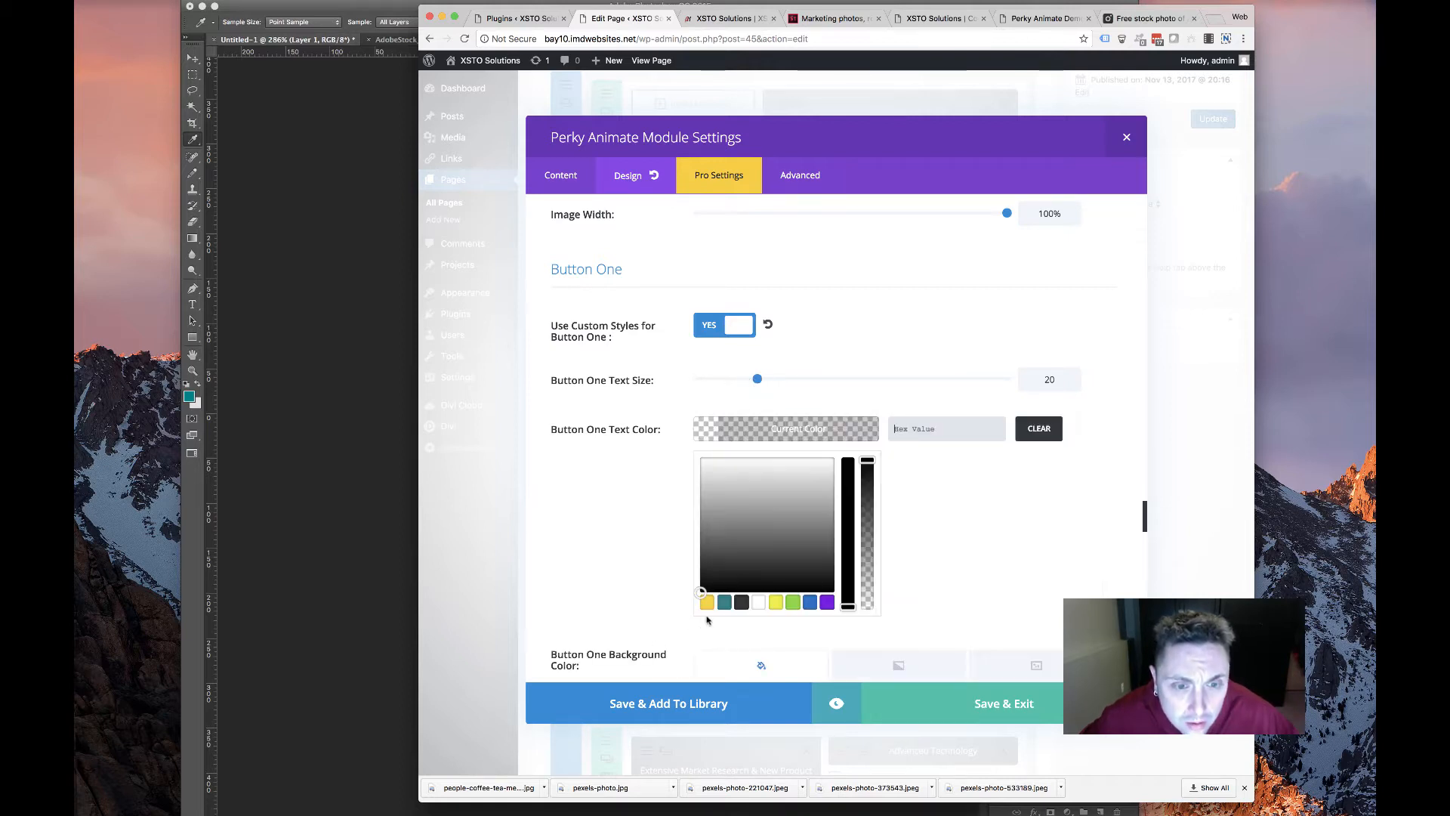
click(725, 603)
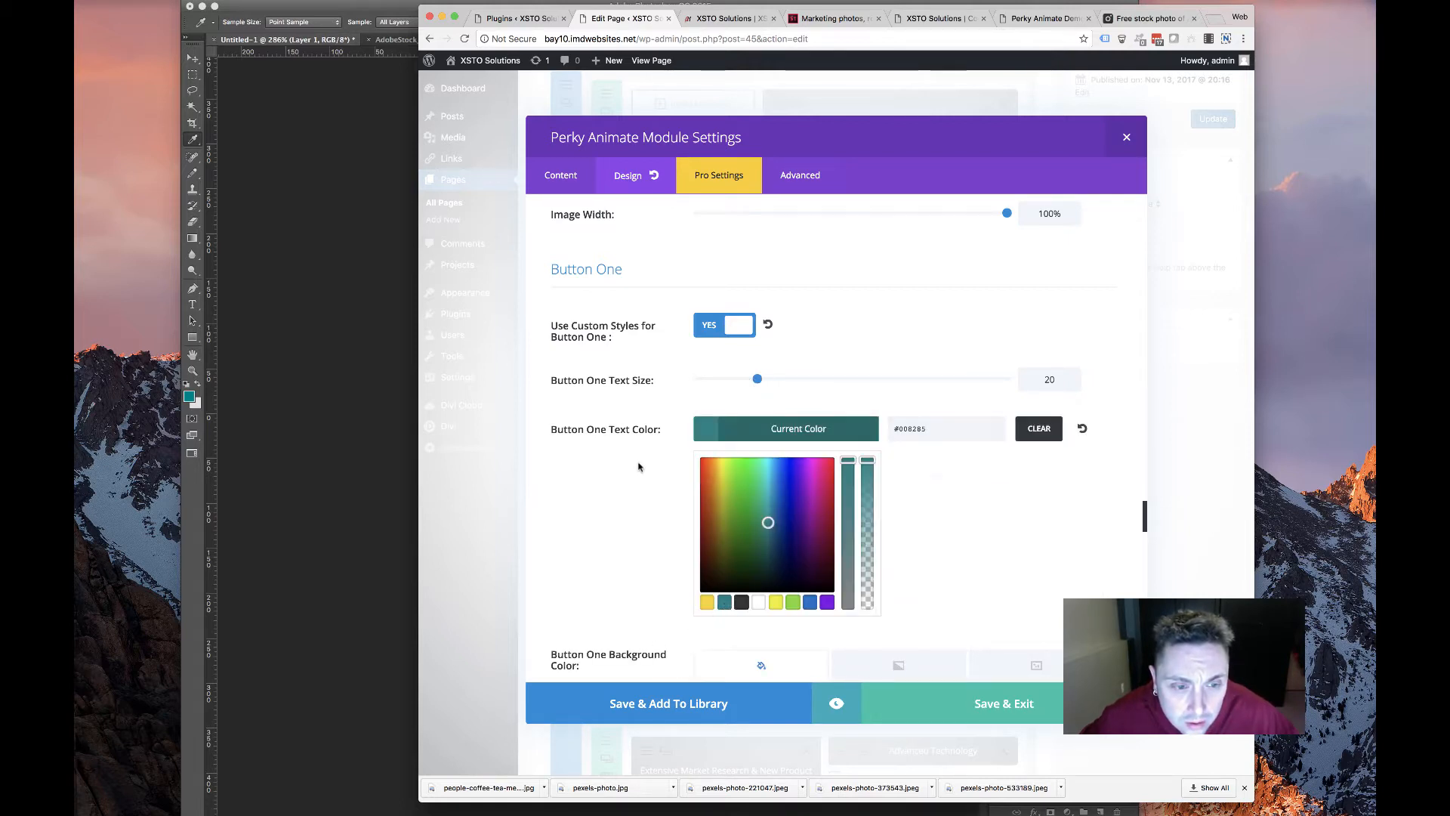
click(746, 428)
click(745, 428)
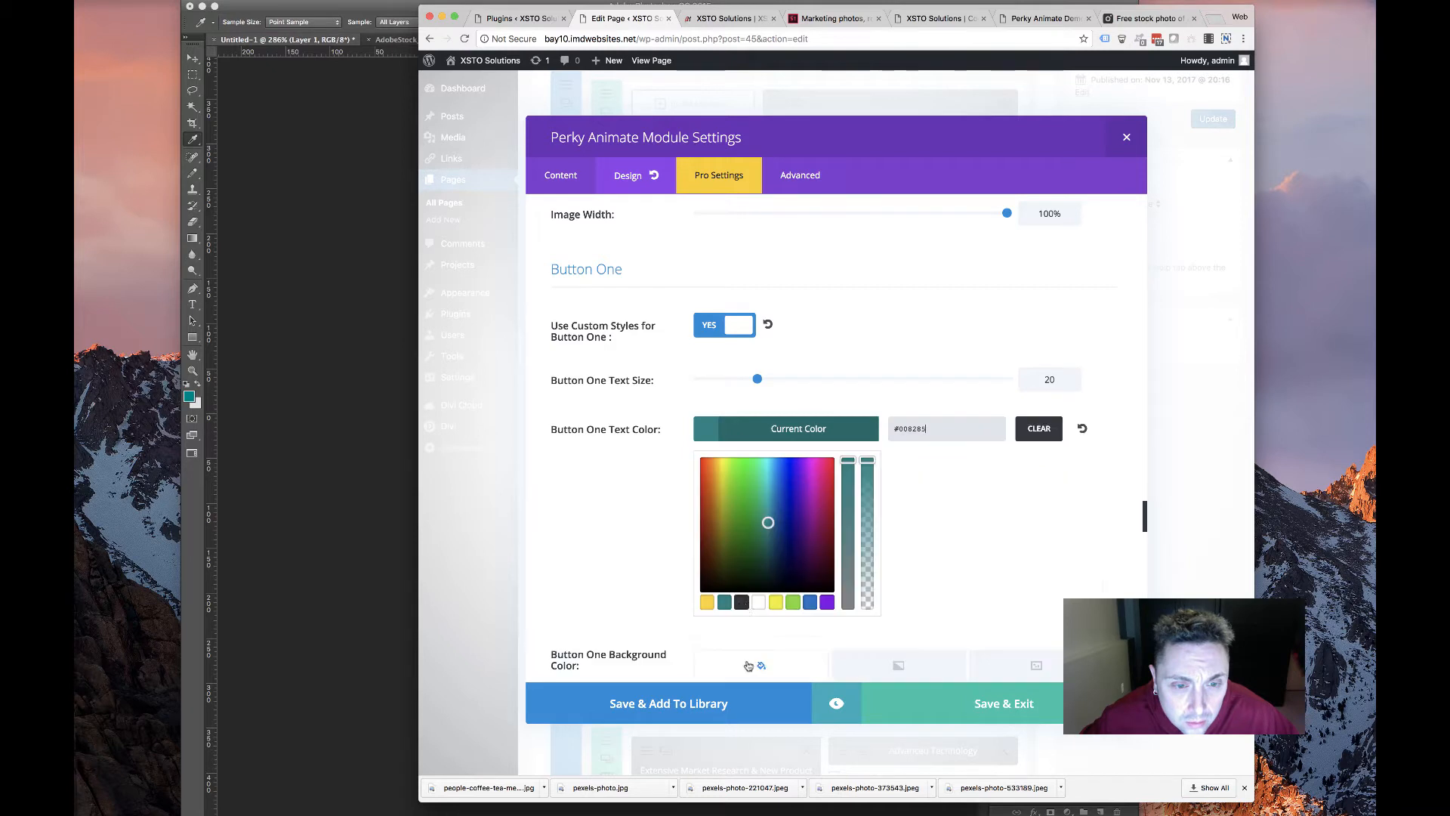
click(640, 493)
scroll(770, 438, down, 3)
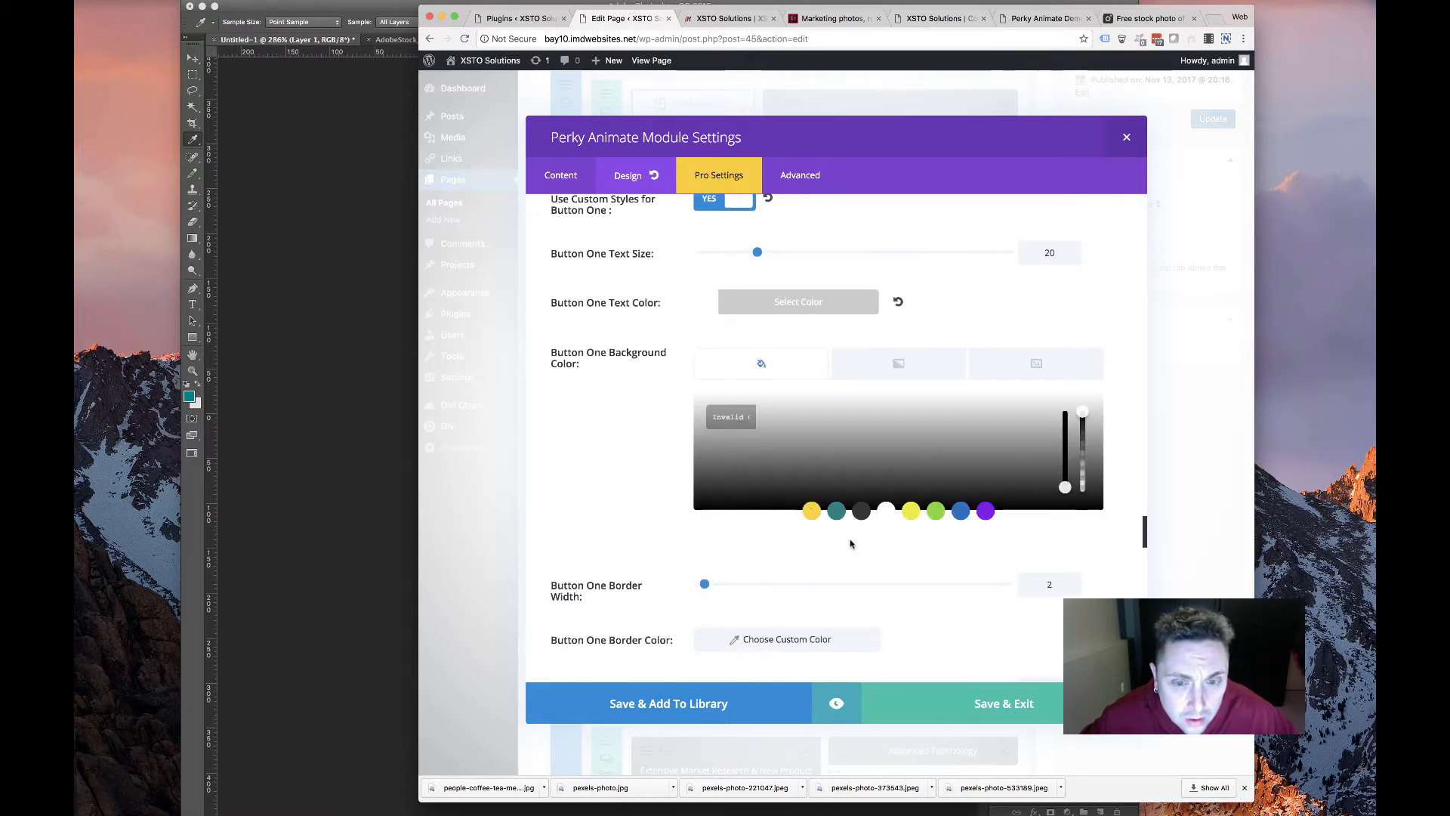
click(838, 488)
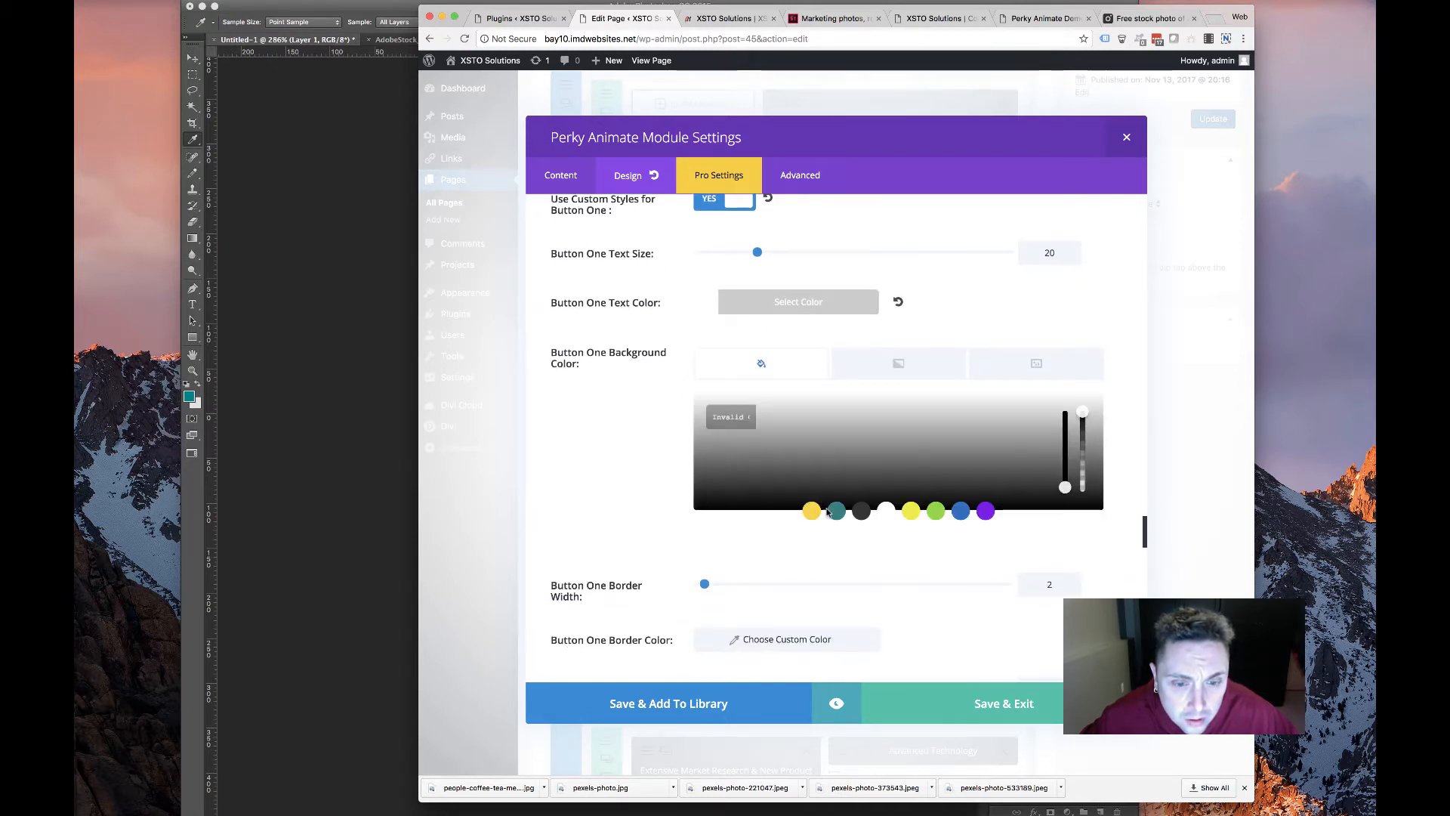
click(651, 502)
Give Button One border width 0, letter spacing 2 and a soft box shadow
scroll(605, 340, down, 7)
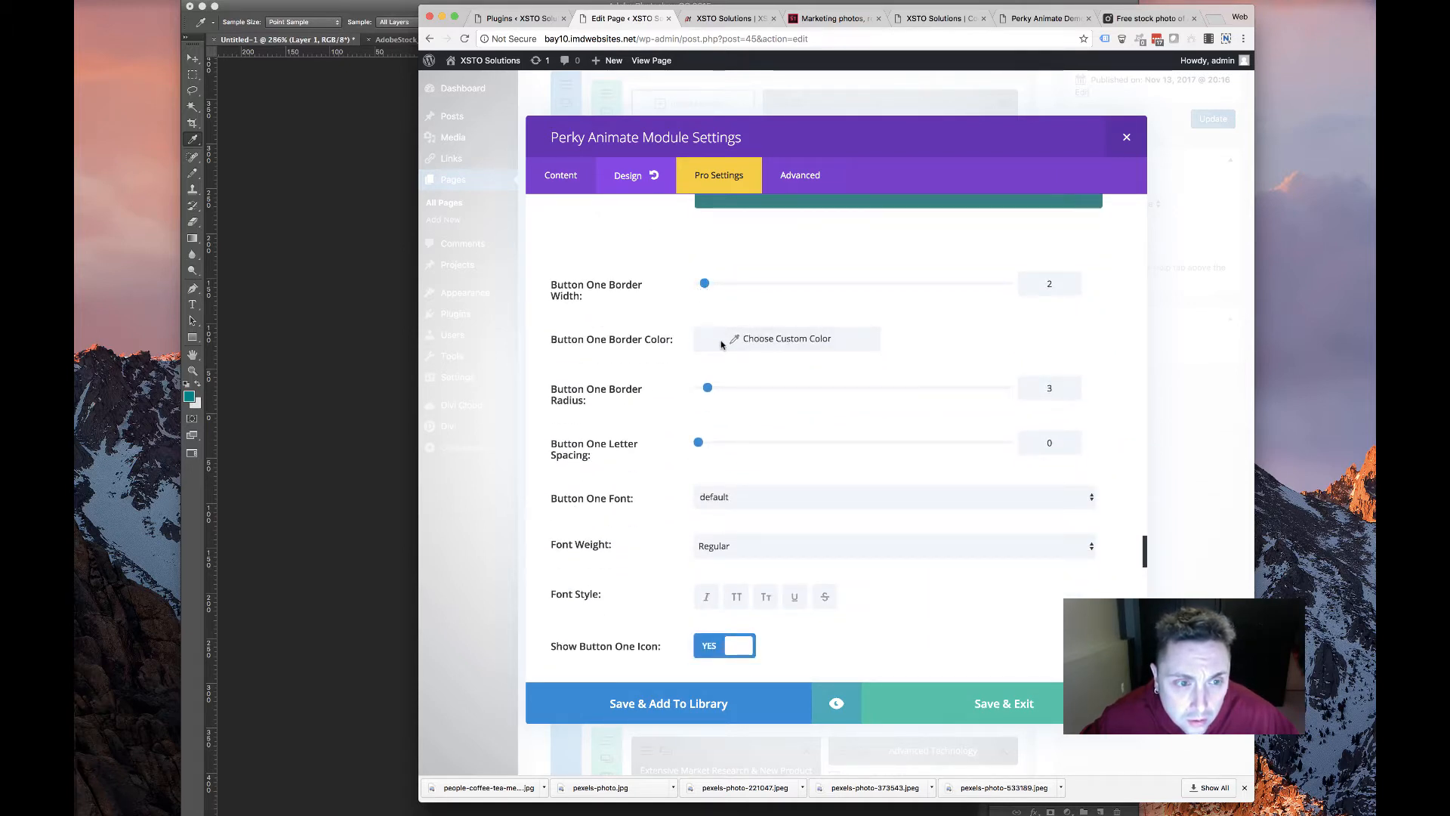
drag(704, 283, 621, 301)
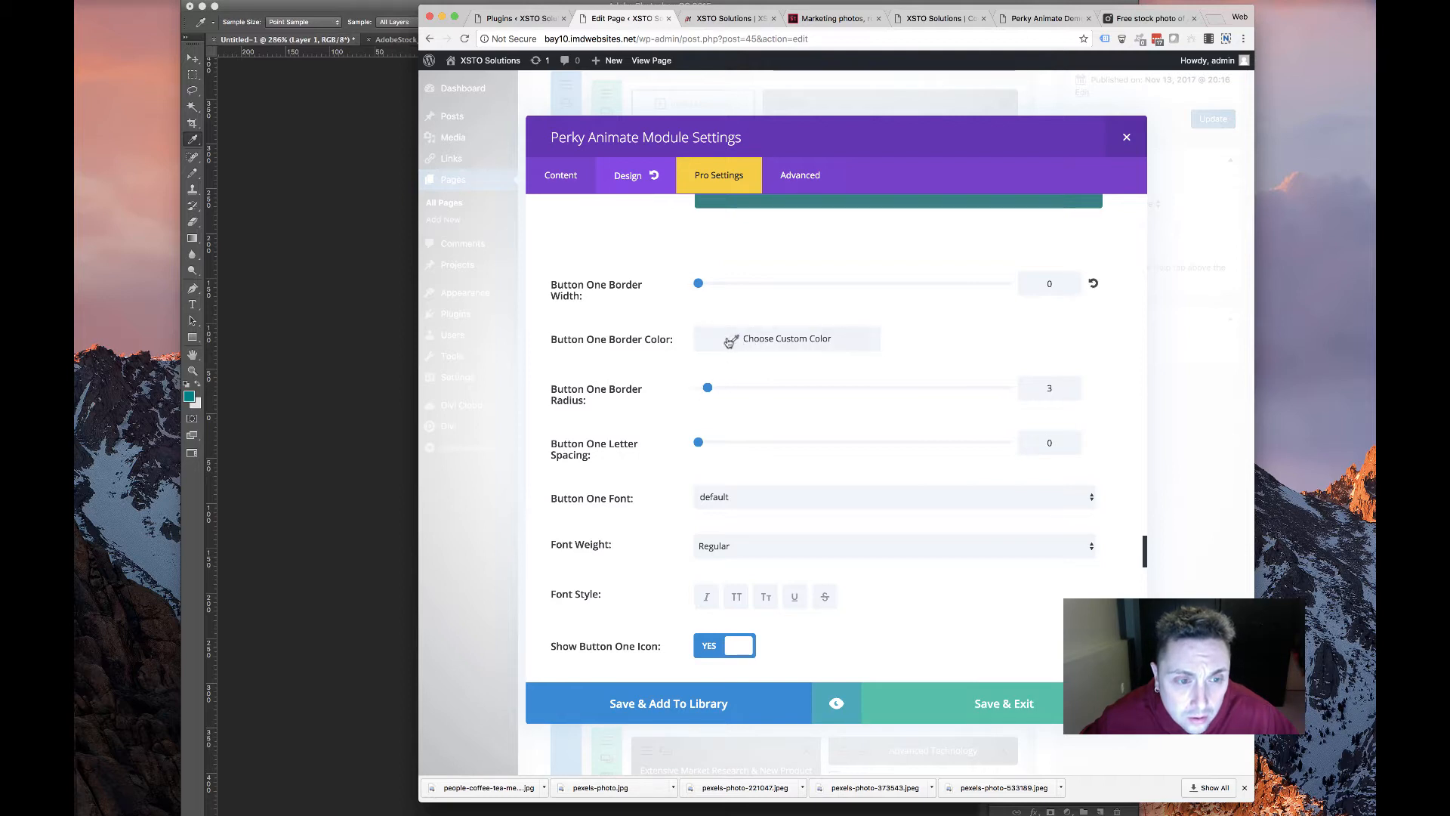
scroll(687, 409, down, 4)
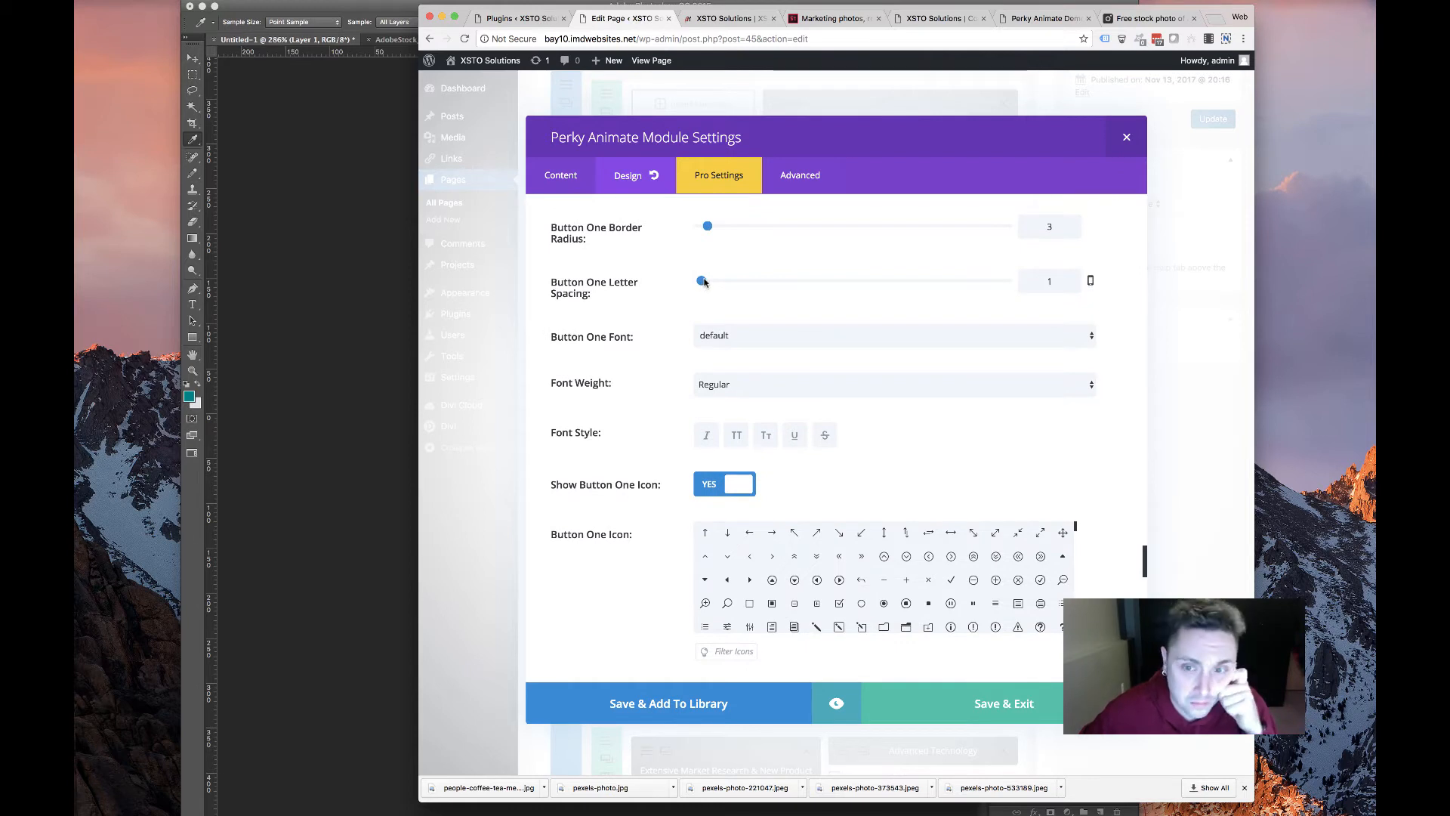
click(704, 281)
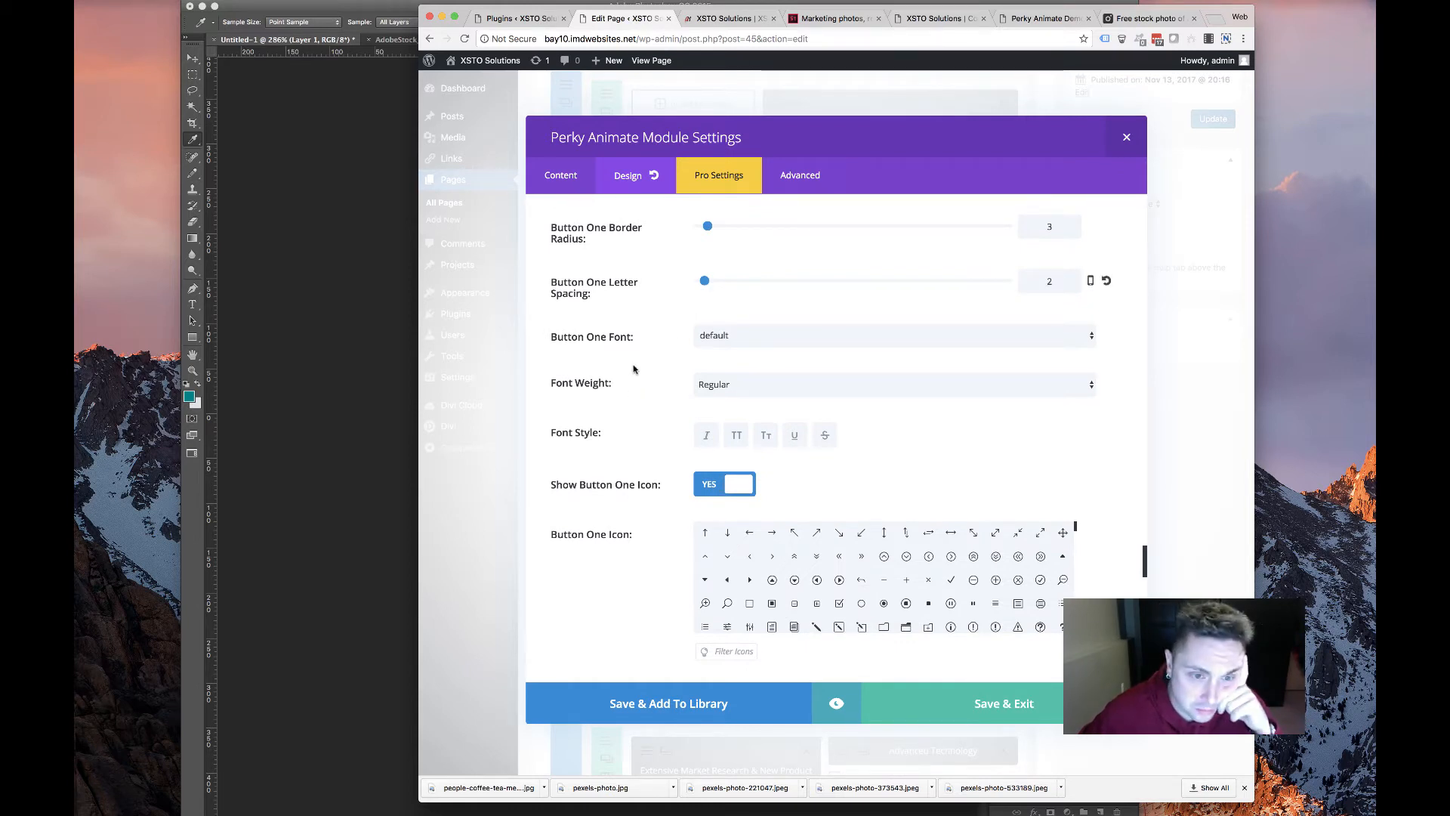
scroll(634, 369, down, 1)
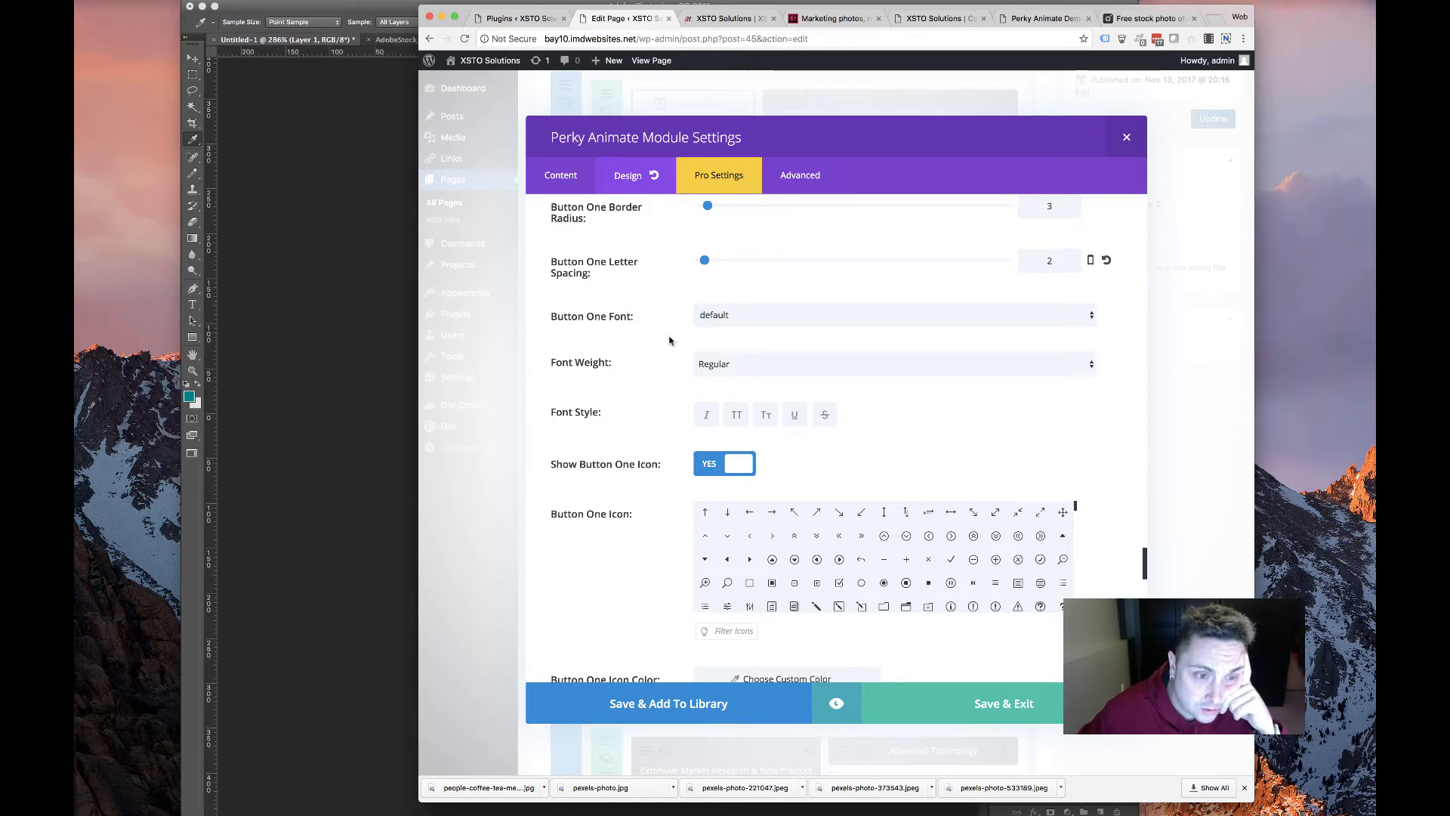
scroll(669, 364, down, 10)
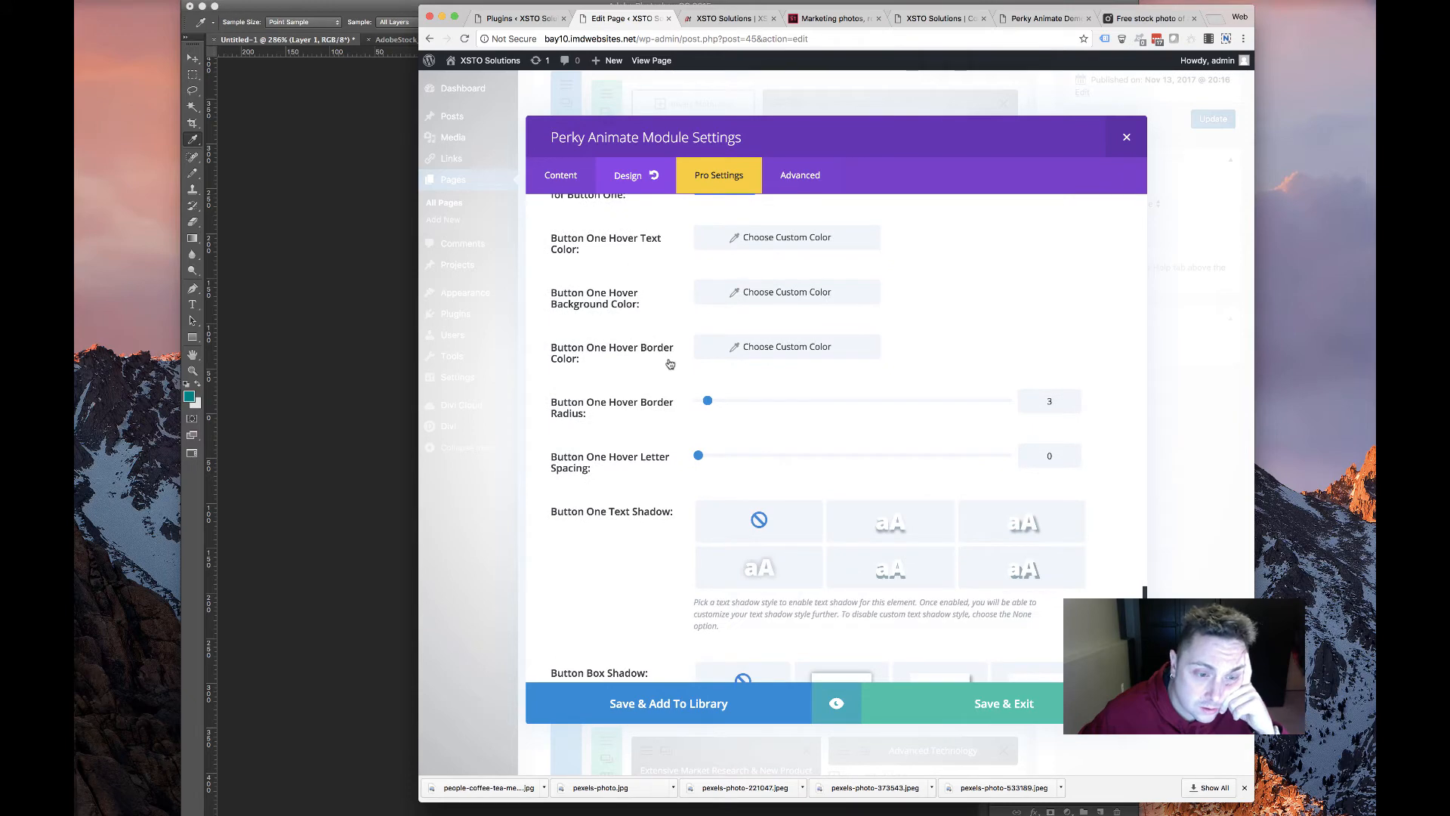
scroll(669, 364, down, 10)
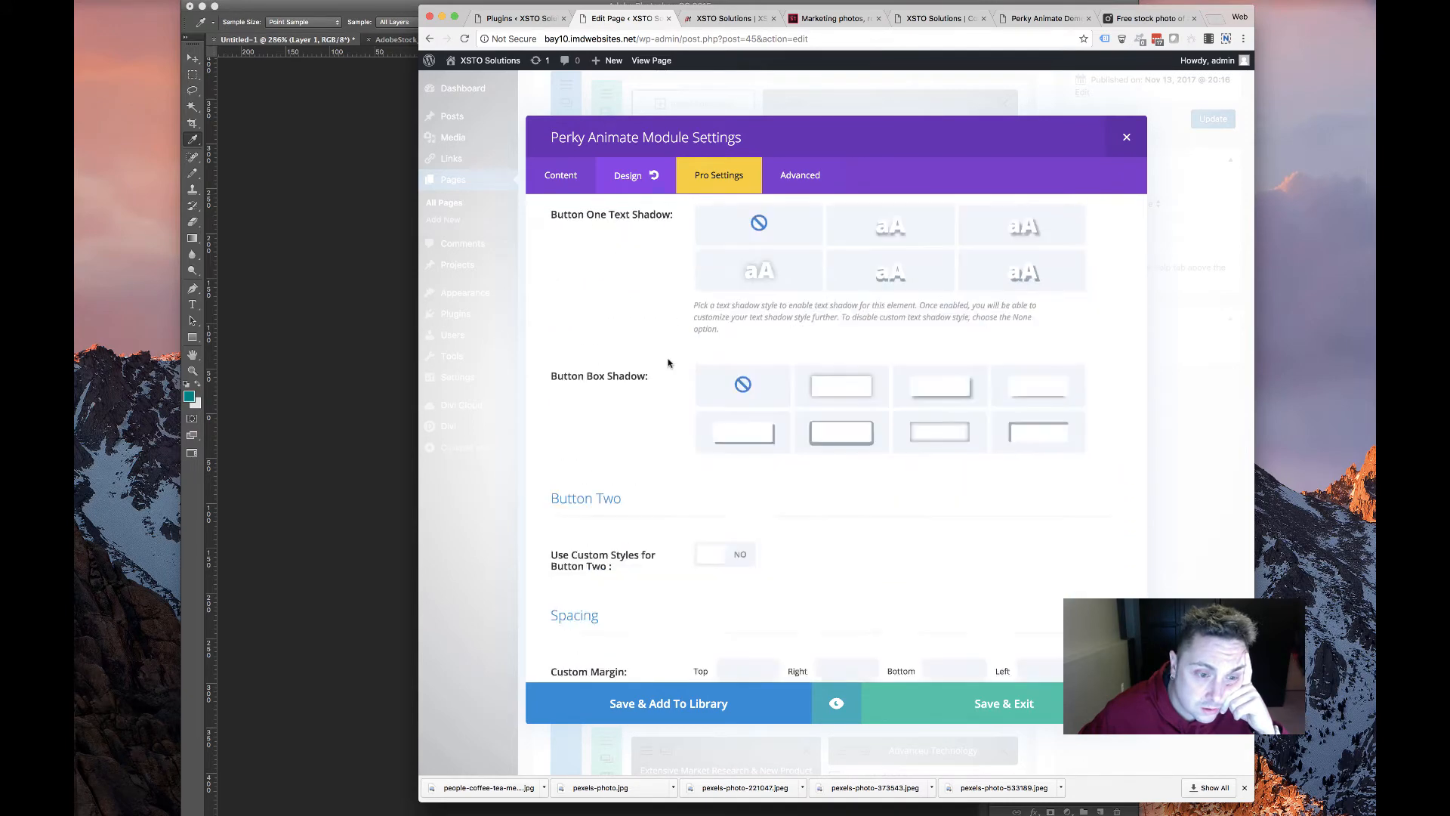
click(768, 314)
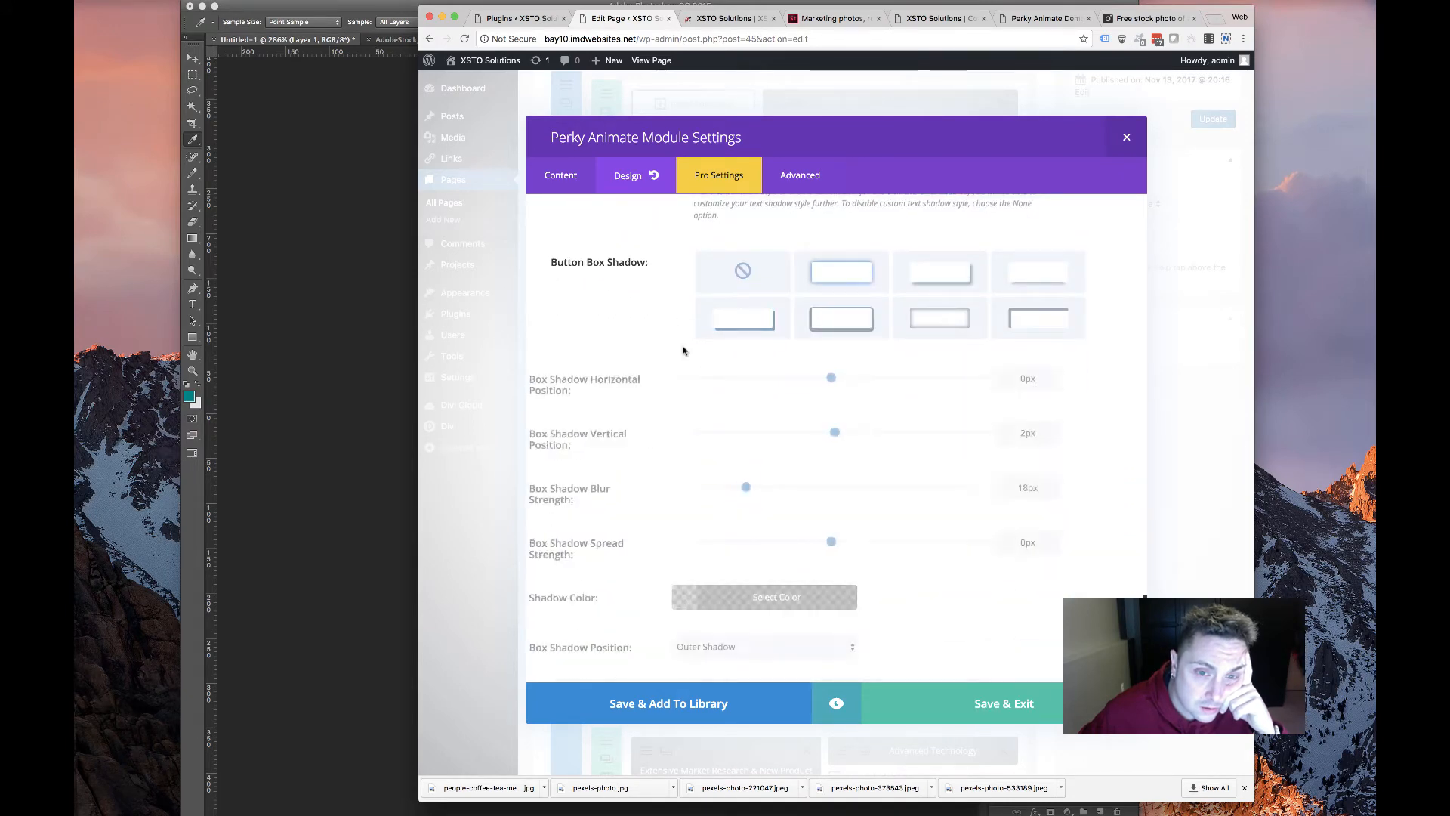
Enable Hover Push and the Fade animation, then Save & Exit
scroll(683, 346, down, 12)
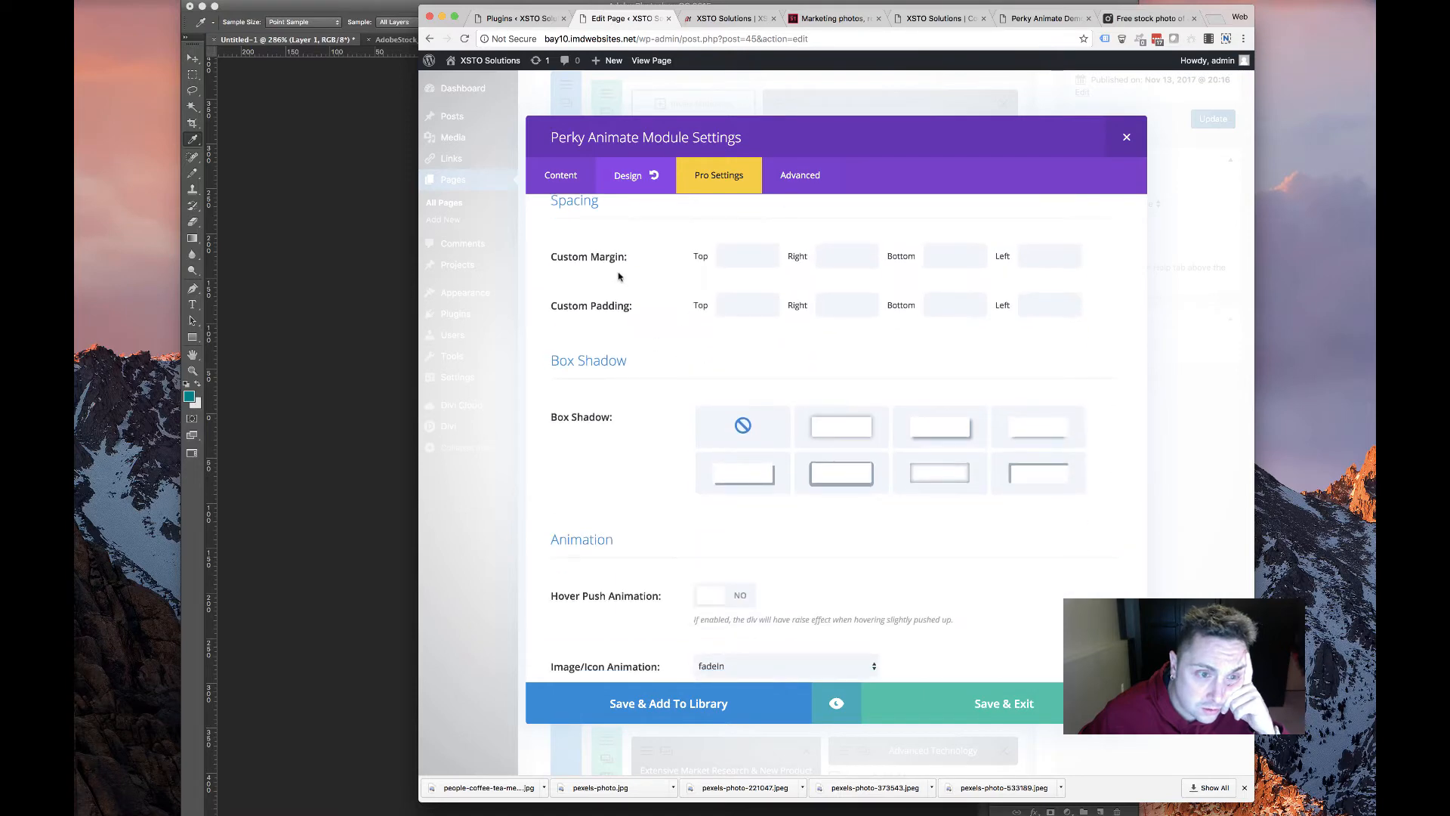
scroll(882, 537, down, 6)
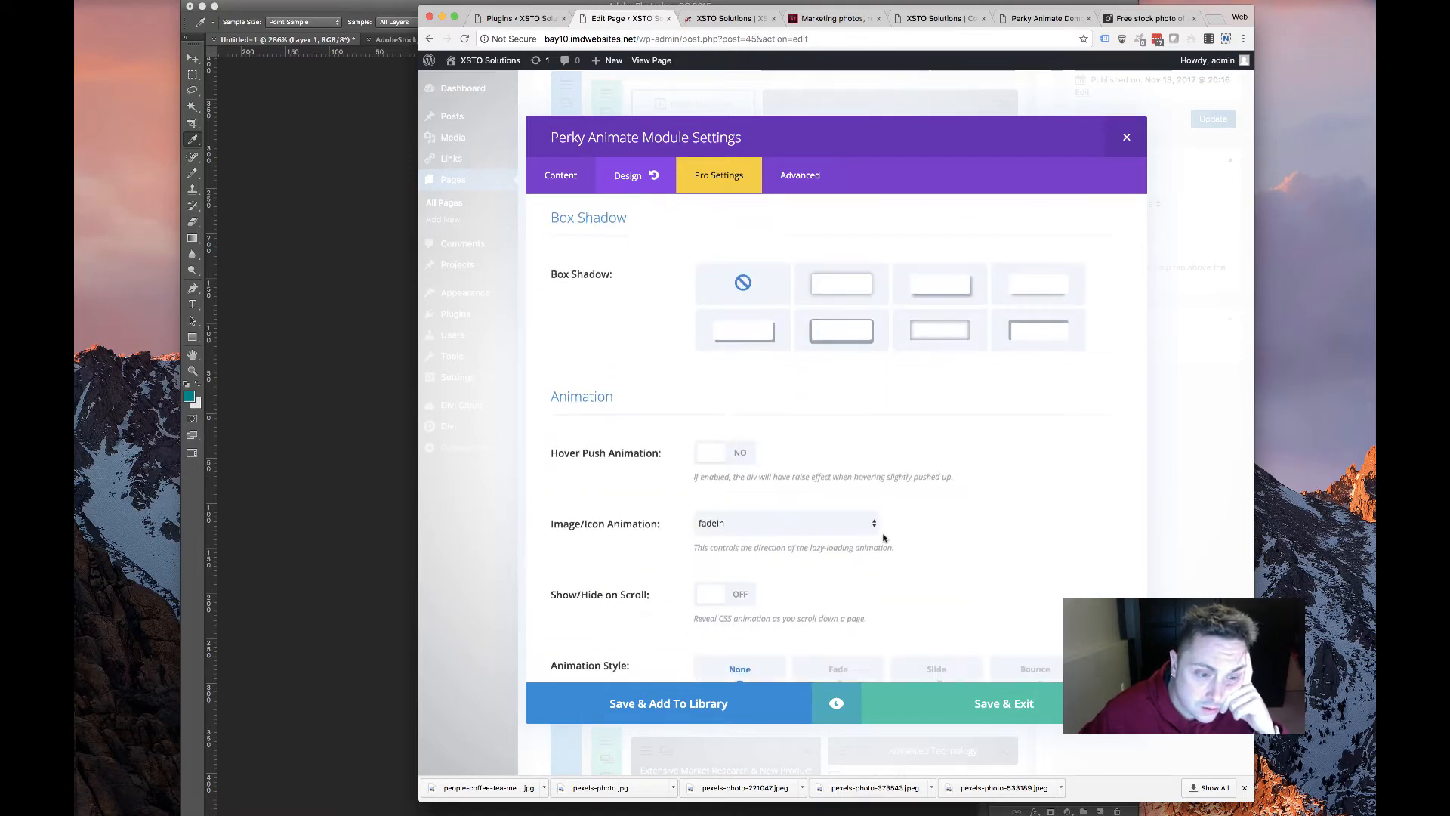
scroll(879, 537, up, 9)
scroll(877, 535, down, 4)
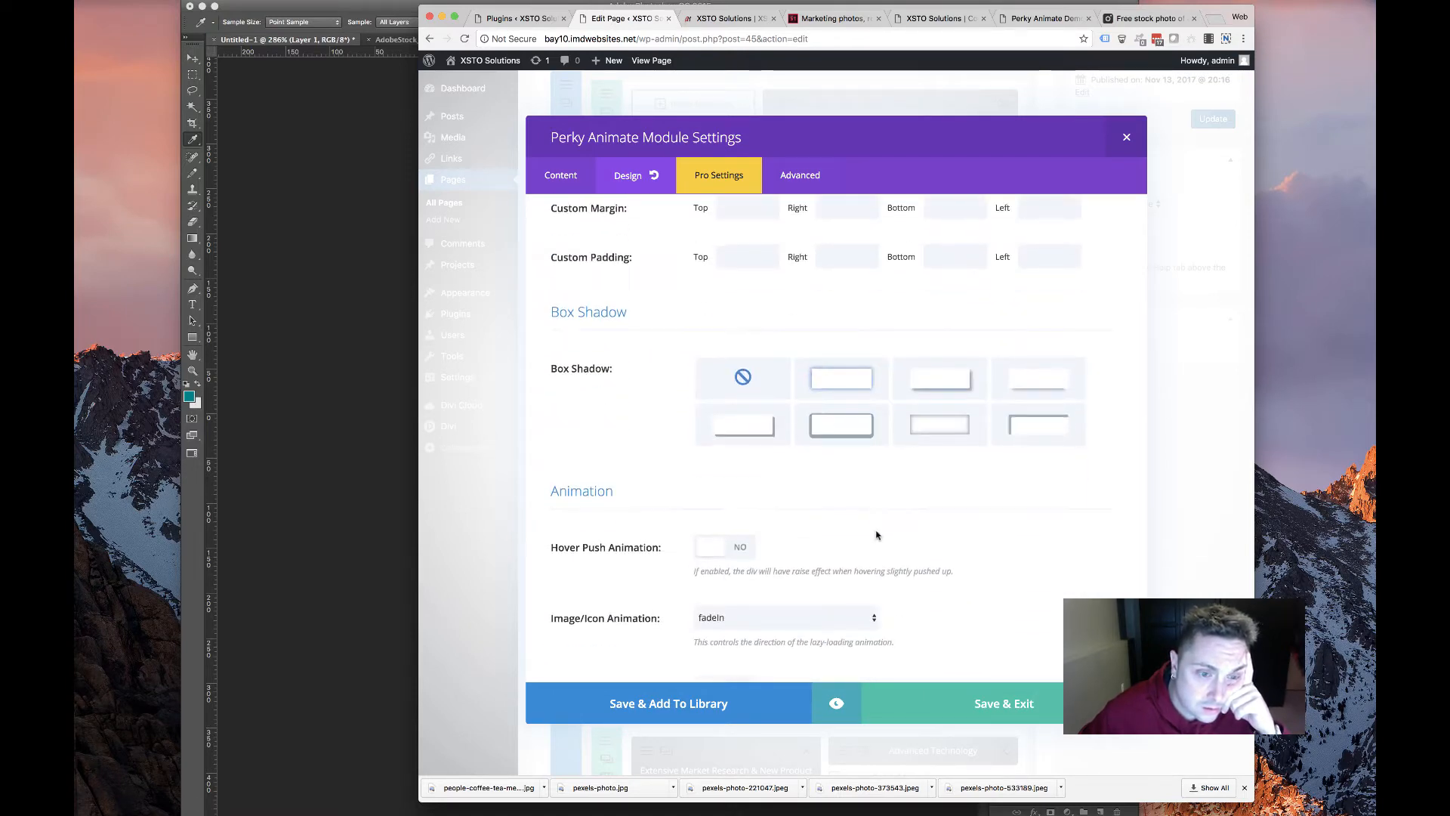
scroll(729, 484, down, 5)
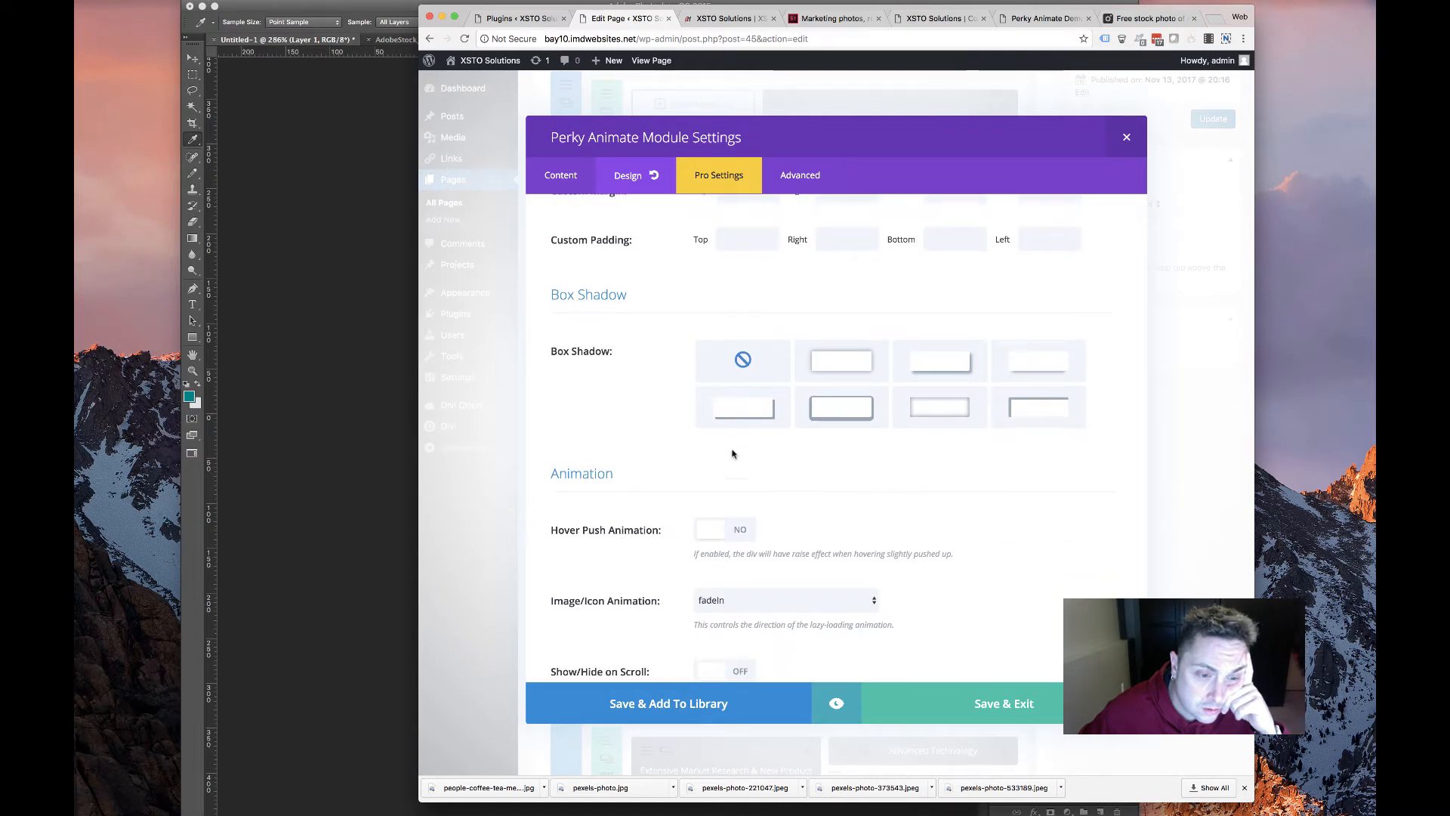
click(709, 333)
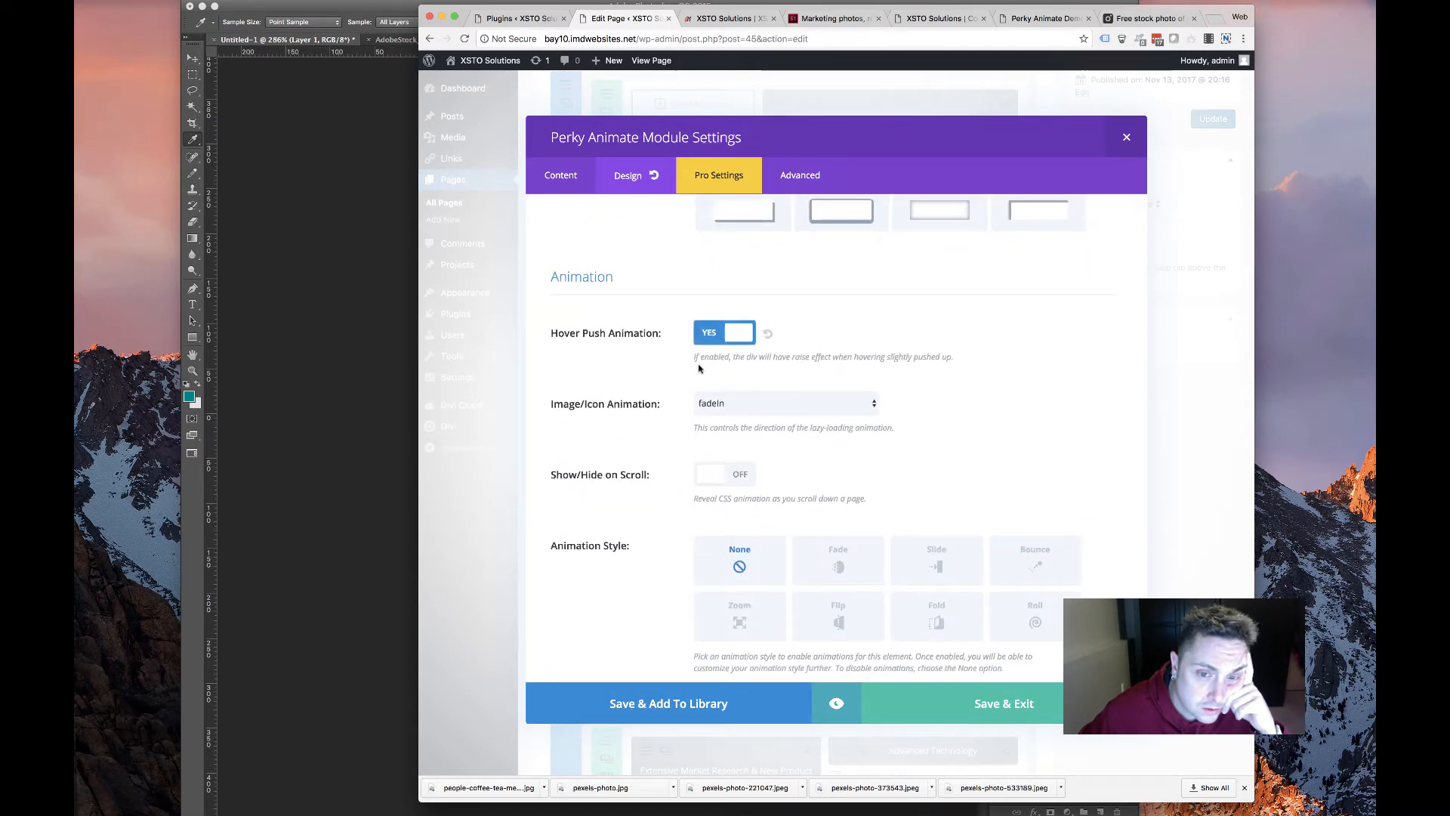
scroll(756, 453, down, 1)
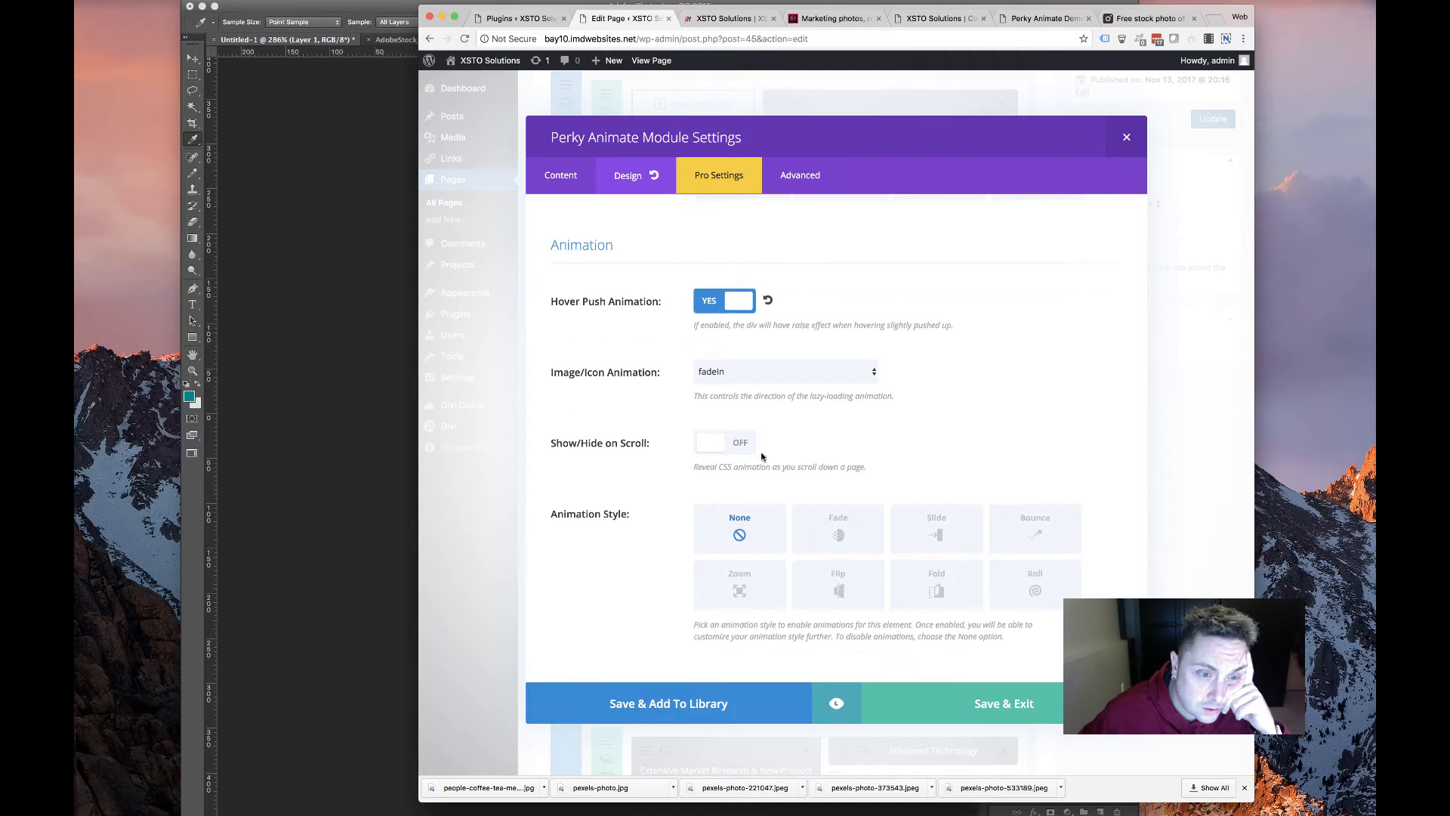
click(838, 535)
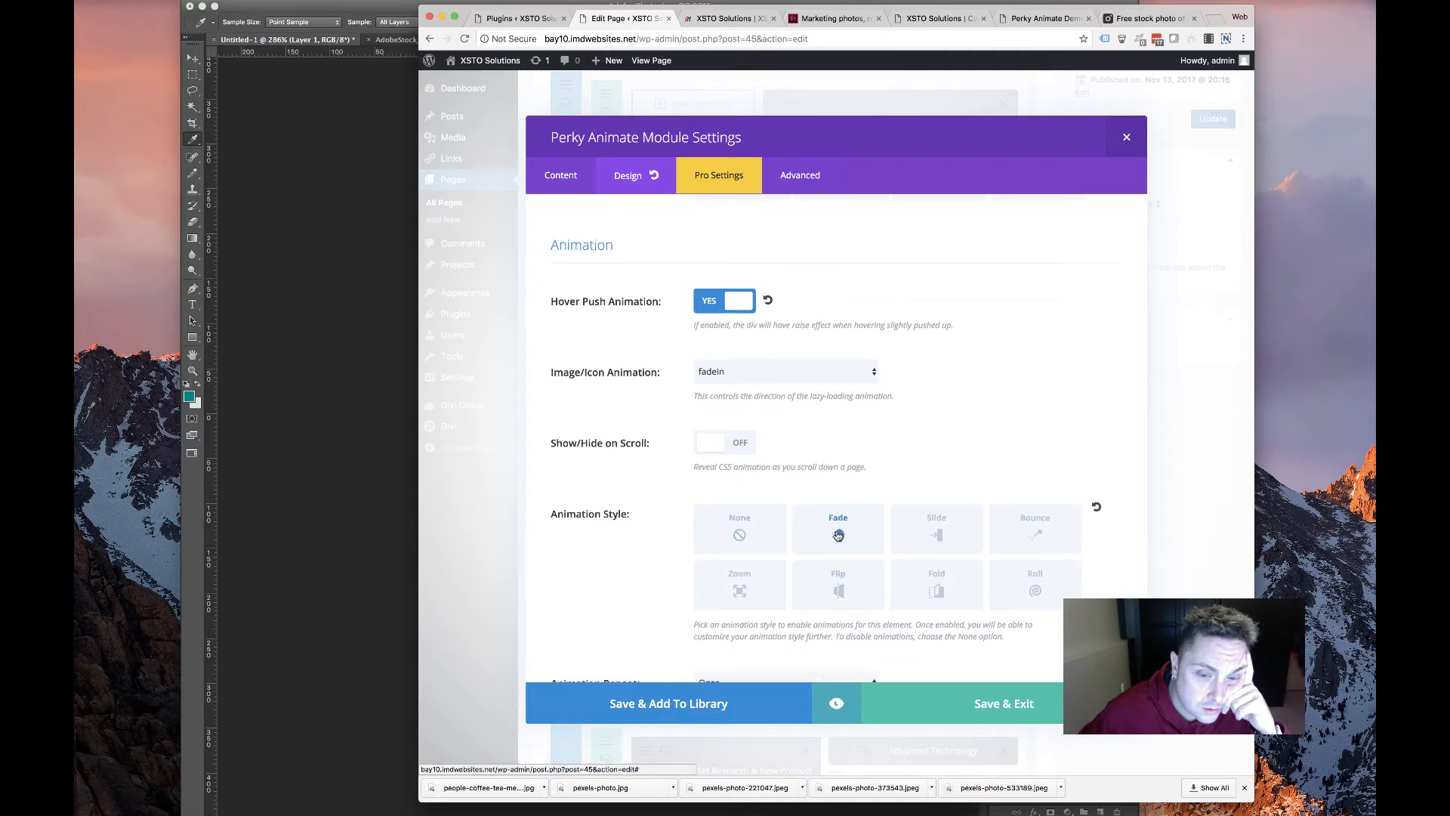
scroll(835, 537, down, 5)
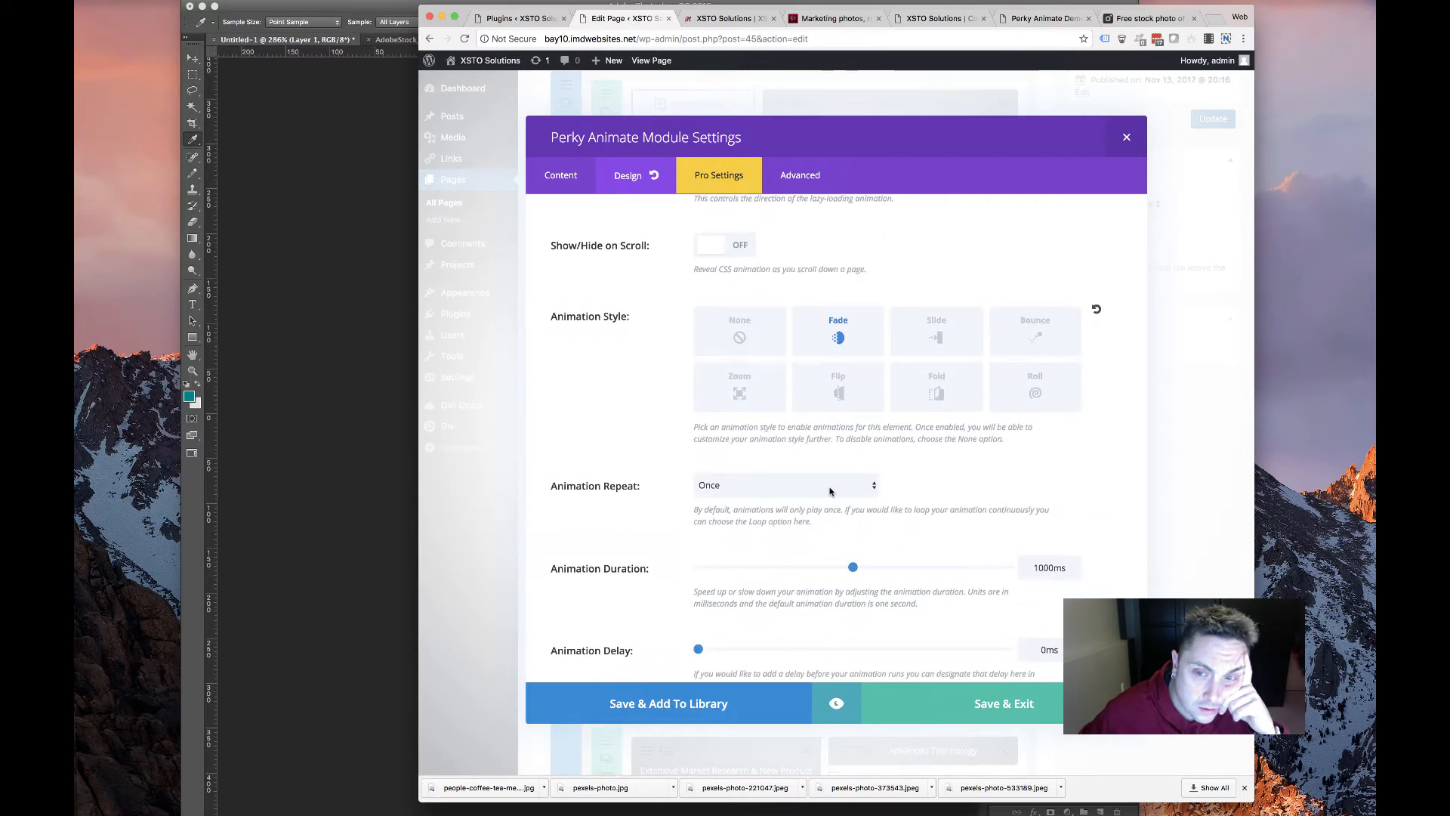
click(1009, 699)
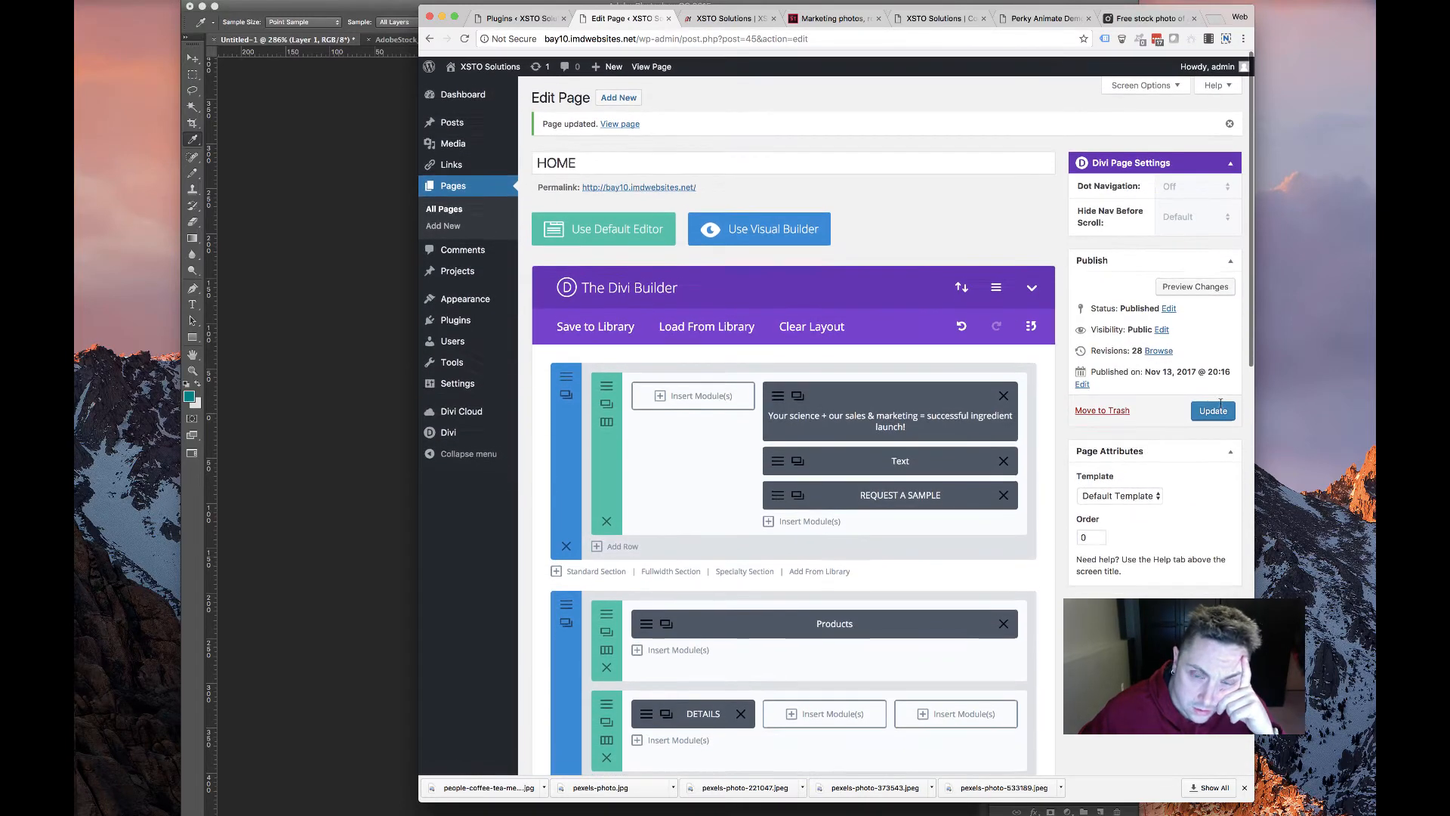
Reload the live XSTO Solutions homepage and scroll through the changes
click(708, 22)
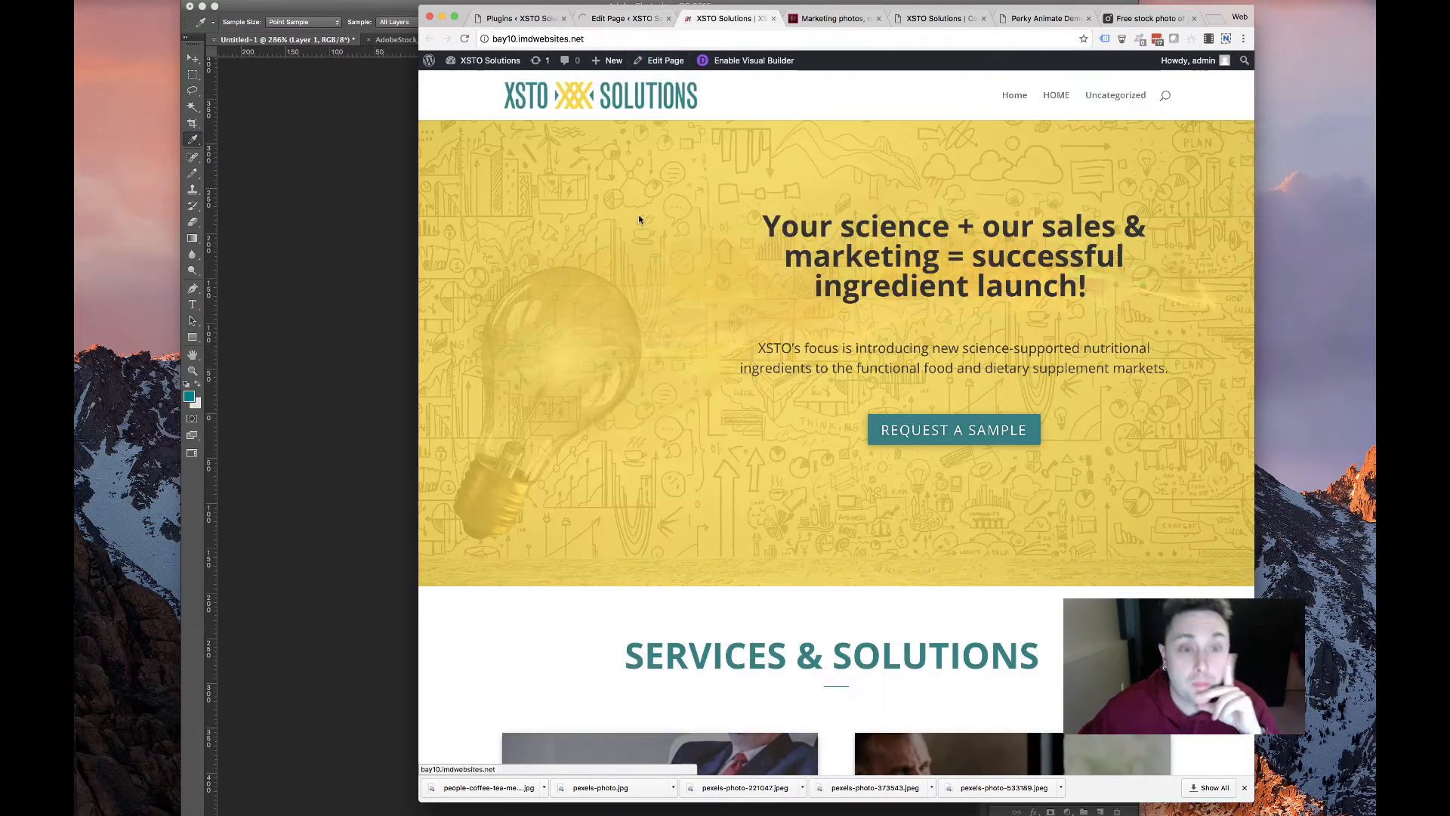
click(466, 38)
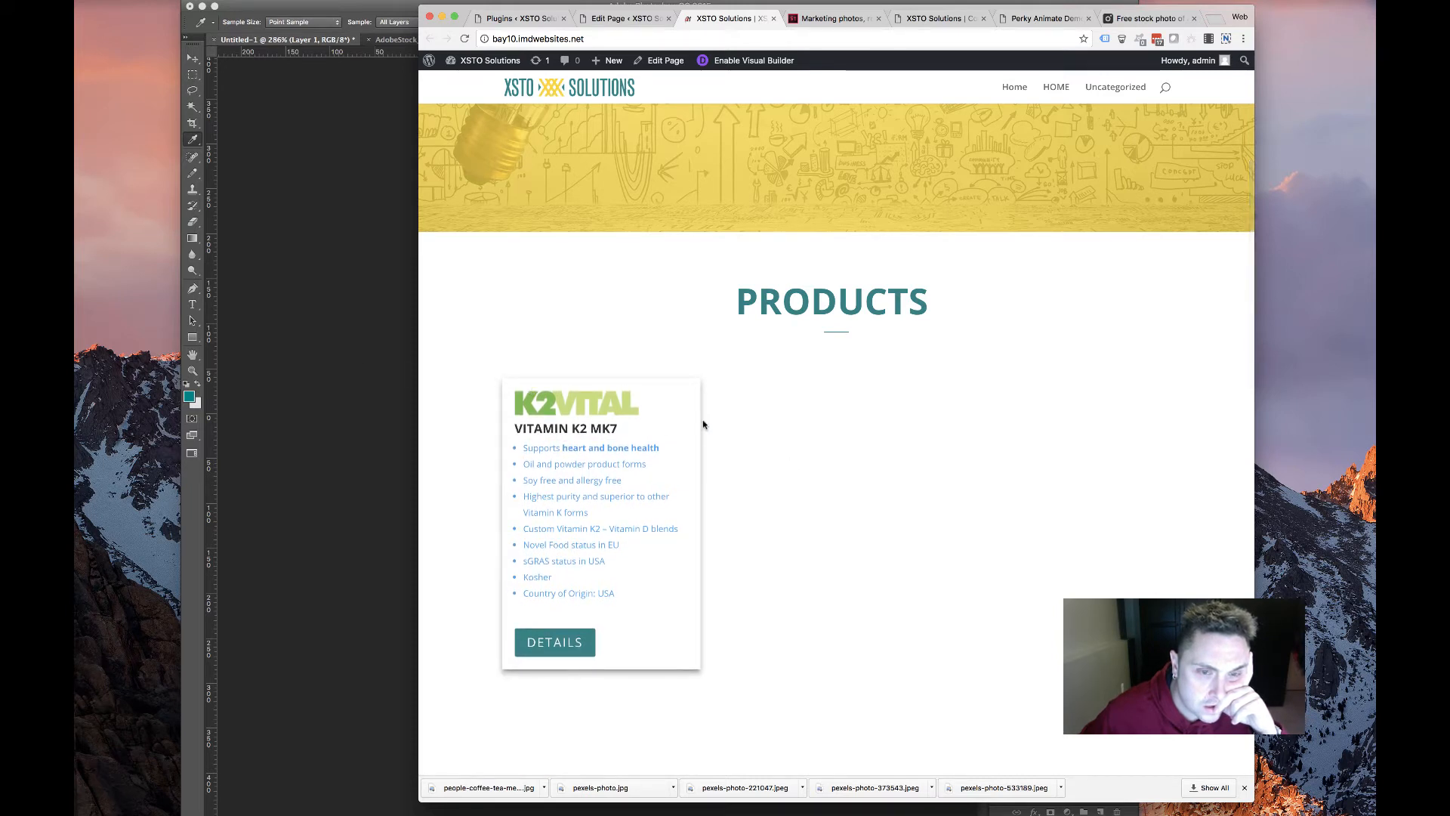
scroll(593, 412, up, 3)
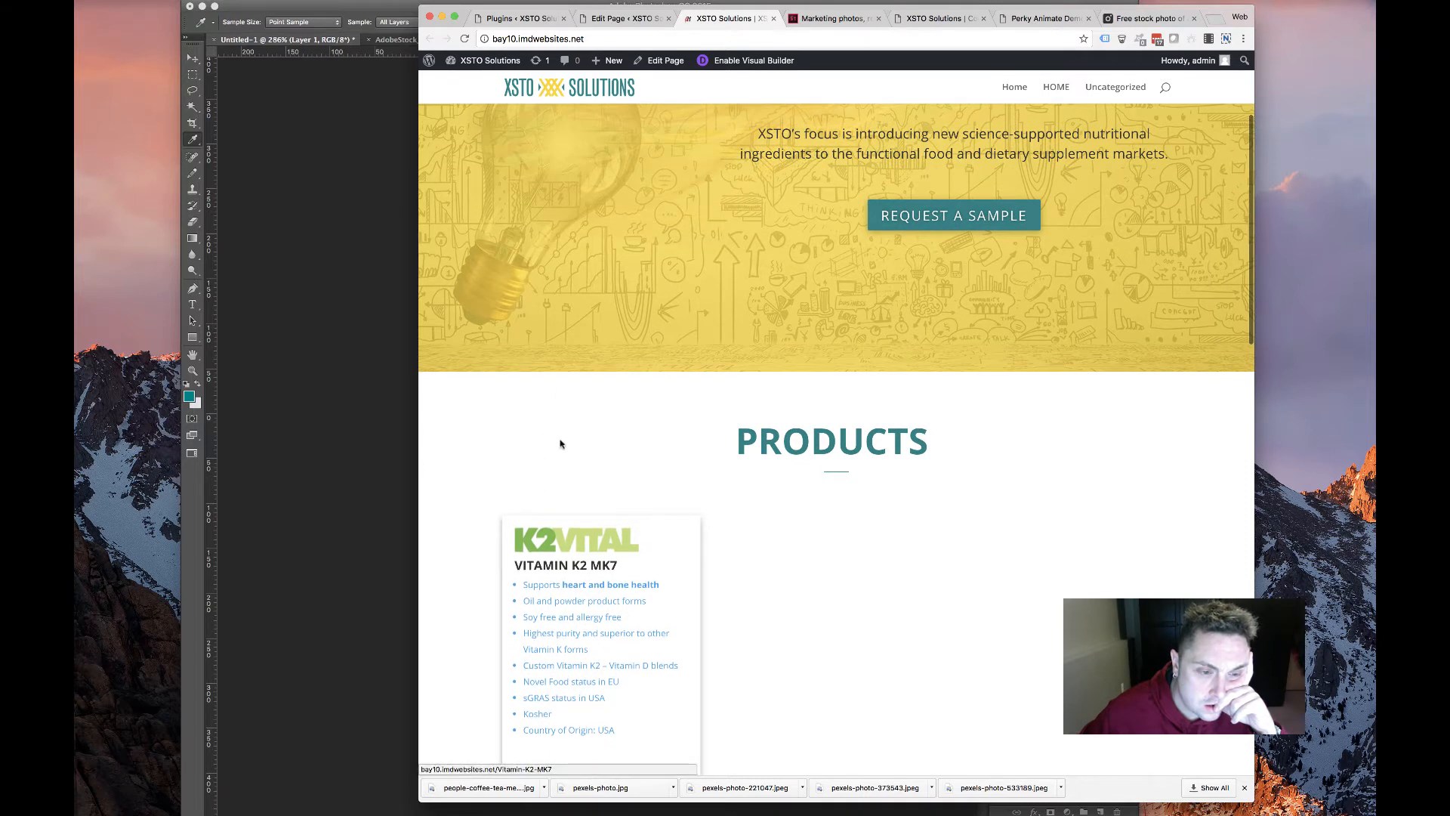
scroll(570, 430, down, 2)
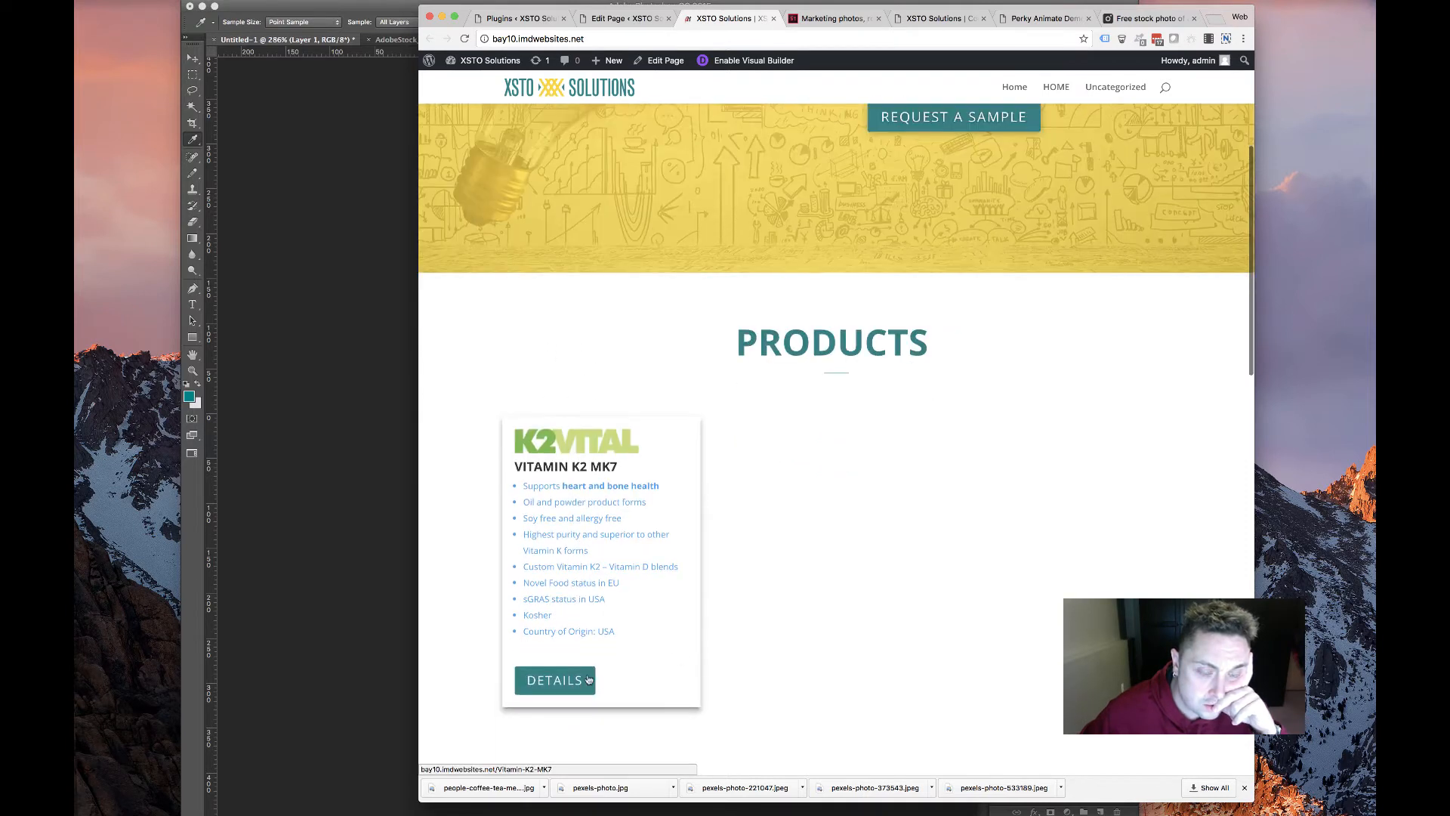
scroll(589, 680, down, 2)
scroll(739, 632, down, 2)
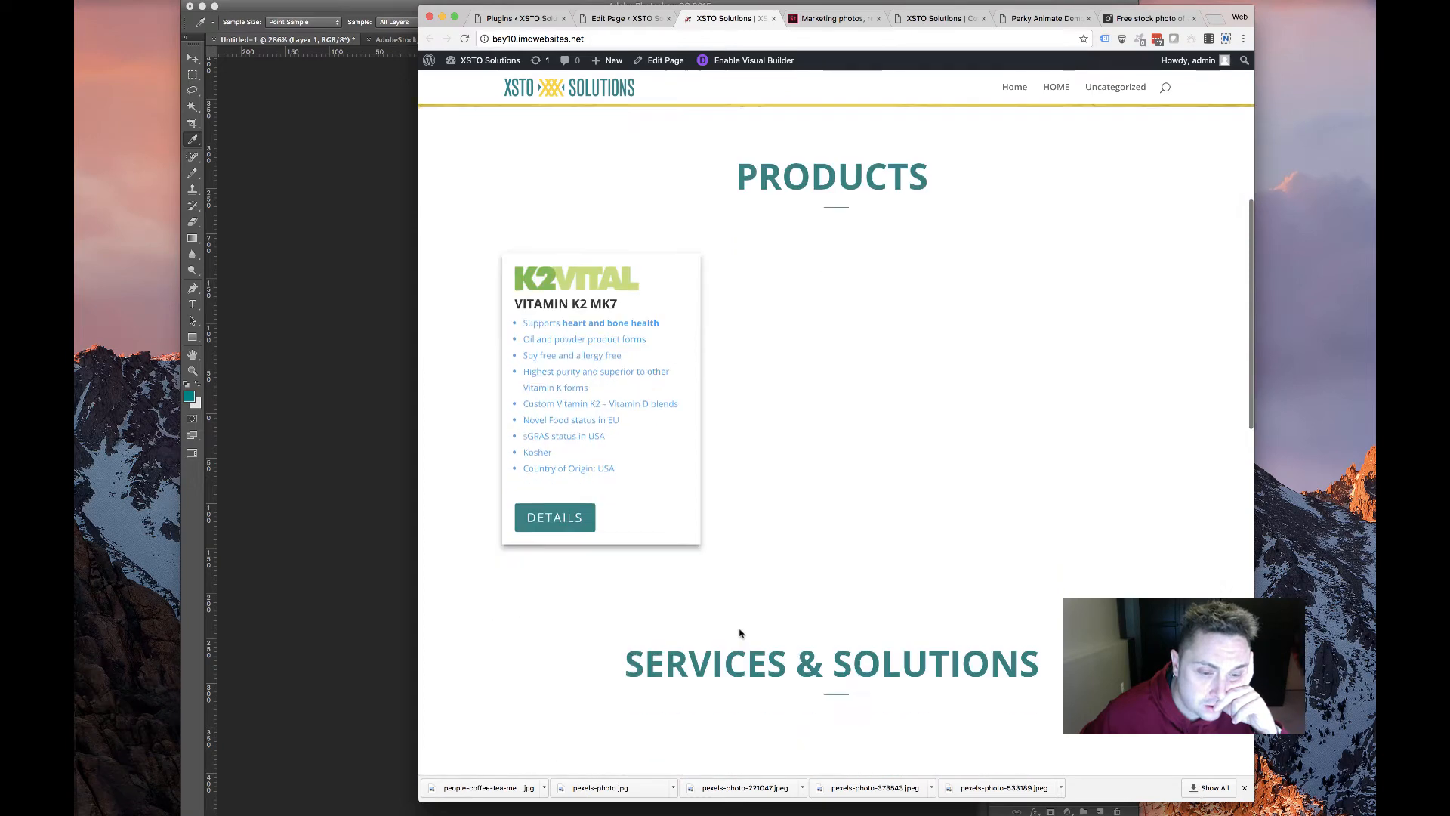
scroll(739, 632, down, 3)
scroll(738, 632, up, 5)
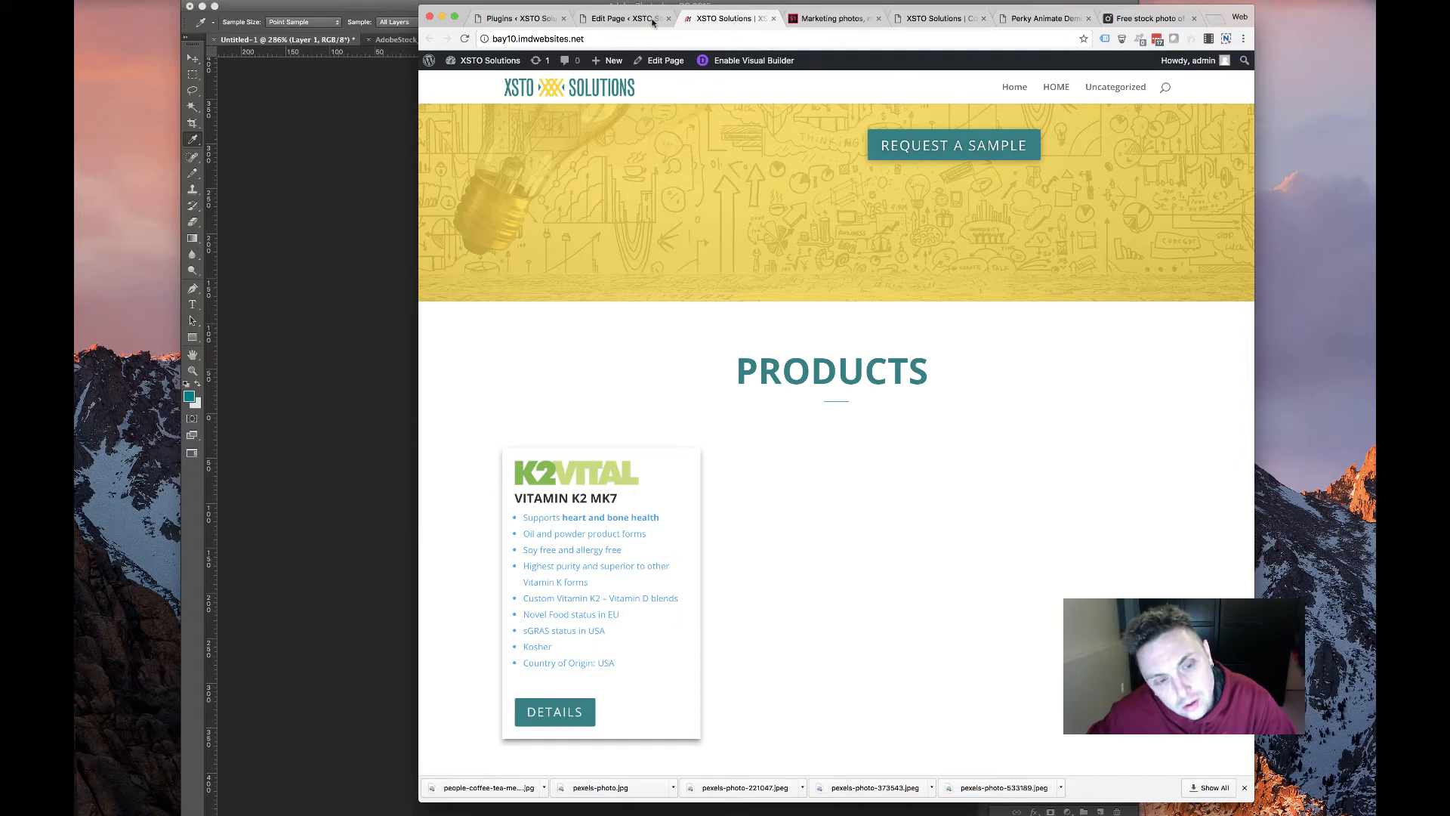
Return to the Edit Page tab showing the Divi Builder layout
click(625, 19)
click(710, 20)
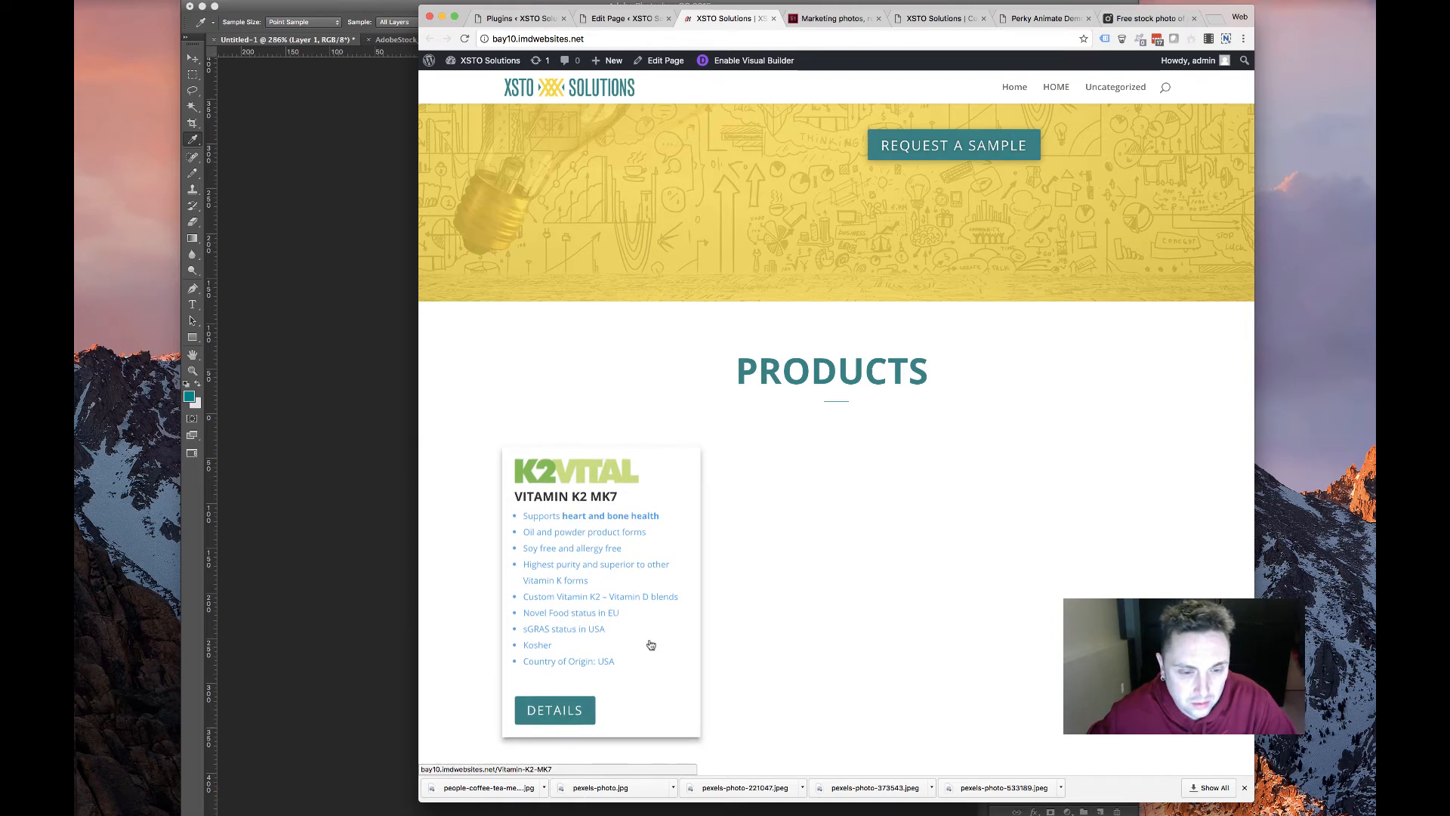
key(ctrl+shift+Tab)
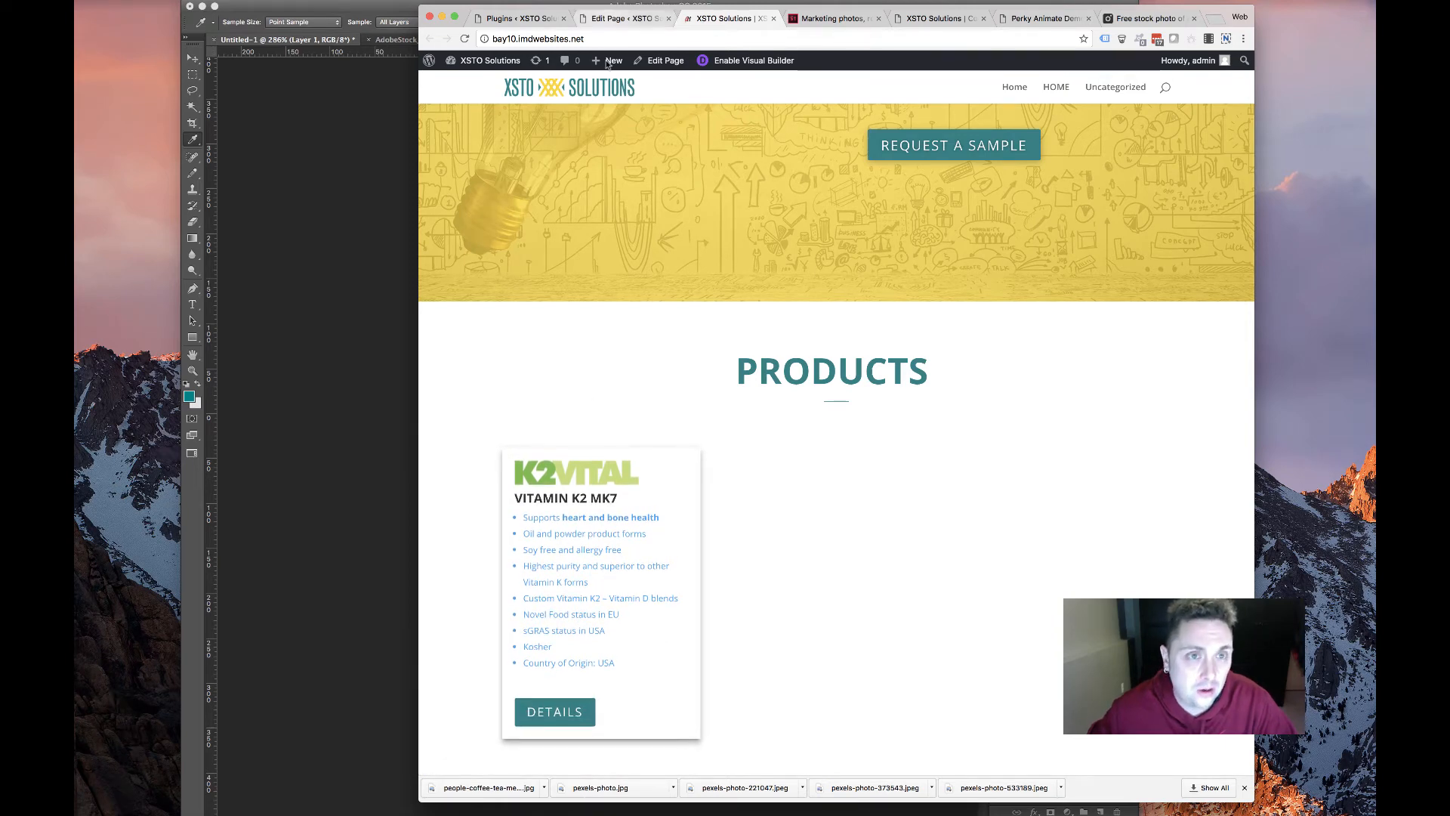
scroll(651, 605, down, 3)
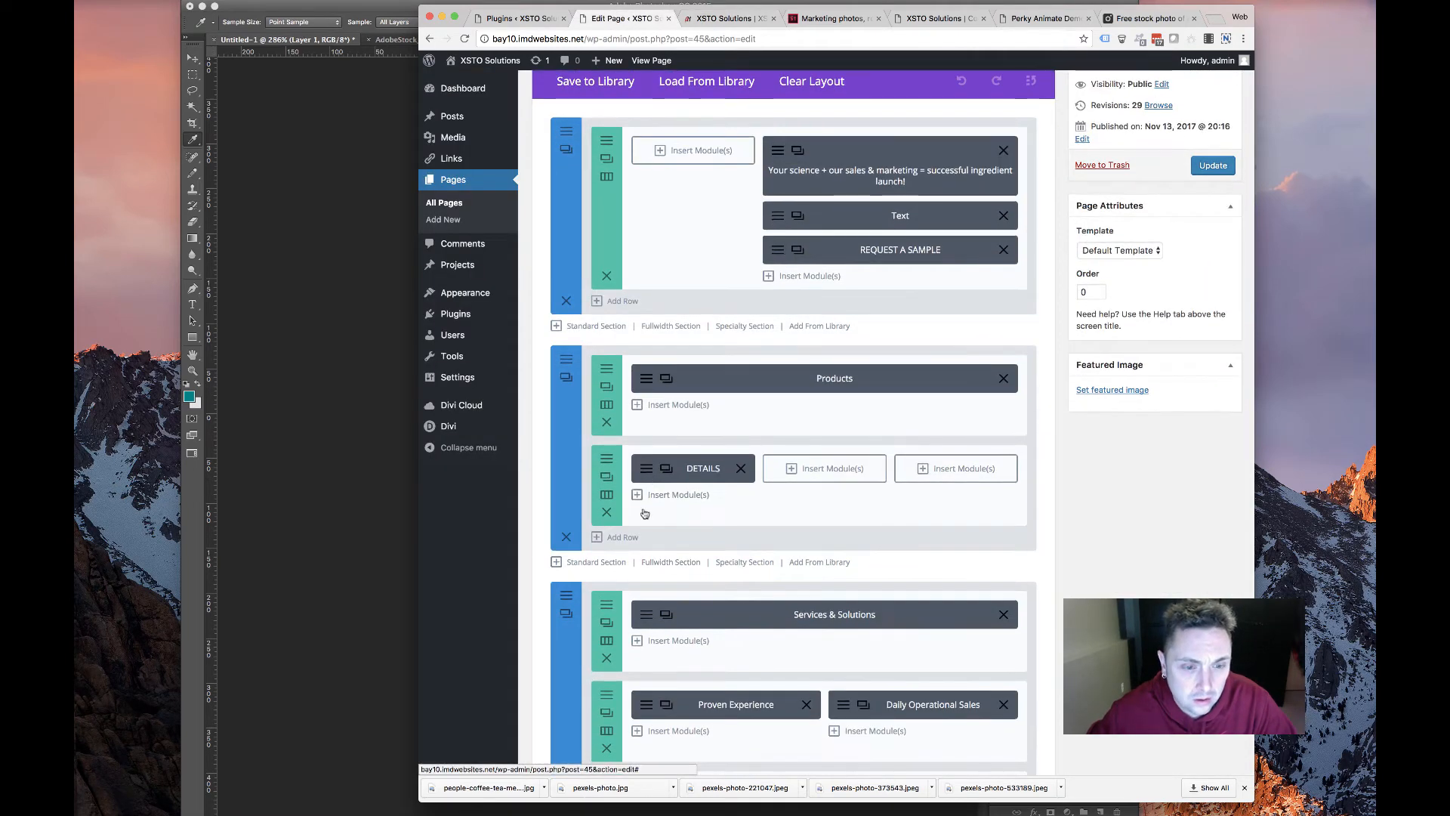
Open the DETAILS card settings and switch off Link the whole div
click(646, 470)
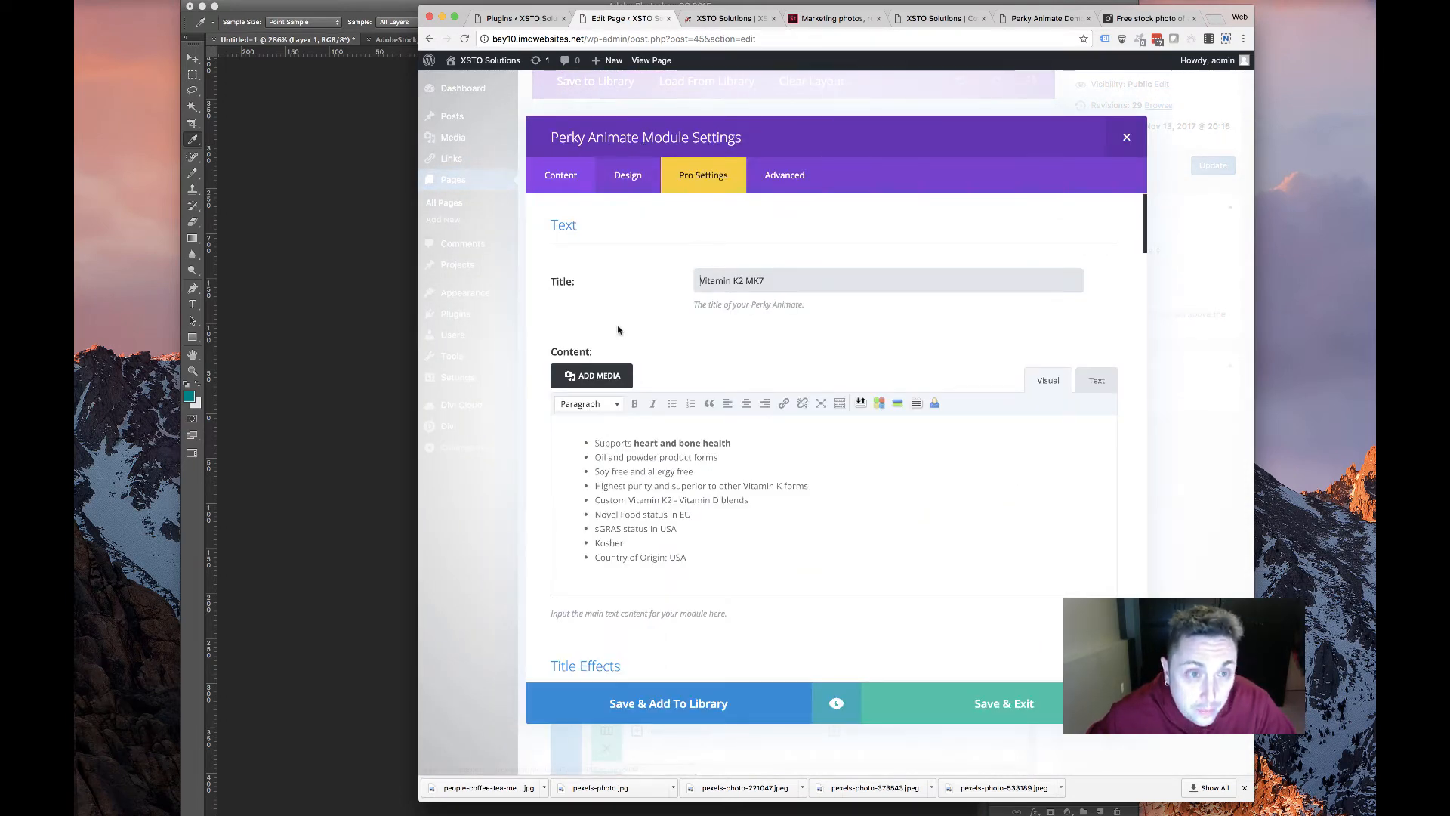
scroll(613, 335, down, 6)
scroll(612, 336, down, 10)
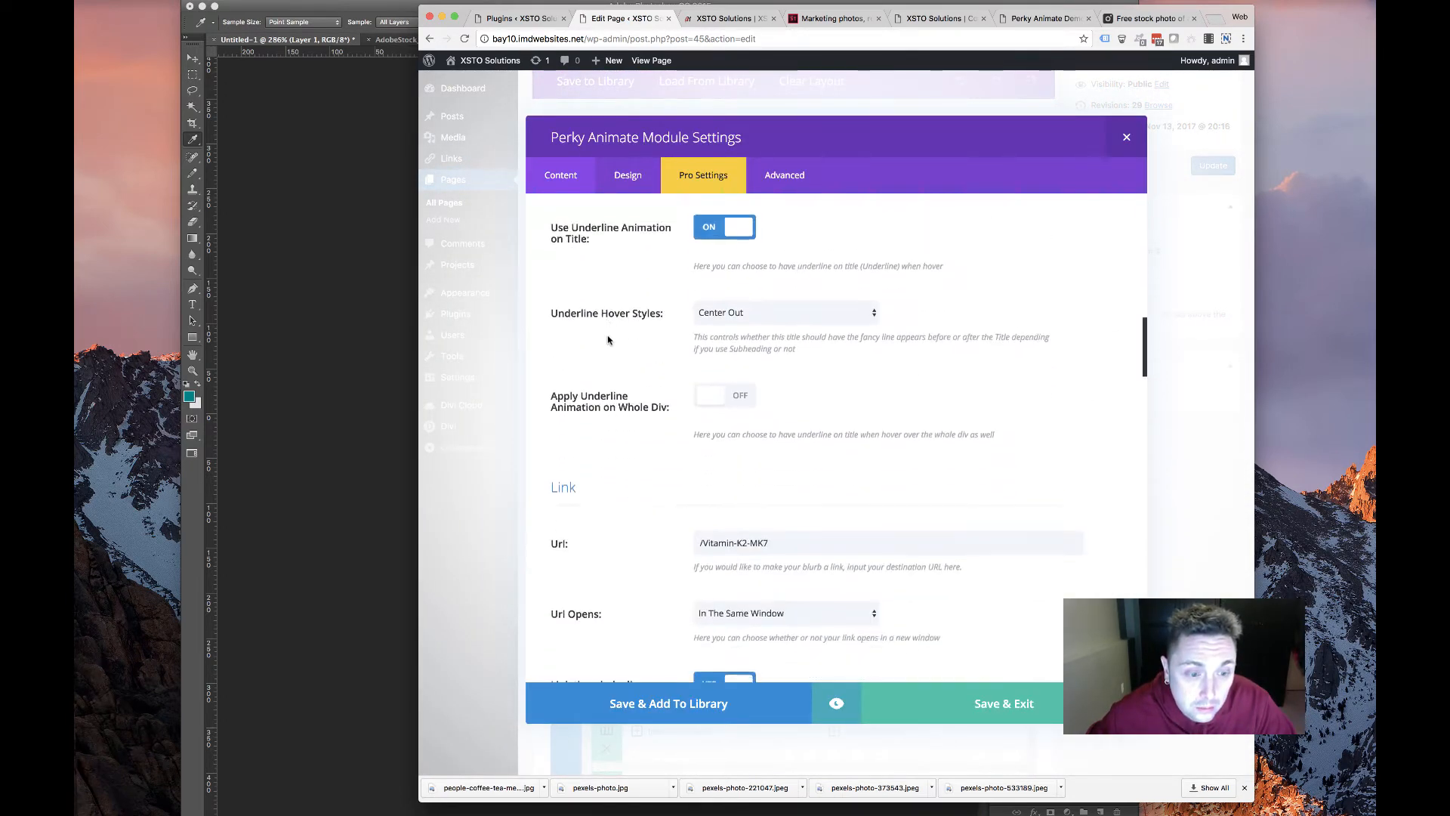
click(710, 389)
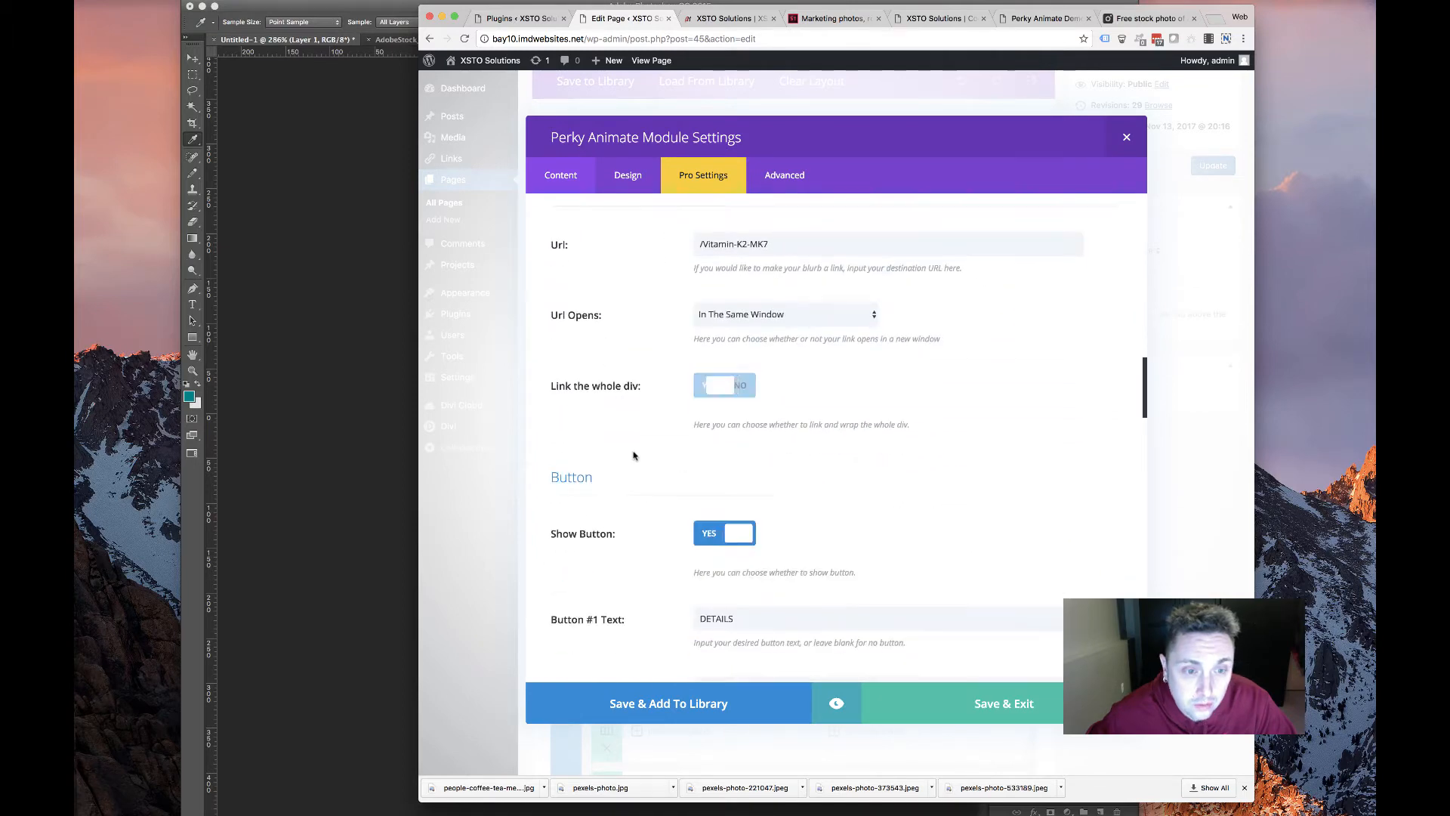
scroll(630, 457, down, 5)
scroll(631, 457, down, 3)
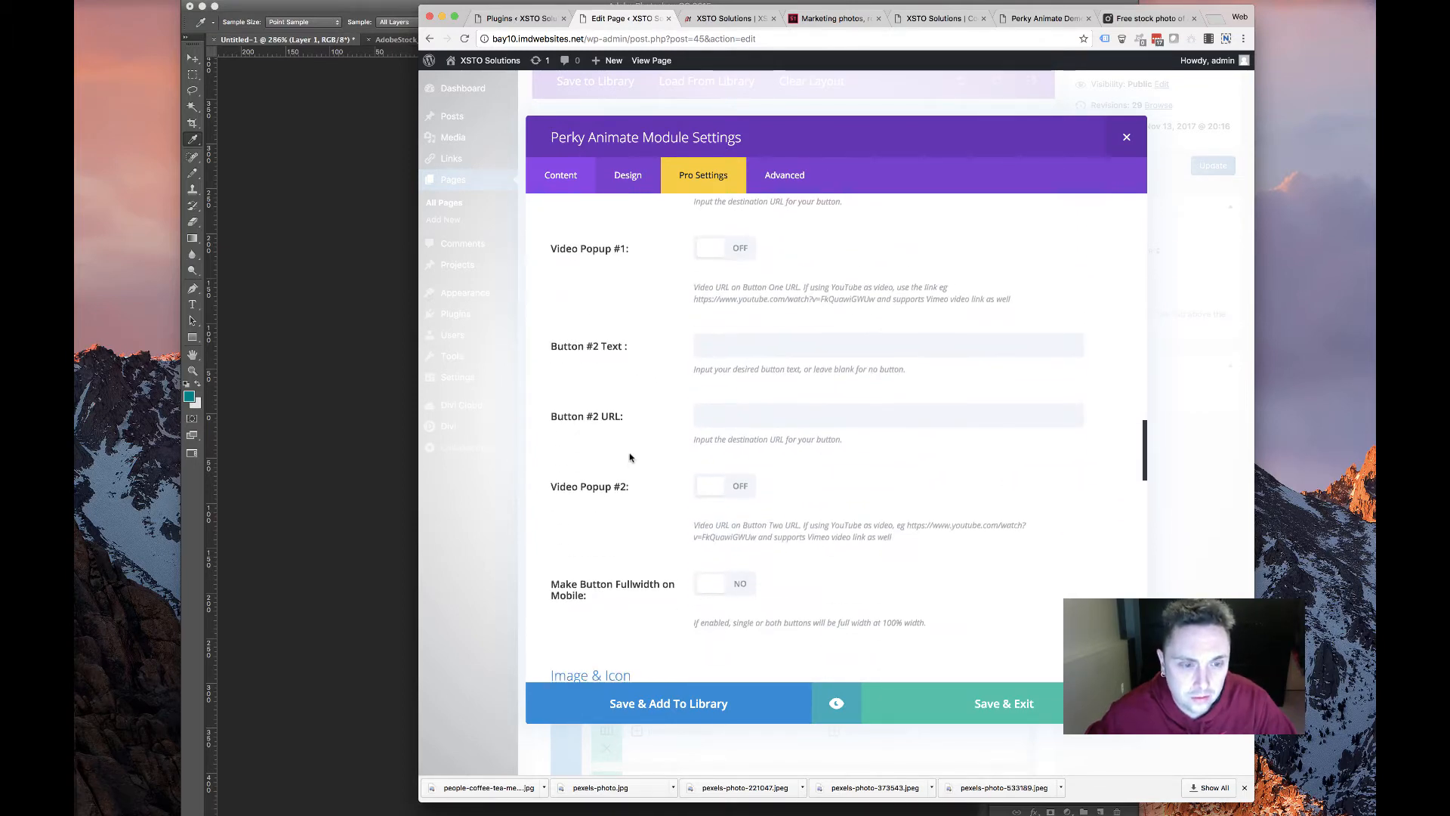
scroll(630, 457, up, 6)
scroll(631, 458, down, 3)
scroll(631, 459, down, 2)
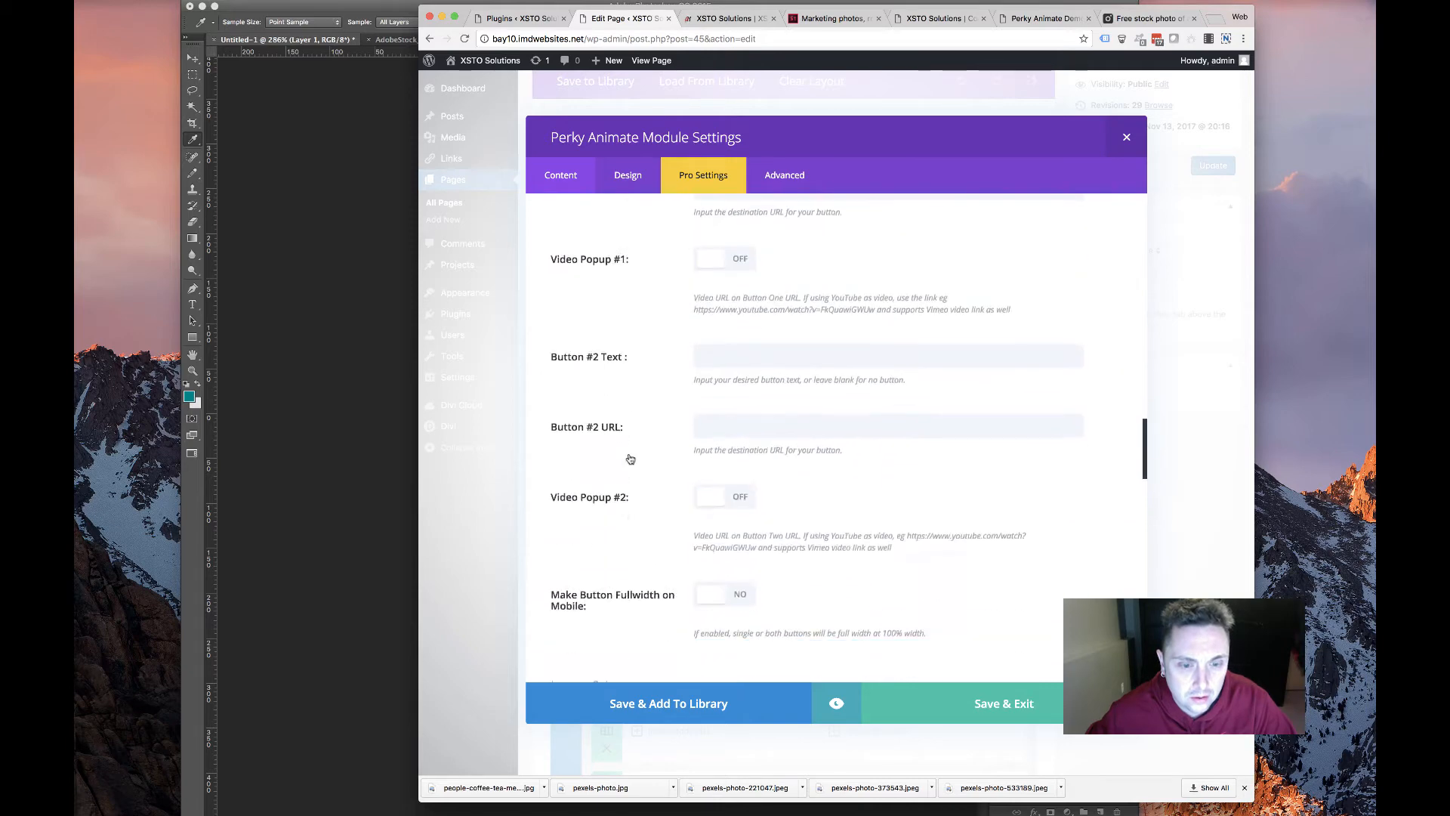
scroll(631, 455, up, 7)
click(726, 498)
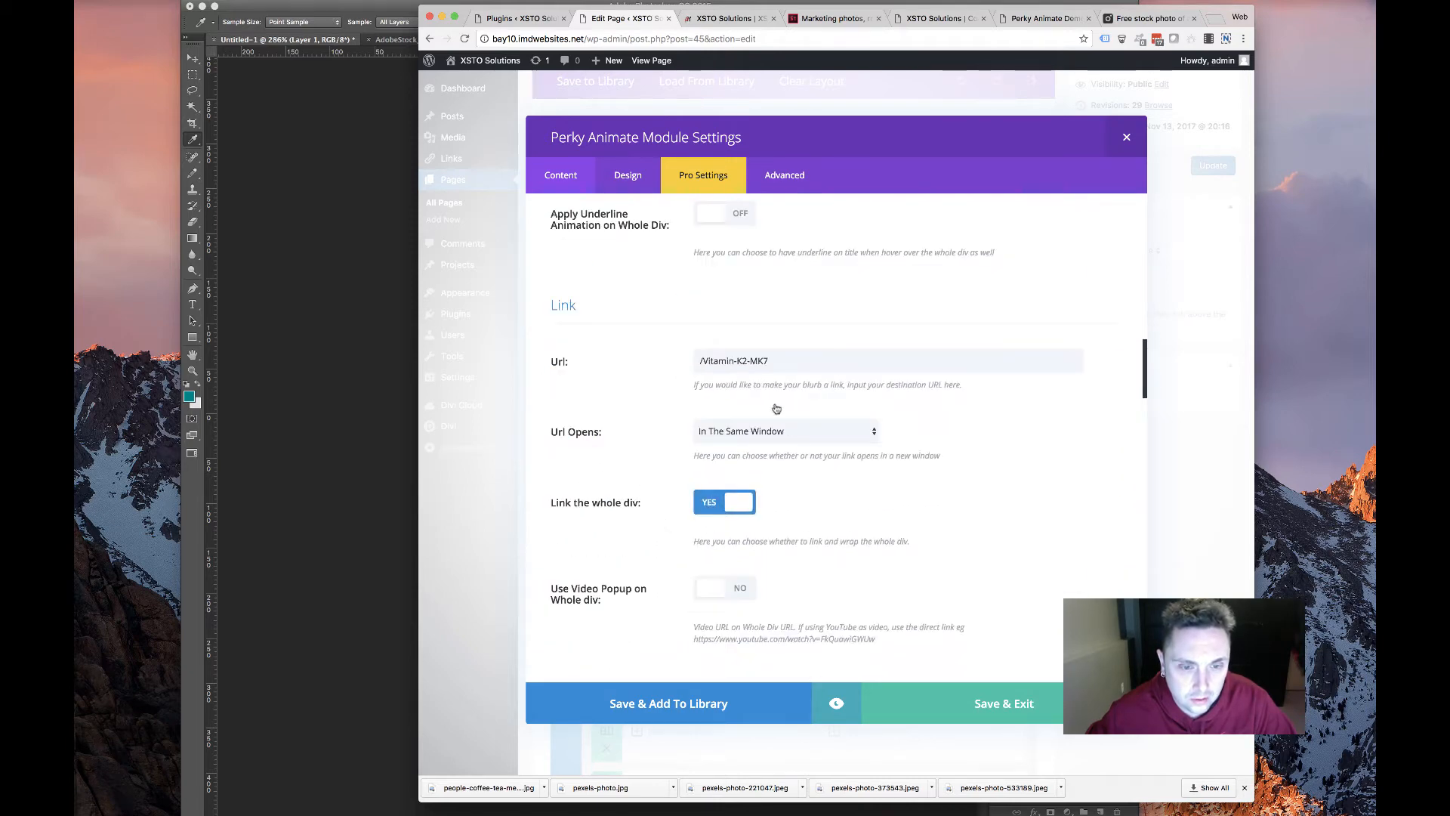
click(637, 373)
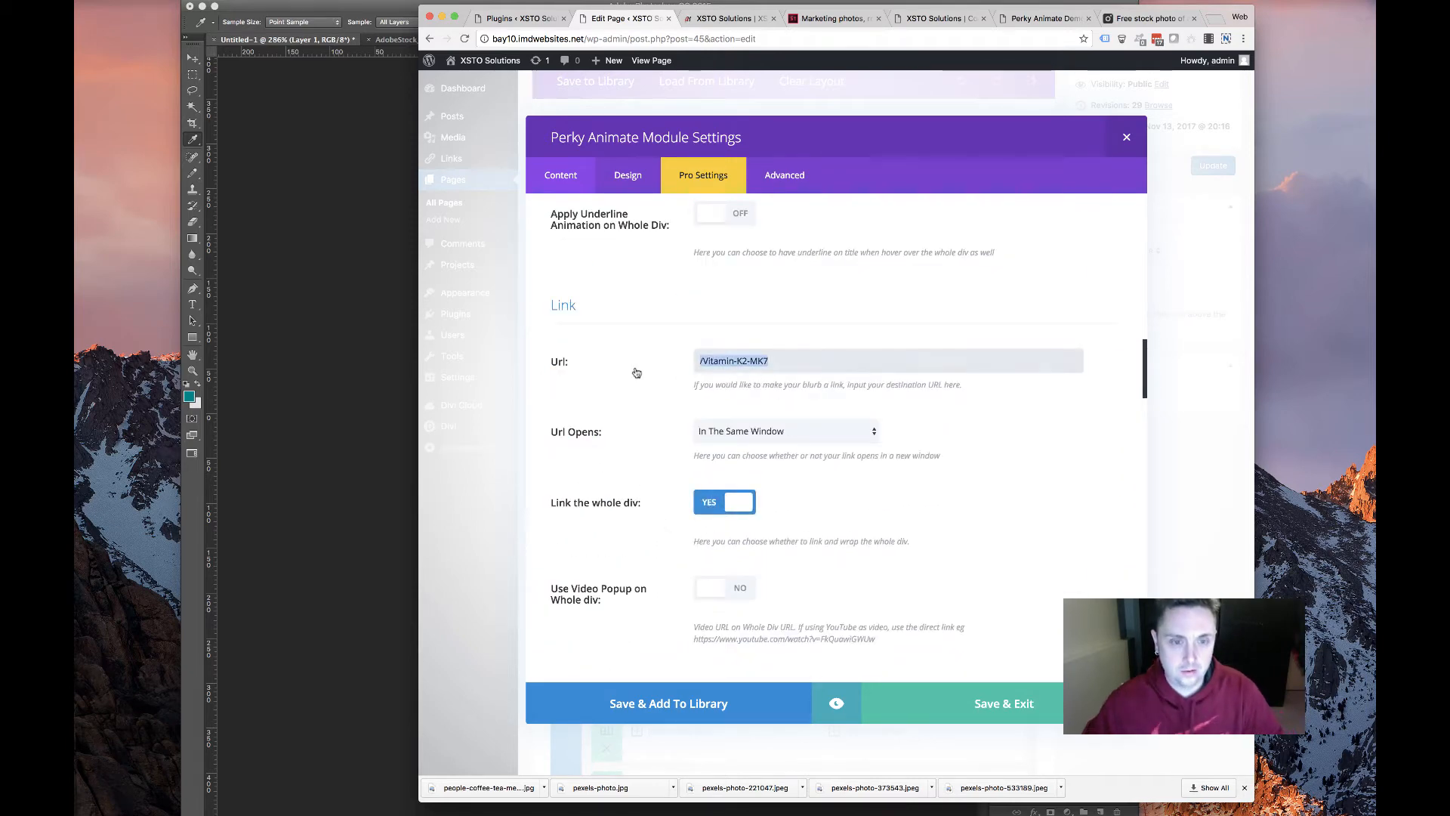
click(723, 506)
scroll(718, 553, down, 6)
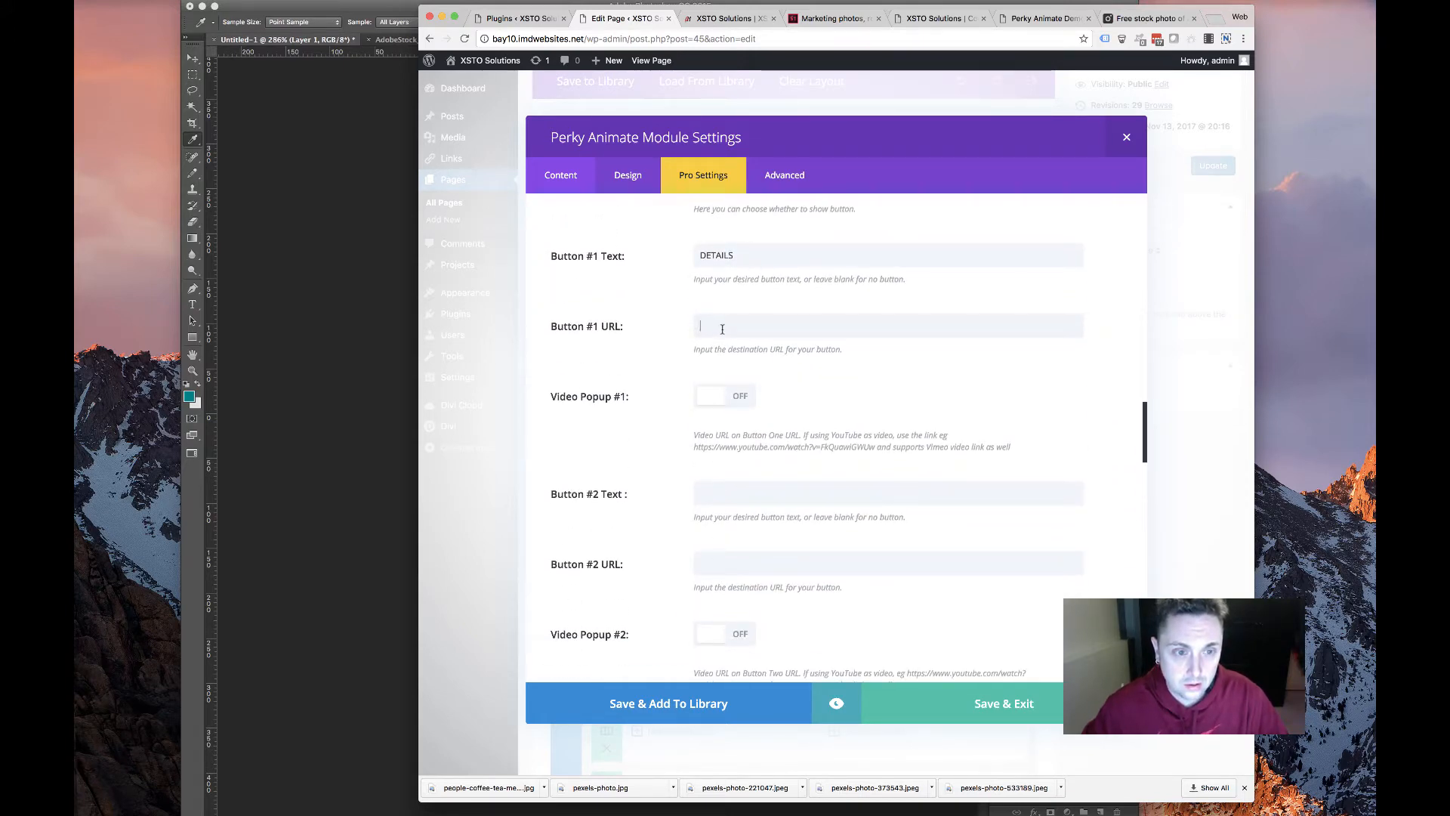
scroll(680, 393, down, 10)
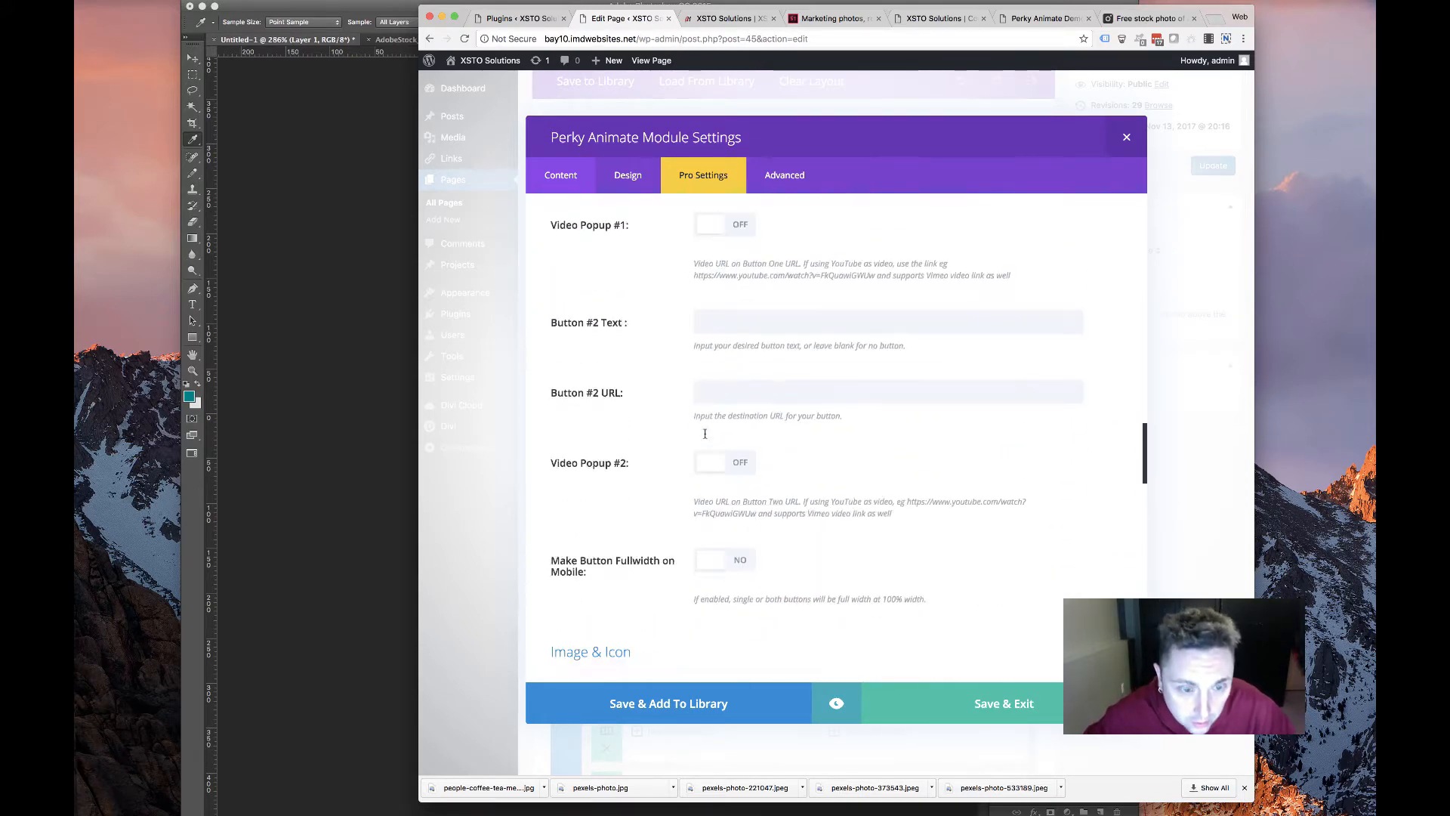
scroll(704, 435, down, 10)
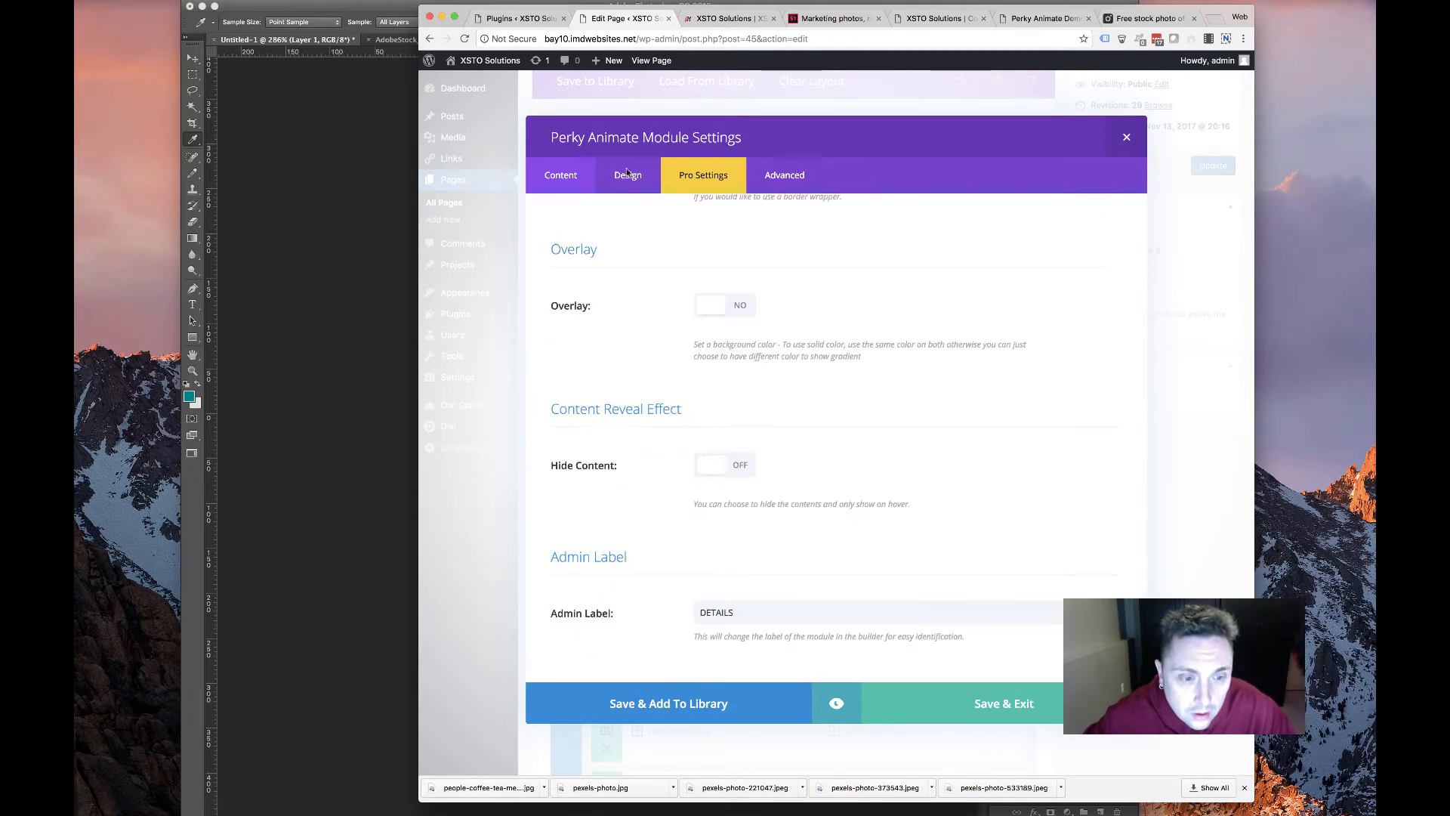
Set the card's Design Text Orientation to centre and Save & Exit
click(624, 187)
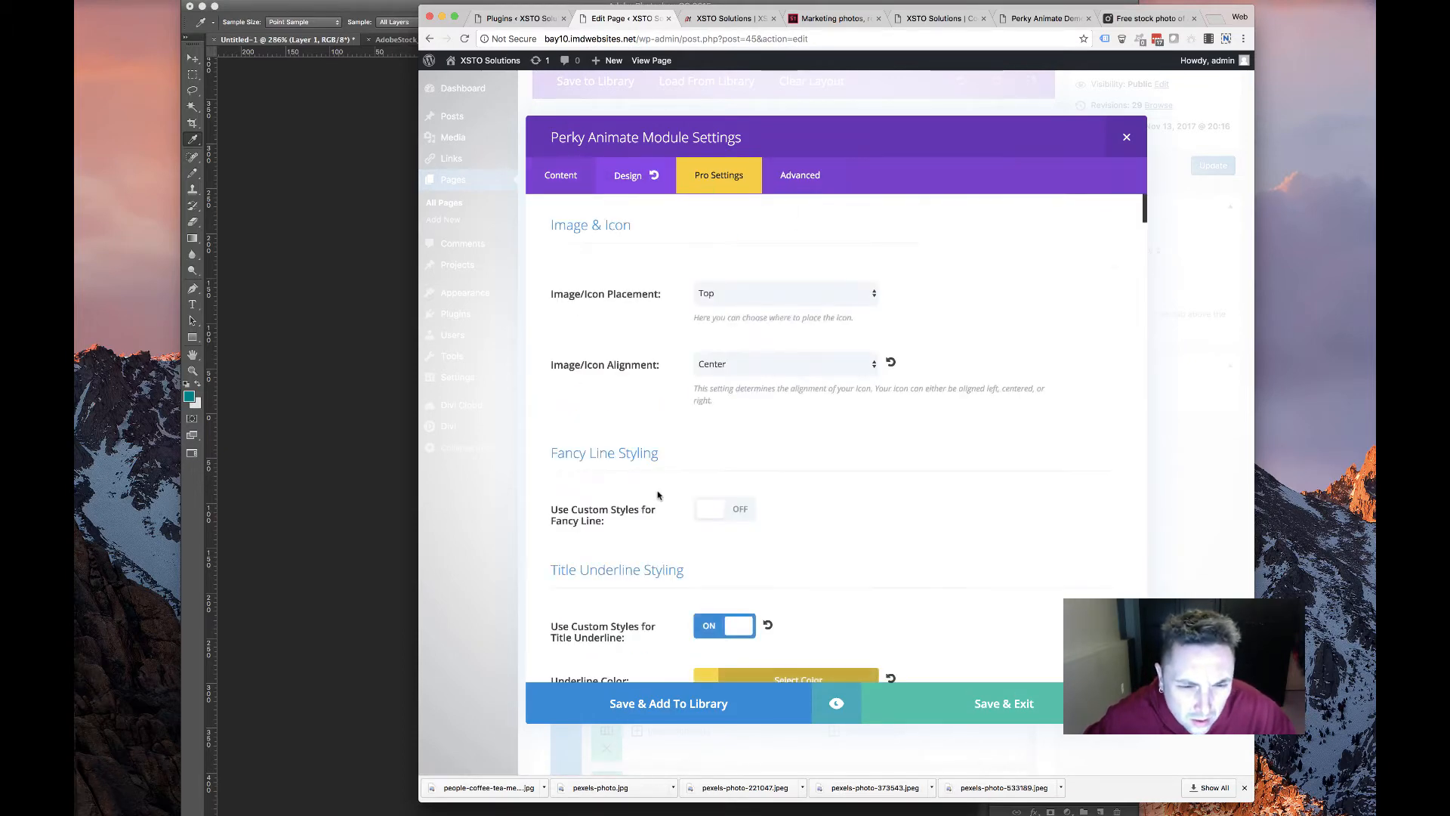
scroll(642, 465, down, 5)
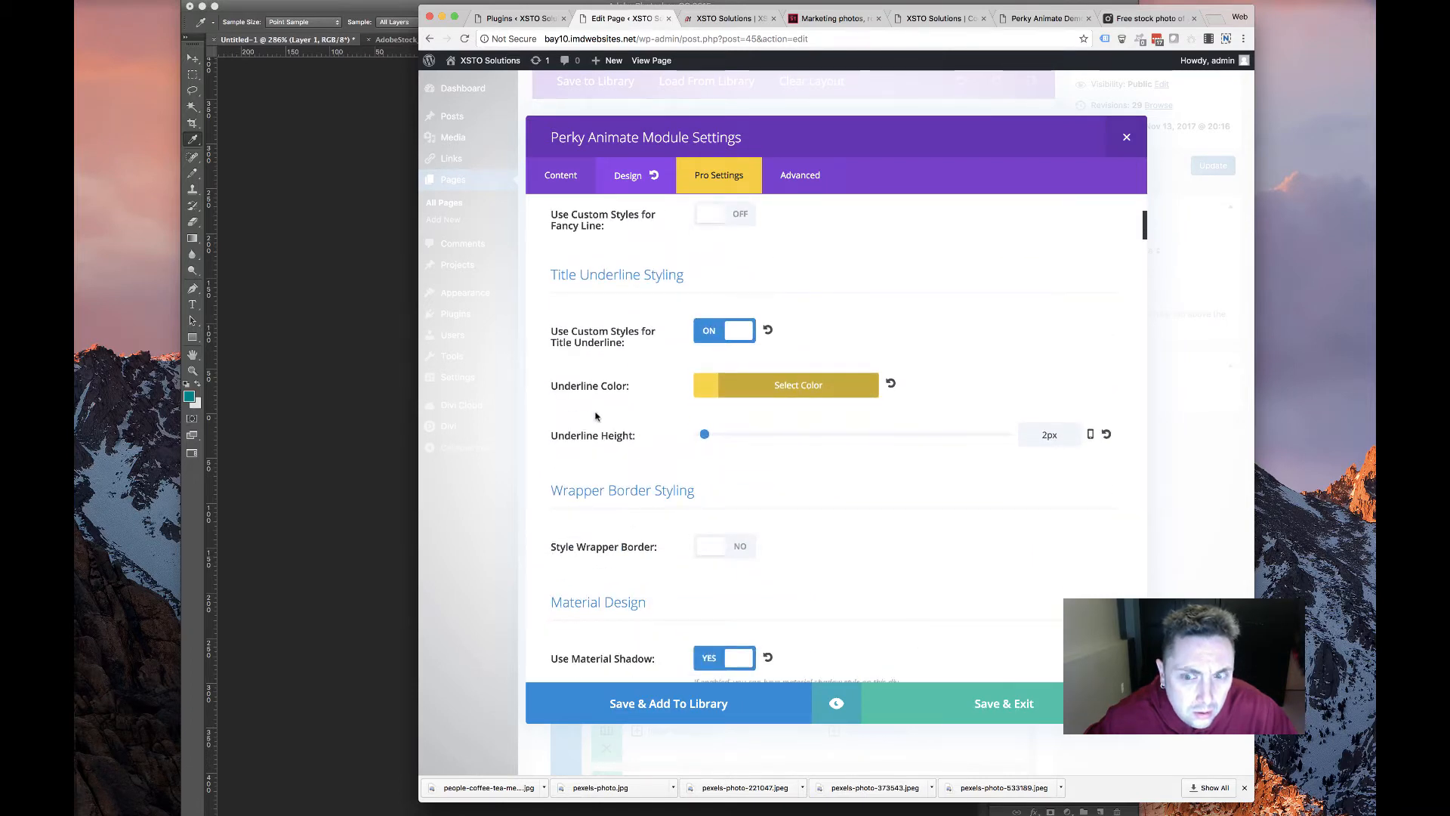
scroll(594, 415, down, 8)
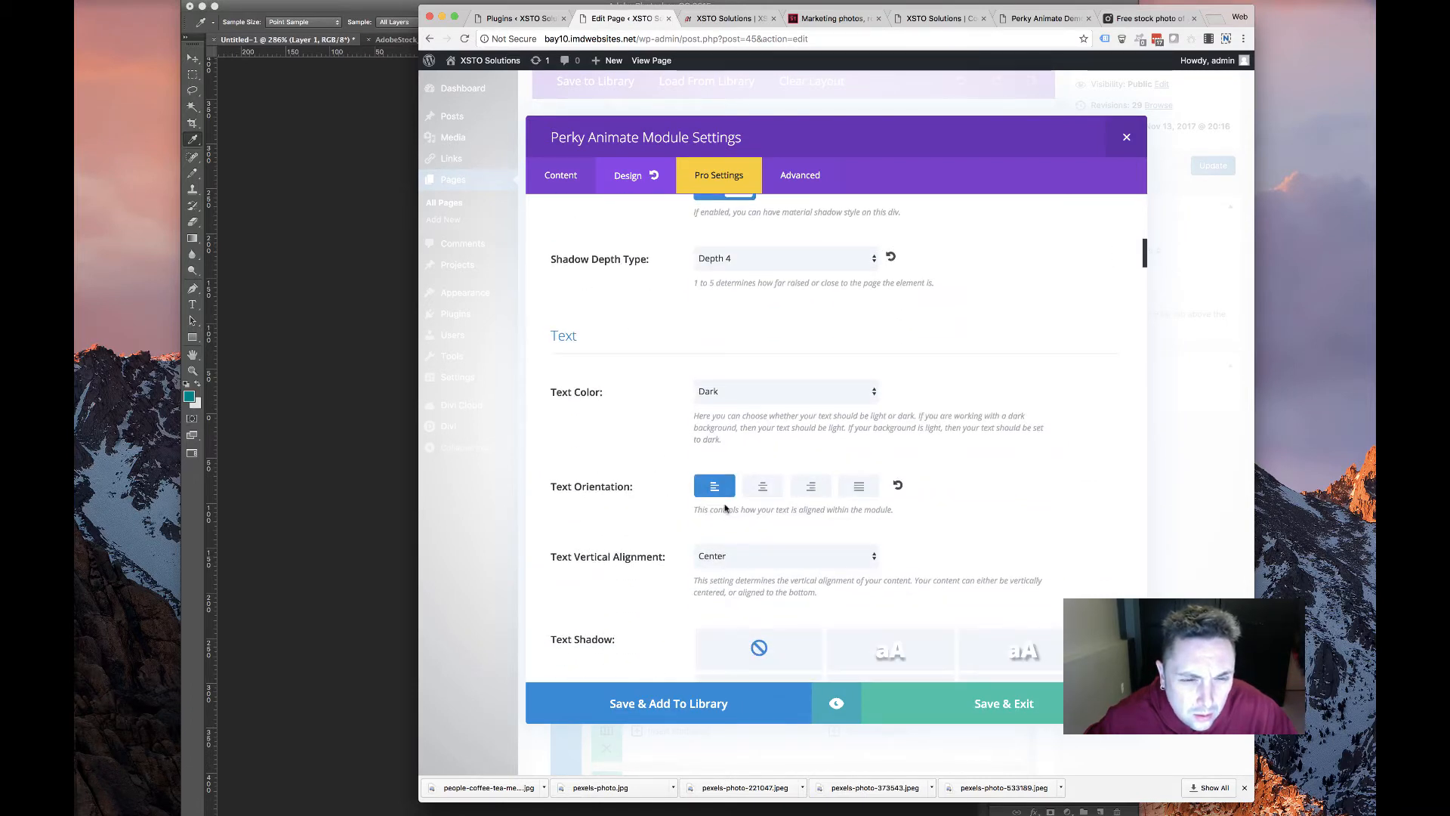
click(761, 487)
scroll(578, 495, down, 7)
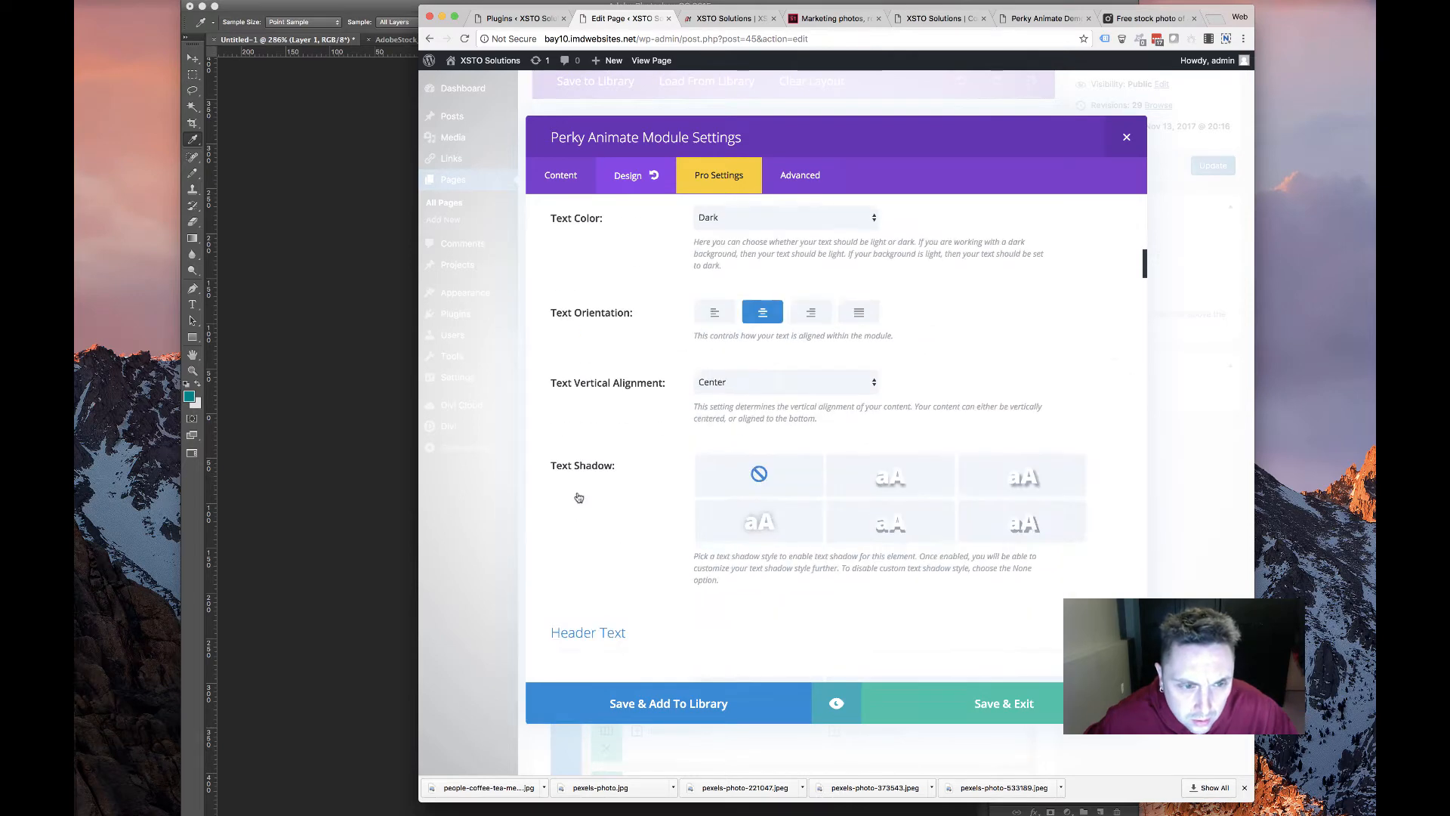
scroll(578, 498, down, 15)
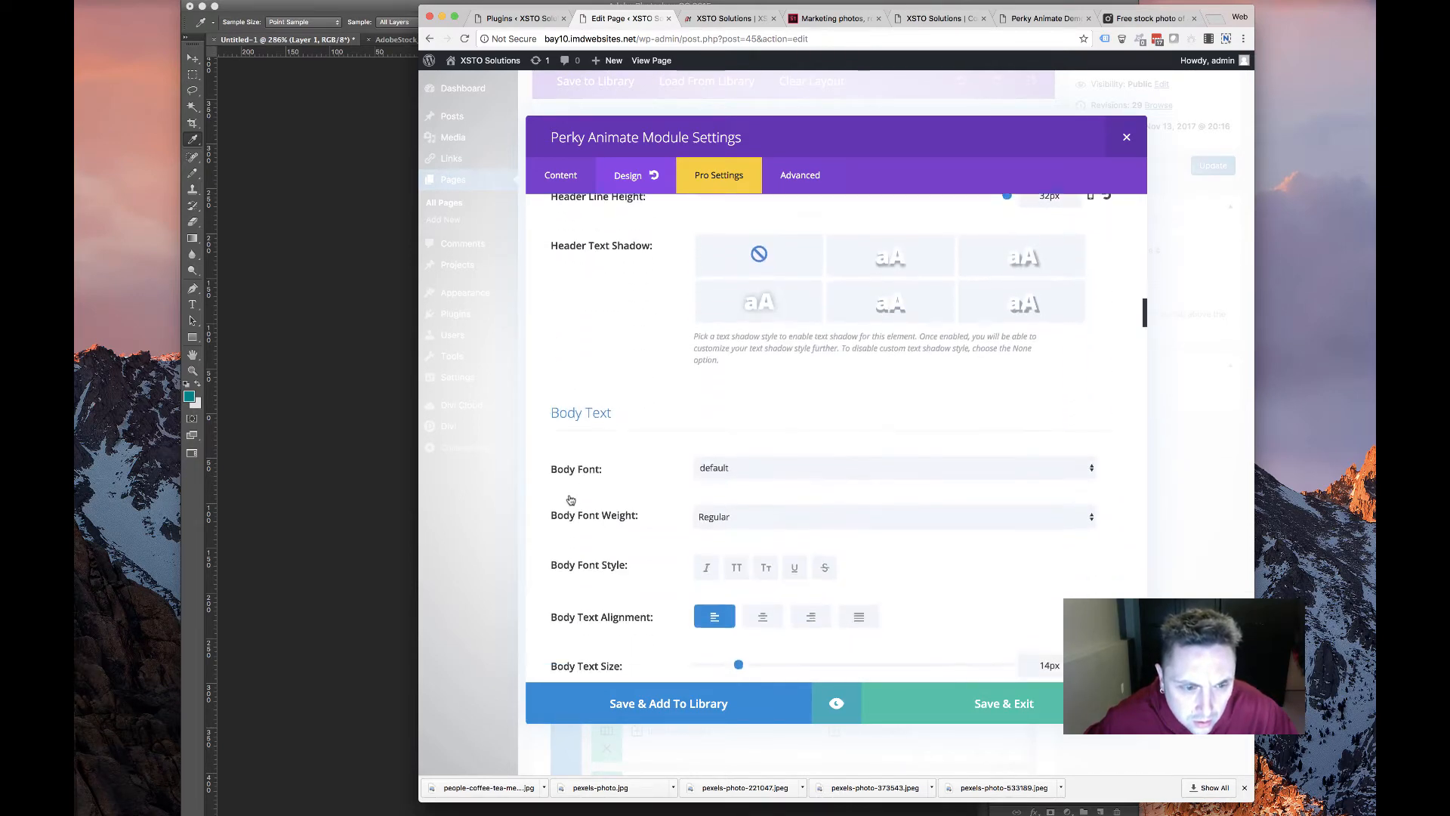
click(900, 685)
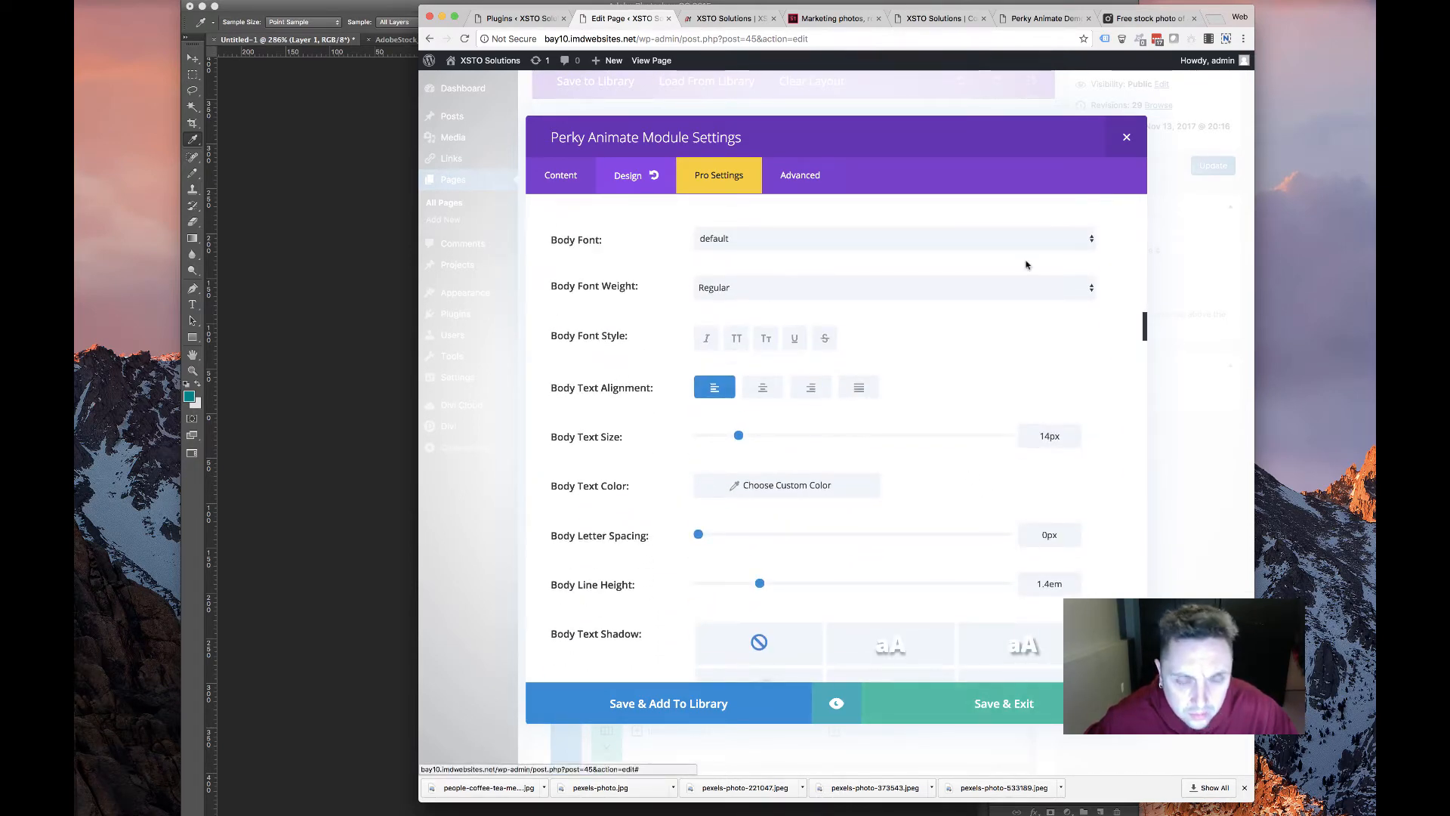
Update the page, check the centred K2 MK7 card on the live site, then return to the editor
click(1213, 165)
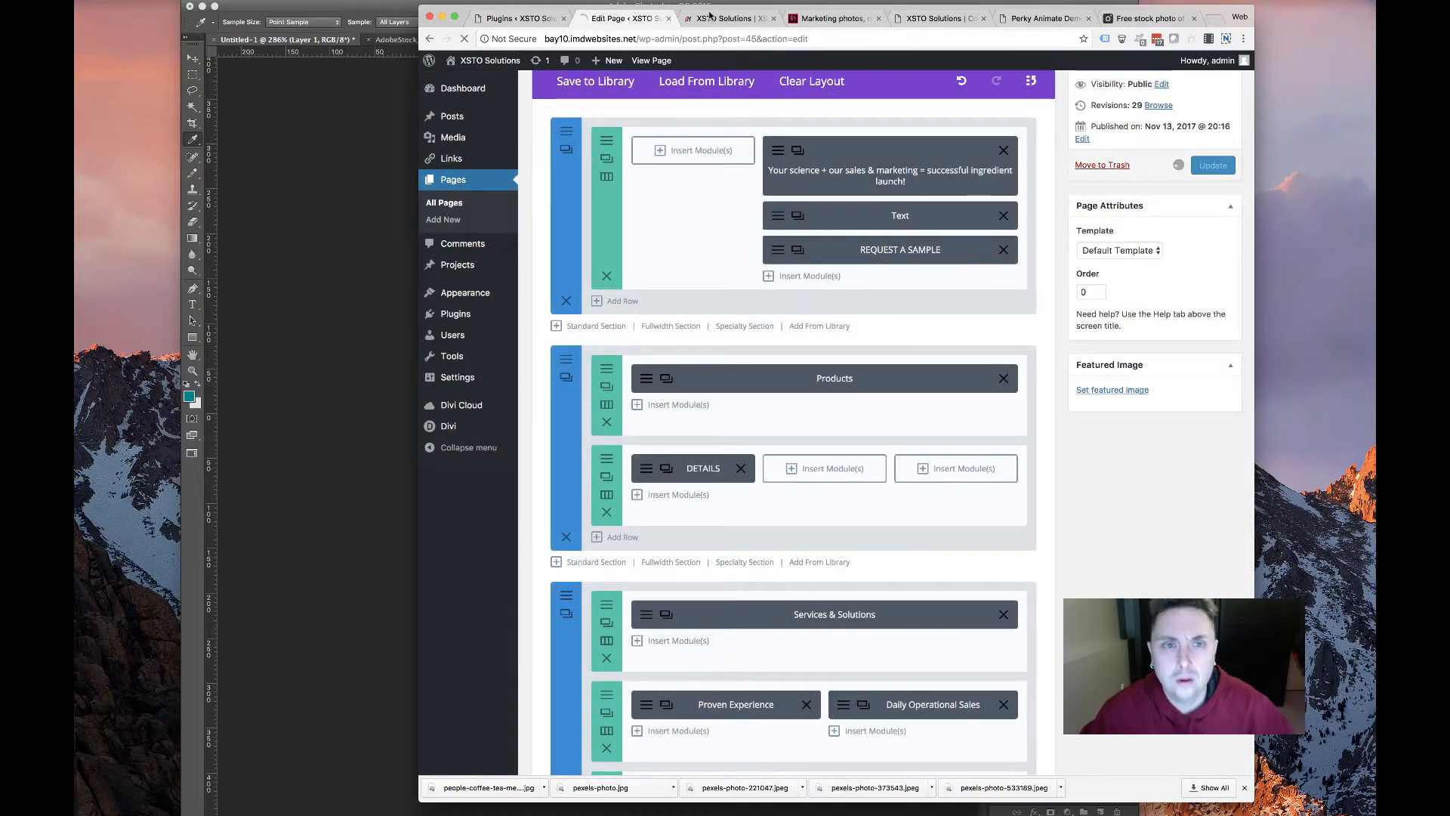
click(717, 18)
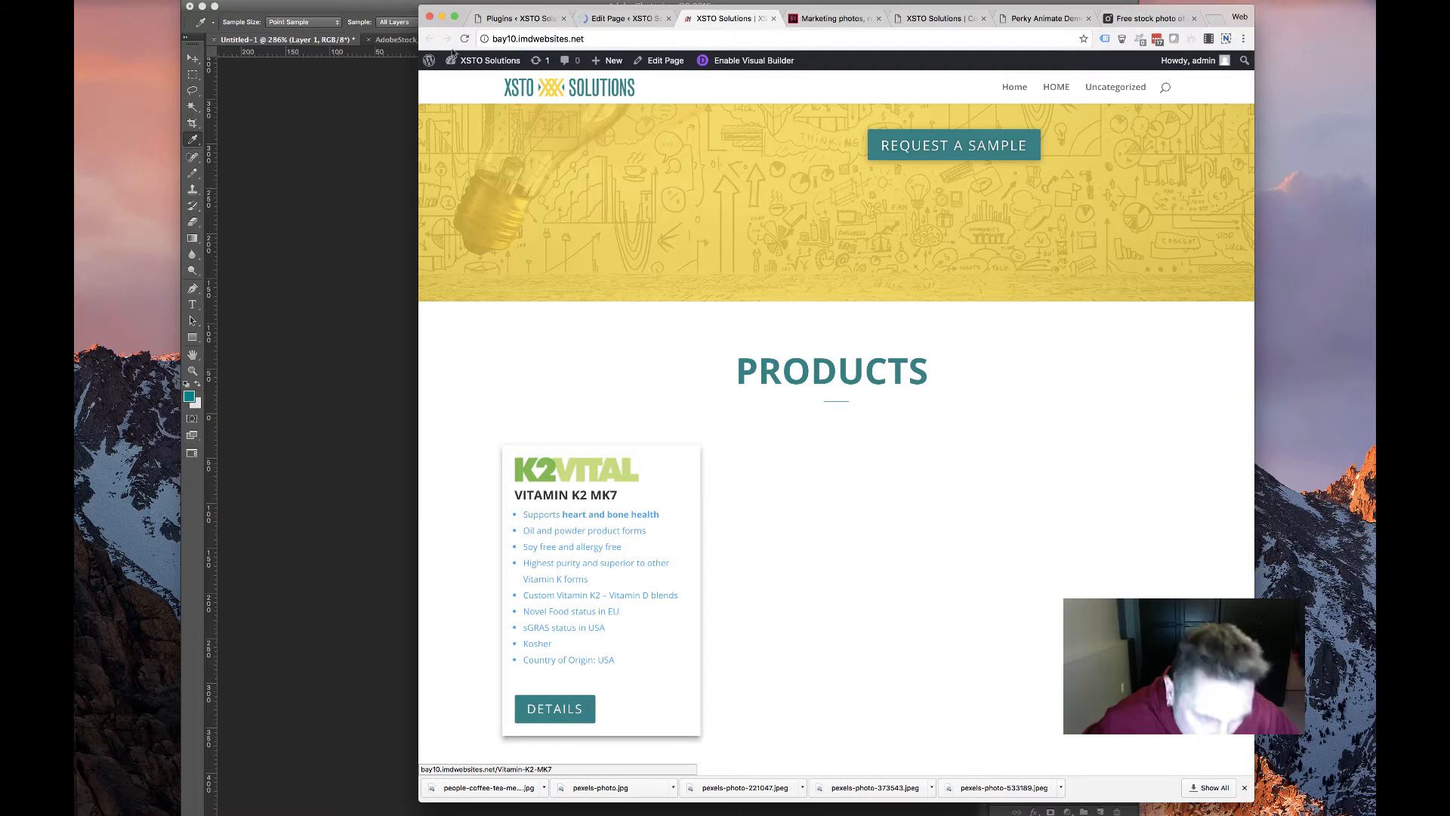
key(super+r)
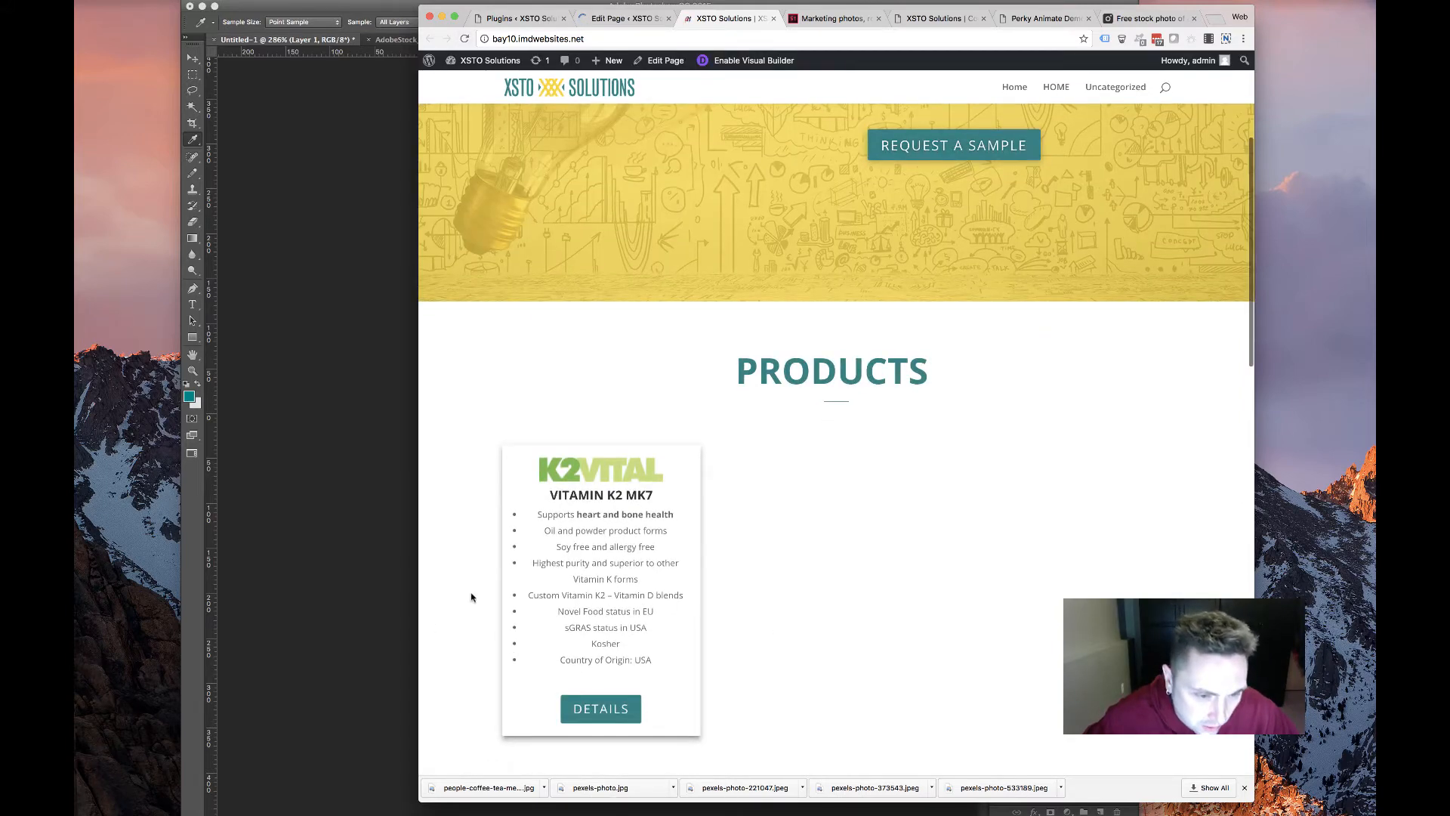
drag(474, 515, 617, 613)
click(617, 613)
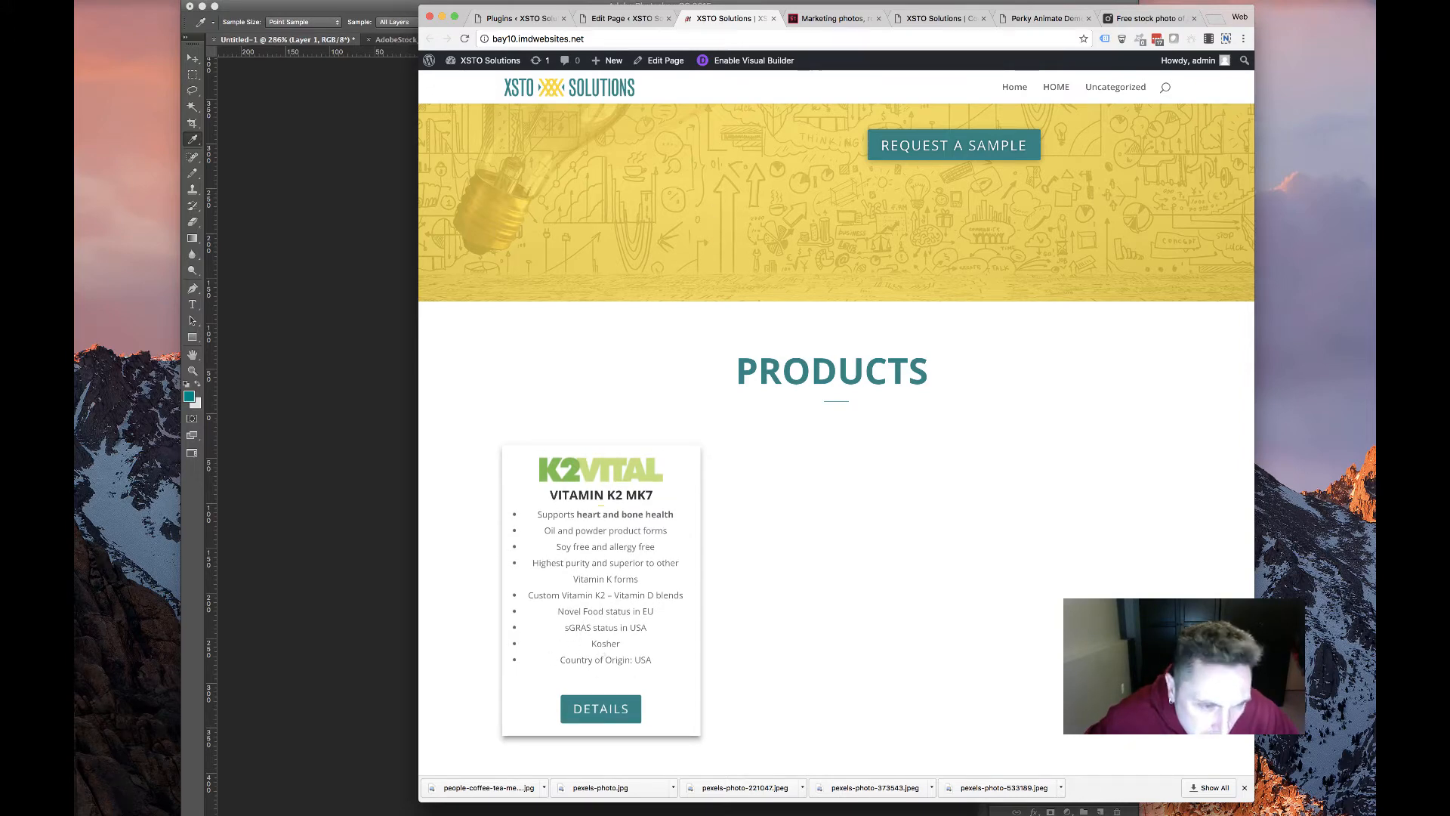
click(616, 18)
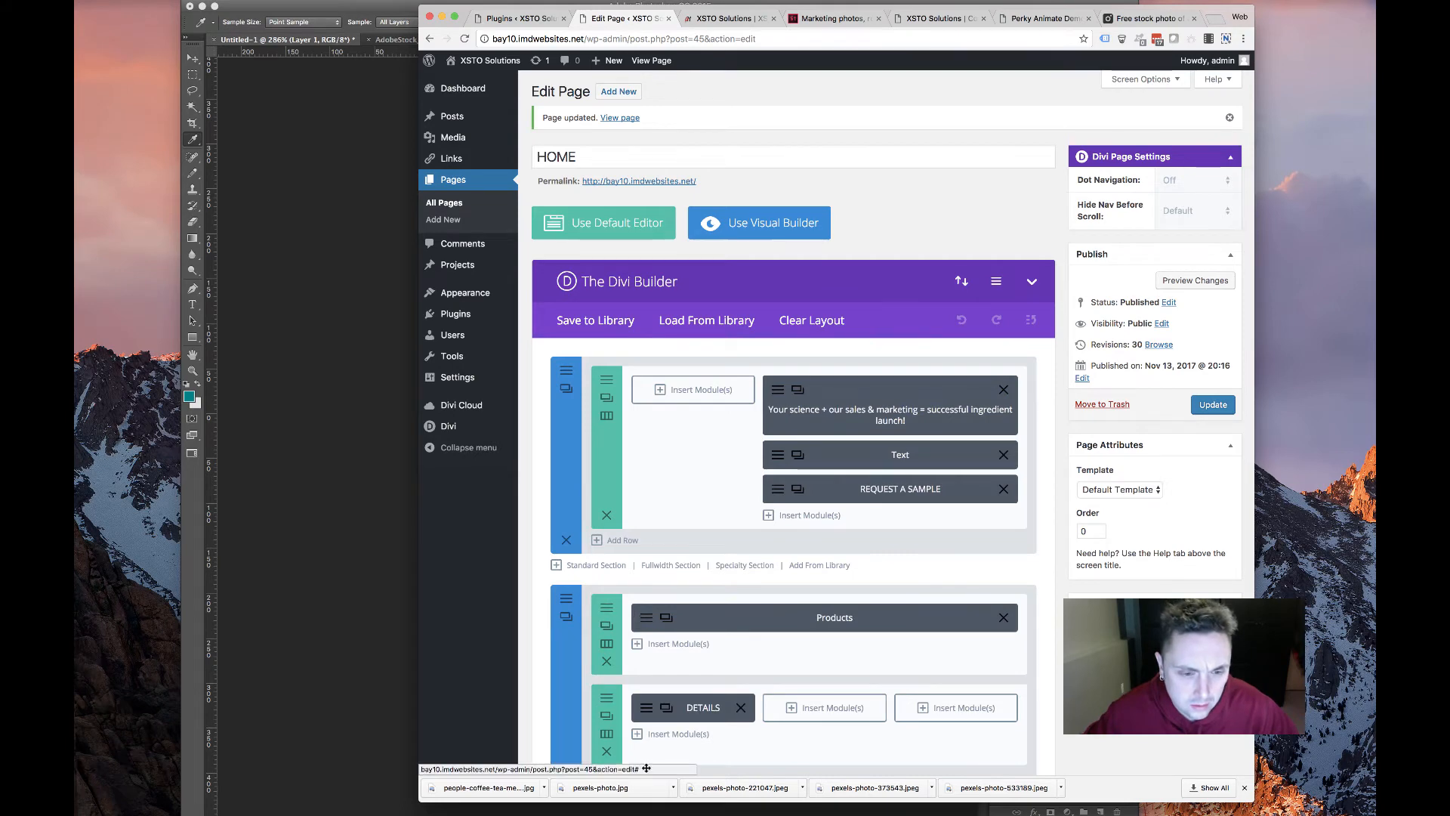
In the DETAILS card, revert text orientation to left and centre the header text
click(655, 716)
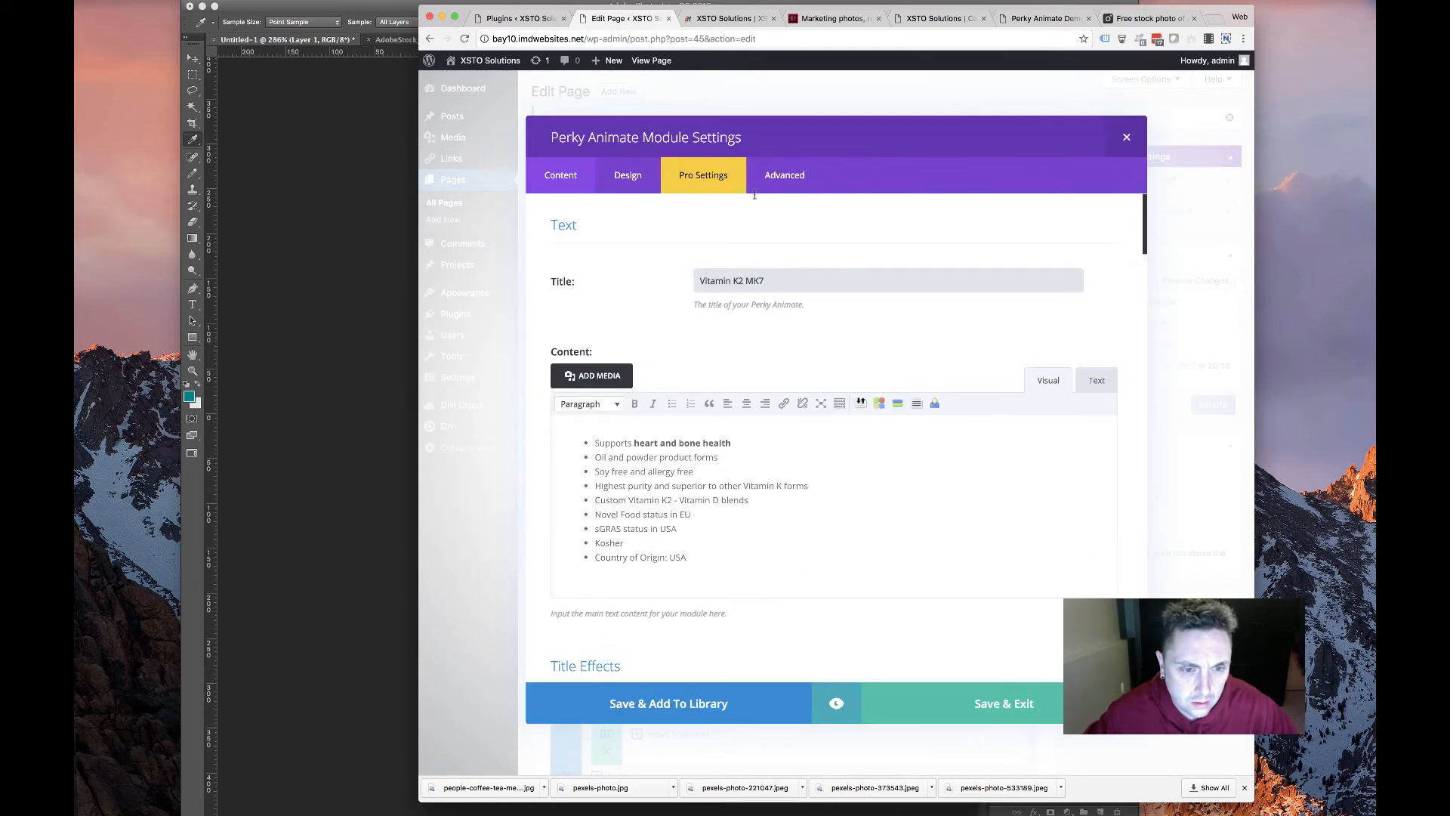
click(624, 169)
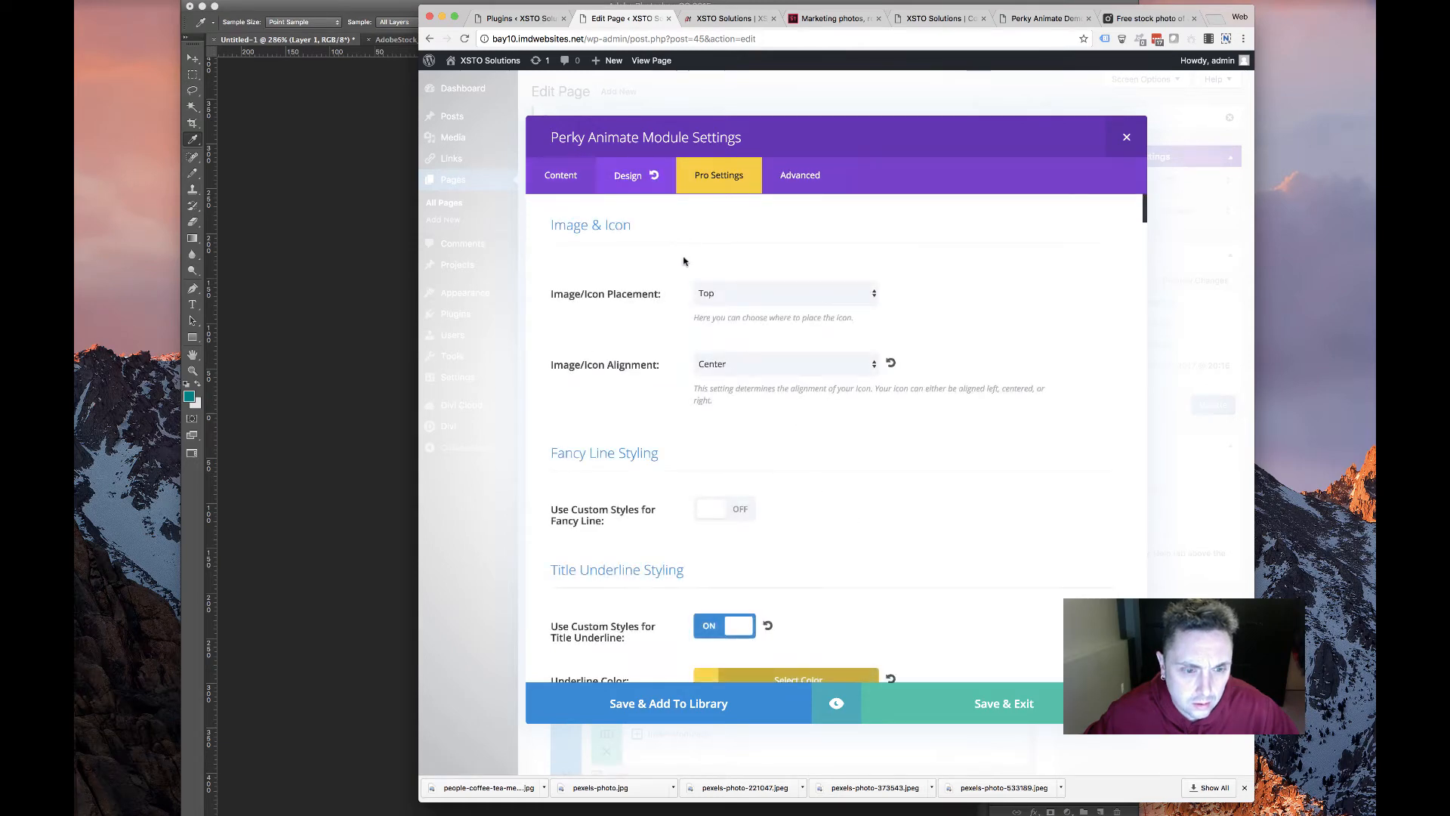
scroll(637, 368, down, 15)
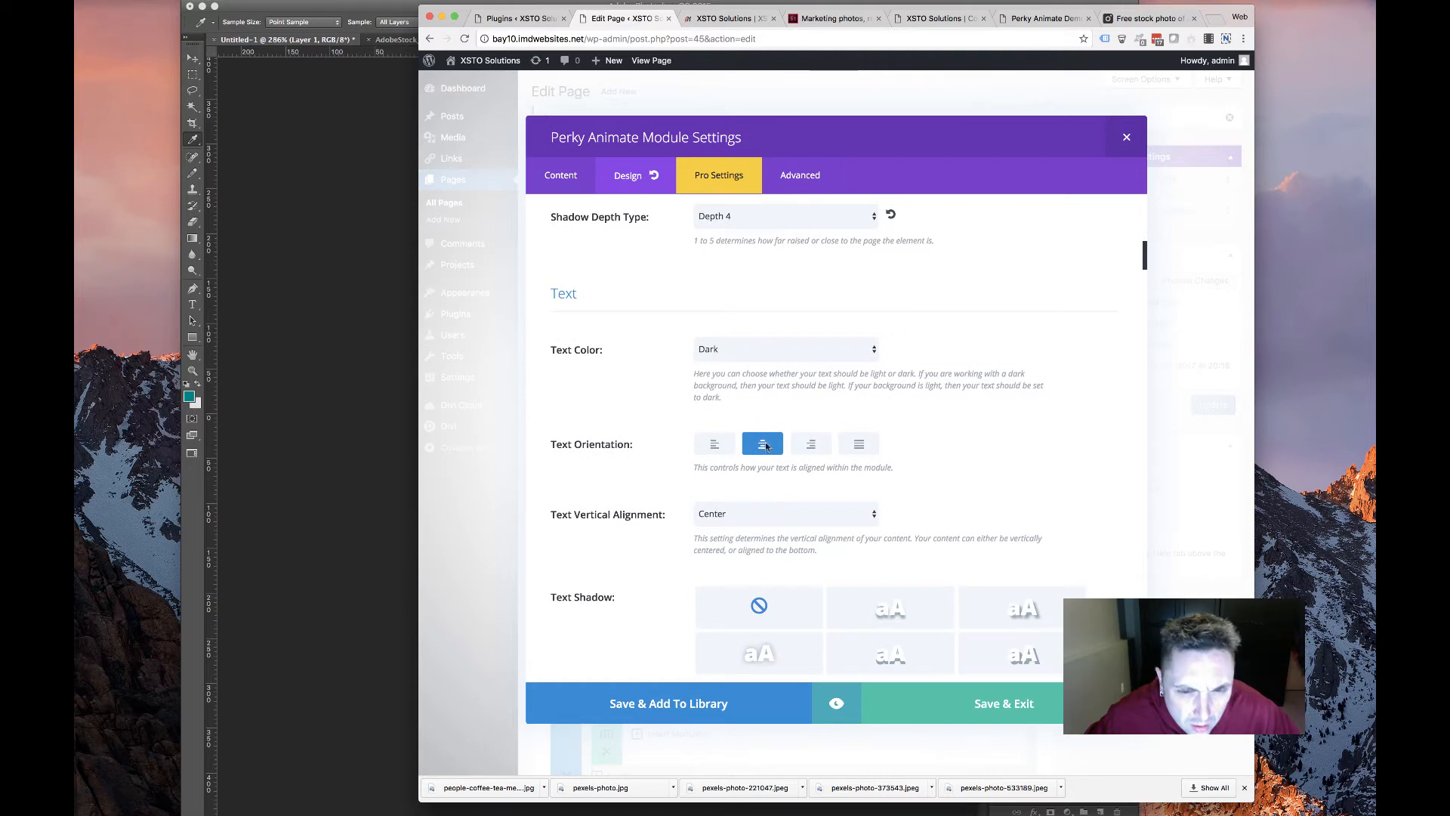
click(716, 443)
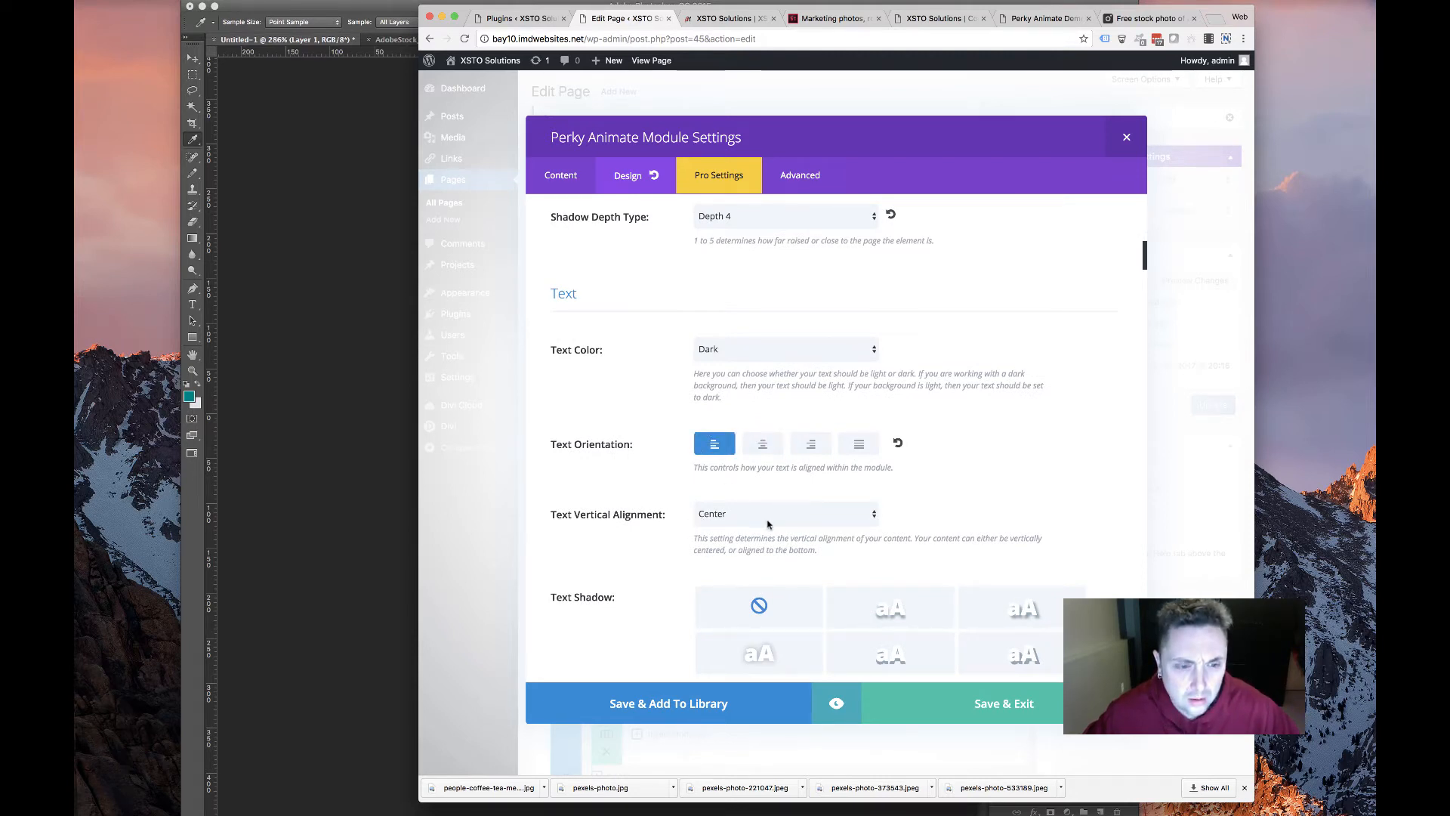
scroll(755, 499, down, 6)
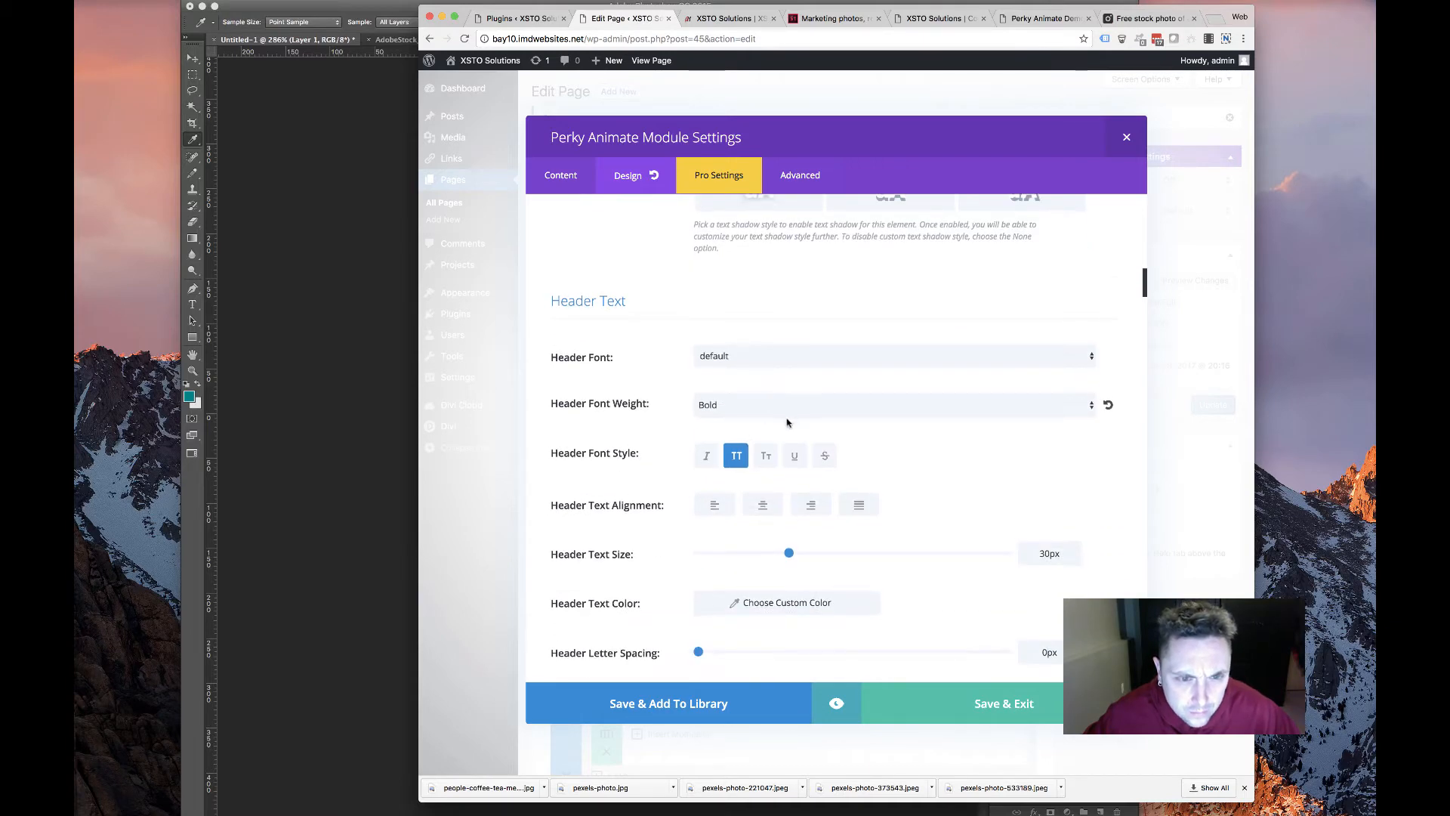
click(762, 504)
Set body line height to 14px, Save & Exit, and update the page
scroll(601, 478, down, 6)
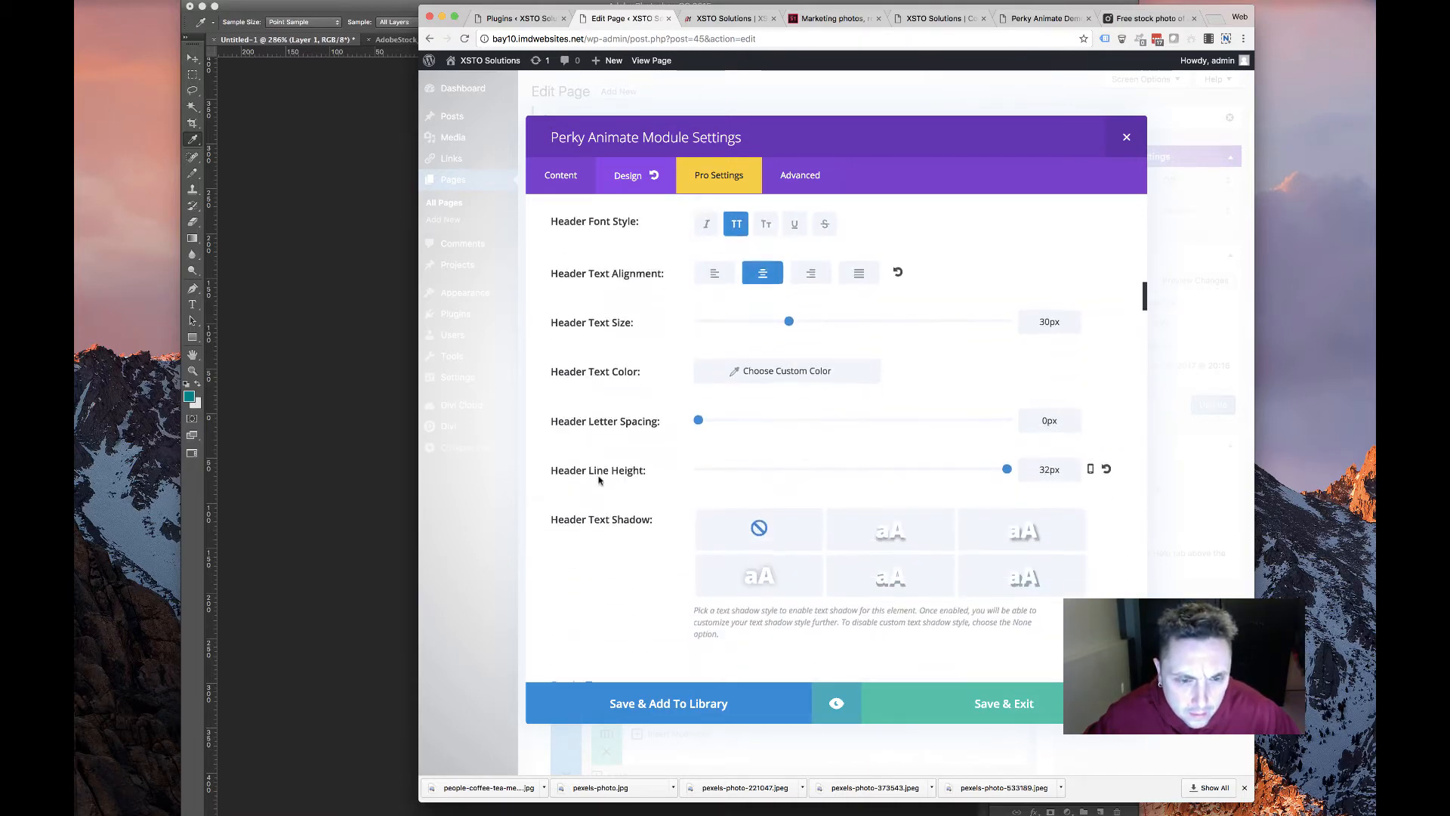
scroll(602, 479, down, 3)
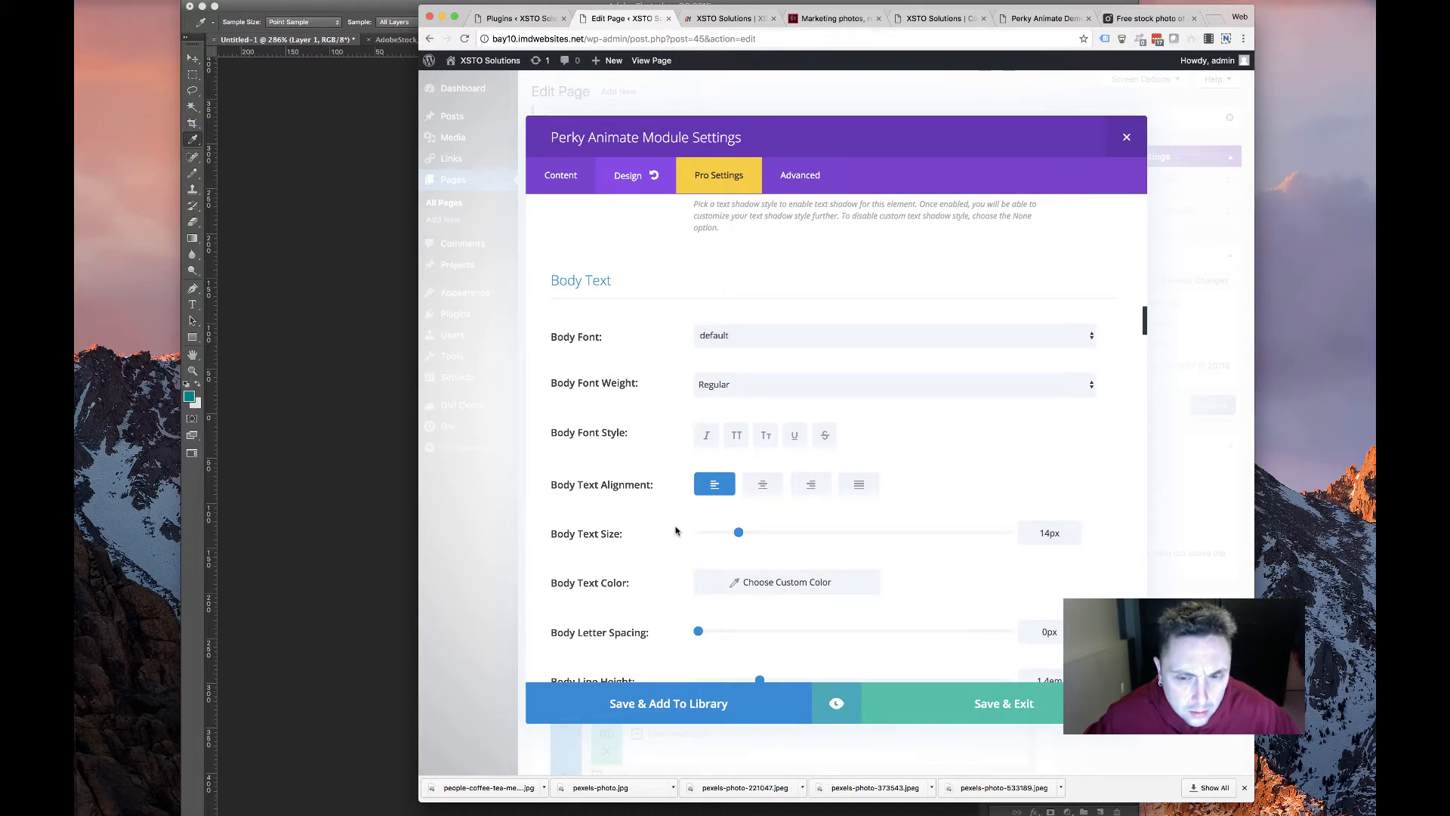
scroll(717, 542, down, 3)
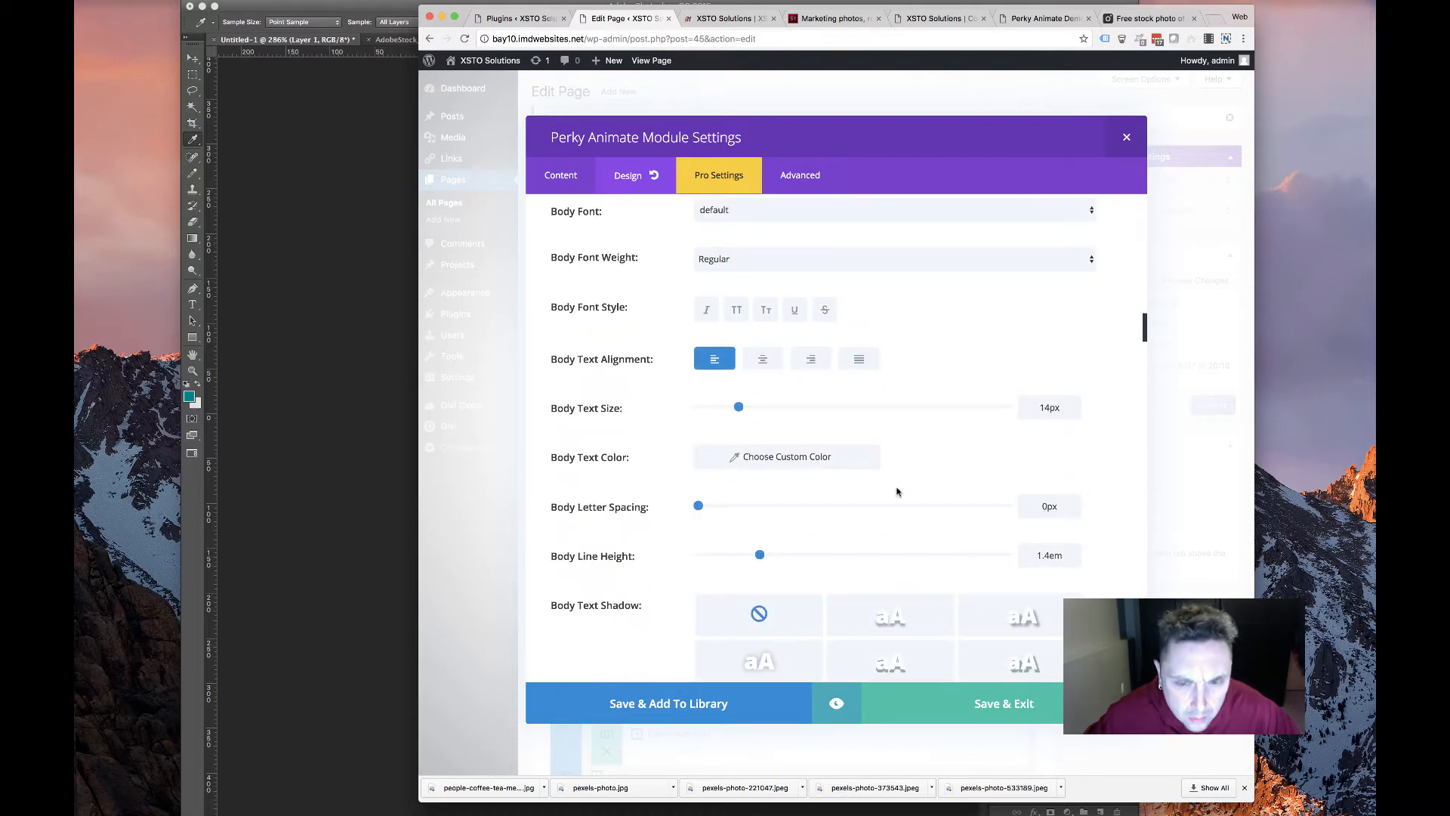
drag(1065, 556, 986, 551)
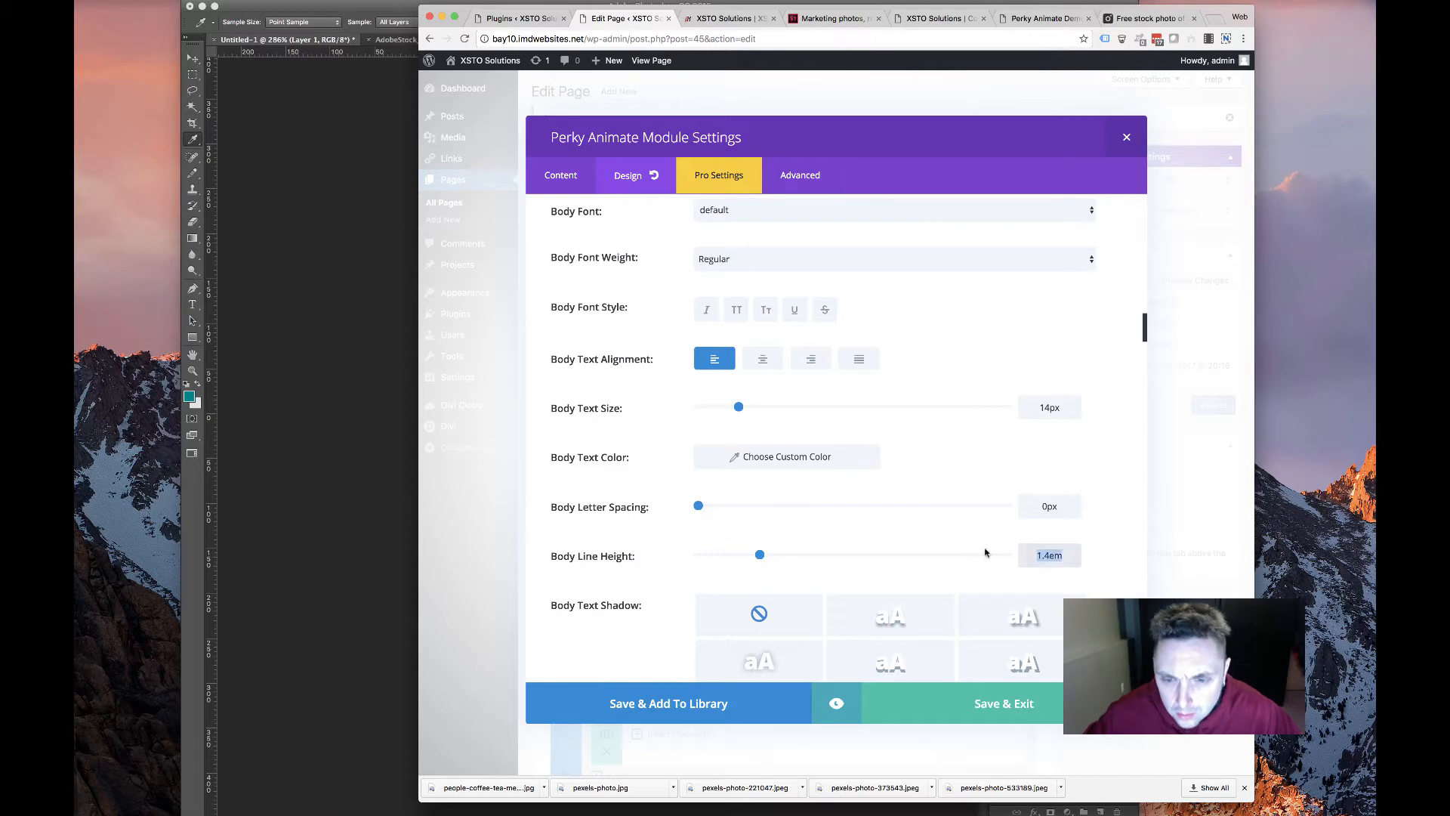
text(14px)
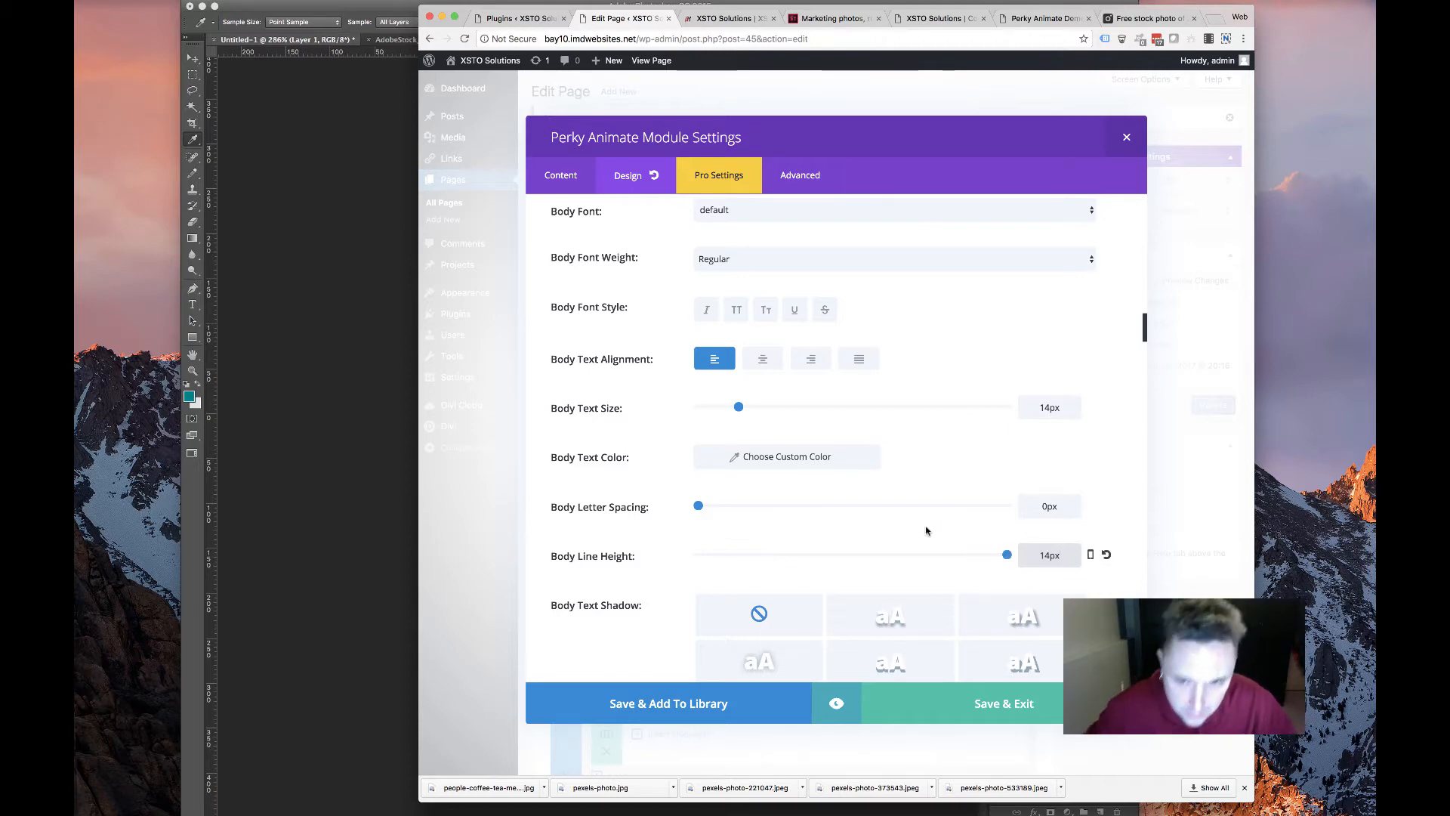
scroll(808, 593, down, 10)
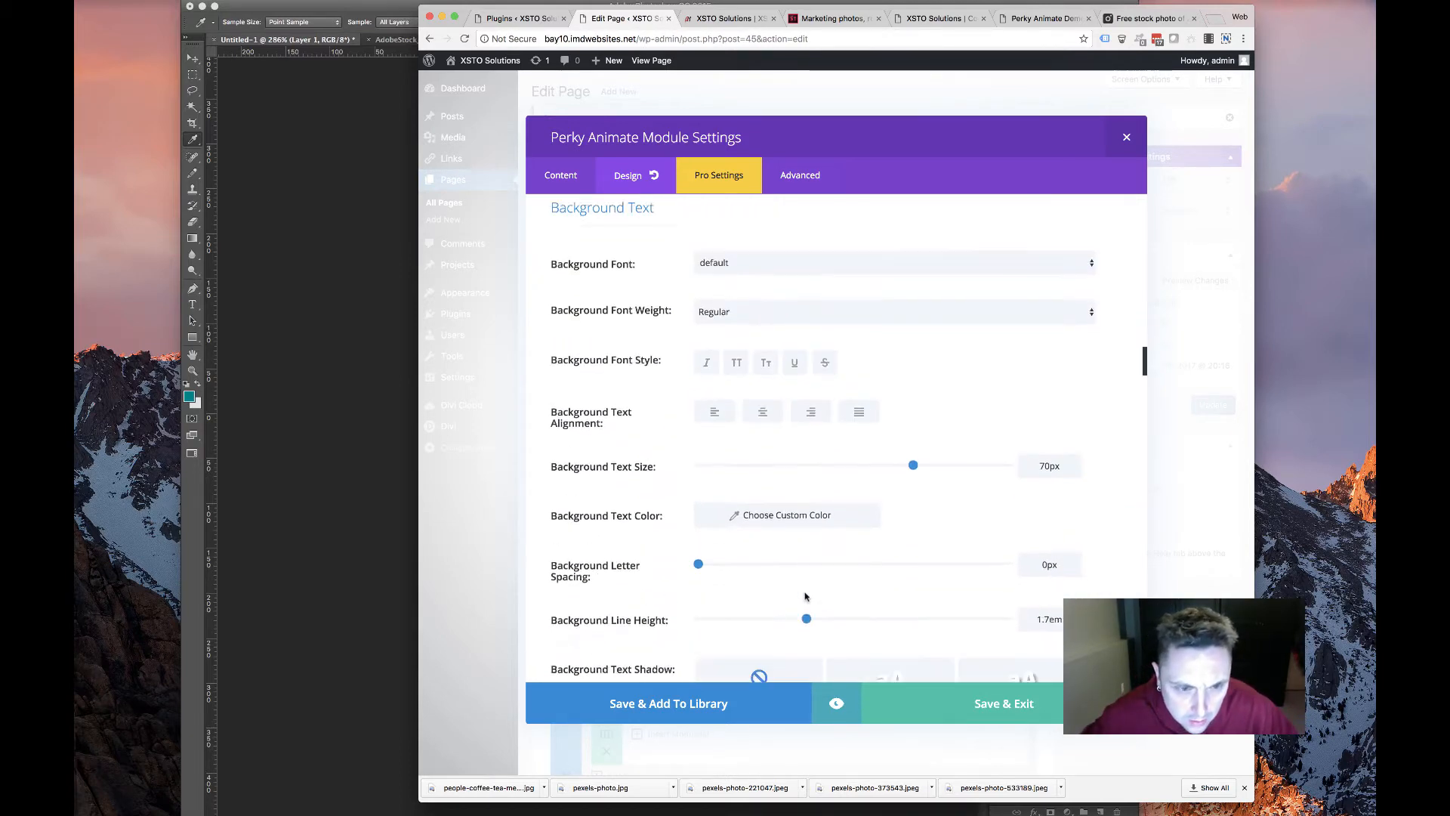
scroll(805, 596, down, 7)
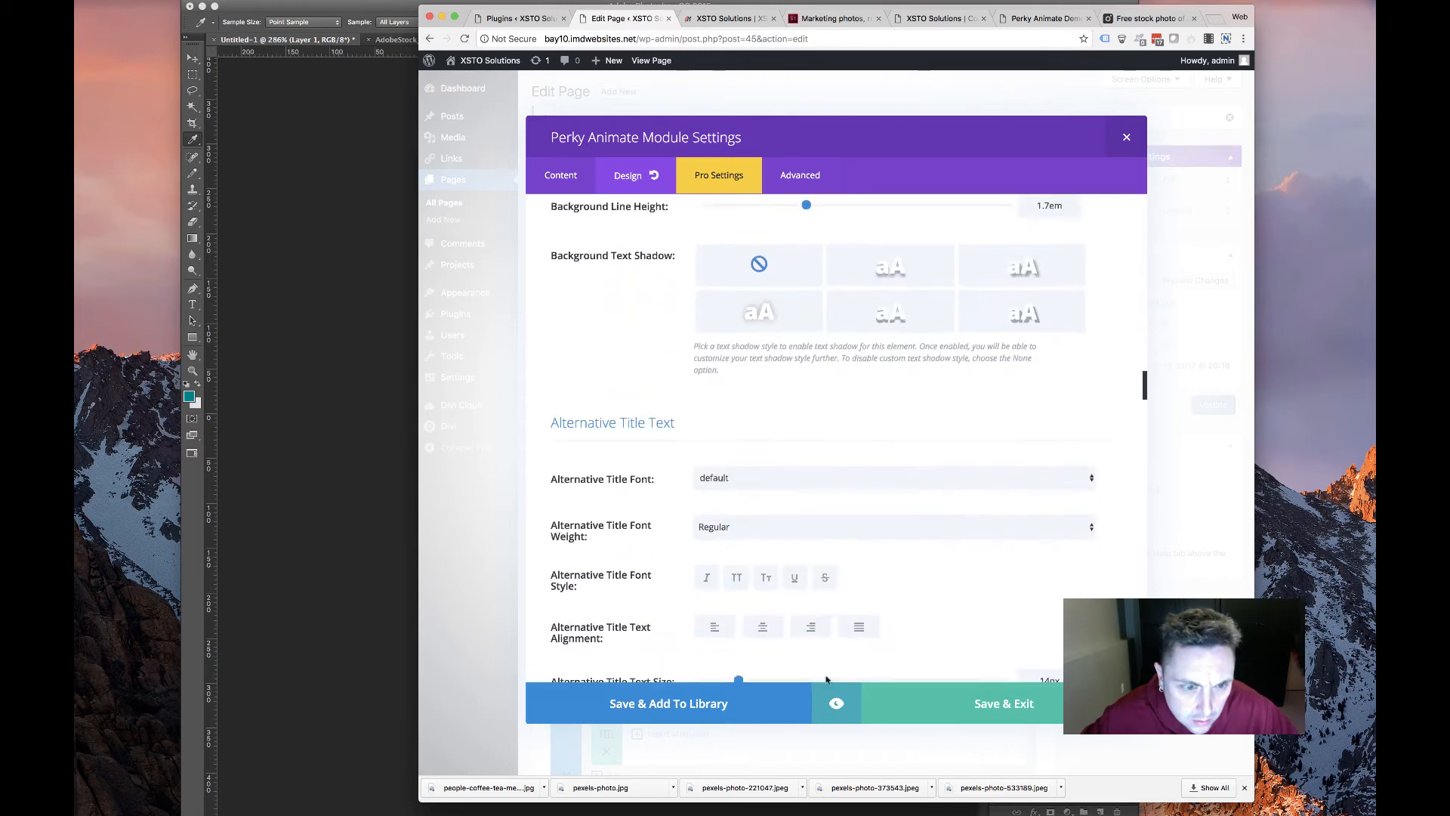
scroll(827, 679, down, 4)
click(933, 704)
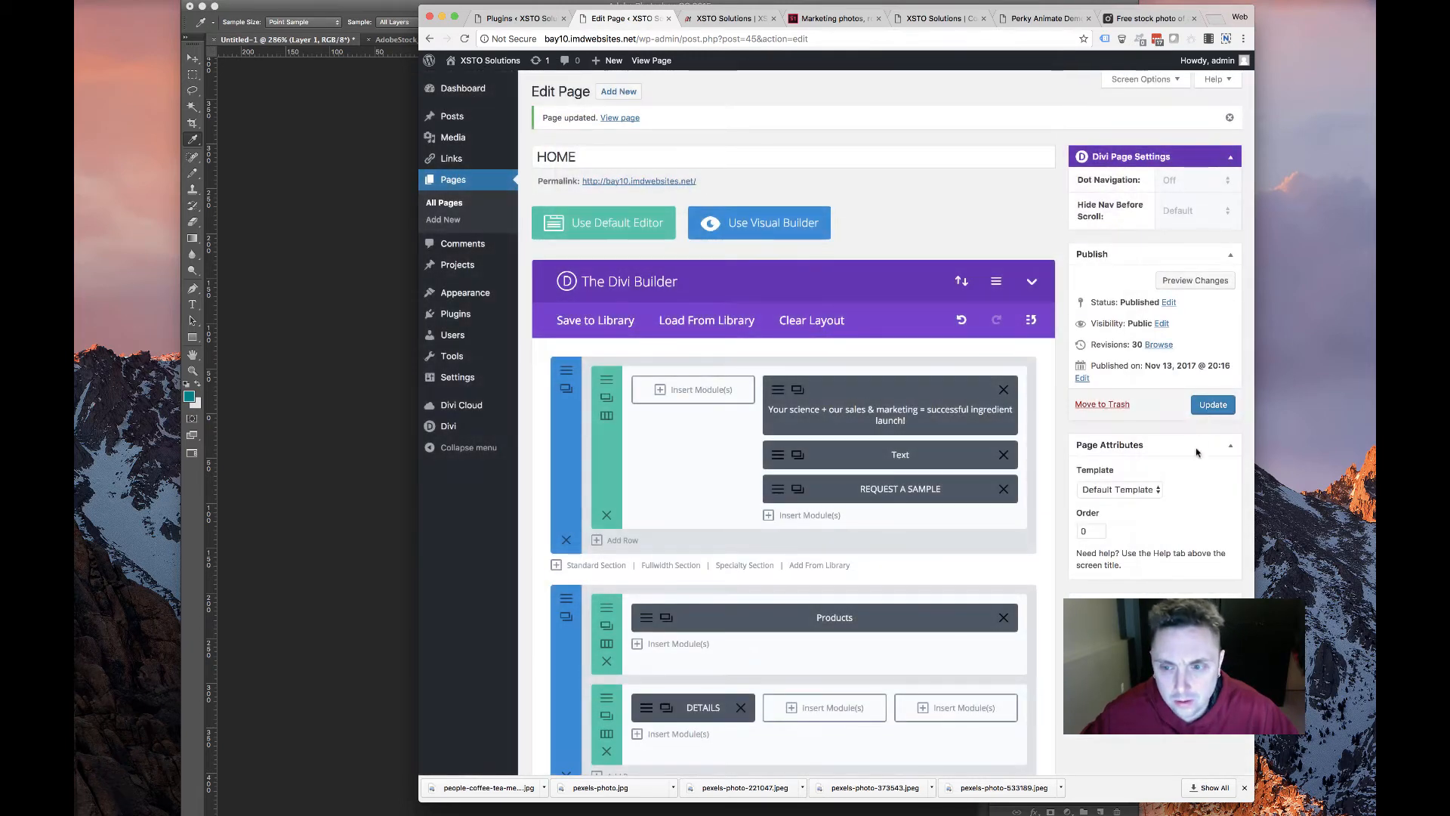
click(1213, 404)
Check the K2 Vital card in the live site's Products section, then return to the page editor
click(725, 18)
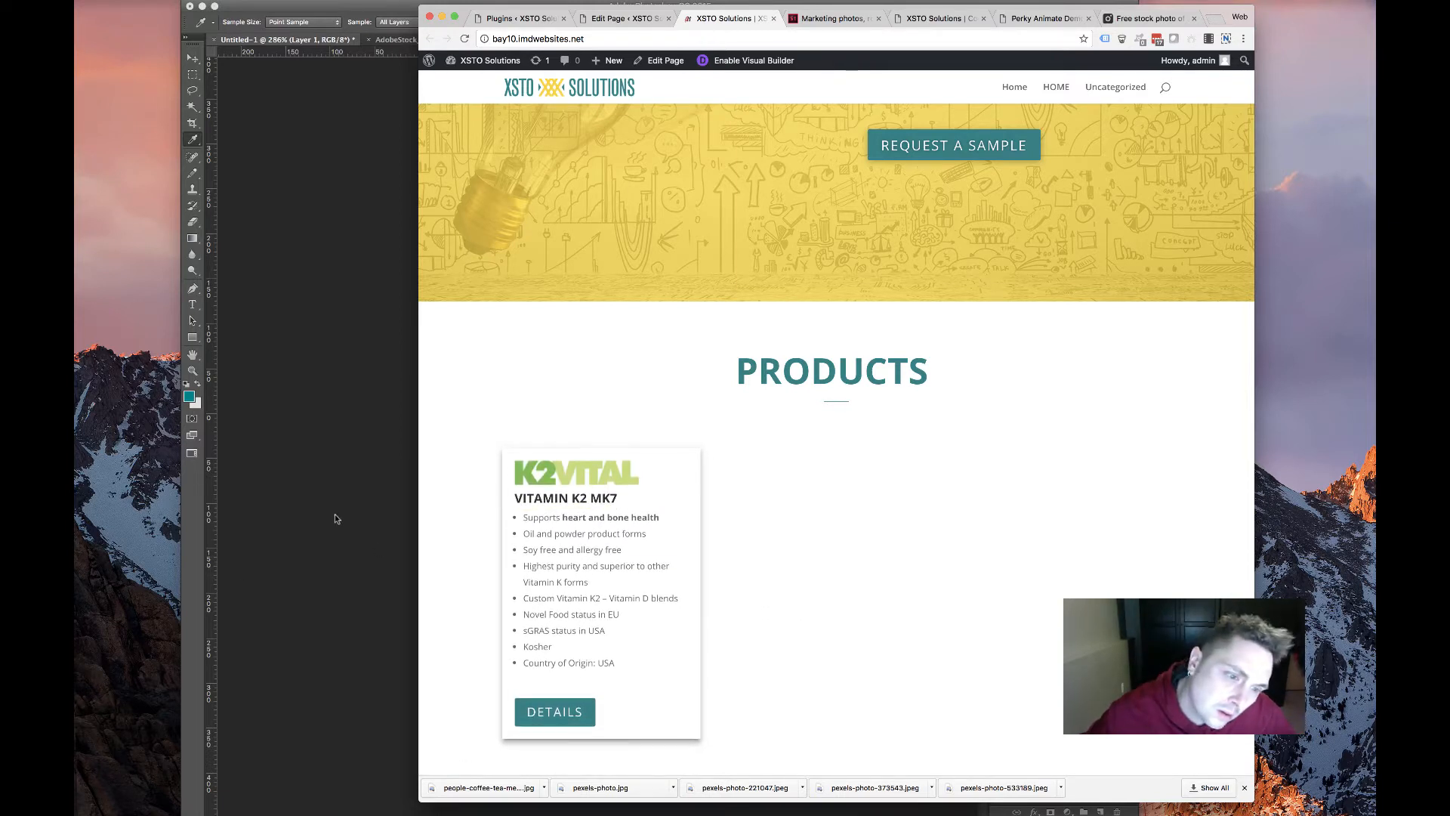
scroll(956, 627, up, 4)
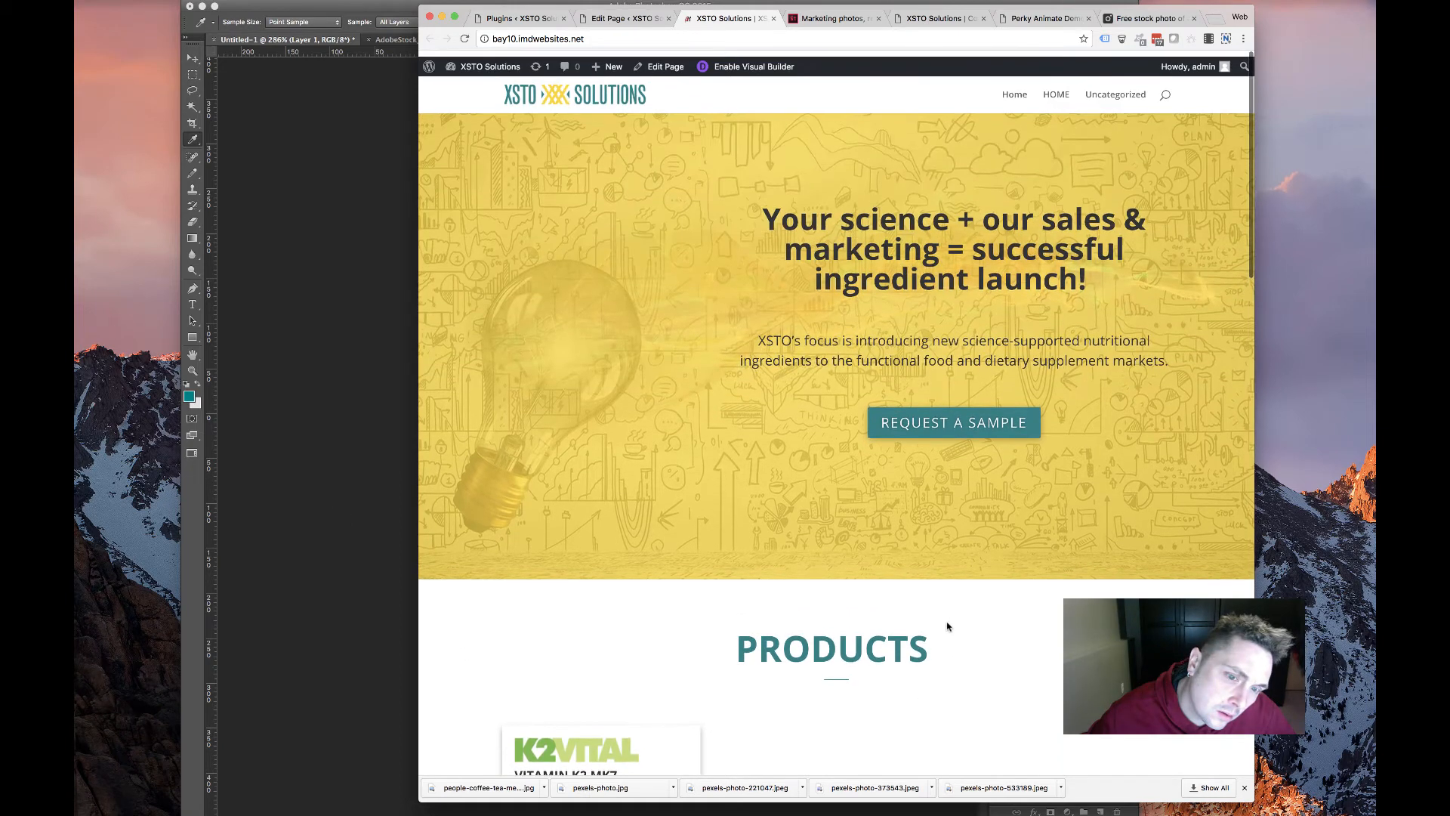
scroll(950, 631, down, 8)
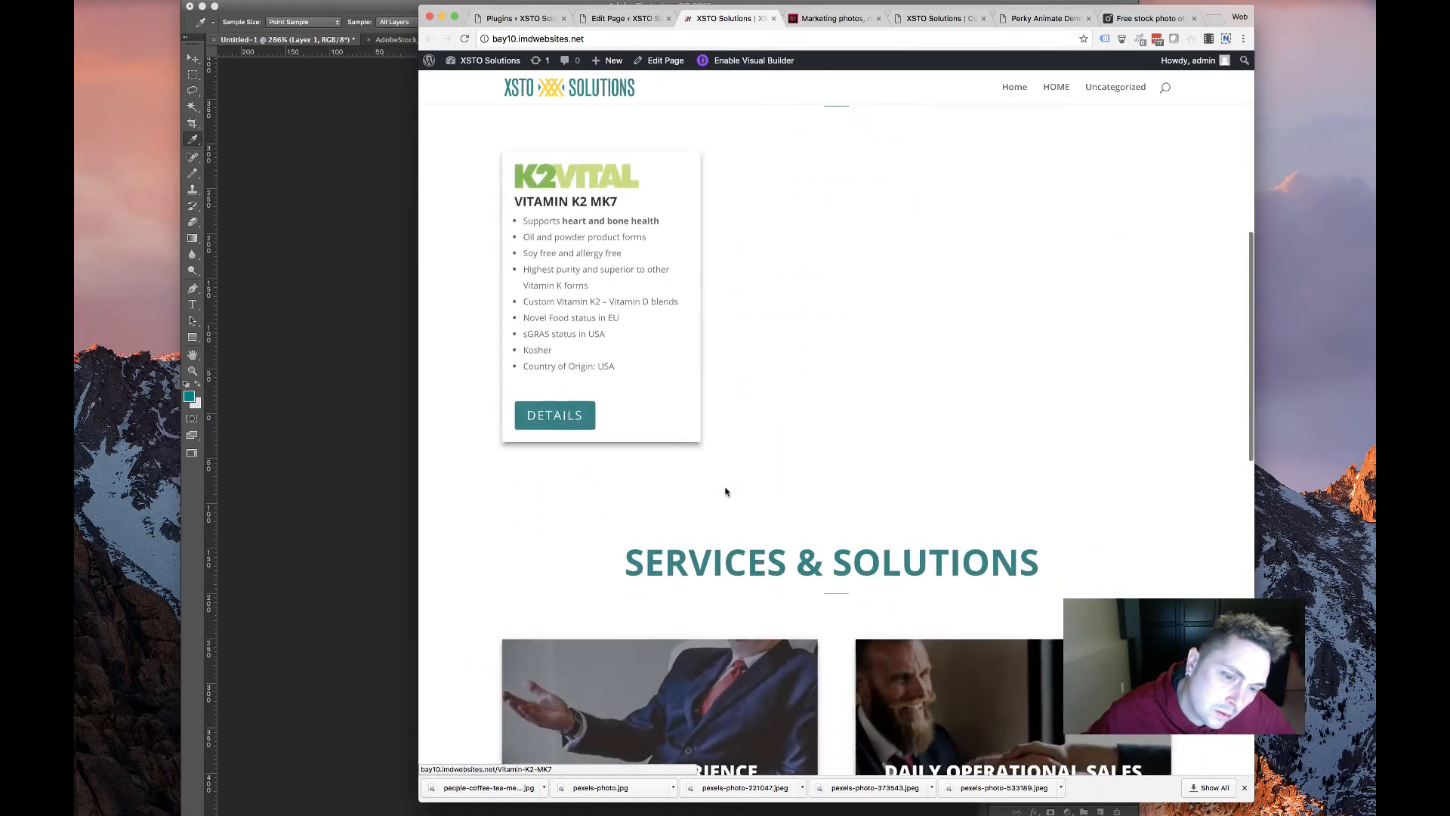
scroll(725, 492, up, 7)
scroll(729, 527, down, 6)
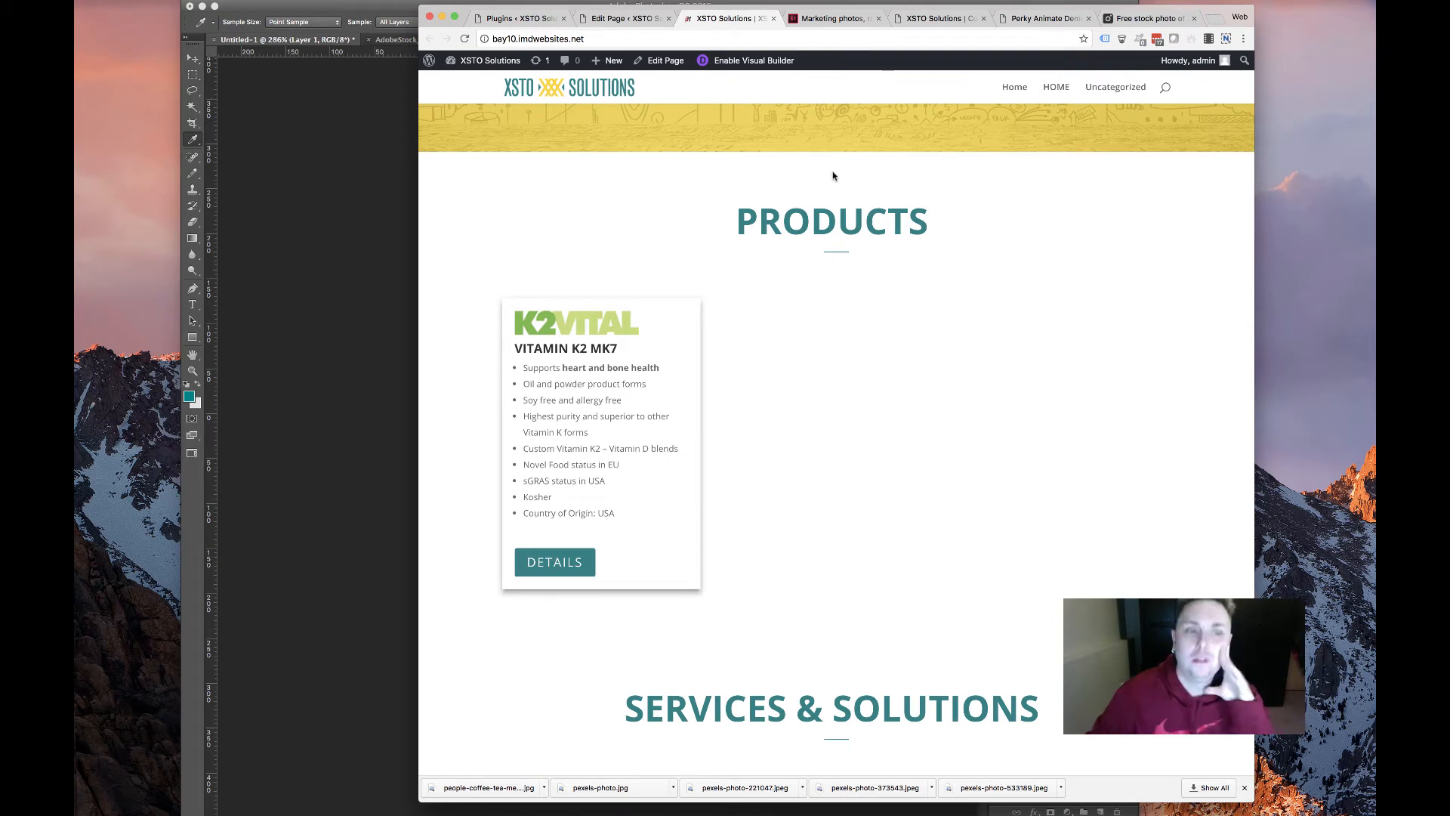
scroll(831, 235, up, 3)
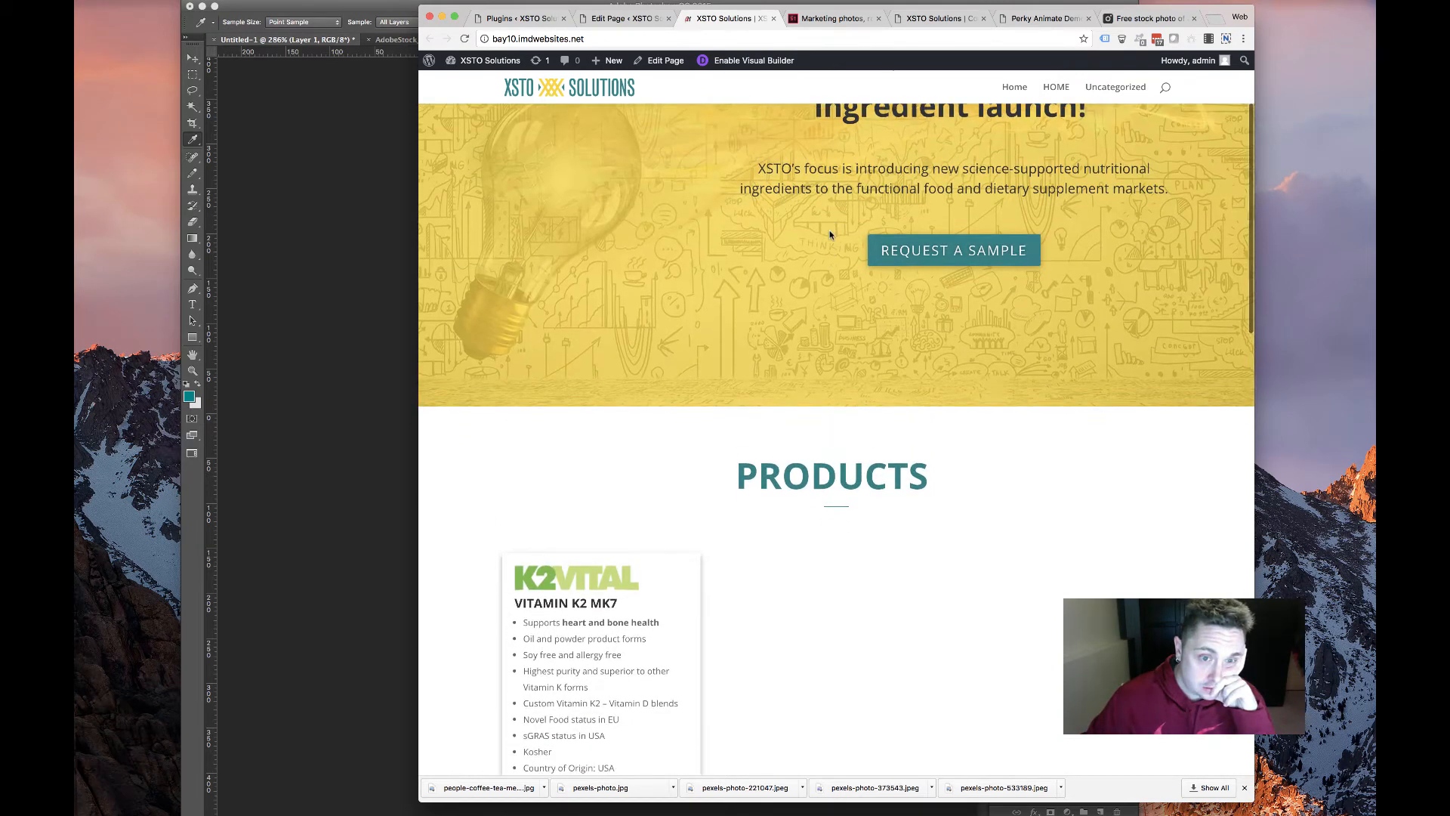
scroll(826, 272, down, 4)
scroll(738, 266, up, 2)
scroll(736, 265, down, 3)
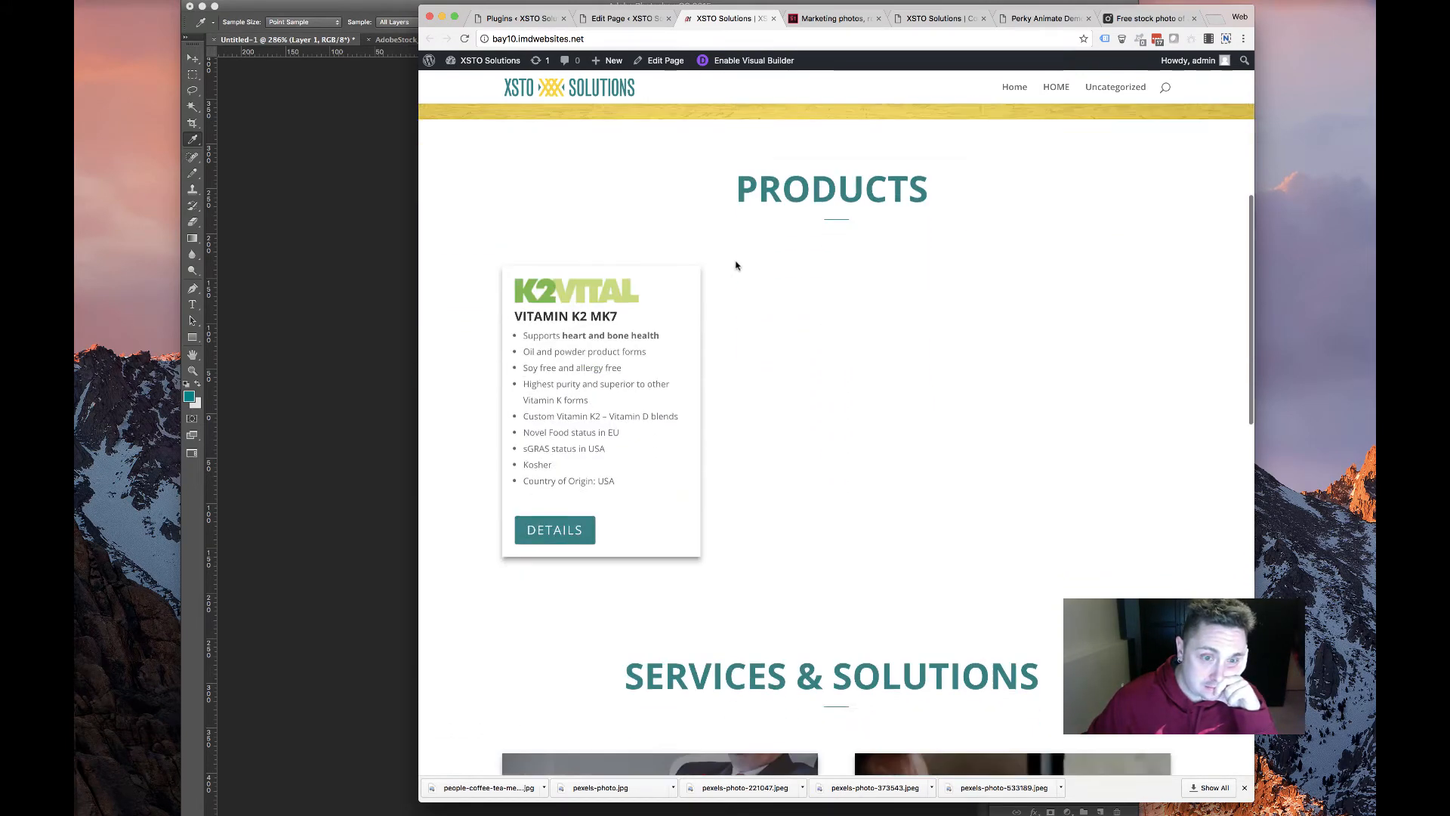
scroll(725, 265, up, 7)
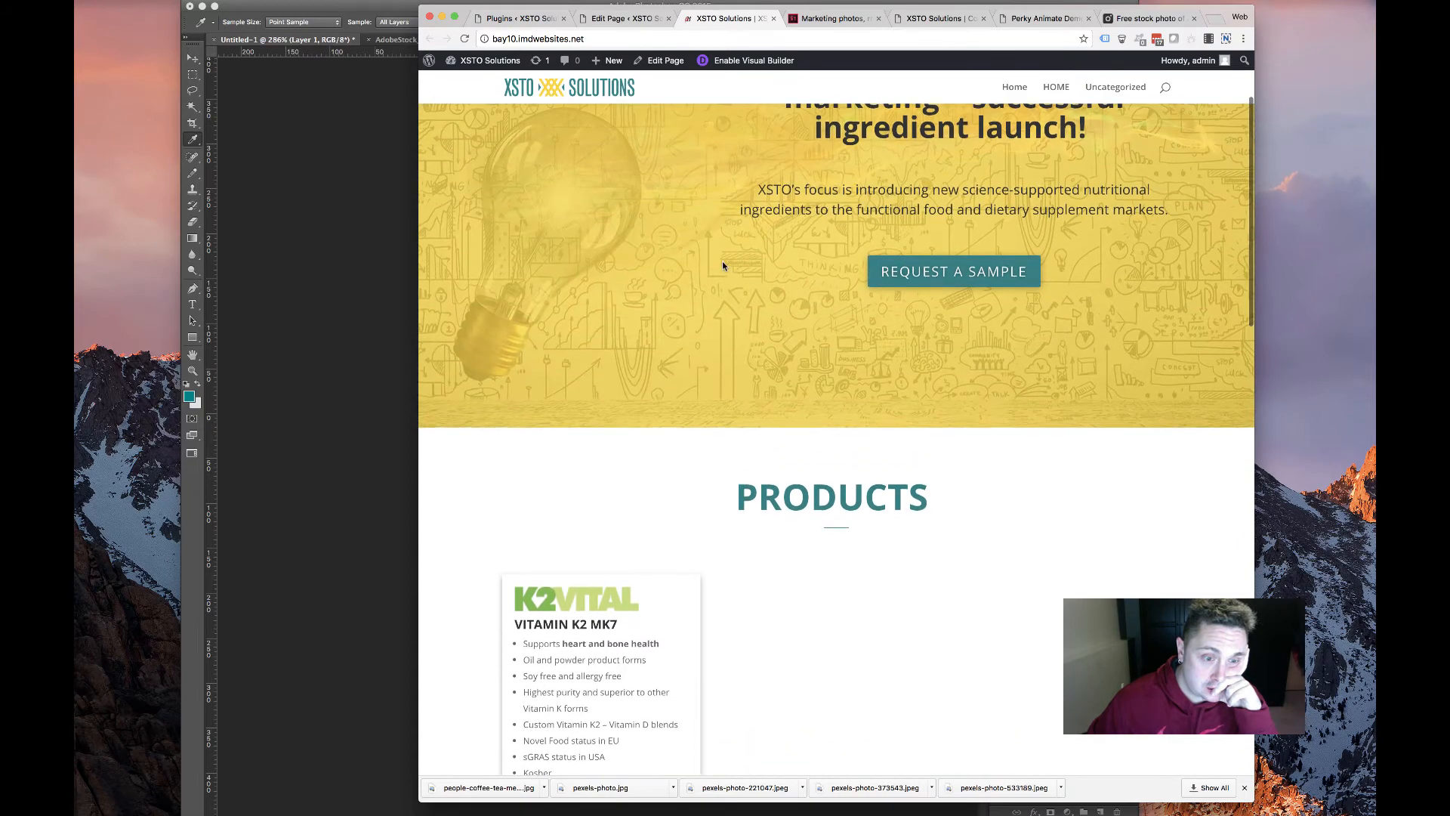
scroll(719, 262, down, 10)
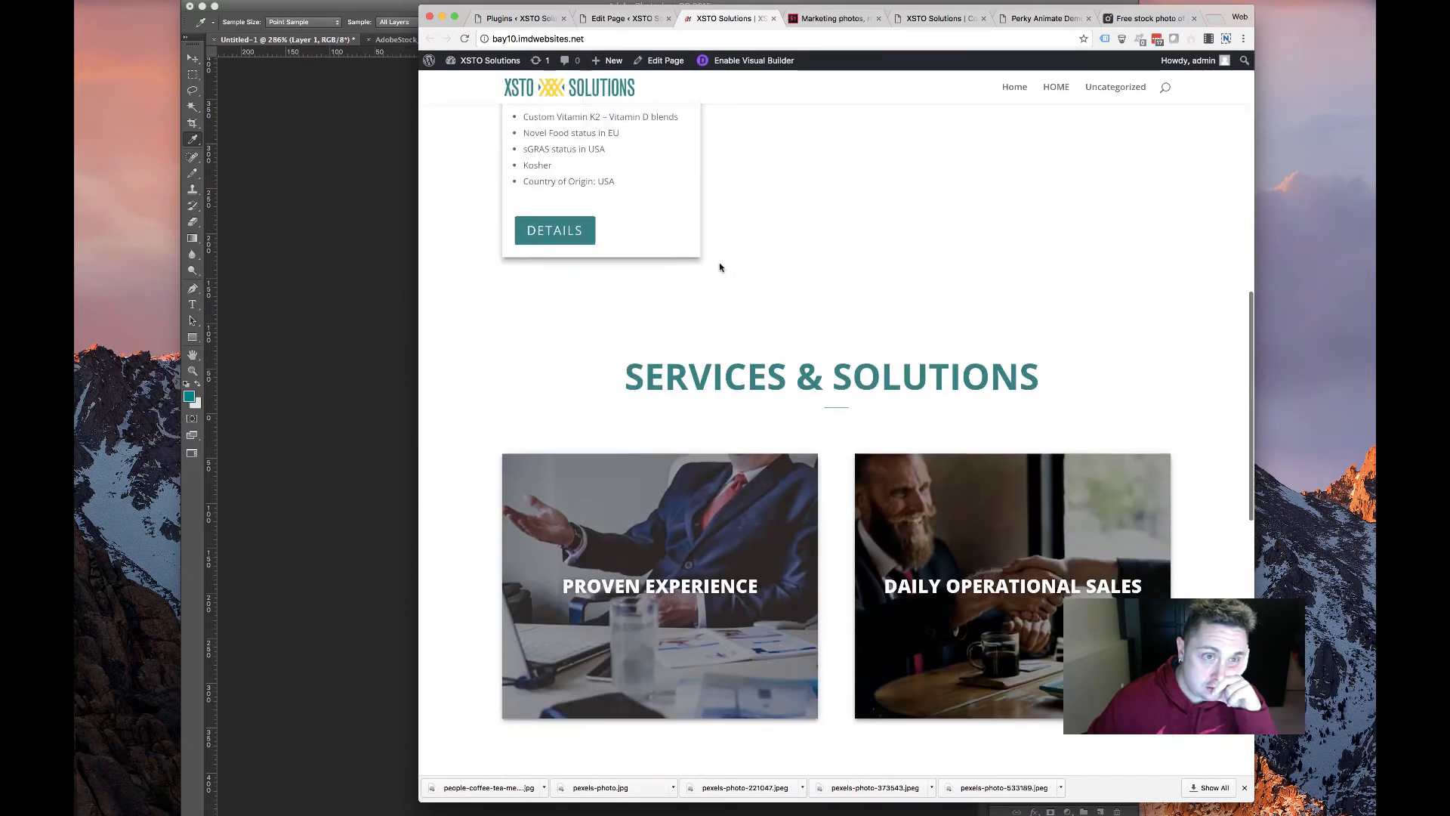
scroll(706, 242, up, 10)
scroll(699, 229, down, 8)
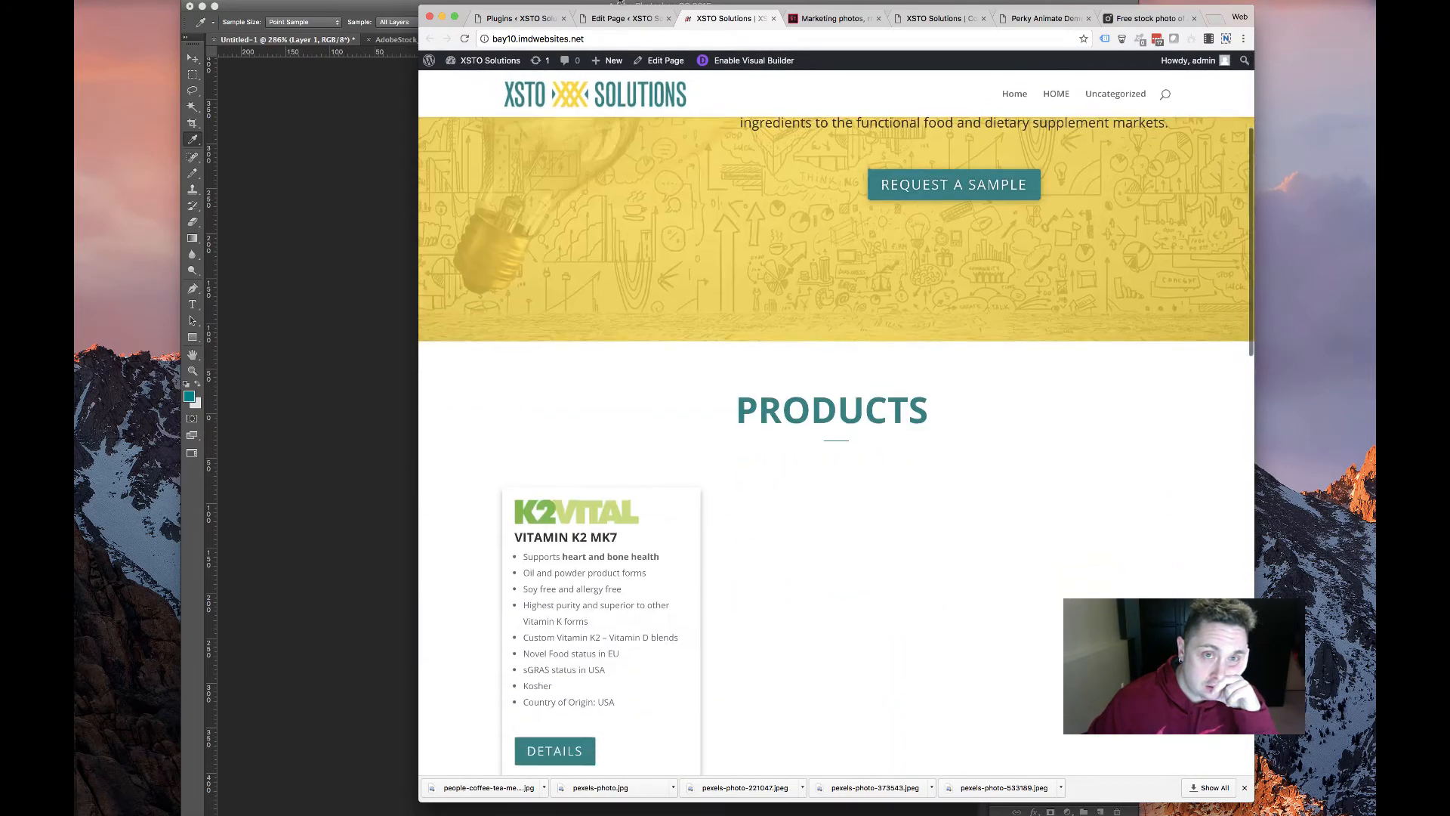
key(ctrl+shift+Tab)
Drop a copy of the DETAILS card into the Products row's middle column
scroll(694, 468, down, 5)
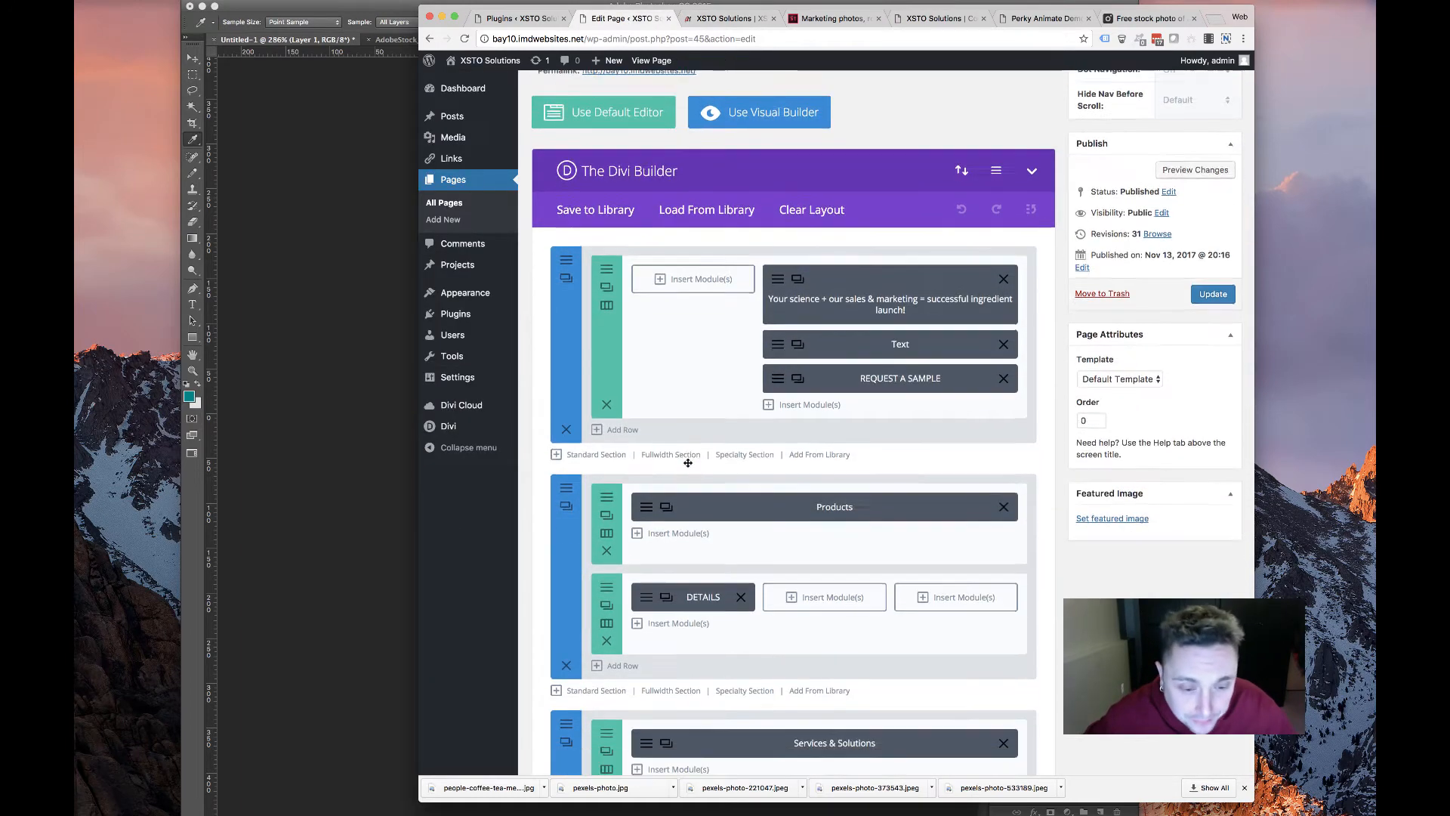
drag(715, 488, 831, 455)
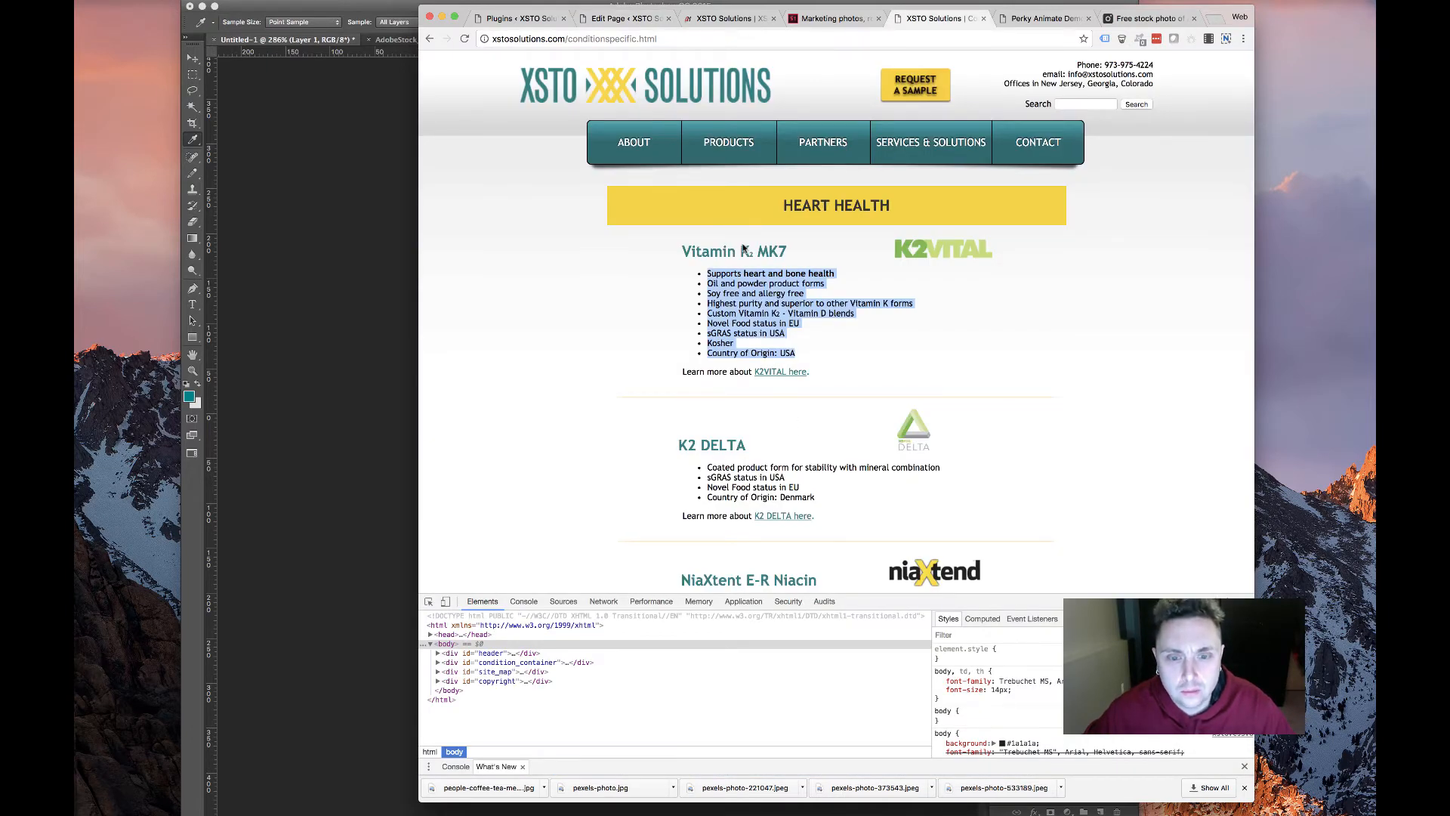
scroll(743, 249, left, 5)
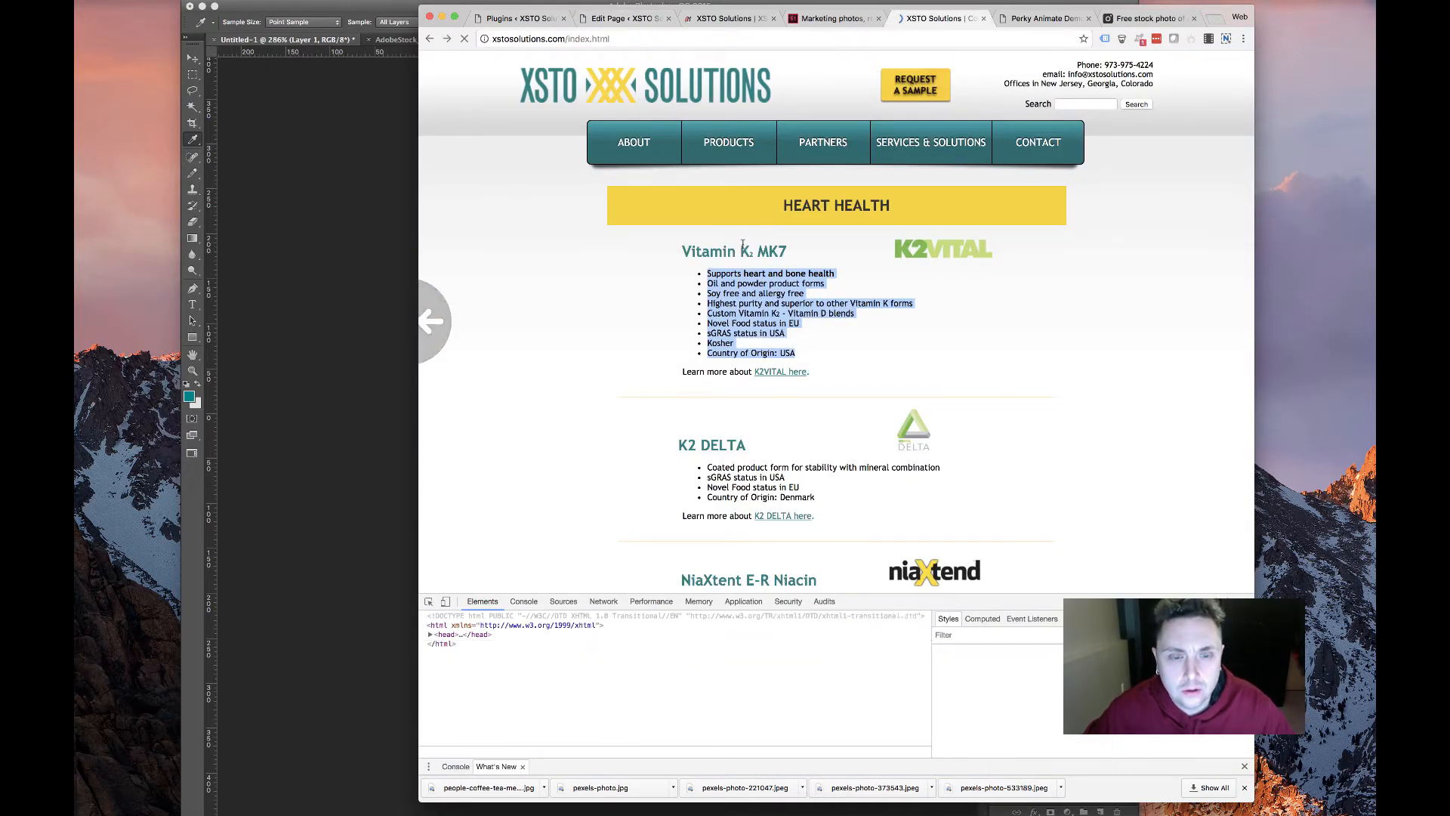
Copy the NiaXtent E-R Niacin heading from the old site and select the card's Vitamin K2 MK7 title
click(464, 317)
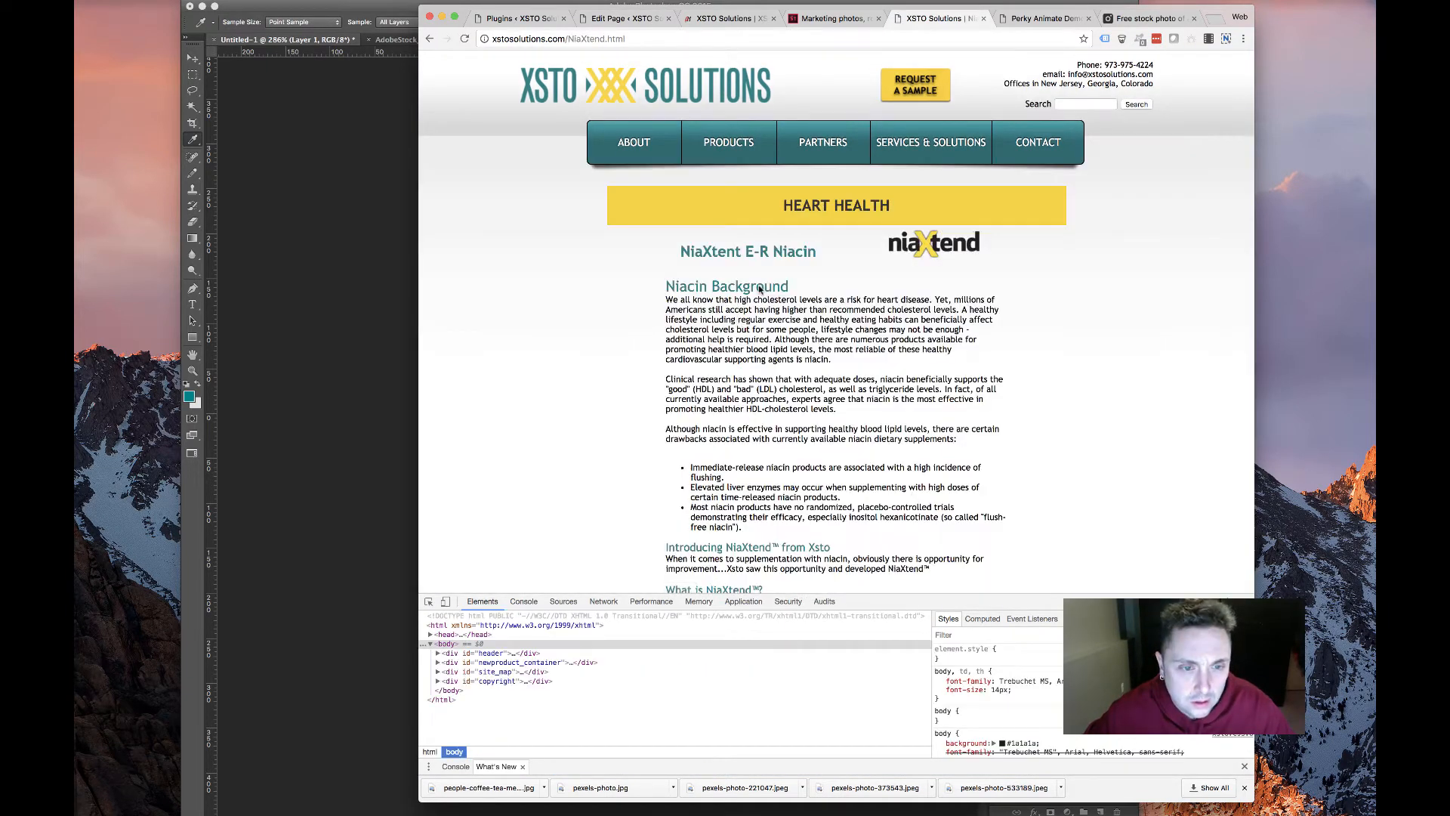
scroll(704, 300, left, 5)
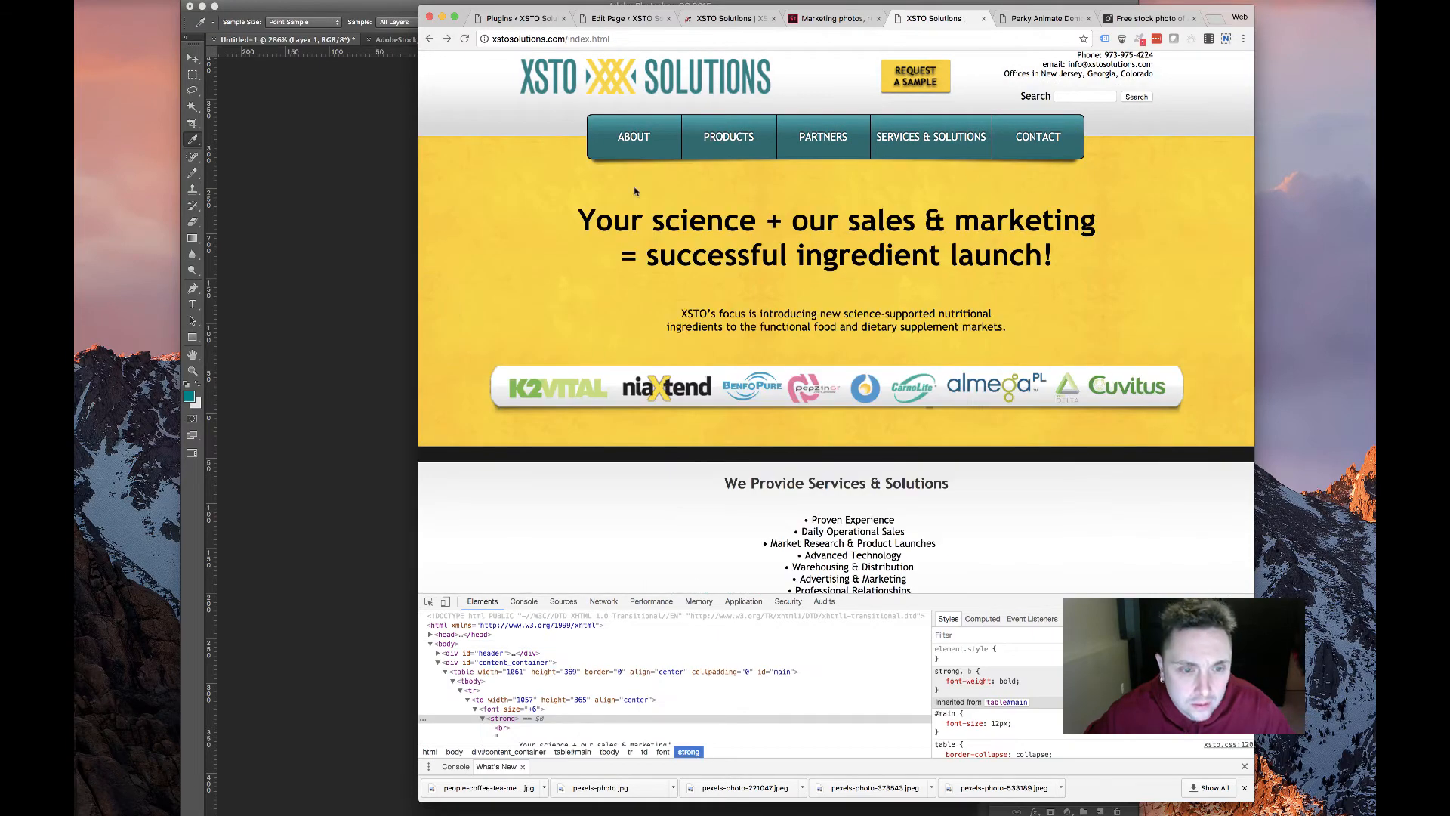
mouse_move(706, 143)
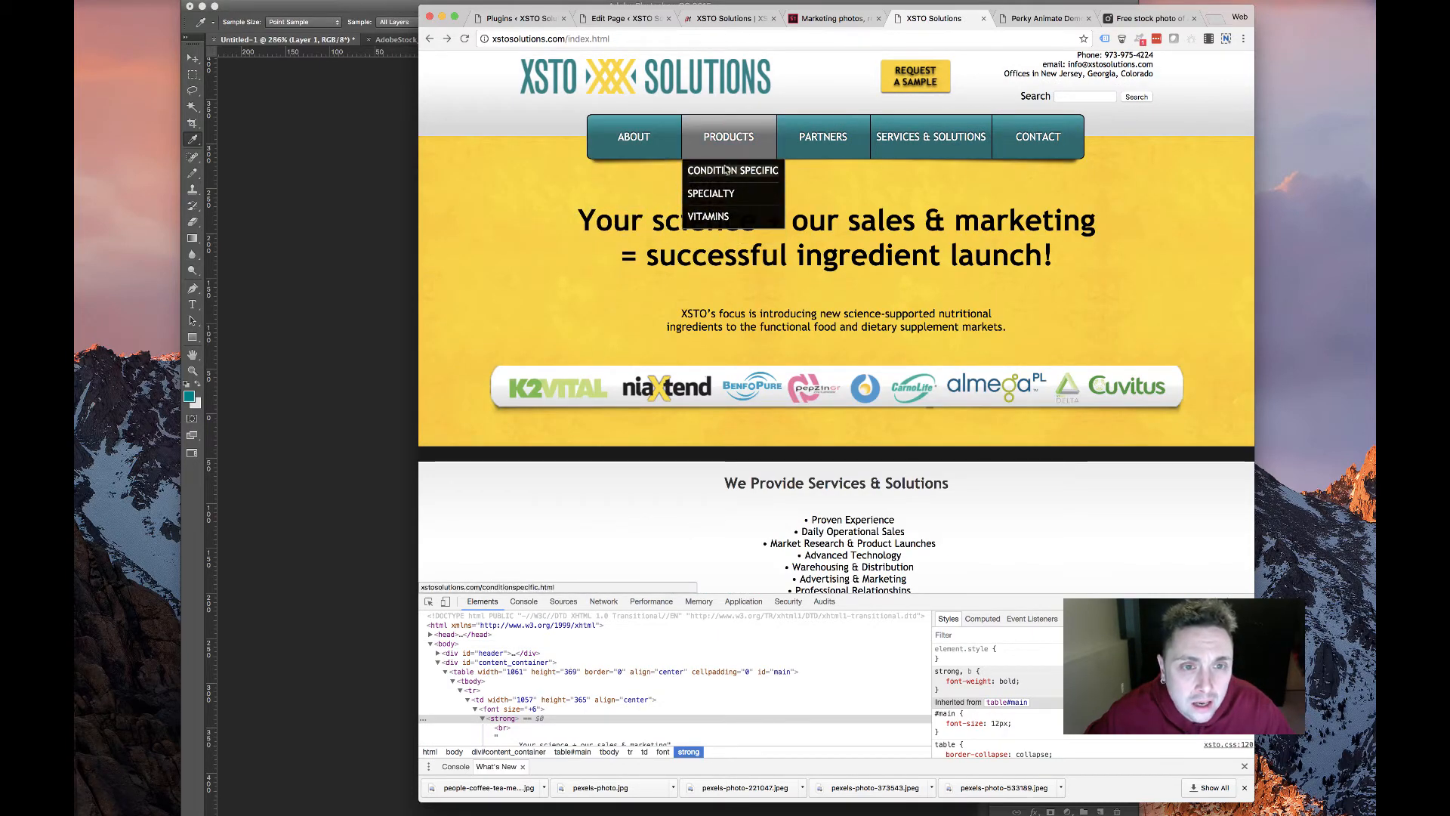
scroll(849, 408, down, 5)
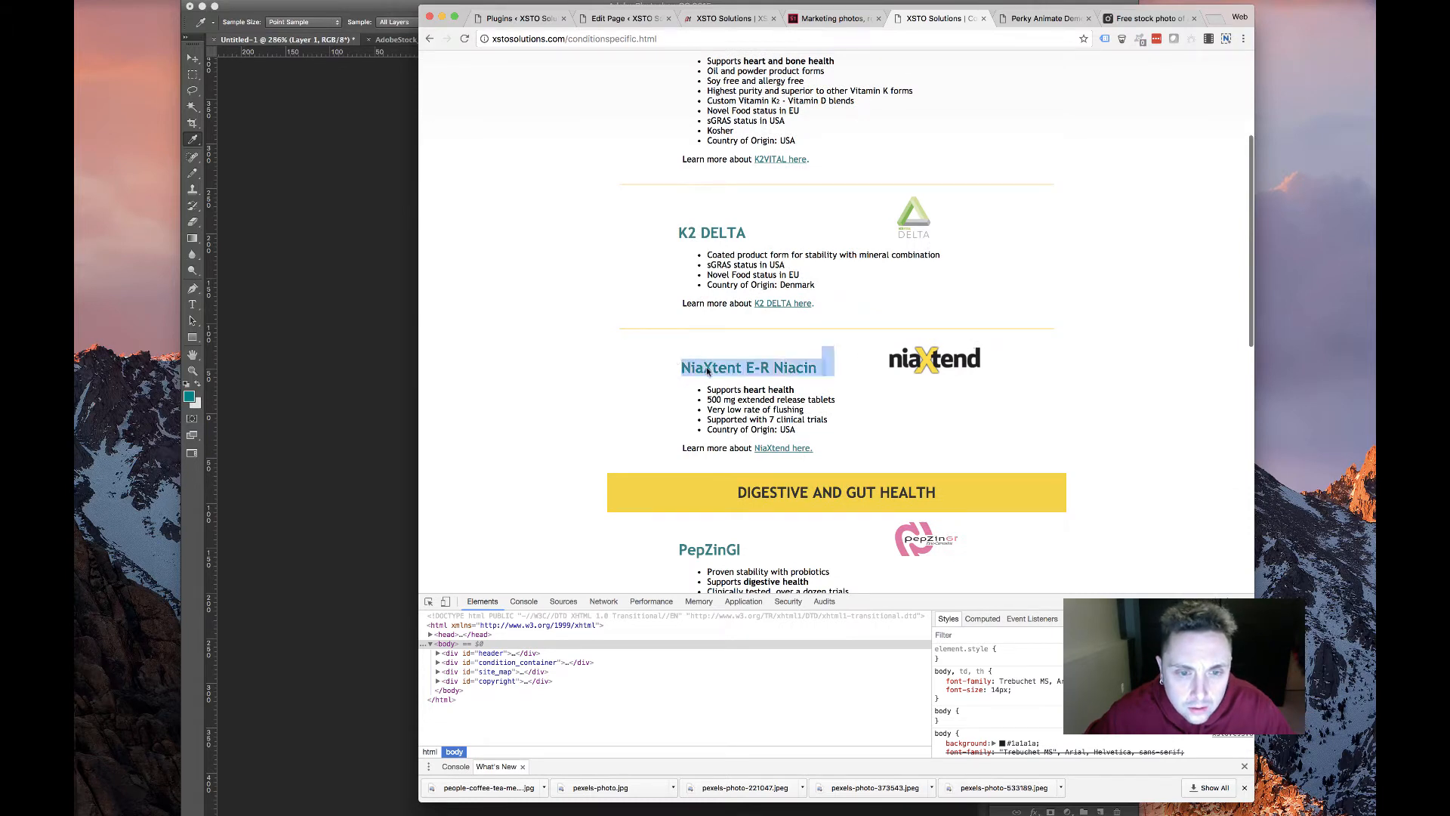
drag(816, 365, 818, 365)
key(super+c)
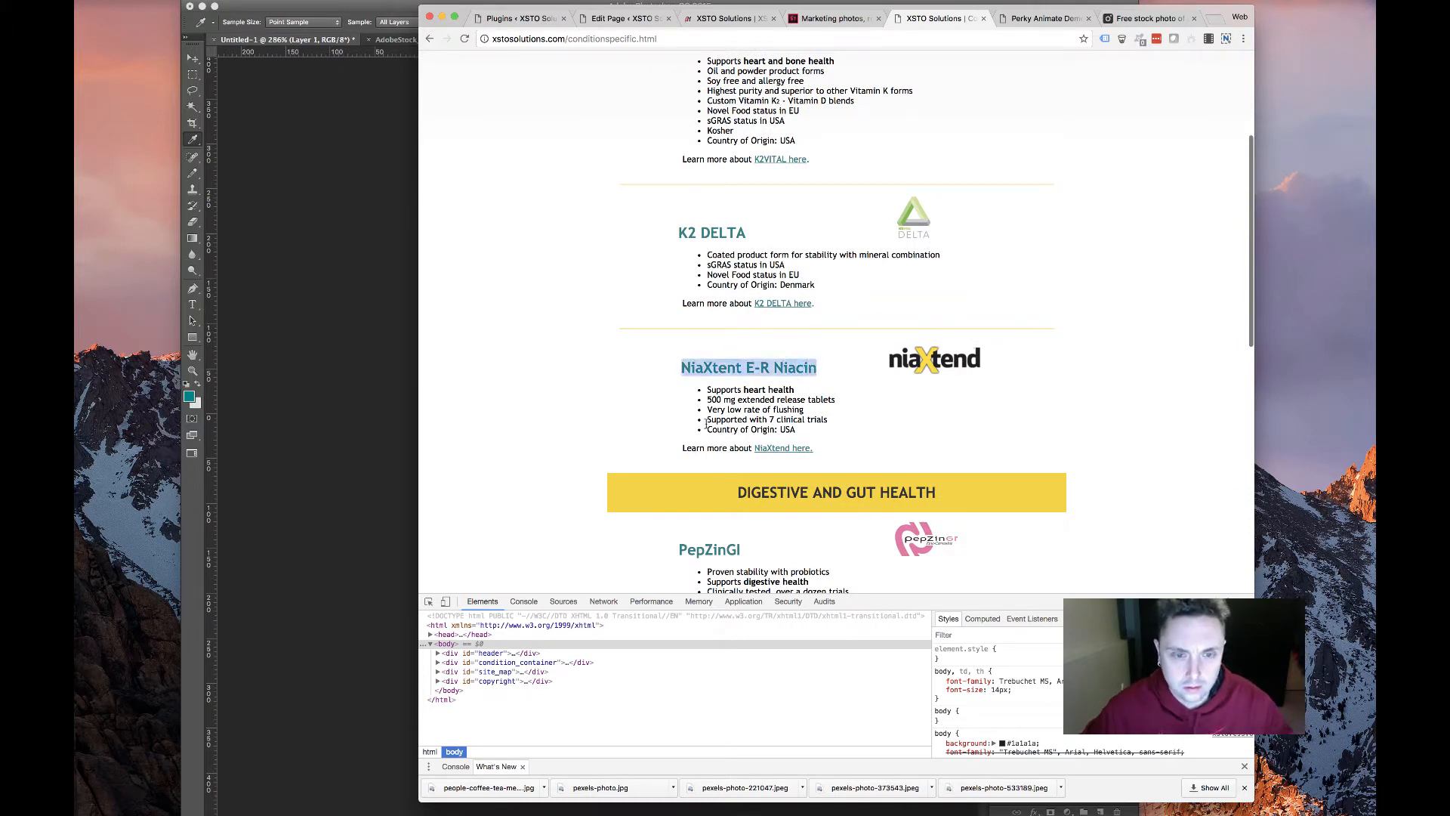
click(598, 18)
drag(764, 280, 568, 306)
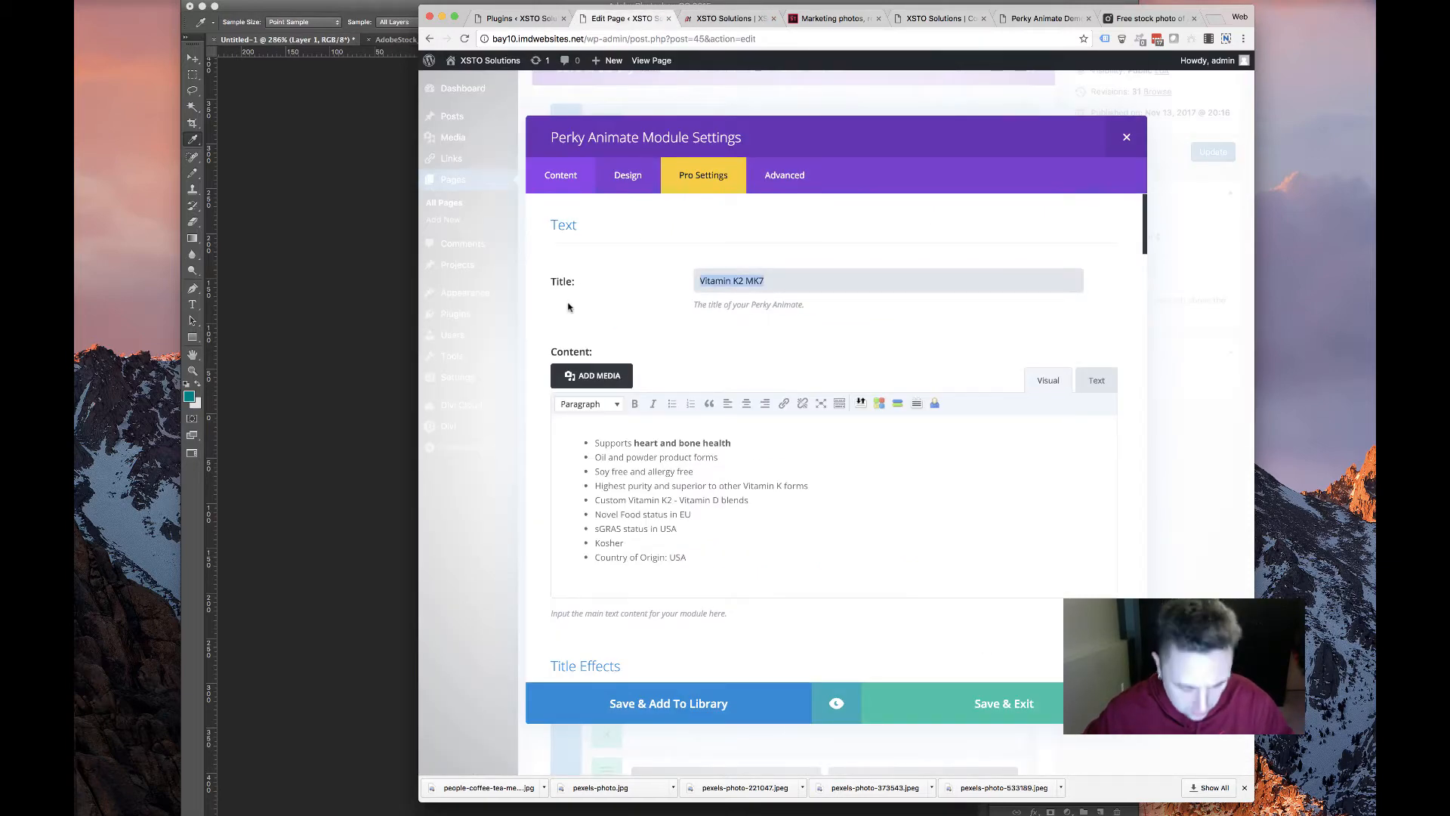
Paste NiaXtent E-R Niacin as the copied card's title and review the old site's NiaXtent bullets
key(super+v)
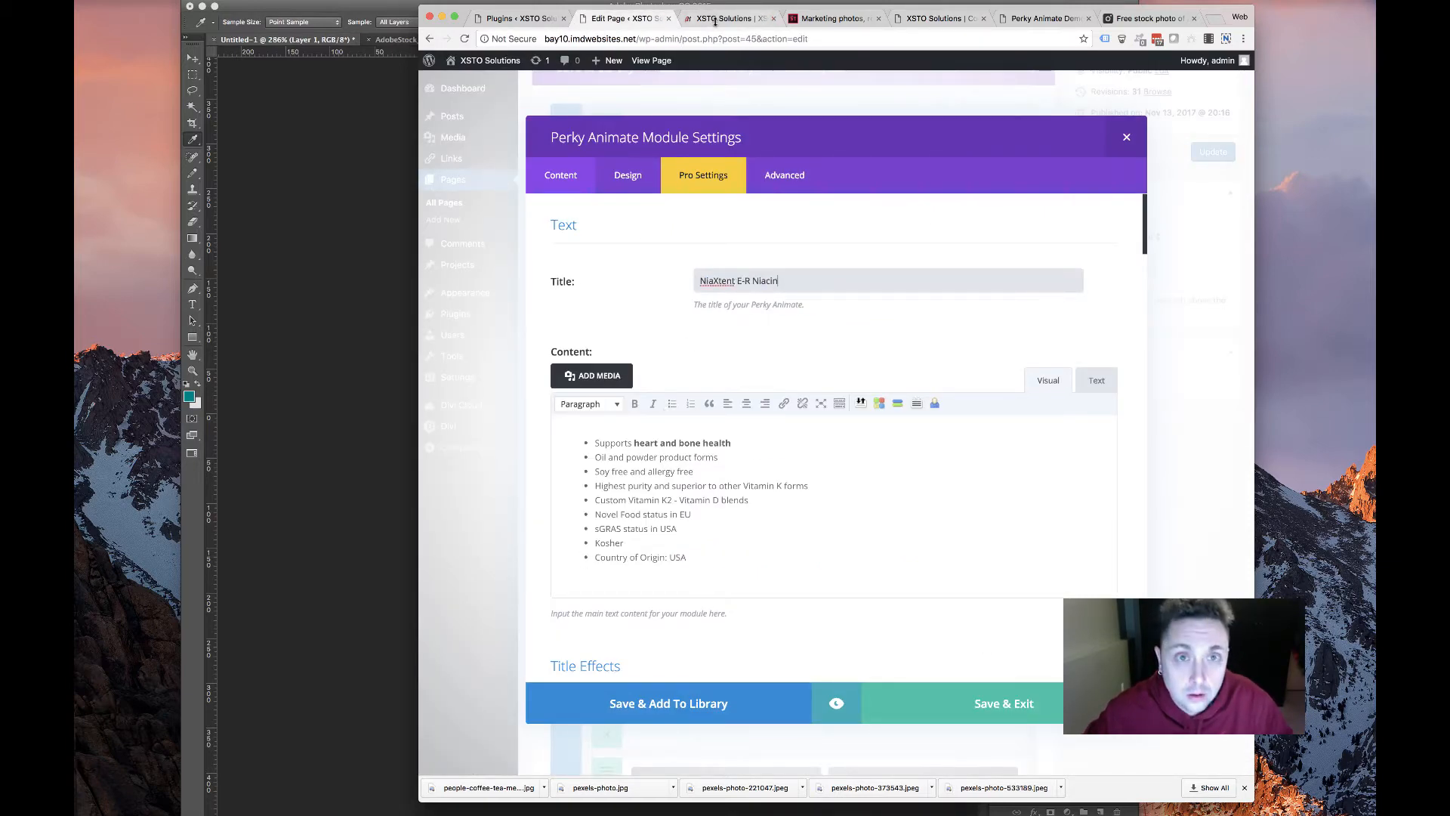
click(938, 20)
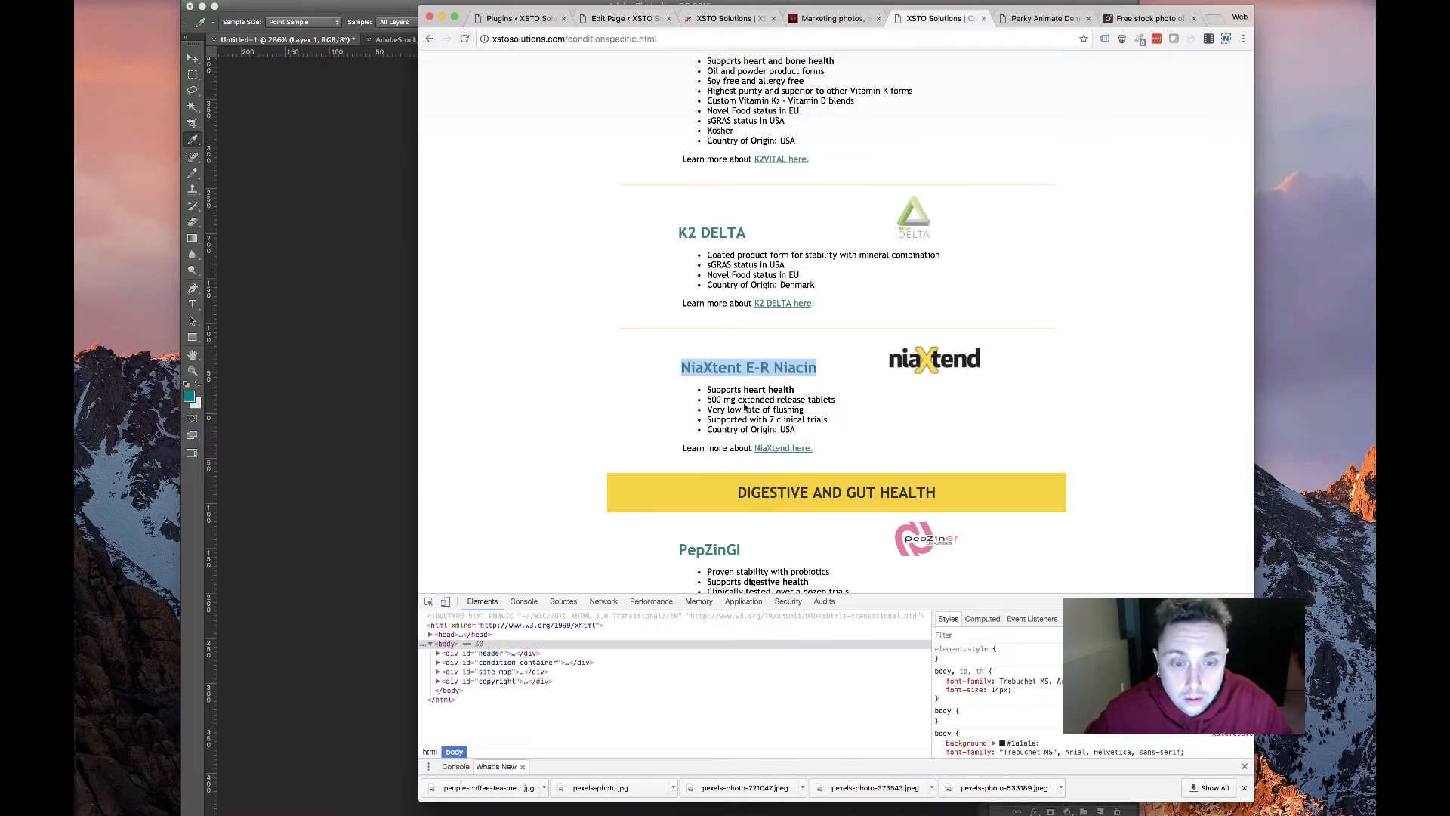
drag(816, 448, 705, 388)
click(800, 430)
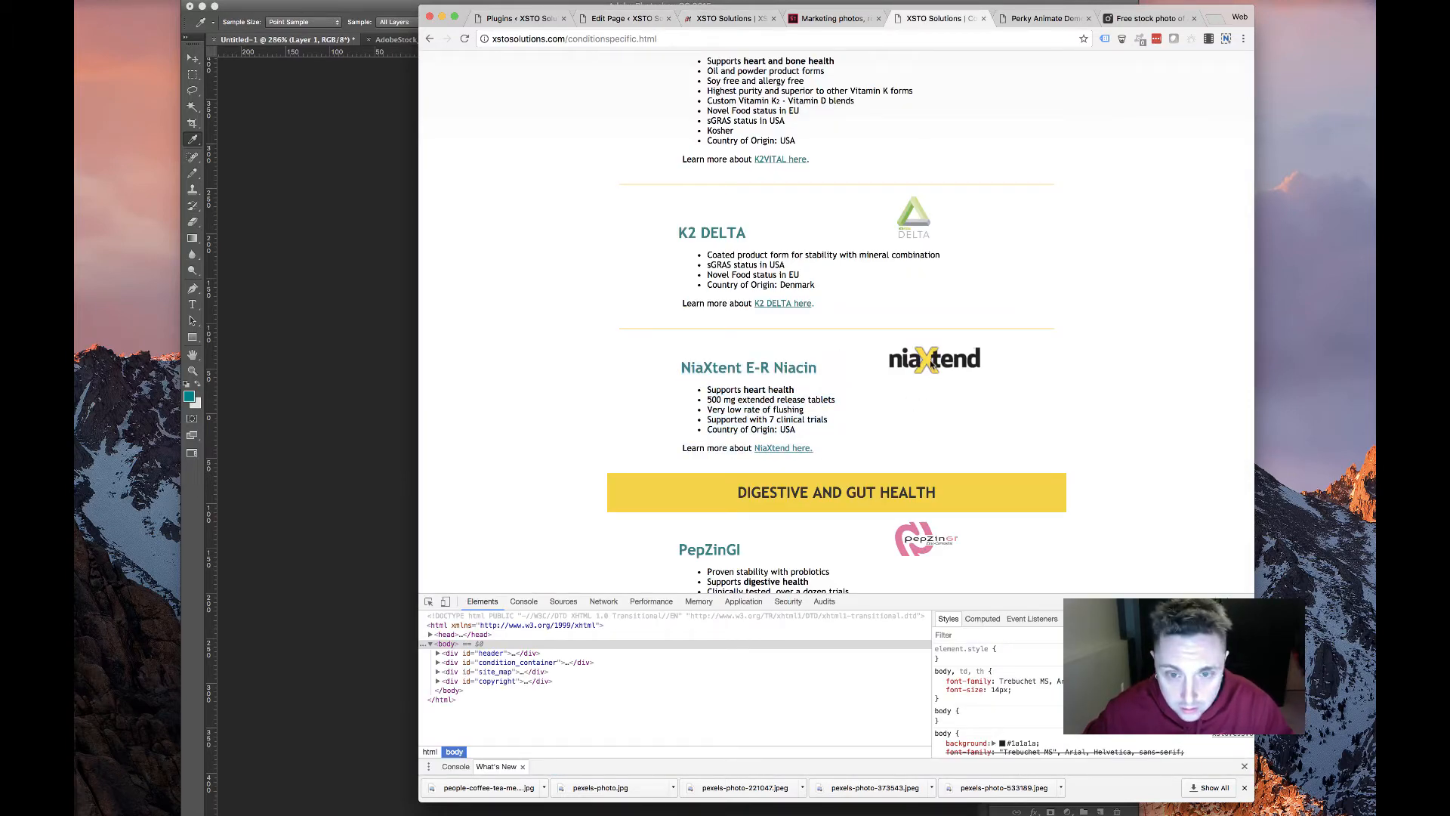
Save the niaXtend logo as niaxtend.png in Downloads, then return to the card's settings
right_click(931, 359)
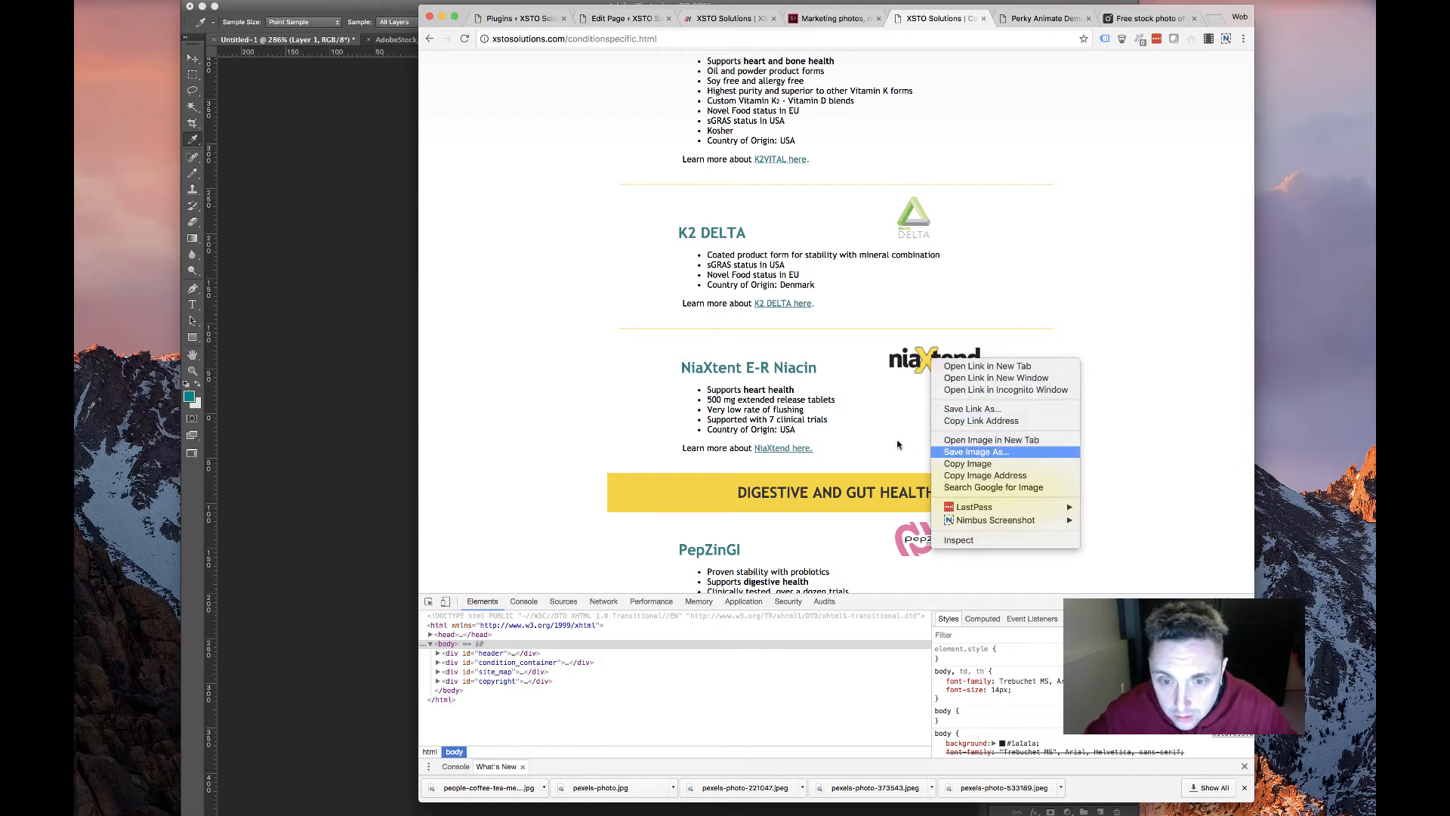
click(976, 451)
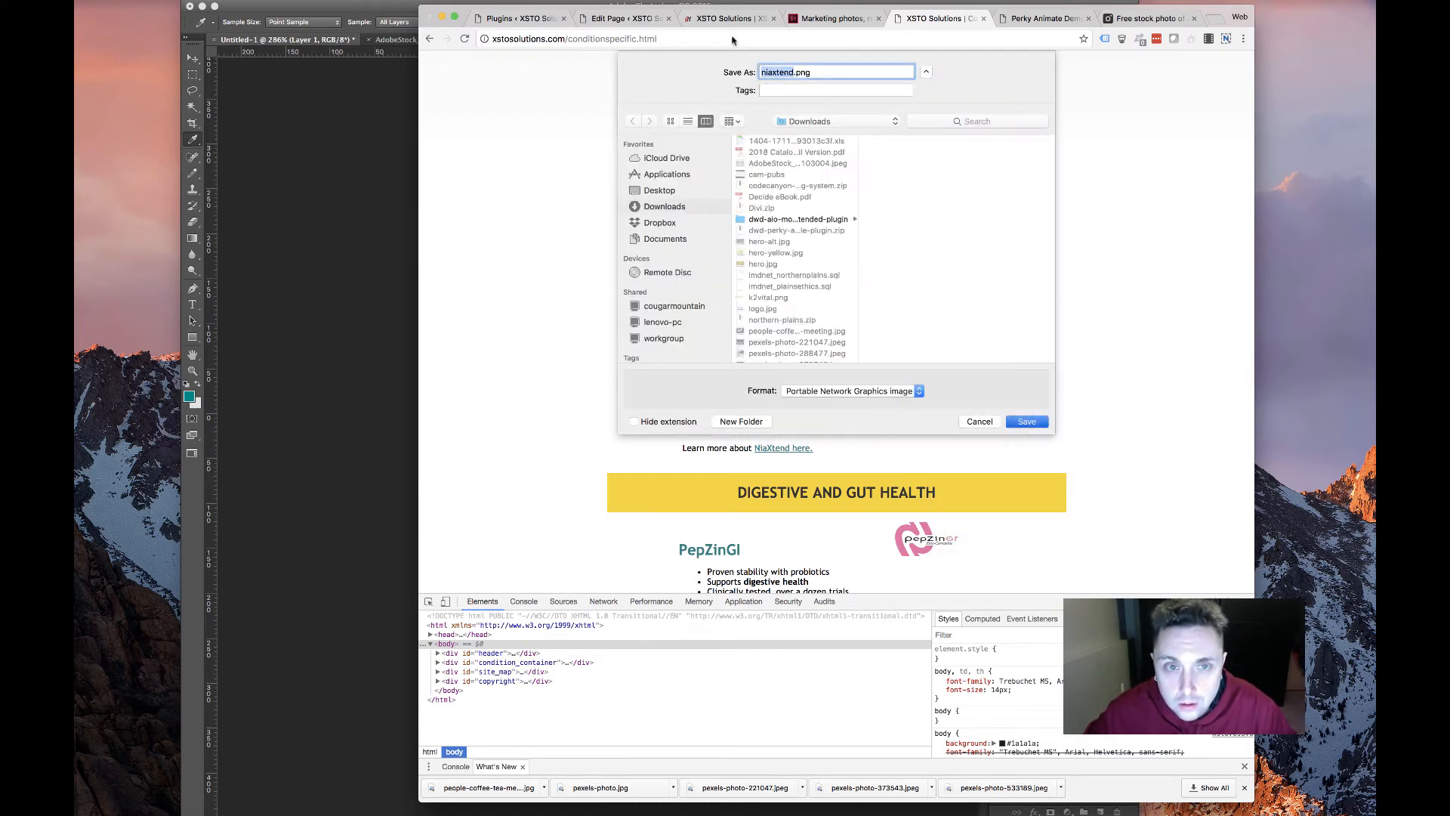
key(Return)
click(826, 18)
click(728, 18)
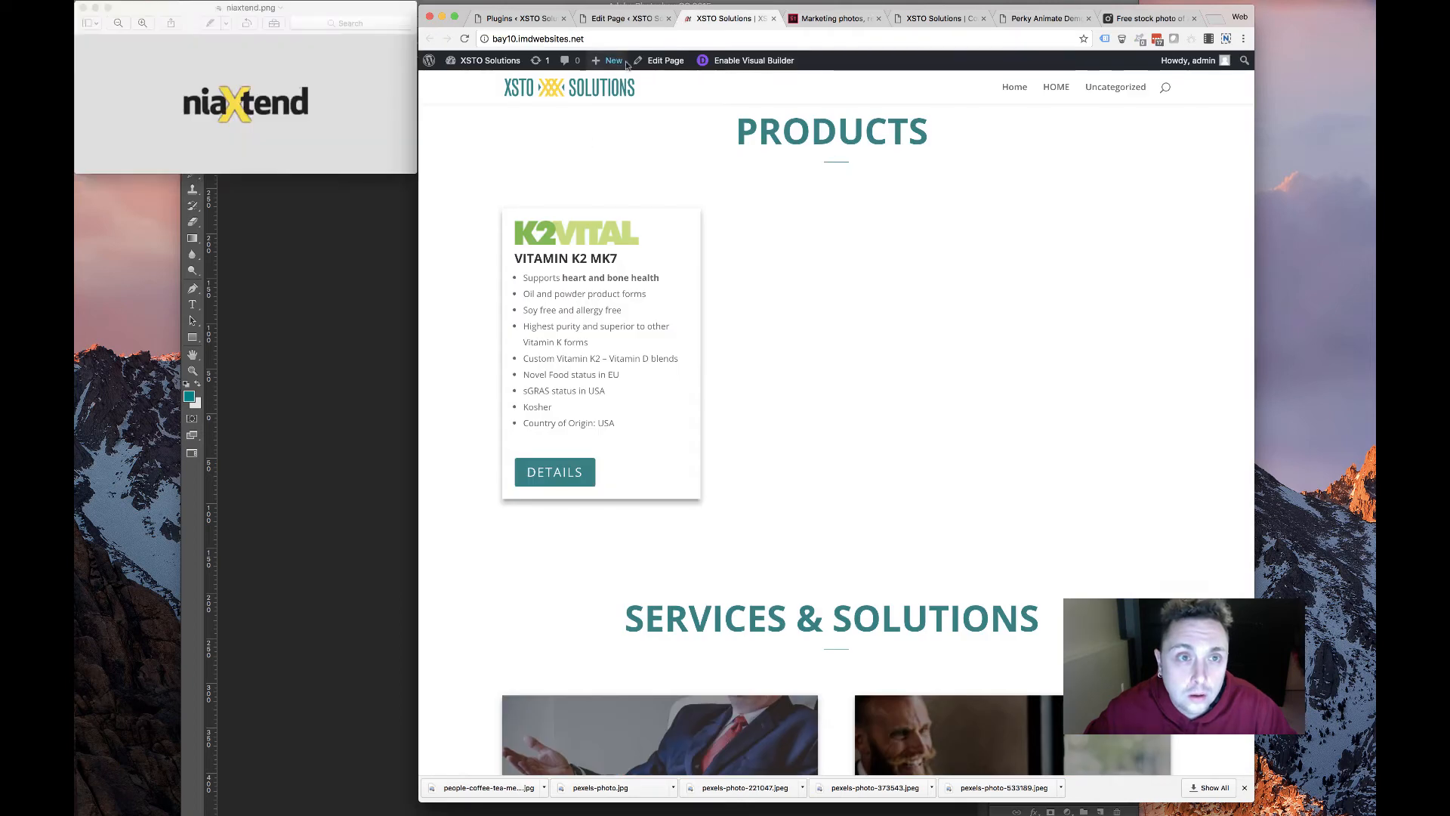
click(621, 19)
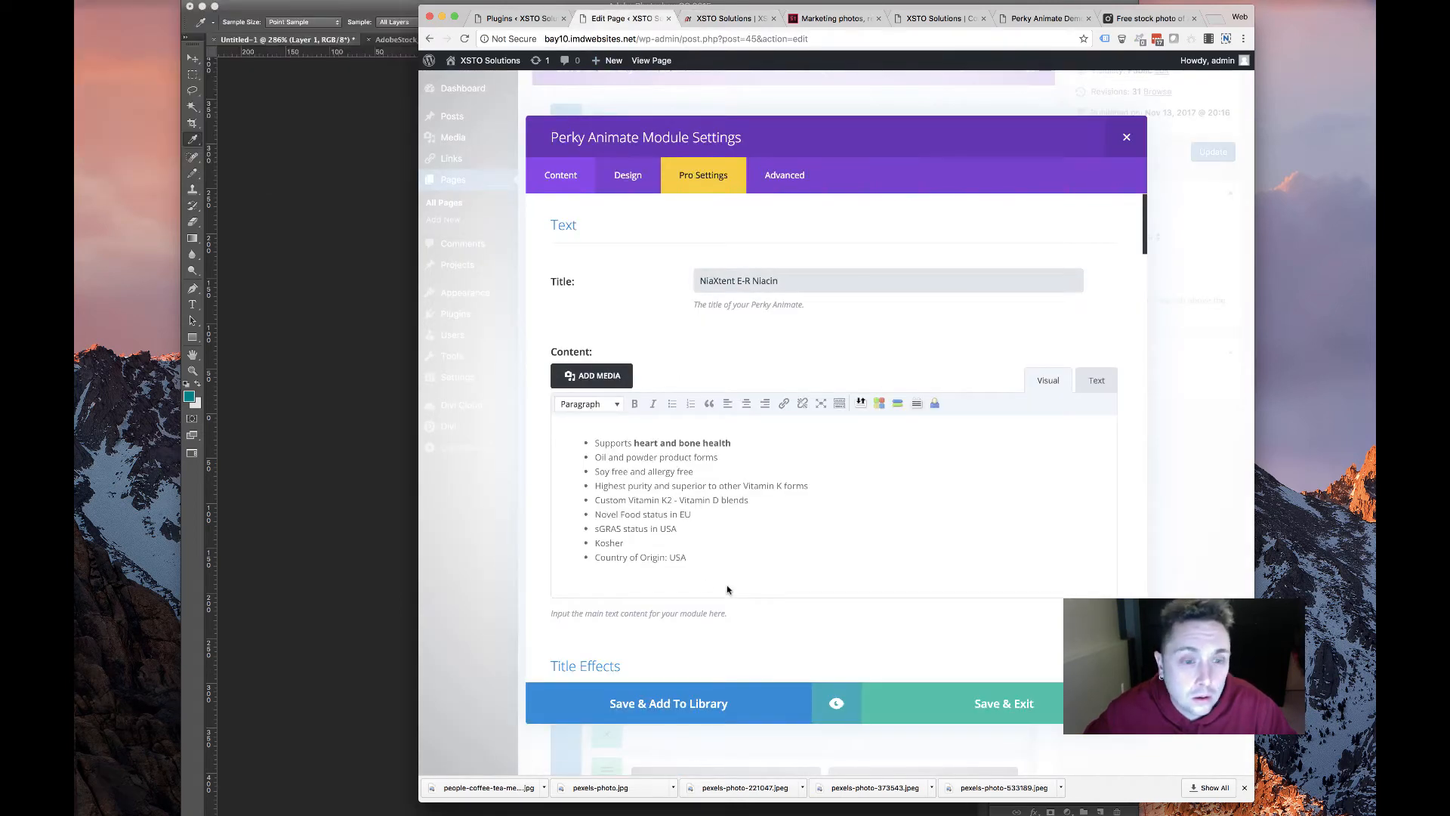
Replace the card's content with the NiaXtent benefit list and remove the empty trailing bullet
key(super+a)
text(Supports heart health 500 mg extended release tablets Very low rate of flushing Supported with 7 clinical trials Country of Origin: USA)
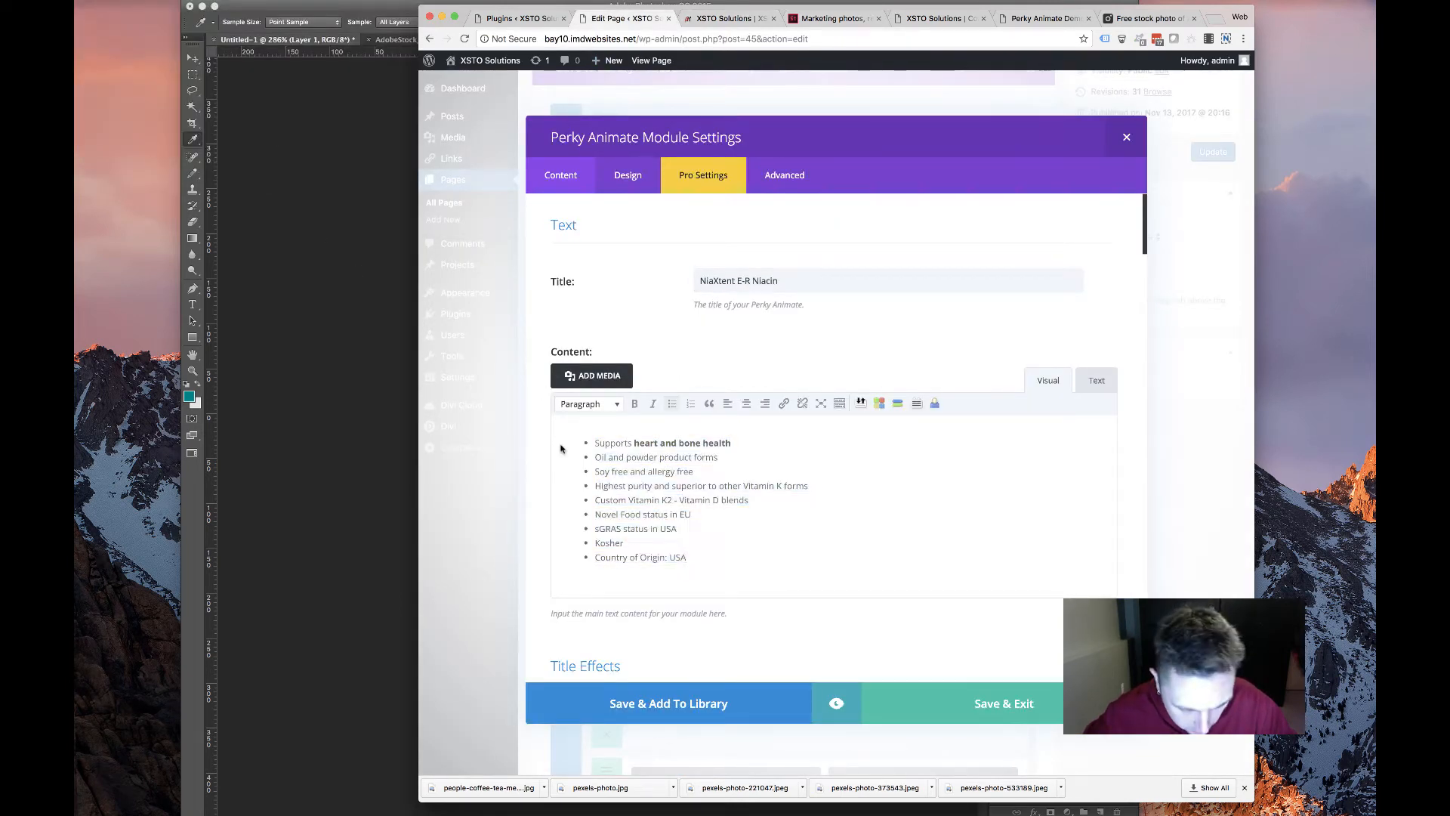
key(BackSpace)
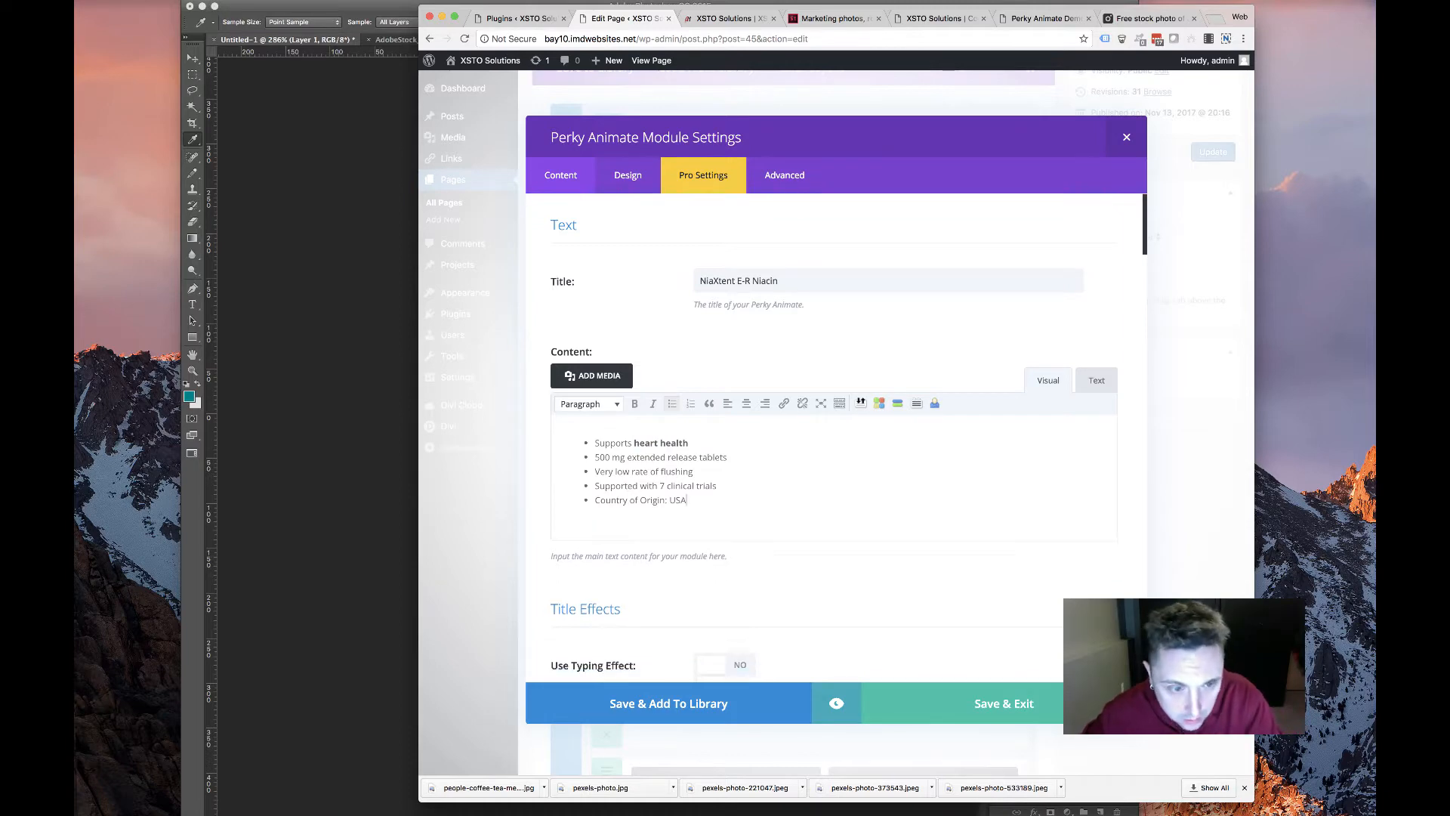
scroll(759, 608, down, 15)
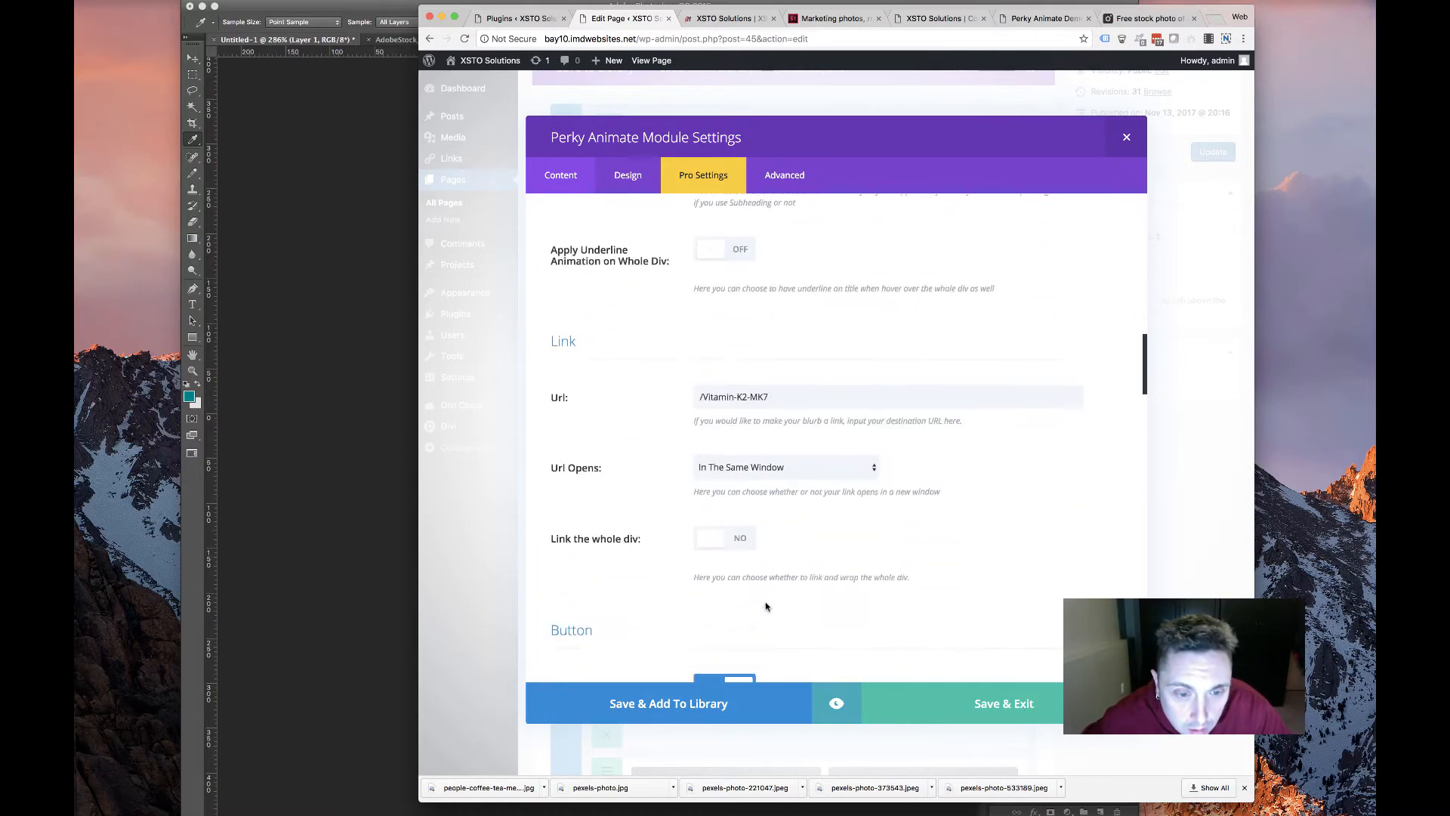
scroll(760, 220, up, 15)
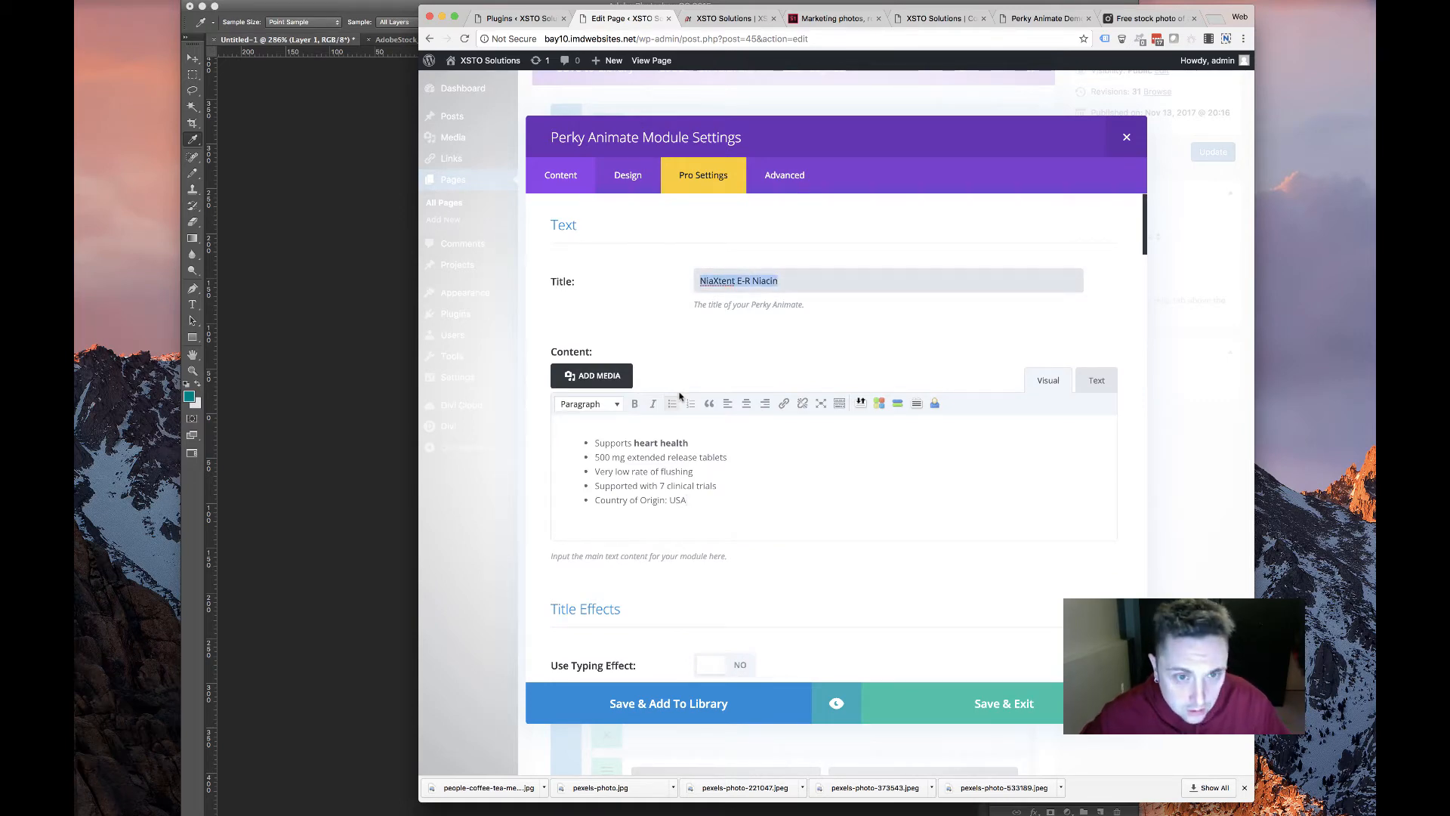
scroll(679, 396, down, 15)
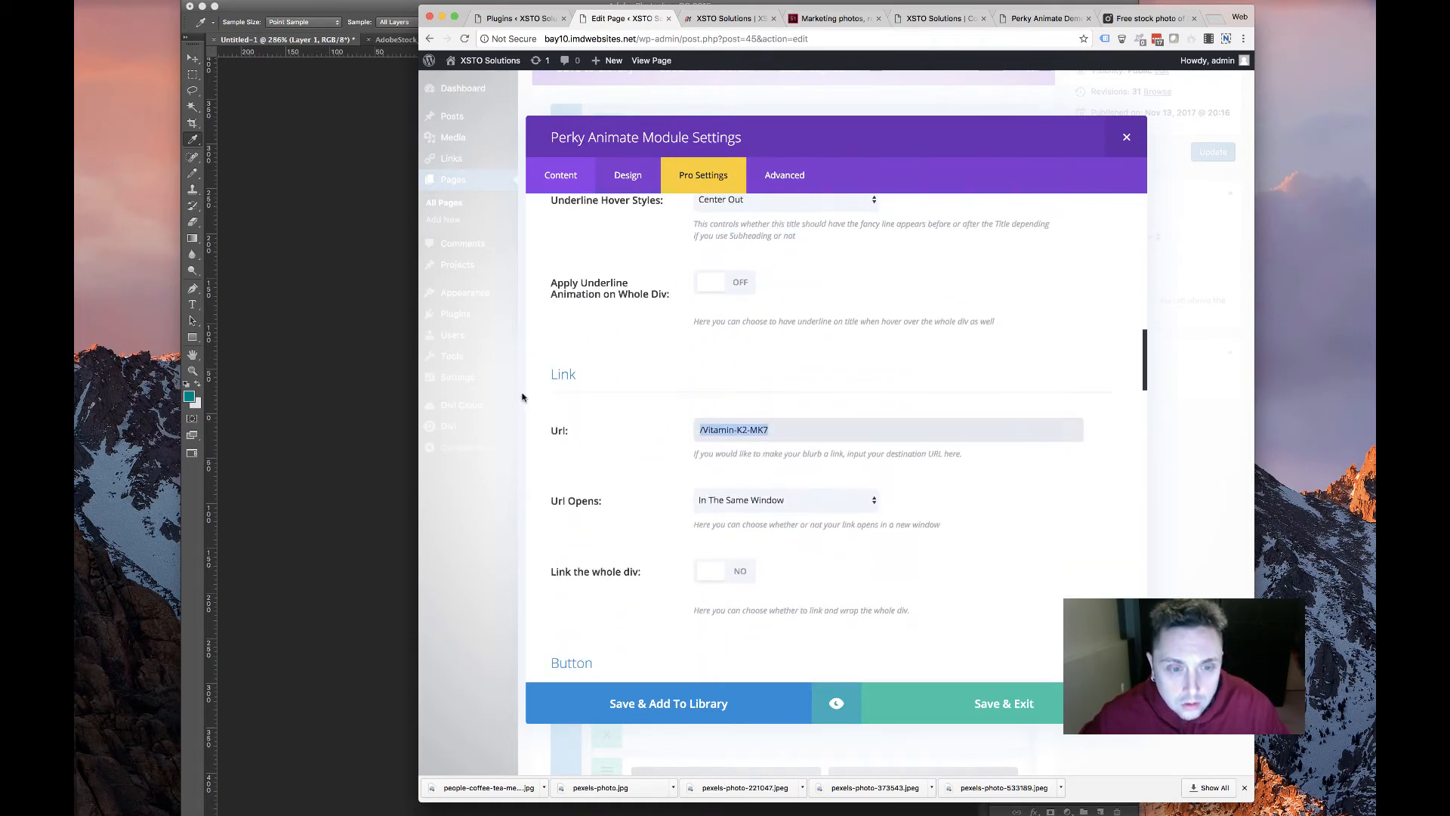
Clear the card's Url and Button #1 URL fields so it no longer links to /Vitamin-K2-MK7
key(BackSpace)
scroll(635, 412, down, 8)
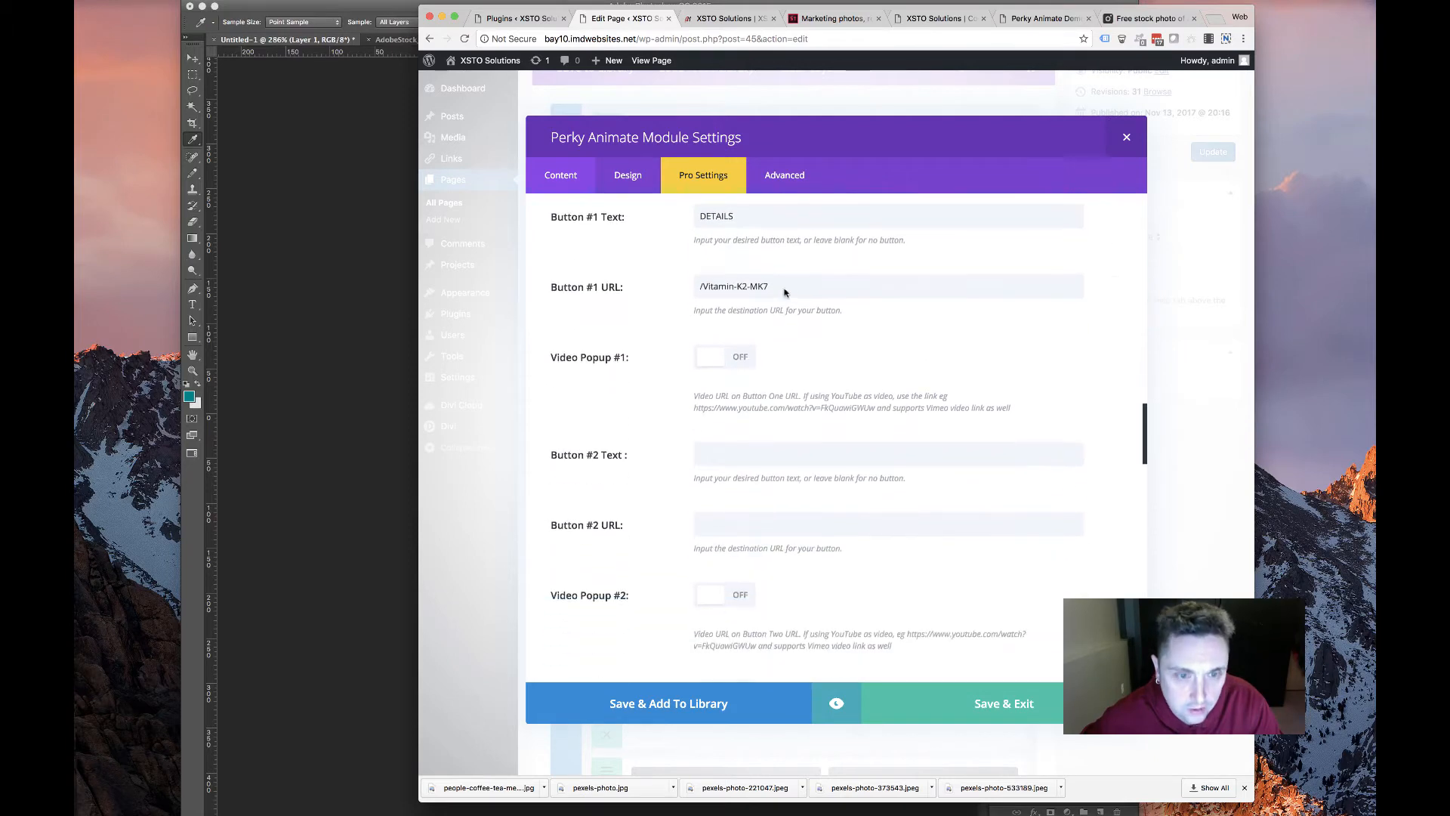
key(super+a)
key(BackSpace)
scroll(651, 445, down, 8)
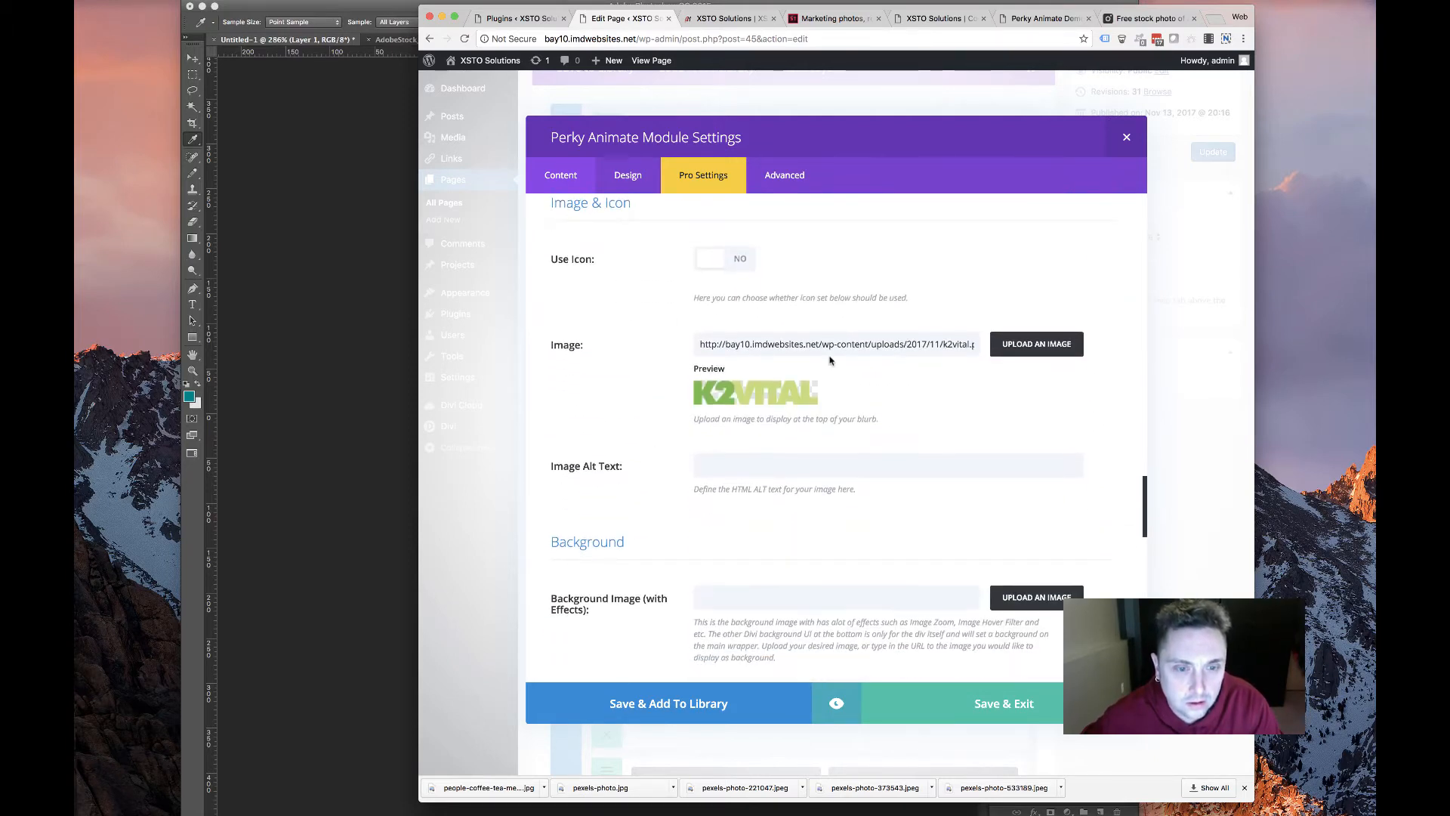
Upload niaxtend.png as the NiaXtent E-R Niacin card's image and save the card settings
click(1018, 325)
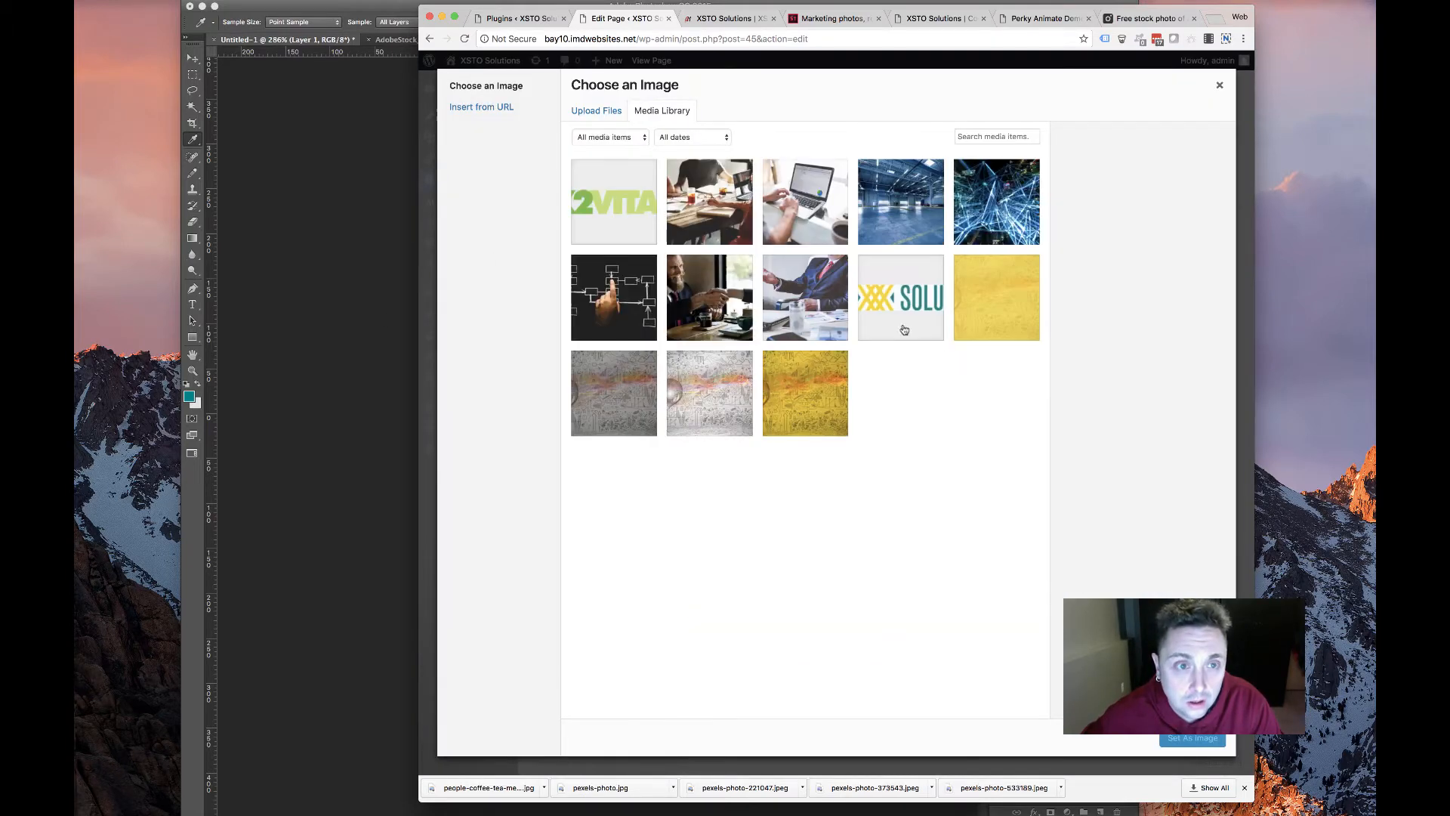
click(596, 110)
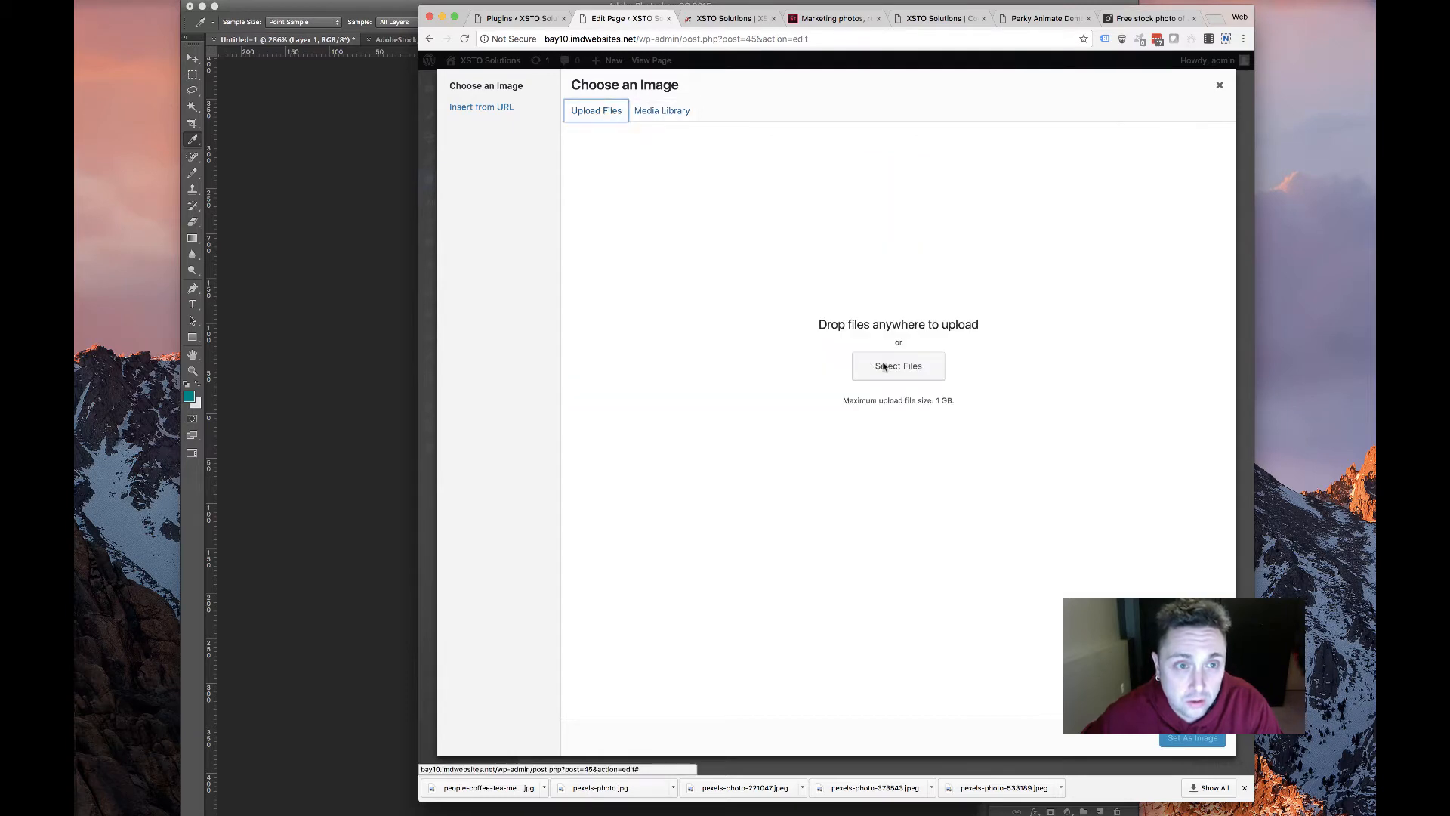
click(885, 366)
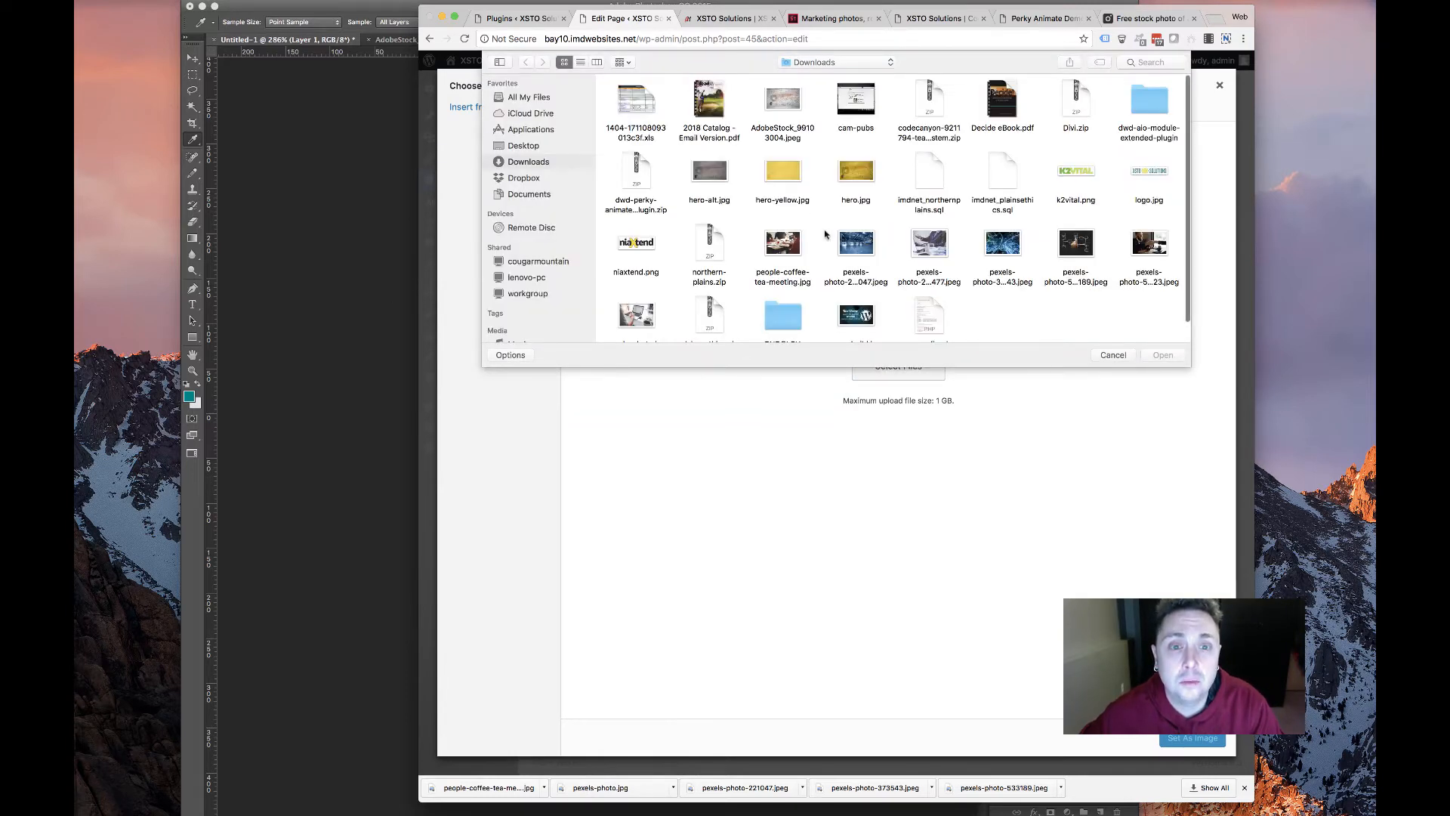
double_click(639, 246)
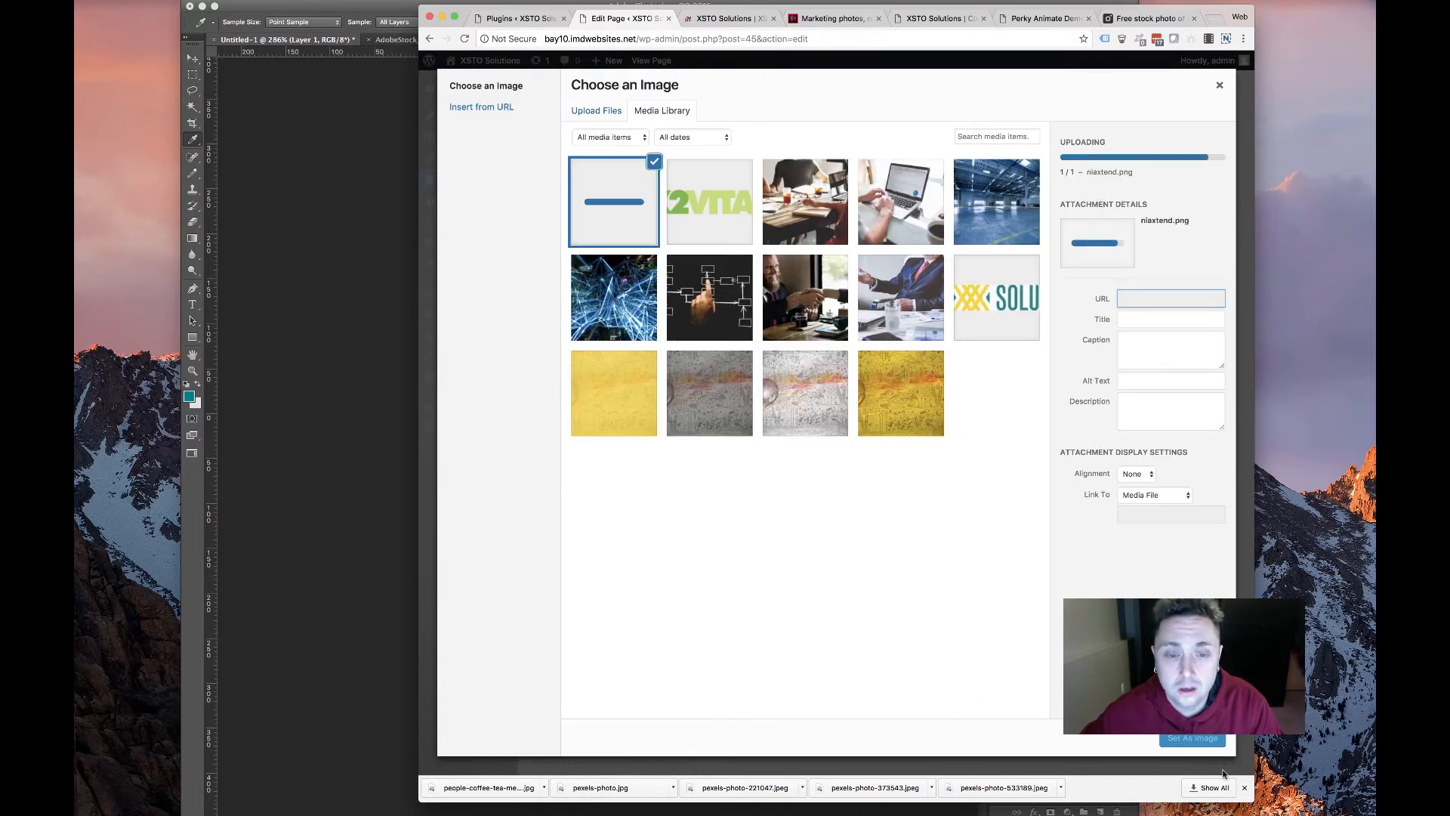
click(1192, 737)
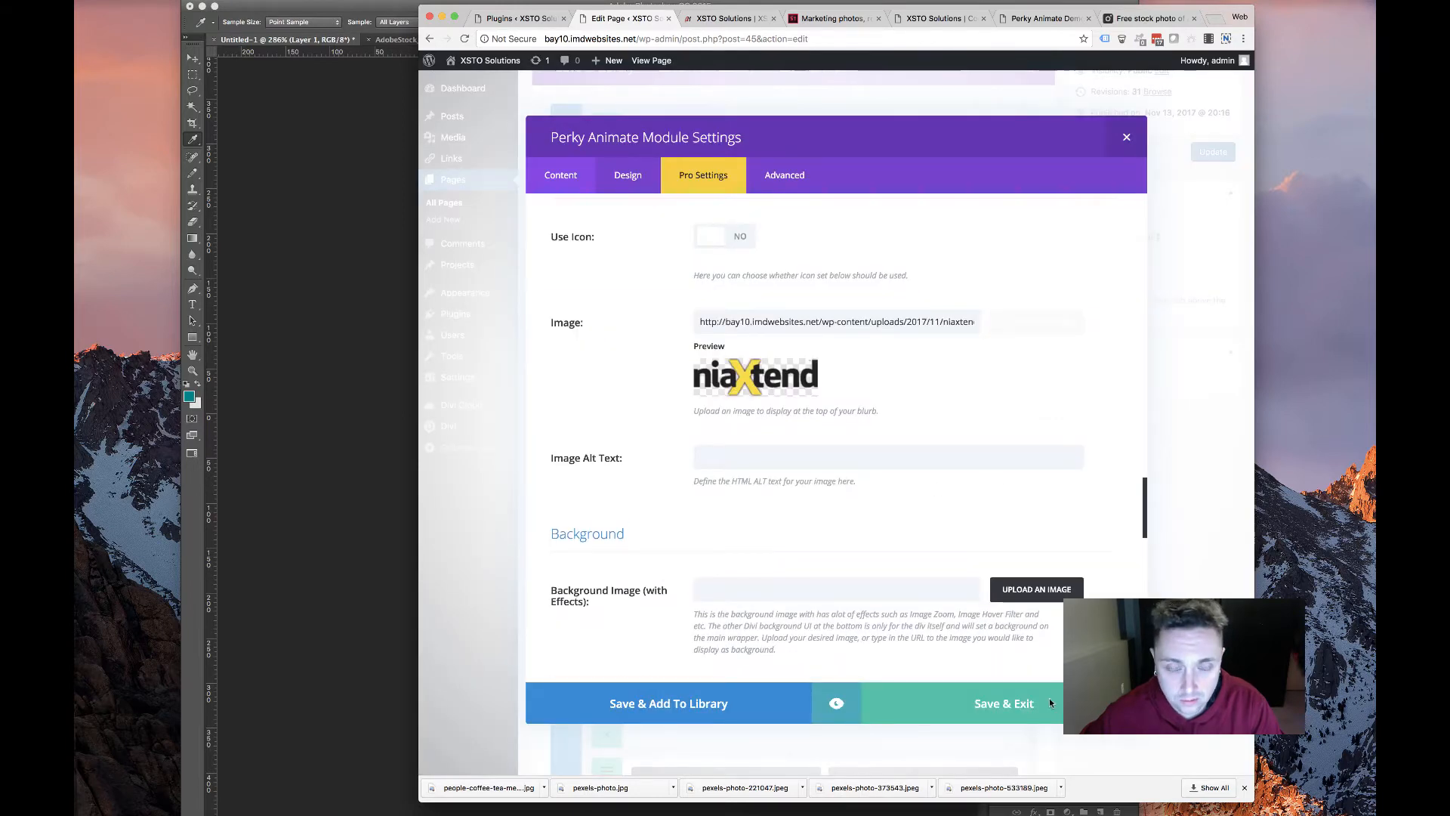
click(1049, 703)
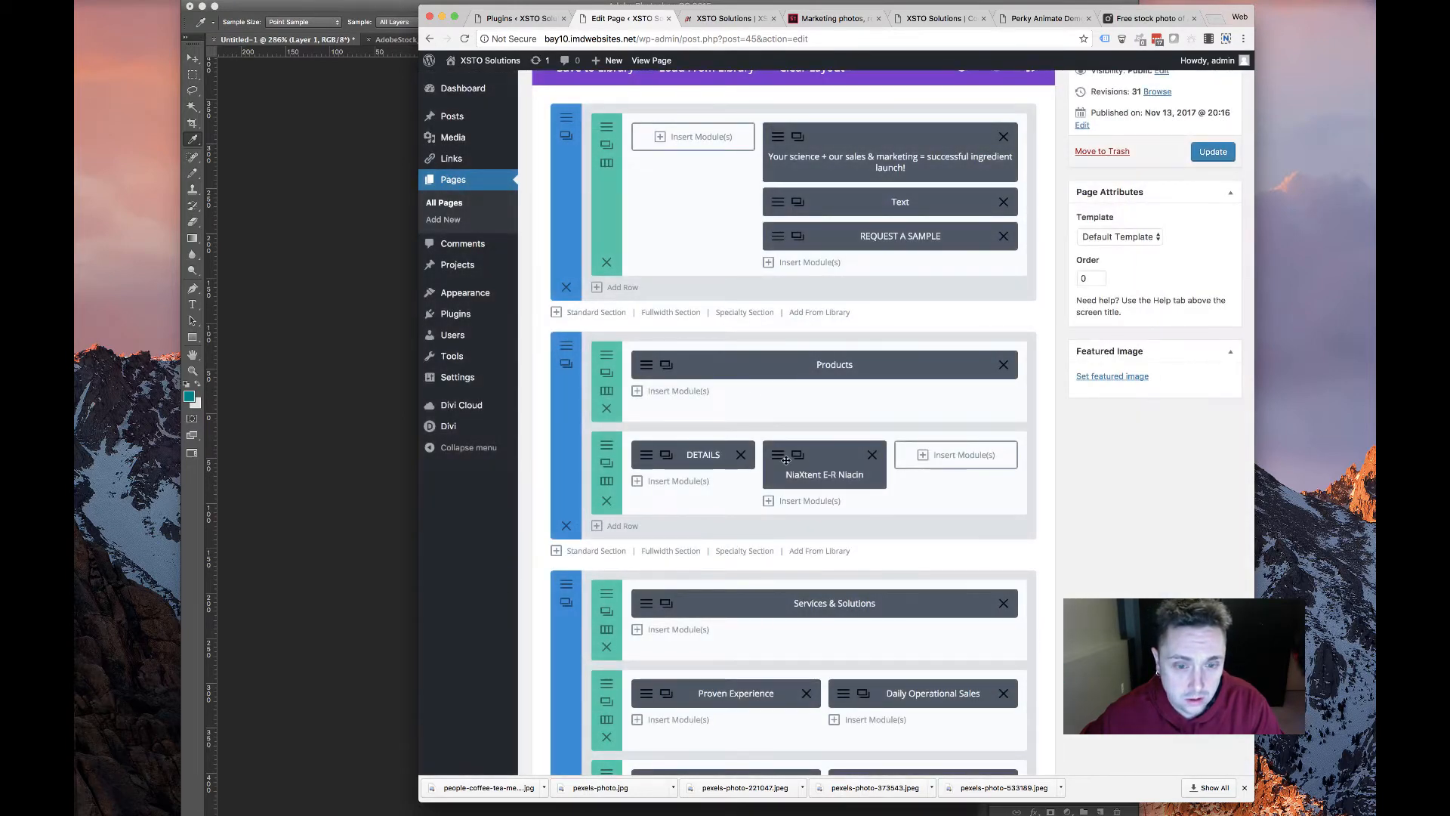
Duplicate the NiaXtent card into the empty third column and open its settings
click(798, 456)
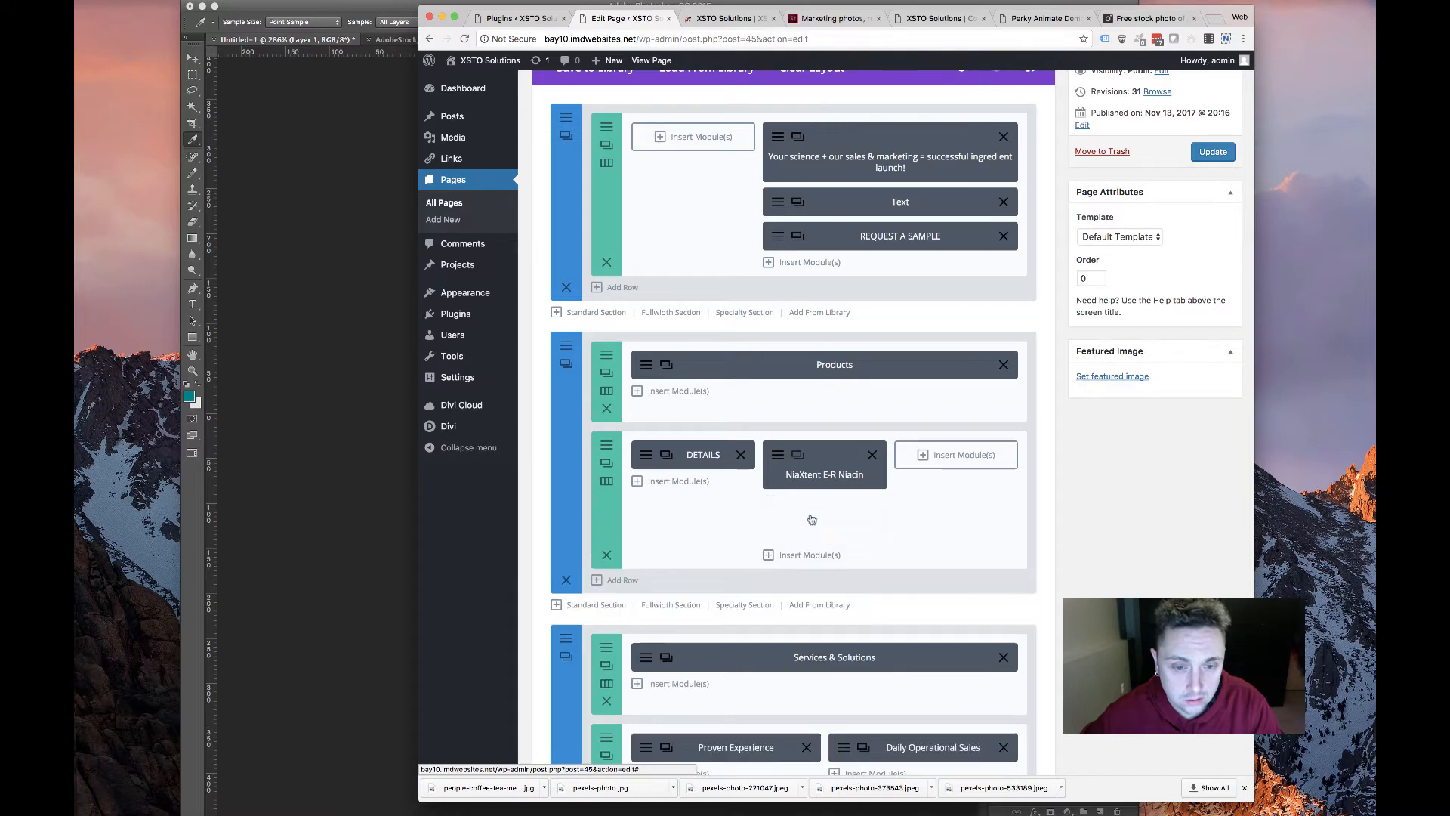
drag(778, 509, 911, 457)
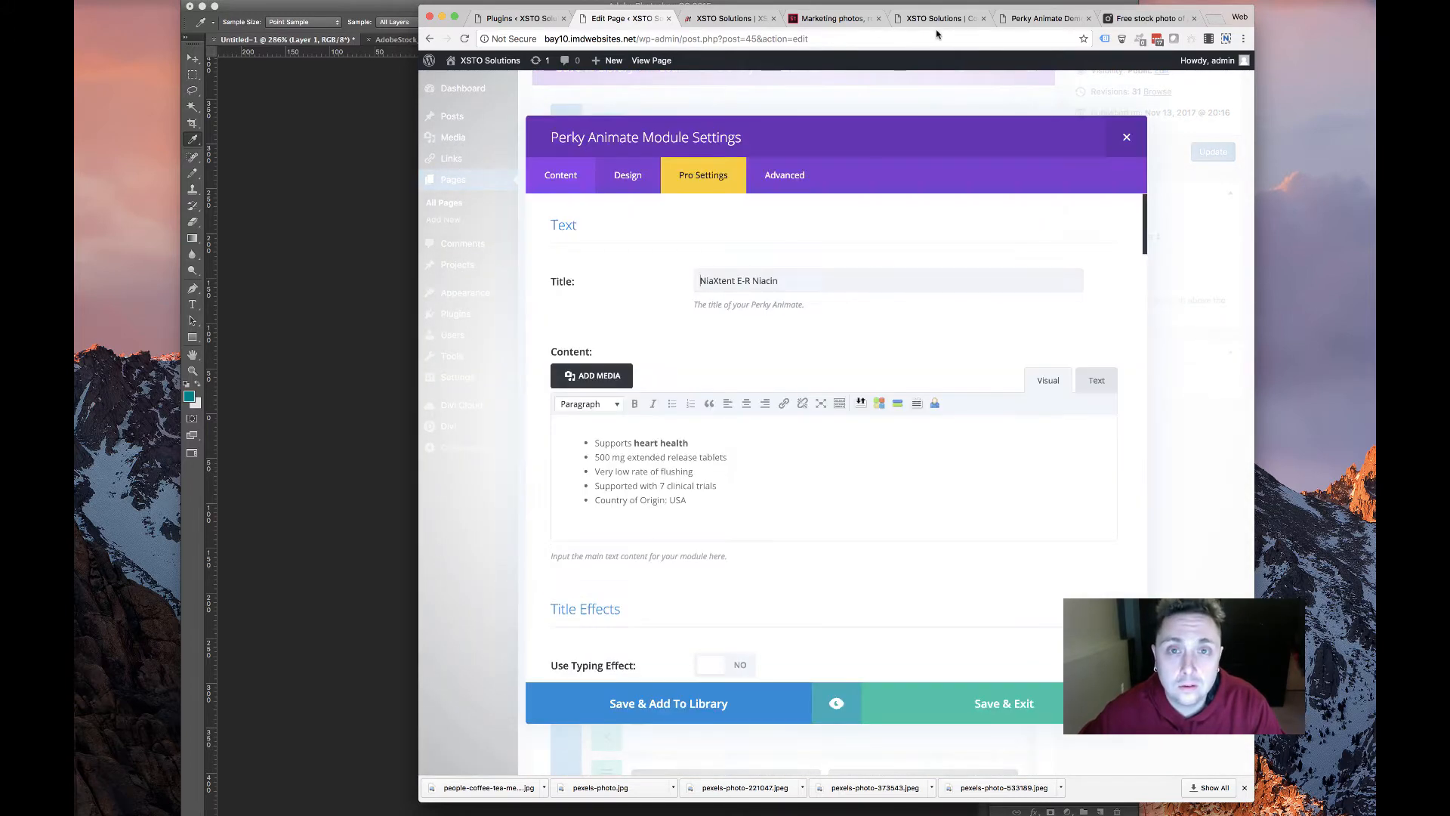
click(916, 45)
Retitle the copied card Benfotiamine (B1) using the heading from the old Condition Specific page
click(934, 18)
scroll(701, 261, left, 5)
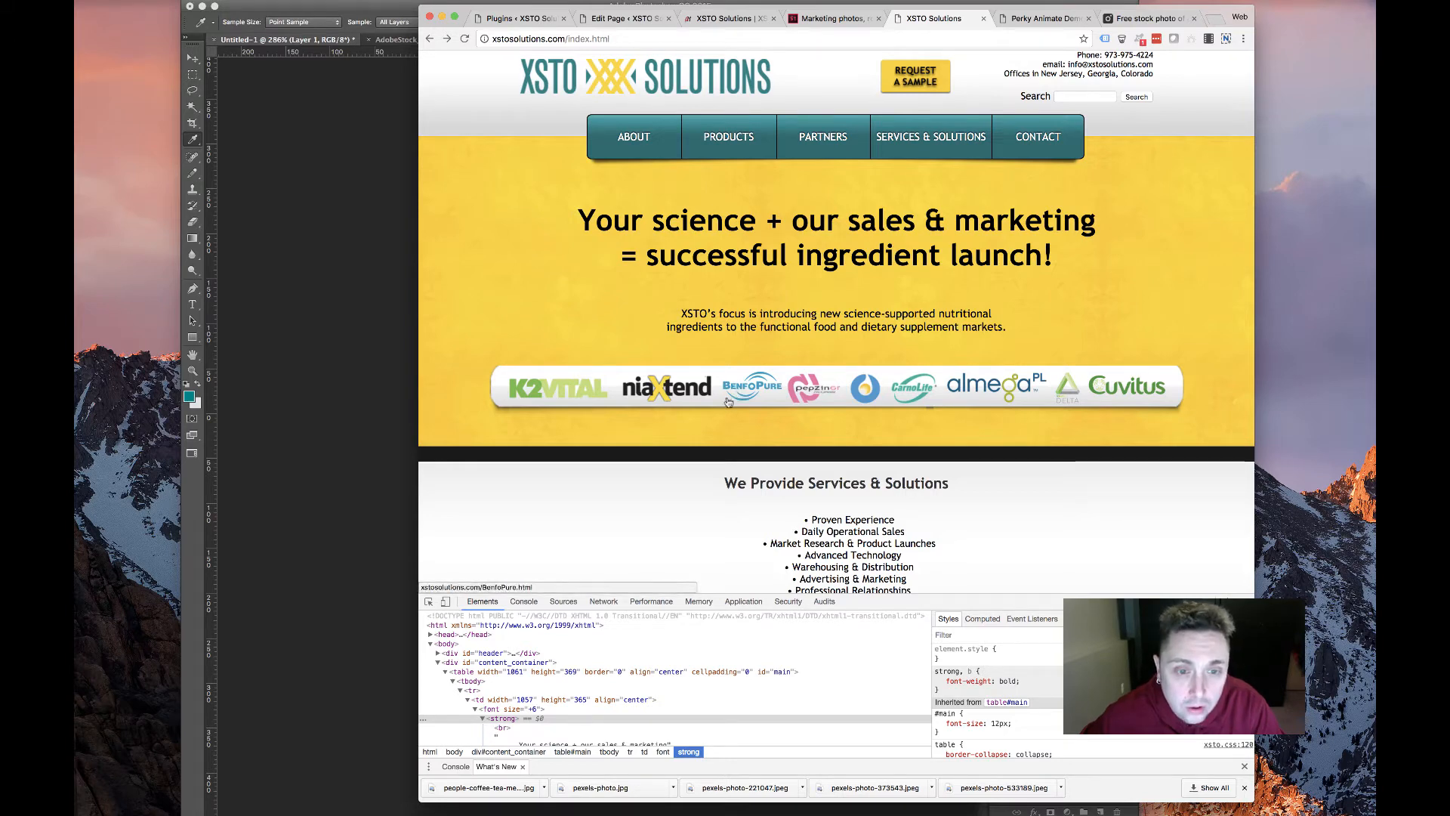
click(725, 172)
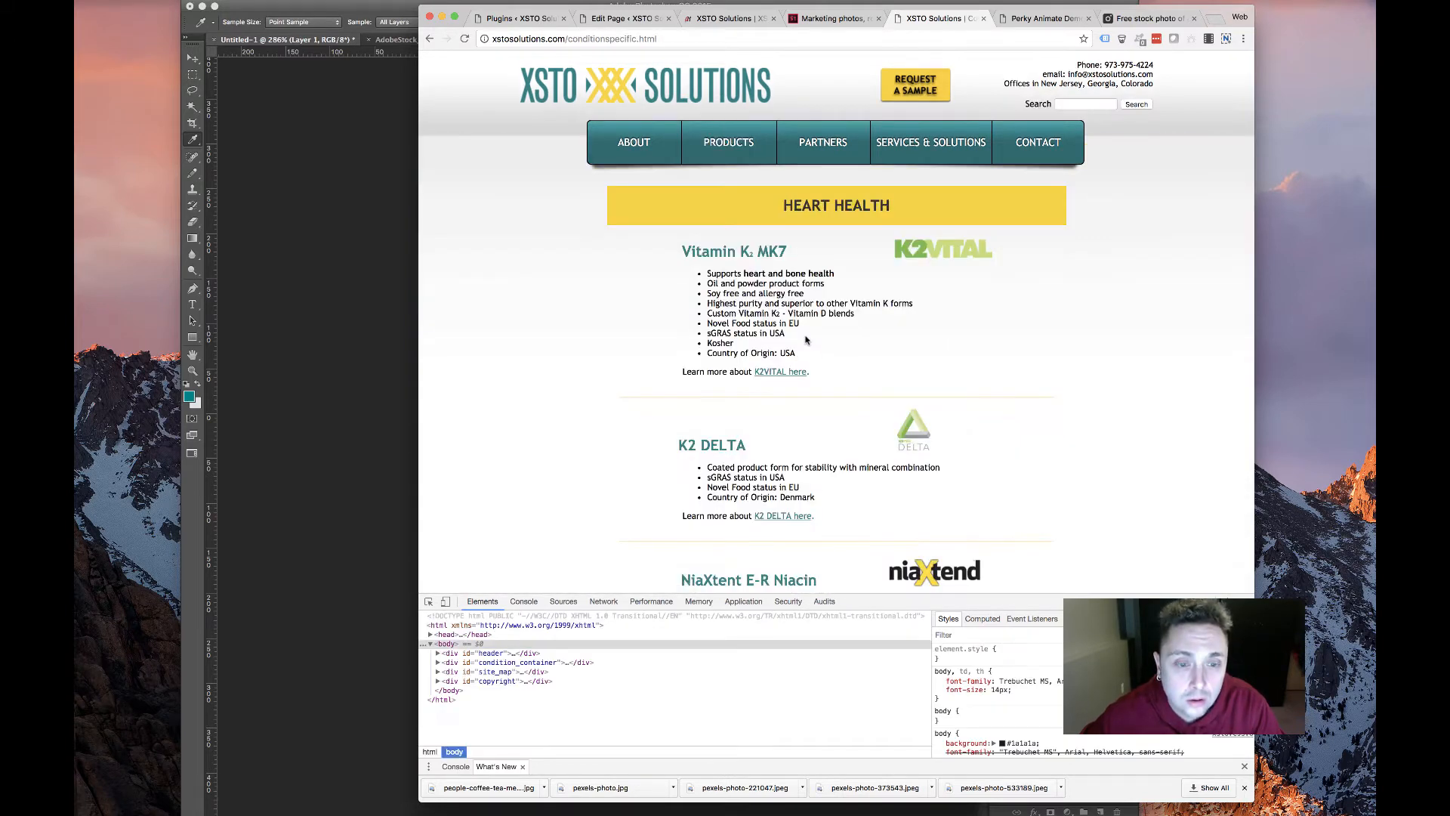
scroll(894, 225, down, 10)
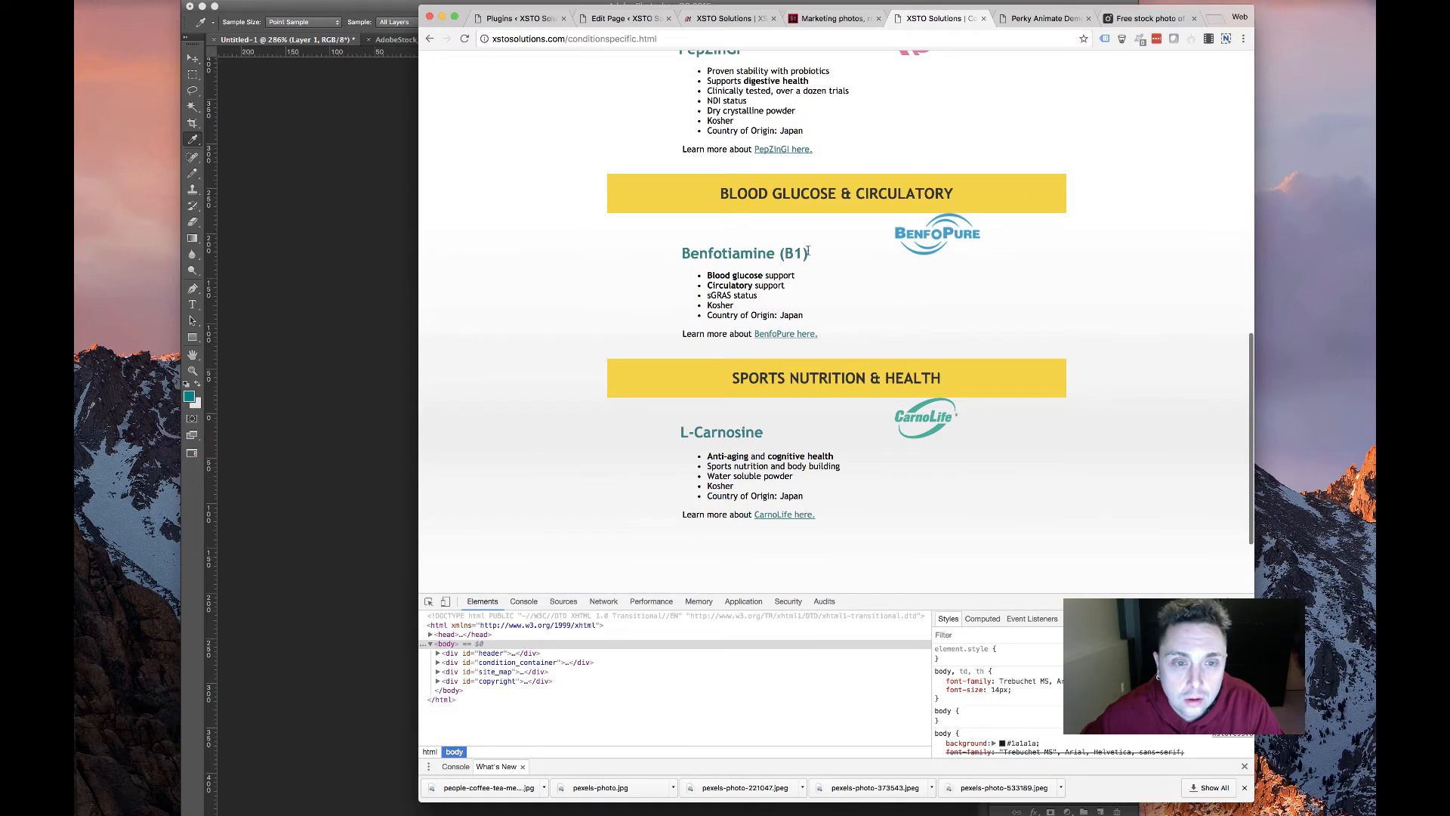
drag(674, 254, 808, 254)
key(super+c)
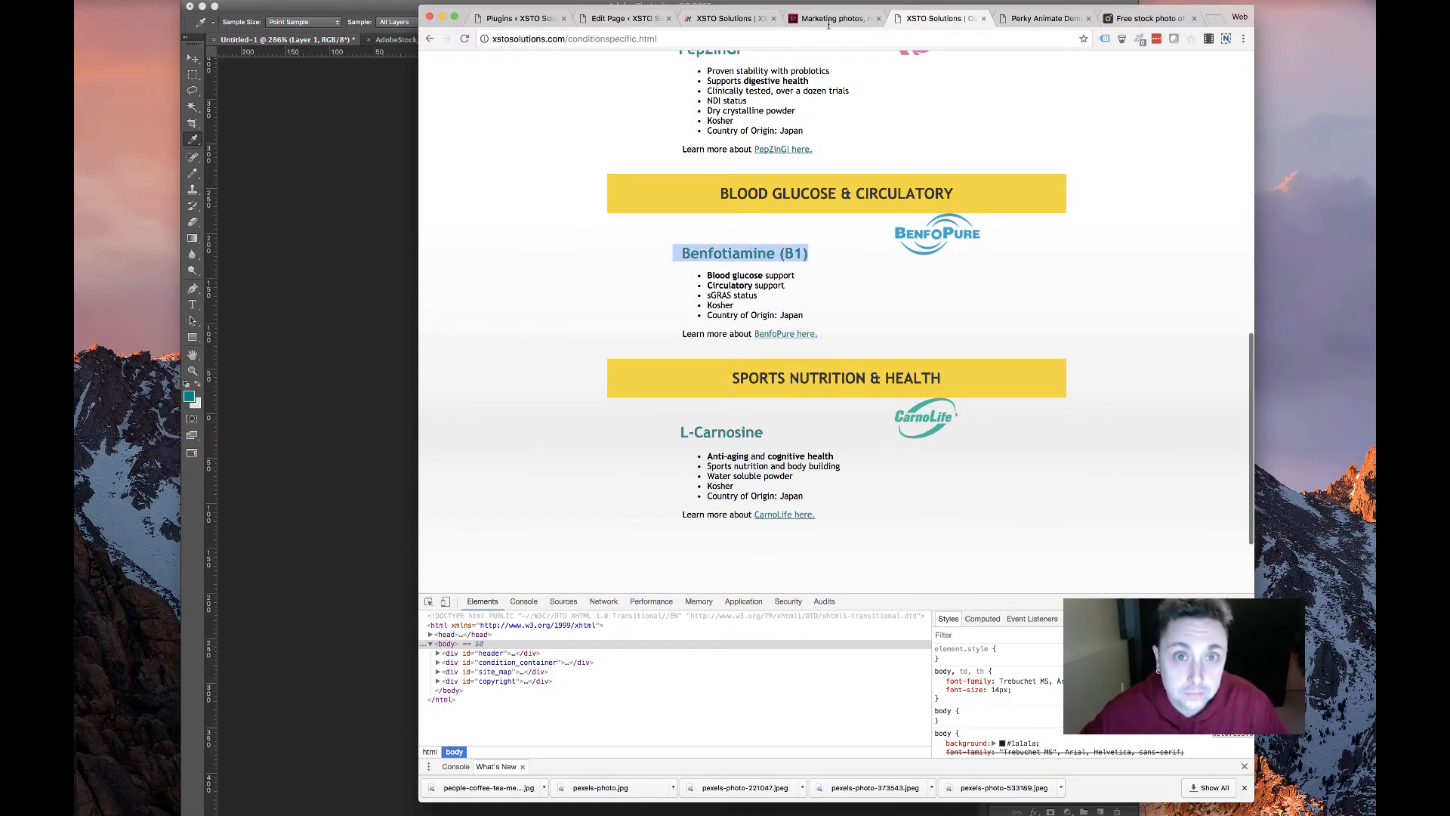
click(831, 19)
click(729, 19)
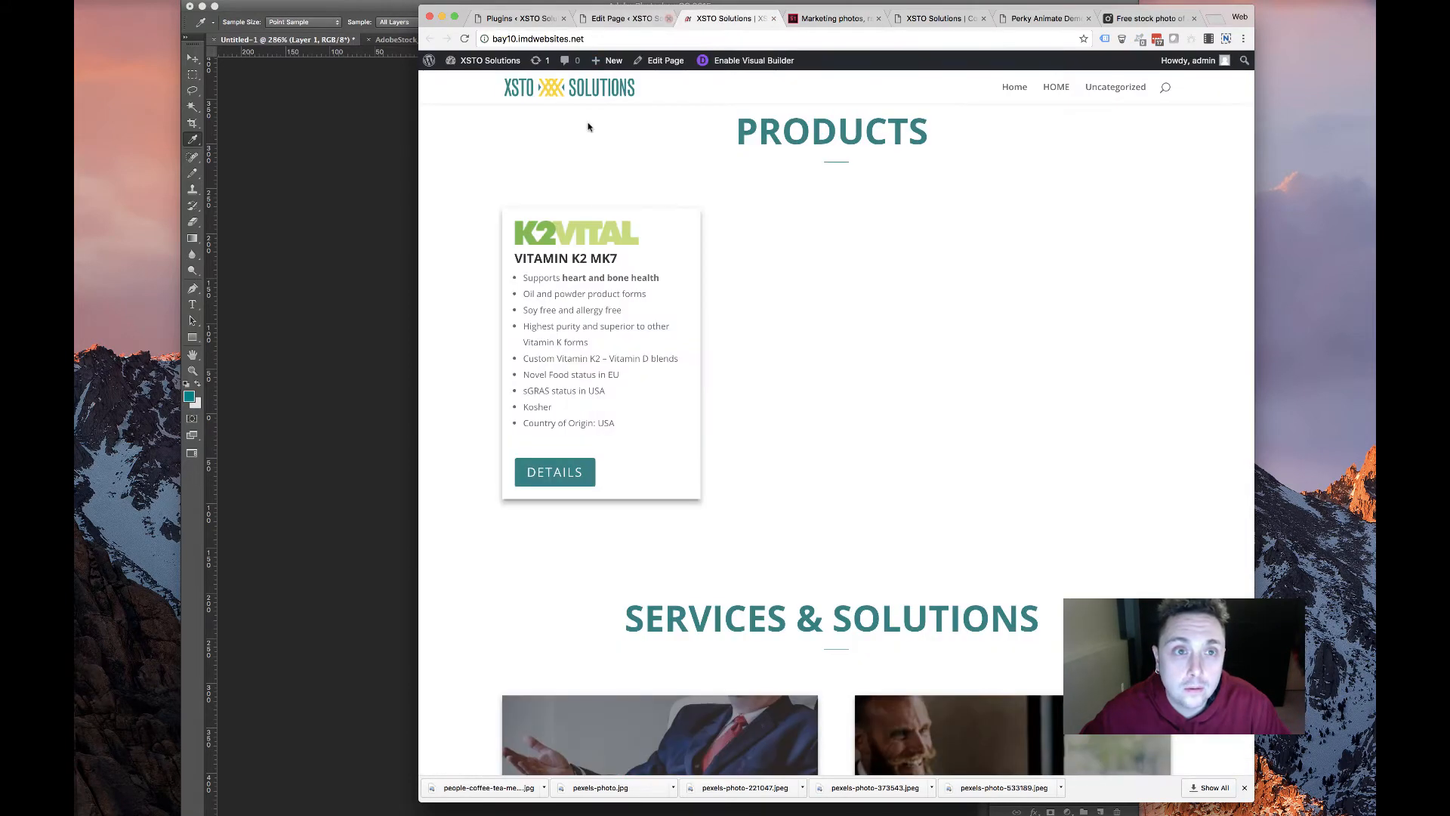
click(623, 19)
drag(696, 281, 815, 296)
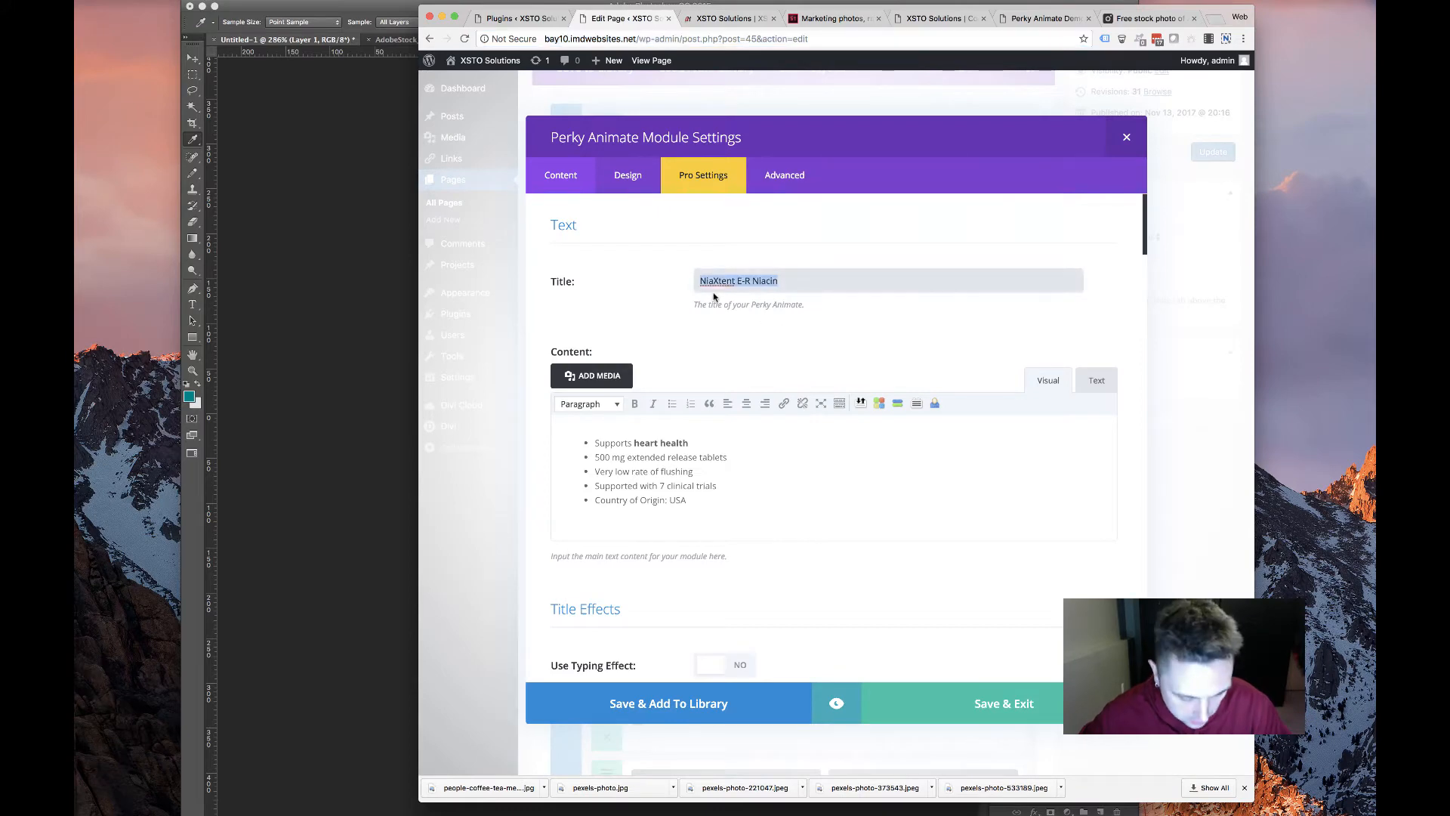
key(super+v)
Try pasting the five Benfotiamine bullets into the card's Content, undoing two badly formatted pastes
click(931, 17)
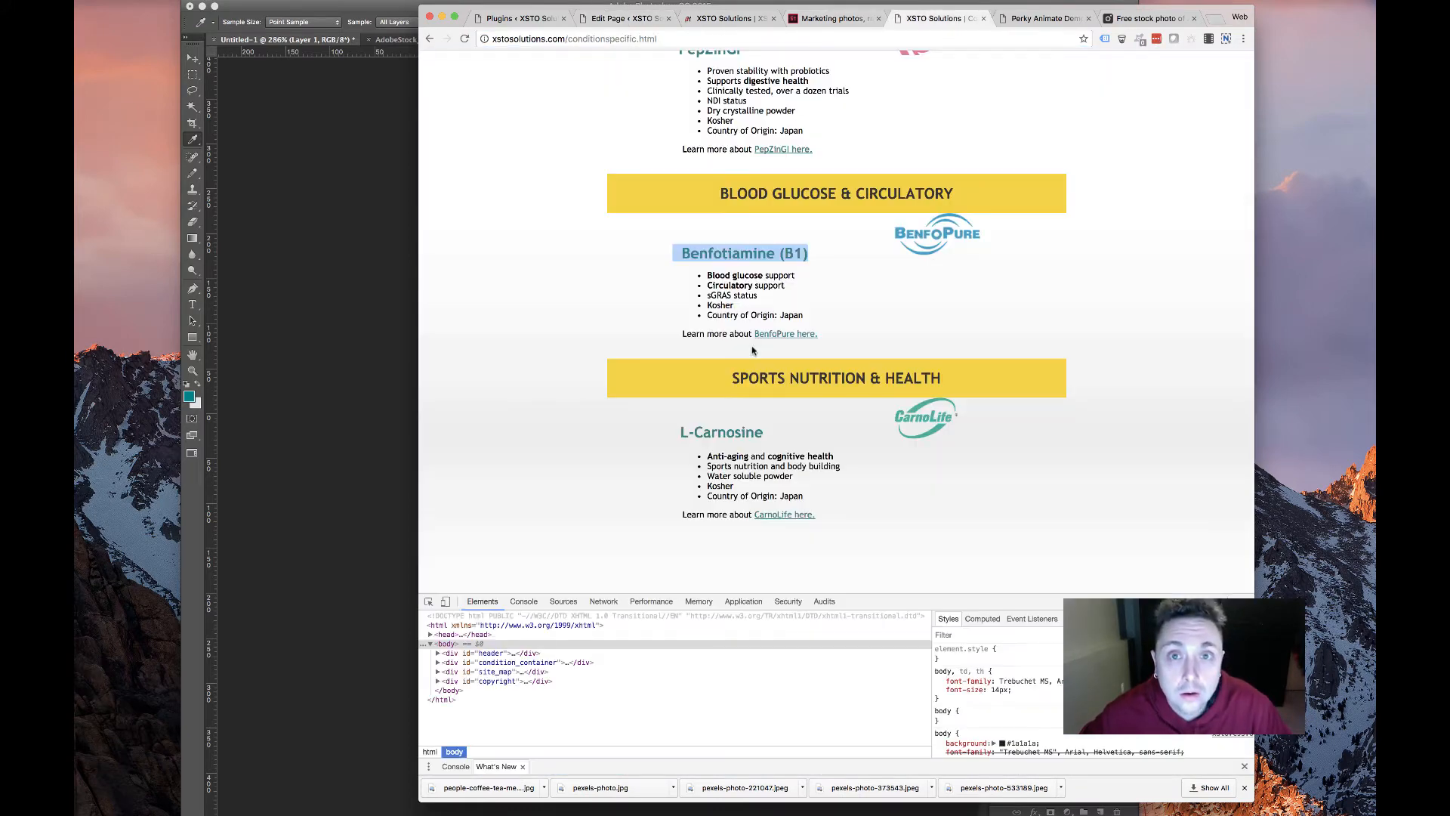
drag(650, 284, 747, 337)
key(super+c)
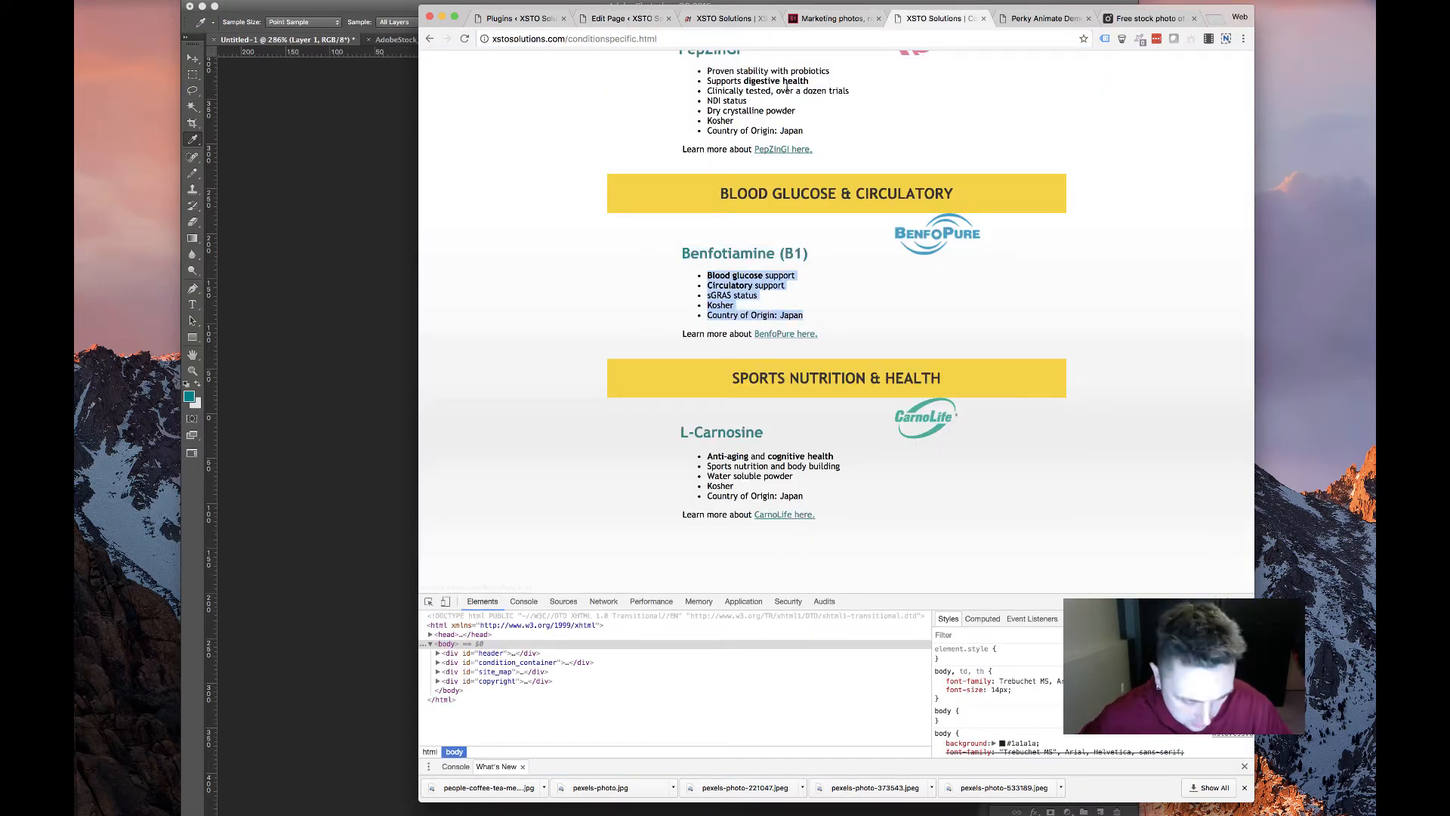
click(696, 22)
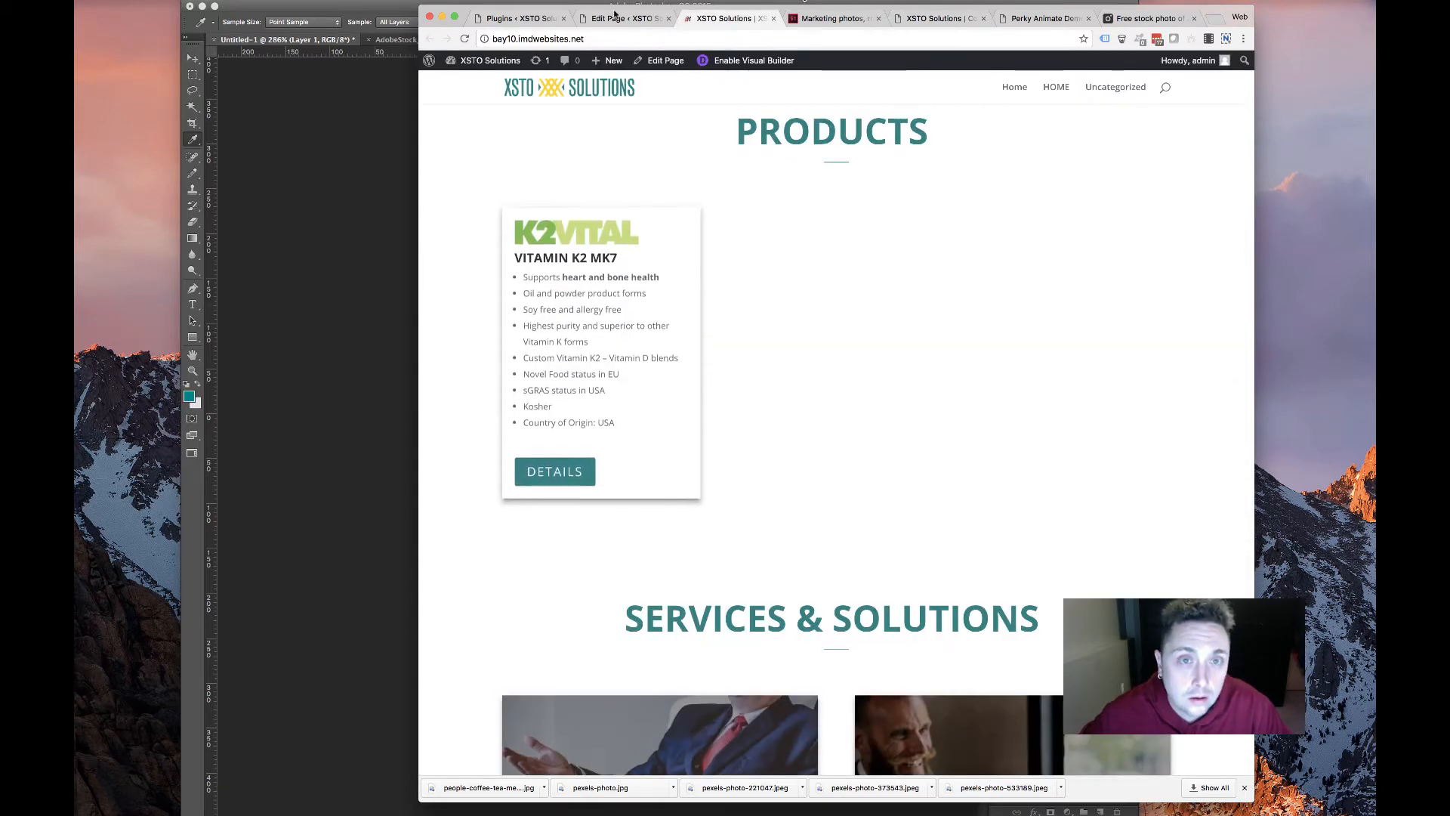
key(ctrl+shift+Tab)
key(super+a)
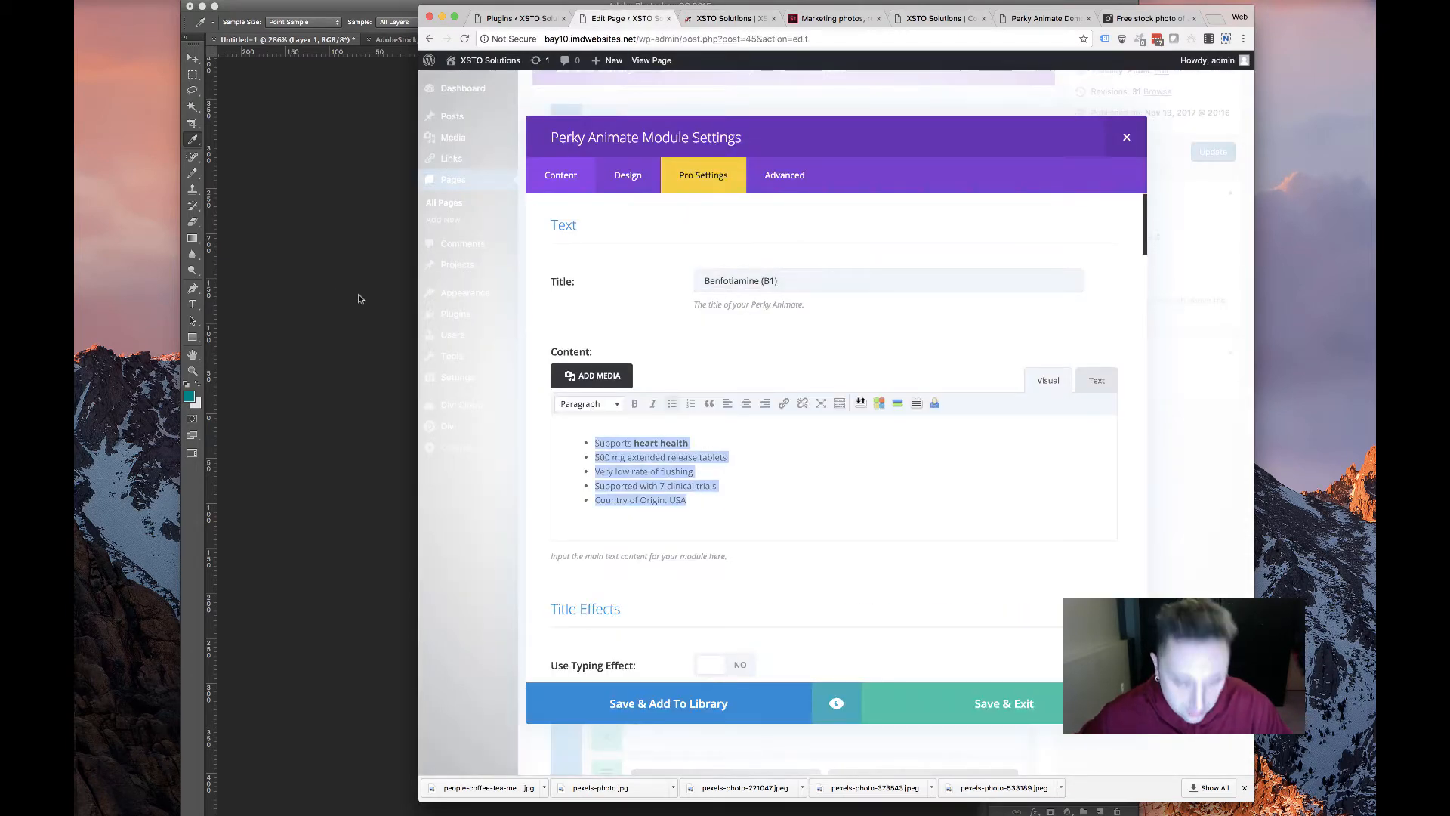
key(BackSpace)
key(super+v)
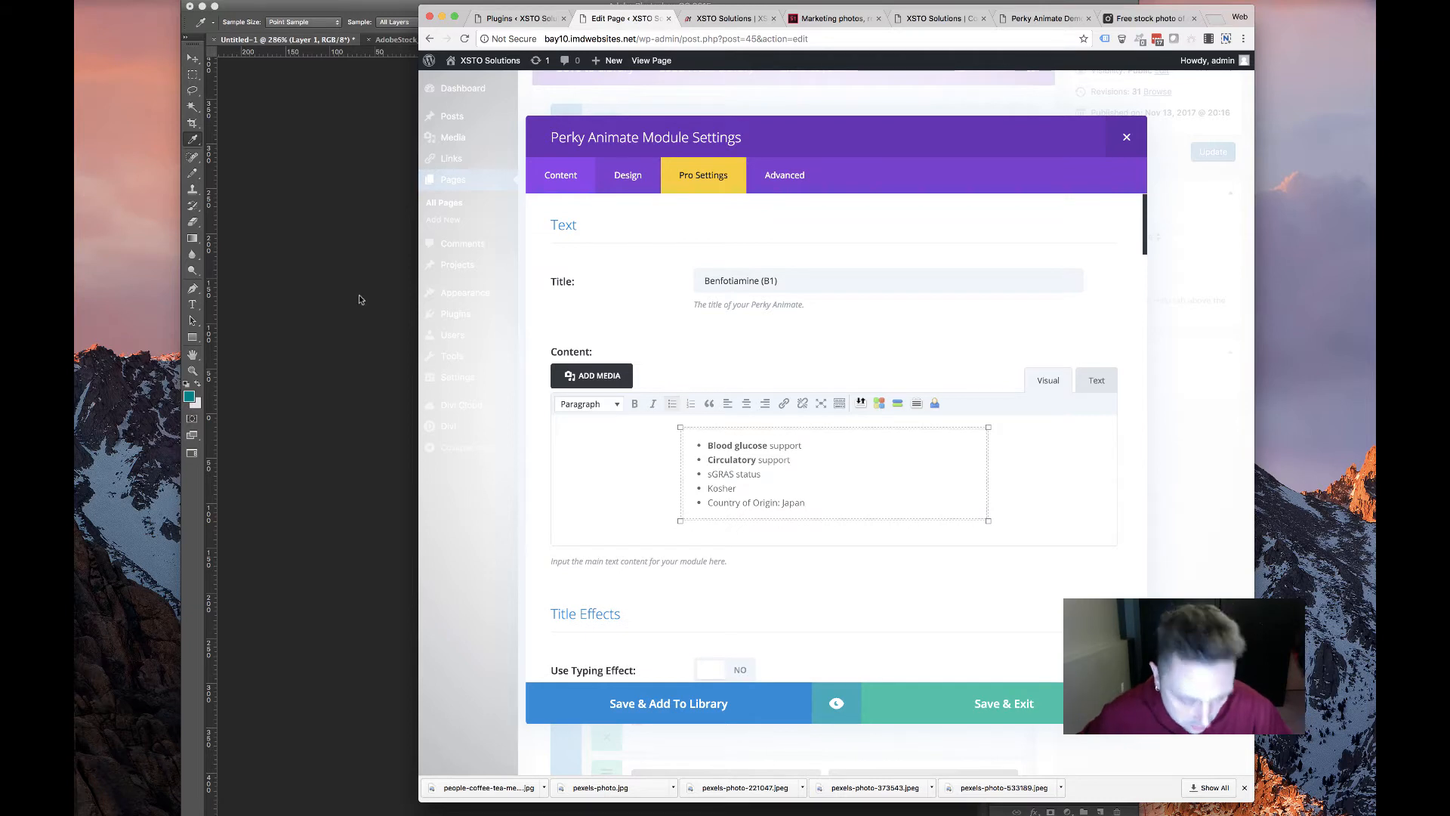
key(super+z)
key(super+z)
drag(689, 500, 540, 454)
key(super+v)
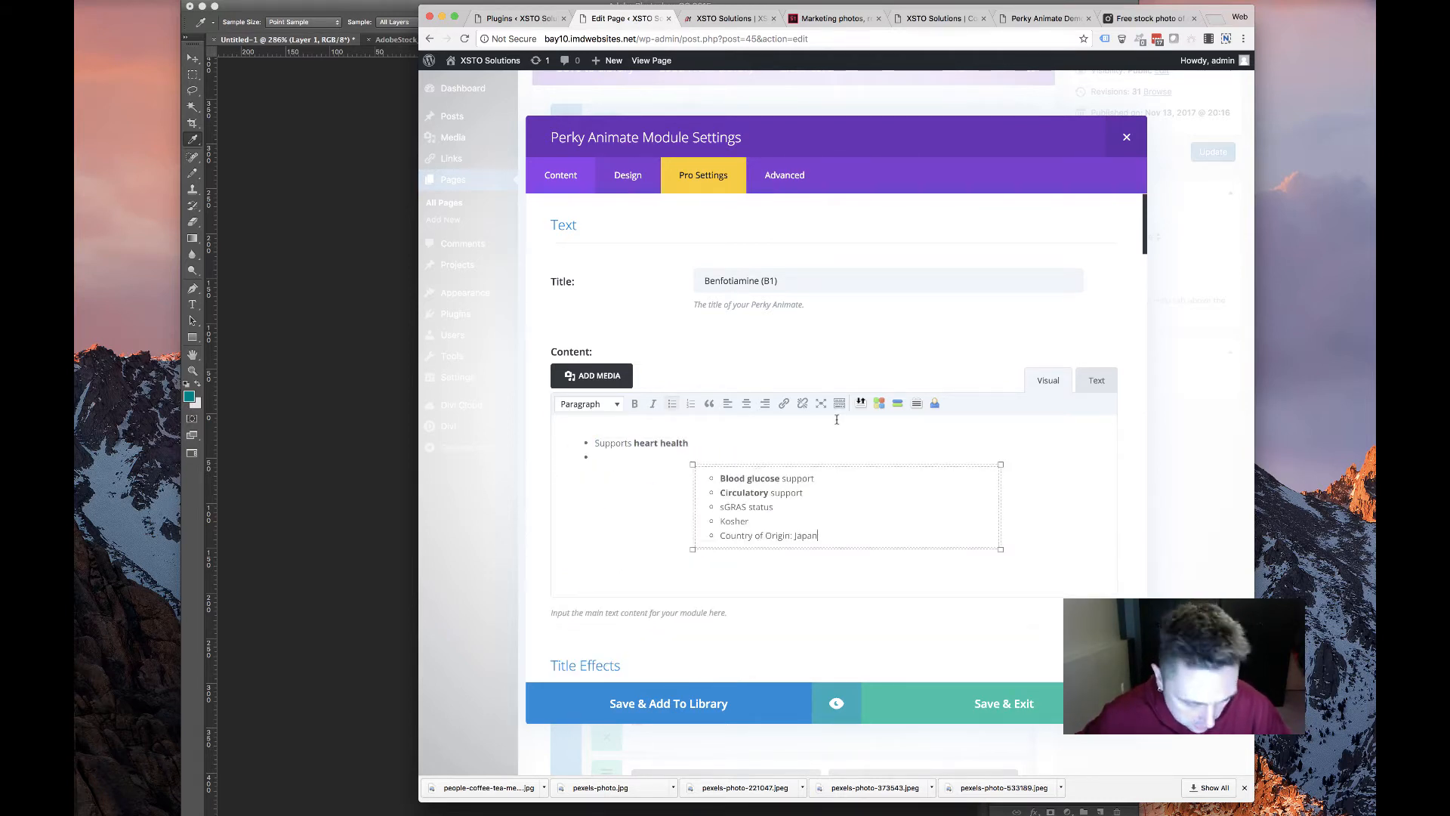
key(super+z)
Paste the Benfotiamine list ending at Country of Origin: Japan, remove empty bullets, and check the HTML
click(692, 19)
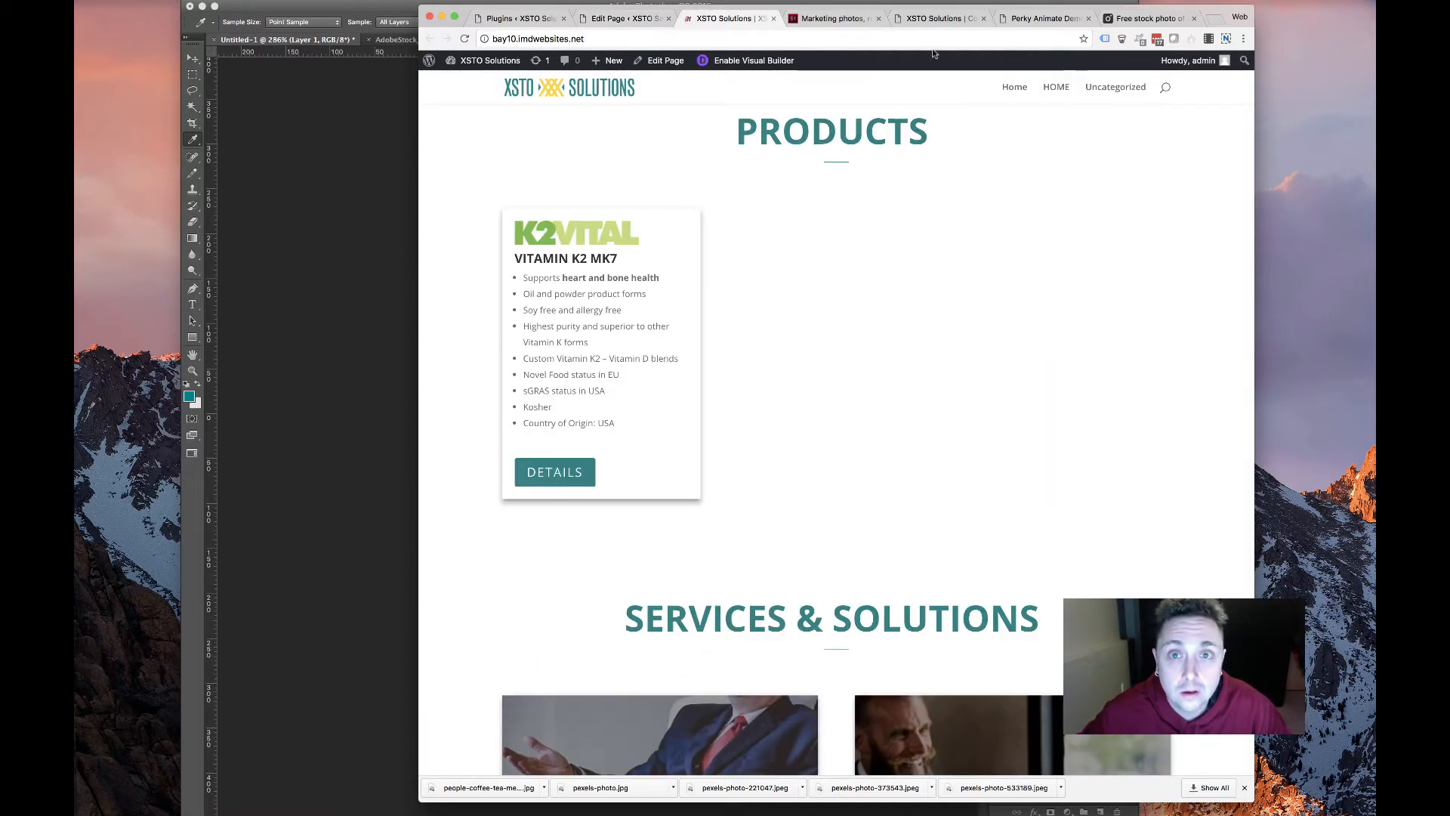
click(935, 18)
click(707, 275)
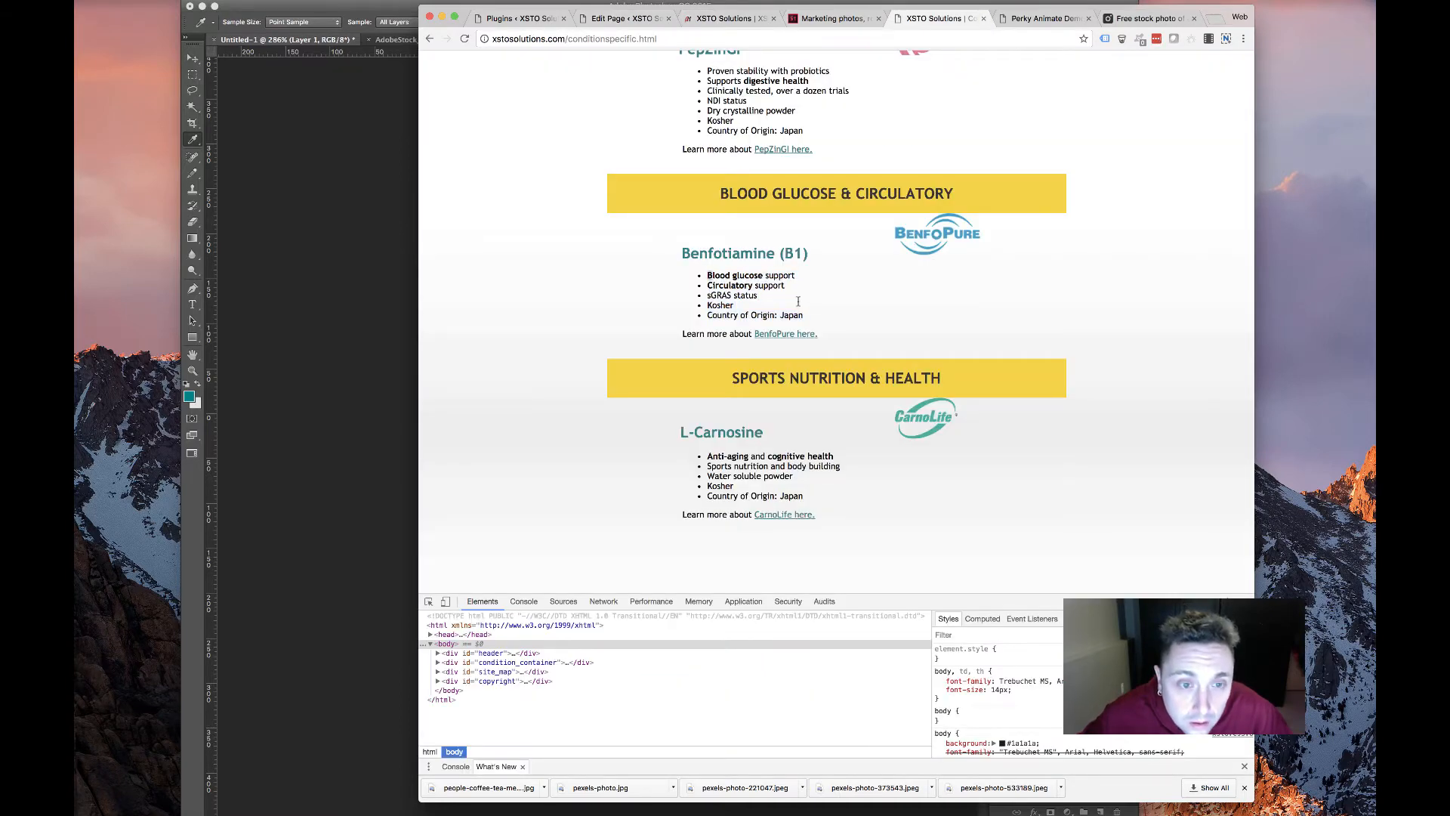
drag(797, 301, 803, 323)
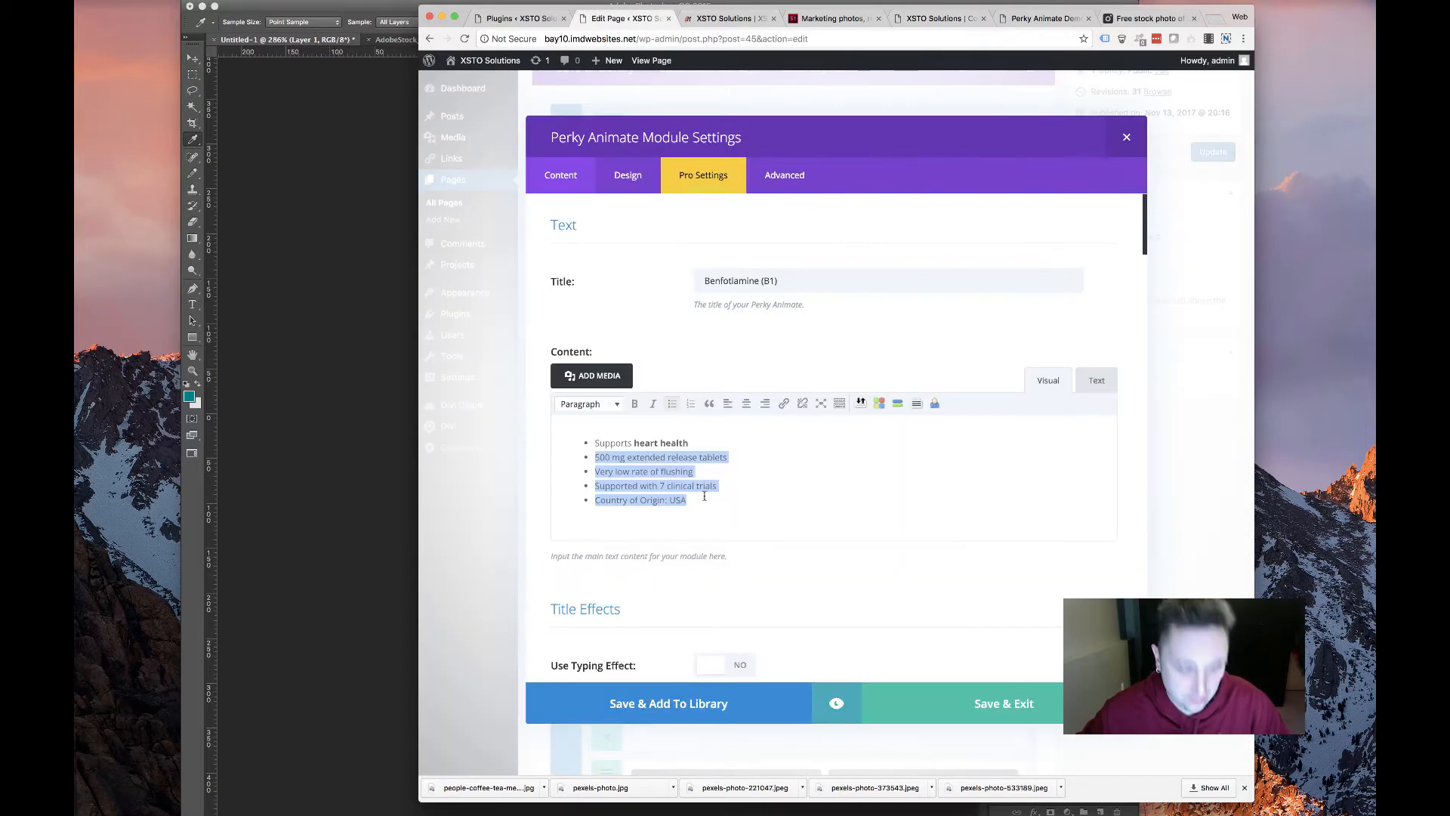
key(super+v)
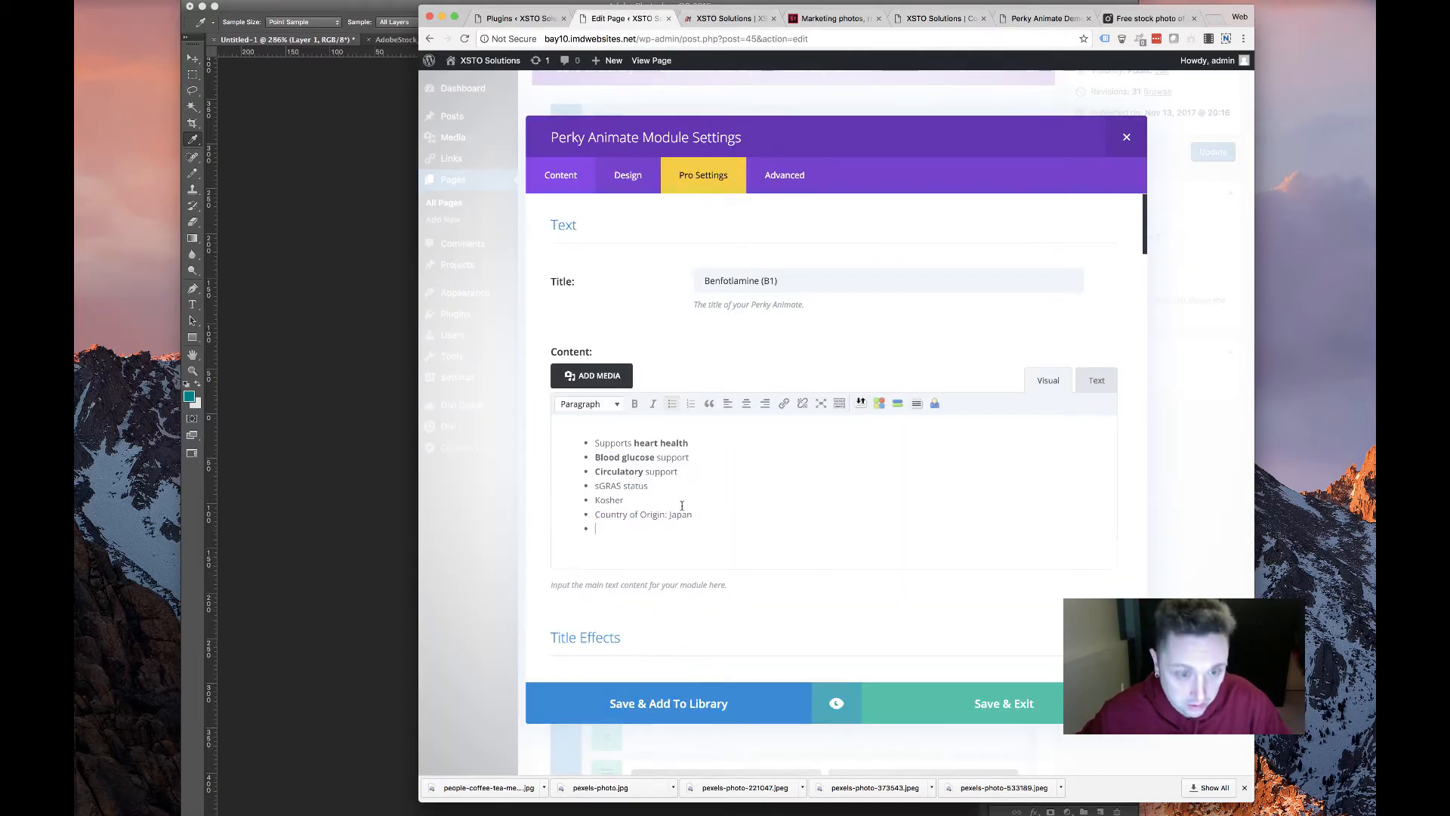
mouse_move(693, 514)
mouse_down()
mouse_move(593, 484)
mouse_move(544, 446)
mouse_up()
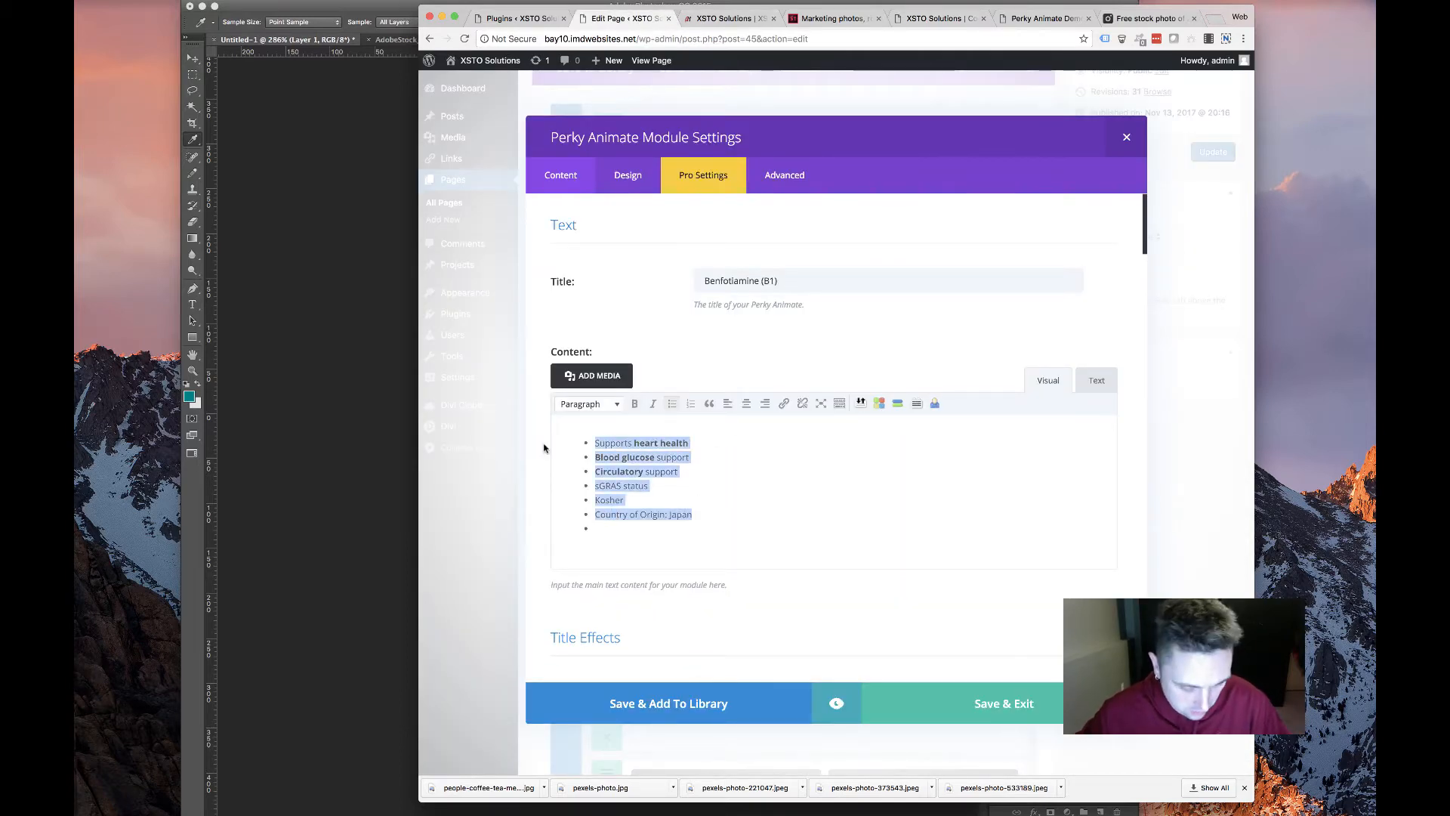
key(super+v)
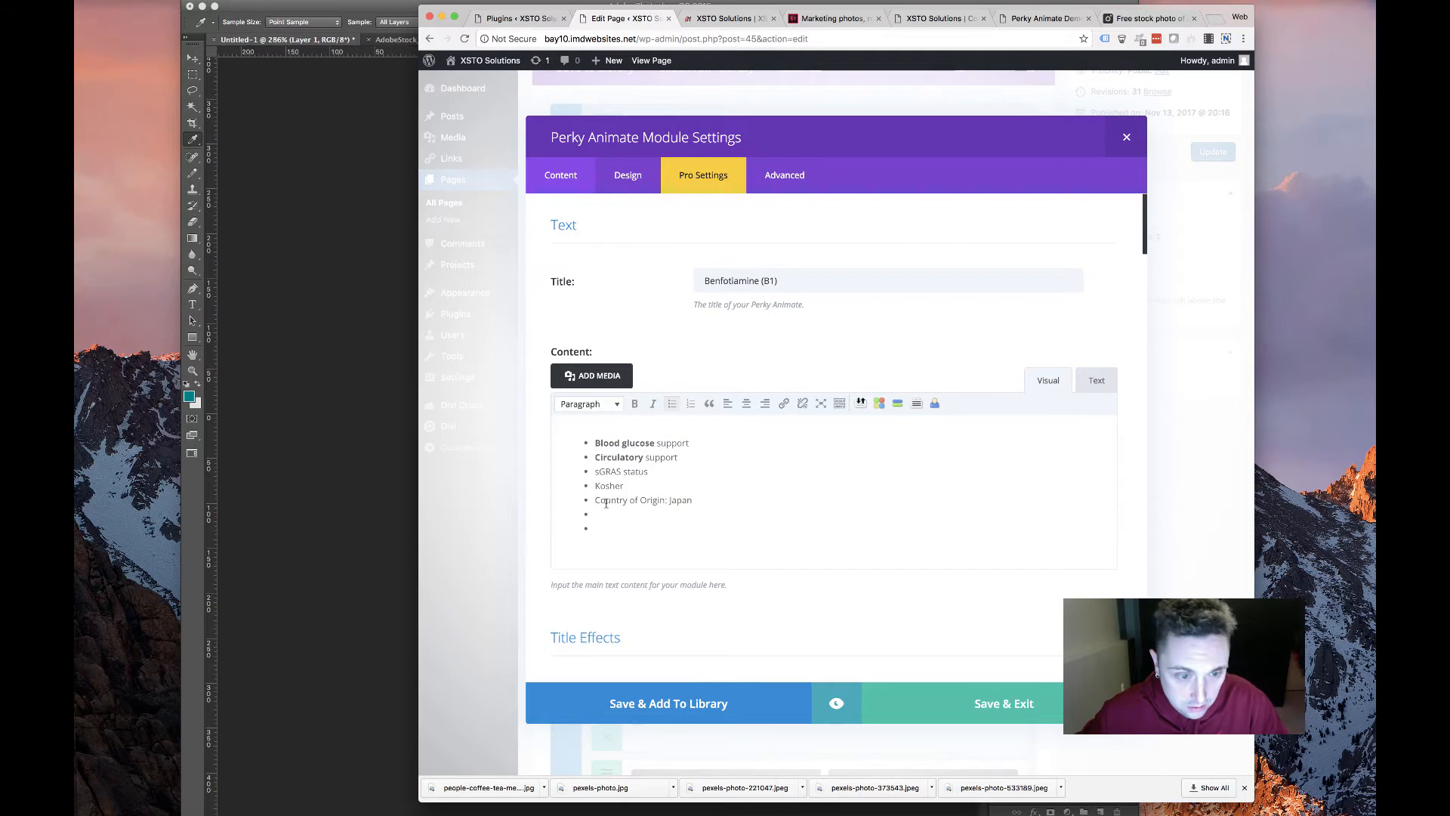
key(BackSpace)
key(BackSpace)
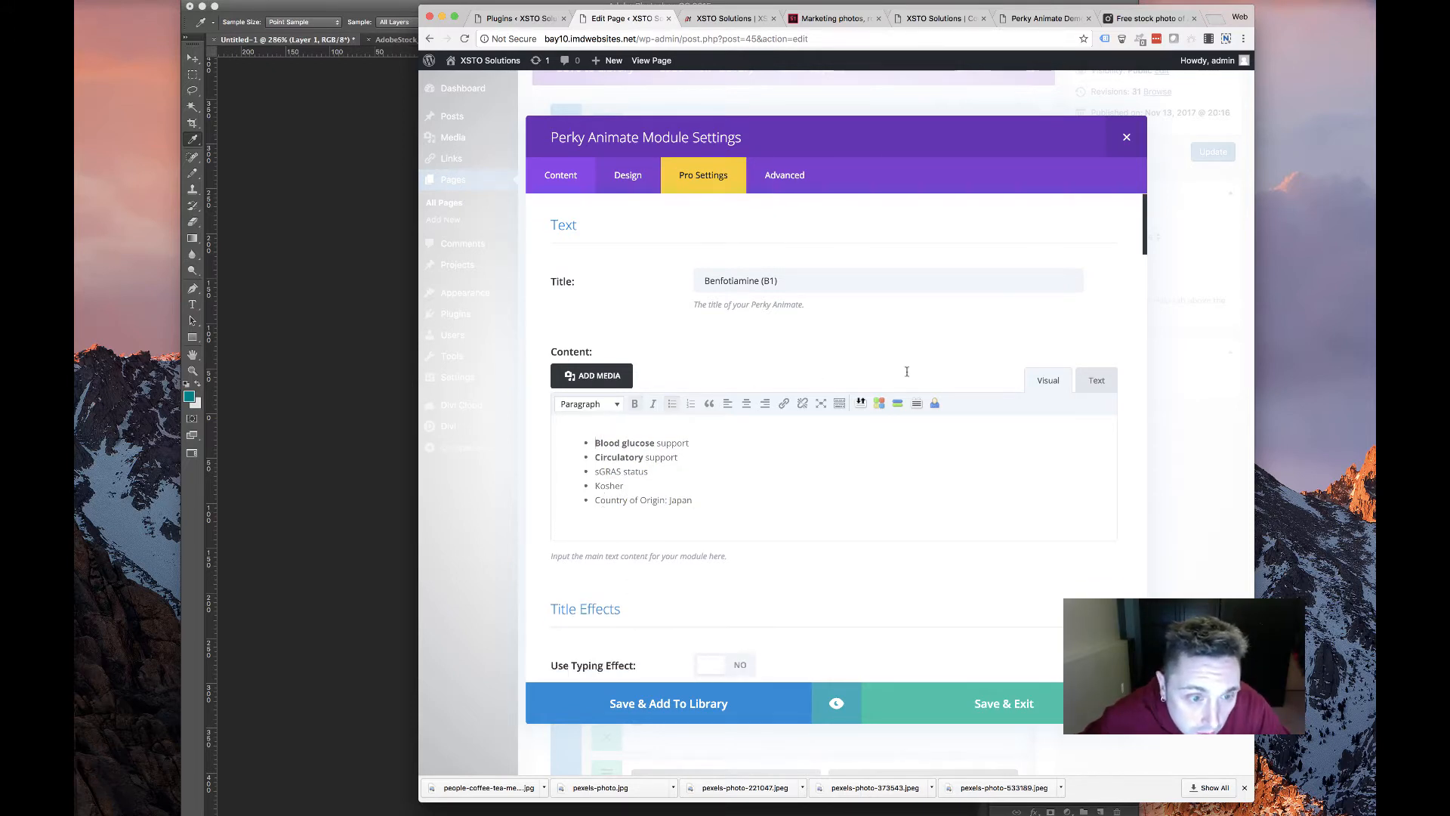
click(1093, 379)
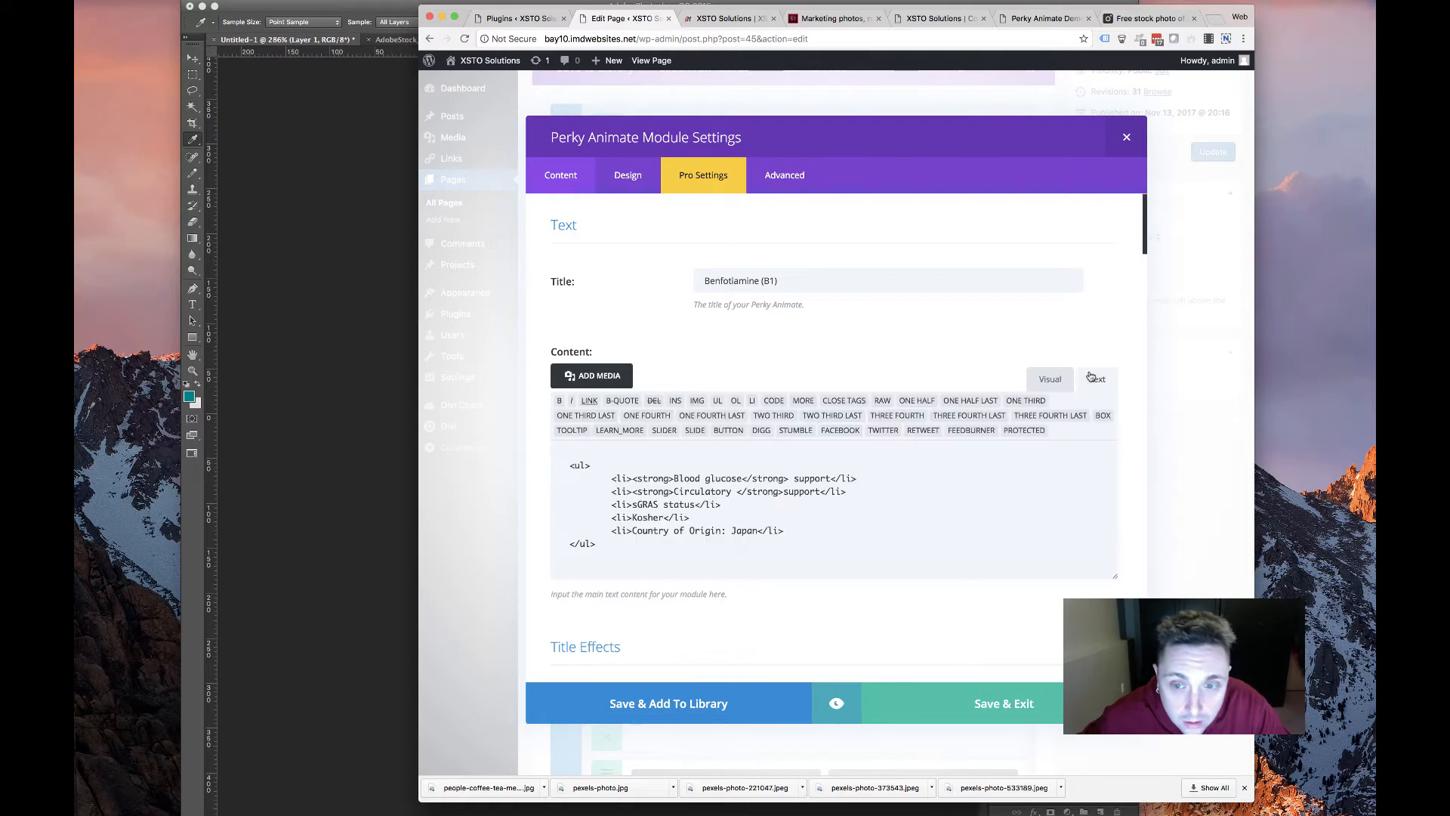
click(1050, 378)
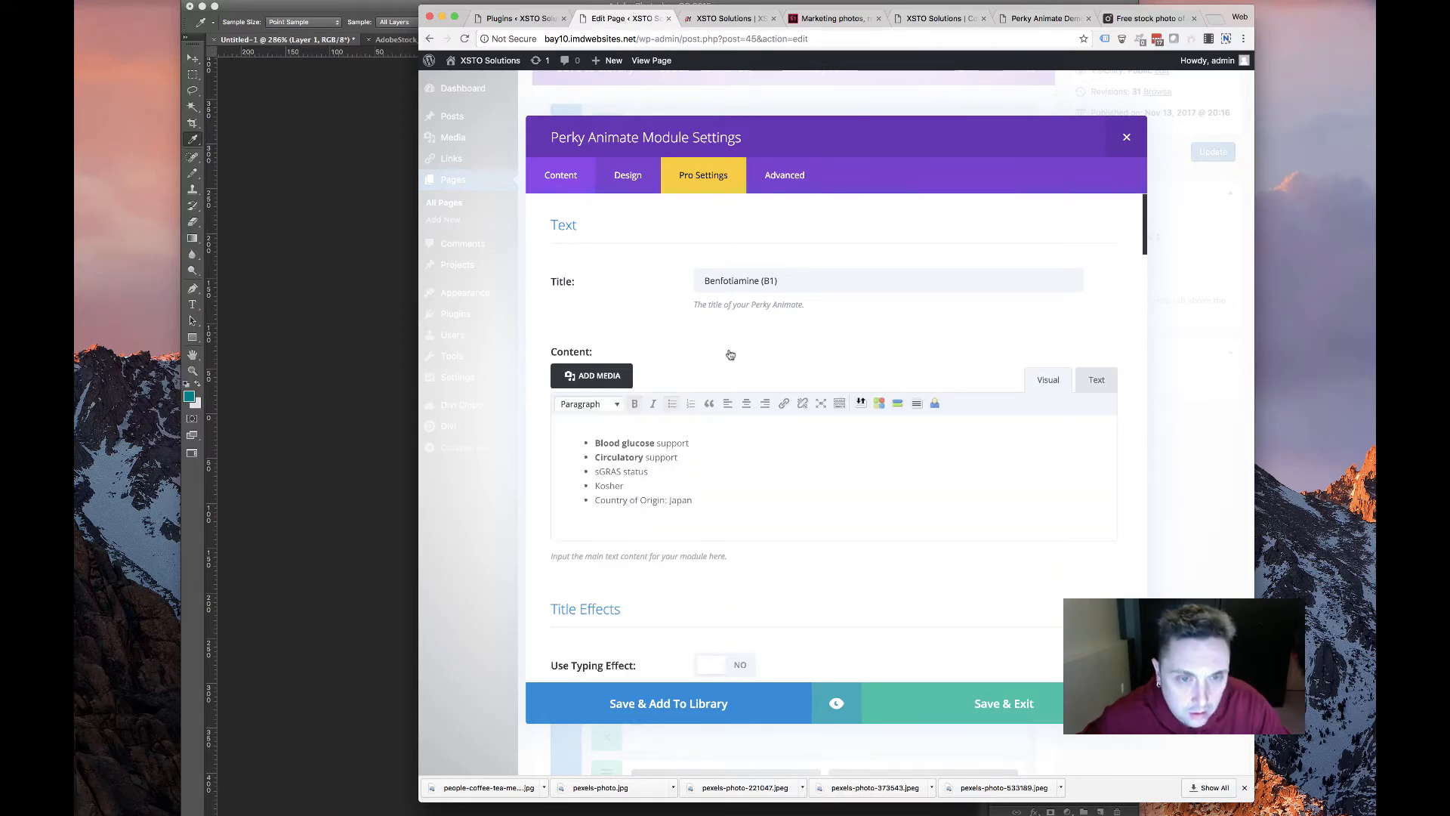
scroll(721, 359, down, 10)
scroll(719, 360, down, 10)
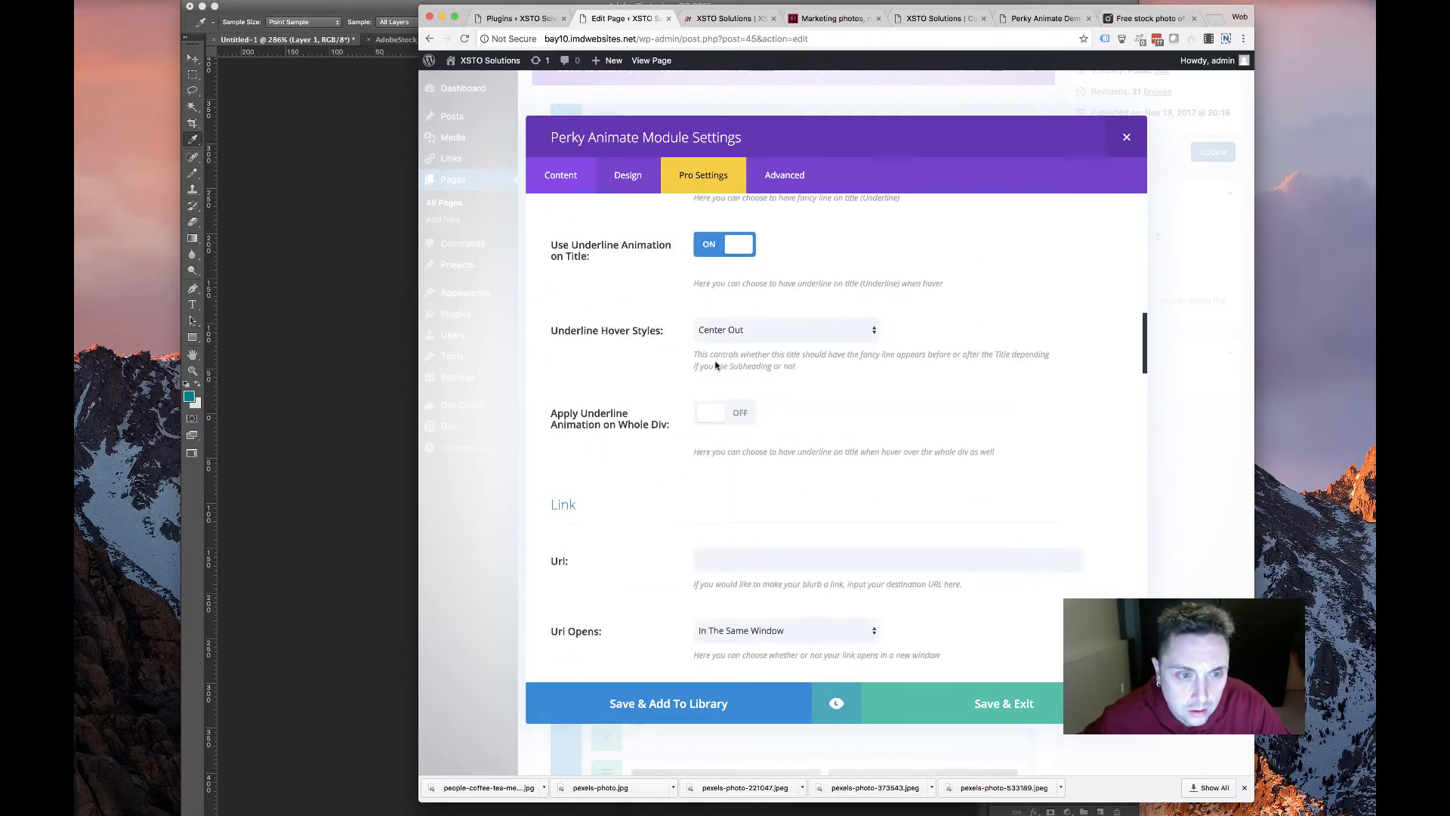
scroll(712, 367, down, 6)
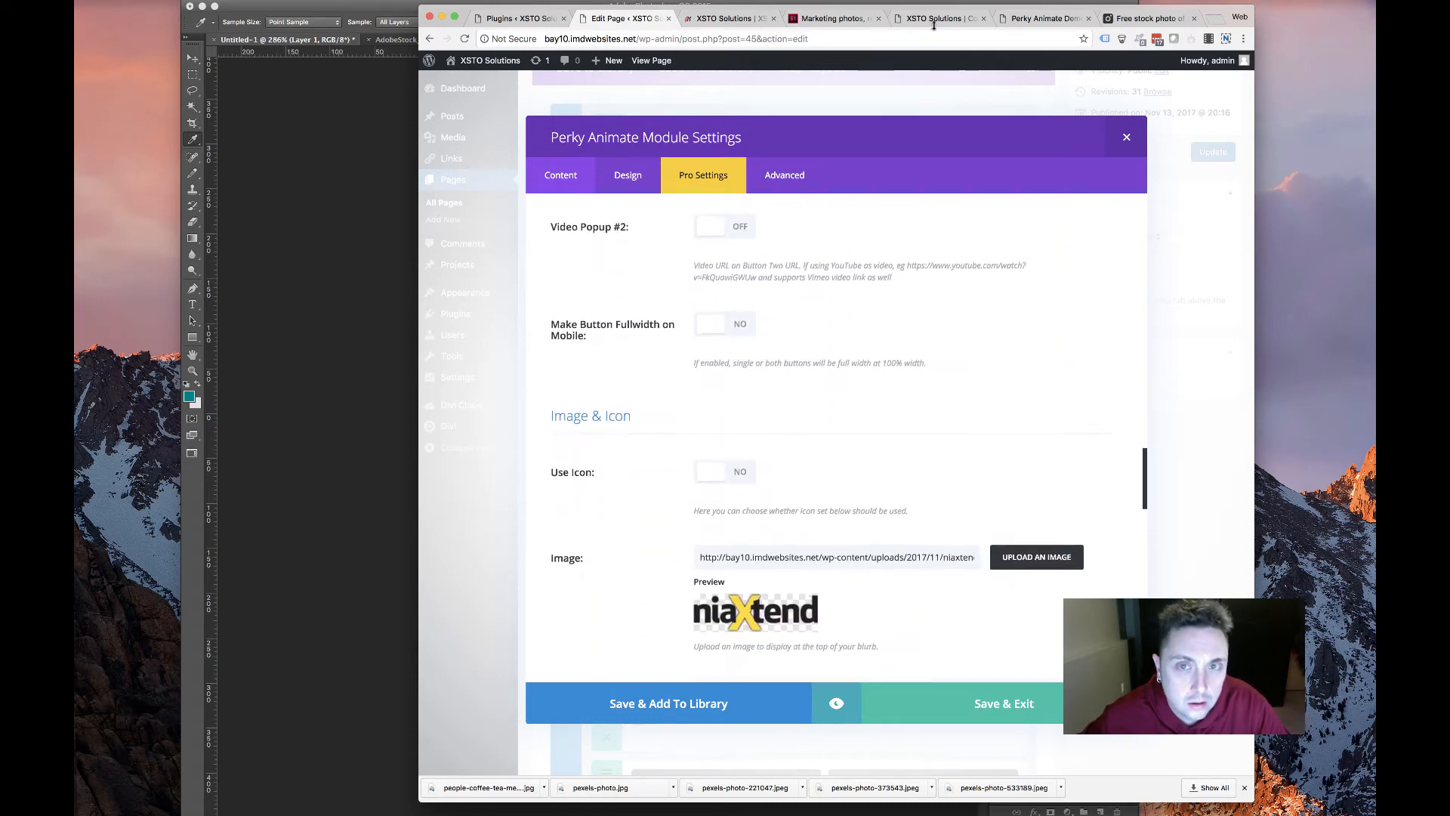
Save the BenfoPure logo image from the Condition Specific page to Downloads as benfopure.png
click(973, 18)
right_click(924, 235)
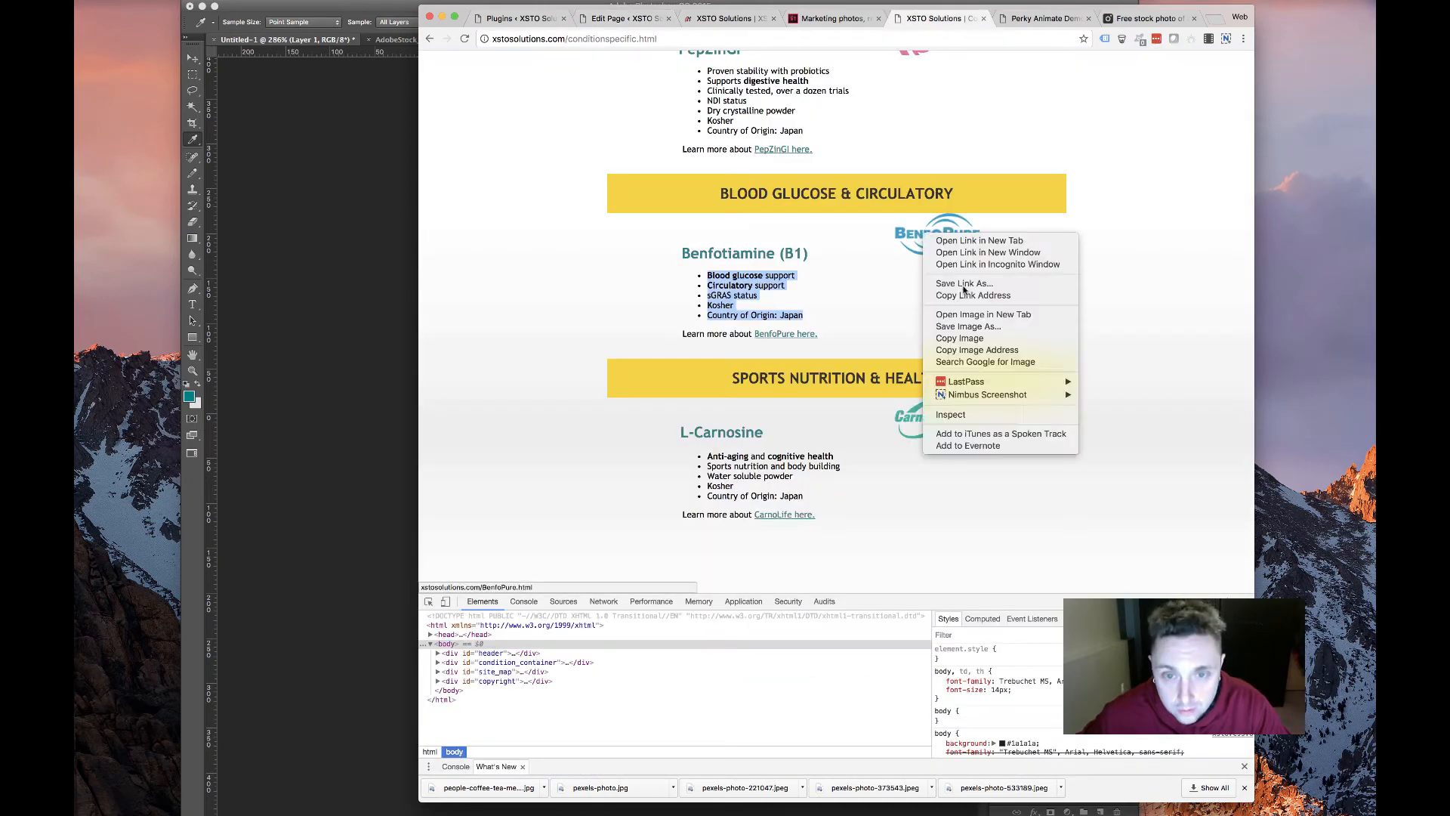
click(969, 283)
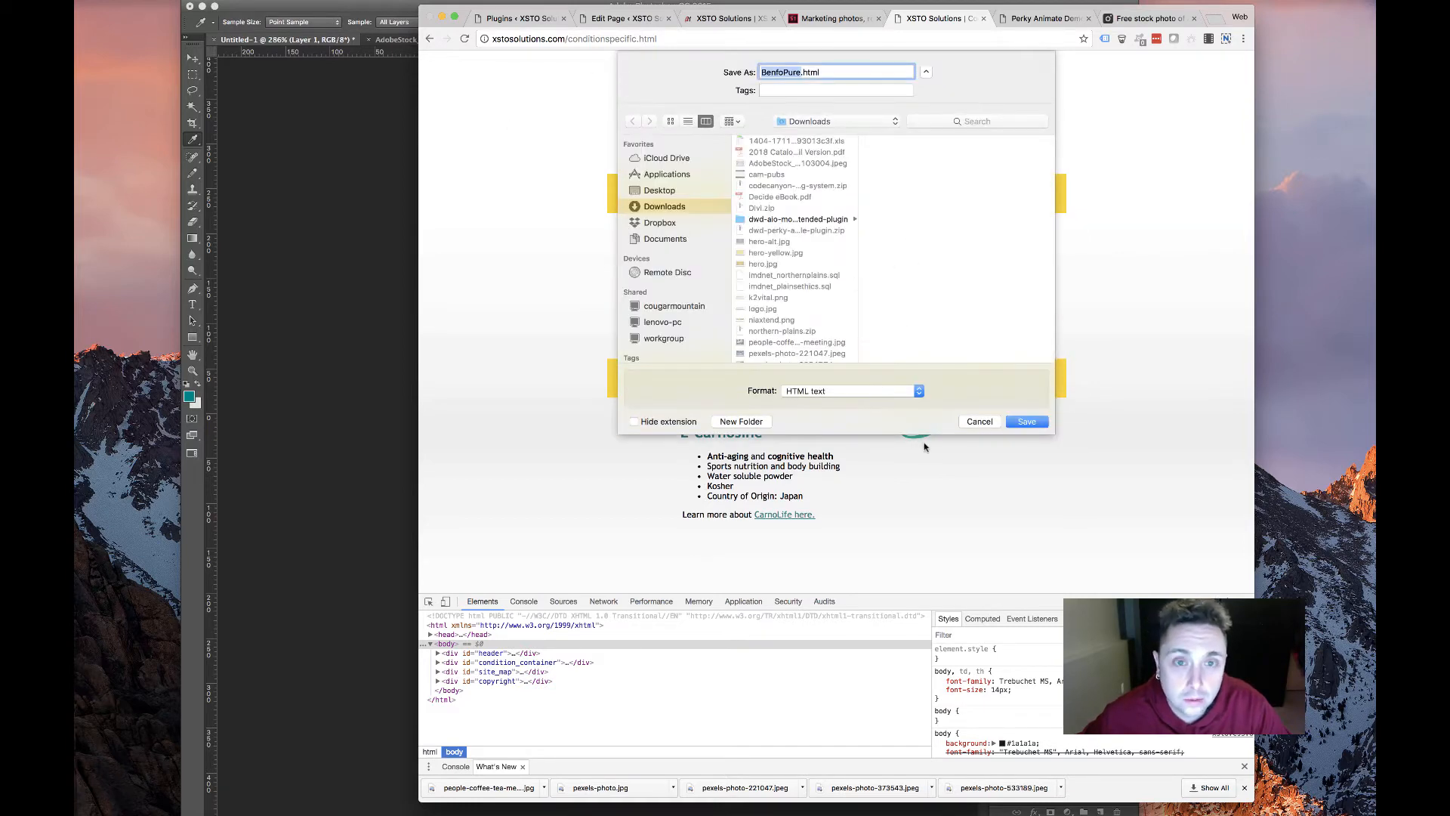
click(964, 421)
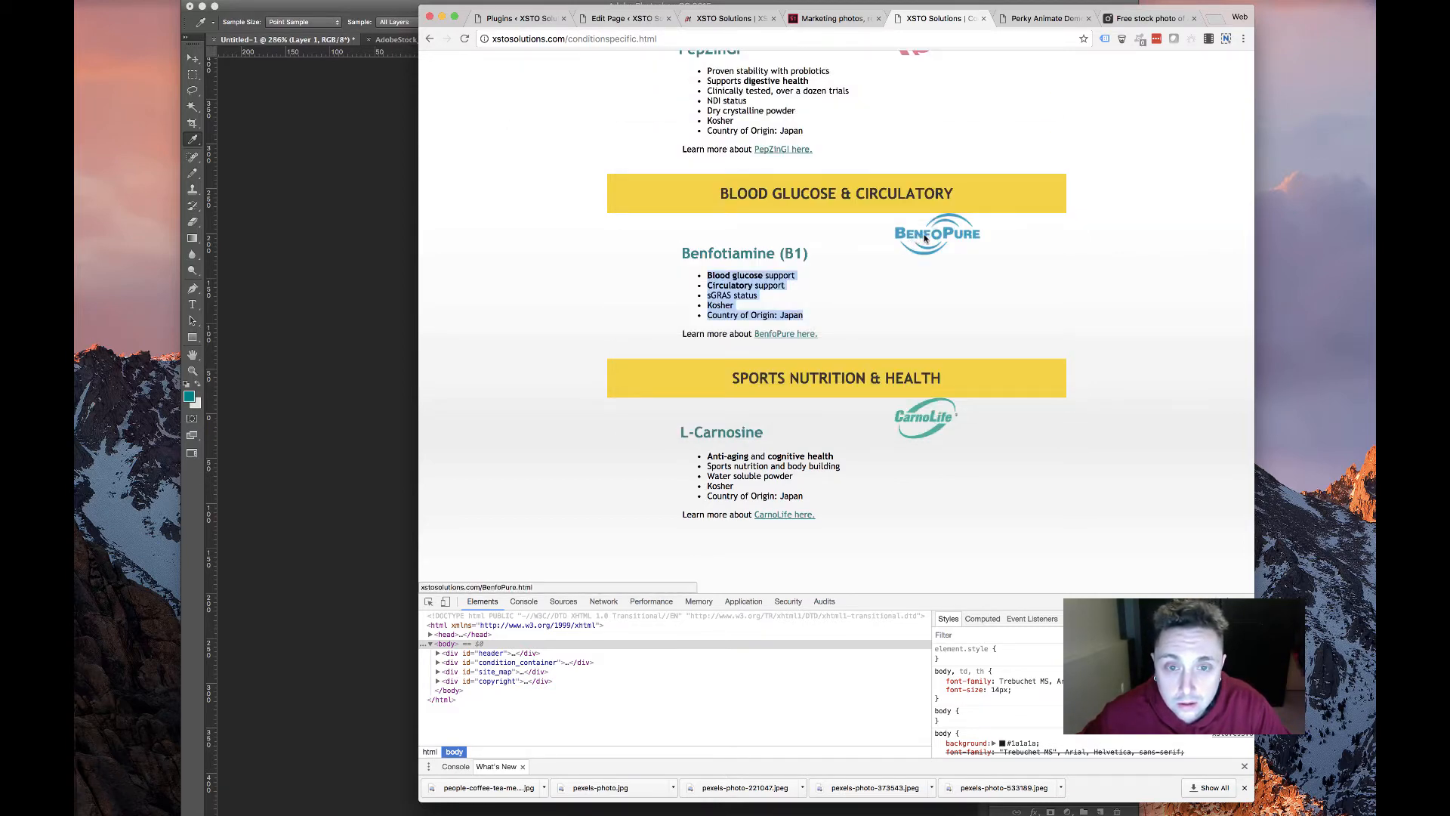
right_click(925, 239)
click(889, 318)
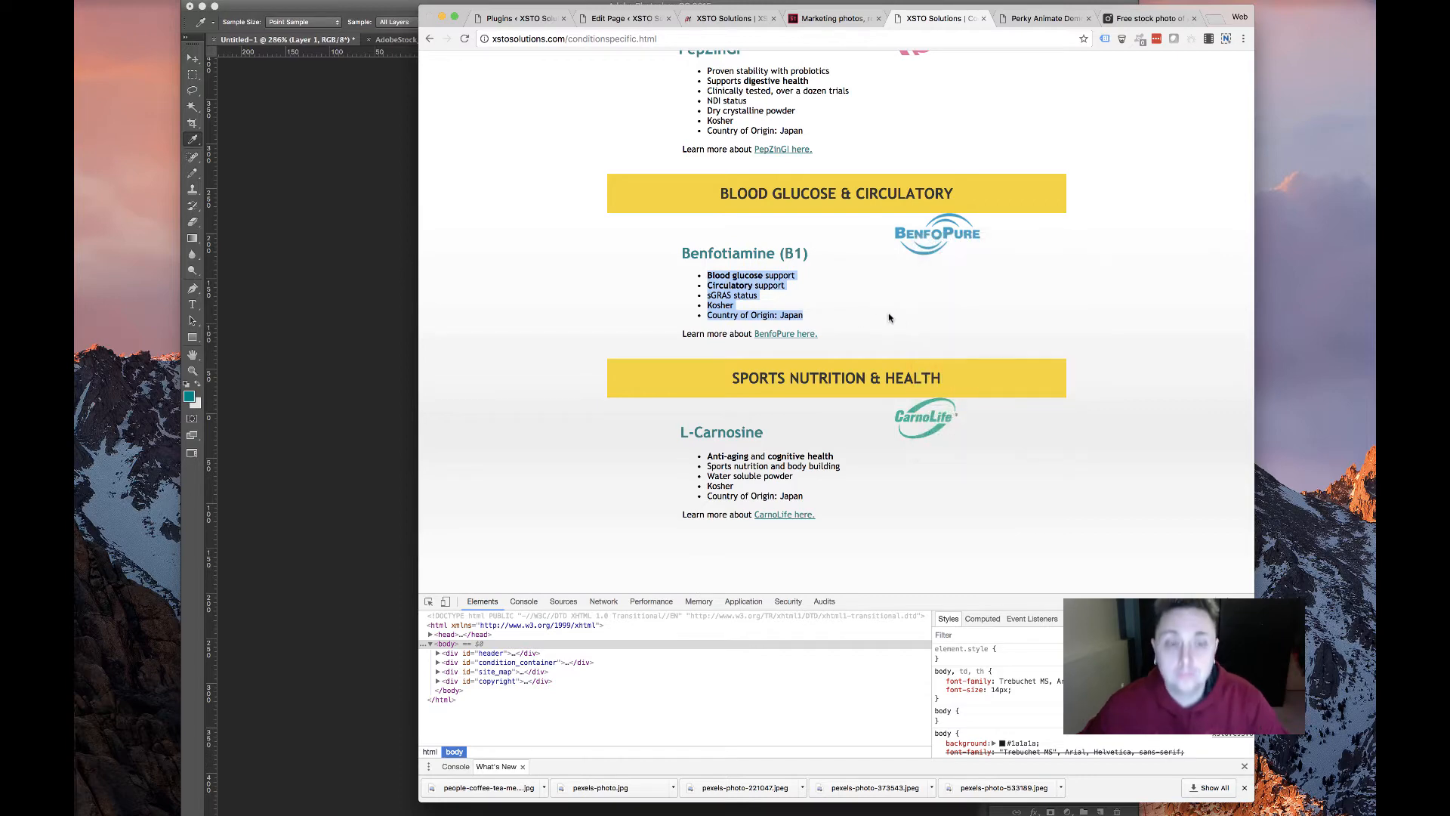
click(1024, 420)
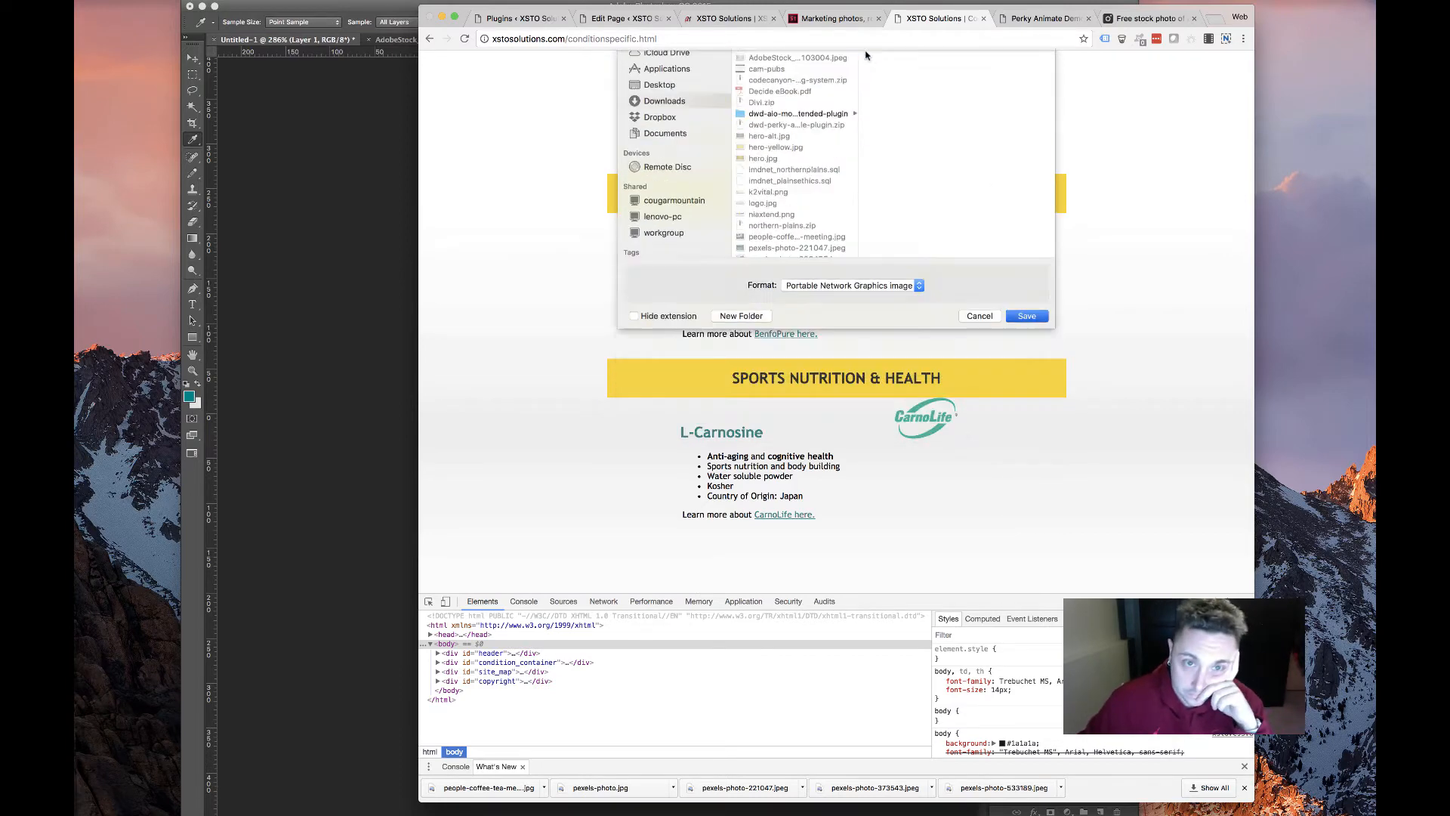
Upload benfopure.png and set it as the Benfotiamine (B1) card's image
click(612, 19)
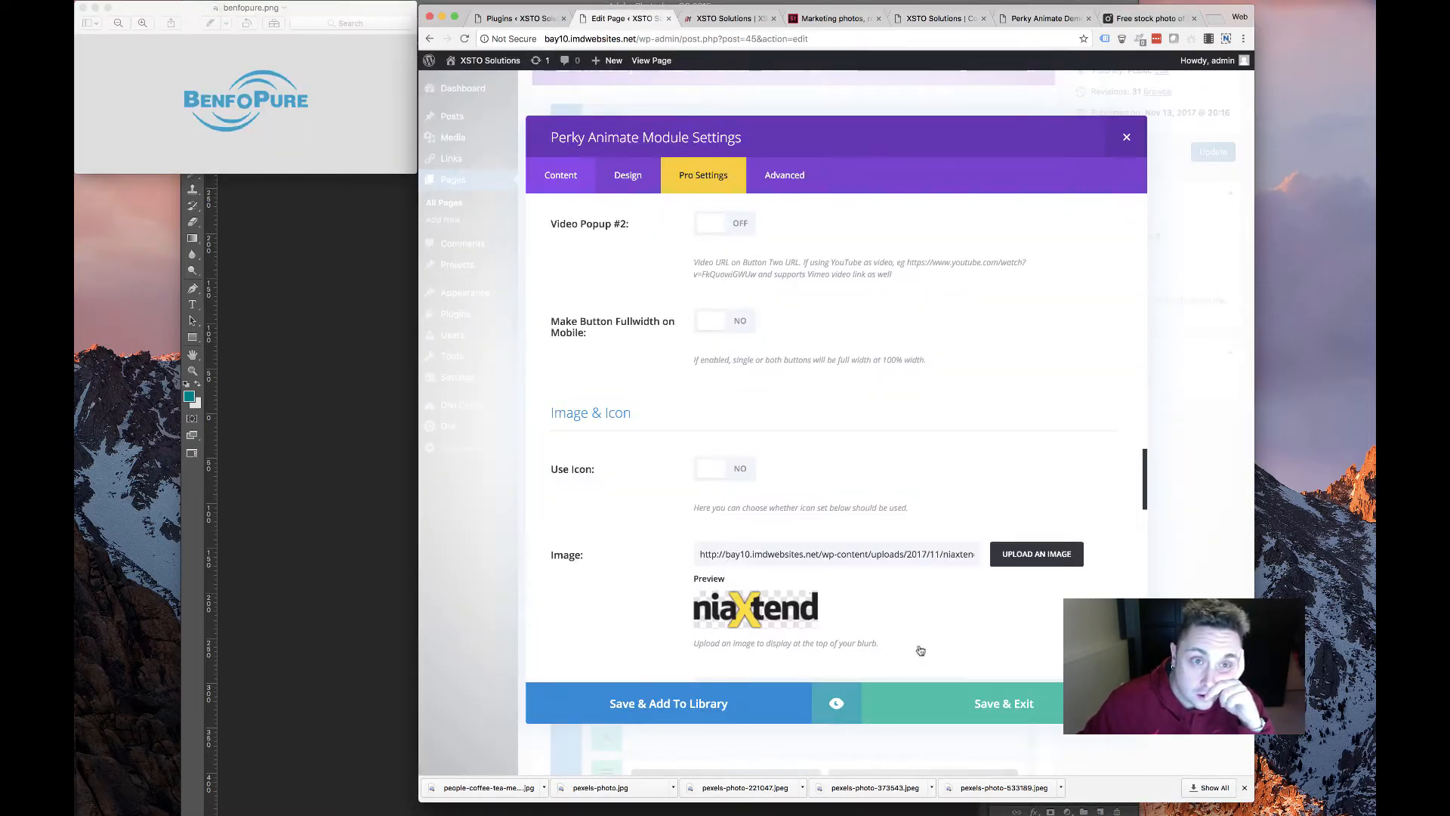
click(1044, 555)
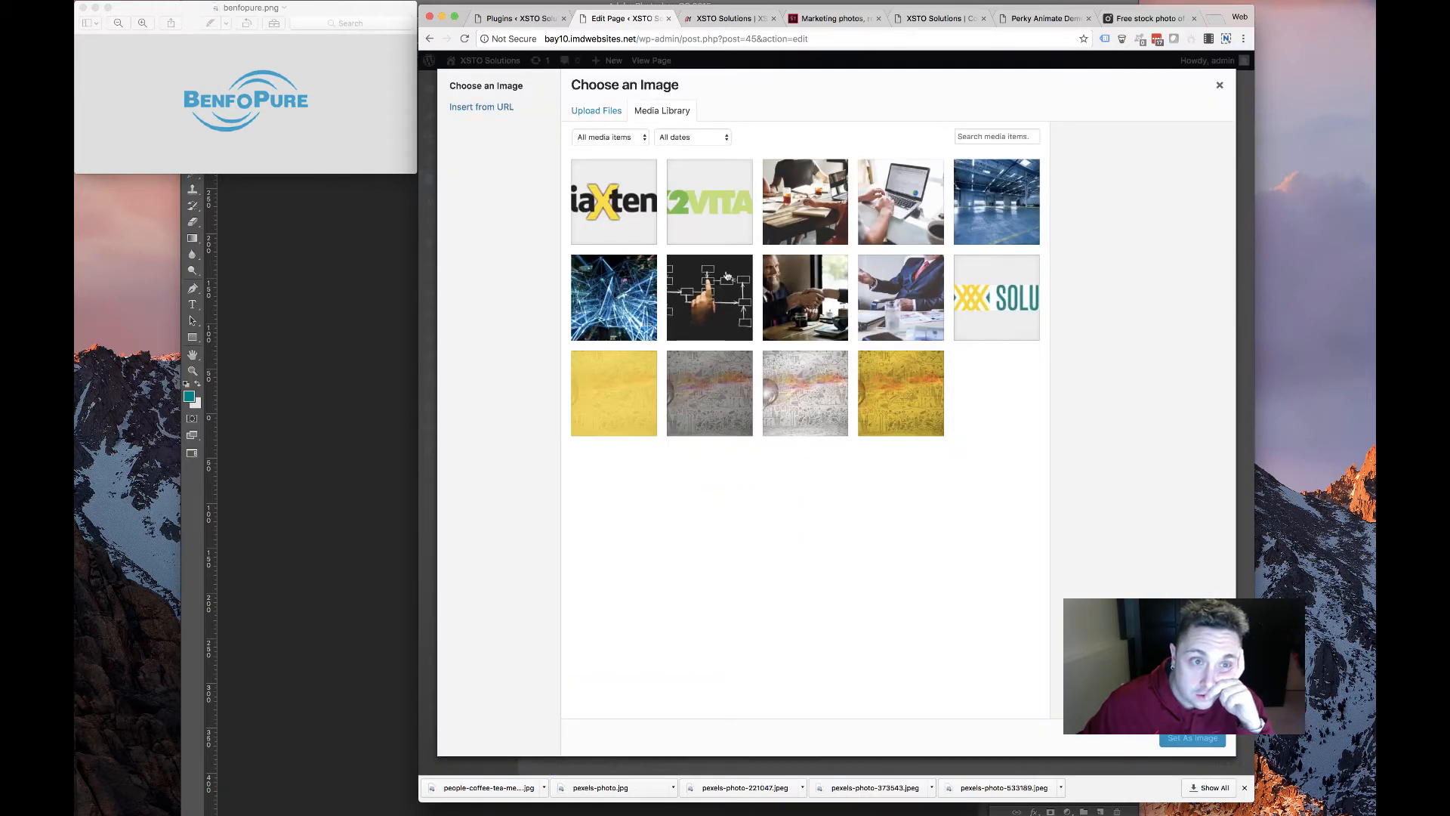
click(596, 110)
click(902, 376)
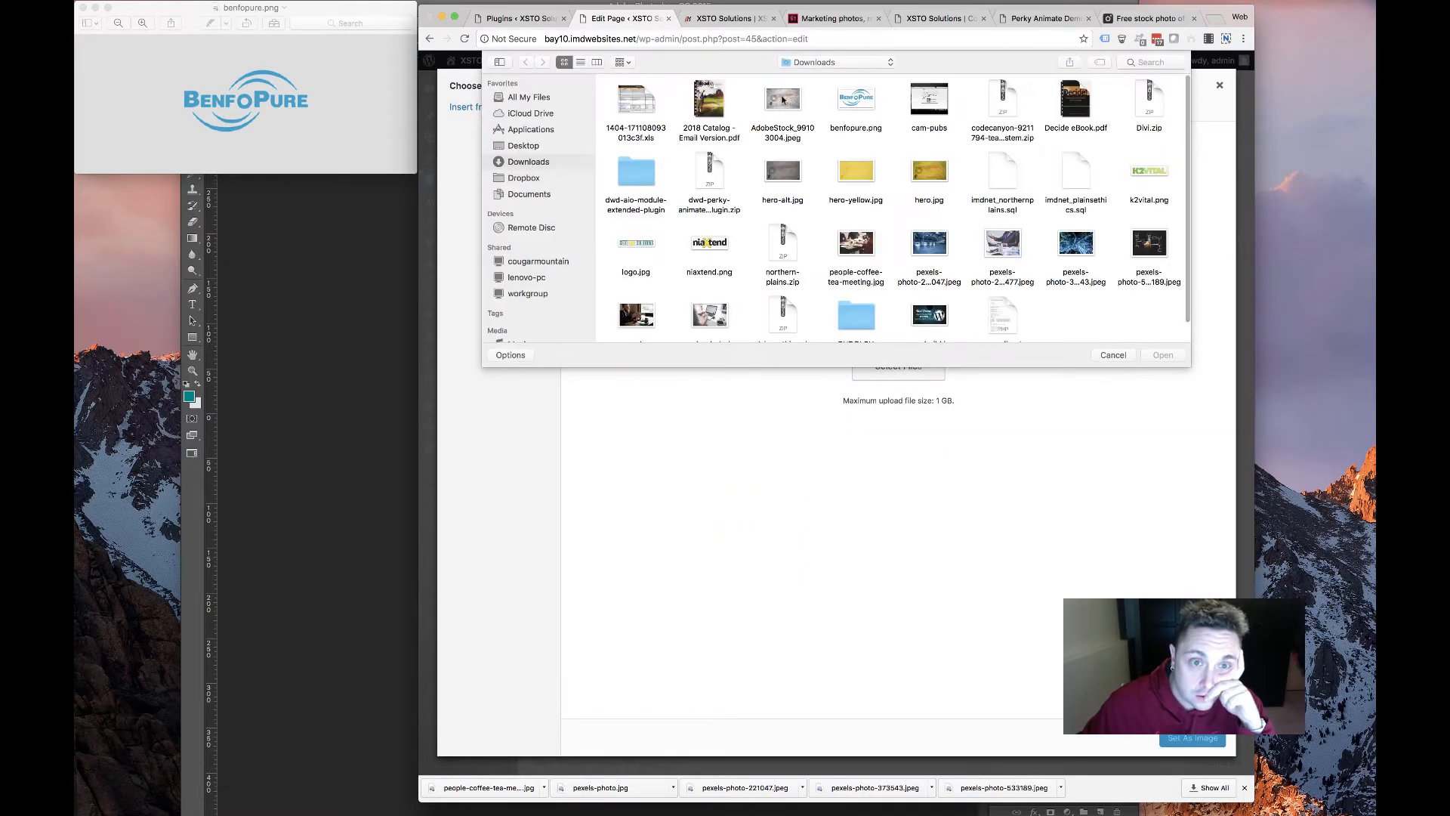
double_click(855, 128)
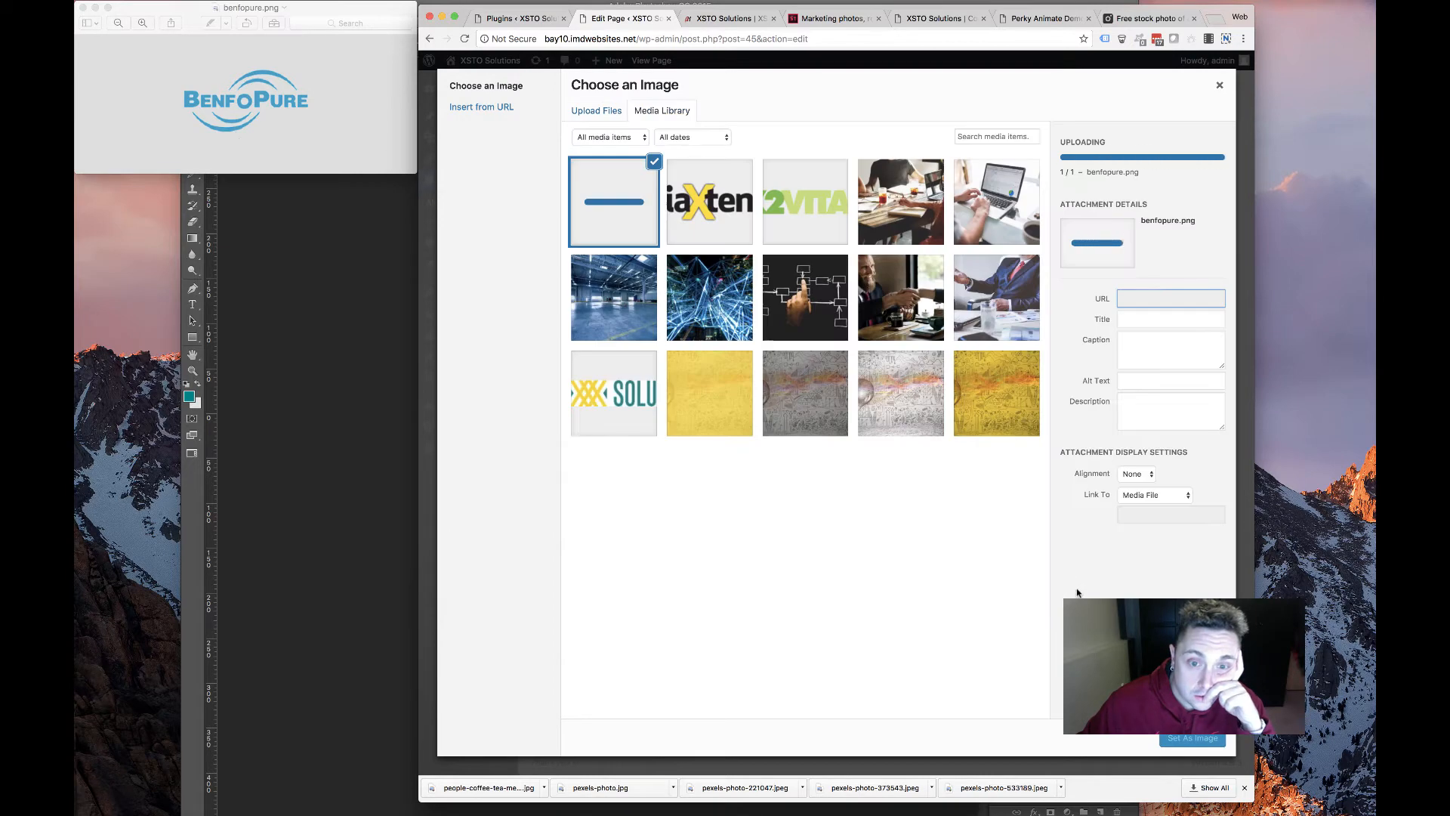
click(1159, 739)
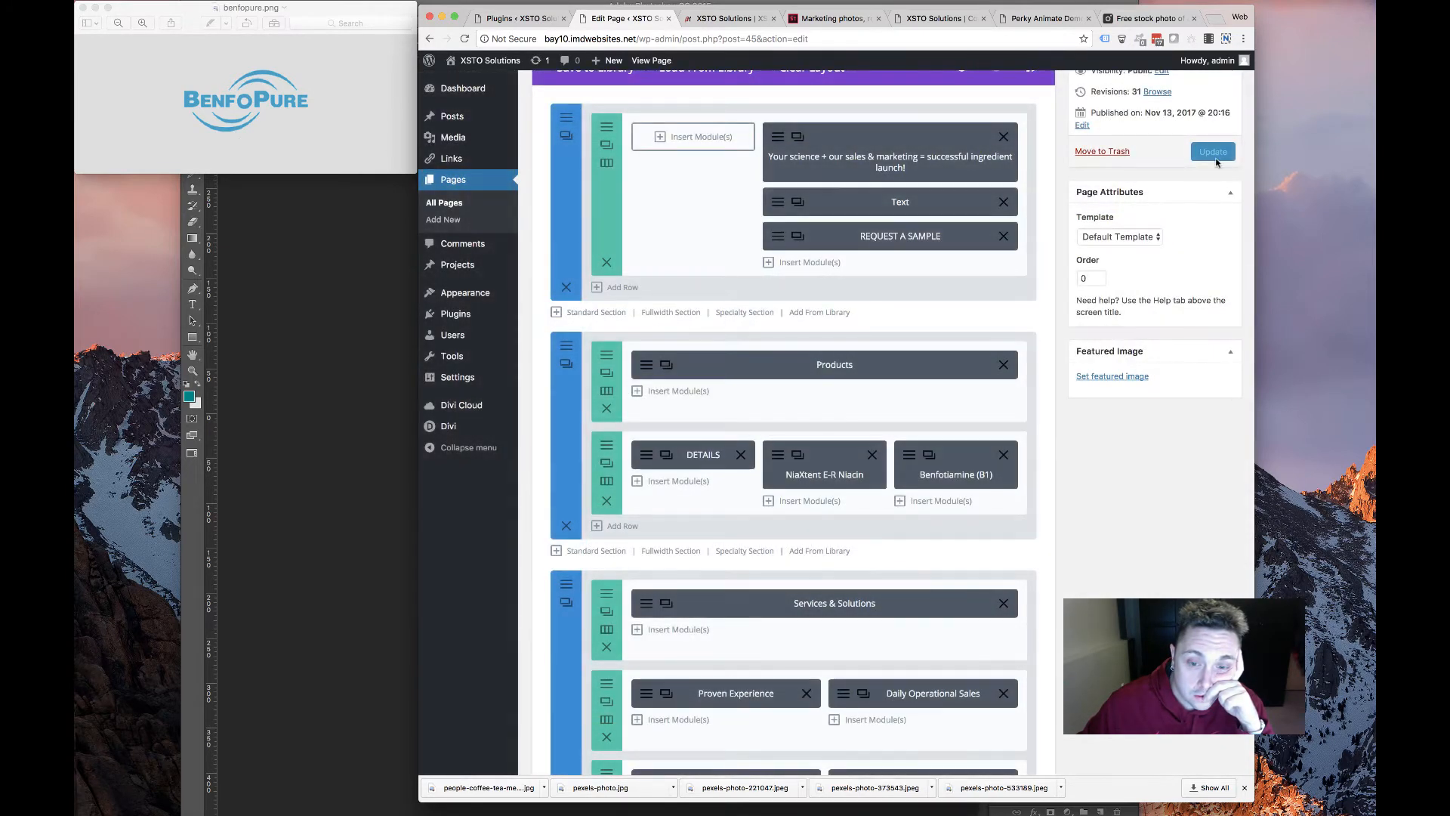
Update the page and check the new cards in the live site's Products section
click(1213, 152)
click(80, 8)
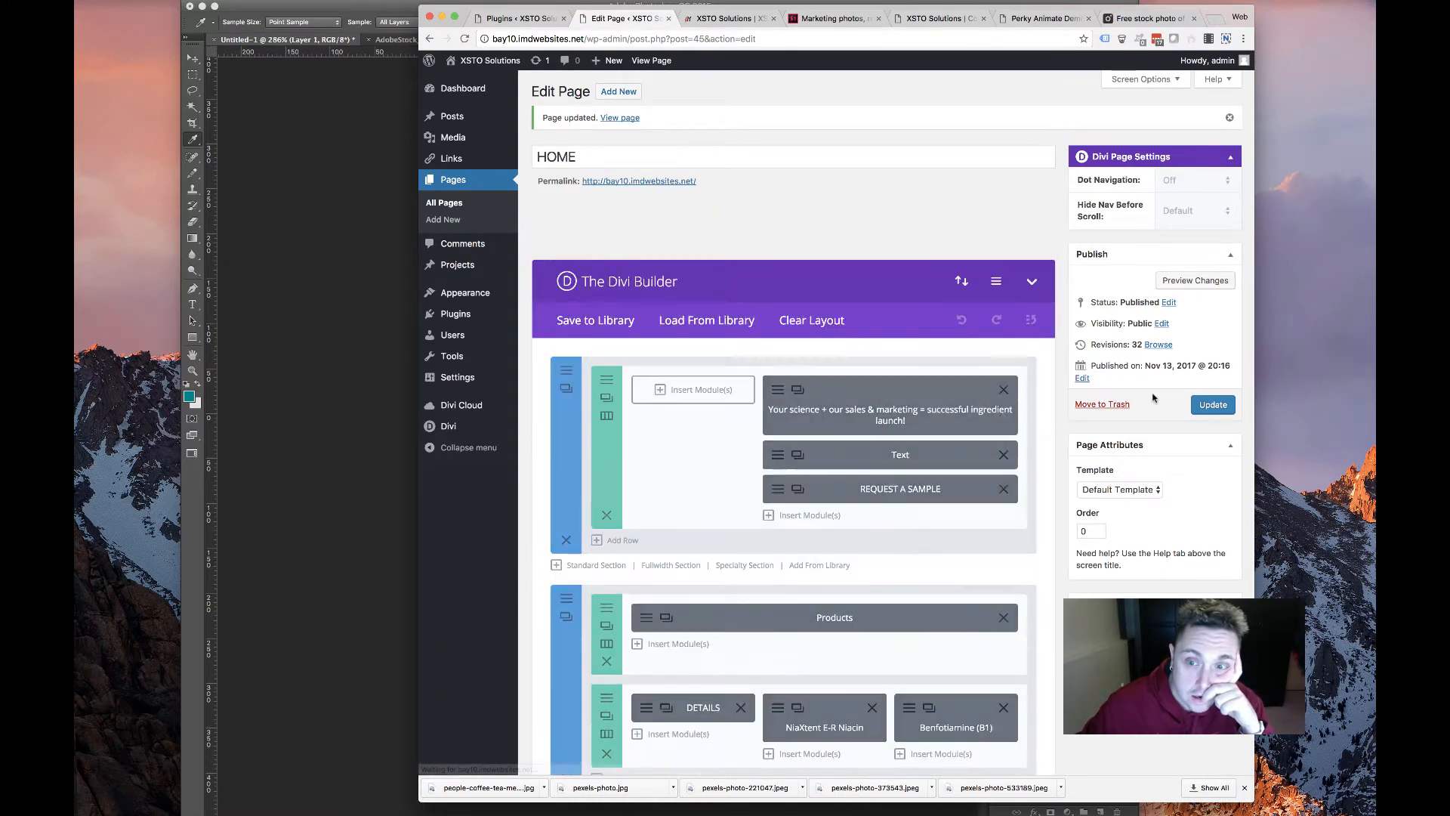
click(712, 18)
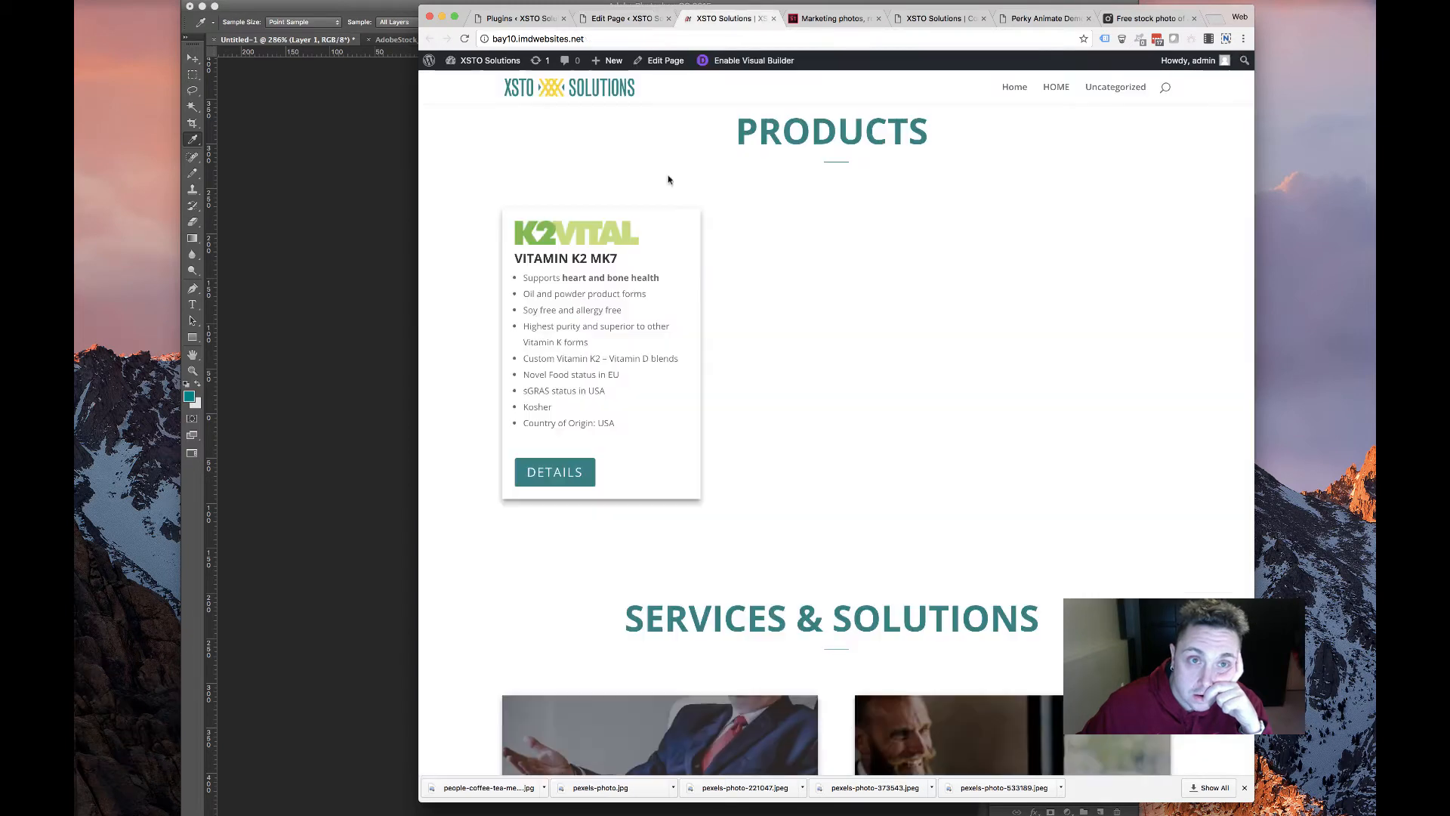
click(626, 19)
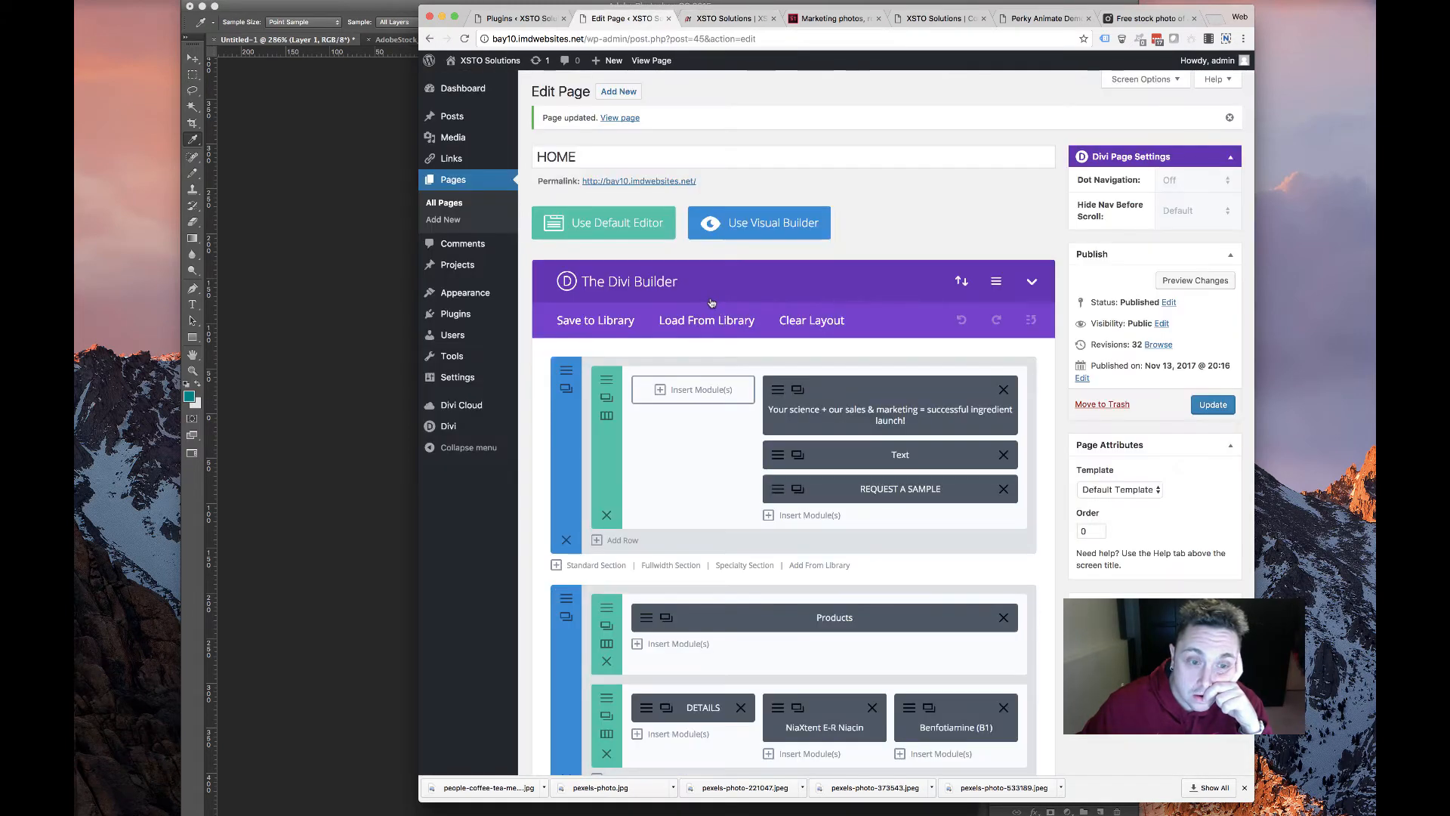
Turn on Equalize Column Heights for the product cards row, save it, and view the live site
scroll(604, 392, down, 4)
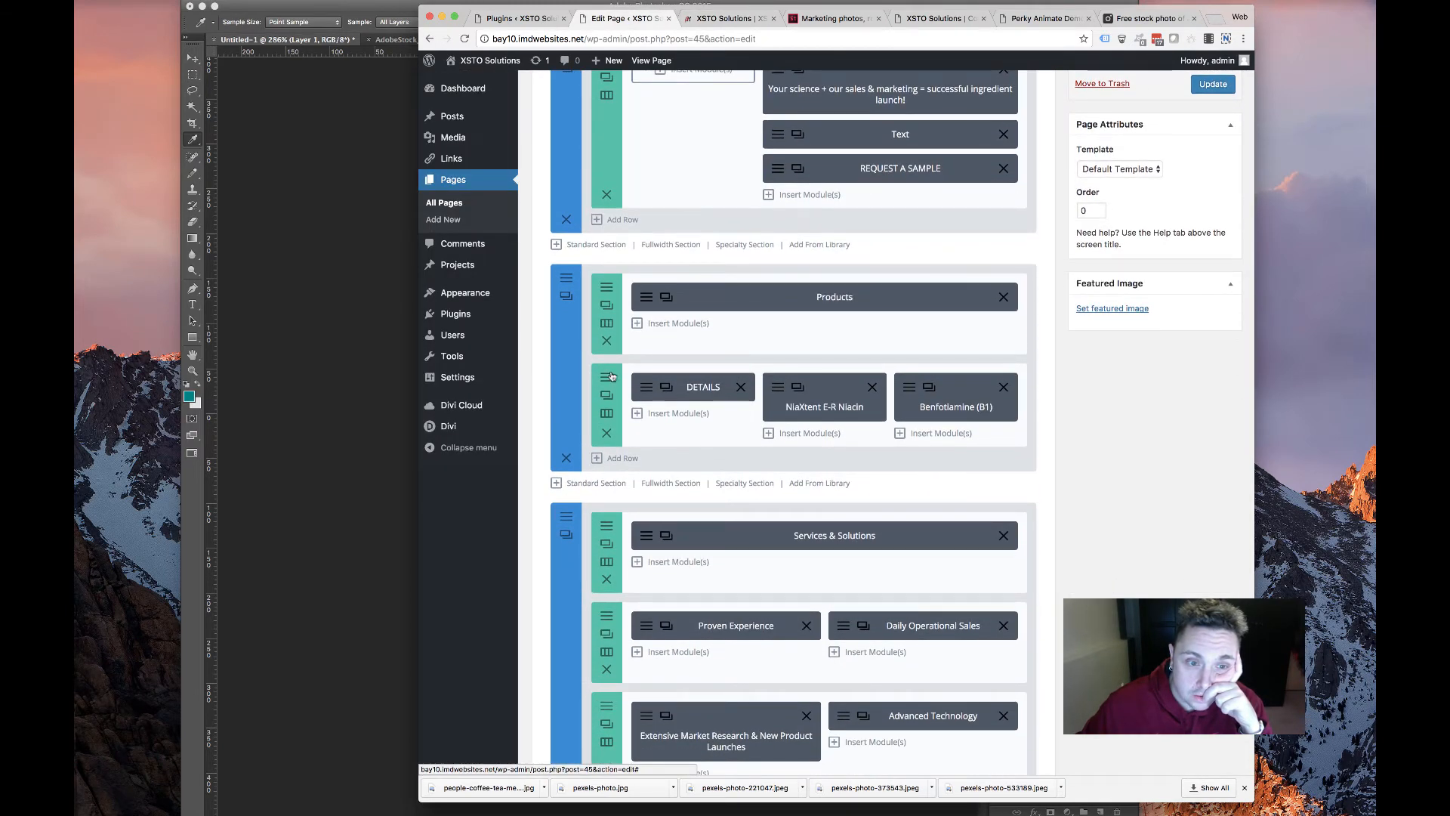
click(608, 395)
click(613, 174)
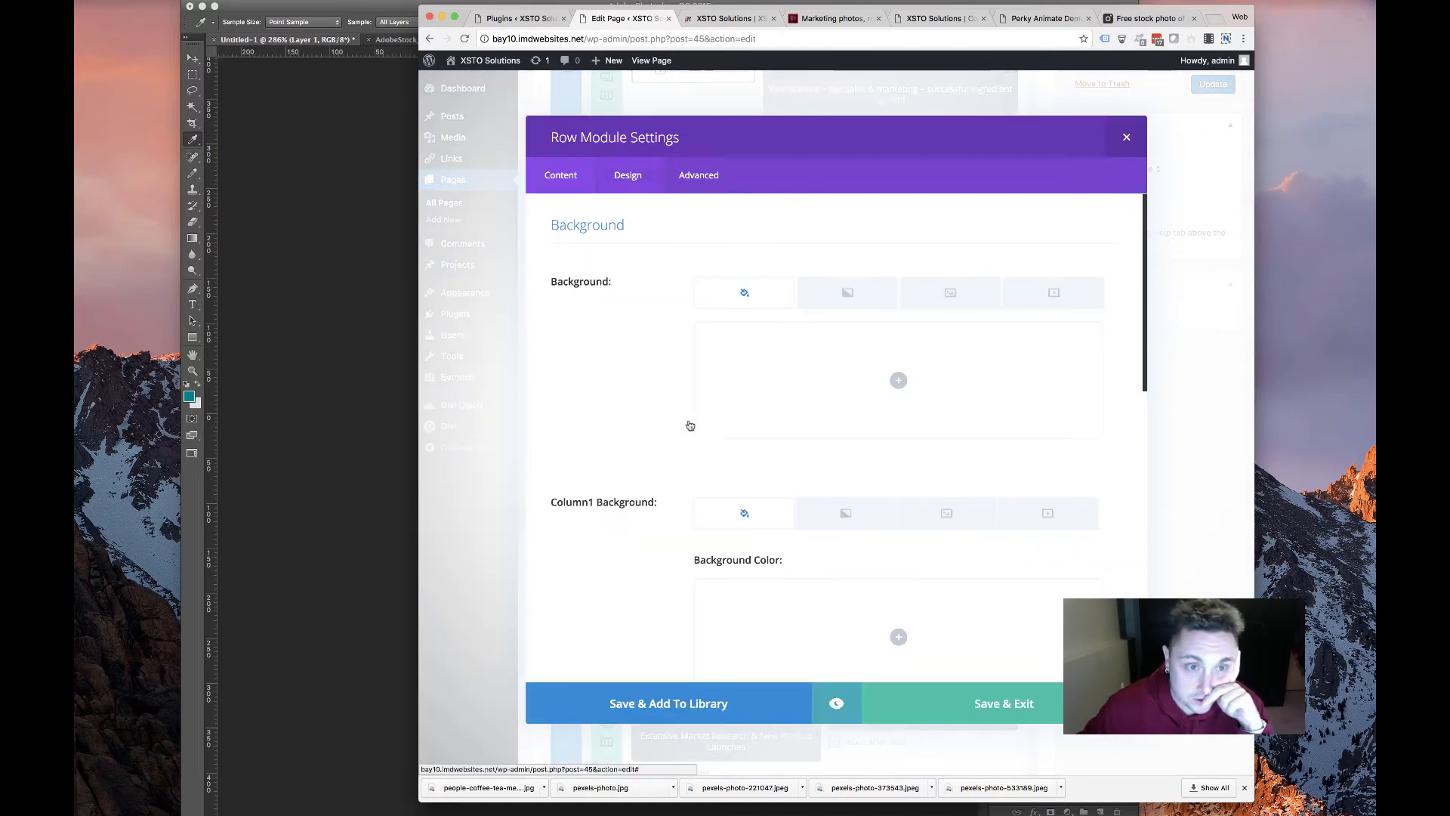
click(724, 618)
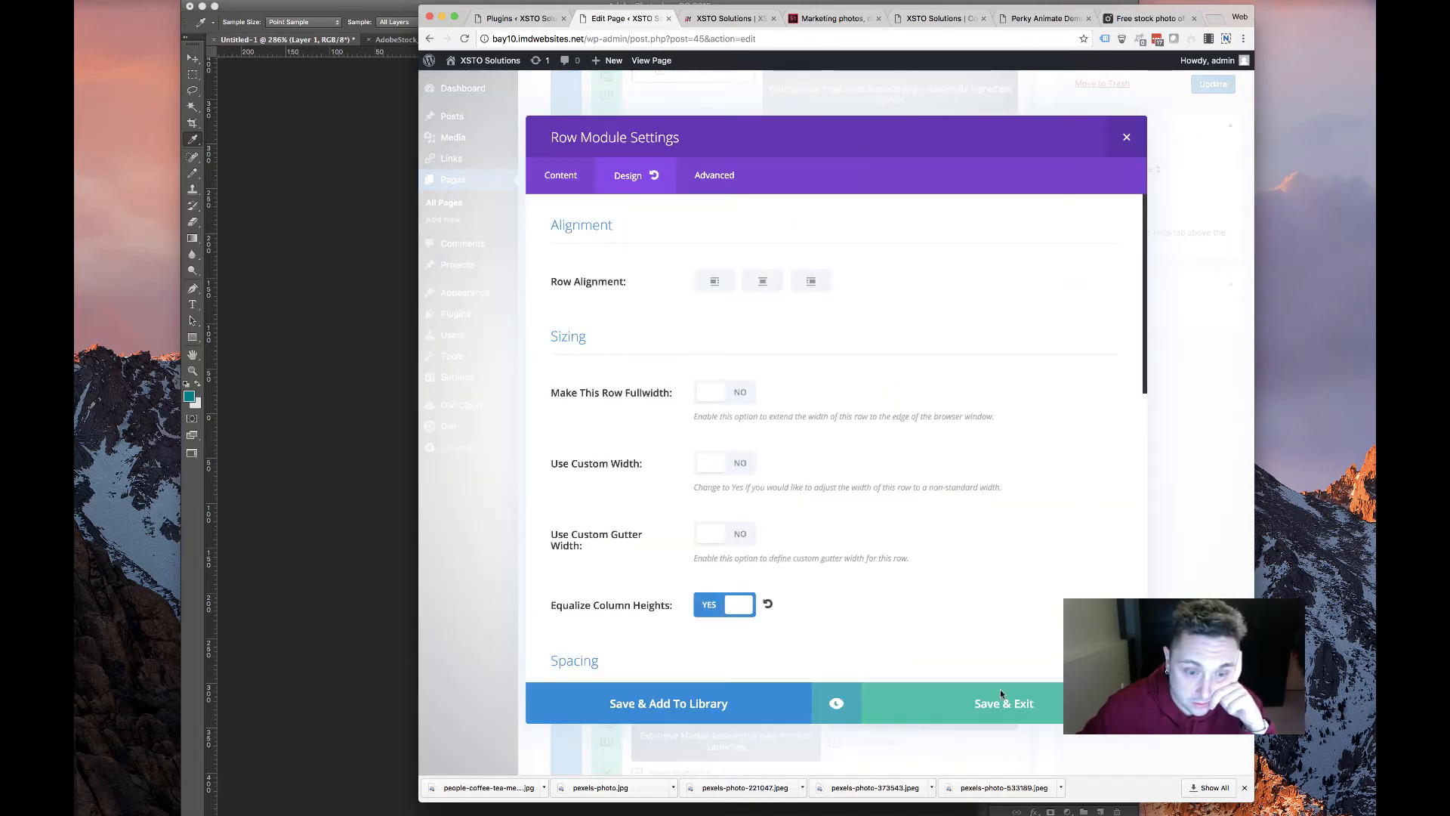
click(994, 697)
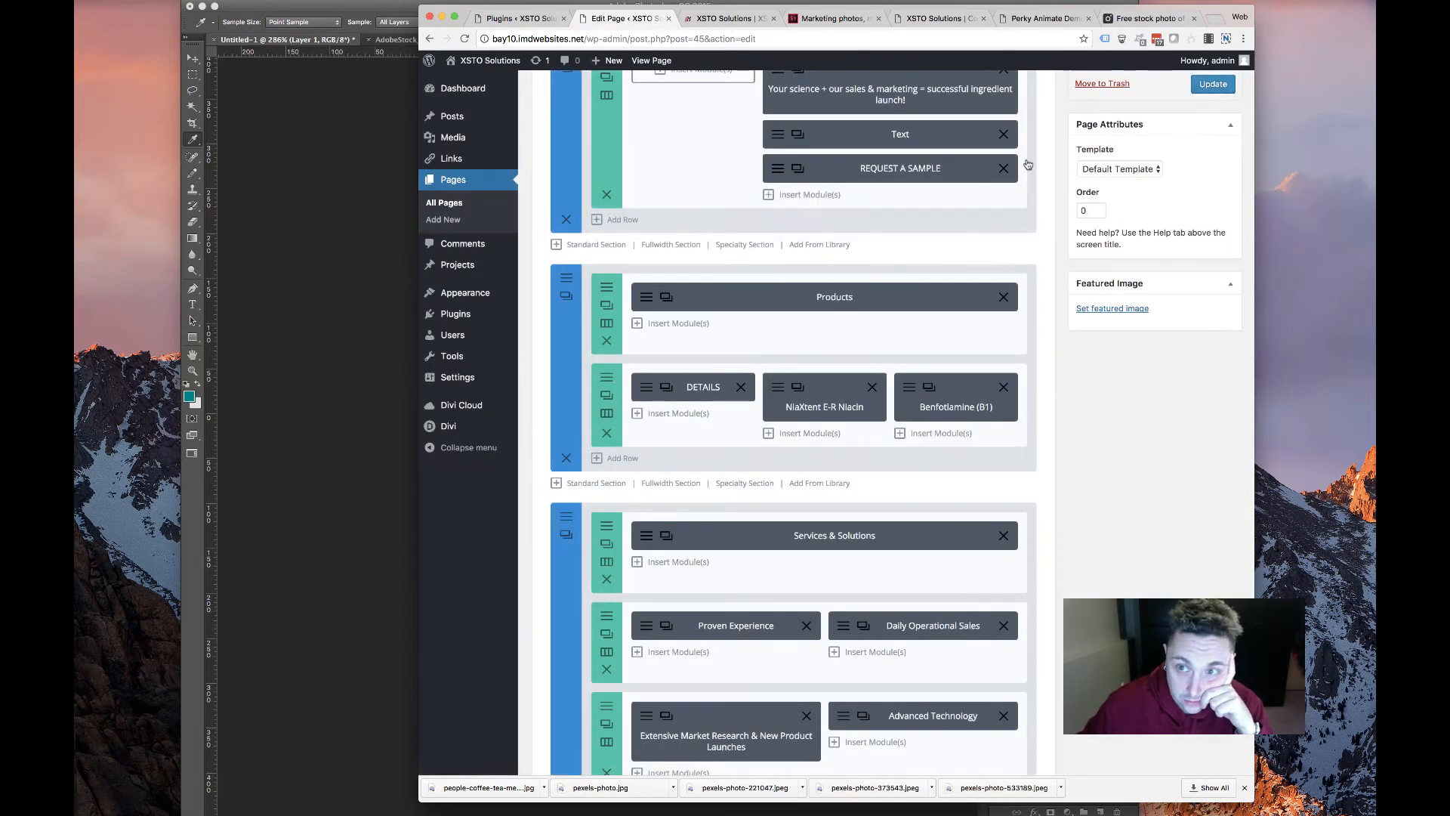
click(728, 18)
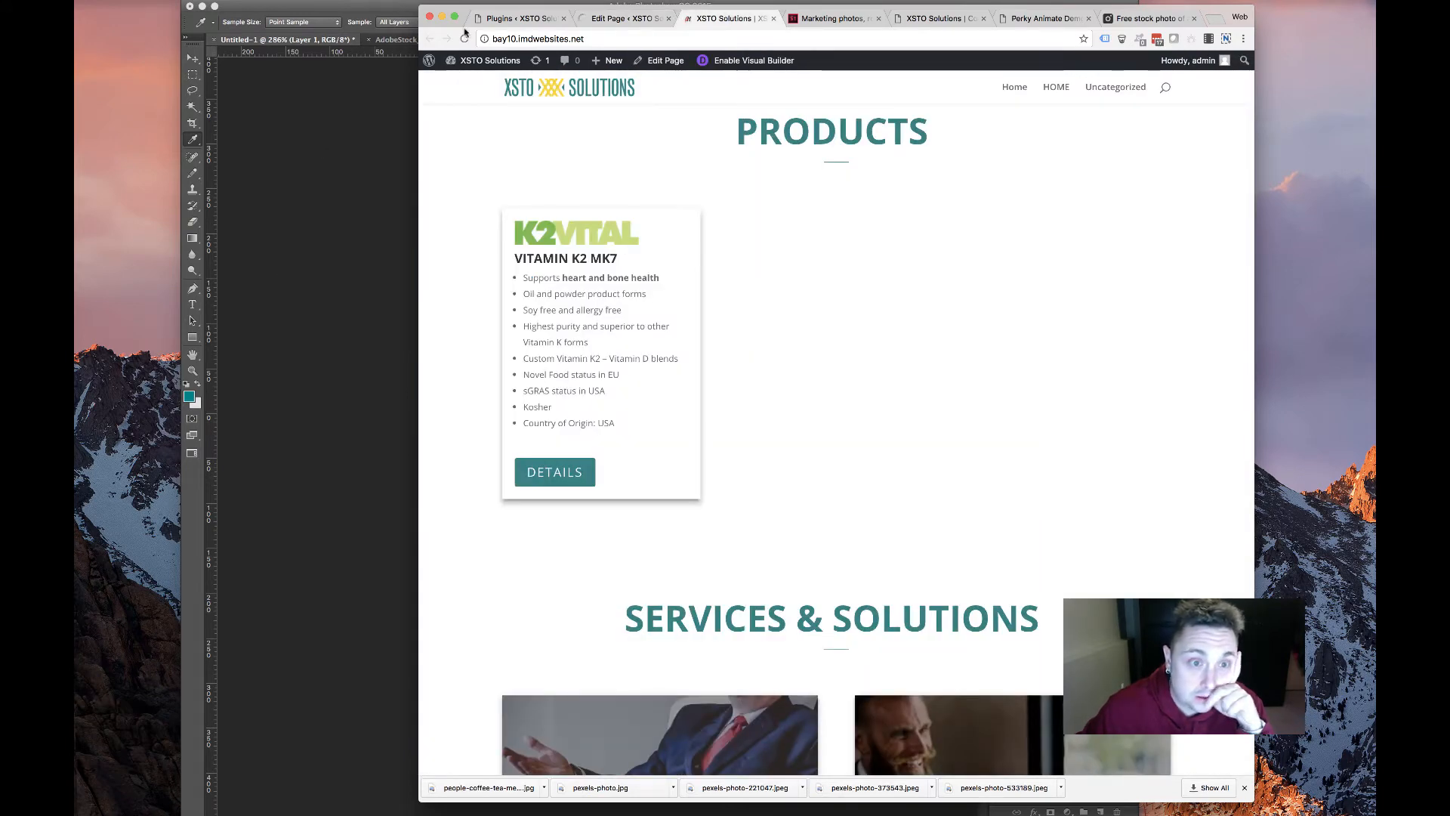
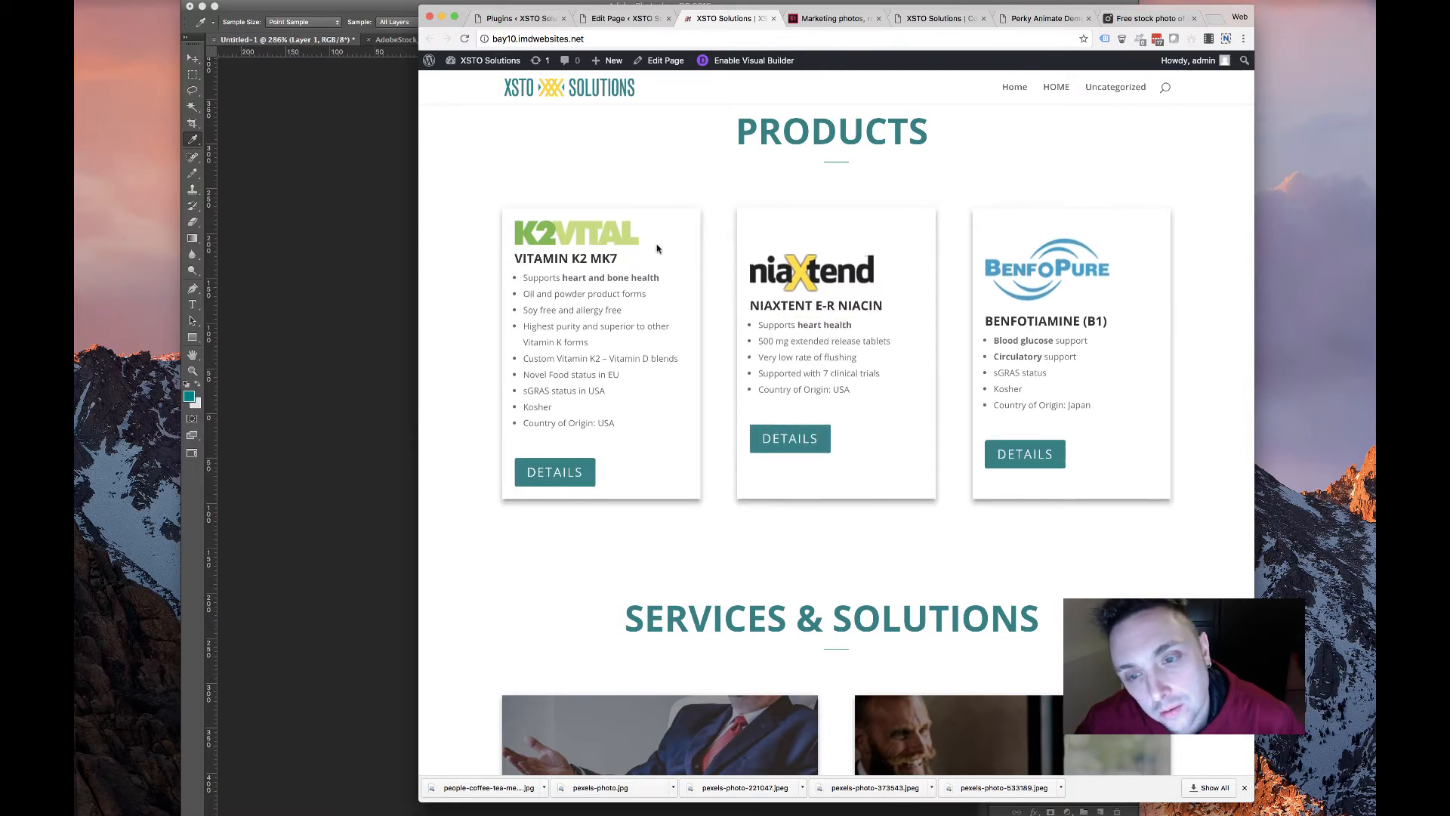
Inspect the product cards row's design settings in the page builder
scroll(642, 264, up, 5)
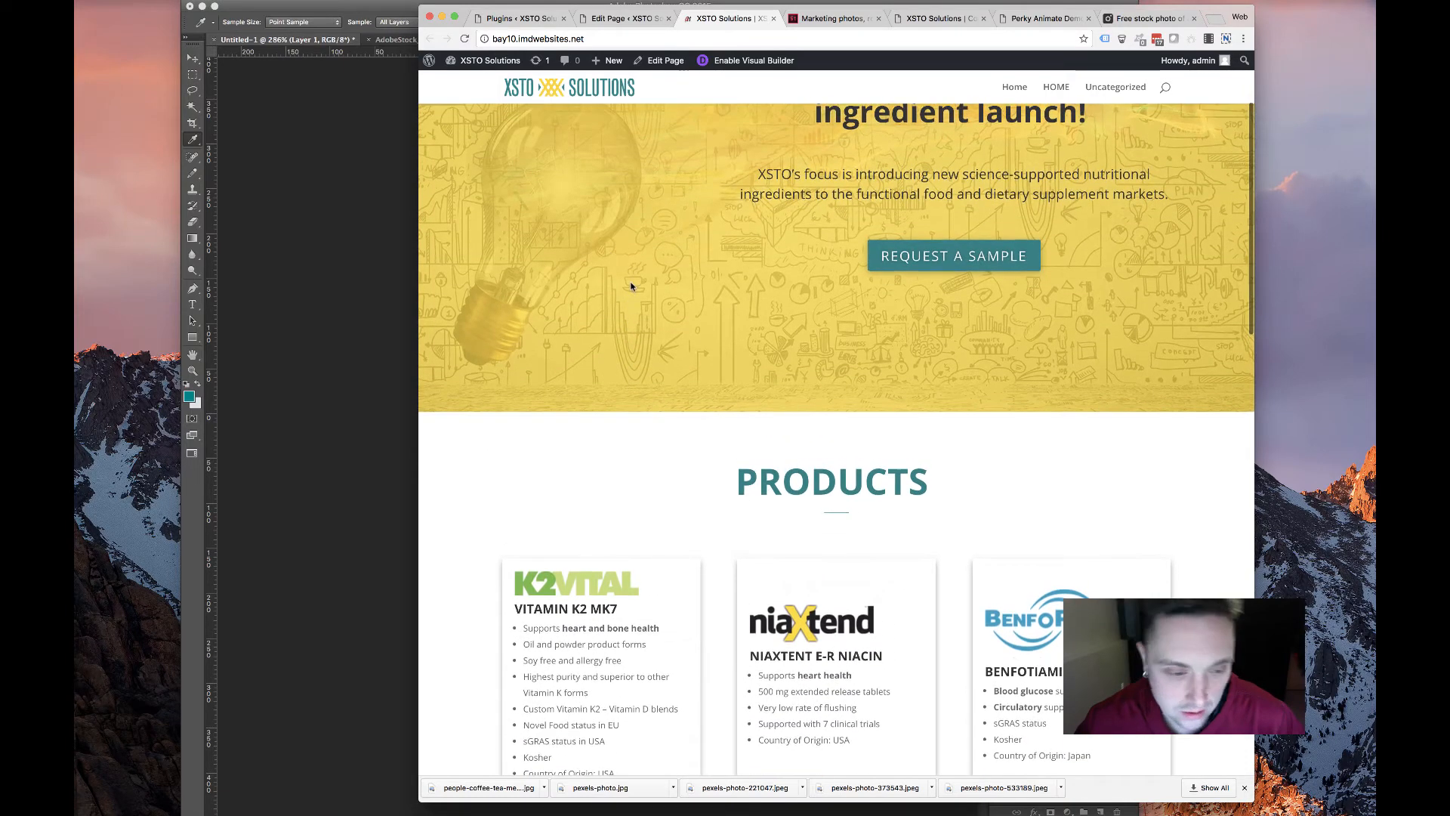
scroll(625, 264, down, 5)
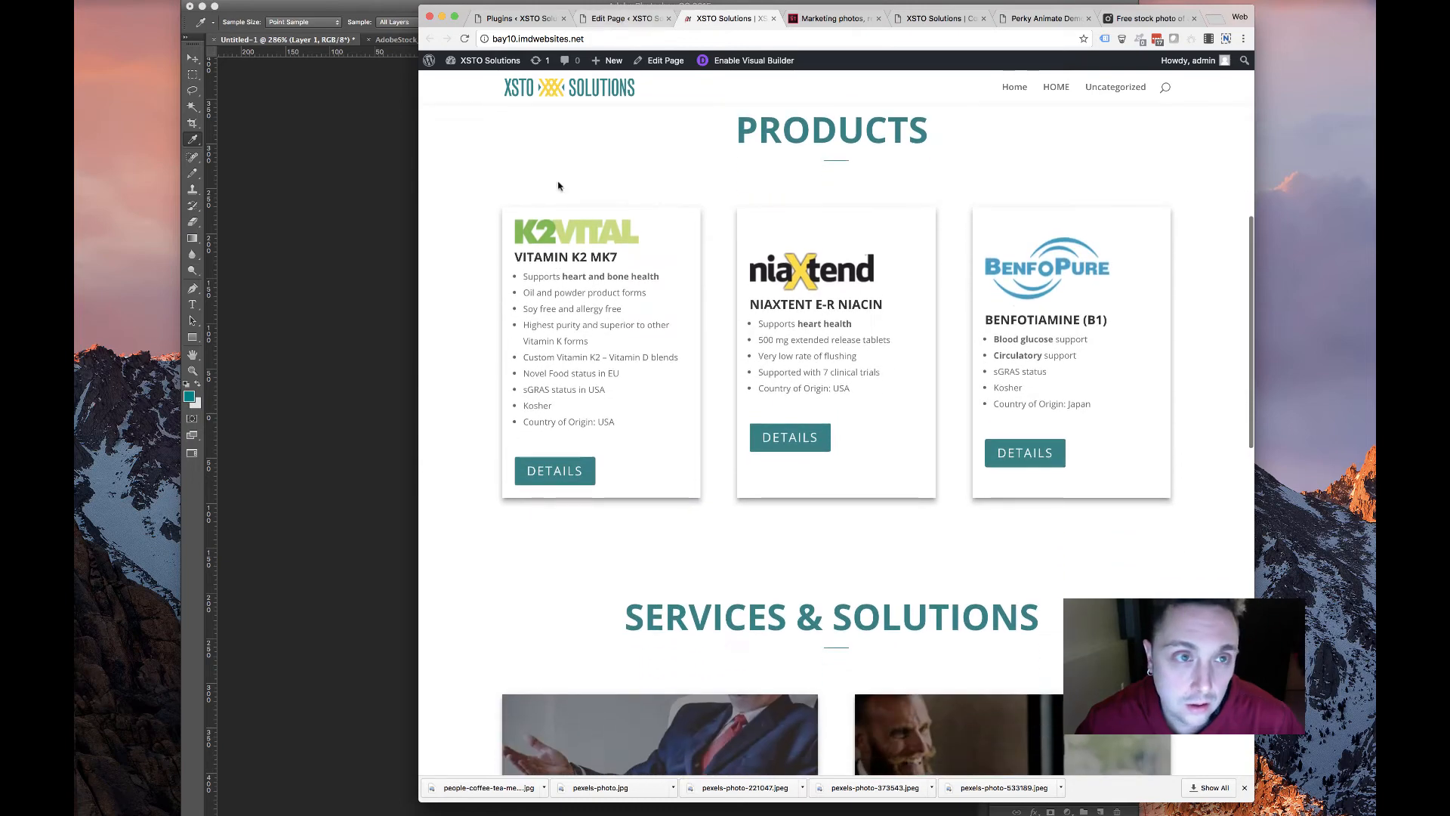
key(ctrl+shift+Tab)
scroll(642, 510, down, 3)
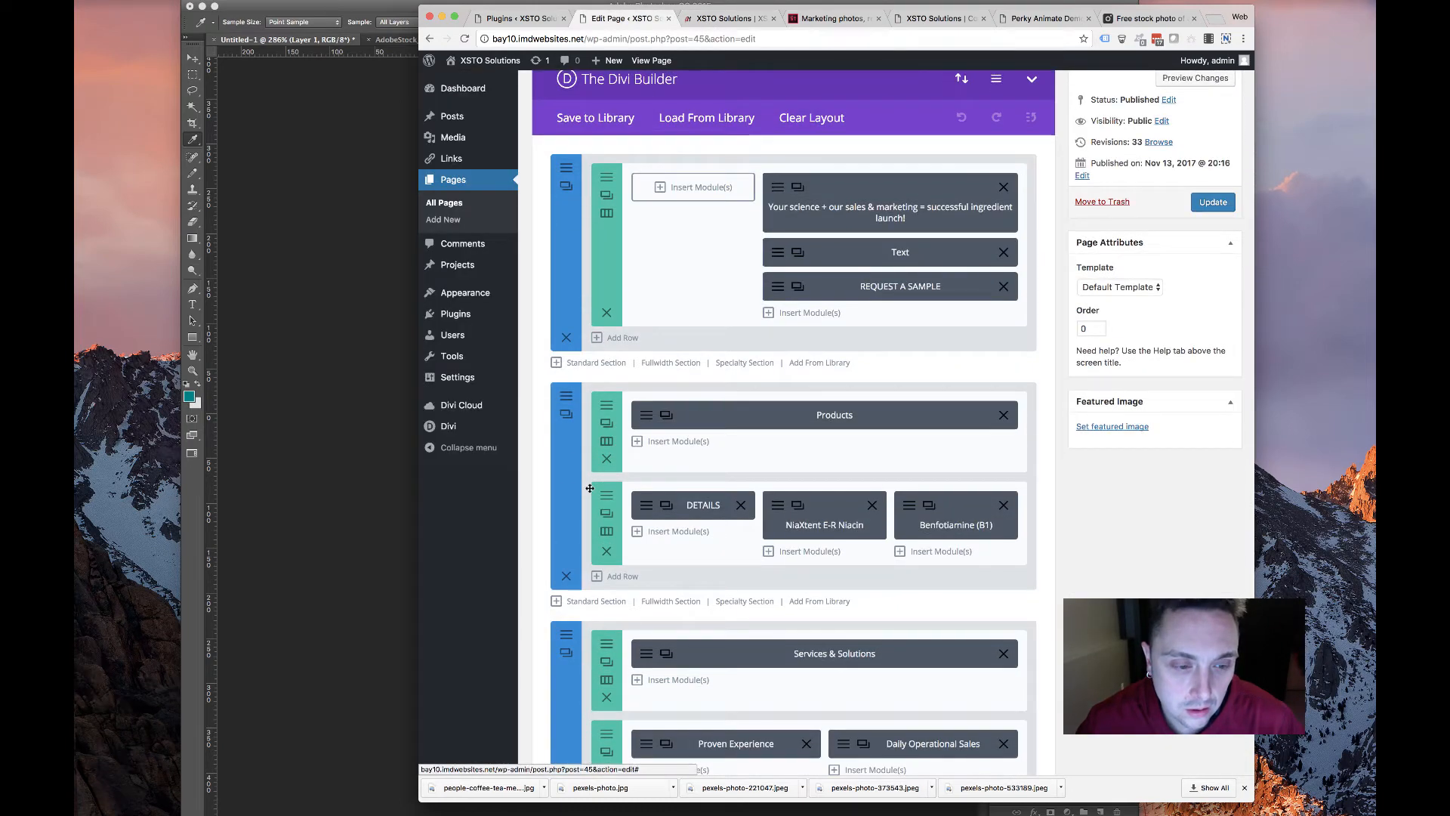
click(606, 513)
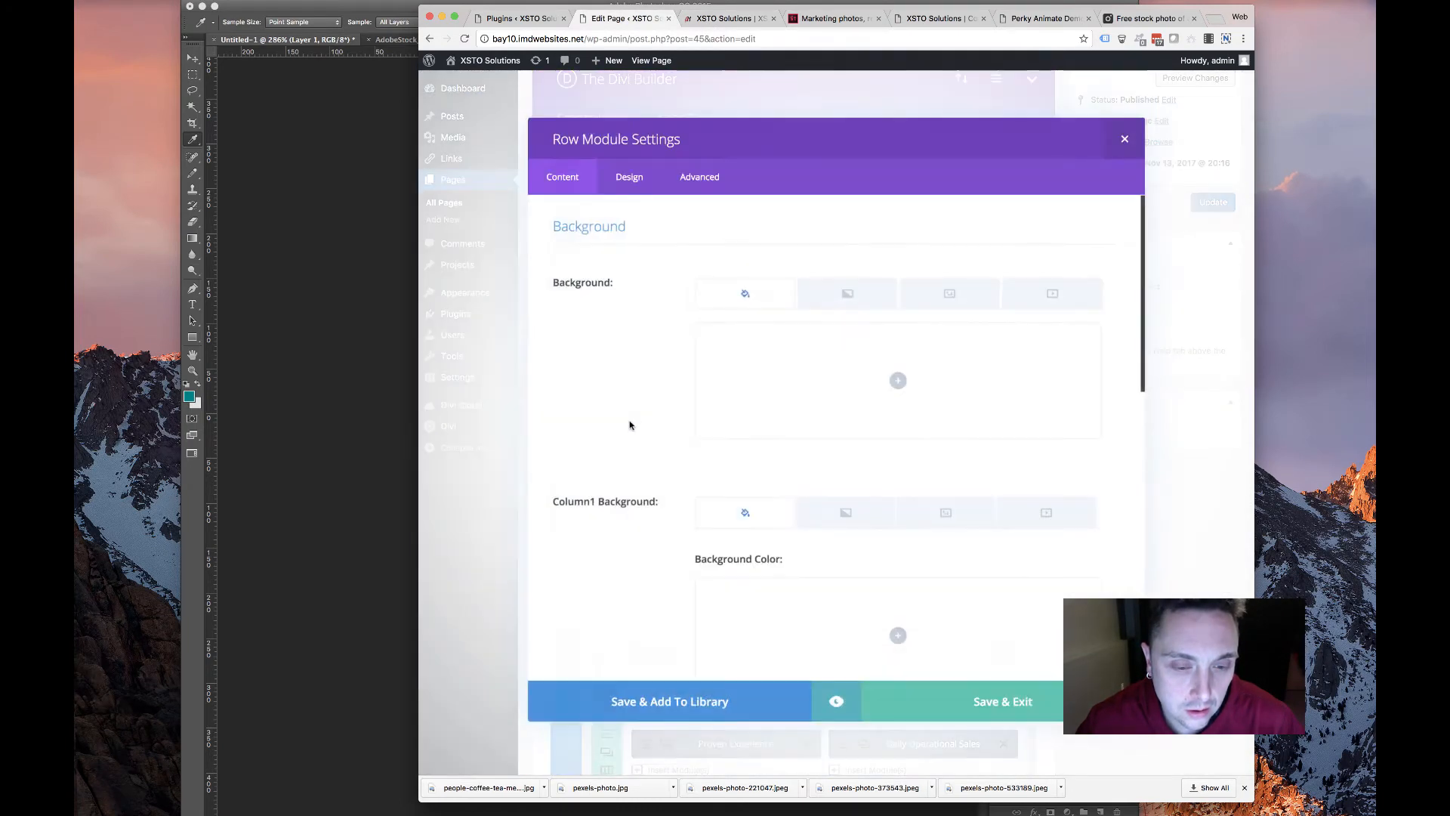
click(640, 182)
scroll(690, 363, down, 5)
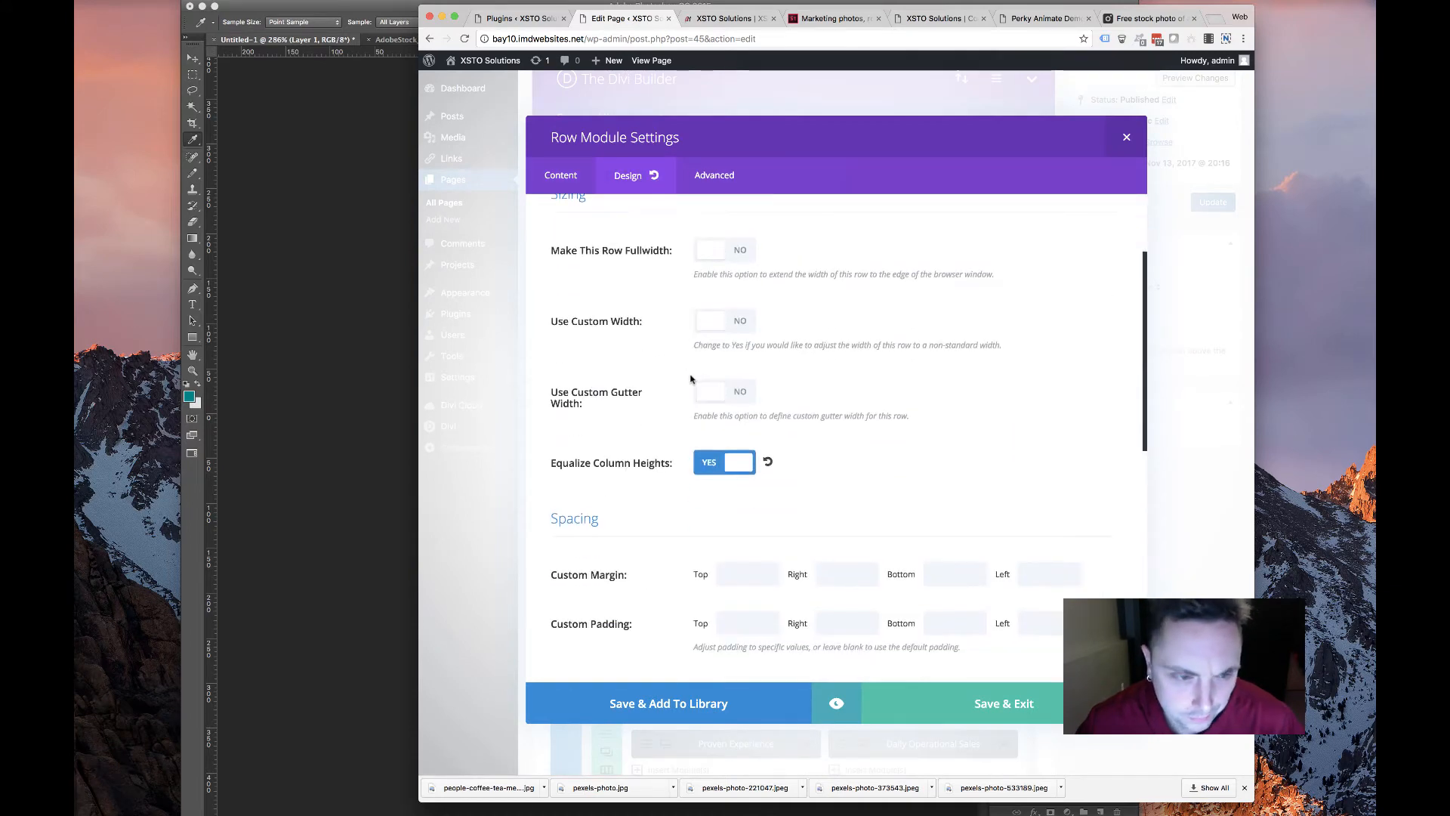
scroll(689, 378, up, 3)
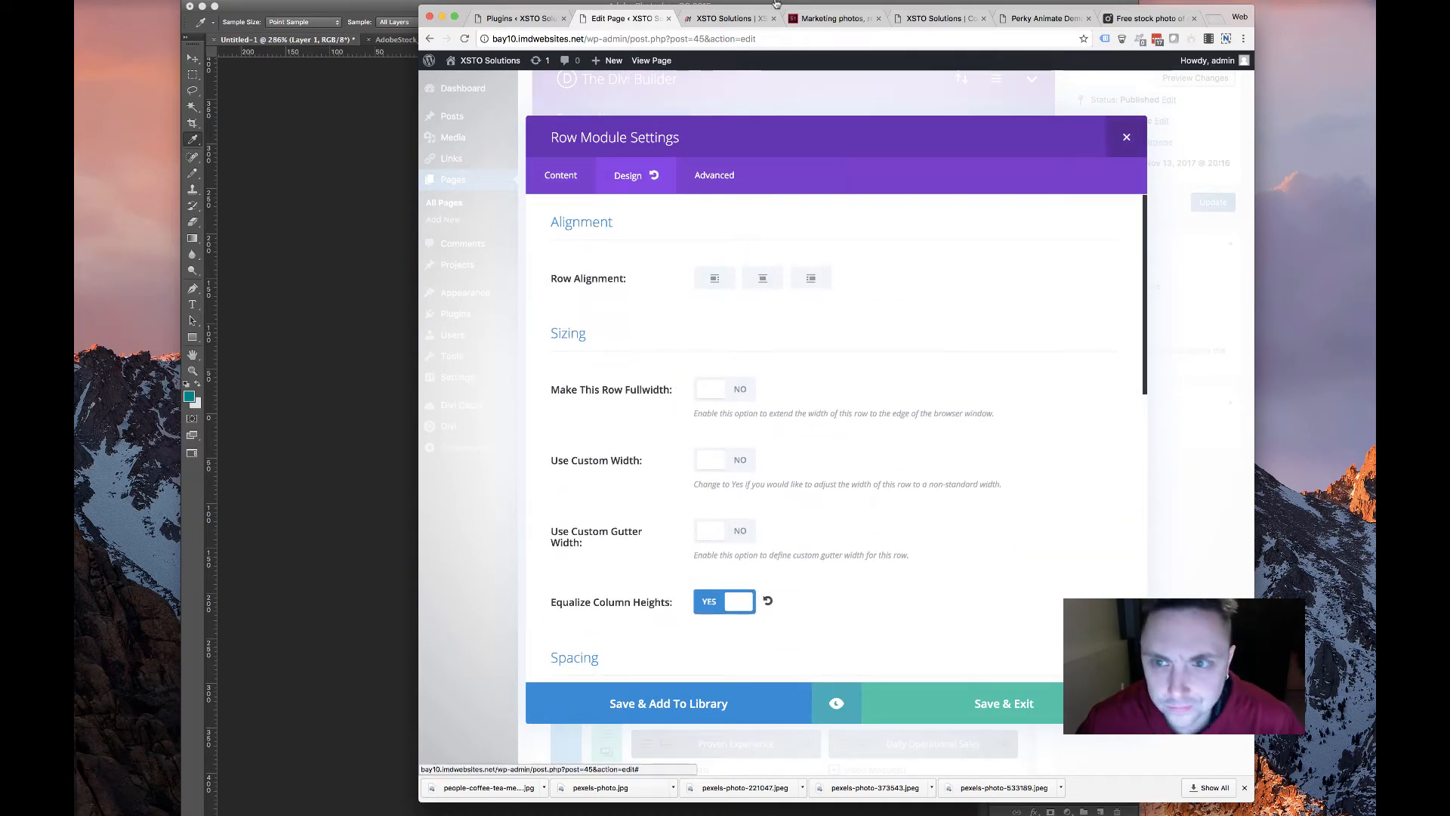
Review the Products section on the live site
click(725, 18)
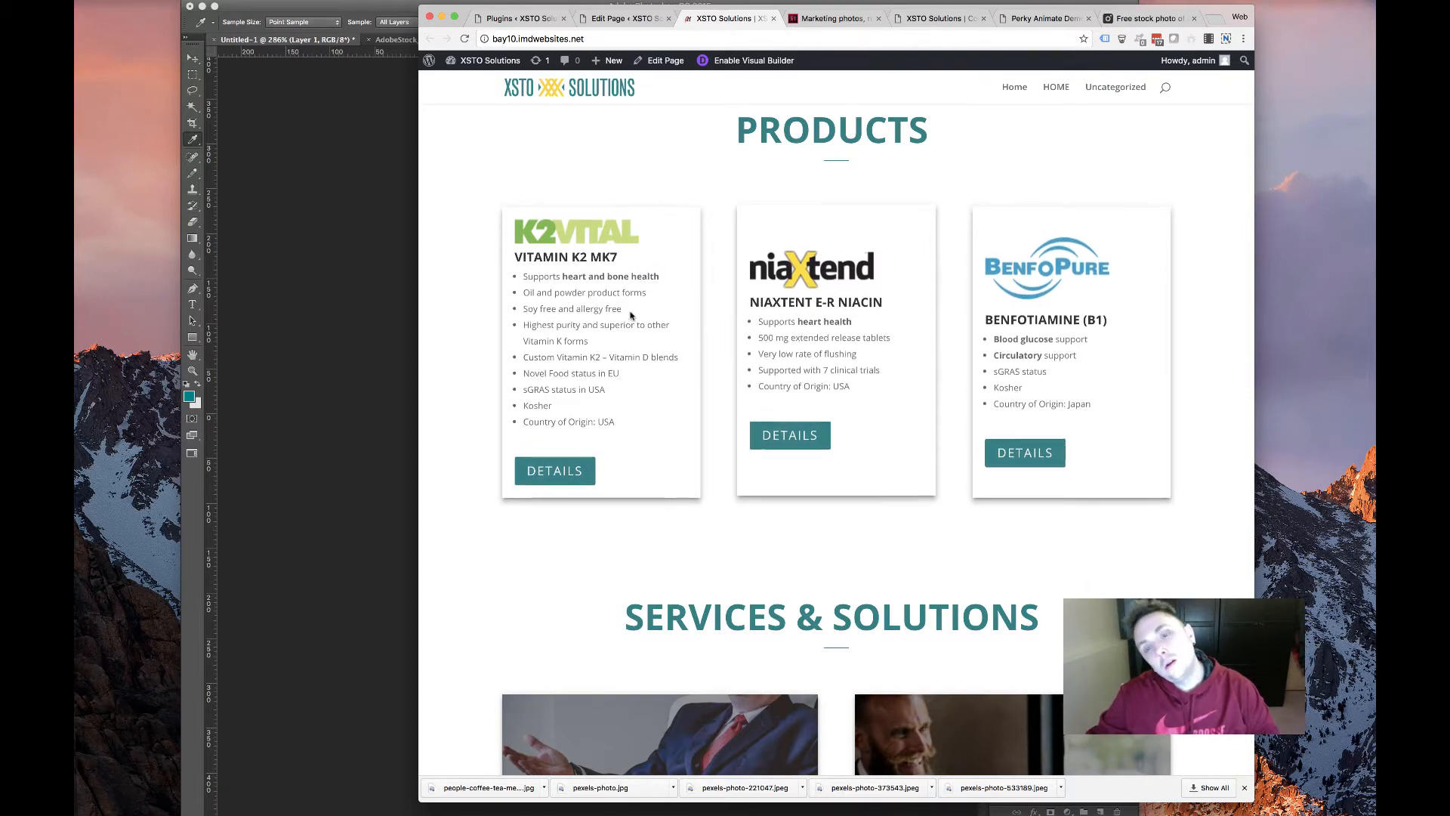
scroll(635, 321, up, 5)
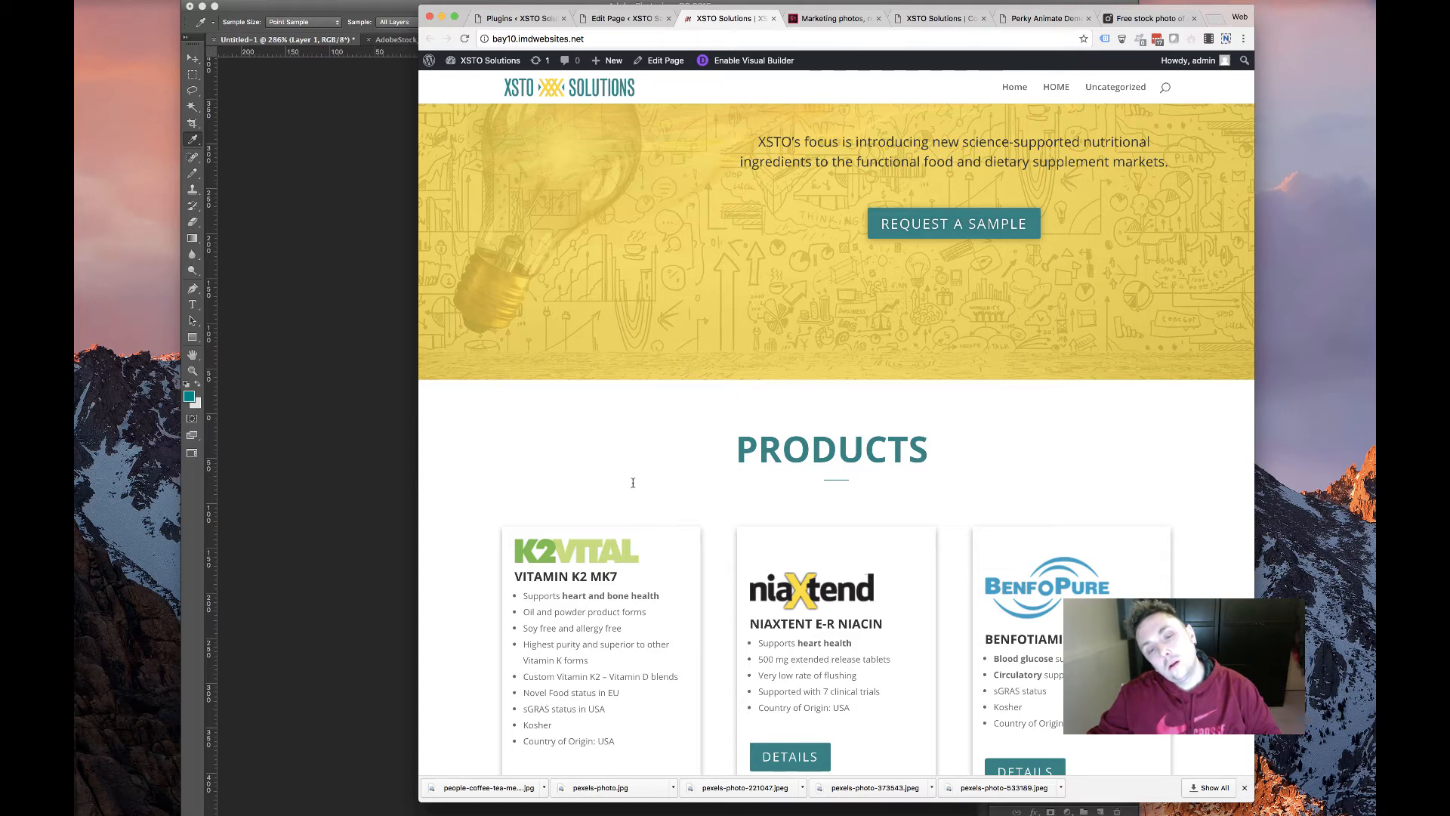
scroll(634, 482, down, 10)
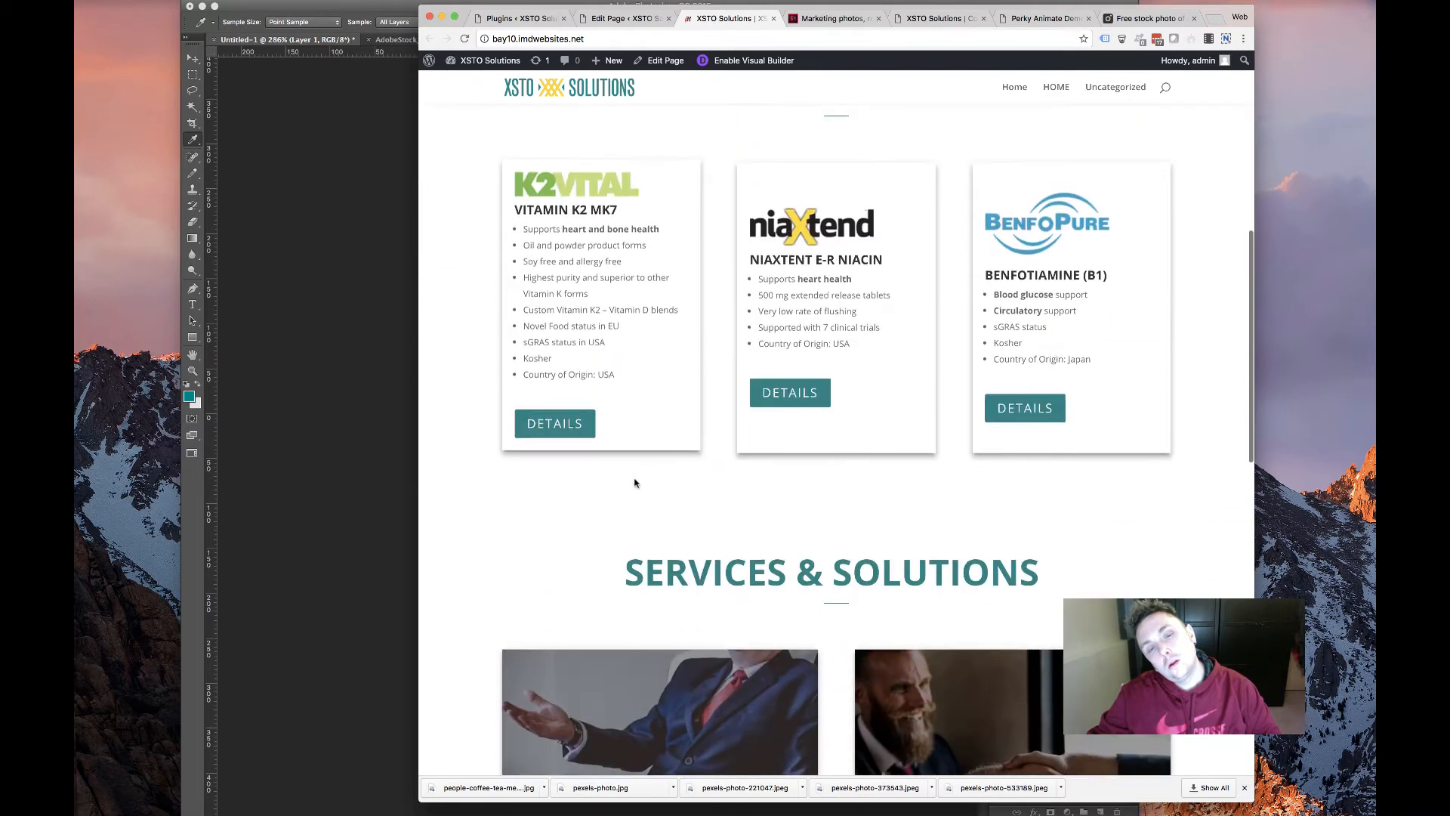
scroll(634, 481, up, 5)
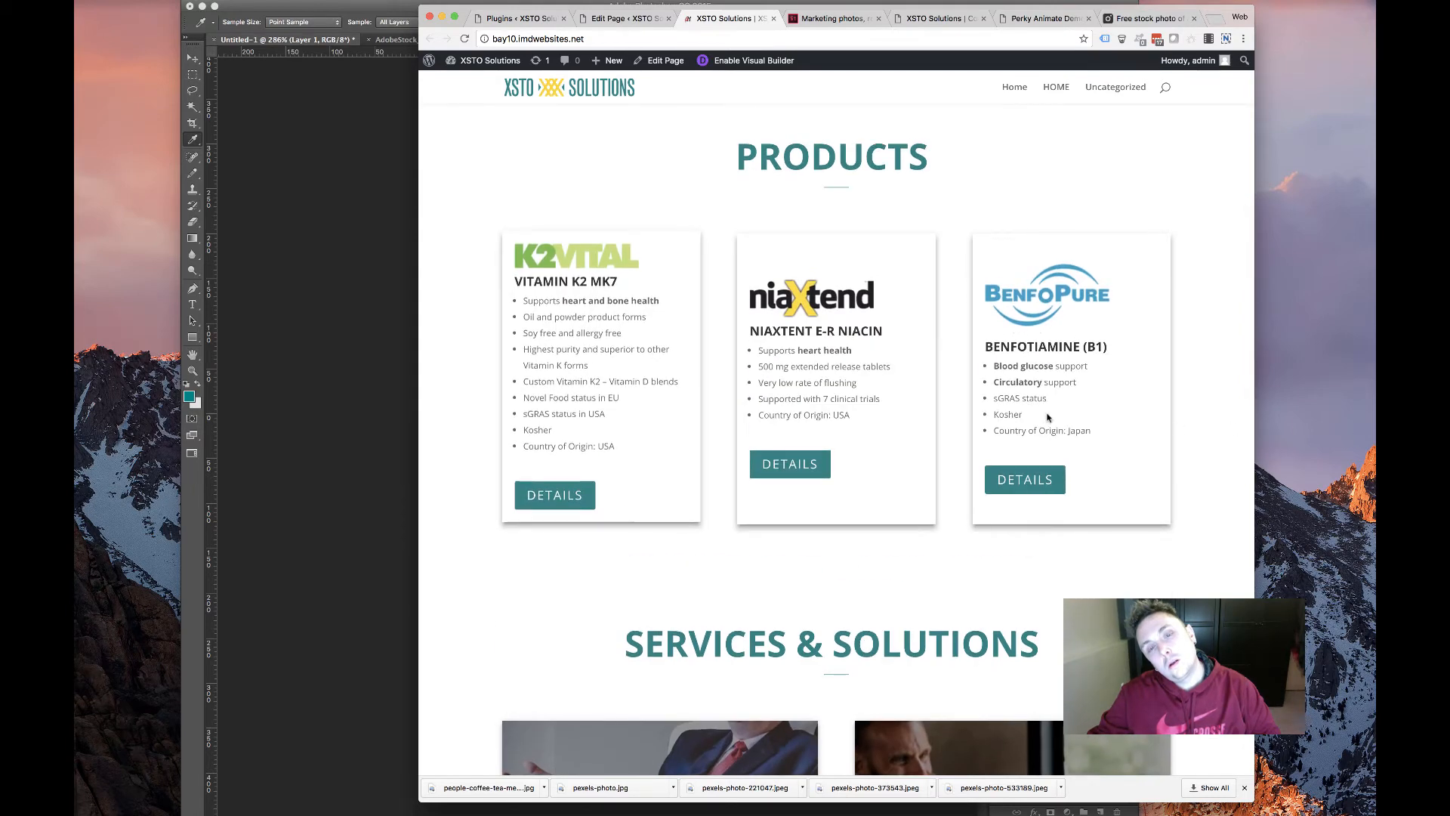
scroll(985, 408, up, 7)
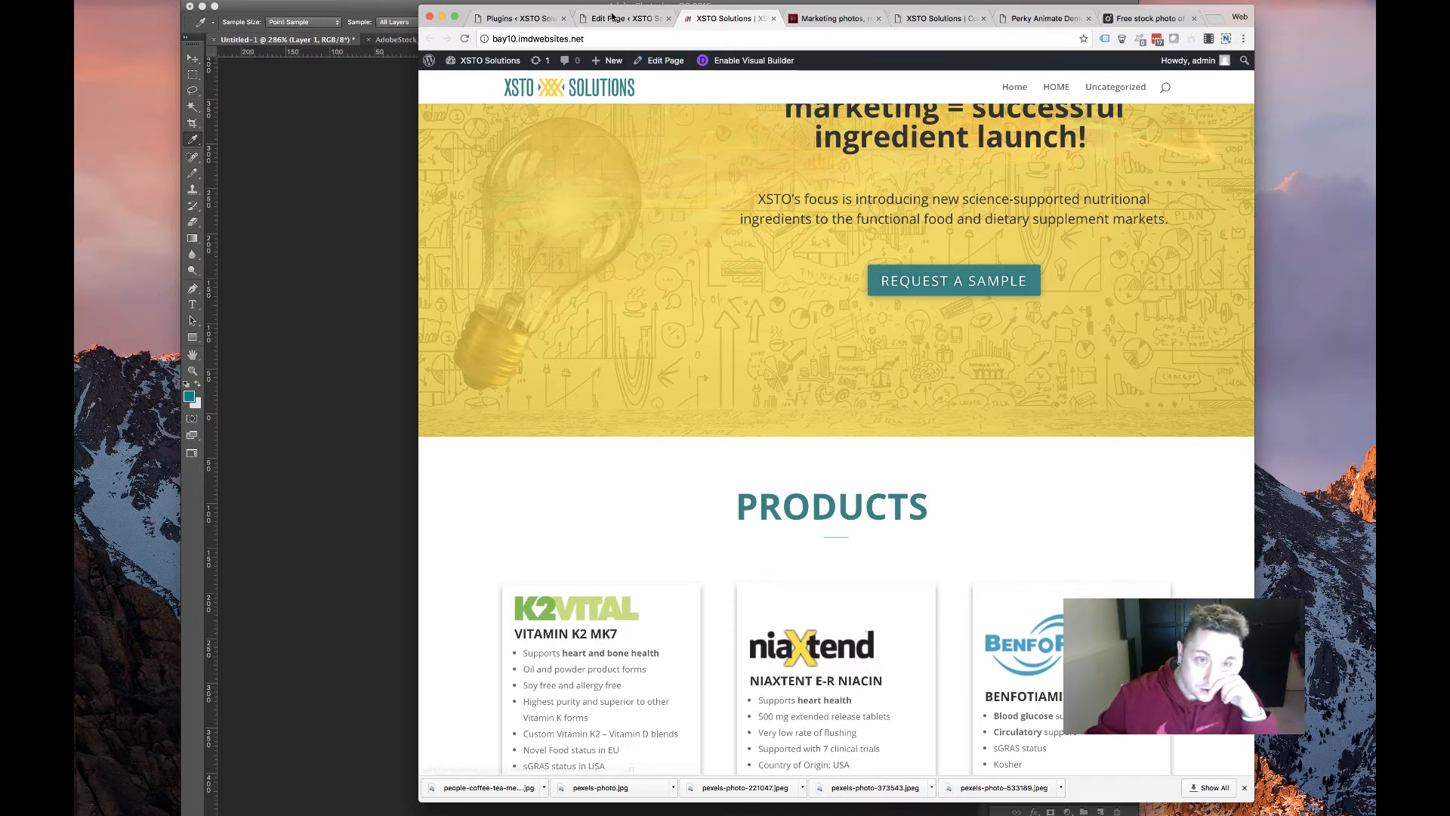
Delete the DETAILS, NiaXtent E-R Niacin and Benfotiamine (B1) product modules
click(626, 19)
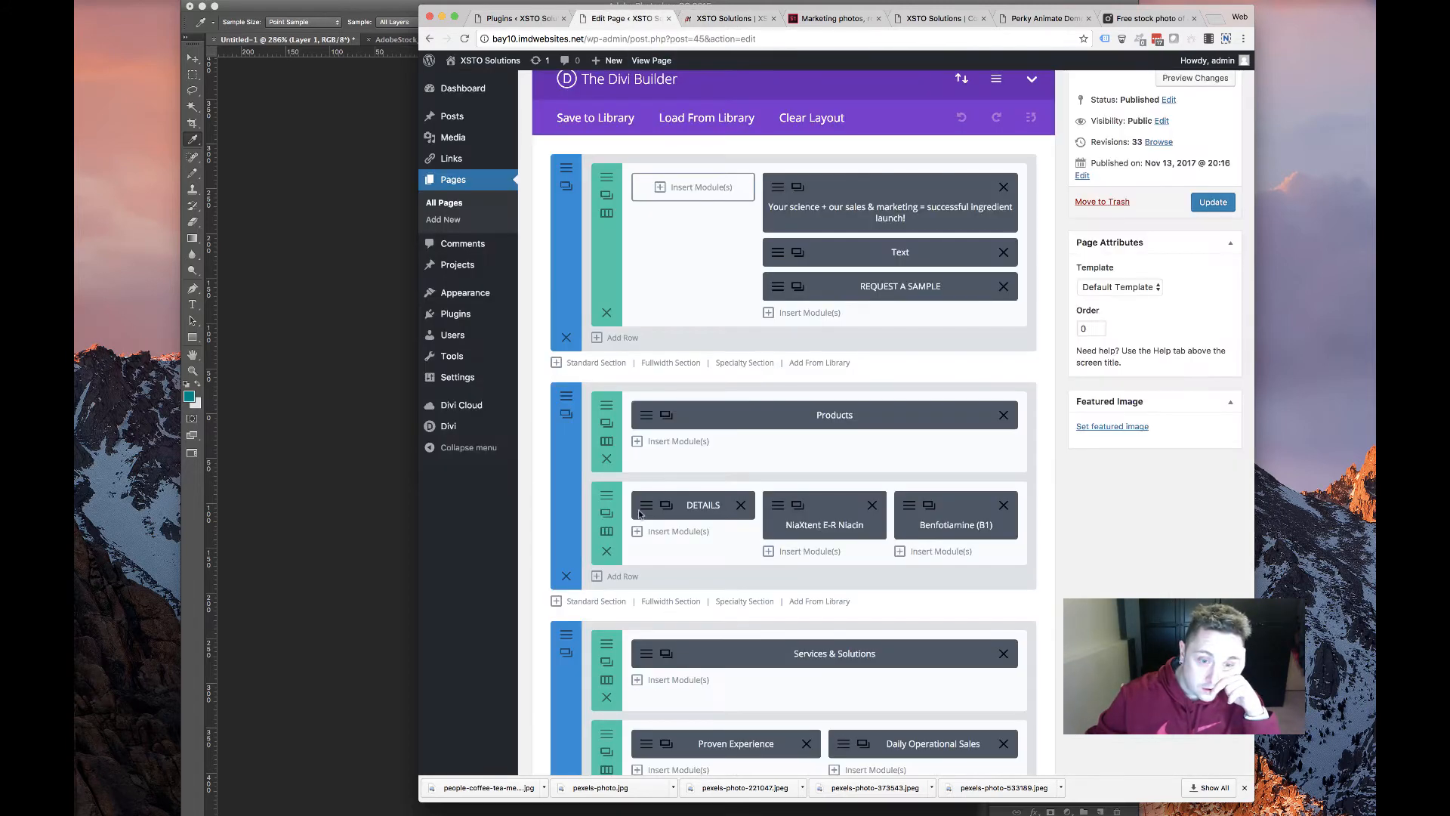
click(741, 505)
click(872, 504)
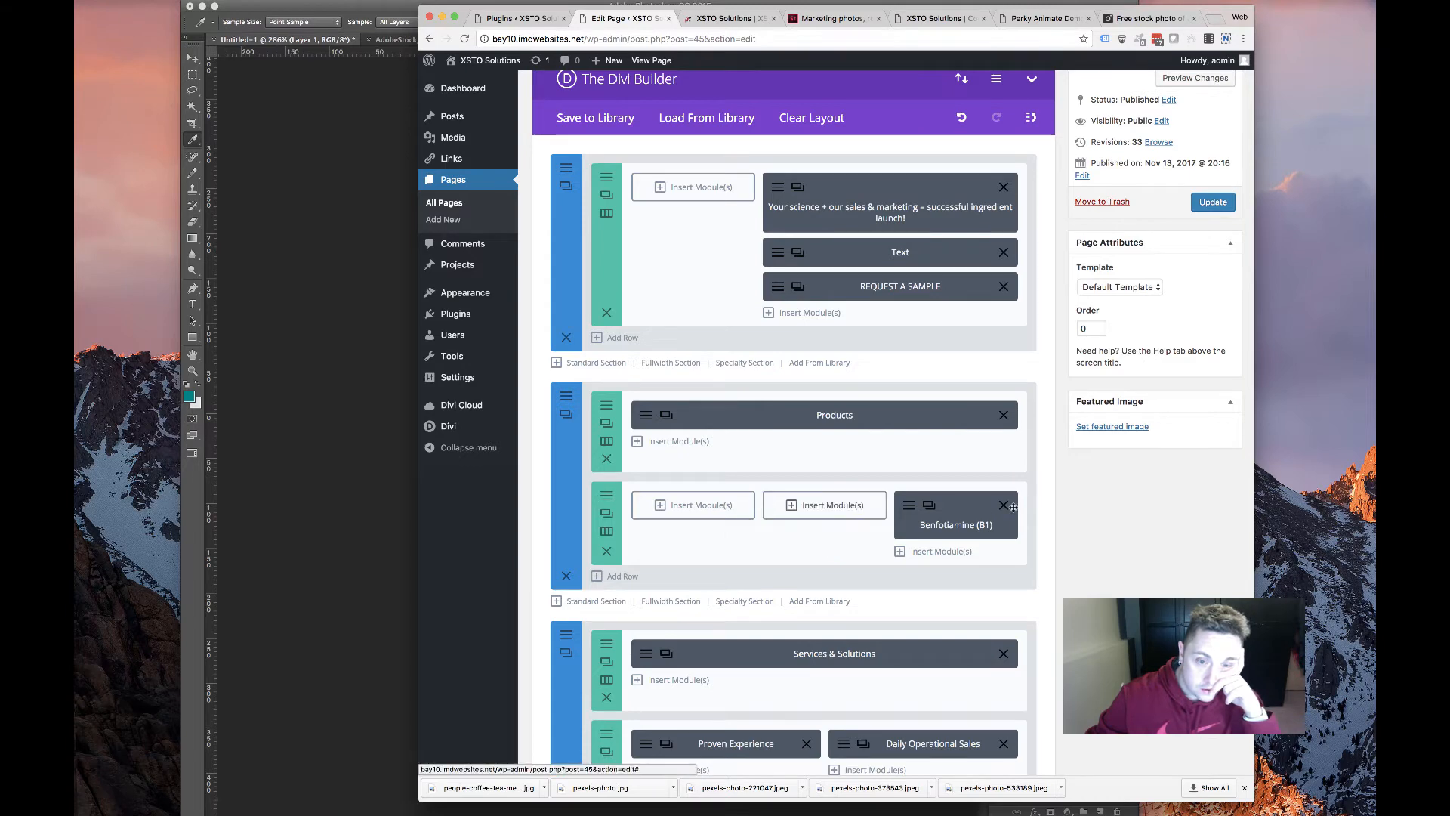
click(1004, 505)
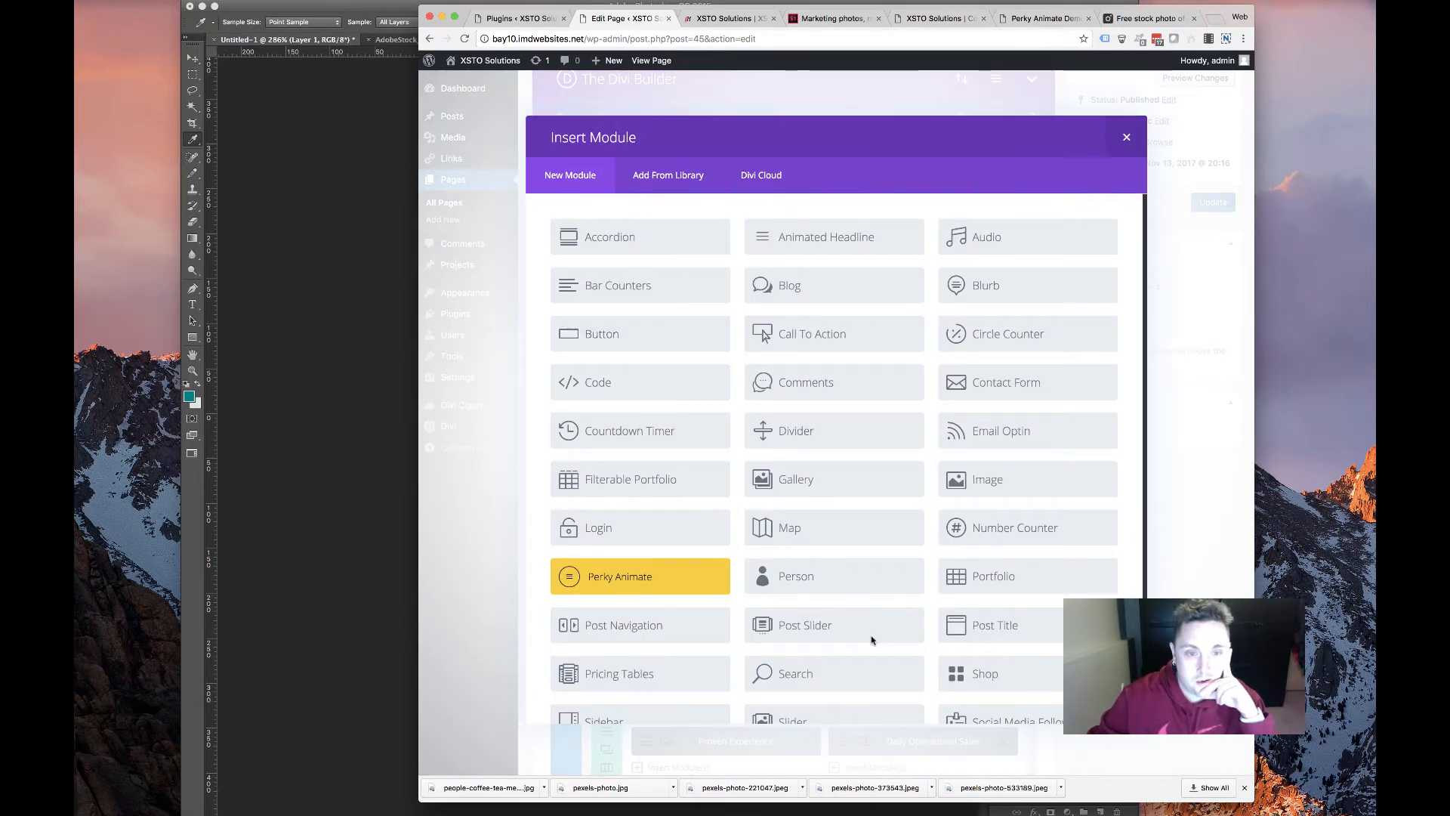
Add an Image module to the first column using the k2vital logo
click(1032, 484)
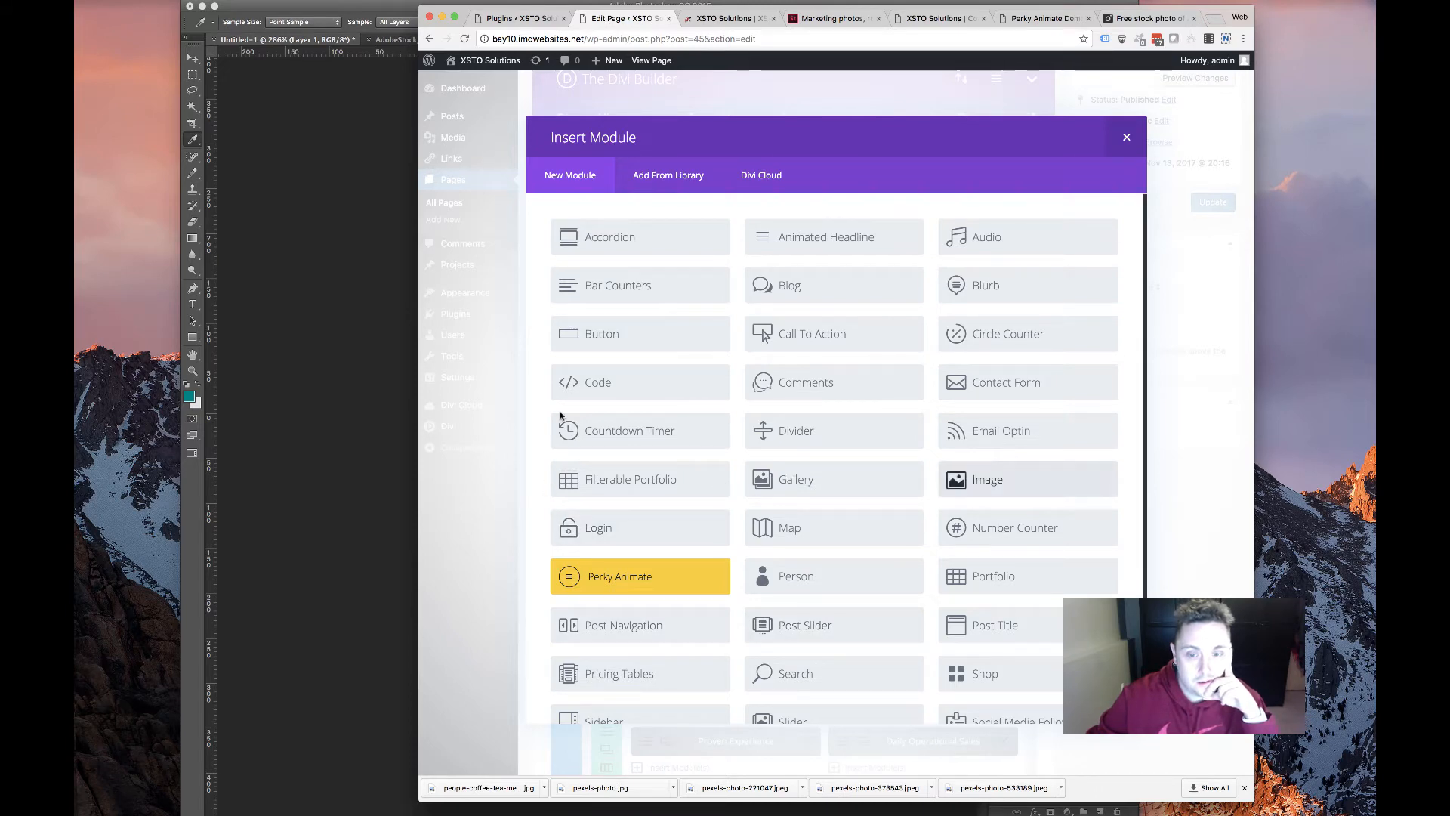
click(994, 290)
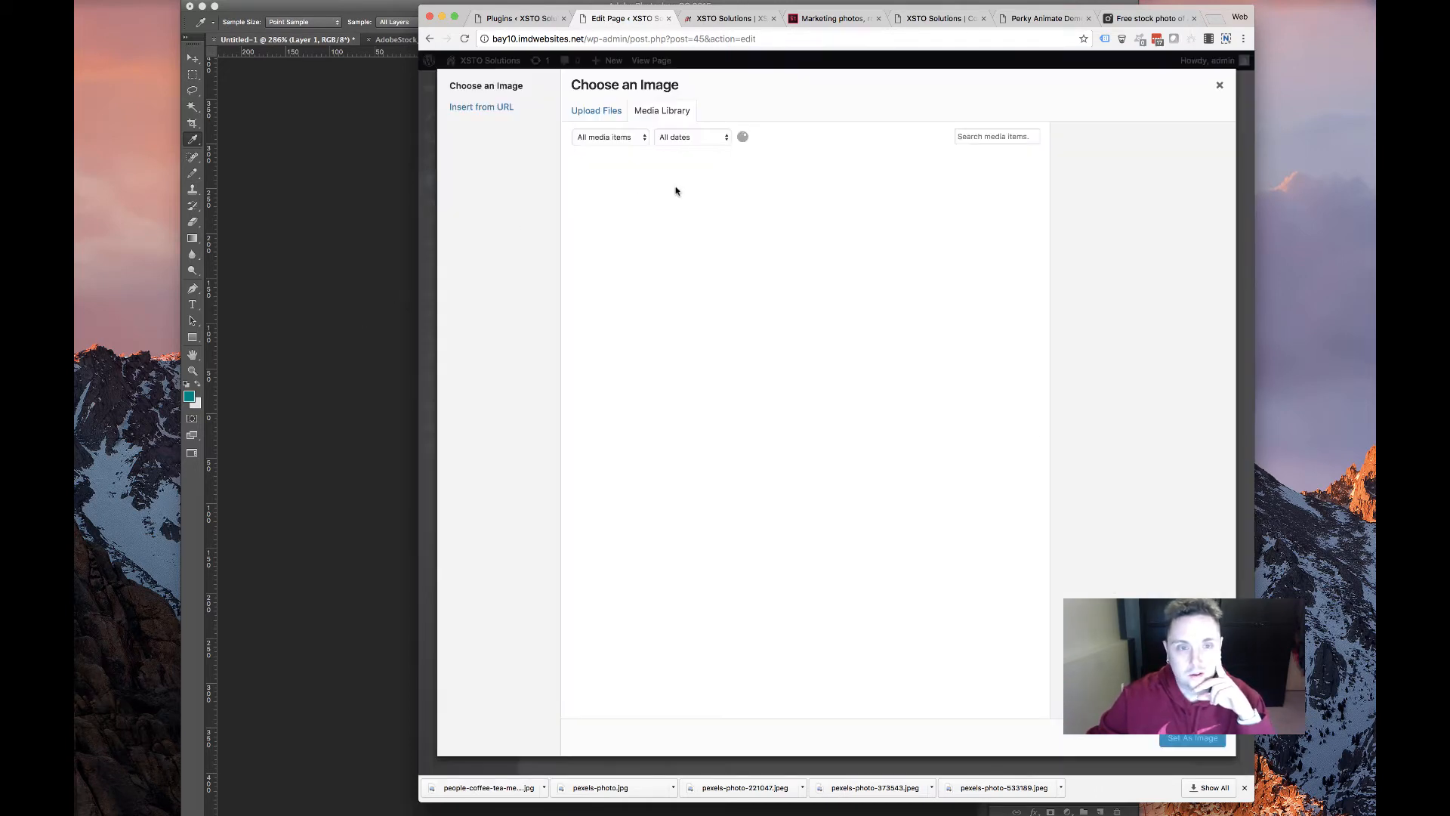
click(798, 195)
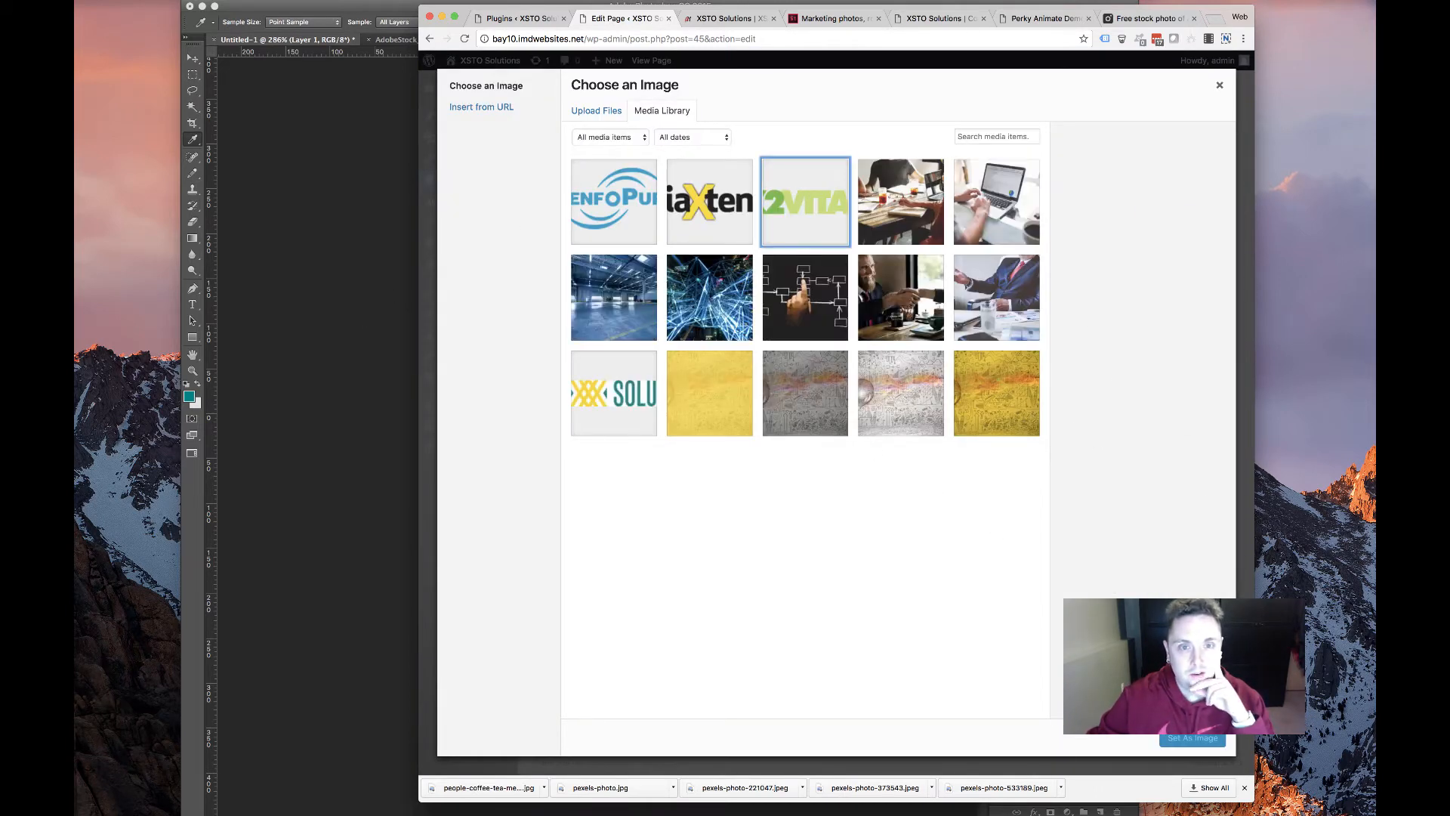
click(1191, 738)
scroll(760, 591, down, 3)
scroll(761, 591, up, 3)
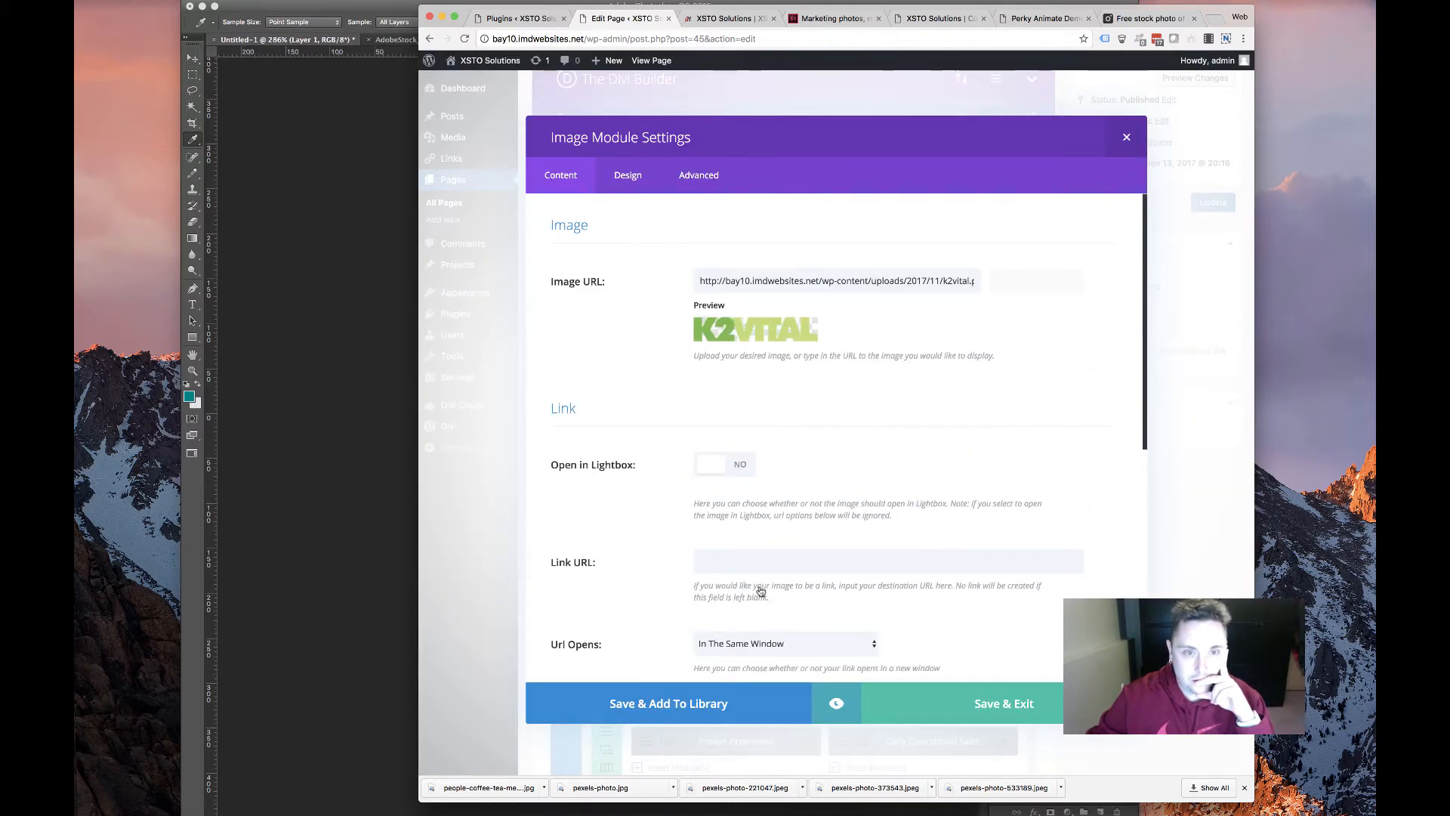
Link the K2 Vital image to the k2-vital page
click(776, 564)
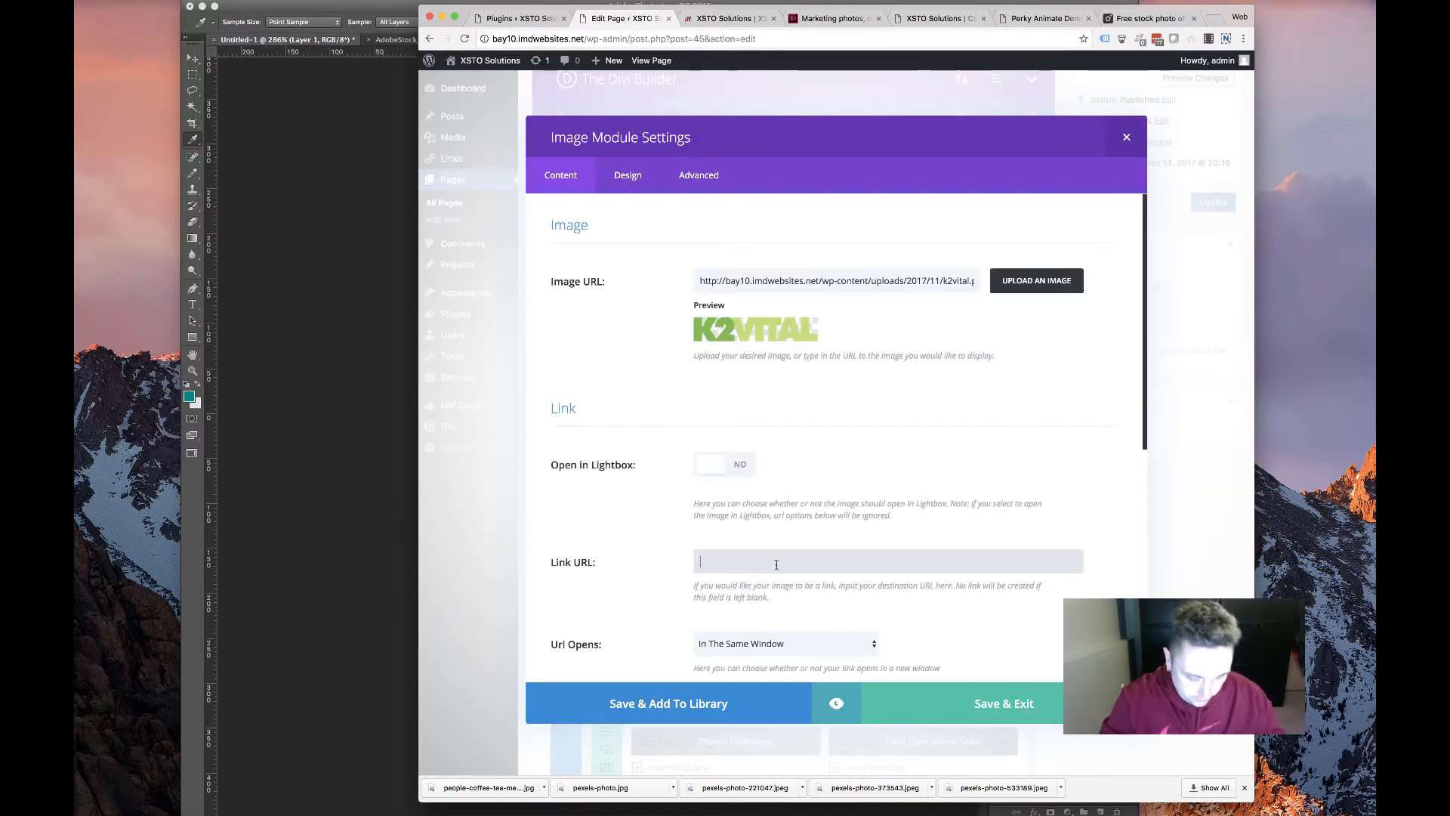
text(k2-vital)
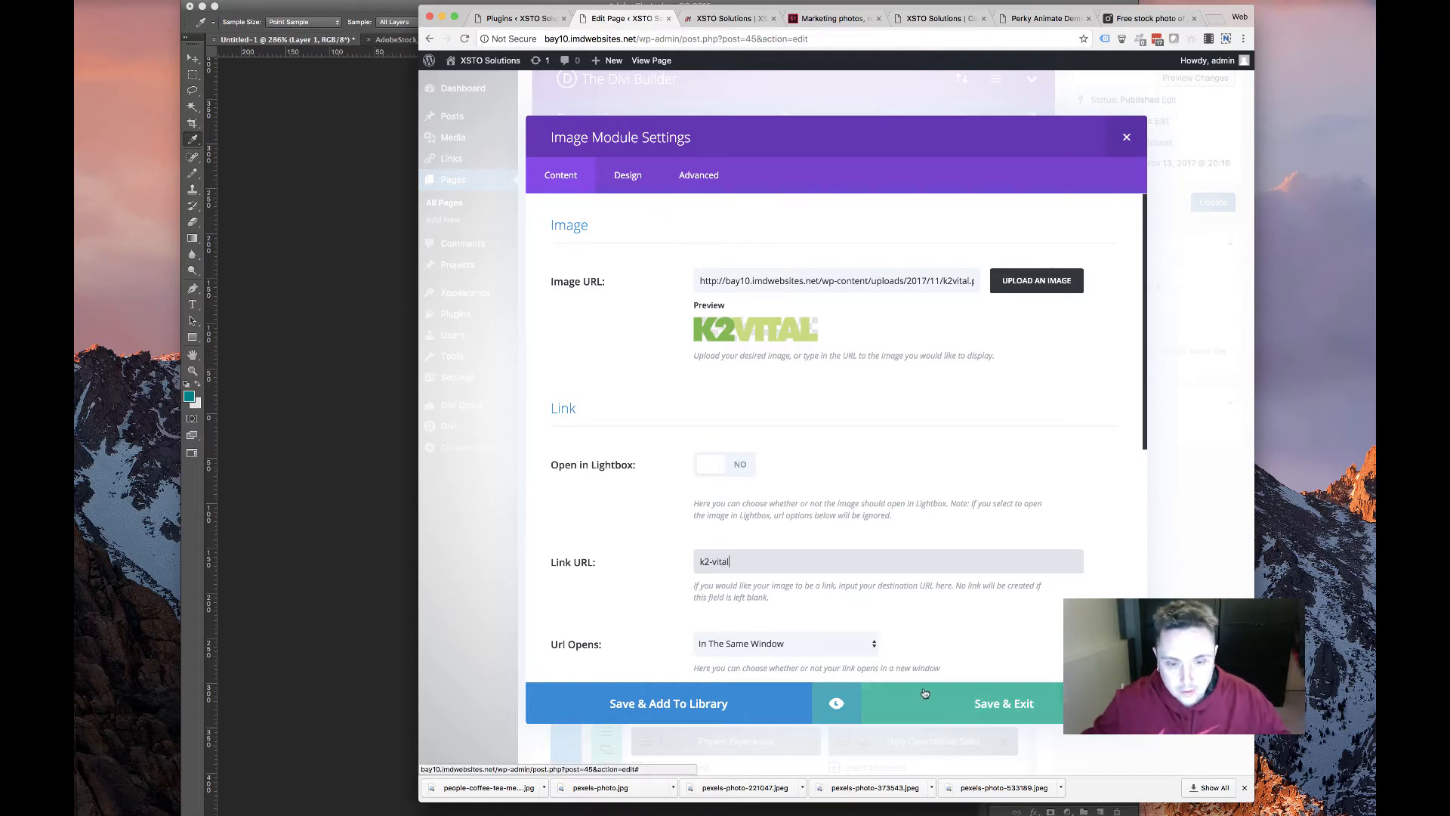
scroll(846, 559, down, 6)
scroll(773, 368, up, 5)
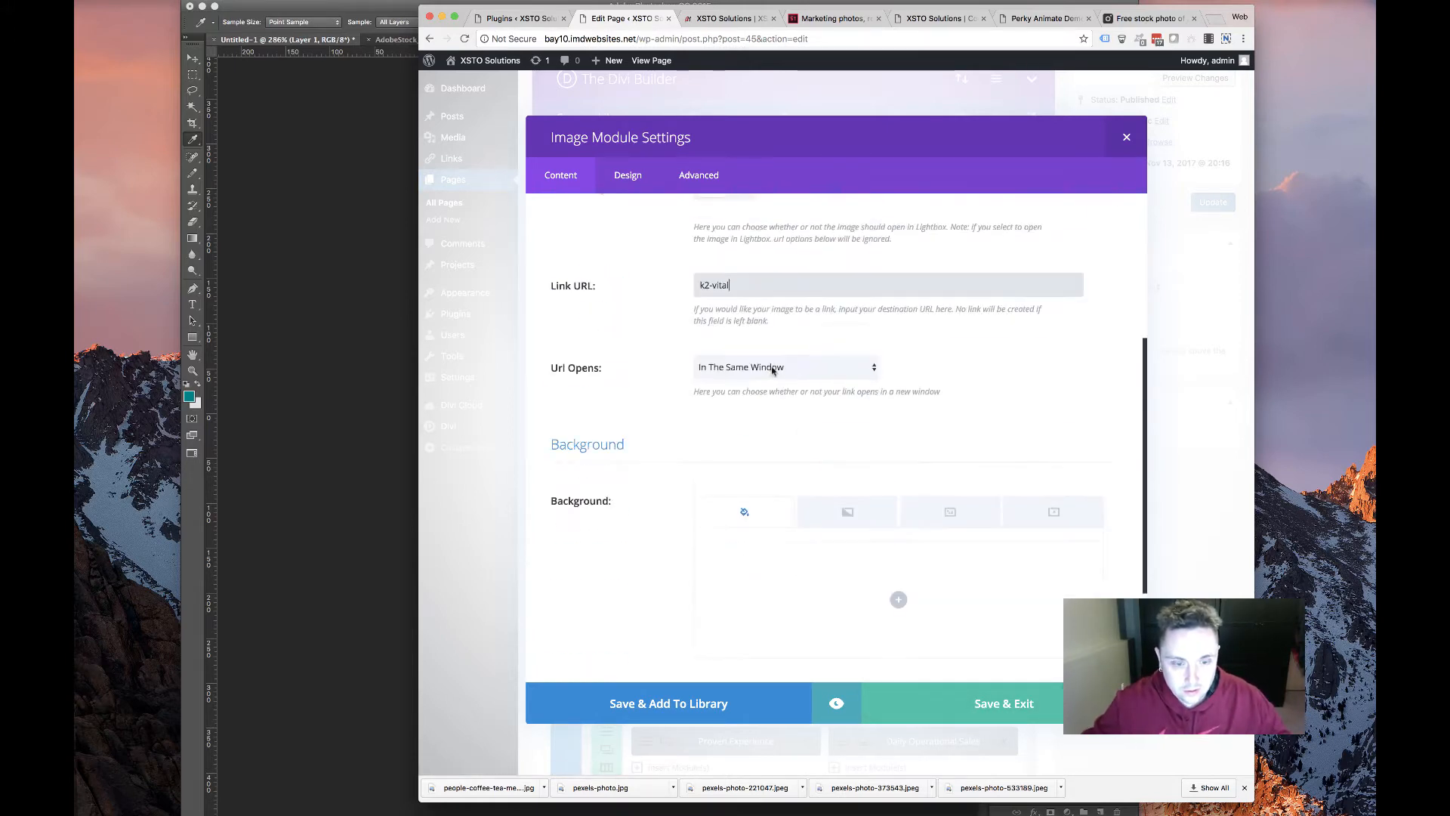
scroll(773, 367, left, 5)
click(900, 259)
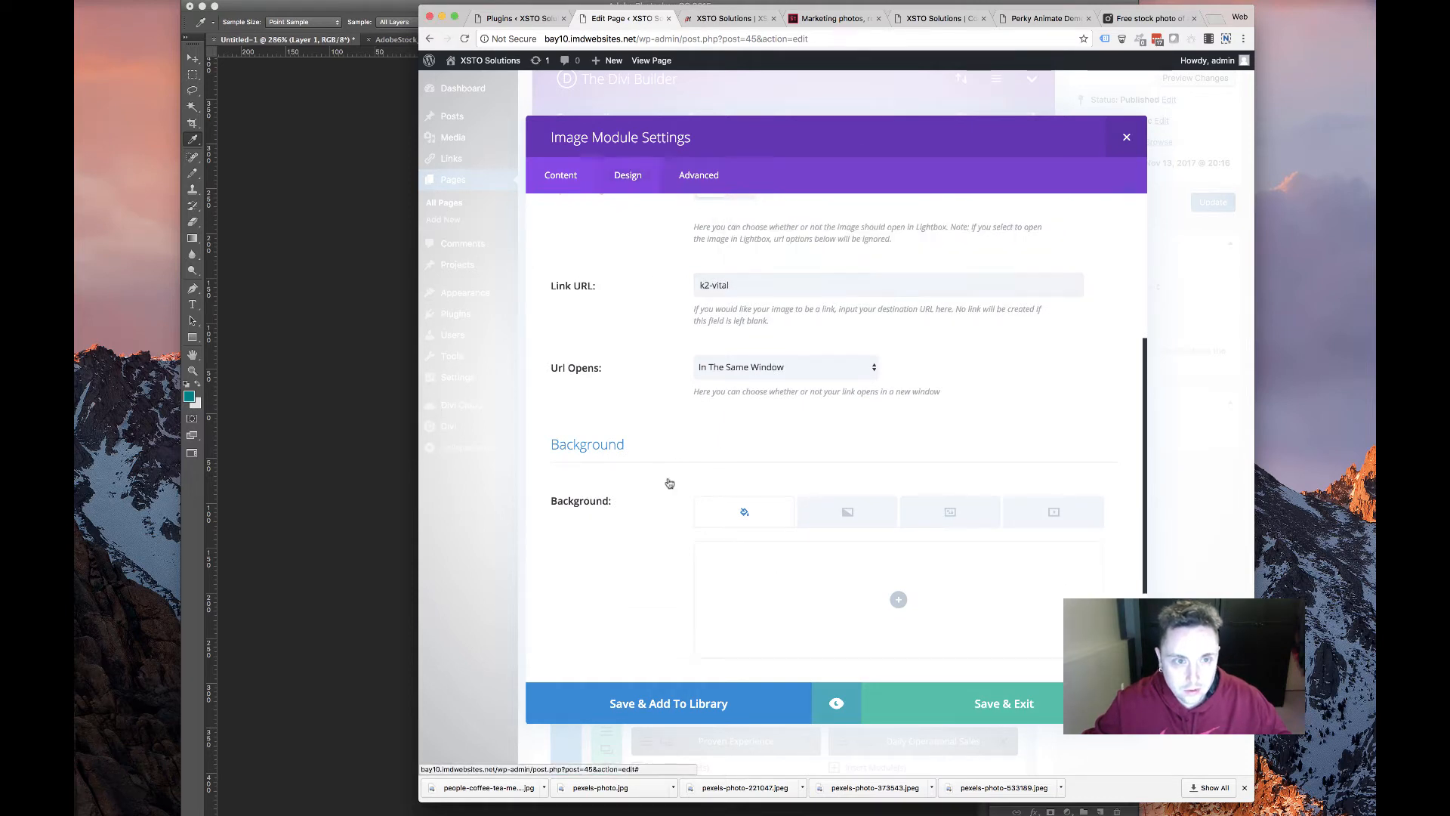
Give the K2 Vital image a Fade animation and save the module
click(628, 174)
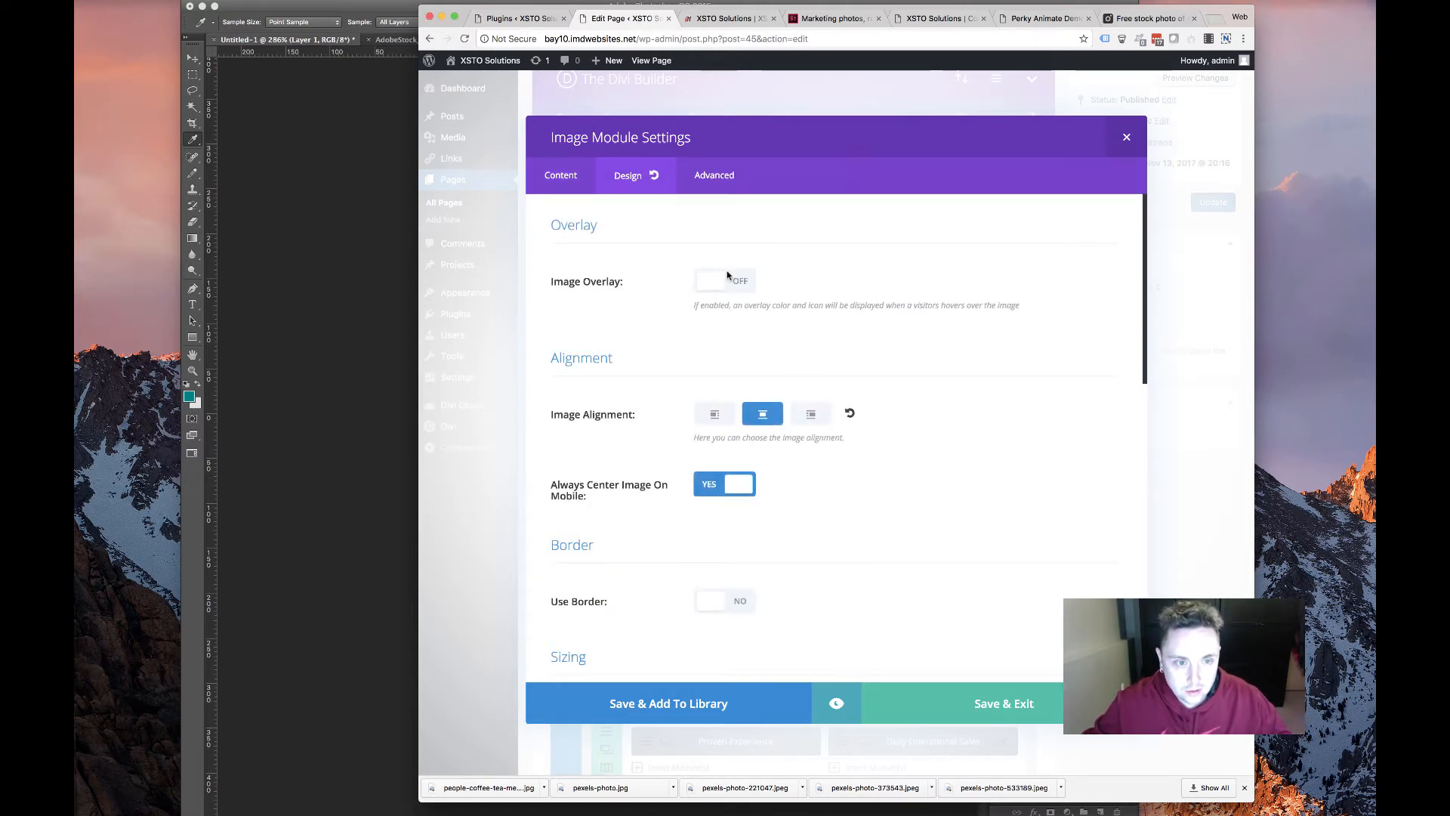
scroll(736, 540, down, 10)
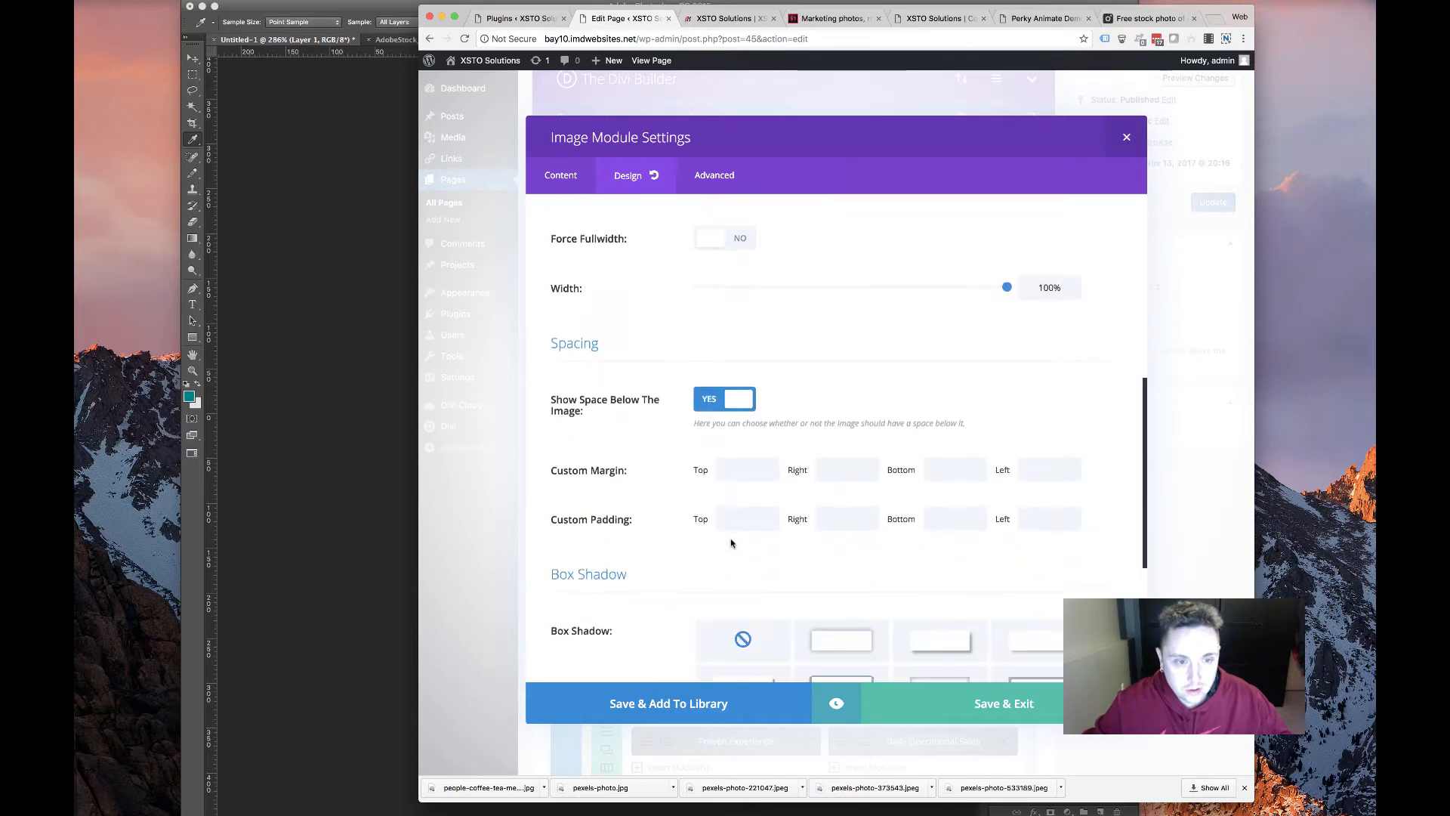
scroll(726, 534, down, 5)
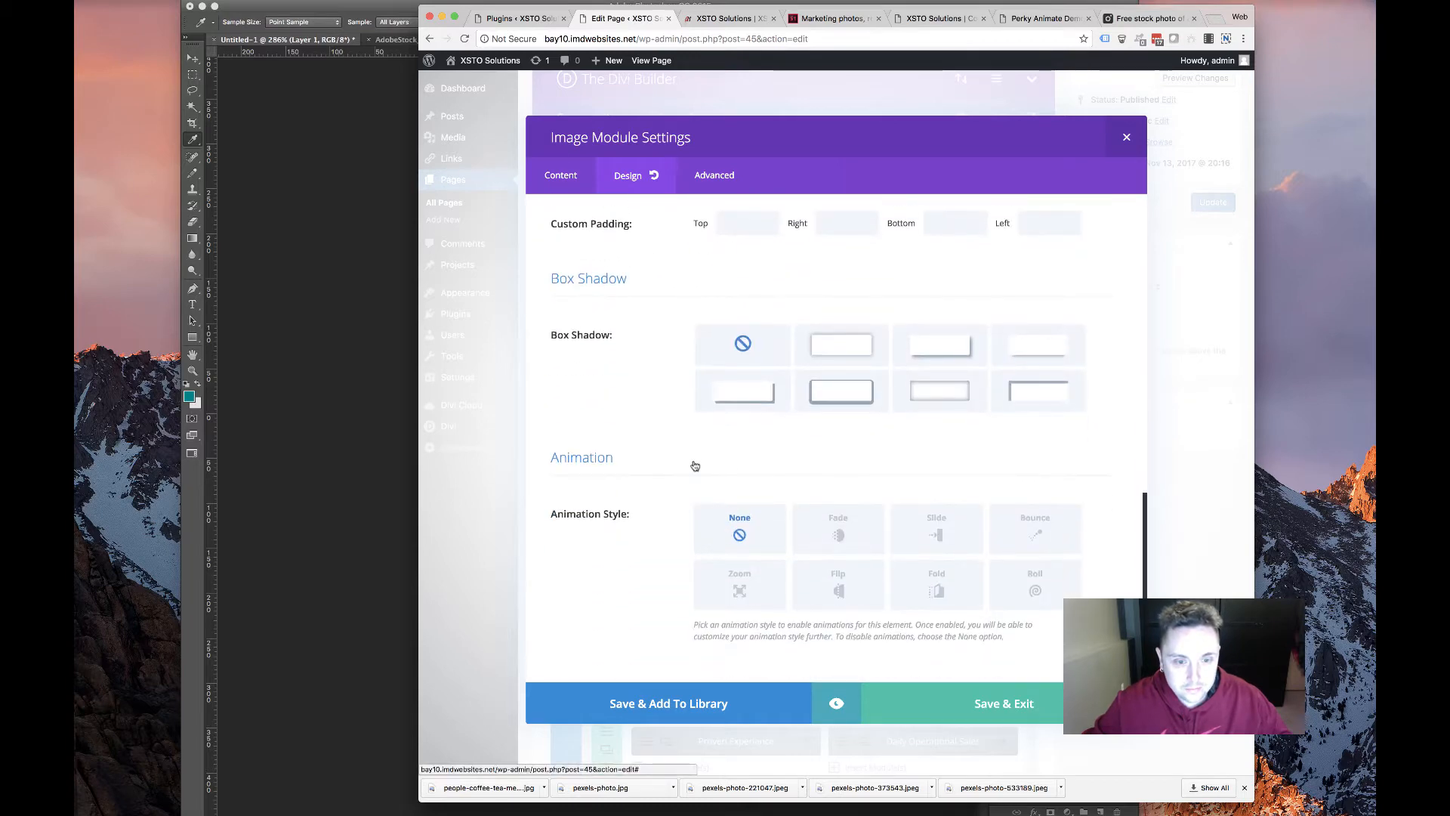
click(820, 549)
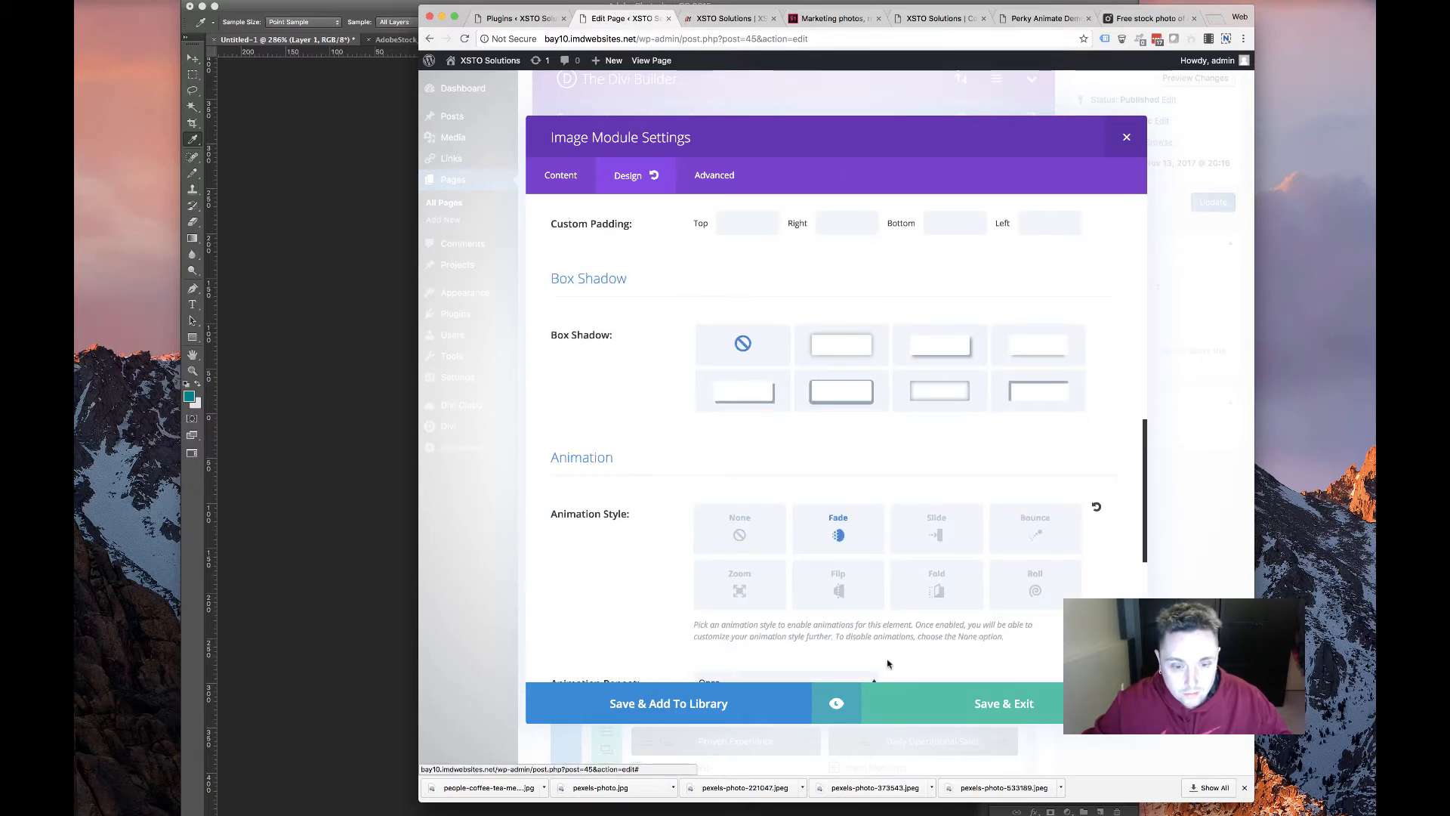
scroll(889, 664, down, 5)
click(984, 698)
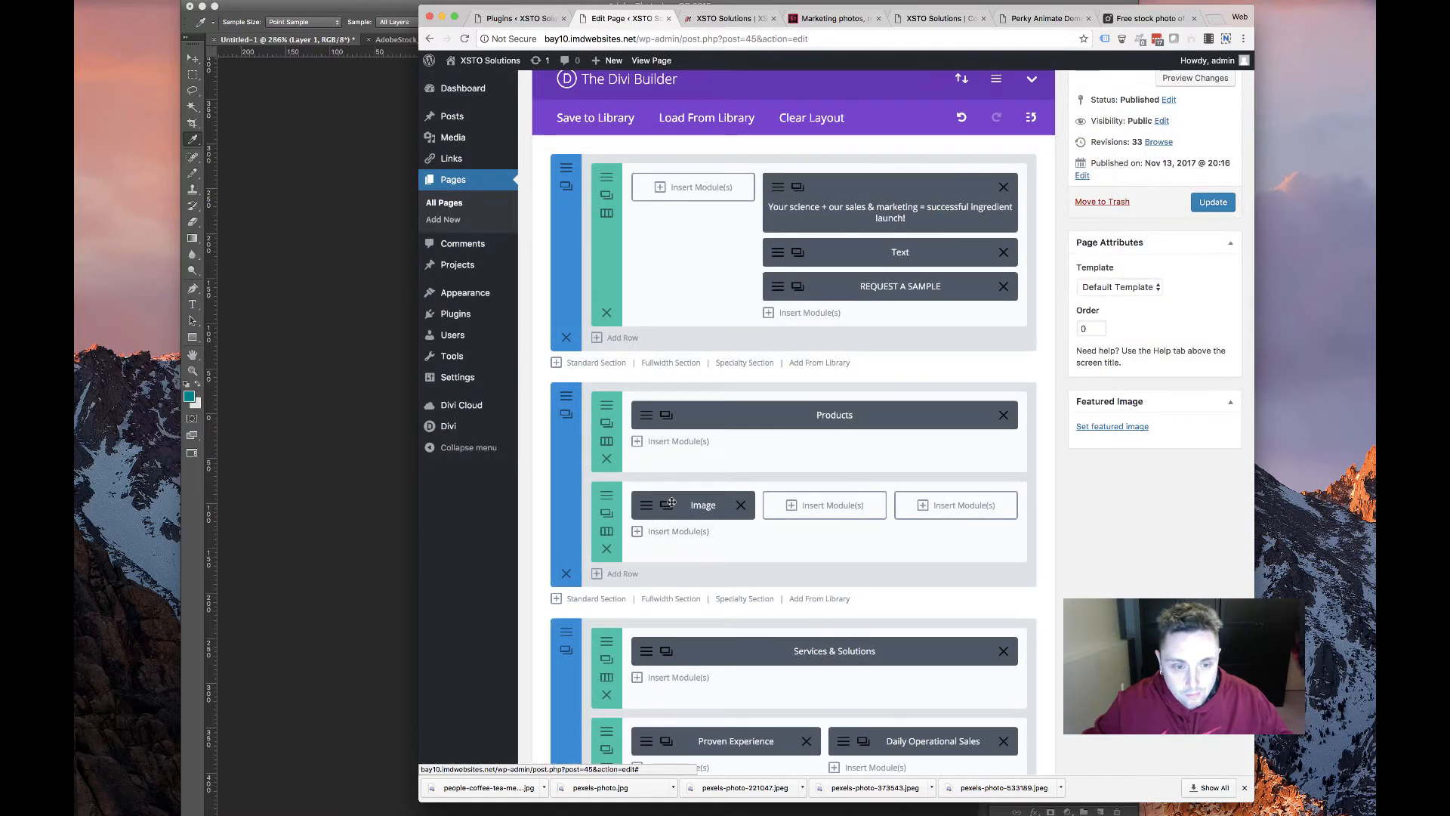
Give an image module the BenfoPure logo and fill the third and middle columns with image modules
click(703, 504)
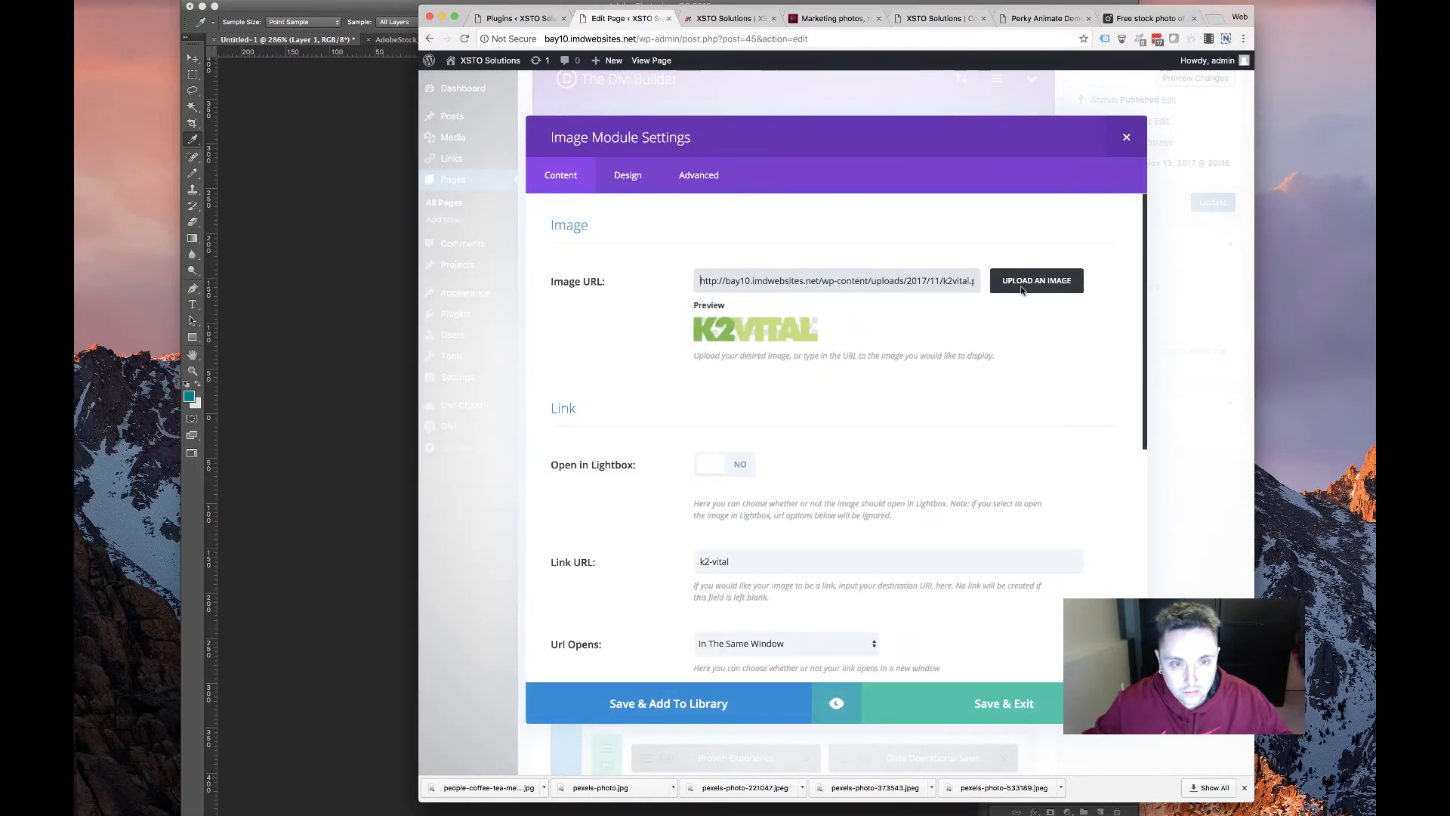
click(1022, 290)
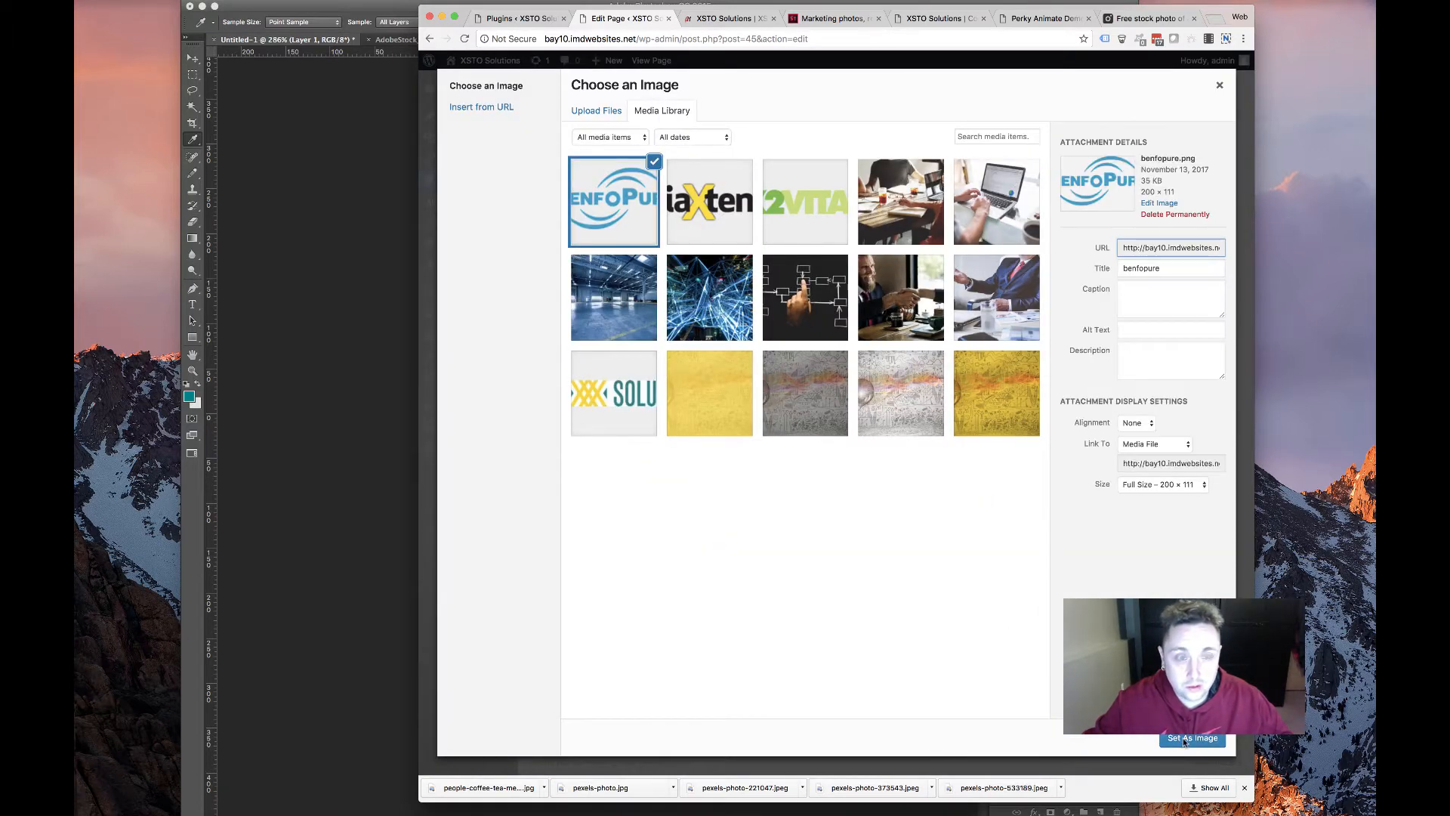
click(1191, 740)
click(941, 706)
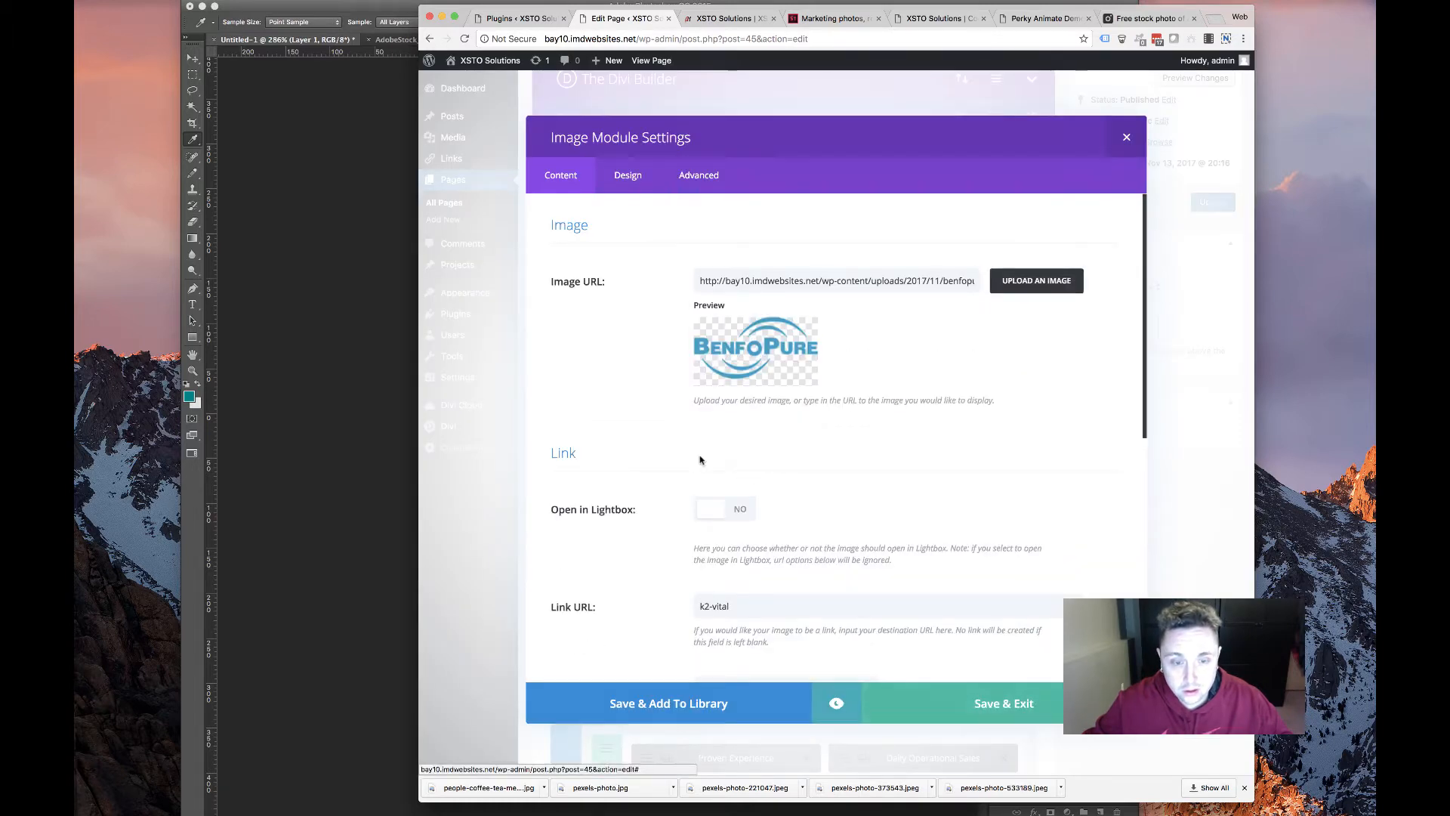
drag(699, 551, 955, 502)
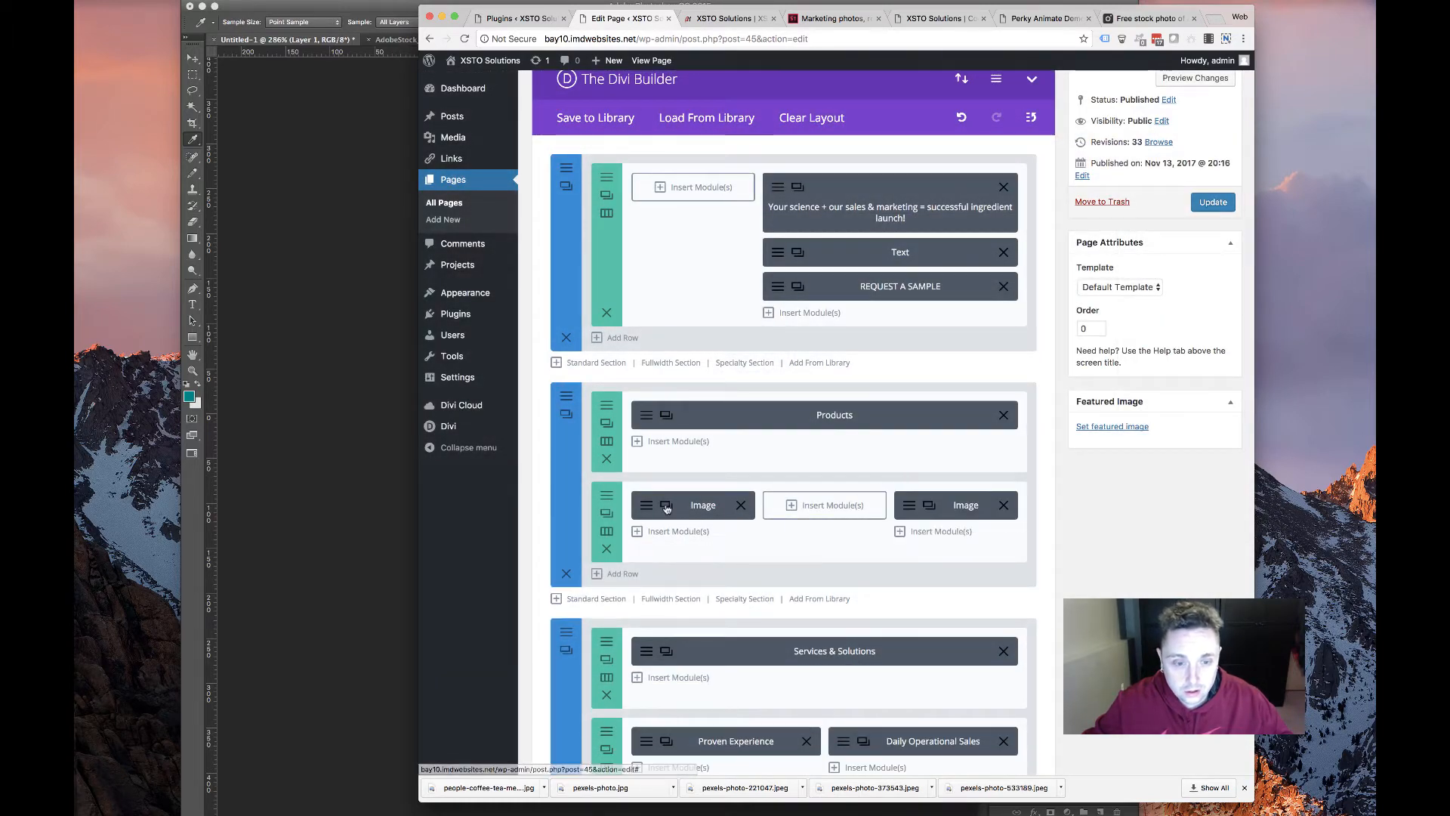
click(667, 504)
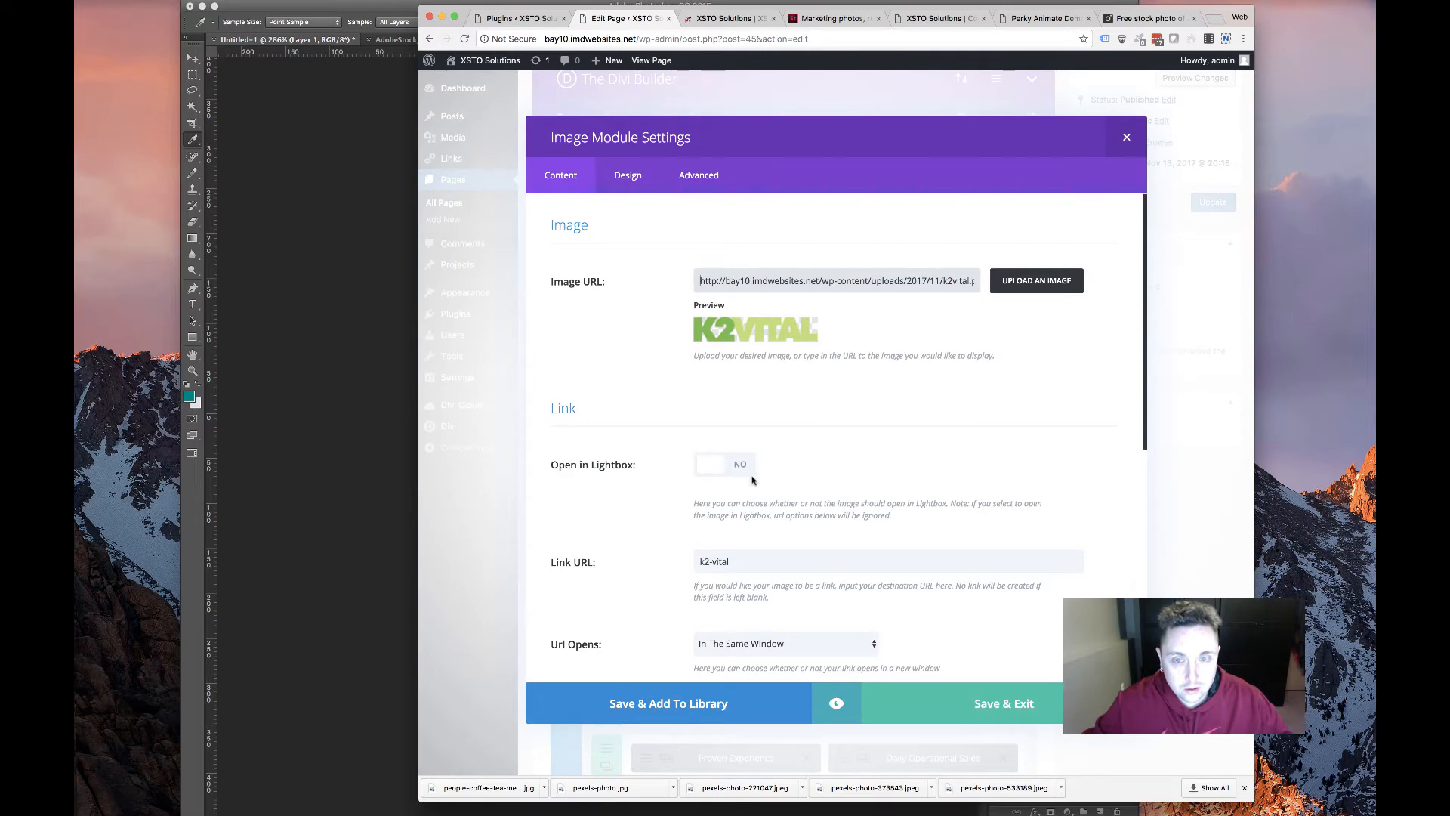
click(1123, 141)
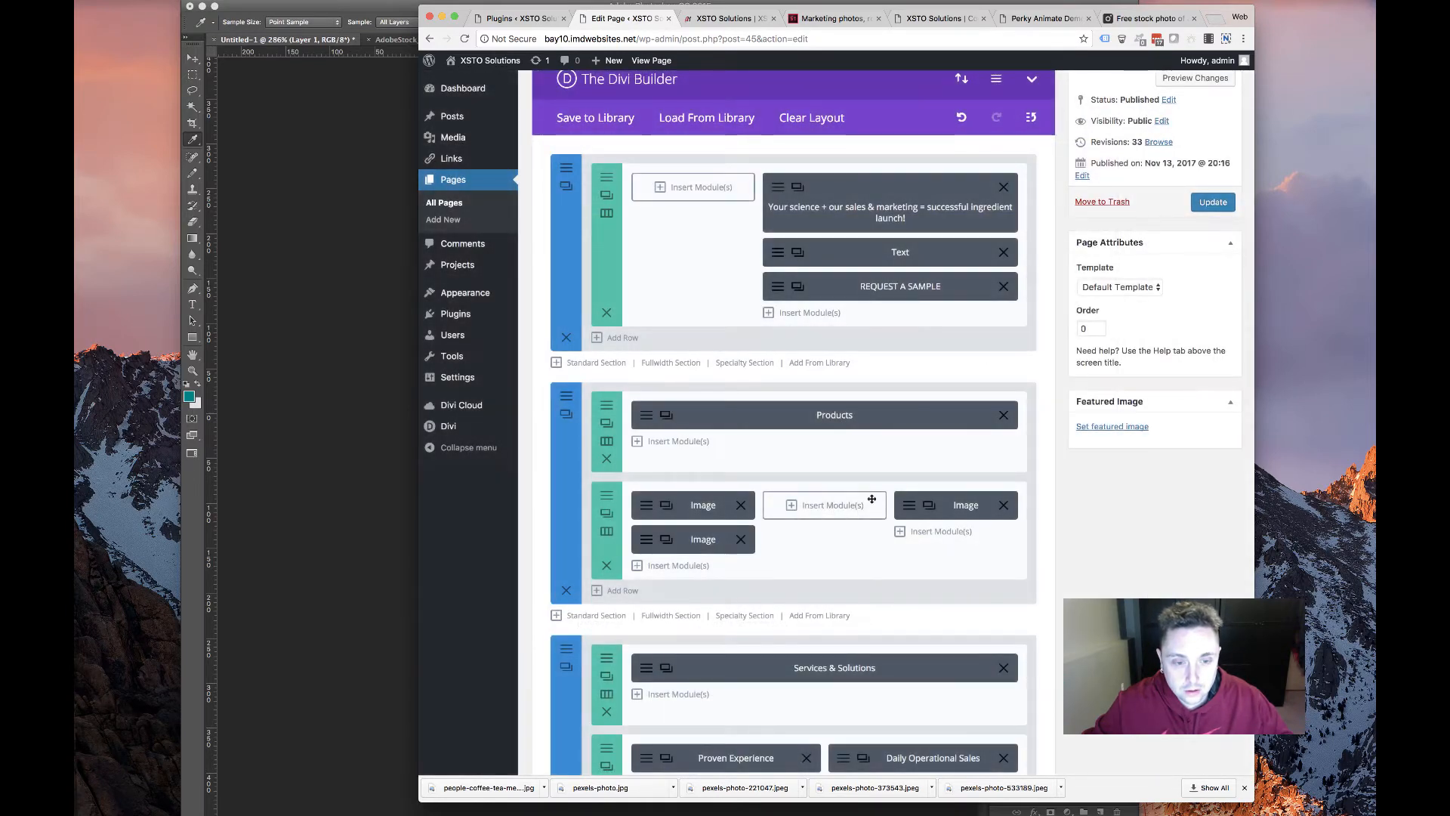
drag(649, 550, 776, 520)
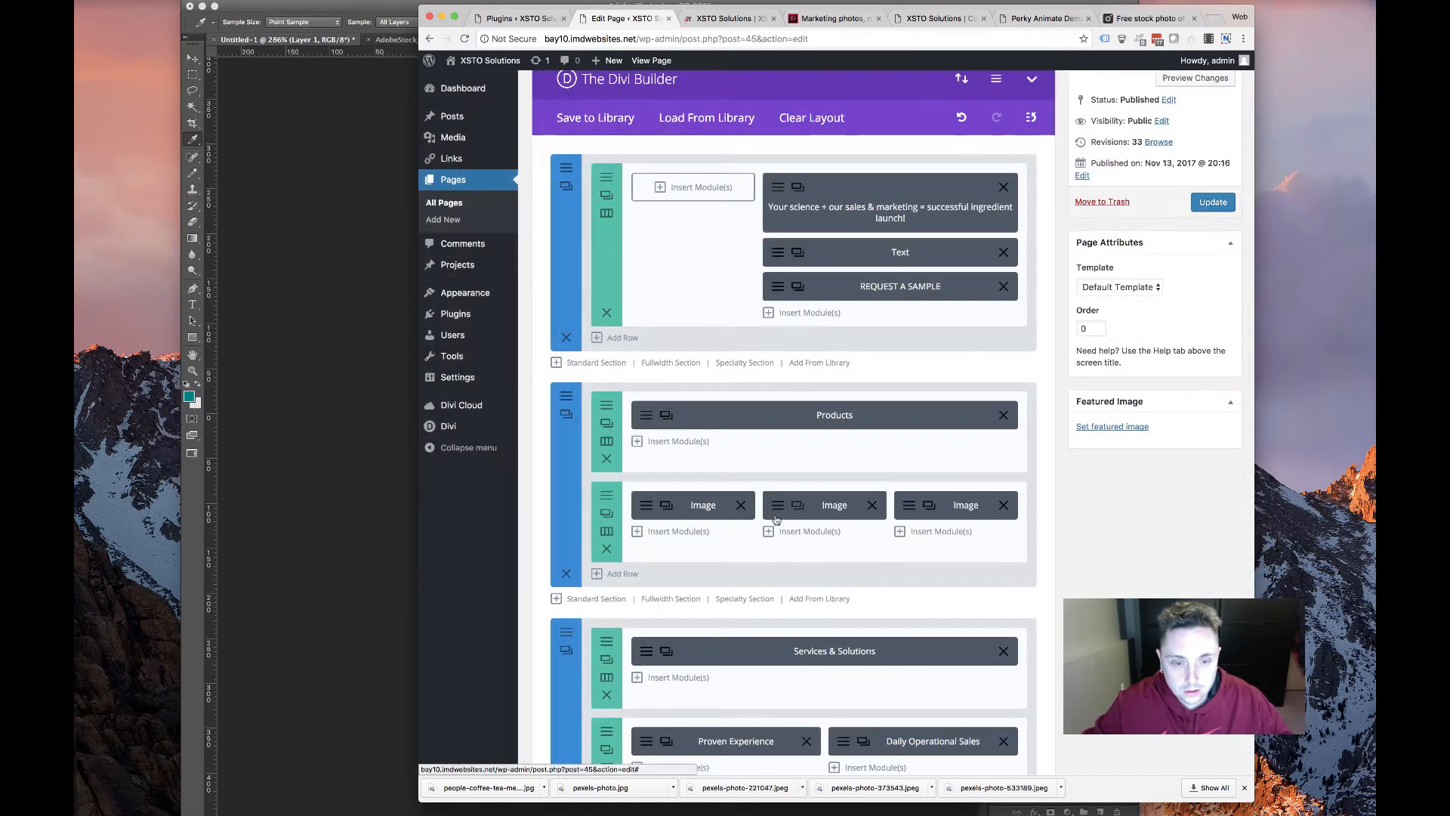
Replace an image module's logo with niaxtend from the media library
click(710, 500)
scroll(710, 431, down, 5)
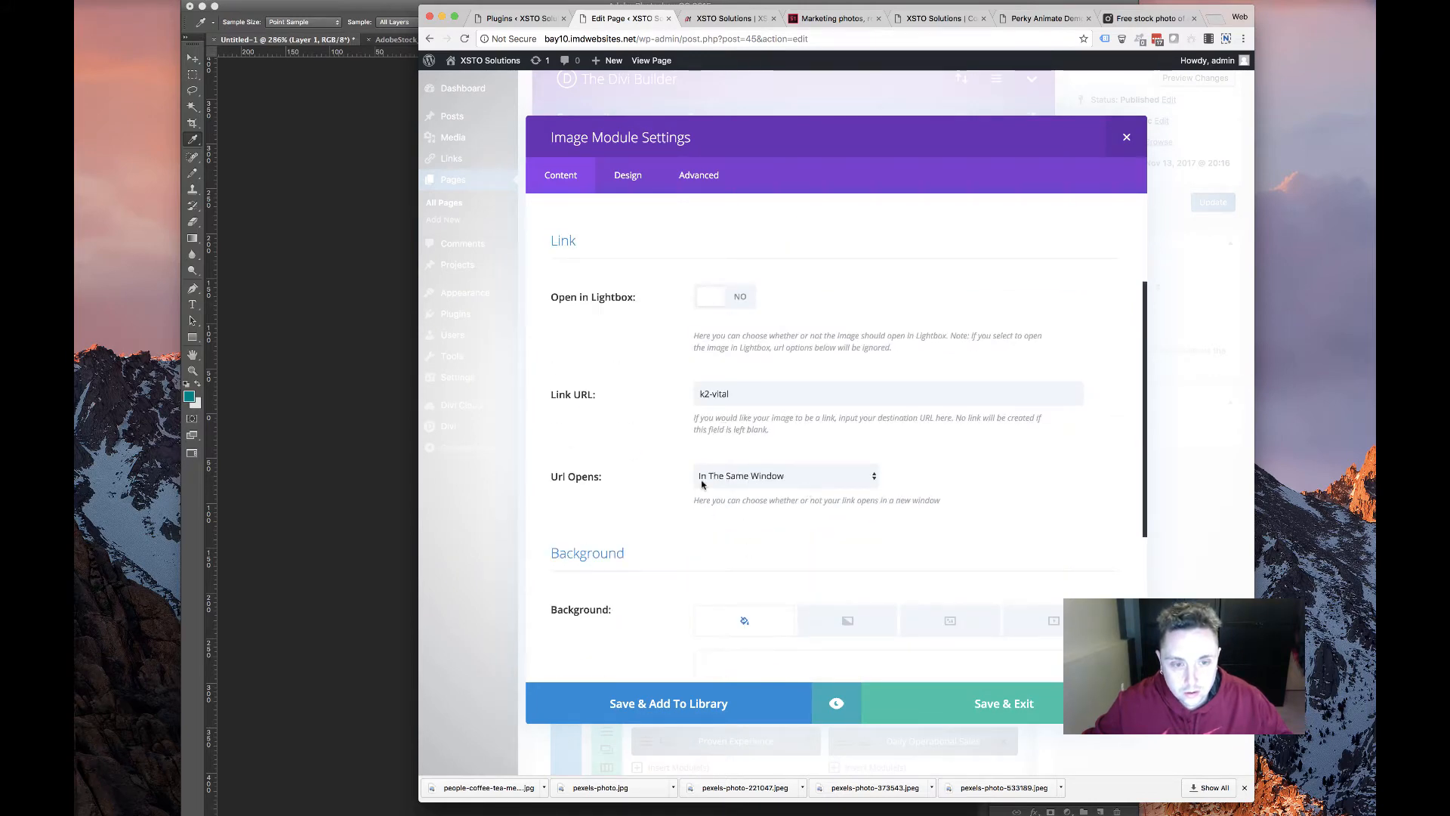
scroll(911, 498, up, 3)
scroll(903, 506, down, 6)
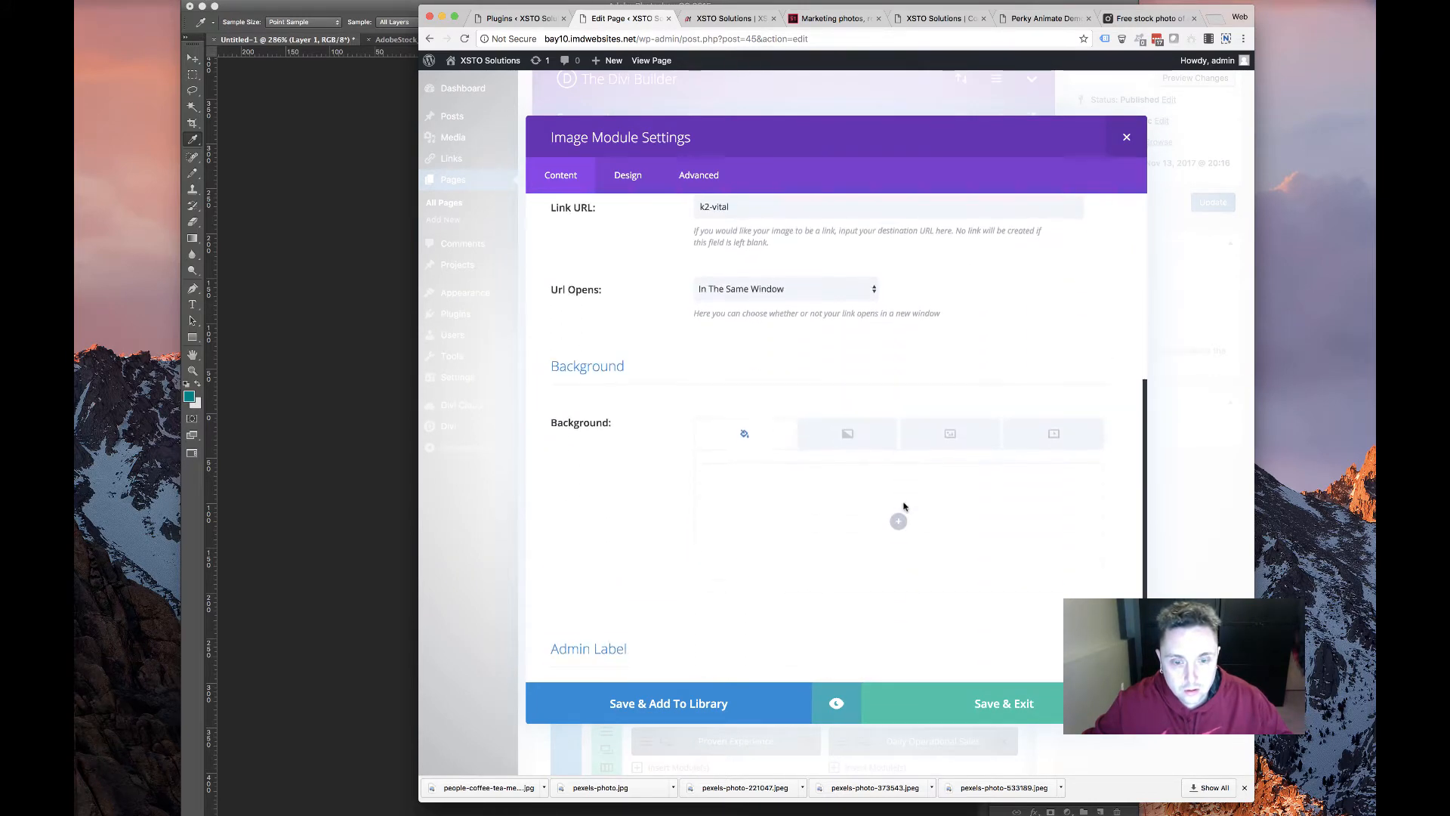
scroll(900, 510, up, 2)
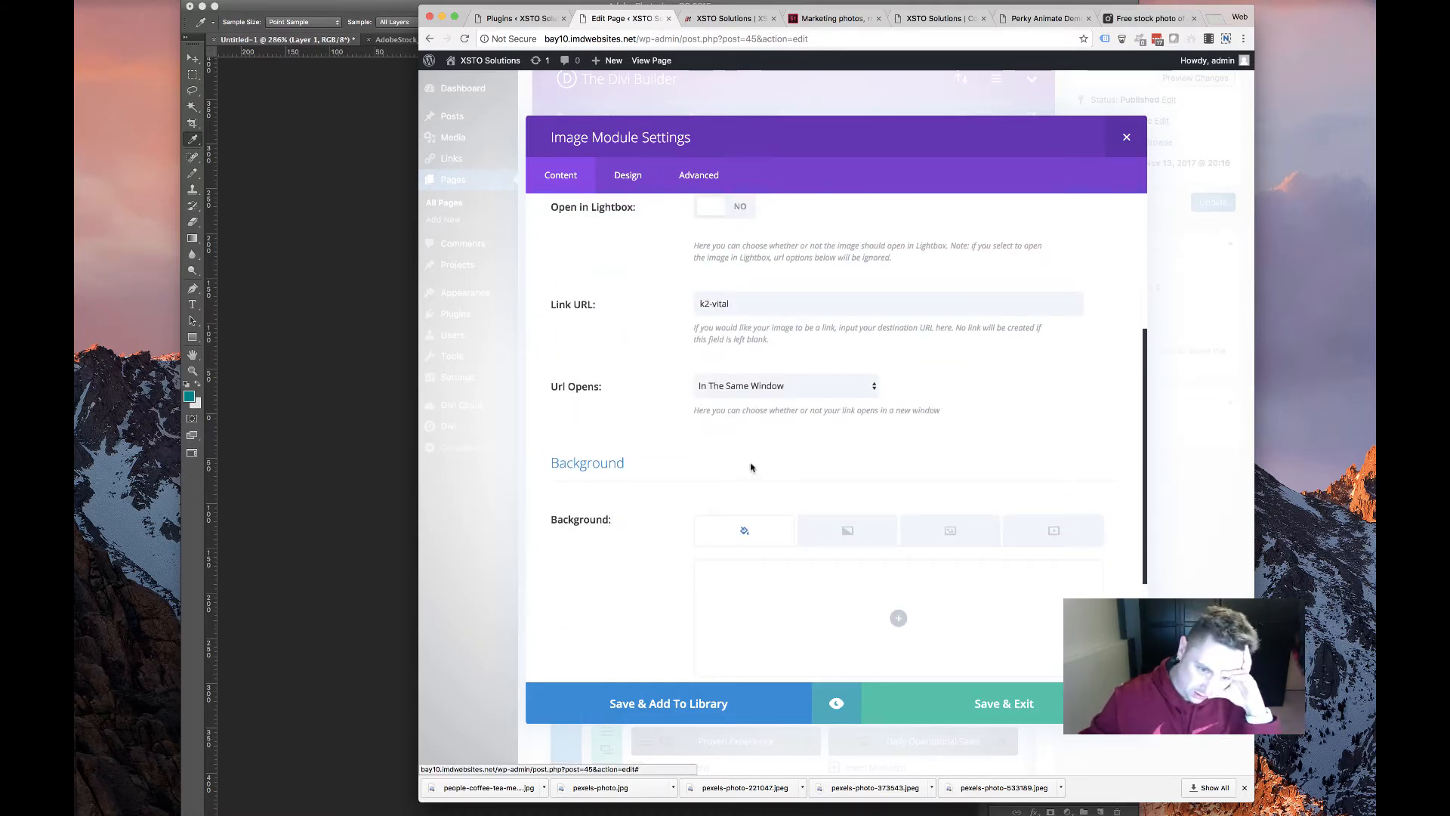
scroll(751, 468, up, 4)
click(1036, 281)
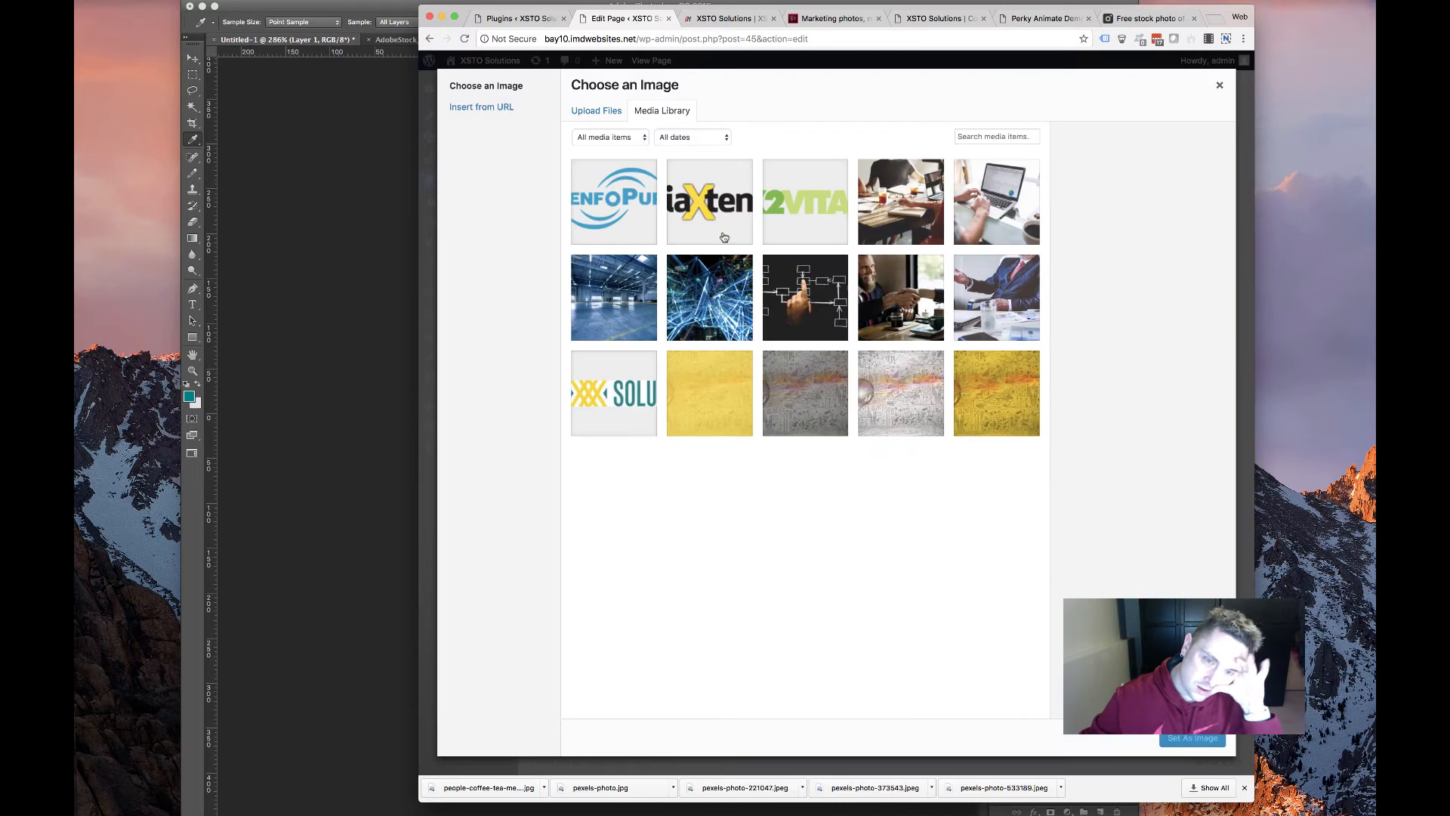
click(710, 215)
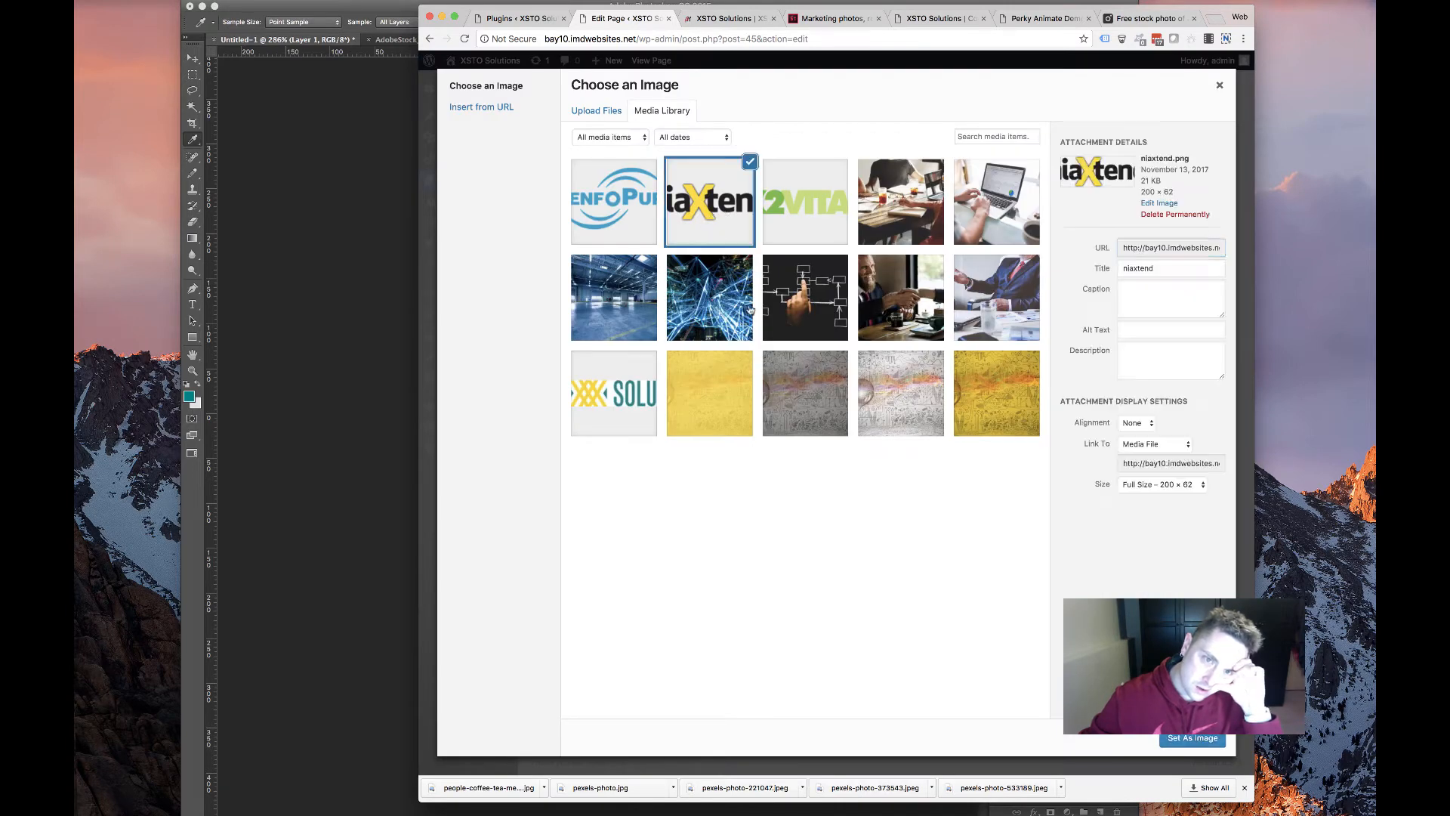
click(1184, 739)
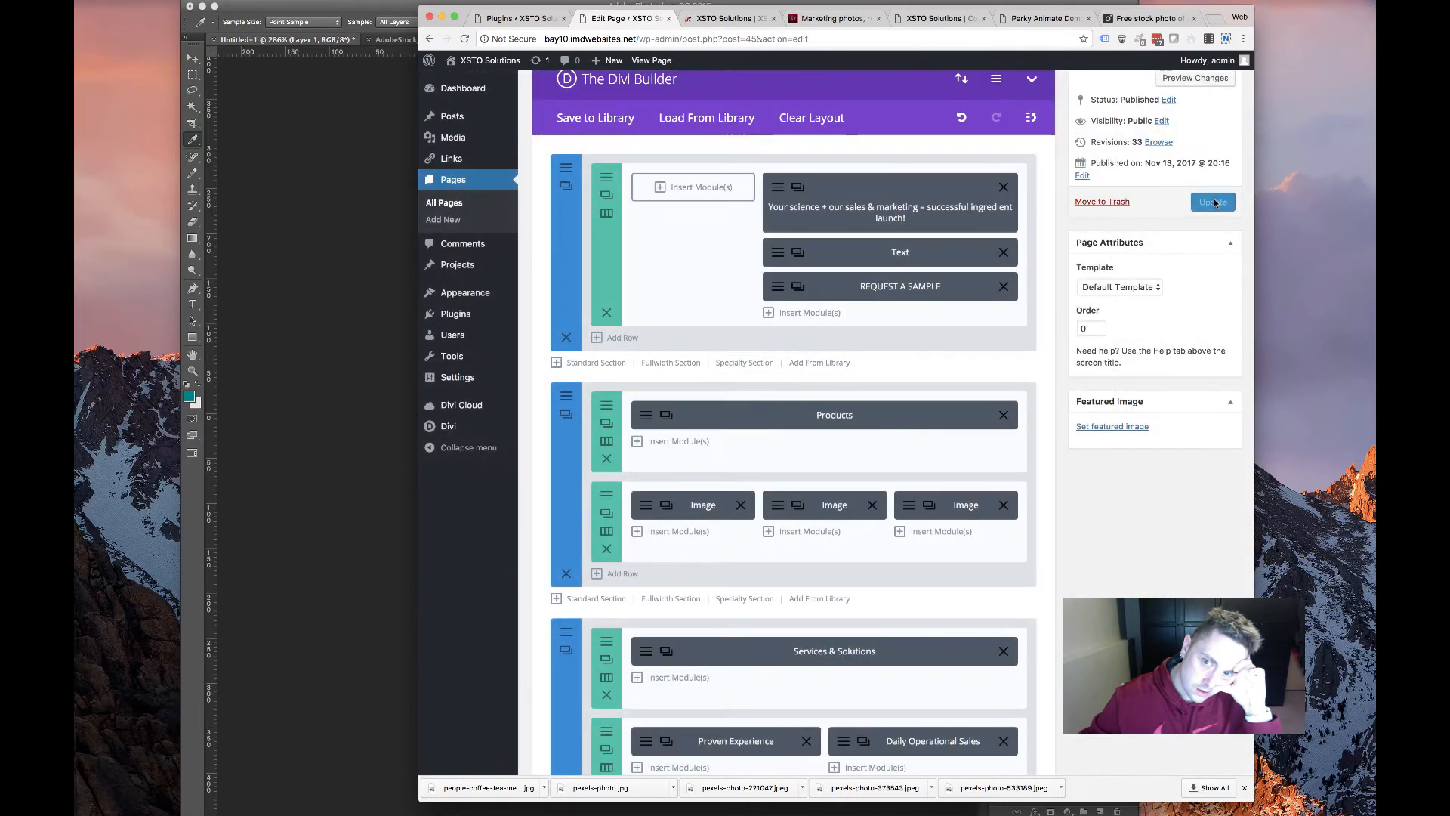
Update the page and check the K2VITAL, niaXtend and BenfoPure logos on the live homepage
click(1213, 201)
click(725, 18)
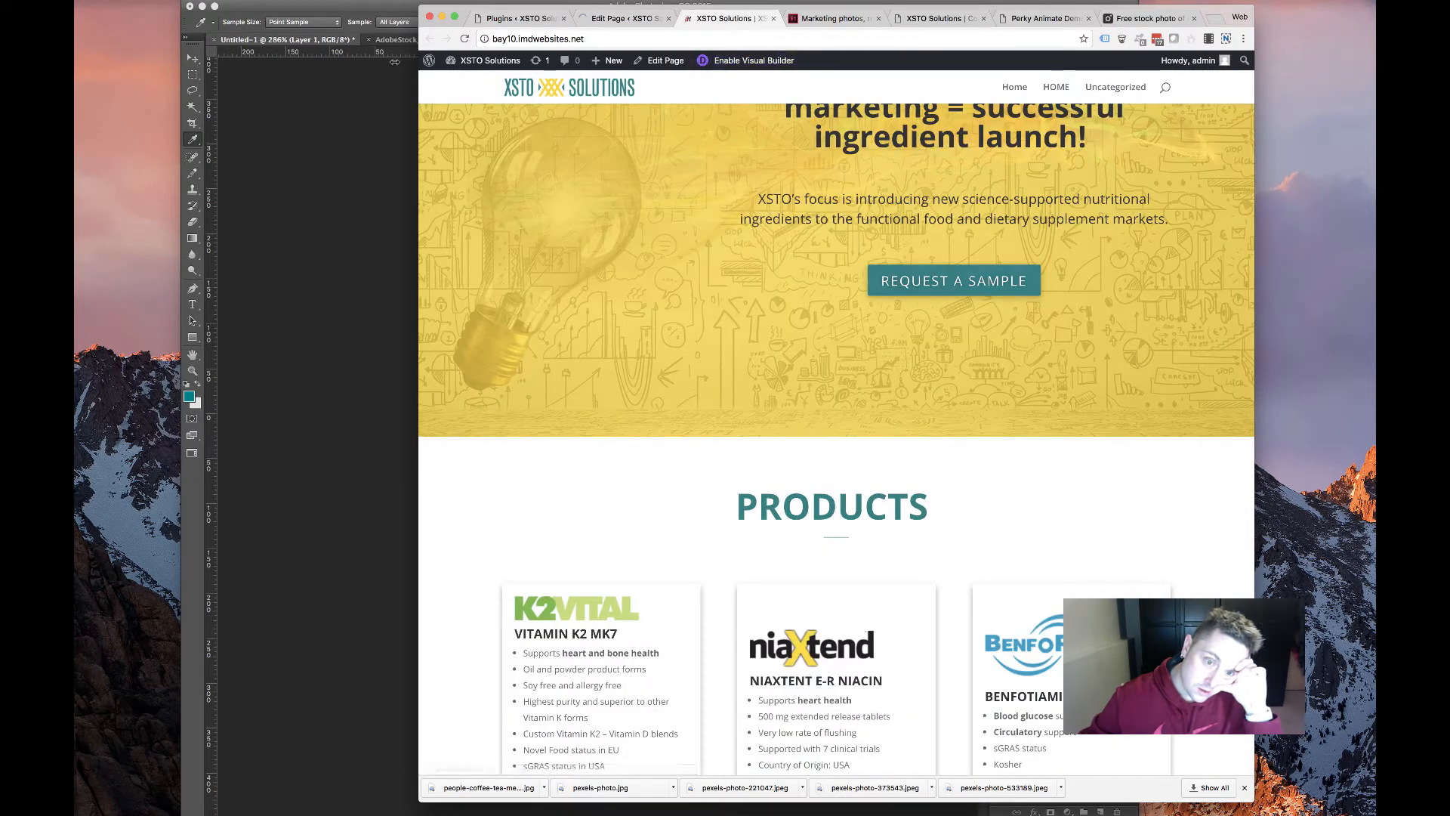
key(super+r)
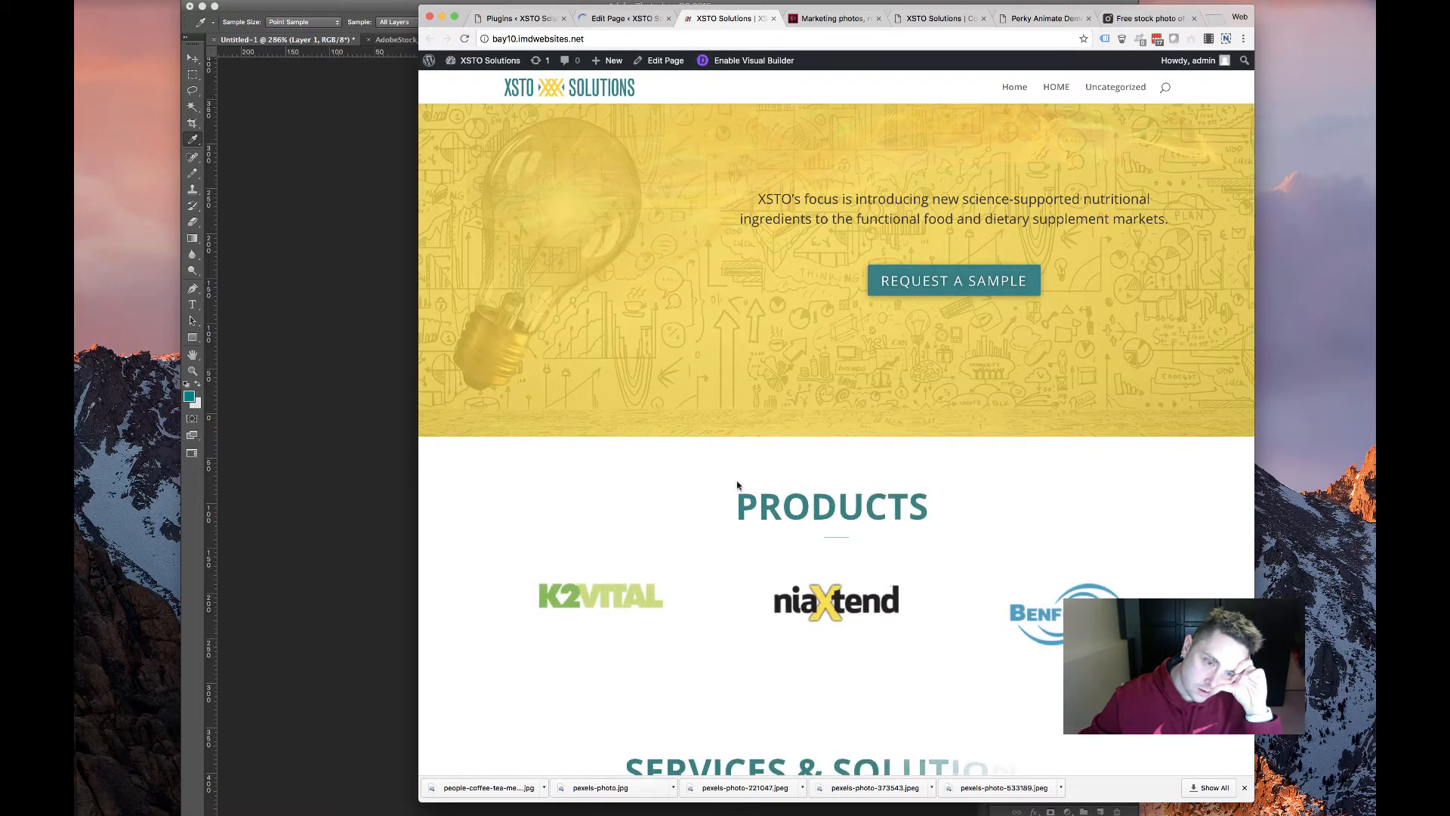
scroll(799, 456, down, 3)
scroll(799, 456, down, 2)
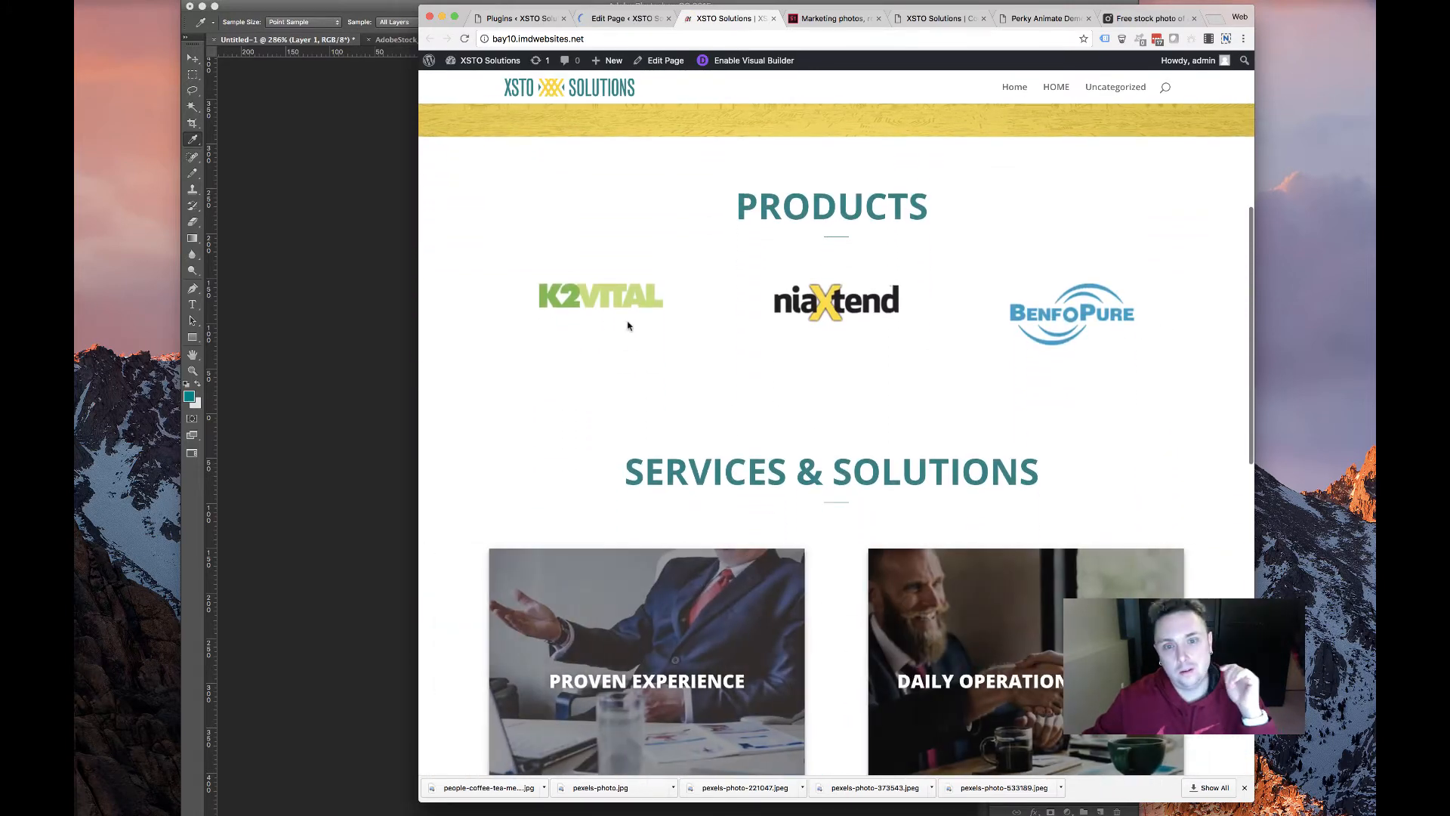
scroll(593, 376, up, 4)
scroll(756, 454, down, 1)
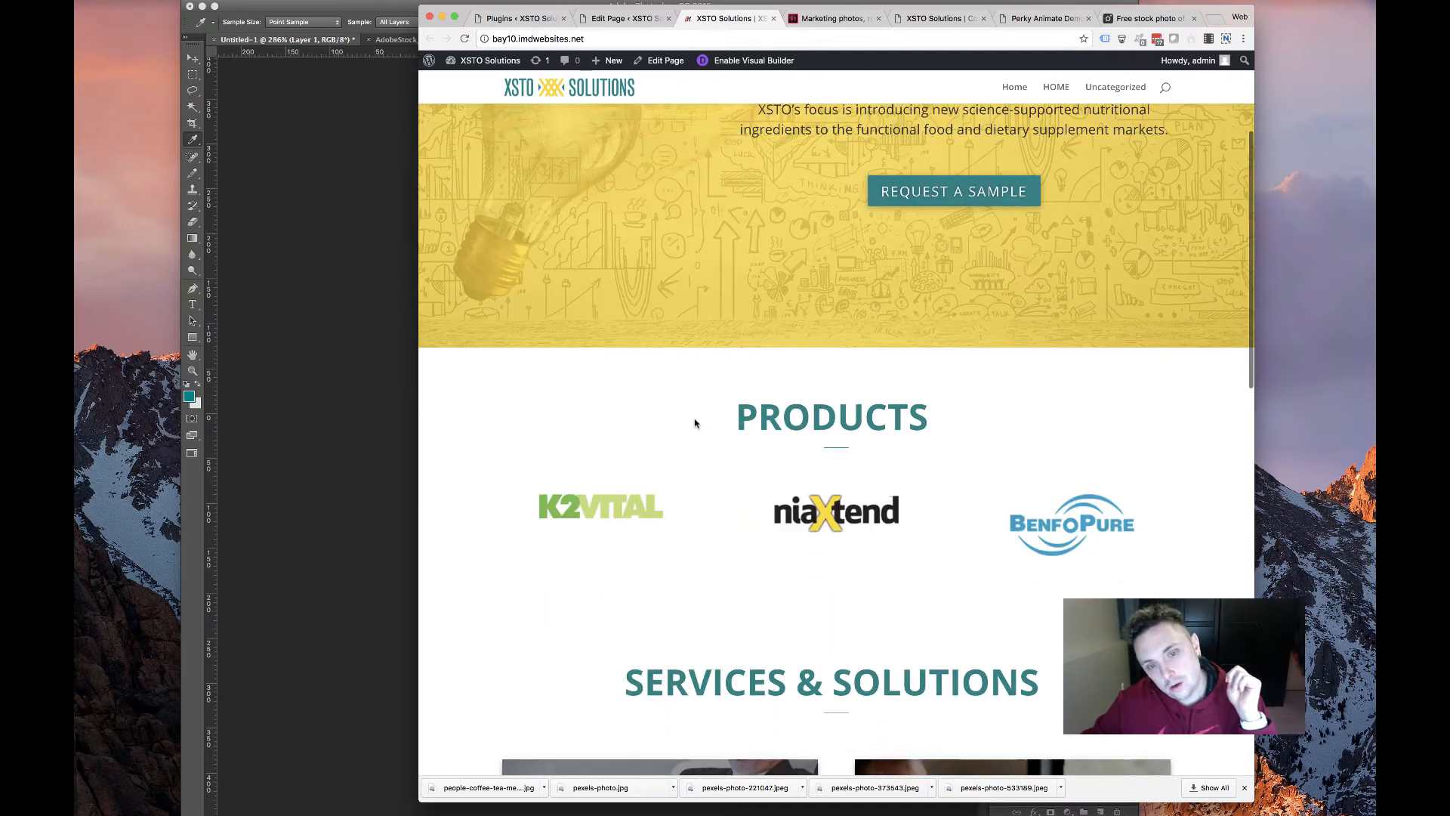
scroll(694, 421, up, 3)
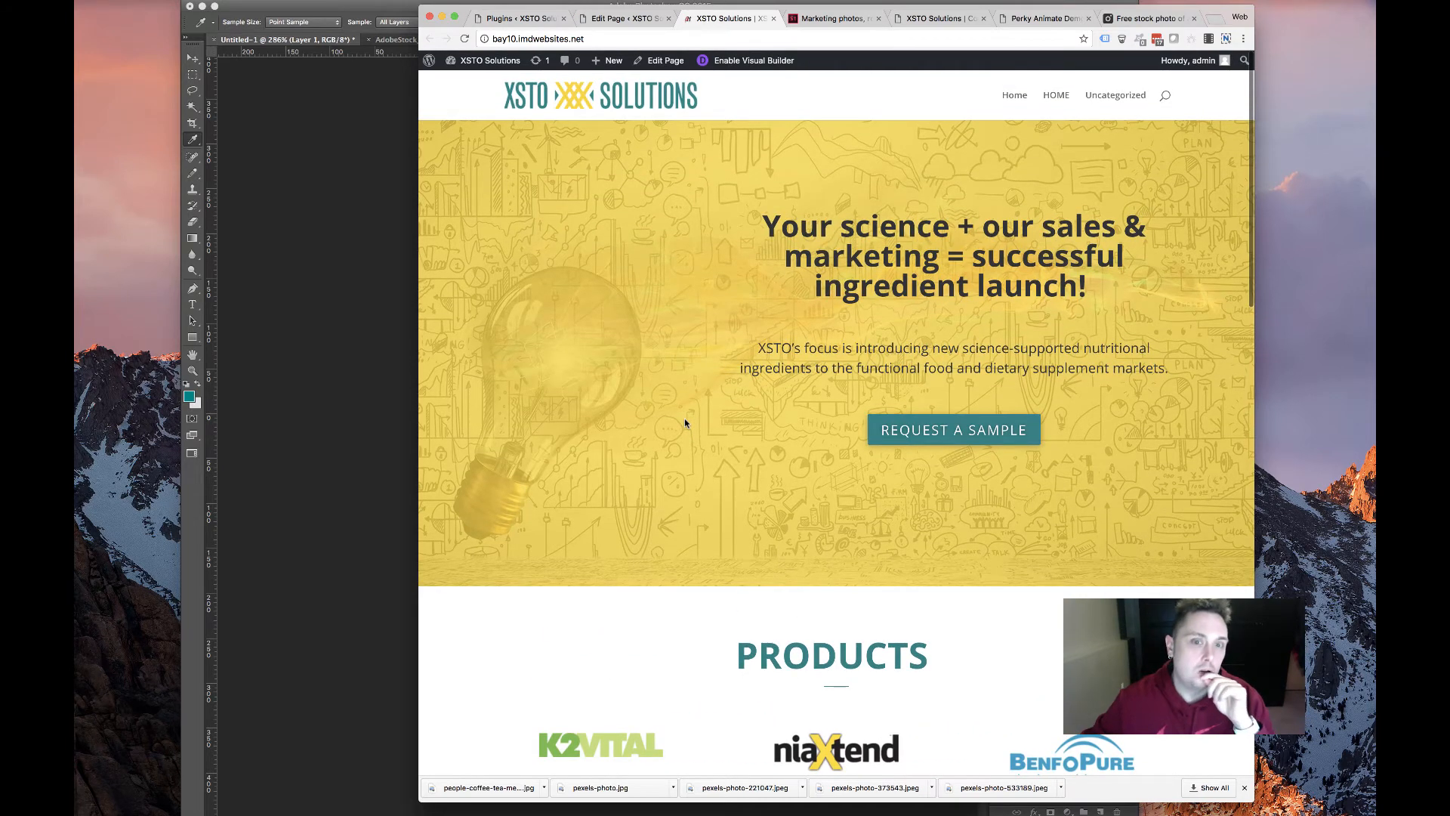
scroll(685, 423, down, 15)
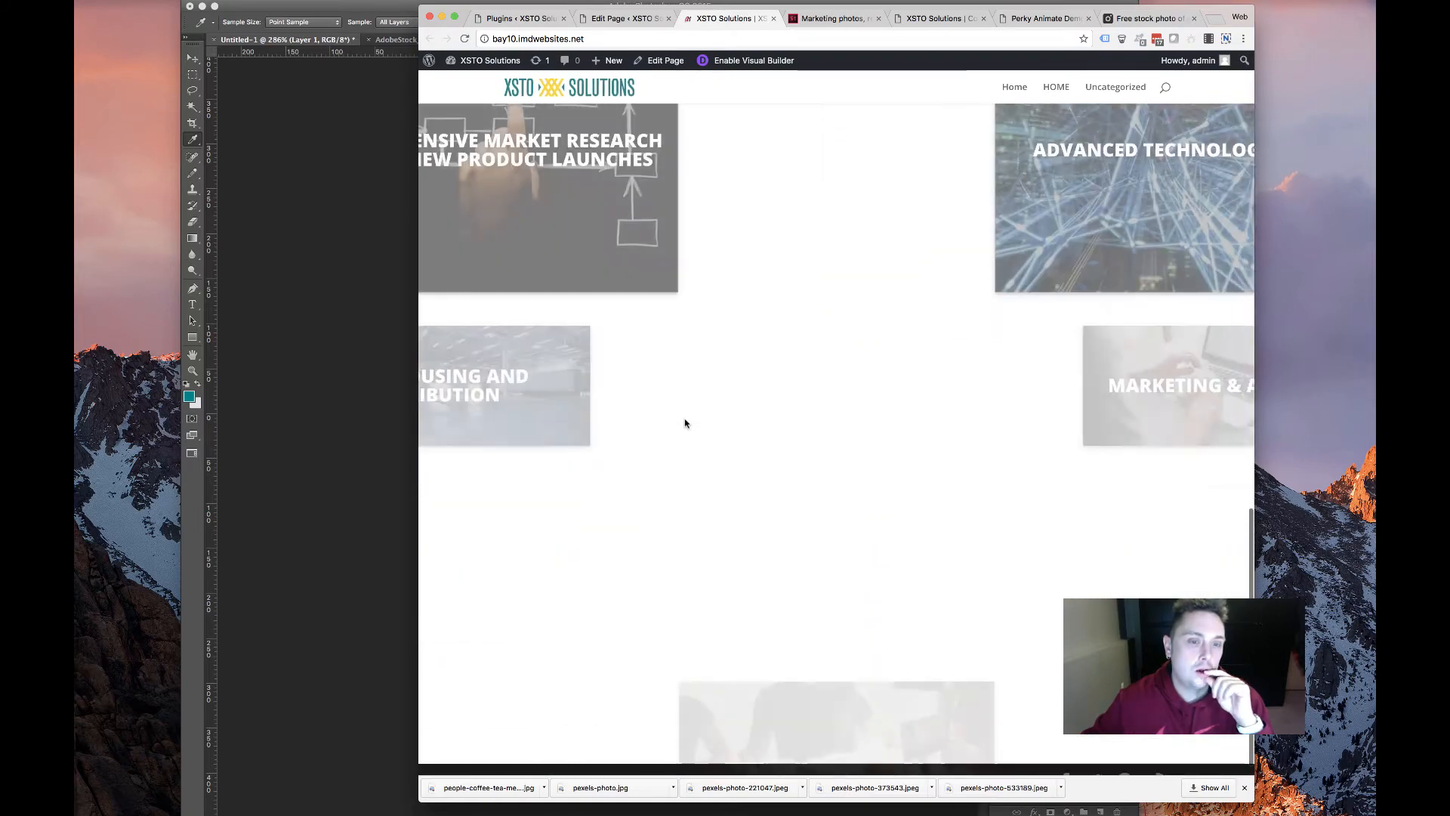
scroll(685, 423, up, 4)
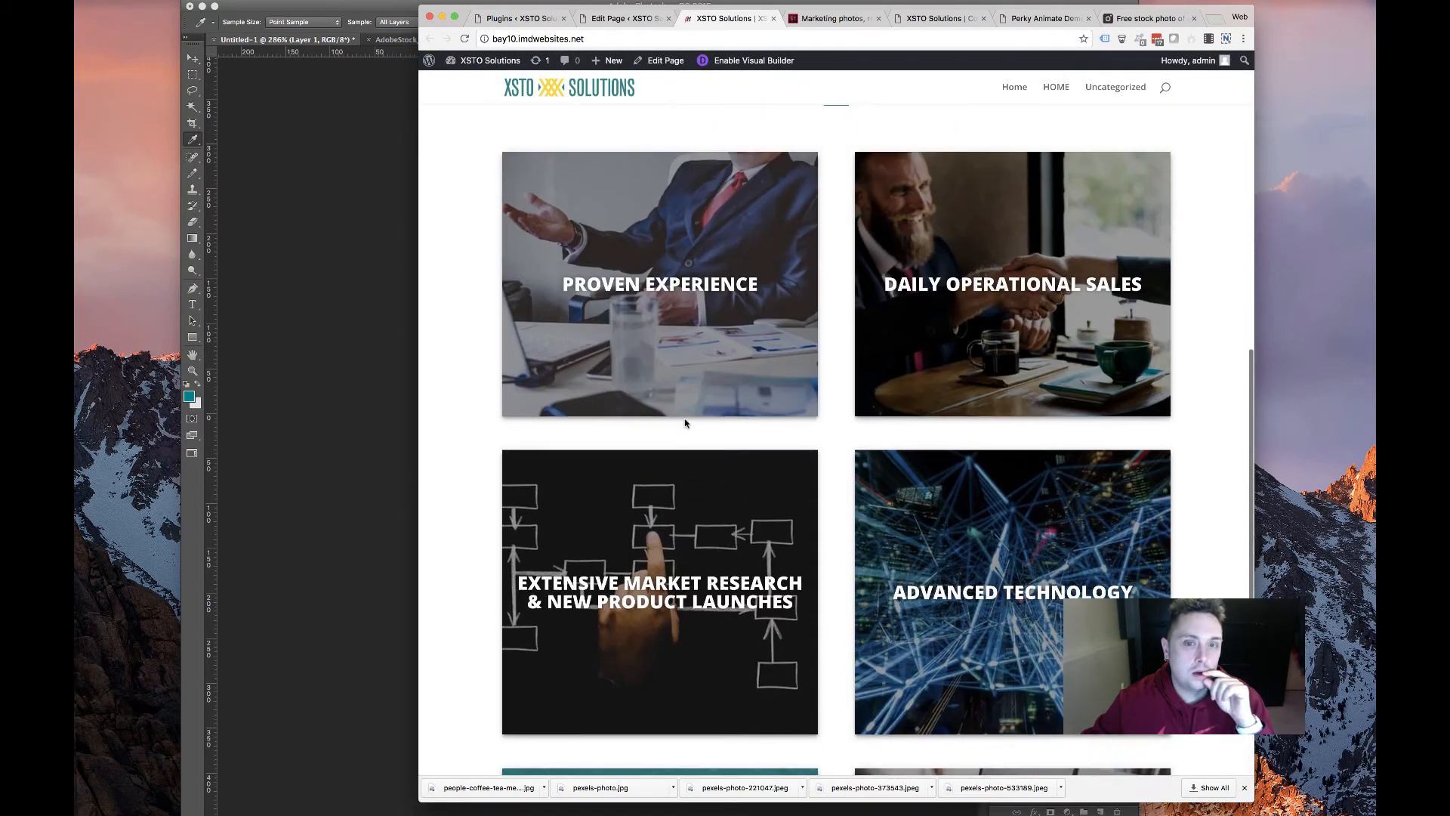
scroll(685, 423, up, 10)
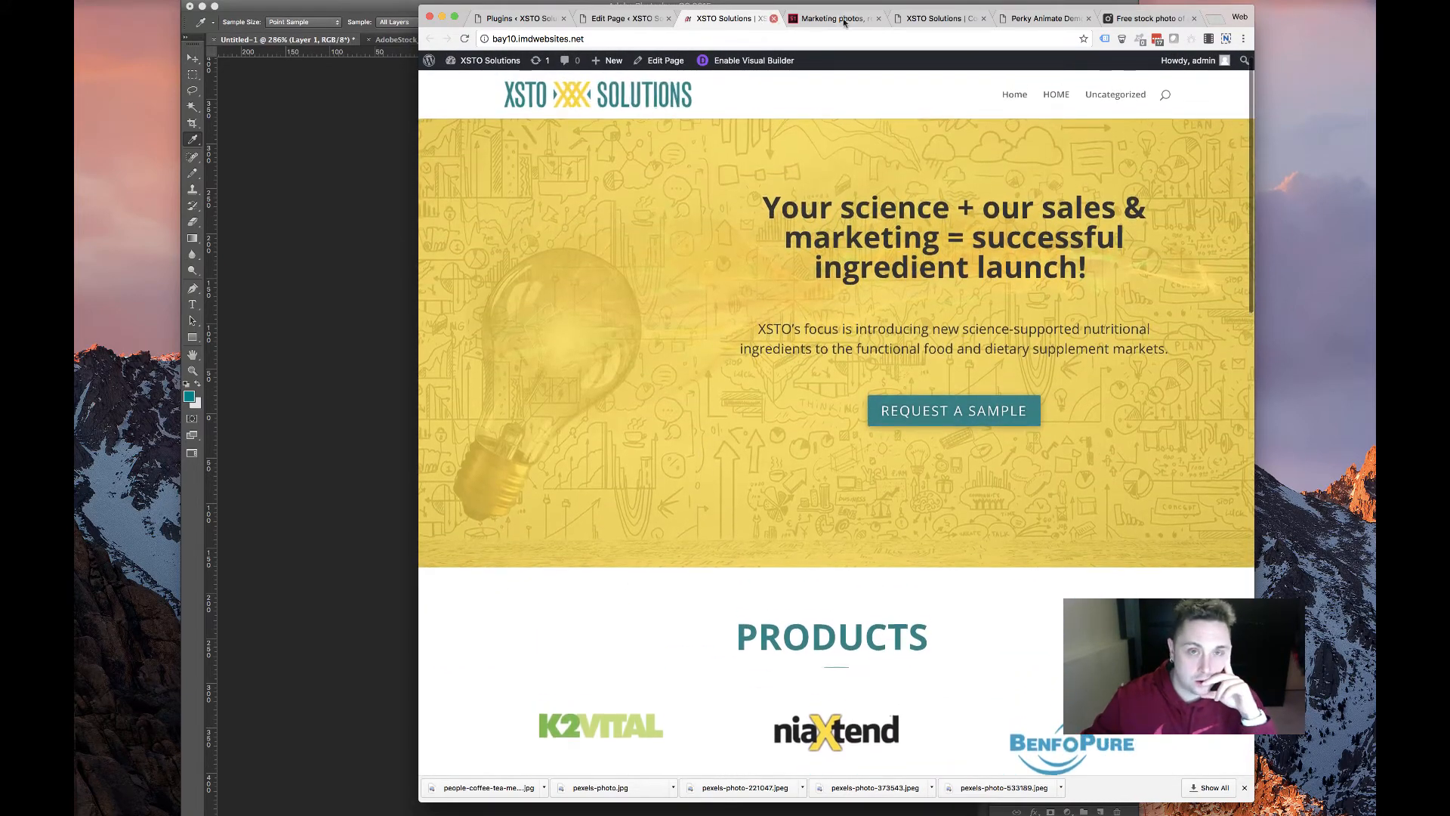
click(935, 18)
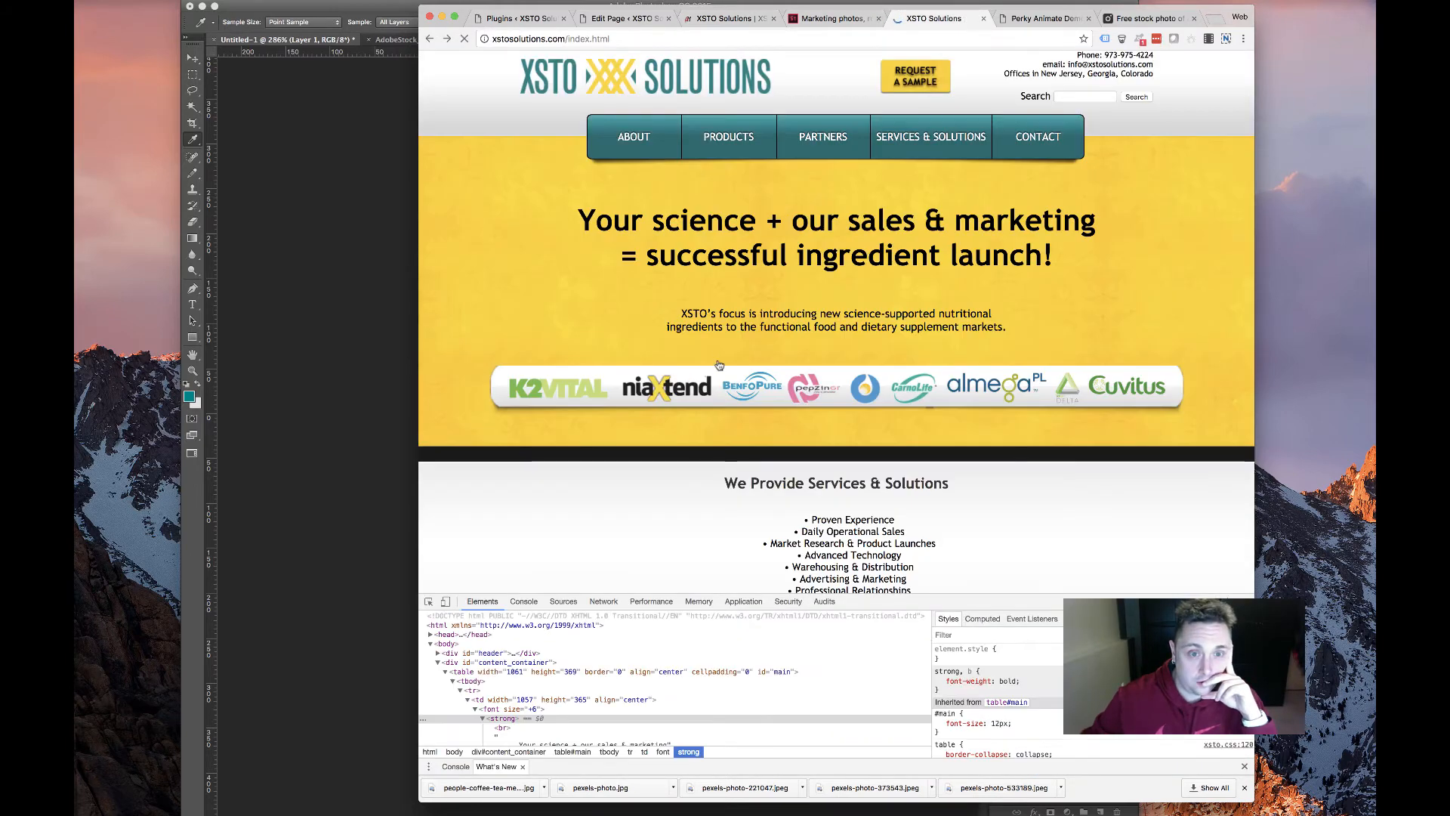
Try saving the PepZin and BenfoPure logos from the old site's logo strip, cancelling both
drag(770, 406, 775, 450)
click(798, 425)
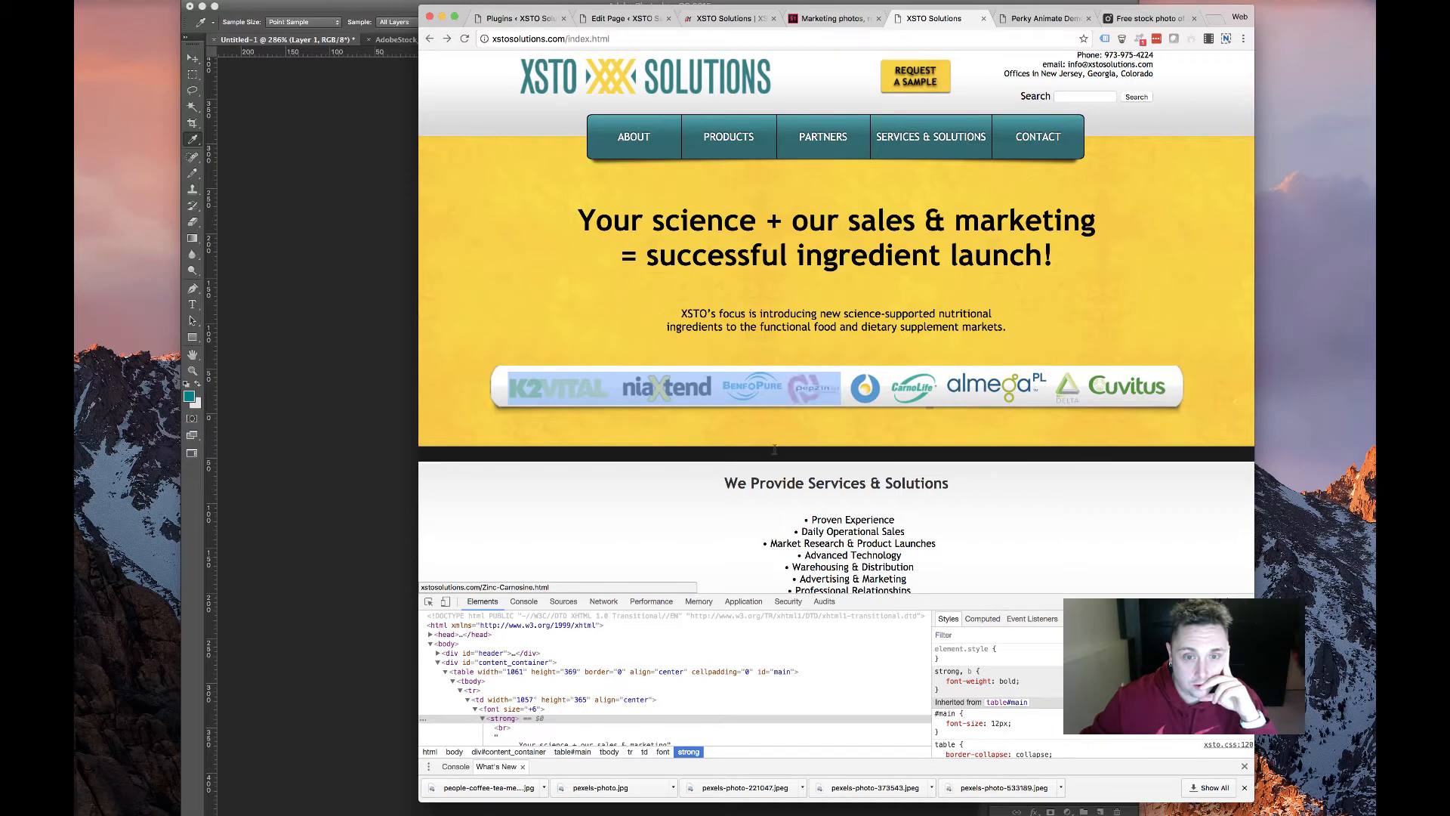
right_click(815, 383)
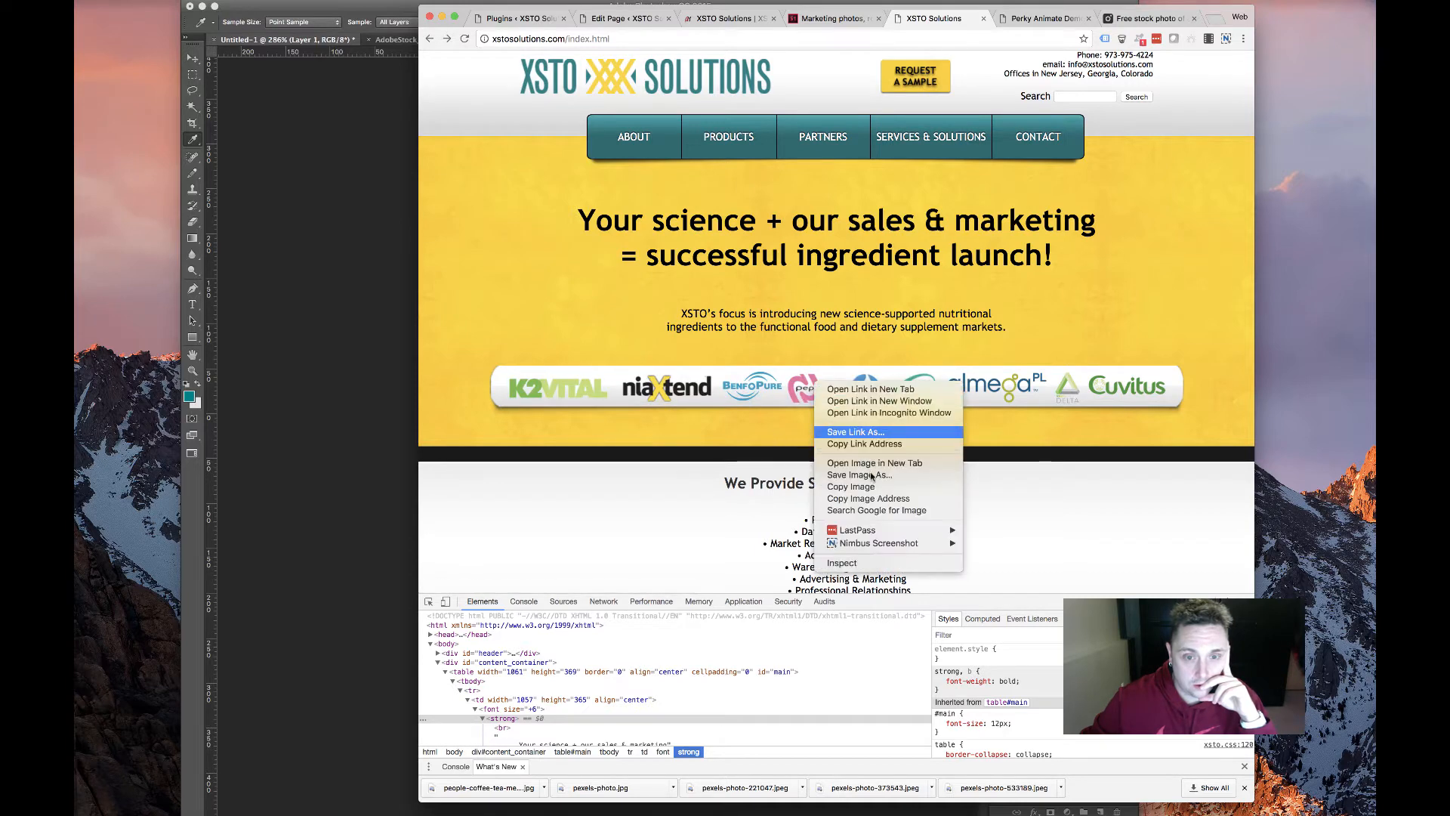
click(872, 476)
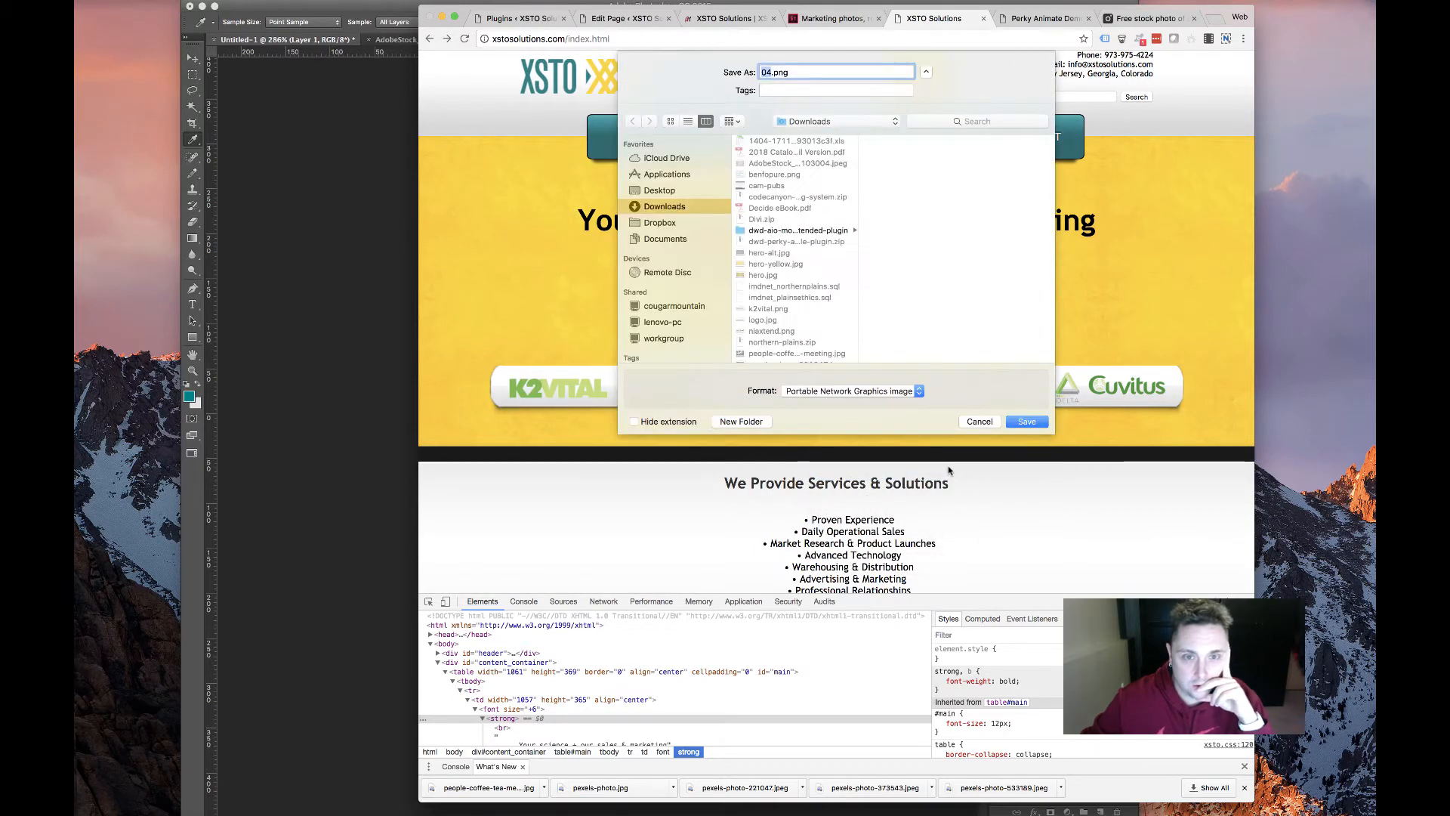
click(980, 421)
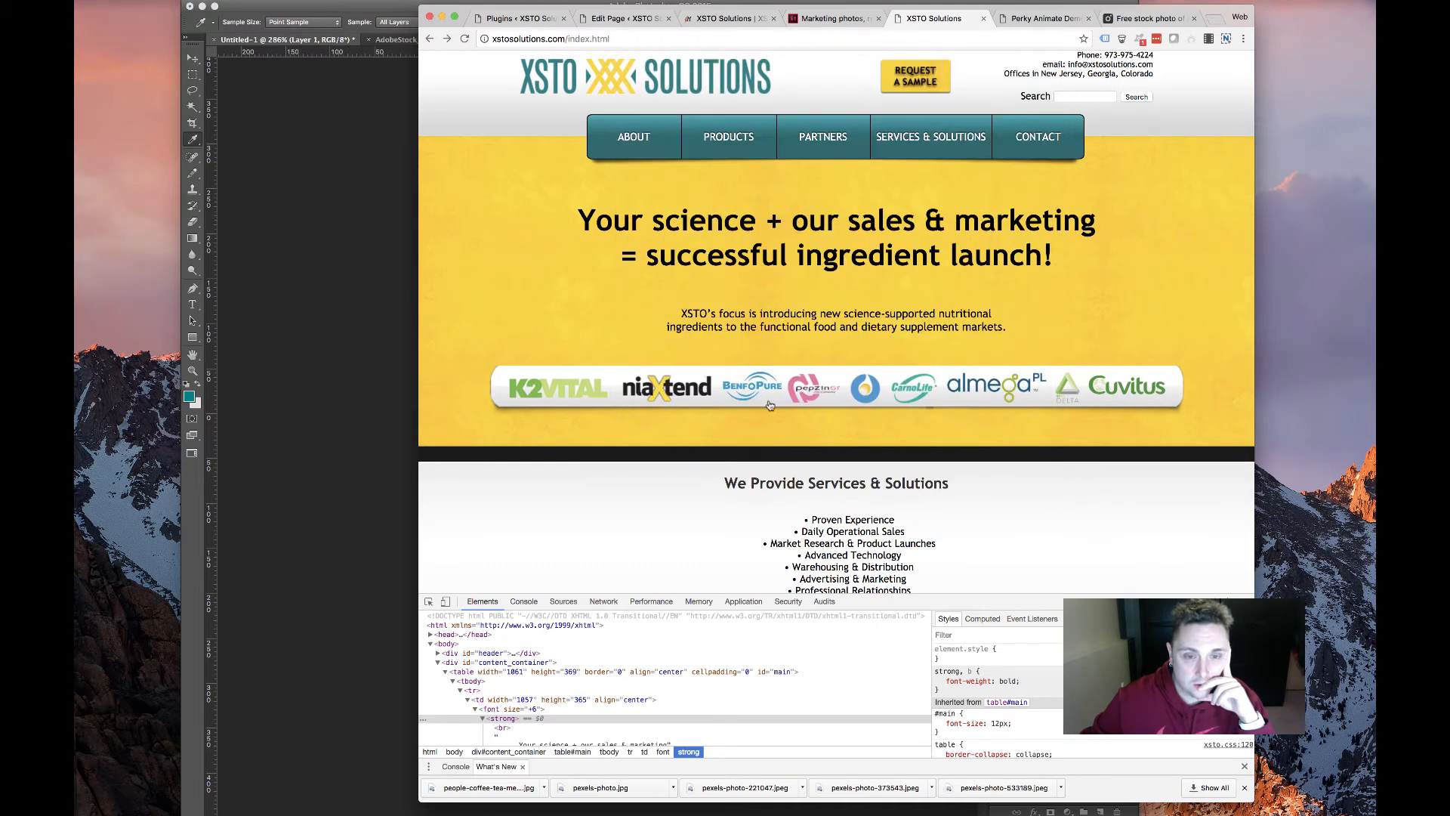
right_click(748, 383)
click(802, 472)
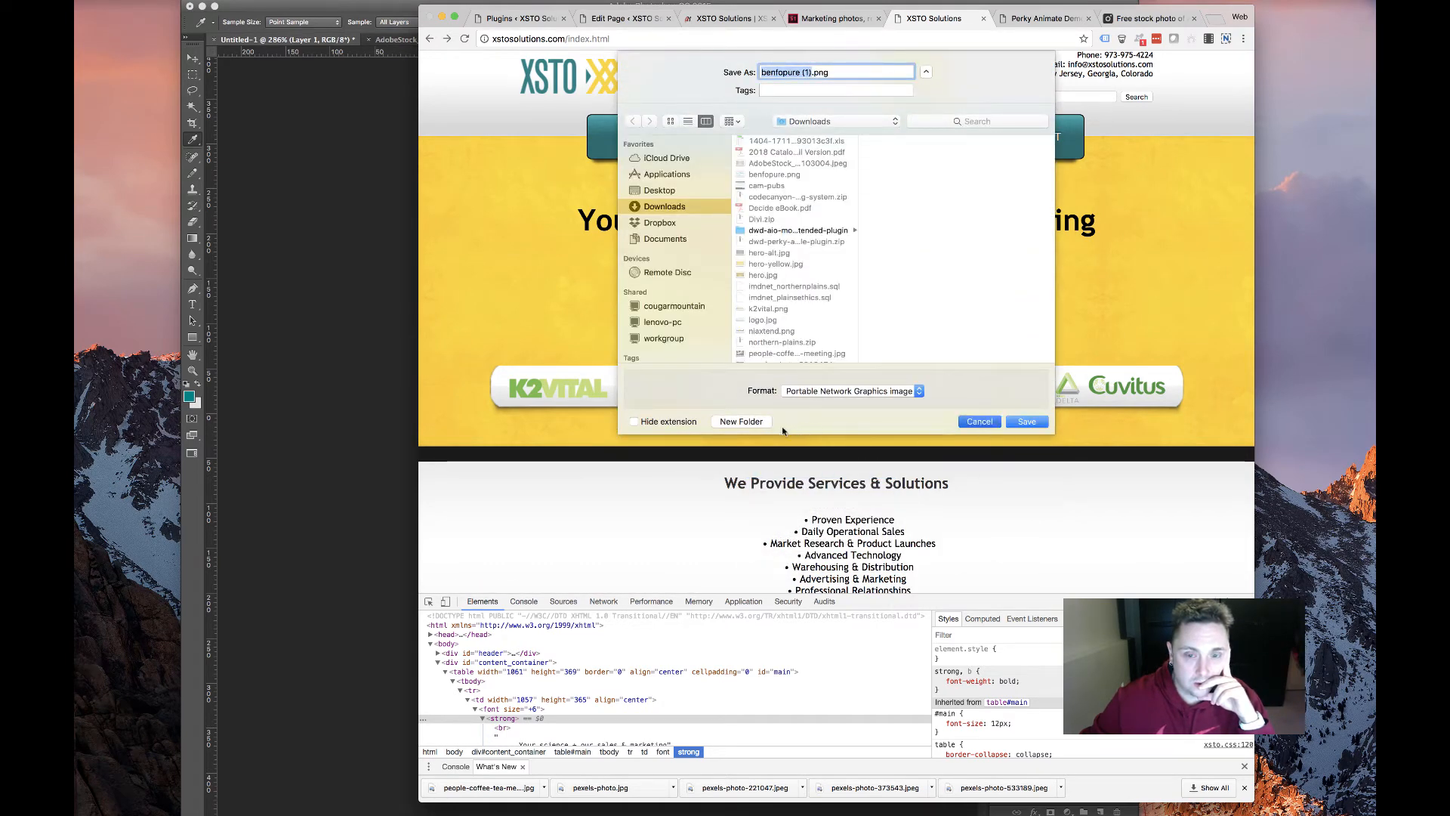
key(Escape)
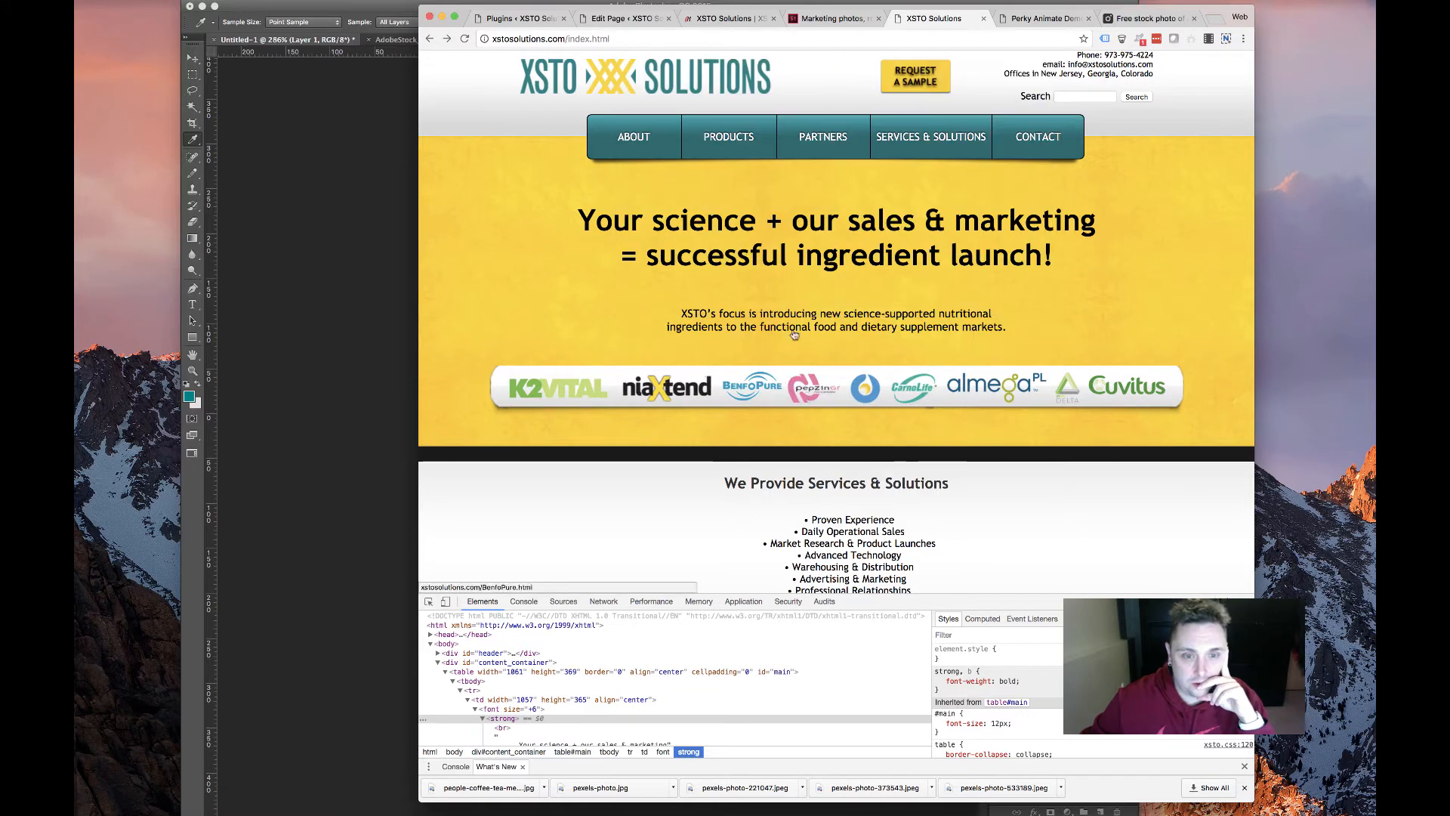
Save the PepZinGI logo from the Zinc-Carnosine page as pepzin.png
click(814, 392)
right_click(941, 260)
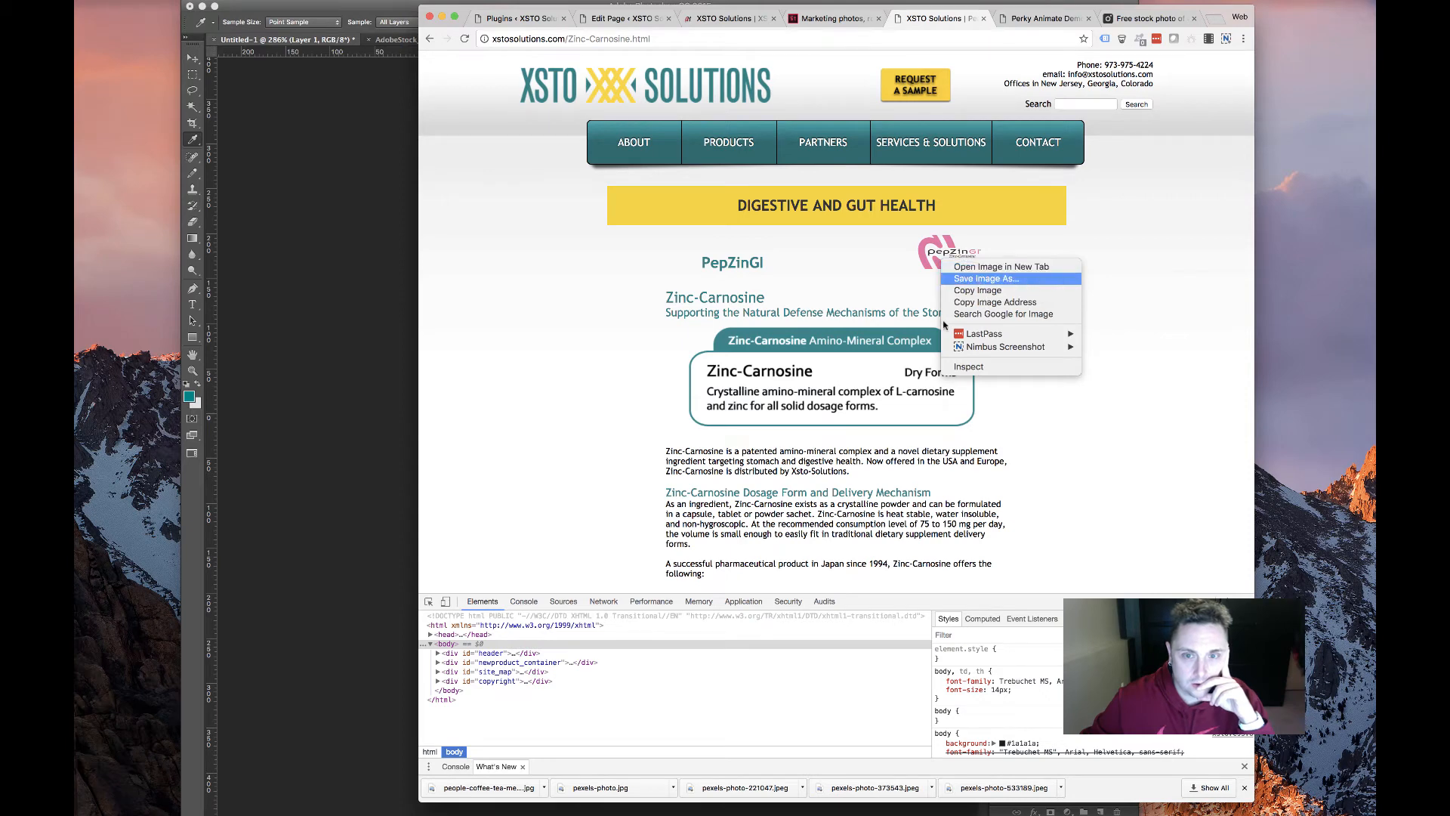
click(880, 342)
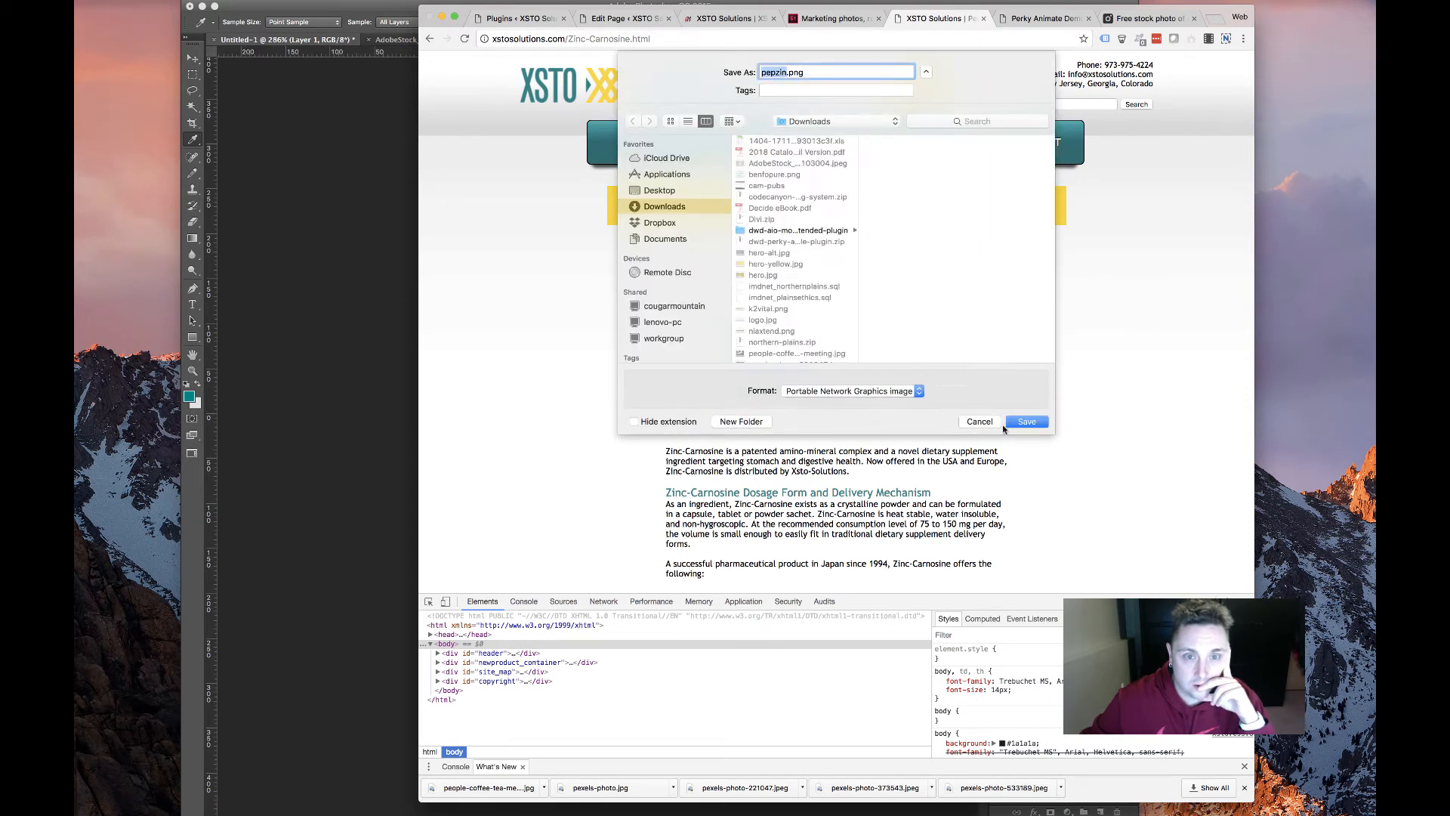
key(Return)
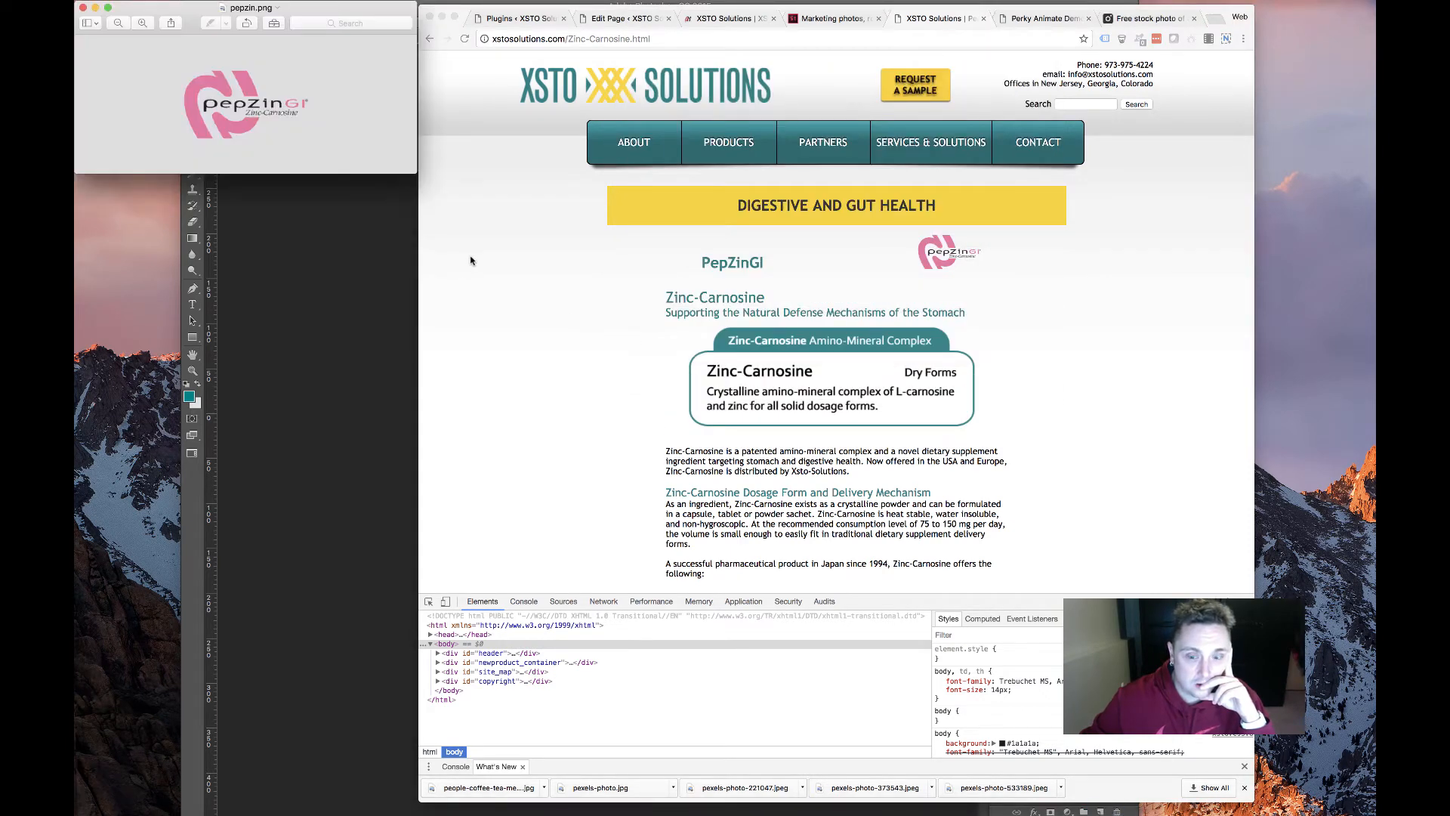
click(625, 18)
Duplicate the Products image row and upload pepzin.png as the new row's first image
scroll(657, 461, down, 4)
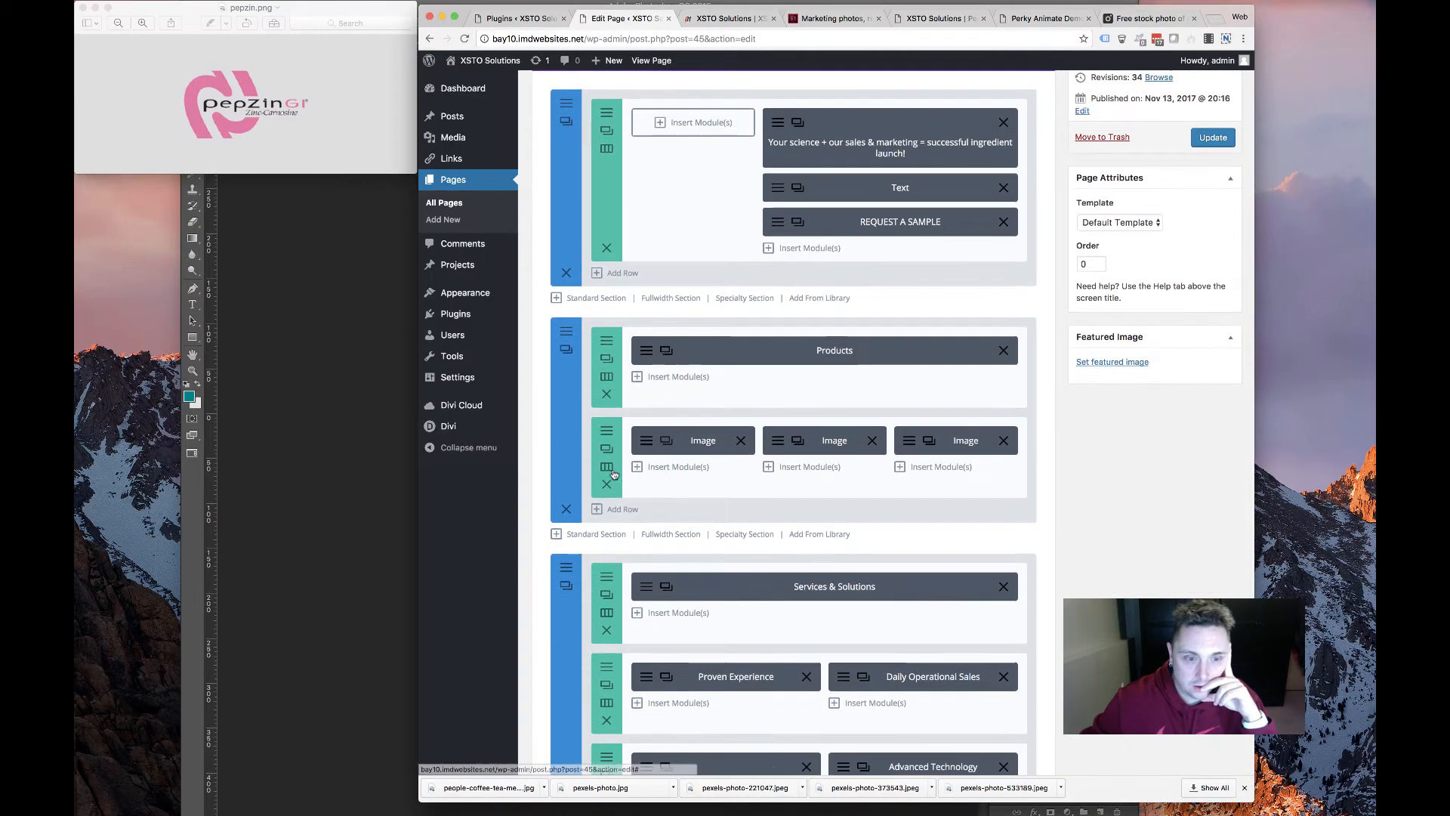
click(608, 450)
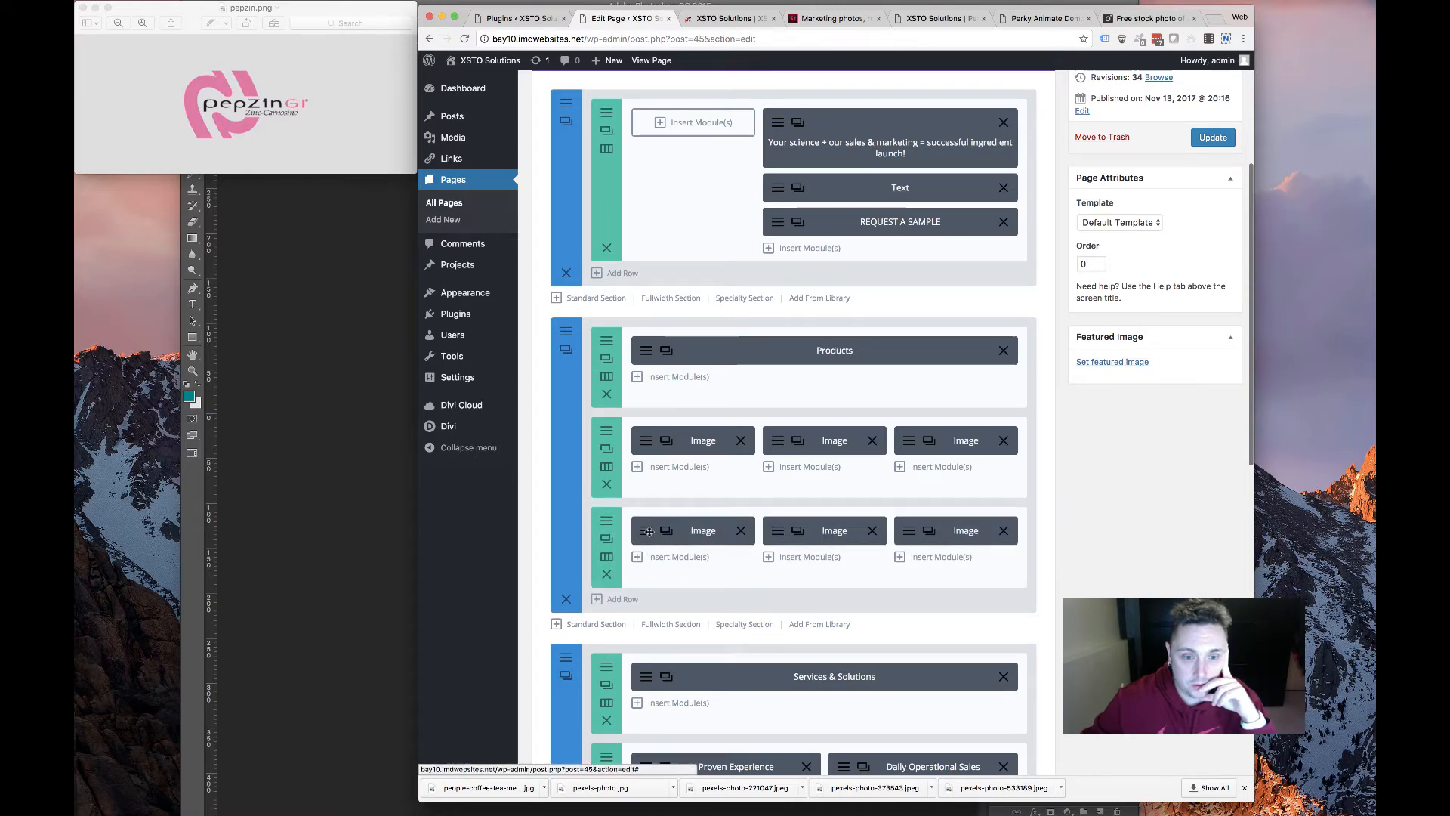
click(679, 529)
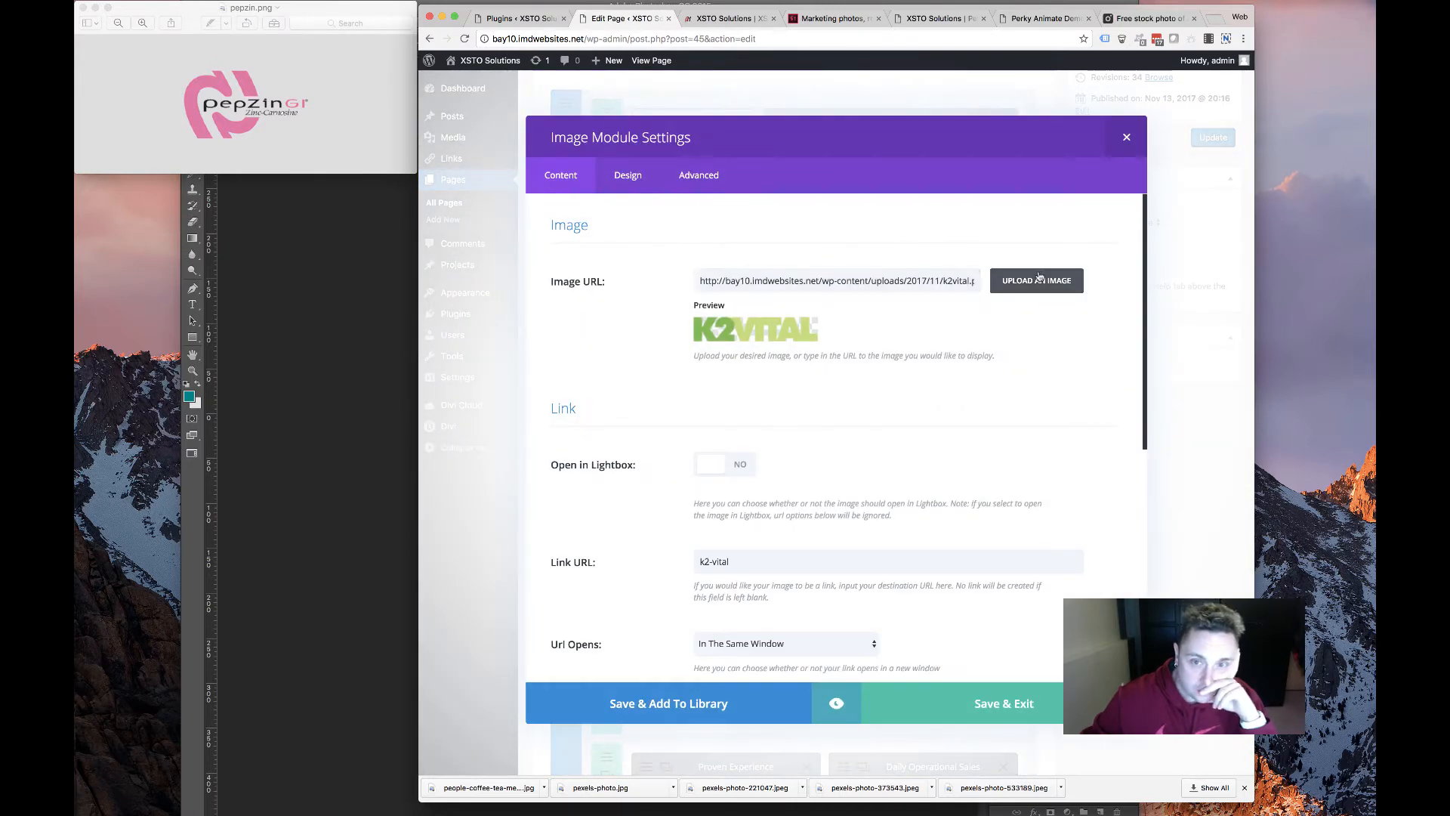
click(1042, 279)
click(602, 112)
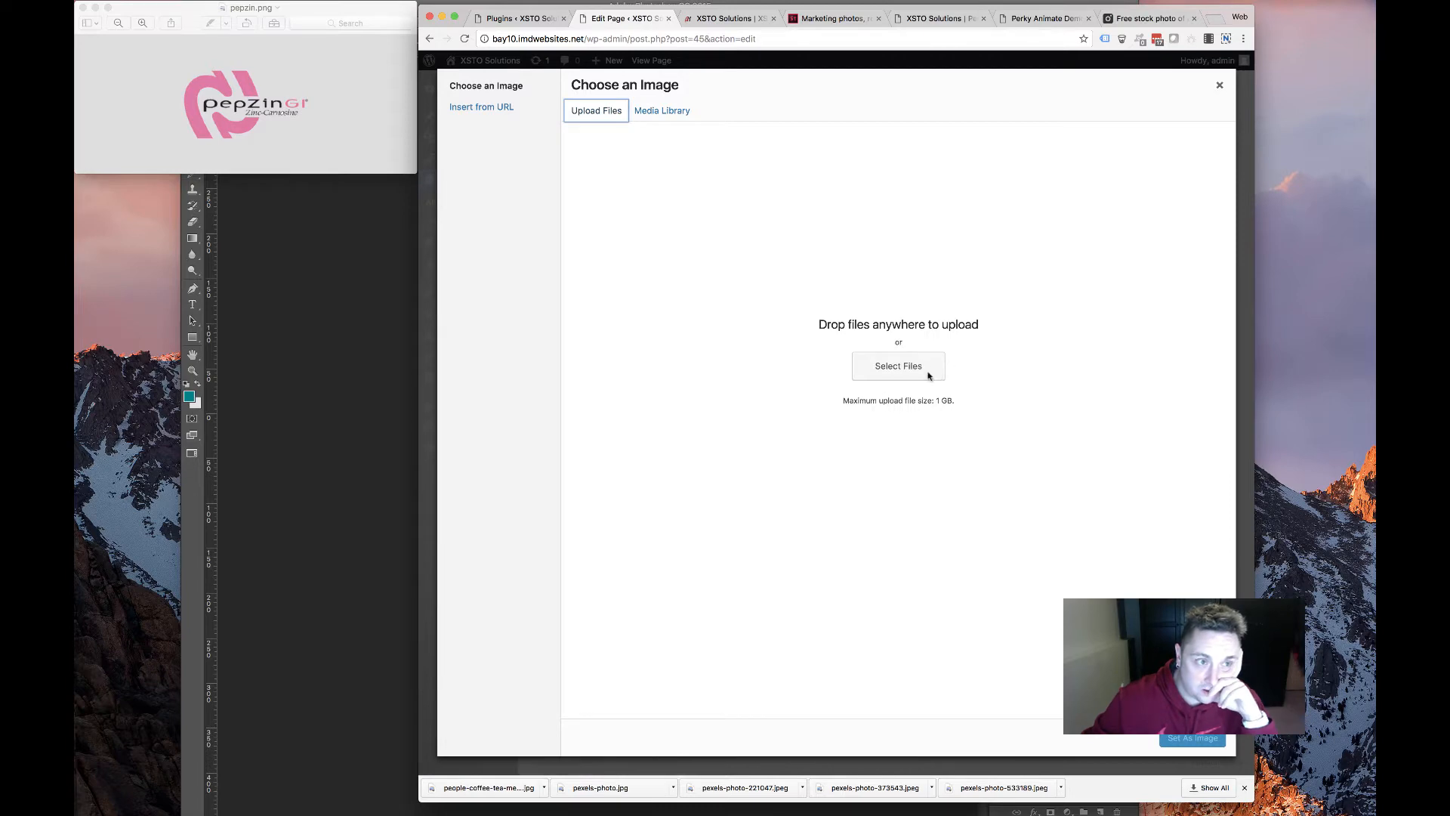
click(898, 365)
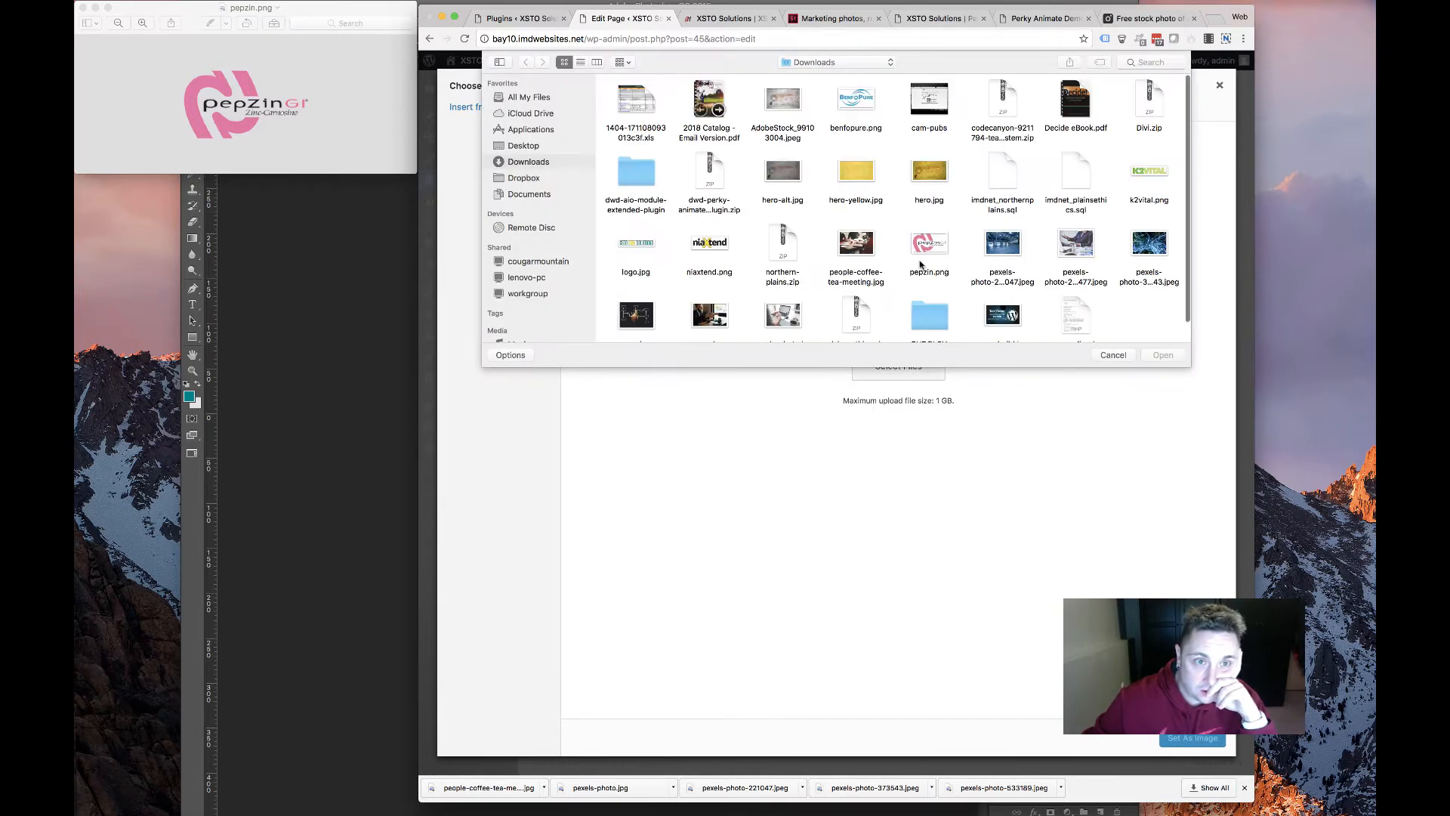
click(929, 243)
click(1163, 355)
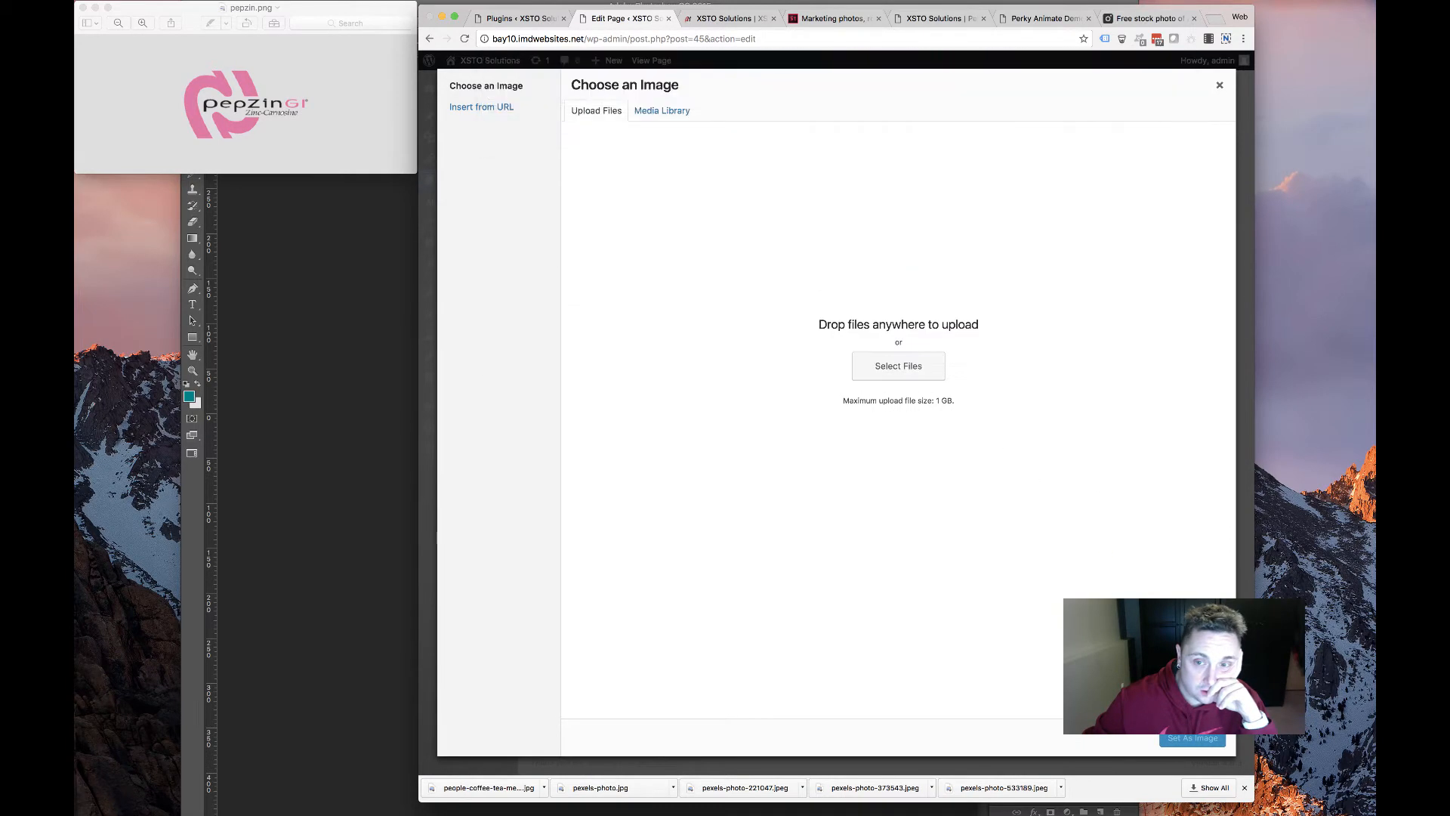
click(1192, 738)
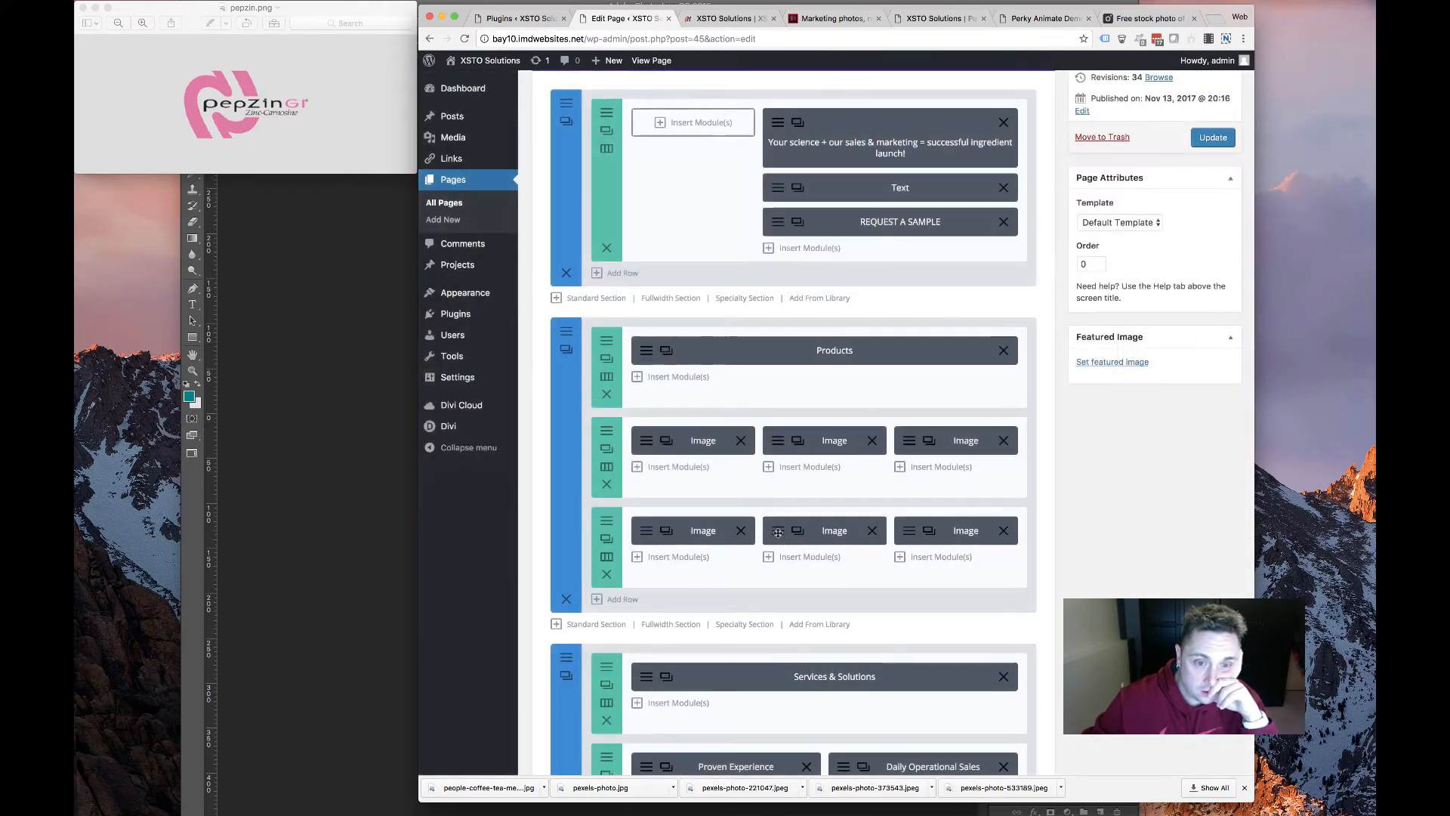
Open the second new image's settings, then review the live homepage's Products section
click(647, 530)
click(165, 114)
key(super+q)
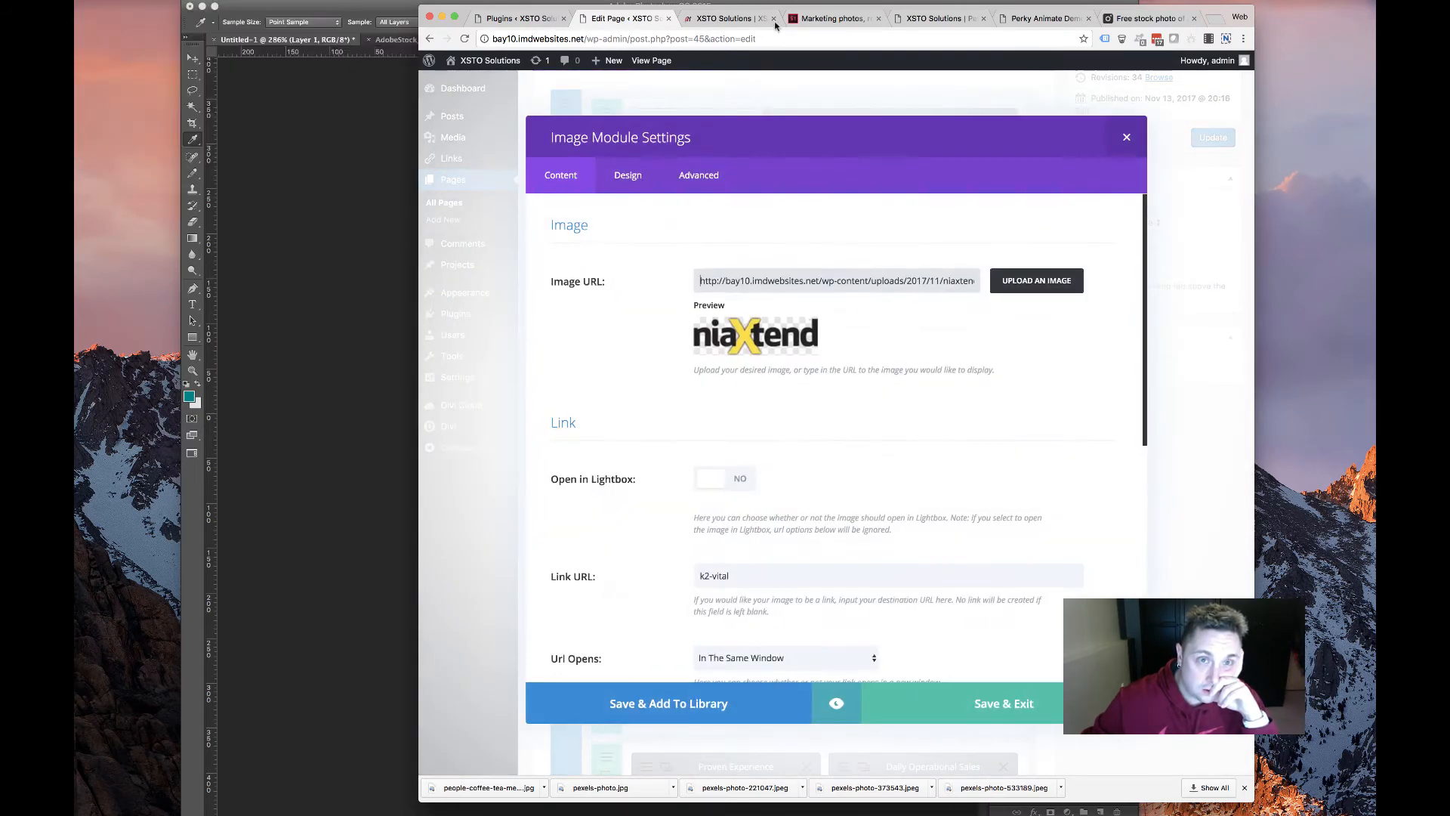
key(ctrl+Tab)
scroll(786, 454, down, 5)
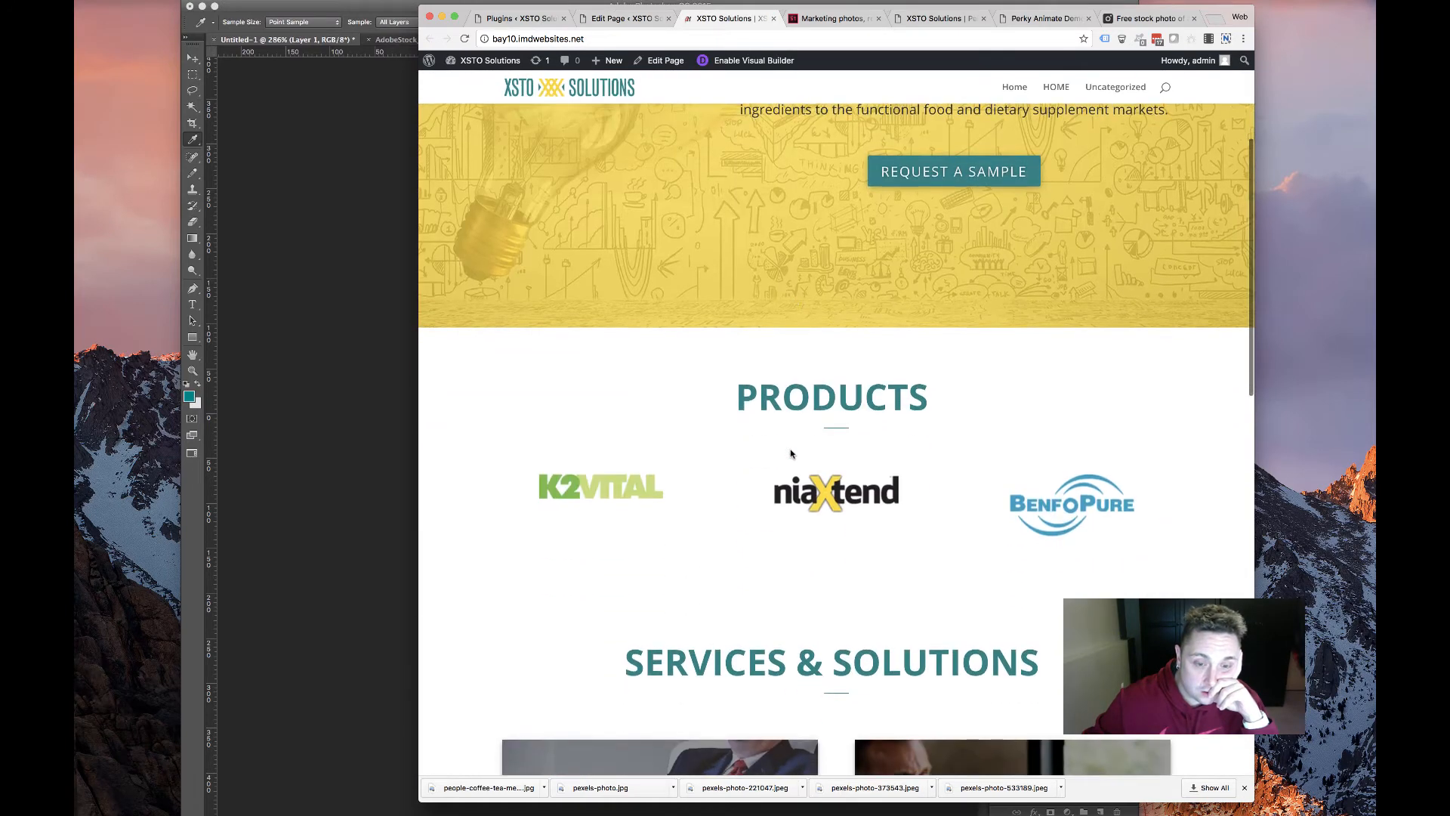
scroll(755, 378, up, 5)
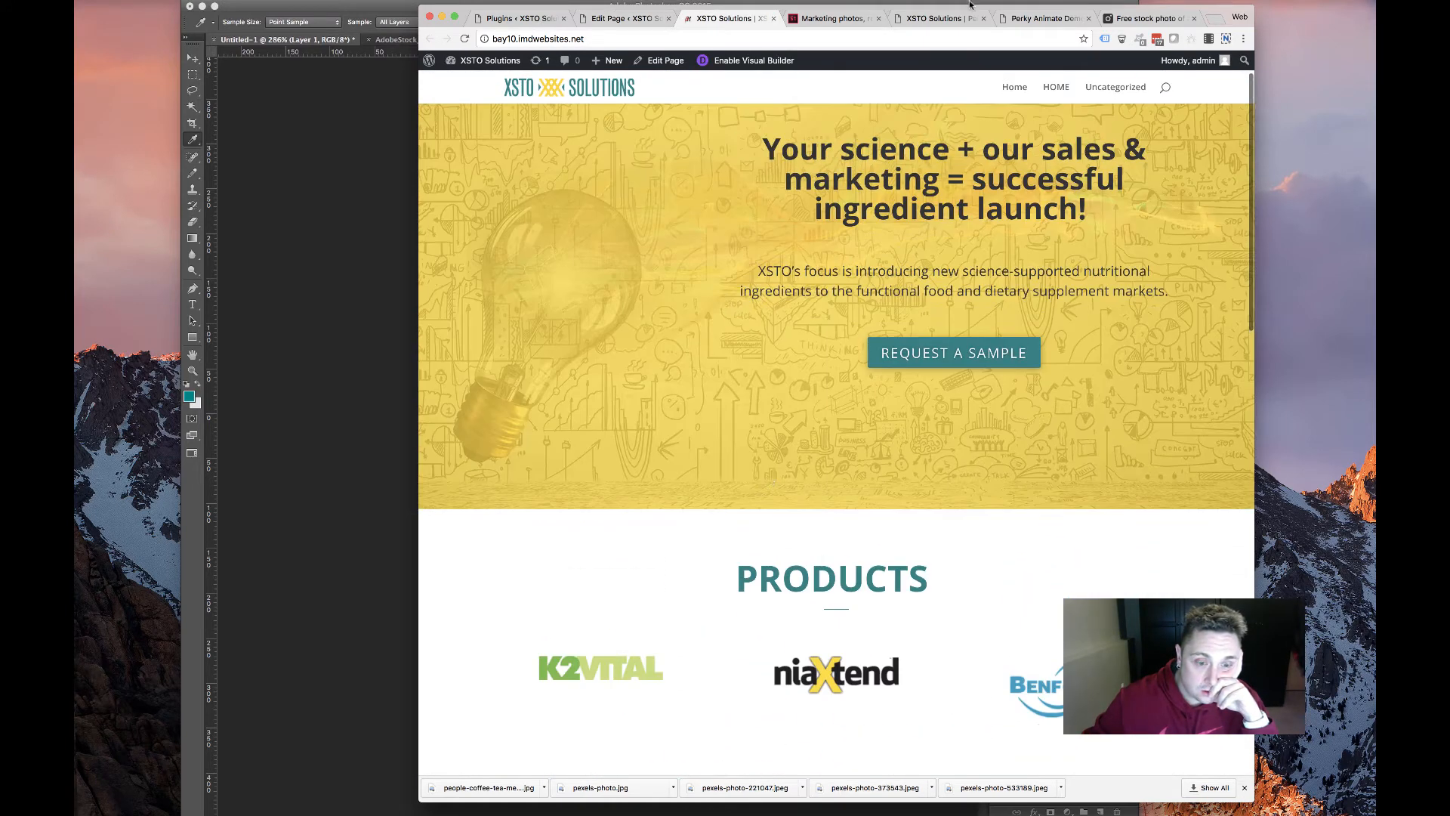
Save the Algatrium DHA logo from the old site's product page
click(936, 18)
scroll(839, 276, left, 5)
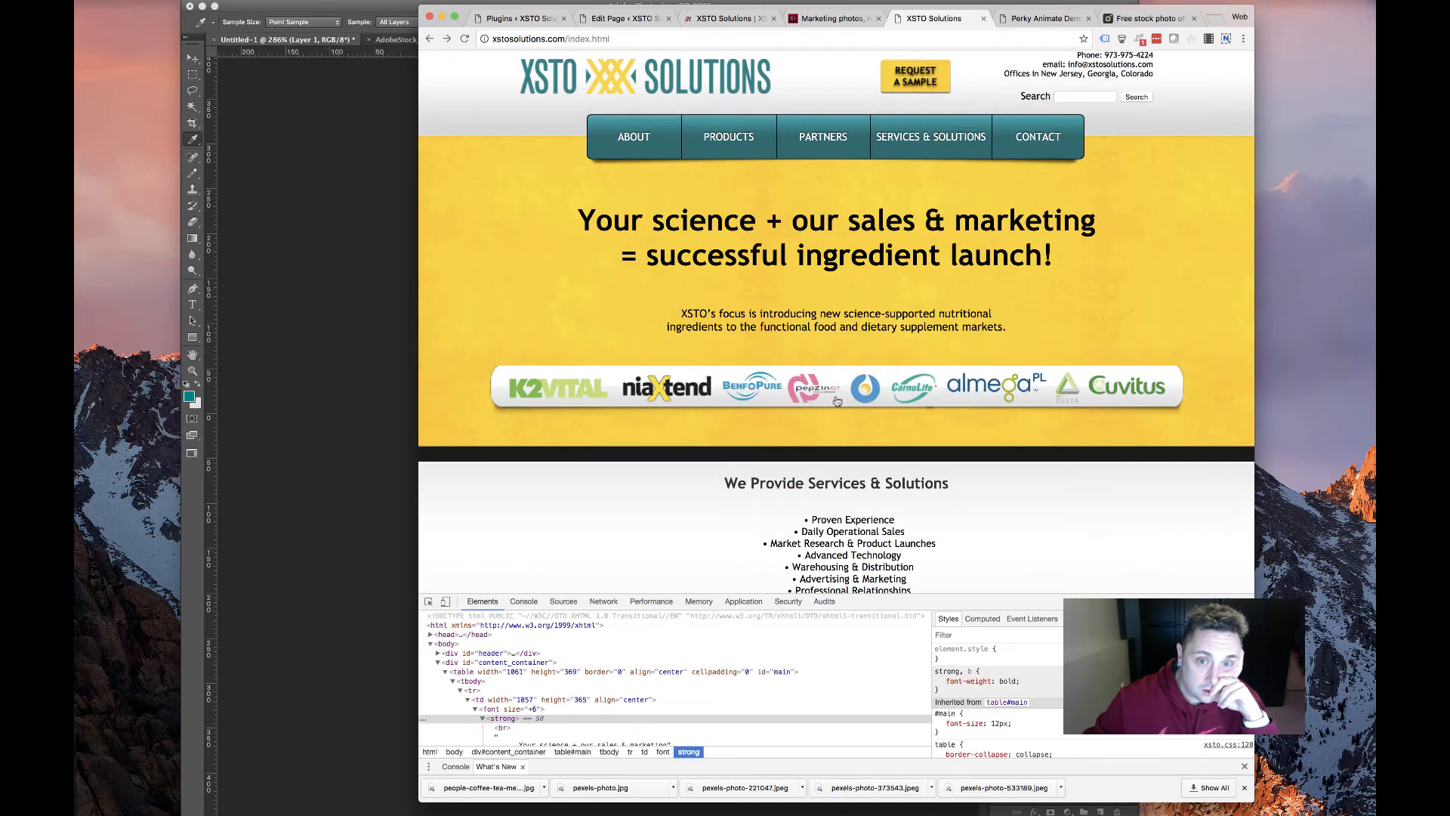
click(852, 393)
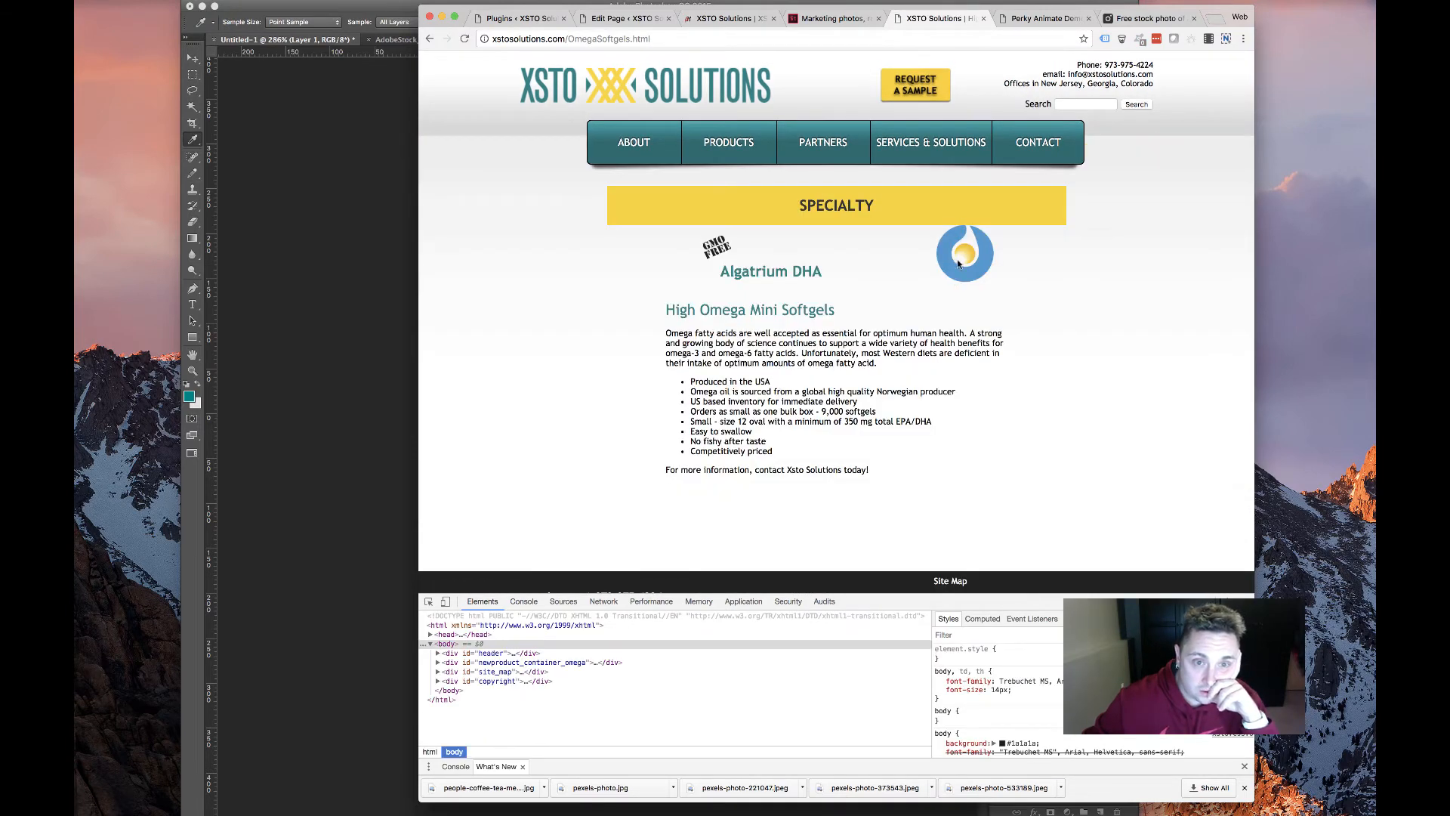
right_click(957, 263)
click(974, 272)
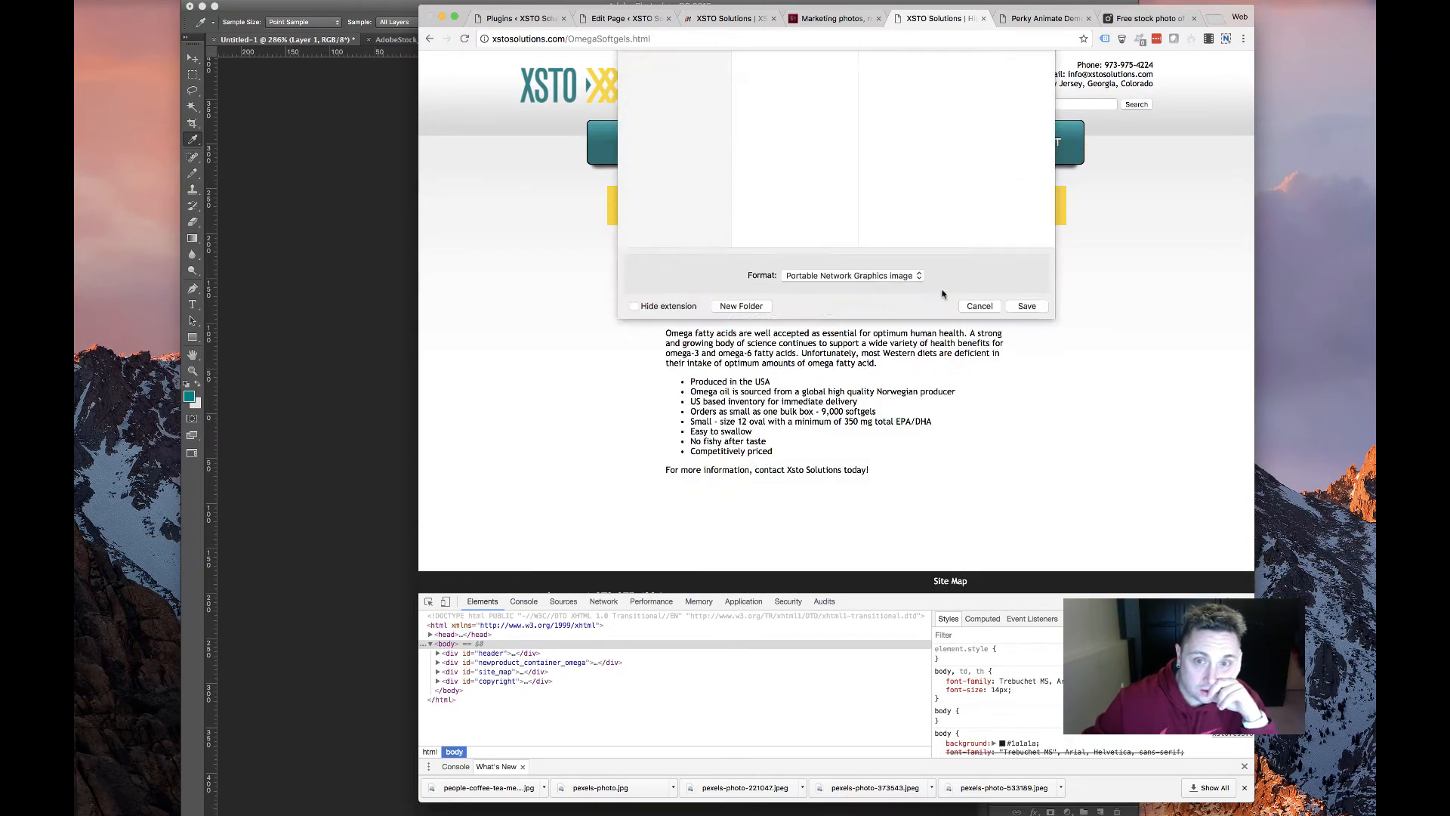
key(Return)
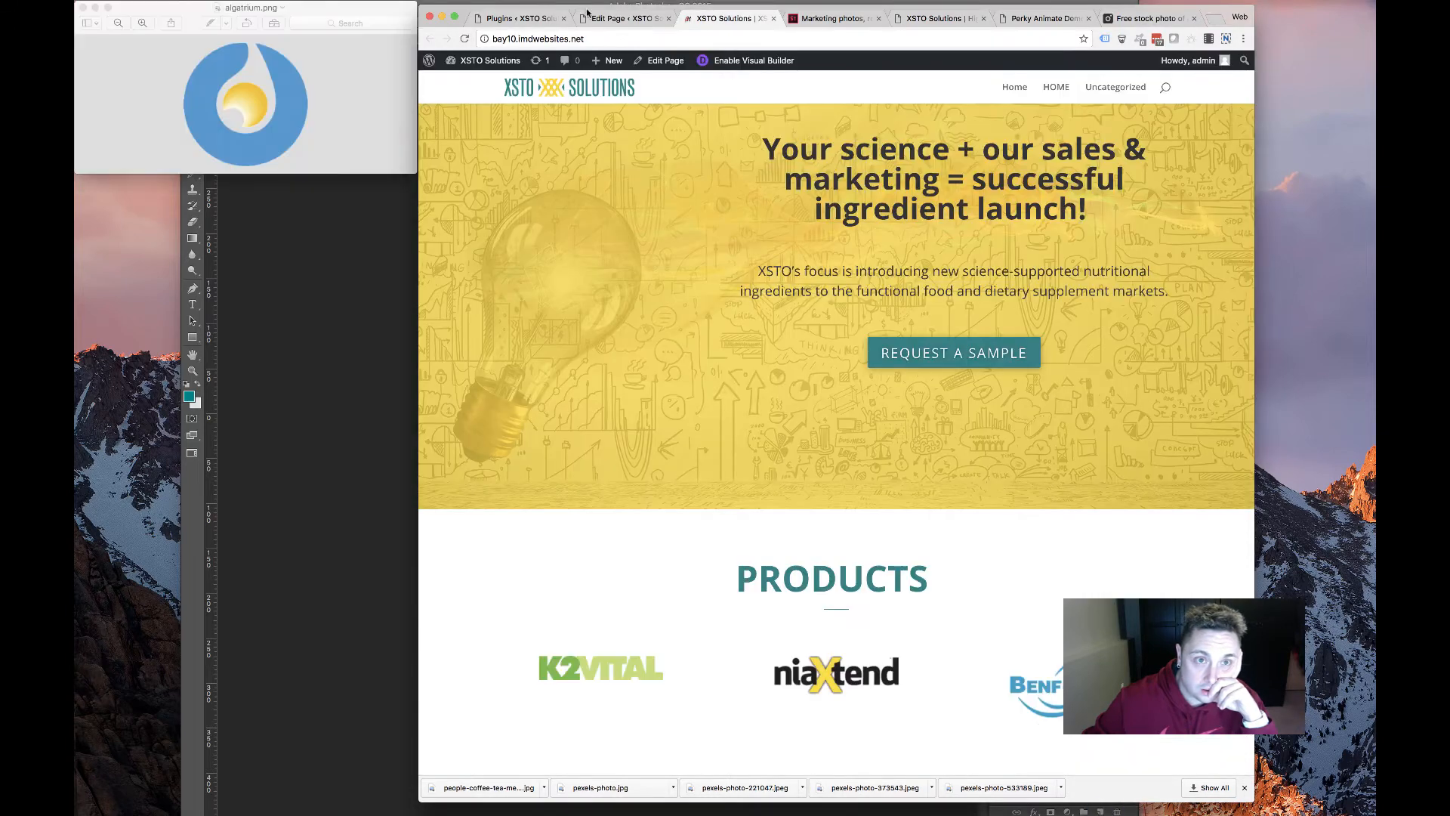
Upload algatrium.png and set it as the niaXtend module's image
click(616, 18)
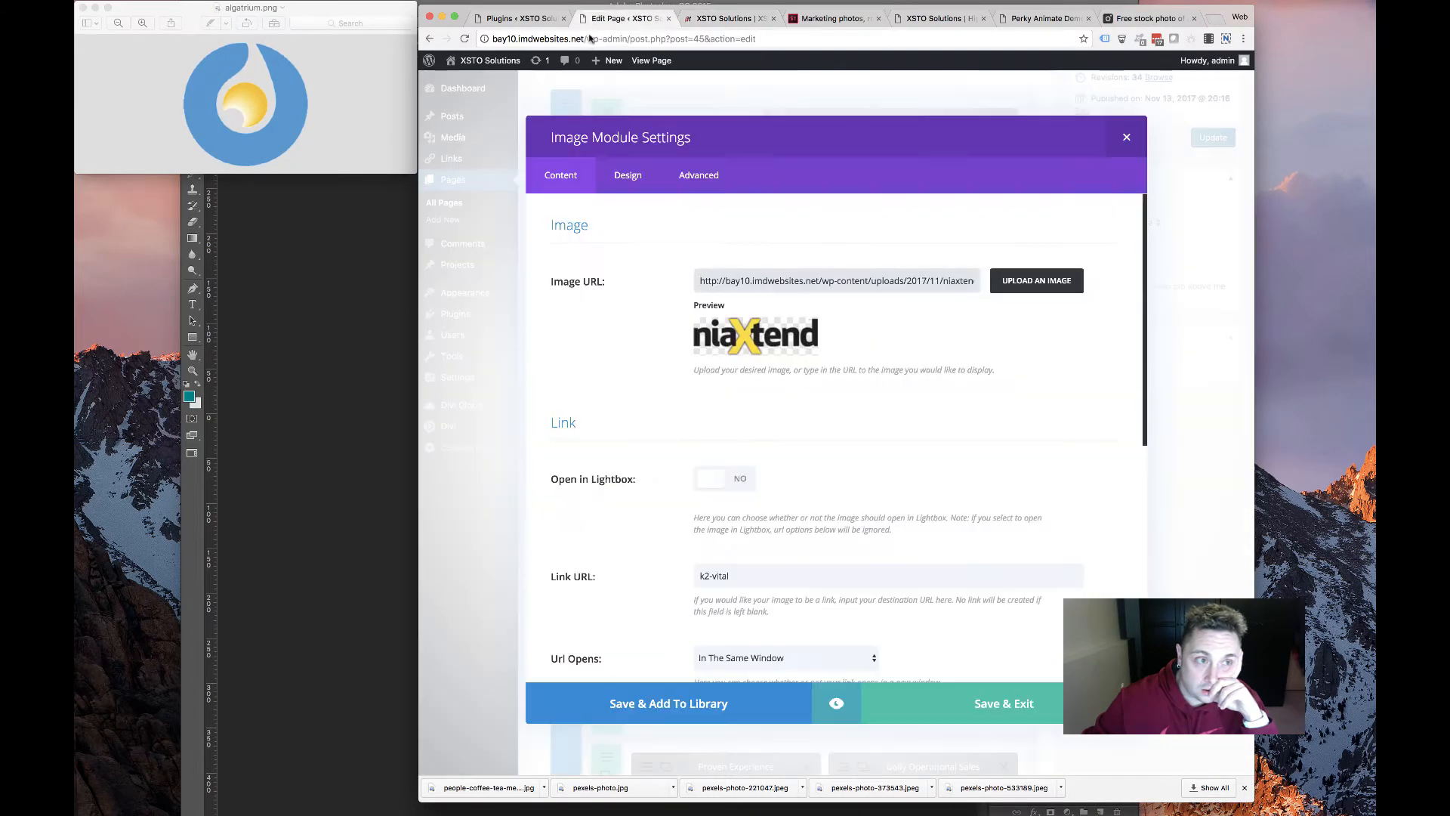
click(1068, 275)
click(596, 110)
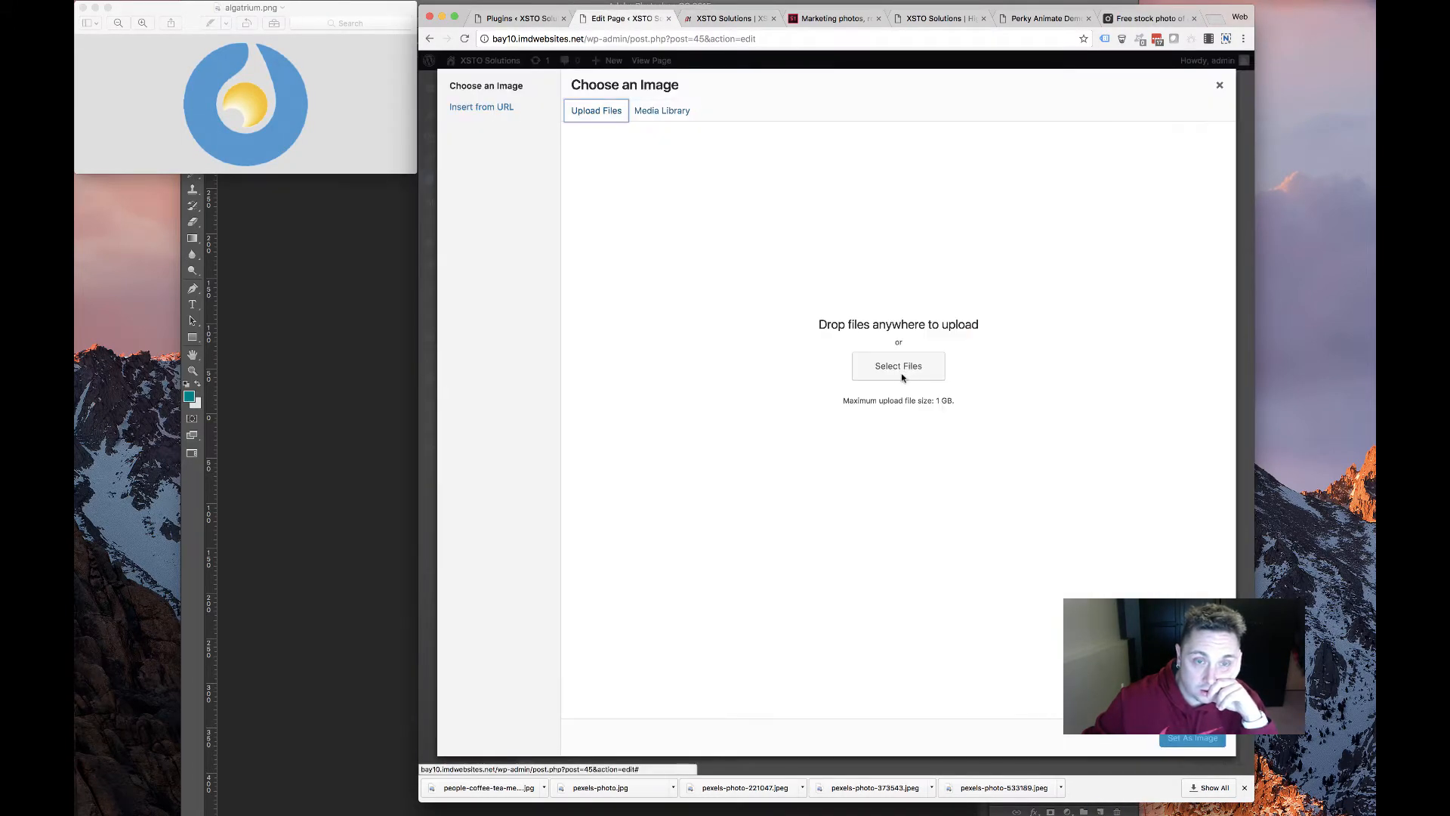
click(899, 366)
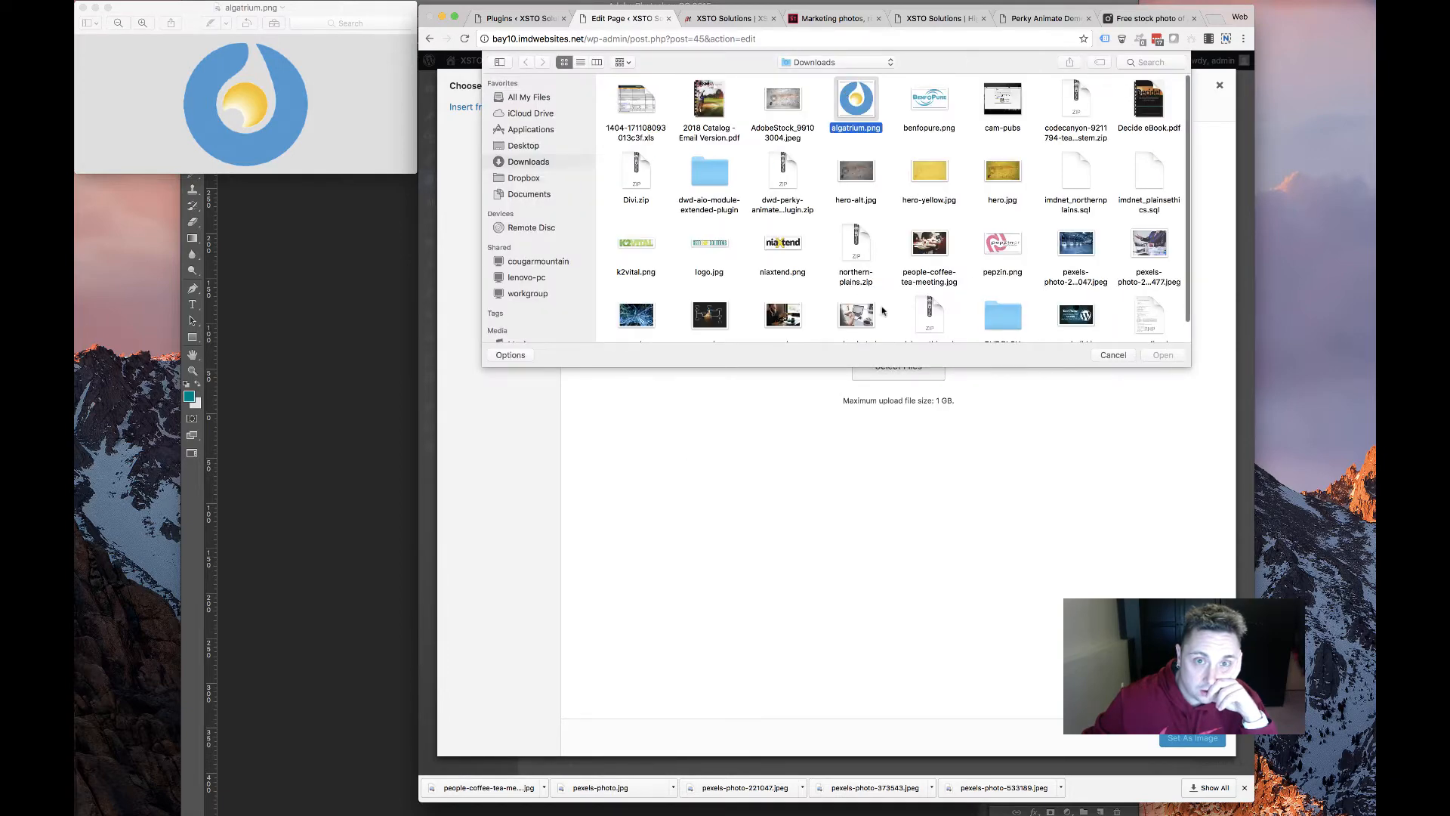
click(1163, 355)
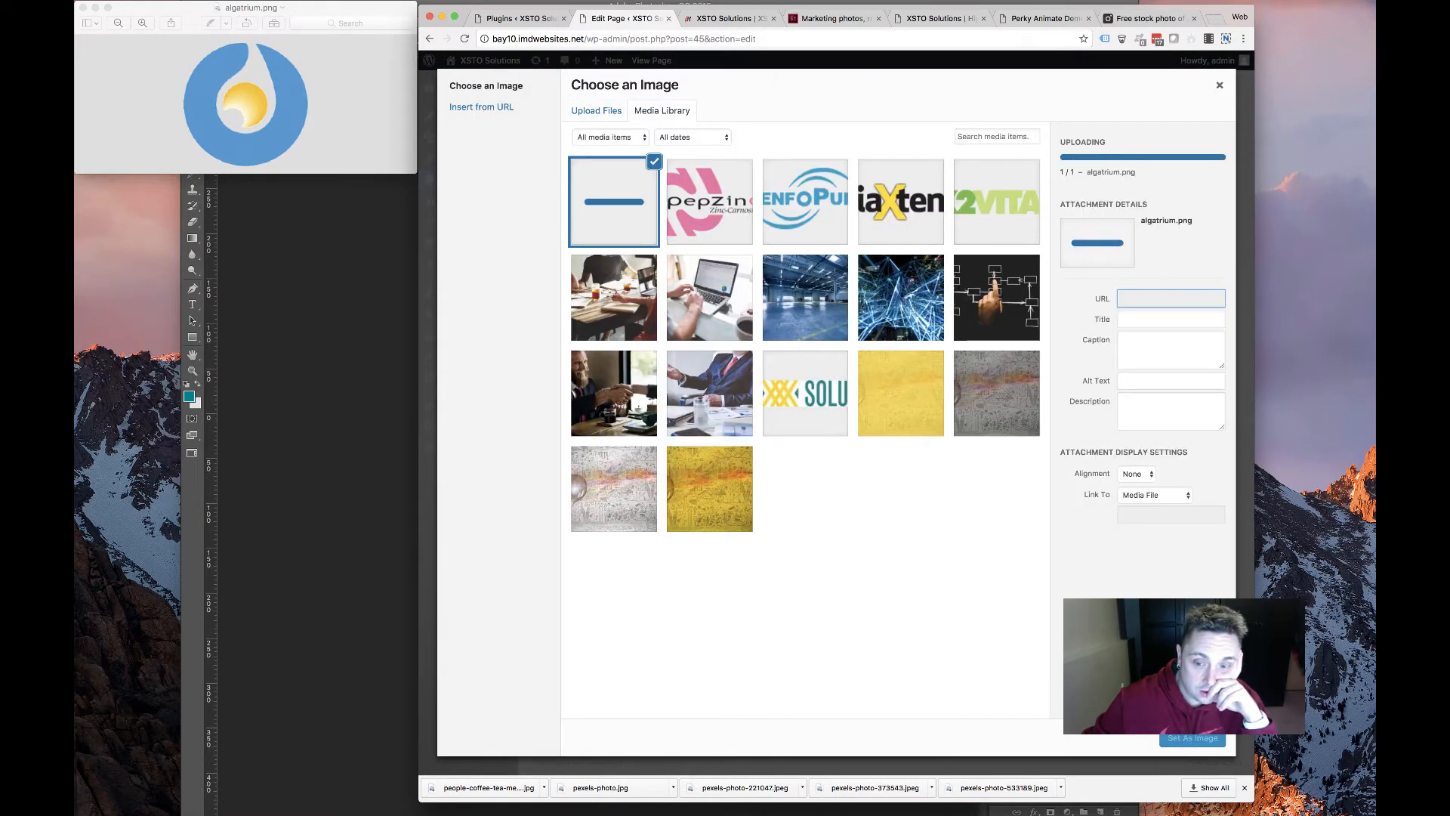
click(1192, 740)
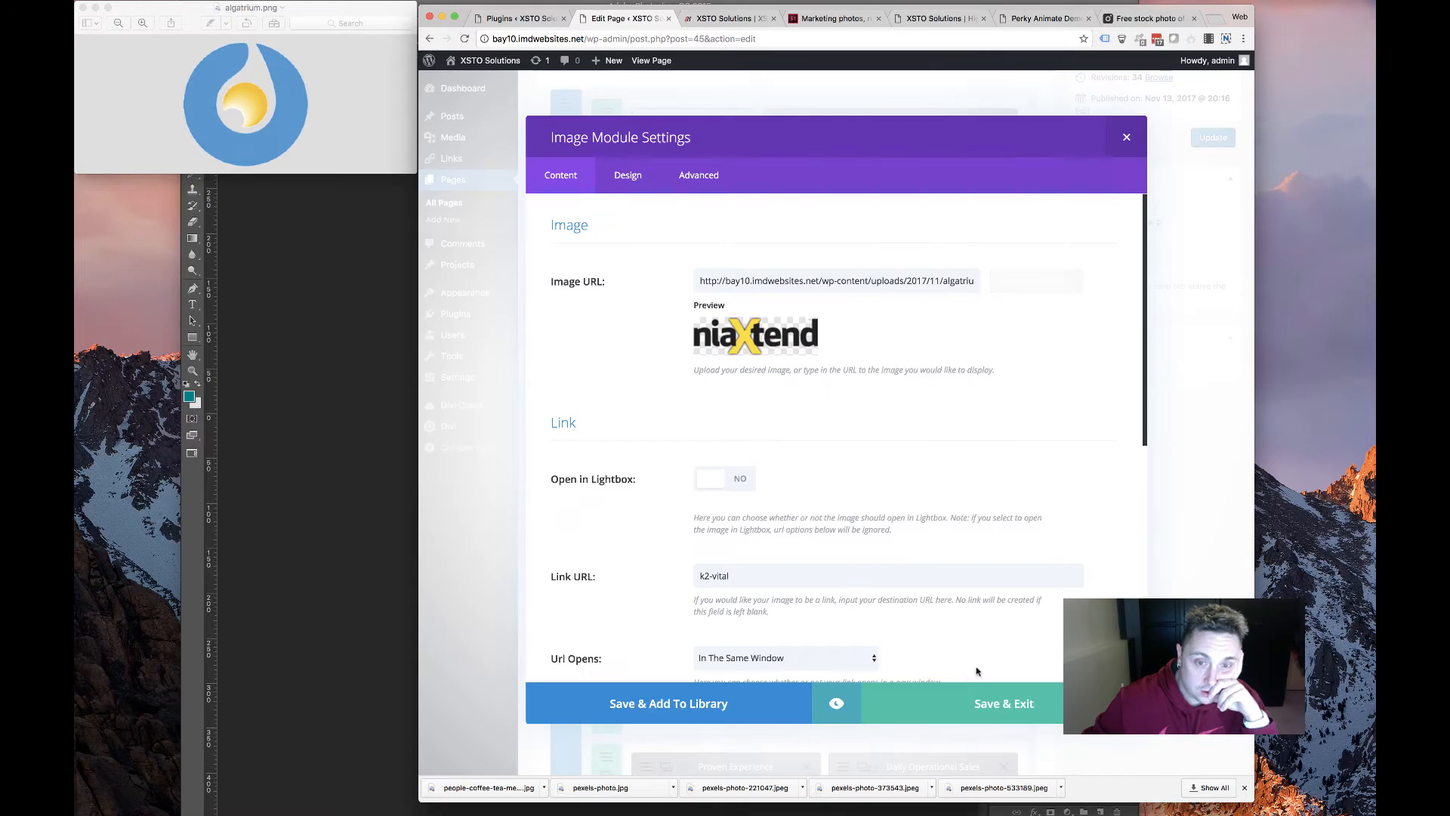
click(944, 699)
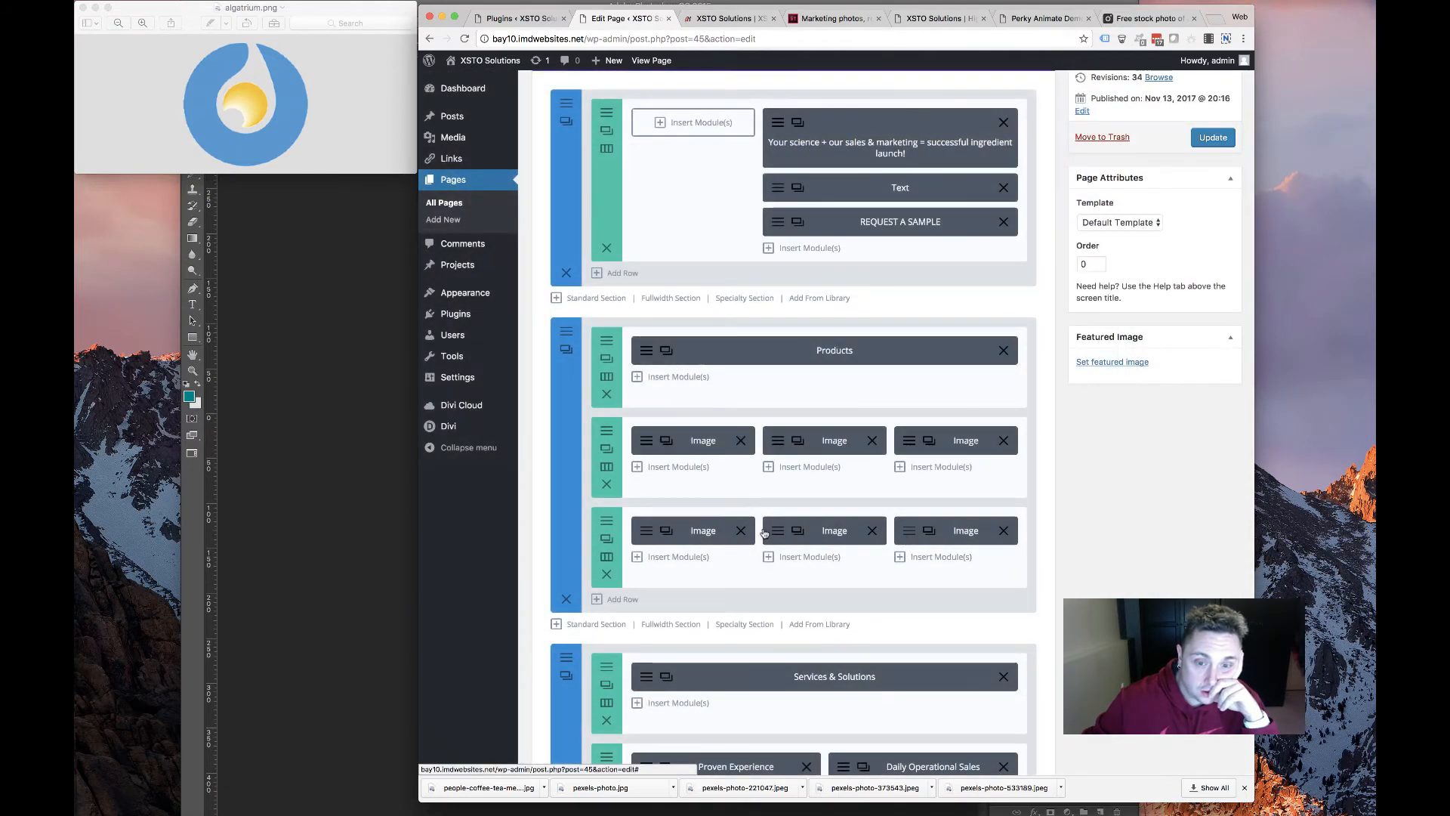
Save the CarnoLife logo from the old site as carnolife.png
click(777, 531)
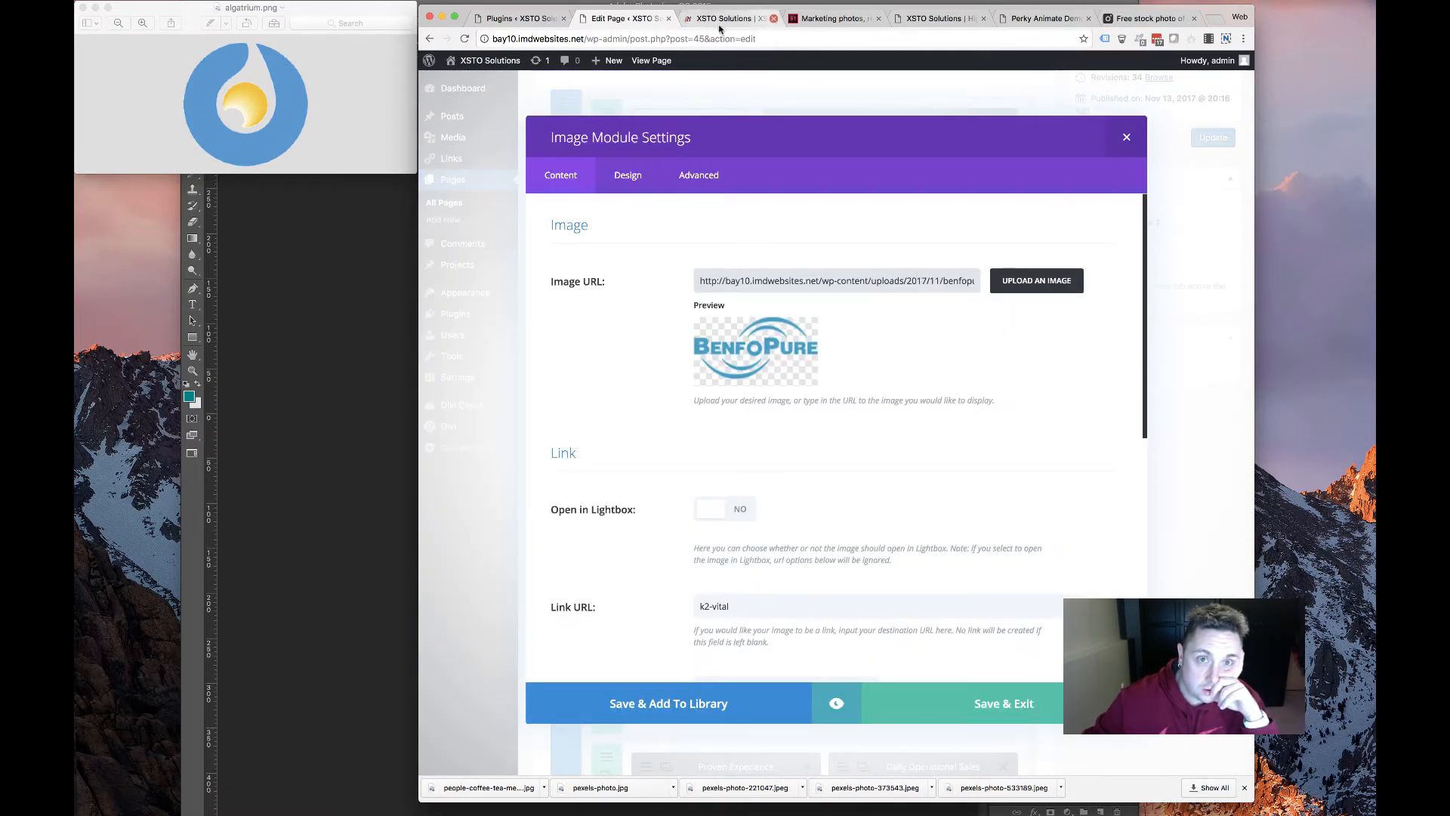
click(722, 19)
click(927, 18)
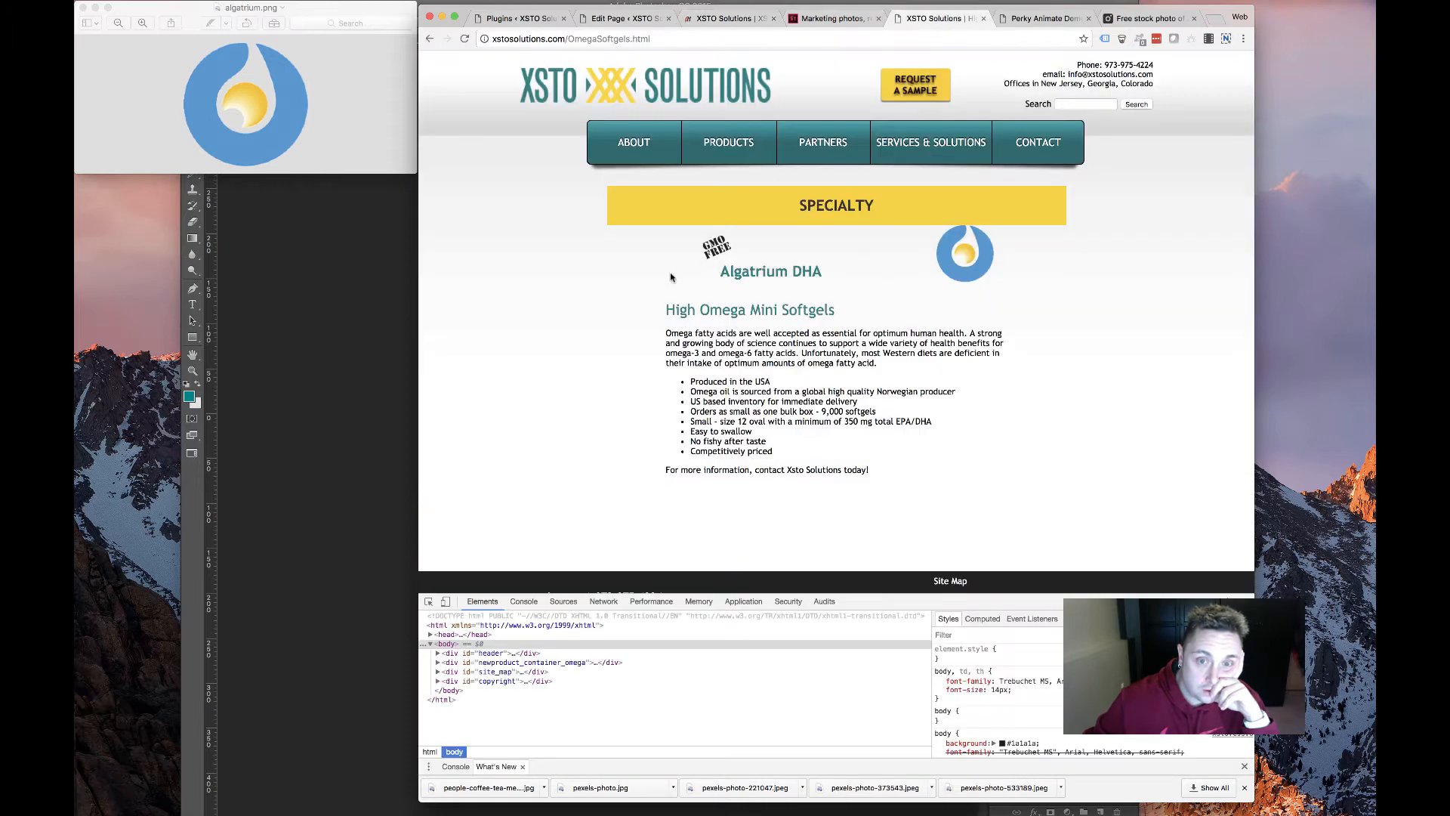
key(super+Left)
click(863, 384)
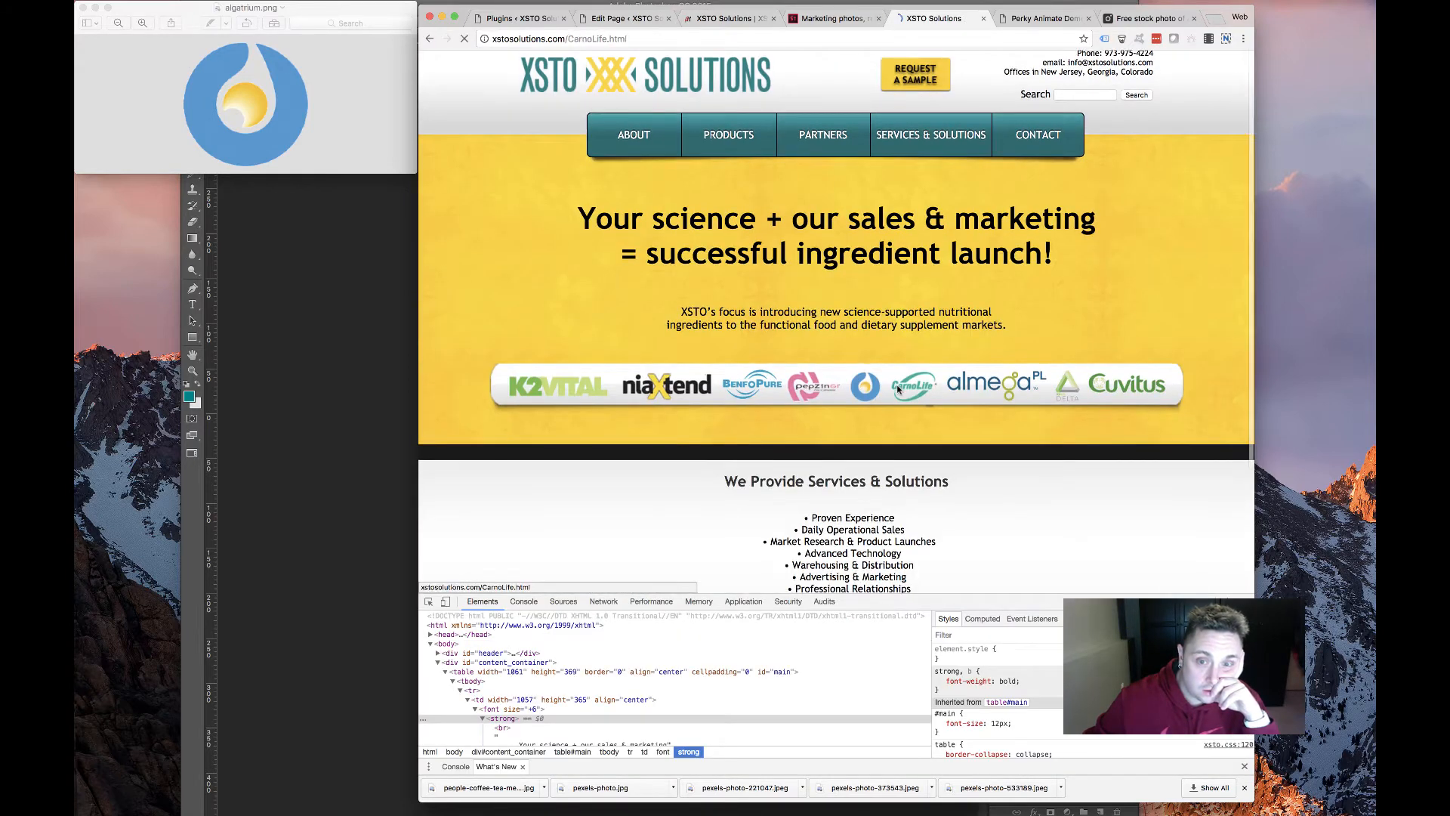
right_click(983, 249)
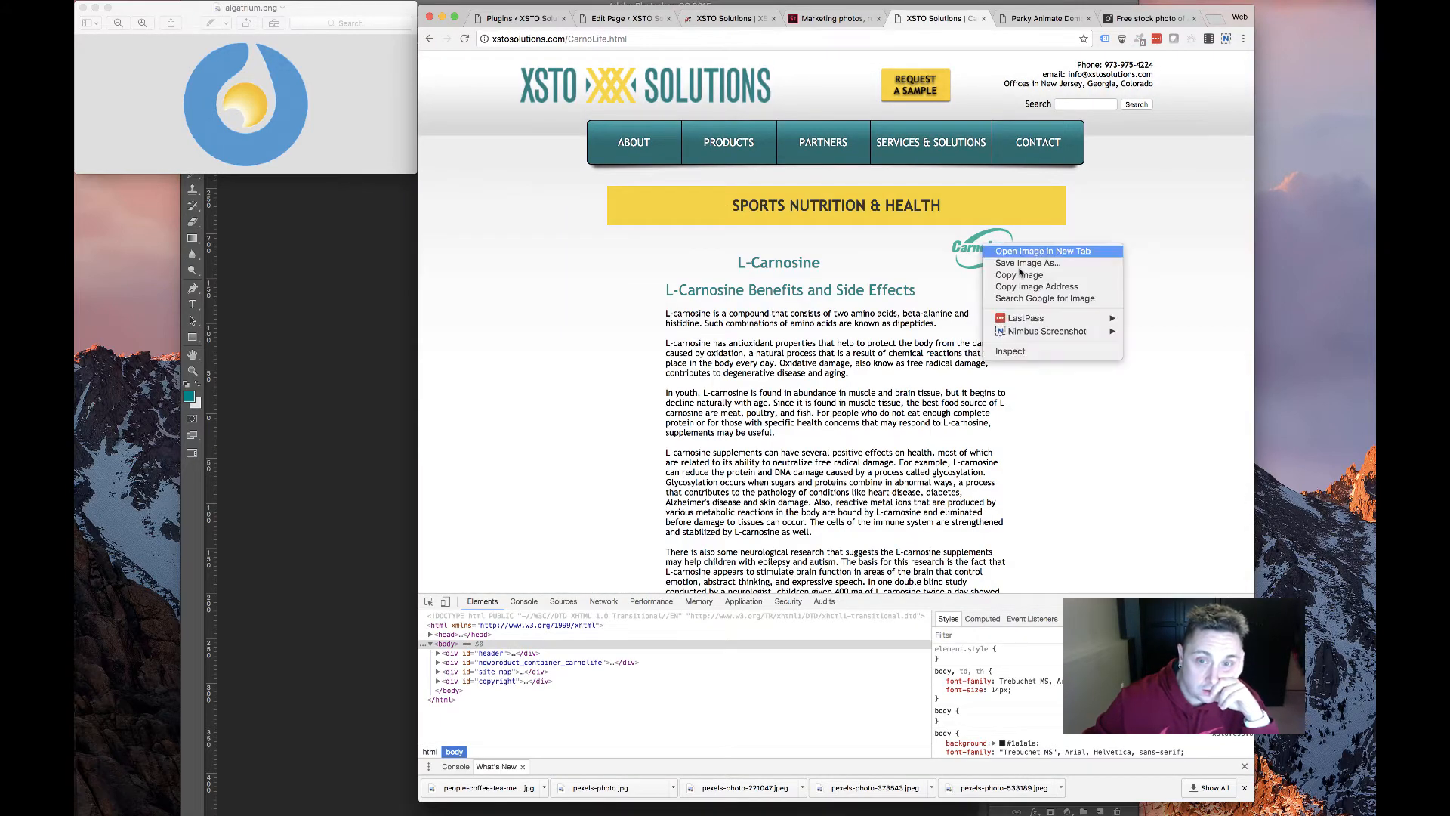
click(1005, 264)
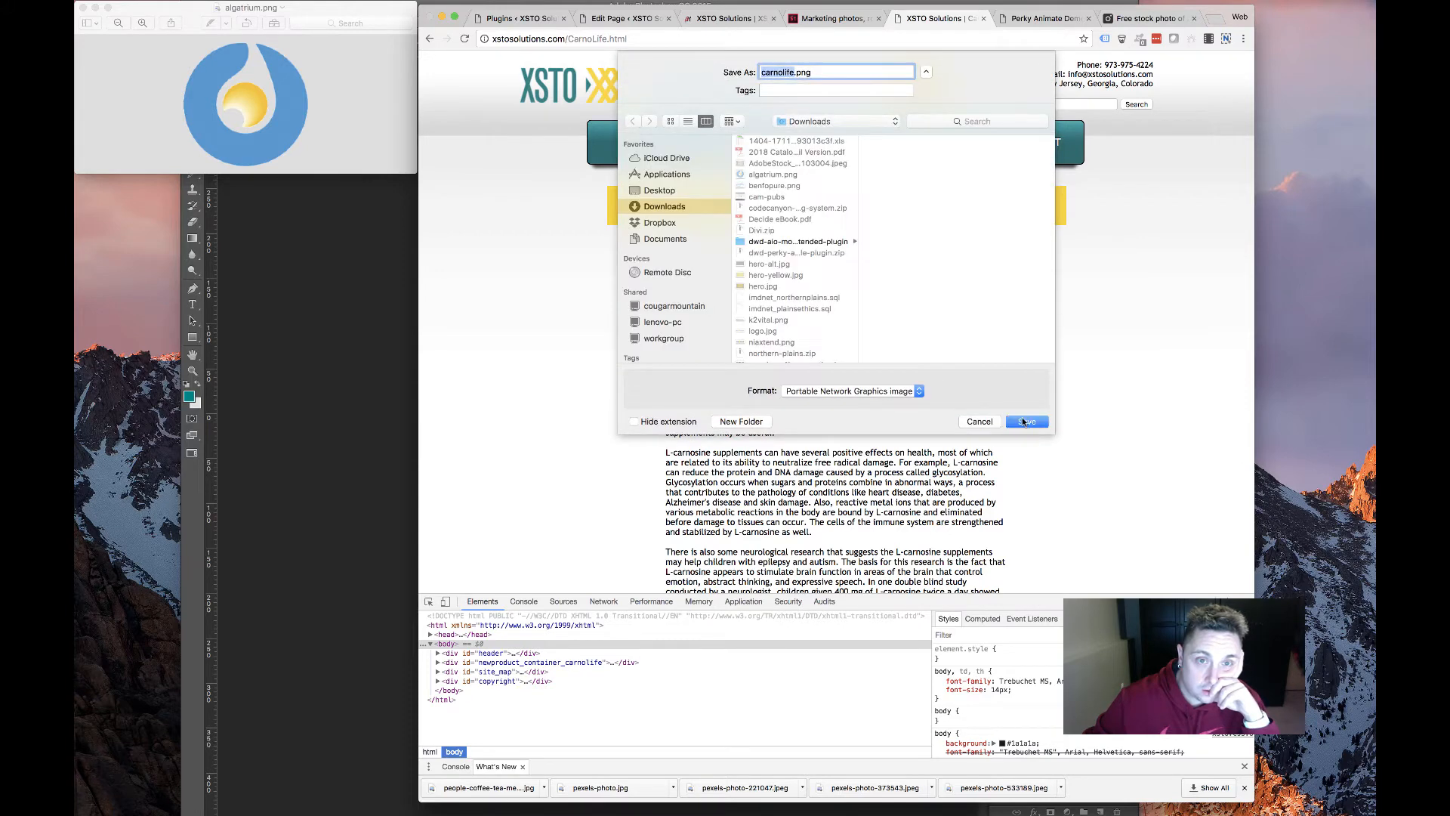
key(Return)
Upload carnolife.png and set it as the BenfoPure module's image
click(628, 18)
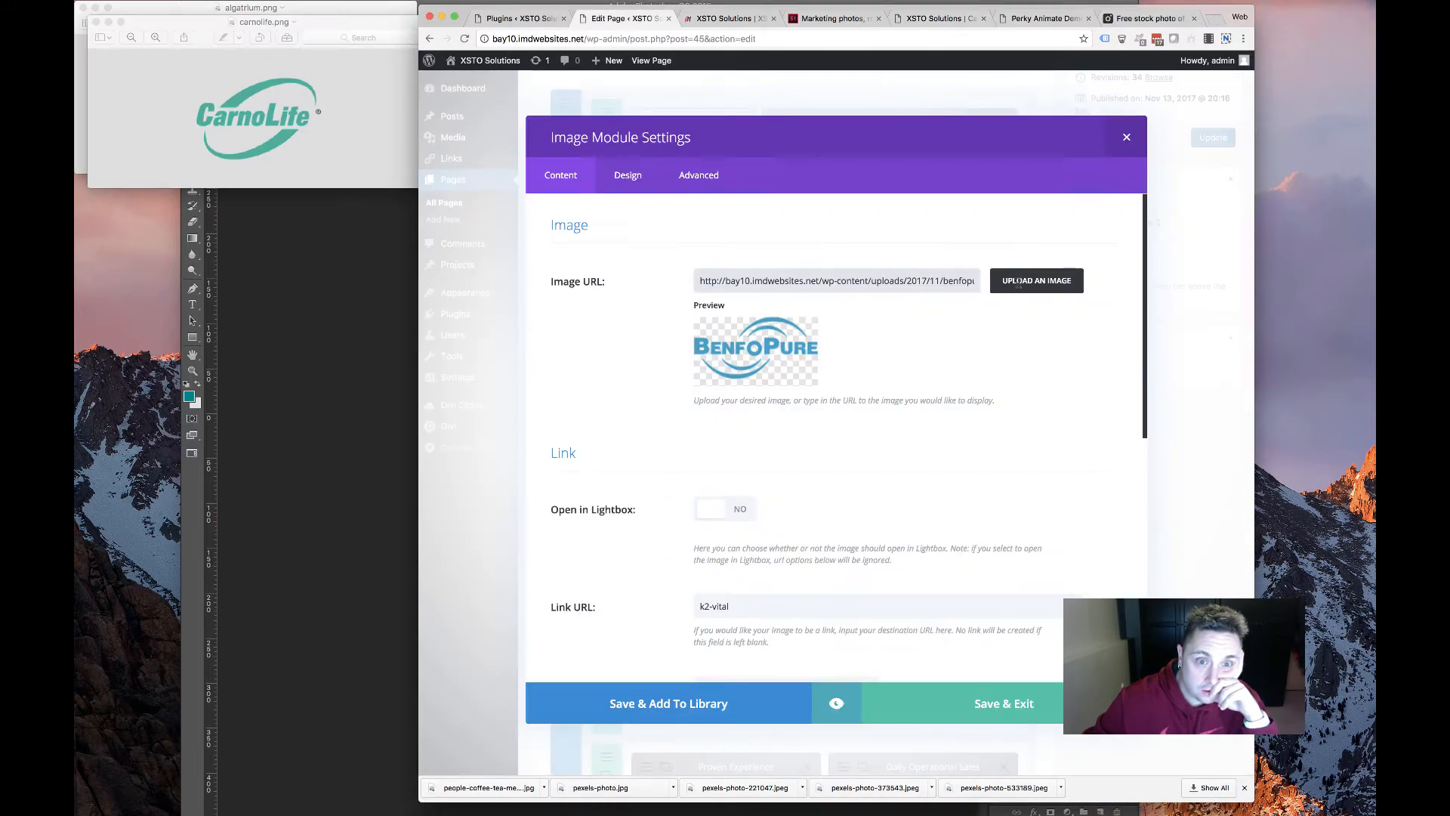
click(1018, 284)
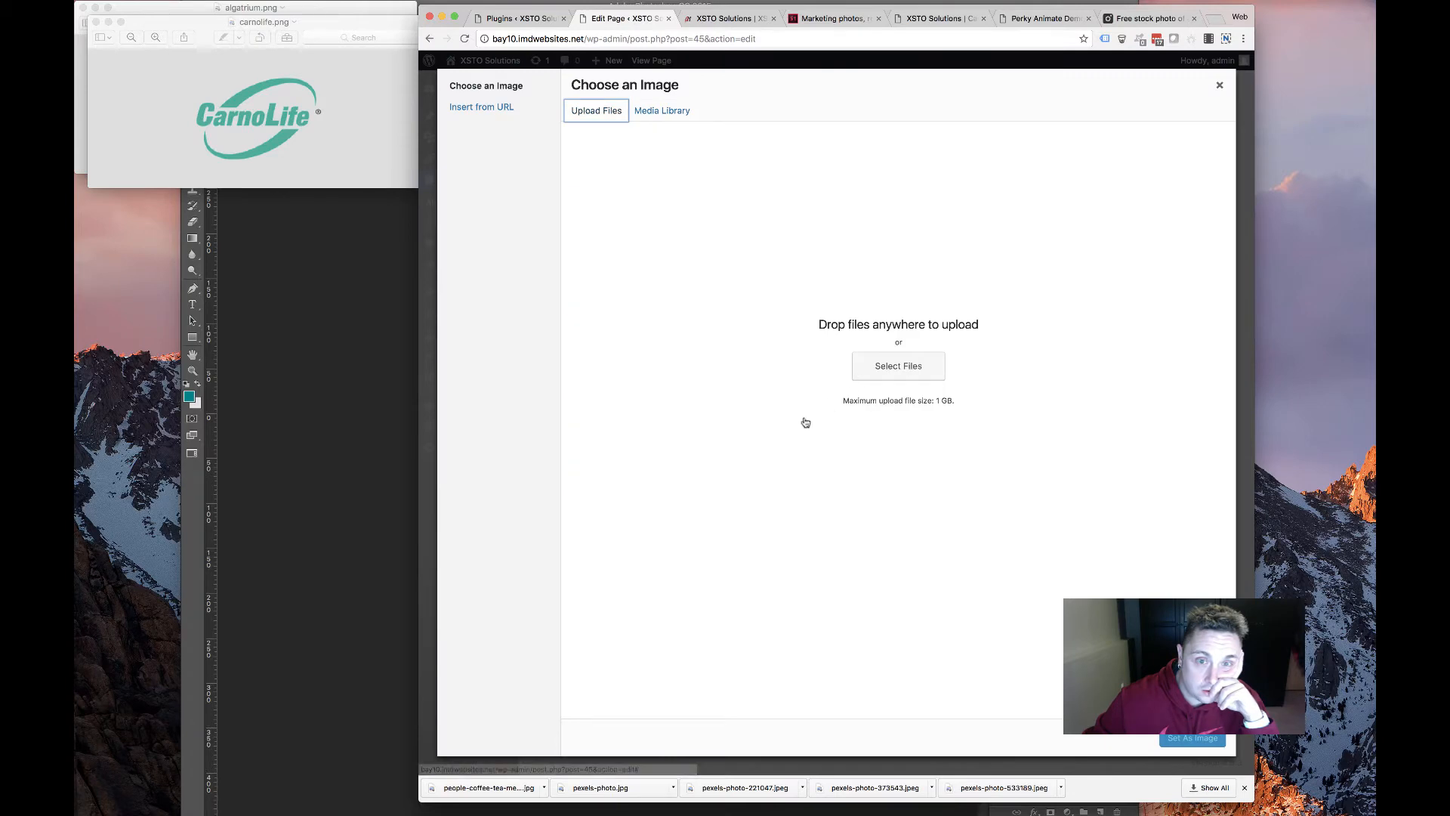
click(898, 365)
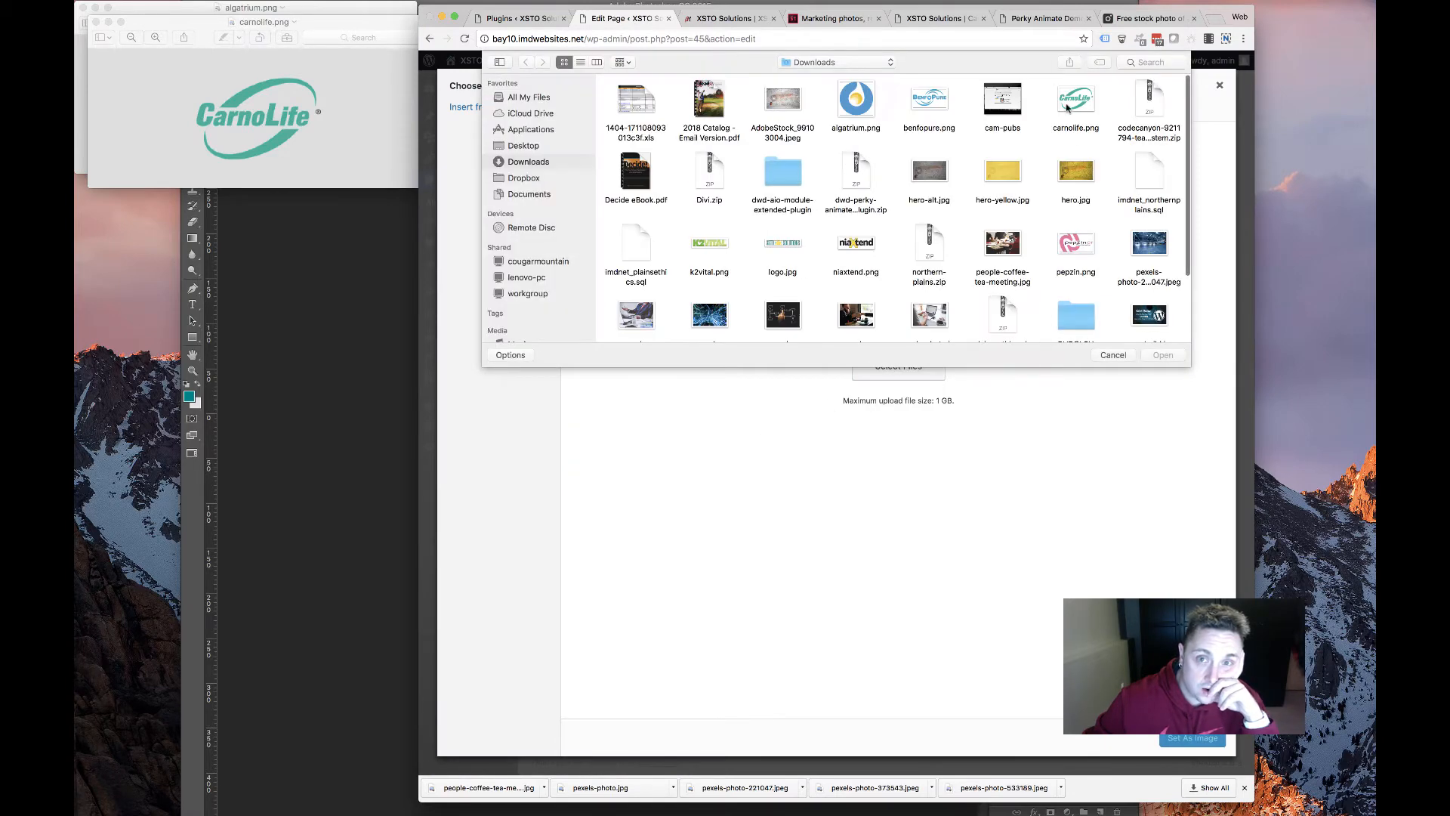
double_click(1074, 106)
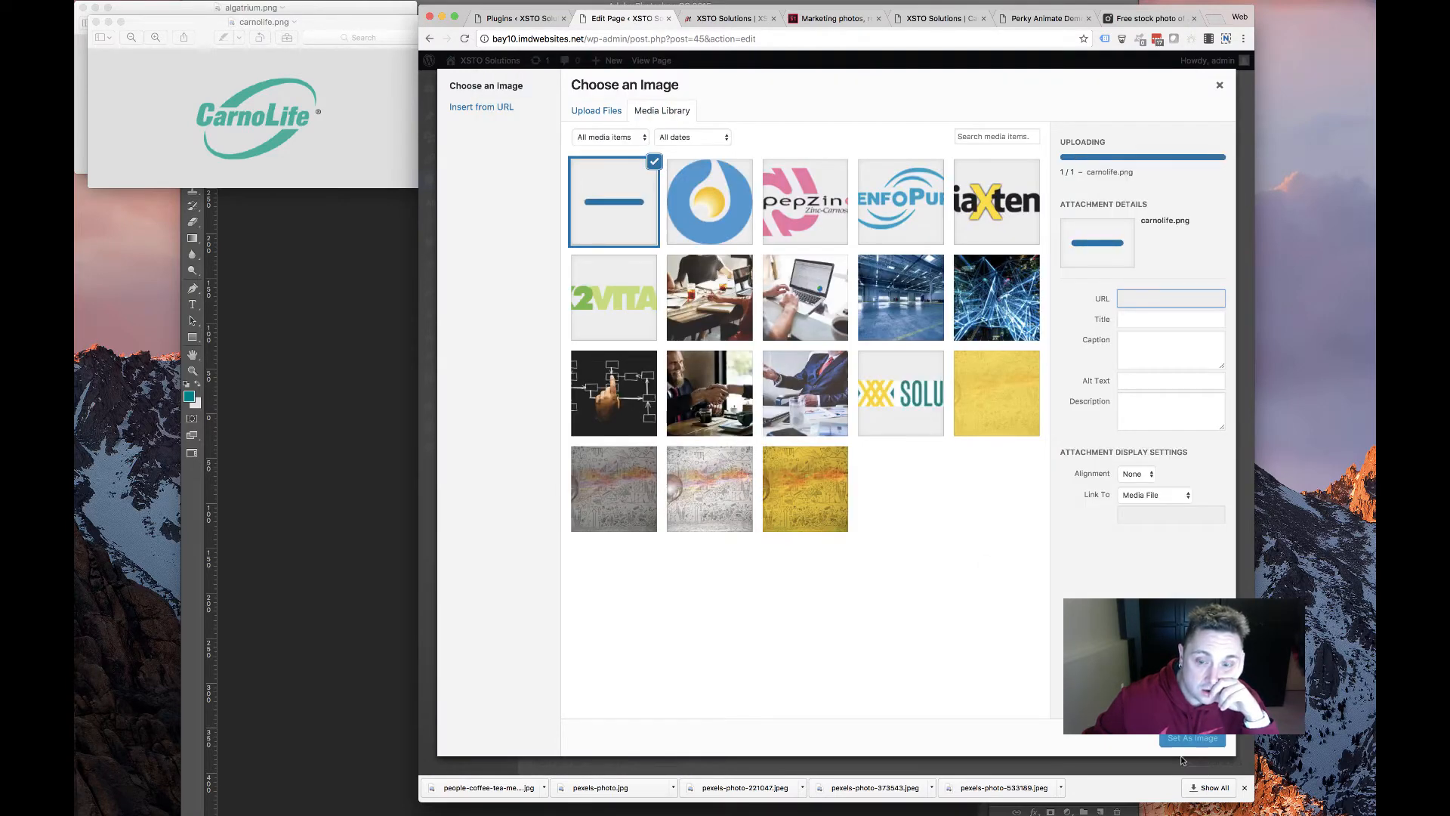
click(1192, 738)
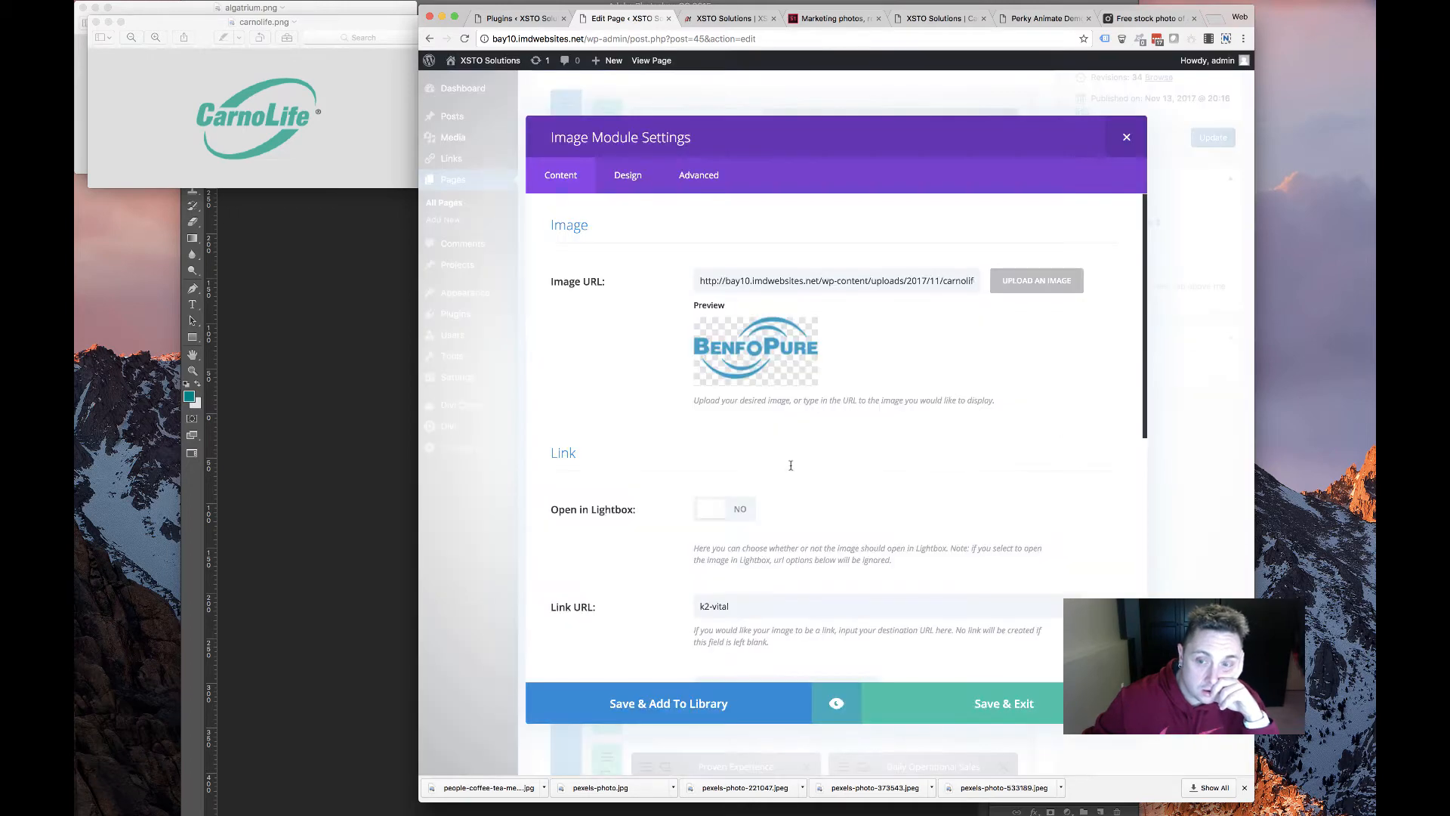
key(Return)
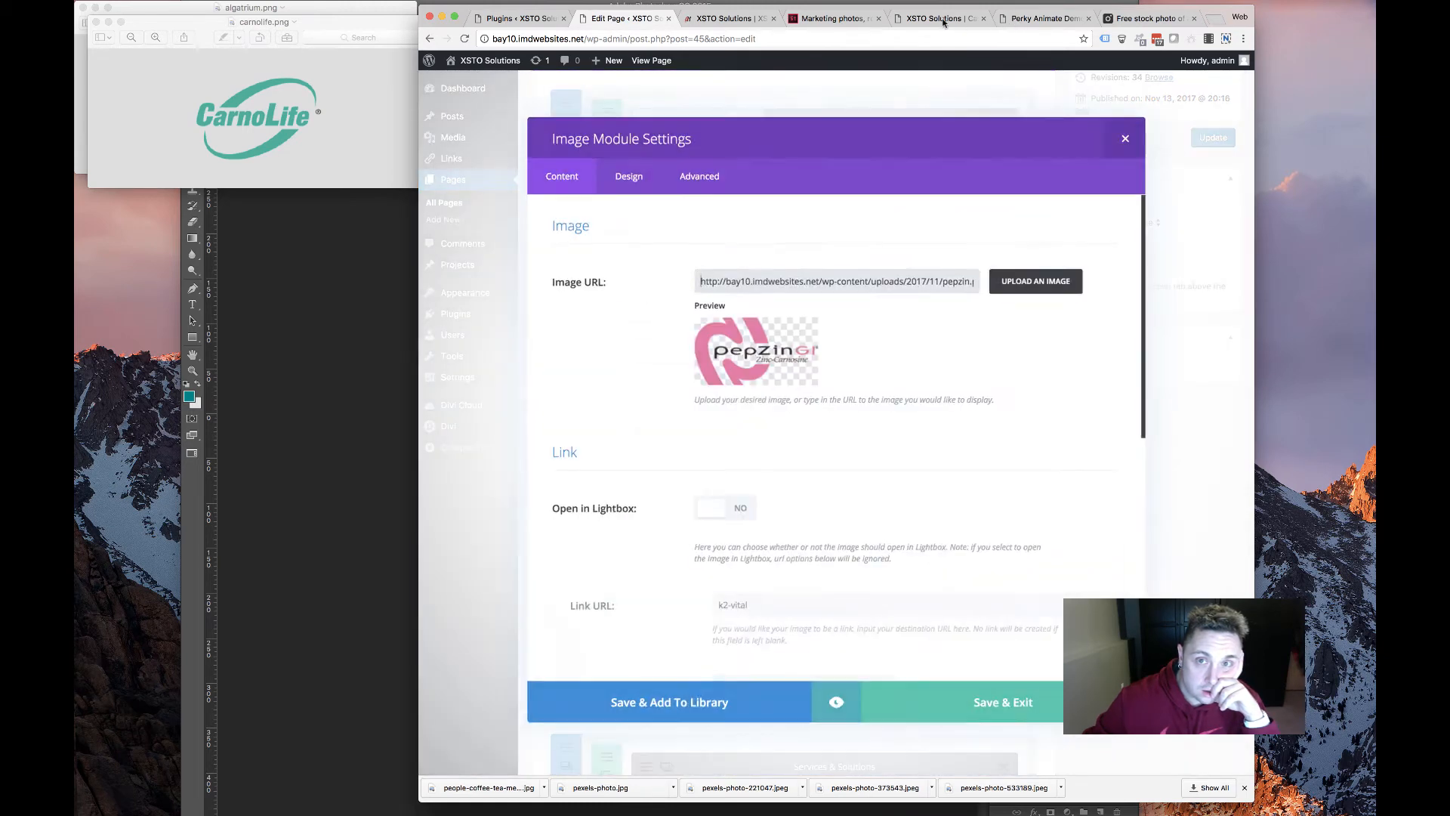
Save the almega logo from its old-site product page to Downloads
click(937, 18)
scroll(982, 430, left, 5)
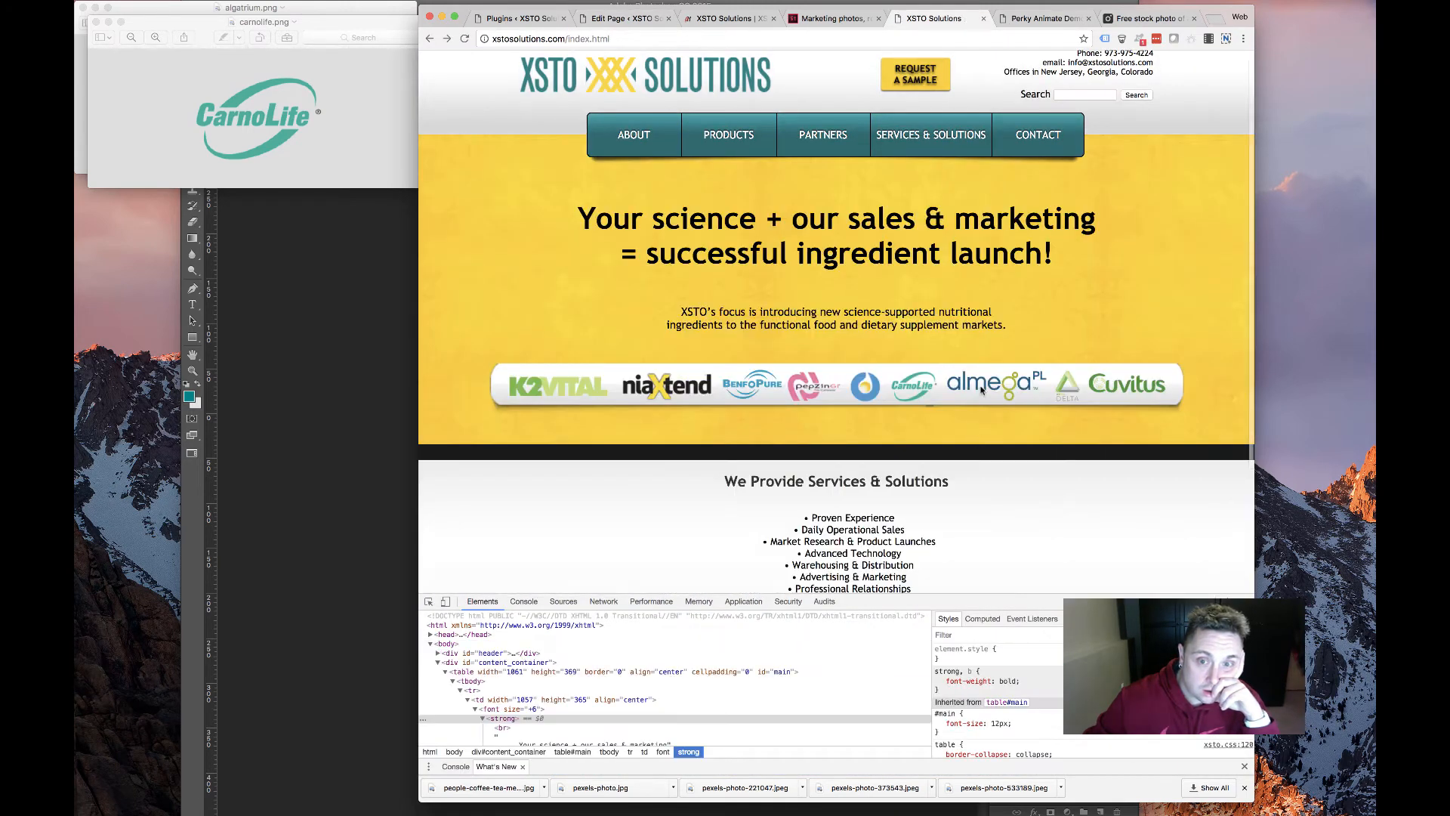
click(982, 390)
right_click(874, 240)
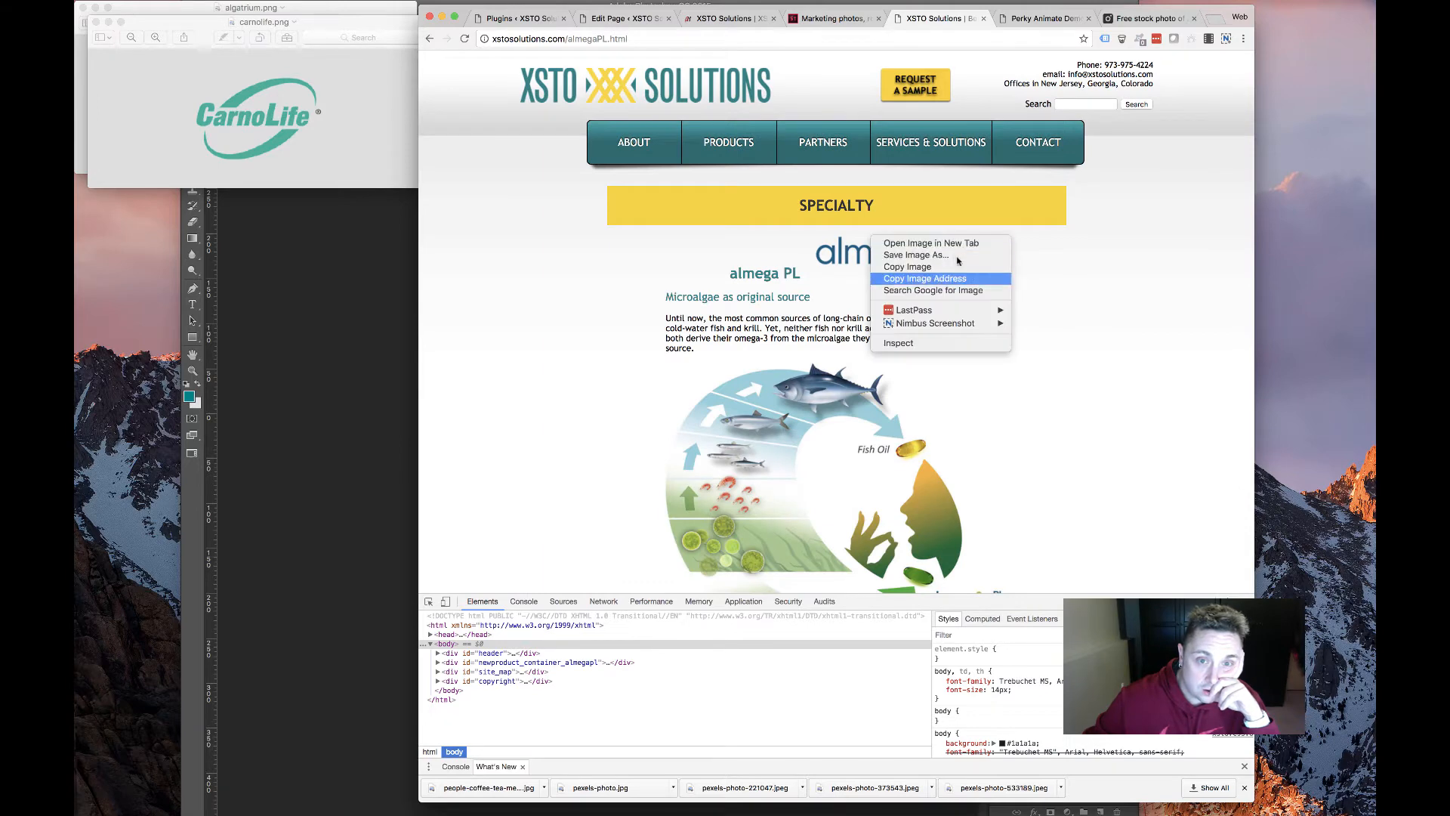
click(956, 257)
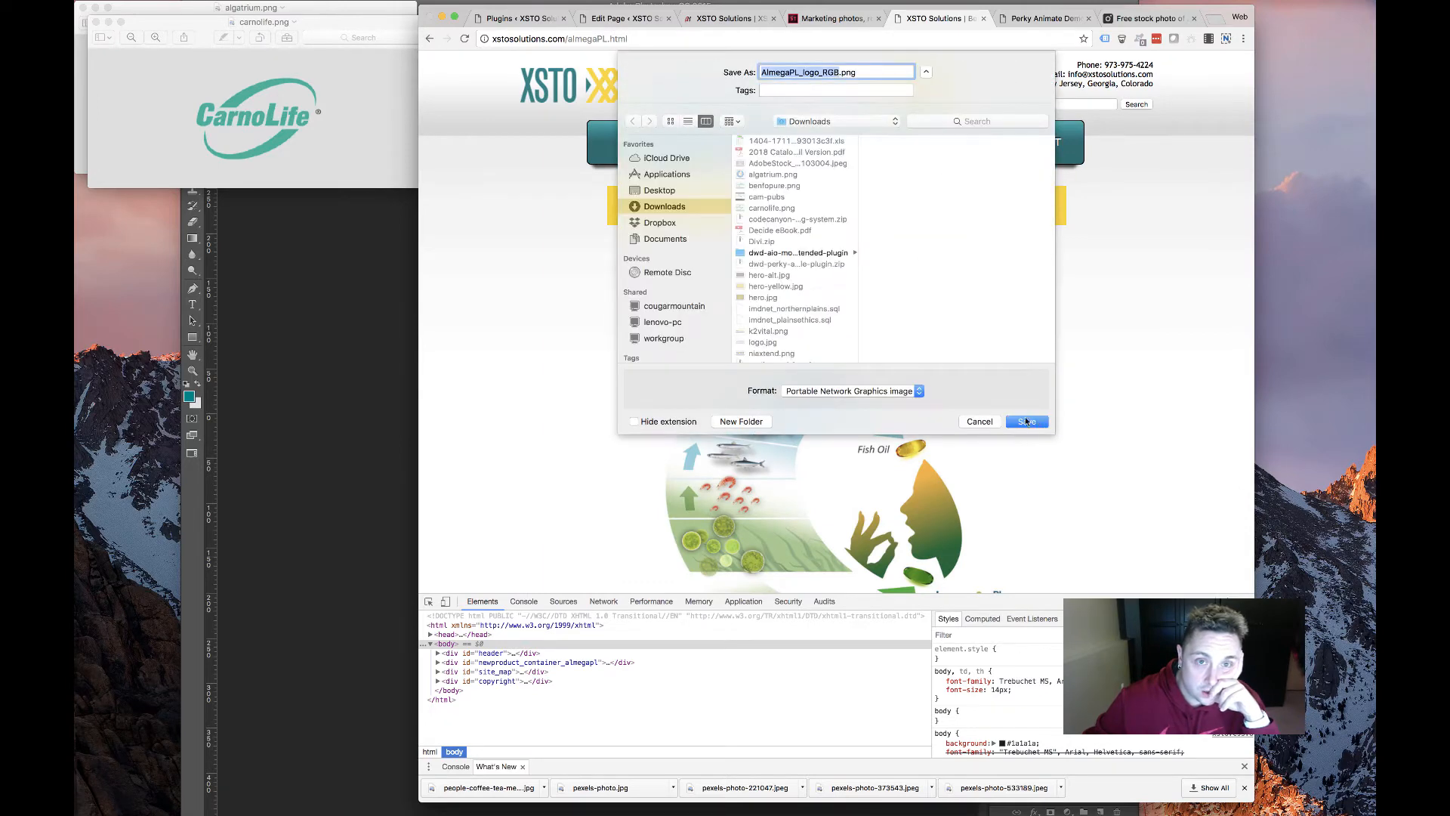
click(1026, 422)
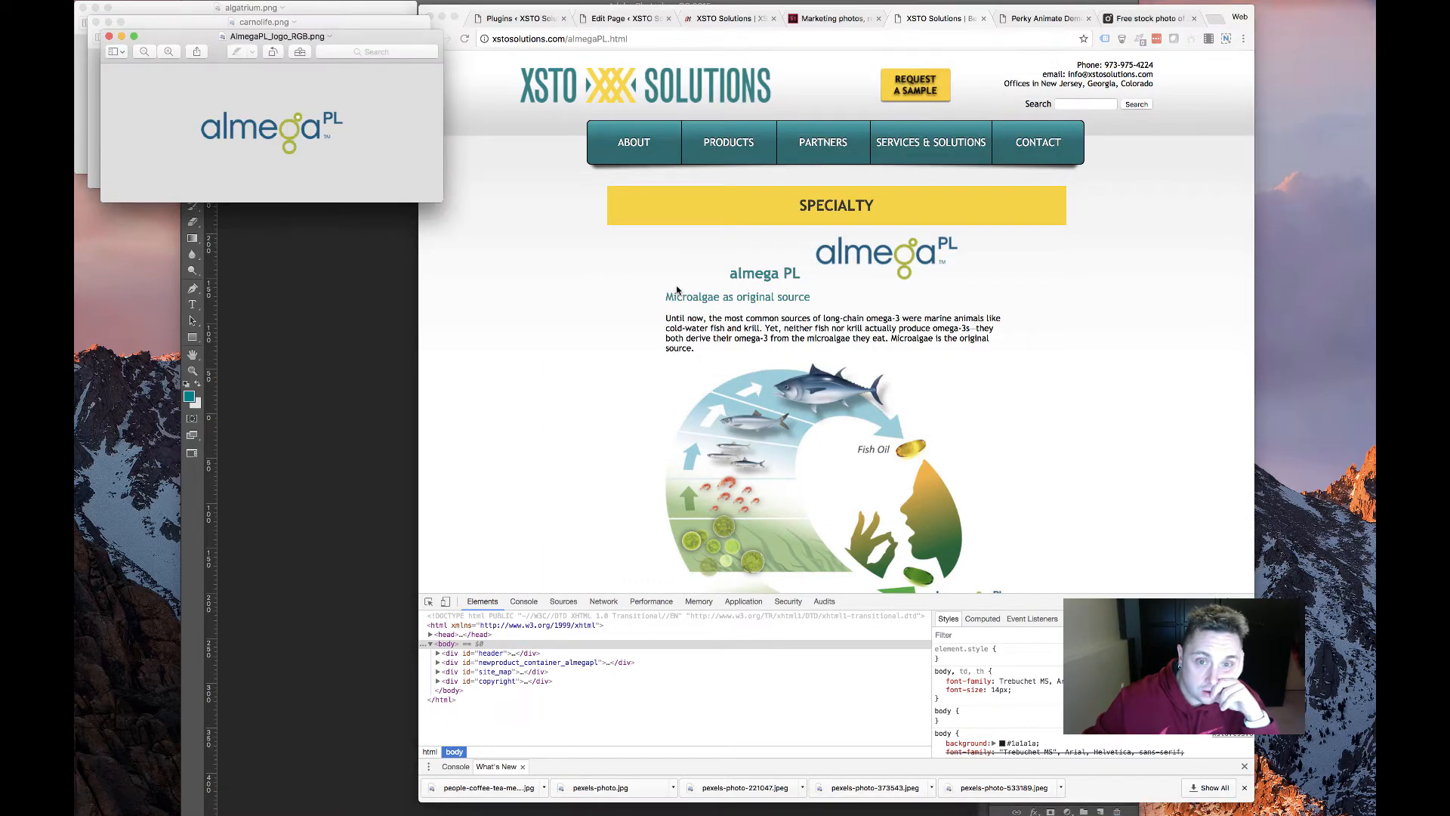
Save the Delta logo from its product page as delta.png
scroll(950, 455, left, 5)
right_click(1074, 382)
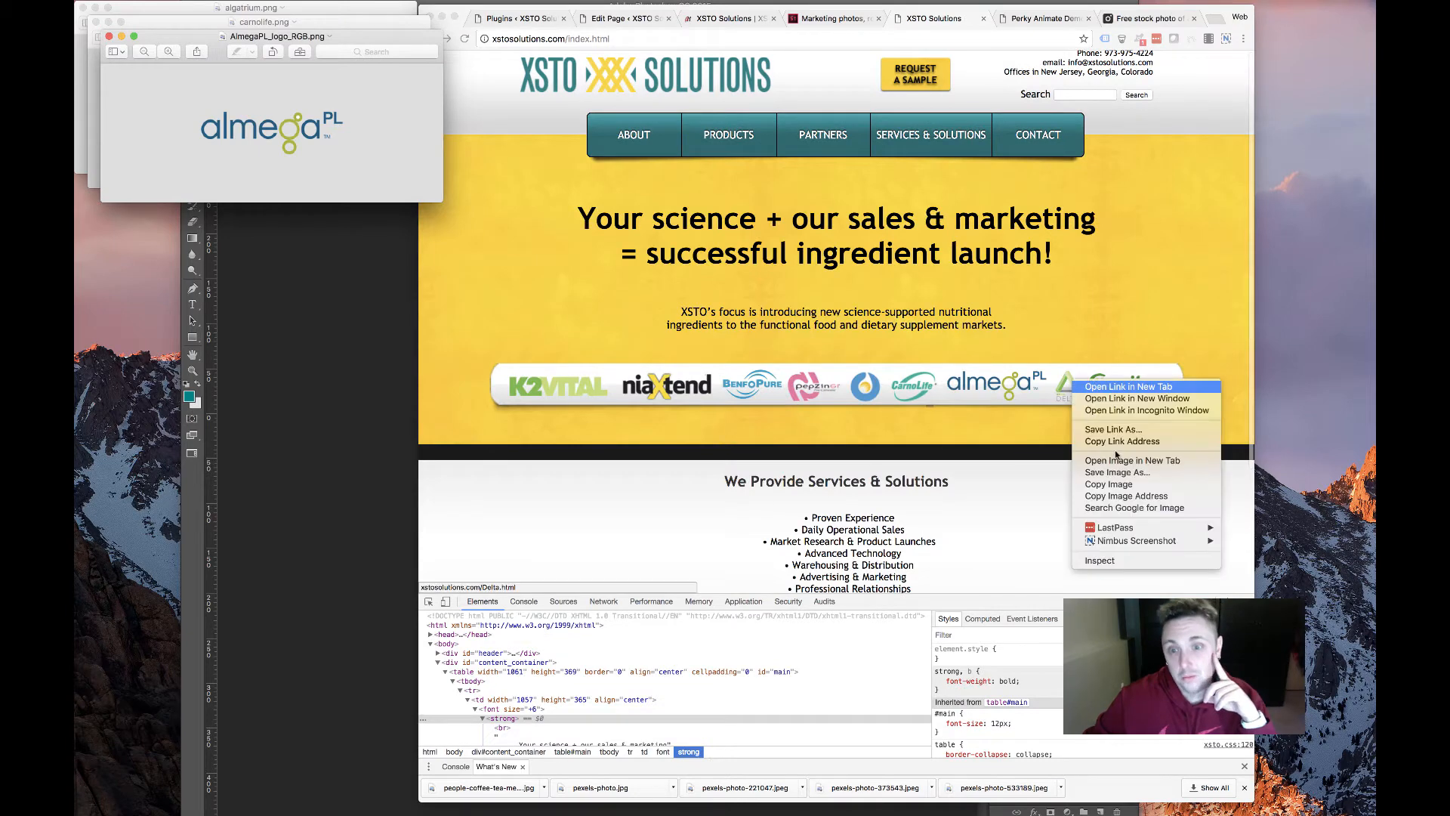
click(1118, 473)
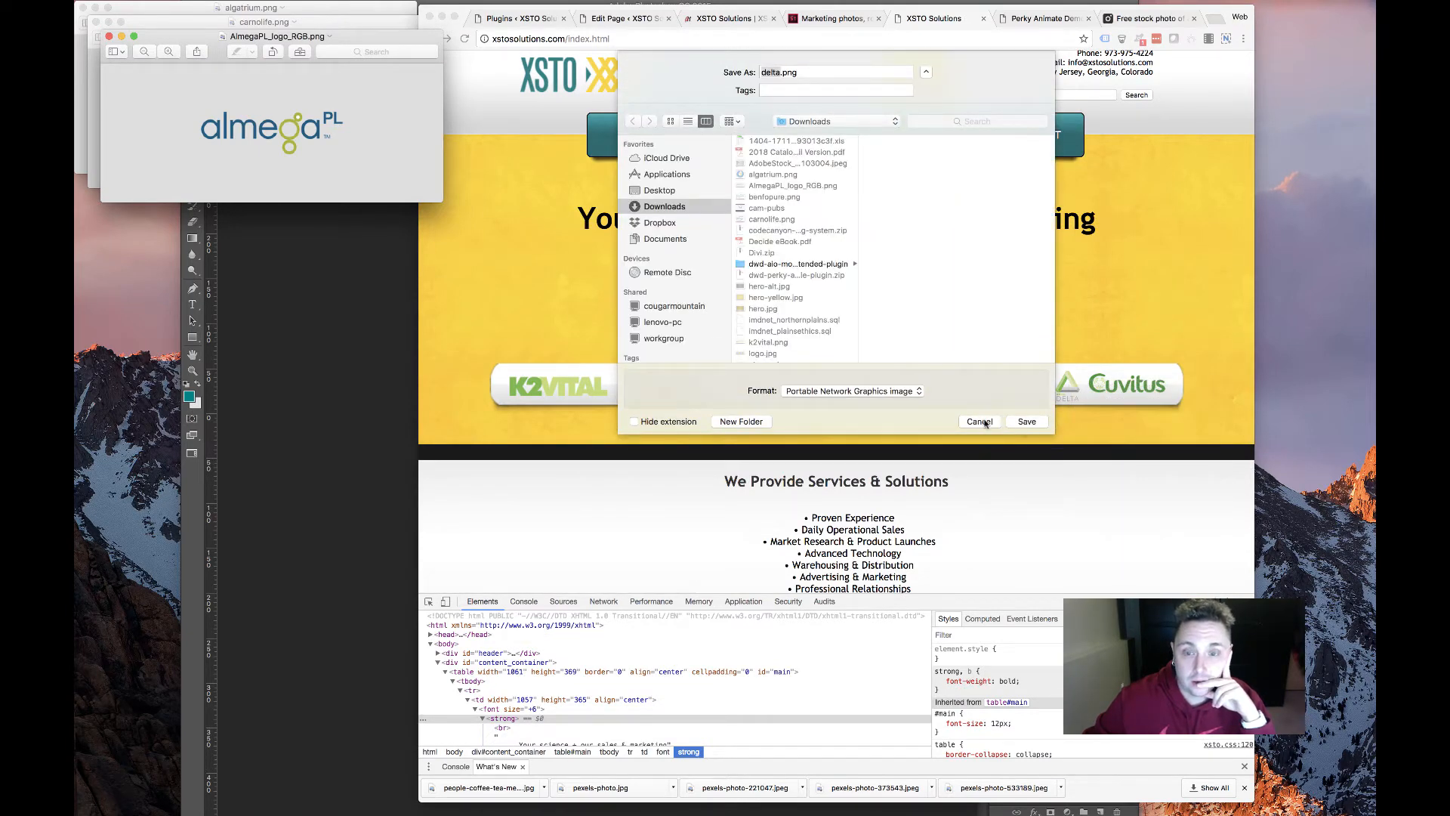
click(1027, 422)
click(1069, 386)
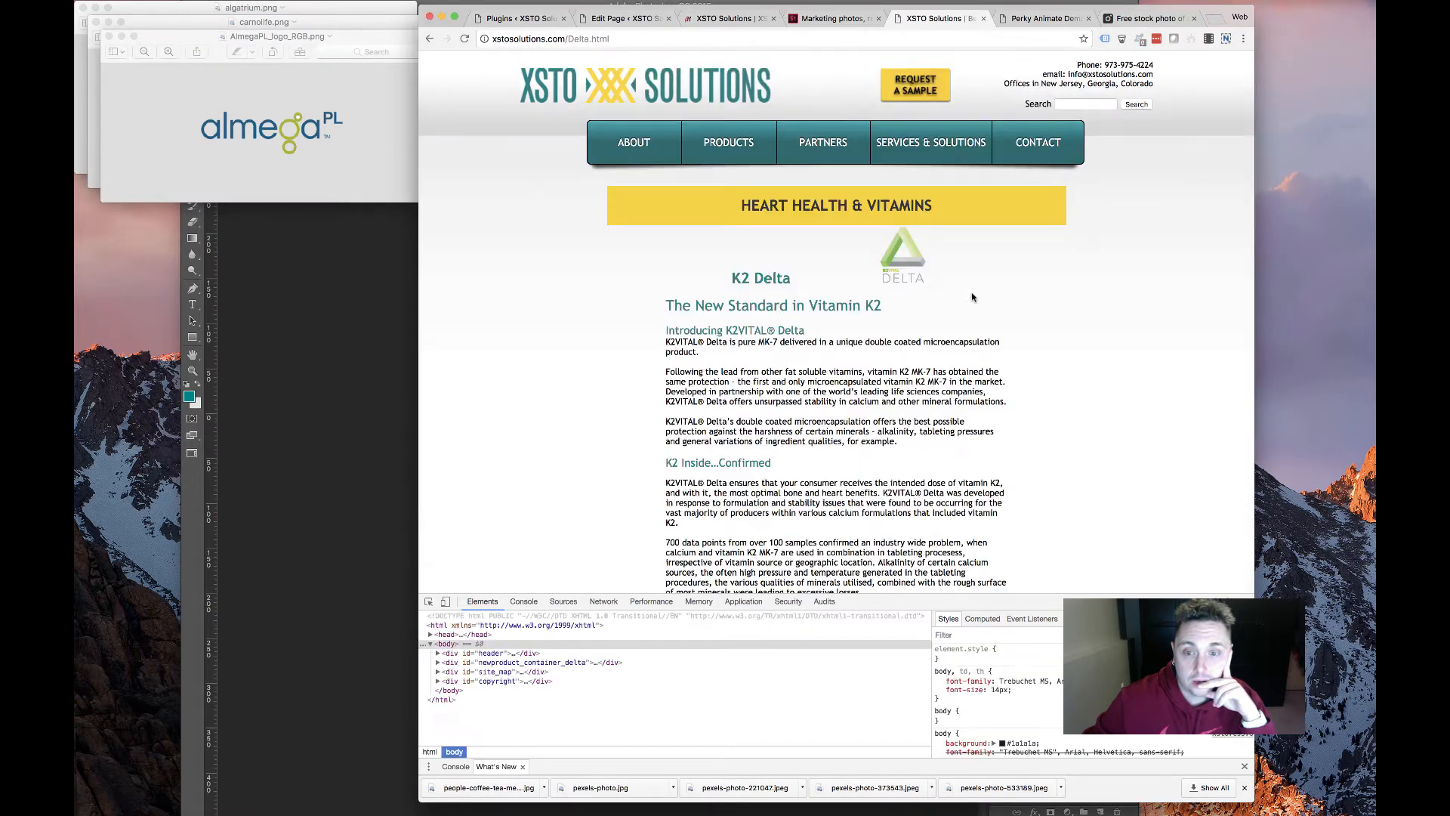
right_click(905, 266)
click(910, 275)
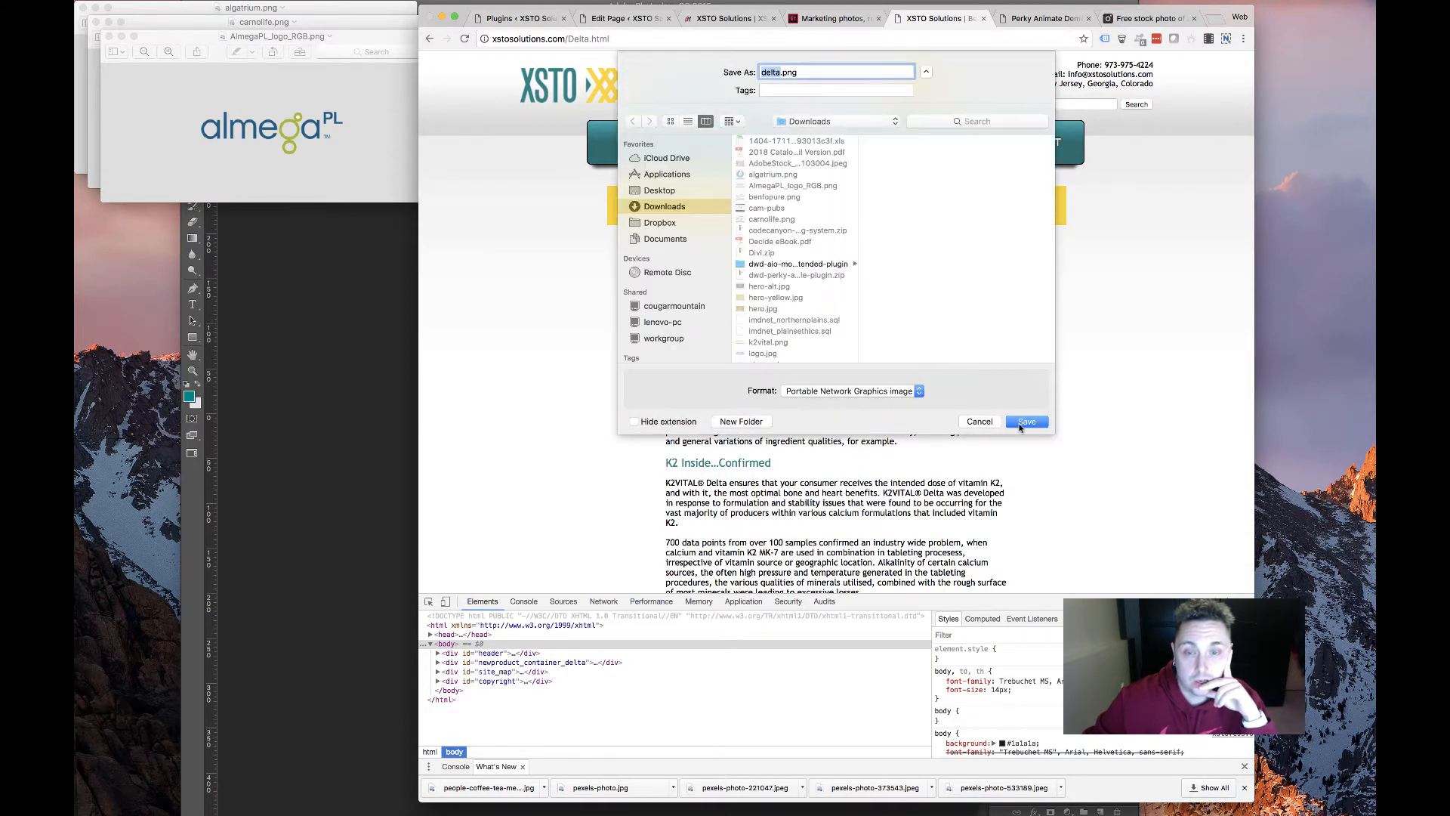
click(1025, 422)
Save the Cuvitus logo from its product page as cuvitus.png
scroll(985, 356, left, 5)
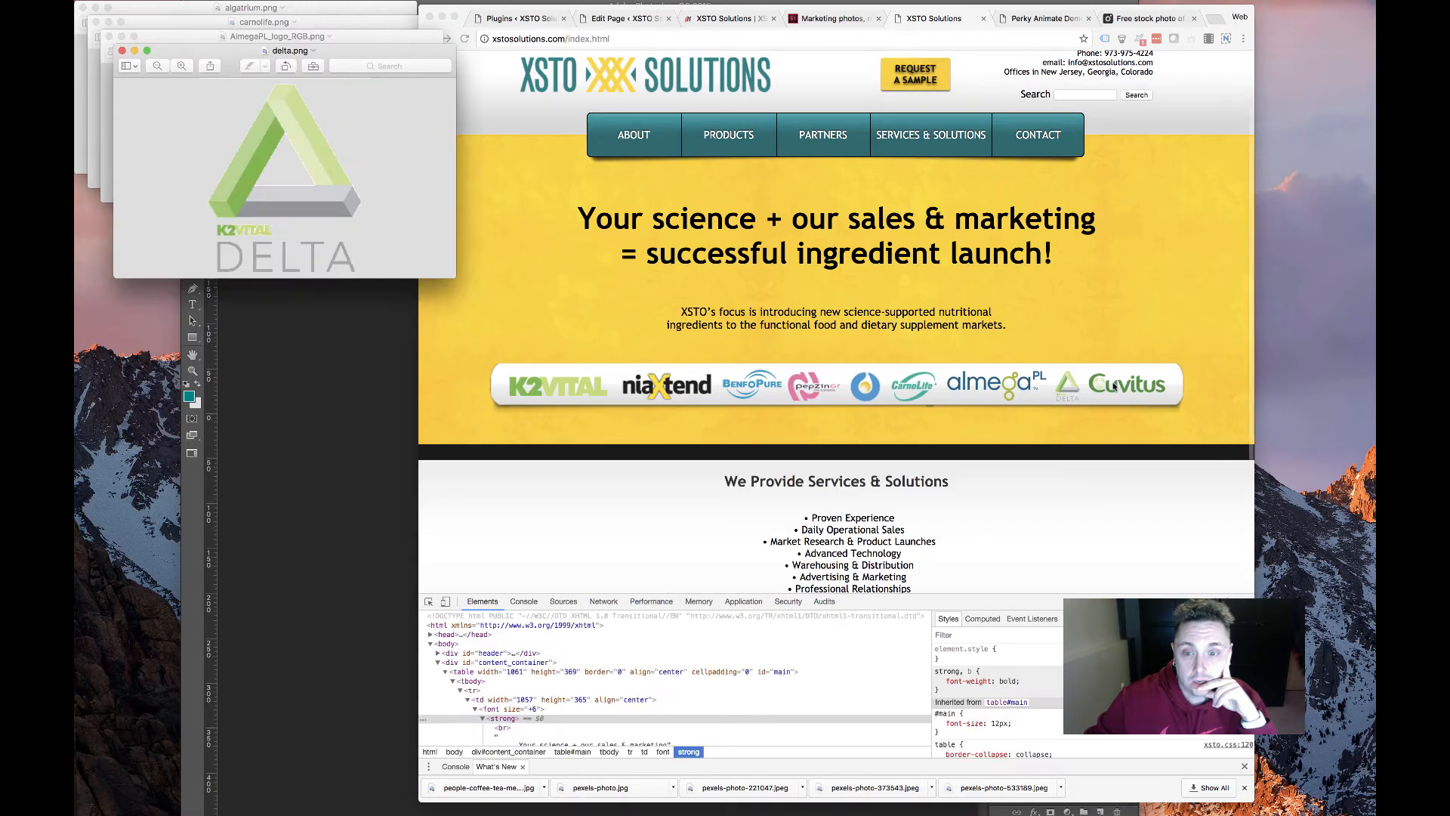
click(1118, 394)
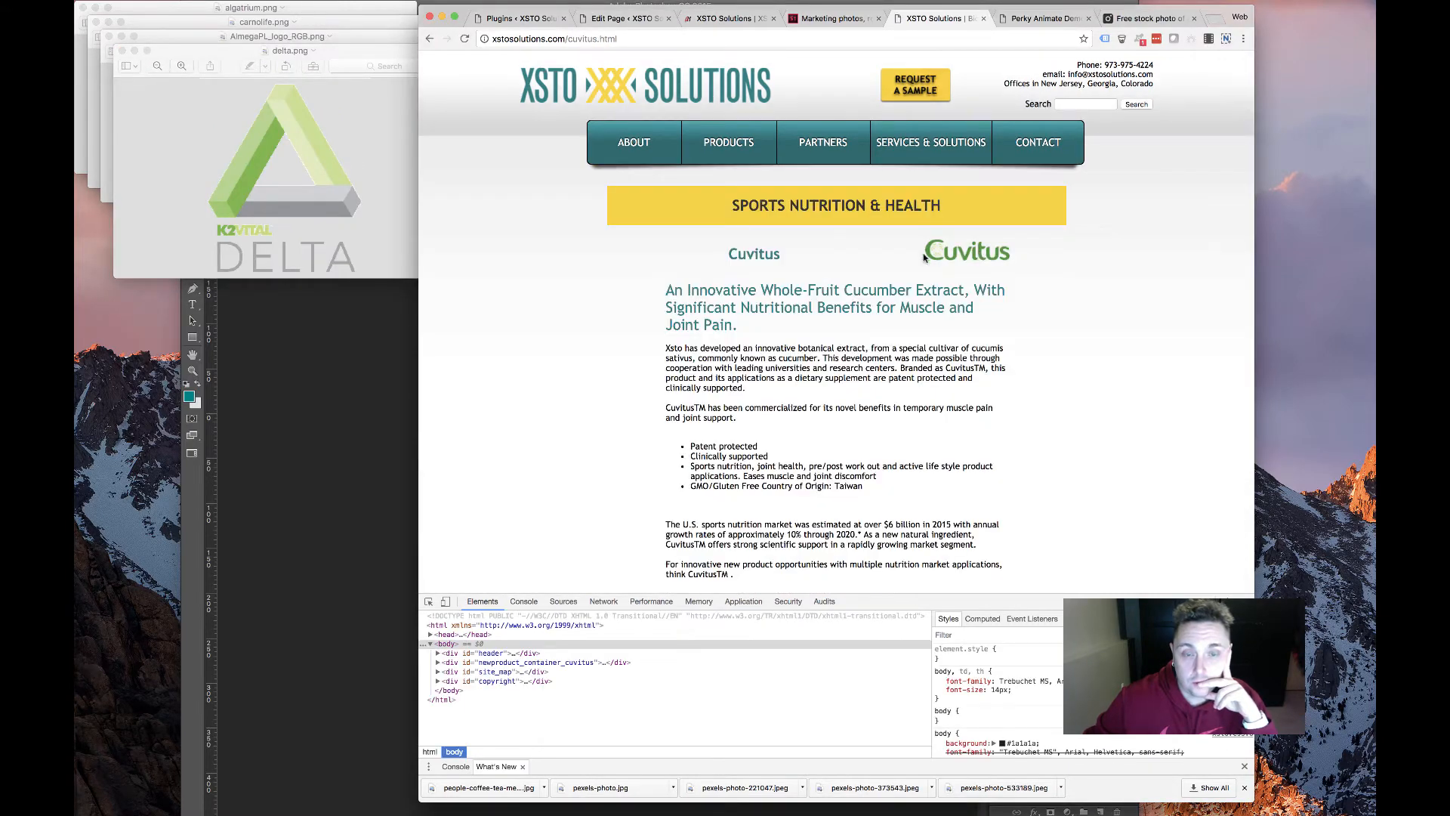
right_click(944, 257)
click(953, 273)
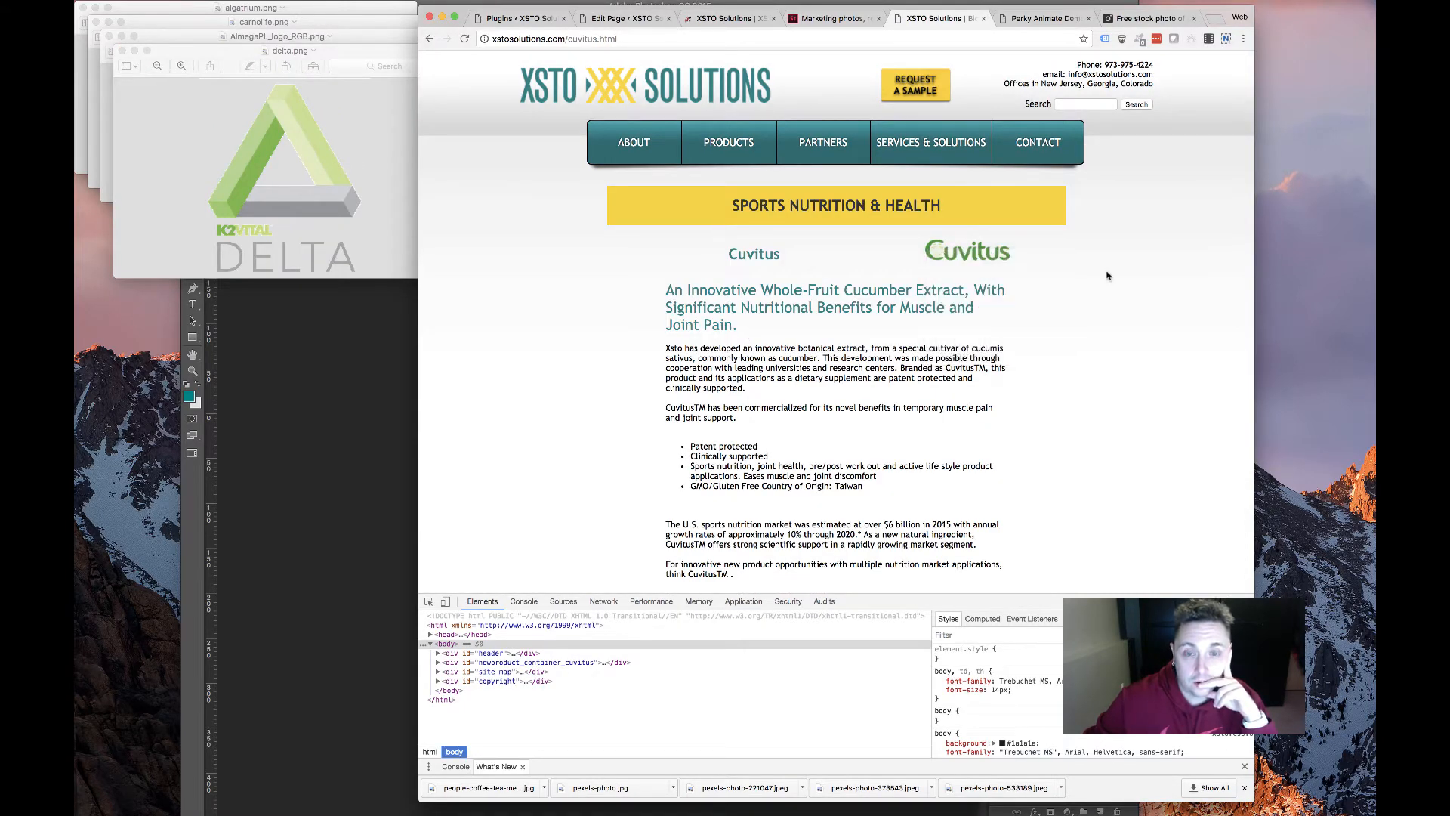
key(Return)
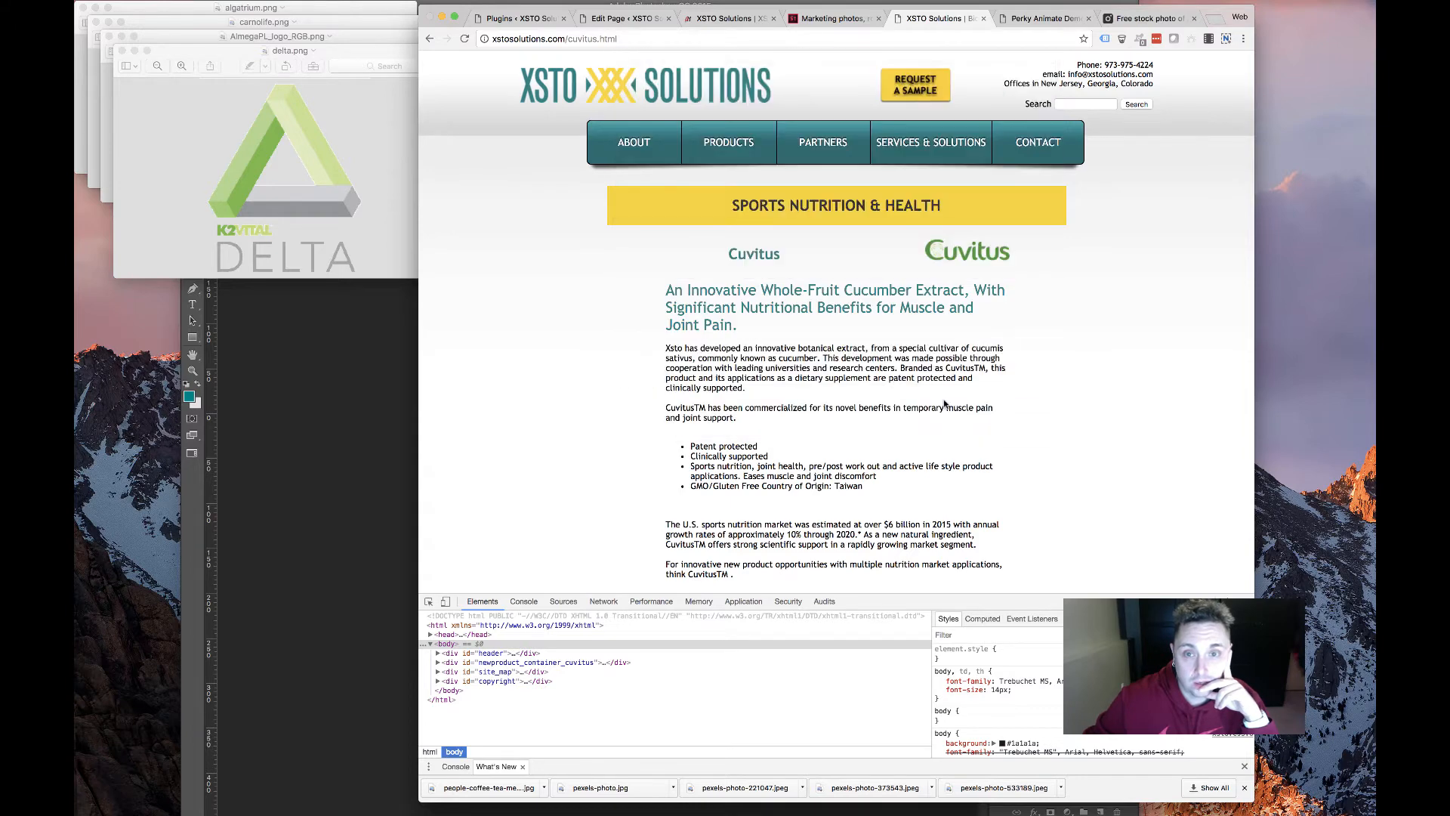
scroll(945, 405, left, 5)
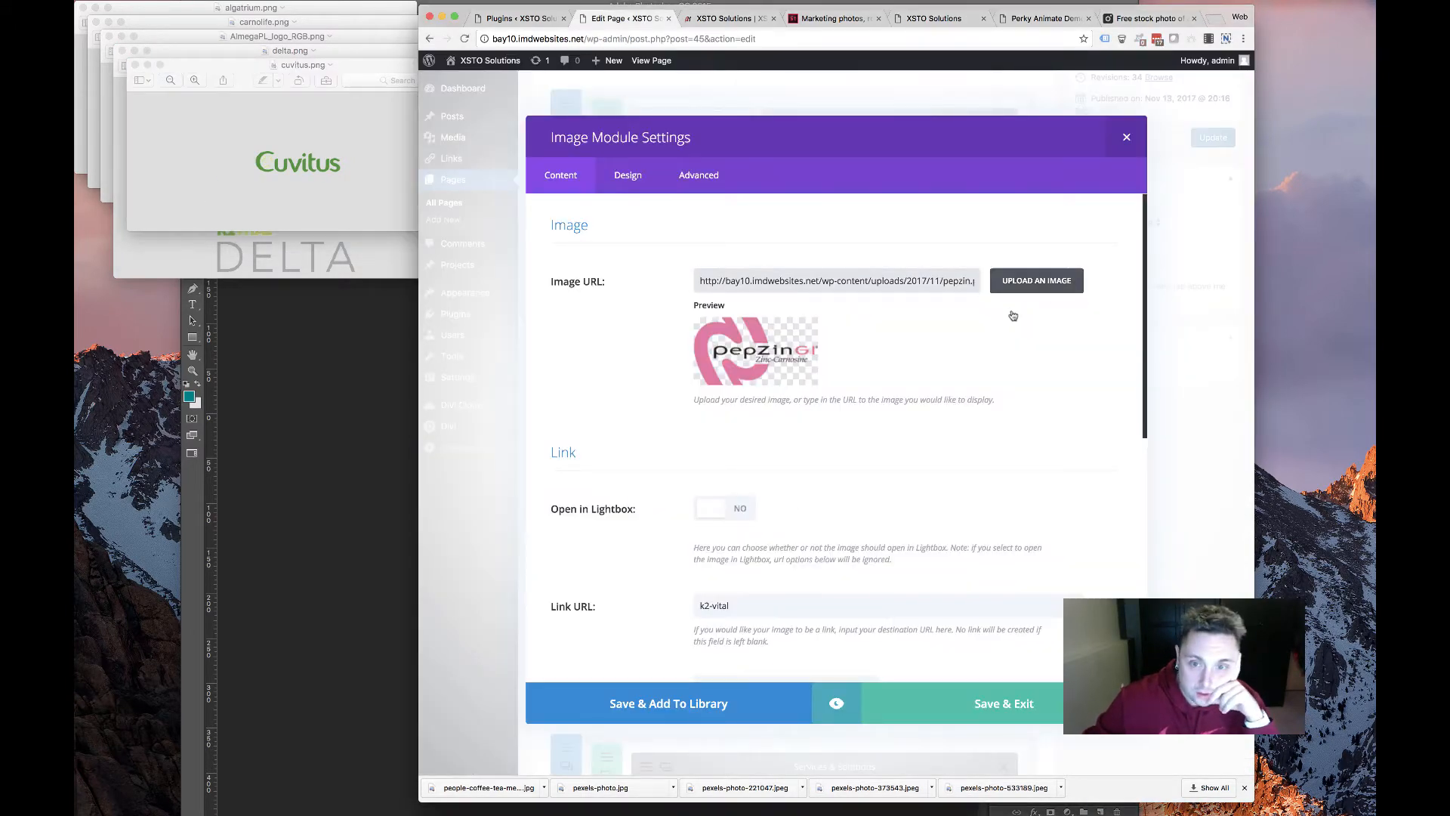
Upload the almega logo from Downloads and set it as the module's image
click(1036, 279)
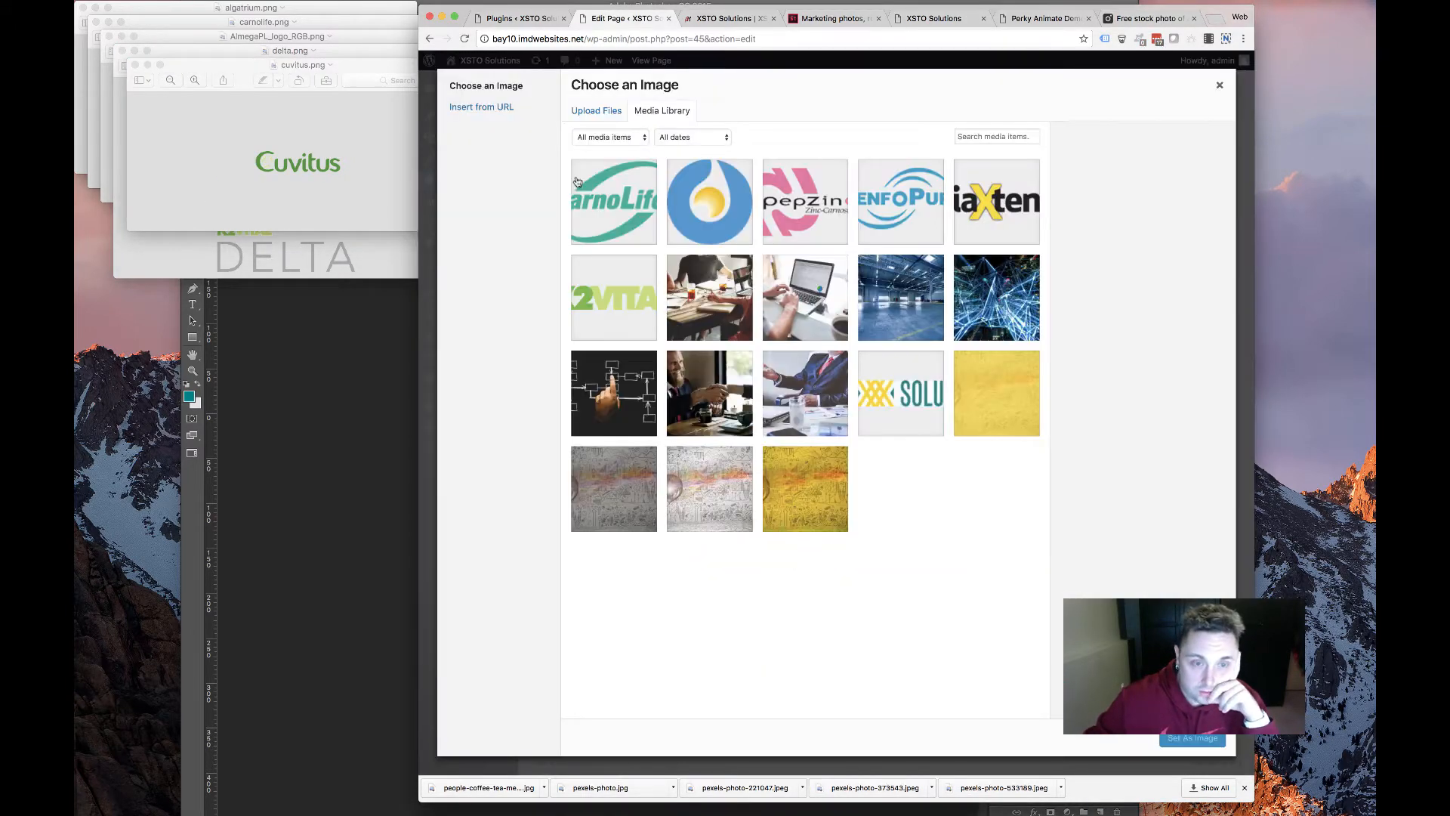
click(596, 111)
click(866, 358)
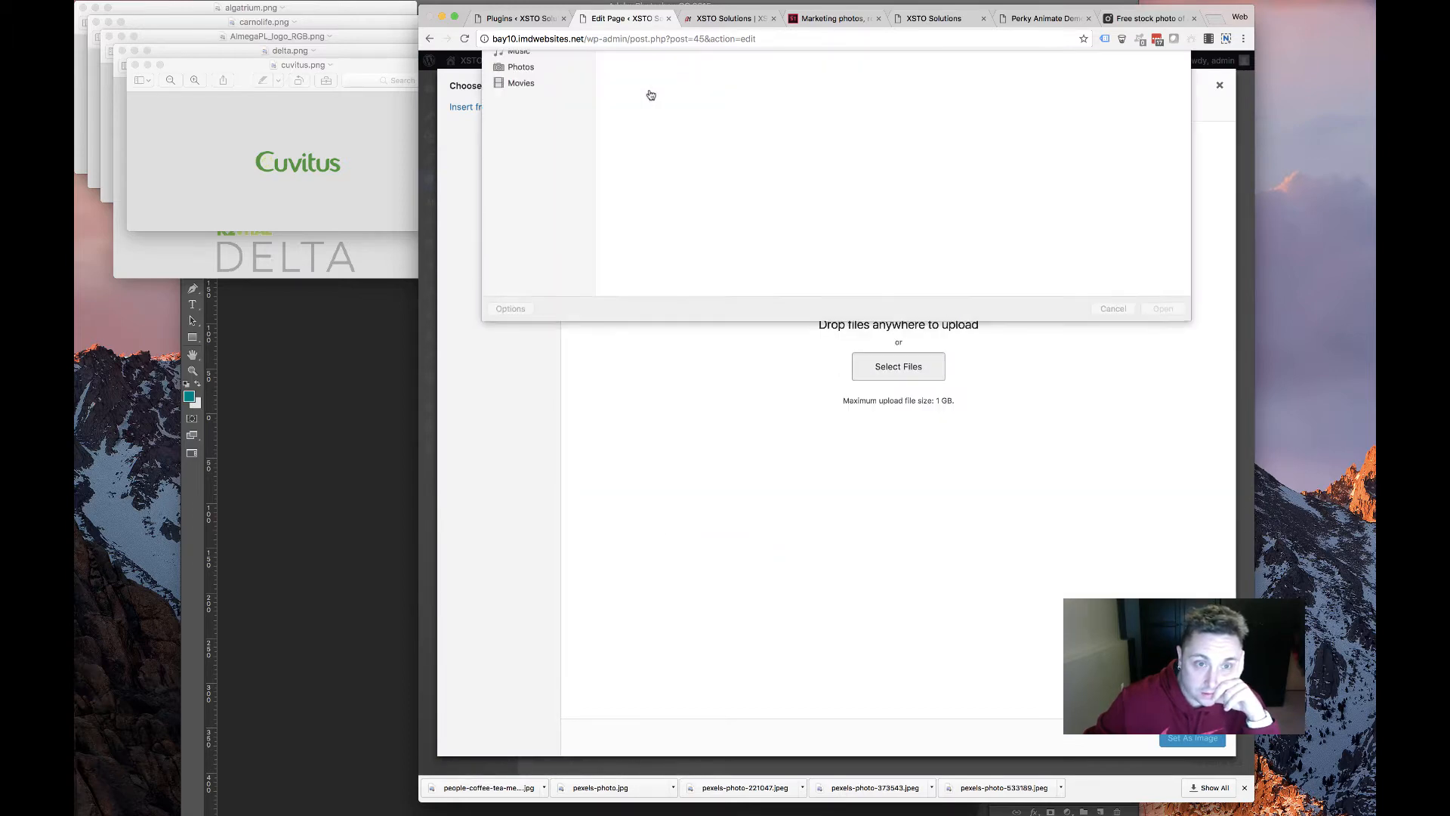
double_click(927, 96)
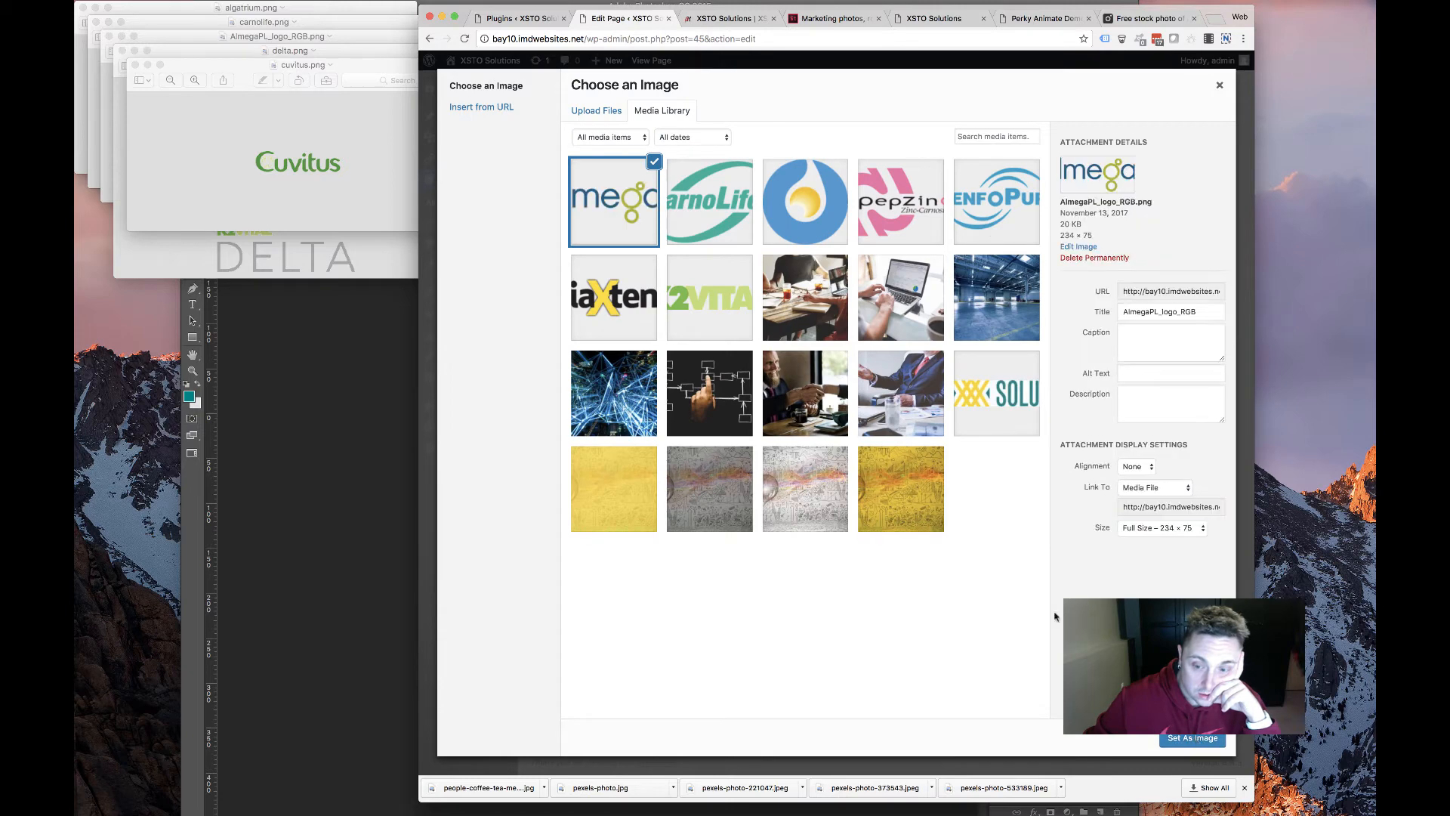
click(1192, 737)
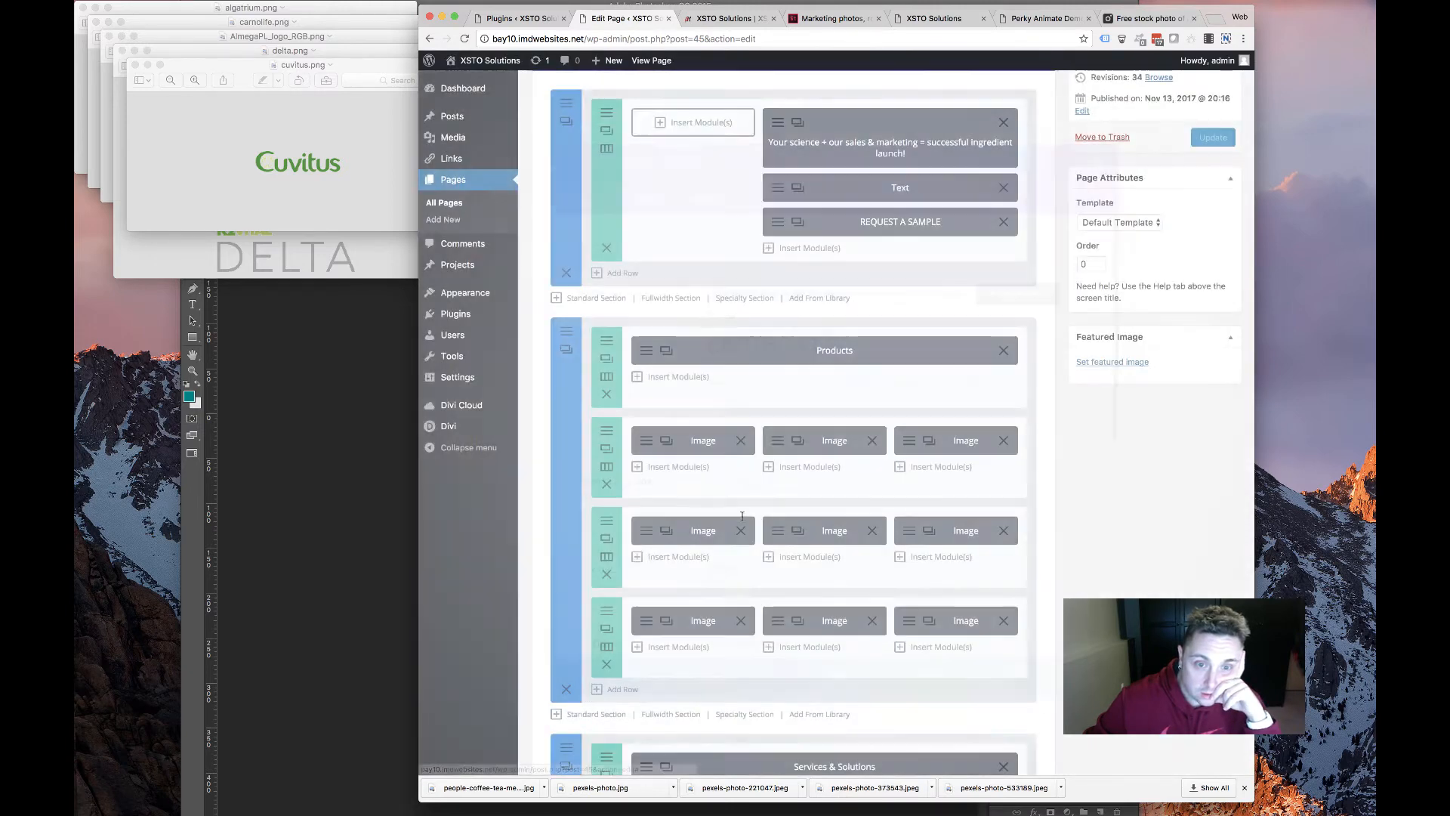
Upload delta.png into the bottom-row middle image module and save it
click(779, 623)
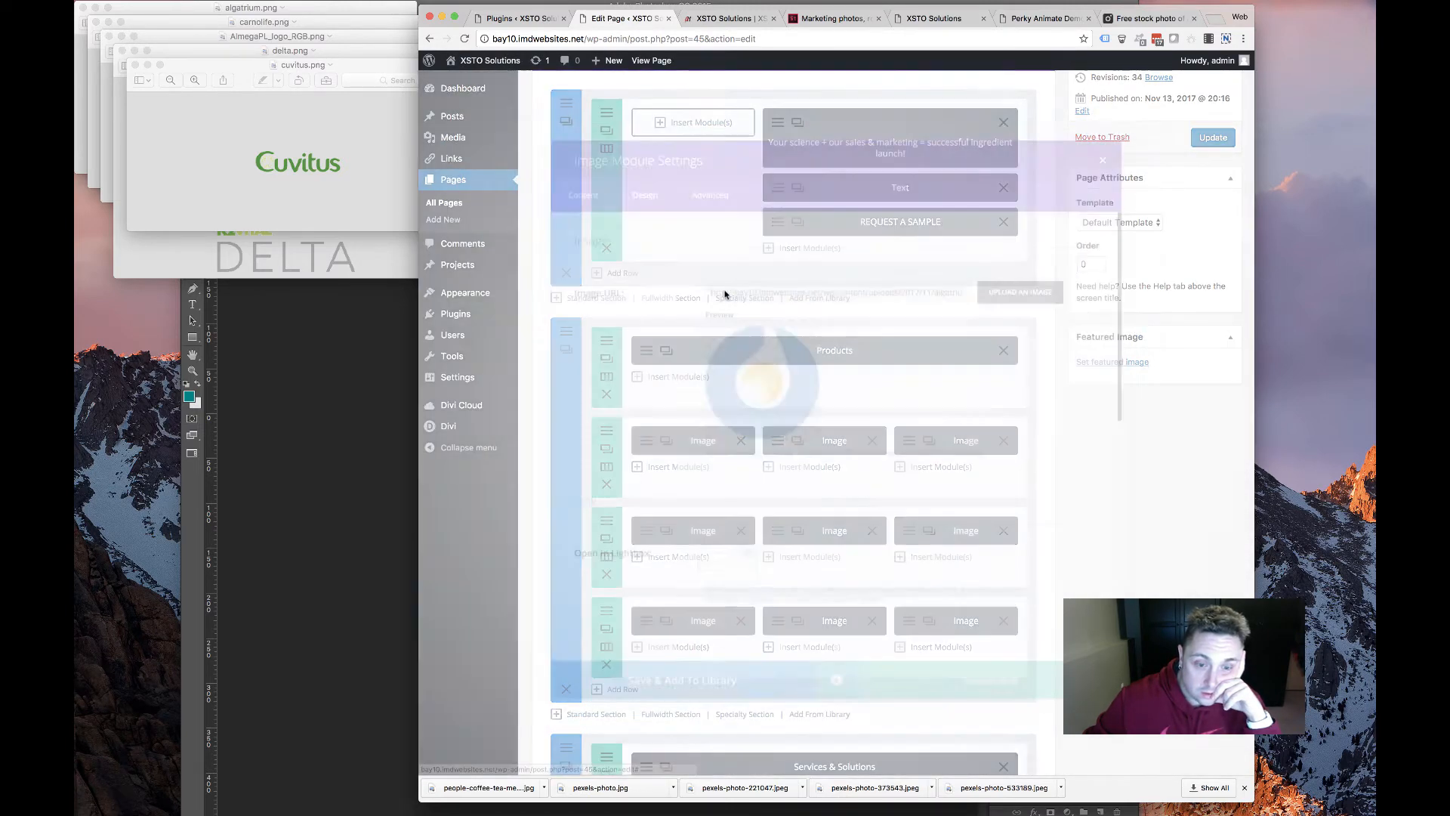
click(1036, 280)
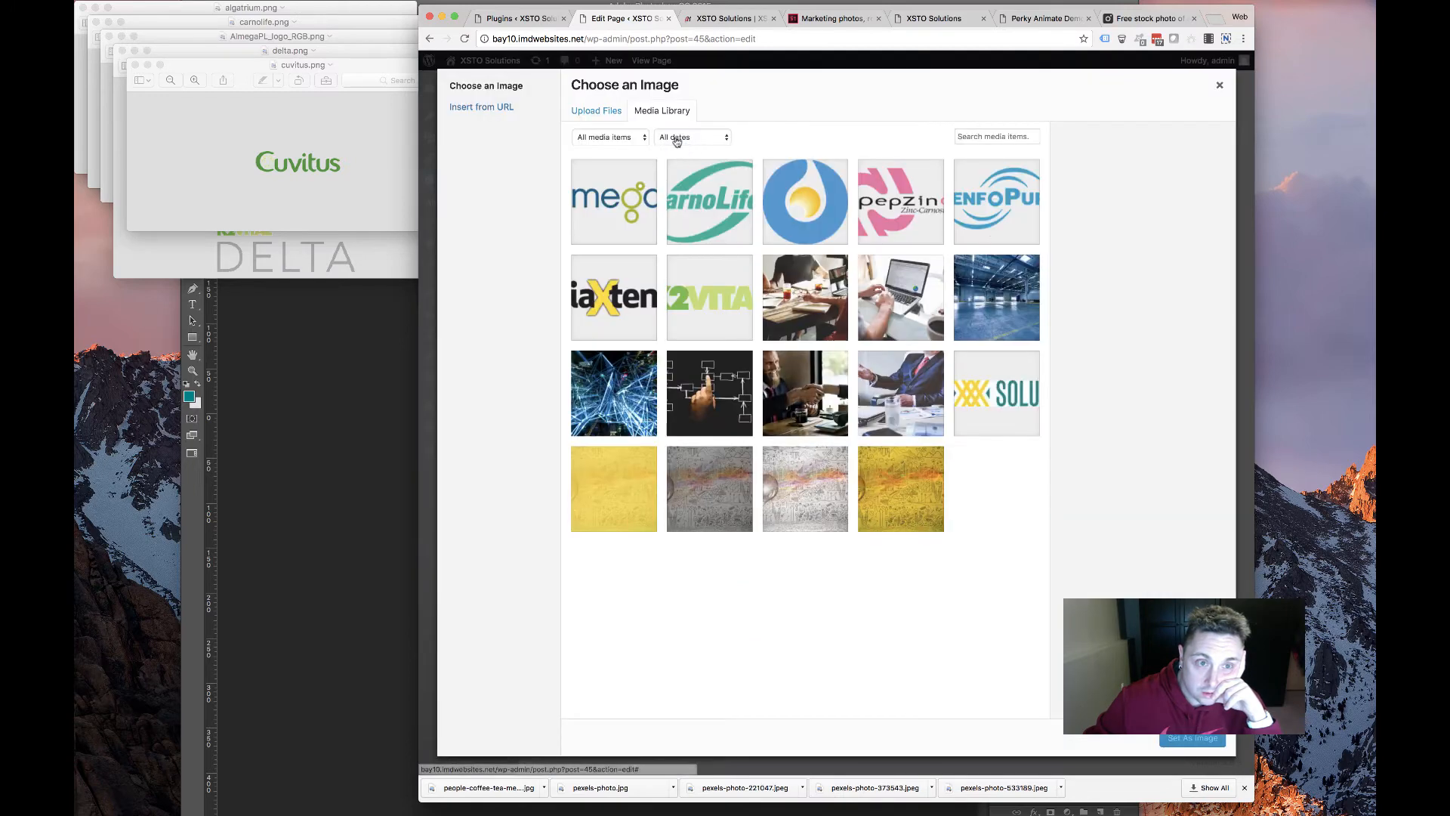
click(544, 85)
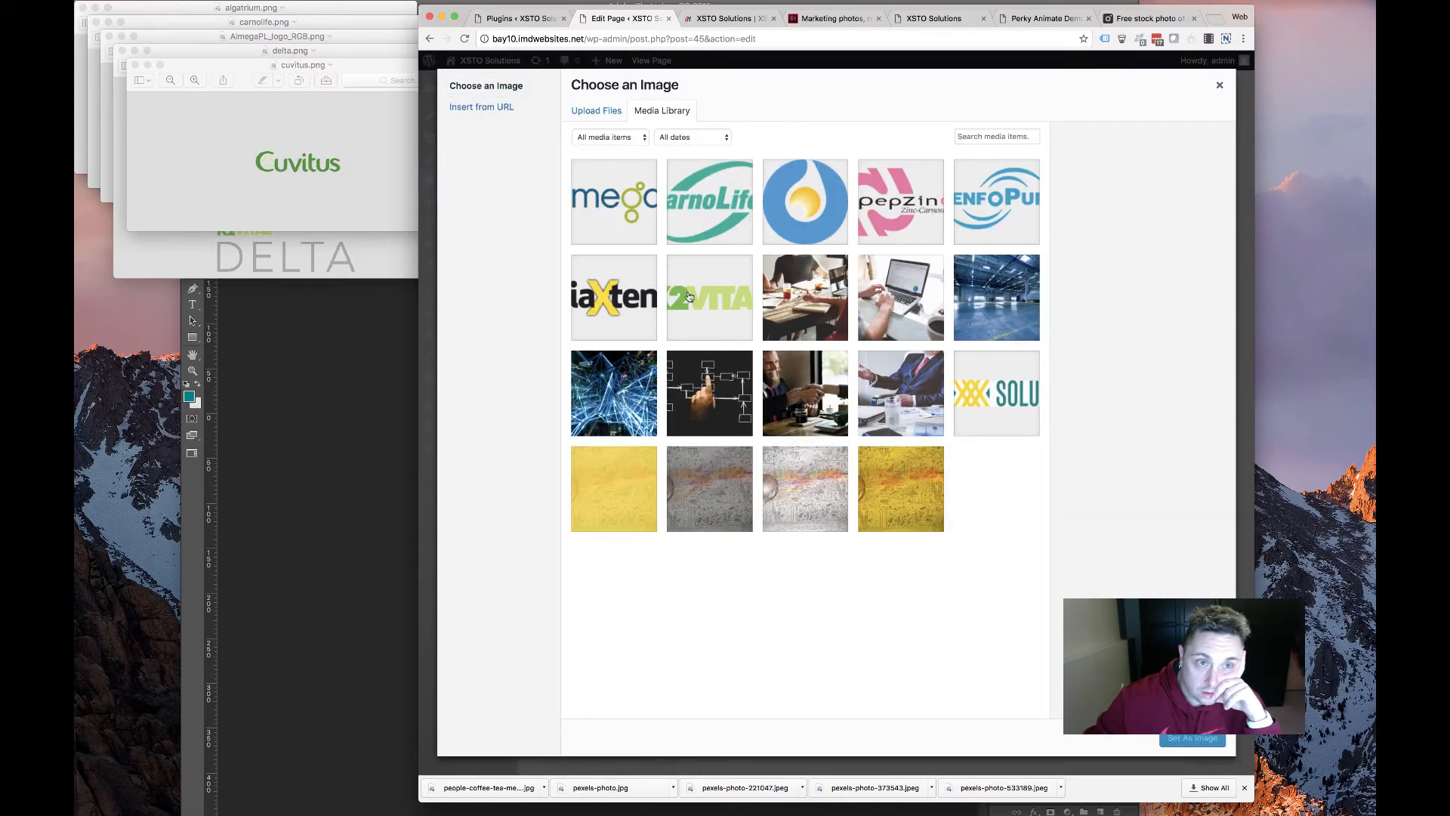
click(597, 112)
click(917, 376)
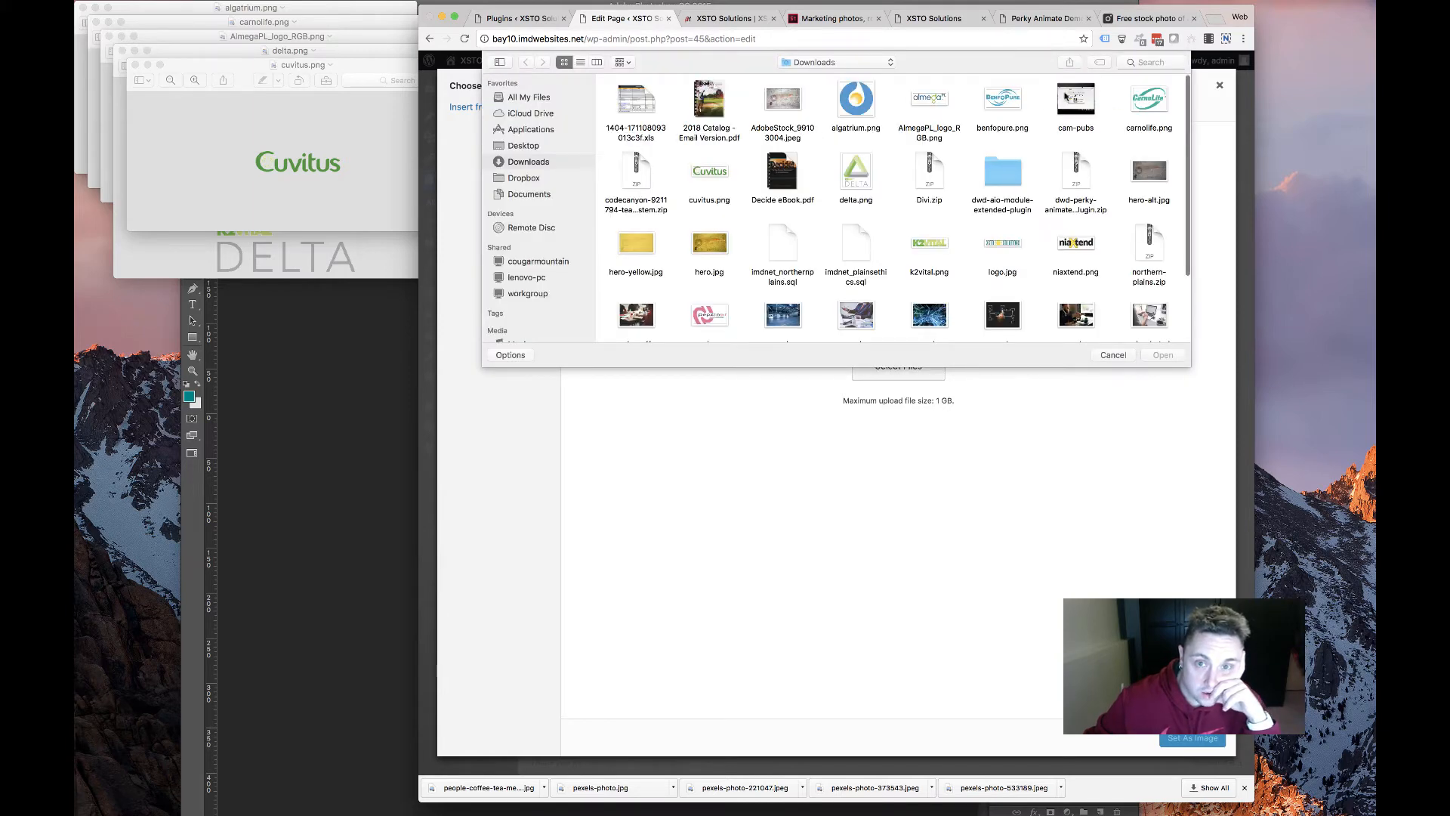
double_click(857, 174)
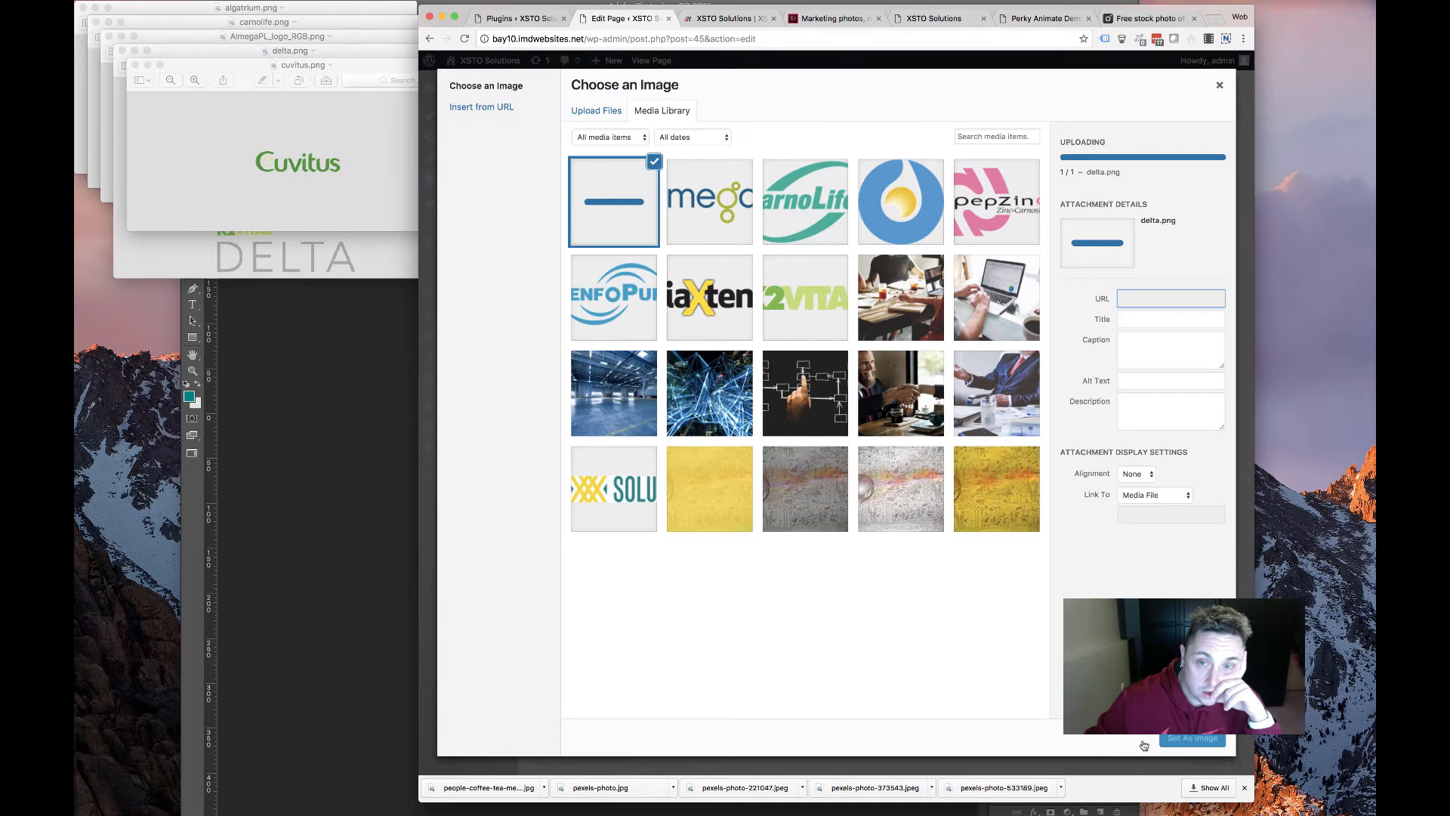
click(1182, 738)
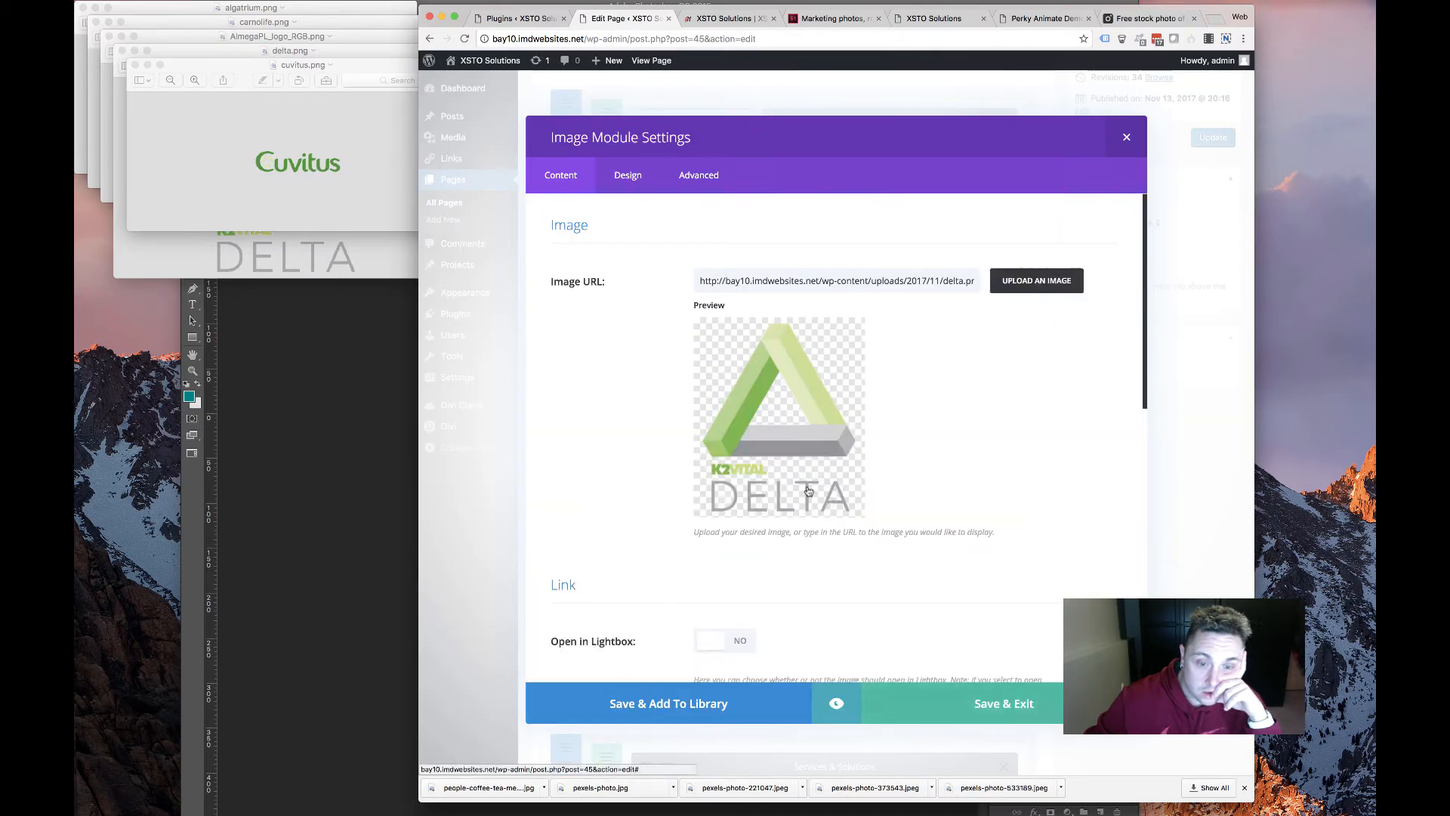
click(894, 701)
Upload the Cuvitus logo into another image module, save it, and update the page
click(645, 530)
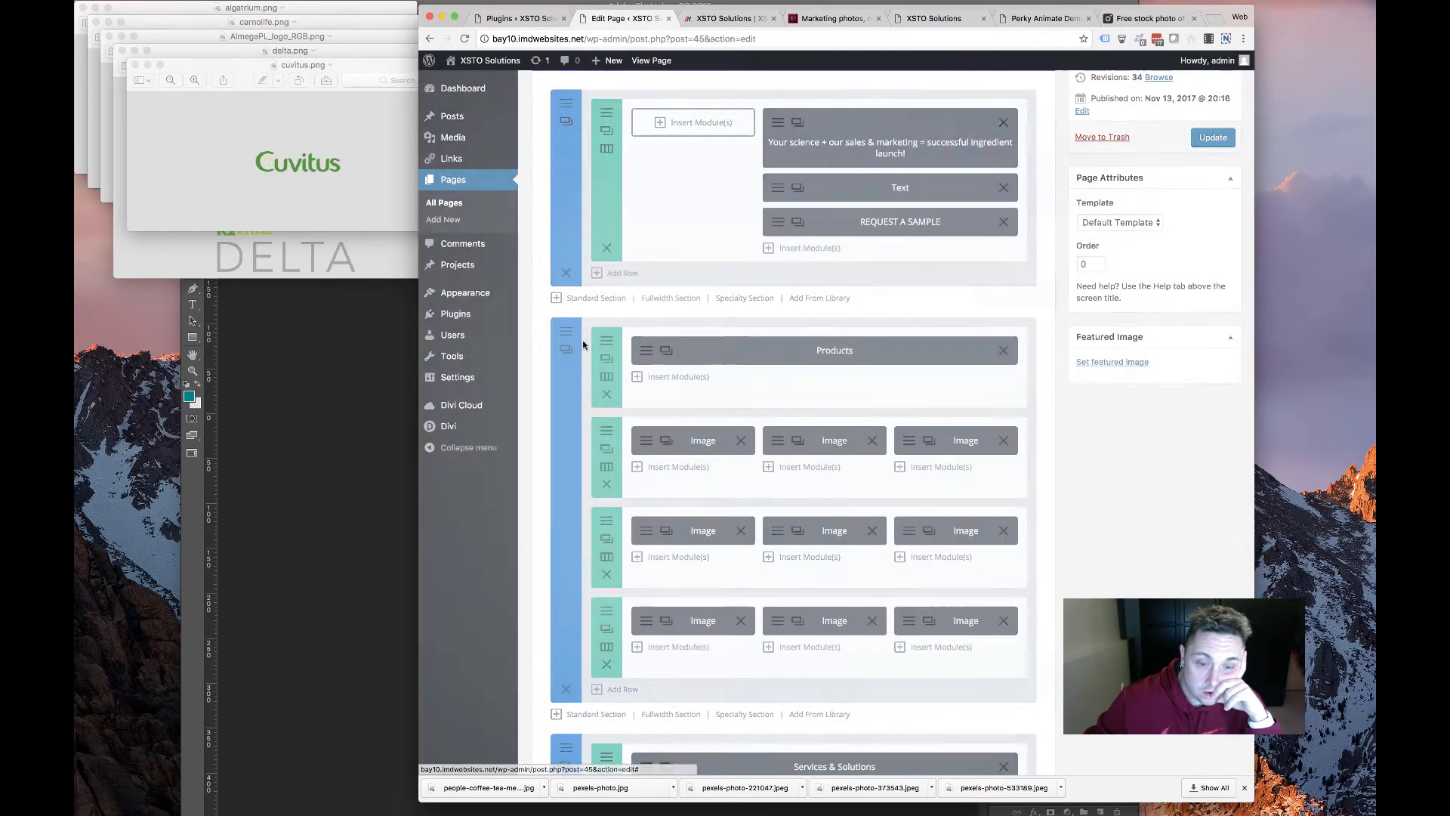
click(996, 276)
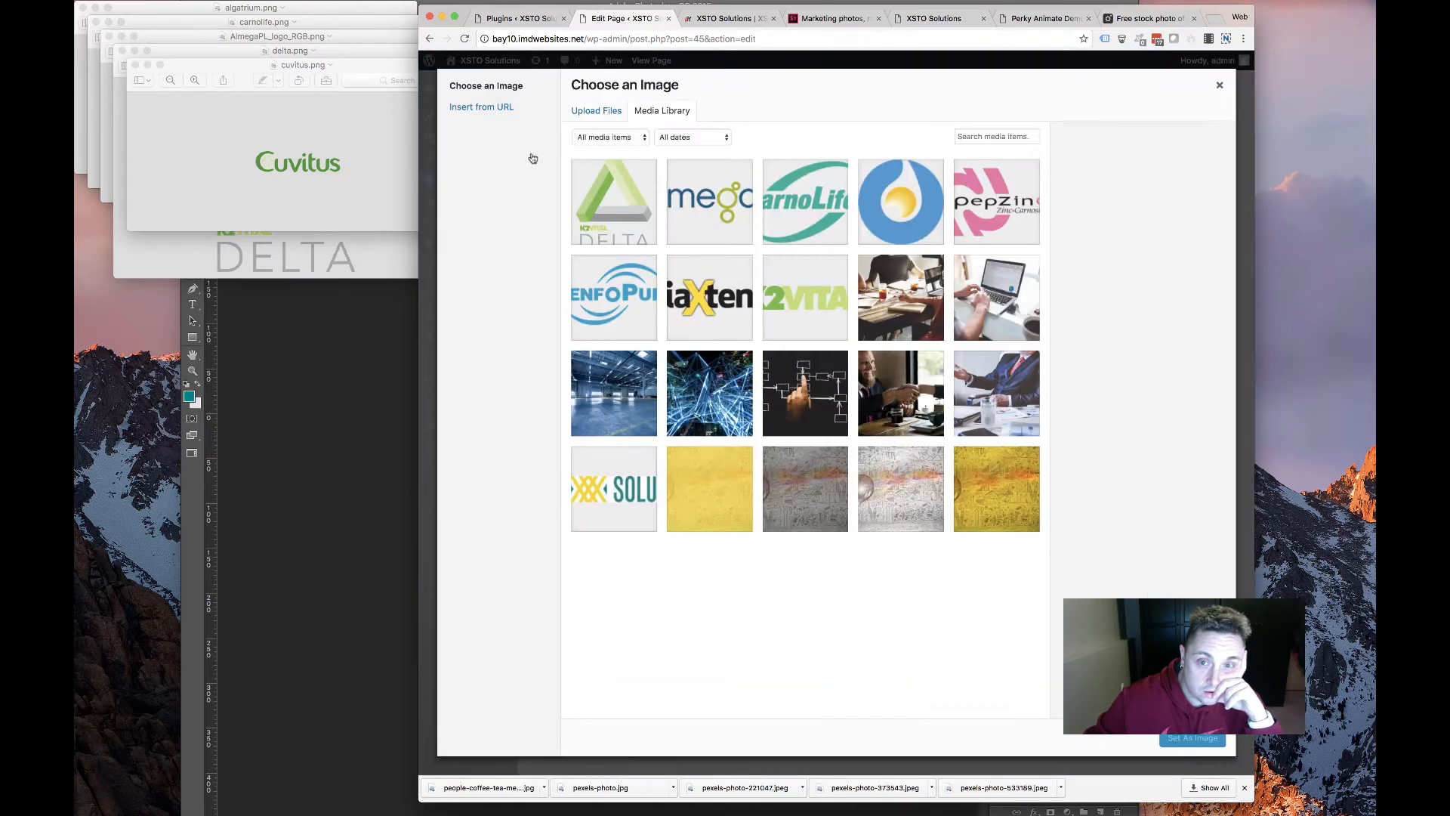
click(591, 108)
click(895, 369)
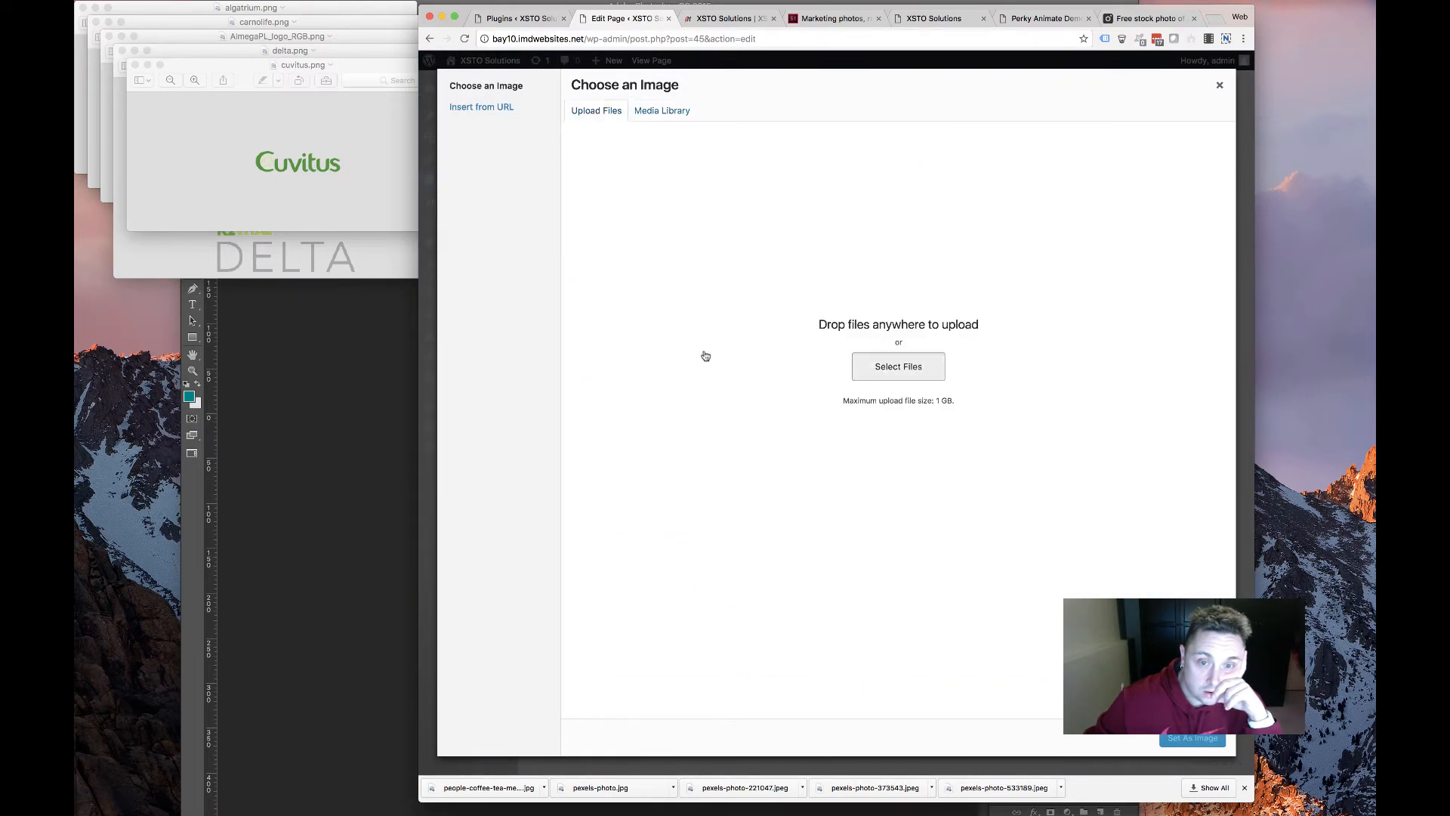
click(710, 172)
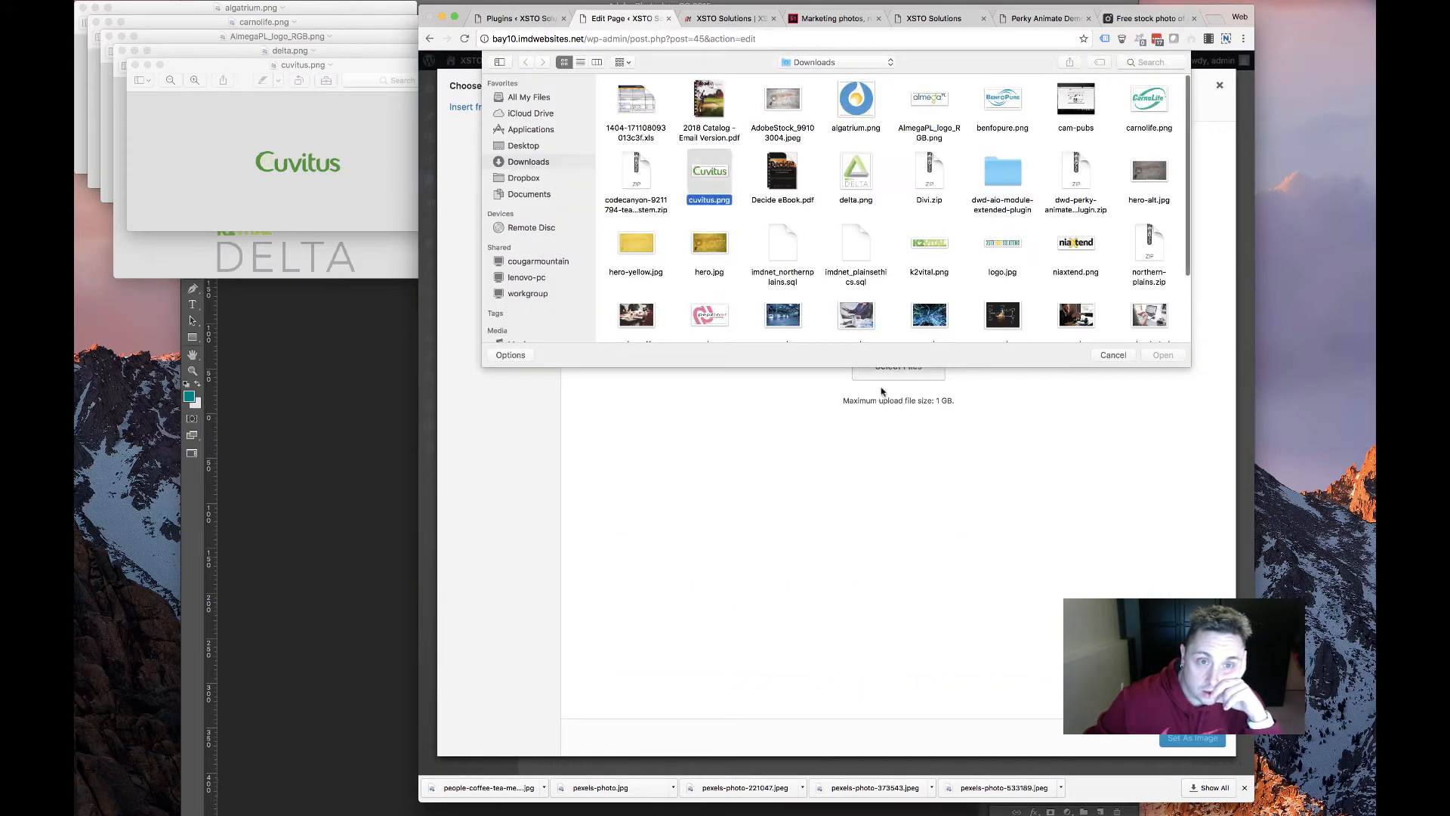
click(1163, 355)
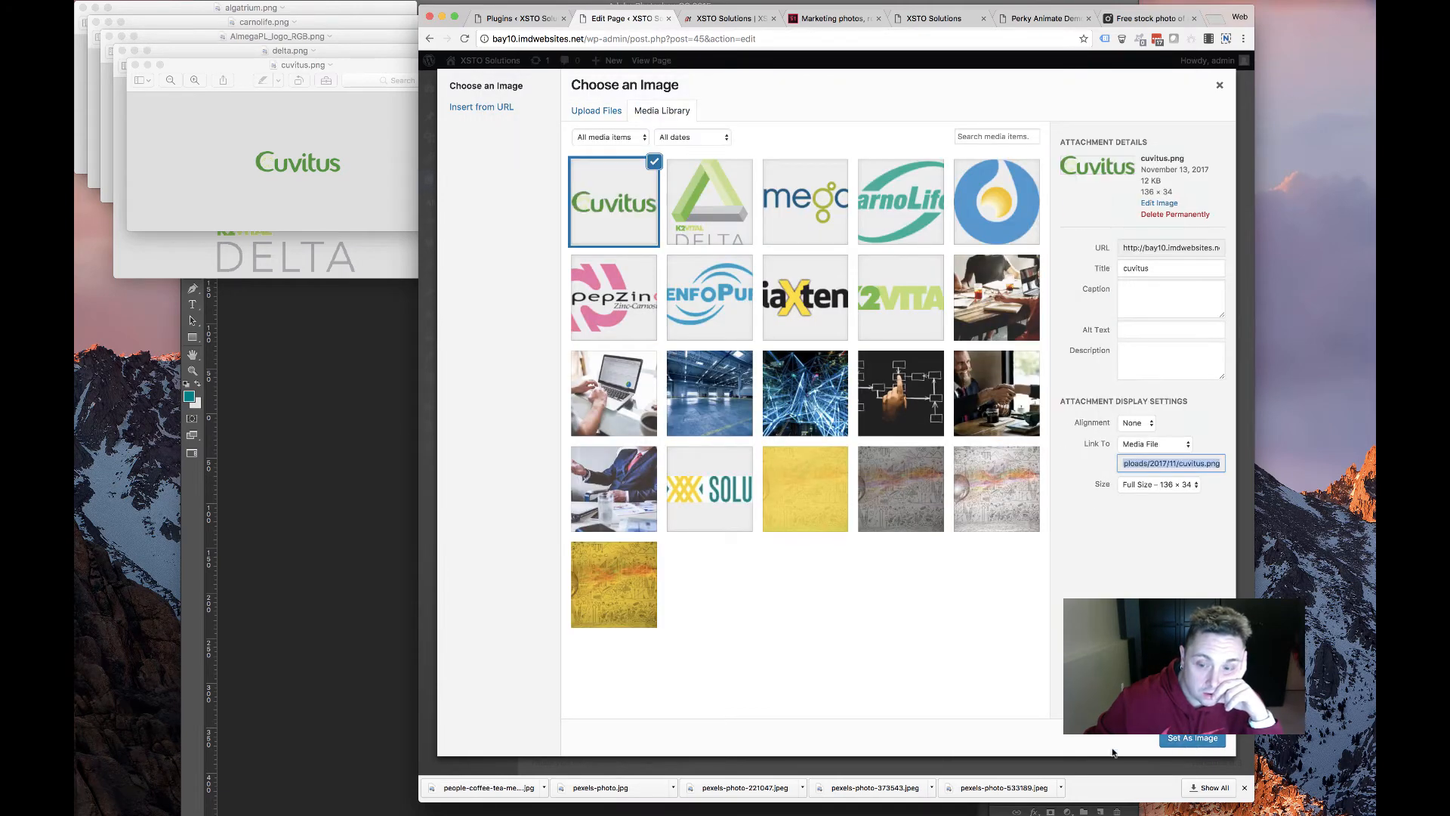
click(1182, 741)
click(1049, 699)
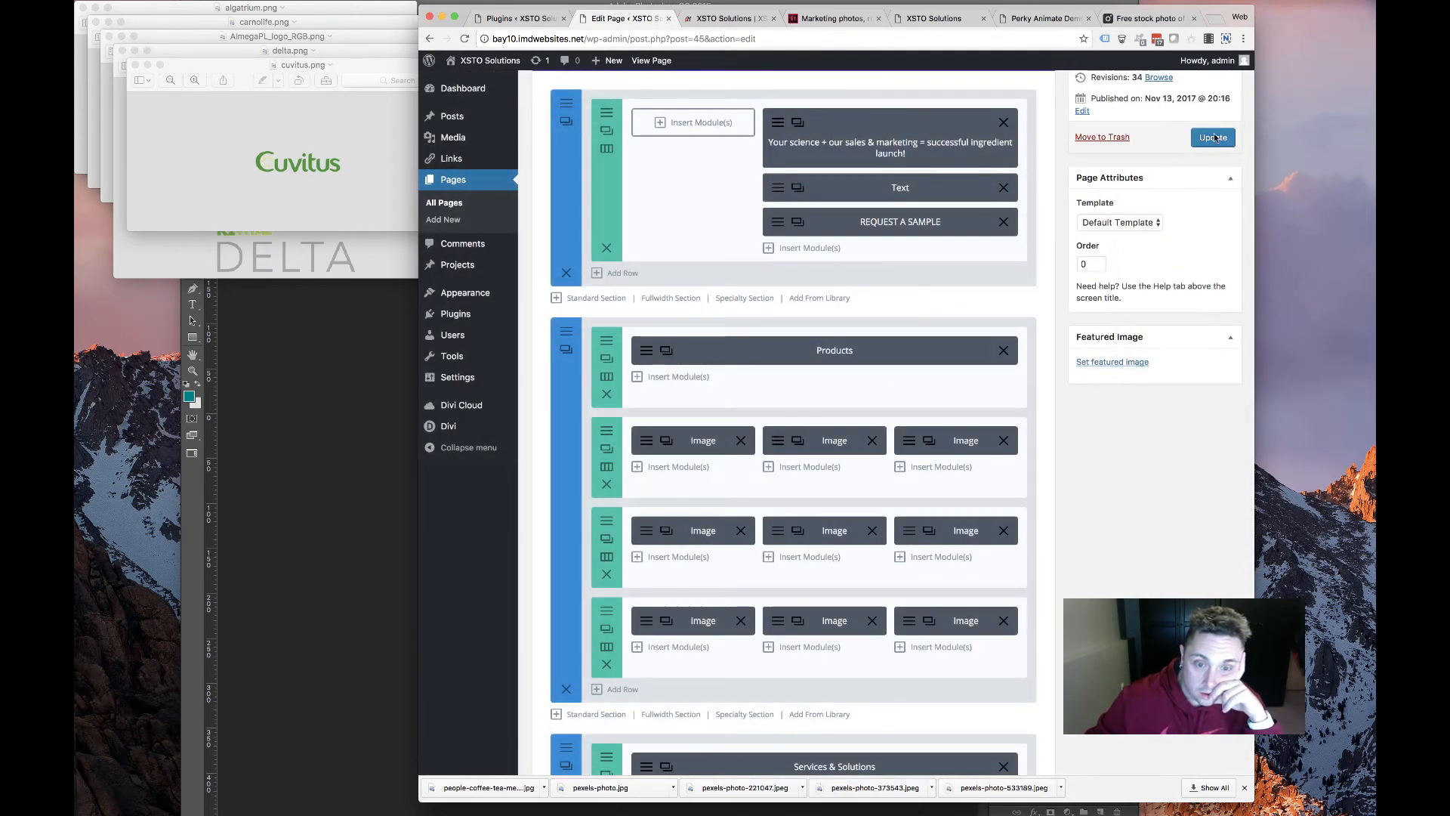
click(1213, 138)
Reload the live homepage and check the Products grid's almega, Delta and Cuvitus logos
click(724, 18)
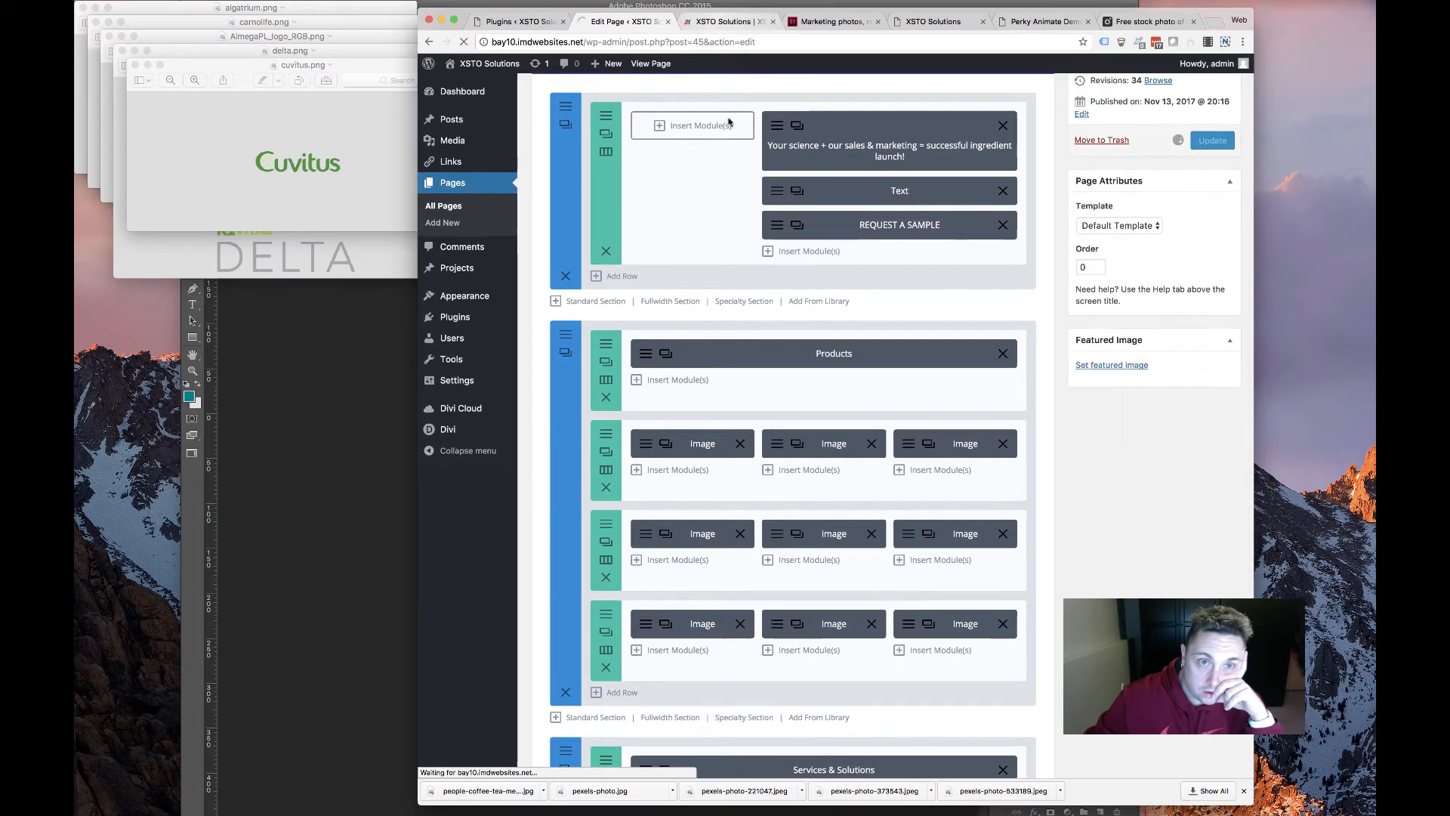
scroll(653, 324, down, 5)
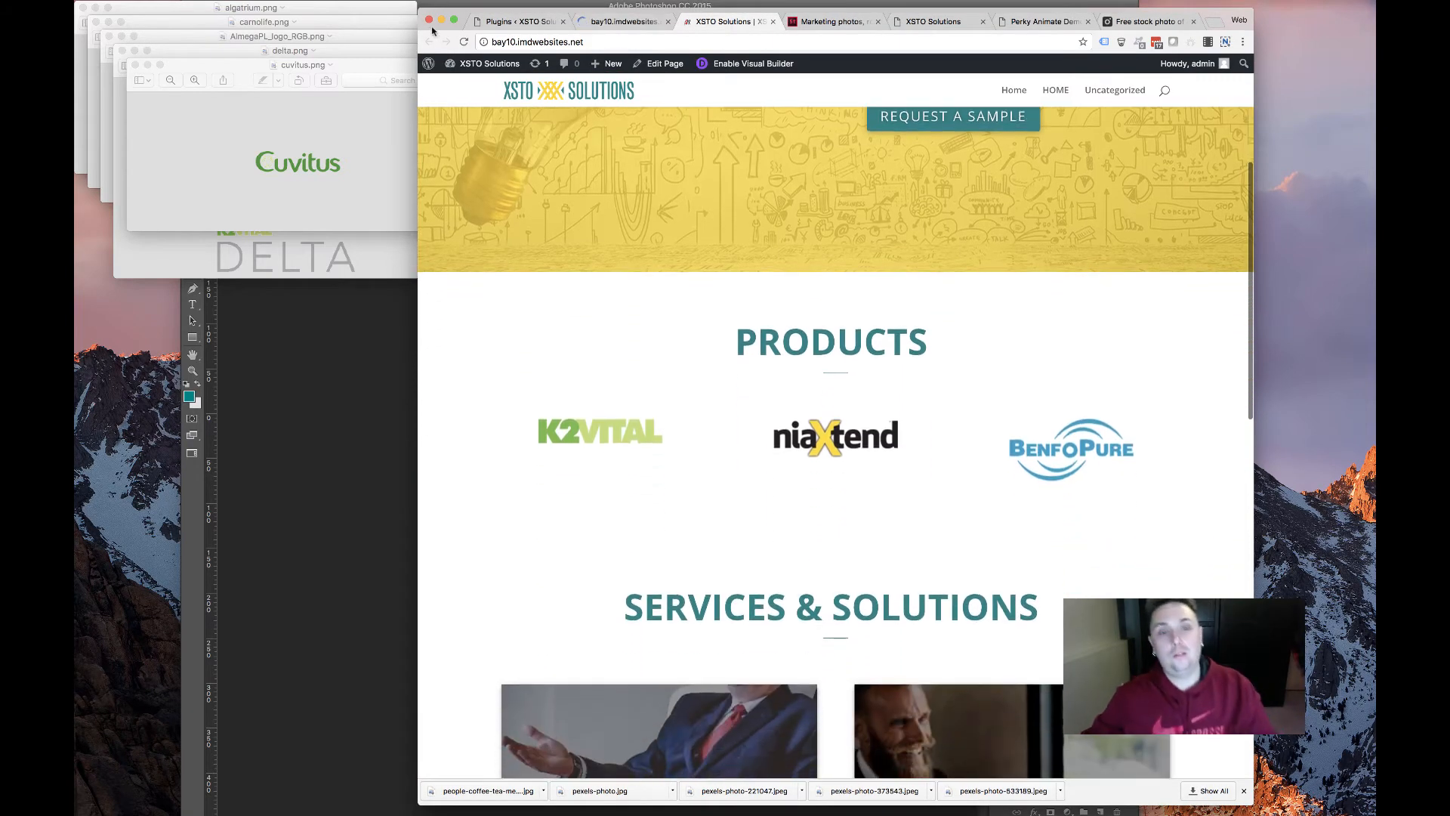
key(super+r)
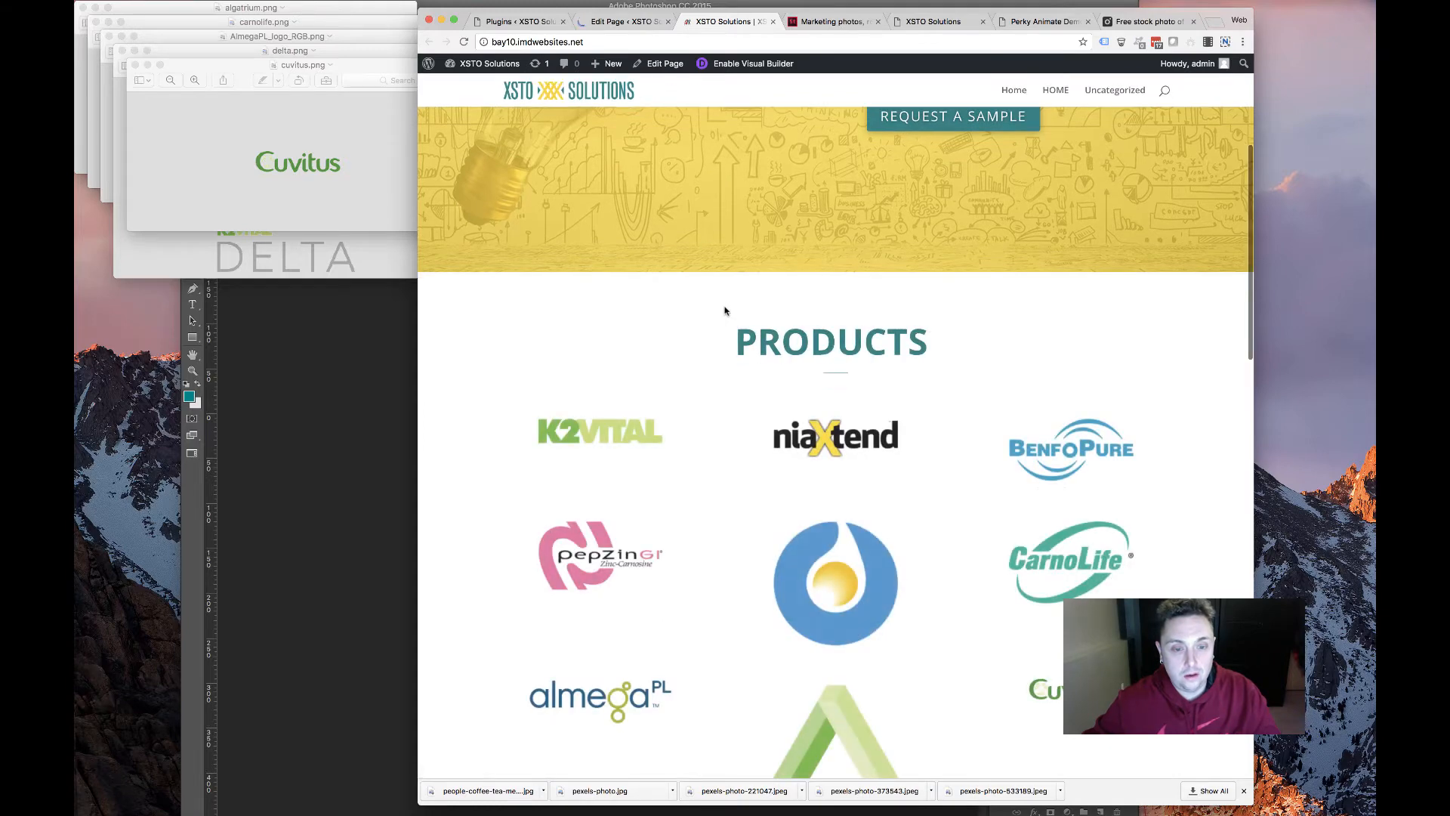
scroll(722, 314, down, 5)
scroll(811, 574, down, 1)
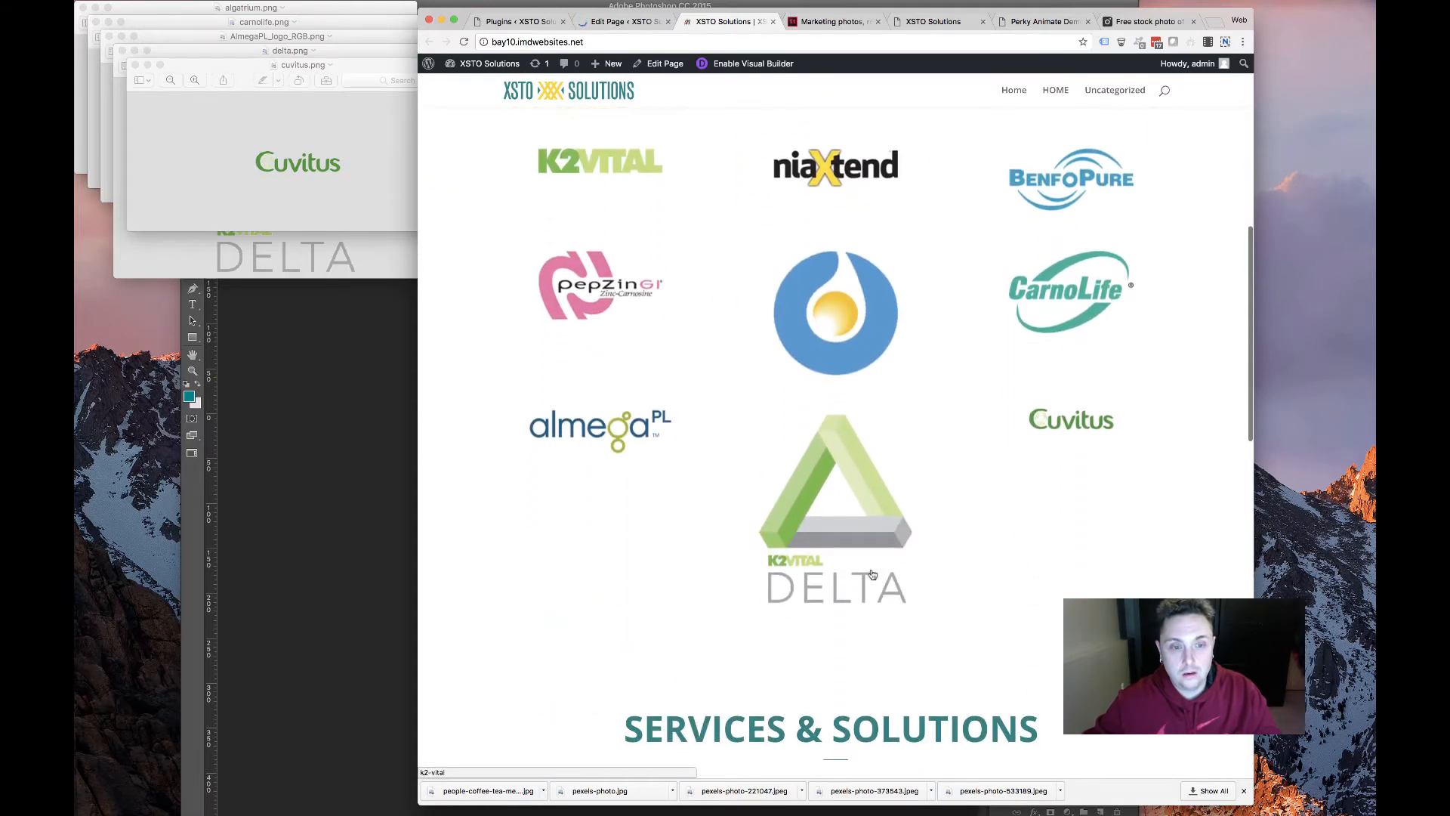
drag(543, 476, 526, 442)
scroll(529, 443, up, 4)
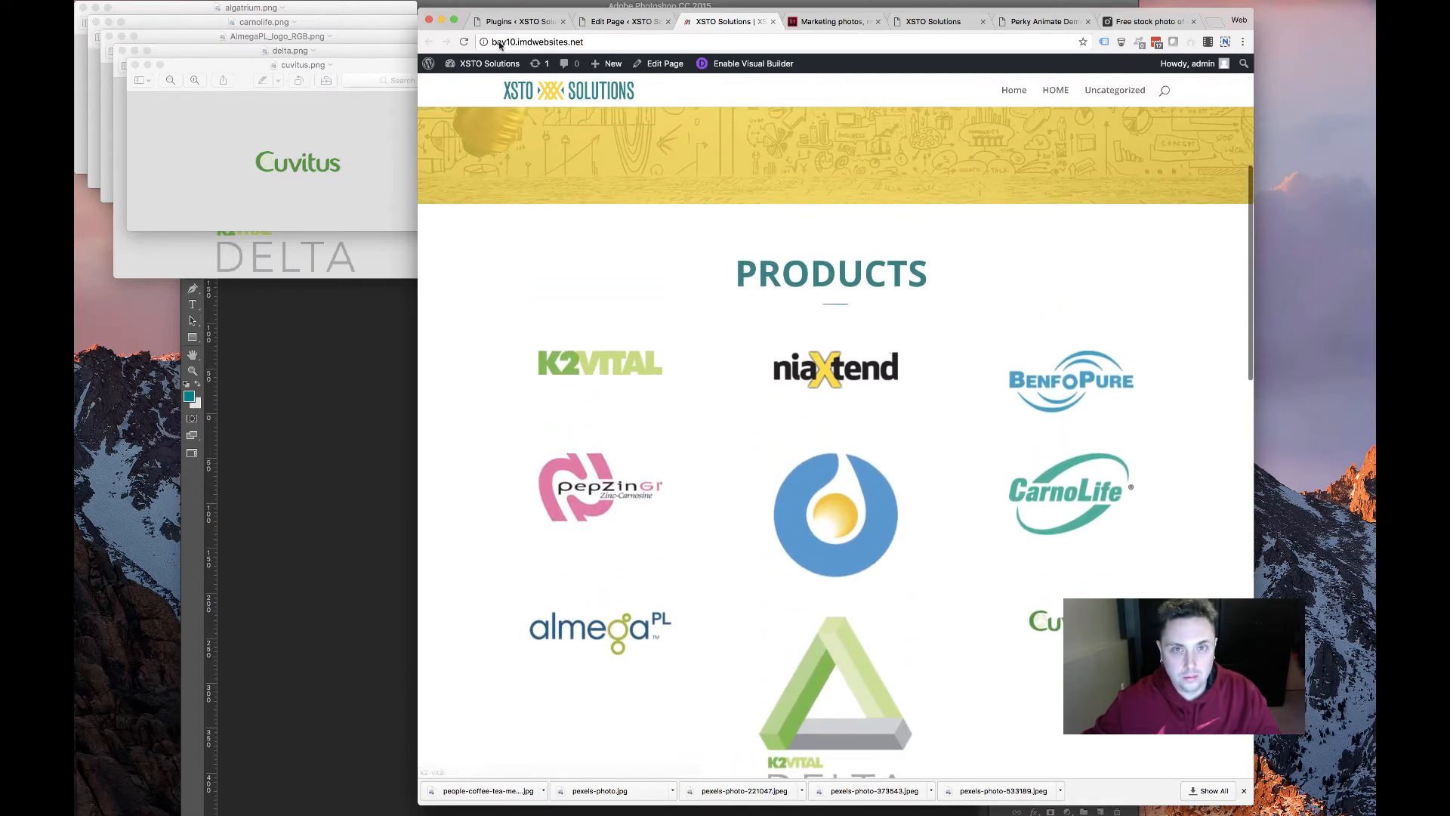
Save the Algatrium logo as 05.png and the Delta logo from the old XSTO Solutions site
click(1015, 23)
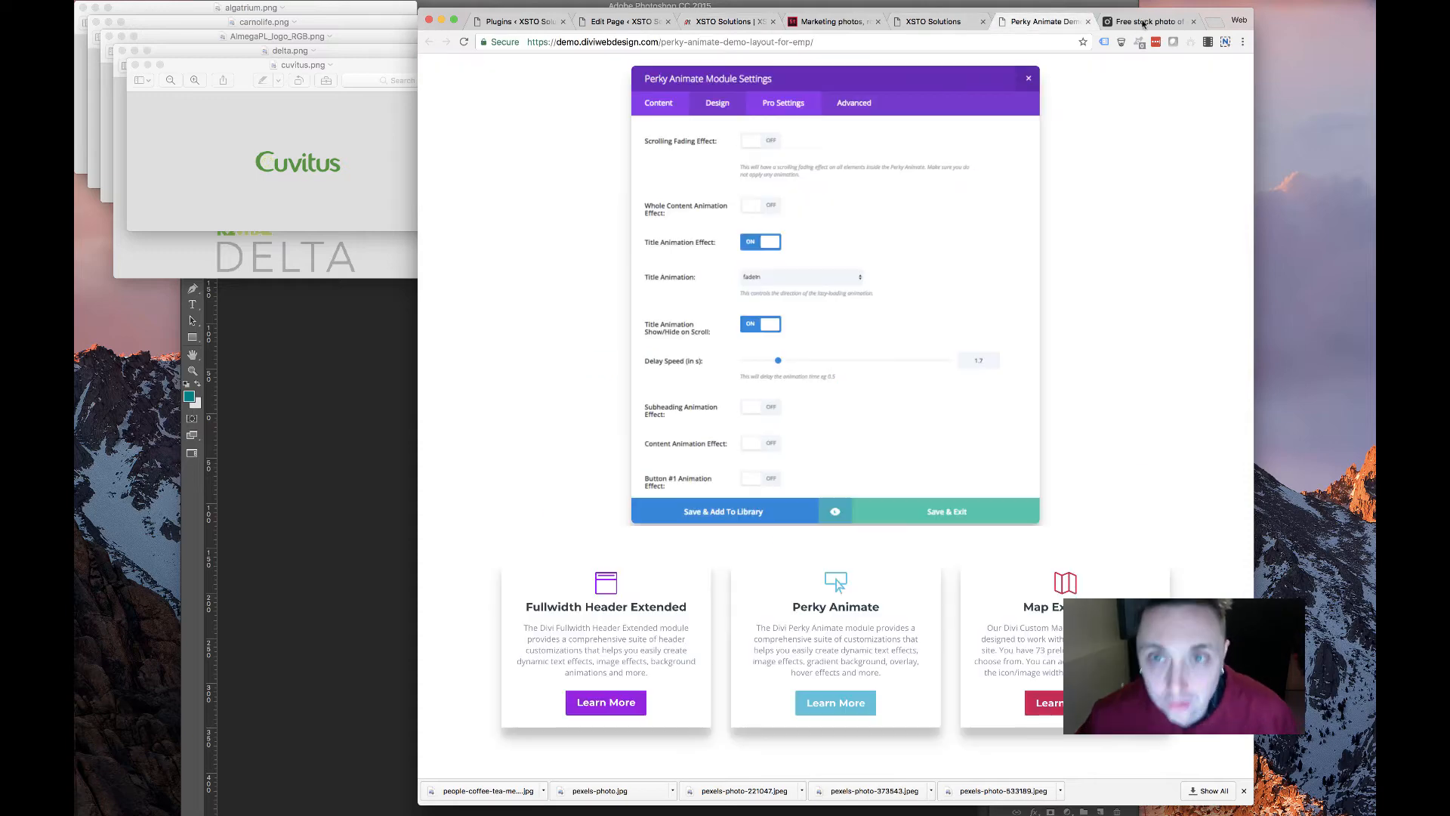
key(ctrl+Tab)
click(907, 24)
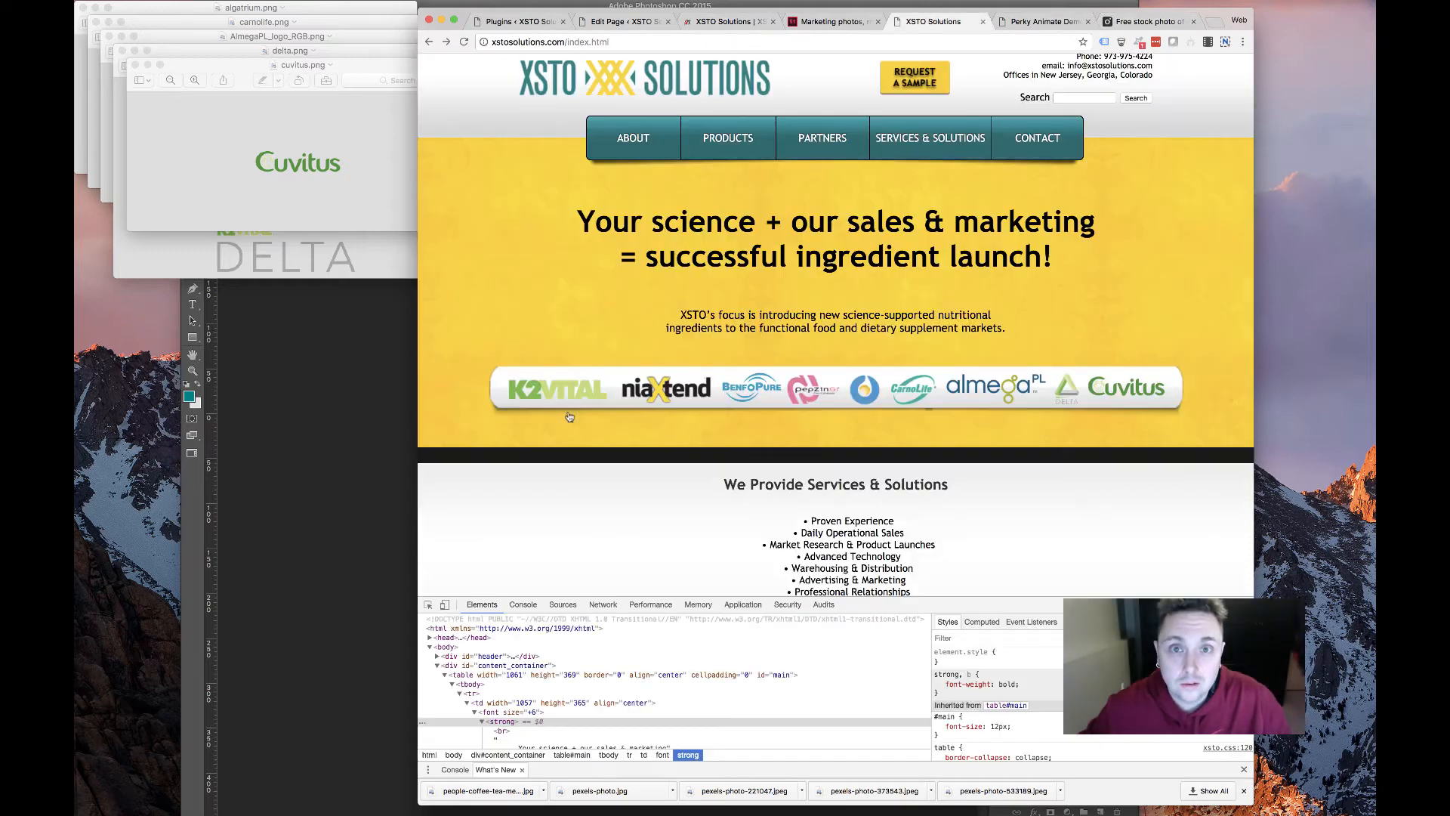
right_click(865, 389)
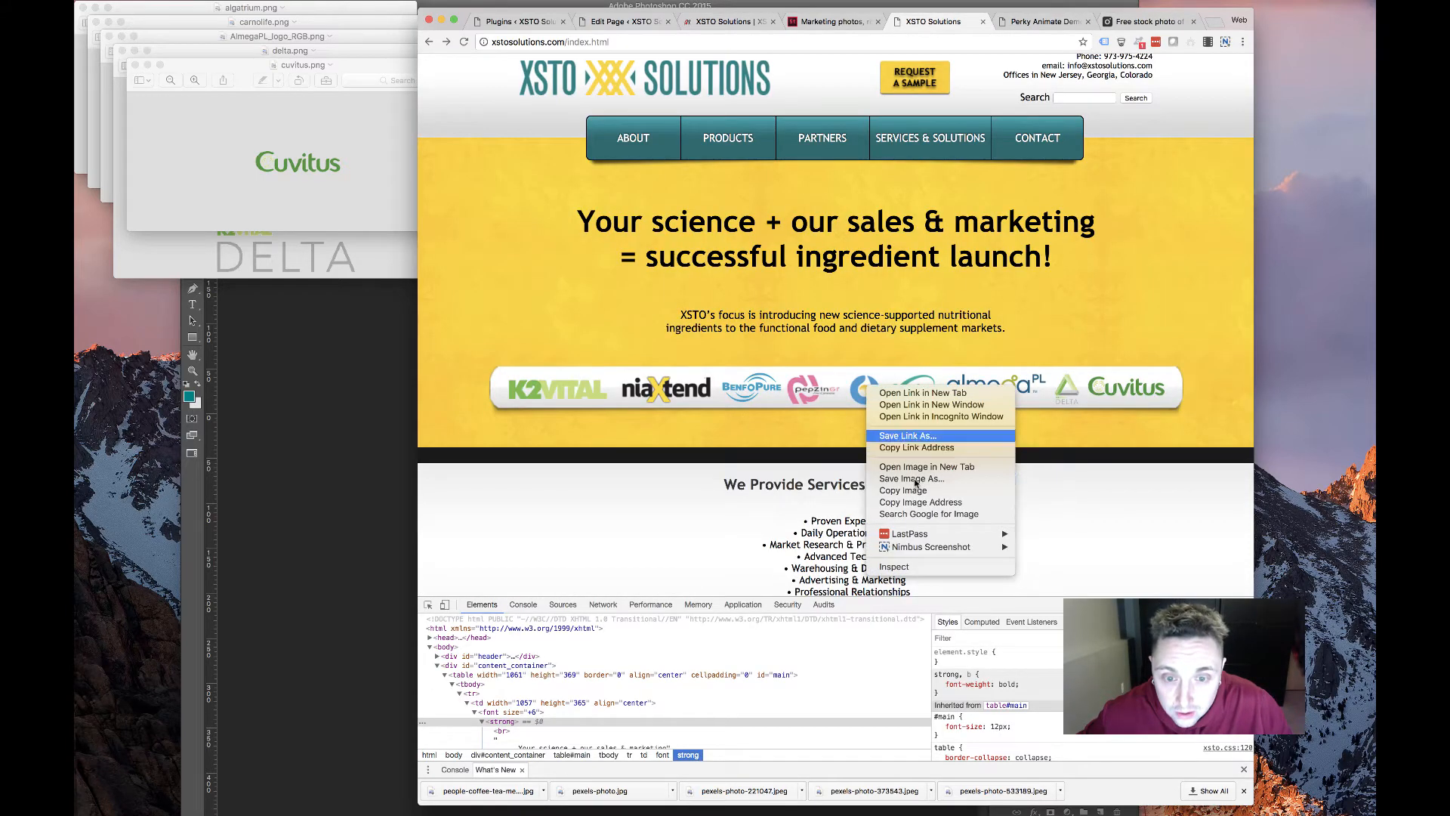
click(916, 480)
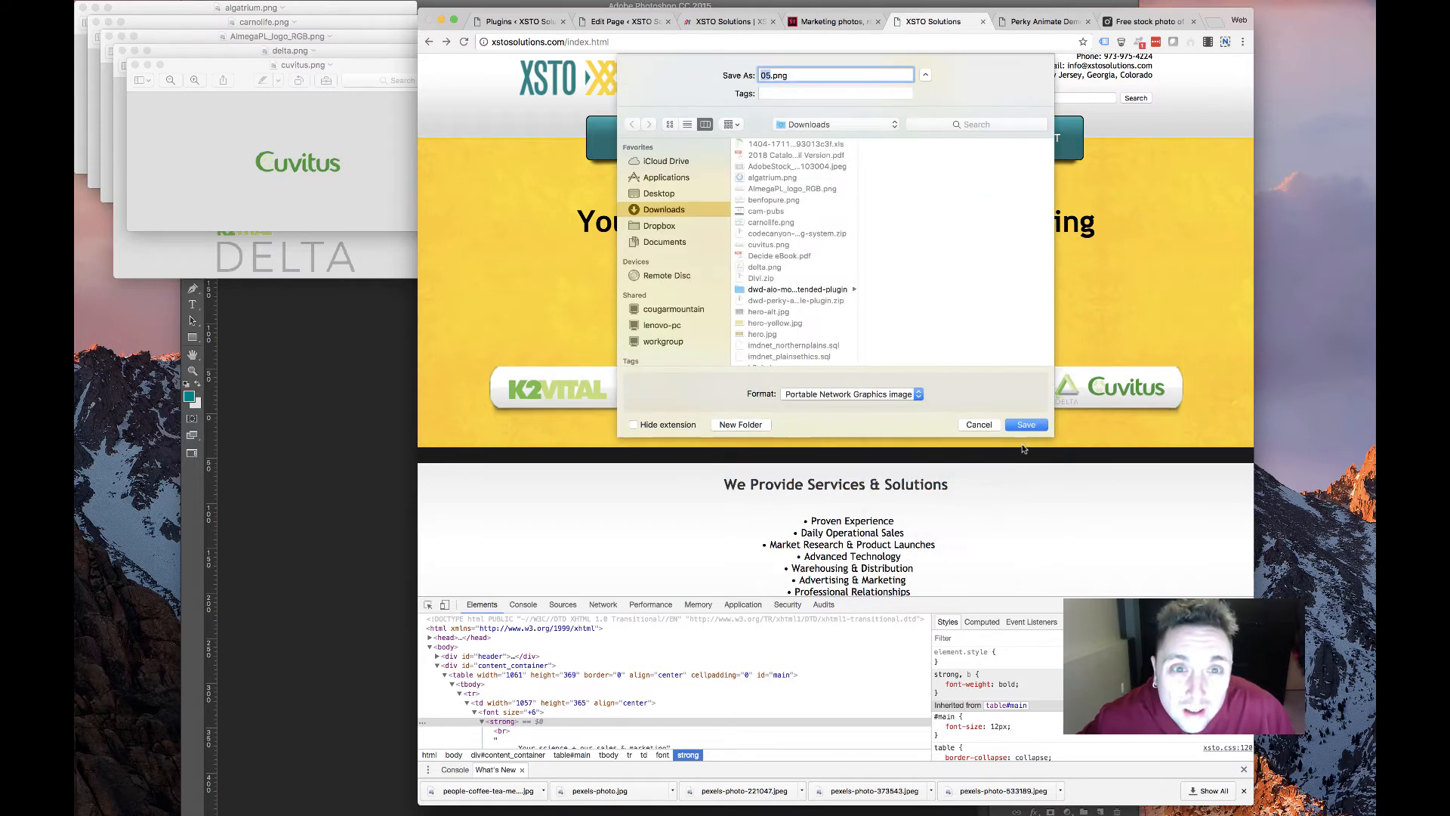
click(1026, 424)
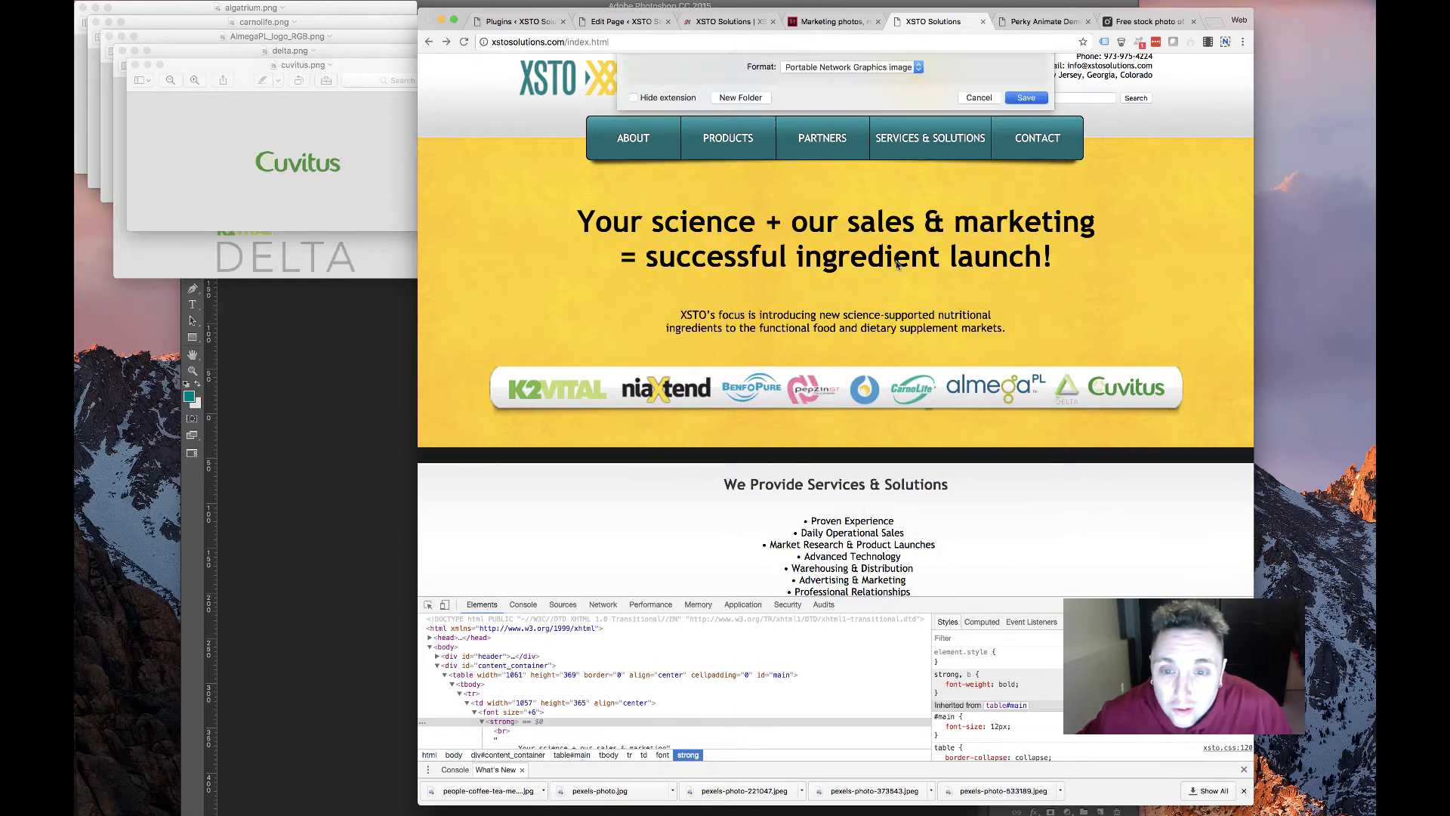
right_click(1050, 383)
right_click(1065, 384)
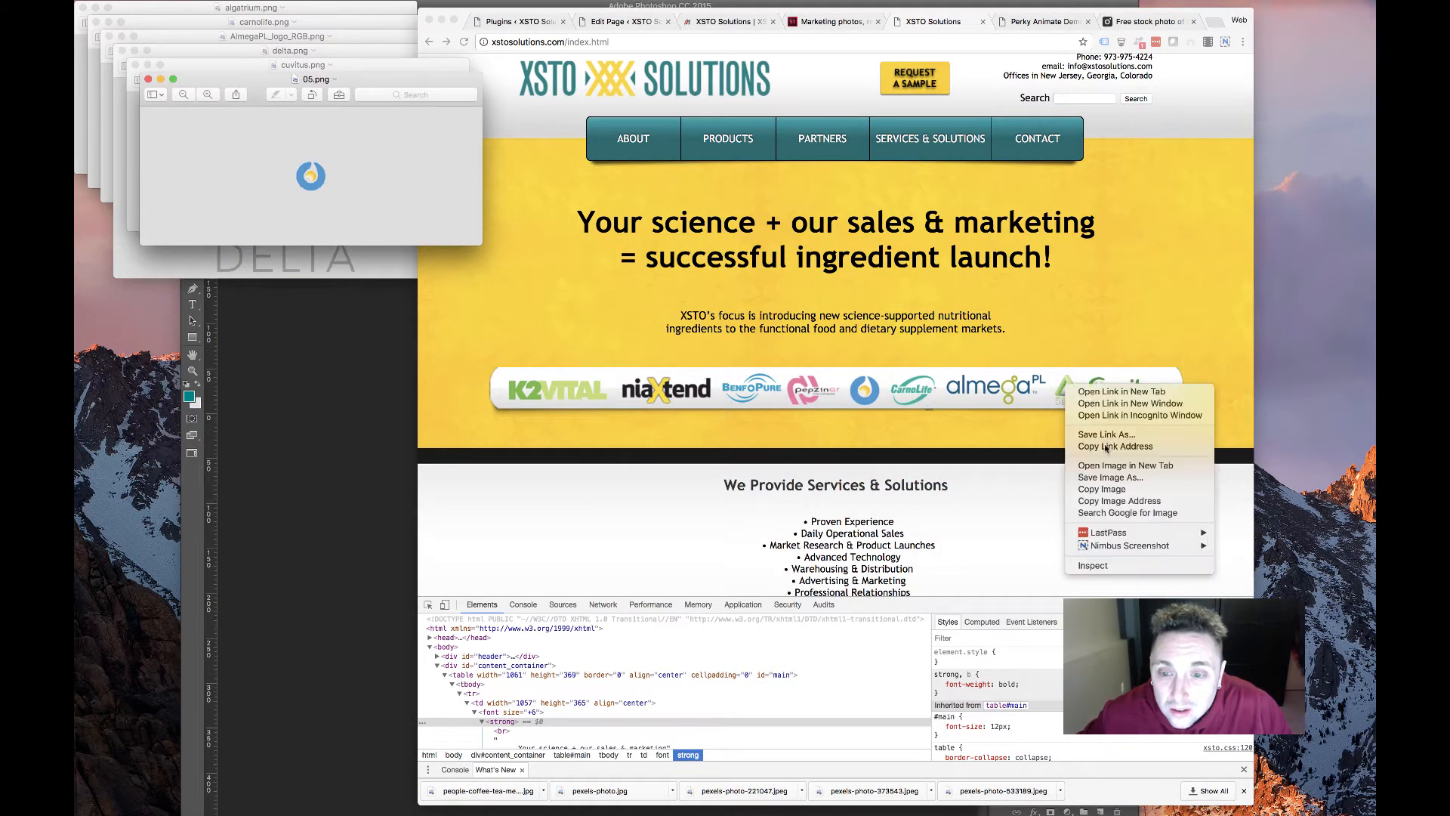
click(1111, 477)
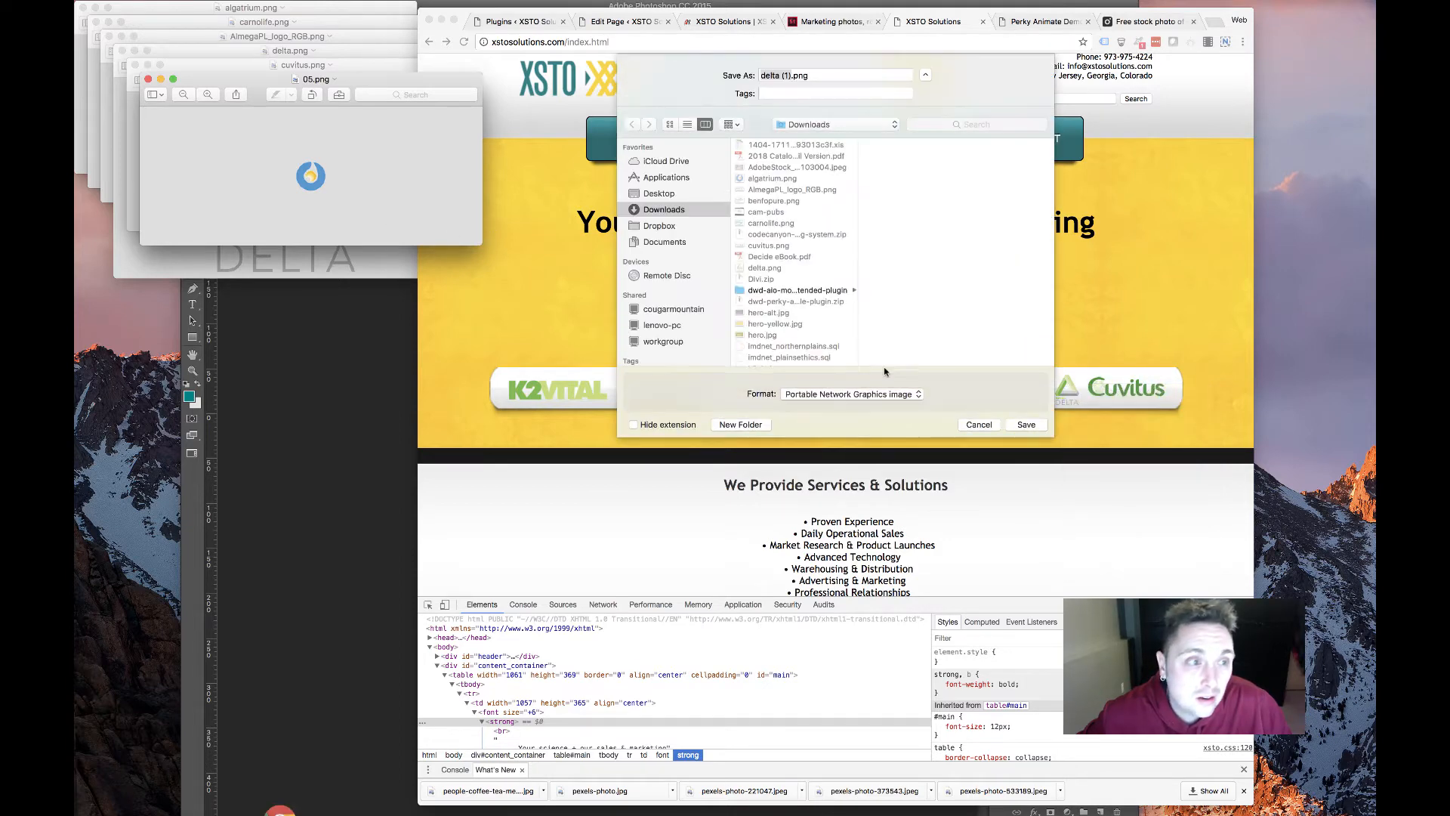
key(Return)
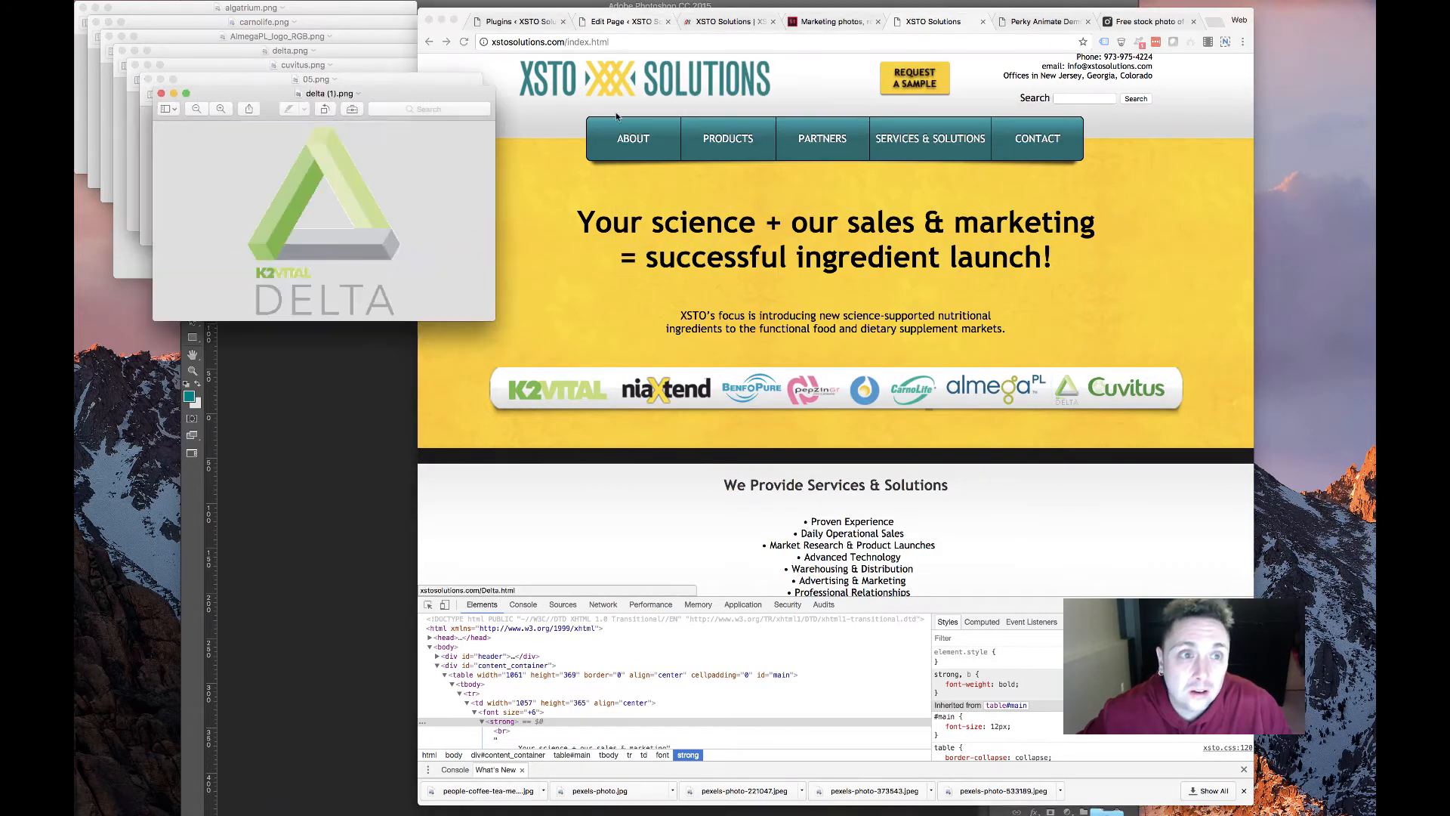
Upload 05.png into a second-row image module and save it
click(621, 22)
scroll(726, 530, down, 3)
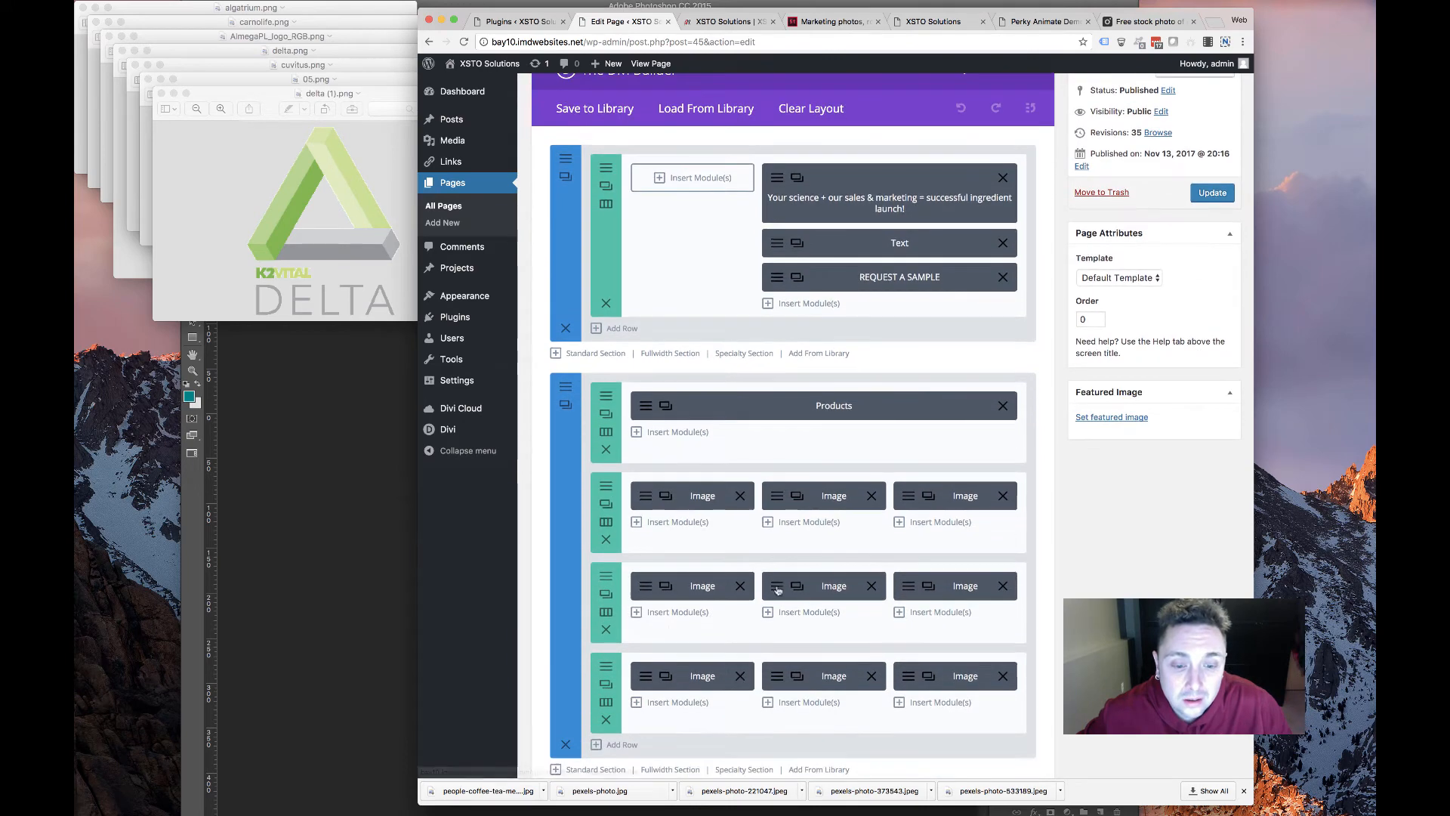
click(777, 587)
click(1056, 287)
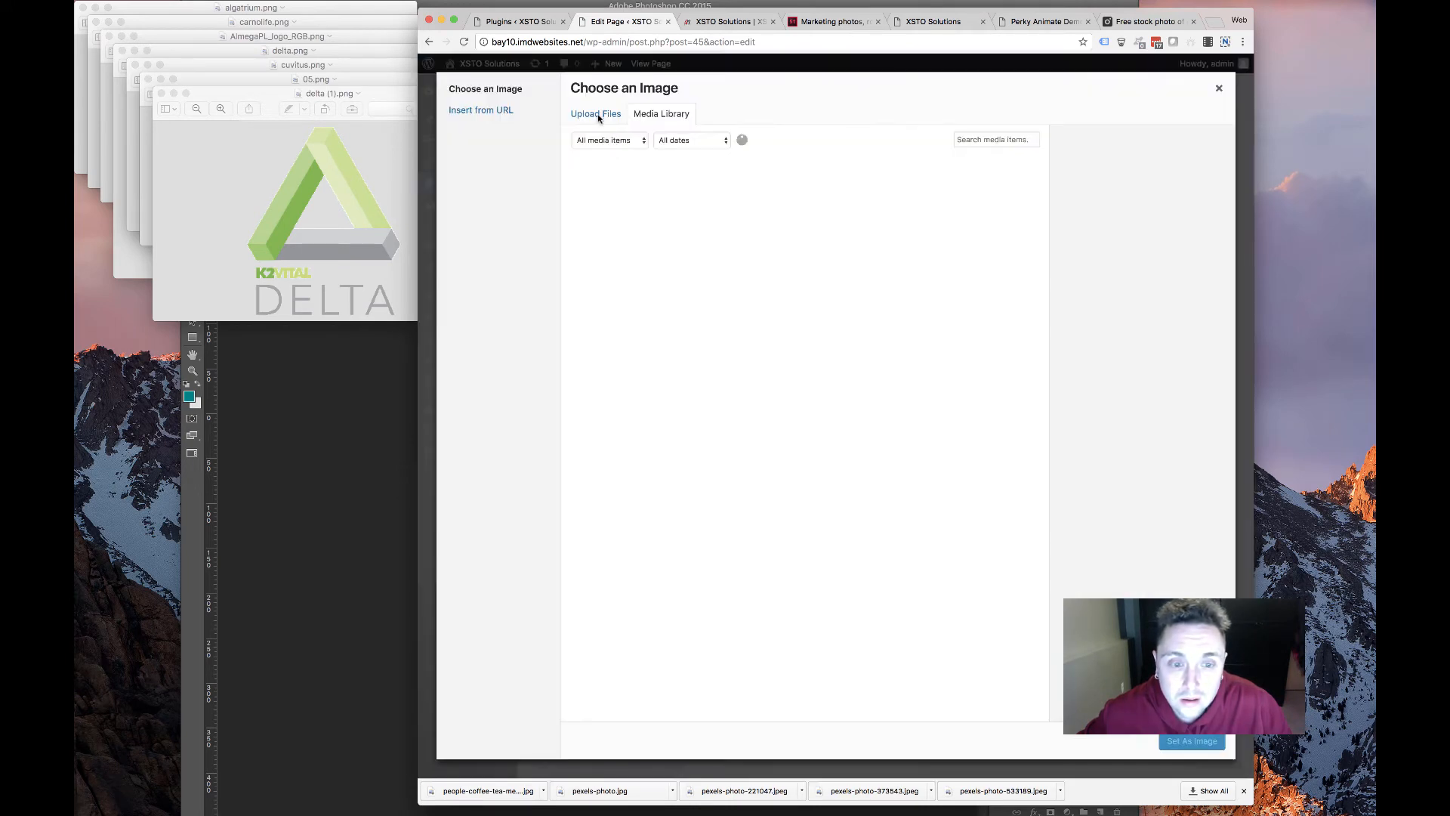
click(861, 371)
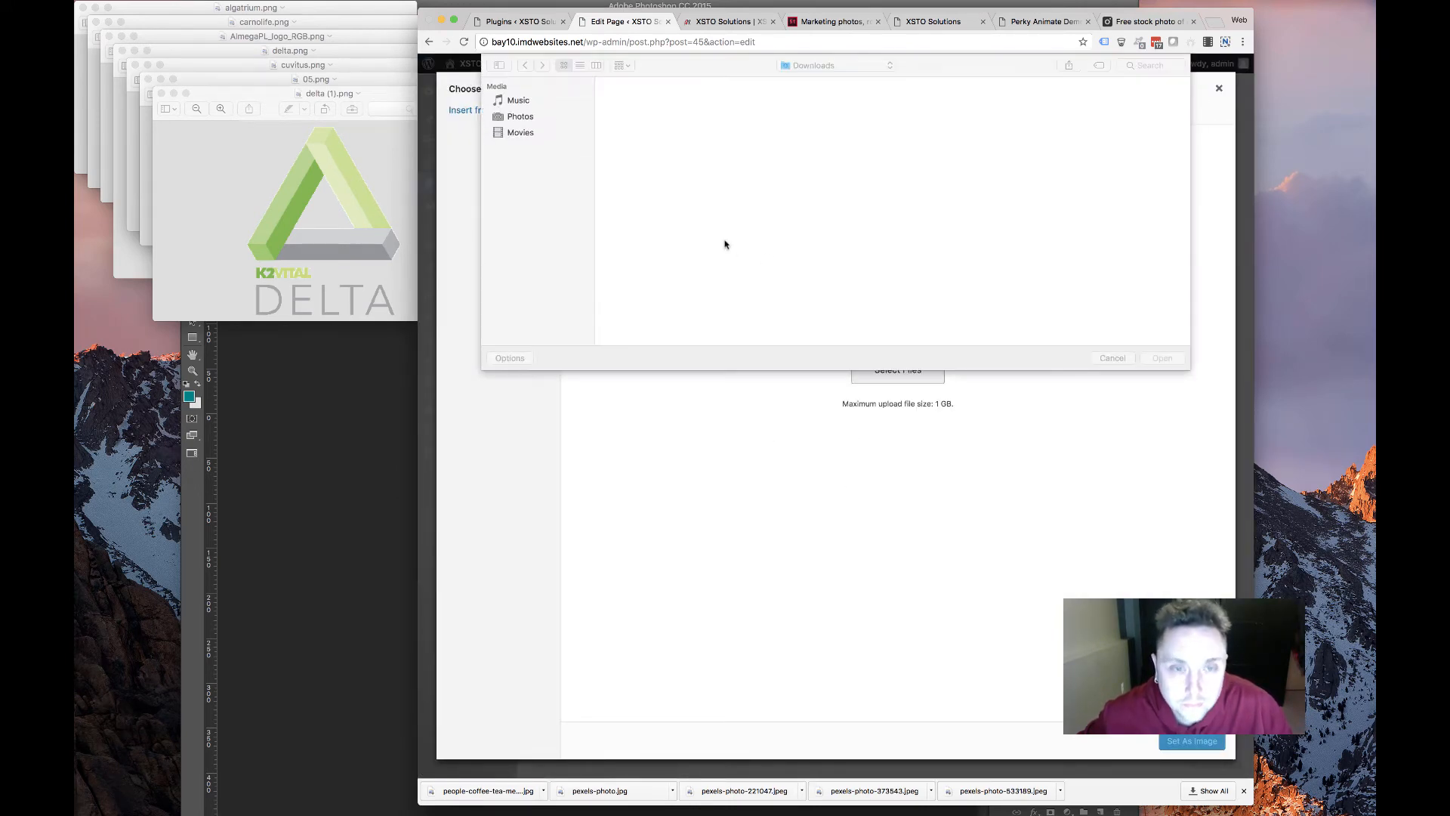
double_click(635, 103)
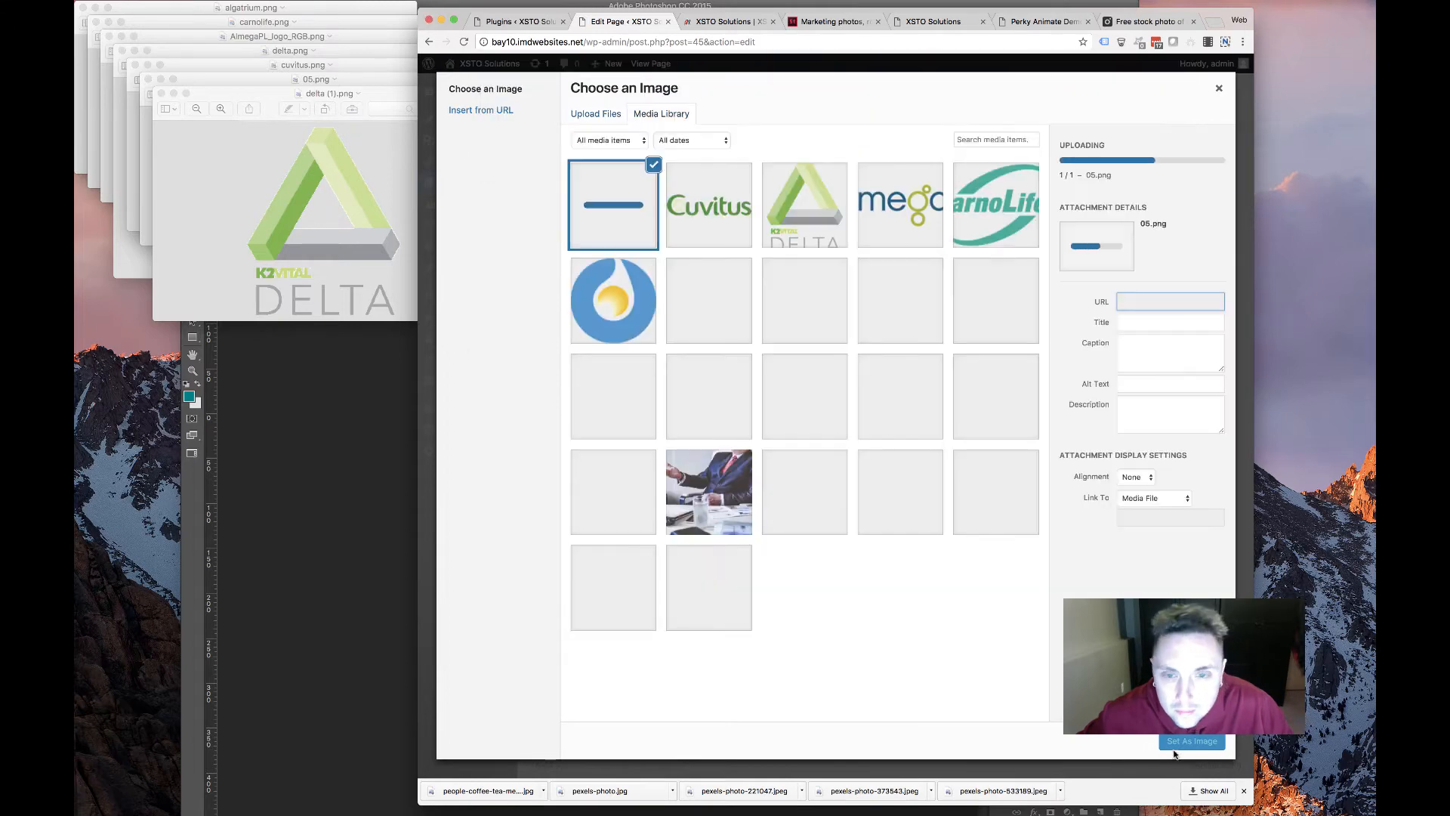
click(1183, 742)
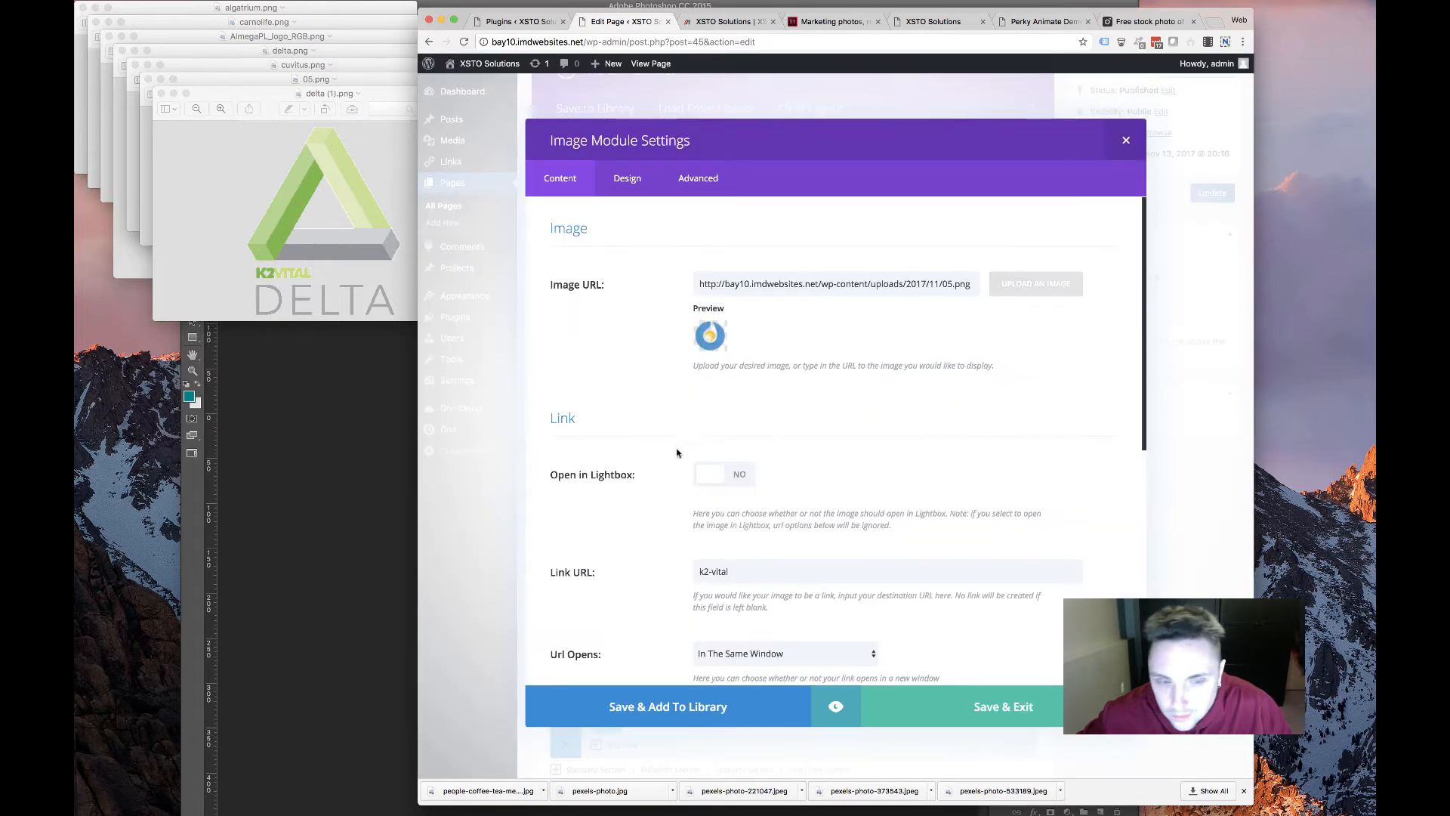
click(1029, 709)
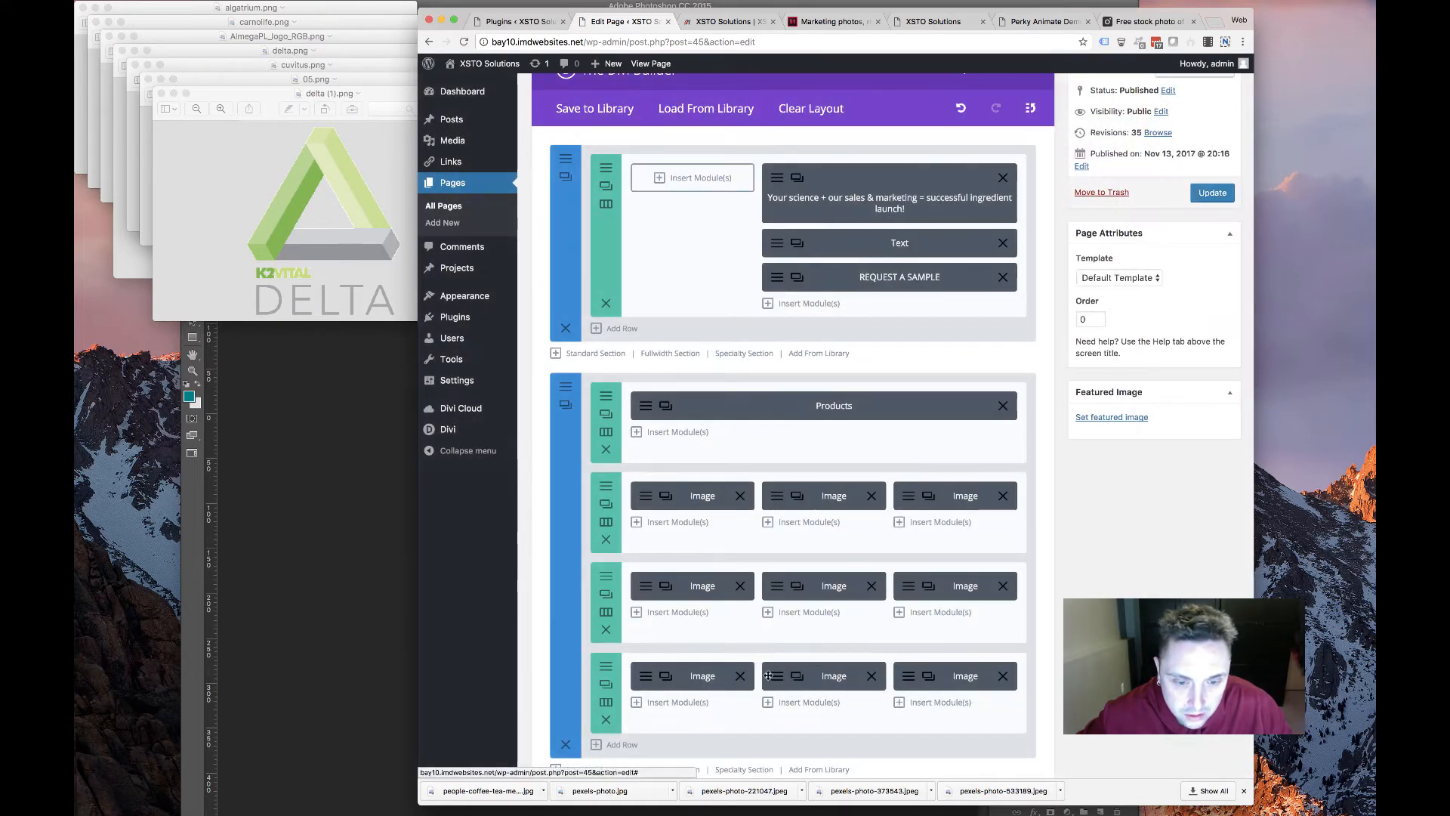
Upload delta (1).png as the Delta image module's image
click(775, 676)
click(999, 284)
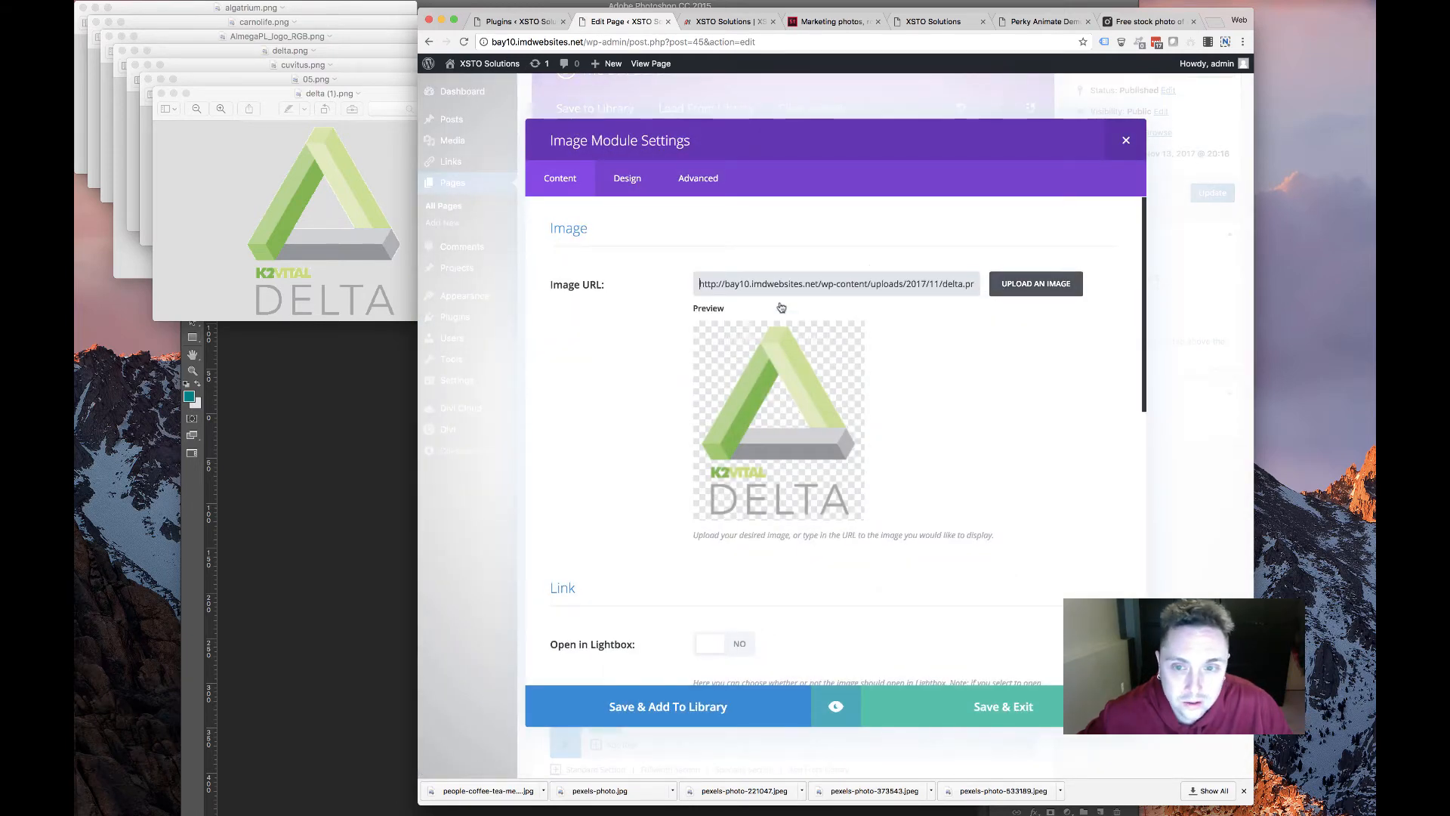
click(596, 114)
click(891, 368)
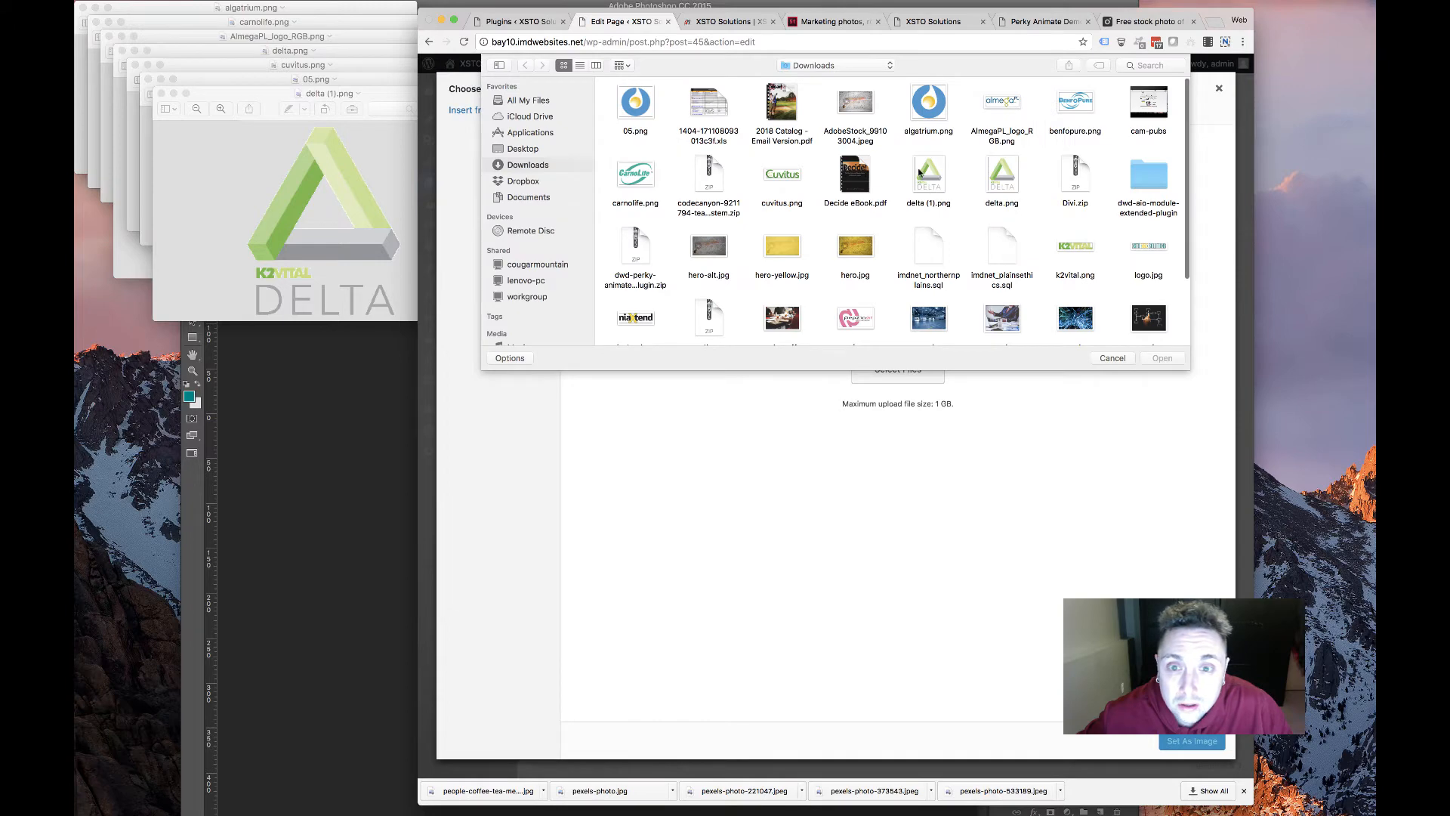
click(1162, 358)
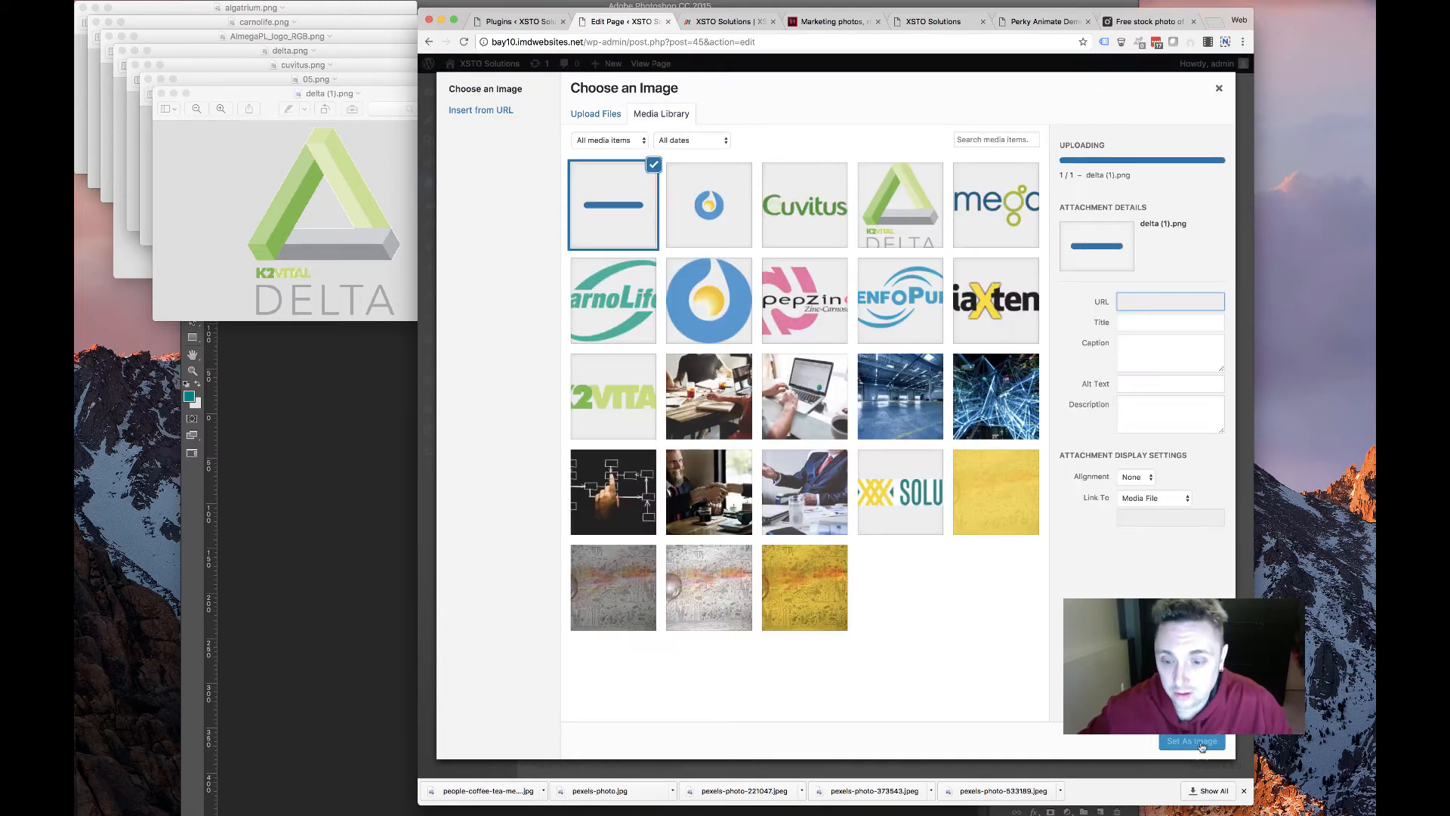
click(1200, 743)
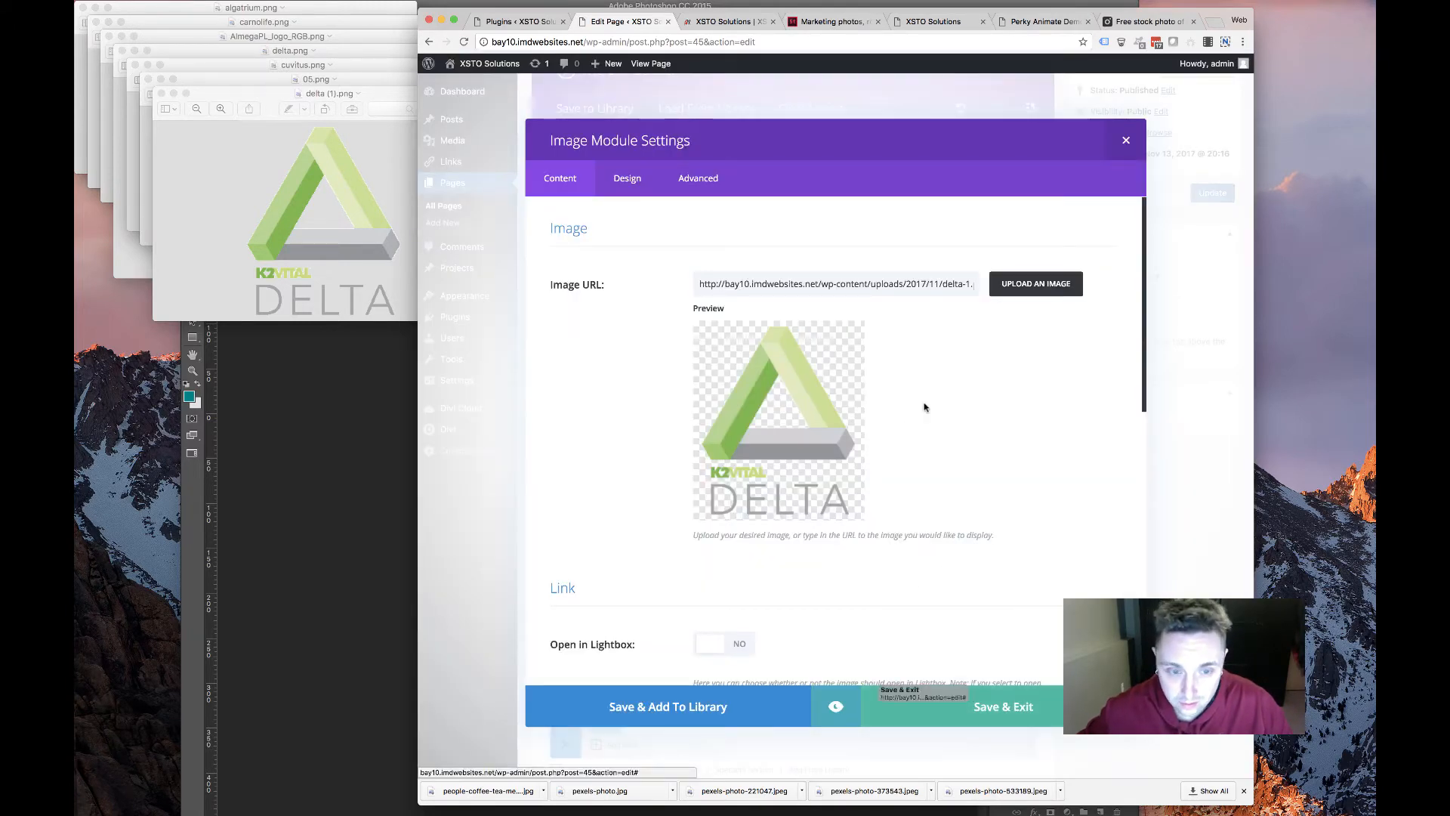
Re-upload delta (1).png at Medium display size, save the module, and view the live page
click(1052, 284)
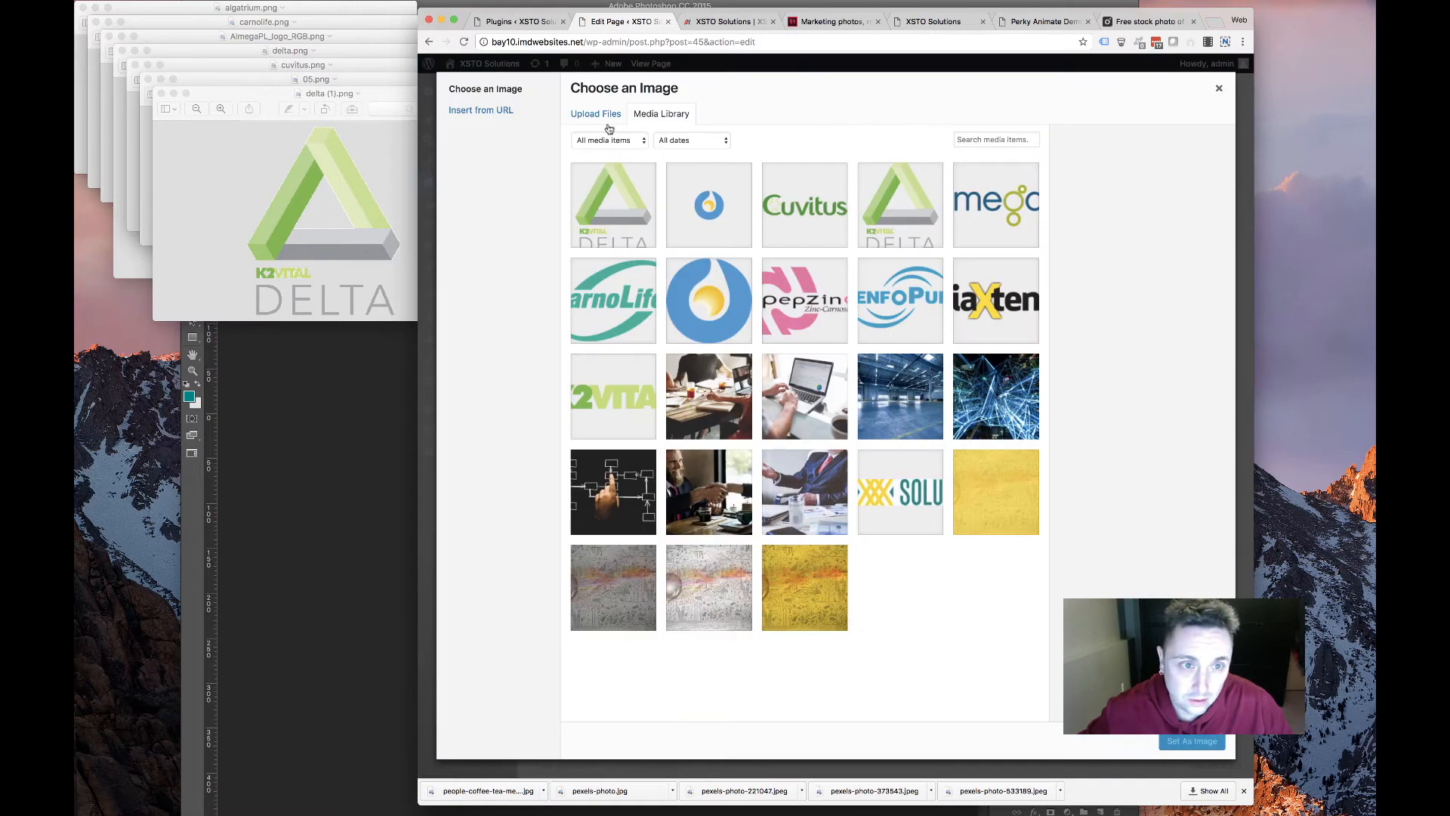
click(596, 114)
click(918, 372)
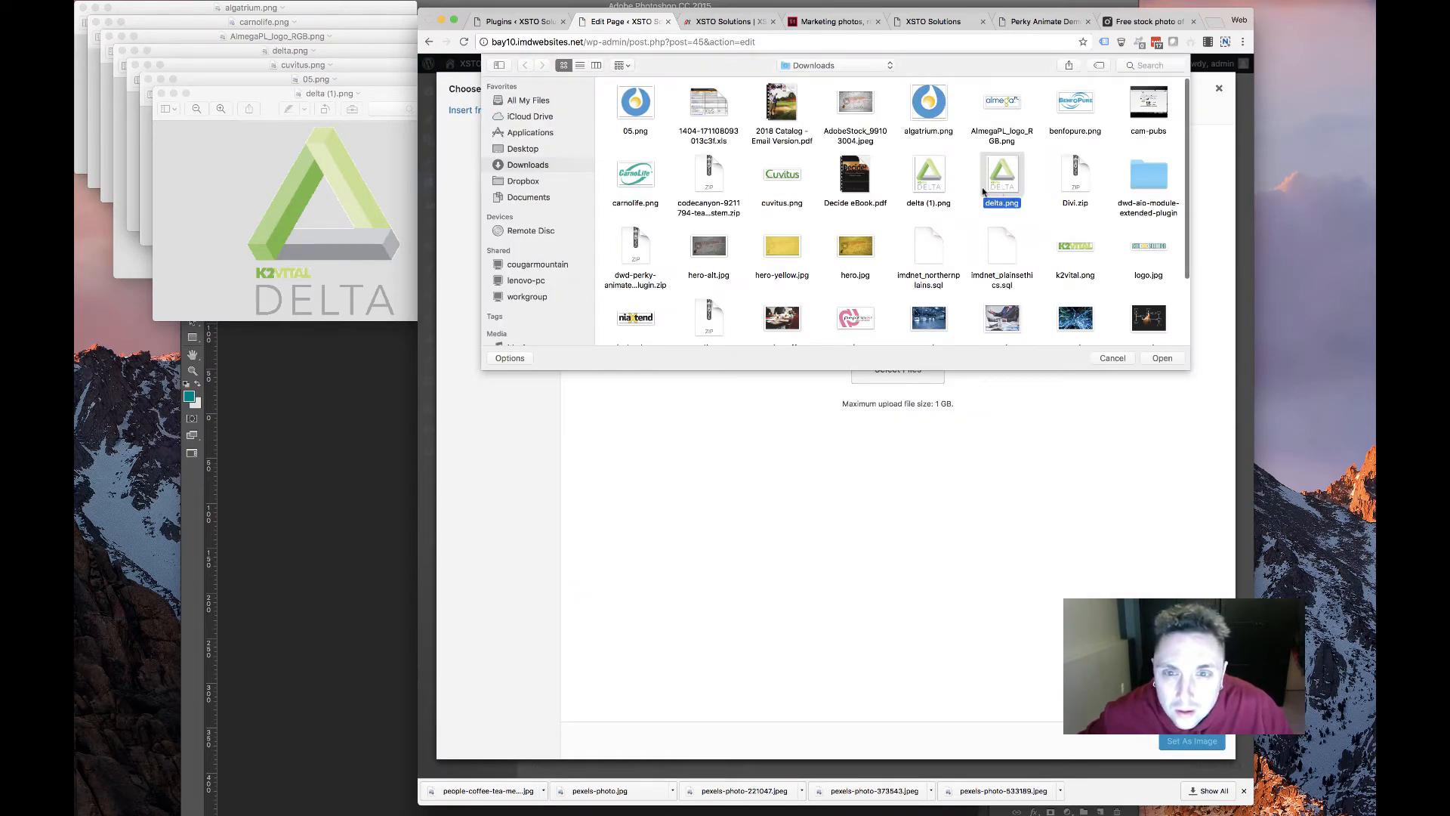
click(942, 189)
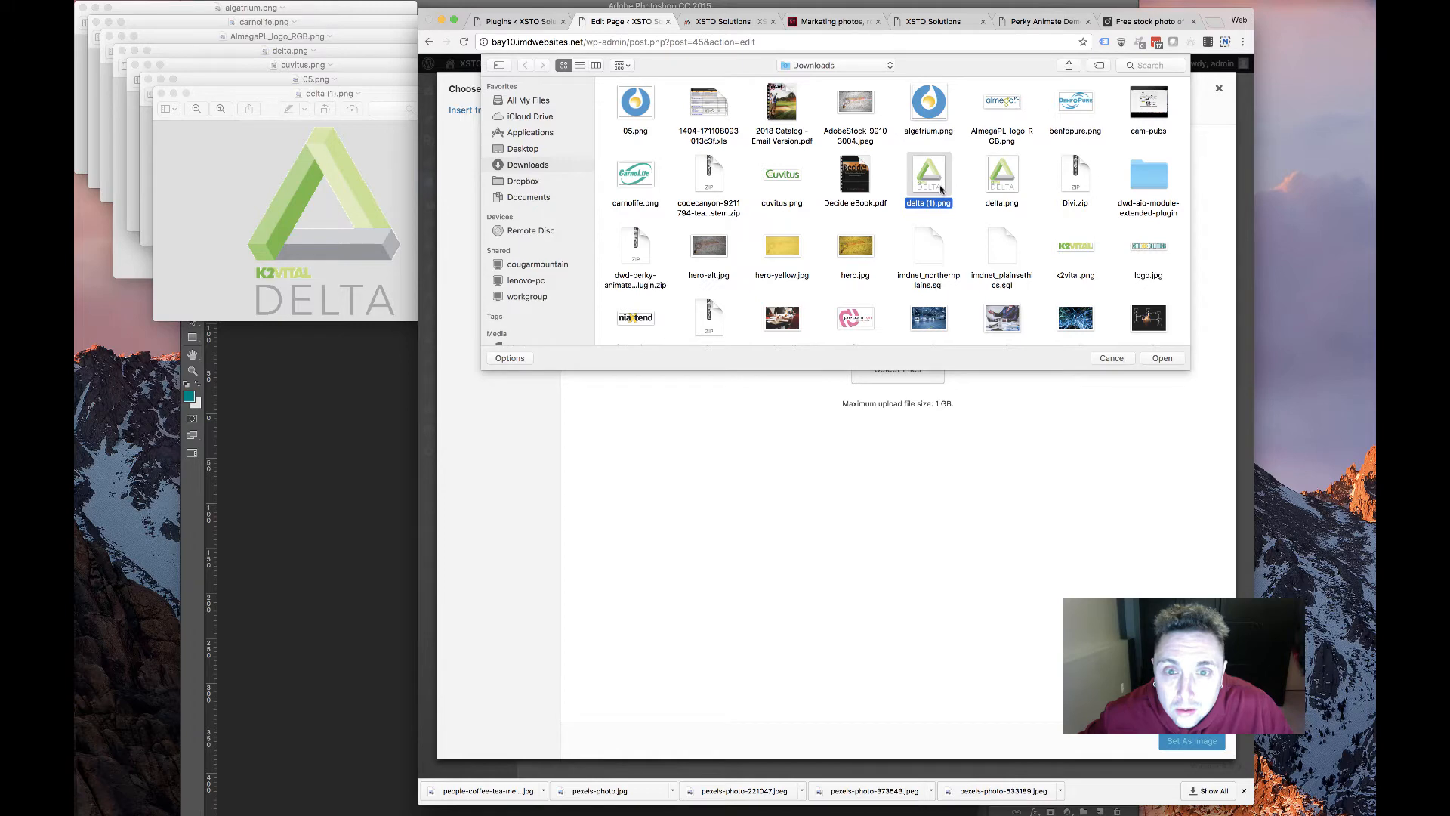
double_click(936, 180)
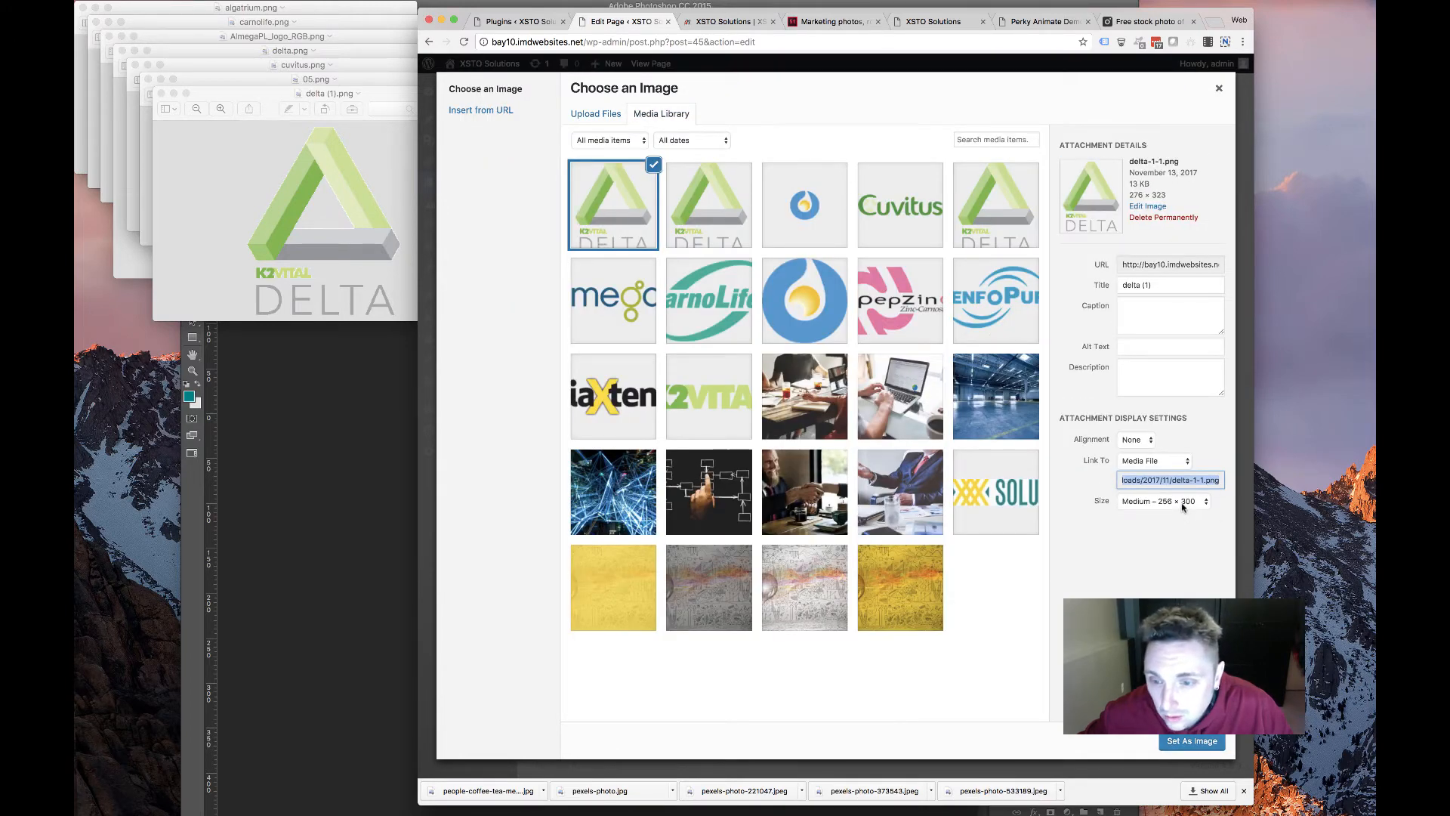
click(1182, 505)
click(1165, 571)
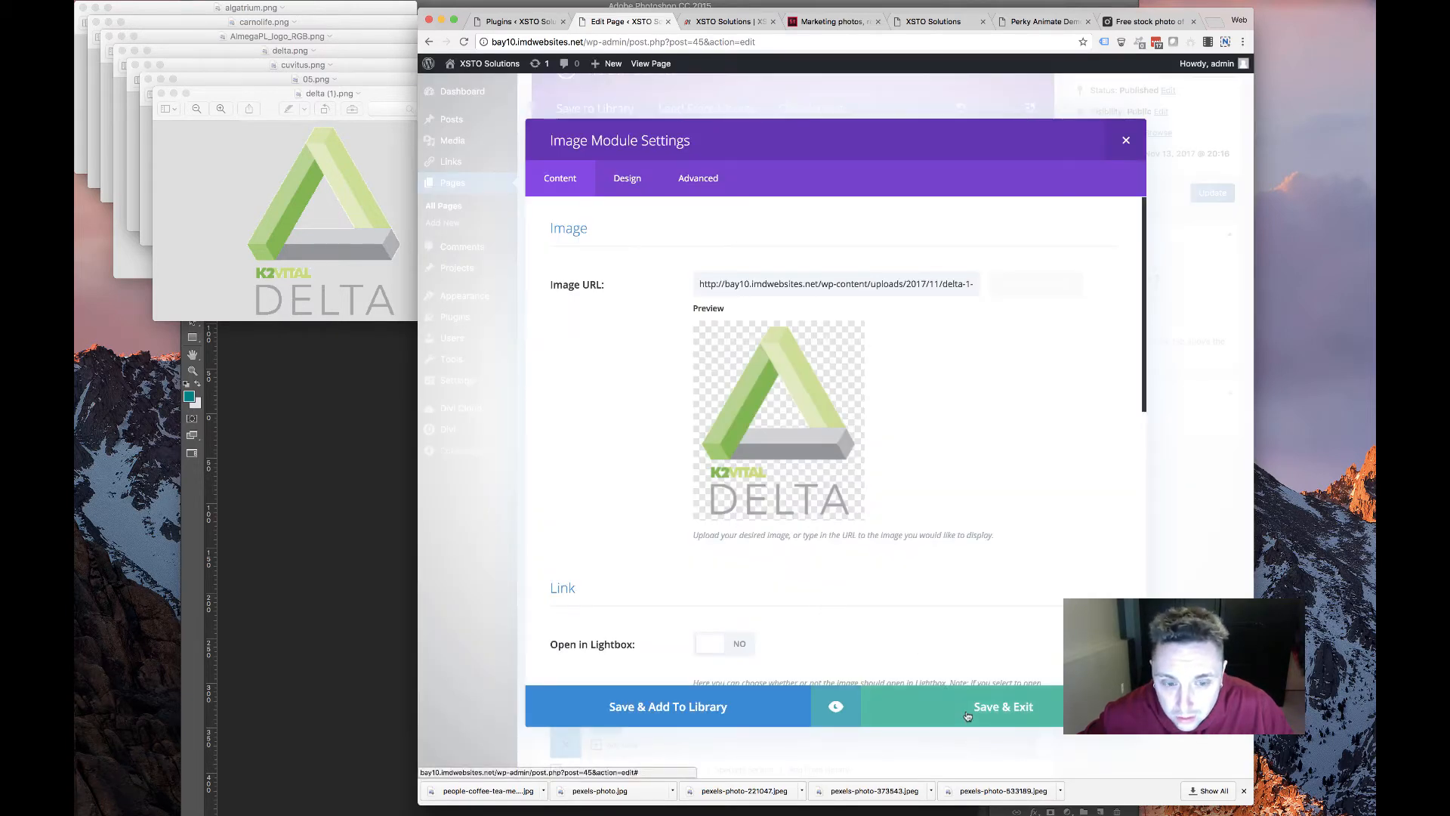
click(893, 685)
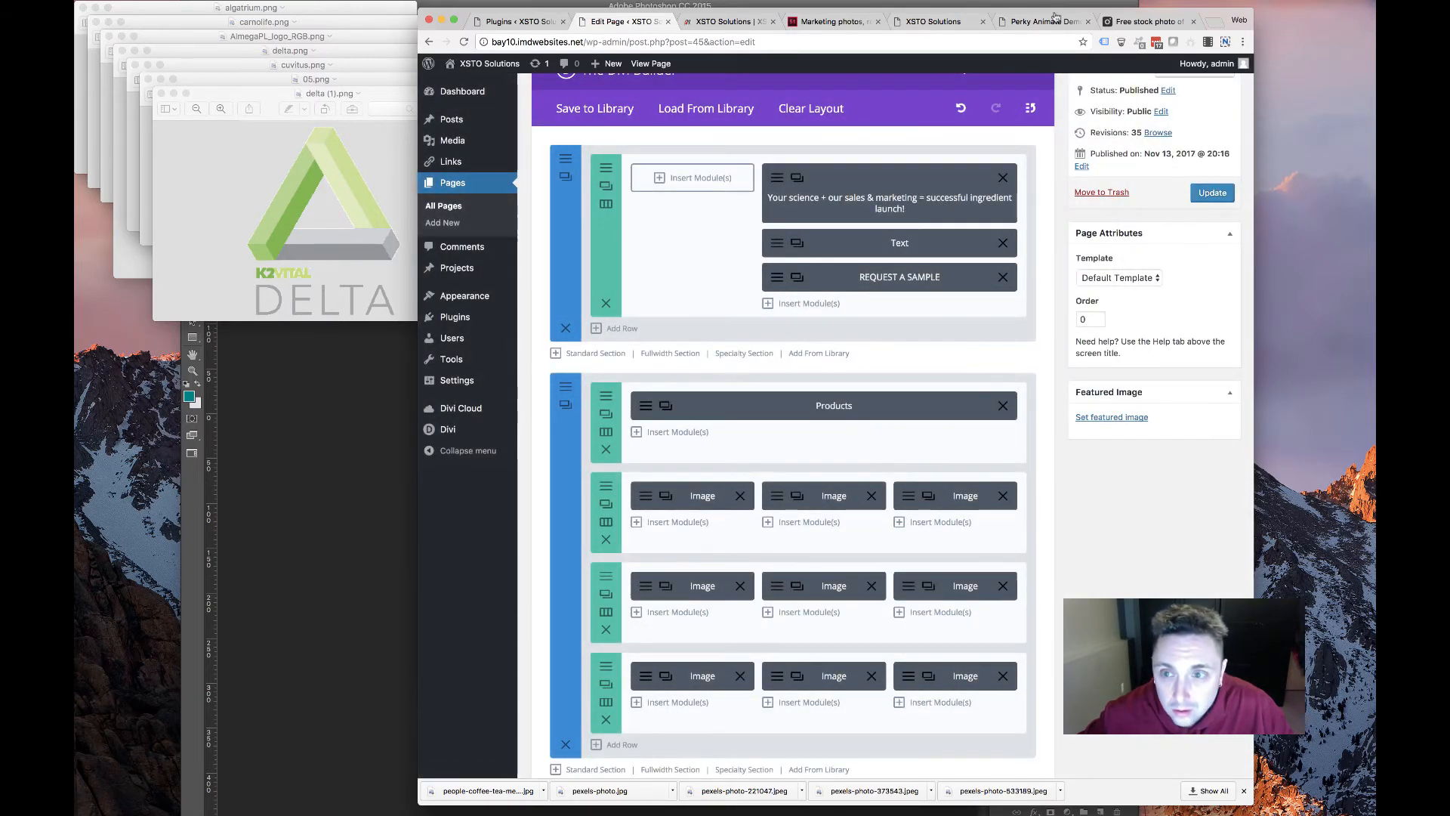
click(714, 24)
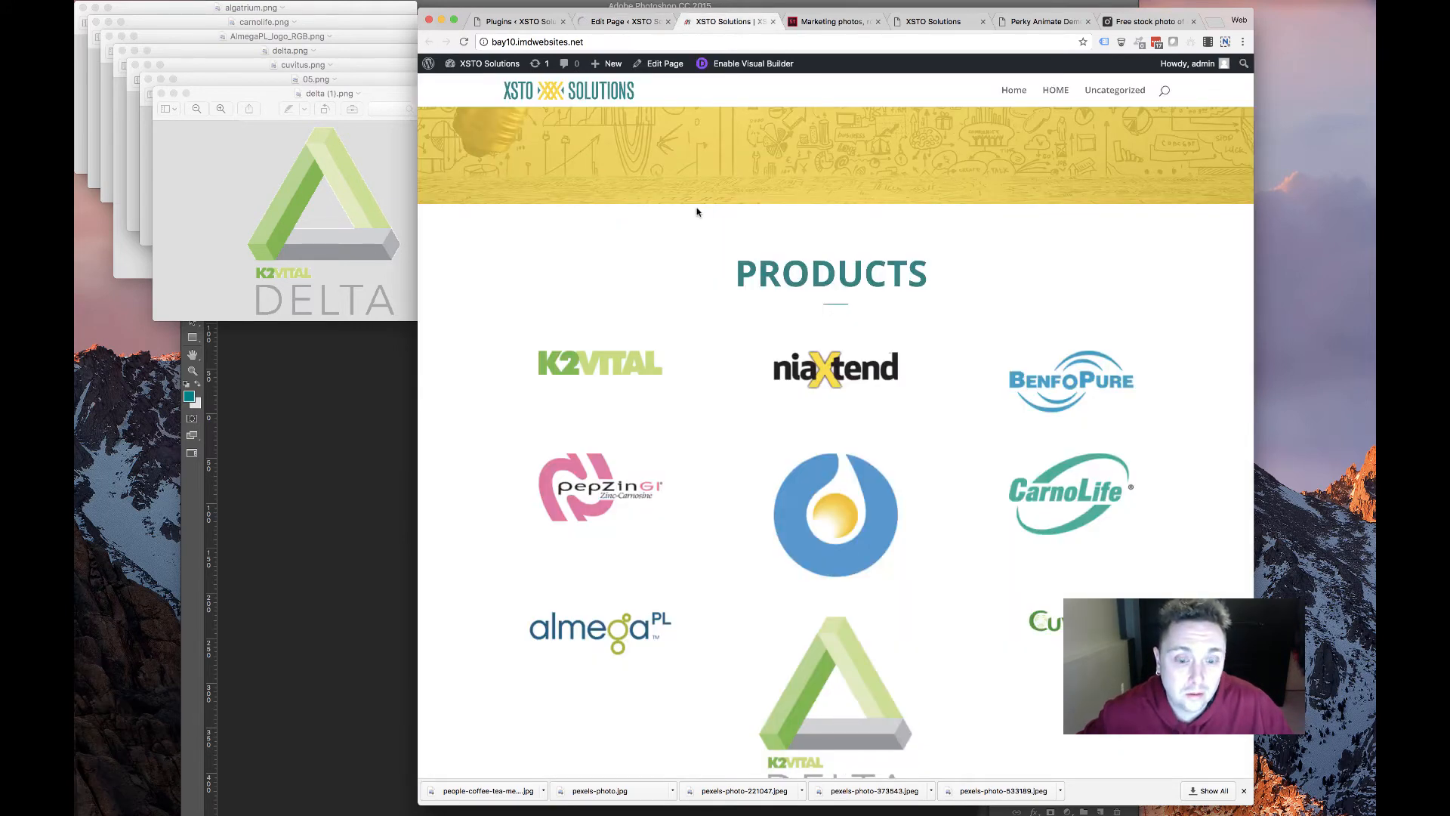
Replace the 05.png module image with algatrium.png, check its dimensions, and save
scroll(696, 211, down, 3)
click(489, 63)
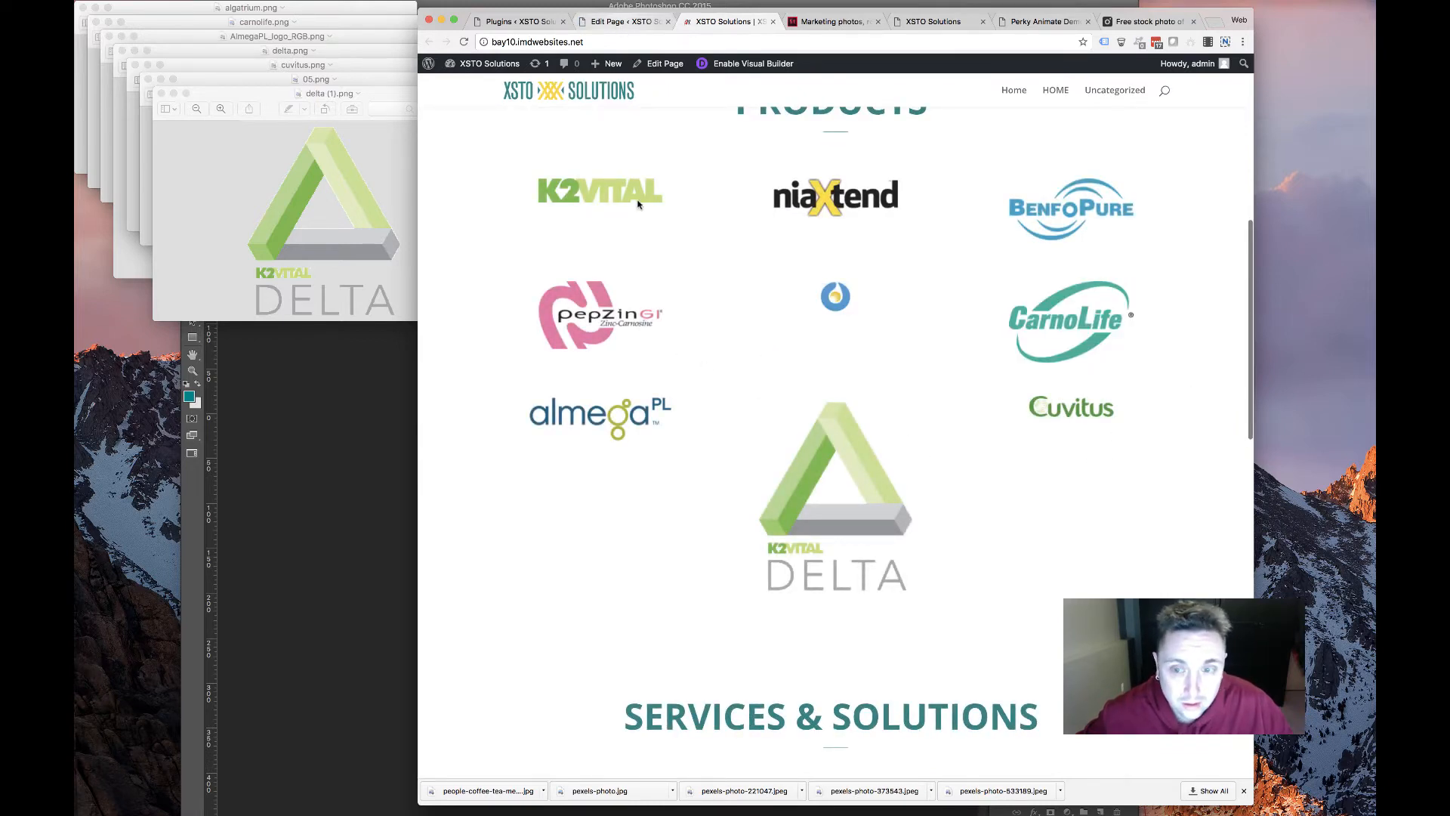
click(633, 22)
scroll(778, 468, down, 5)
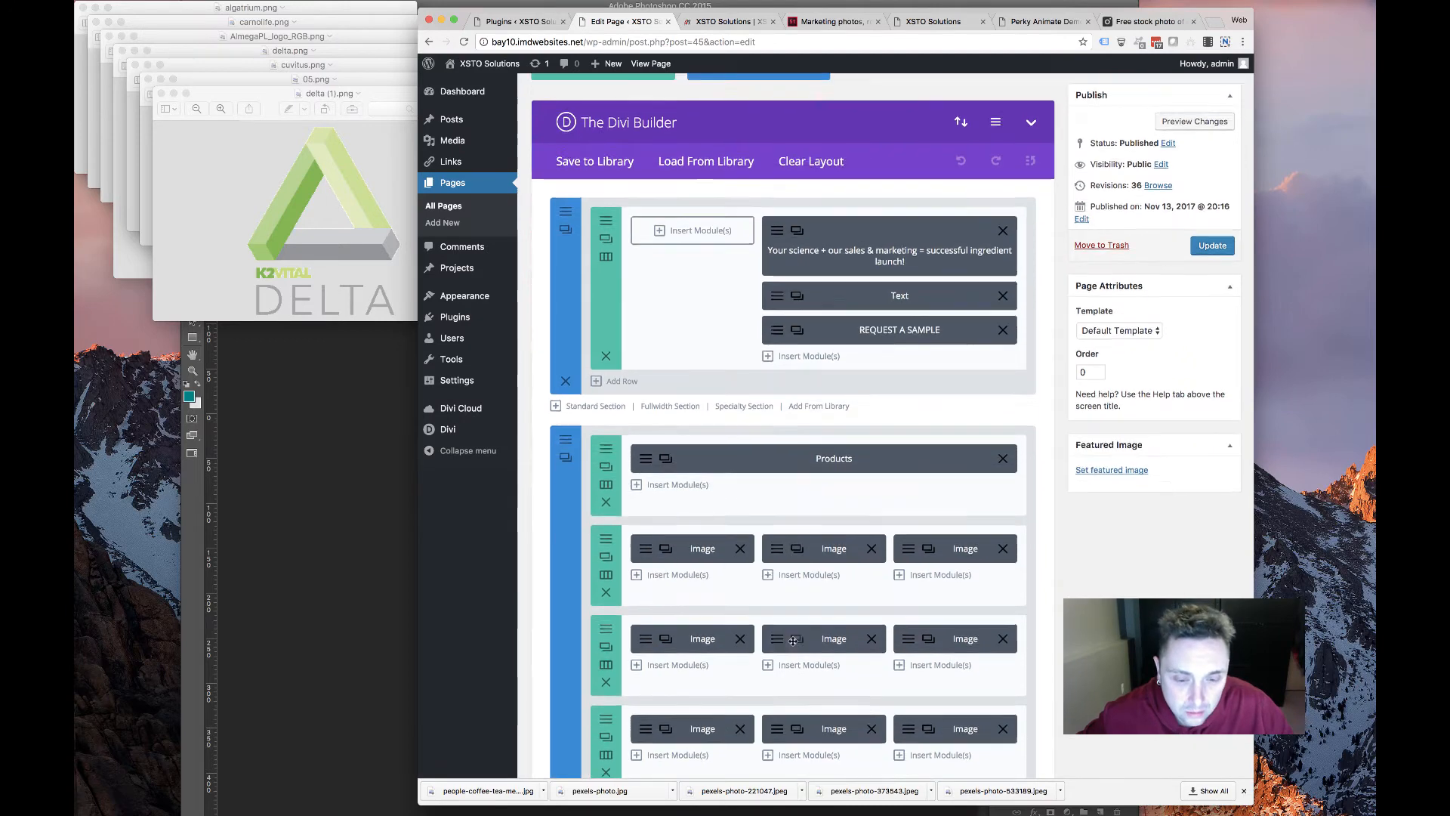
click(781, 437)
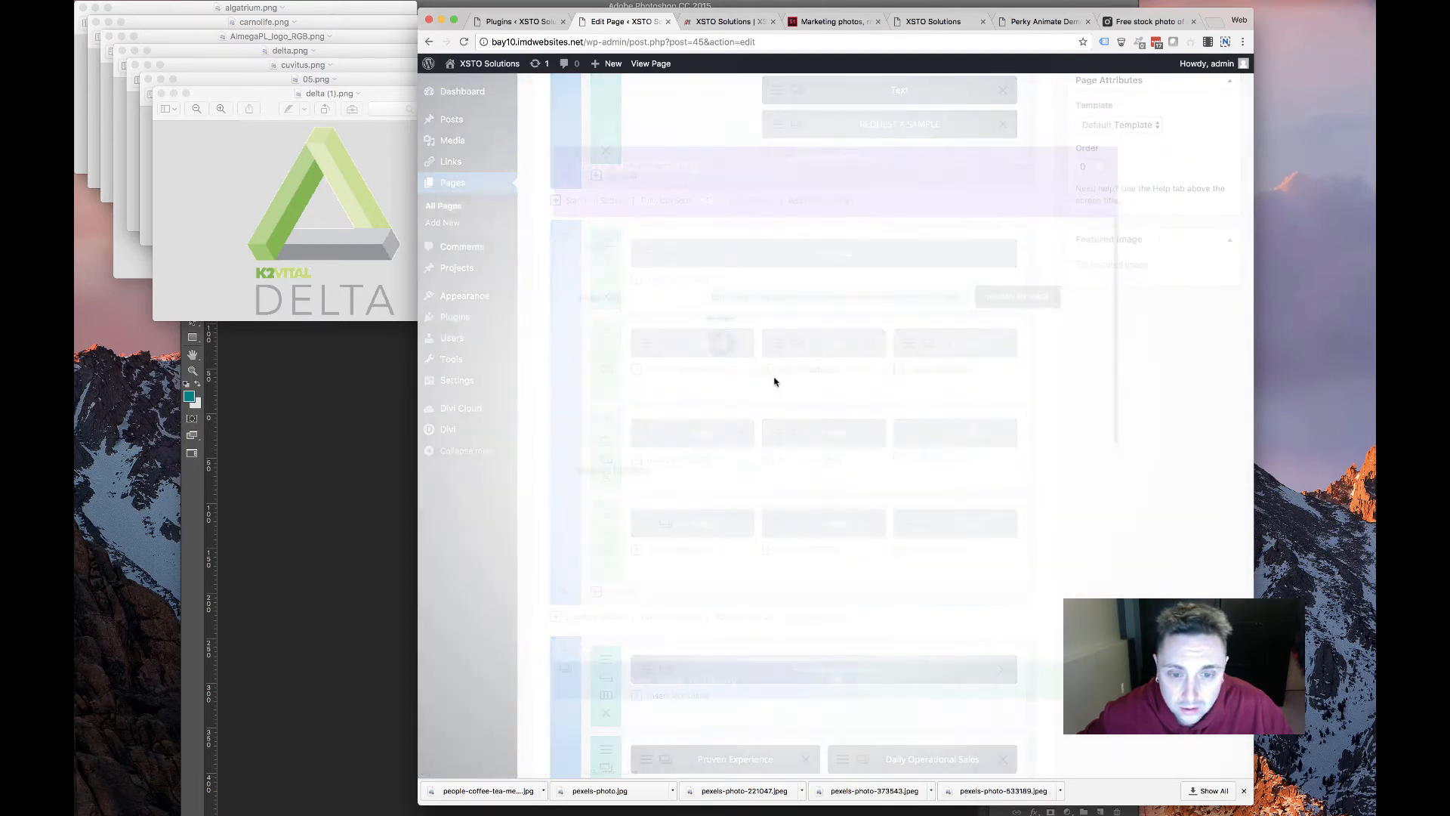
scroll(1004, 275, down, 1)
click(1005, 269)
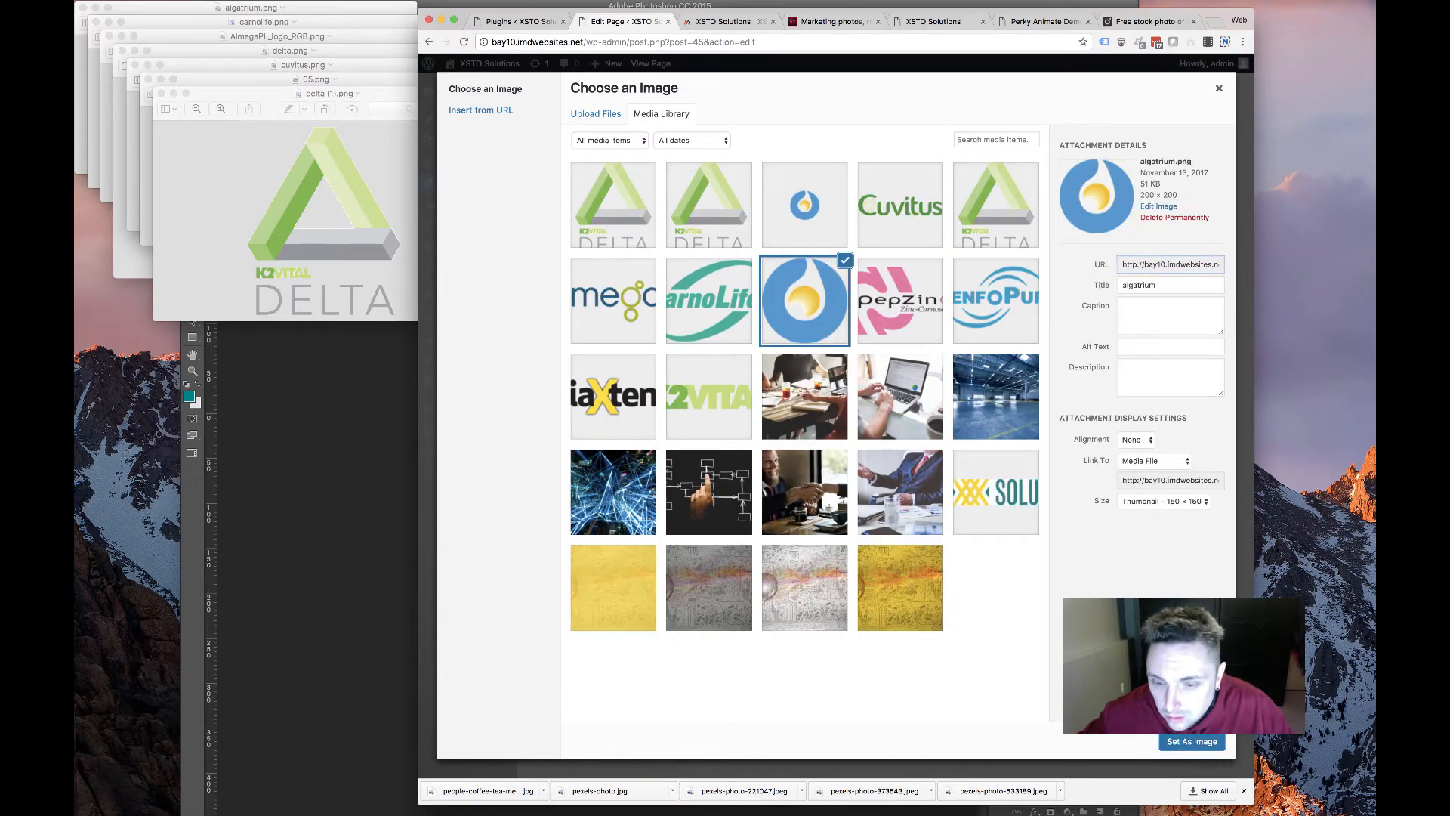
click(1191, 741)
double_click(883, 370)
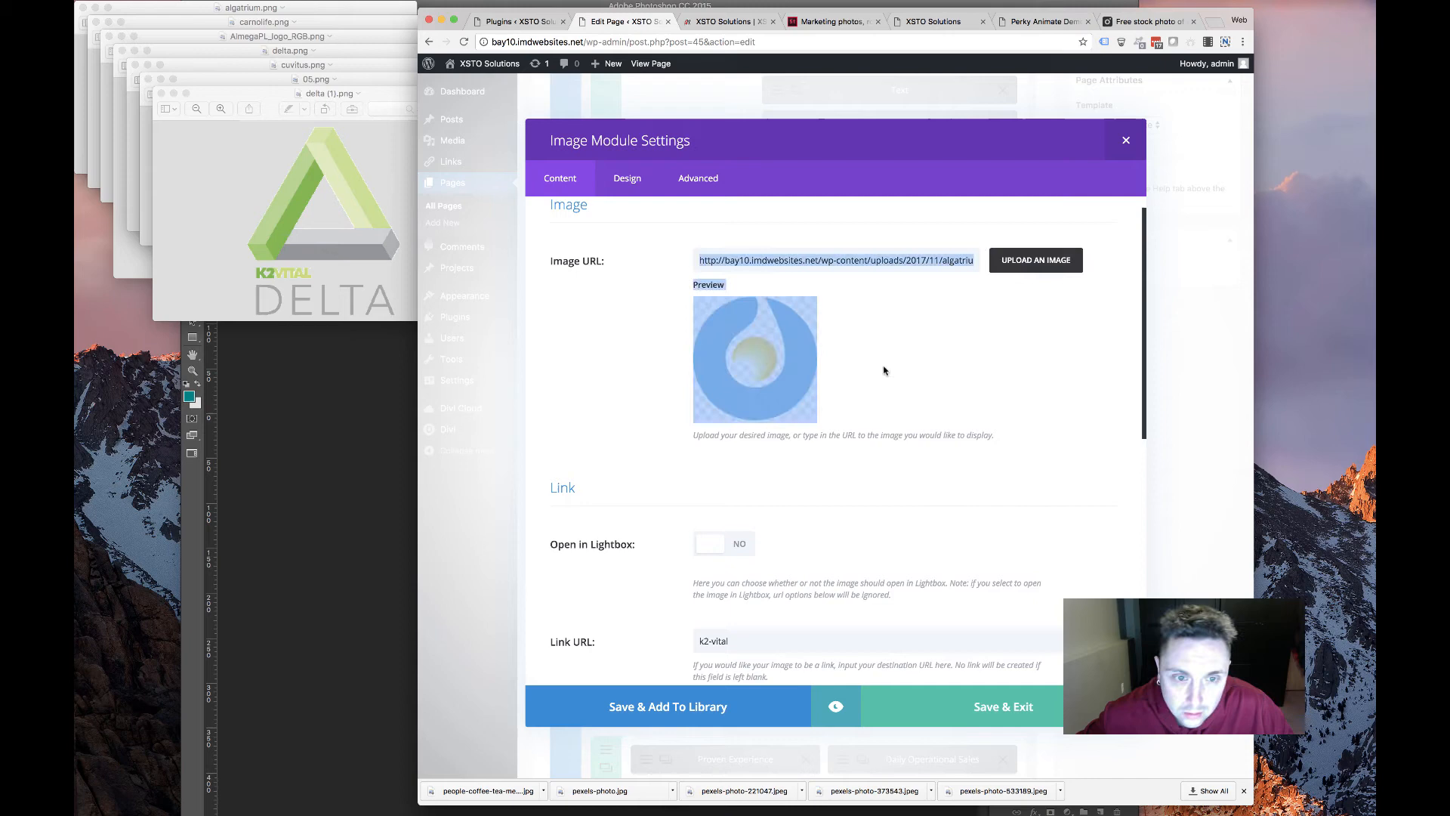
right_click(765, 343)
click(823, 451)
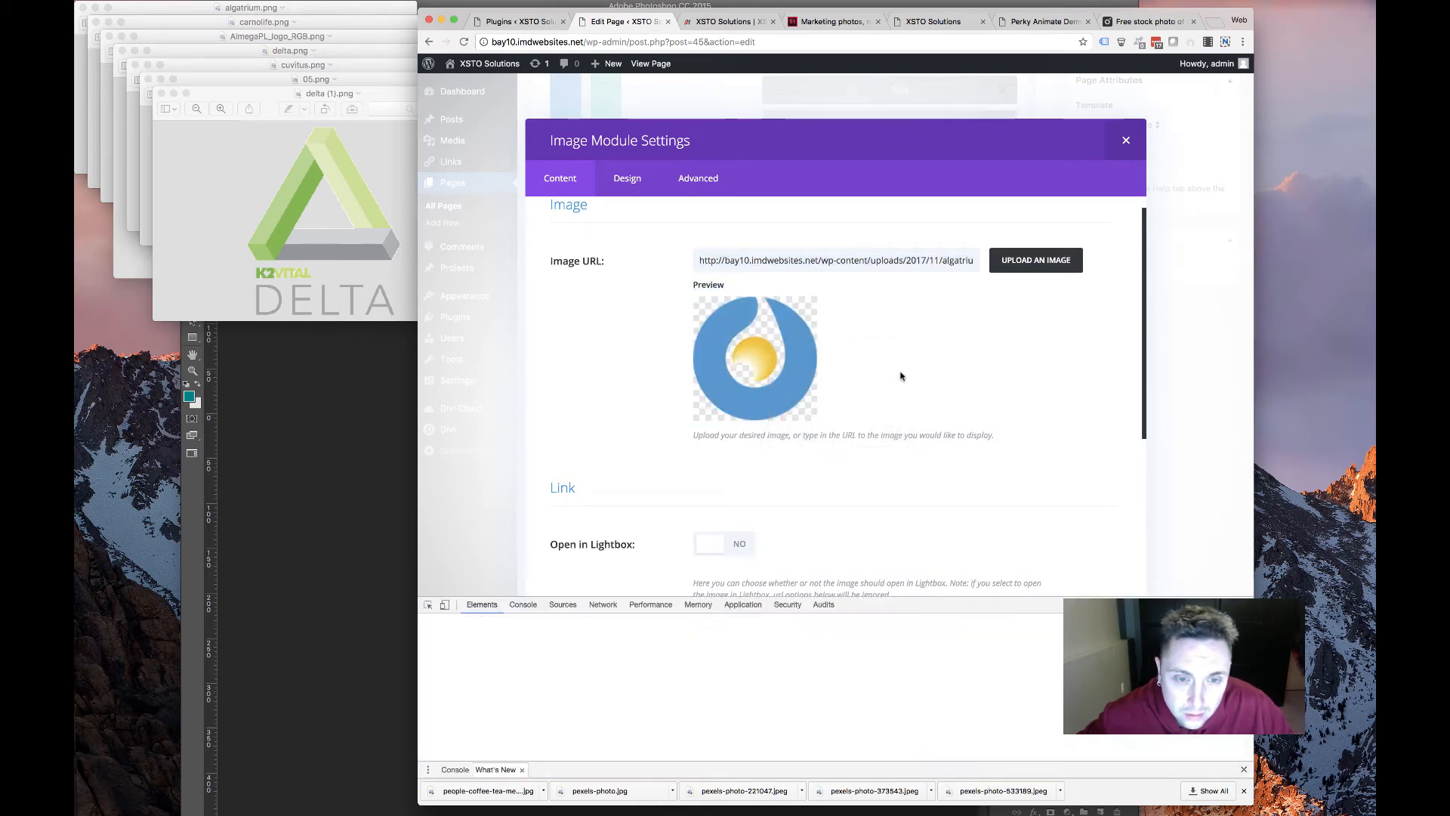
click(850, 326)
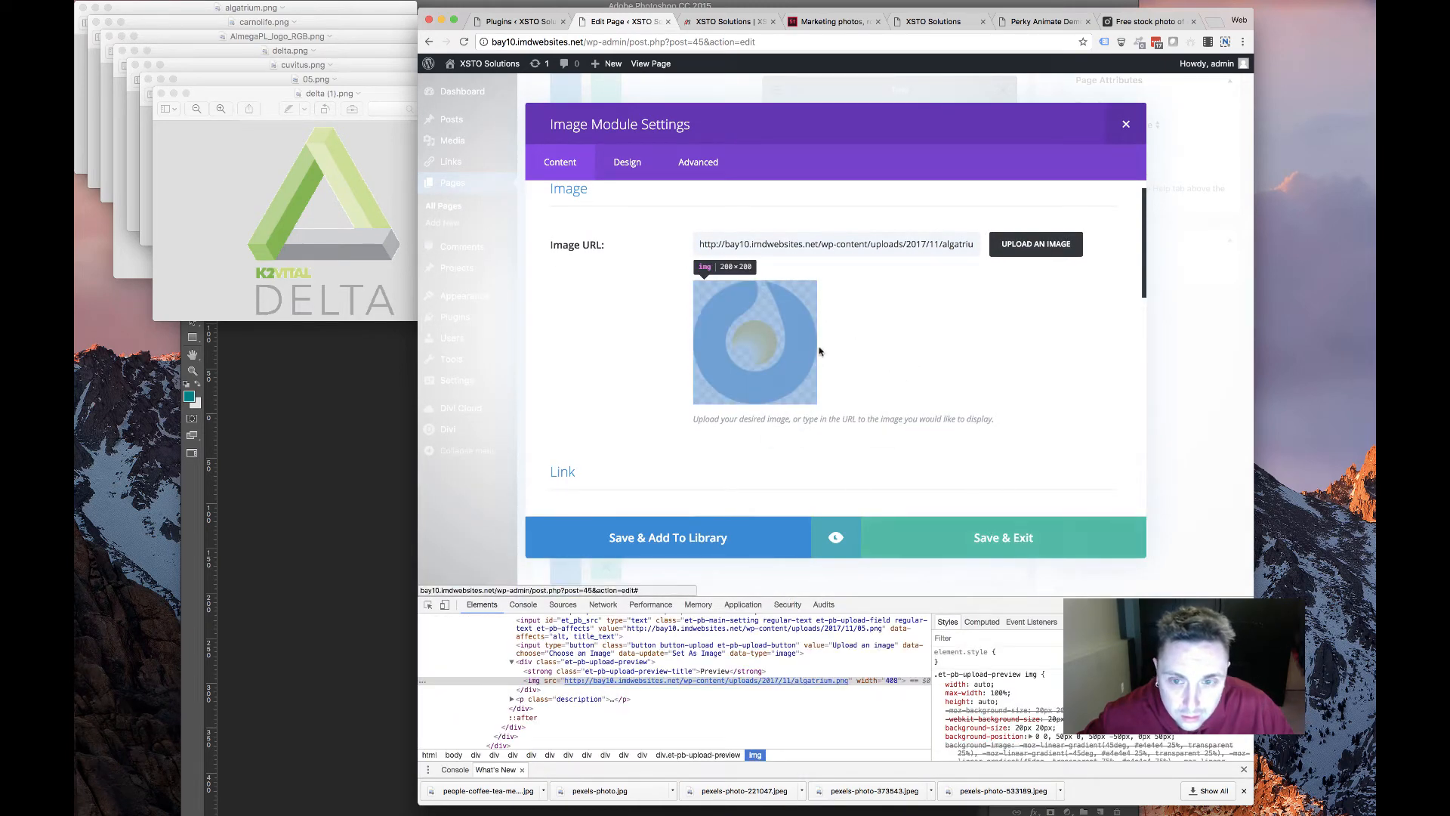
click(1126, 124)
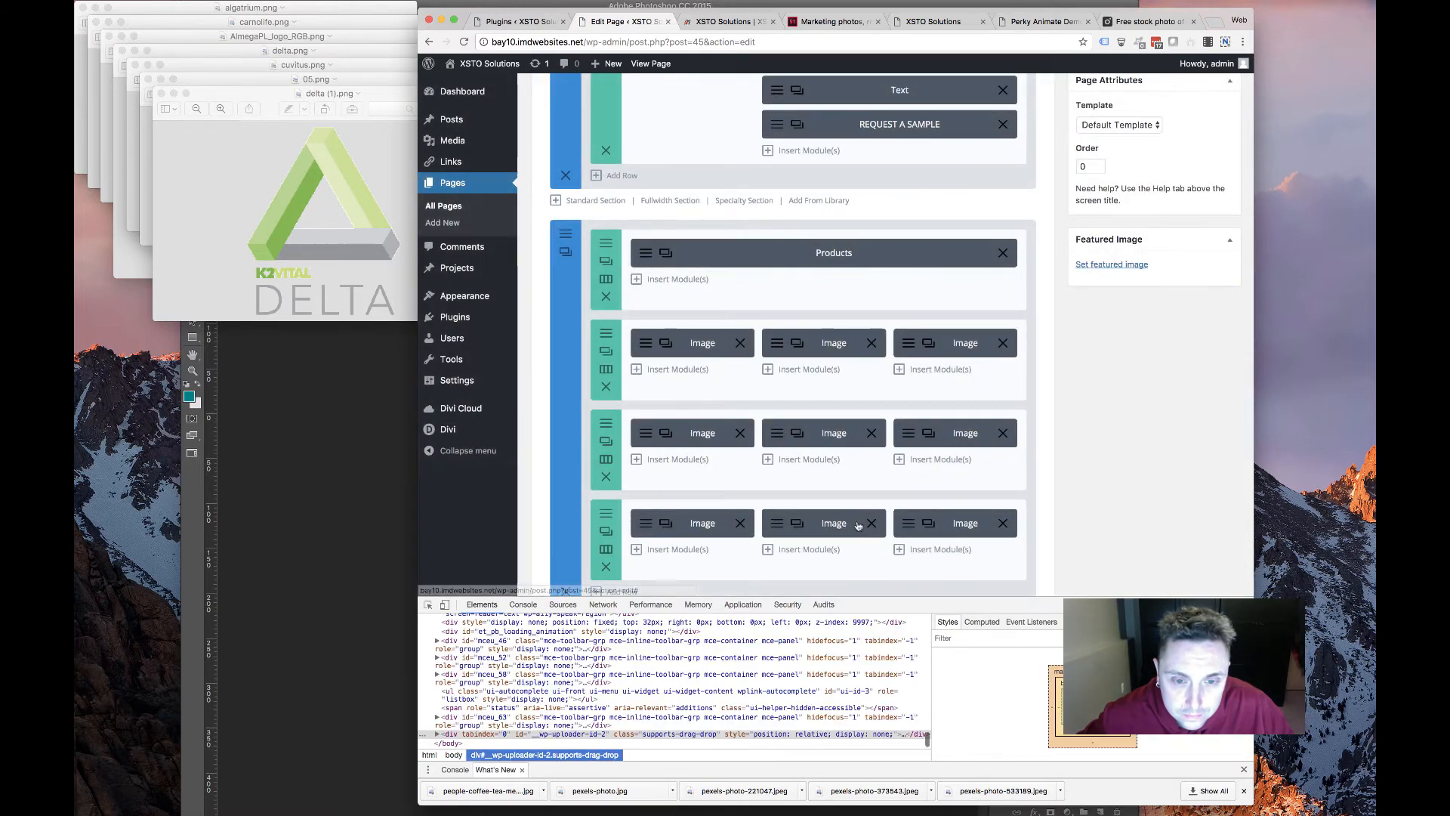
Open the Delta logo module and inspect its preview image URL
click(780, 524)
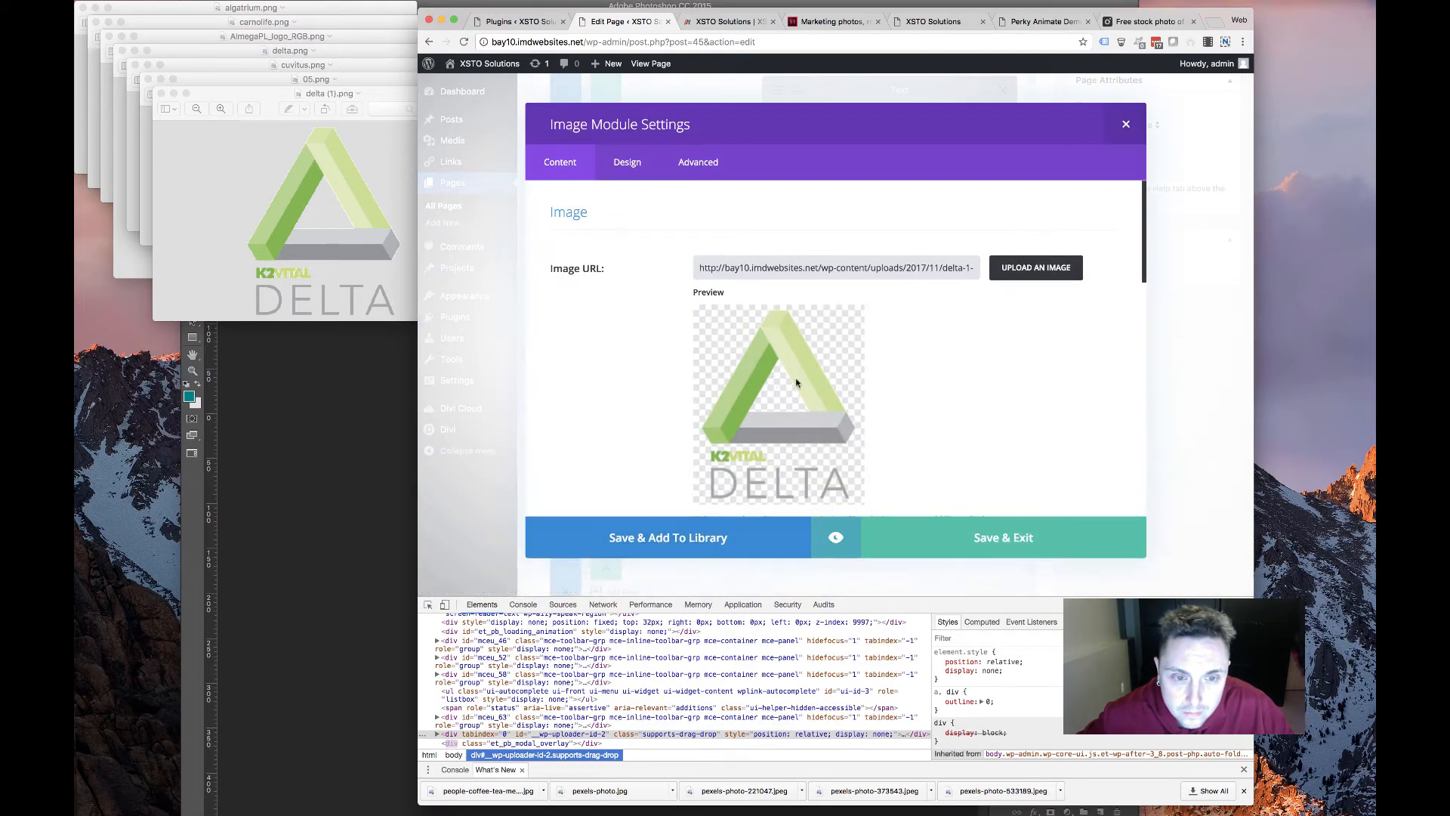
drag(690, 368, 806, 371)
right_click(806, 371)
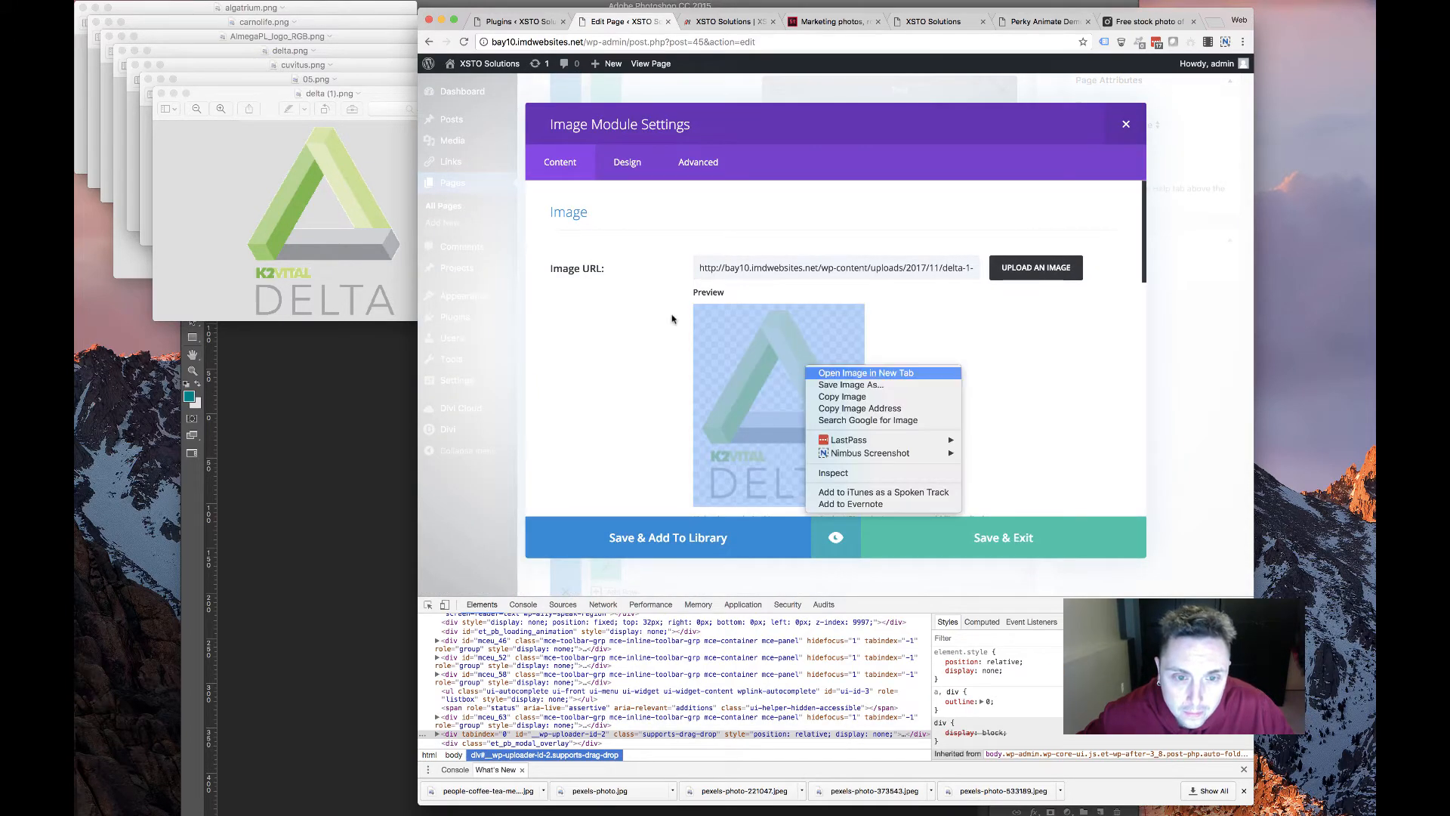
click(840, 275)
drag(852, 268, 1016, 272)
click(959, 382)
scroll(957, 386, down, 5)
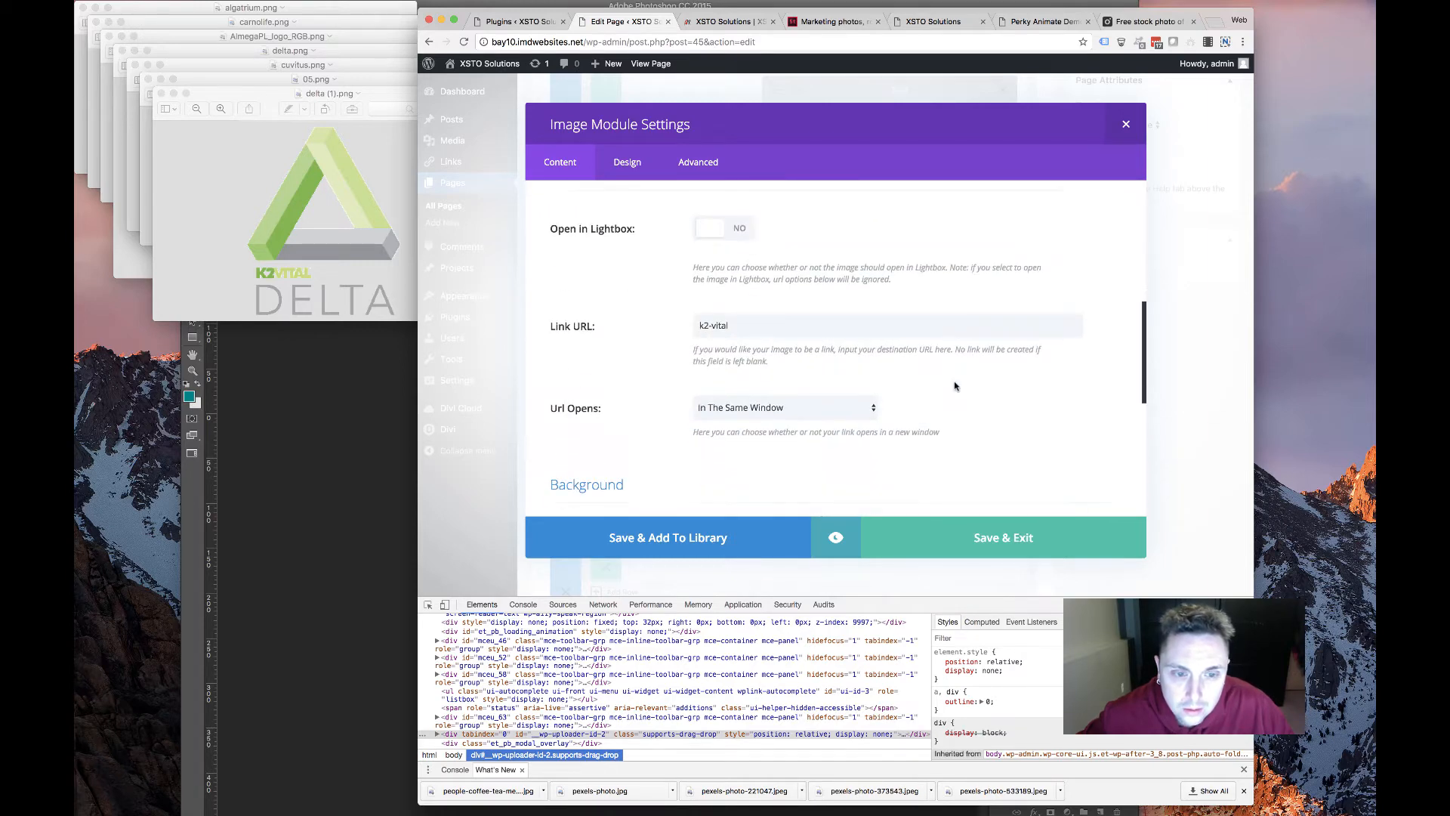
scroll(936, 388, down, 10)
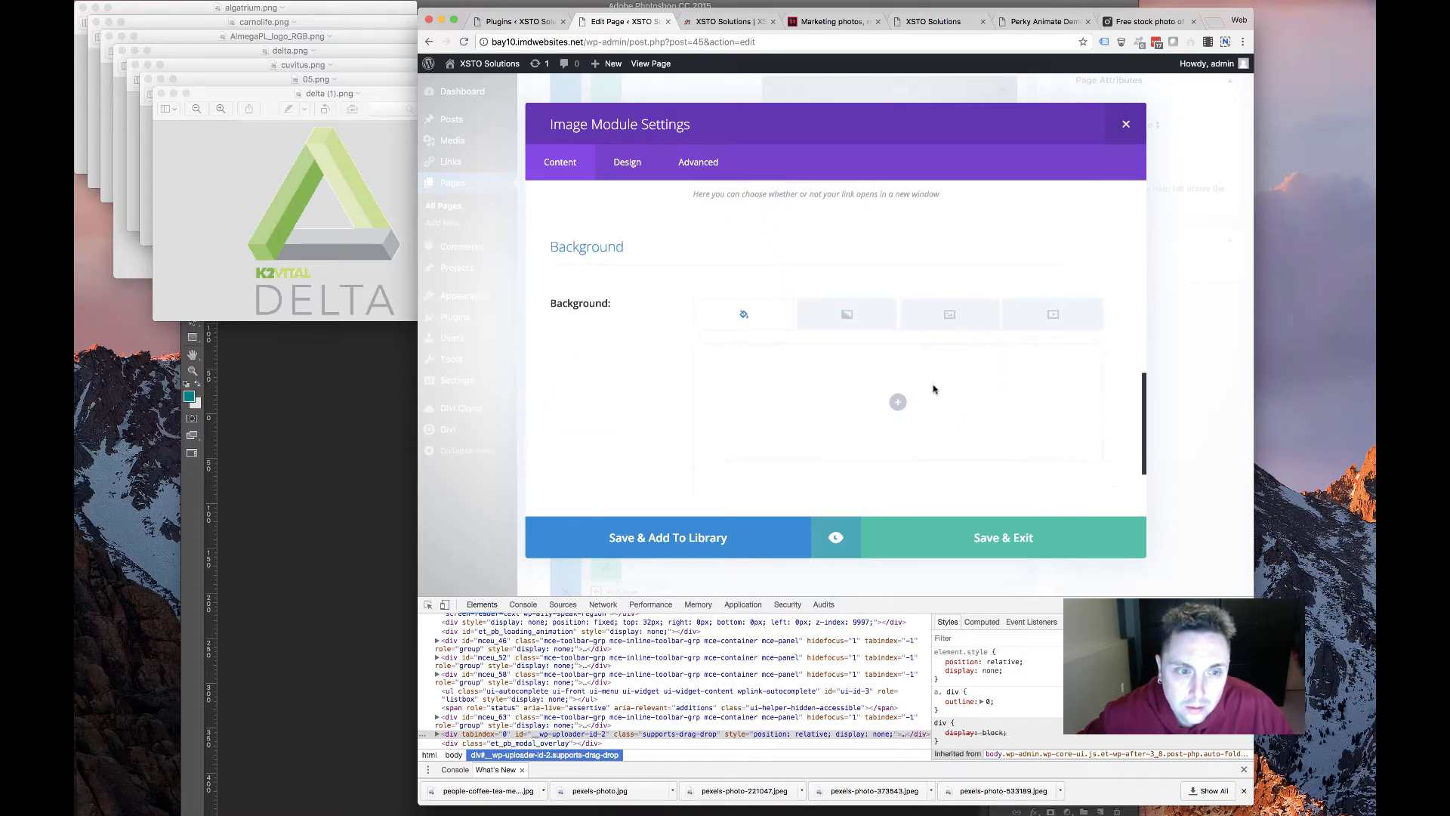
Keep Force Fullwidth off, set the Delta logo width to 62%, save, and update the page
click(627, 162)
scroll(722, 355, down, 5)
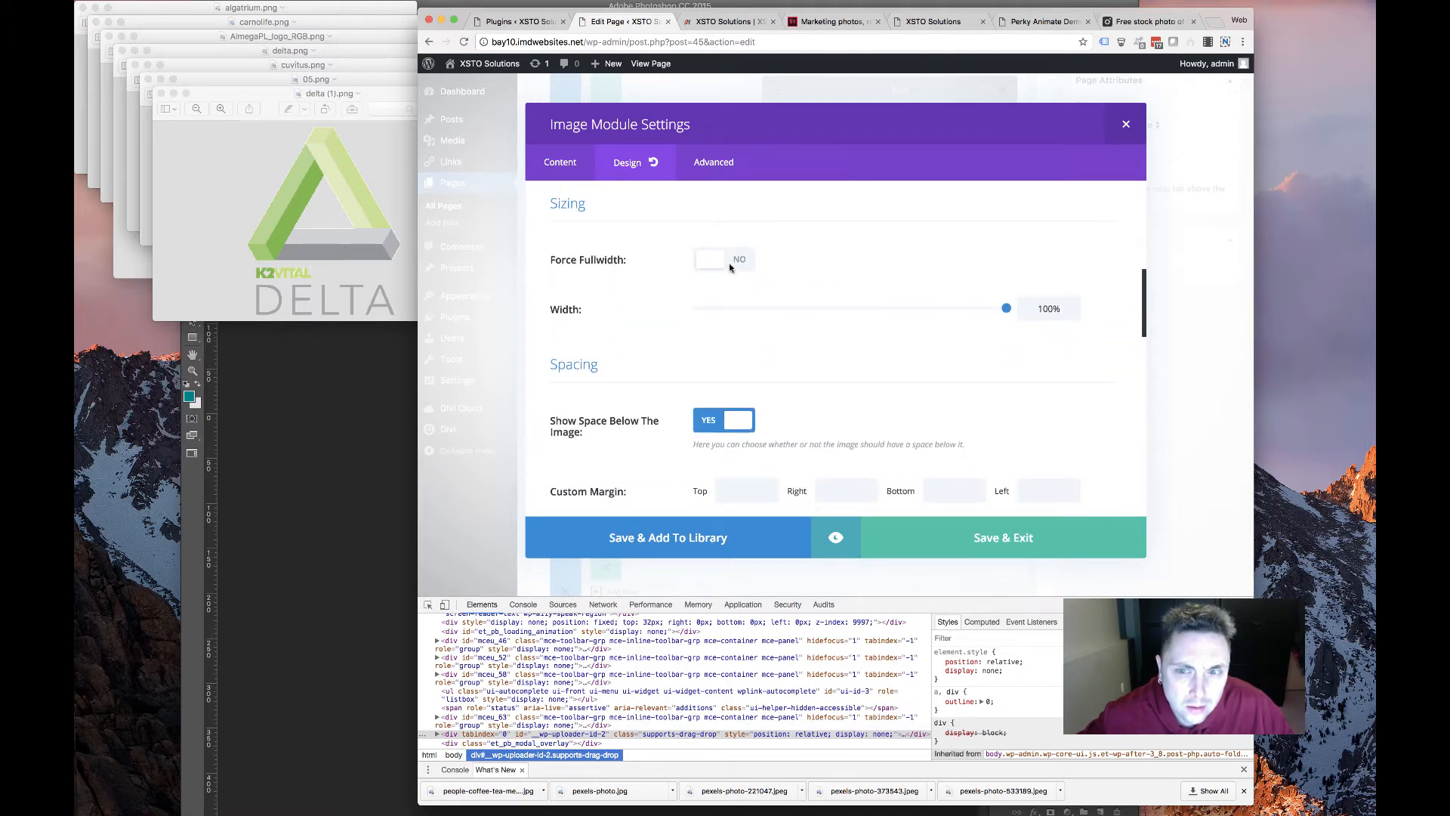
click(740, 263)
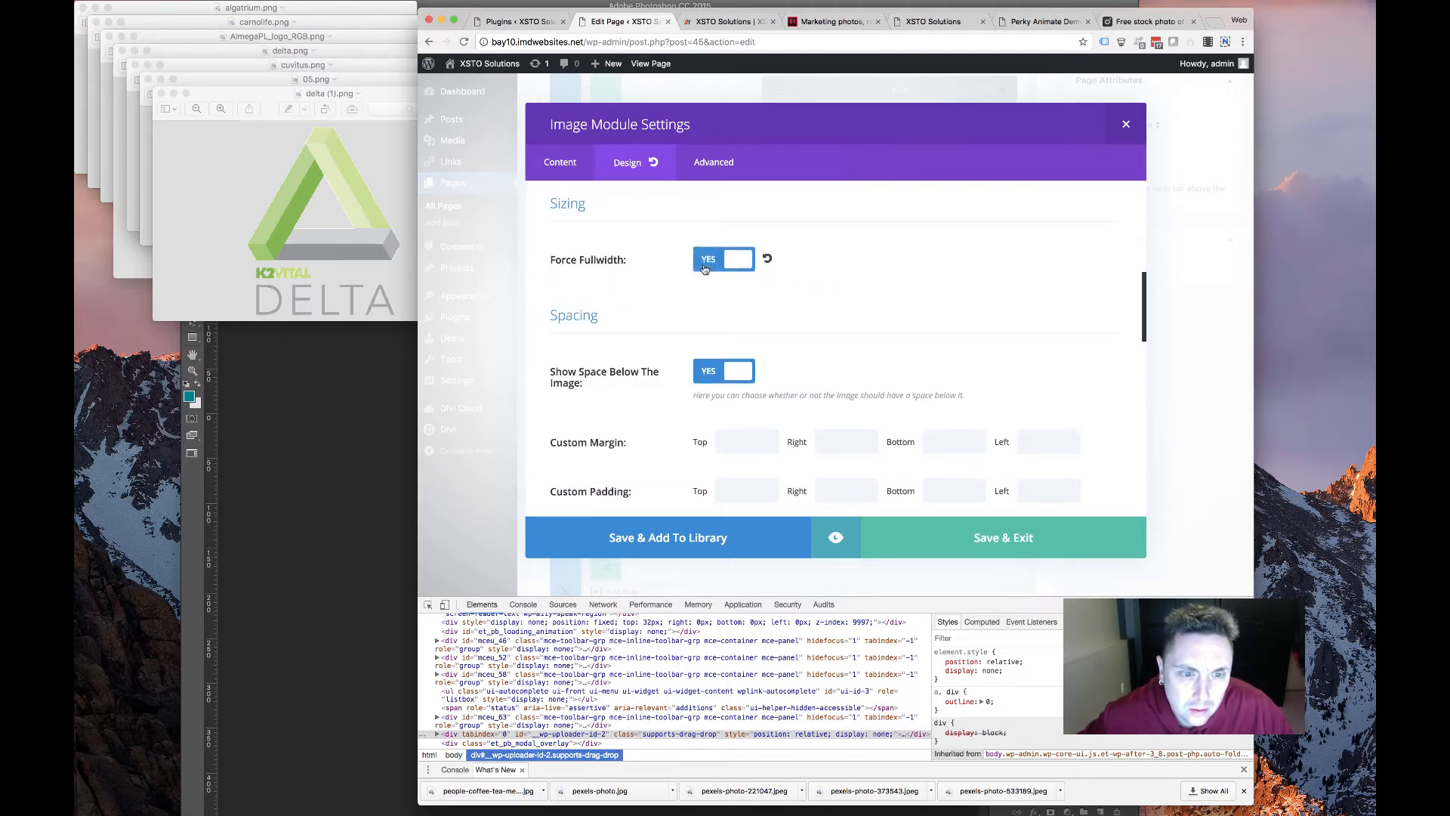
click(705, 264)
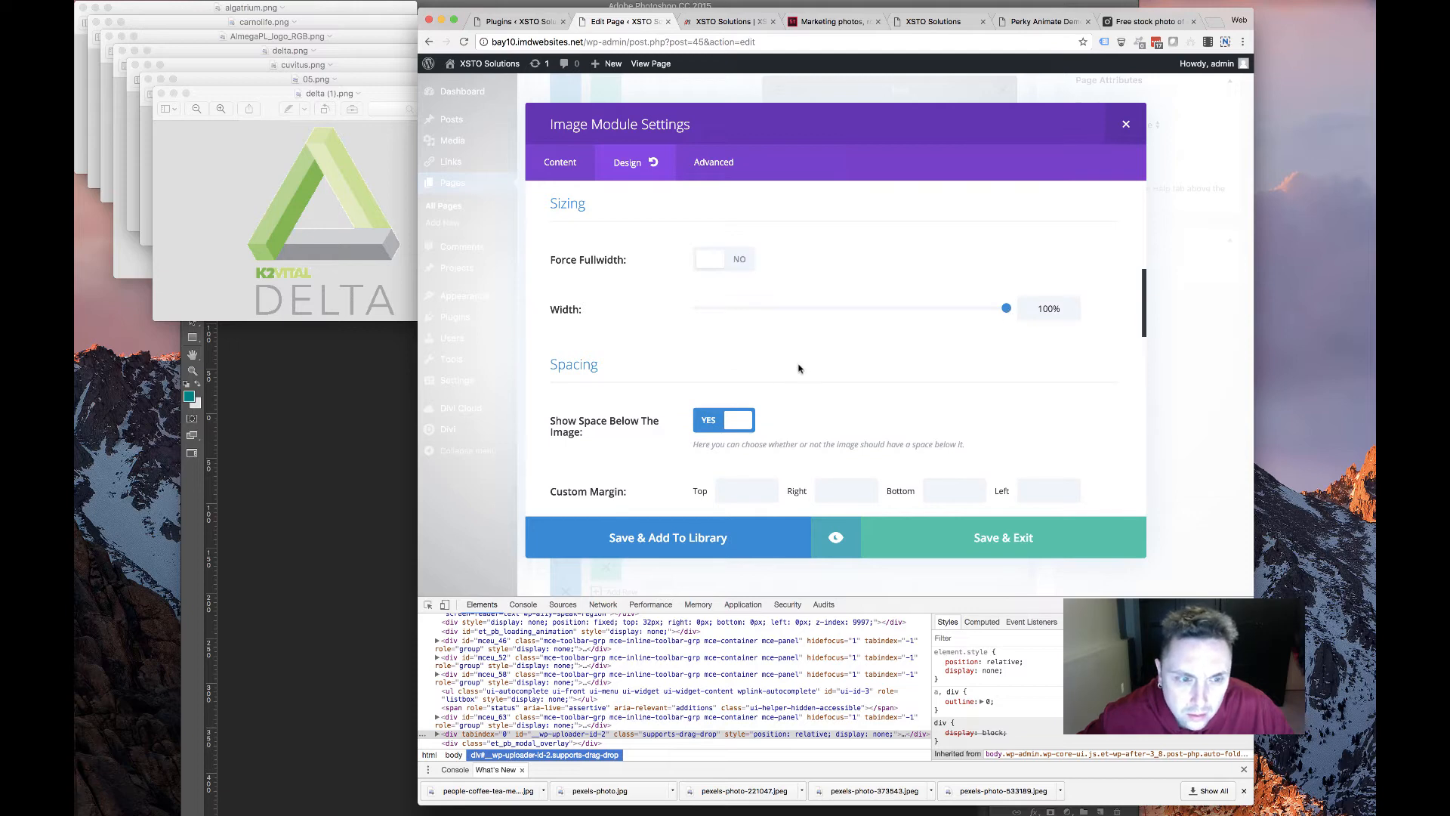
scroll(799, 368, down, 10)
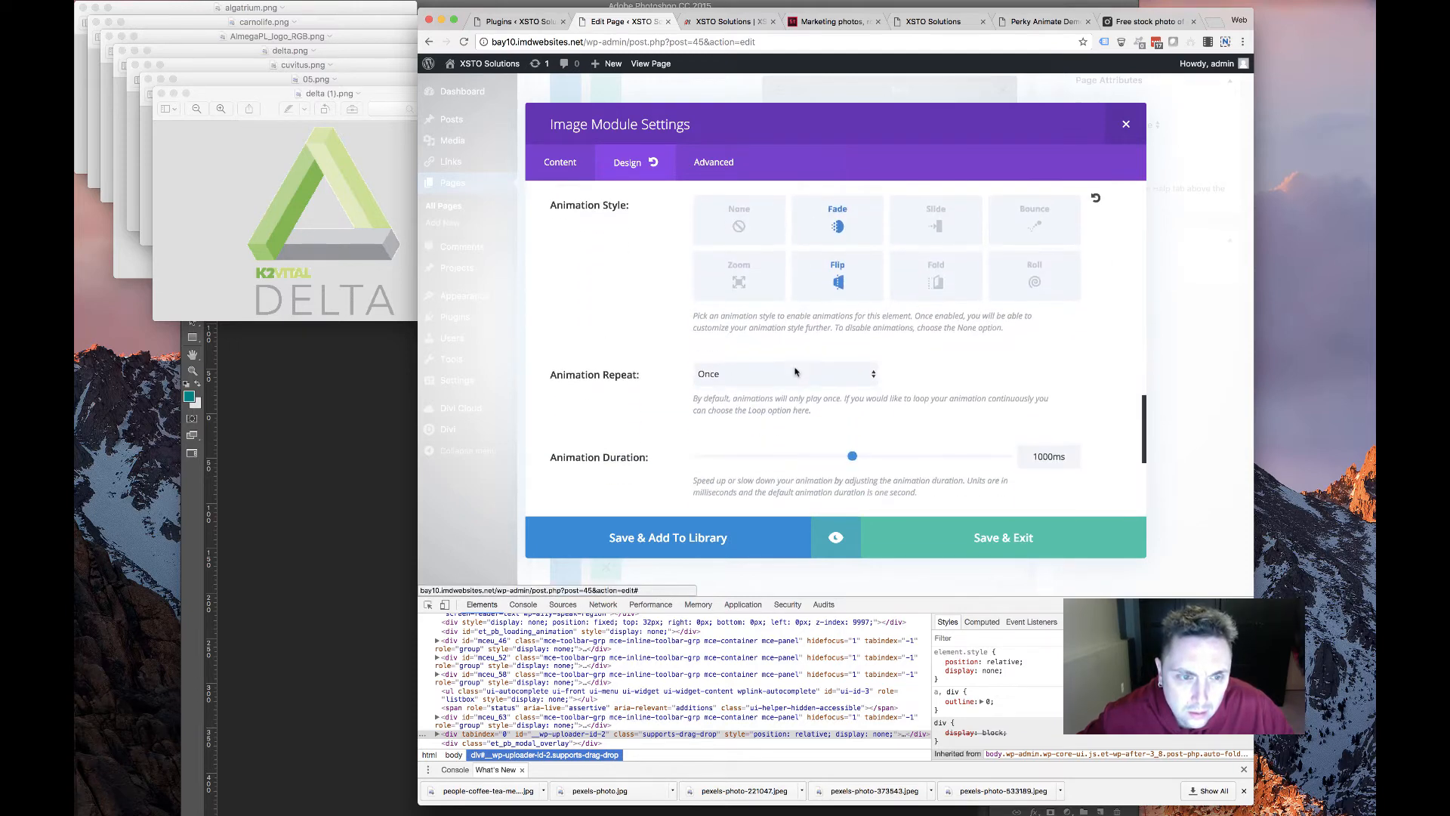
click(793, 370)
click(677, 332)
scroll(691, 332, up, 10)
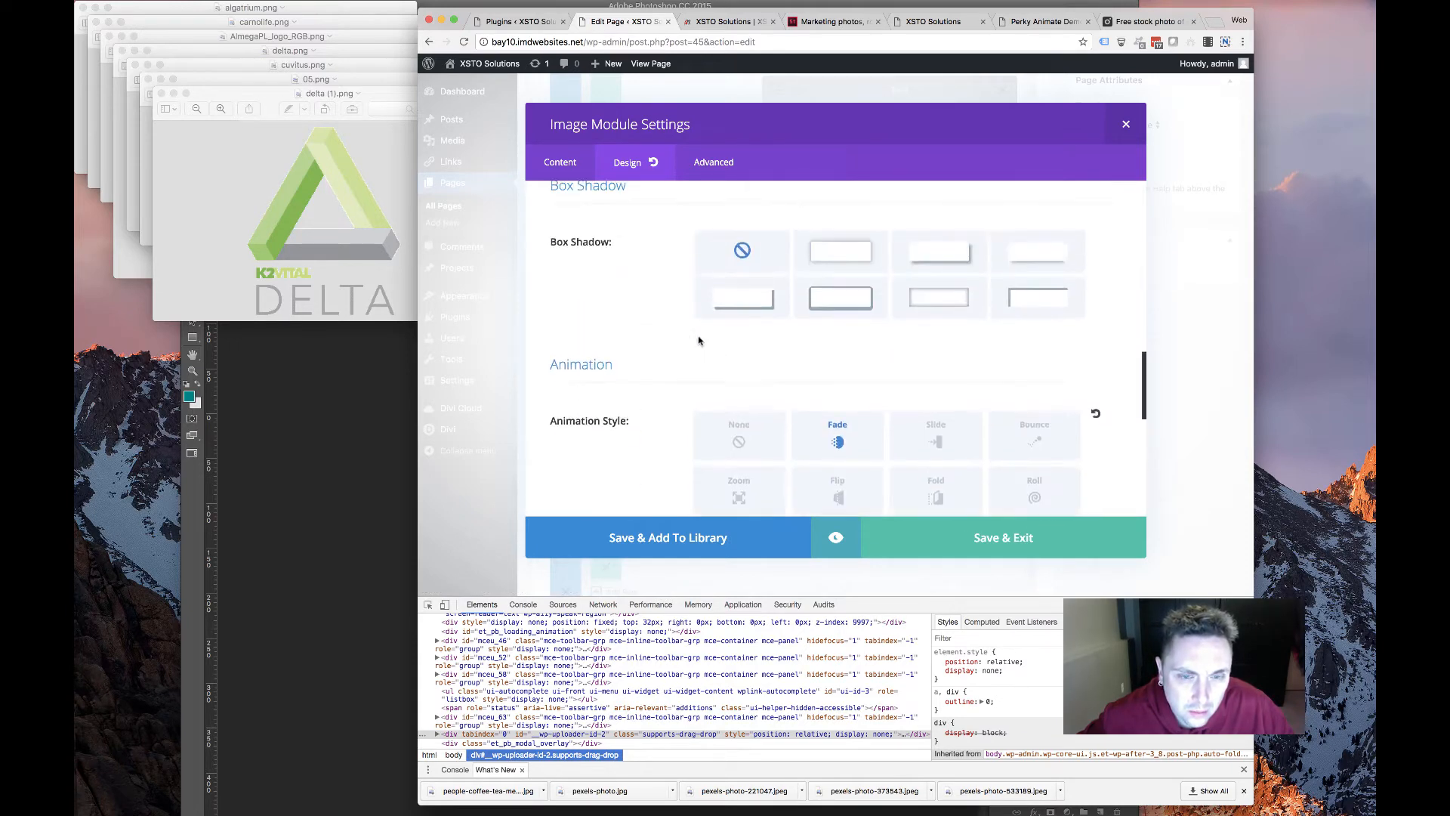
drag(1006, 314, 951, 317)
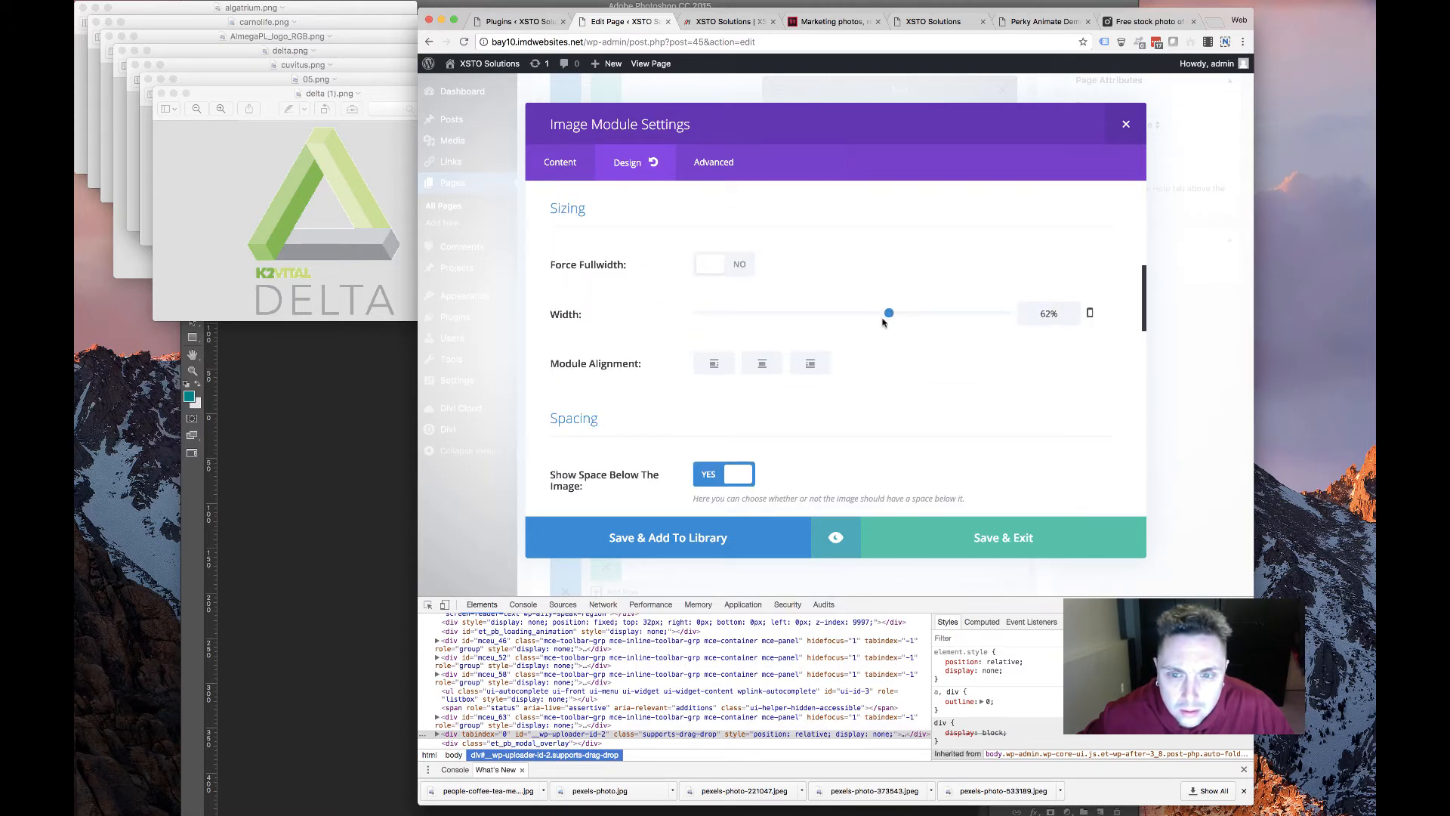
click(1003, 541)
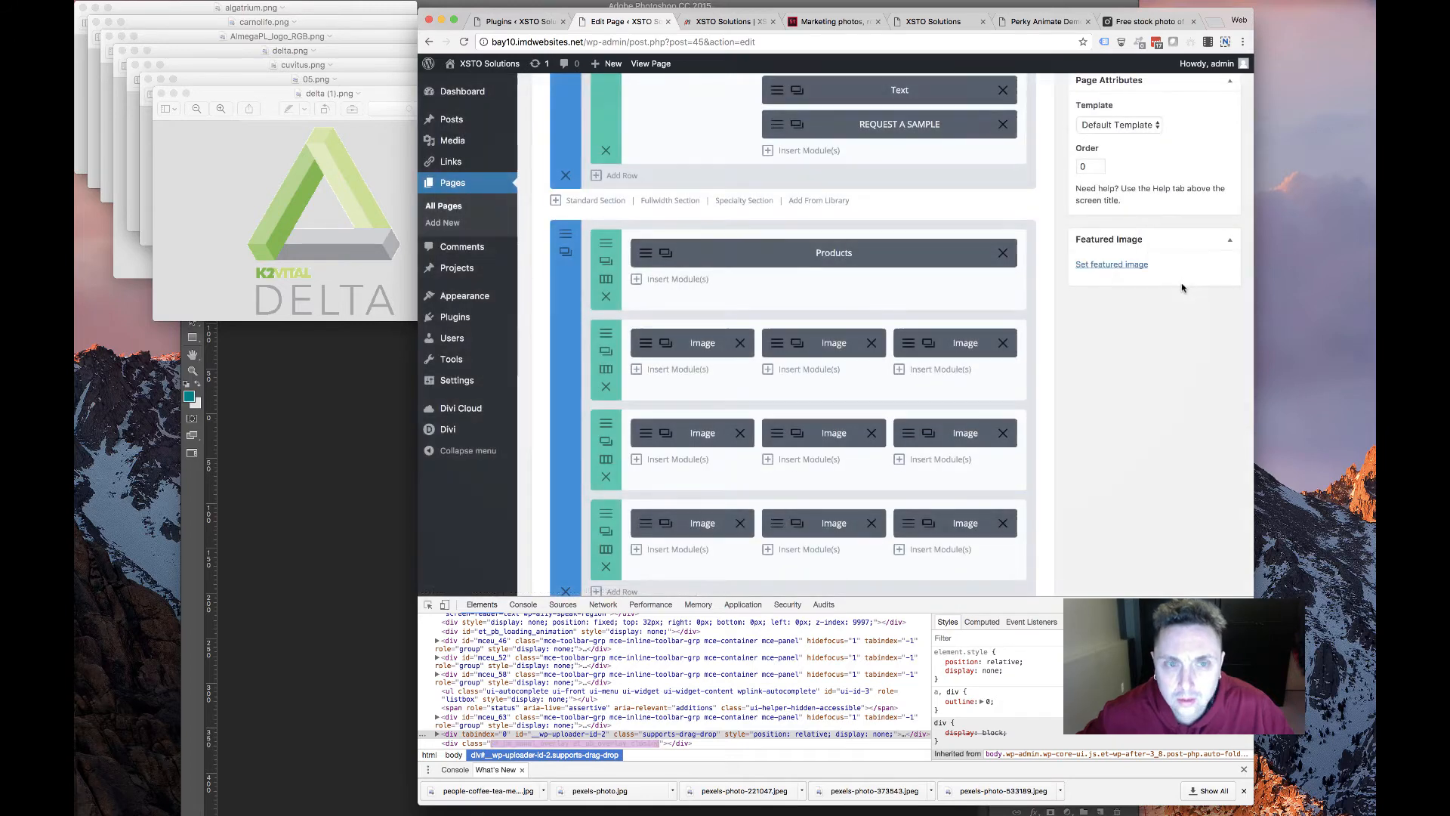
scroll(1181, 285, up, 5)
click(1211, 409)
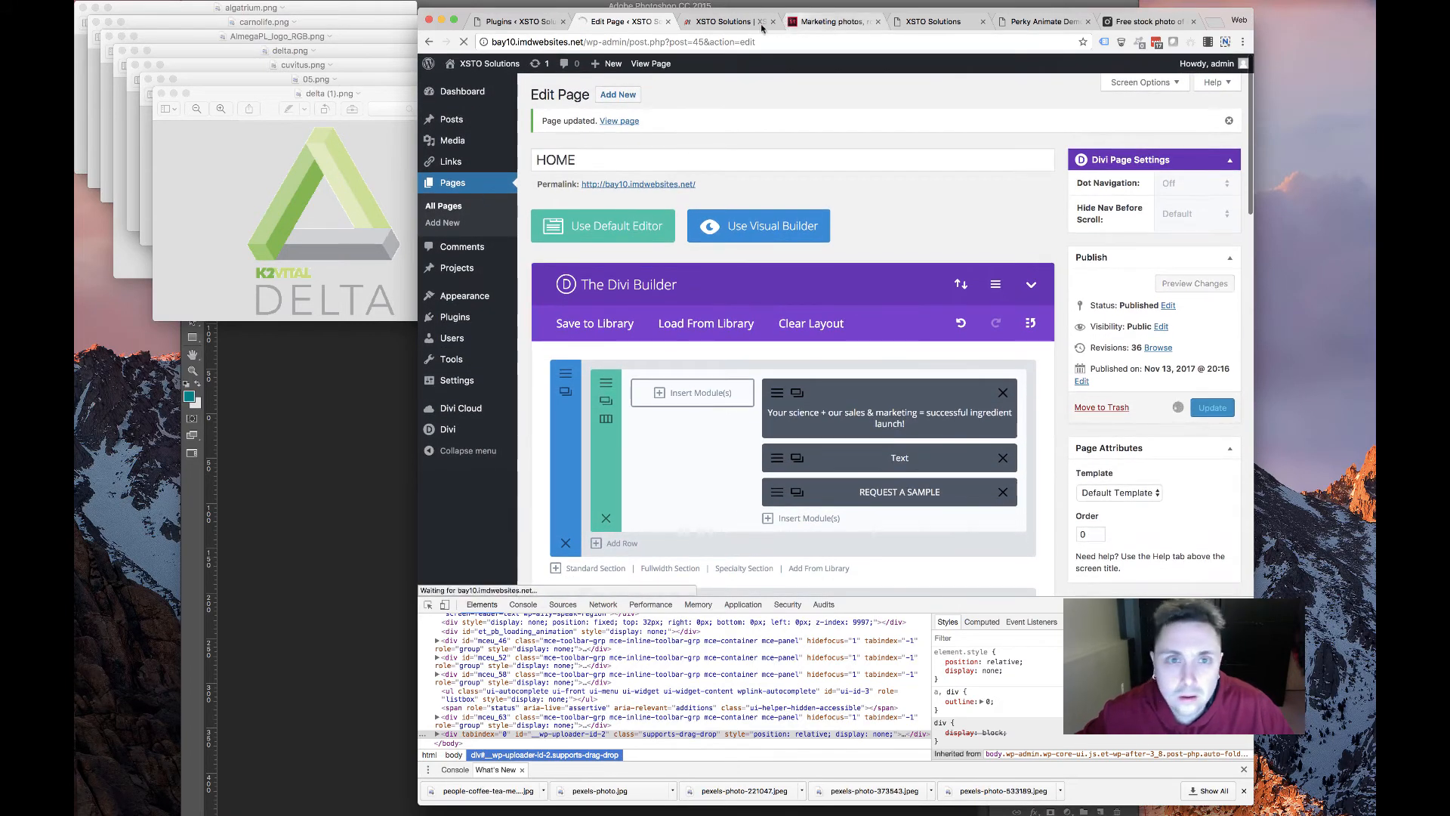
Compare logo sizes on the live homepage, then reopen the Delta module's design settings
click(760, 24)
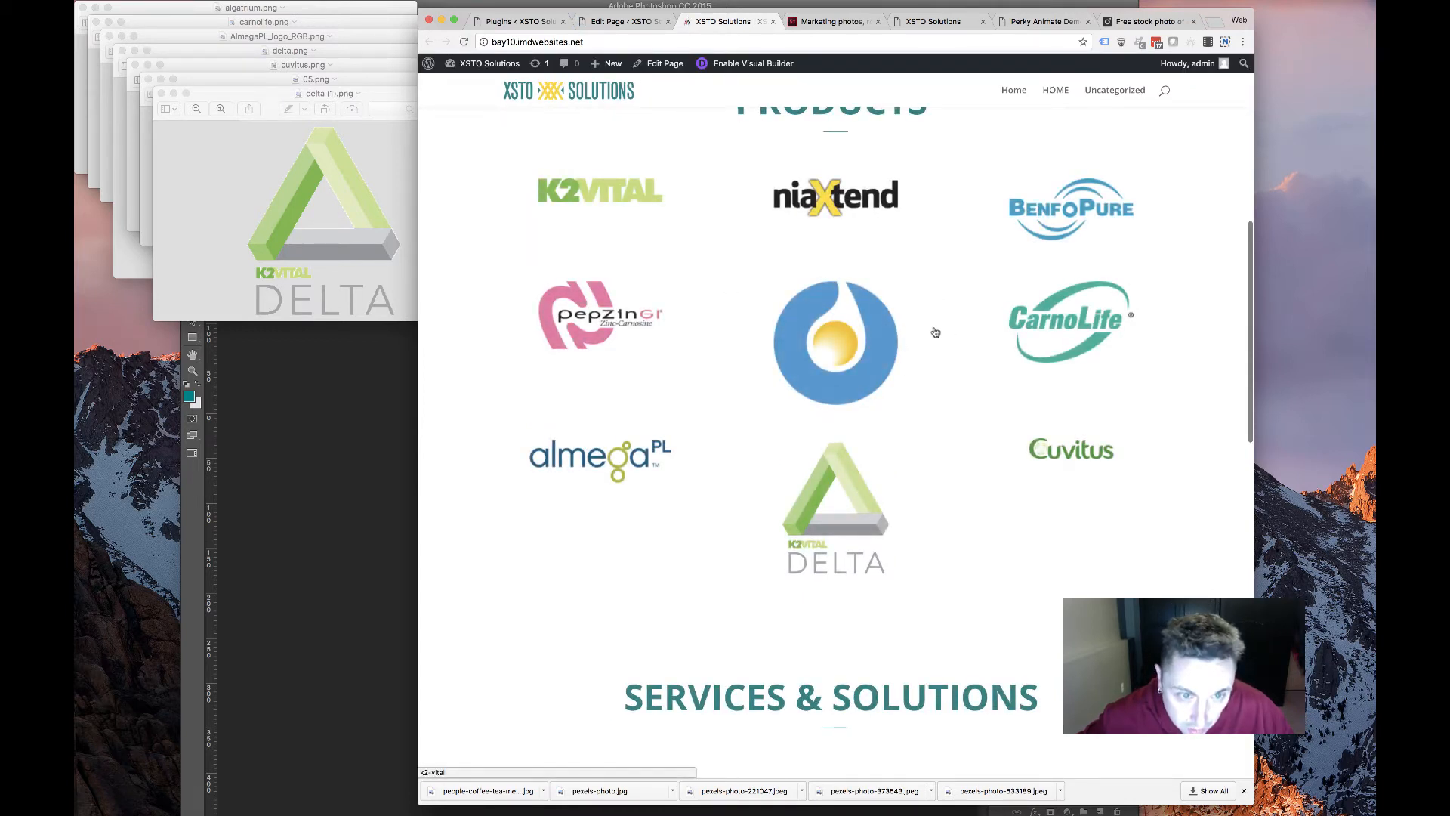
double_click(770, 211)
click(623, 21)
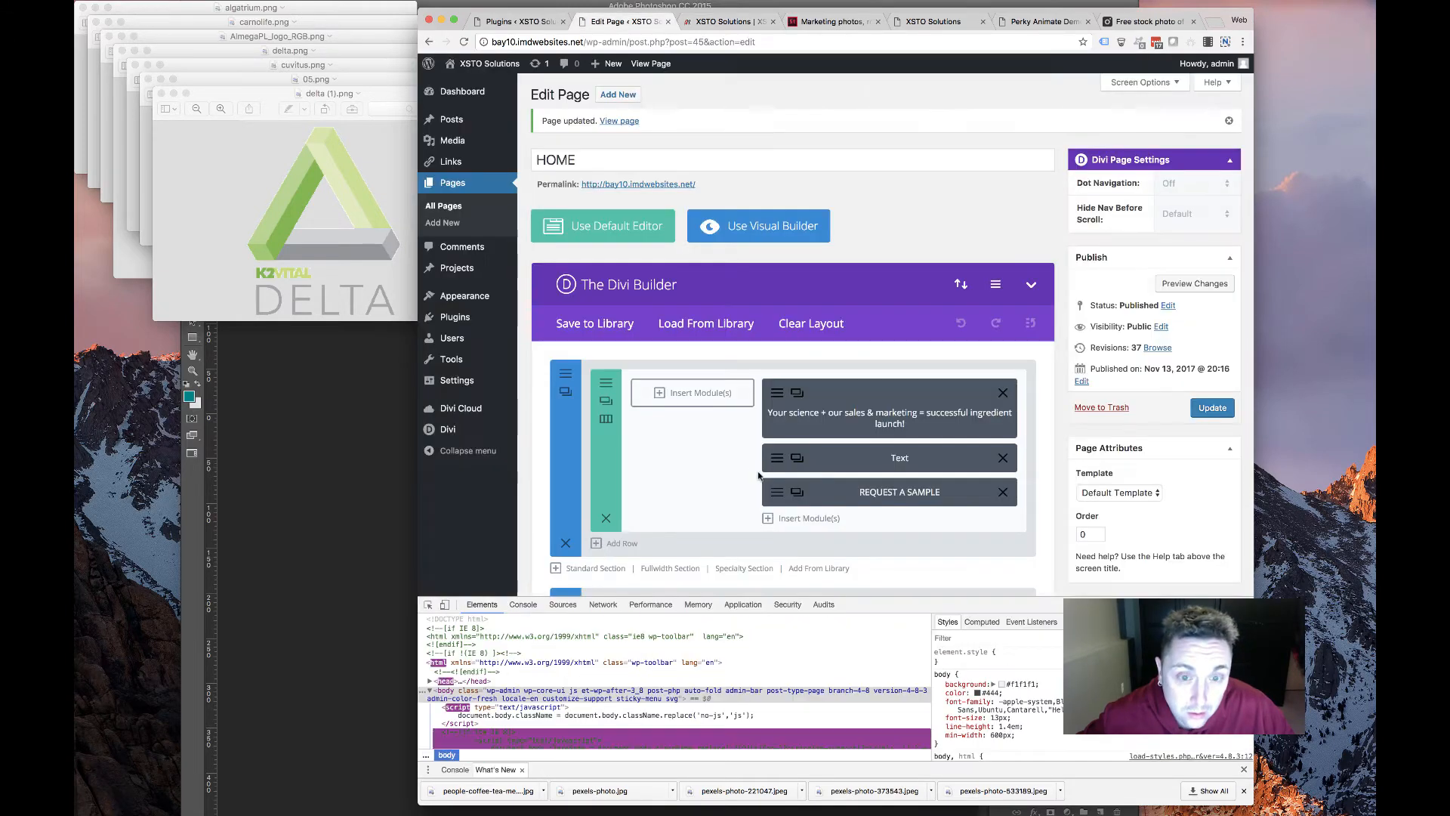
scroll(790, 444, down, 8)
scroll(790, 444, down, 4)
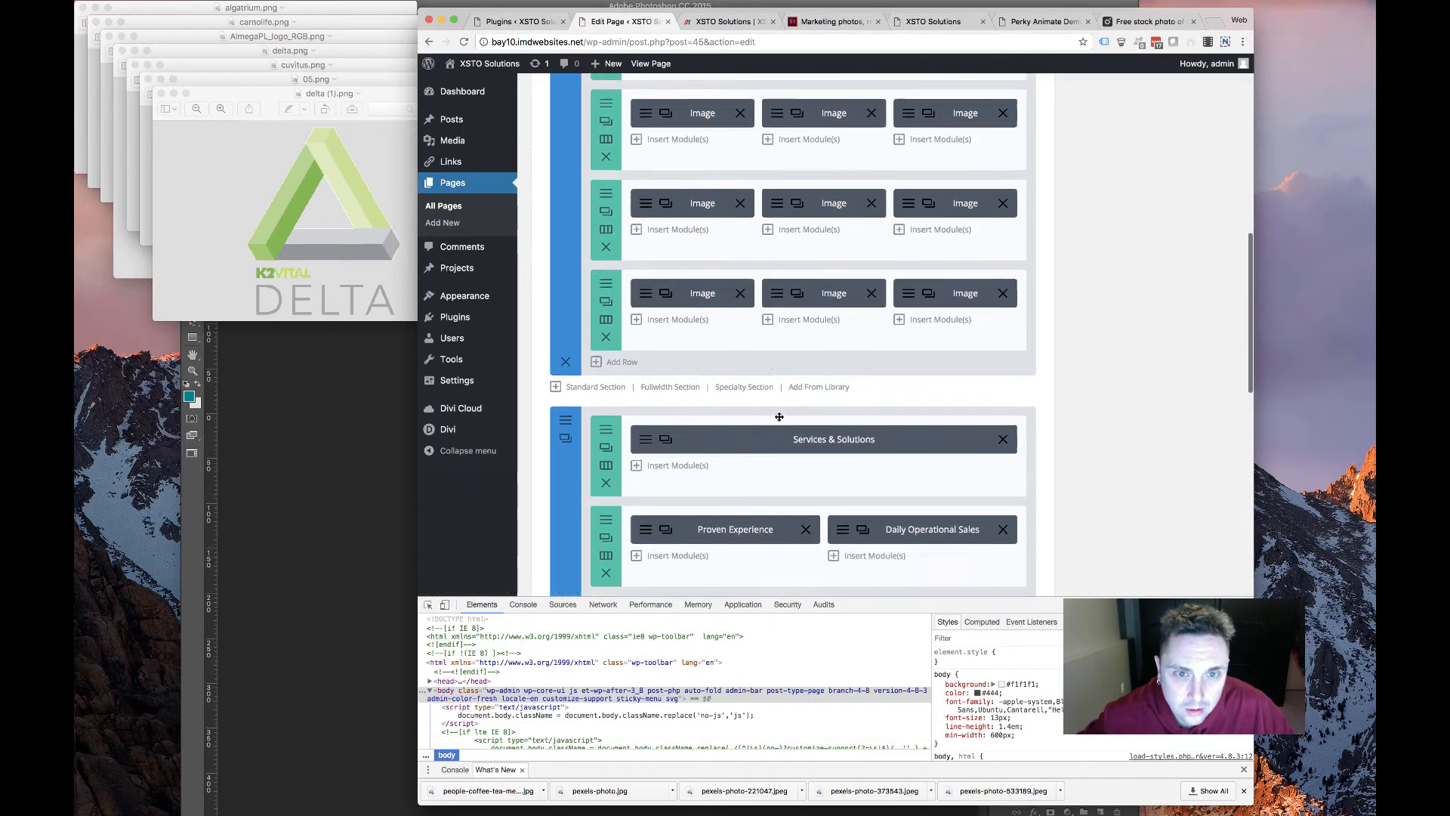
scroll(778, 446, up, 3)
click(909, 262)
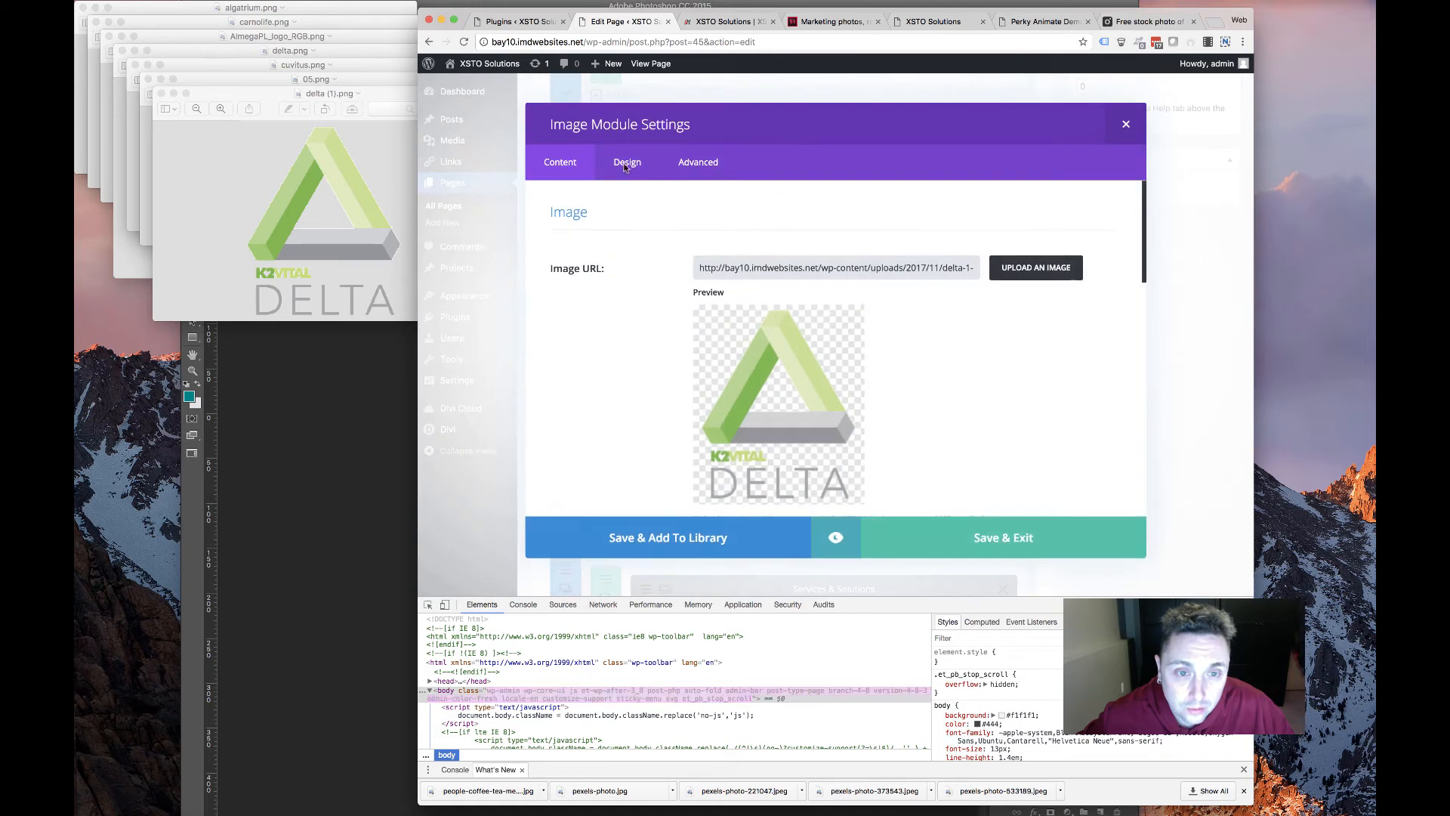
click(627, 161)
scroll(870, 420, down, 5)
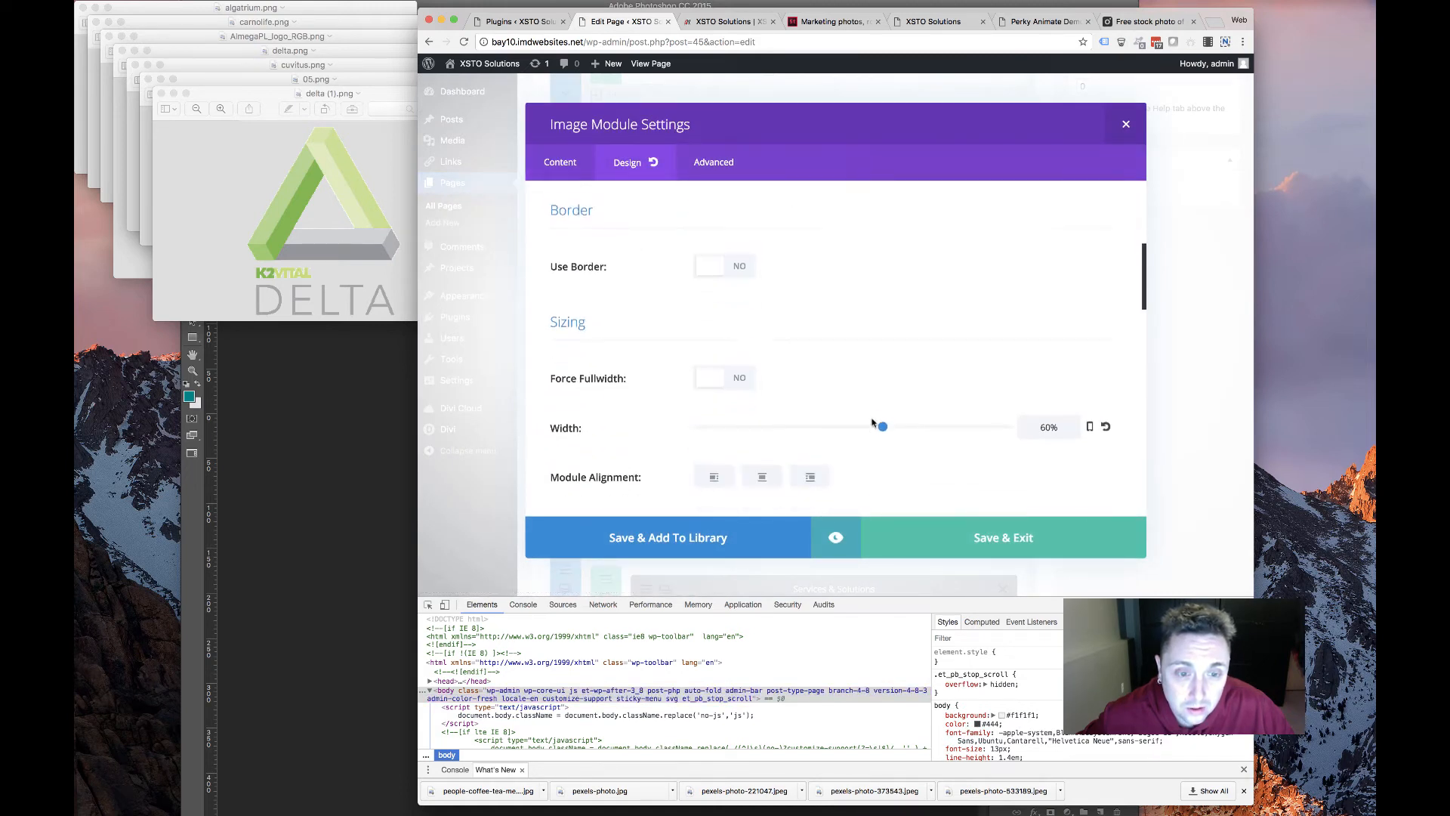
scroll(873, 422, up, 4)
scroll(873, 378, down, 4)
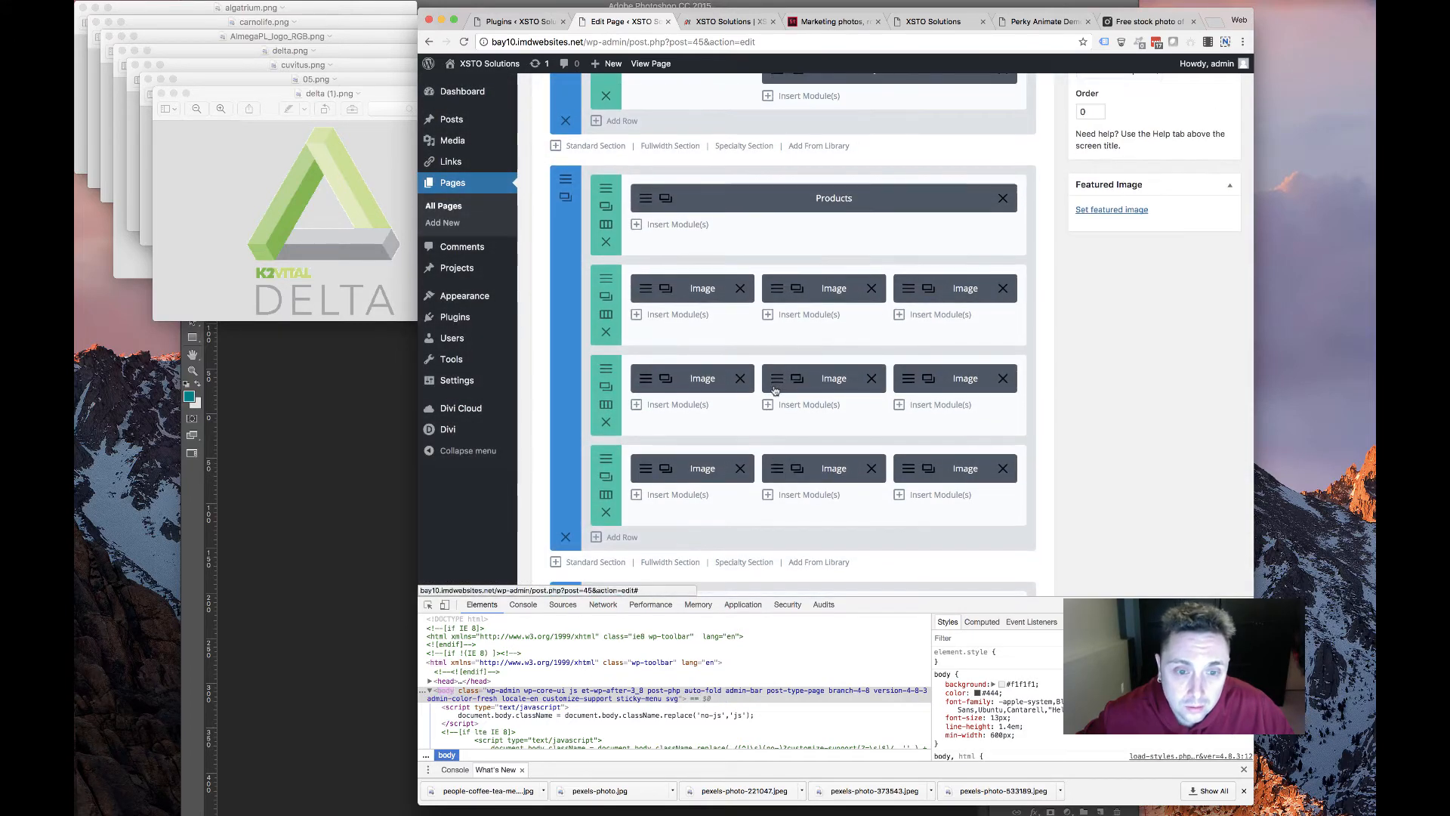
Shrink the centre Algatrium logo module's width to 59%
click(777, 378)
click(629, 163)
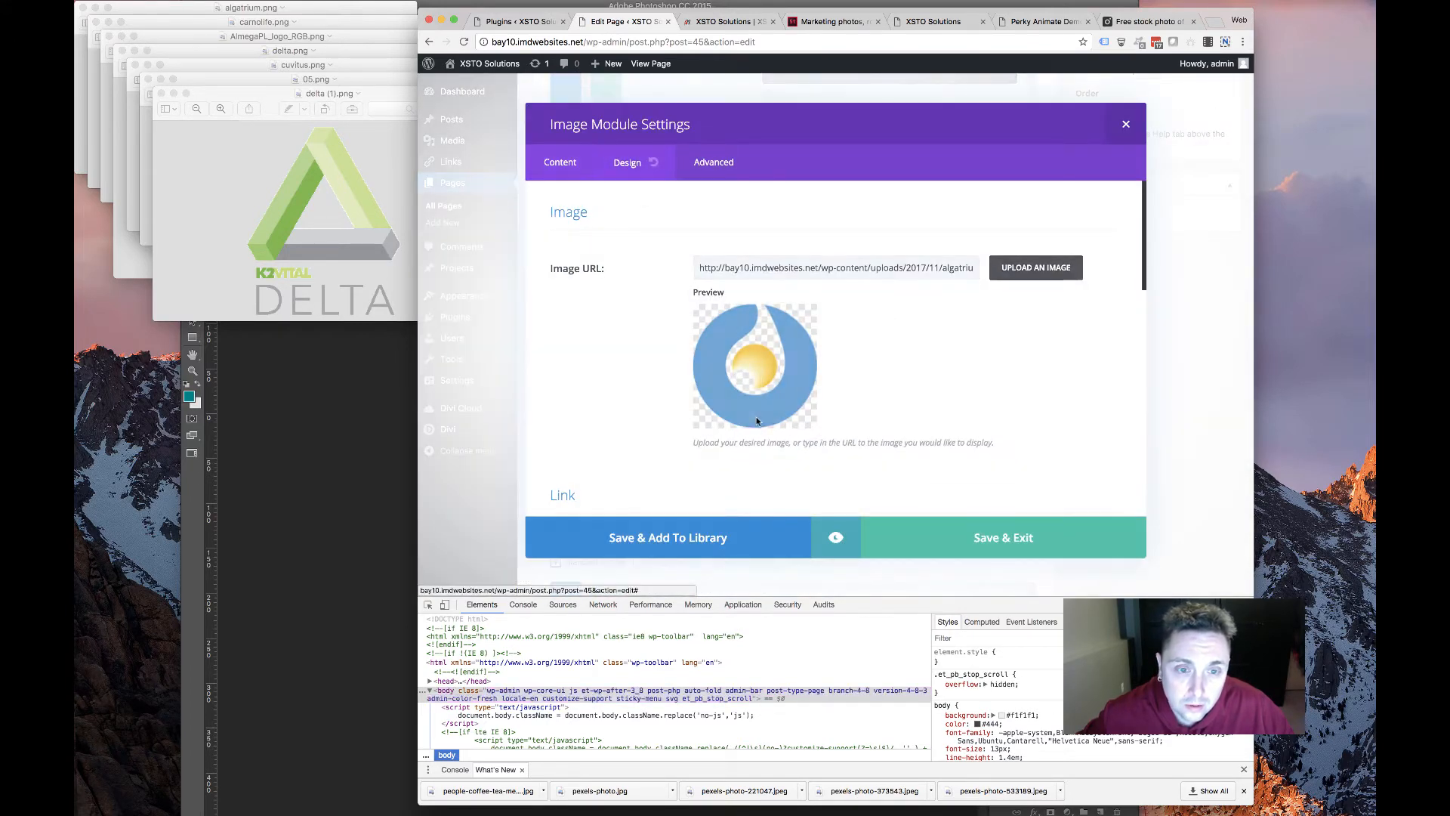
scroll(770, 452, down, 5)
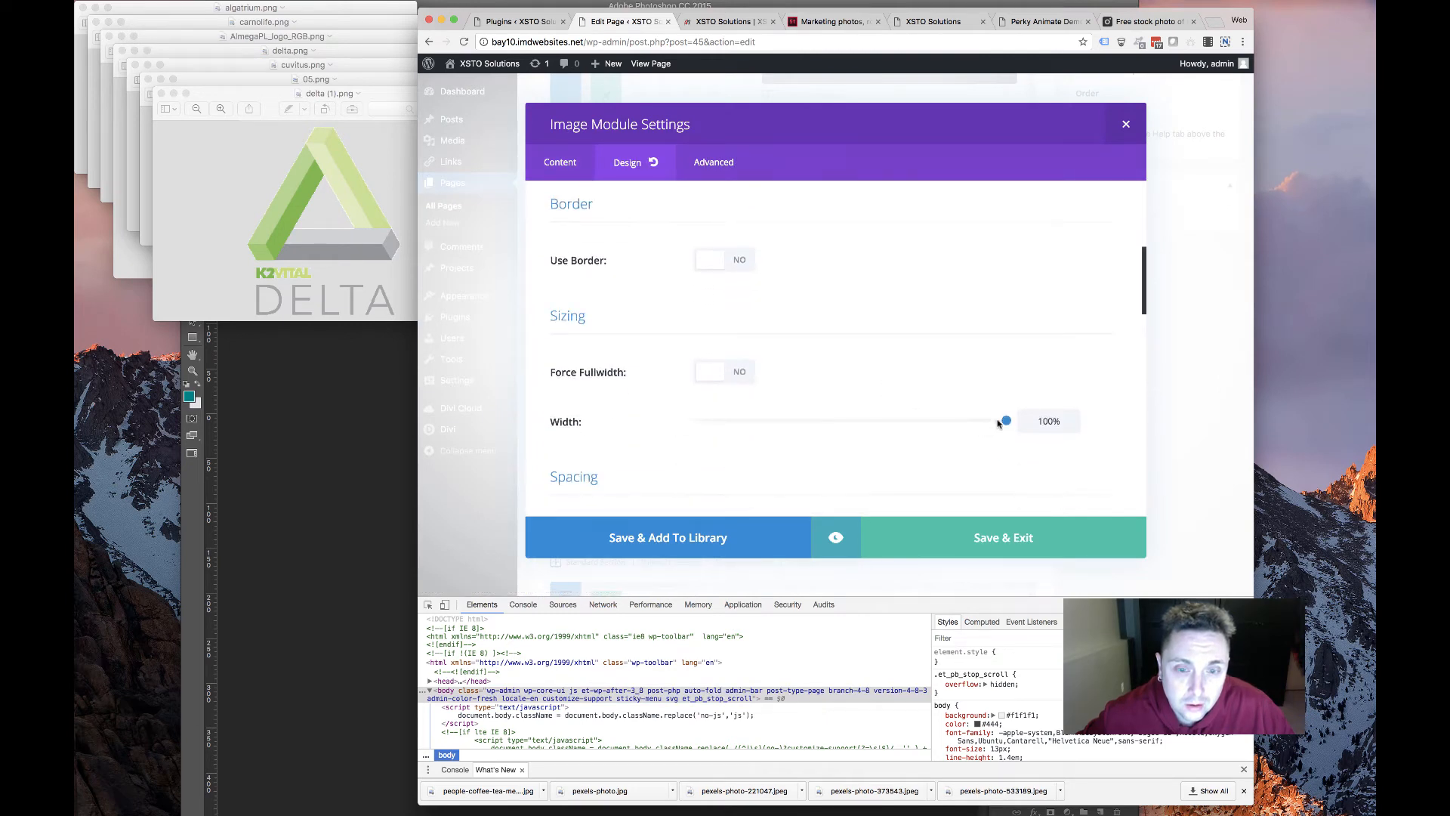
click(880, 421)
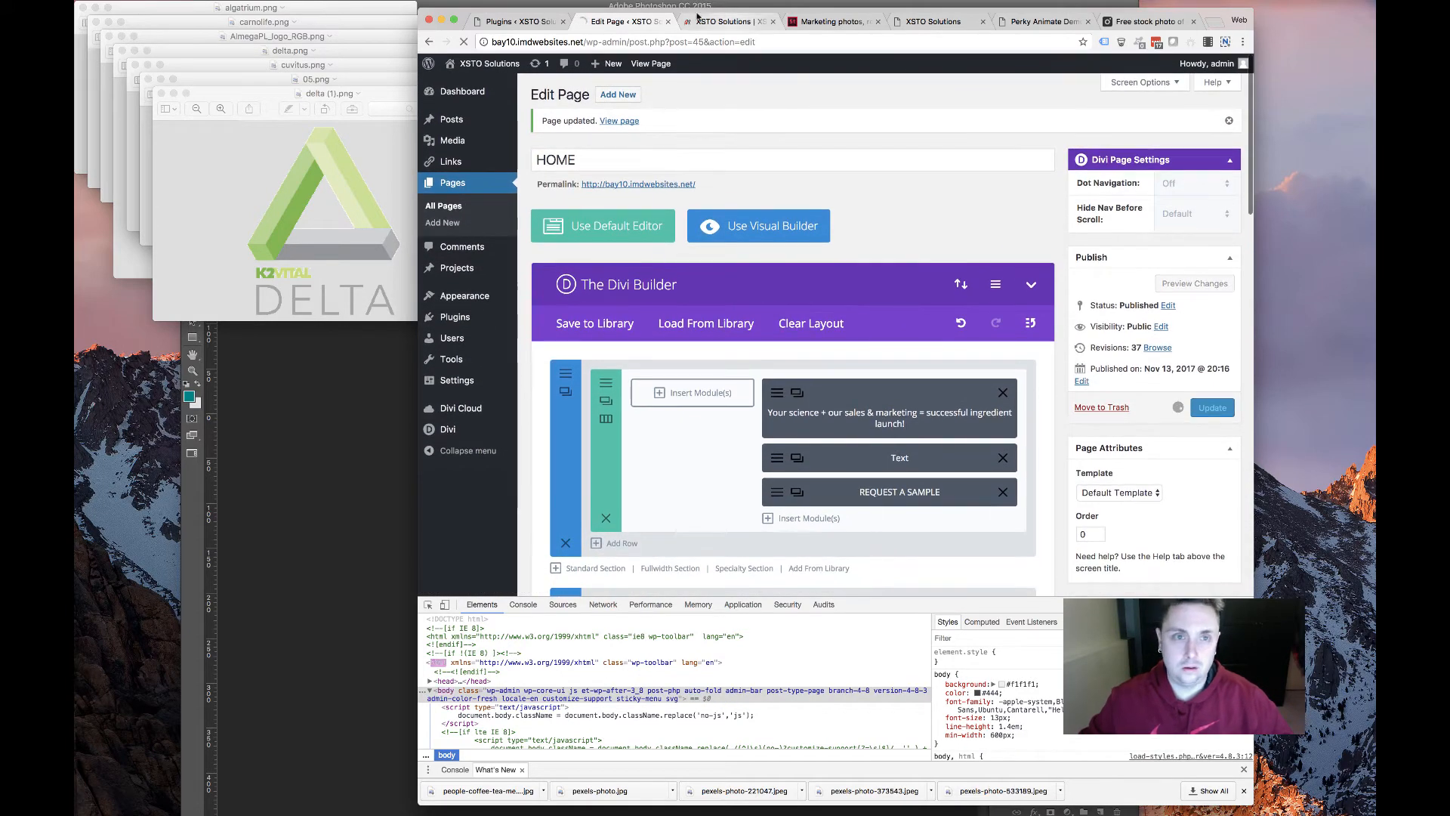
Reload the live page, inspect the blue circle logo's markup, and return to the builder
click(699, 19)
click(462, 43)
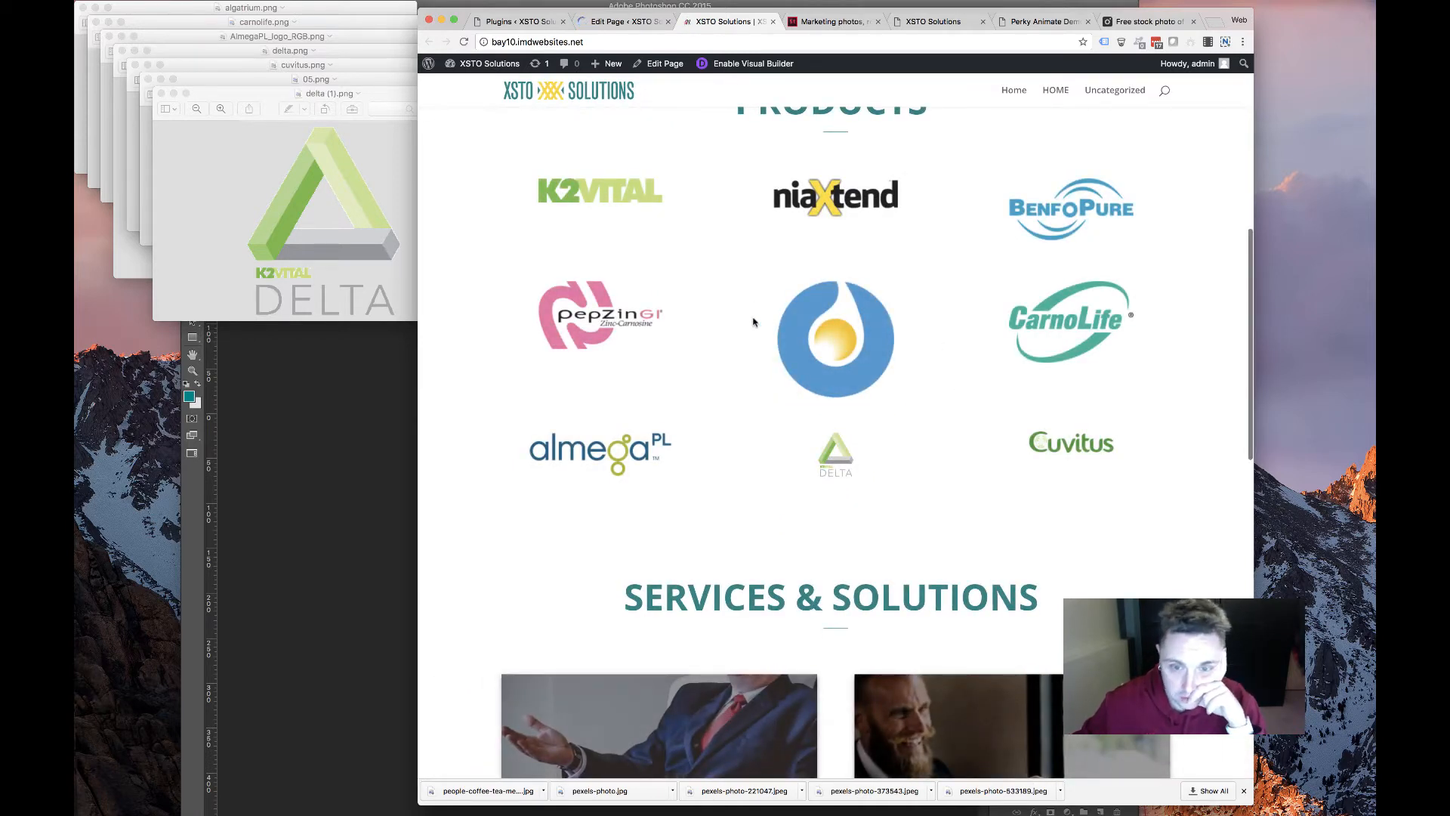
right_click(869, 328)
click(1040, 540)
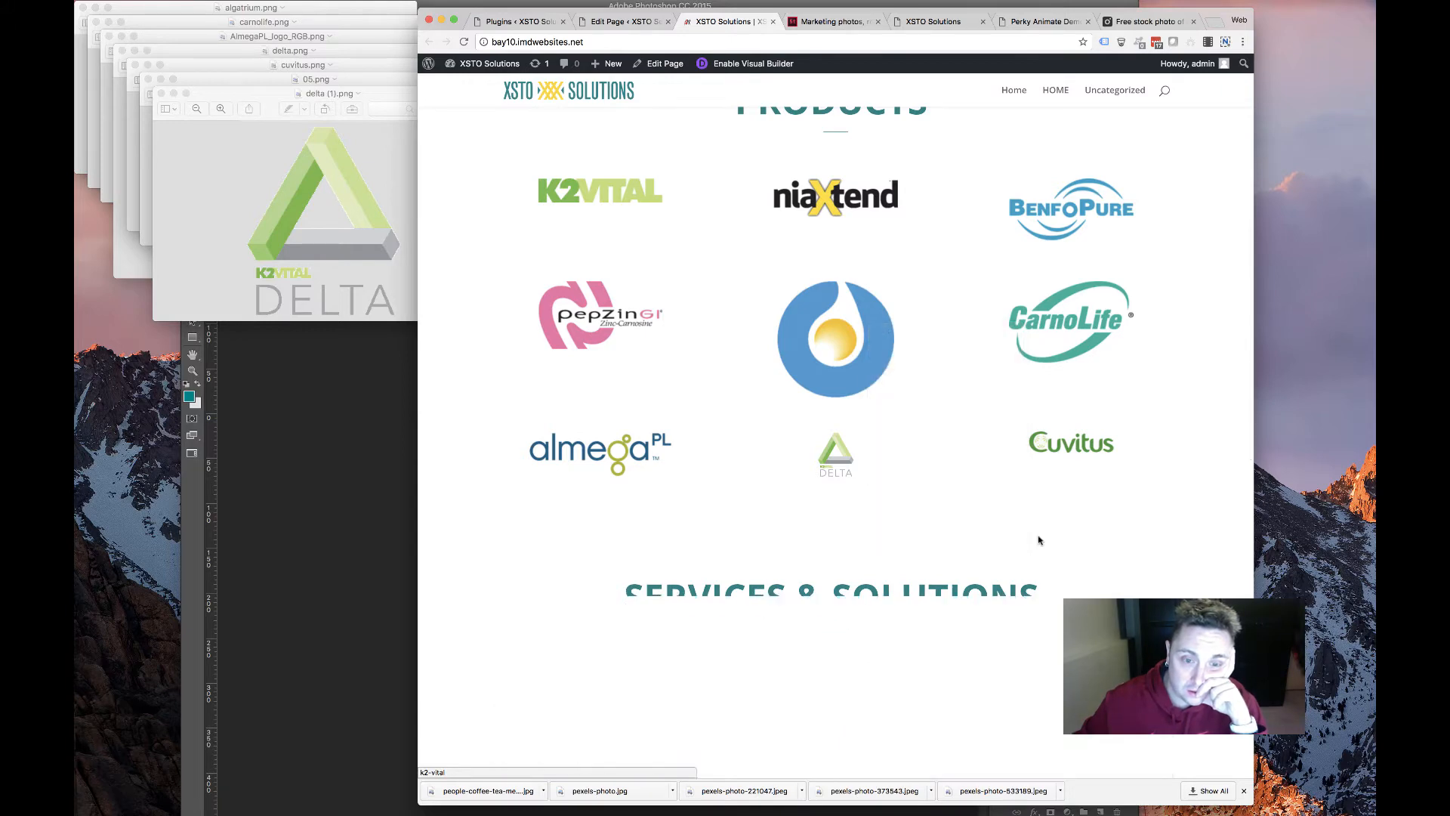
scroll(799, 511, up, 3)
scroll(799, 510, down, 3)
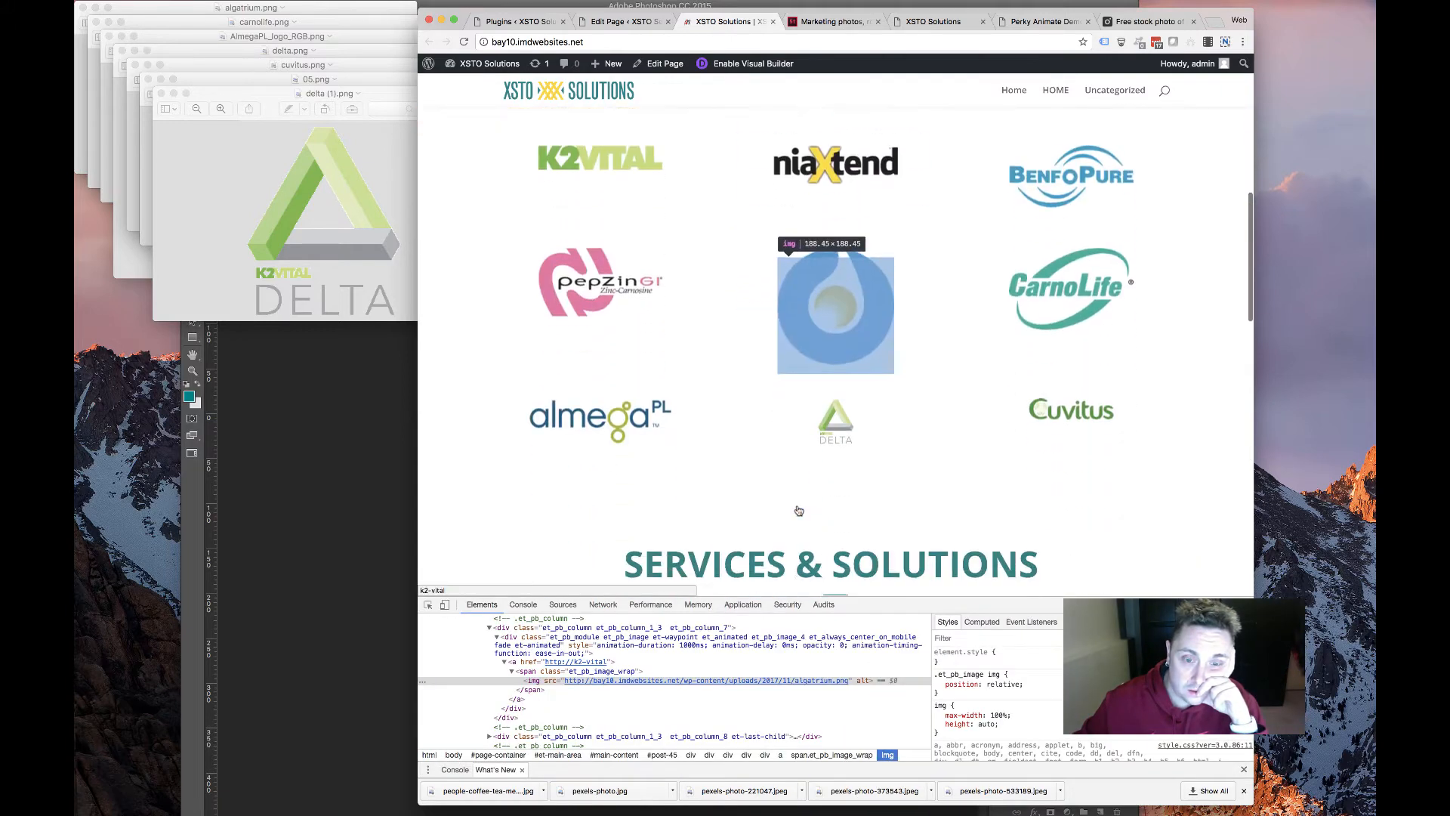
scroll(799, 510, down, 2)
scroll(799, 511, up, 5)
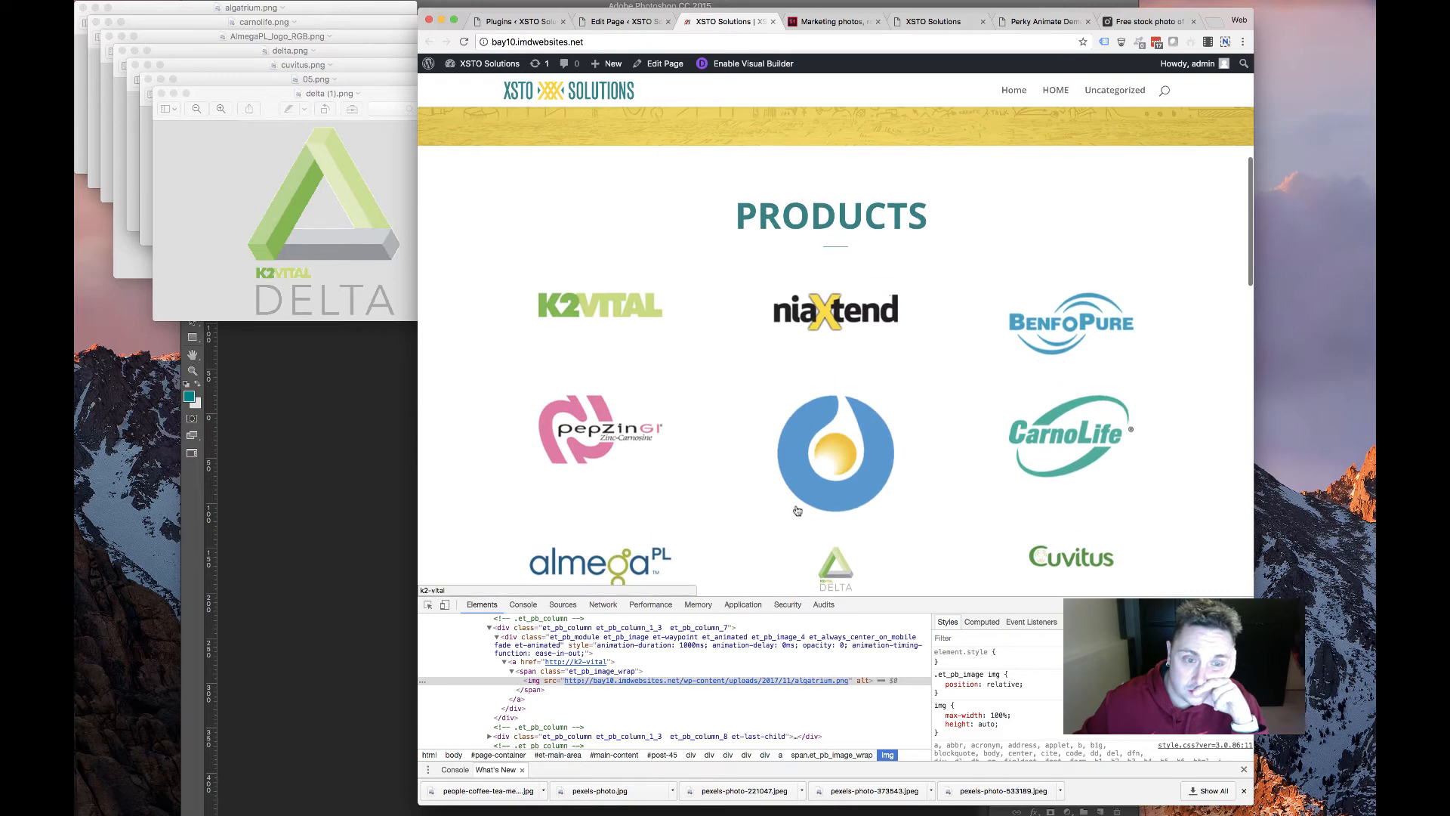
scroll(796, 510, down, 3)
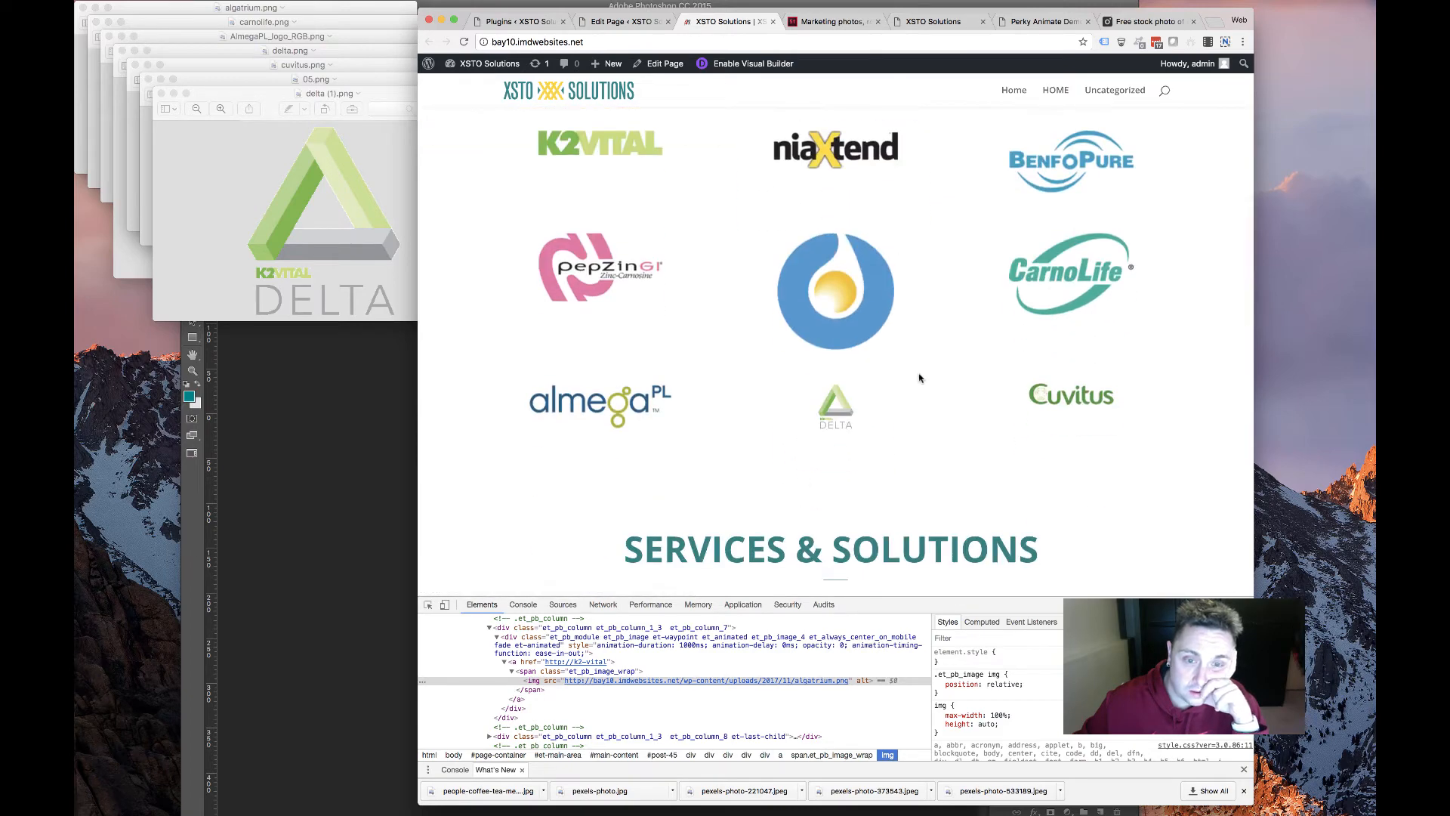
scroll(821, 304, up, 1)
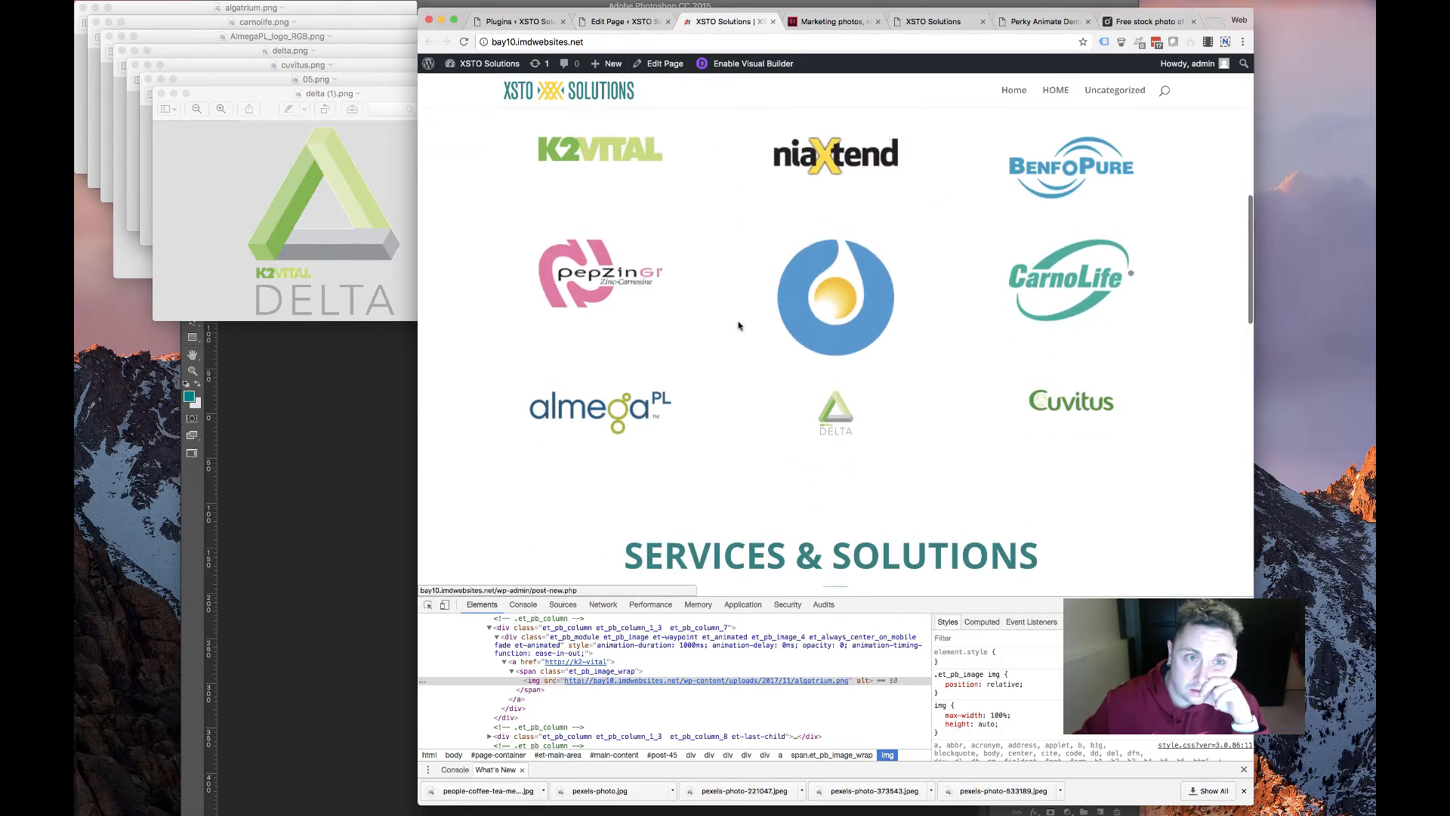
click(624, 22)
scroll(738, 332, down, 5)
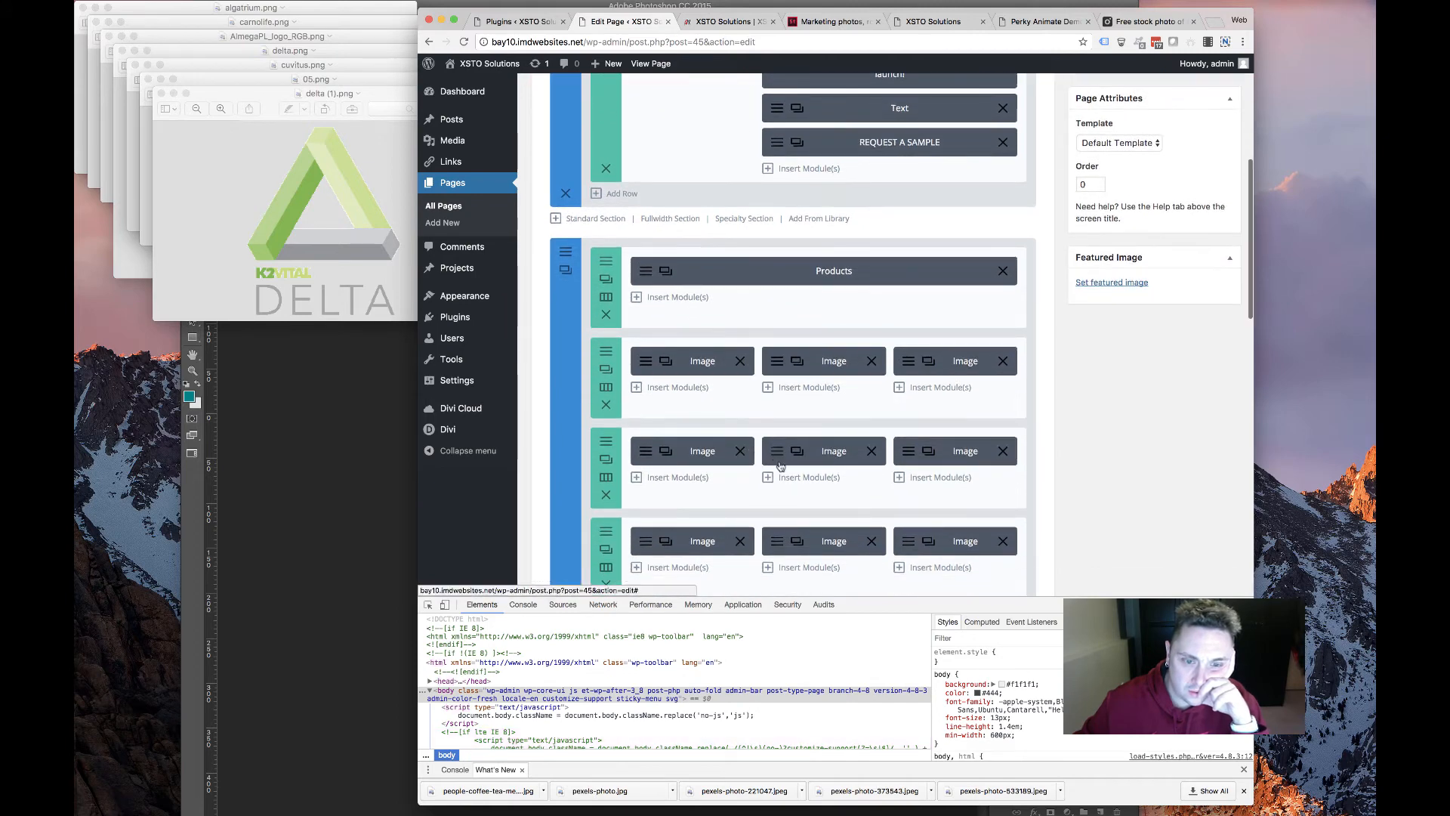
Set the Algatrium module's image to the full-size 200×200 algatrium.png
click(780, 462)
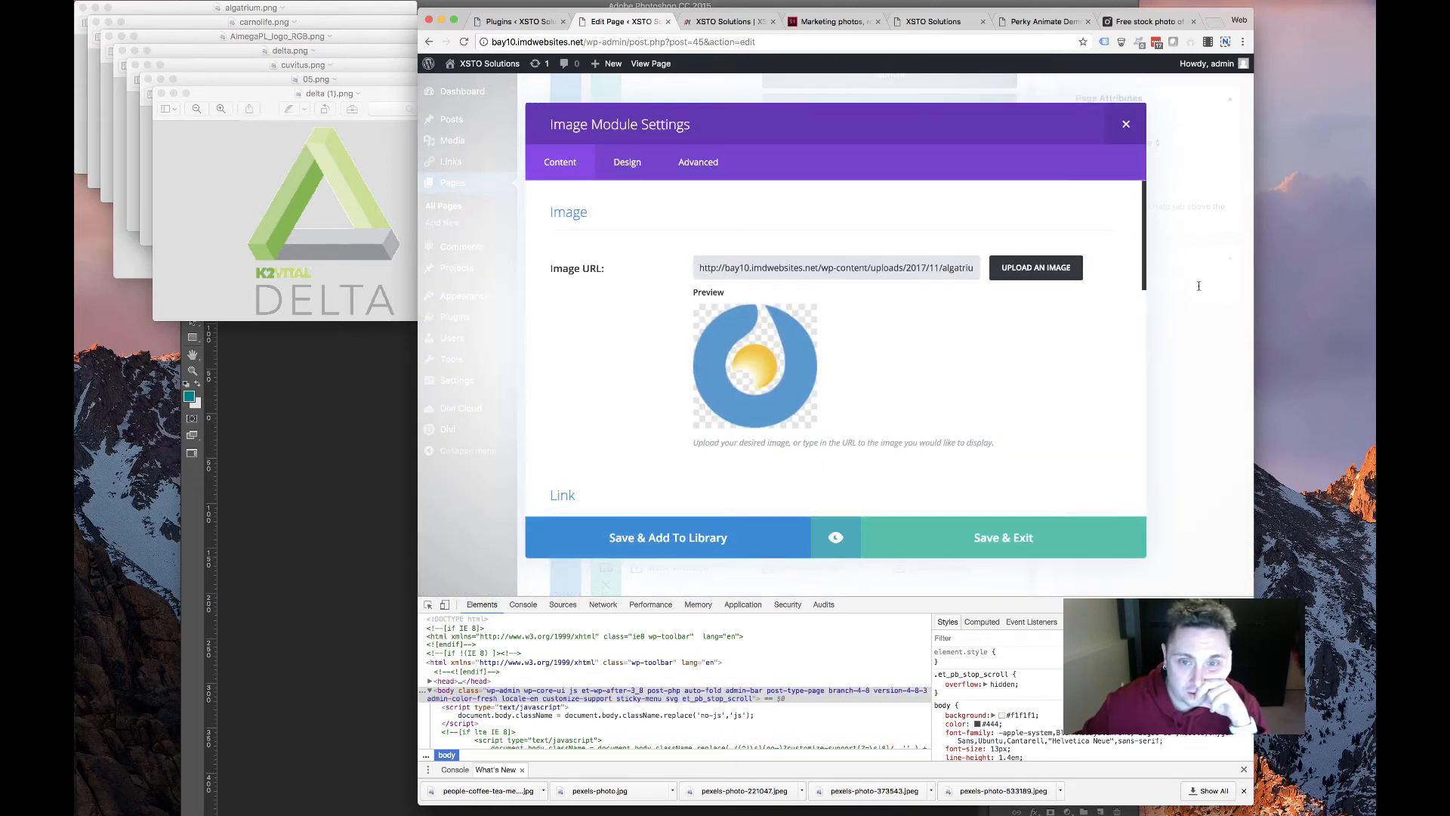
click(1035, 270)
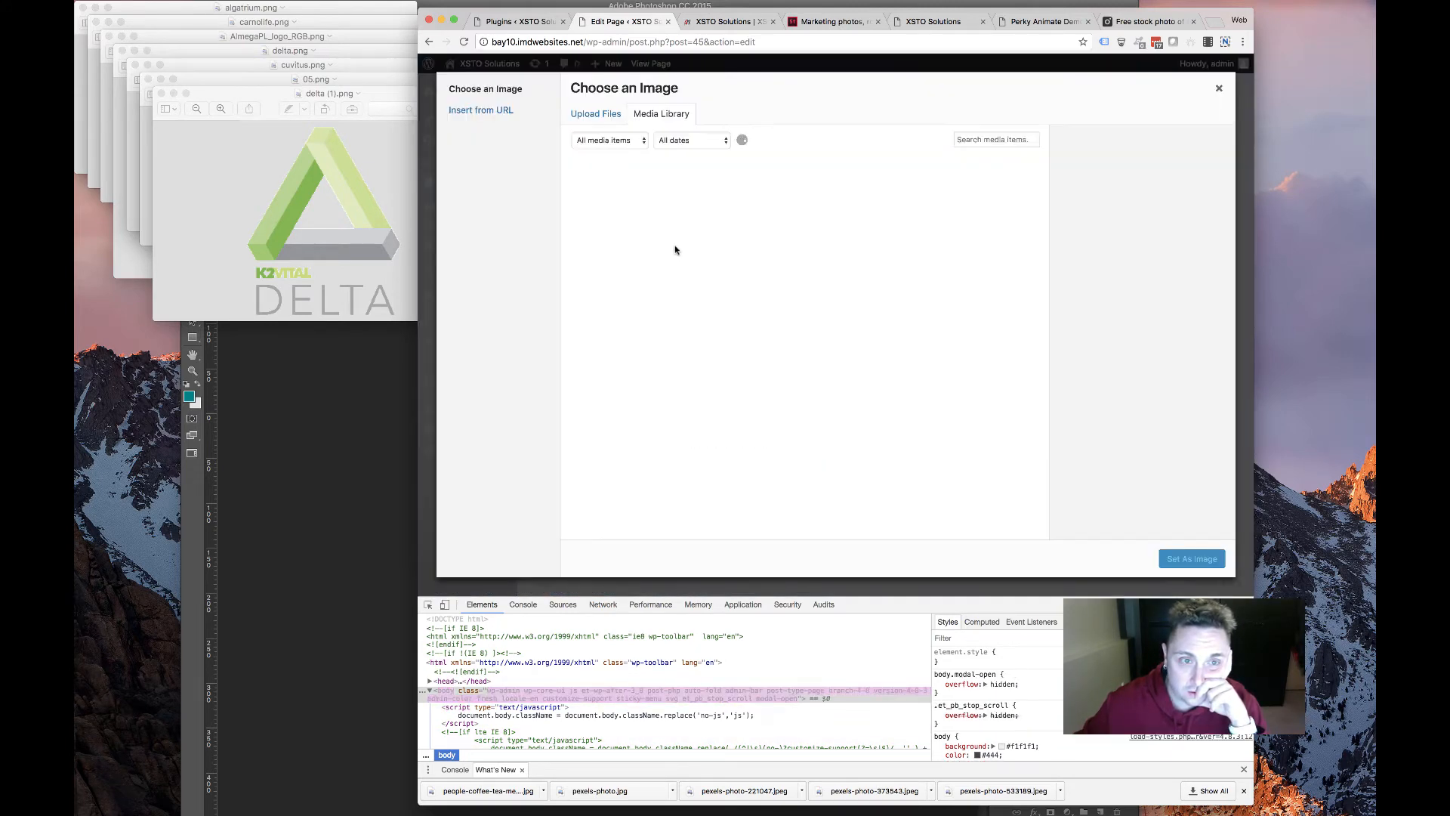
click(791, 314)
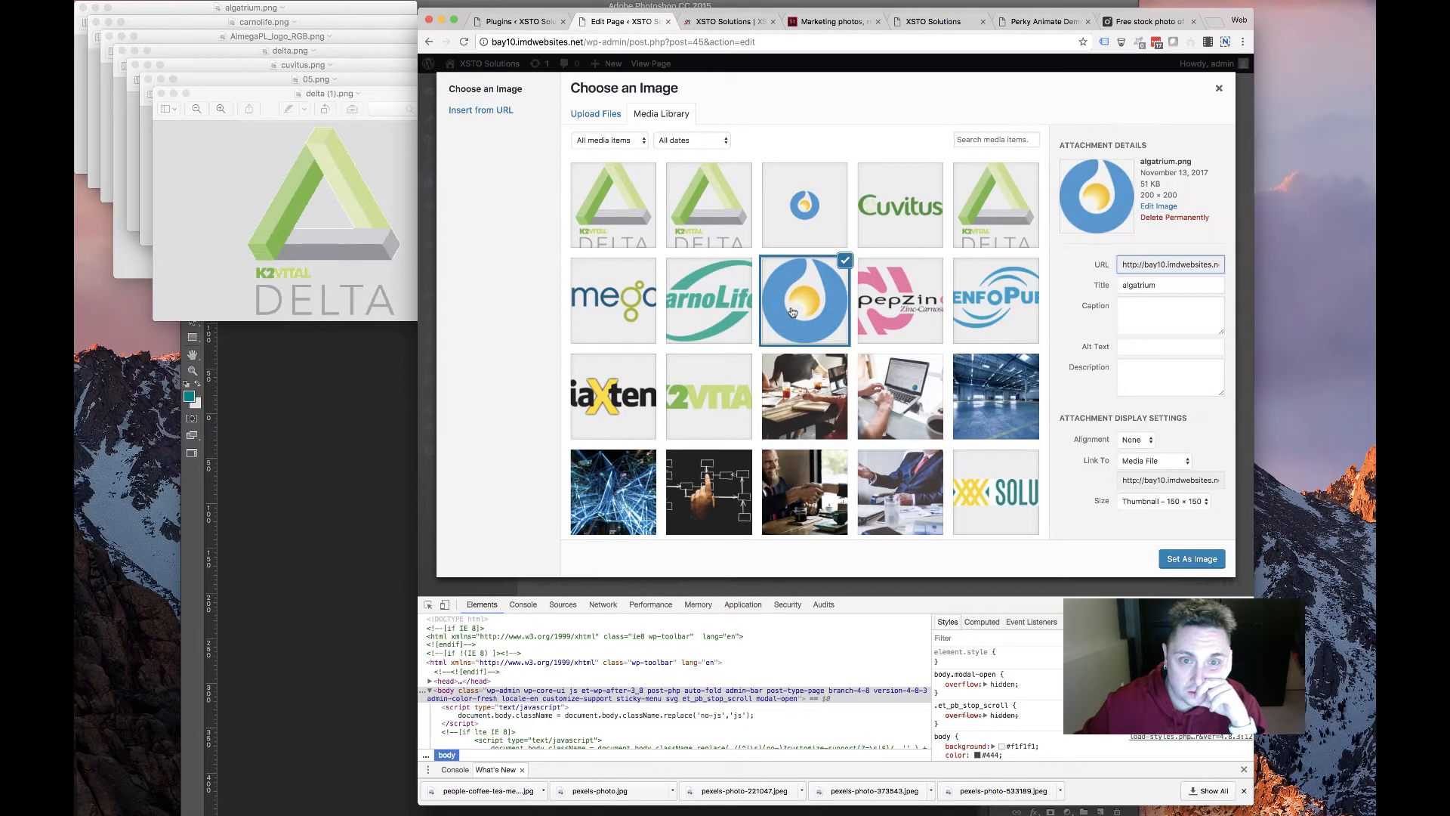
click(791, 313)
click(840, 343)
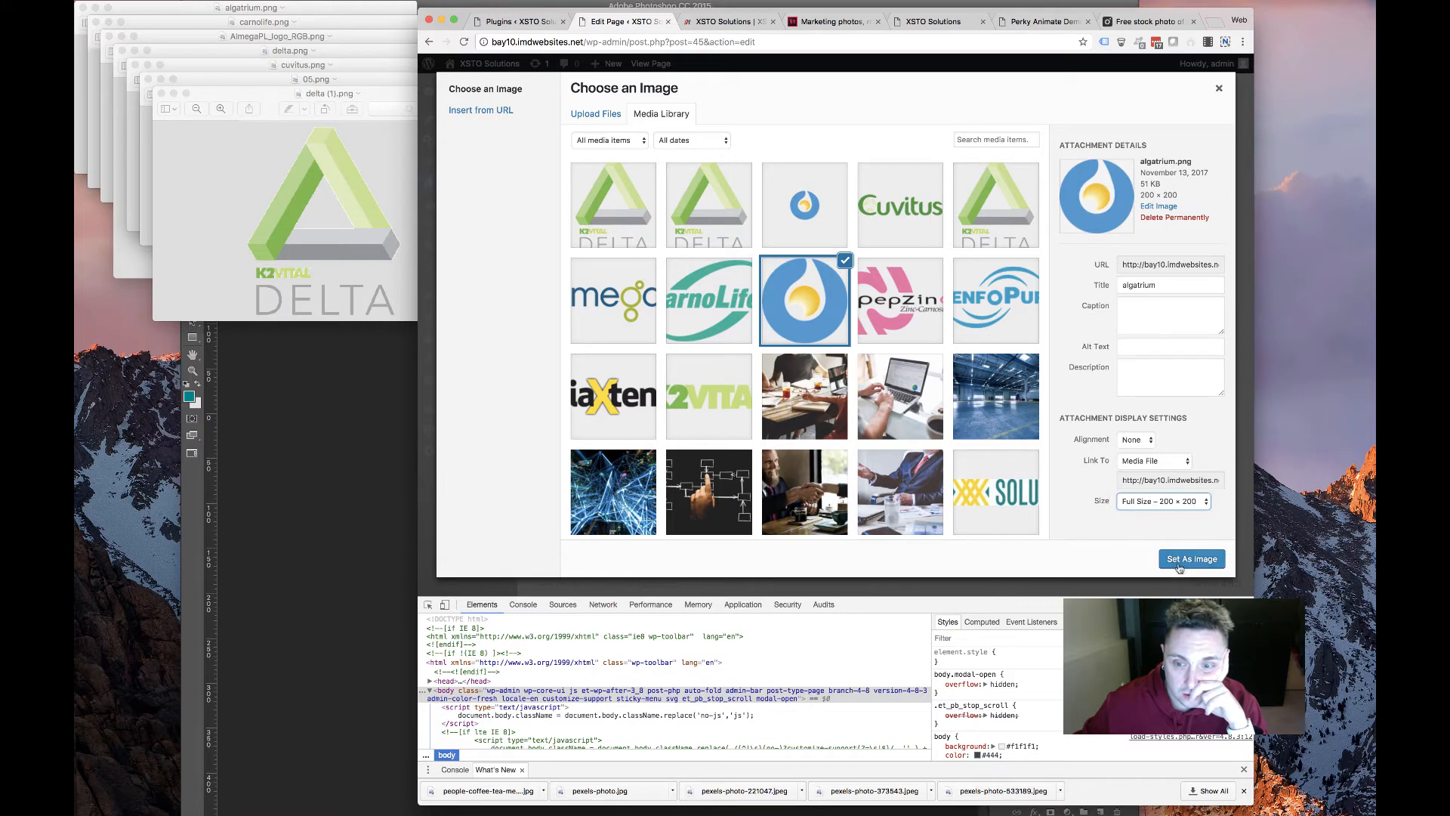
click(1161, 462)
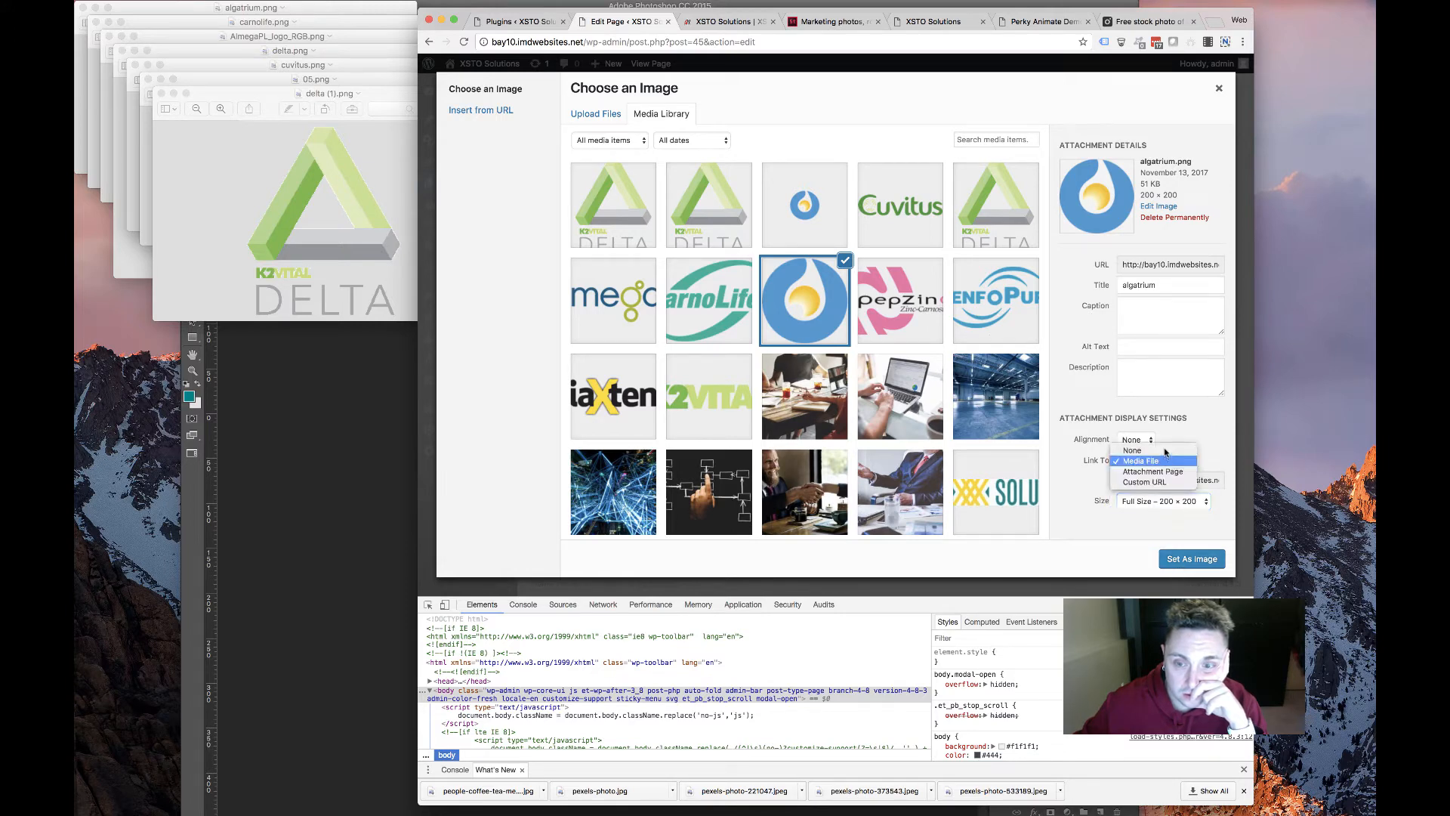
click(1194, 564)
click(1194, 565)
Set the module width to 21%, save, and update the HOME page
scroll(876, 368, down, 5)
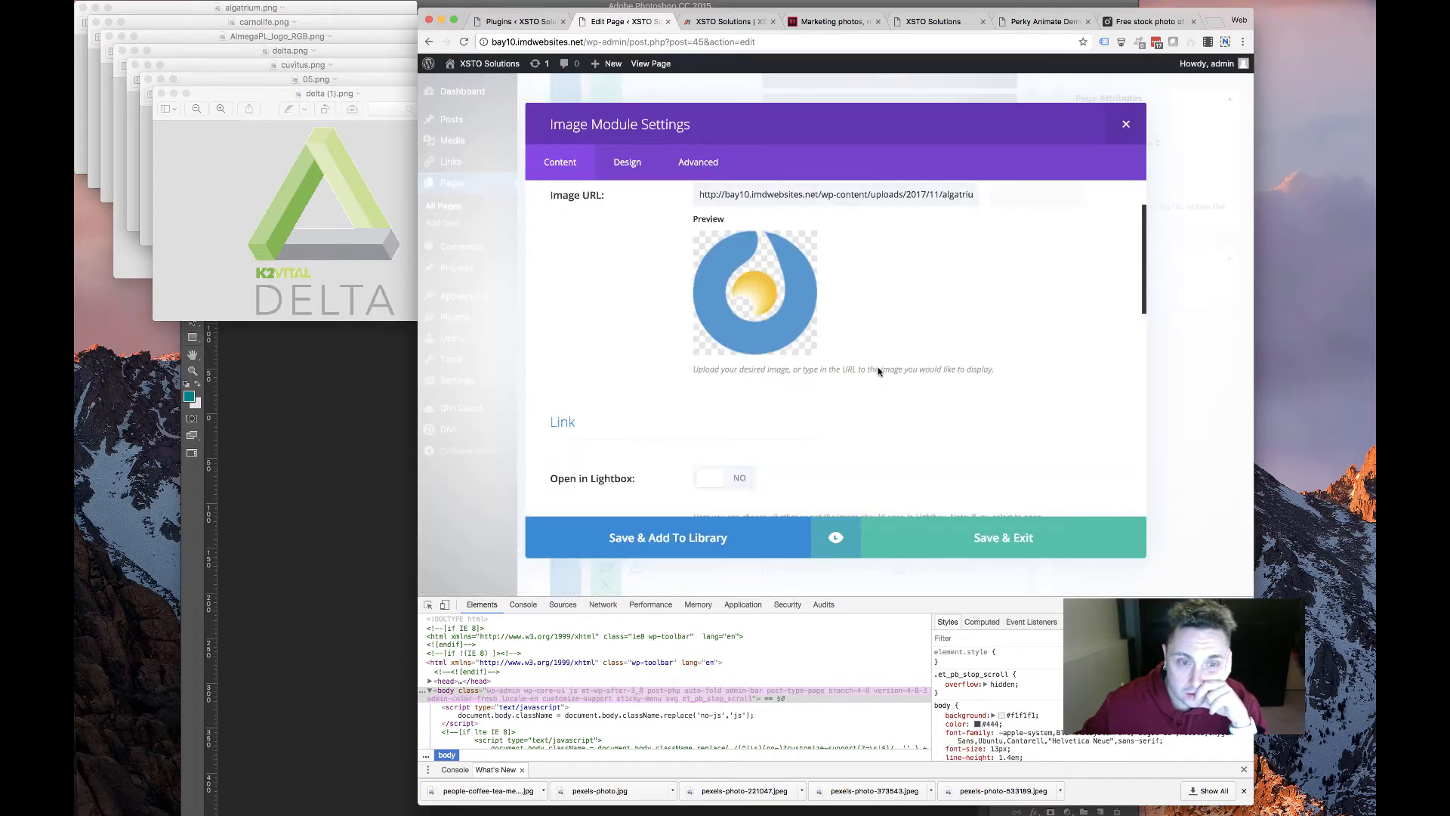
scroll(876, 368, down, 10)
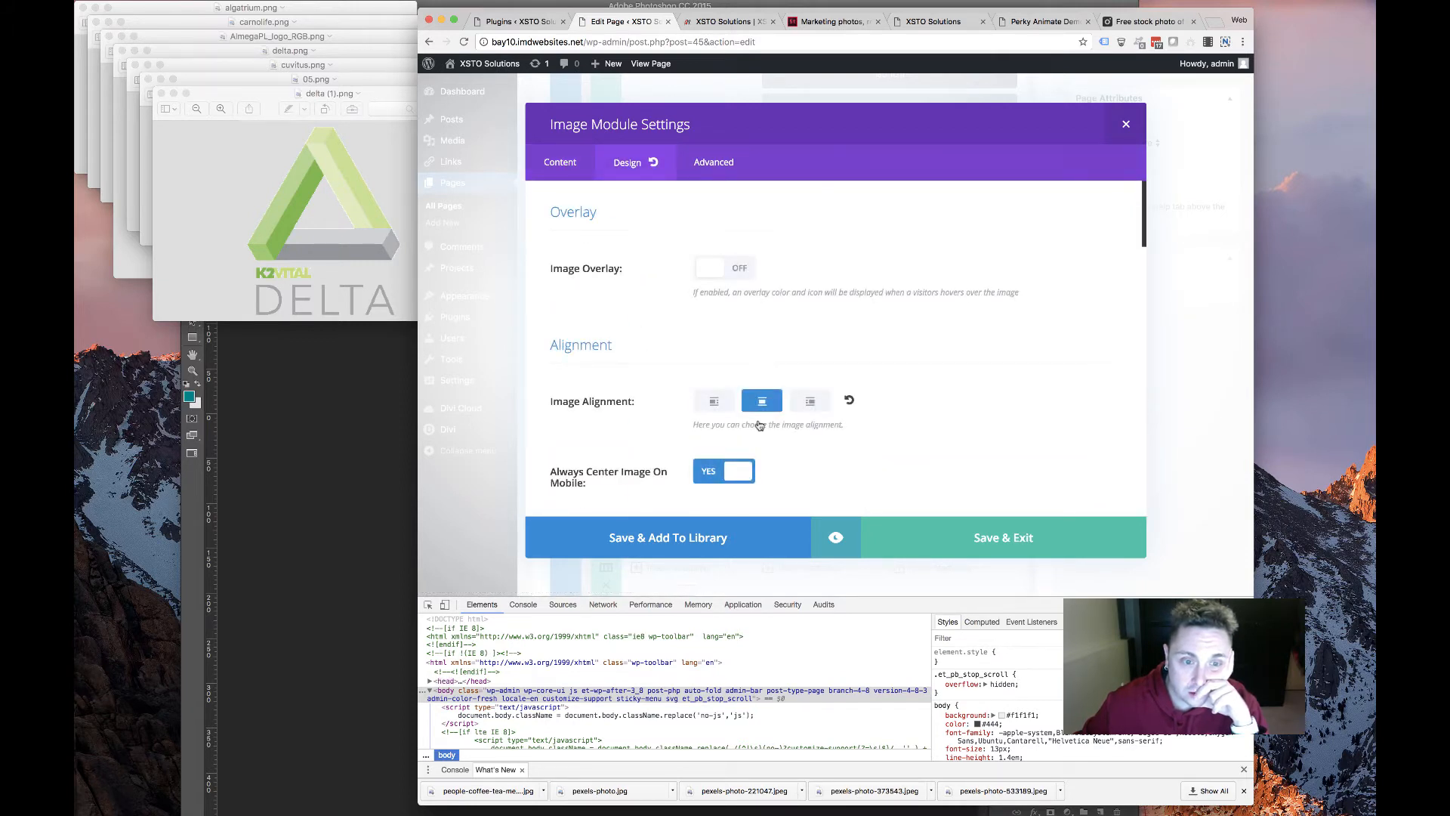
scroll(756, 425, down, 5)
scroll(756, 425, down, 6)
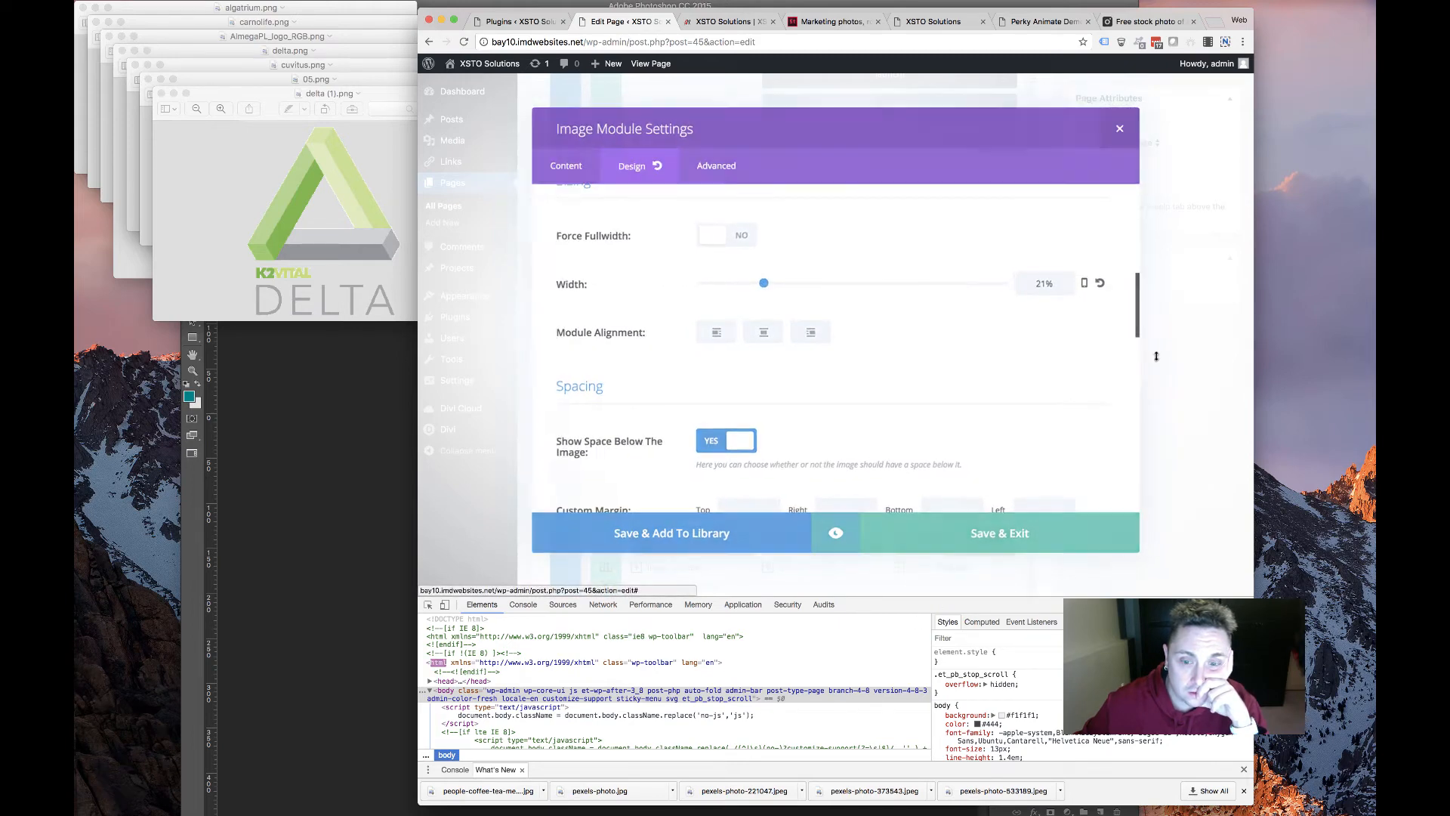
click(1003, 537)
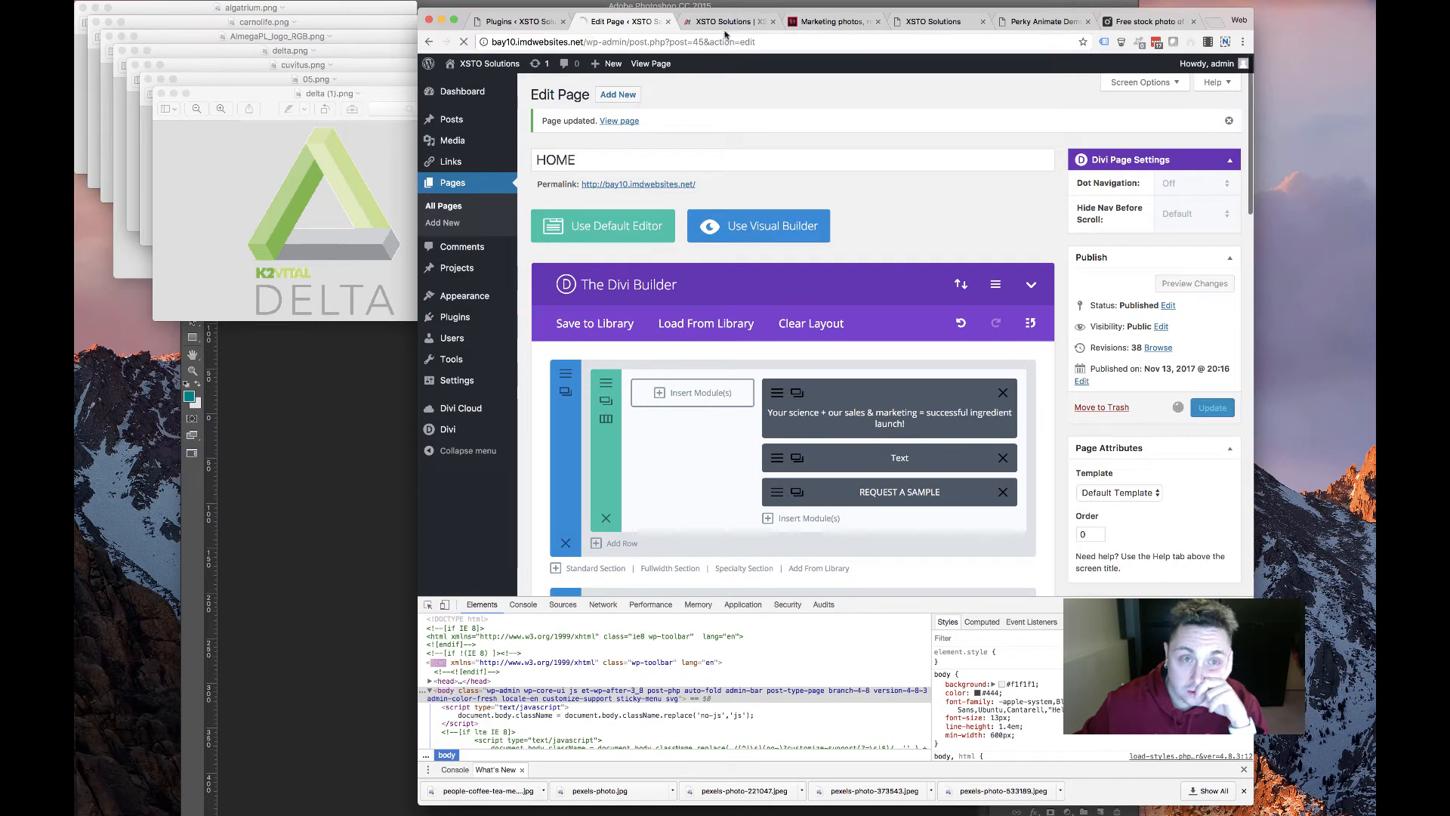
On the live homepage, inspect the centre Algatrium logo and select its module container in the markup
key(ctrl+Tab)
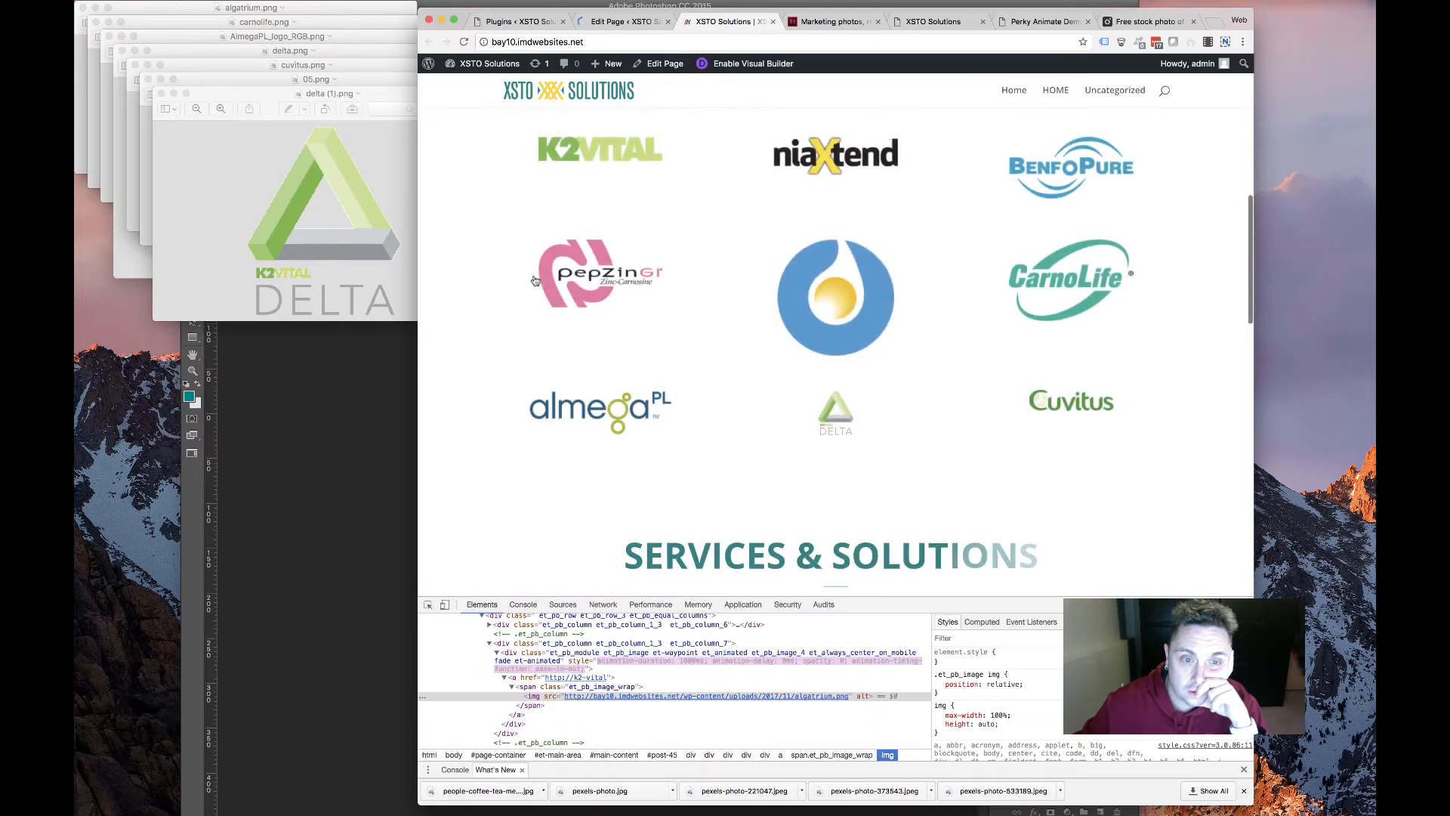
drag(721, 305, 1148, 339)
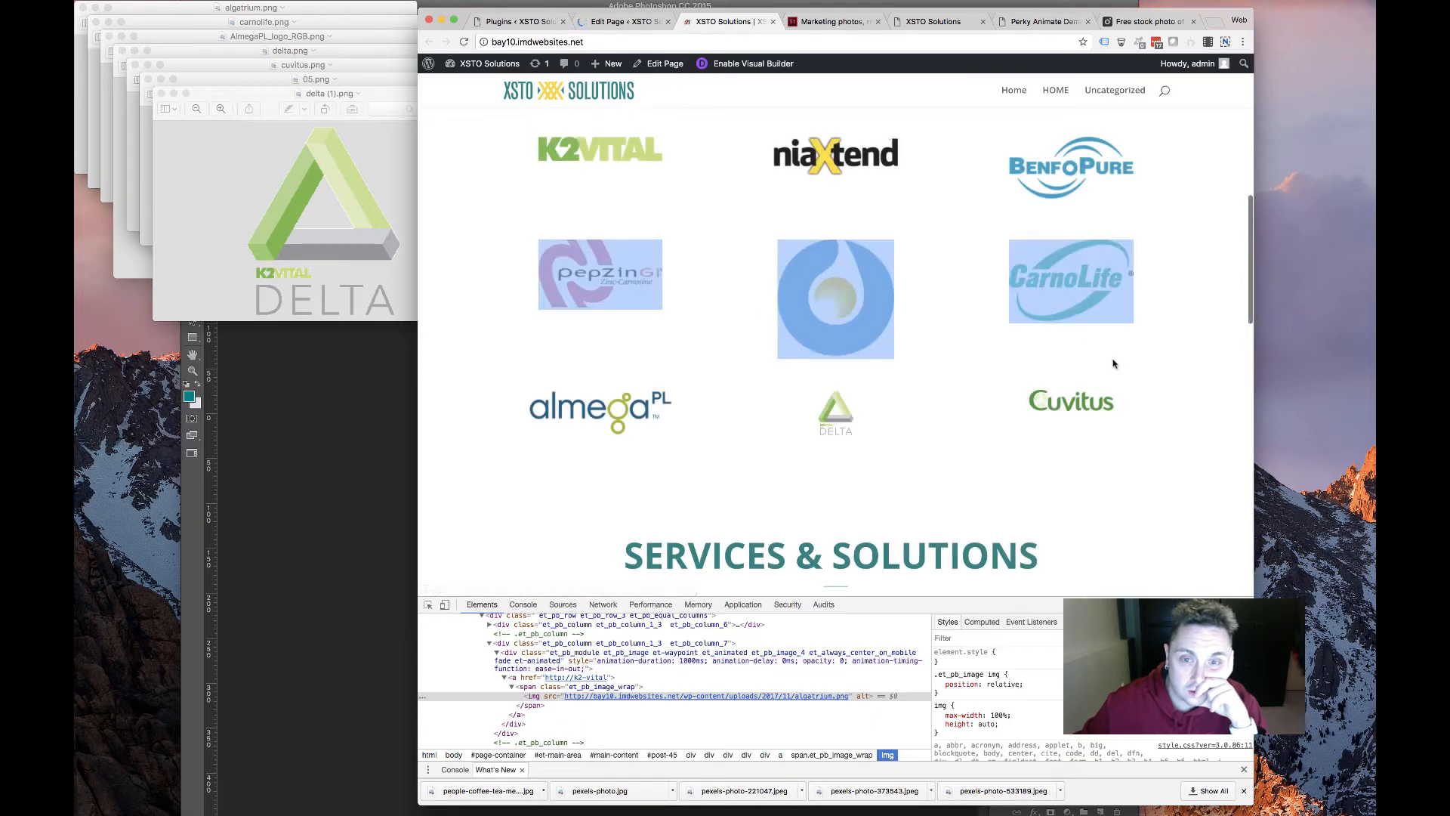
click(782, 323)
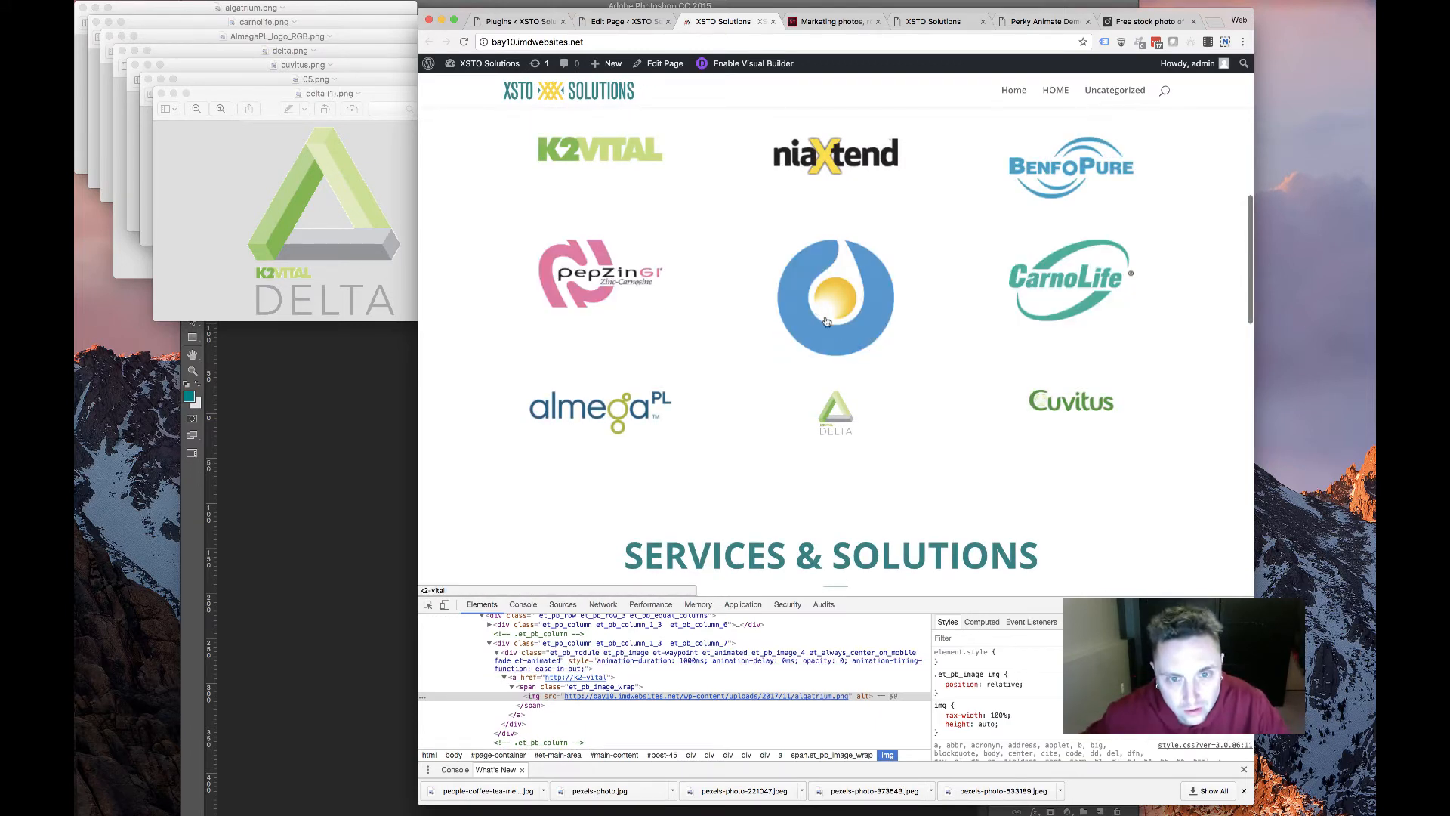
right_click(827, 321)
click(853, 485)
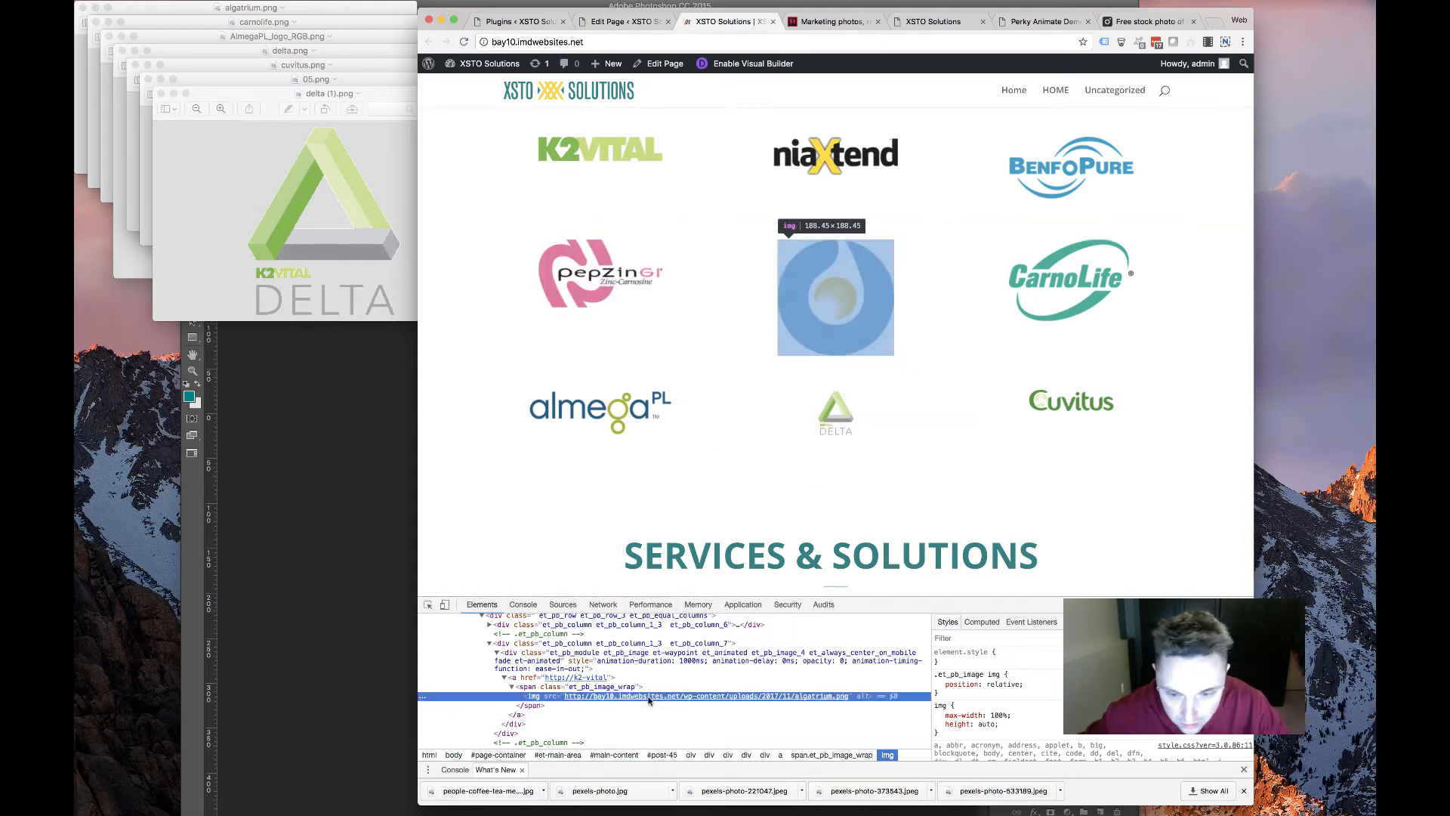
click(540, 669)
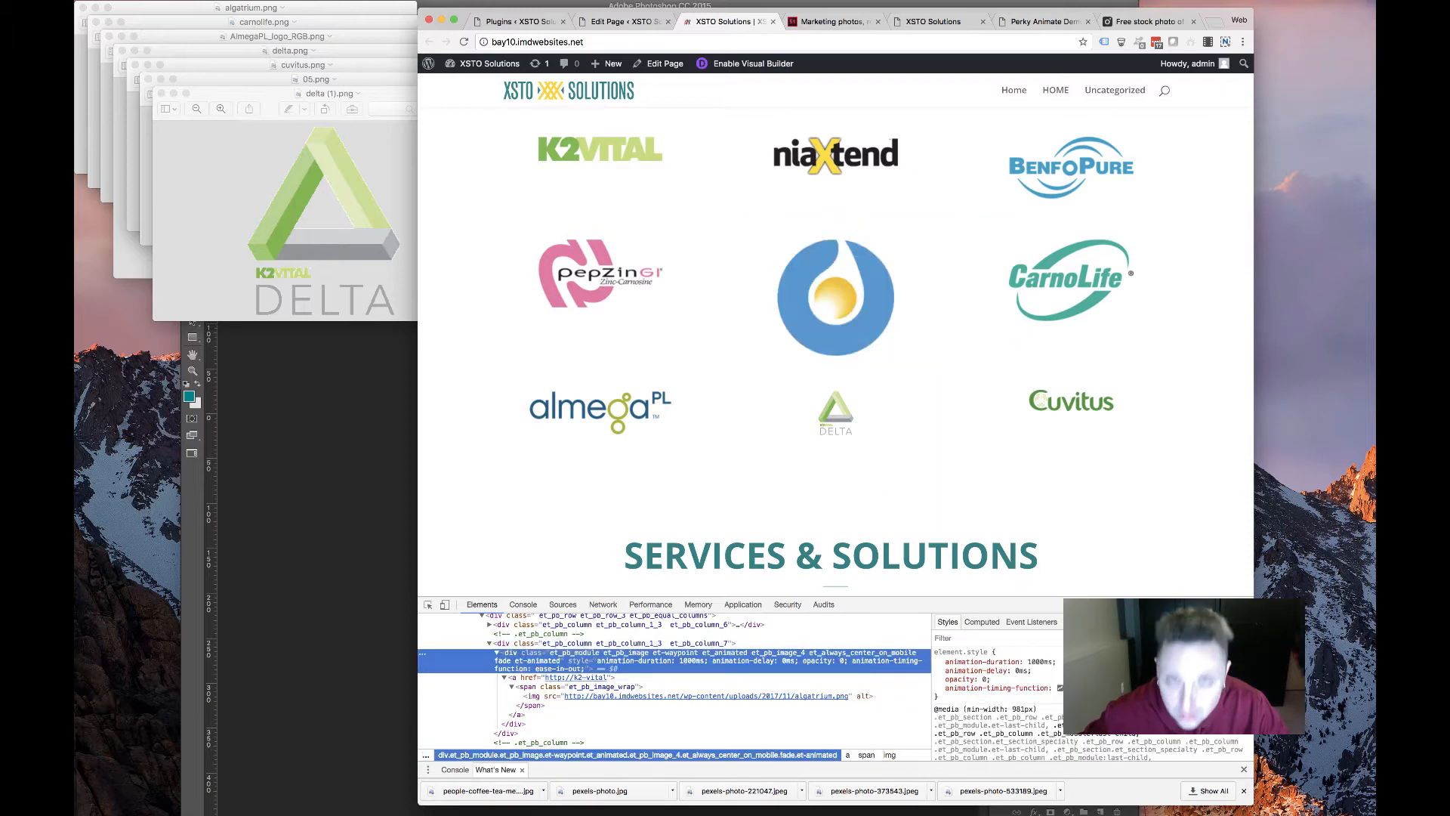
Narrow the browser to about 400px to check the logo grid, then widen it back to desktop
drag(1251, 192, 751, 189)
scroll(596, 375, up, 15)
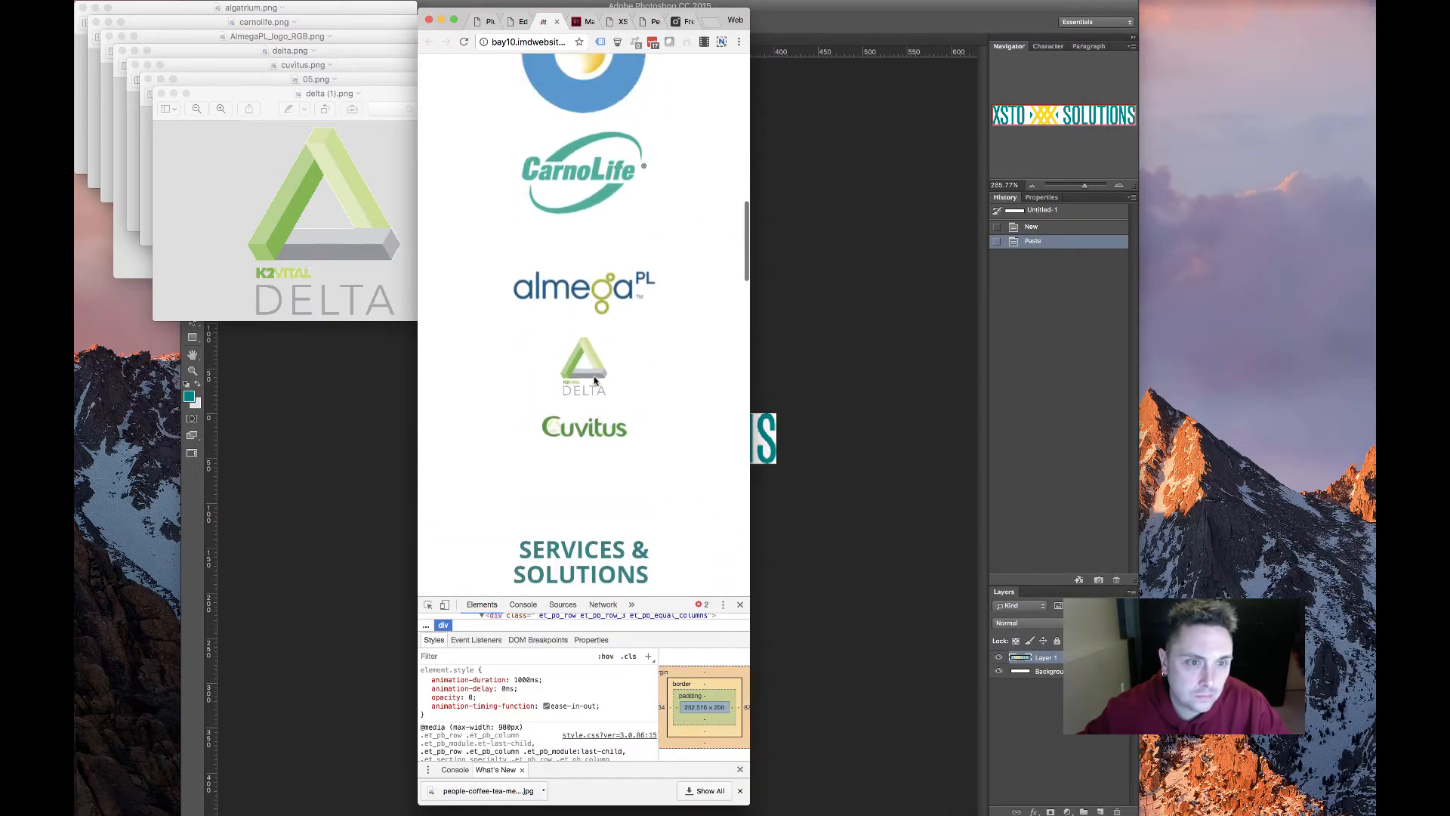
scroll(592, 428, down, 4)
scroll(593, 435, down, 10)
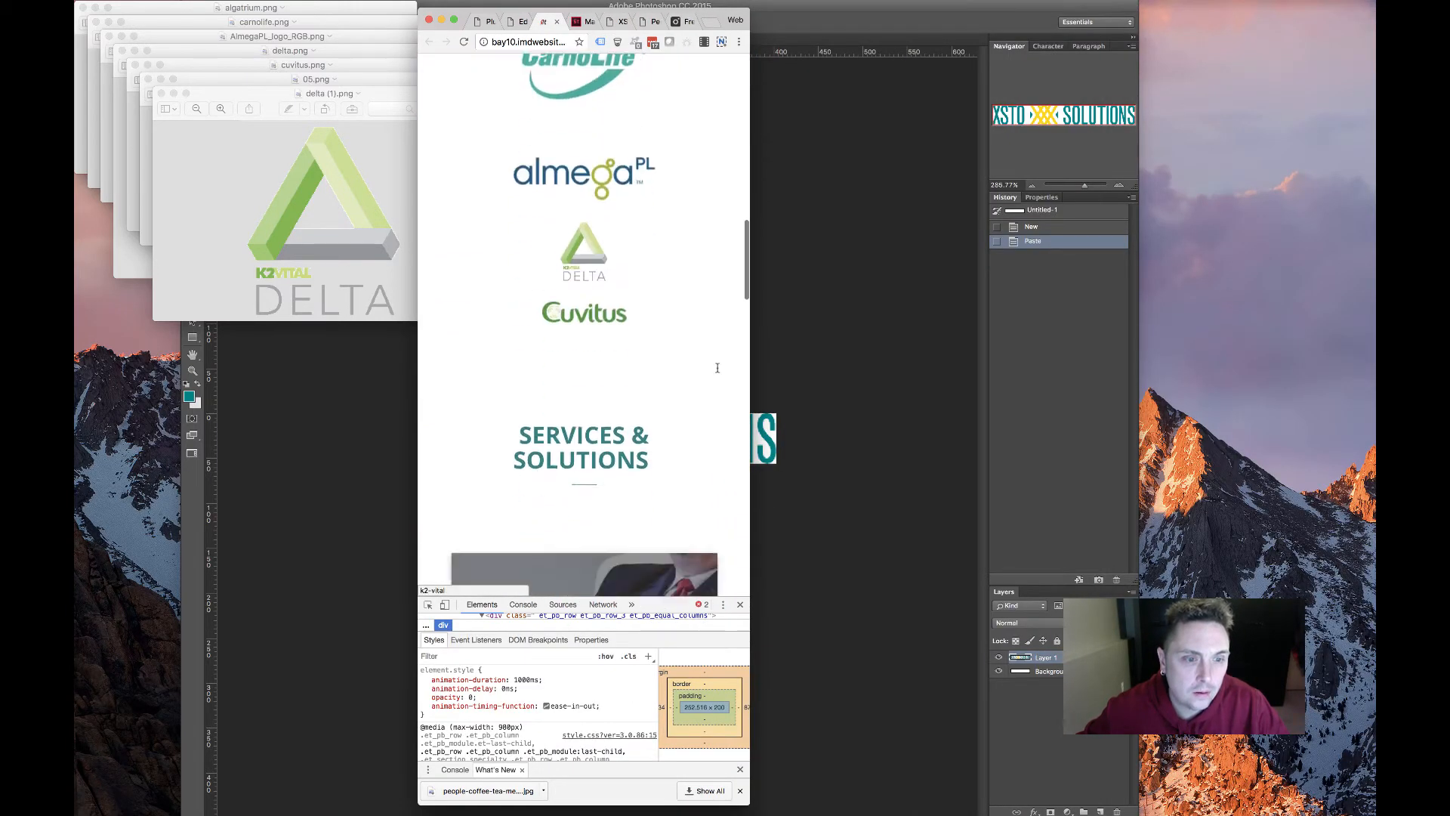
drag(751, 333, 514, 331)
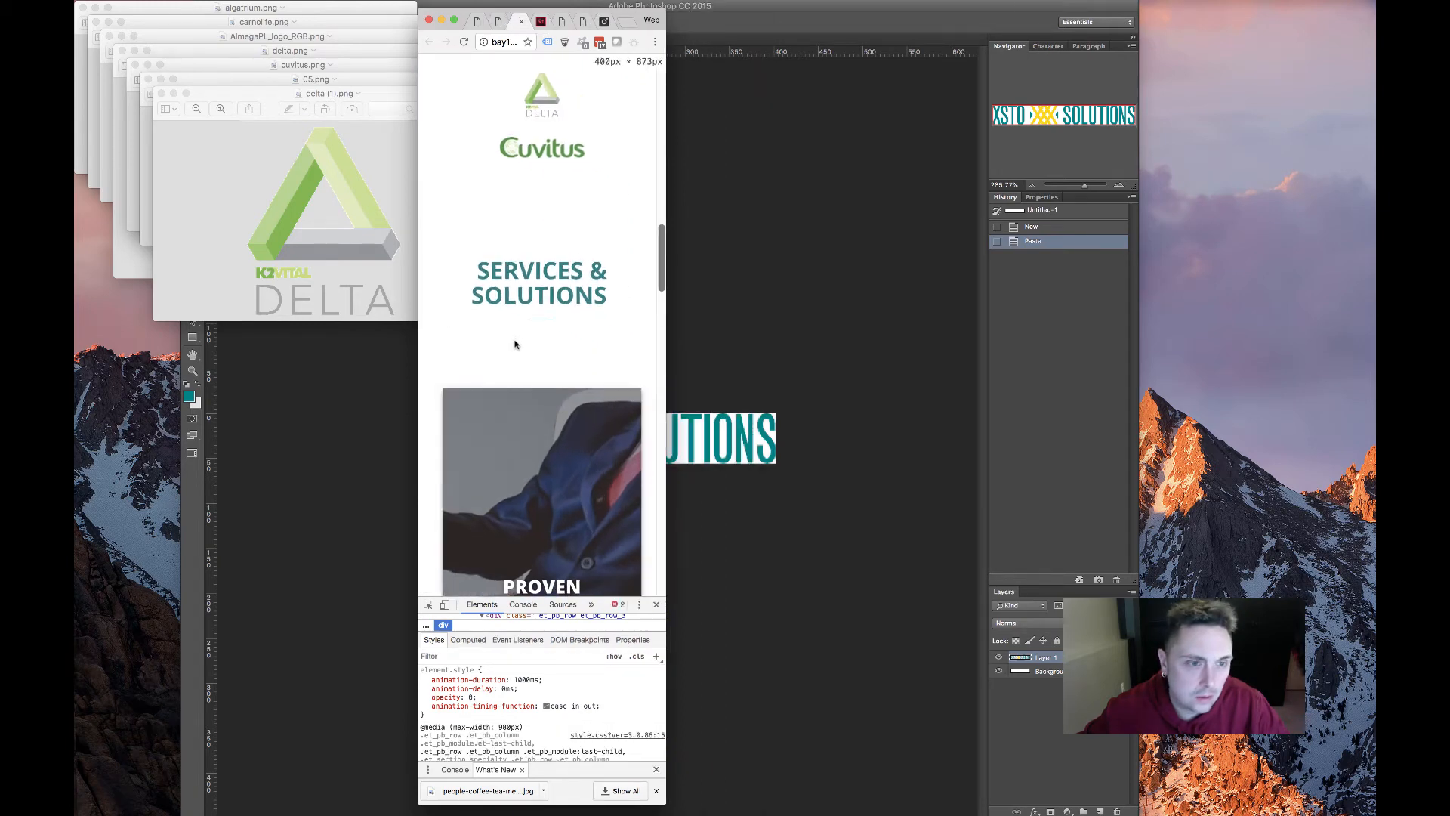
scroll(518, 336, up, 10)
drag(666, 337, 1366, 376)
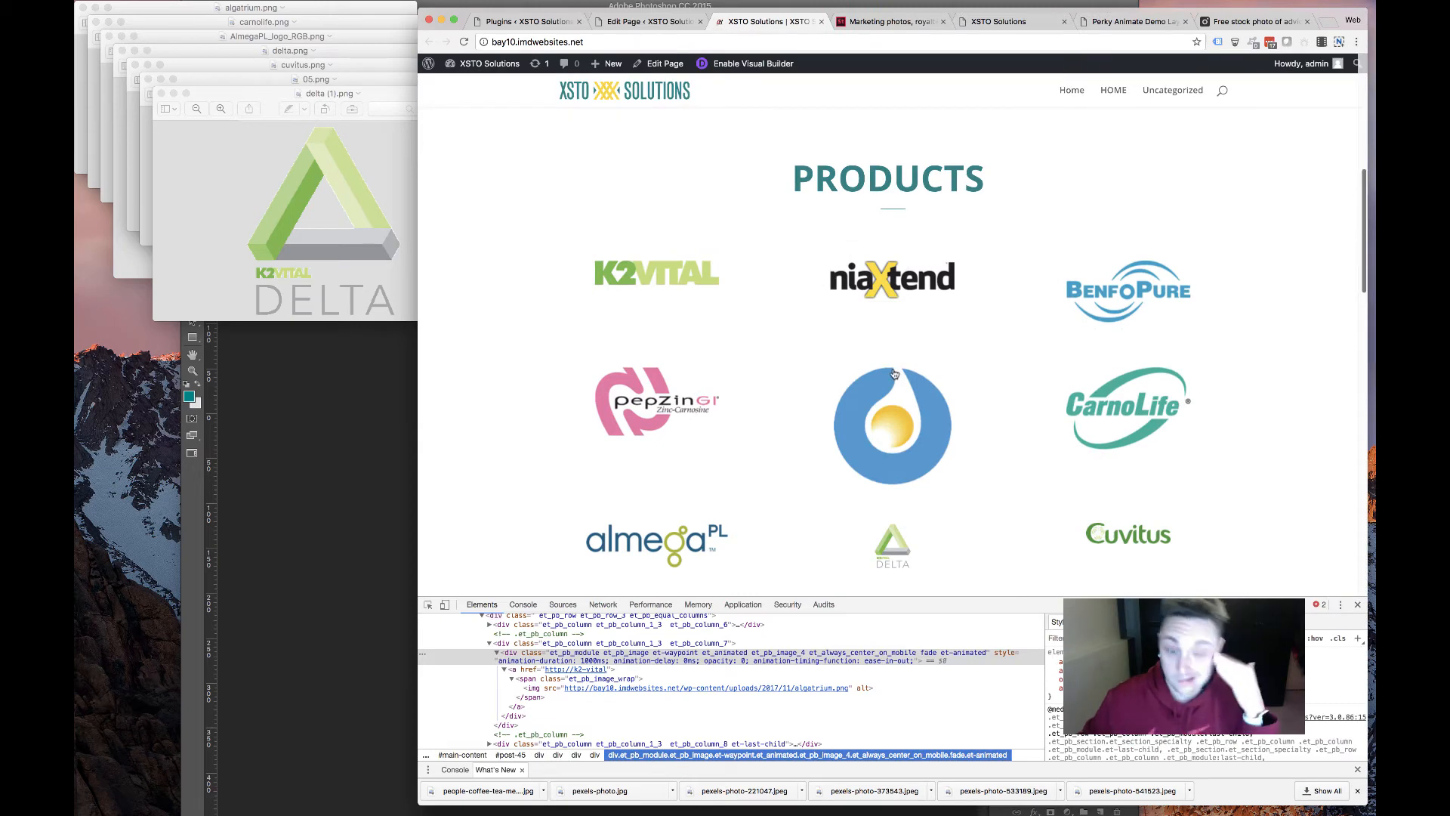
scroll(893, 374, down, 5)
Duplicate the bottom-row middle logo module into the empty middle slot of the Products grid
key(super+alt+Left)
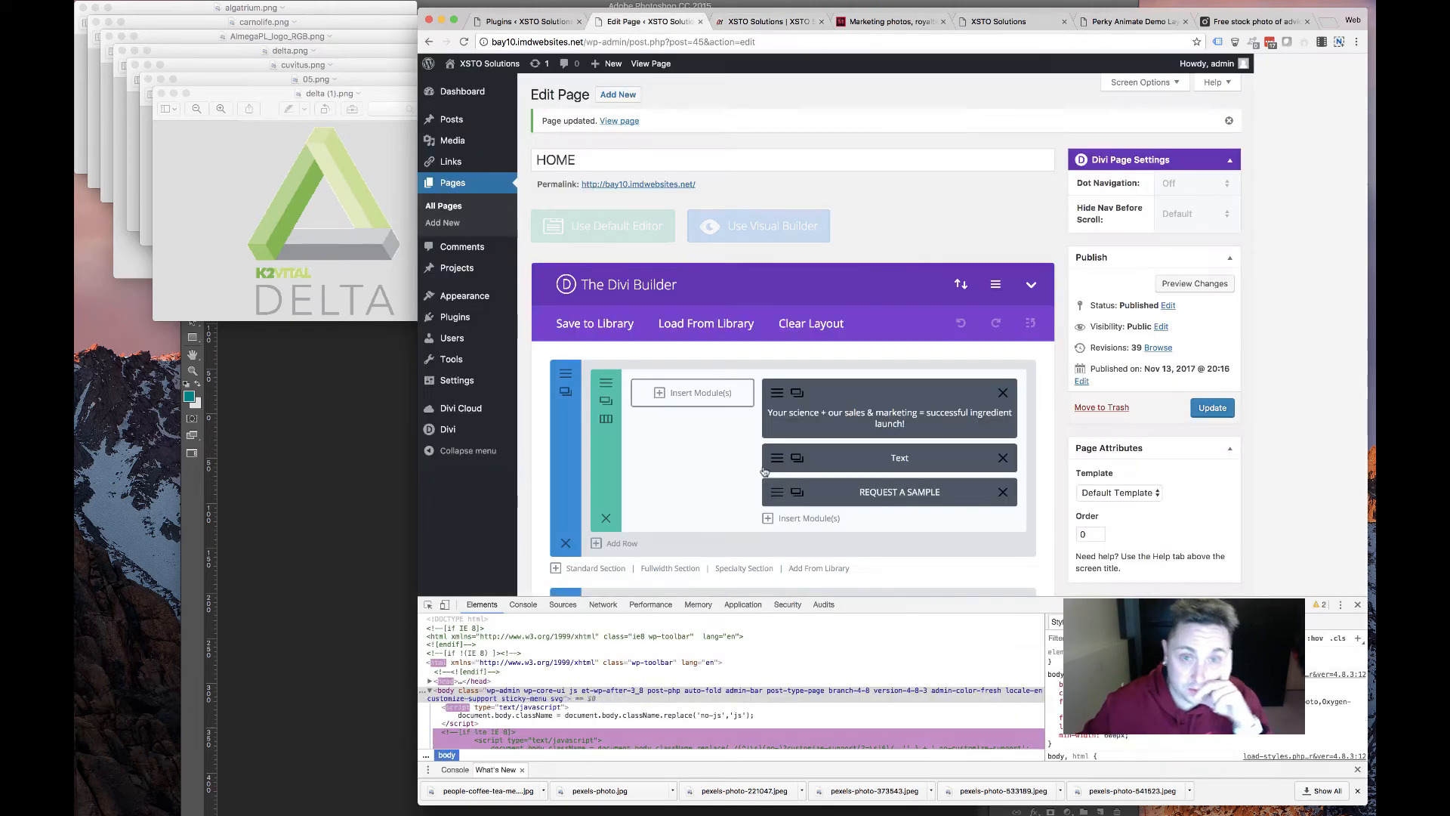
scroll(764, 471, down, 7)
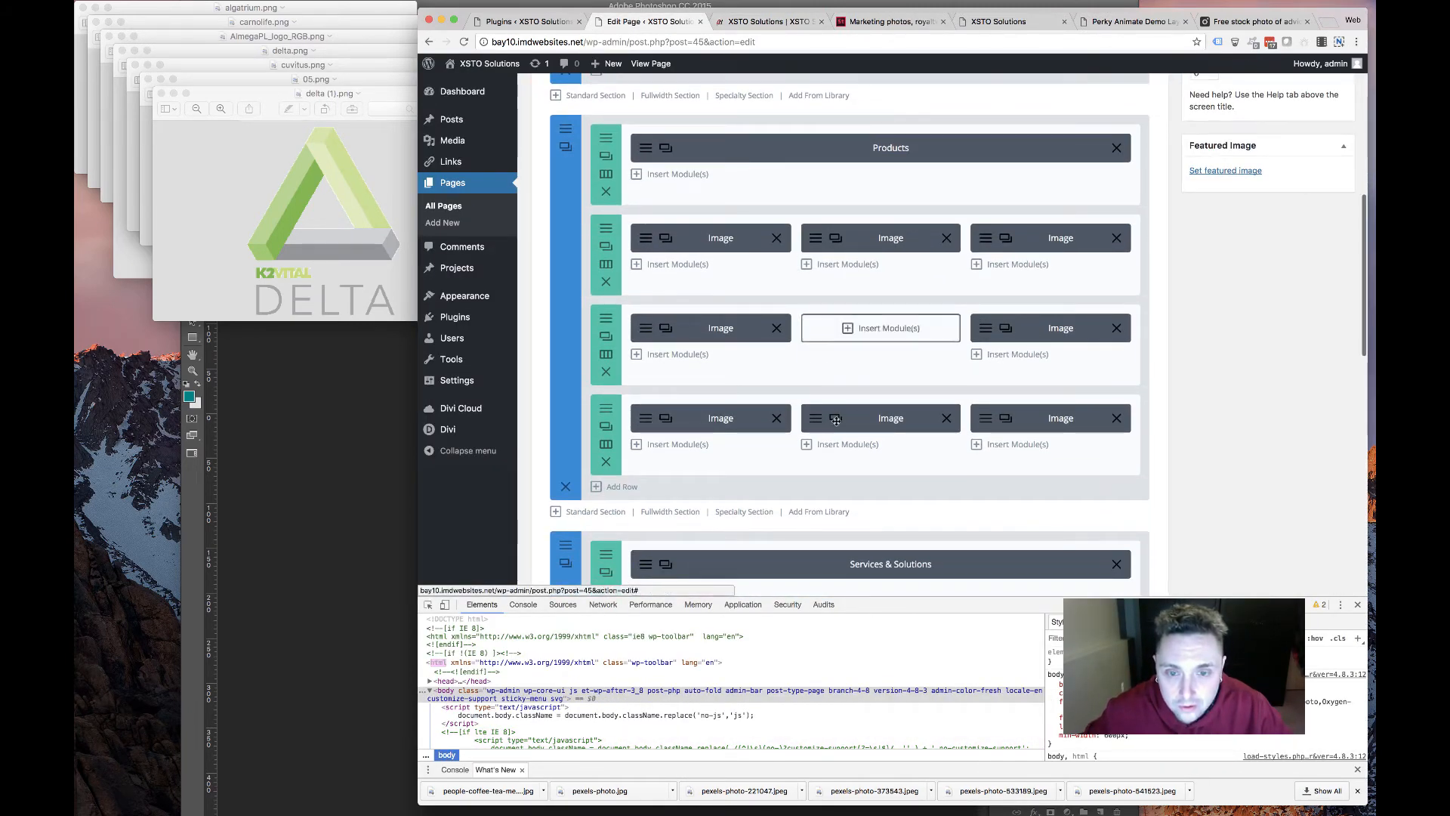
click(837, 418)
drag(815, 453, 825, 342)
Replace the copied module's image with the blue drop logo from the media library
click(834, 330)
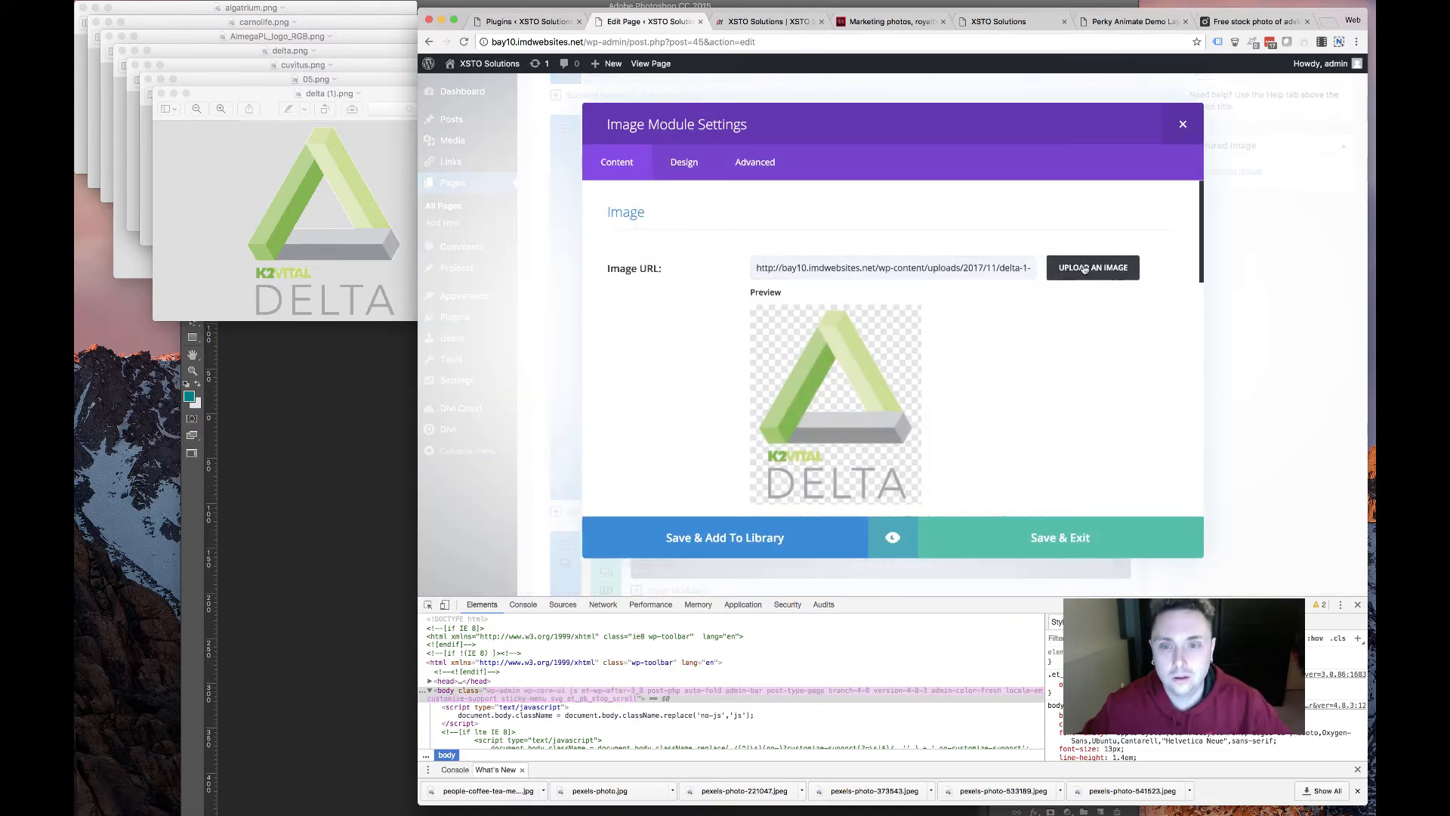
click(947, 272)
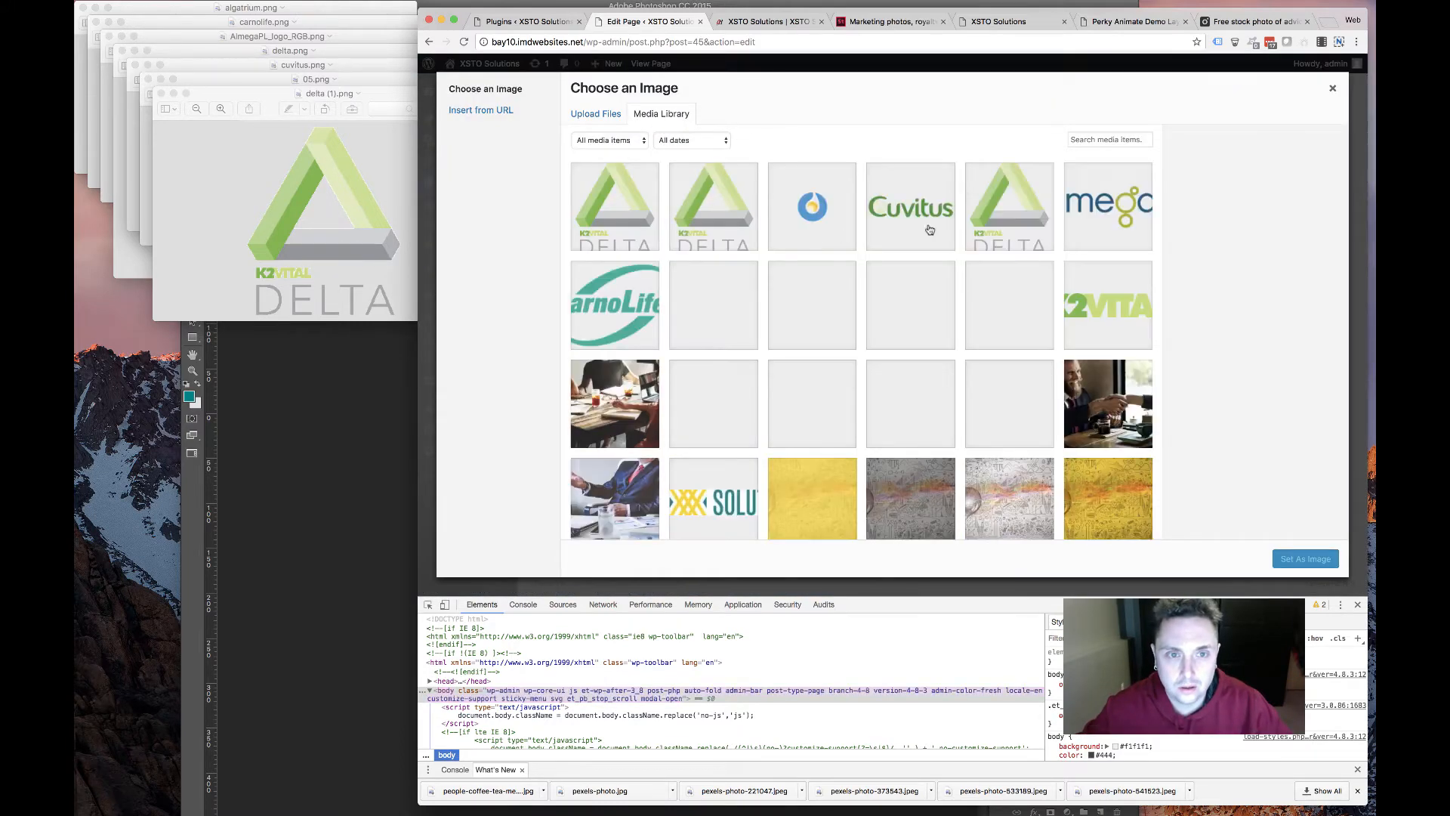
click(713, 305)
click(1305, 558)
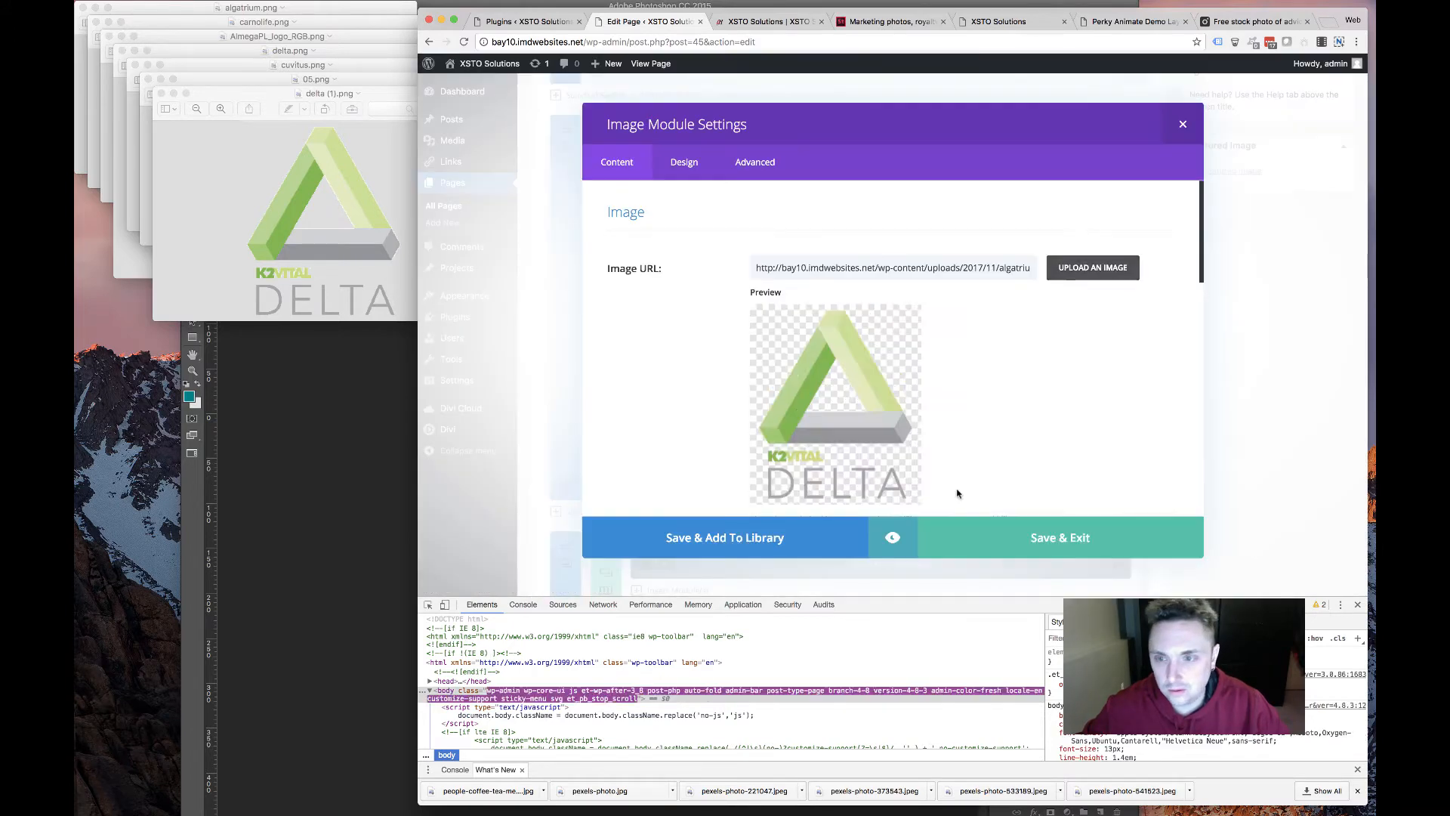
click(1042, 537)
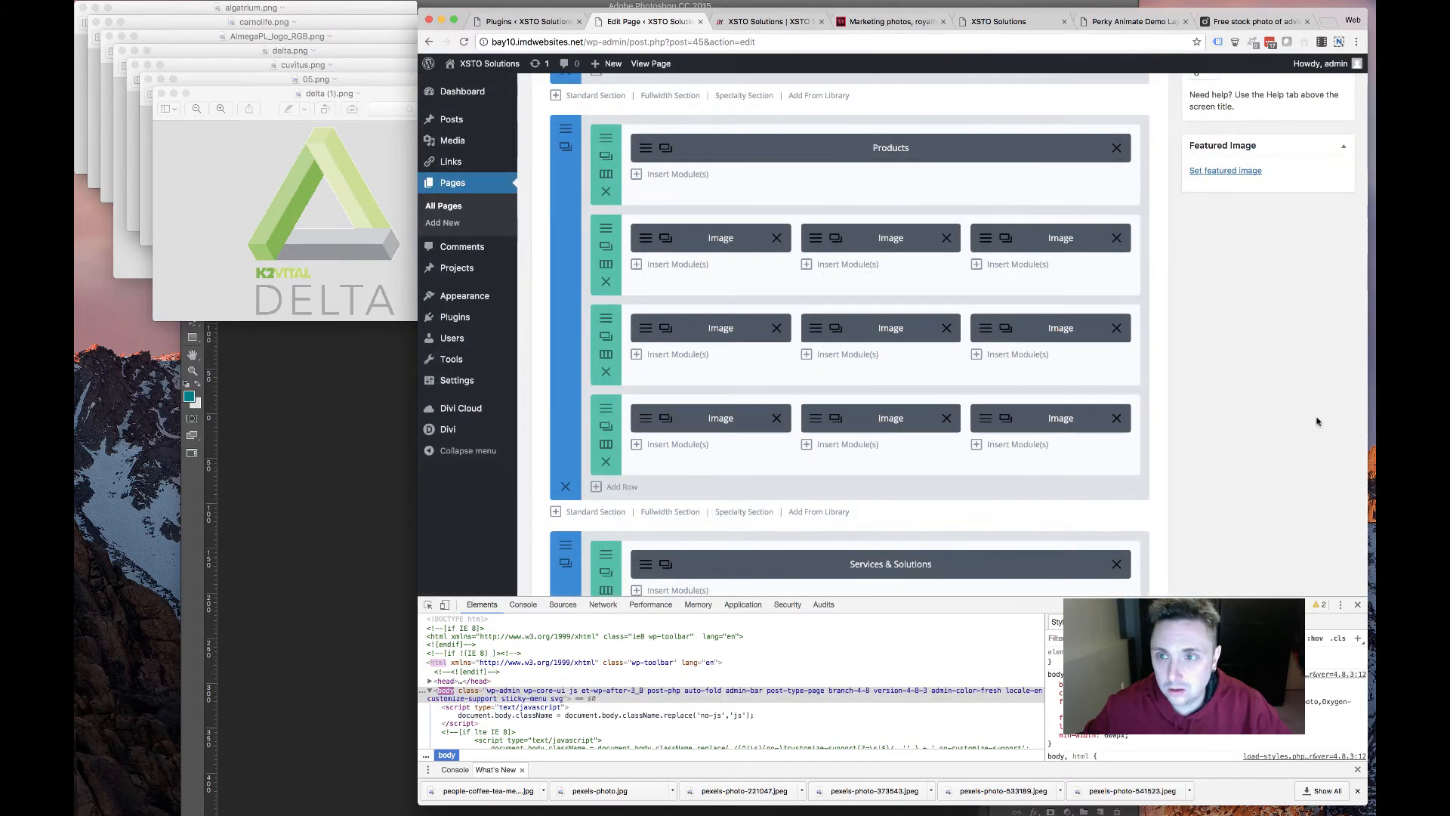
Update the HOME page and check the new drop logo in the live Products grid
scroll(1317, 421, up, 15)
click(1322, 413)
click(755, 23)
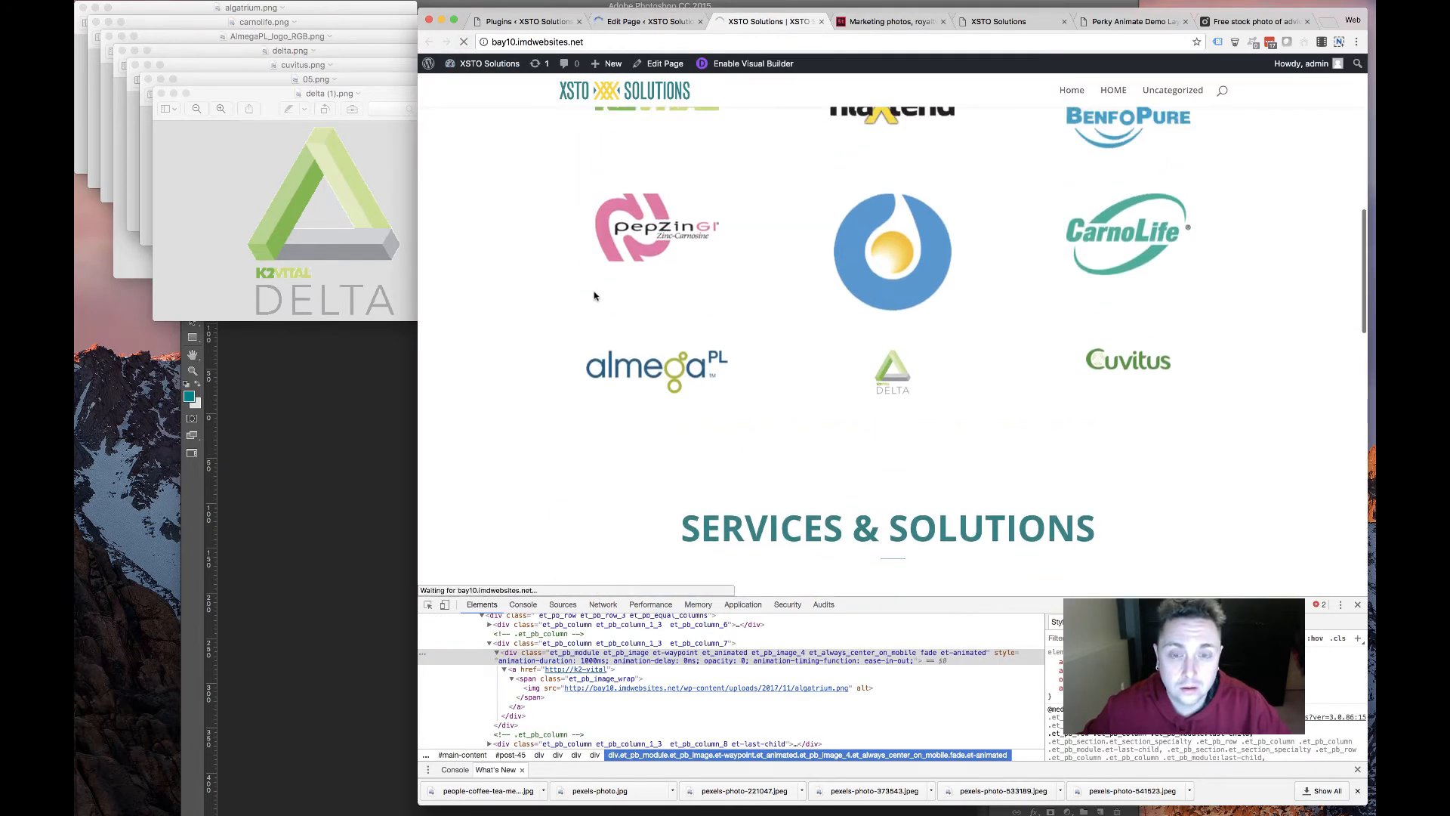
scroll(598, 295, up, 5)
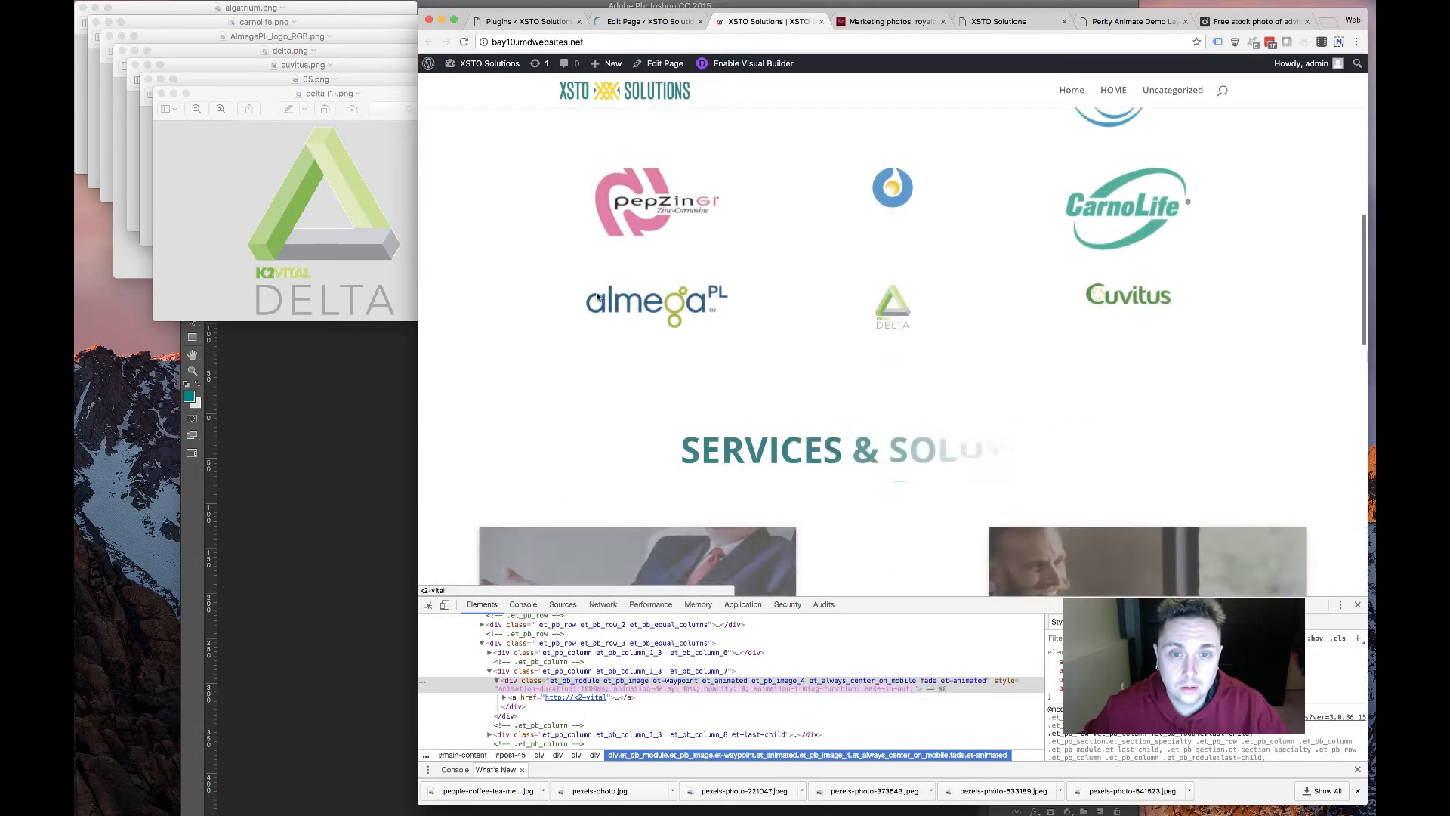
scroll(781, 327, down, 3)
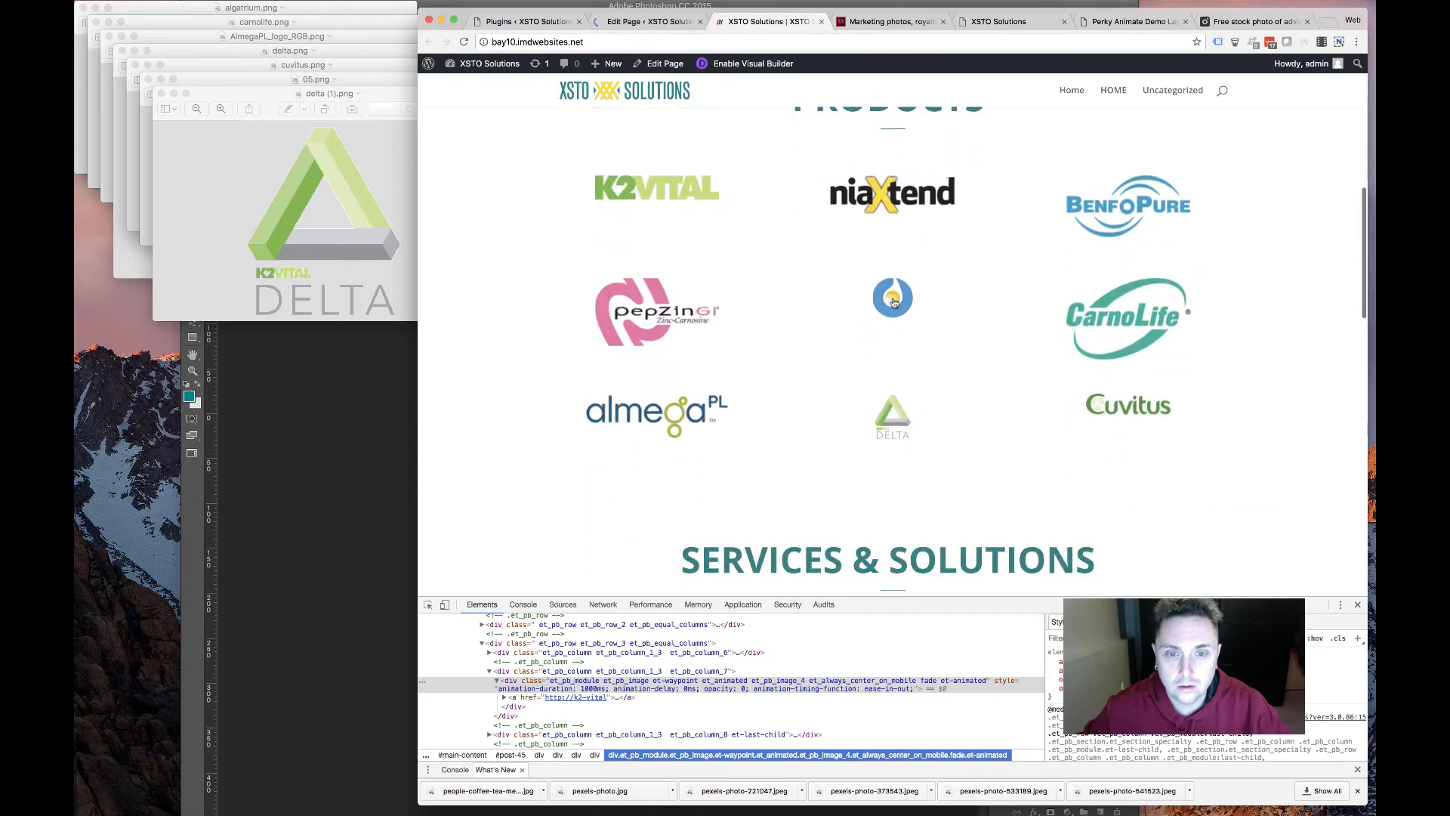
scroll(427, 350, up, 2)
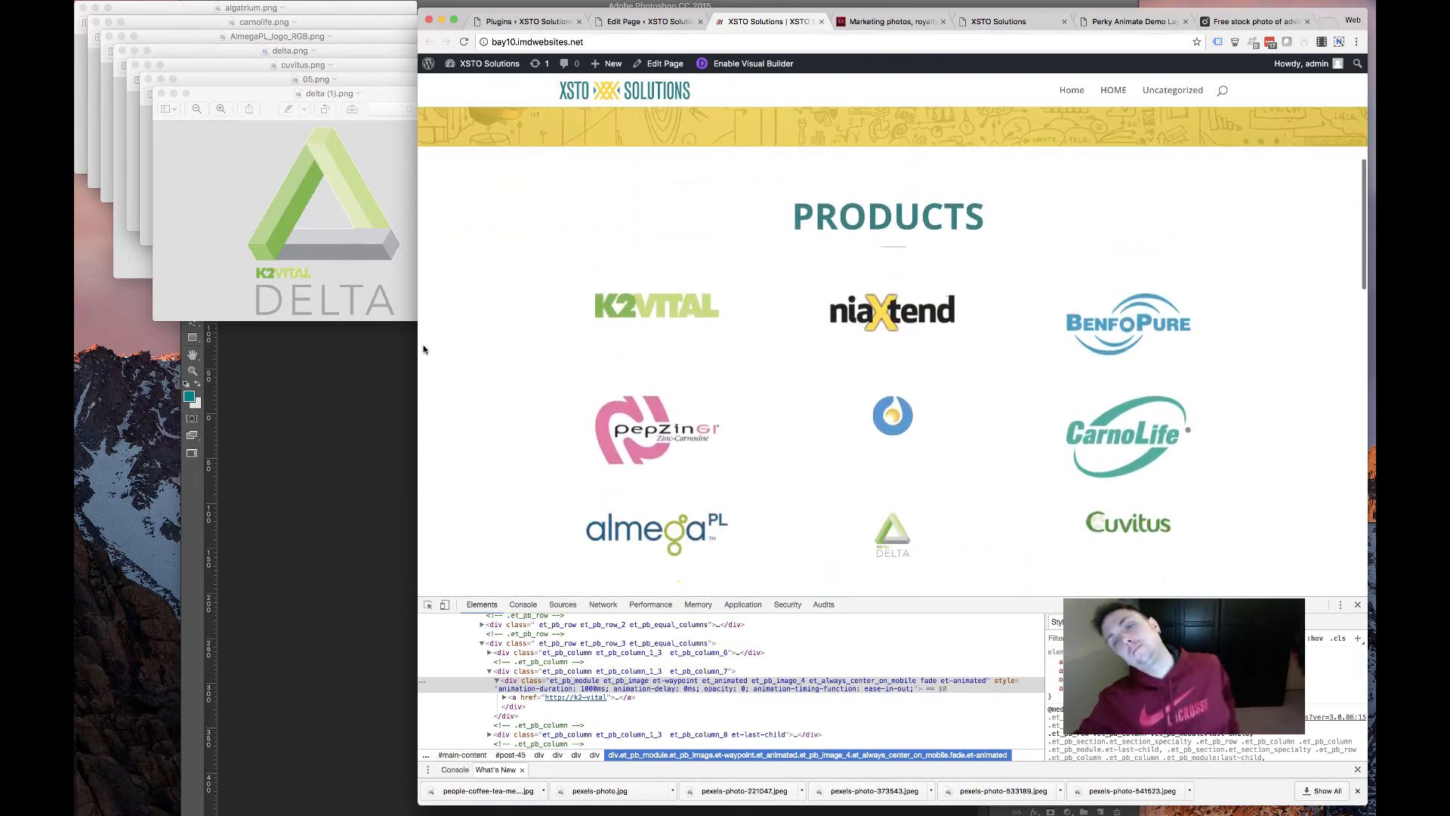
scroll(426, 351, down, 4)
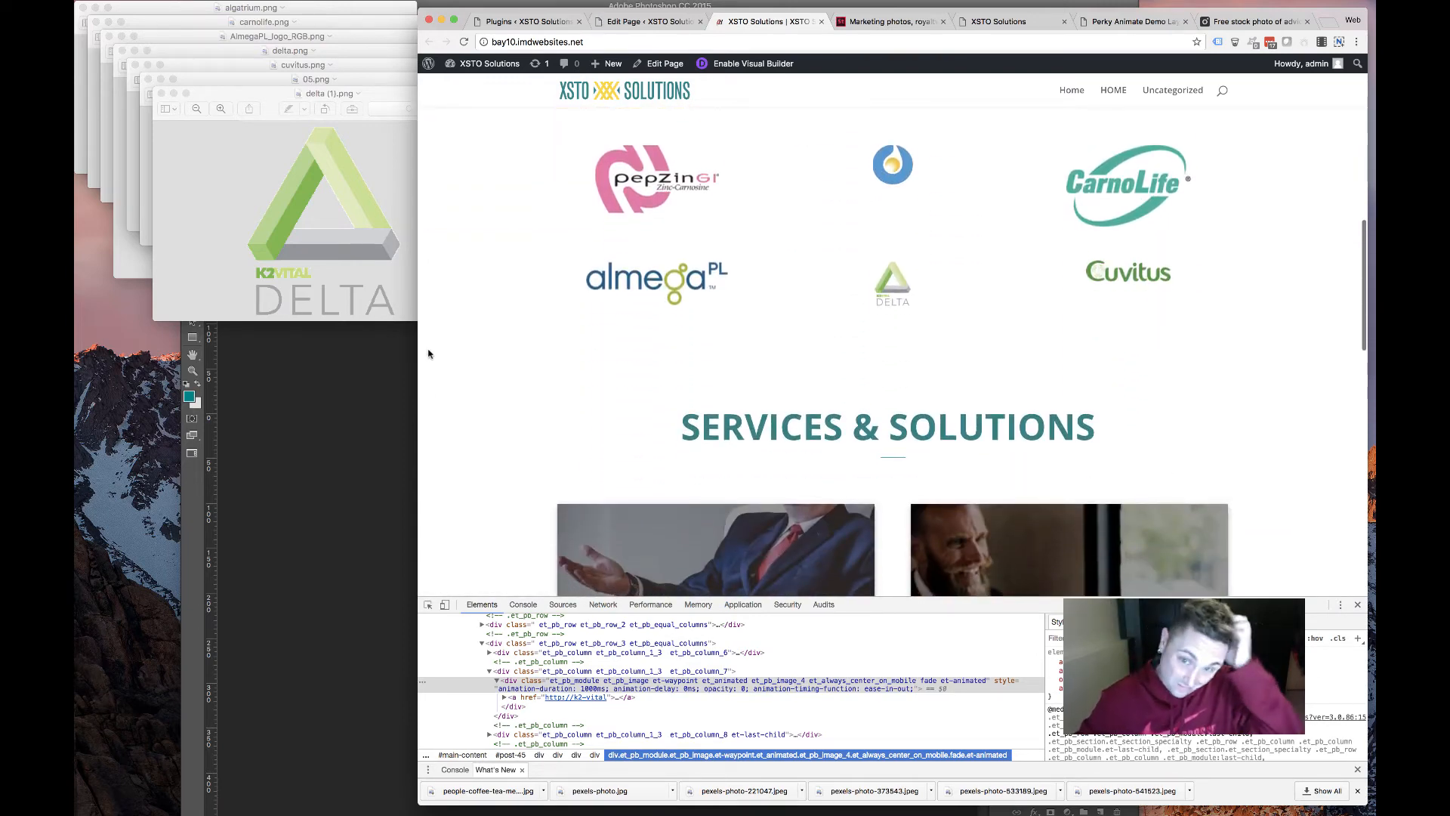
scroll(425, 354, up, 3)
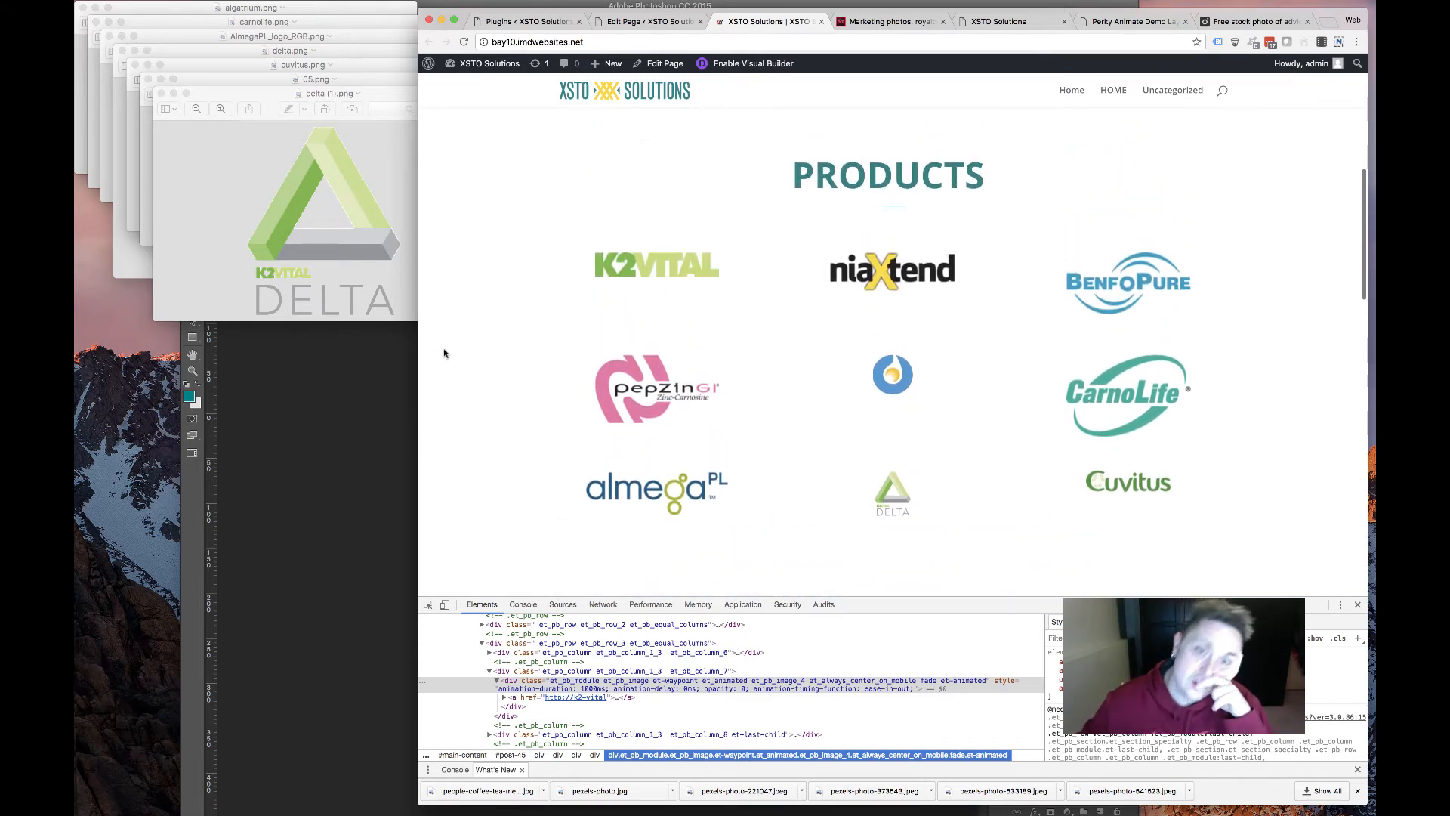
scroll(443, 353, up, 2)
scroll(443, 353, down, 5)
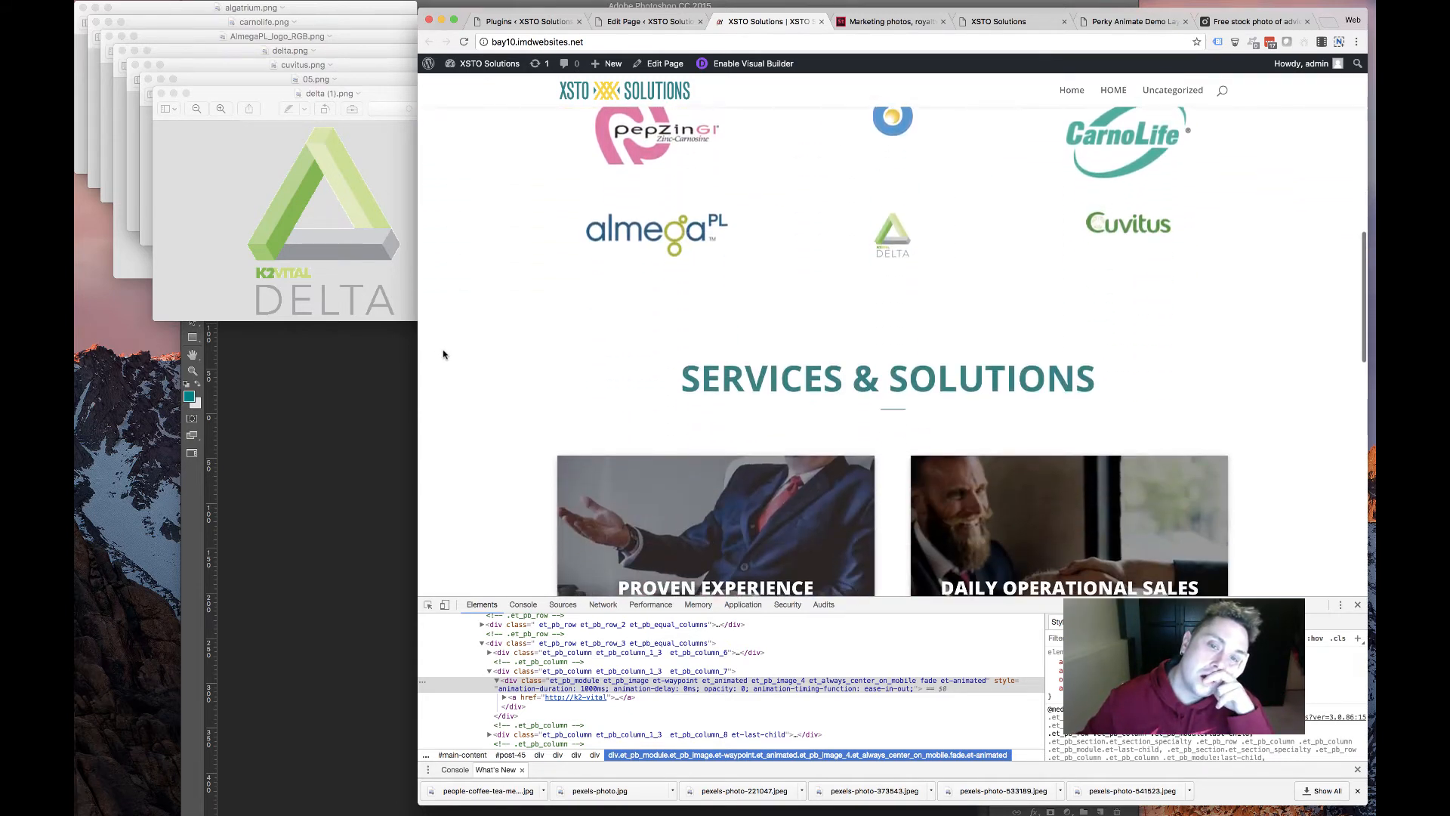
scroll(444, 354, up, 3)
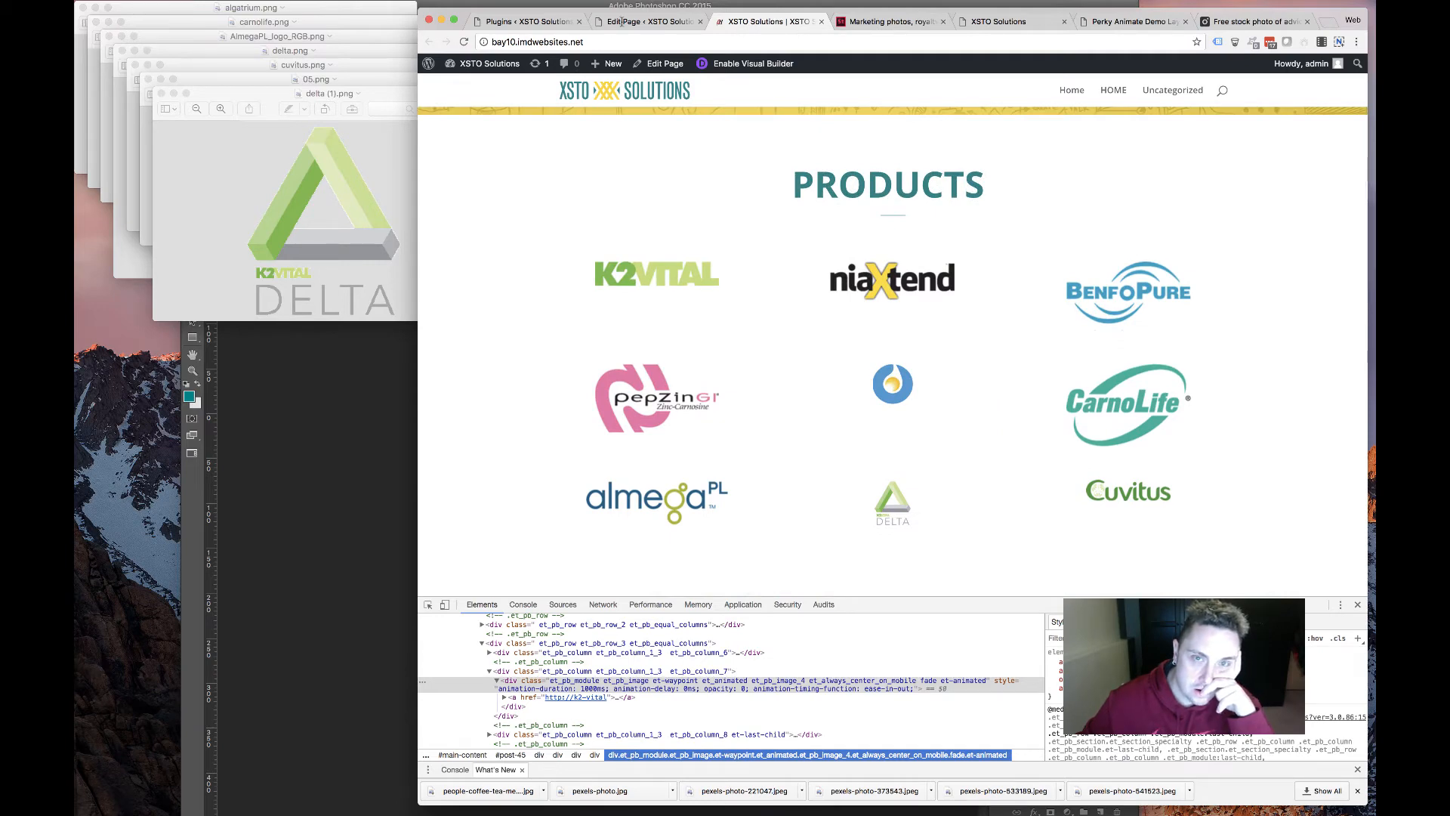
key(ctrl+shift+Tab)
scroll(891, 319, down, 10)
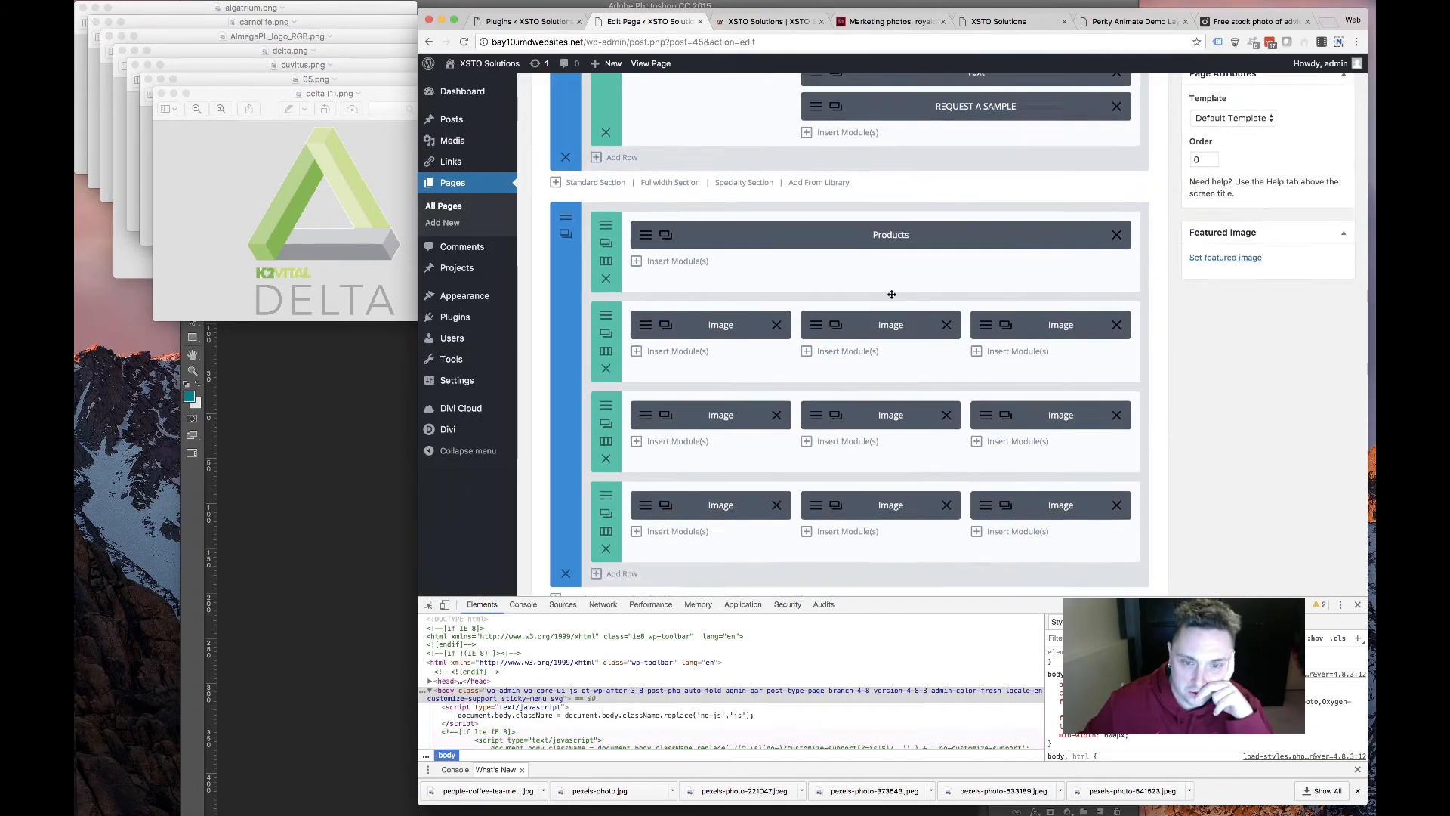
Swap the middle logo modules so Delta sits centre, and enlarge its image width
mouse_move(837, 285)
mouse_down()
mouse_move(840, 401)
mouse_move(839, 286)
mouse_move(817, 284)
mouse_up()
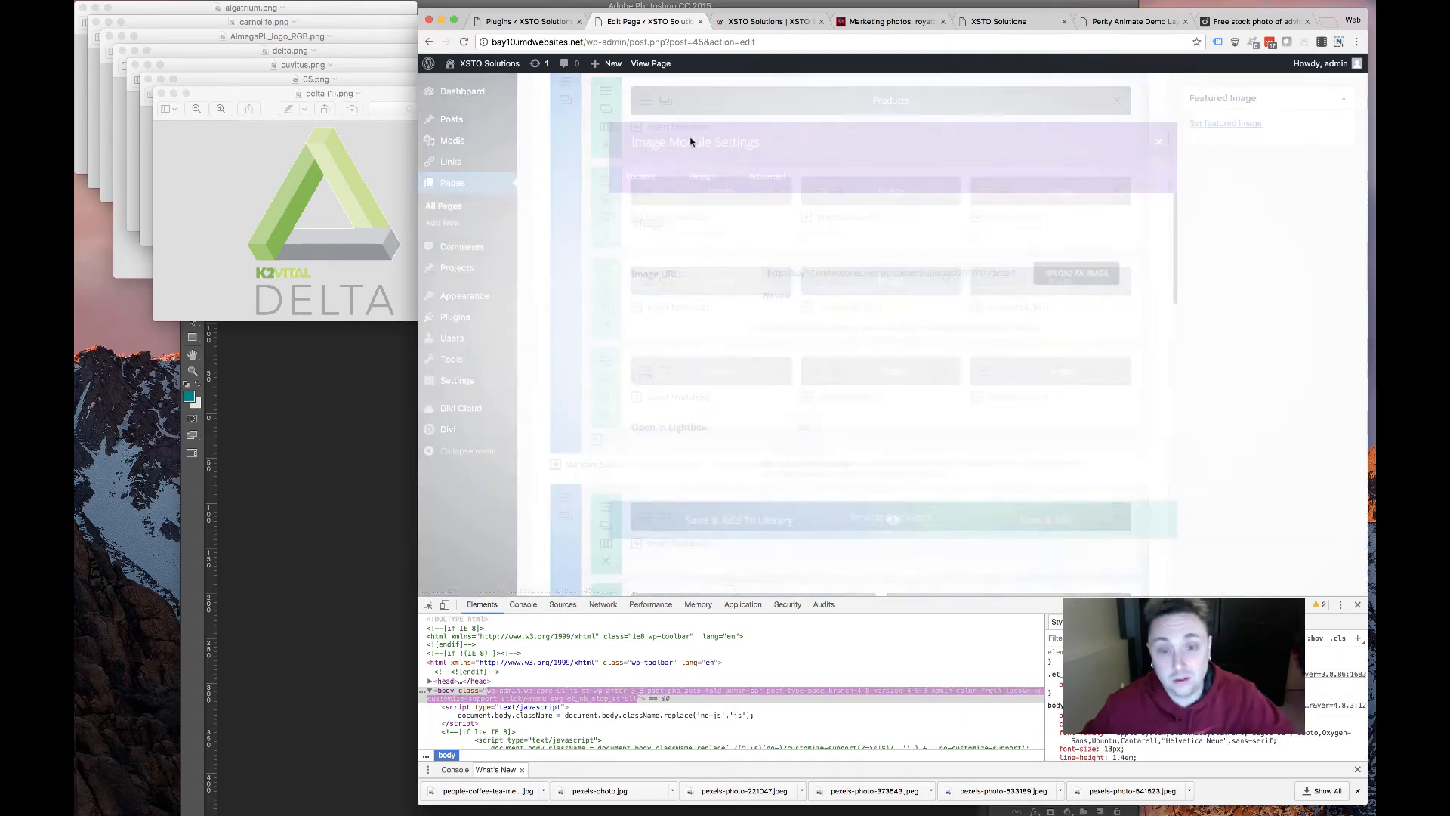
click(685, 164)
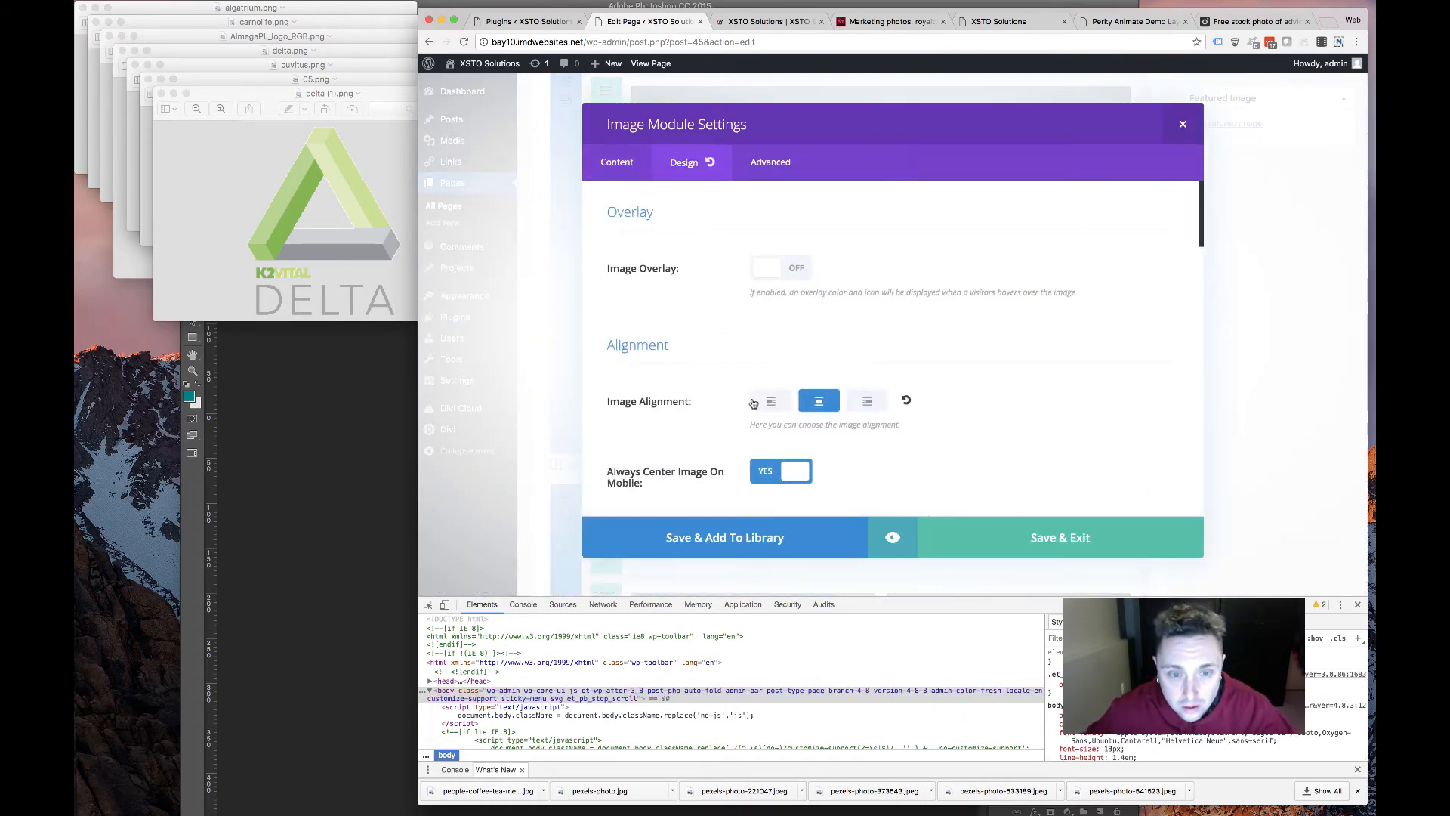
scroll(869, 333, down, 10)
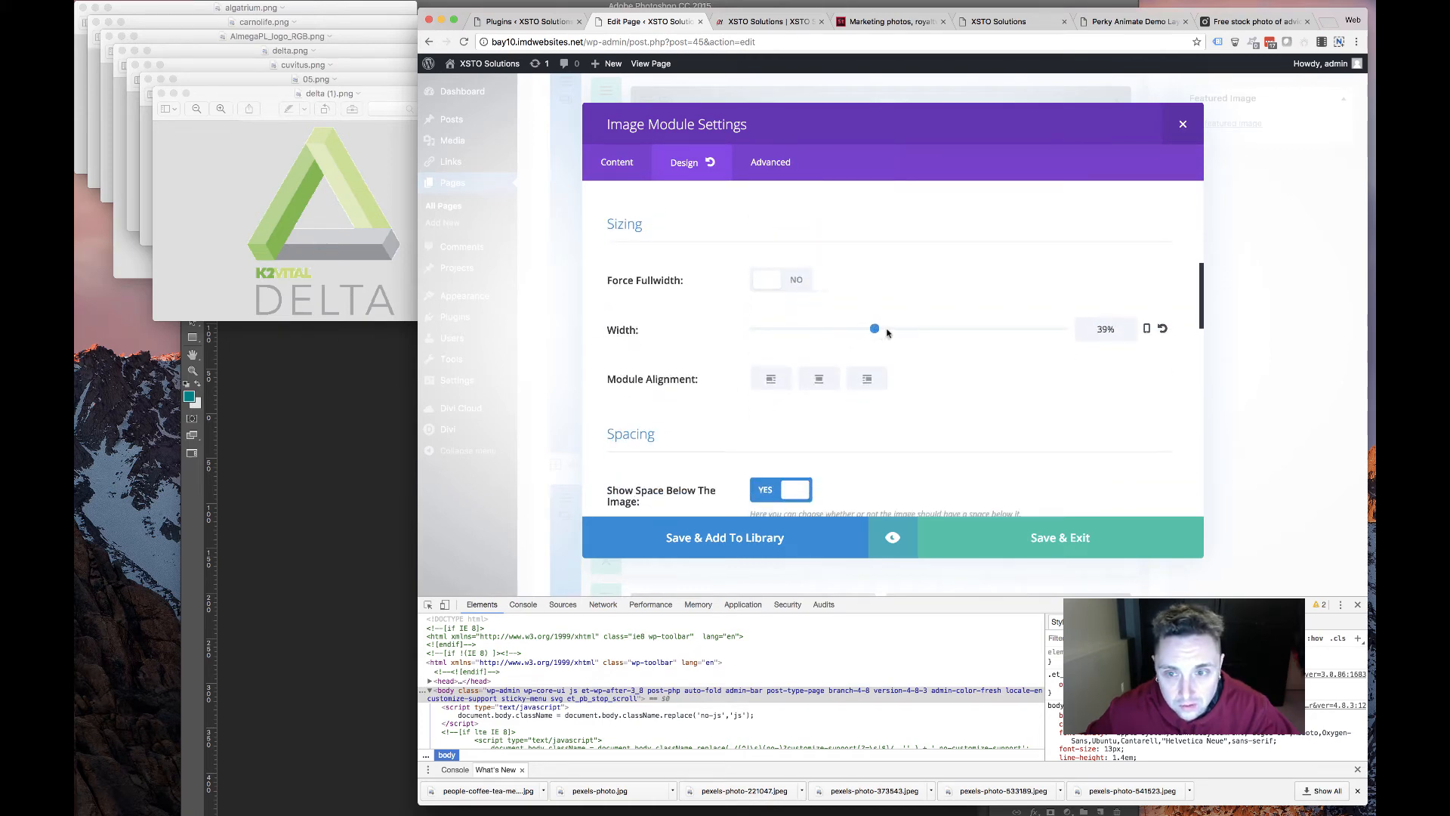
click(1053, 556)
scroll(1330, 436, up, 10)
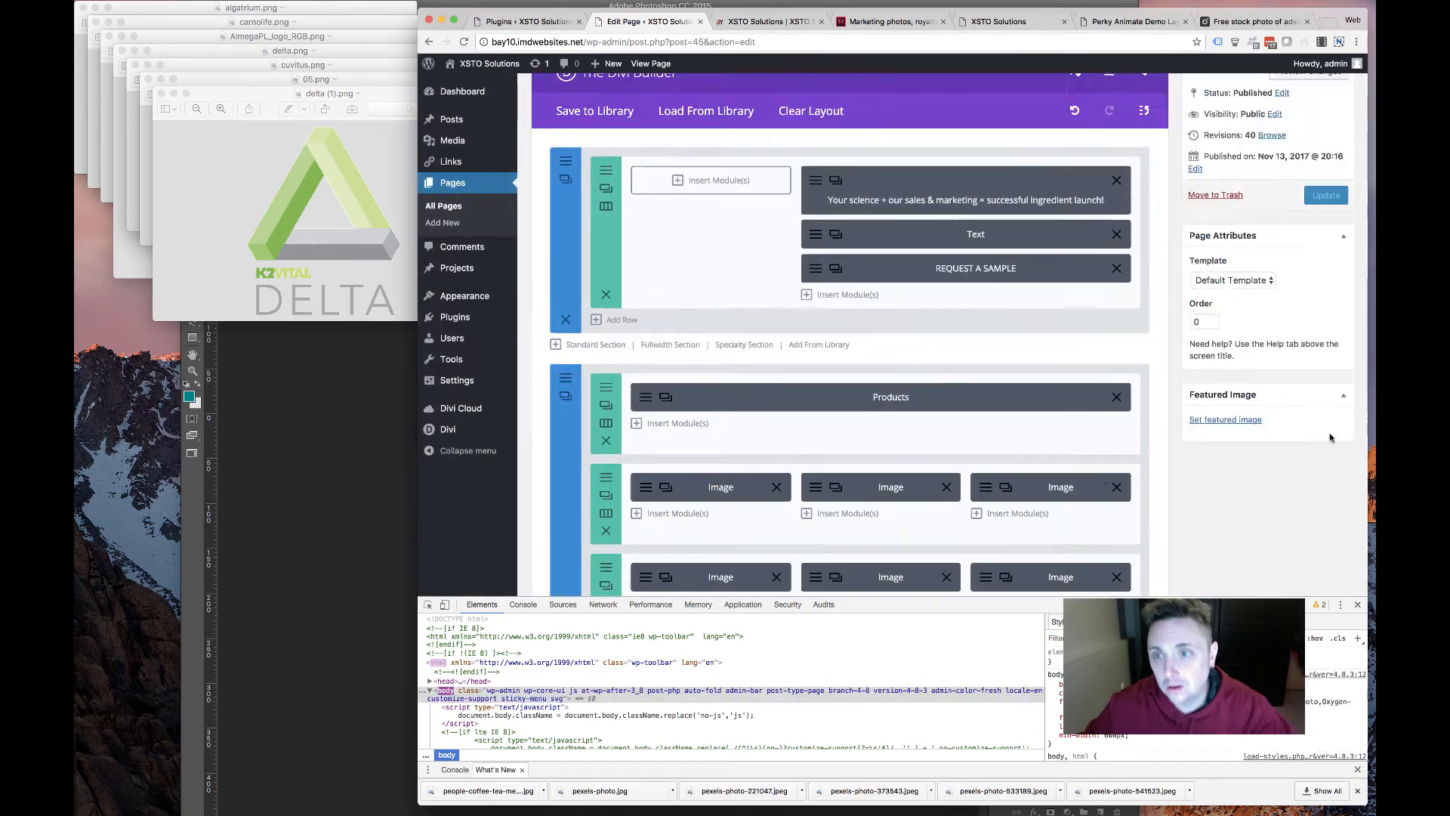
Update the page and reload the live homepage to see the larger centred Delta logo
click(1323, 410)
click(770, 22)
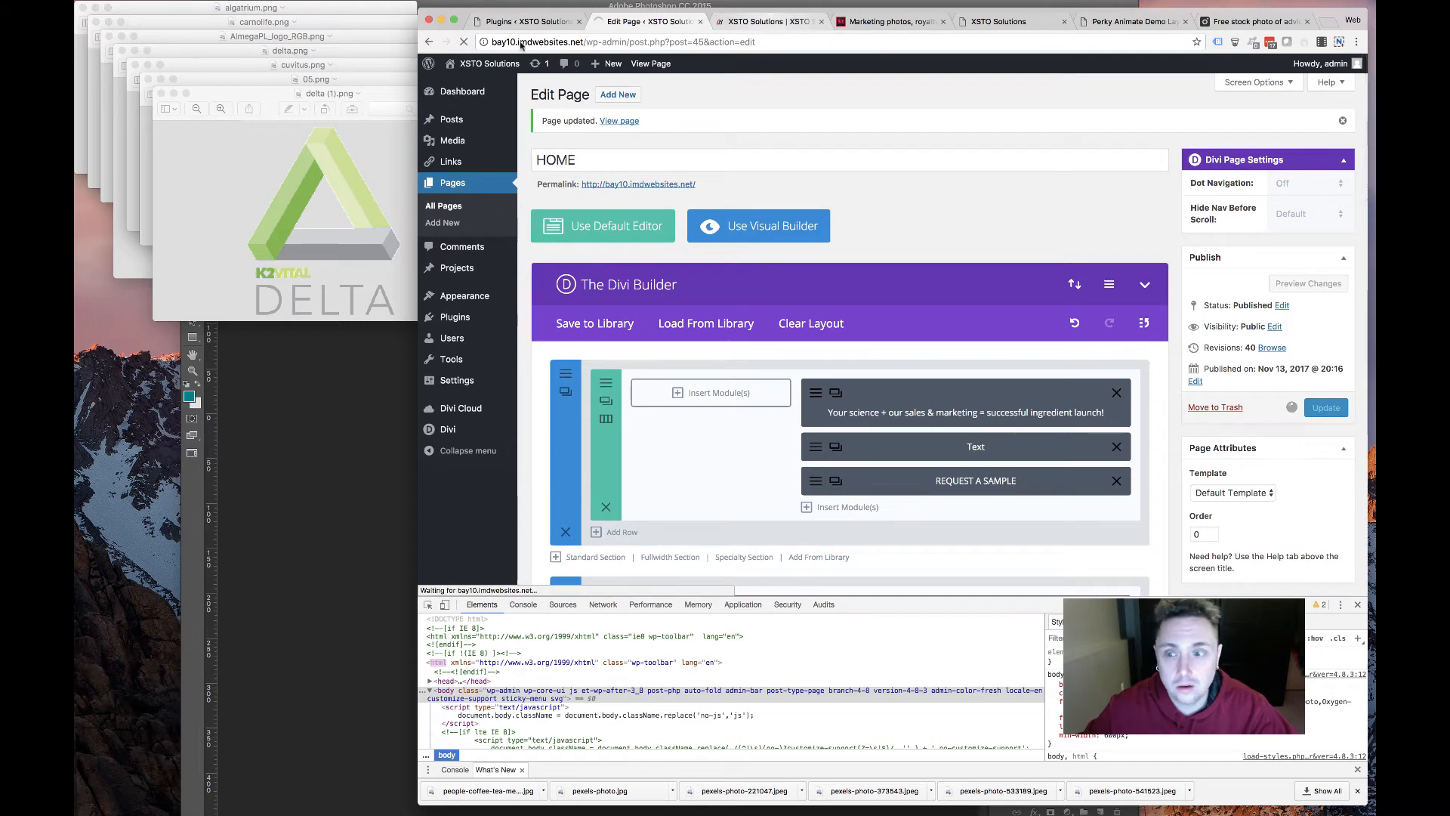
key(super+r)
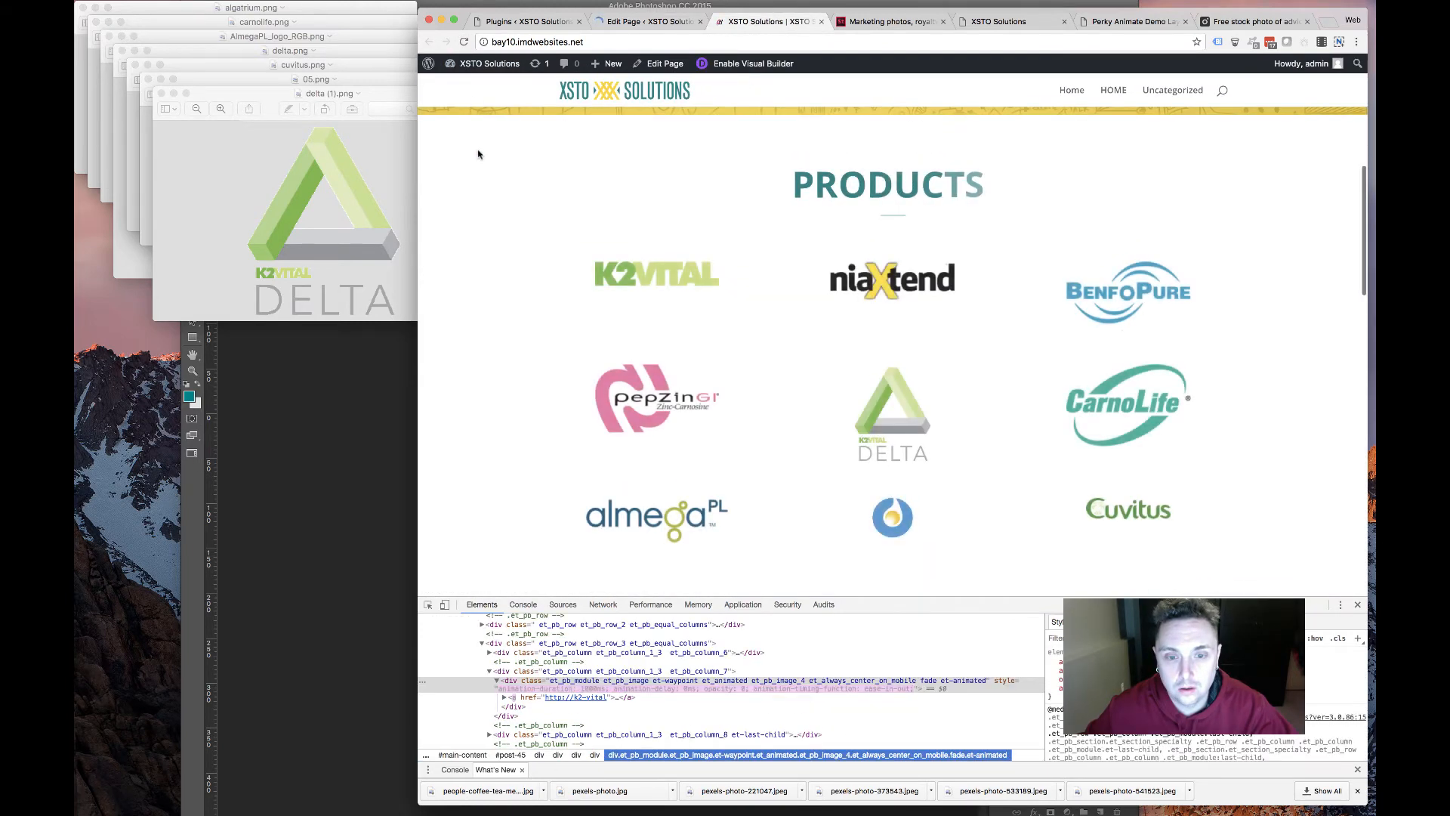
Scroll through the rebuilt homepage to review the updated Products grid
scroll(574, 227, down, 4)
scroll(574, 226, up, 5)
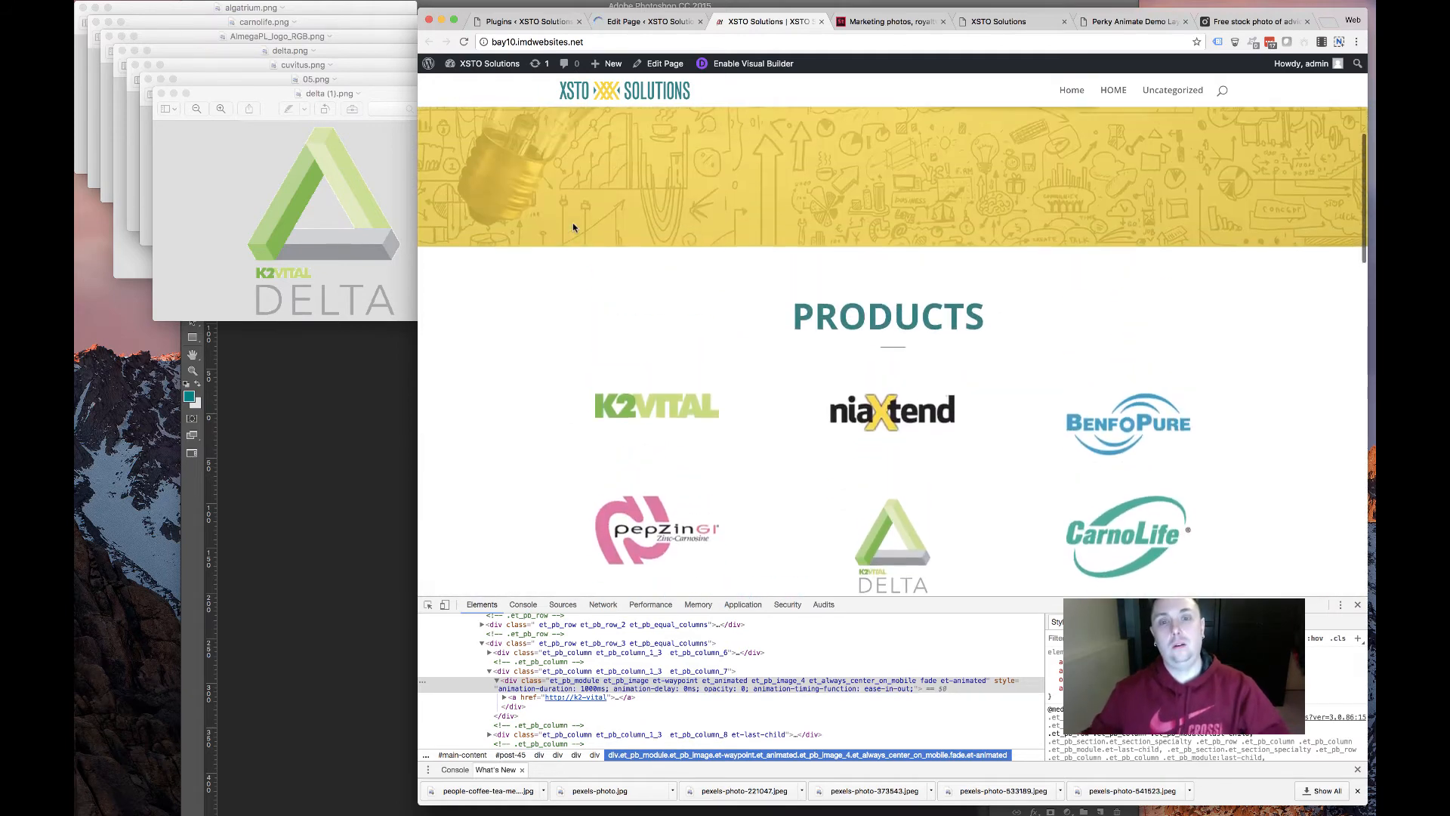
scroll(574, 230, down, 1)
scroll(572, 235, down, 5)
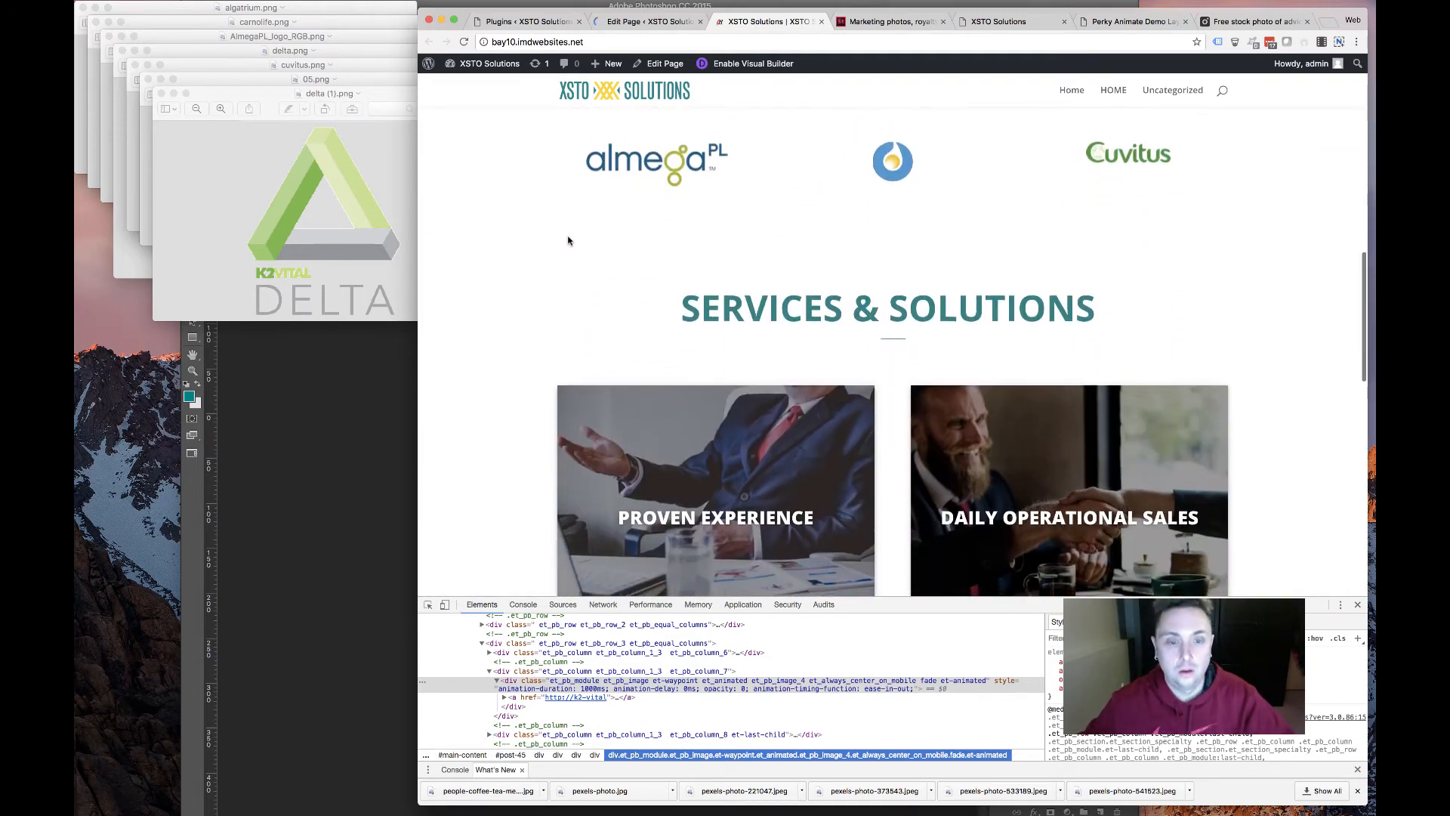
scroll(567, 238, up, 8)
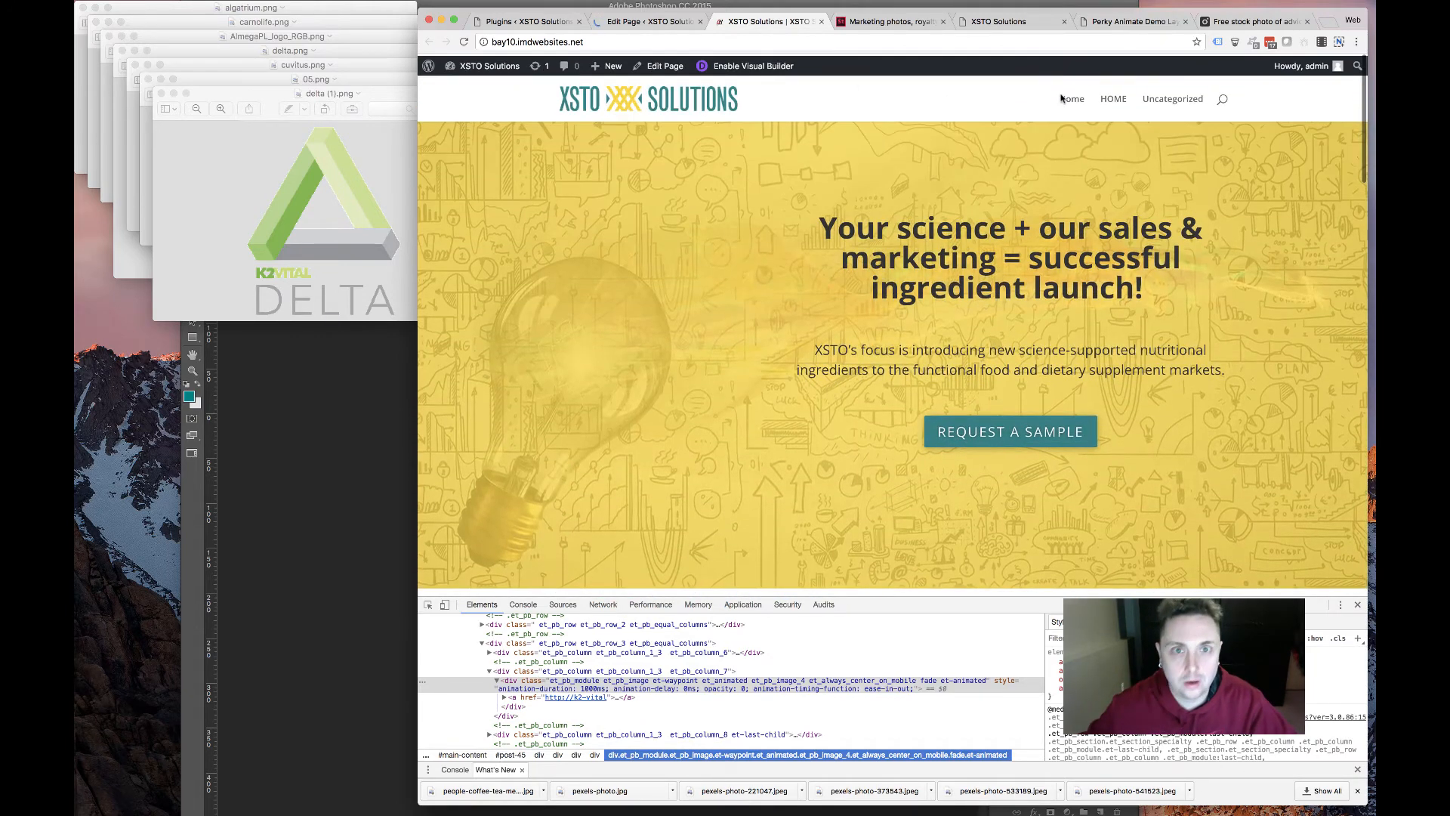
Open the old xstosolutions.com site and its WHO WE ARE page for comparison
click(1012, 25)
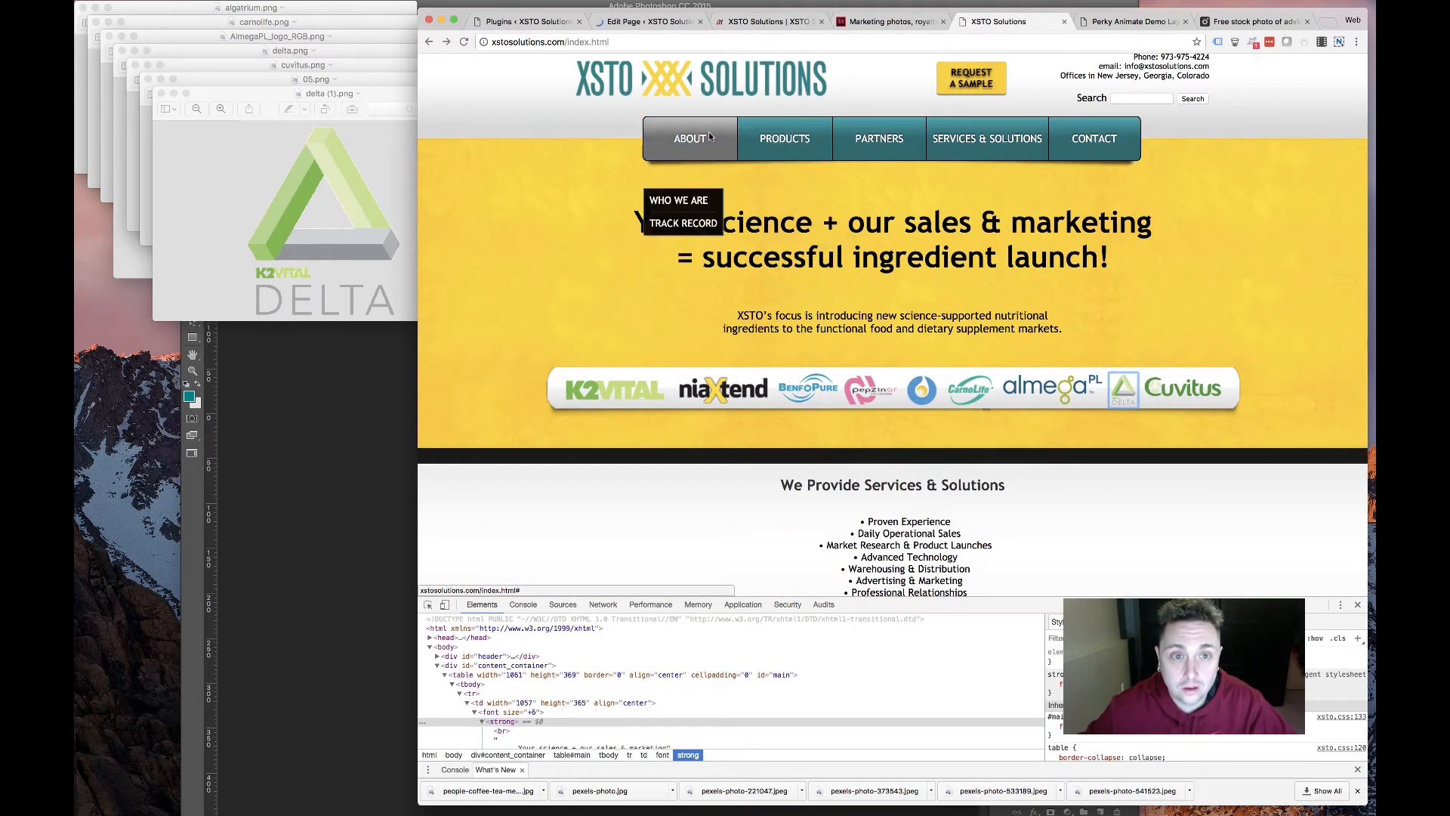
click(694, 169)
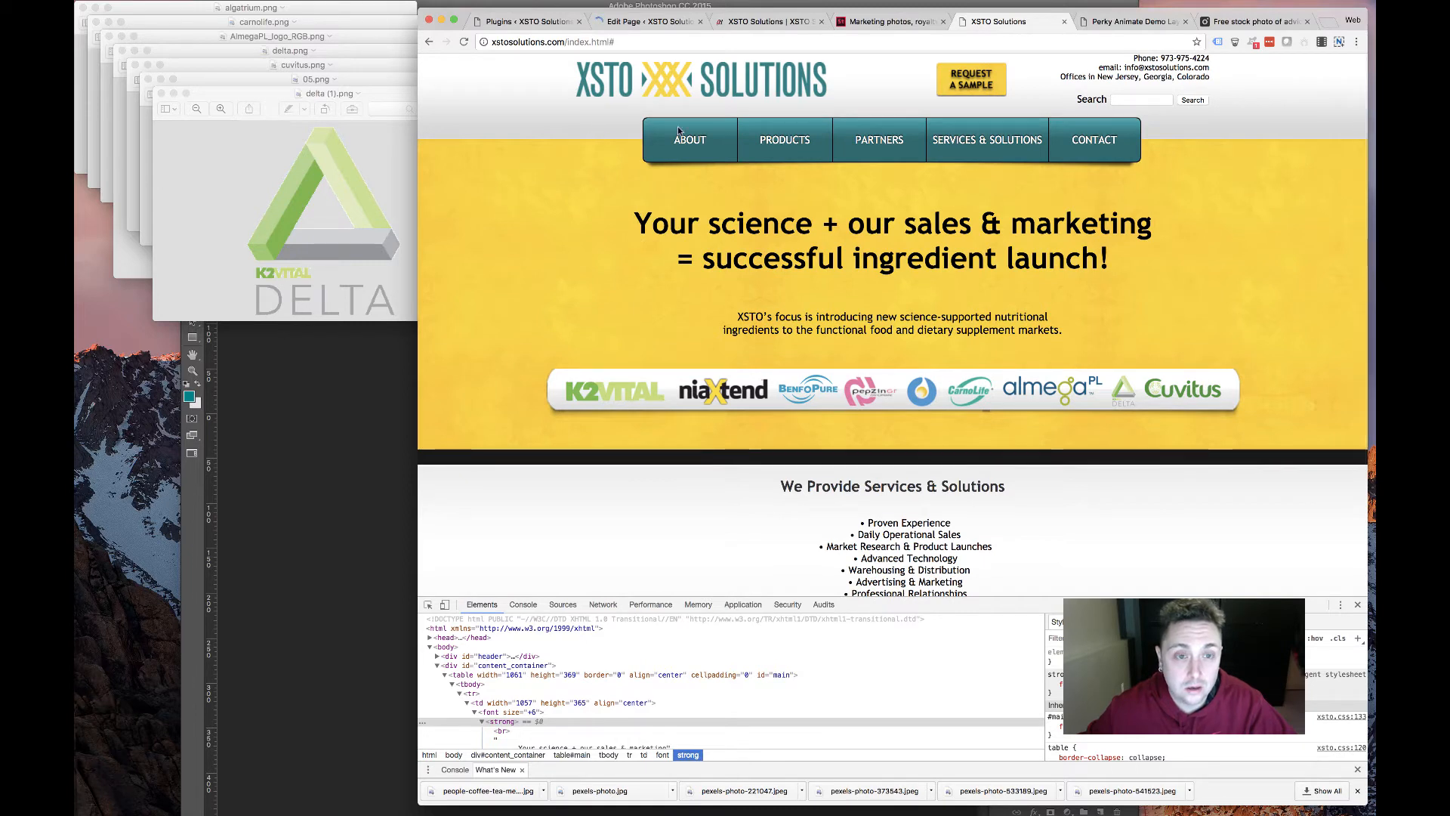
mouse_move(678, 132)
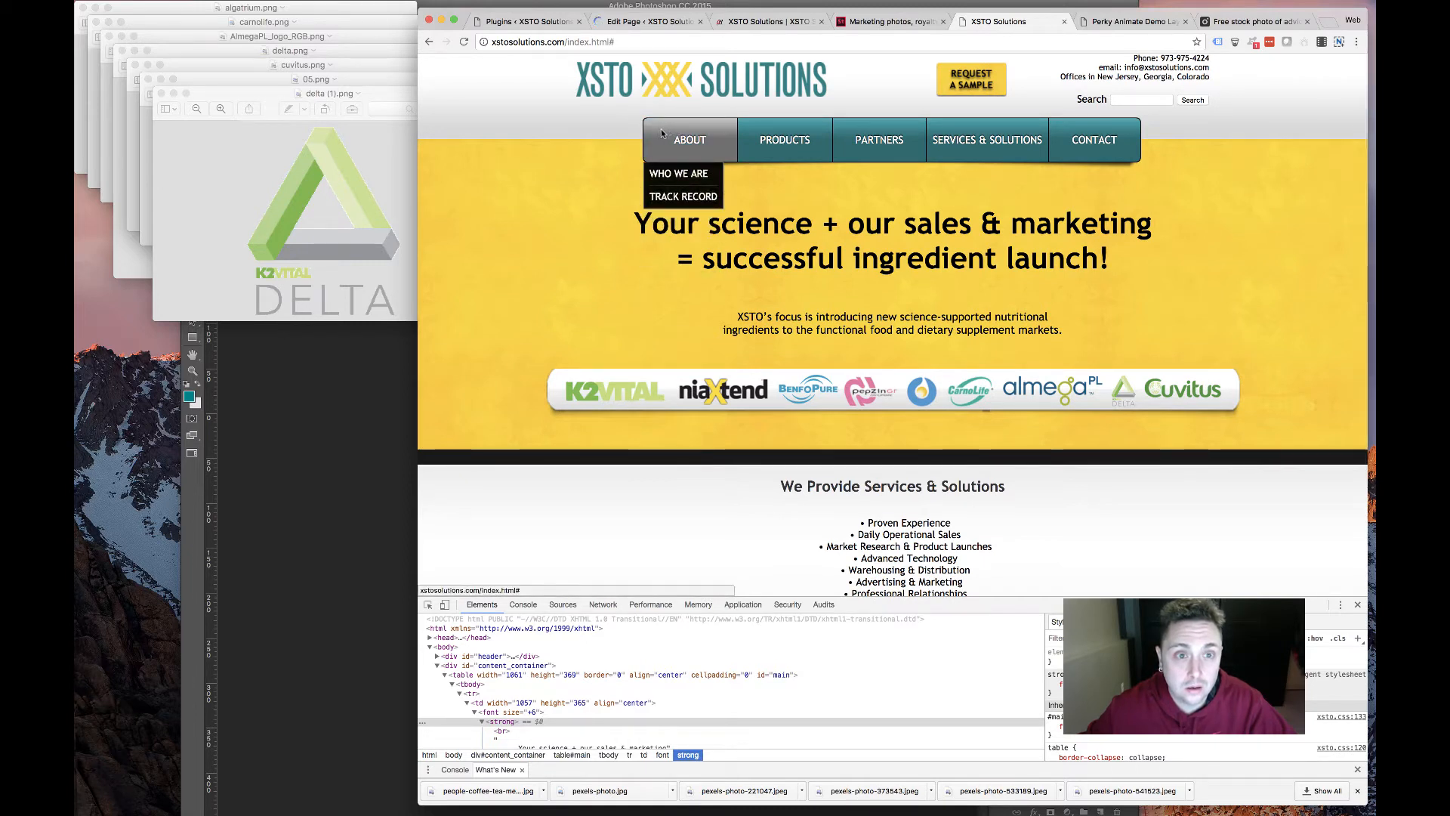
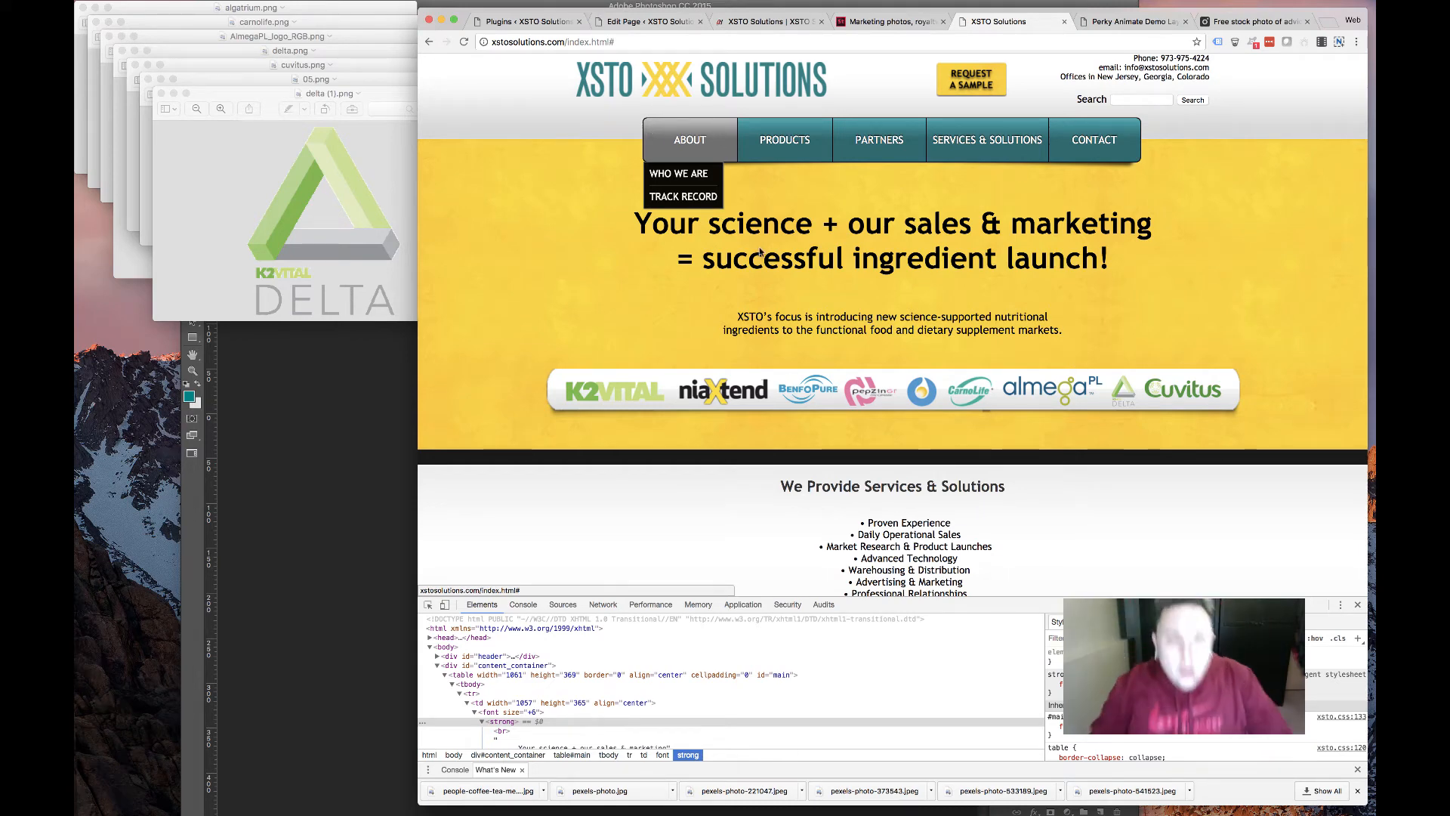
On the old site, view the Track Record page, return home, then open Partners
scroll(743, 188, down, 3)
scroll(742, 189, up, 3)
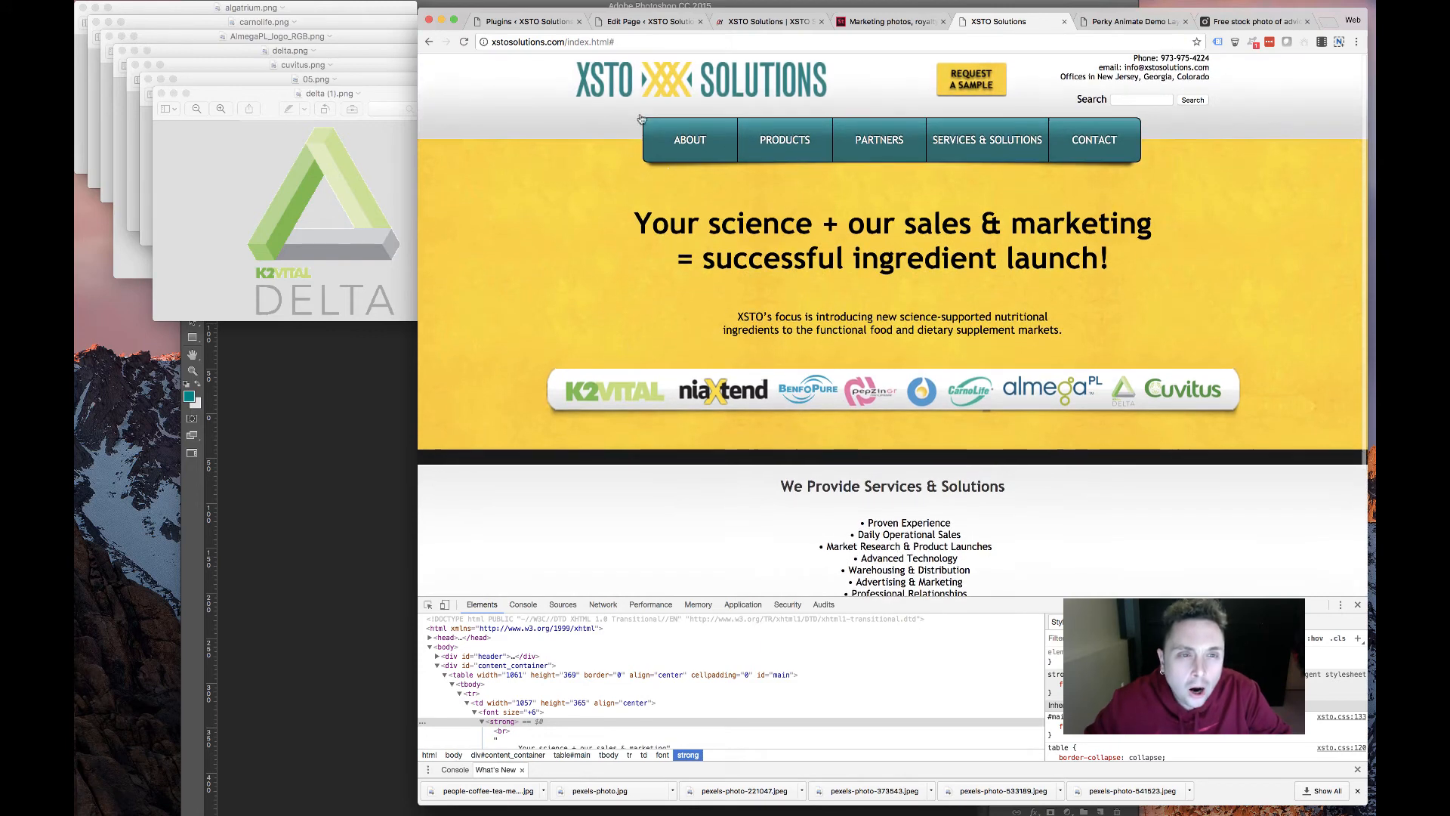
mouse_move(681, 175)
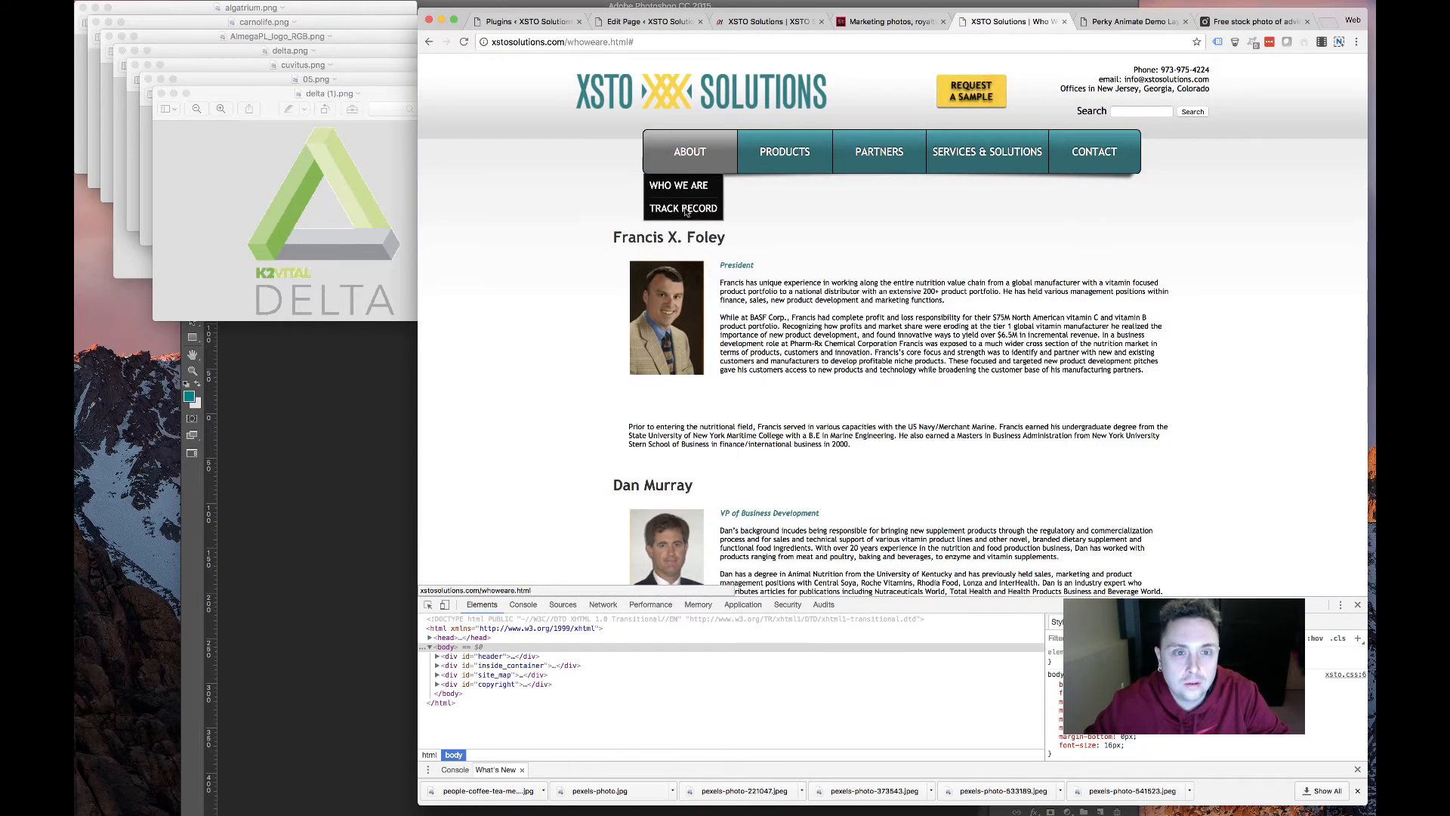
scroll(850, 302, down, 3)
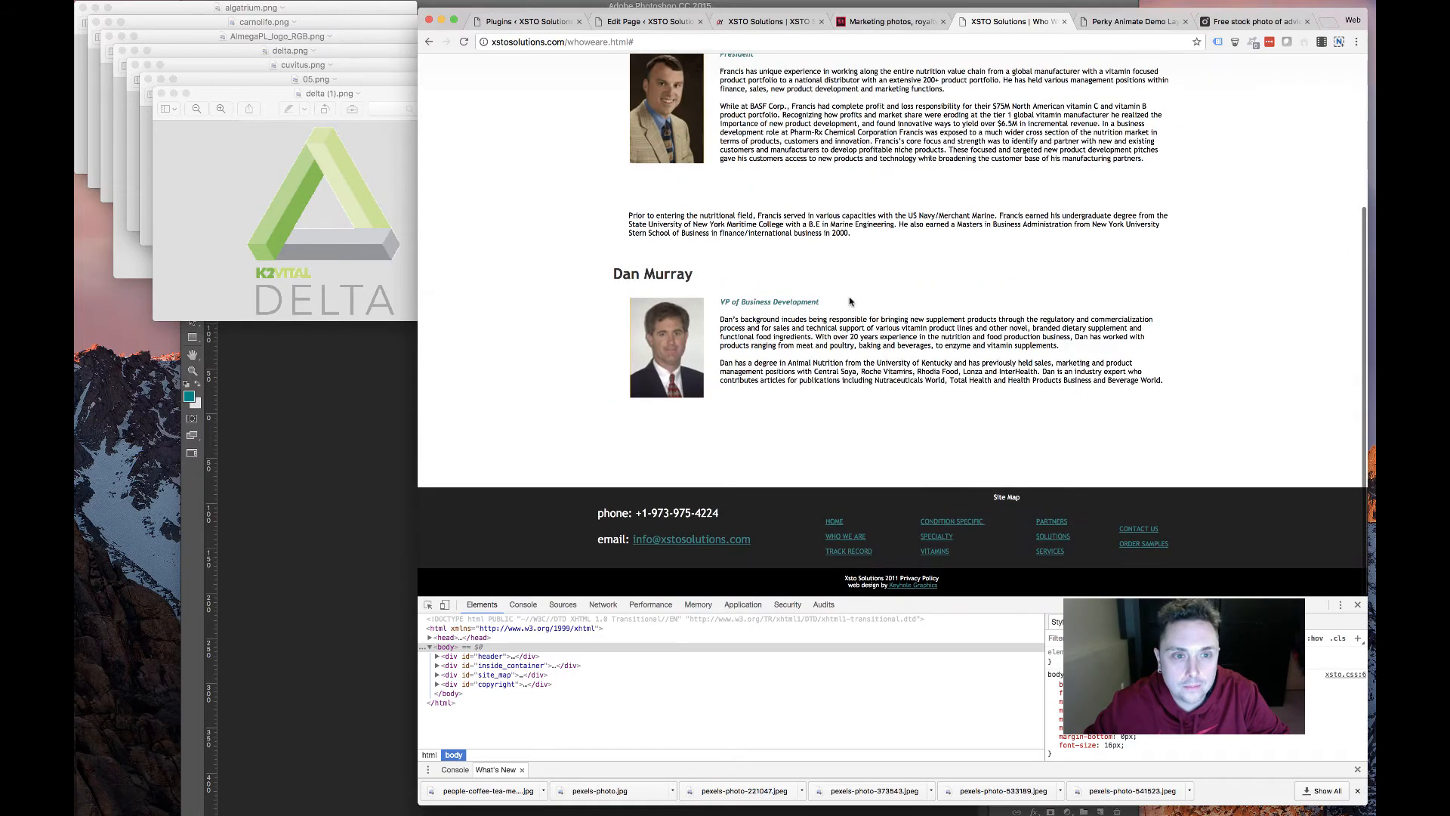
scroll(833, 302, up, 3)
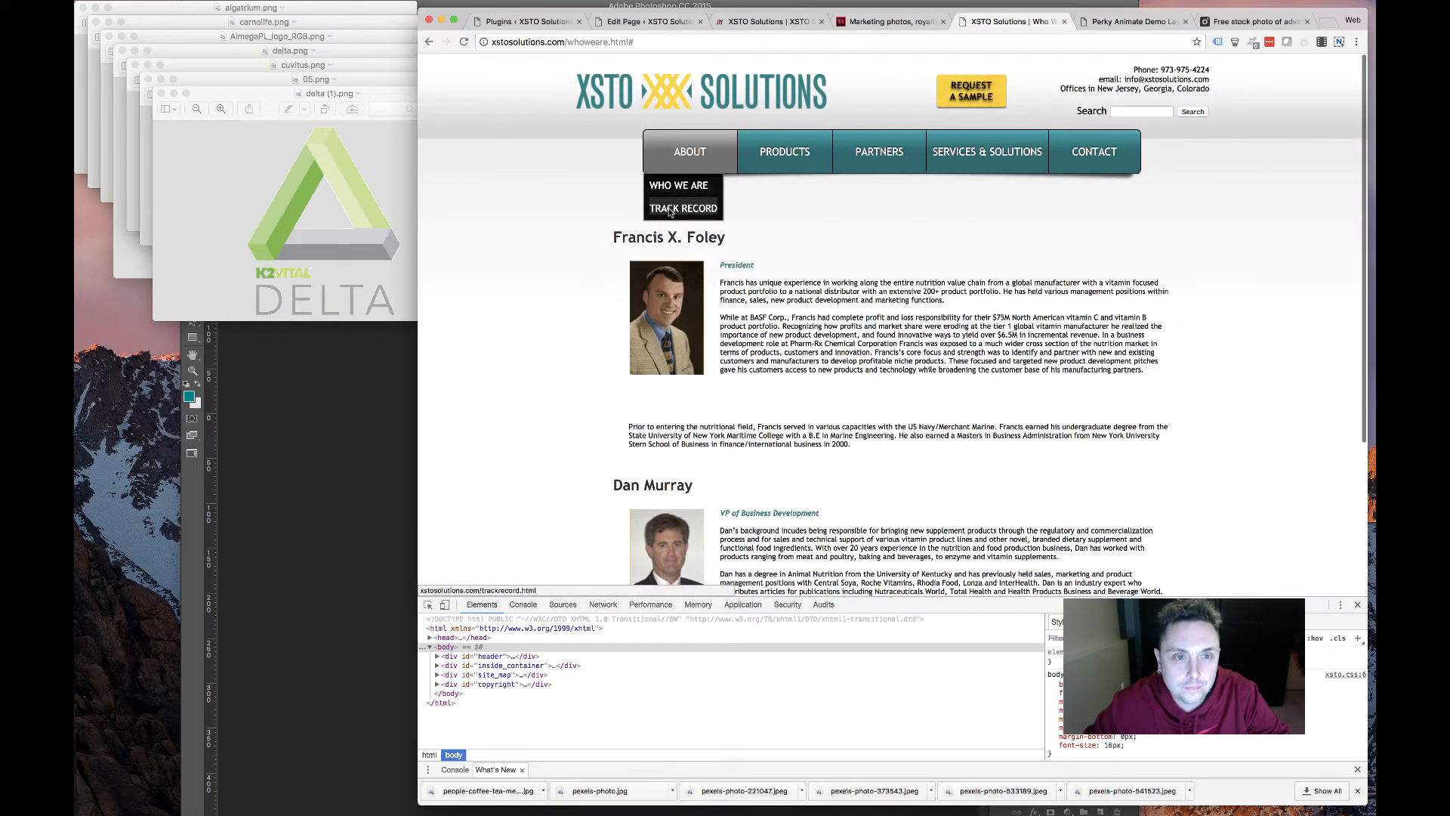
click(670, 211)
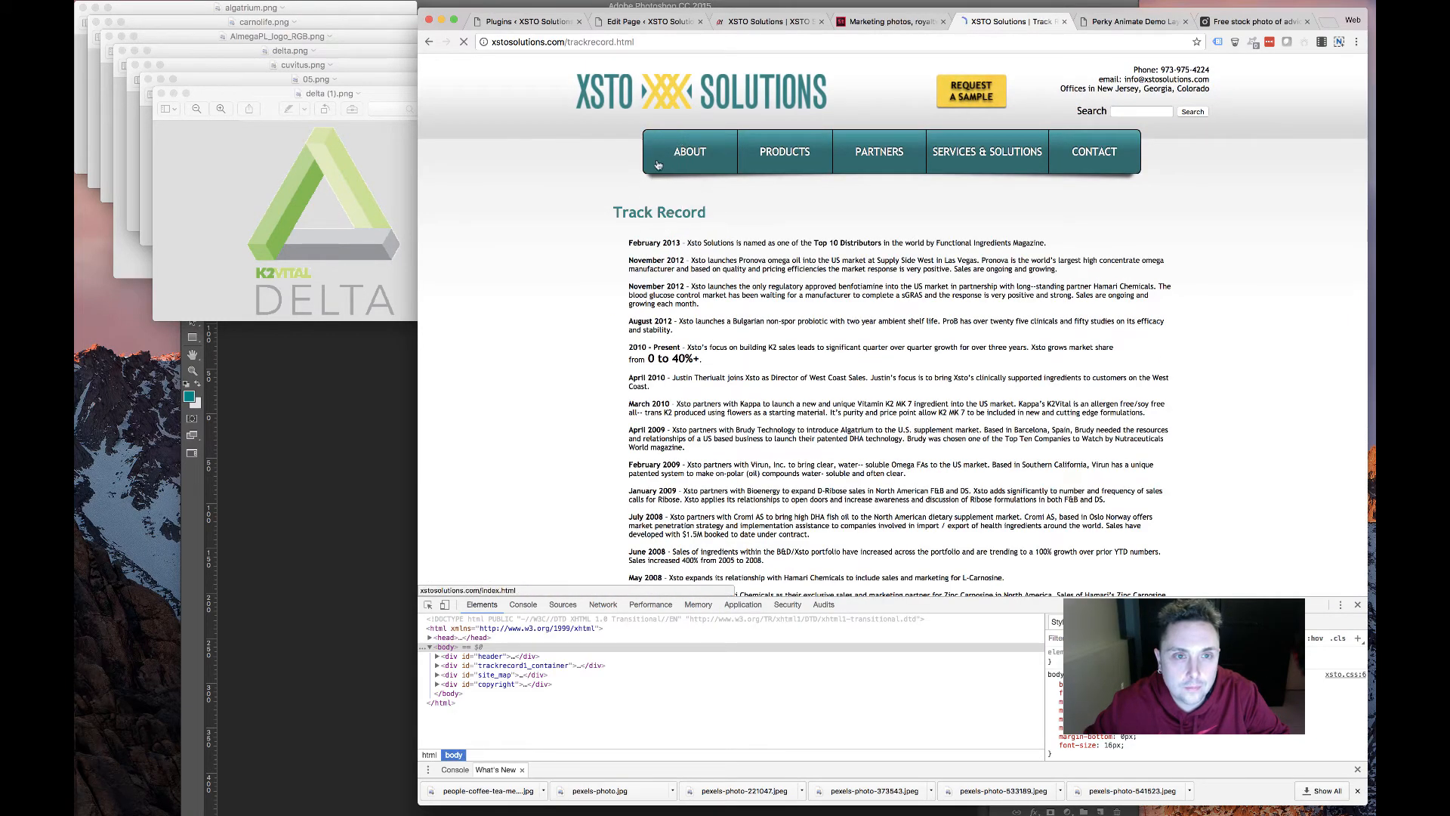
click(690, 155)
scroll(717, 353, down, 3)
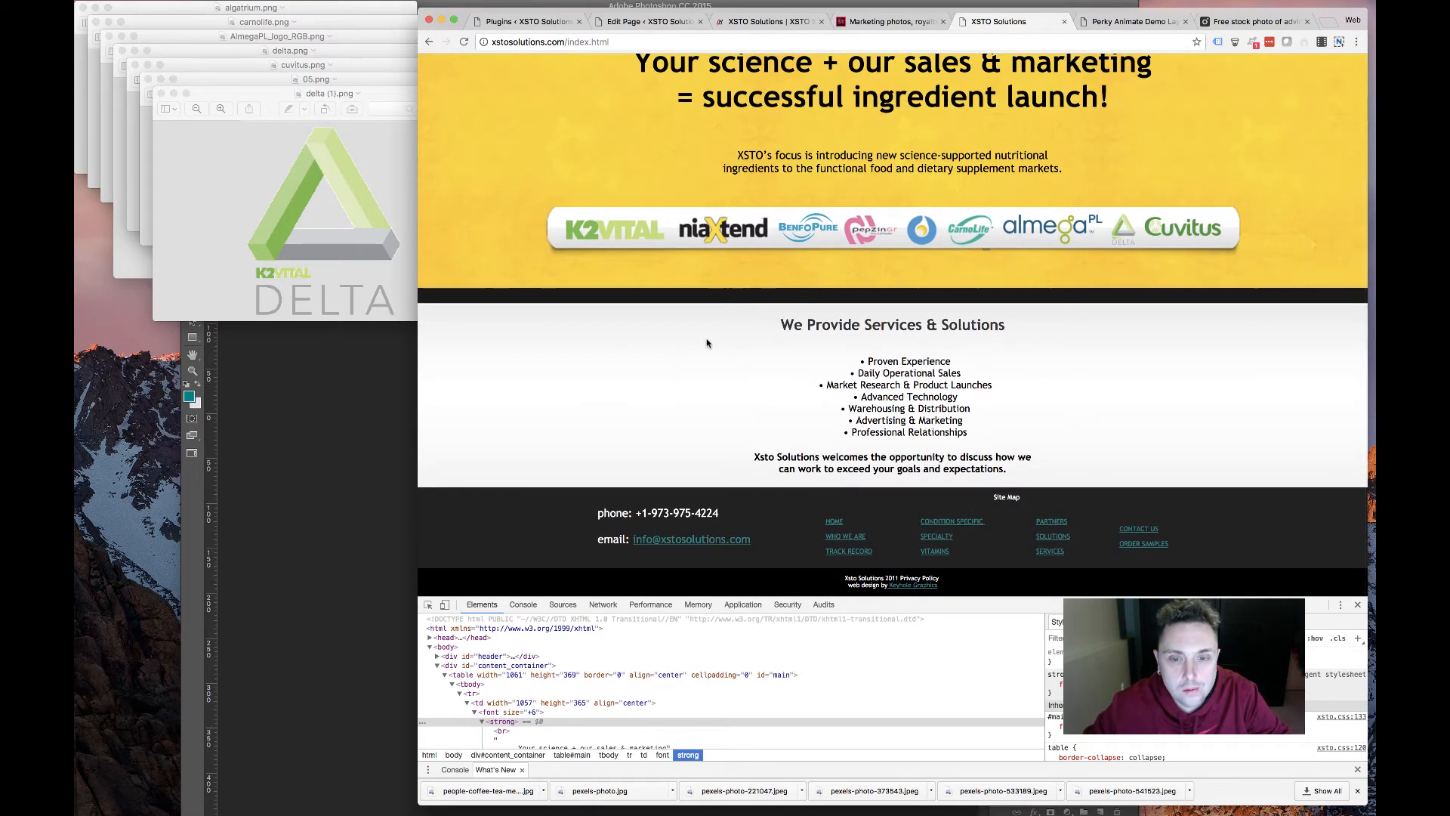
scroll(941, 182, up, 3)
click(878, 149)
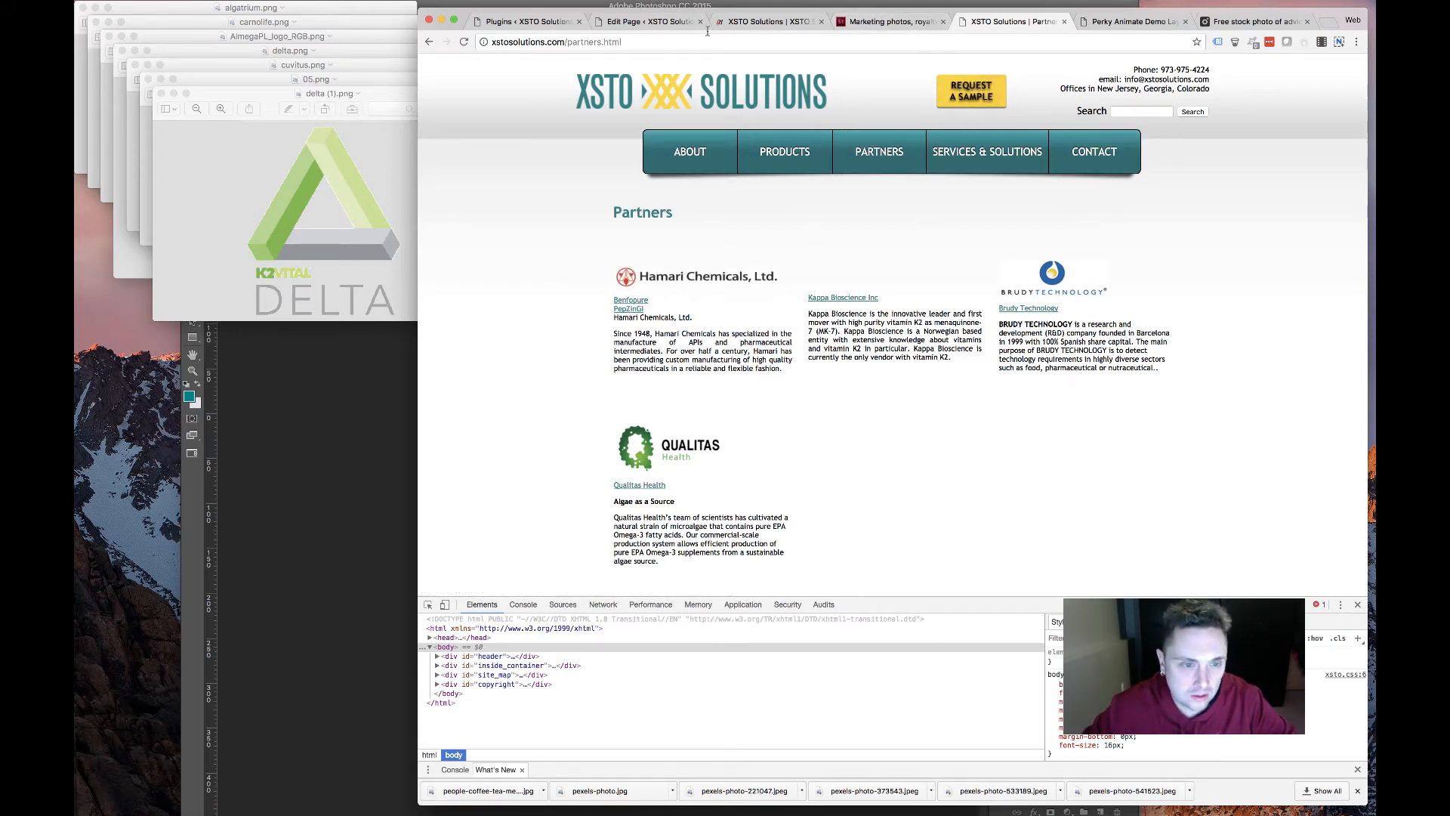
Revisit the Track Record and Who We Are team bios pages, then reopen Partners
mouse_move(695, 158)
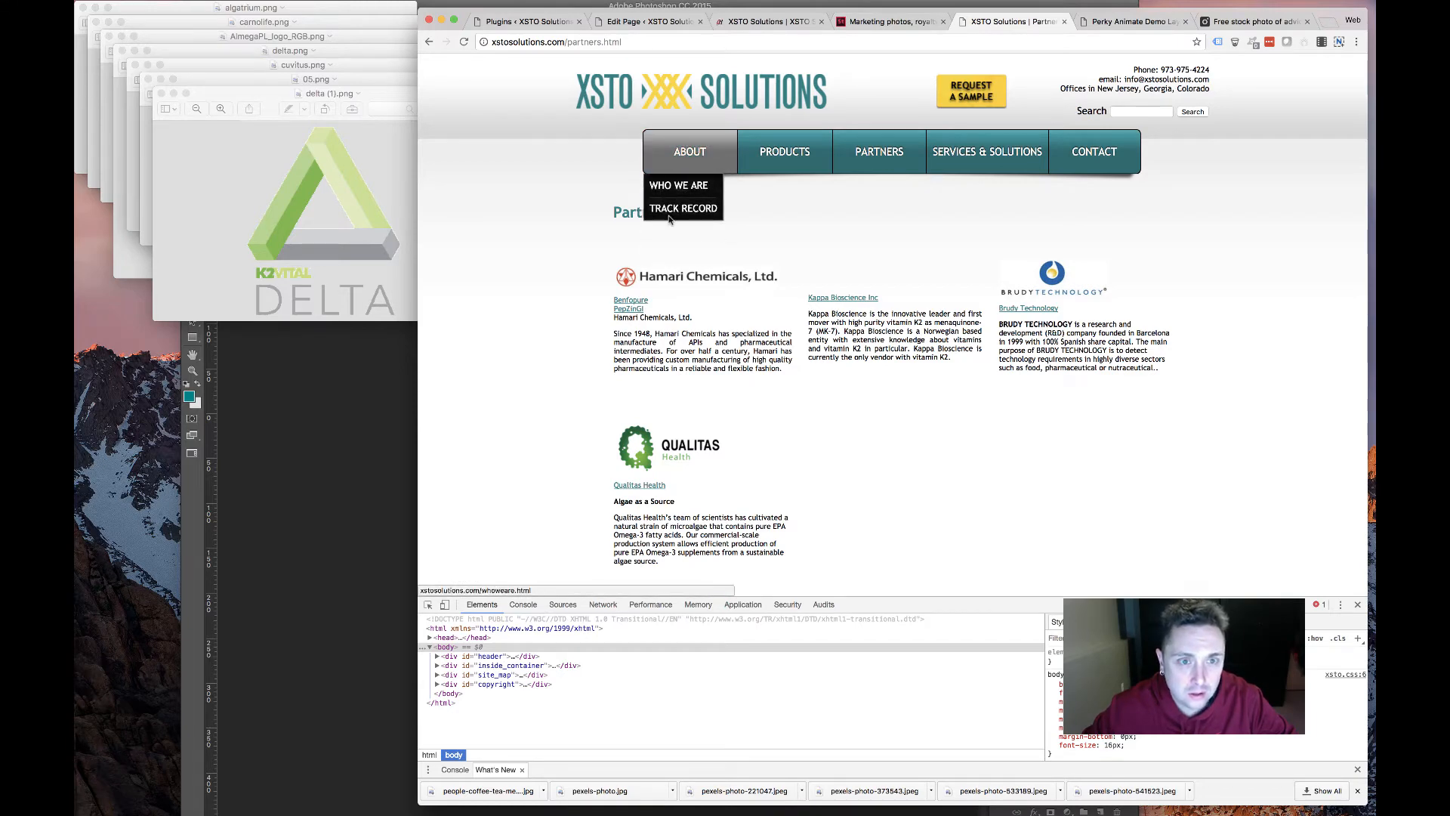
click(671, 210)
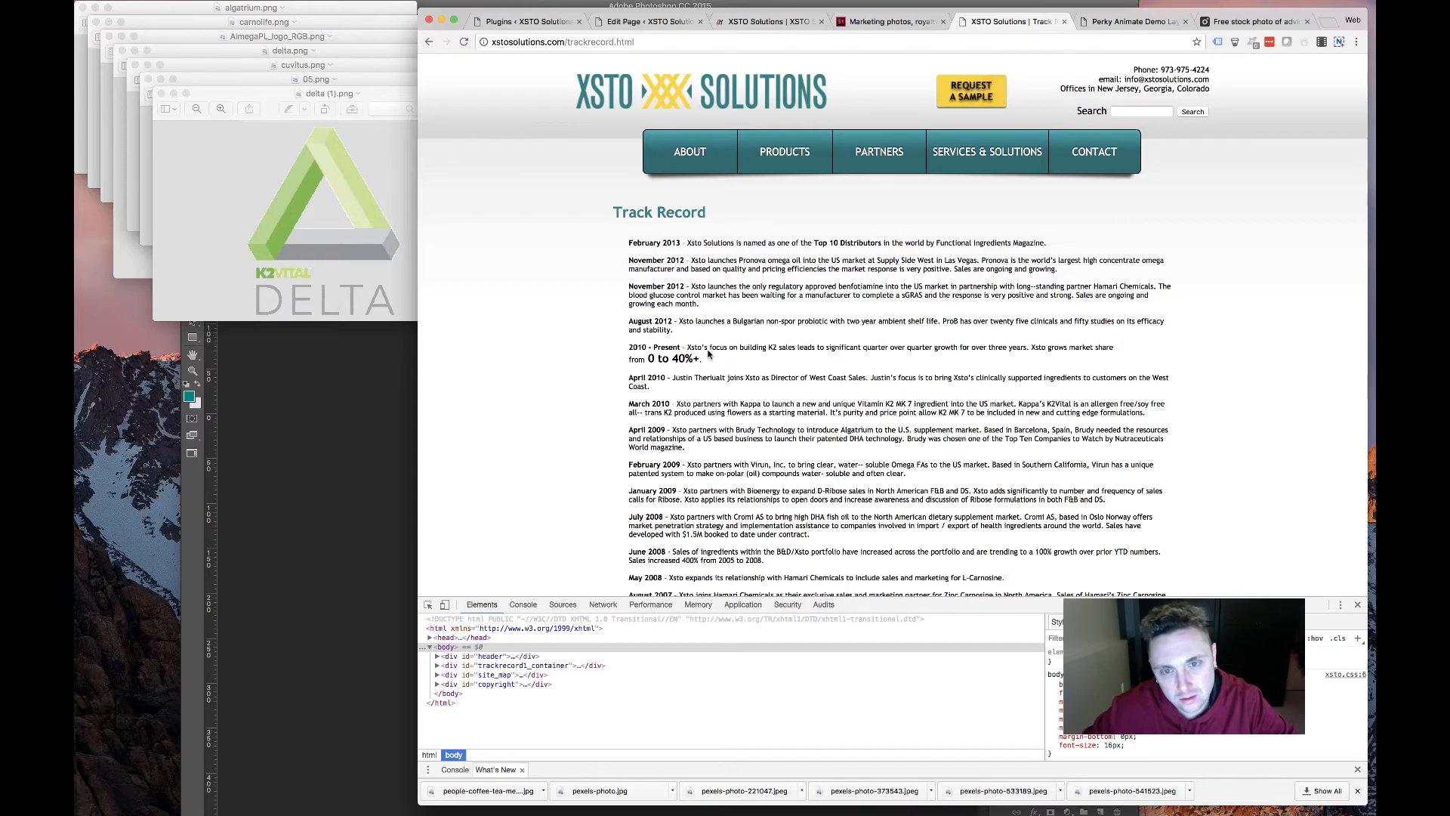
scroll(707, 352, down, 5)
scroll(705, 332, up, 5)
click(688, 157)
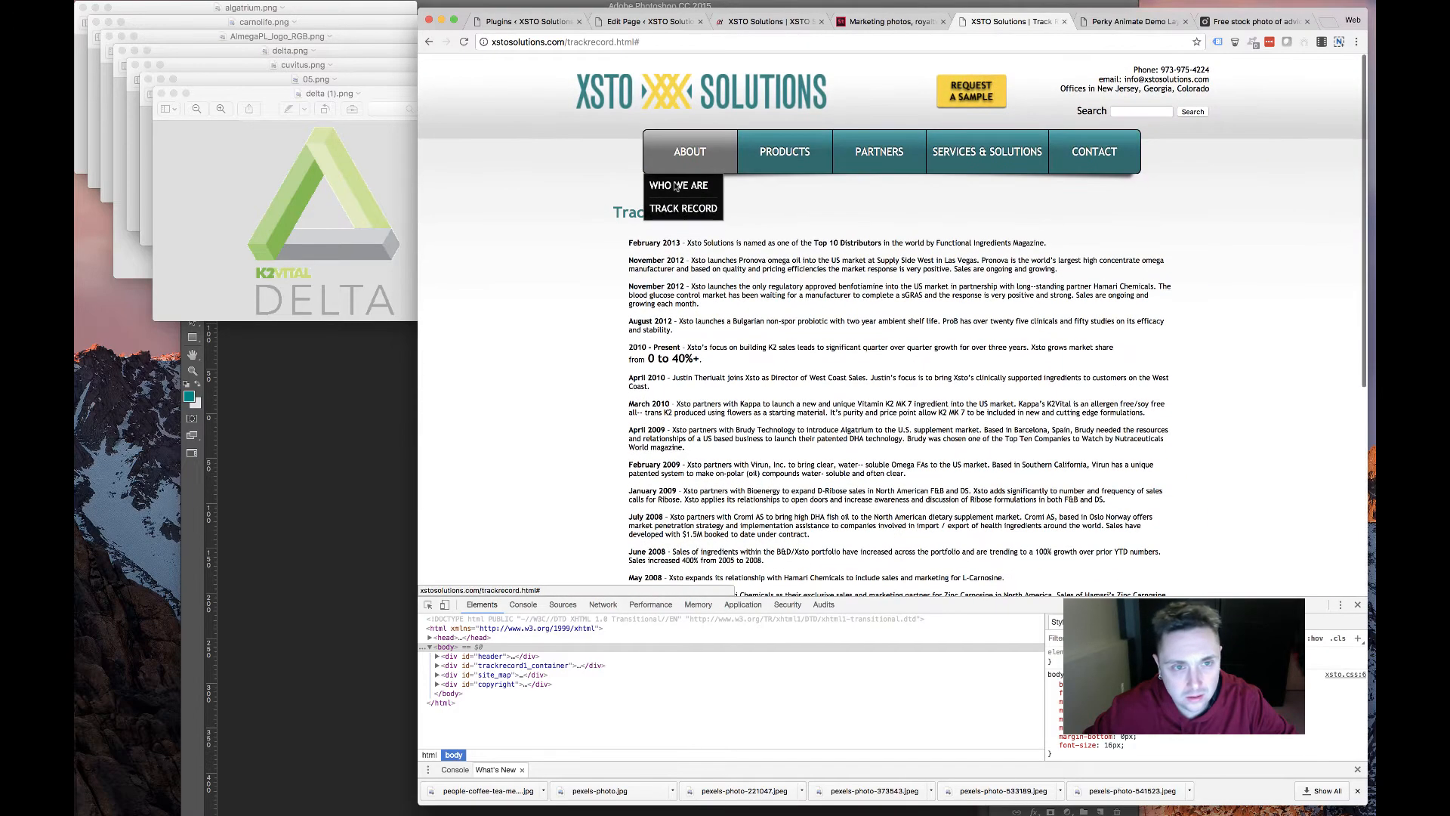
click(671, 187)
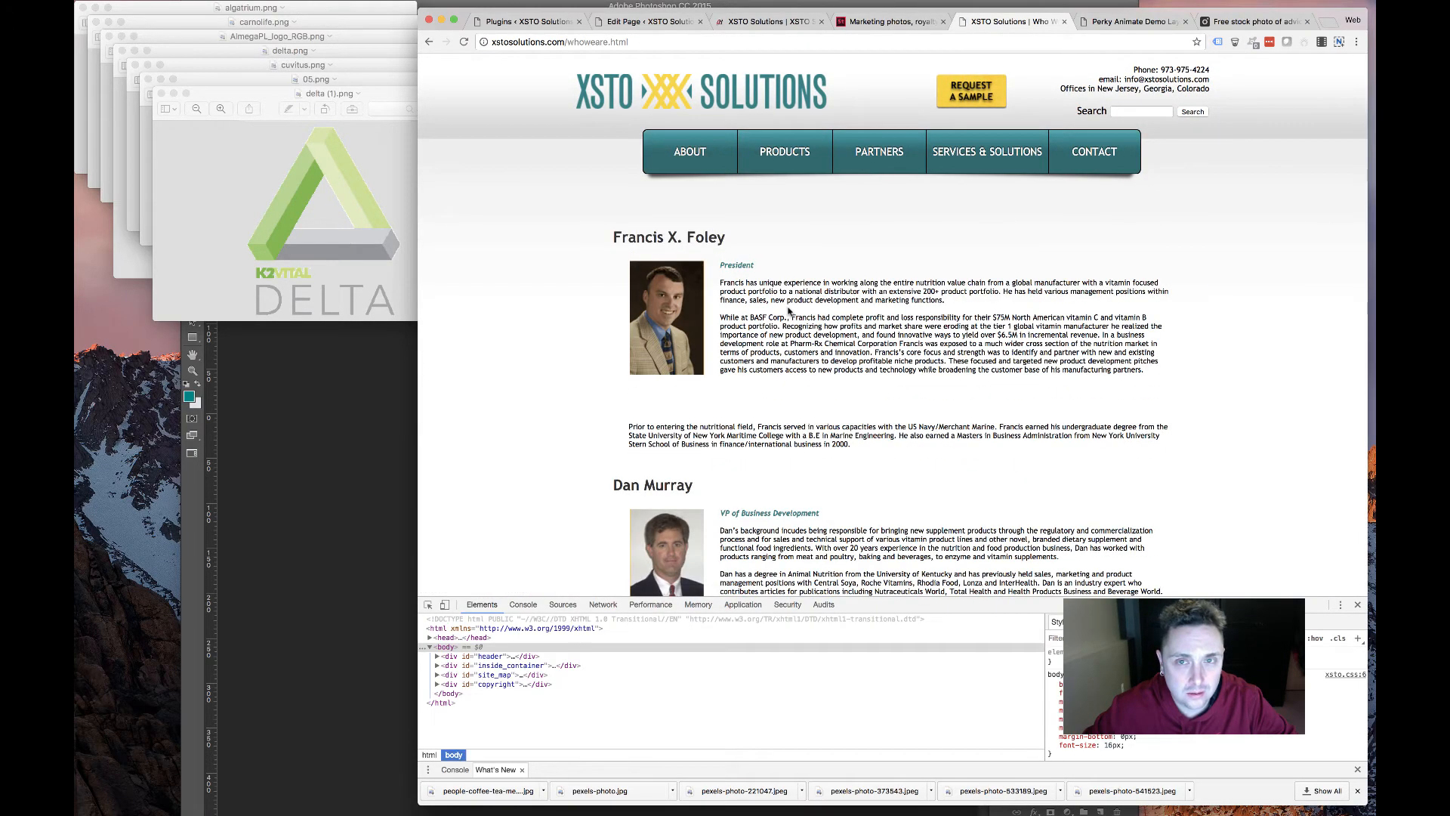
scroll(791, 316, down, 5)
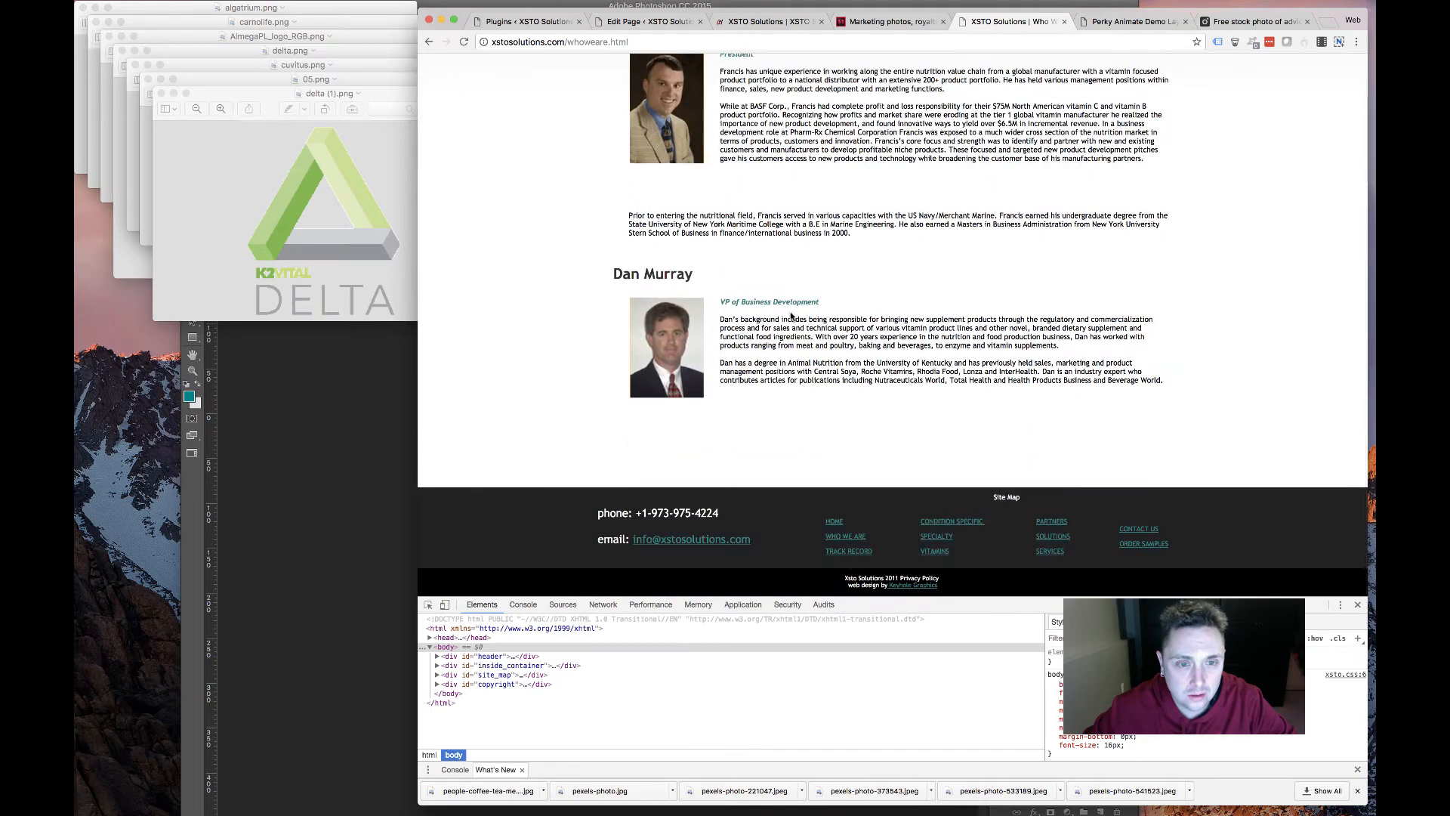
scroll(791, 316, up, 5)
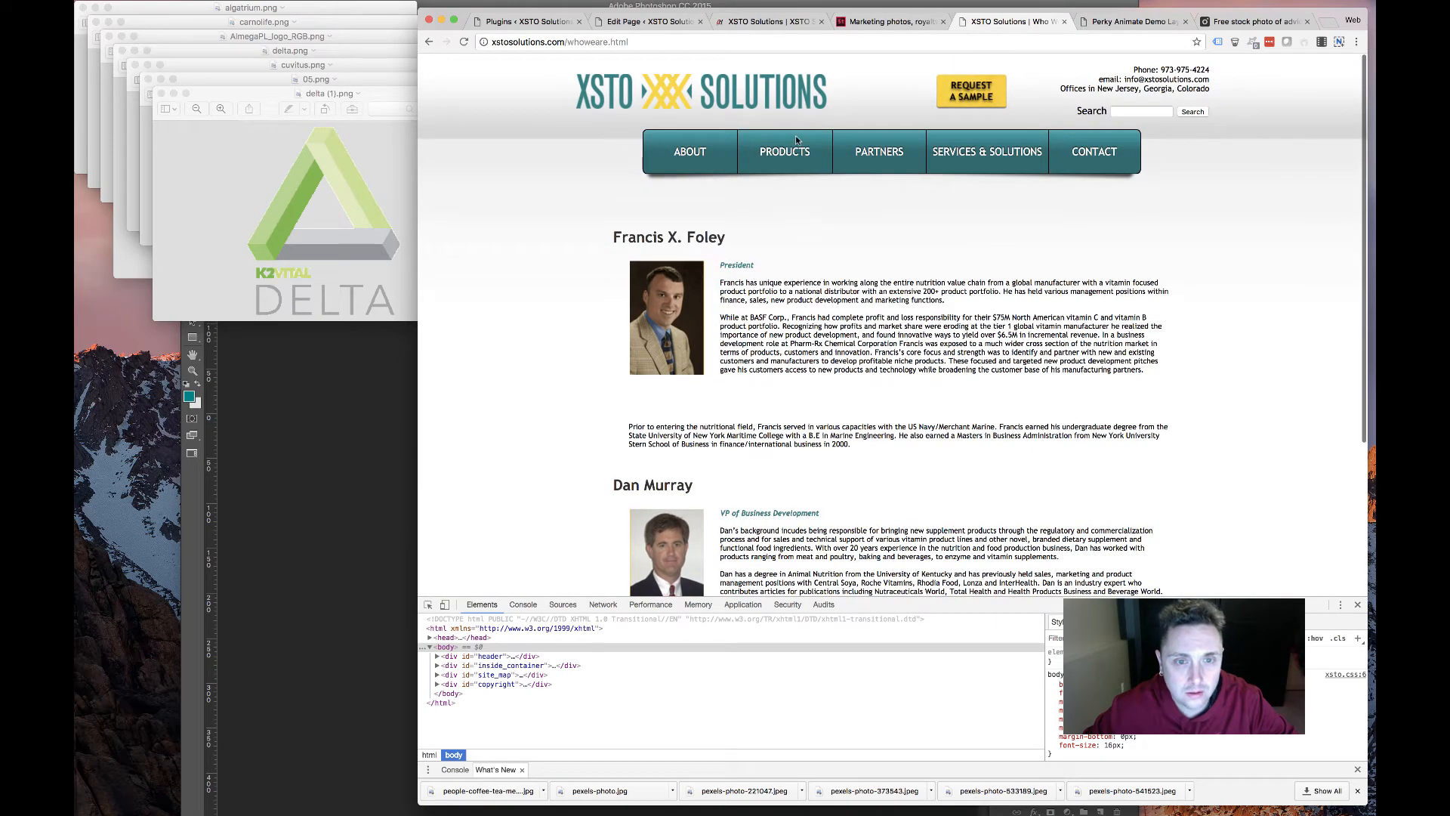
click(909, 156)
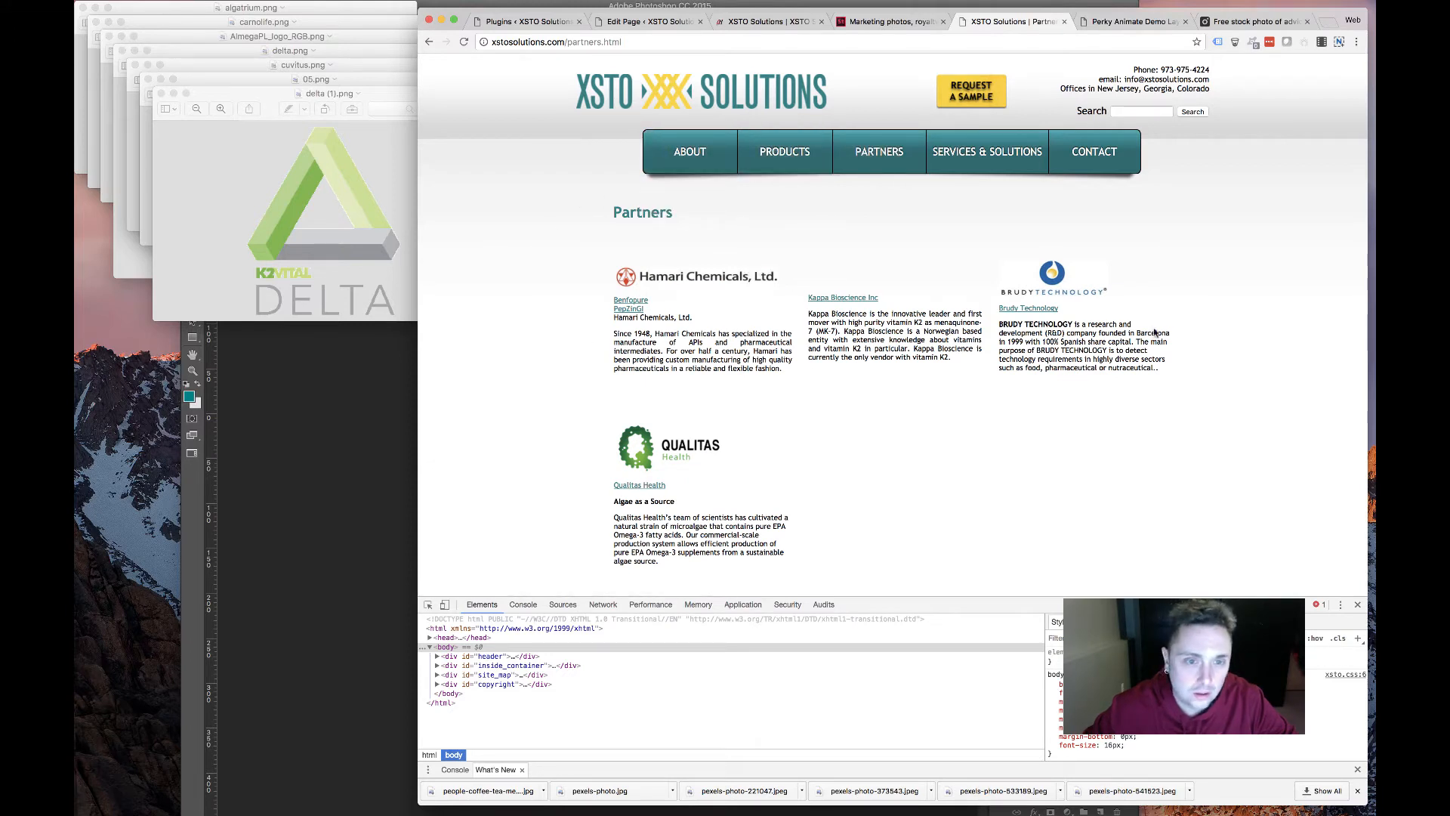
Select partner texts on the Partners page, then dismiss the context menu unused
drag(1179, 382, 1053, 273)
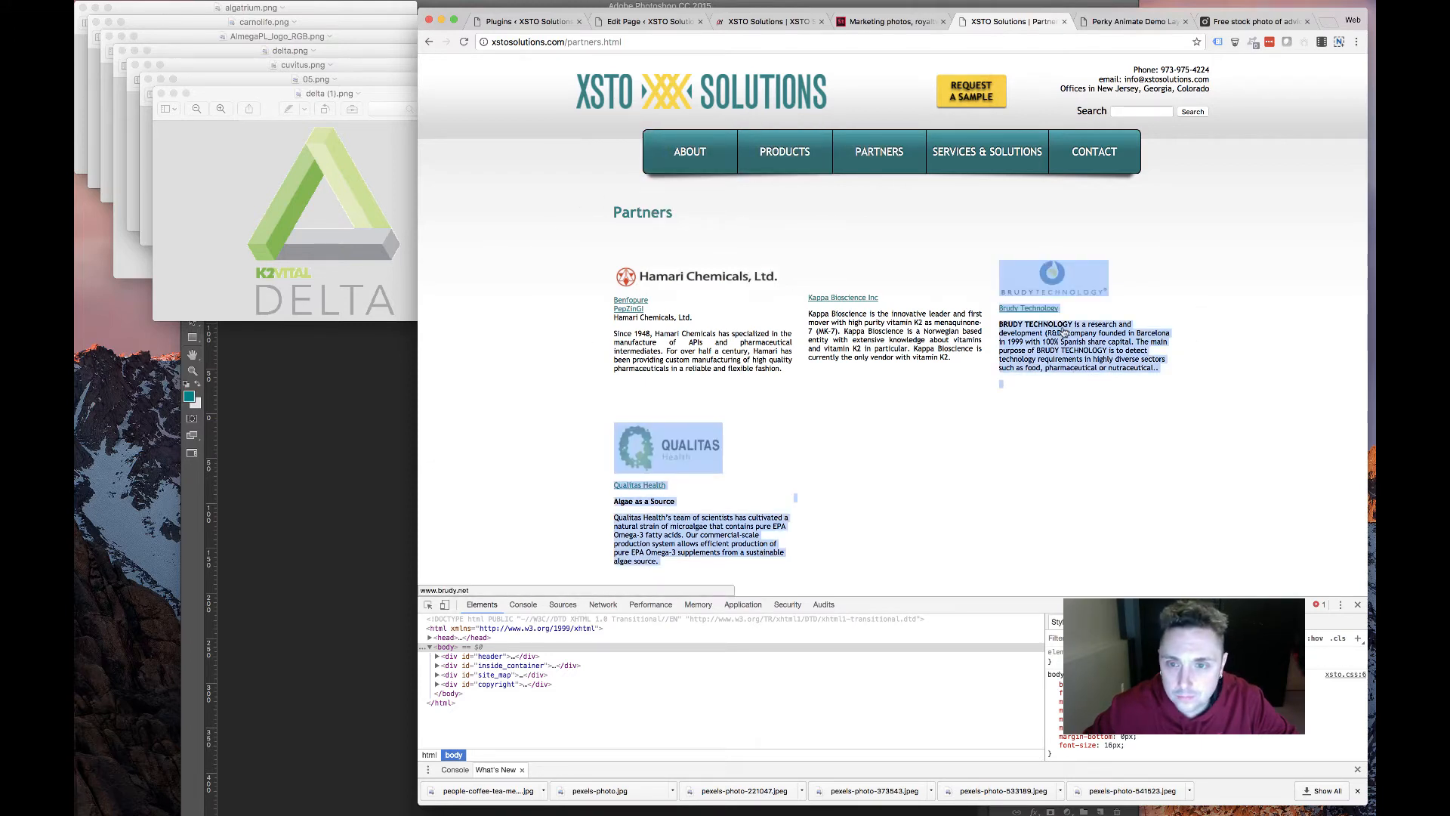
click(1053, 273)
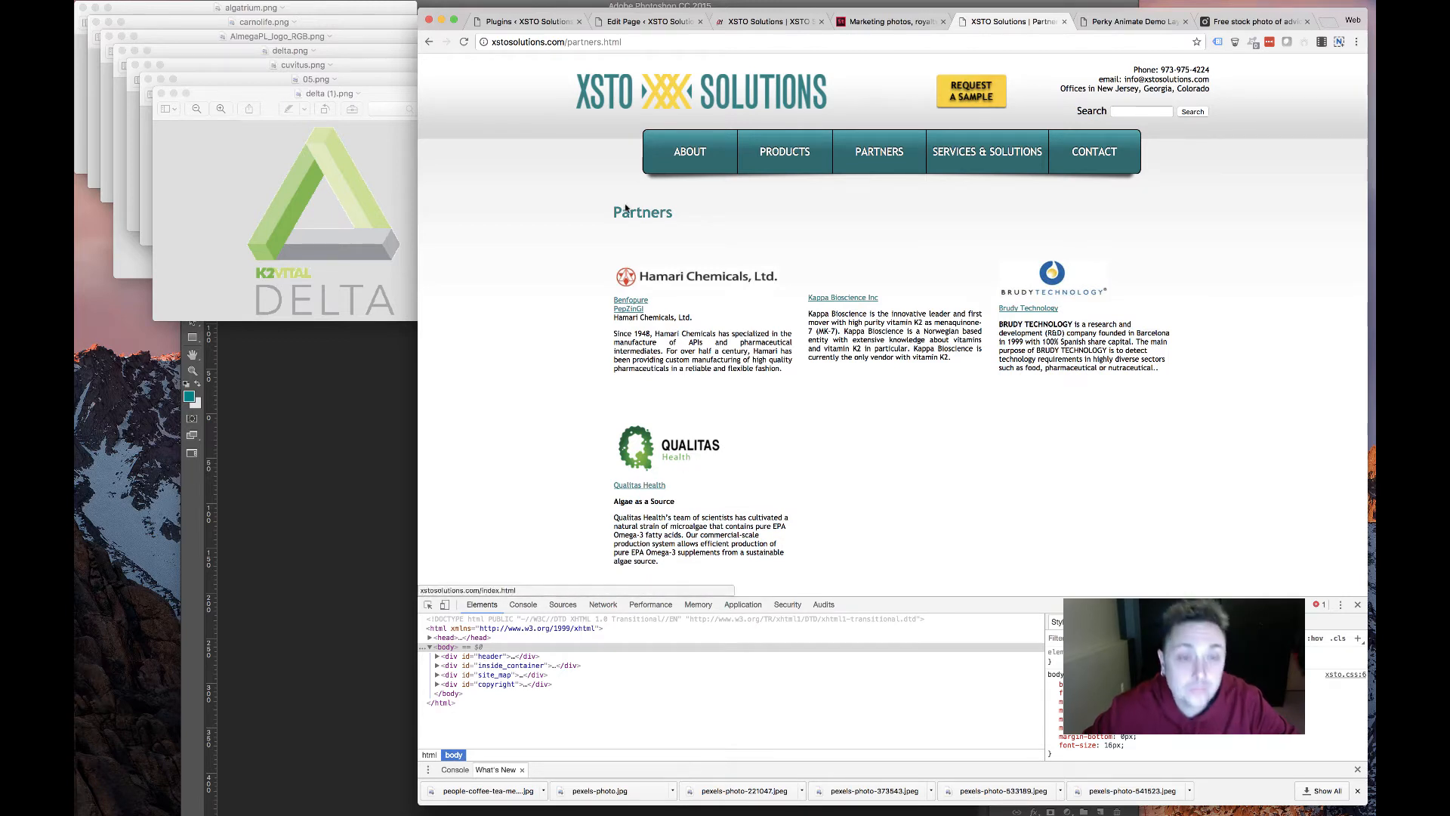
mouse_move(613, 308)
mouse_down()
mouse_move(691, 320)
mouse_move(601, 316)
mouse_move(616, 315)
mouse_up()
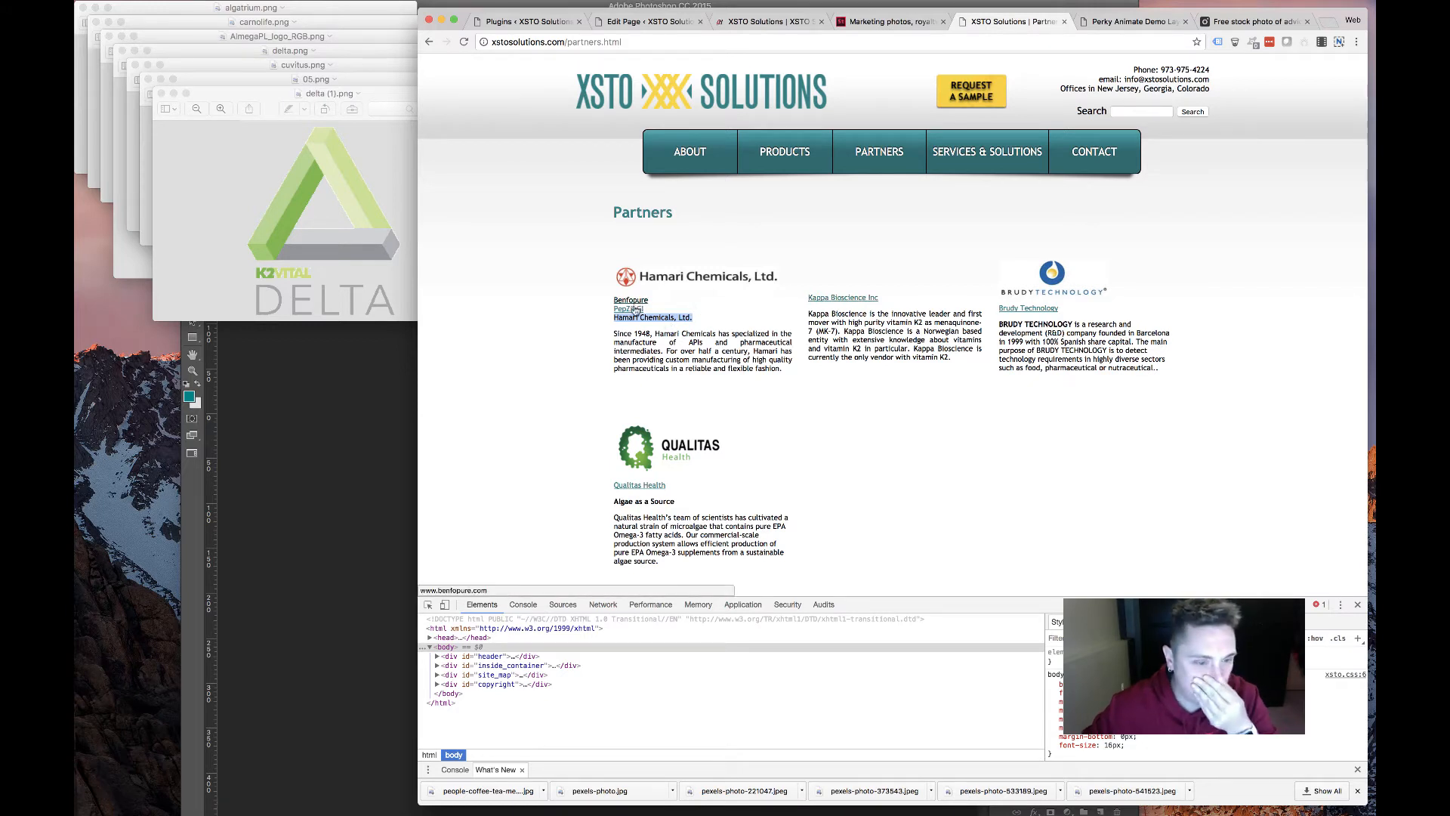
right_click(663, 318)
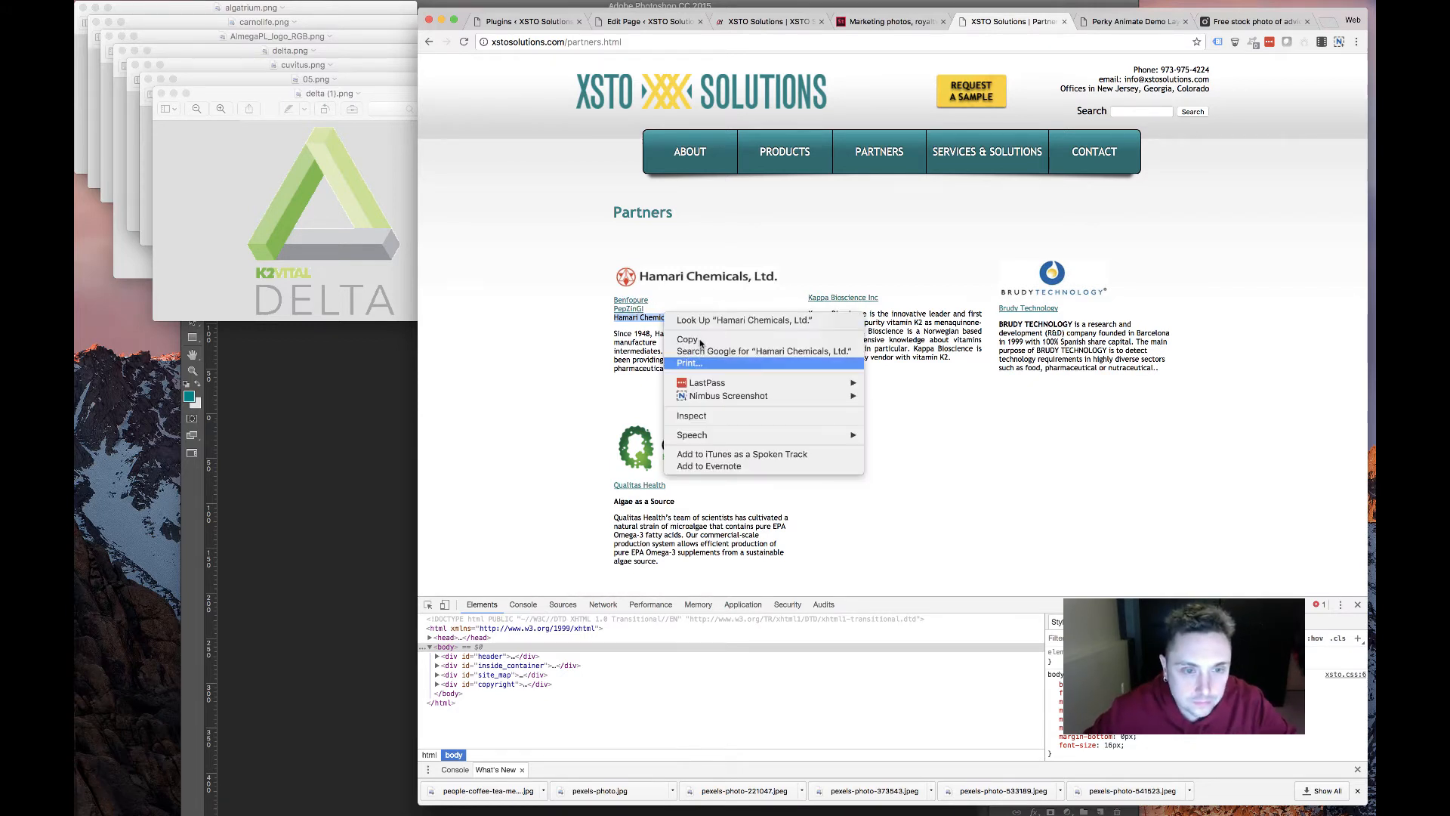
click(792, 276)
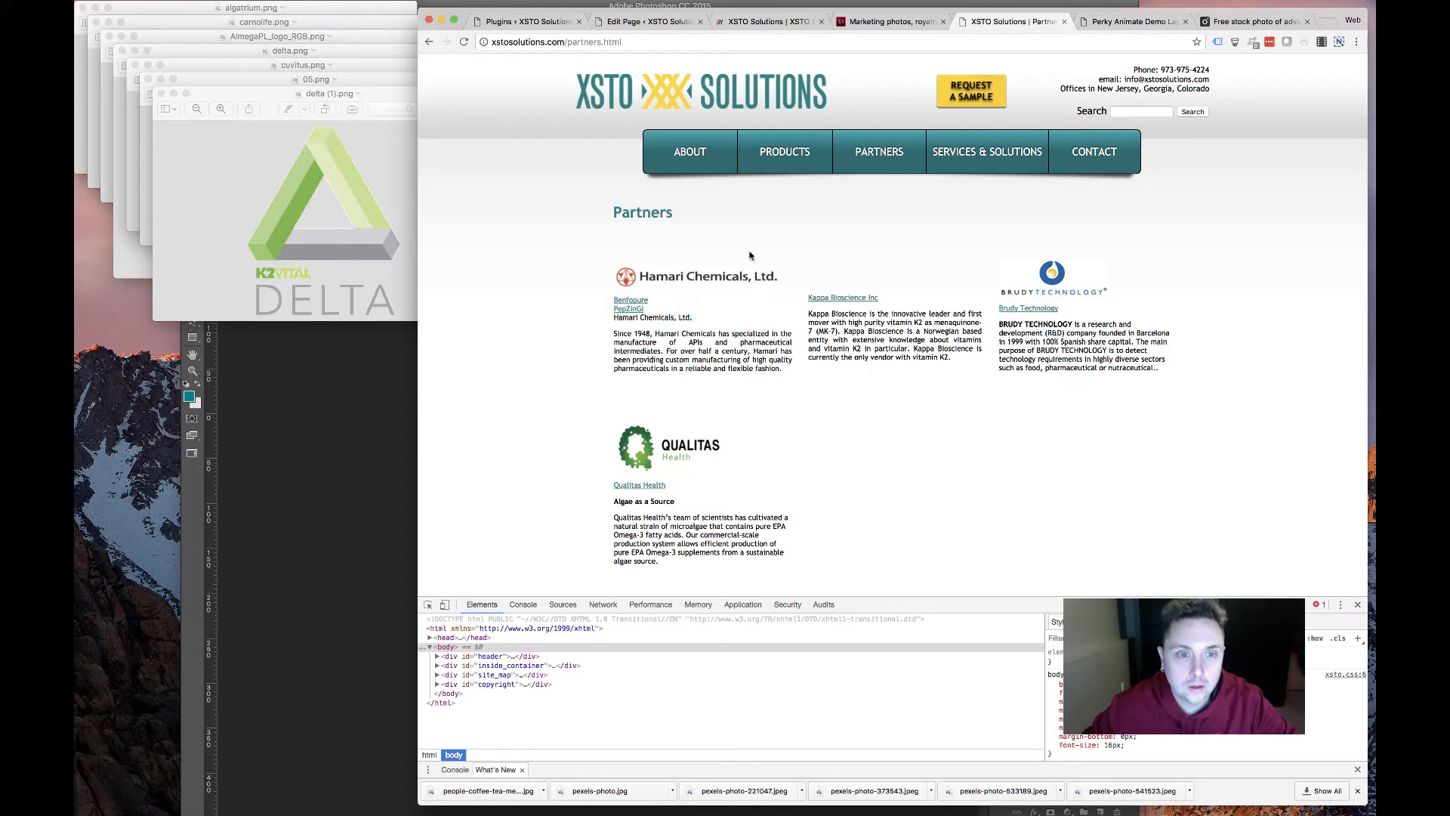
Cycle through the new site, Divi editor and stock photo tabs, selecting partner texts
click(859, 23)
click(759, 24)
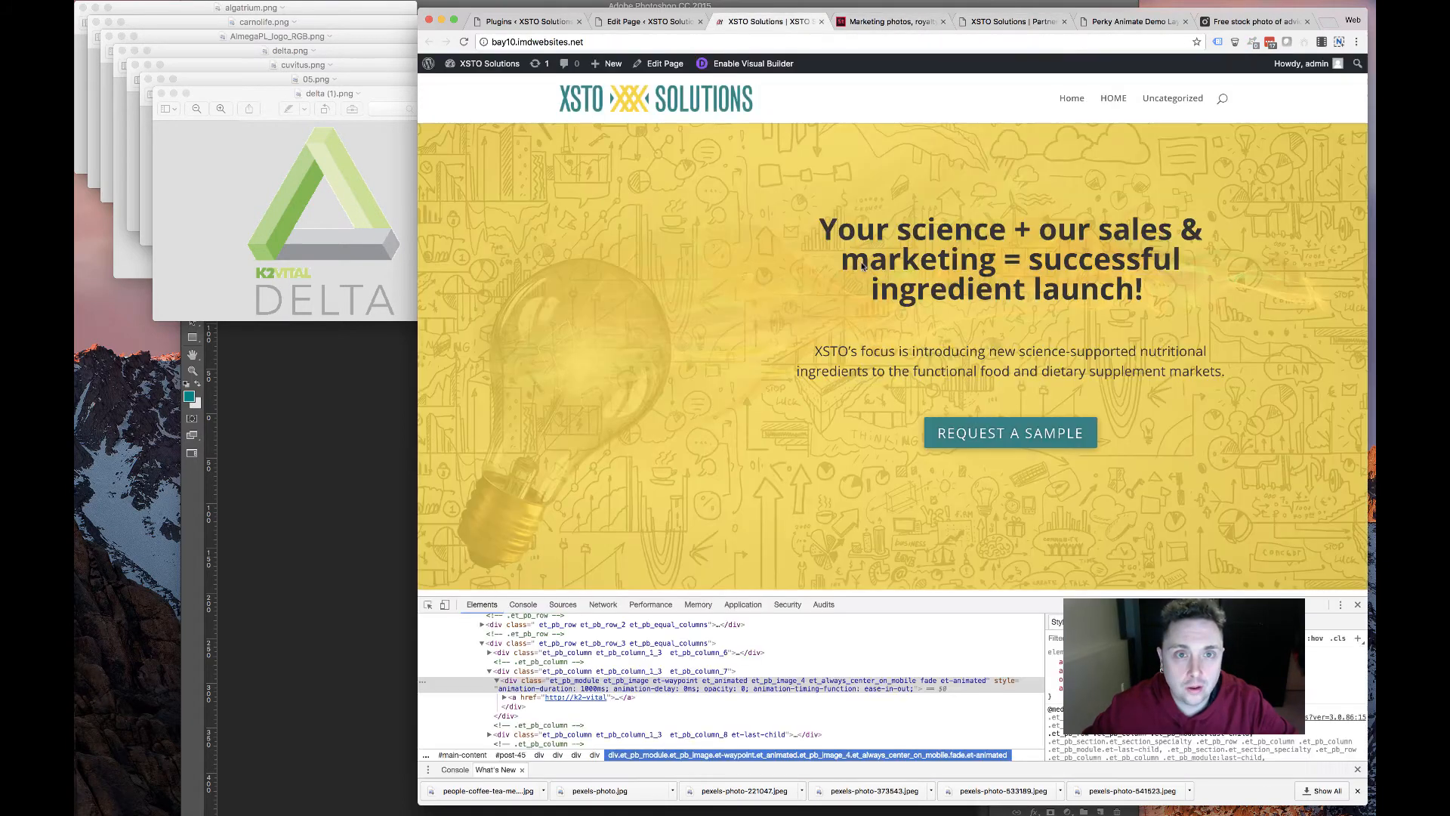
scroll(859, 262, down, 10)
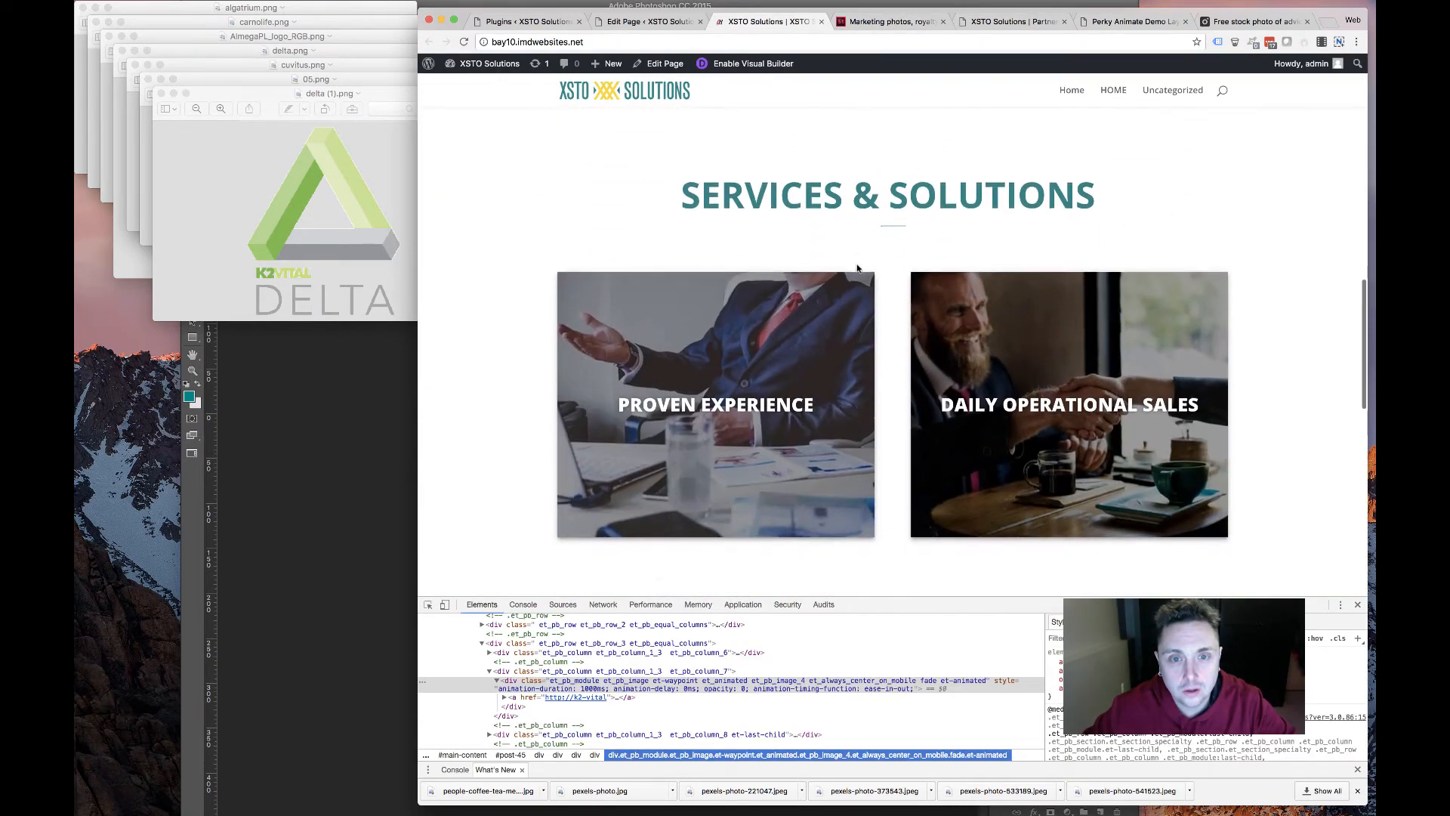
scroll(858, 270, up, 5)
scroll(858, 269, down, 5)
key(ctrl+shift+Tab)
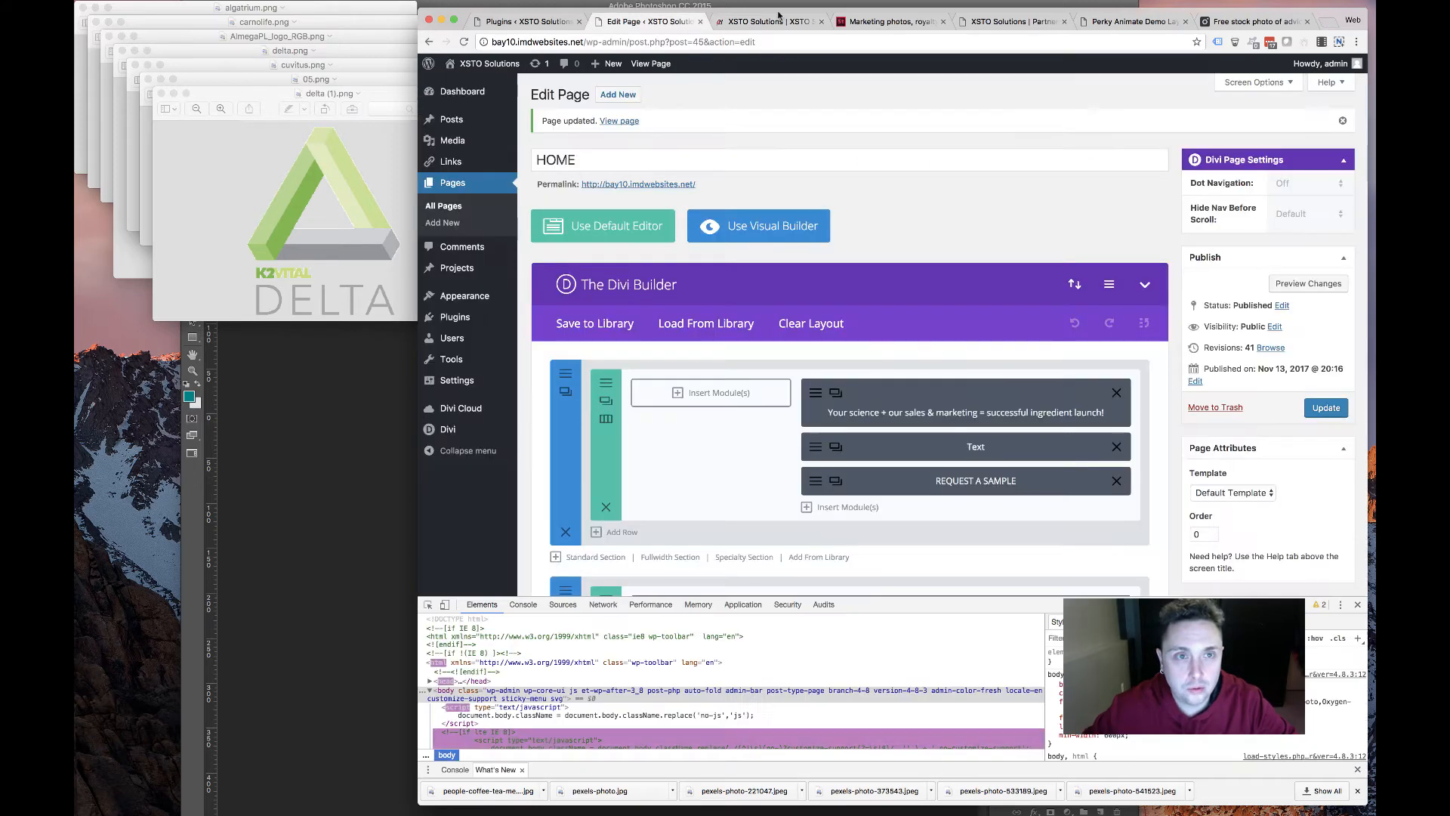
key(ctrl+Tab)
key(ctrl+Tab)
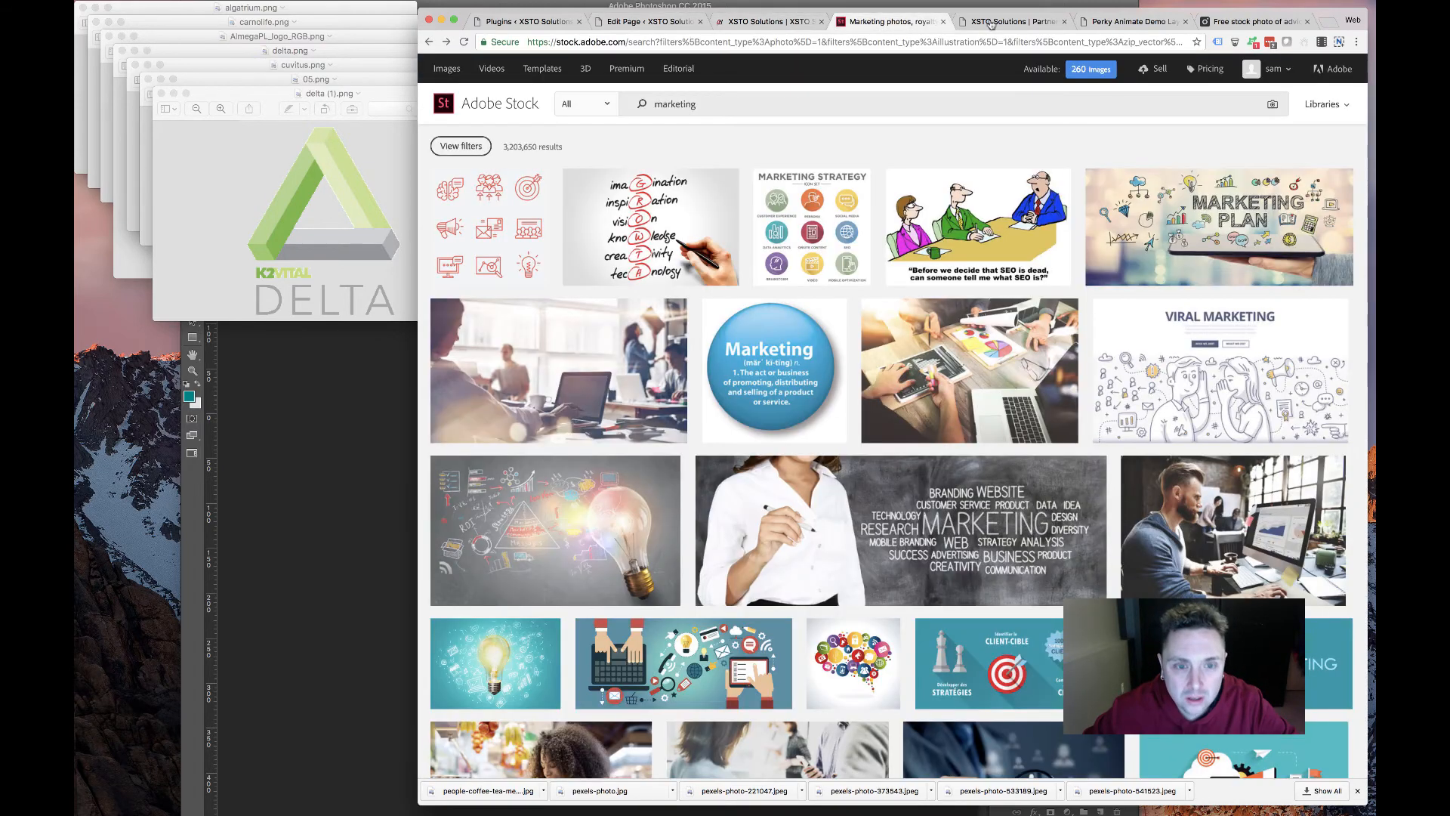
key(ctrl+Tab)
drag(1173, 304, 822, 242)
click(836, 338)
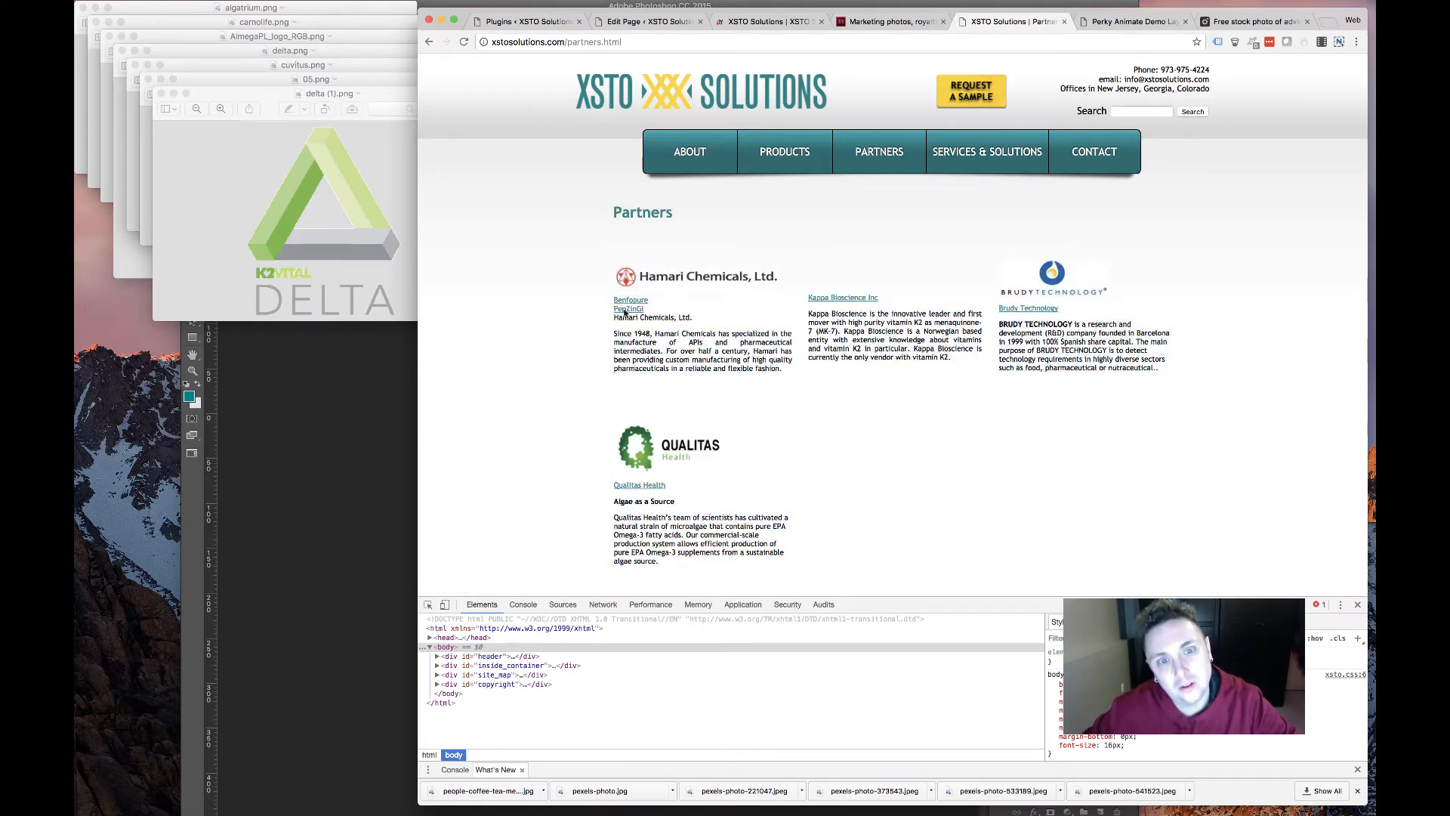
Compare the old Partners page, stock photos and the new site's front end
click(650, 22)
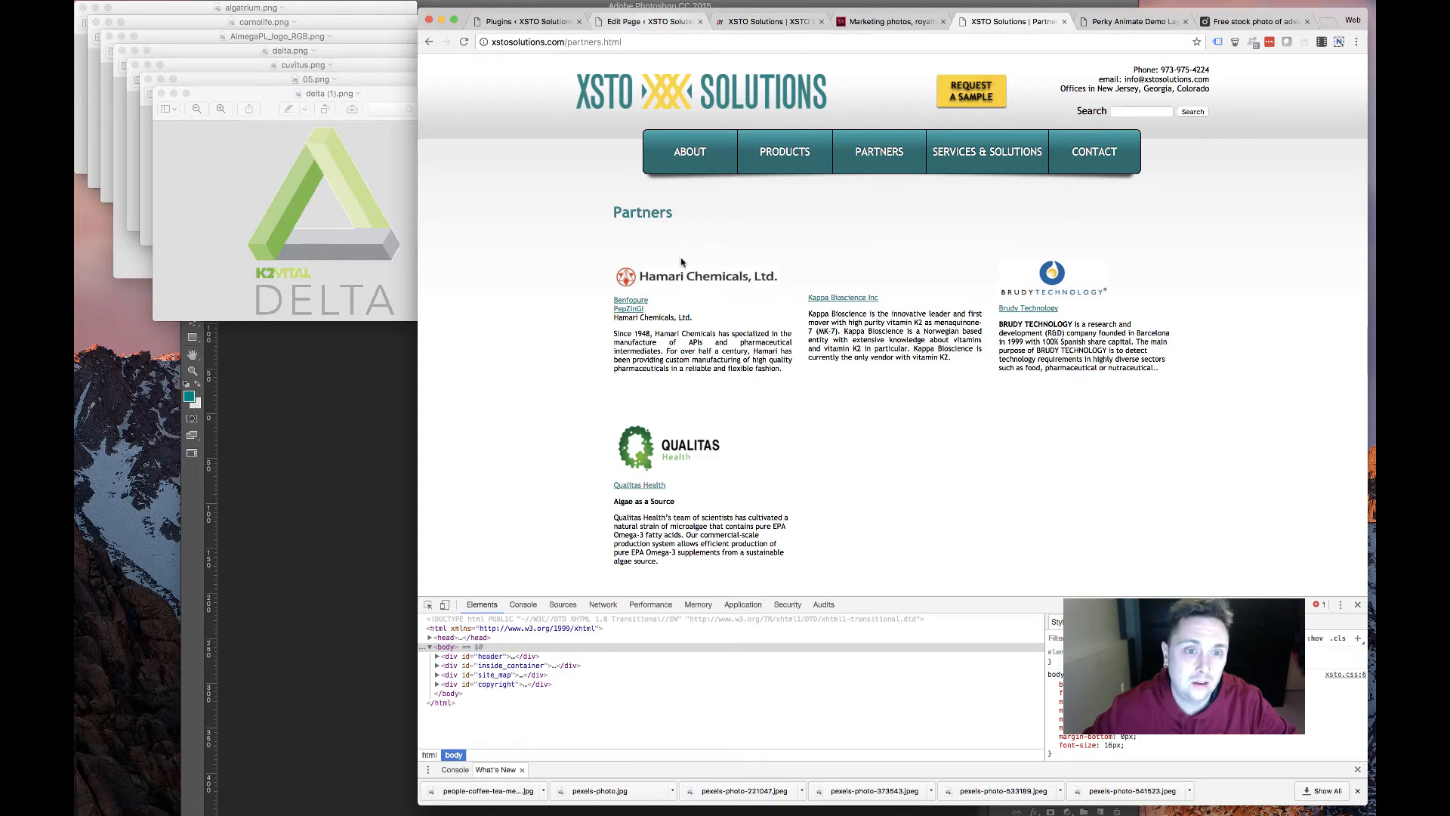
scroll(854, 340, down, 10)
click(1000, 21)
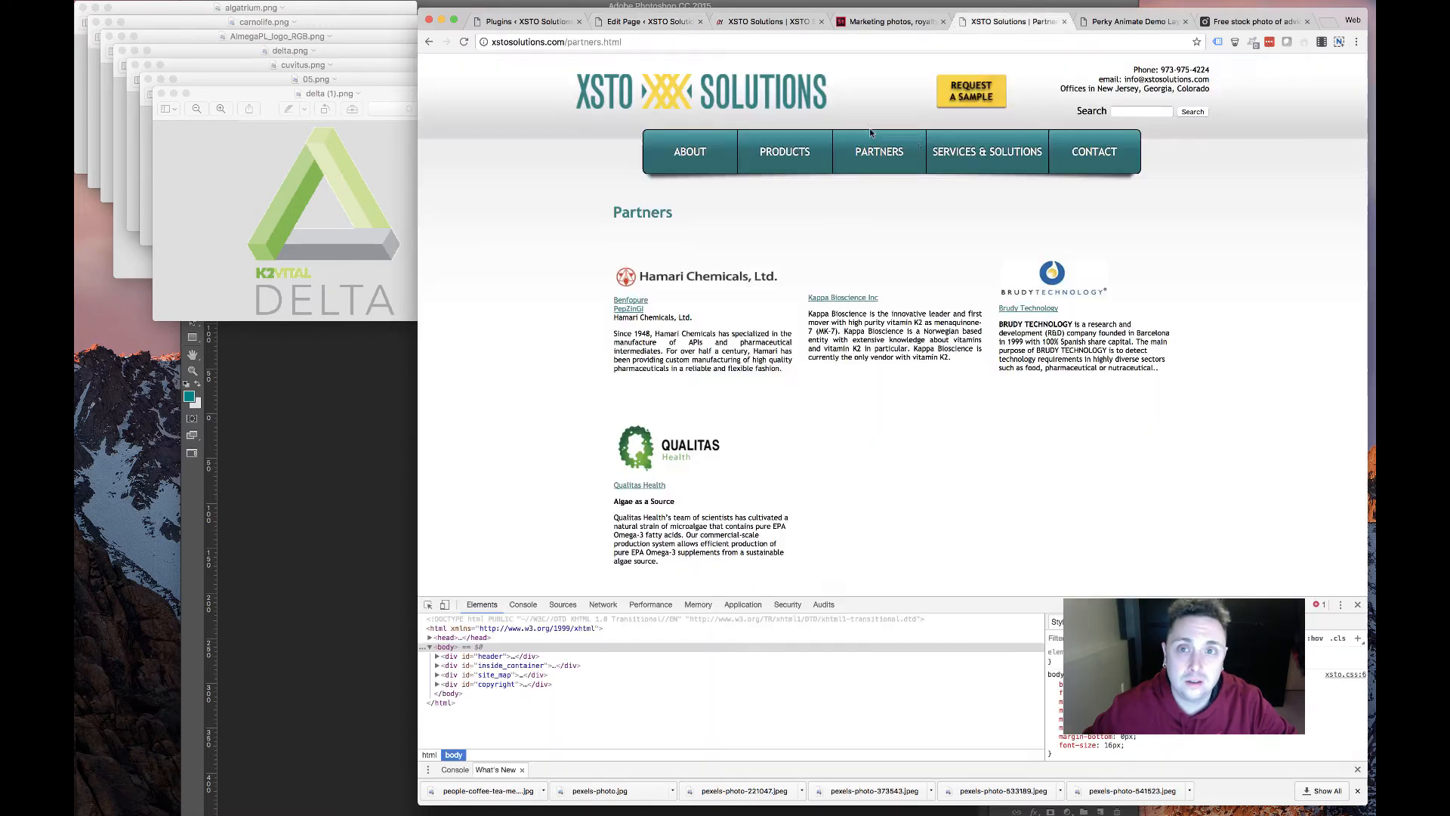
click(888, 22)
click(766, 22)
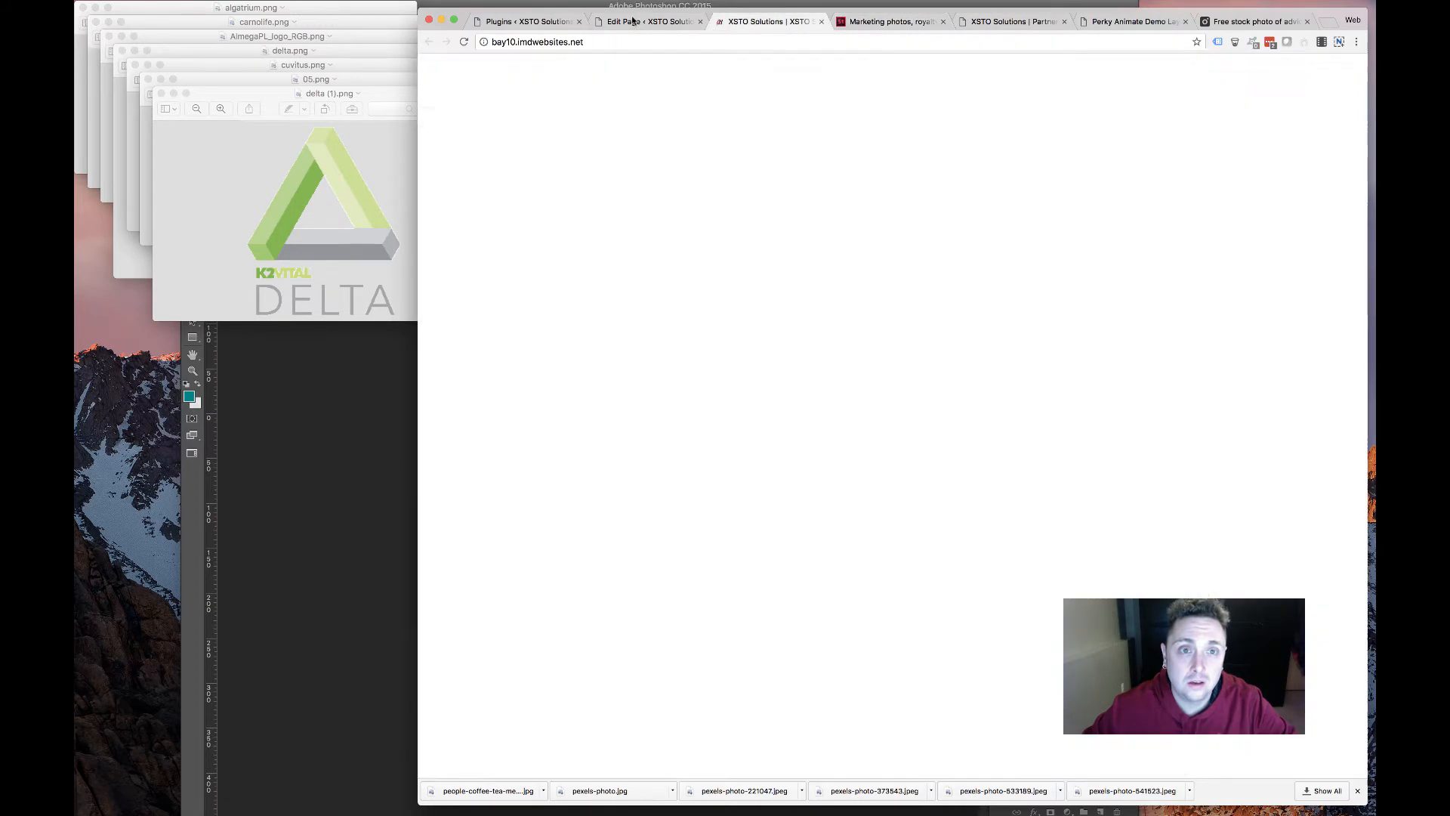
scroll(753, 178, down, 10)
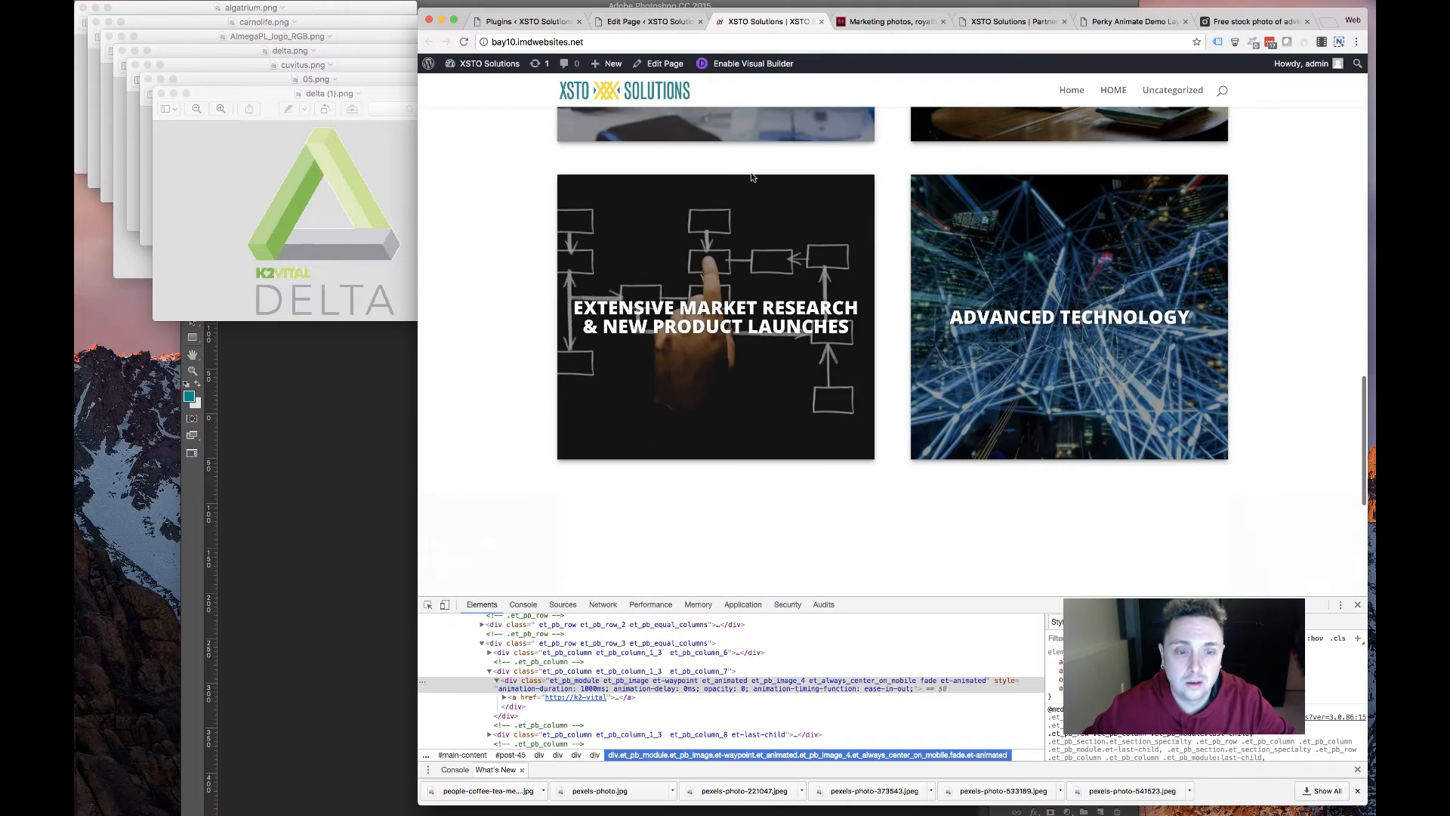
scroll(749, 176, up, 20)
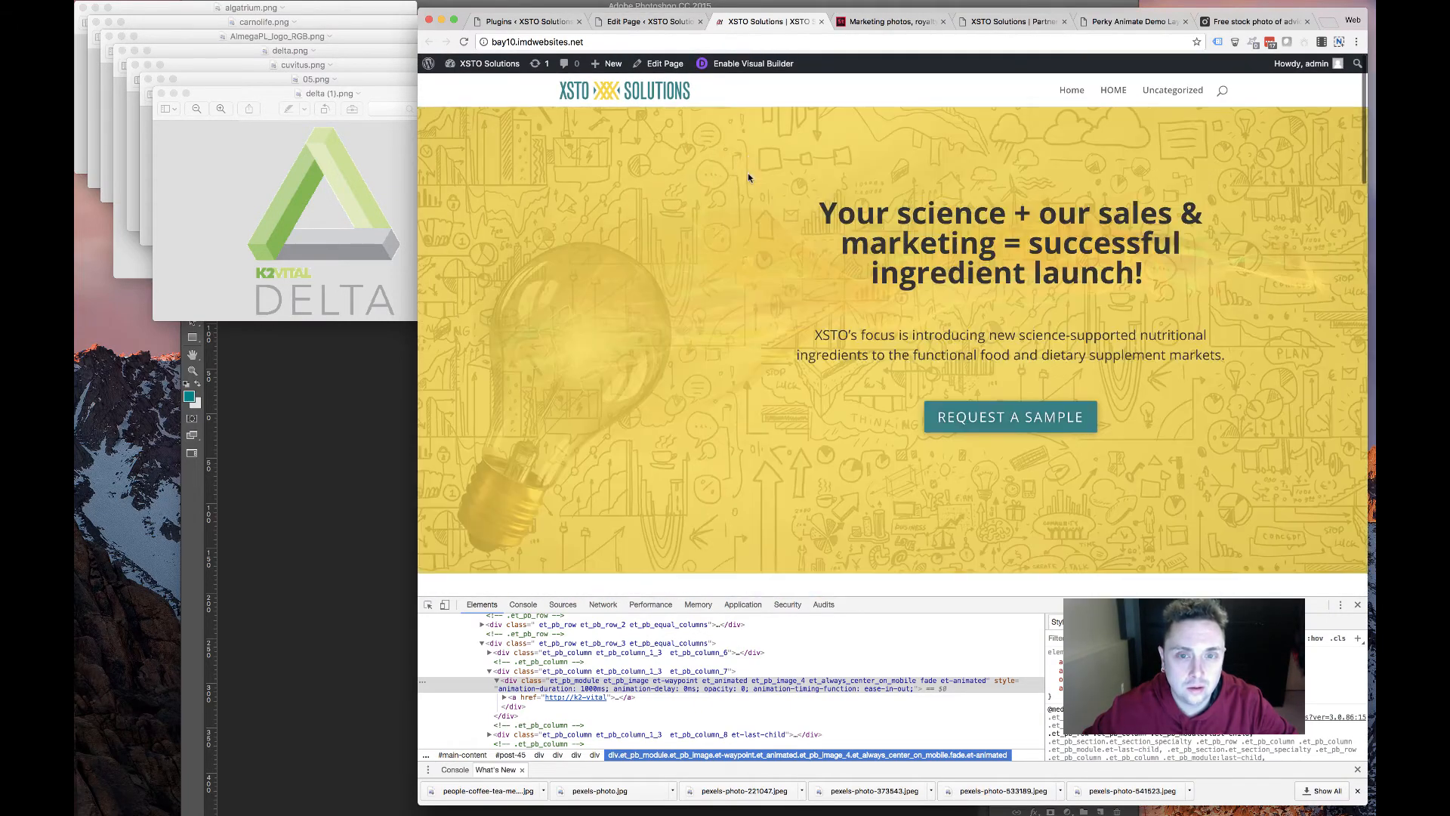
scroll(749, 179, down, 6)
scroll(749, 178, down, 3)
scroll(749, 177, up, 2)
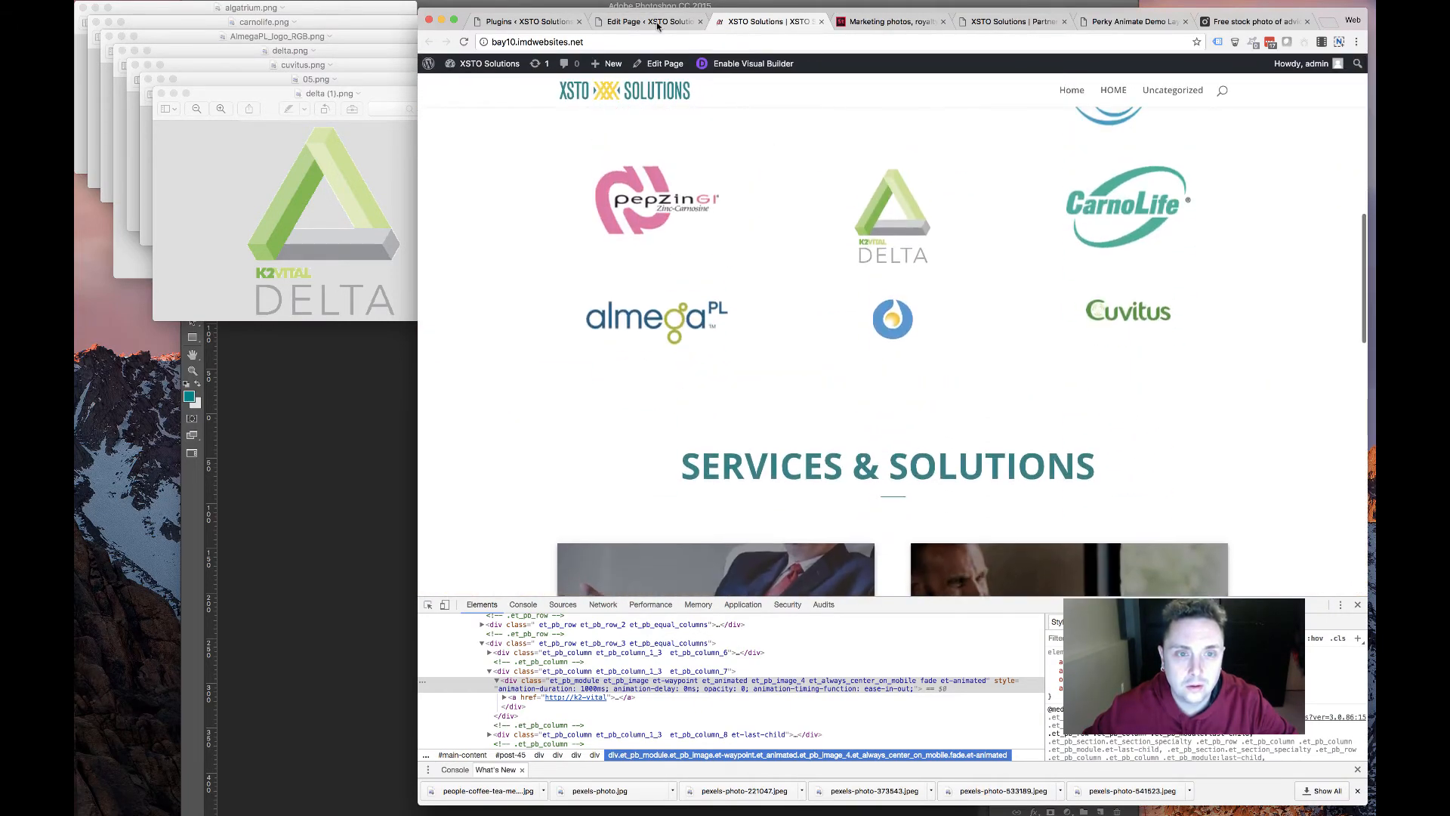
Give the Services & Solutions section a background colour and update the HOME page
click(650, 21)
scroll(853, 338, down, 5)
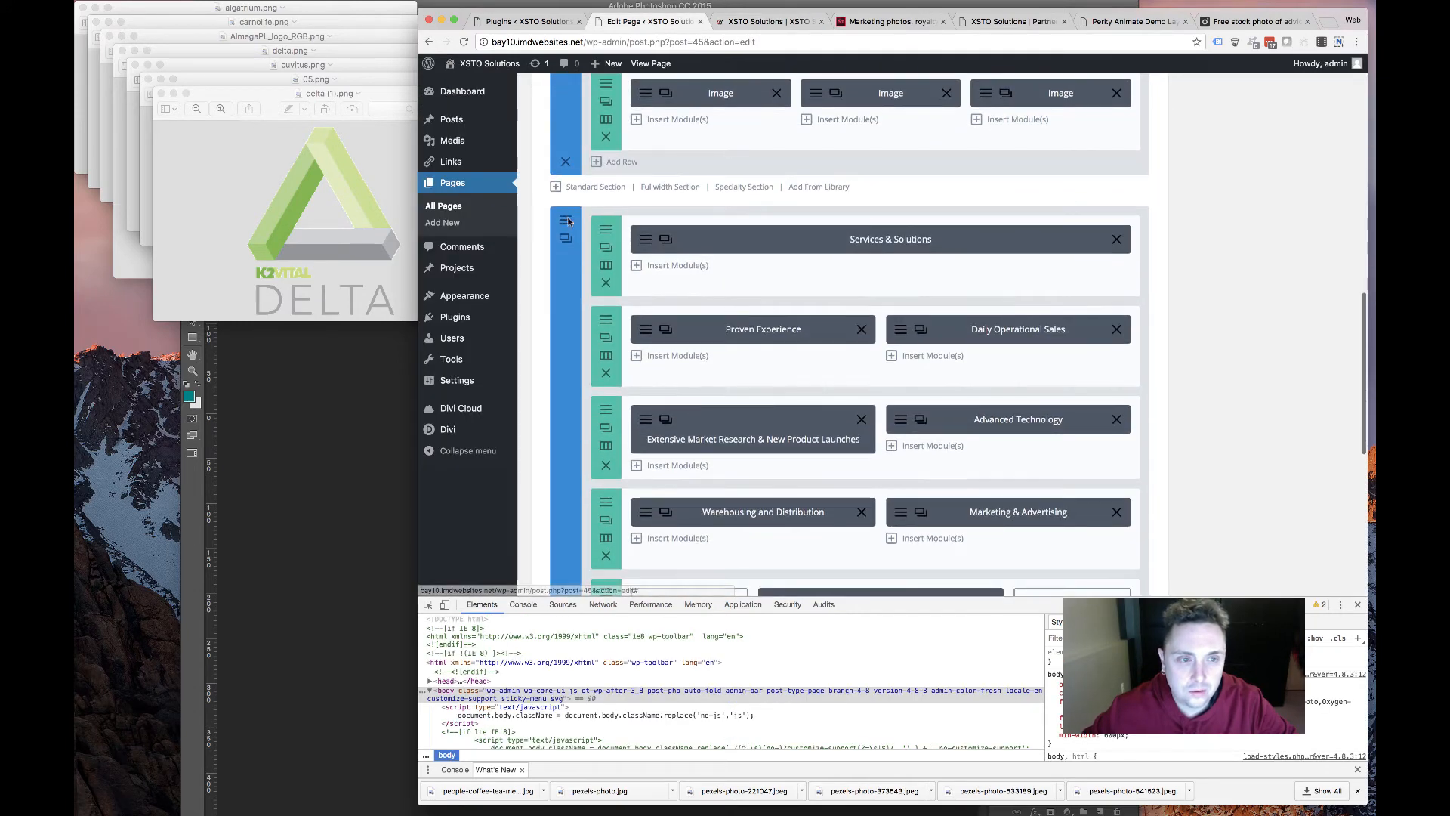
click(688, 237)
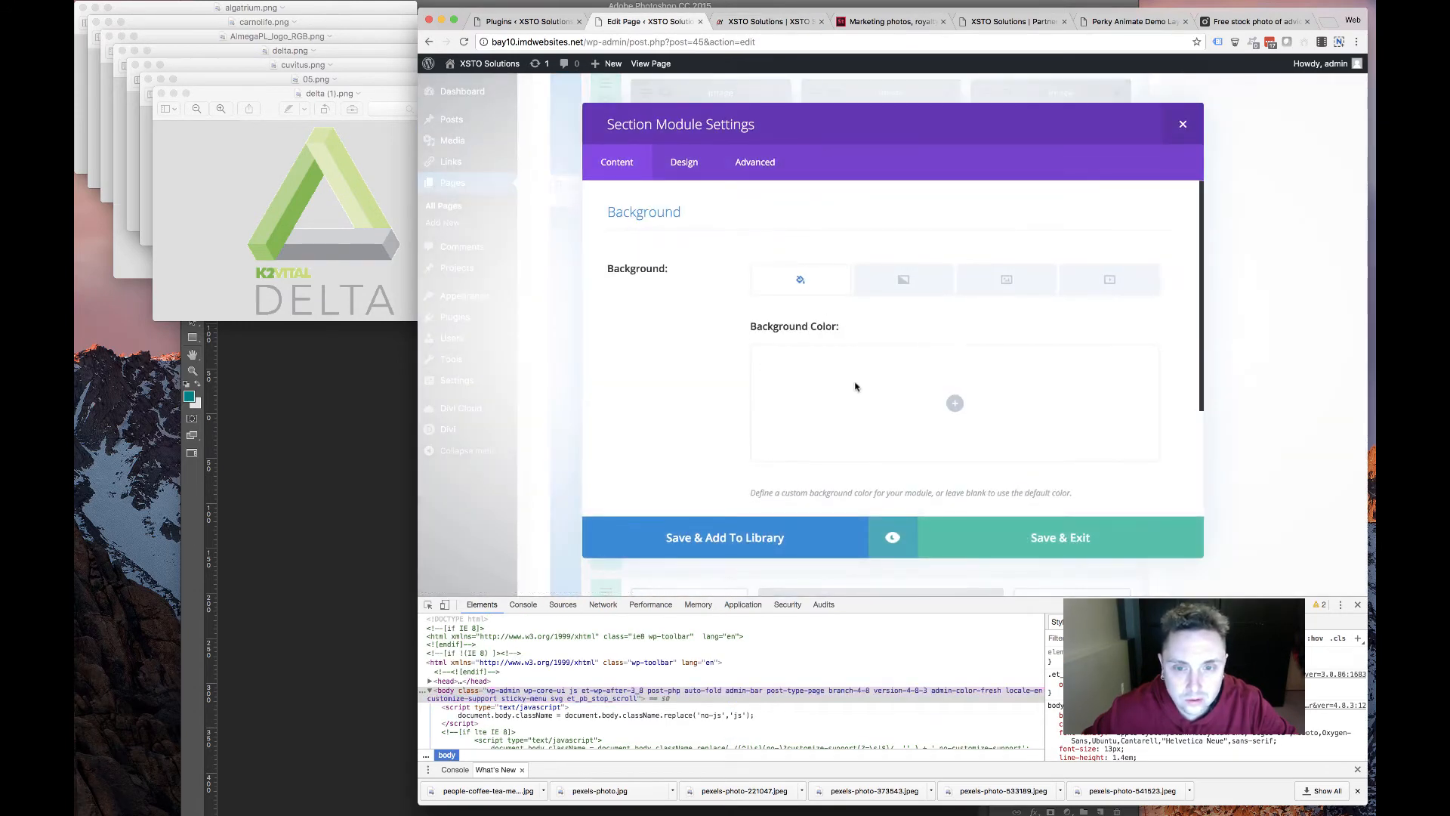
click(778, 362)
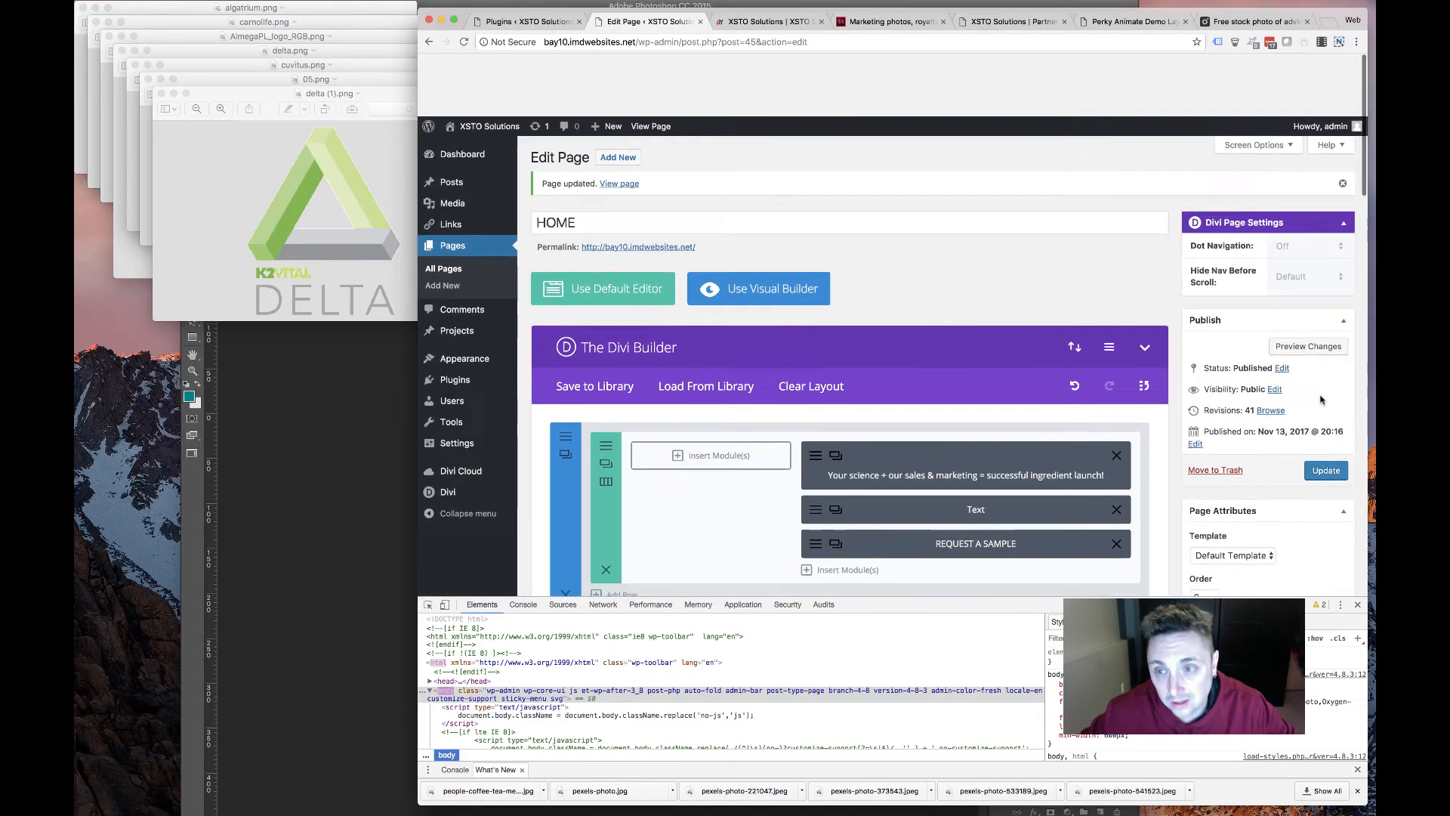
scroll(1321, 400, down, 2)
click(1323, 407)
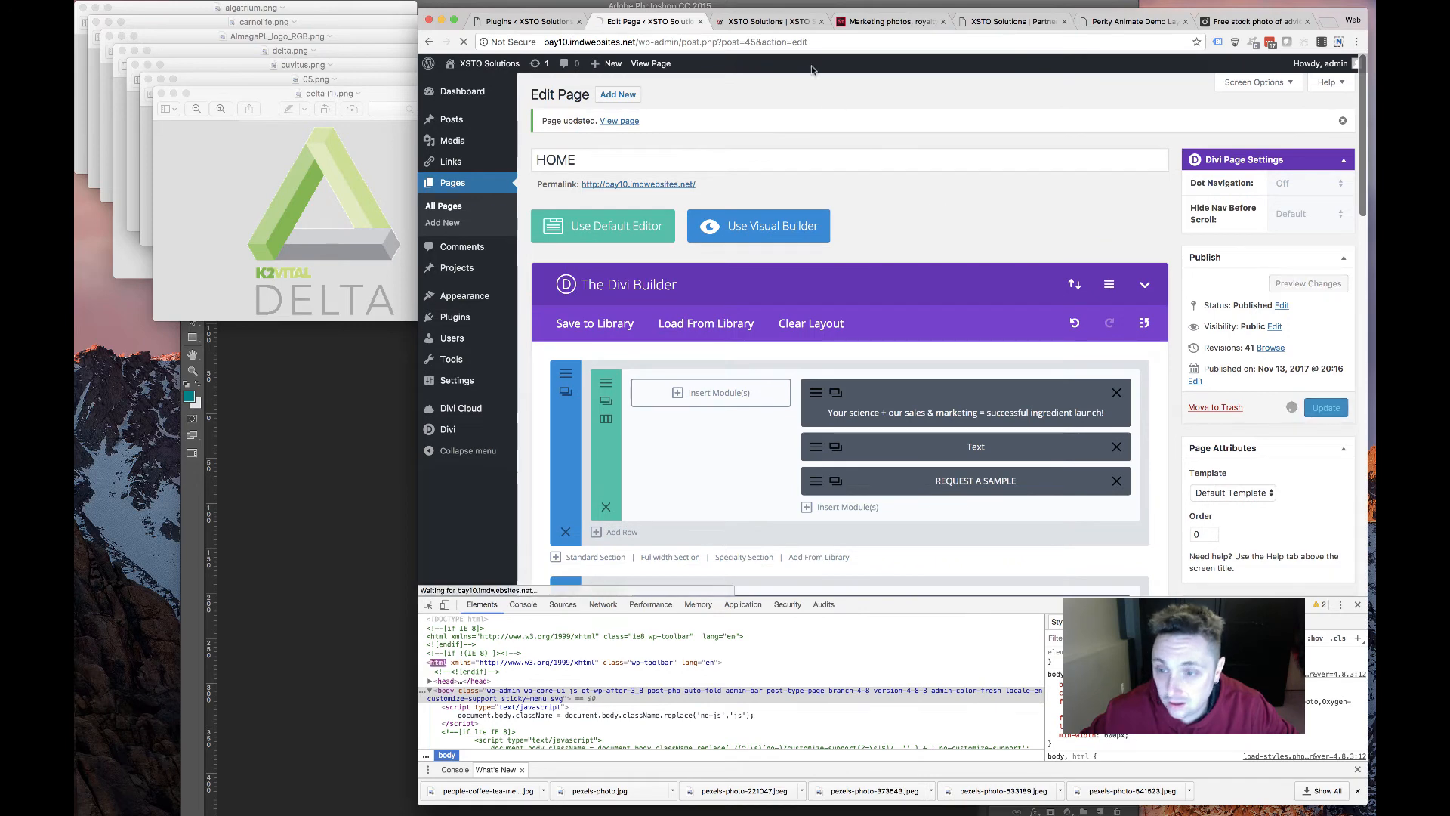
click(788, 23)
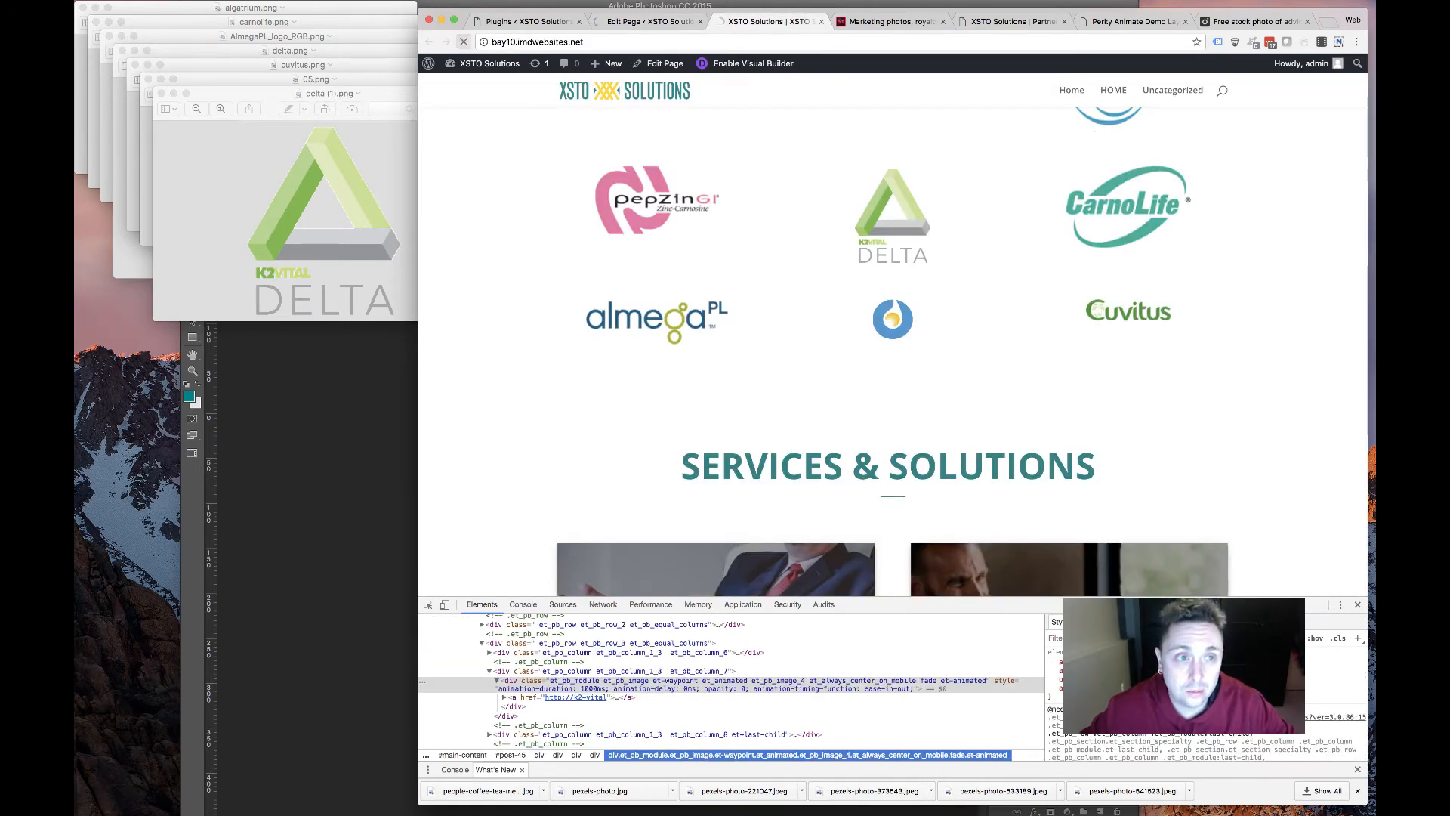
click(1357, 605)
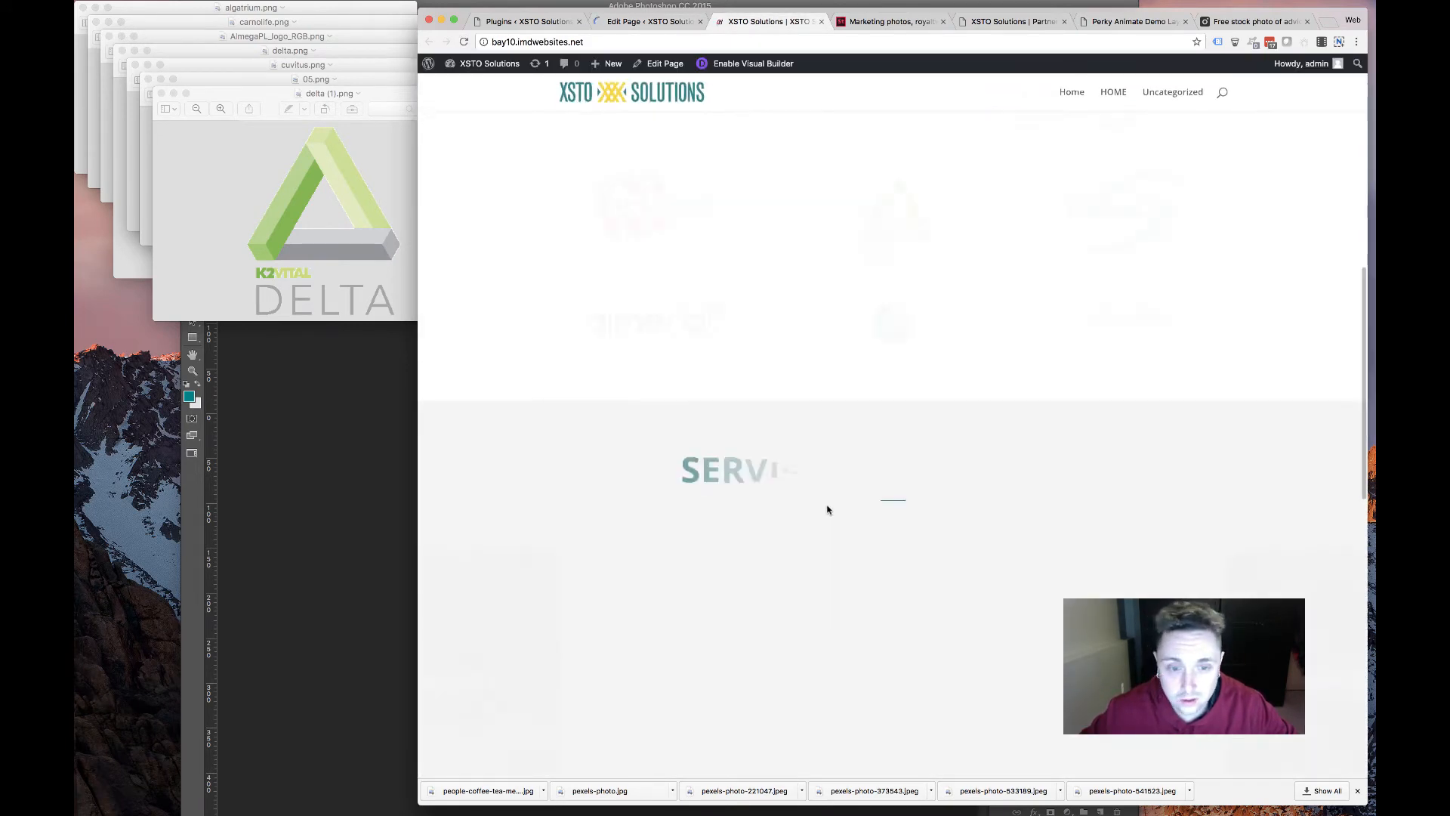
scroll(777, 502, up, 10)
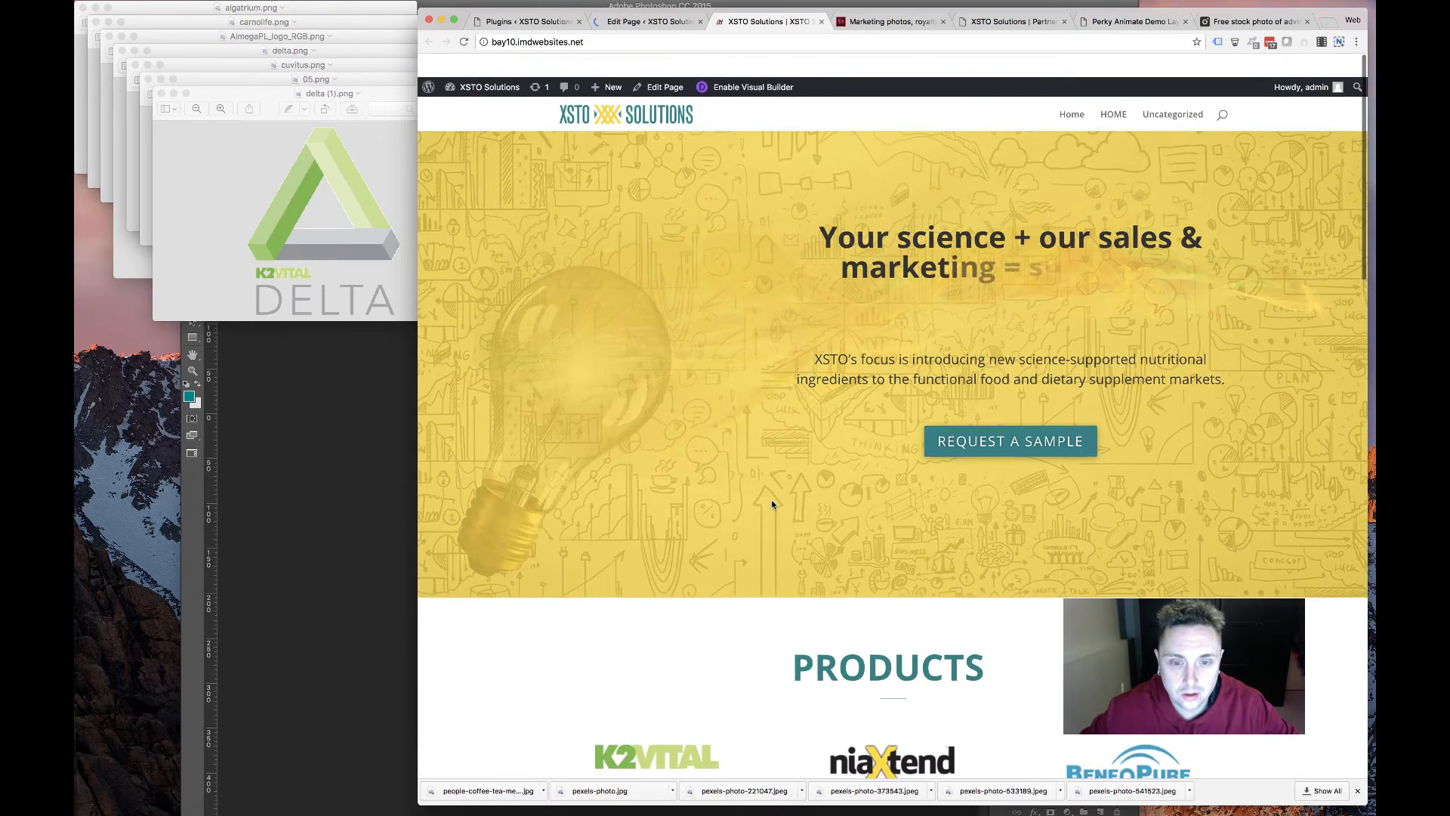
scroll(772, 504, down, 15)
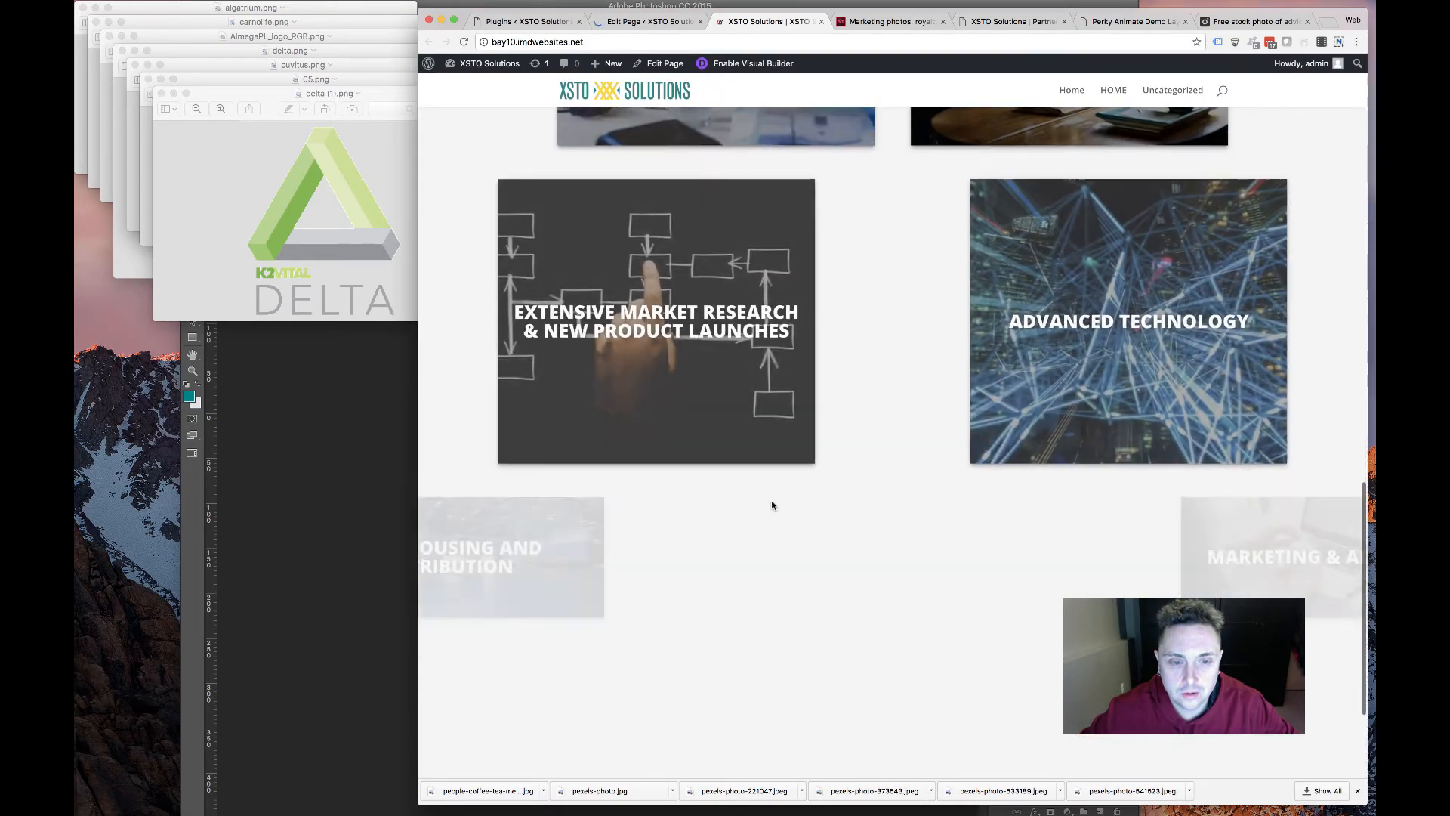
scroll(771, 504, down, 5)
scroll(808, 507, up, 5)
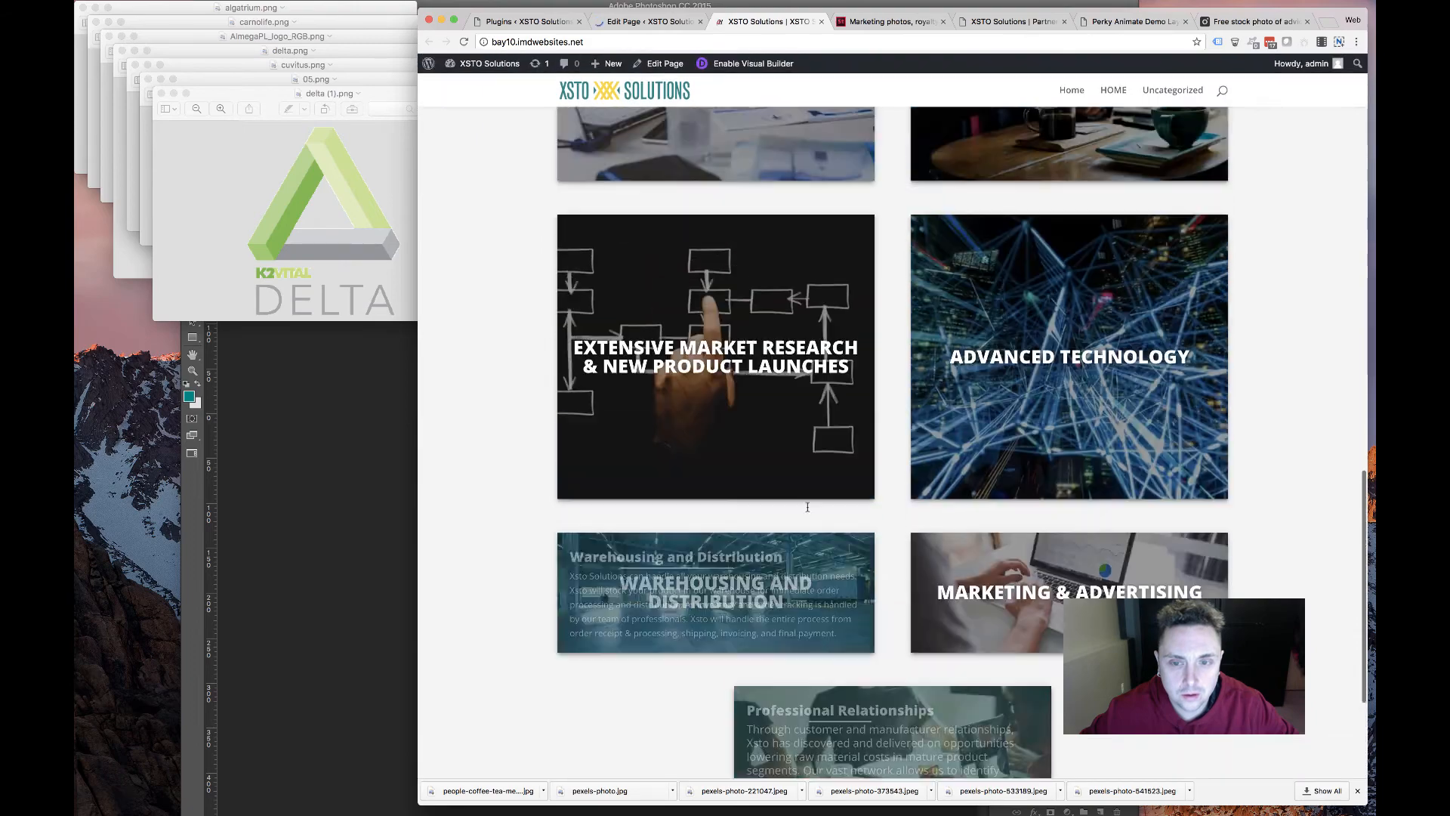
scroll(807, 507, up, 15)
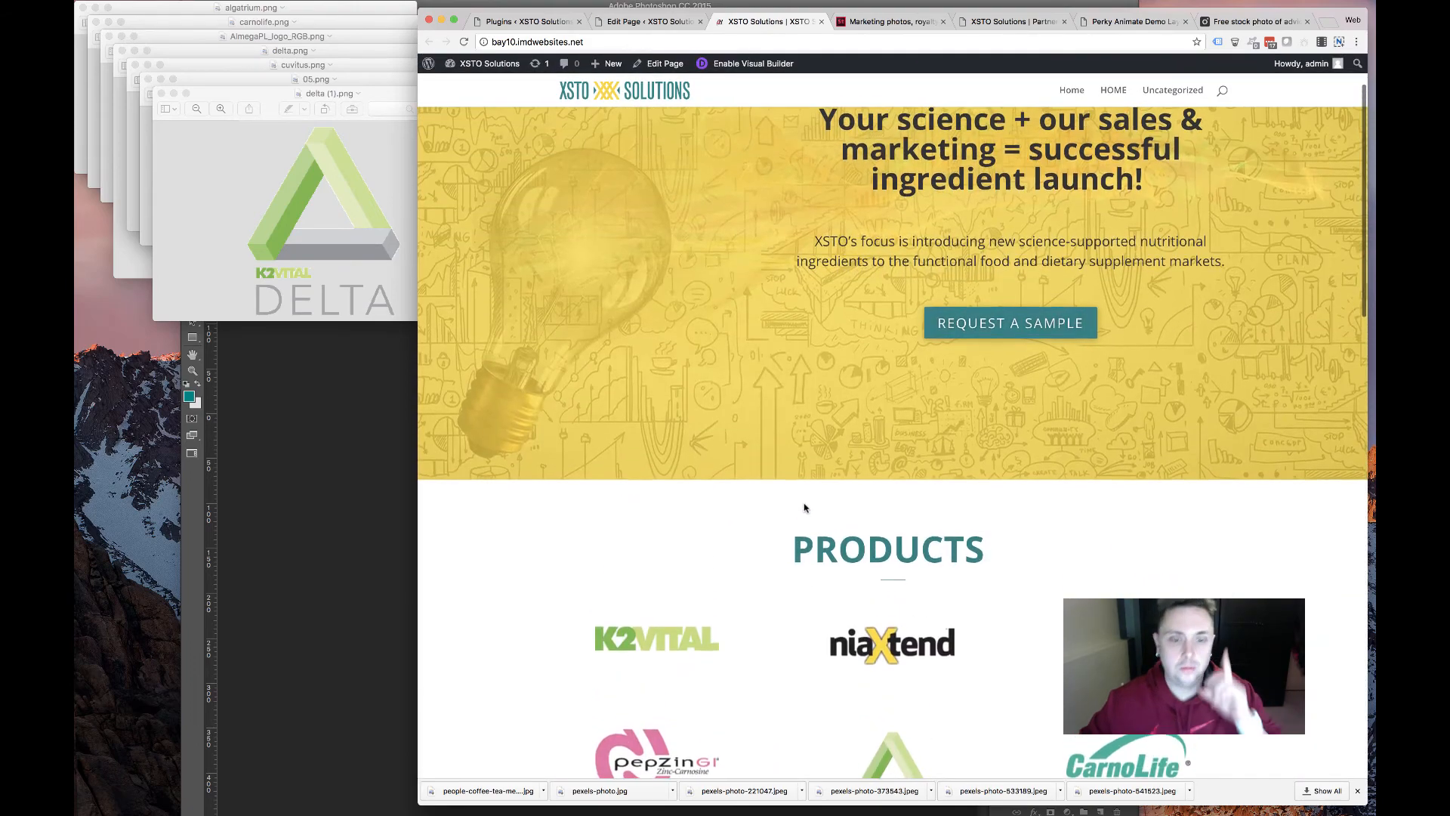
scroll(805, 508, down, 3)
scroll(805, 508, up, 5)
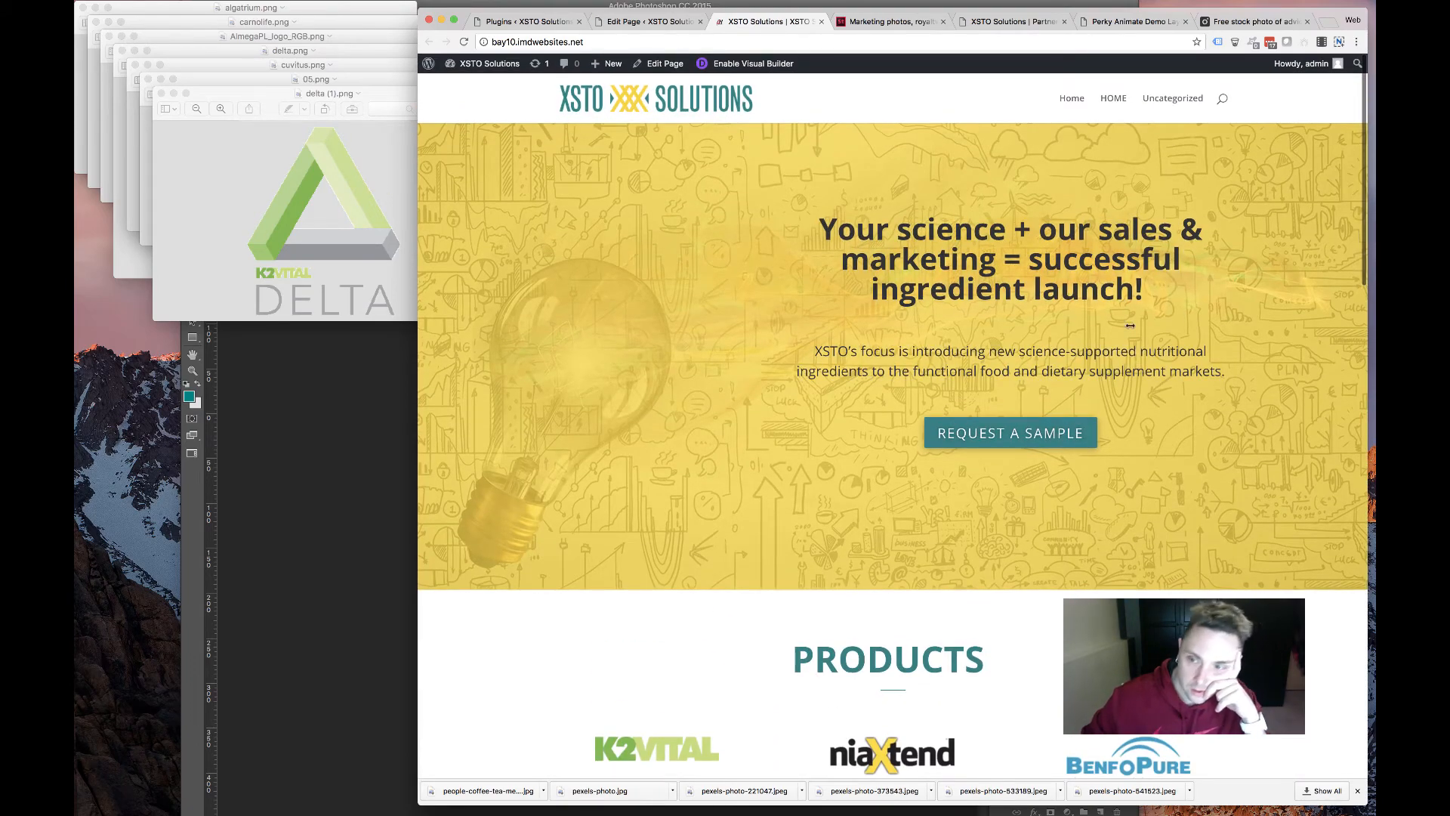
drag(1130, 325, 666, 329)
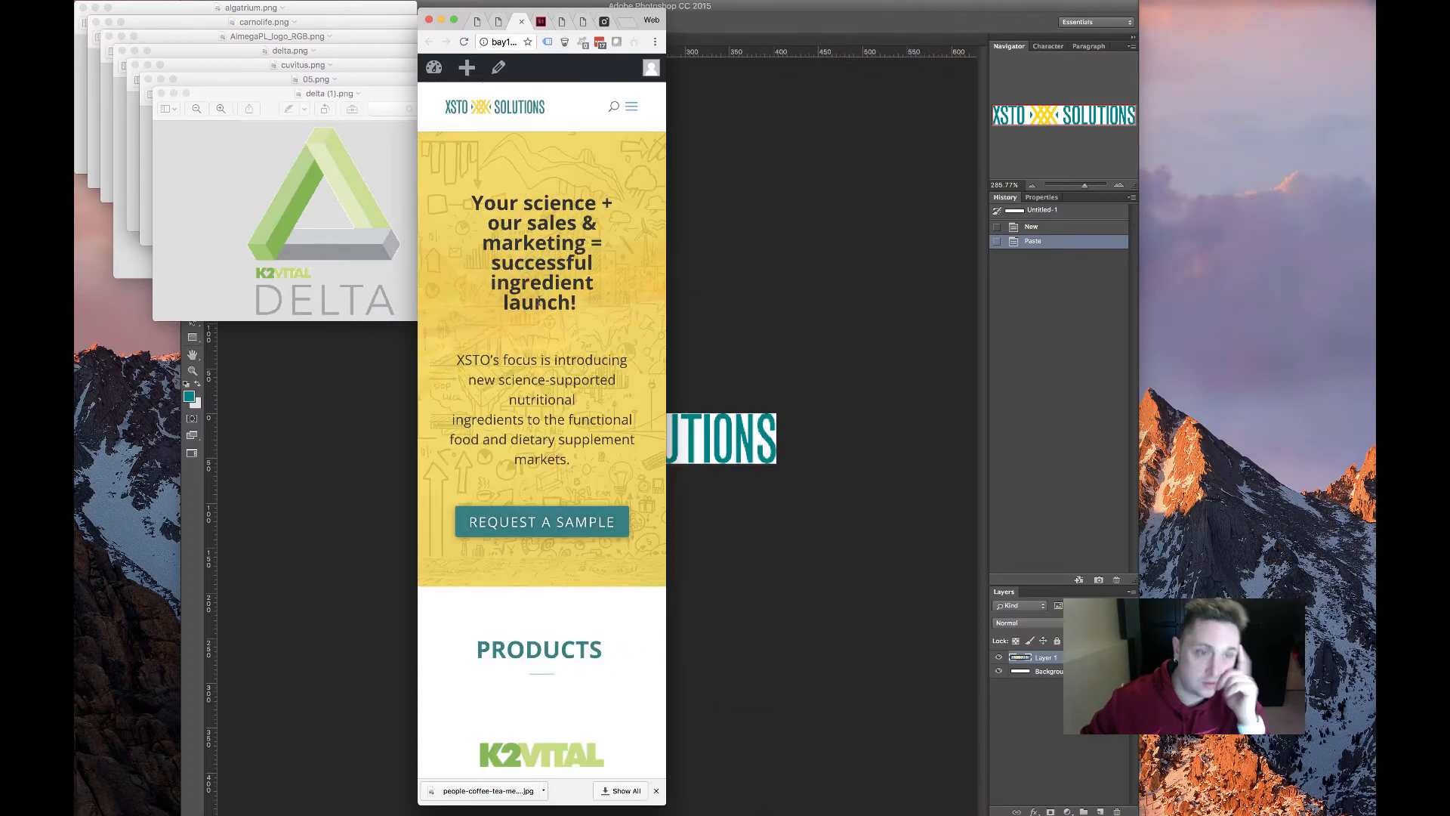
scroll(590, 331, down, 20)
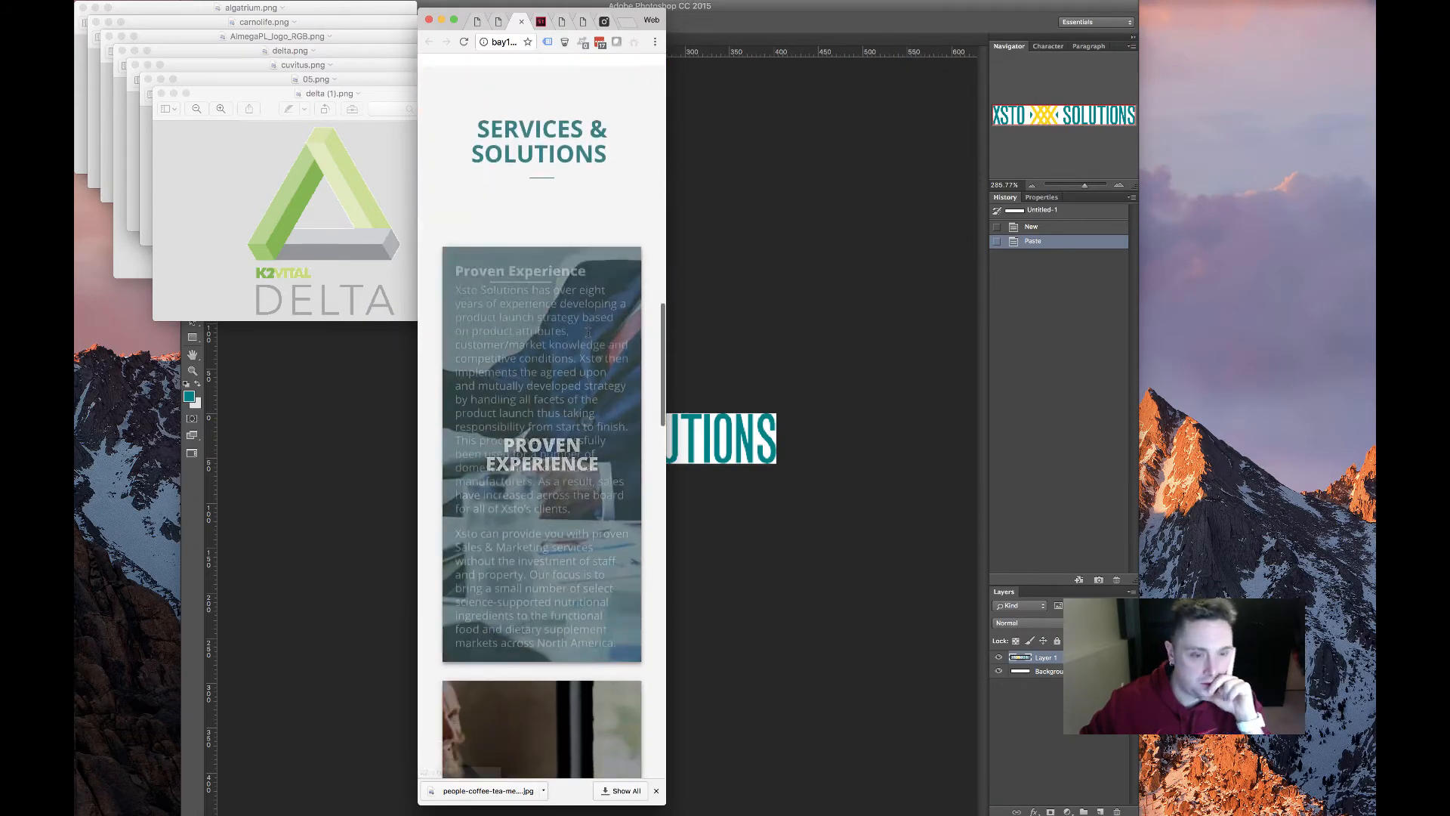
scroll(569, 625, down, 10)
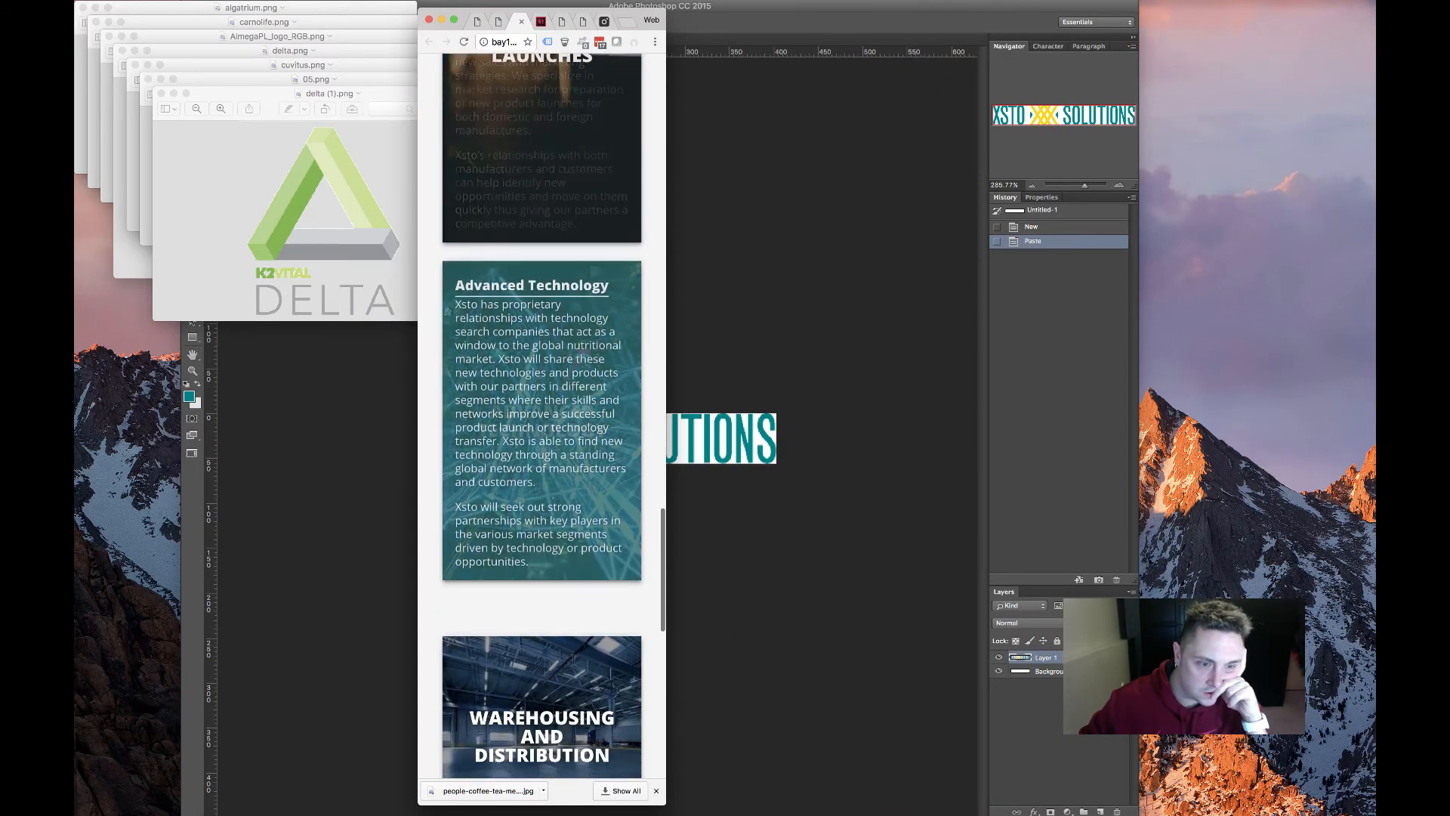
scroll(551, 521, down, 10)
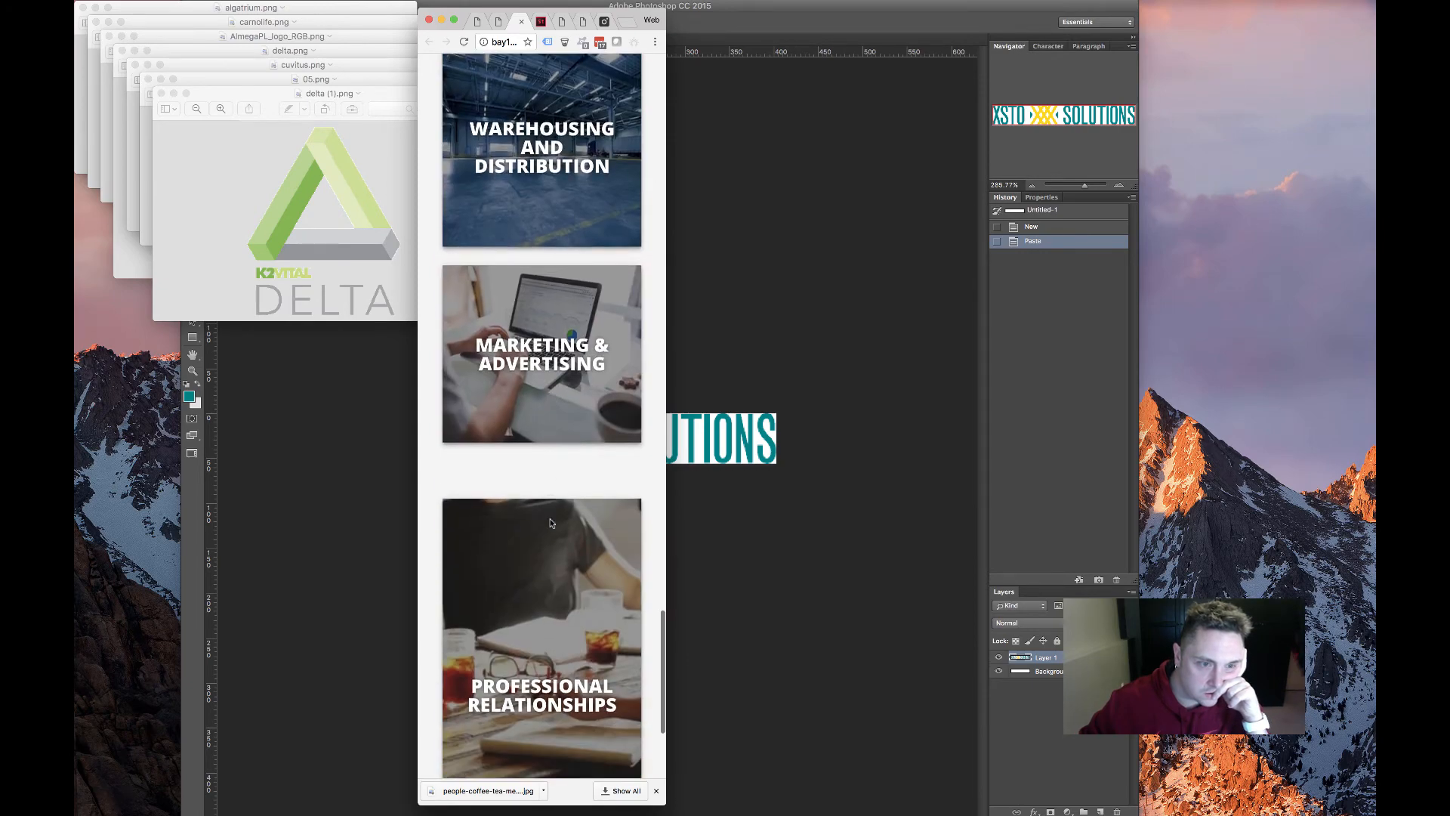
scroll(550, 520, down, 3)
scroll(550, 520, up, 11)
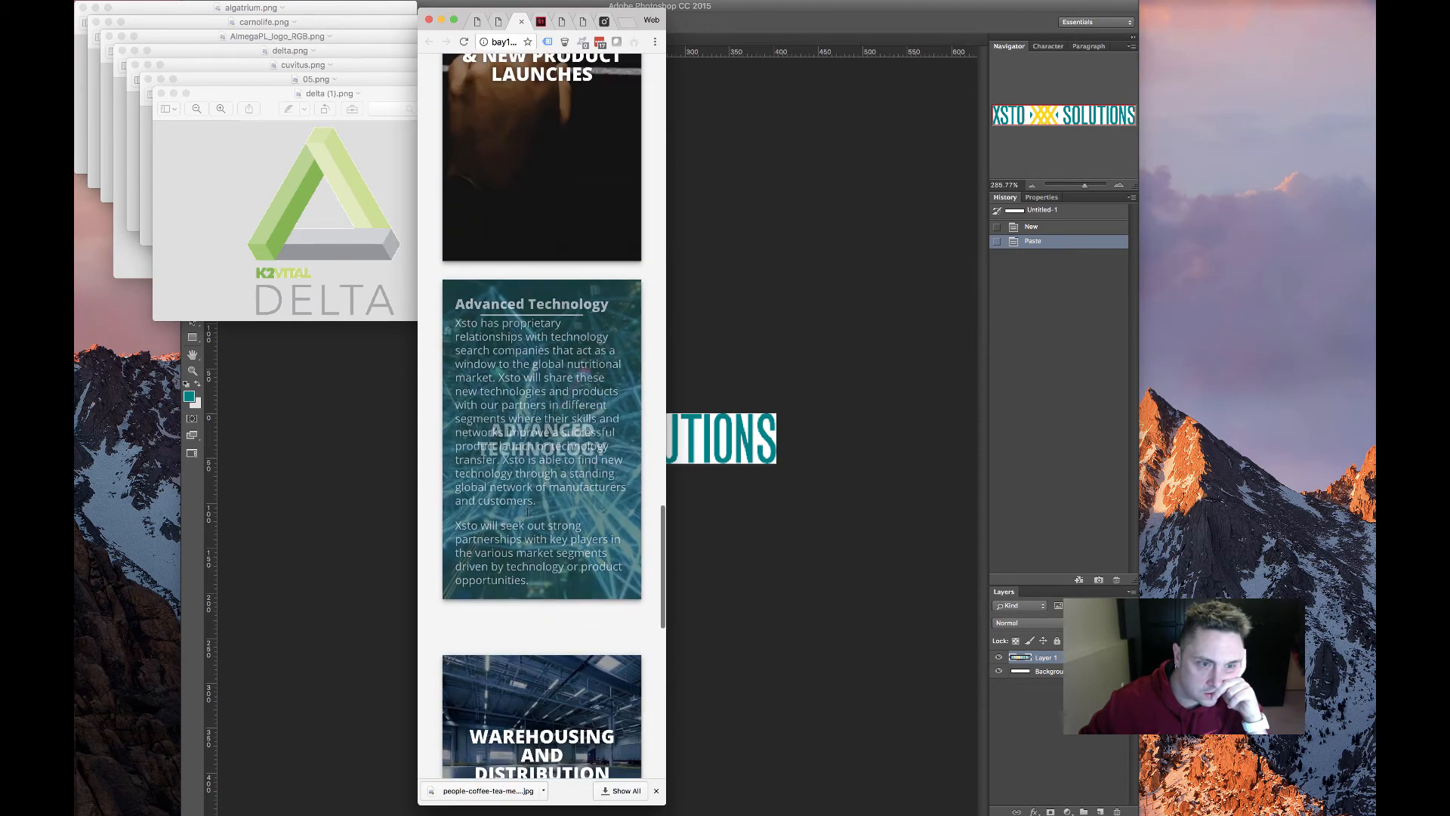
double_click(664, 601)
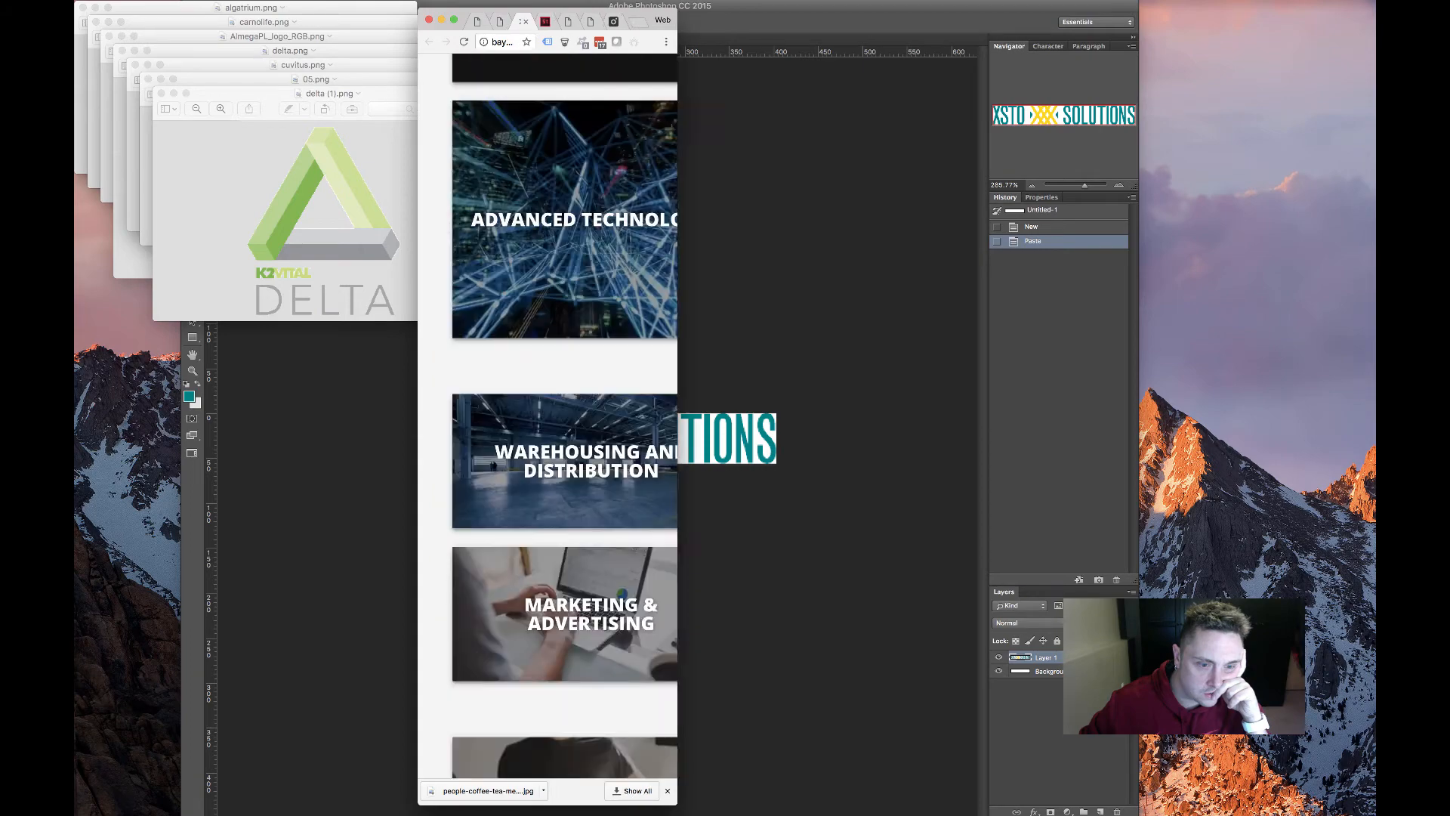
mouse_move(1449, 602)
mouse_down()
mouse_move(669, 601)
mouse_move(1449, 601)
mouse_up()
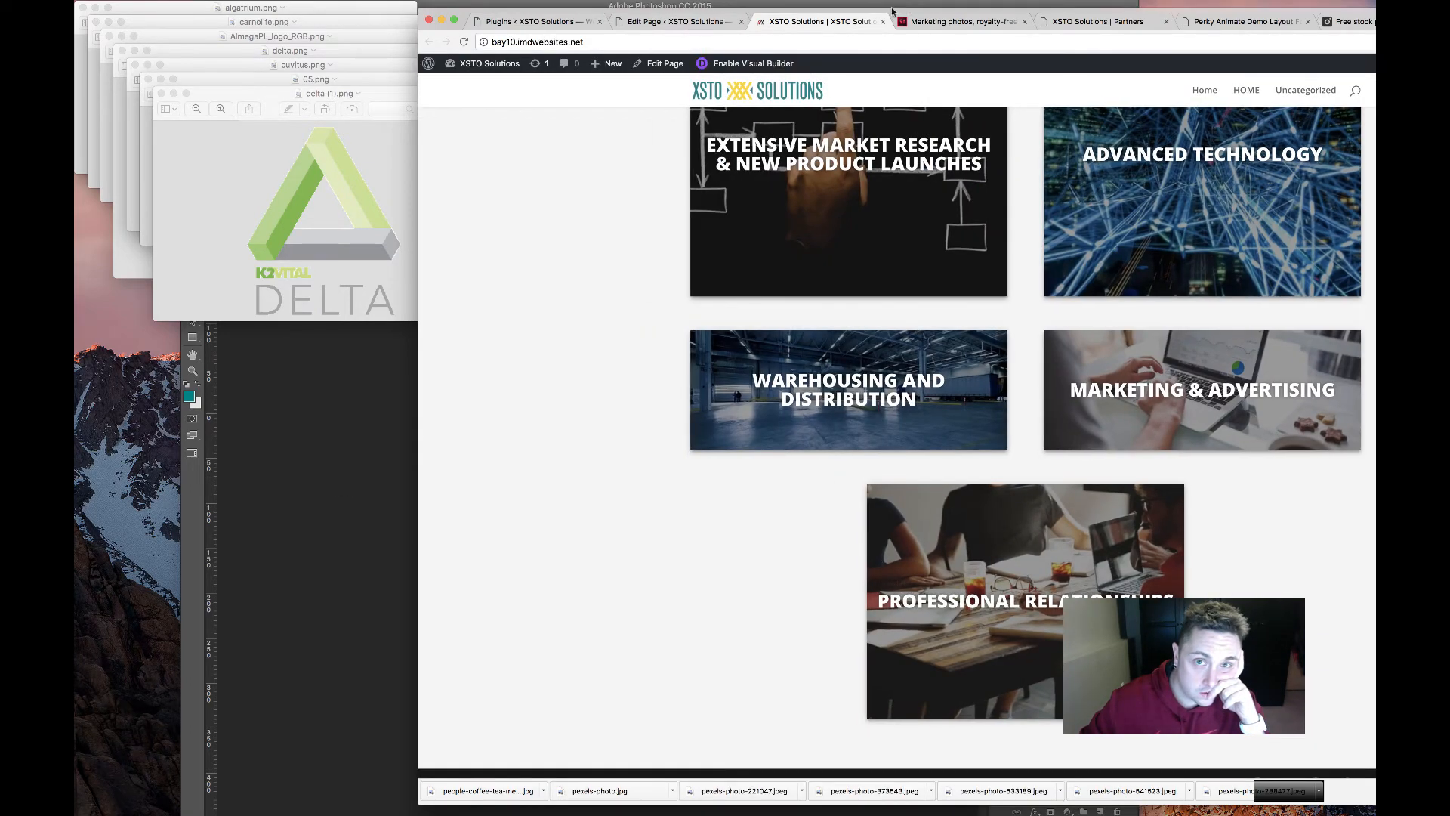
drag(735, 7, 478, 0)
scroll(731, 212, down, 1)
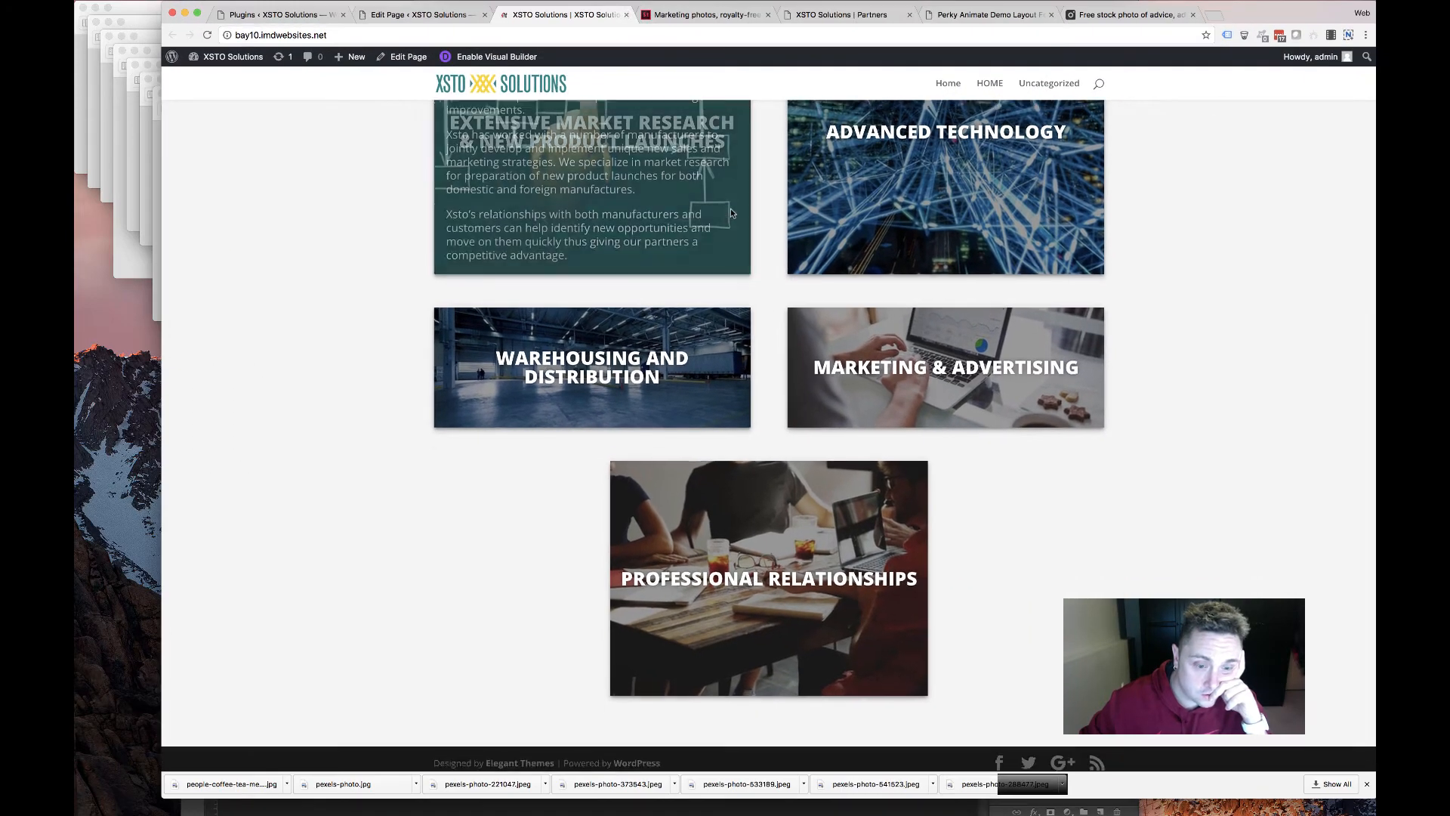
scroll(730, 212, up, 4)
scroll(728, 207, up, 15)
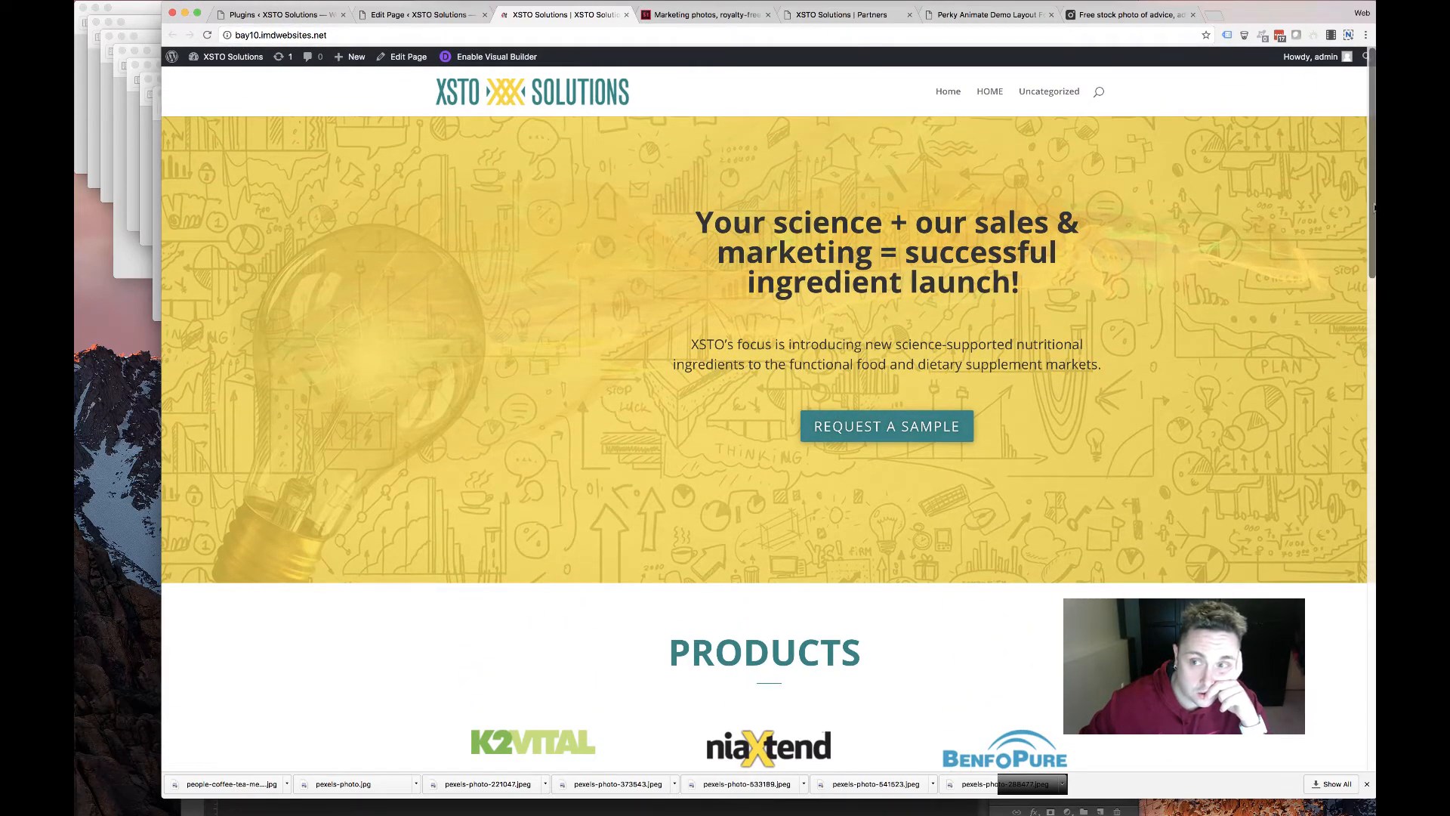
drag(1325, 206, 1115, 205)
scroll(911, 258, down, 10)
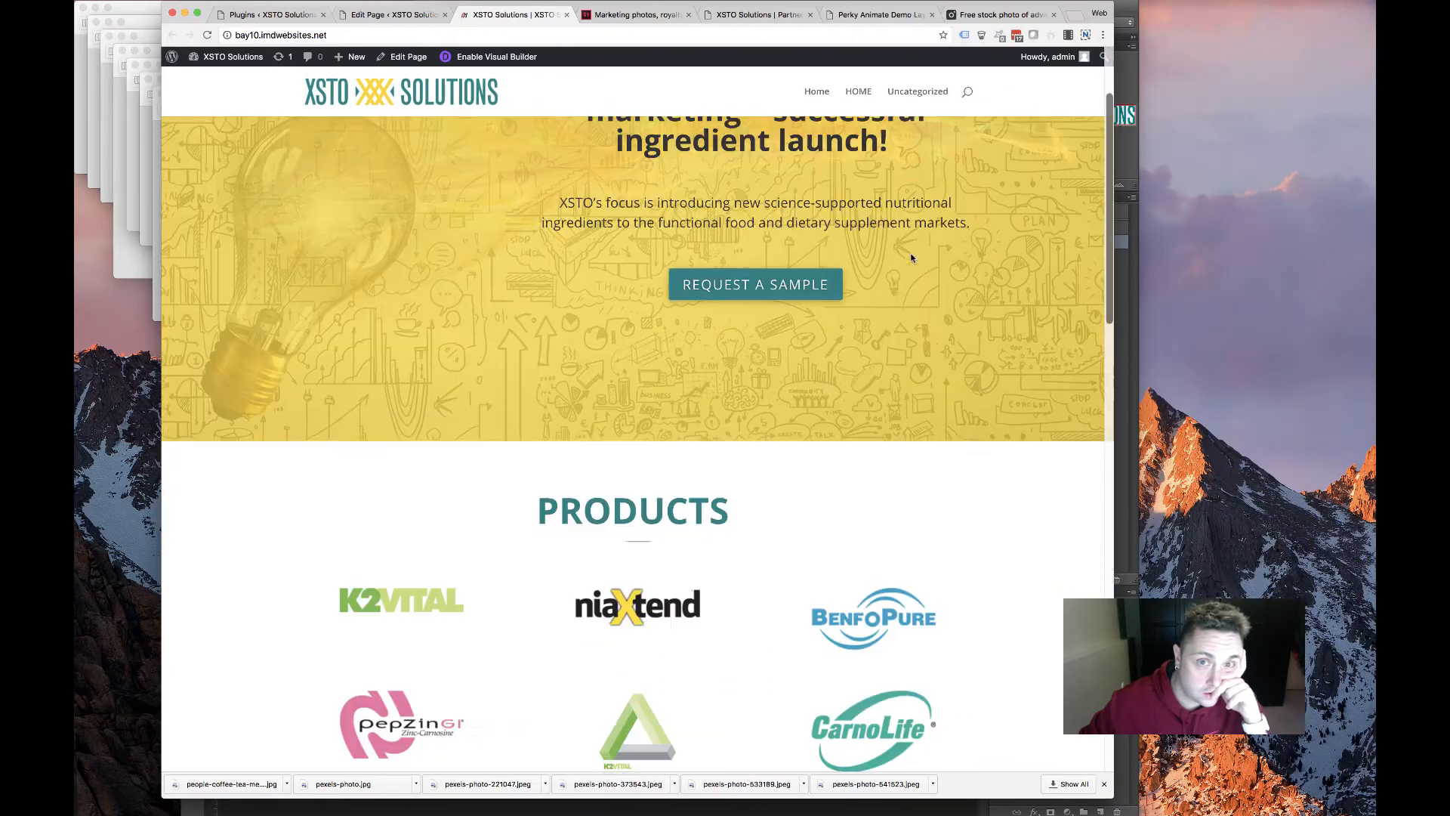
scroll(898, 277, down, 7)
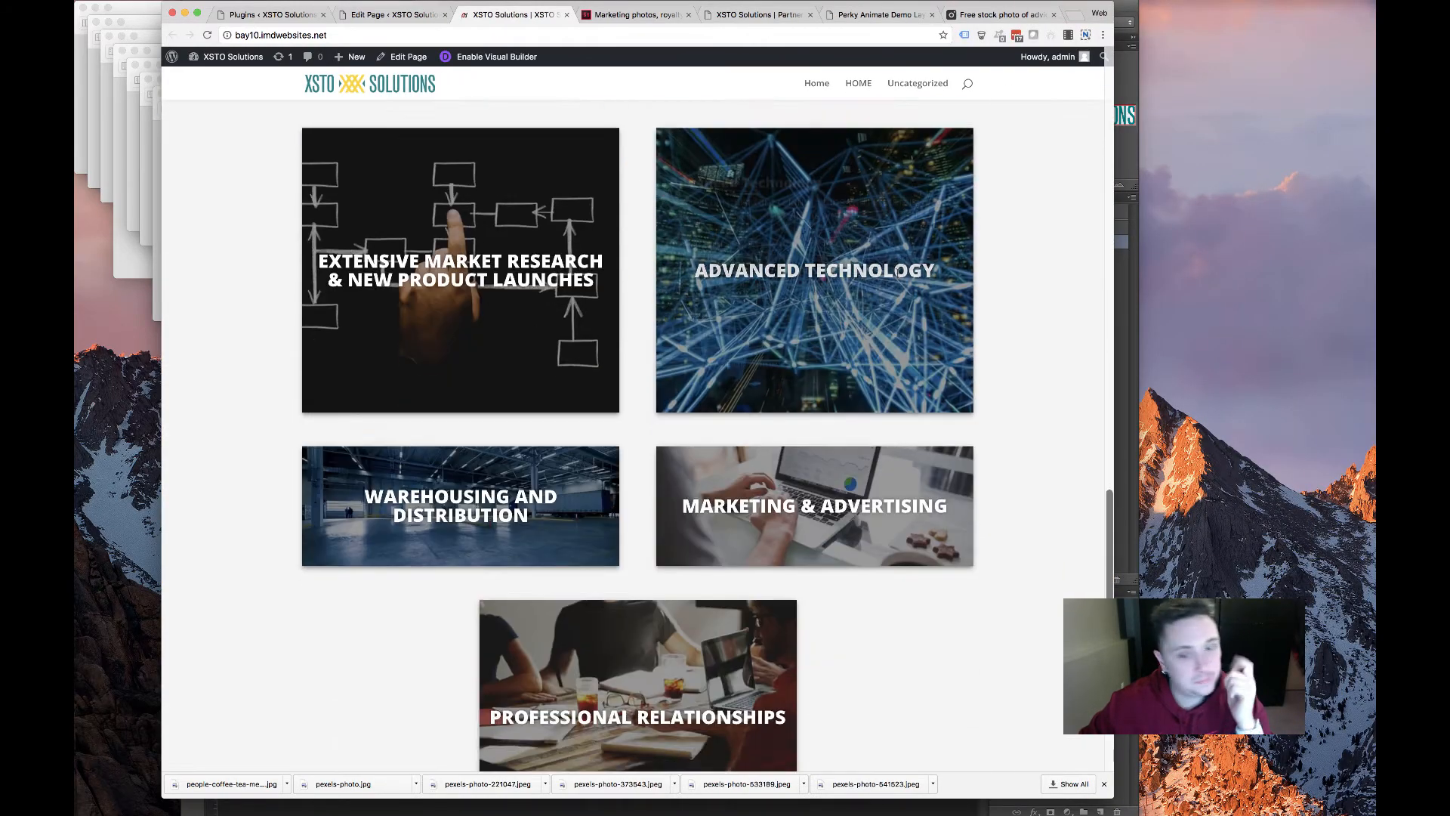
scroll(895, 276, up, 14)
scroll(892, 274, down, 8)
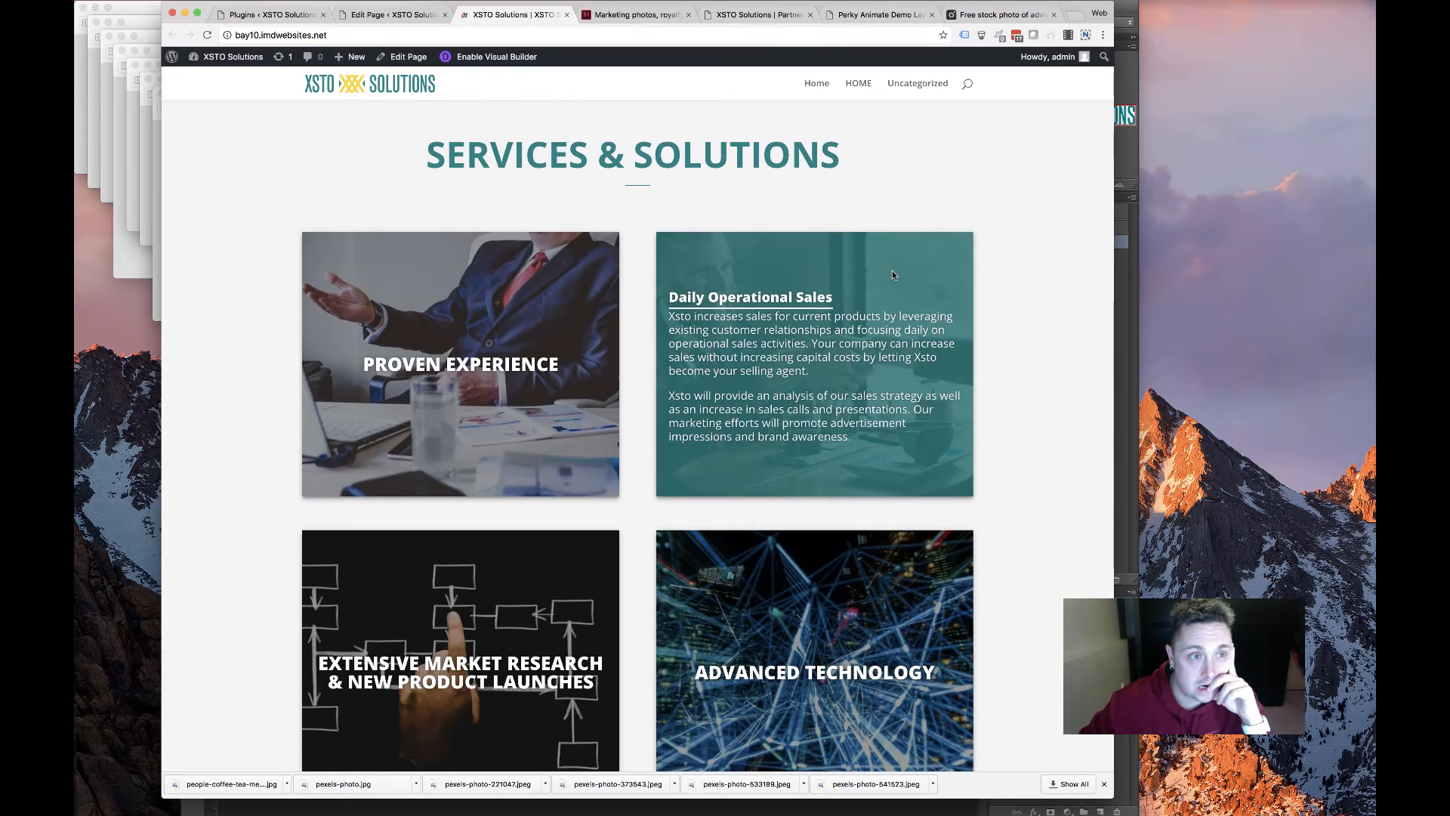
scroll(892, 274, down, 5)
scroll(892, 275, up, 15)
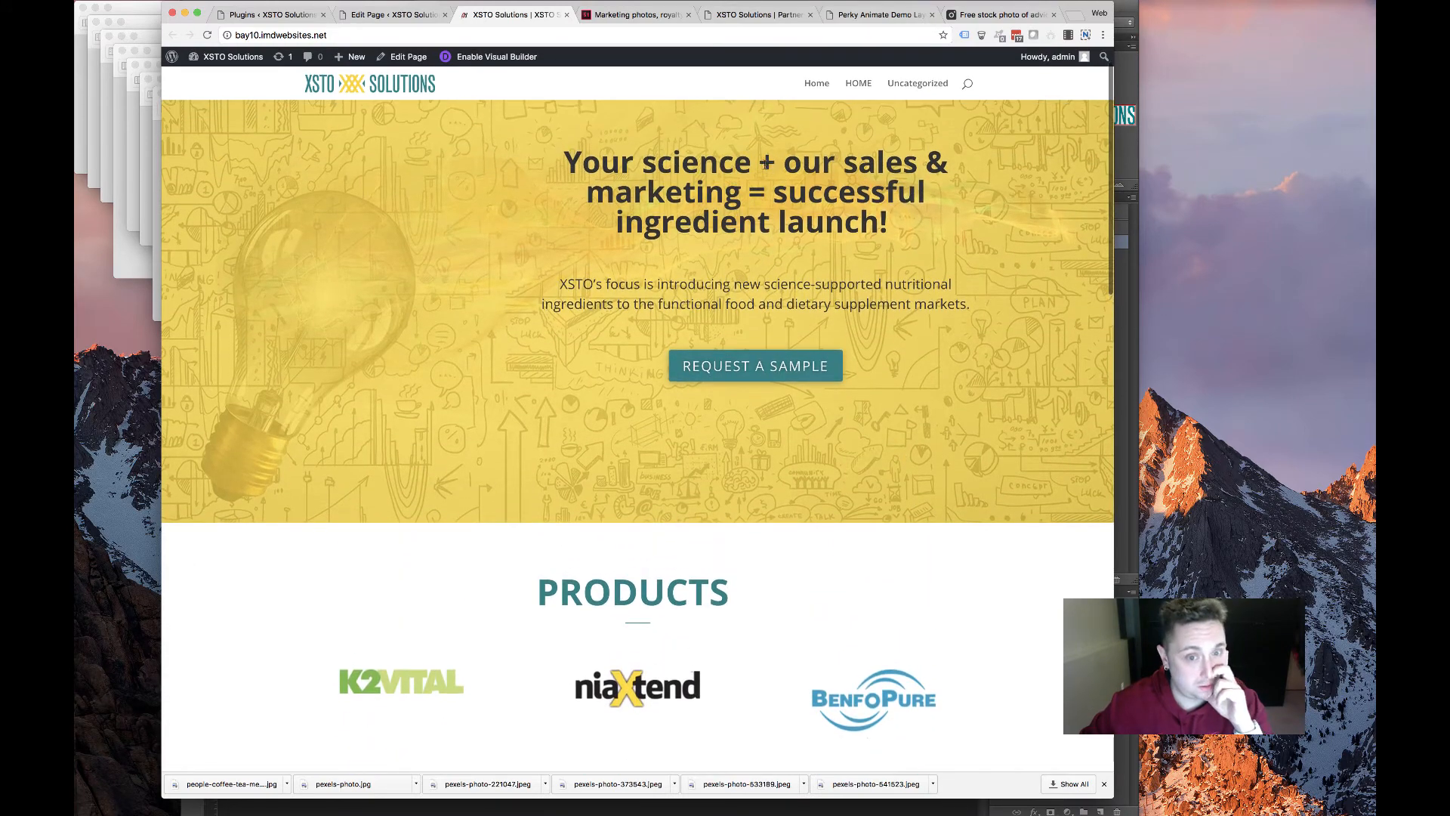
Flip between the editor, live homepage and stock photo tabs, scrolling the live homepage
click(397, 14)
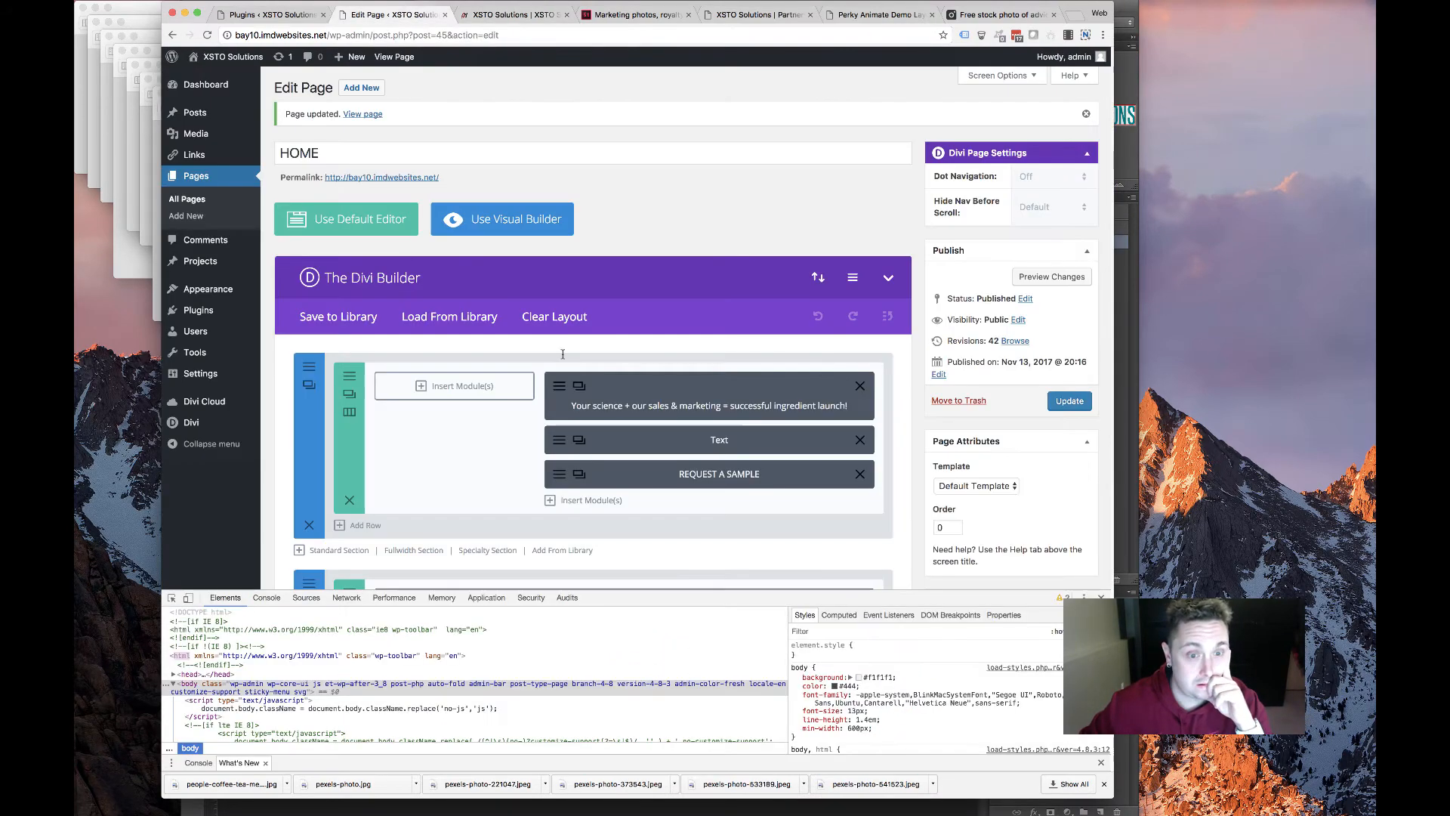
click(502, 15)
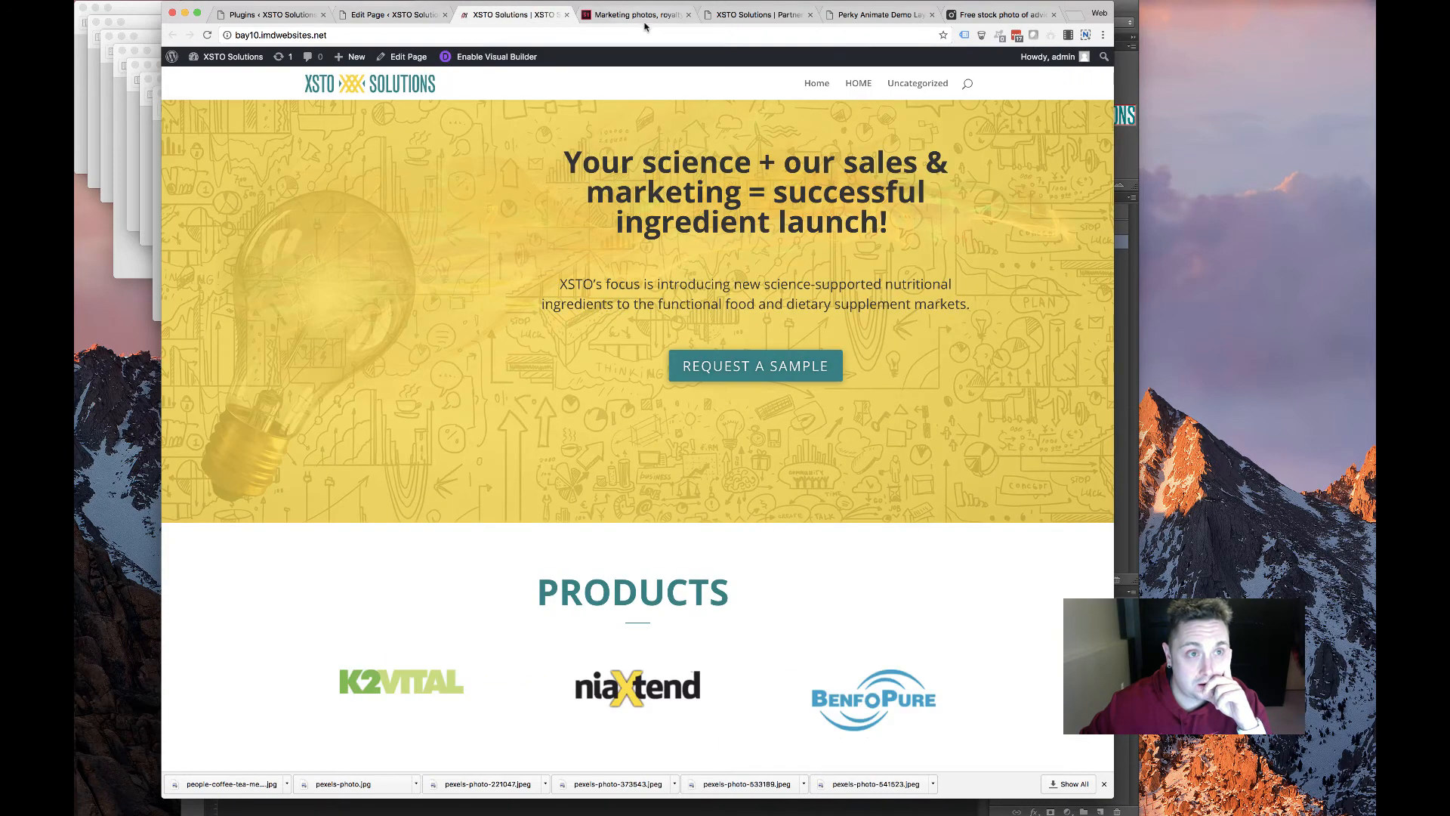
click(627, 14)
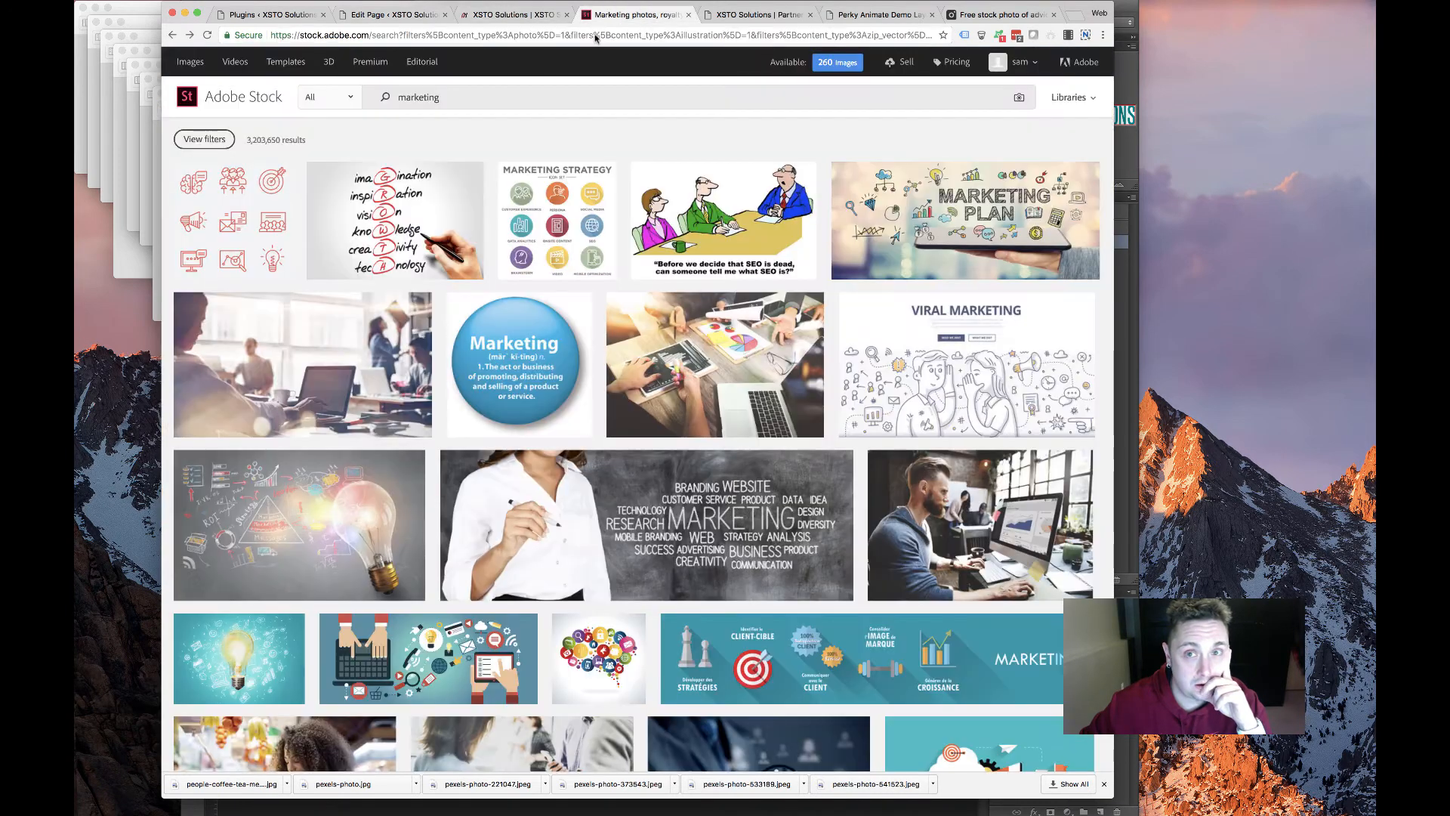
click(476, 15)
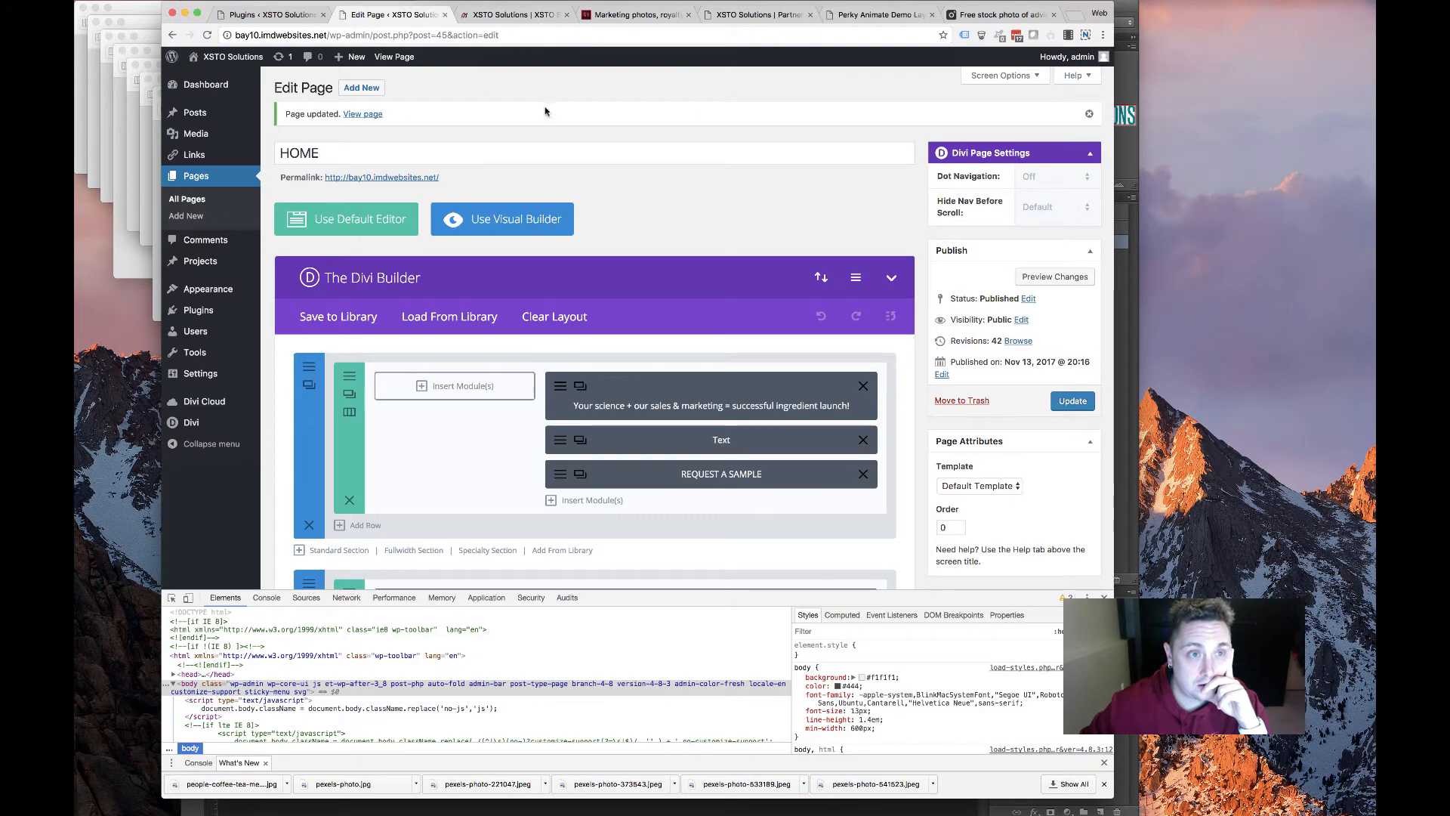
key(ctrl+Tab)
scroll(585, 141, down, 15)
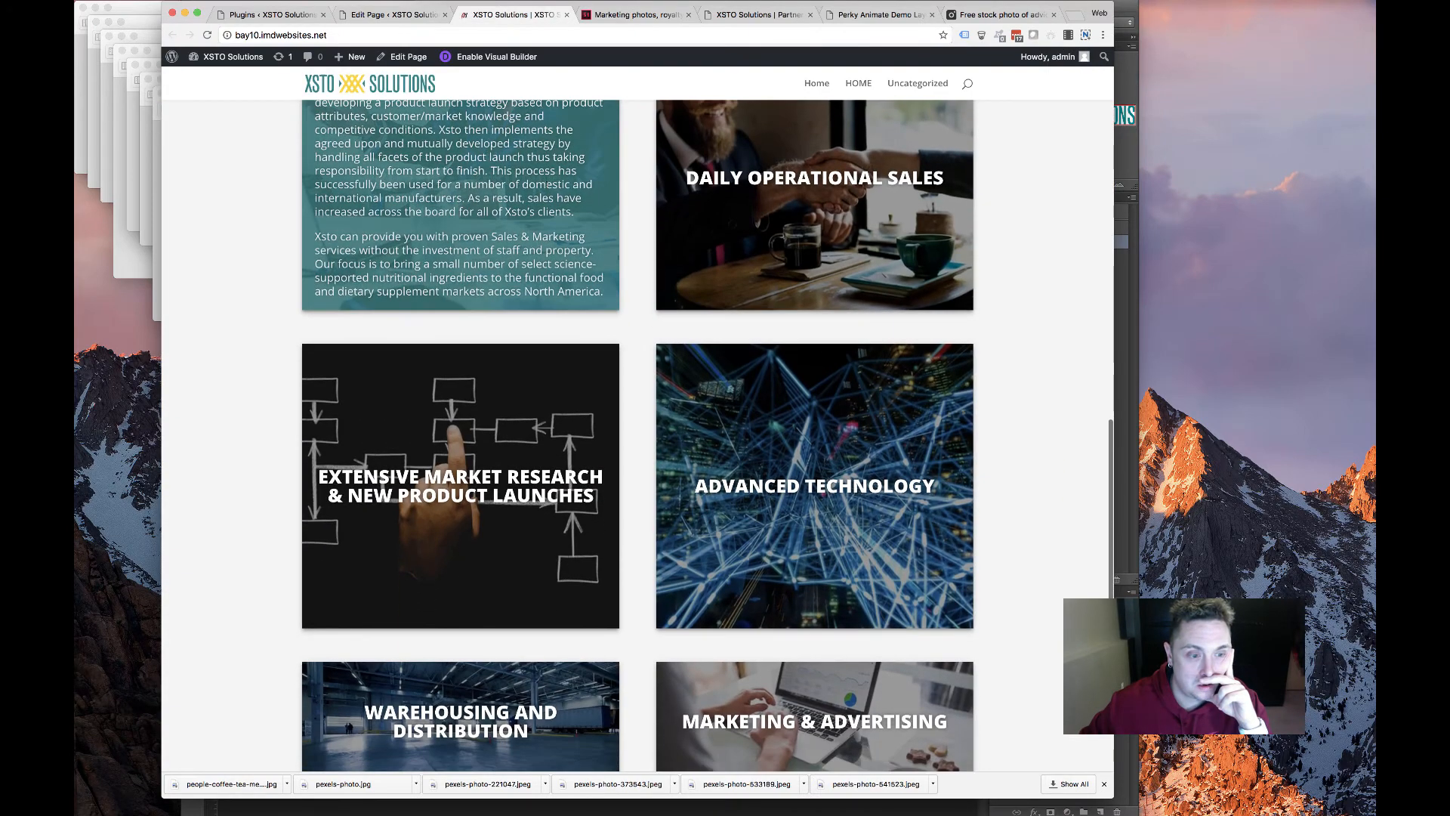
scroll(562, 301, down, 5)
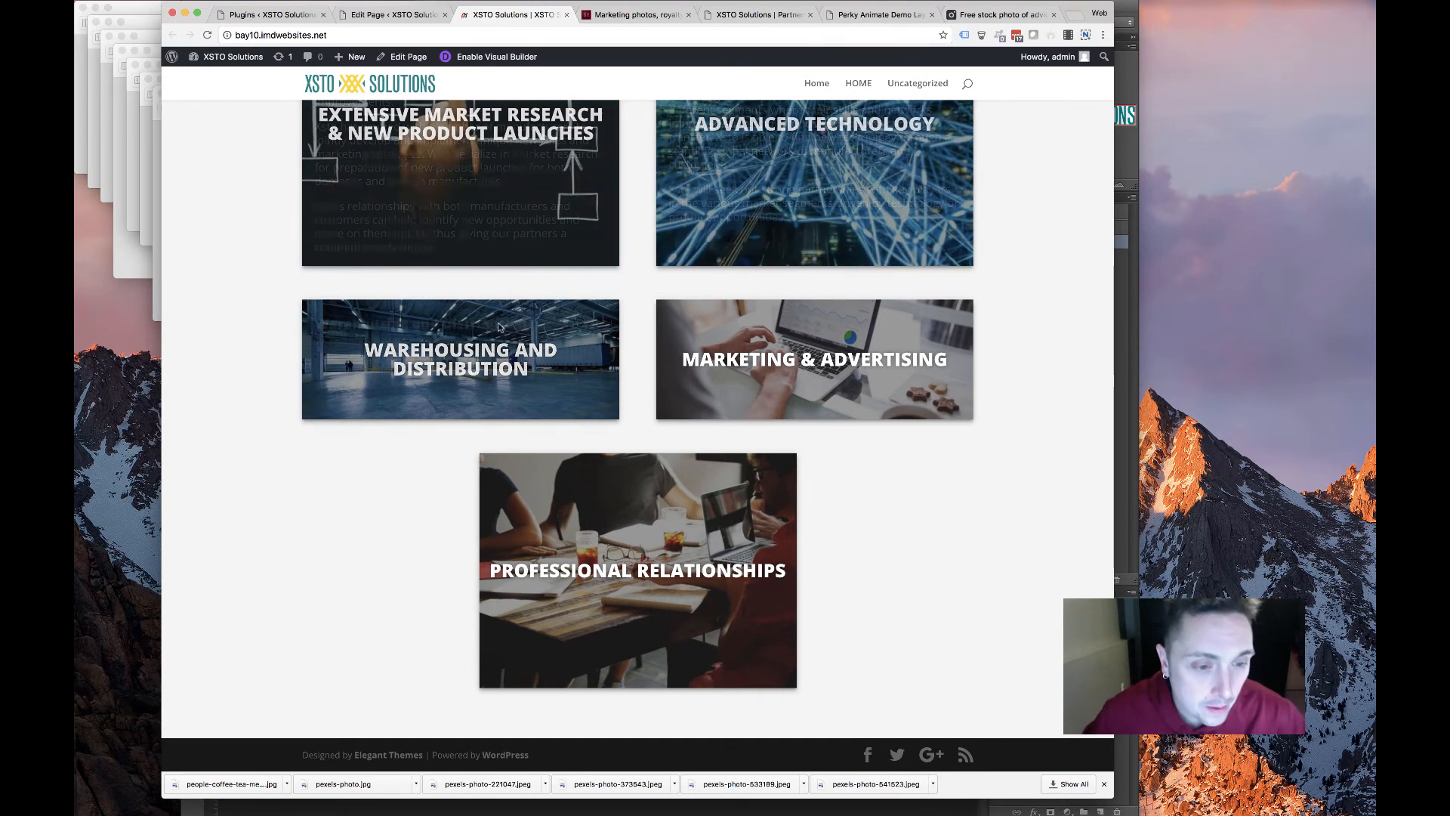
scroll(533, 242, down, 1)
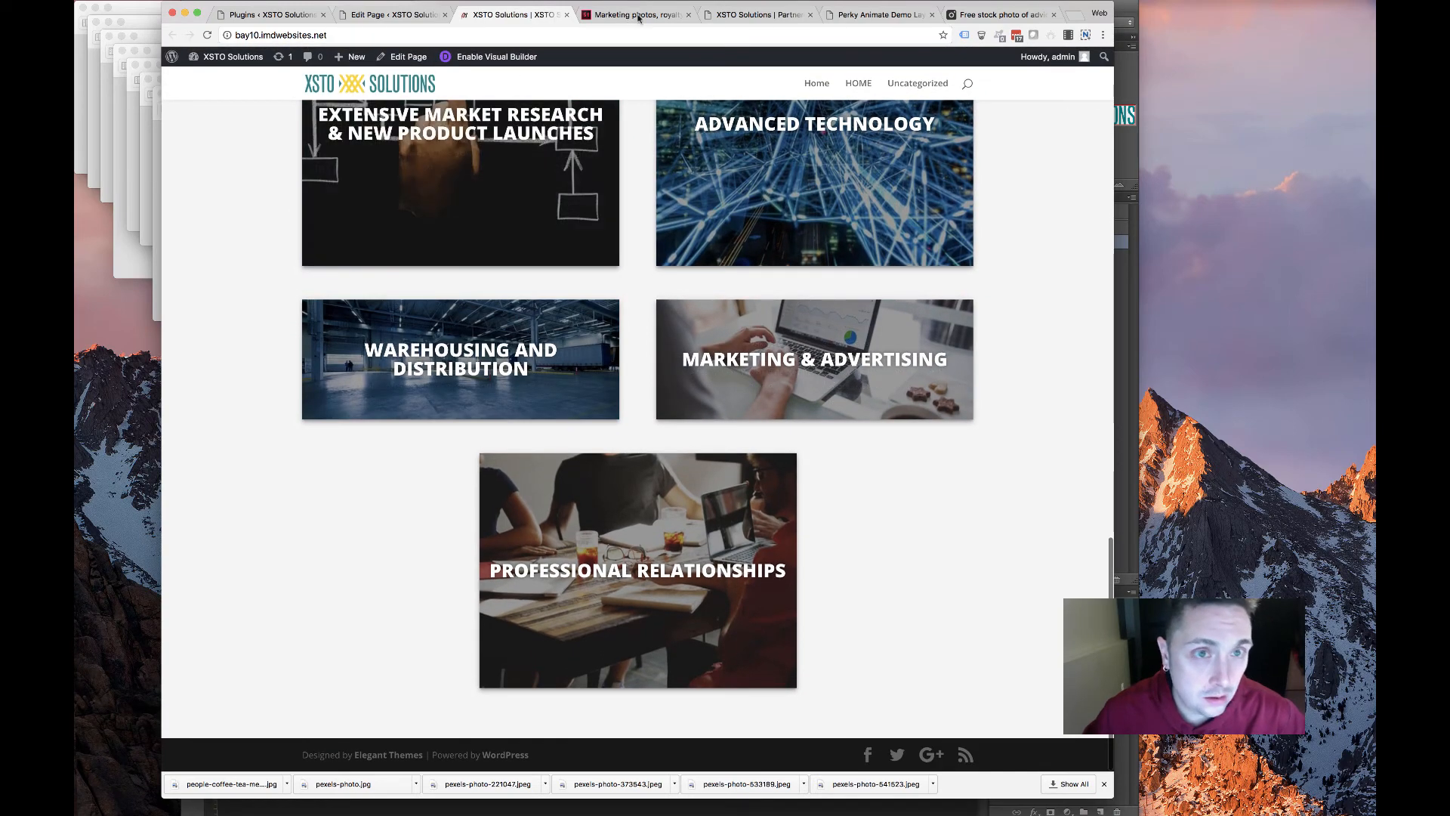
View the old site's Who We Are team page and stock photos, then return to the editor
click(755, 14)
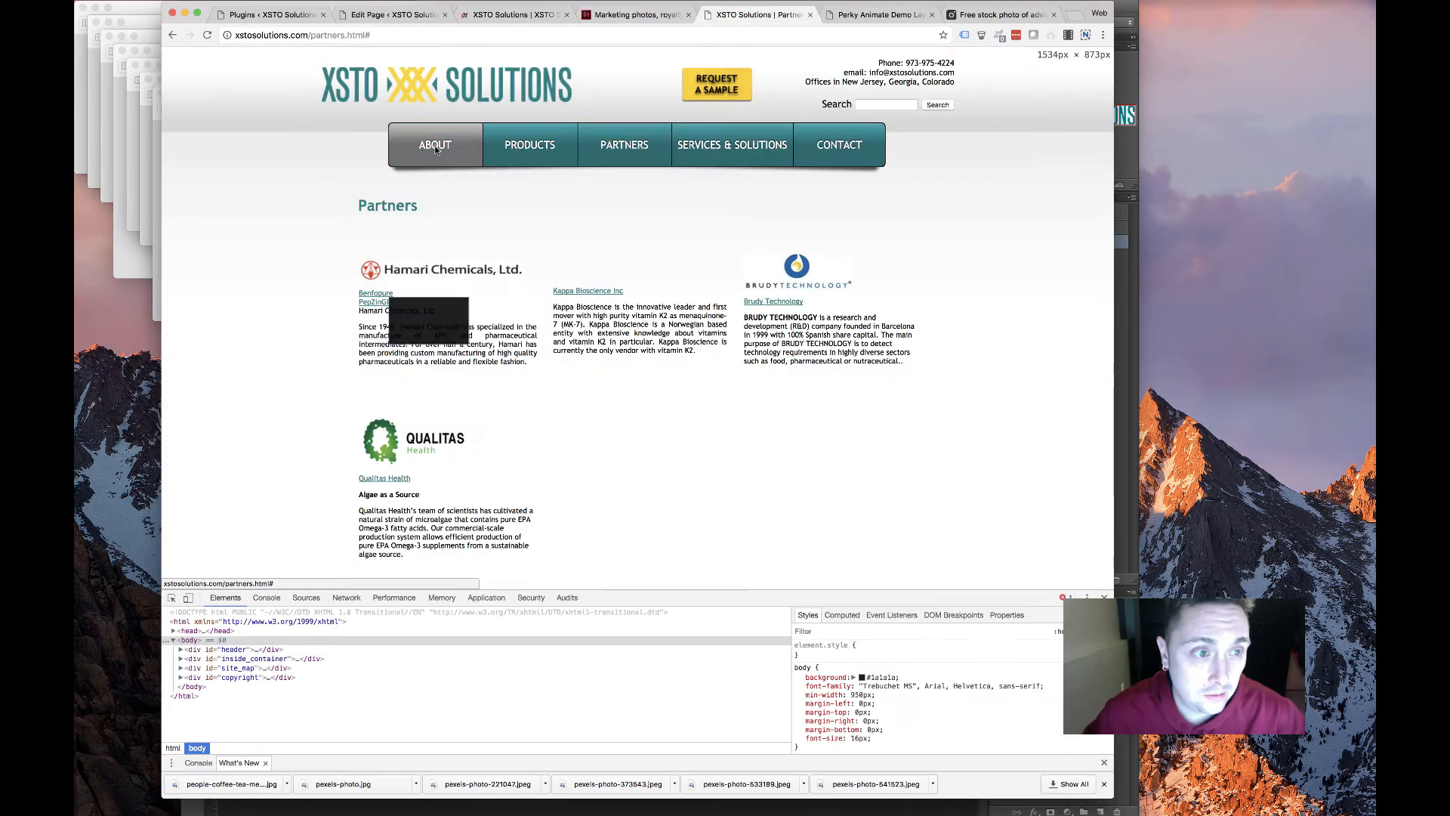
click(422, 181)
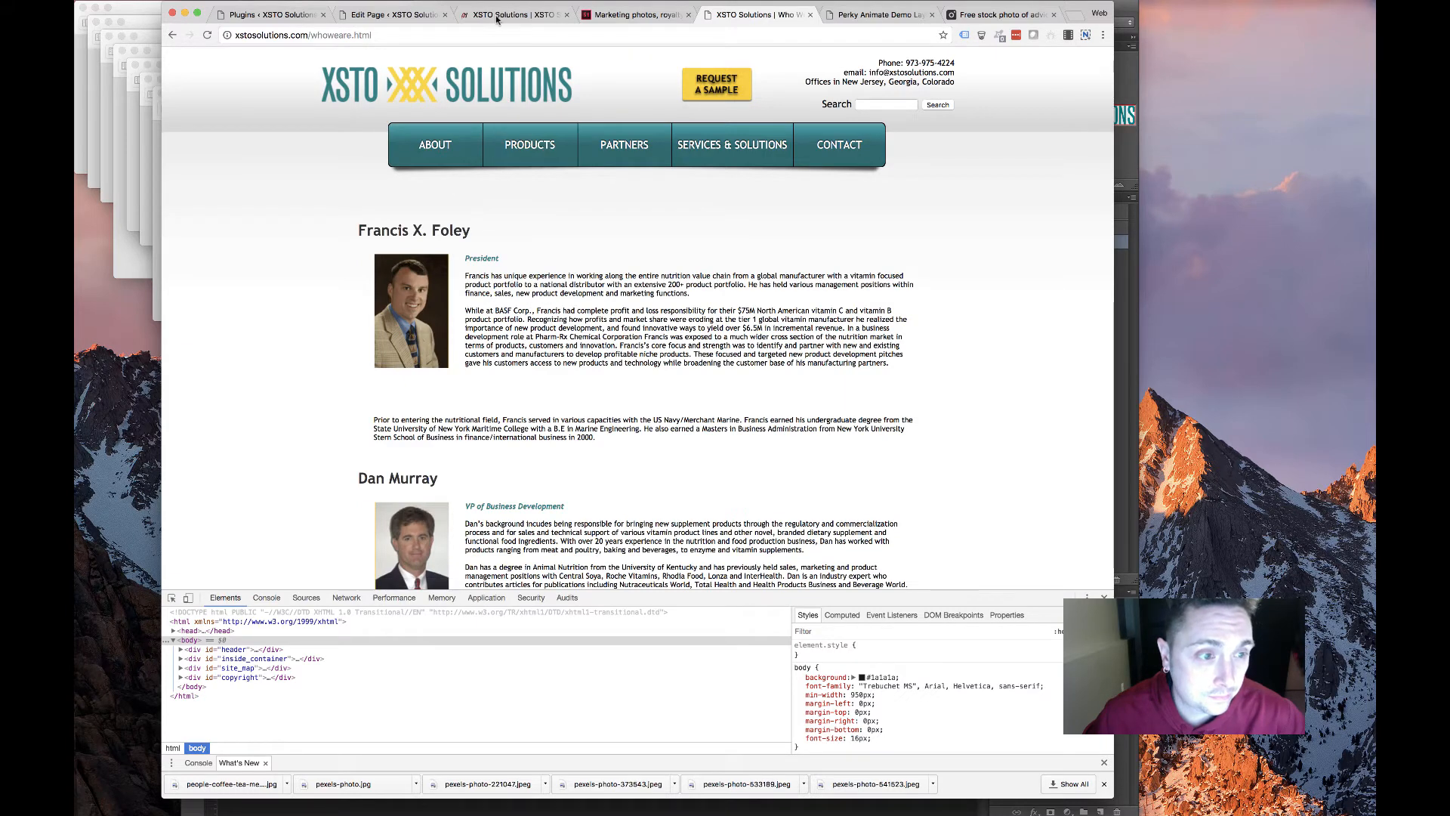
click(619, 20)
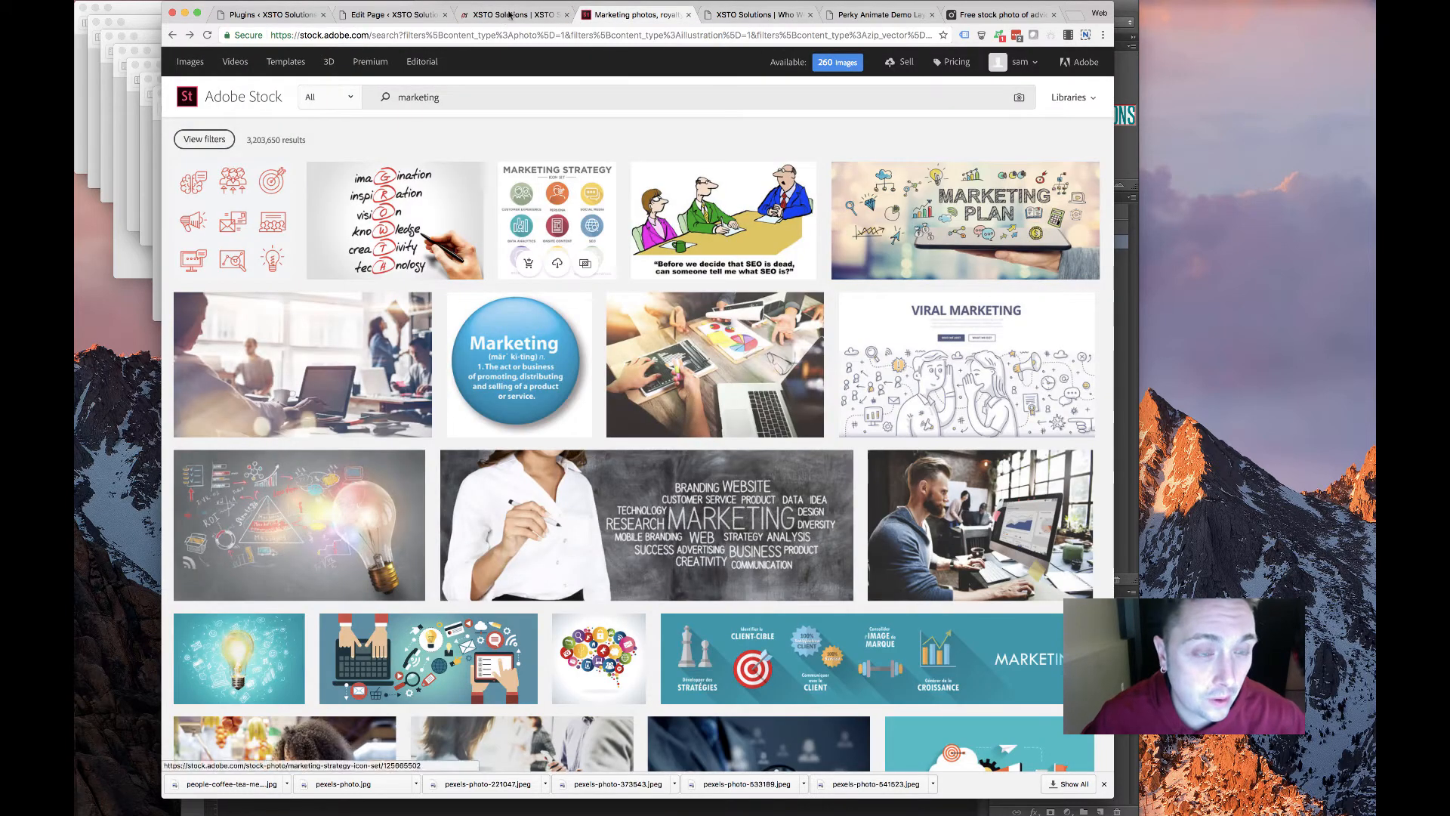
click(393, 14)
Delete the Proven Experience, Extensive Market Research and Warehousing and Distribution rows
scroll(474, 291, down, 8)
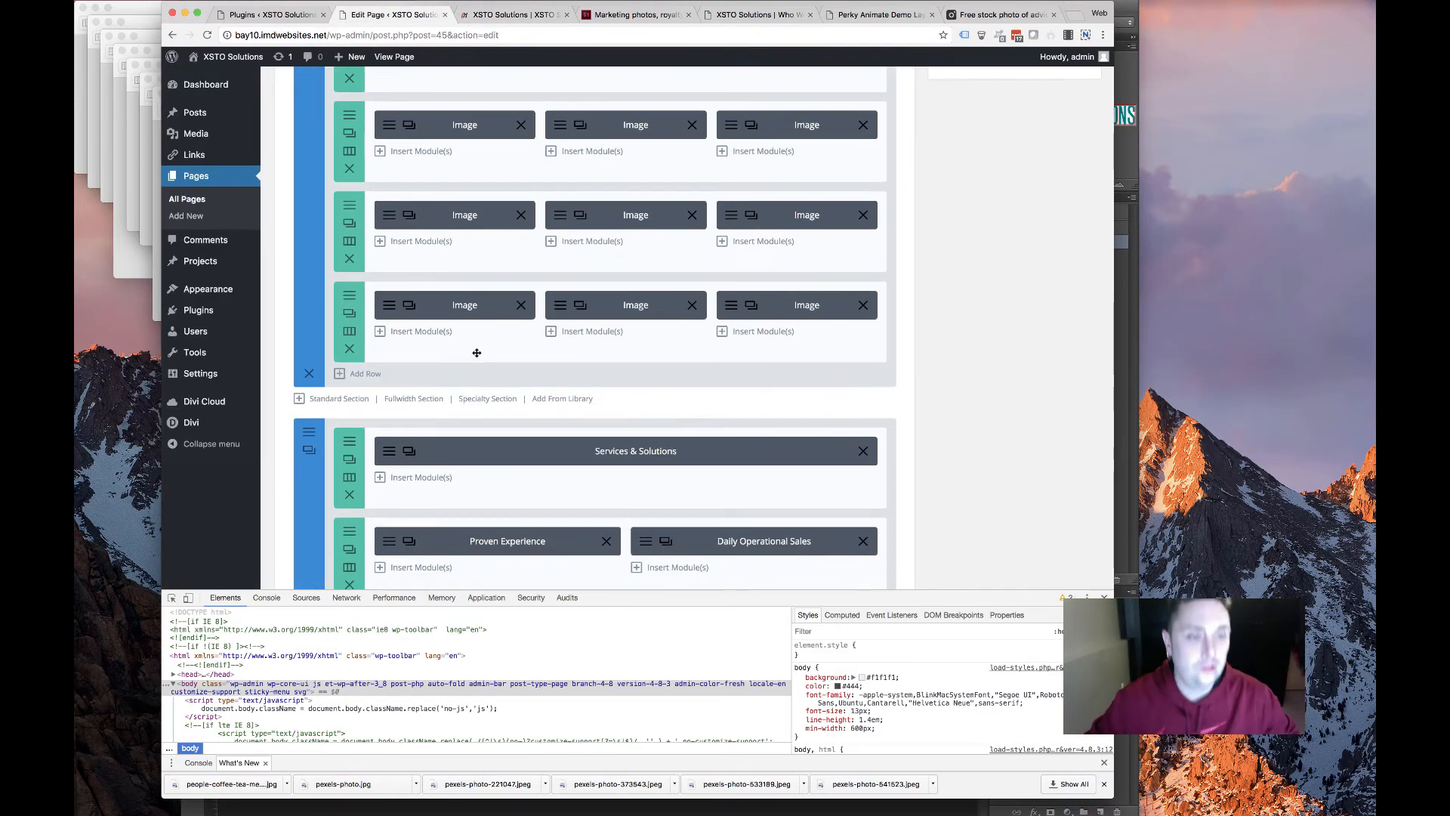
scroll(392, 209, up, 2)
scroll(392, 208, up, 1)
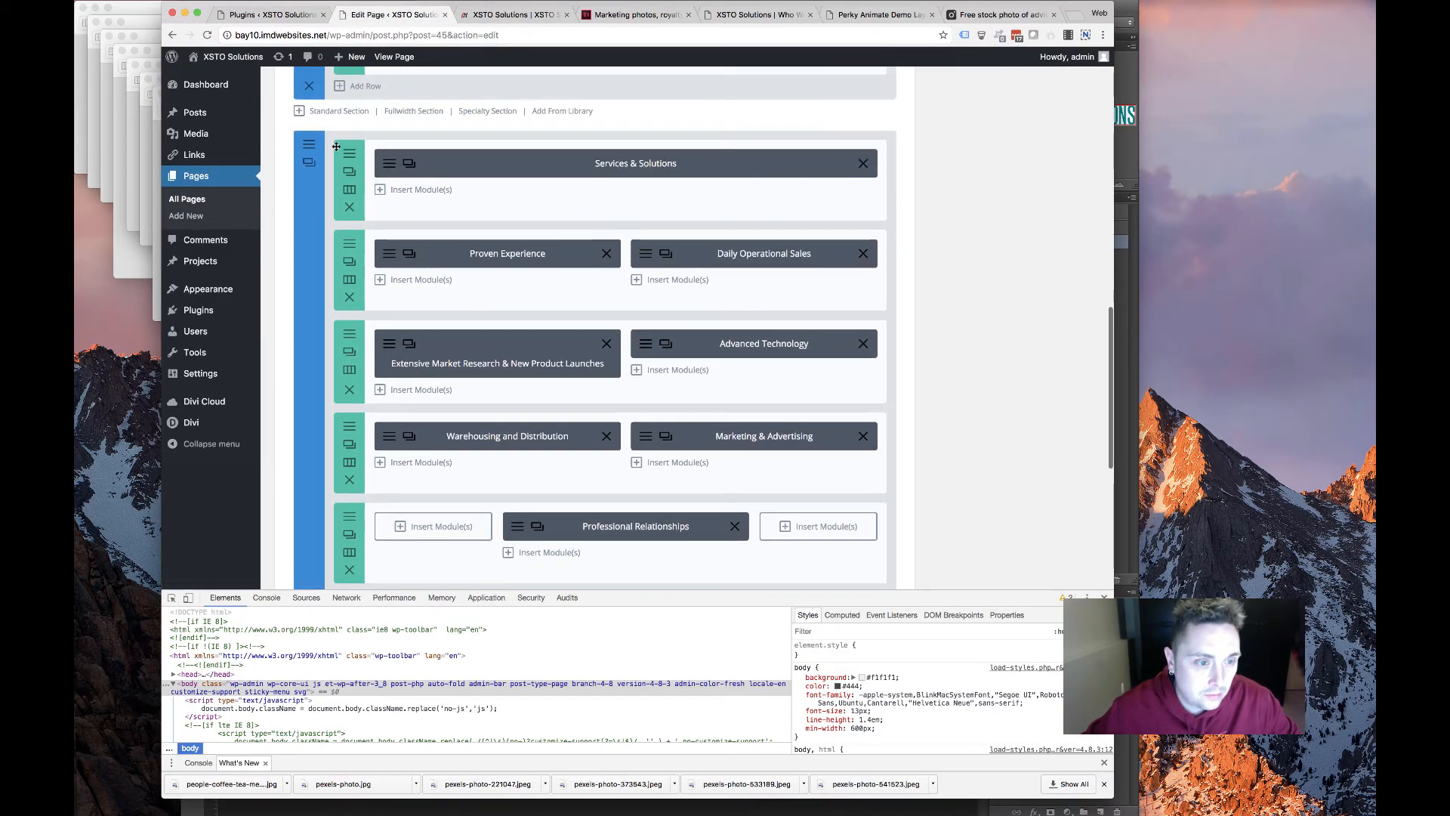
scroll(393, 368, up, 5)
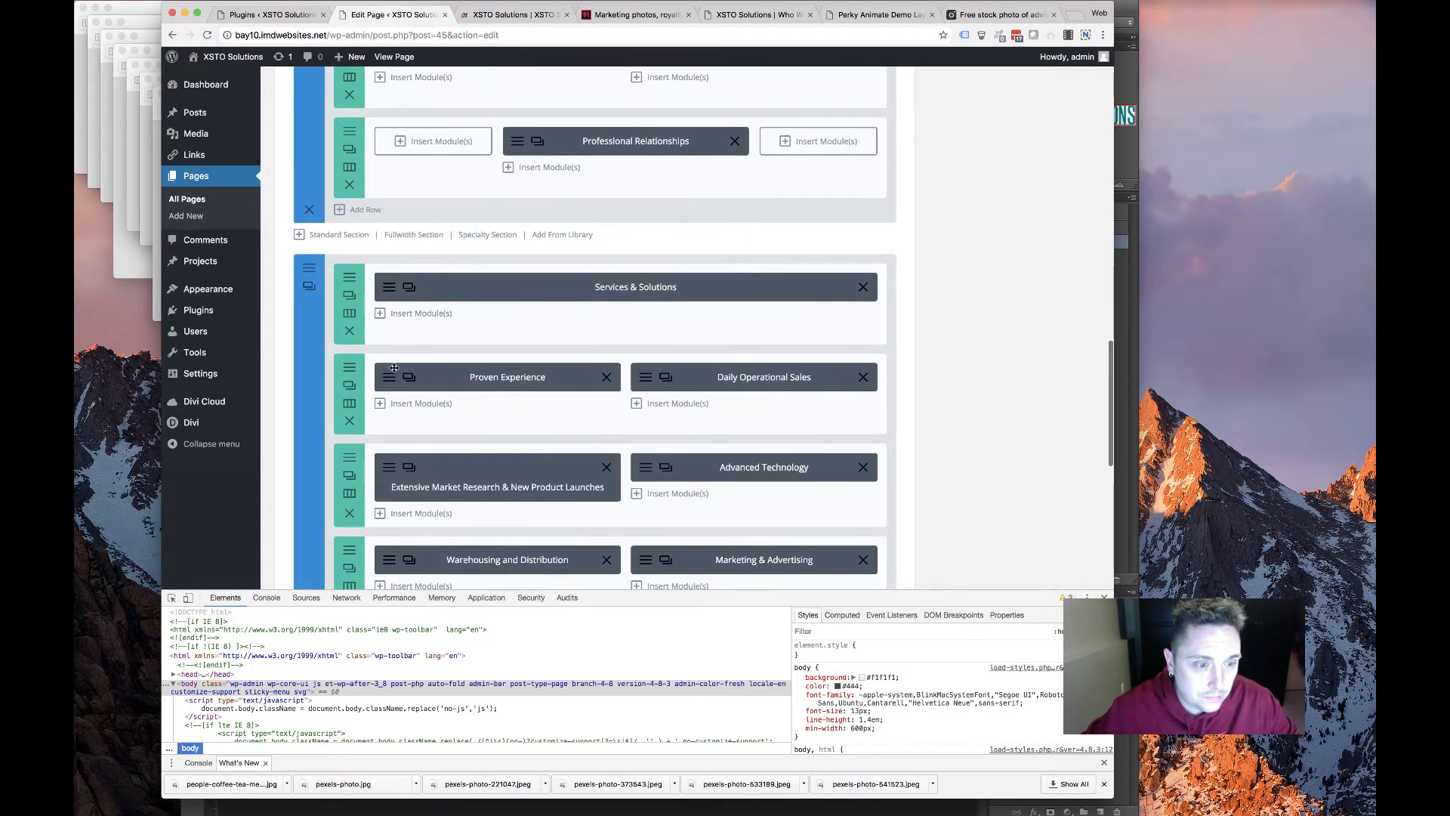
click(350, 418)
click(349, 419)
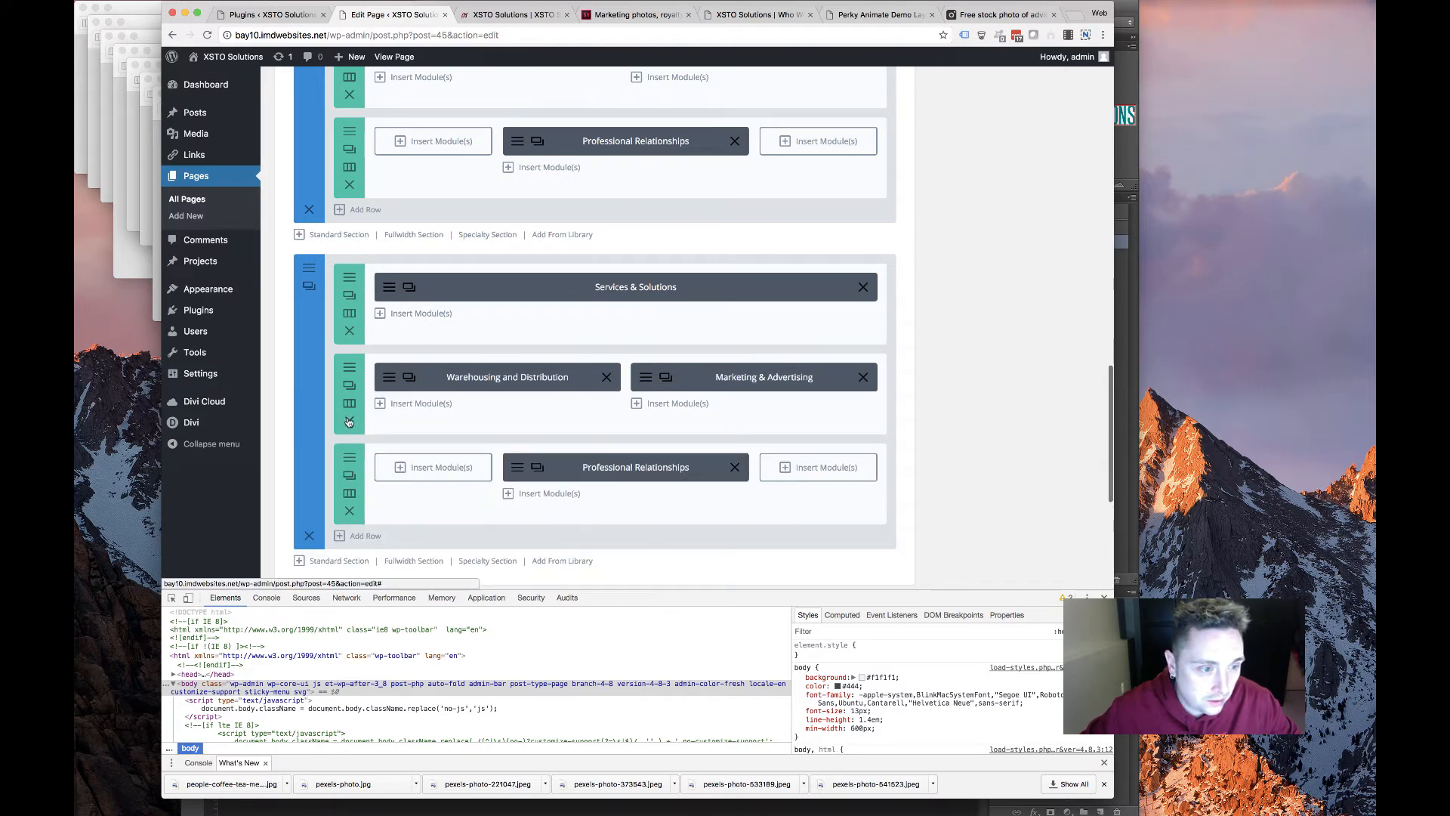
click(346, 420)
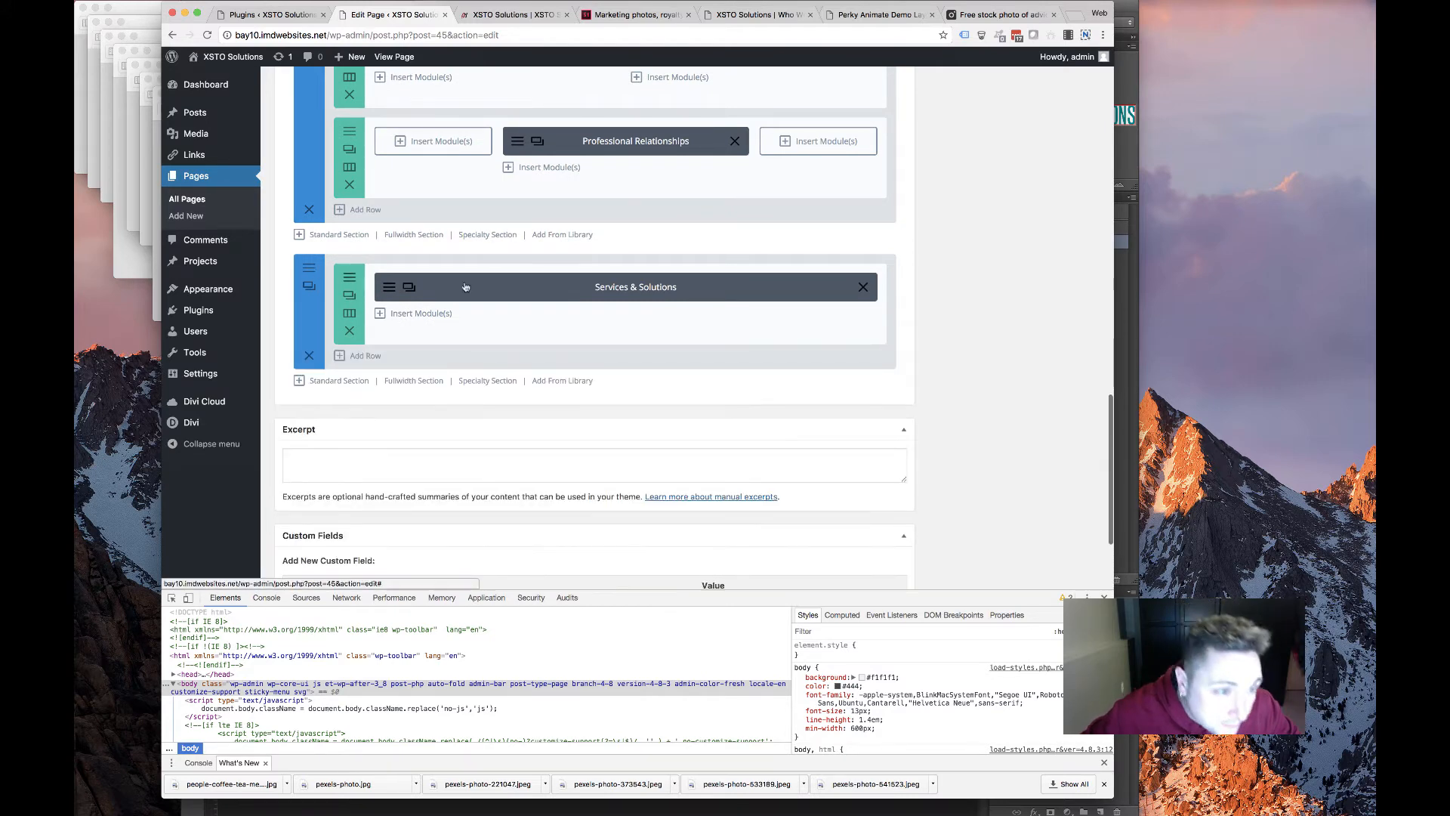
Retitle the heading module 'About Us' and clear its fancy line colour
click(391, 287)
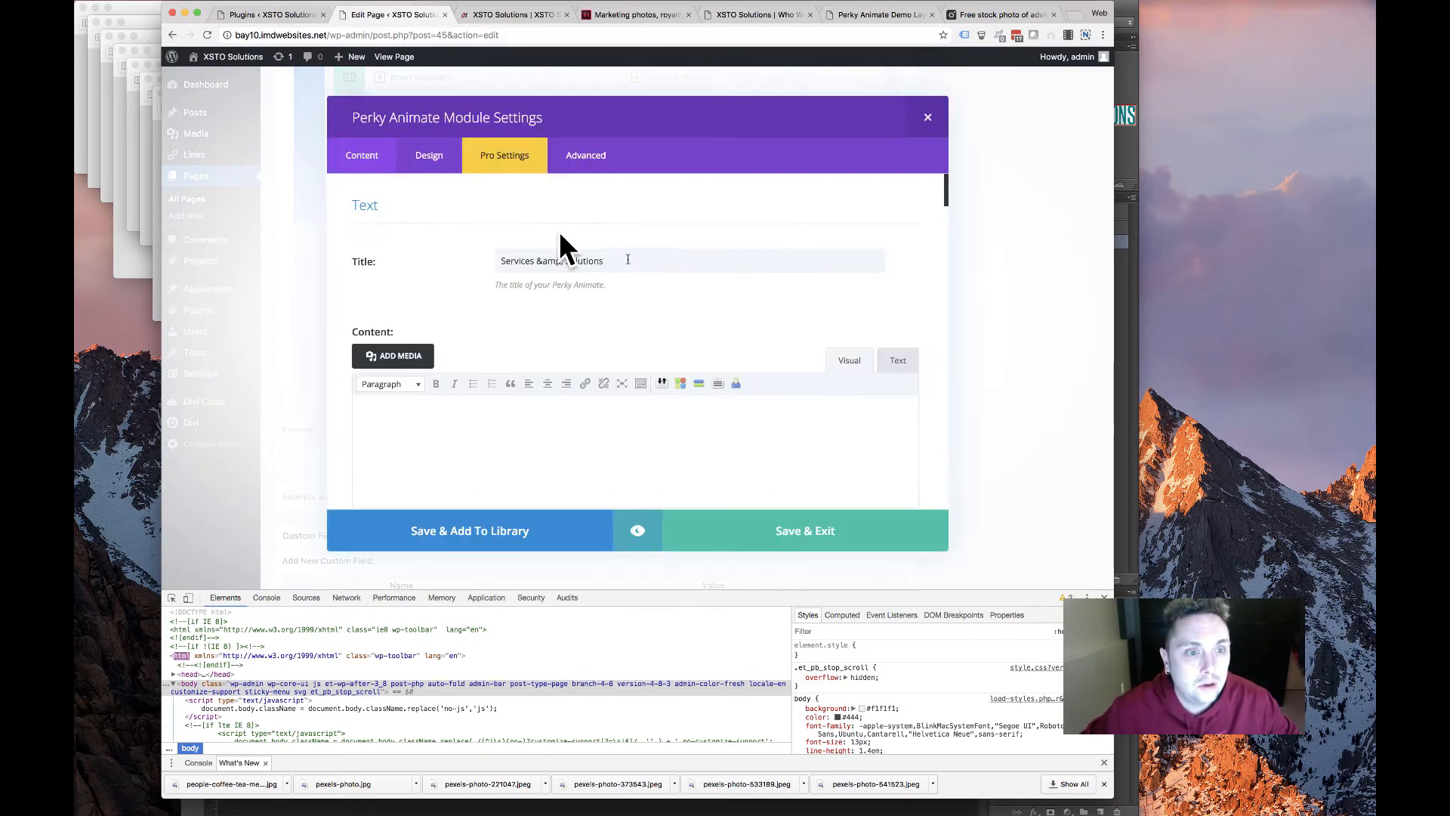
drag(625, 260, 405, 244)
text(A)
key(BackSpace)
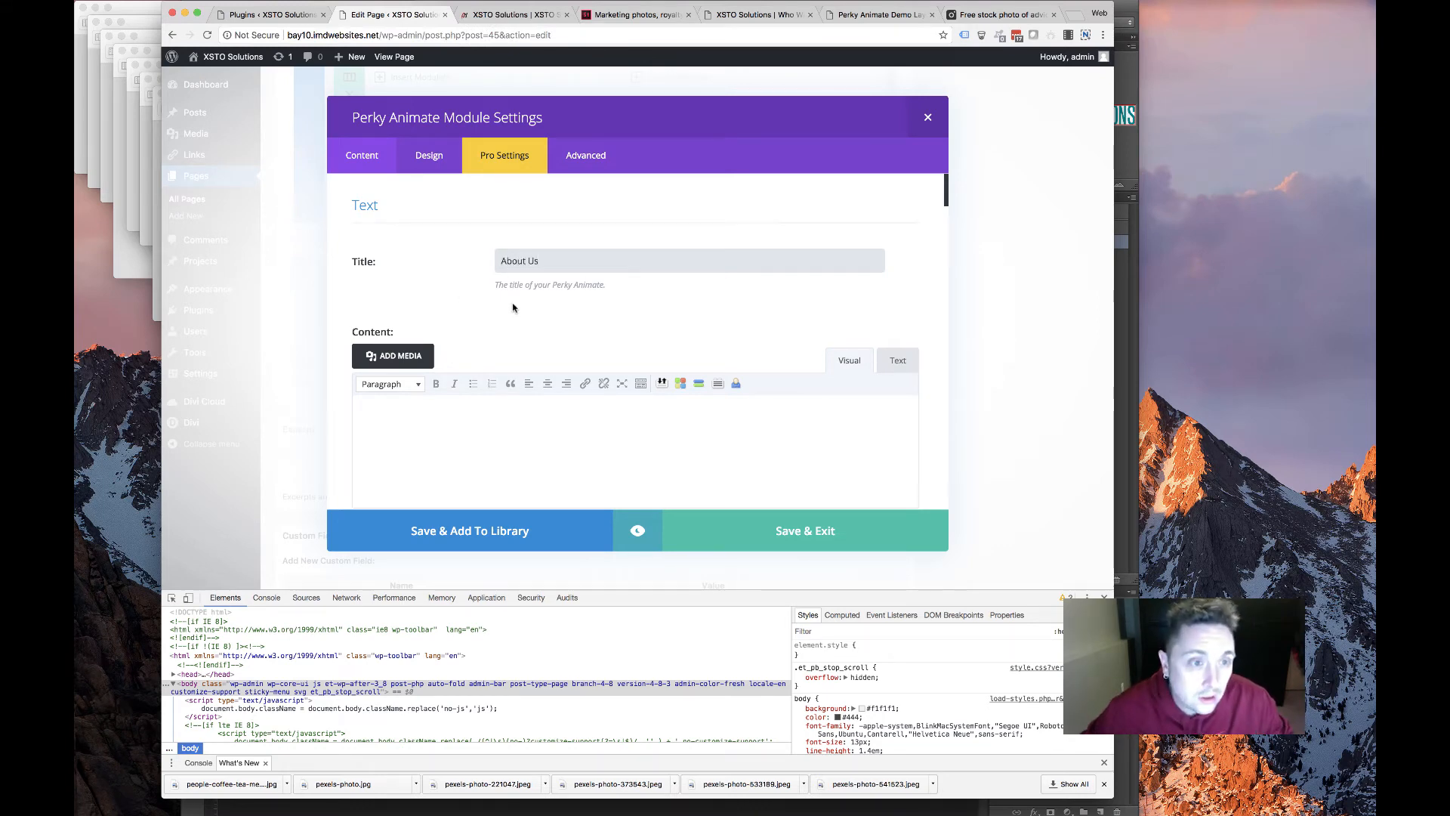
scroll(513, 307, down, 10)
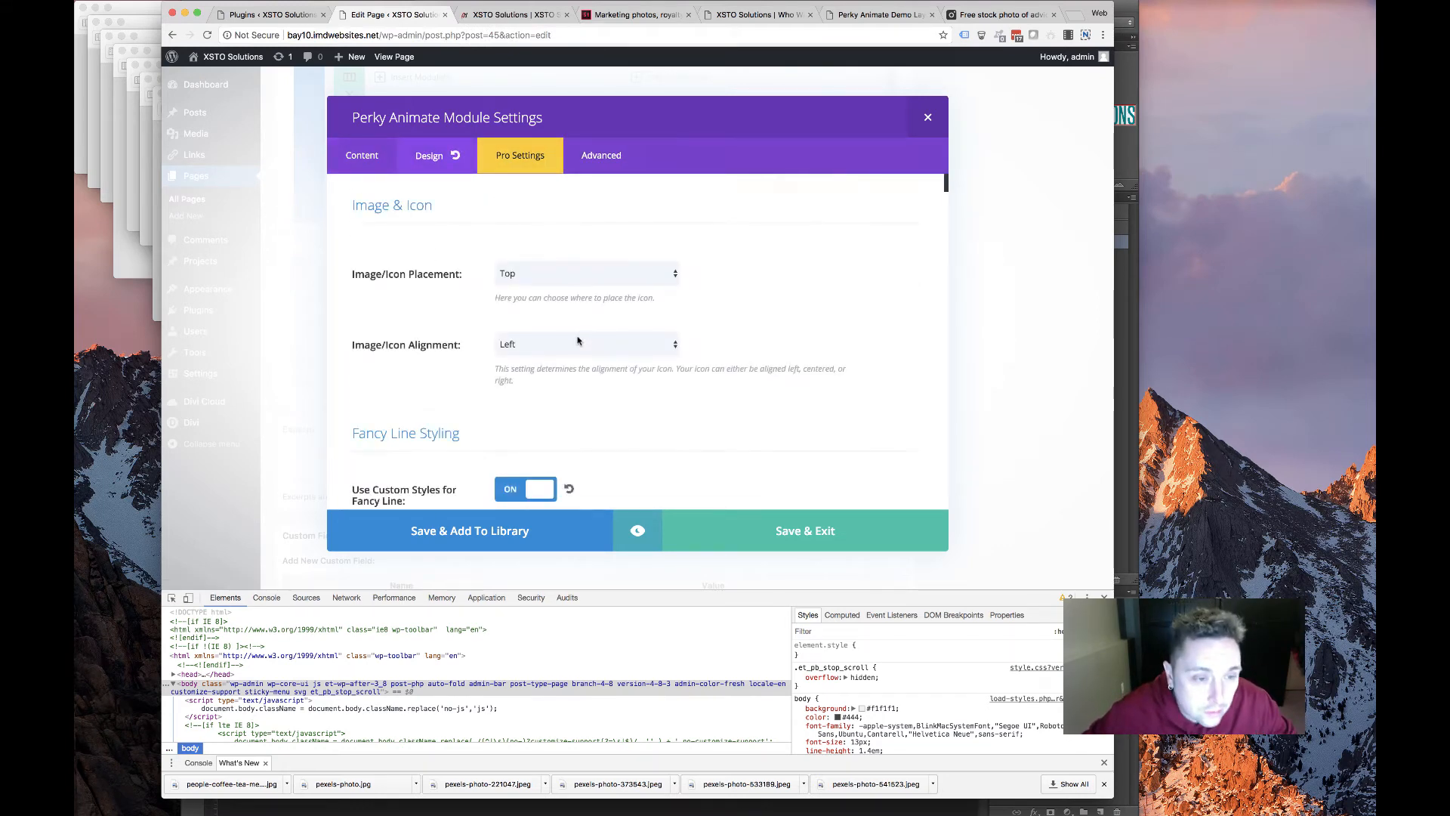
scroll(578, 341, down, 5)
click(593, 237)
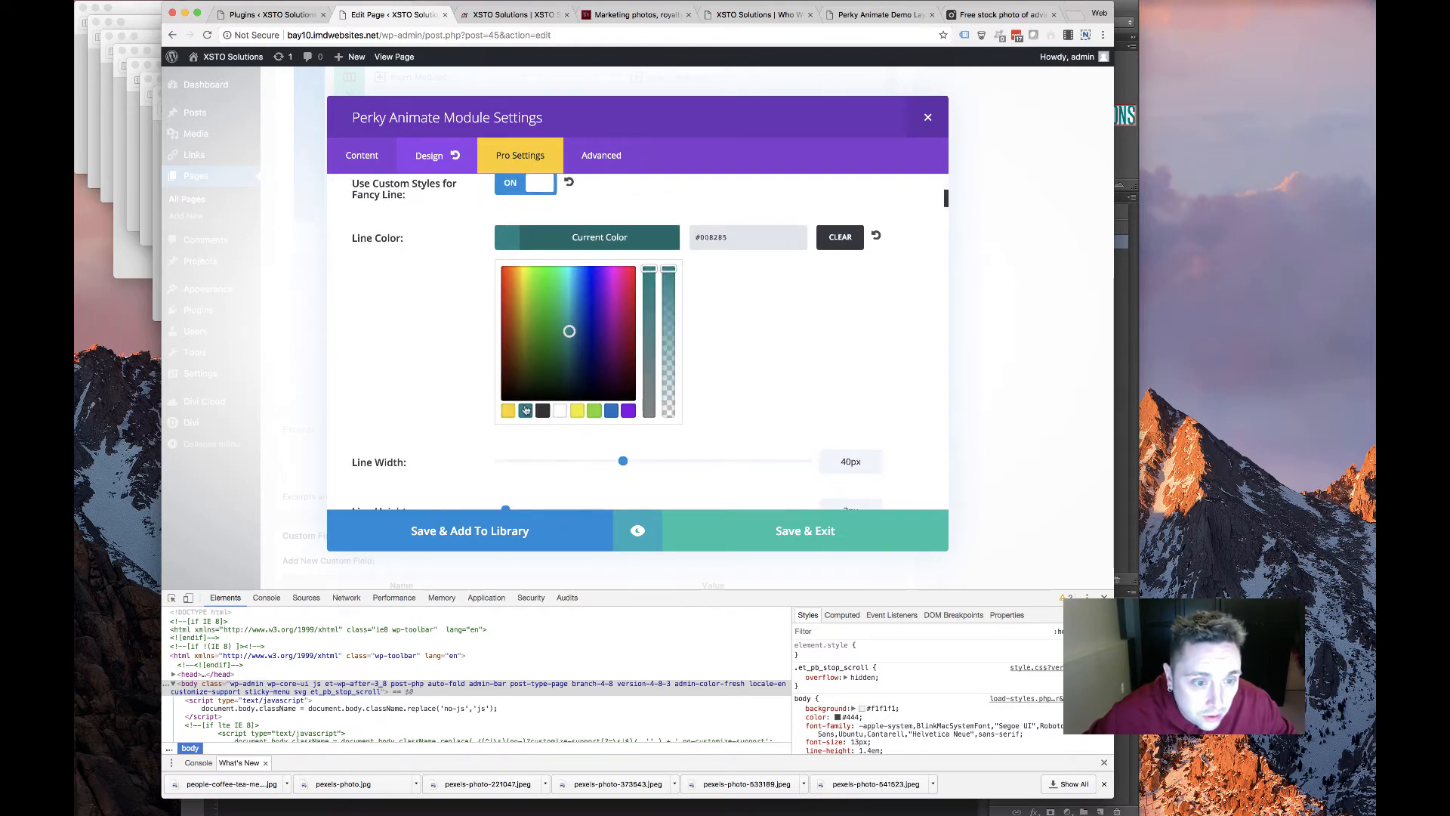
click(458, 372)
Check the header text colour and save the About Us heading module
scroll(426, 370, up, 3)
scroll(426, 370, down, 4)
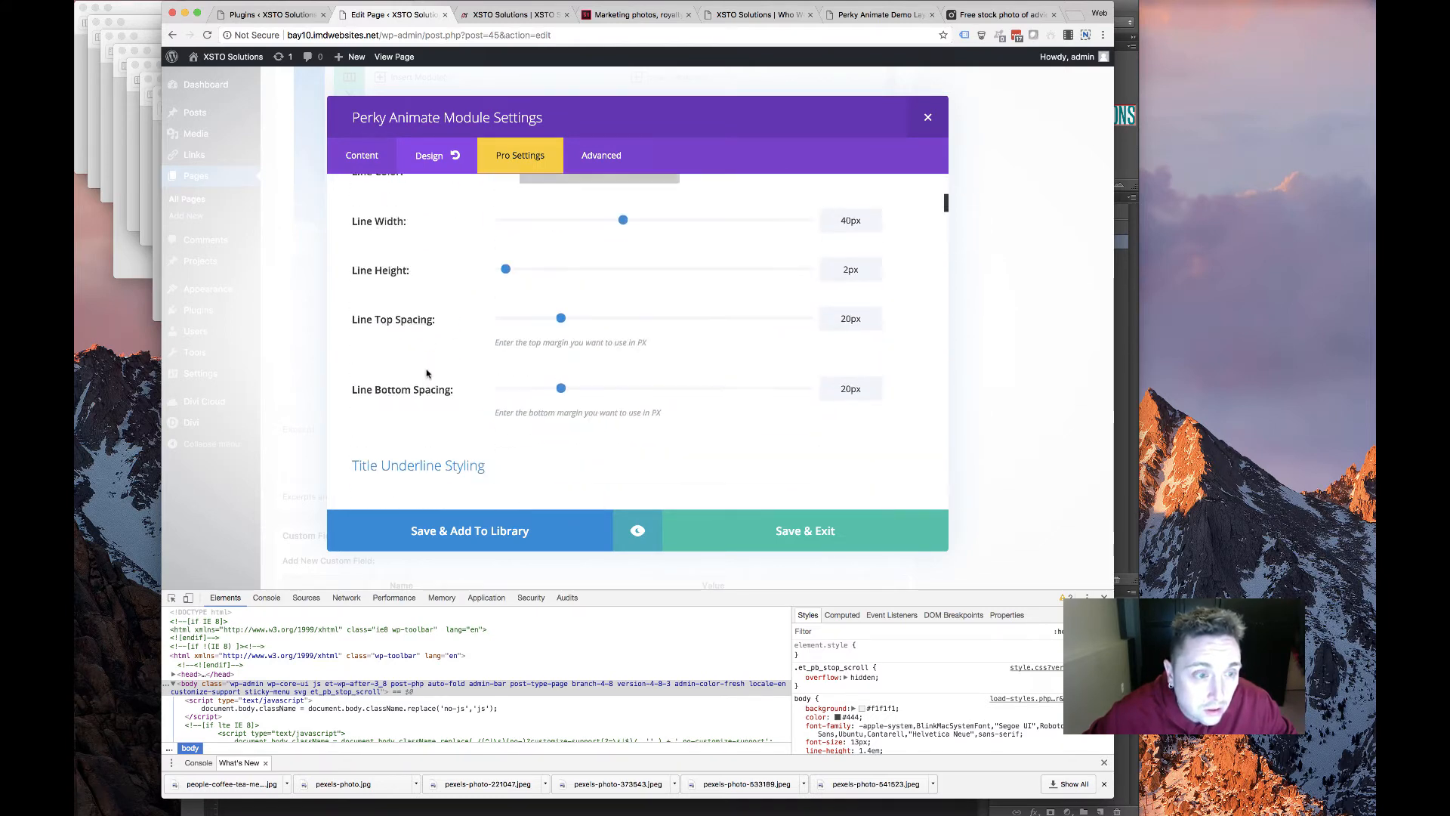
scroll(426, 373, down, 15)
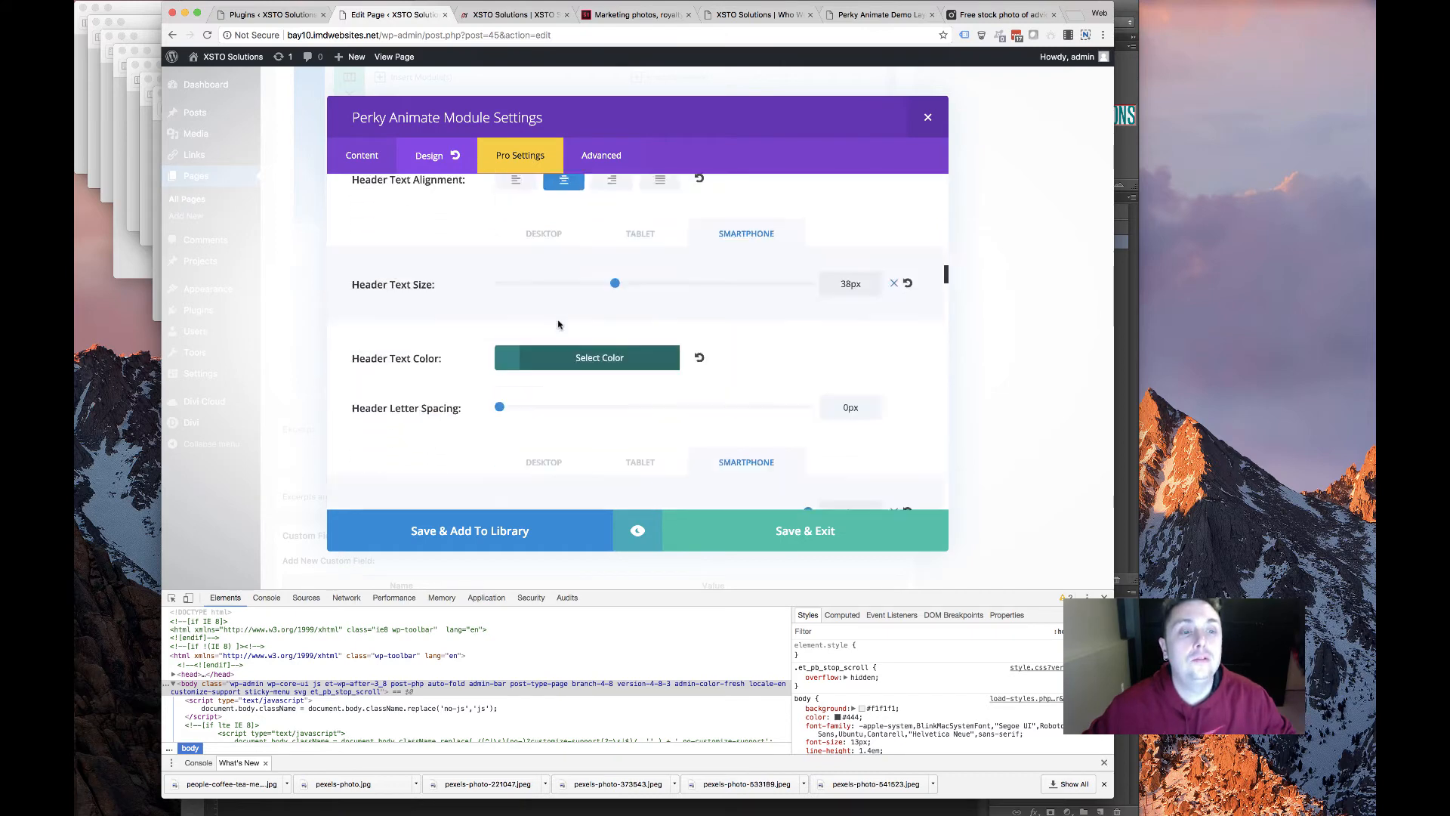
click(563, 298)
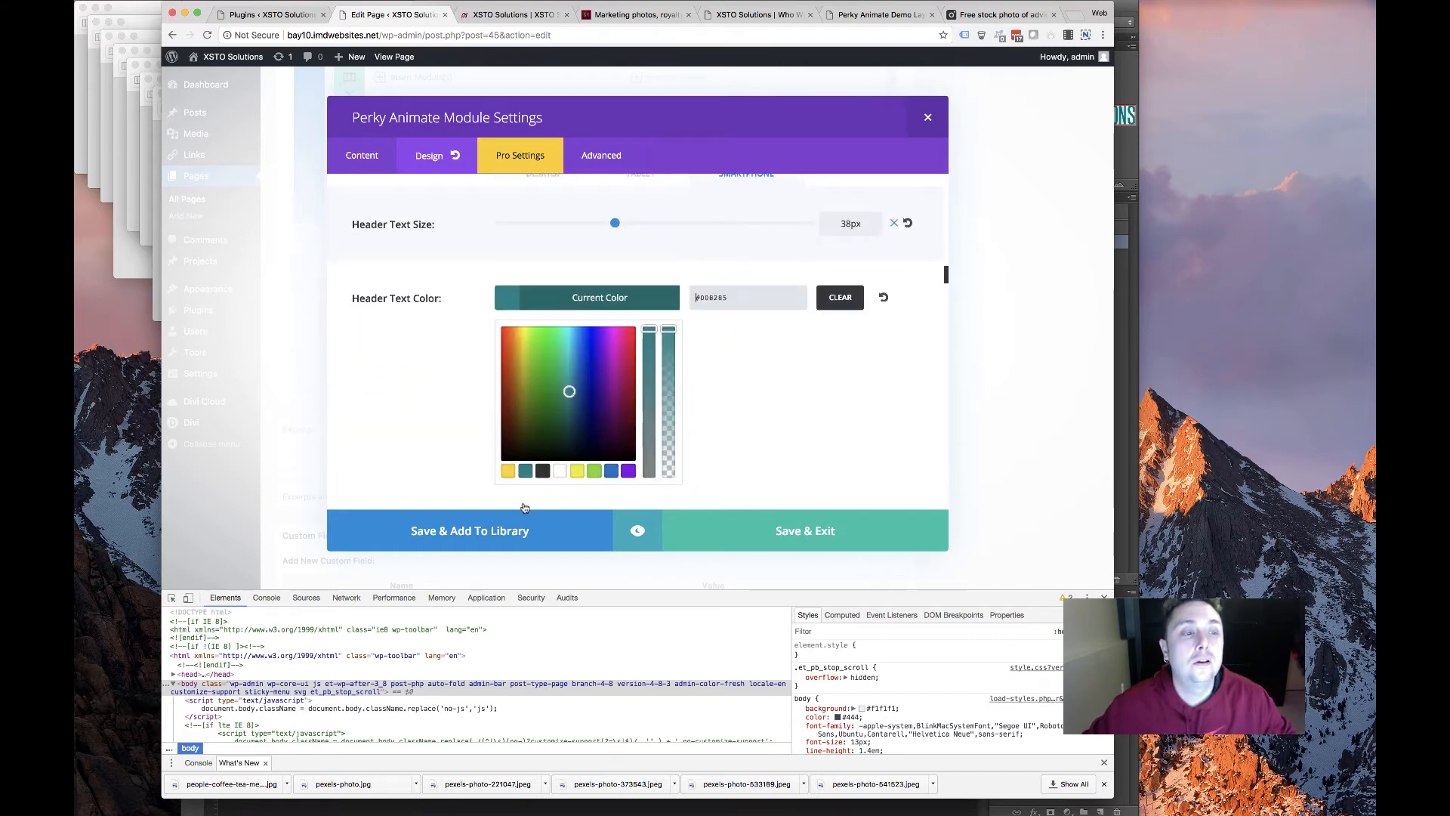
click(758, 544)
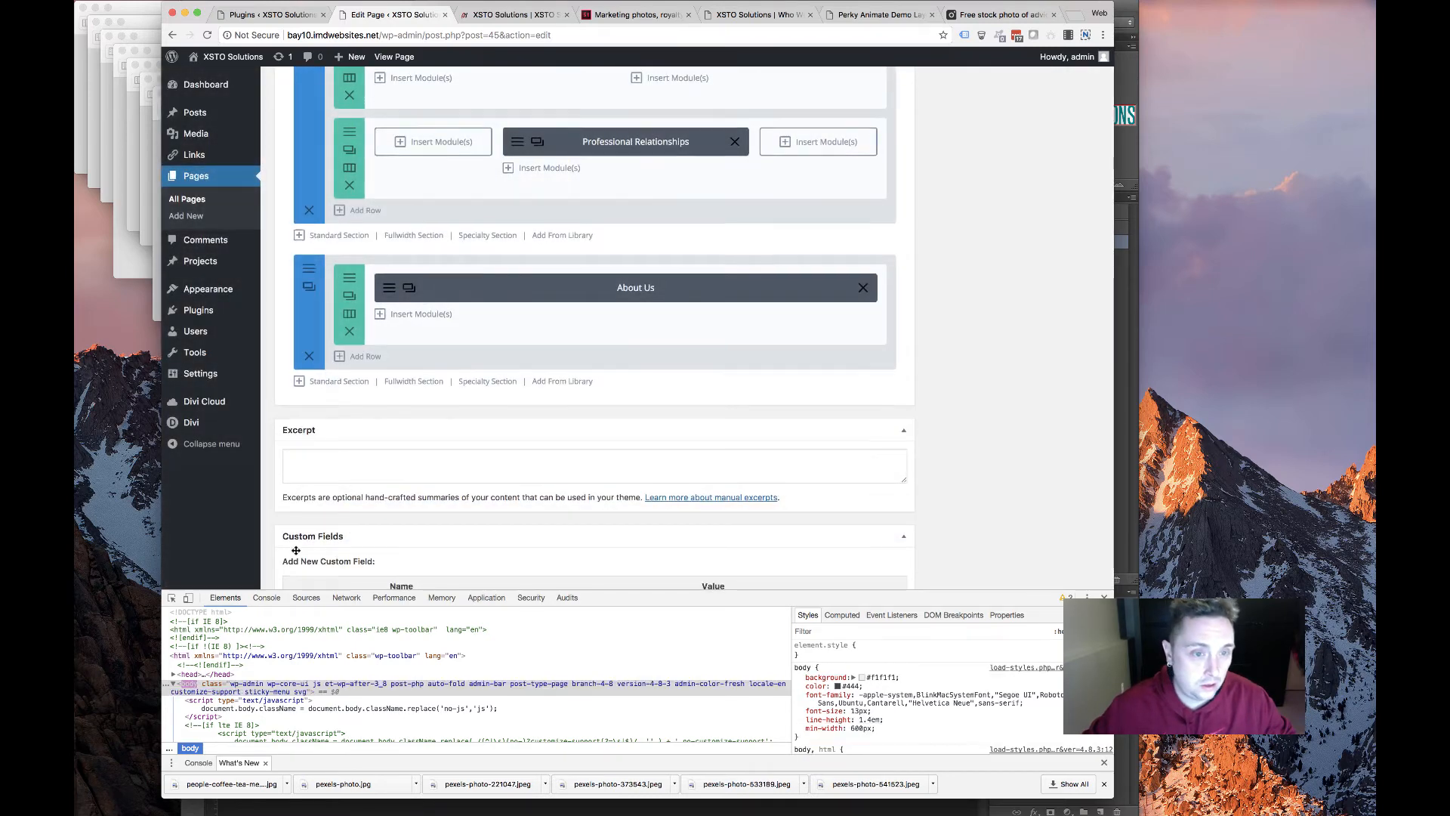
scroll(296, 550, up, 8)
scroll(360, 404, down, 4)
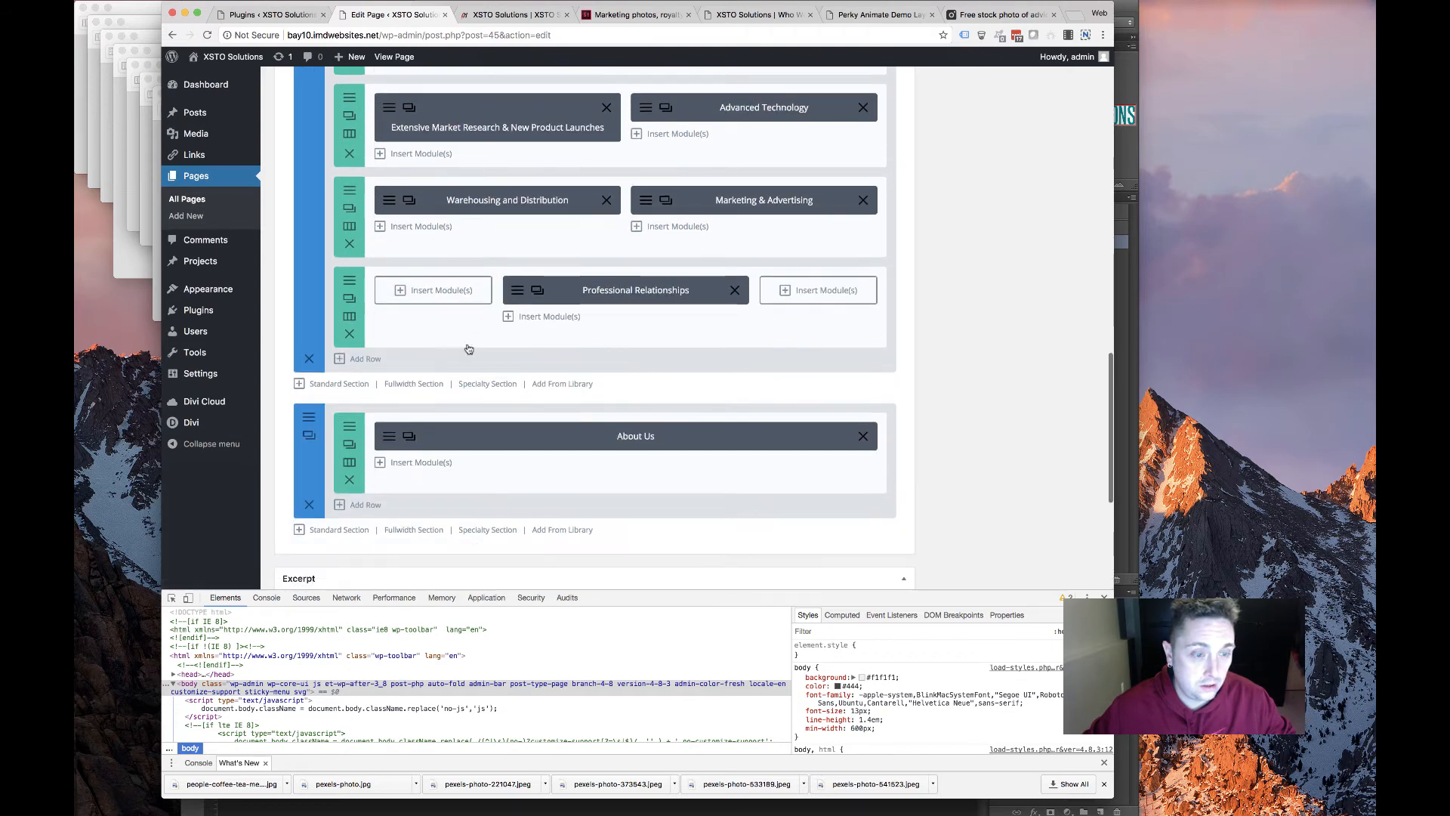
Set the lower section's CSS ID and background colour, then save it
click(308, 418)
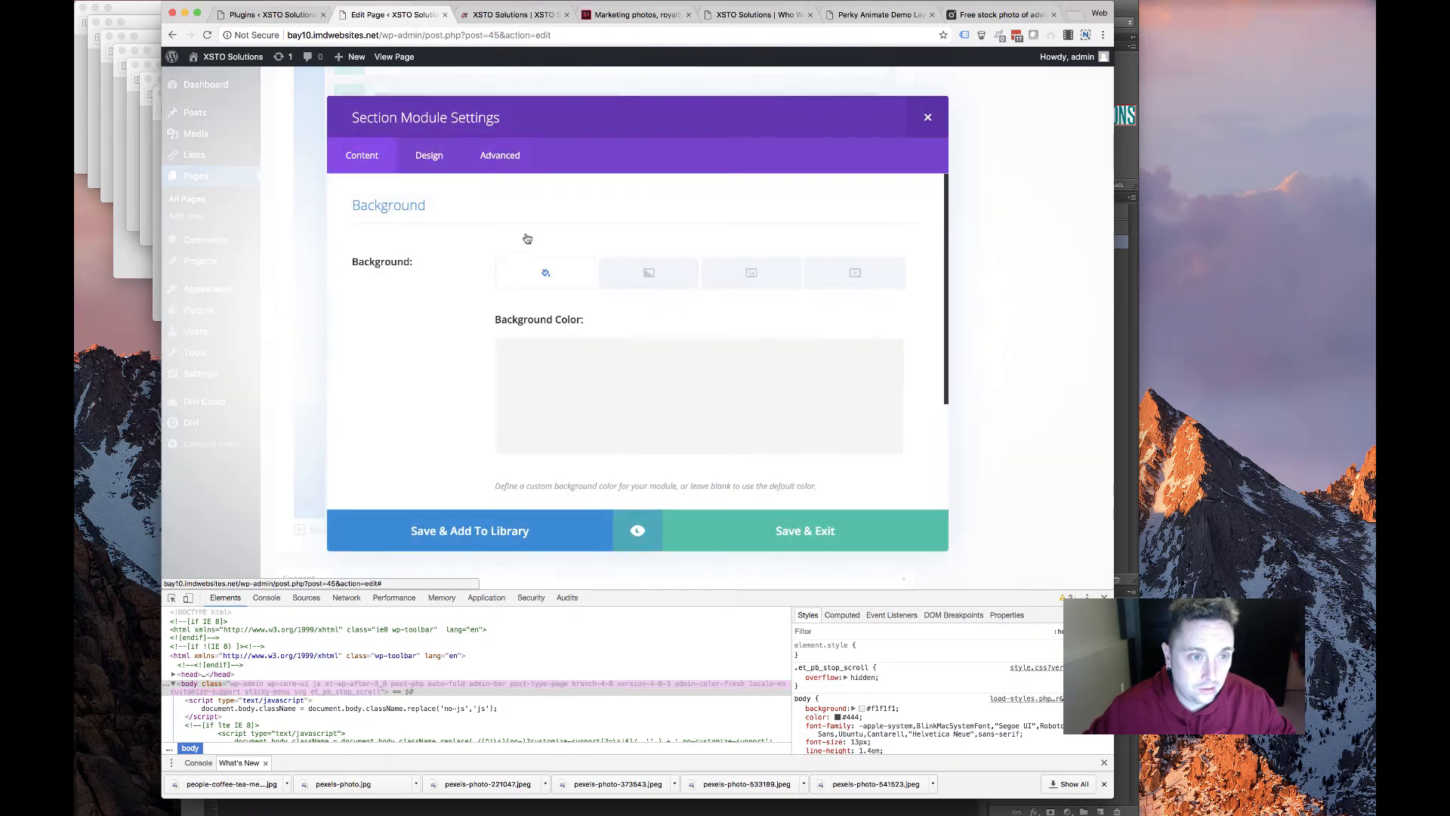
click(496, 164)
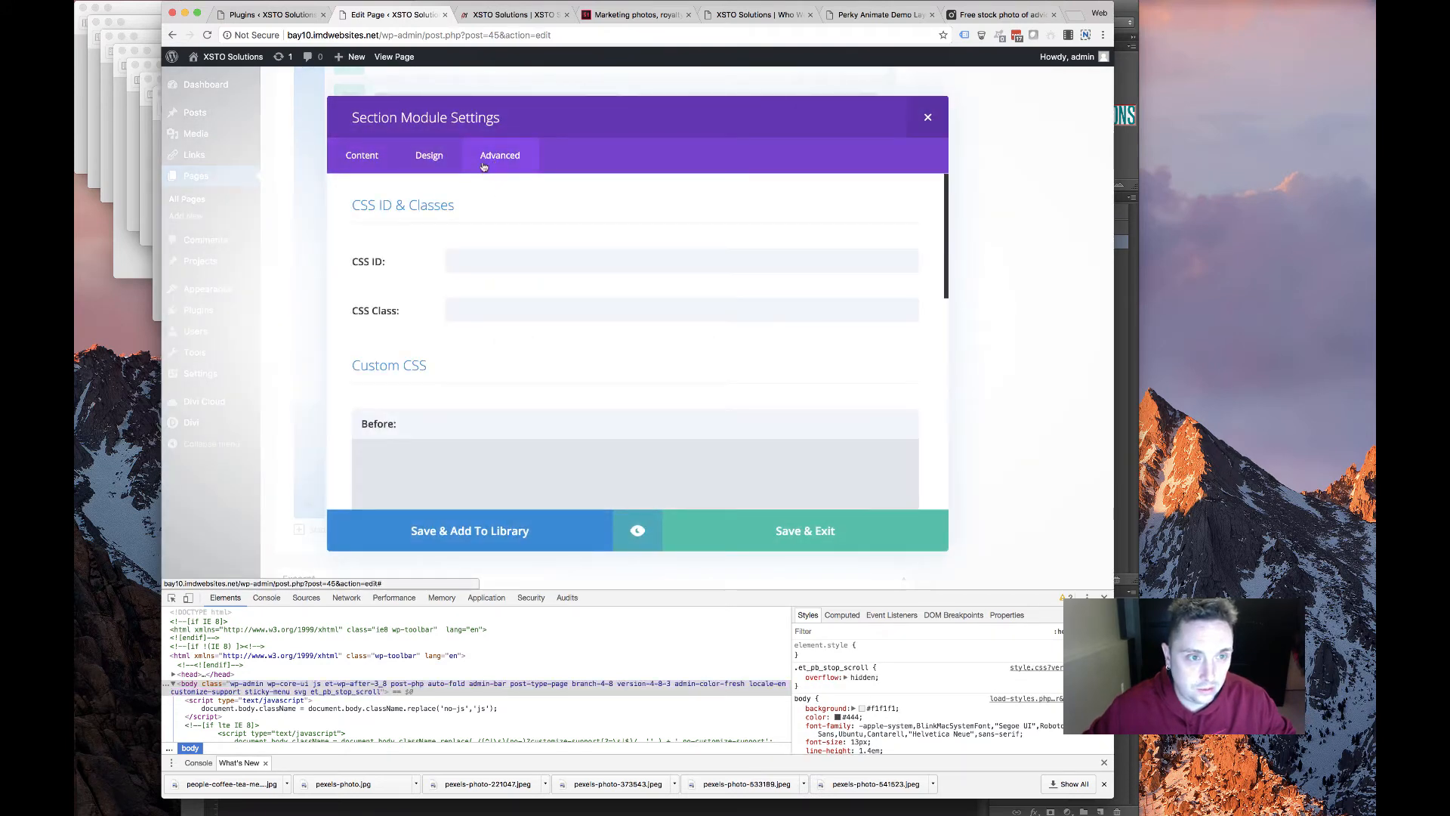
click(502, 257)
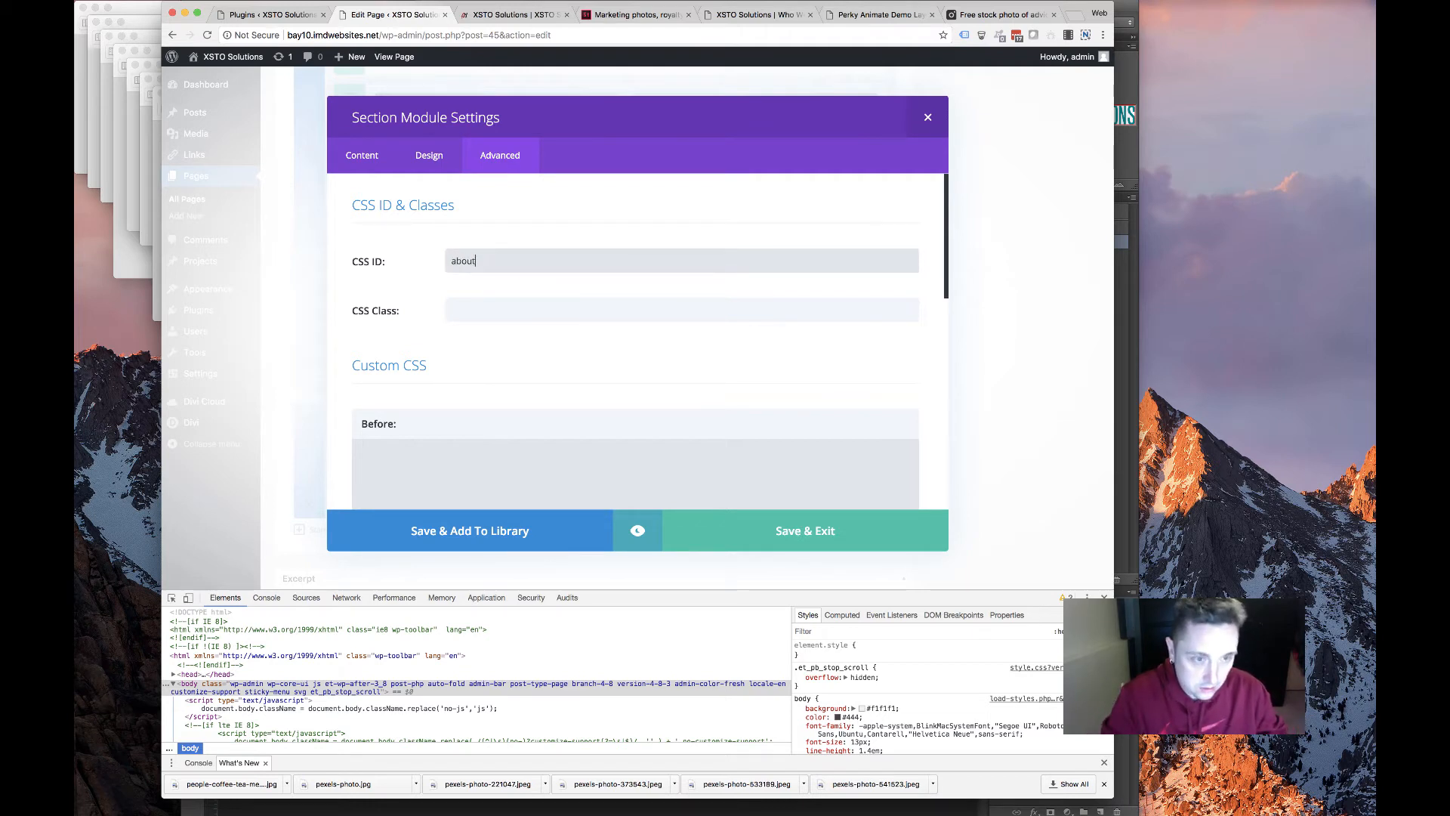
click(361, 156)
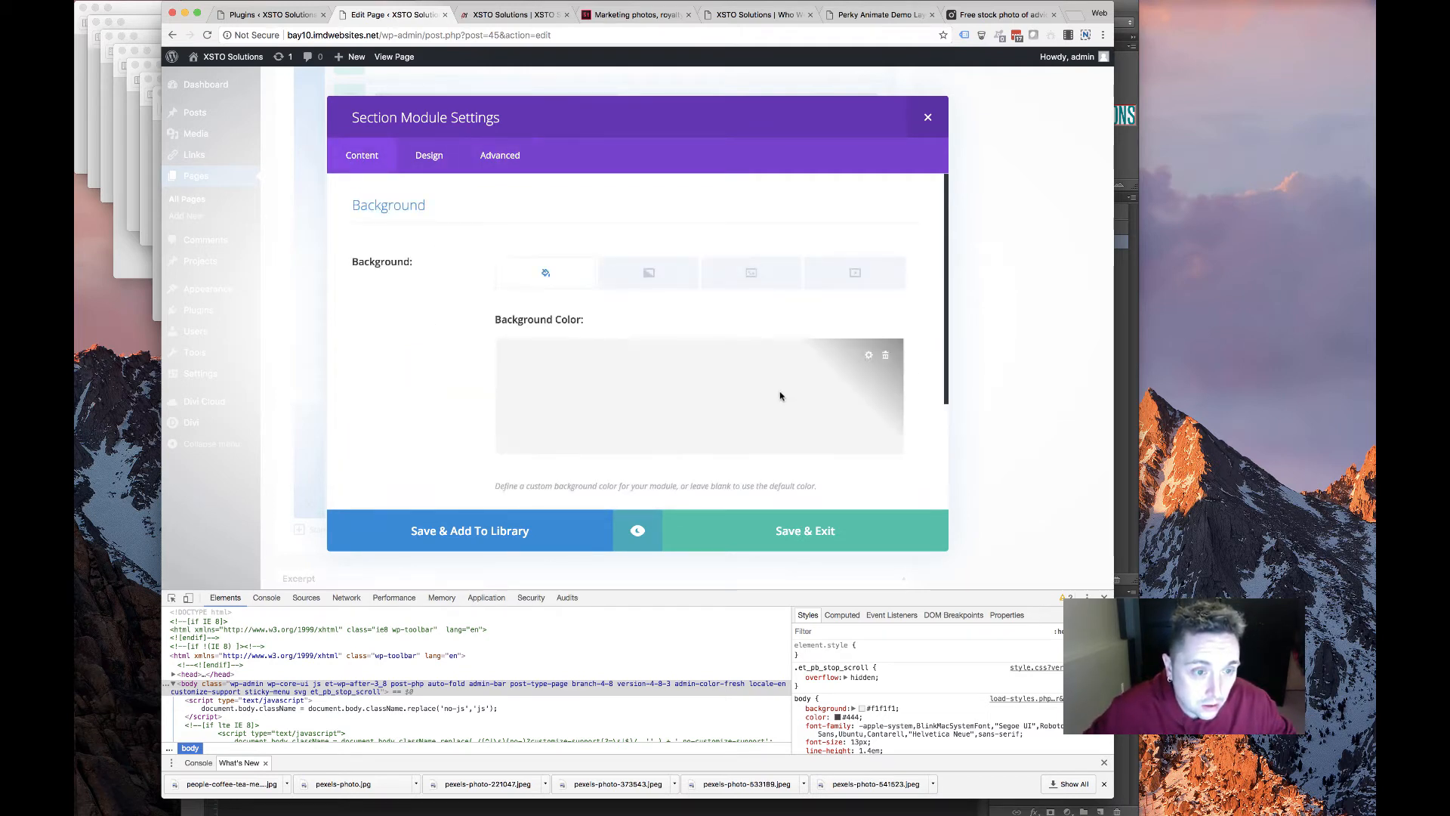
click(886, 365)
click(732, 526)
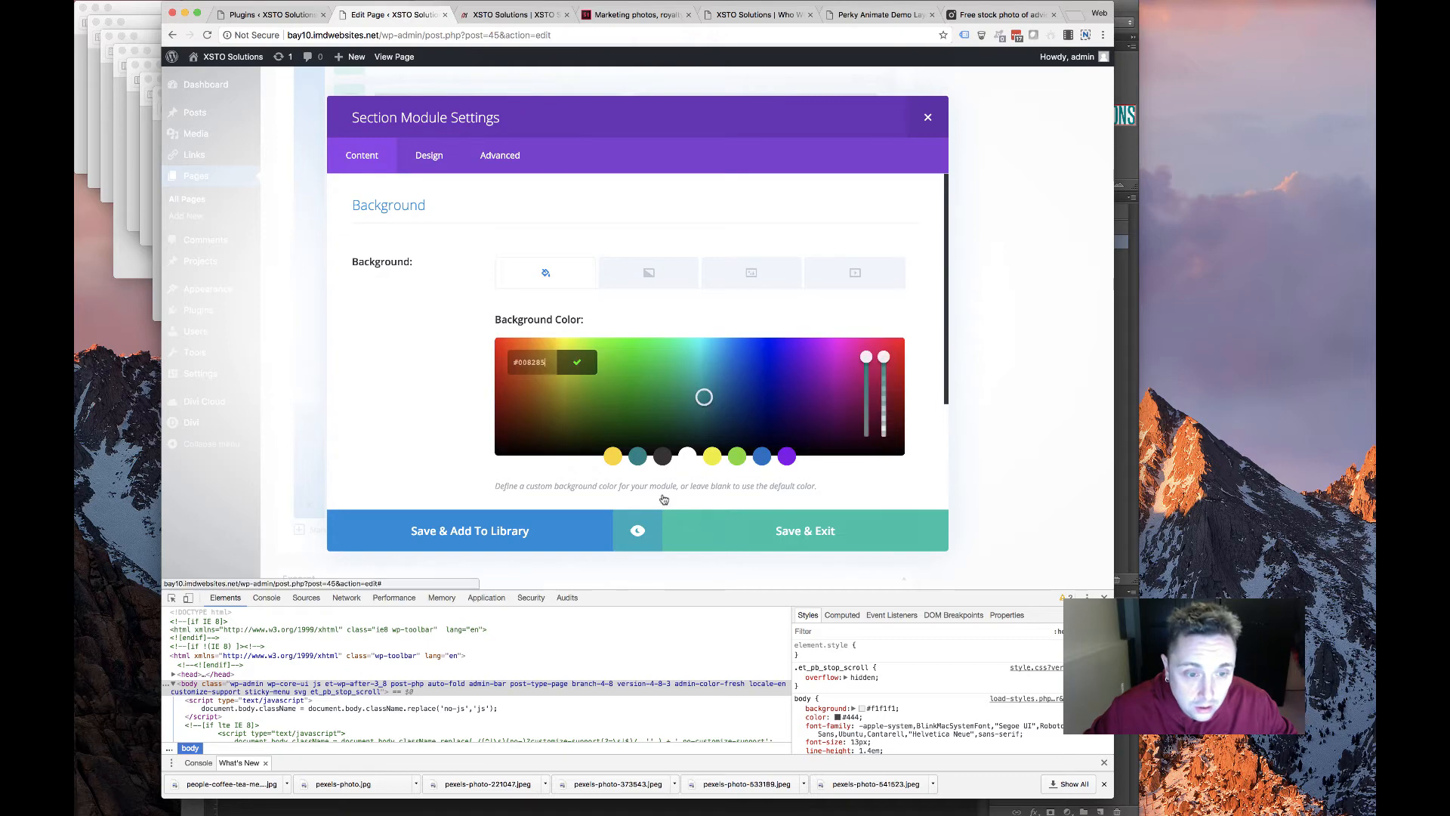
Give the Services & Solutions section its services CSS ID
scroll(373, 252, up, 3)
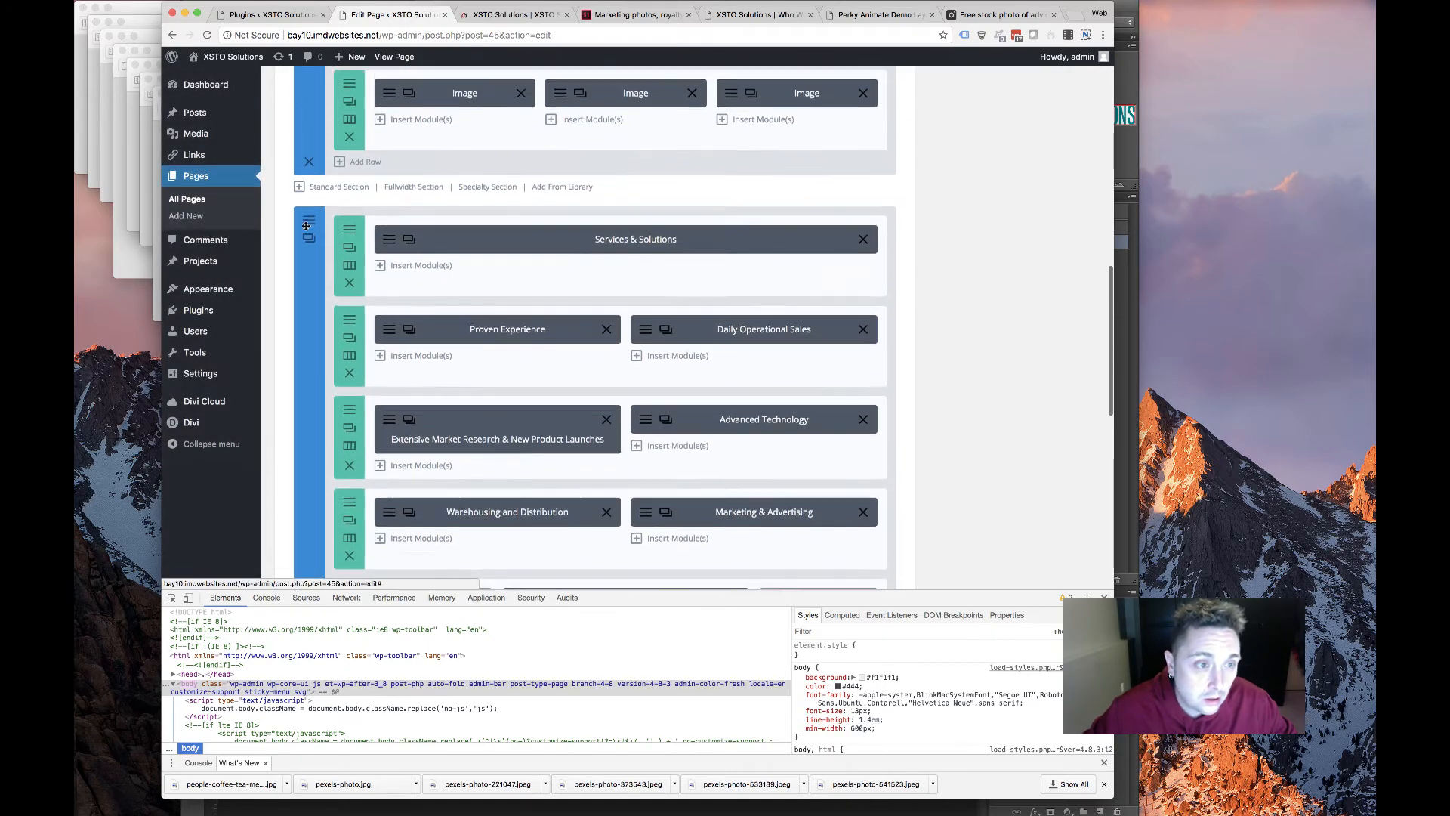
click(309, 231)
click(500, 155)
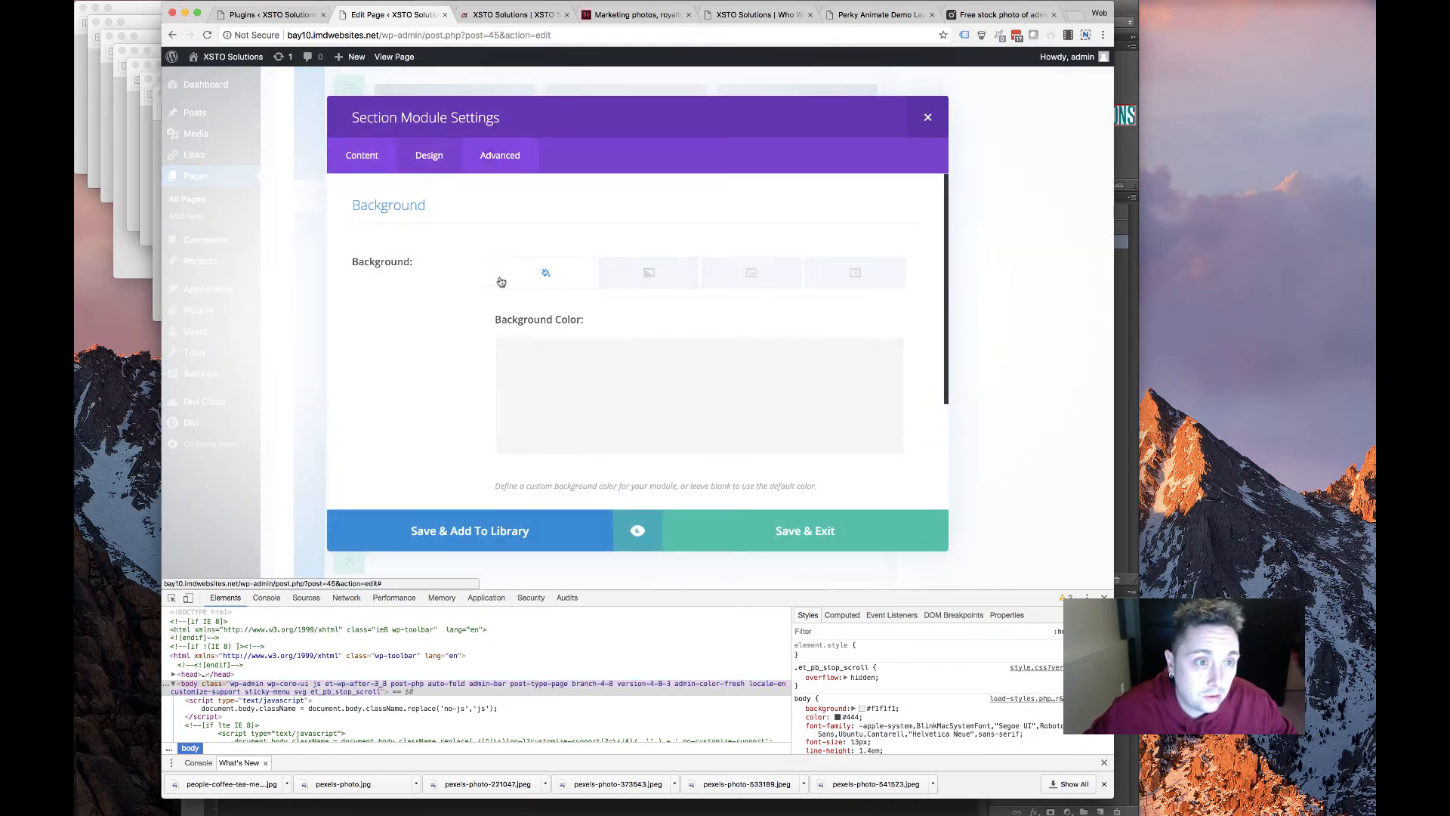
click(498, 264)
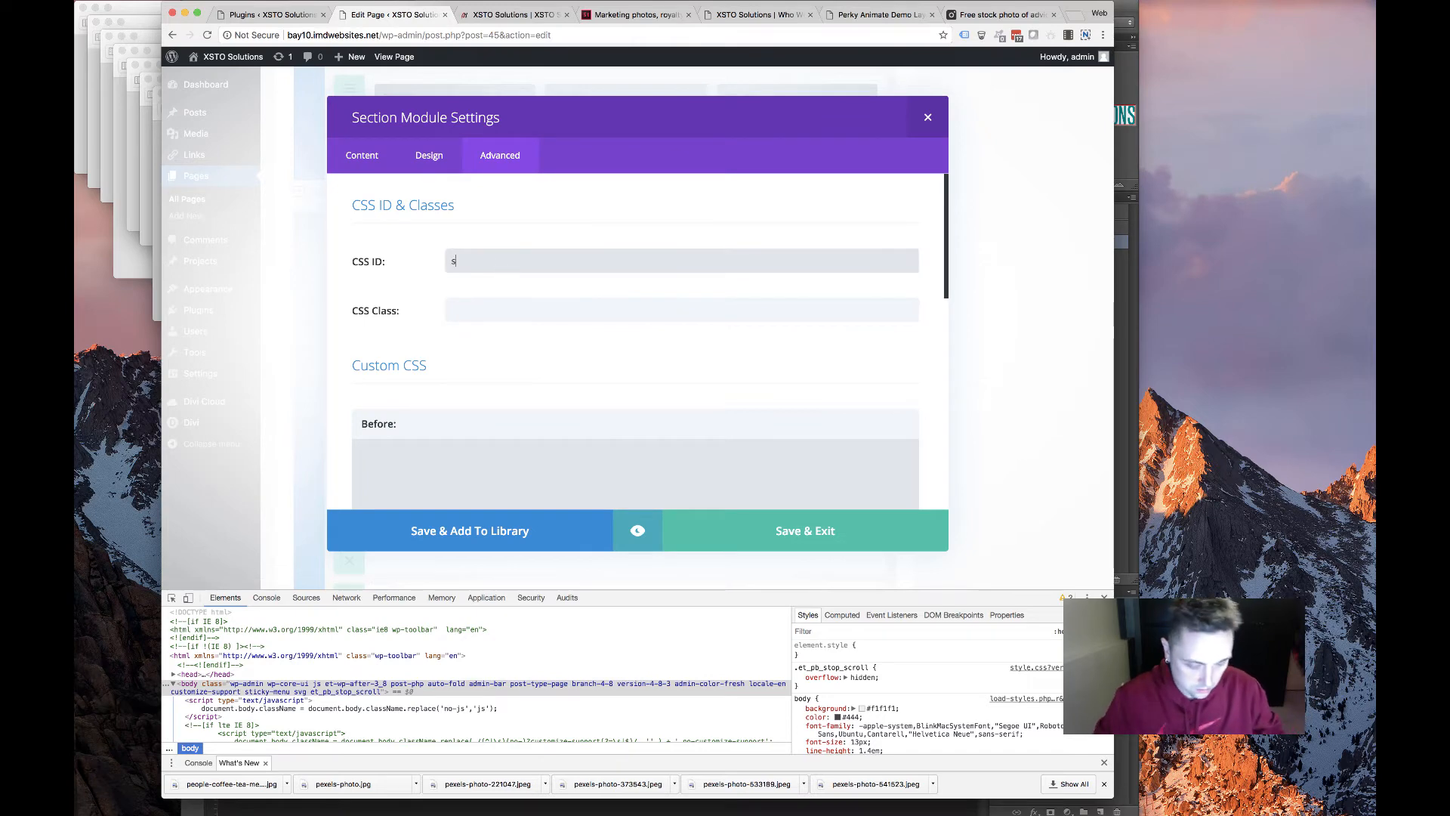
scroll(740, 505, down, 1)
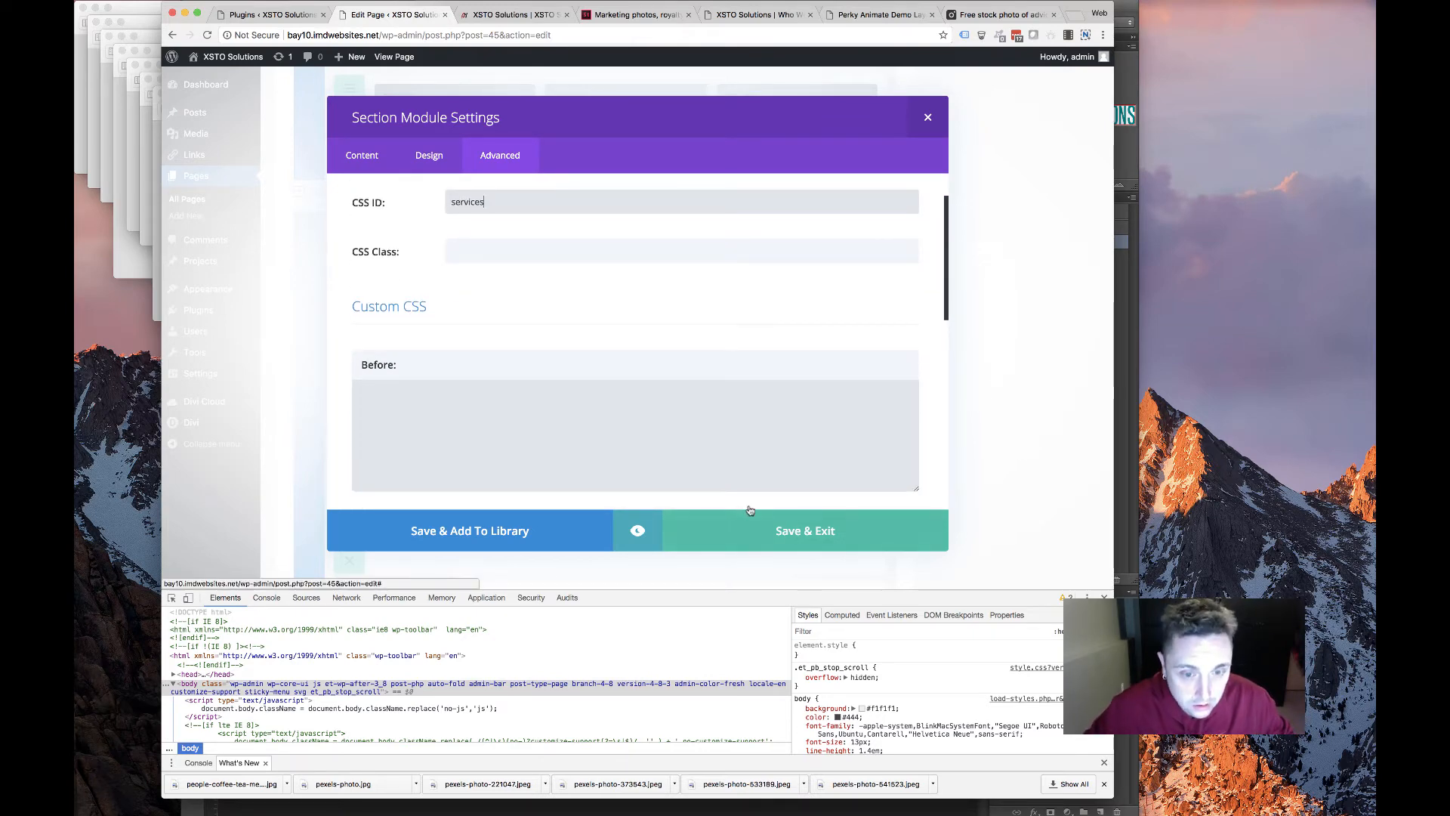
click(748, 513)
Set the Products section's CSS ID to 'products' and save
scroll(409, 265, up, 3)
scroll(410, 266, up, 5)
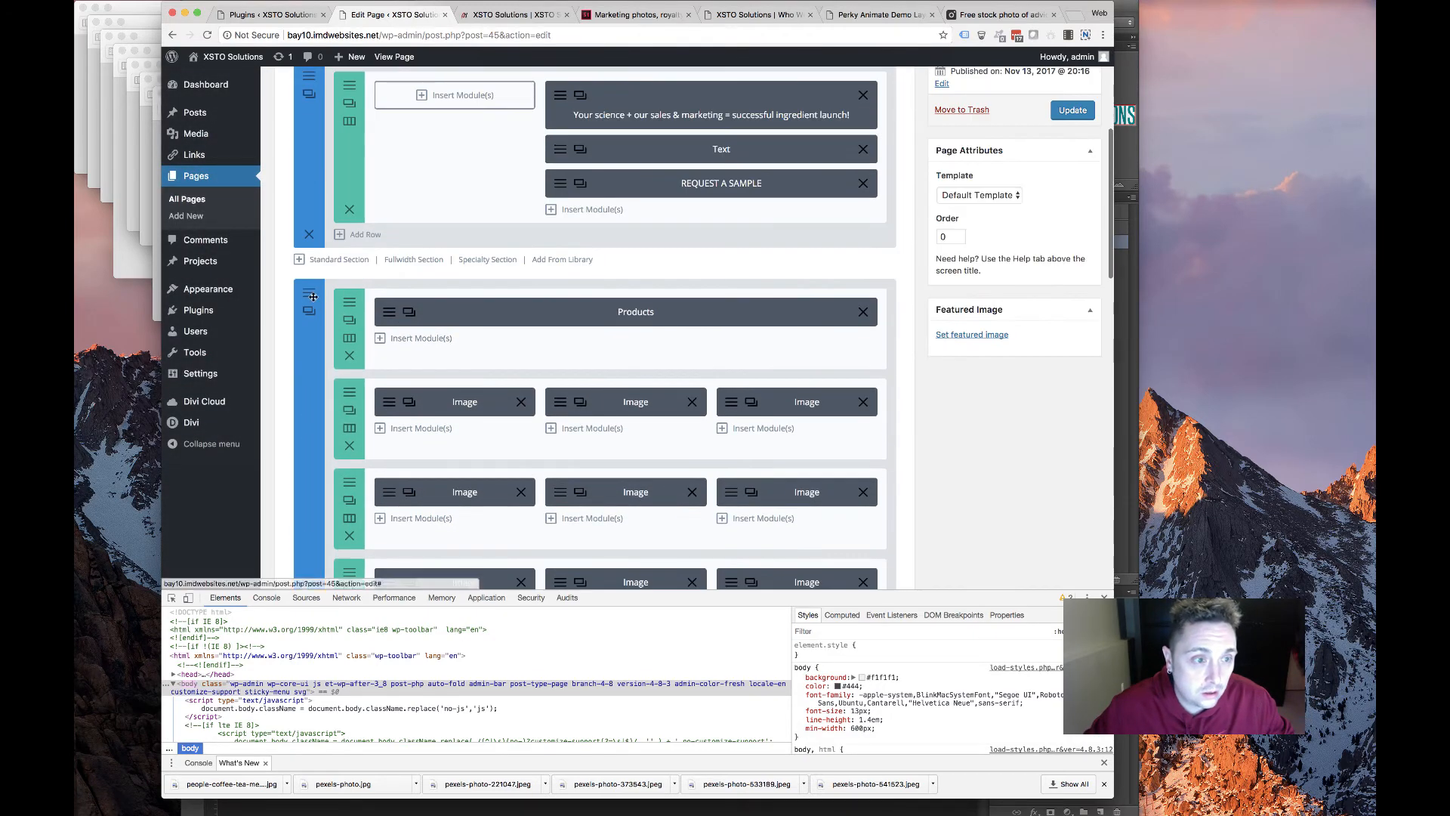
click(502, 163)
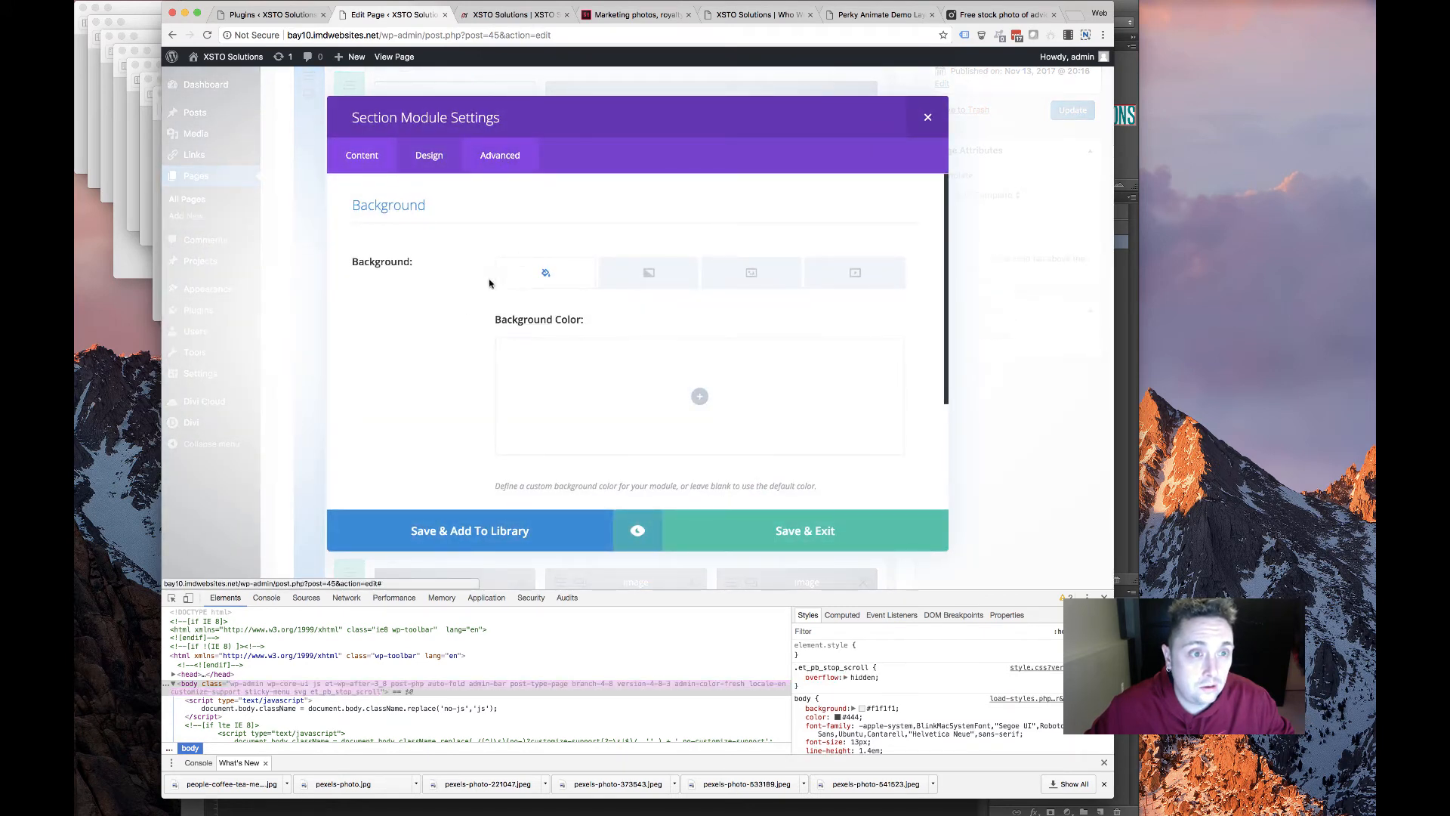
click(476, 268)
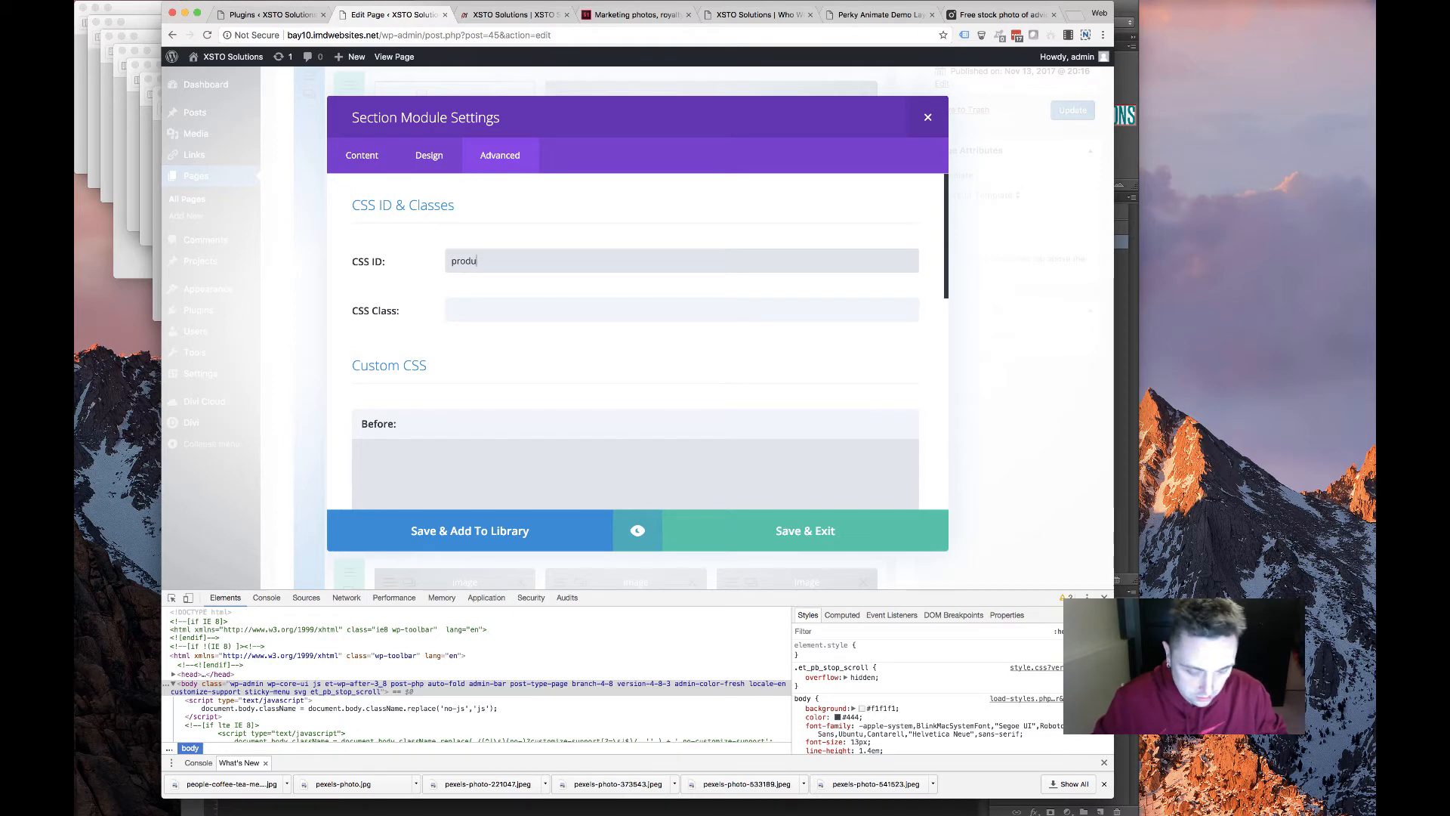
click(779, 529)
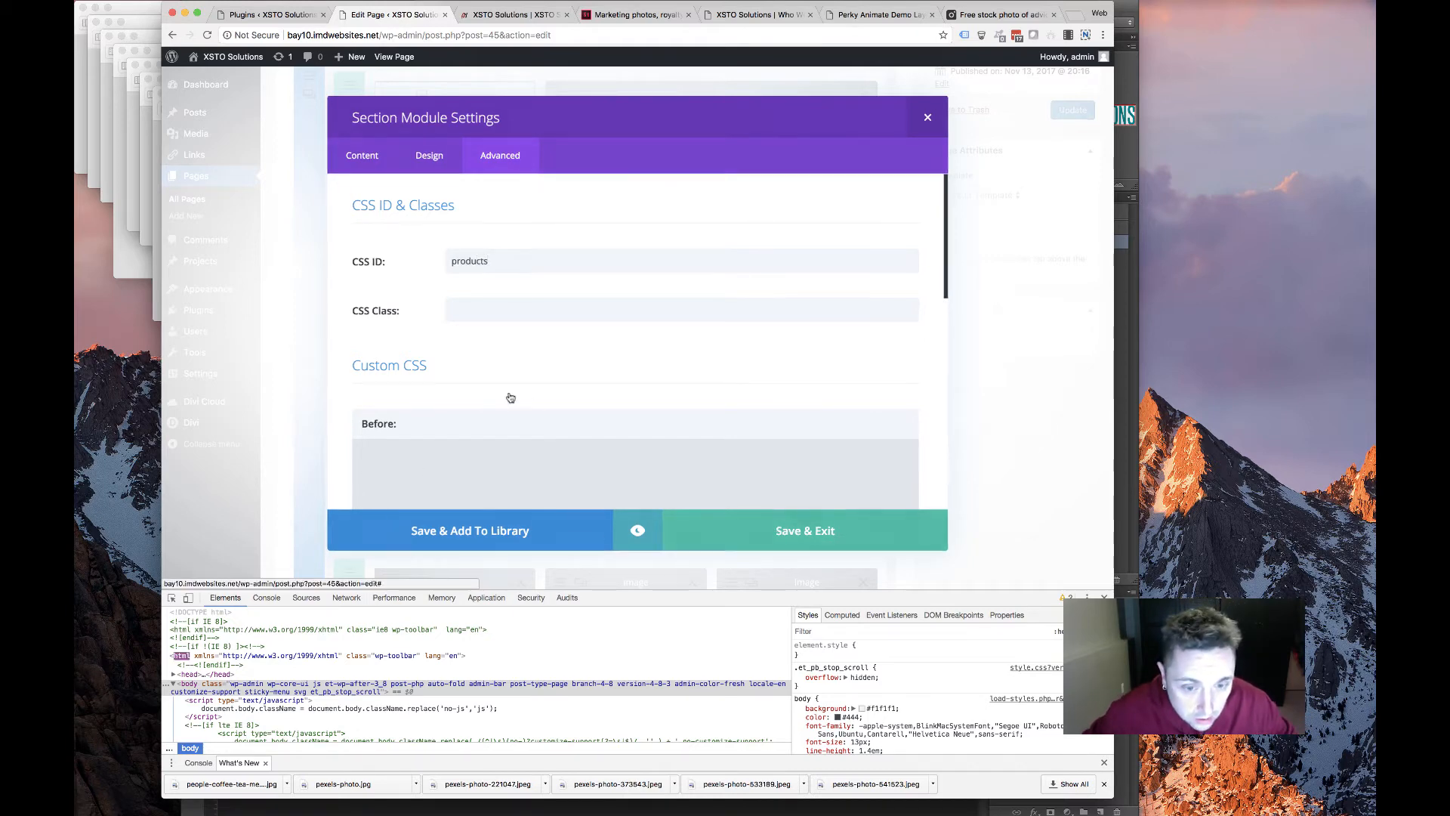
Add a new row under the About Us section
scroll(486, 424, down, 15)
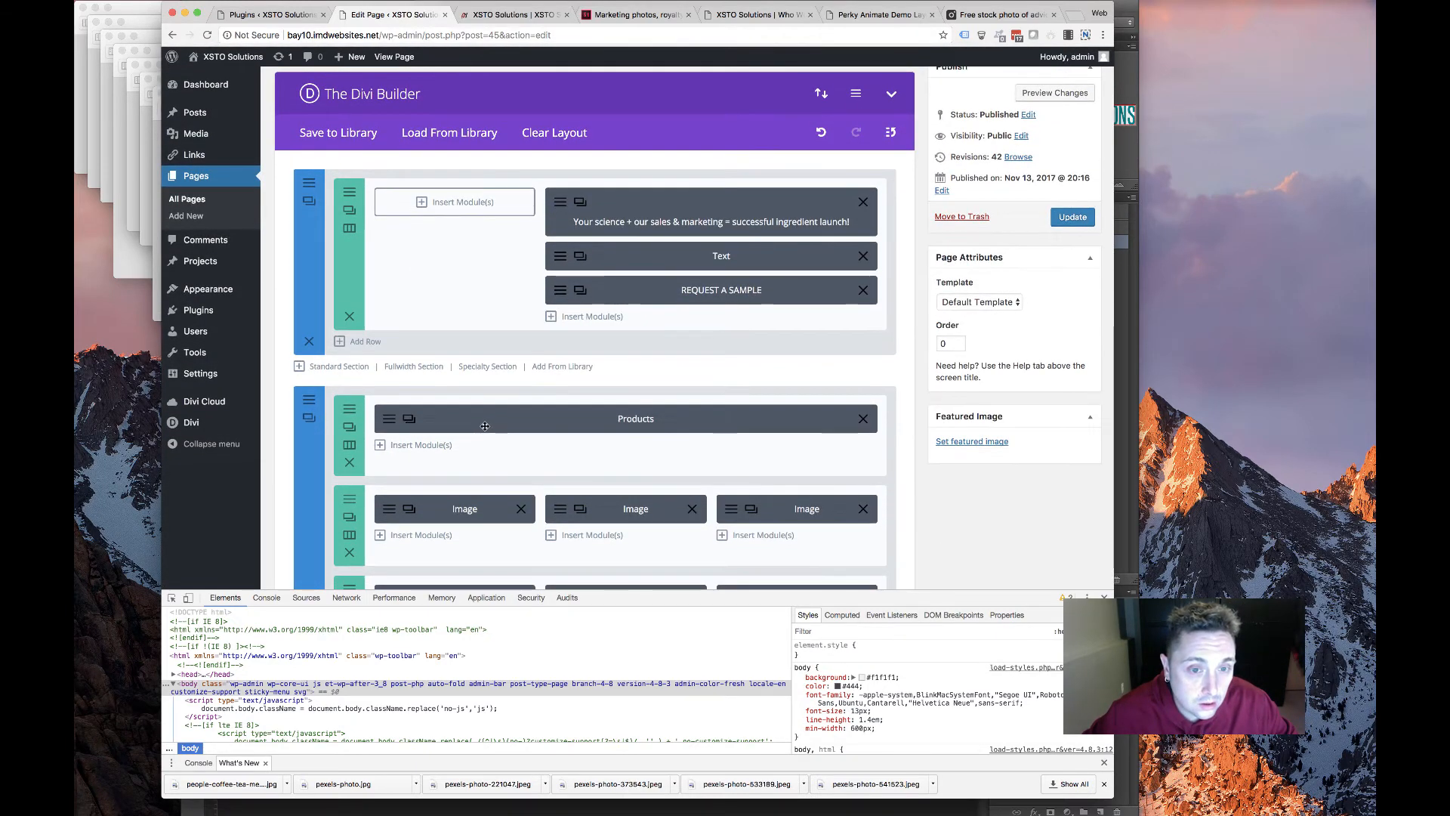
scroll(442, 426, up, 2)
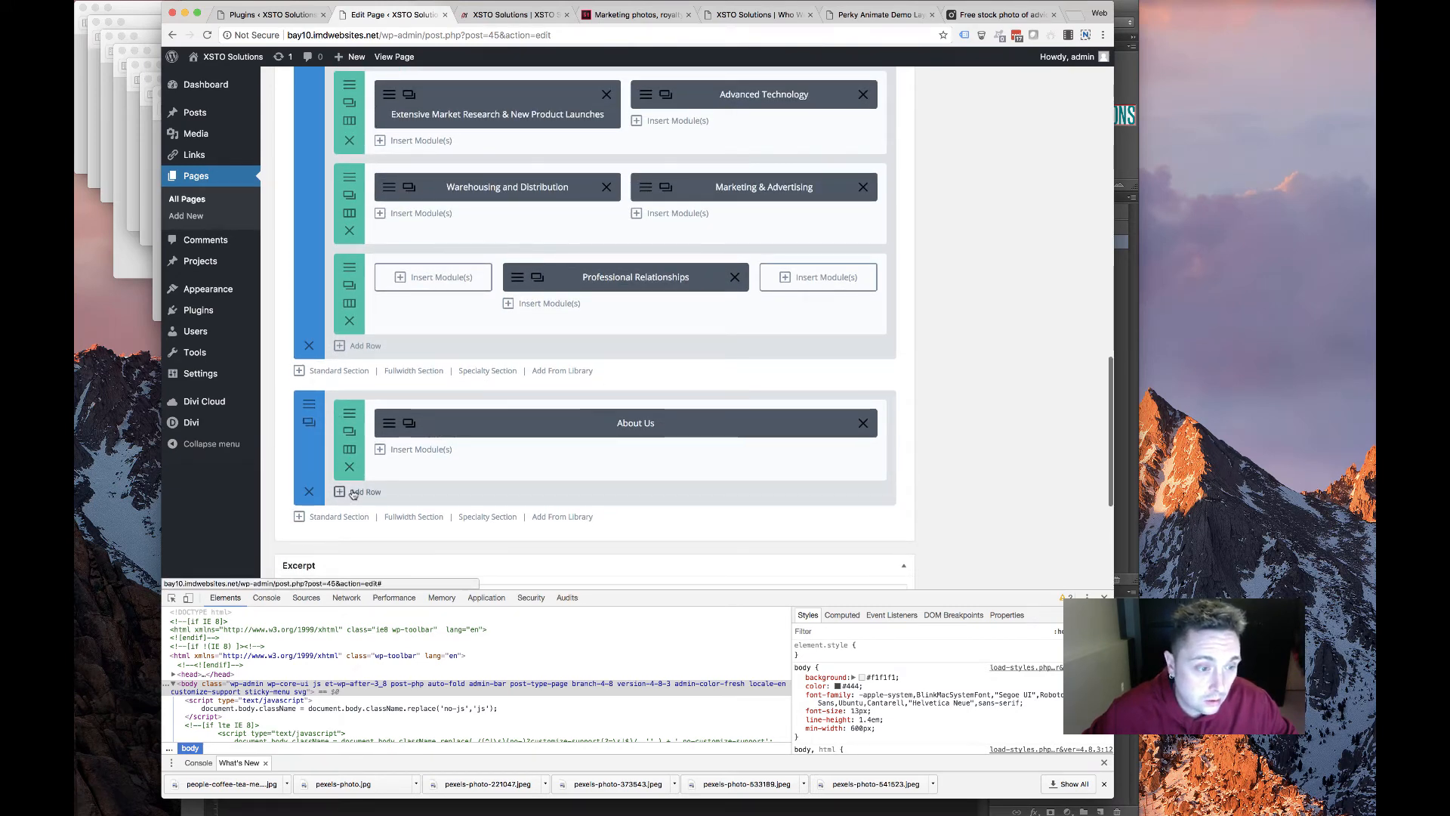
click(353, 493)
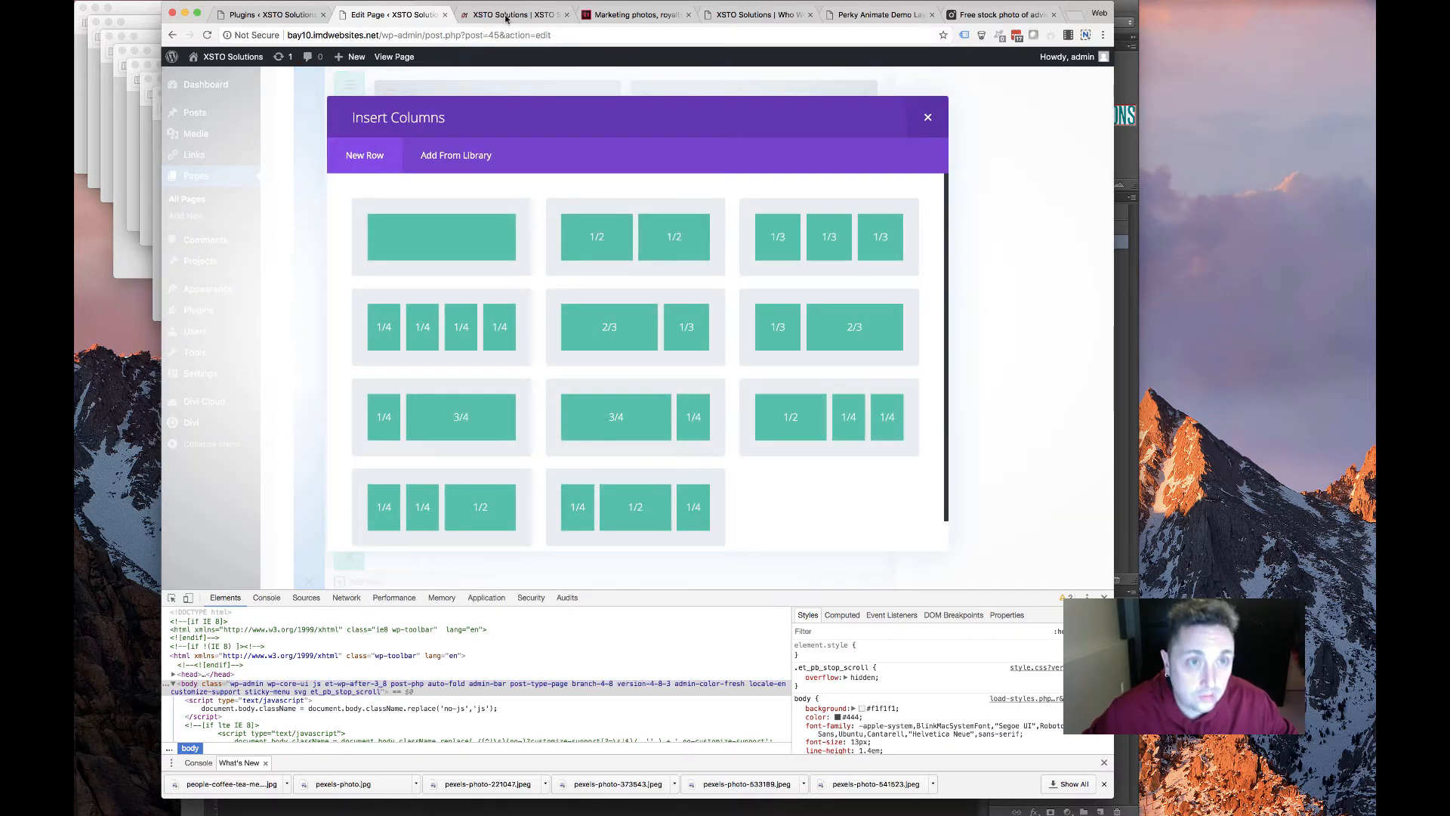
Save both team portraits from the old Who We Are page to Downloads
click(506, 15)
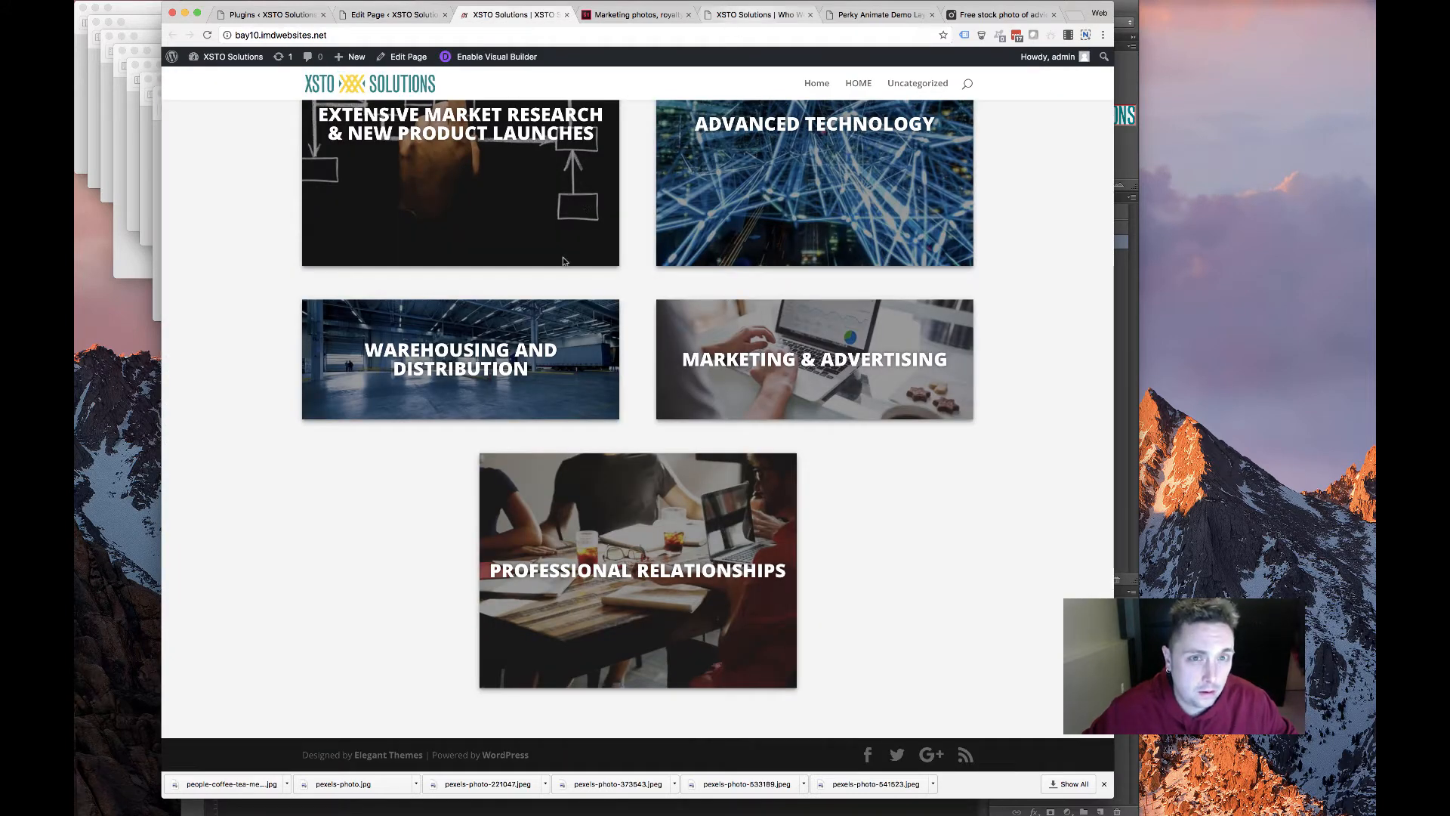
click(753, 14)
scroll(558, 235, down, 4)
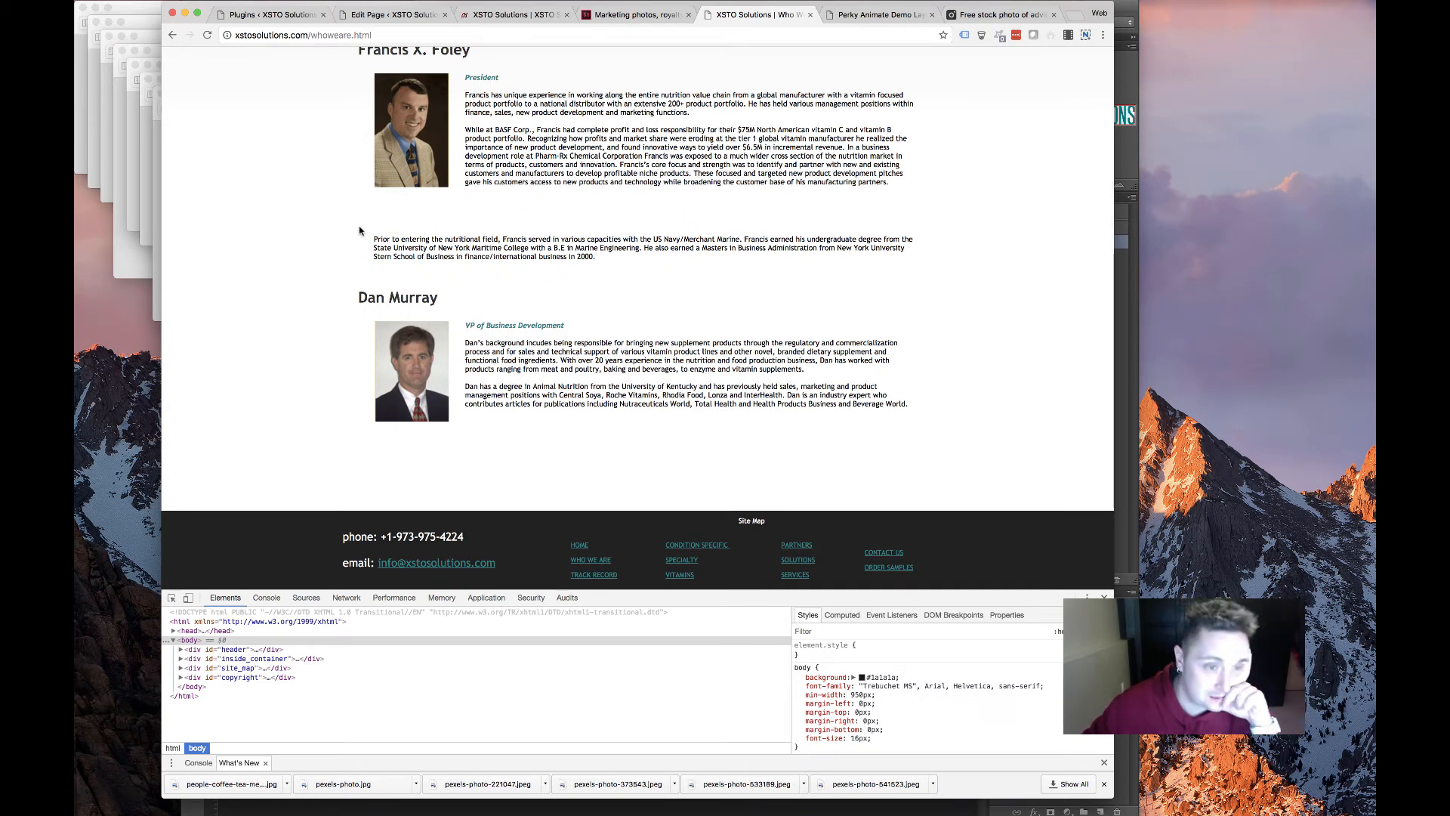
scroll(360, 232, up, 3)
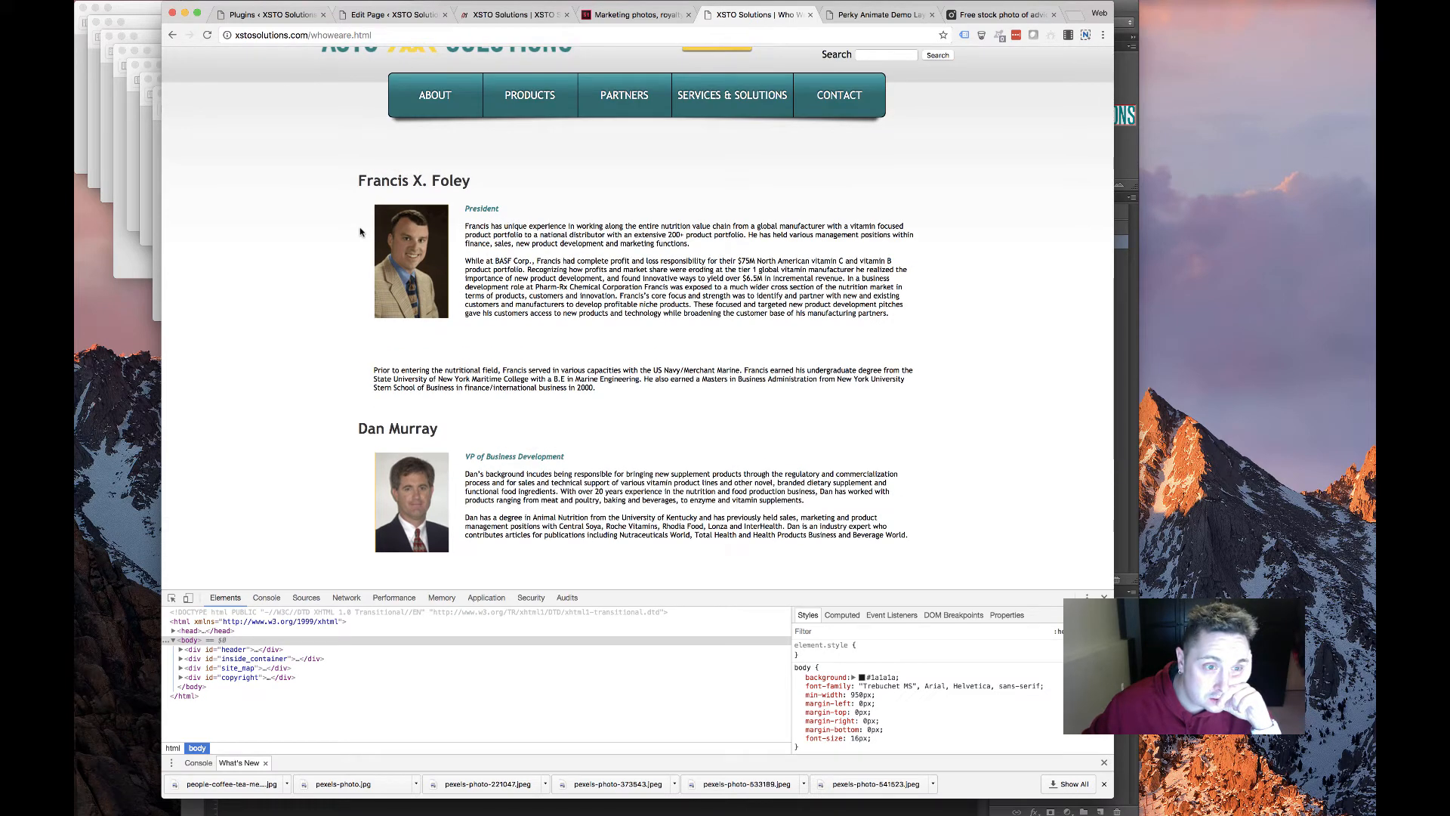
right_click(397, 237)
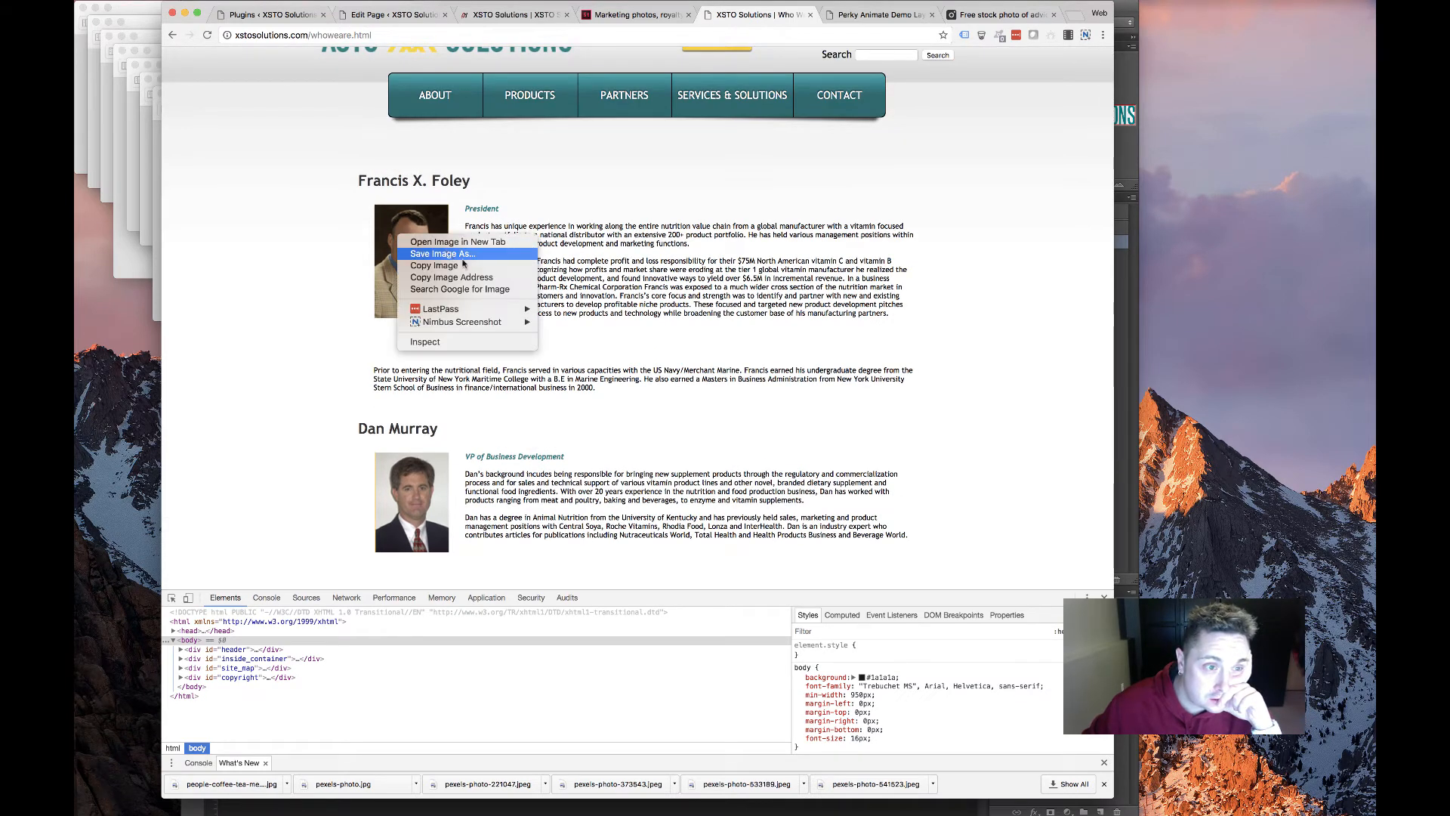
click(463, 254)
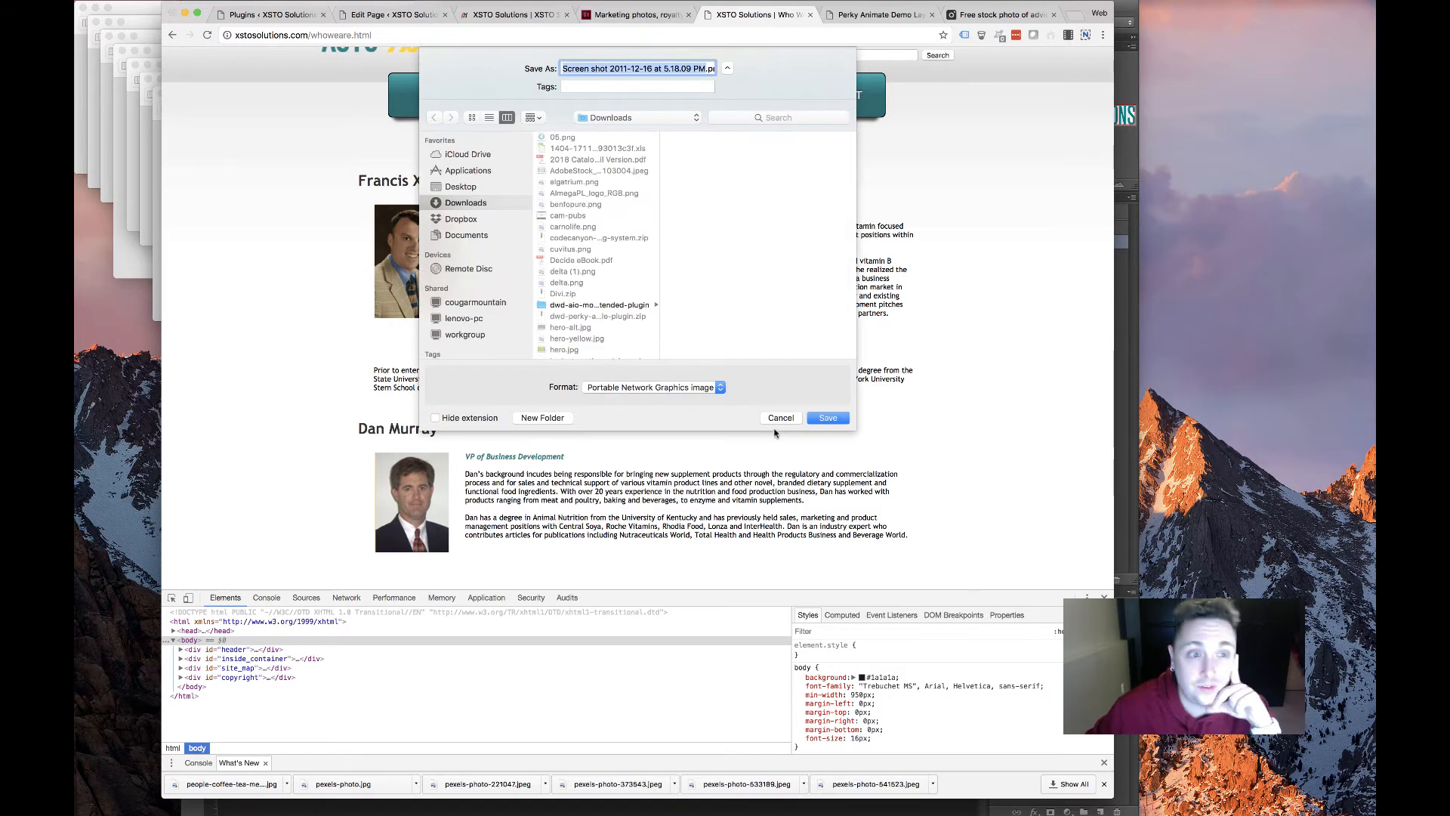
key(Return)
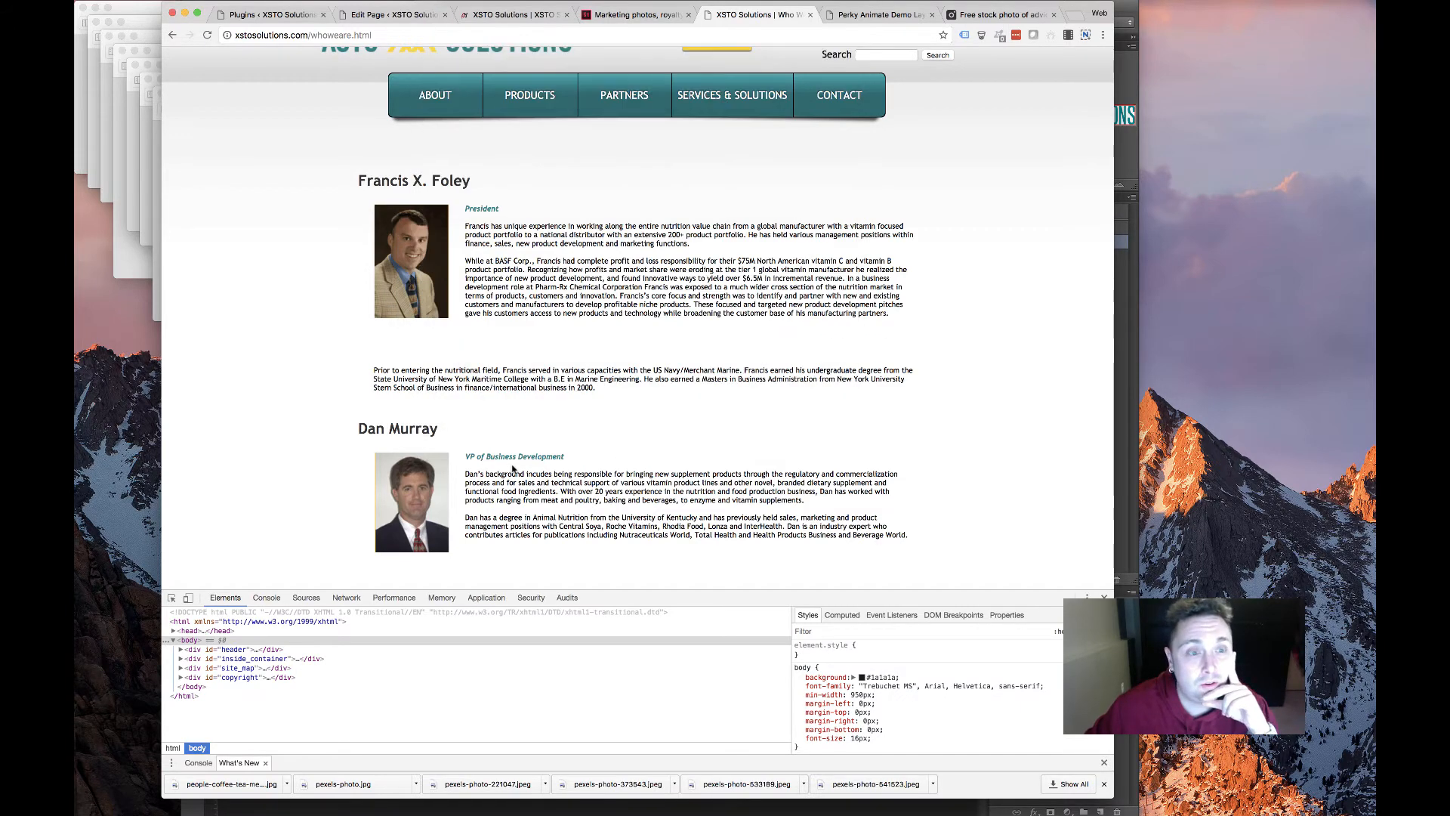
scroll(508, 462, down, 3)
right_click(432, 368)
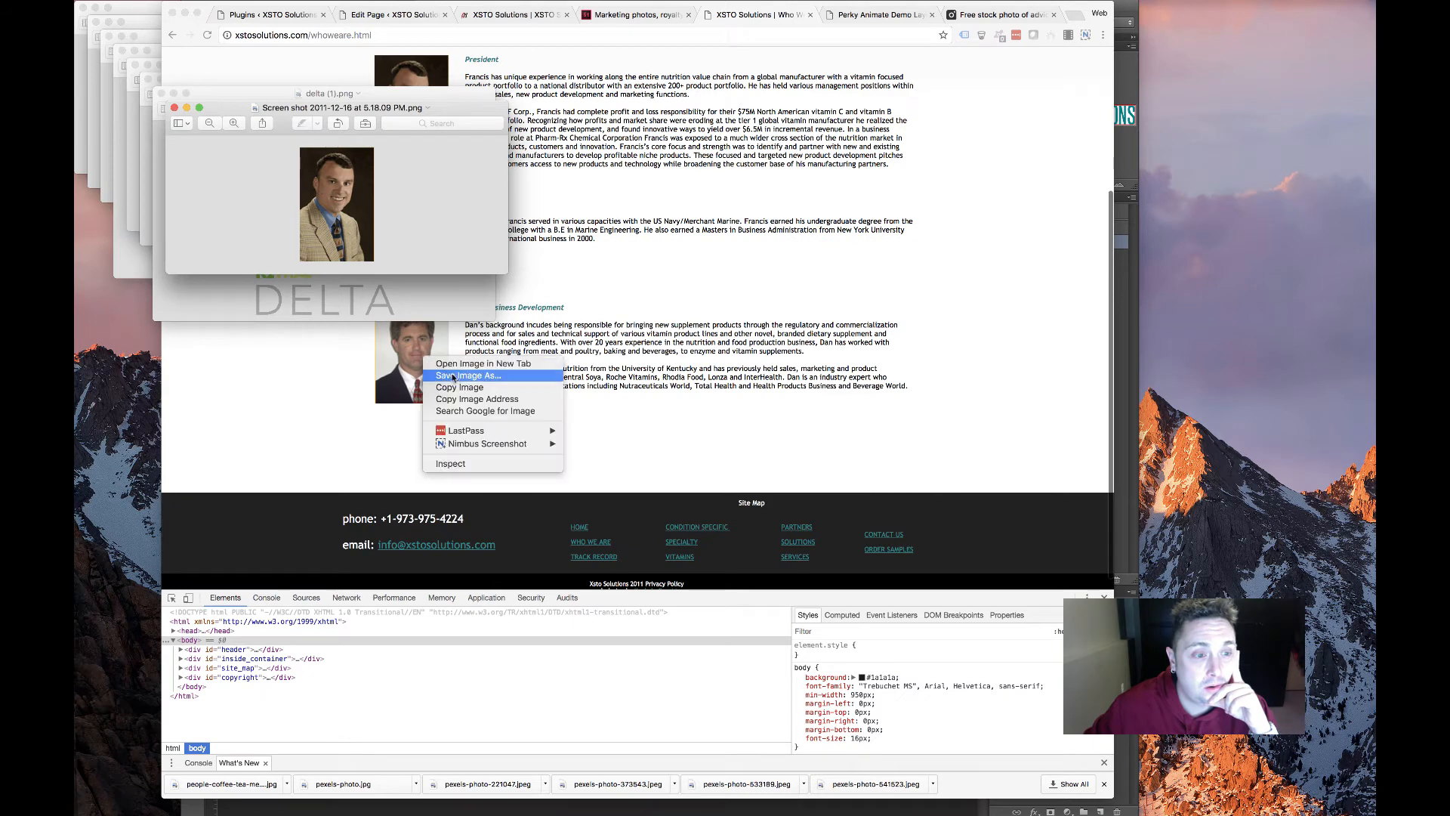
click(461, 386)
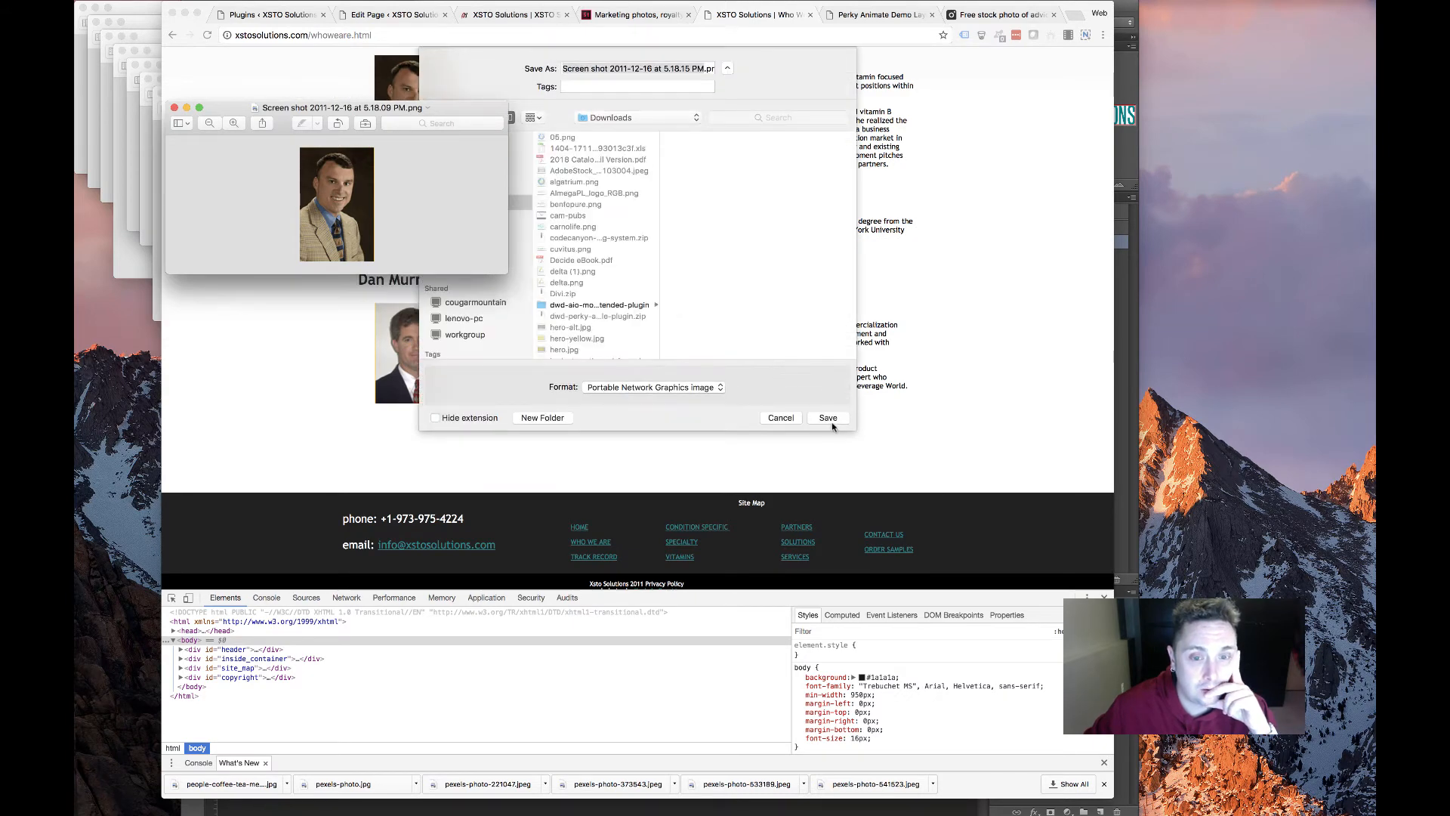
click(828, 417)
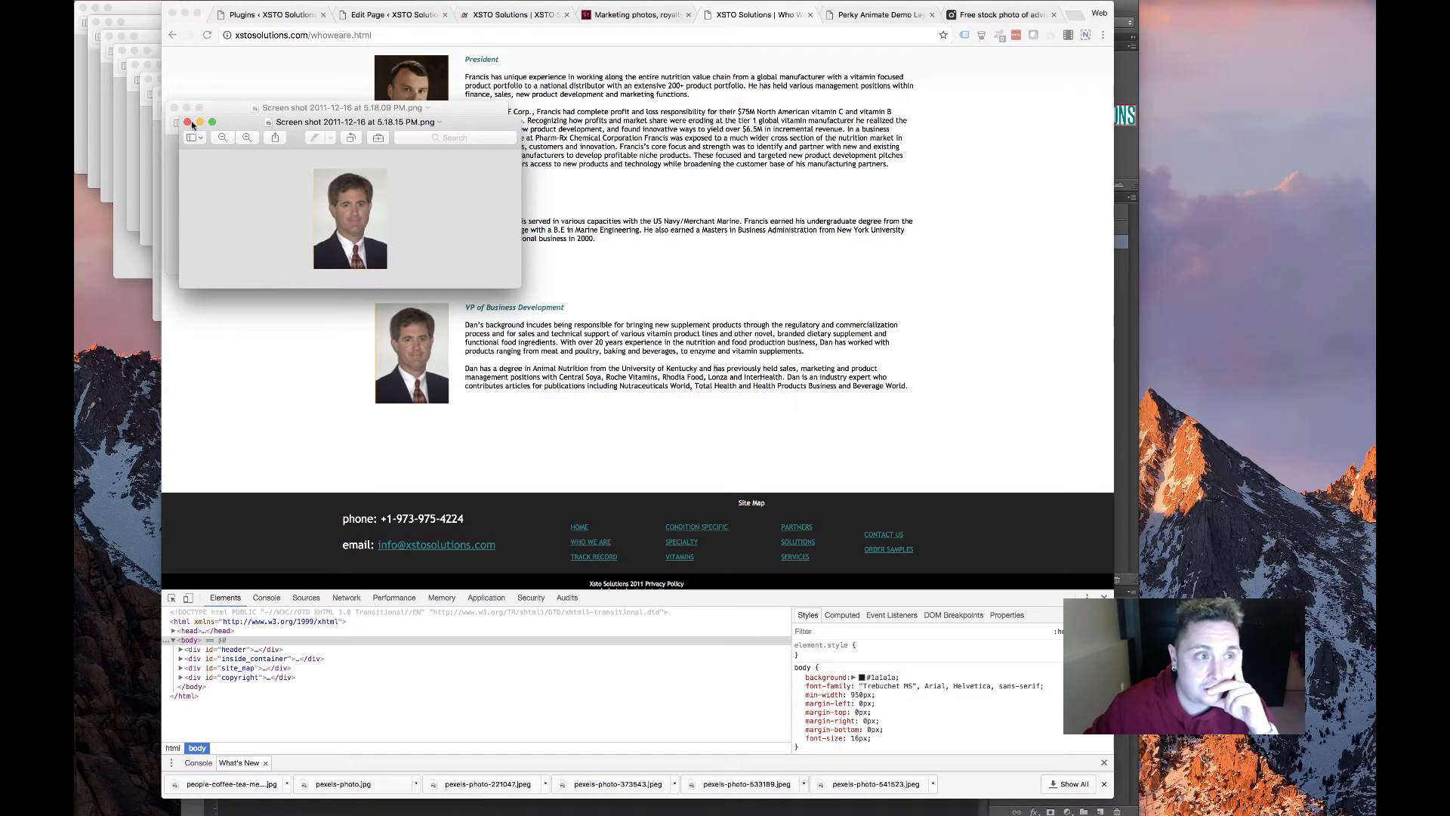
Close the leftover image preview windows, including 05.png, and return to the team page
click(186, 121)
click(175, 107)
click(159, 92)
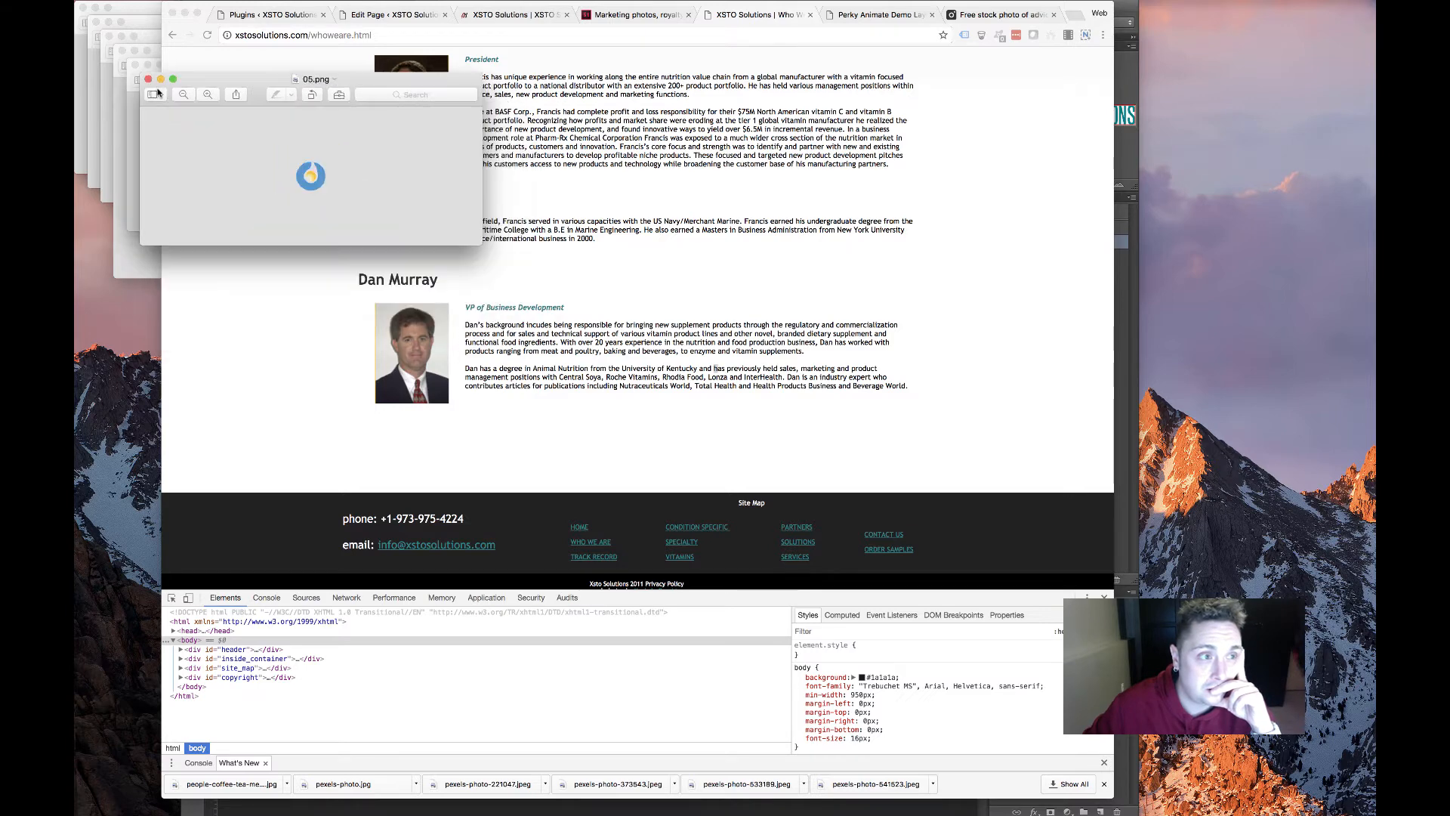
click(148, 80)
click(605, 226)
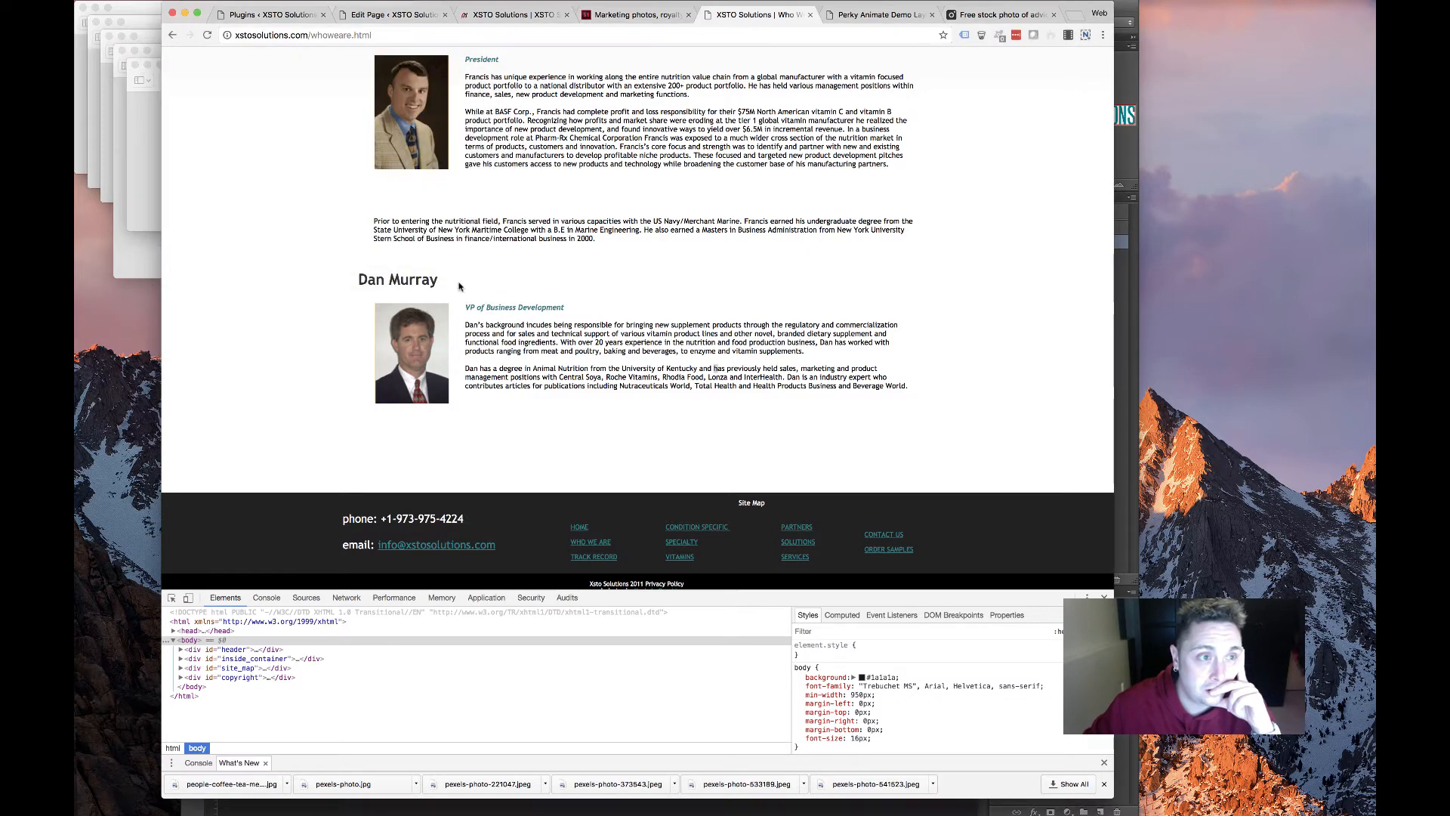
Copy the first team member's heading and biography, then return to the page editor
scroll(451, 257, up, 5)
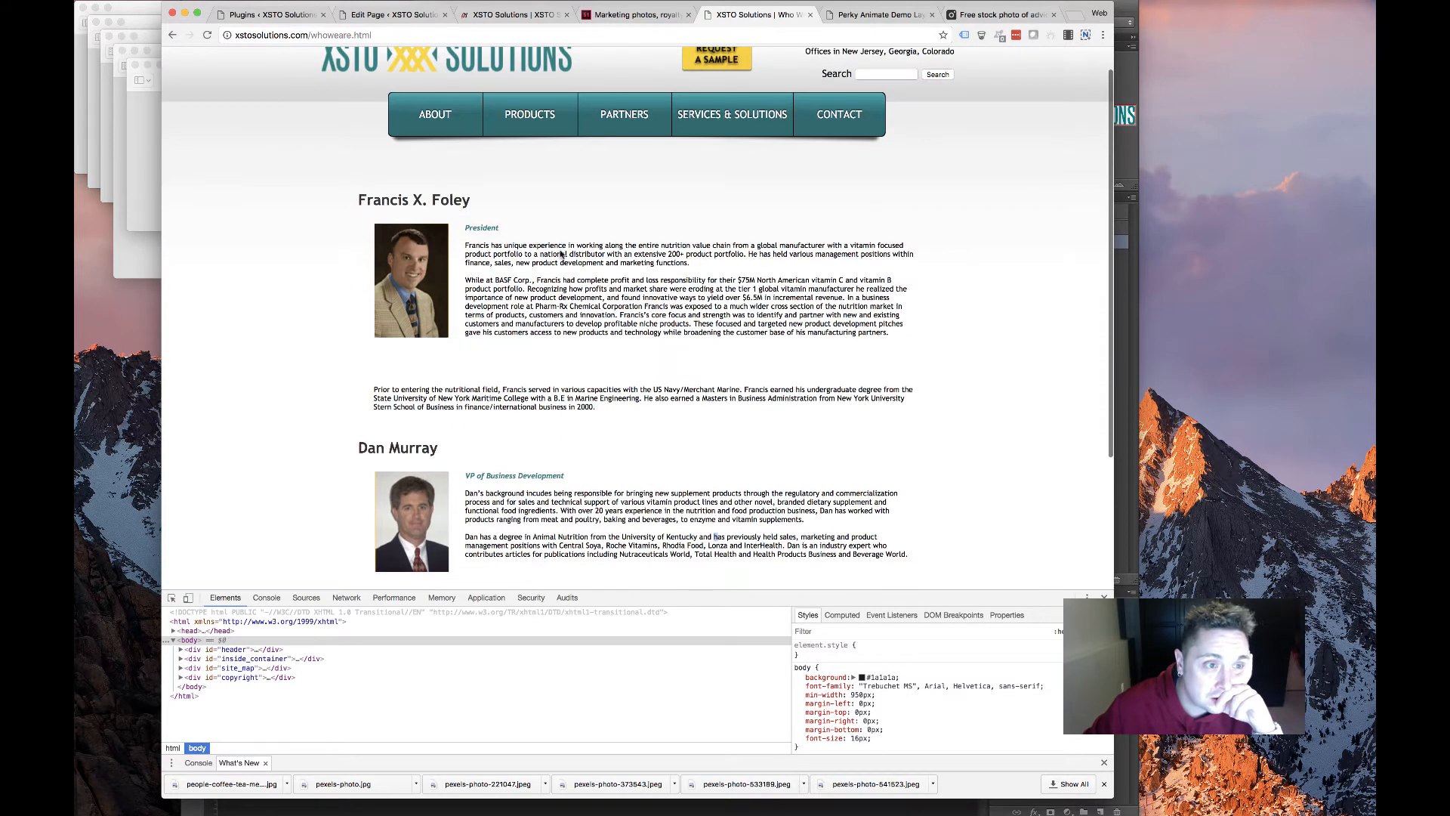
drag(541, 171, 610, 410)
right_click(591, 297)
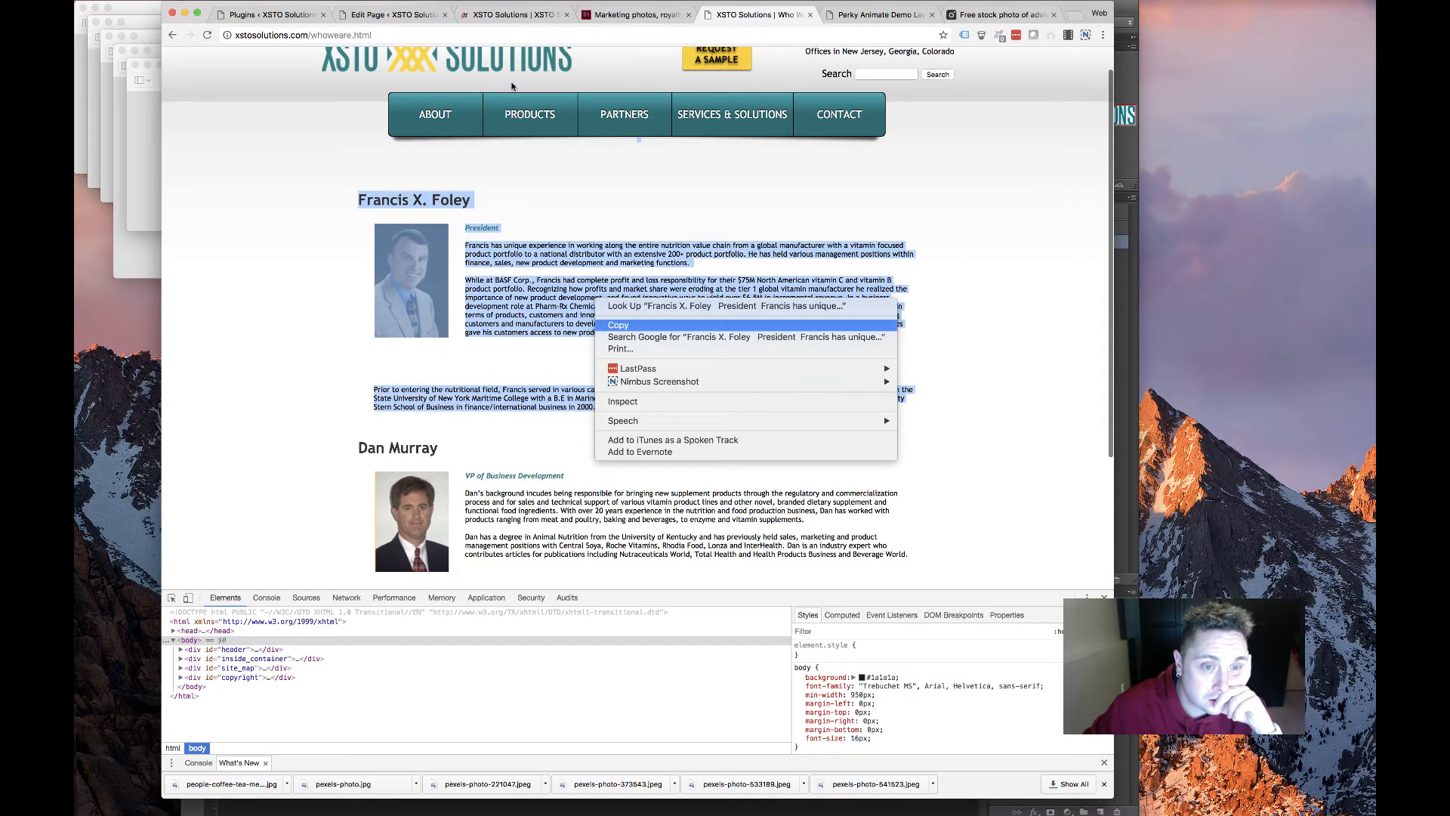
click(611, 324)
click(372, 15)
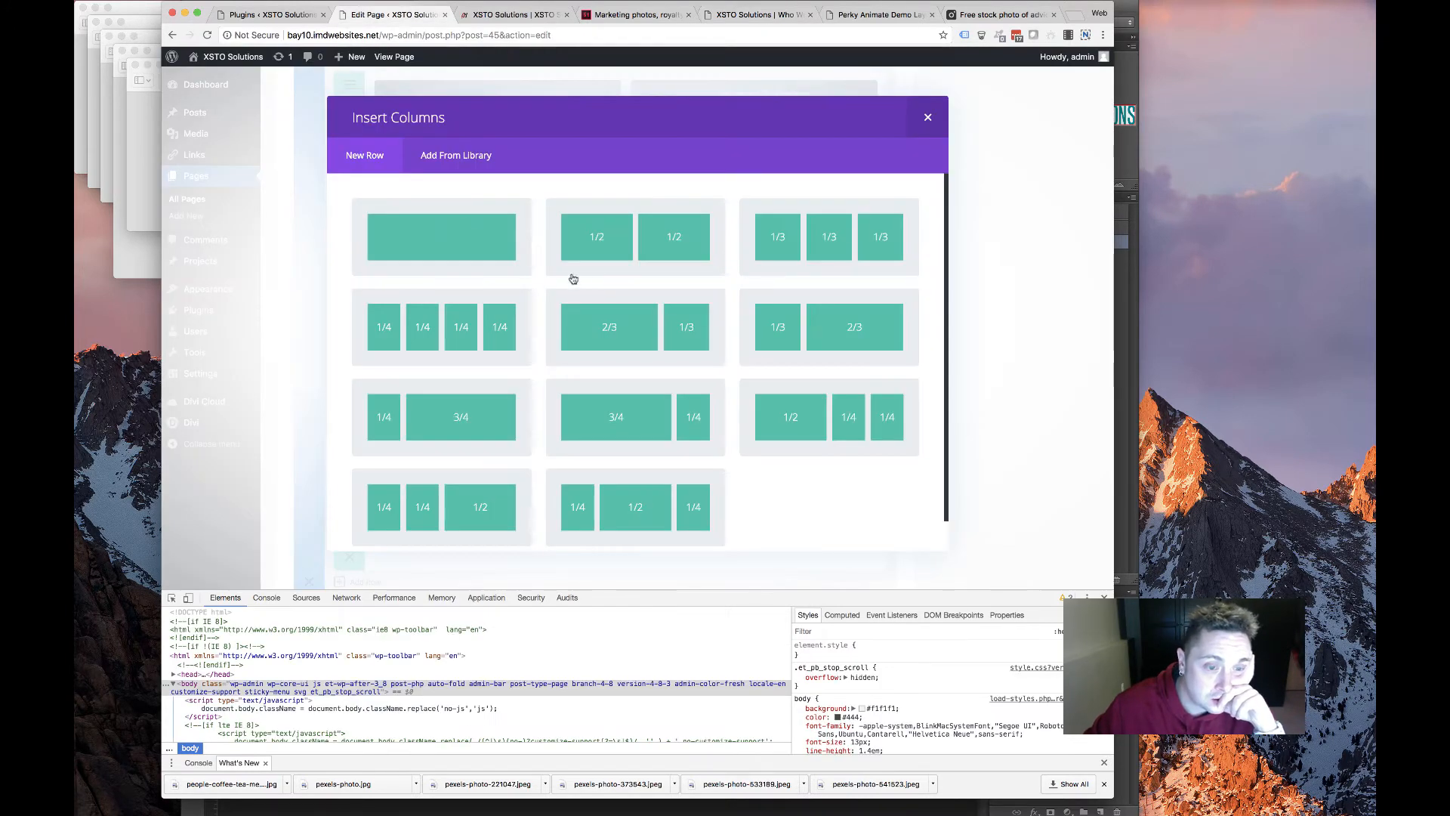
Make the new row one full-width column and add a Text module to it
click(474, 235)
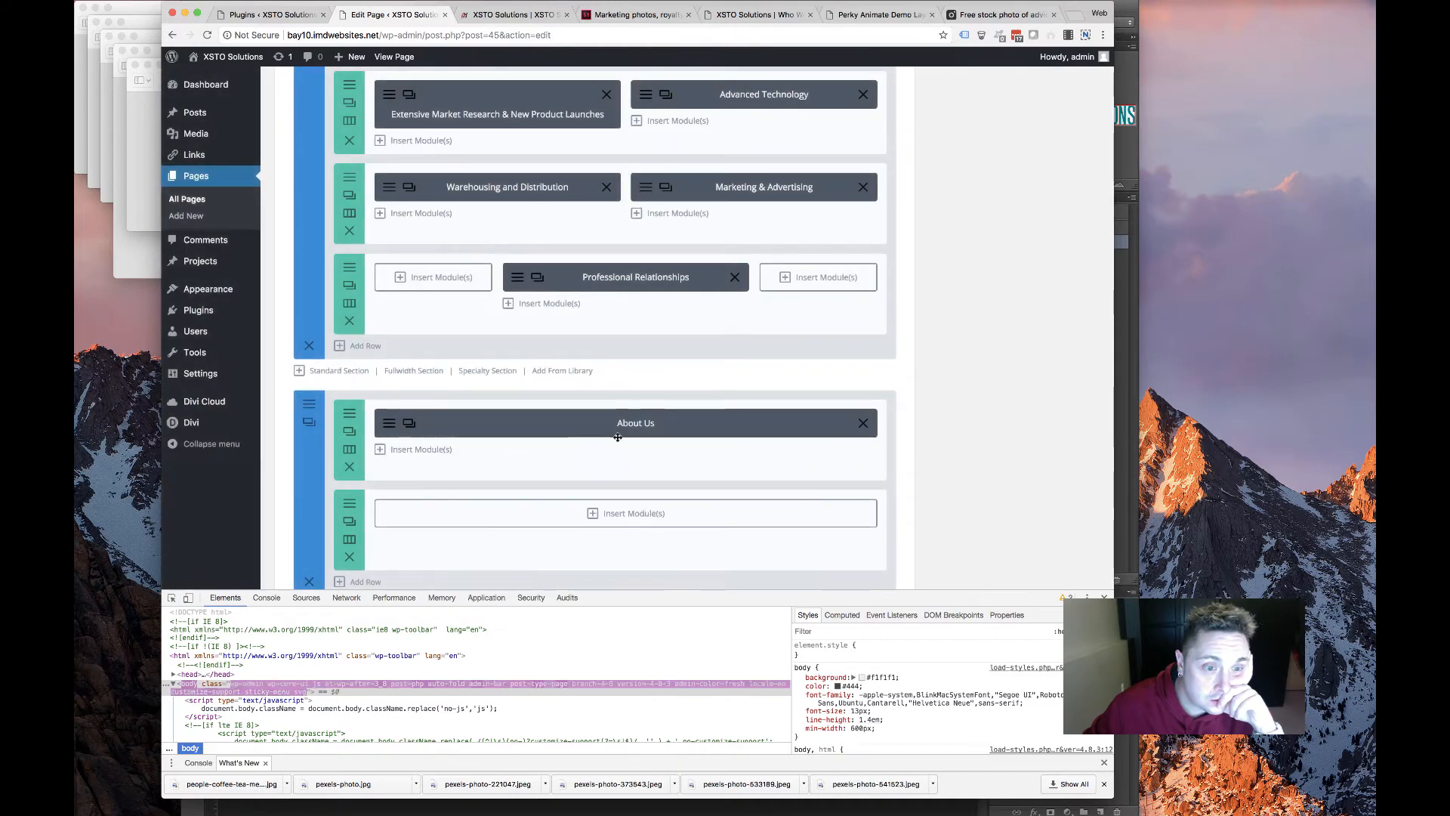
scroll(610, 393, down, 3)
click(610, 391)
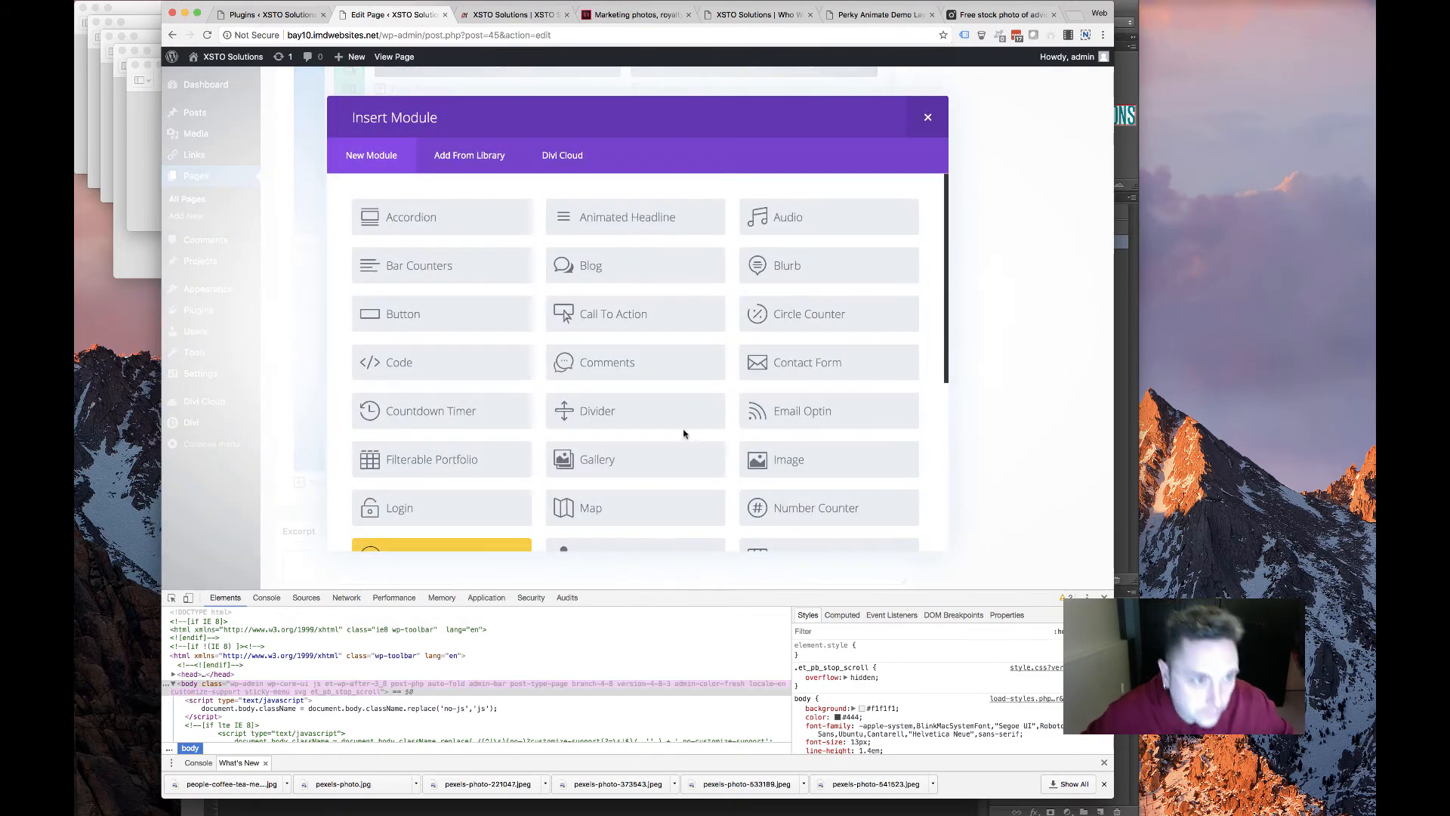
scroll(765, 383, down, 5)
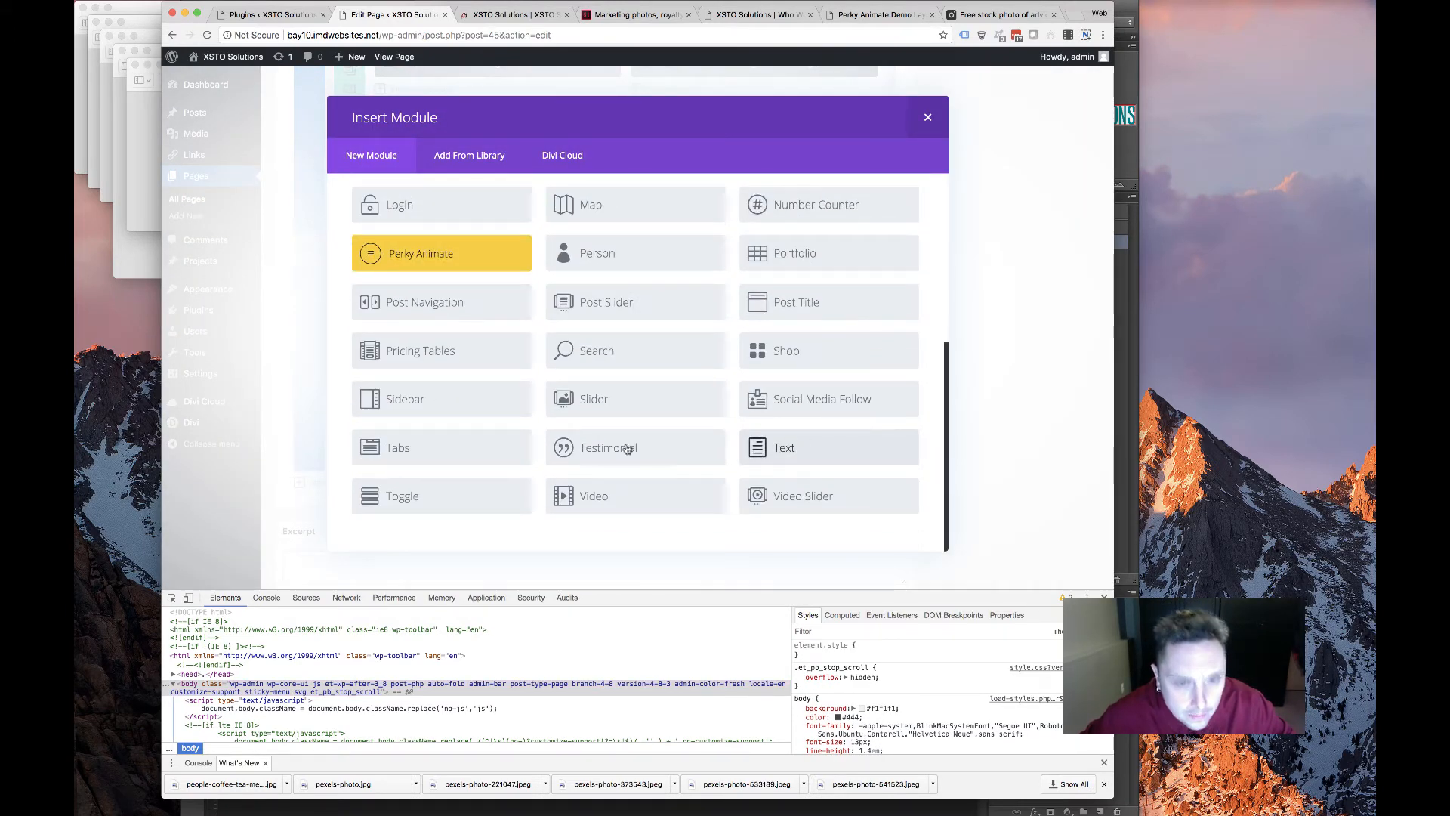
click(784, 447)
click(482, 392)
key(super+v)
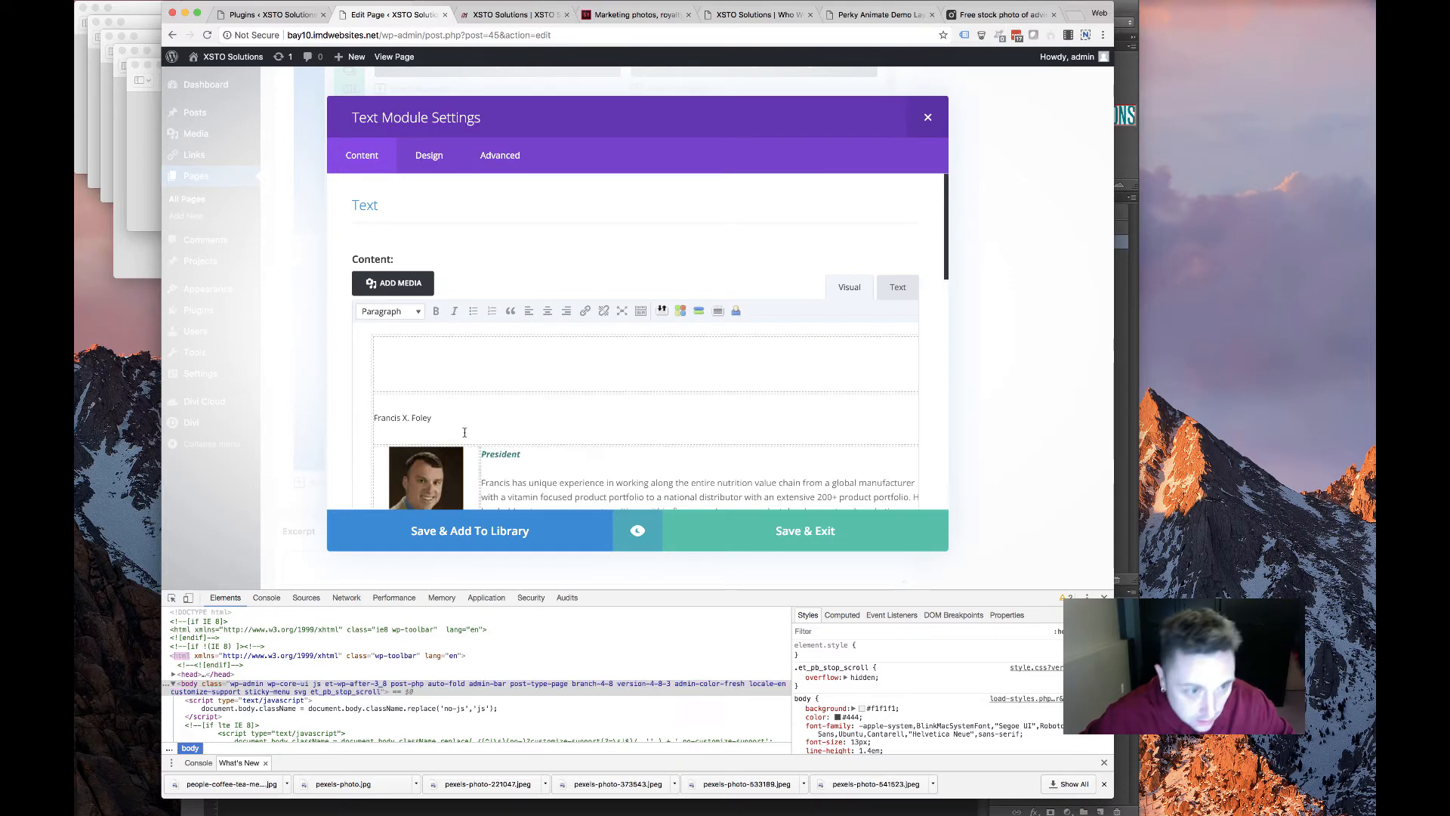
scroll(541, 379, down, 8)
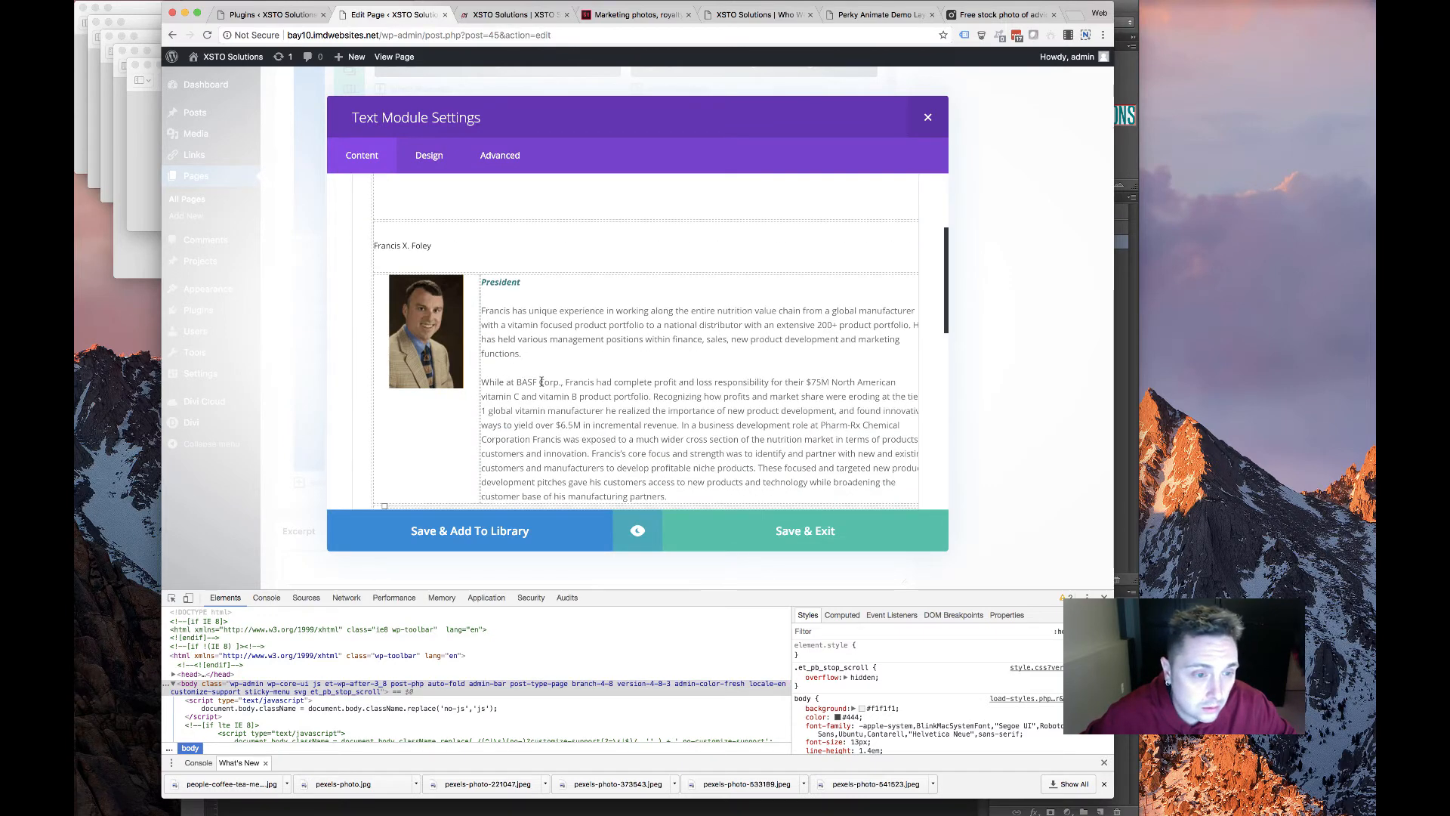
scroll(867, 249, up, 10)
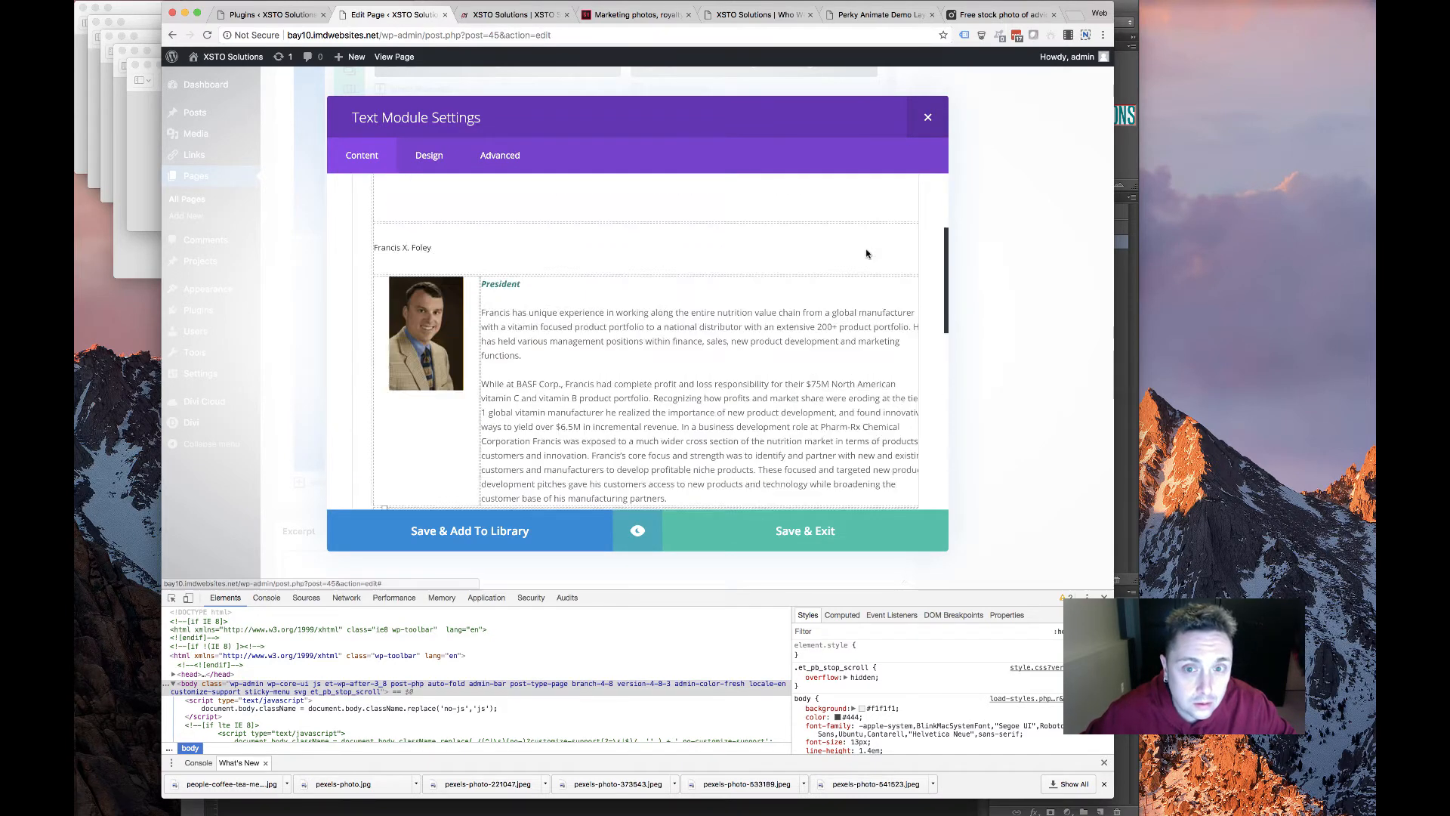
Replace the pasted table HTML with the plain-text biography in the Text view
click(897, 286)
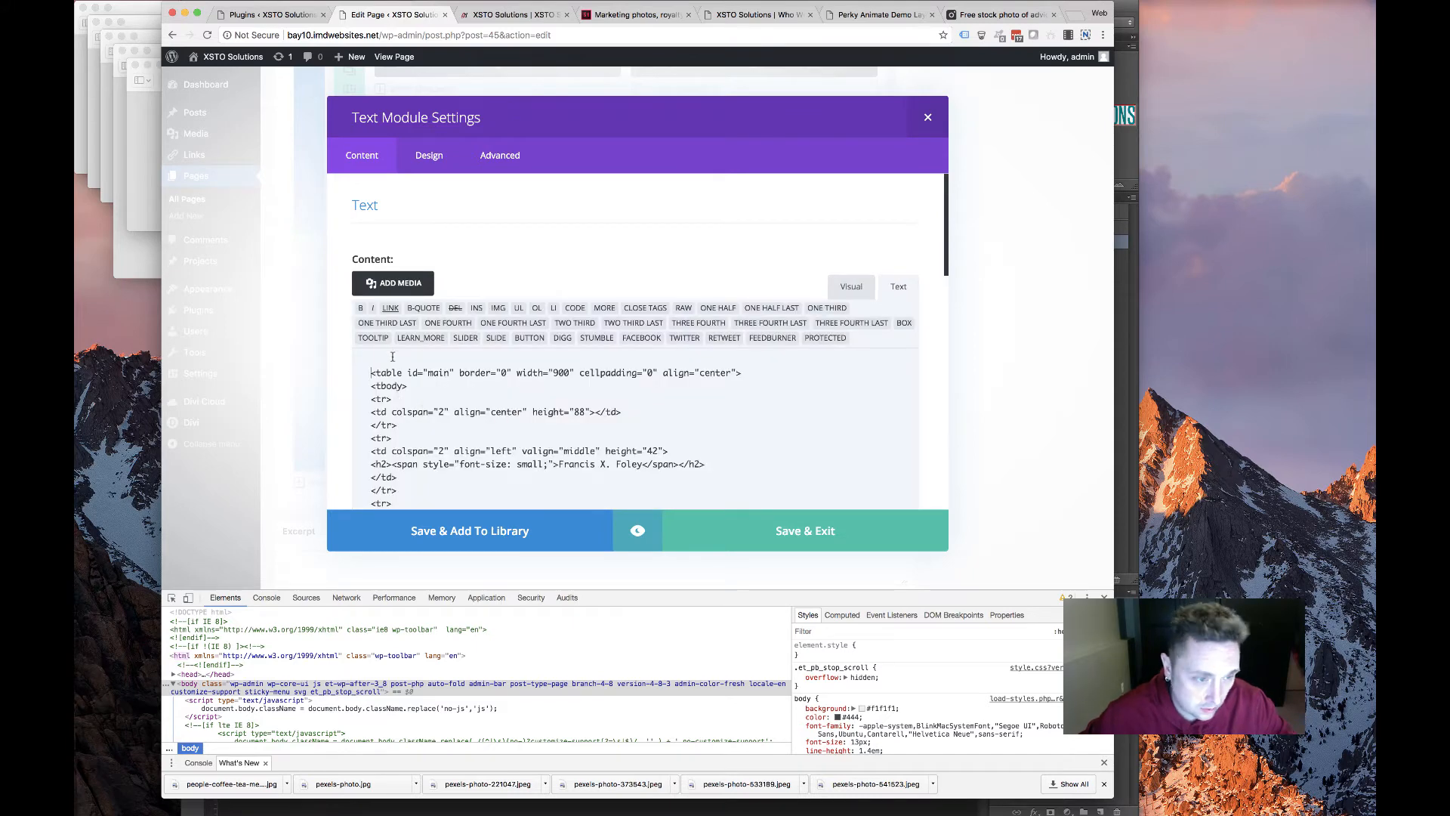
key(super+a)
key(BackSpace)
key(super+v)
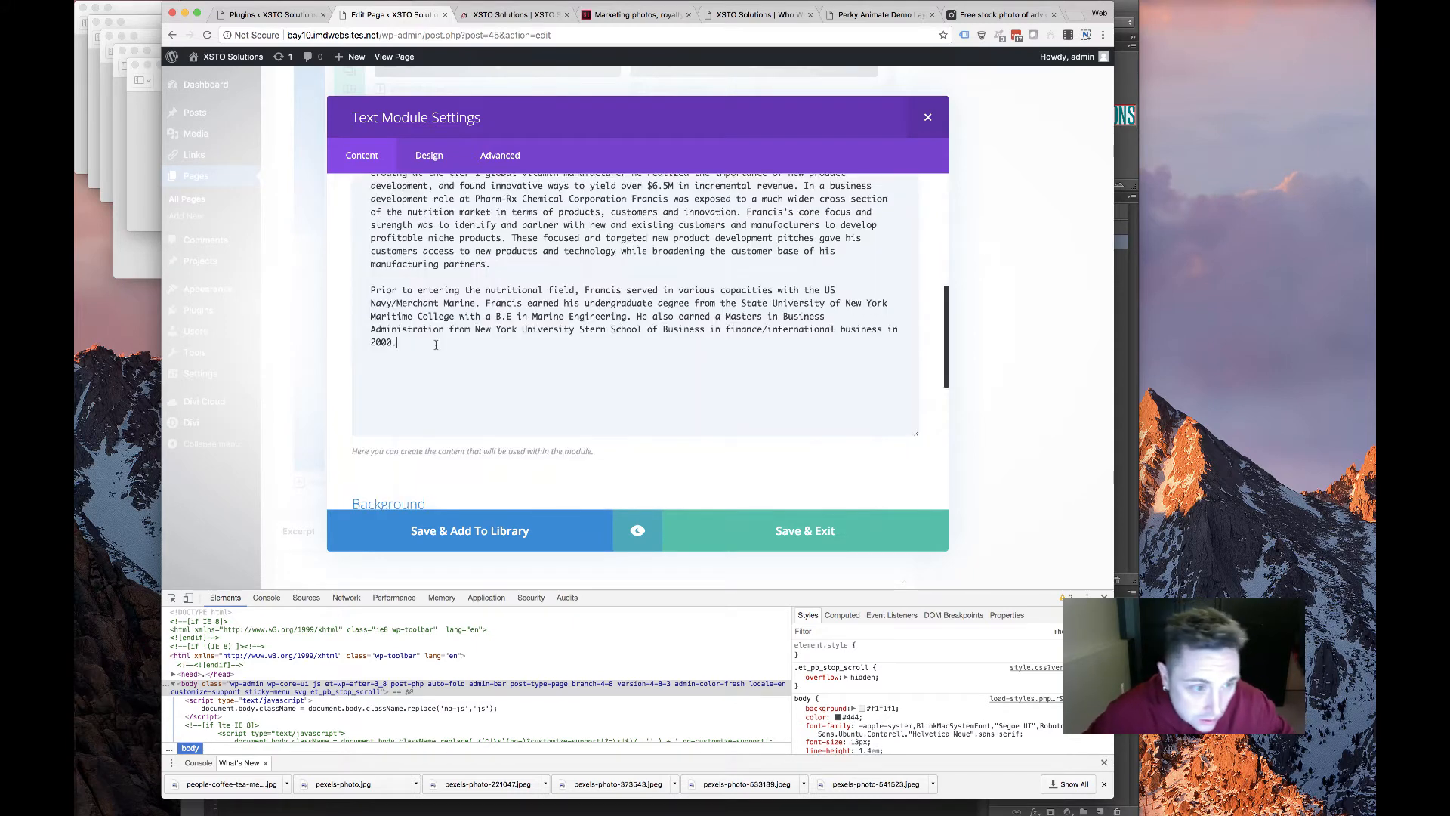
scroll(467, 338, up, 6)
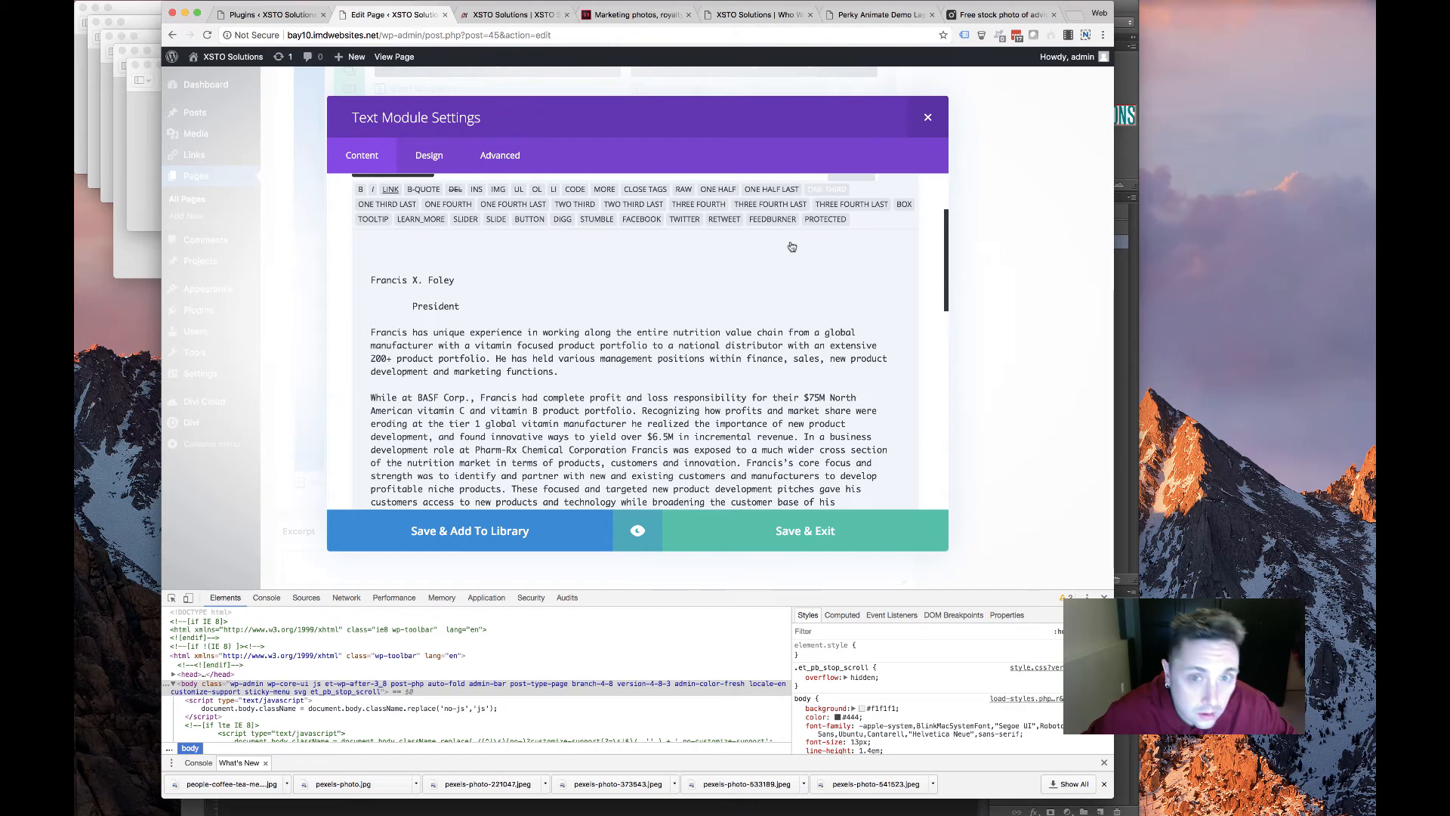
scroll(791, 247, up, 3)
click(848, 285)
scroll(470, 394, down, 1)
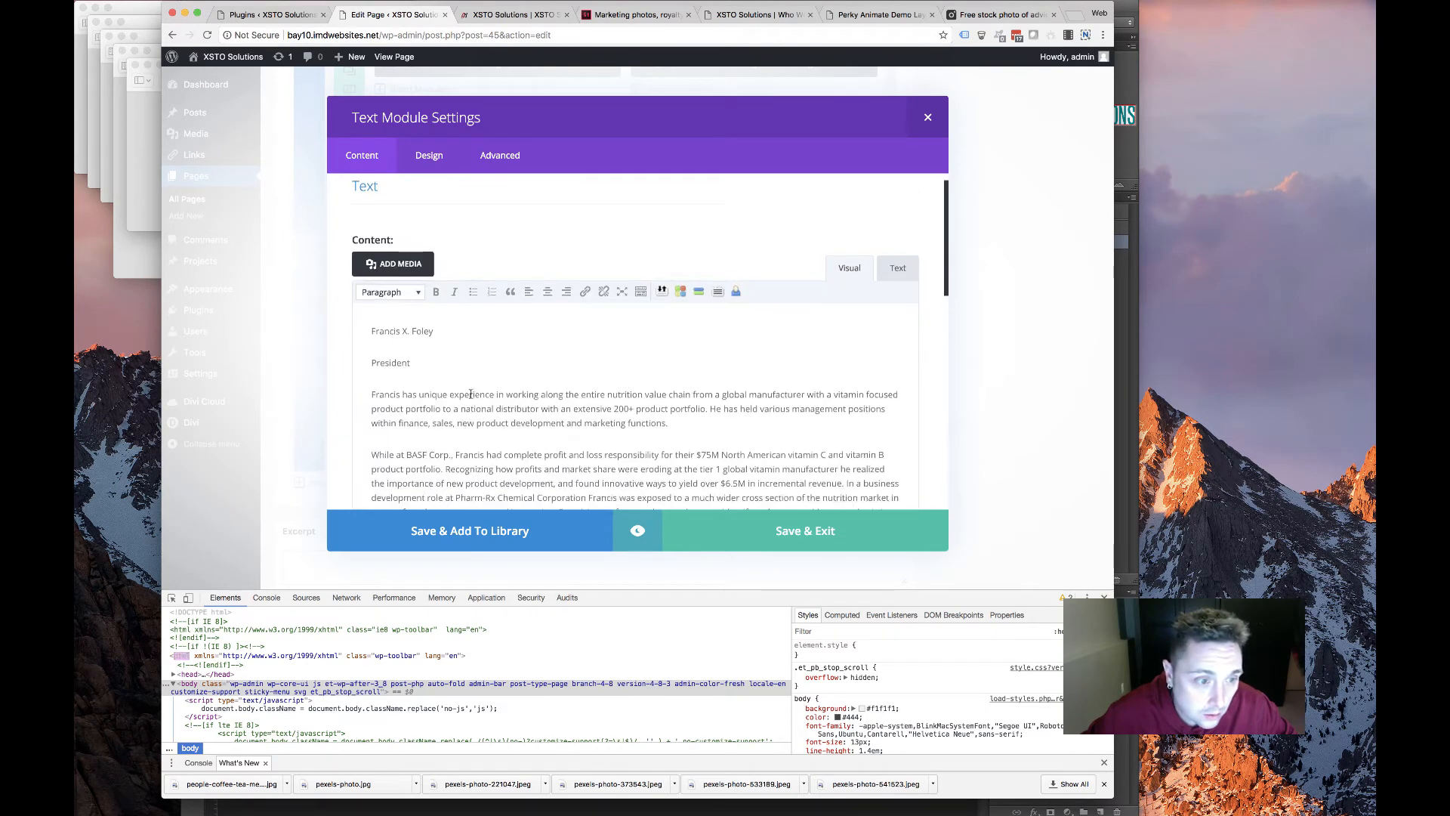
scroll(471, 394, down, 5)
scroll(368, 362, up, 4)
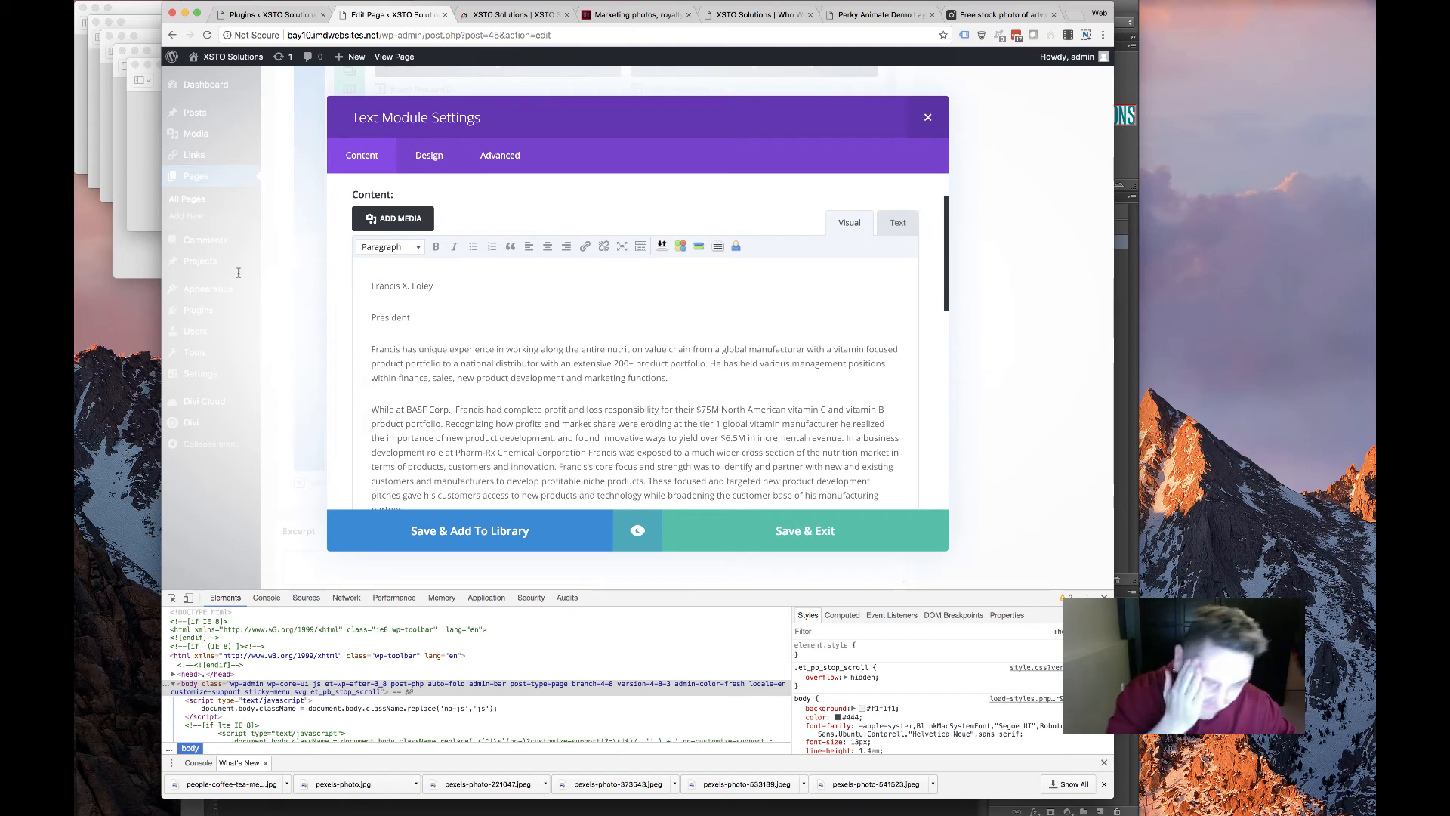
drag(370, 285, 434, 286)
click(389, 246)
click(404, 328)
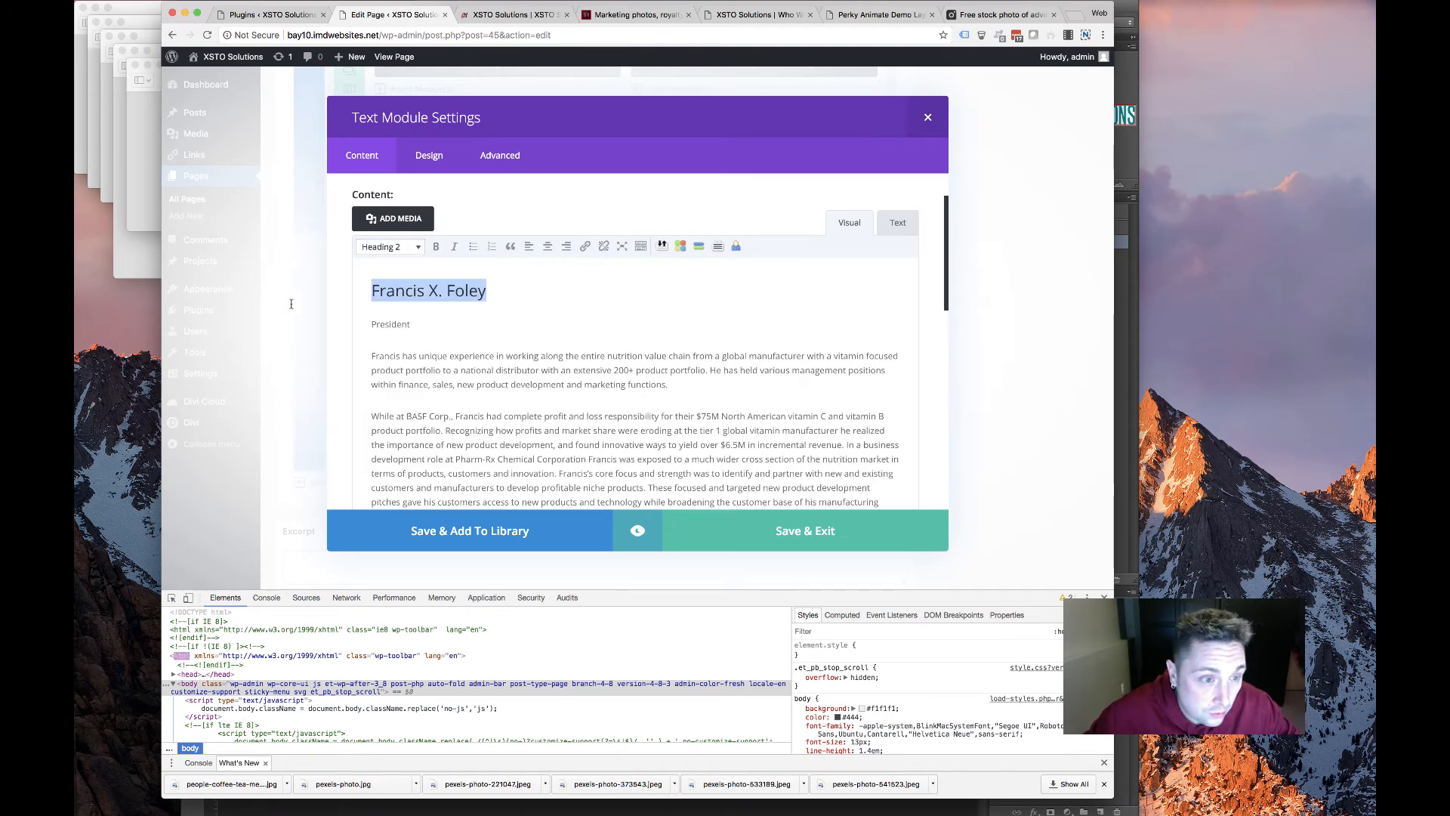
double_click(390, 324)
click(385, 246)
click(423, 358)
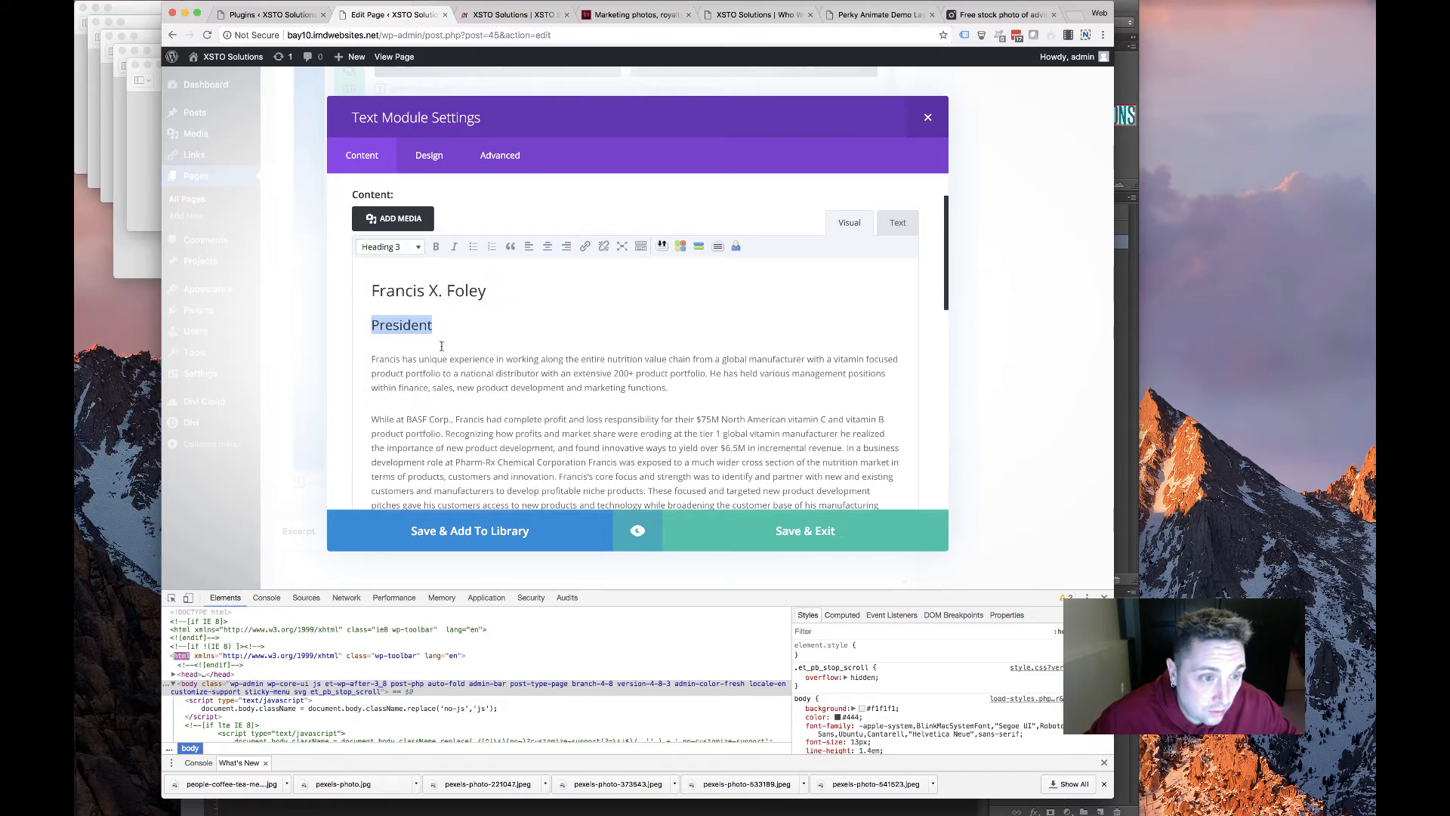
Keep the first bio paragraph as normal text by undoing an accidental Heading 4
click(360, 362)
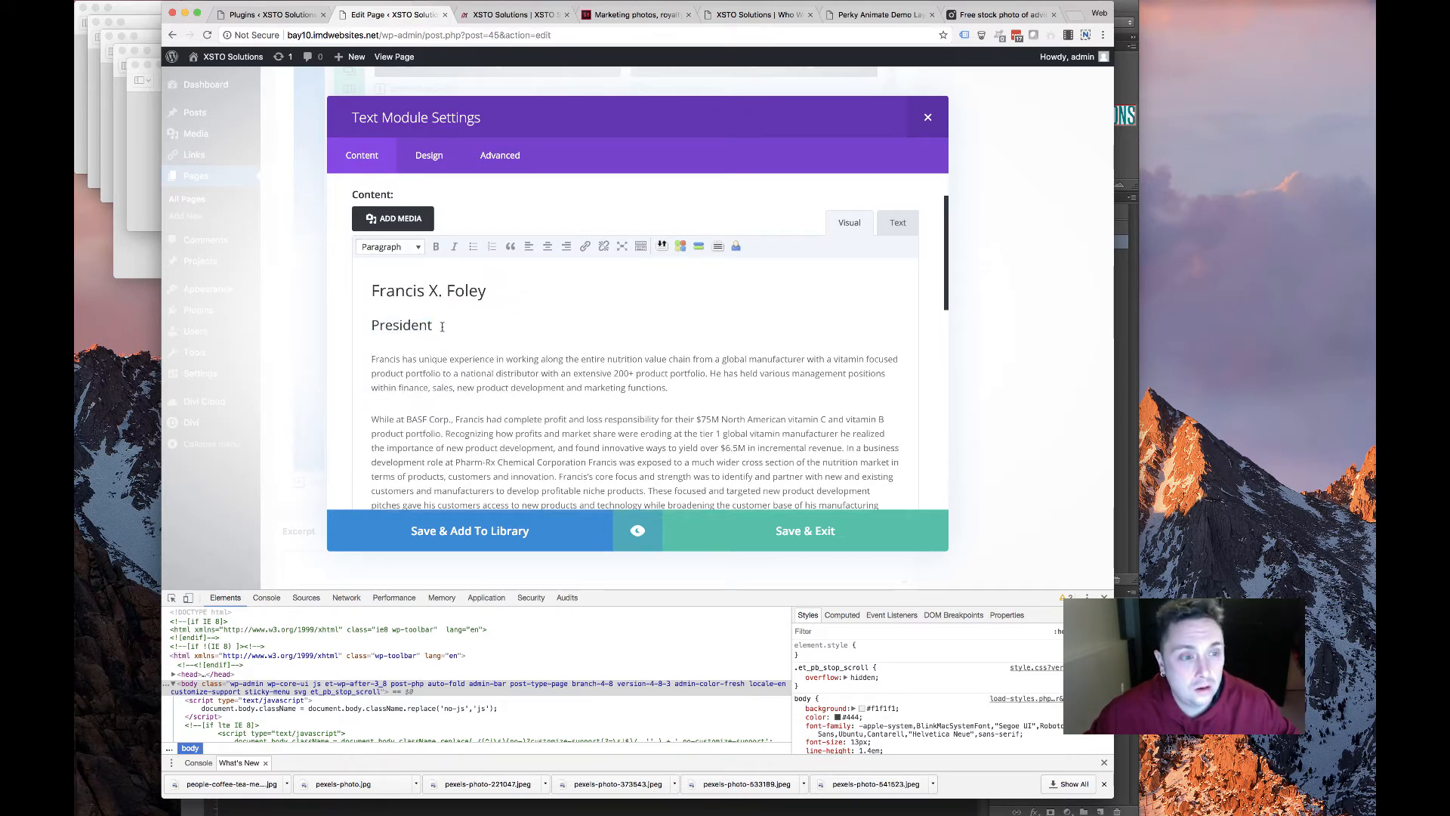
click(386, 246)
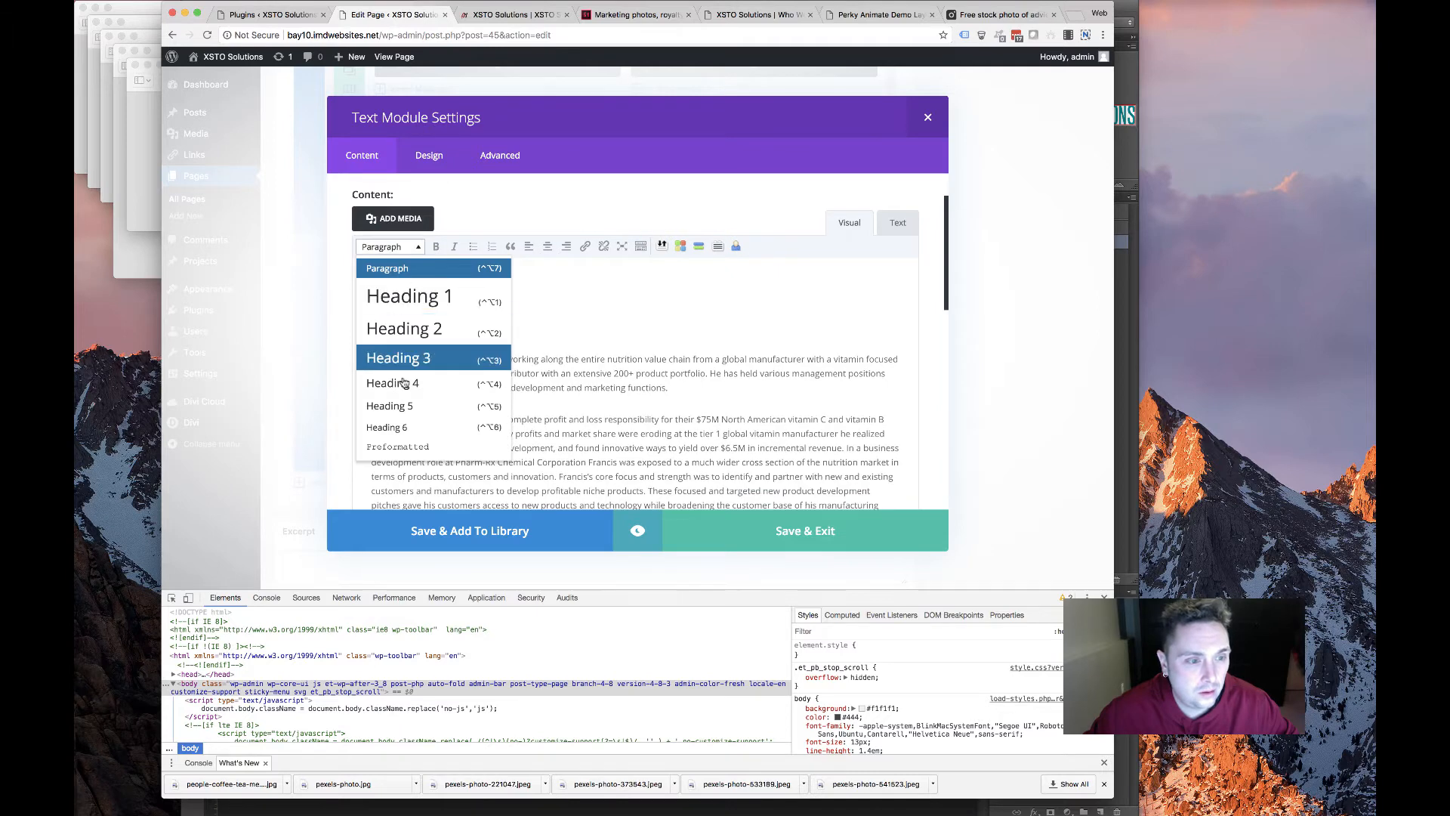
click(404, 381)
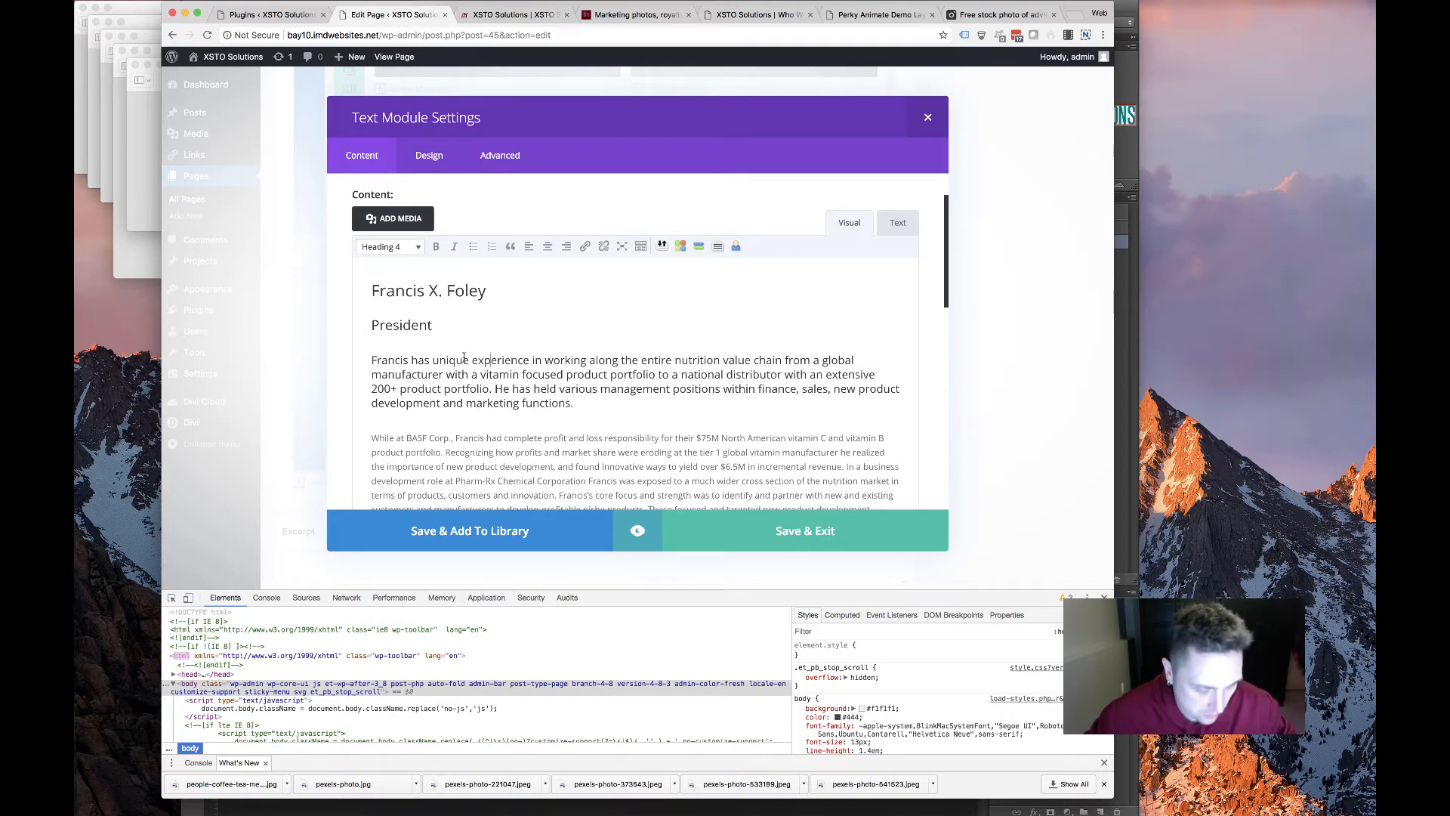
key(super+z)
scroll(431, 204, down, 1)
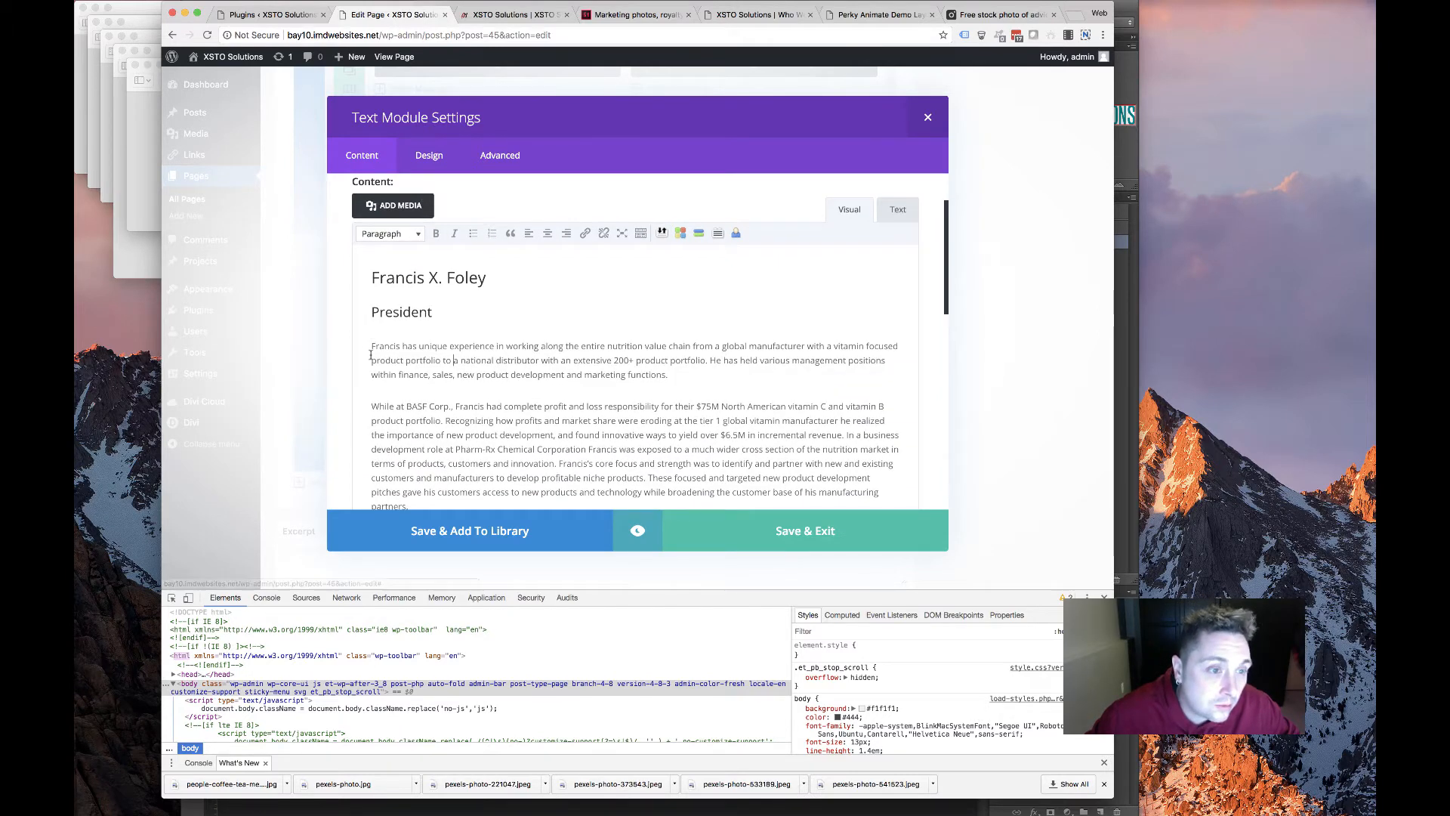
scroll(370, 349, down, 1)
click(381, 201)
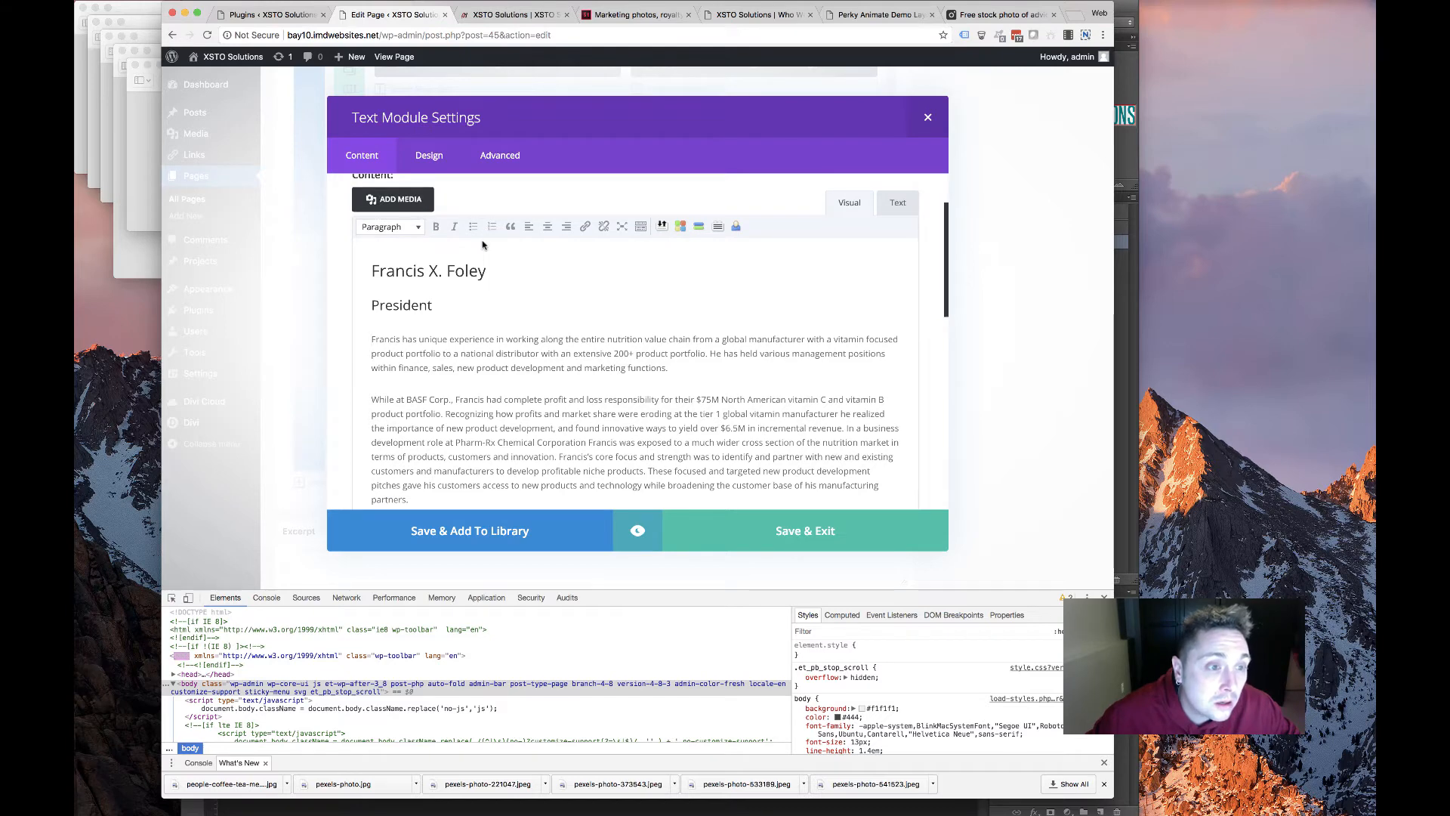
click(701, 315)
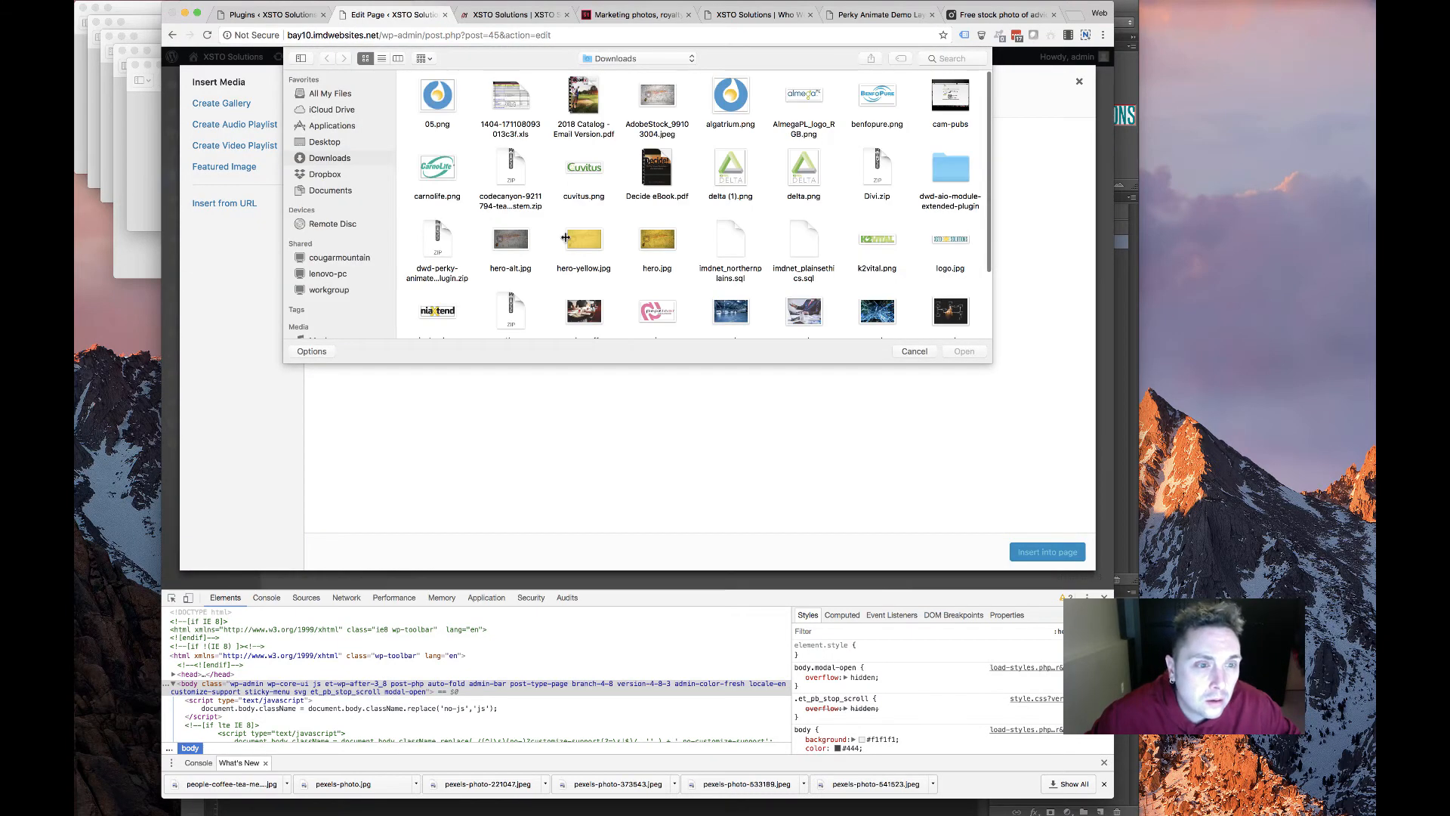
scroll(565, 238, down, 3)
right_click(563, 240)
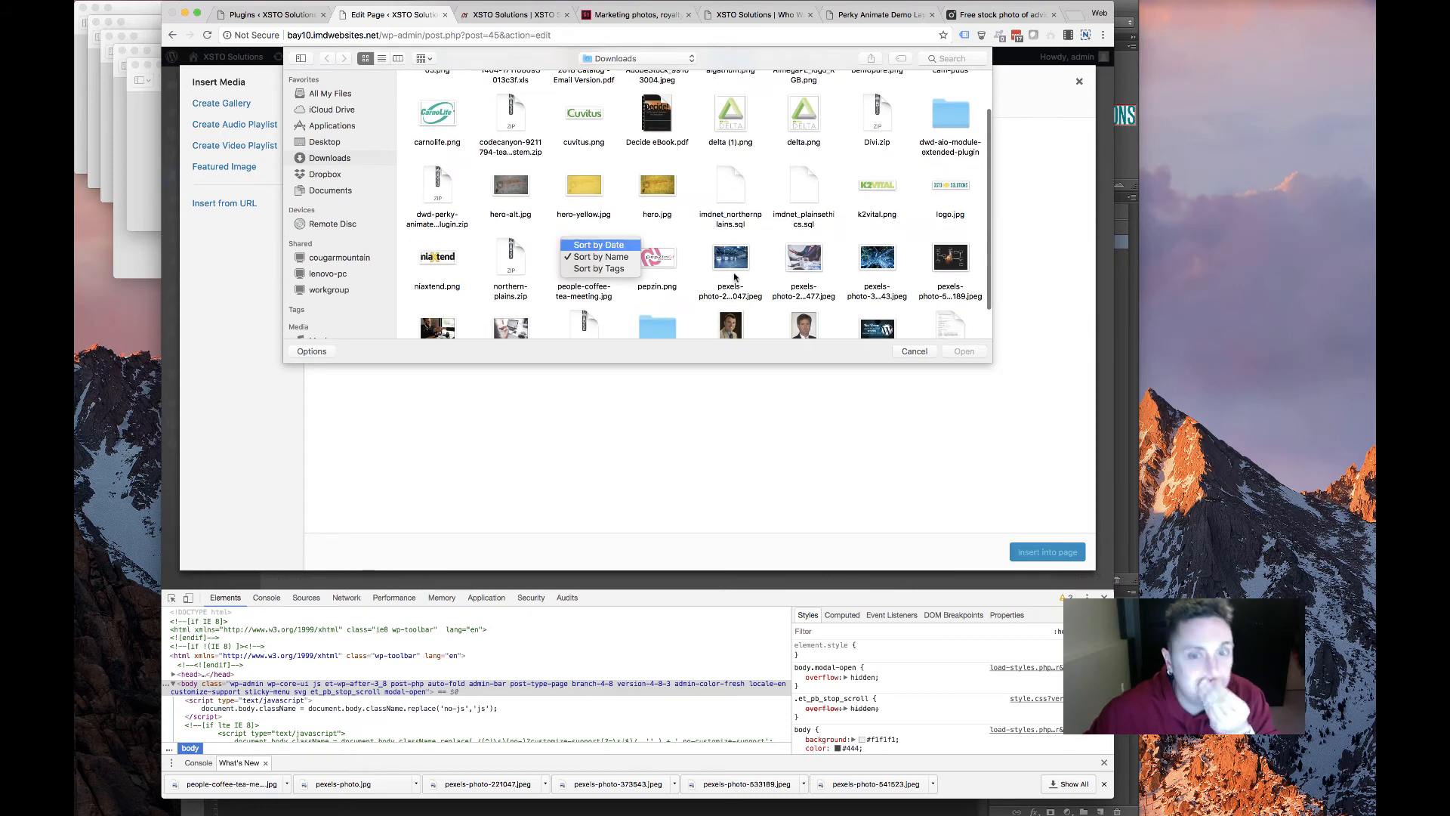
click(740, 308)
scroll(741, 308, down, 2)
double_click(733, 305)
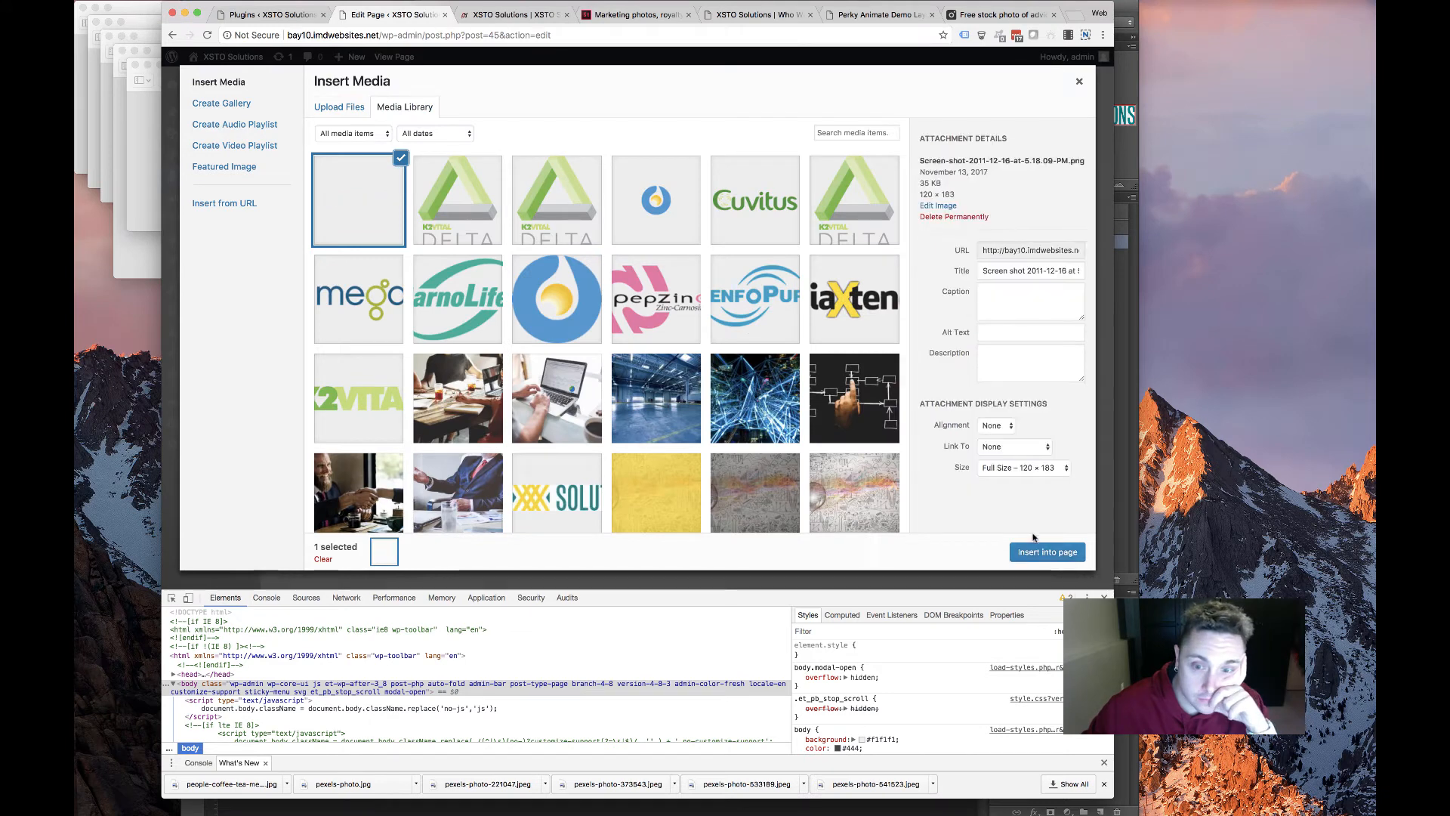
scroll(994, 438, down, 1)
click(996, 465)
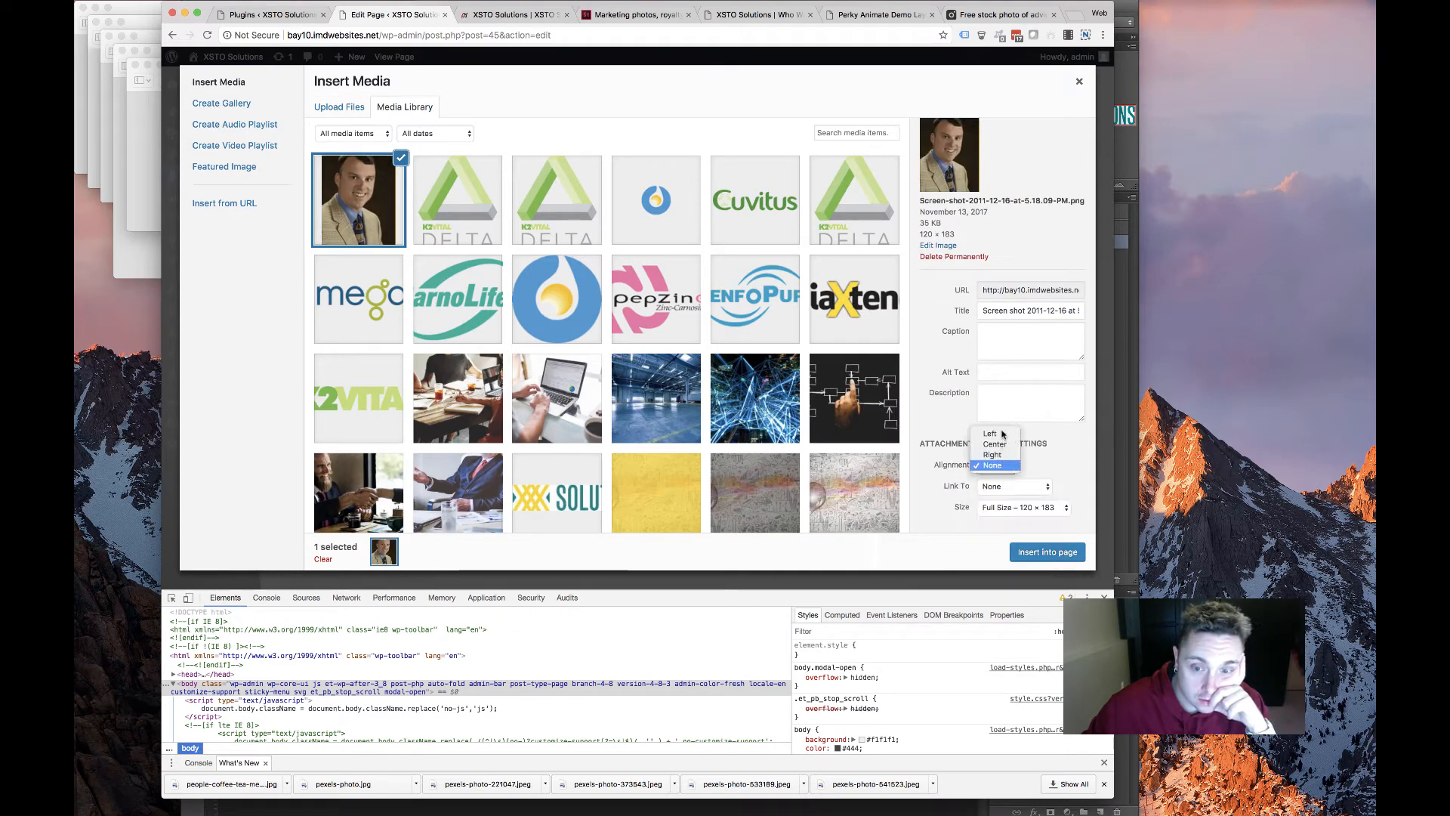
click(994, 435)
click(1048, 559)
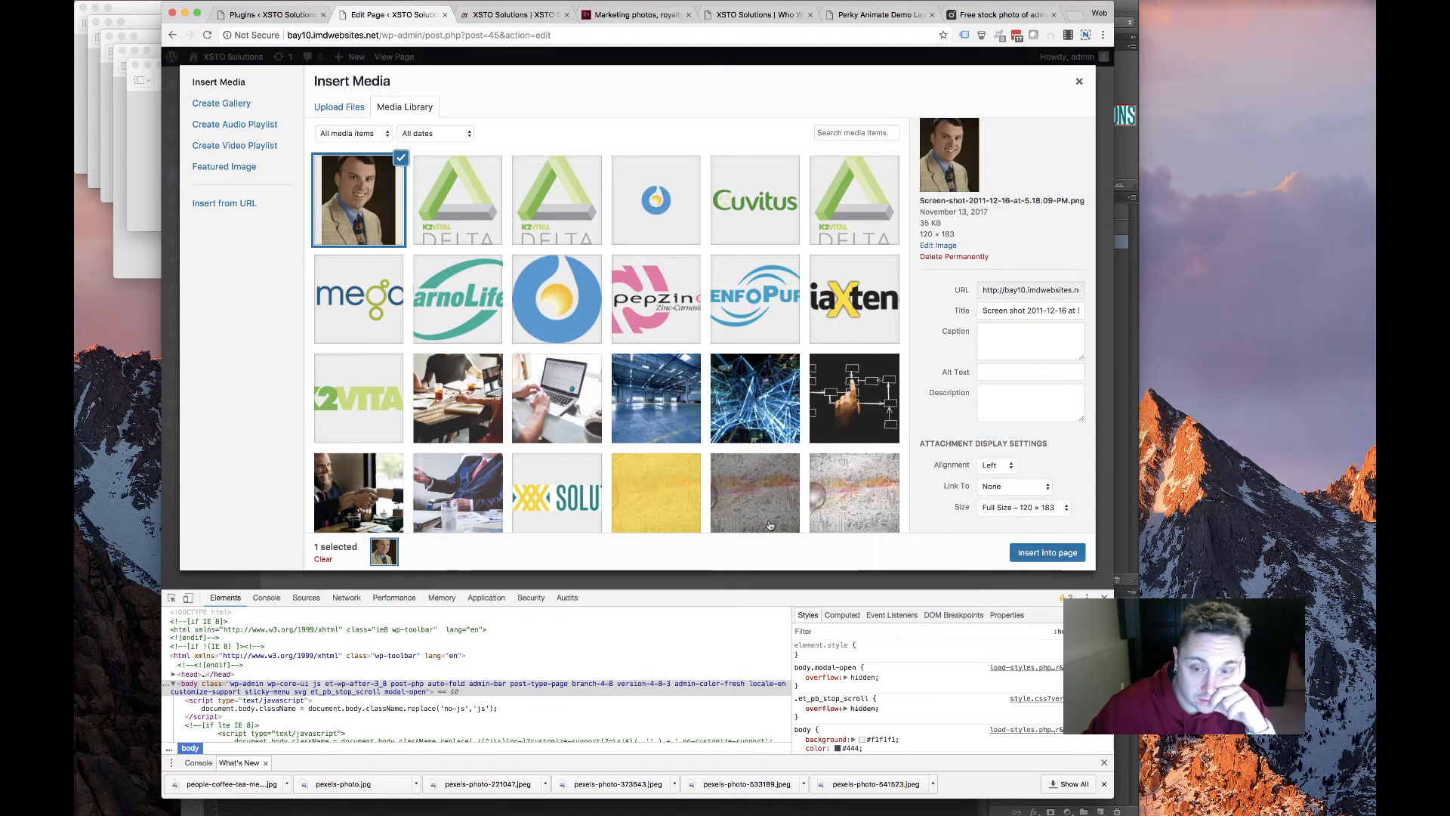
scroll(522, 399, down, 5)
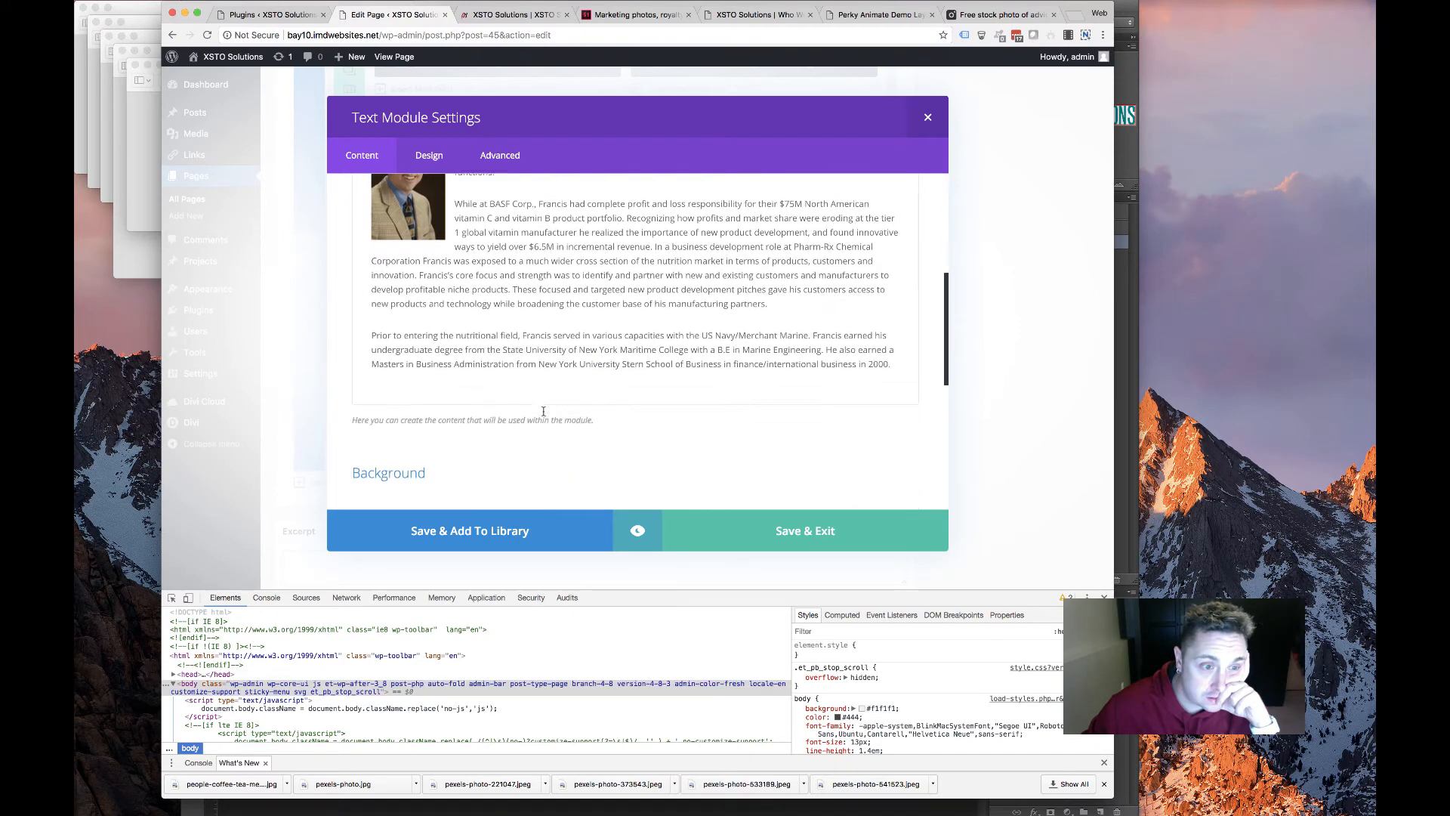
scroll(522, 399, up, 6)
In the module's Design settings, choose the light text colour option
click(429, 155)
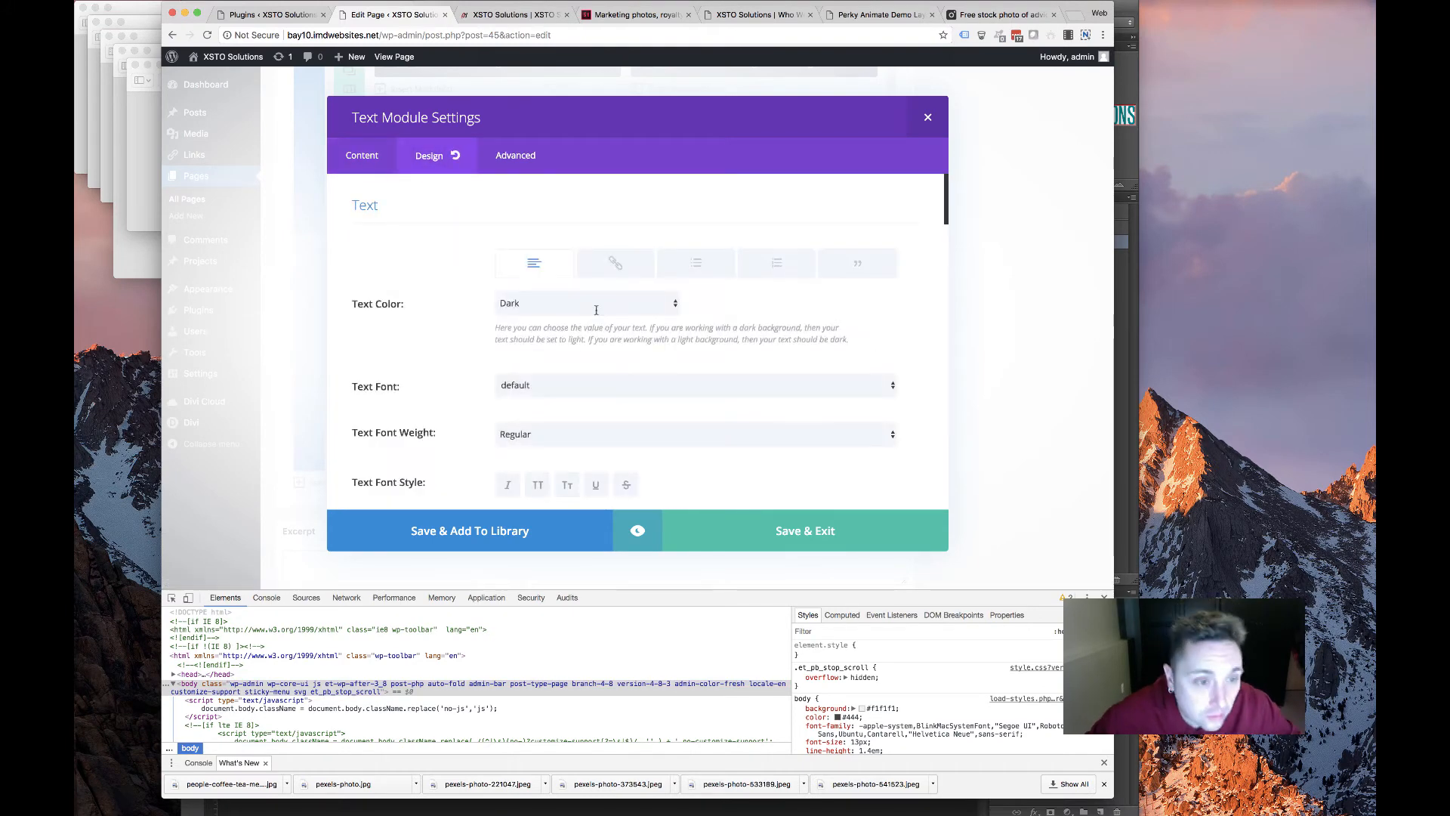
click(594, 303)
key(Return)
scroll(487, 362, down, 5)
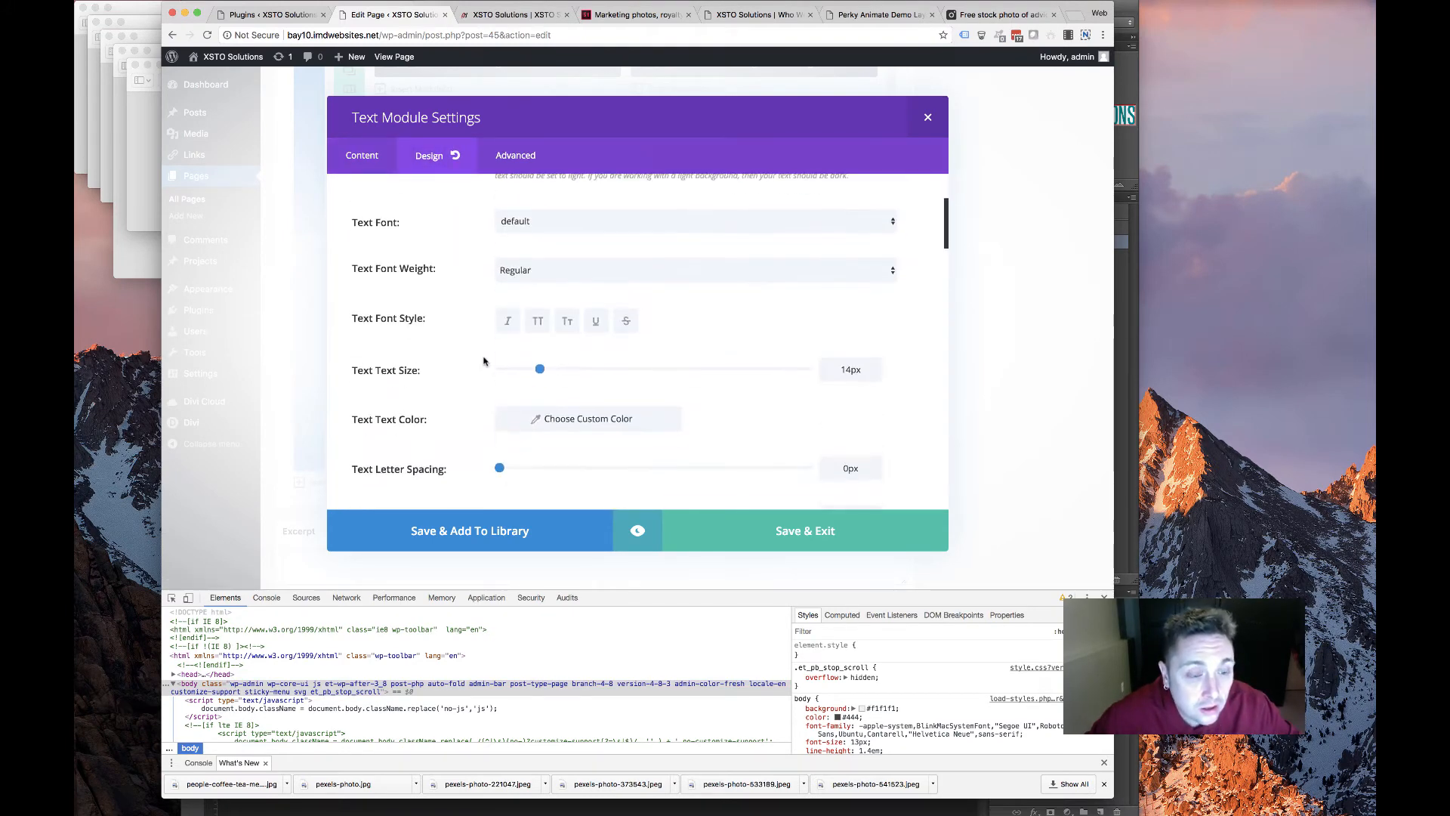
scroll(465, 391, up, 2)
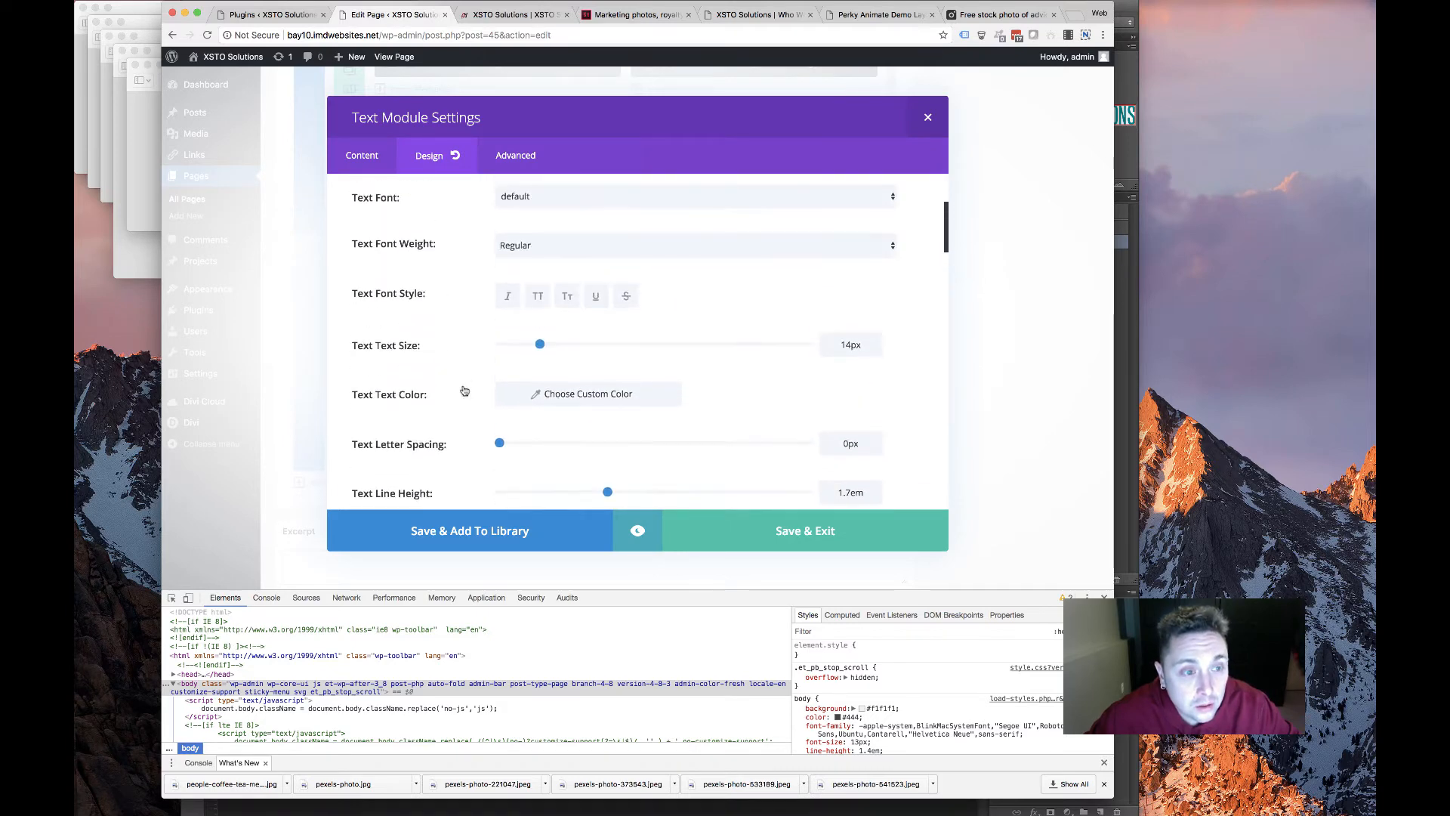
scroll(467, 390, down, 2)
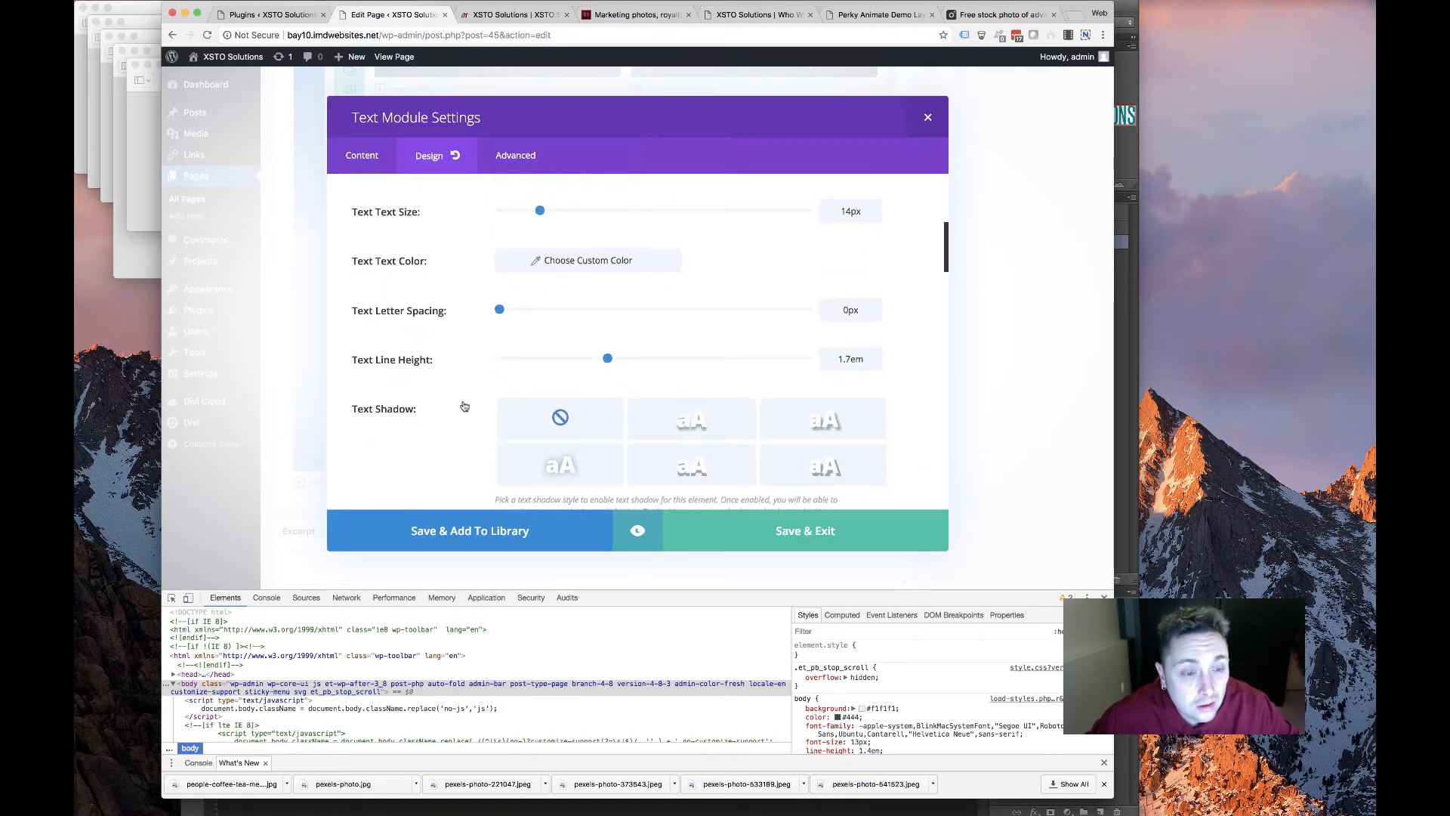
scroll(471, 423, down, 6)
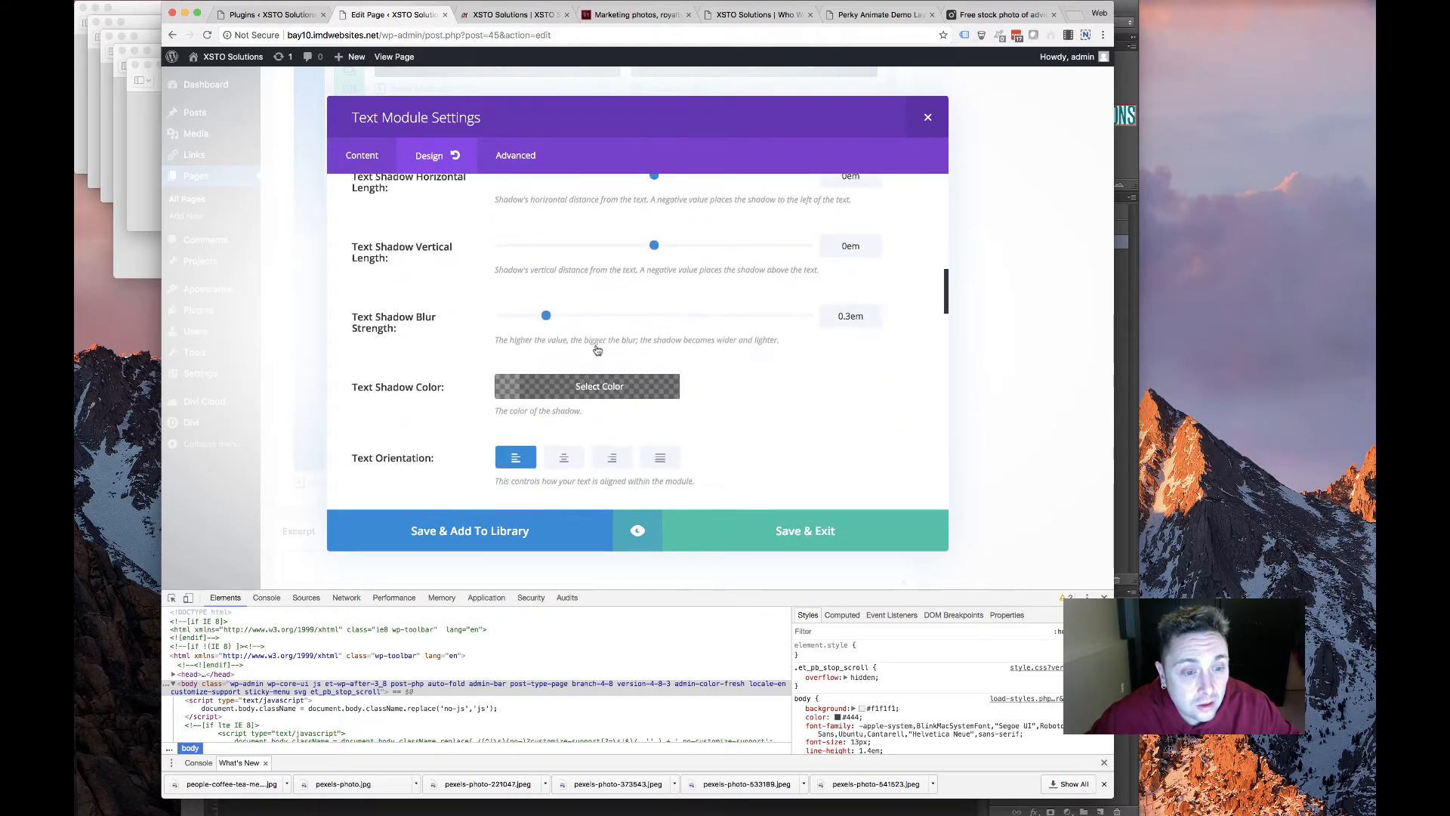
Set the text shadow colour to dark teal rgba(0,84,79,0.4), save, and reopen the module
click(591, 321)
click(525, 495)
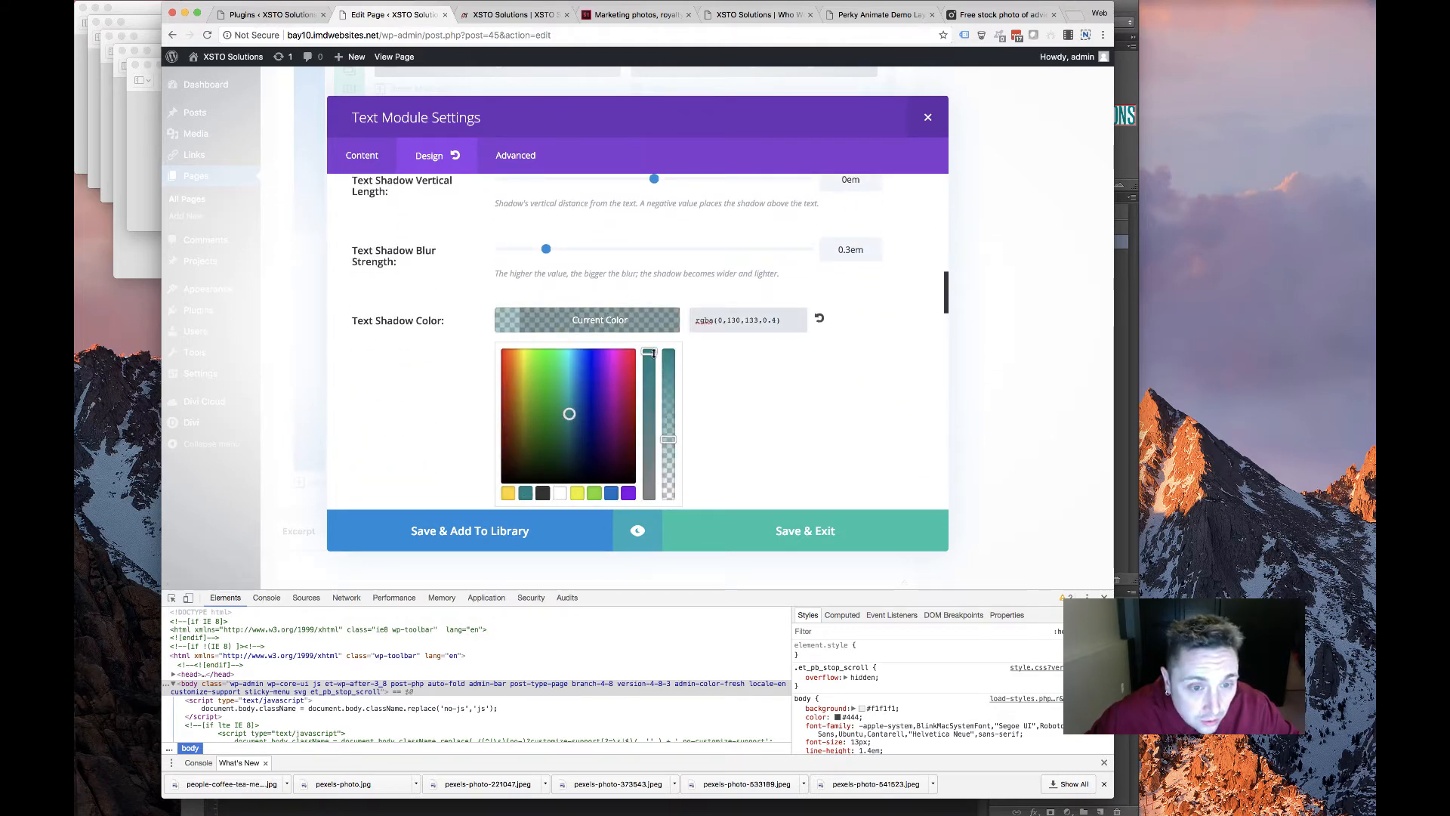
mouse_move(652, 353)
mouse_down()
mouse_move(656, 392)
mouse_move(649, 349)
mouse_up()
drag(570, 414, 568, 445)
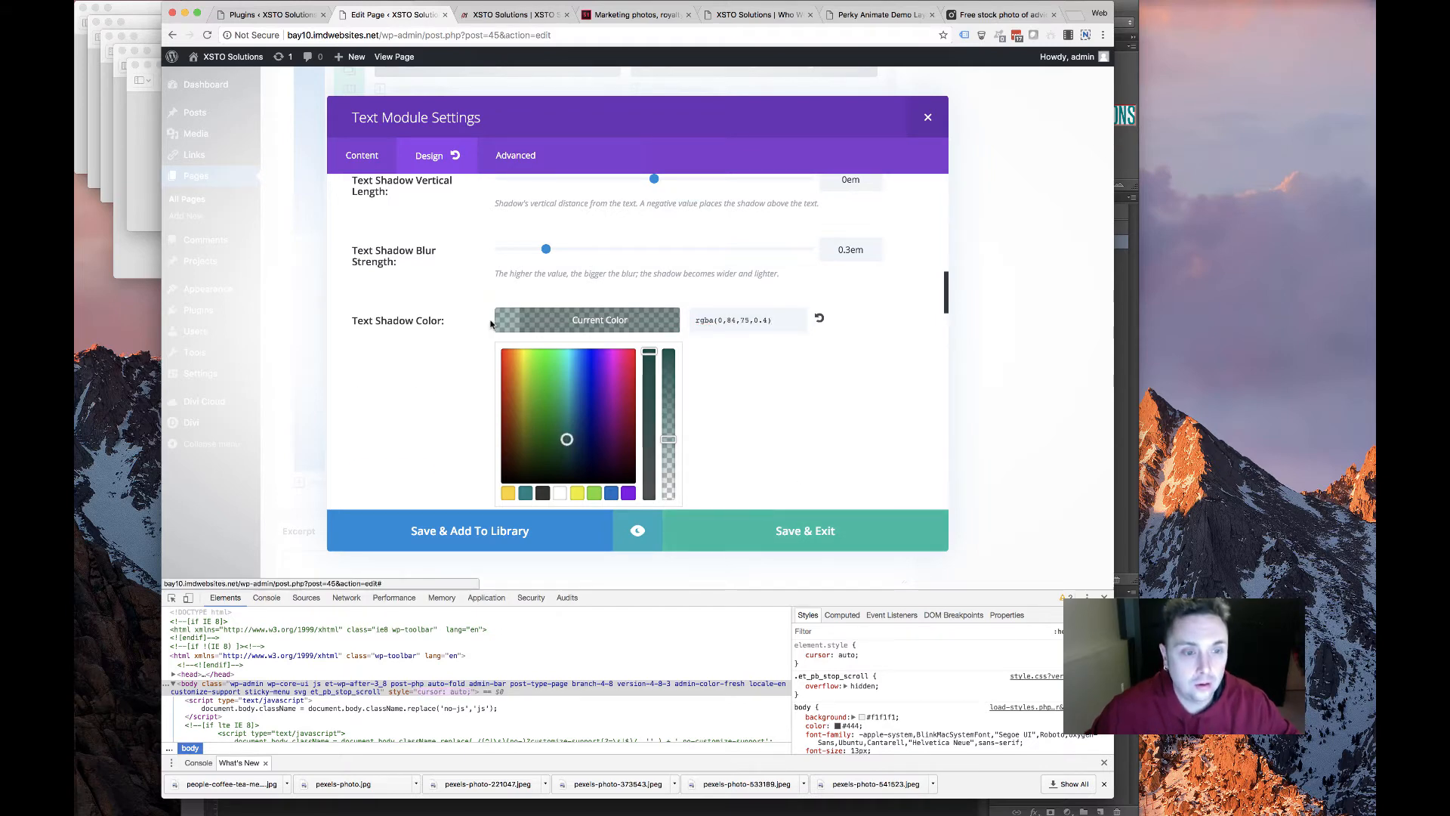
click(783, 524)
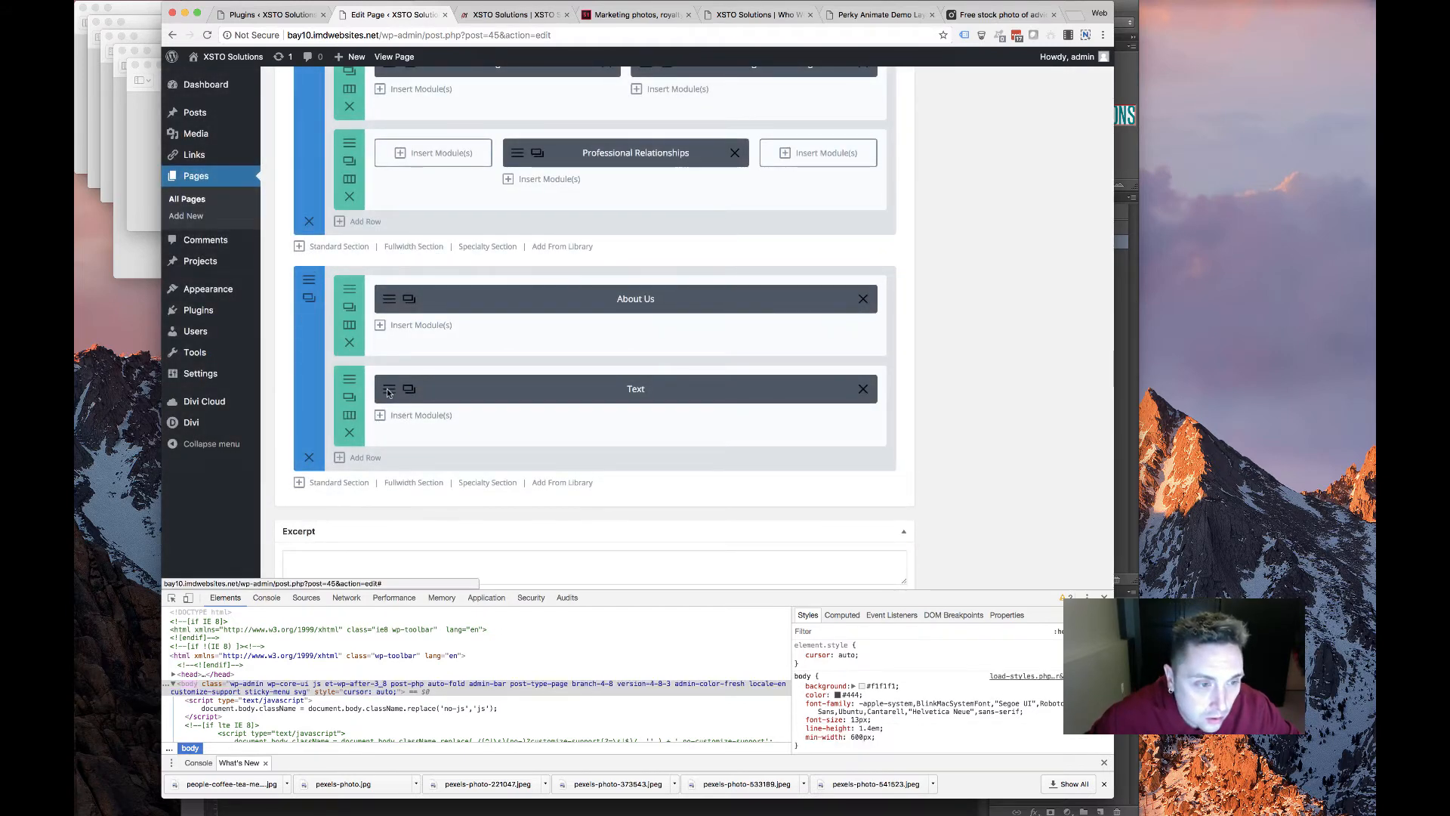
click(388, 391)
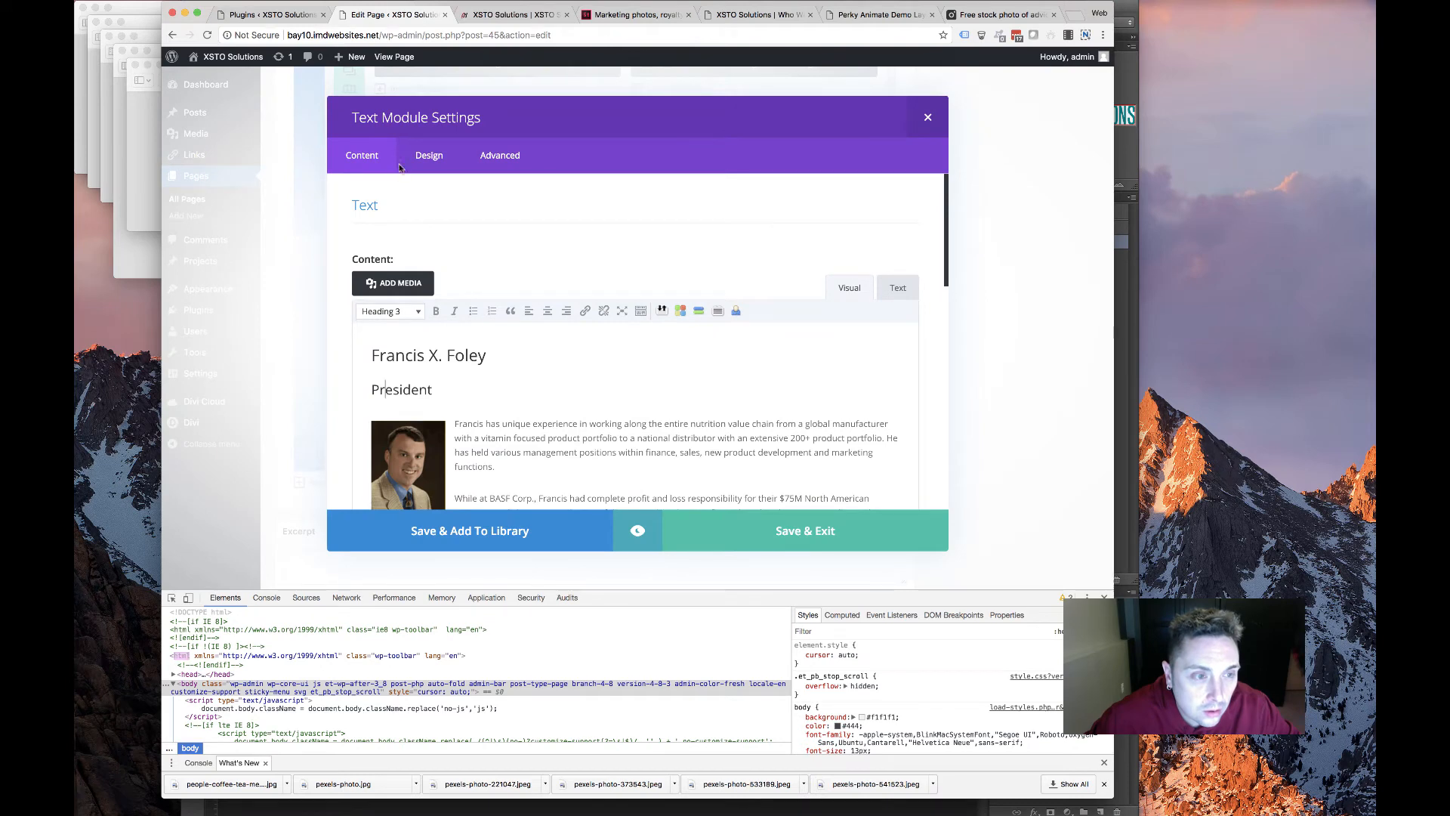
Go to the module's Design settings and look through the heading text options
click(427, 156)
scroll(533, 433, down, 5)
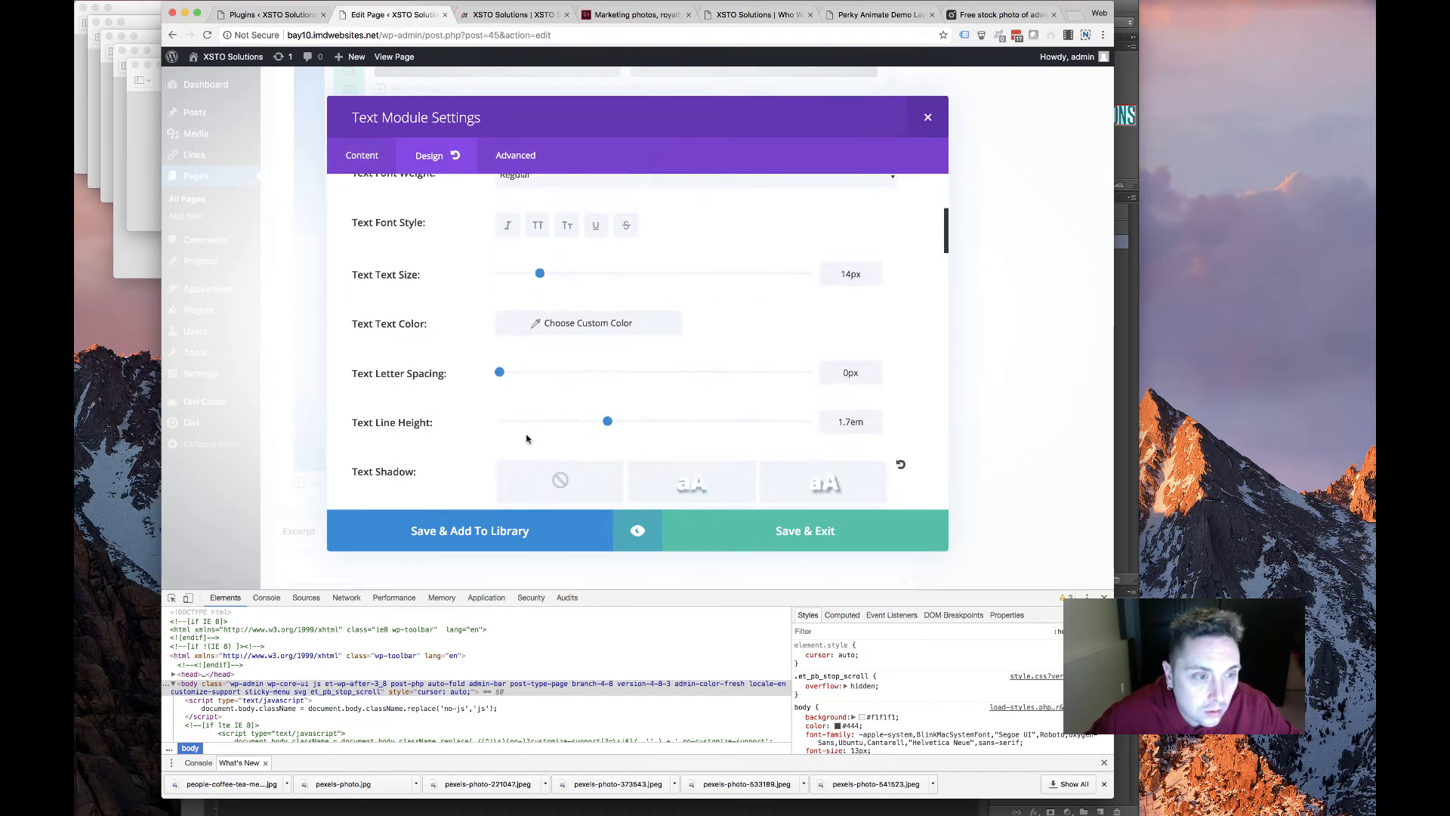
scroll(526, 439, down, 10)
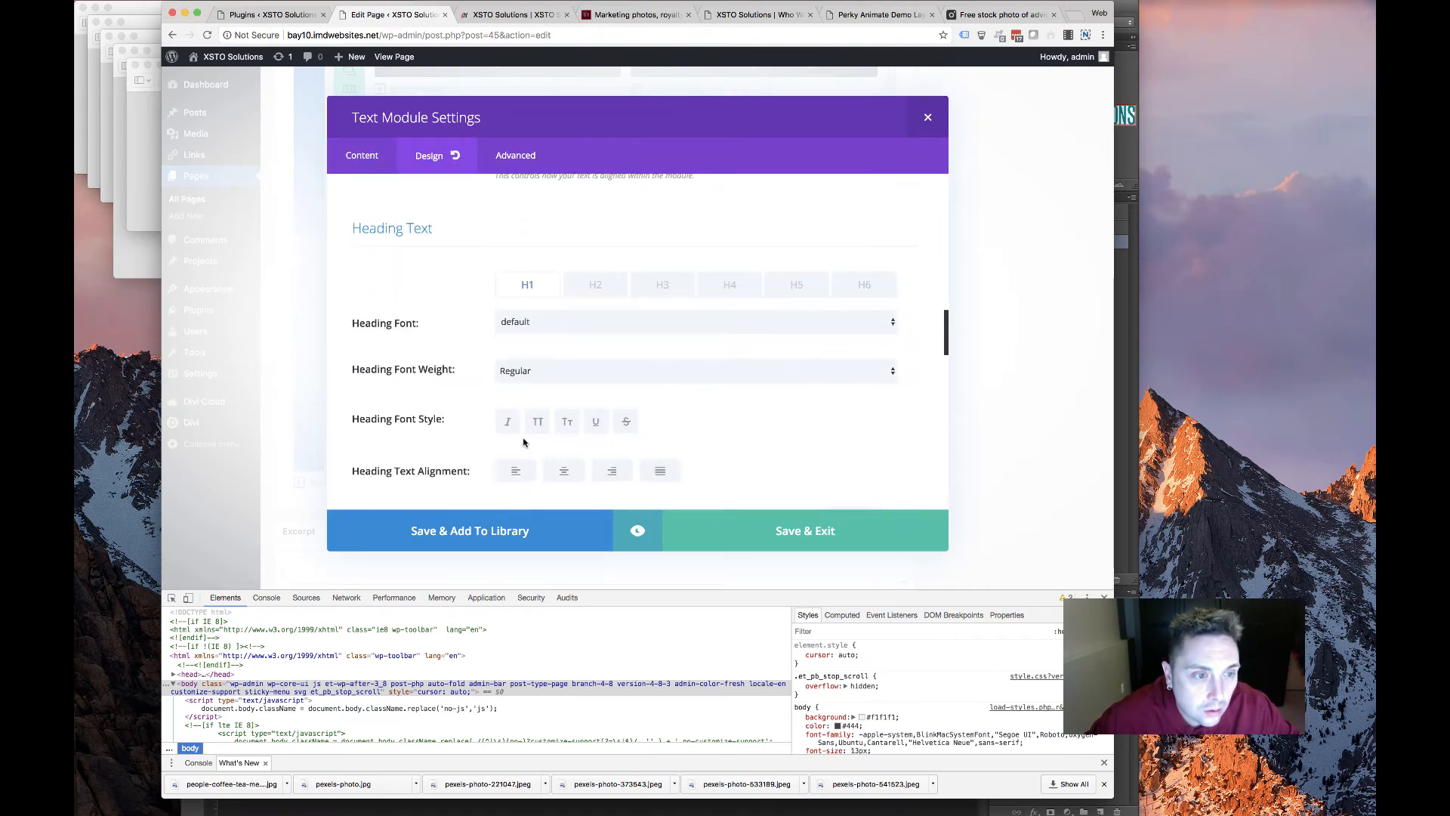
scroll(523, 443, down, 2)
scroll(470, 307, down, 4)
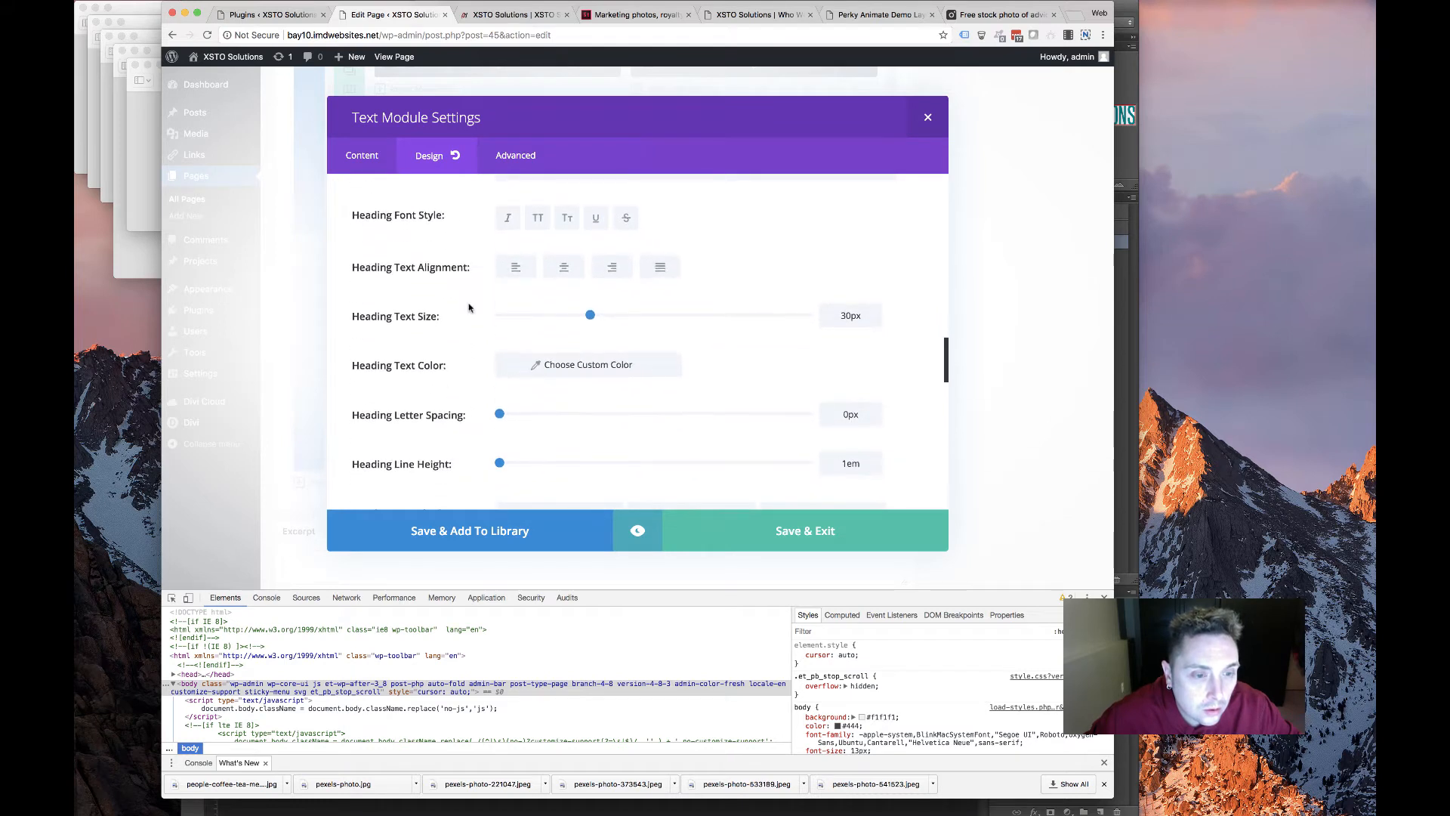
scroll(485, 355, up, 6)
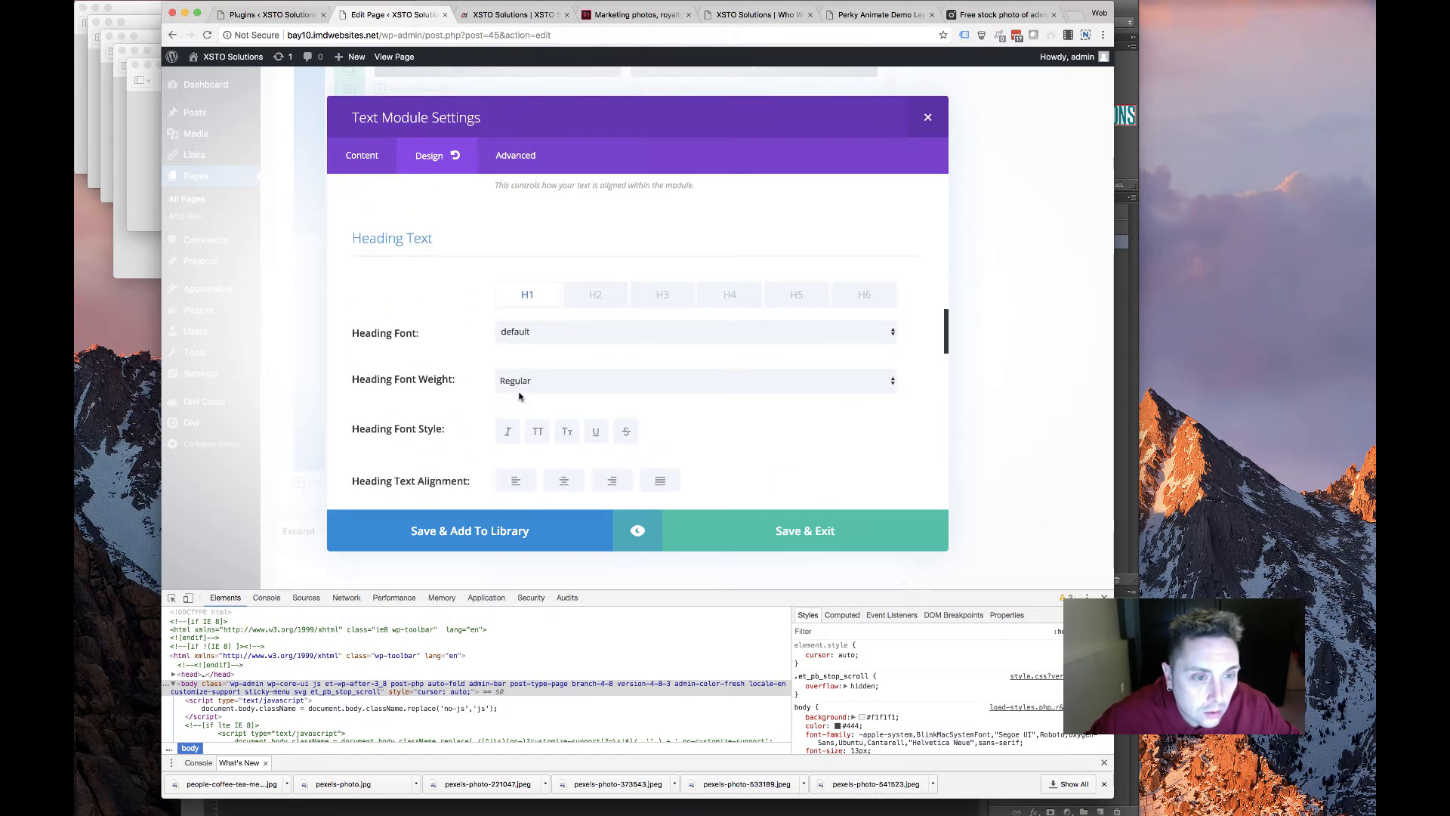
scroll(518, 398, down, 2)
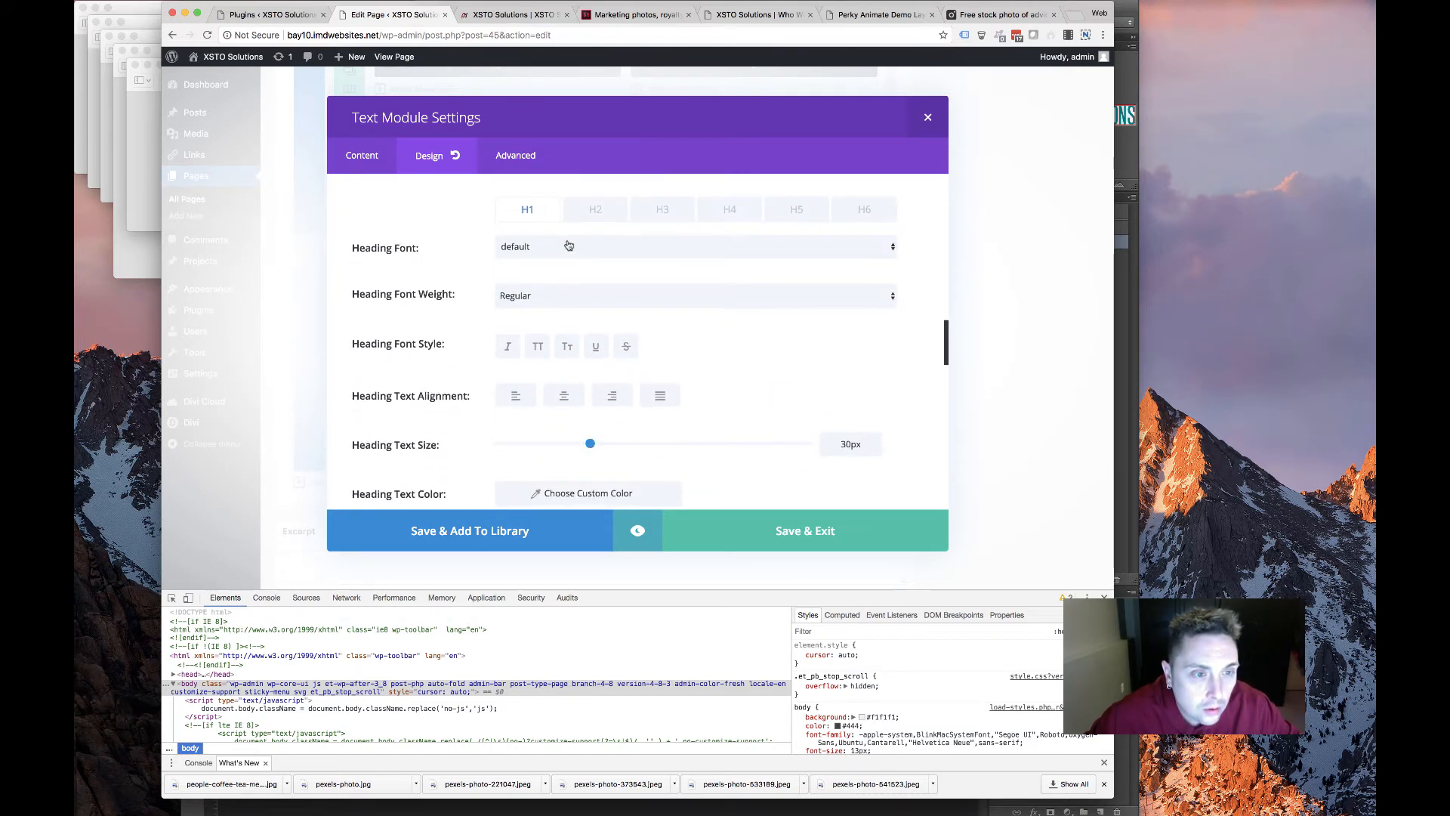
click(557, 304)
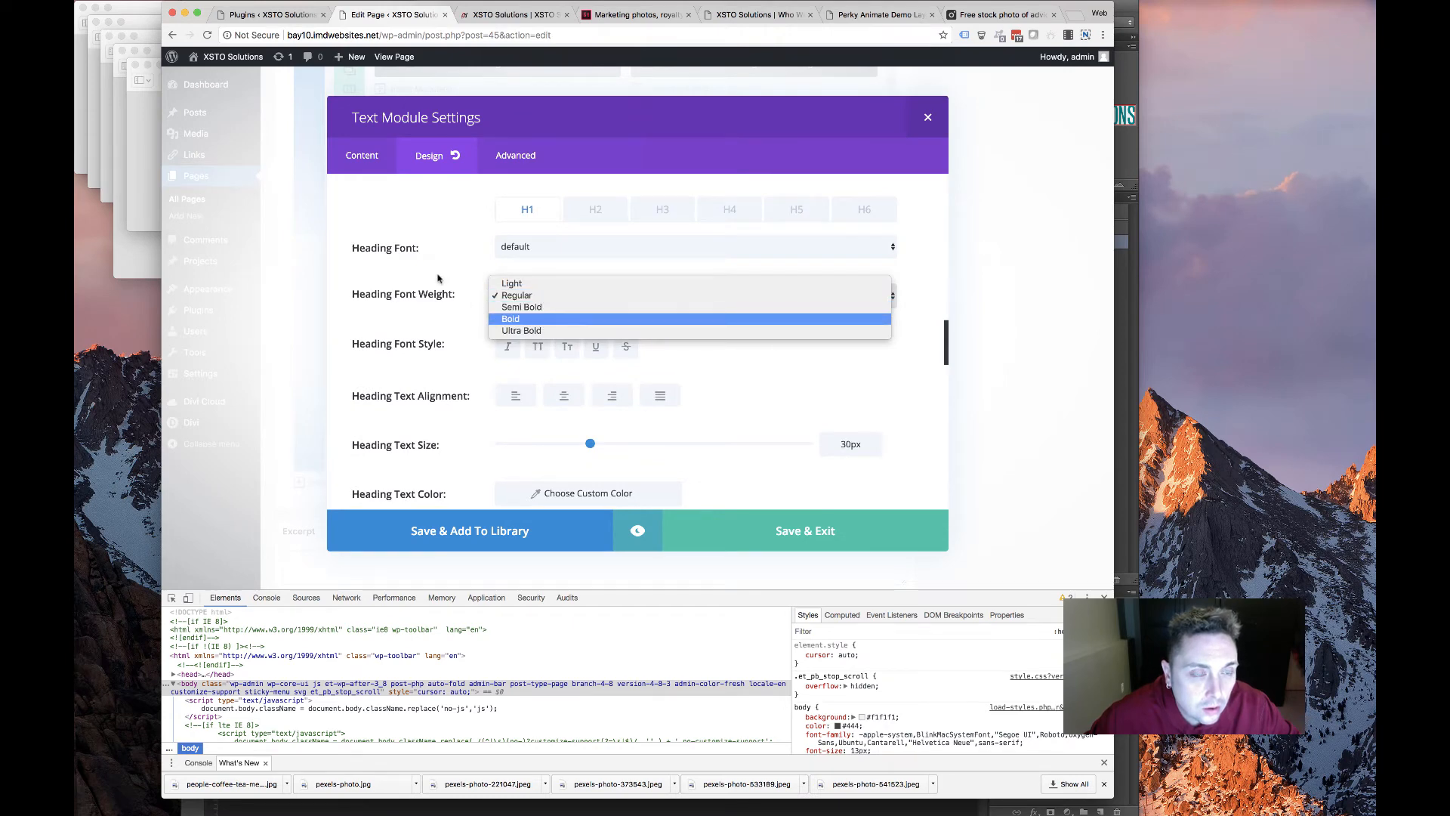
click(438, 279)
scroll(476, 392, down, 1)
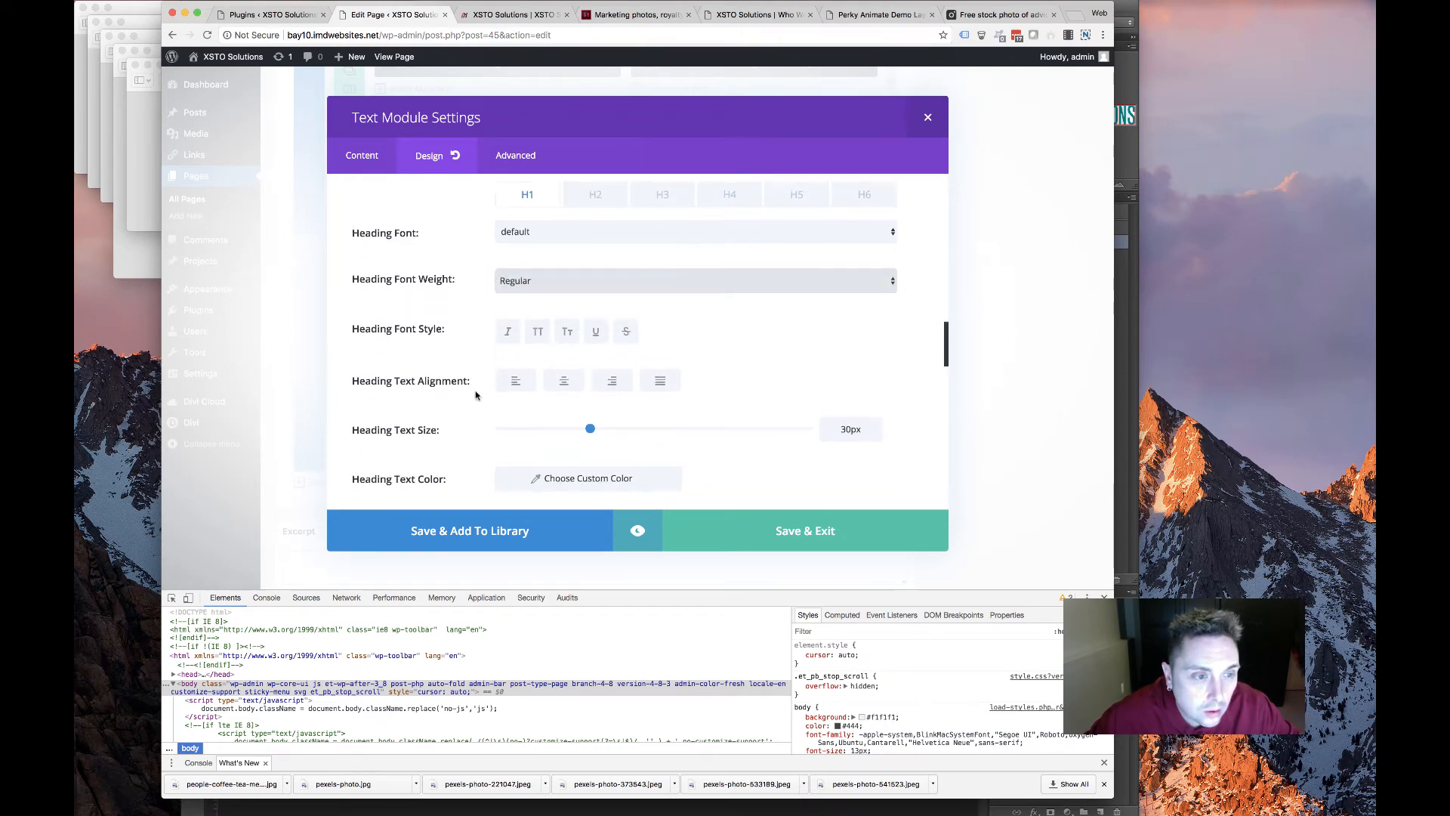
scroll(583, 283, up, 2)
Make Heading 2 bold with a 36px text size, keeping the default font
click(590, 270)
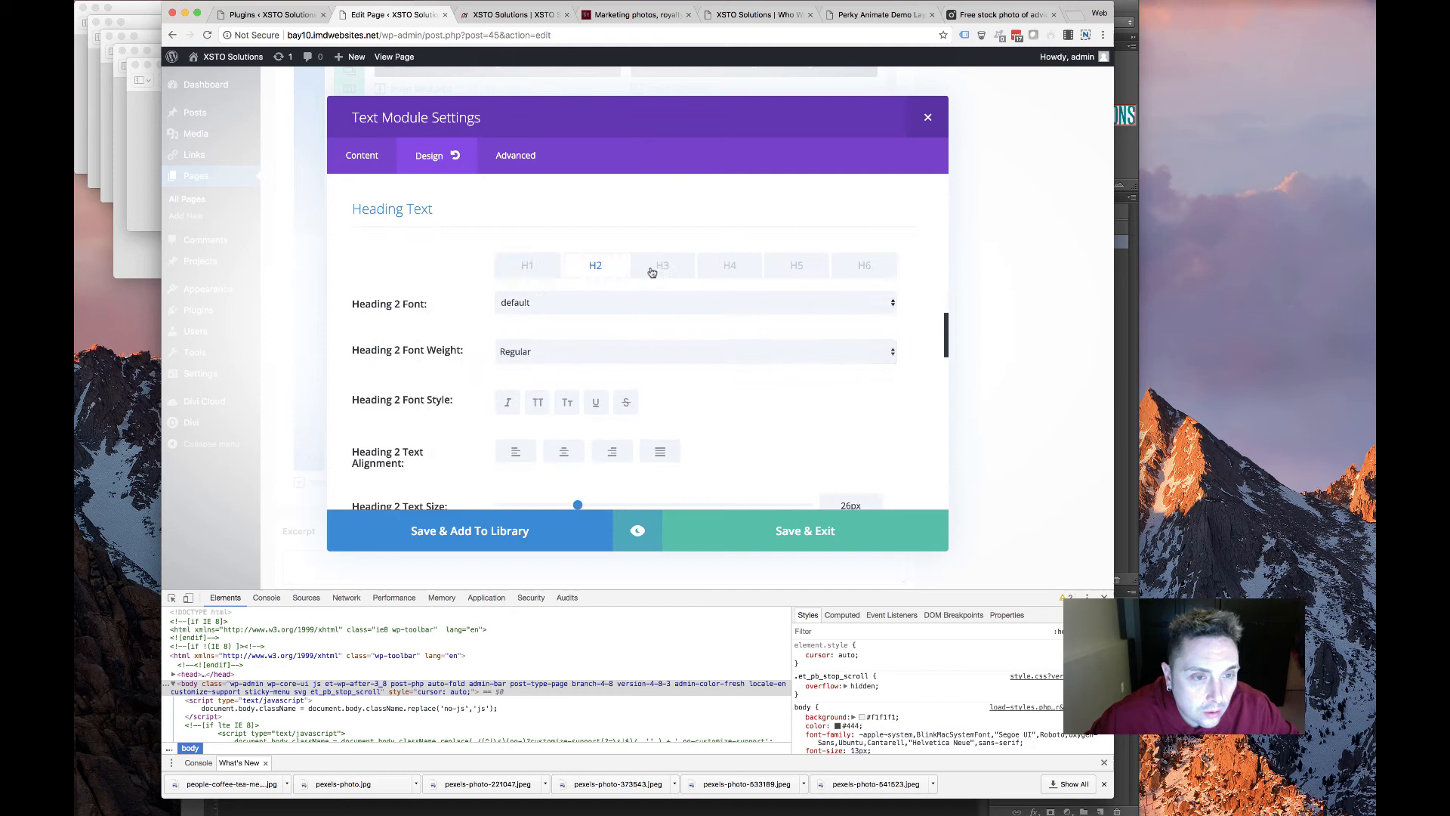
click(558, 304)
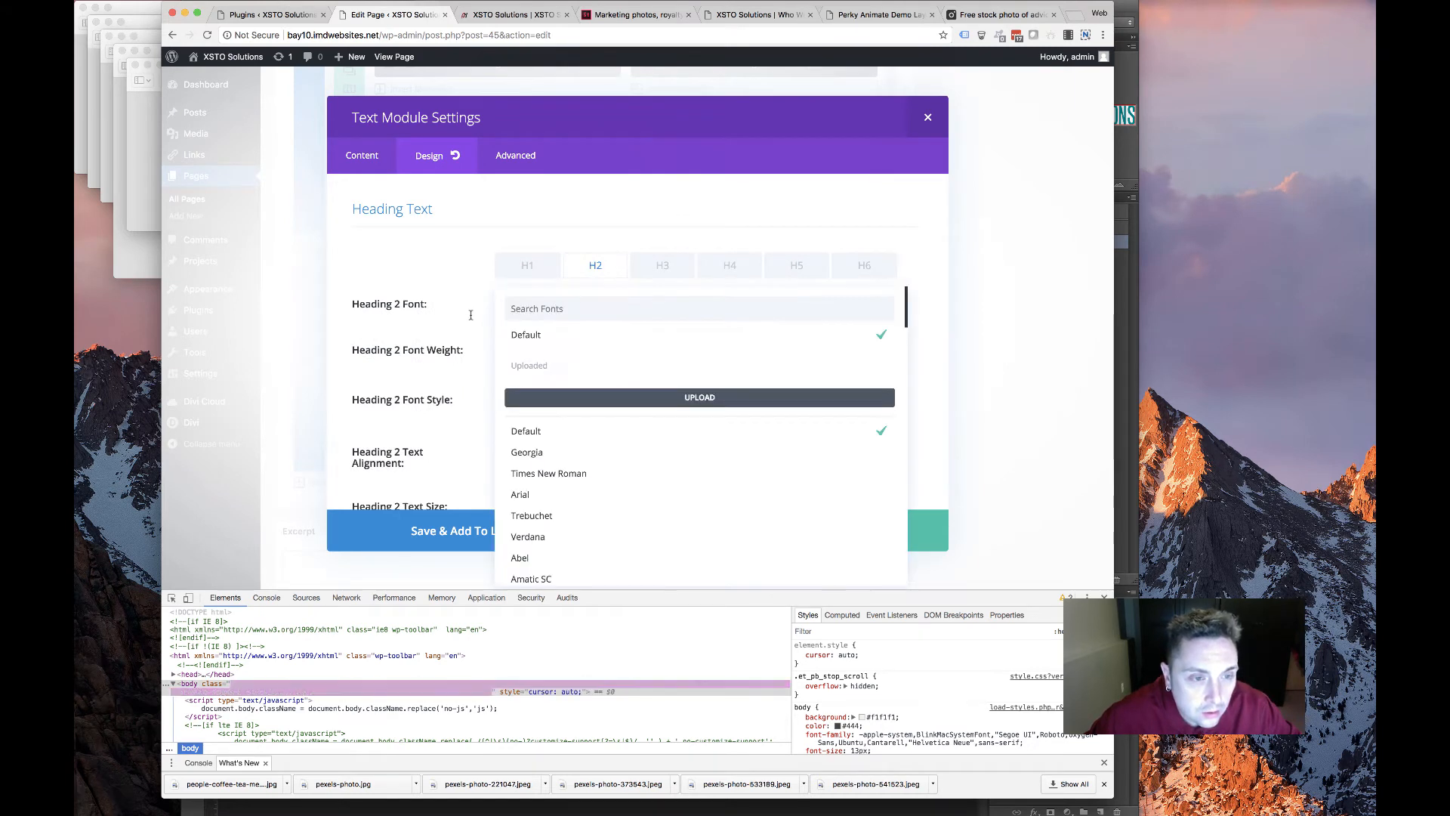
click(559, 304)
click(553, 354)
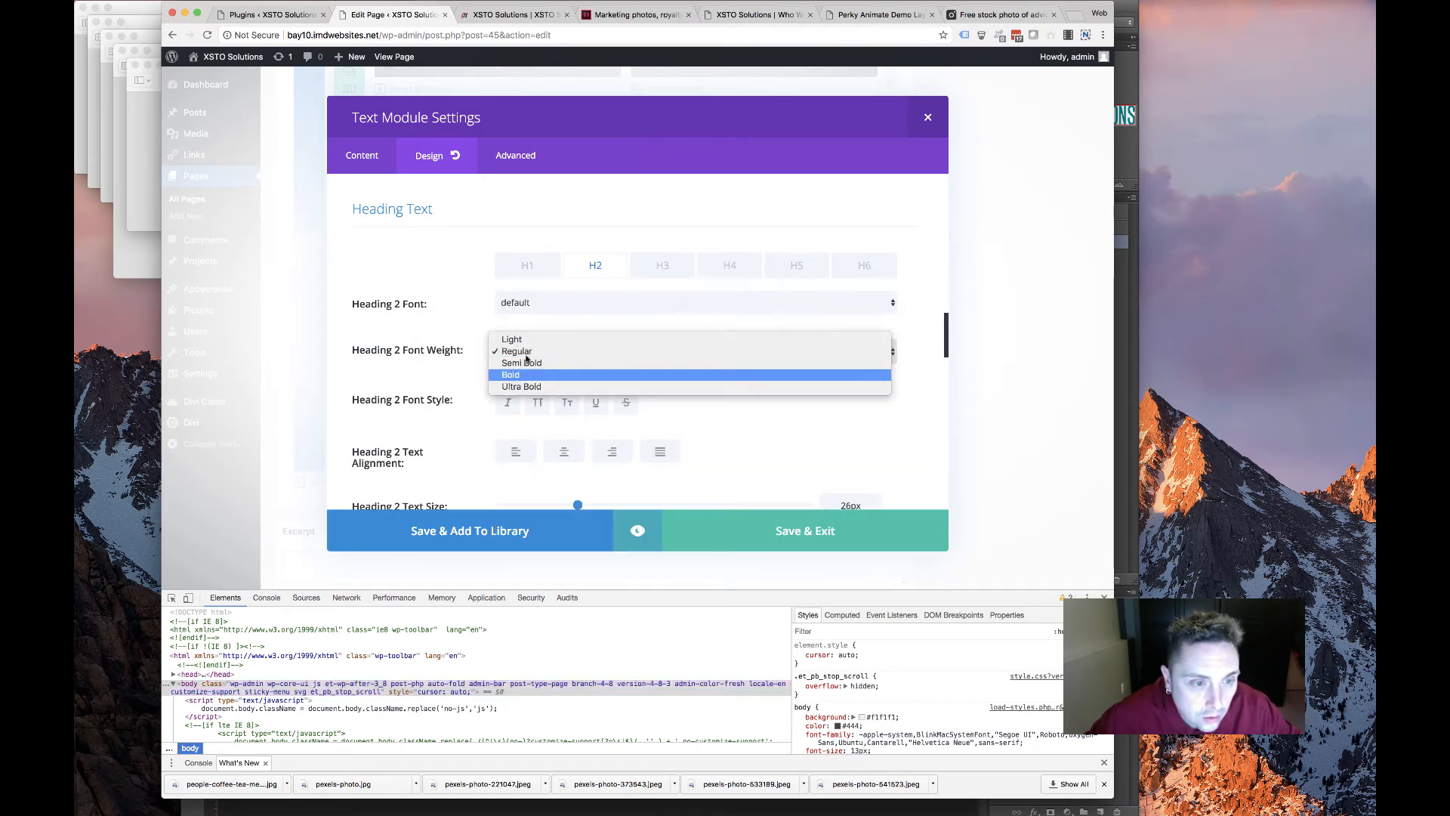
click(464, 360)
scroll(599, 339, down, 4)
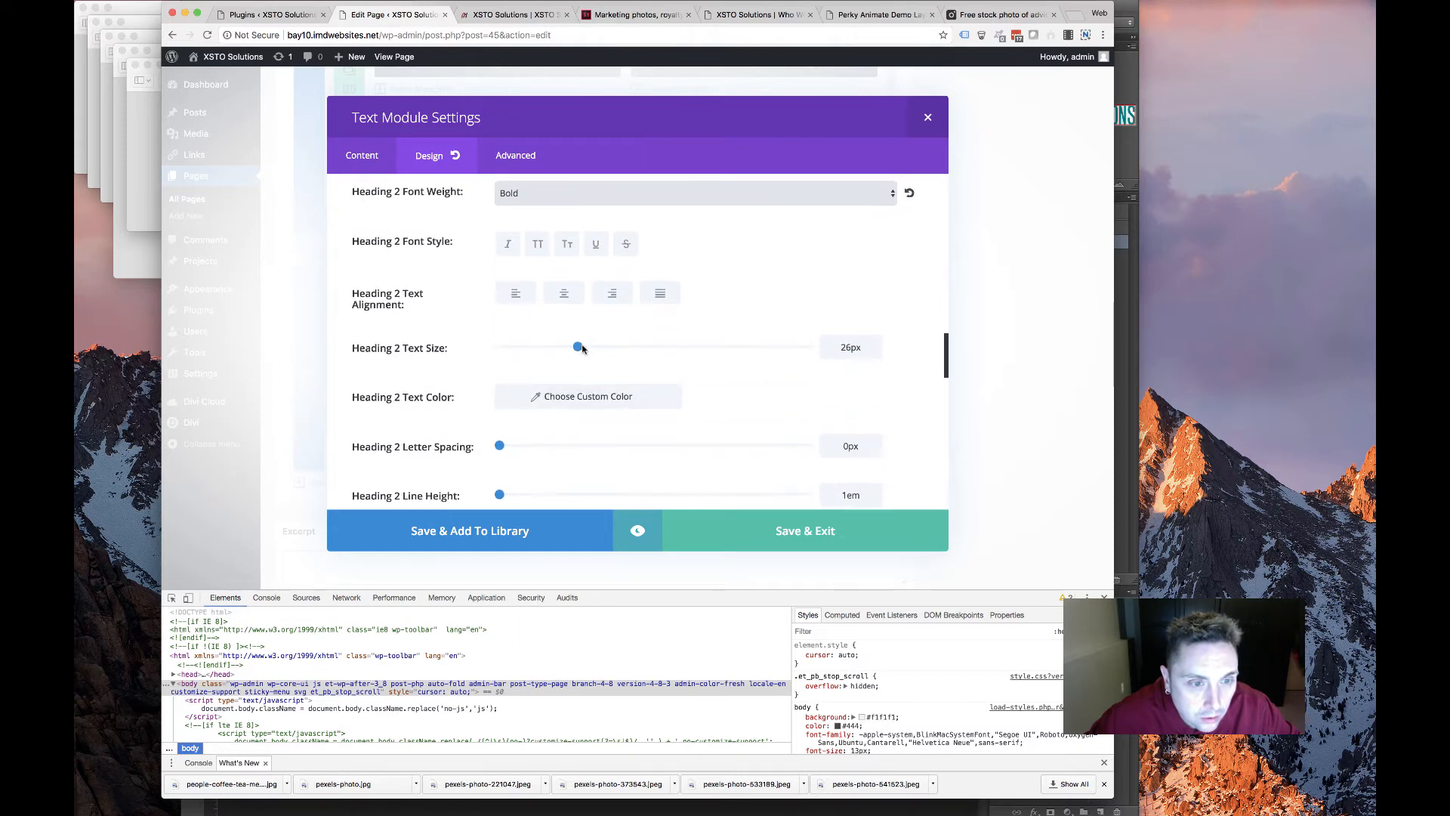
drag(579, 347, 585, 347)
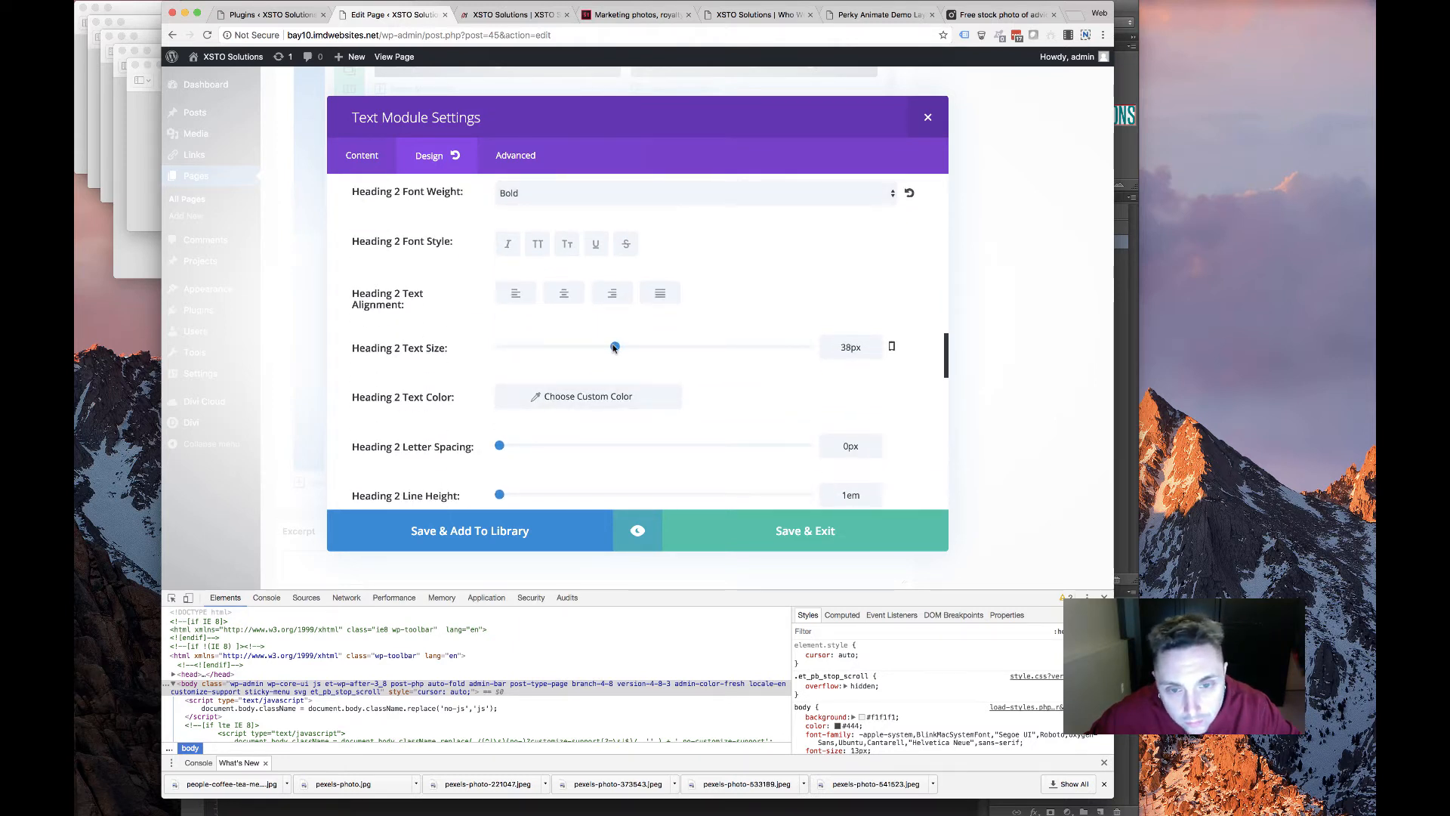
scroll(795, 451, down, 2)
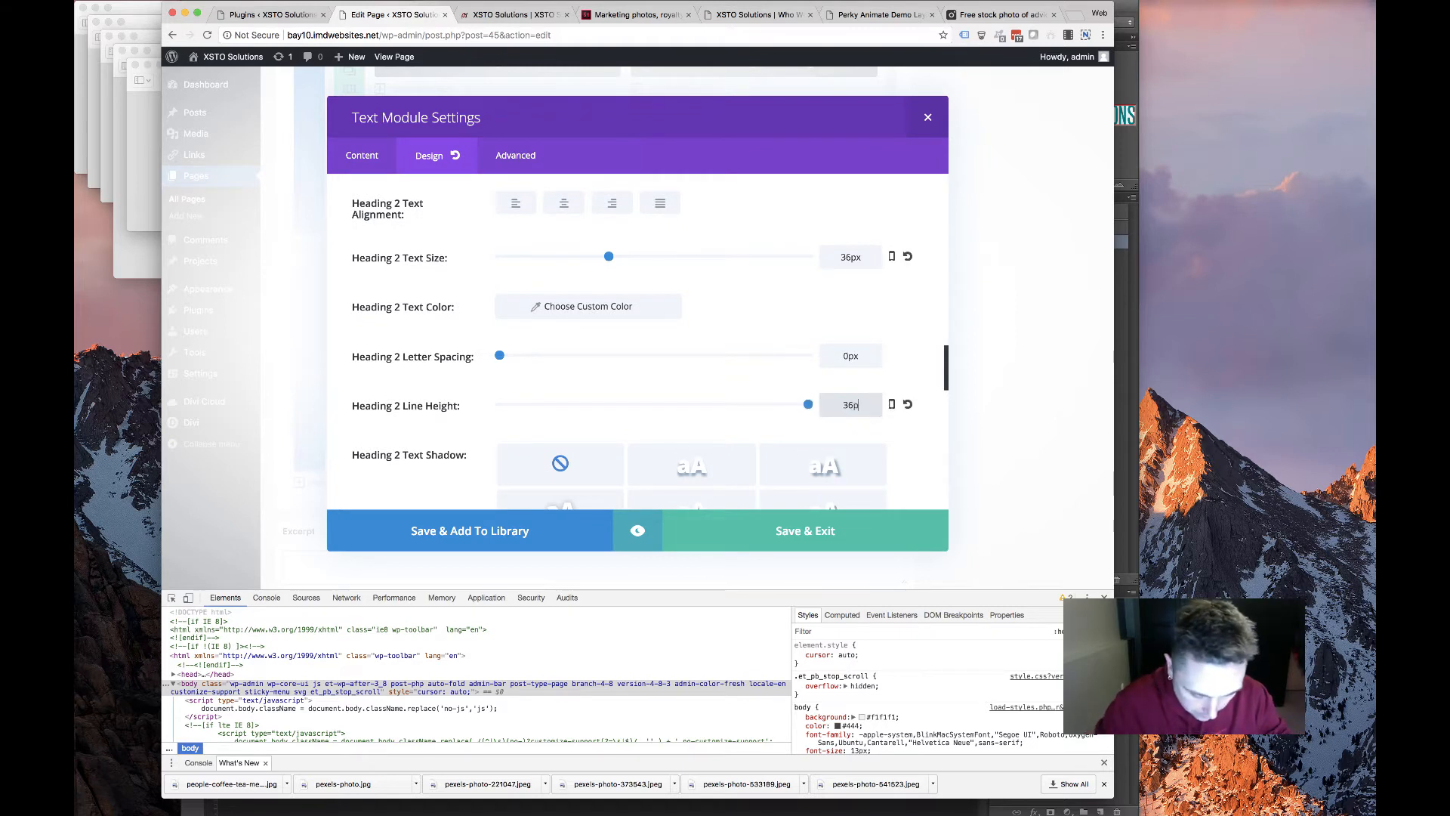
scroll(478, 285, up, 7)
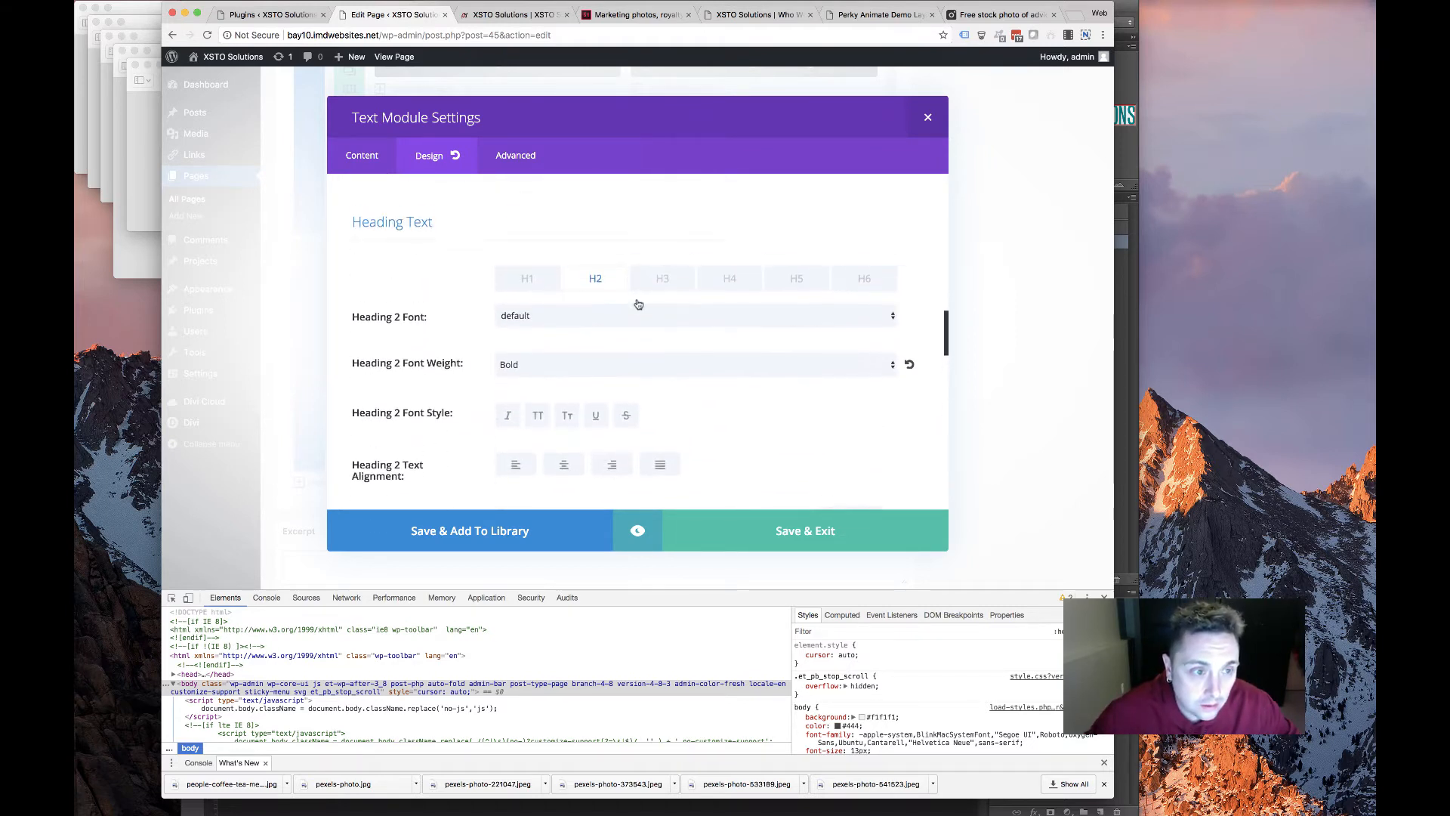
Style the Heading 3 text in italic
click(642, 303)
scroll(573, 367, down, 3)
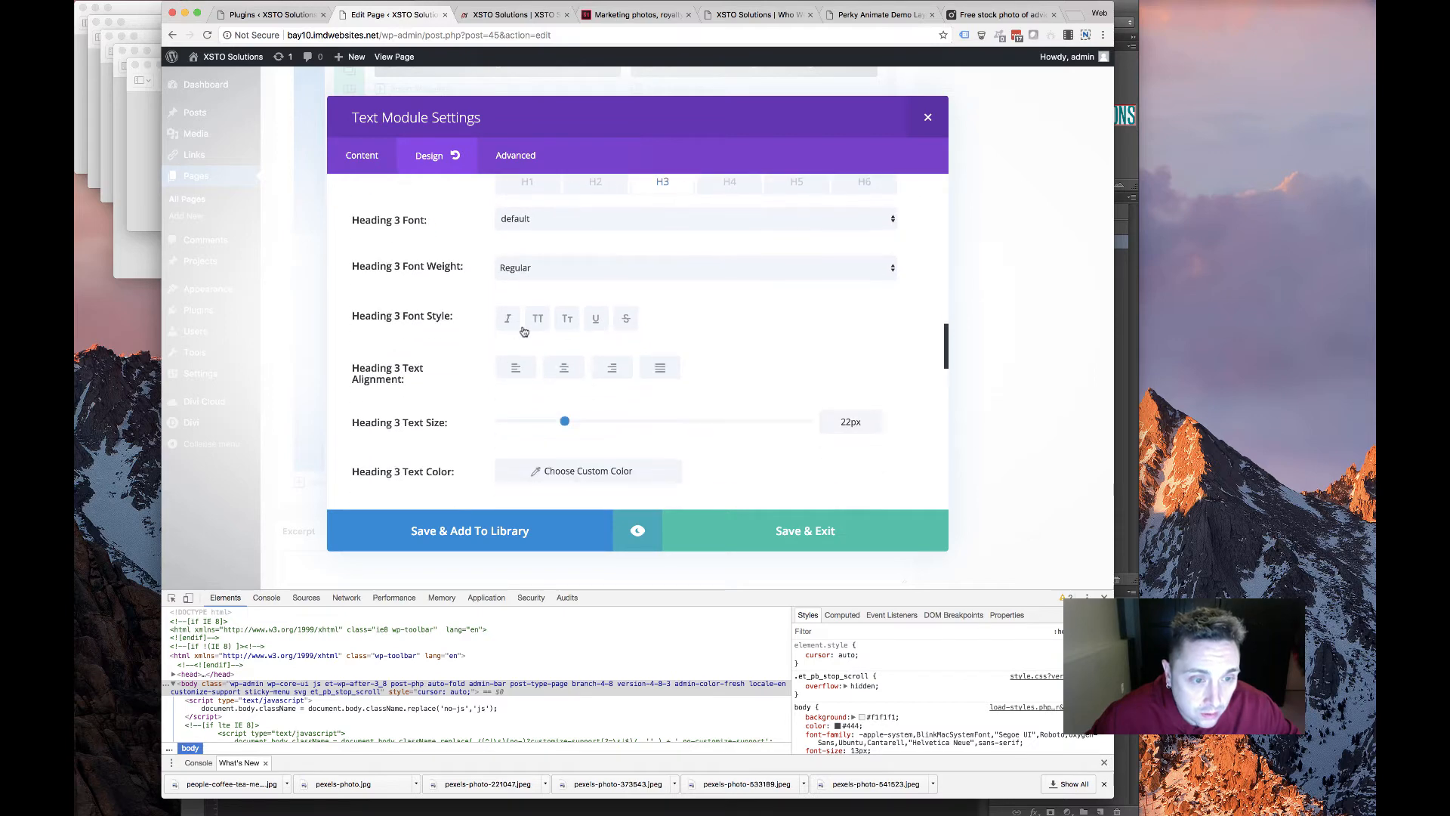
scroll(529, 332, down, 2)
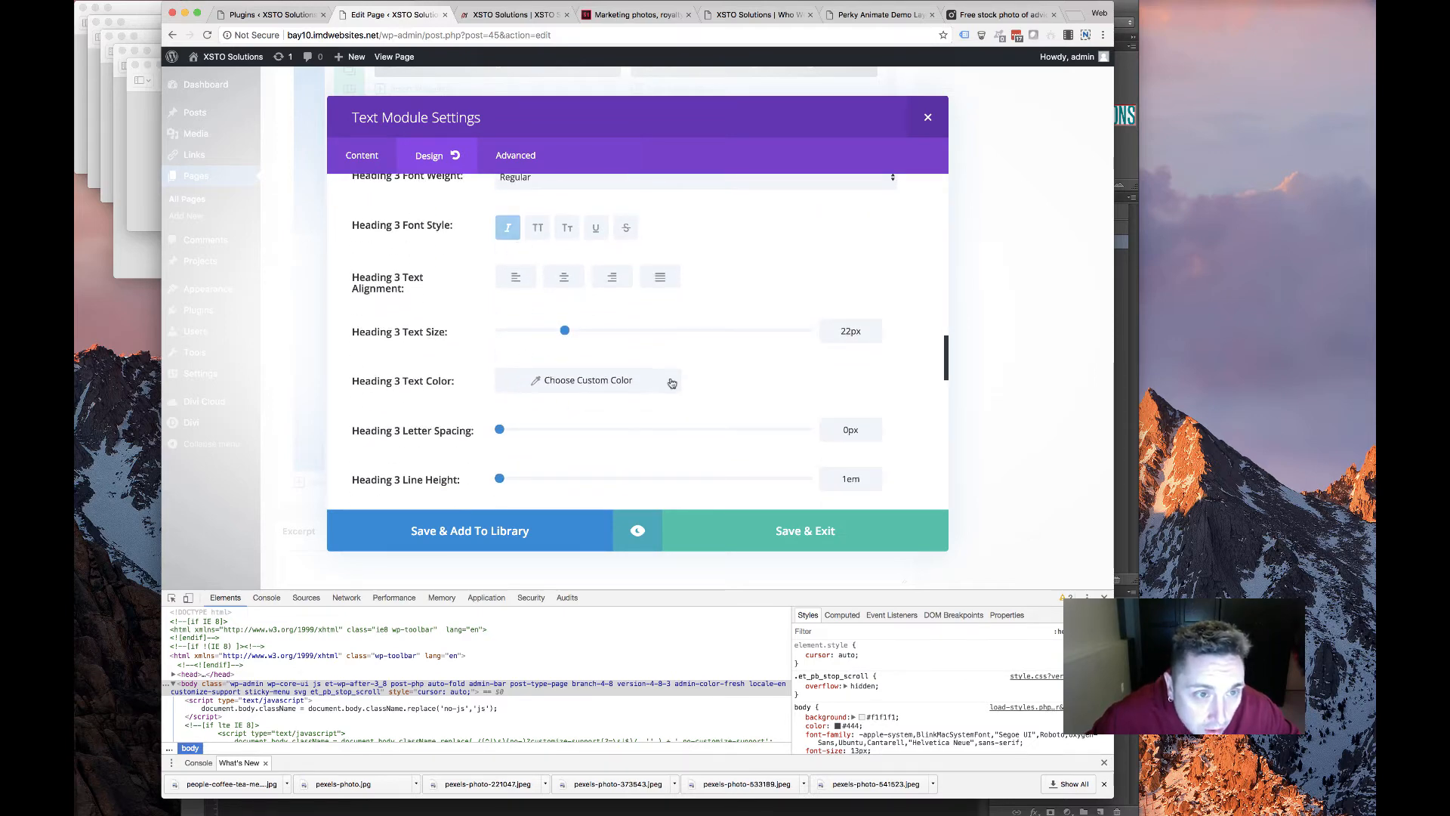
scroll(665, 385, down, 5)
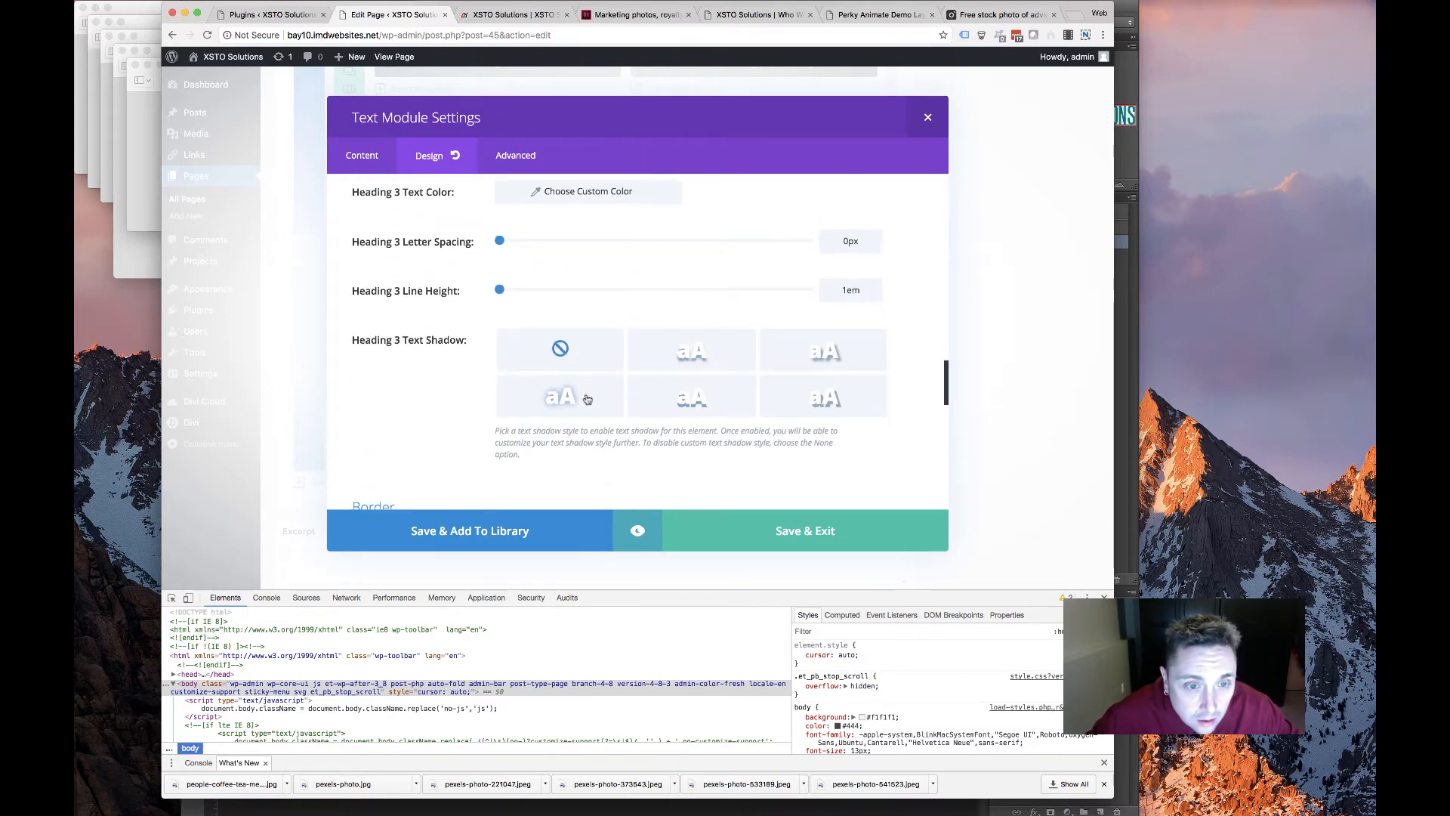
scroll(585, 389, up, 15)
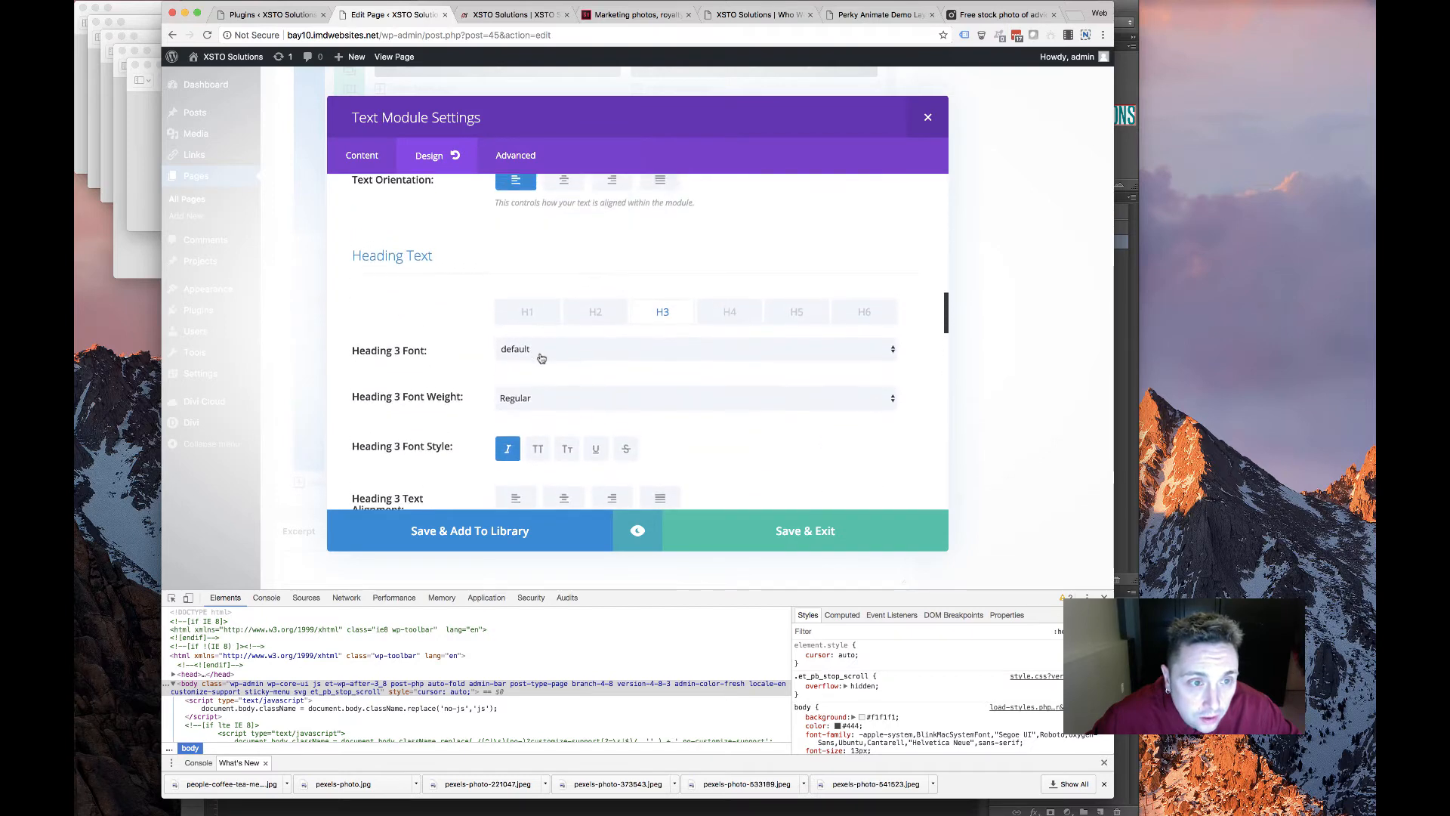
Set Heading 2 line height to 36px, apply the Fade animation, and save the module
click(595, 364)
scroll(541, 326, down, 10)
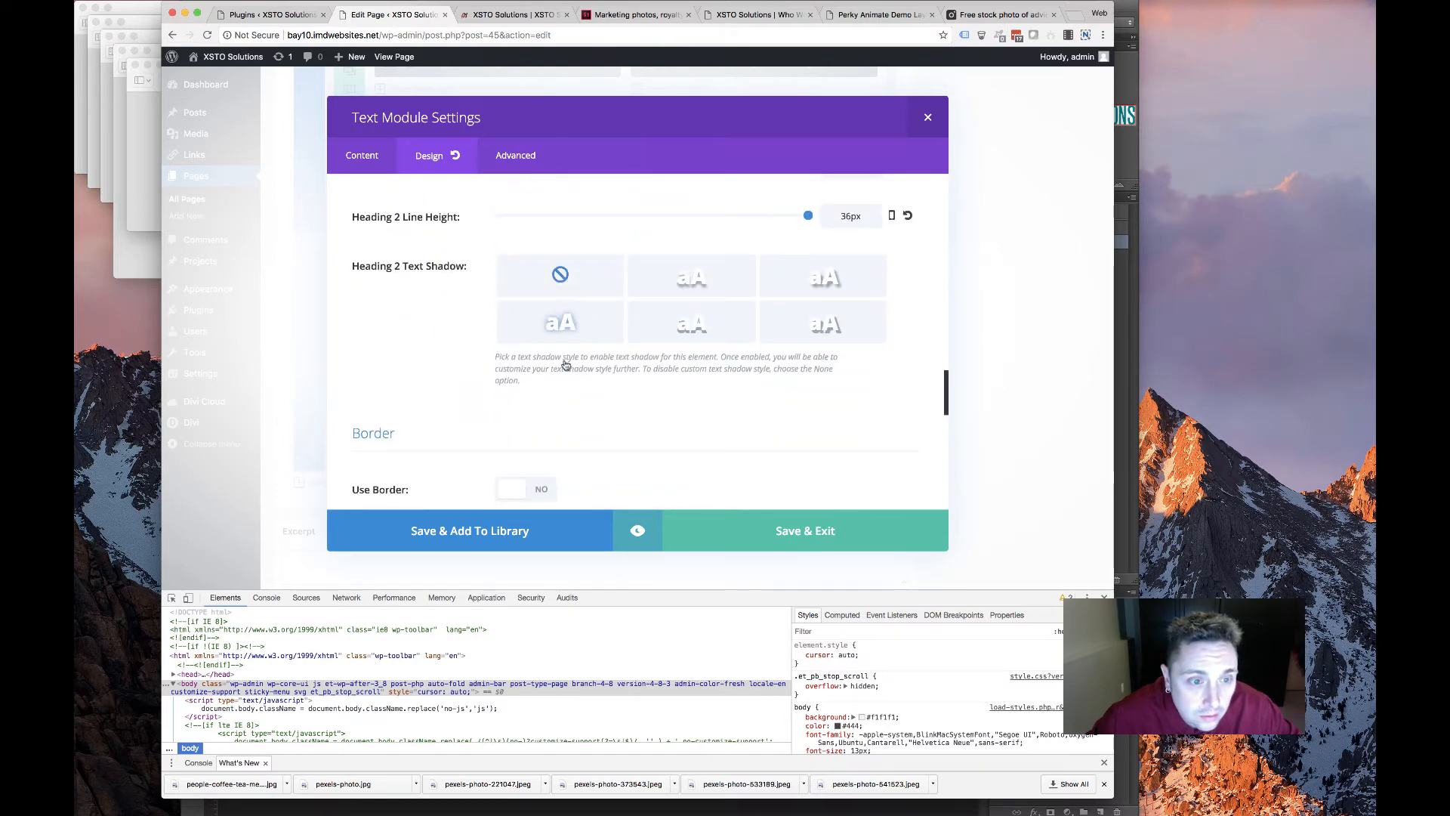
scroll(565, 364, down, 15)
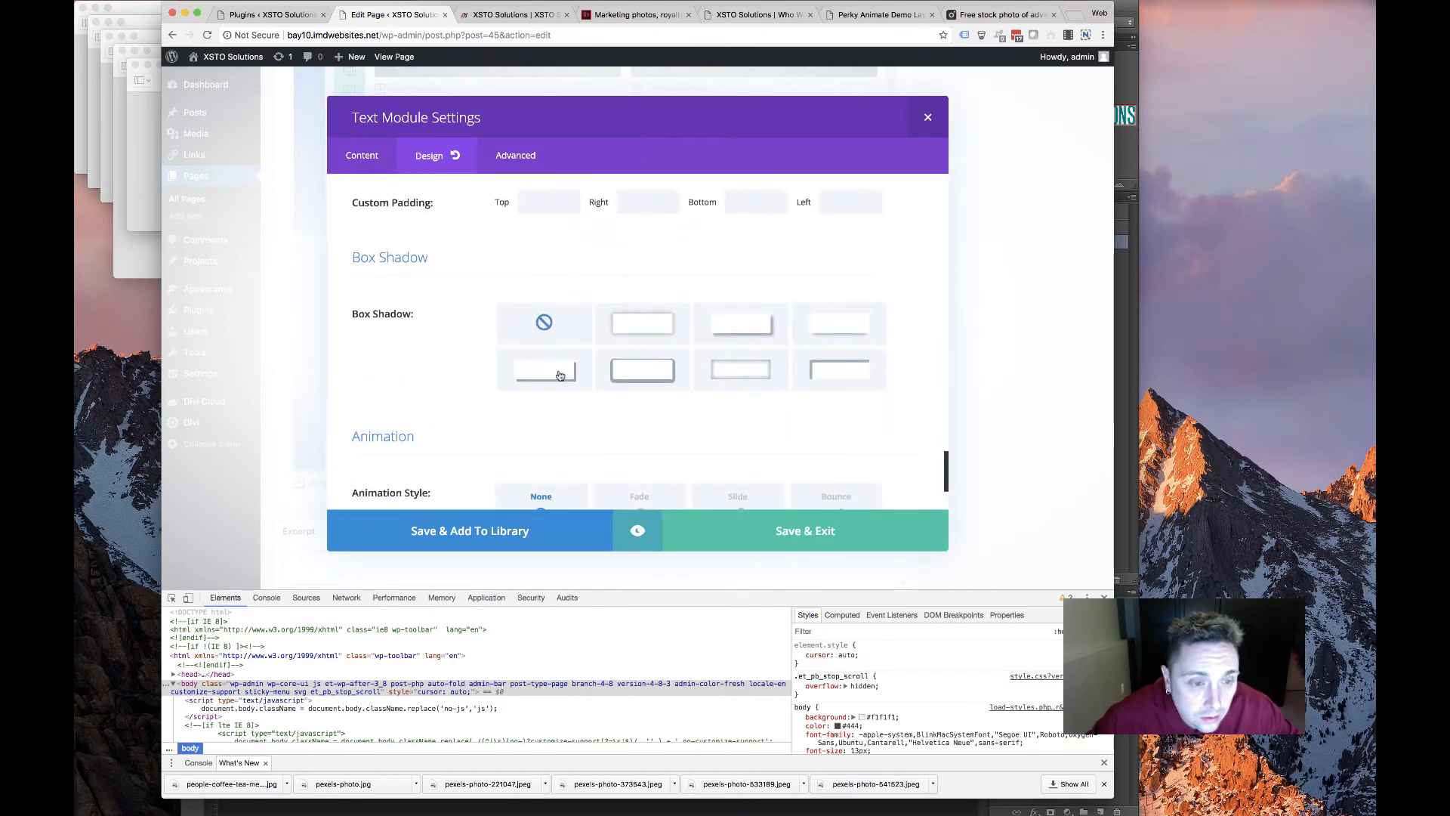
scroll(557, 373, up, 15)
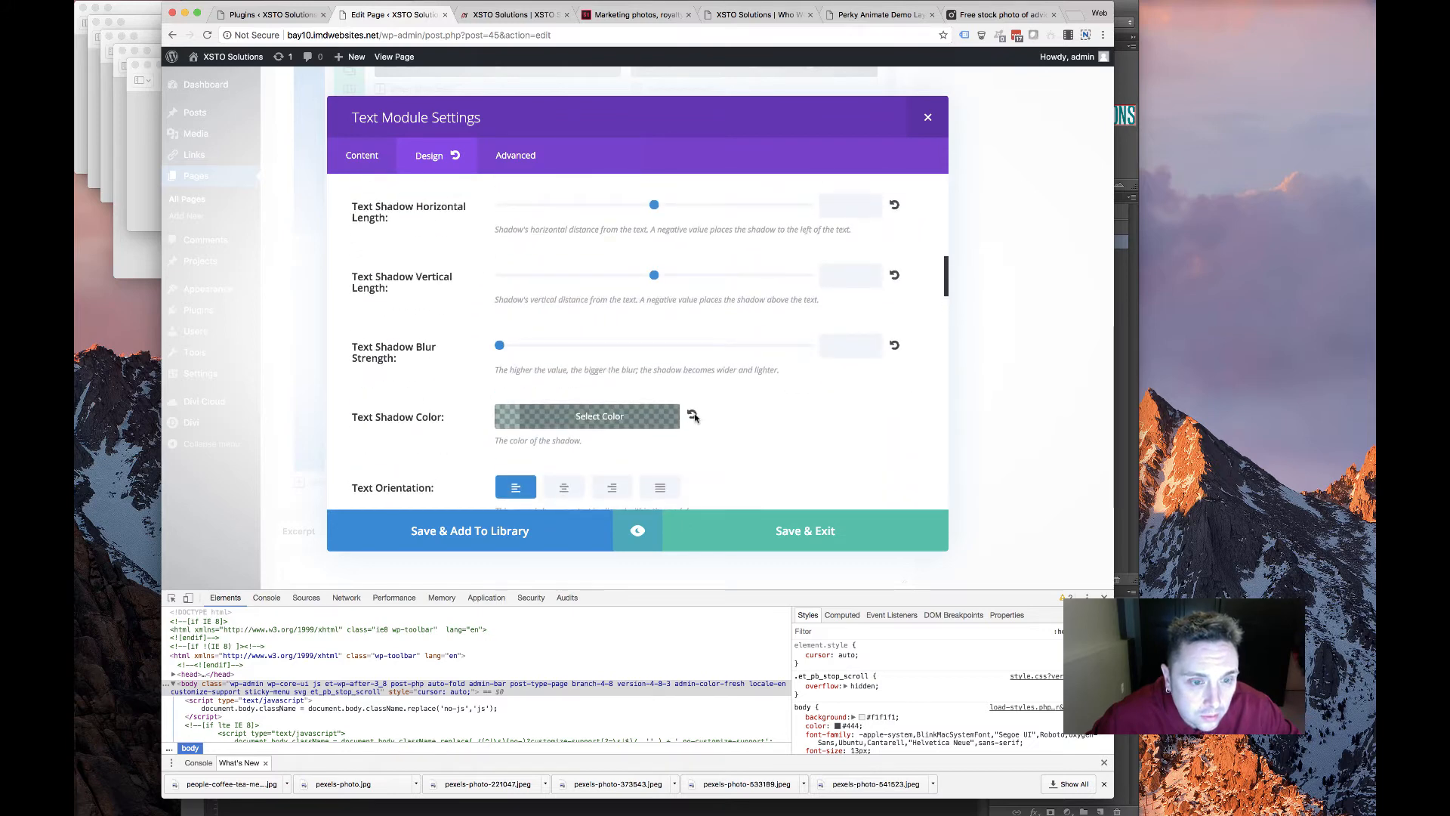
scroll(708, 436, down, 15)
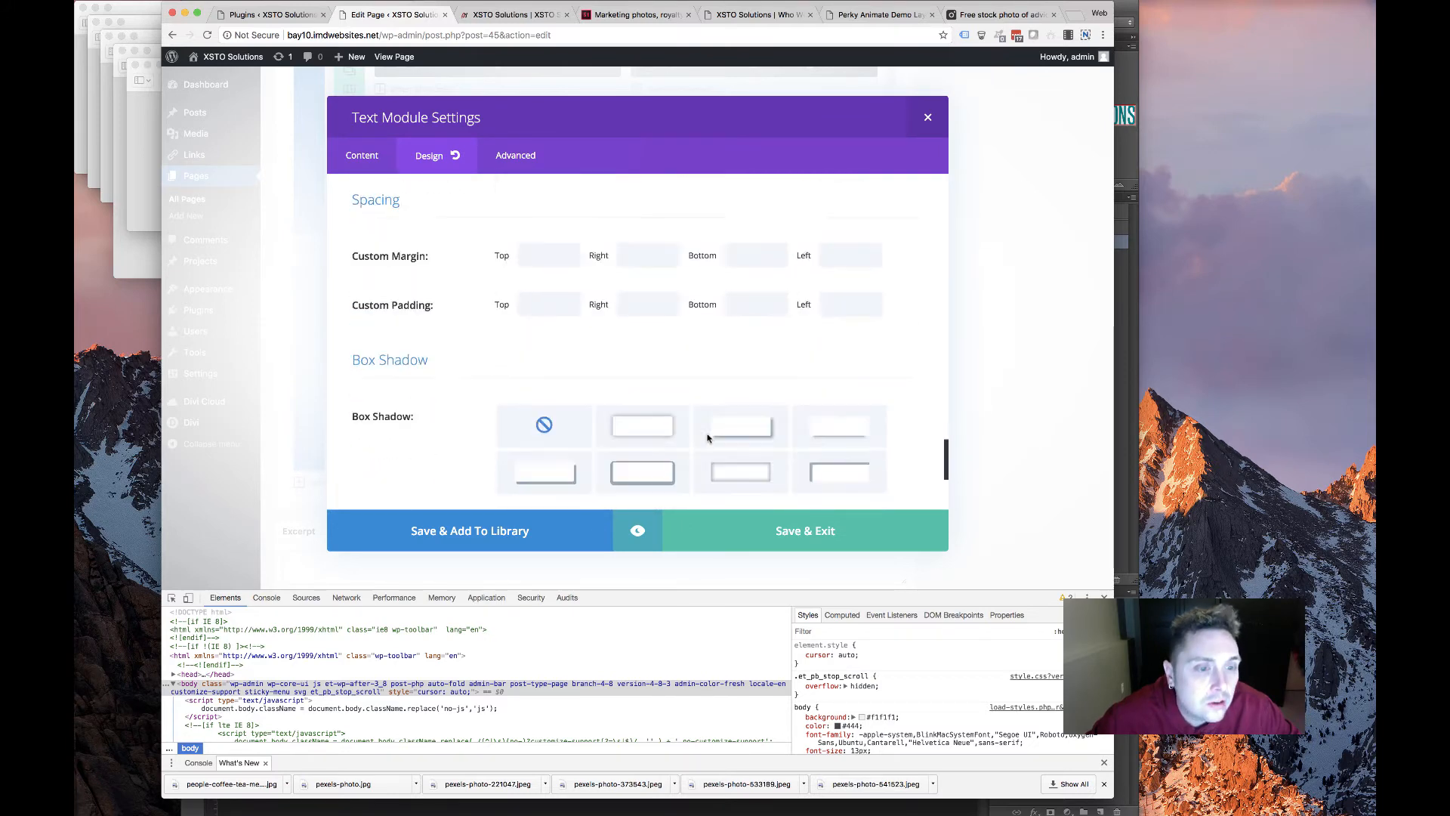
scroll(708, 437, down, 2)
scroll(702, 438, up, 4)
scroll(690, 440, down, 5)
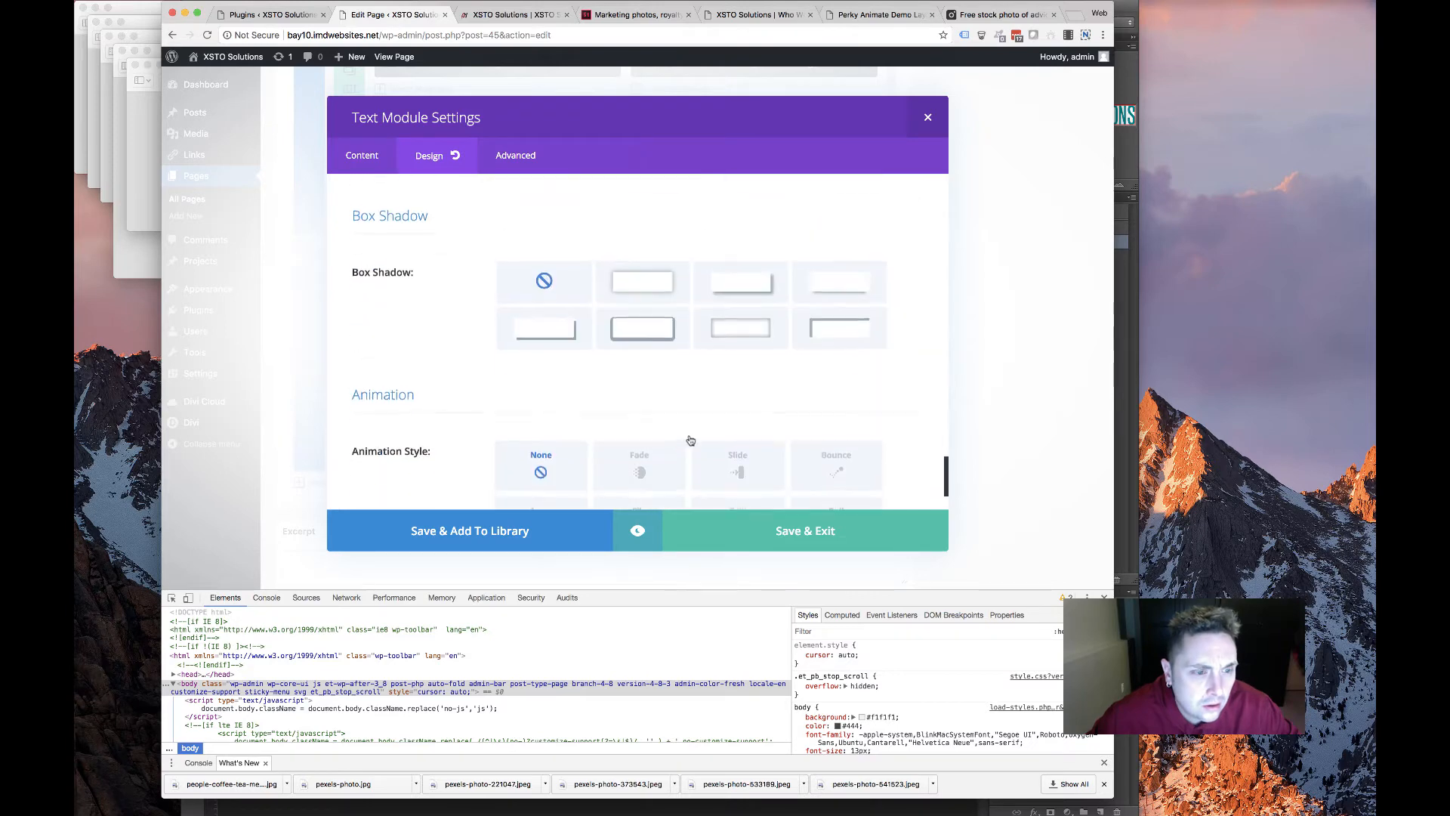
scroll(690, 440, down, 3)
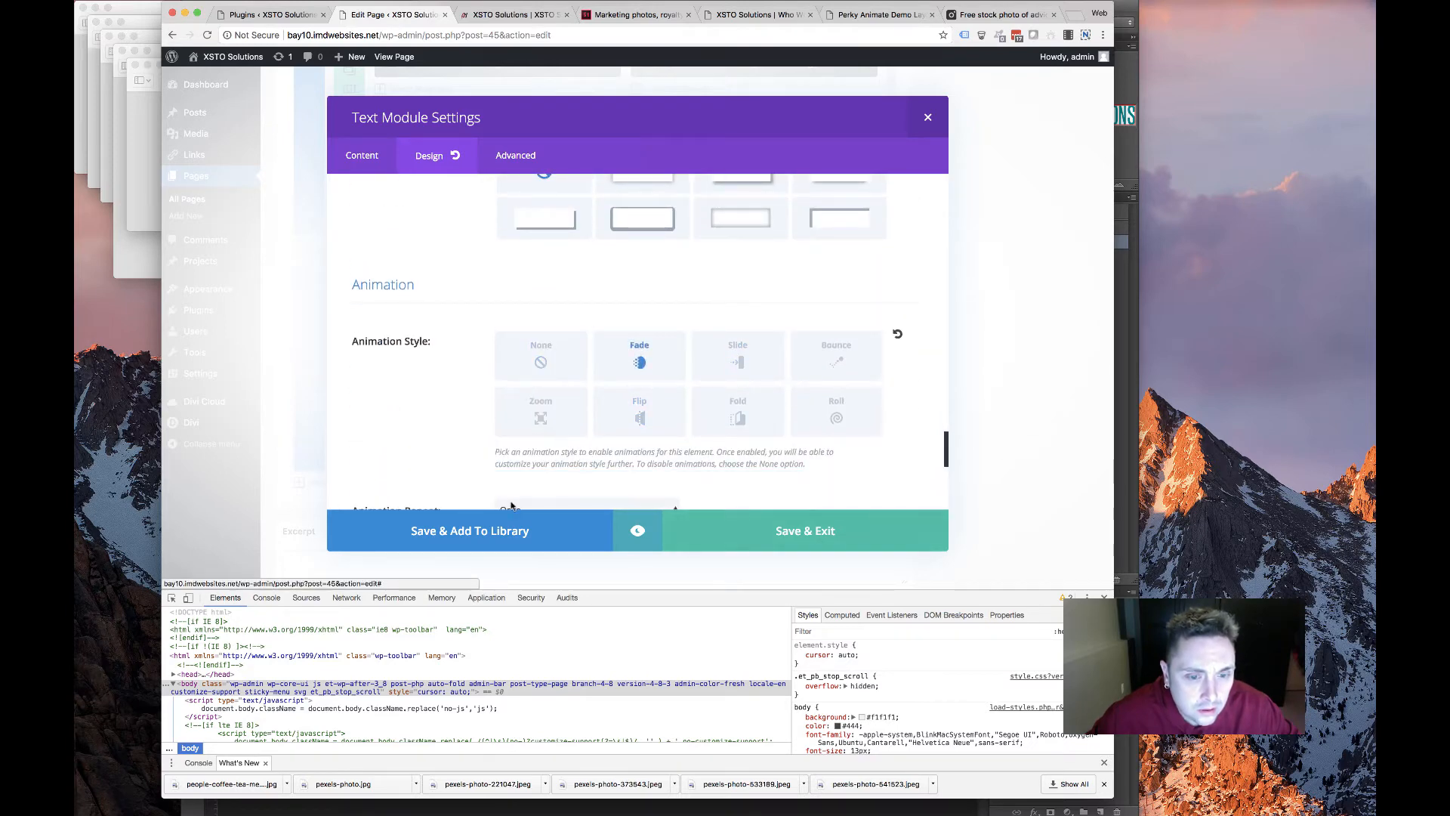
click(819, 538)
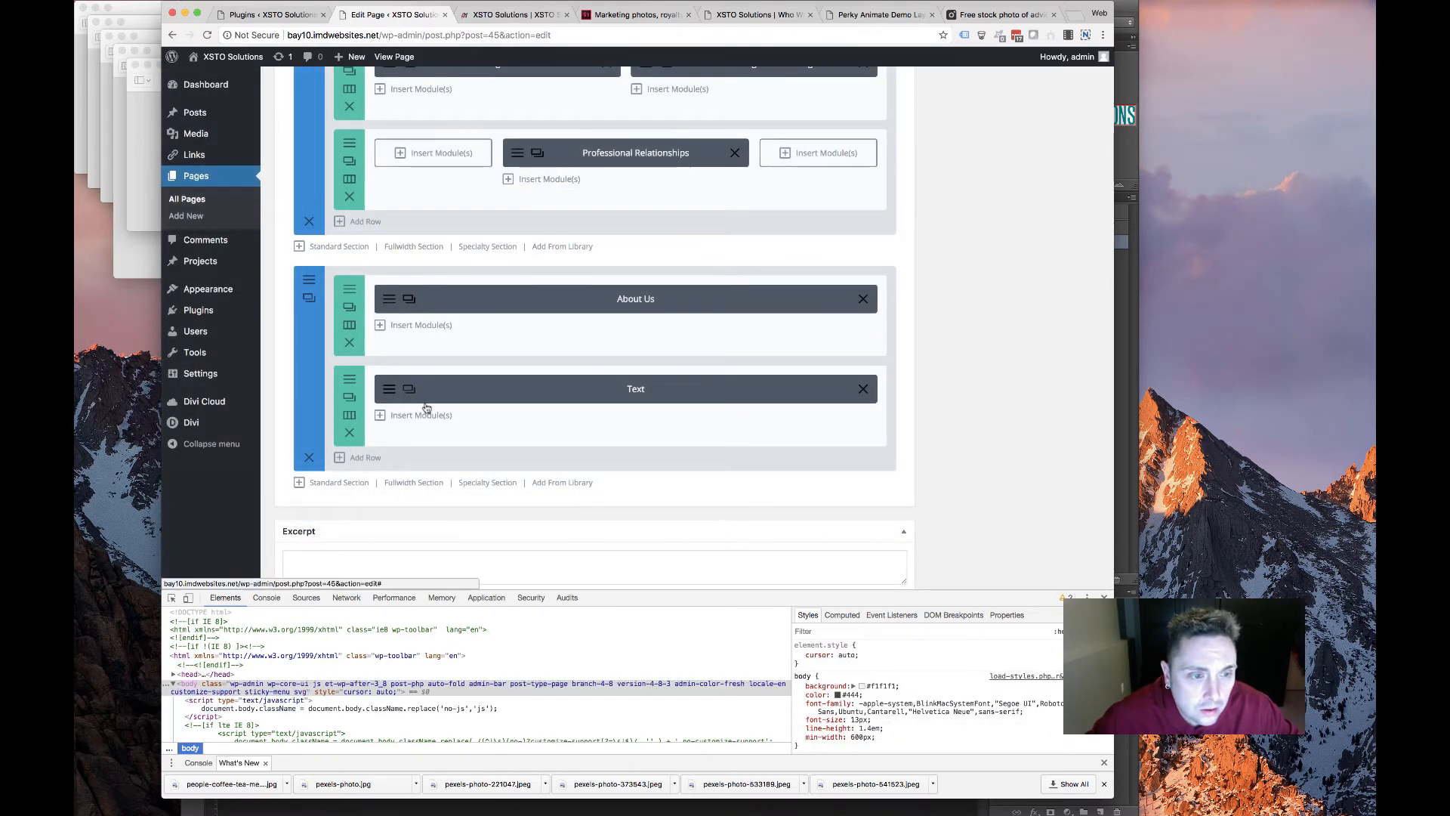
Reopen the bio module in raw HTML view and copy the second team member's bio from the old site
click(426, 389)
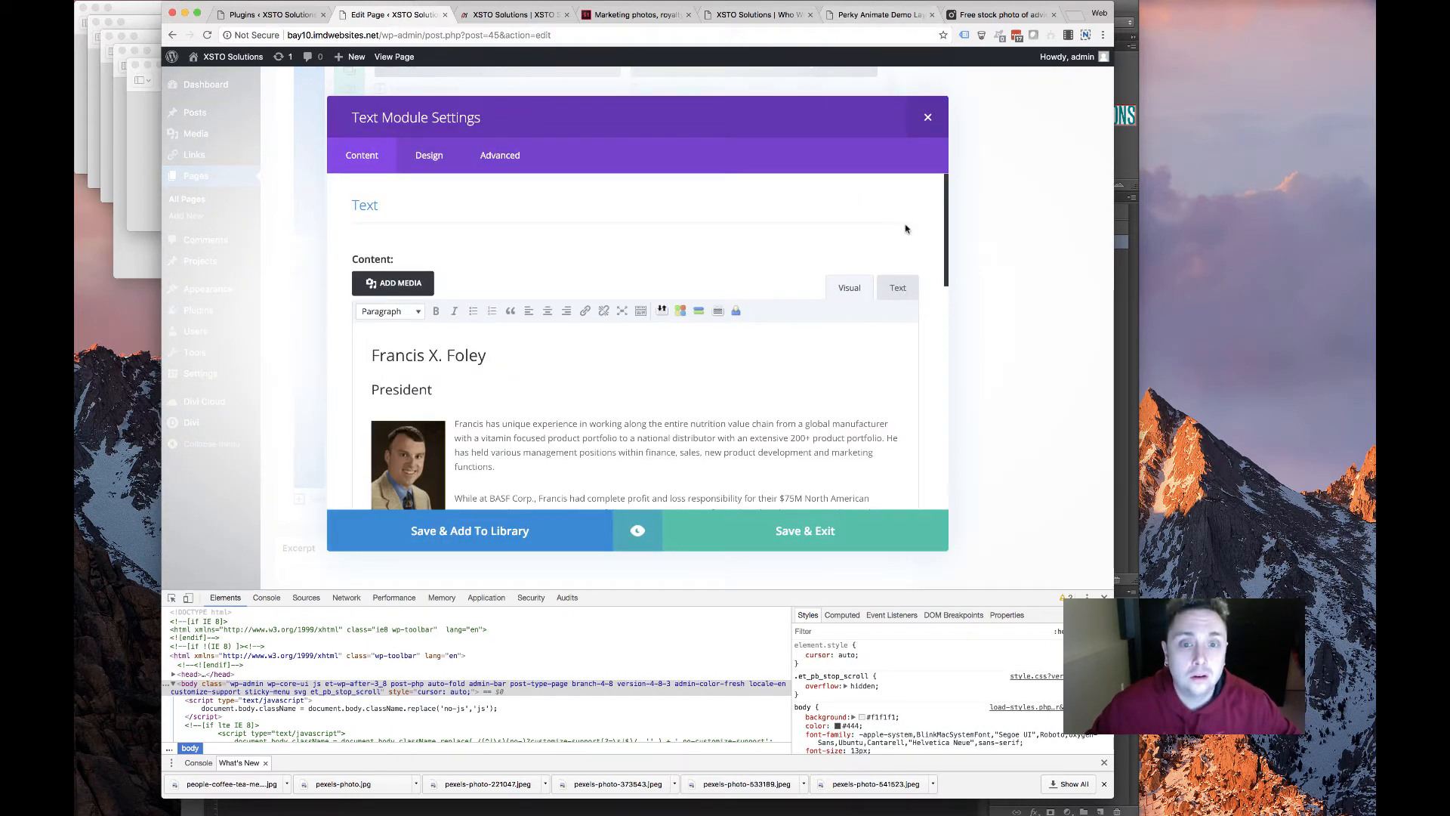
click(898, 287)
click(758, 15)
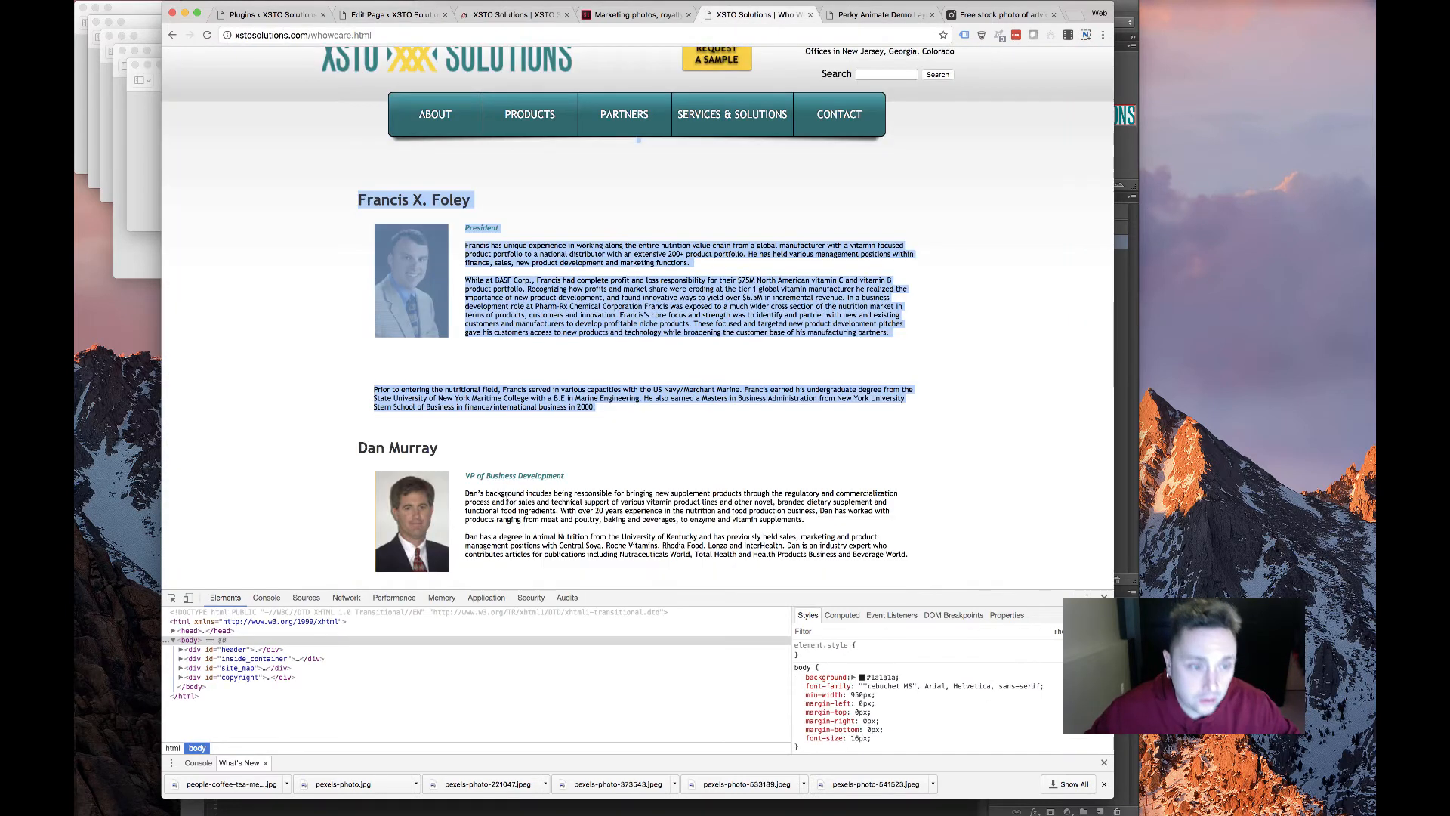
scroll(891, 443, down, 3)
drag(911, 449, 347, 342)
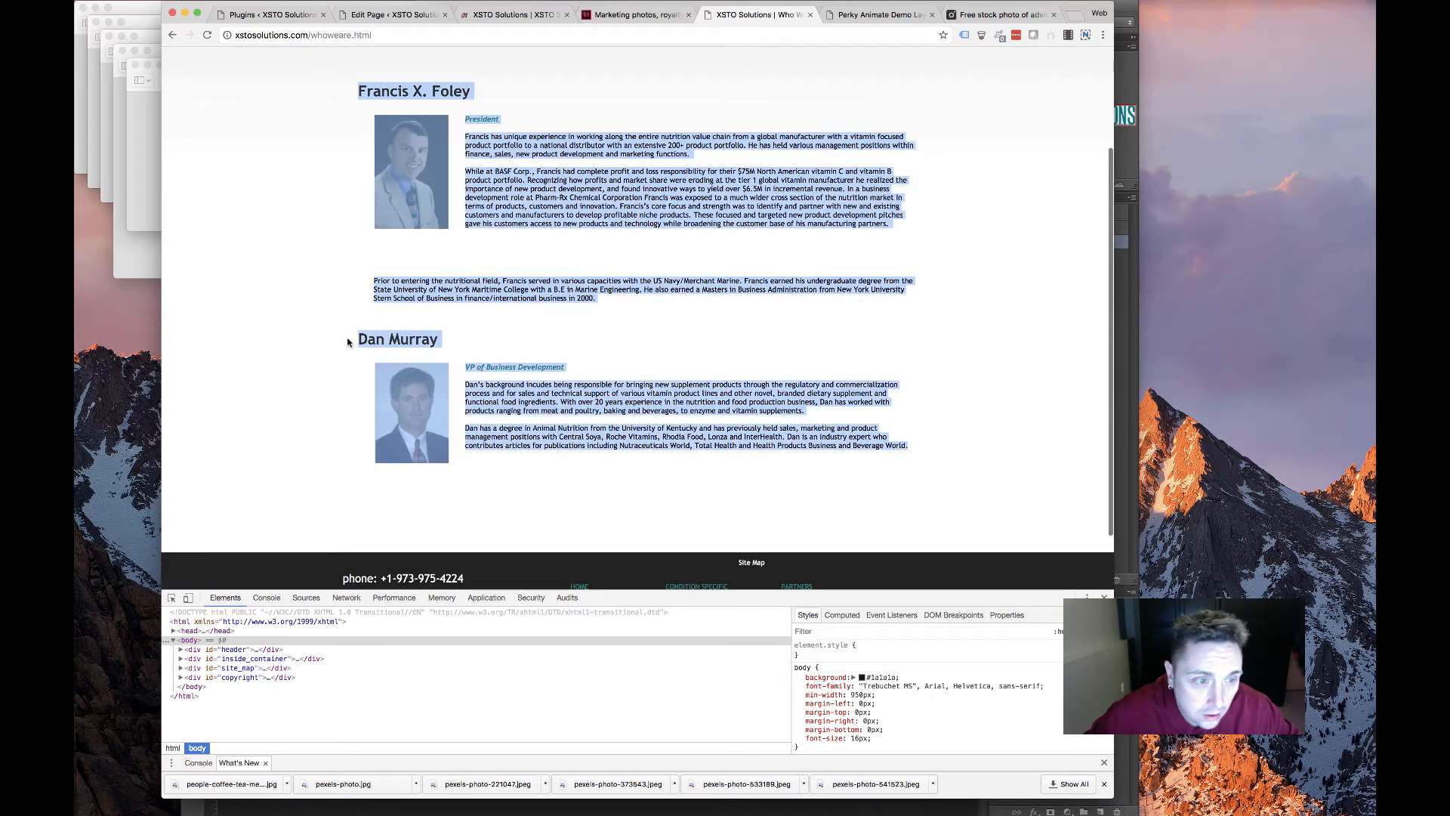
drag(479, 342, 360, 340)
key(ctrl+c)
click(550, 385)
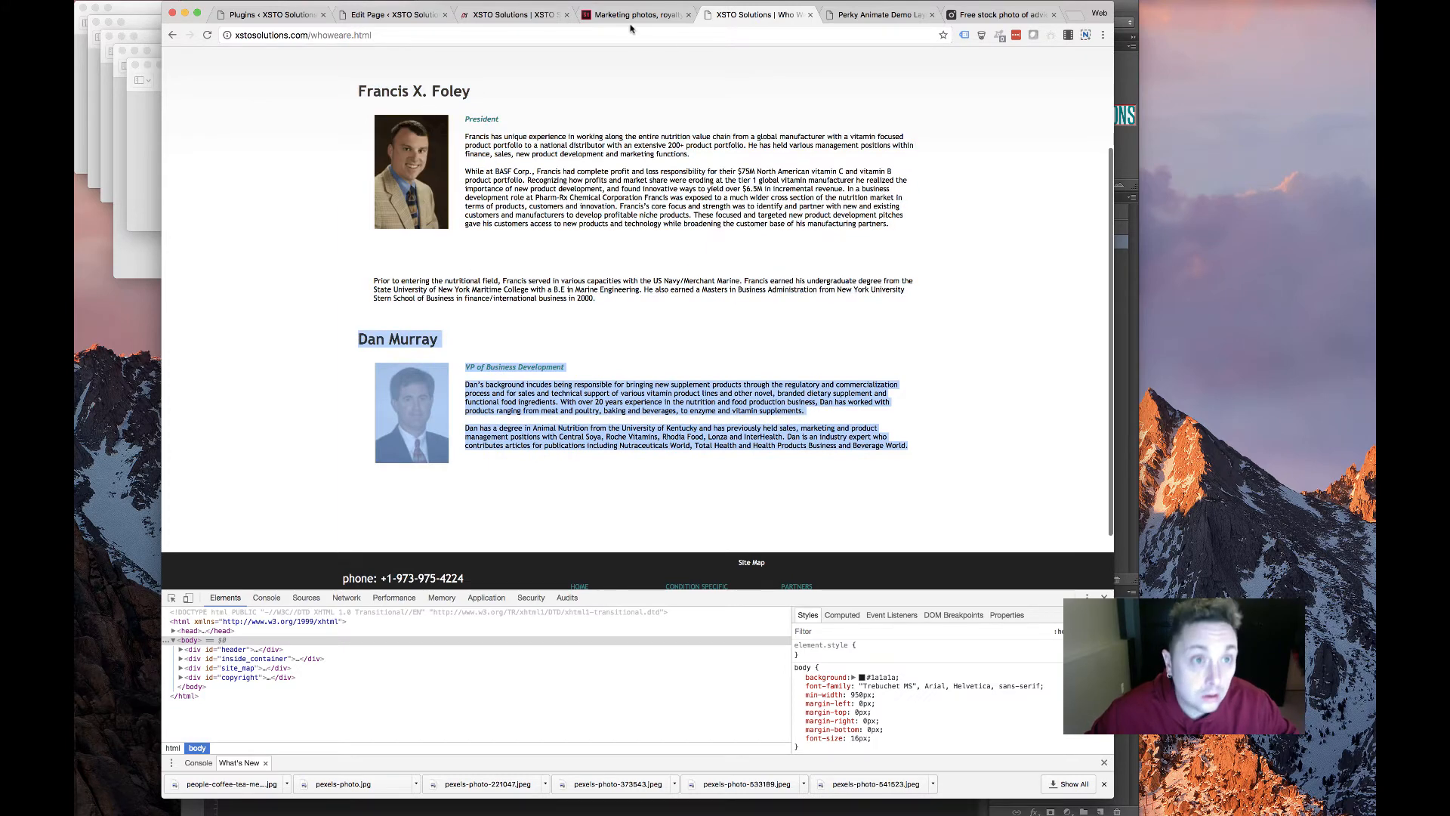
click(428, 15)
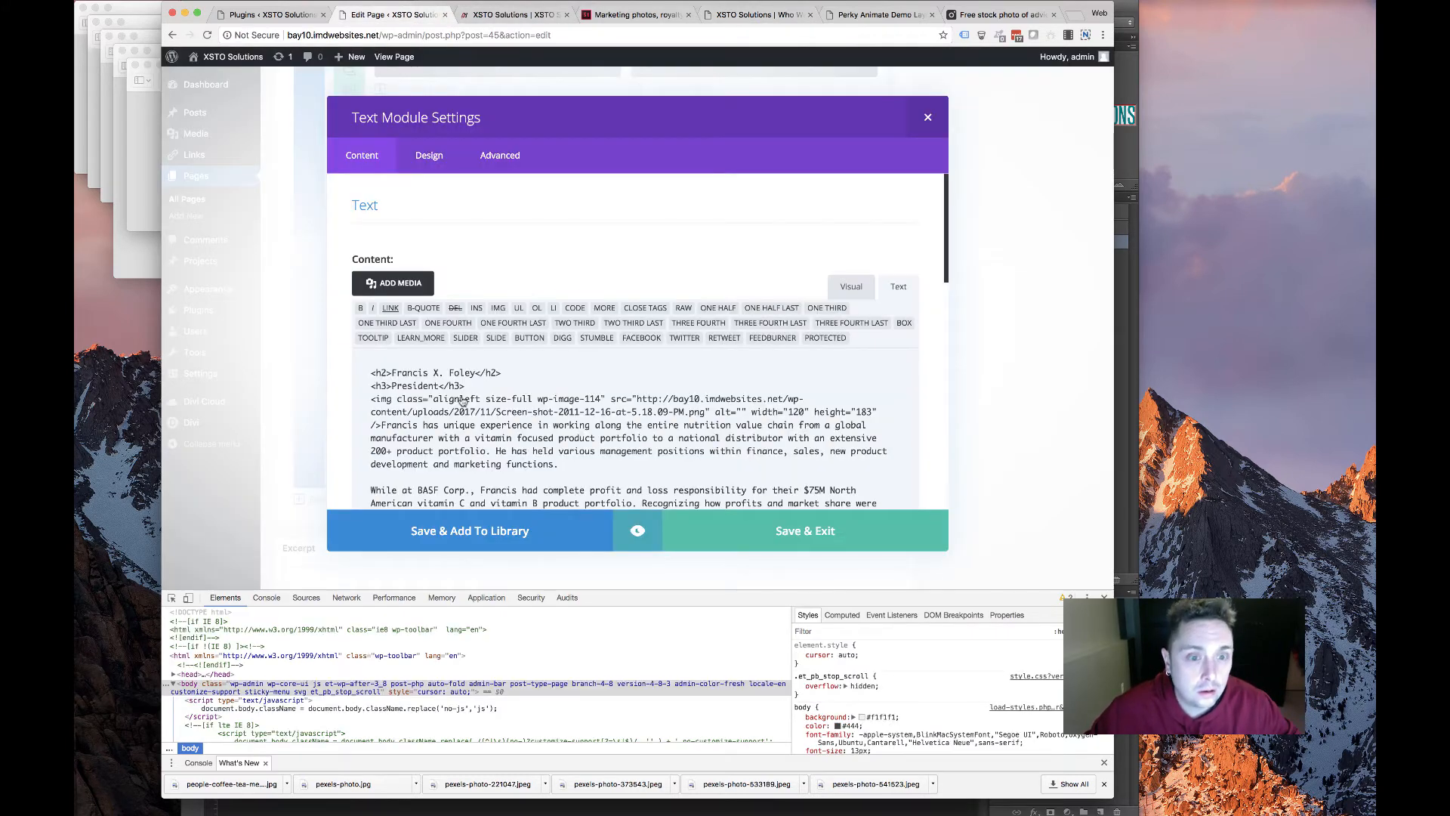
Replace the module content with the copied second team member's bio
scroll(559, 550, down, 15)
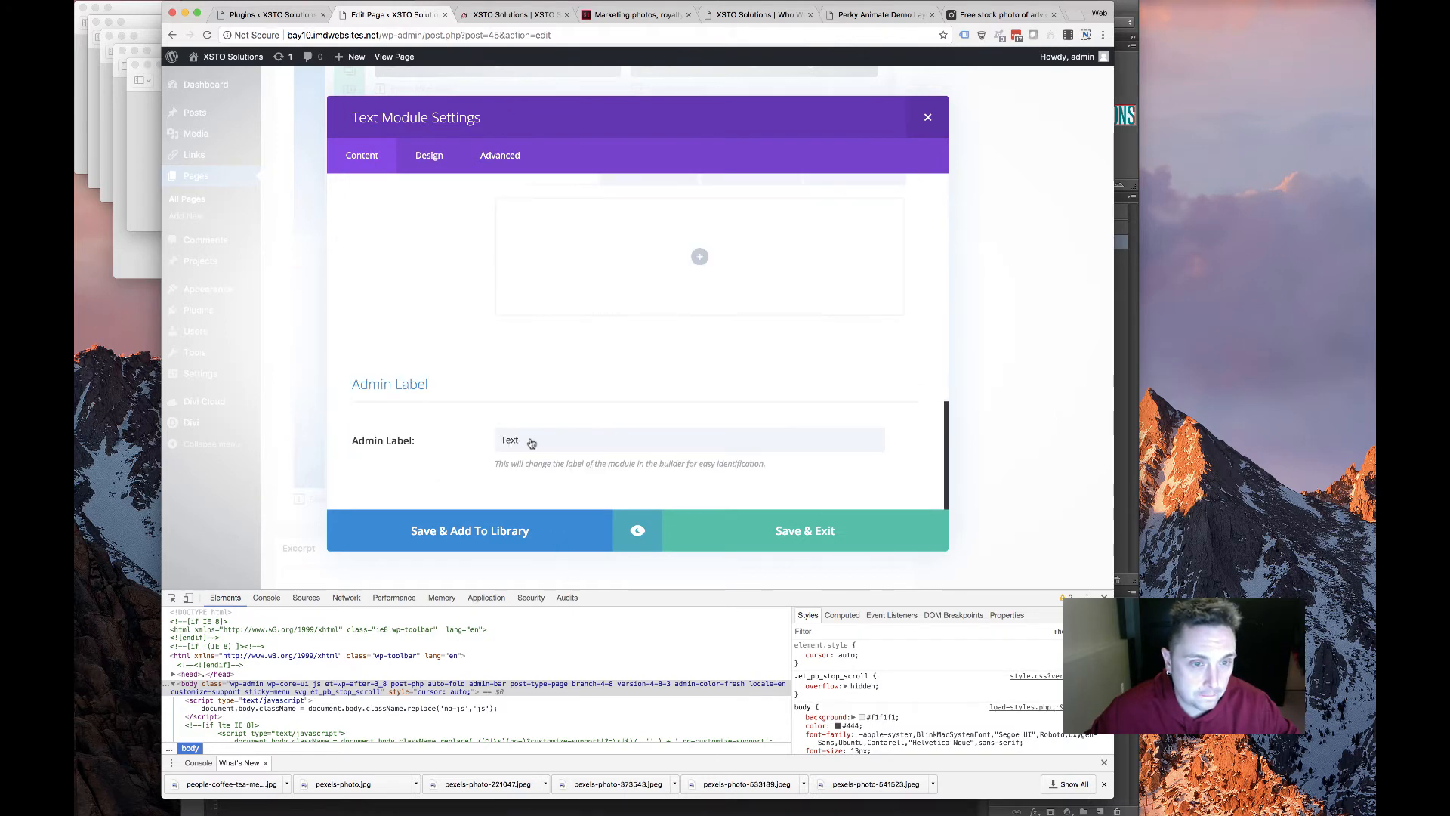
scroll(531, 443, up, 10)
key(ctrl+a)
scroll(544, 423, up, 2)
key(ctrl+v)
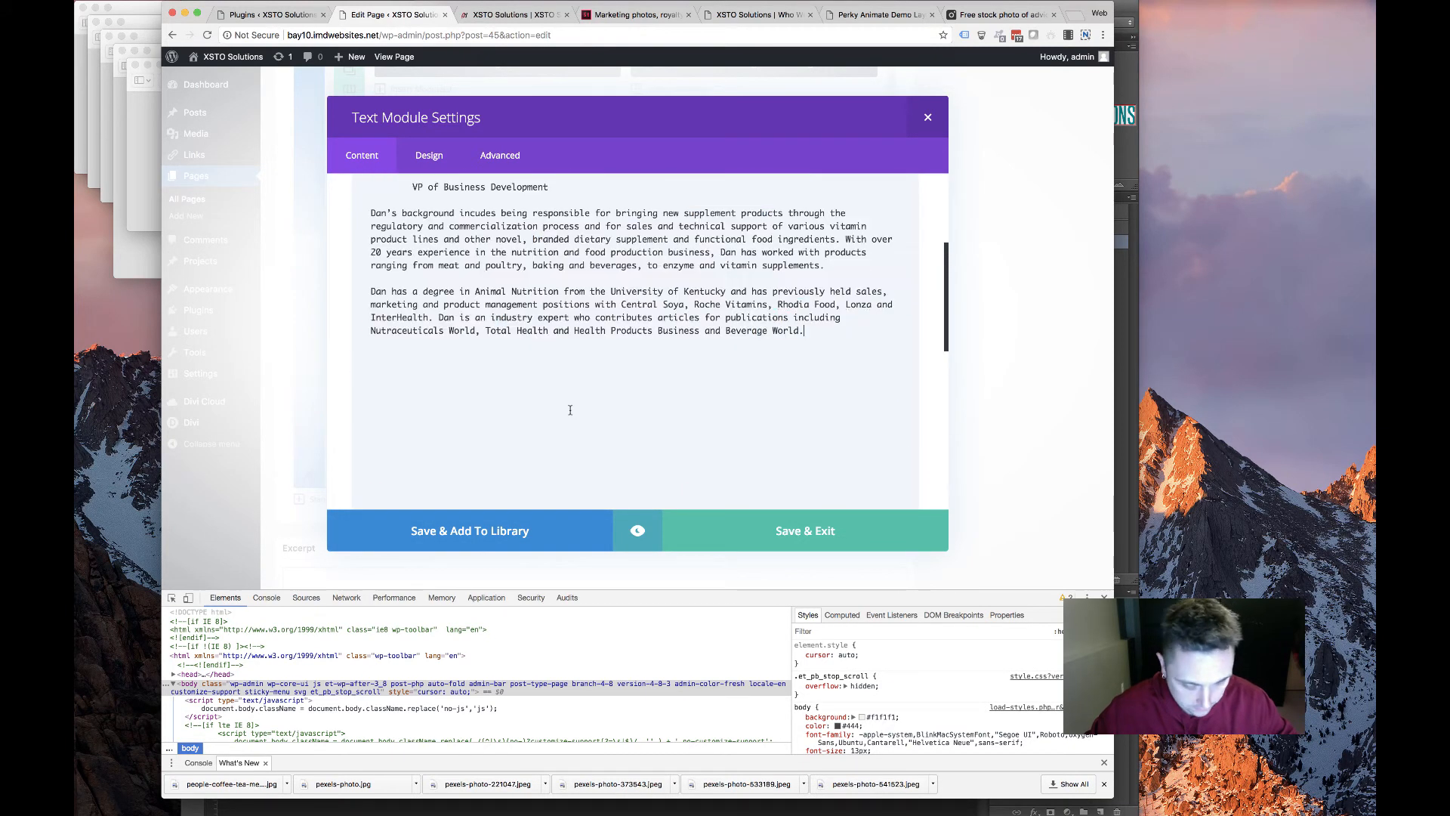
scroll(484, 385, up, 5)
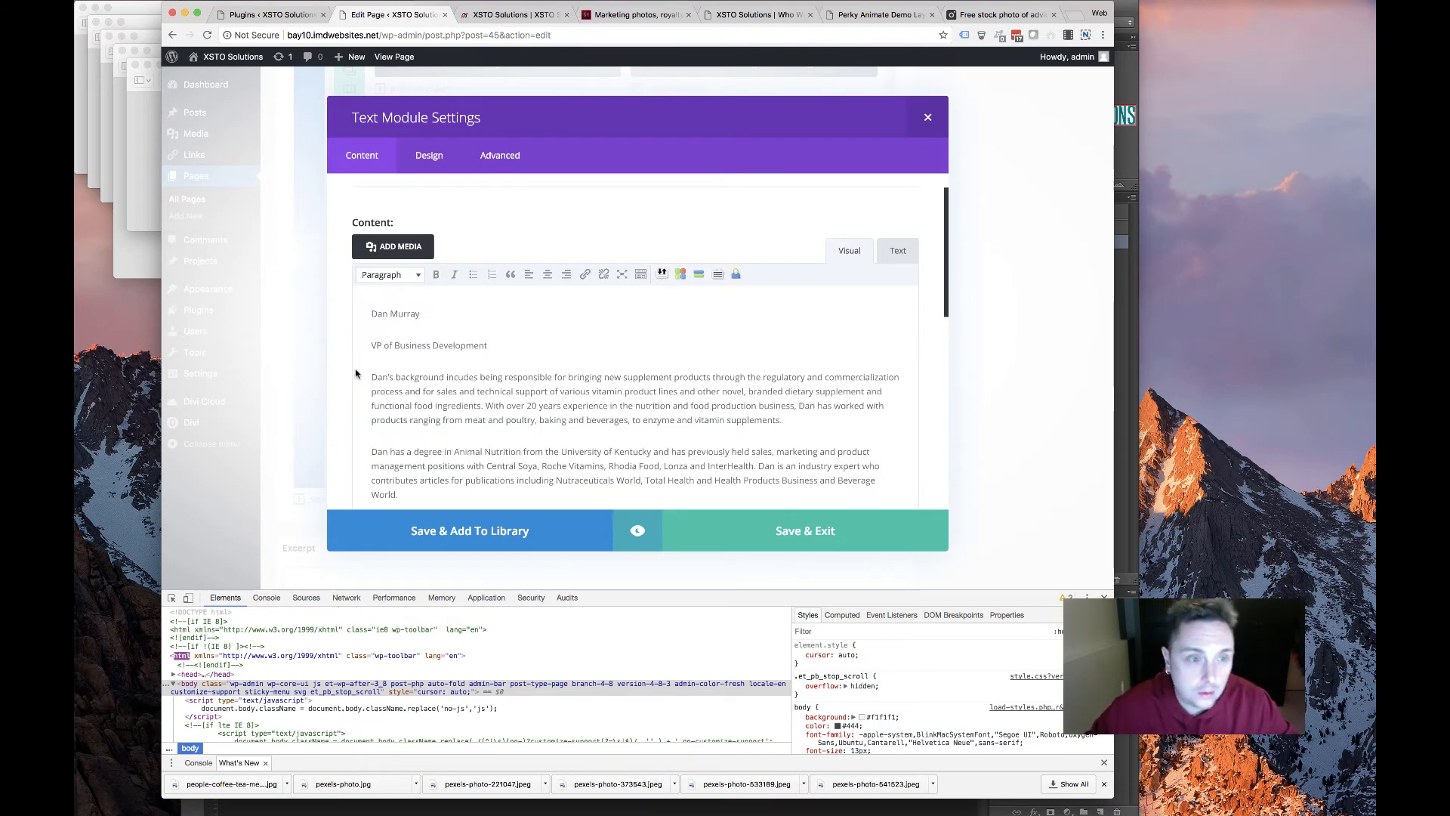
Upload the second member's headshot image and save the text module
click(393, 246)
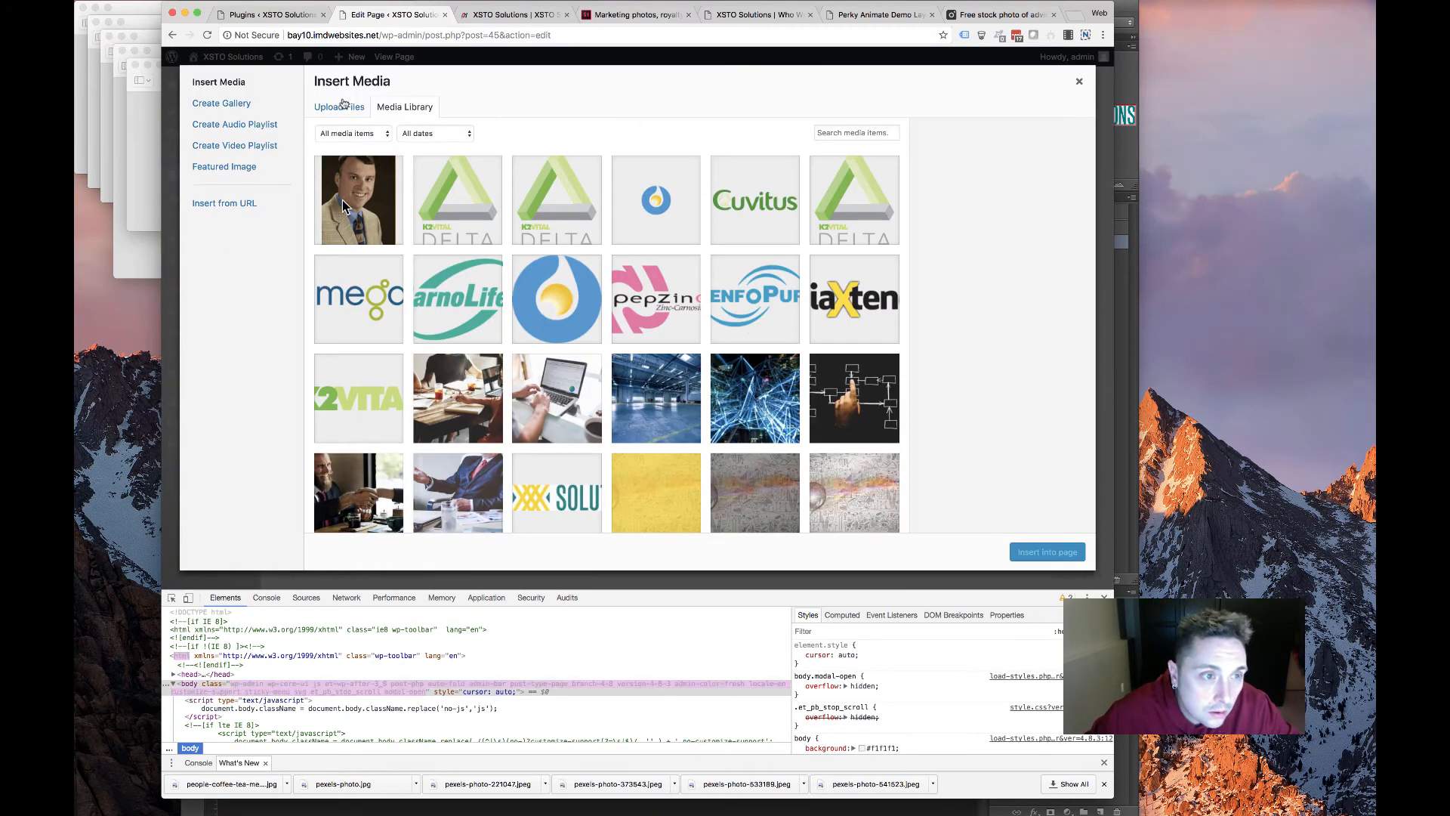
click(699, 306)
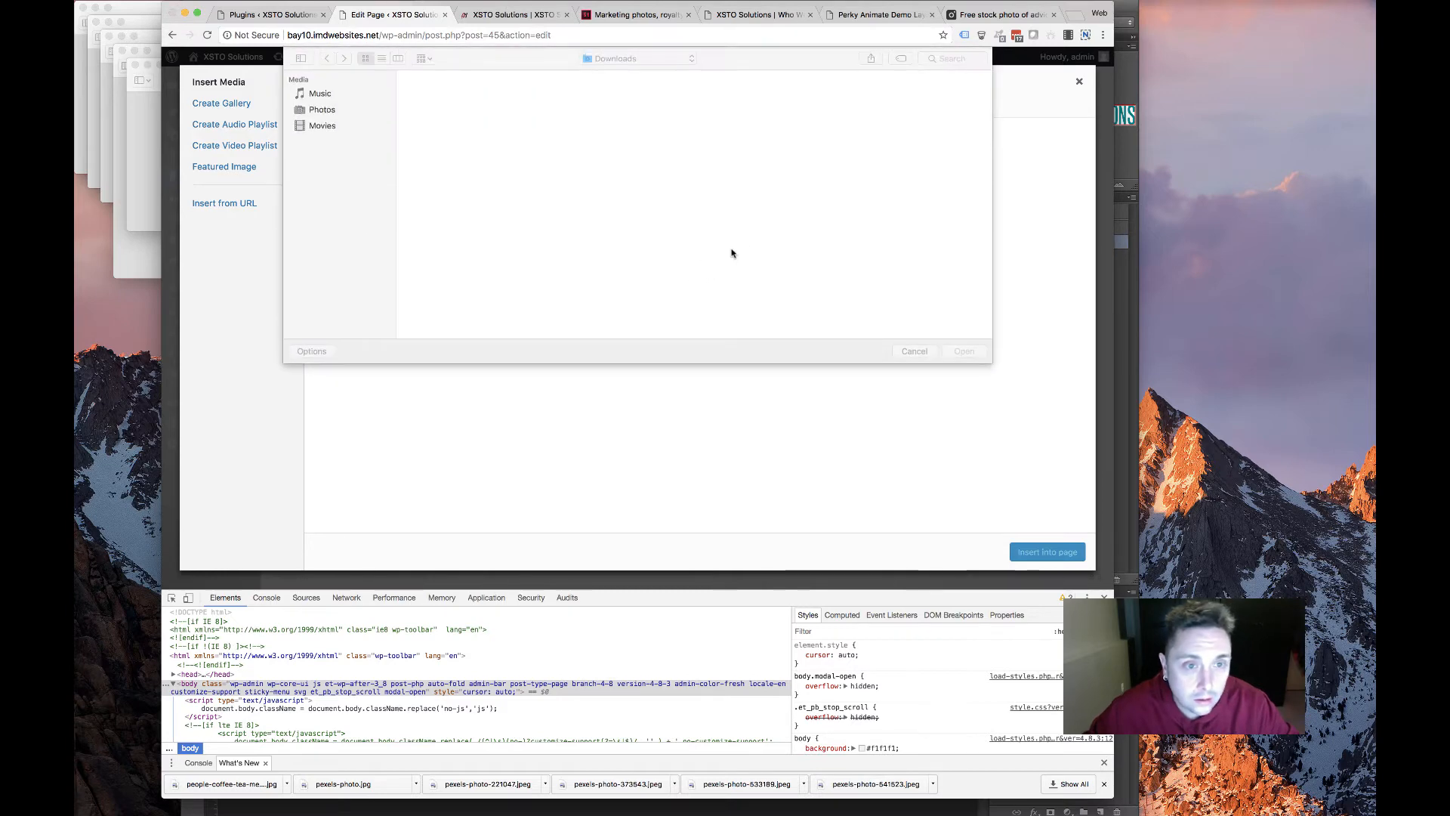
scroll(722, 266, down, 5)
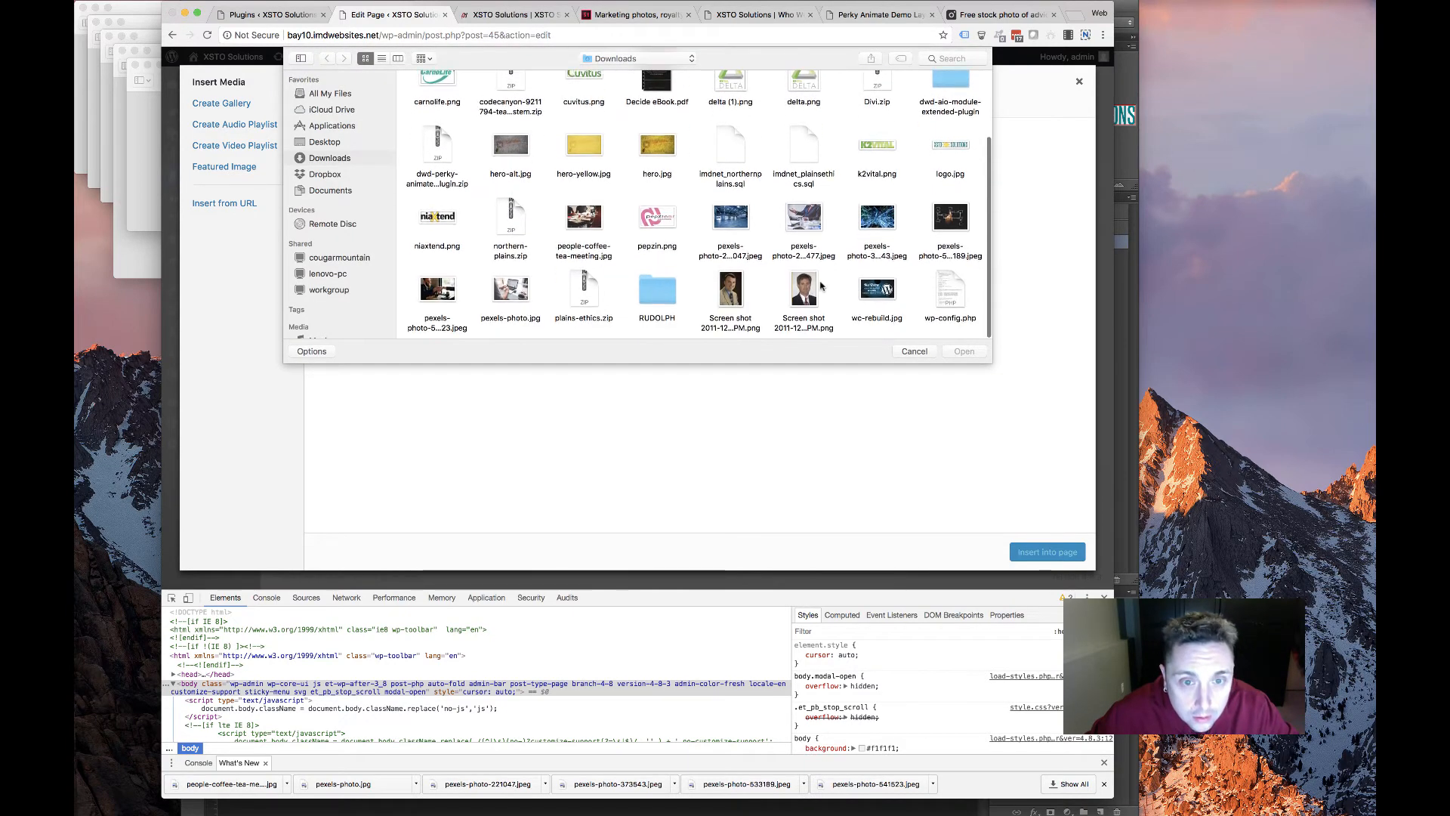
double_click(805, 288)
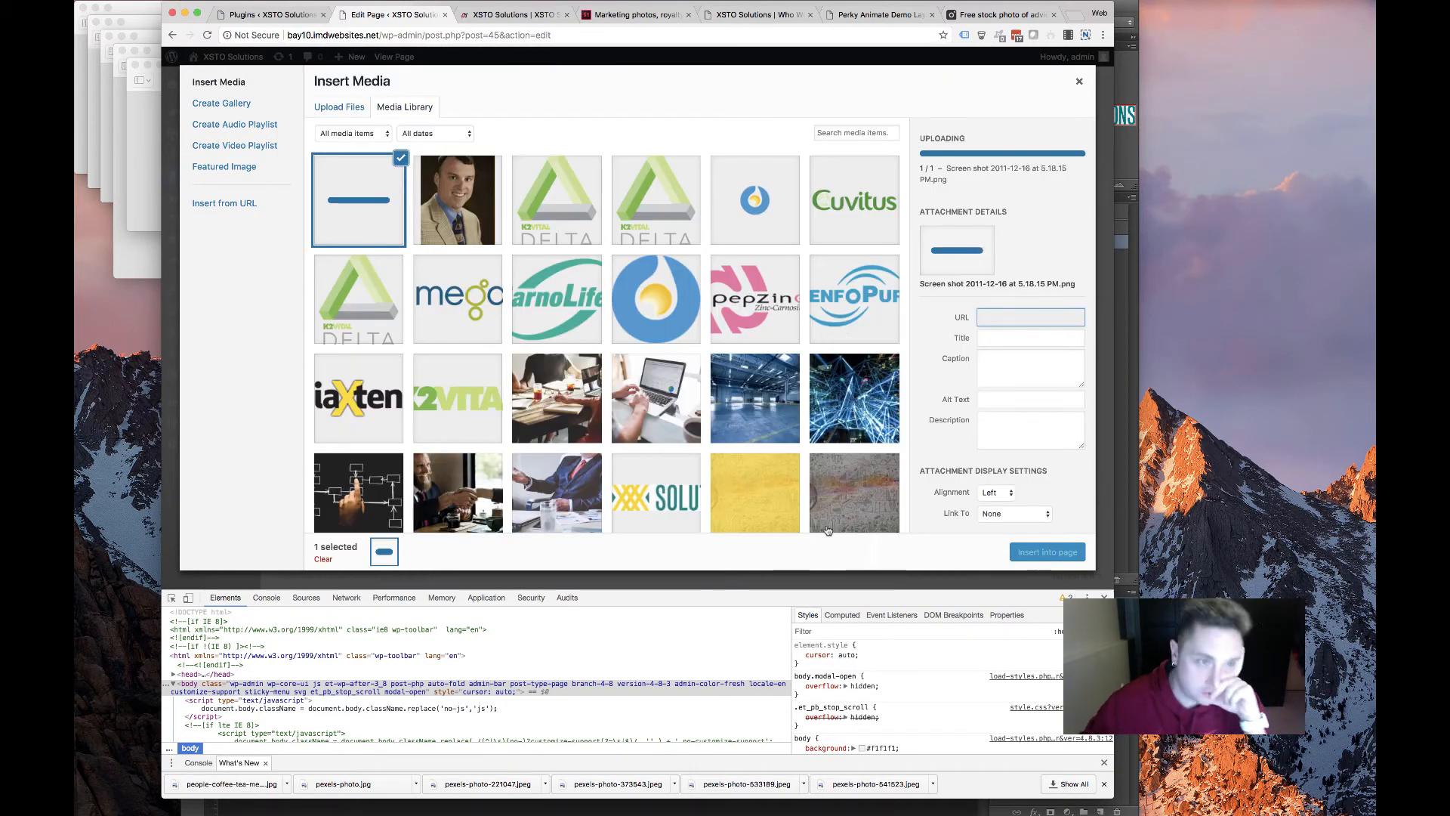
click(1081, 551)
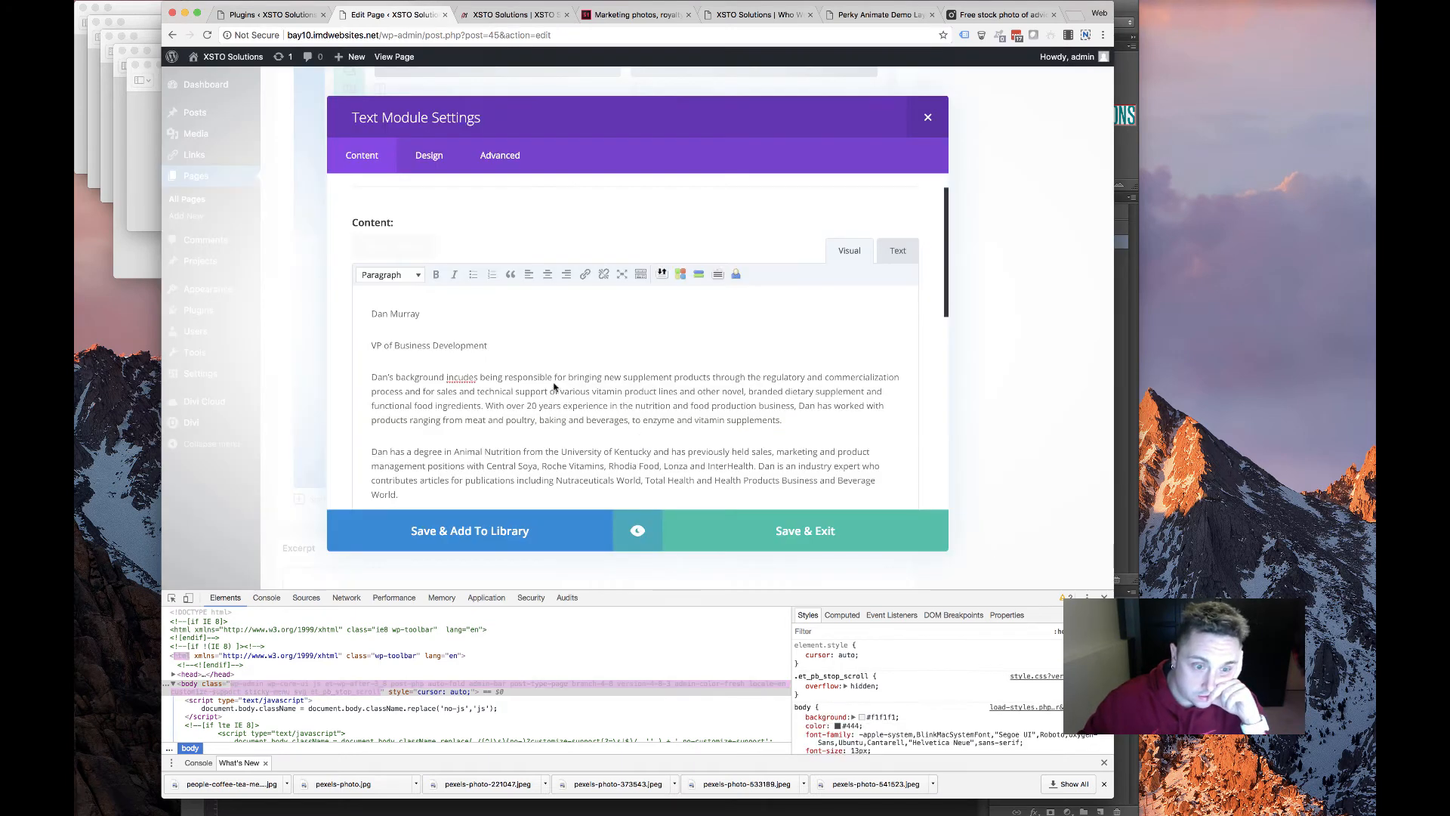
click(746, 529)
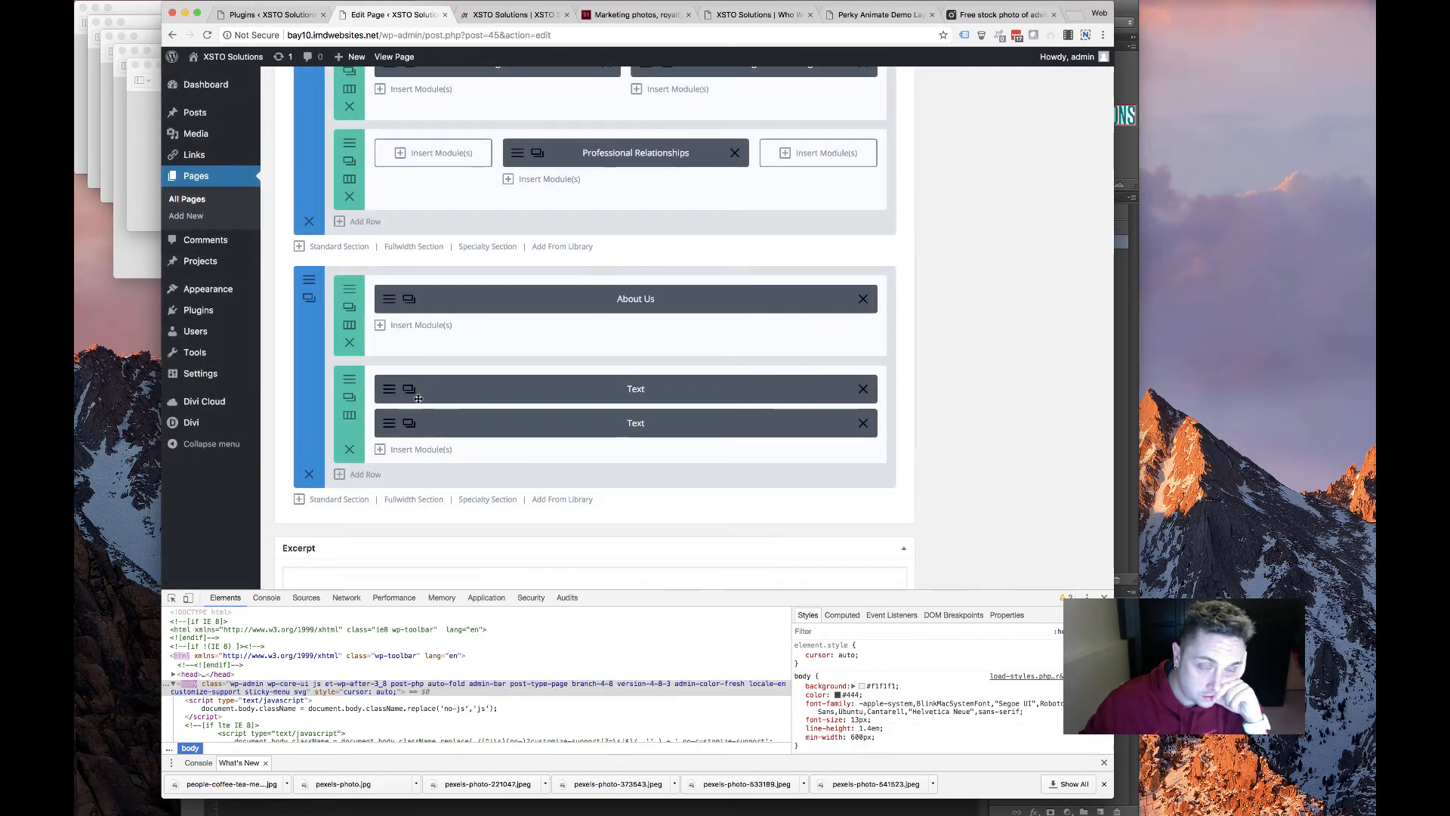
scroll(1071, 295, up, 15)
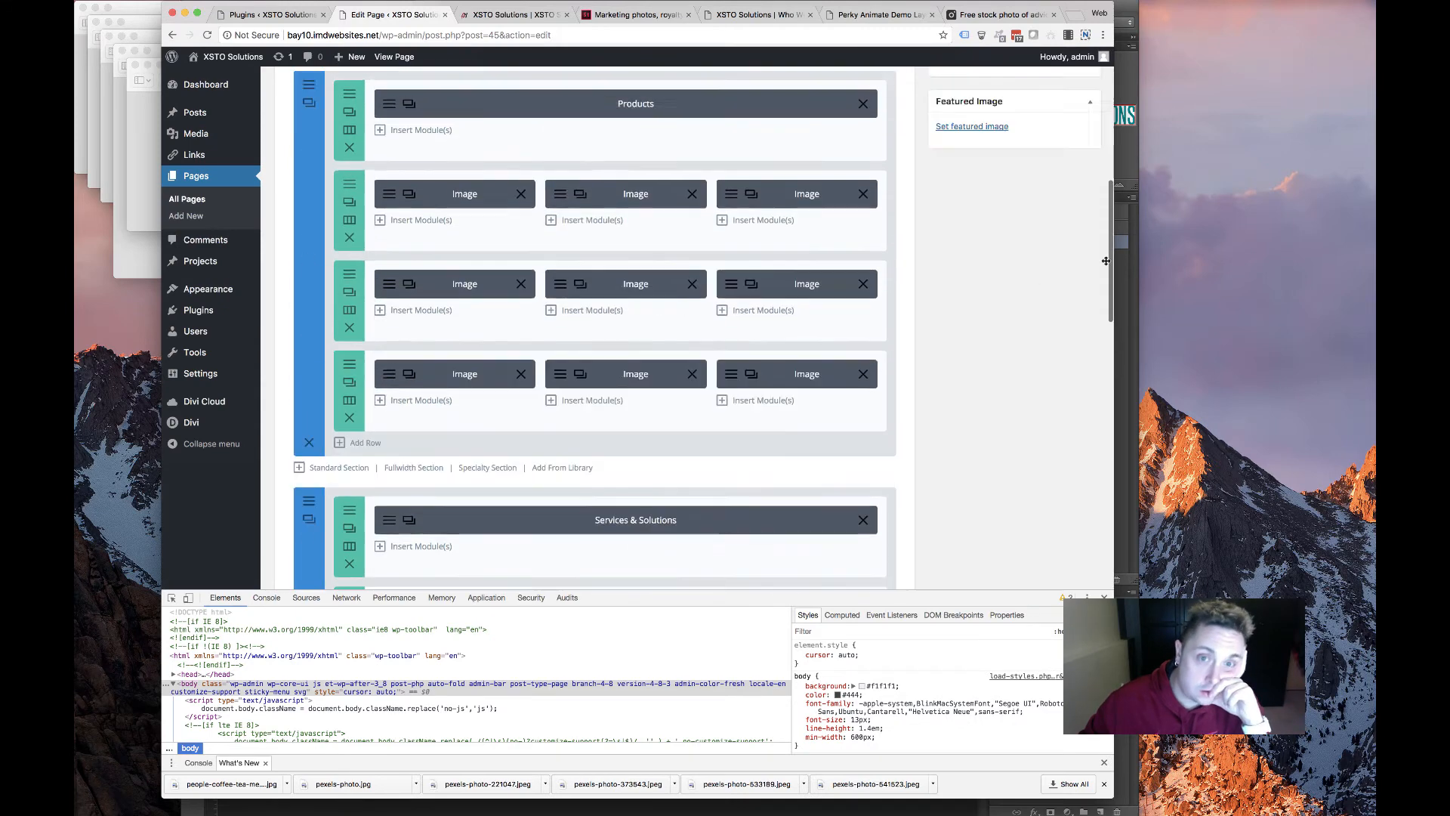
Update the page and switch to the live homepage to check it
click(1073, 293)
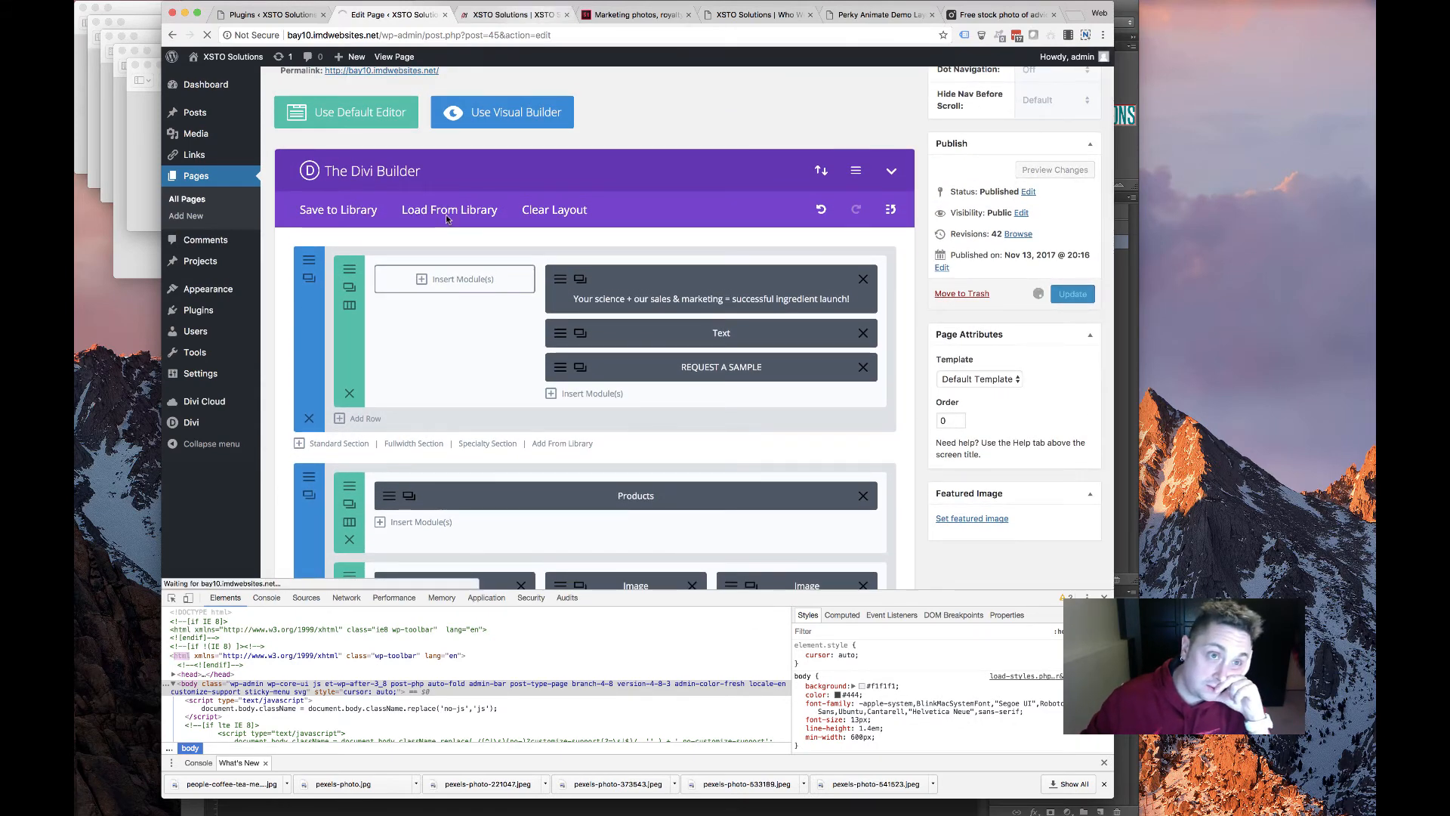
click(513, 14)
scroll(512, 356, up, 10)
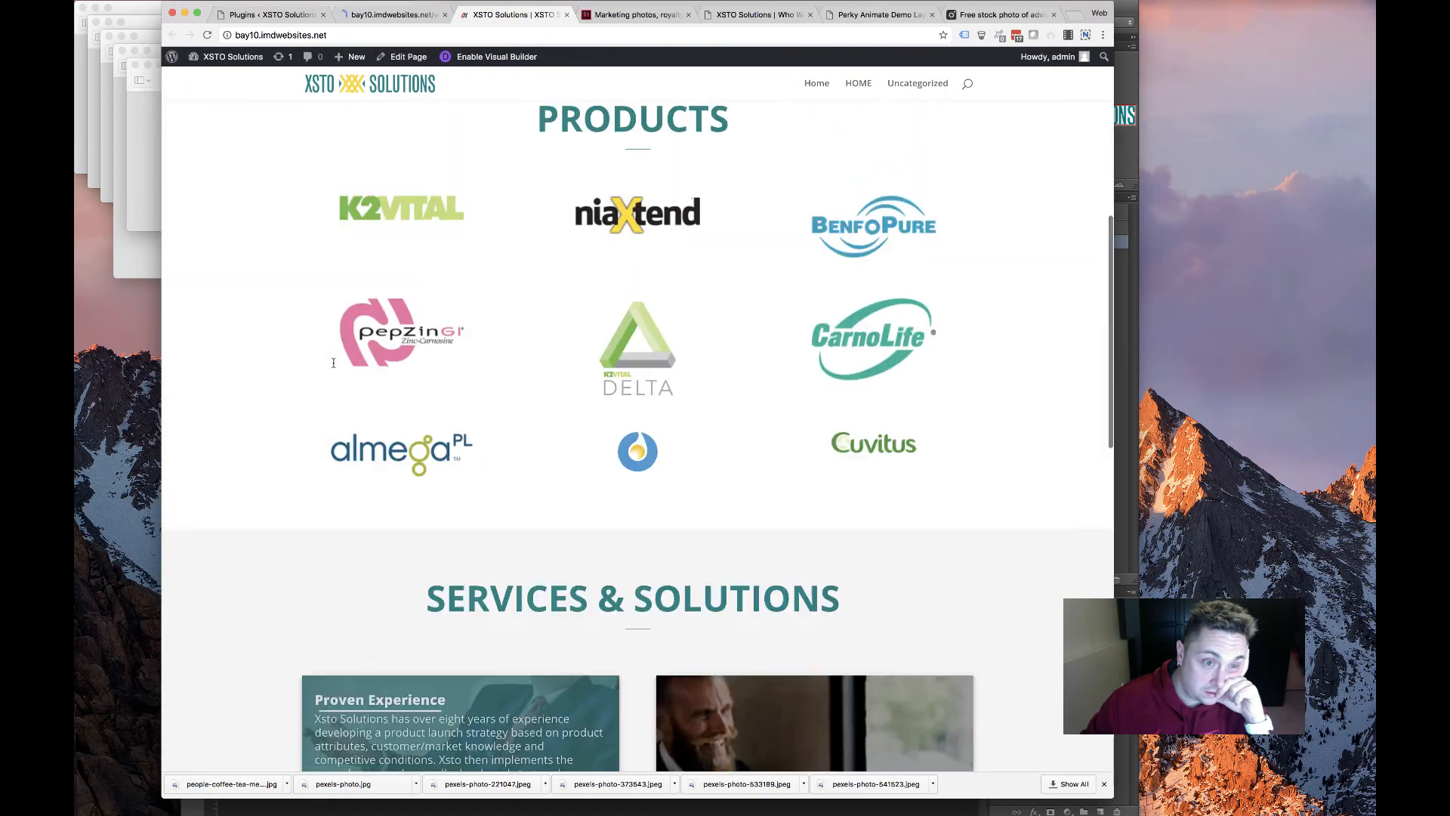
scroll(510, 357, down, 10)
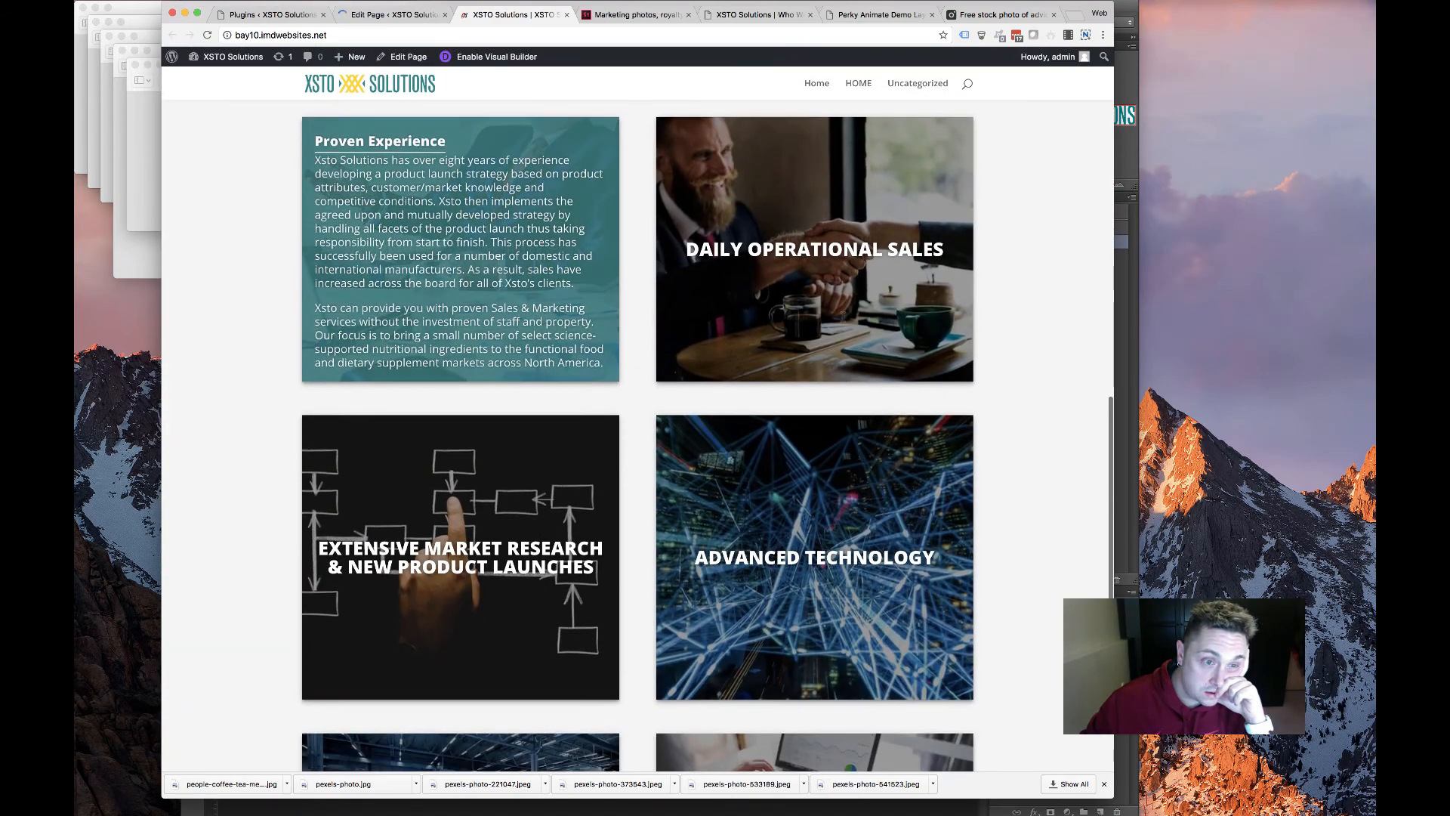
scroll(785, 559, down, 3)
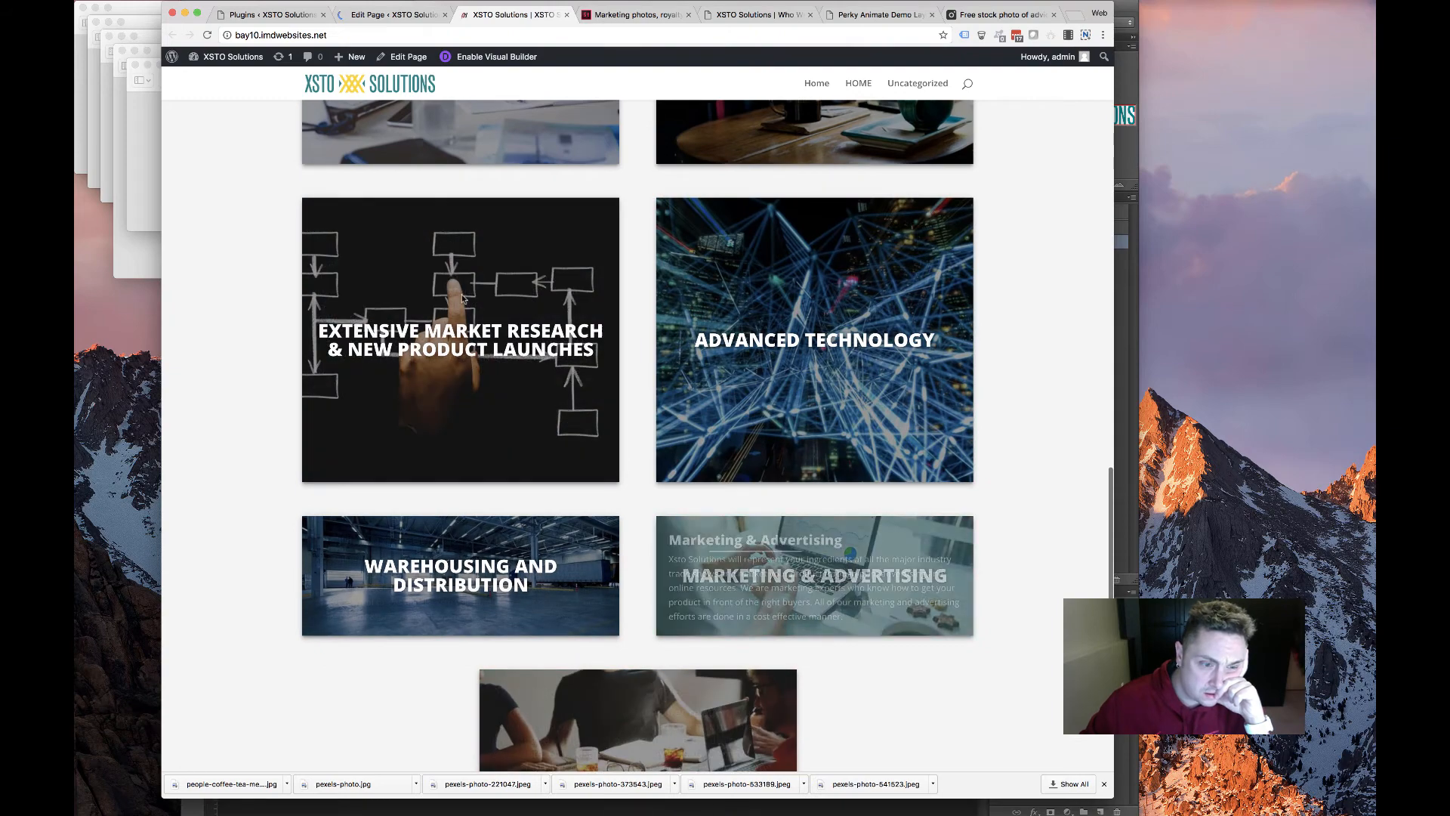
scroll(445, 327, up, 5)
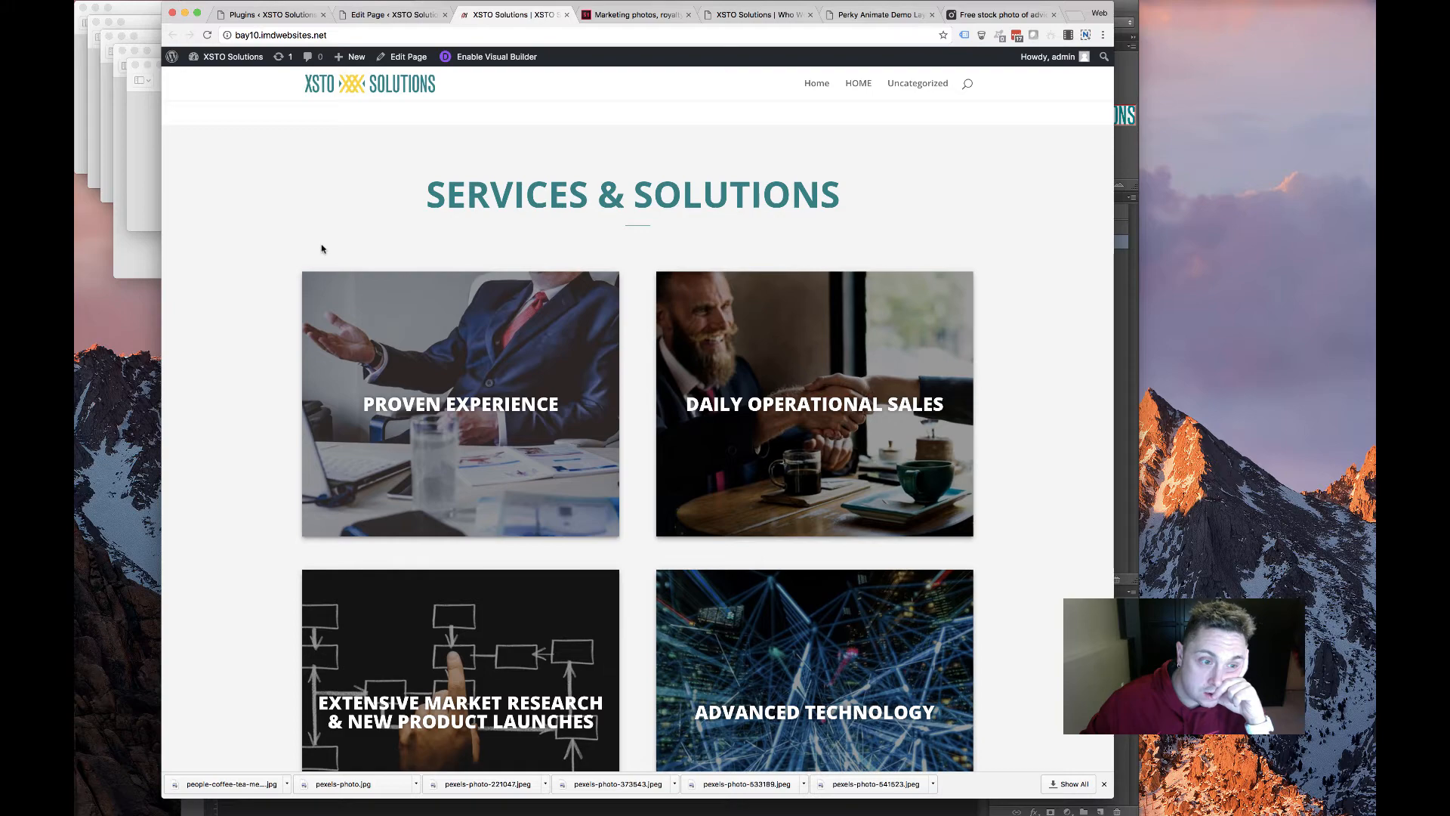
scroll(321, 248, down, 8)
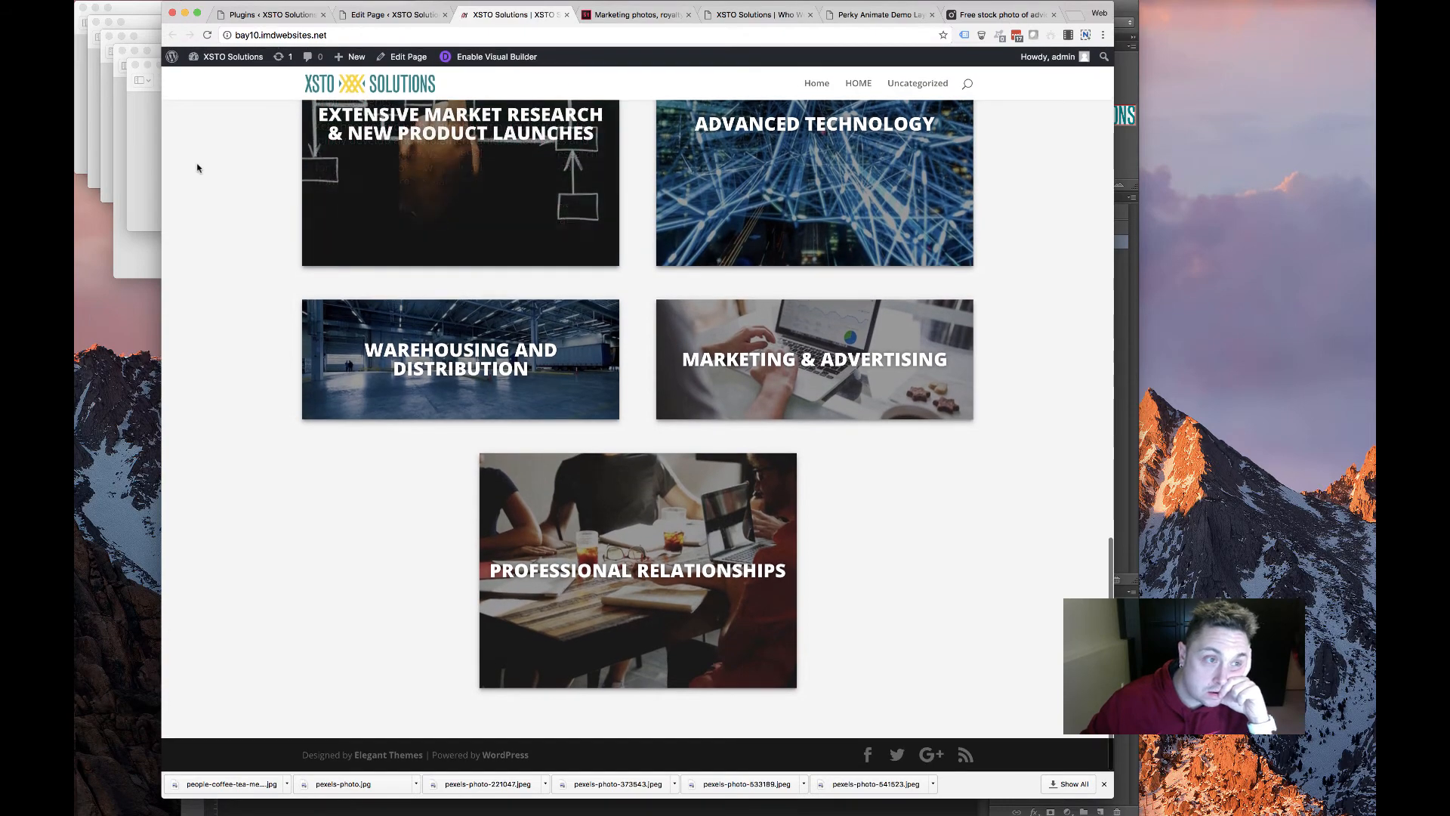
Reload the live homepage, check the About Us section with both bios, and return to the editor
click(207, 34)
click(207, 35)
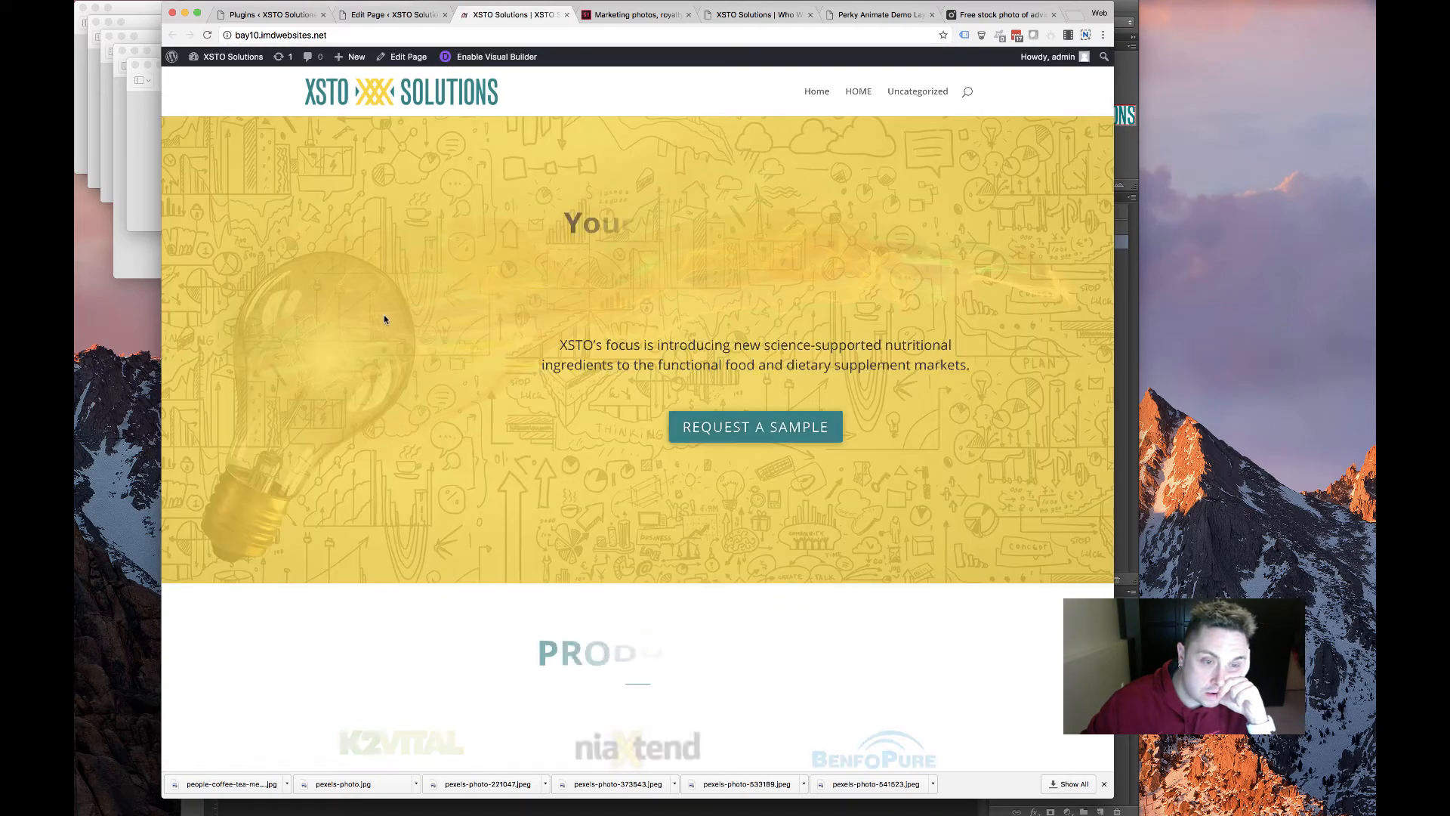
scroll(421, 337, down, 5)
scroll(421, 338, down, 10)
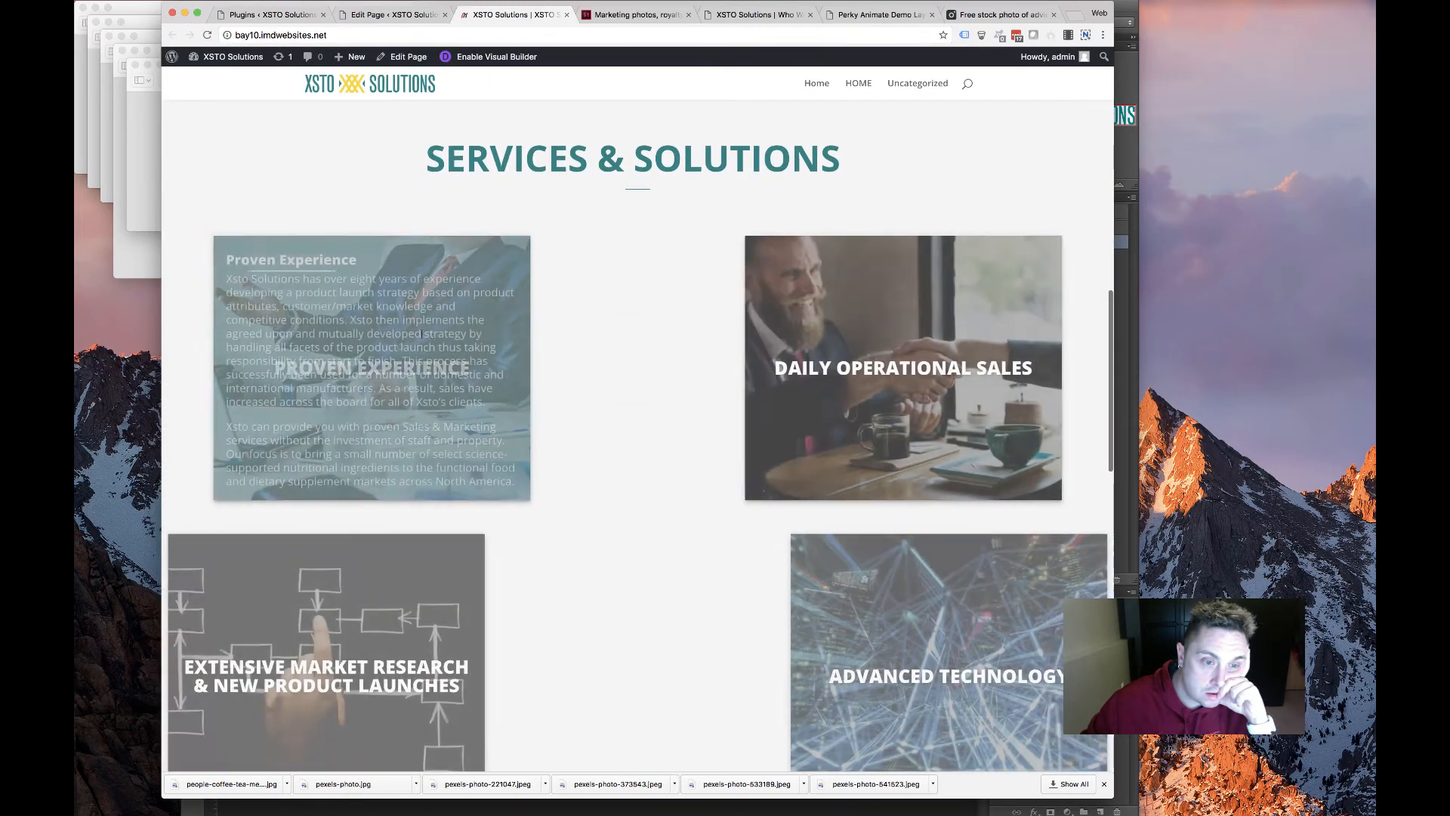
scroll(421, 338, down, 7)
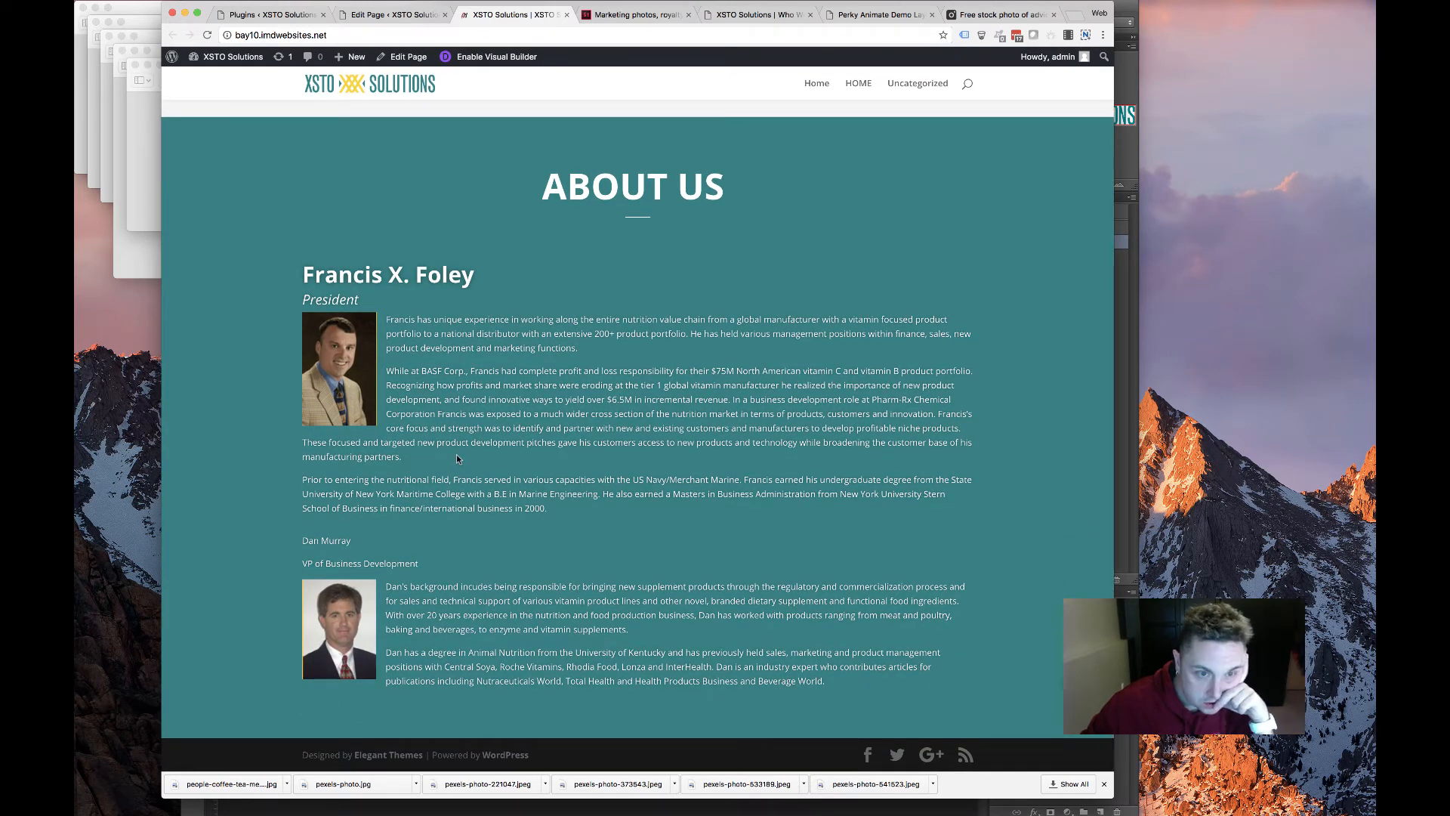
scroll(456, 457, up, 3)
scroll(455, 455, down, 2)
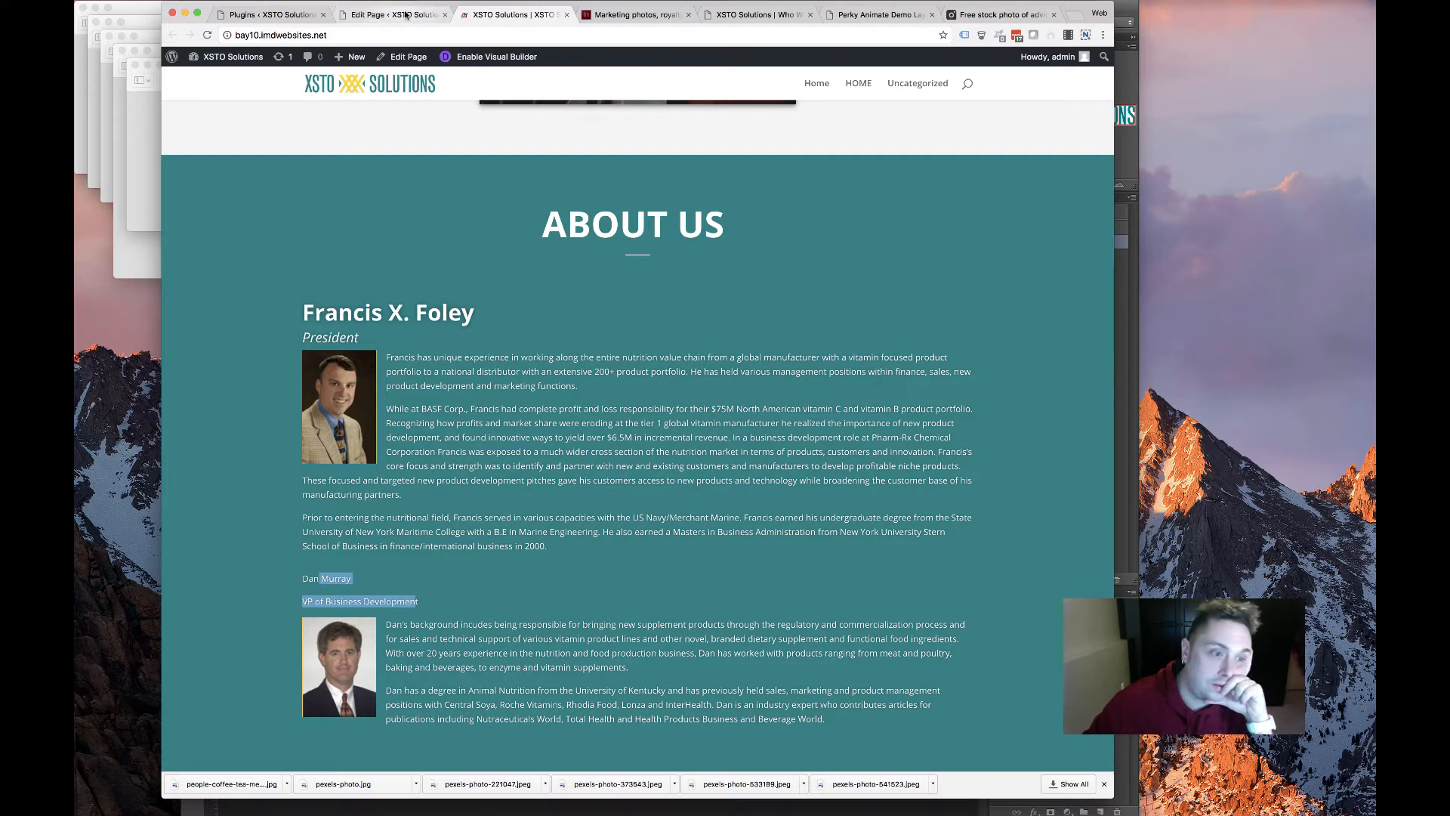
key(ctrl+shift+Tab)
scroll(463, 486, down, 10)
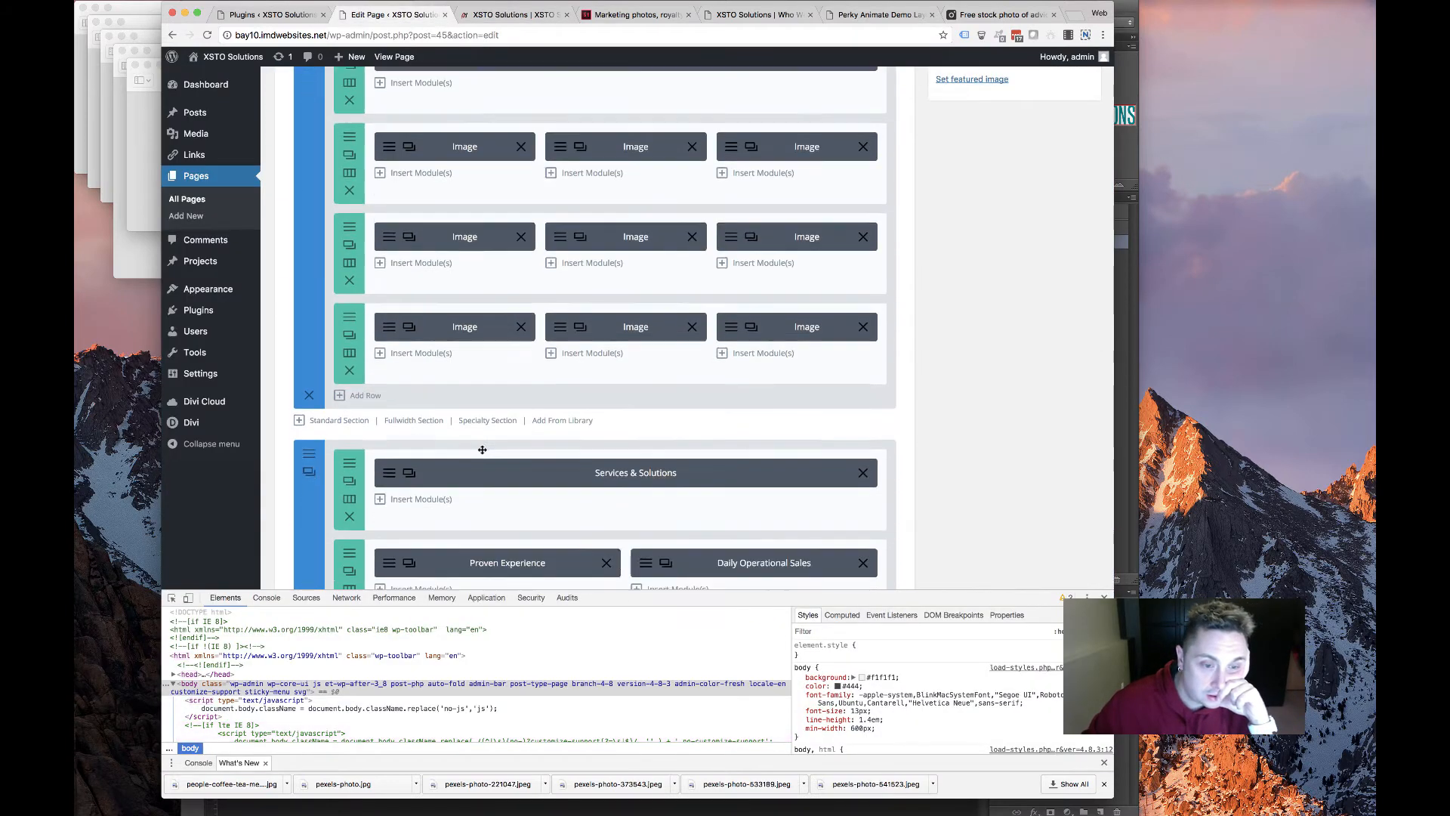
key(ctrl+Tab)
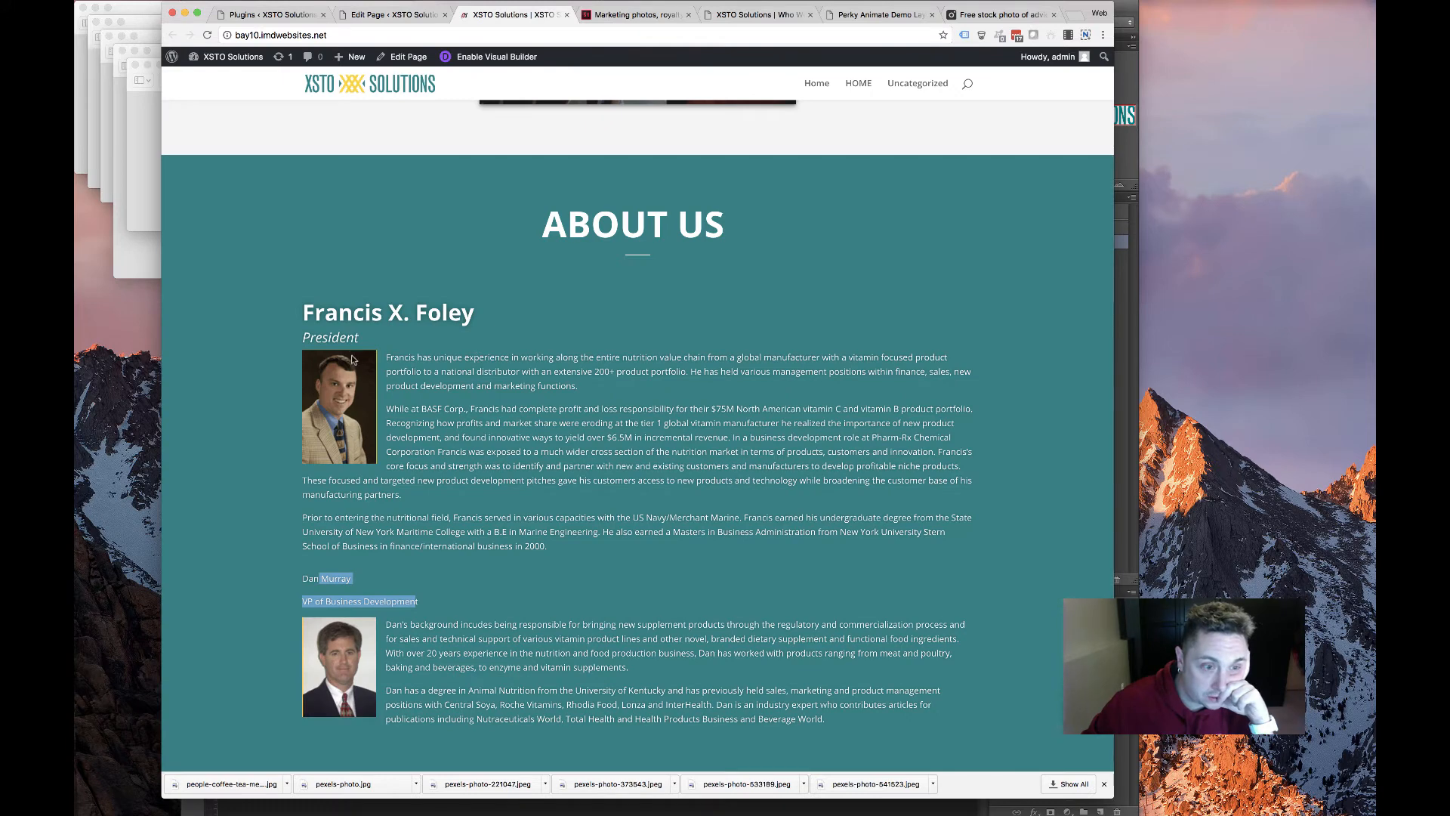
scroll(432, 357, up, 4)
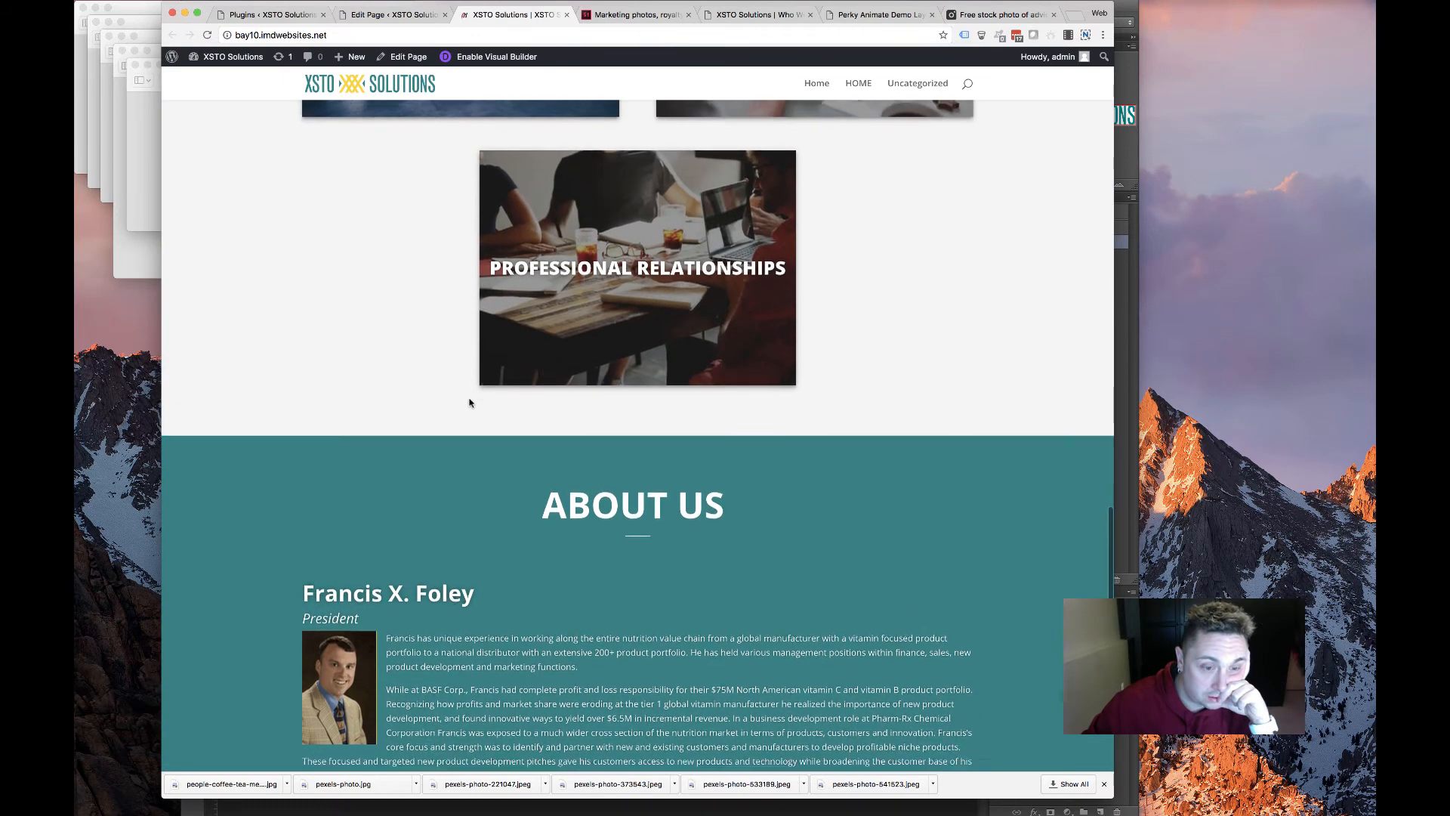
scroll(470, 402, down, 2)
triple_click(584, 341)
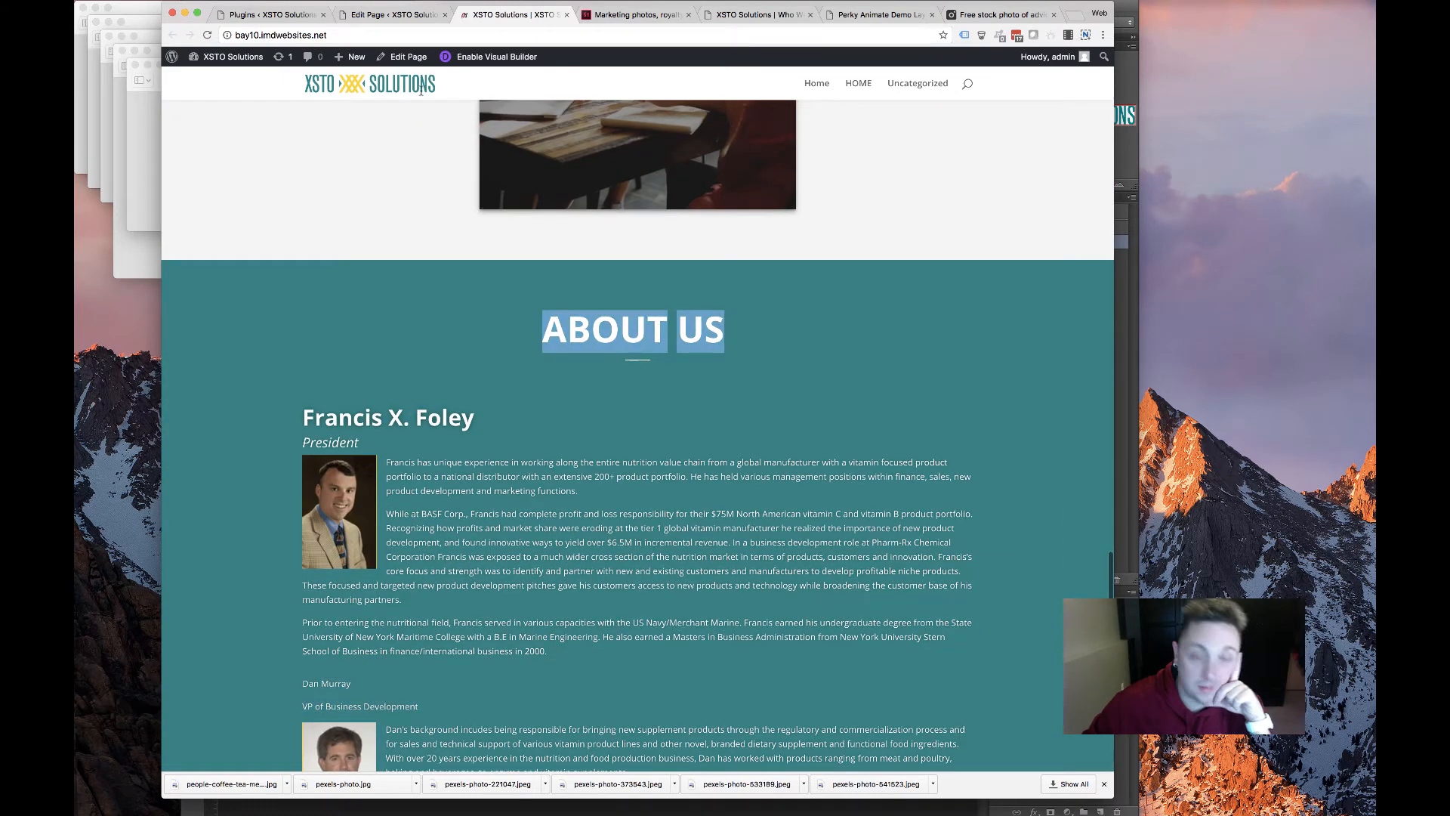
key(ctrl+shift+Tab)
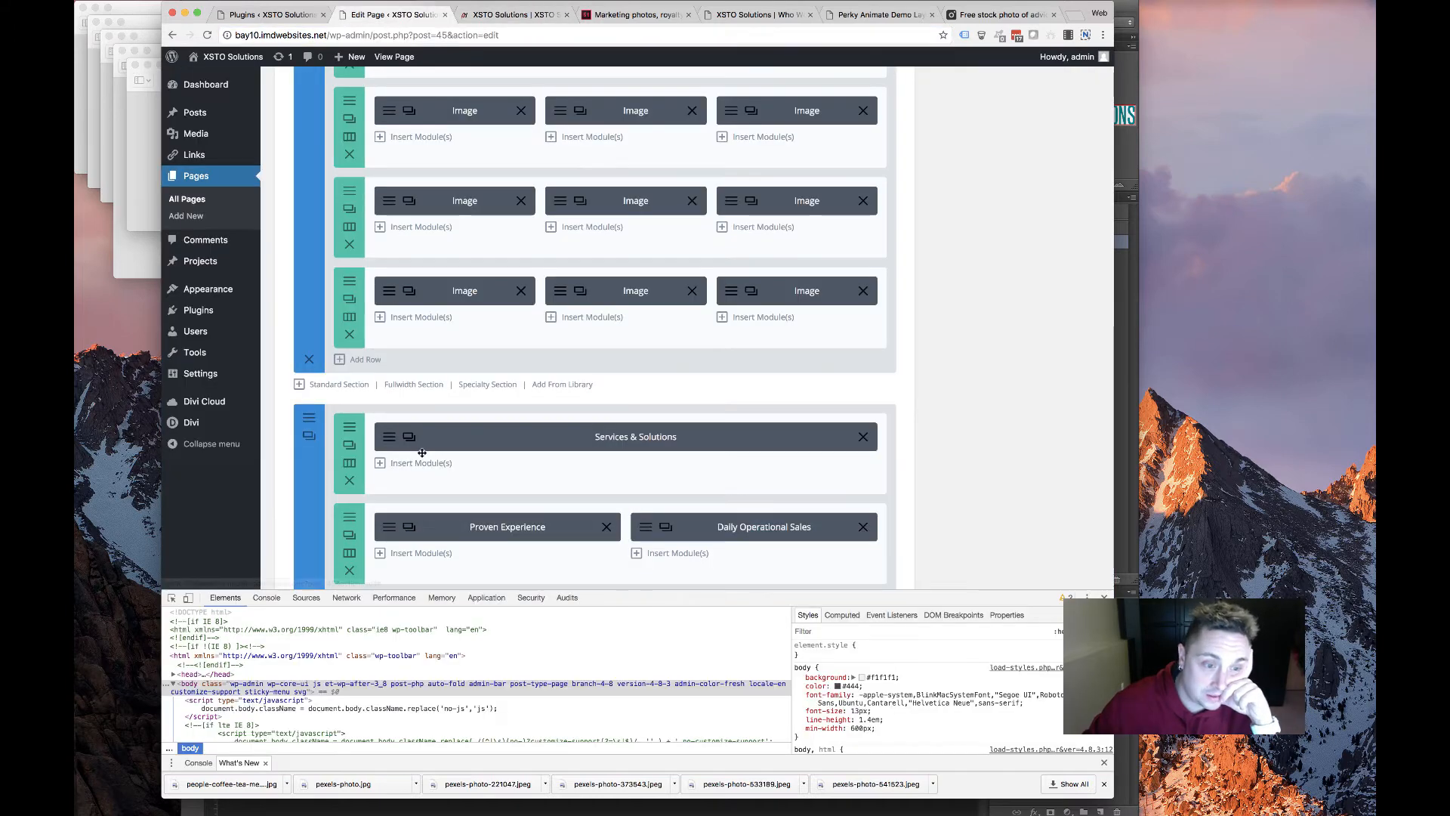
In the second bio module, make the name a Heading 2 and the VP of Business Development line a Heading 3
scroll(422, 453, down, 15)
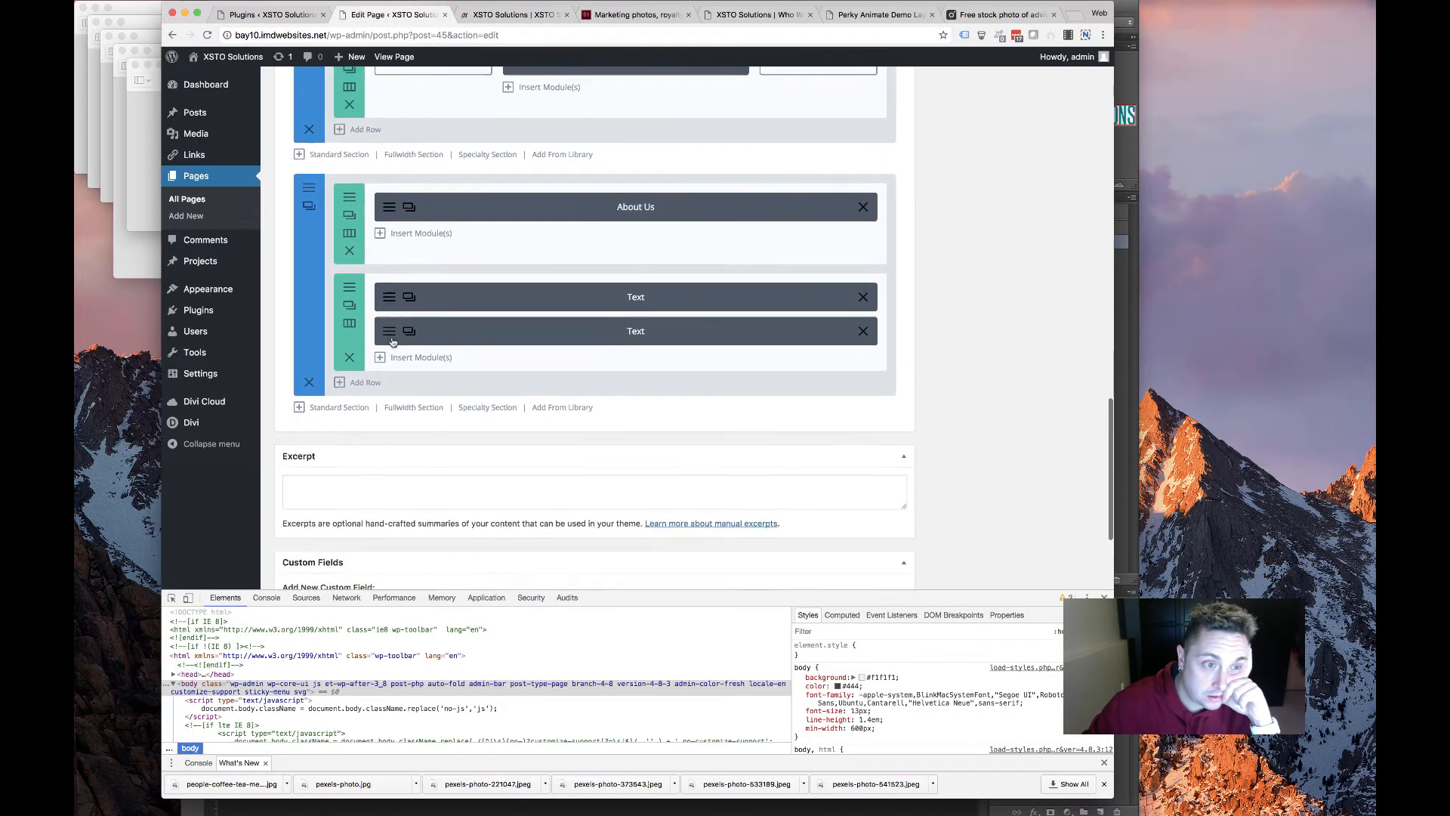
scroll(394, 347, up, 1)
click(409, 342)
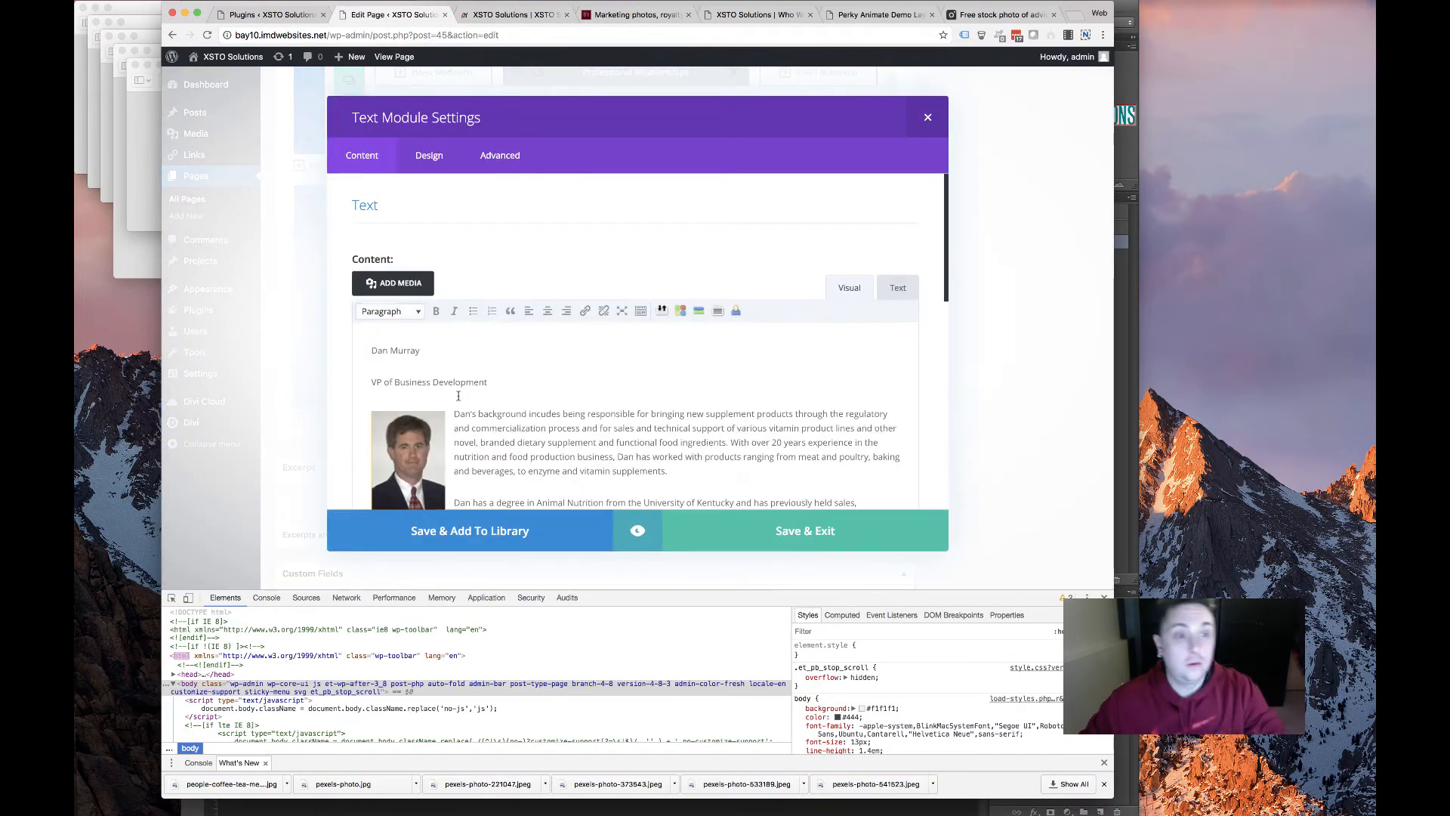
click(380, 311)
click(357, 384)
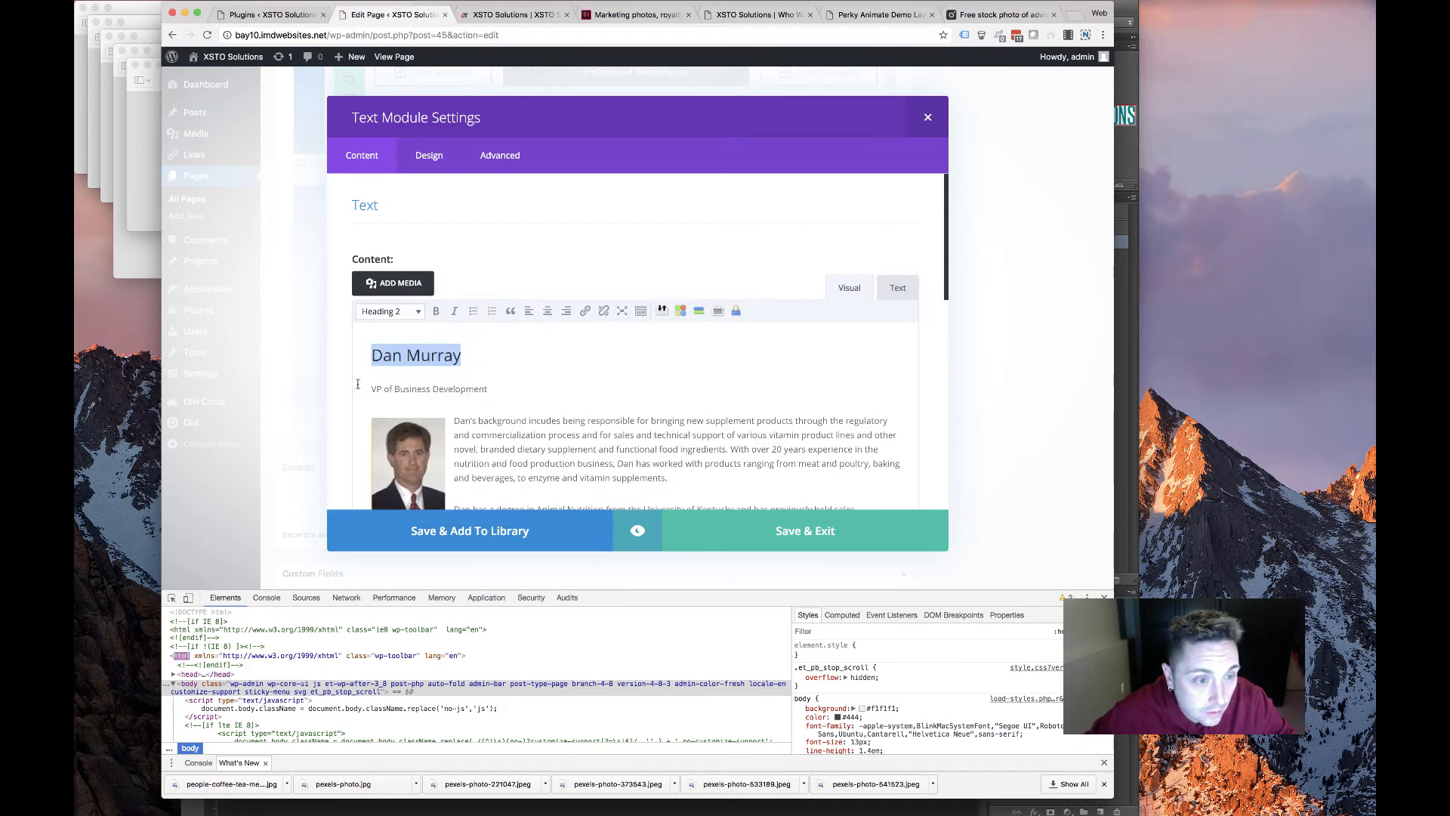
drag(358, 388, 491, 389)
click(389, 311)
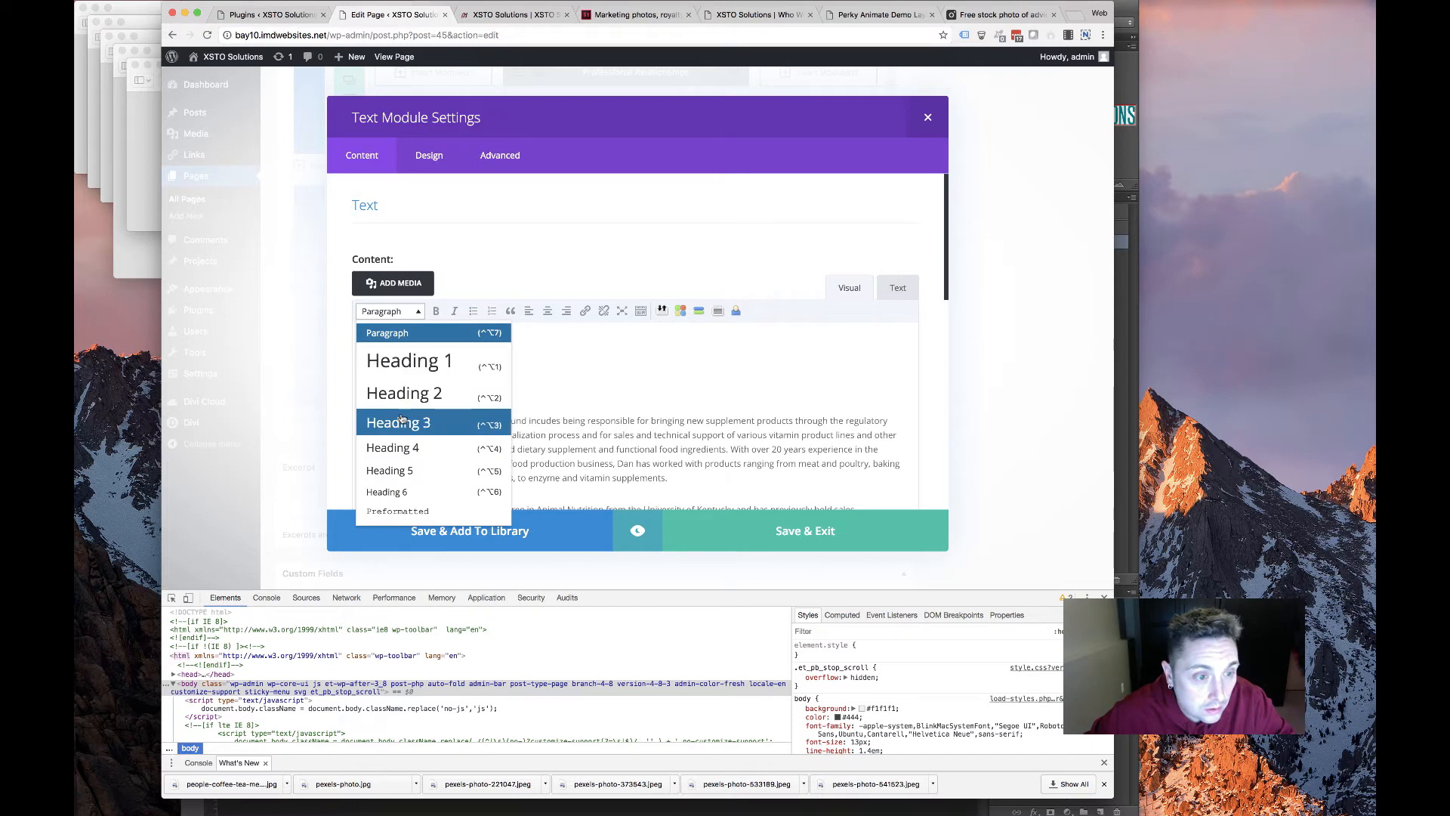
click(402, 420)
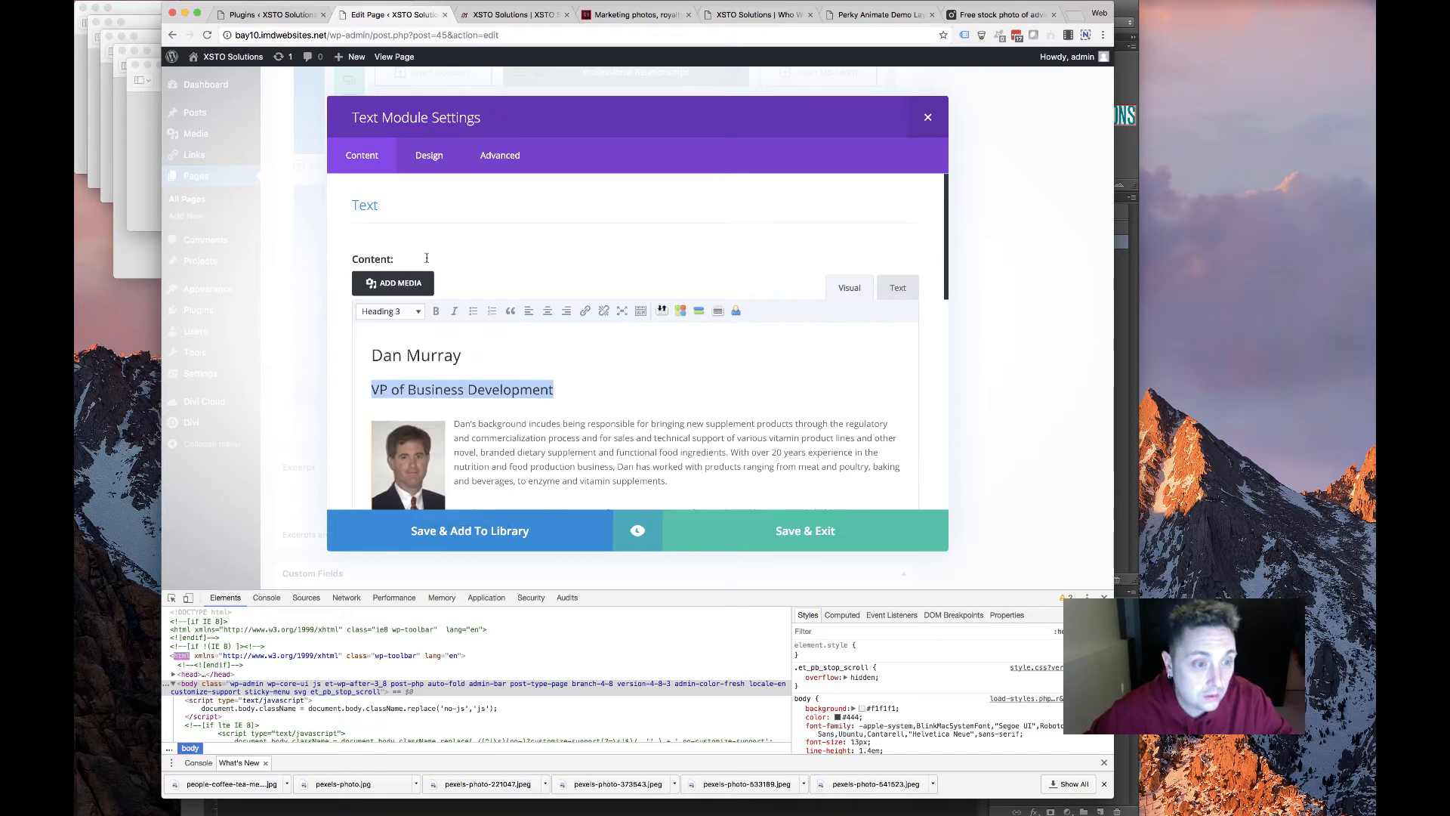
Compare against the live homepage by scrolling through it
click(498, 15)
scroll(438, 412, down, 2)
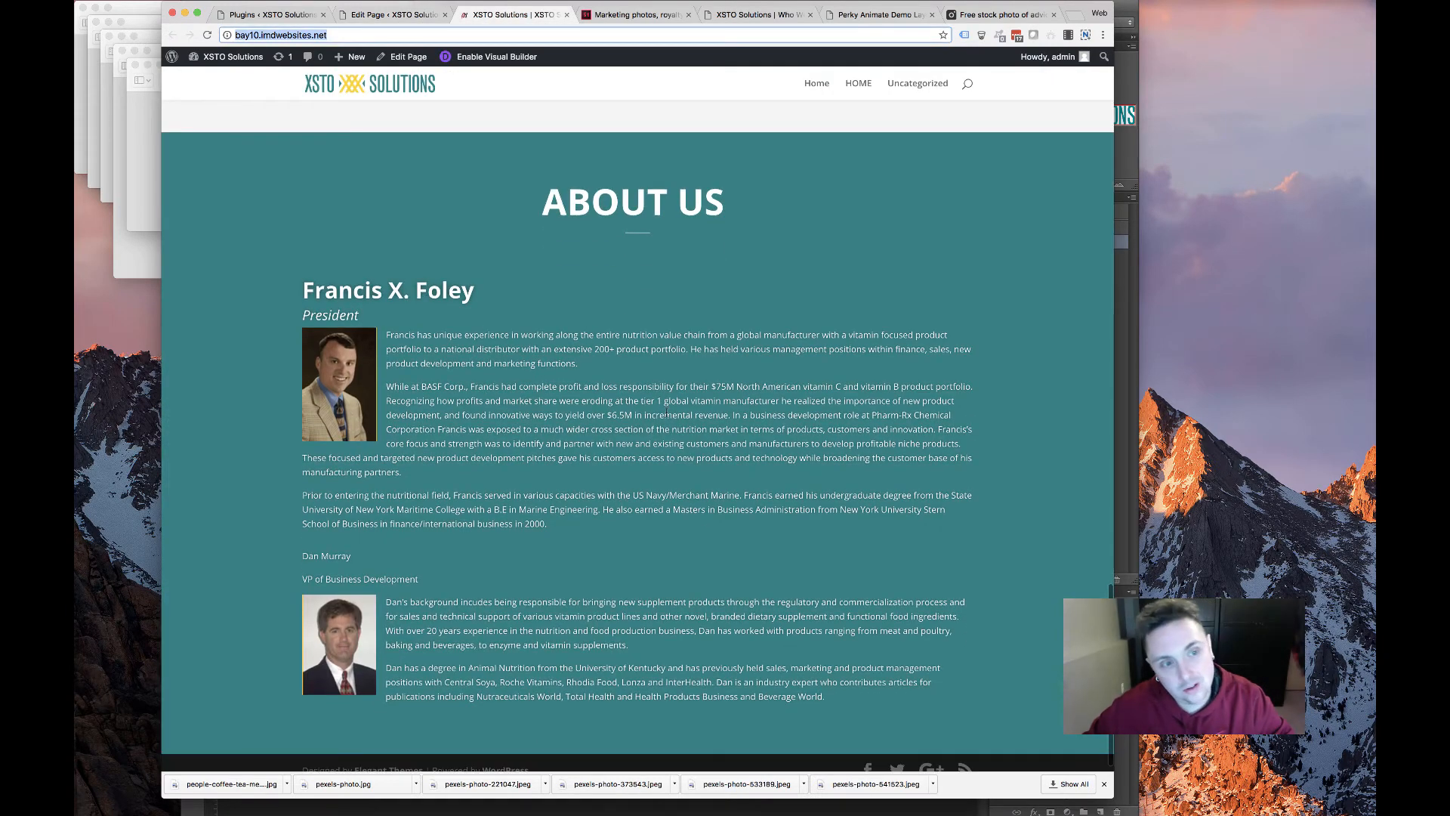
scroll(439, 412, down, 1)
scroll(439, 412, up, 5)
scroll(632, 424, up, 4)
scroll(632, 424, down, 3)
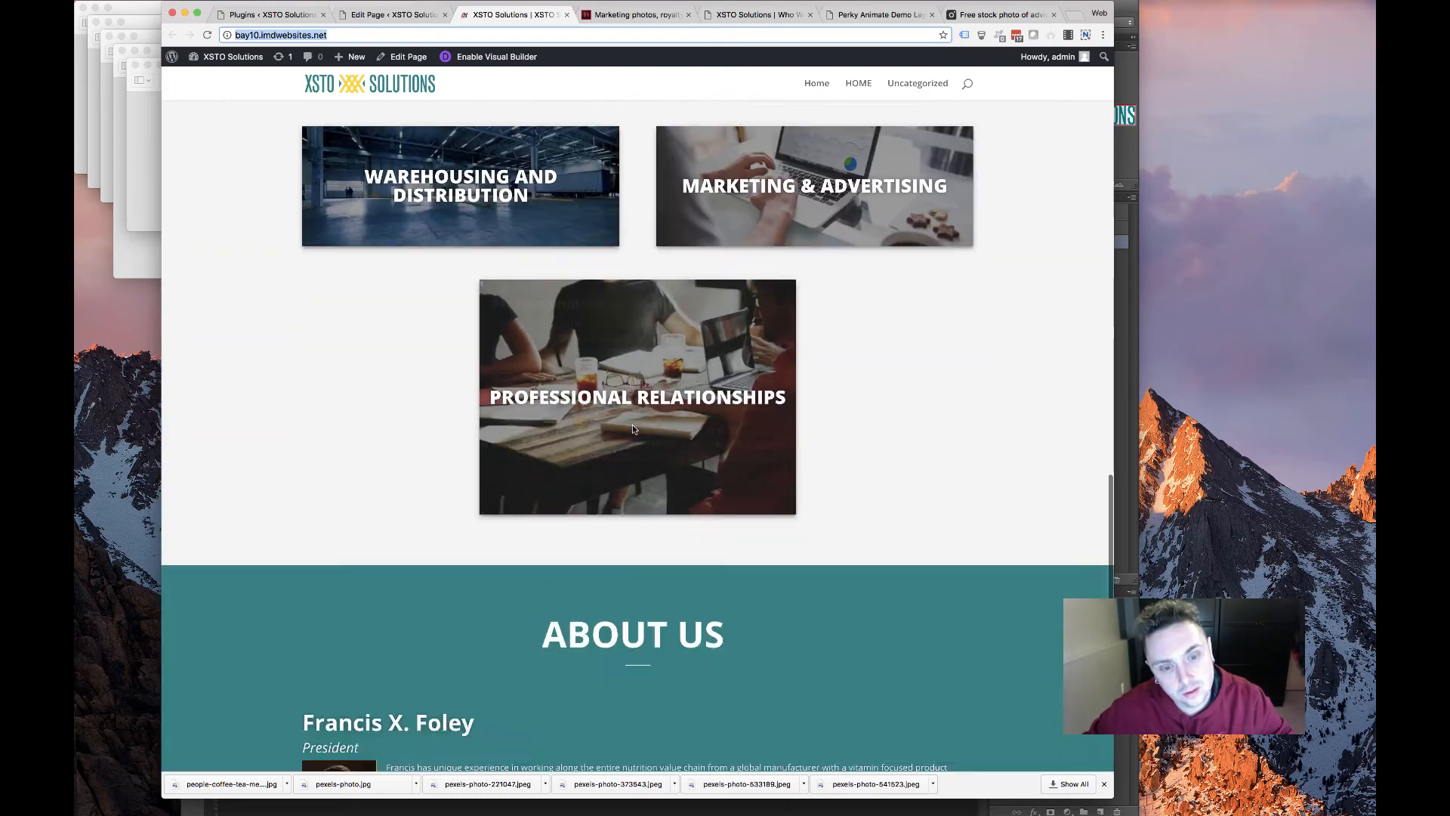
scroll(542, 419, up, 8)
scroll(541, 418, up, 2)
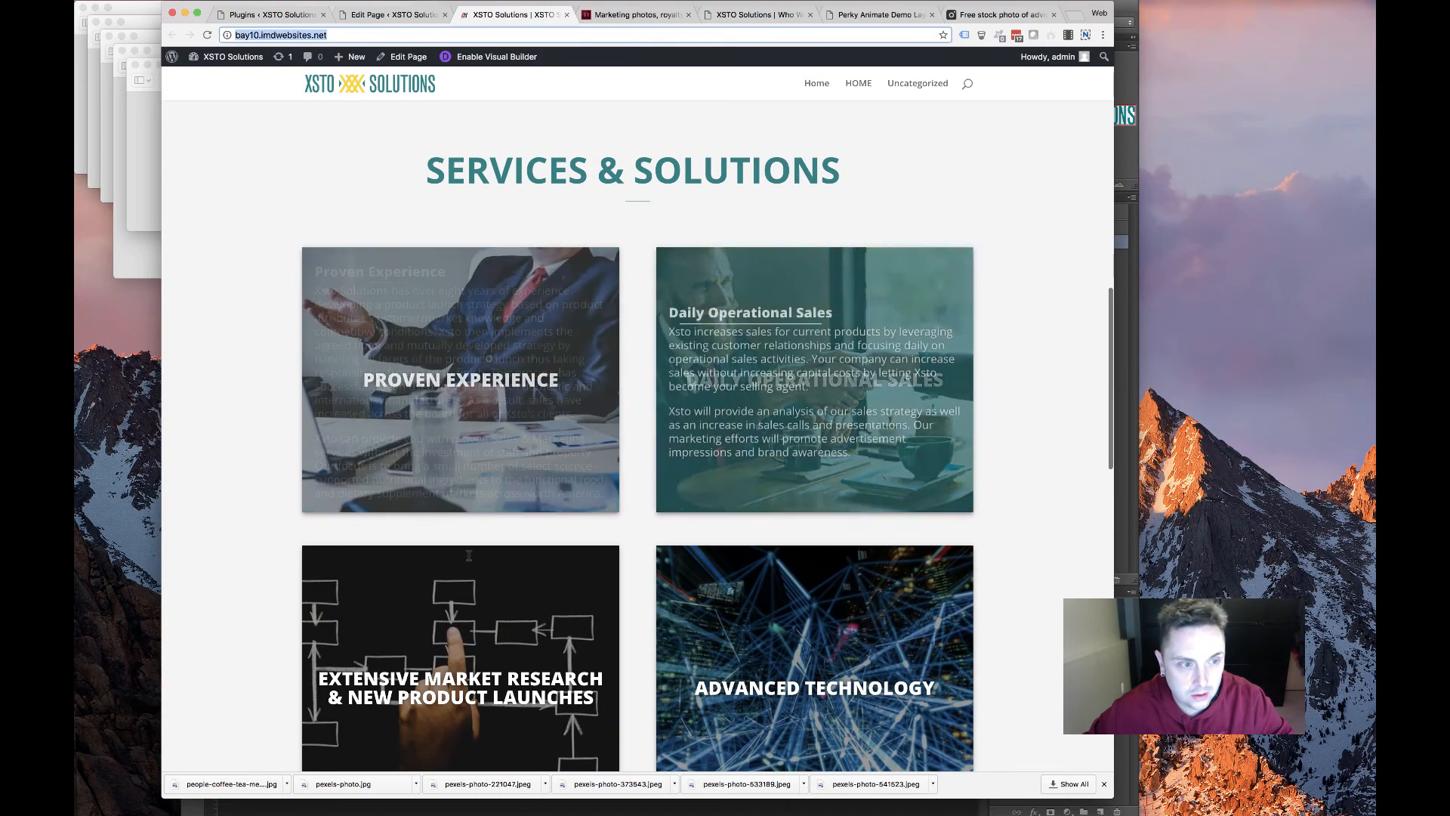
Back in the editor, view the module's design settings, then close the settings window
key(ctrl+shift+Tab)
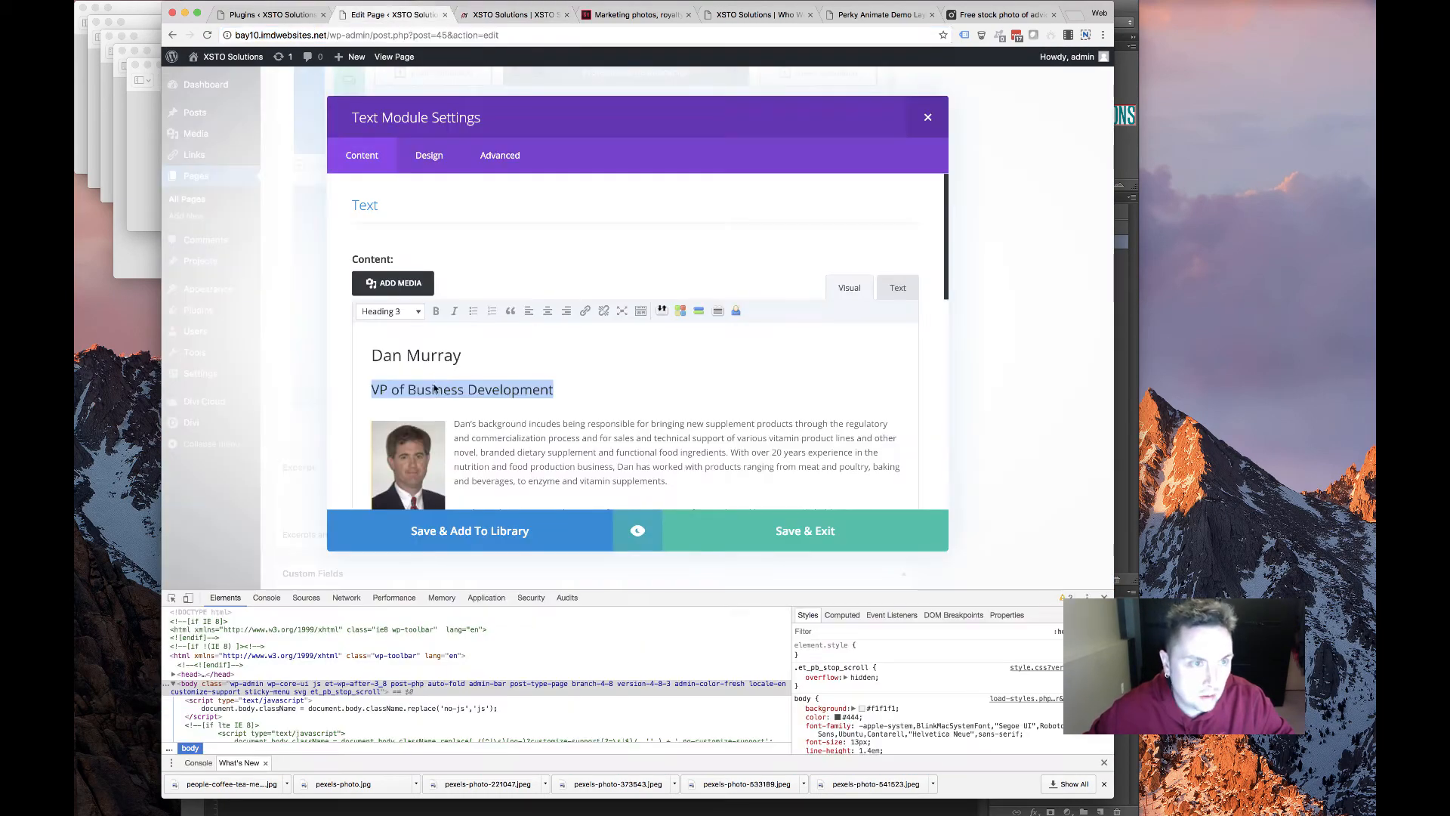
scroll(427, 242, down, 3)
scroll(427, 242, up, 3)
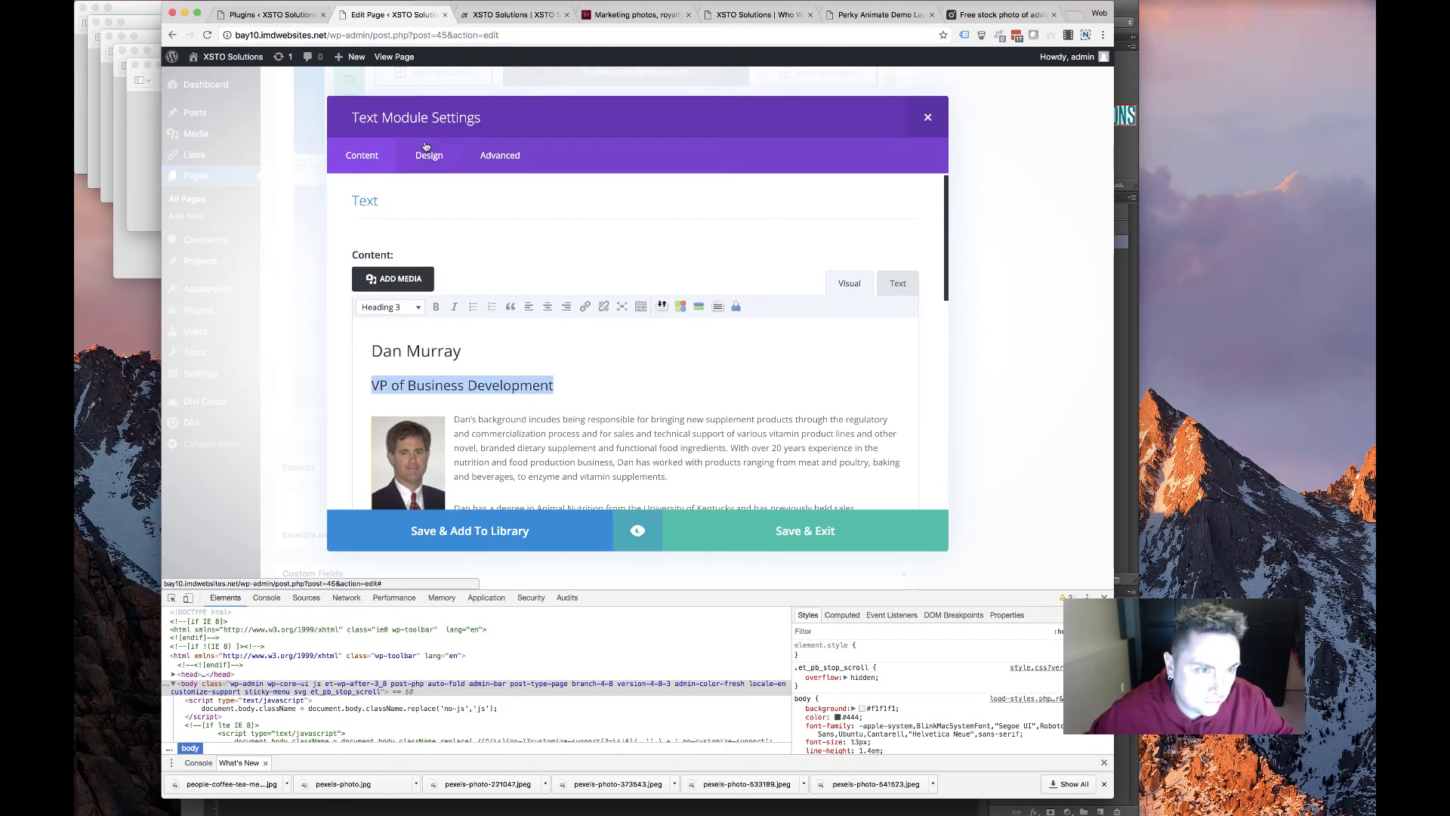
click(427, 153)
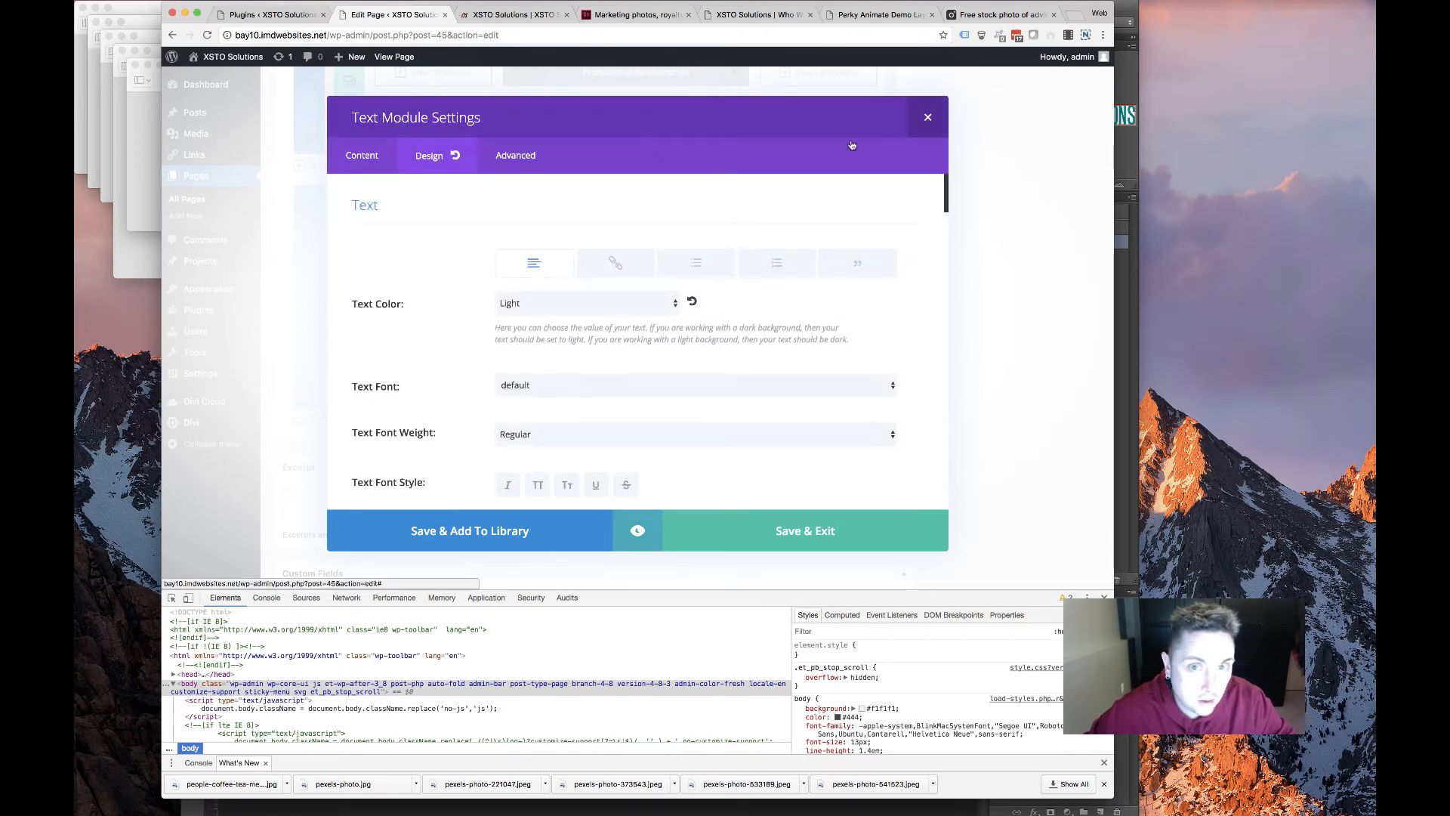
key(Escape)
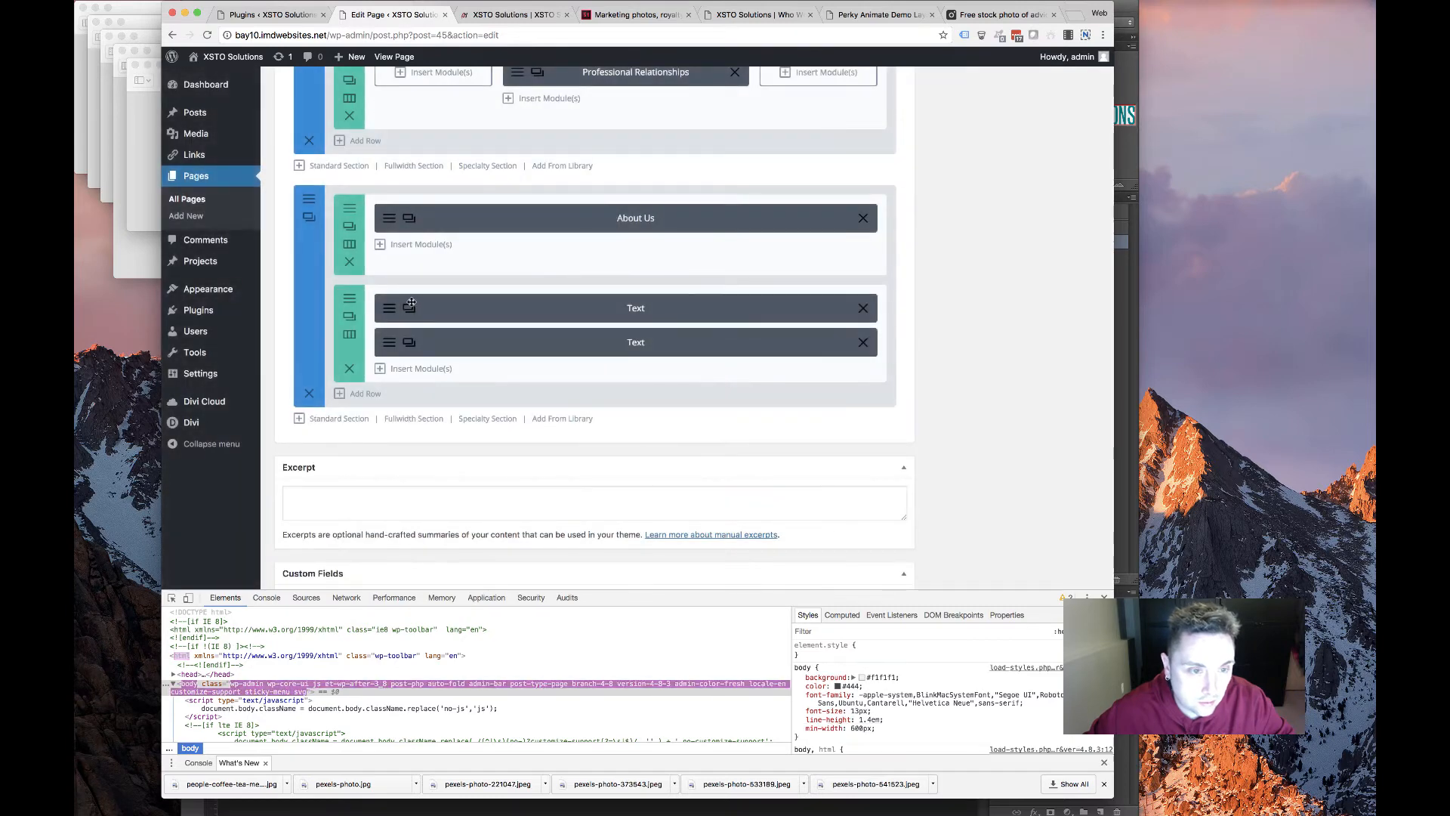
scroll(460, 239, up, 1)
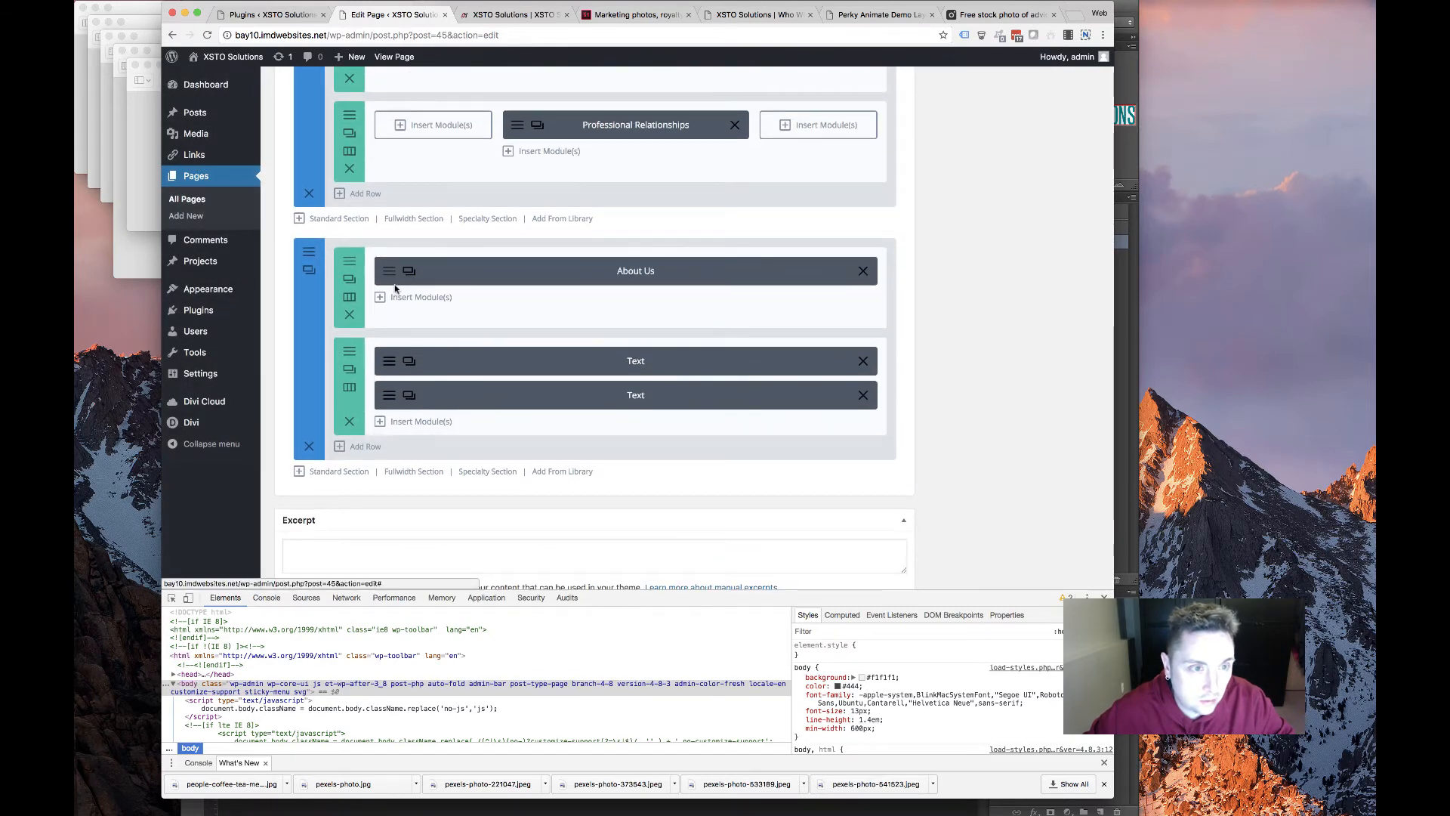
click(393, 281)
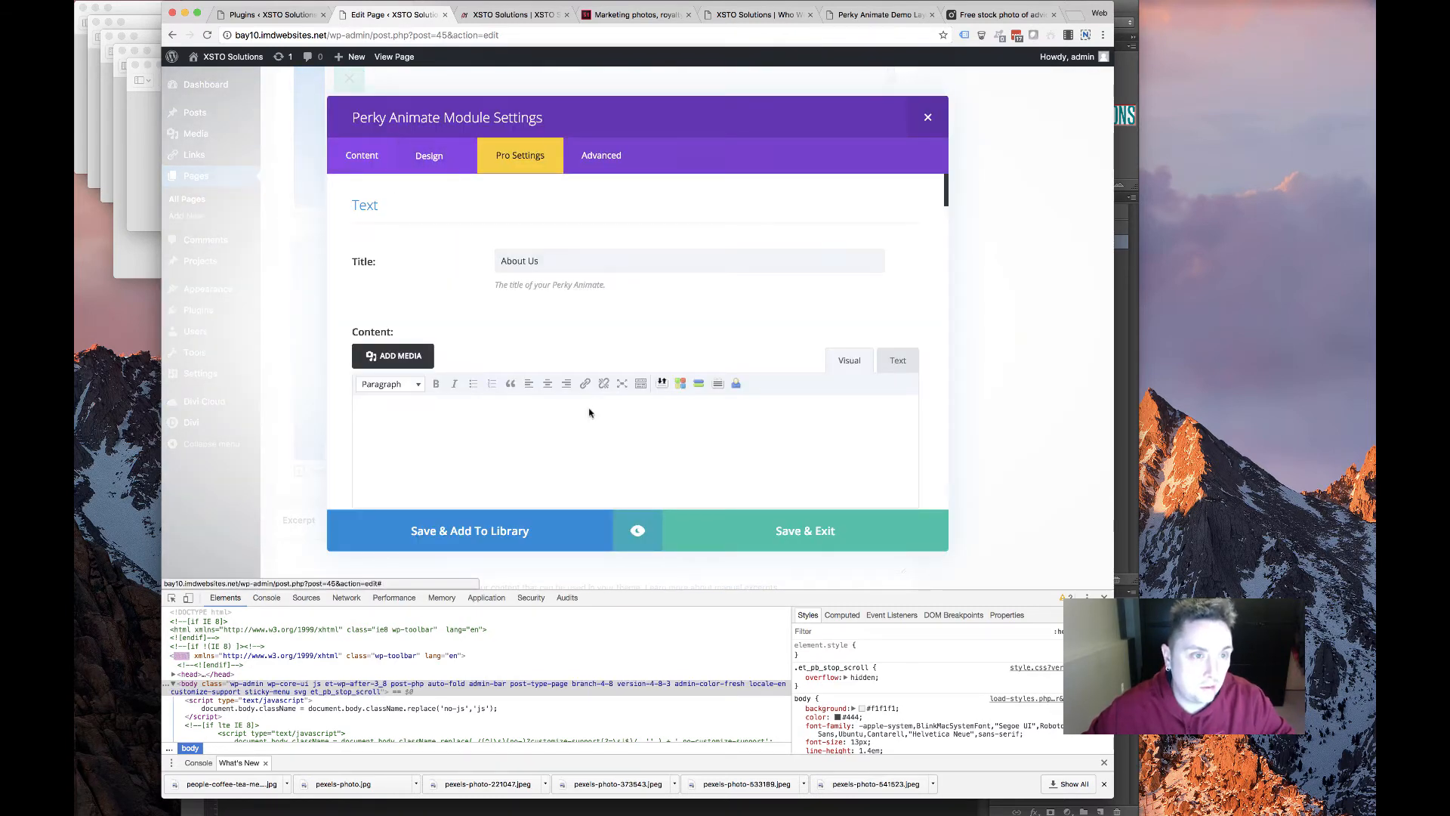
scroll(507, 348, down, 10)
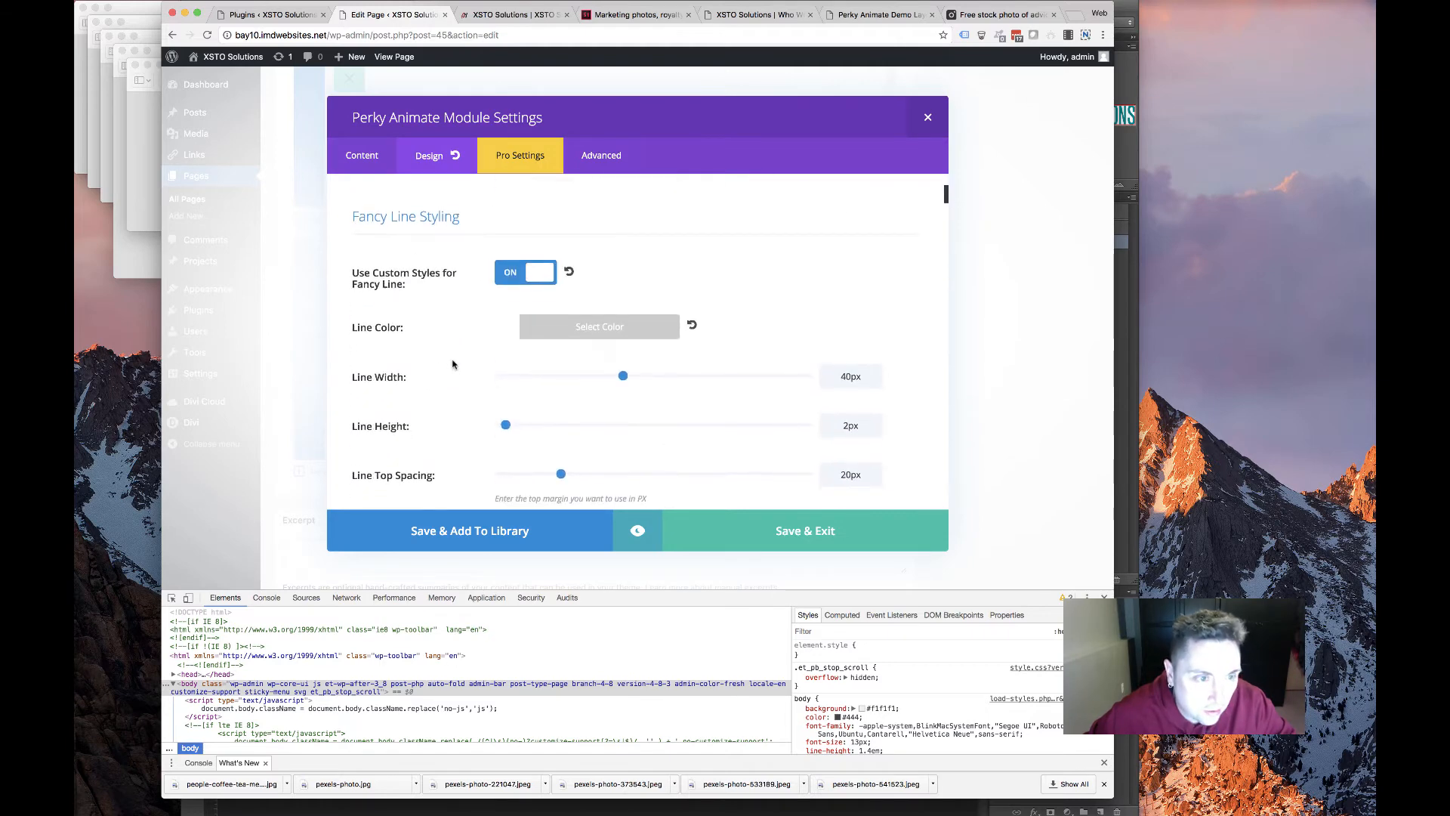
scroll(445, 367, down, 10)
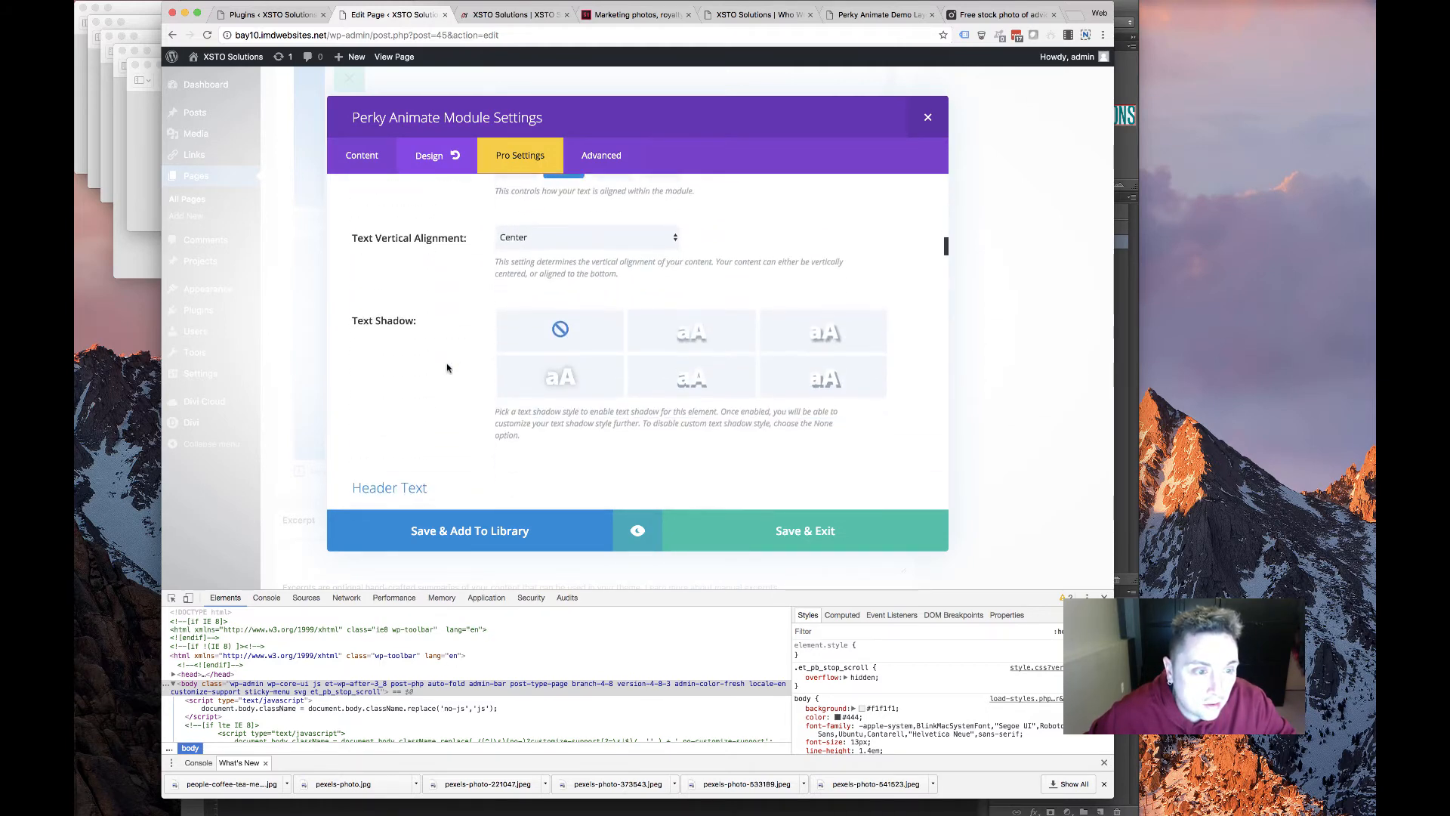
scroll(467, 375, down, 10)
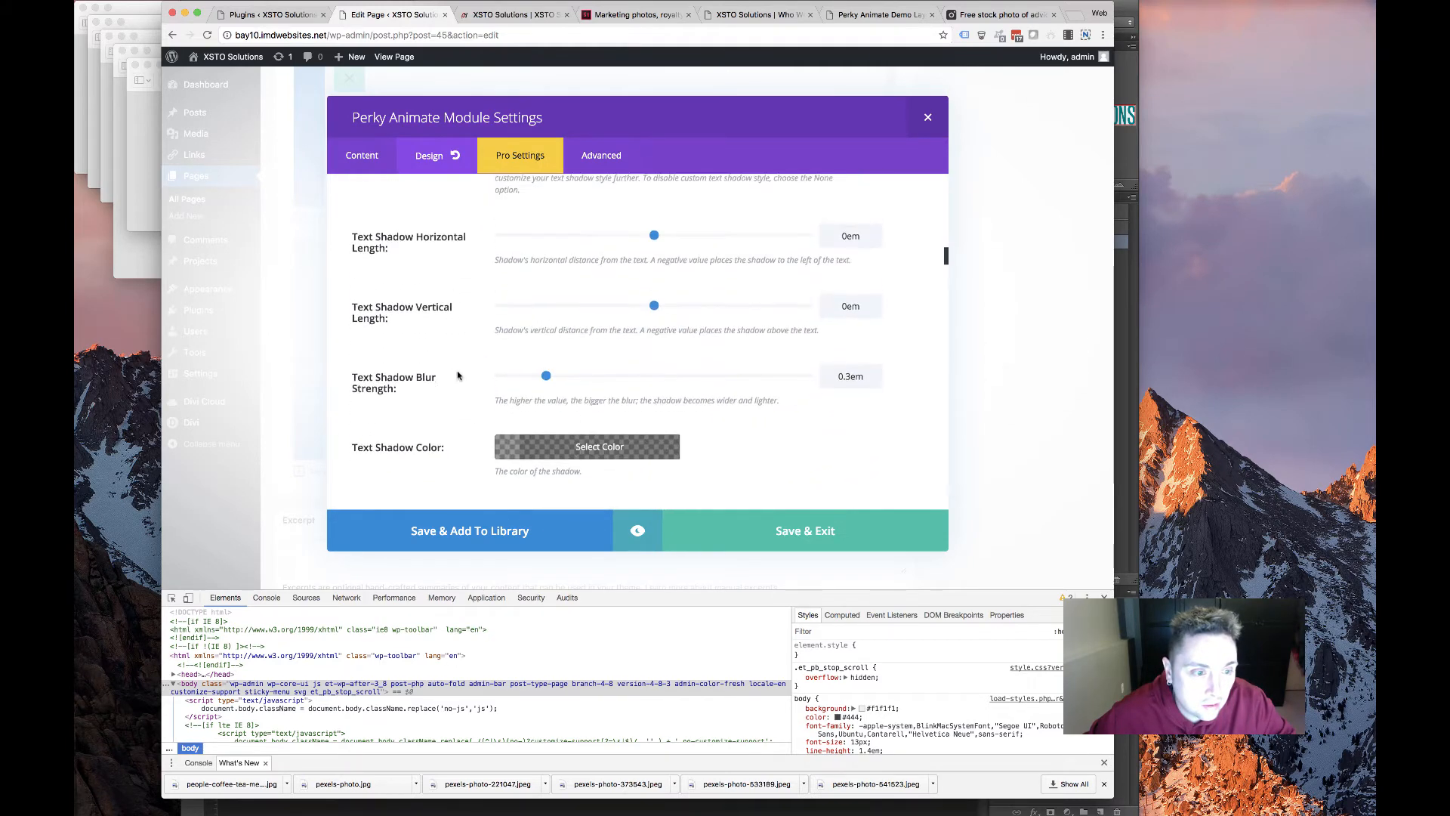
scroll(457, 375, down, 10)
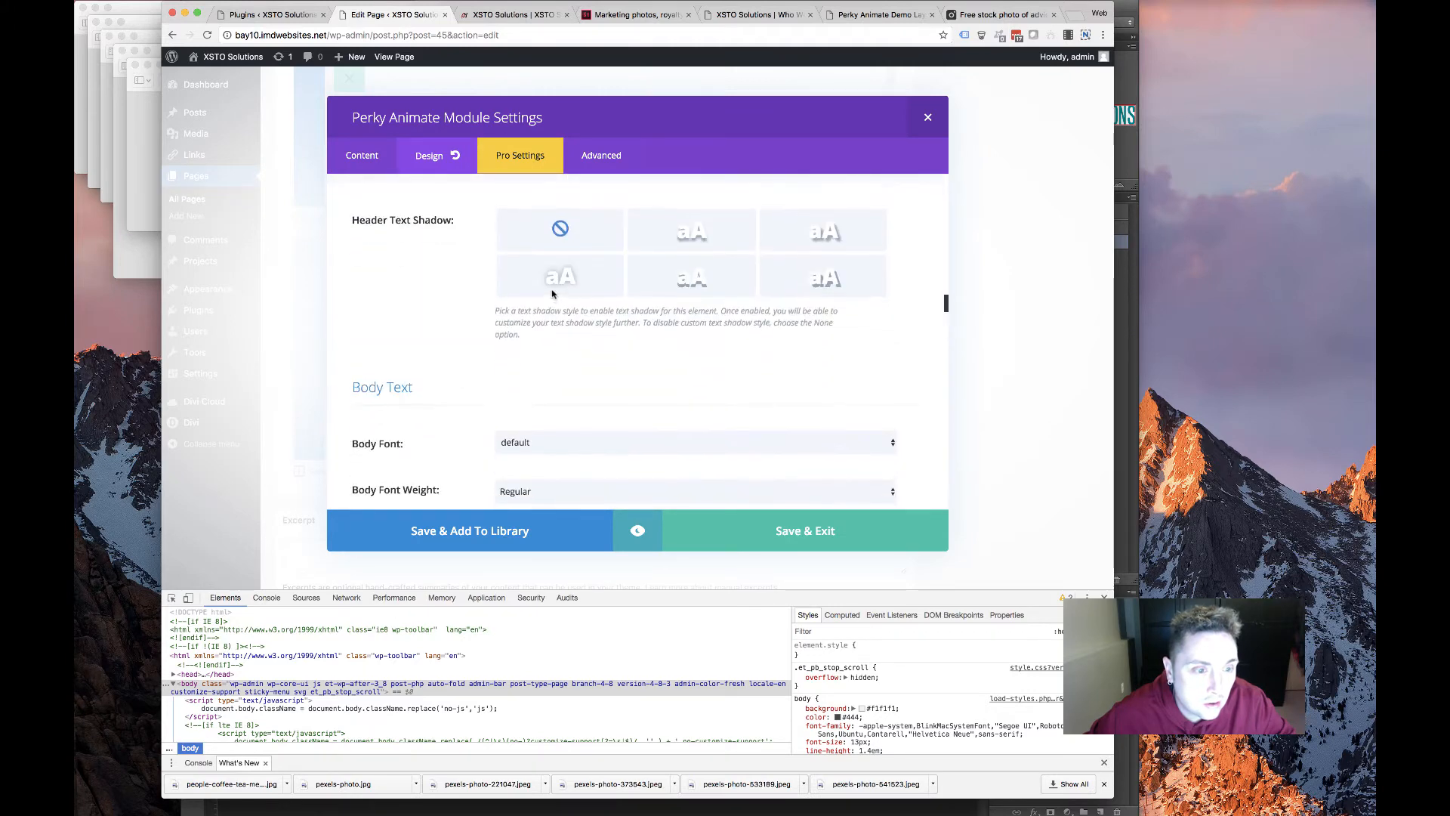
scroll(499, 291, up, 15)
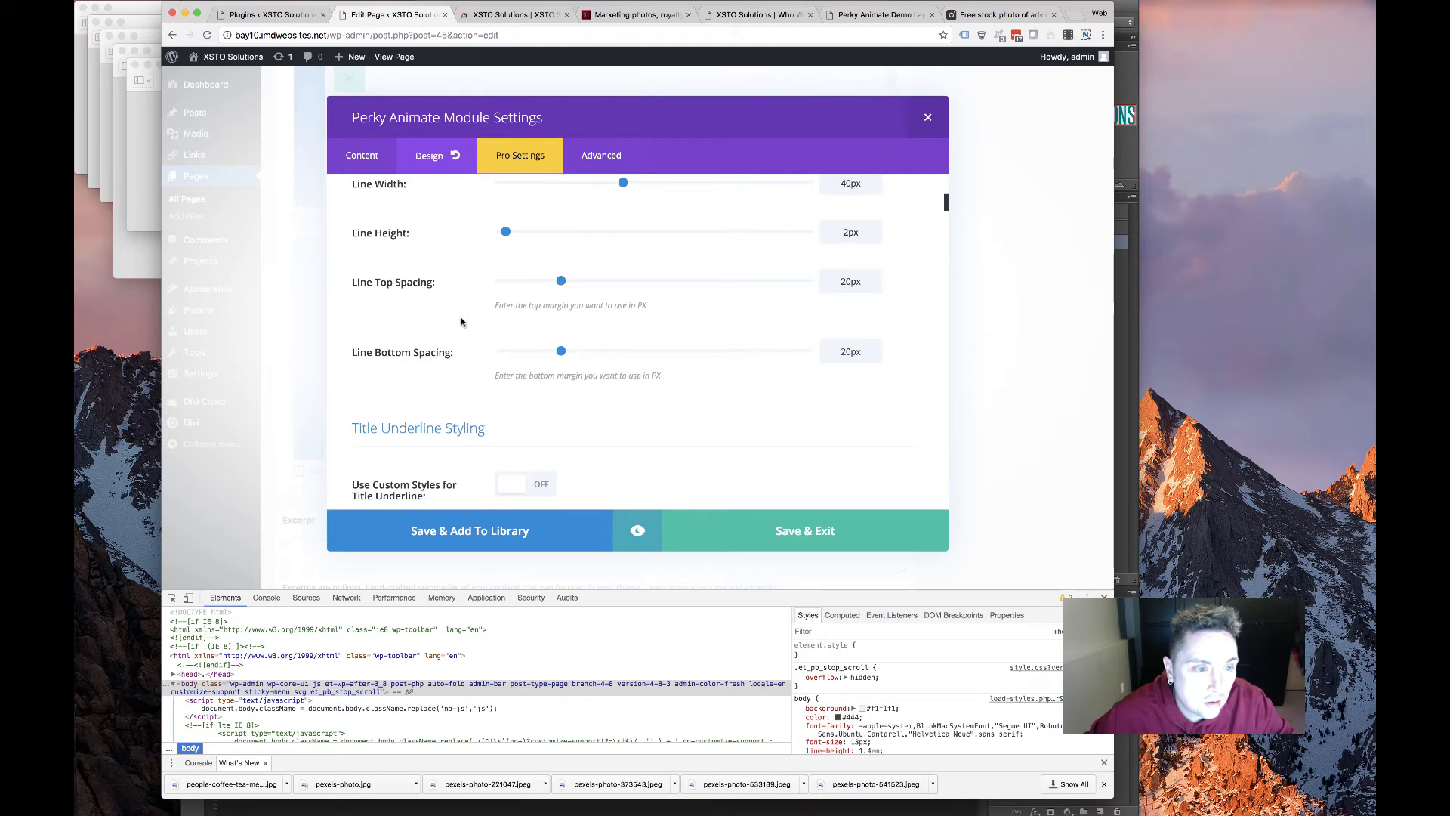
scroll(461, 323, down, 5)
Close the About Us heading settings, update the homepage, and reload the live site
click(731, 529)
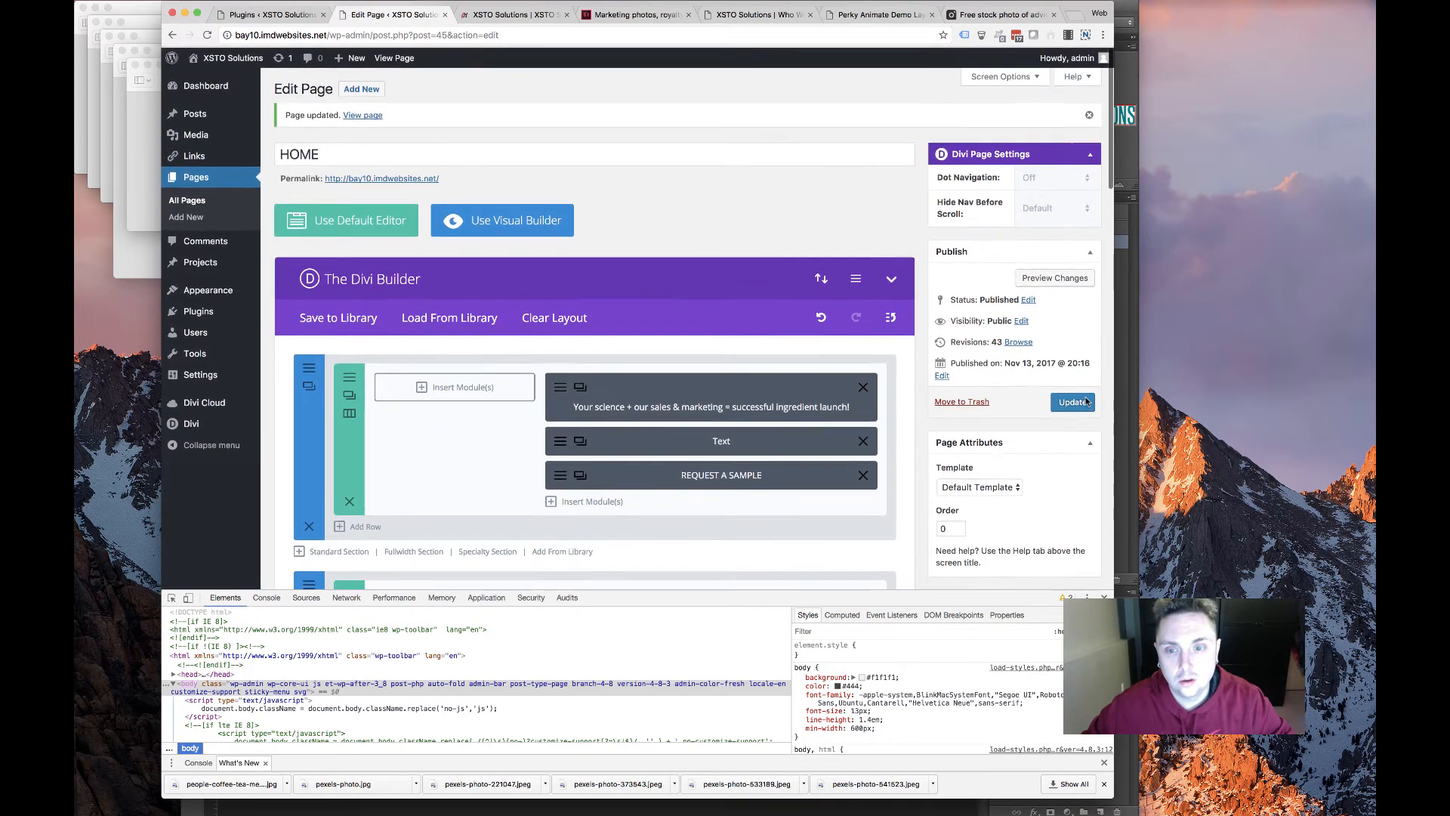
click(1073, 403)
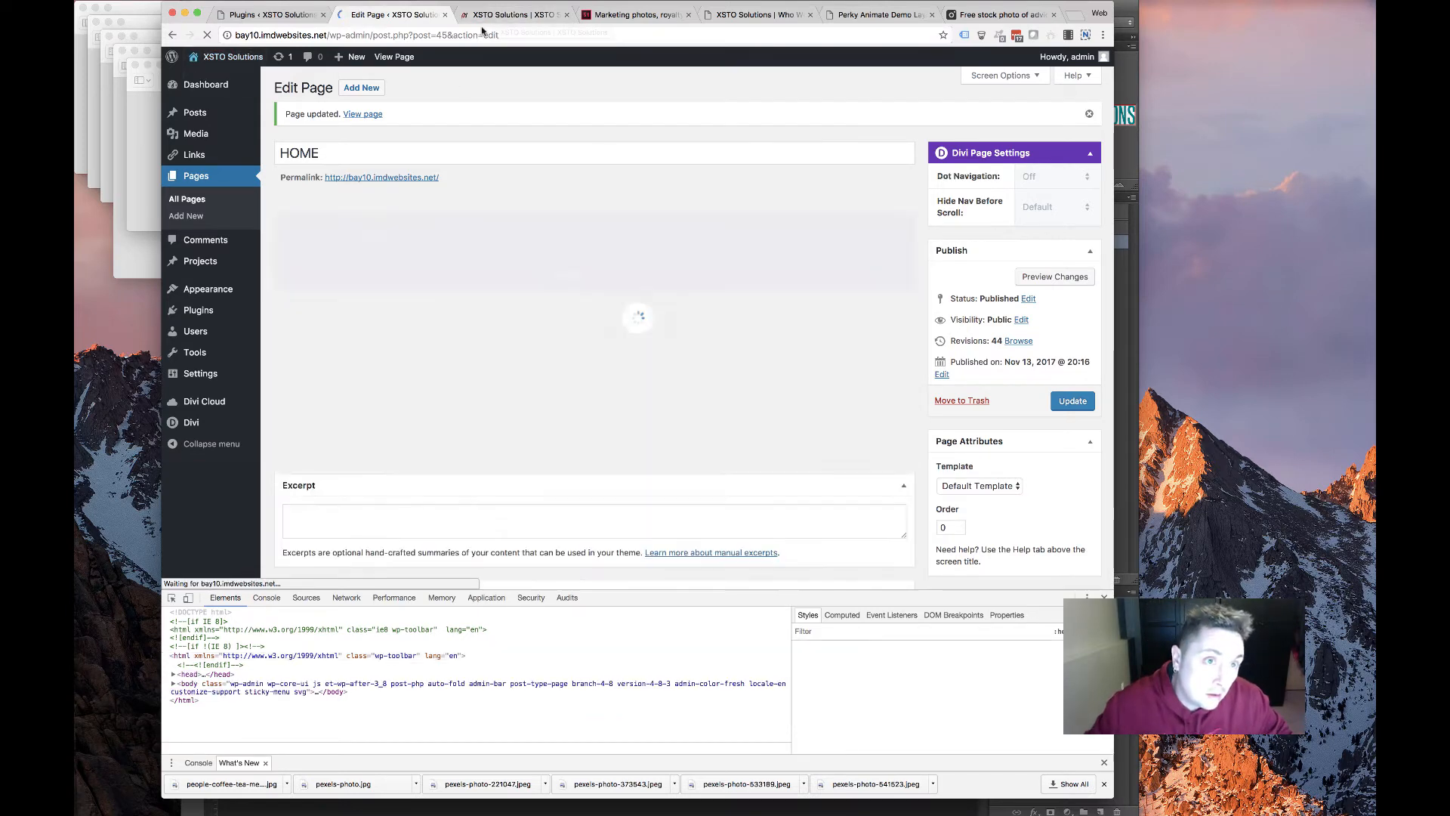
click(514, 15)
click(206, 35)
Scroll the live homepage to inspect the About Us section's styled team bio headings
scroll(431, 337, down, 10)
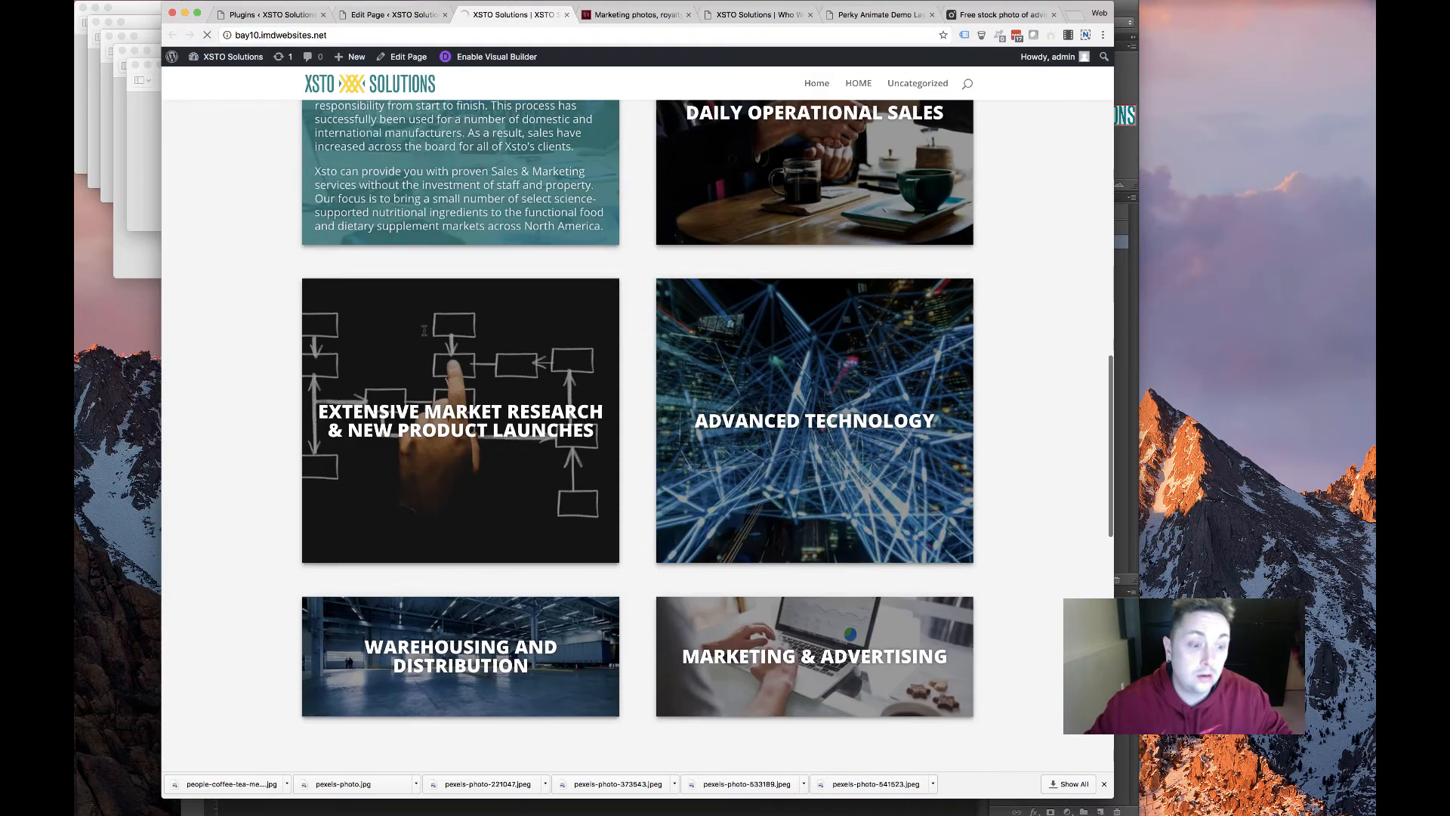
scroll(531, 485, down, 6)
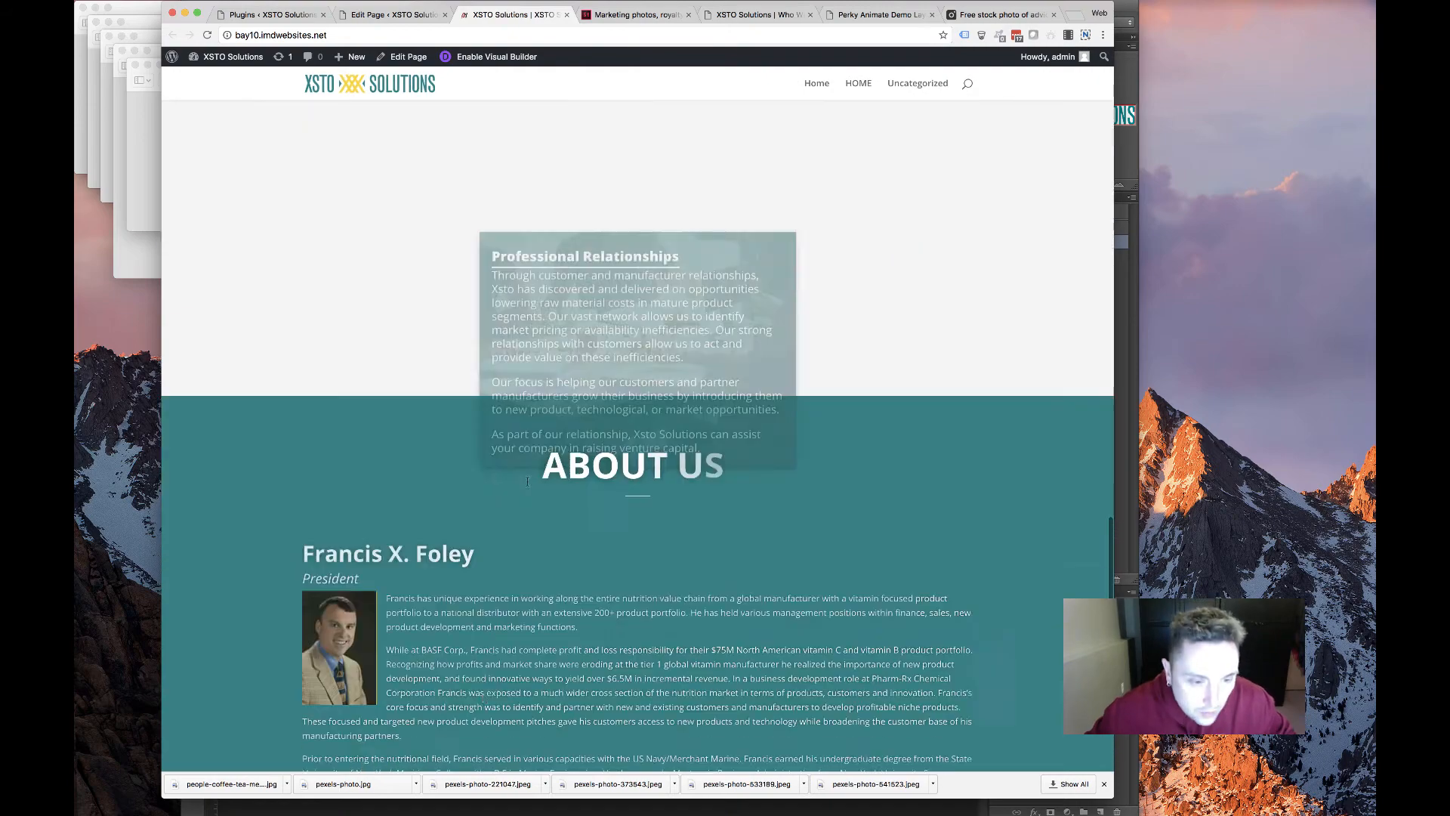
scroll(433, 448, up, 3)
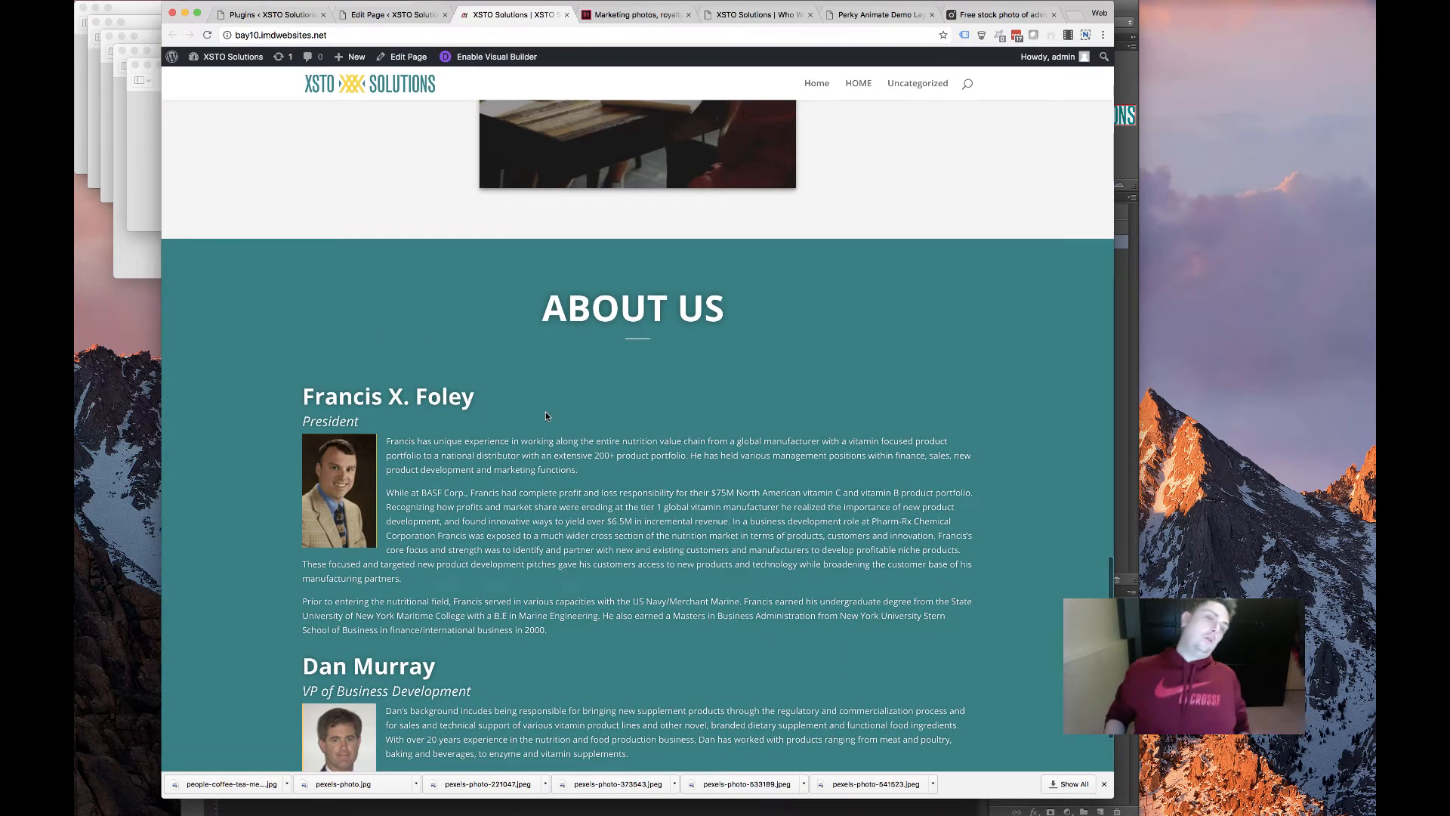
scroll(609, 421, down, 3)
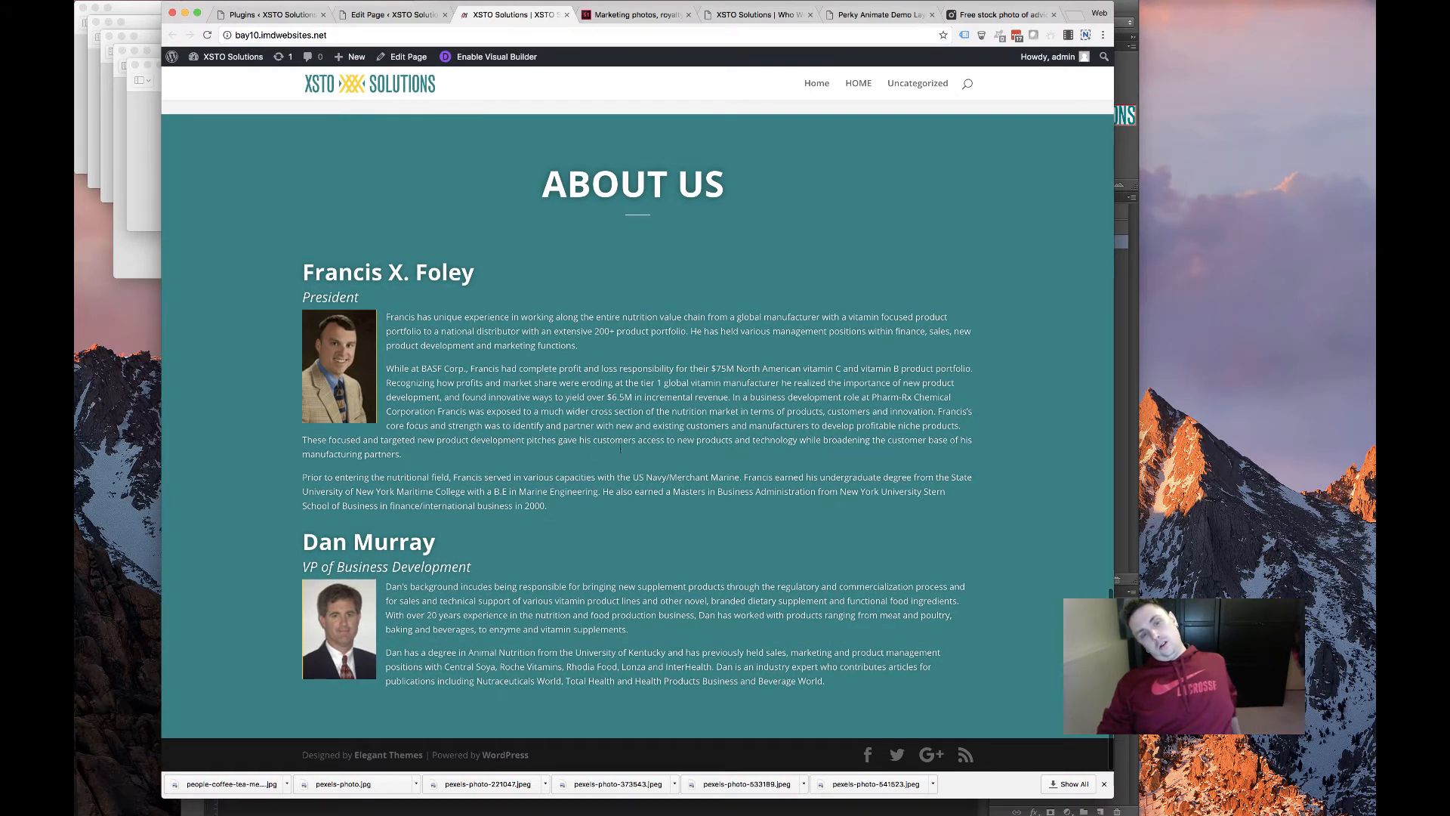
scroll(611, 454, up, 15)
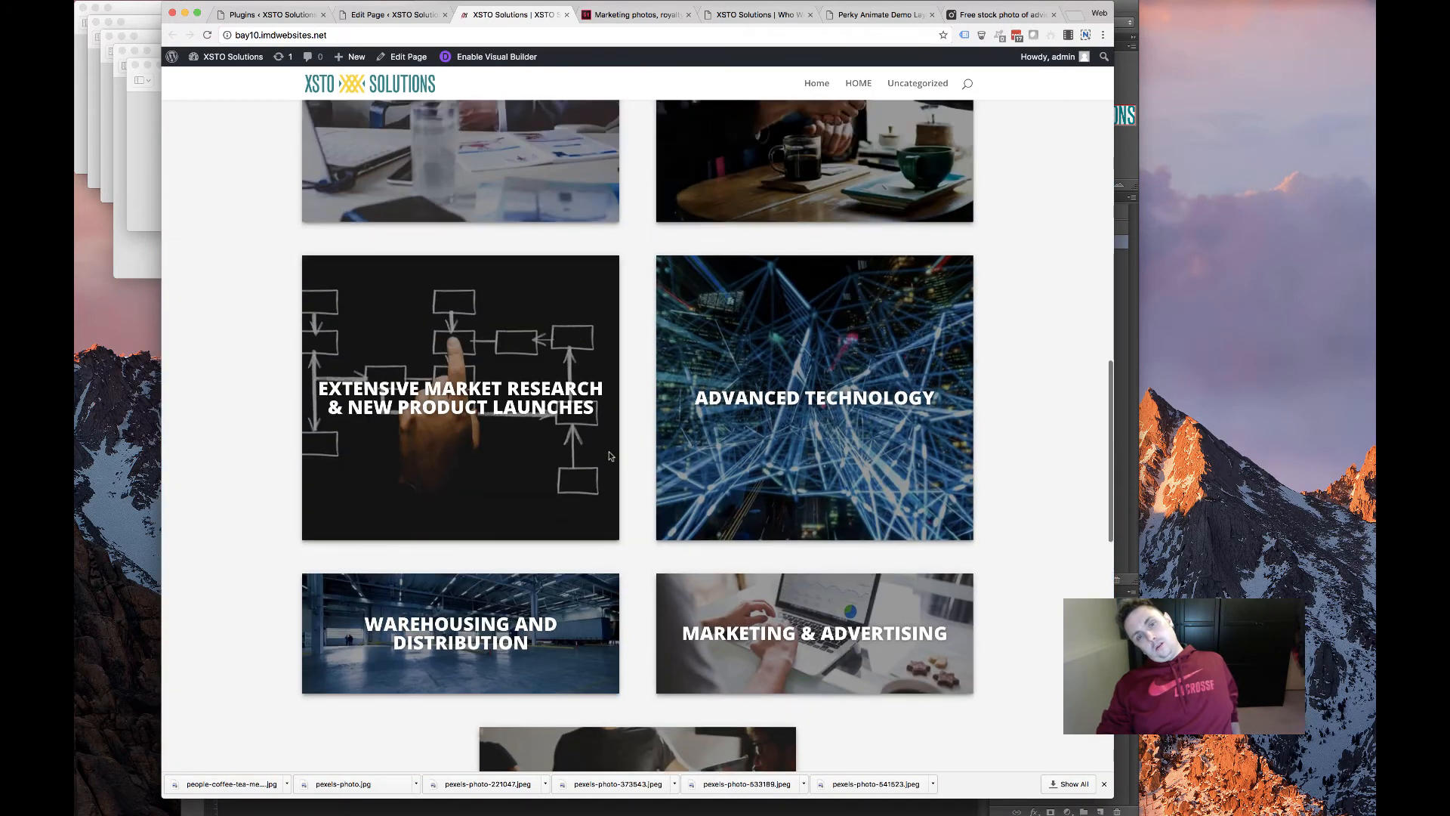
scroll(609, 455, up, 6)
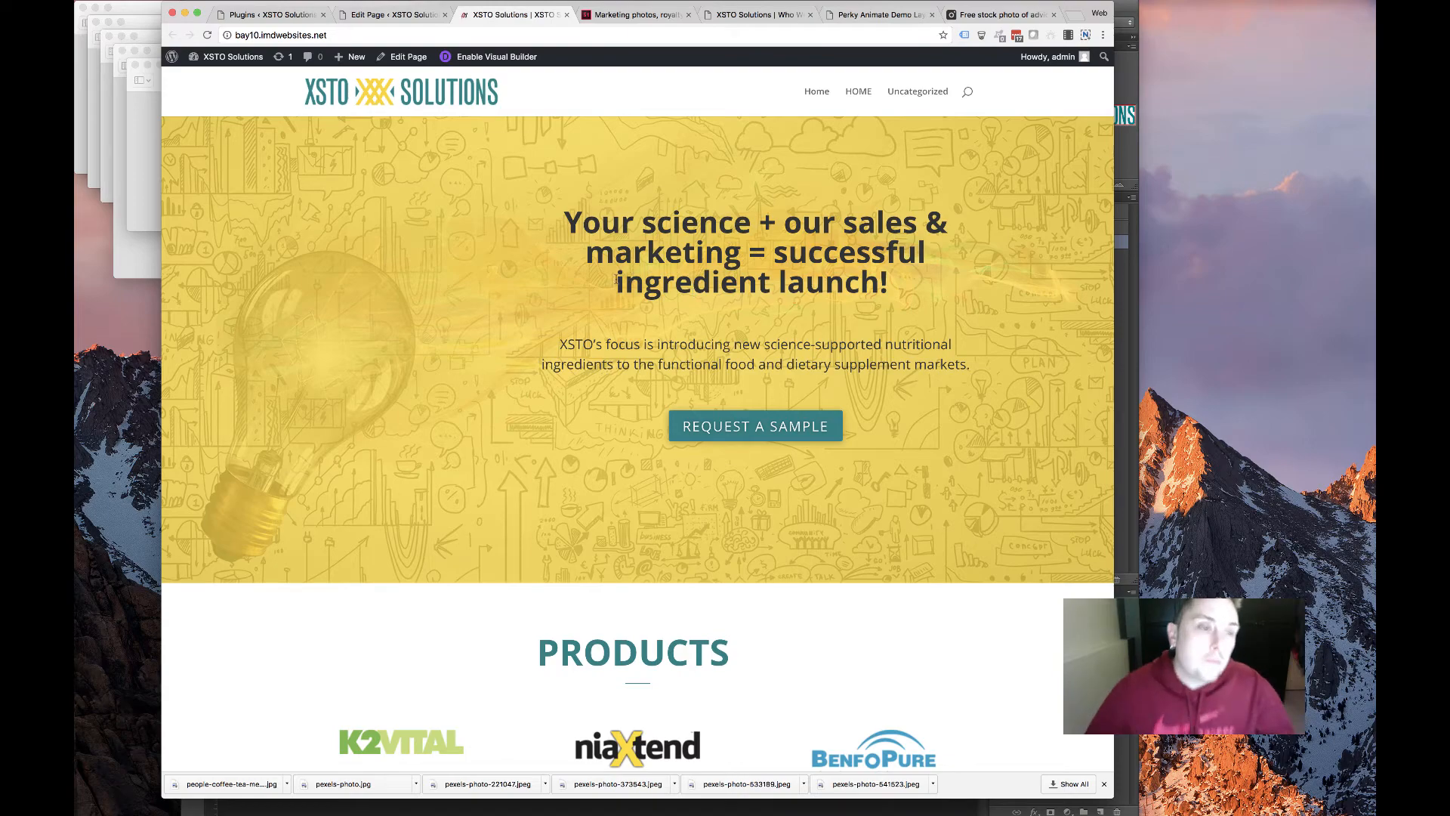
scroll(523, 272, down, 10)
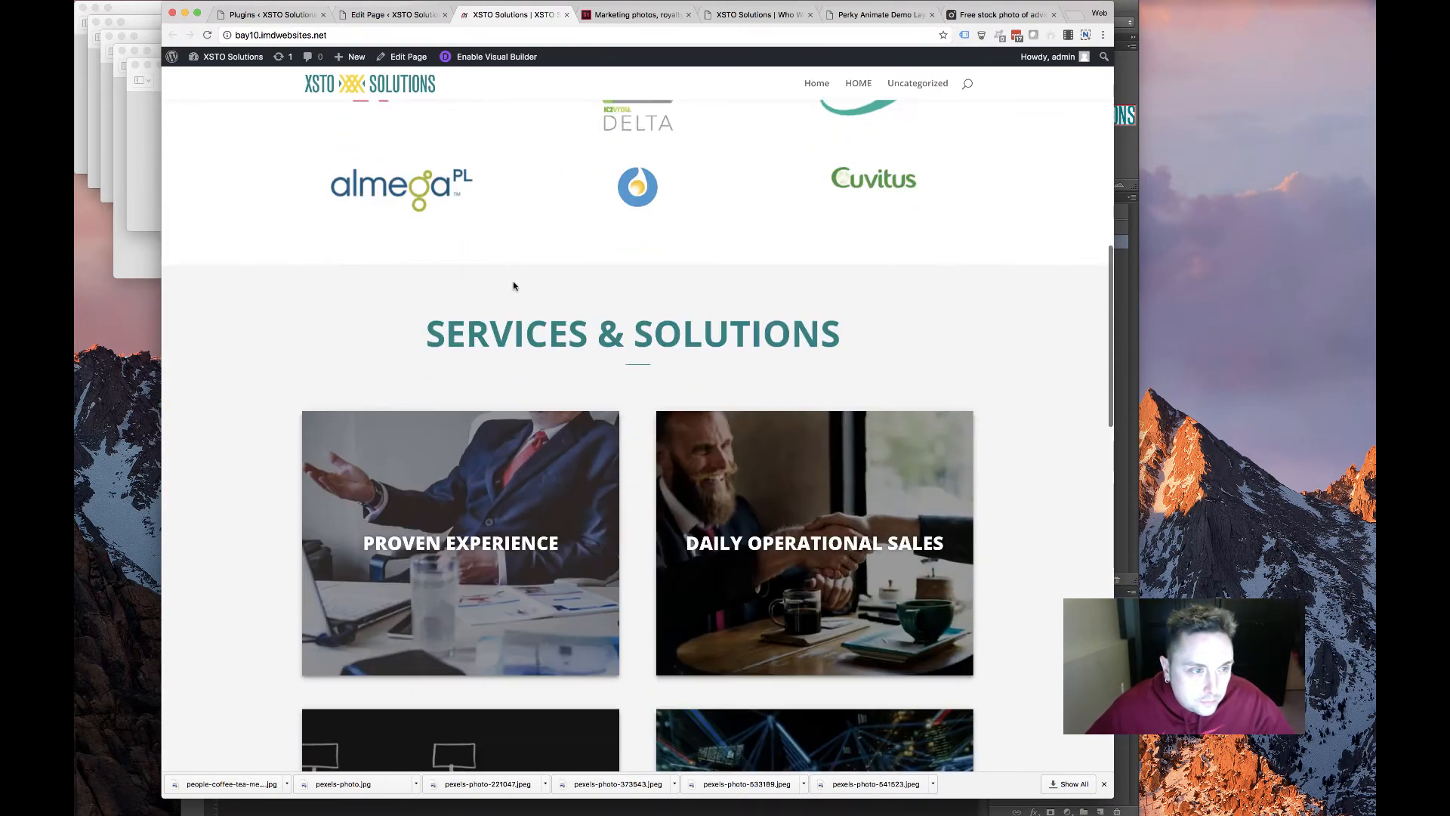
scroll(514, 285, down, 10)
scroll(646, 266, up, 3)
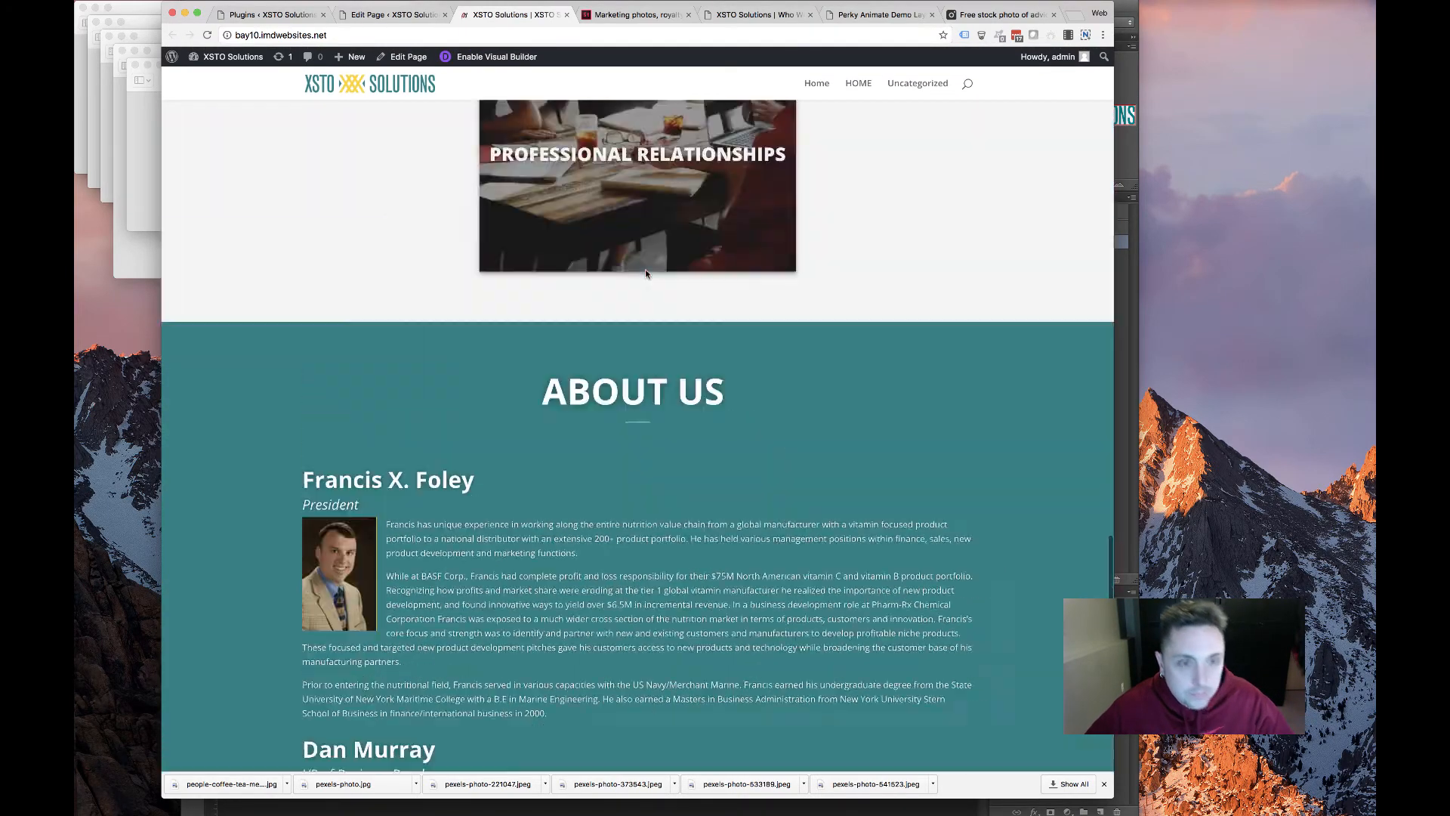
scroll(645, 269, up, 15)
scroll(645, 269, down, 20)
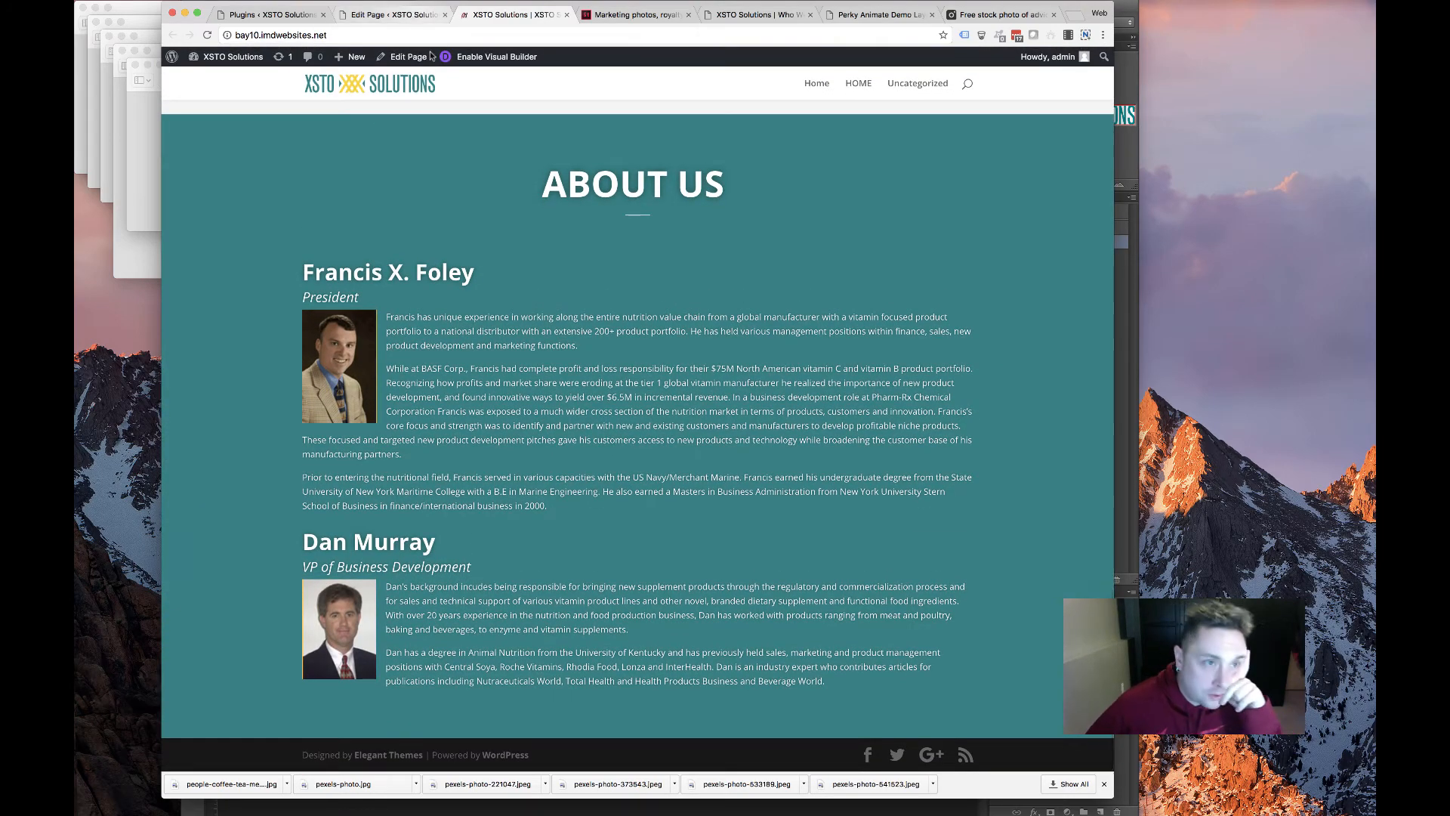
Back in the page editor, move the Products section further down the page
click(424, 14)
scroll(475, 456, down, 20)
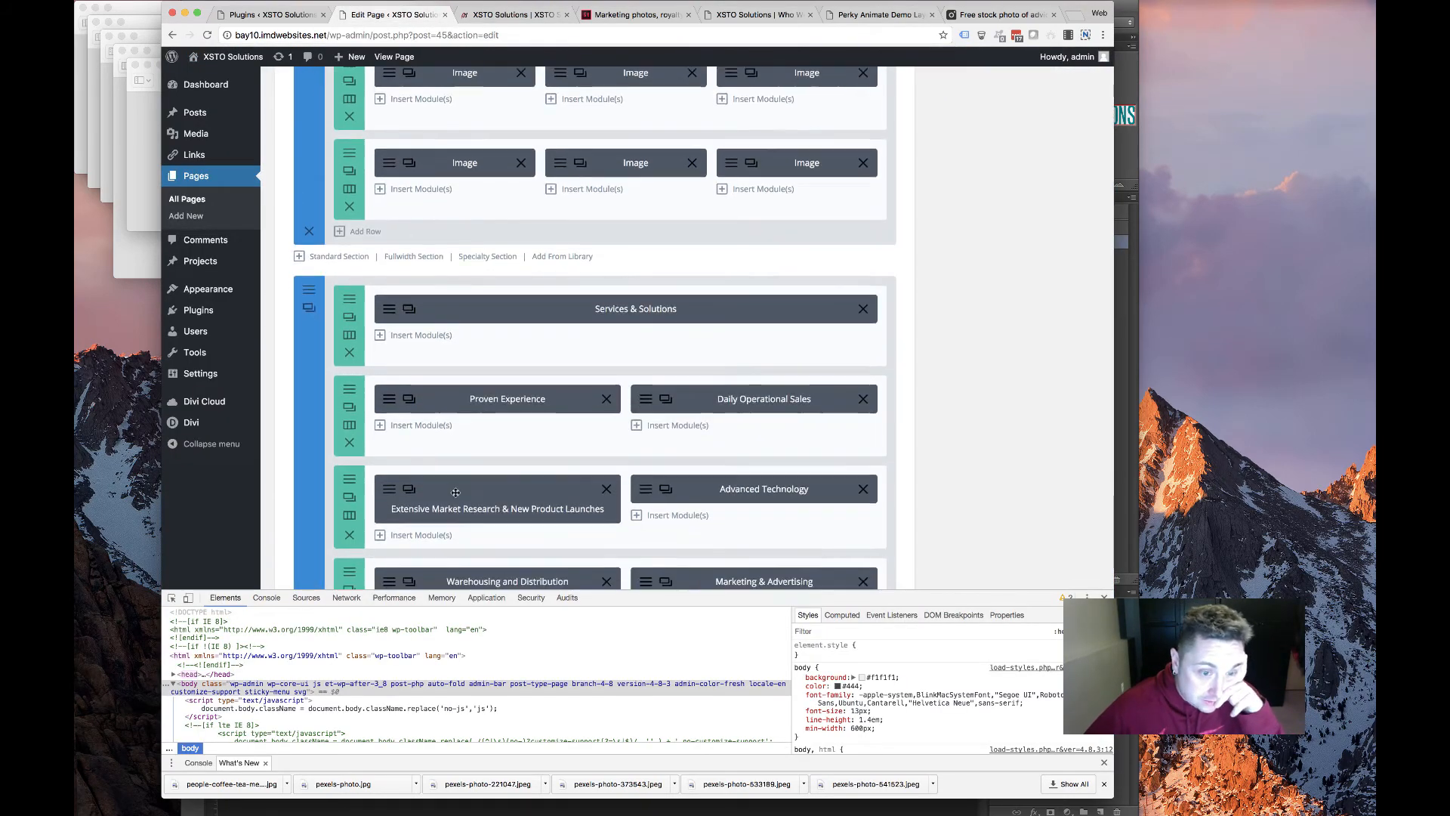
scroll(456, 493, up, 15)
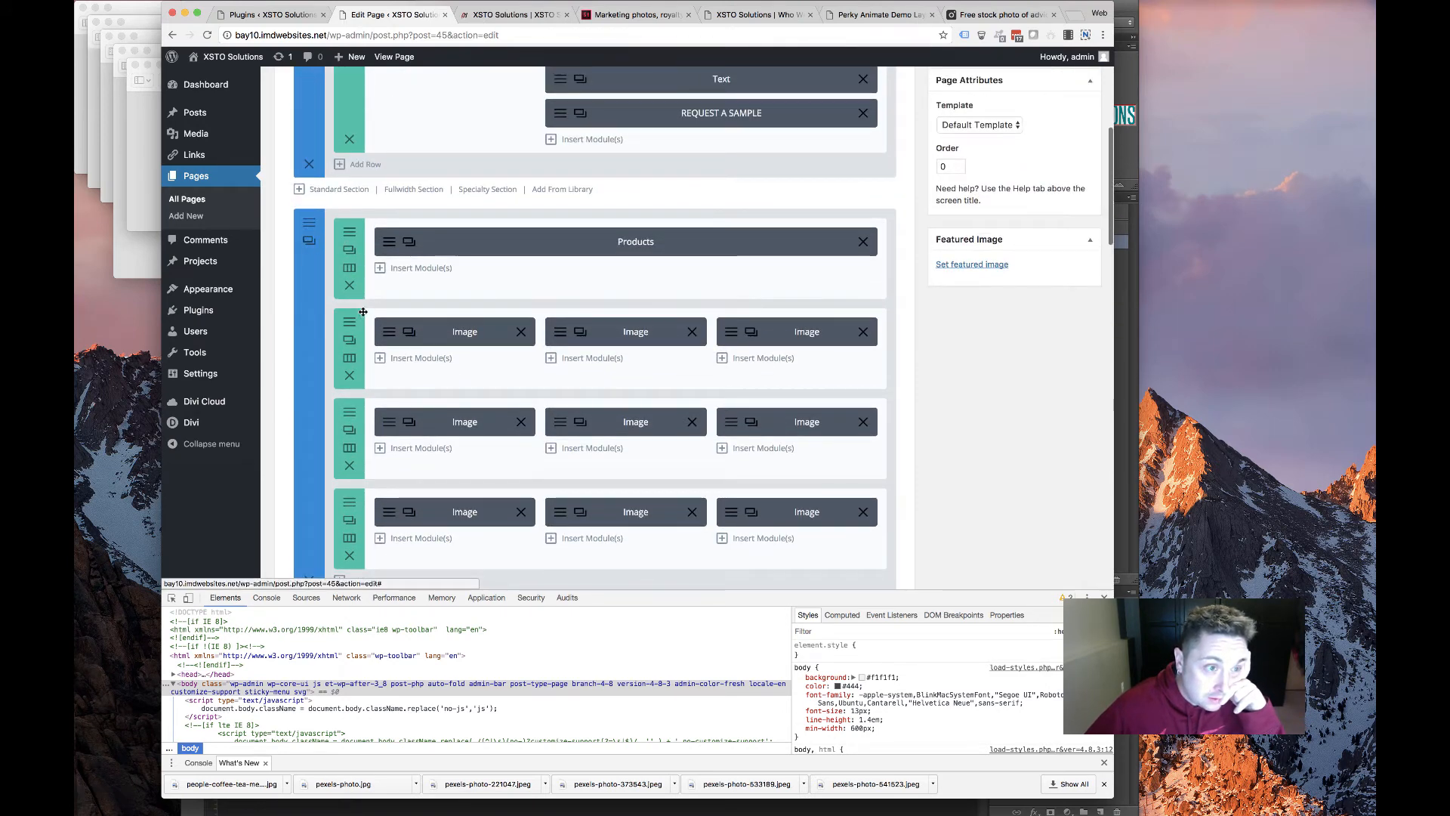
scroll(325, 196, up, 2)
scroll(357, 147, down, 5)
scroll(357, 147, down, 12)
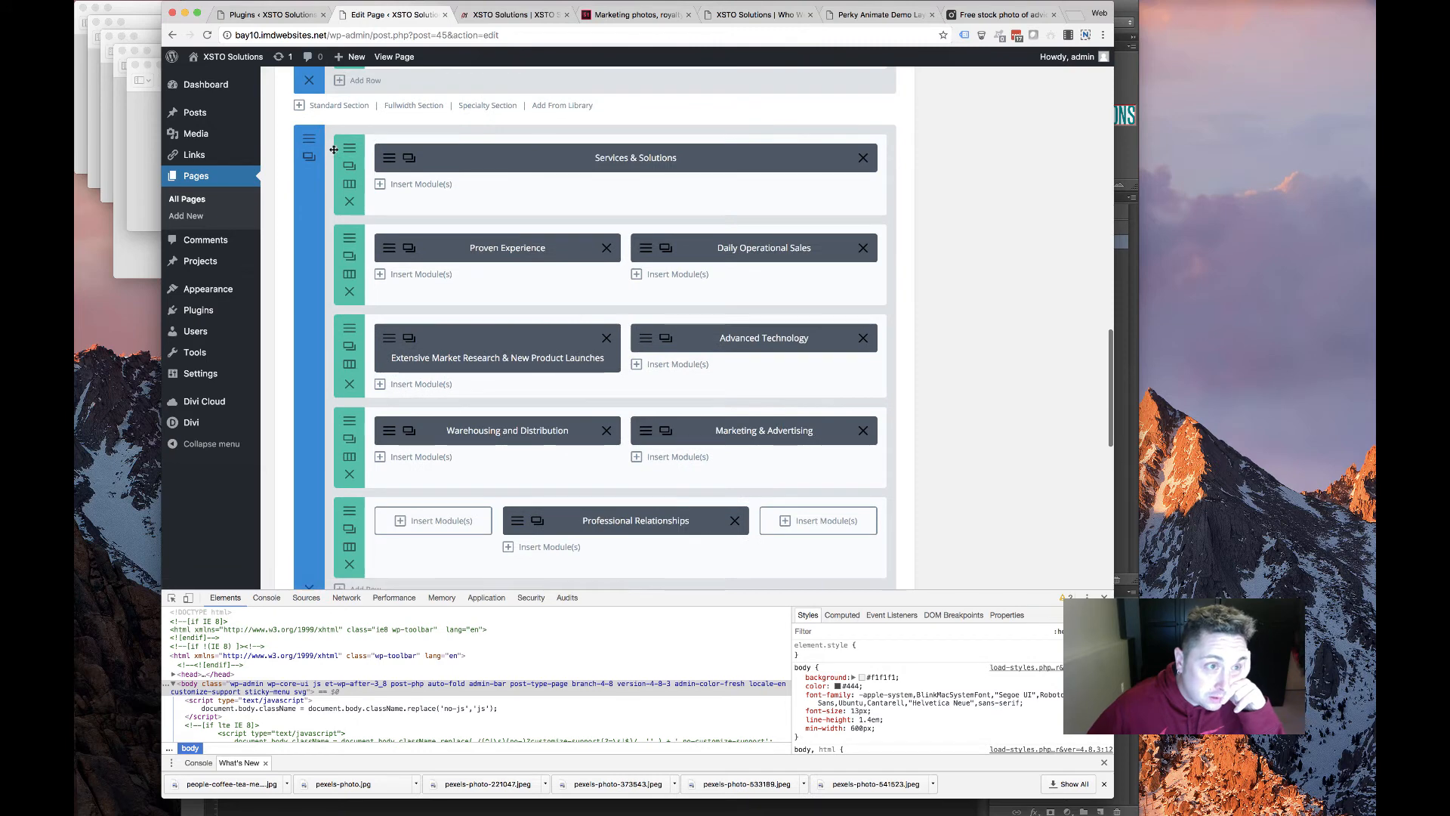
scroll(318, 266, up, 5)
drag(279, 761, 375, 423)
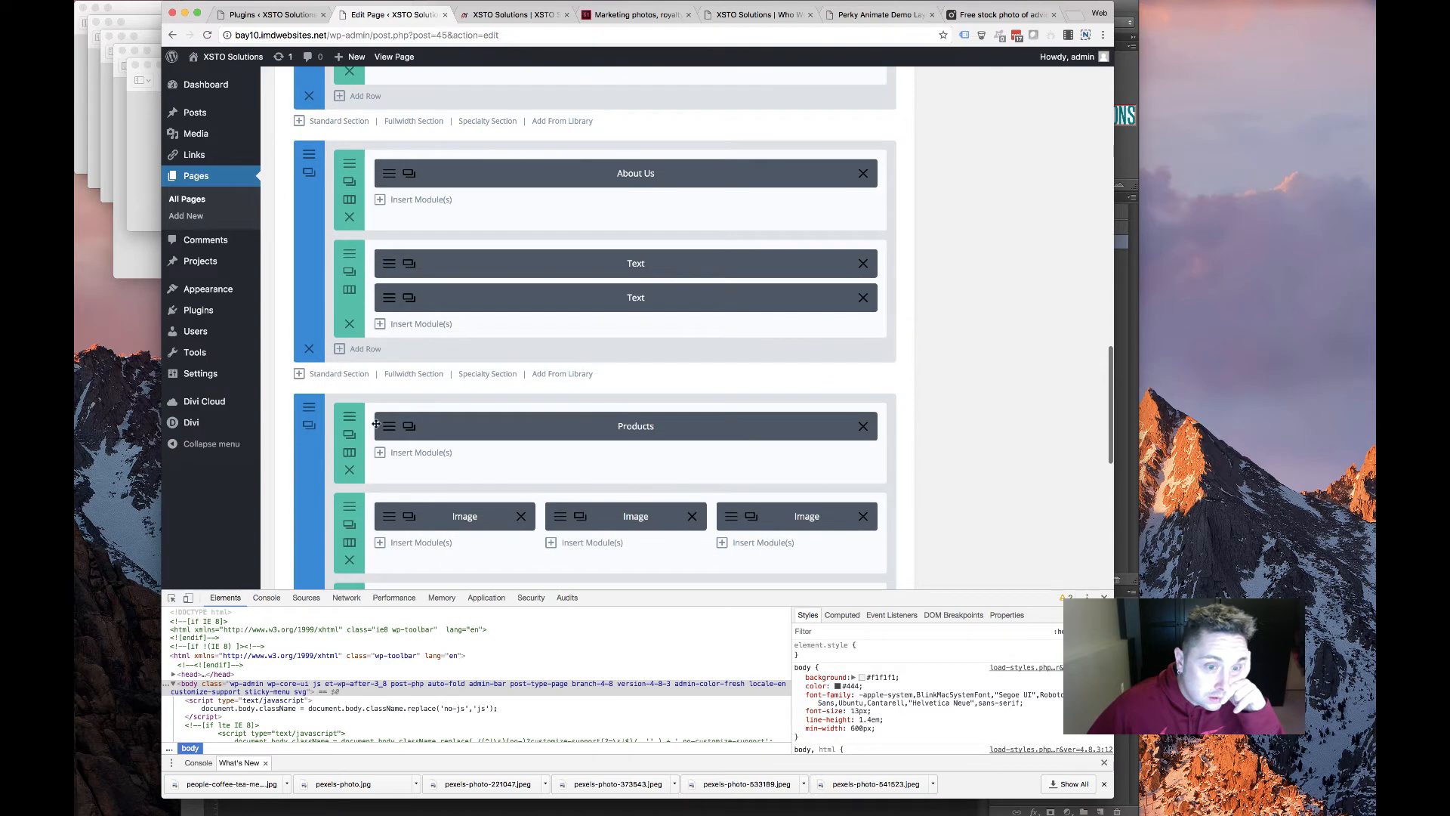
Change the section's CSS ID from products to partners and save the section settings
click(590, 179)
click(500, 155)
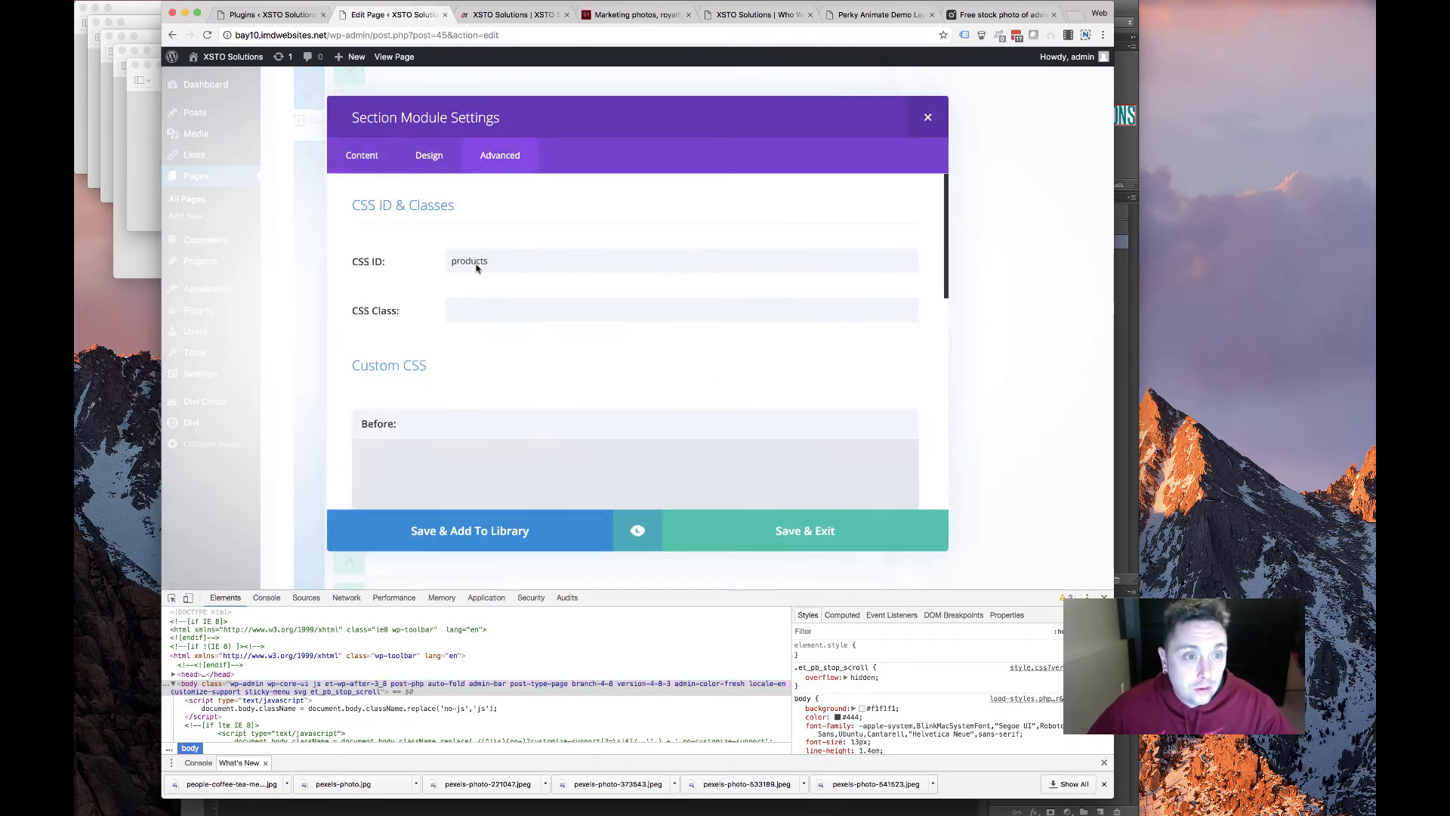
double_click(474, 261)
text(partner)
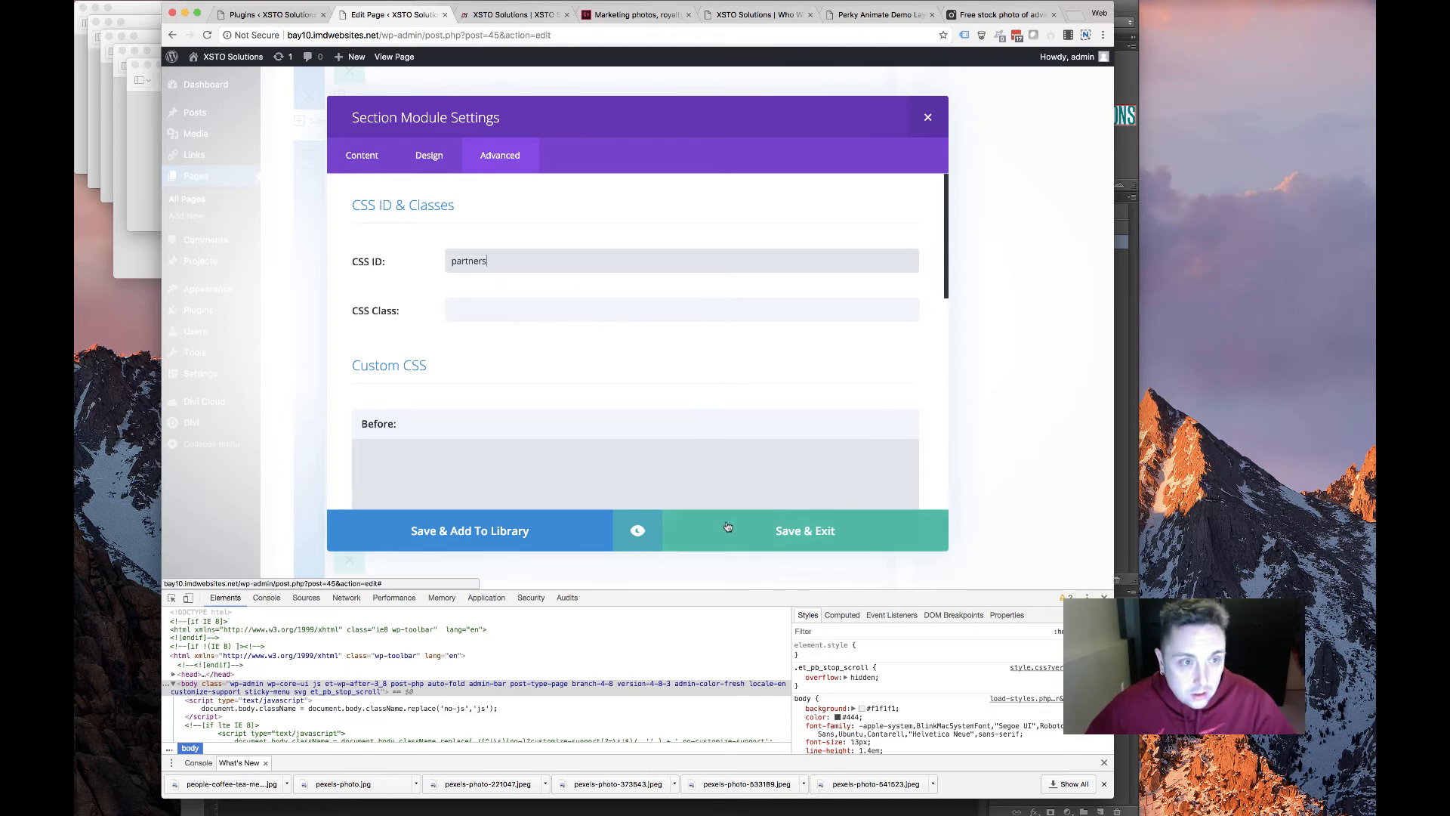
click(668, 523)
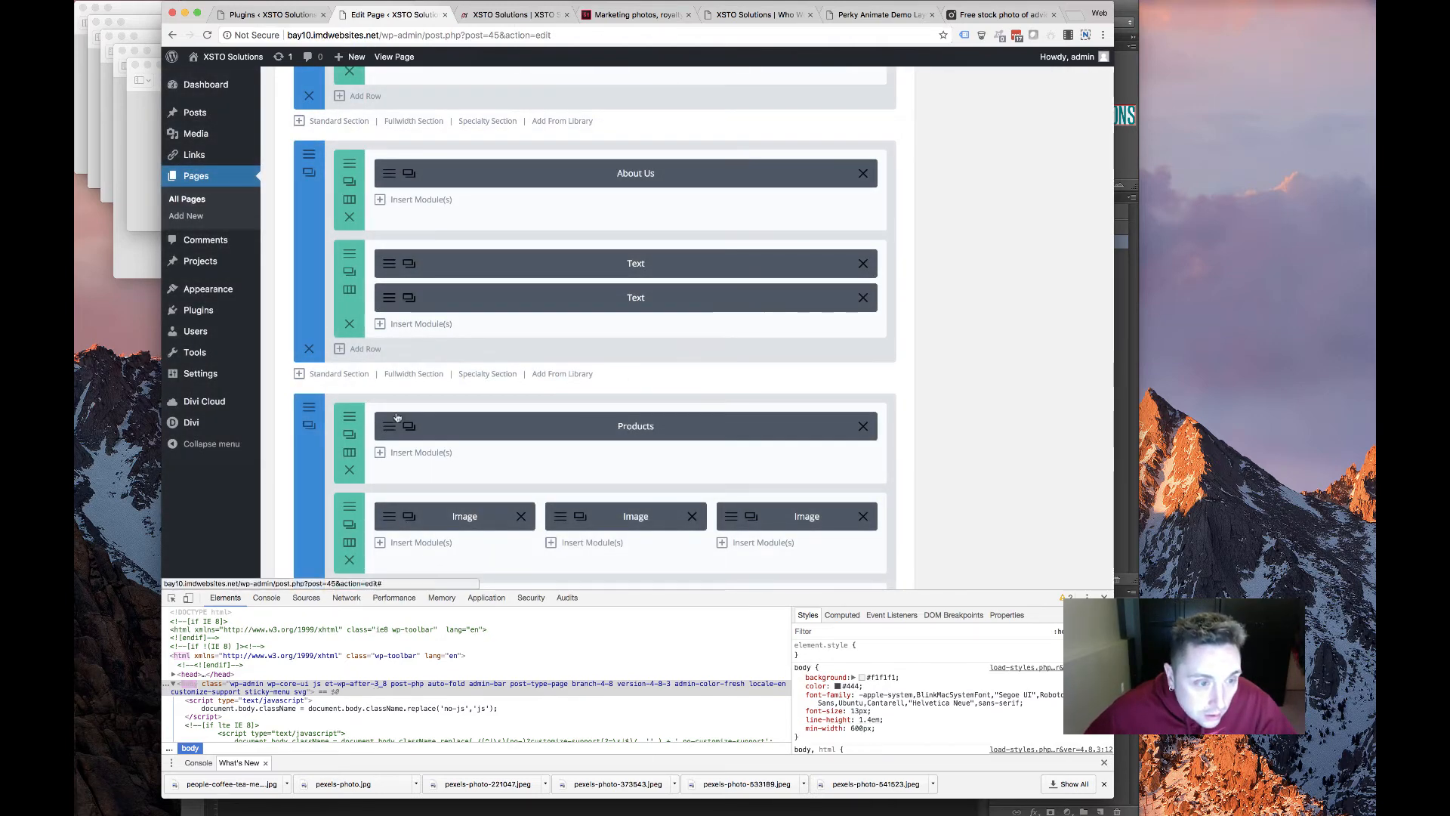
click(795, 258)
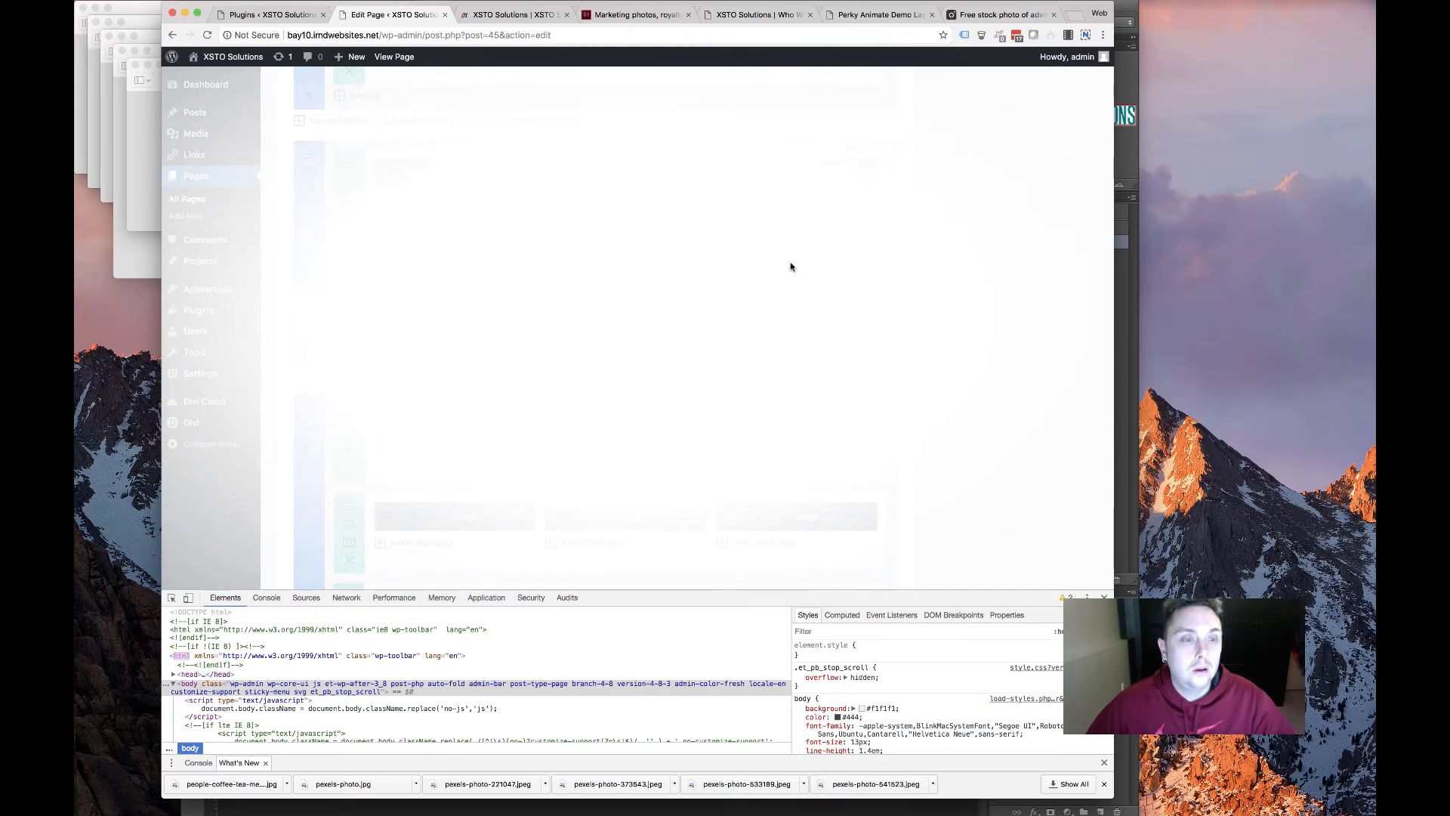
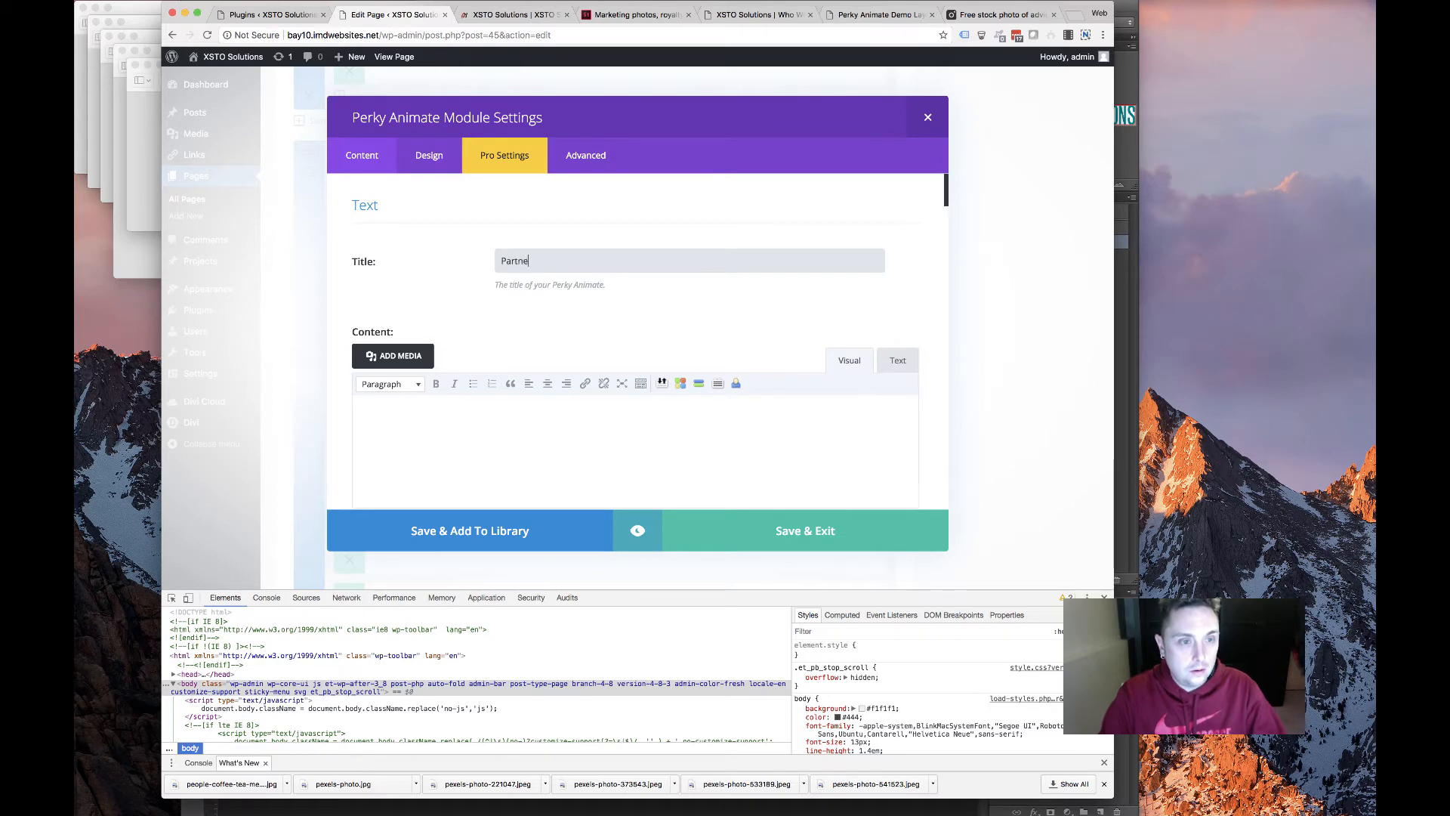
Save the Partners title, delete two spare image rows, and give the remaining row a 1/4 x4 layout
click(709, 520)
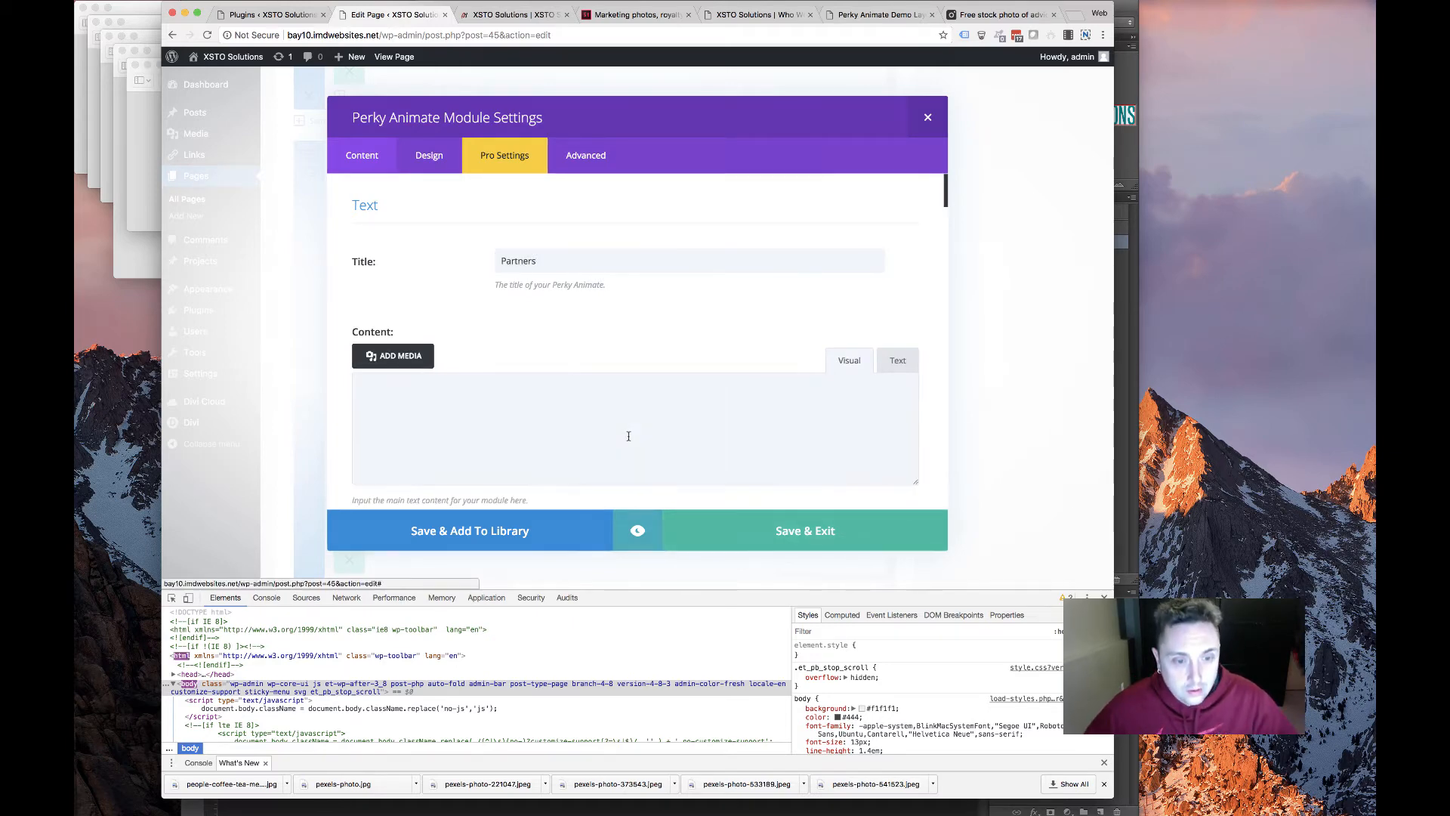
scroll(411, 512, down, 5)
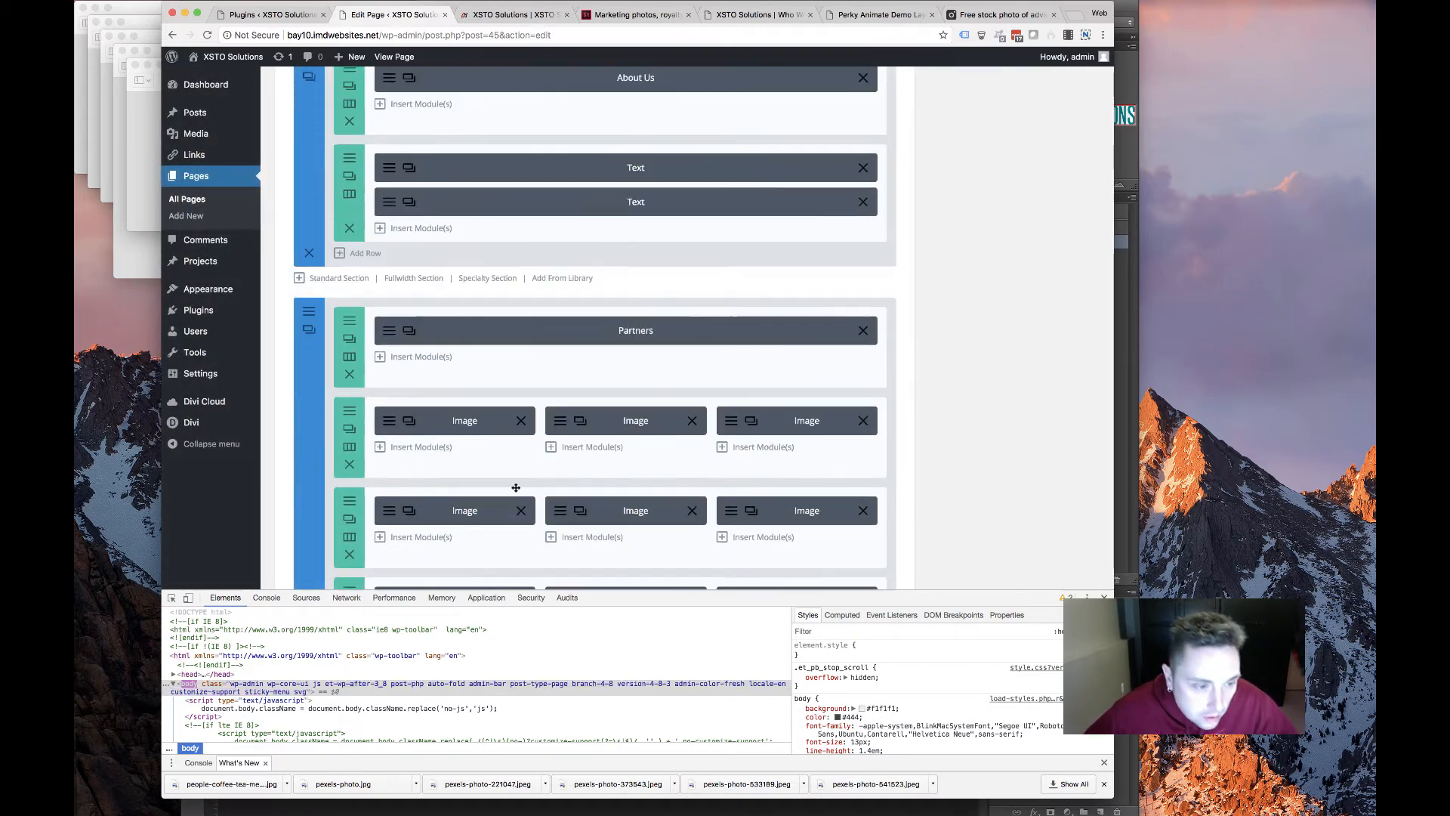
click(351, 419)
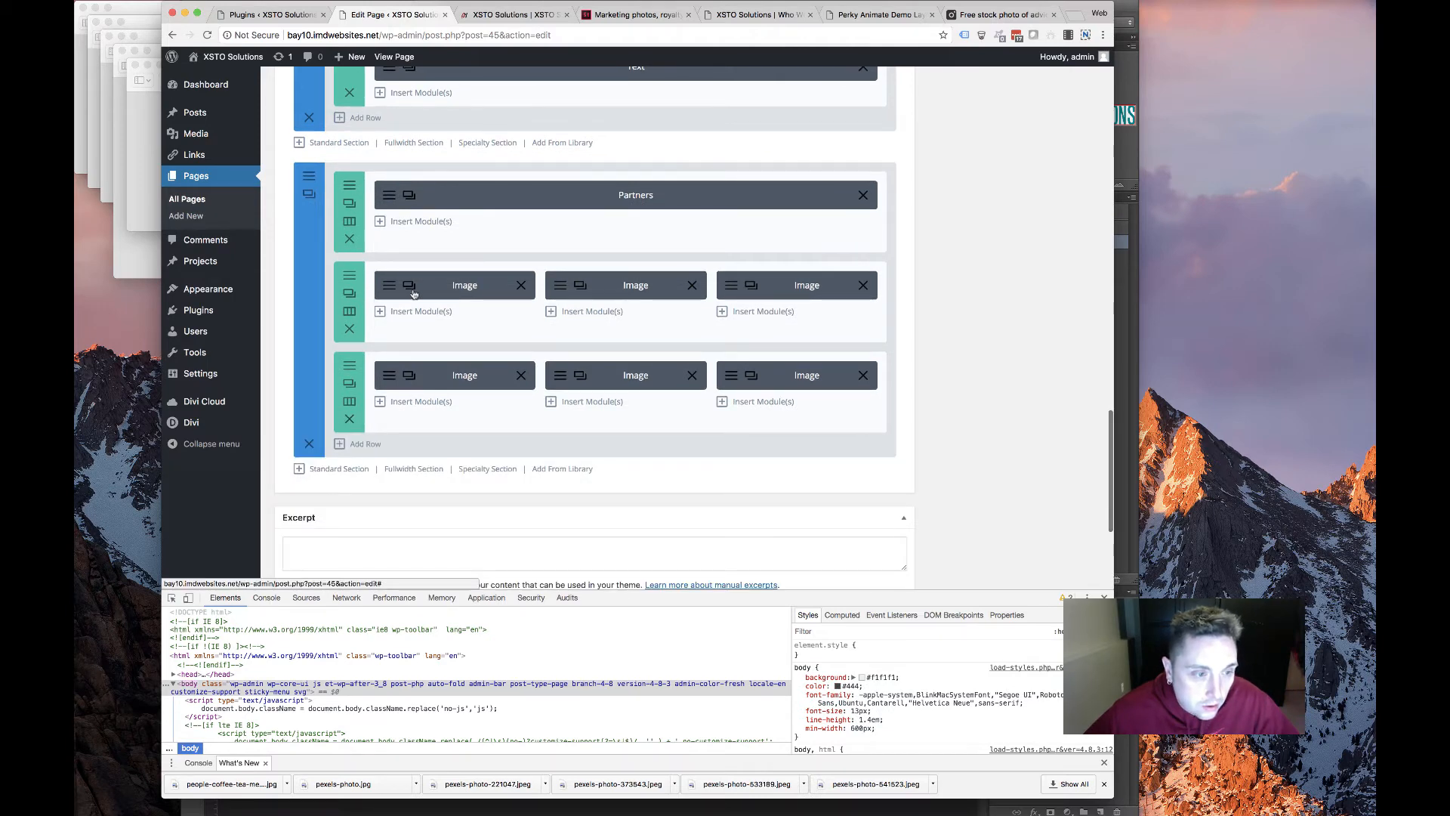
click(350, 328)
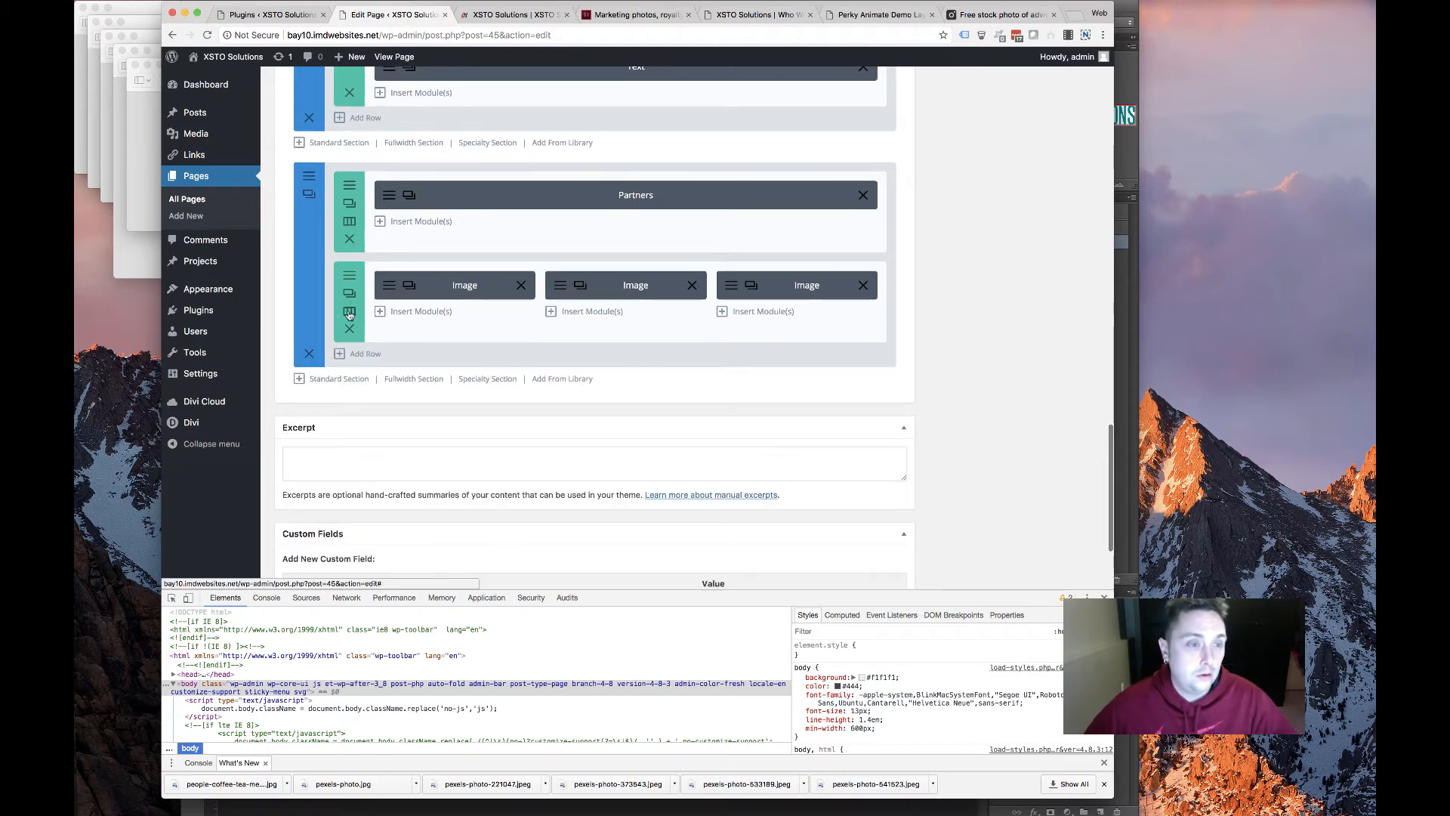
click(349, 312)
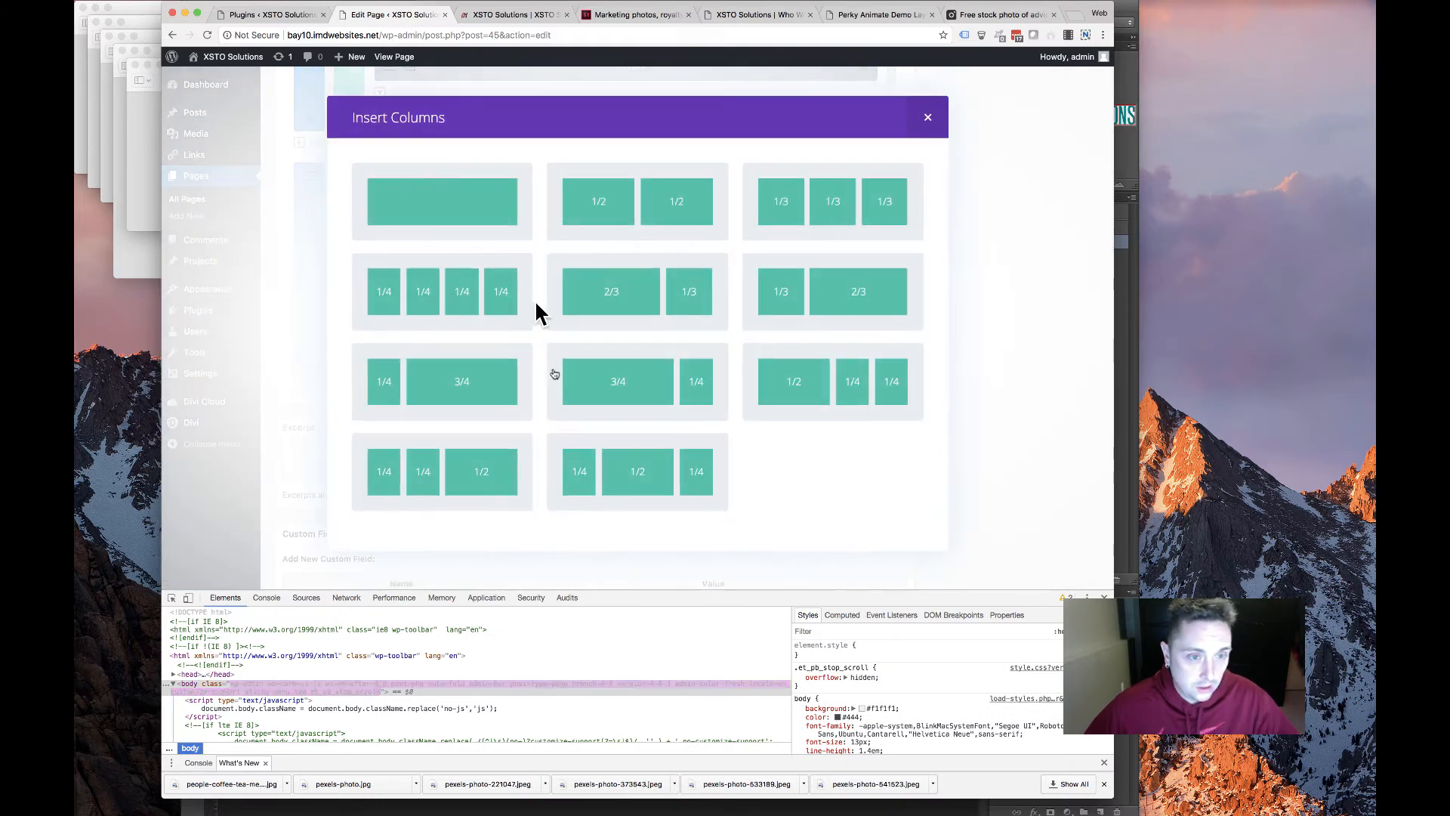
click(469, 291)
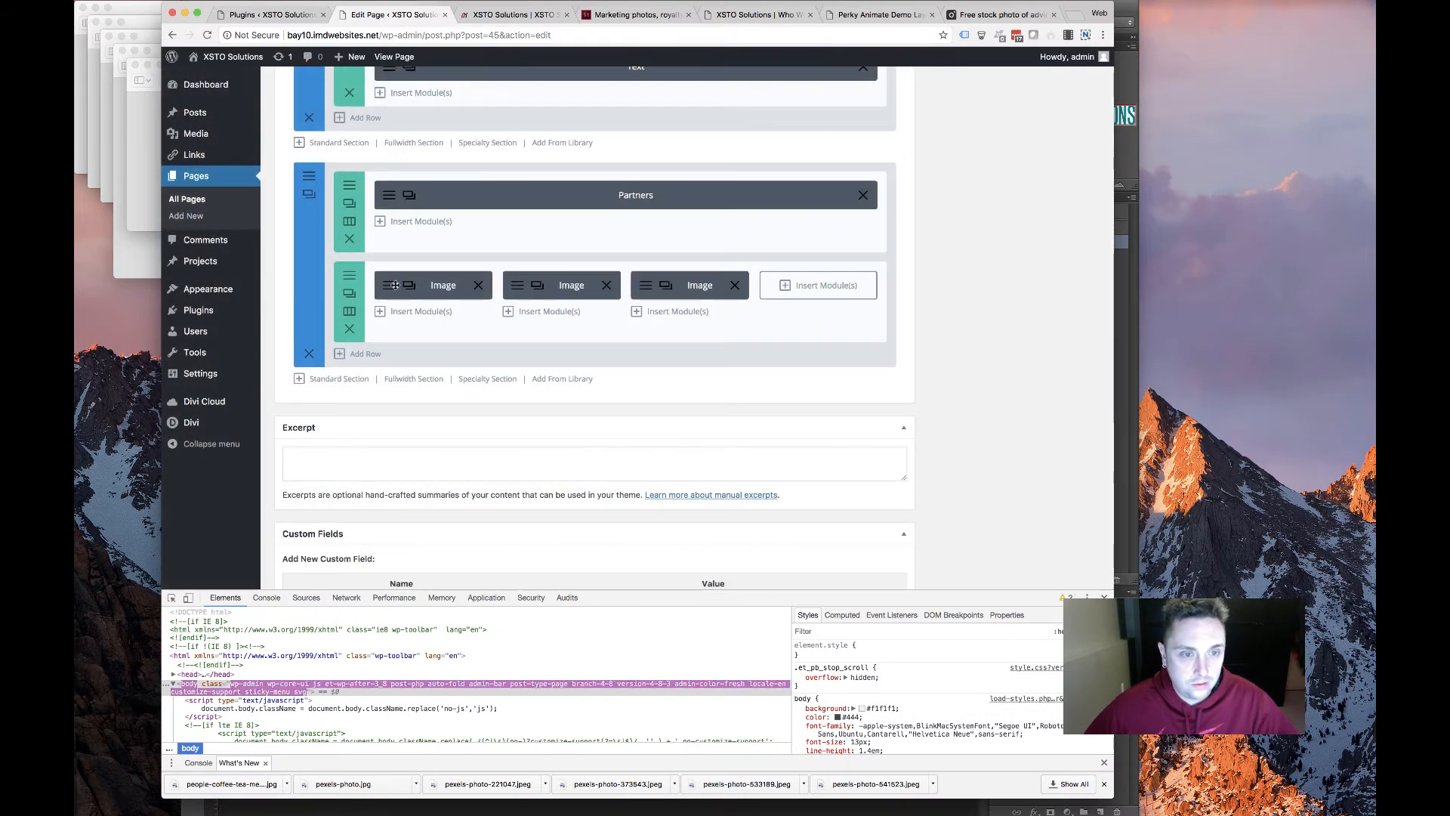
Go to the old XSTO site's Partners page
click(876, 14)
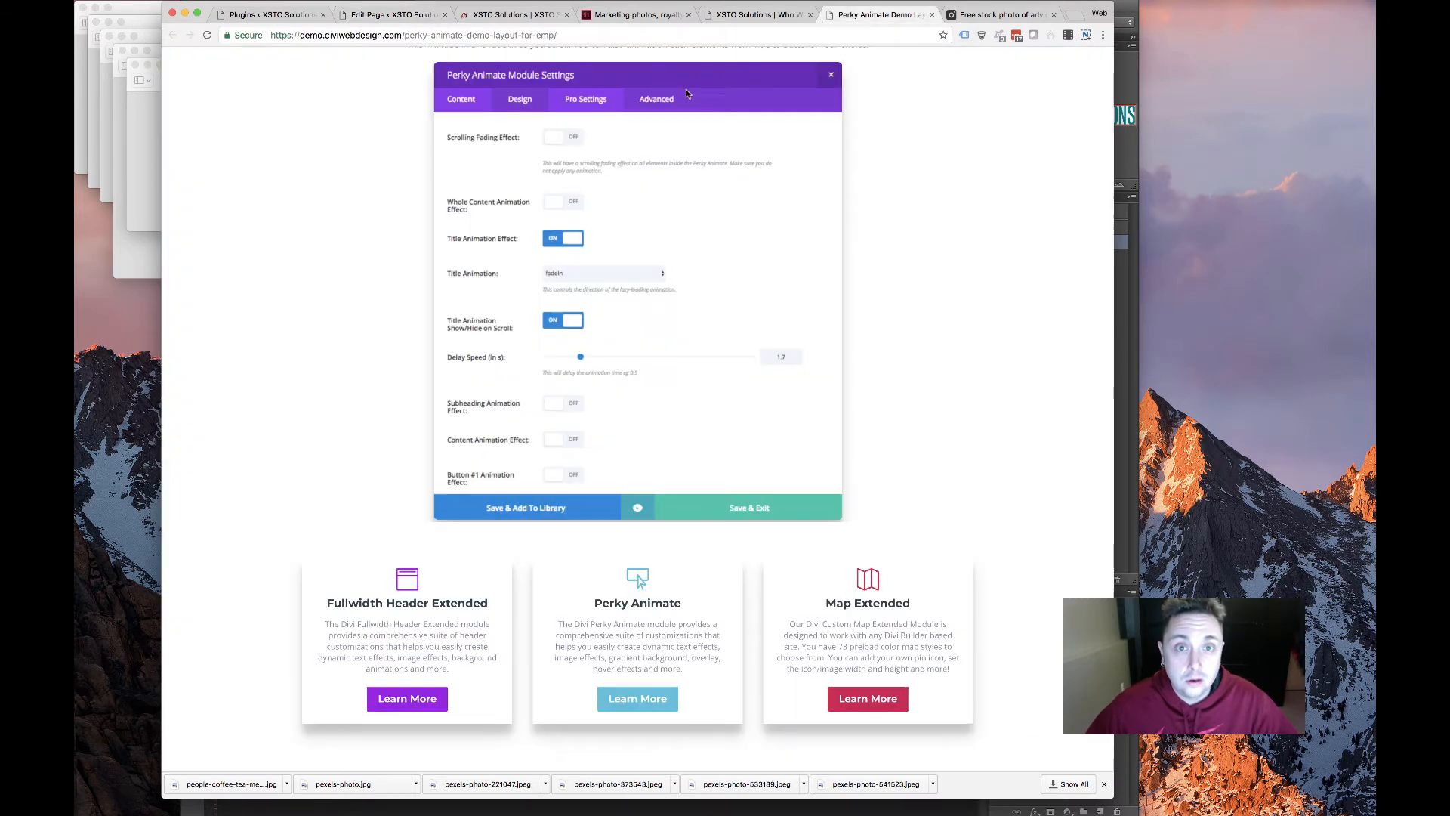
key(ctrl+shift+Tab)
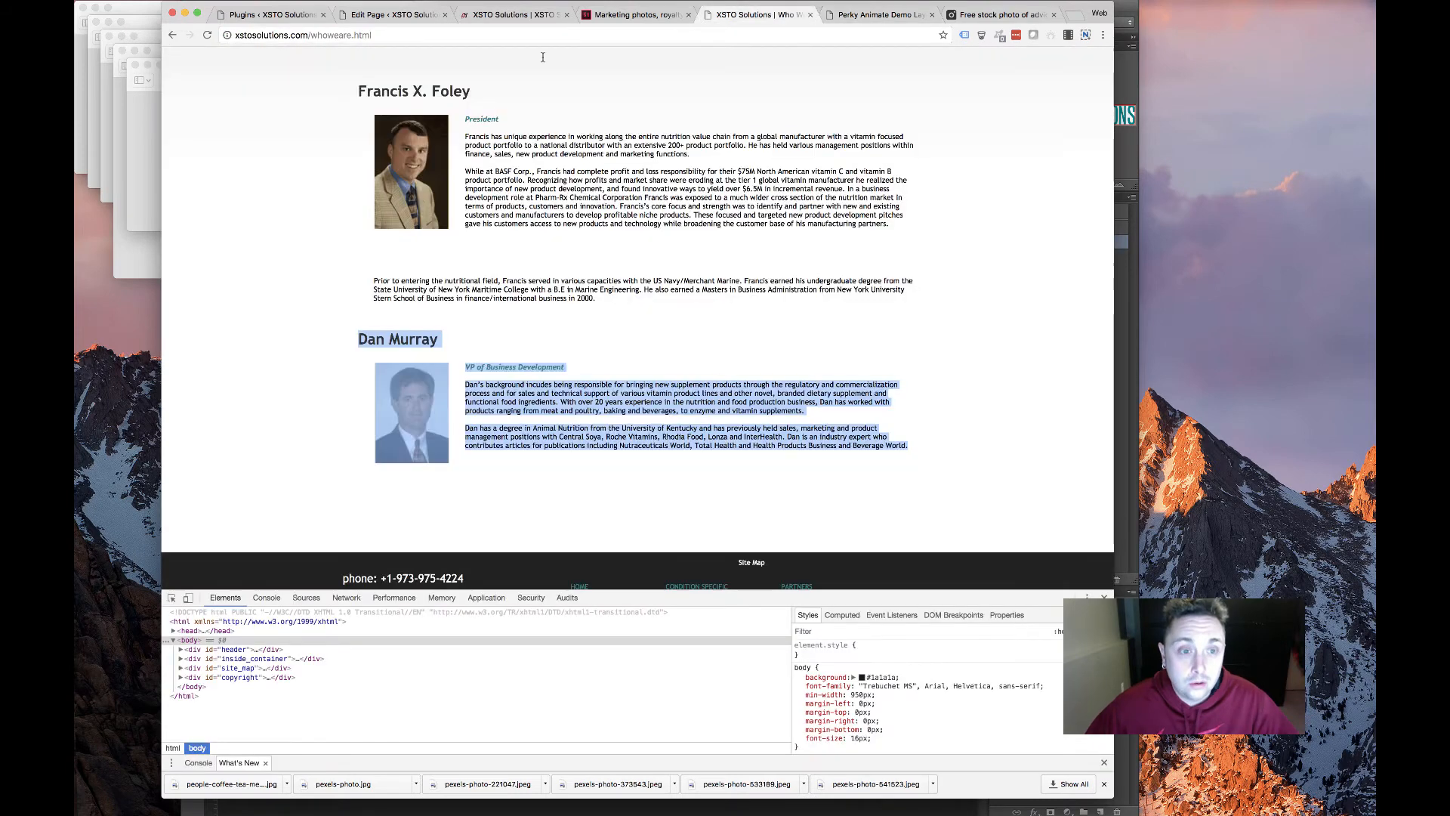
scroll(477, 241, up, 4)
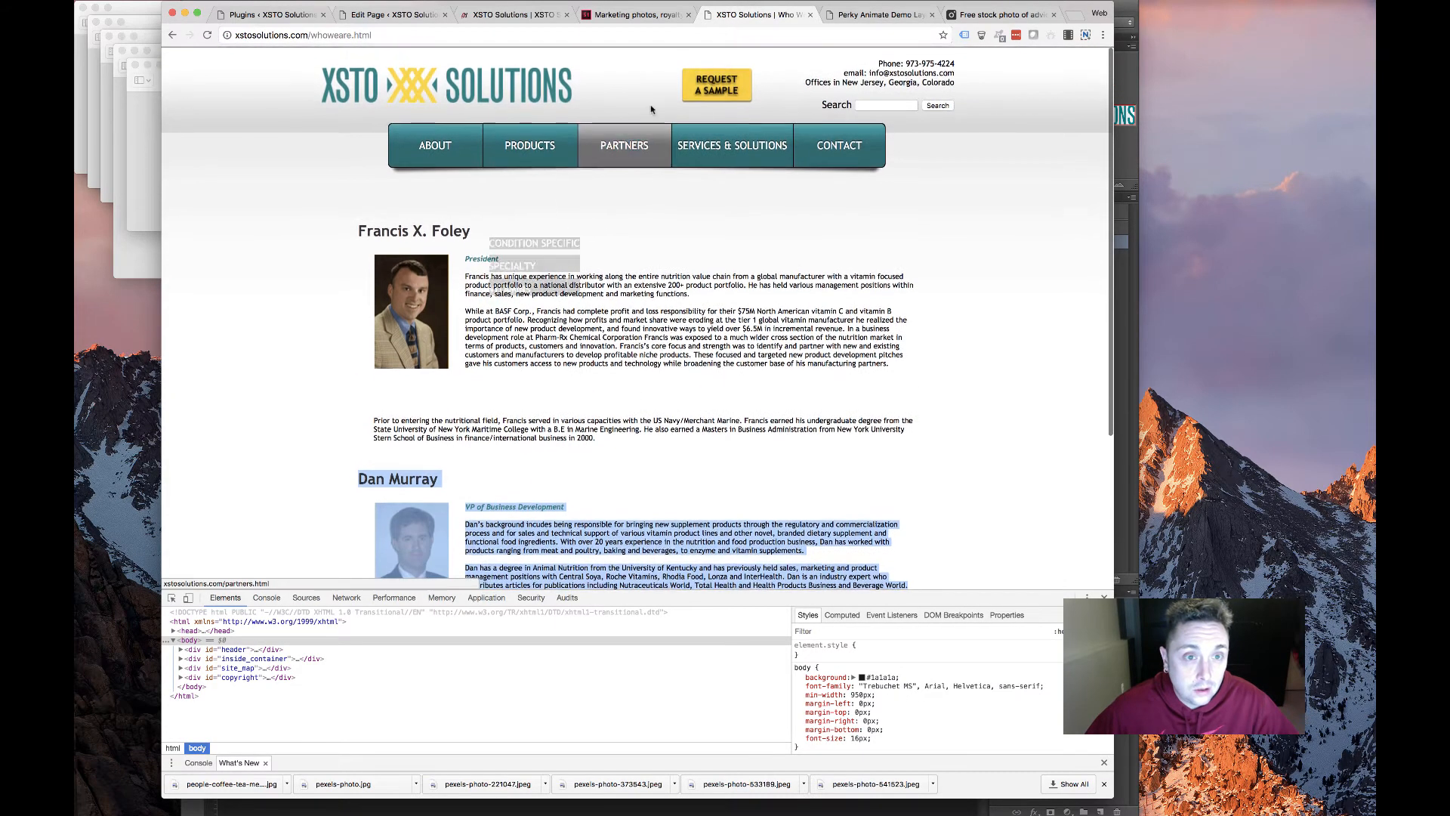
click(596, 146)
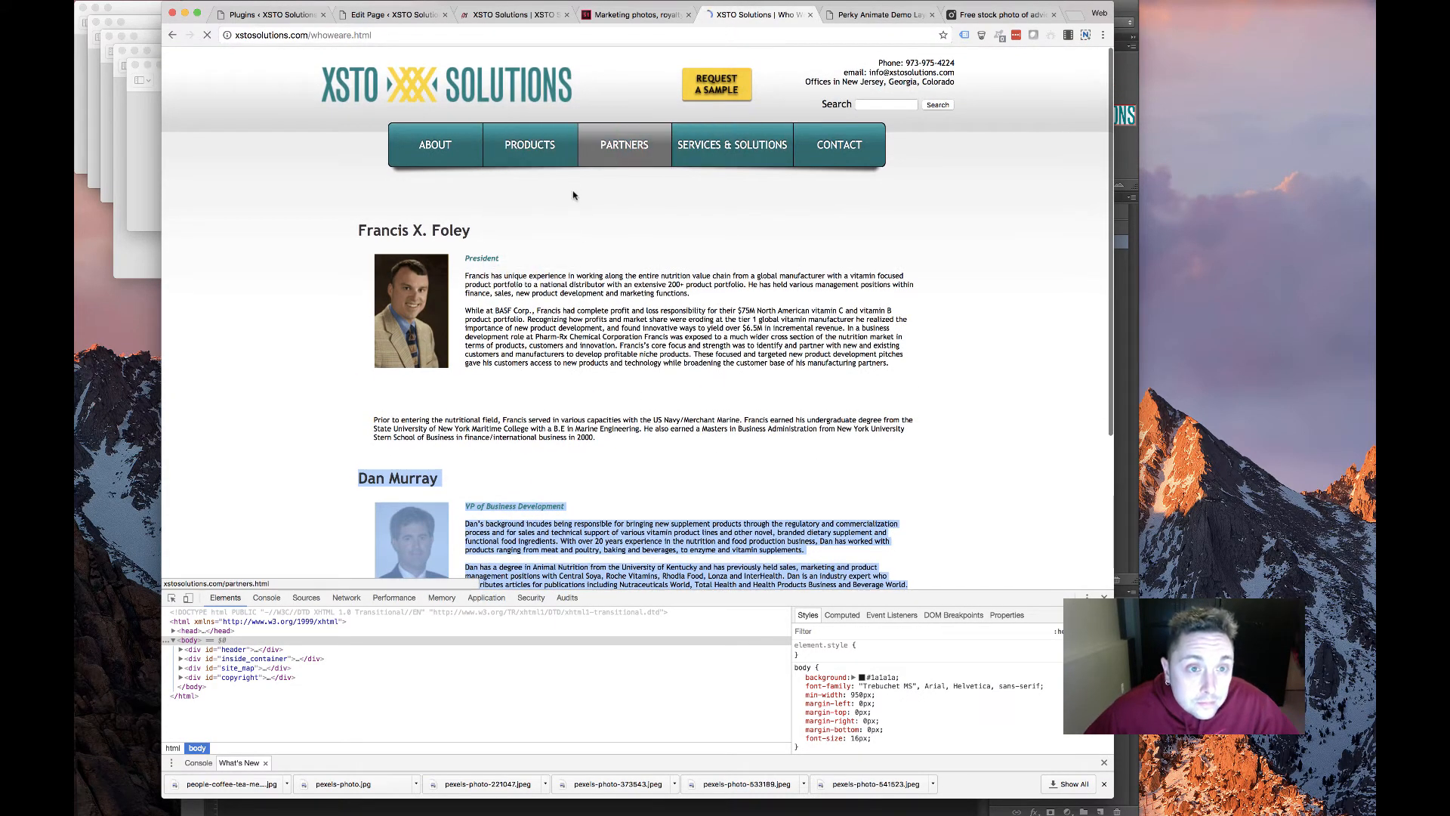
Save the Hamari Chemicals logo as hamari.jpg and select its name and description text
right_click(467, 270)
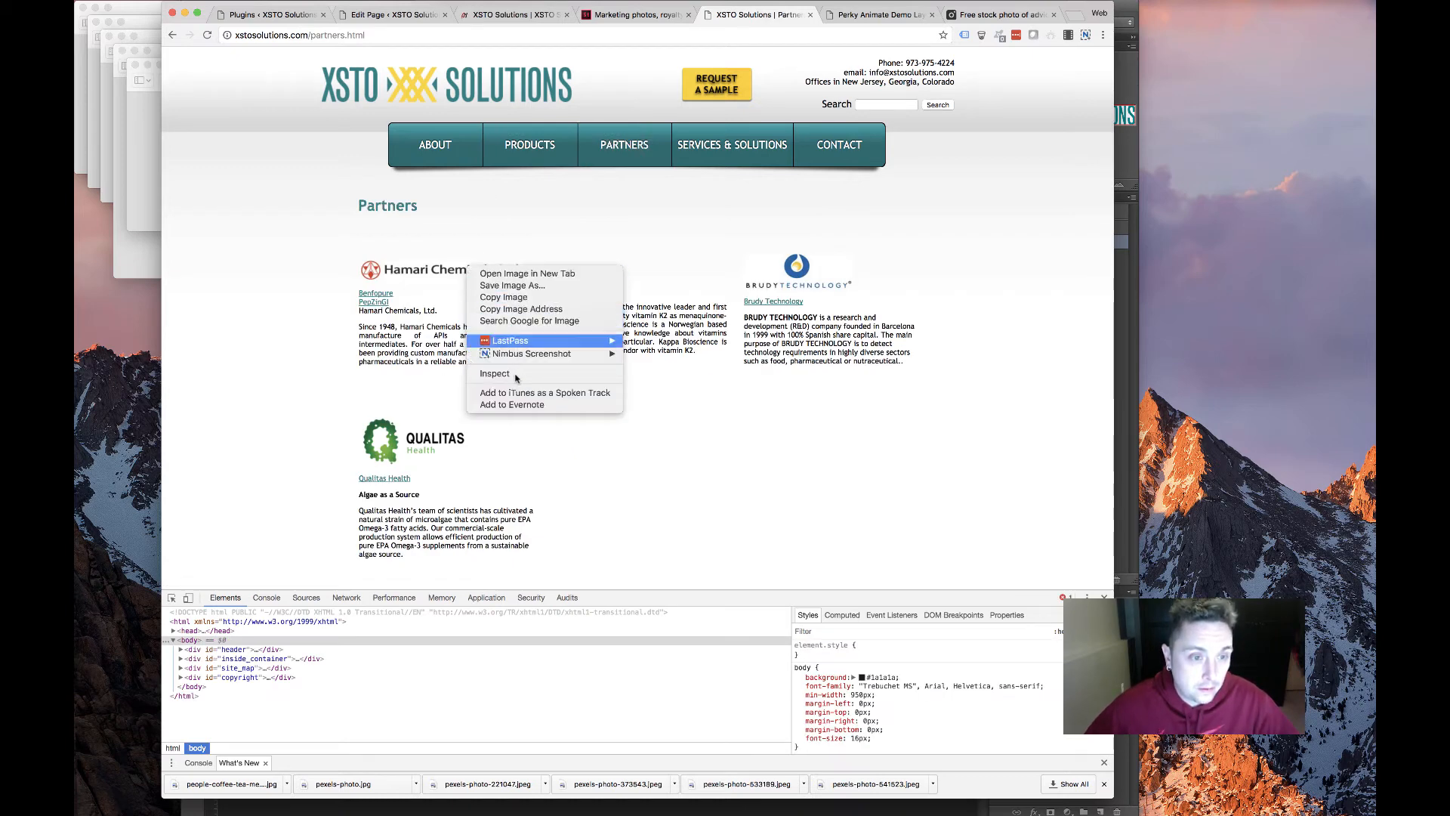
click(538, 286)
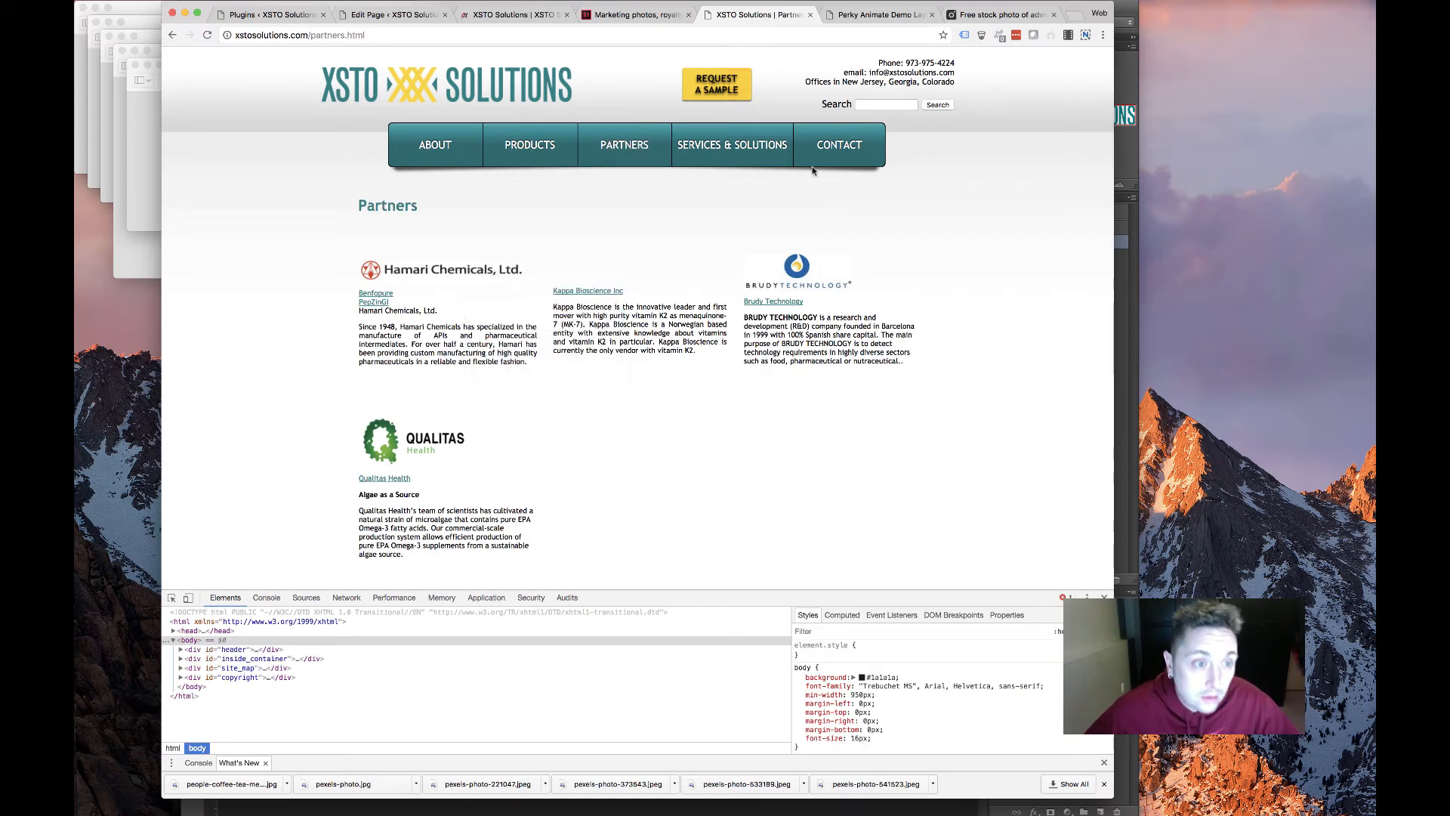
key(Return)
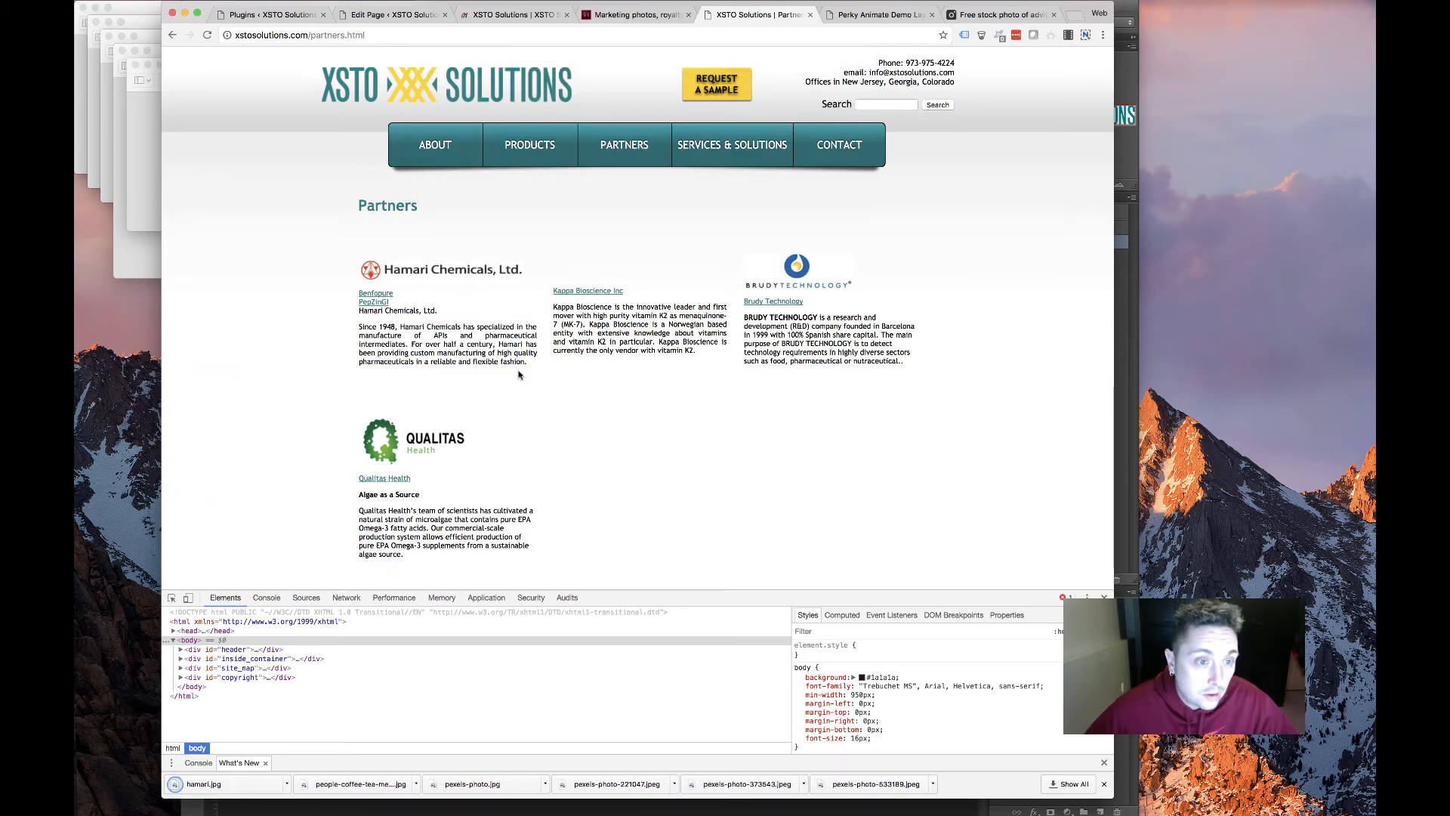
drag(527, 362, 367, 318)
key(super+c)
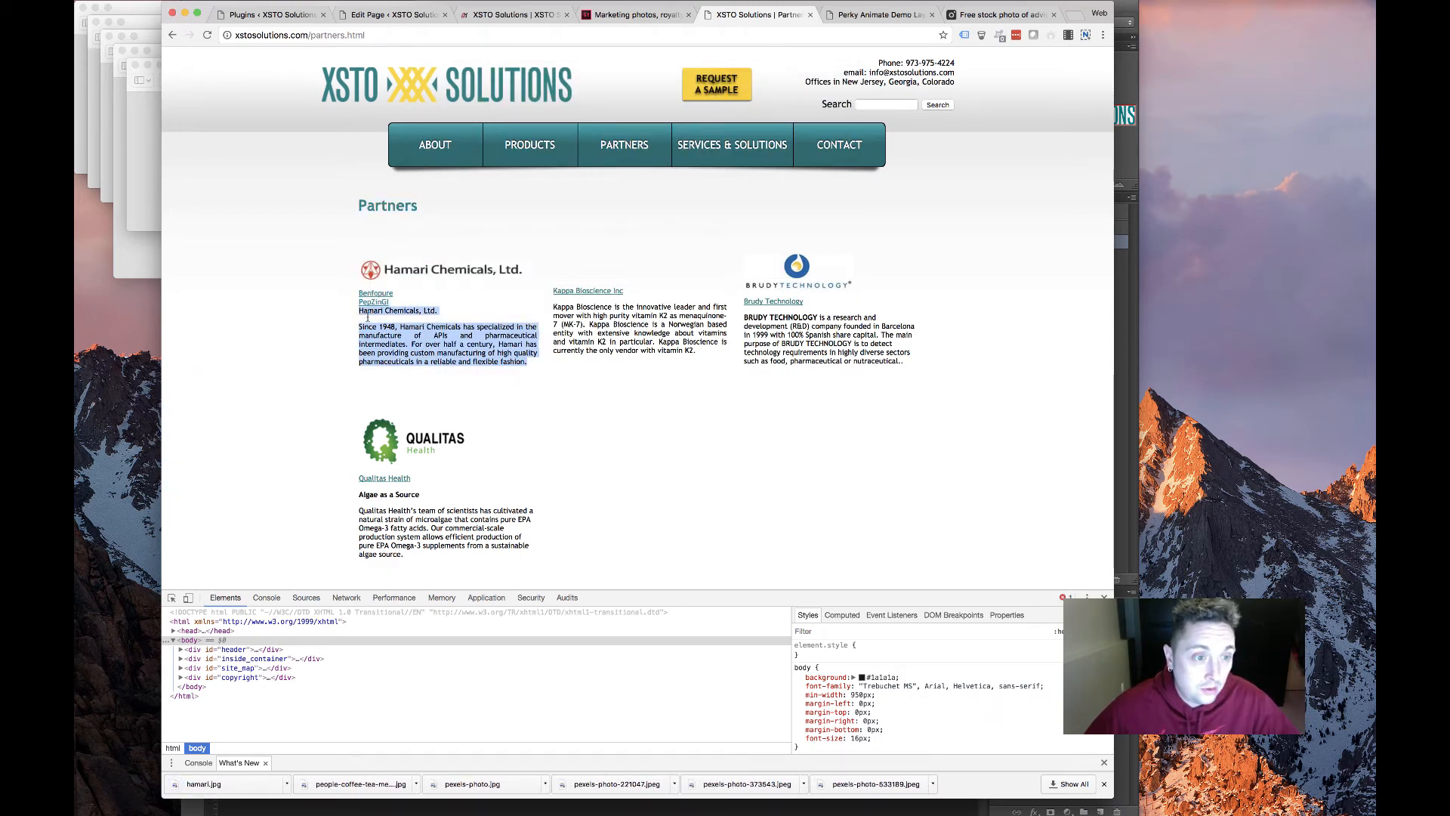
Delete the first Image module from the Partners row
click(389, 15)
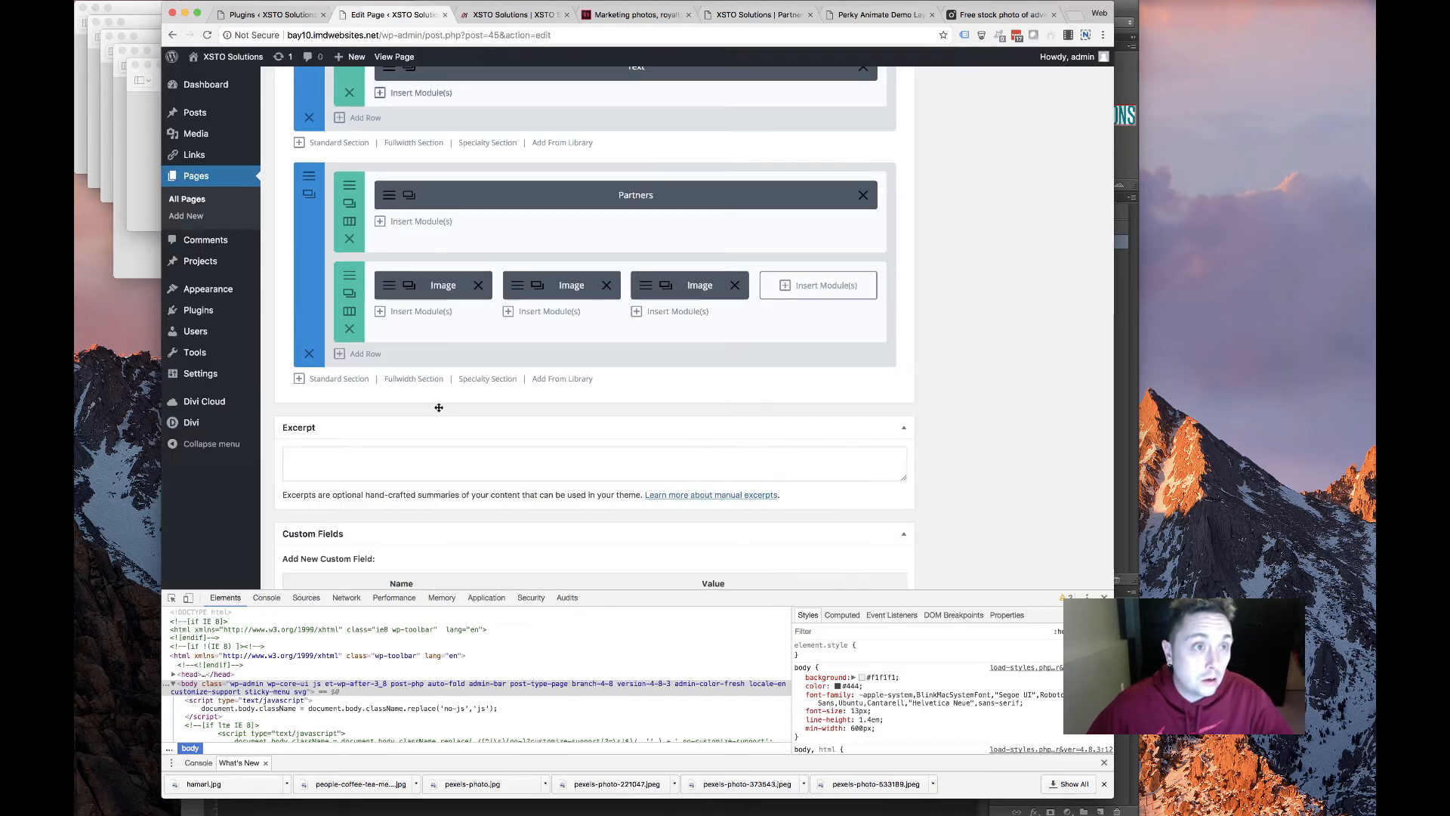
click(389, 288)
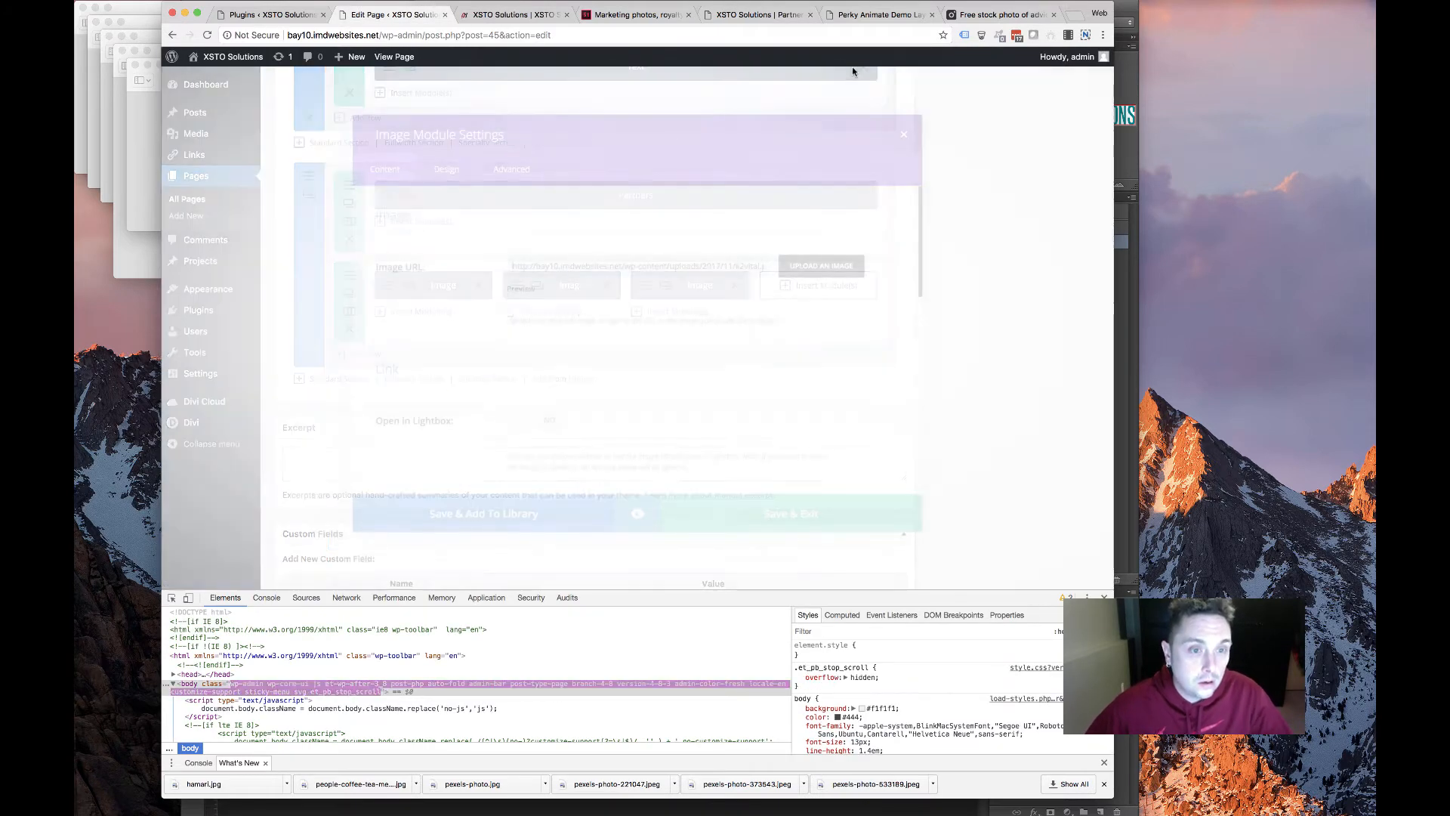
key(Escape)
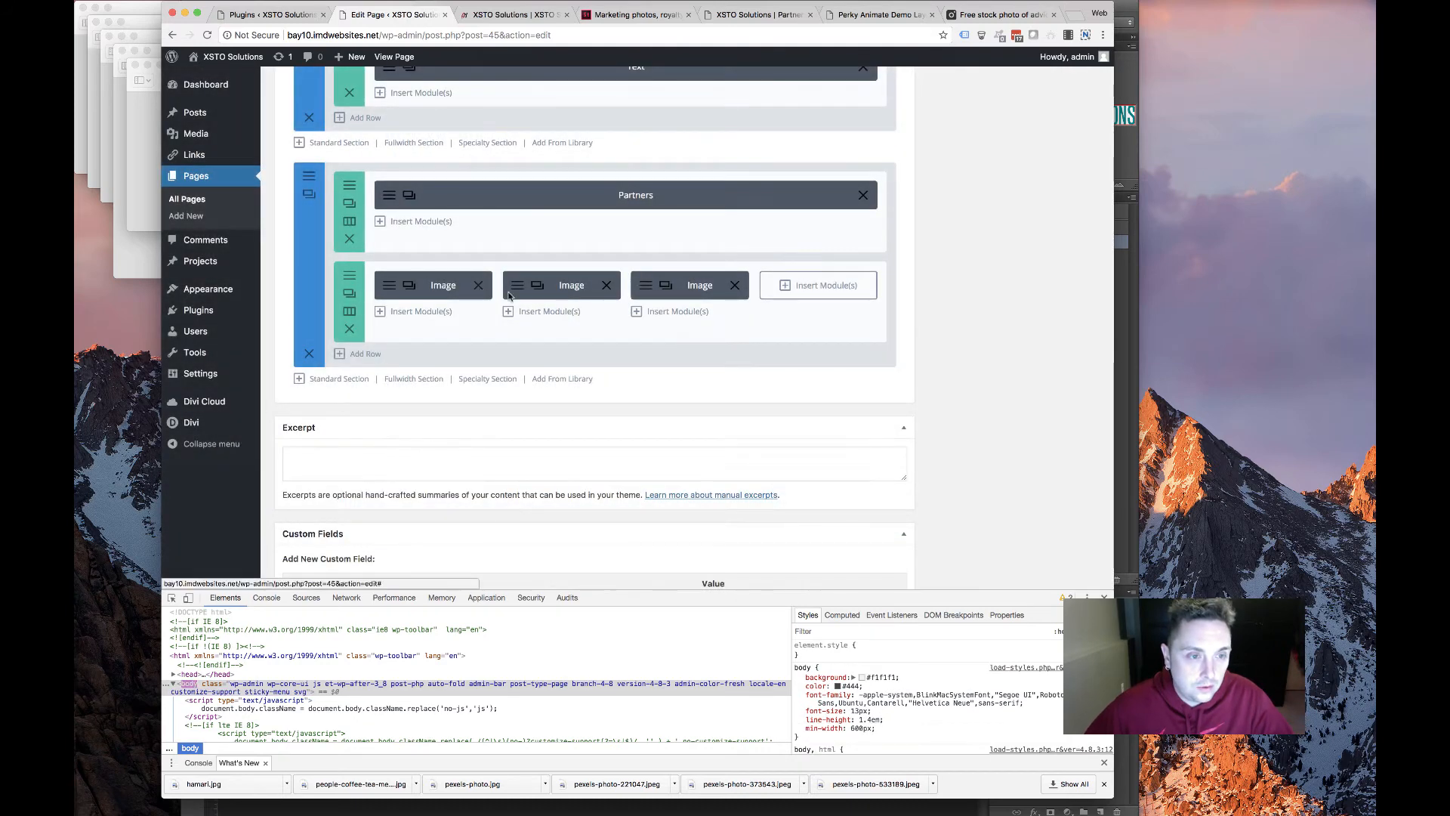
click(478, 286)
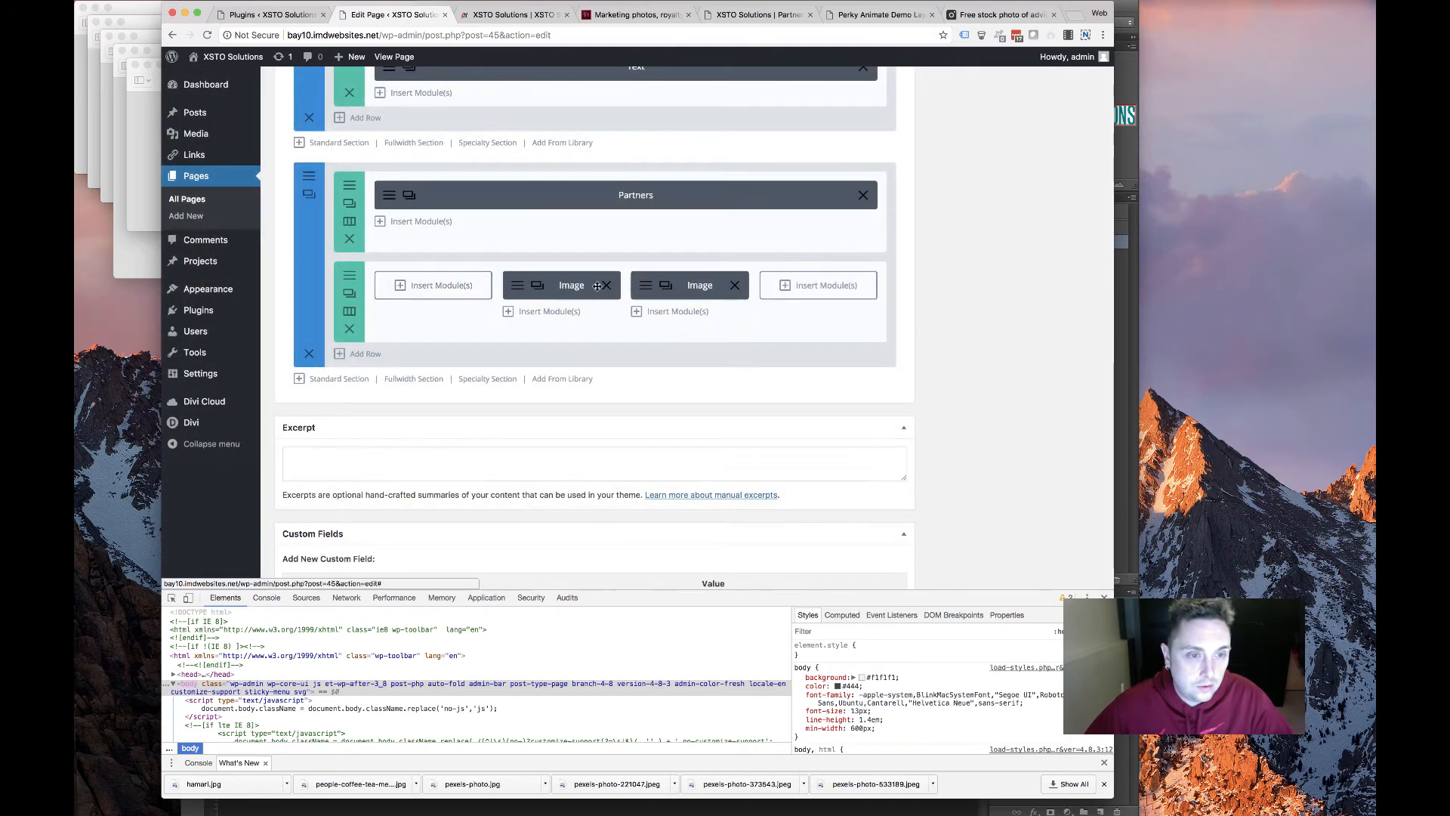
Add a Blurb module to the first column and paste the Hamari text into its content
click(438, 287)
scroll(476, 350, down, 2)
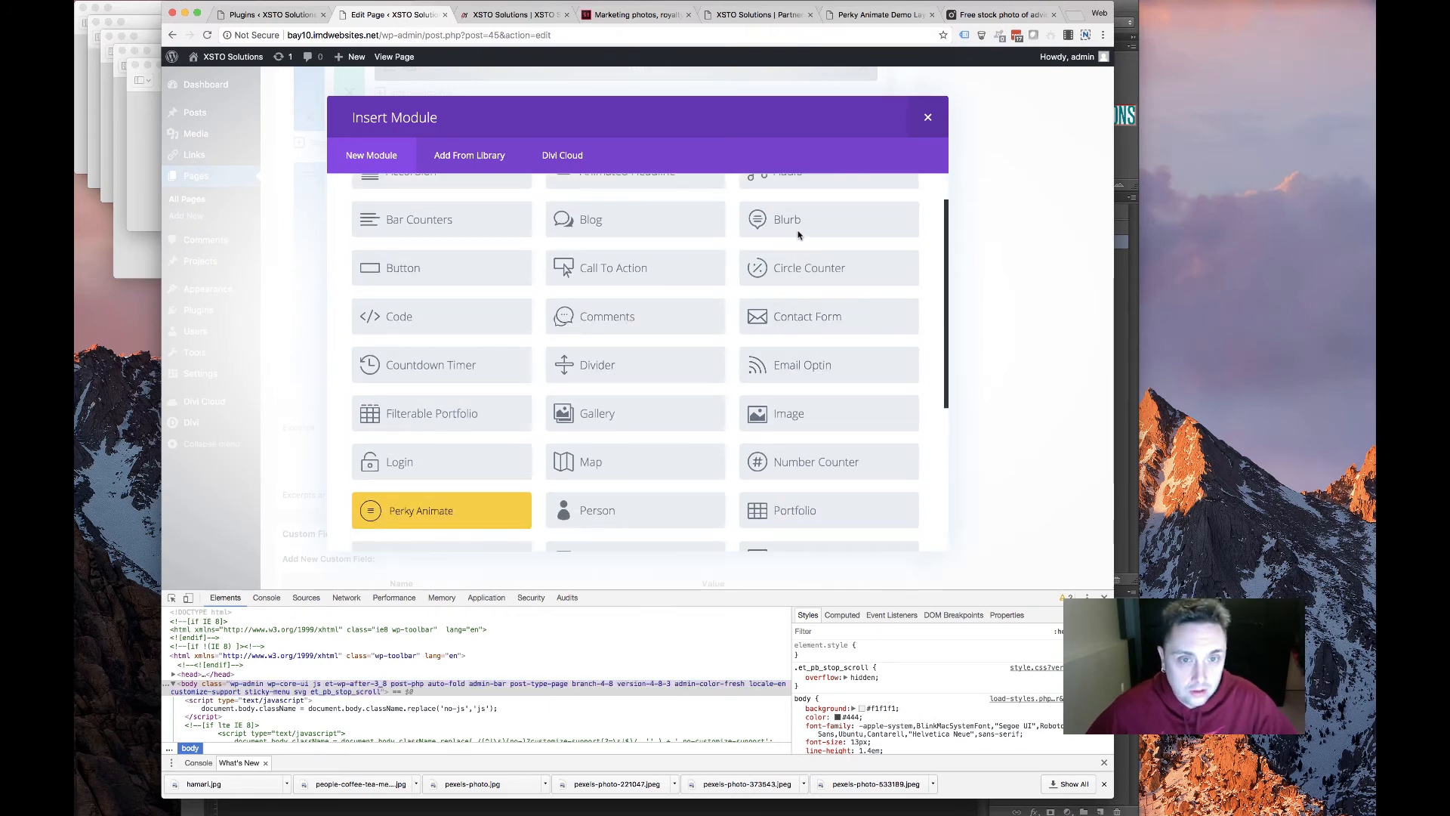
click(763, 223)
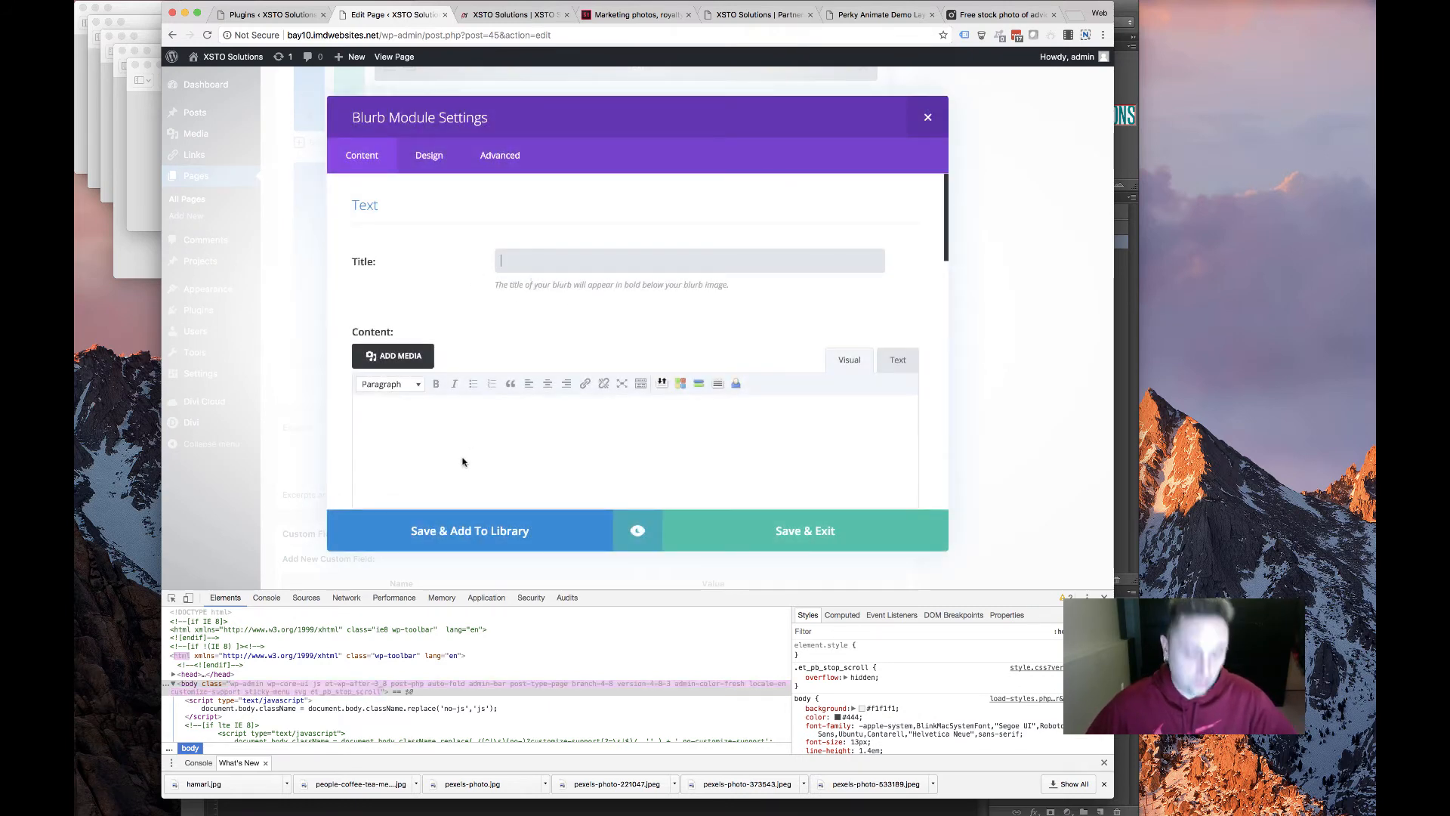
click(461, 452)
key(super+v)
Move the 'Hamari Chemicals, Ltd.' line into the blurb title and remove the leftover empty line
drag(465, 423, 309, 410)
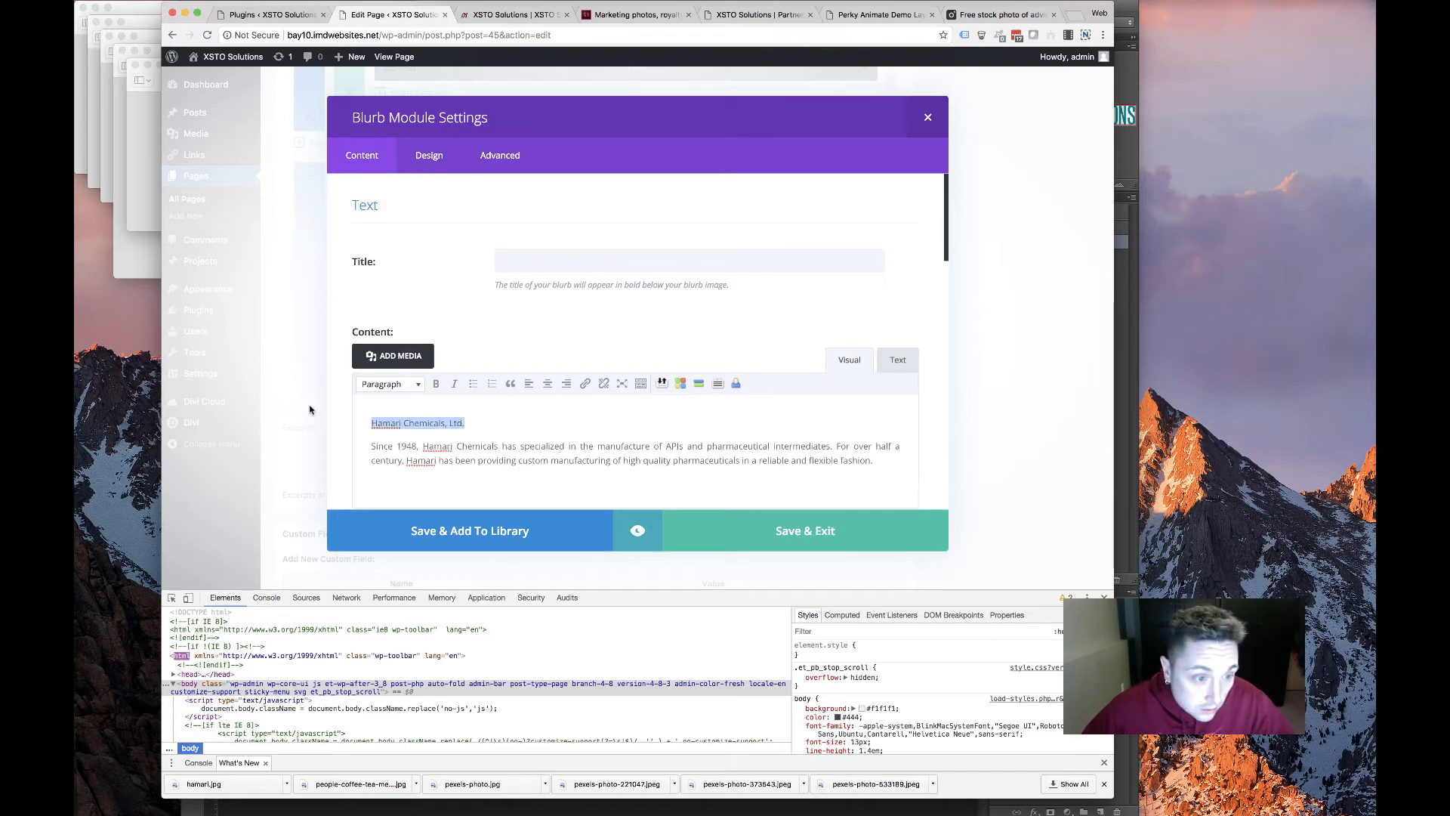
key(super+x)
click(534, 262)
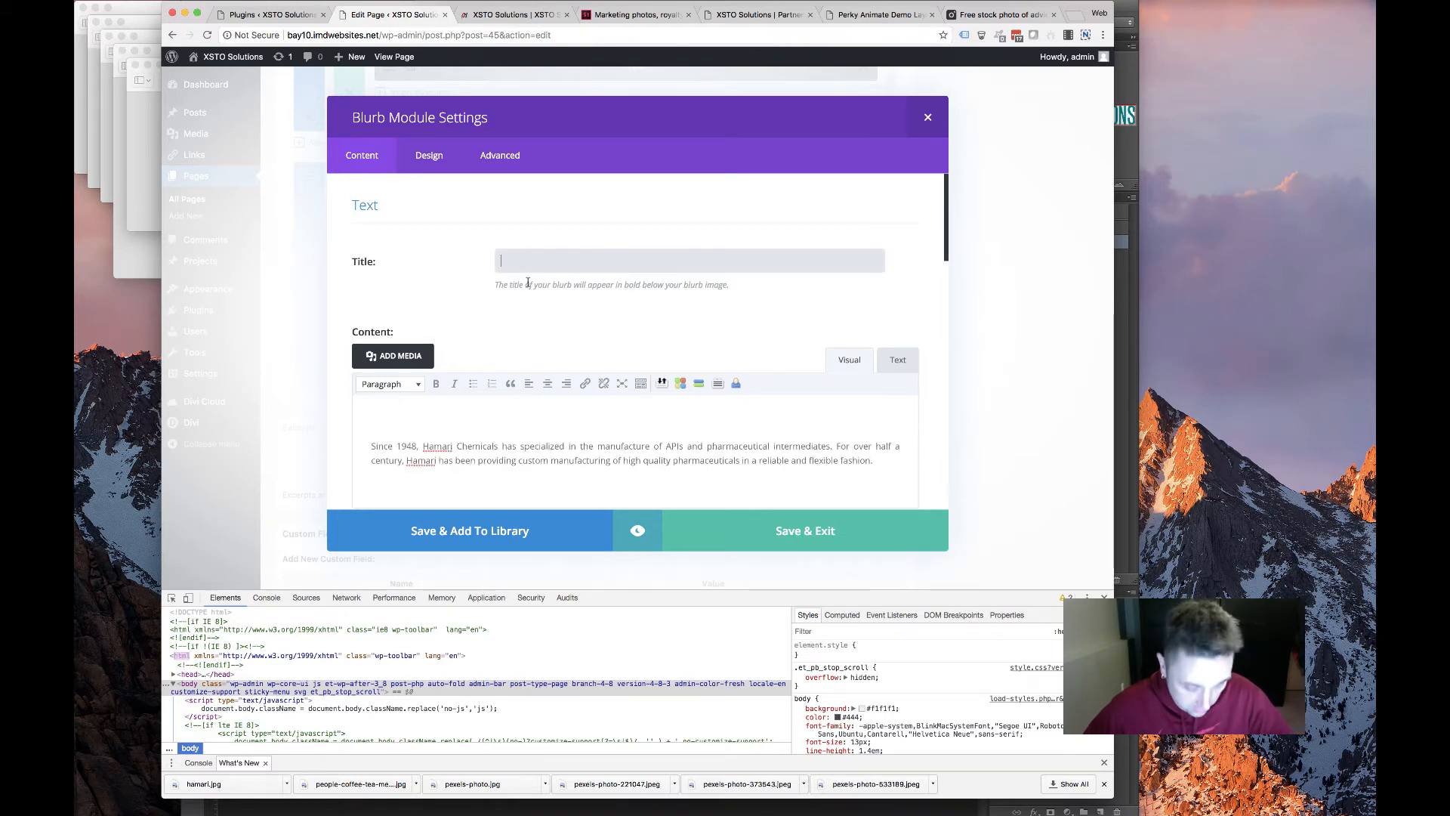
click(370, 417)
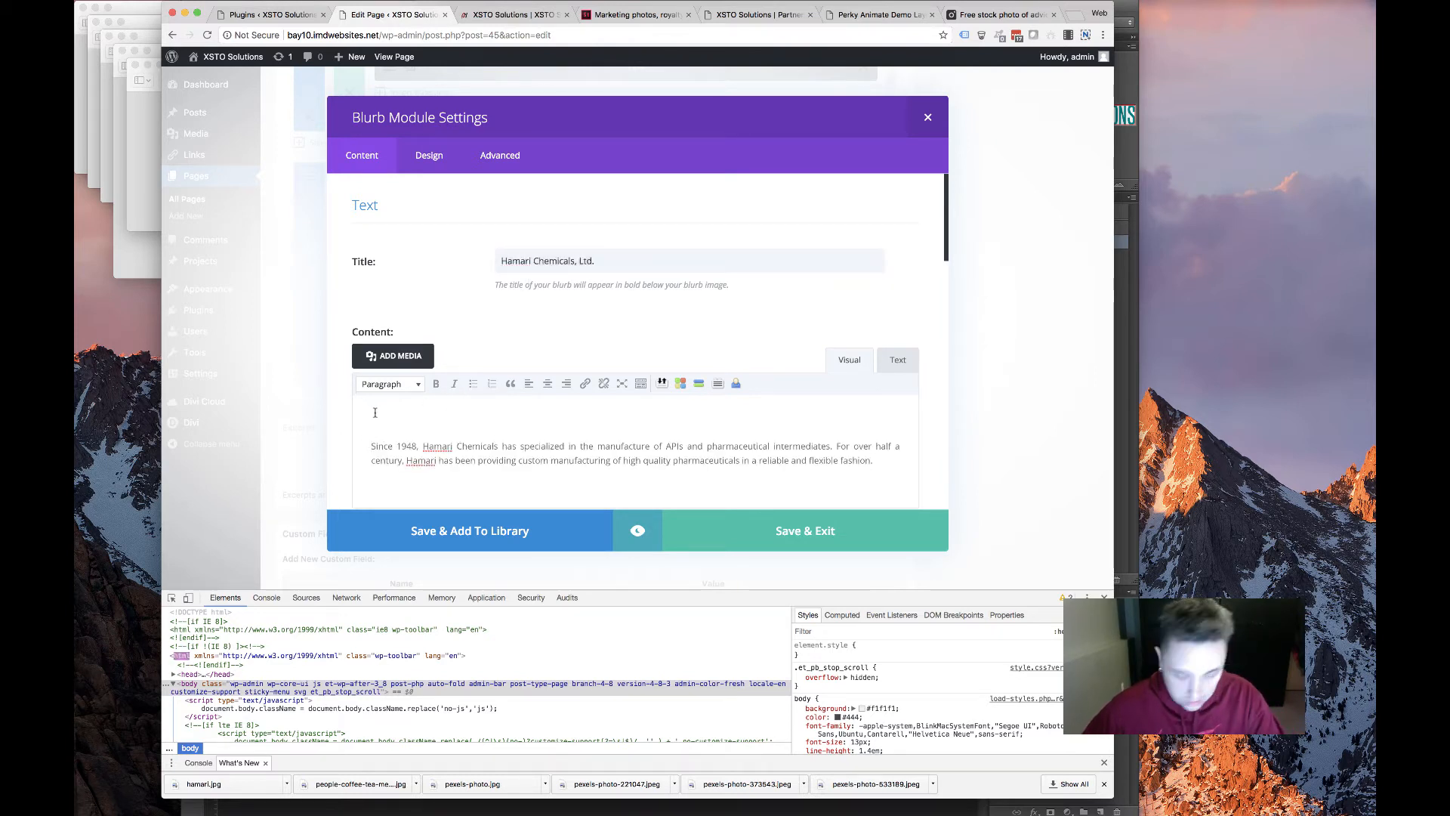
key(BackSpace)
scroll(509, 404, down, 5)
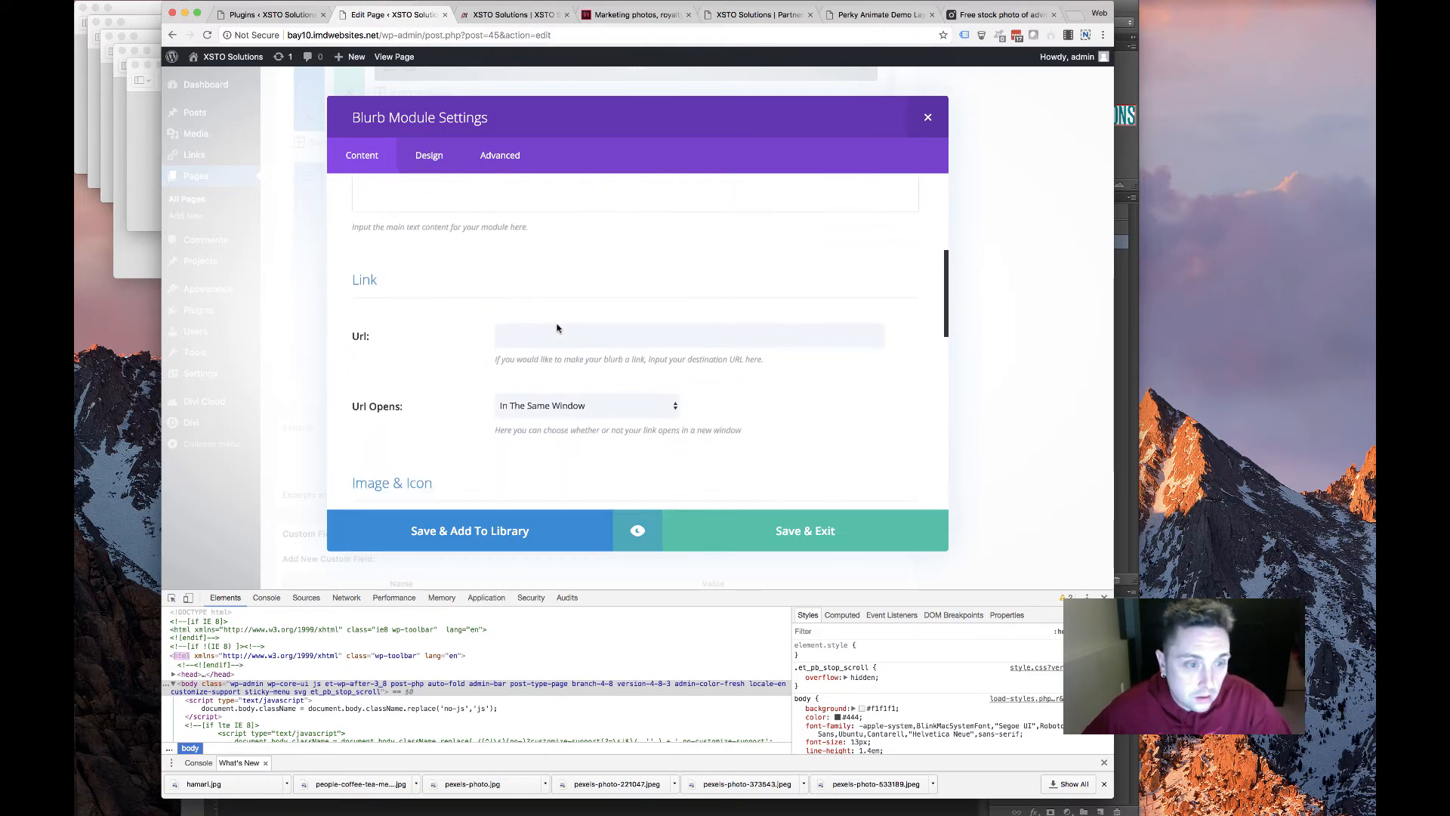
scroll(547, 277, down, 2)
Copy the Benfopure link from the old Partners page into the blurb's link URL
click(556, 239)
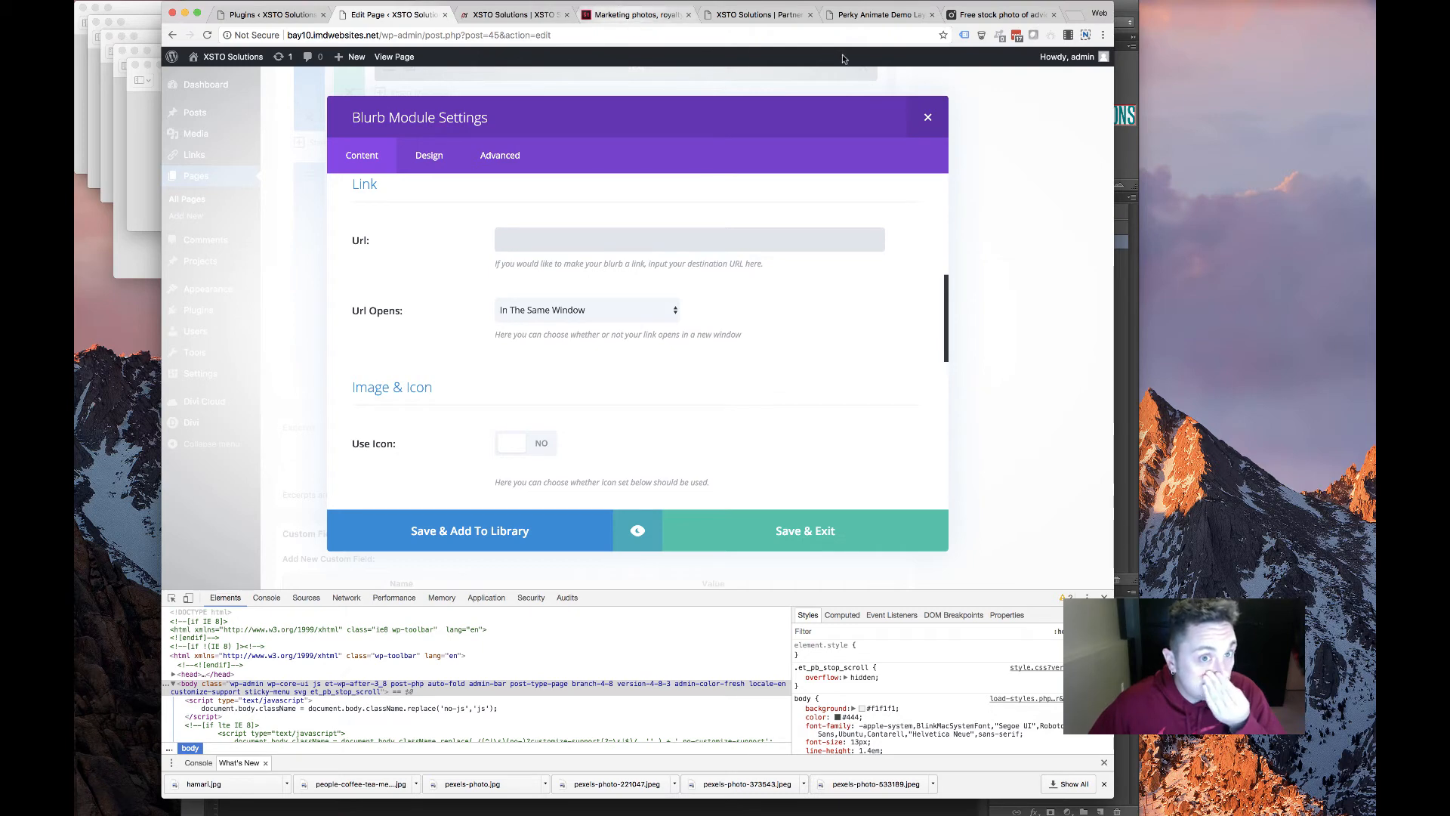
click(755, 15)
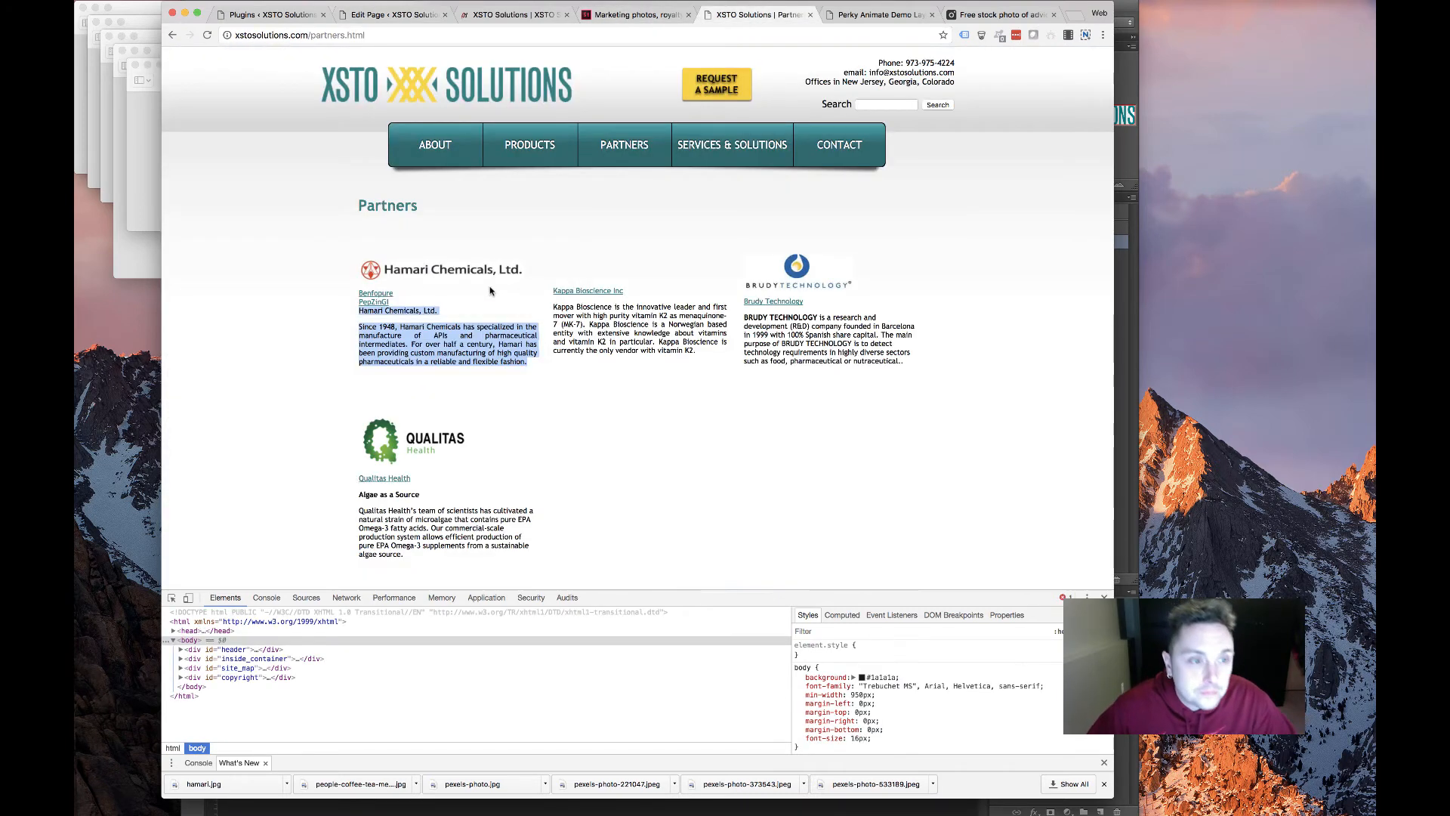
click(393, 293)
right_click(392, 296)
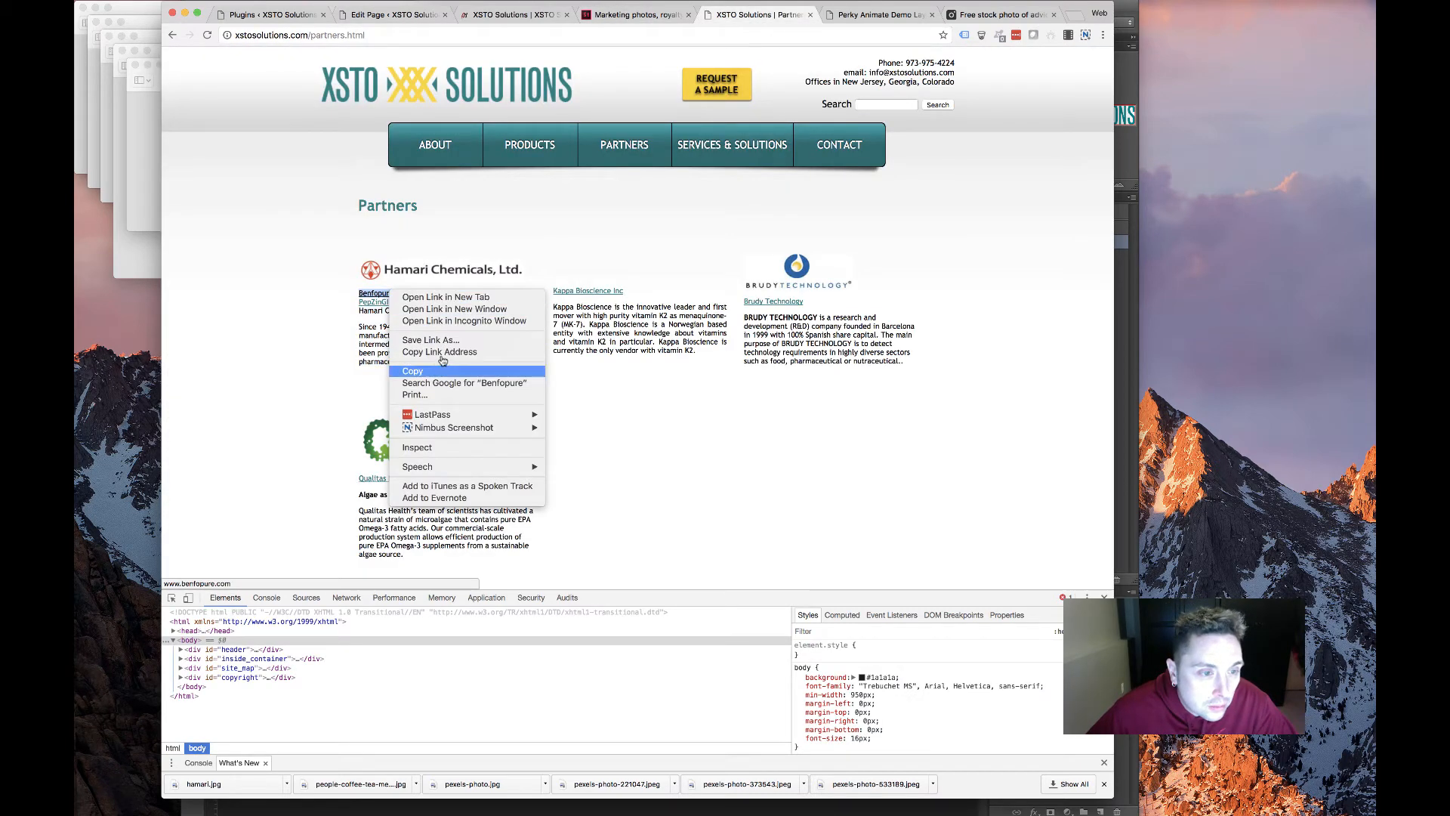
click(427, 356)
click(388, 14)
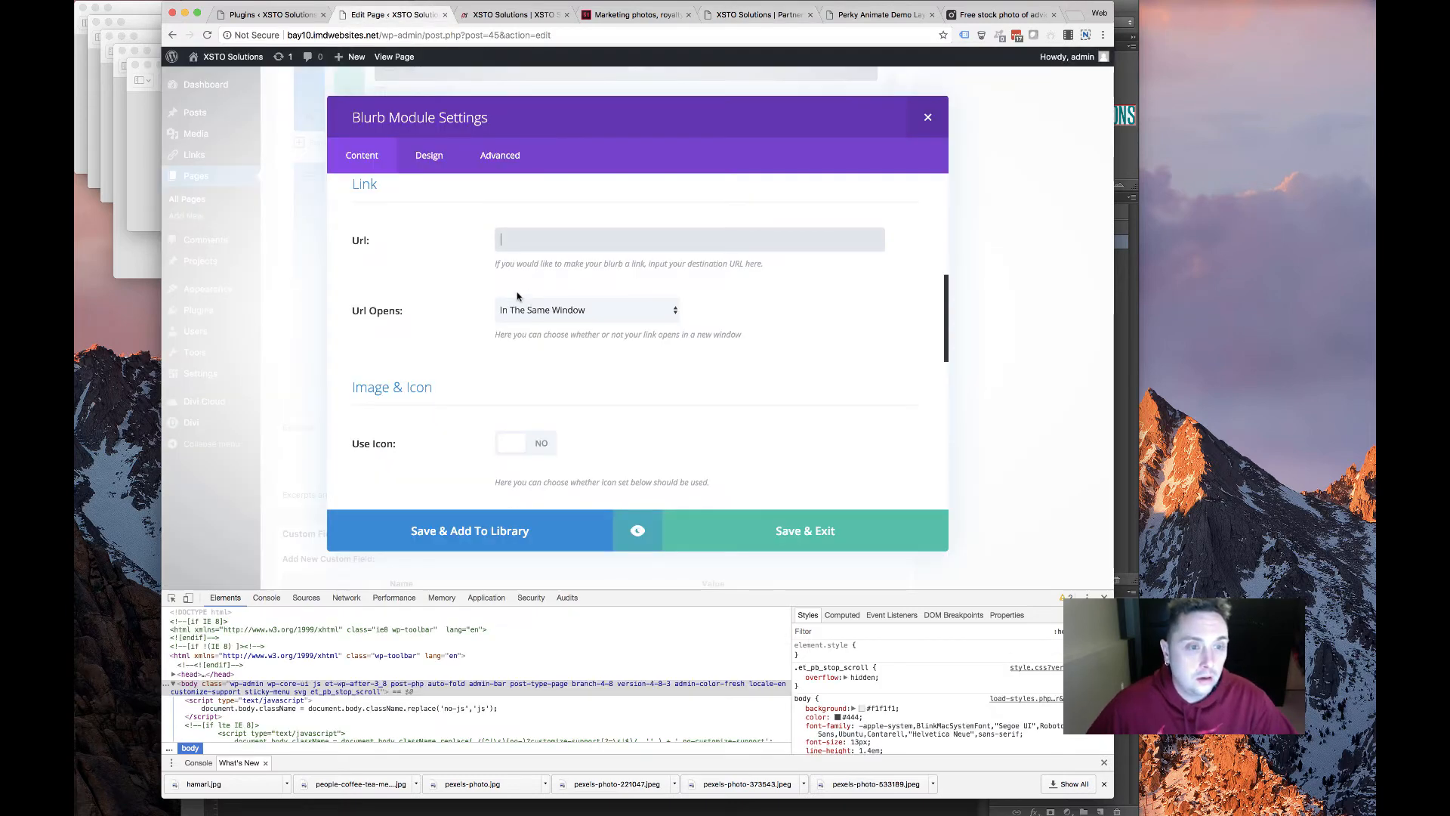
click(502, 341)
scroll(502, 340, down, 5)
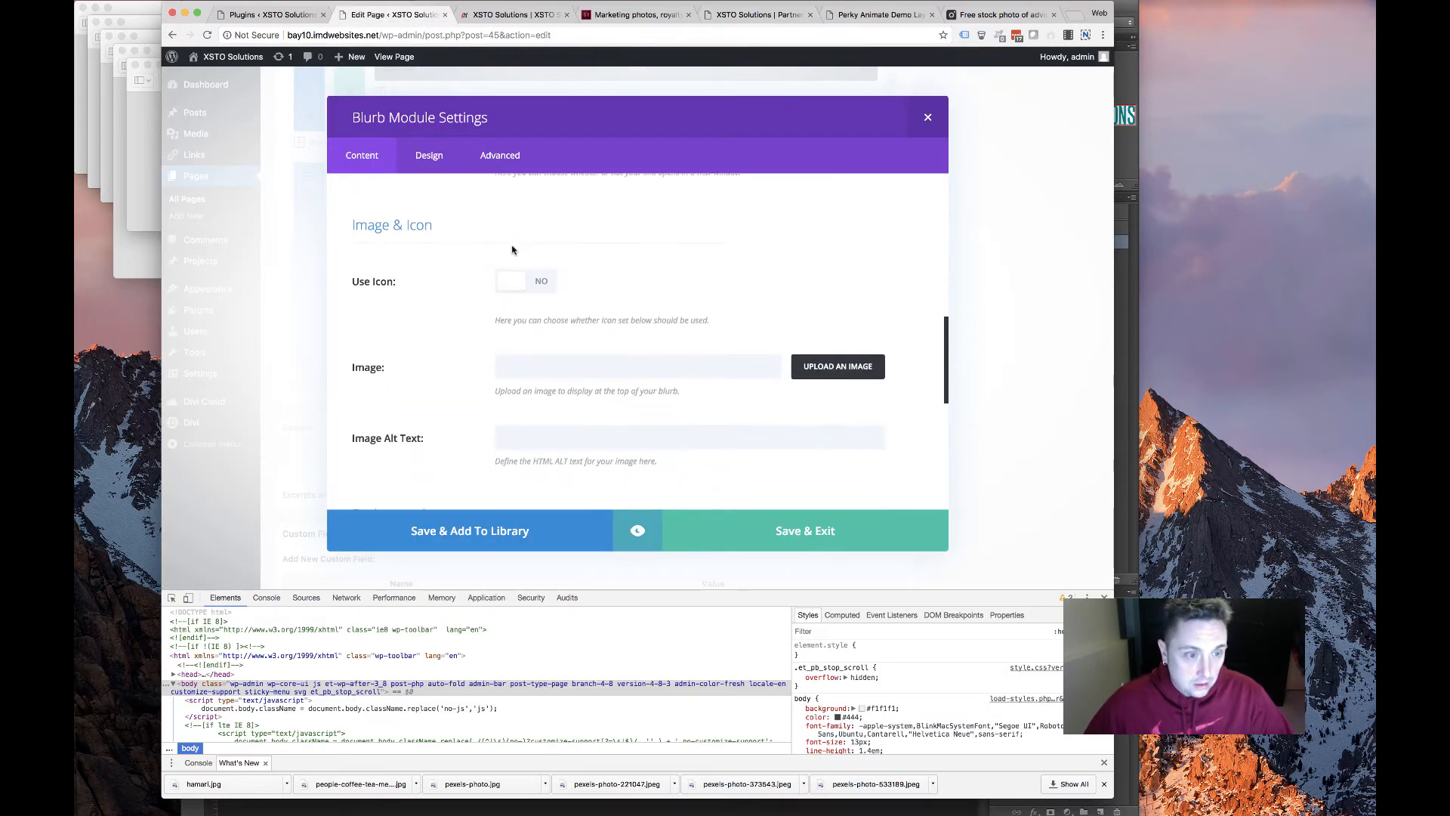
Upload hamari.jpg and set it as the blurb image
click(857, 262)
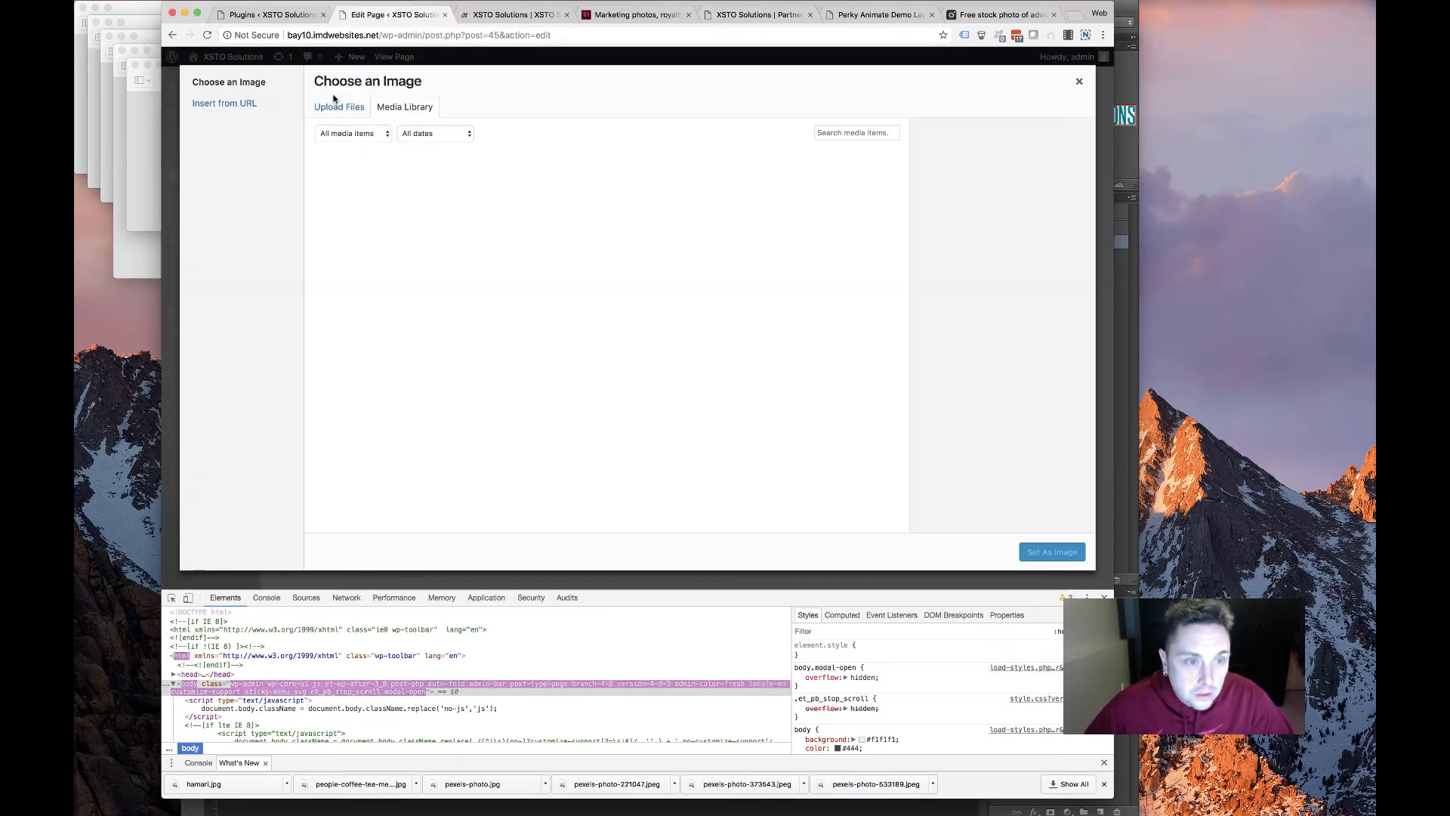
click(673, 307)
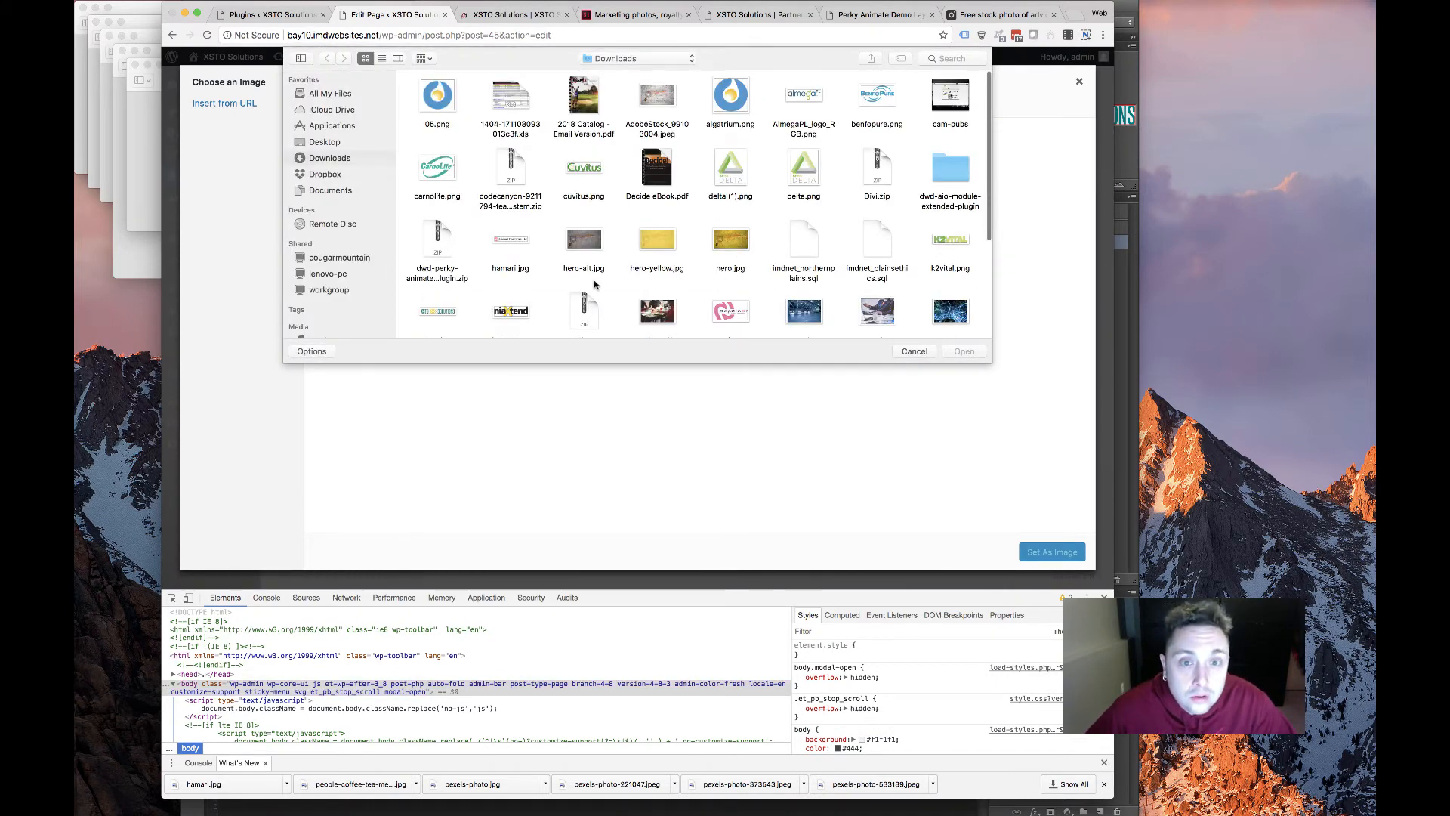
scroll(597, 273, down, 10)
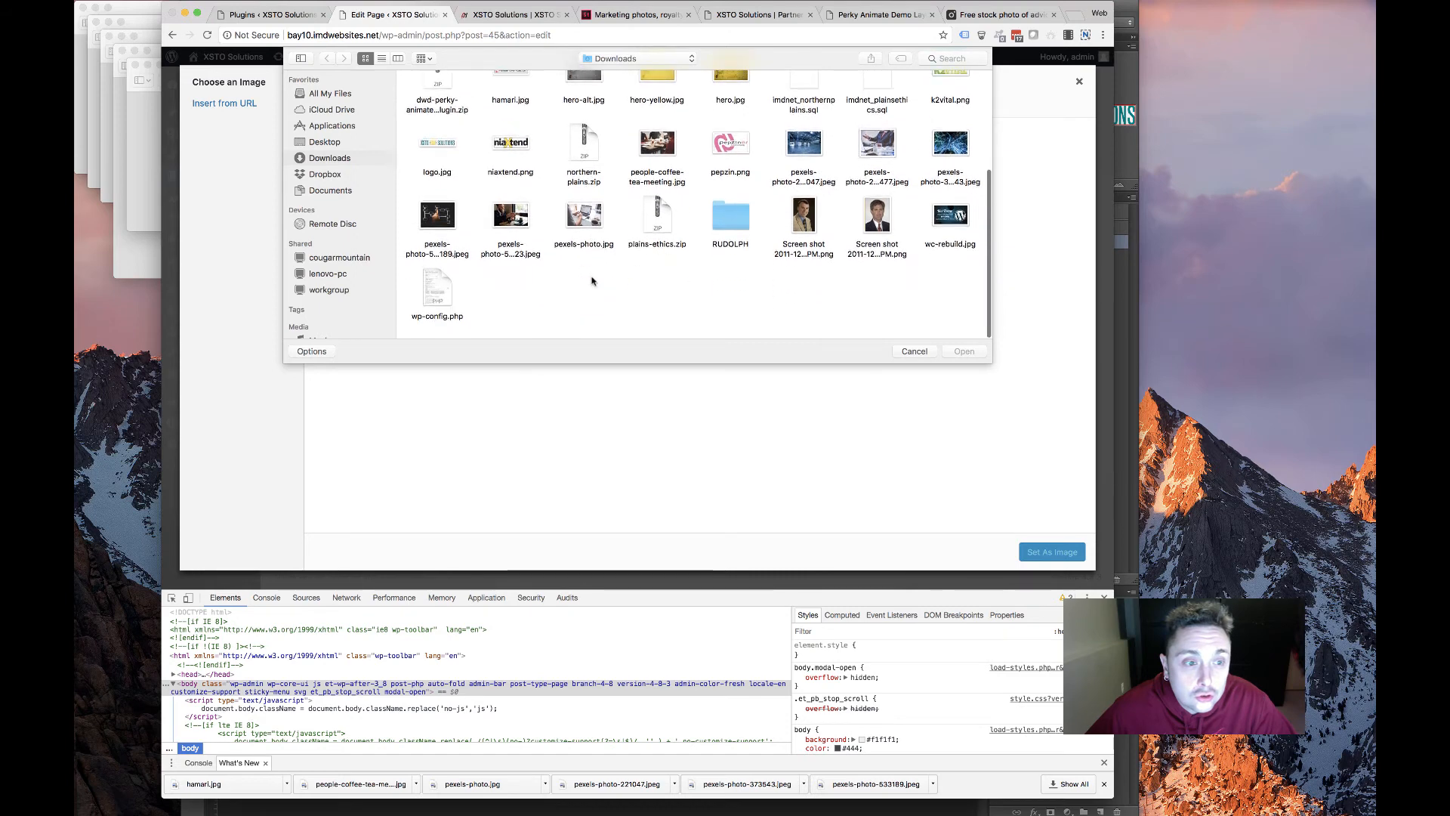
scroll(593, 281, up, 6)
scroll(593, 281, up, 2)
double_click(511, 245)
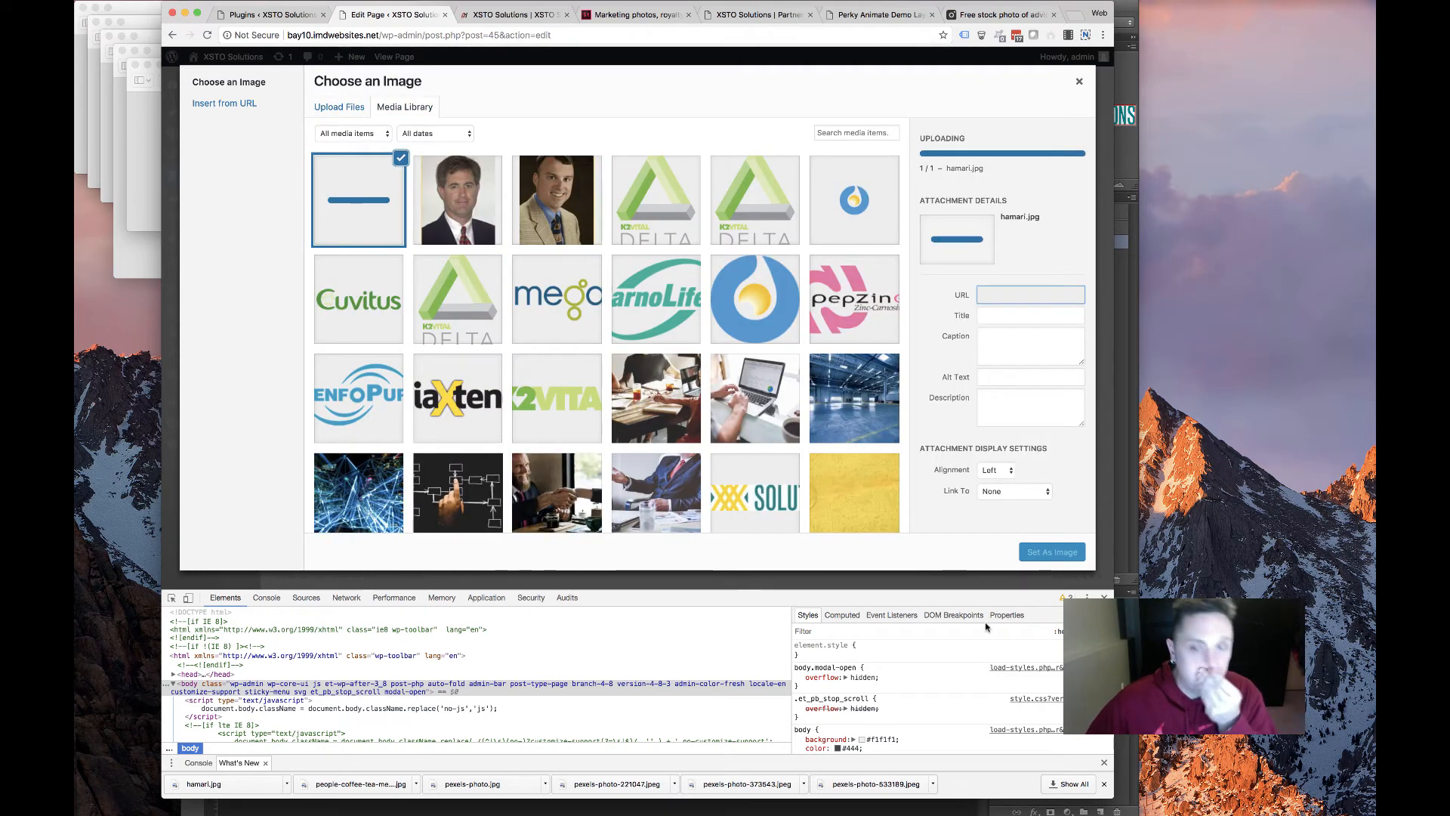
click(1052, 552)
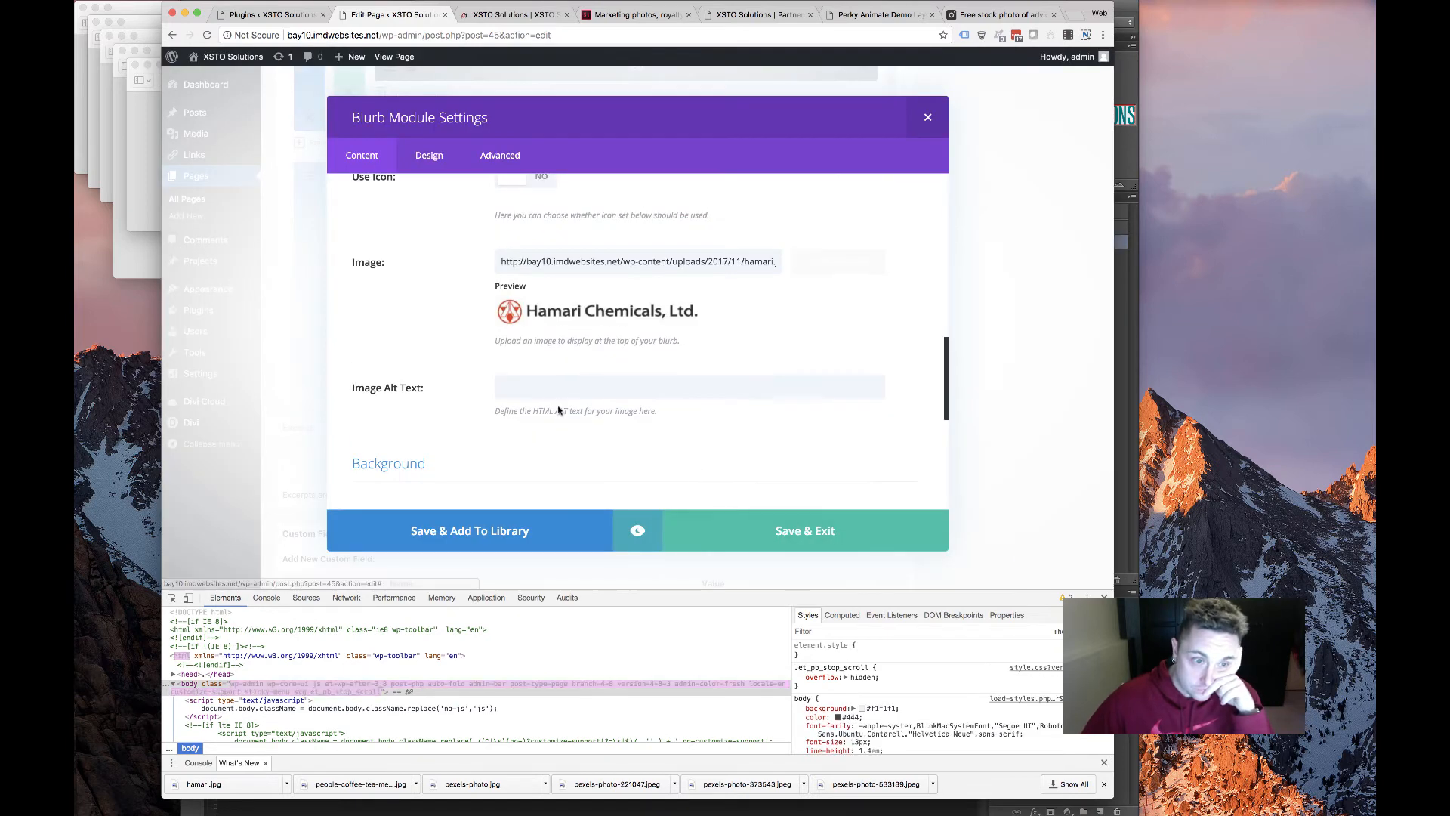
scroll(567, 421, down, 5)
scroll(567, 421, up, 10)
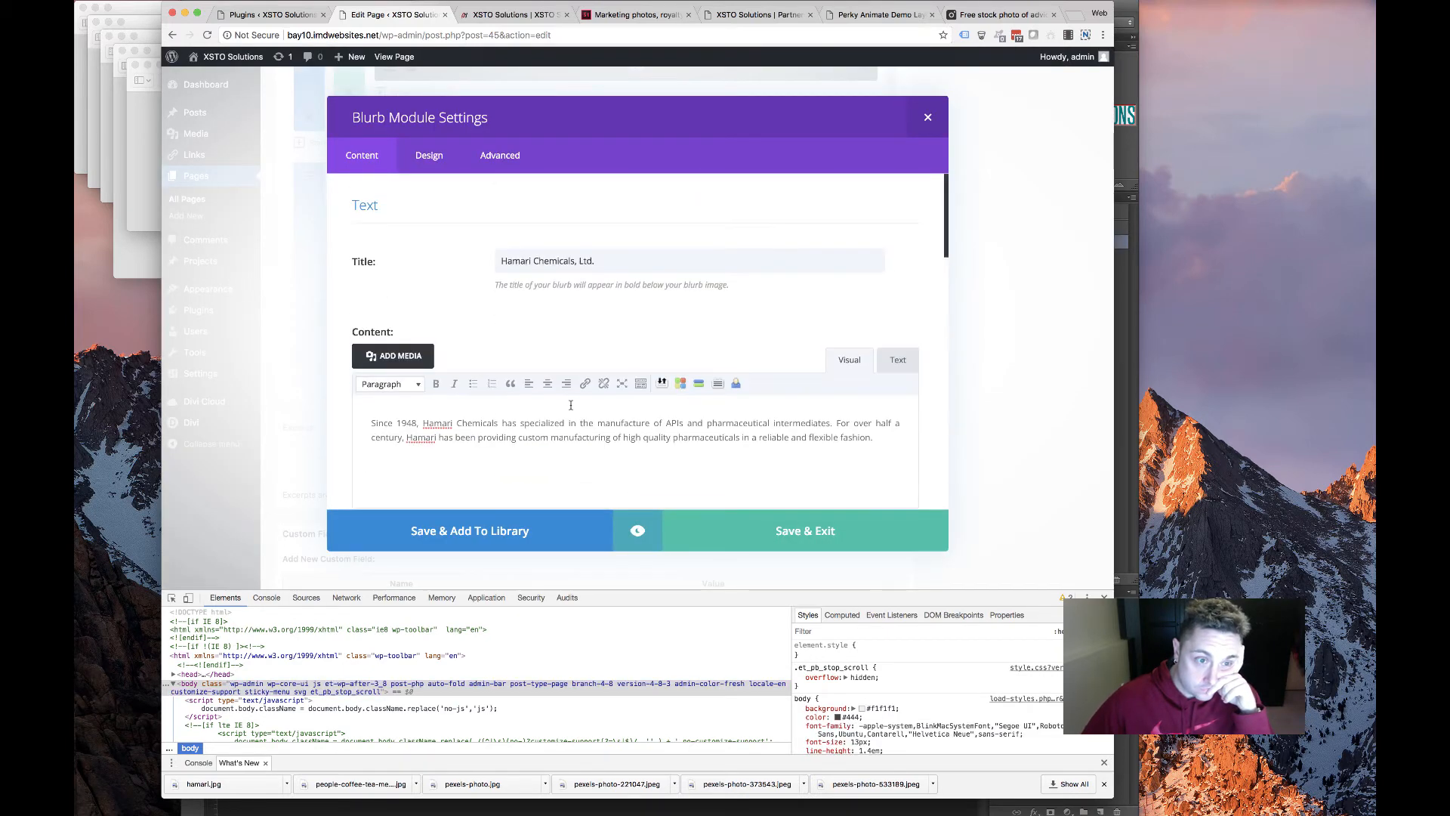
Make the Hamari blurb's title font weight Bold in the Design settings
scroll(576, 414, down, 10)
click(429, 168)
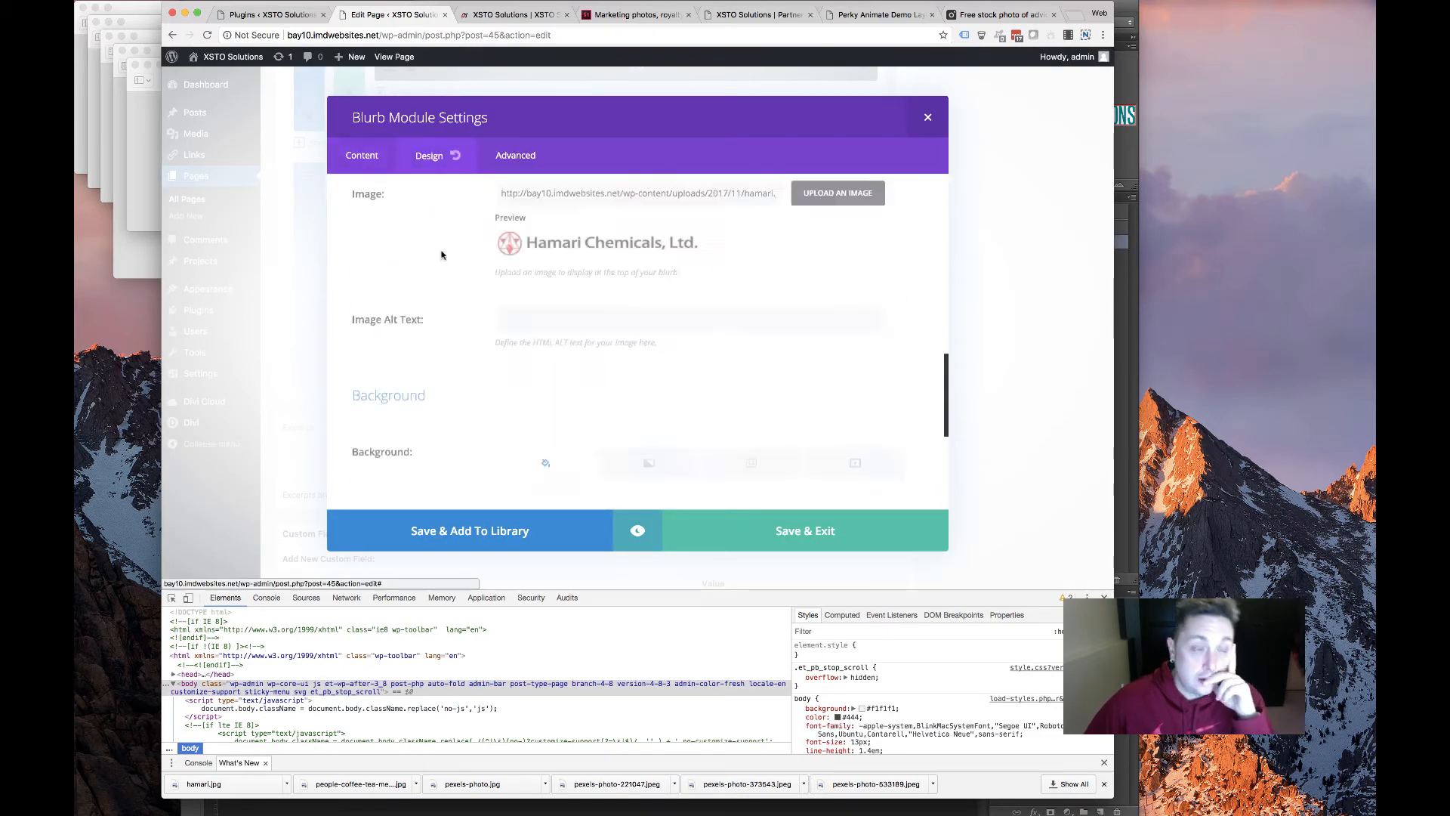
scroll(529, 361, down, 3)
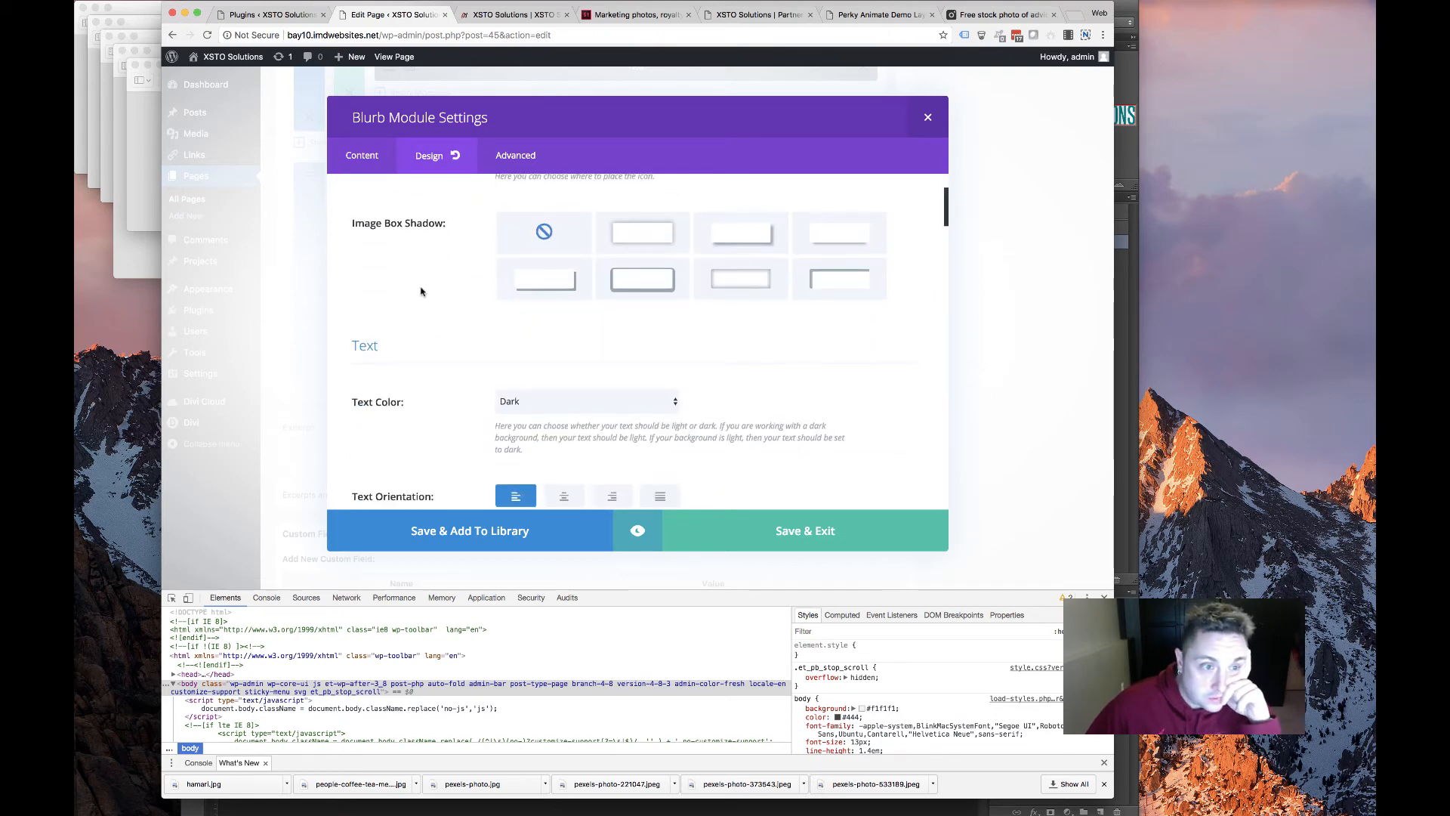
scroll(418, 306, down, 3)
scroll(416, 302, up, 4)
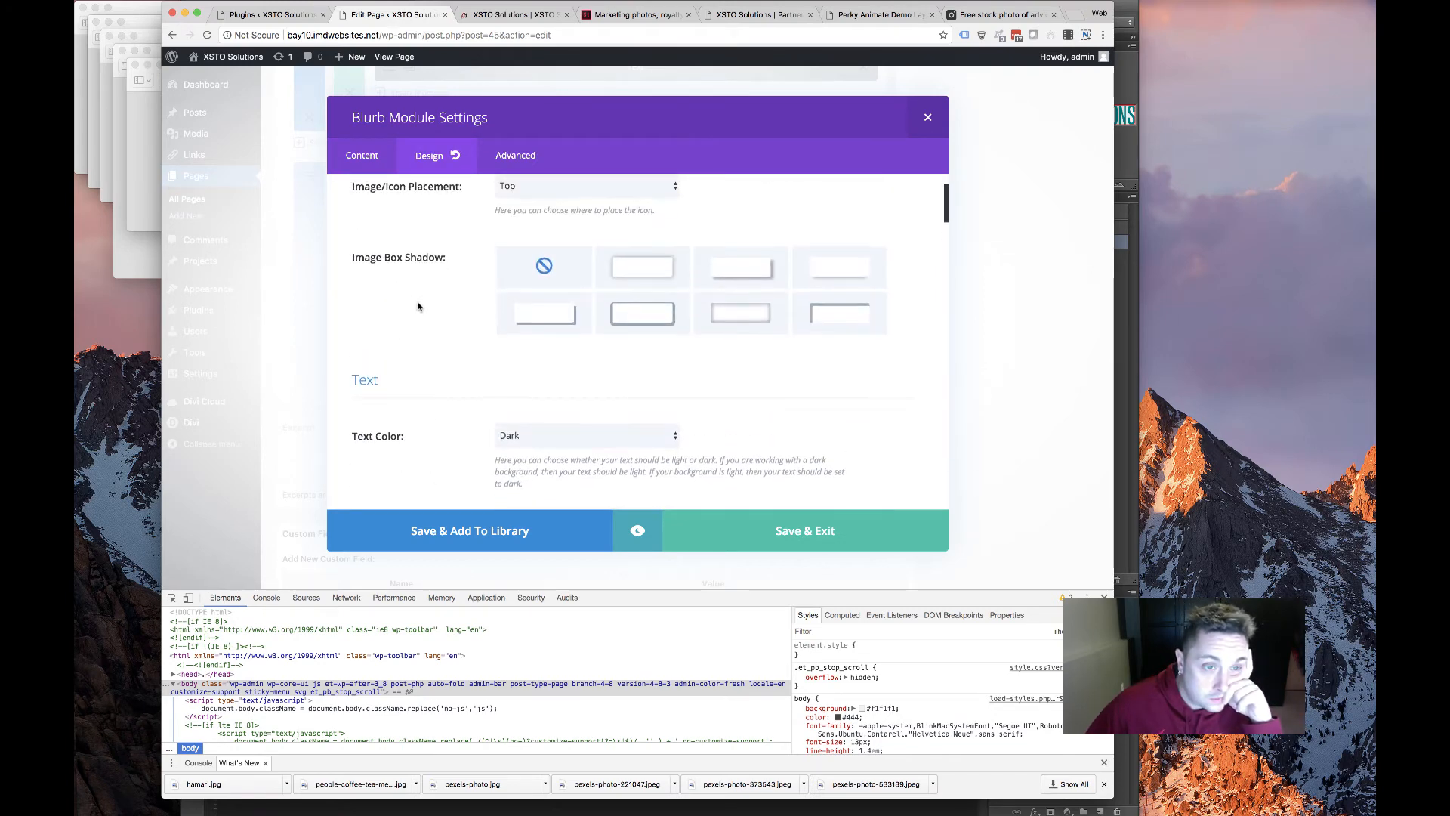
scroll(416, 302, down, 4)
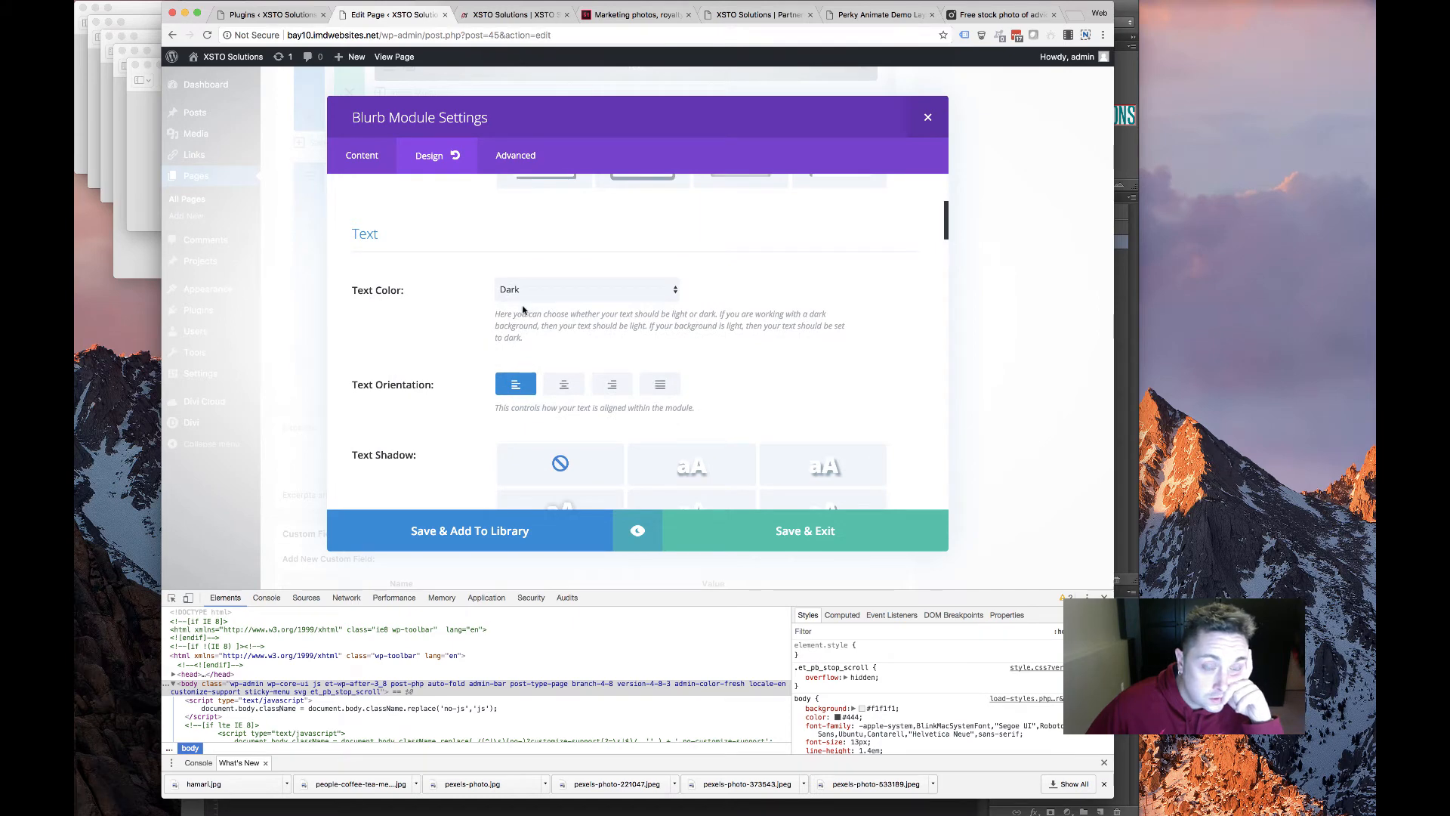
scroll(522, 309, down, 8)
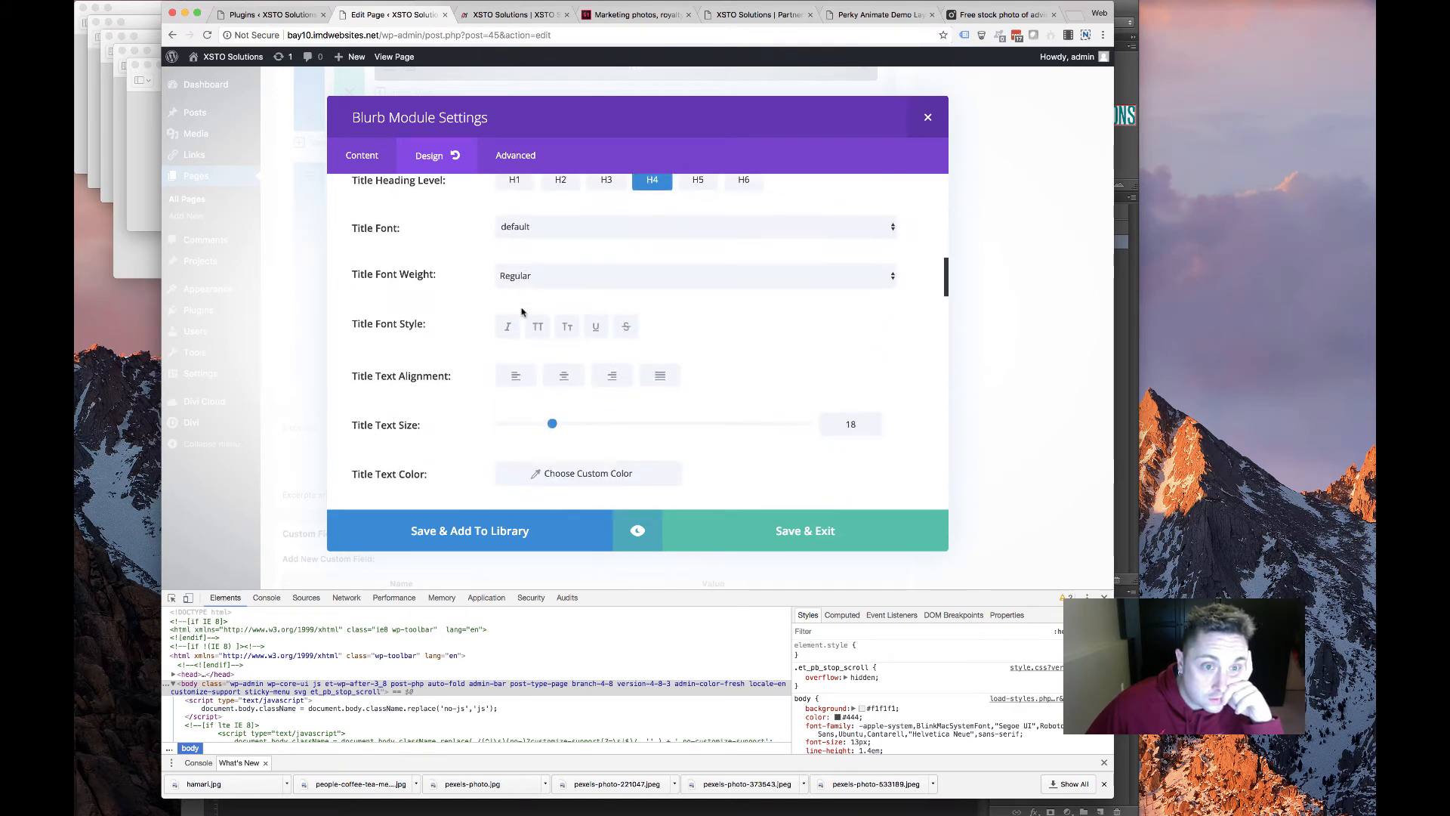
scroll(521, 311, down, 3)
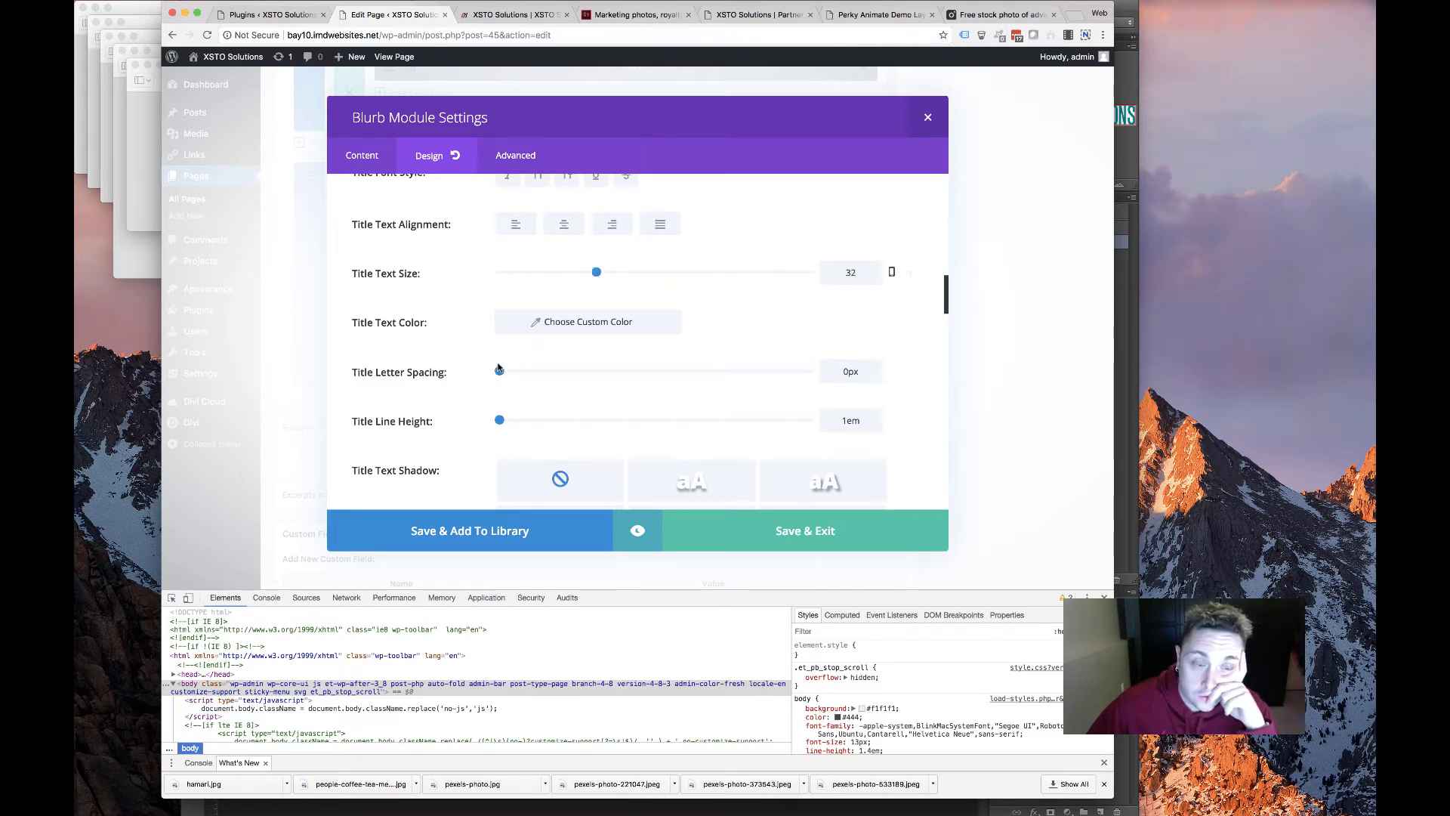
scroll(559, 253, up, 4)
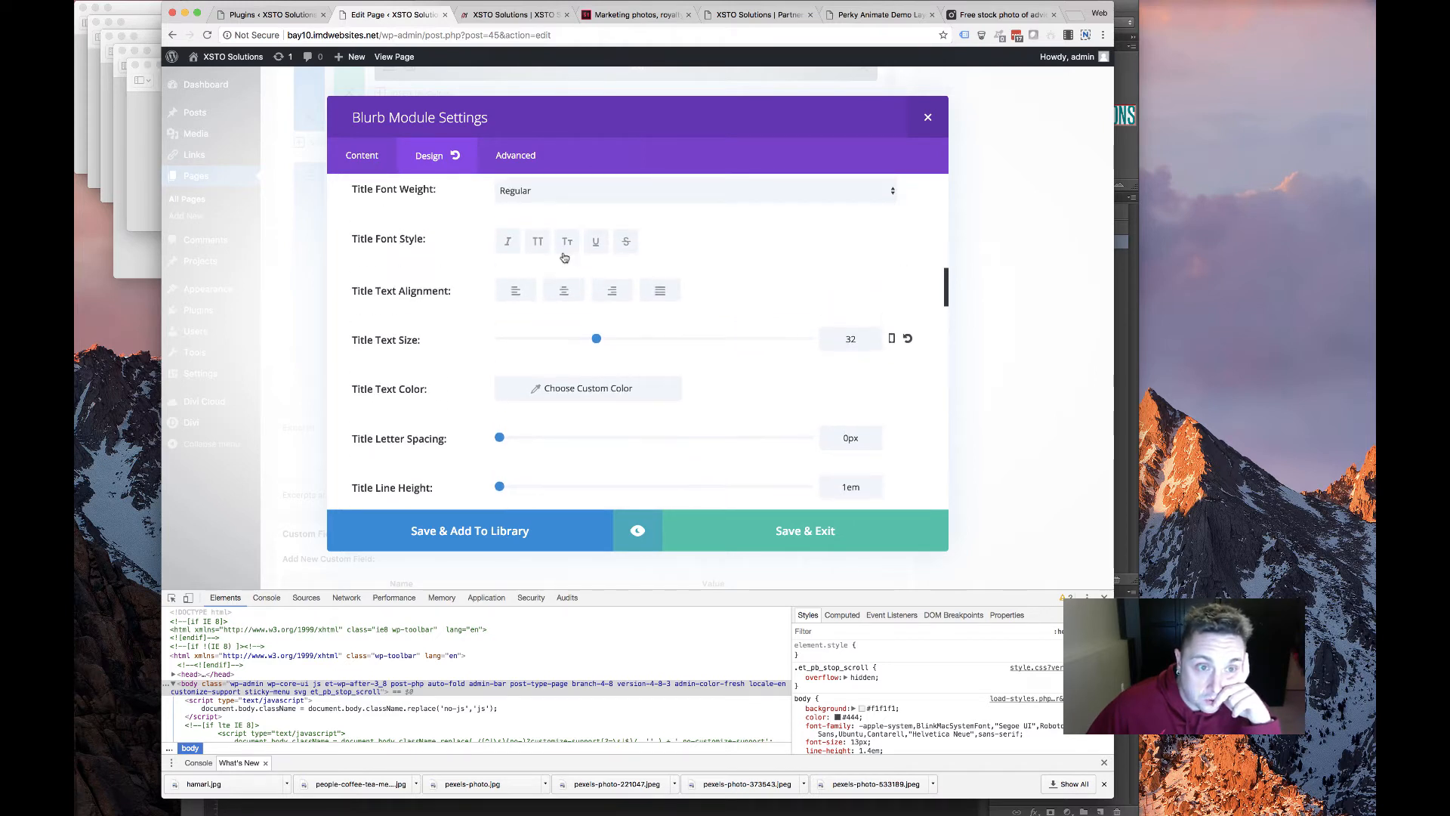
click(554, 257)
click(549, 276)
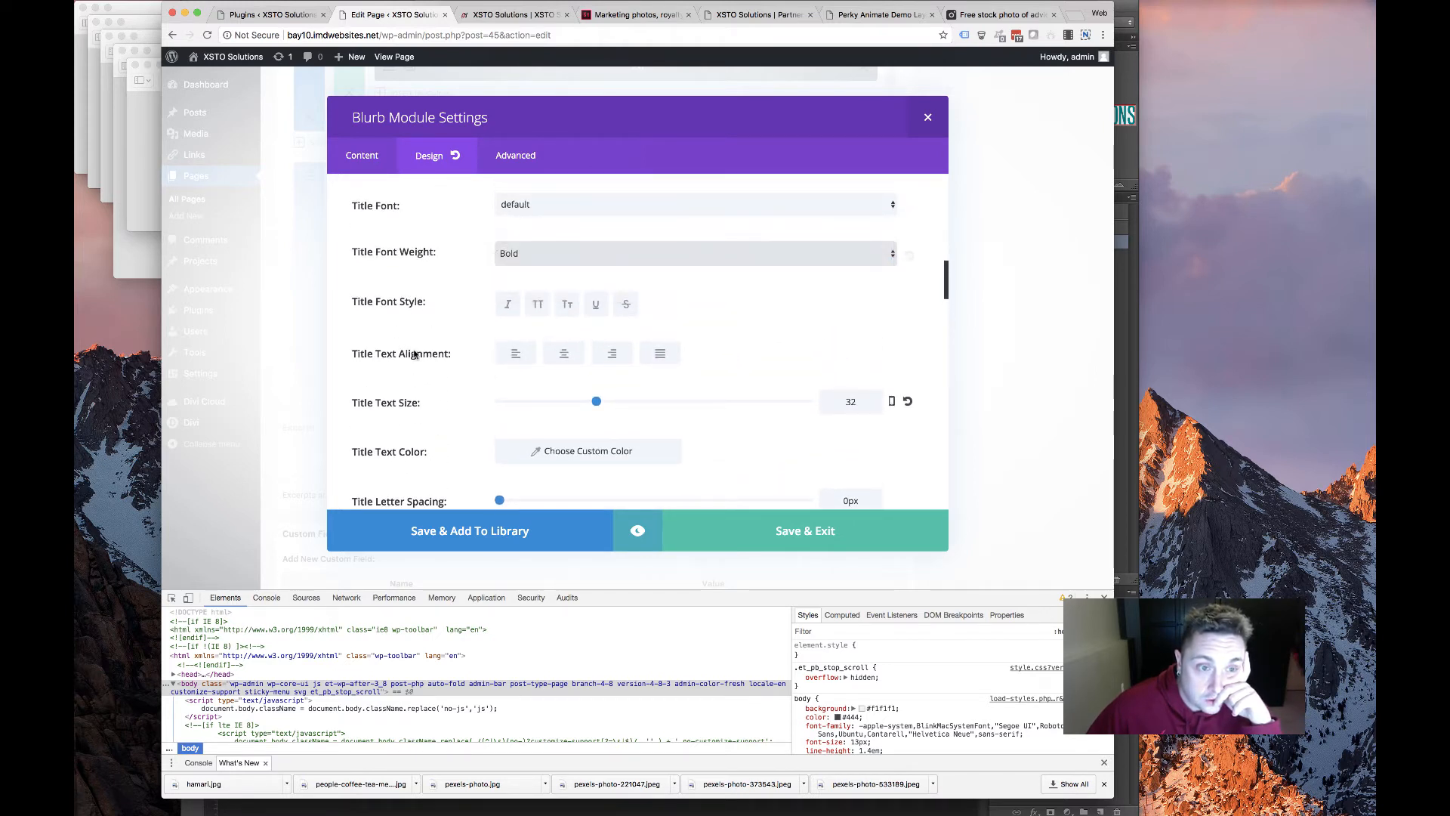
Set the body line height to 18px, add a Fade entrance animation, and save the blurb
scroll(414, 355, down, 1)
scroll(411, 356, down, 5)
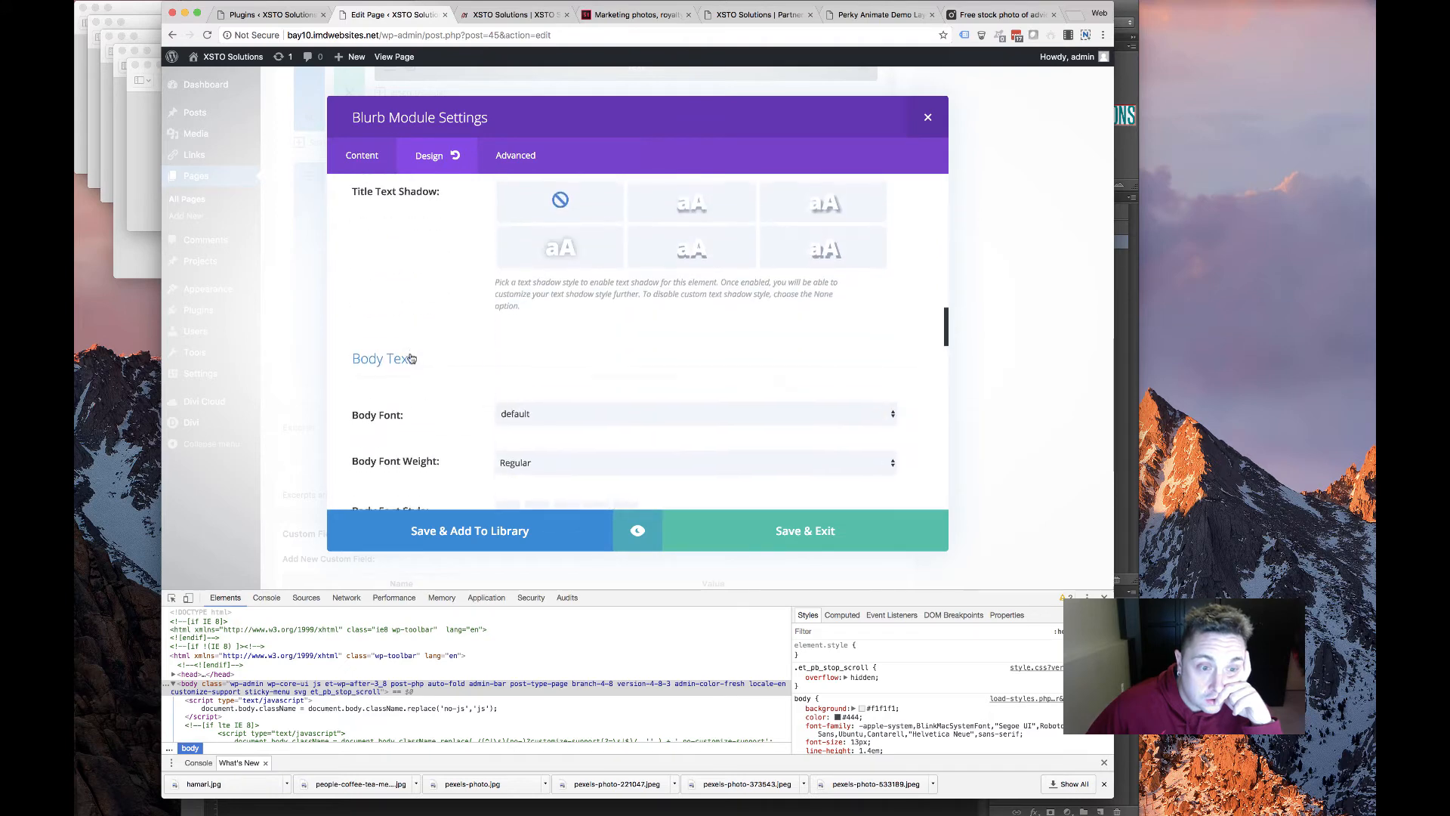
scroll(411, 356, up, 6)
scroll(411, 356, down, 5)
scroll(529, 310, up, 4)
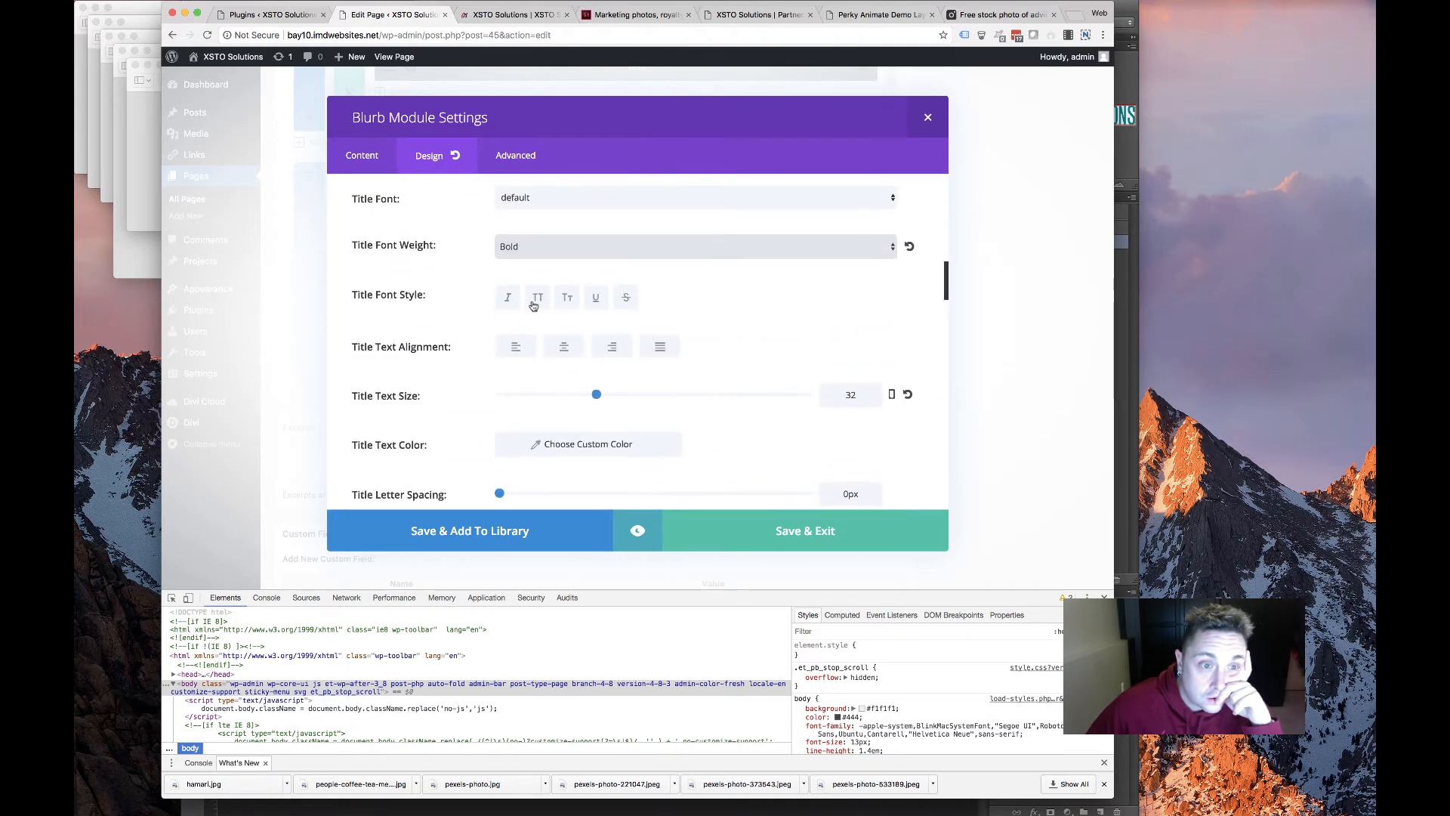
scroll(453, 392, down, 7)
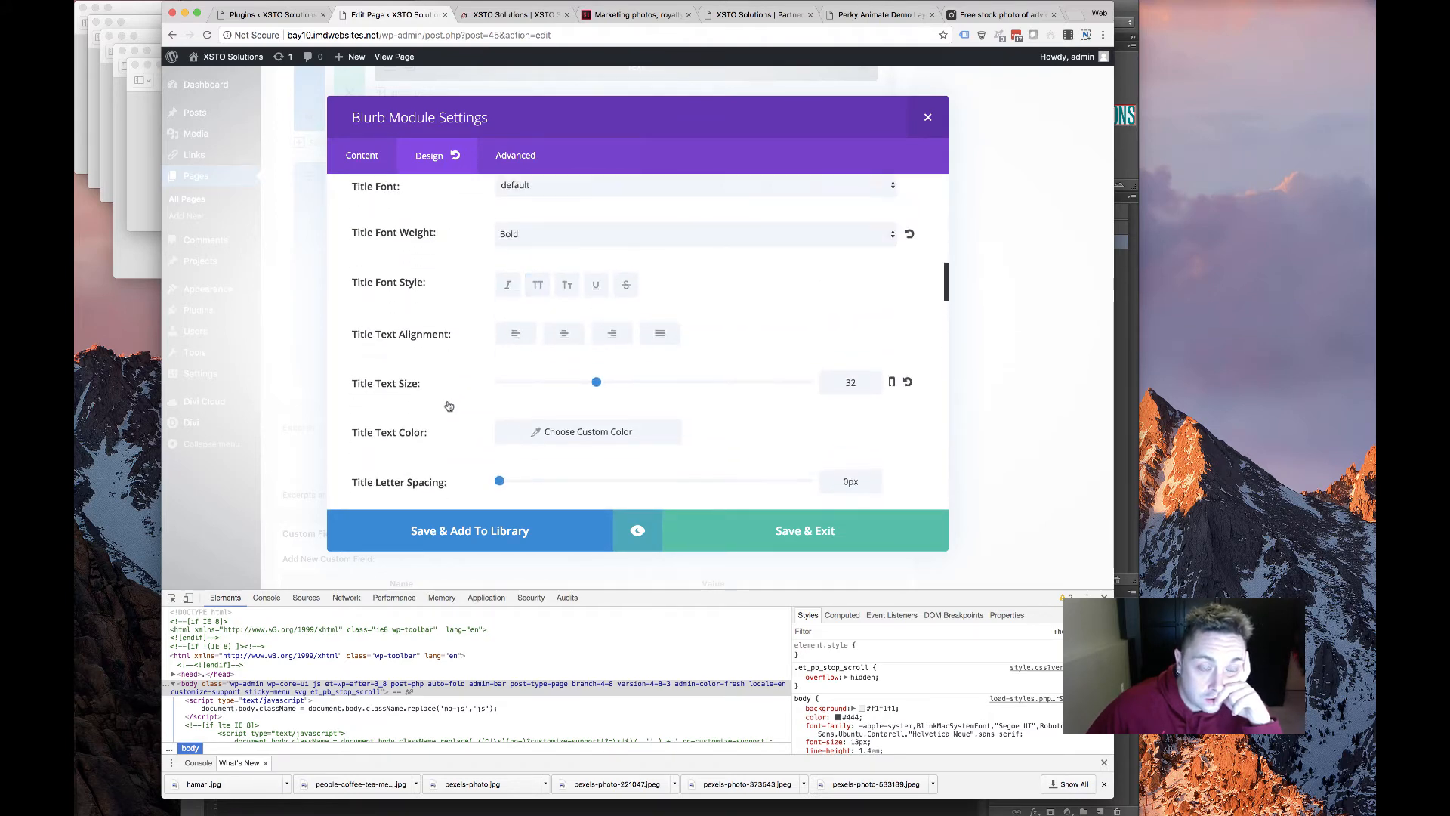
scroll(626, 325, down, 5)
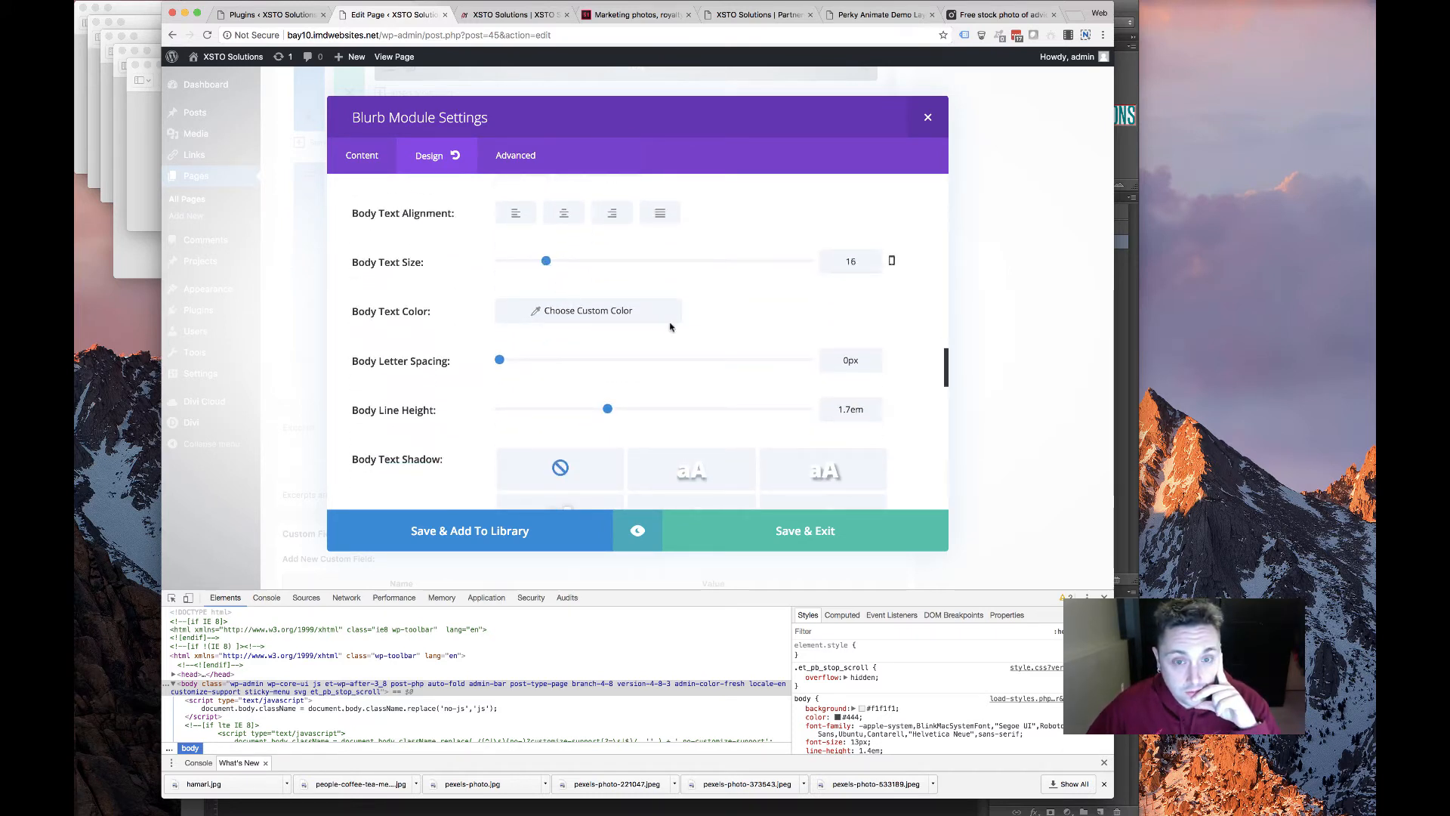
double_click(845, 409)
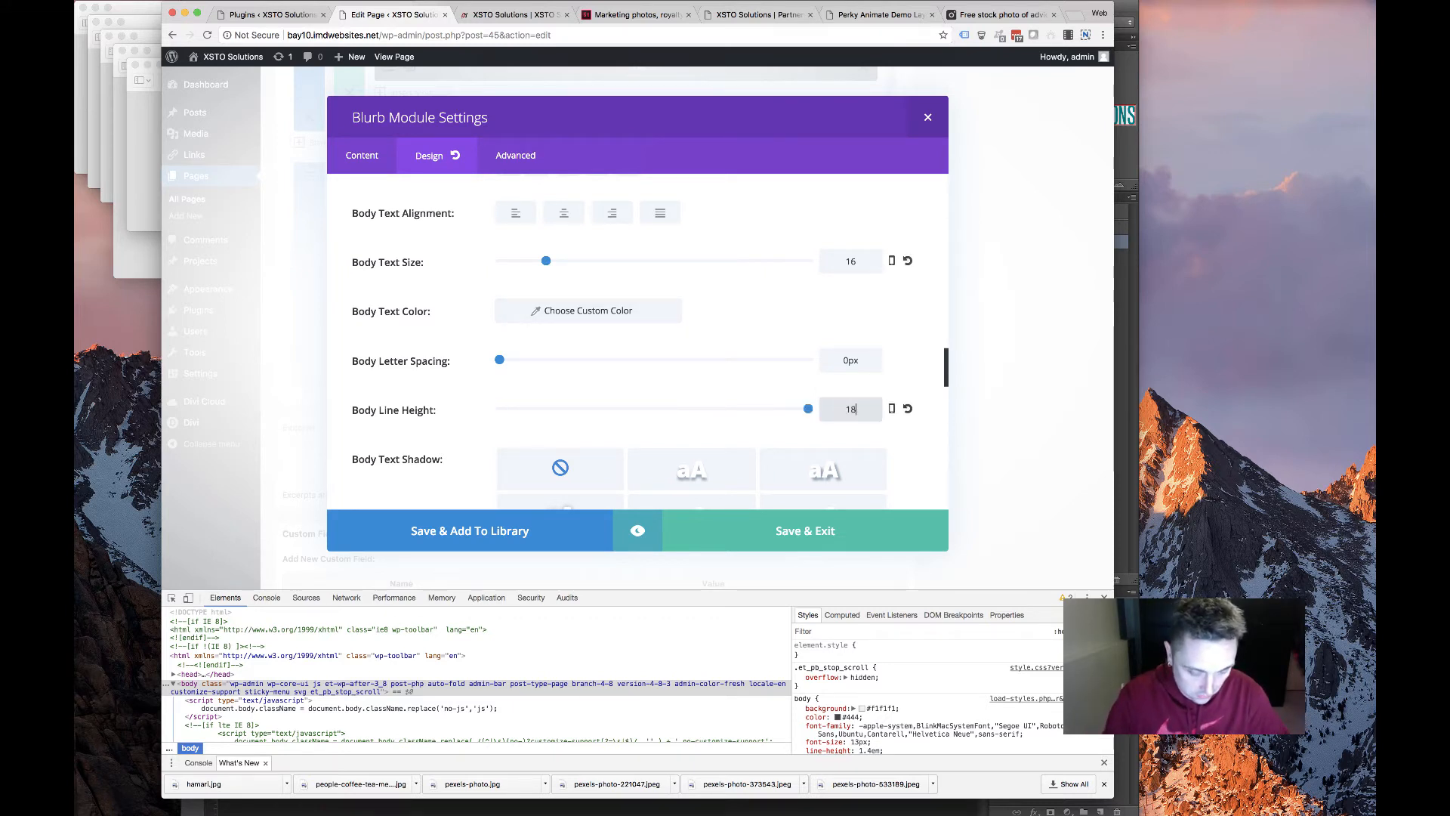
scroll(666, 382, down, 10)
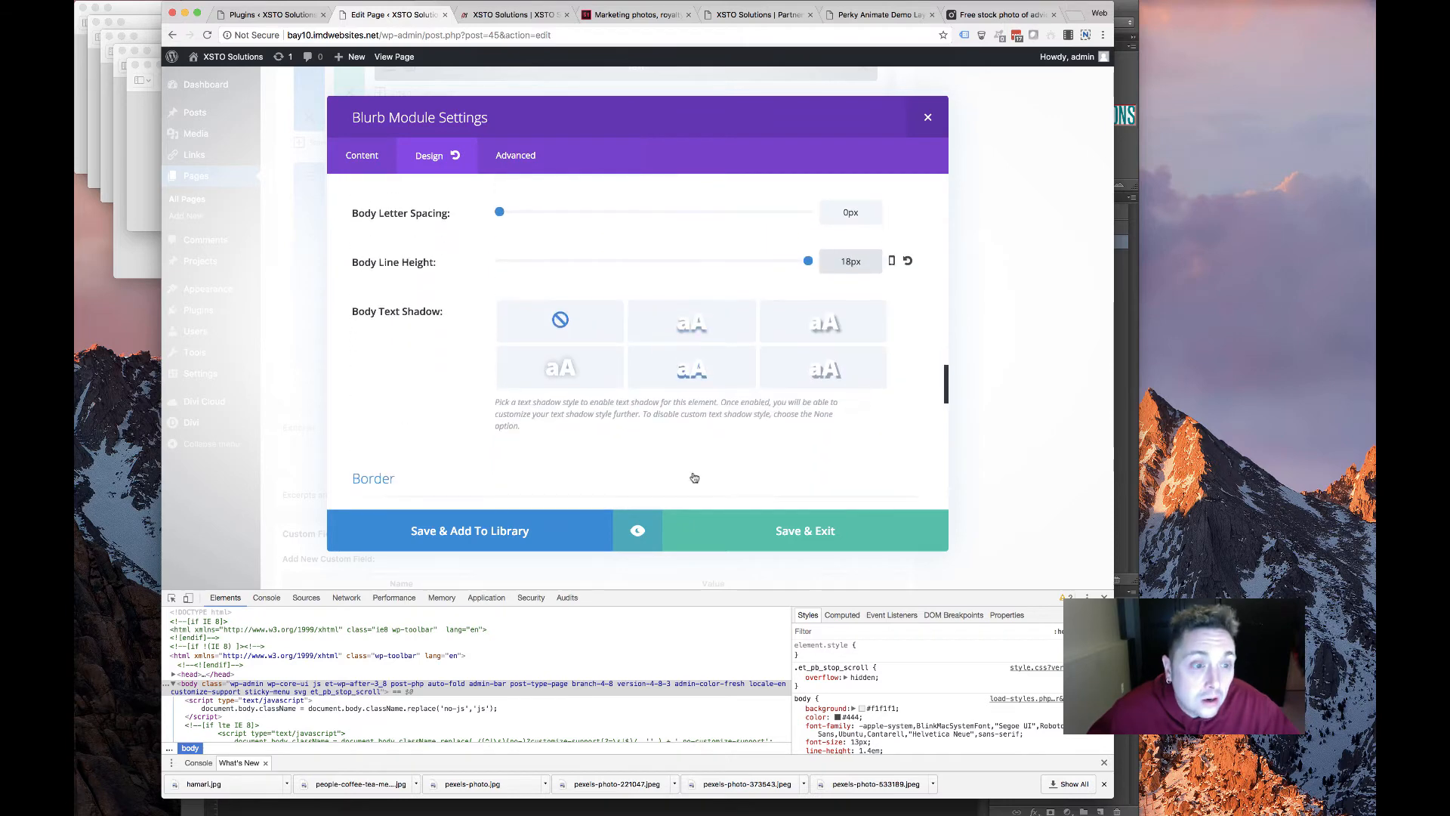
click(656, 358)
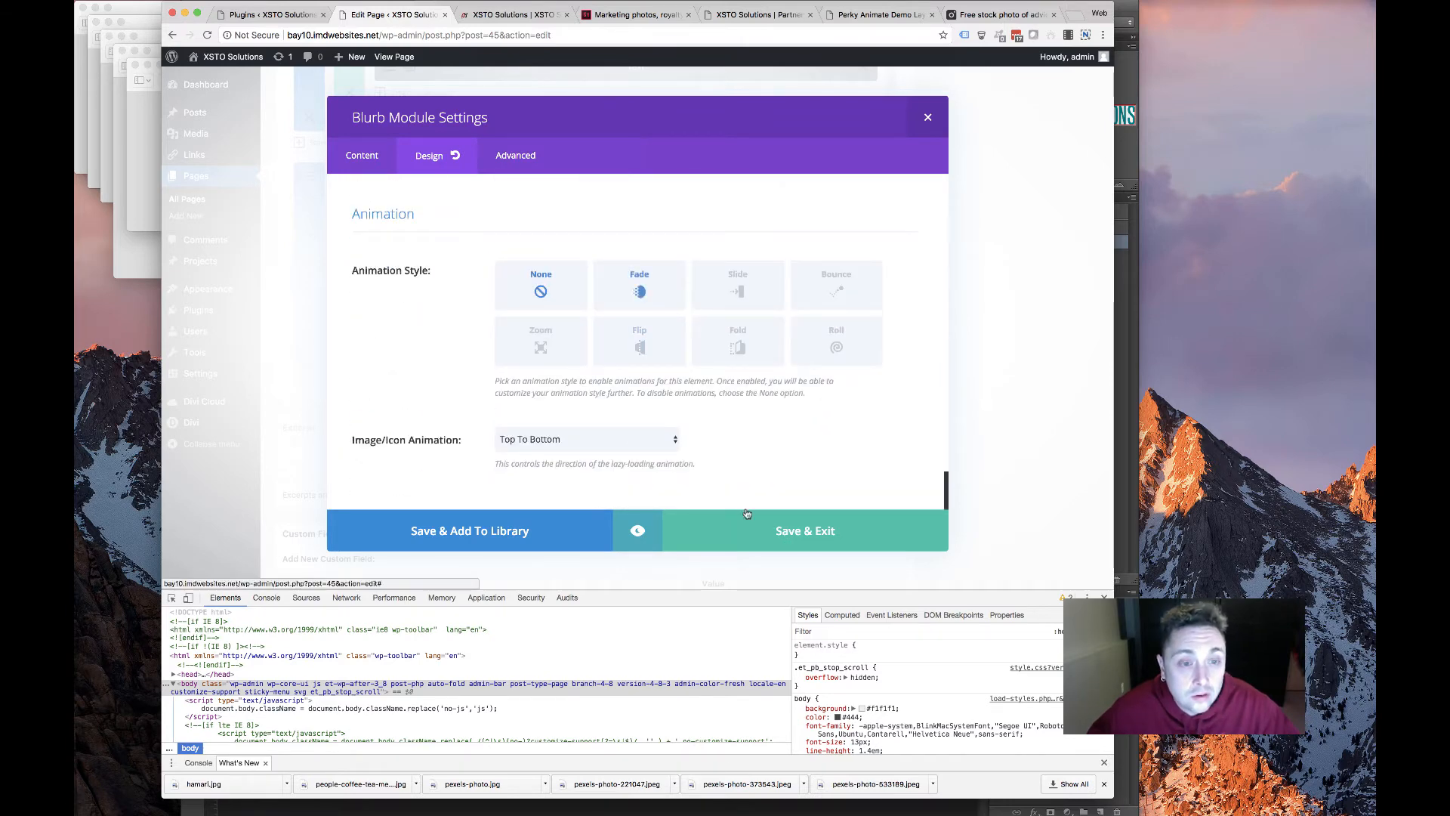
click(674, 548)
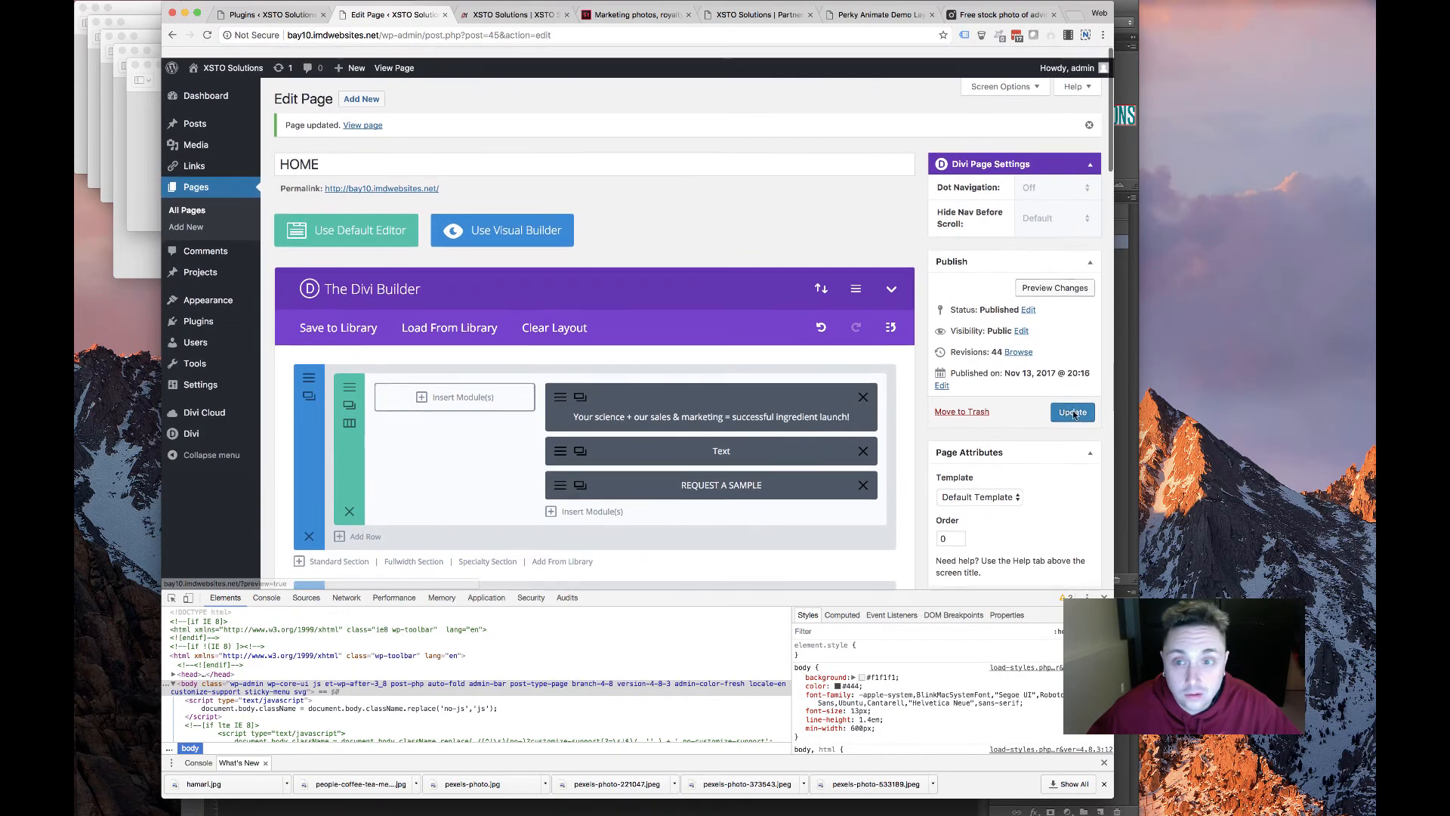
Reload the live homepage to check the Hamari Chemicals, Ltd. heading, then go back to the editor
click(526, 16)
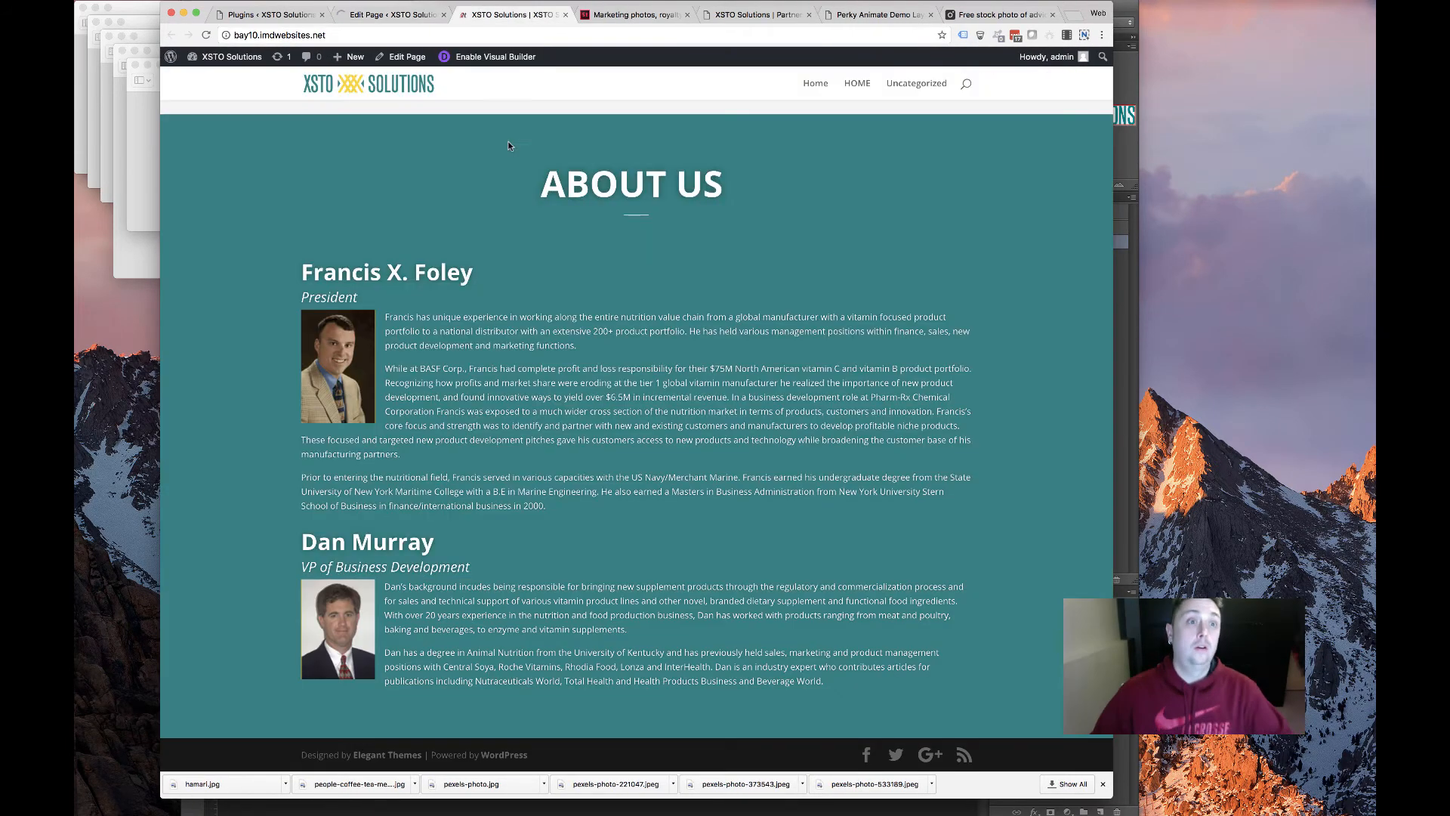
click(204, 36)
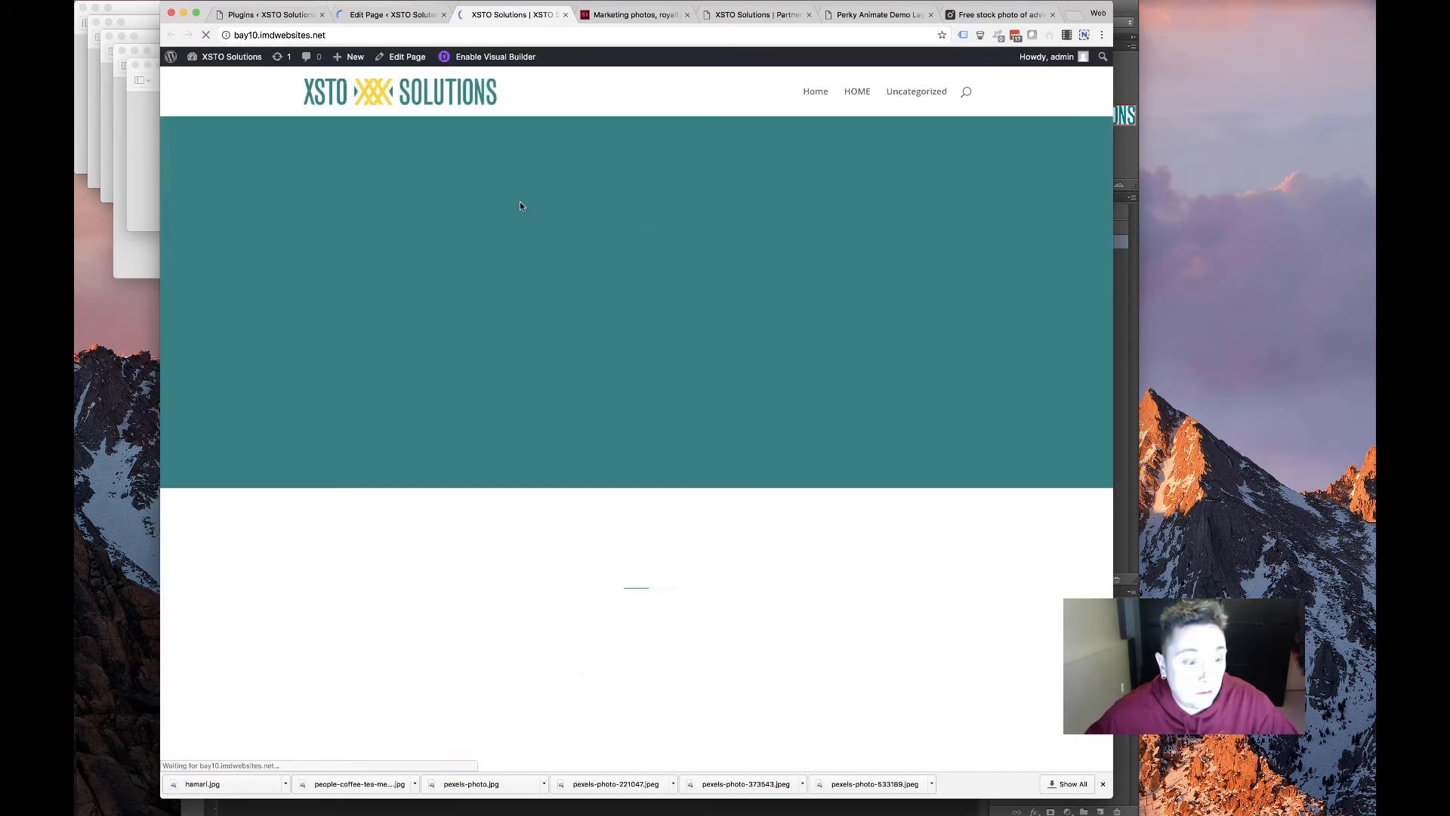
scroll(217, 508, down, 5)
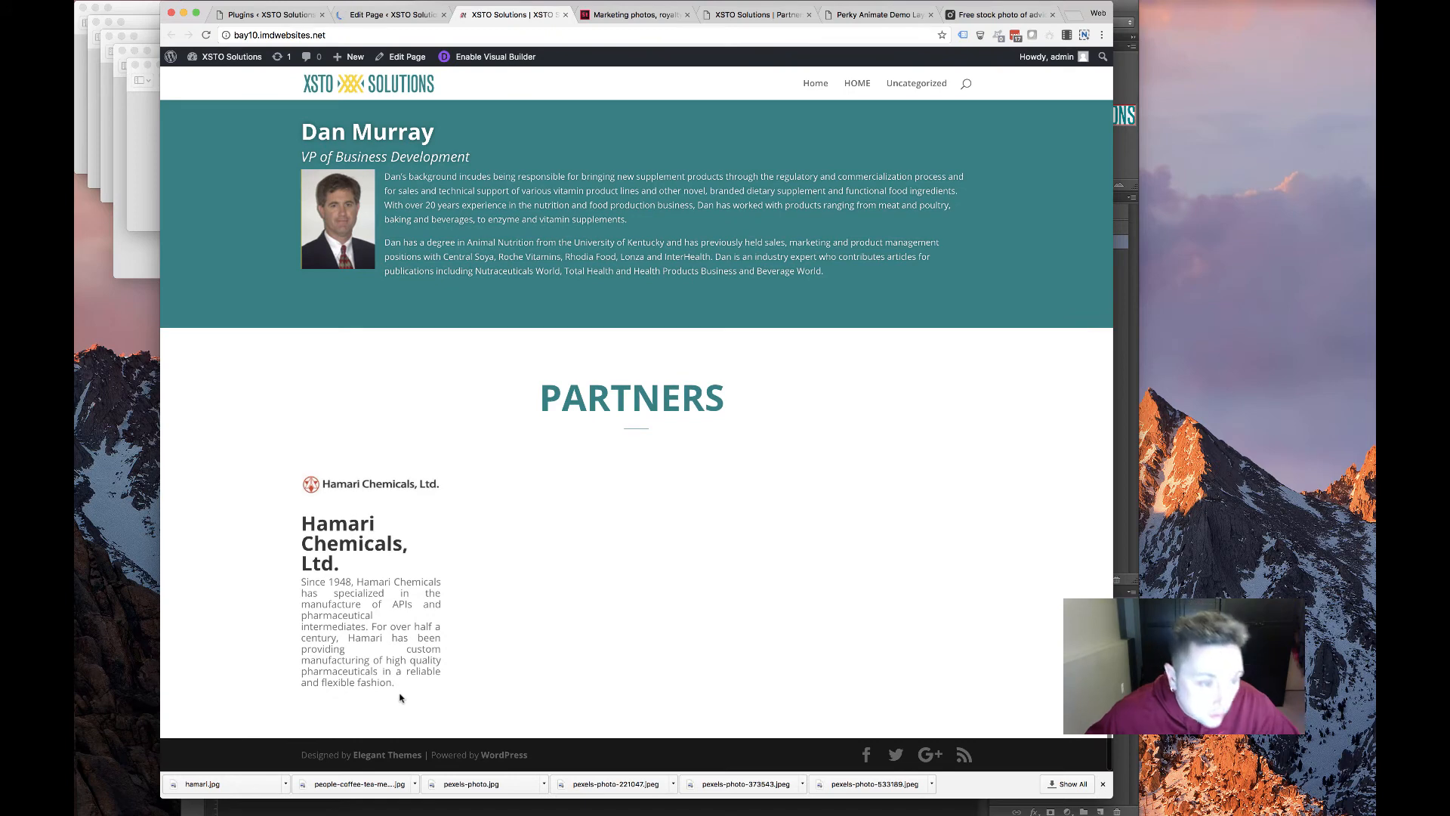
triple_click(304, 555)
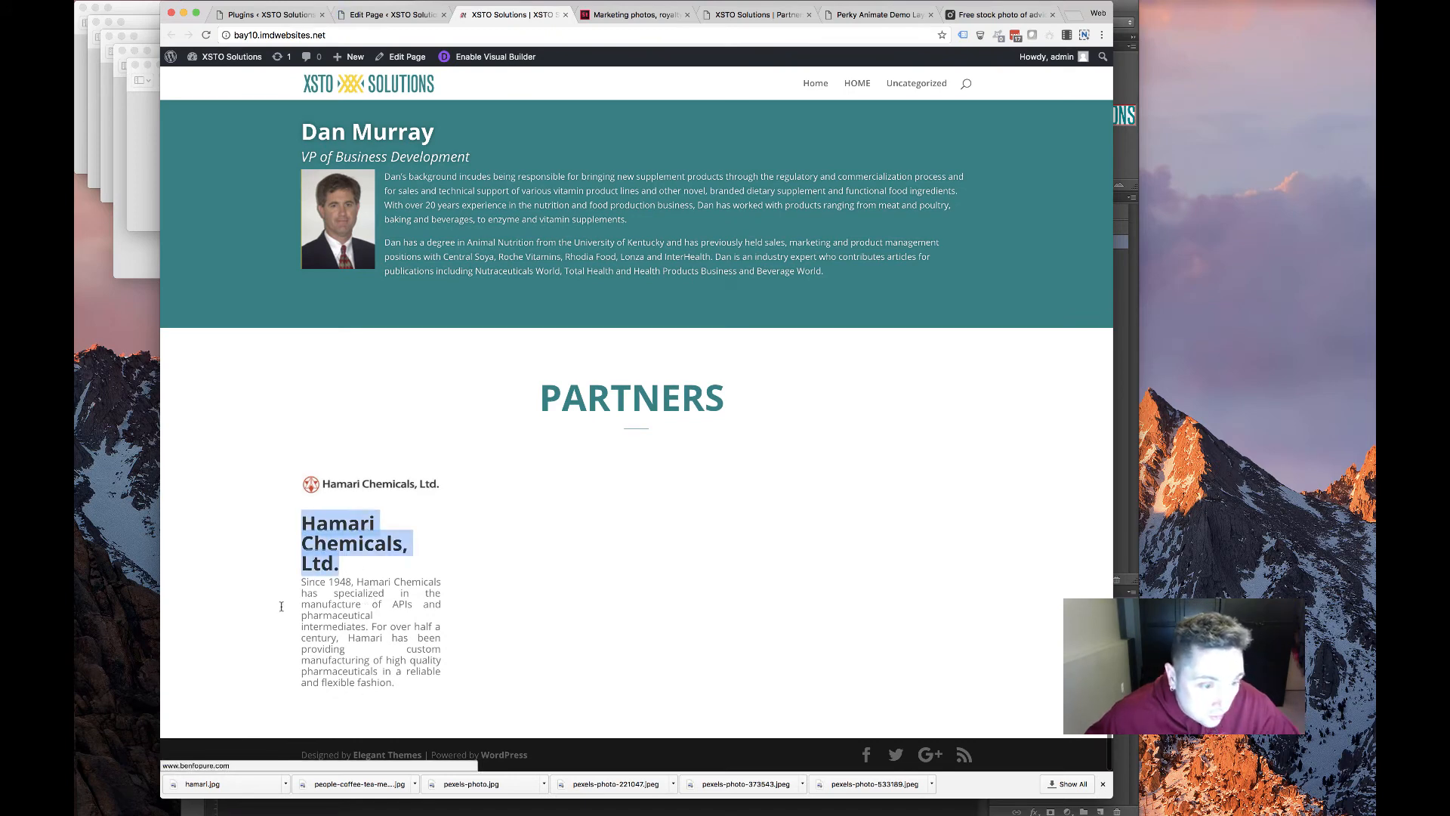
click(358, 679)
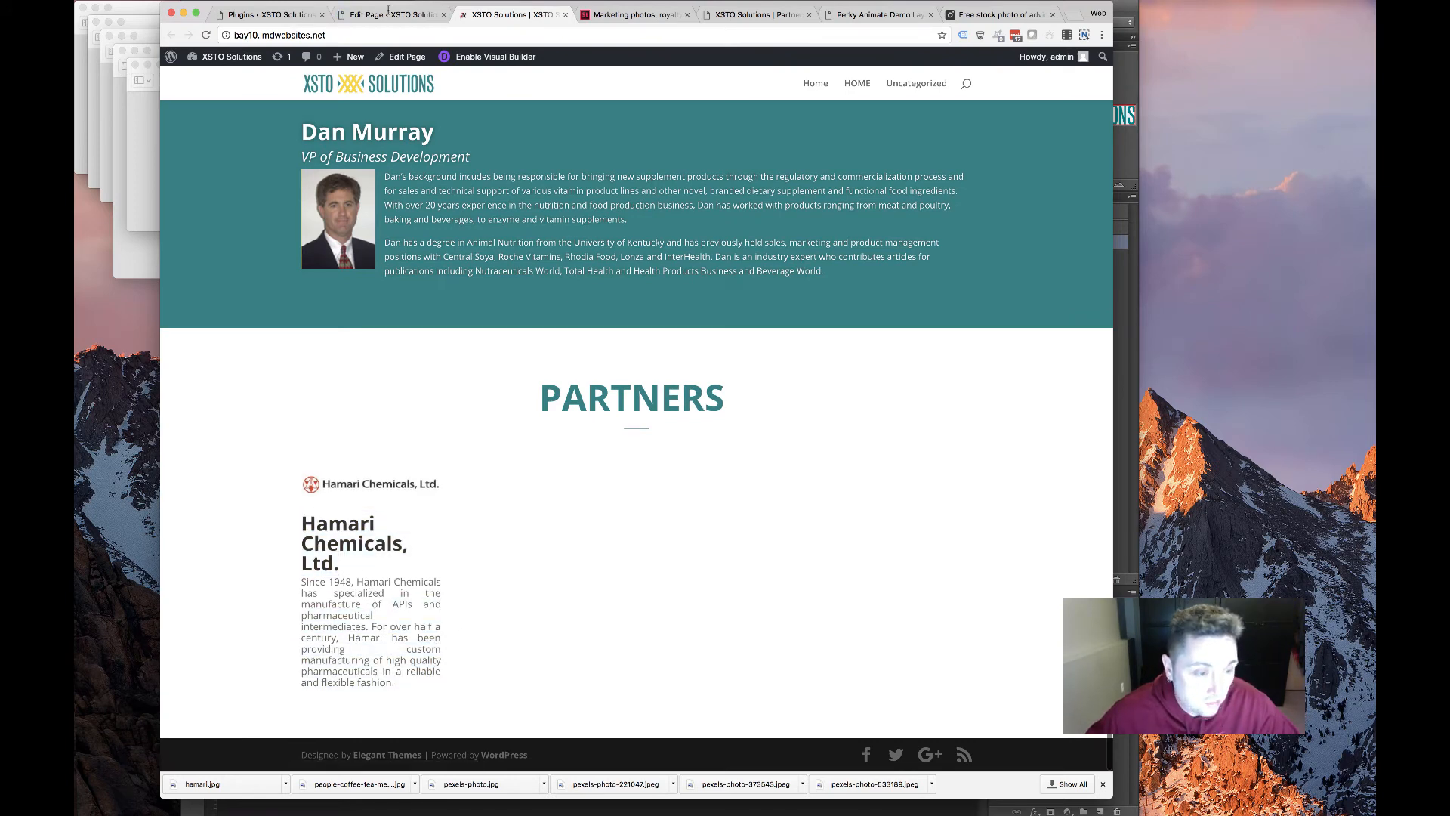
key(super+alt+Left)
scroll(486, 501, down, 10)
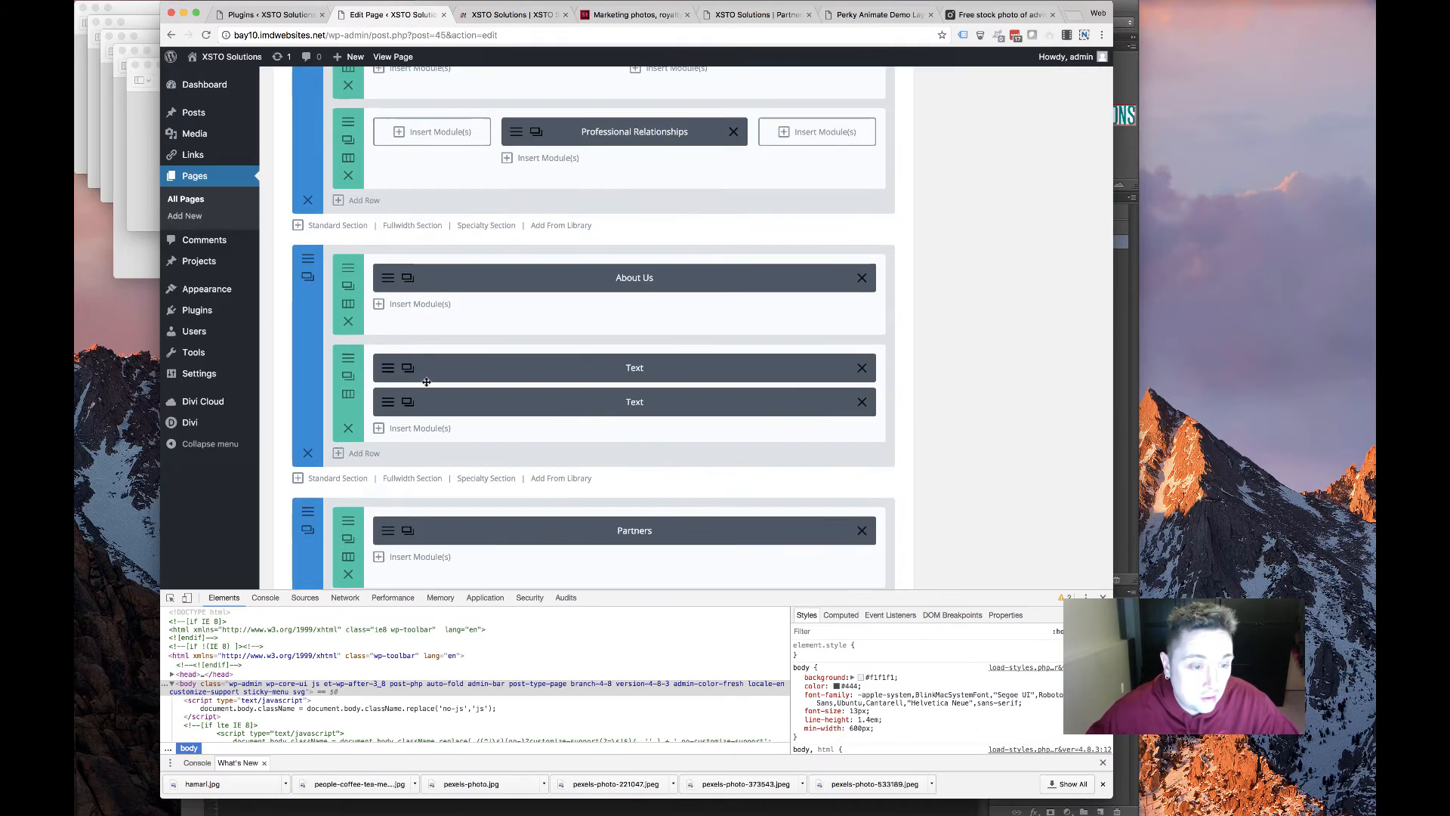
scroll(431, 369, down, 5)
scroll(399, 528, up, 5)
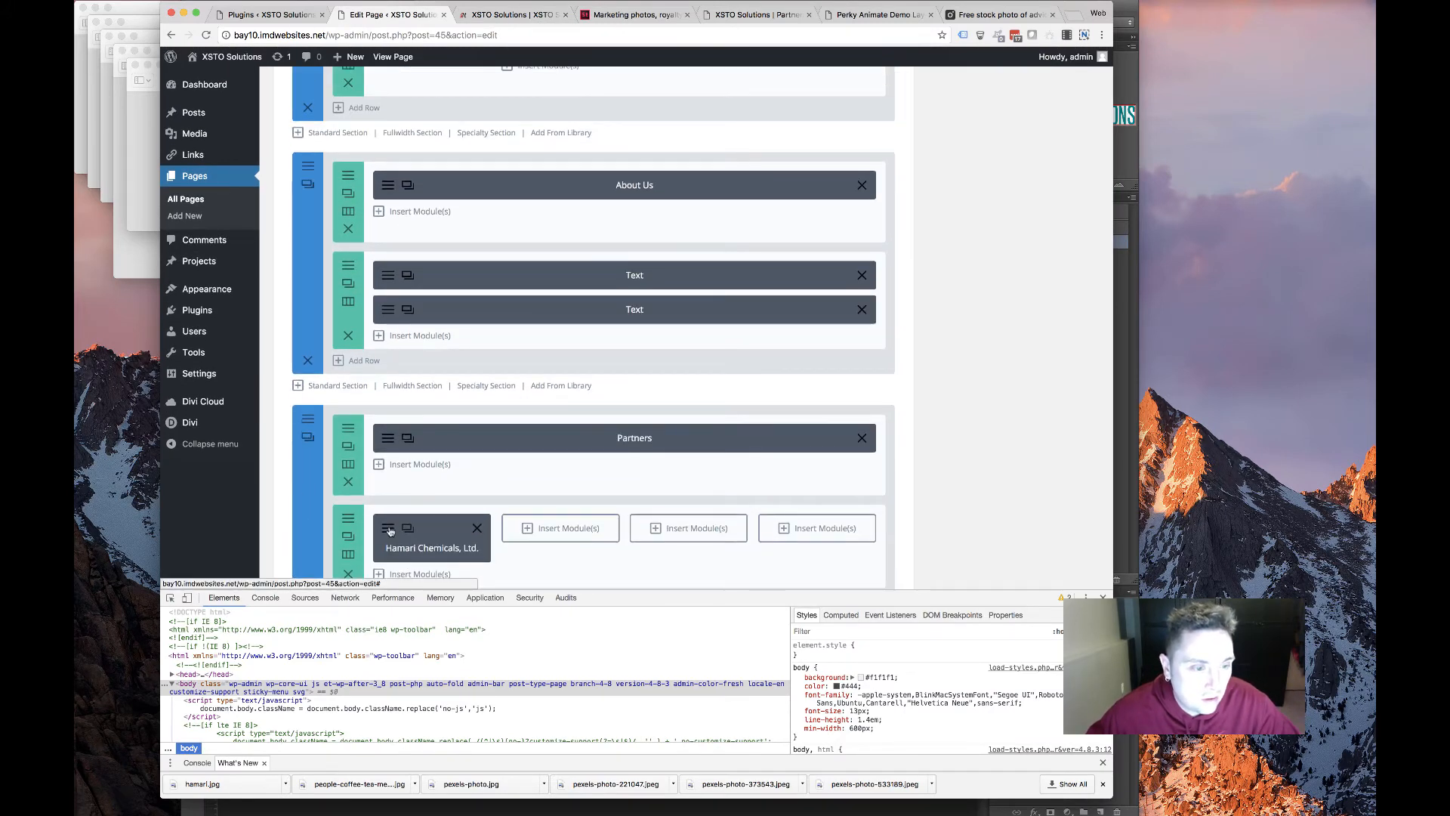
Try the Hamari blurb's text alignment options and settle on left alignment
click(390, 531)
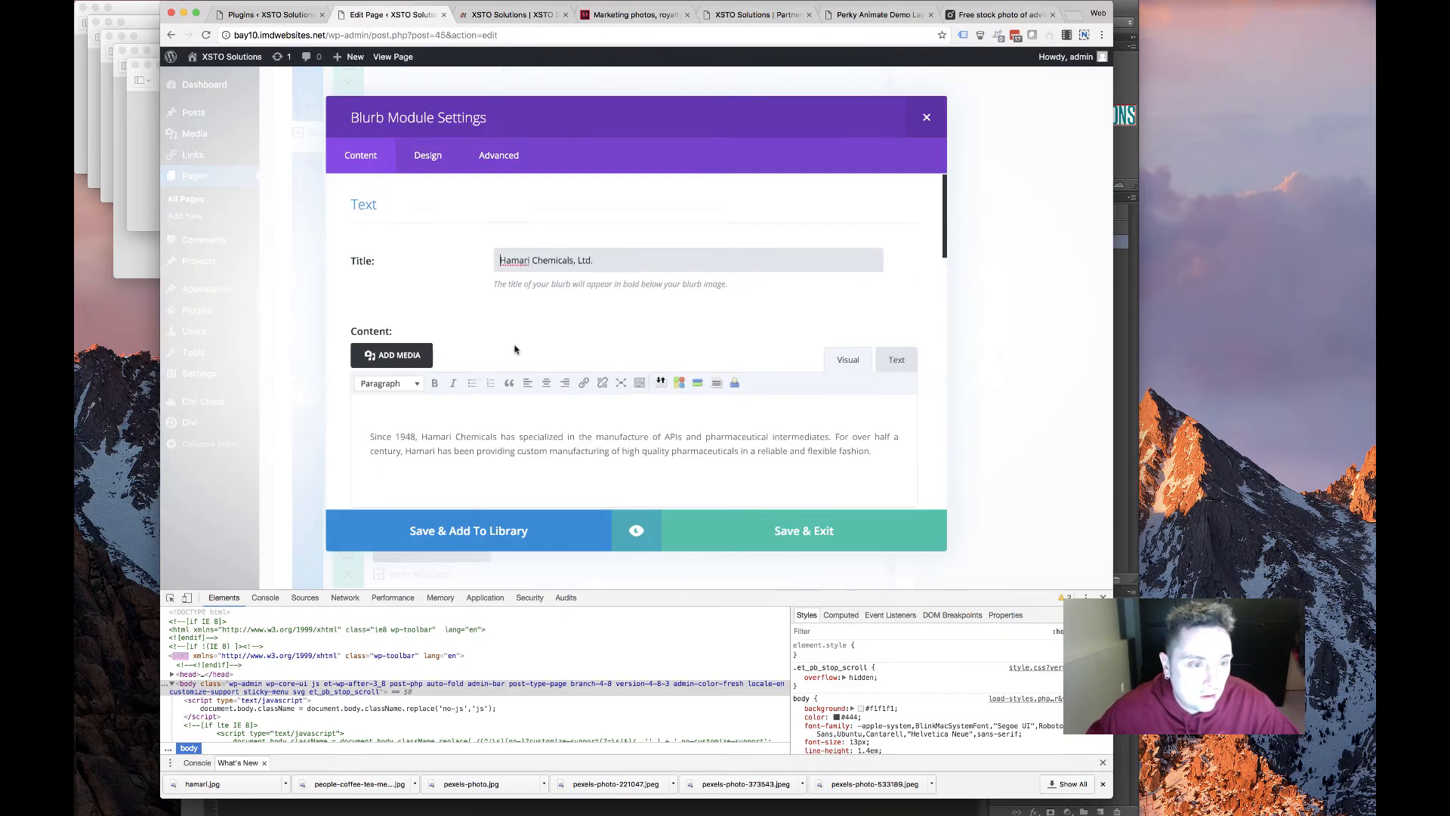
scroll(515, 349, down, 15)
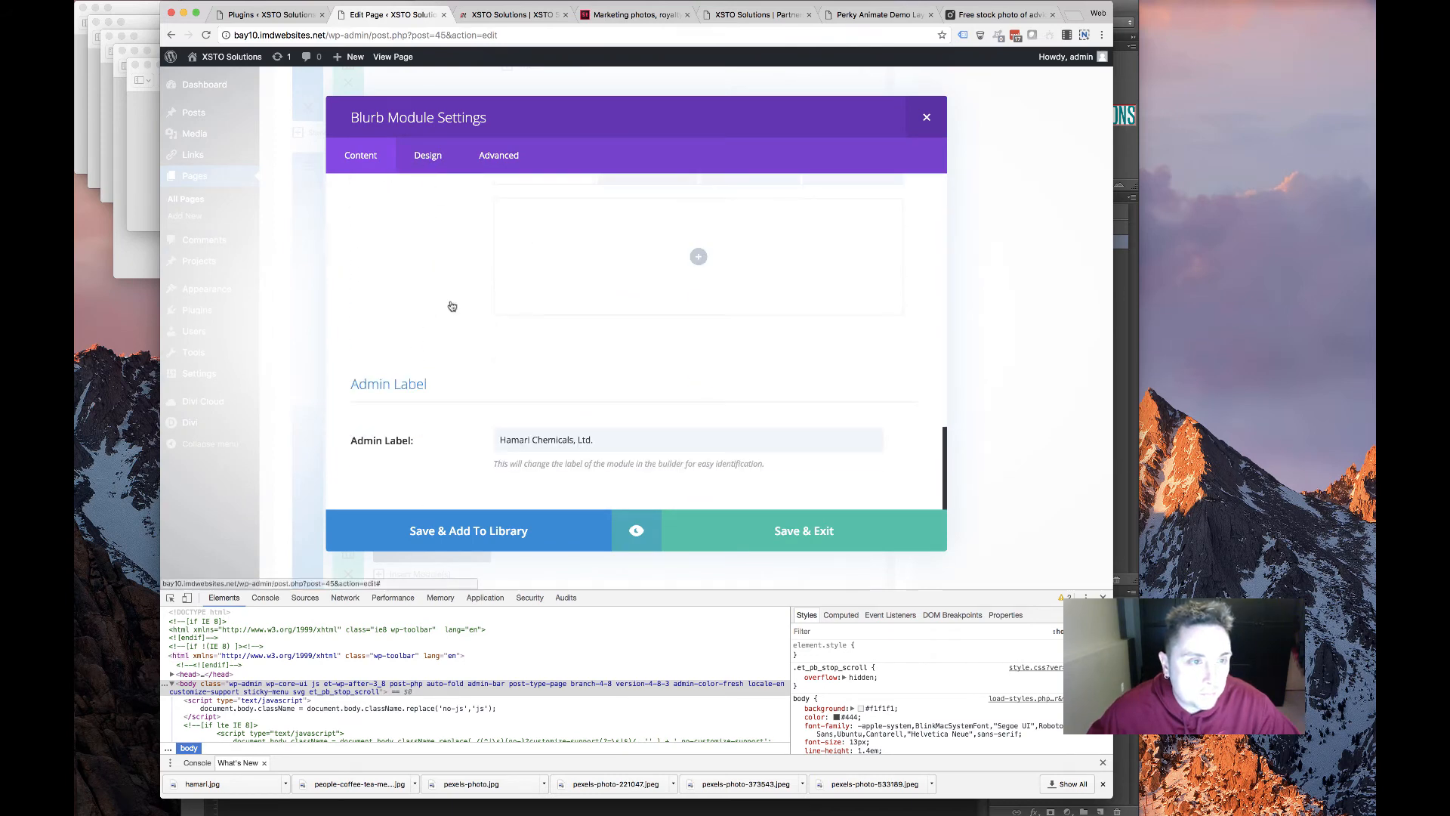
click(428, 156)
scroll(465, 318, down, 8)
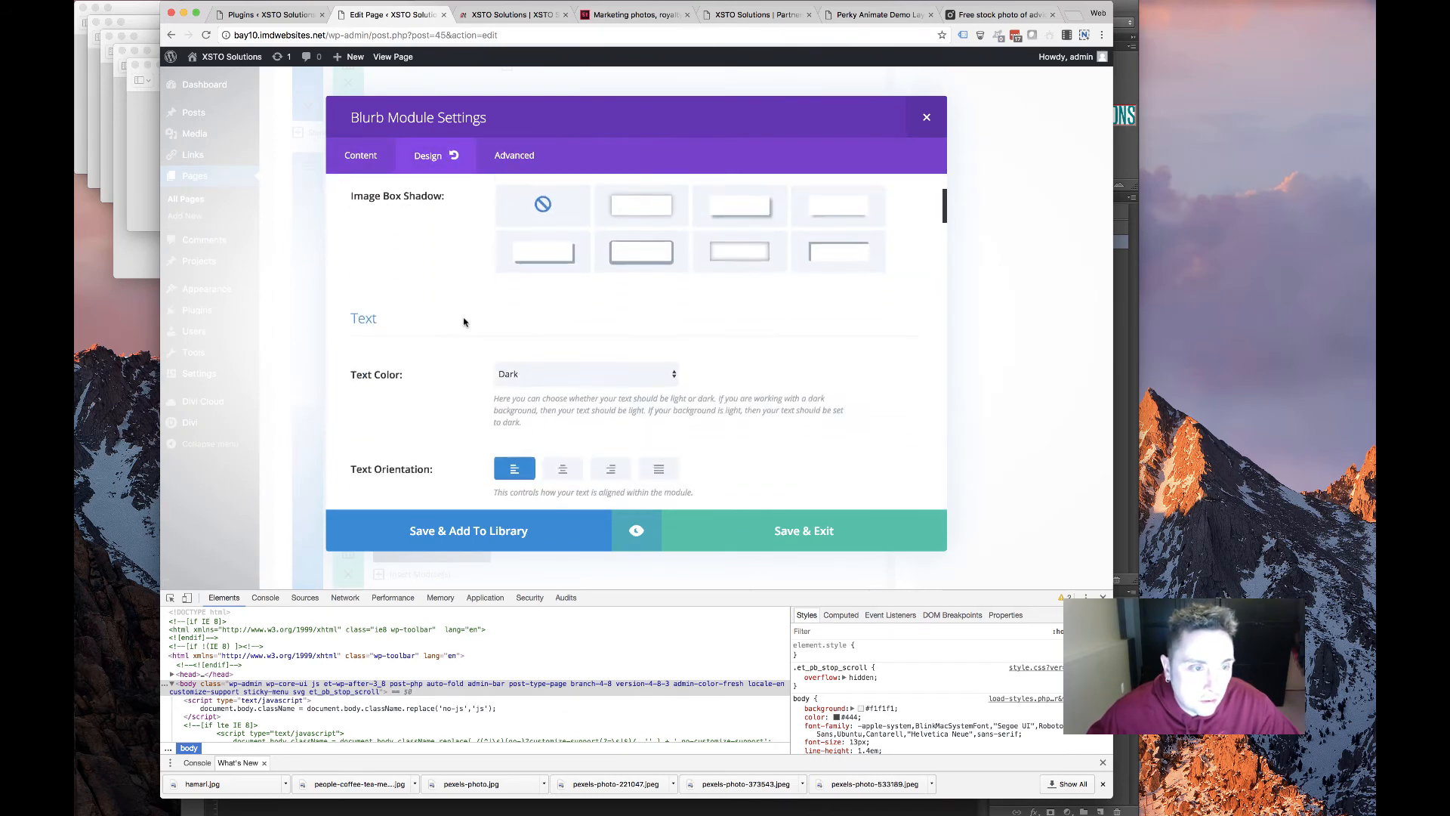
click(561, 308)
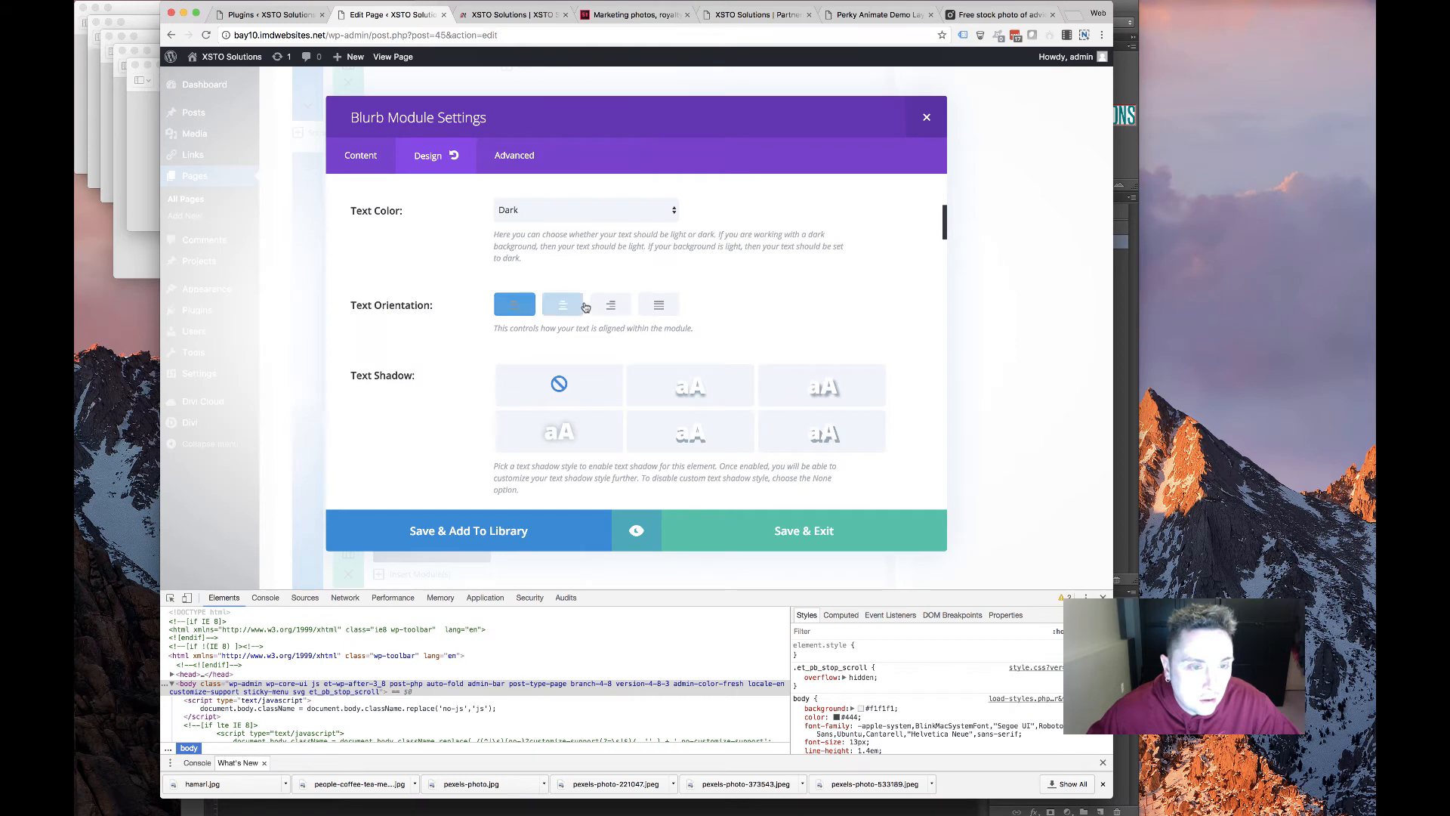
click(513, 308)
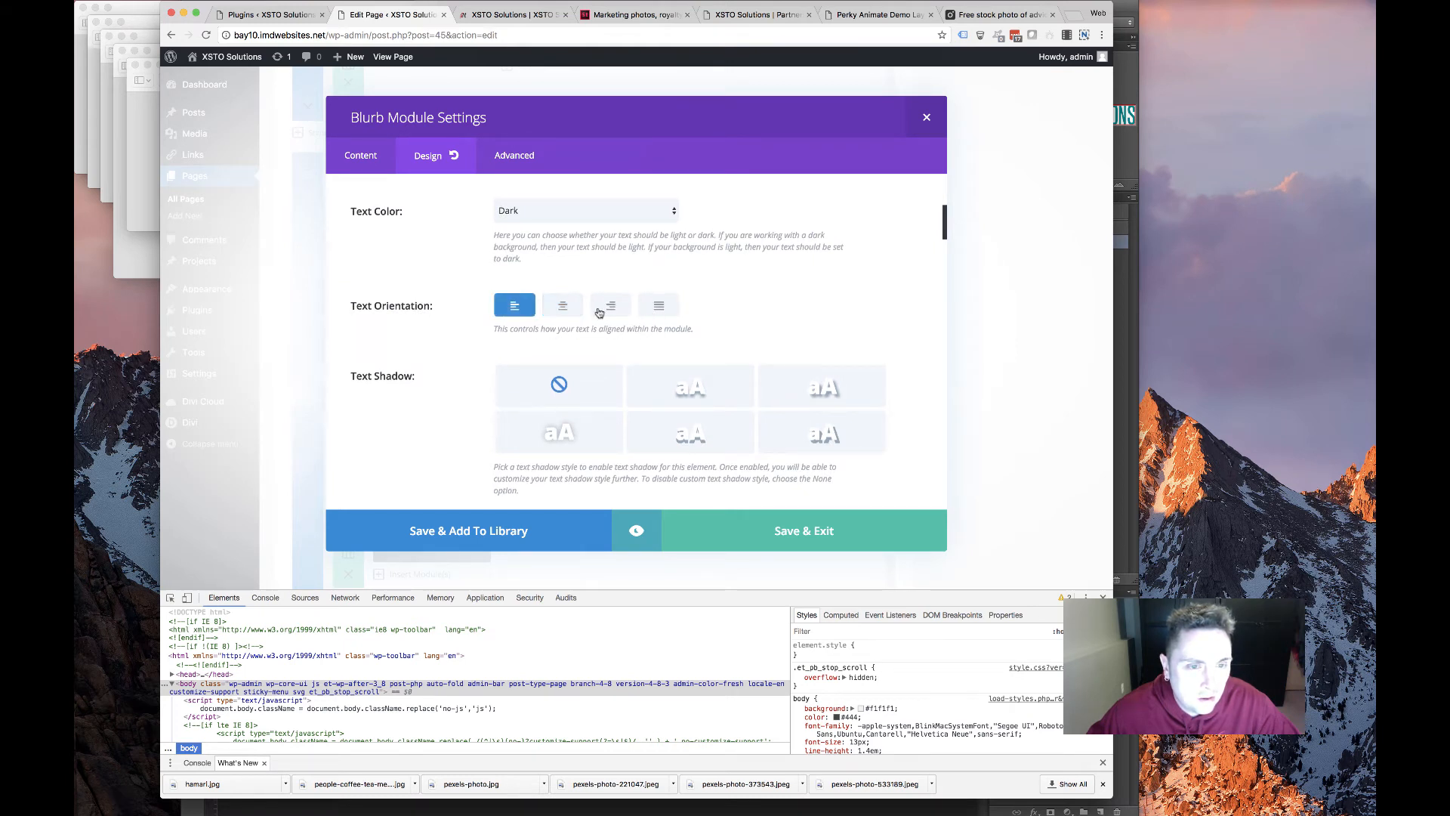
click(658, 305)
click(610, 305)
click(562, 306)
click(514, 305)
Set the title text size and title line height to 24, left-align the body text, and save
scroll(495, 352, down, 10)
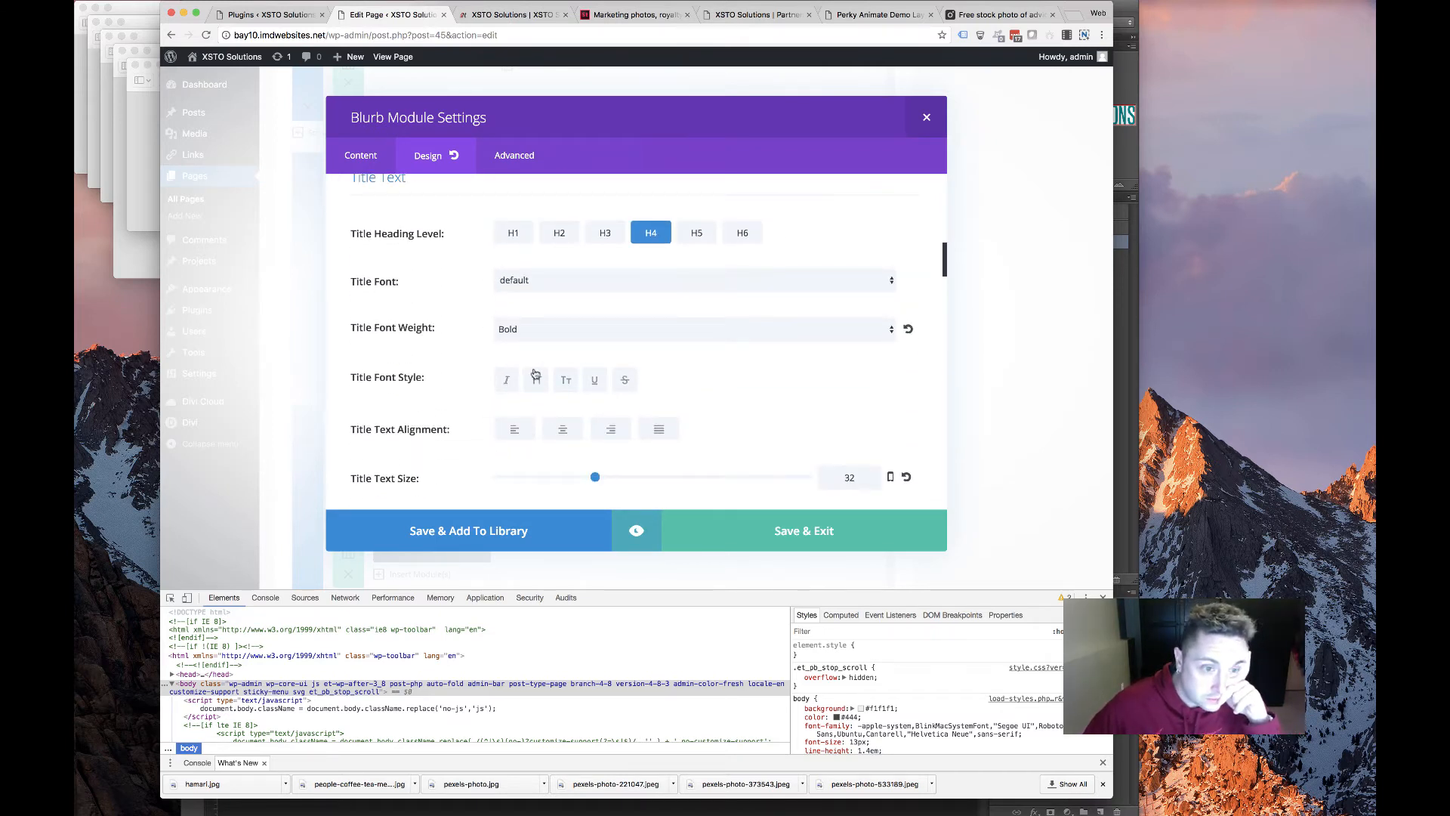
scroll(853, 330, down, 5)
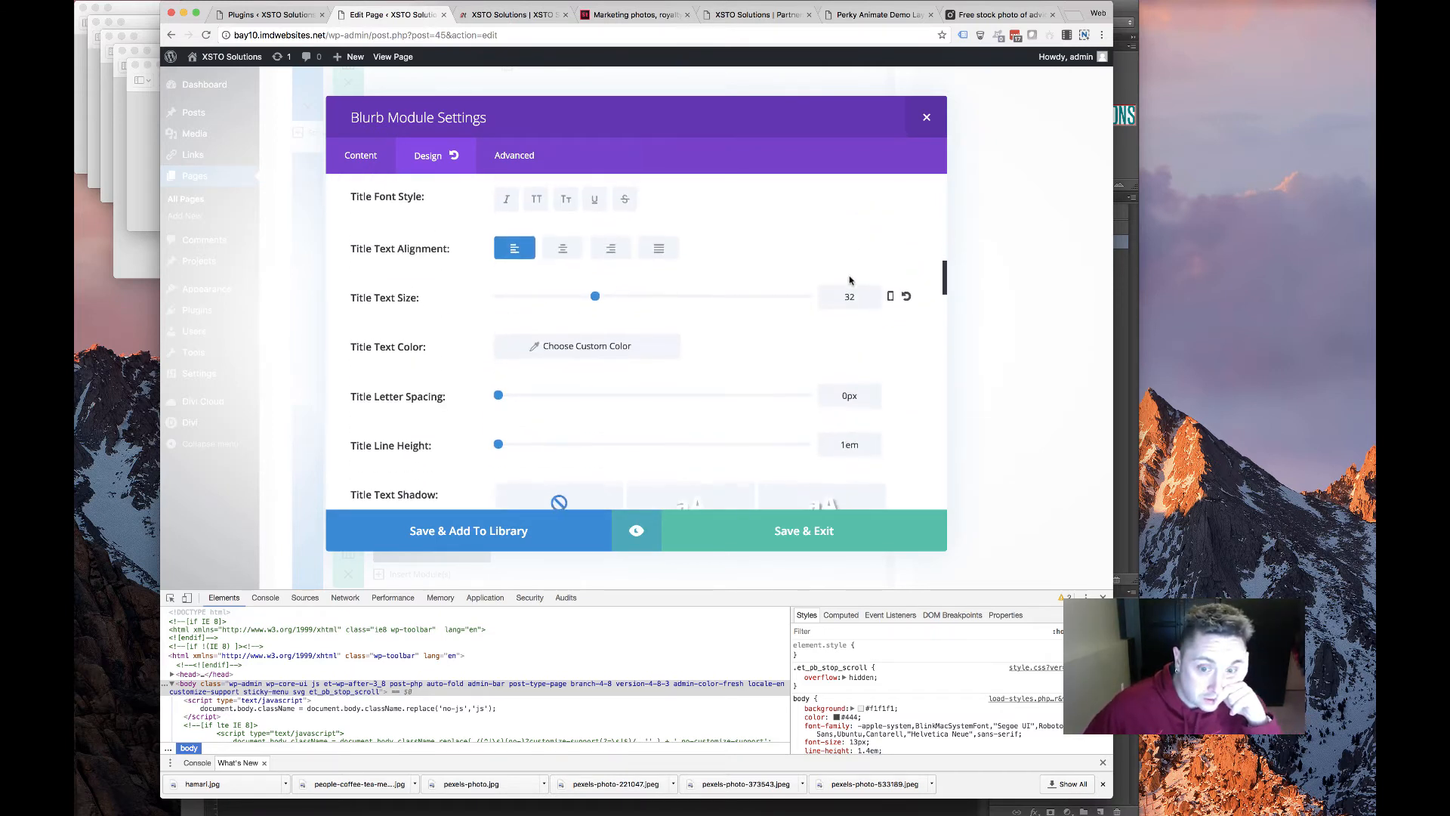
drag(855, 275, 801, 293)
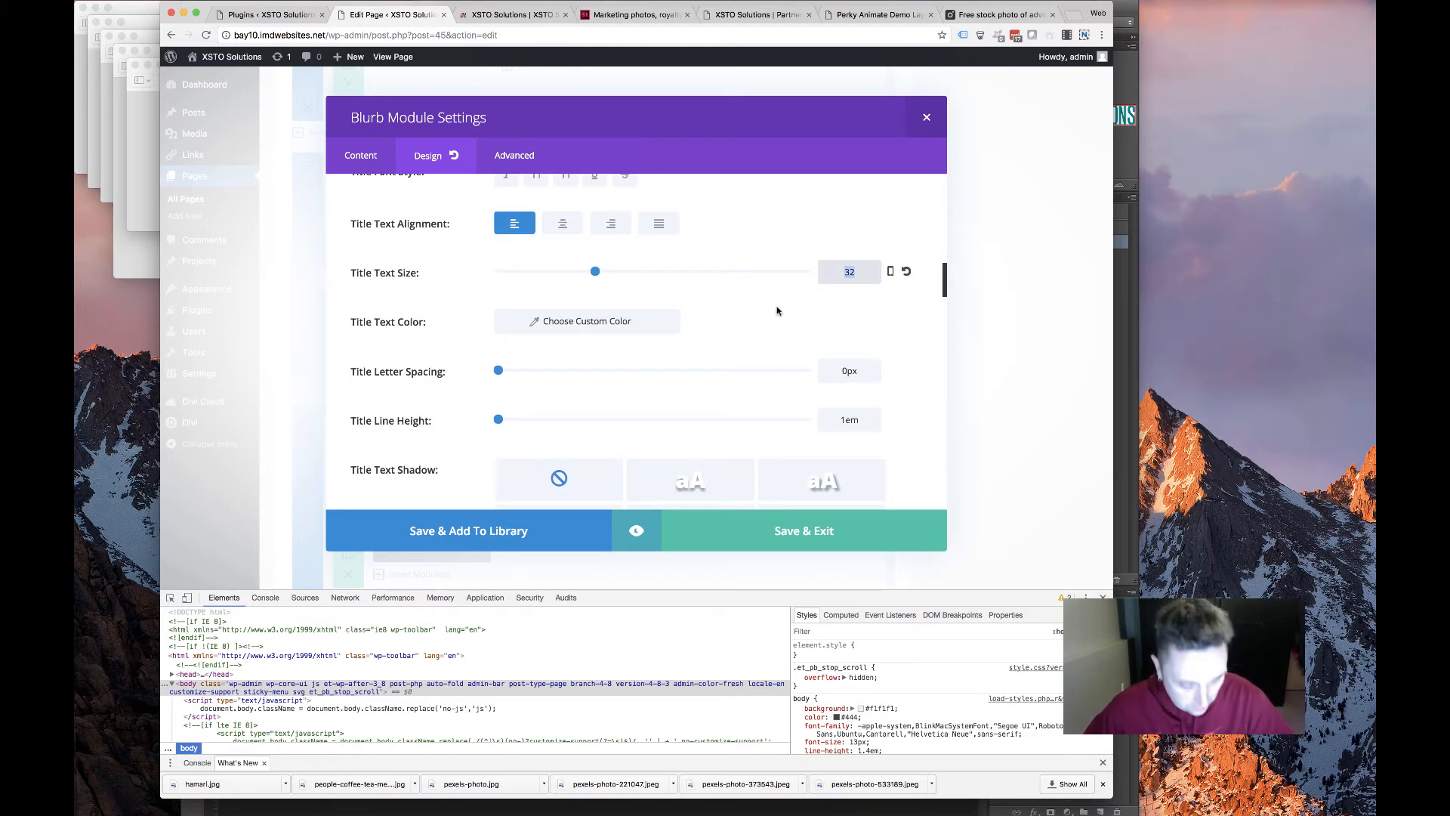
text(24)
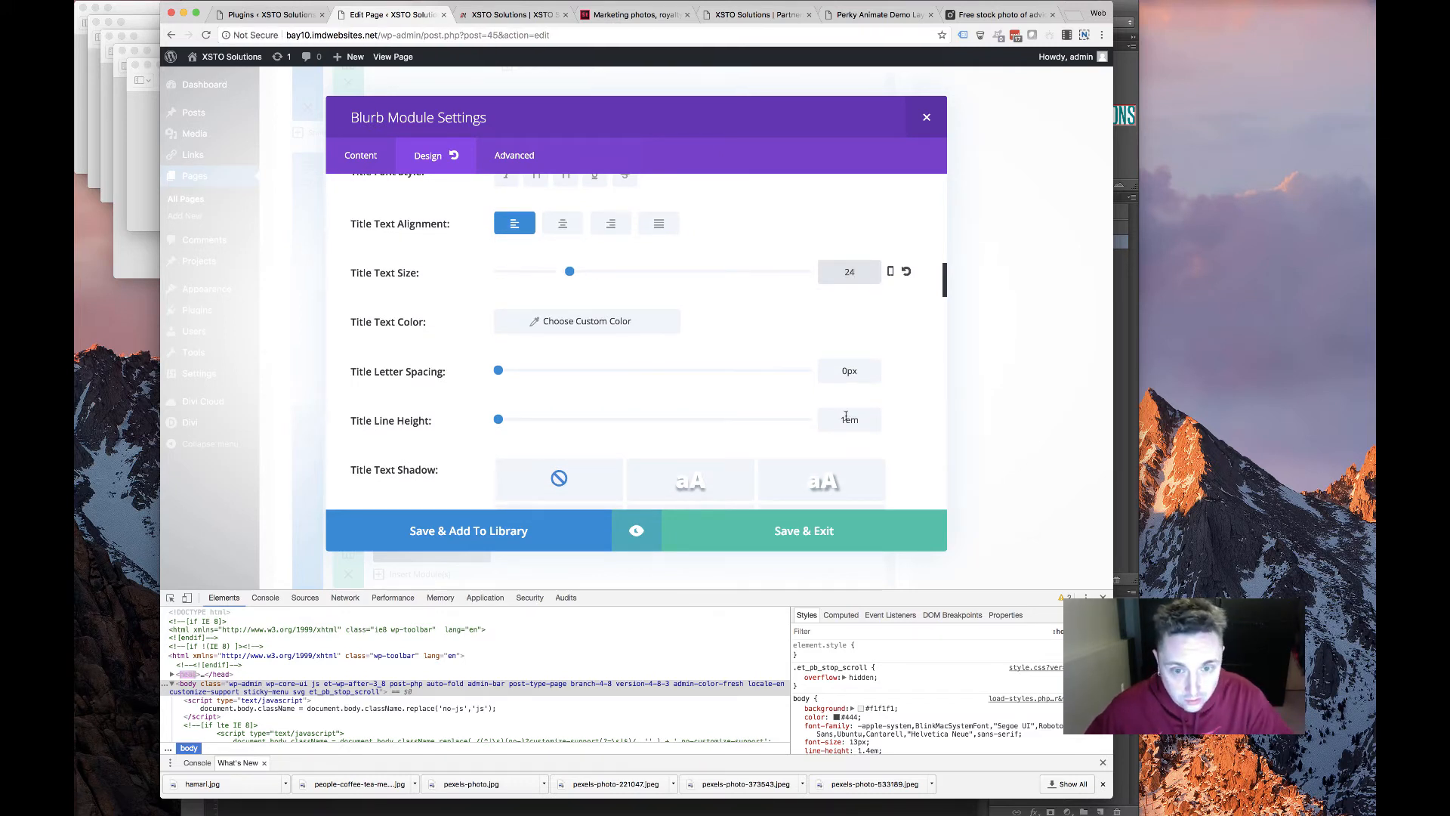
click(847, 416)
text(24)
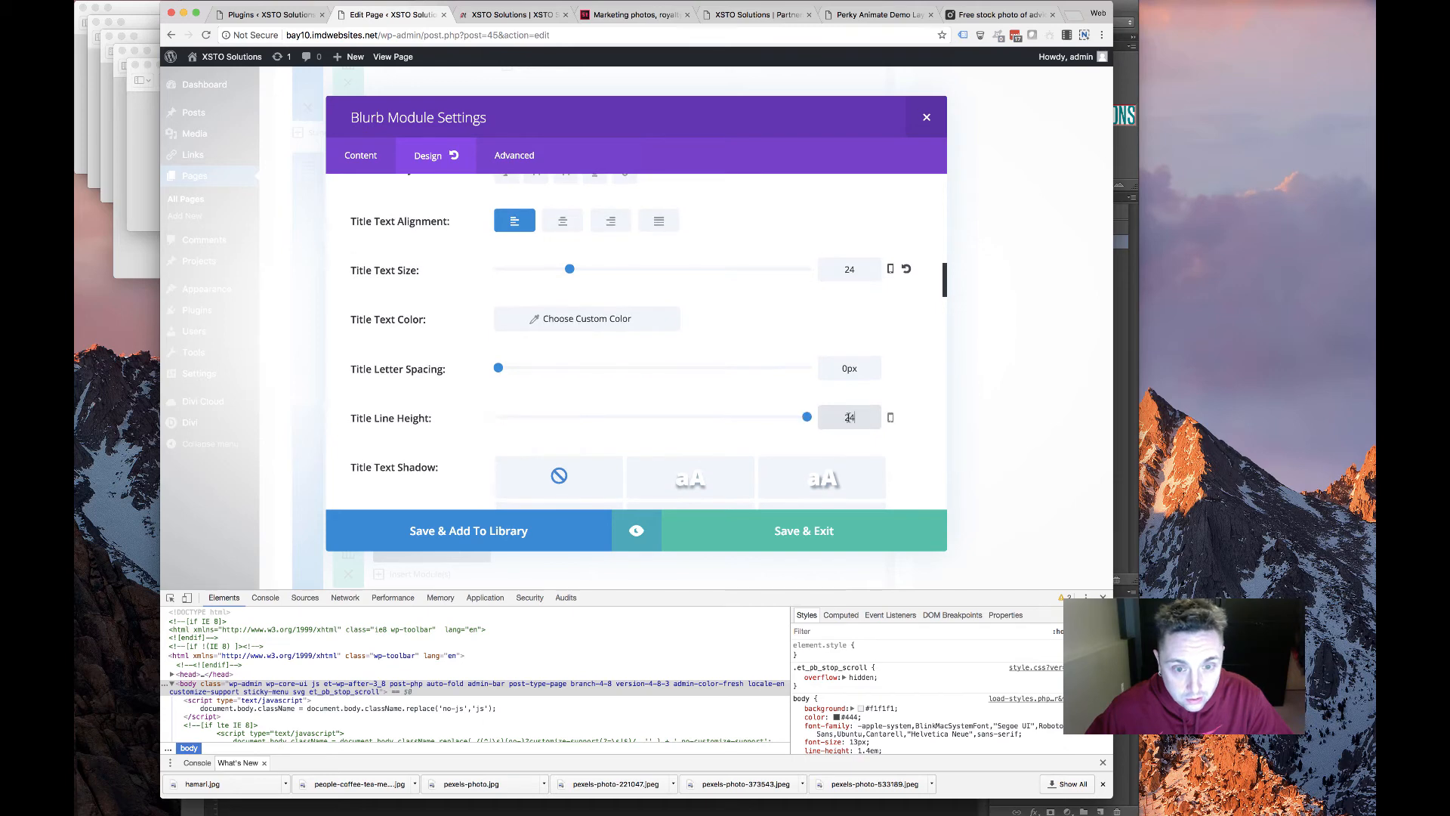
click(853, 268)
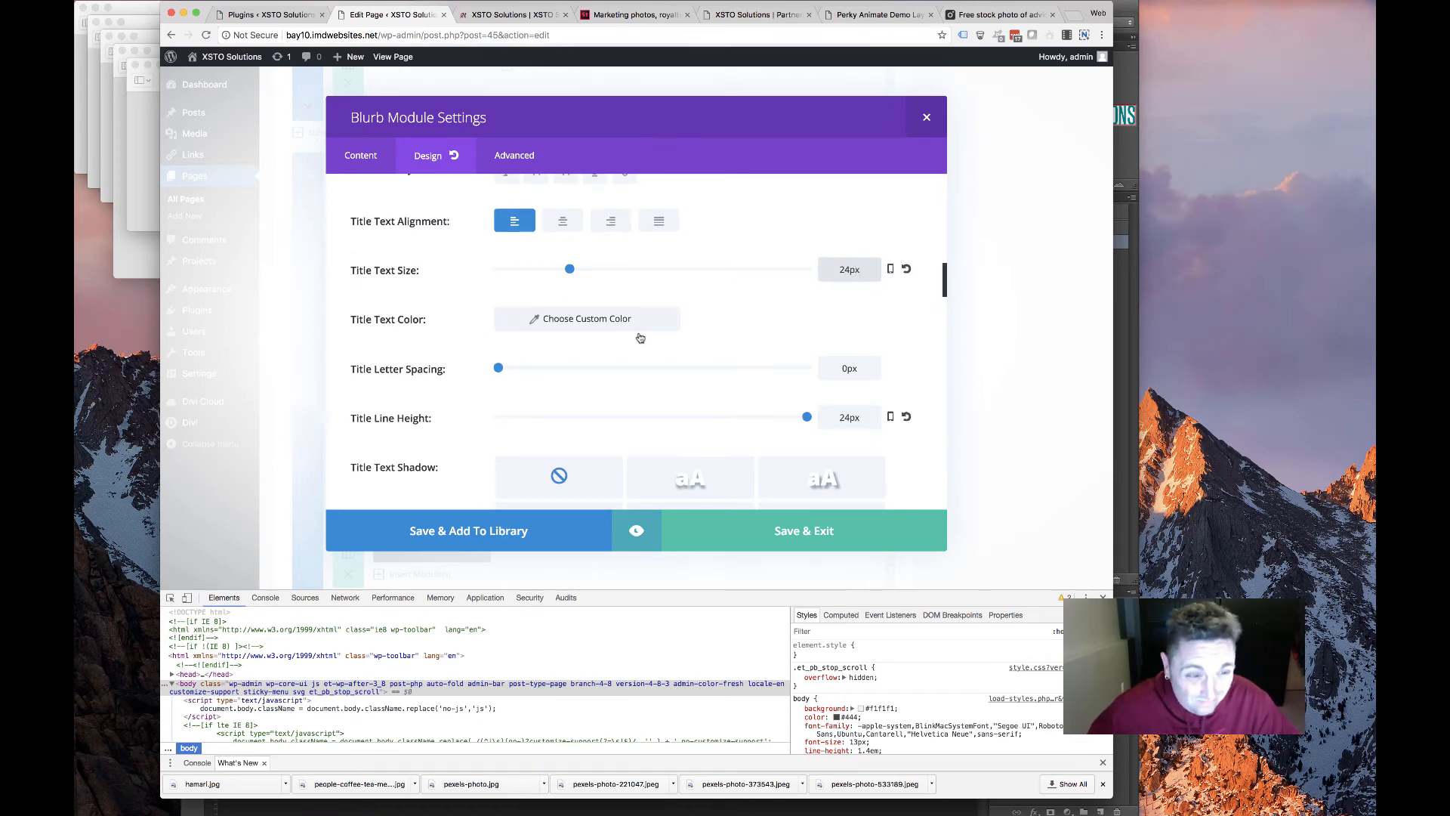
scroll(639, 337, down, 10)
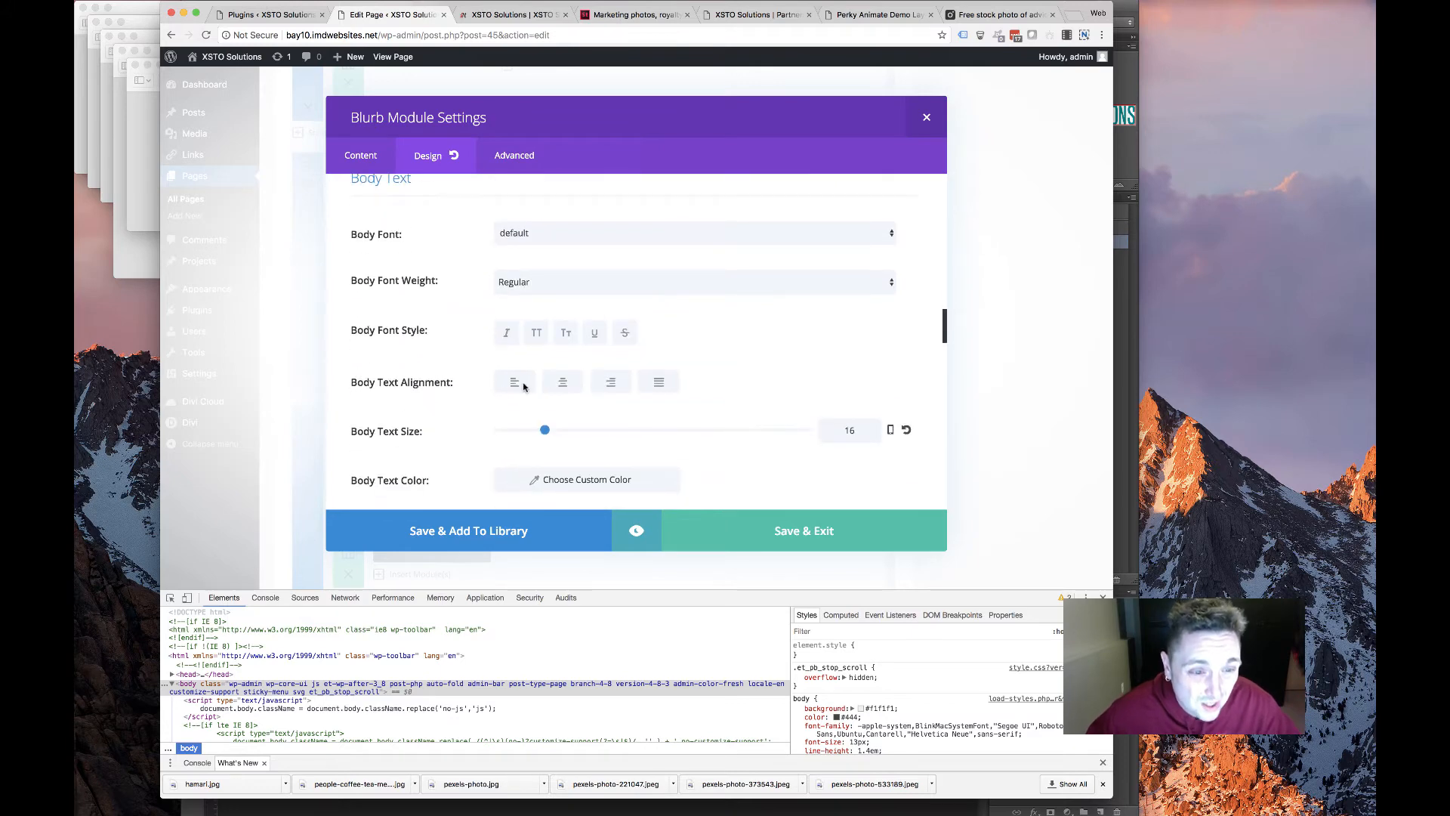
click(524, 387)
scroll(724, 510, down, 2)
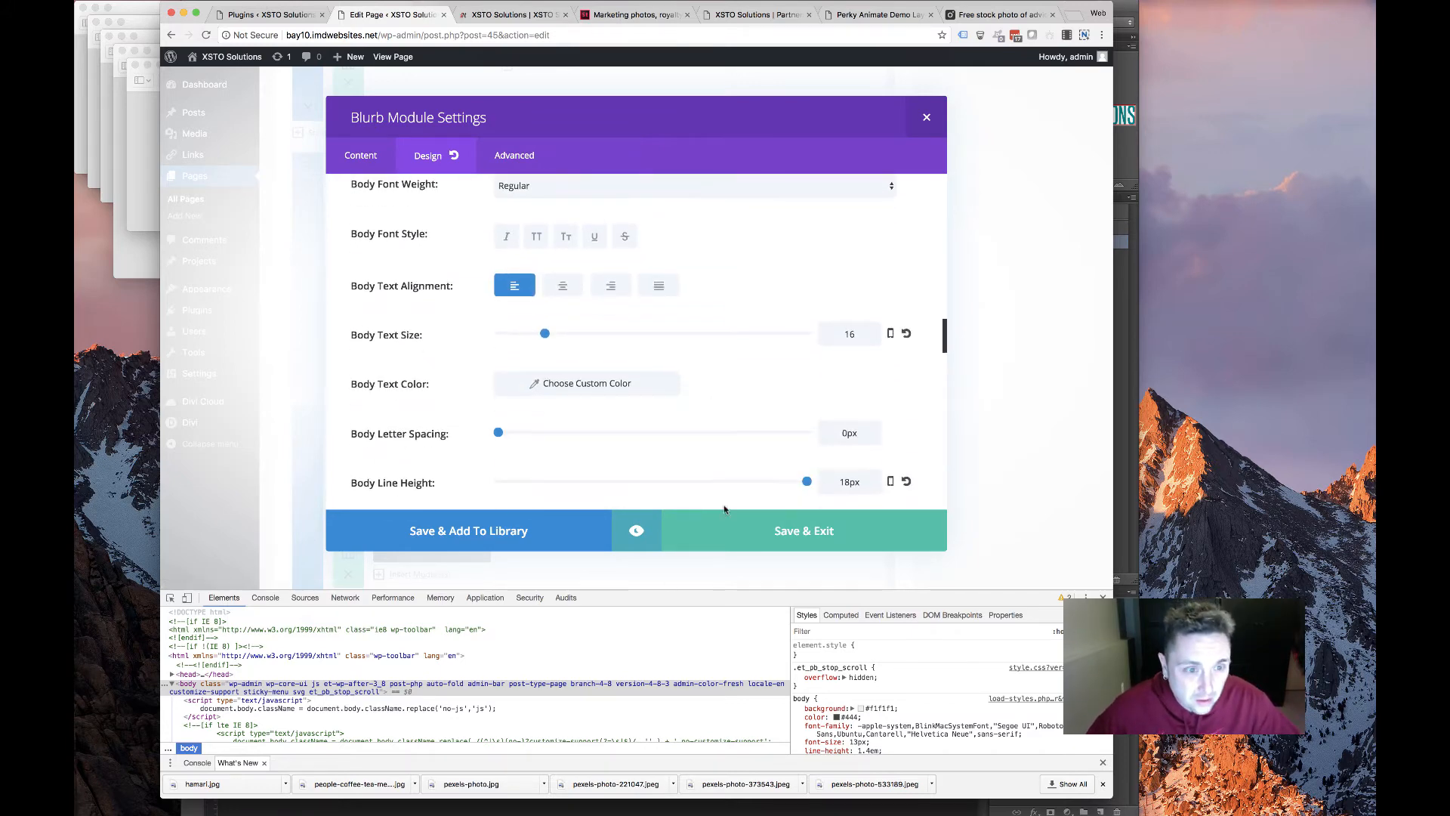
click(785, 528)
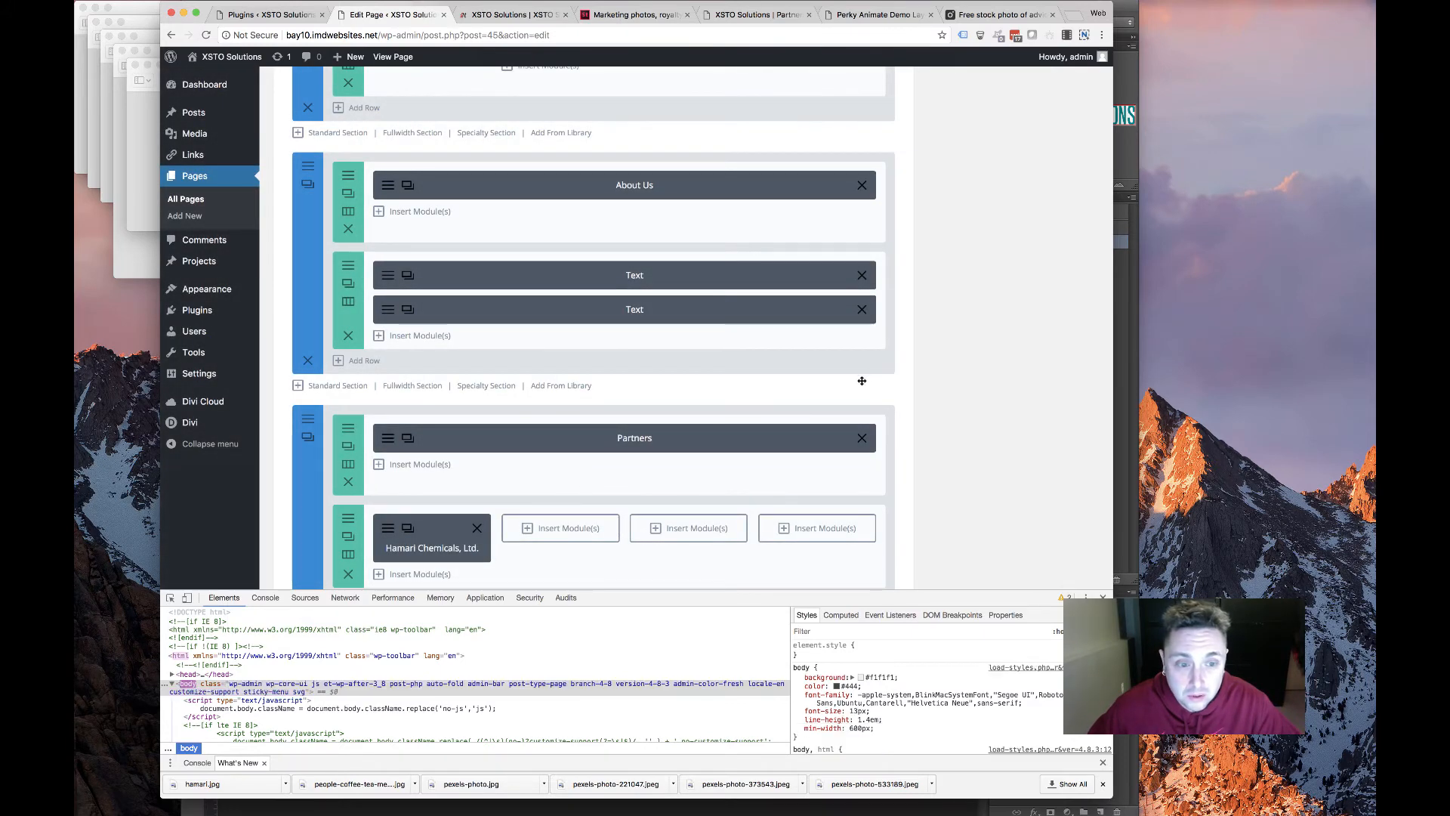
scroll(1021, 366, up, 7)
Update the homepage and reload the live site to check the Hamari Chemicals blurb
scroll(1021, 365, up, 10)
click(1071, 401)
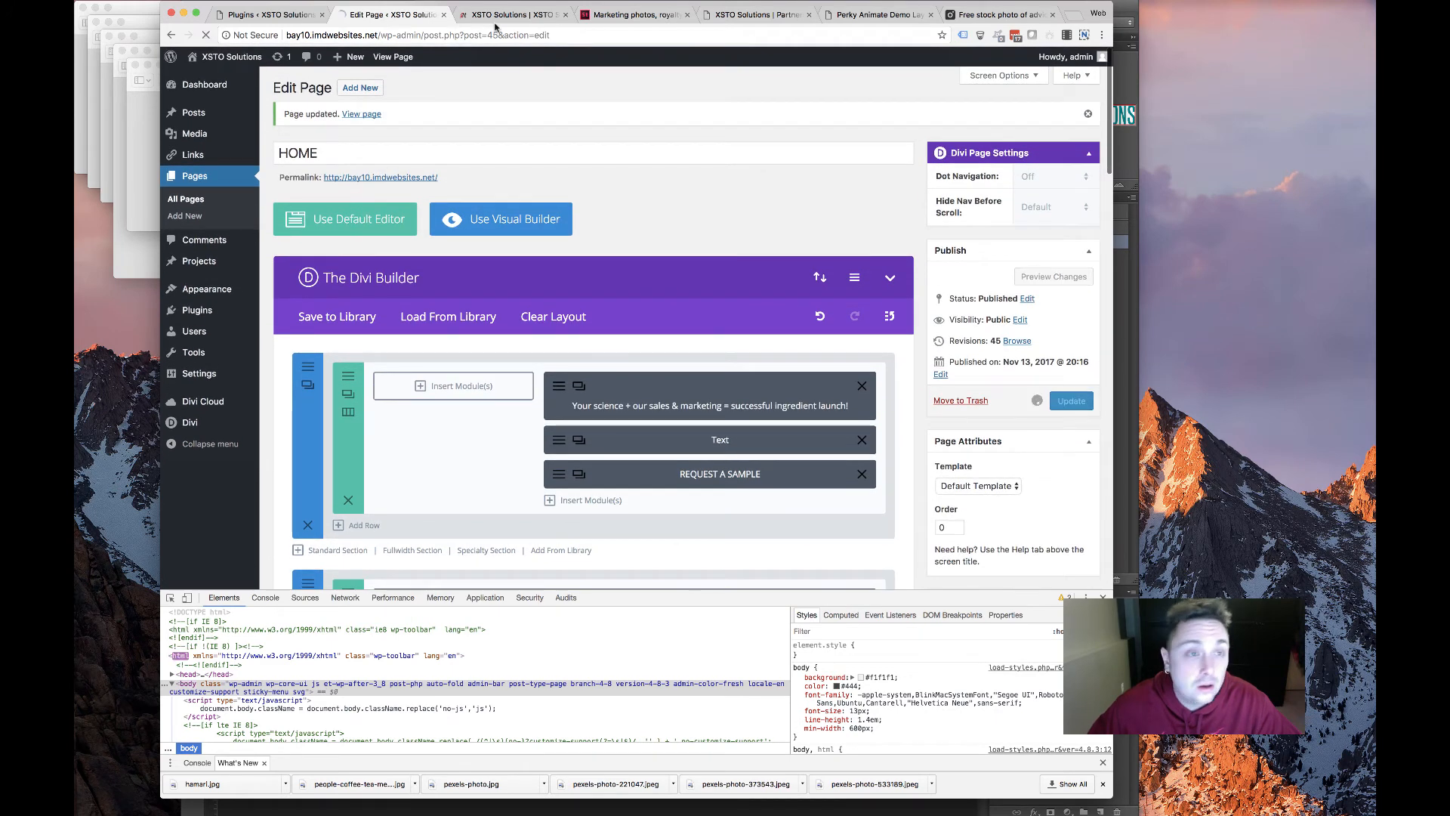
key(ctrl+Tab)
click(206, 36)
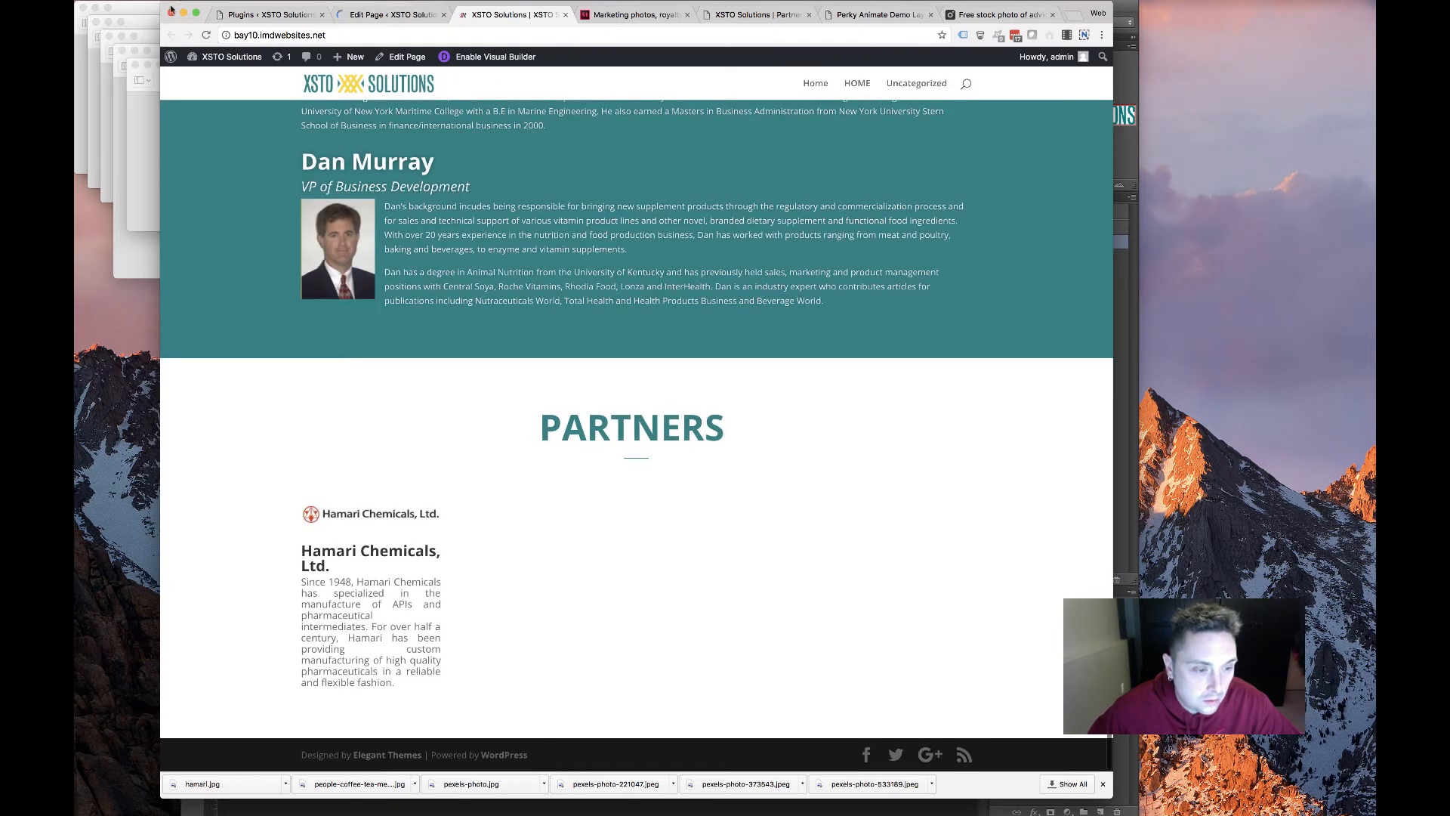
key(super+r)
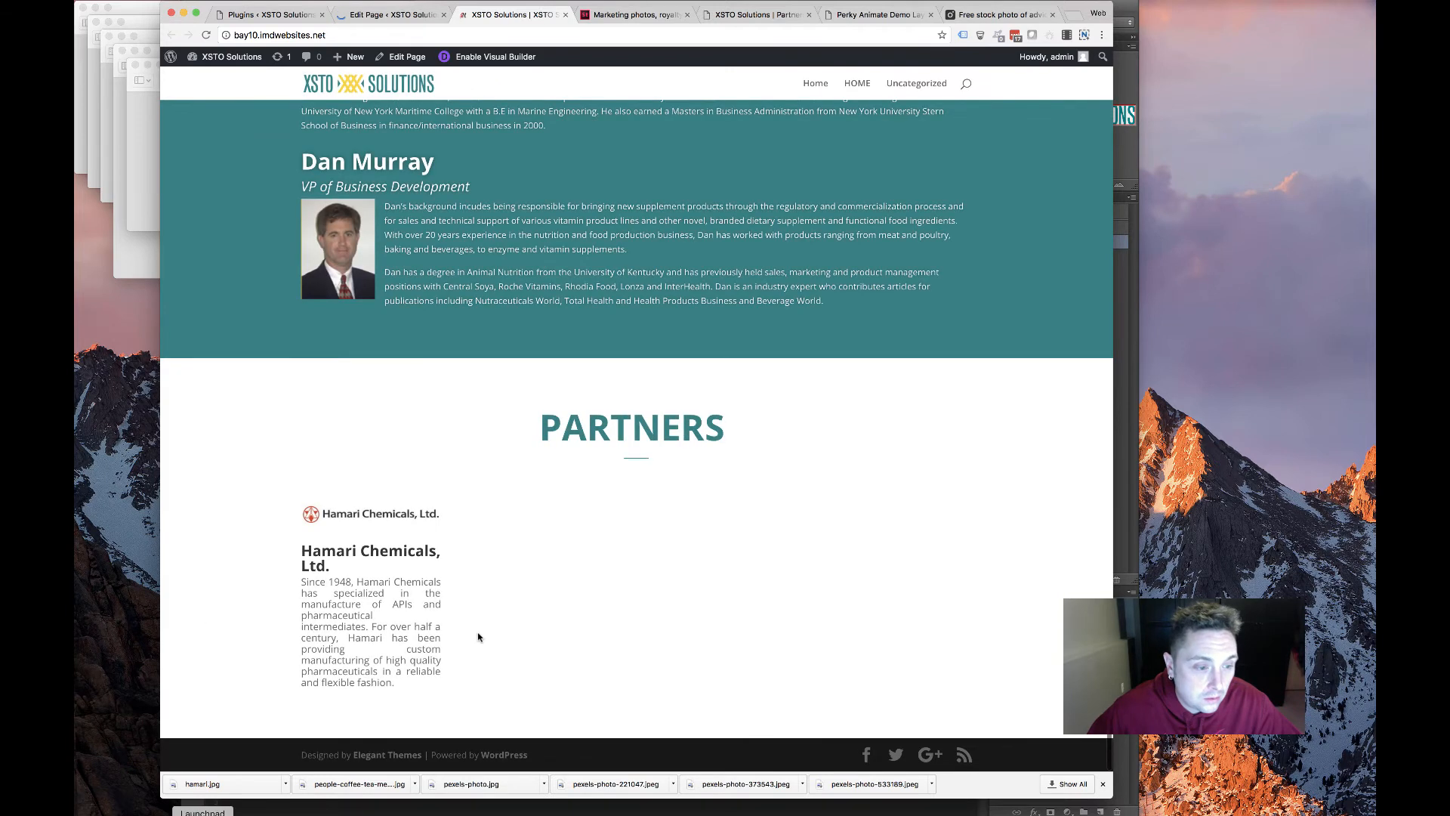
drag(256, 546, 328, 555)
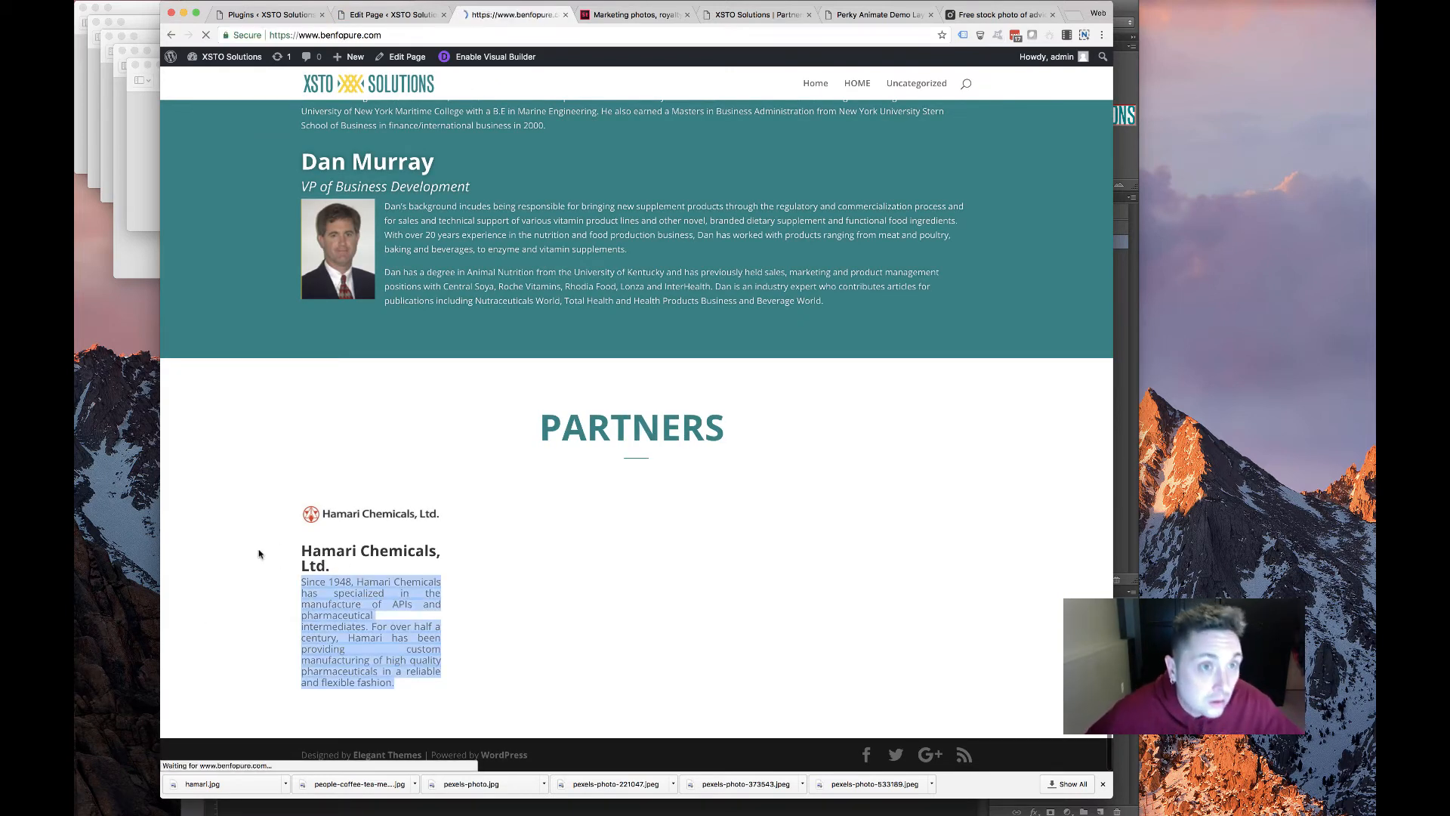
scroll(258, 554, left, 5)
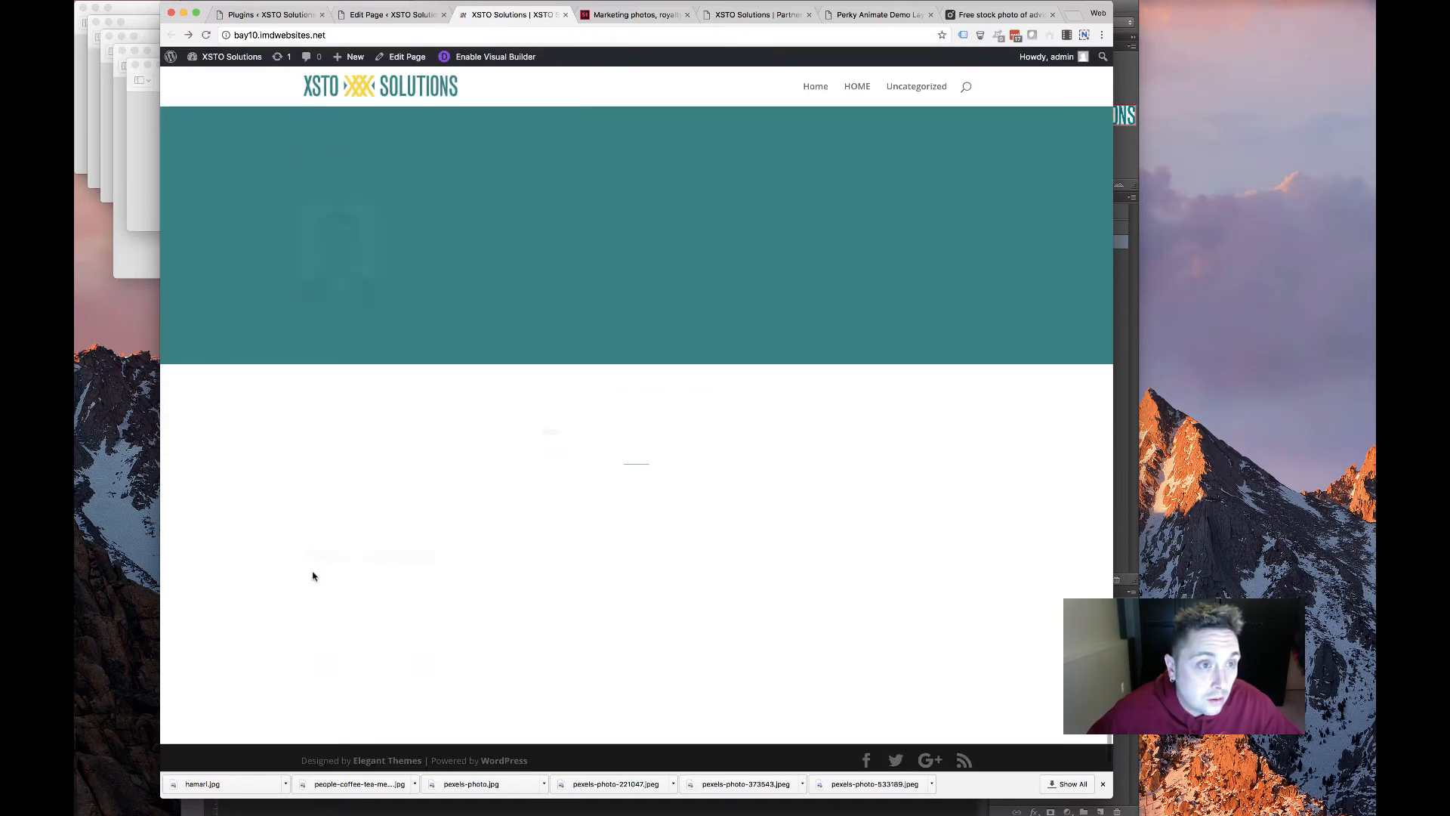
Inspect the Hamari heading and preview its font-size at 18px in Styles
right_click(338, 546)
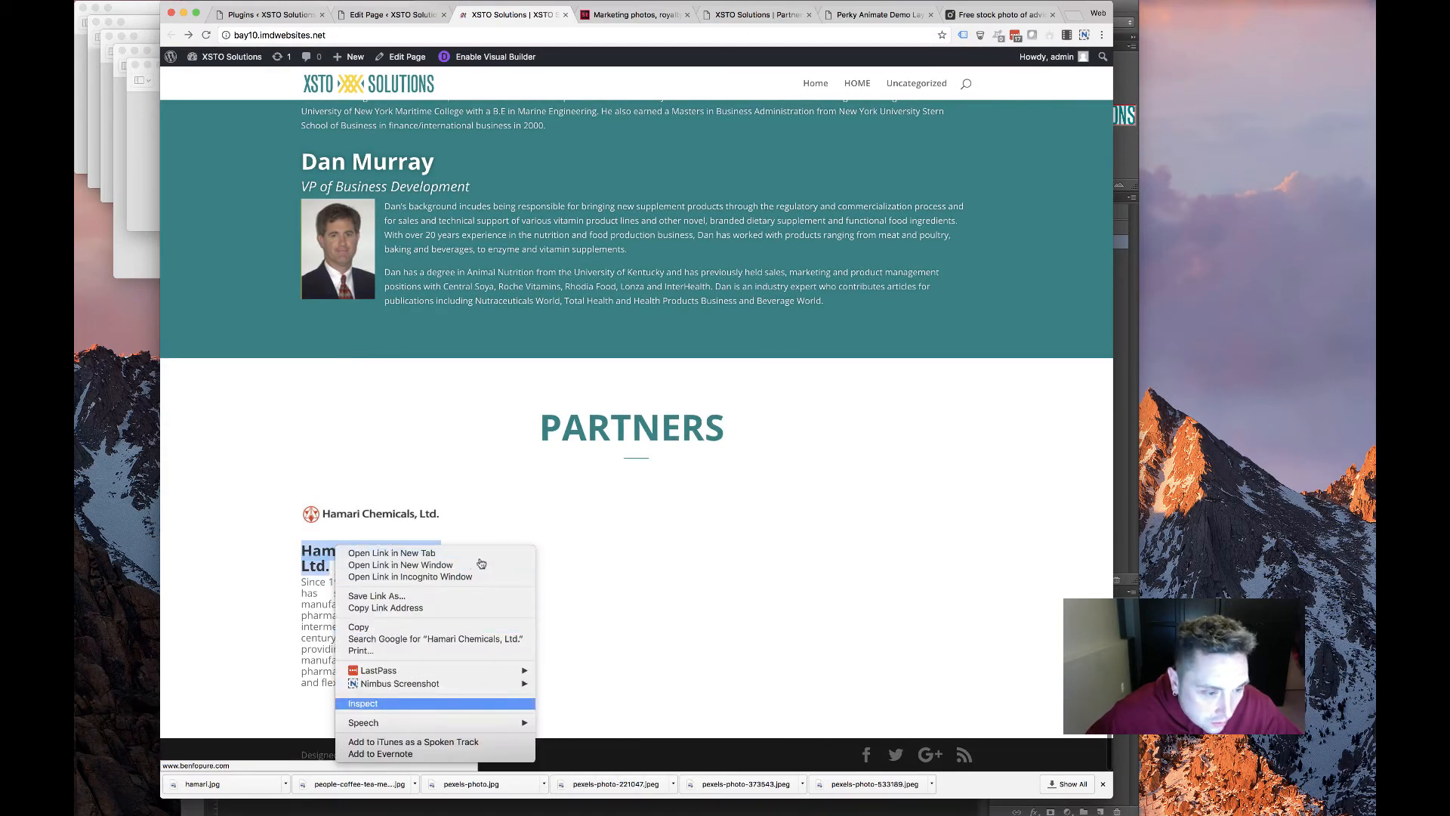
click(377, 703)
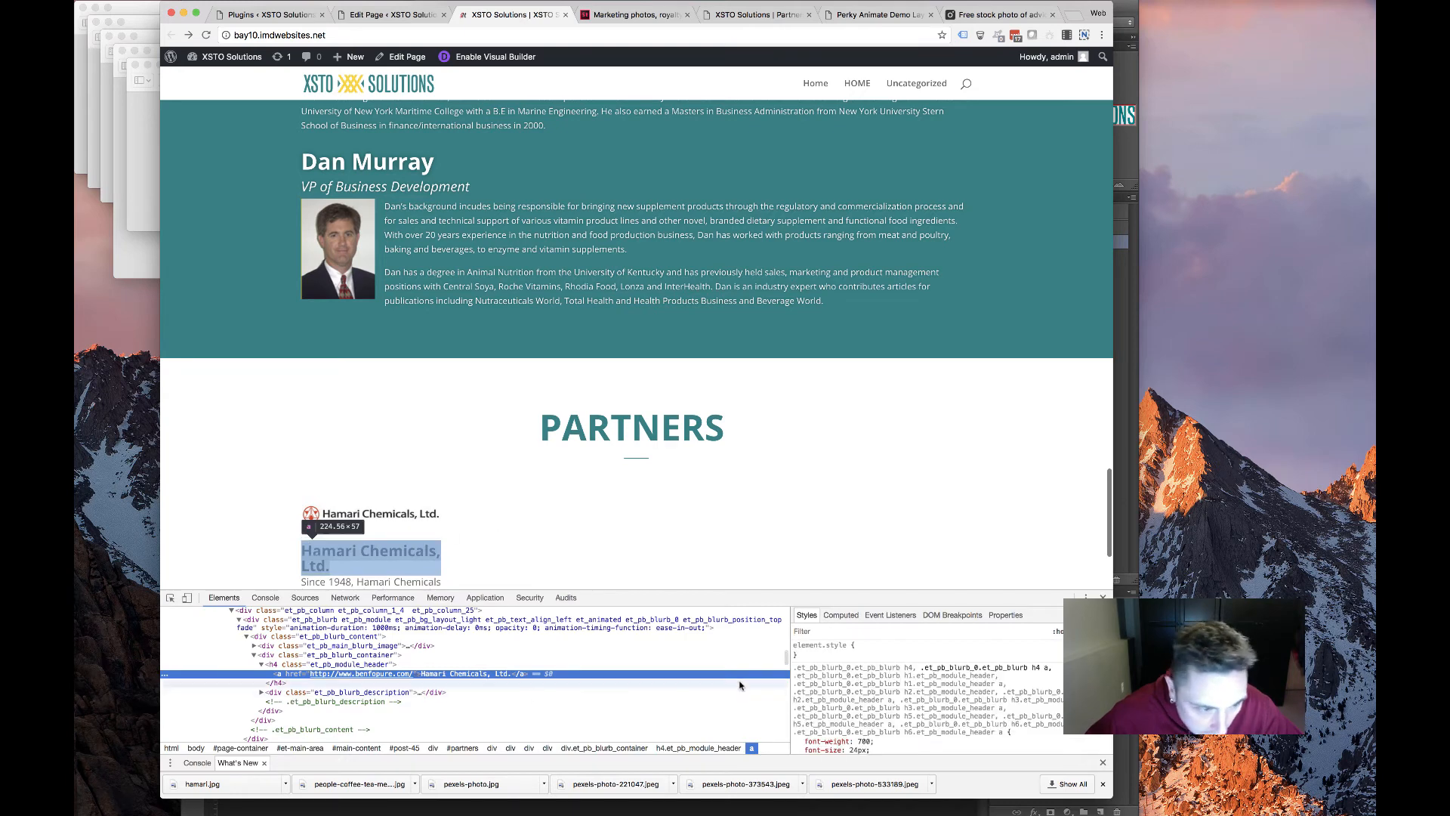
scroll(863, 735, down, 1)
click(858, 740)
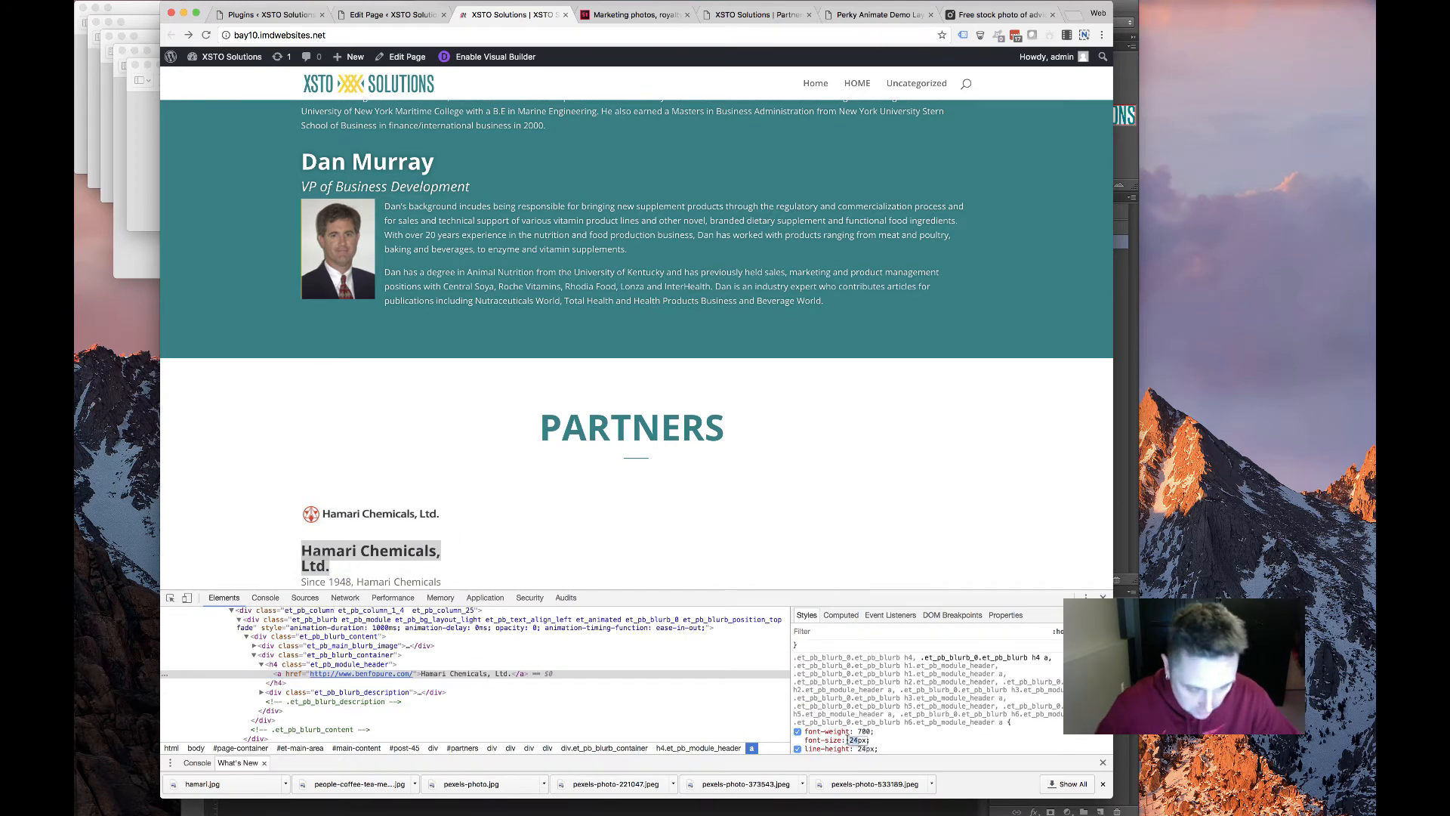
text(18)
scroll(325, 468, down, 2)
click(339, 535)
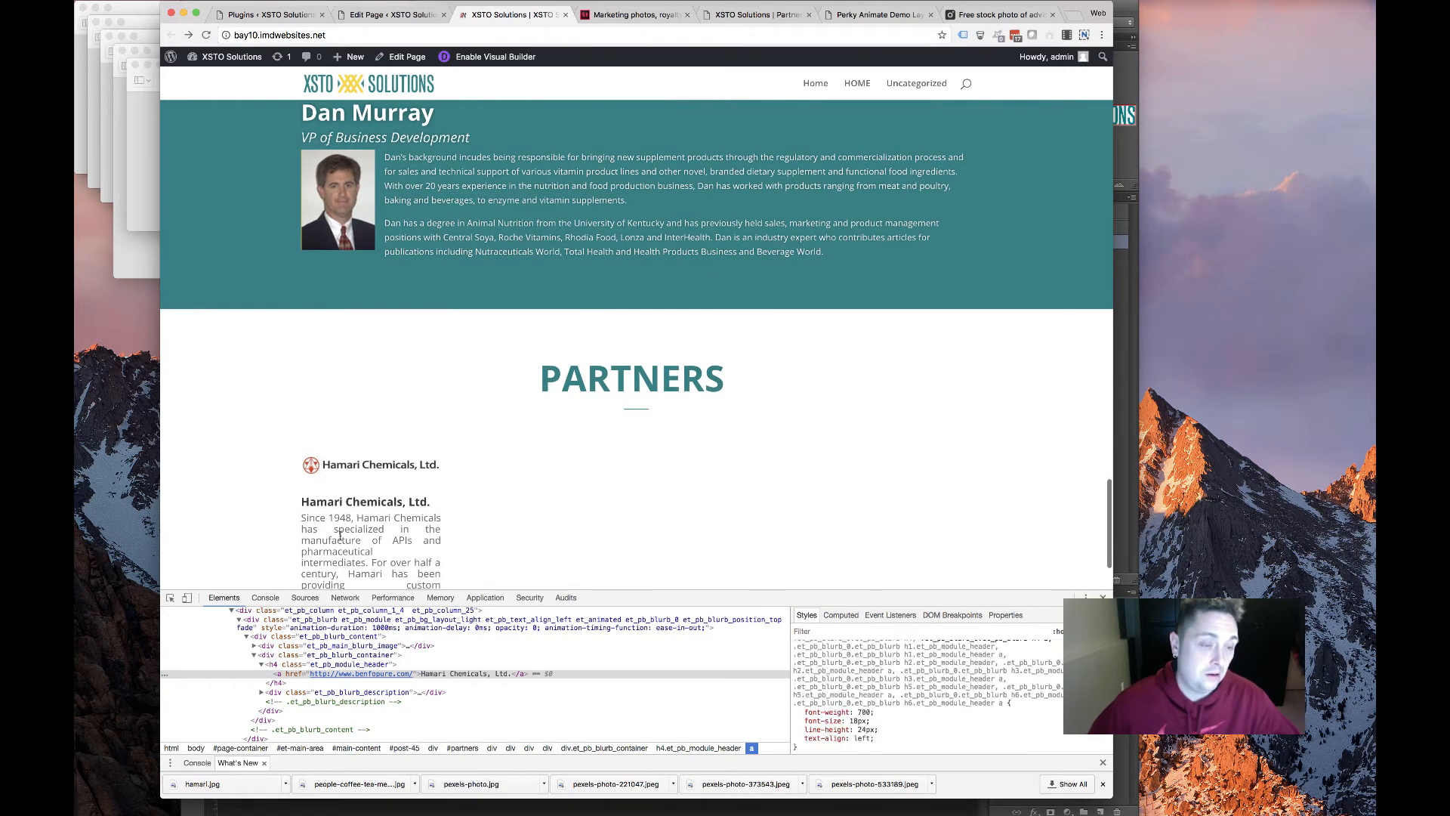
scroll(340, 536, down, 3)
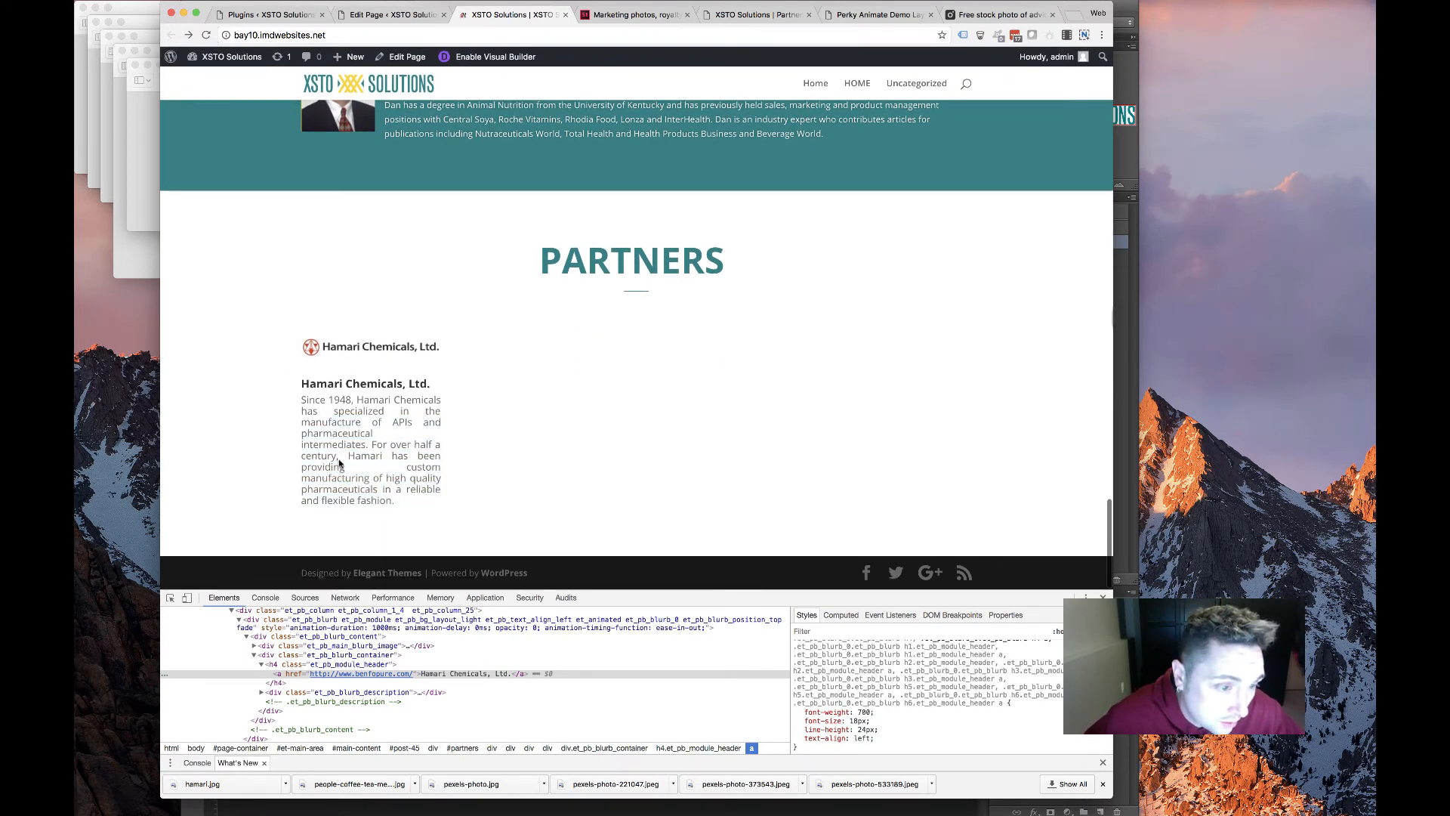
Inspect the markup of the Hamari description paragraph in developer tools
drag(395, 502, 300, 405)
click(313, 413)
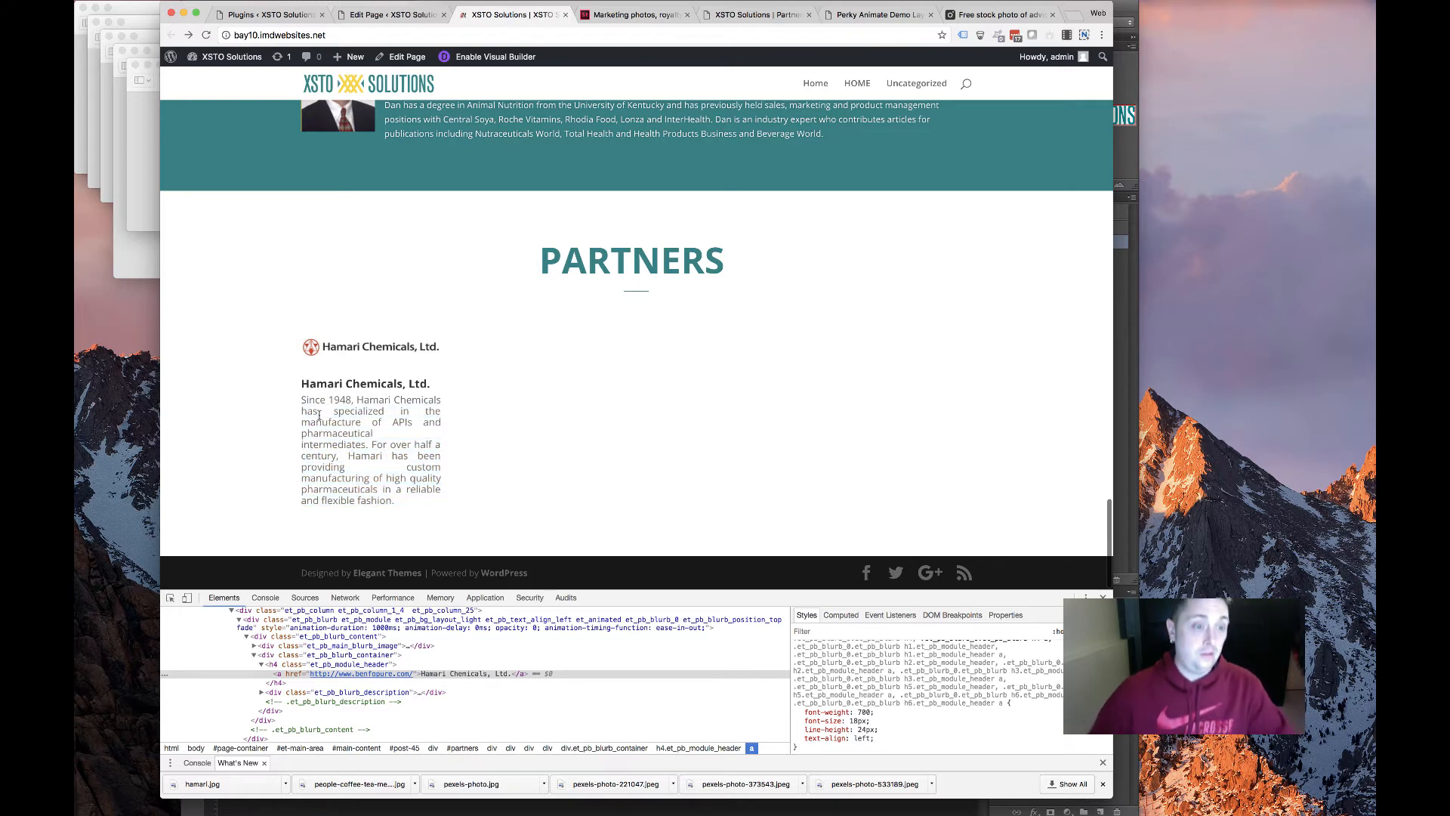
right_click(320, 417)
click(374, 510)
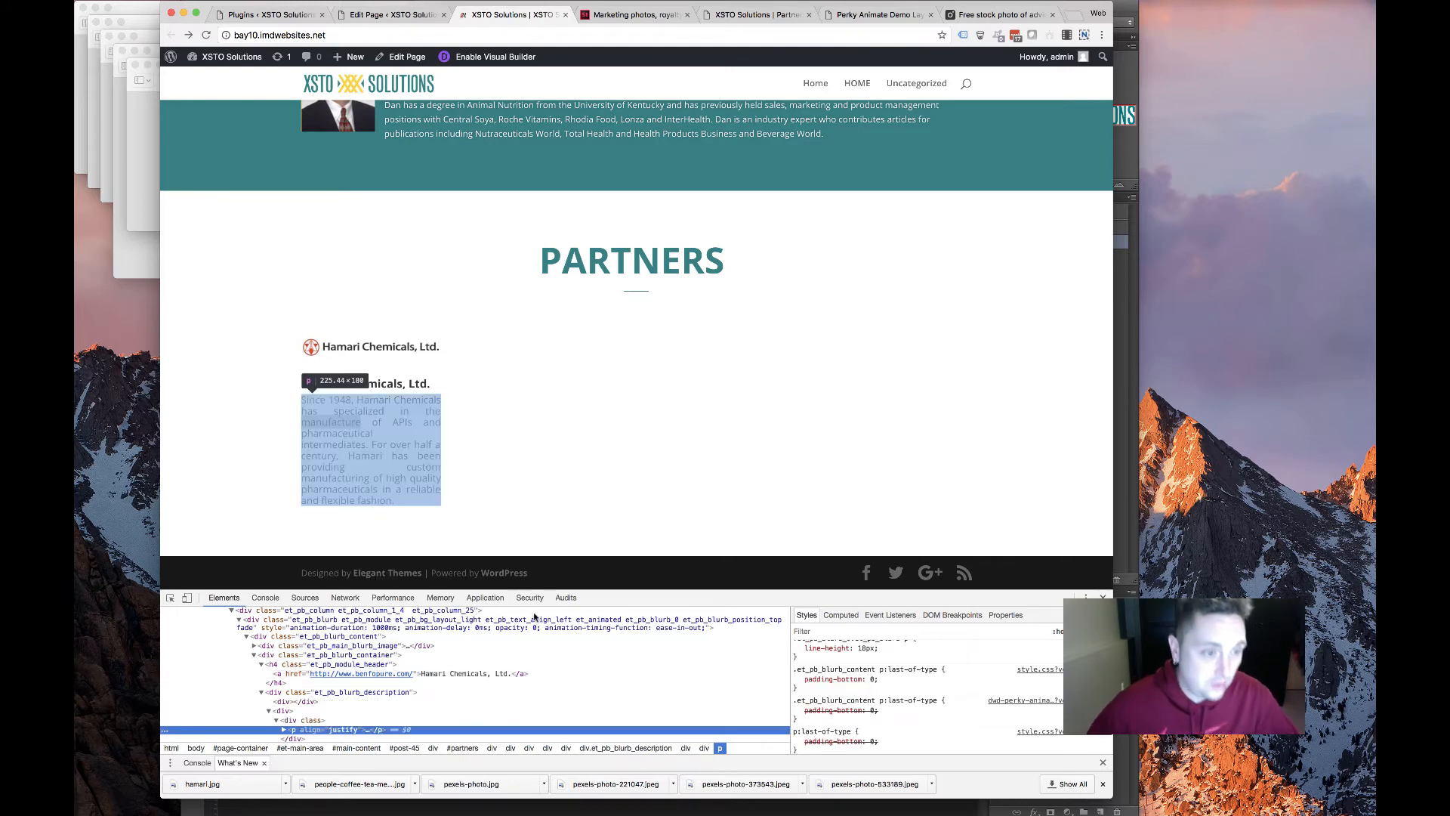
scroll(367, 732, up, 1)
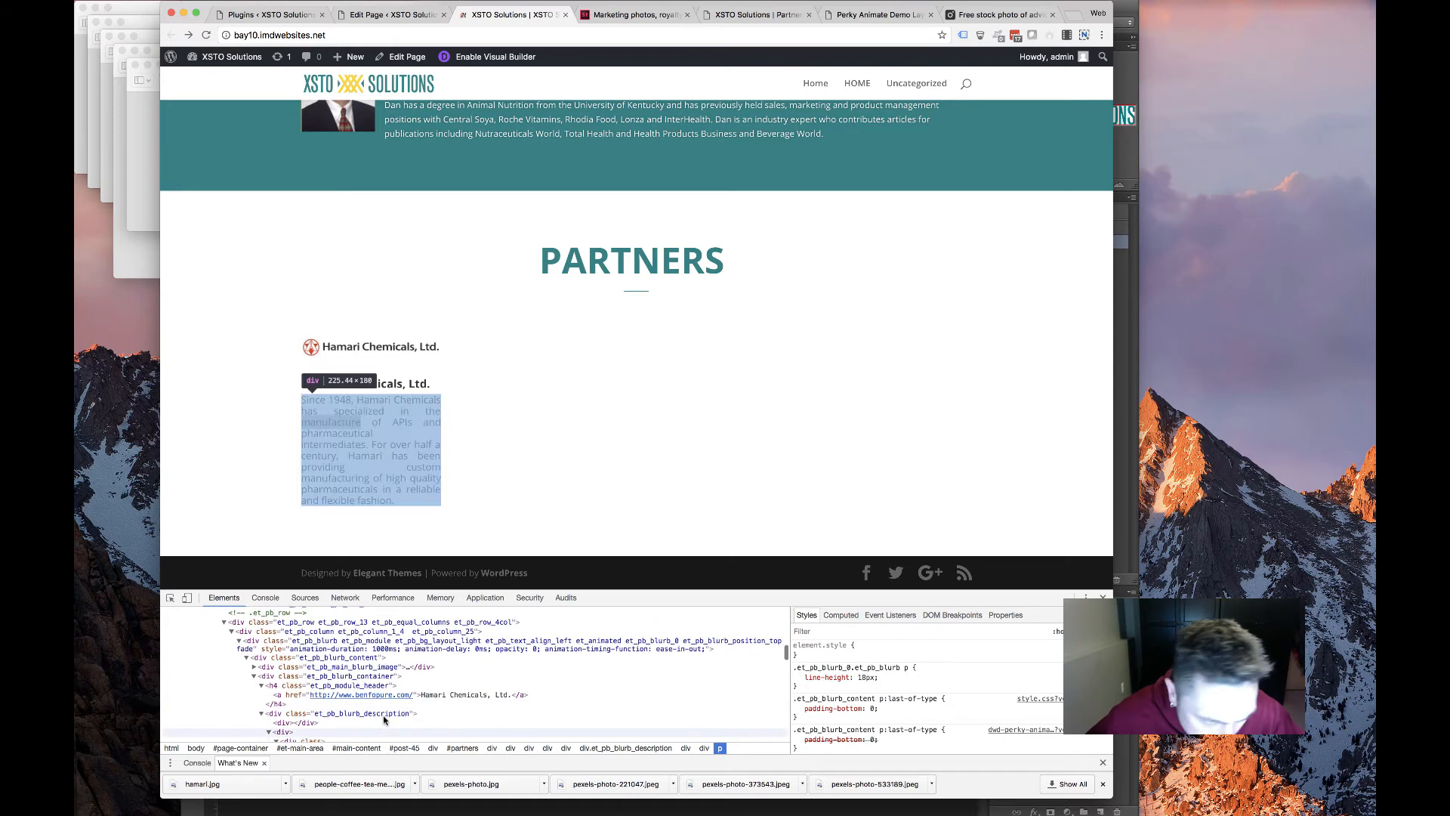
scroll(380, 718, down, 1)
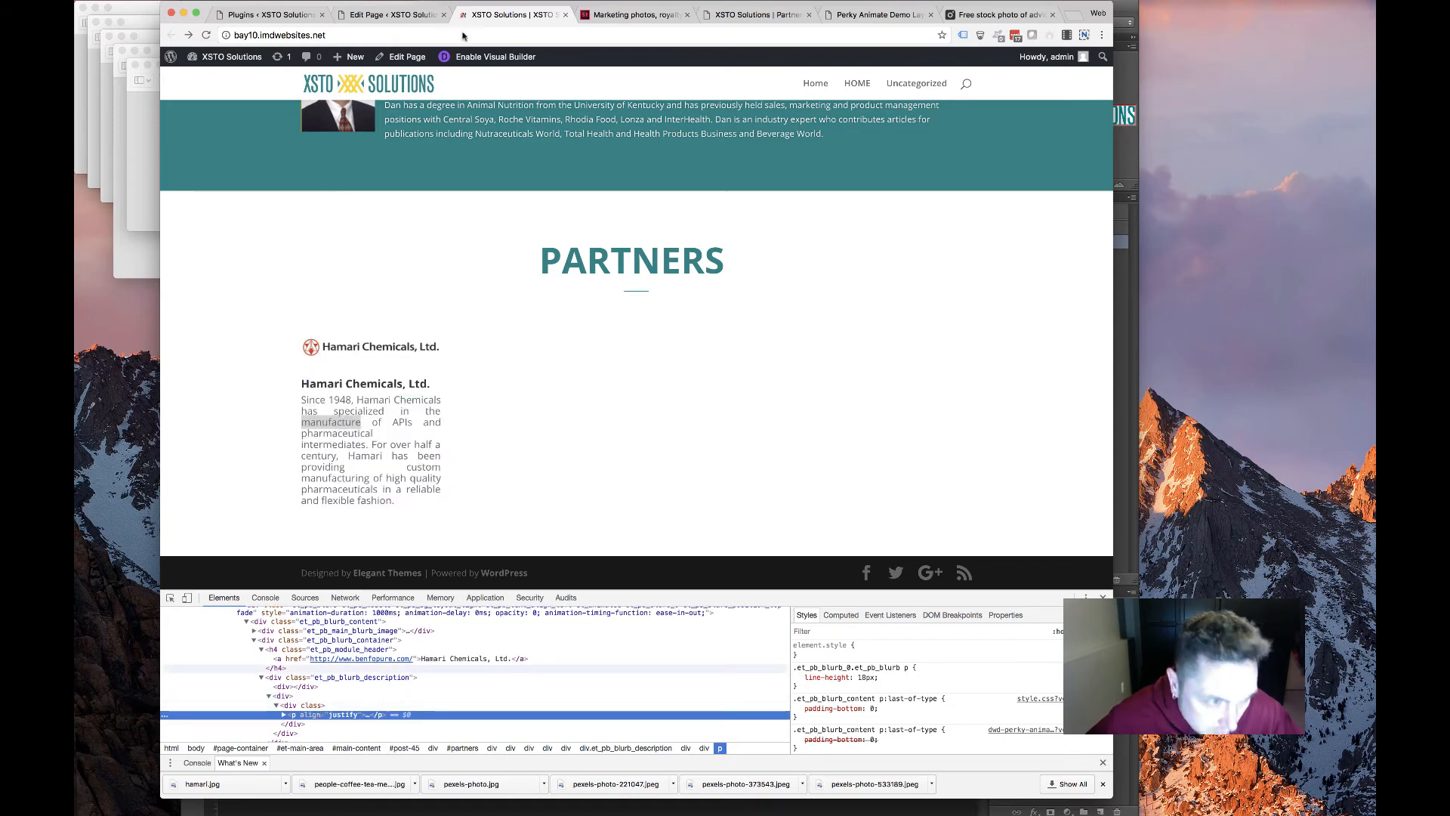
click(389, 14)
Strip the wrapper div and paragraph tags from the Hamari Chemicals blurb text and save
scroll(449, 402, down, 15)
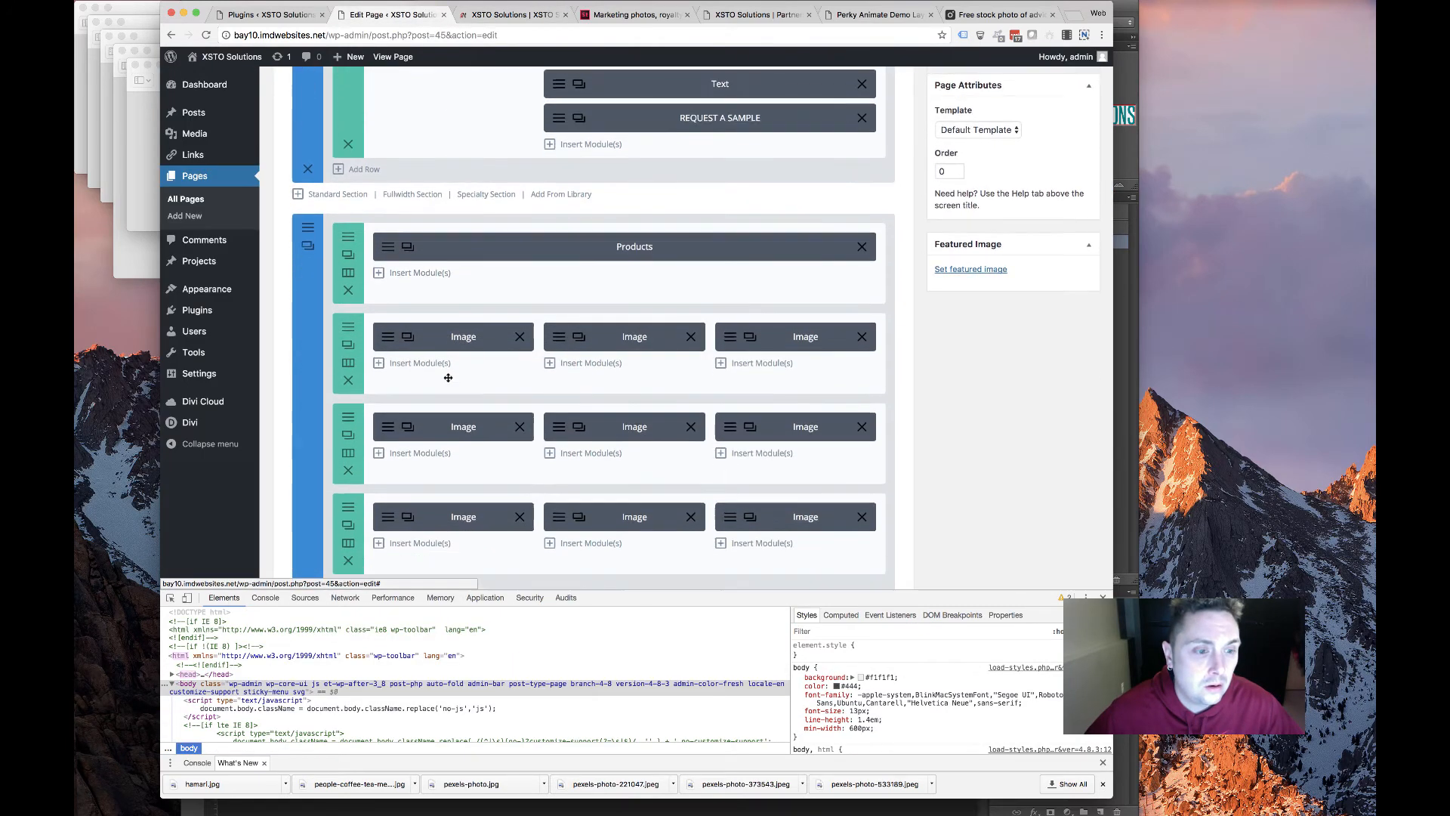
scroll(421, 328, down, 10)
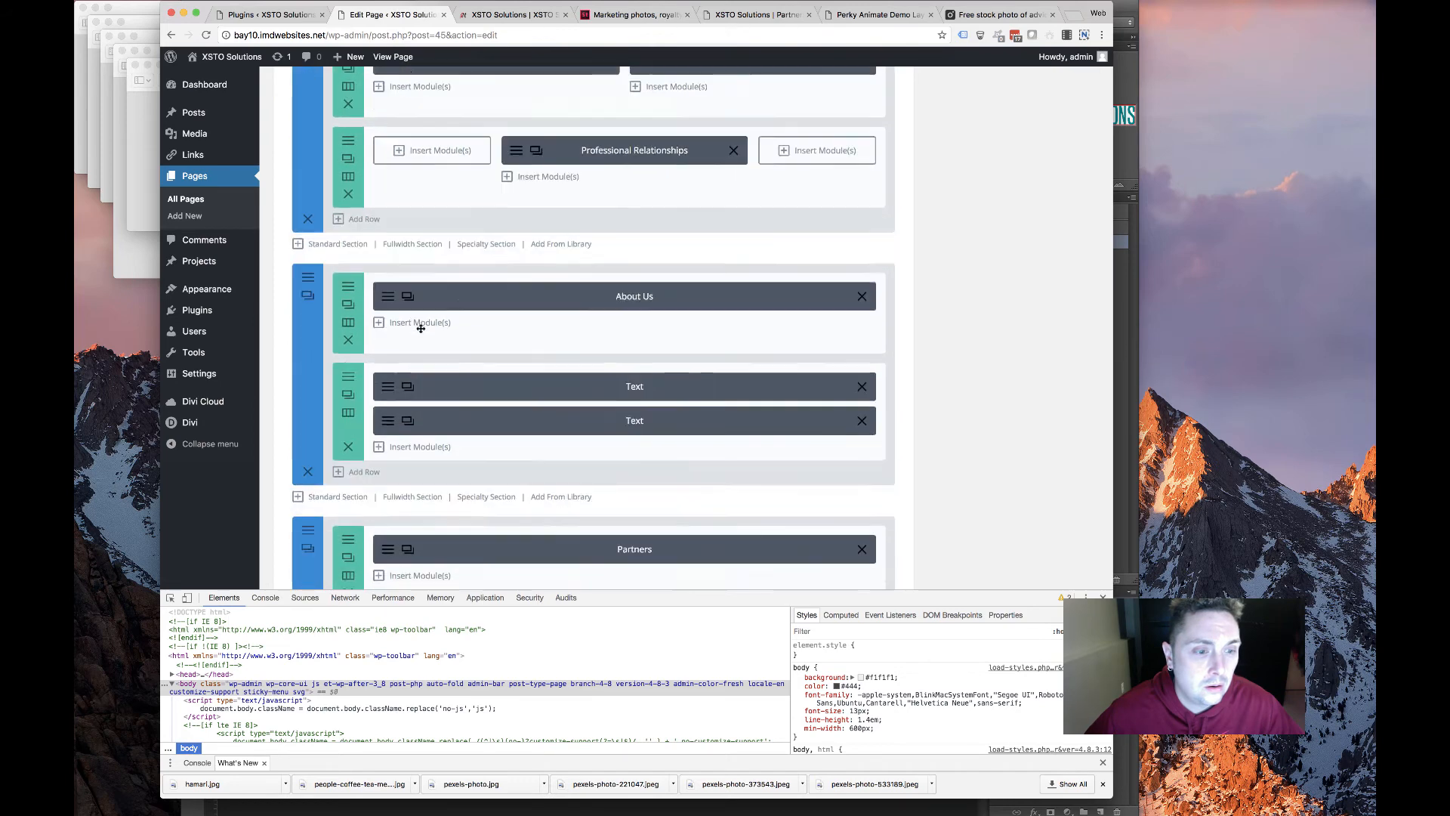
click(411, 225)
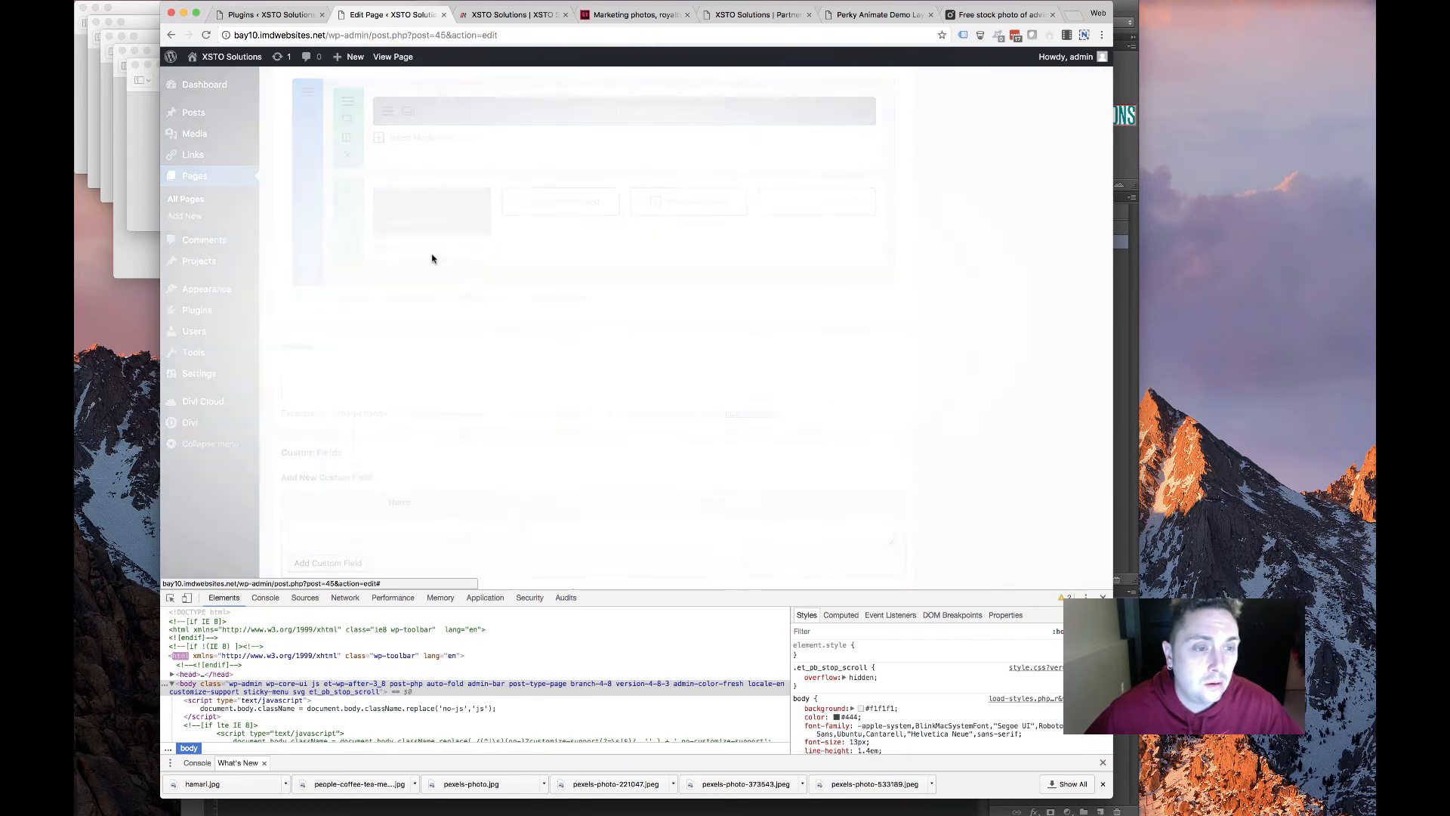
click(897, 360)
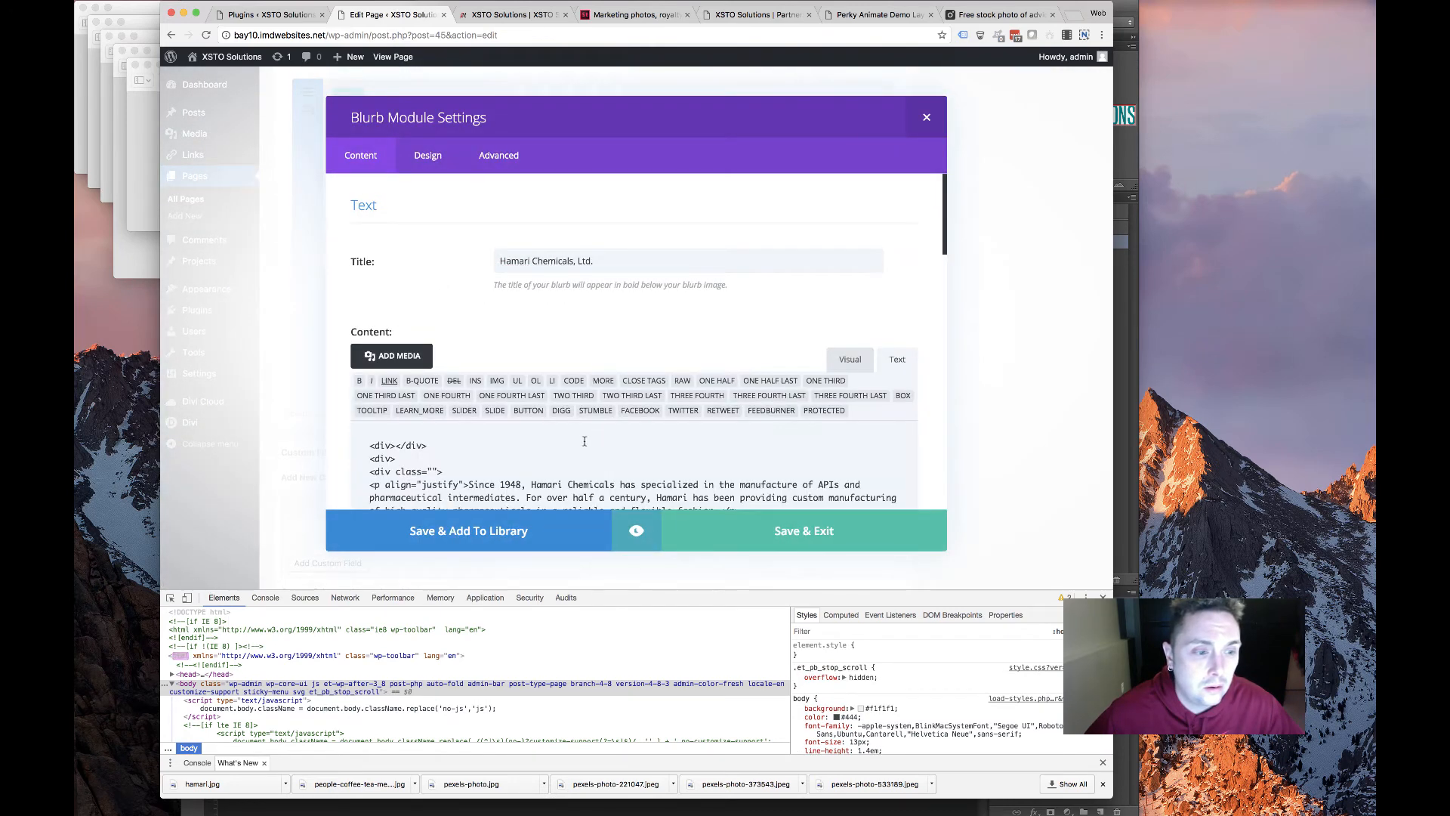
scroll(584, 441, down, 3)
drag(468, 438, 544, 425)
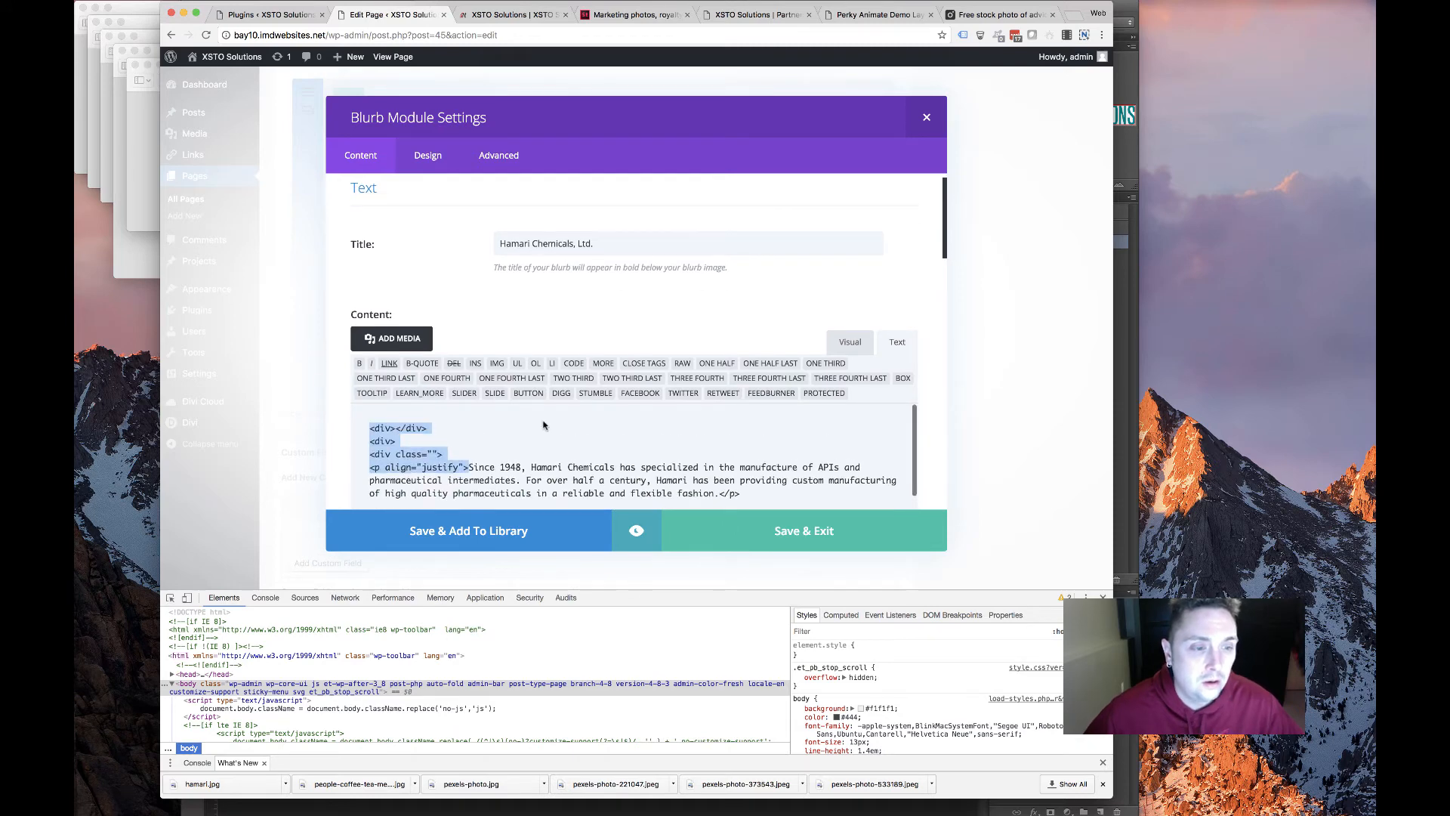
key(BackSpace)
scroll(511, 370, down, 3)
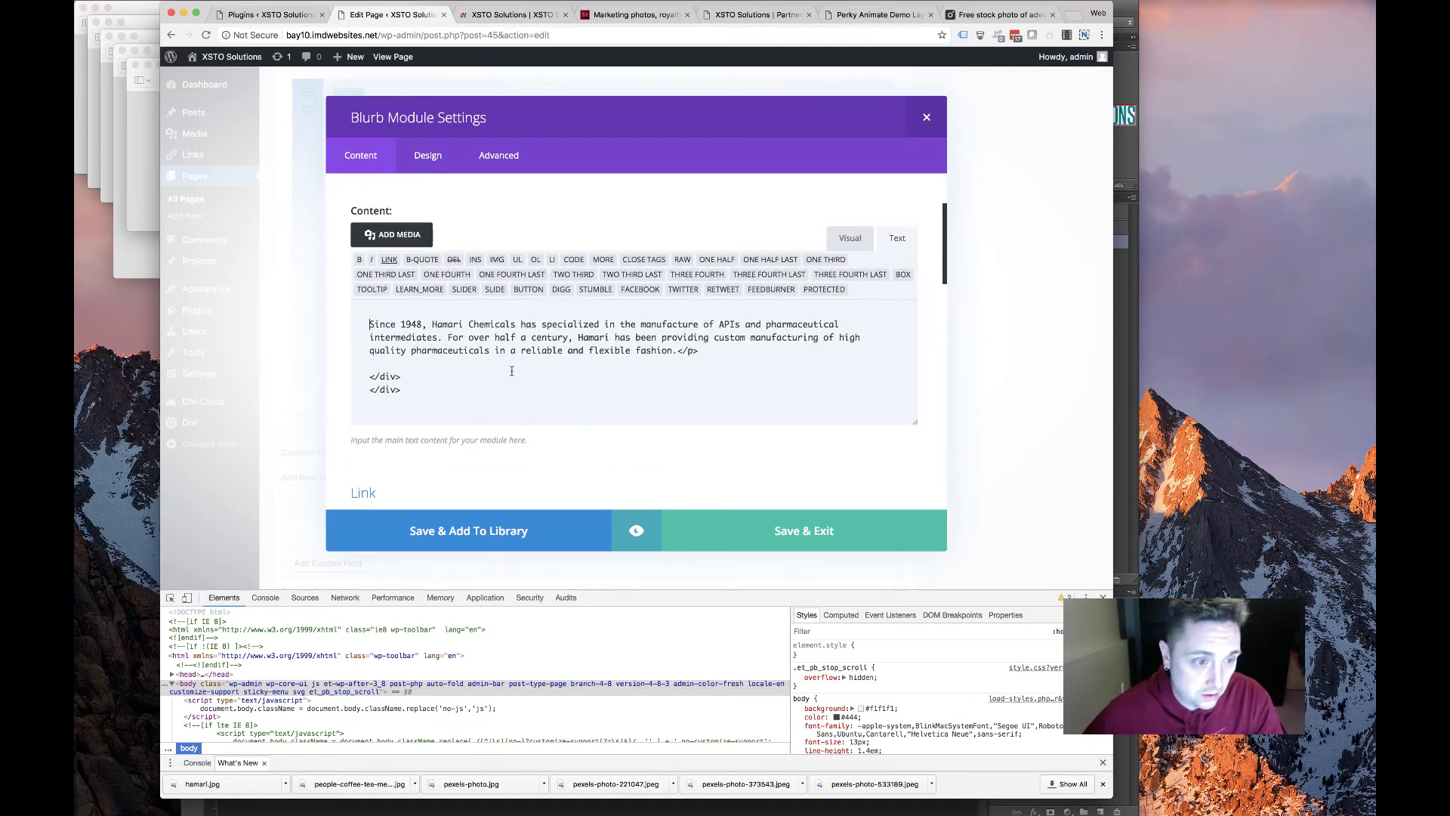
drag(657, 347, 676, 349)
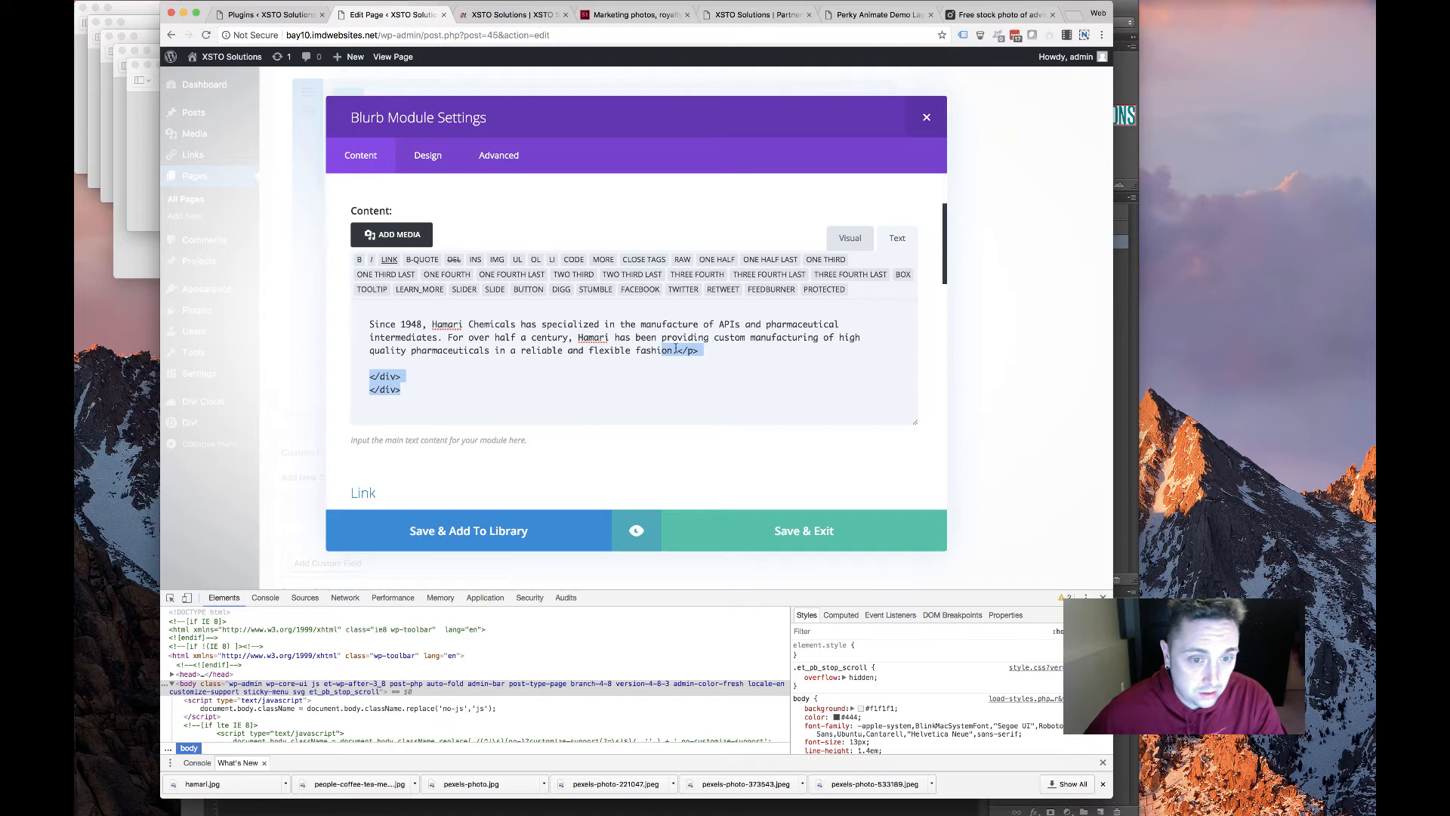
key(BackSpace)
click(736, 528)
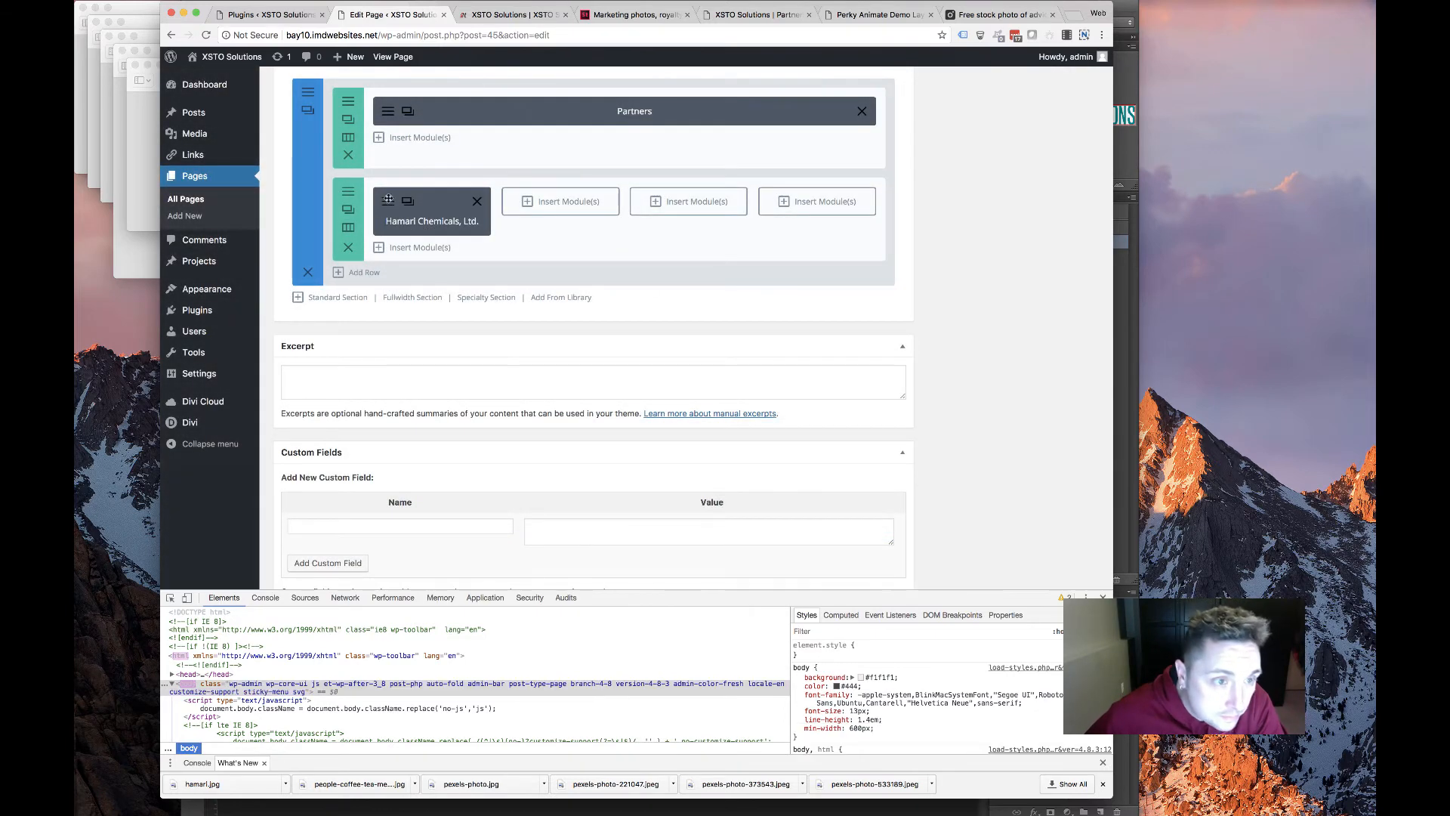
Adjust the Hamari blurb's title text size, set its title line height to 20px, and save
click(387, 200)
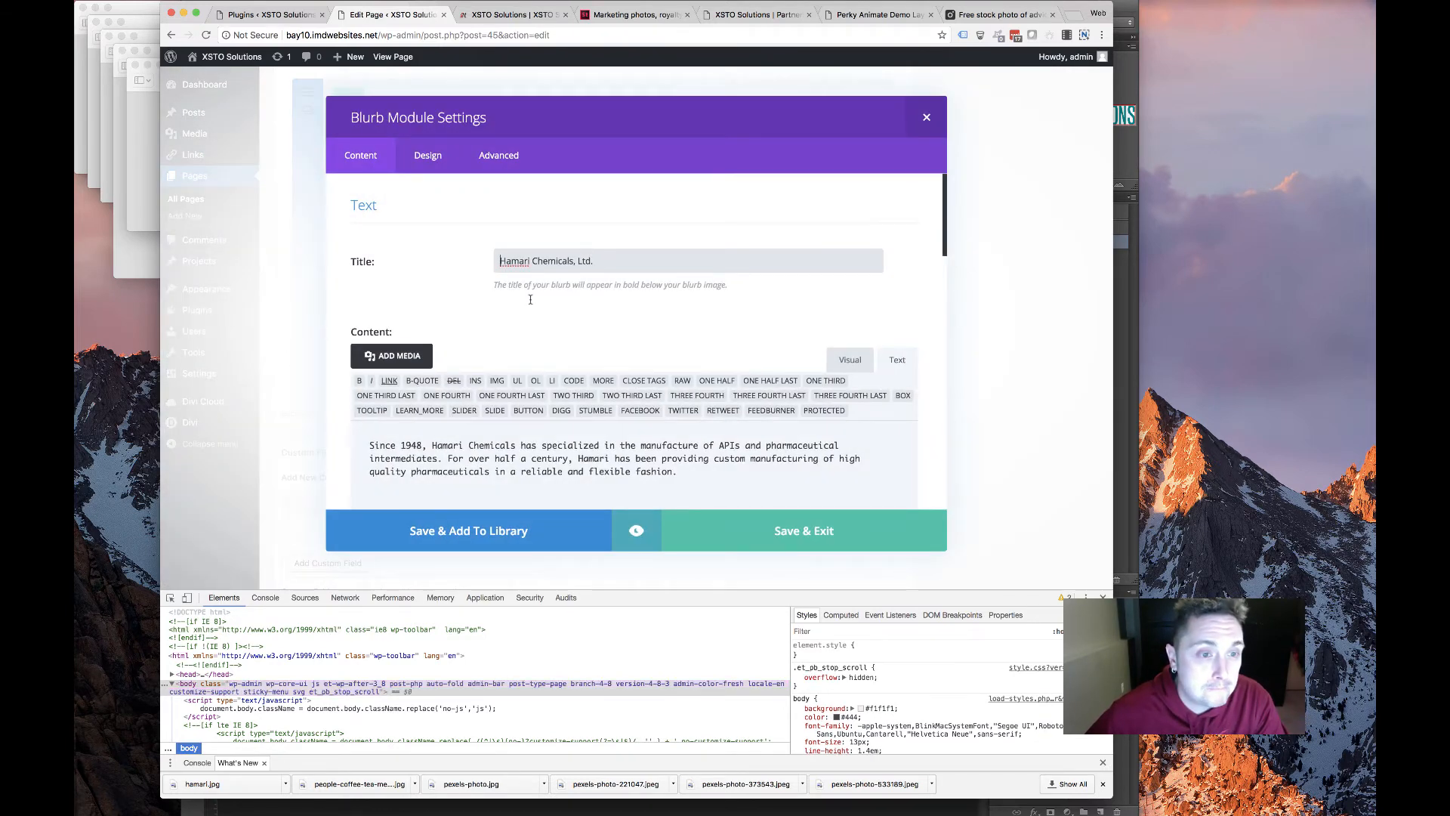
scroll(529, 302, down, 5)
scroll(529, 302, up, 5)
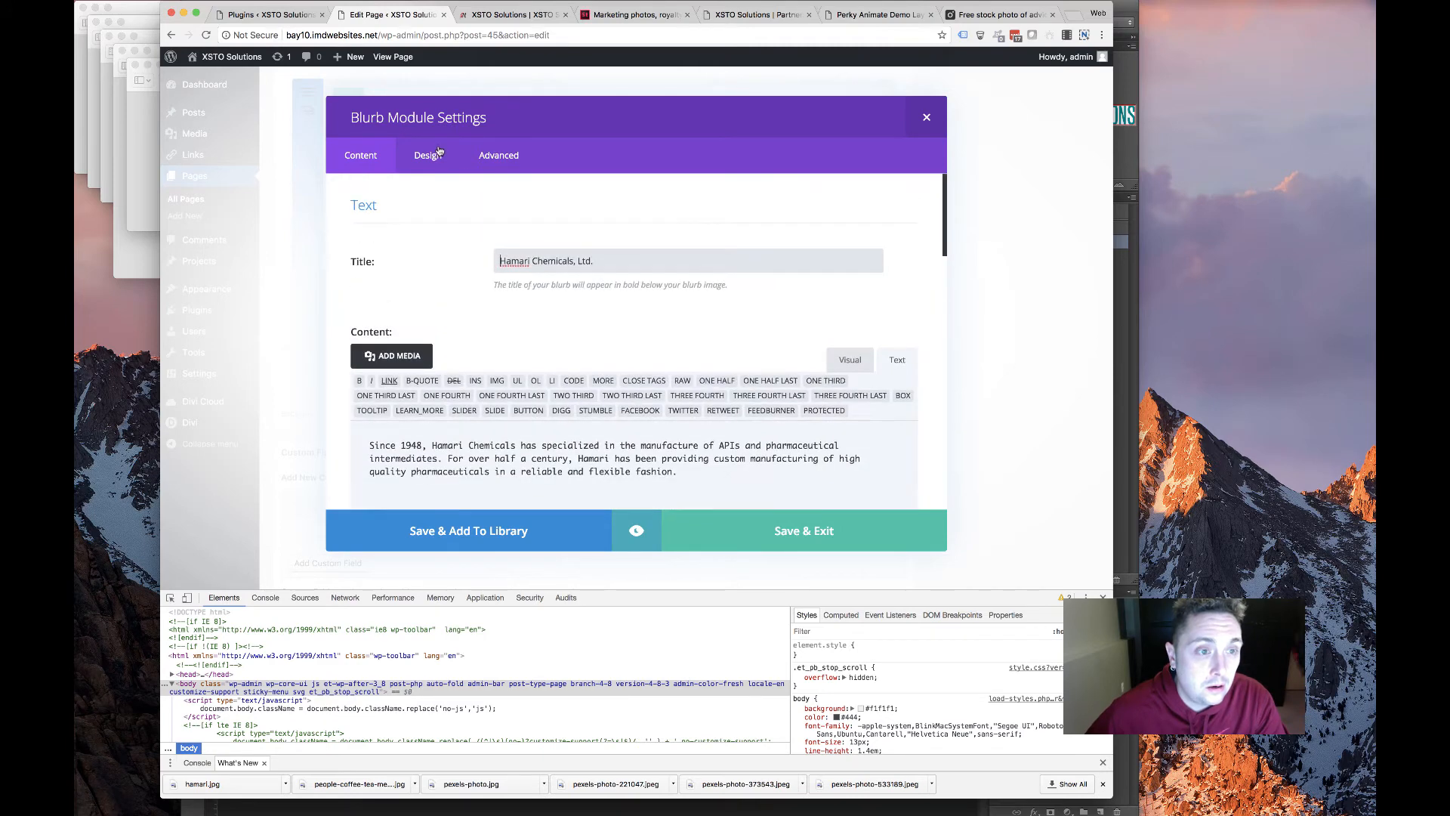
click(427, 155)
scroll(520, 384, down, 10)
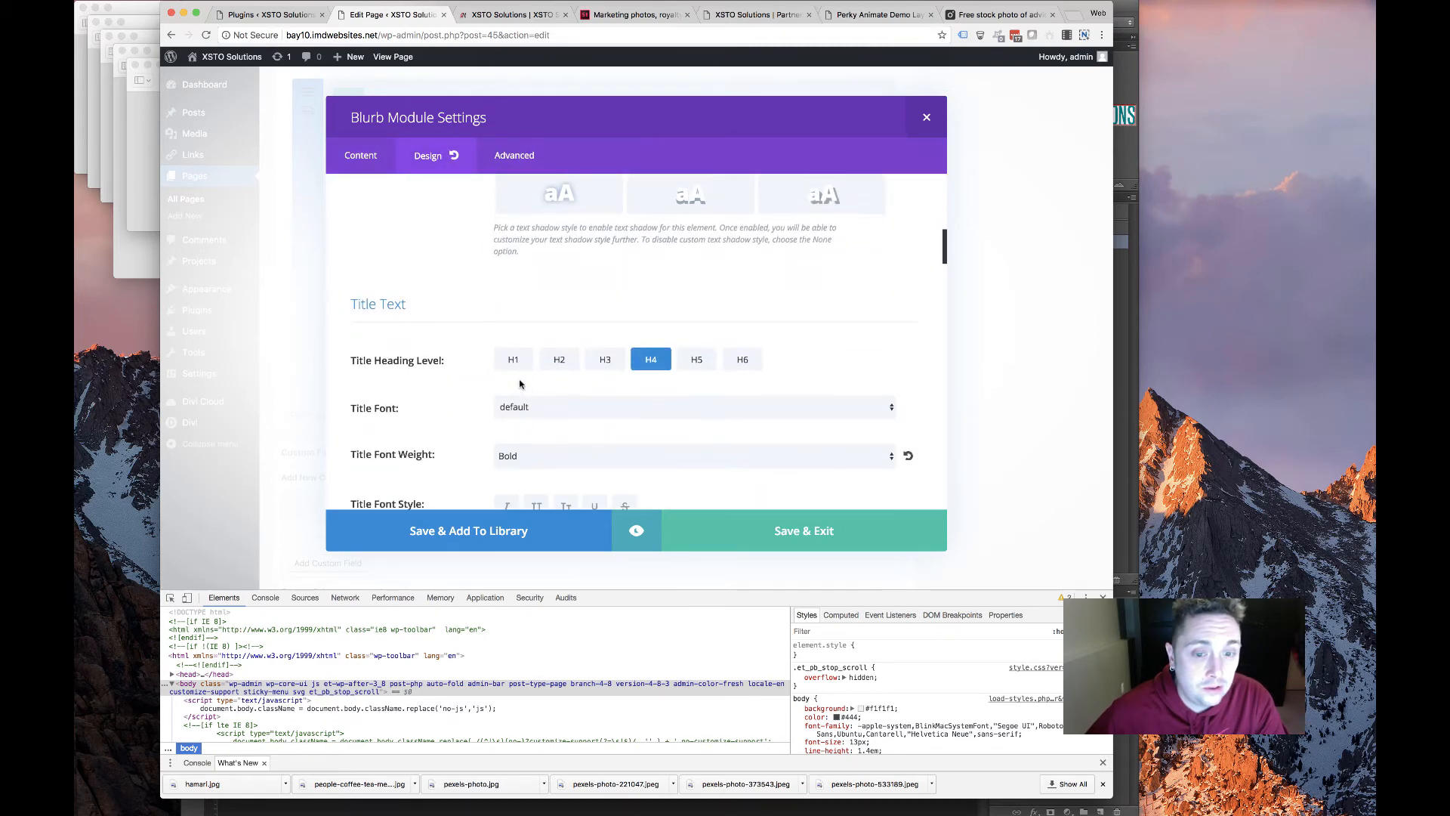
scroll(659, 337, down, 3)
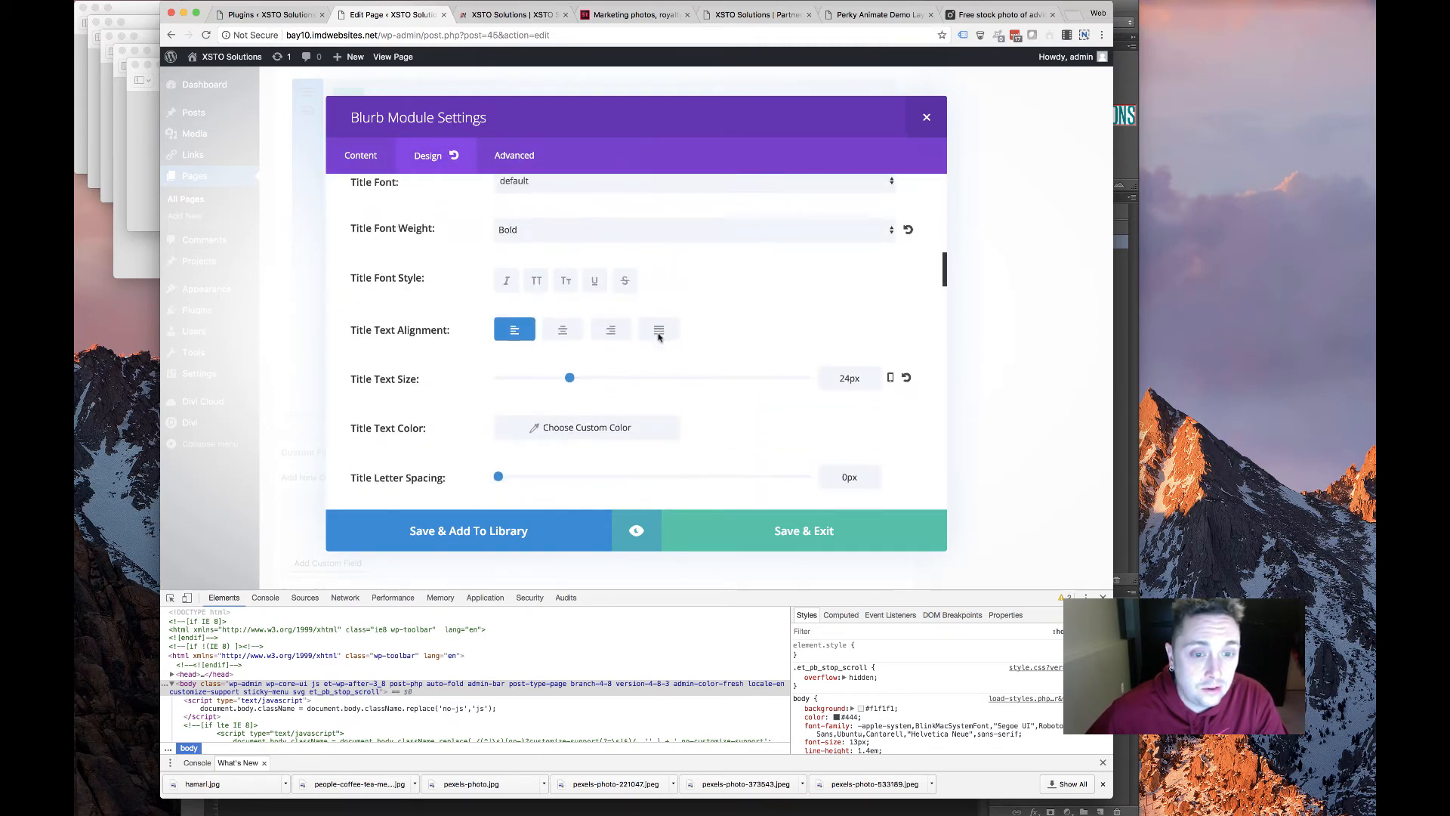
click(851, 378)
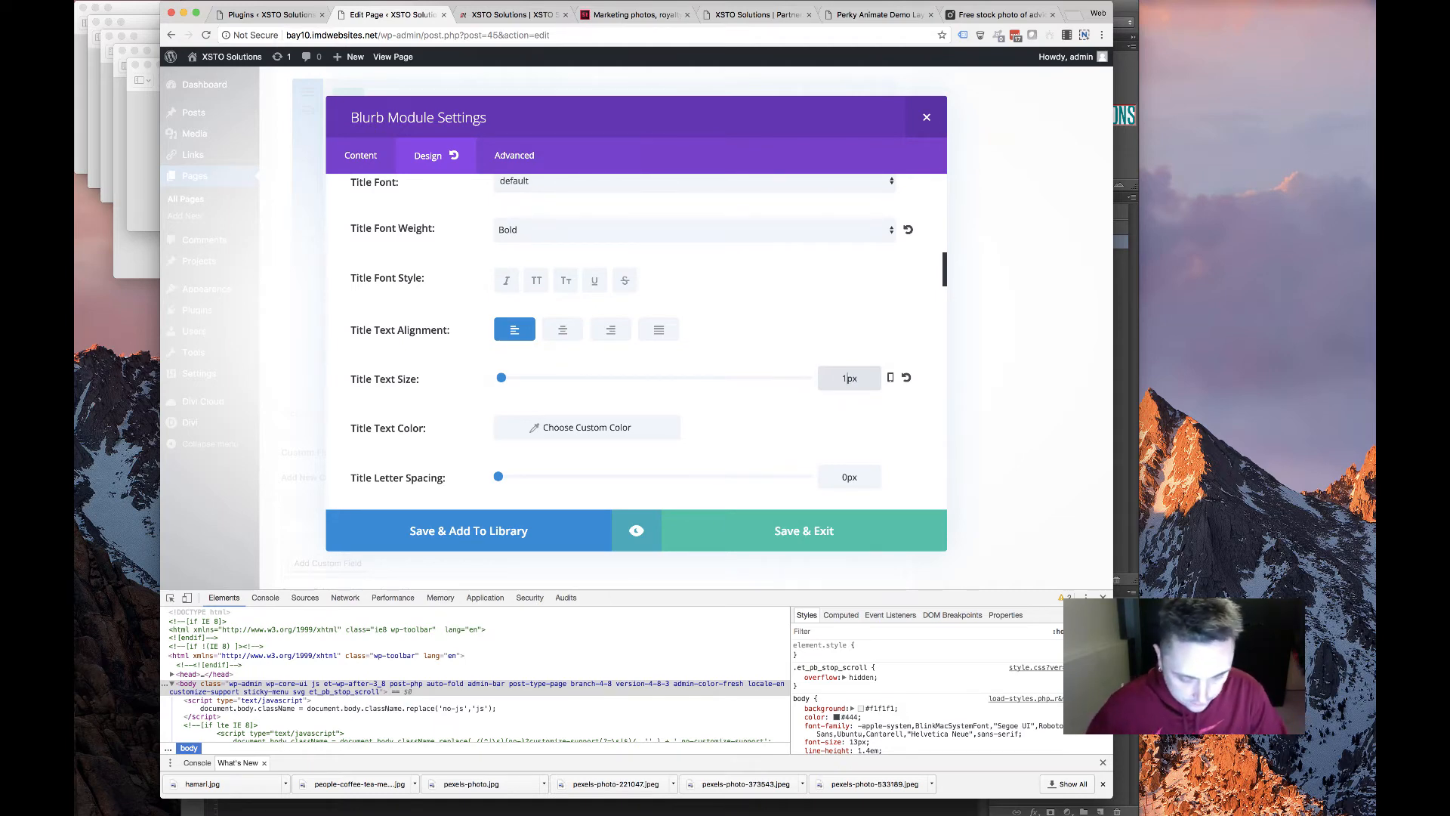
scroll(841, 183, down, 4)
click(848, 214)
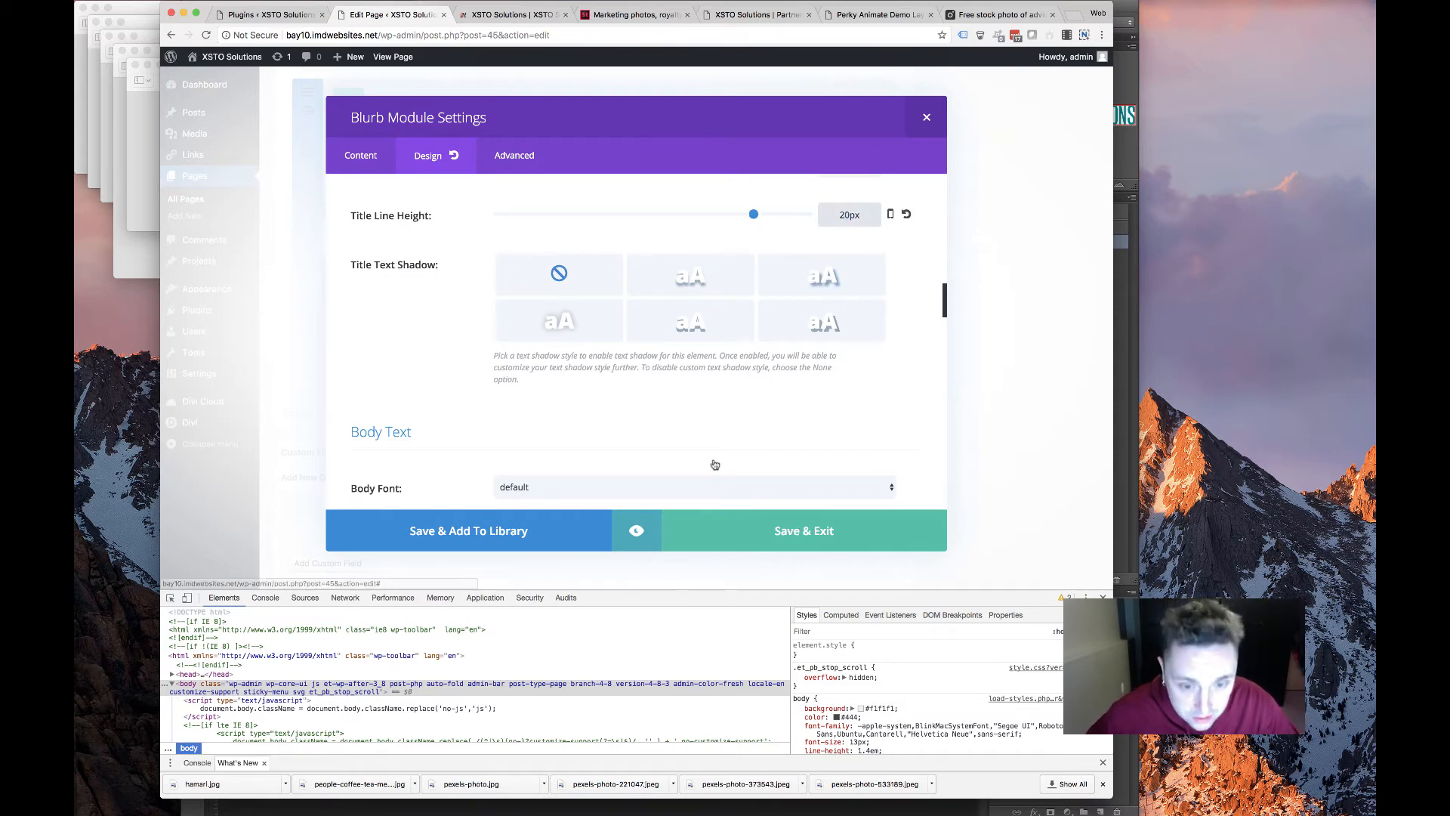
click(790, 522)
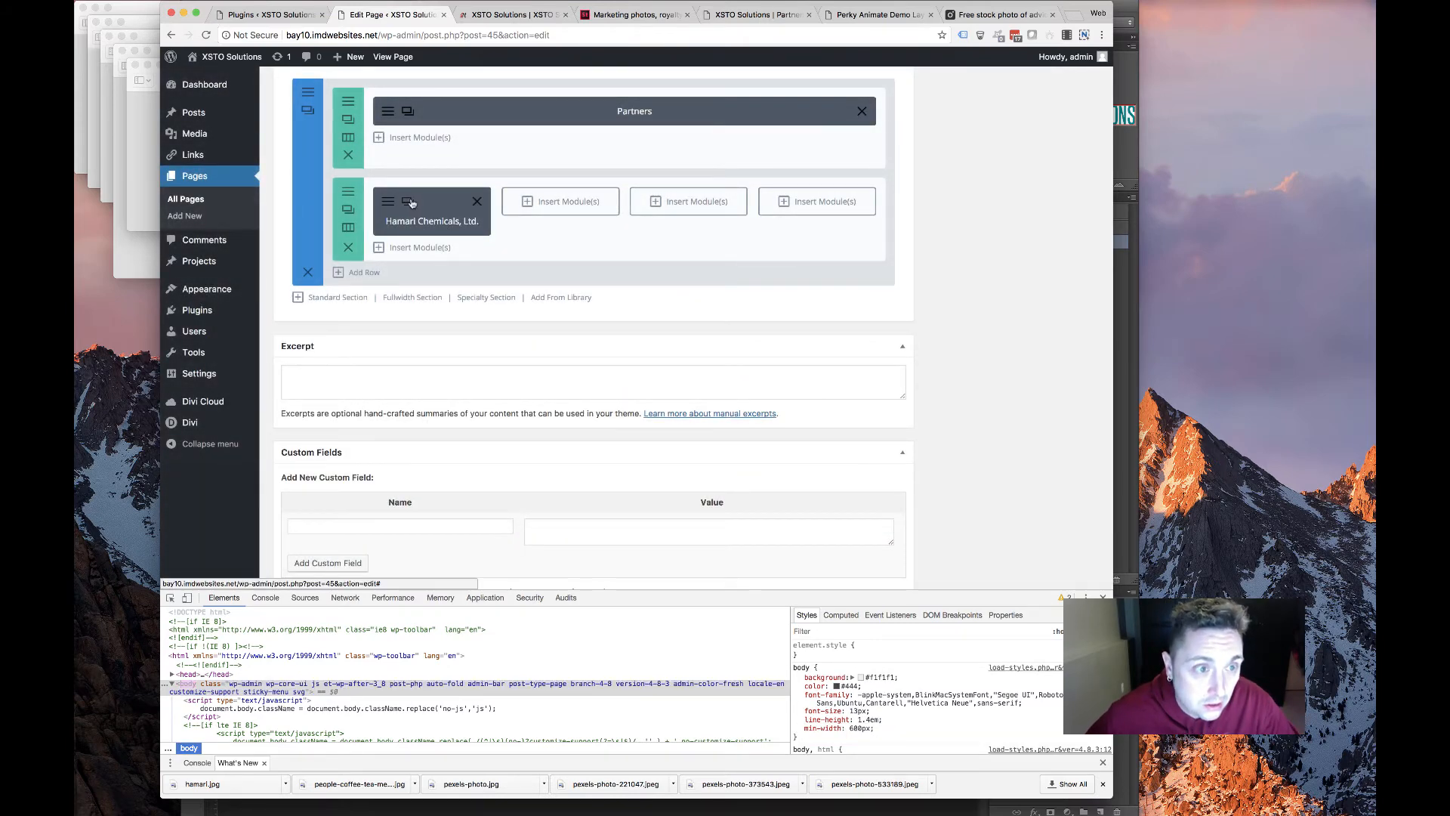
Duplicate the Hamari blurb, move the copy into the second column, and open its settings
click(413, 202)
drag(423, 265, 547, 221)
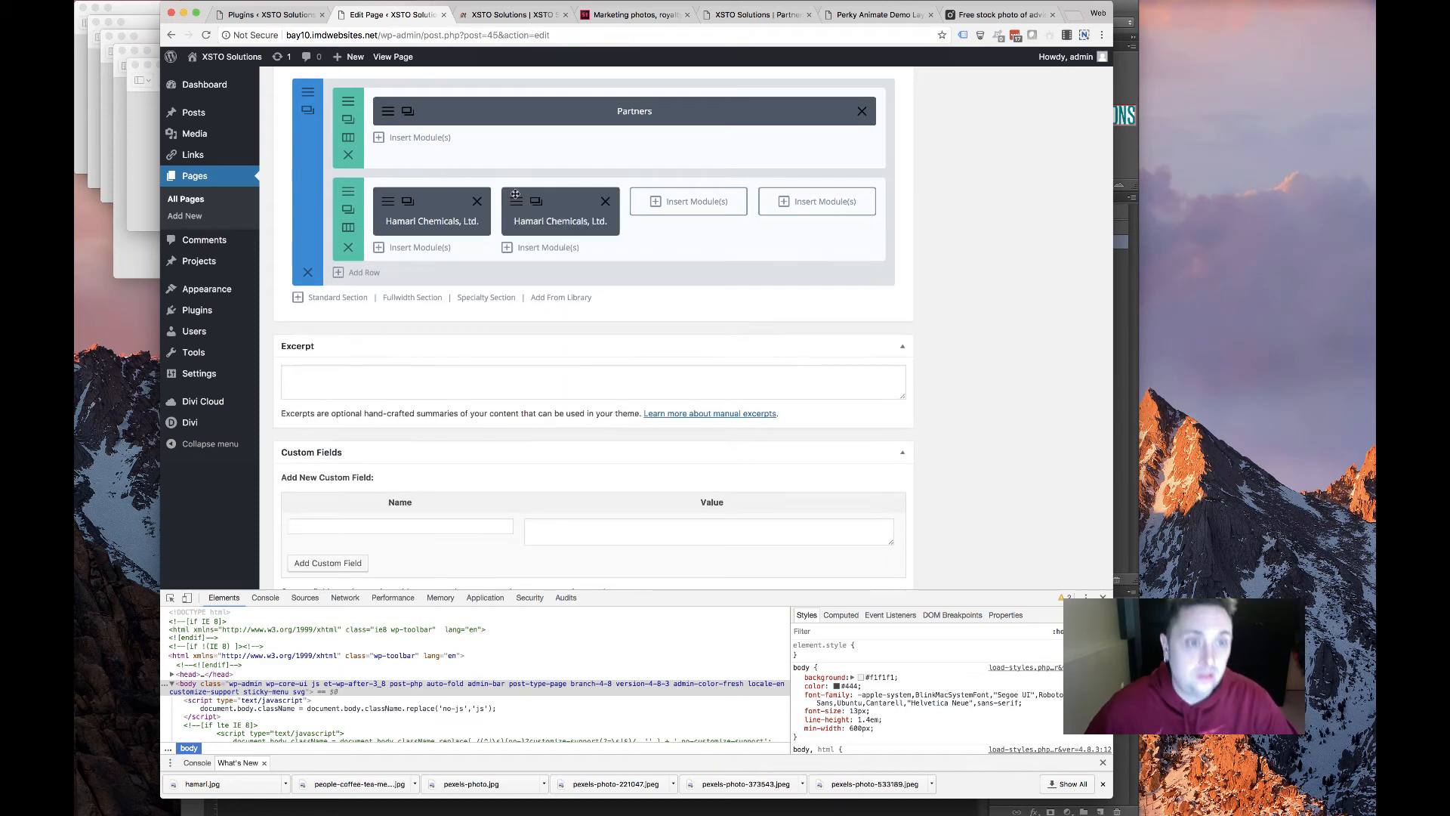
click(515, 201)
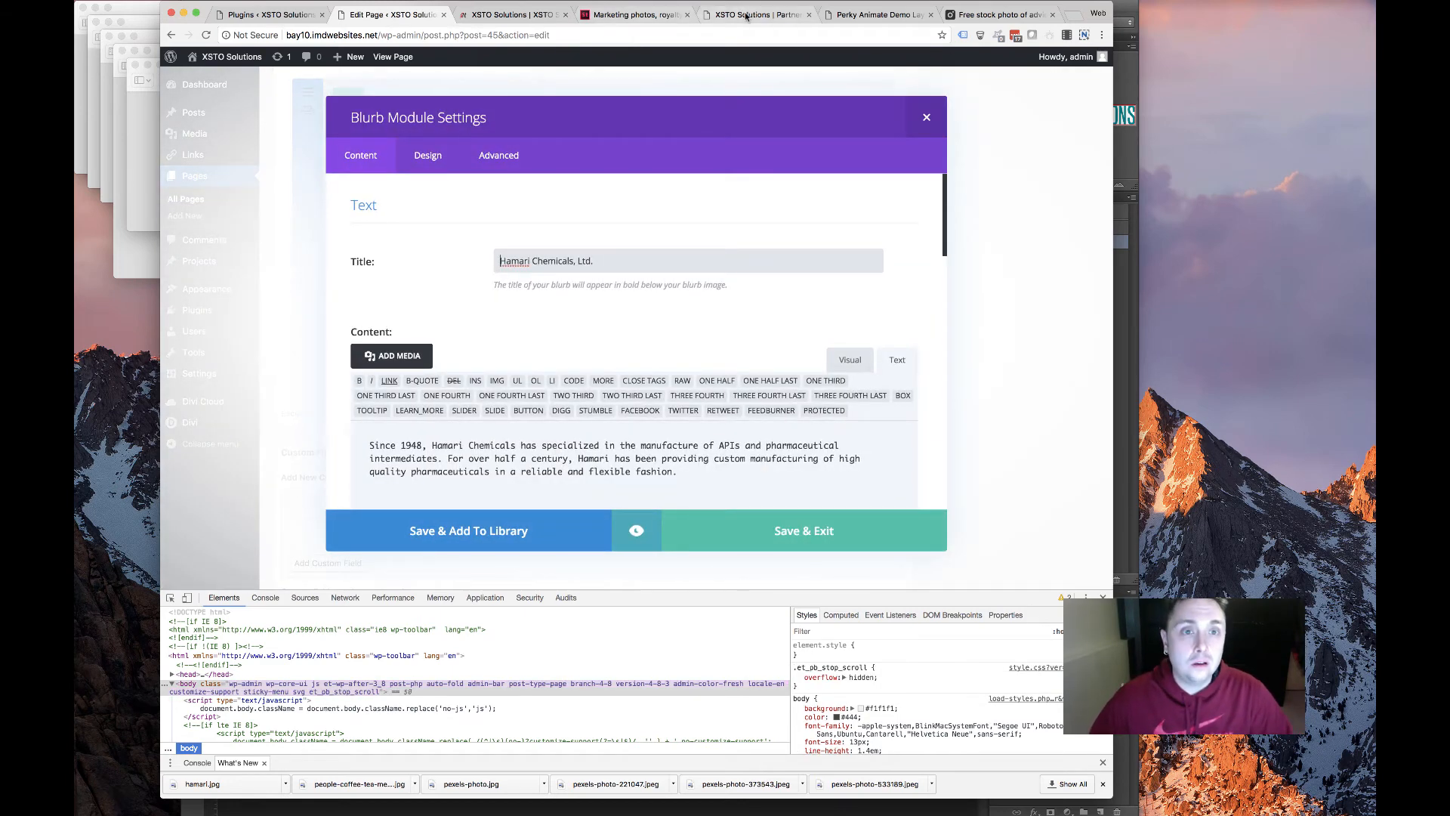
On the Kappa Bioscience homepage, capture the KAPPA BIOSCIENCE title box with Nimbus
click(742, 14)
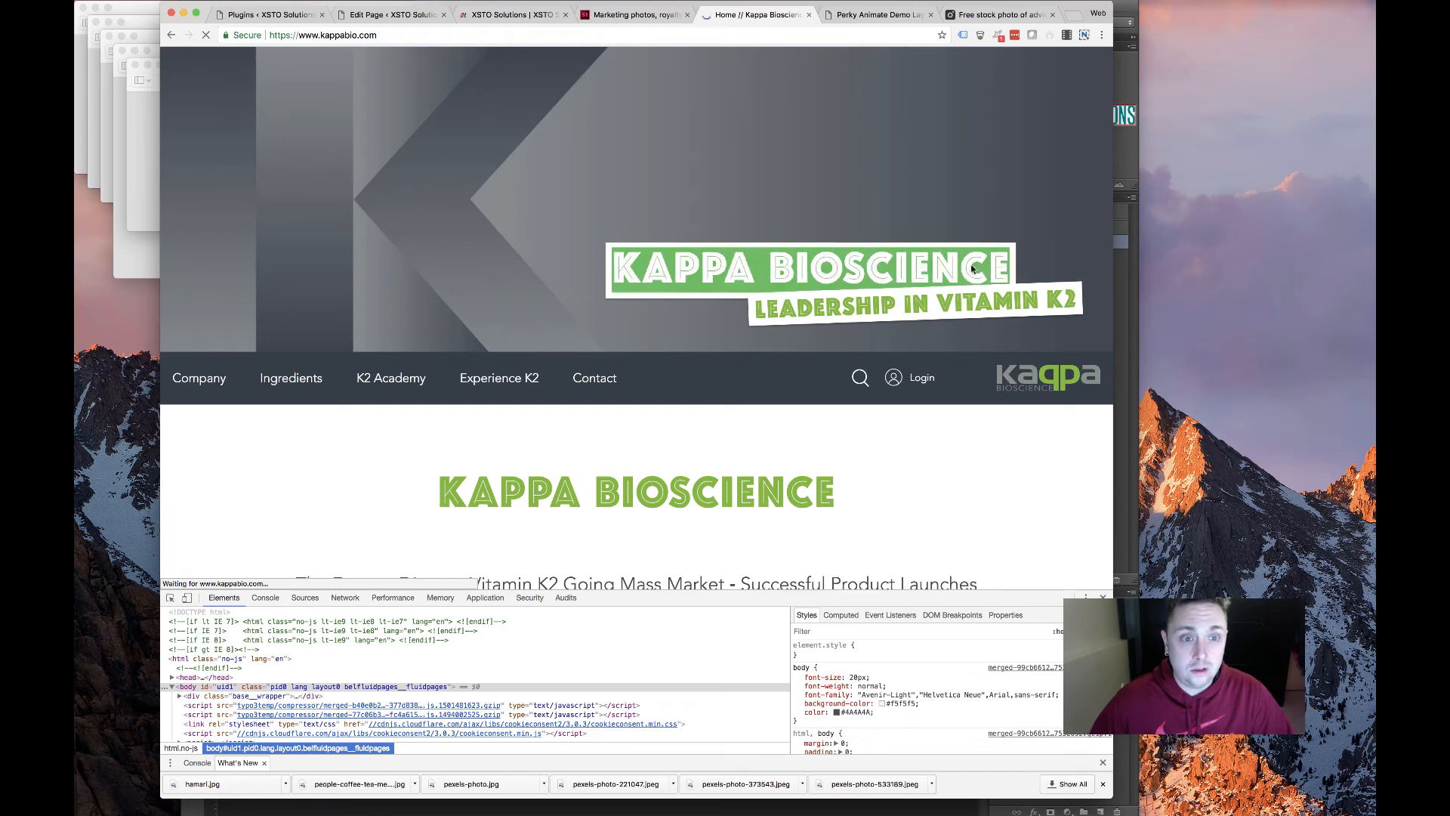
scroll(582, 391, down, 6)
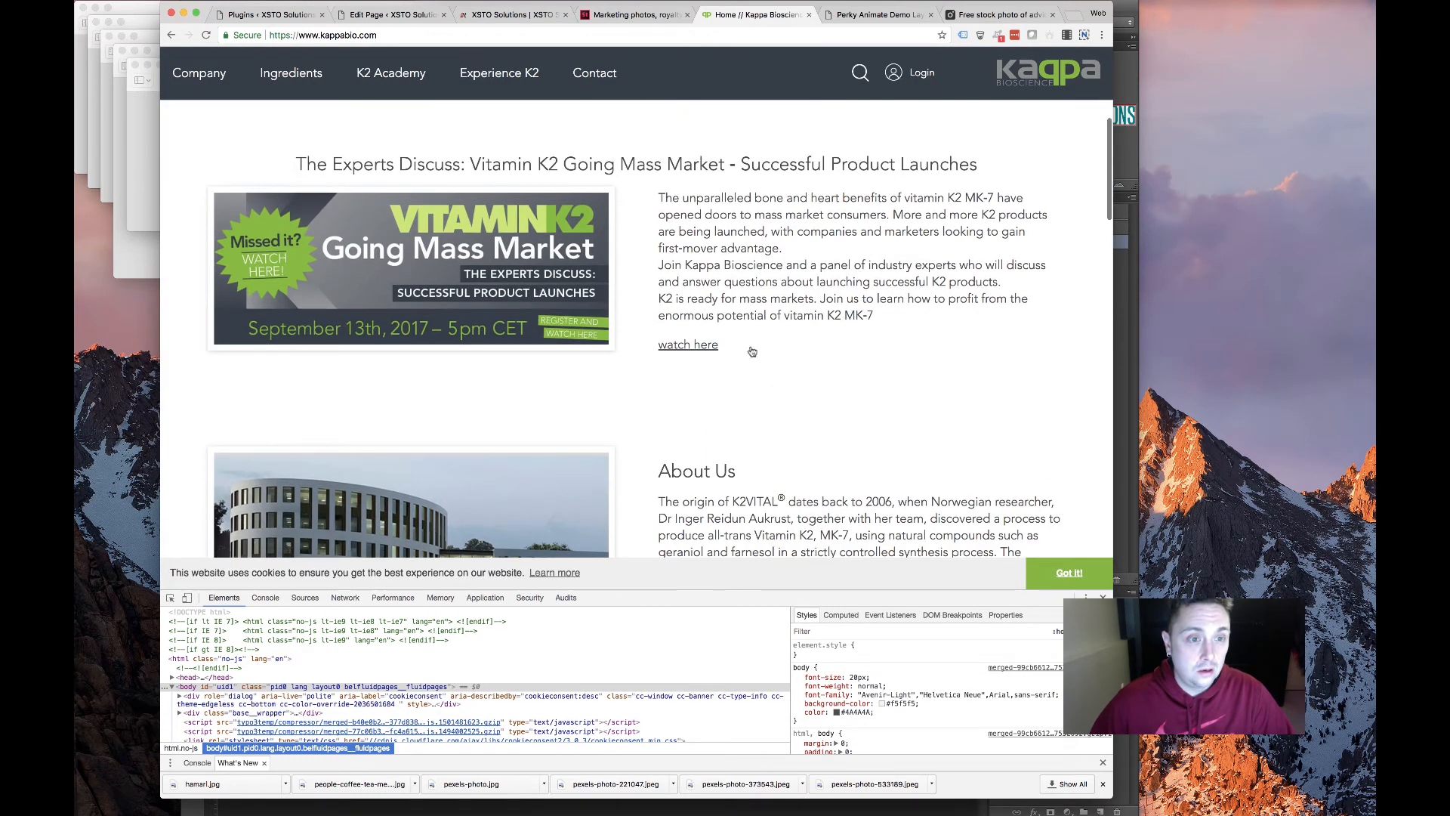
scroll(753, 351, down, 3)
scroll(906, 226, up, 10)
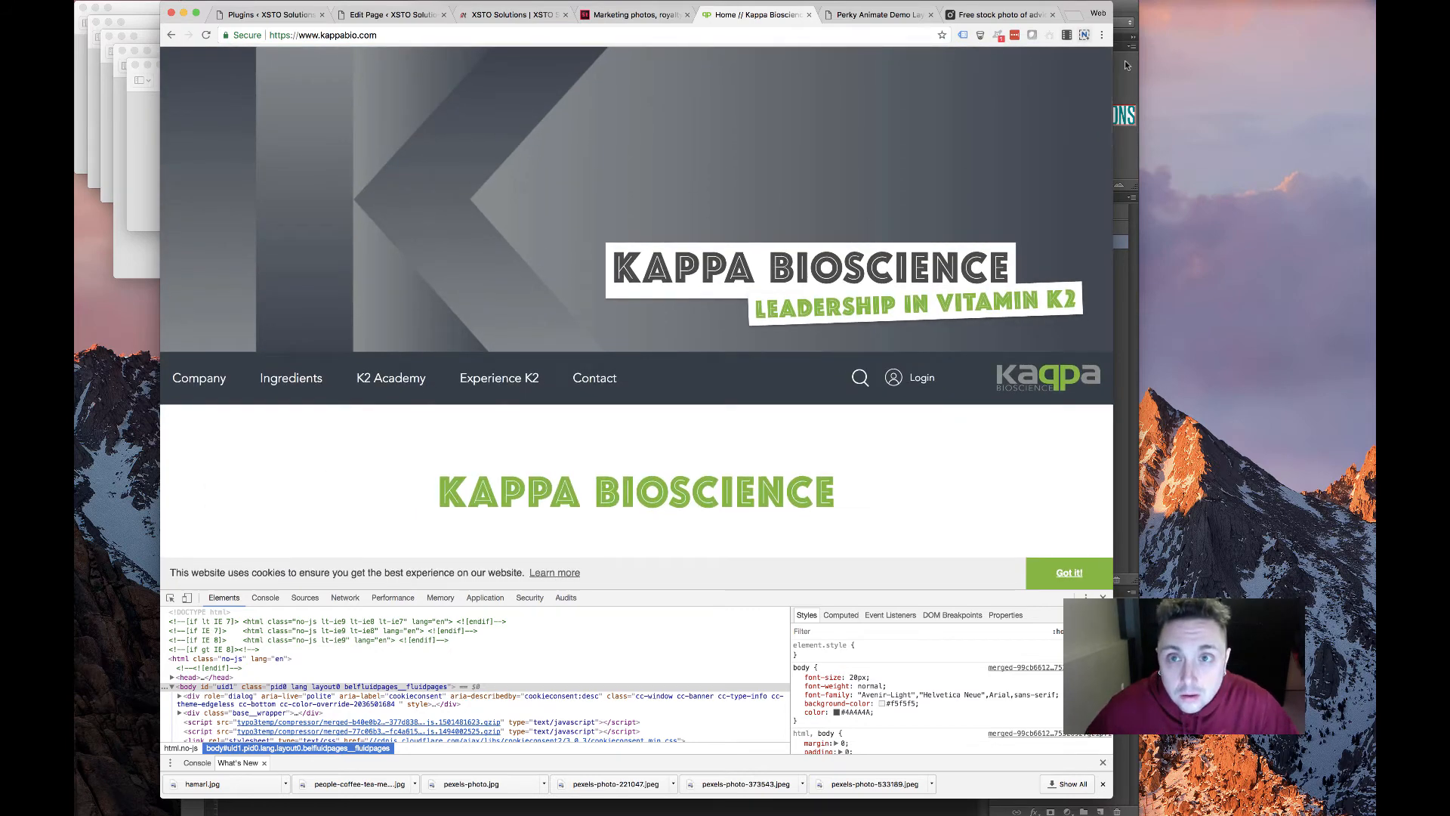
click(1083, 35)
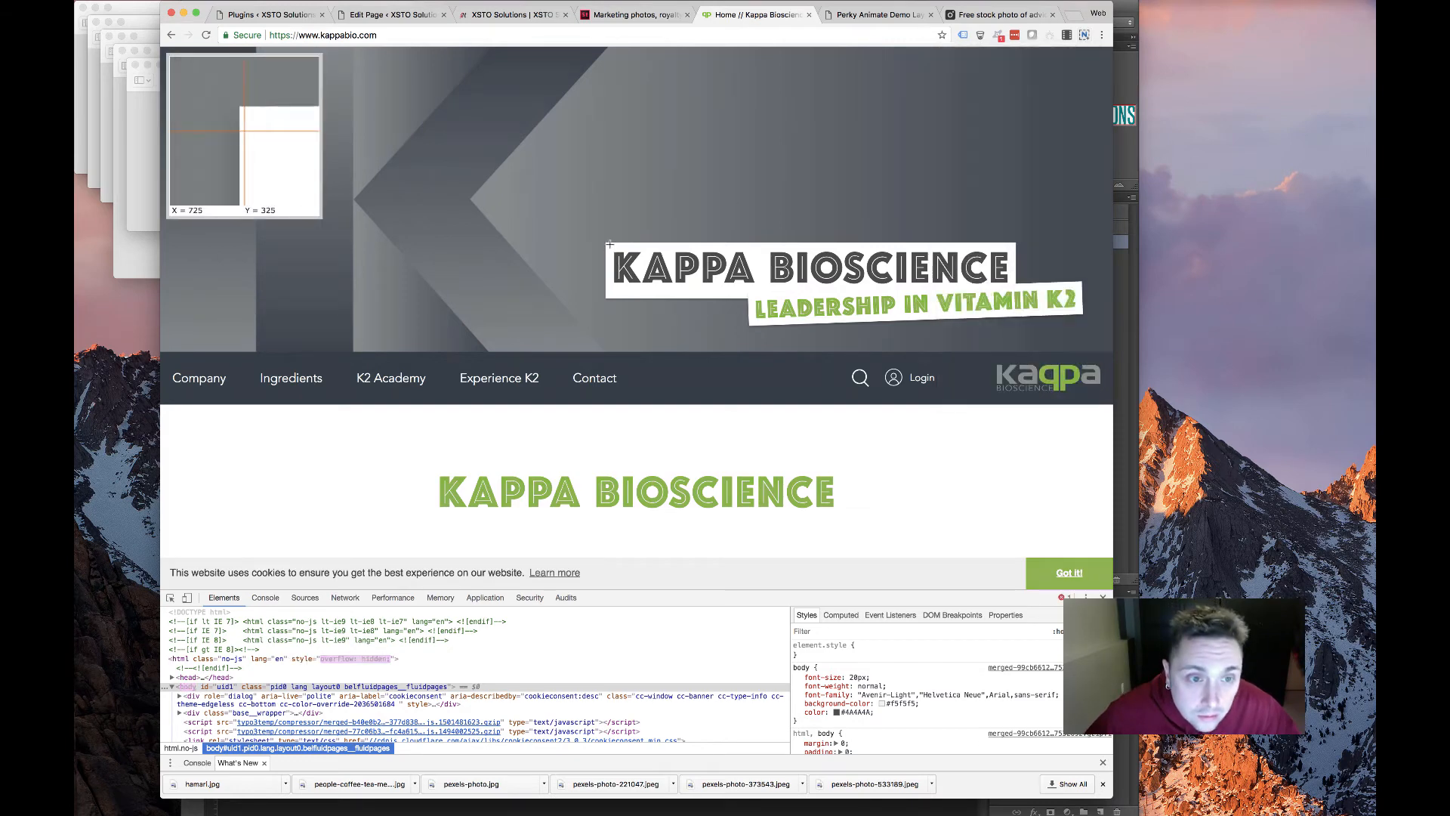
drag(610, 244, 1017, 290)
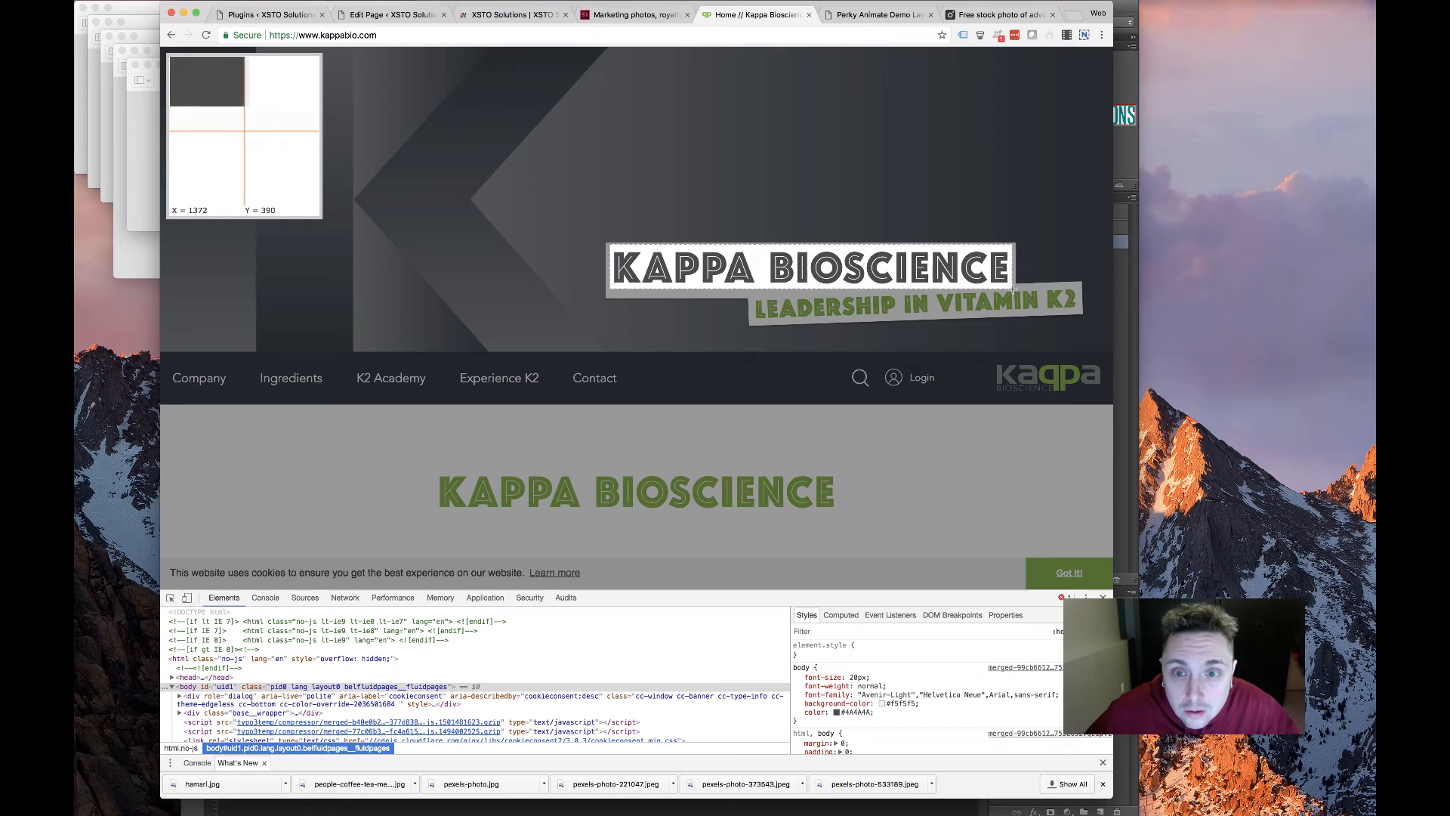
Open the capture in the Nimbus editor and save it as kappa.png
click(776, 308)
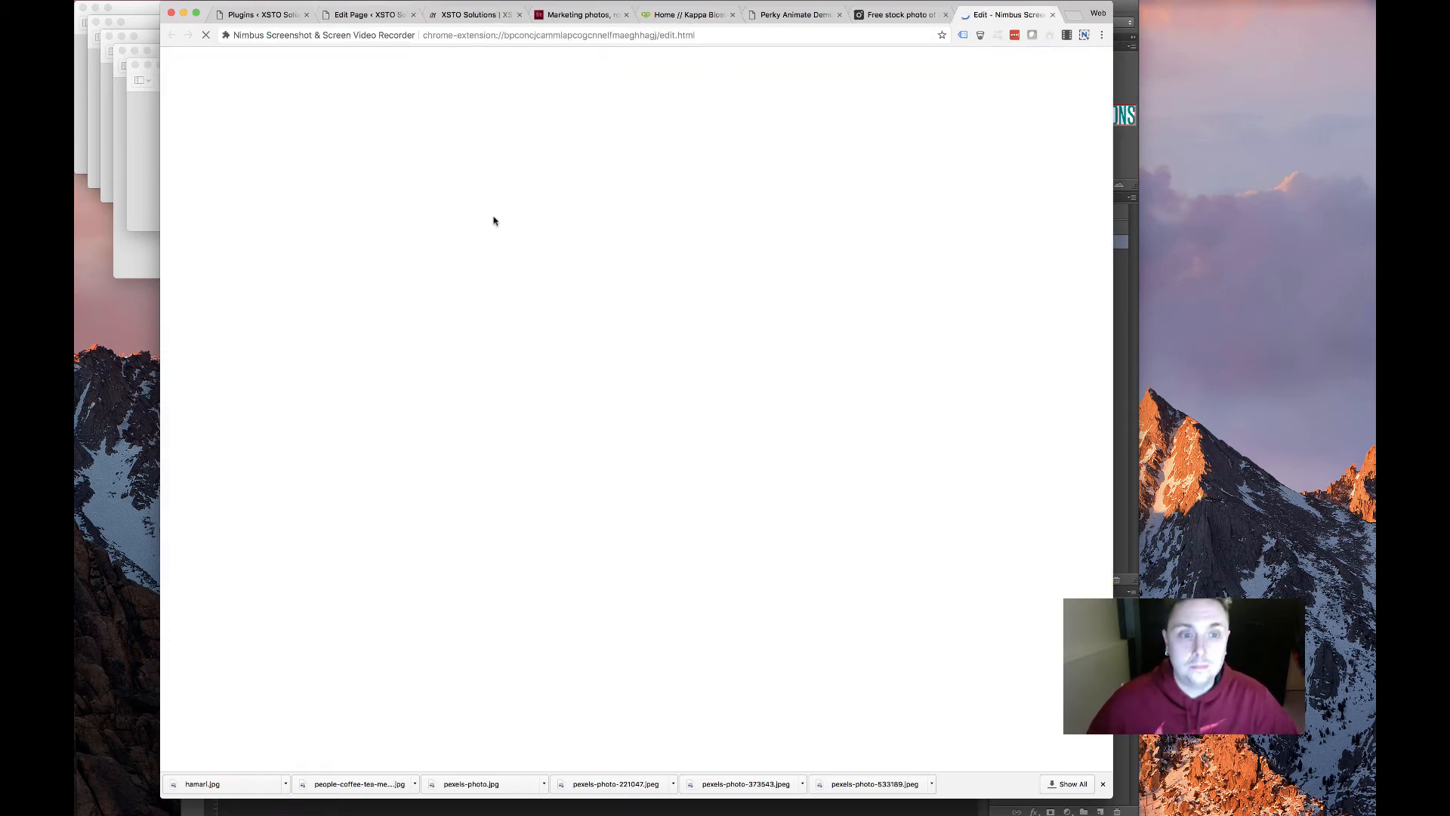
click(1049, 59)
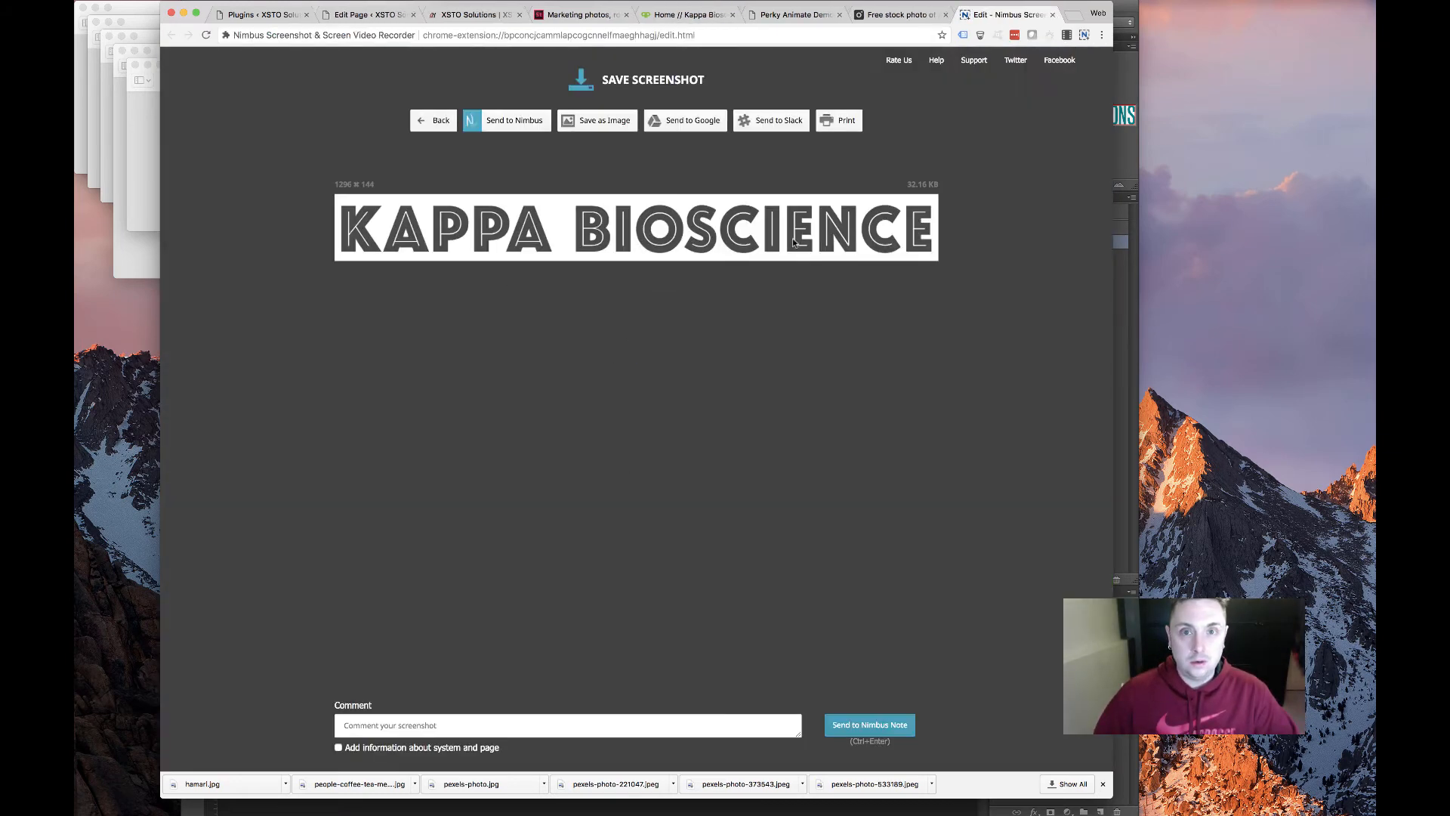
right_click(714, 229)
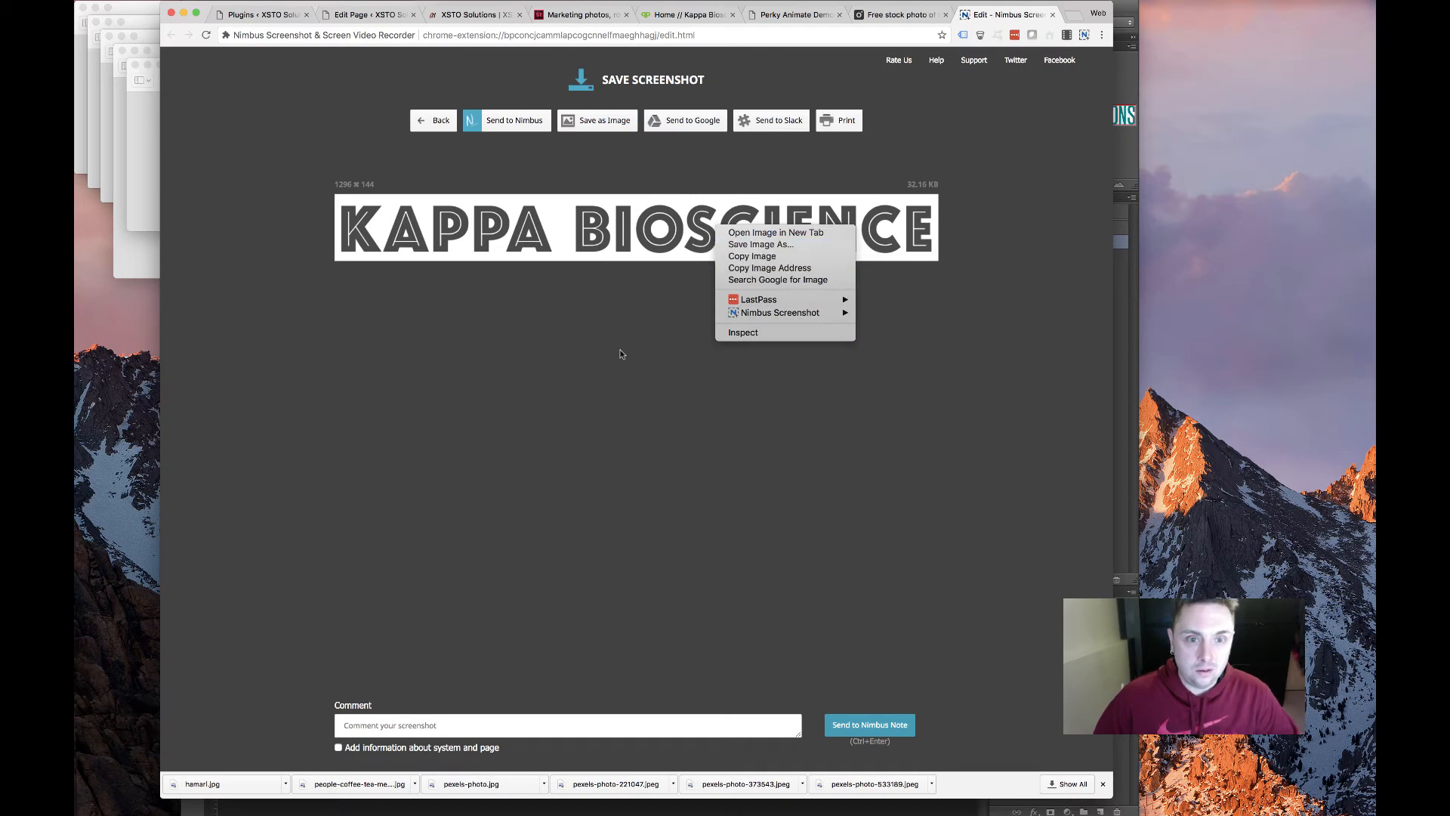
click(520, 306)
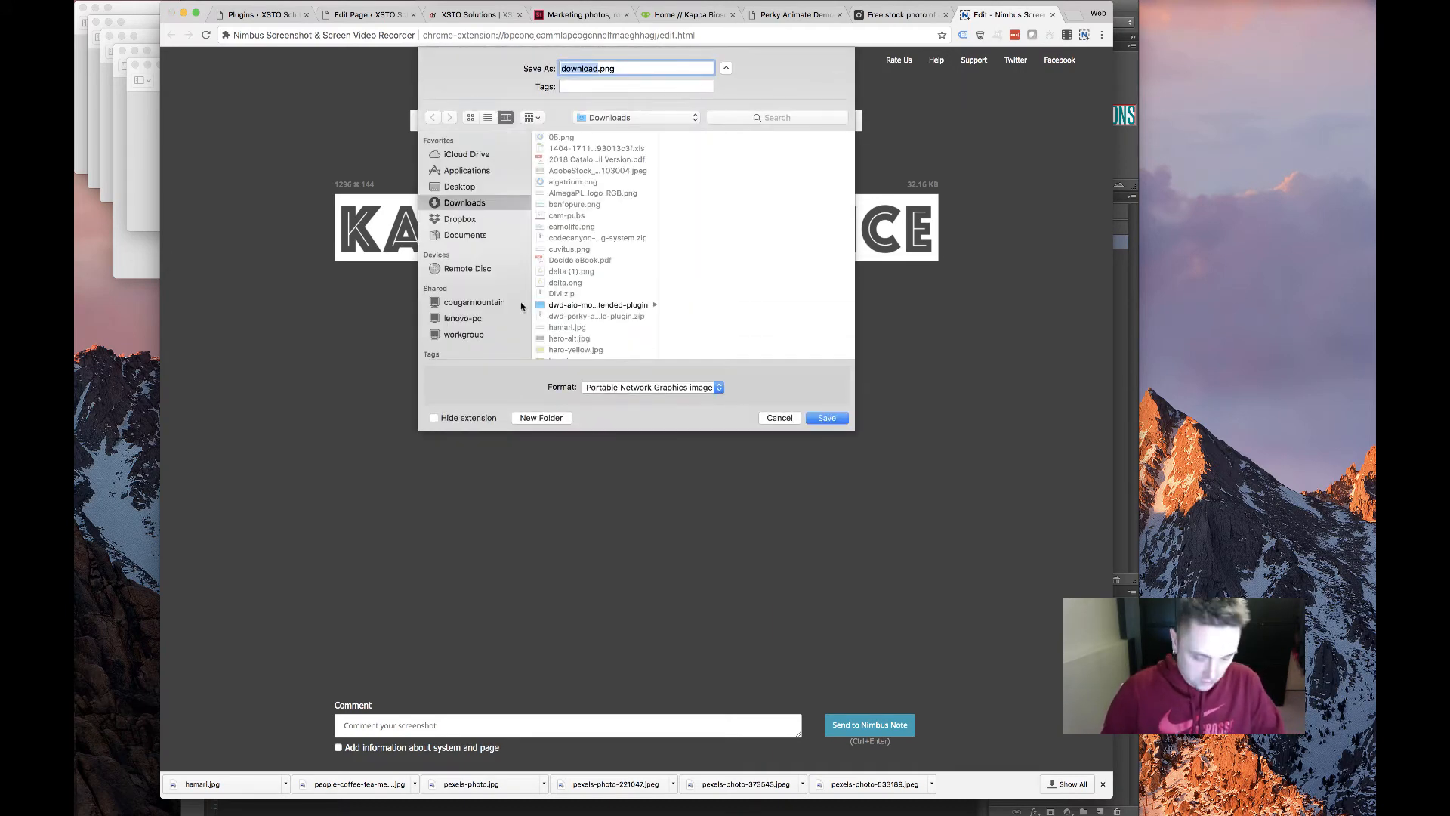
text(kappa)
key(Return)
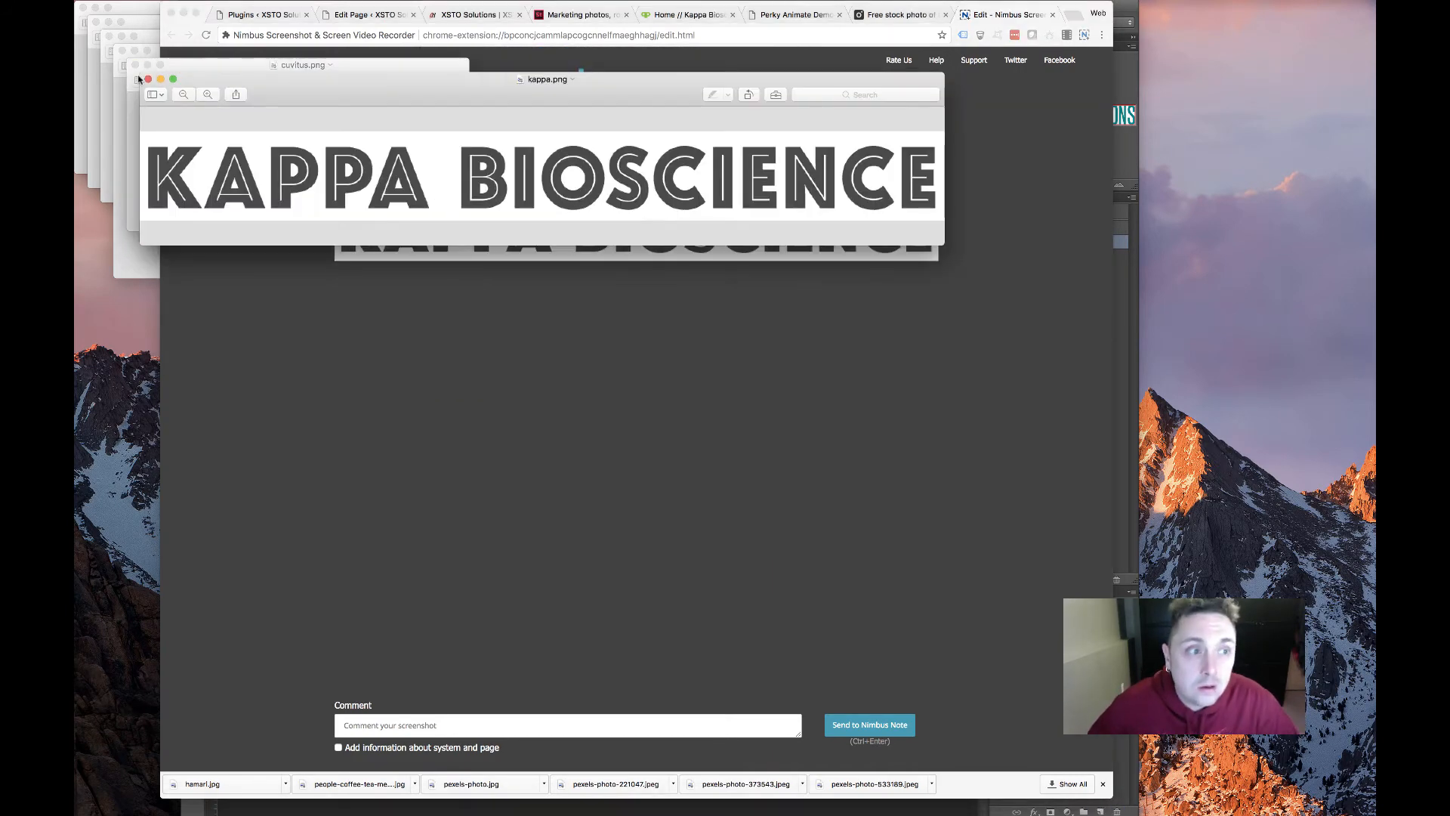
Close the image previews and return to the Divi page editor
key(super+w)
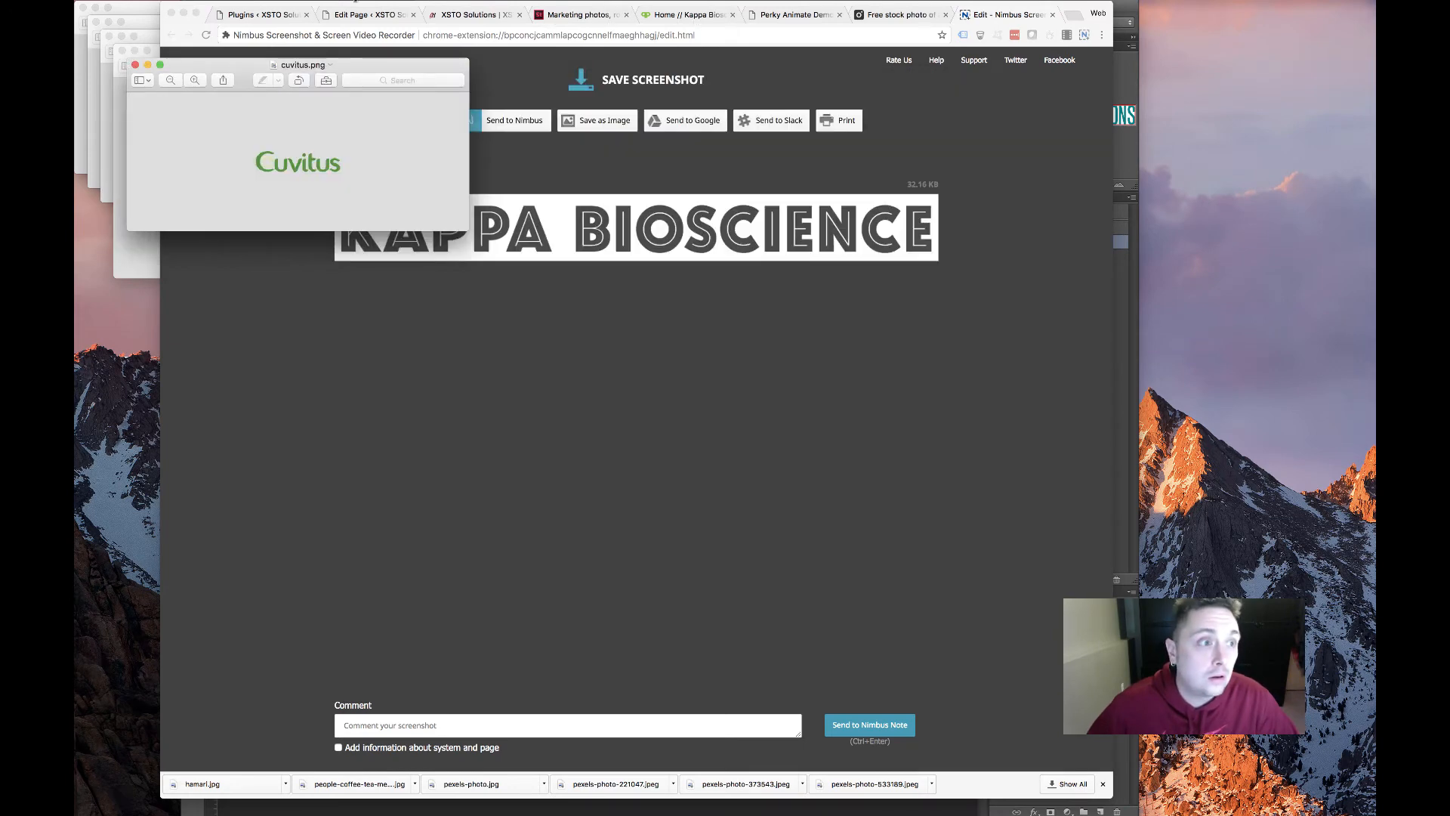
key(super+w)
key(super+w)
click(351, 16)
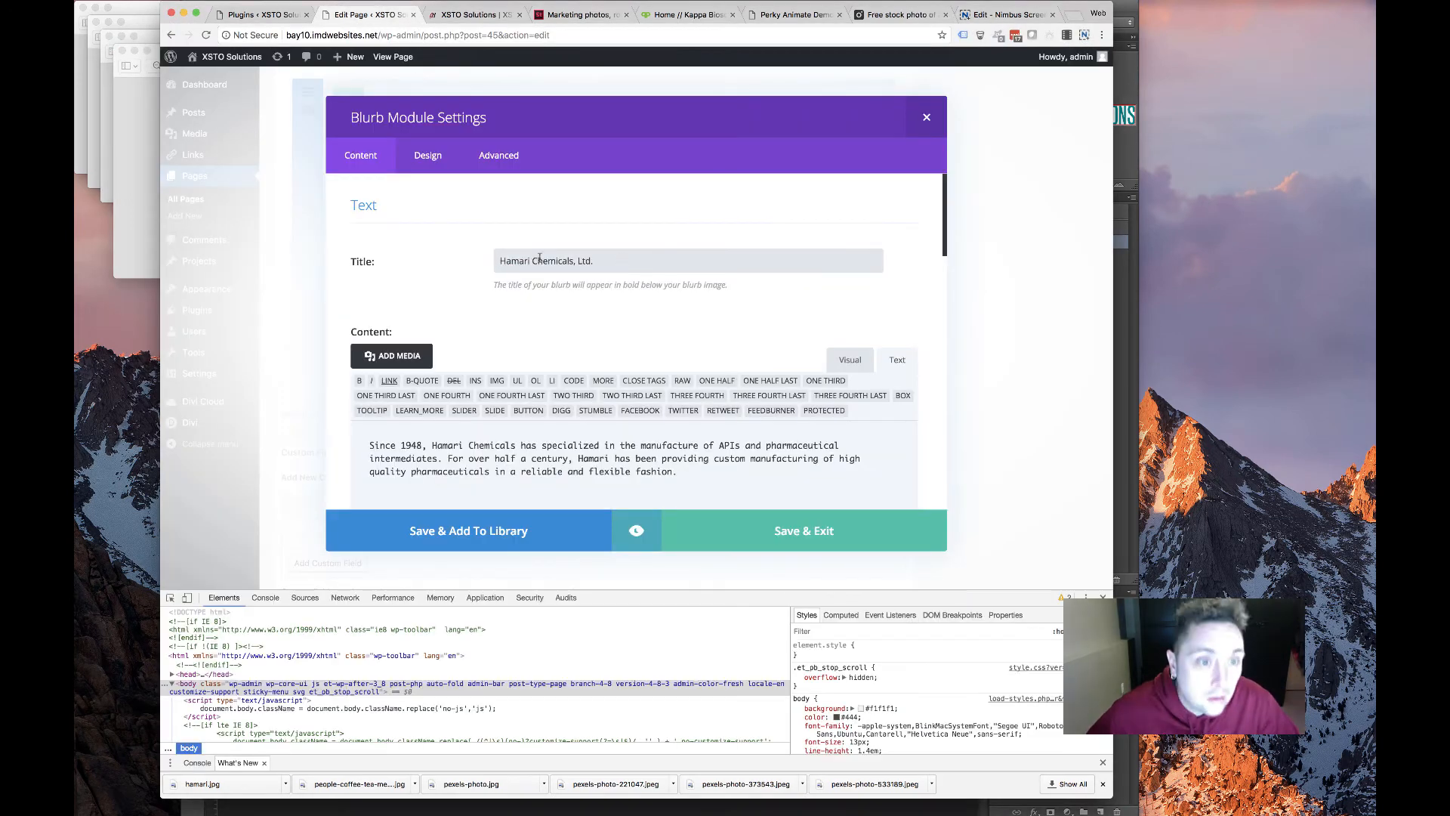
Title the copied blurb 'Kappa Bioscience Inc.' and replace its body with Kappa's description
triple_click(539, 258)
text(L)
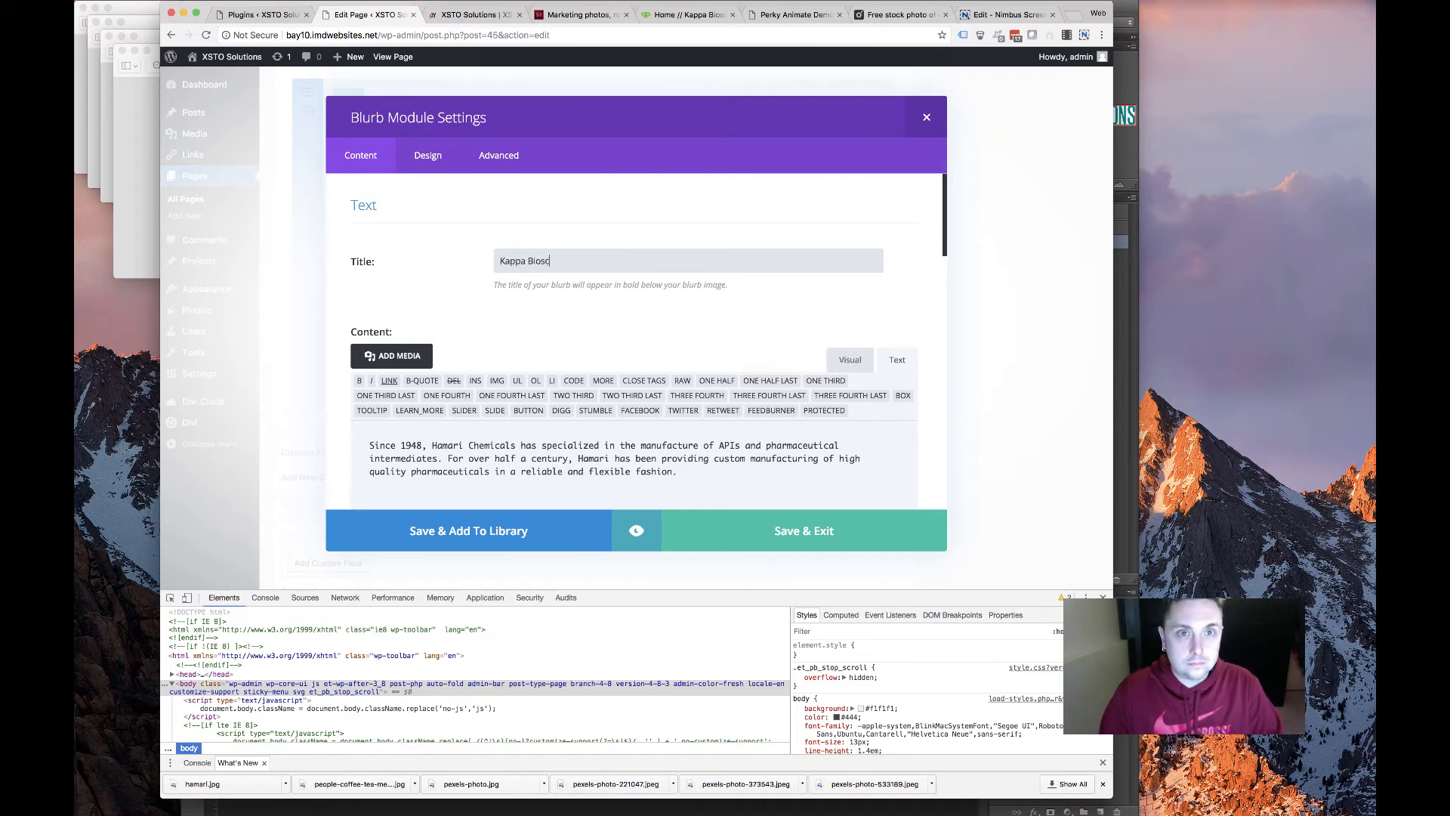
click(666, 16)
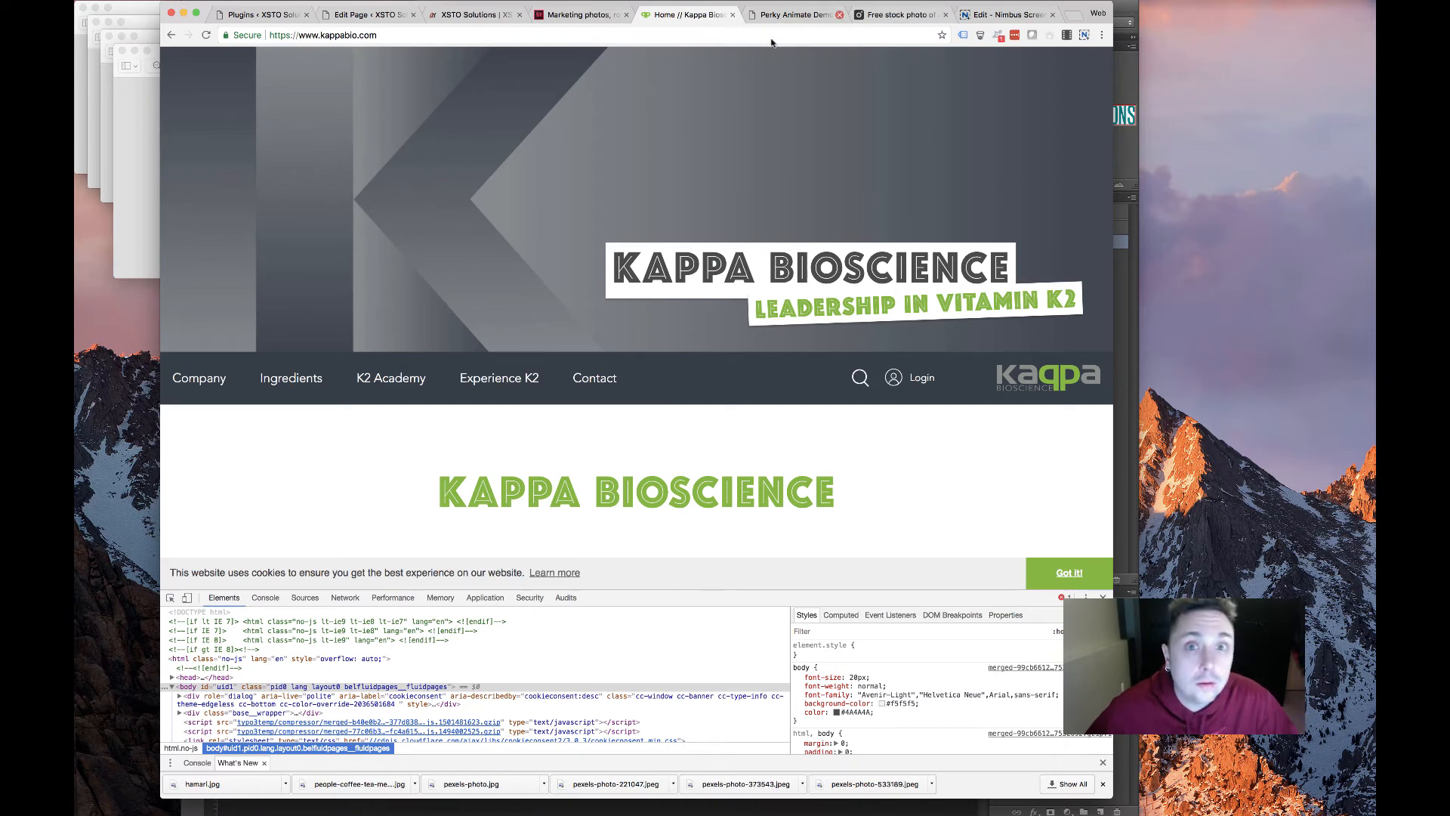
click(793, 15)
click(679, 14)
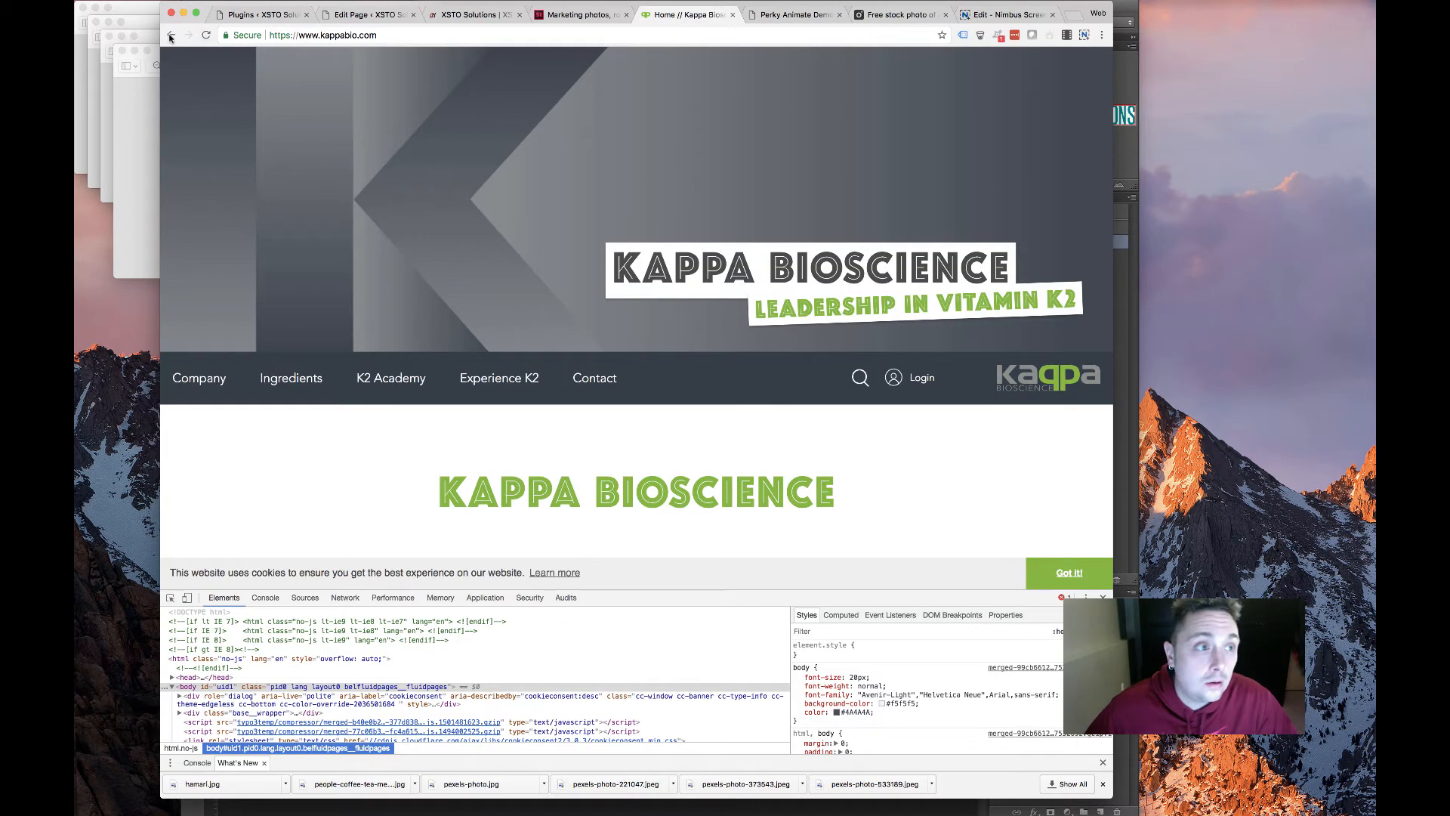
click(170, 36)
drag(699, 354, 557, 308)
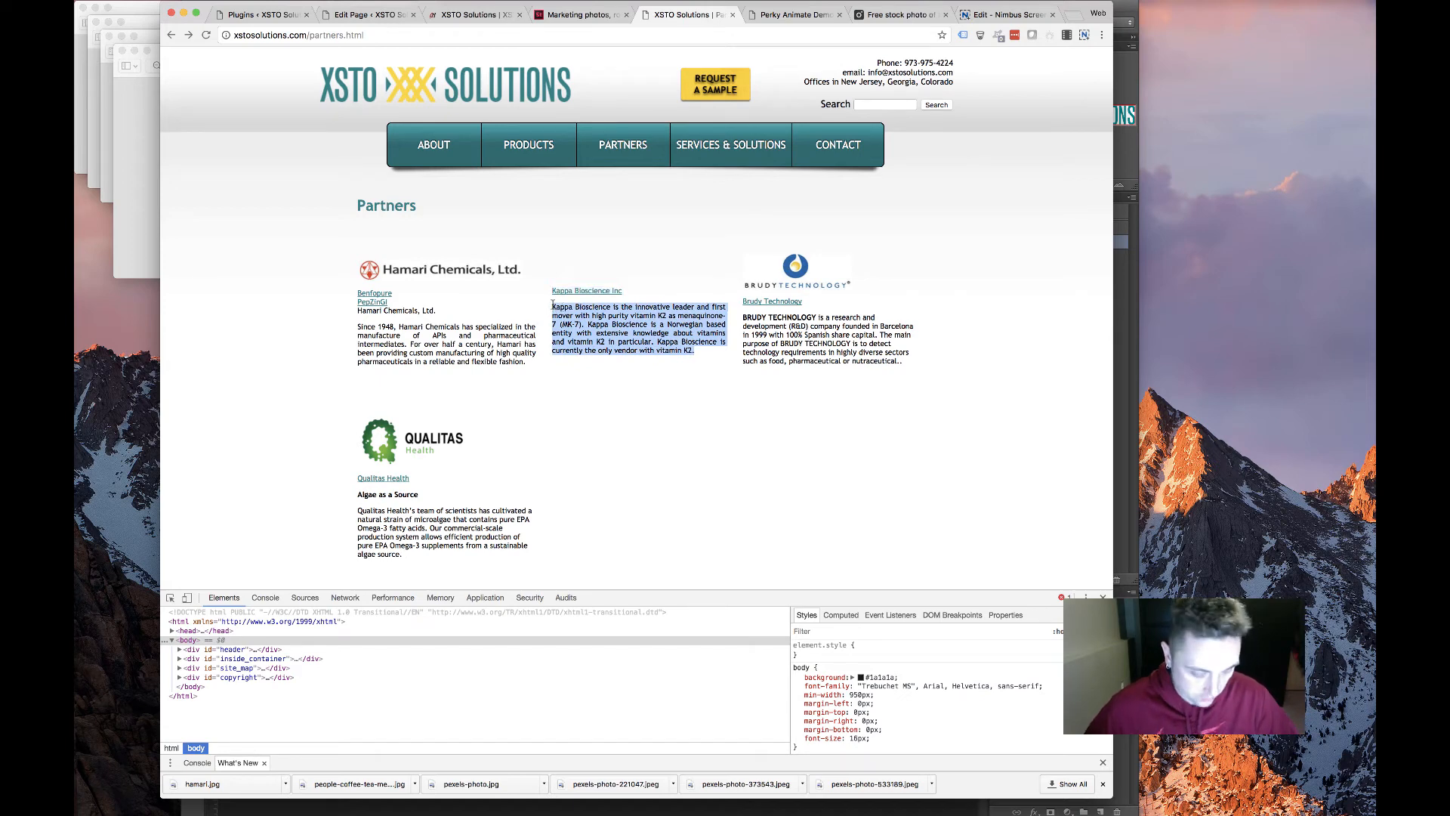
click(464, 15)
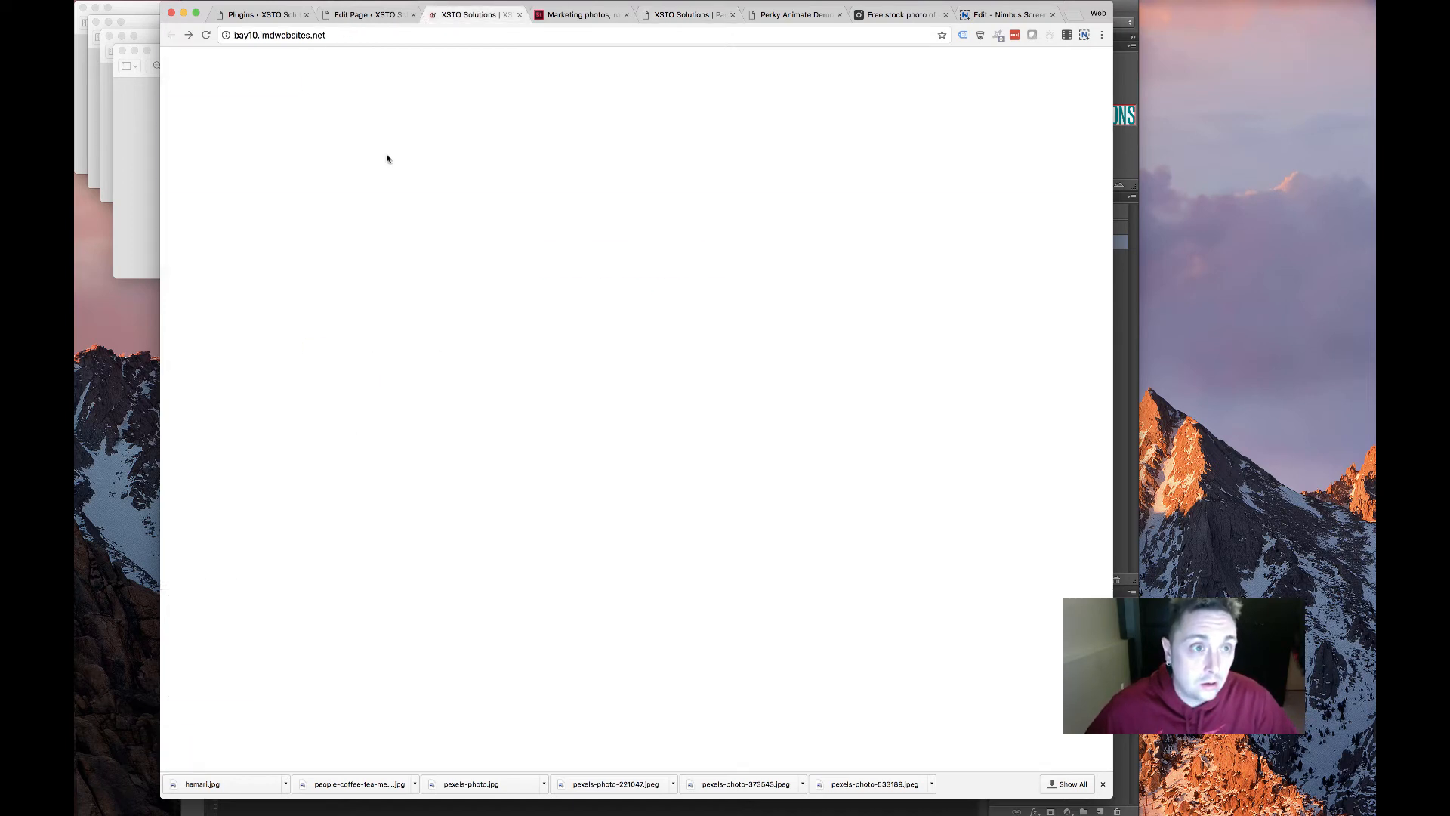
click(370, 14)
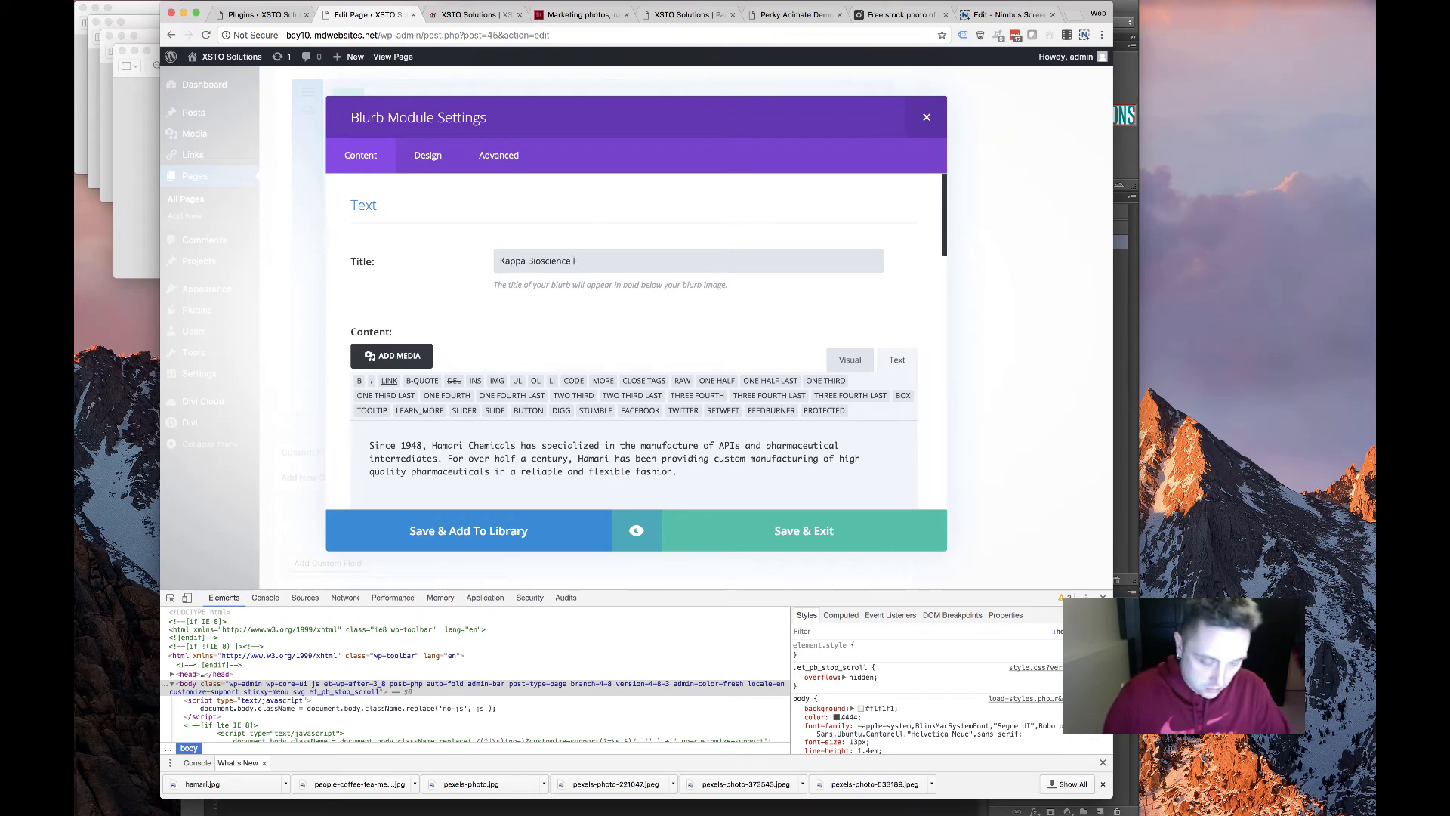
triple_click(695, 453)
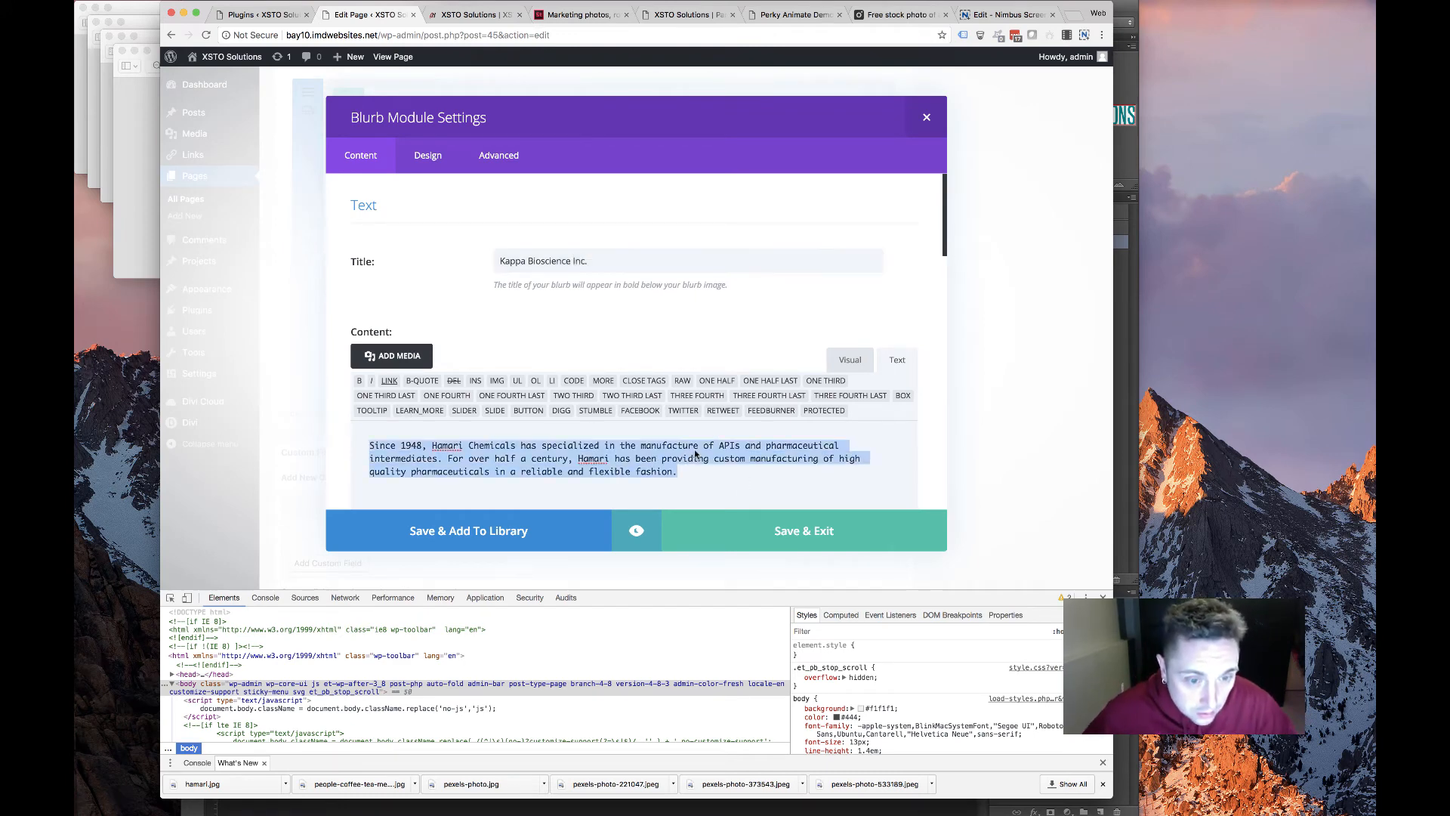
key(super+v)
scroll(679, 340, down, 10)
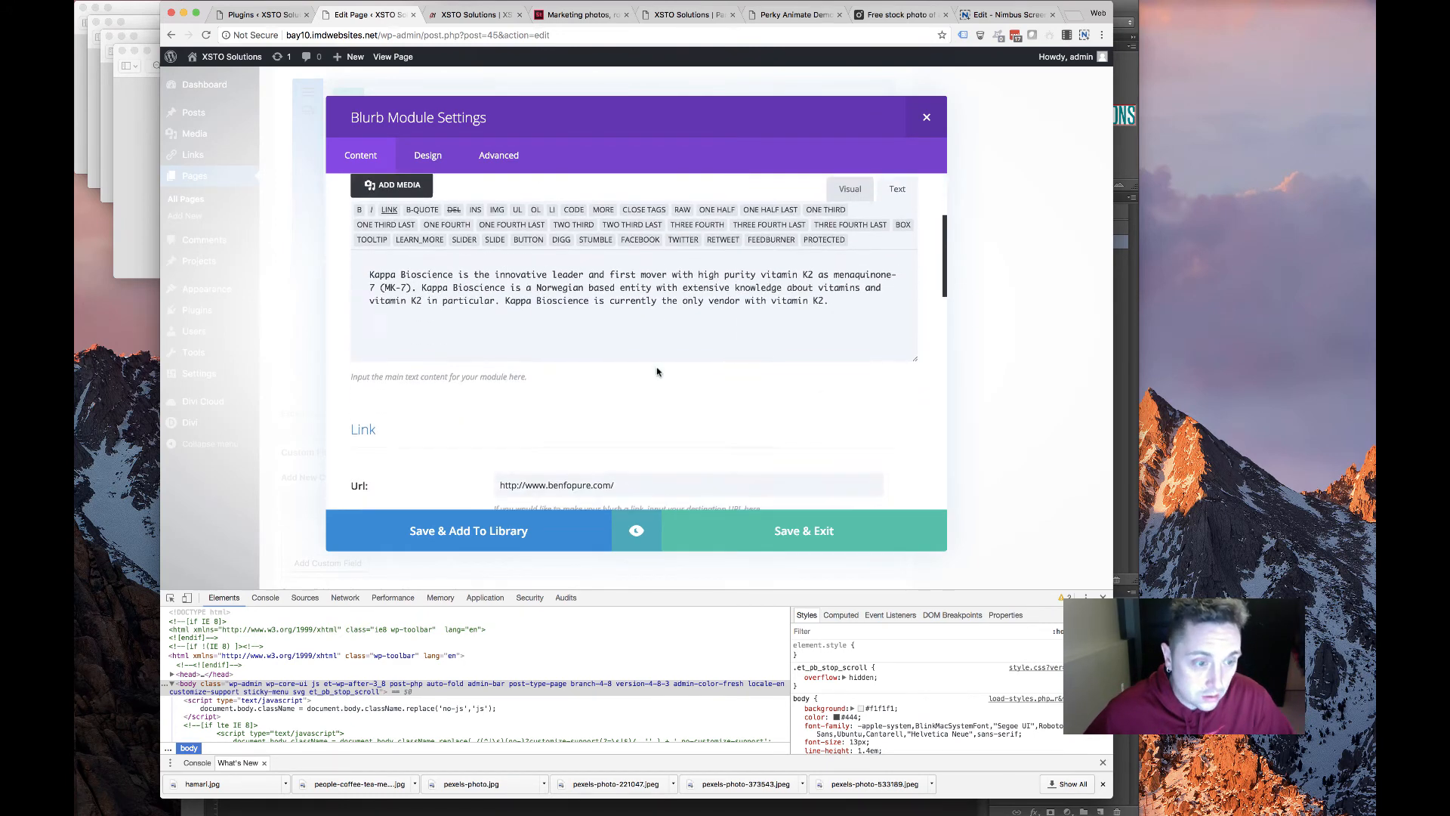
Copy the Kappa Bioscience link address from the old partners page
click(665, 14)
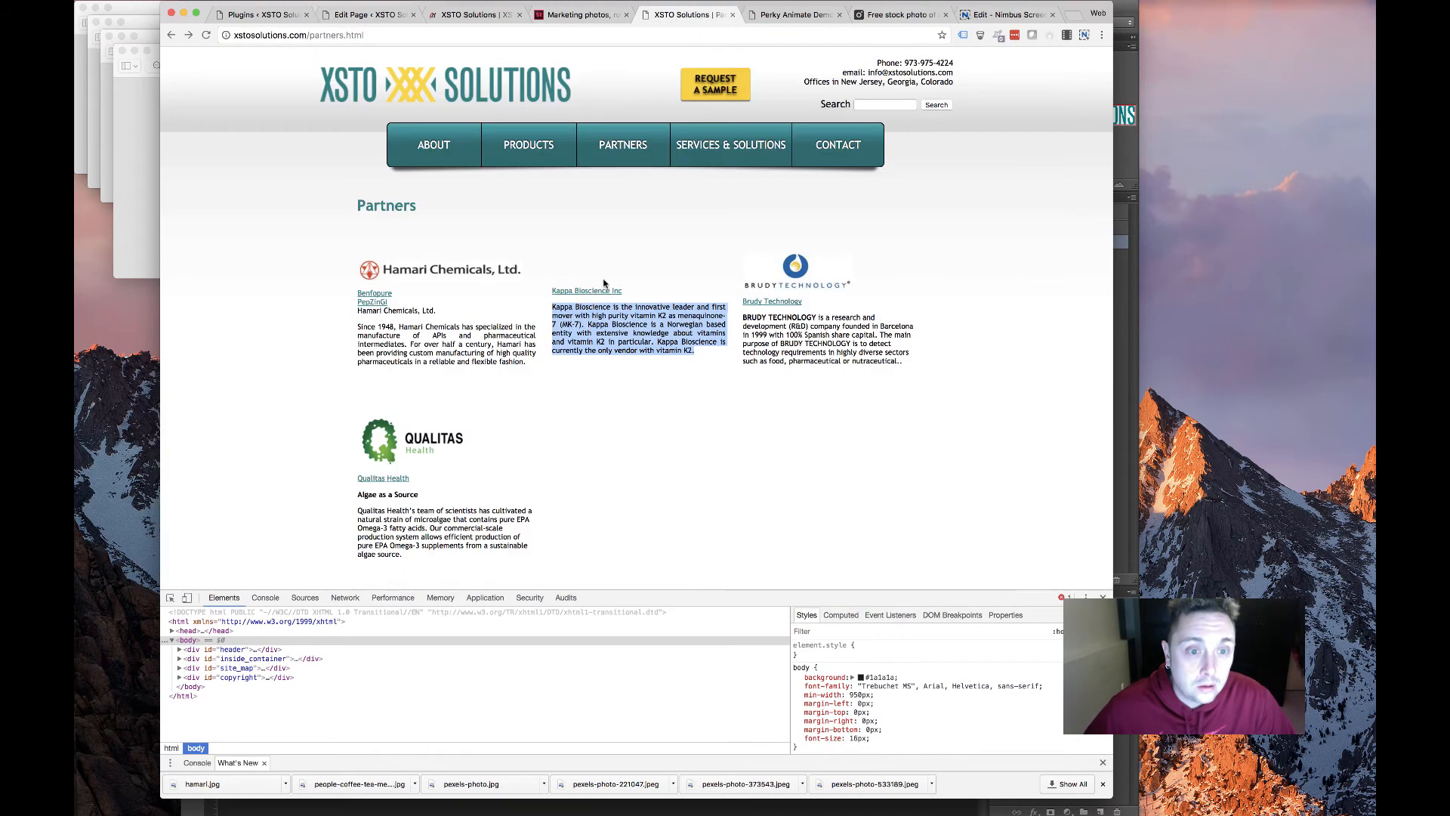
right_click(602, 294)
click(665, 349)
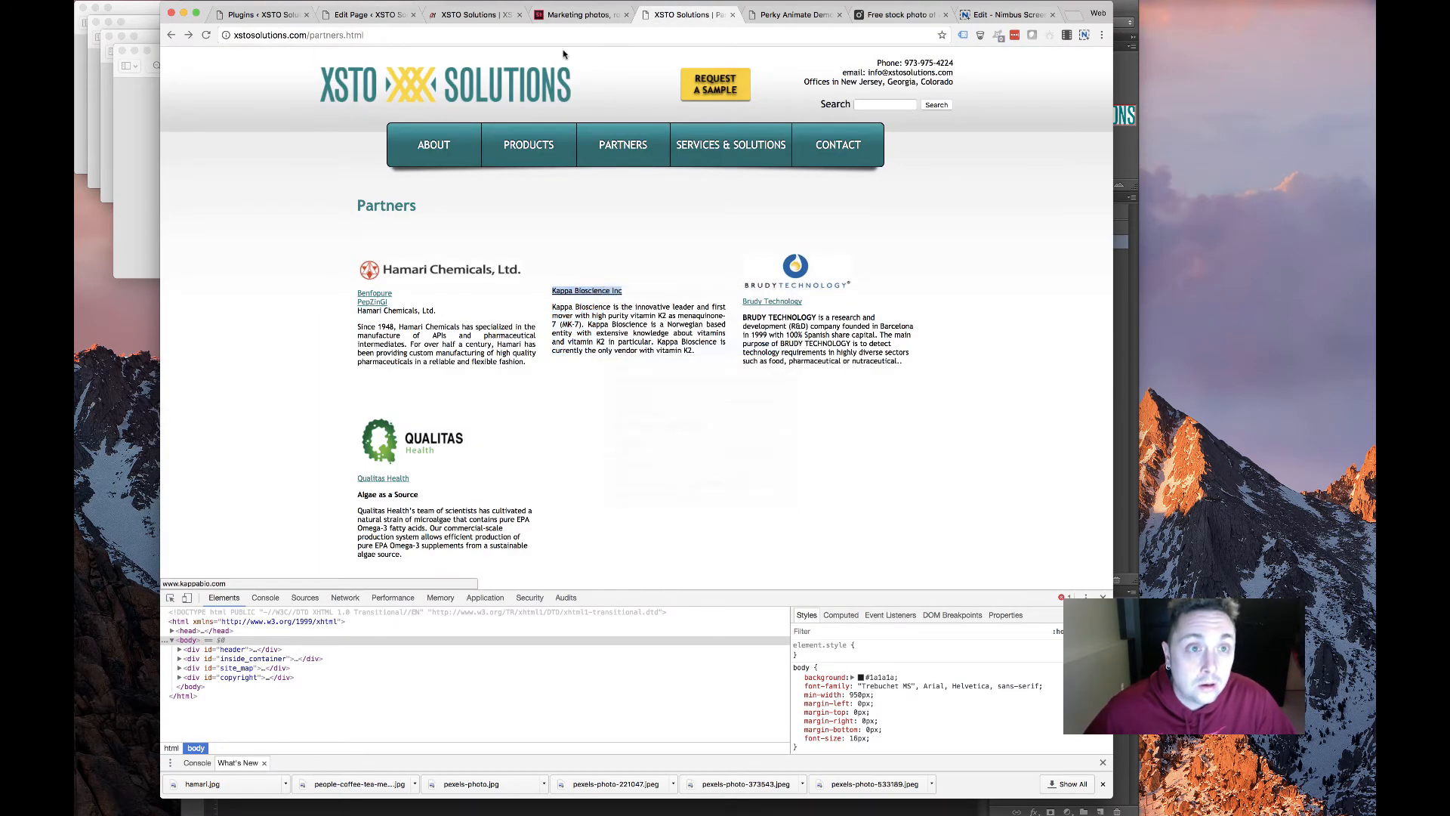
click(577, 14)
click(466, 14)
click(382, 14)
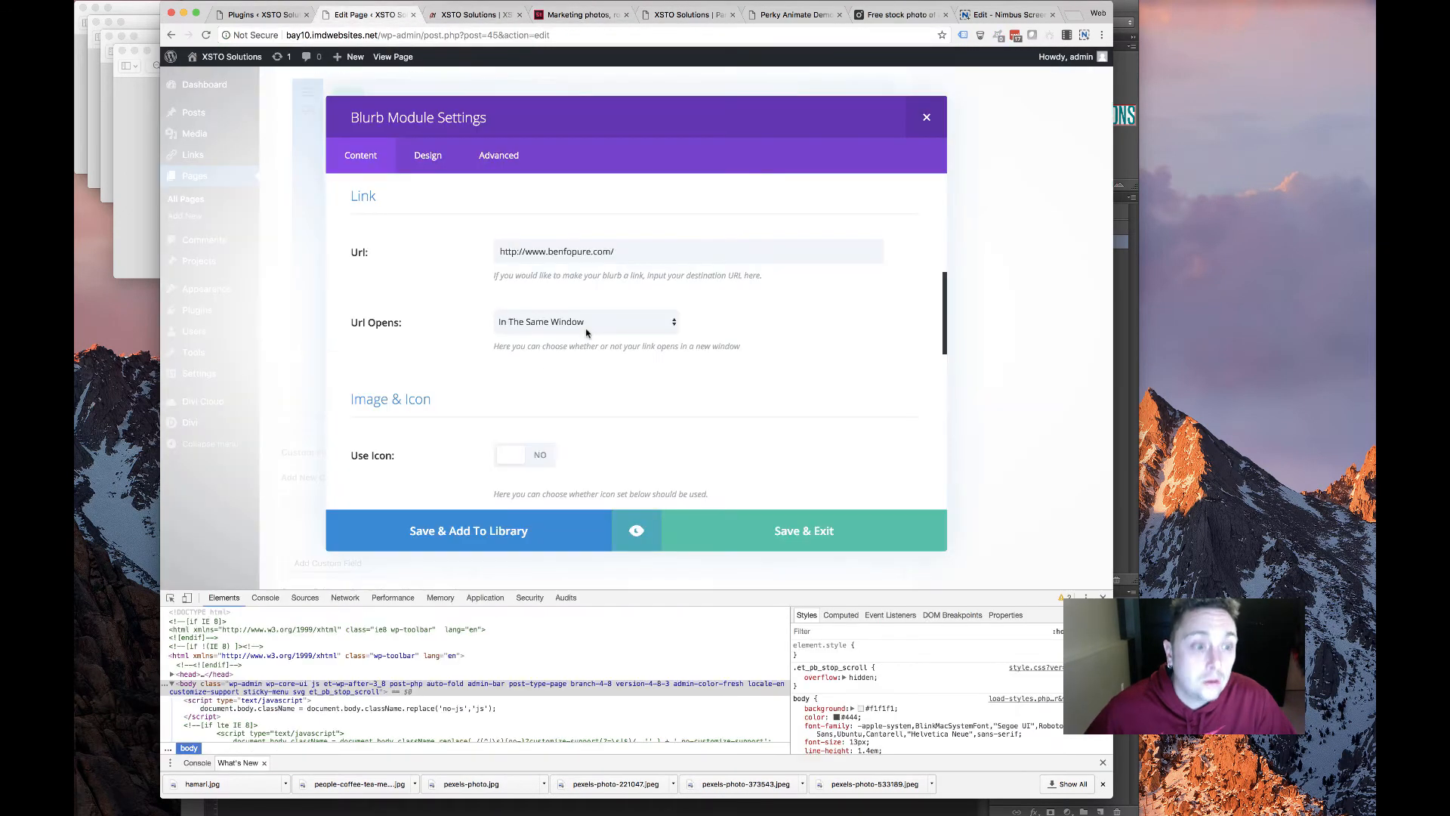
scroll(544, 390, down, 10)
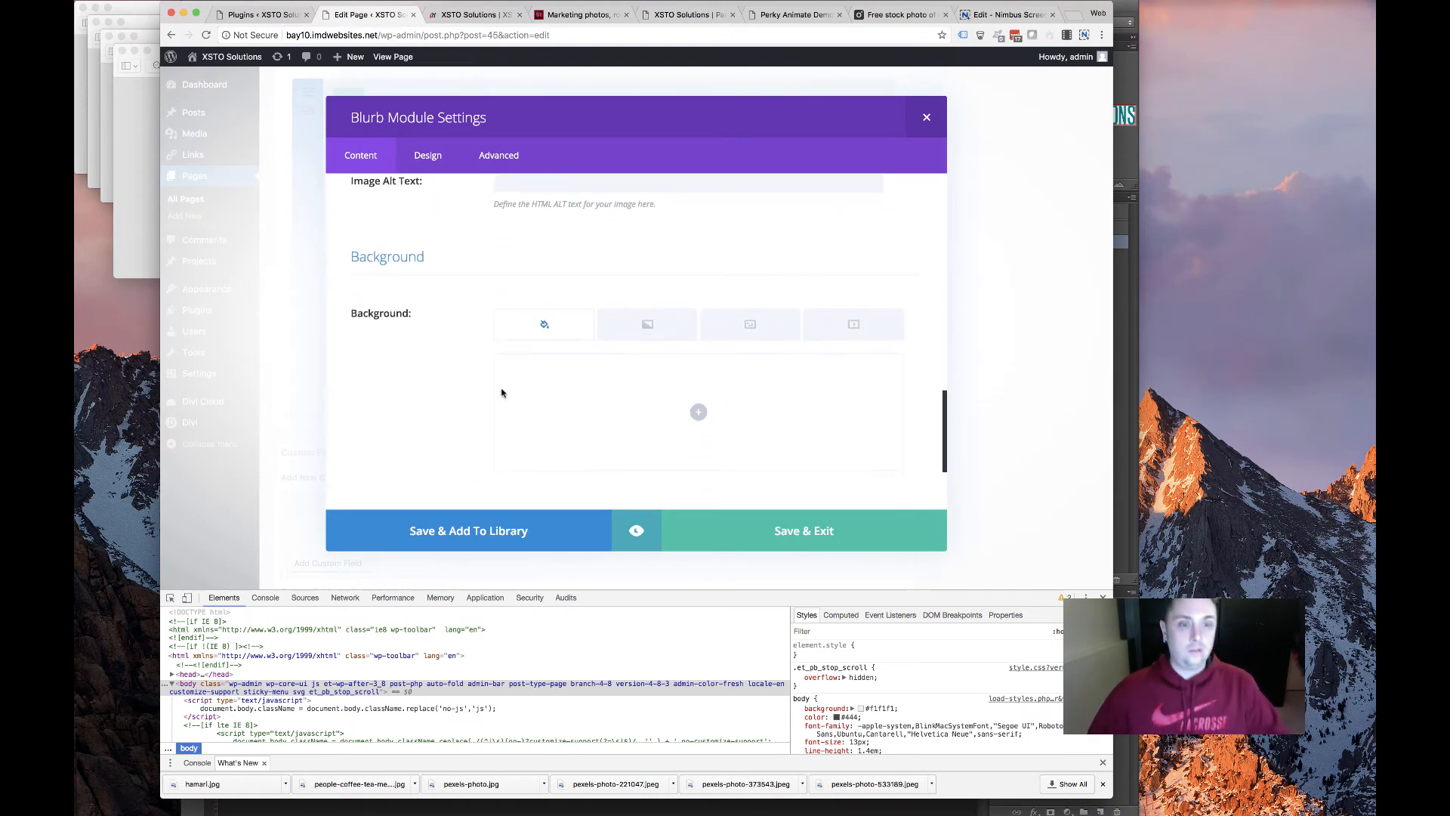
scroll(489, 387, up, 5)
scroll(803, 251, down, 3)
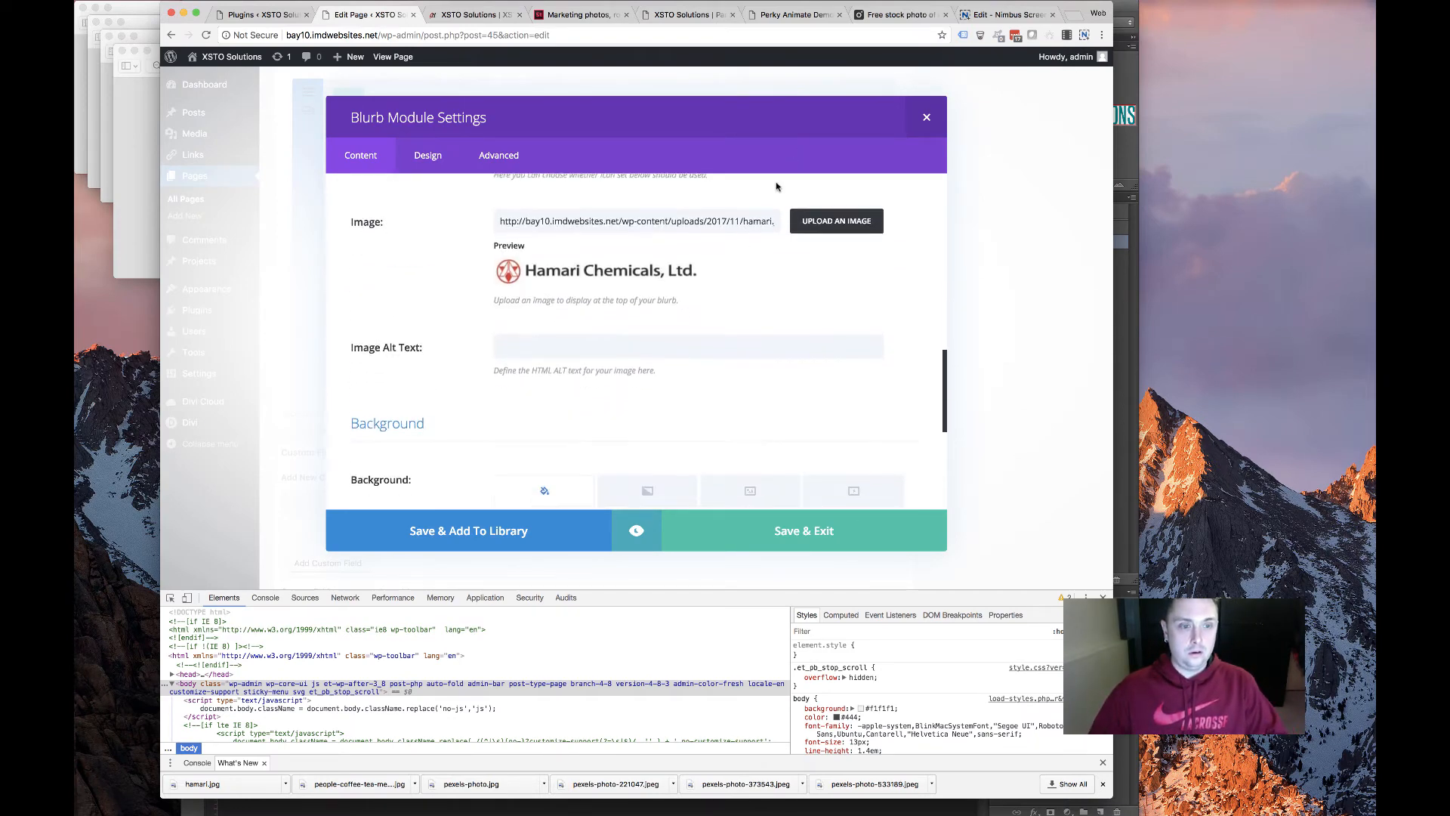
scroll(657, 242, up, 2)
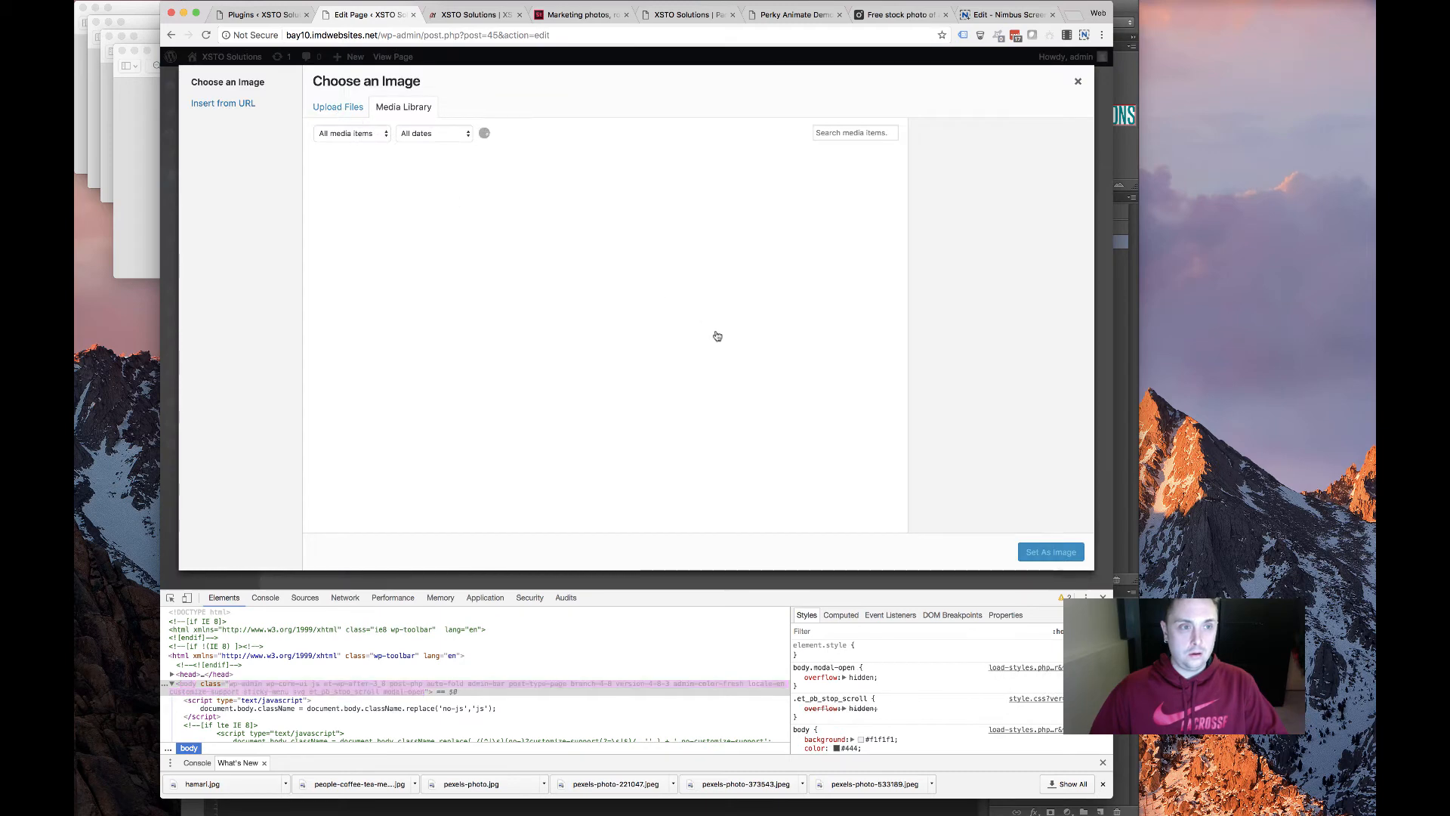
Upload kappa.png and set it as the Kappa Bioscience blurb image
click(686, 306)
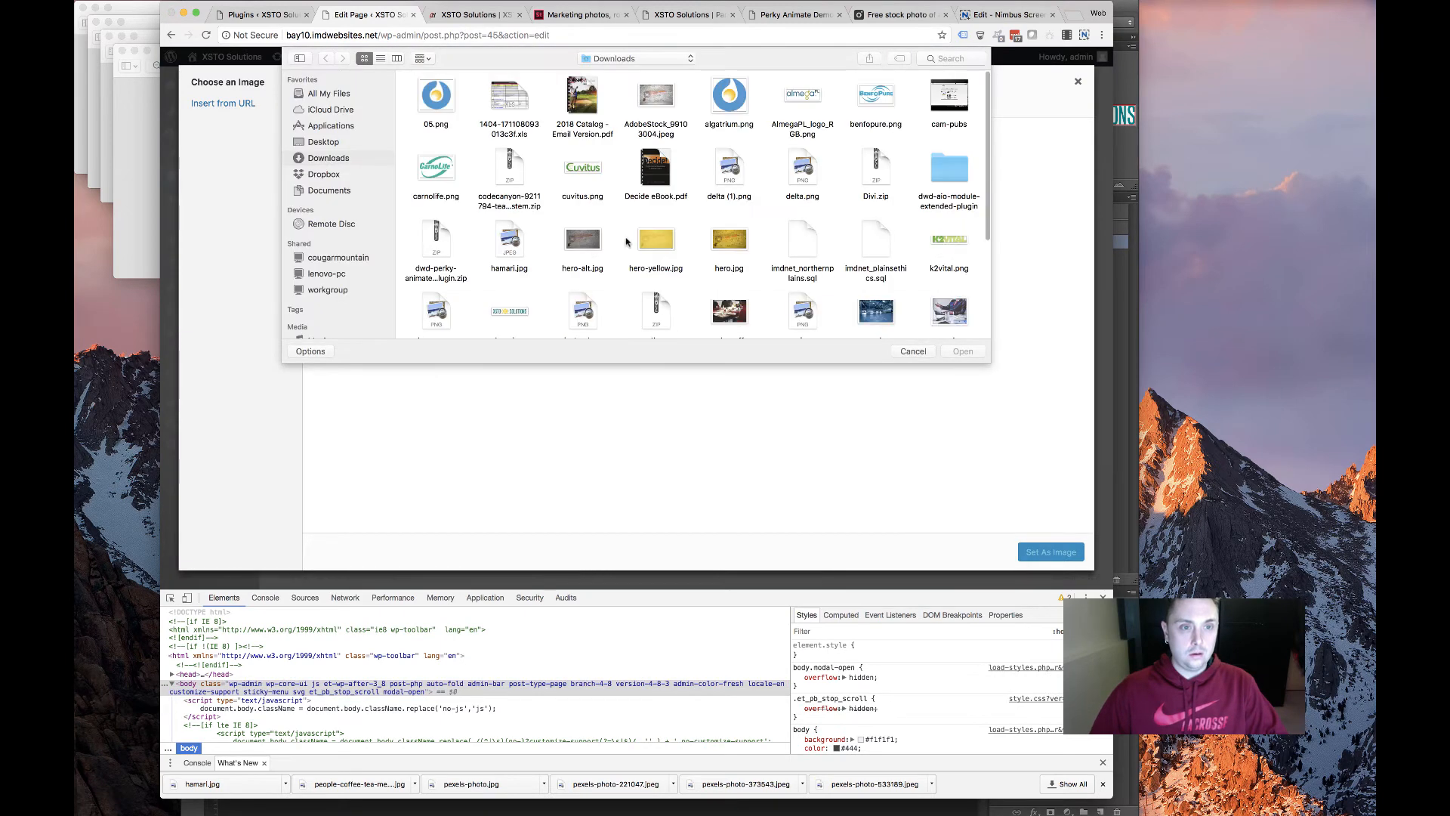
scroll(454, 312, down, 2)
double_click(442, 273)
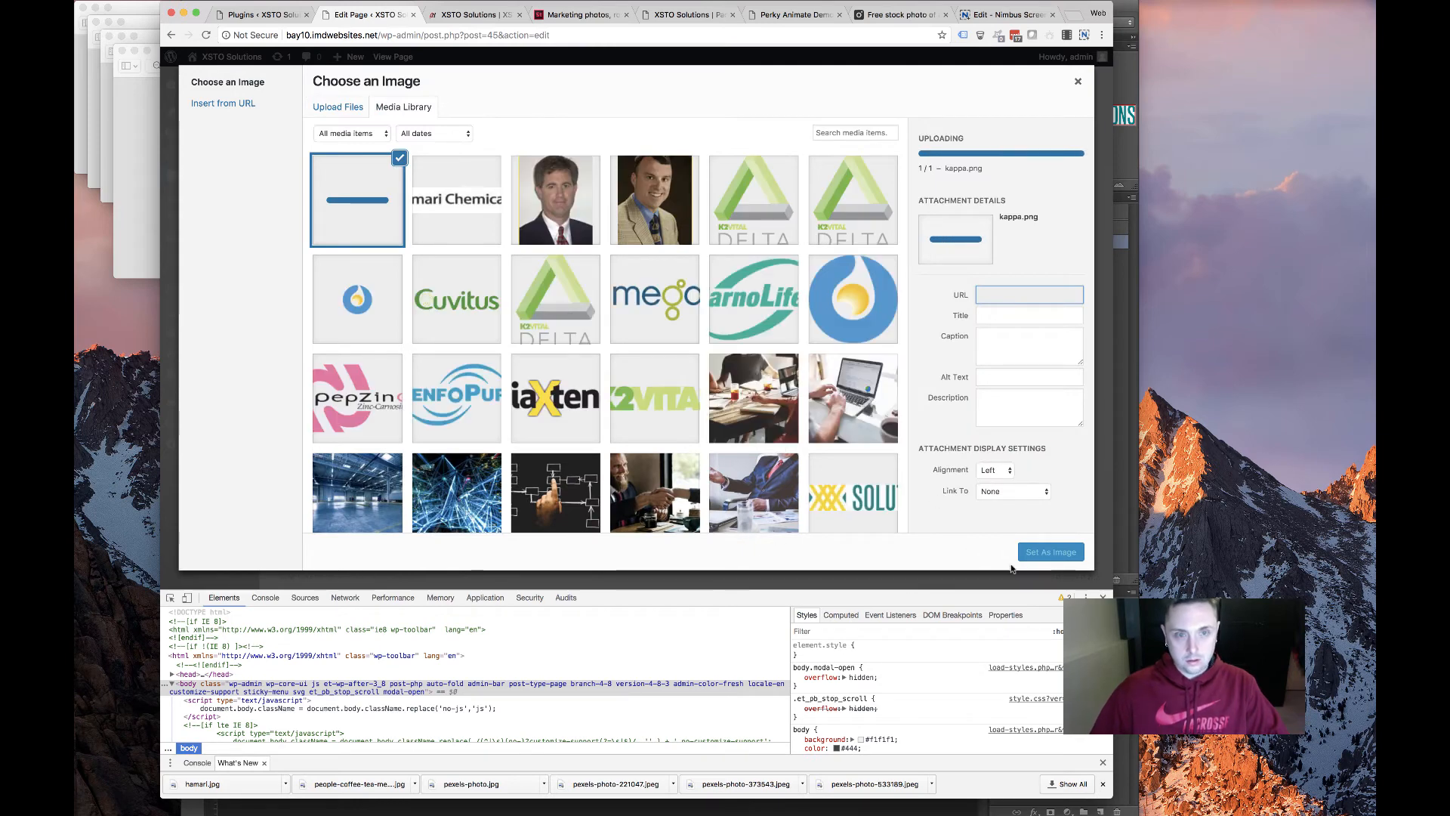
click(1032, 554)
scroll(602, 423, down, 10)
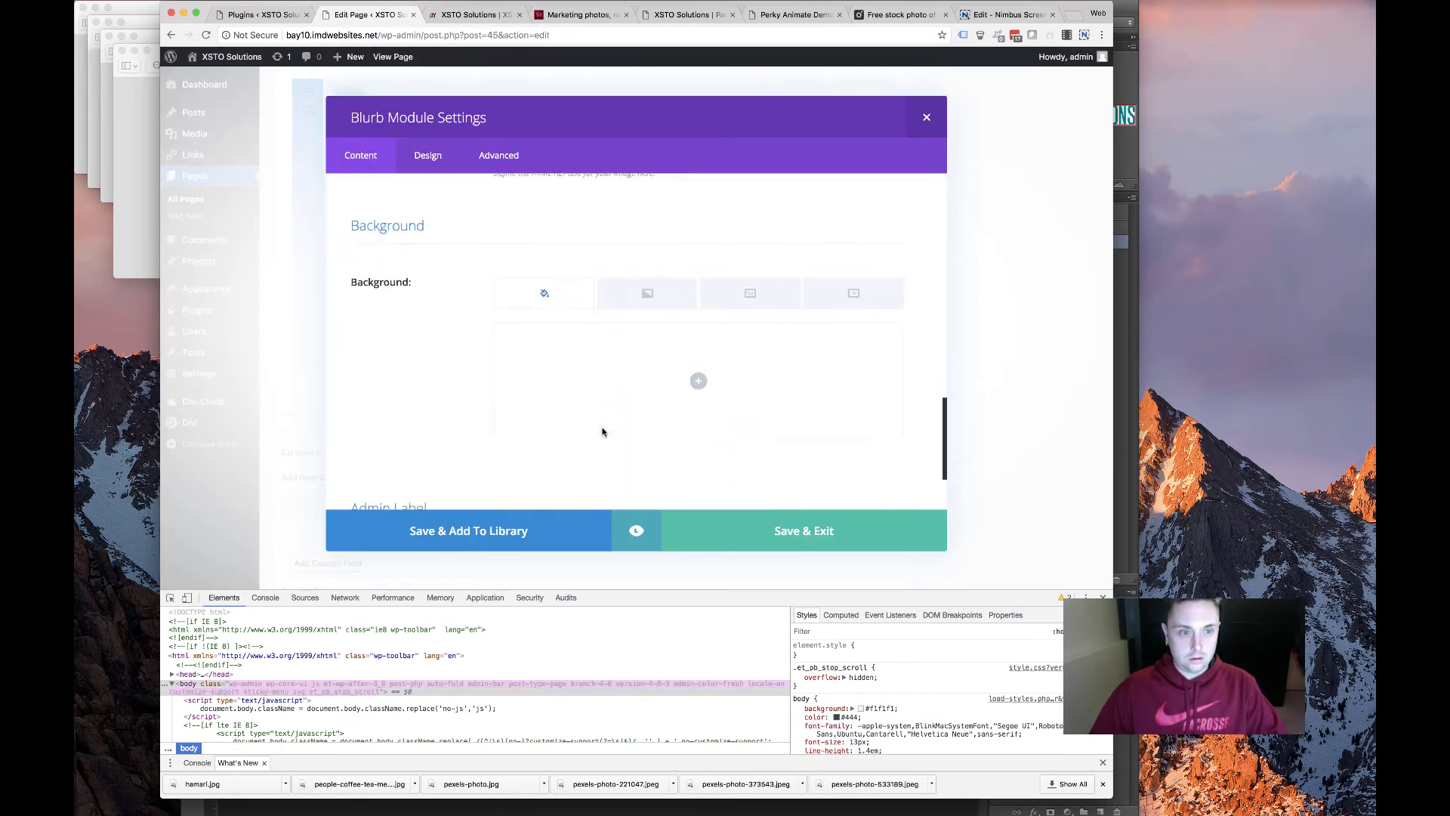
scroll(602, 423, up, 10)
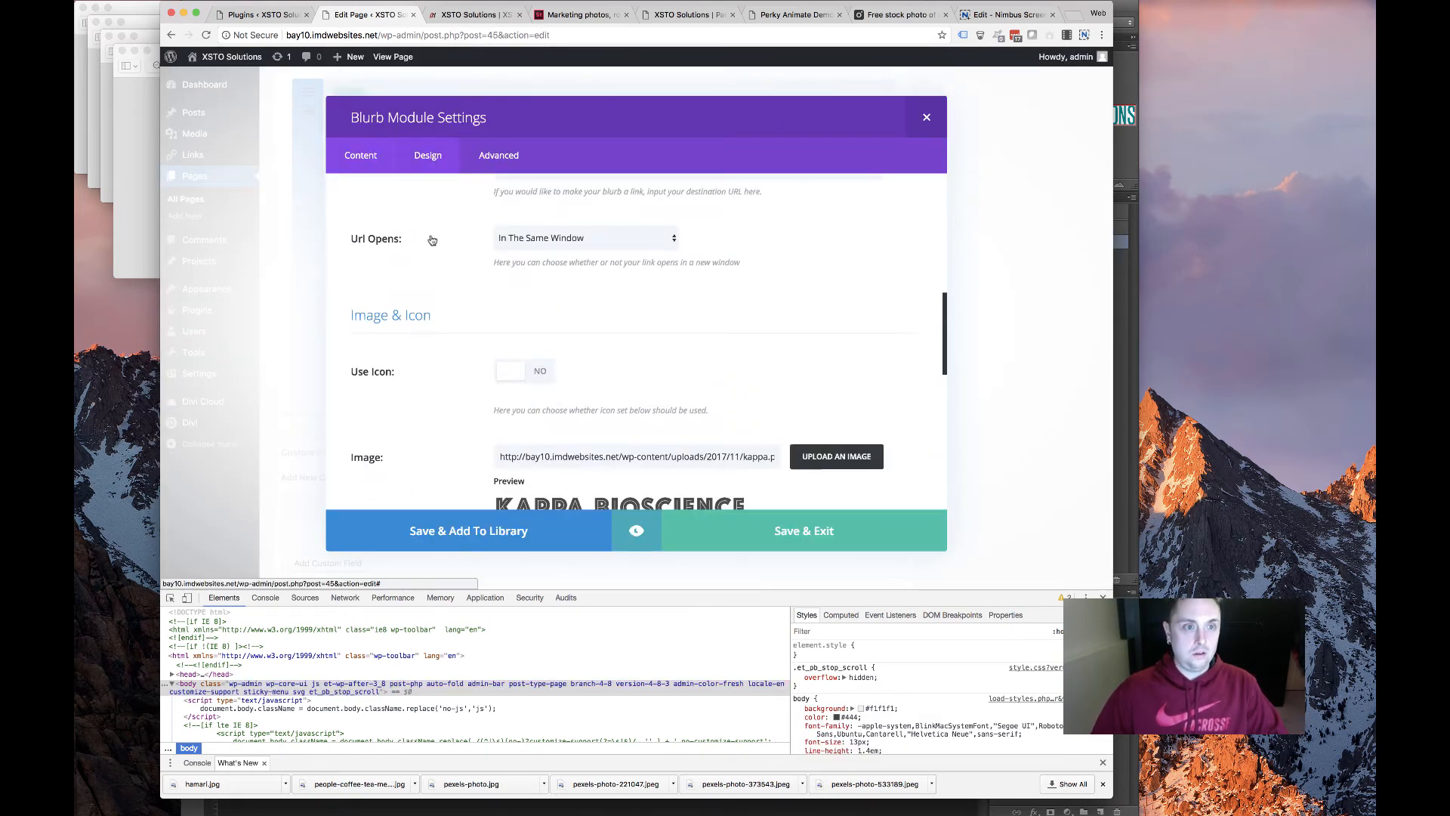
click(428, 155)
scroll(460, 315, down, 4)
click(384, 157)
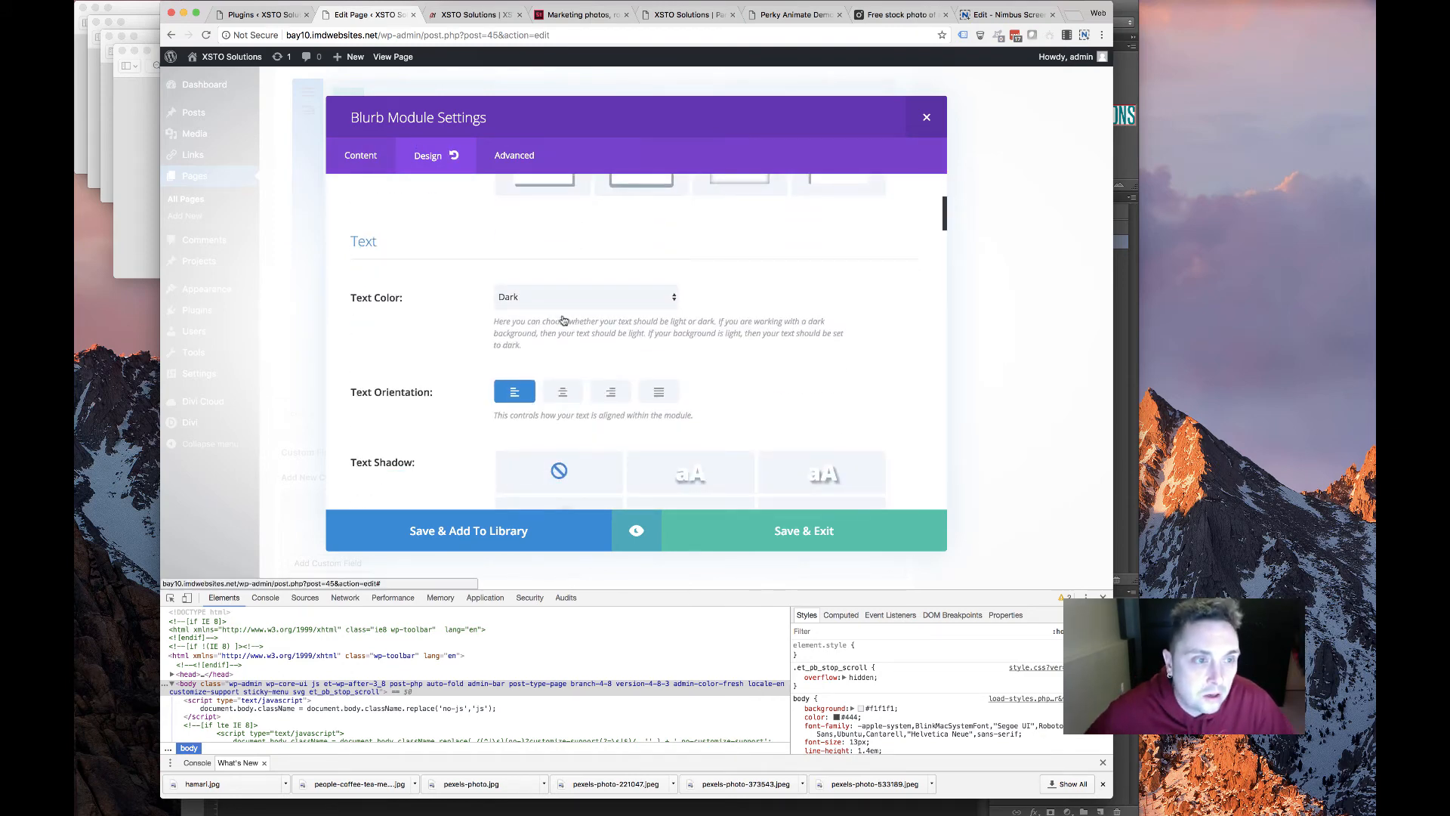
scroll(574, 302, down, 8)
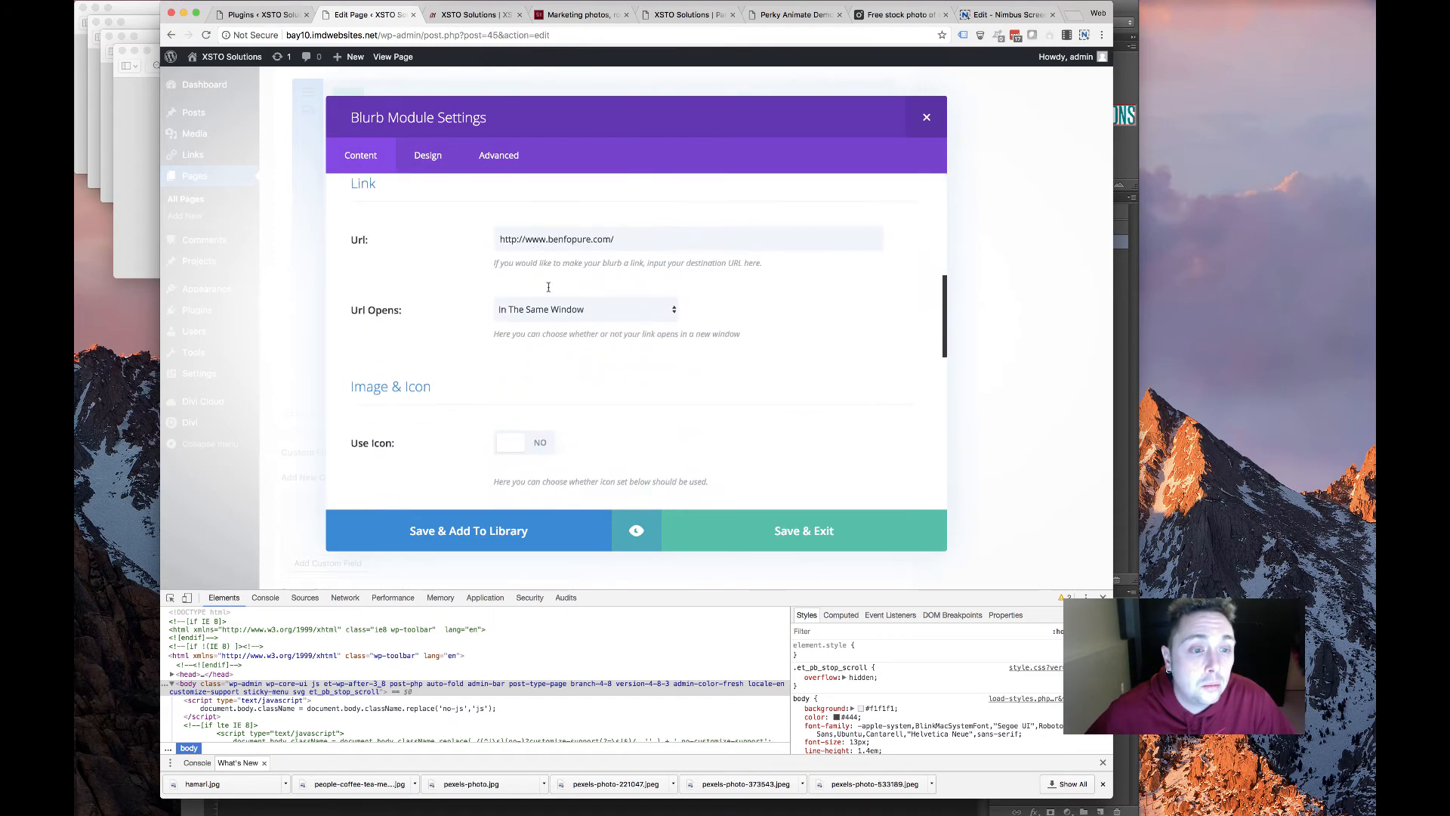
key(super+a)
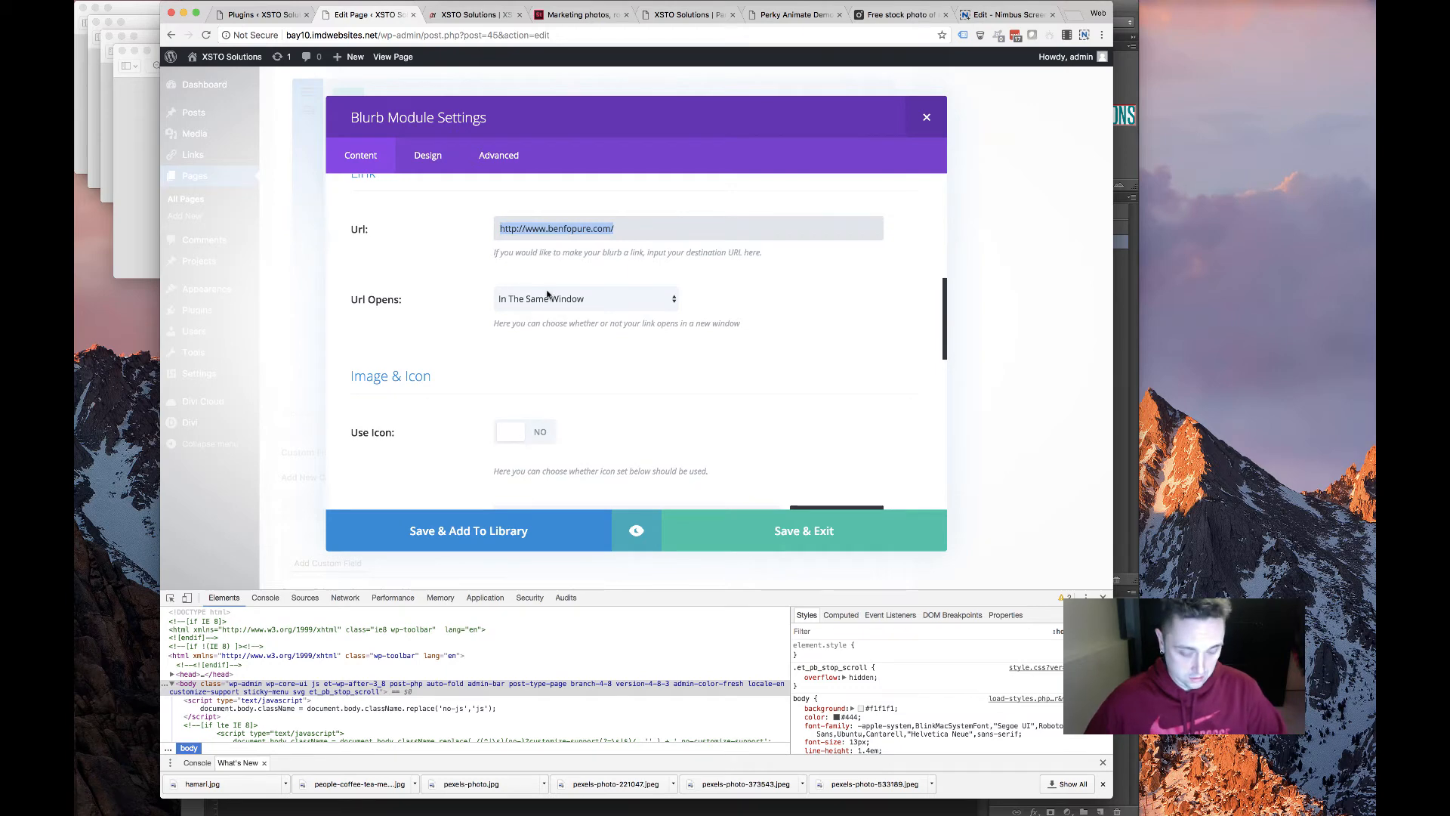
click(575, 300)
key(Return)
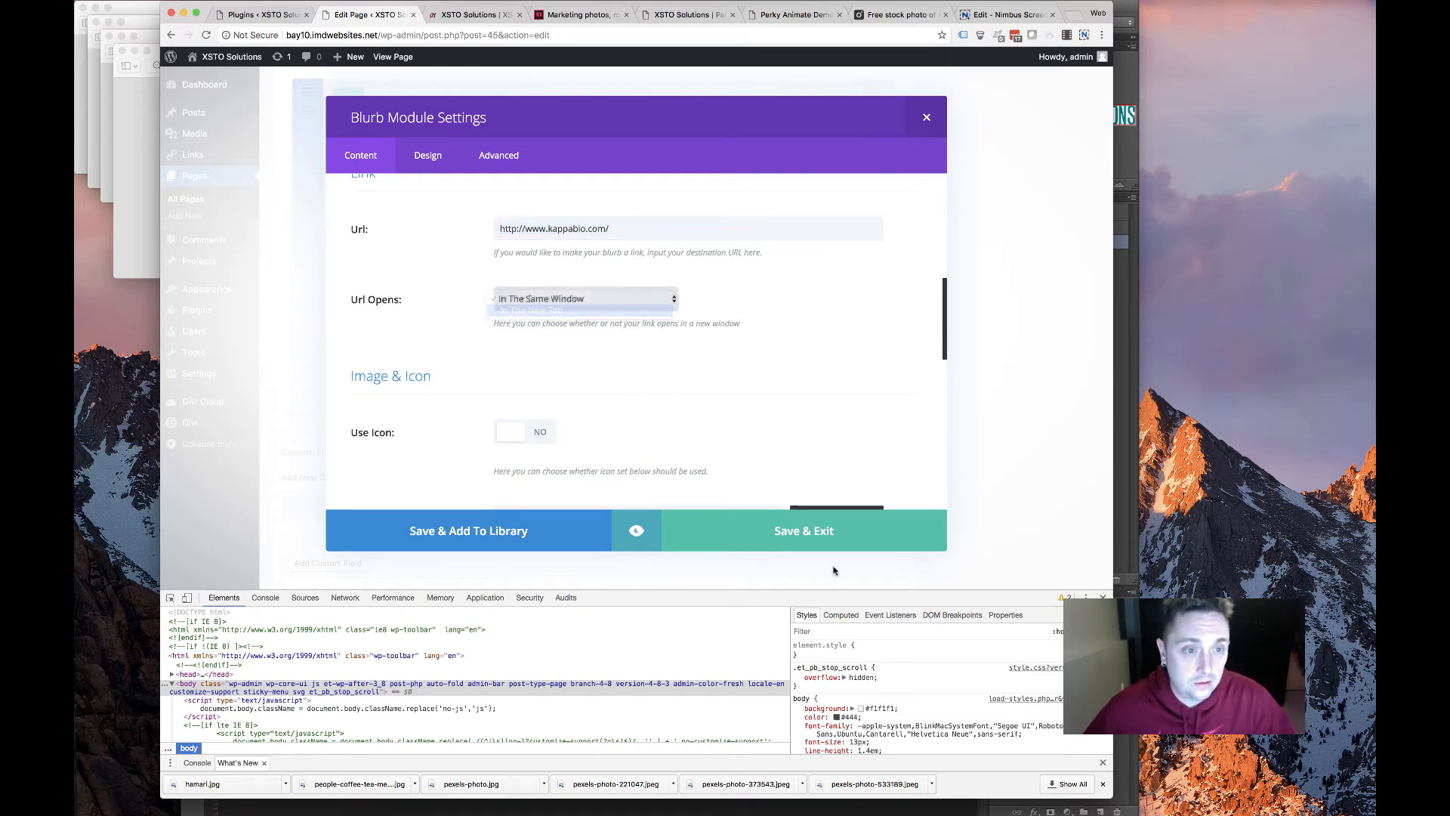
click(750, 538)
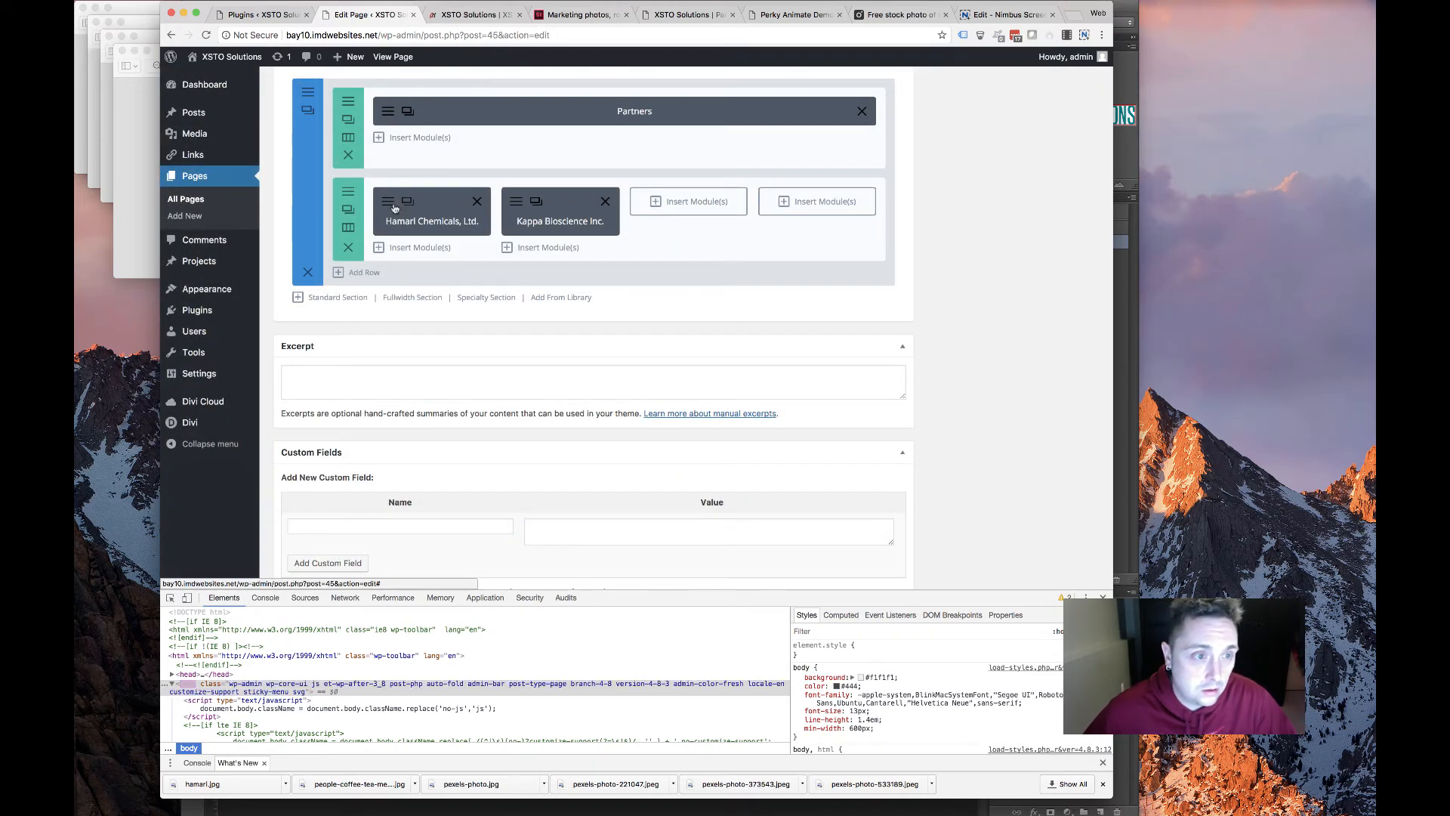
Make the Hamari Chemicals link open in a new tab and save the blurb
scroll(524, 330, down, 8)
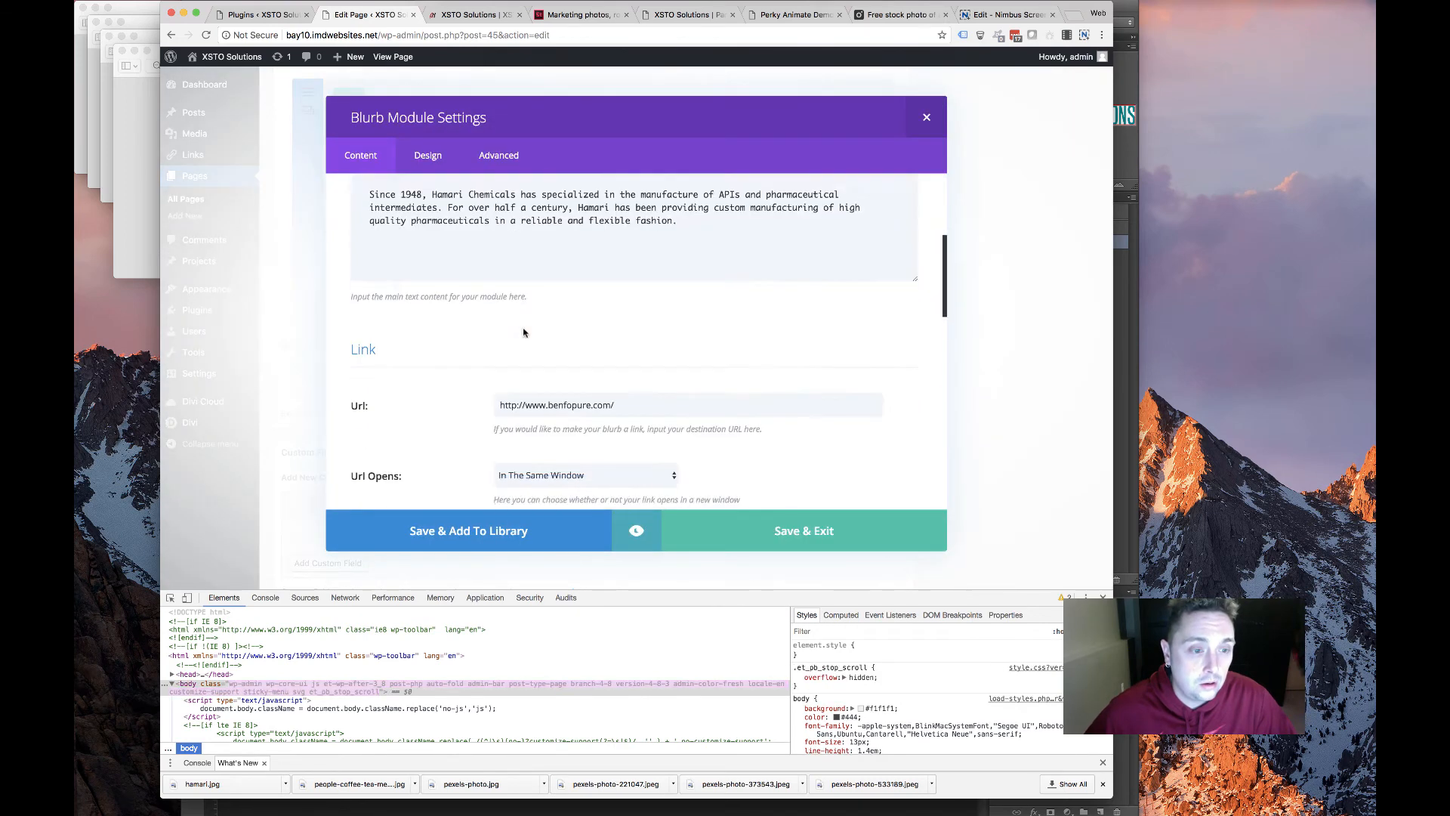
scroll(524, 332, up, 4)
click(541, 361)
key(Down)
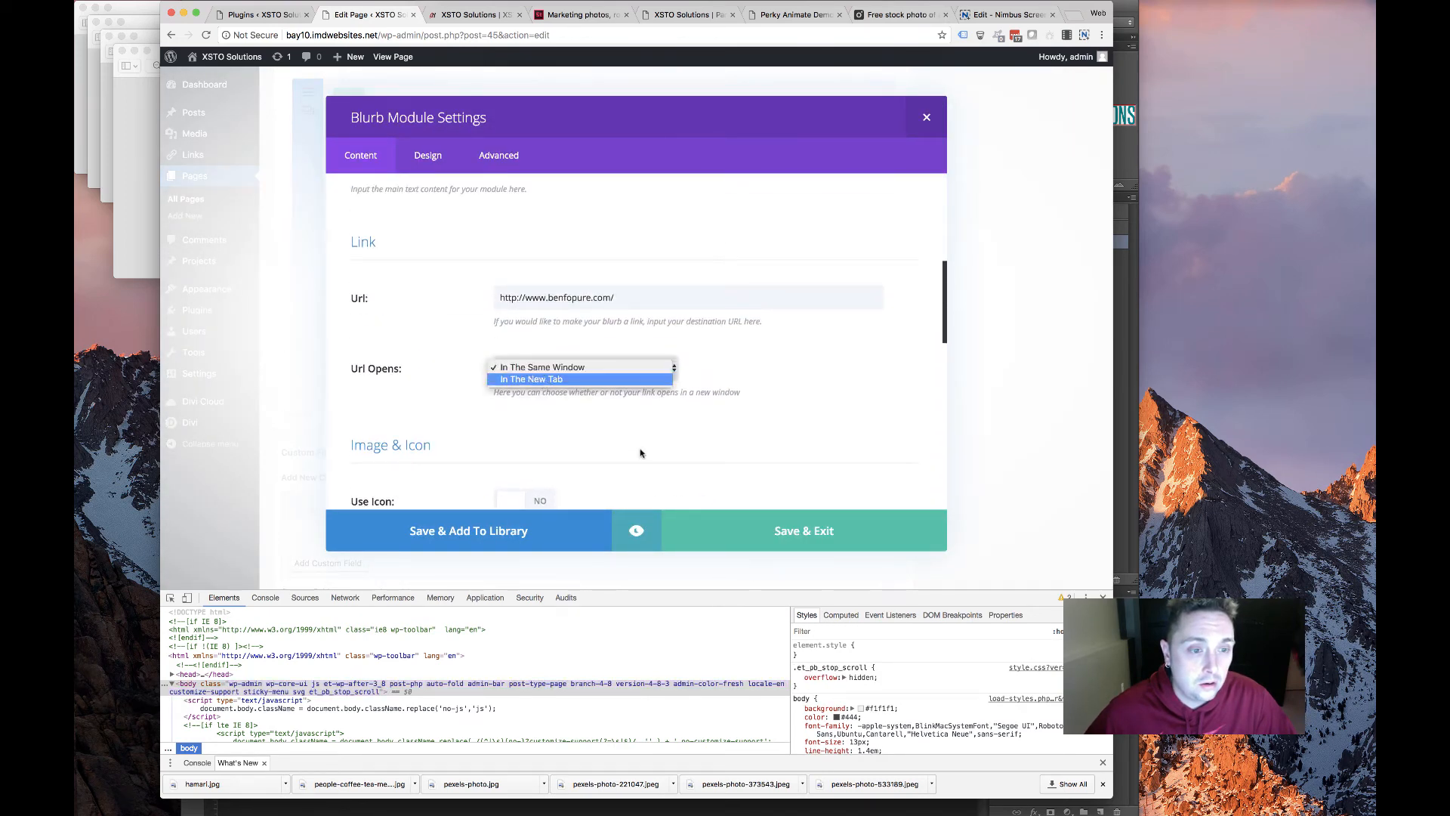
key(Return)
click(703, 526)
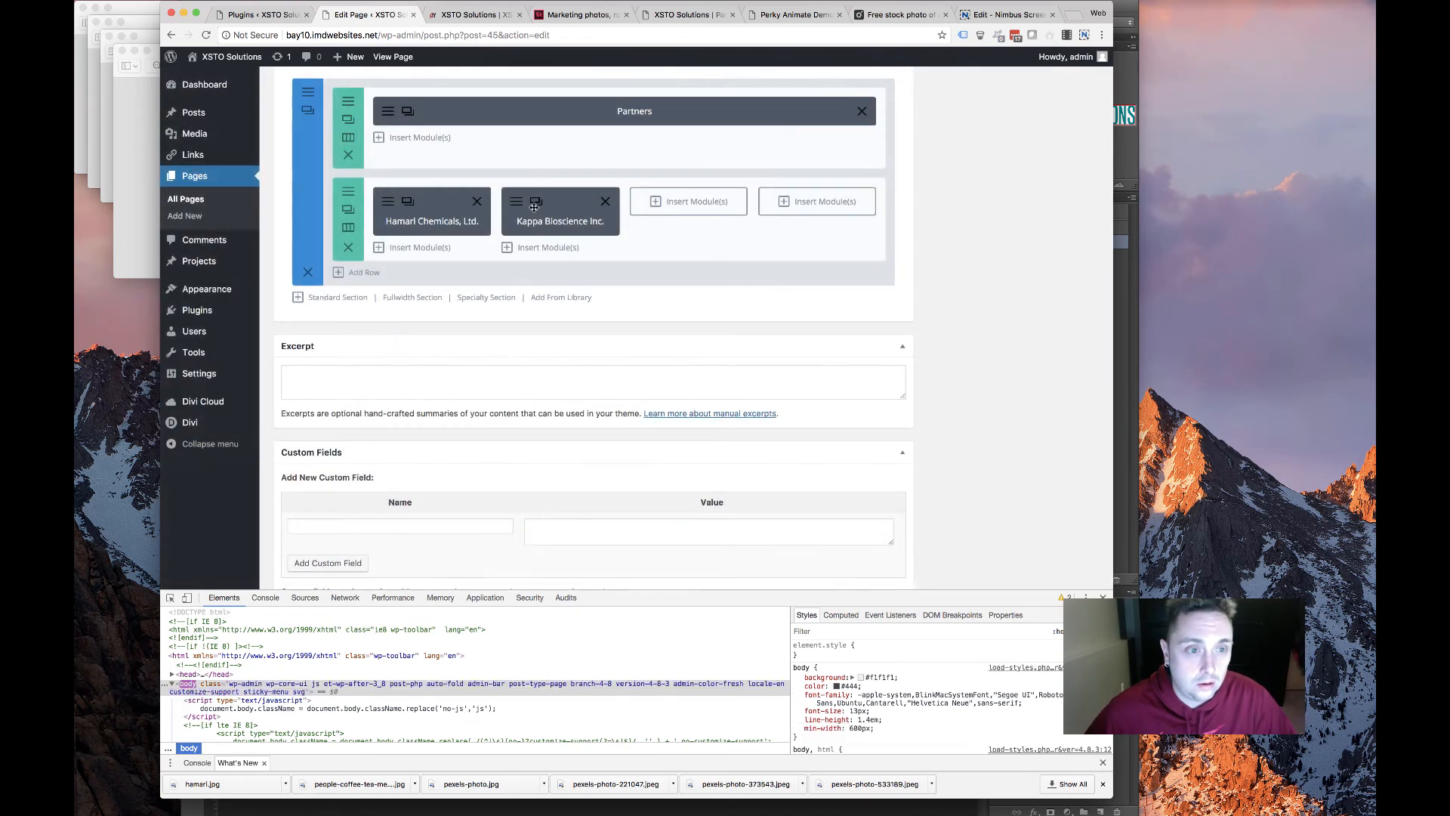
Duplicate the Kappa Bioscience blurb, move the copy into the third column, and open it
click(536, 202)
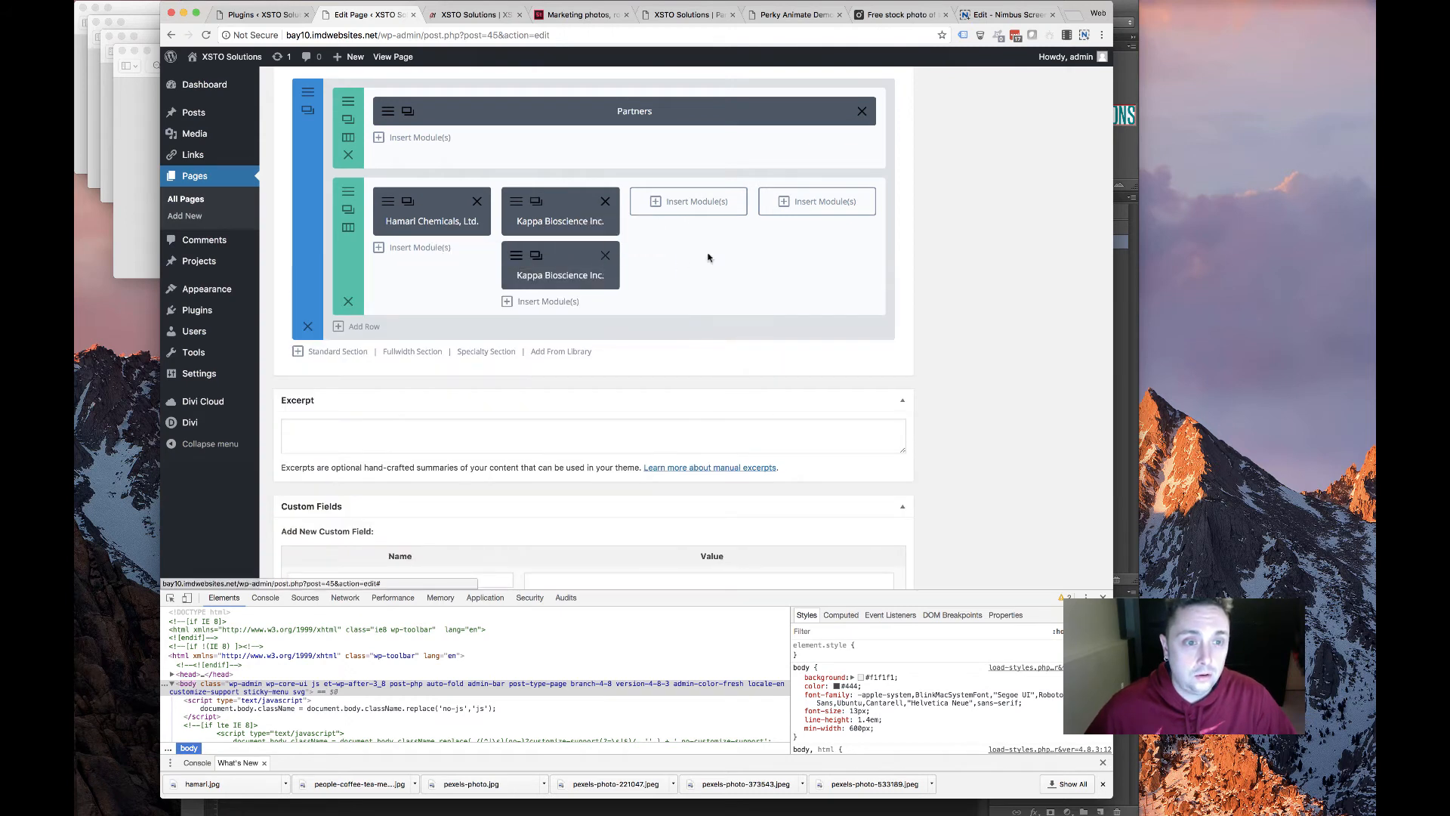
drag(578, 257, 718, 202)
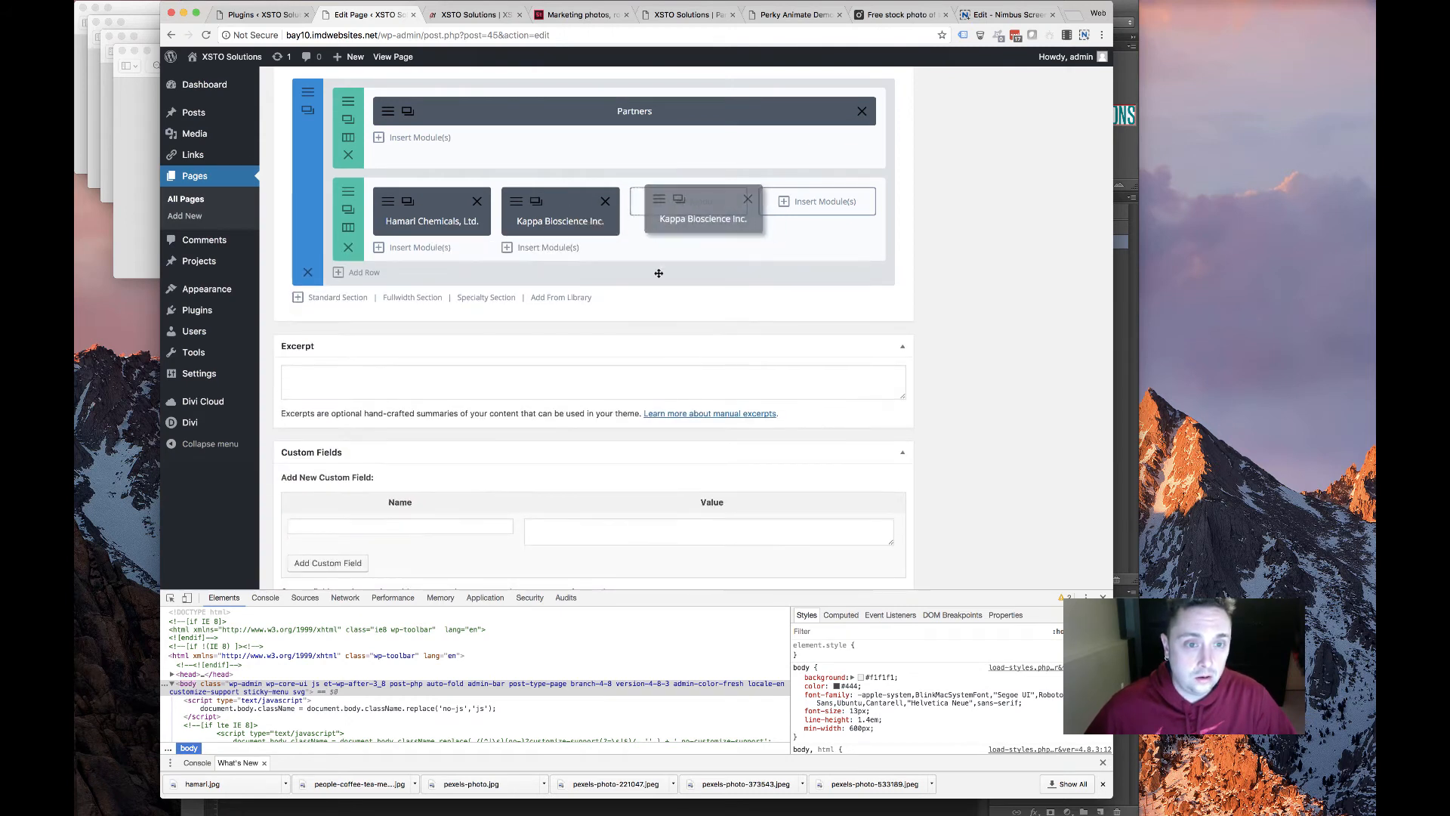
click(649, 206)
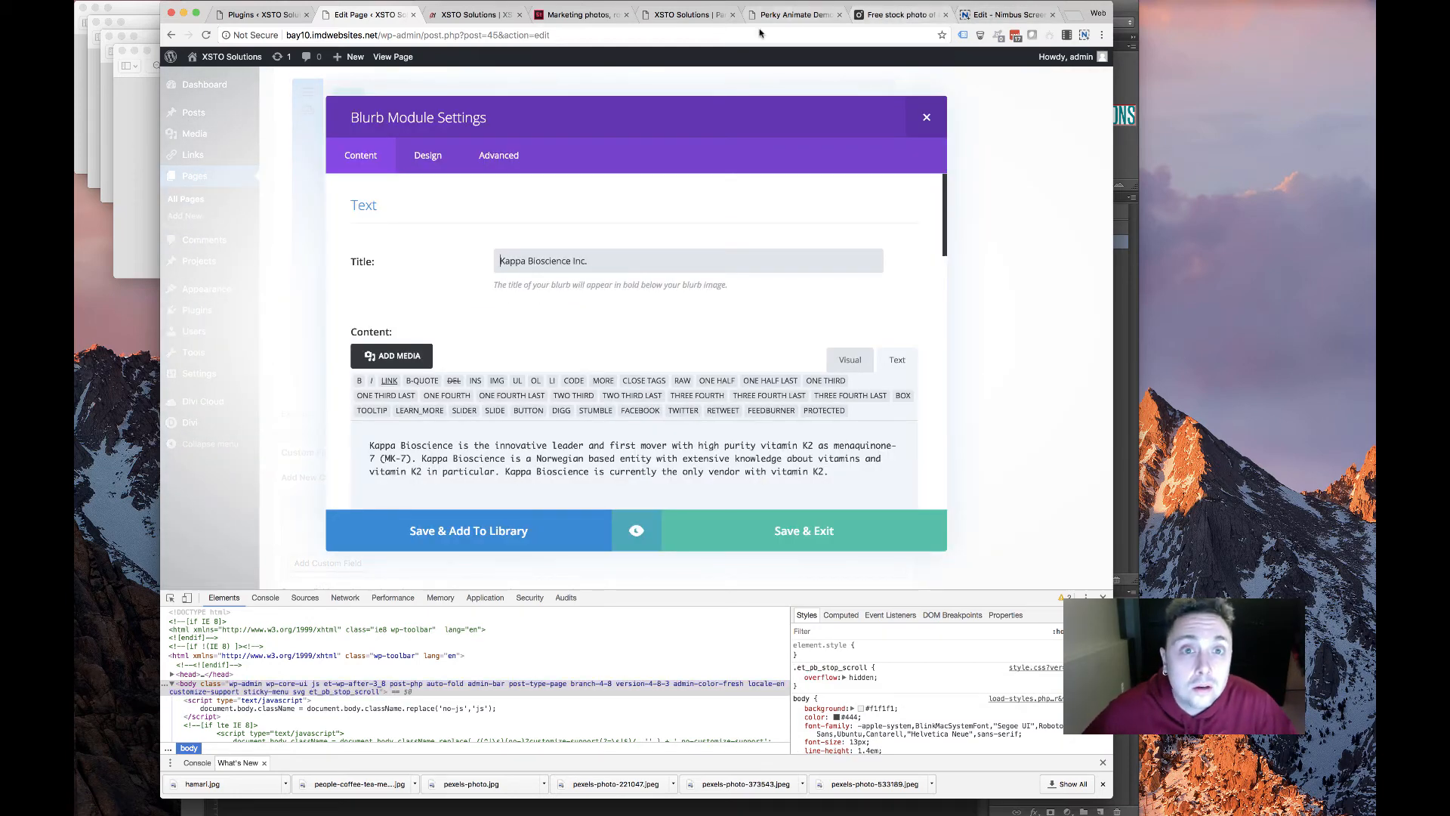
Select the Brudy Technology description paragraph on the old partners page
click(791, 15)
click(677, 17)
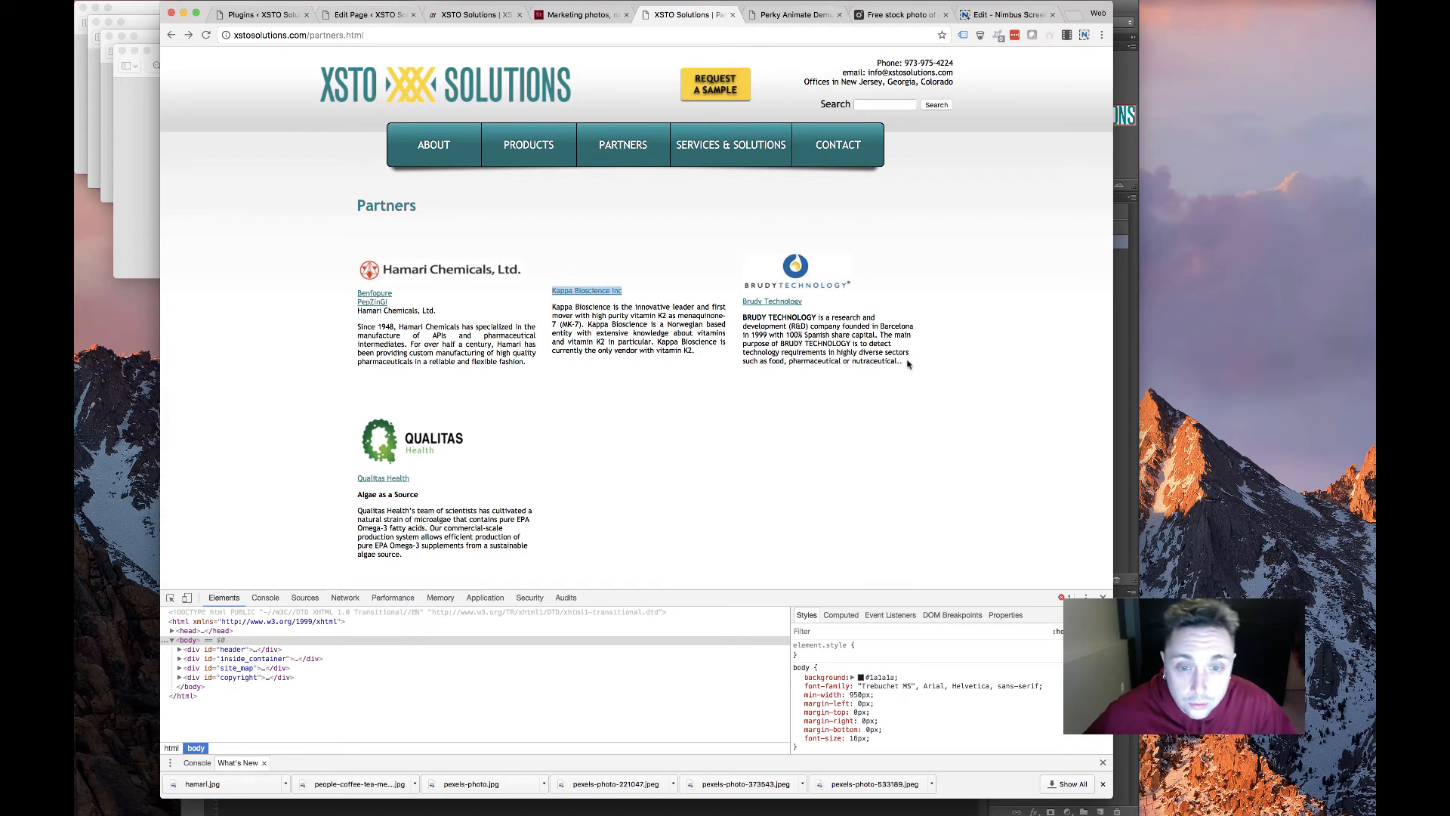
drag(909, 372, 778, 314)
click(787, 326)
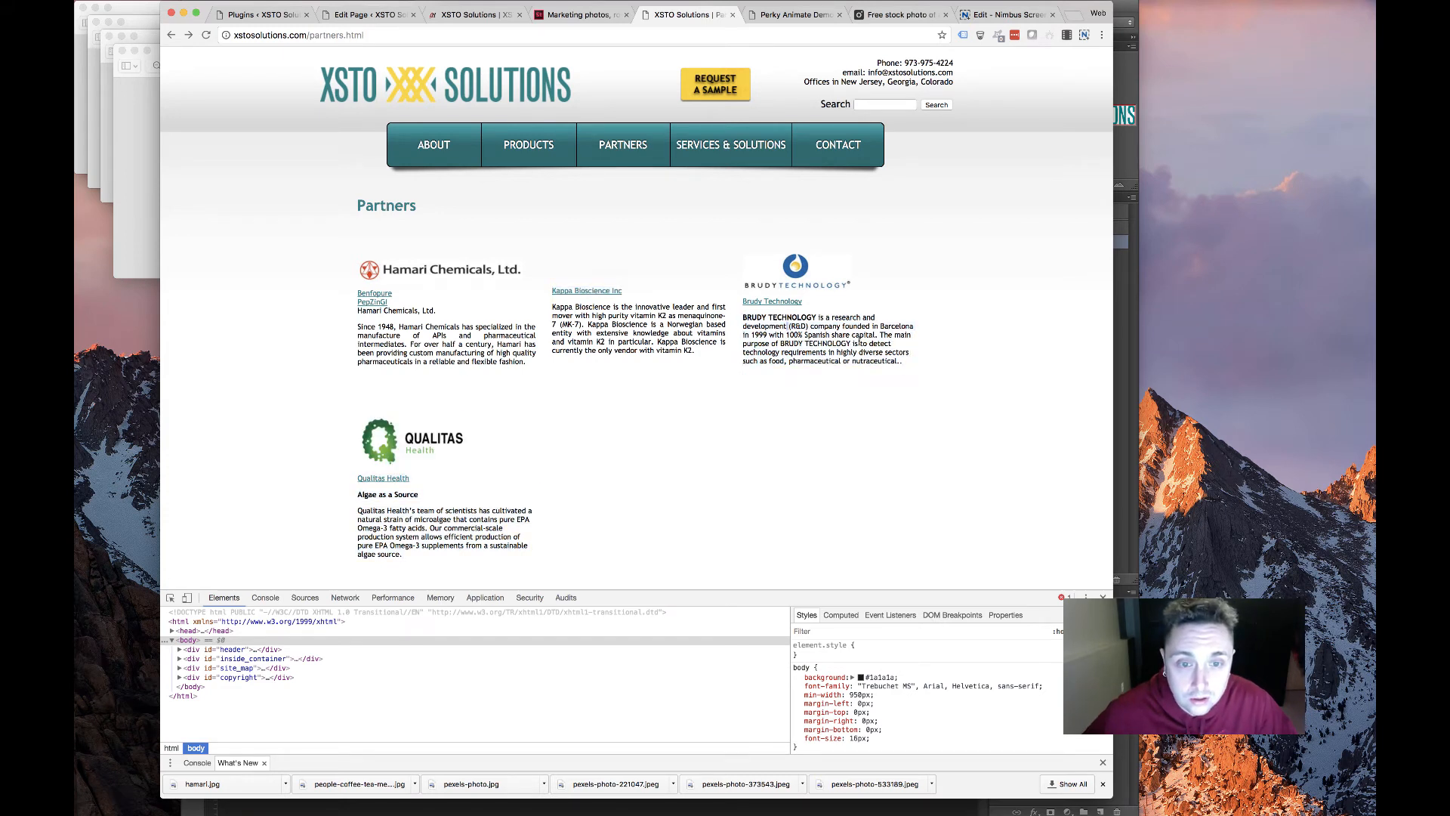
drag(903, 363, 743, 320)
key(super+c)
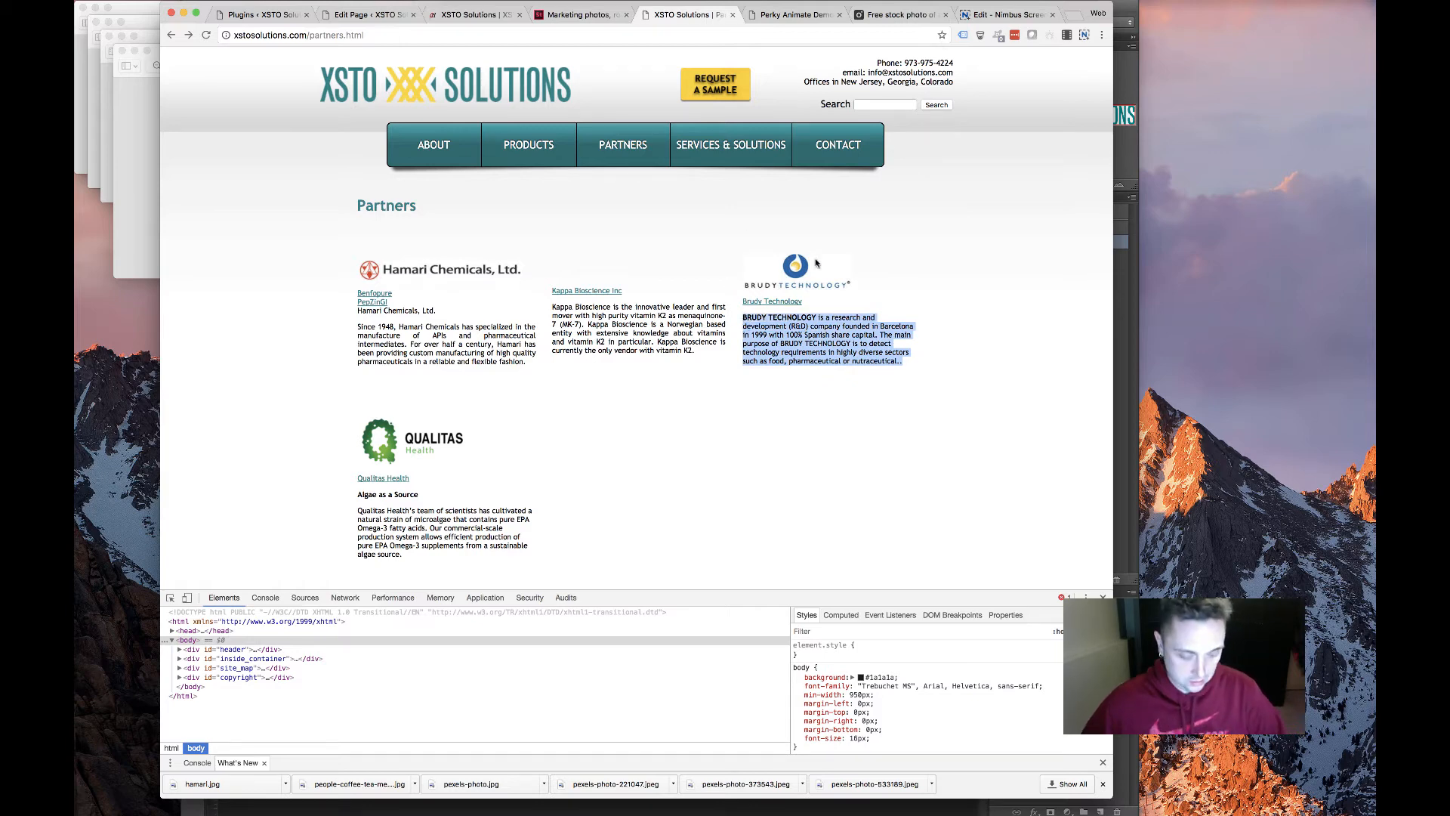
Save the Brudy logo as brudy.jpg and return to the page editor
right_click(821, 287)
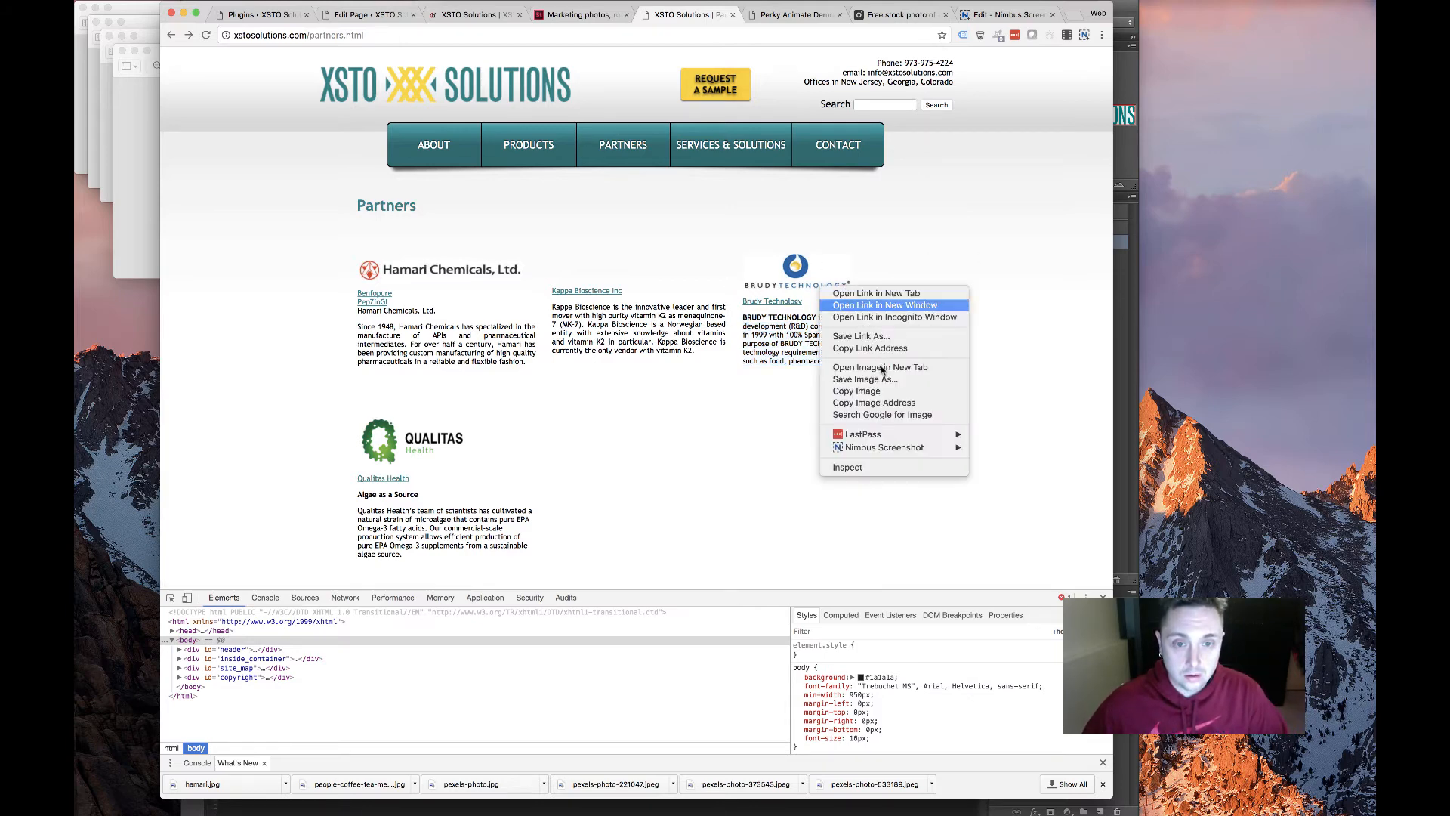
click(869, 379)
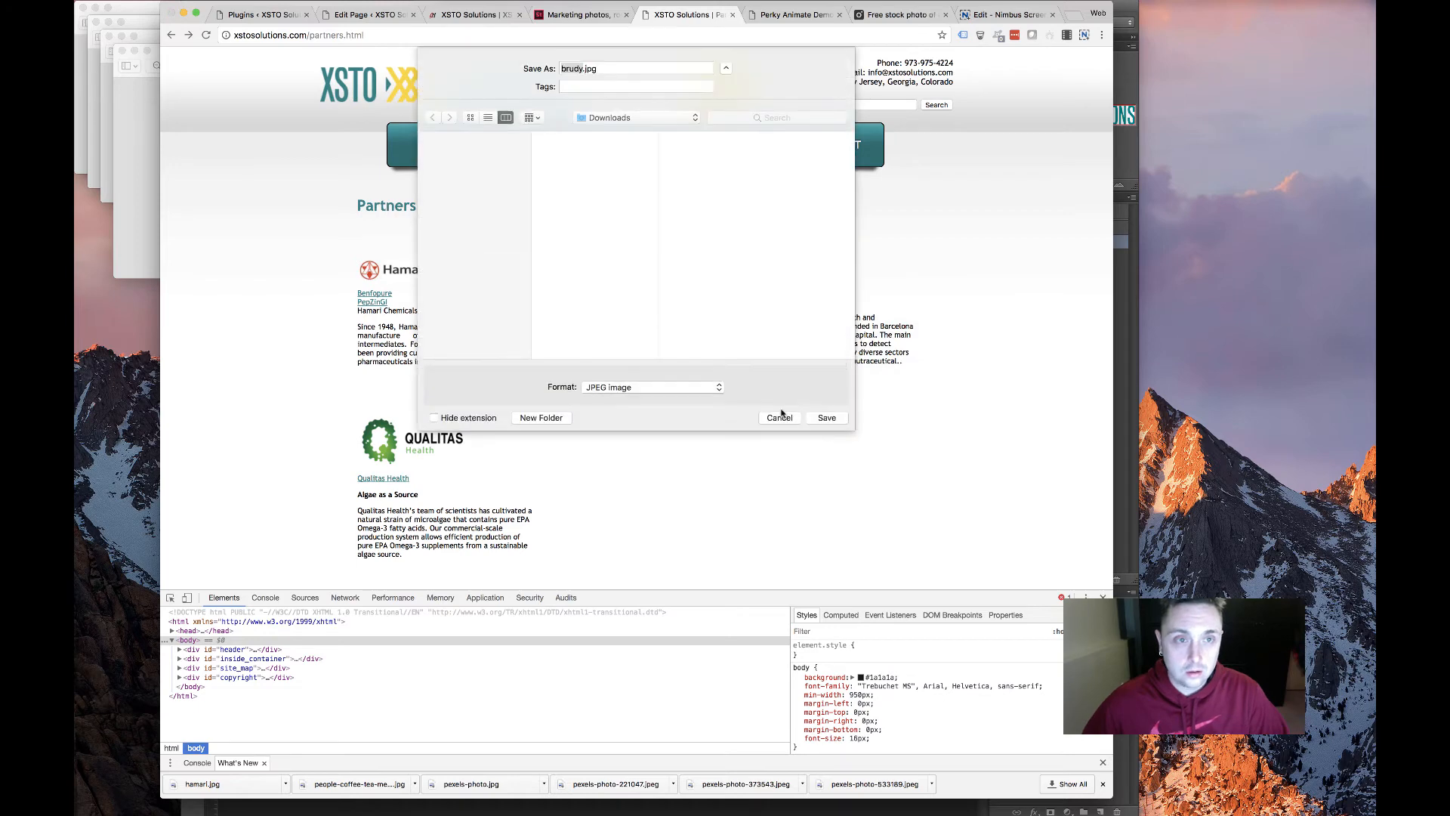
click(826, 418)
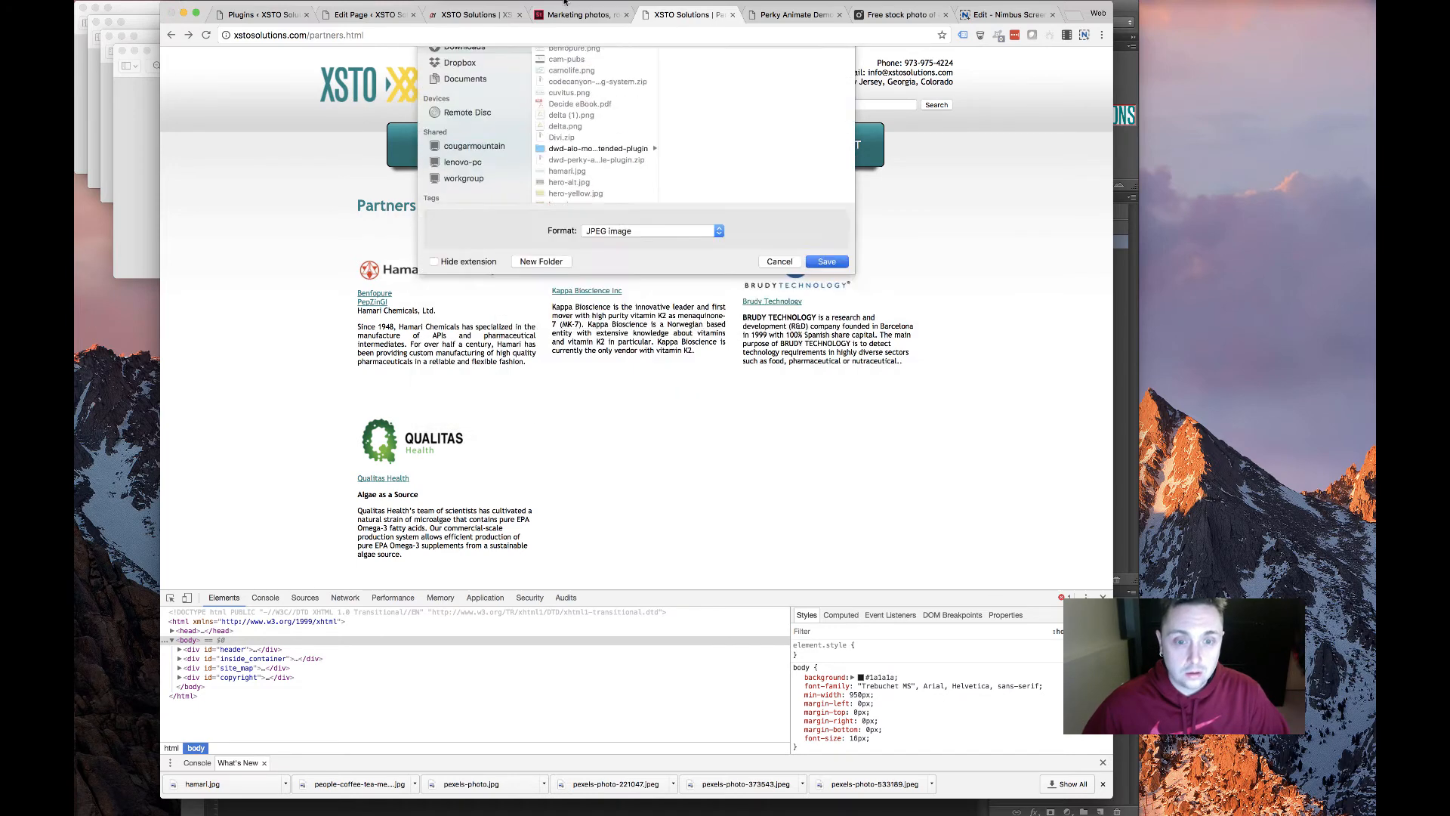
click(370, 14)
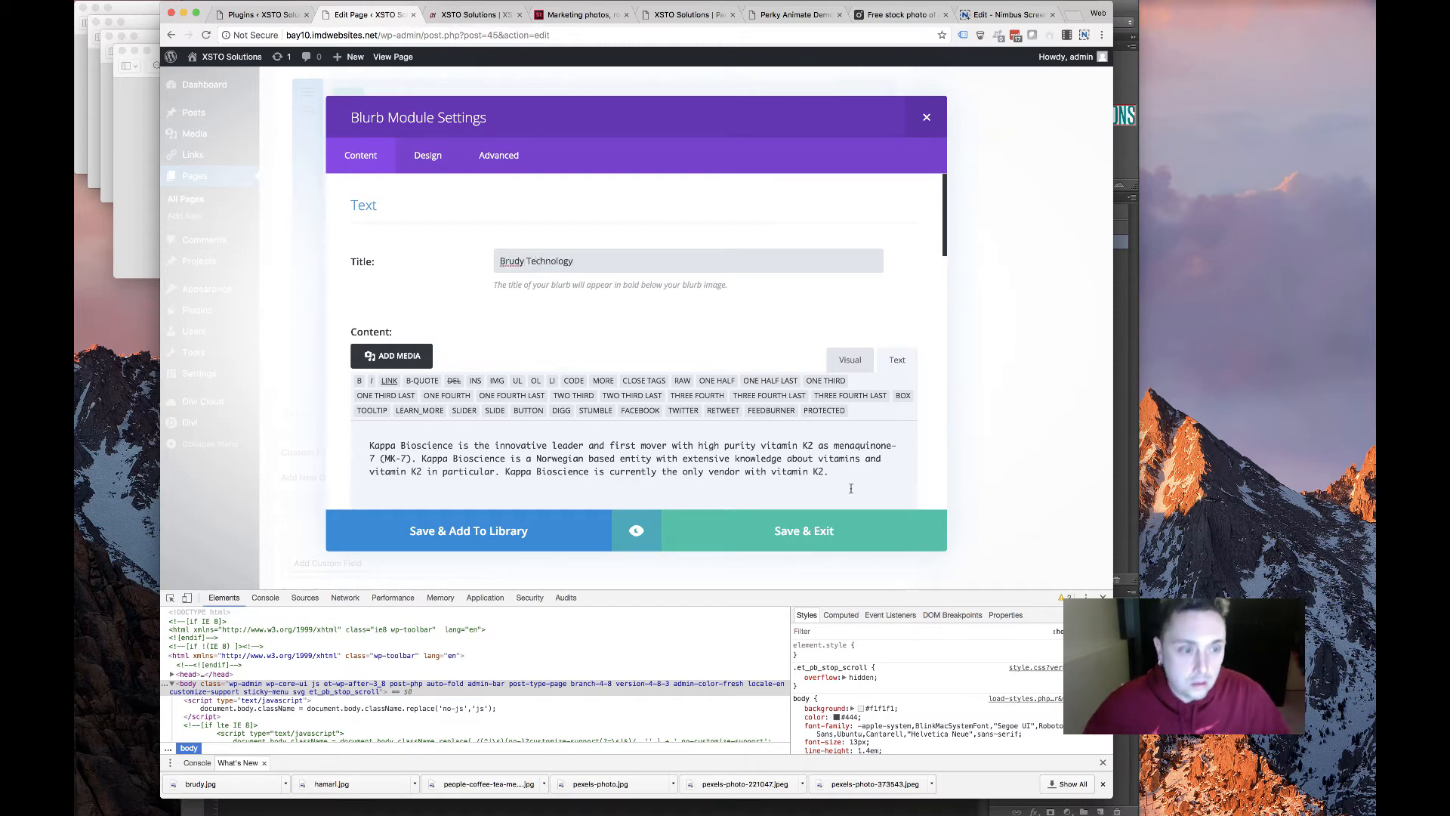
Replace the old Kappa description with the Brudy Technology description
drag(851, 488, 289, 398)
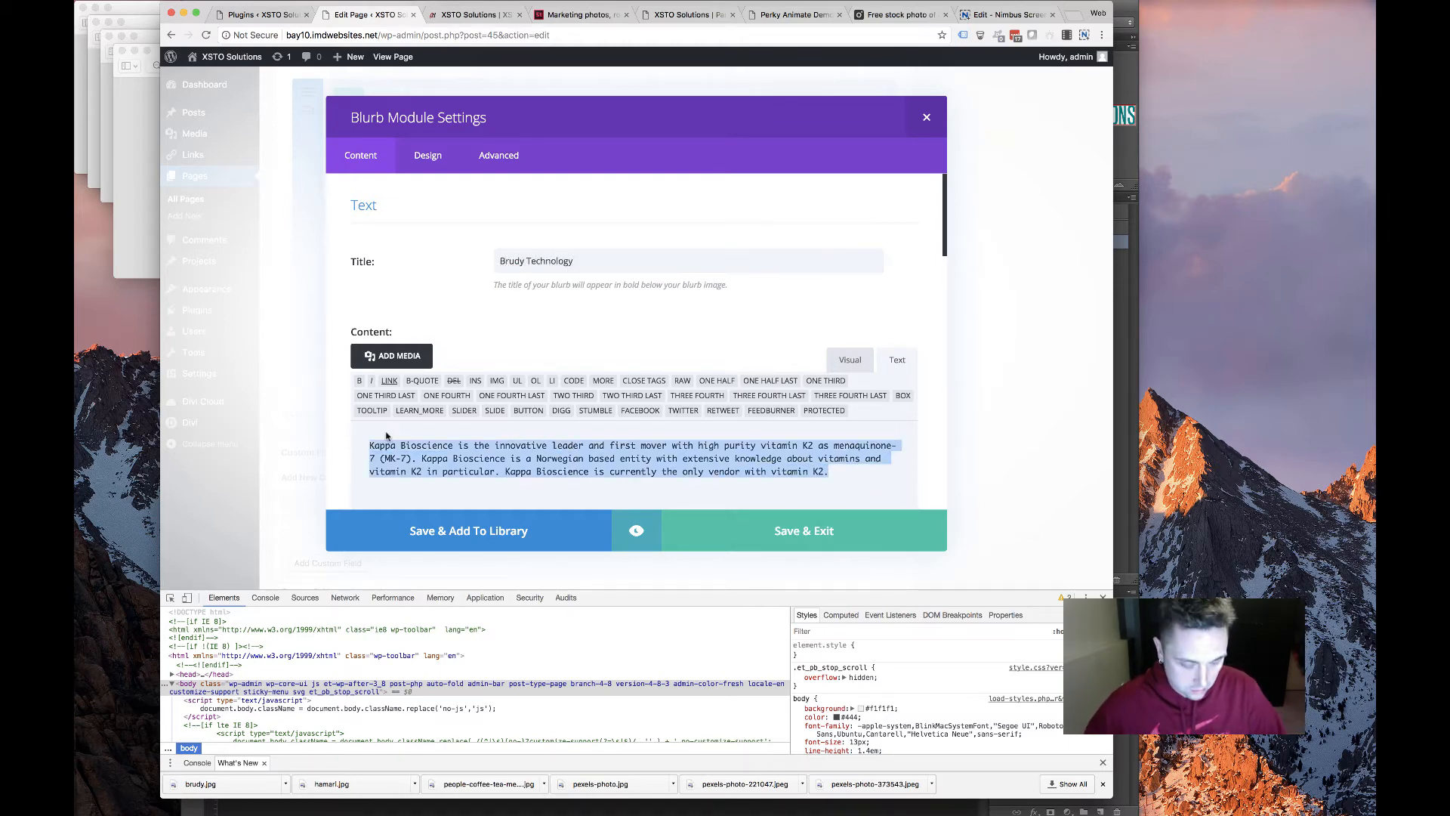
key(super+v)
scroll(506, 452, down, 10)
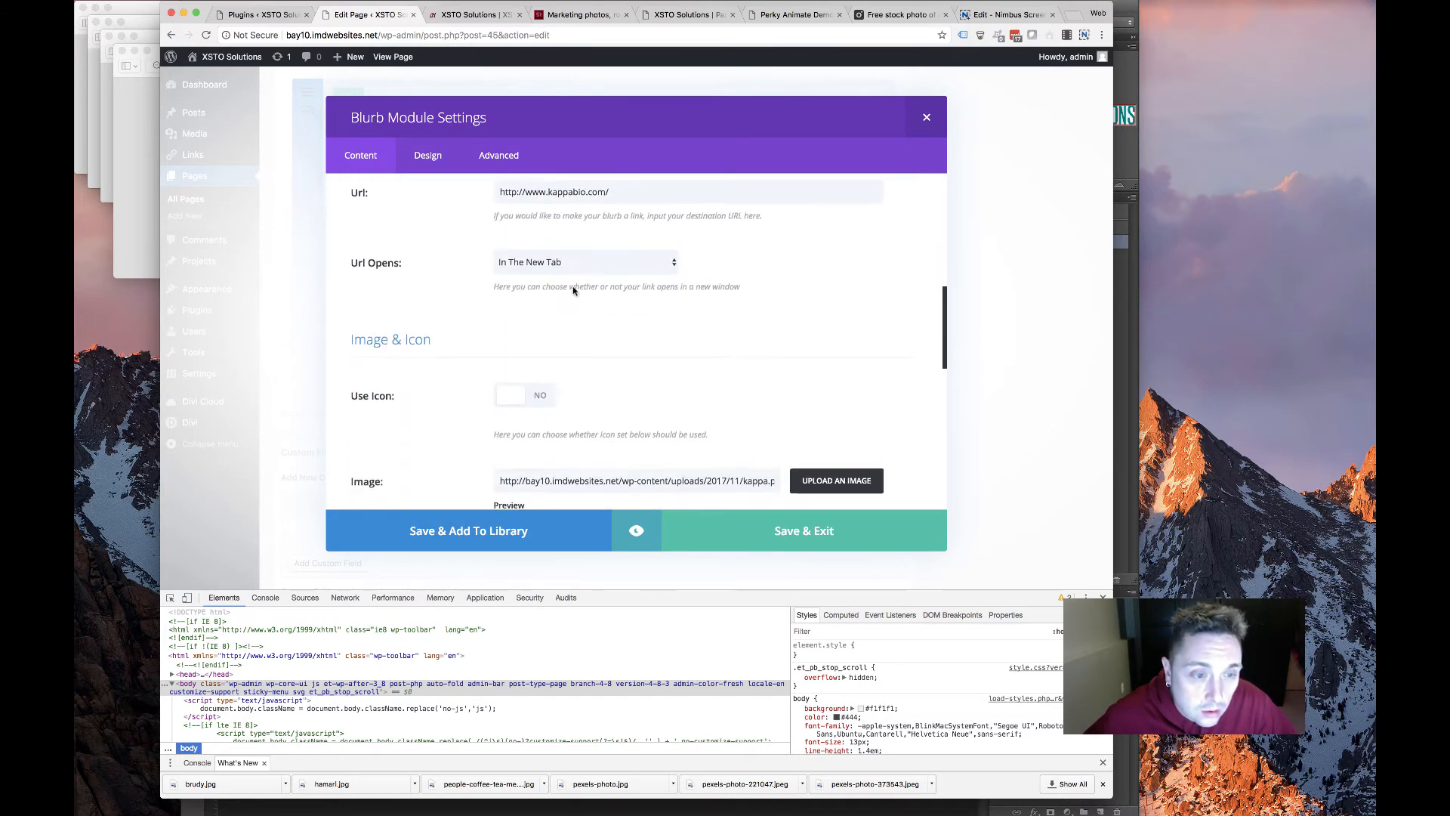
scroll(577, 353, down, 4)
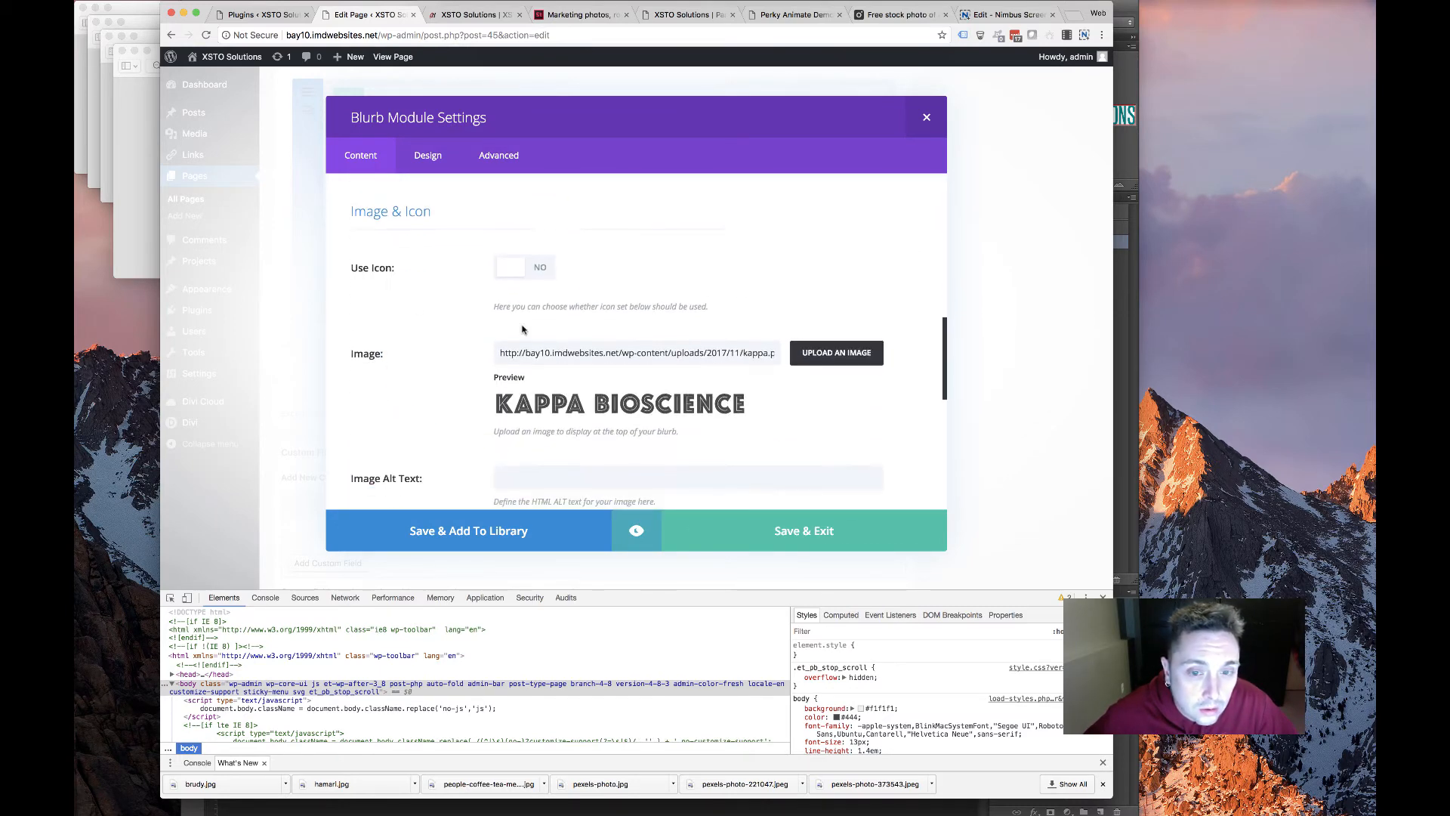
Upload brudy.jpg, set it as the blurb image, and save the Brudy Technology blurb
click(836, 352)
click(338, 107)
click(692, 308)
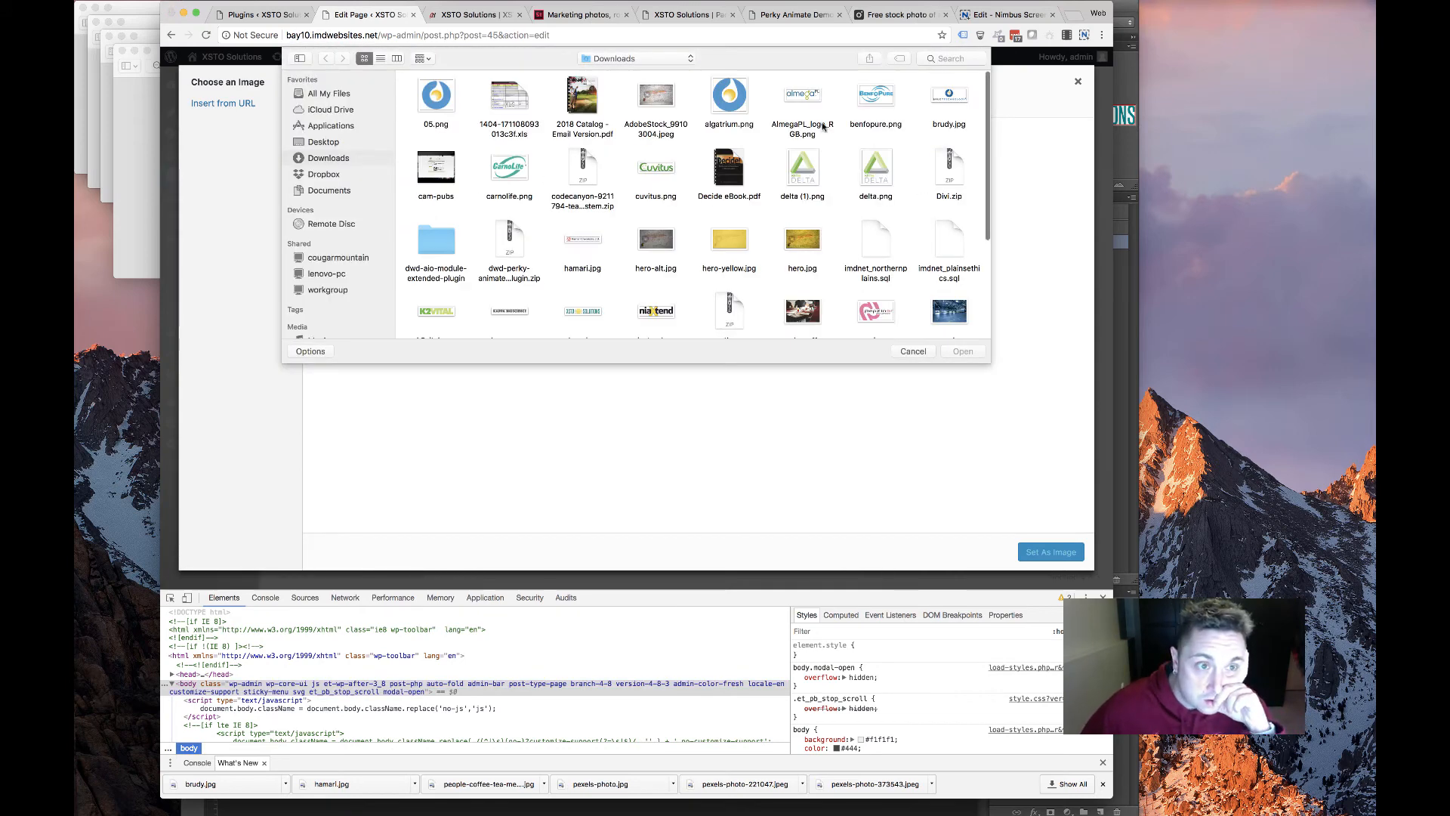
double_click(950, 94)
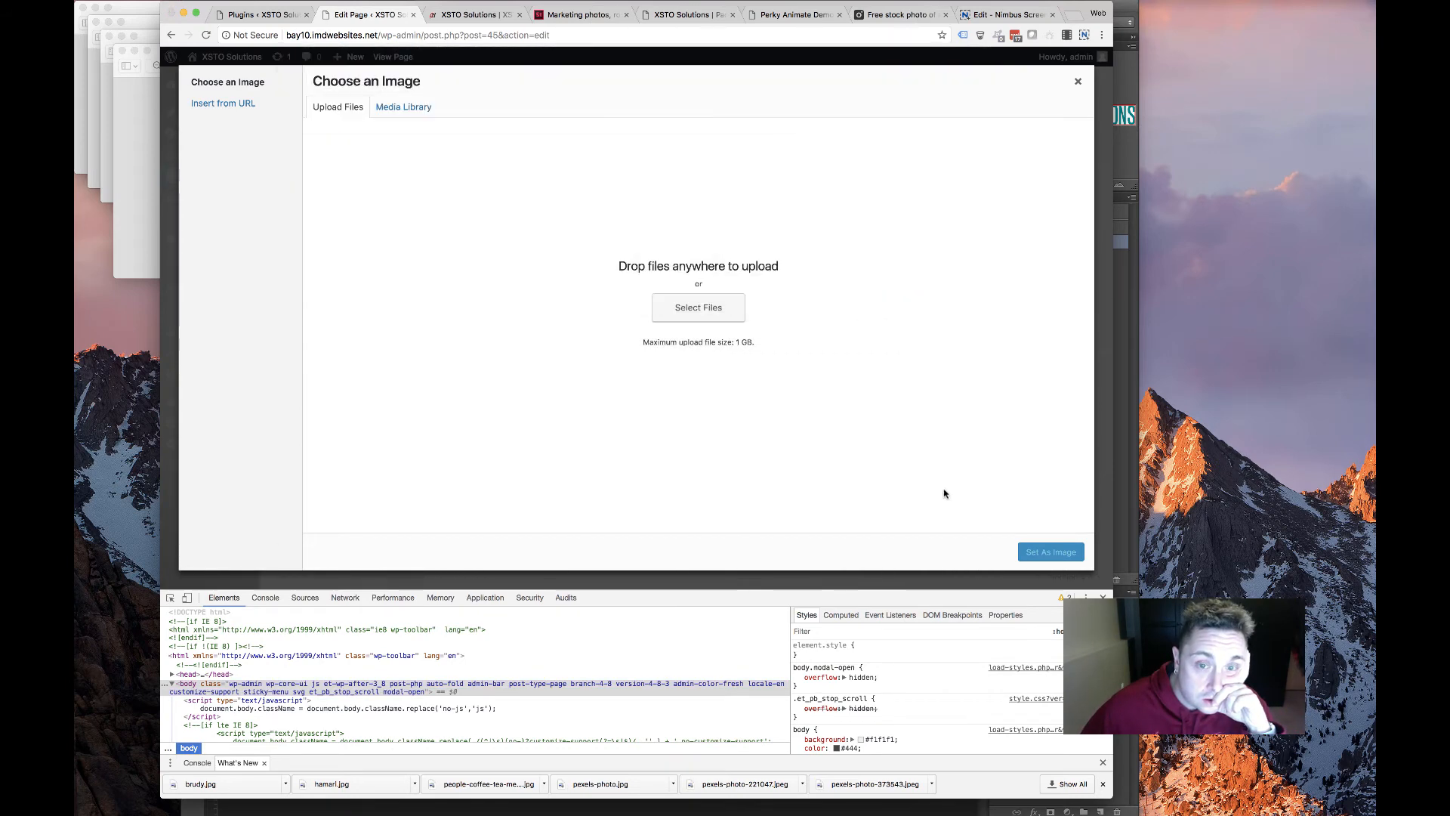
click(1049, 559)
scroll(534, 387, down, 5)
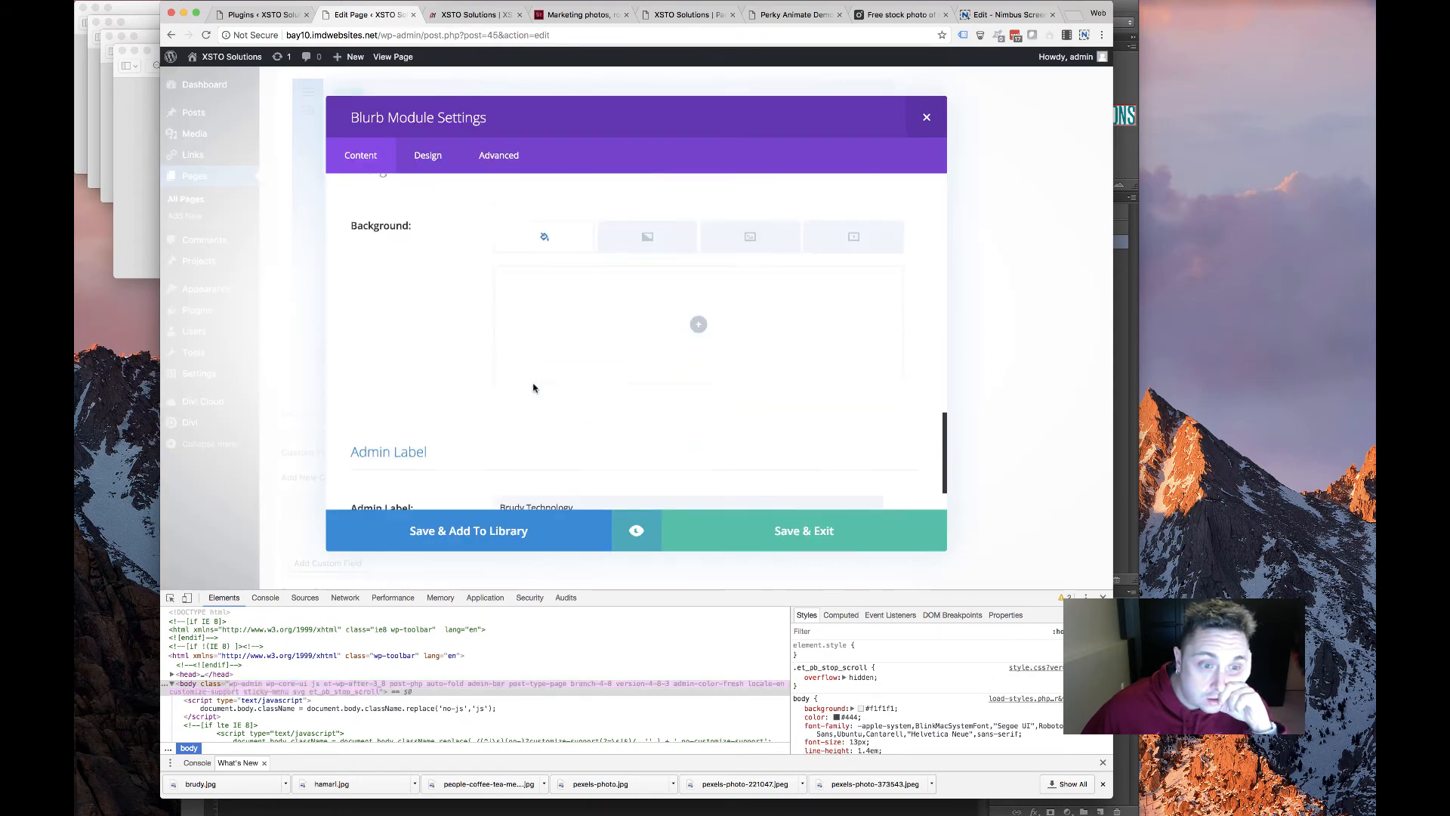
scroll(534, 388, down, 2)
click(763, 520)
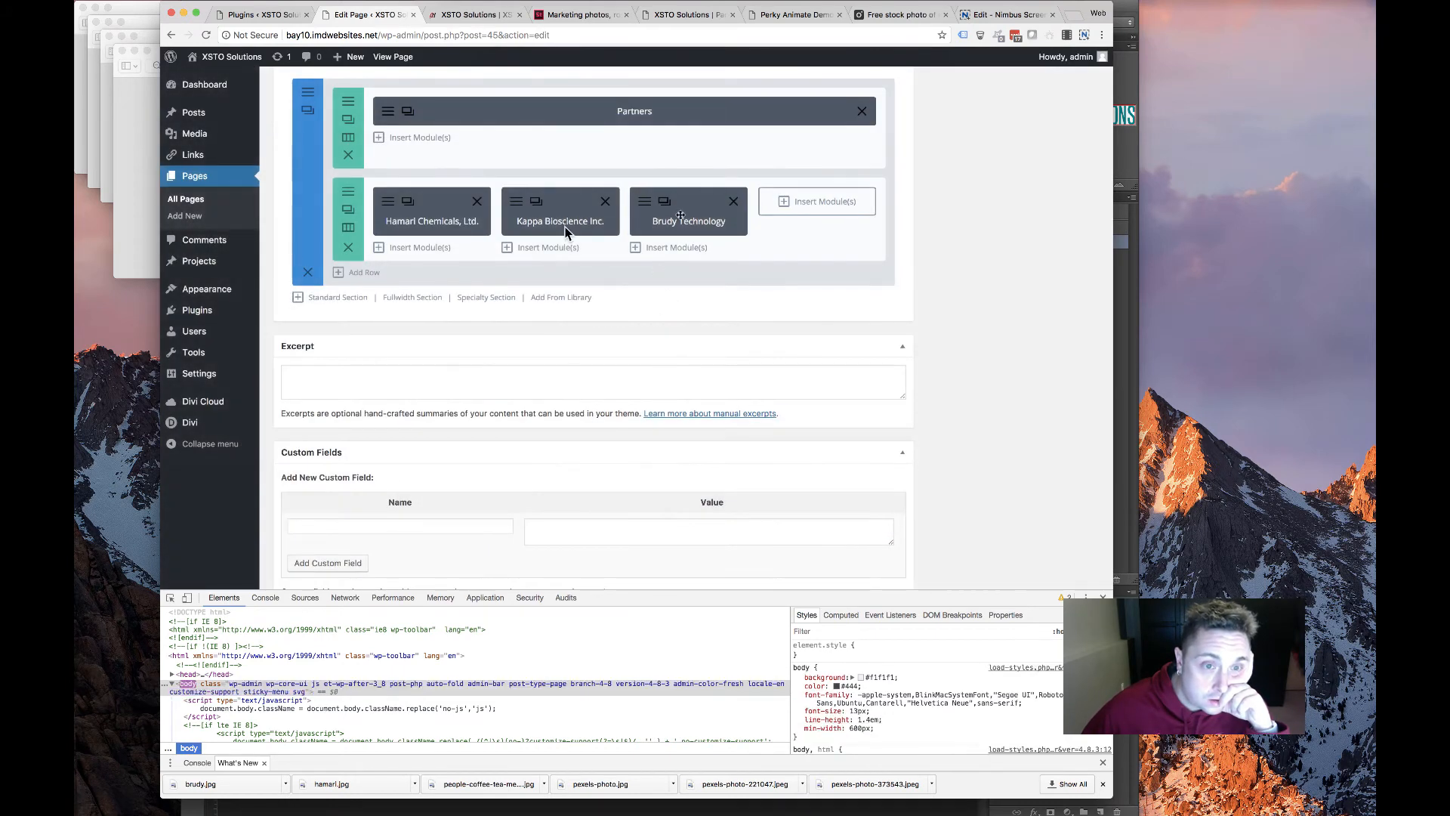
Duplicate the Brudy Technology blurb into the empty fourth column
click(664, 201)
drag(683, 268, 819, 220)
click(1001, 15)
click(782, 20)
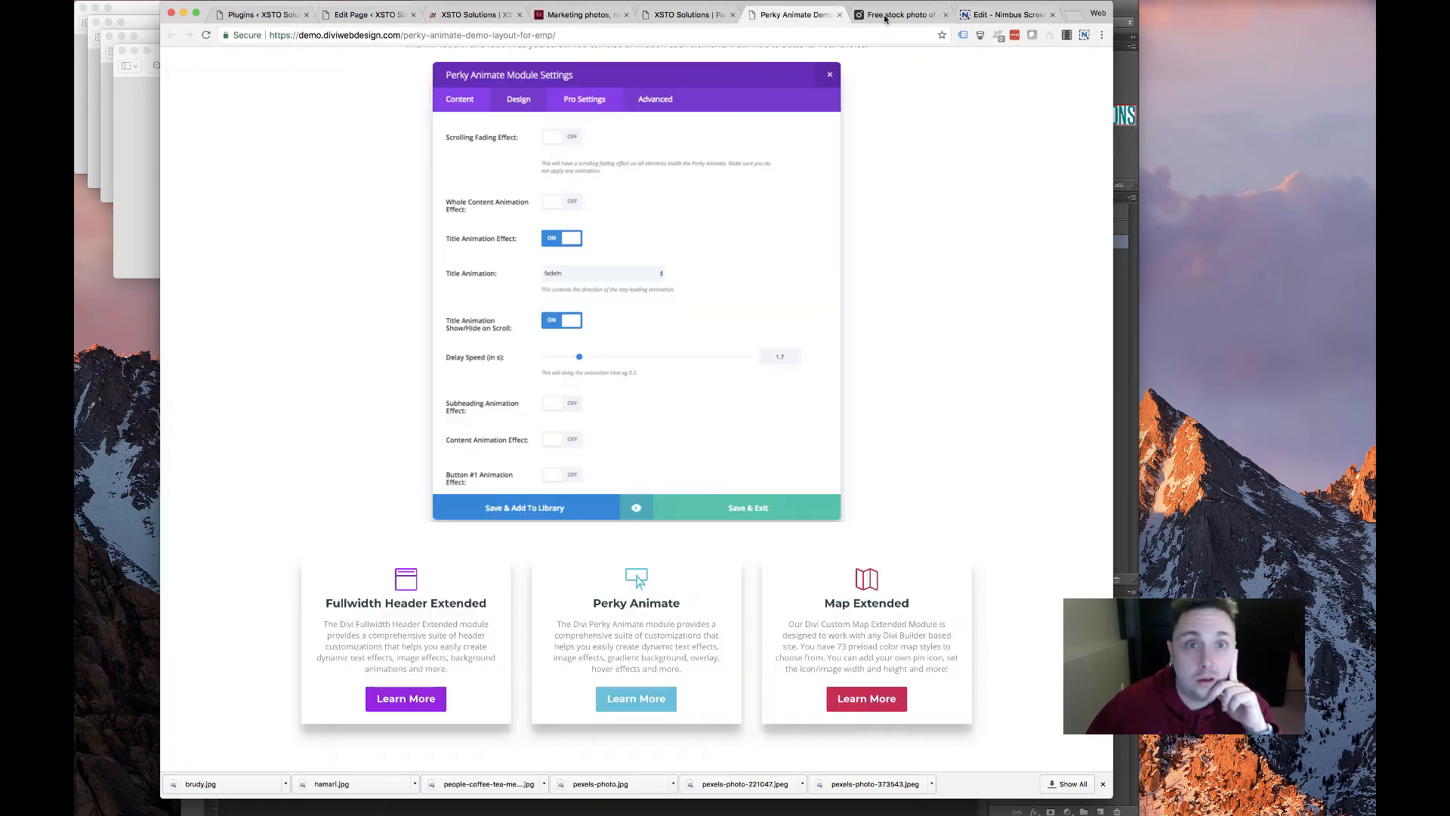
click(899, 15)
click(691, 15)
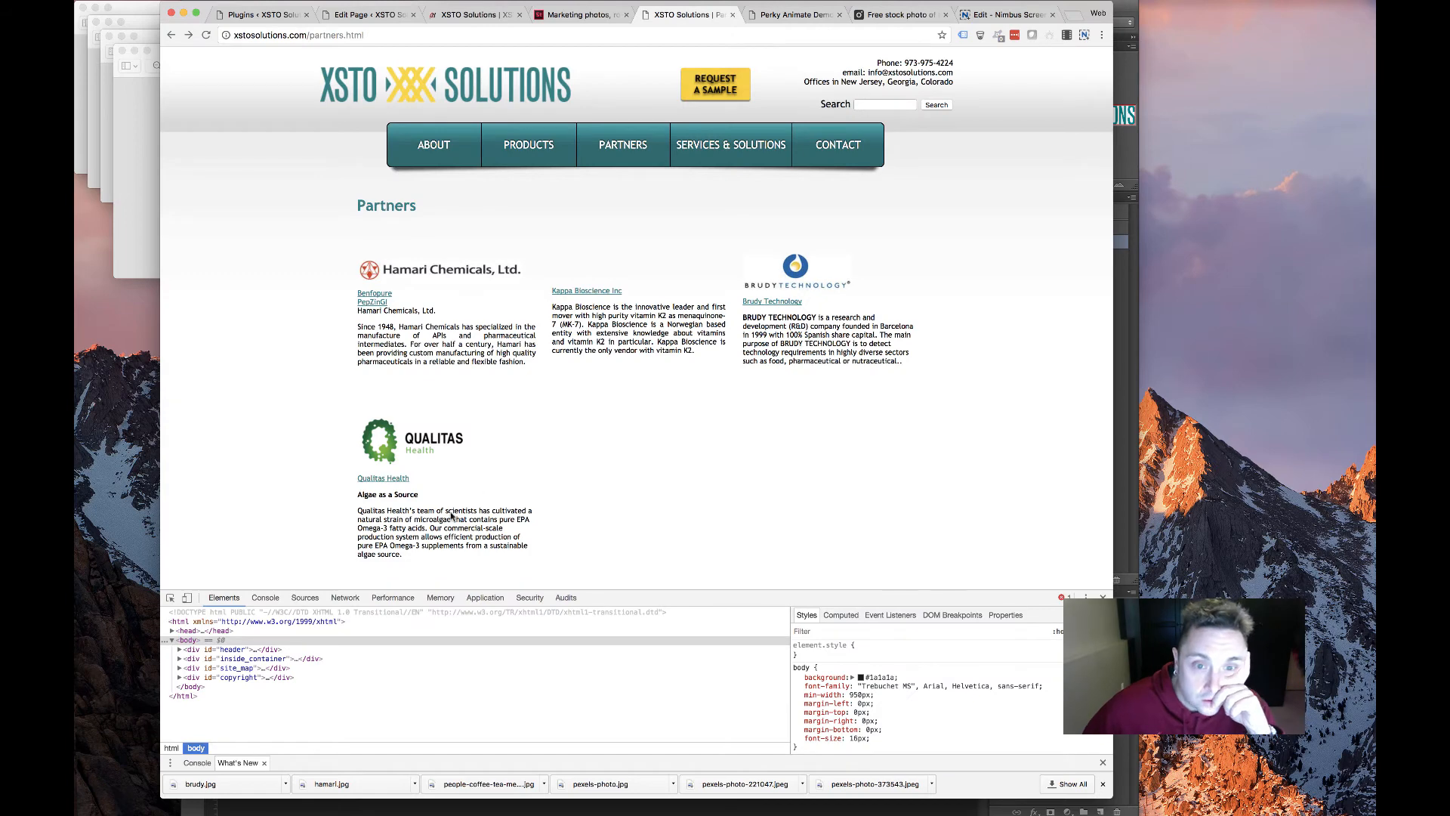
scroll(452, 516, down, 3)
Save the Qualitas logo image from the old partners page
right_click(446, 350)
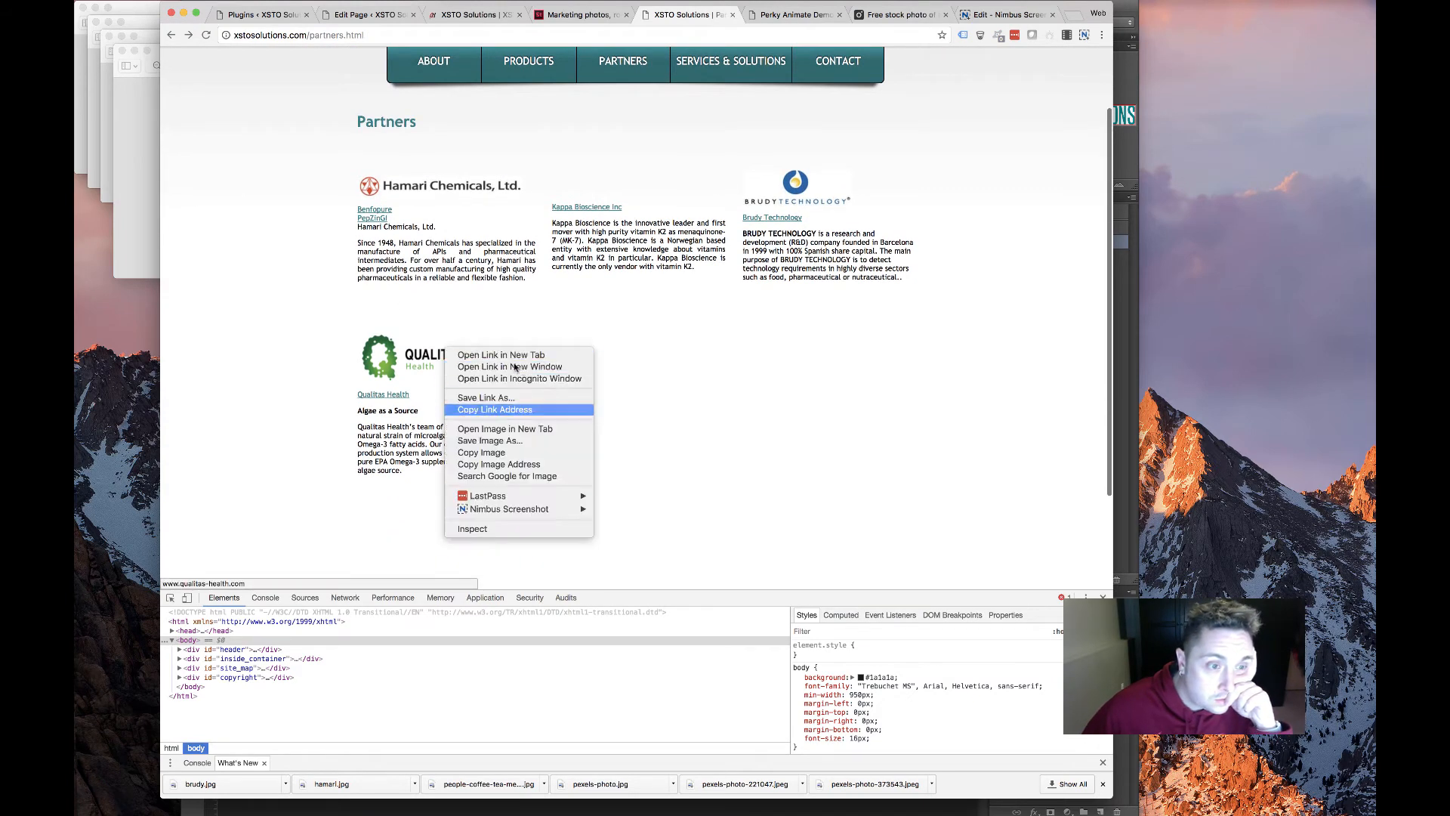
click(507, 441)
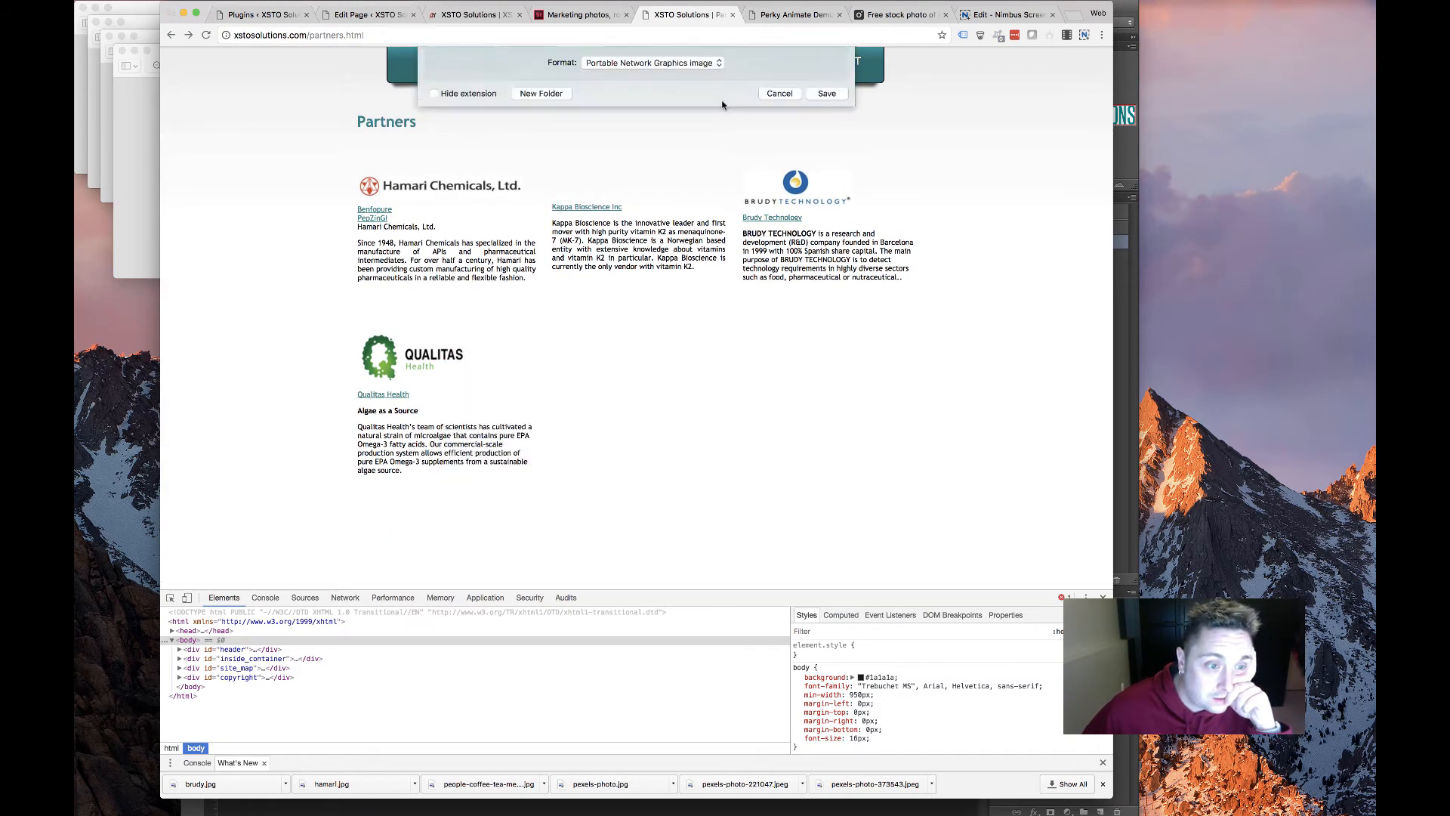
key(Return)
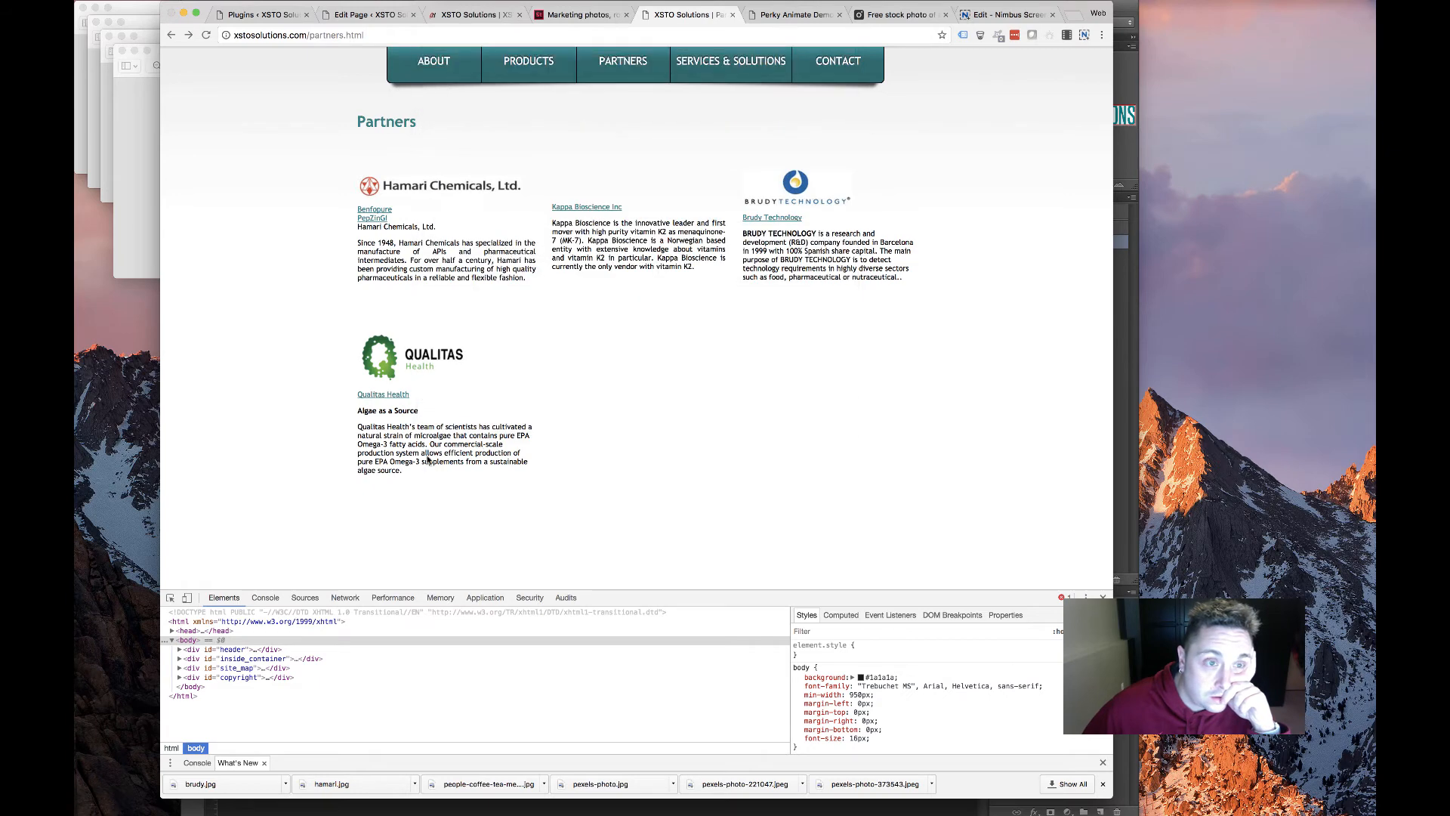
Copy the Qualitas Health link, heading and paragraph text
click(413, 475)
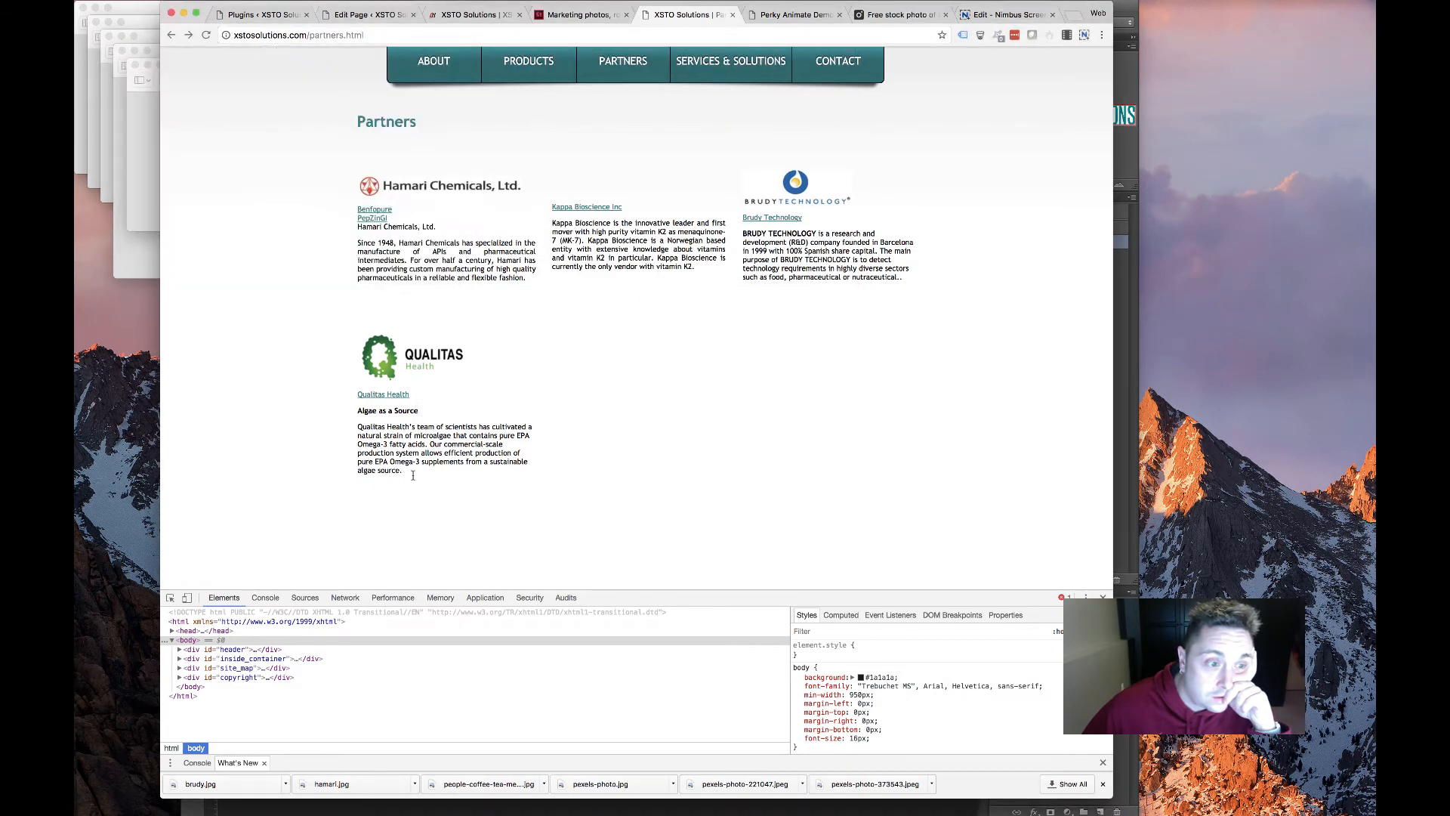
triple_click(358, 426)
drag(353, 392, 360, 395)
right_click(432, 440)
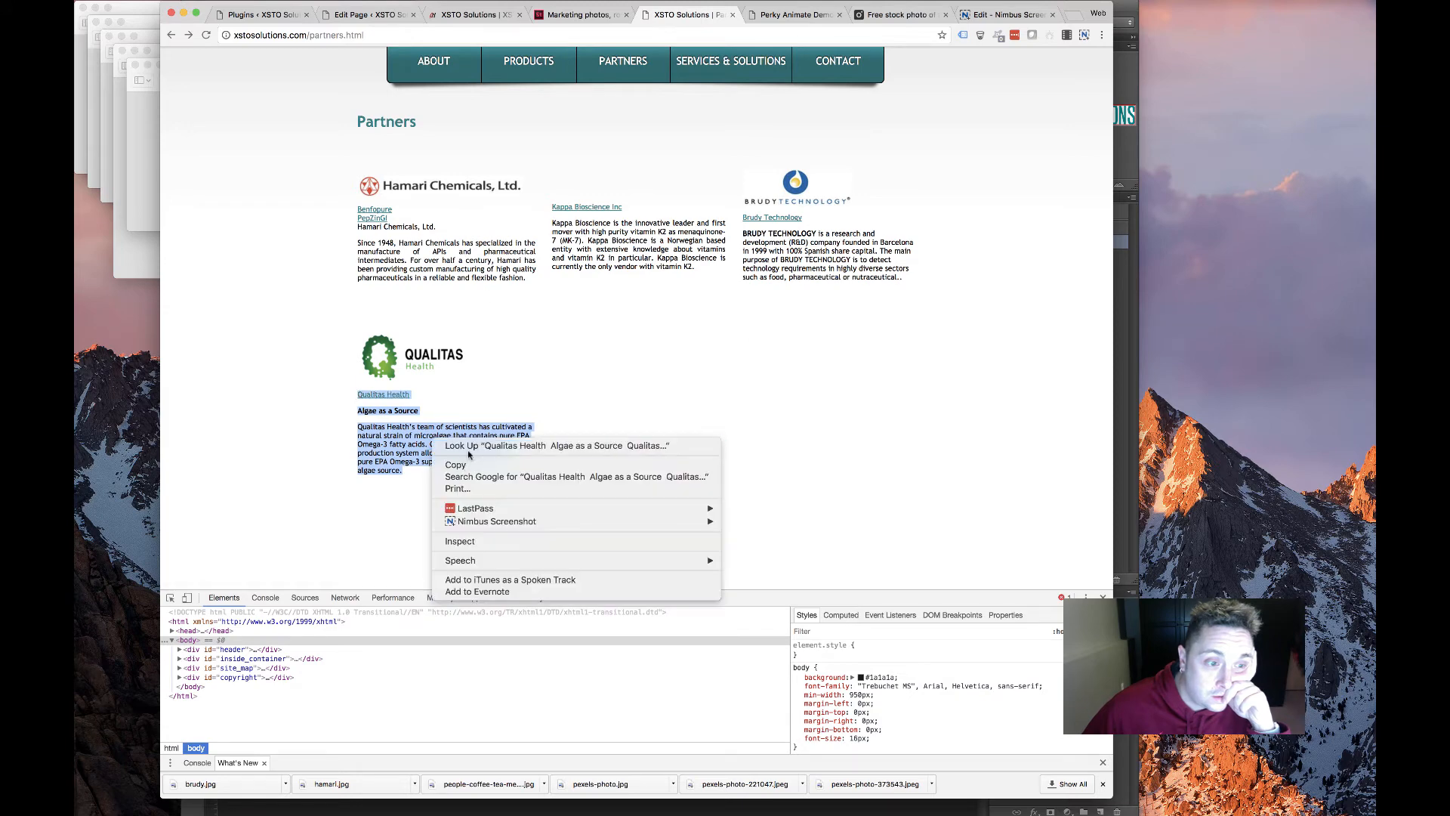
click(466, 464)
key(super+2)
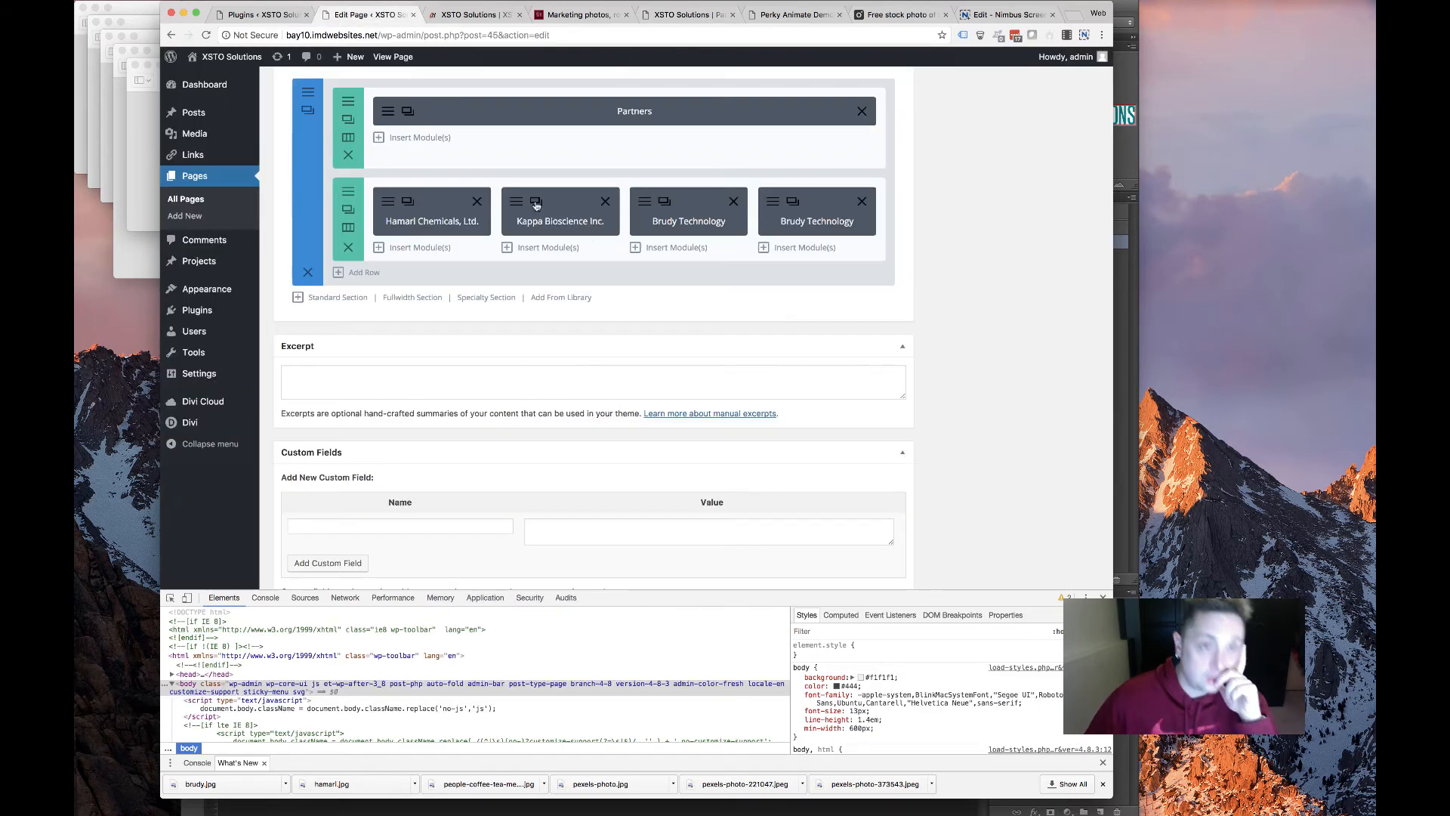
Paste the Qualitas text over the fourth blurb's Brudy description, removing the duplicate heading line
click(792, 201)
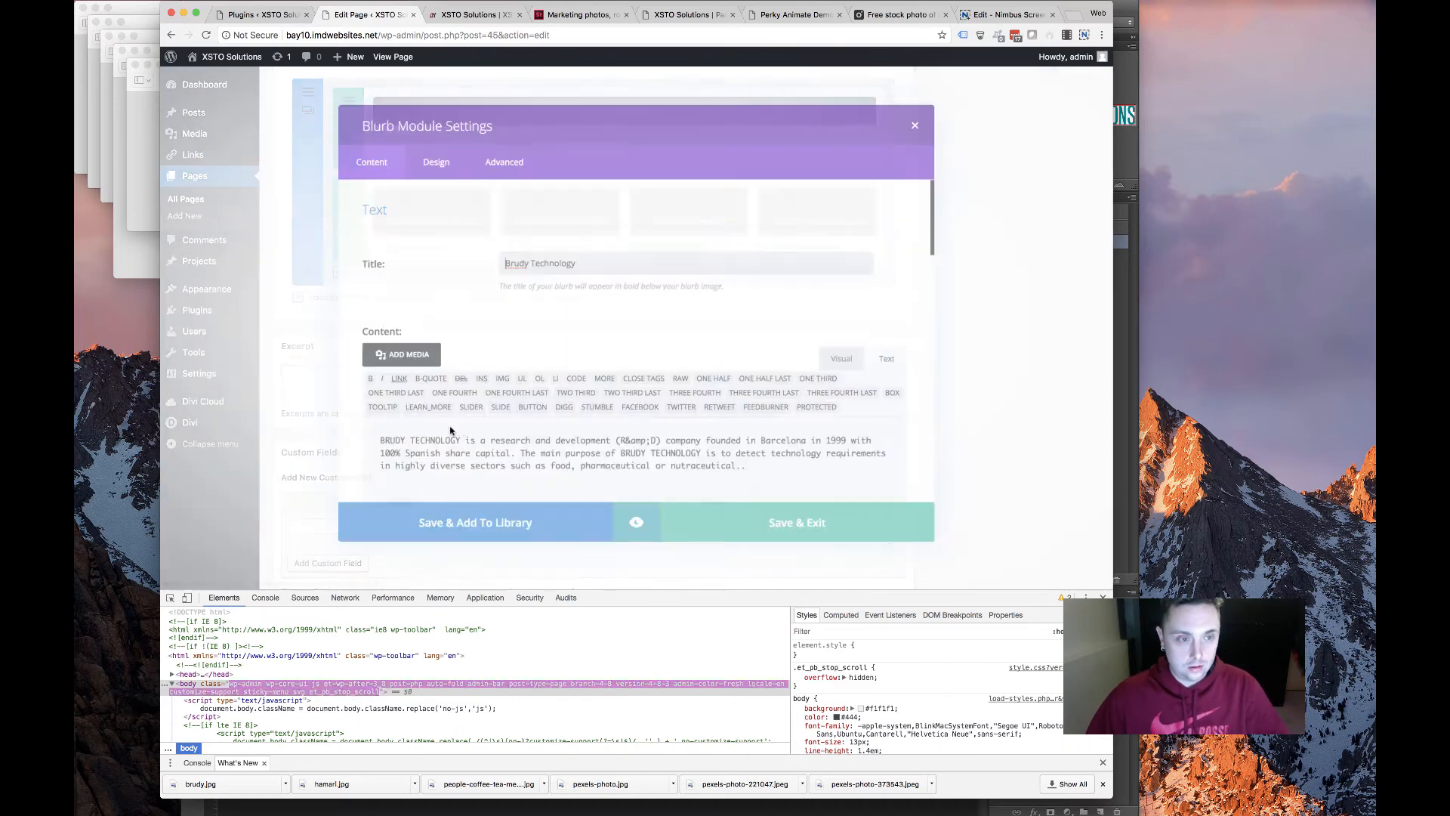
drag(752, 473, 467, 386)
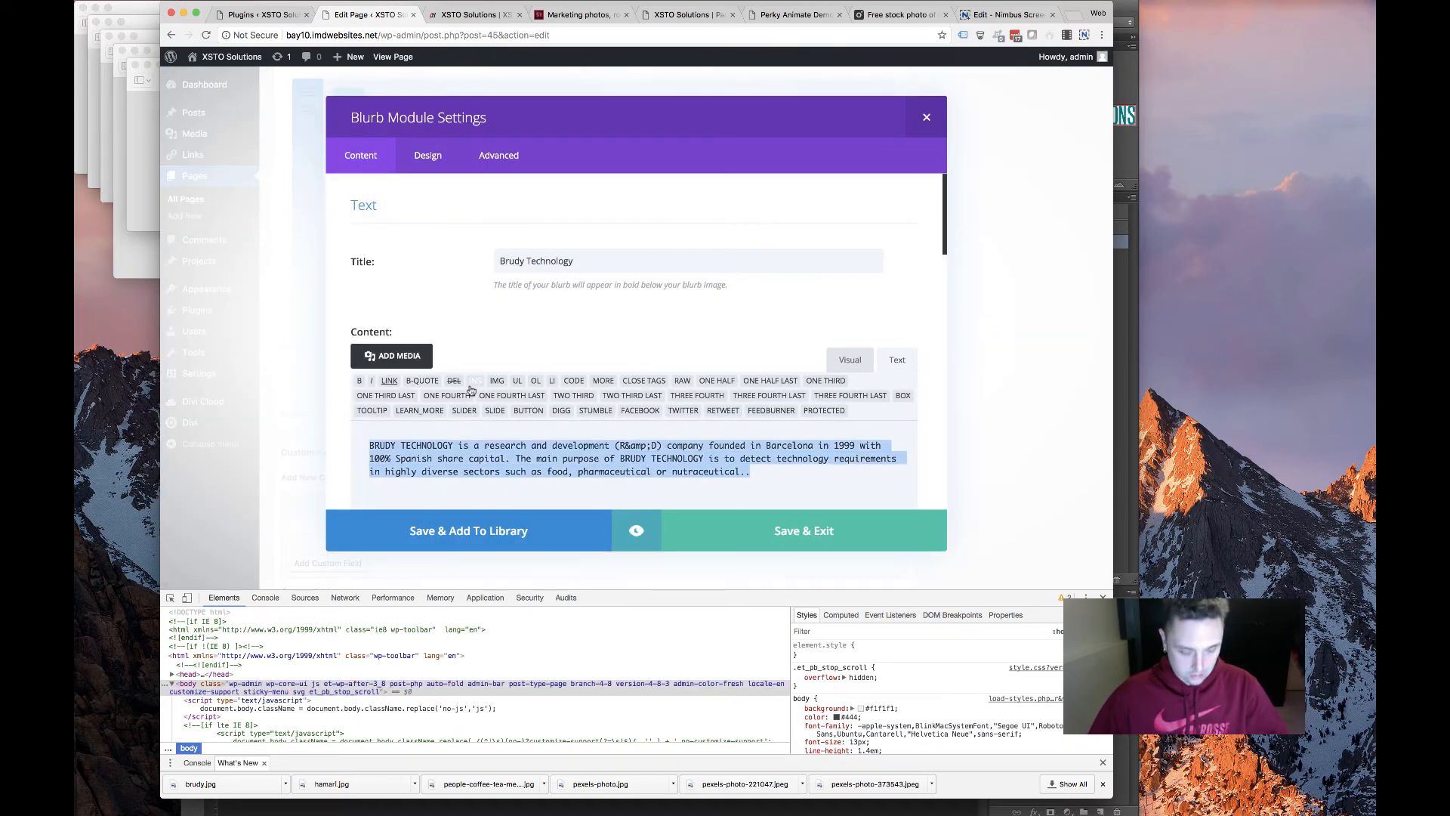
key(super+v)
scroll(491, 317, up, 1)
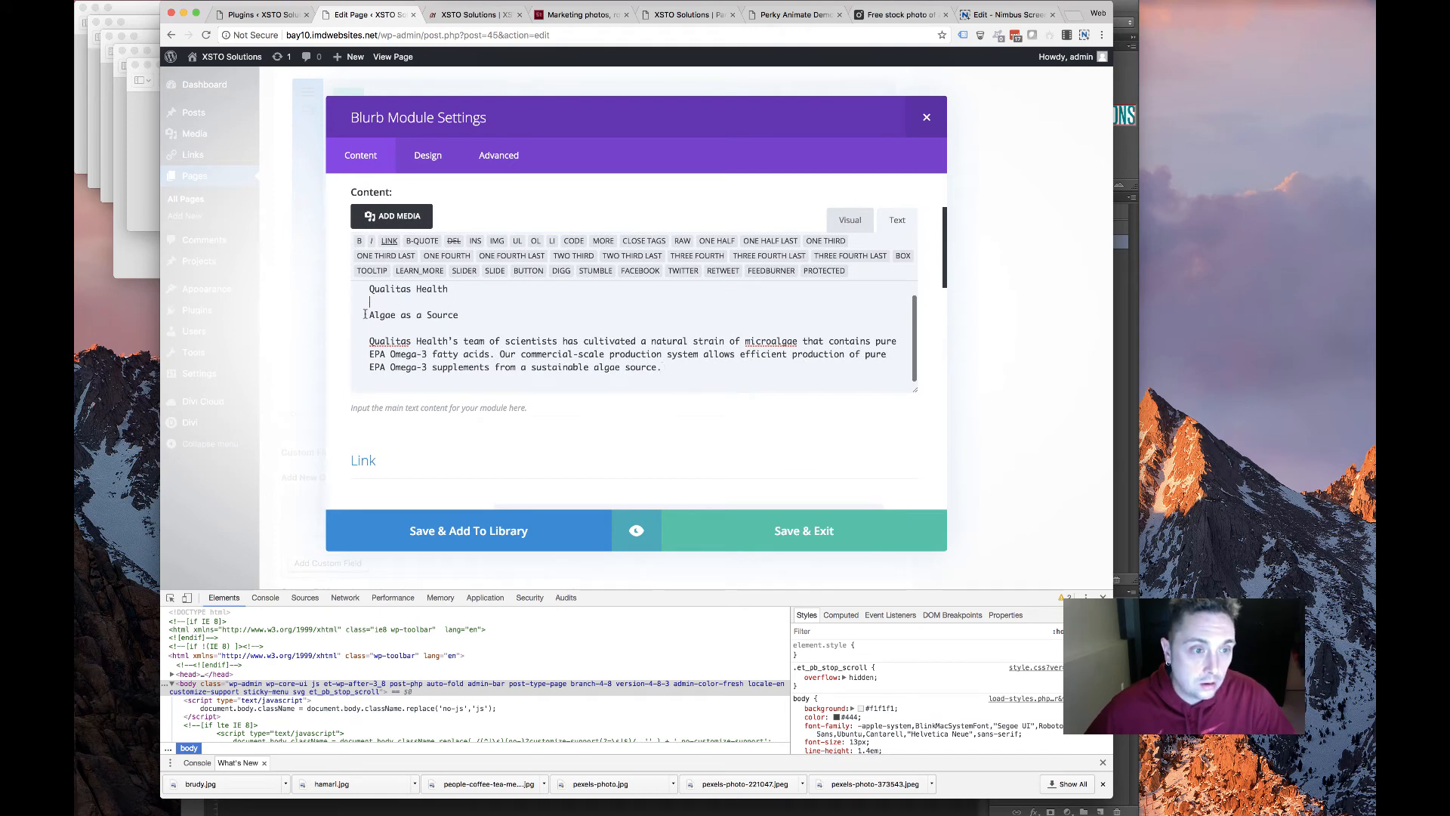
drag(350, 280, 358, 291)
key(BackSpace)
key(BackSpace)
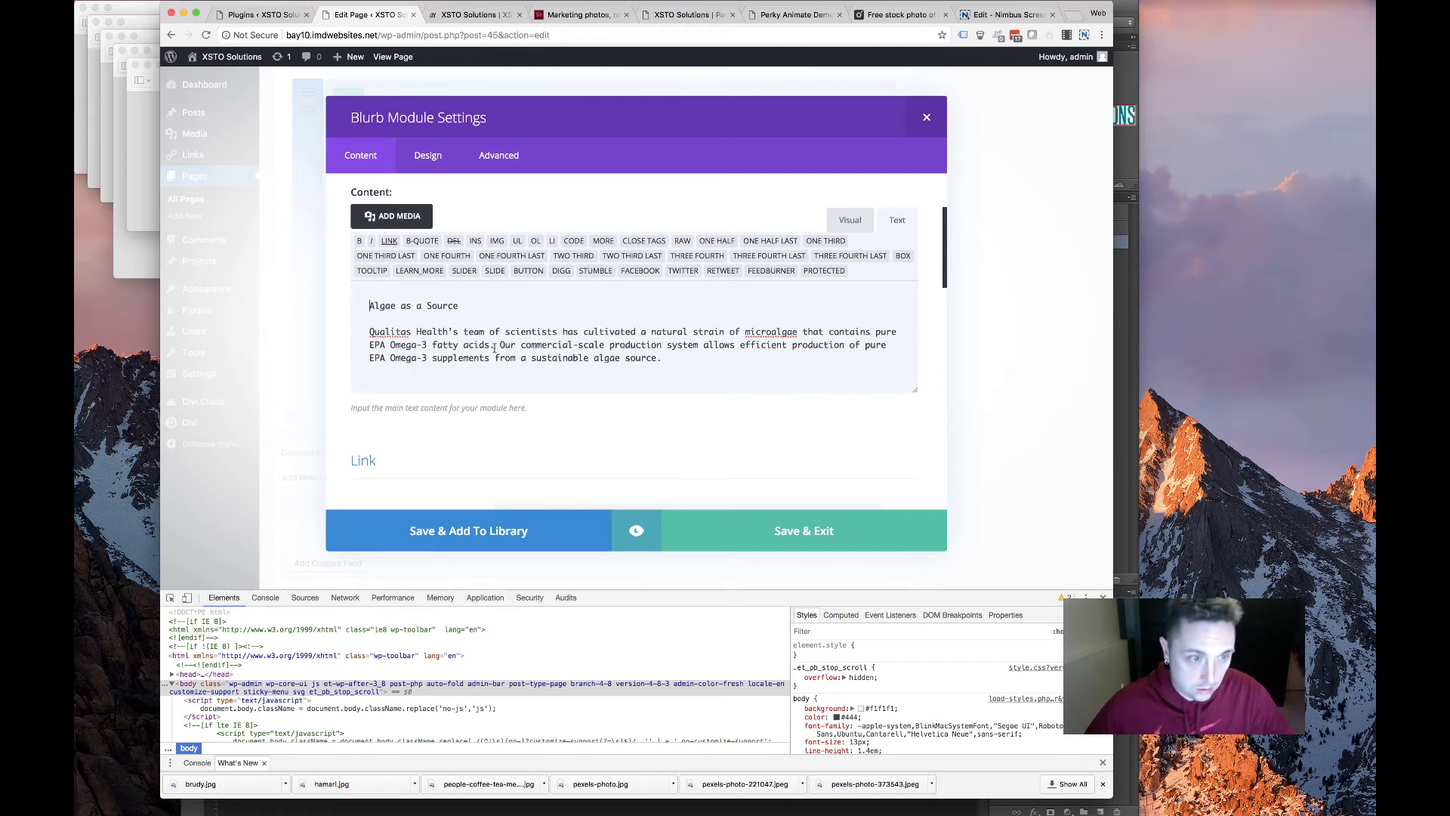
Check the Qualitas Health title and 'Algae as a Source' body, then revisit the old Partners page
scroll(590, 190, up, 2)
key(super+a)
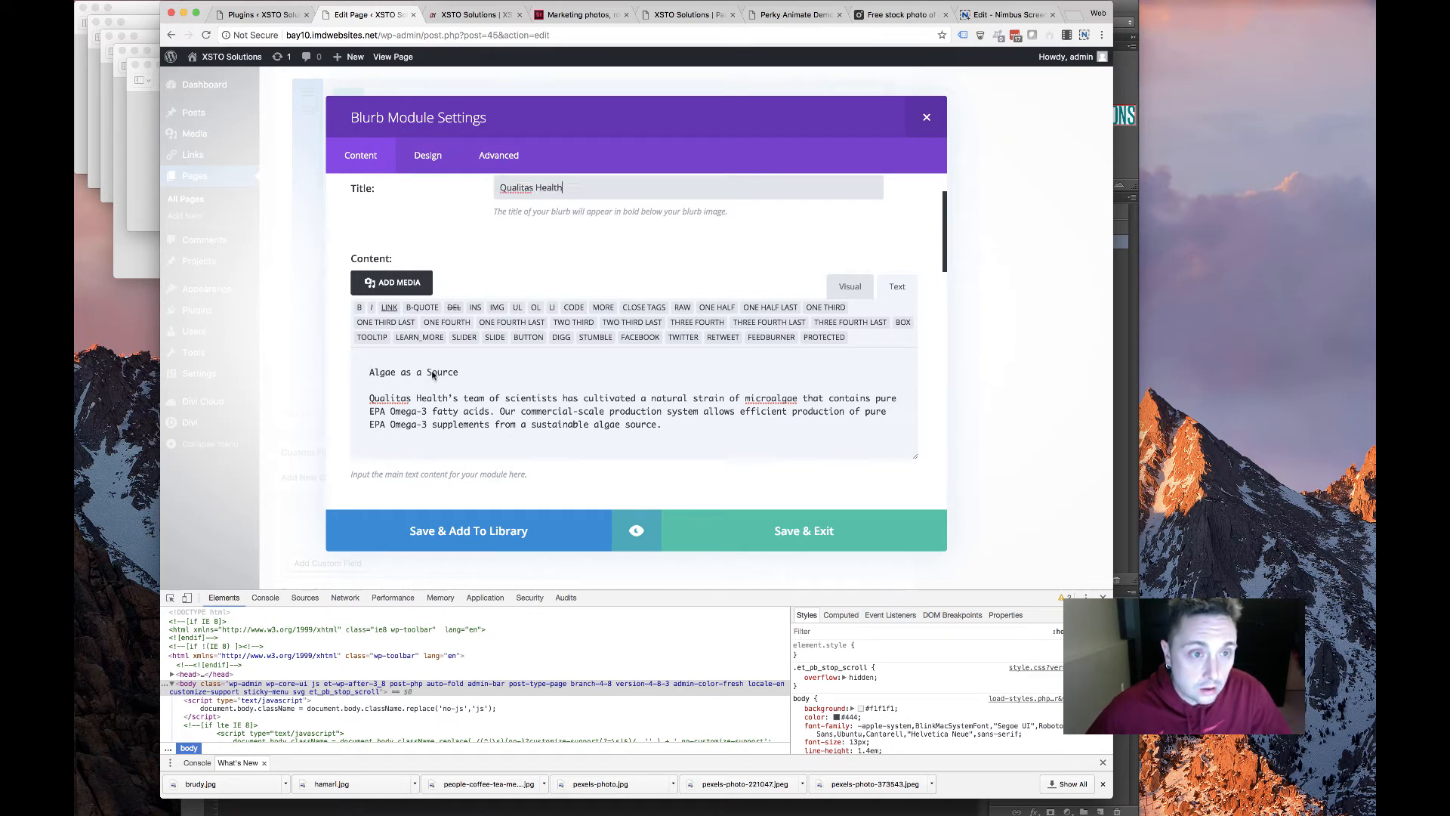
triple_click(395, 370)
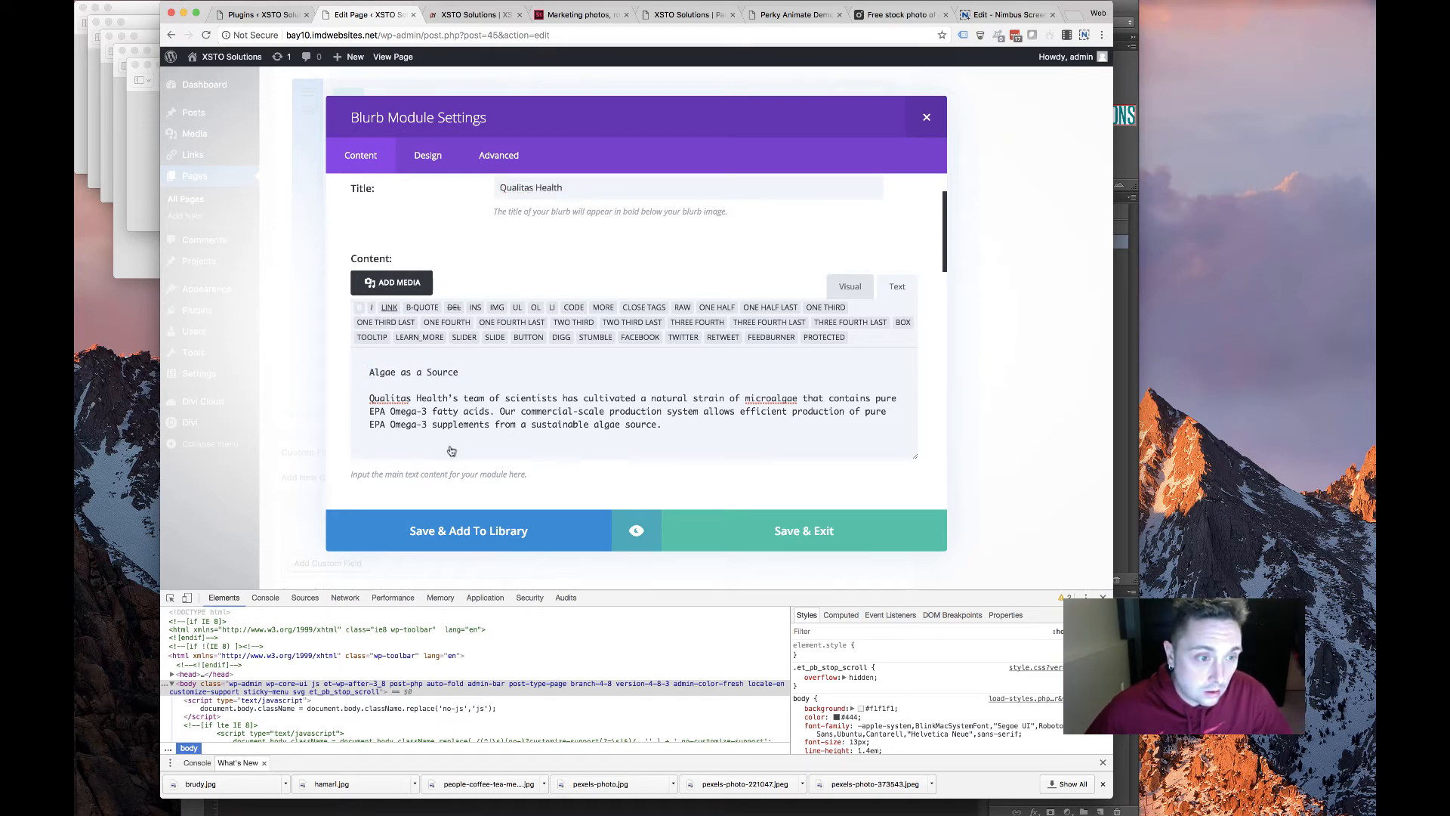
click(849, 286)
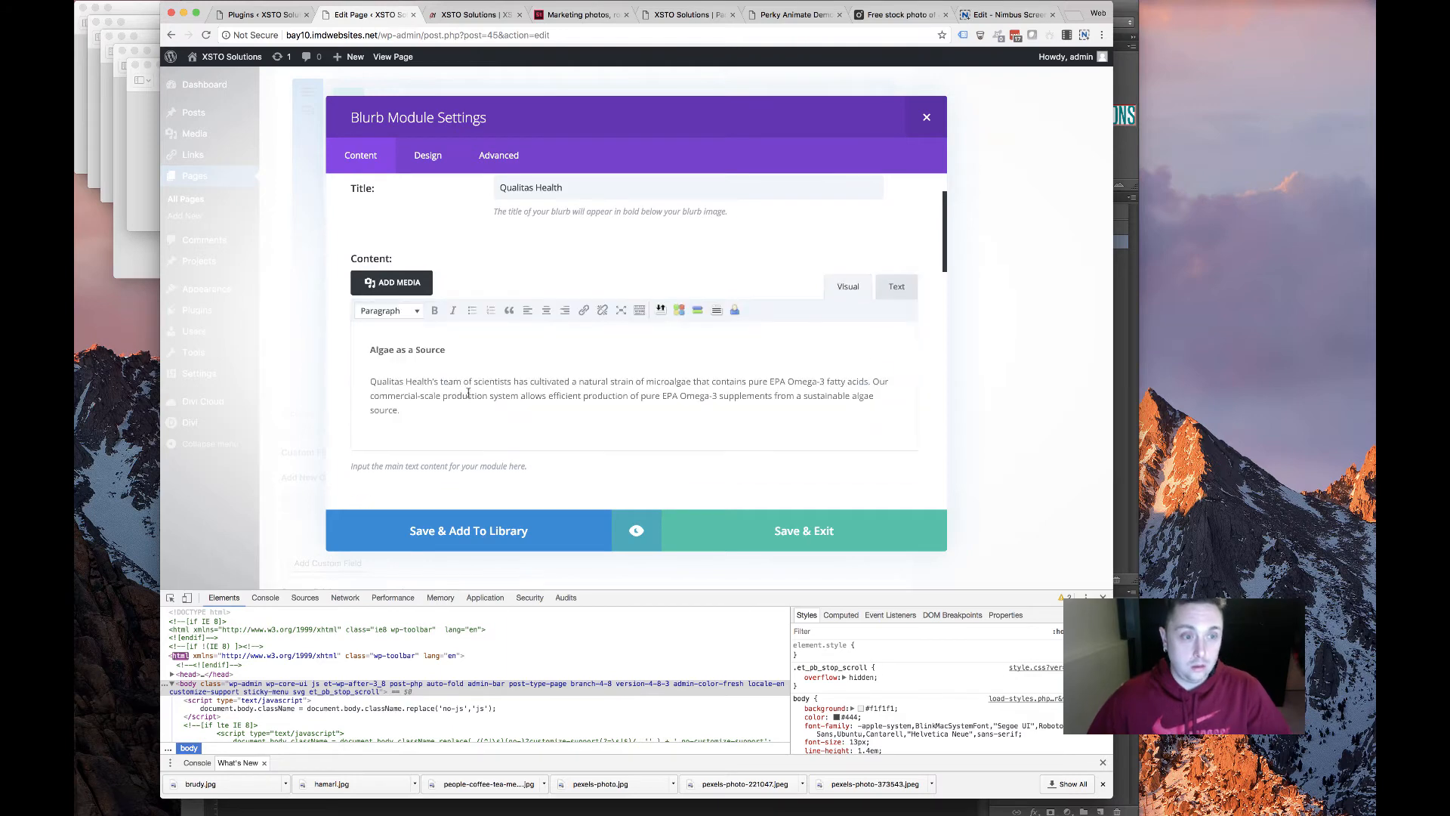
scroll(613, 348, down, 2)
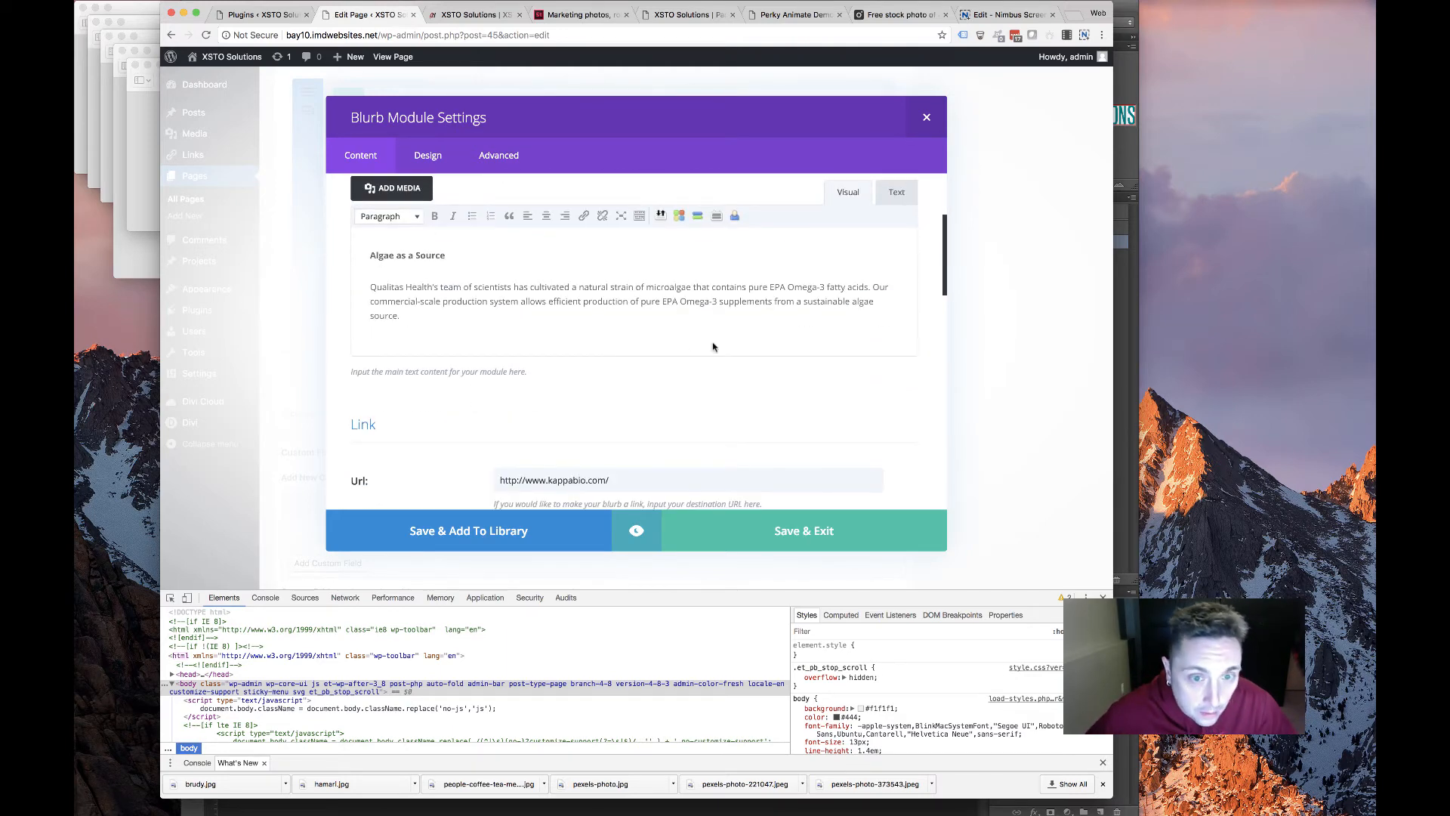
scroll(642, 361, down, 1)
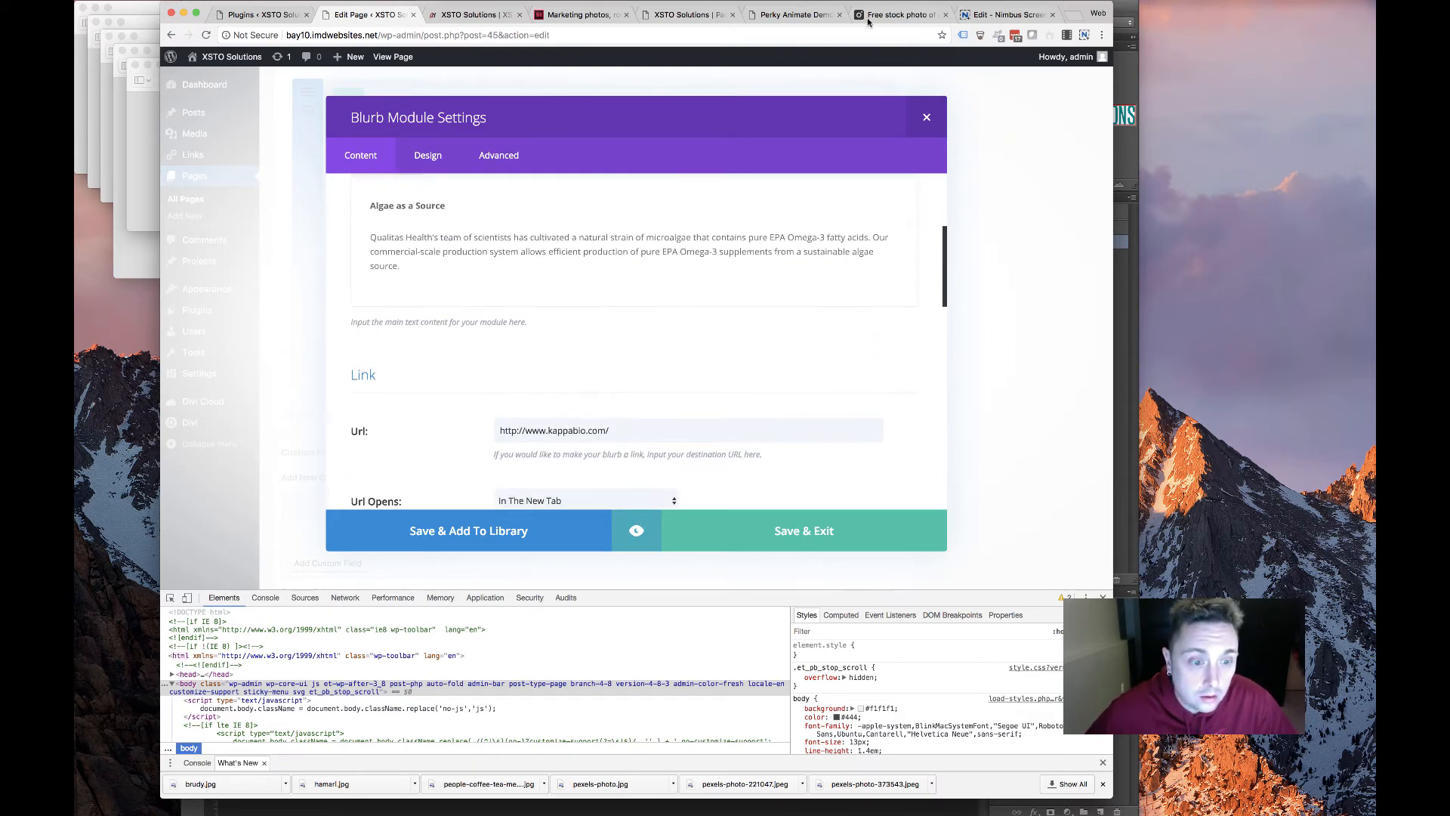
click(1005, 14)
click(794, 15)
Copy the Qualitas Health link from the old site into the blurb's Url field
click(694, 15)
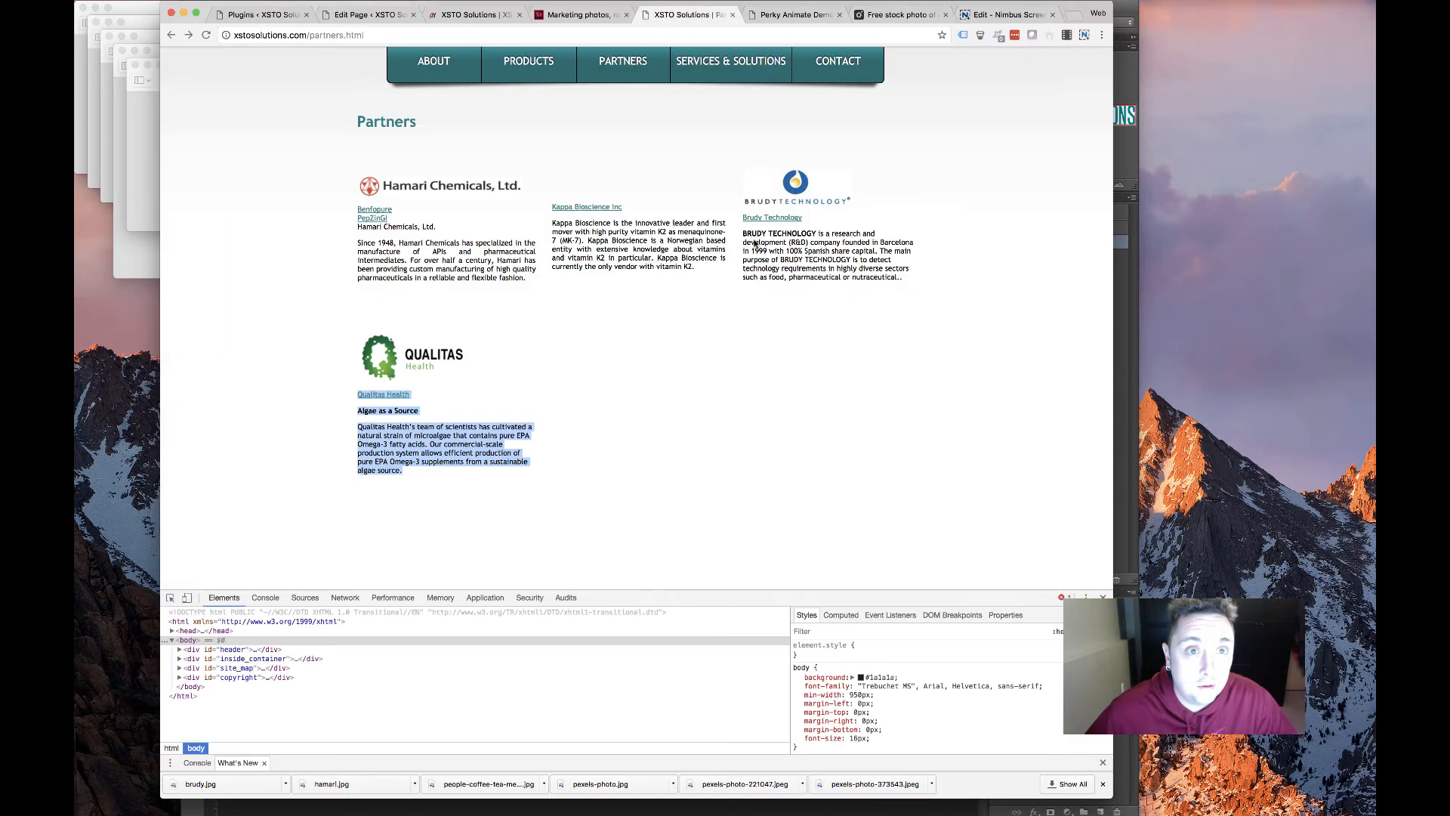
click(392, 414)
right_click(393, 399)
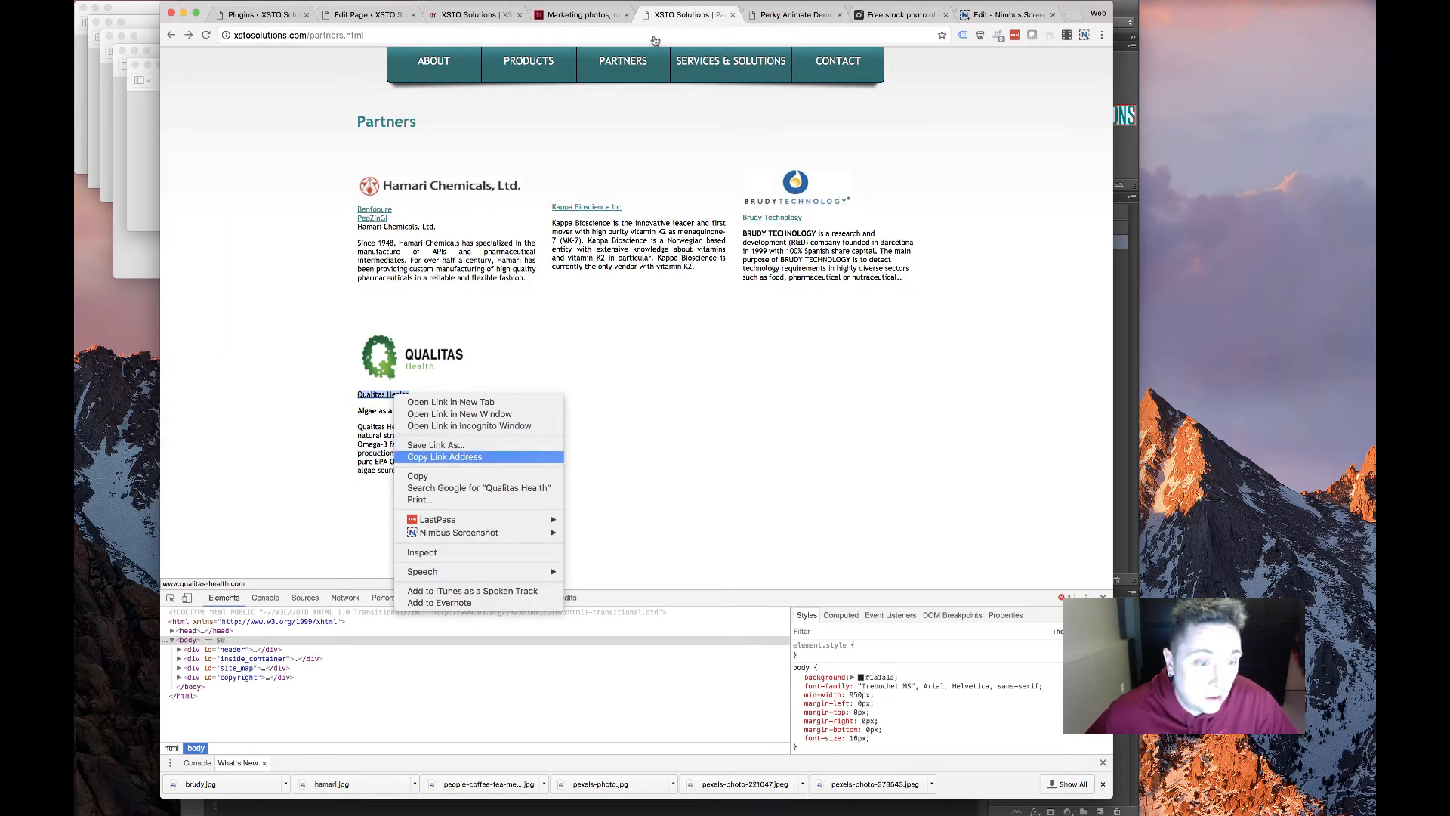
click(448, 458)
key(super+2)
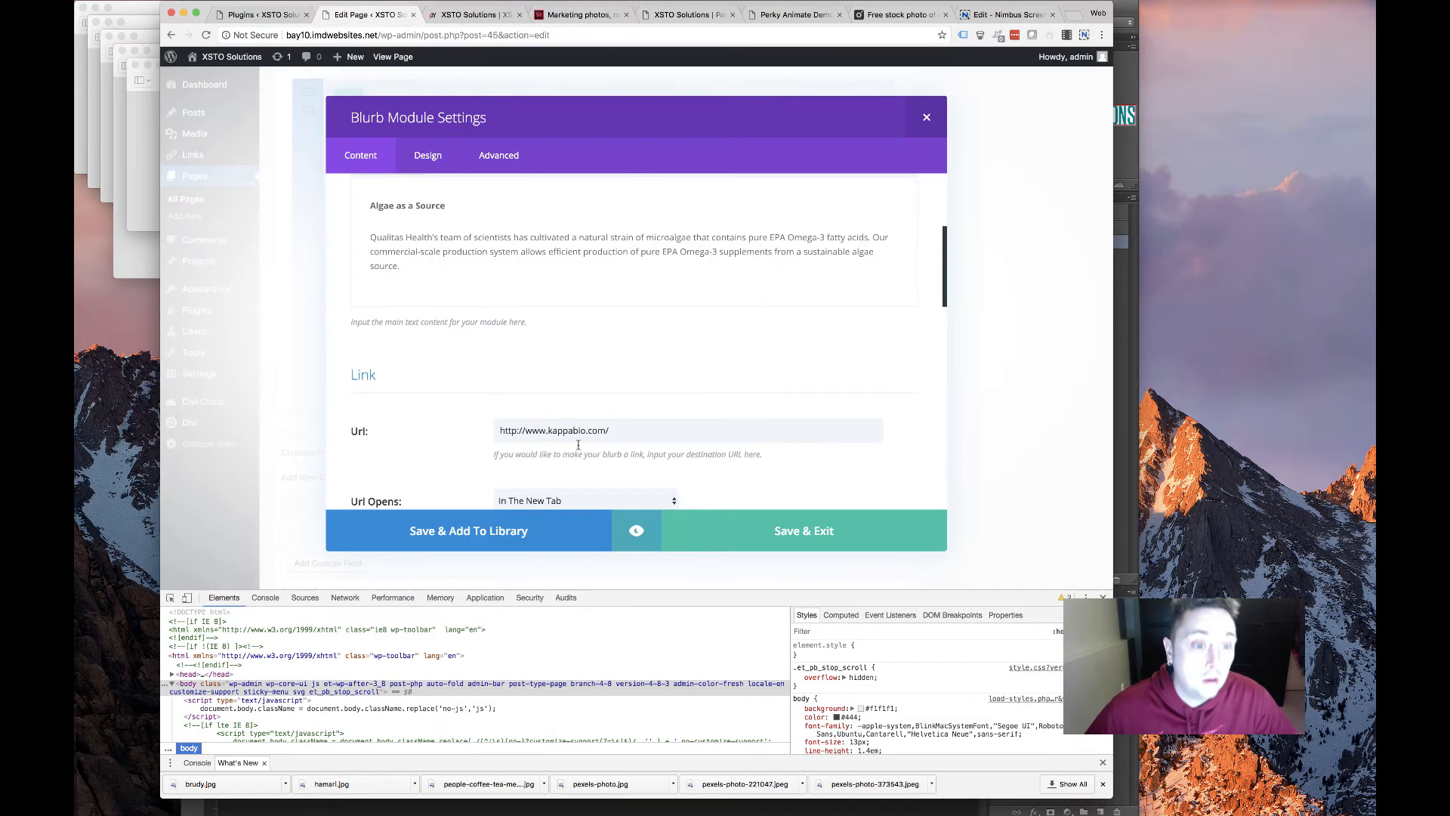
triple_click(579, 432)
key(super+v)
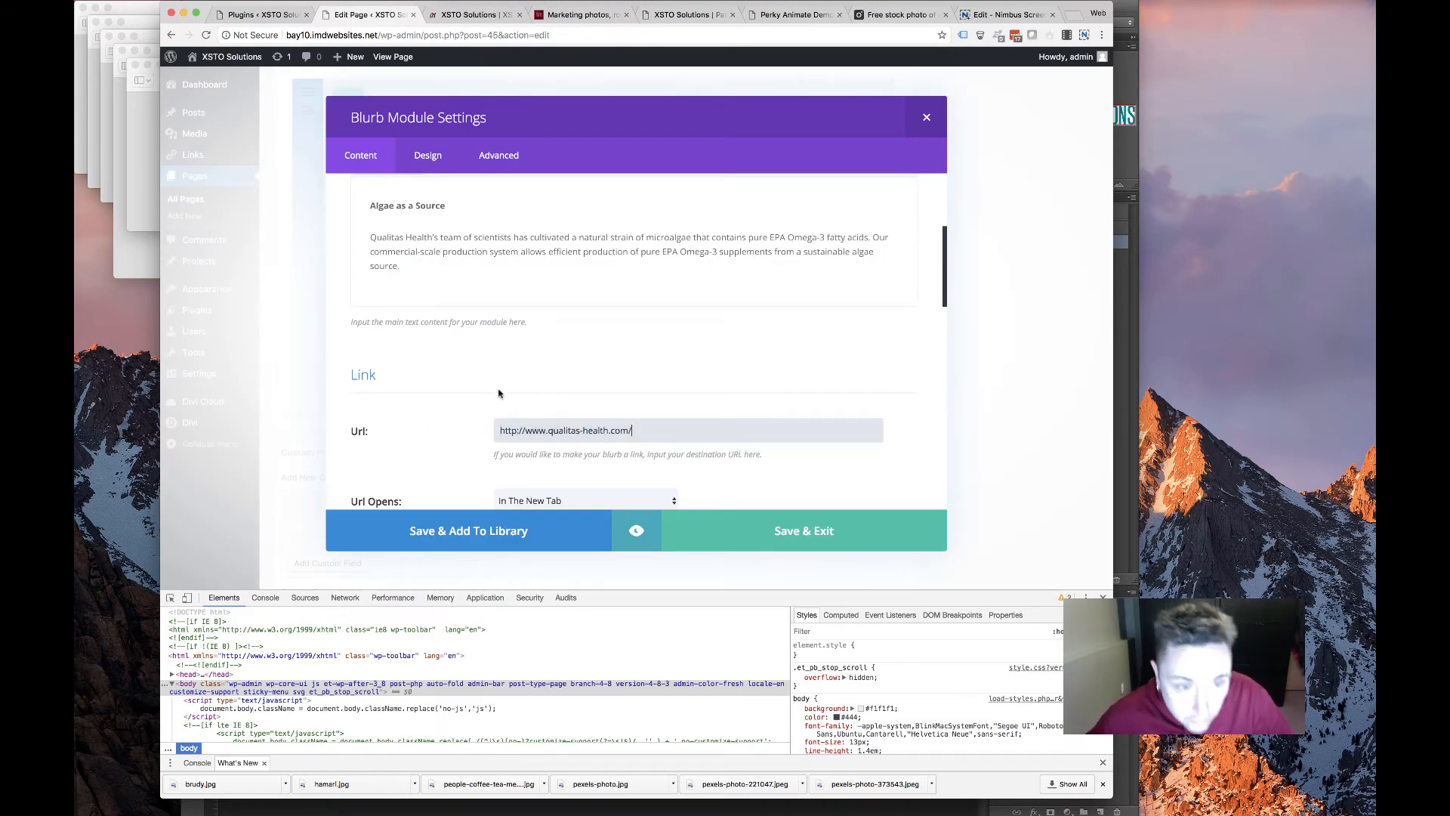
Upload Qualitas.png and set it as the blurb's image
scroll(680, 378, down, 10)
click(827, 310)
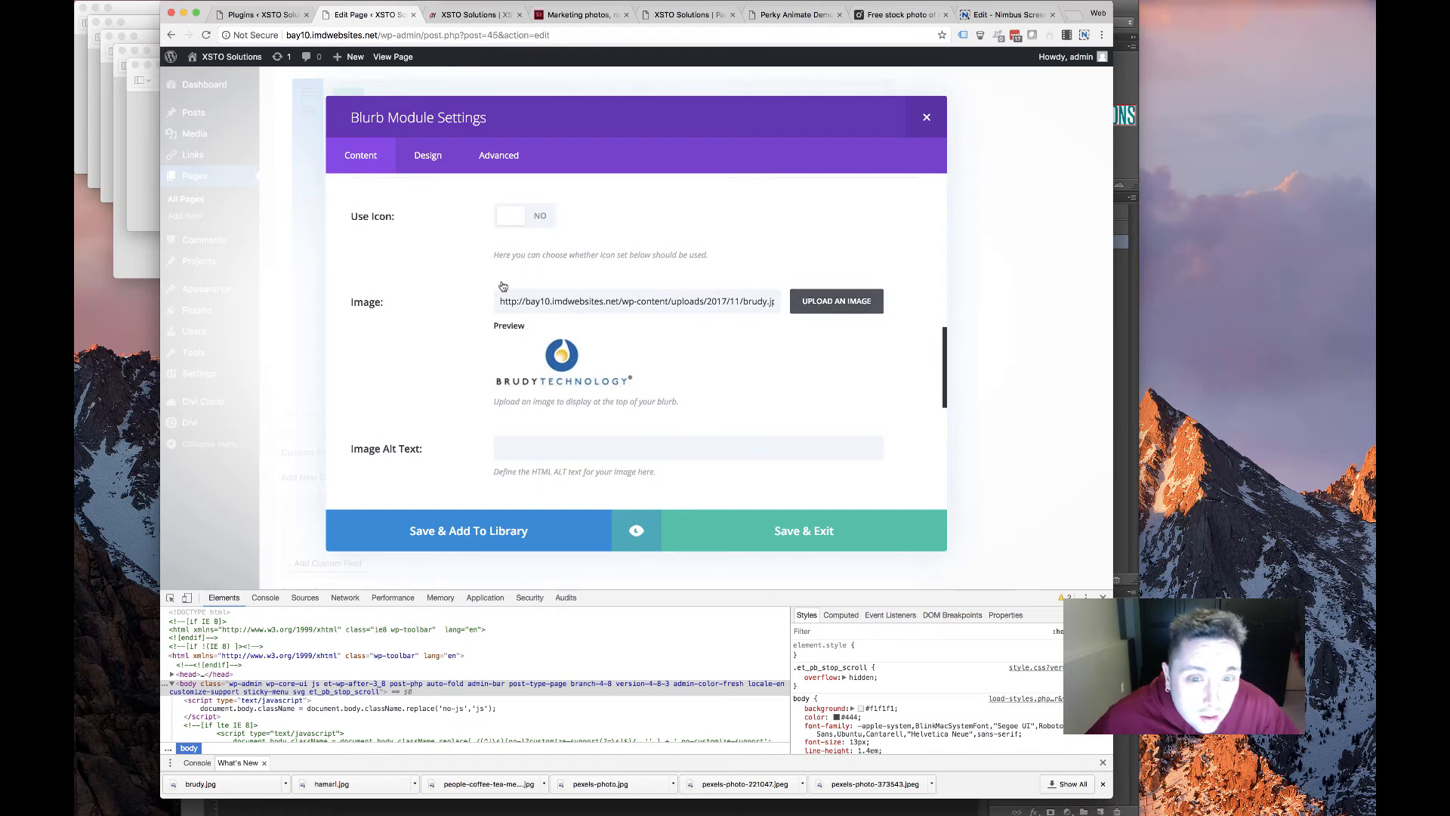
click(338, 106)
click(696, 318)
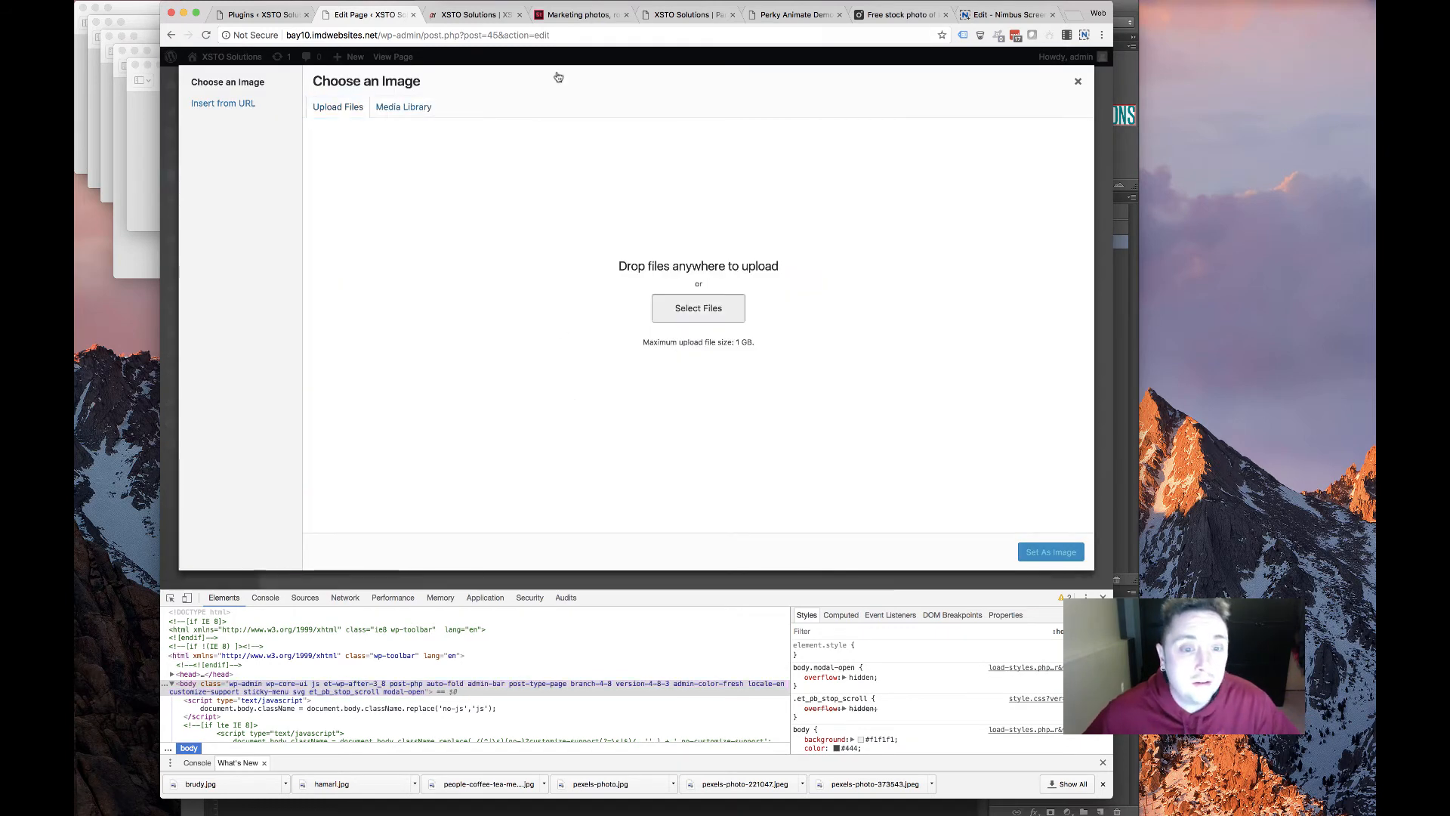
scroll(608, 187, down, 5)
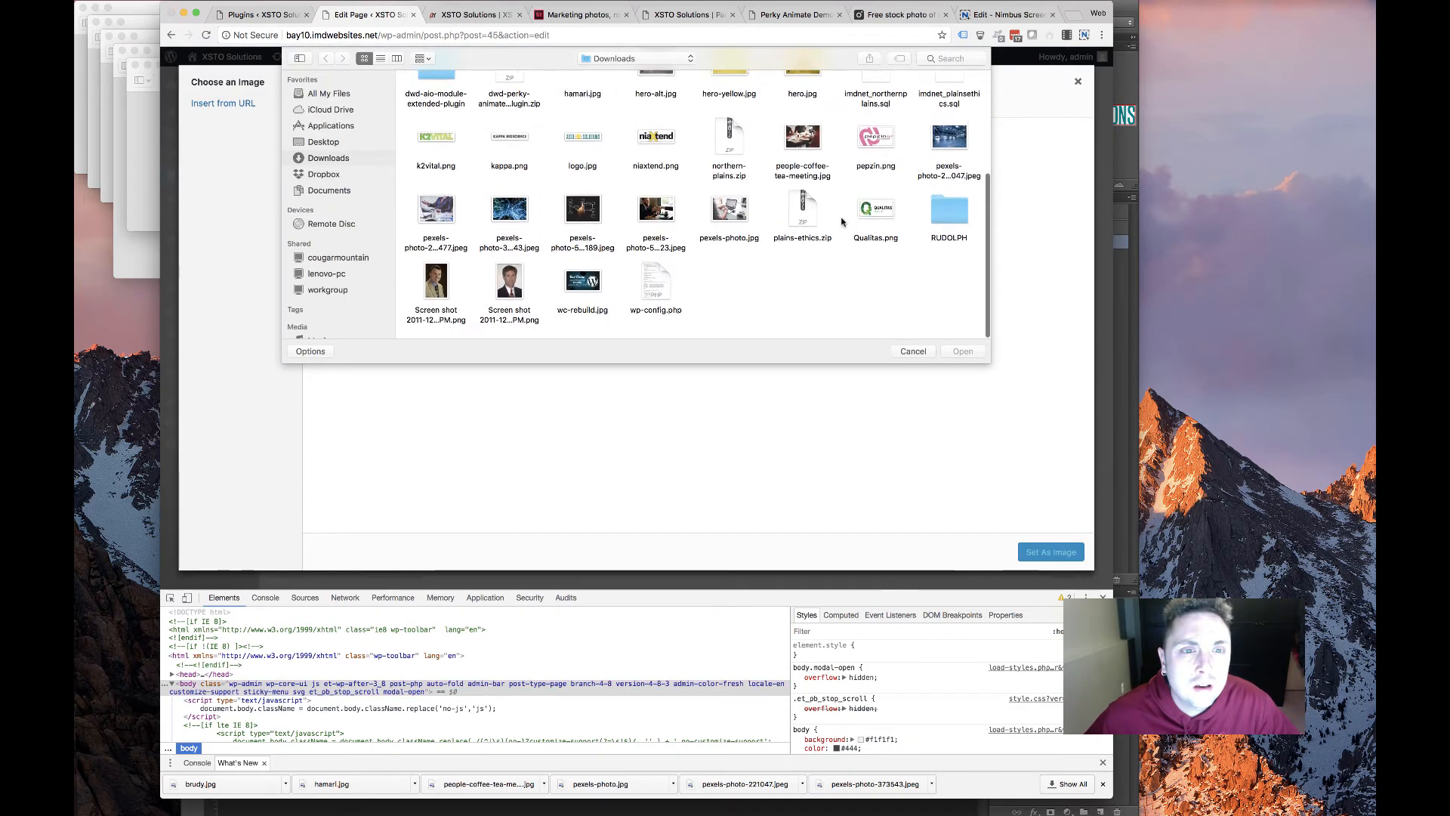
double_click(876, 213)
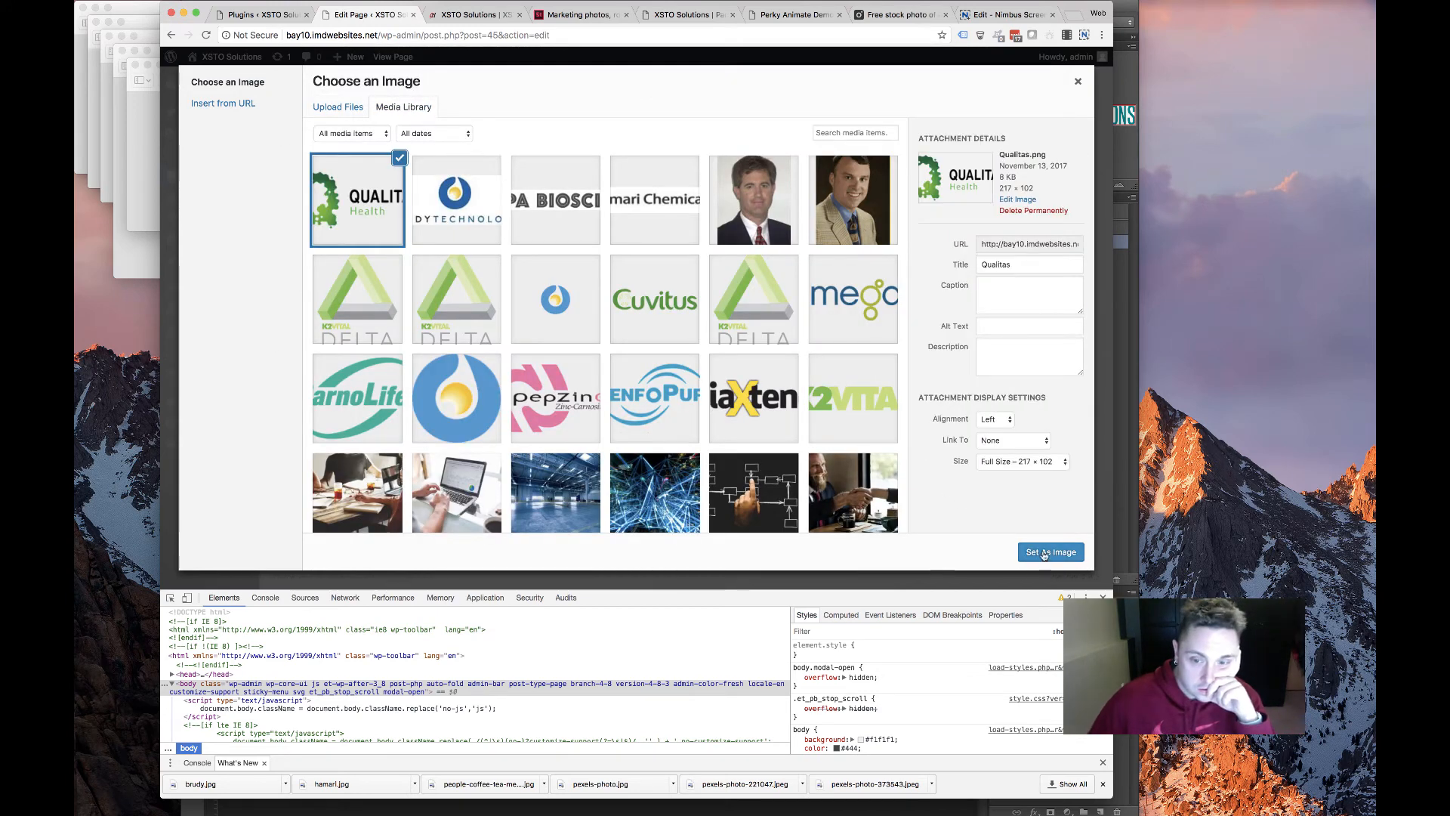
click(1051, 552)
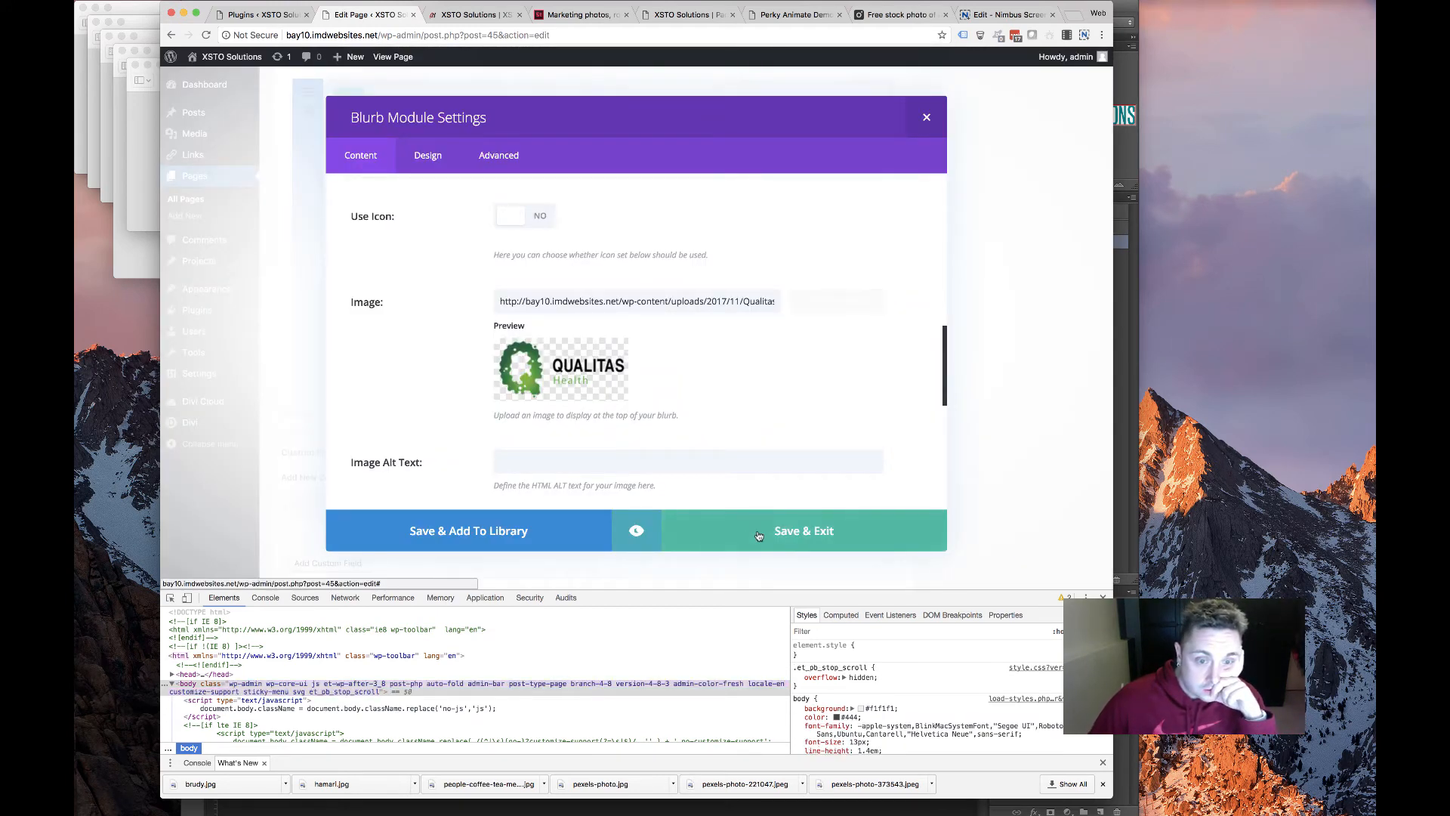
Save the Qualitas blurb, open the Brudy blurb, and copy Brudy Technology's link from the old site
click(803, 530)
click(644, 202)
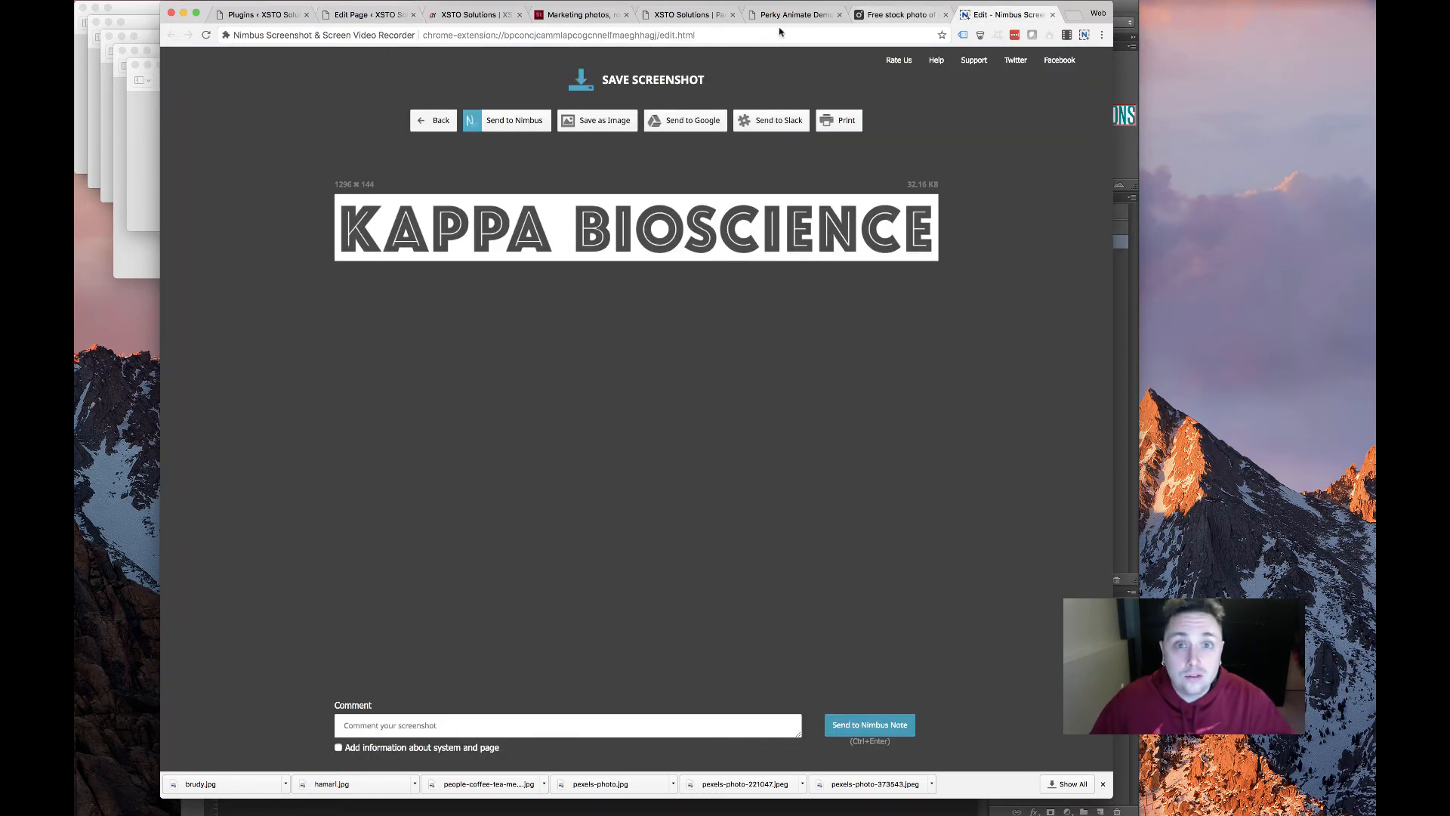
click(793, 14)
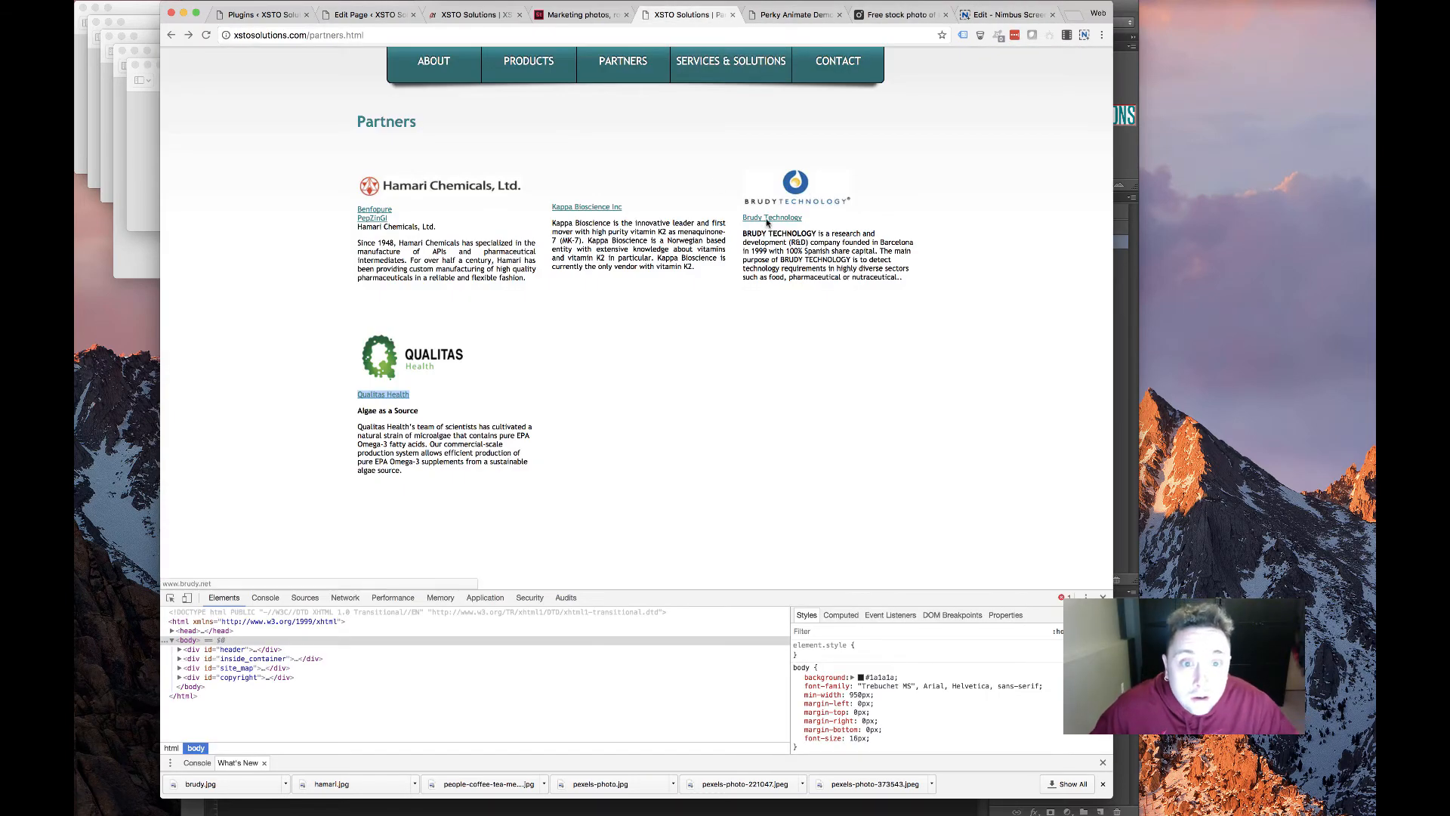
drag(743, 217, 802, 217)
right_click(769, 218)
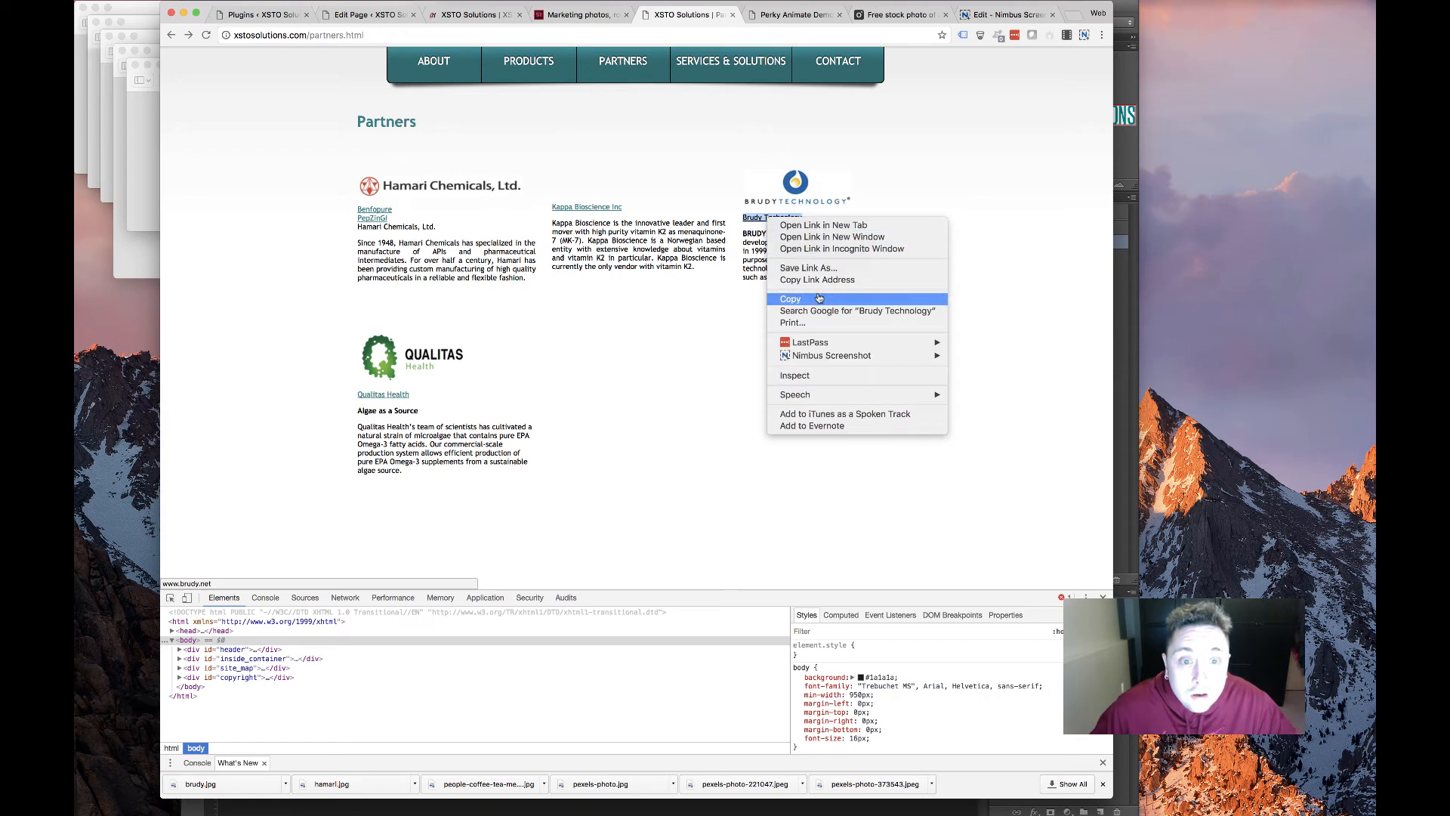
click(820, 280)
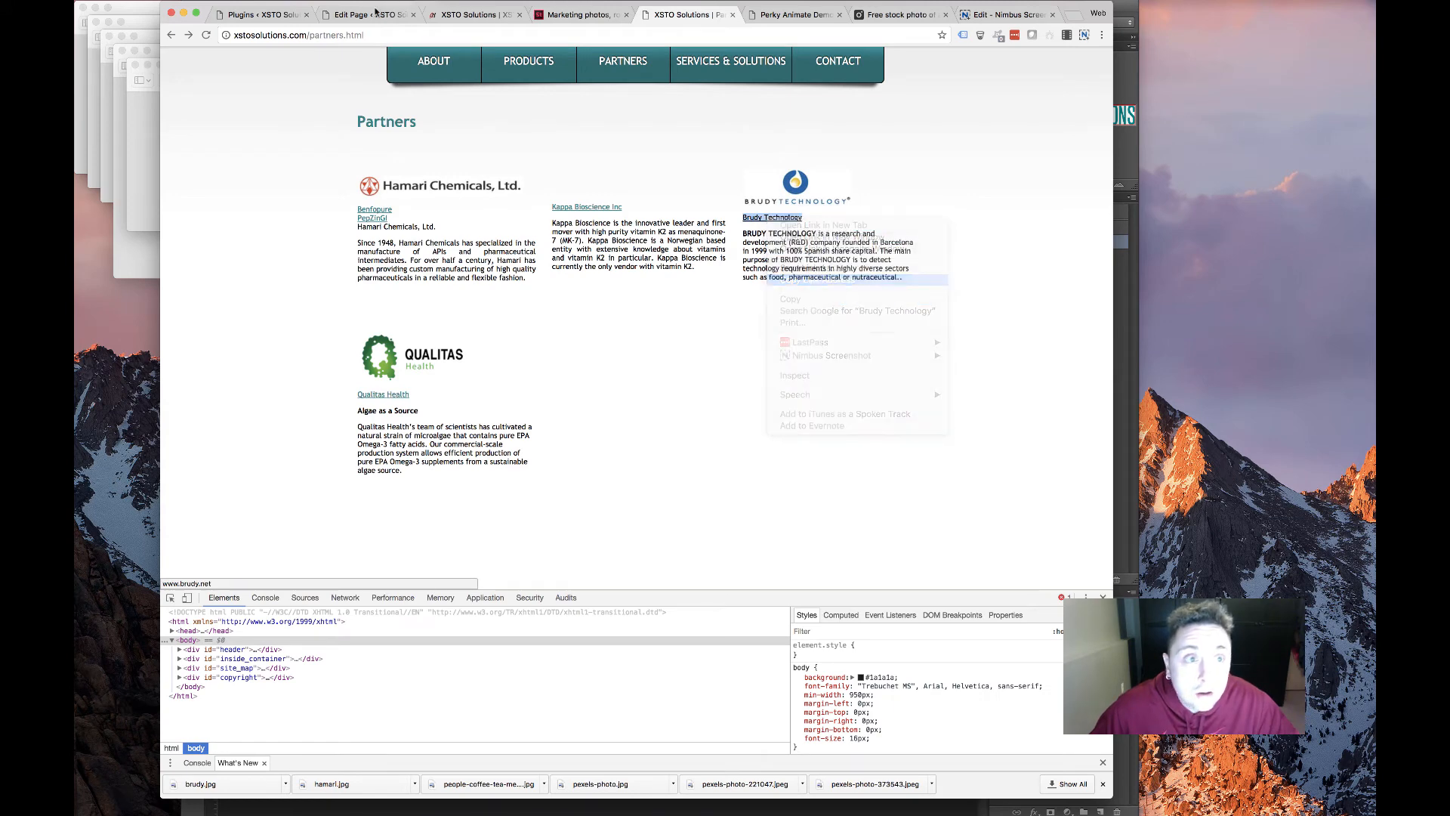
key(ctrl+shift+Tab)
key(ctrl+shift+Tab)
key(ctrl+shift+Tab)
scroll(544, 393, down, 7)
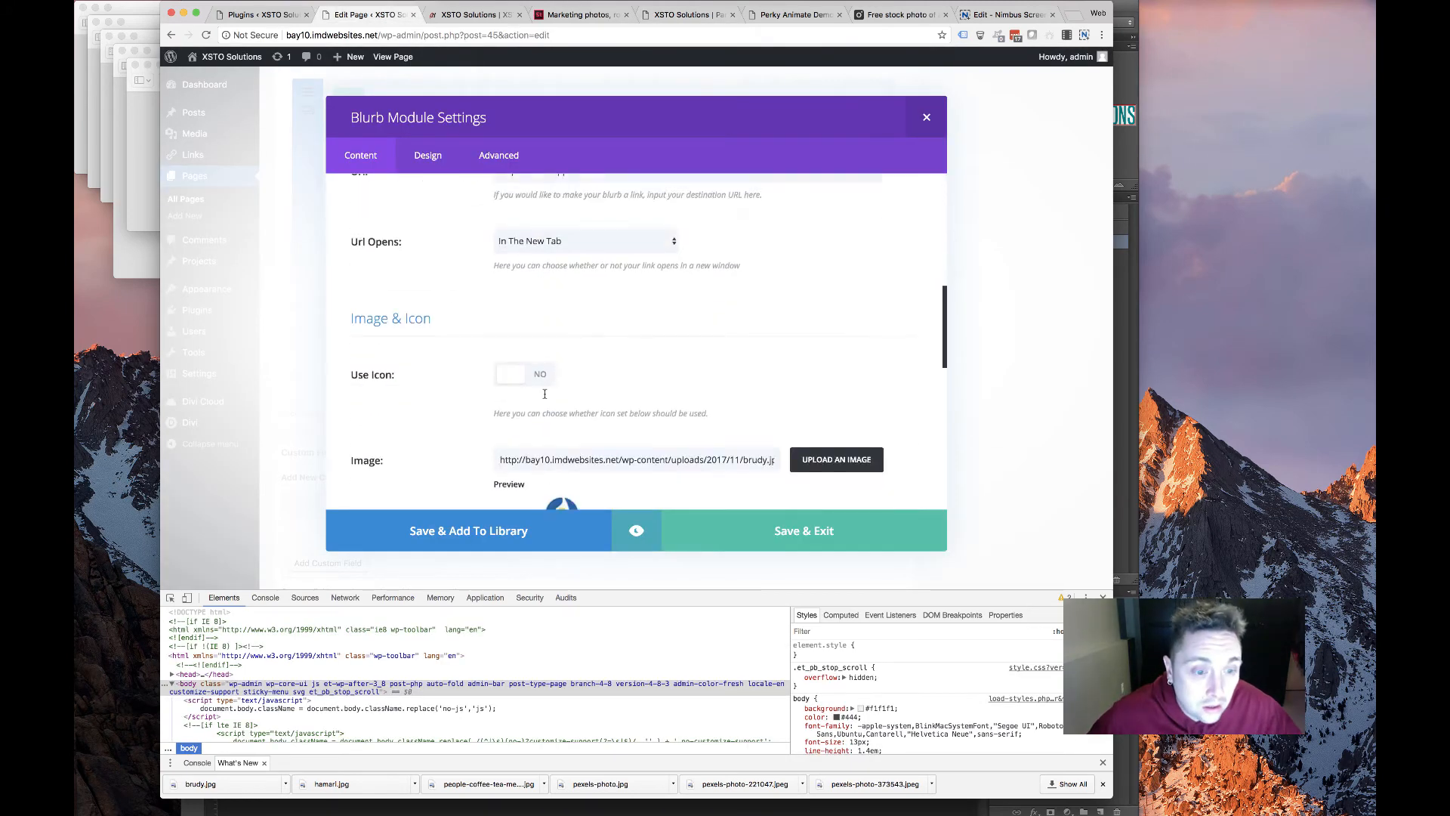
scroll(546, 389, up, 2)
drag(606, 219, 383, 202)
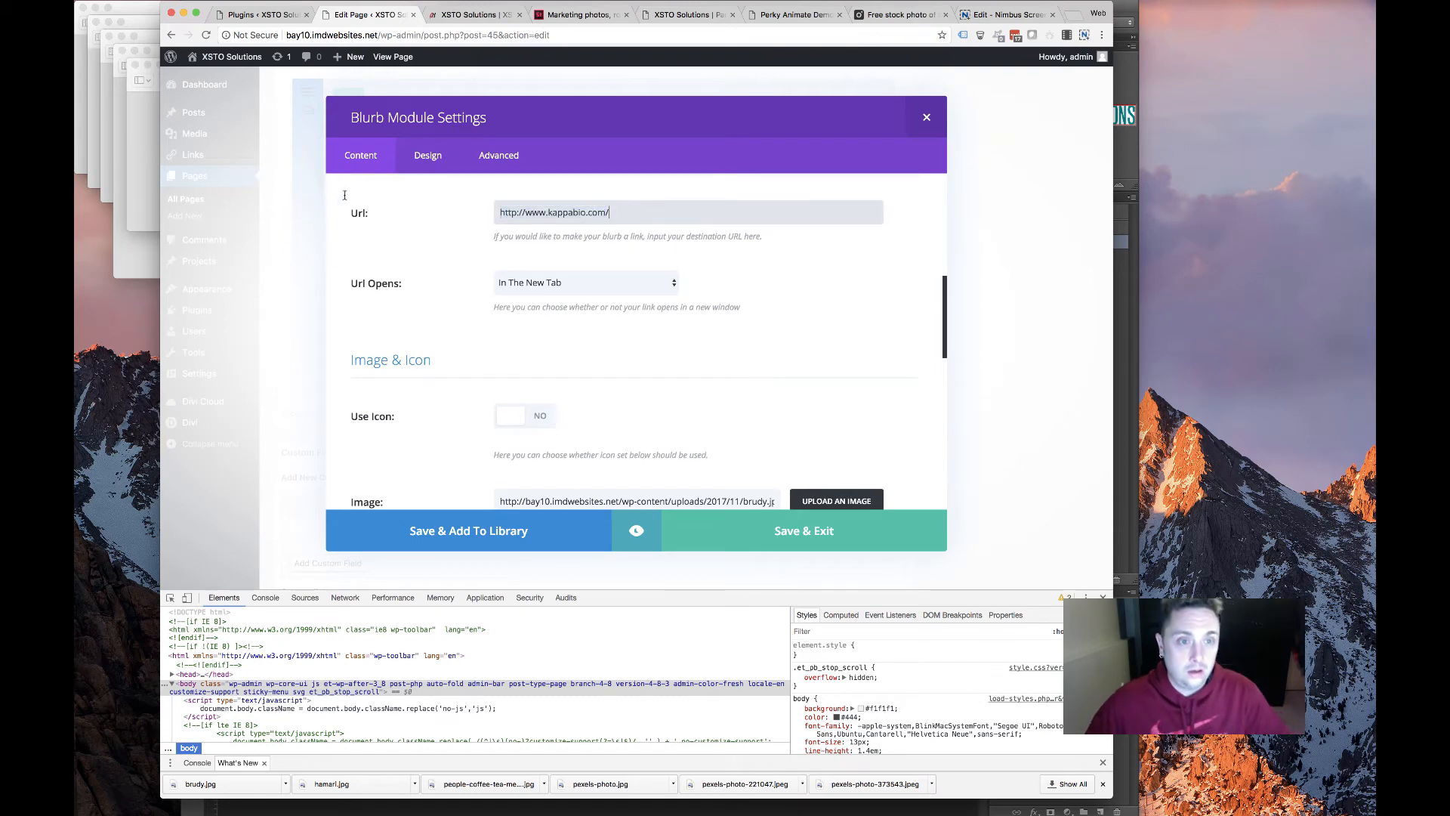
click(699, 528)
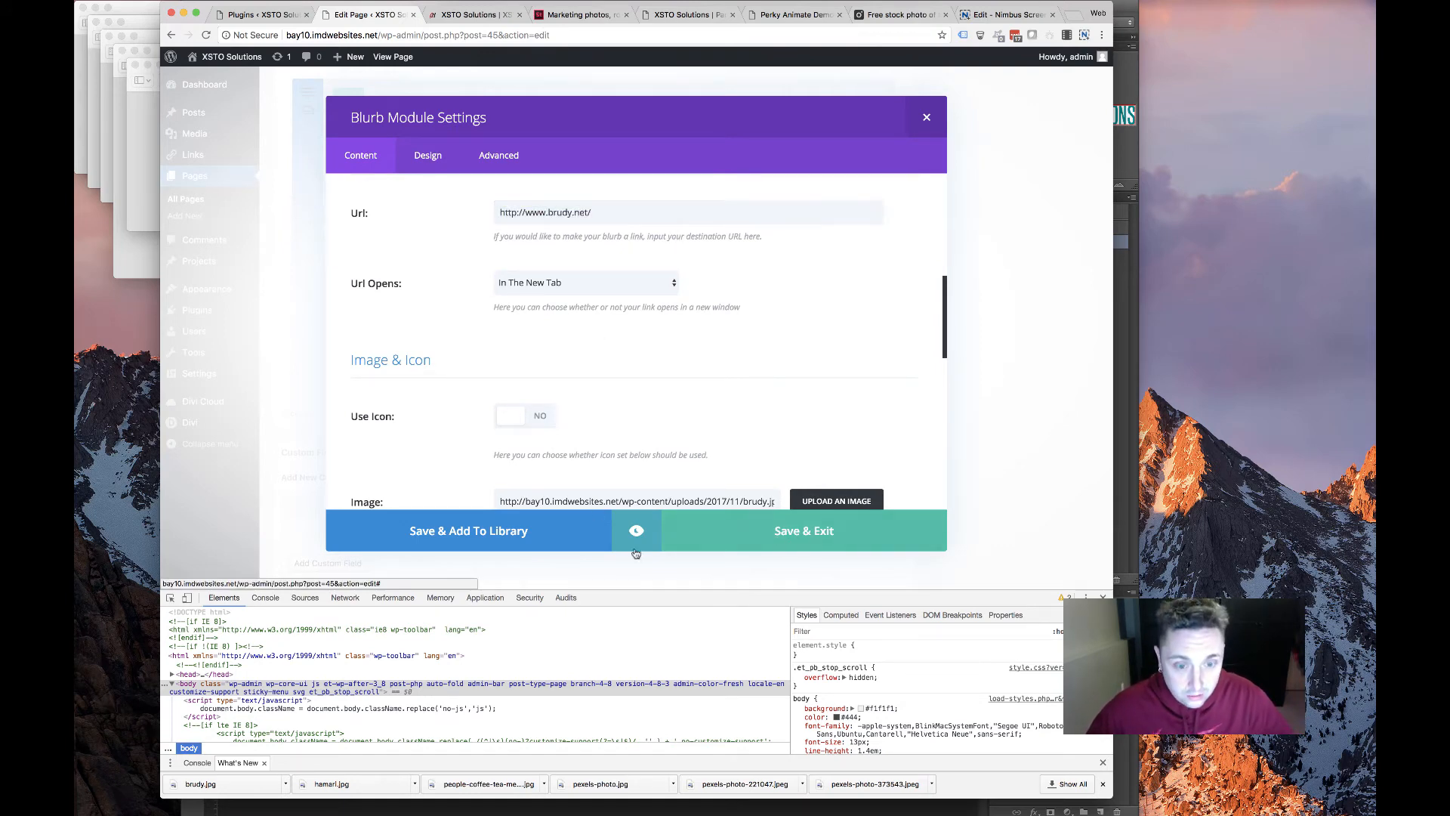
scroll(854, 360, up, 15)
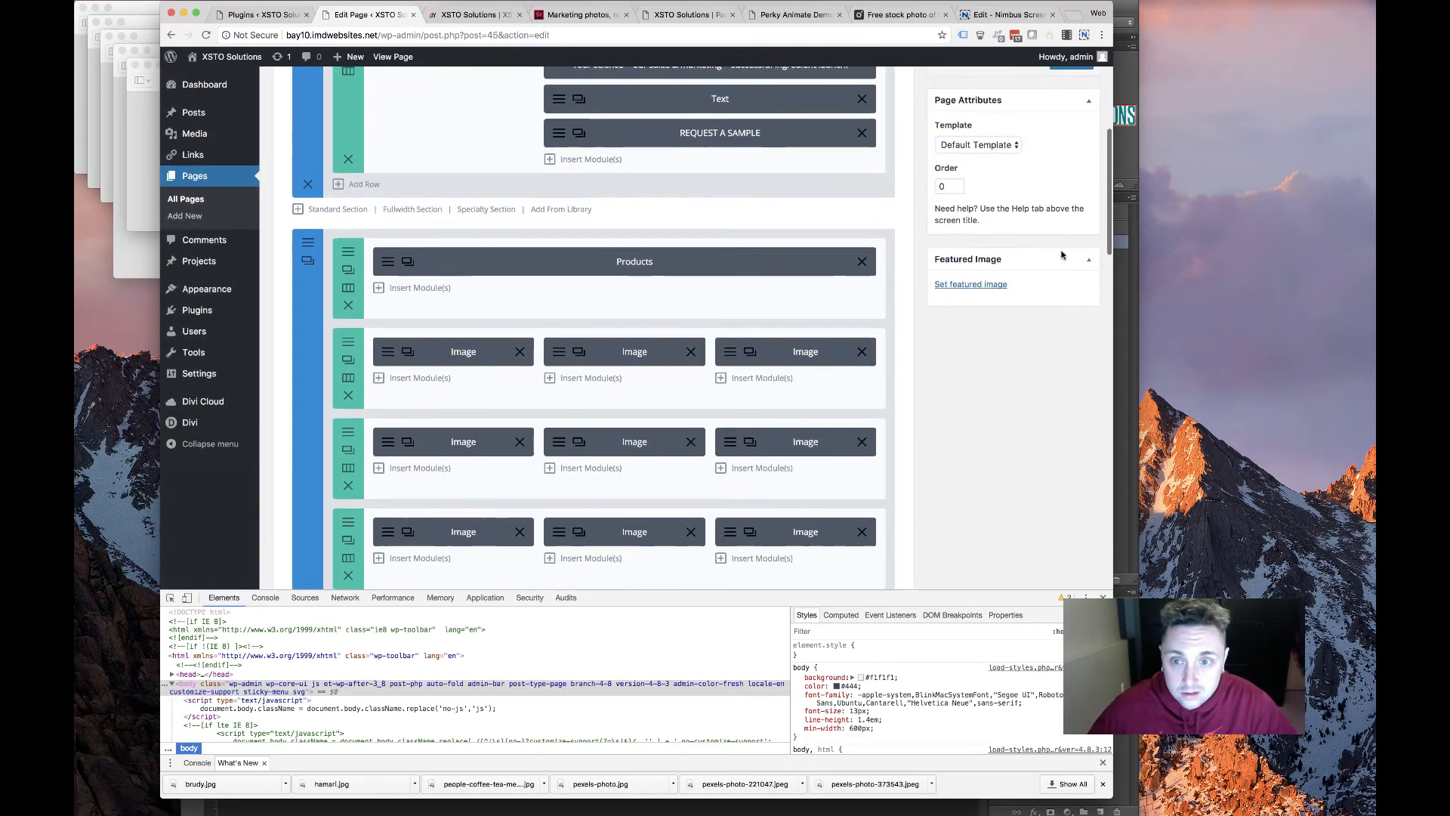
click(1071, 401)
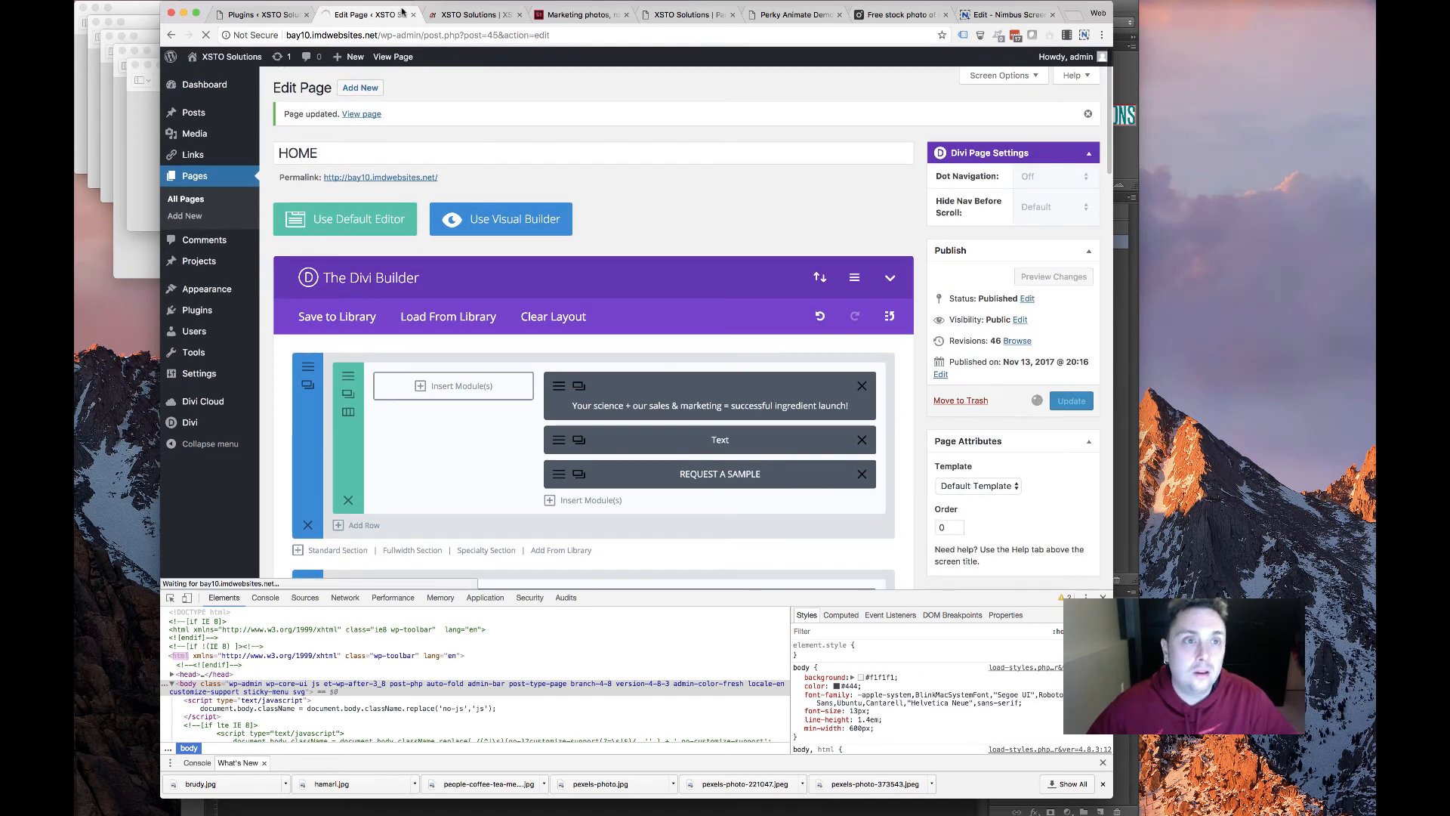
Reload the live XSTO Solutions homepage to see the updated Partners section
click(469, 16)
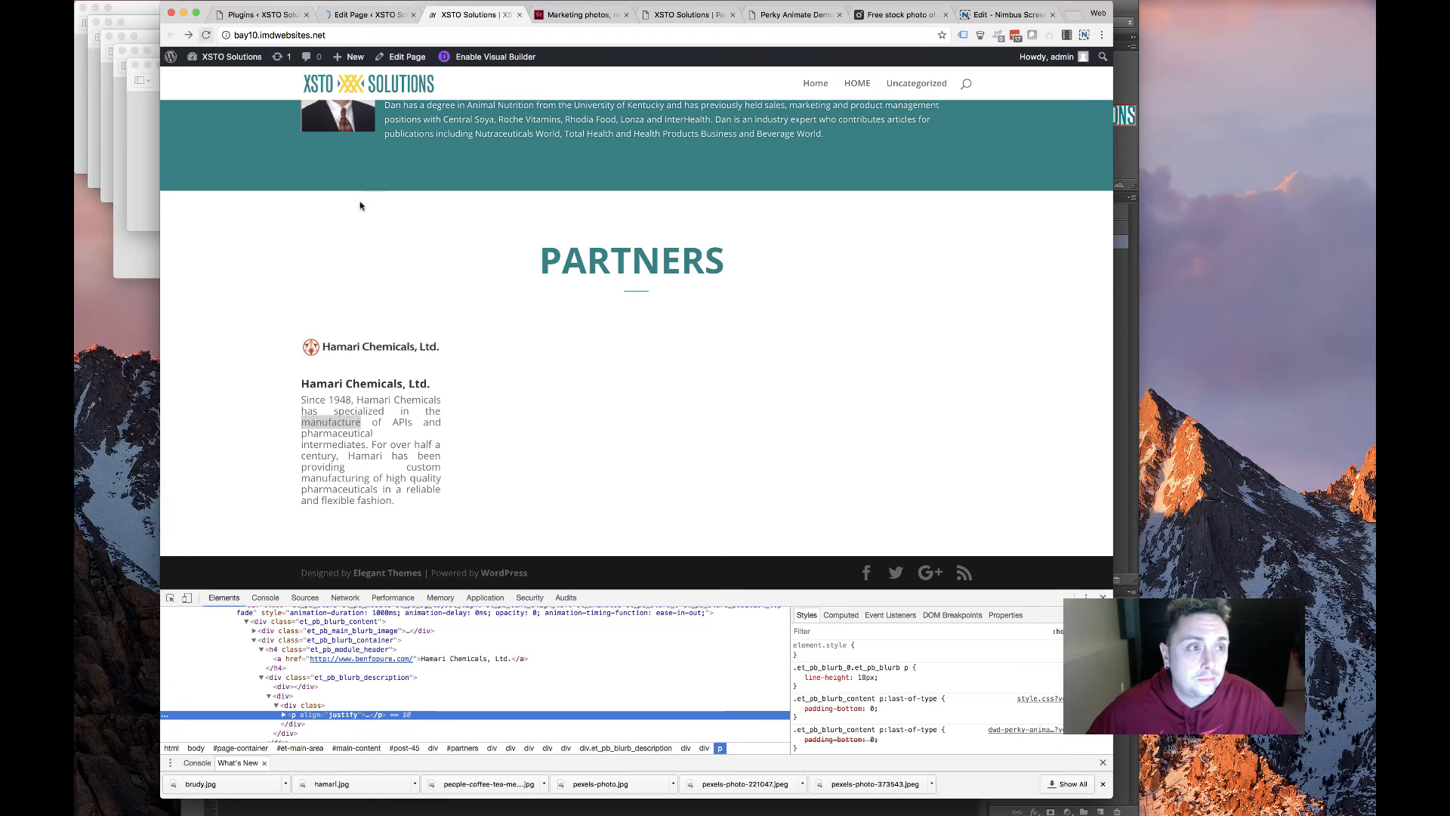
key(super+r)
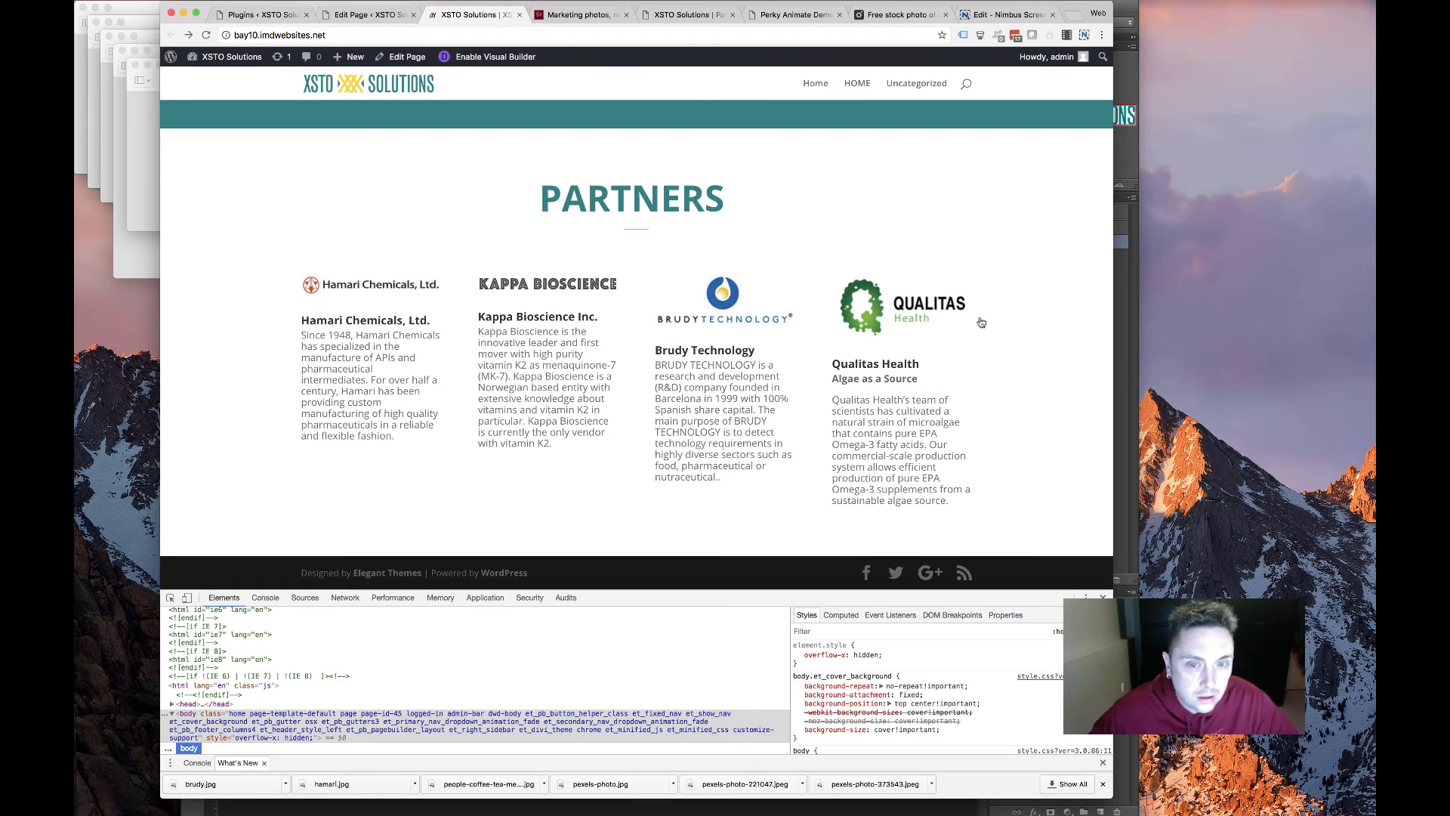
drag(1012, 320, 592, 268)
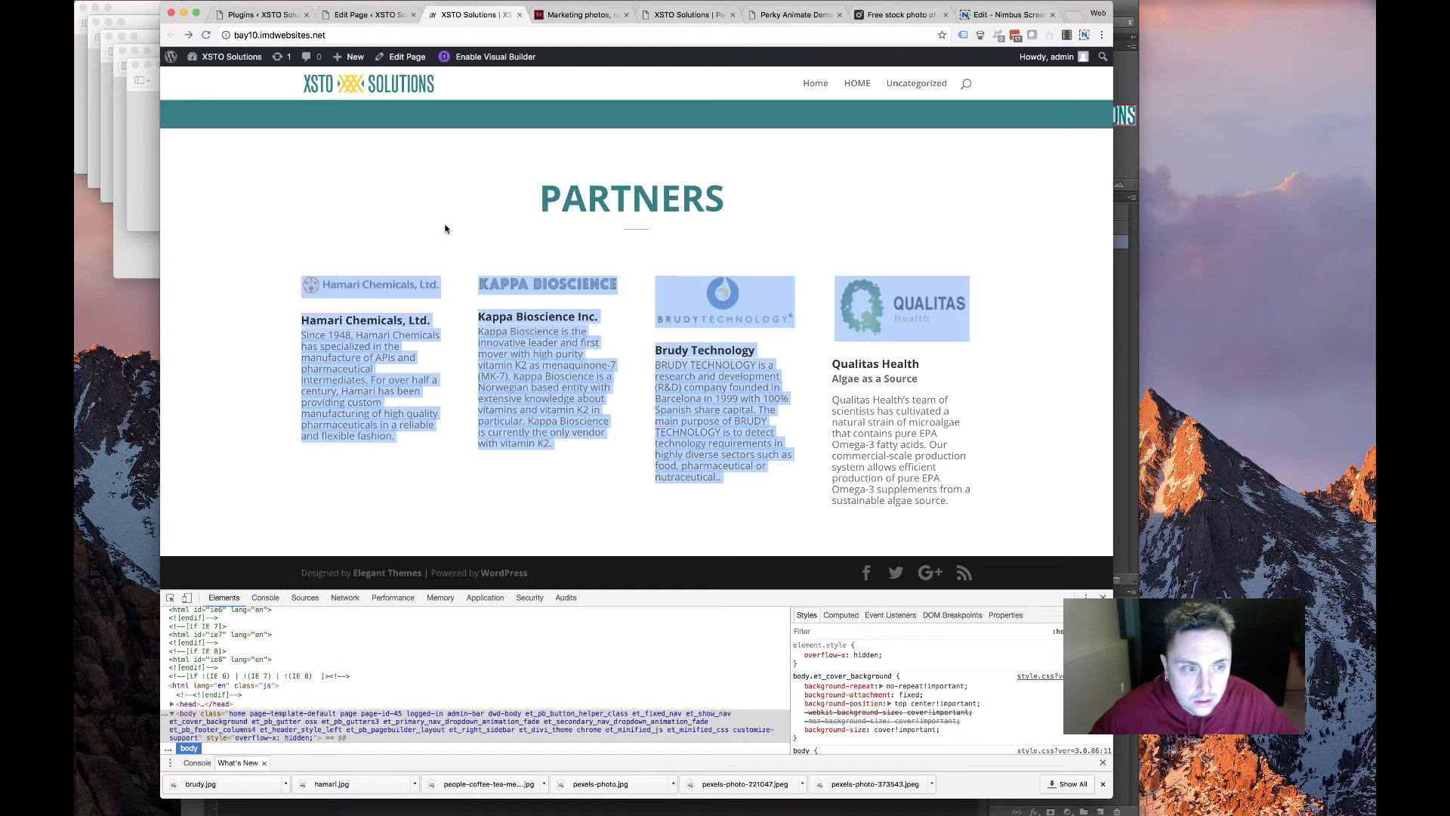
click(522, 198)
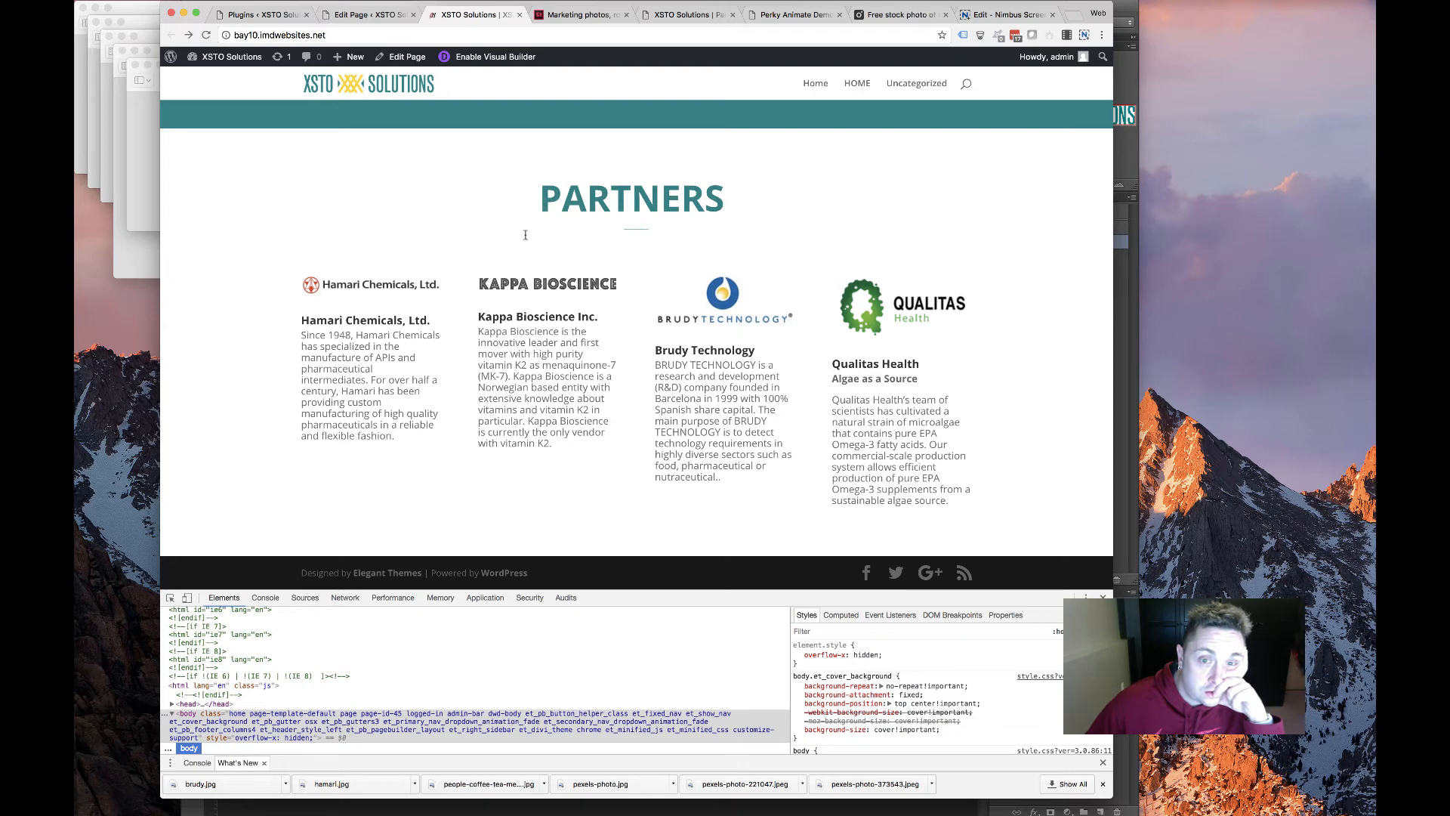
Check the Hamari and Kappa columns and the Qualitas logo size, then bring up Adobe Stock
drag(456, 319, 754, 293)
click(1017, 282)
drag(648, 303, 358, 225)
click(355, 231)
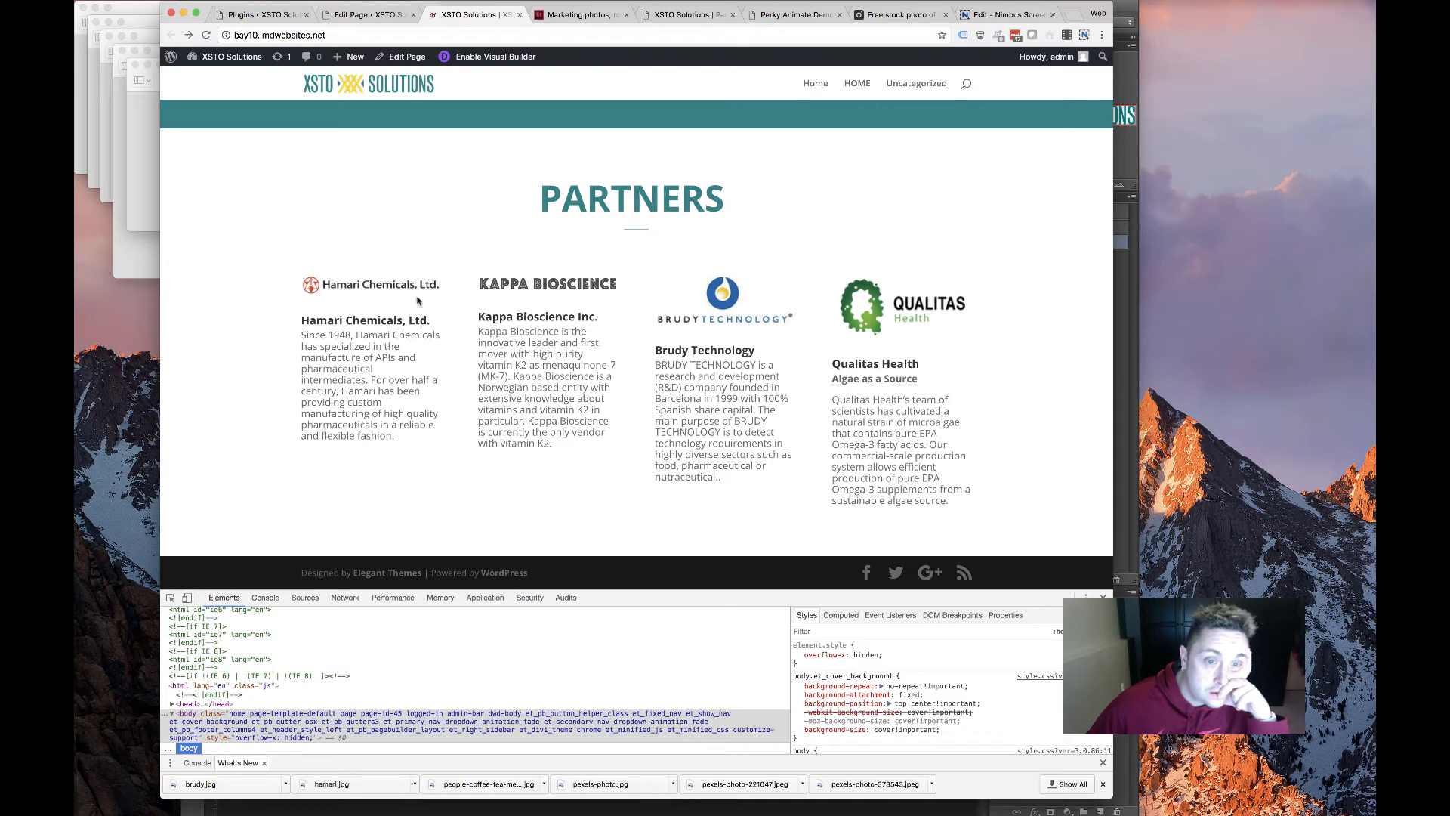
double_click(814, 294)
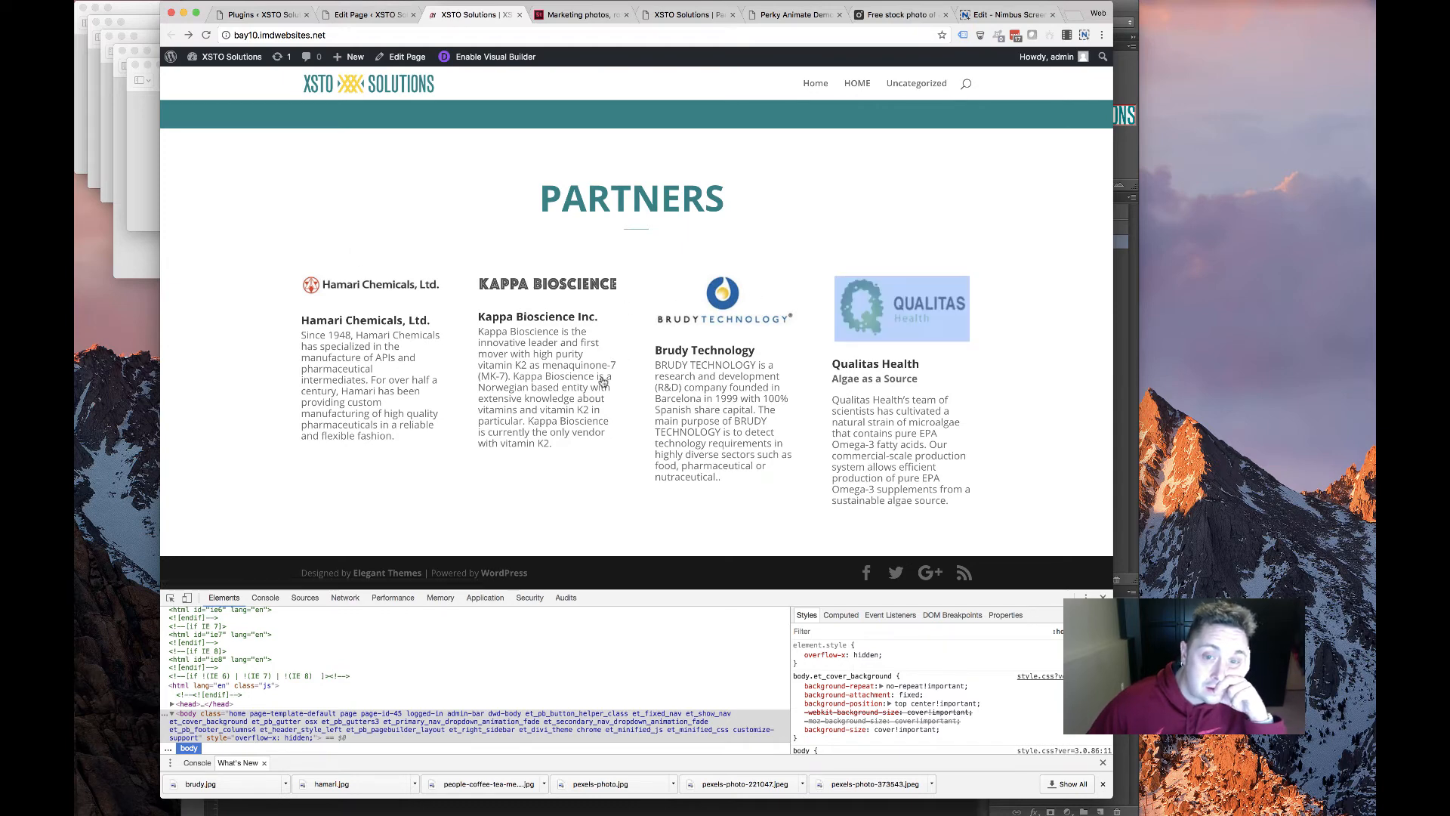
click(437, 311)
scroll(437, 311, up, 2)
scroll(451, 259, down, 2)
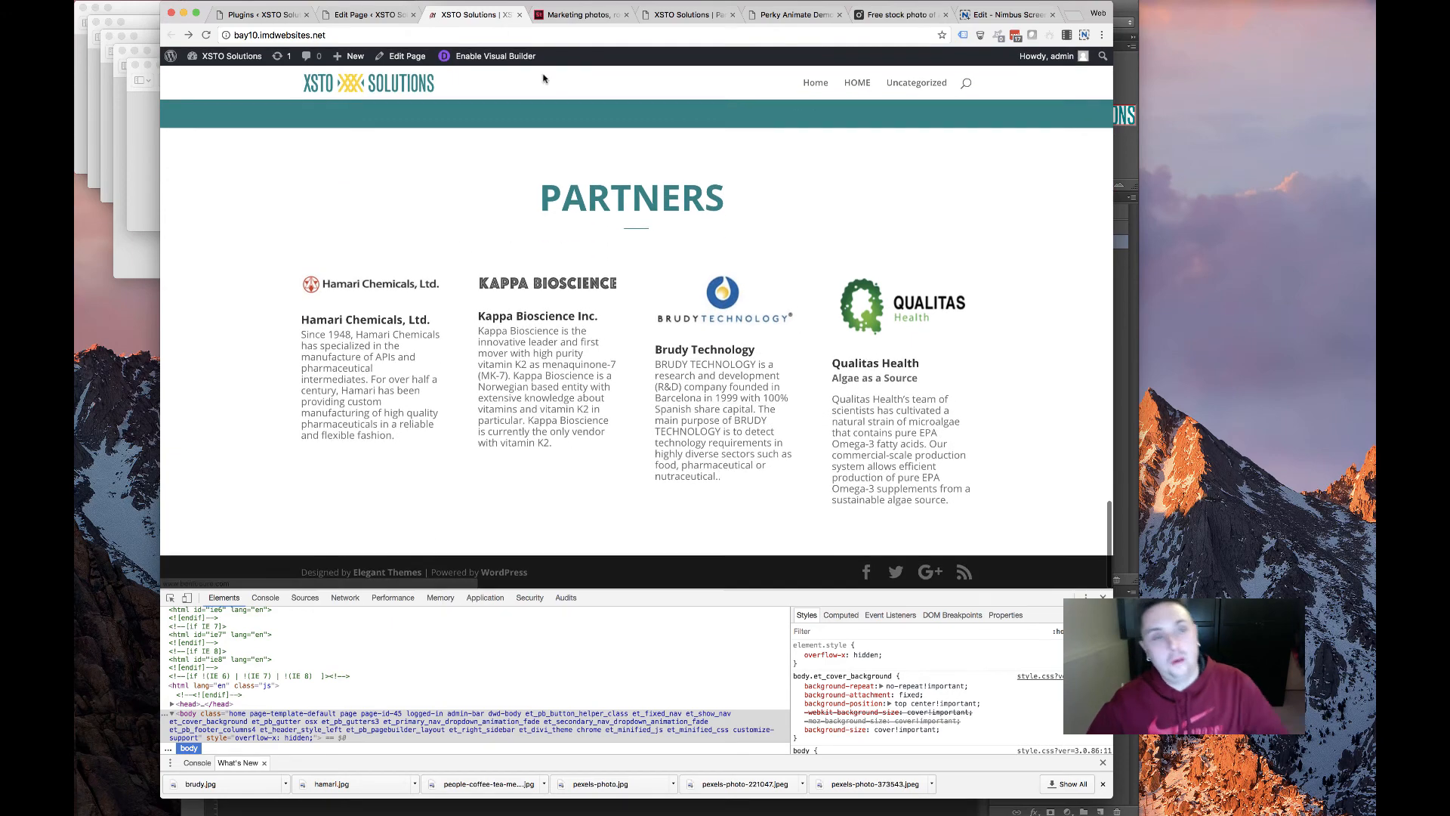
click(580, 15)
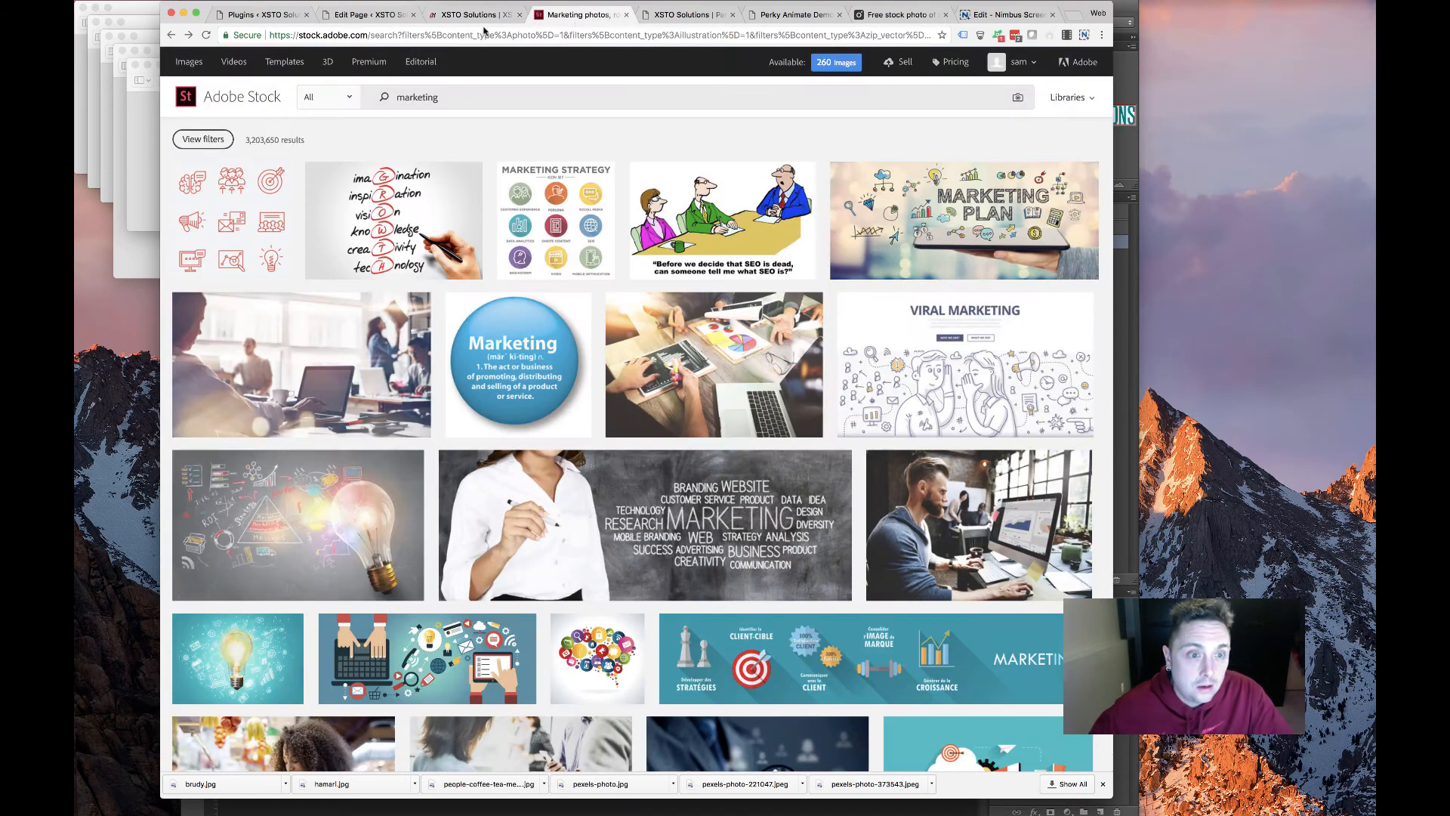
Duplicate the logo row as 1/2+1/2, keeping only Brudy on the left and Qualitas on the right
click(349, 15)
scroll(566, 459, down, 15)
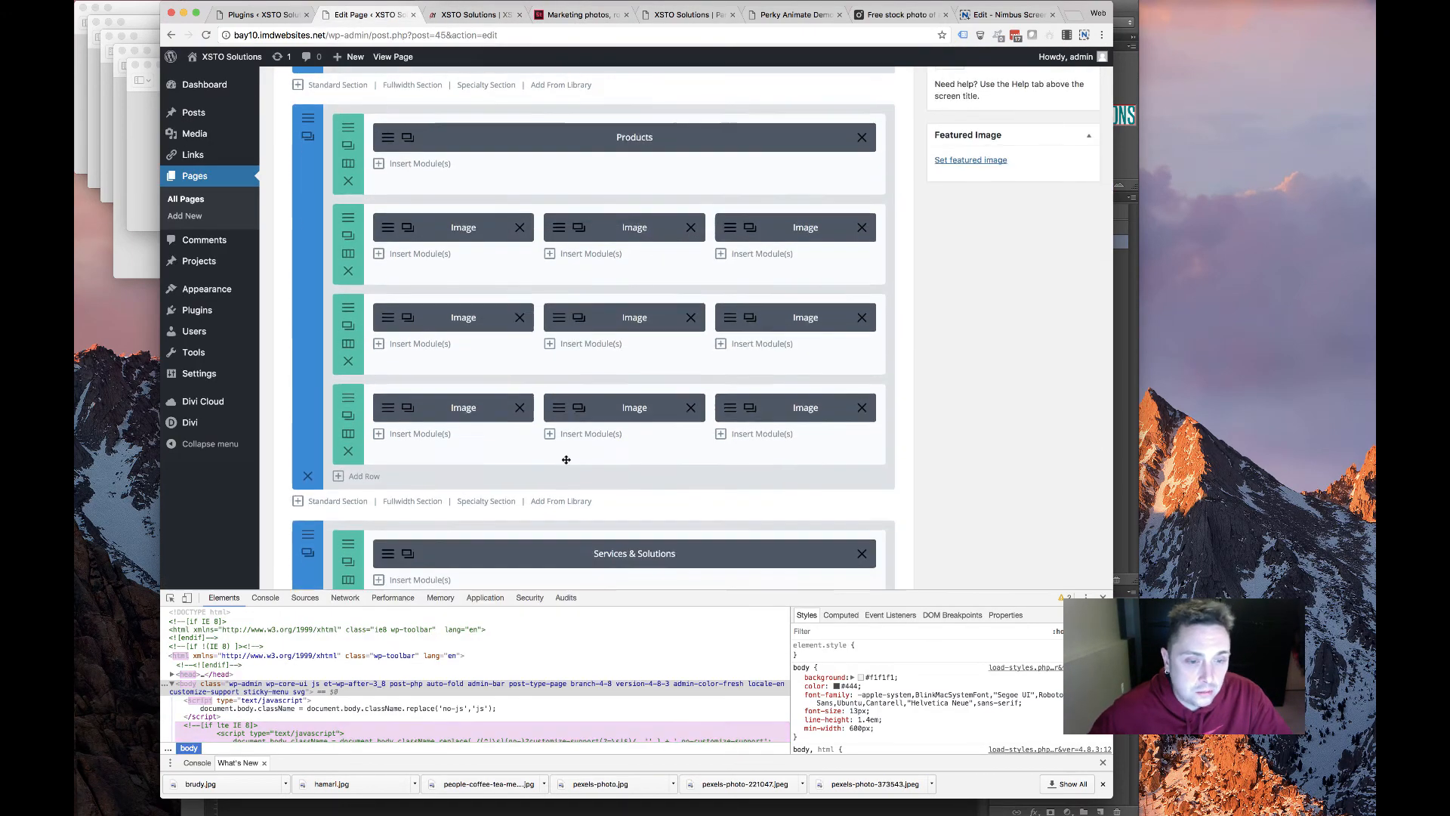
scroll(566, 459, up, 5)
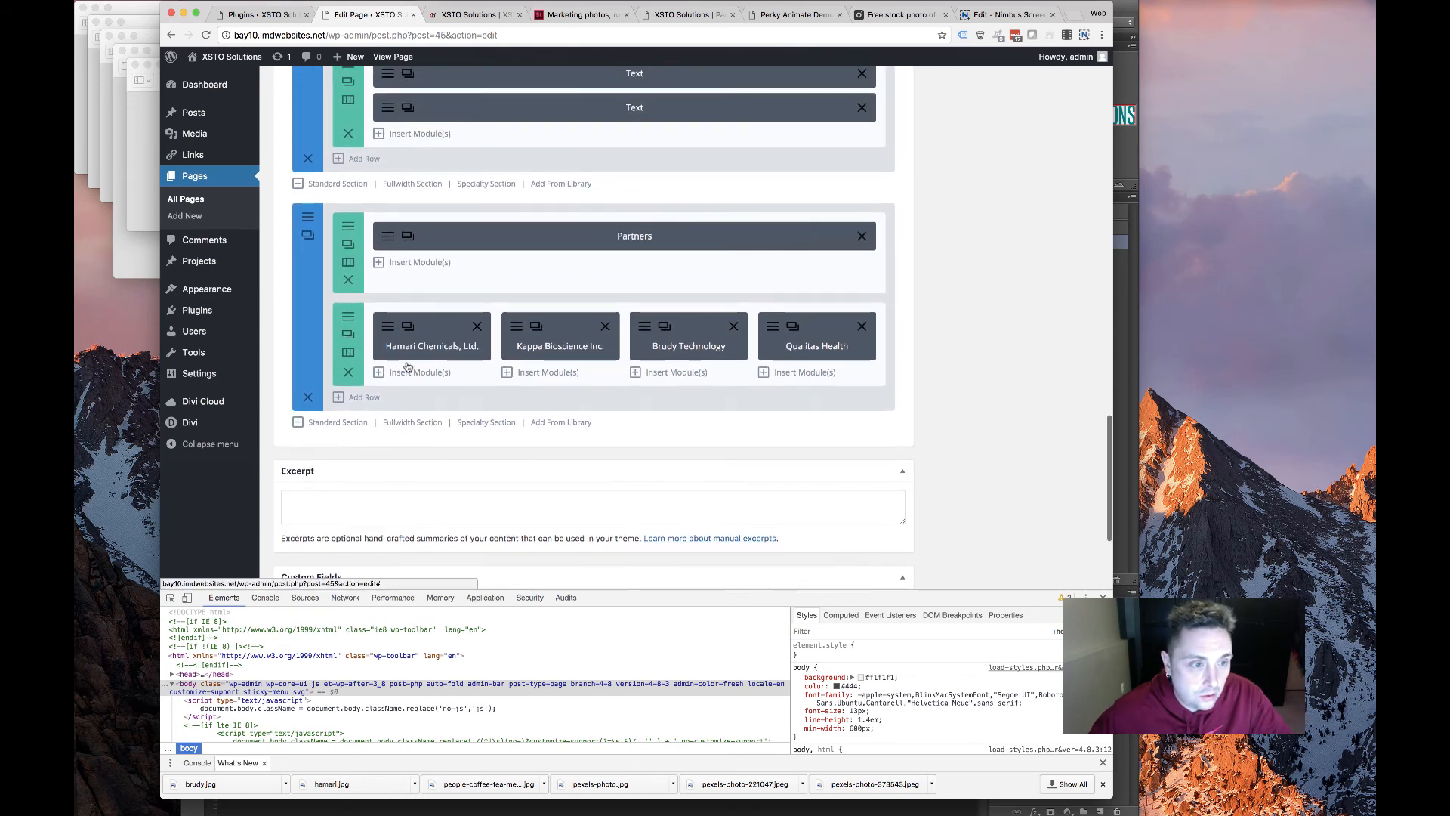
click(349, 335)
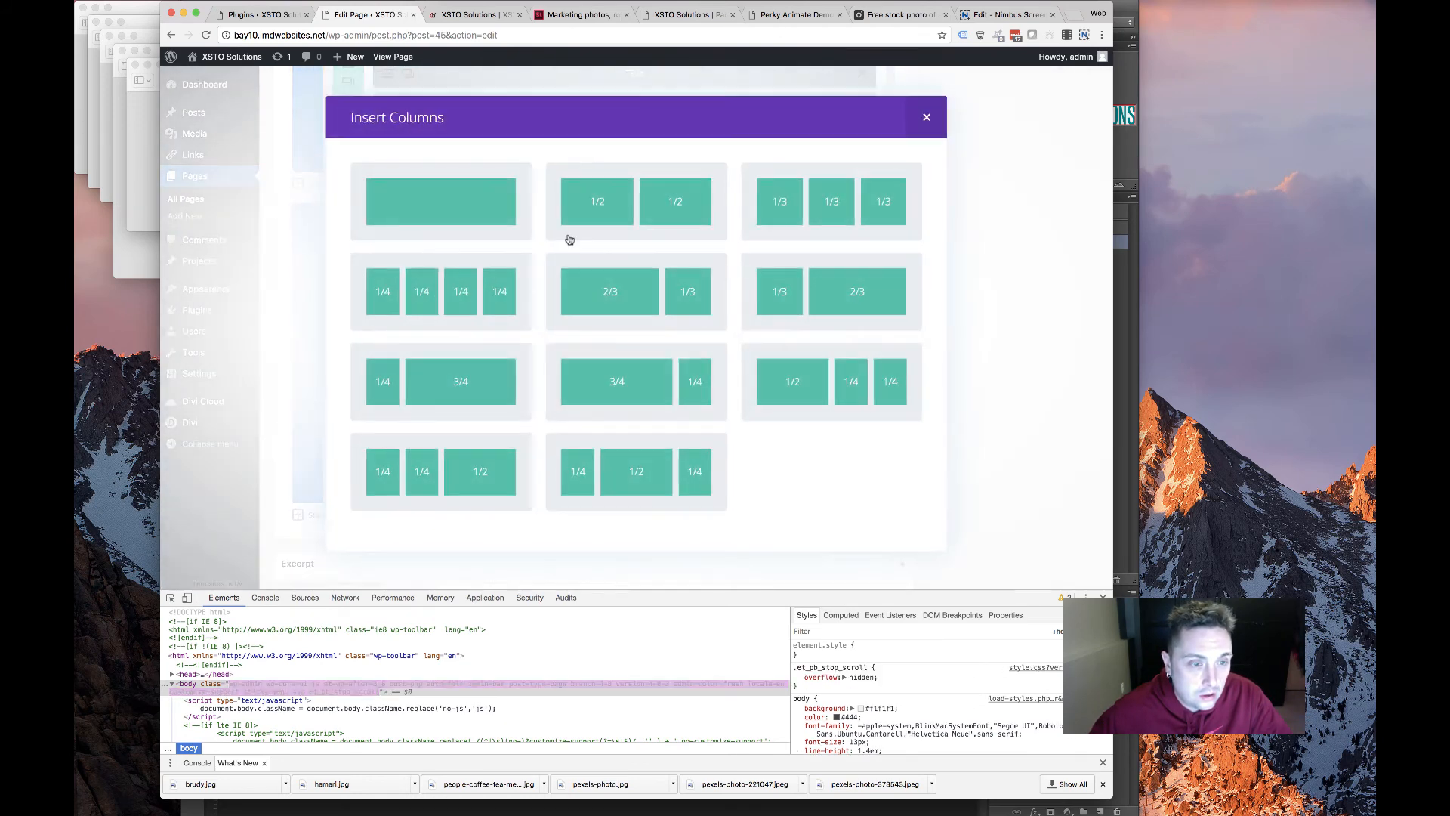
click(657, 201)
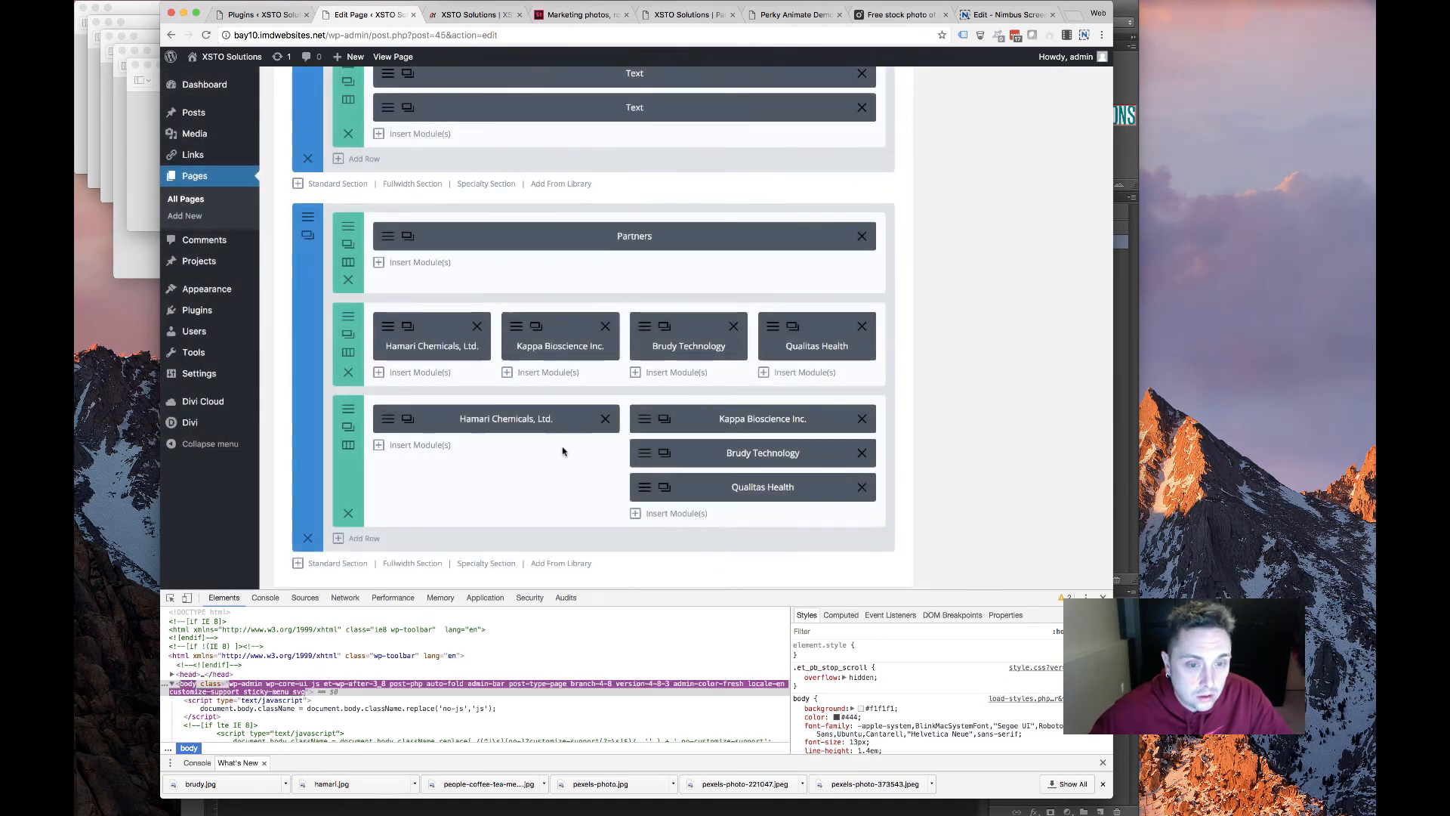
click(862, 419)
click(605, 419)
drag(719, 418, 490, 420)
Make the original row 1/2+1/2 with only Hamari and Kappa, then view the live homepage
click(348, 353)
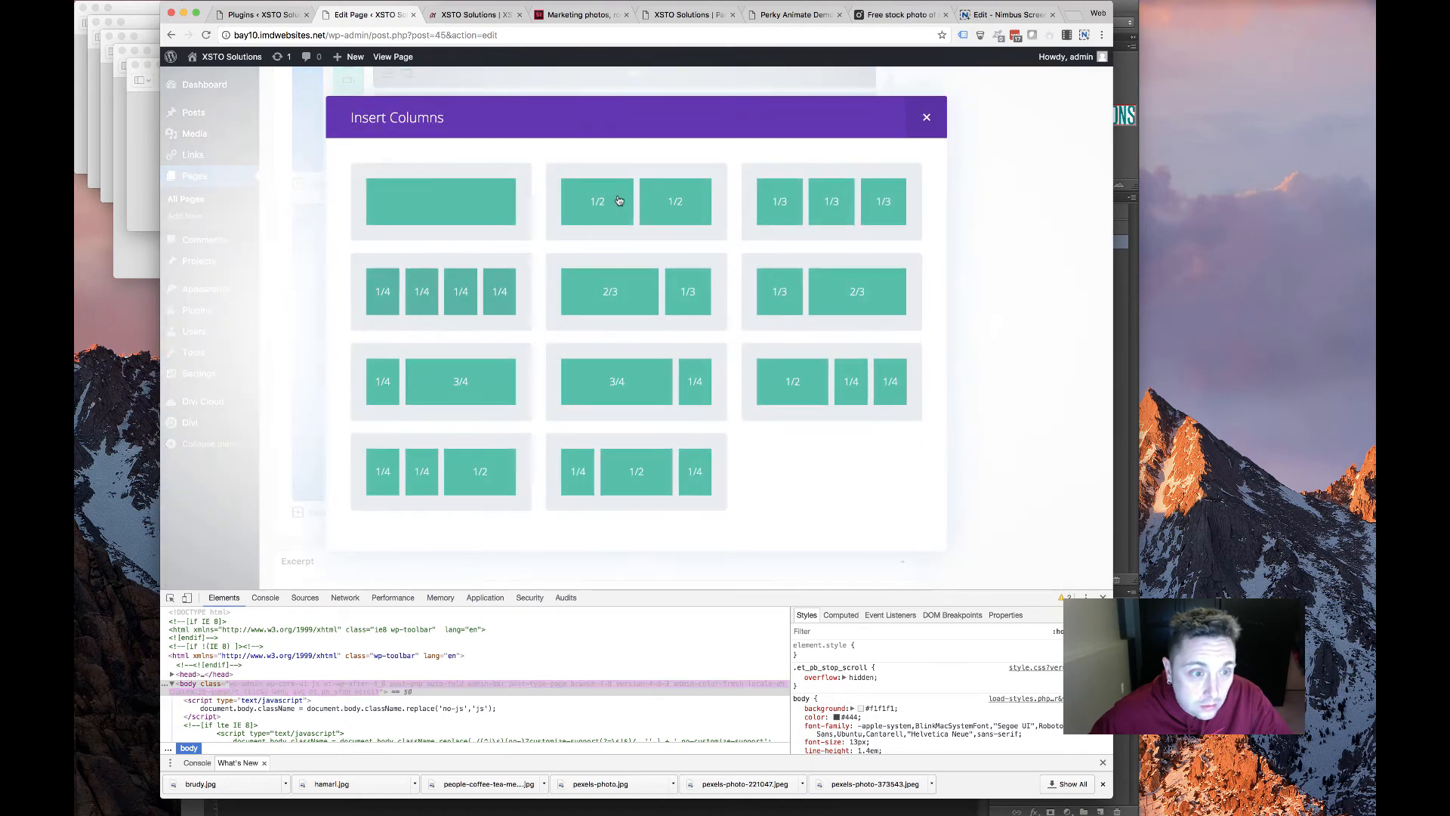
click(665, 202)
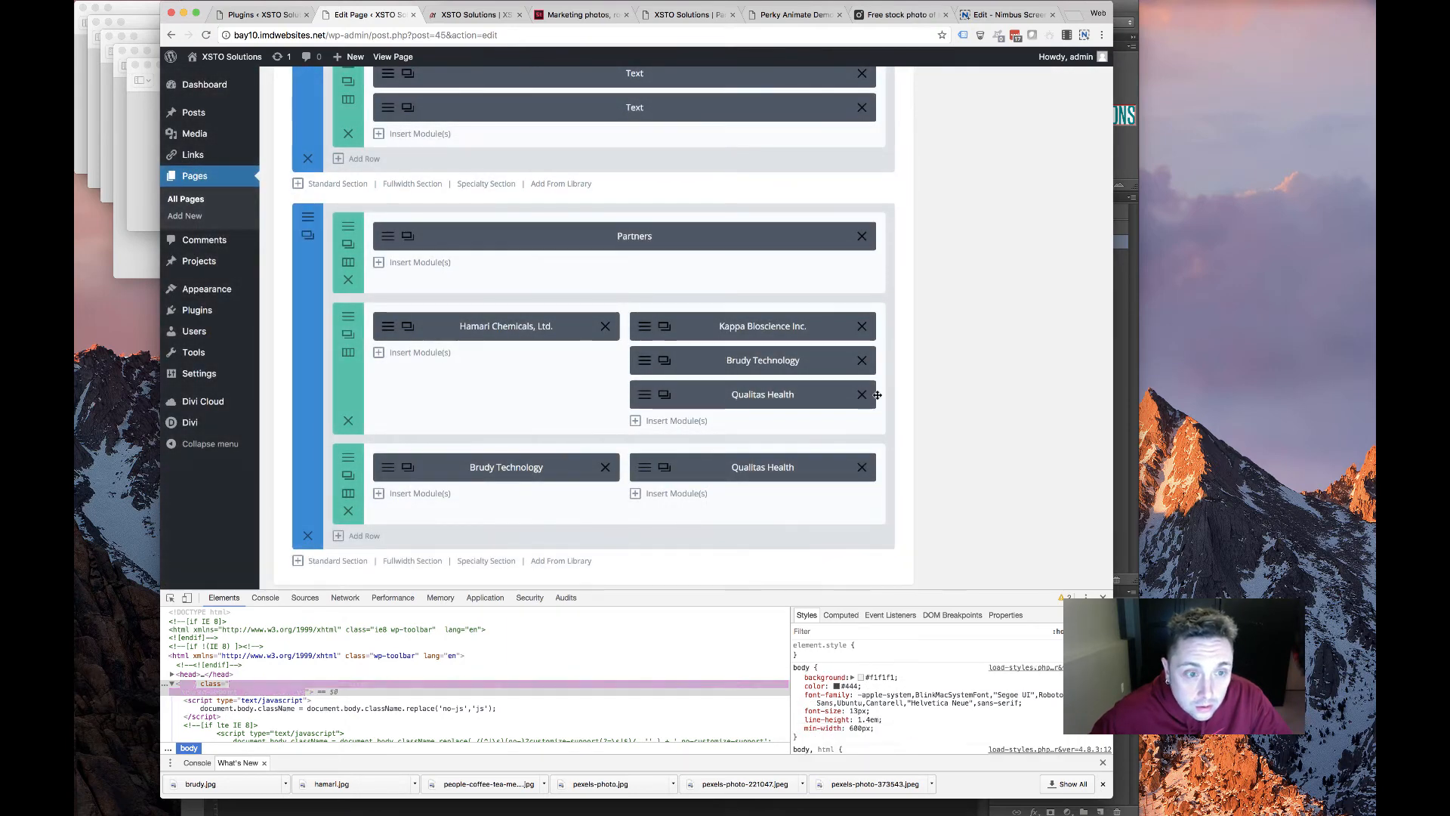
click(862, 394)
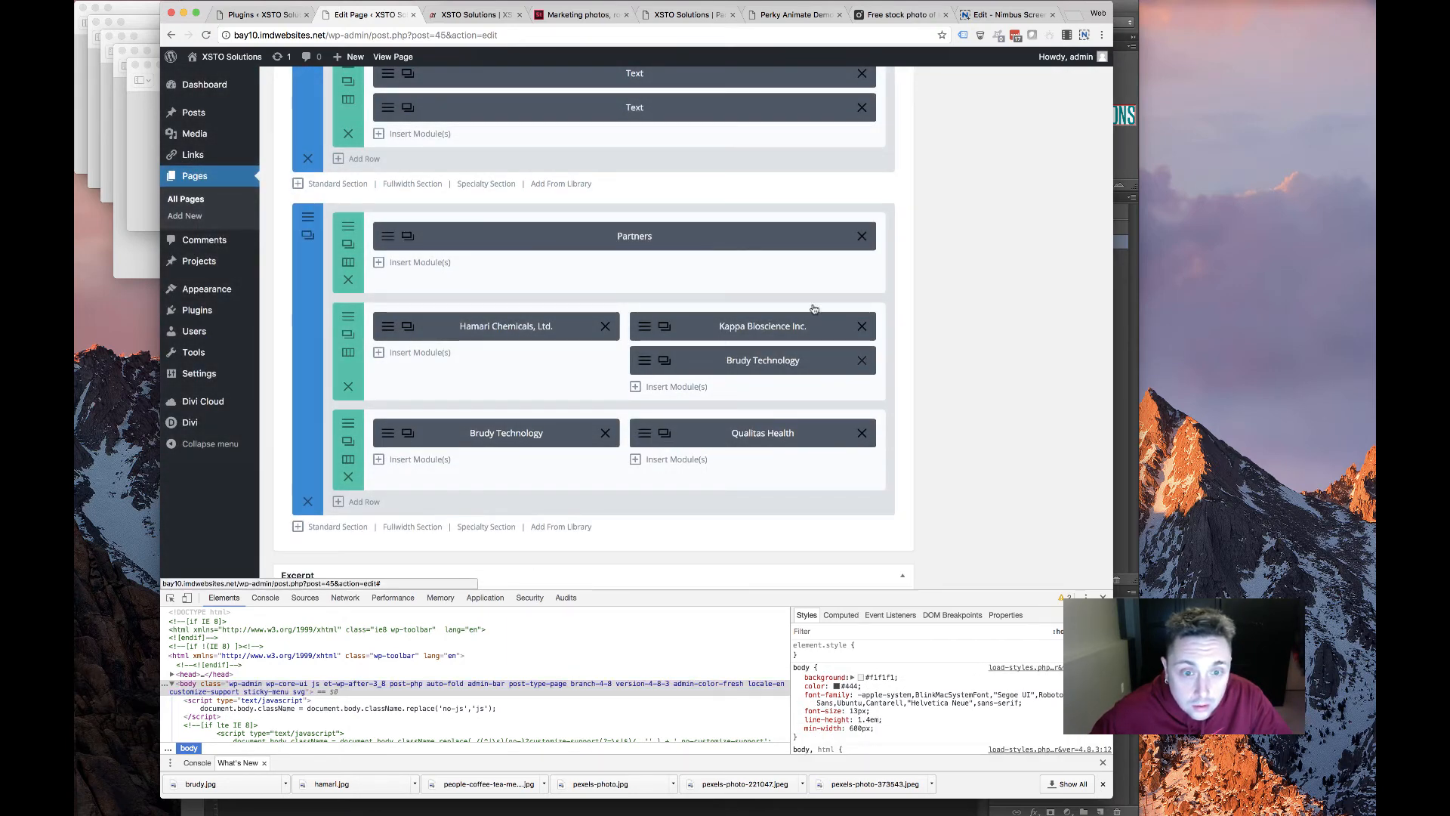
click(862, 360)
scroll(1065, 303, up, 15)
click(1057, 278)
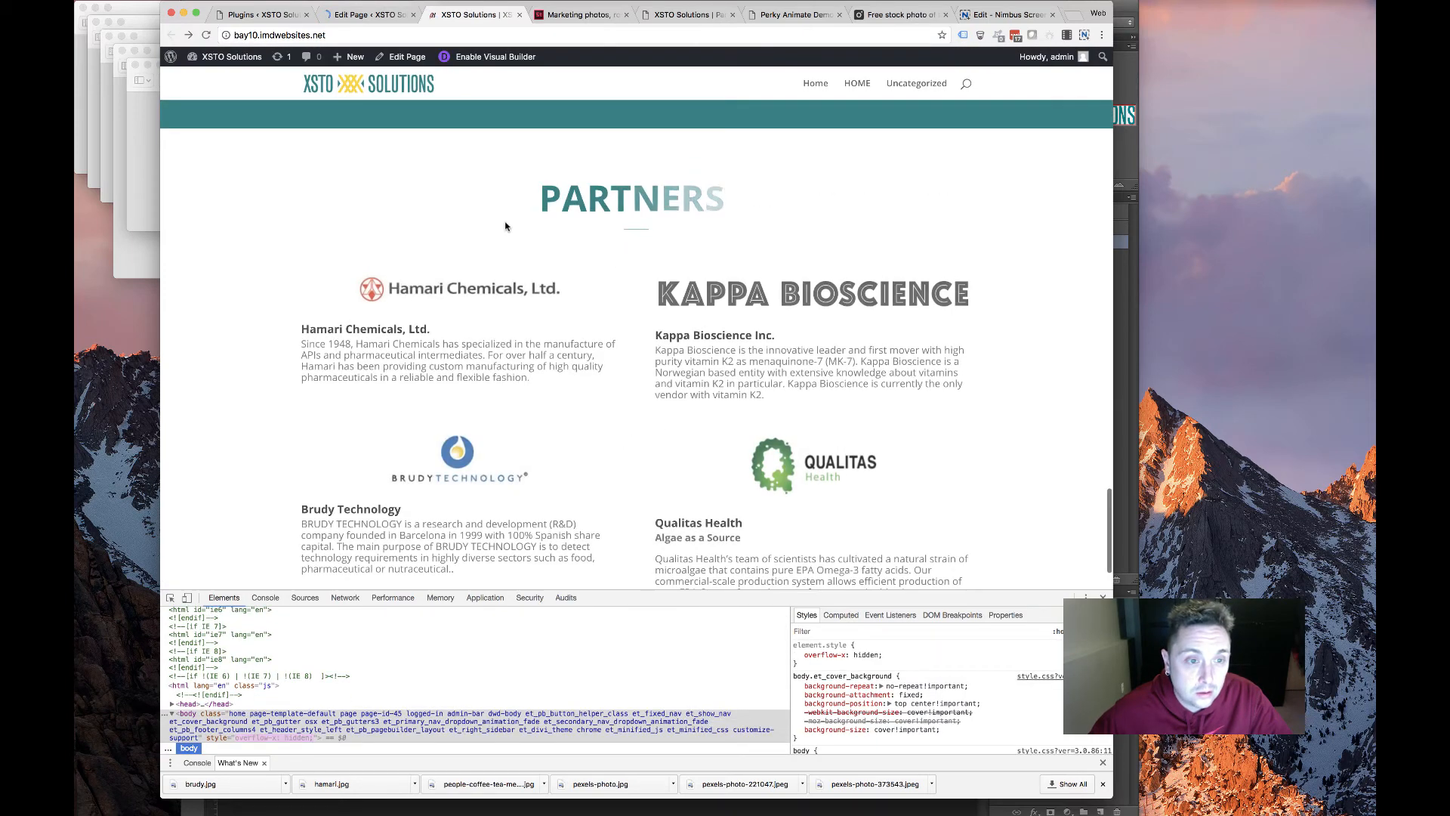
Scroll the live homepage to review the four Partners blurbs arranged two per row
scroll(443, 237, down, 3)
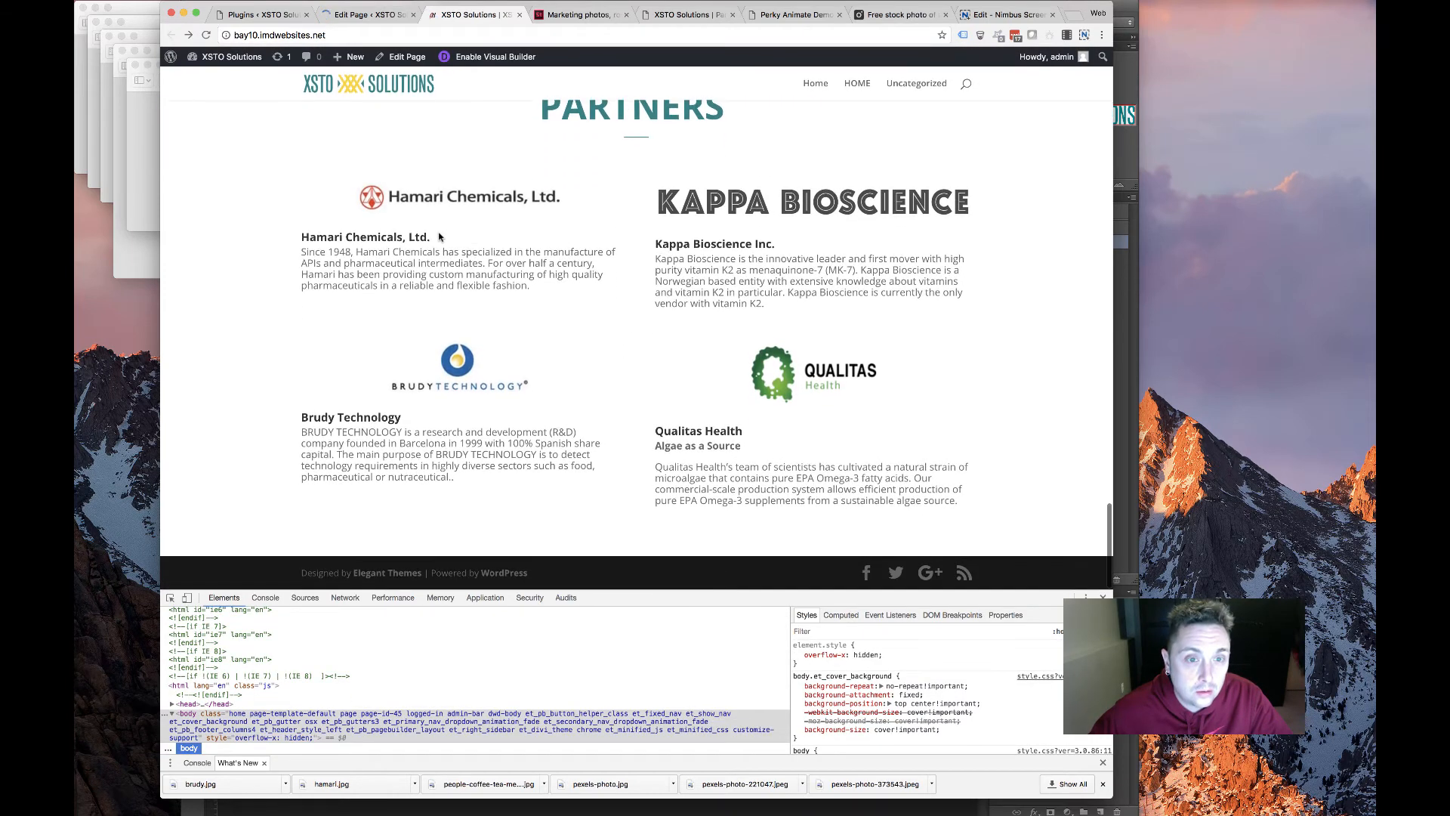
scroll(443, 236, up, 5)
scroll(443, 236, down, 5)
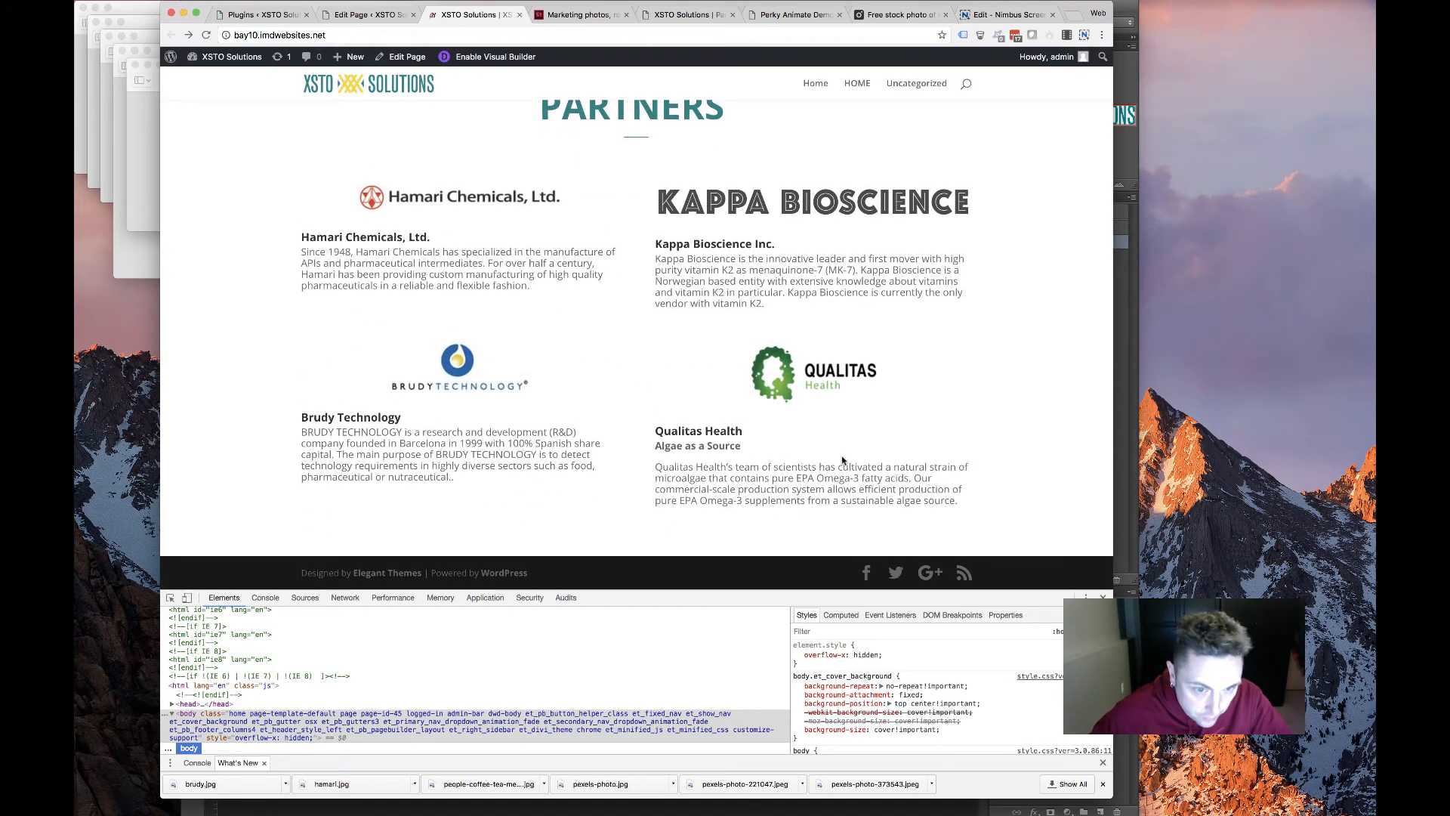
drag(339, 331, 466, 274)
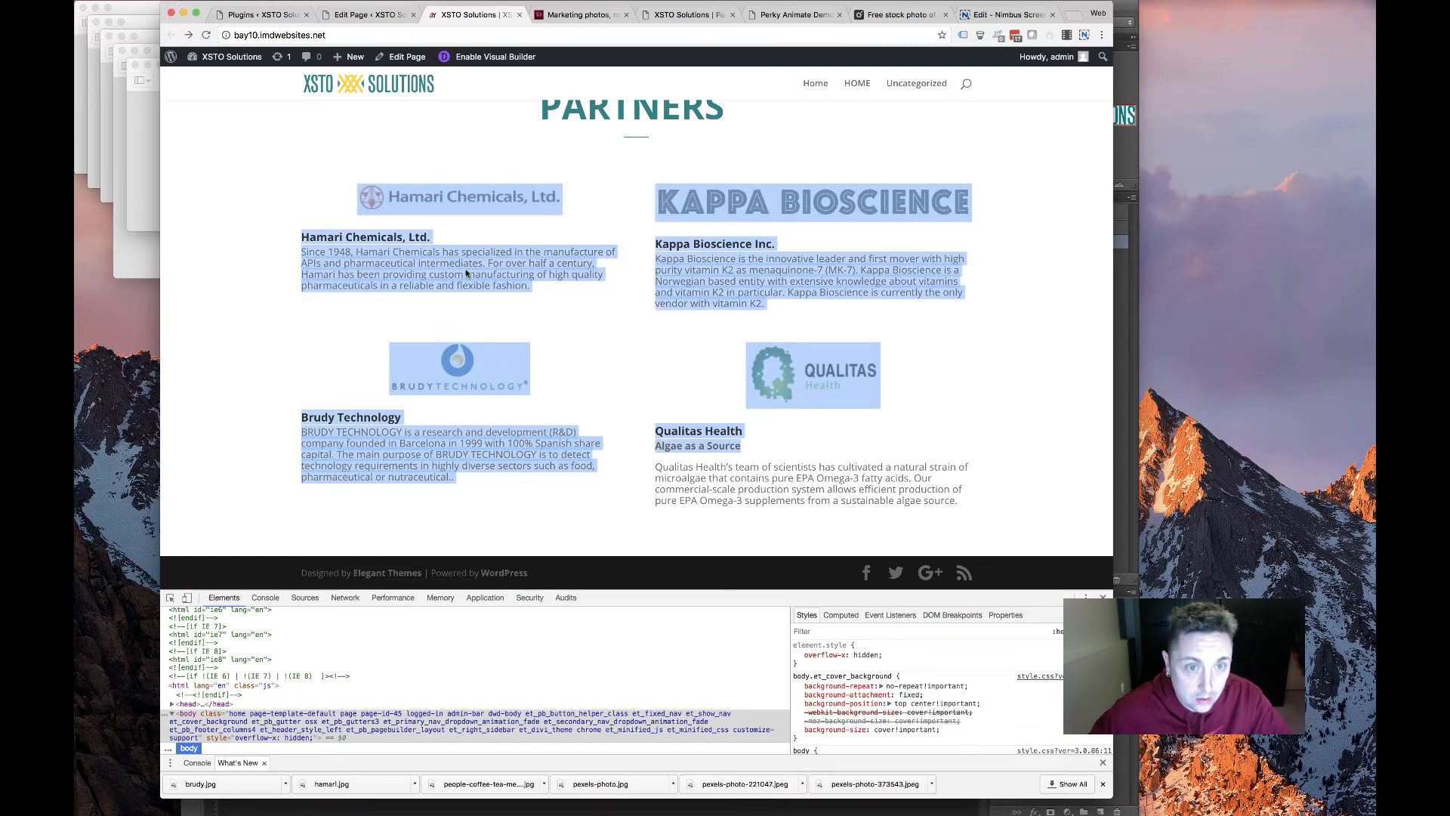
Open the top partner logo row's settings and scroll through its Design options
click(364, 14)
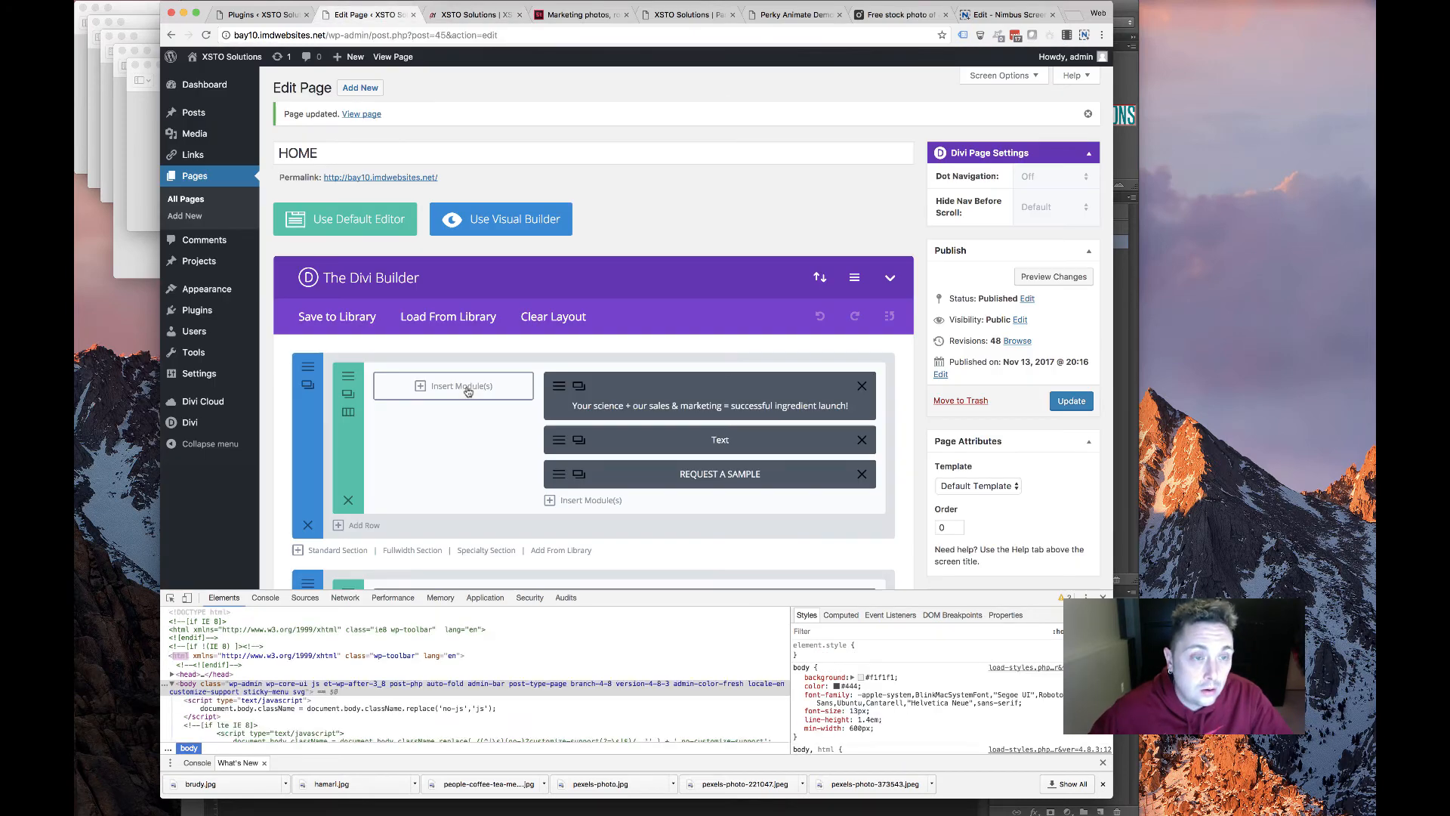
scroll(506, 334, down, 15)
scroll(506, 334, down, 10)
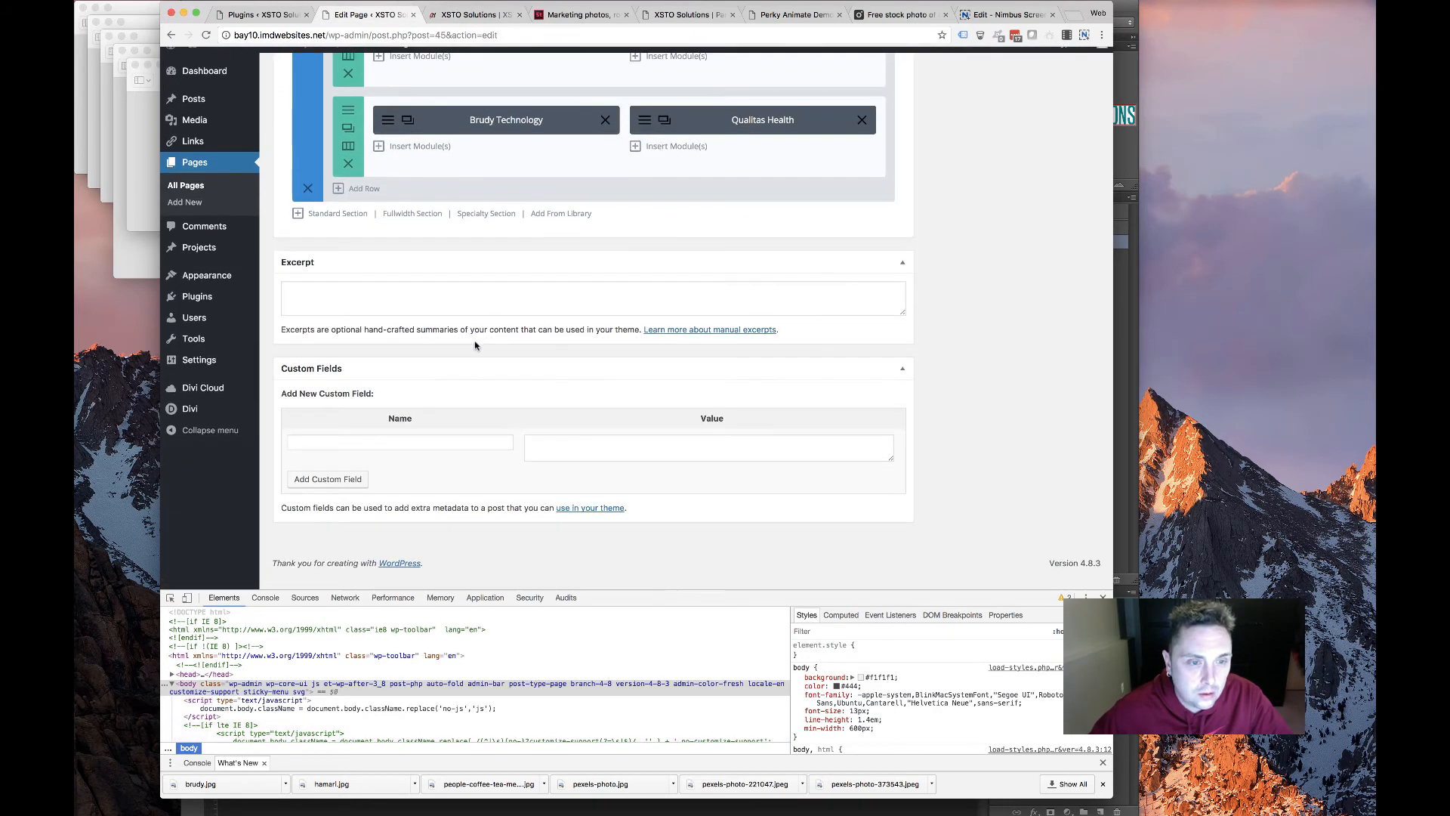
scroll(361, 371, up, 6)
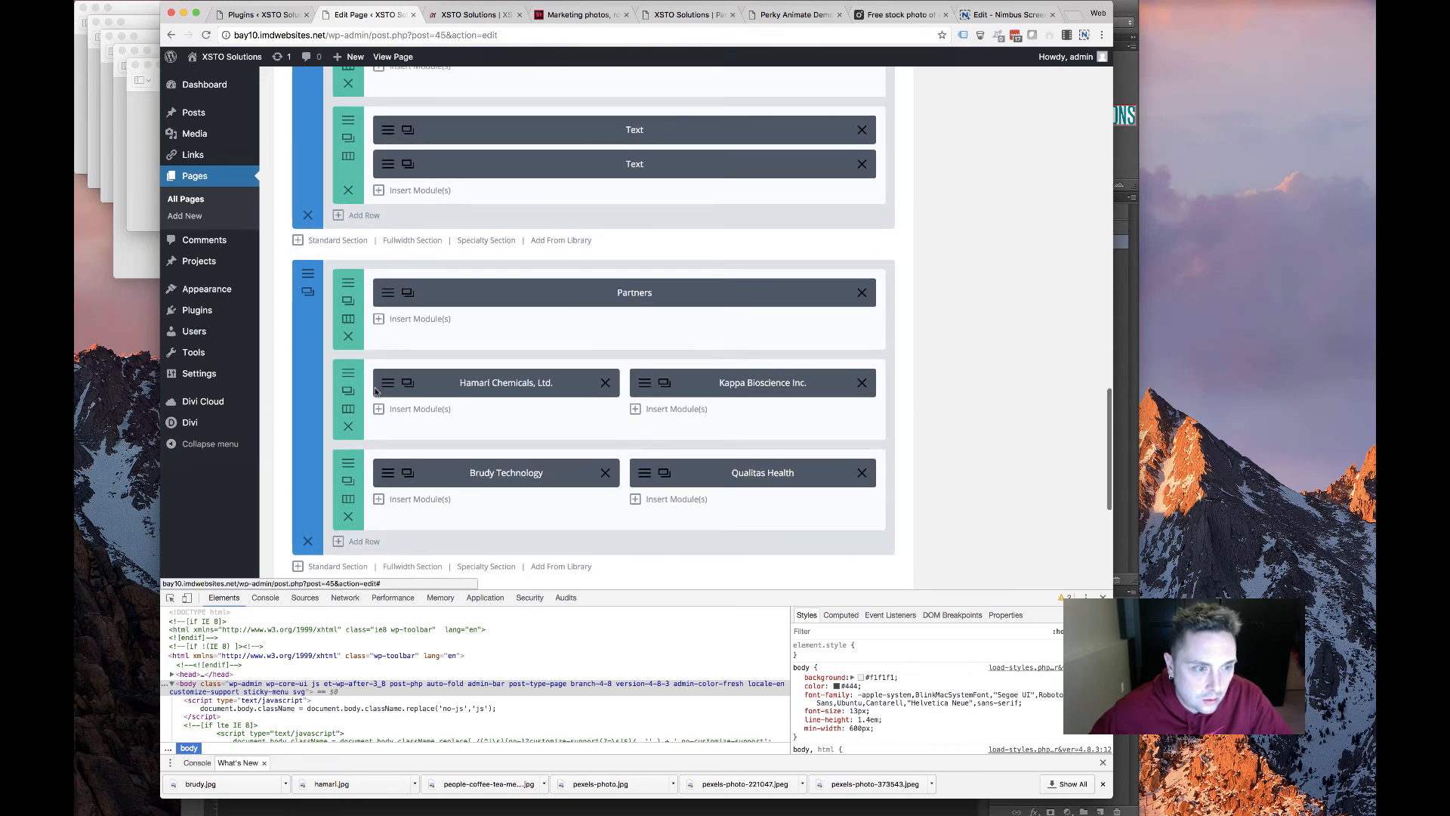
click(347, 391)
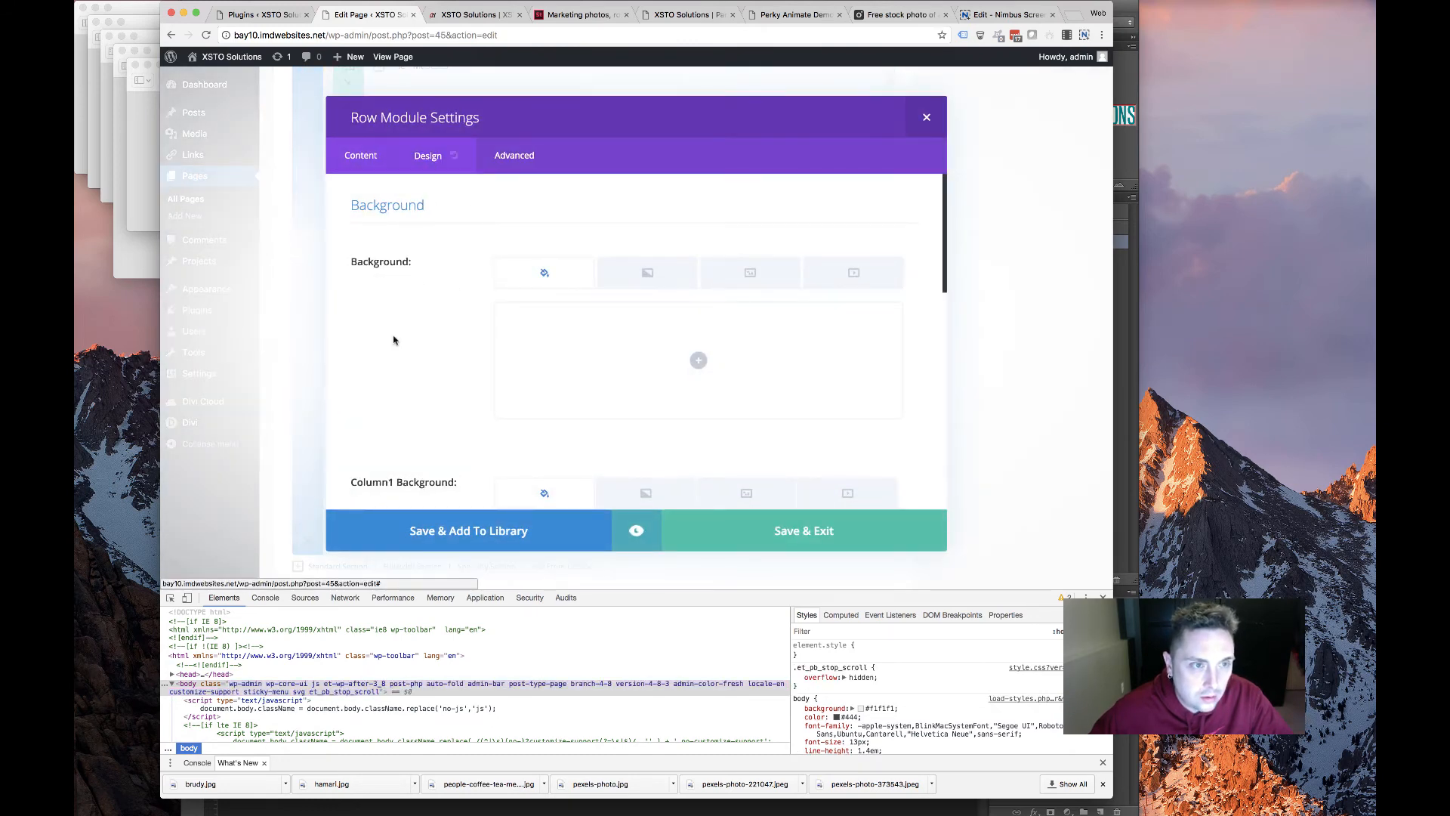
scroll(454, 355, down, 5)
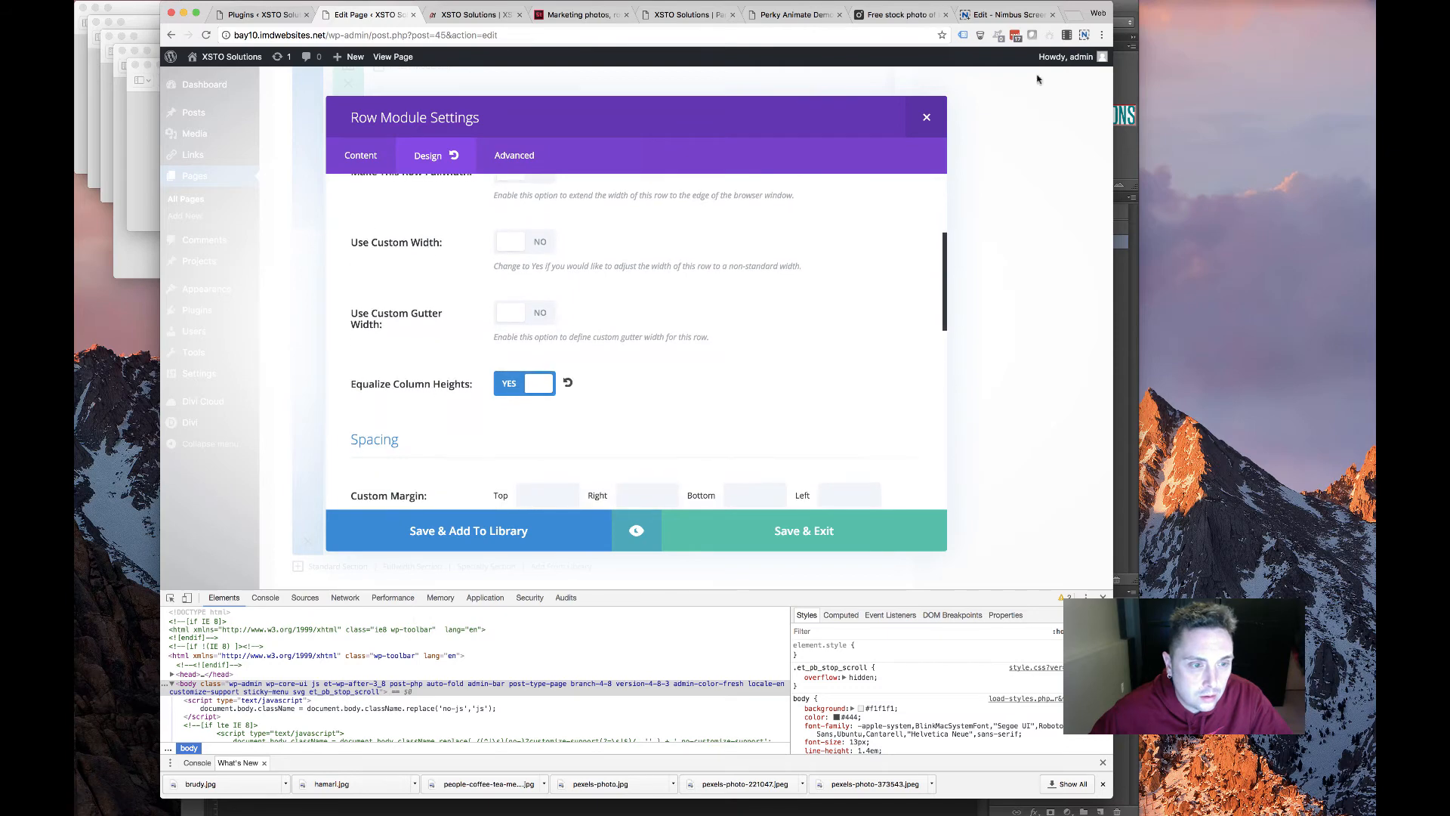
Return to the live homepage and review the Partners grid and Kappa Bioscience description
click(474, 14)
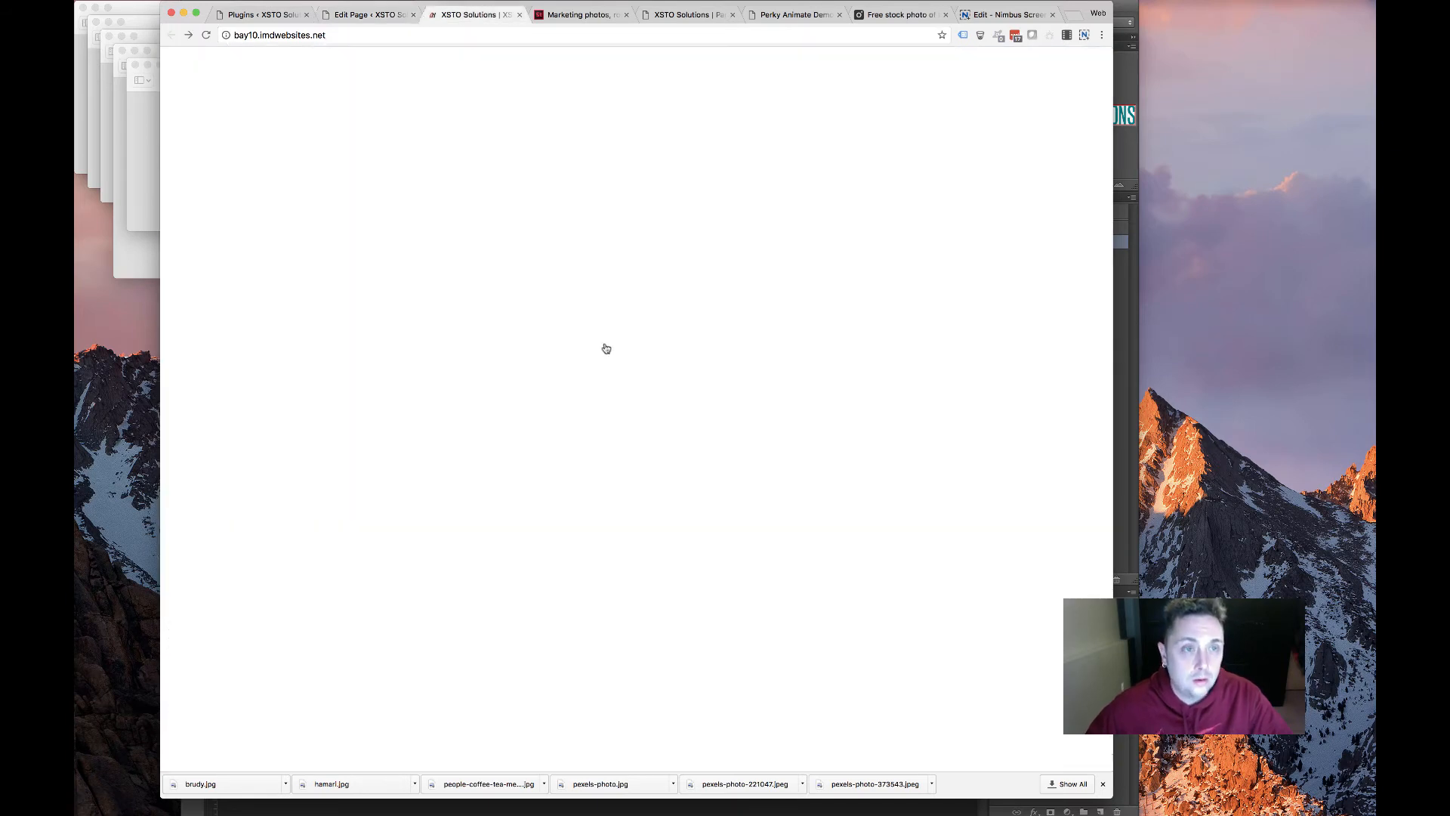
drag(172, 254, 478, 302)
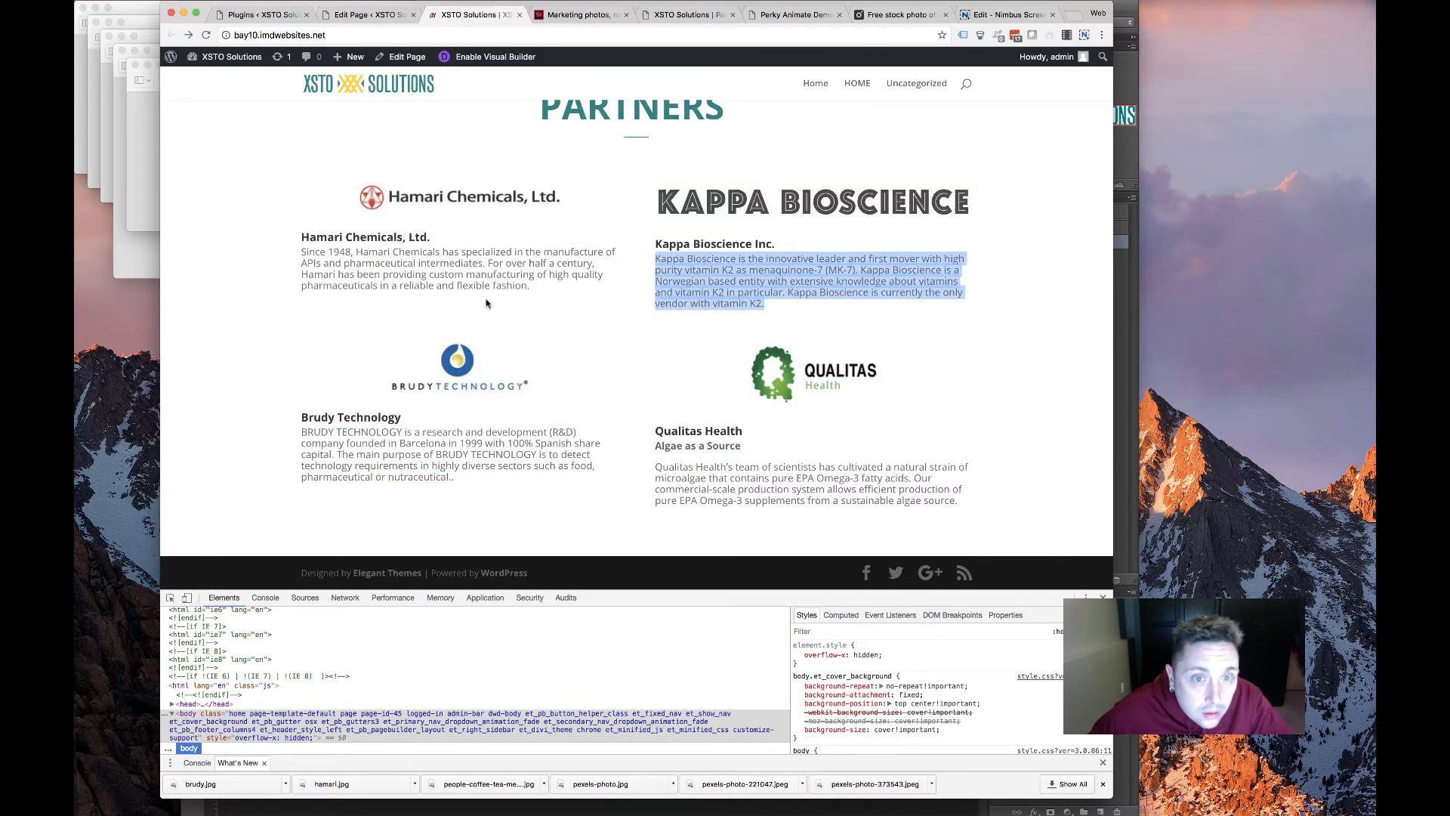
click(489, 305)
scroll(485, 308, up, 4)
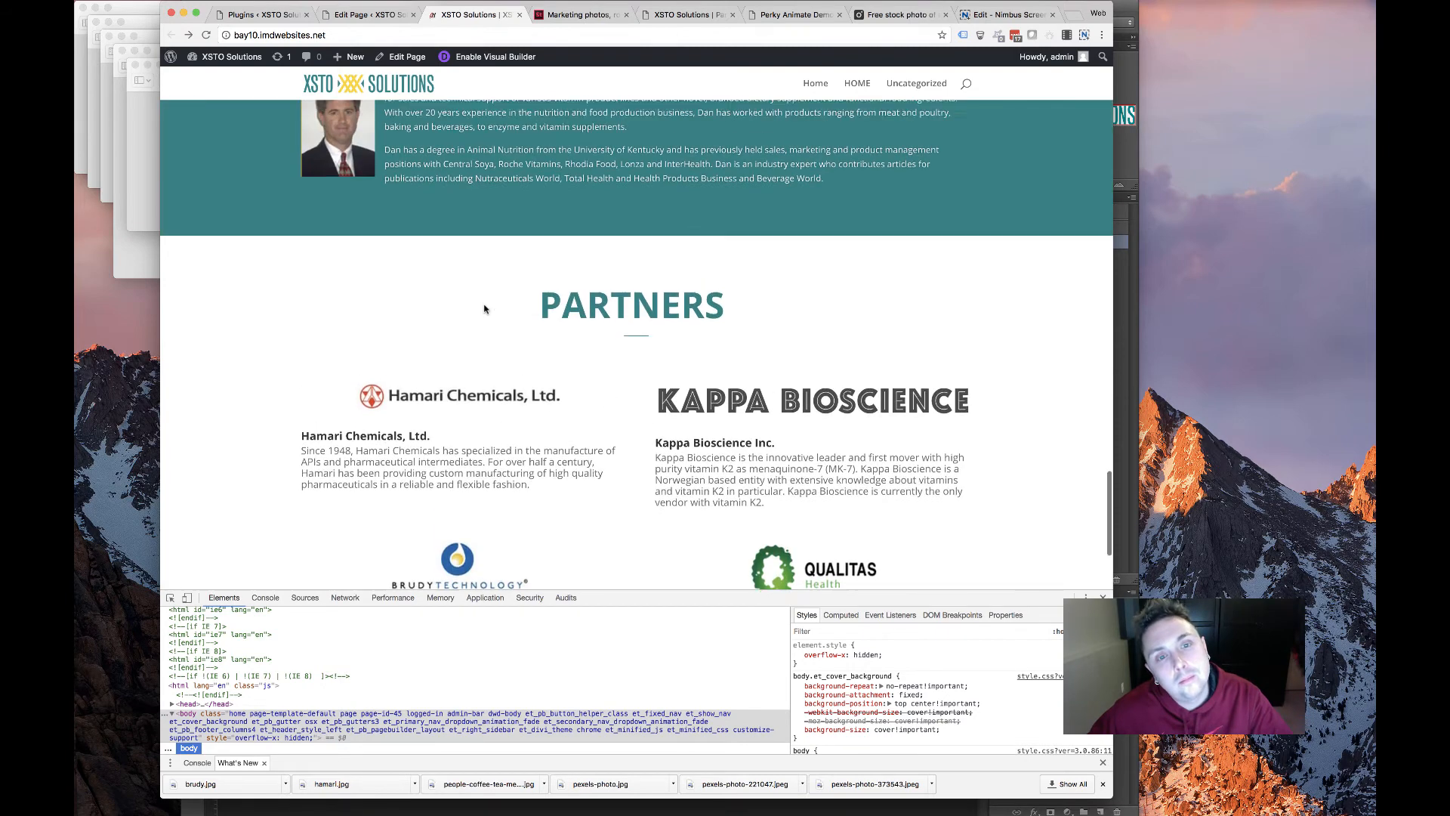
scroll(484, 308, down, 3)
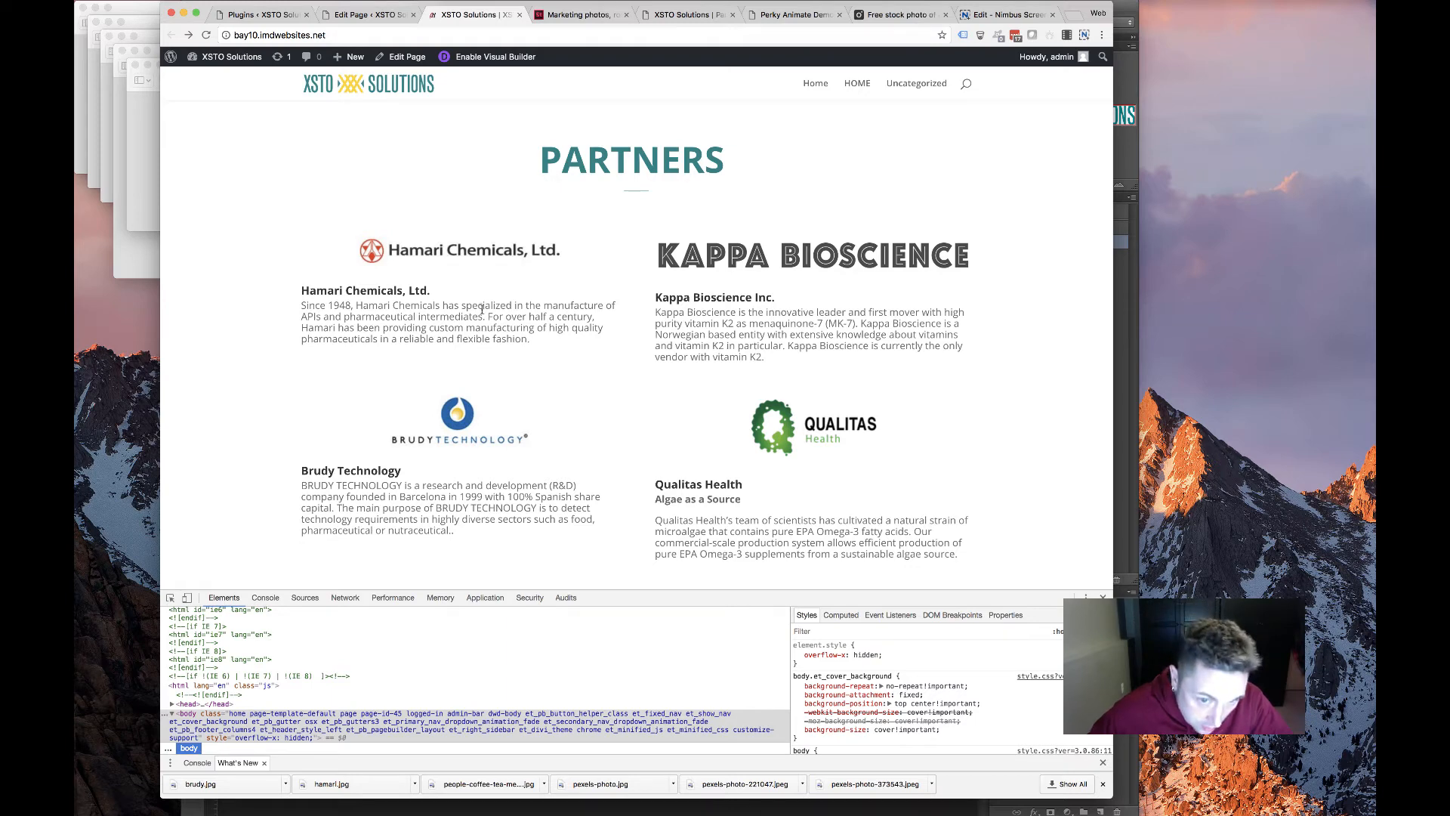
scroll(558, 305, up, 2)
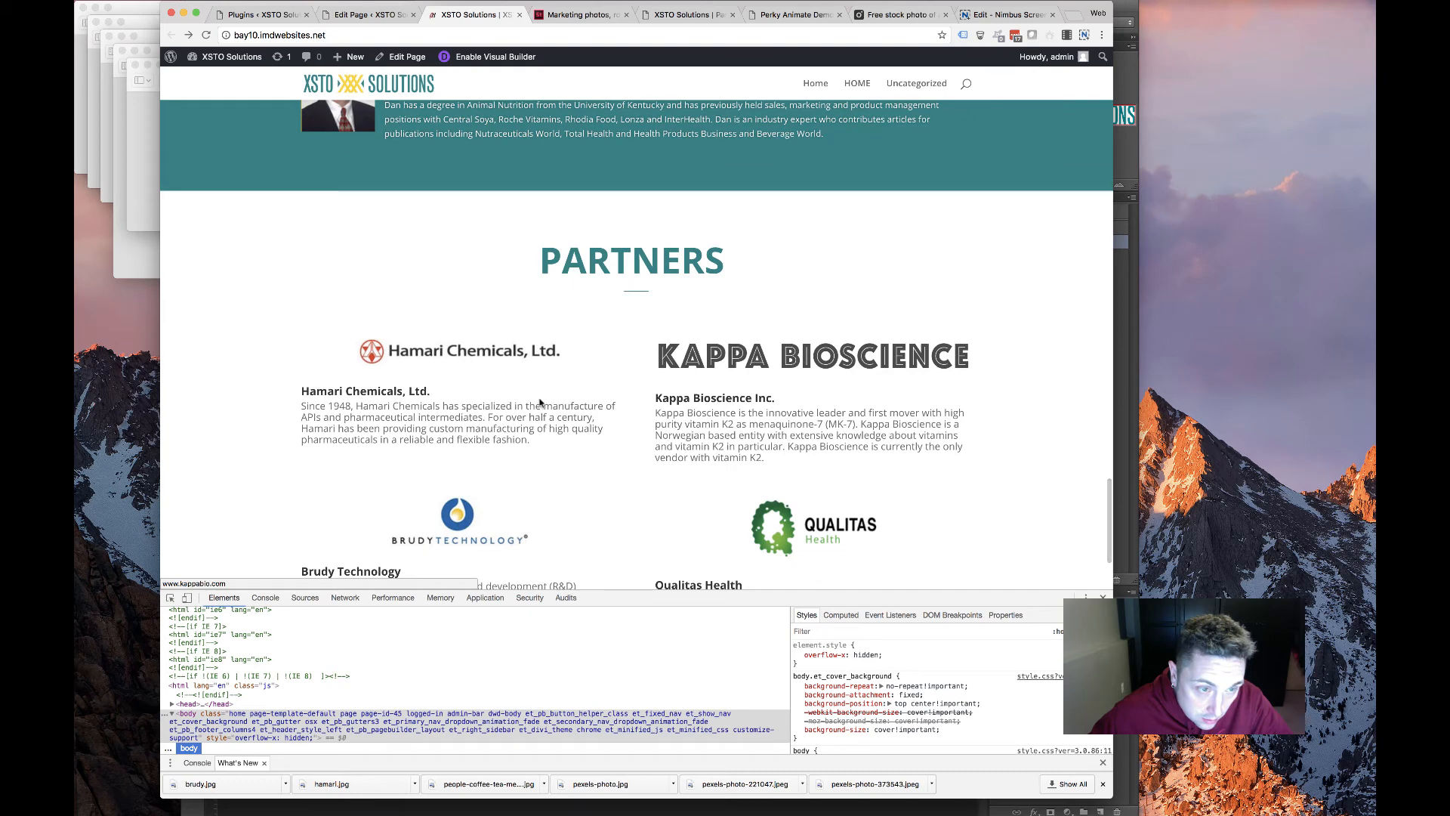
Inspect the Hamari logo's markup in the browser developer tools
right_click(502, 345)
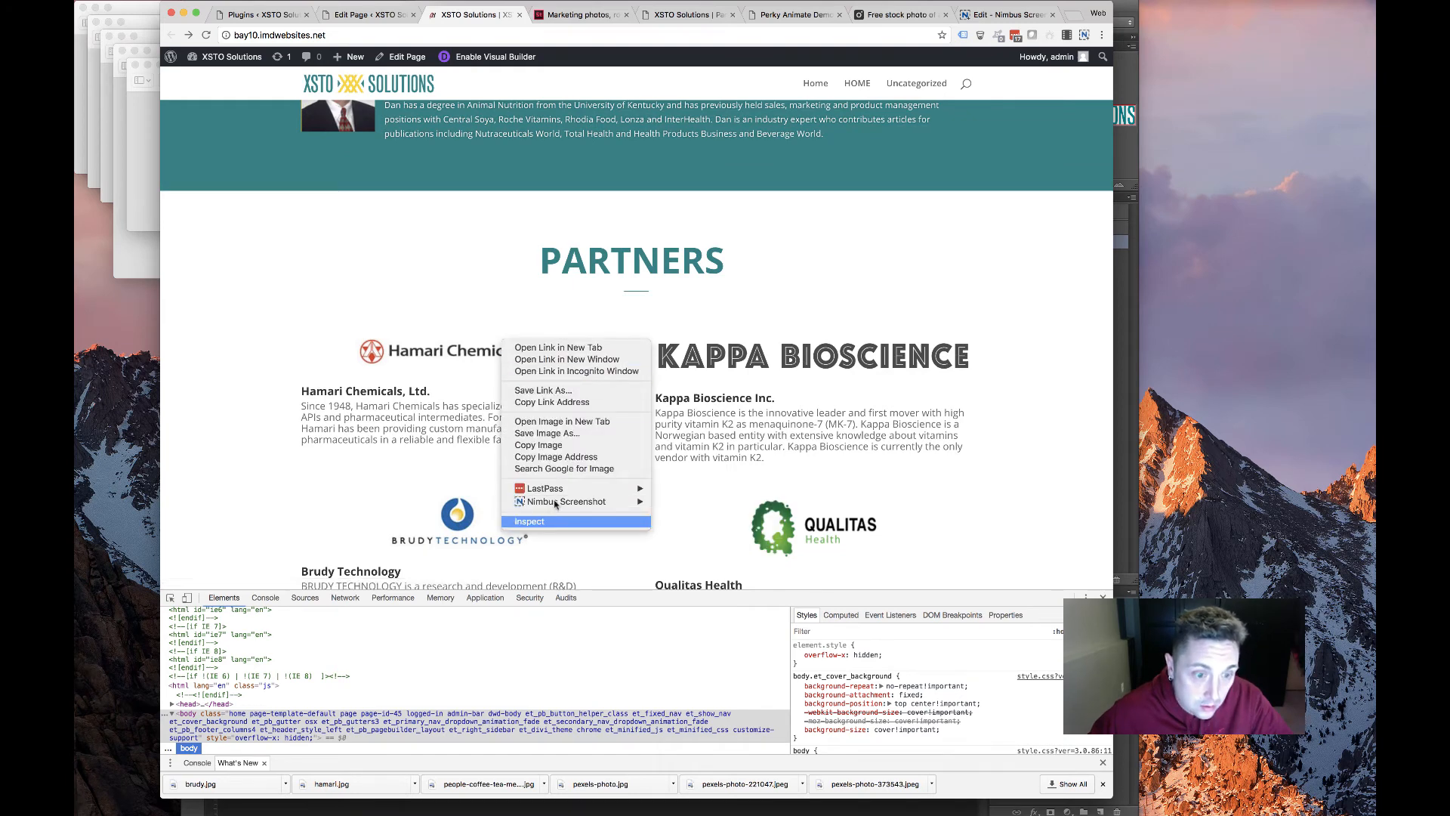
click(582, 452)
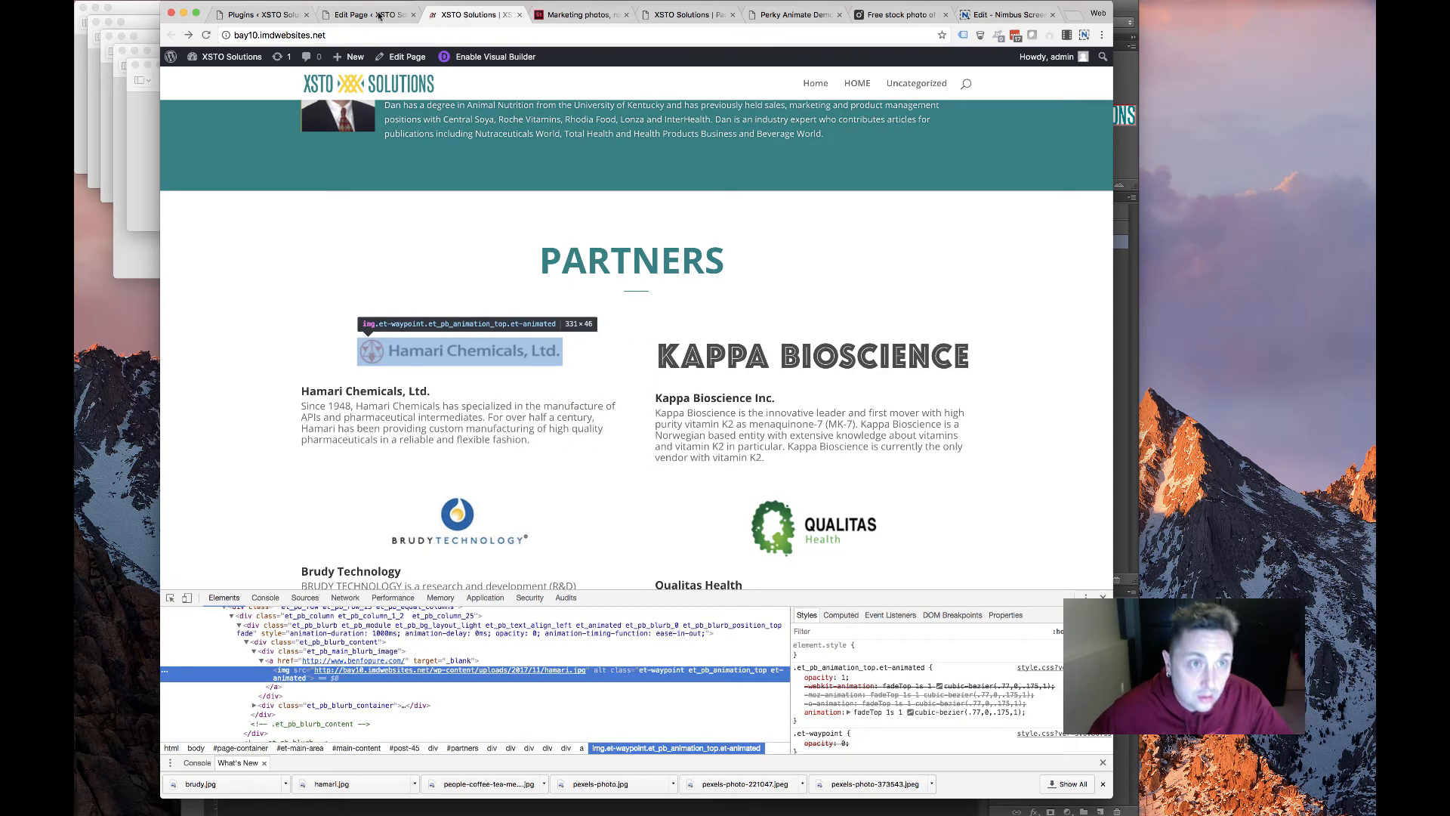
scroll(523, 302, down, 3)
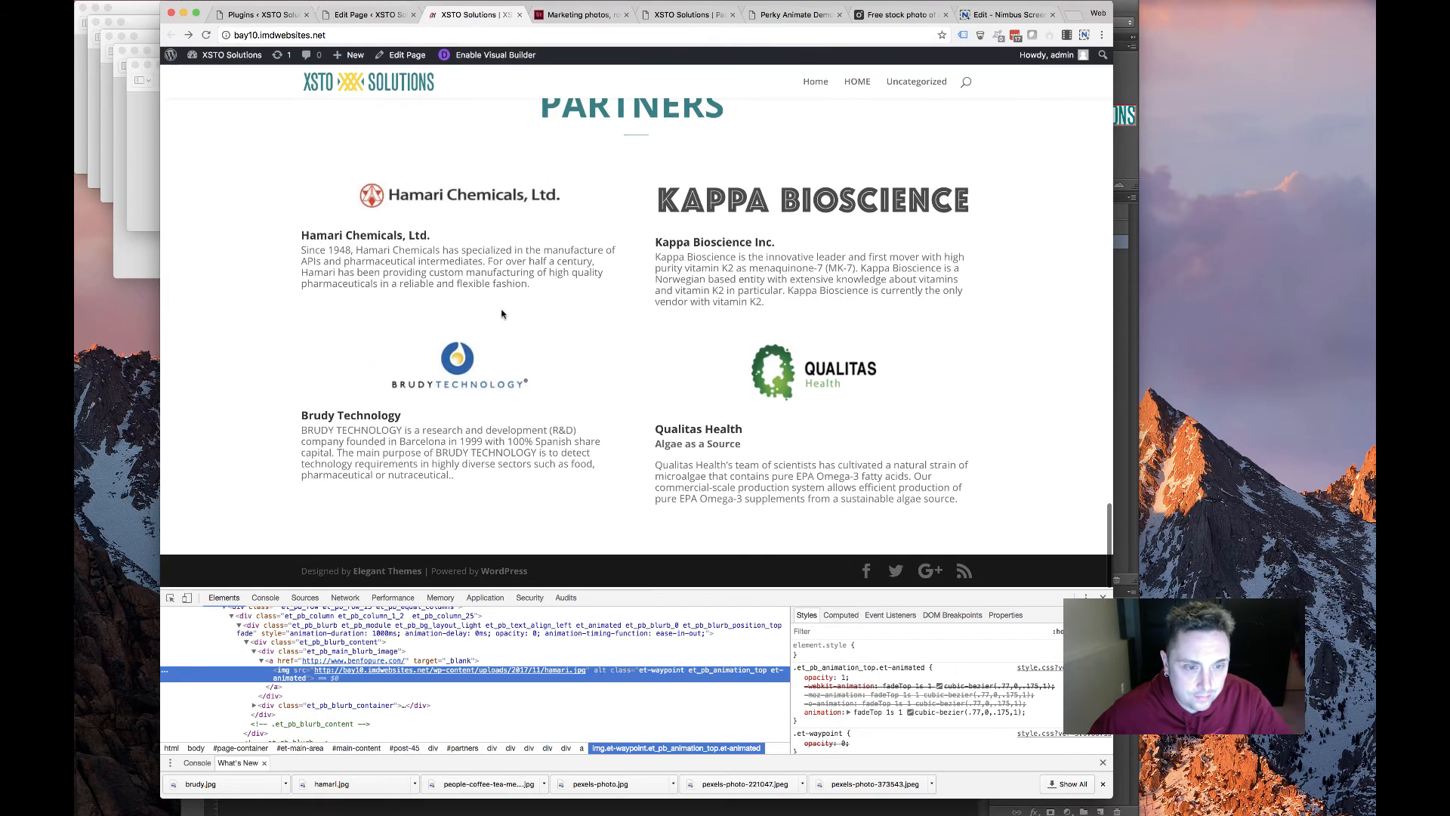
In the Kappa Bioscience blurb's Advanced settings, begin a 'max-' rule in the Blurb Image CSS
click(364, 14)
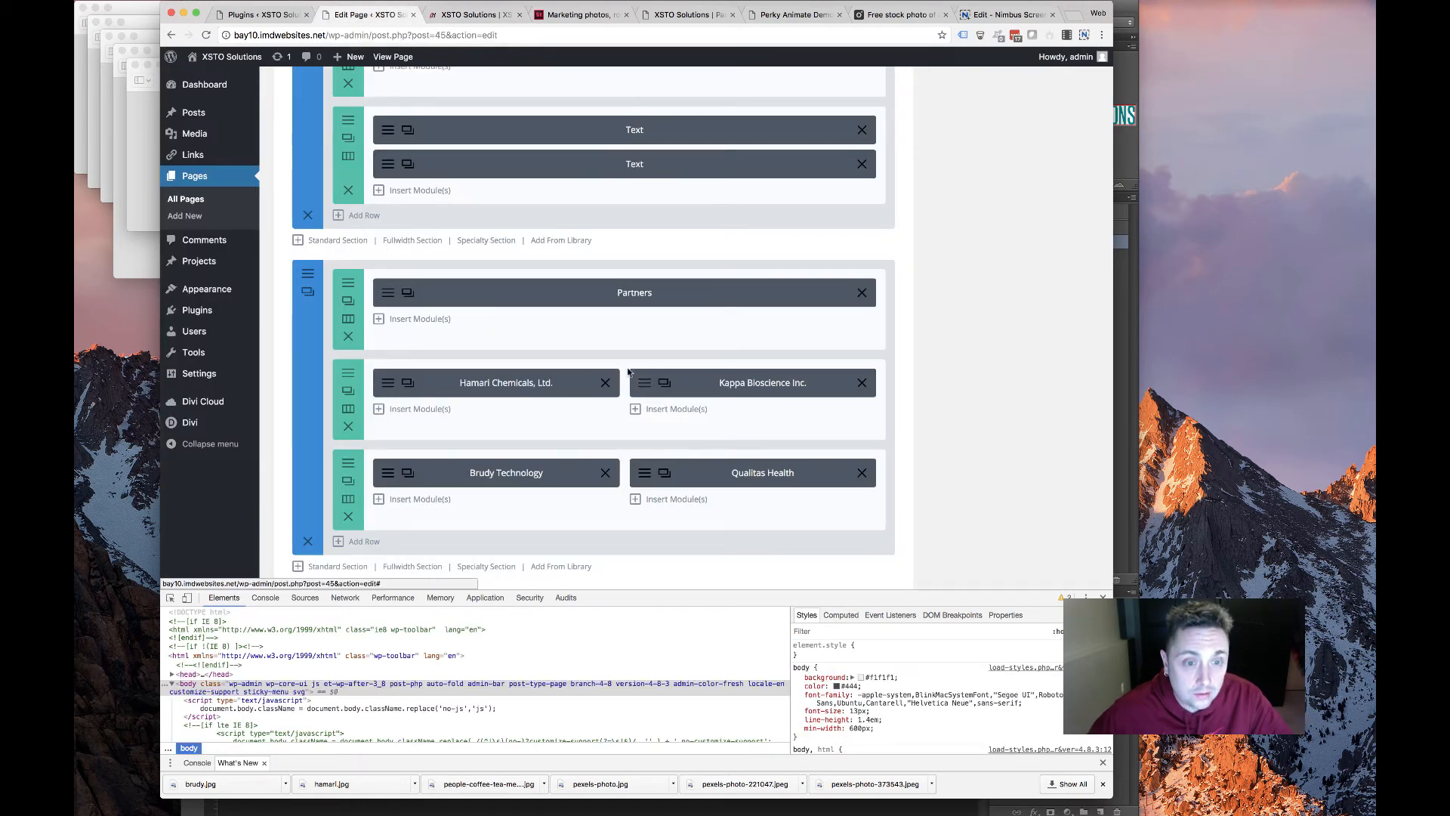
click(639, 392)
click(499, 155)
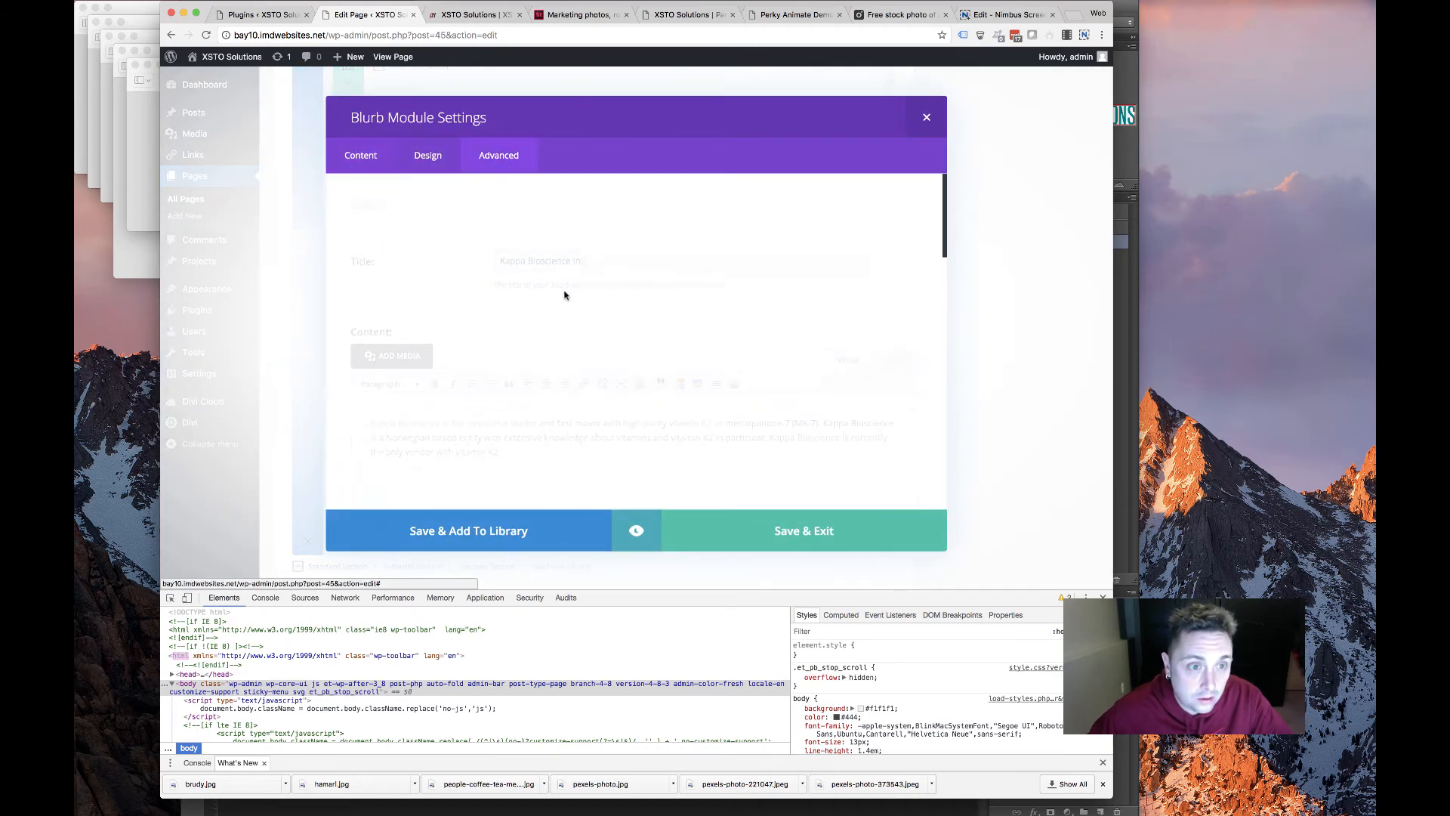
scroll(559, 294, down, 6)
scroll(560, 296, down, 4)
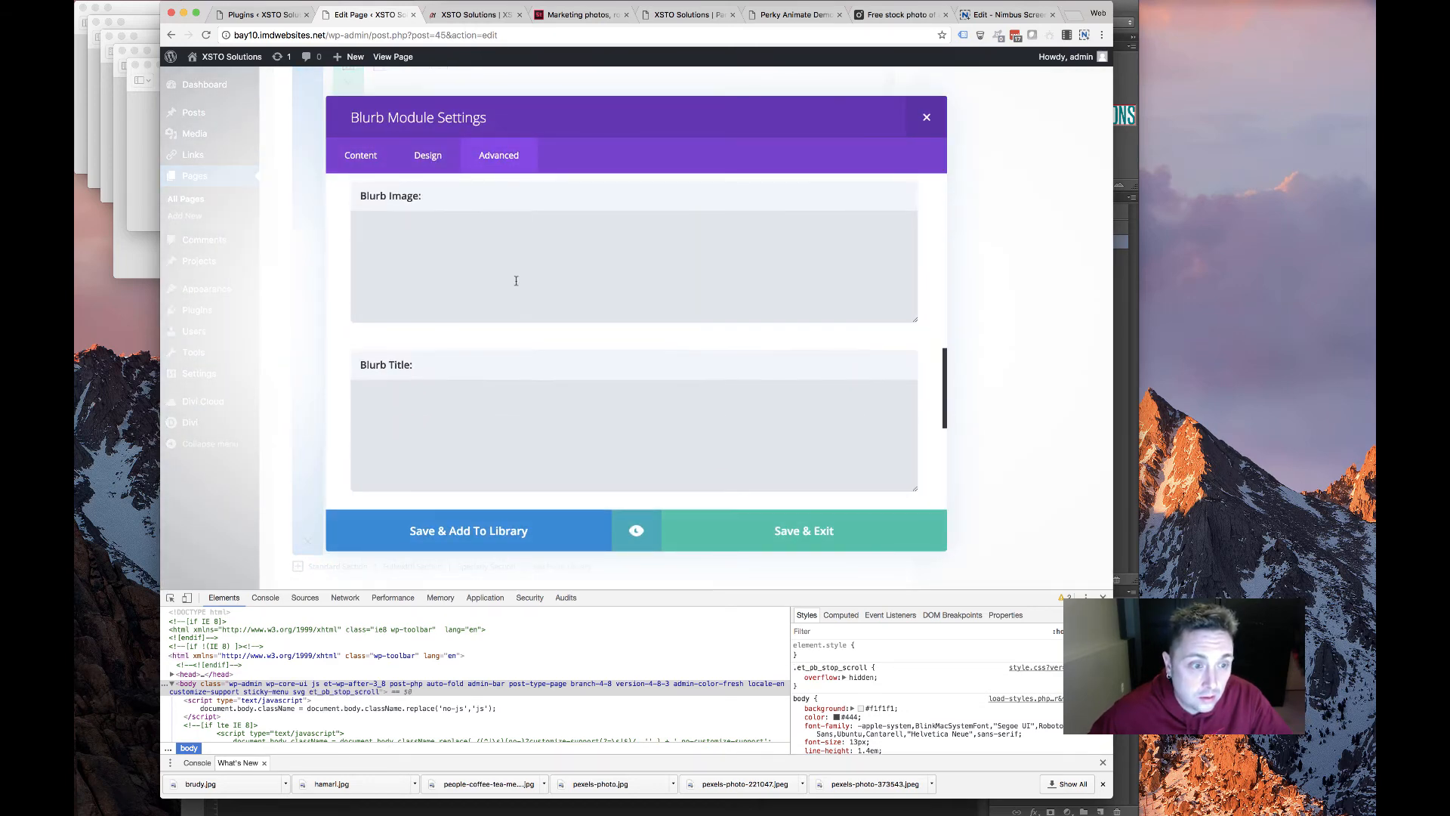
click(560, 296)
text(max-height:46px;)
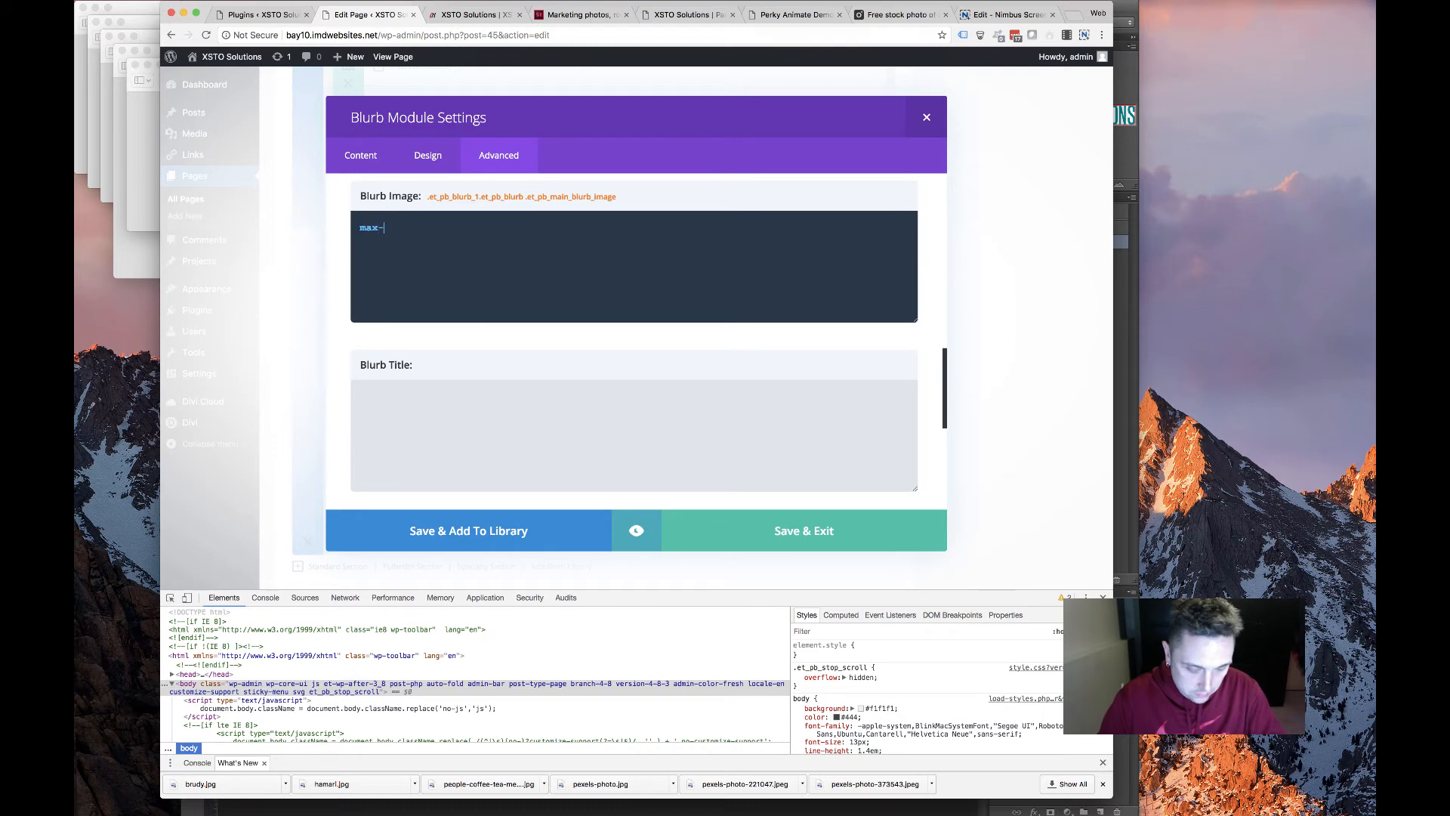
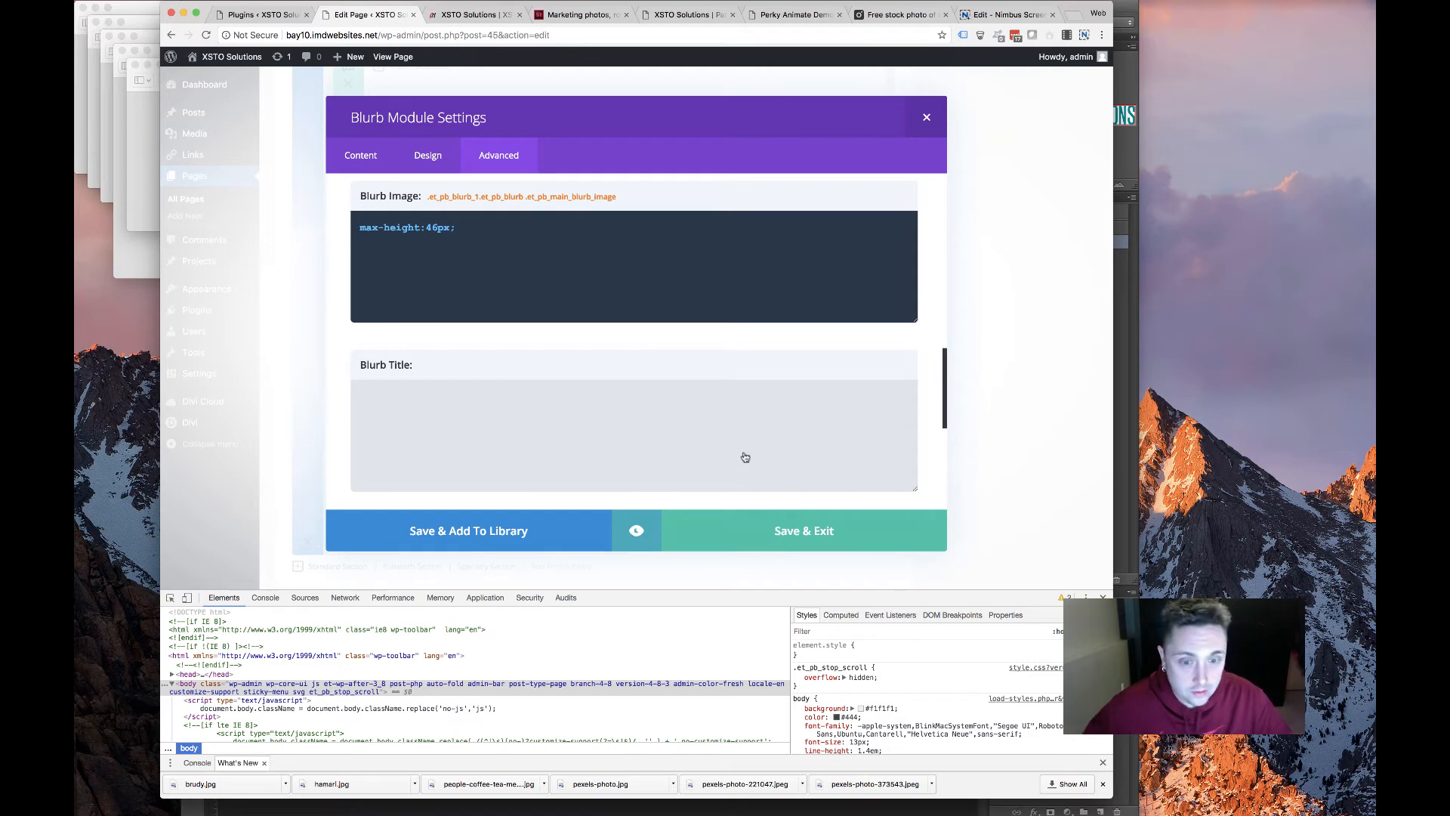
Save the Kappa Bioscience blurb image CSS and open the Qualitas Health blurb's settings
click(754, 529)
scroll(680, 186, down, 1)
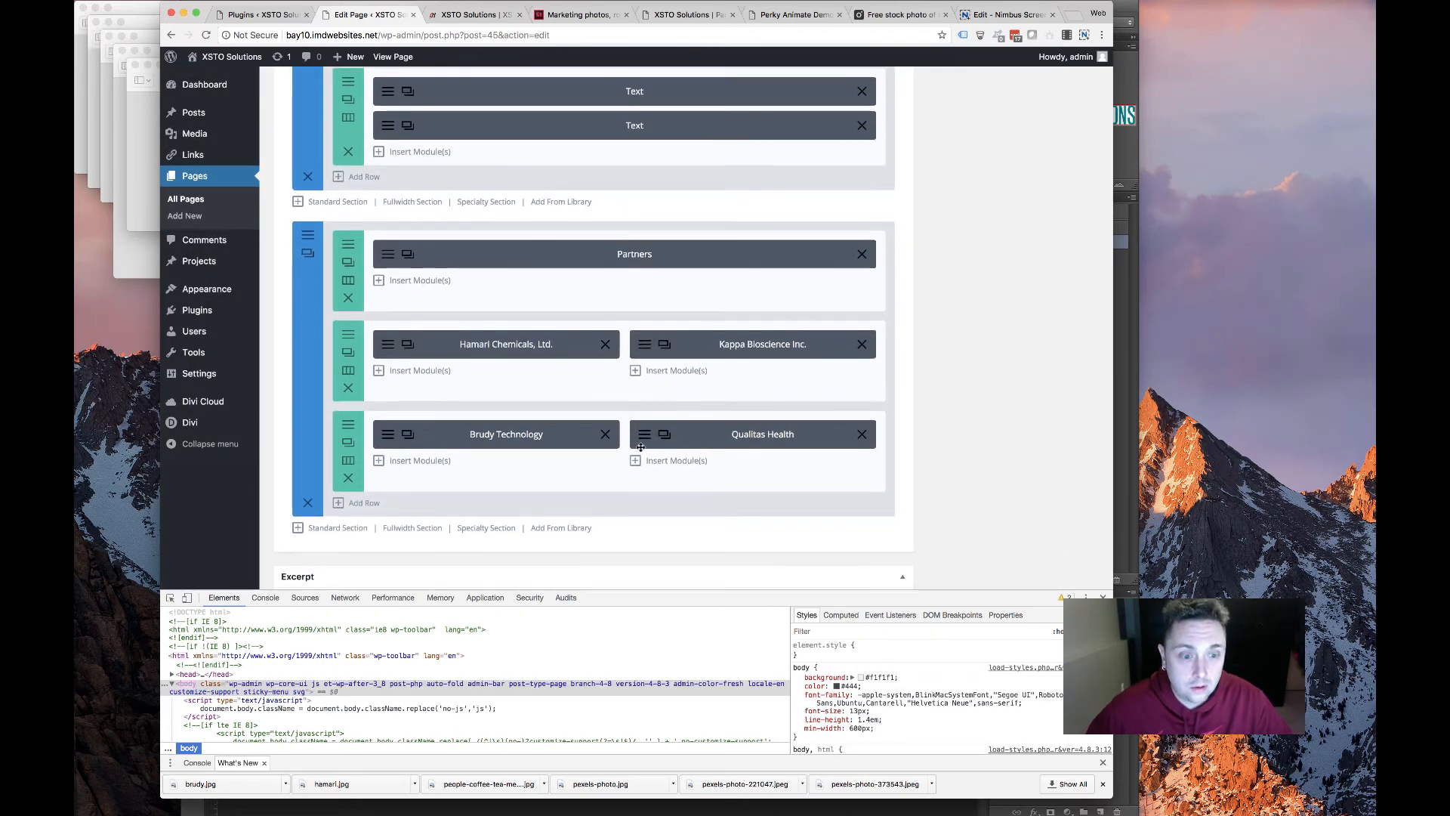
click(642, 438)
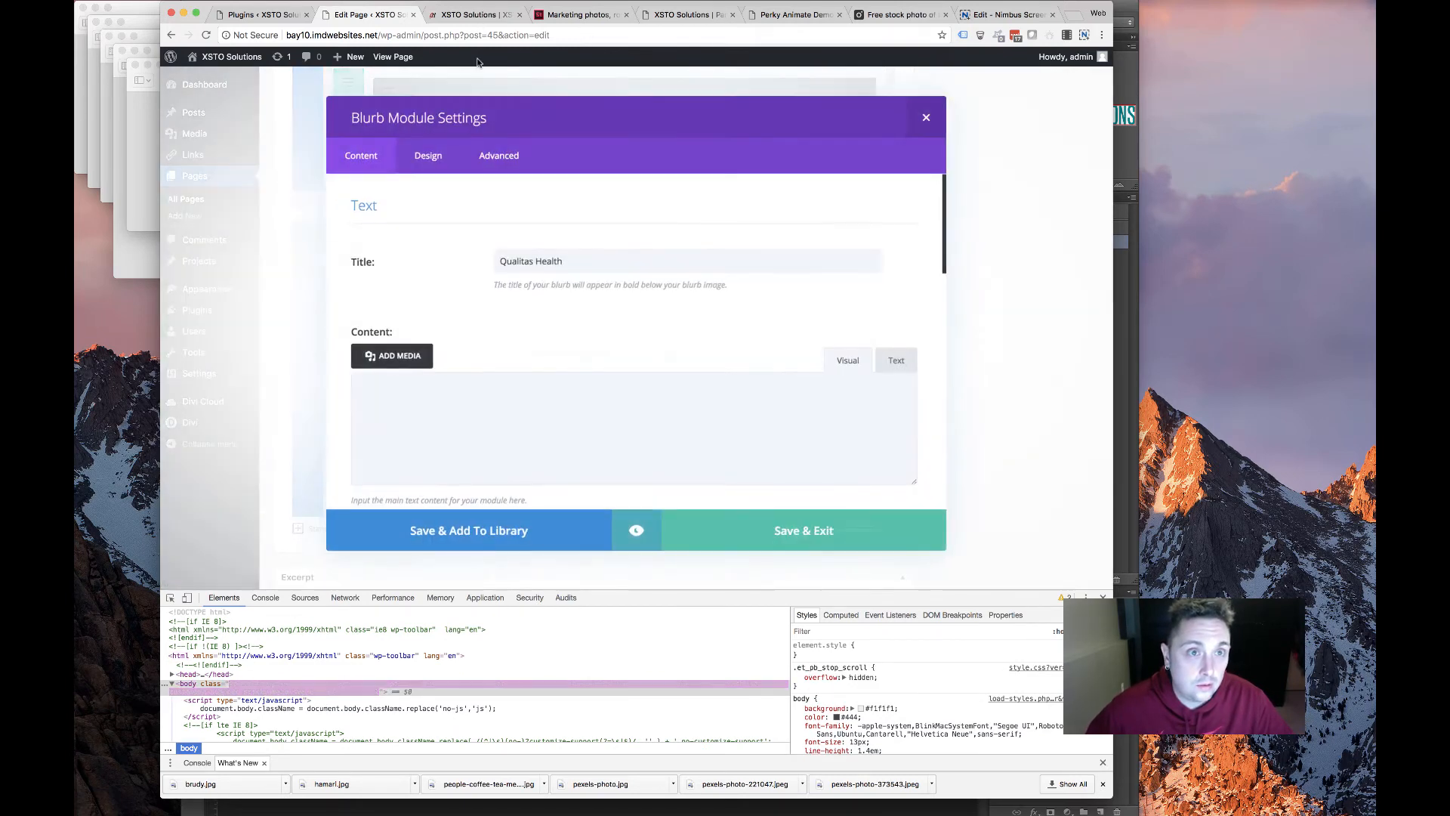
Inspect the Brudy logo's image element in the live Partners section
click(476, 15)
right_click(459, 366)
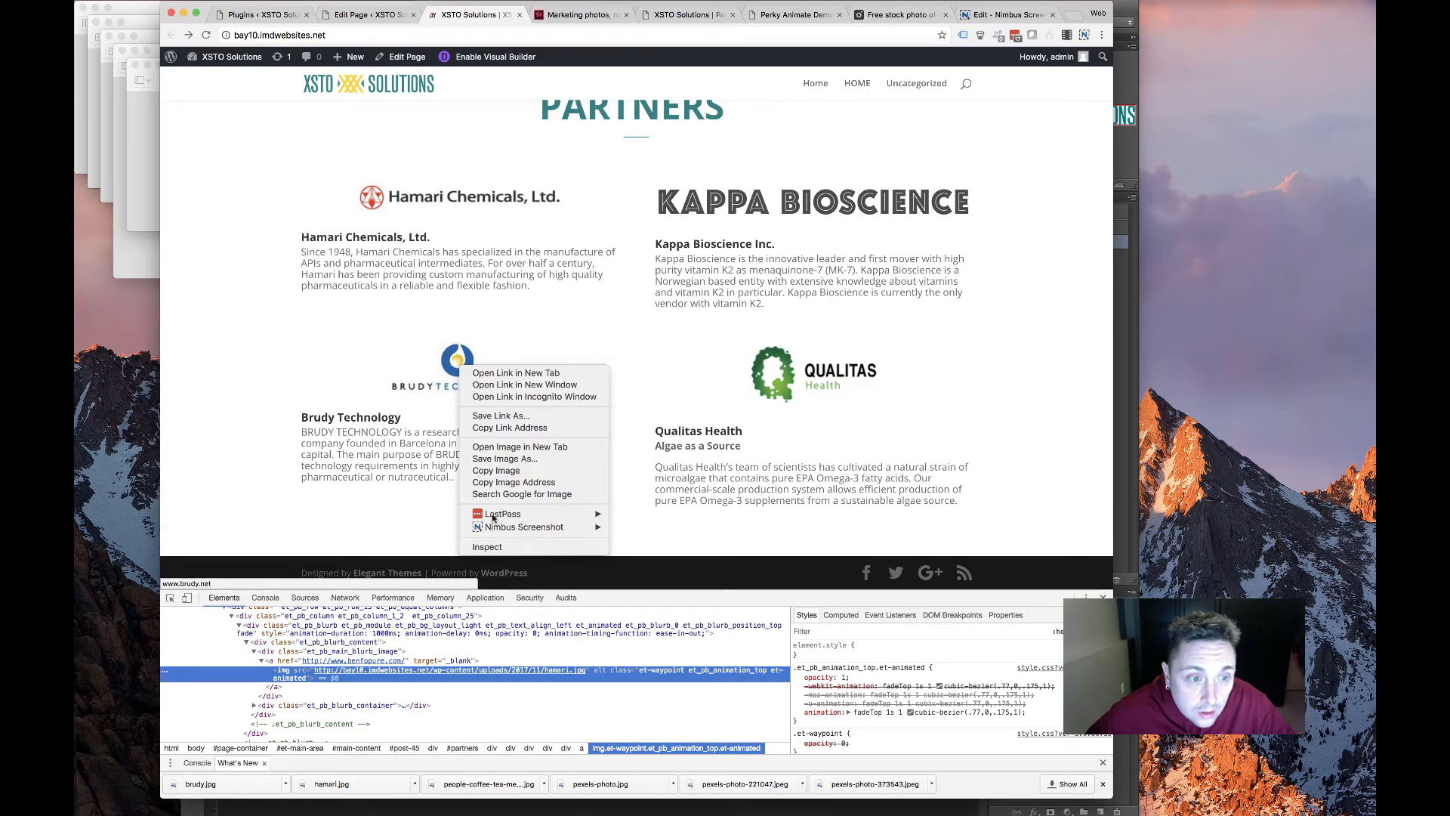
click(487, 546)
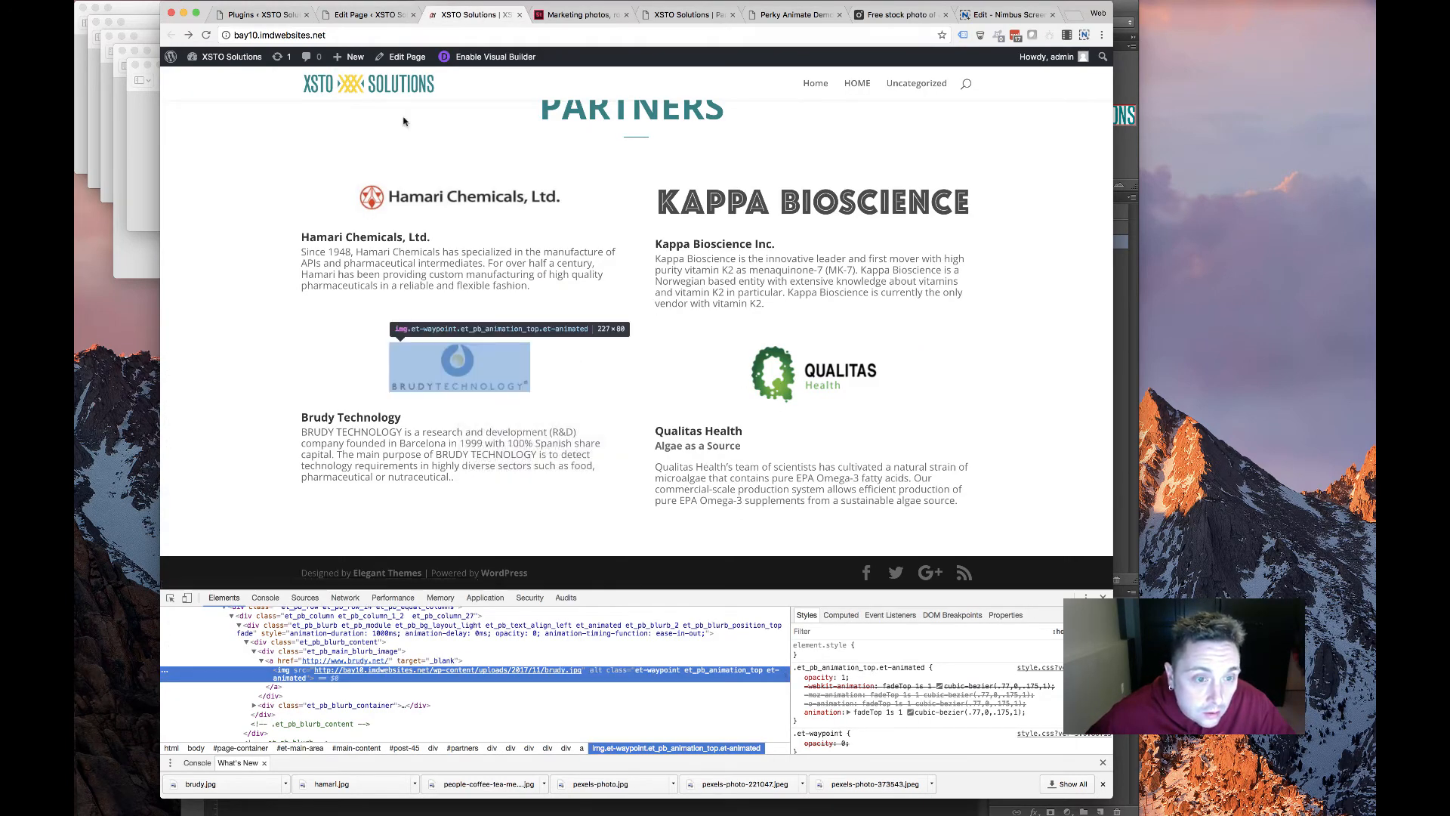
click(368, 16)
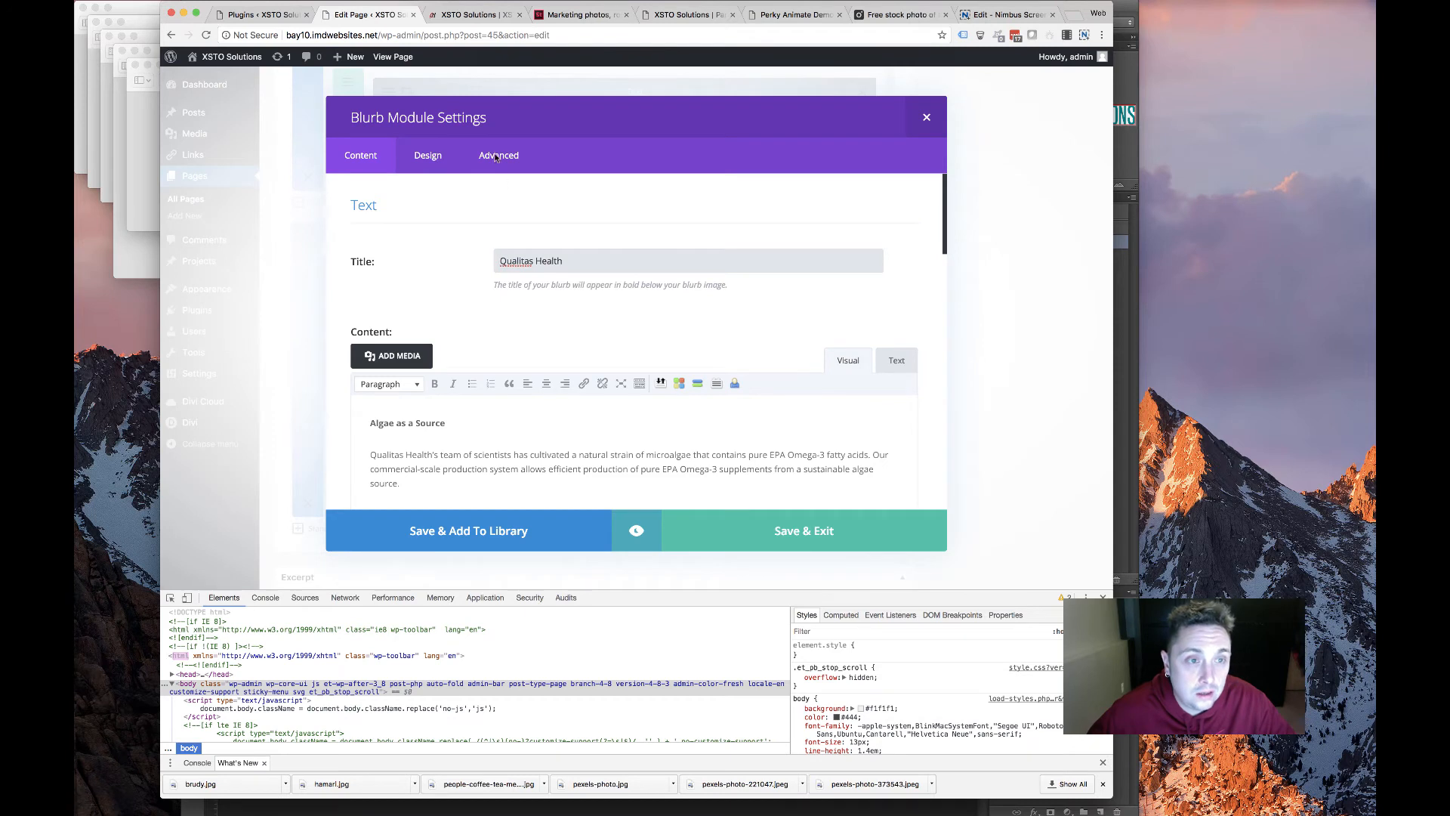
Give the Qualitas Health Blurb Image custom CSS max-height:80px, save it, and update HOME
click(496, 157)
scroll(475, 360, down, 5)
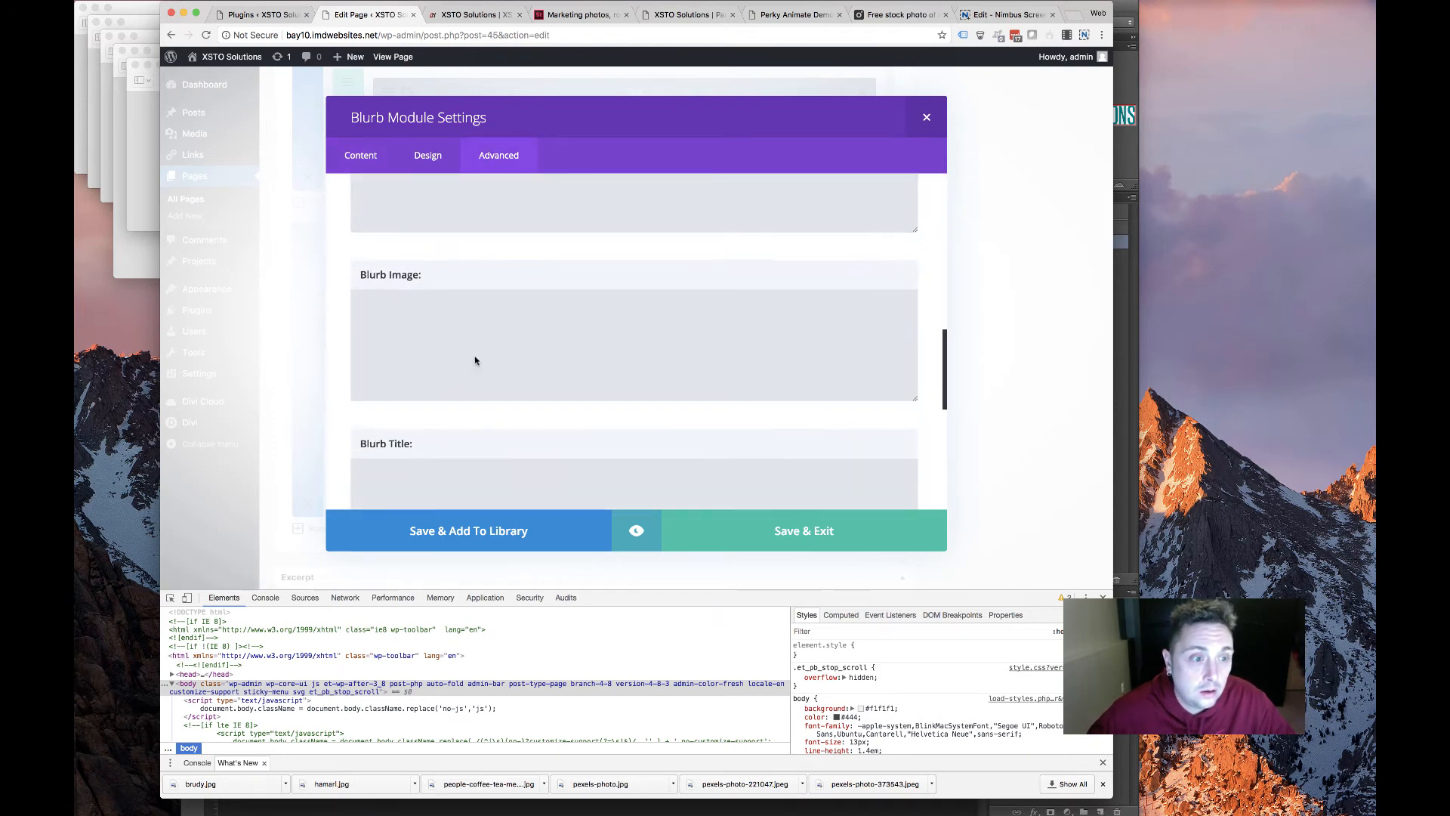
click(470, 353)
text(max-height:80px;)
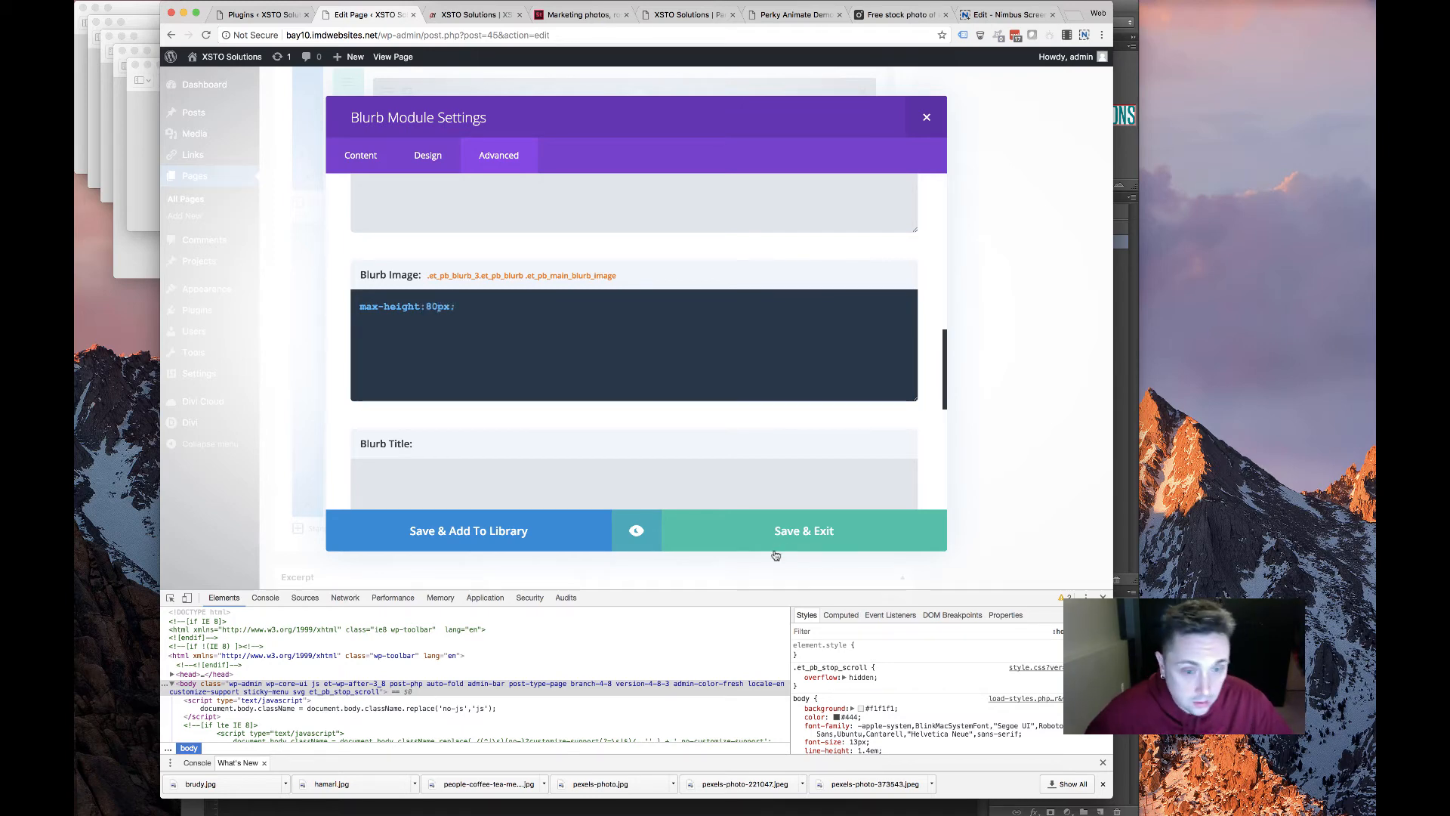
click(776, 556)
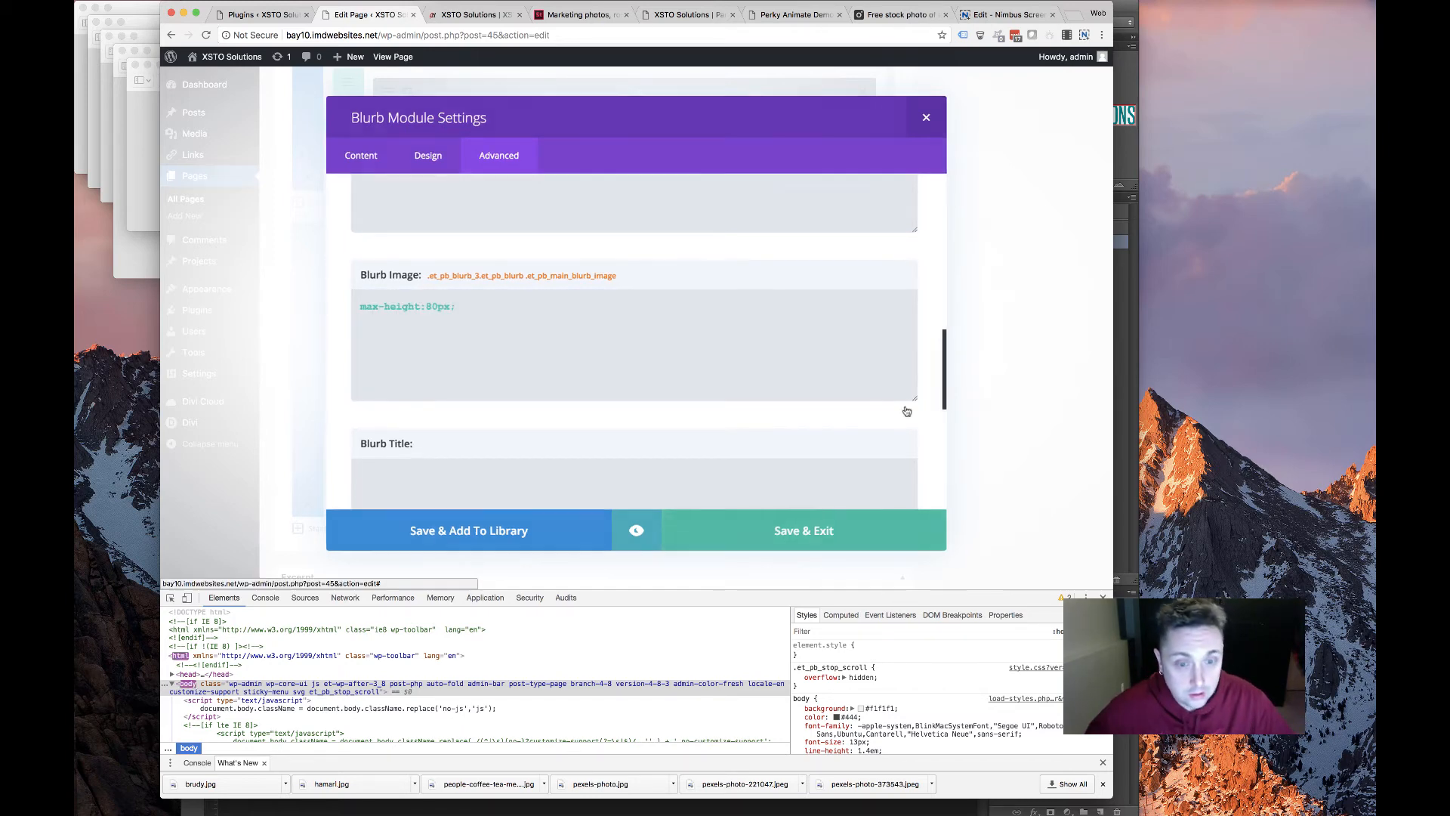
click(1071, 401)
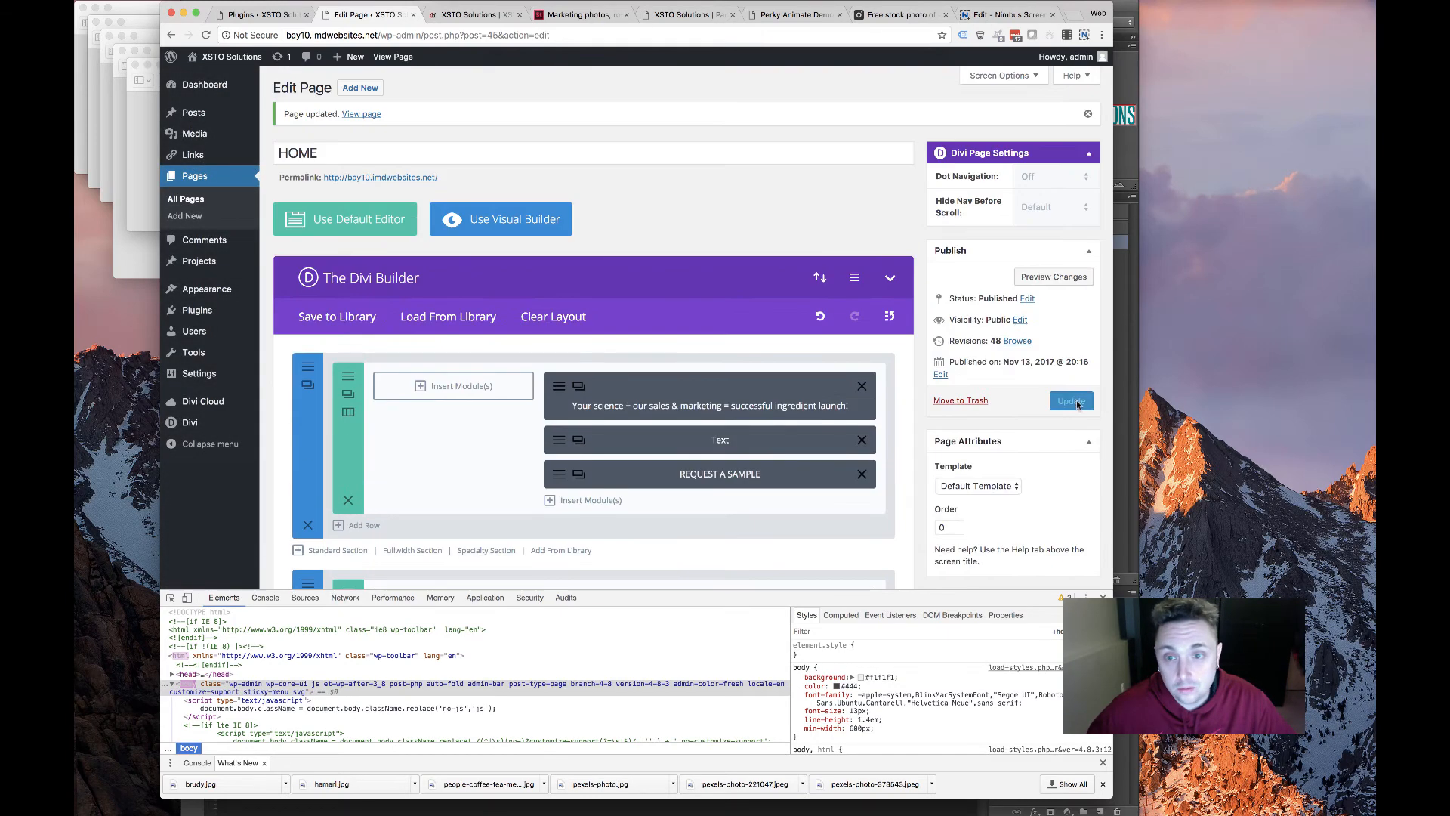
Reload the live site to check the resized partner logos
click(469, 14)
key(super+r)
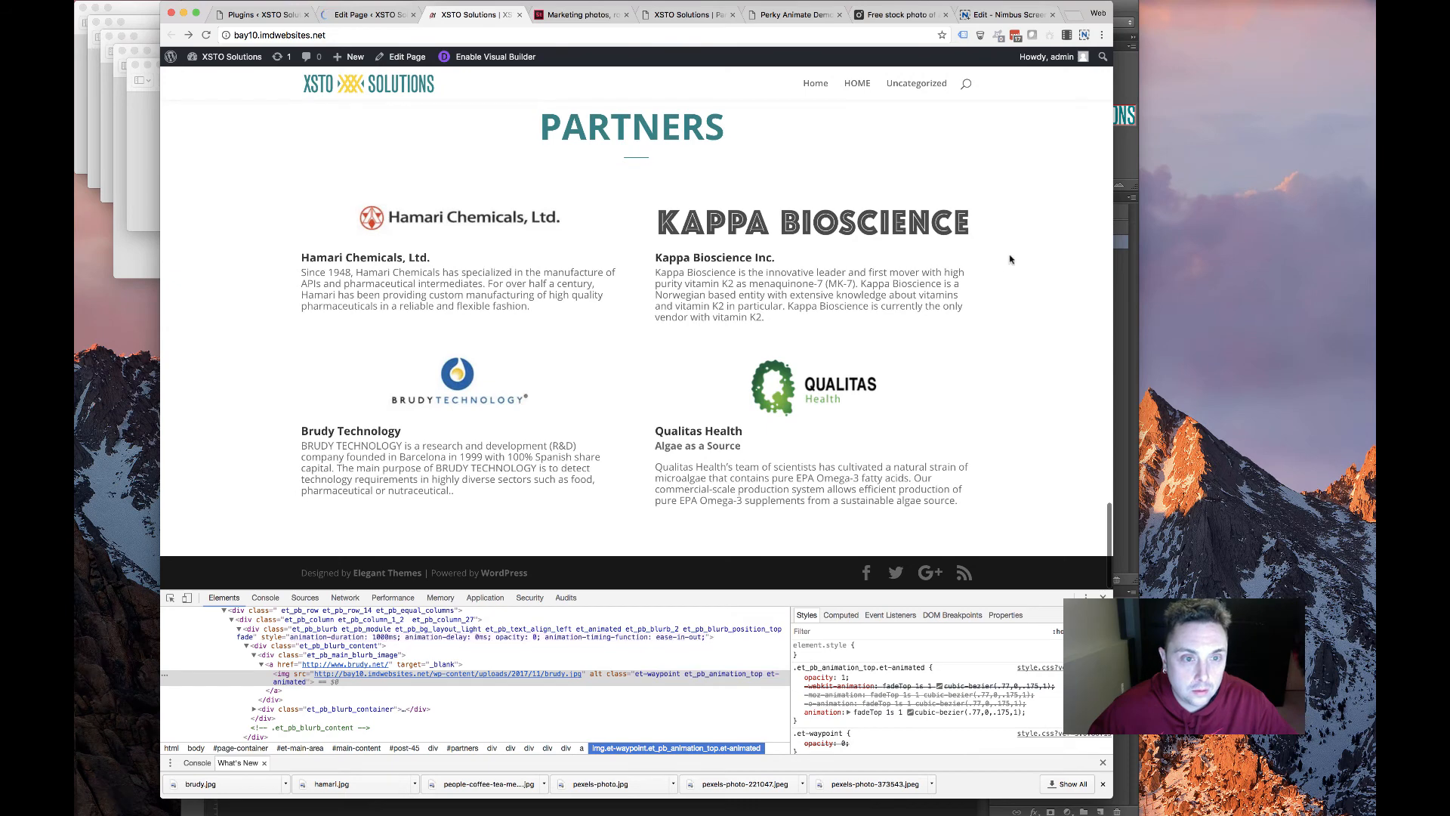
drag(345, 218, 313, 173)
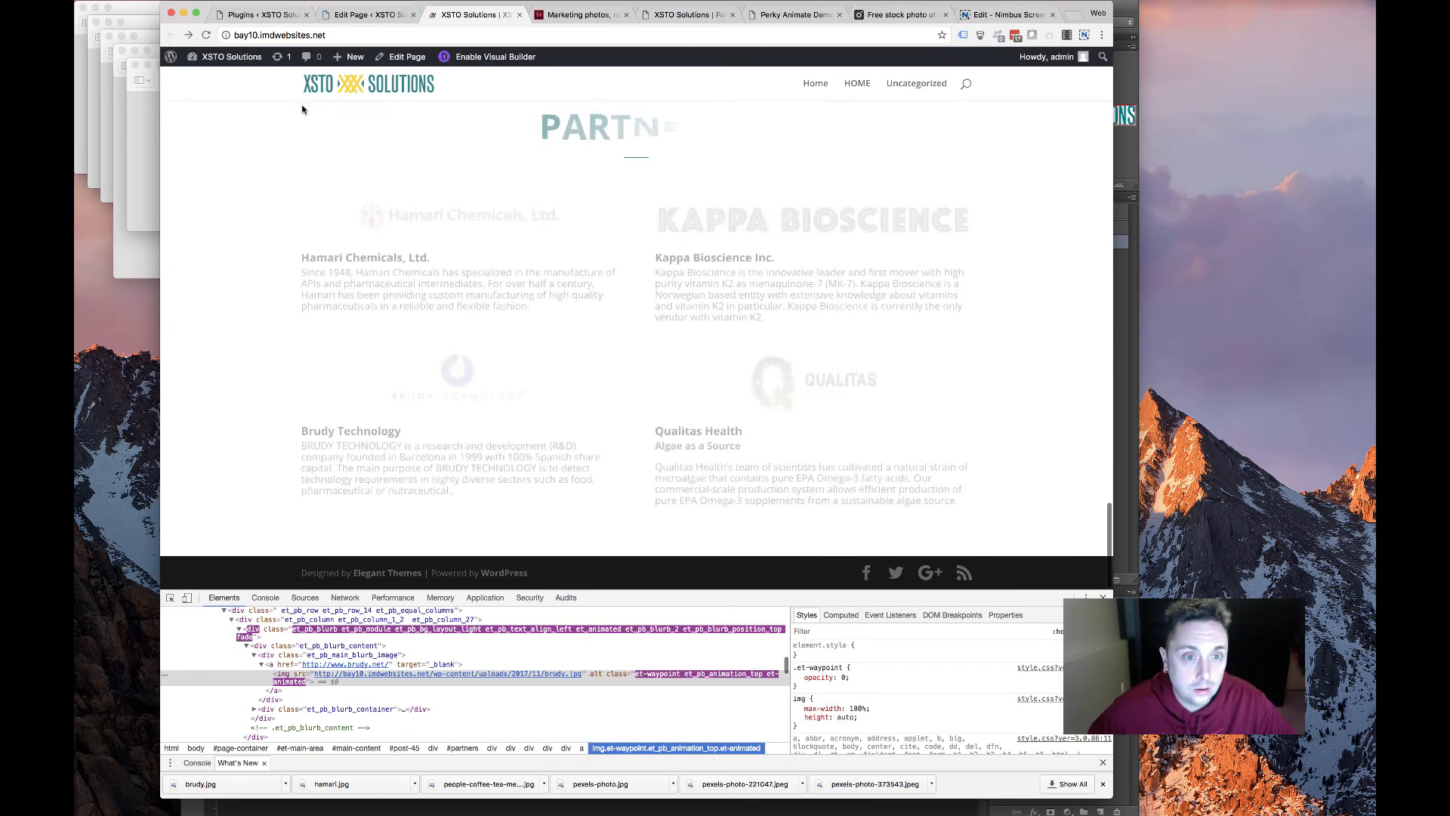
drag(246, 181, 621, 383)
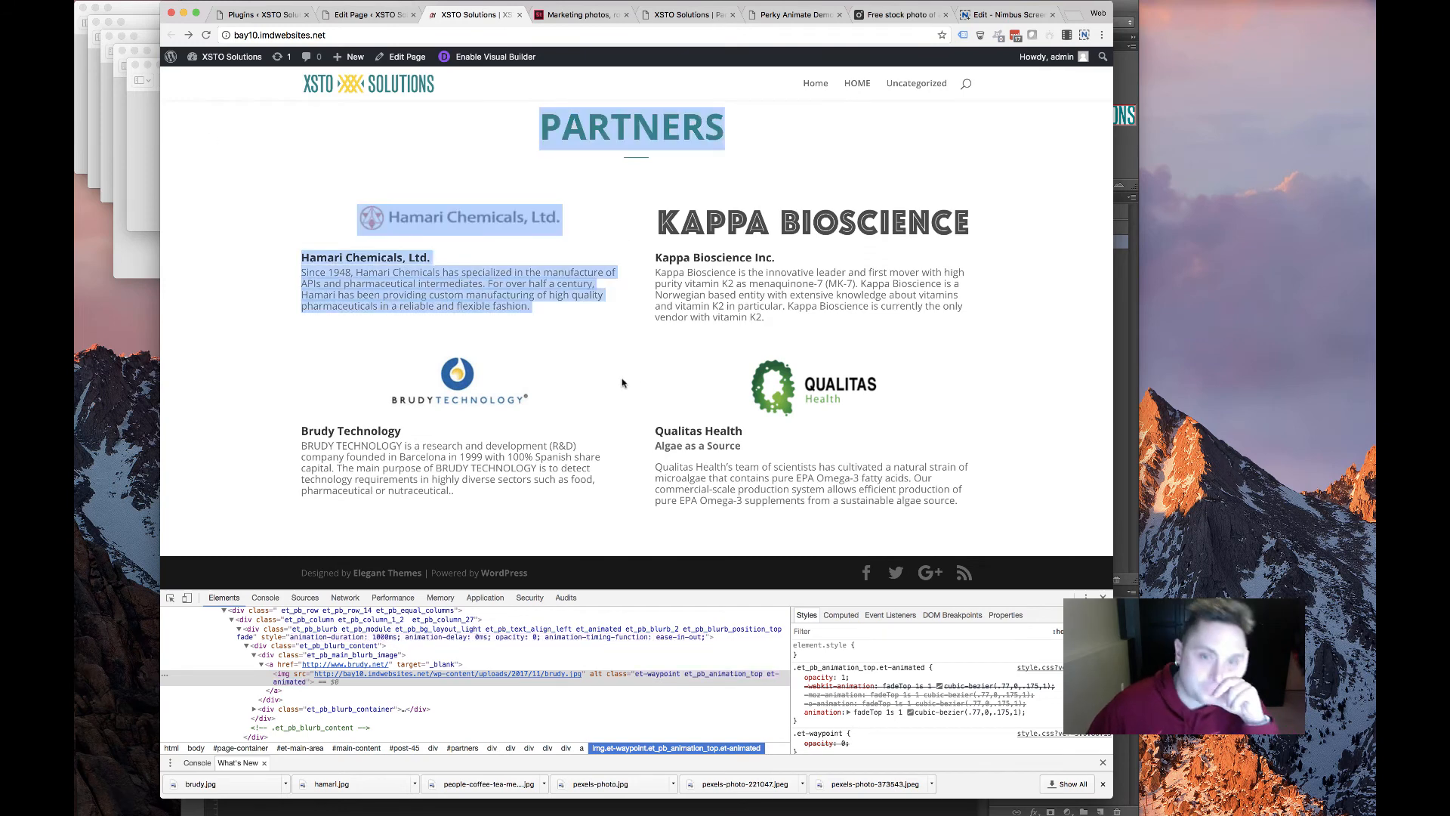
click(588, 381)
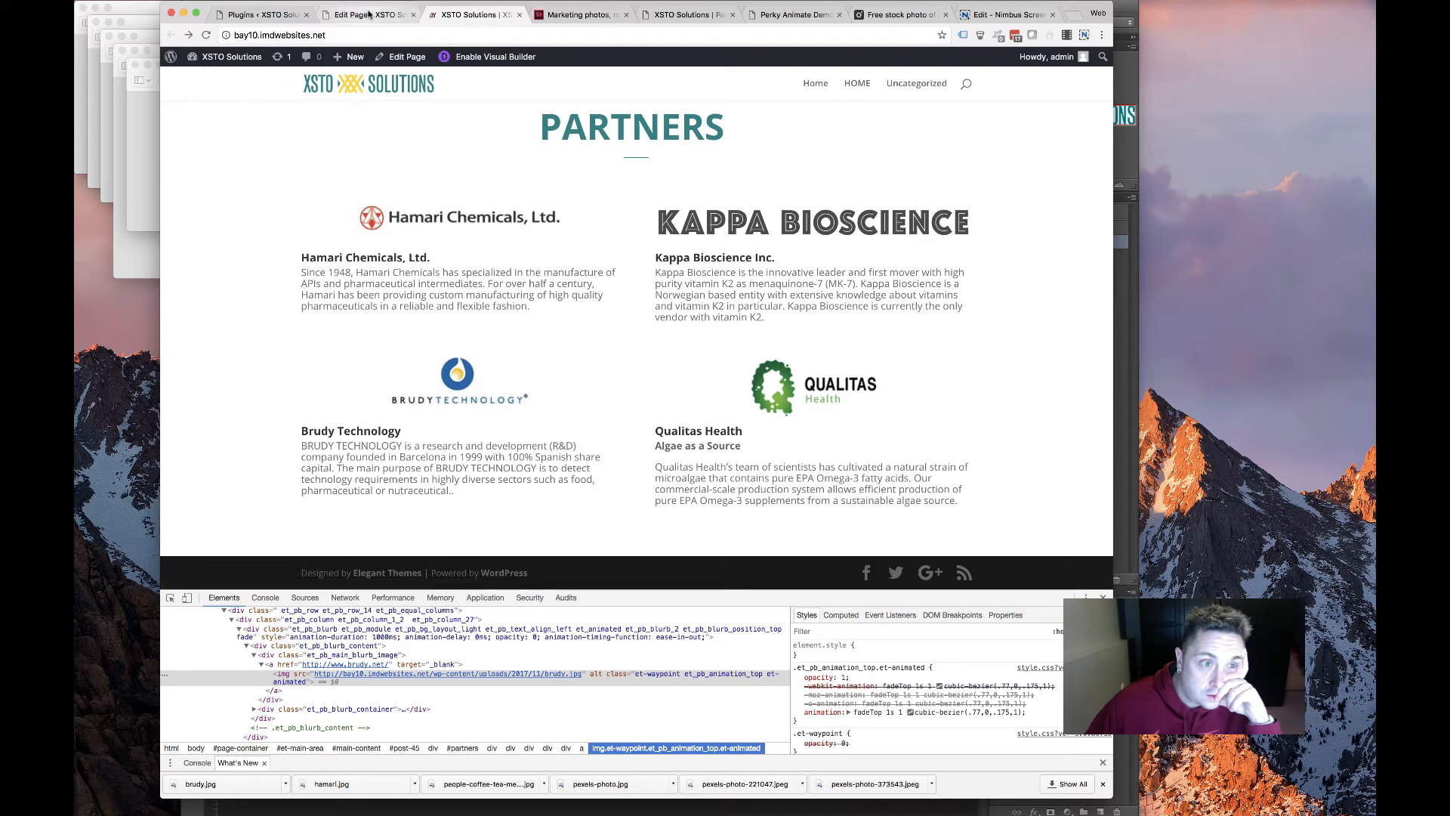
click(369, 14)
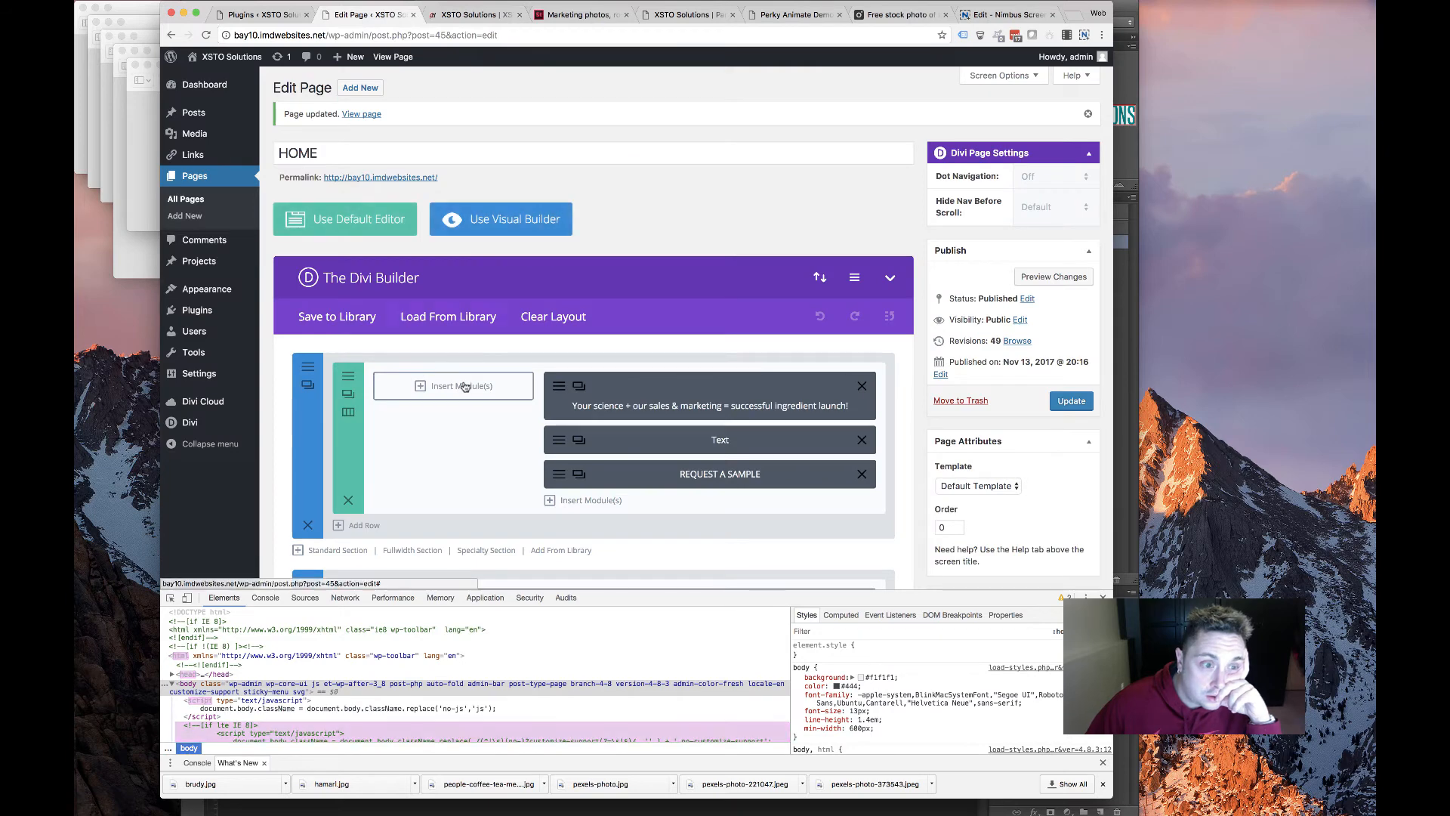
scroll(593, 387, down, 15)
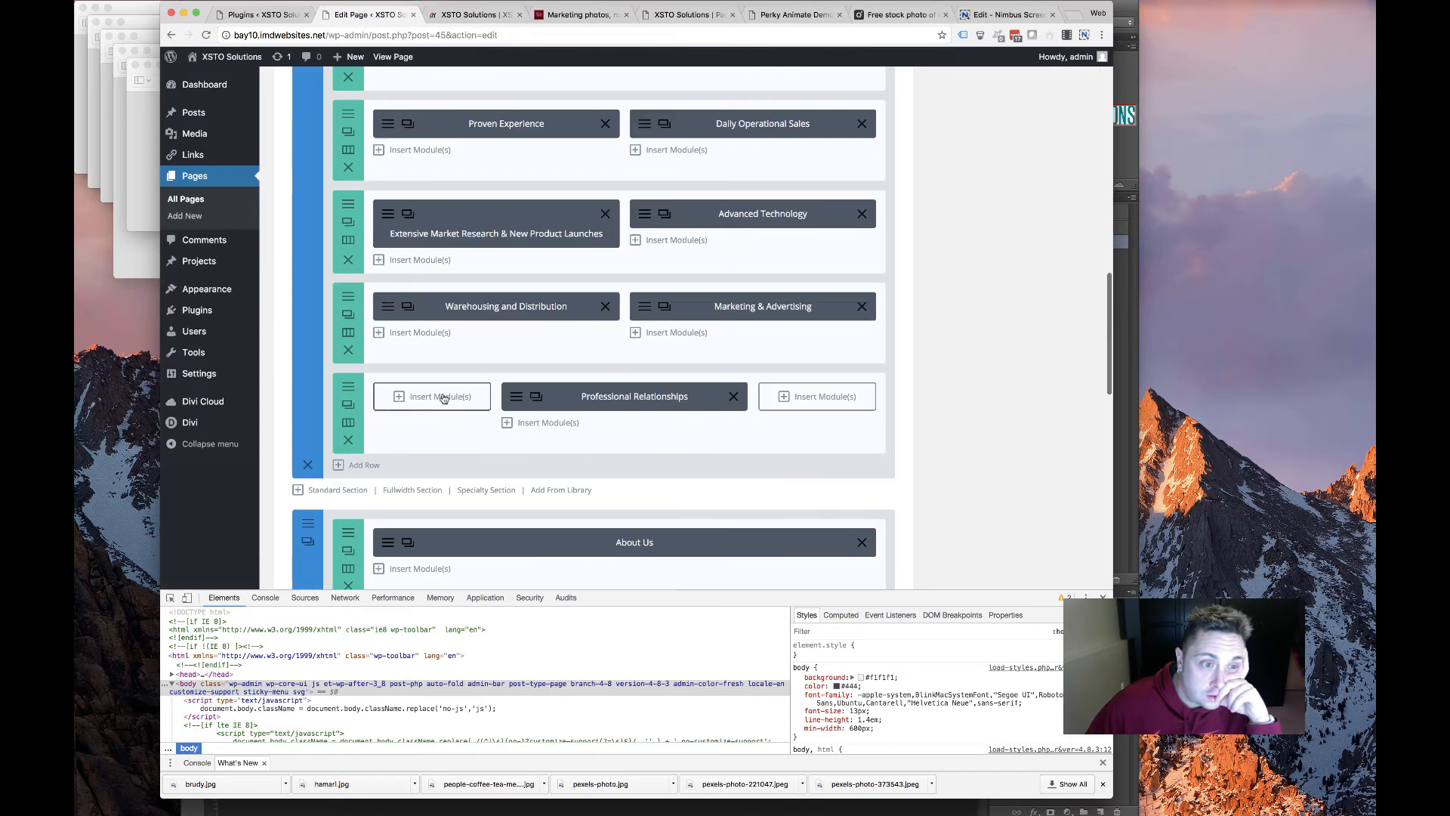
scroll(443, 398, down, 8)
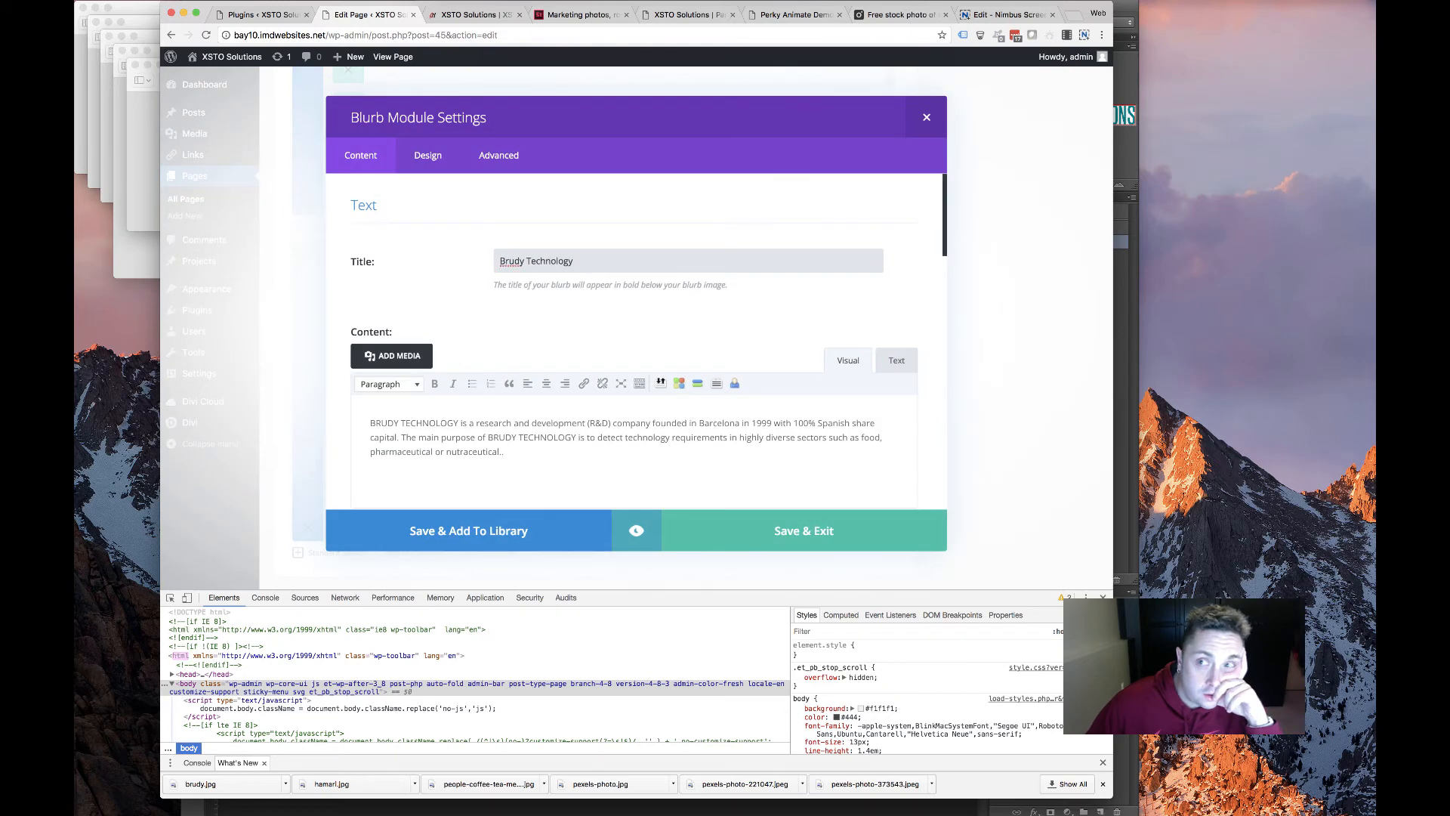
click(1312, 2)
click(400, 302)
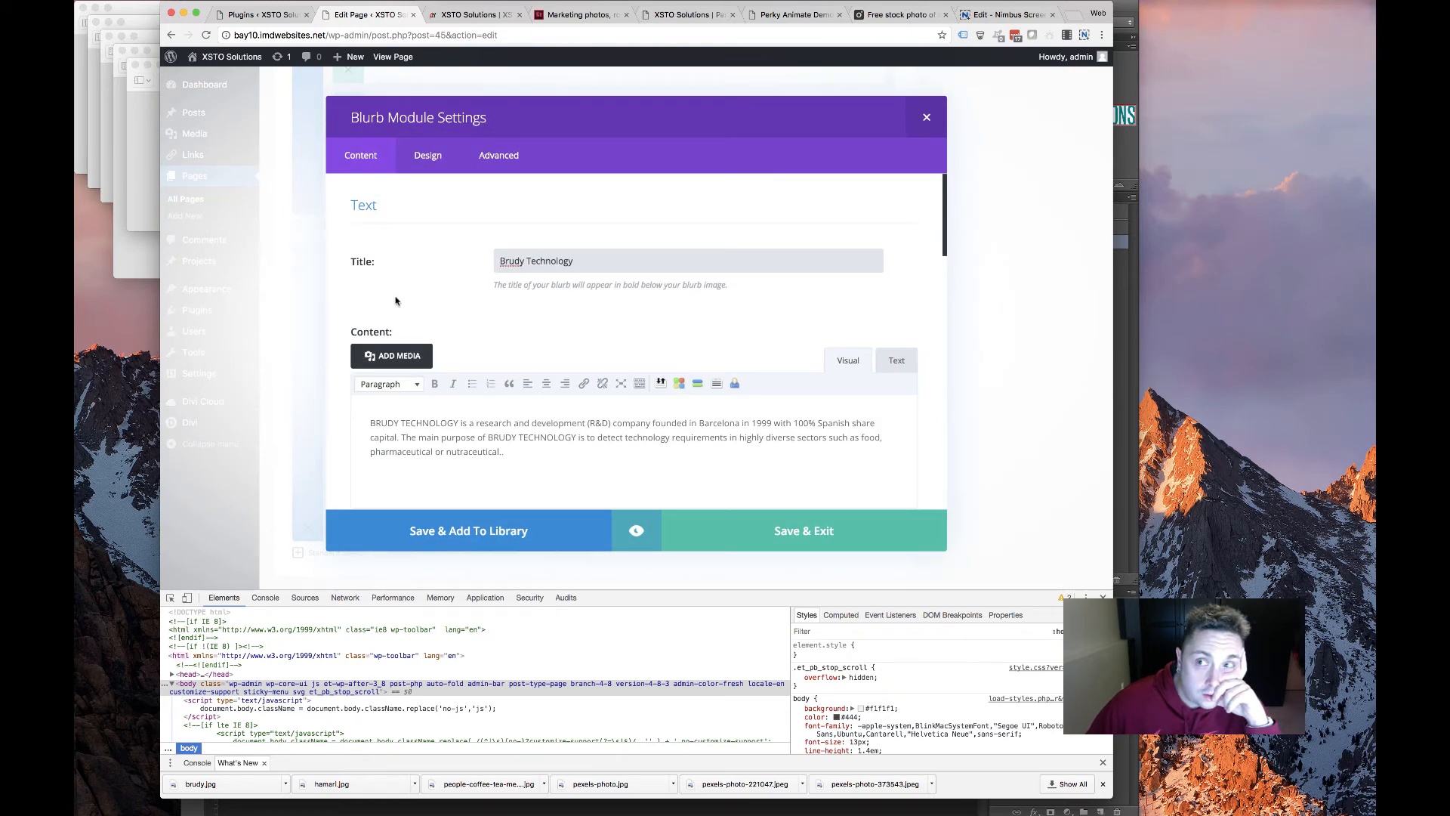
scroll(512, 317, down, 5)
scroll(513, 321, down, 10)
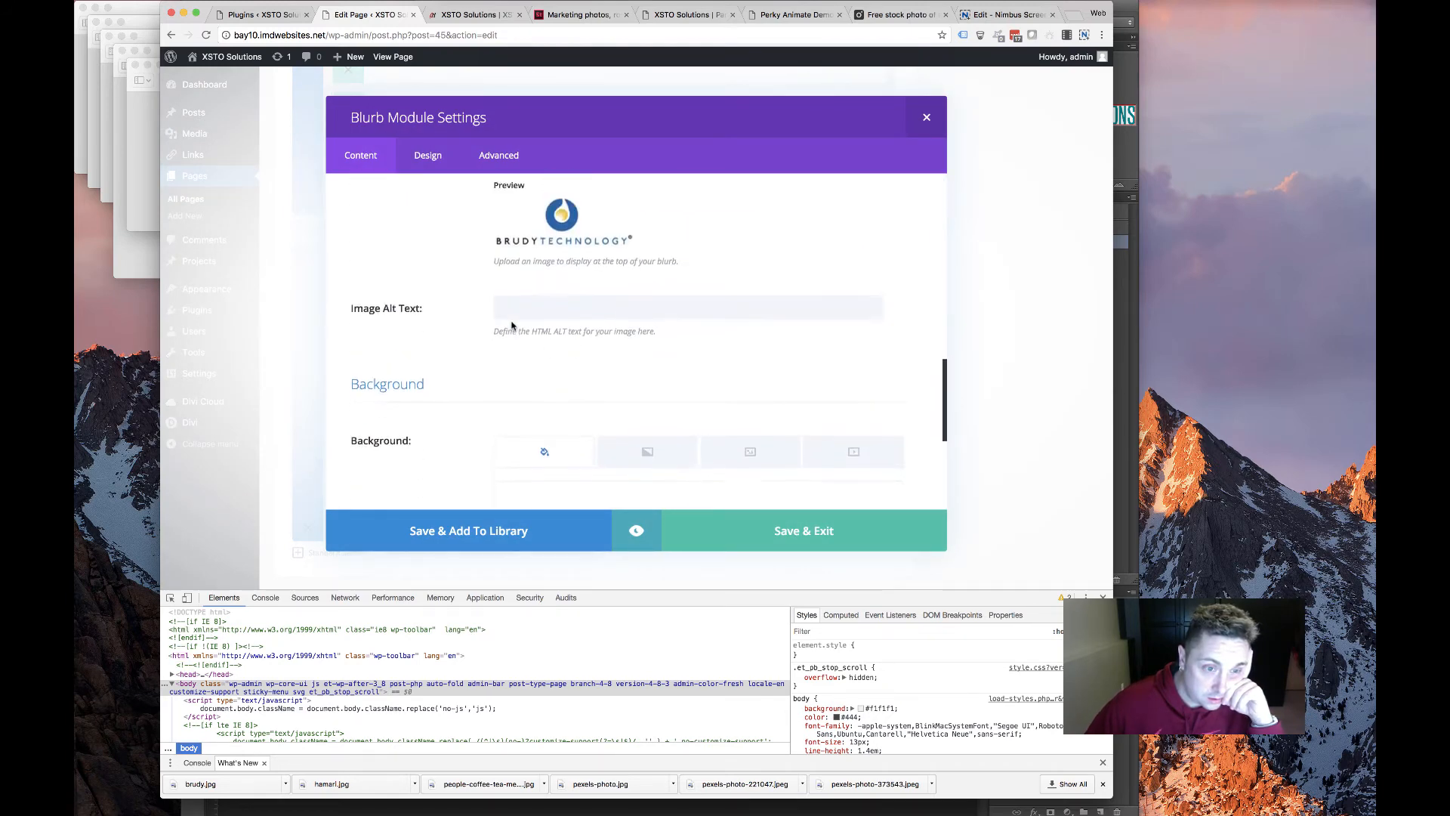
scroll(508, 327, down, 3)
click(428, 155)
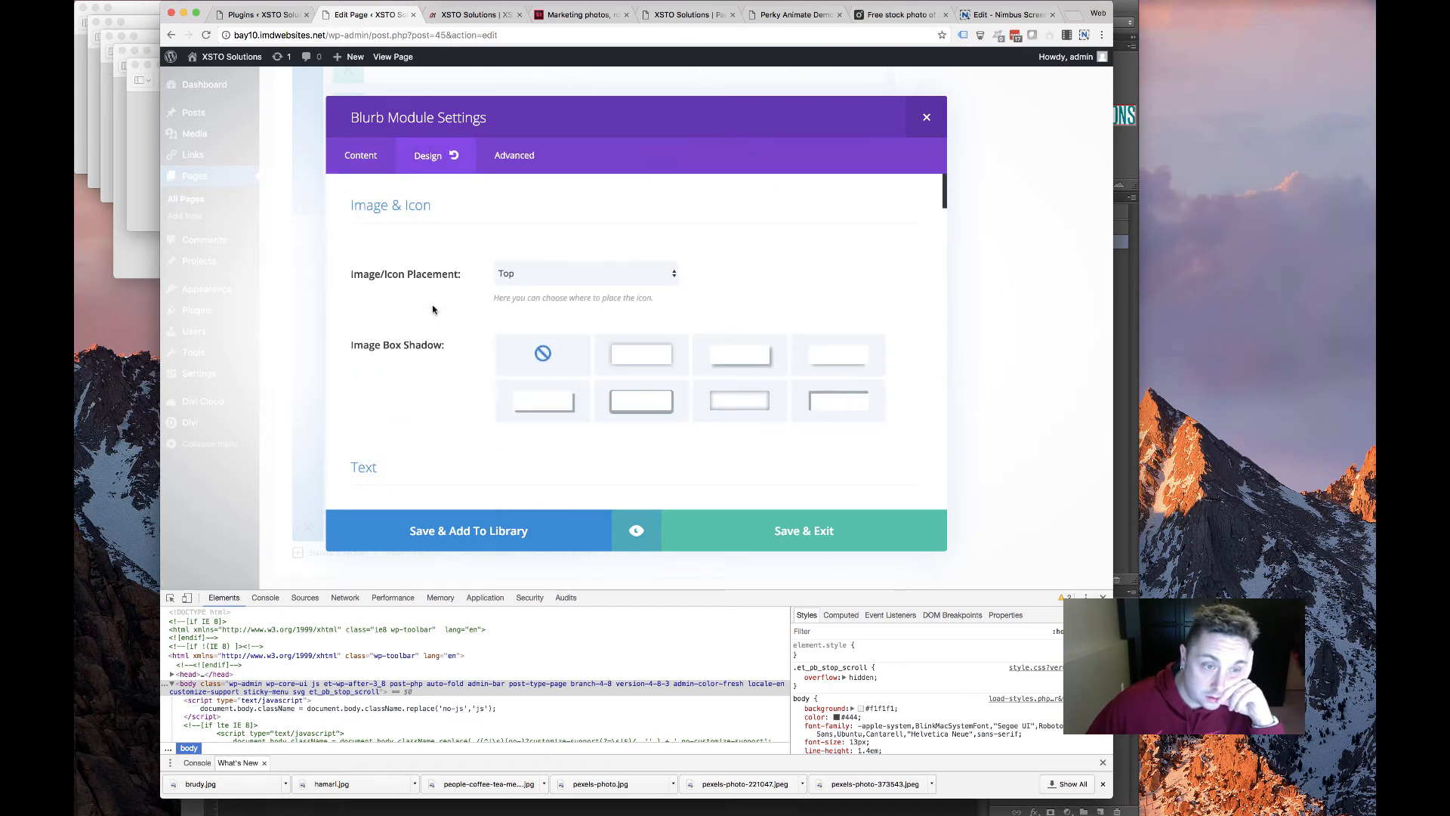
scroll(468, 303, down, 3)
scroll(508, 288, up, 3)
click(568, 270)
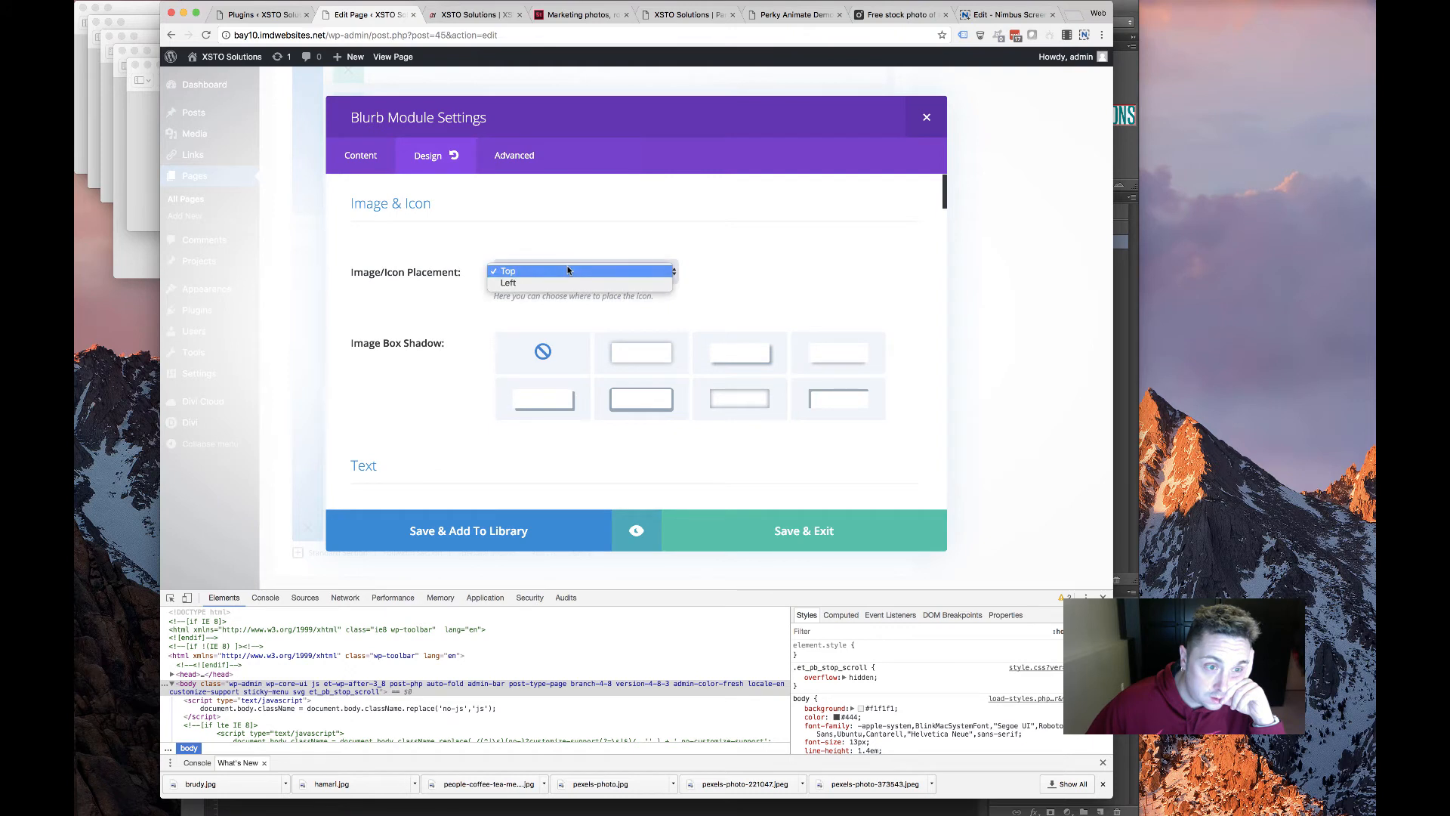
click(562, 271)
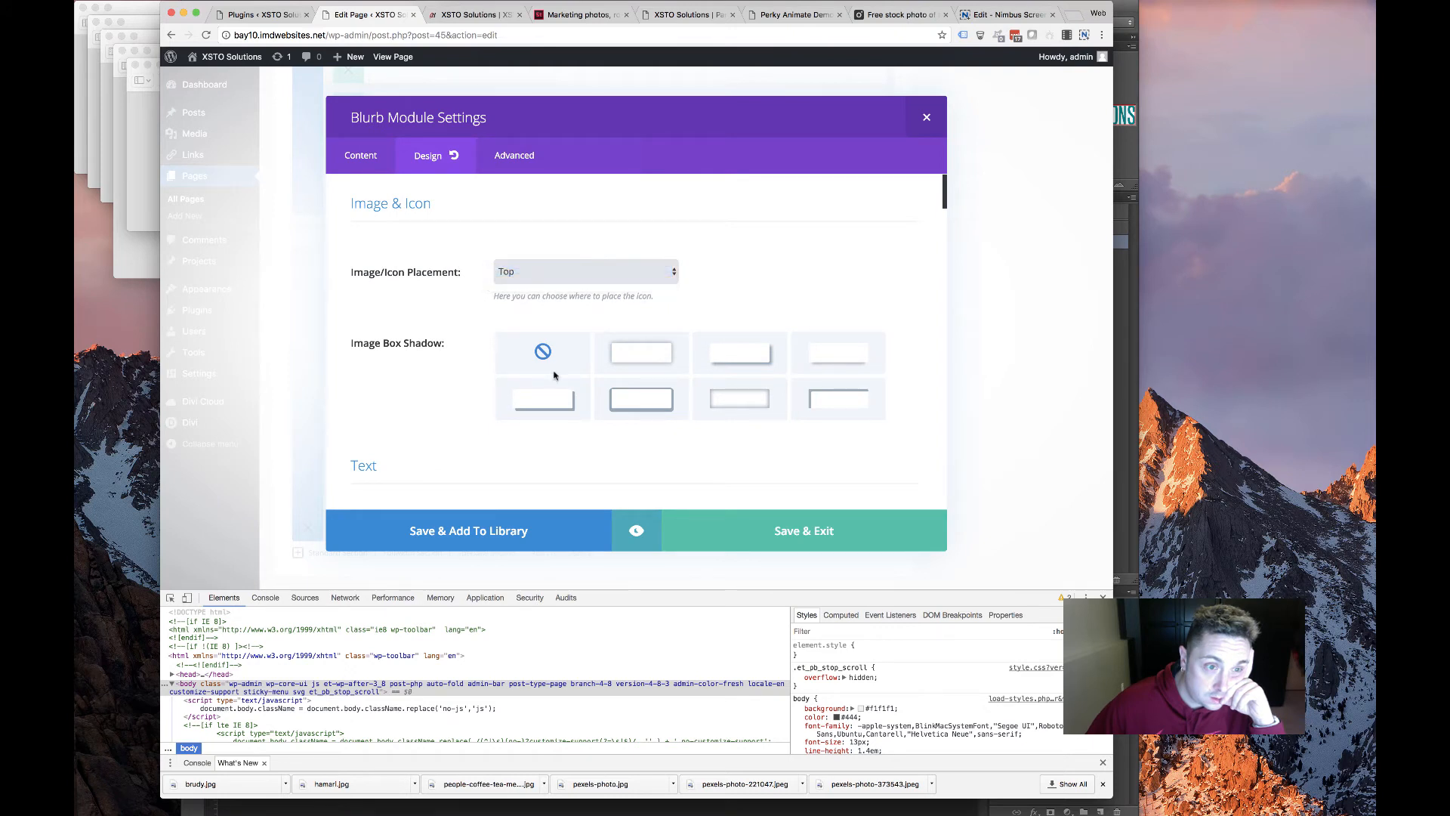
click(535, 280)
click(529, 283)
click(533, 269)
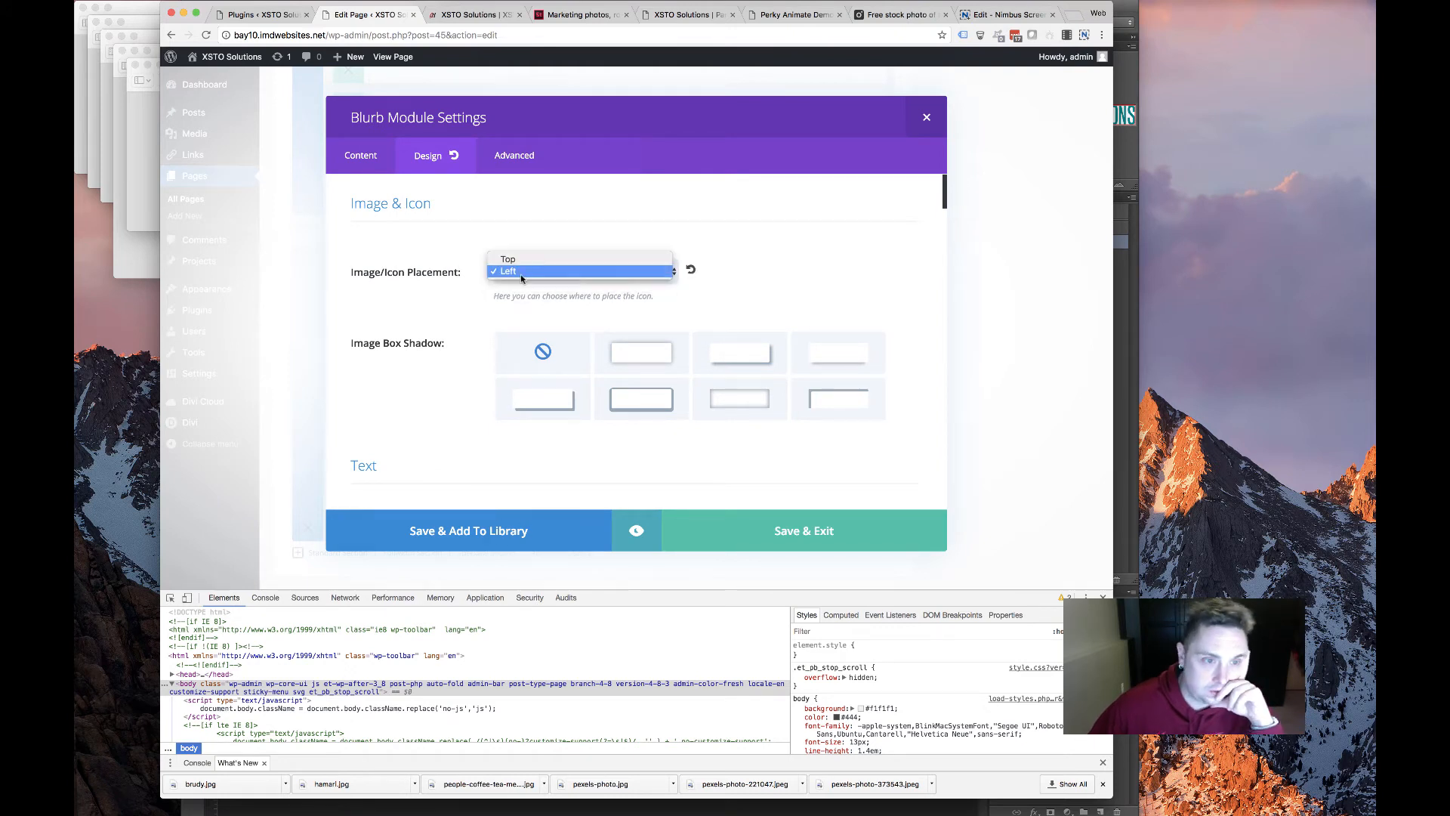
click(521, 262)
scroll(521, 423, down, 5)
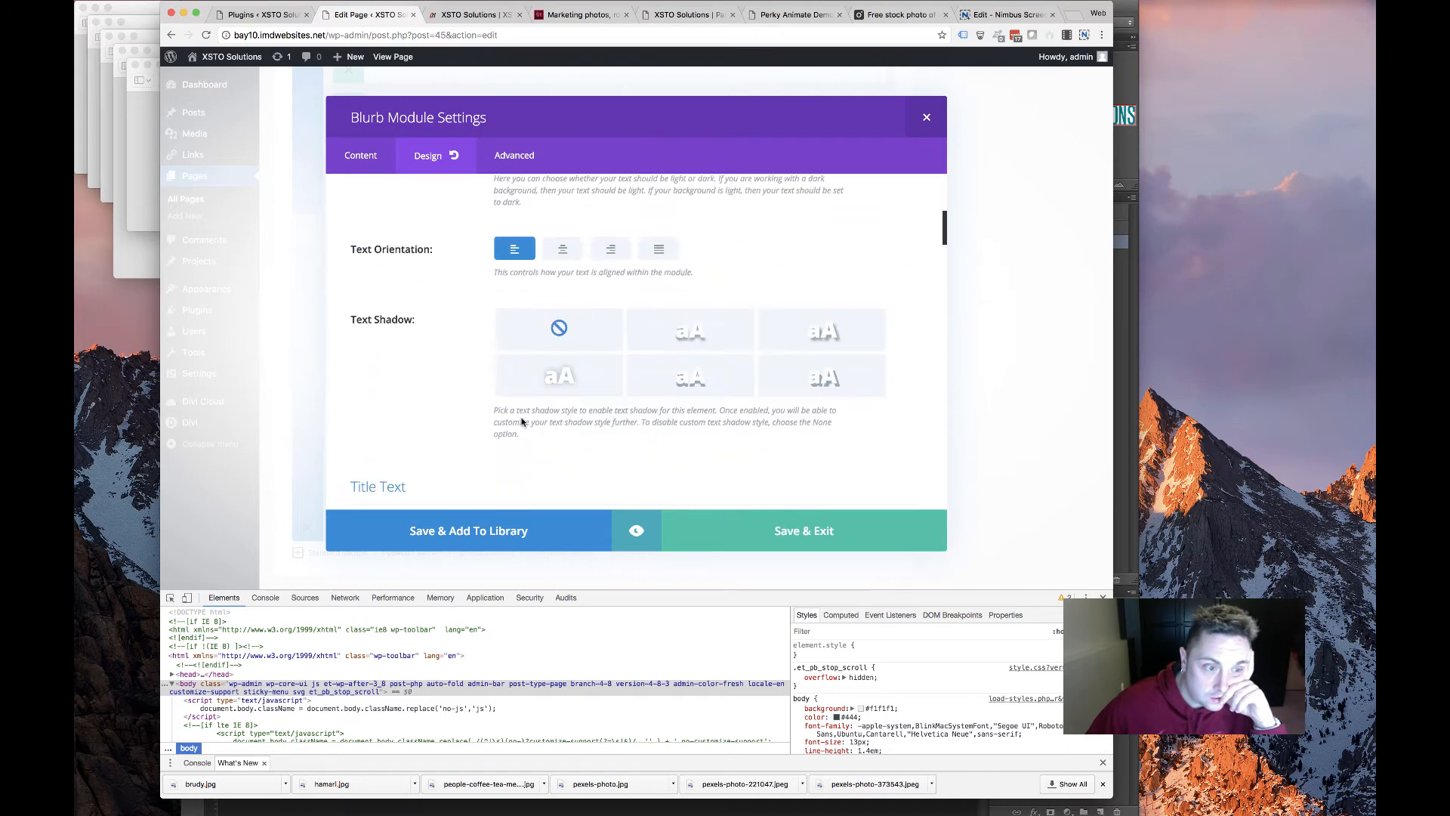
scroll(520, 421, up, 2)
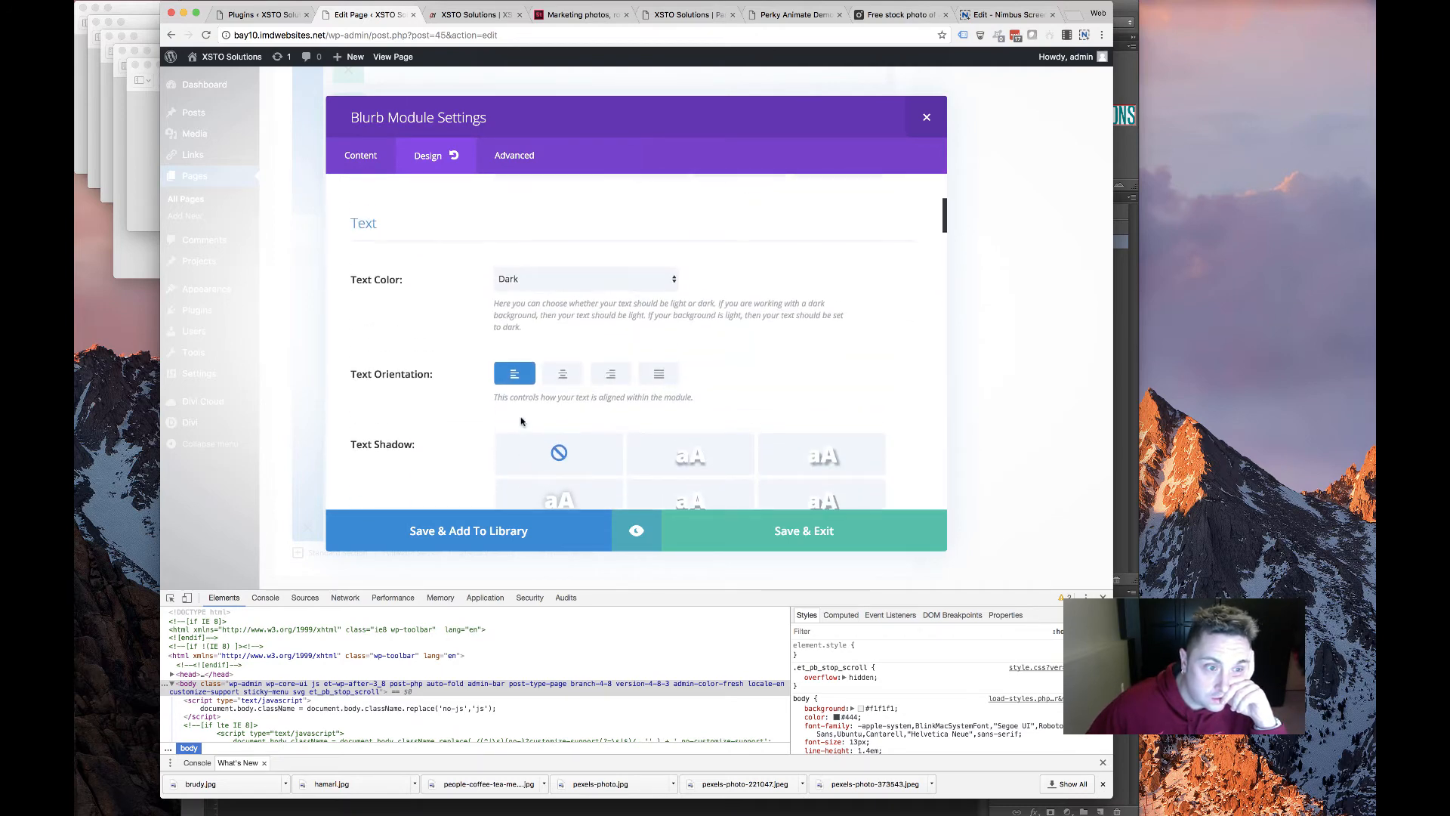
scroll(521, 423, down, 5)
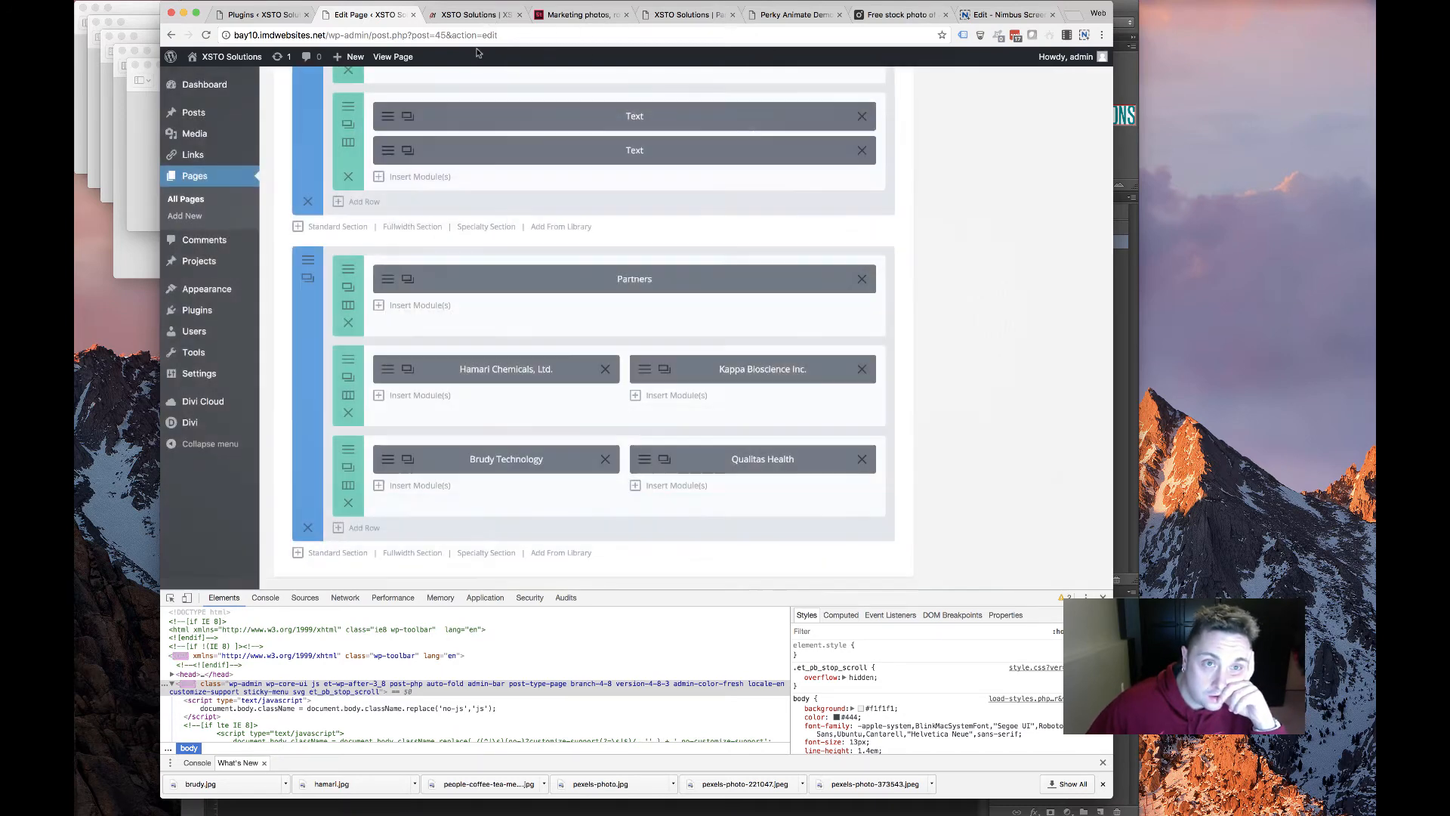
click(477, 15)
scroll(479, 246, up, 3)
scroll(479, 245, down, 5)
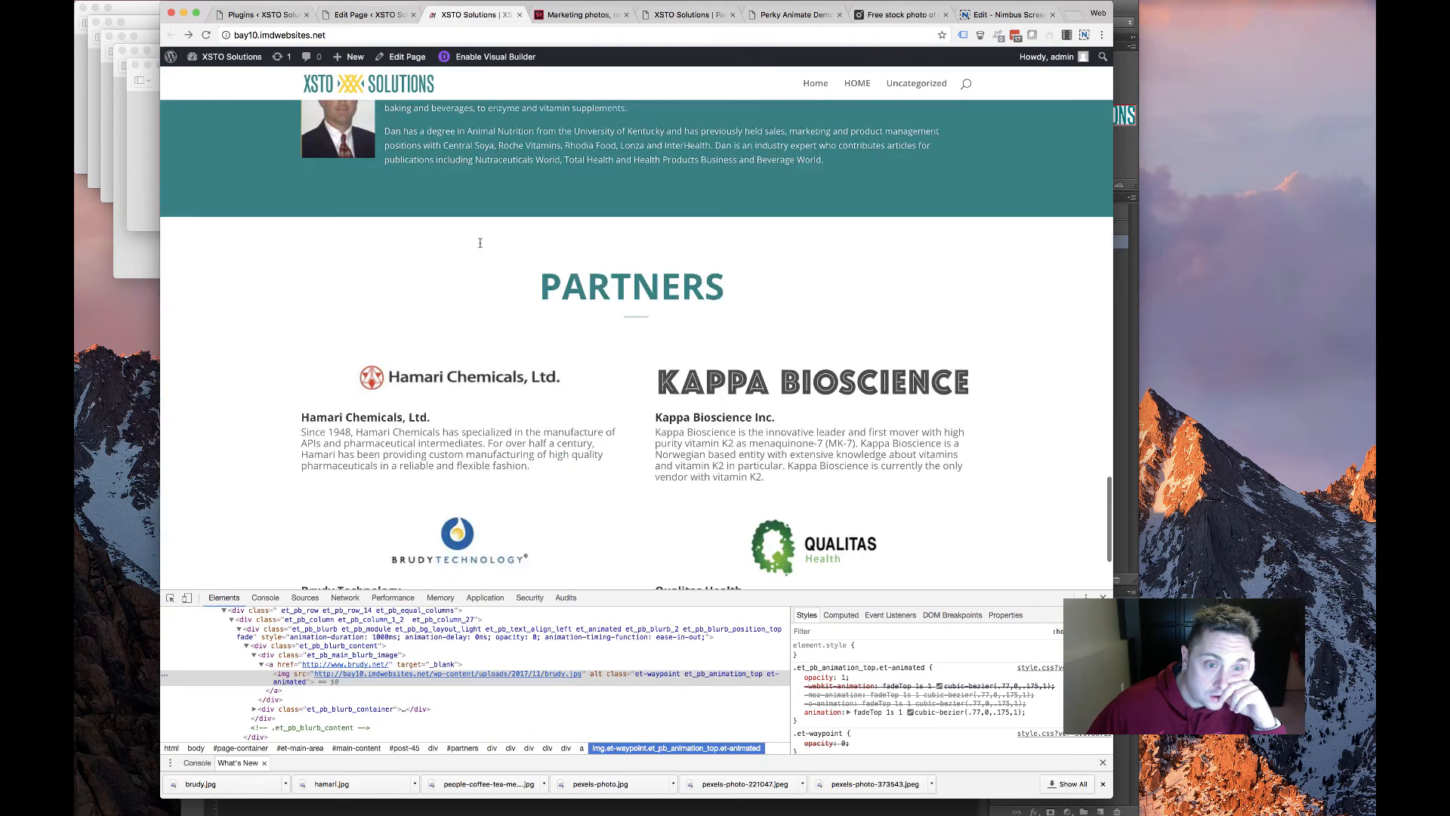
scroll(604, 385, down, 2)
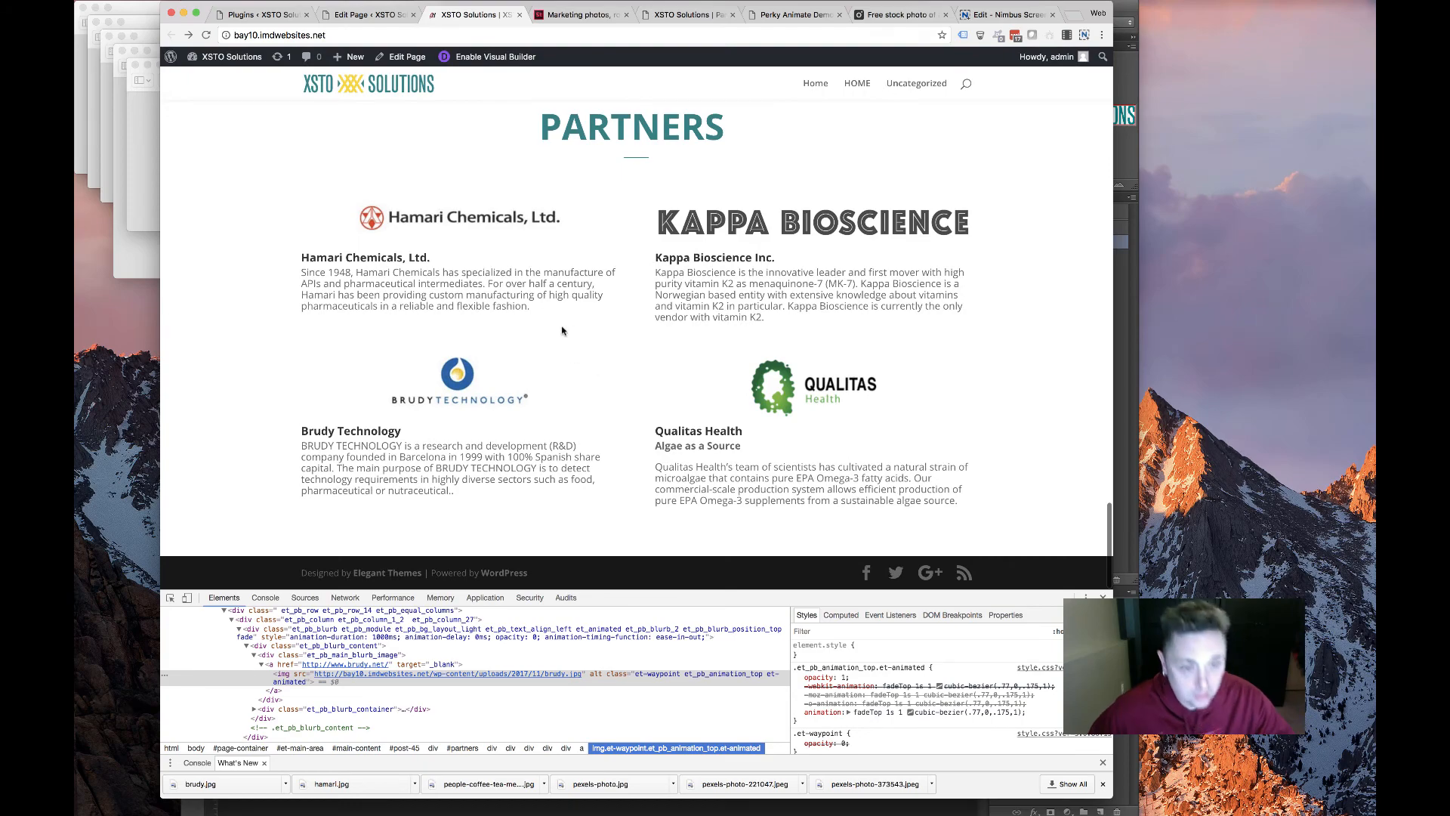
scroll(562, 330, up, 20)
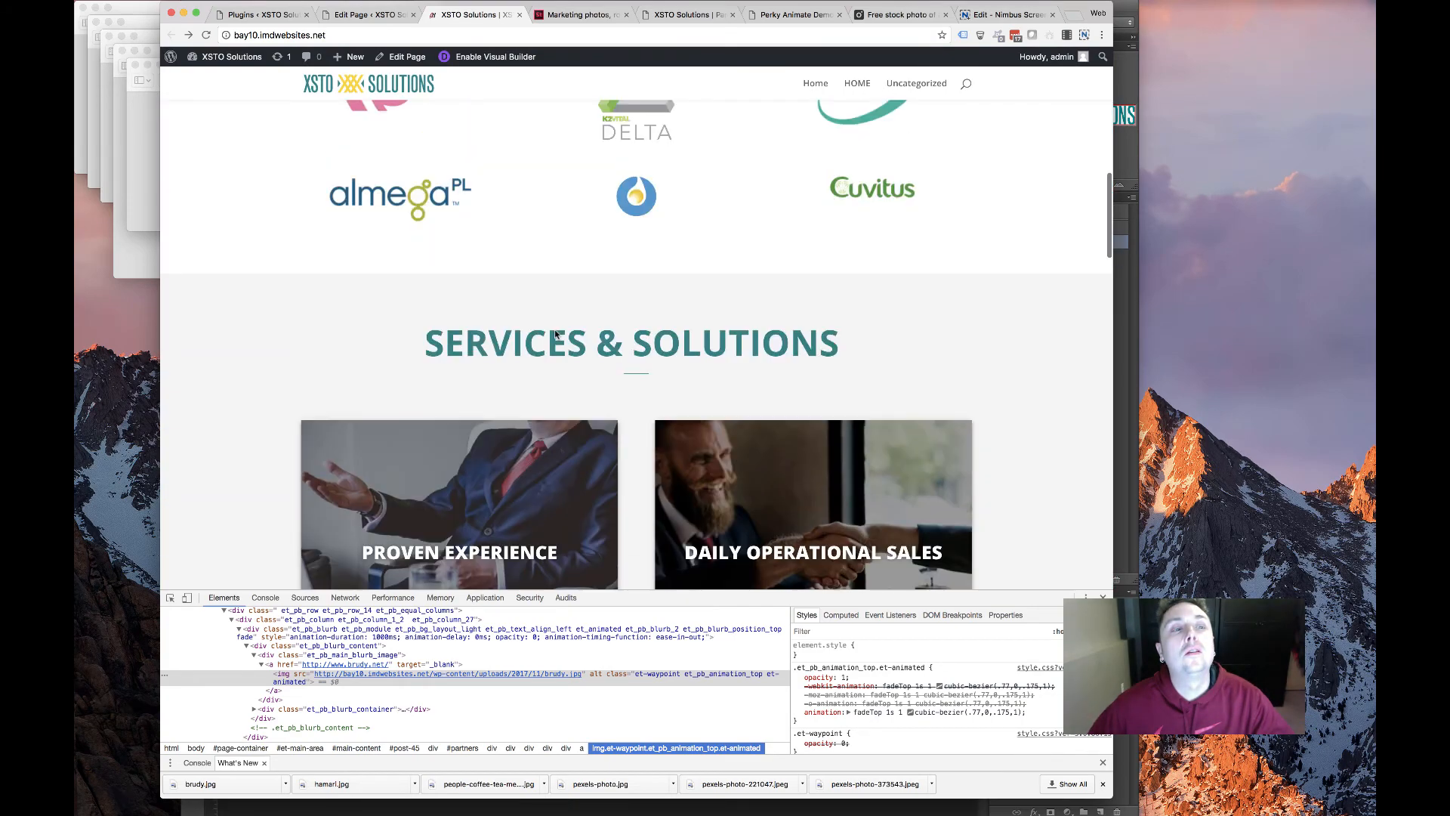
scroll(556, 333, up, 10)
scroll(553, 332, down, 18)
scroll(553, 333, up, 14)
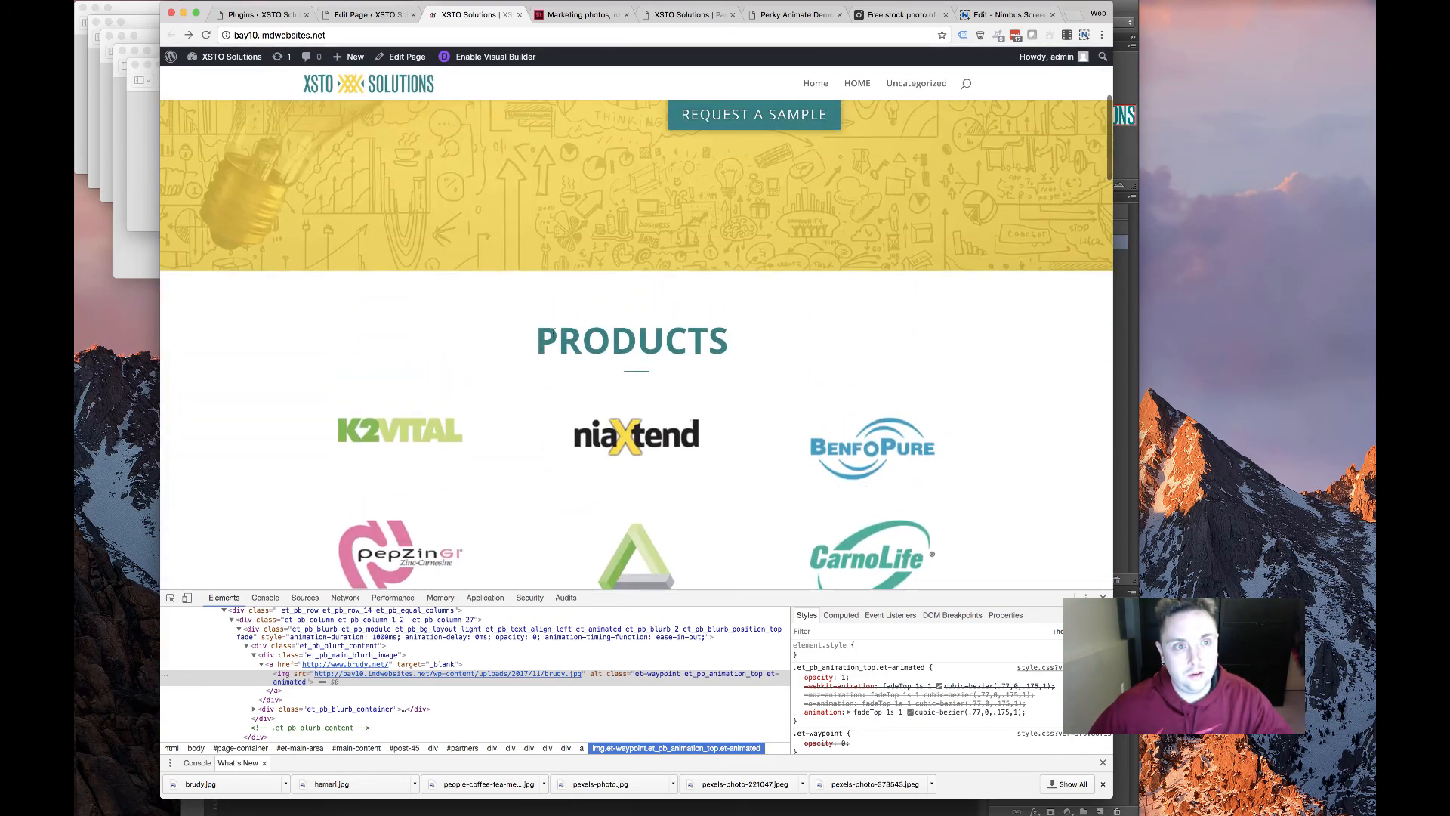
scroll(553, 333, up, 5)
scroll(545, 328, down, 12)
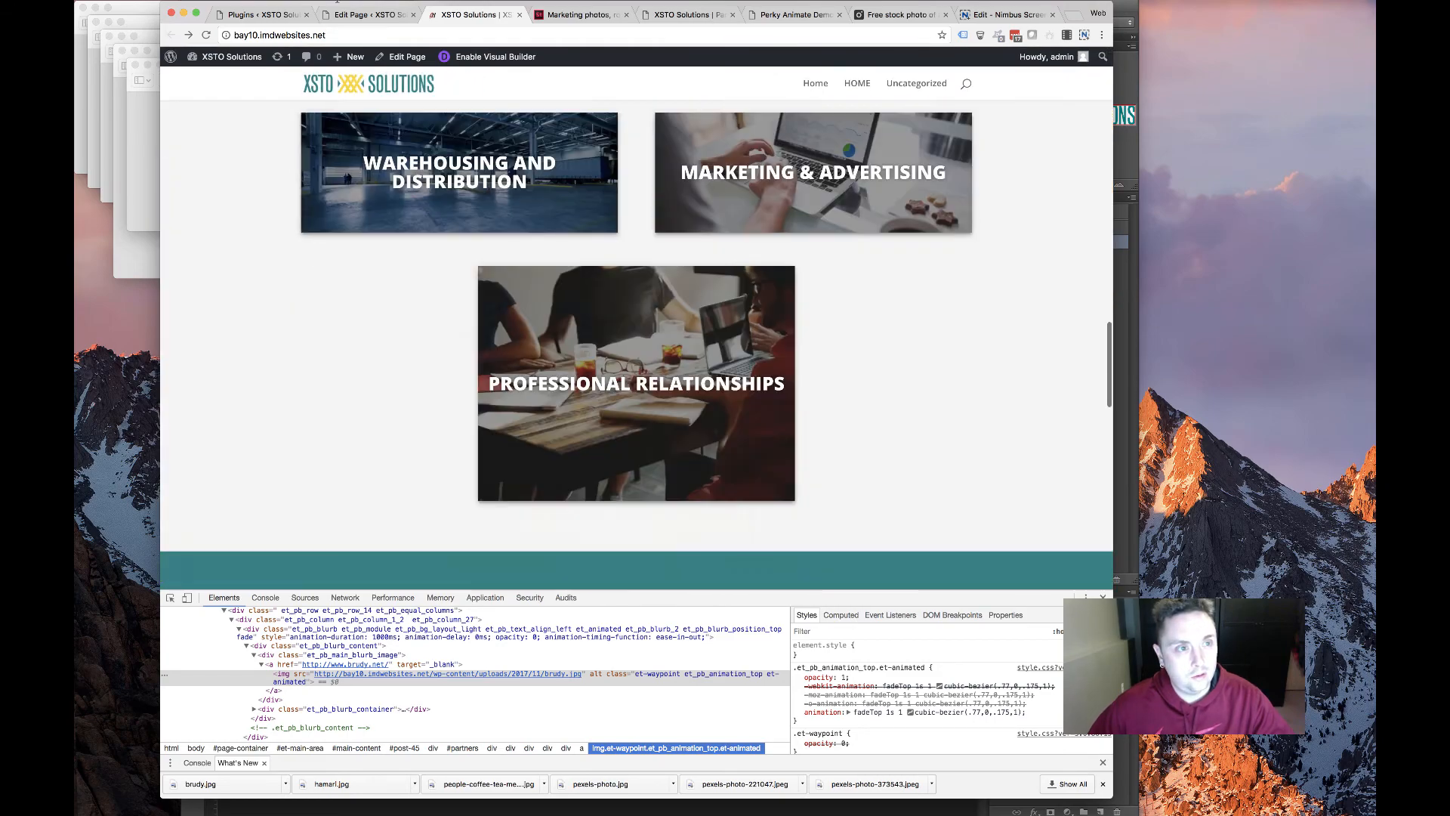
scroll(546, 328, down, 8)
key(ctrl+shift+Tab)
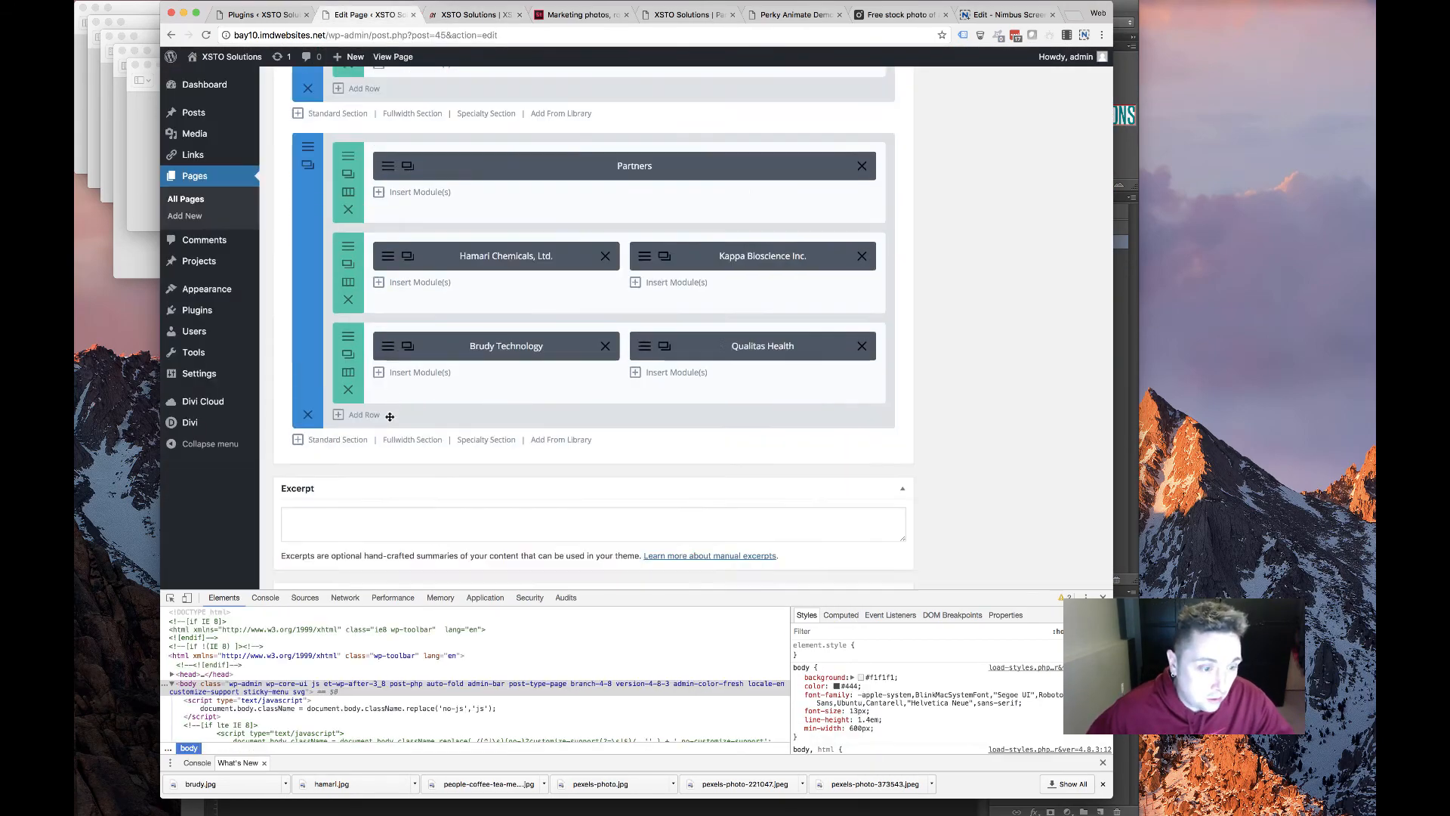
scroll(390, 416, down, 5)
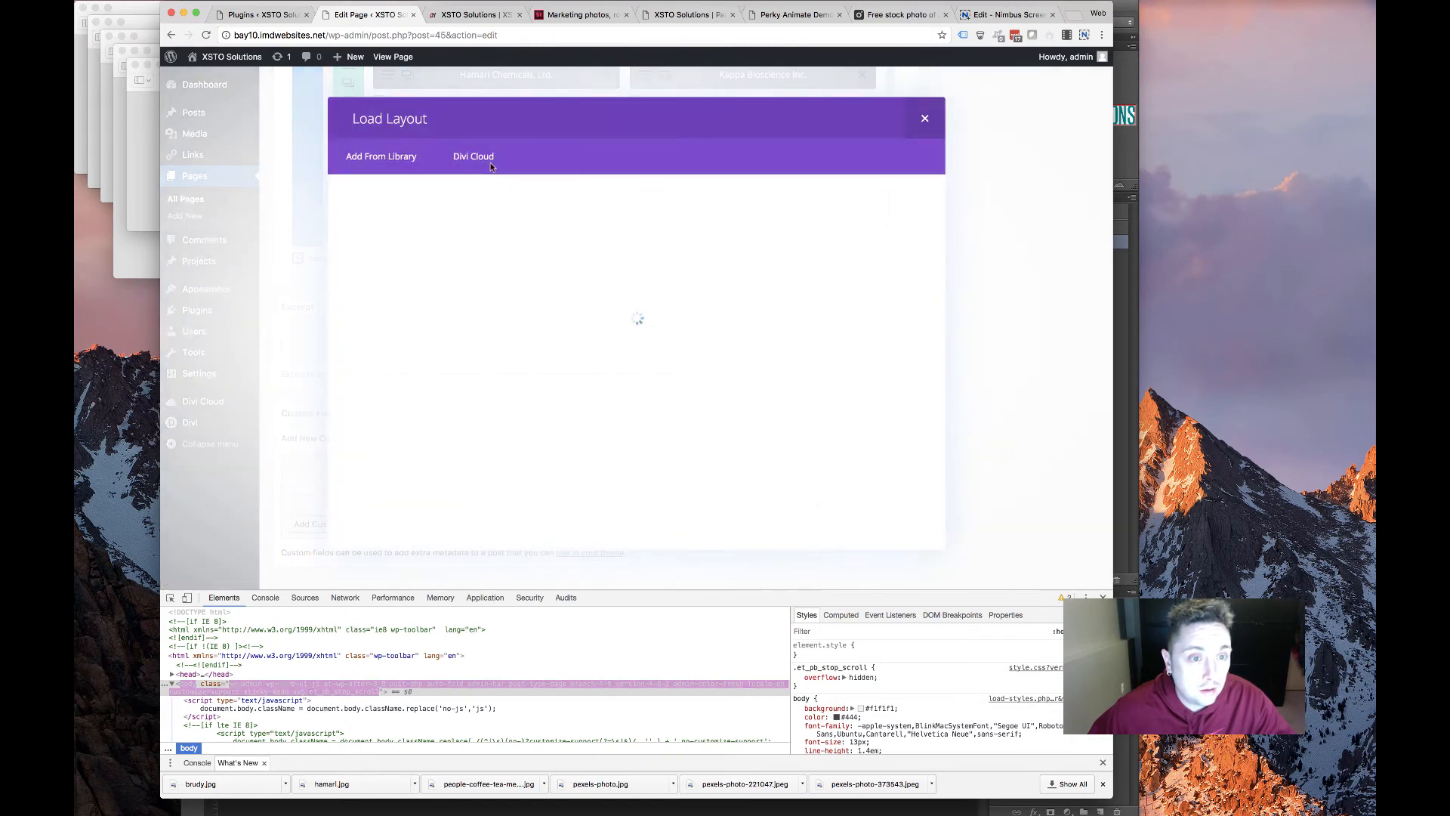
Browse the Divi Cloud premade layouts across several pages
click(483, 159)
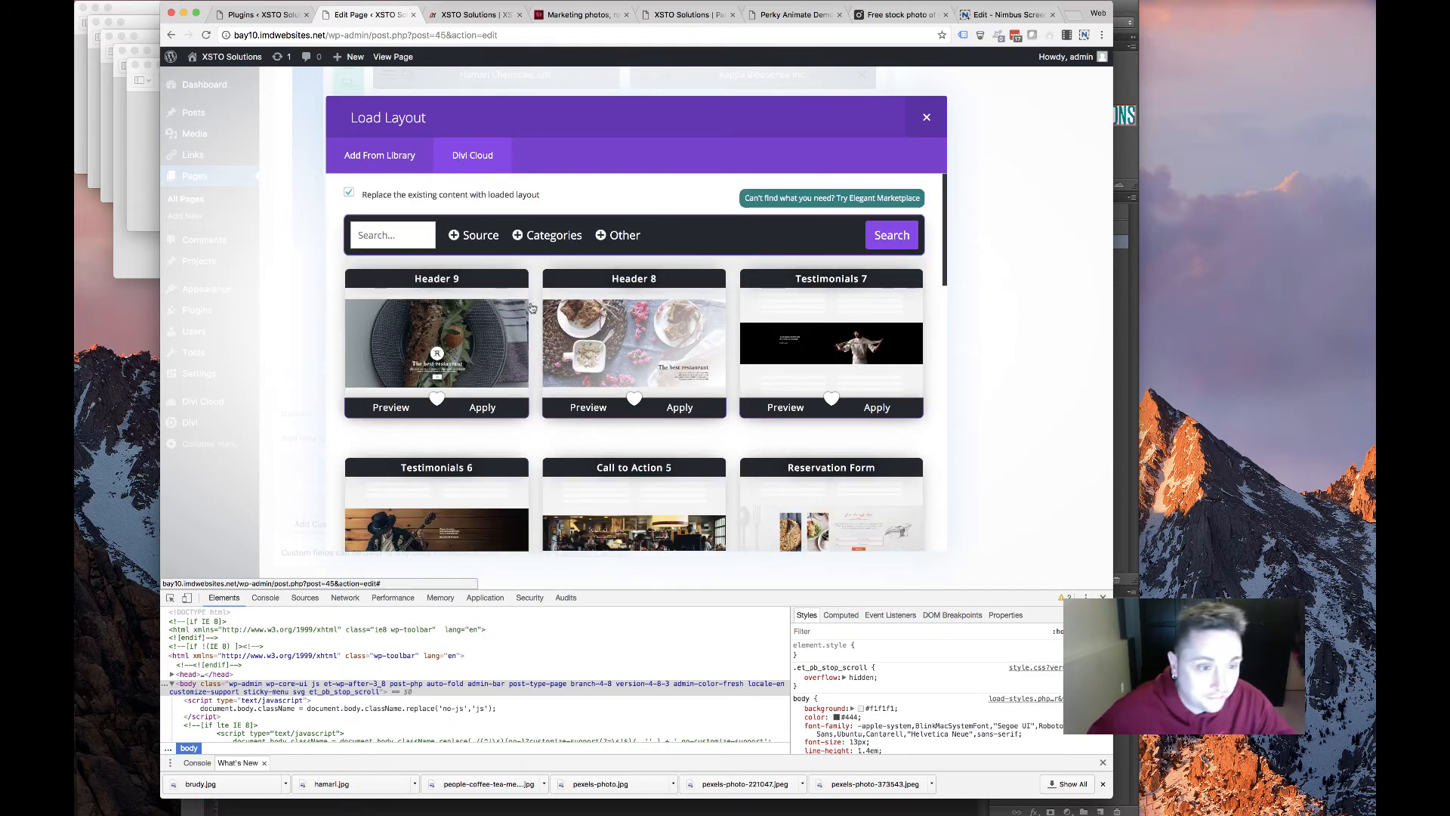
scroll(573, 321, down, 10)
scroll(568, 320, up, 2)
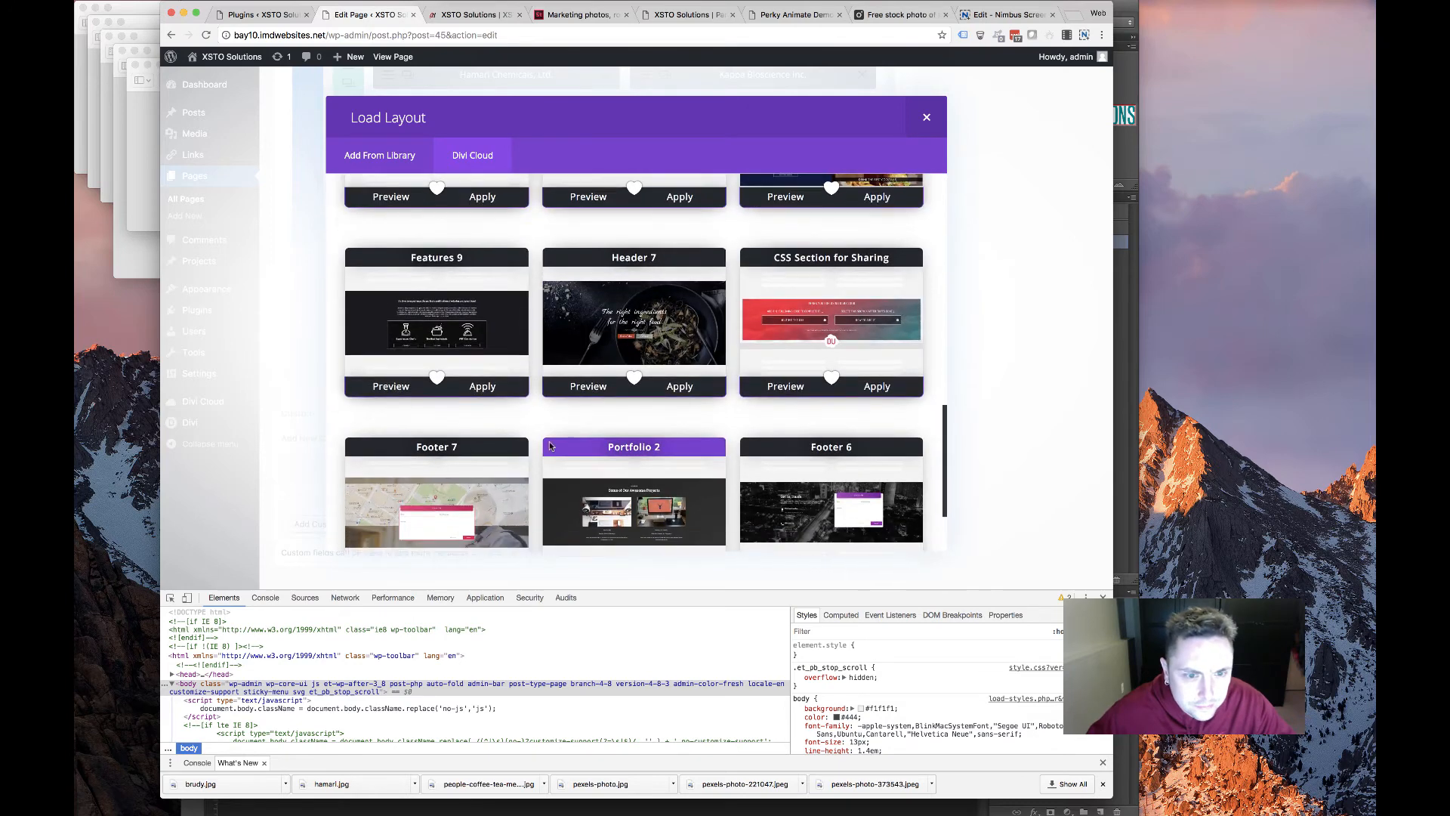
scroll(558, 469, down, 3)
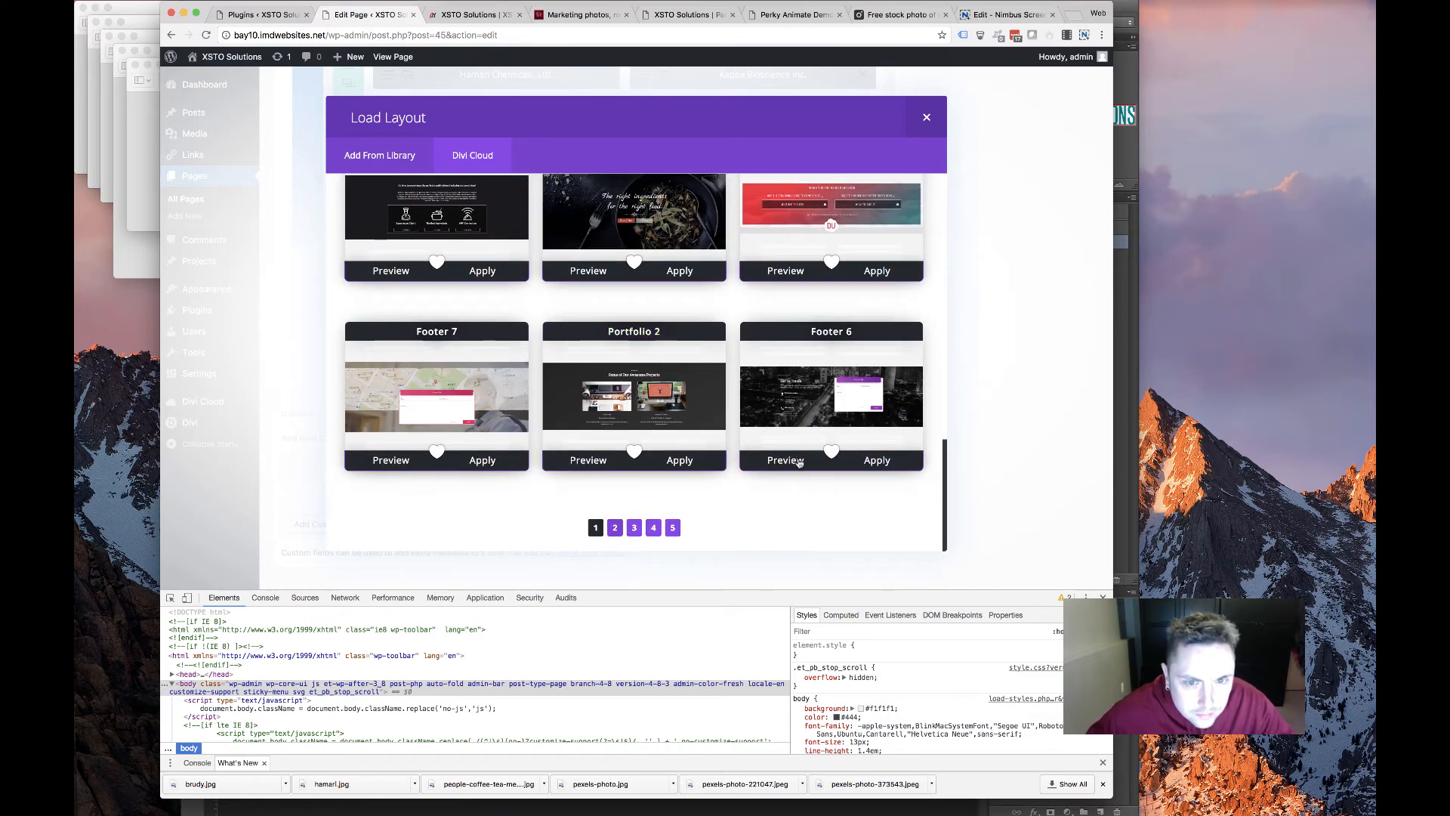
click(614, 528)
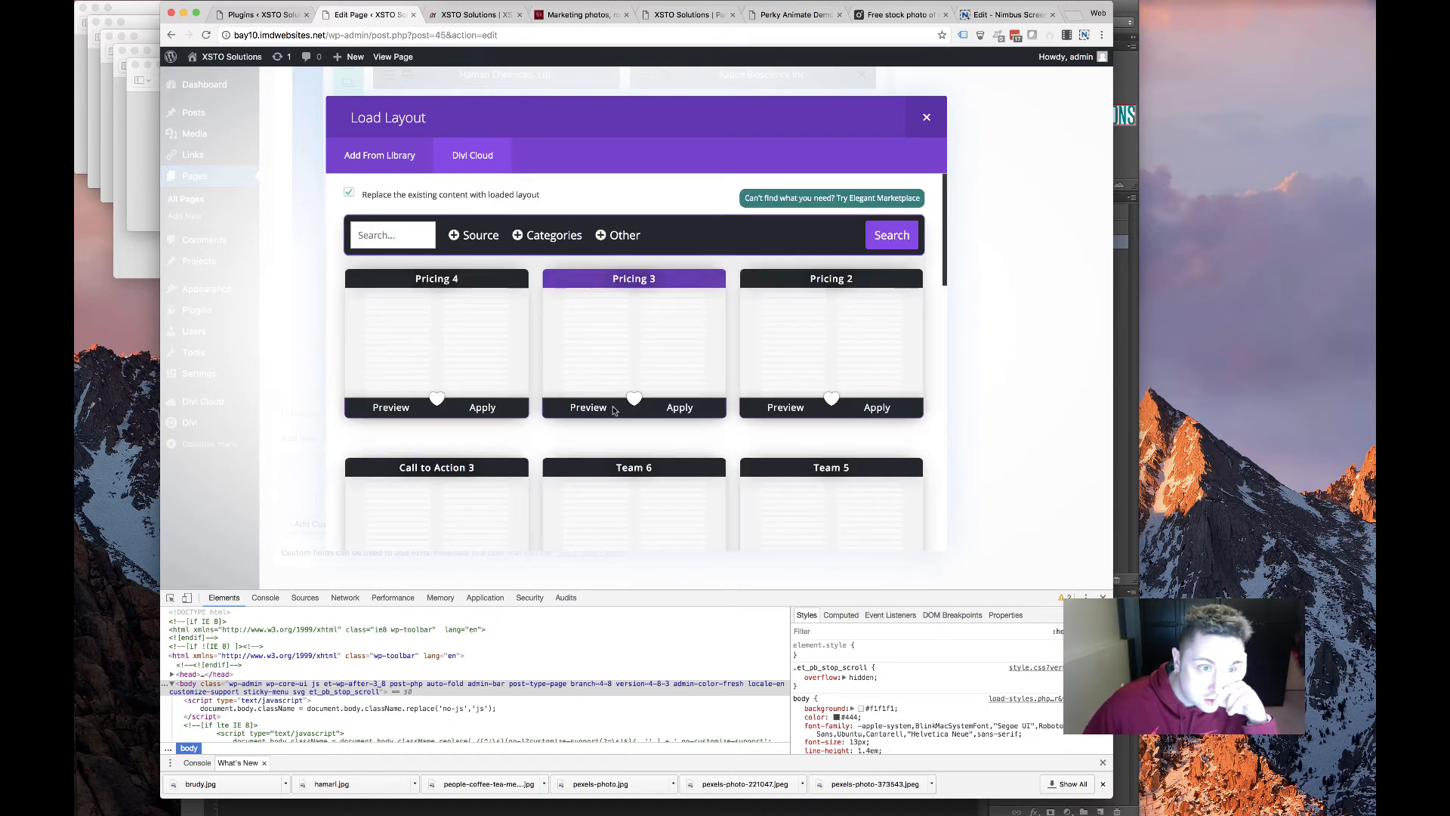
scroll(559, 407, down, 1)
scroll(559, 407, down, 10)
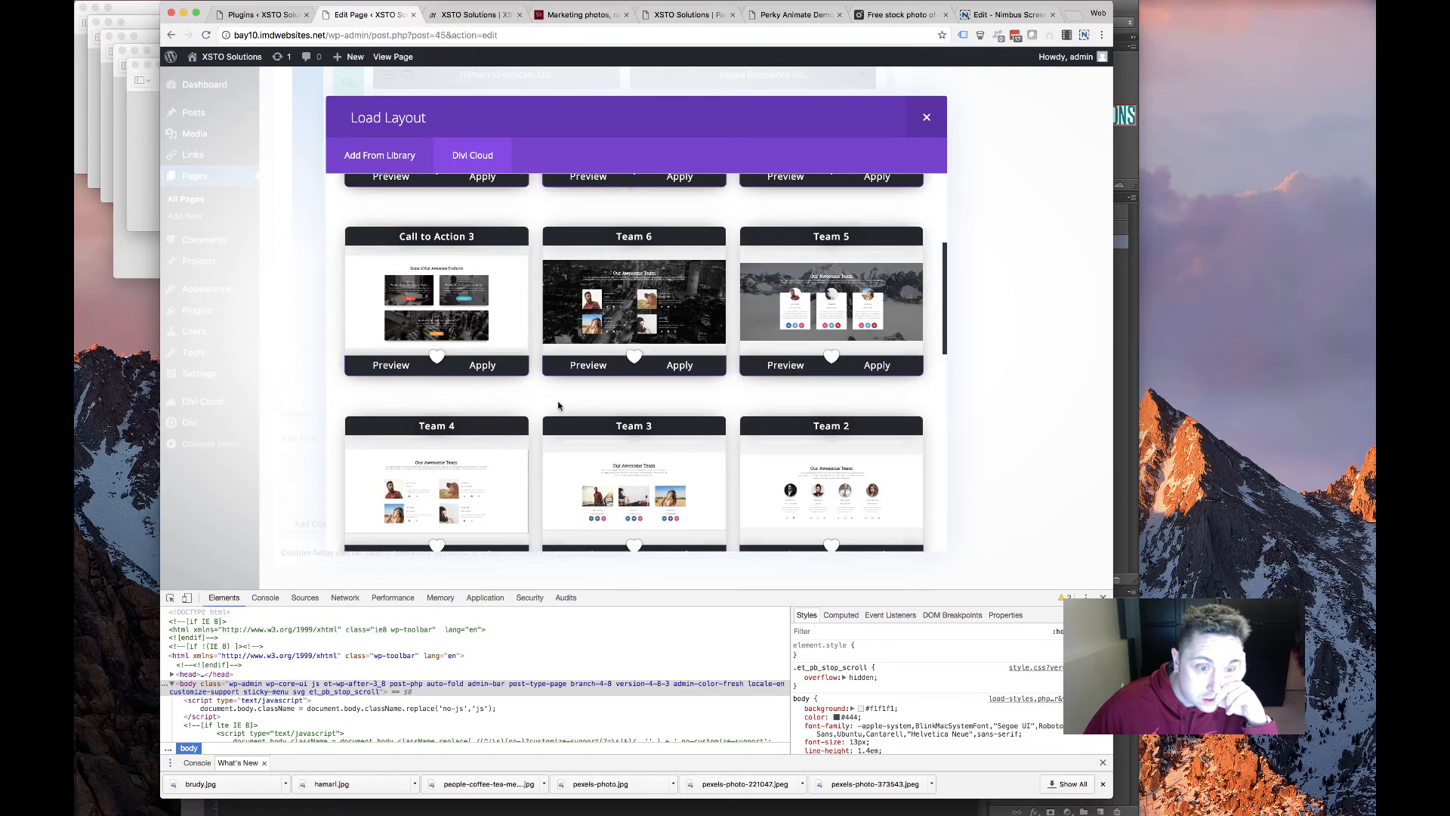
scroll(582, 486, down, 4)
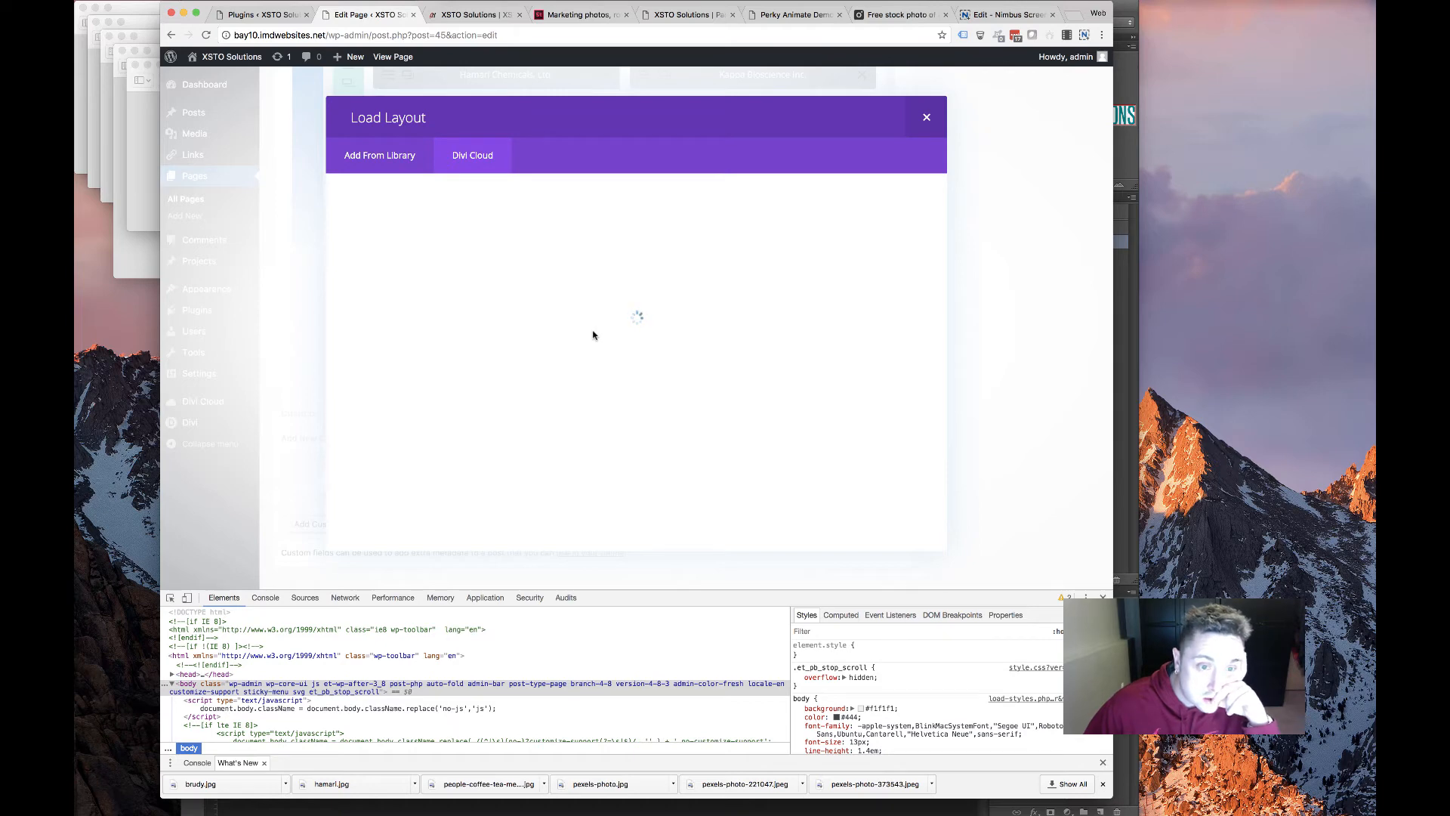
scroll(609, 355, down, 8)
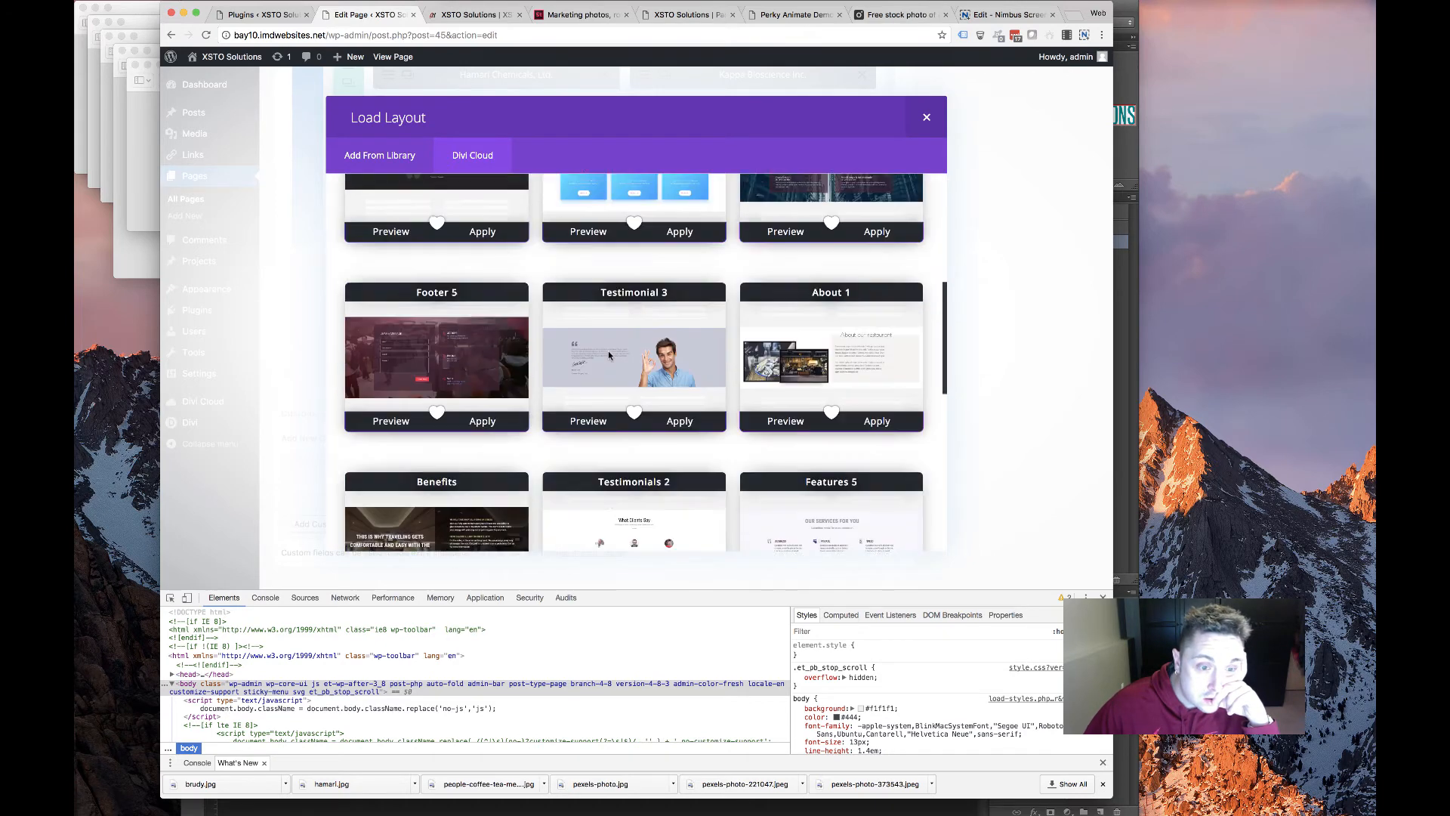
scroll(608, 355, down, 10)
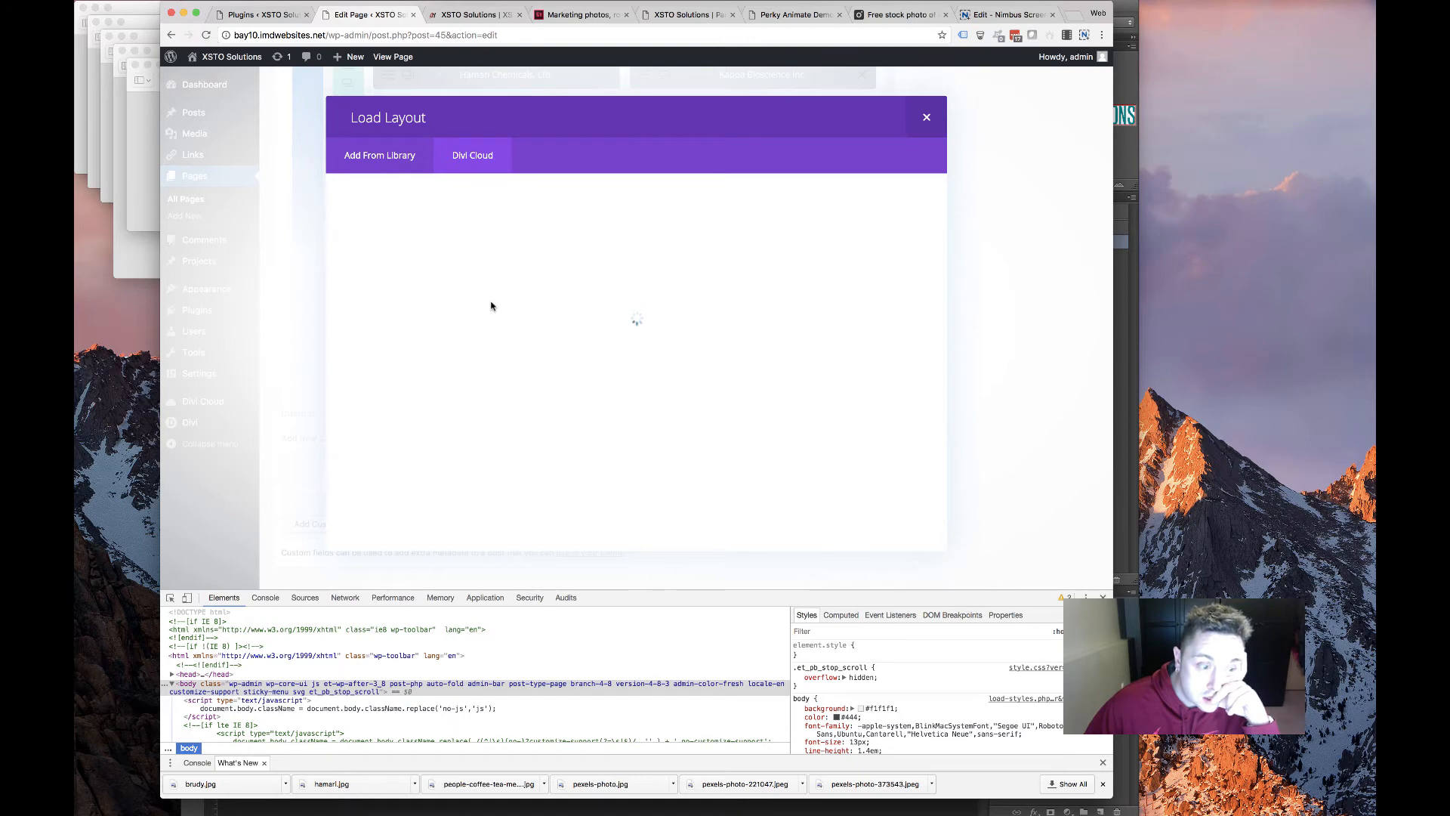
scroll(485, 330, down, 3)
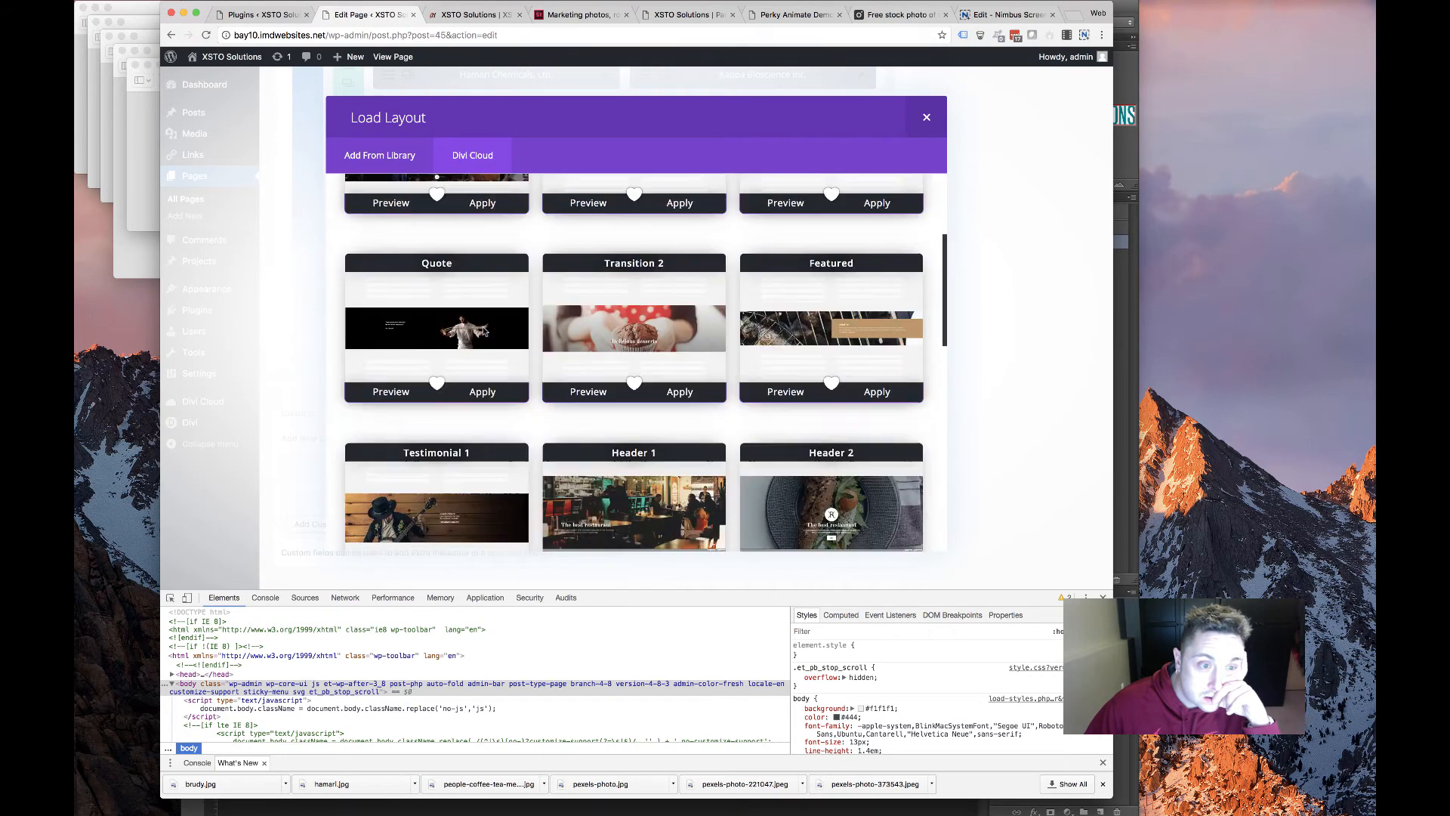
scroll(485, 331, down, 10)
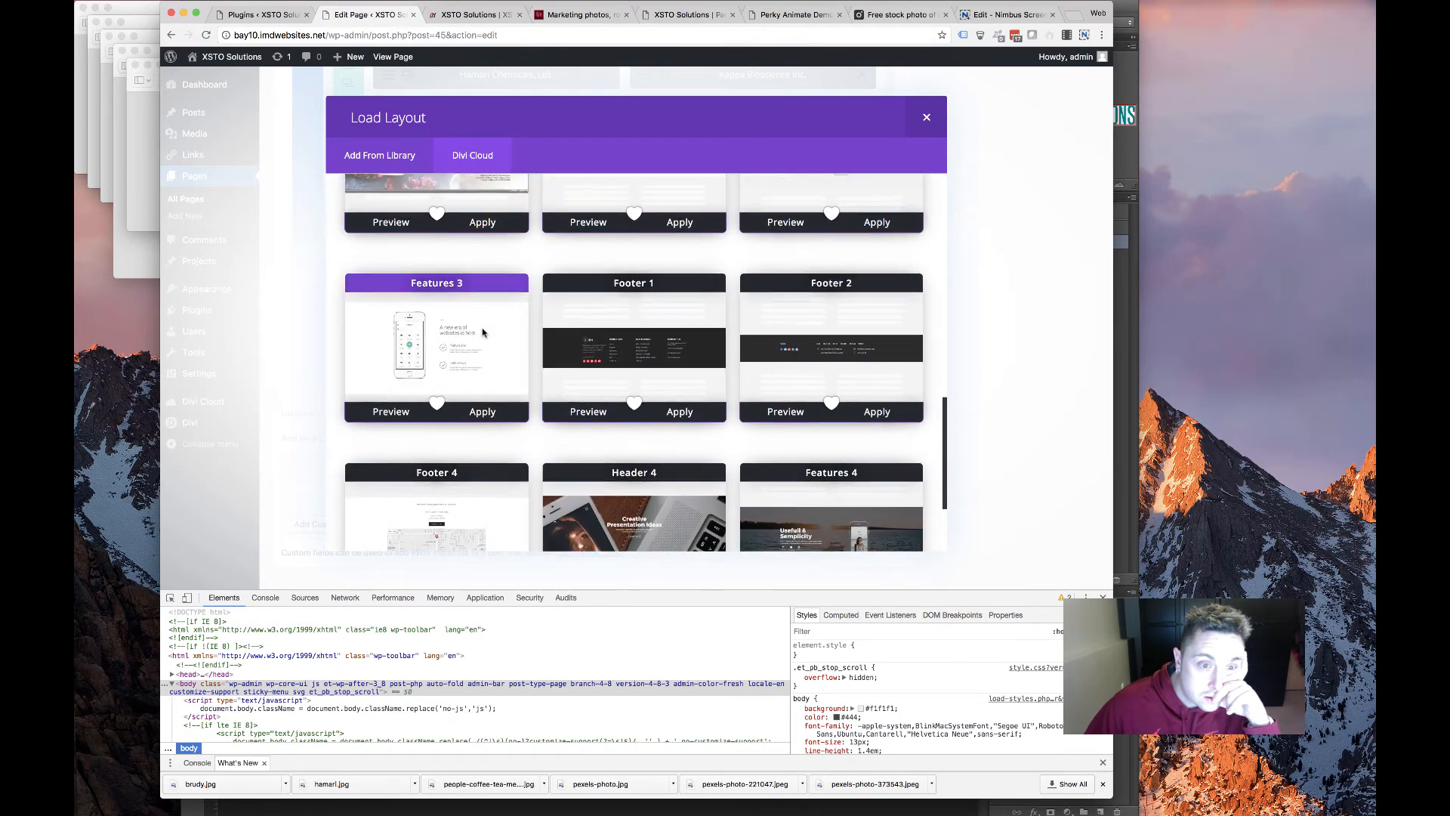
scroll(485, 331, down, 3)
scroll(484, 333, up, 10)
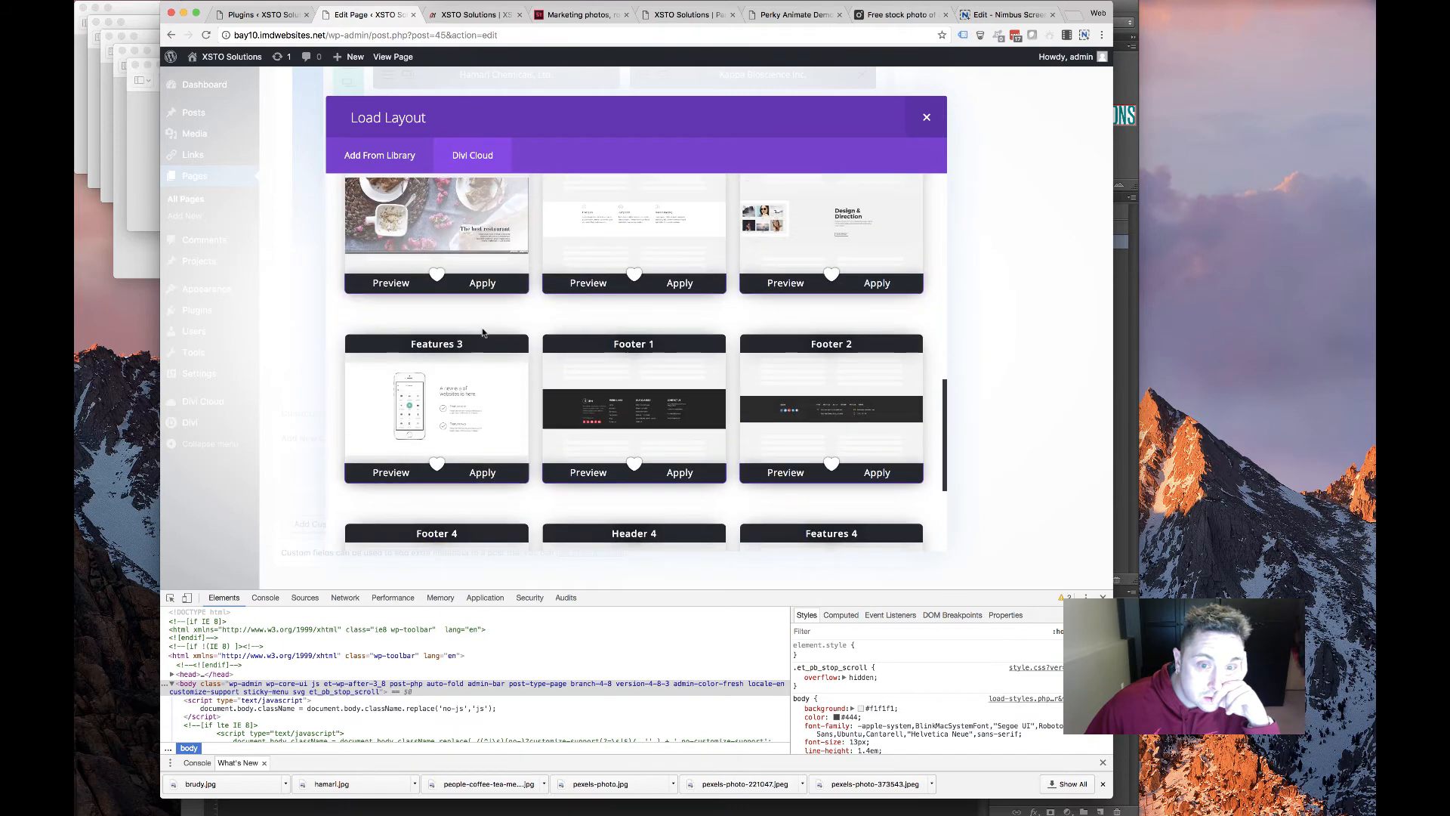
scroll(484, 333, down, 10)
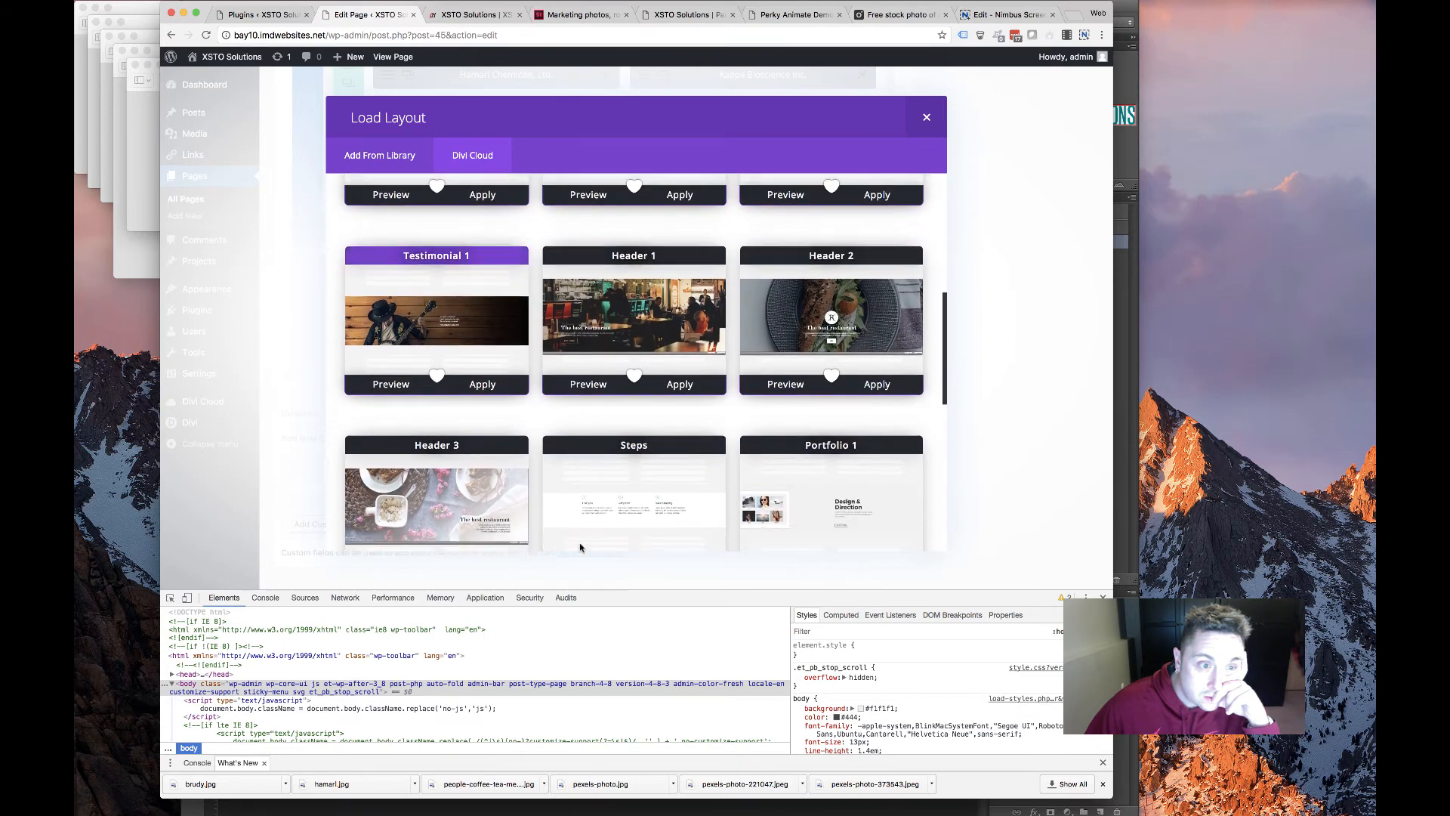
click(616, 528)
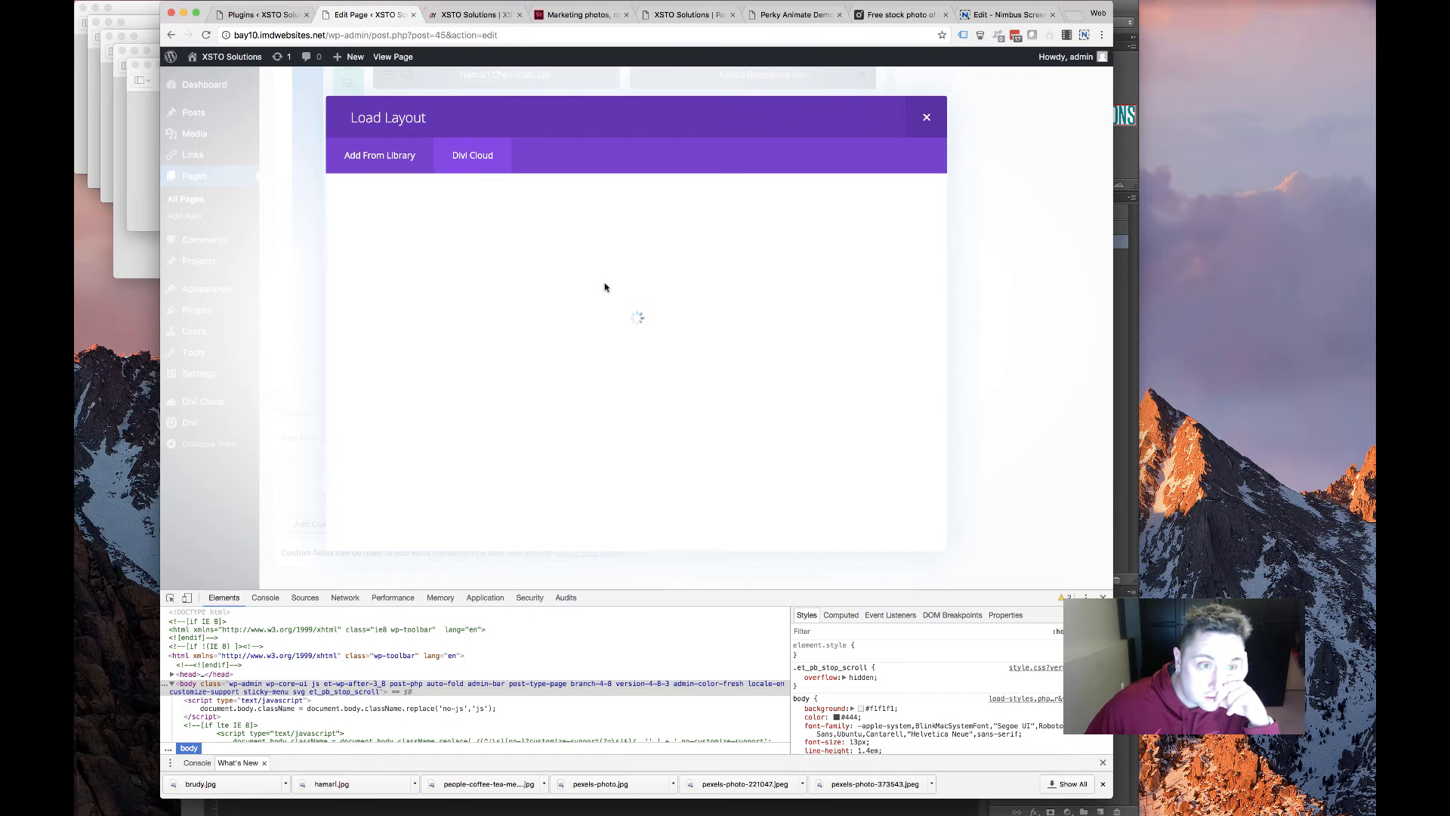
Page further through the cloud layouts and apply Footer 3
scroll(529, 332, down, 3)
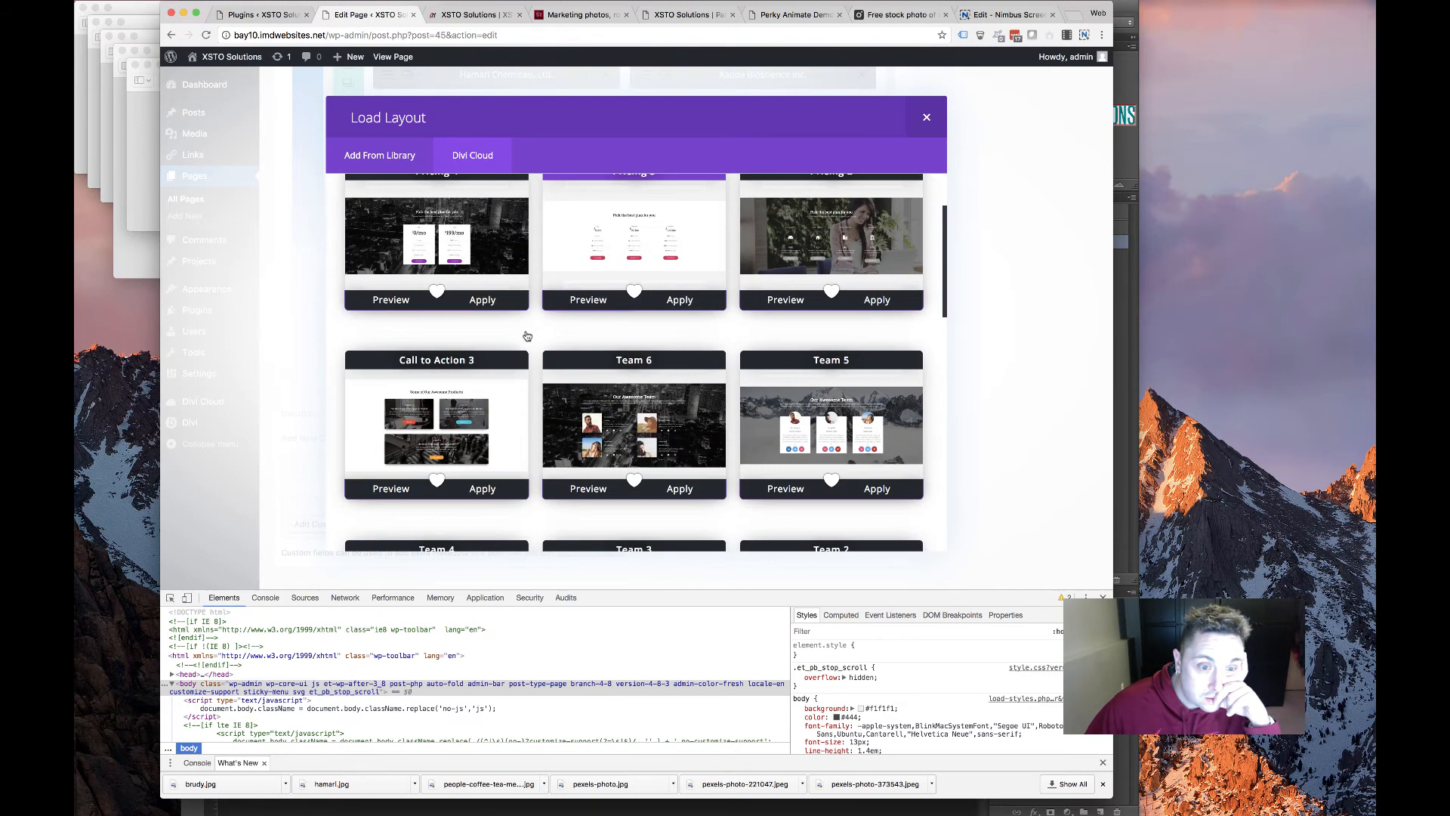
scroll(521, 342, down, 4)
scroll(521, 342, down, 10)
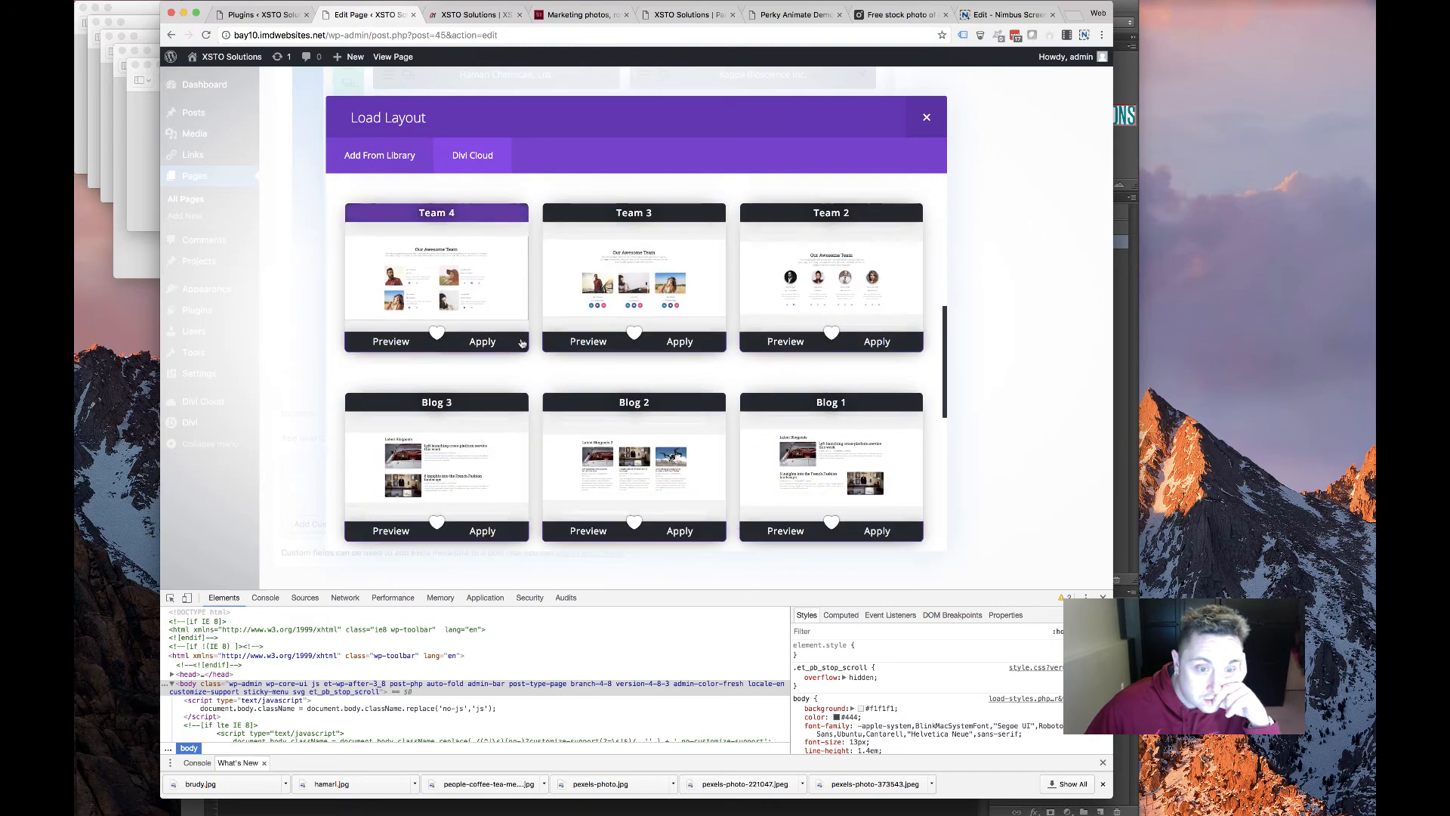
scroll(521, 342, up, 15)
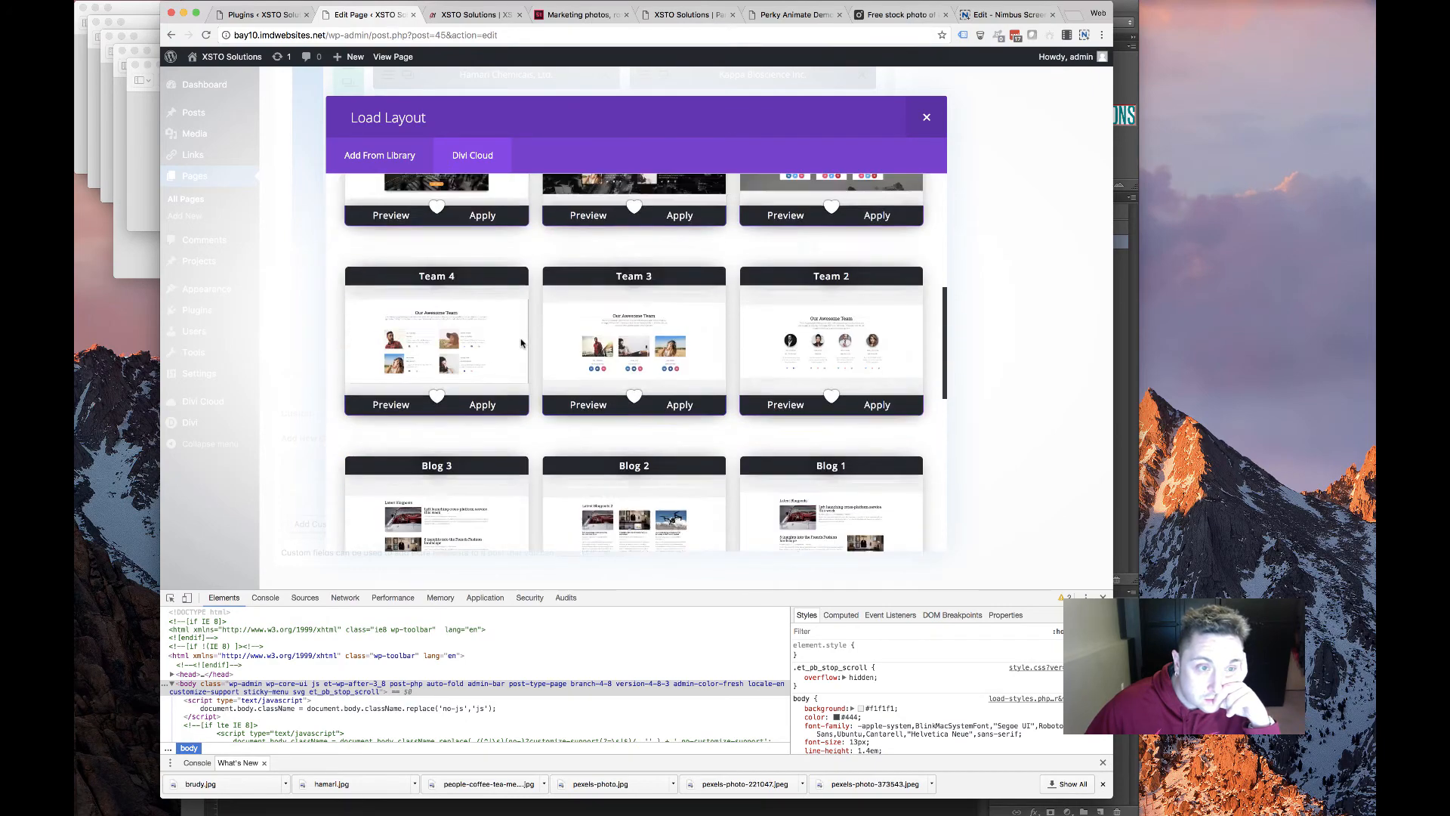
scroll(494, 482, down, 6)
scroll(493, 482, down, 4)
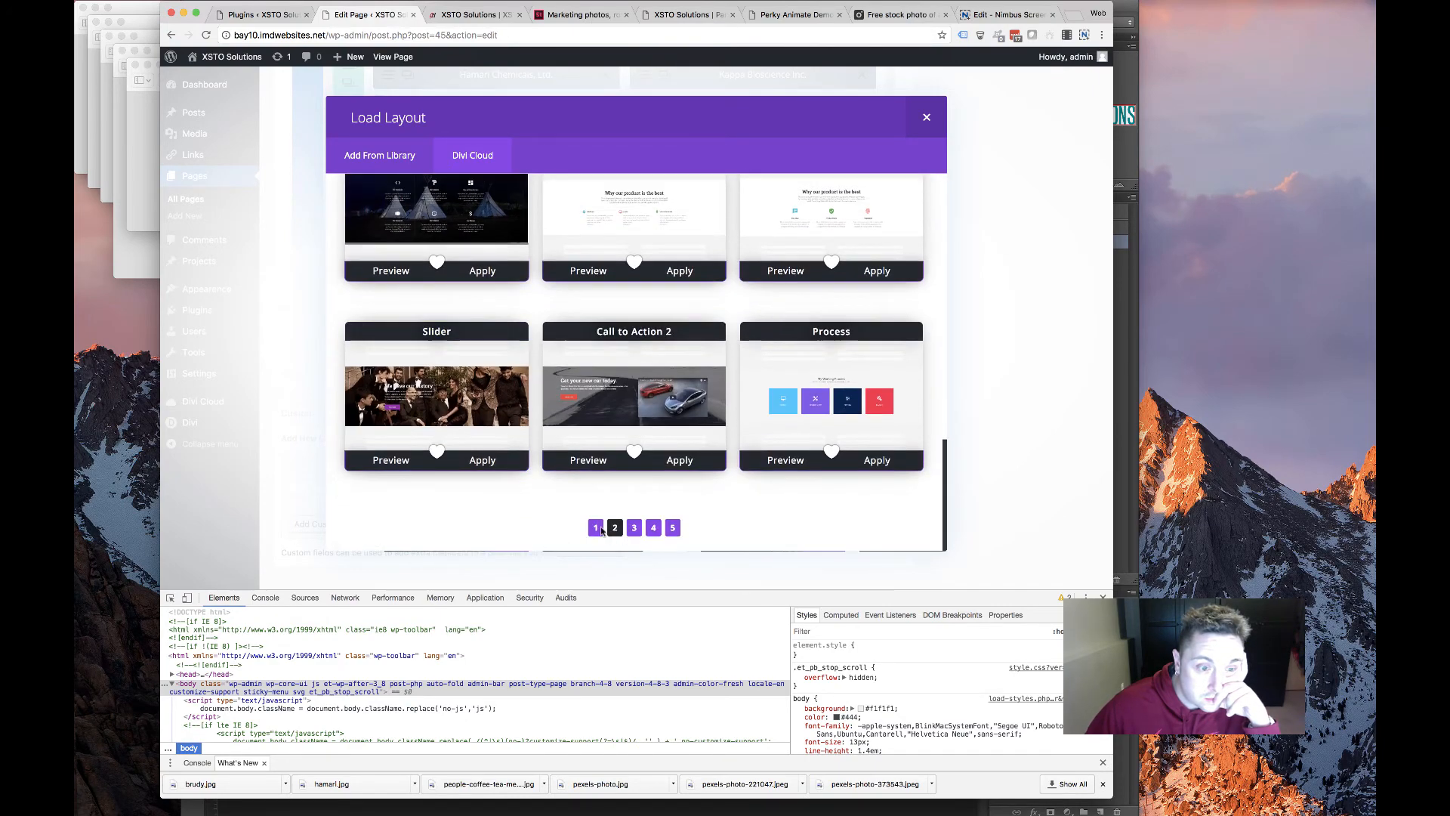
click(613, 526)
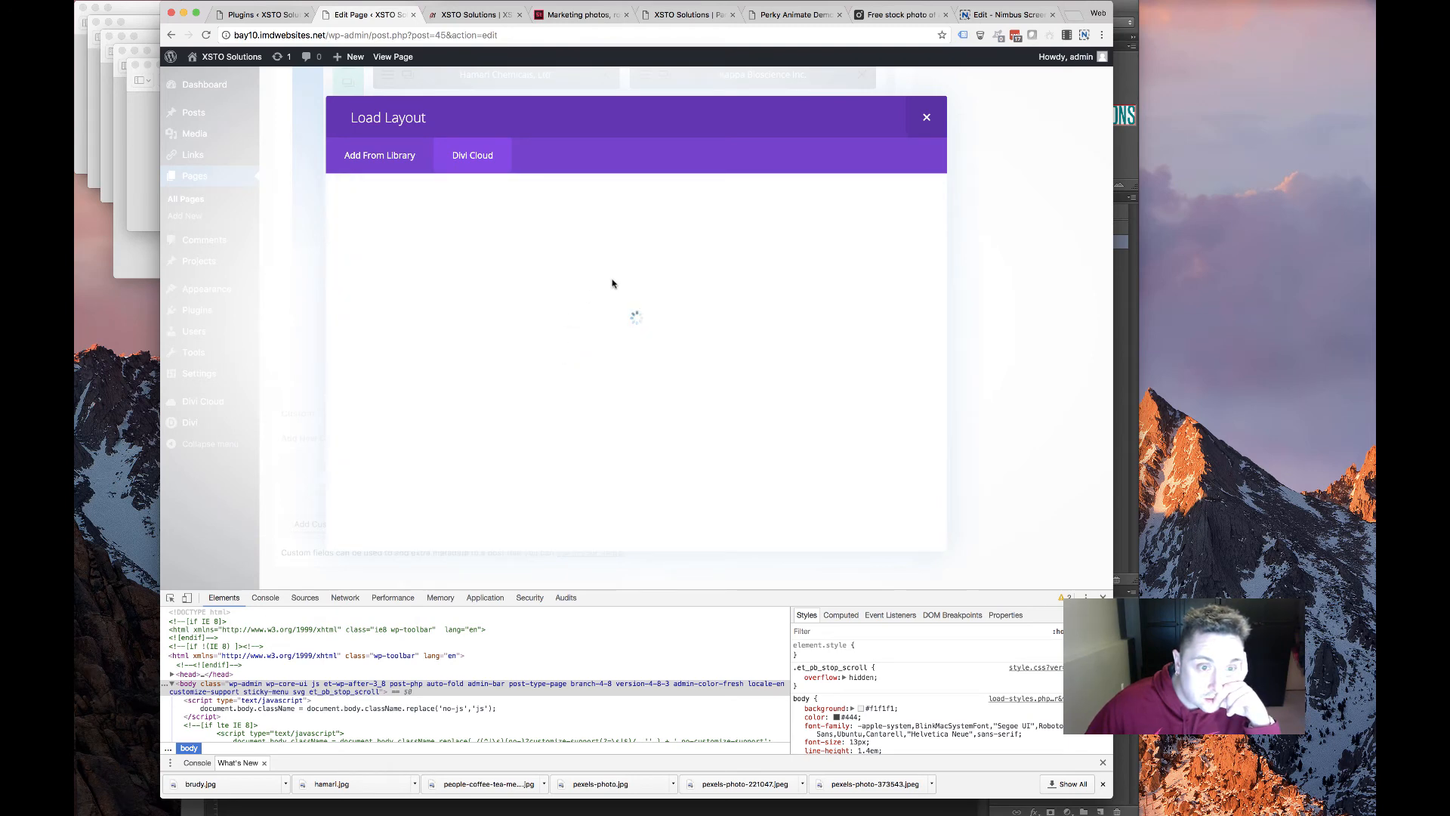
scroll(543, 338, down, 5)
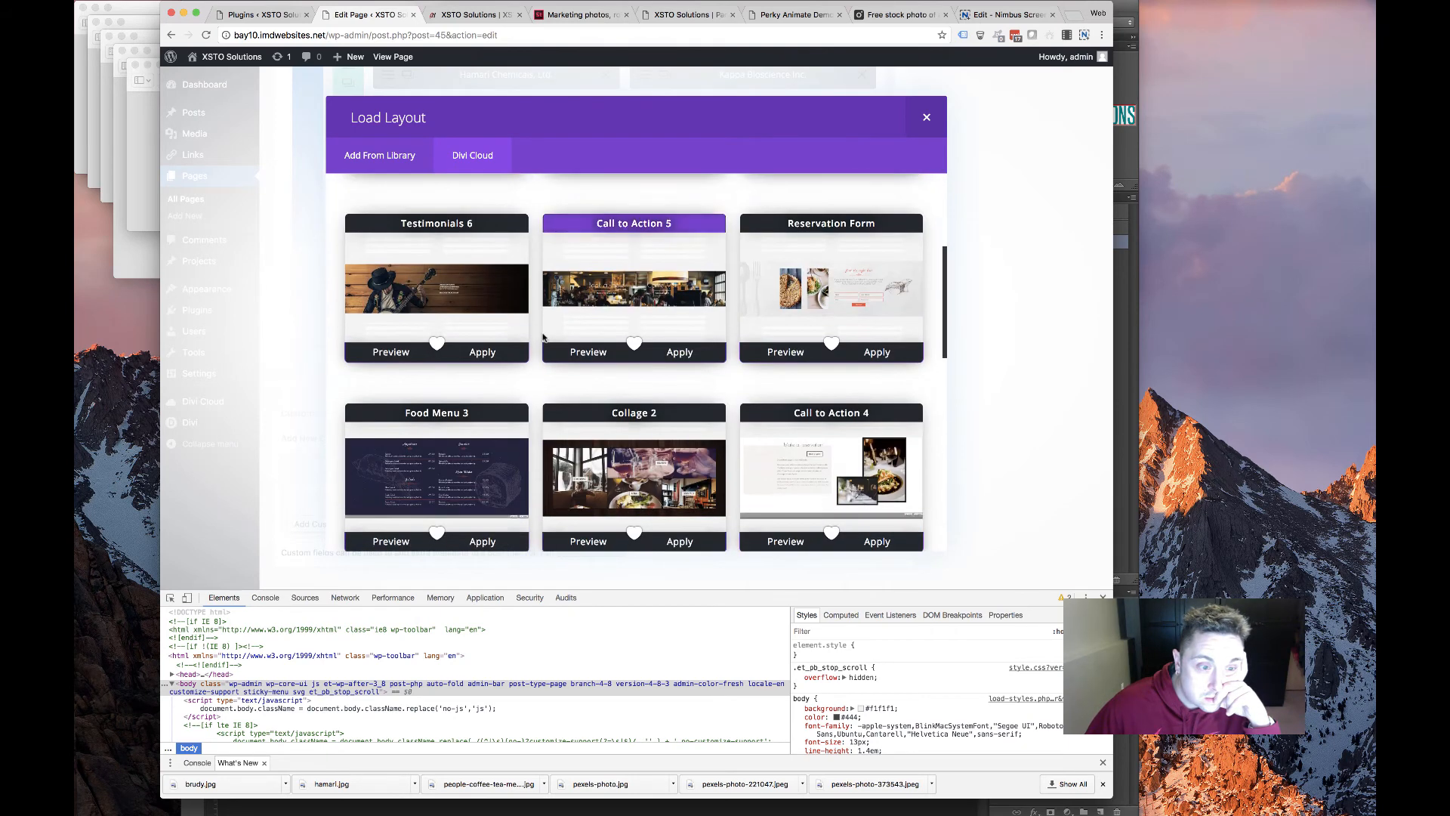
scroll(543, 338, down, 6)
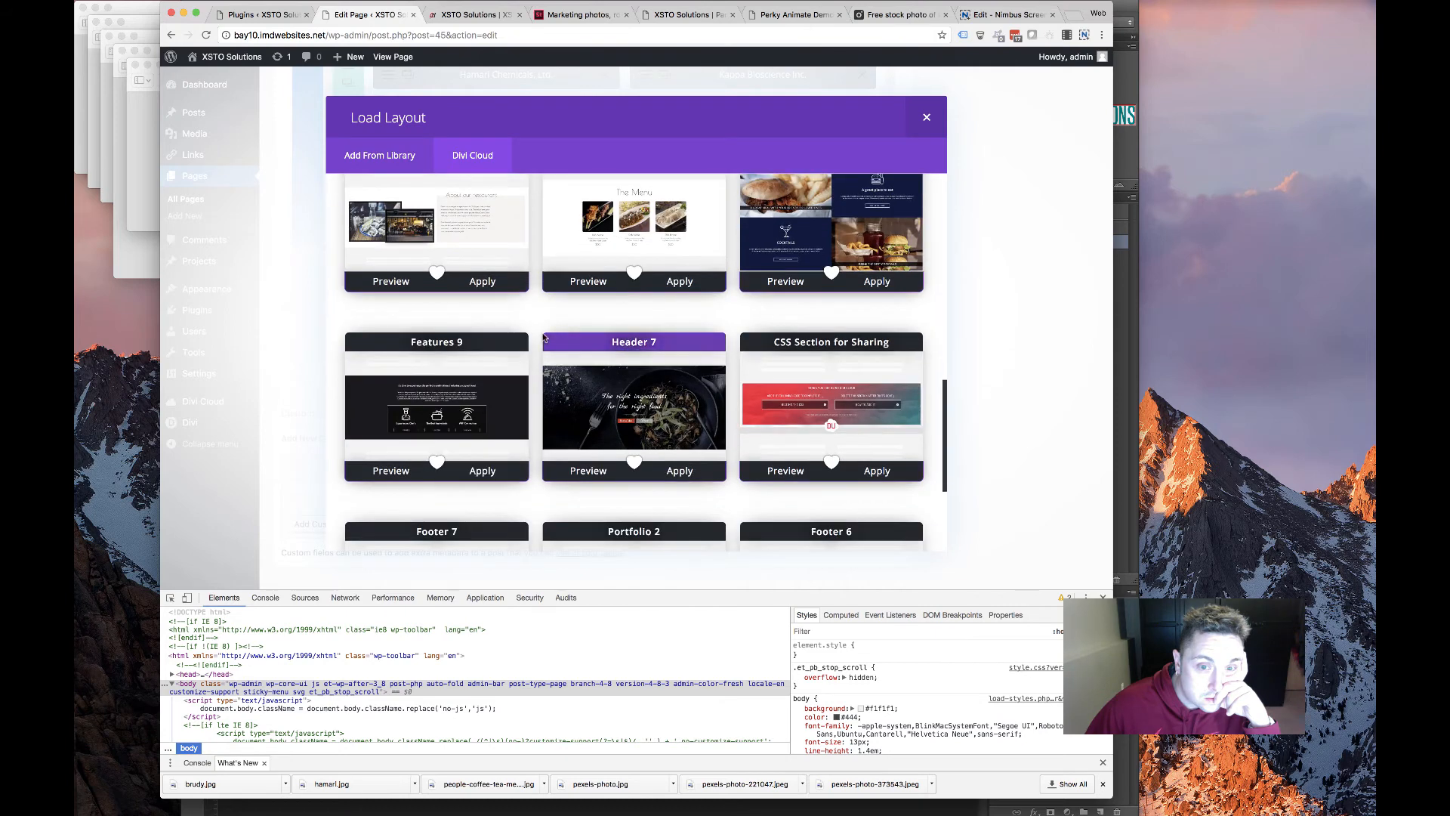
scroll(545, 338, down, 3)
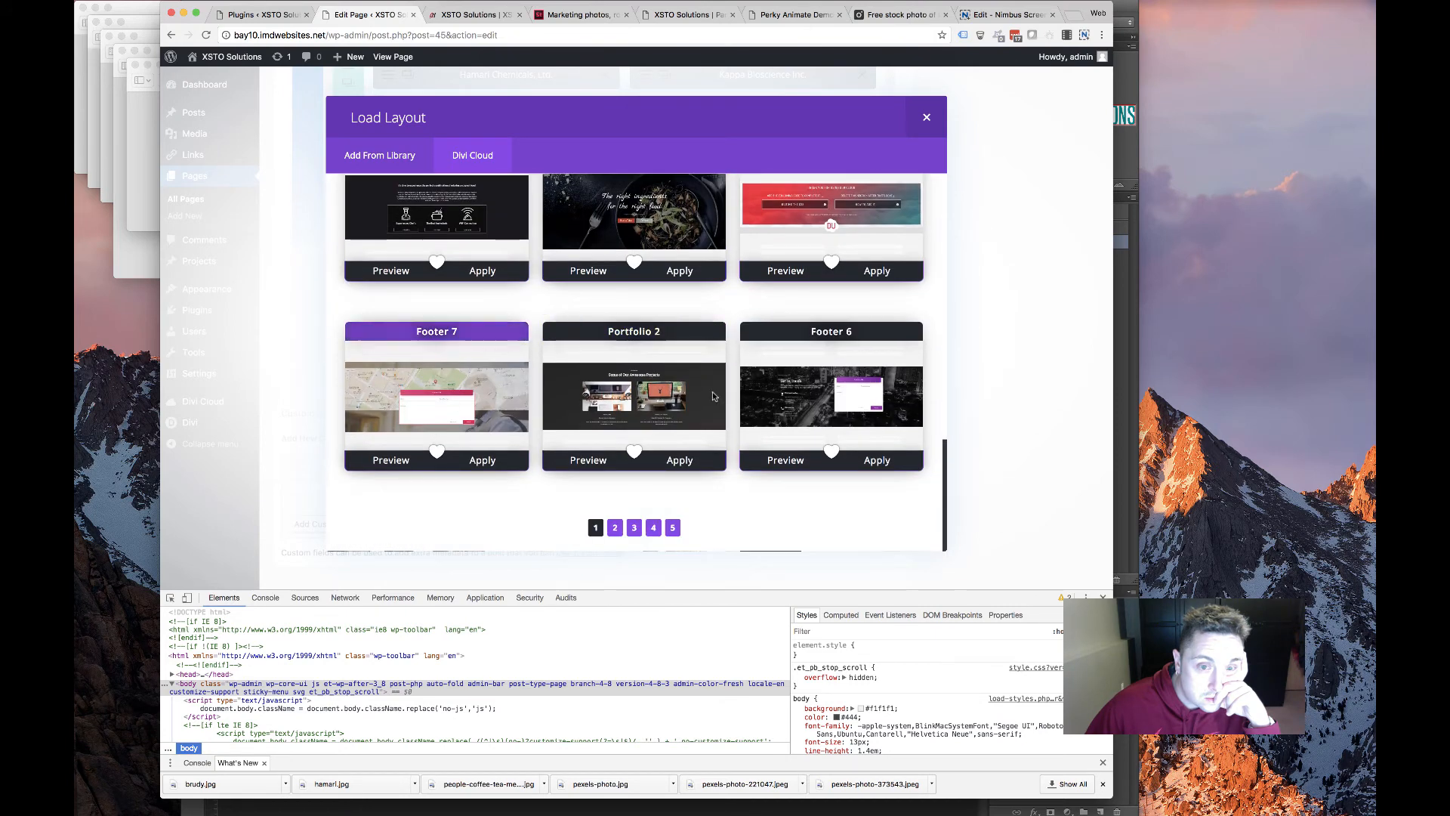
click(548, 419)
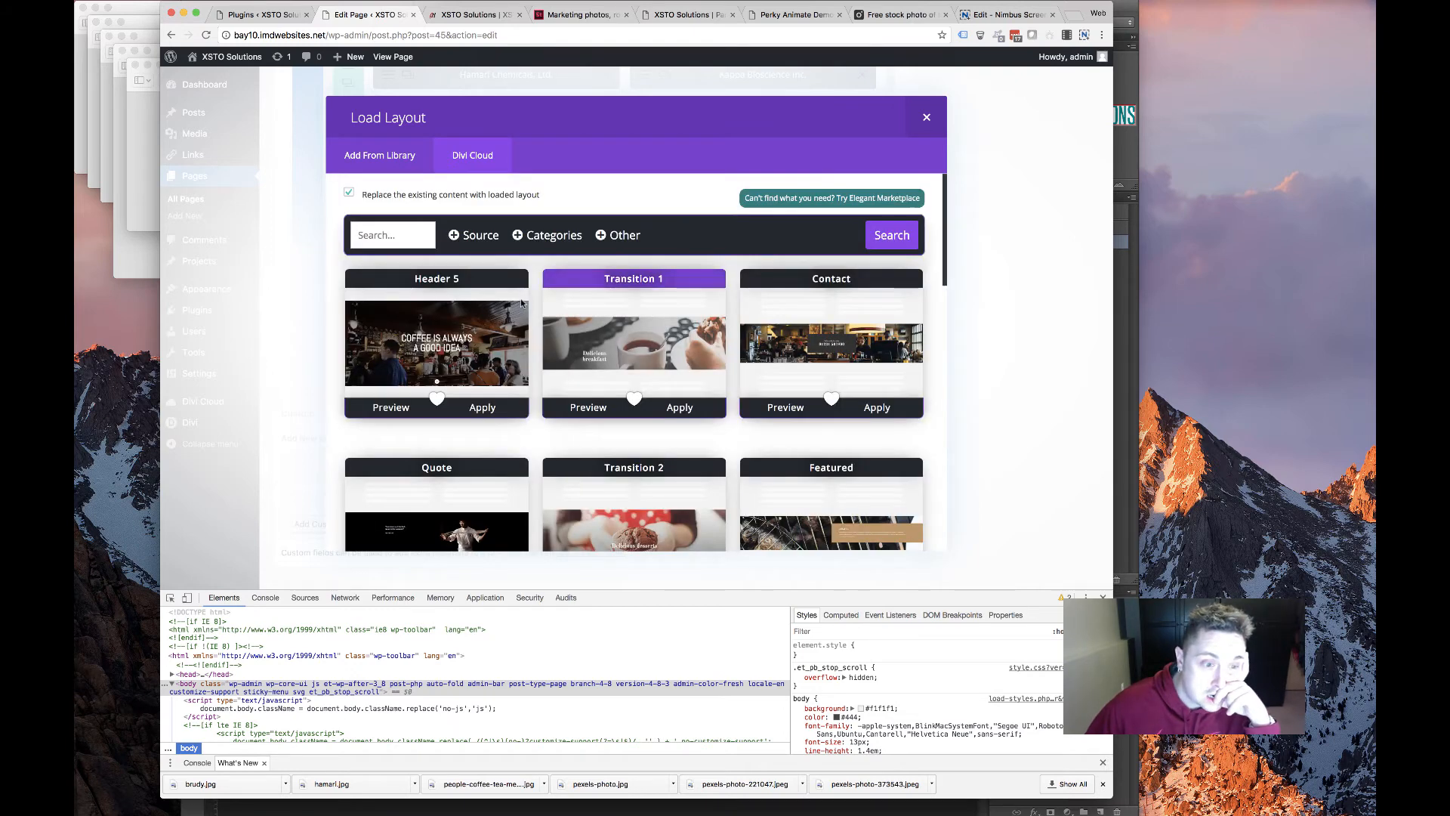
scroll(521, 302, down, 3)
scroll(521, 303, down, 3)
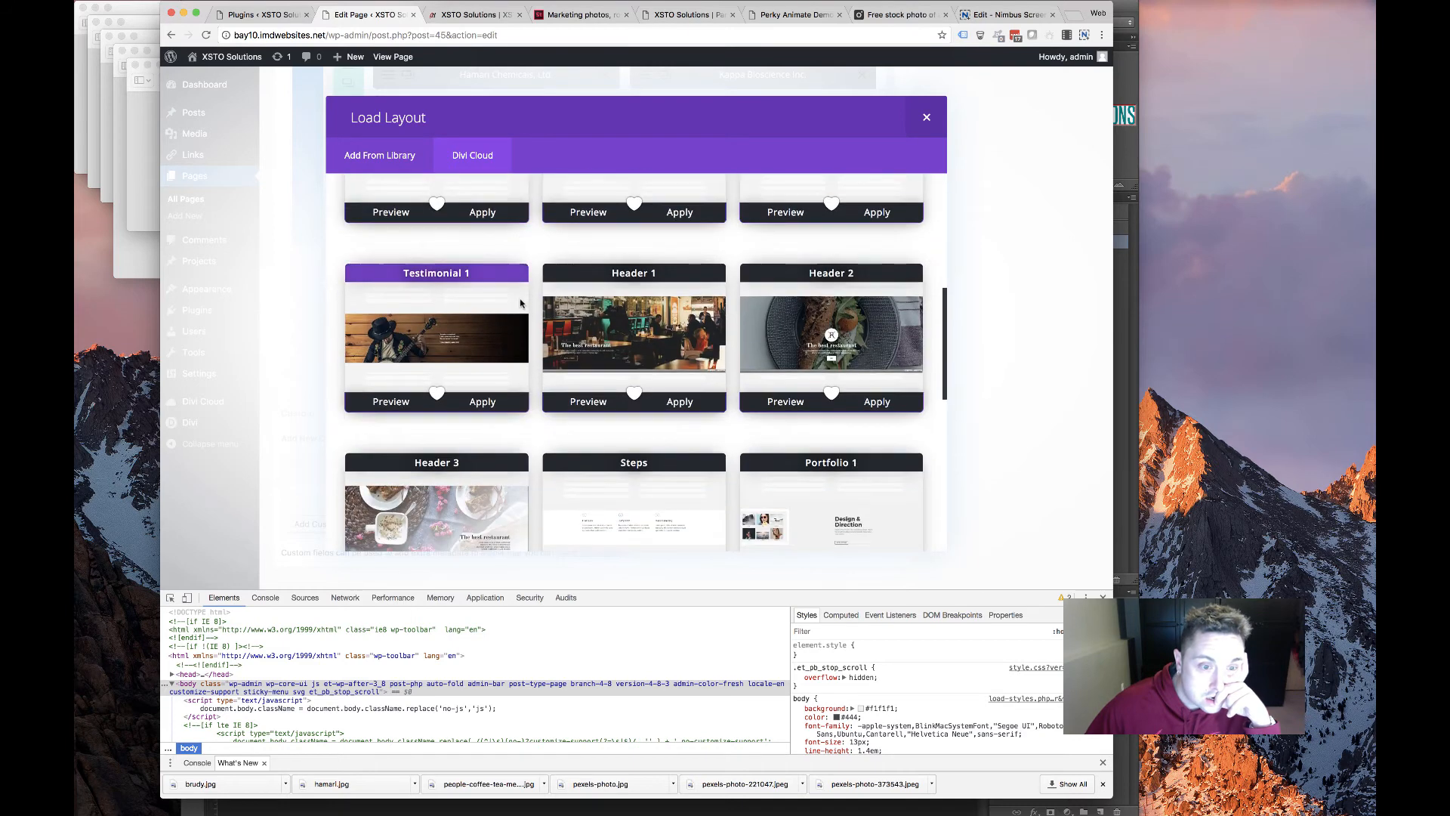
scroll(521, 303, down, 3)
scroll(521, 303, down, 5)
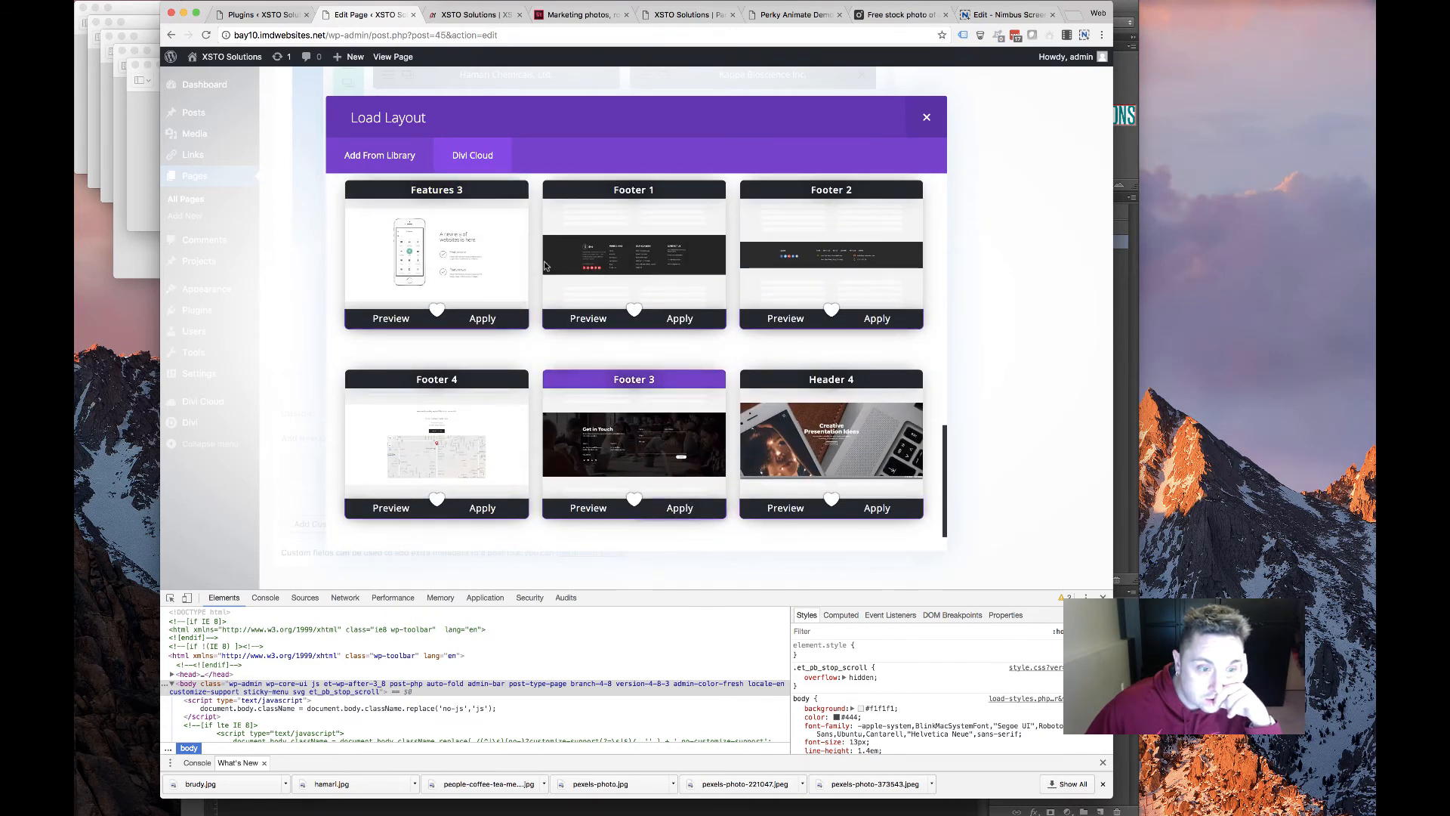
click(677, 508)
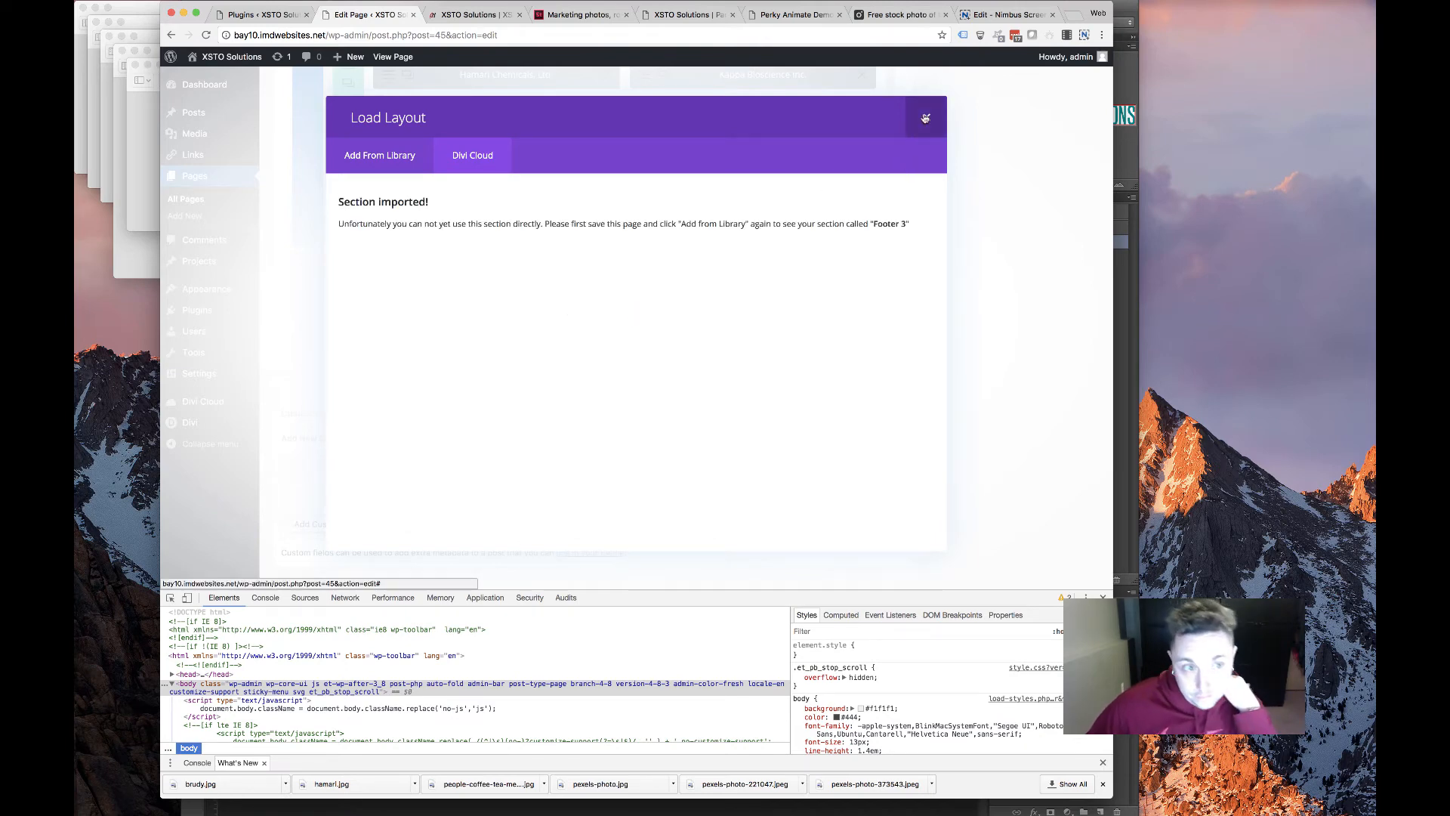
Save the page so the imported Footer 3 layout becomes available
scroll(1045, 343, up, 20)
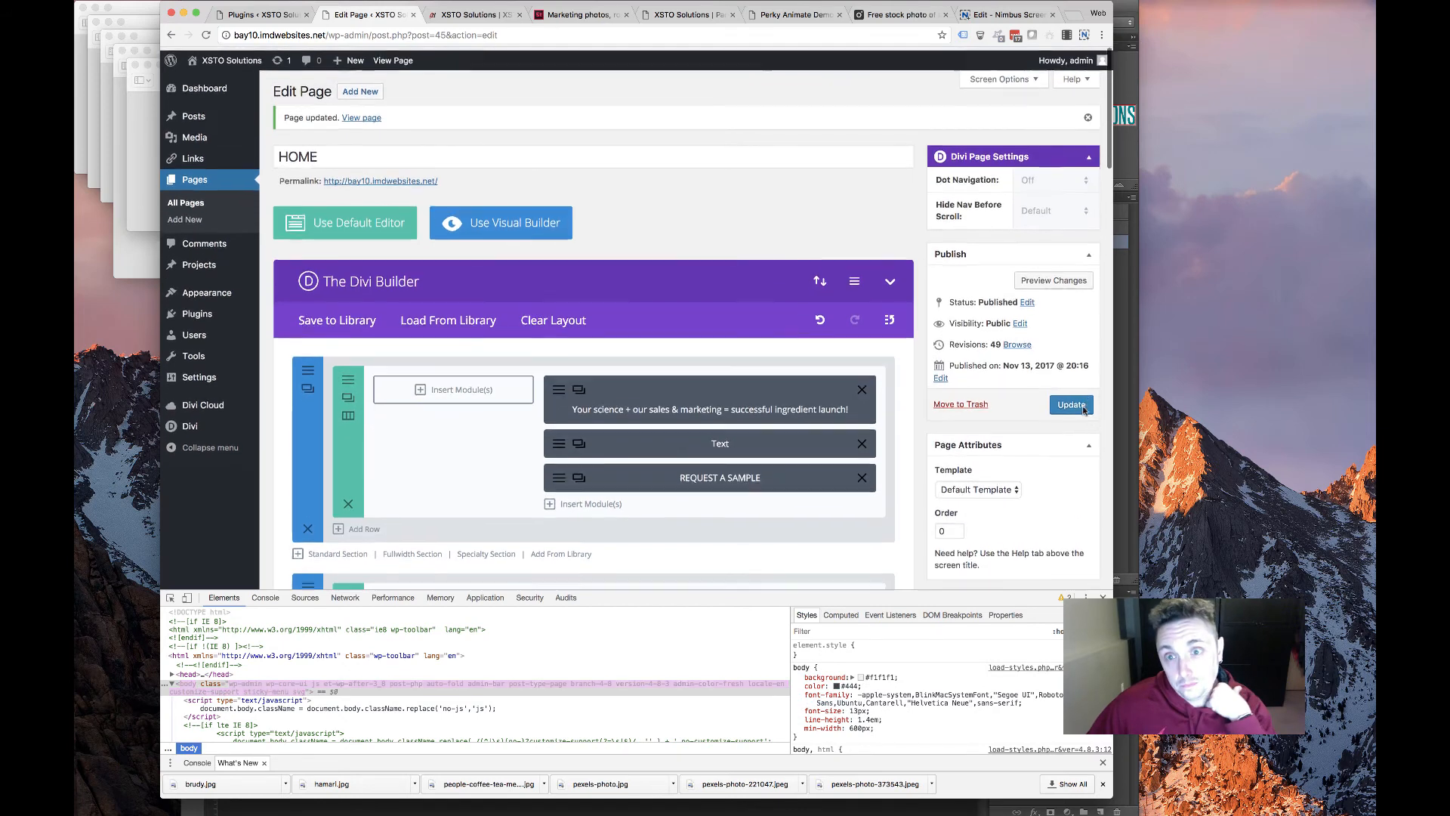
key(super+s)
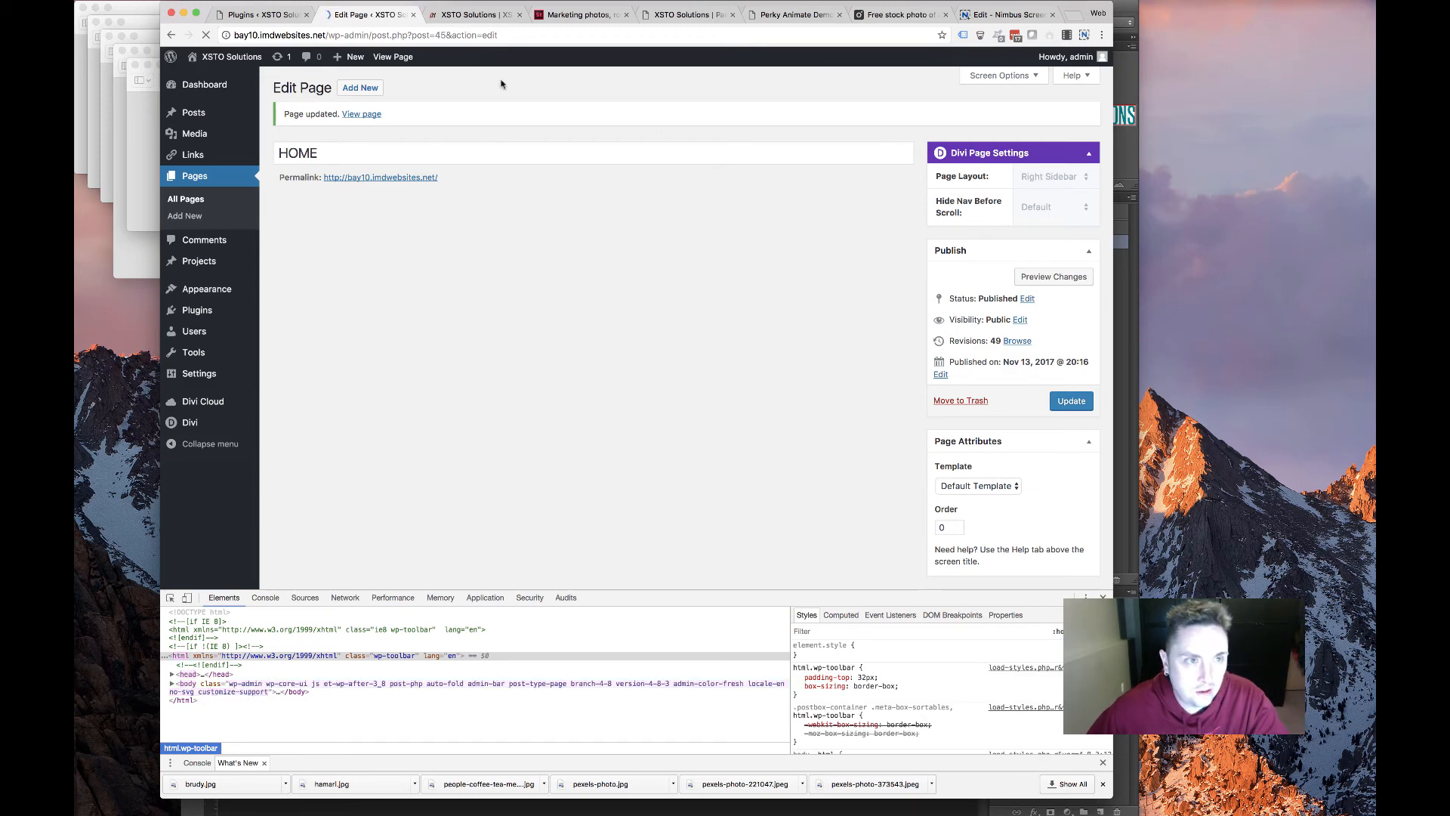
scroll(508, 325, down, 5)
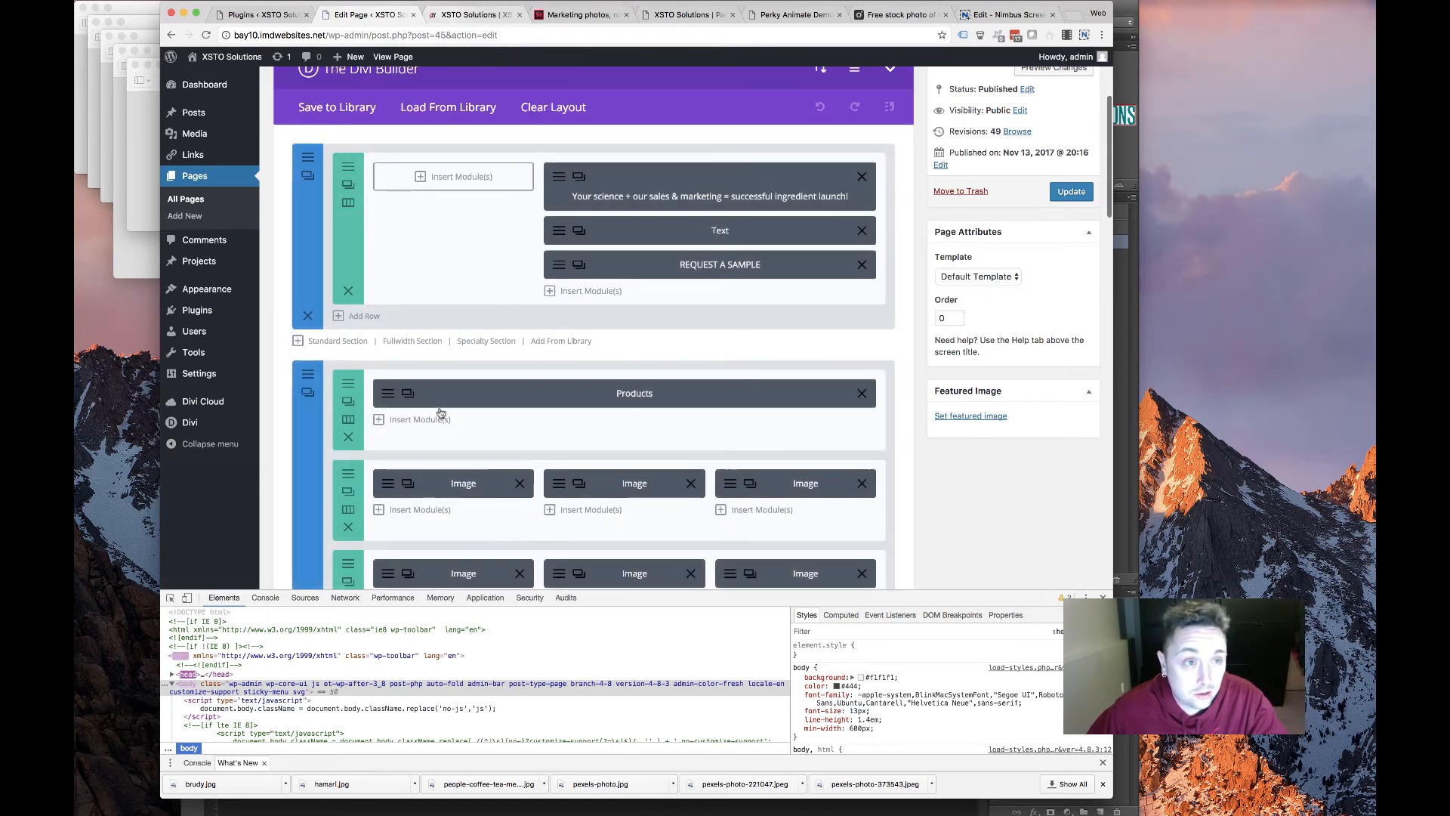
scroll(441, 413, down, 12)
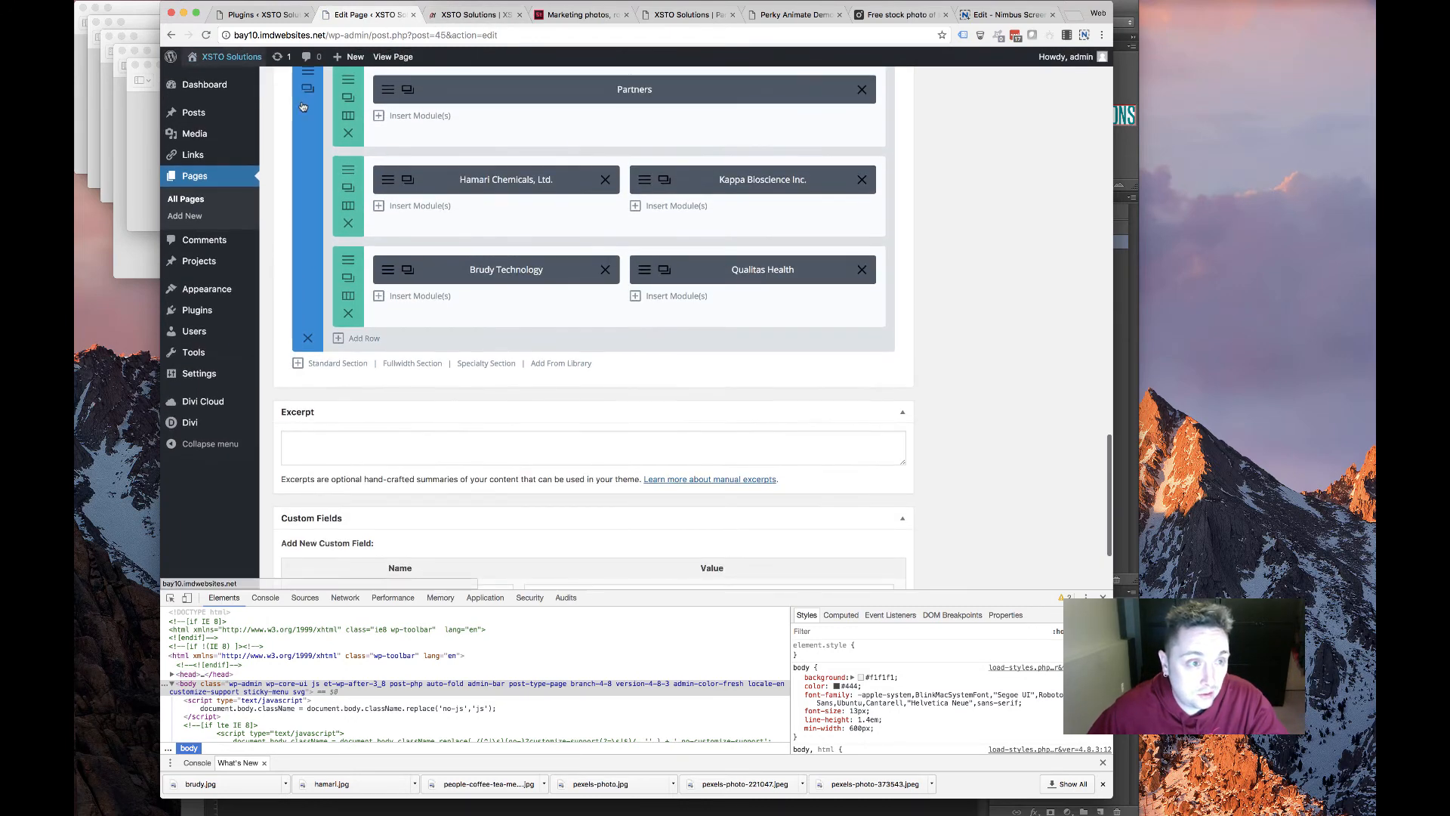
scroll(303, 107, up, 1)
Duplicate the Partners section, then delete the duplicate
click(309, 102)
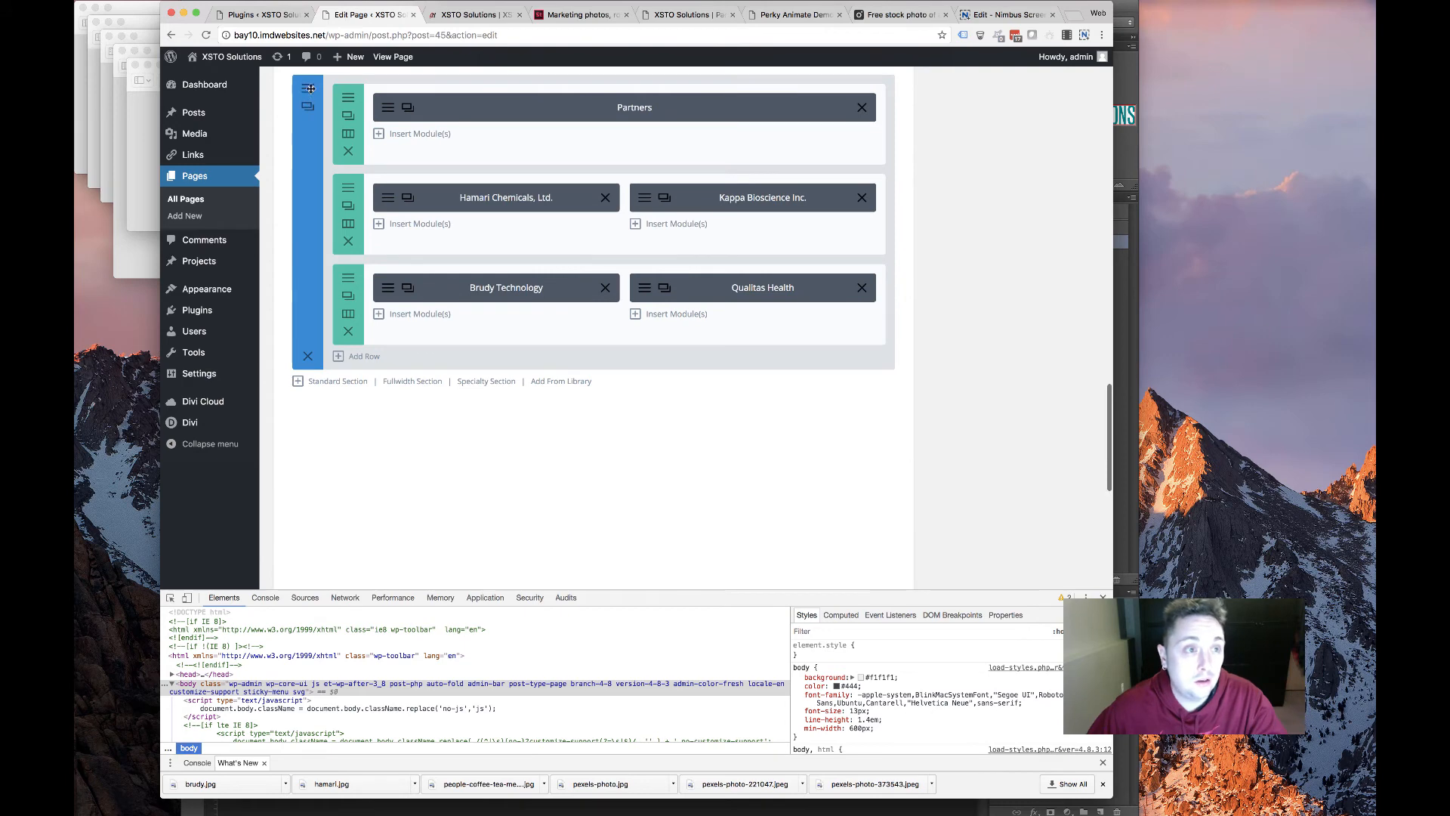
click(309, 88)
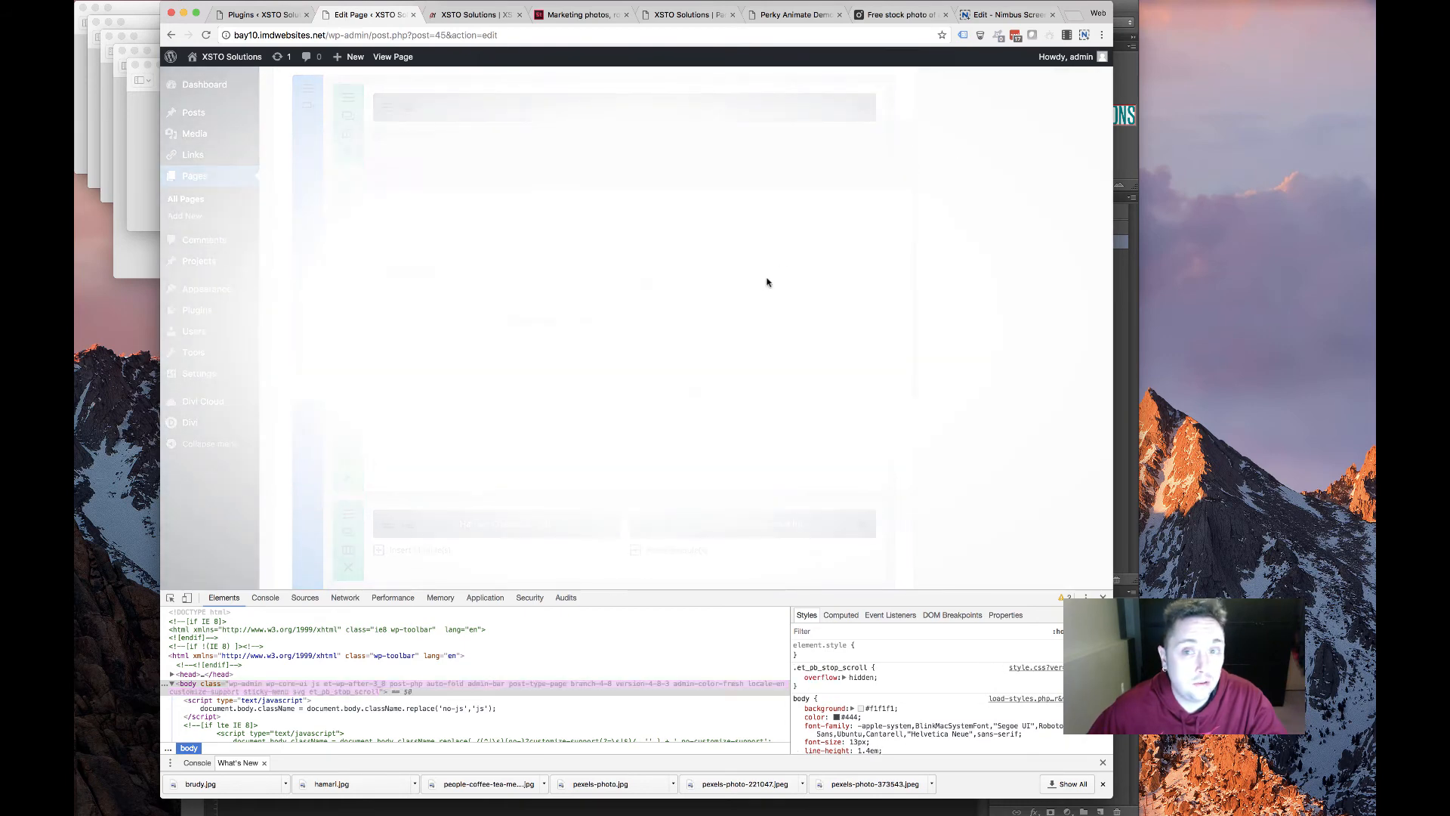
key(Escape)
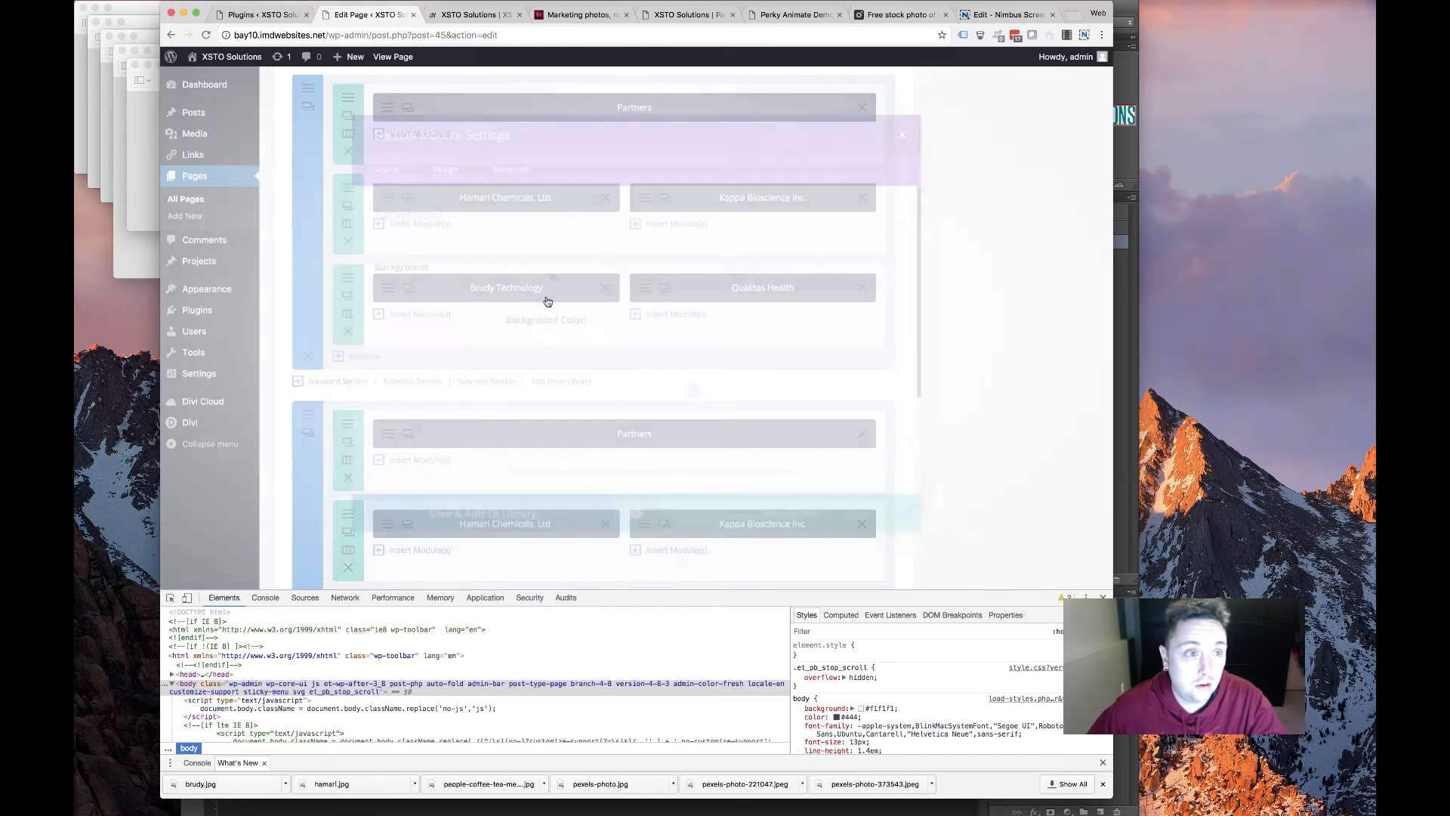
scroll(547, 299, down, 3)
scroll(297, 307, up, 1)
click(315, 533)
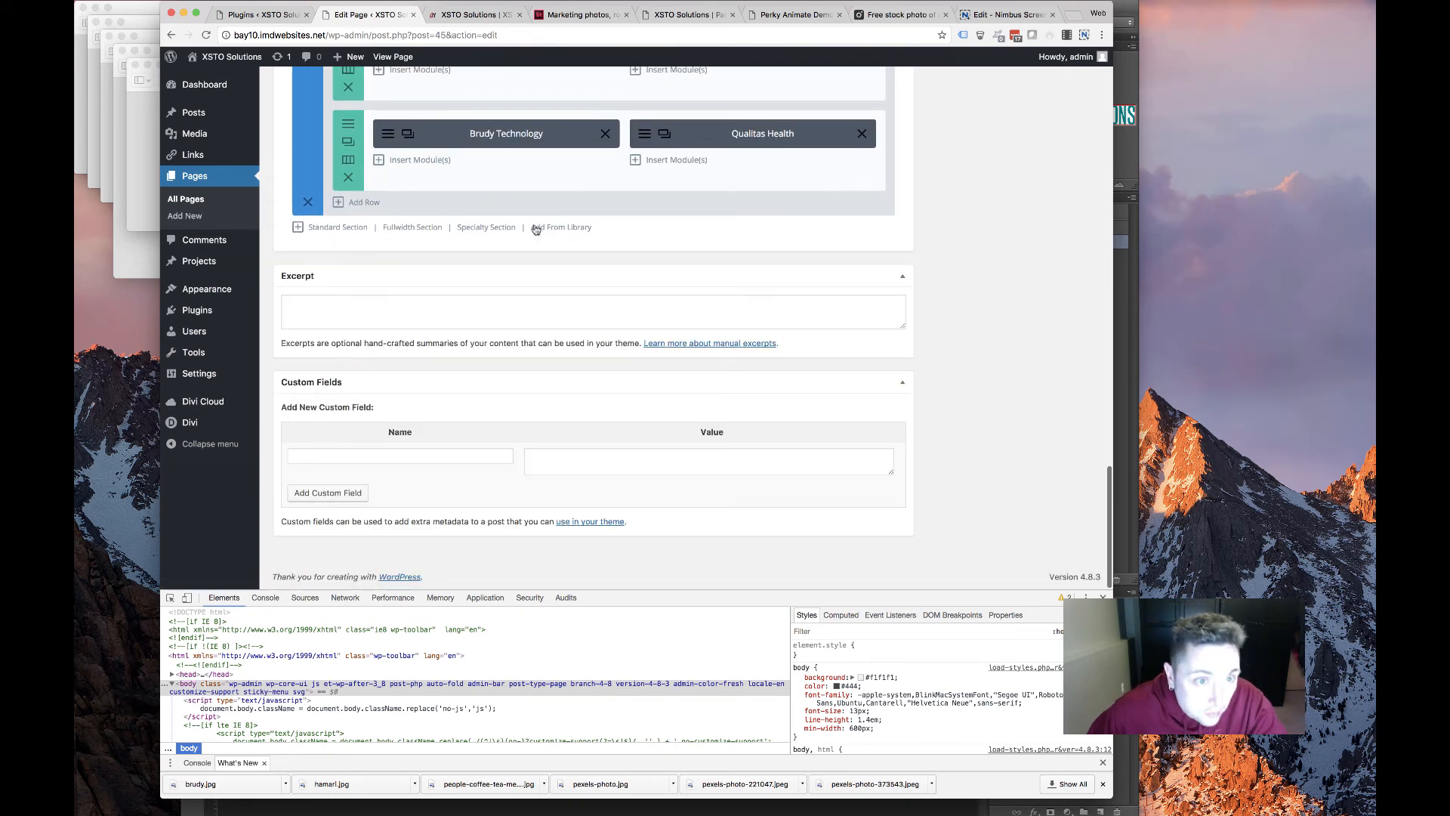
Insert the saved Footer 3 layout from the library and open its section settings
click(561, 227)
click(470, 156)
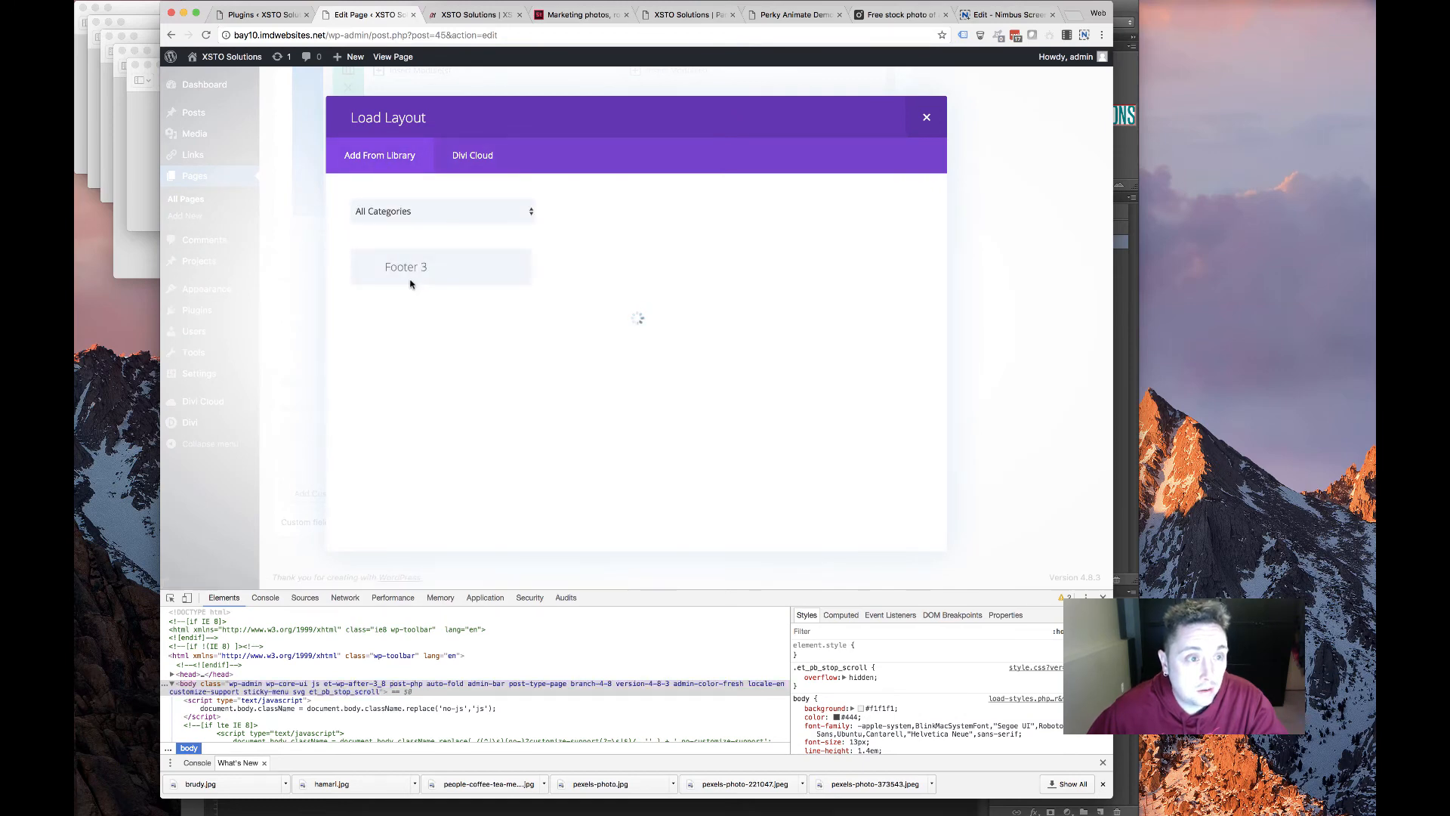
click(423, 271)
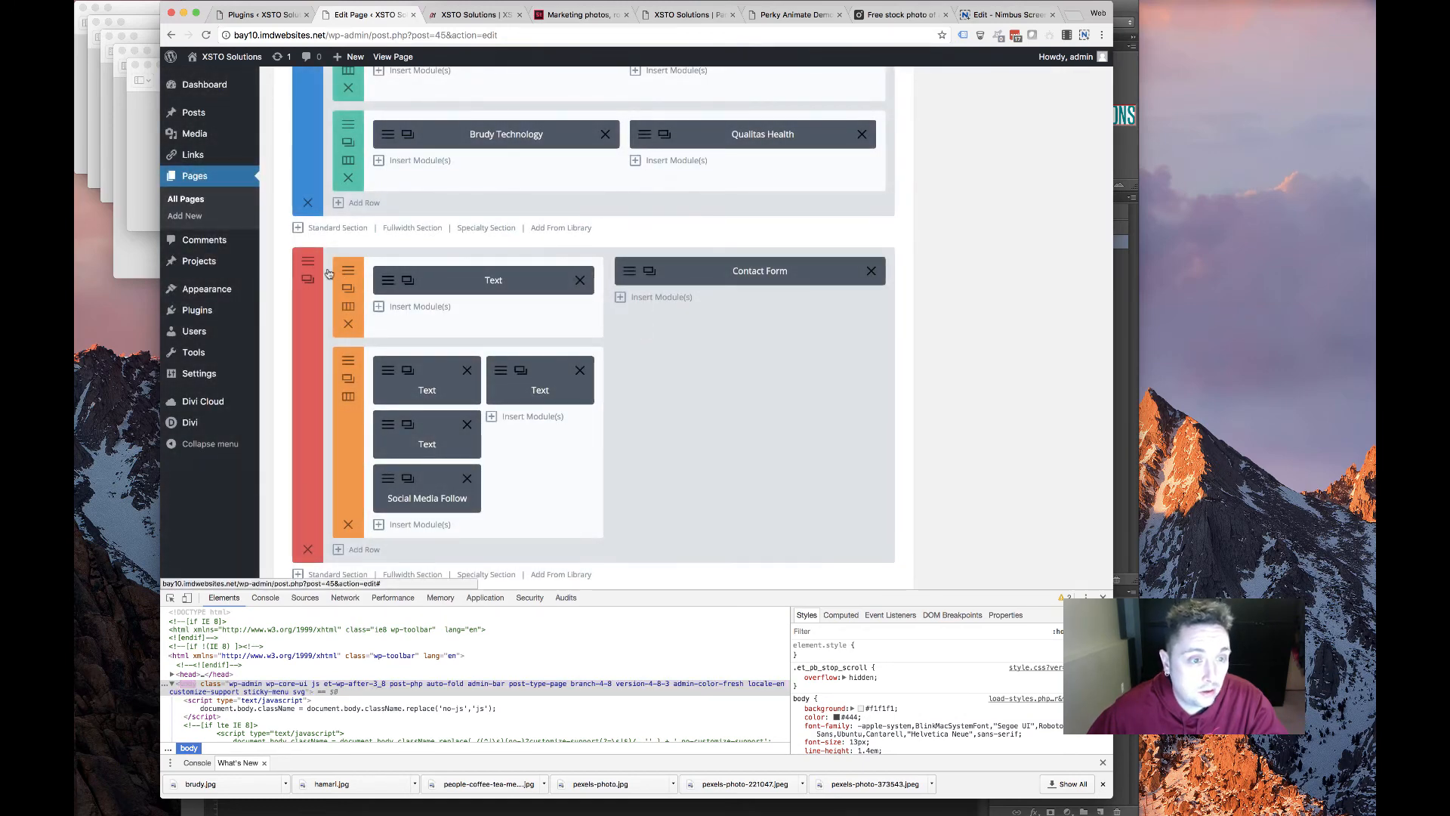
click(308, 278)
scroll(846, 348, down, 1)
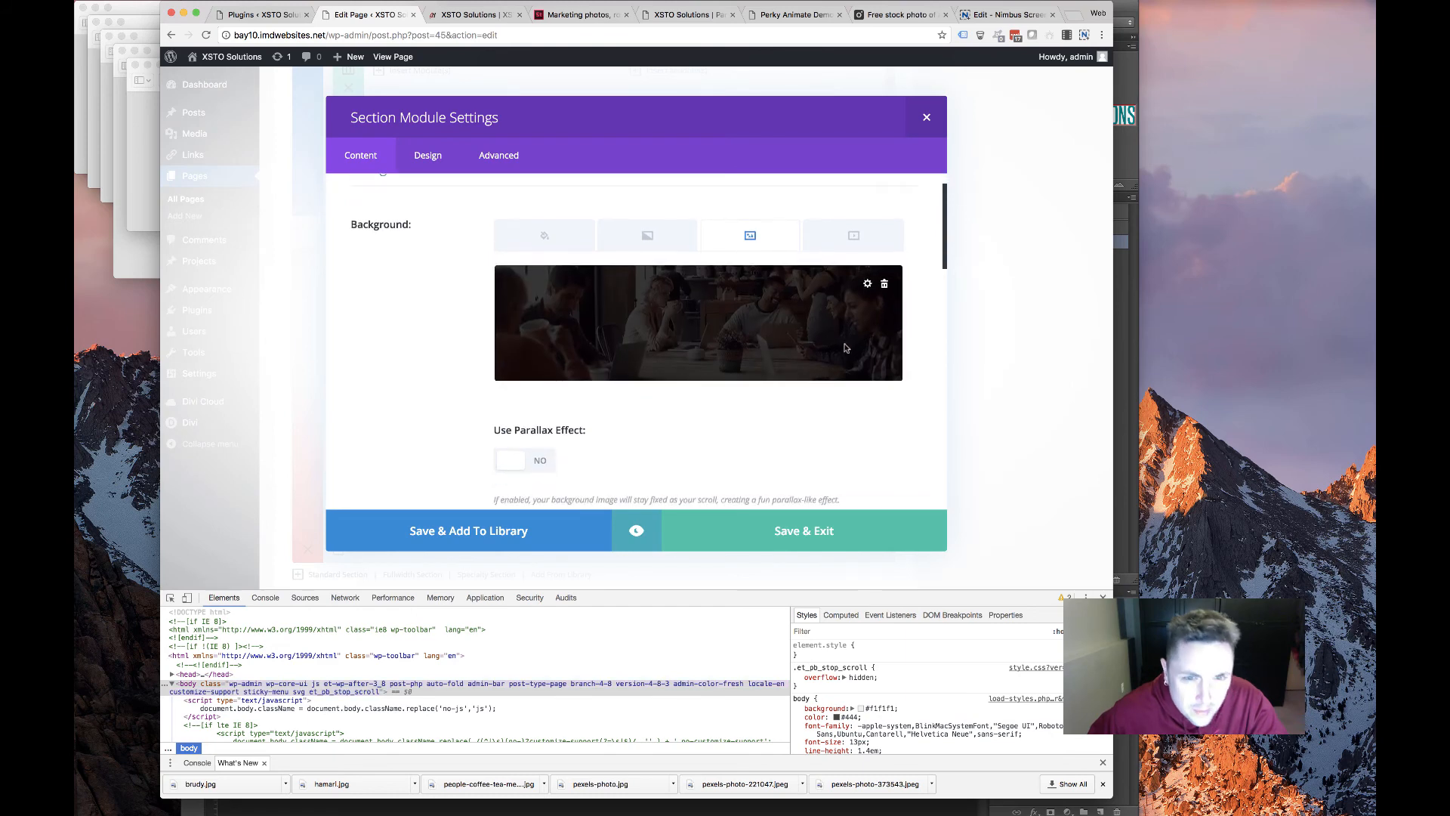
click(899, 15)
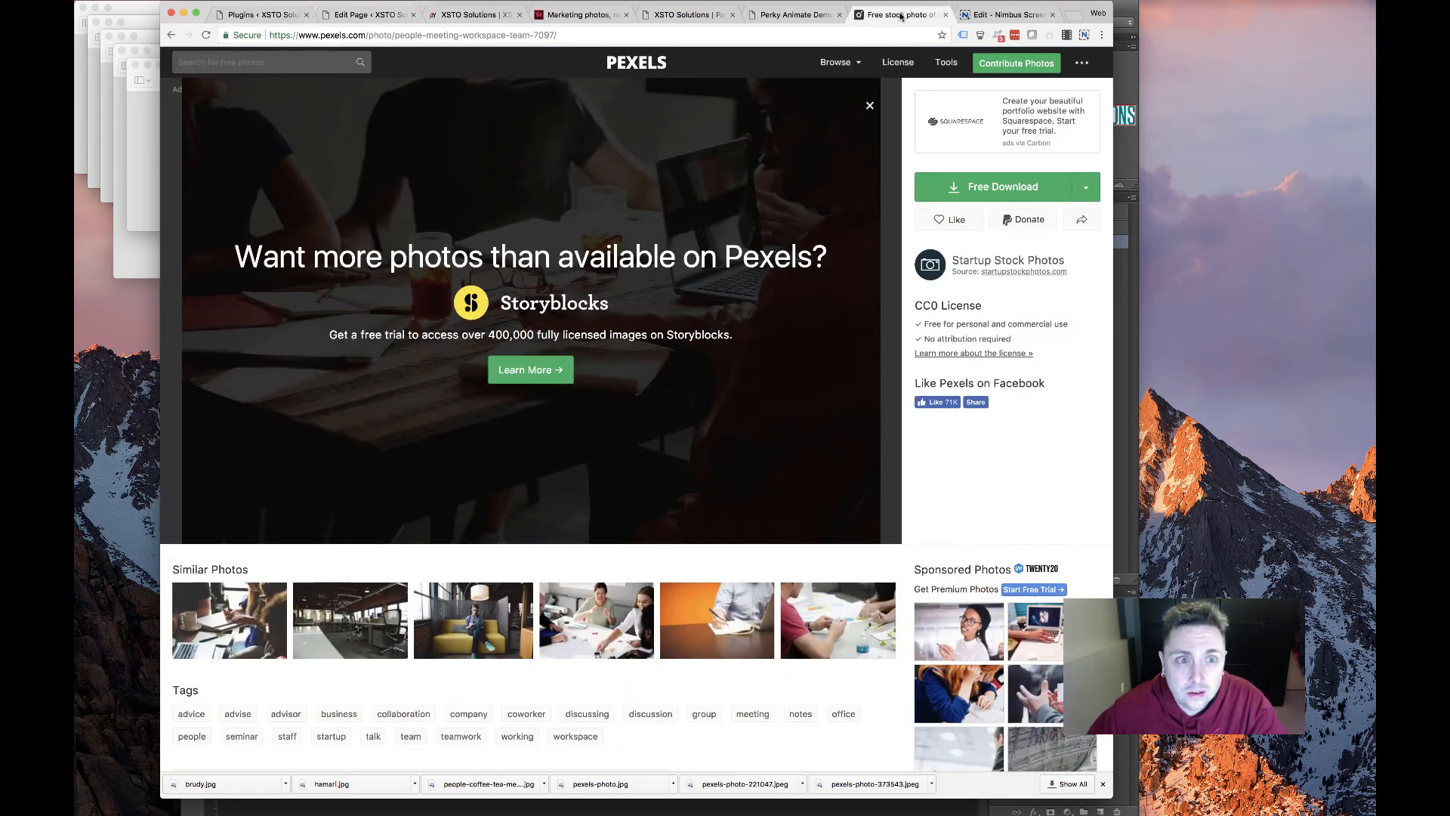
Close the screenshot editor tab and search Pexels for 'contact' photos
click(761, 14)
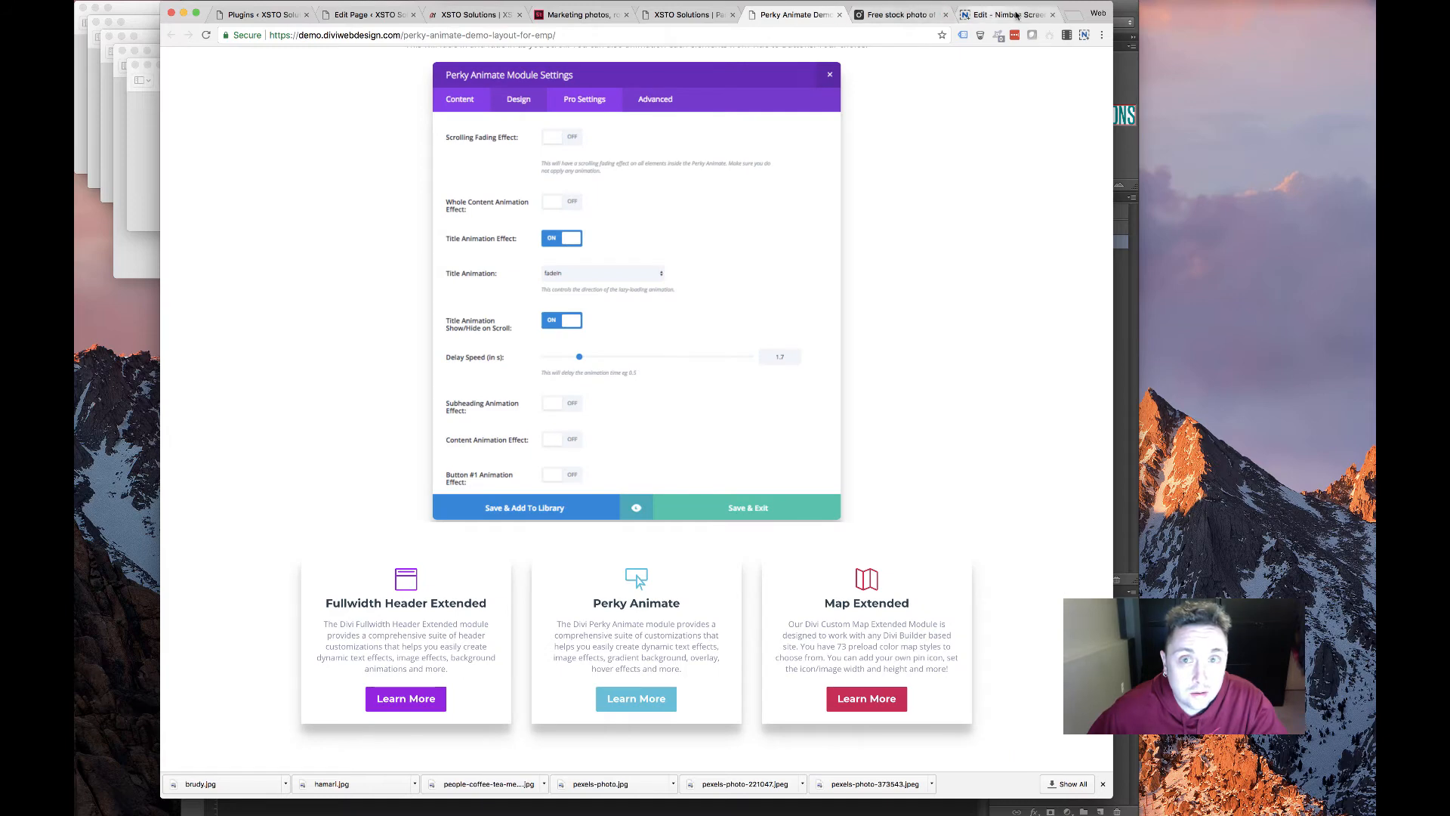
click(990, 15)
key(super+w)
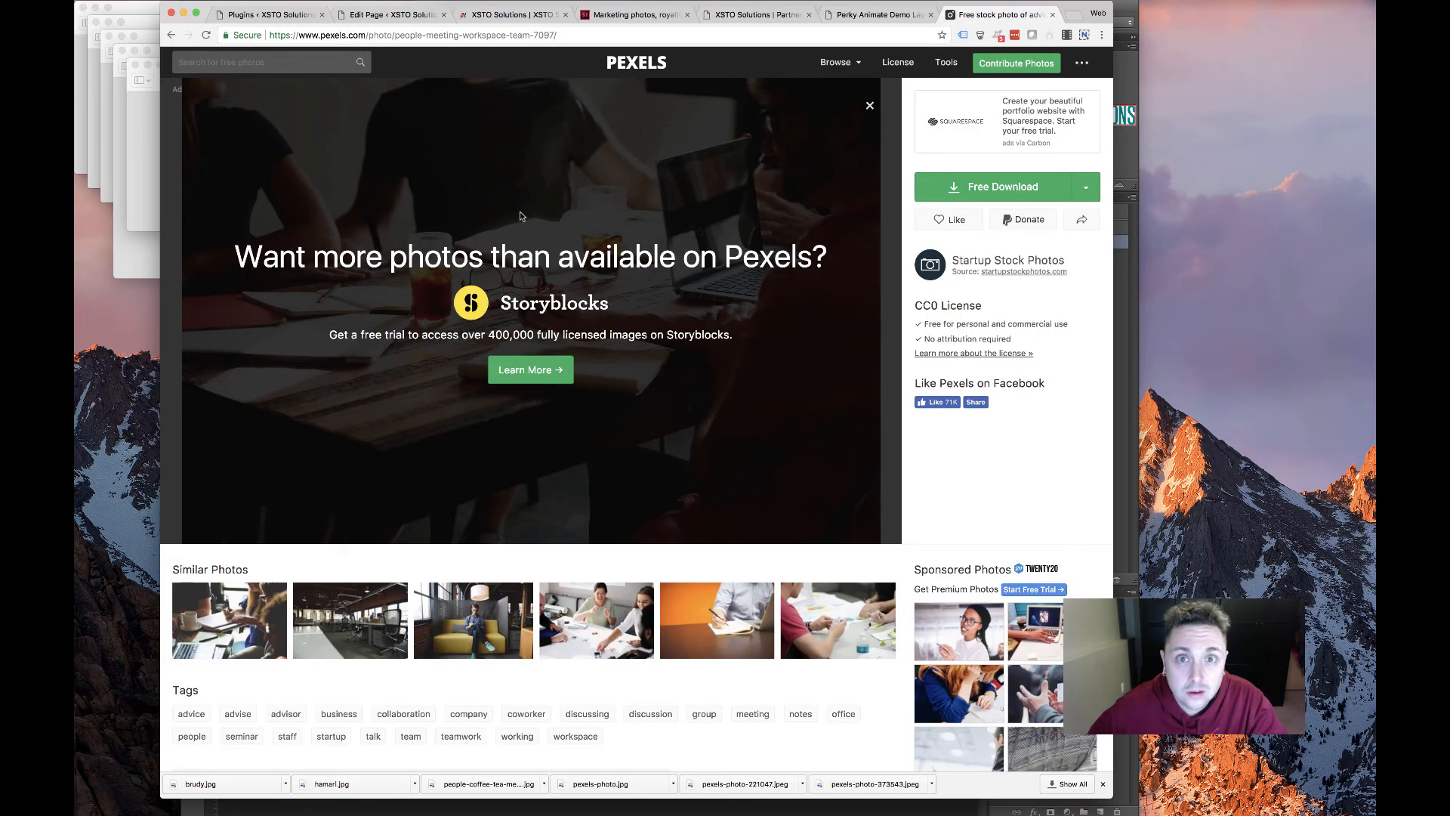
scroll(520, 217, left, 5)
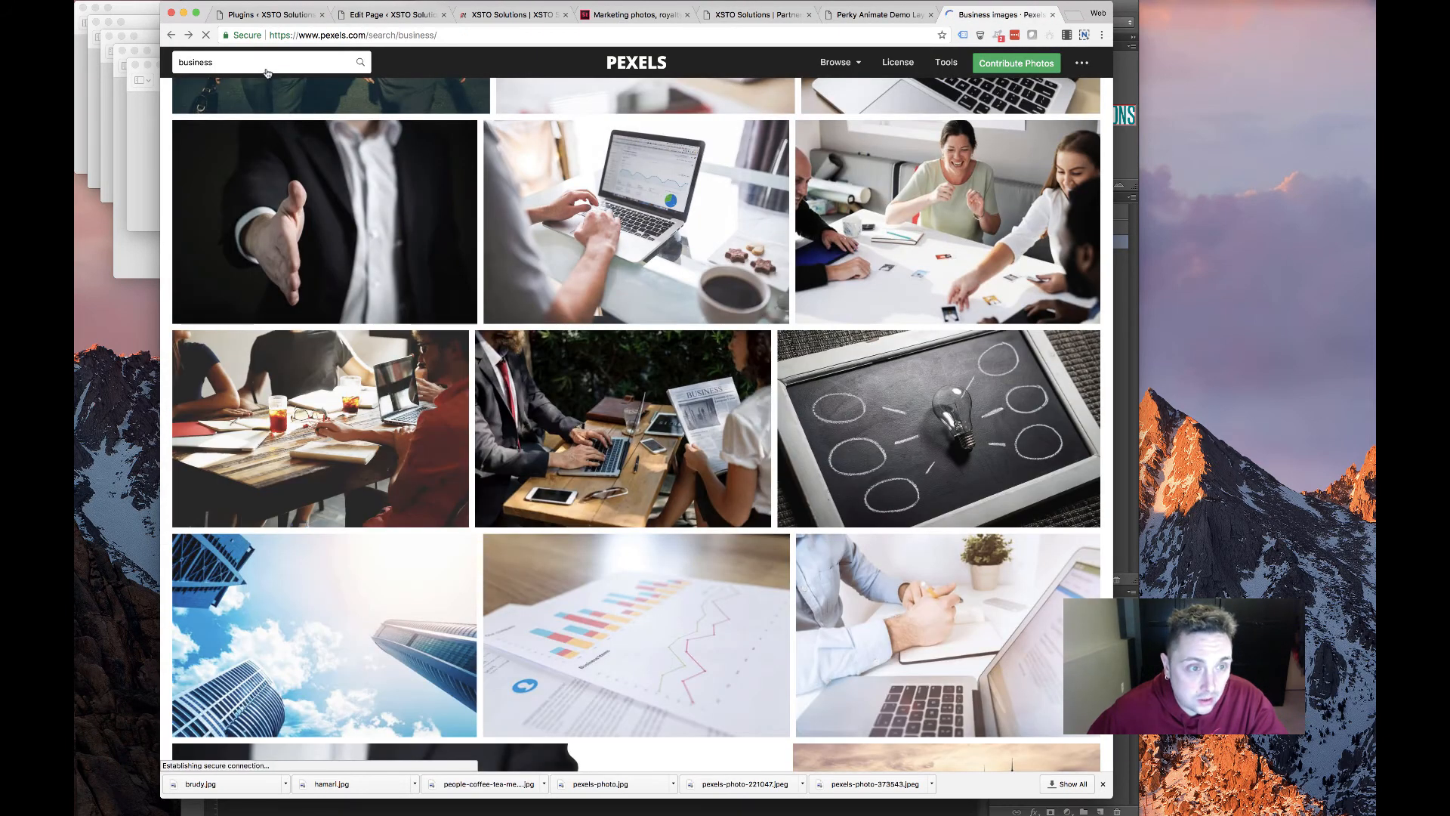
double_click(267, 62)
text(contact)
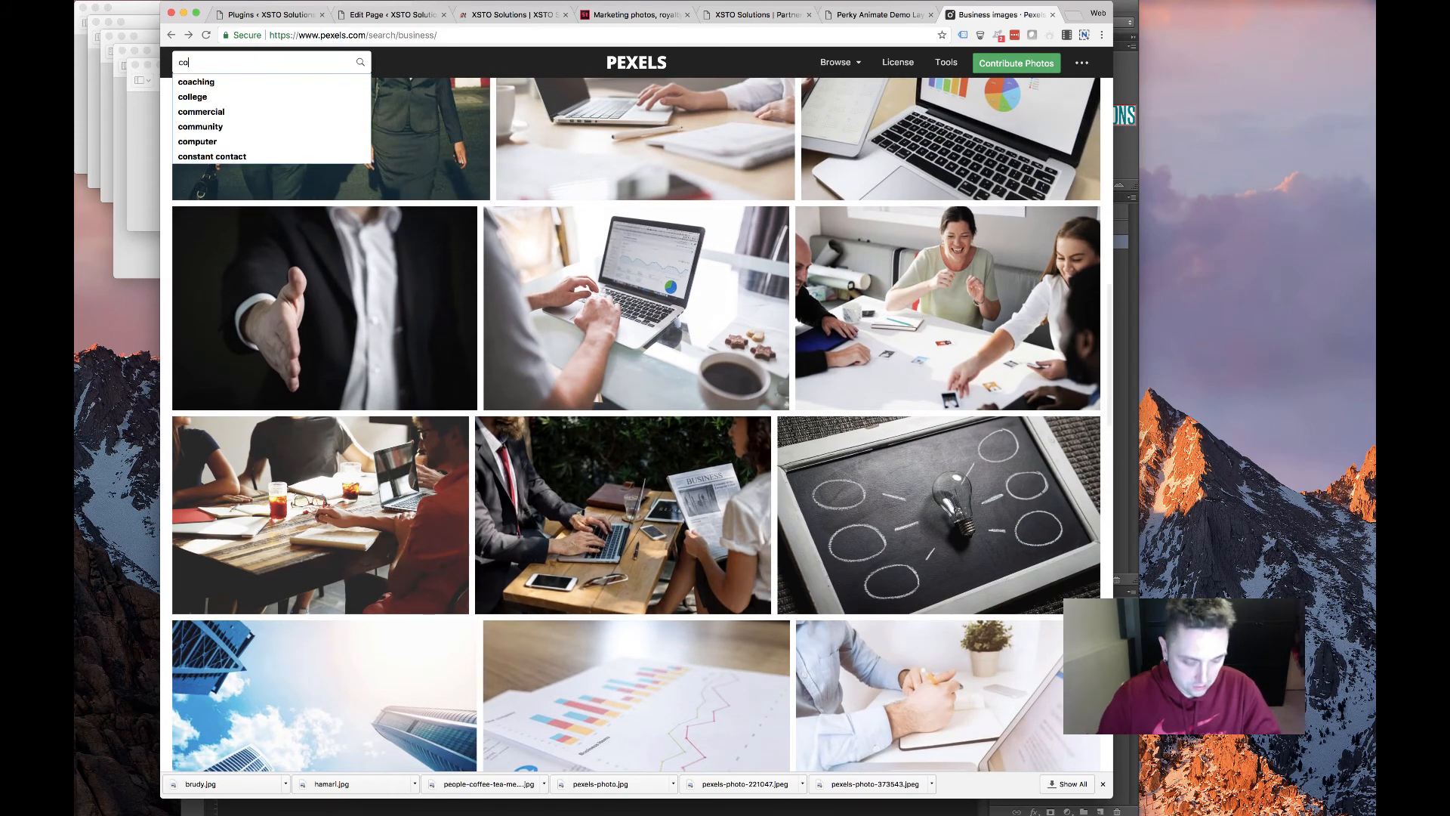
key(Return)
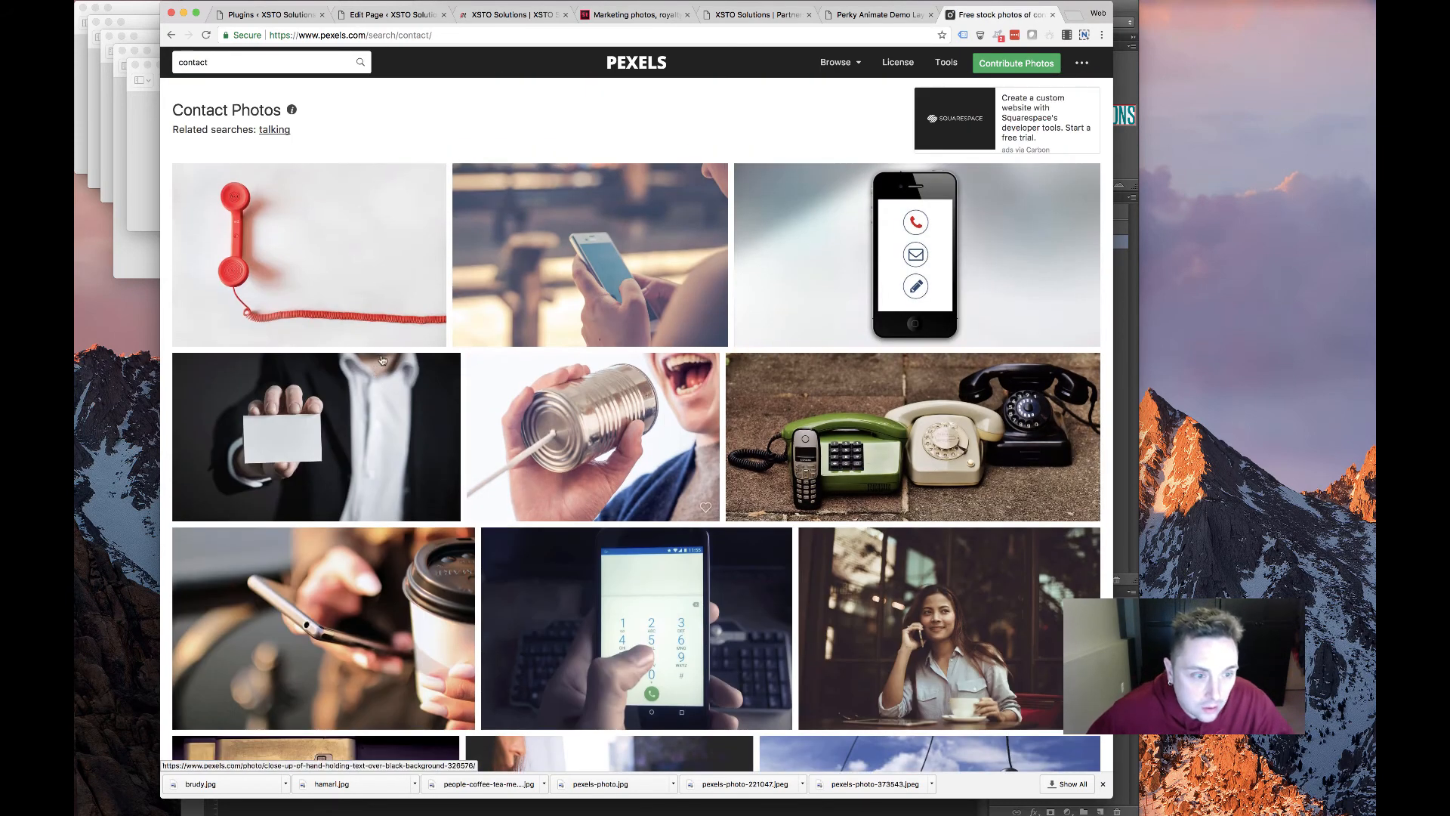
Browse the Pexels search results for a suitable contact image
scroll(393, 377, down, 7)
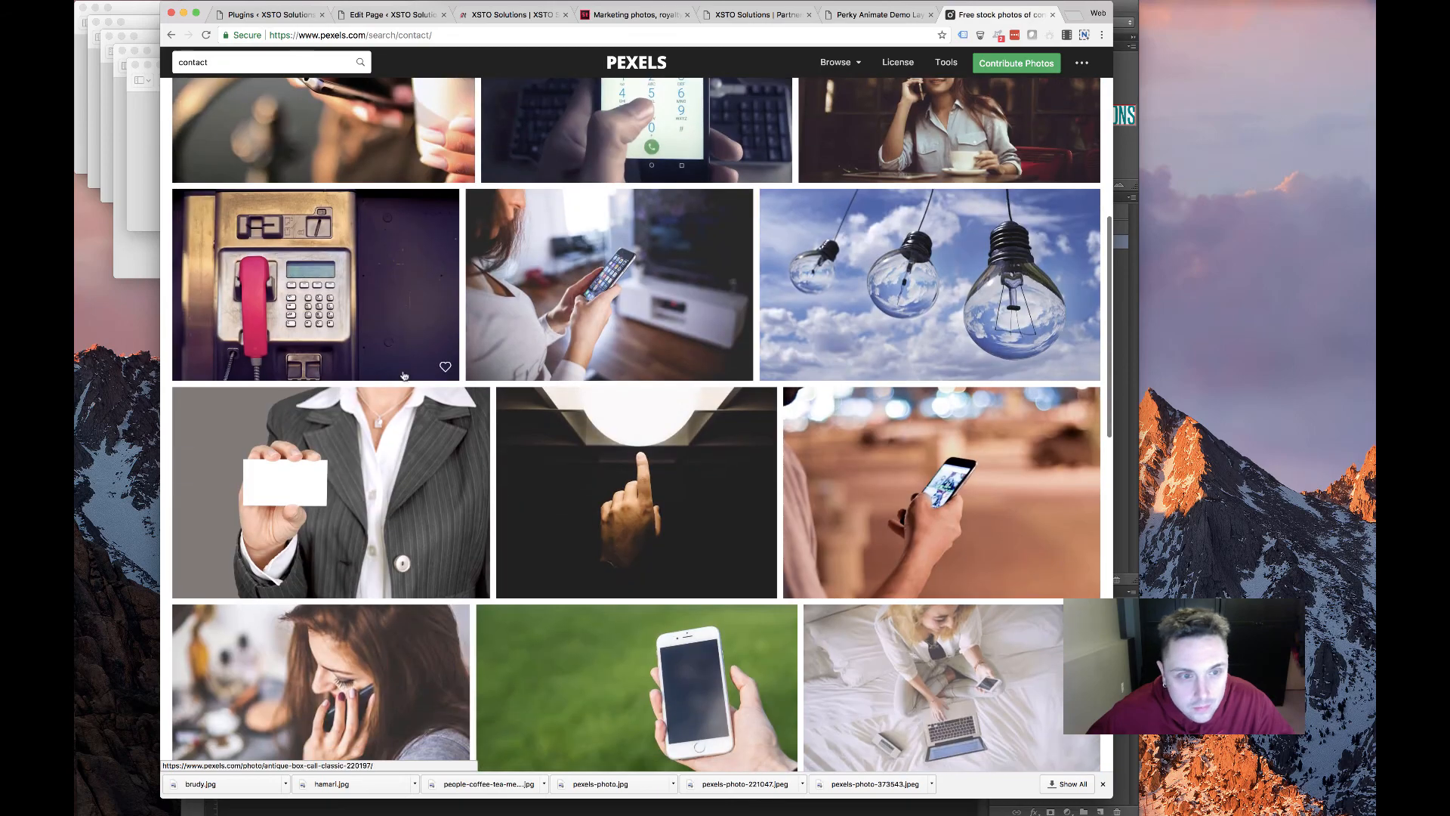
scroll(549, 399, down, 10)
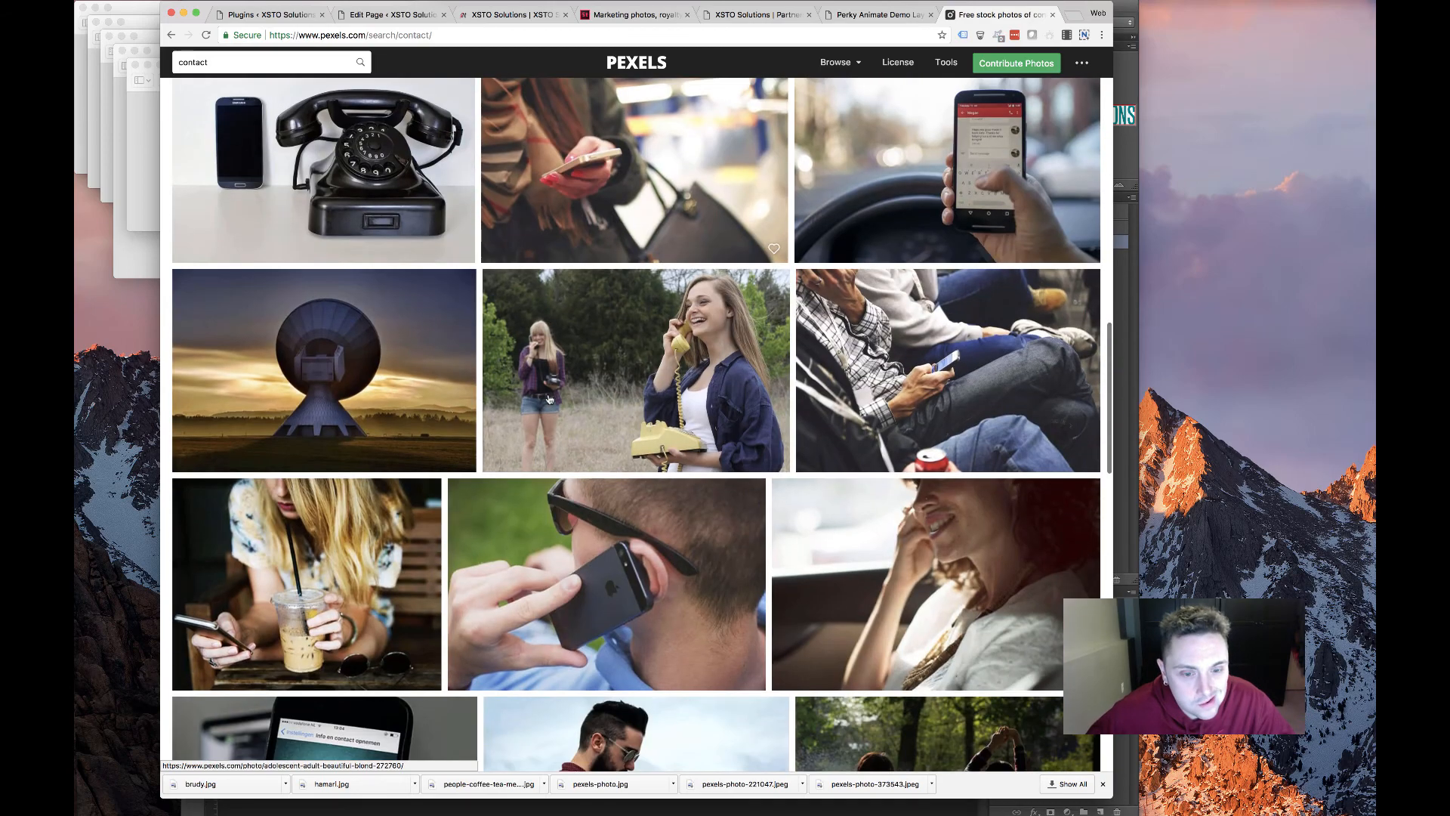
scroll(549, 399, down, 3)
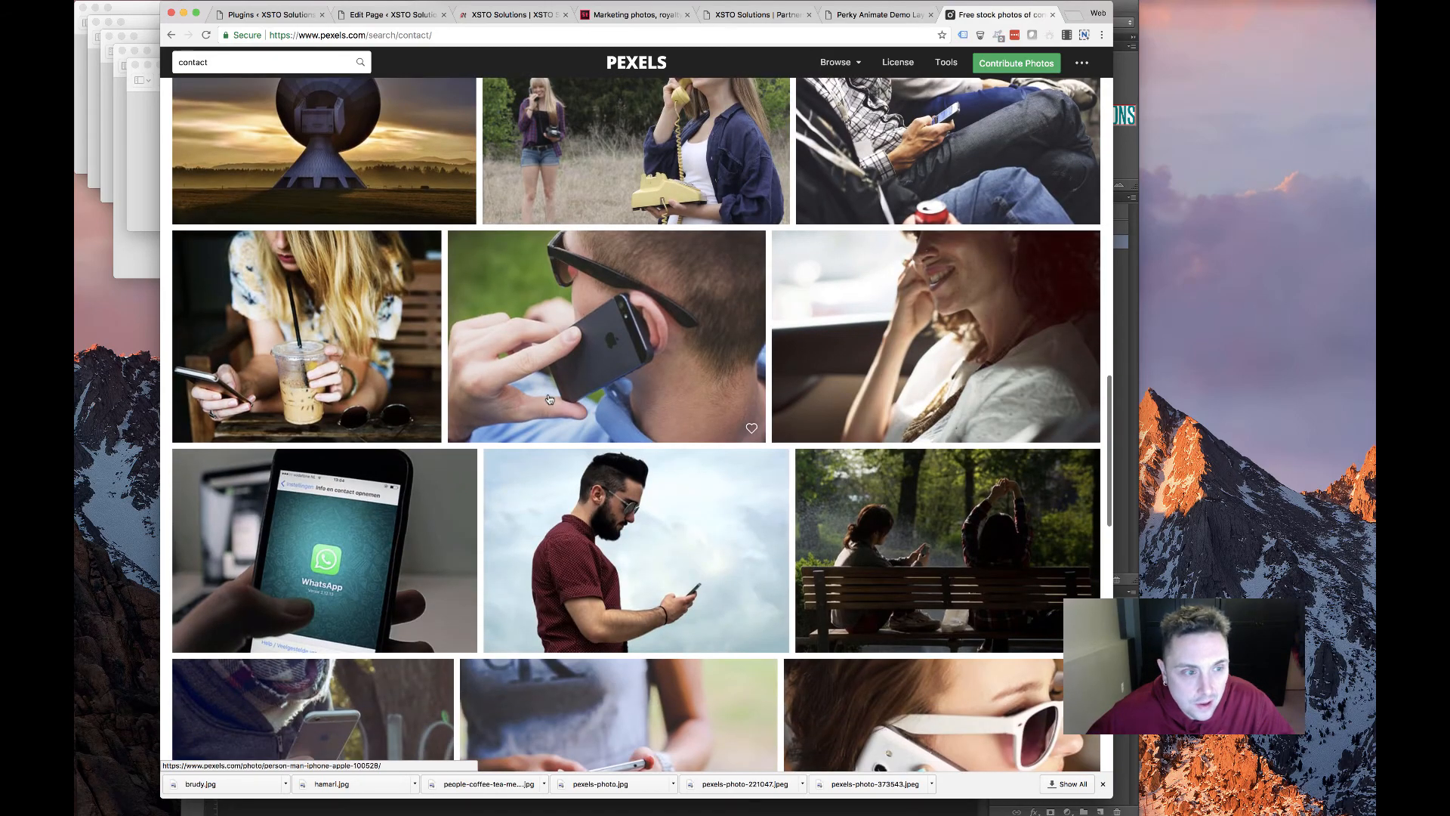
scroll(549, 399, down, 6)
scroll(549, 398, down, 6)
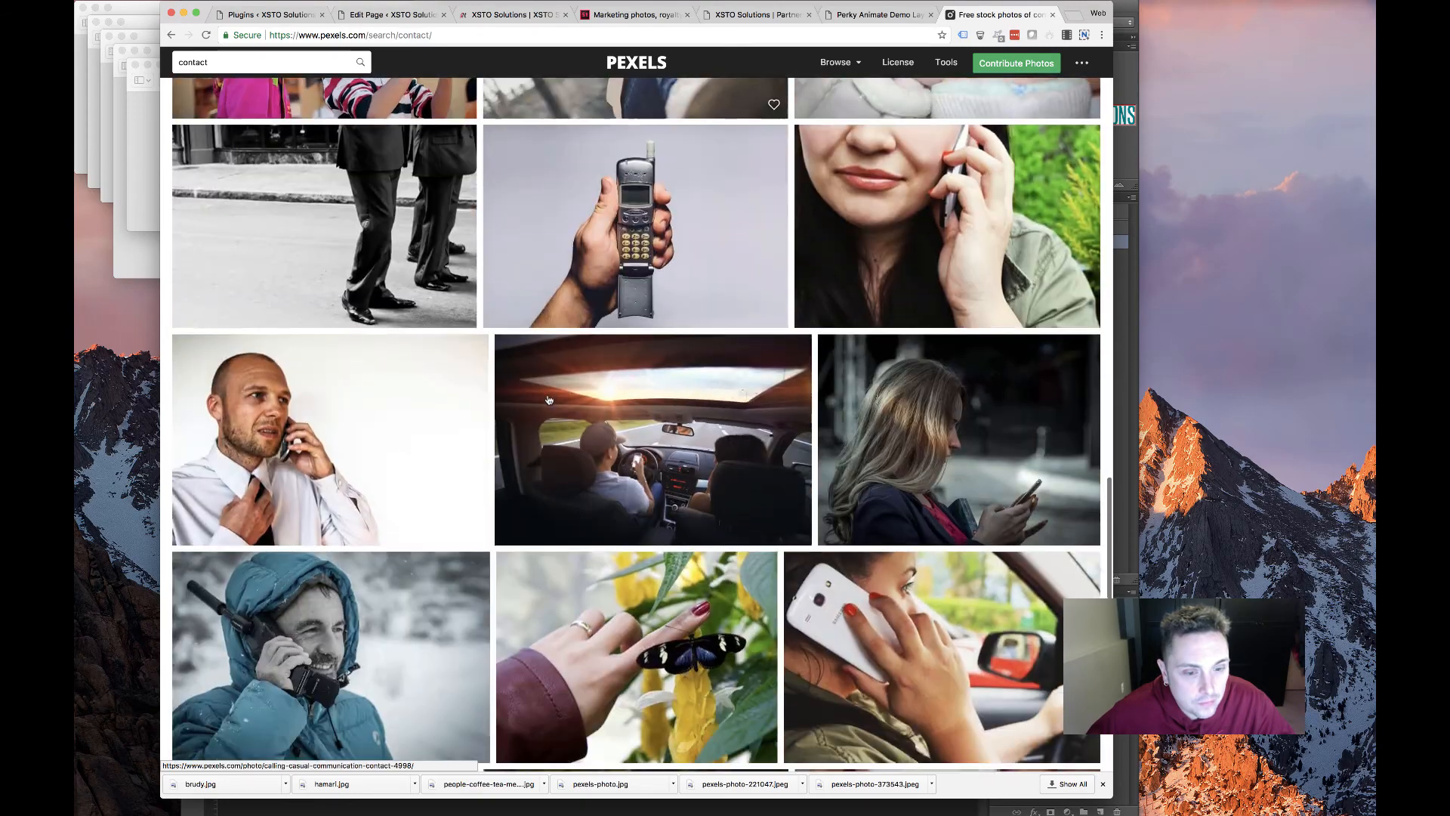
scroll(550, 399, down, 4)
scroll(549, 399, down, 5)
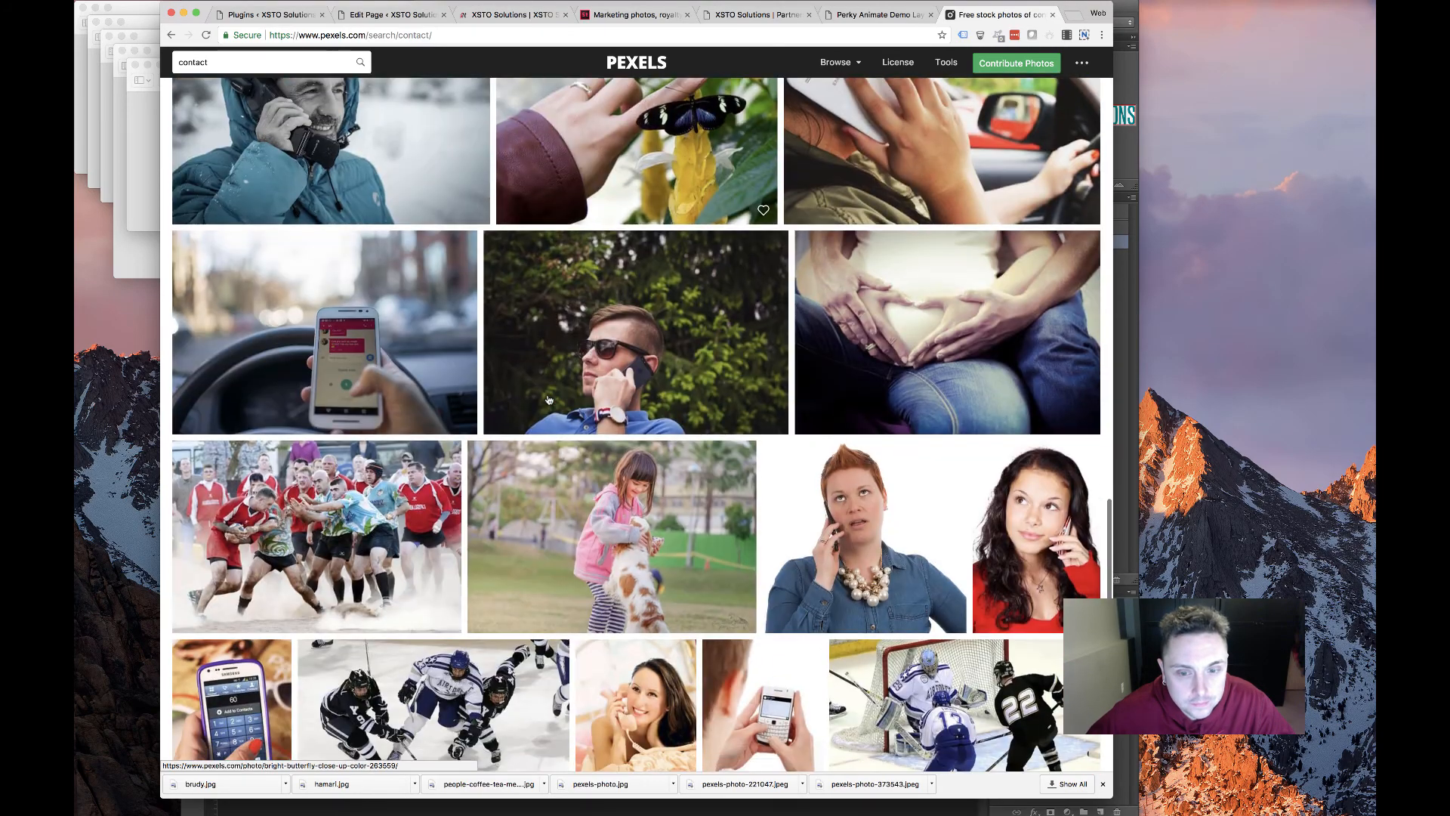
scroll(309, 100, up, 20)
scroll(308, 100, up, 10)
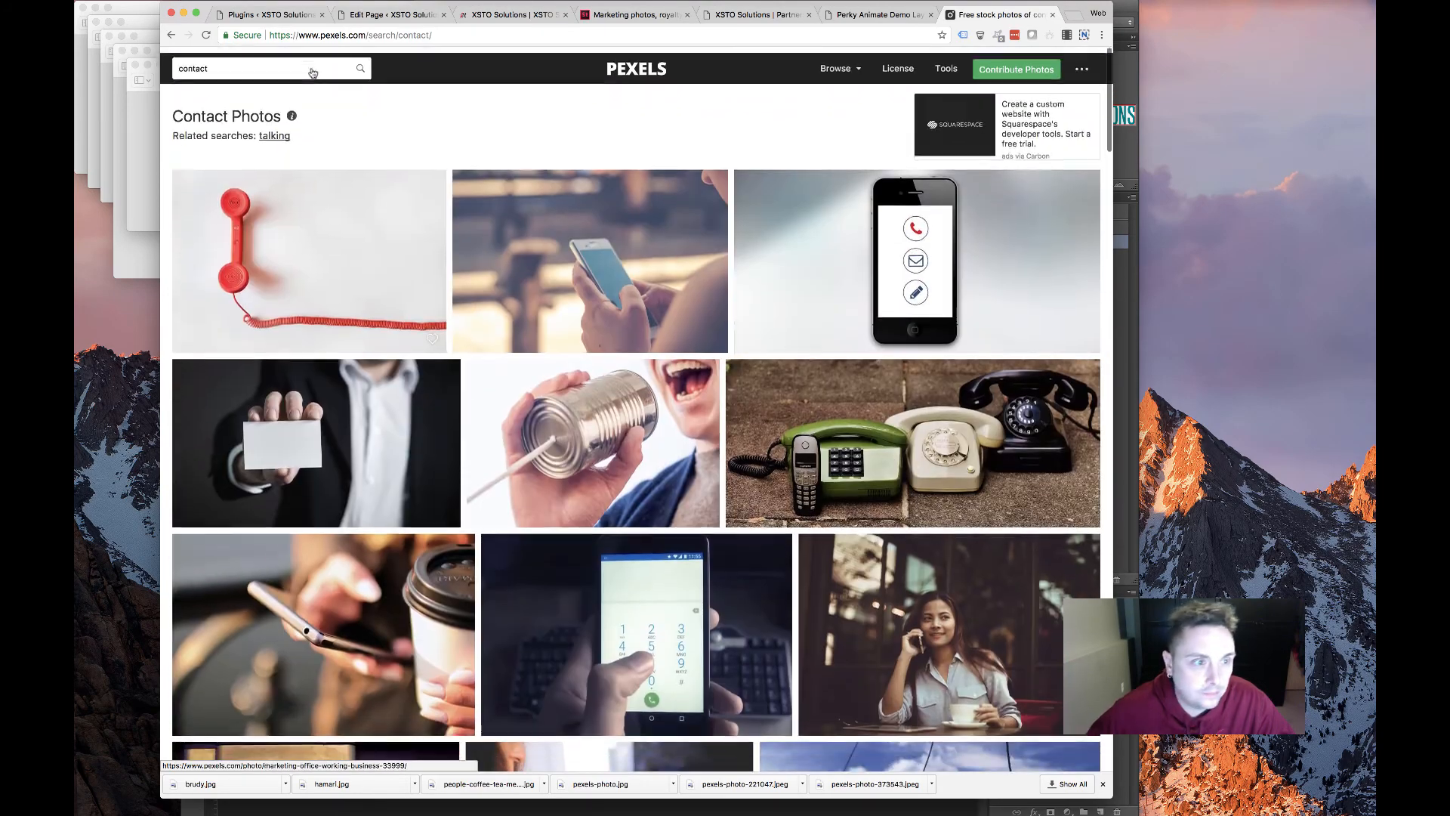
double_click(311, 66)
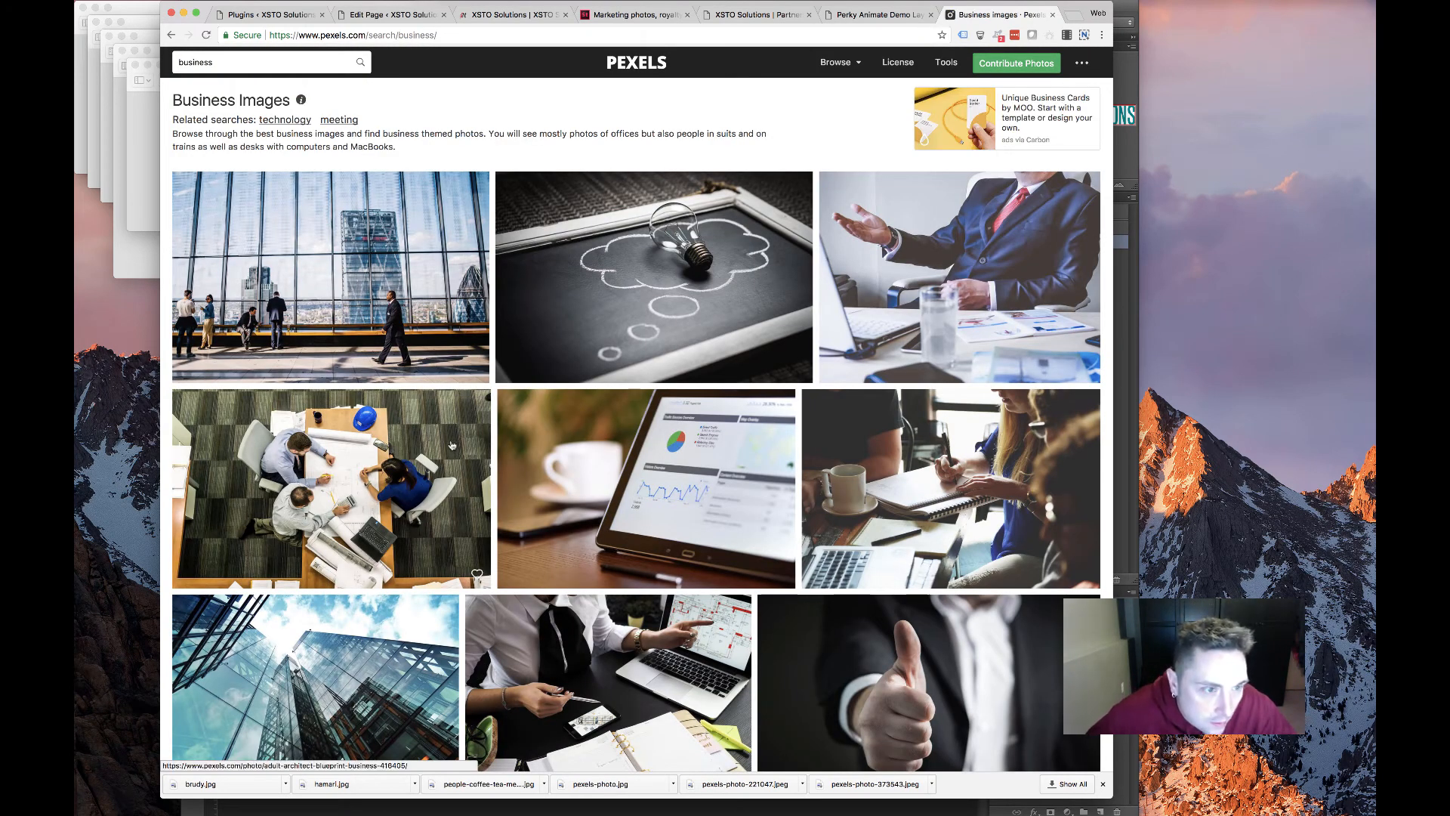
scroll(446, 447, down, 10)
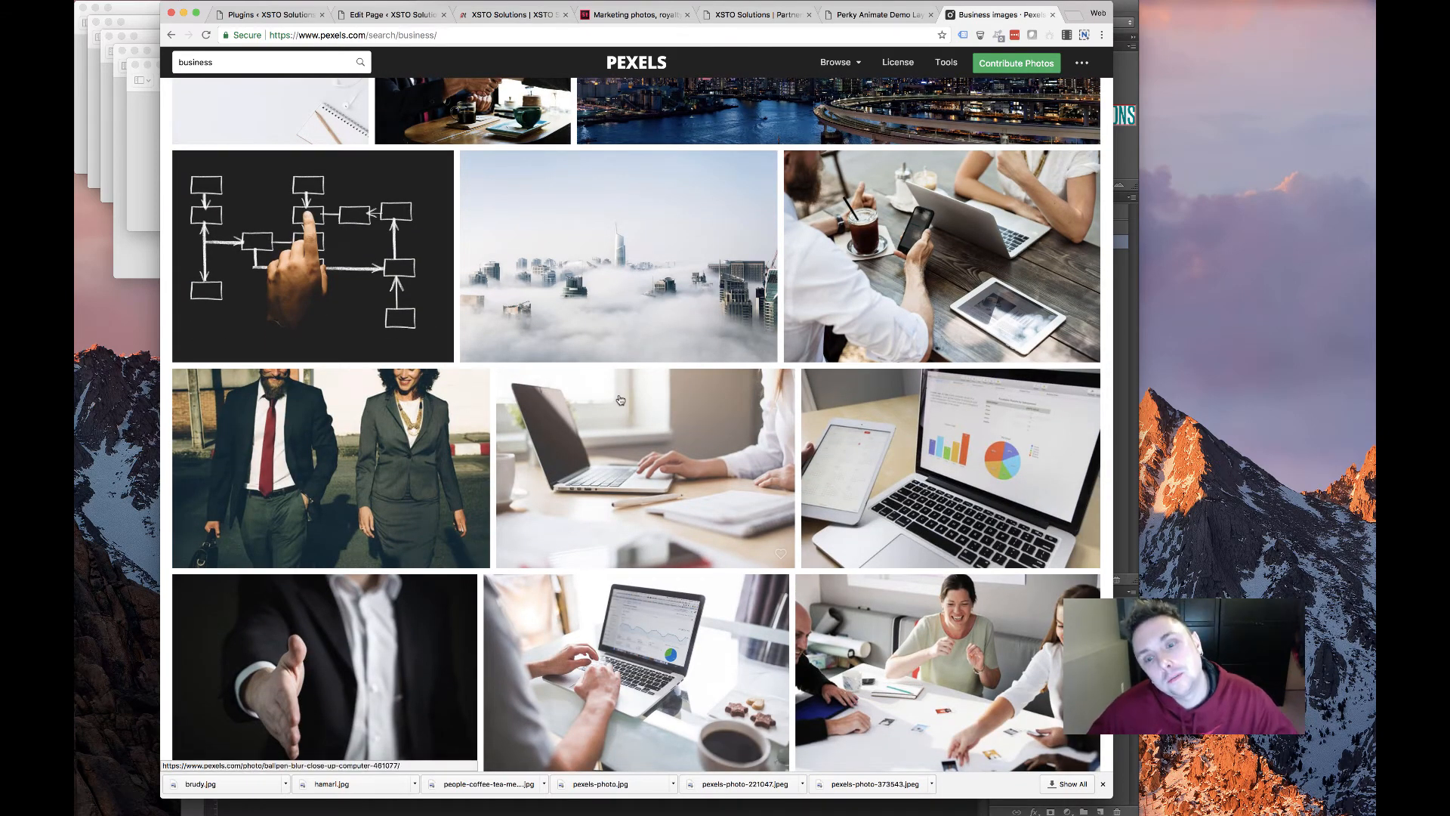
scroll(618, 398, down, 7)
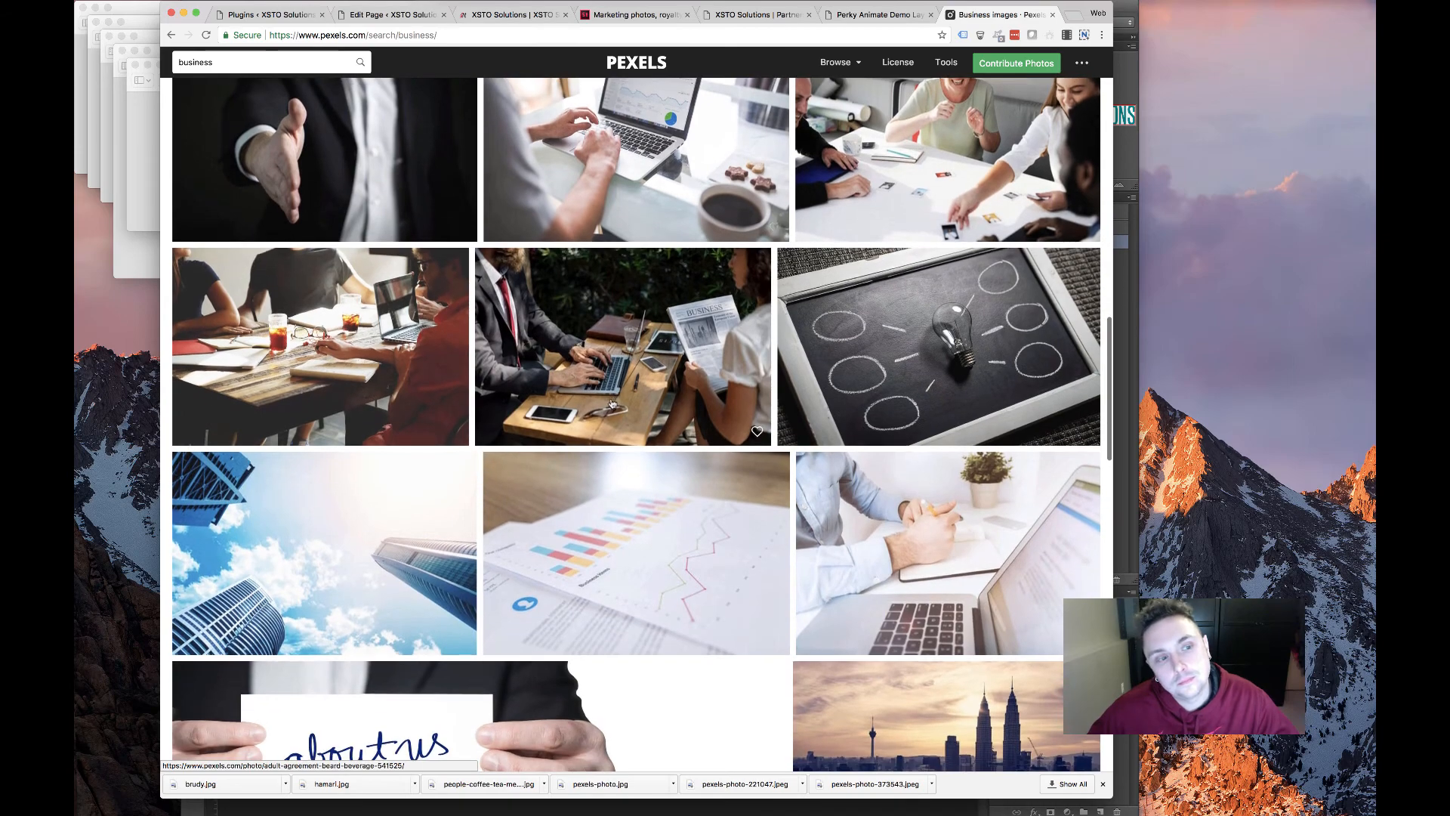
scroll(614, 402, down, 3)
scroll(612, 403, up, 1)
scroll(612, 404, down, 7)
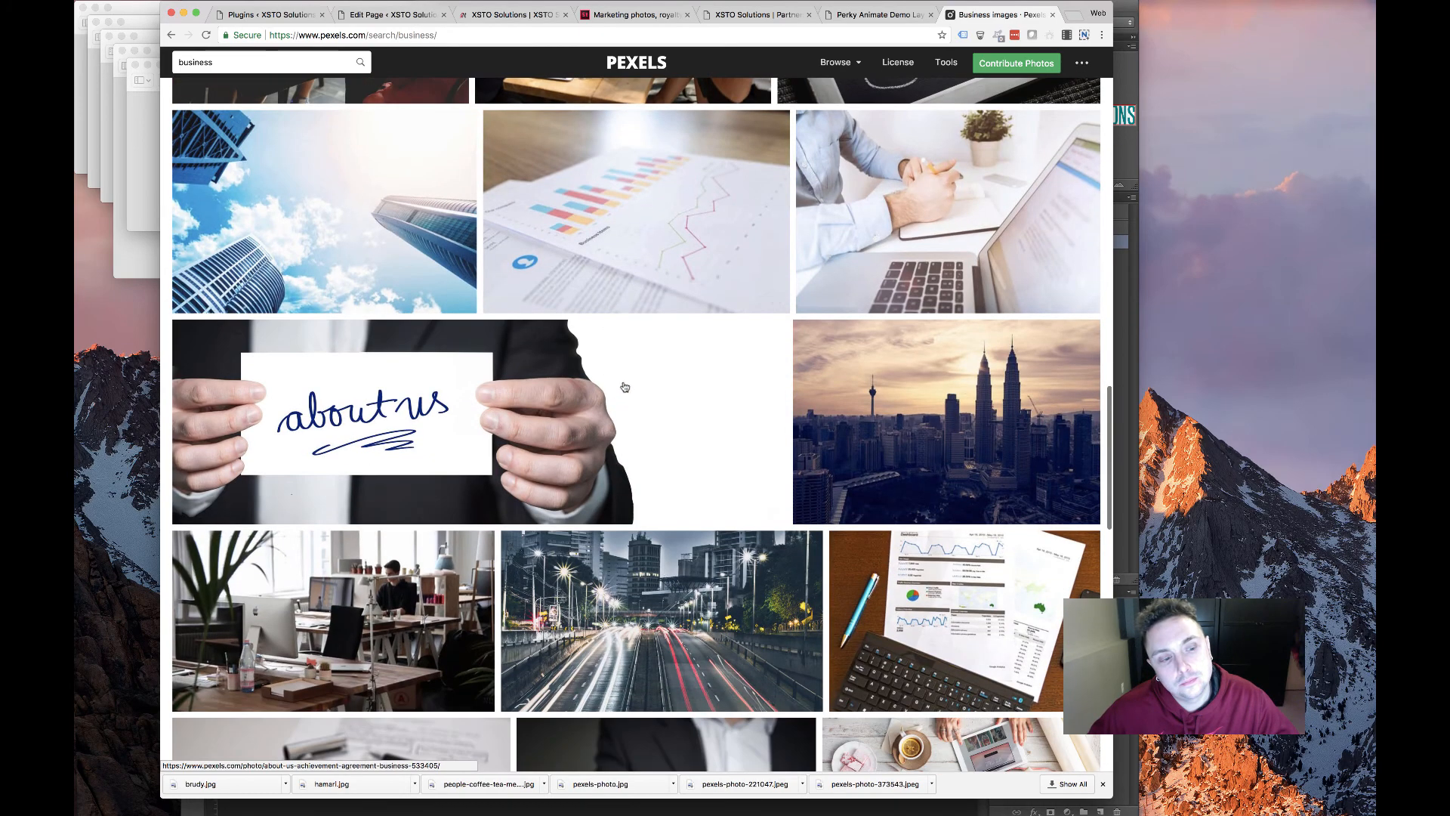
scroll(592, 377, down, 10)
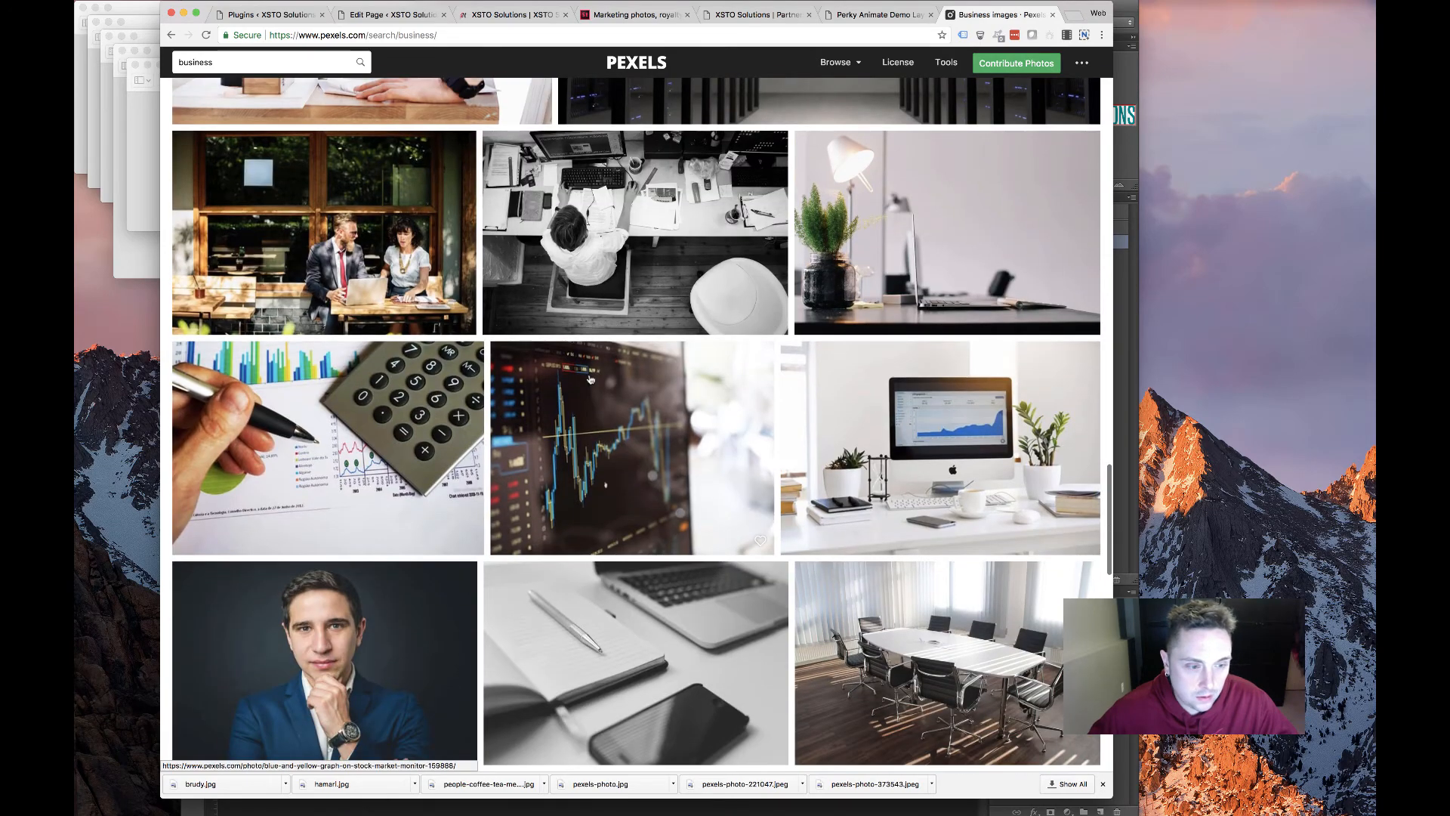
scroll(591, 379, down, 3)
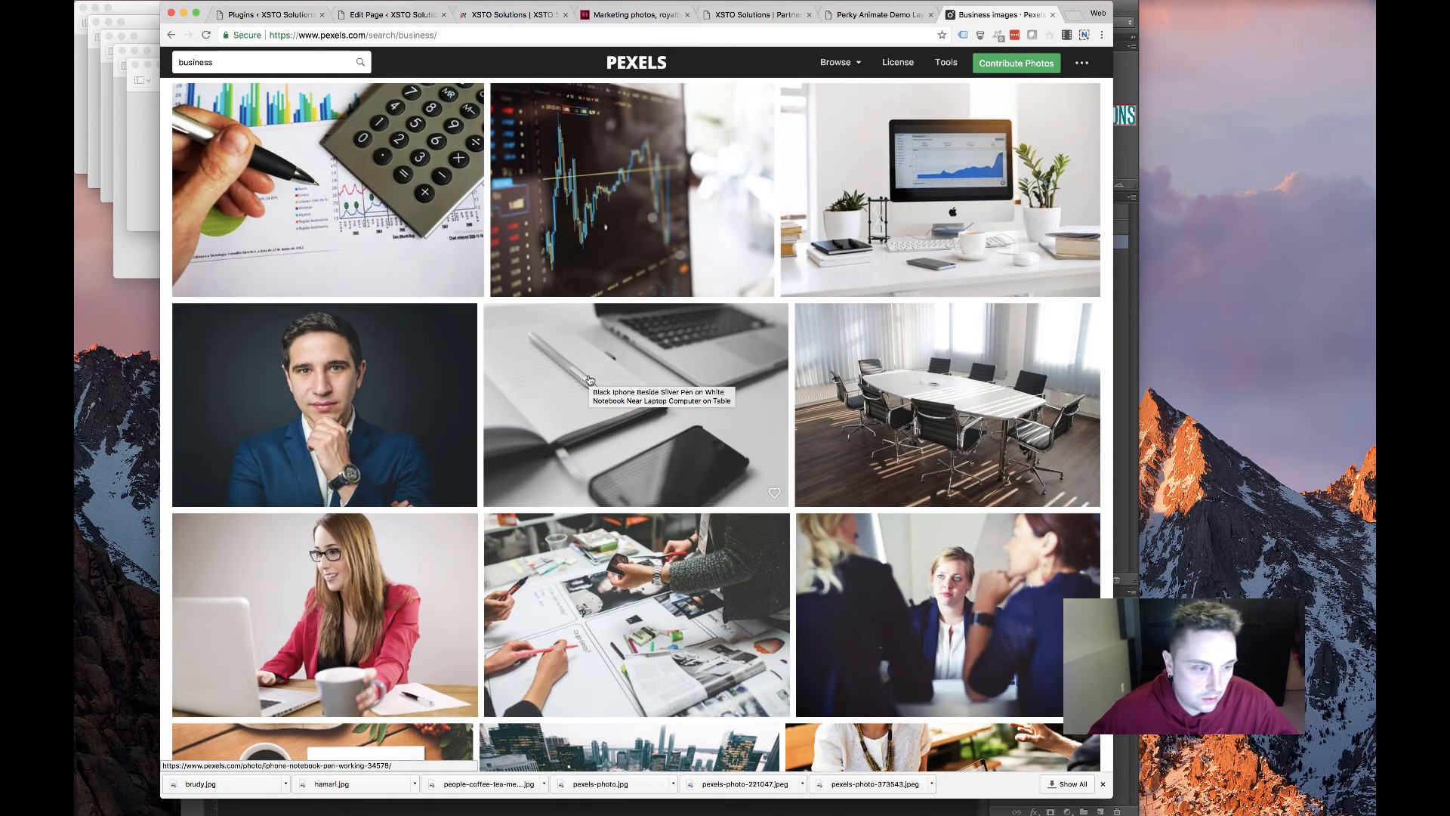
scroll(679, 408, down, 3)
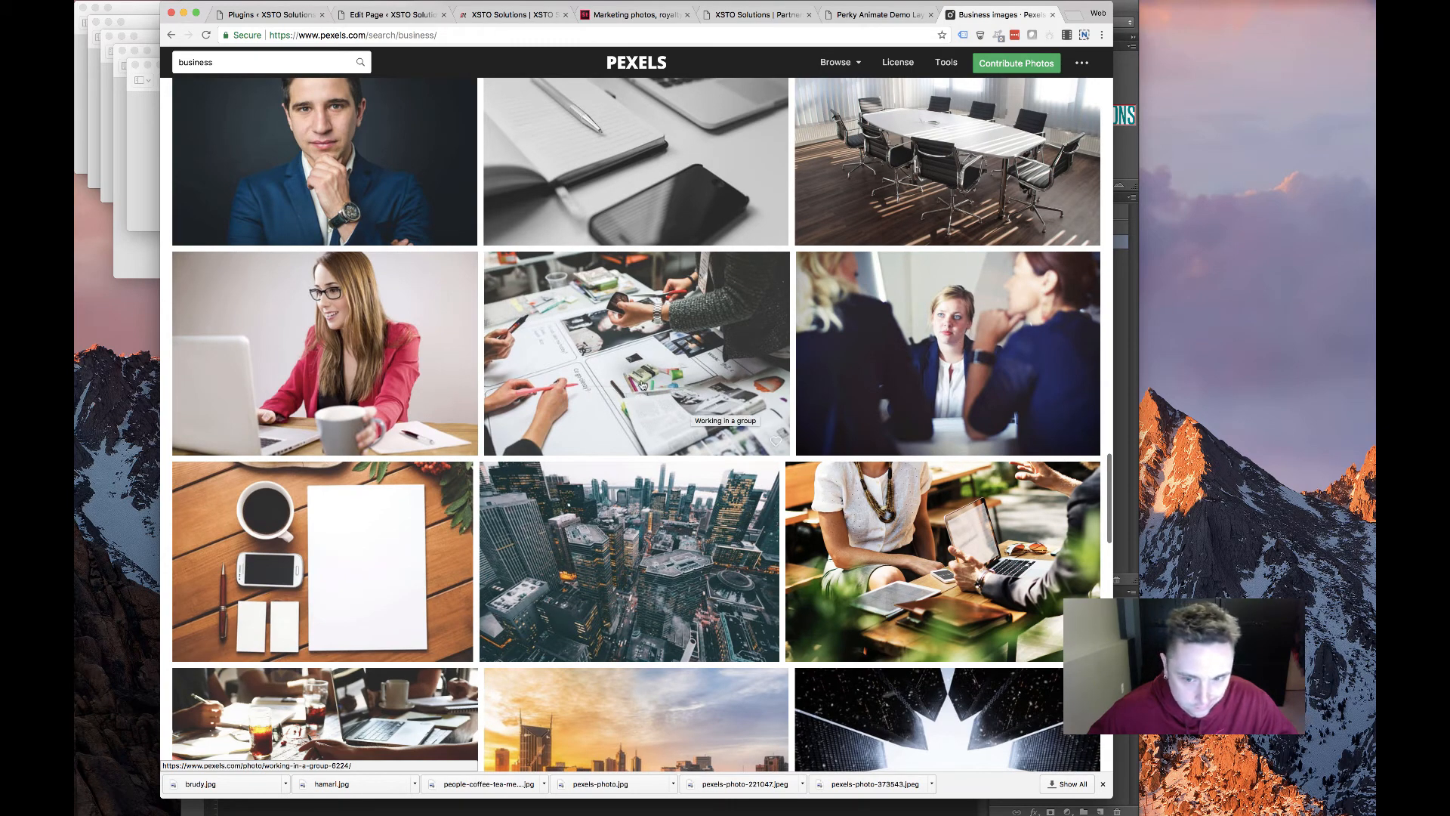
scroll(641, 389, down, 6)
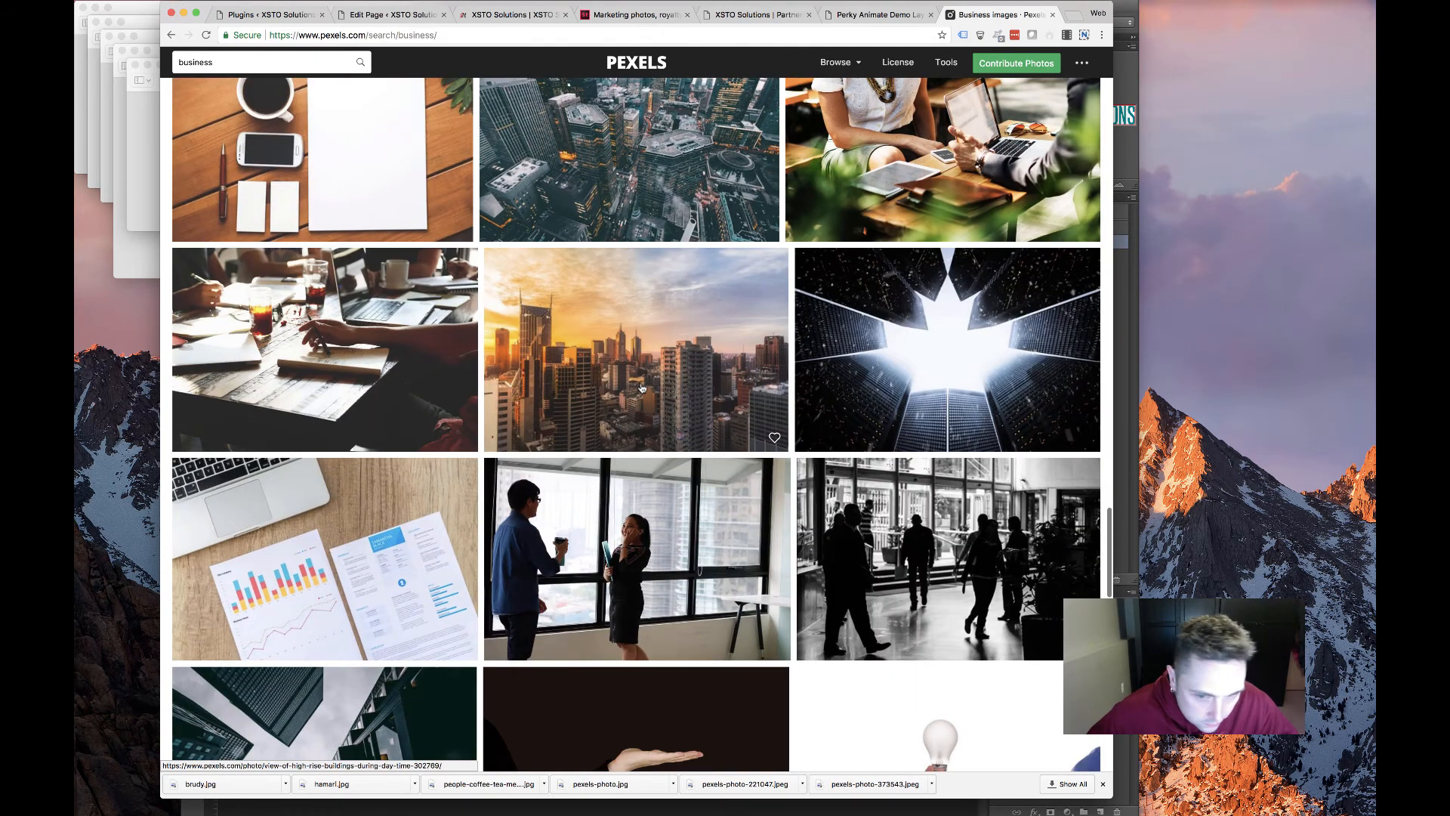
scroll(641, 388, down, 3)
scroll(642, 388, down, 6)
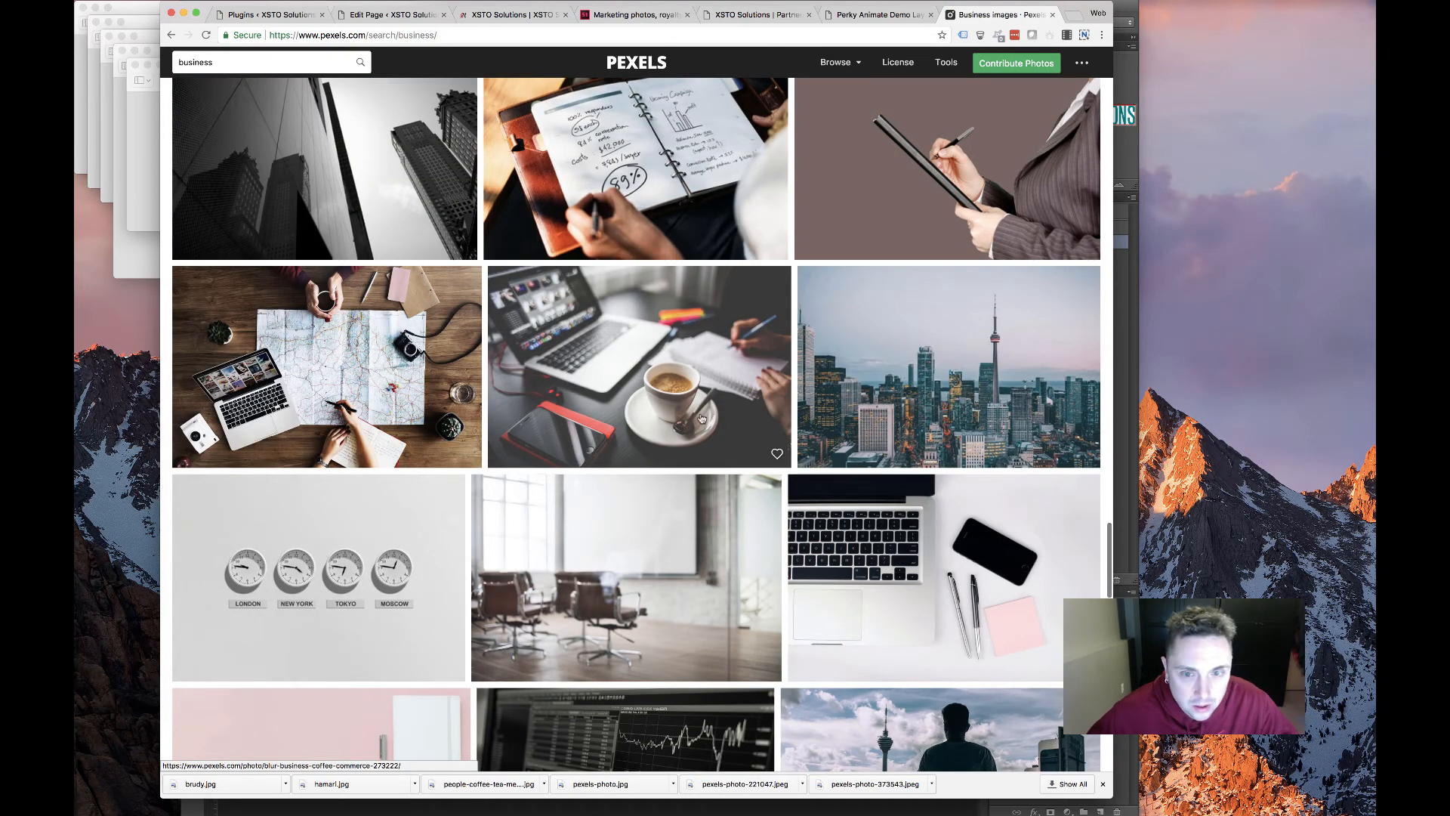
scroll(700, 420, down, 9)
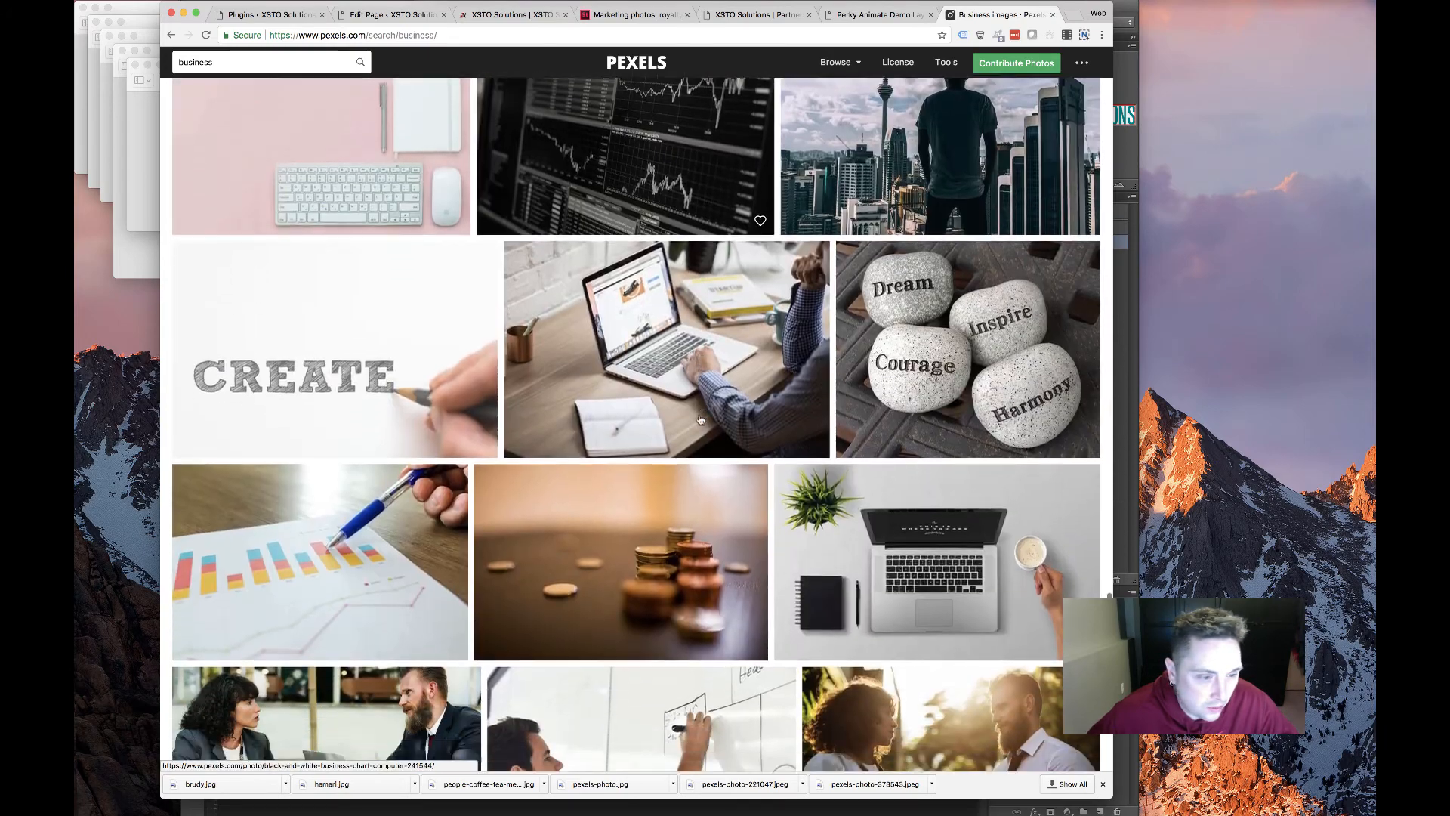
scroll(699, 420, down, 12)
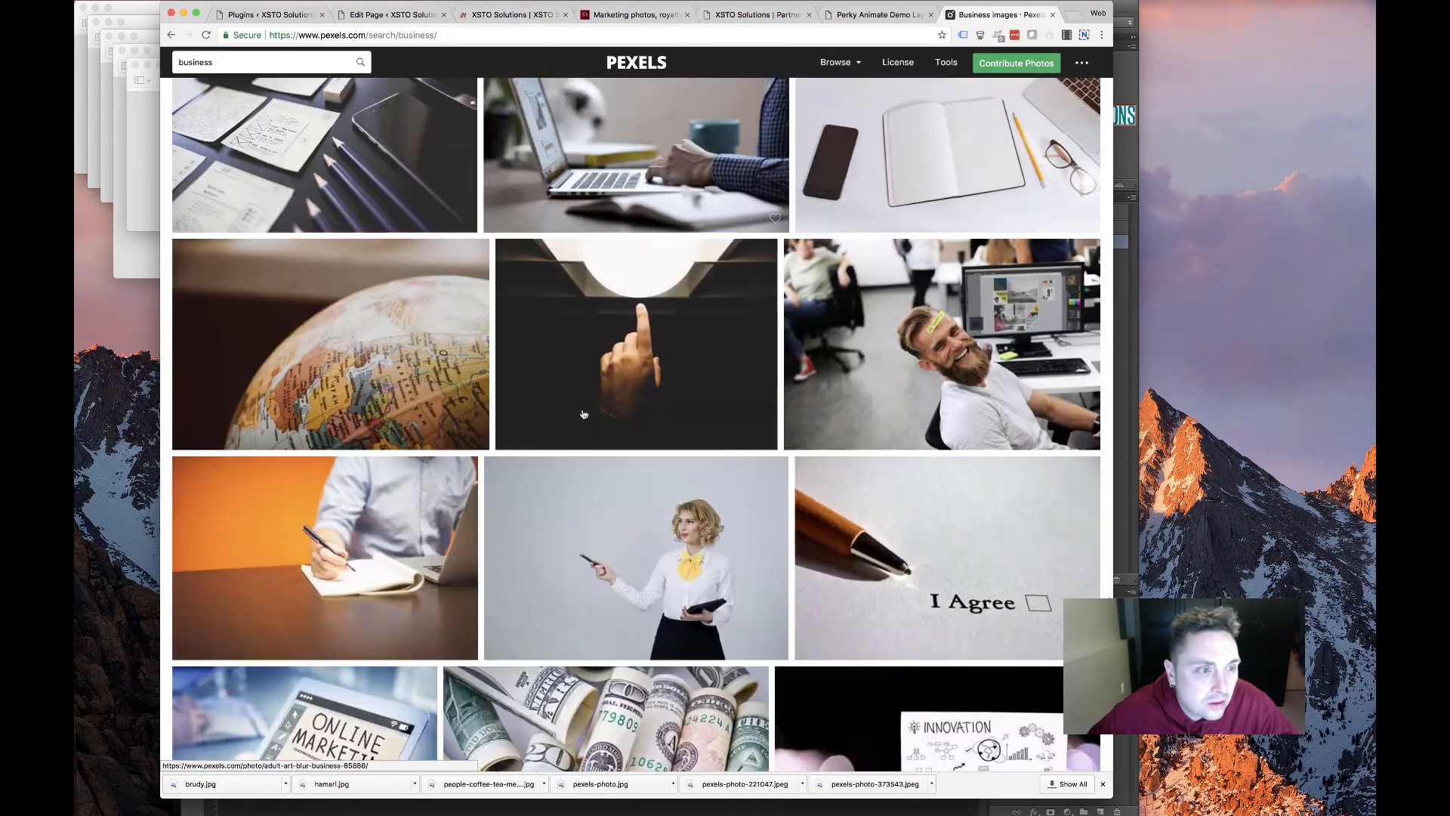
scroll(583, 414, down, 4)
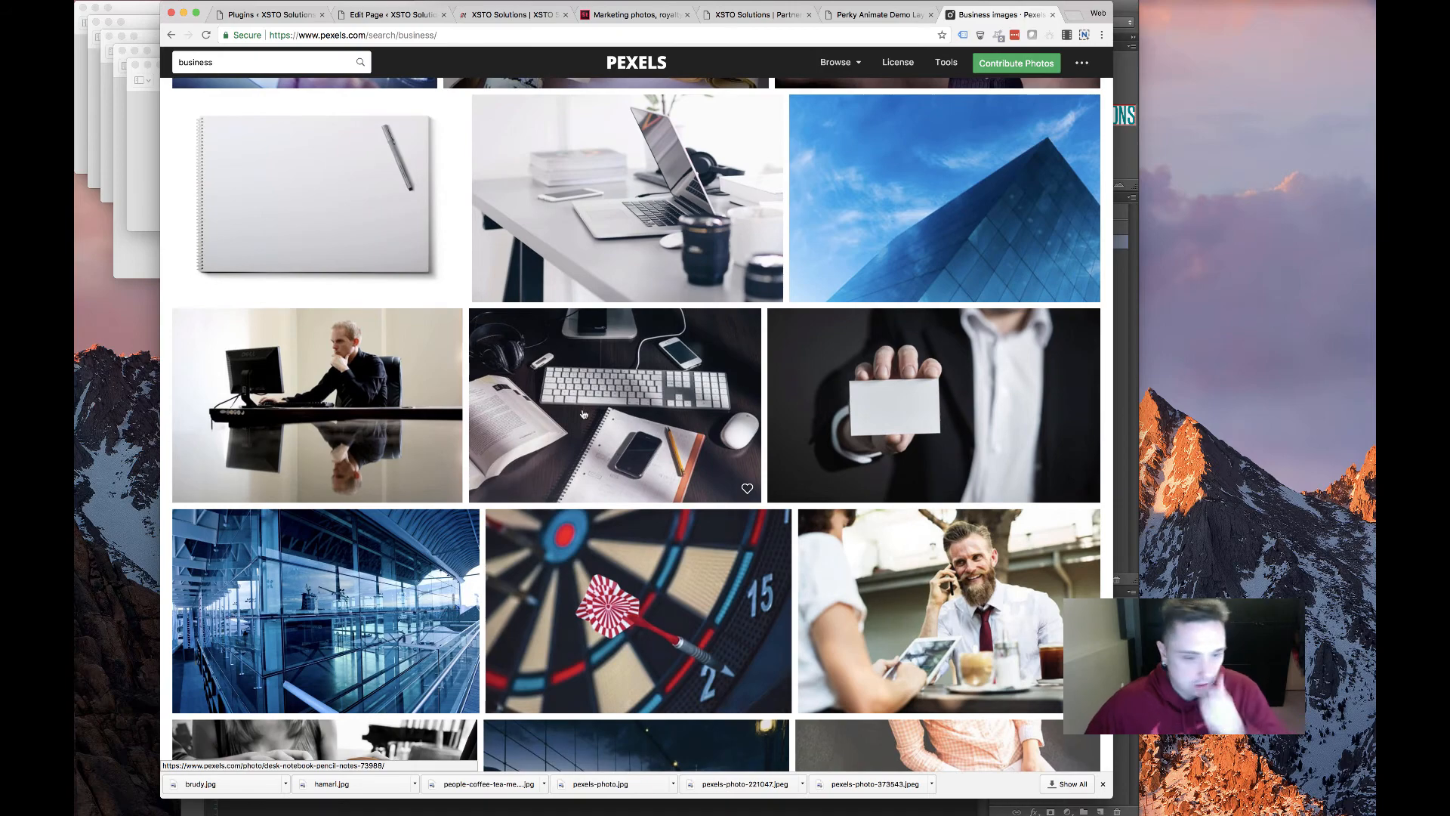
scroll(583, 414, down, 7)
scroll(589, 393, down, 7)
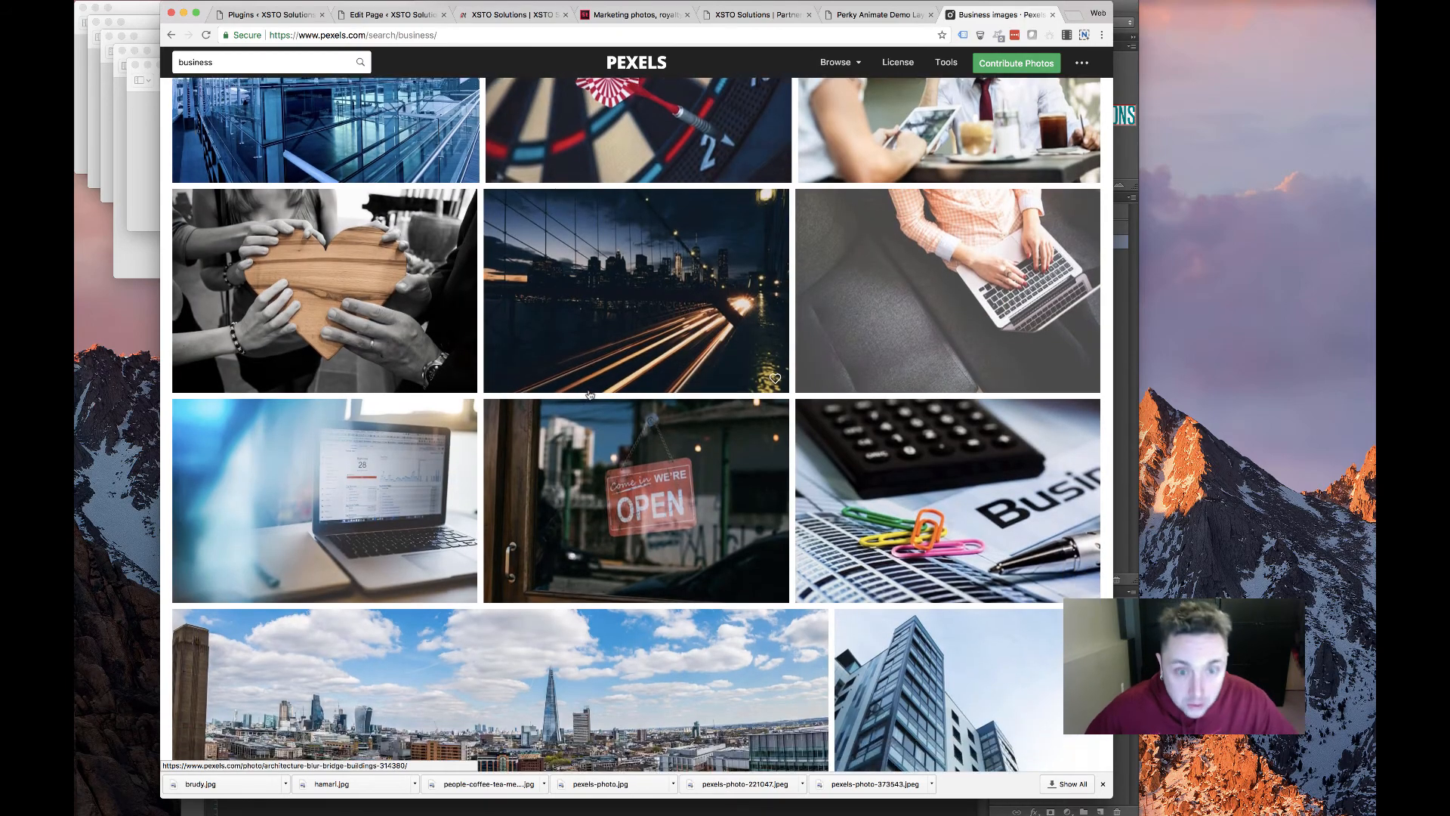
scroll(583, 396, down, 4)
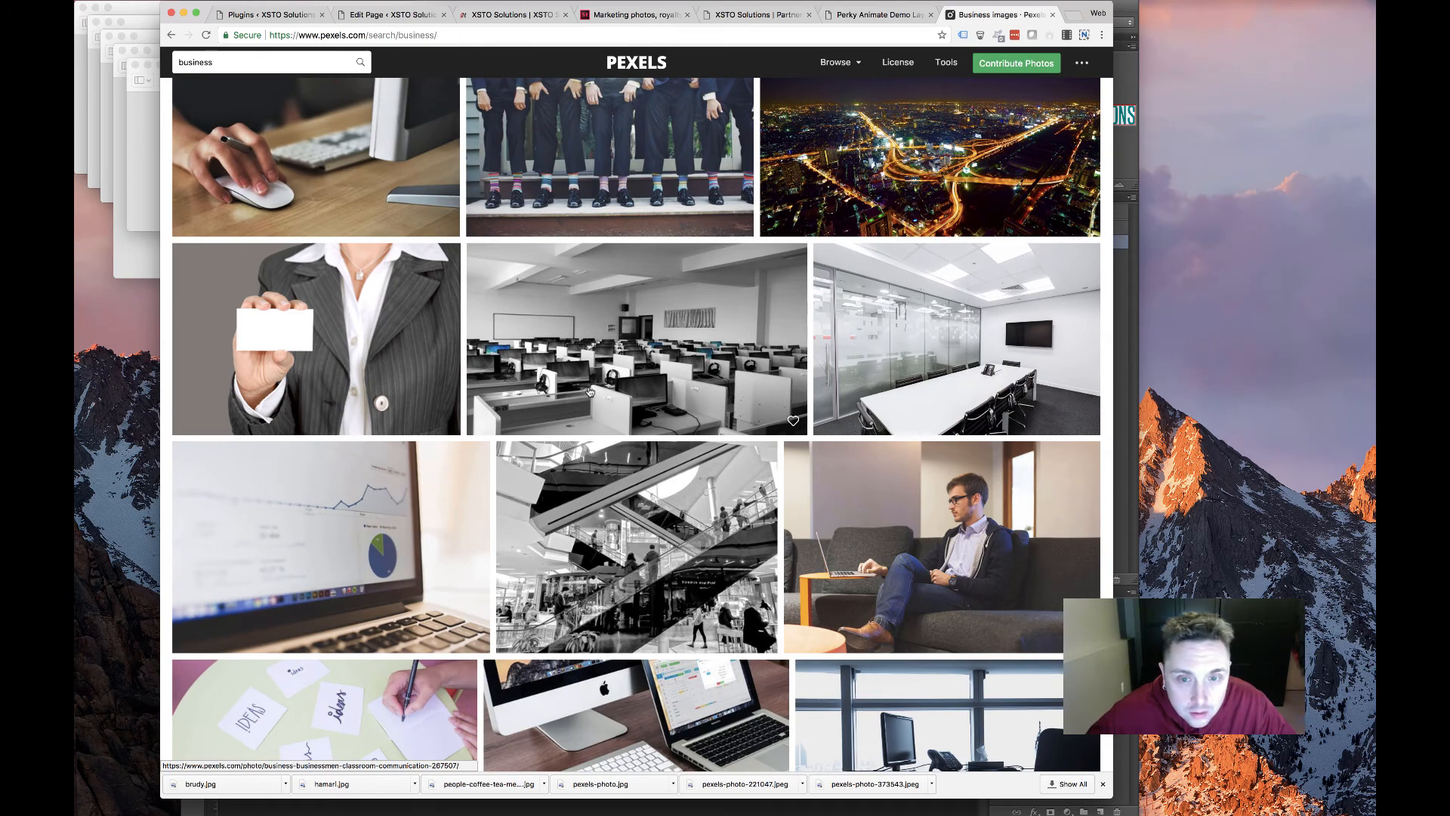
scroll(589, 390, down, 3)
scroll(590, 391, down, 4)
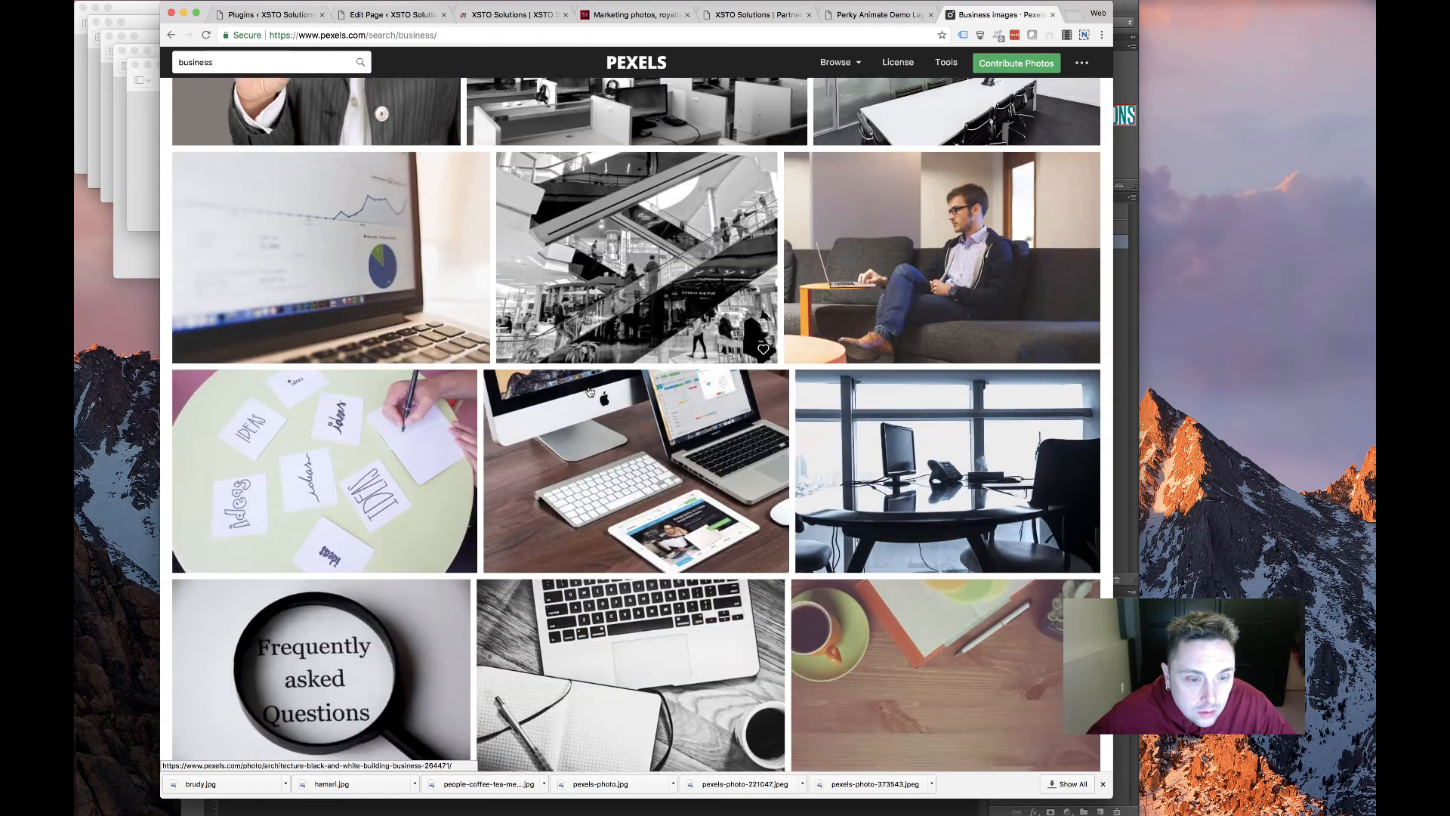
scroll(590, 391, down, 4)
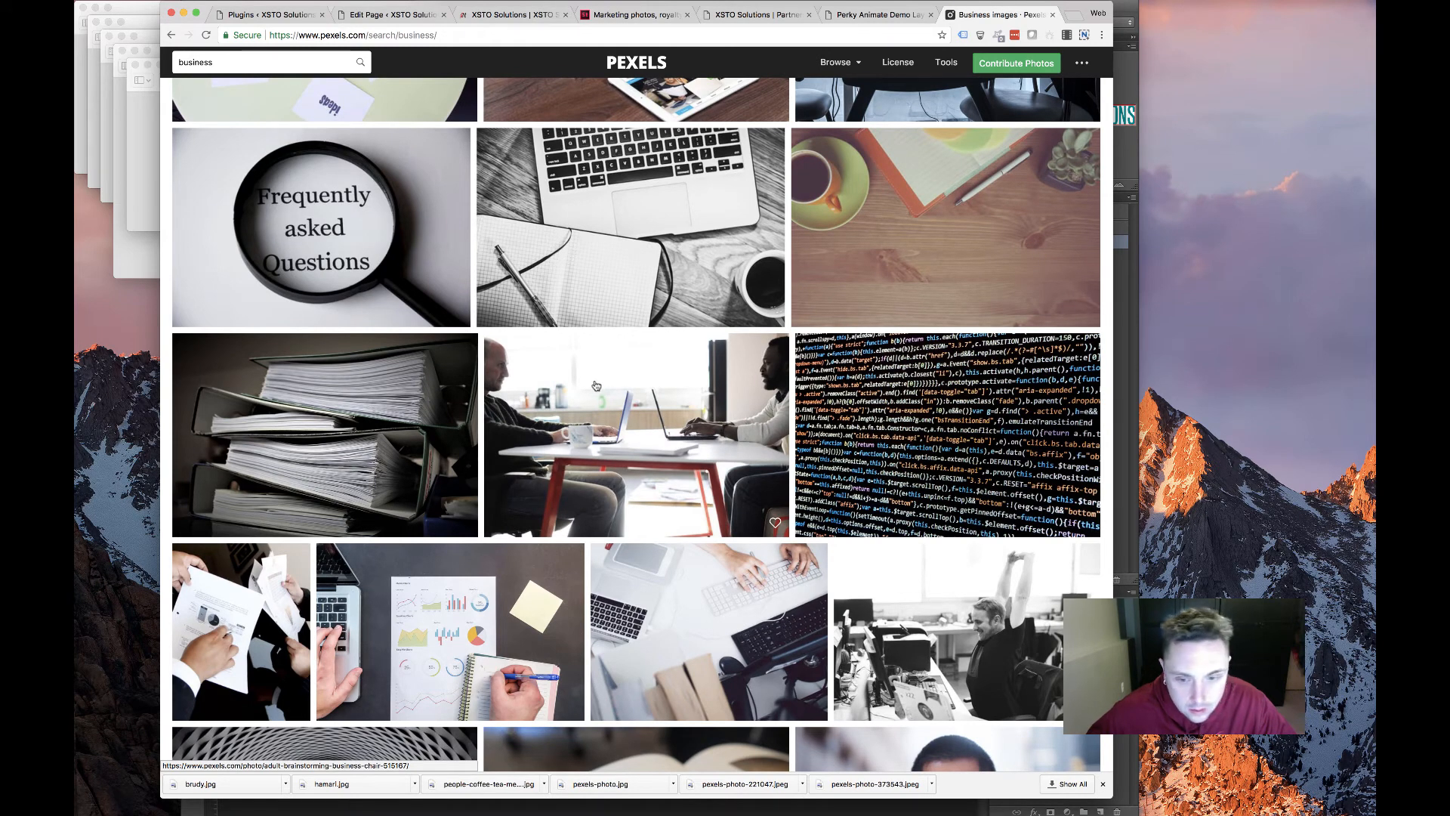
scroll(596, 386, down, 4)
scroll(596, 386, down, 4)
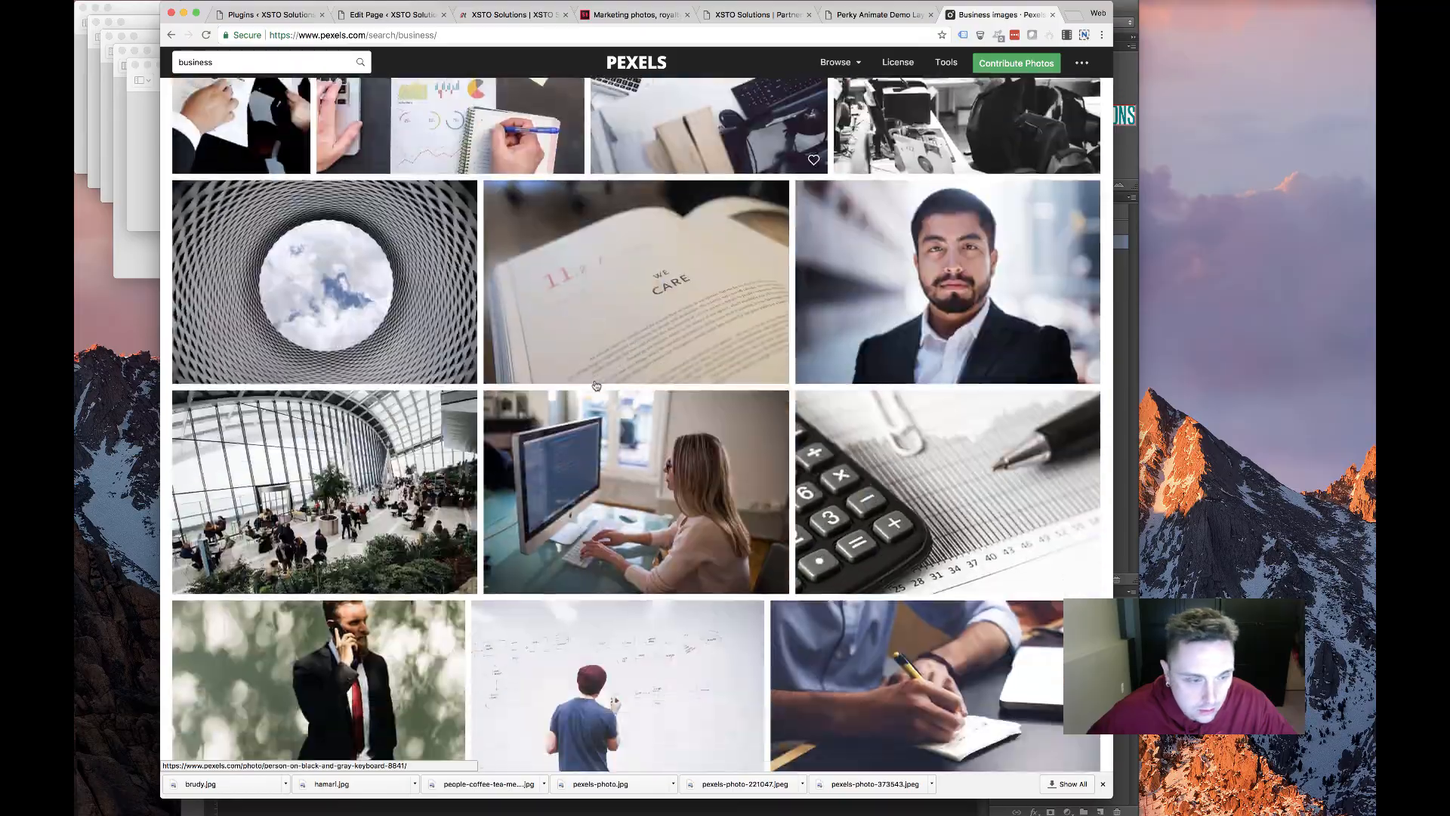
scroll(596, 386, down, 15)
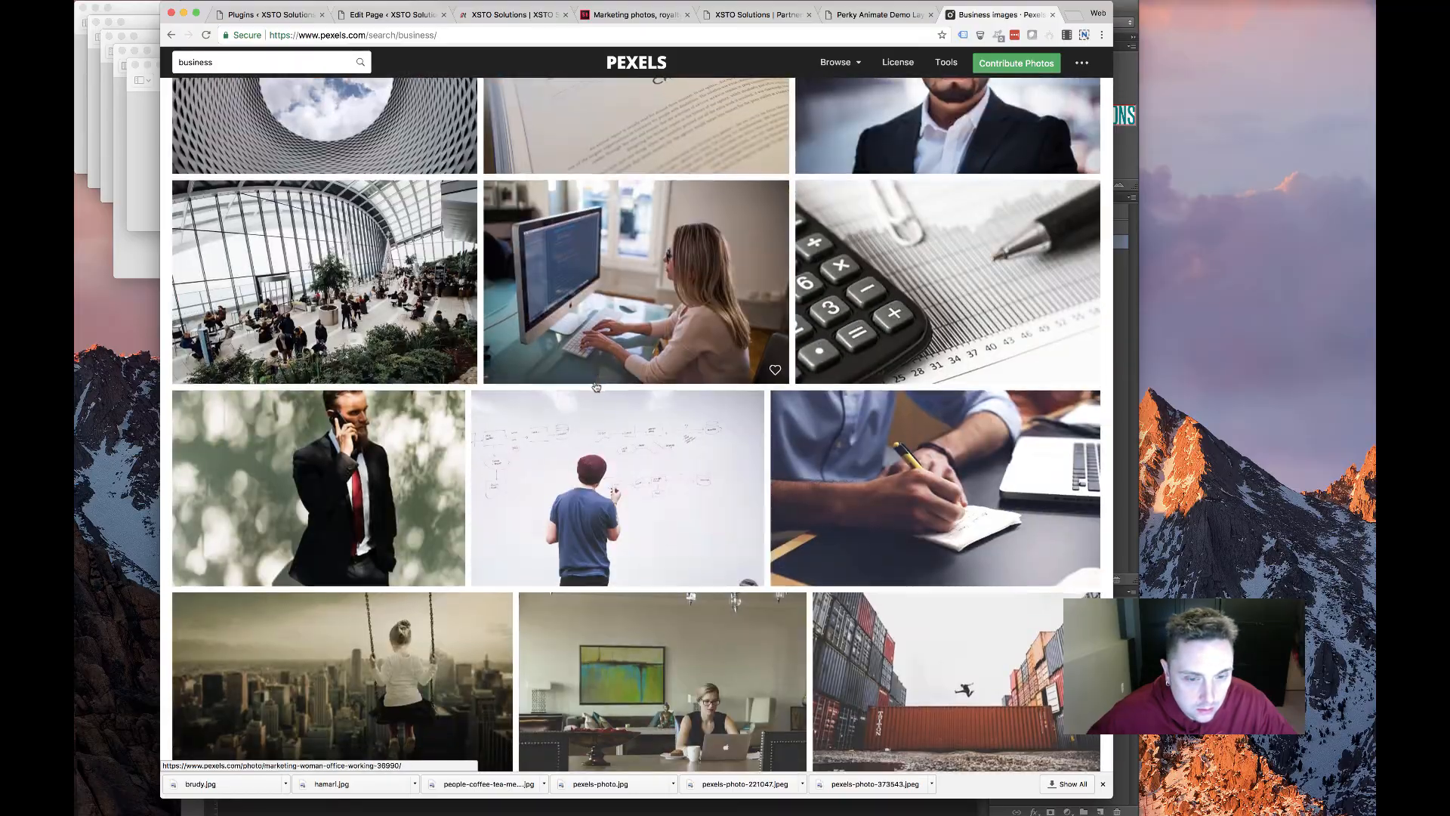
scroll(608, 391, up, 20)
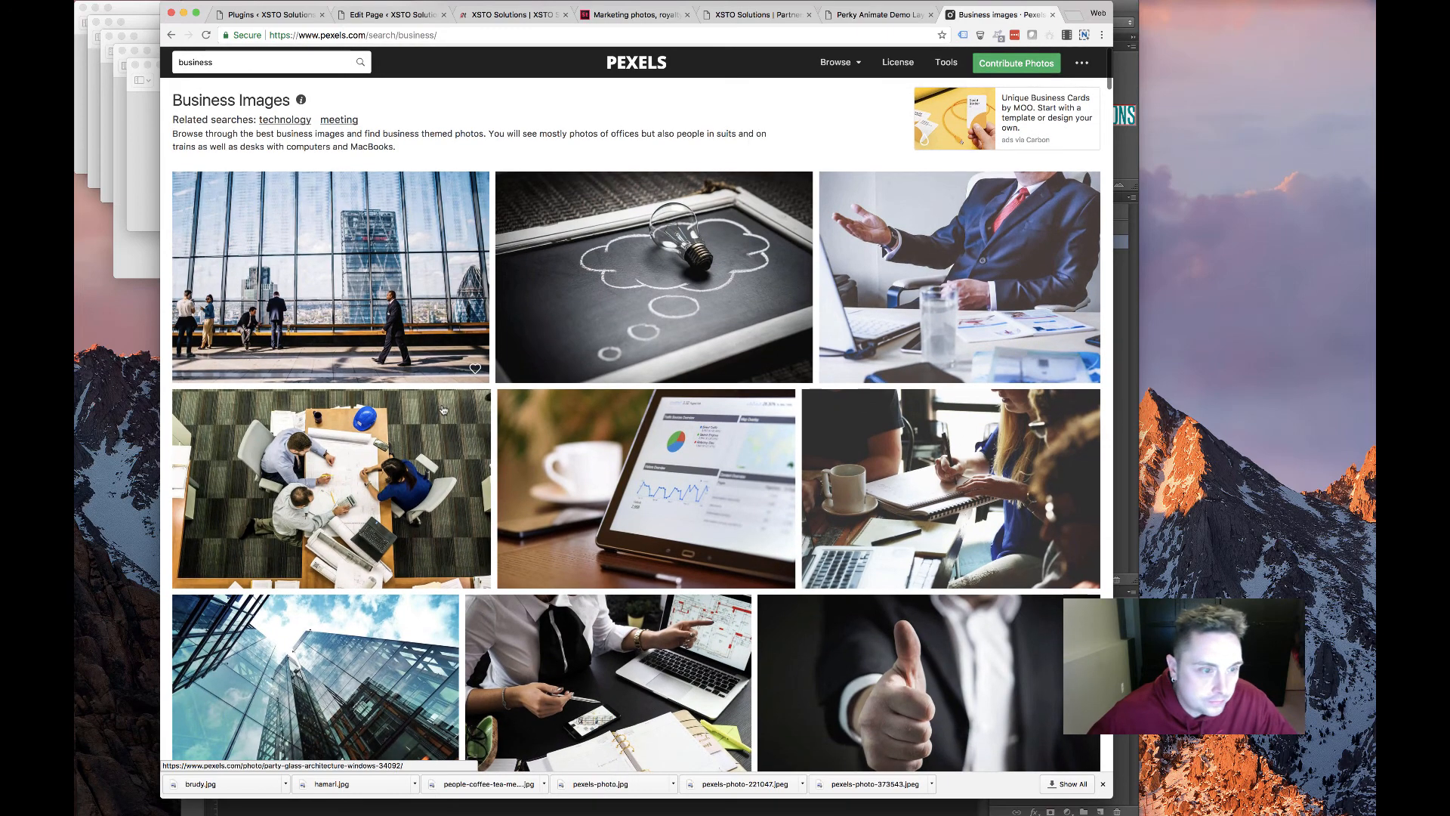
scroll(443, 409, down, 4)
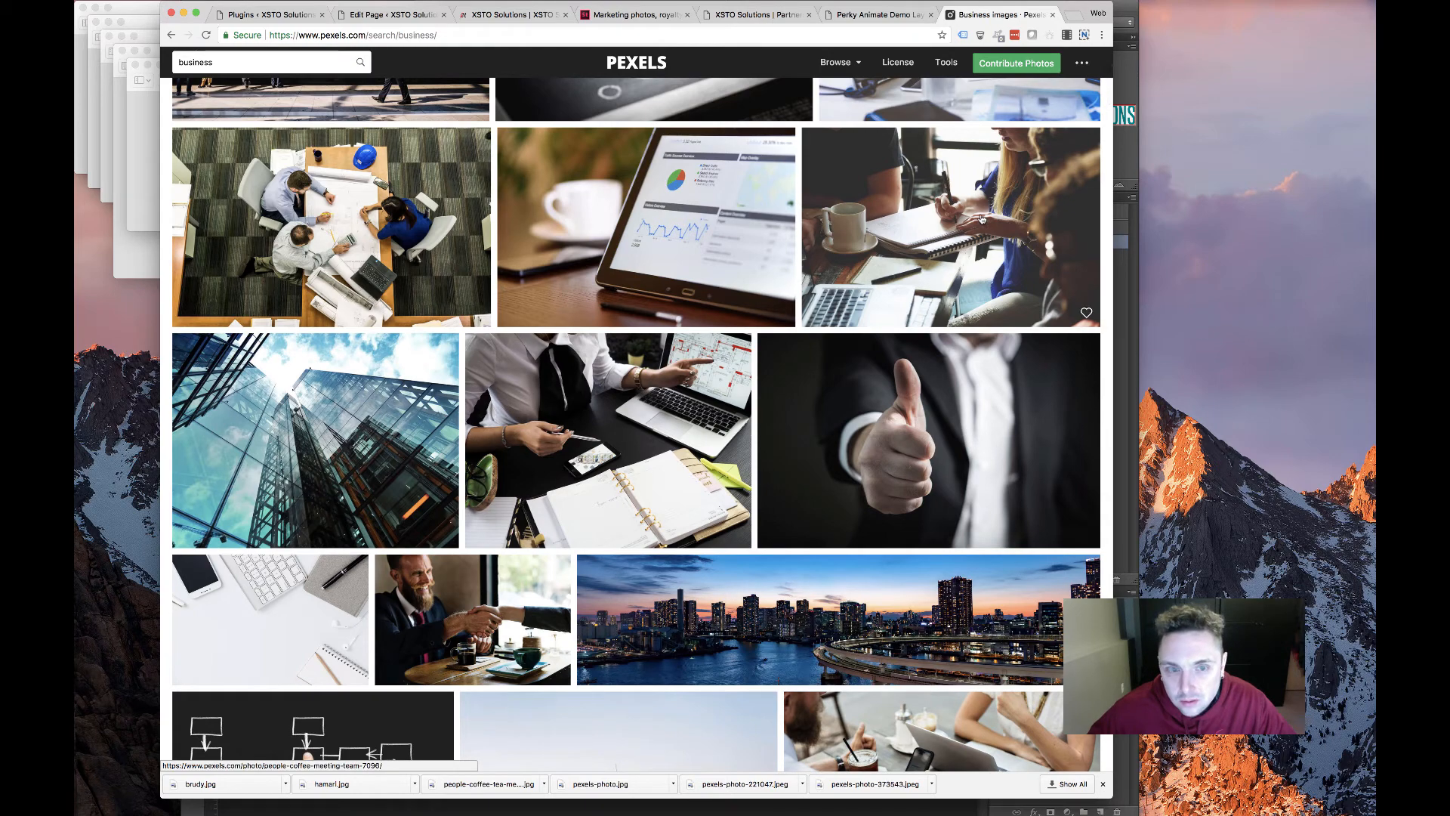
scroll(825, 292, down, 5)
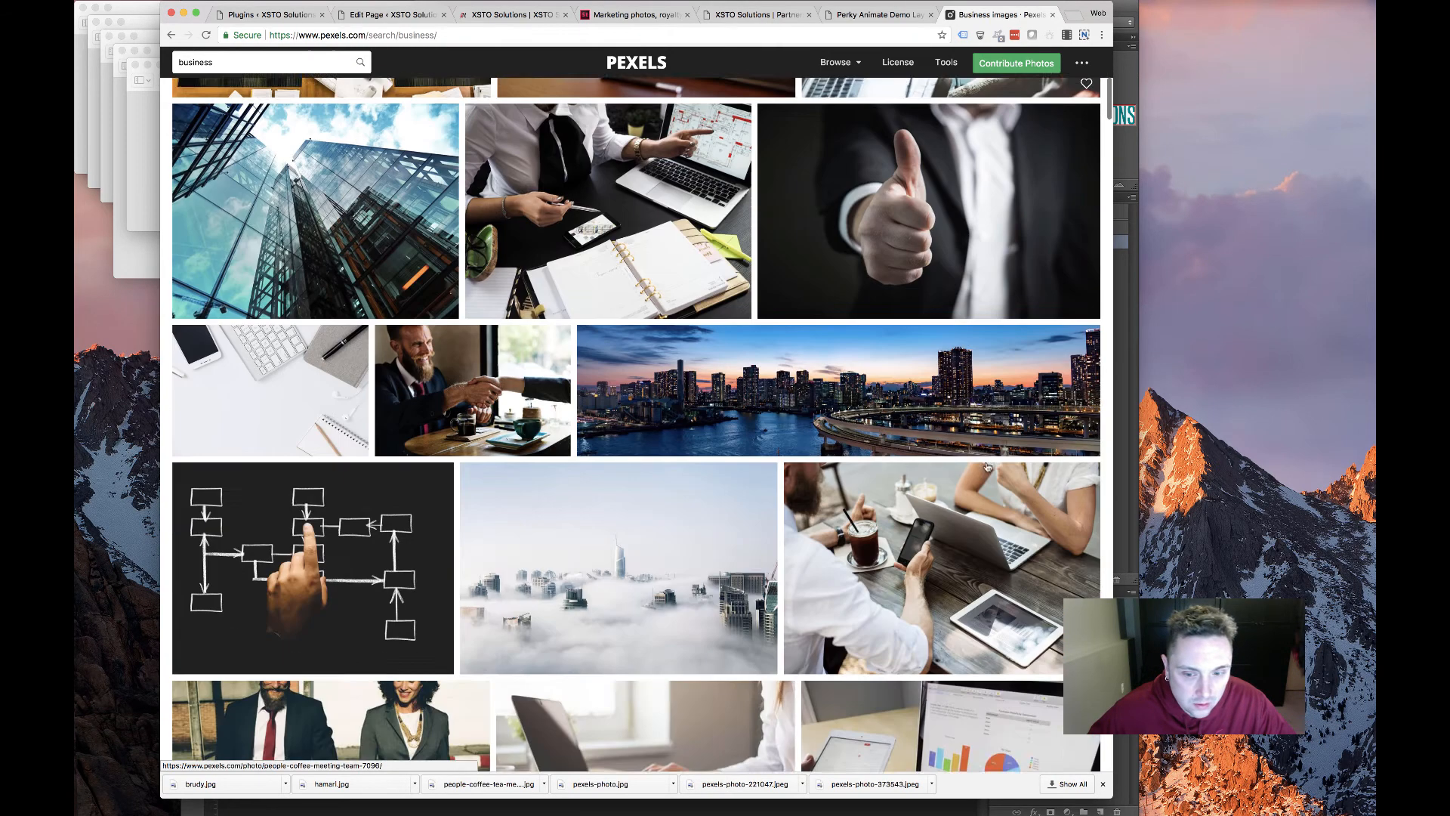
Download the bearded-man iced coffee photo as pexels-photo-541522.jpeg
click(837, 487)
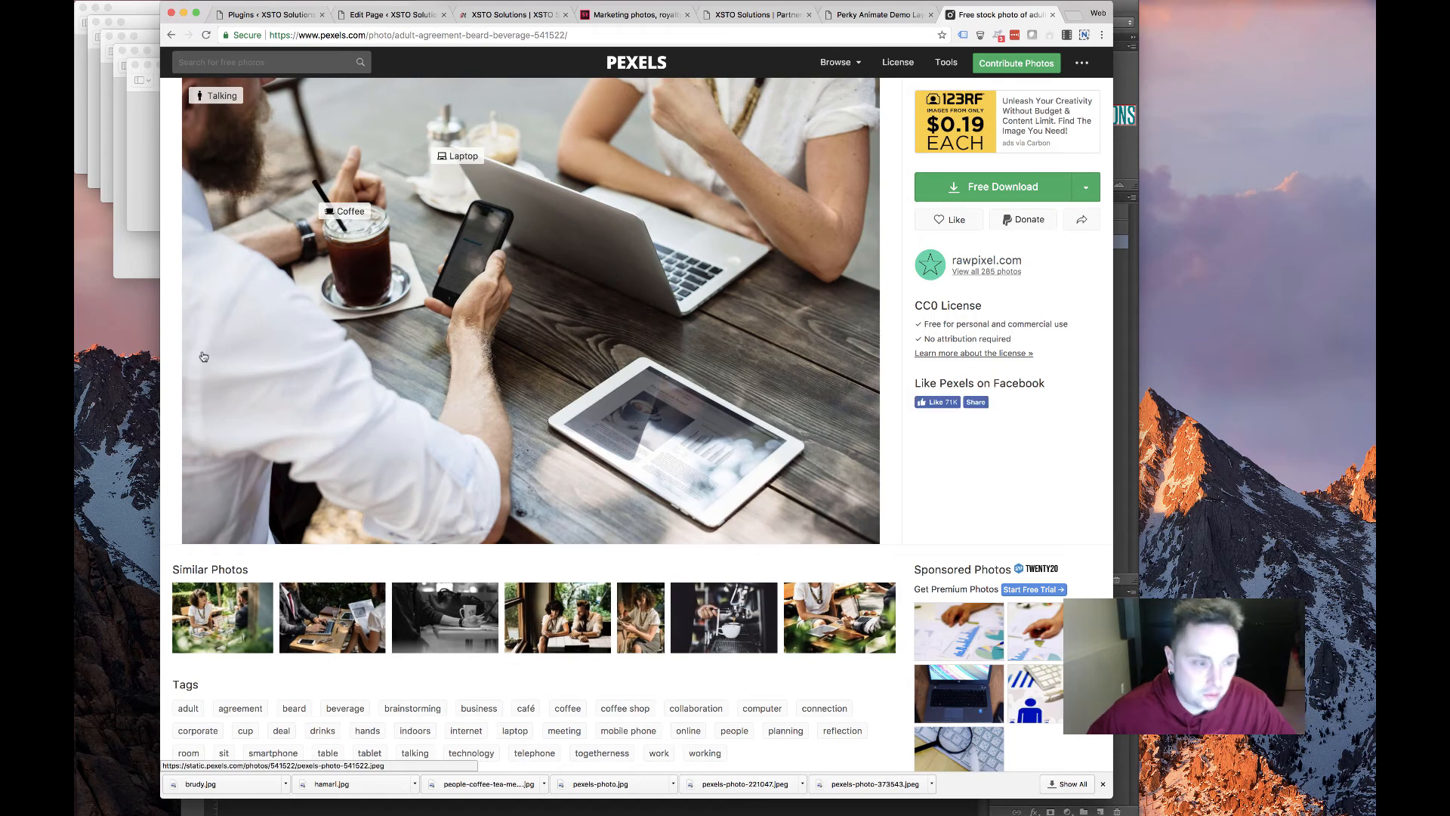
click(1088, 189)
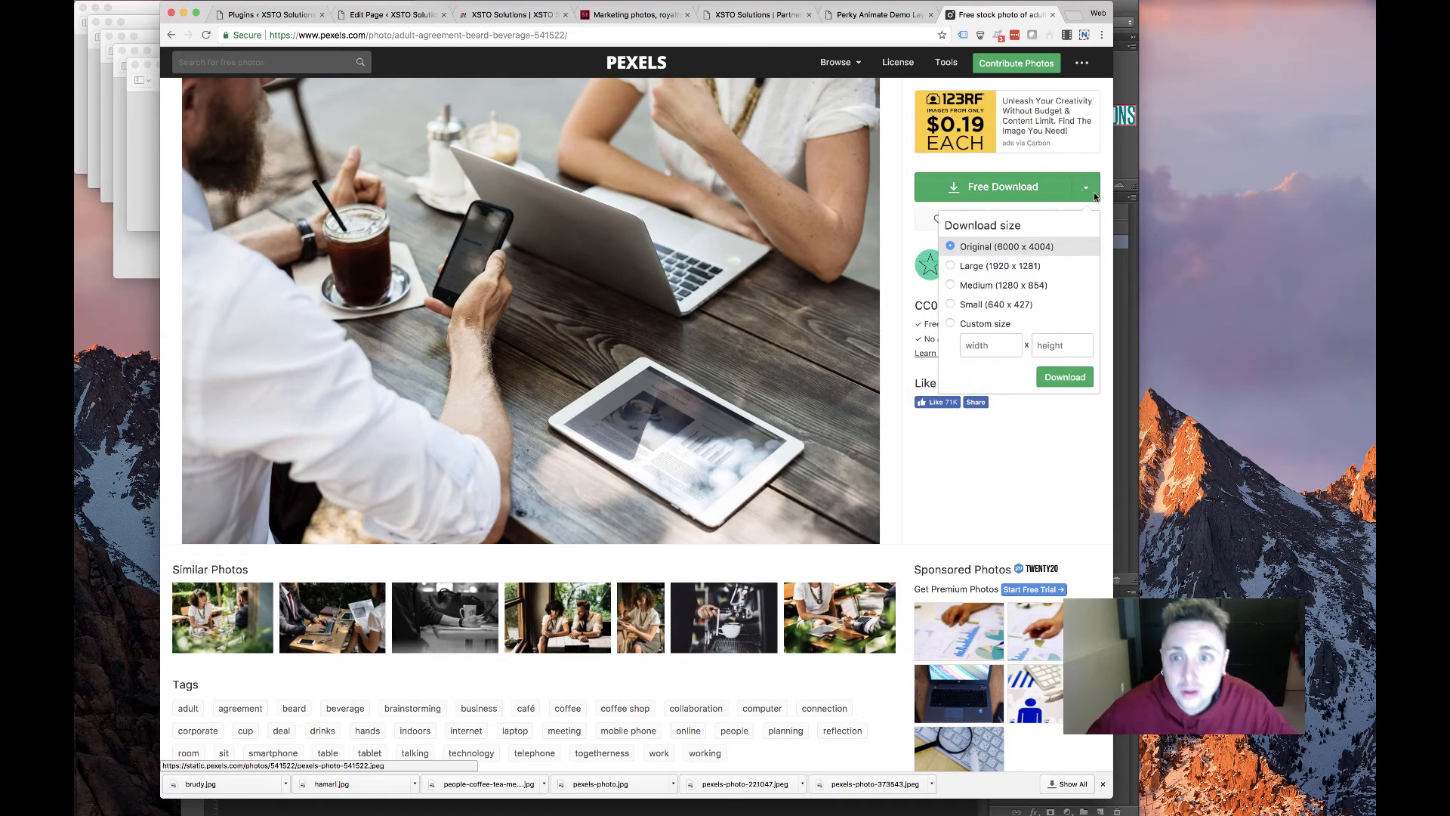
click(1065, 378)
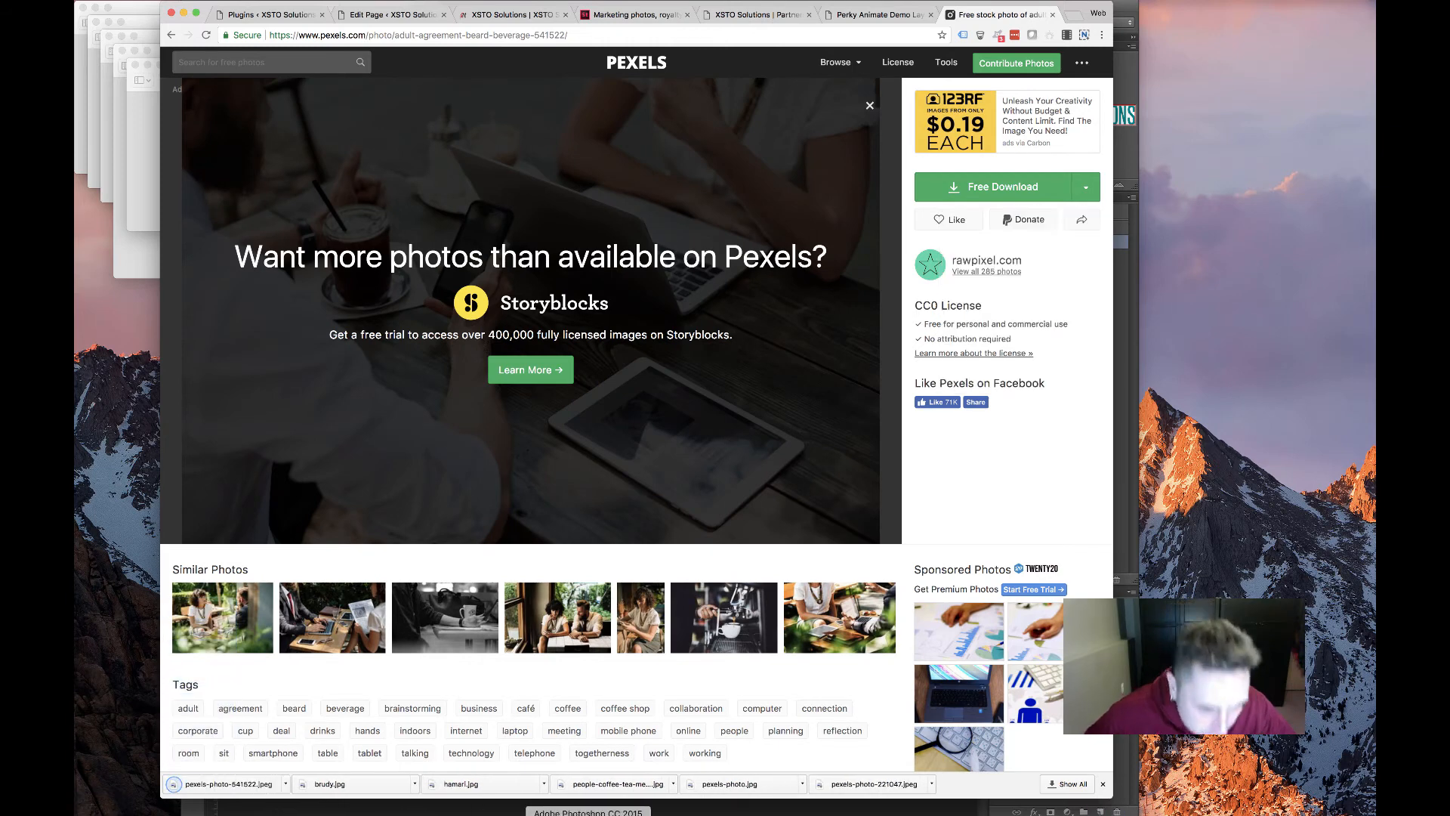
click(549, 814)
Open the downloaded photo and set its teal colour overlay to Screen blending
click(188, 1)
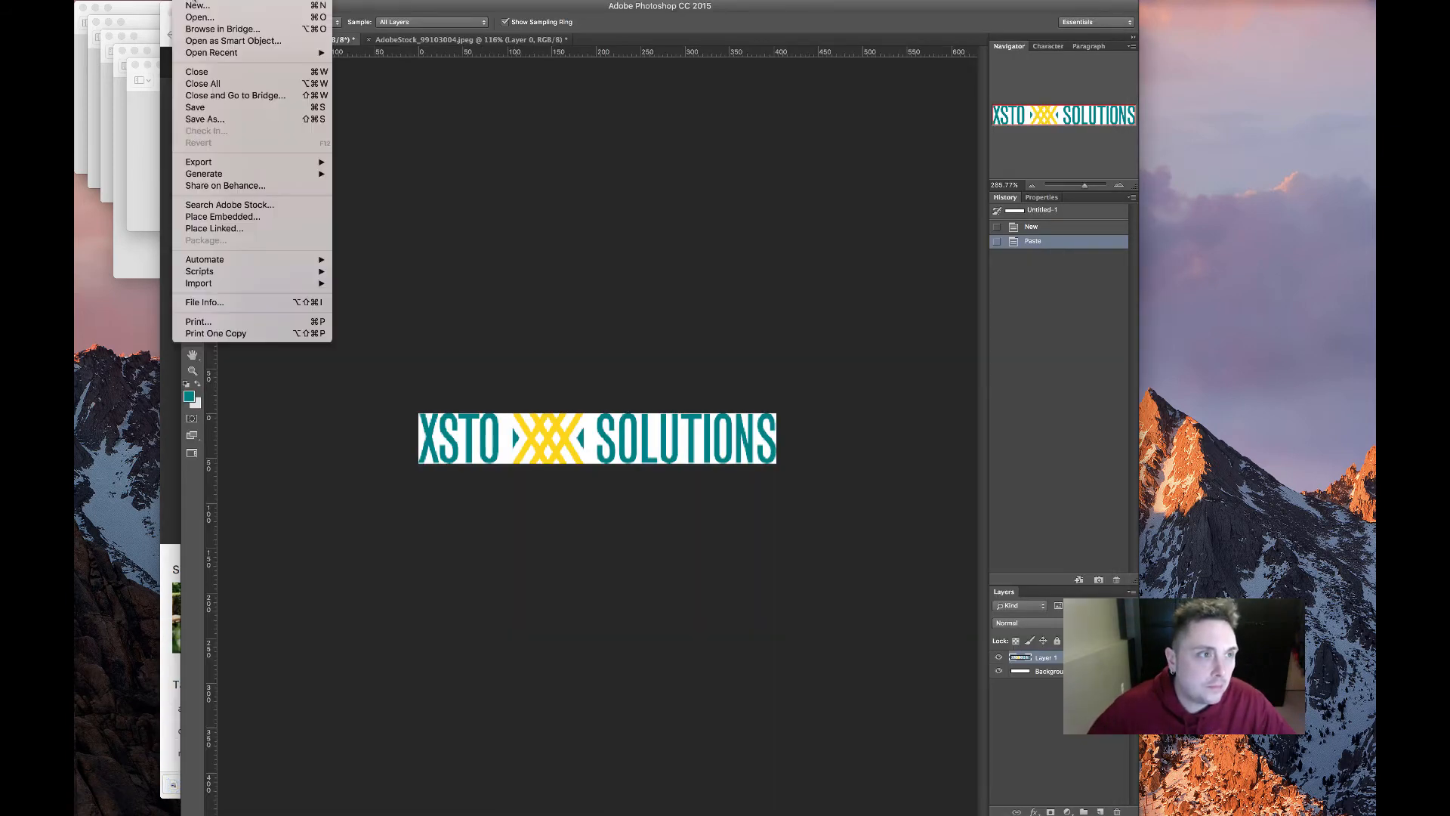
click(198, 17)
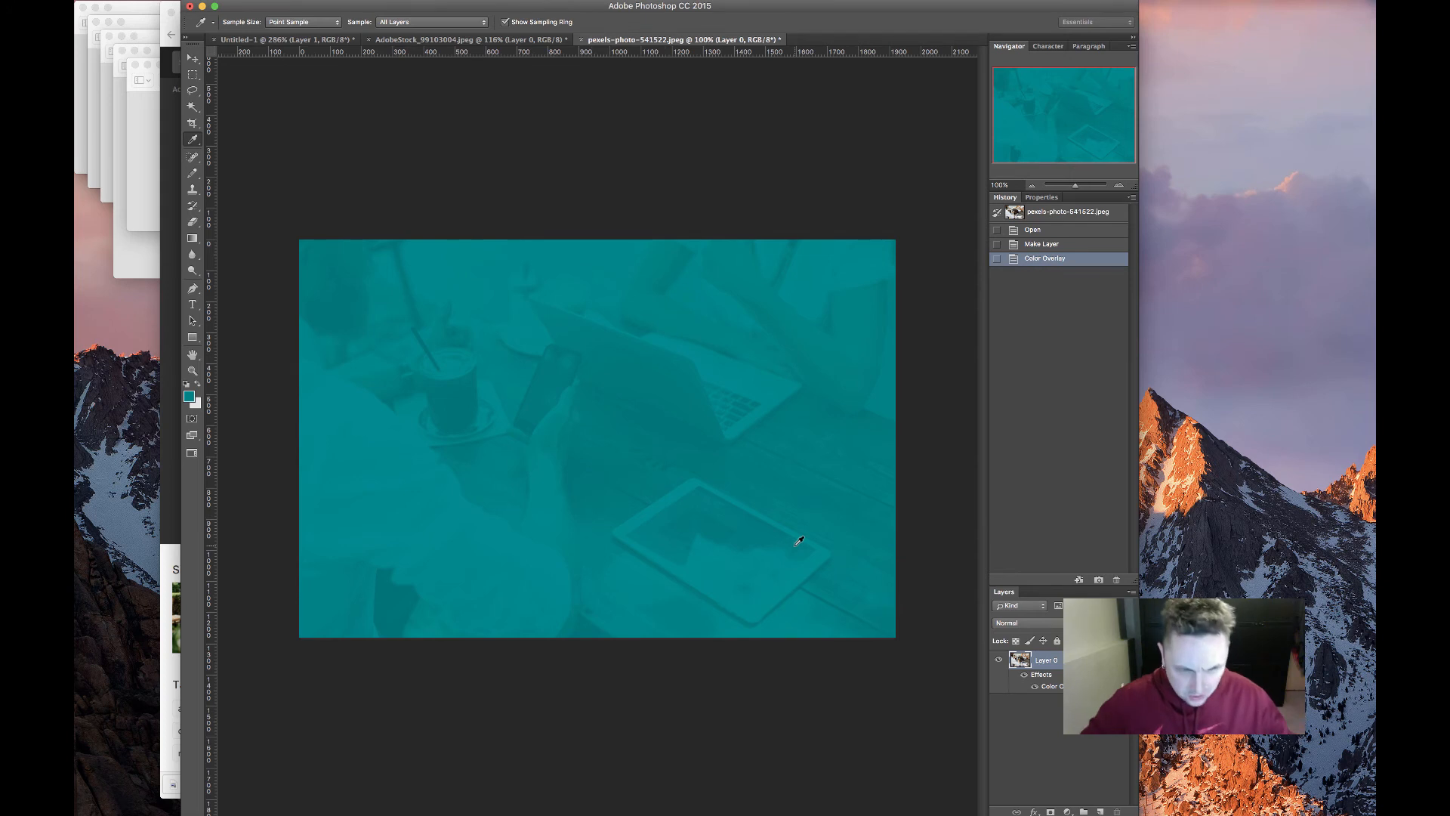
key(shift+alt+s)
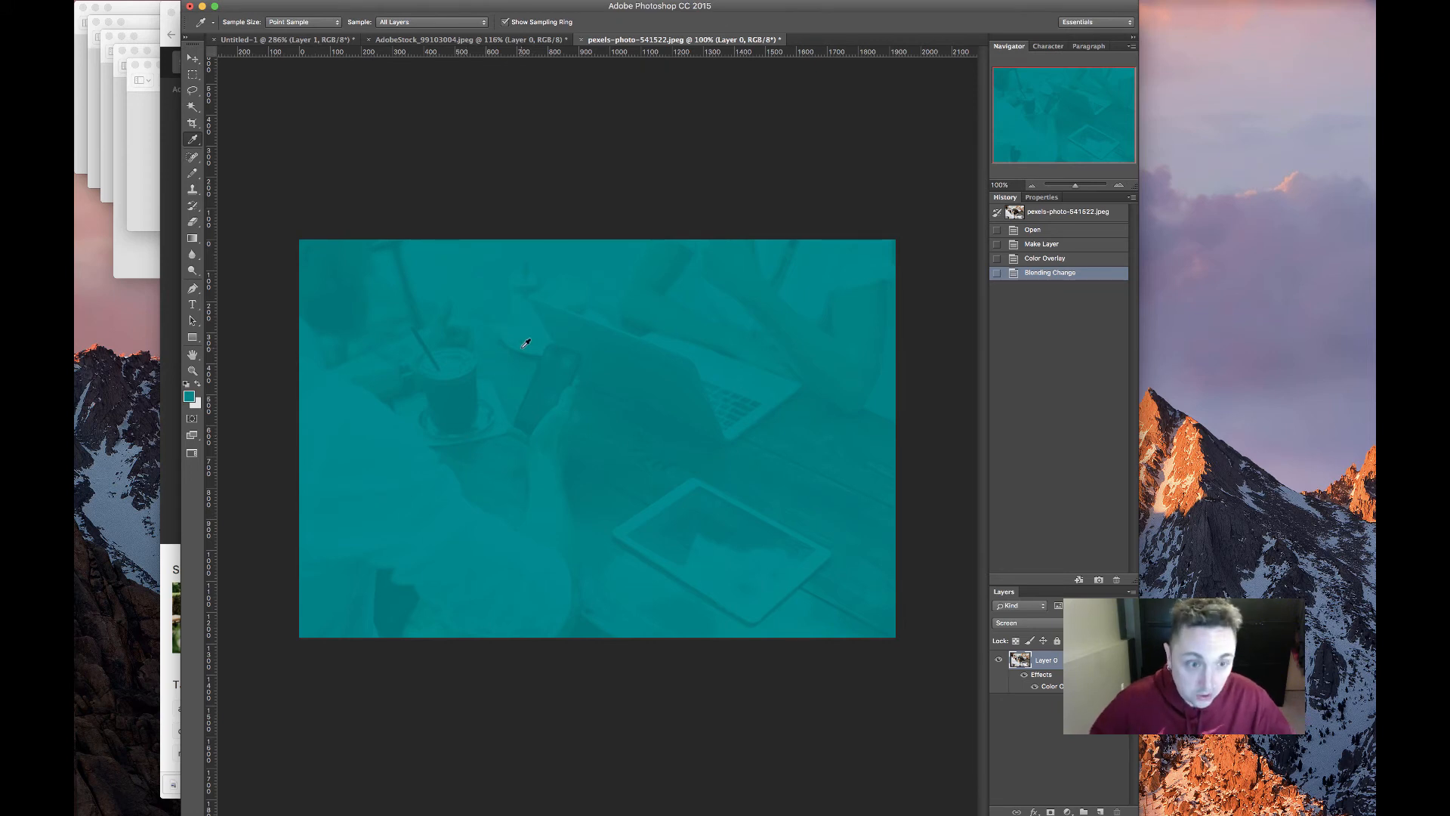
Save the tinted image for web as contact.jpg
key(super+alt+shift+s)
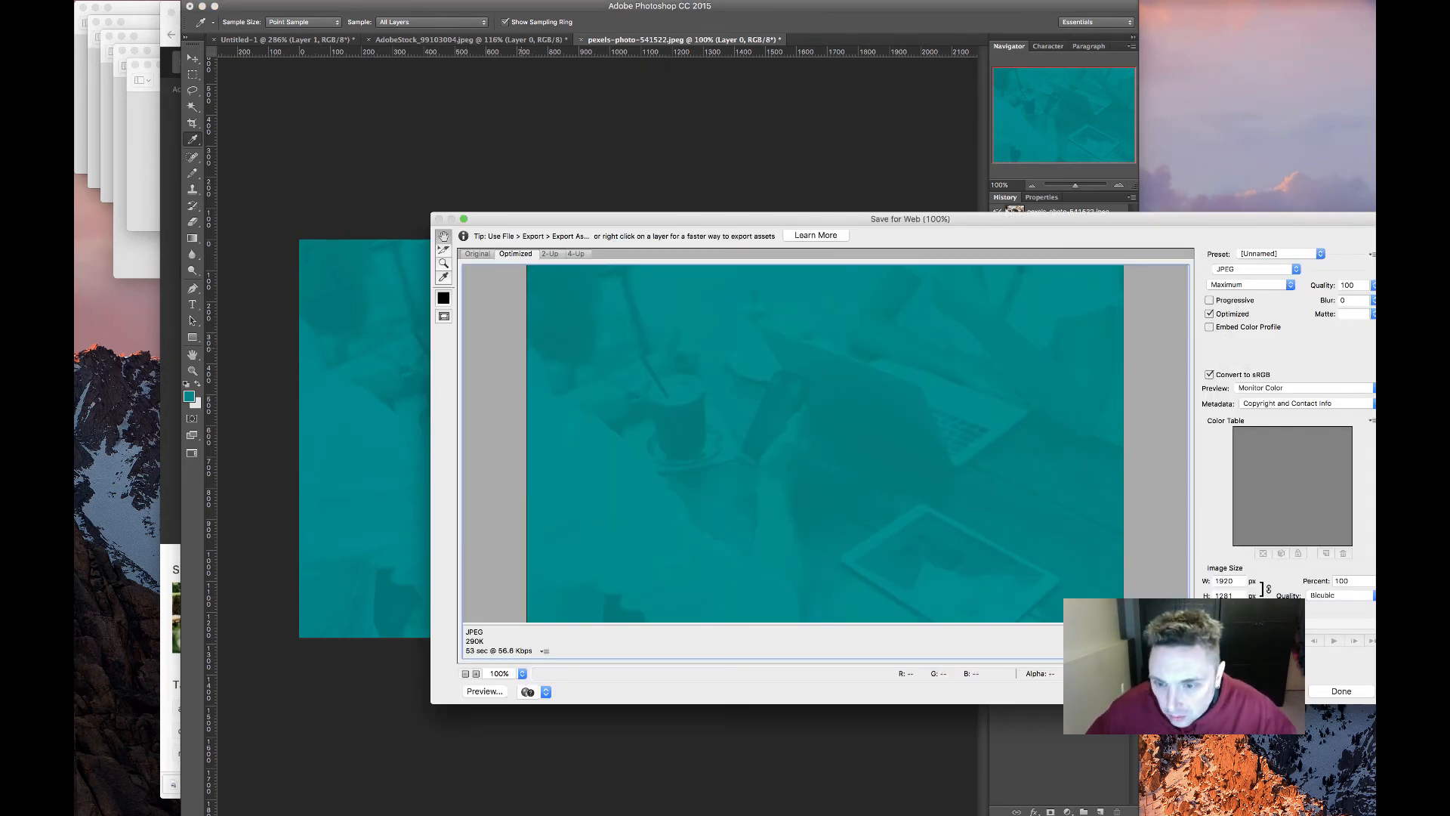
key(Return)
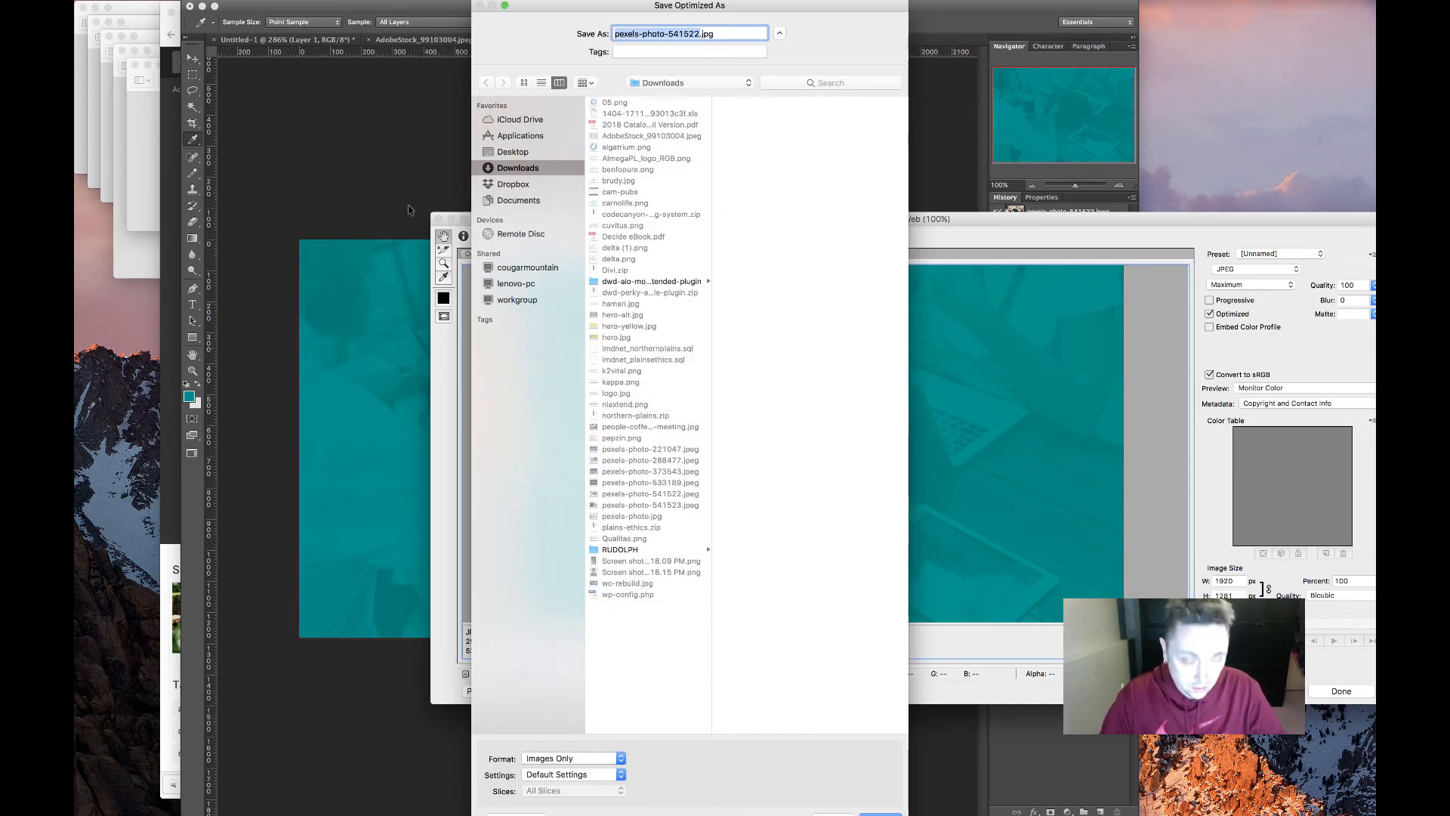
text(contact)
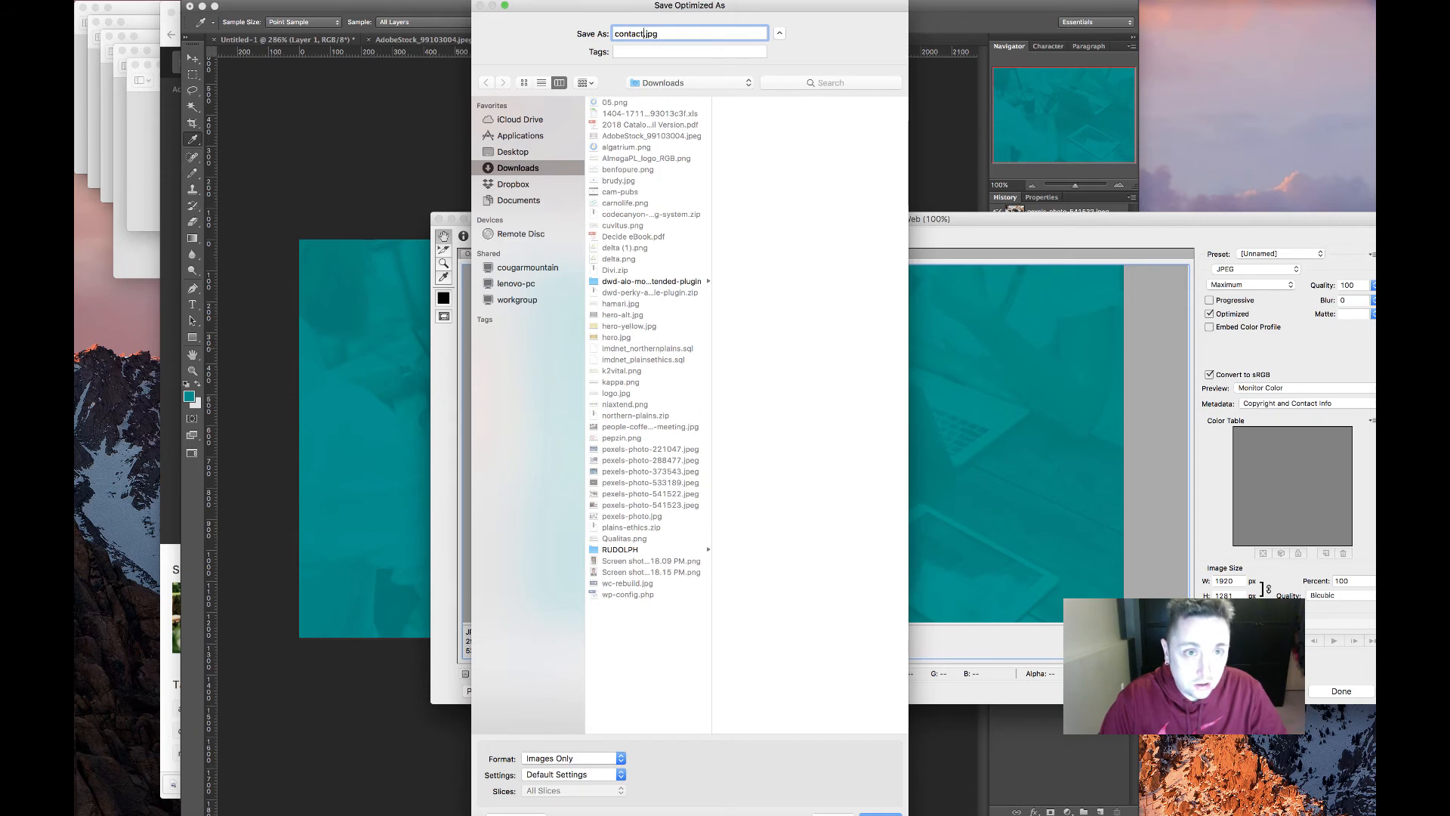
key(Return)
Upload contact.jpg, set it as the Footer 3 section background, and save the settings
click(172, 319)
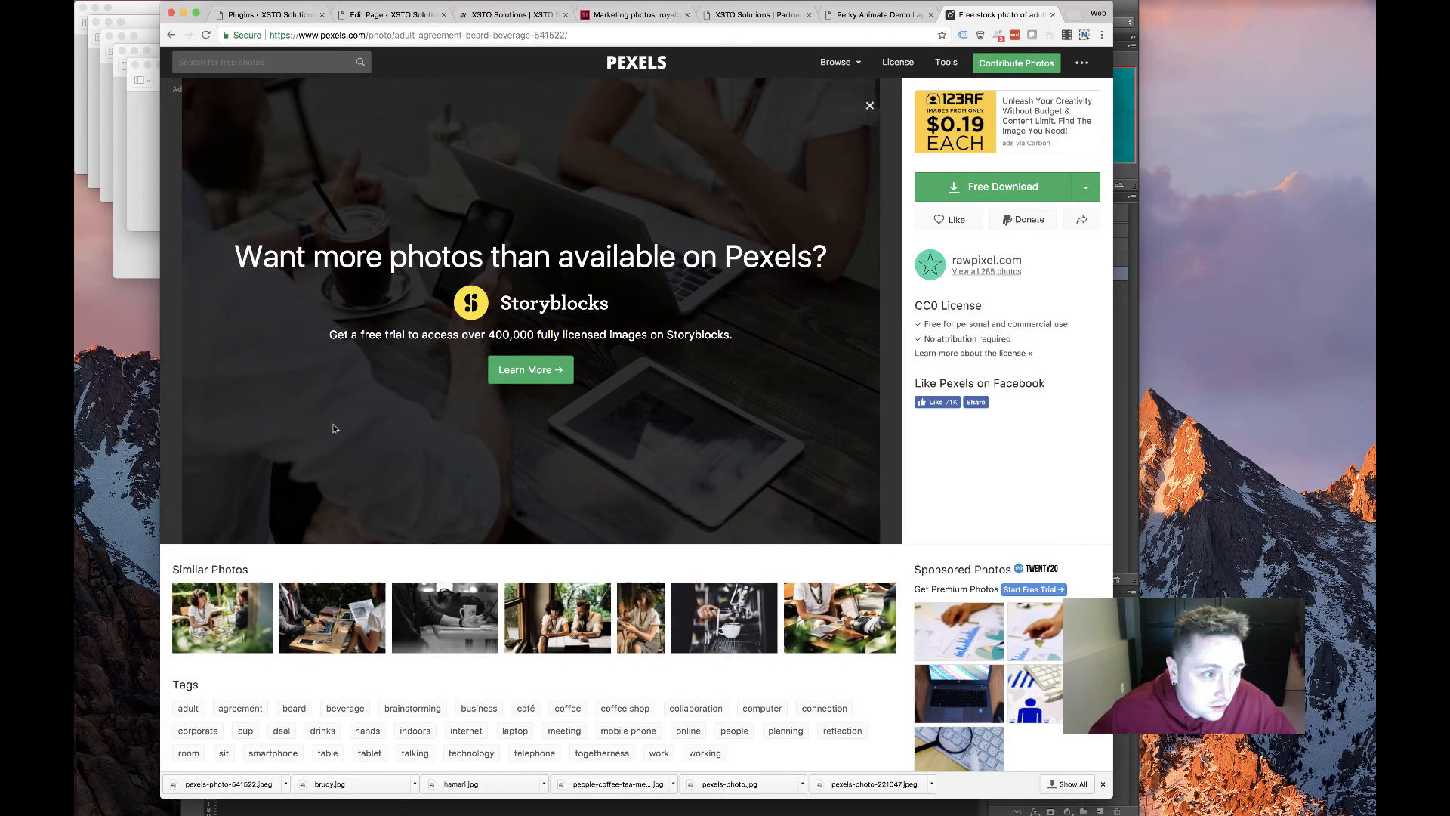
click(389, 14)
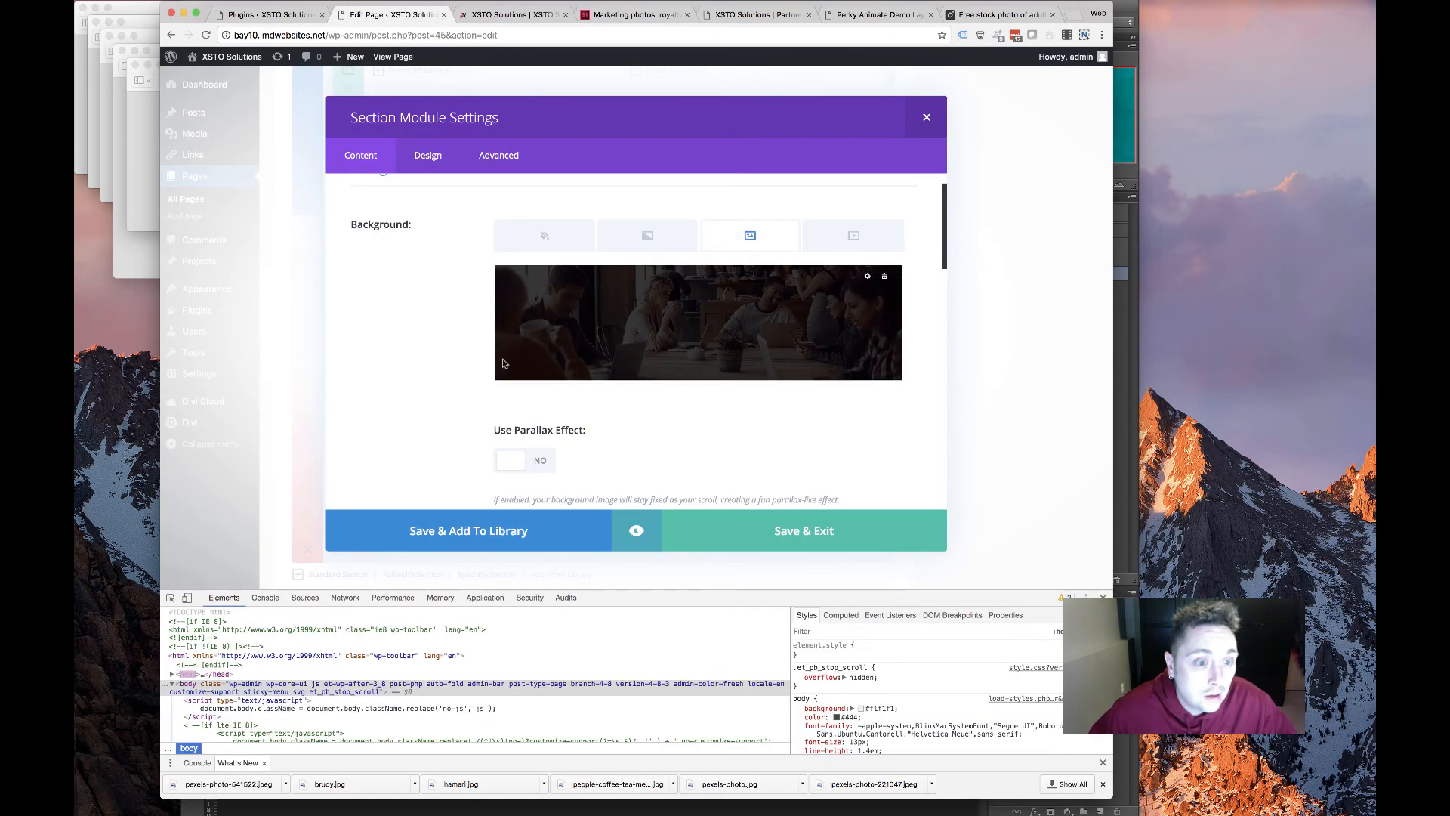
click(867, 284)
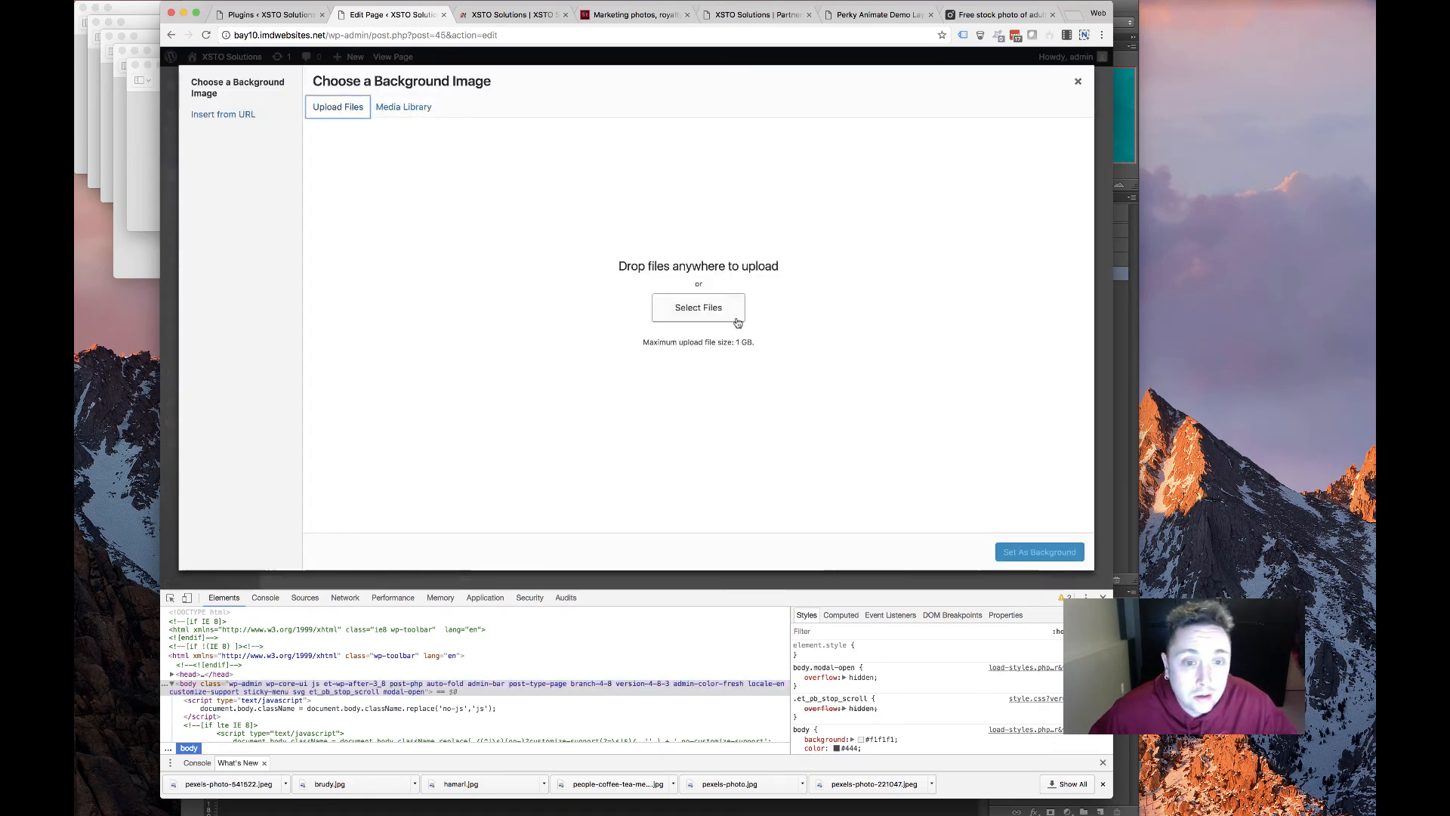
click(731, 314)
scroll(580, 252, down, 5)
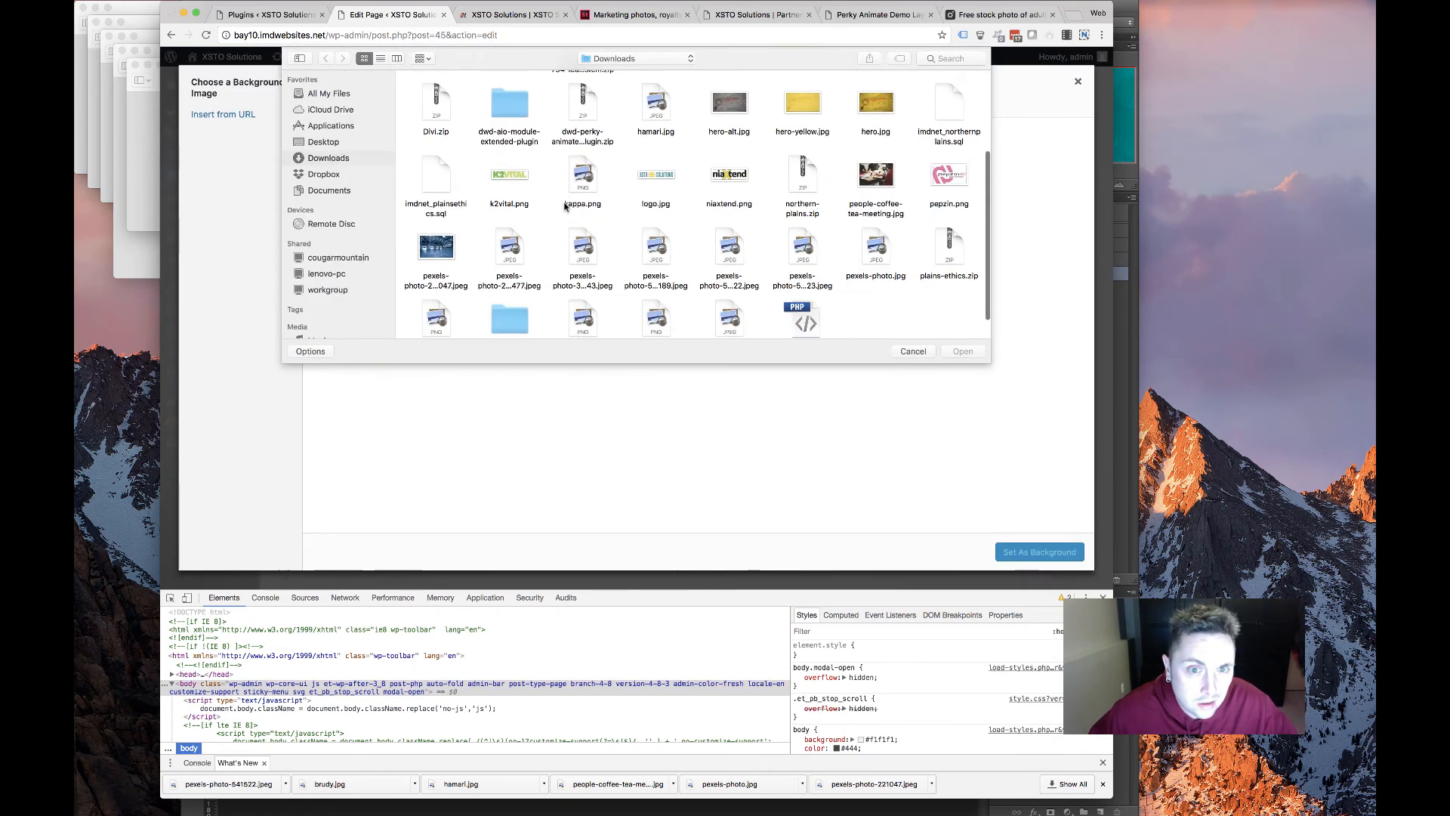
scroll(580, 251, up, 5)
double_click(655, 178)
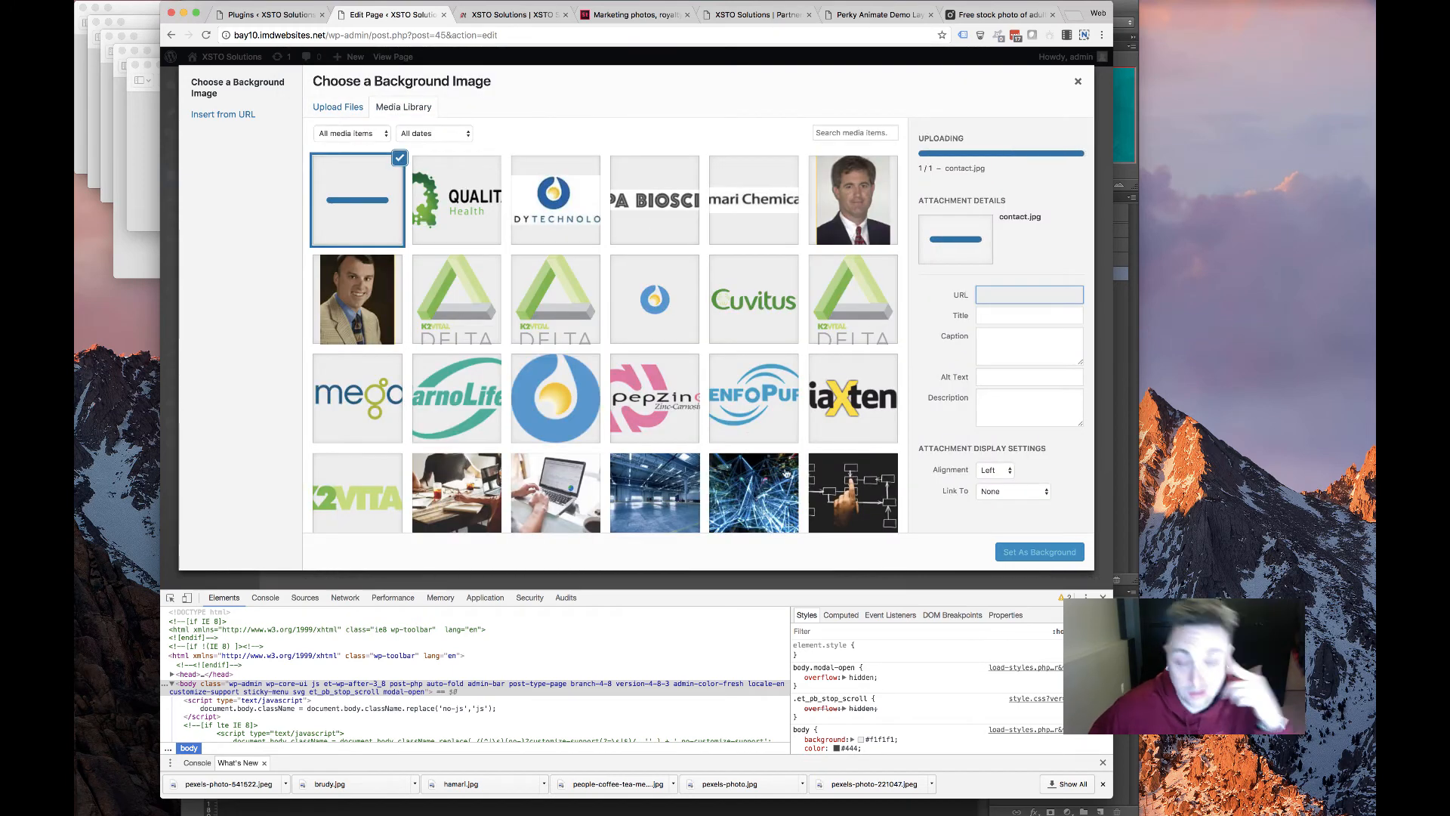
click(1020, 552)
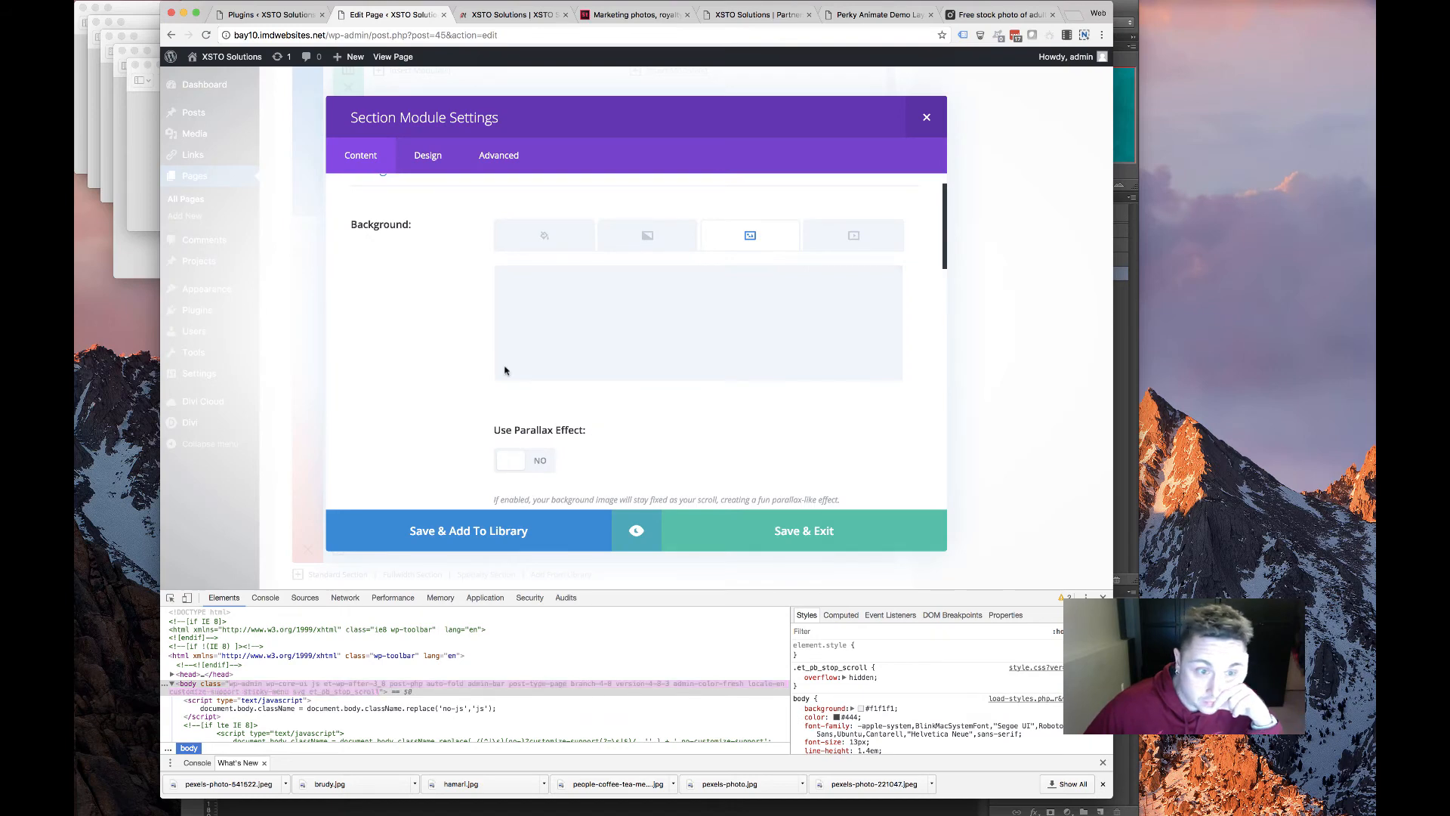
click(545, 241)
click(749, 236)
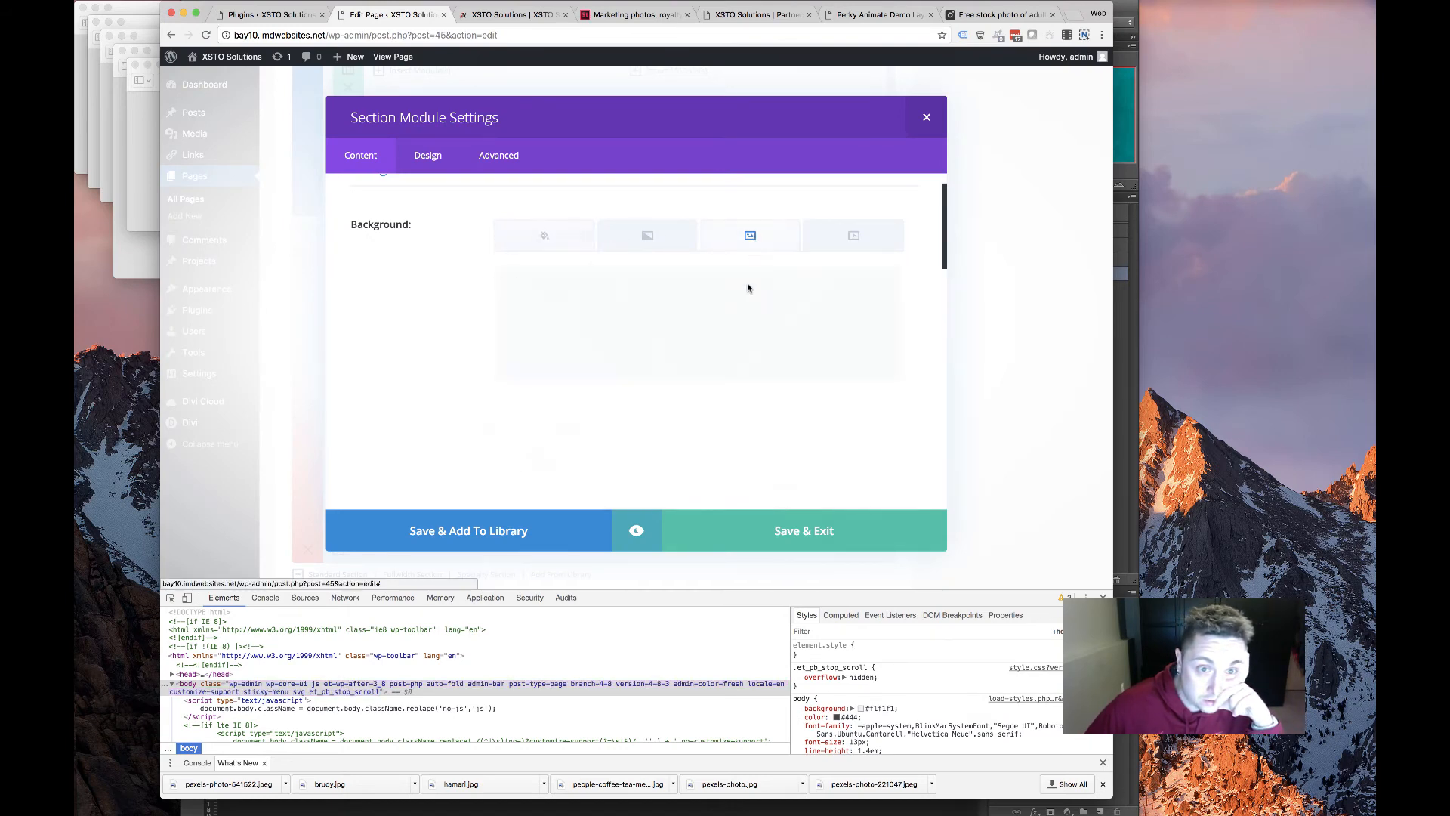
click(793, 533)
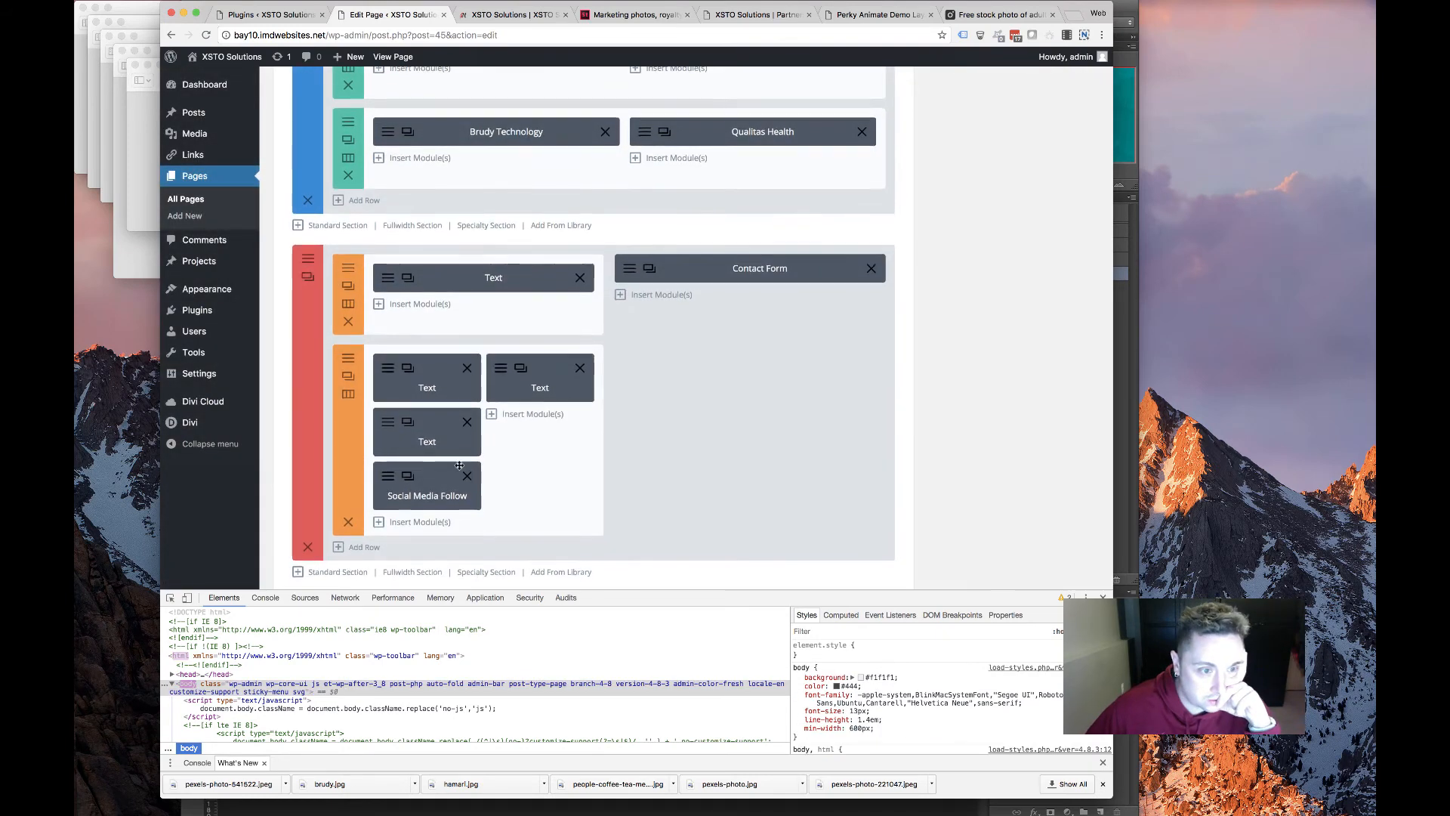
Open the Get in Touch text module and look up the intro sentence on the old site's contact page
click(408, 276)
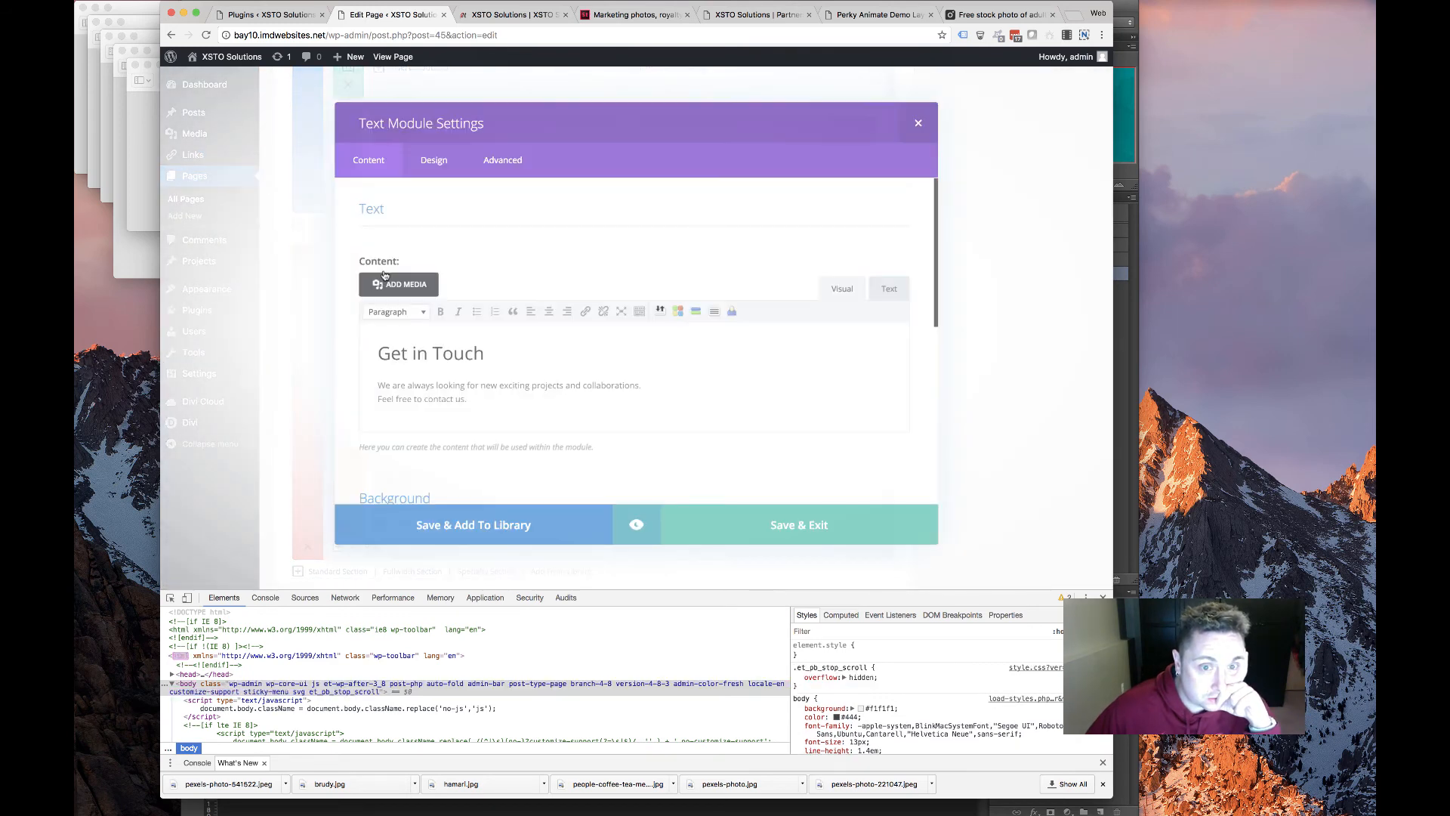
scroll(476, 394, down, 4)
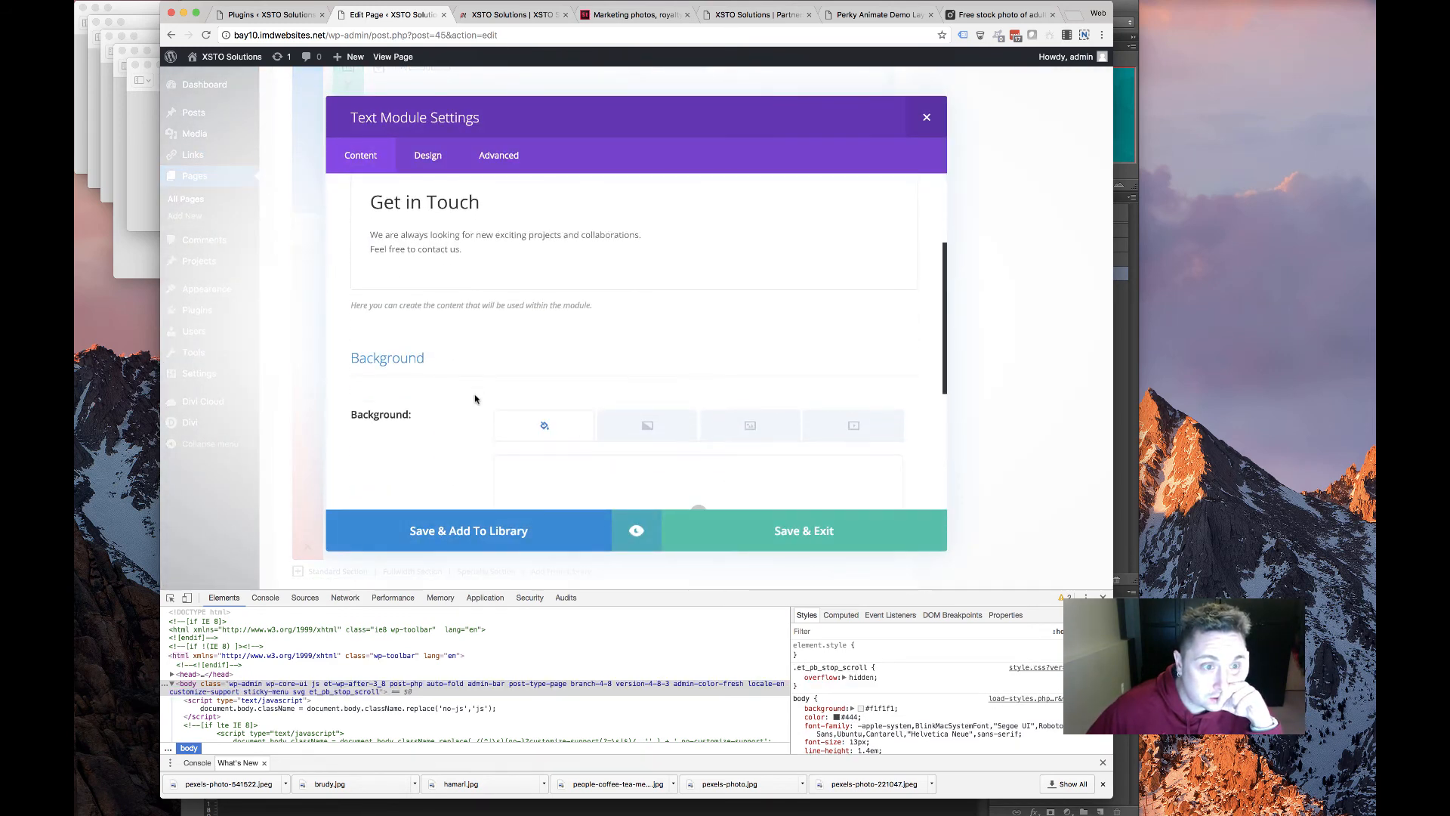
scroll(555, 267, up, 1)
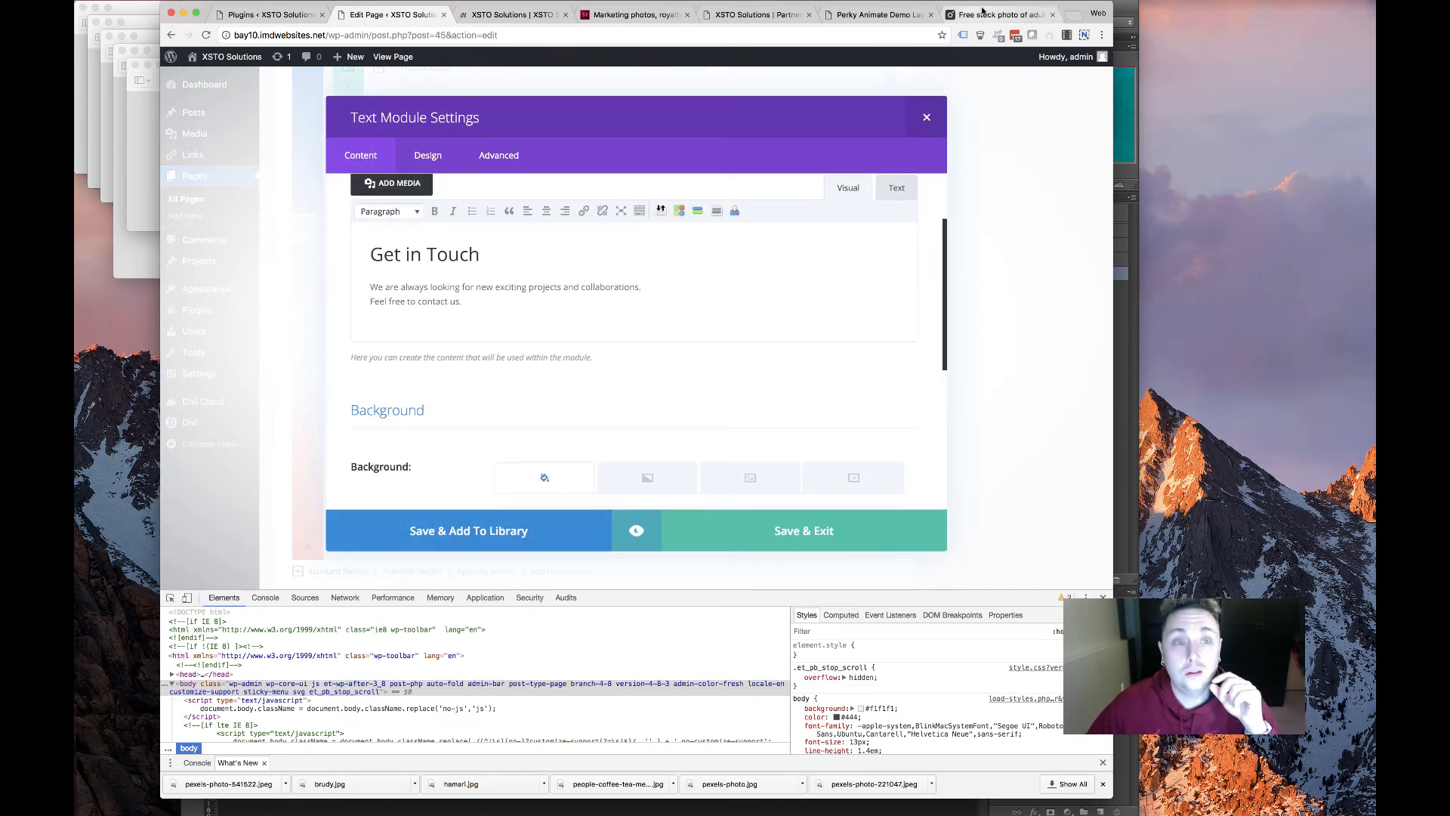
click(880, 14)
click(755, 14)
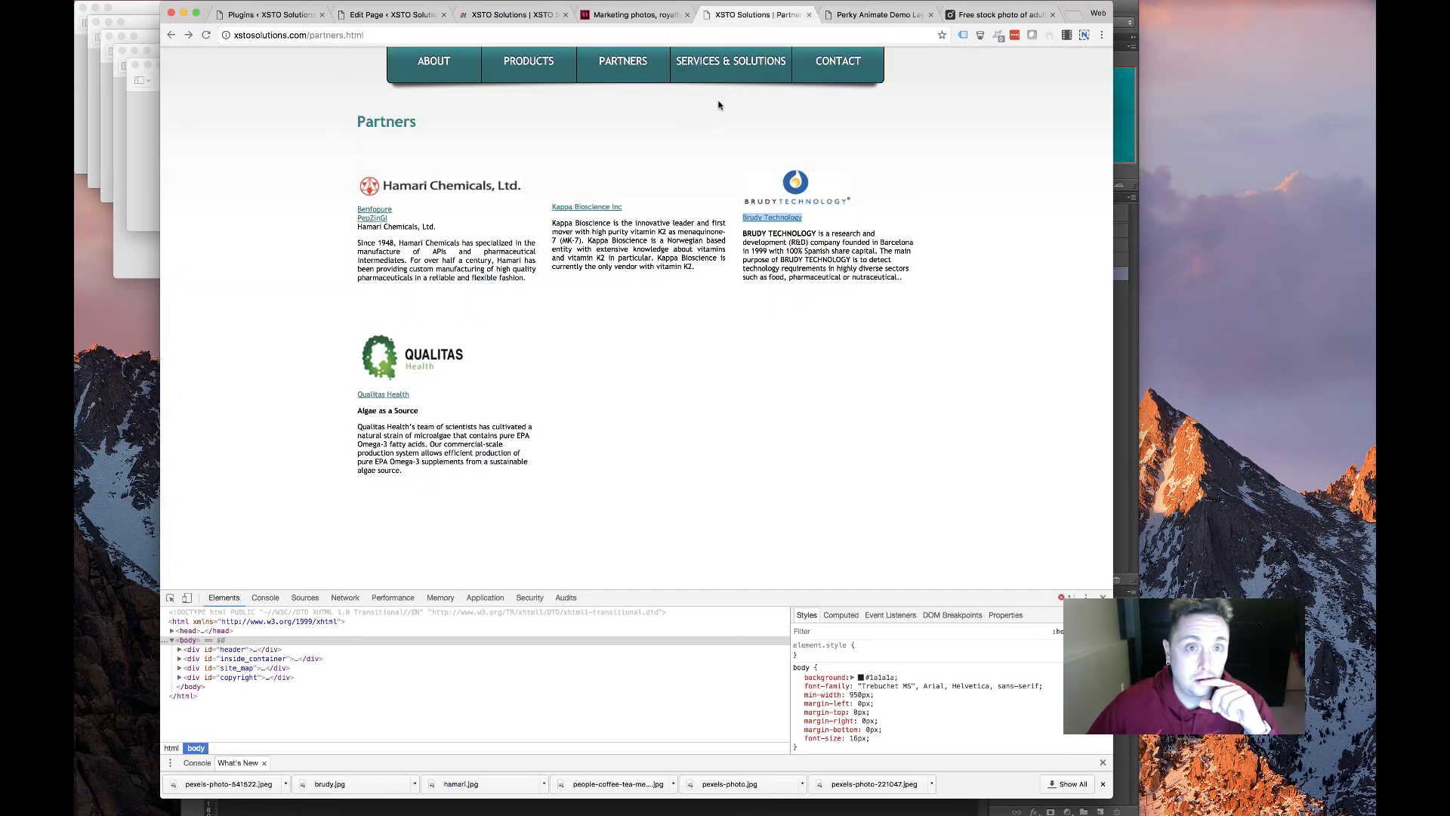
click(839, 61)
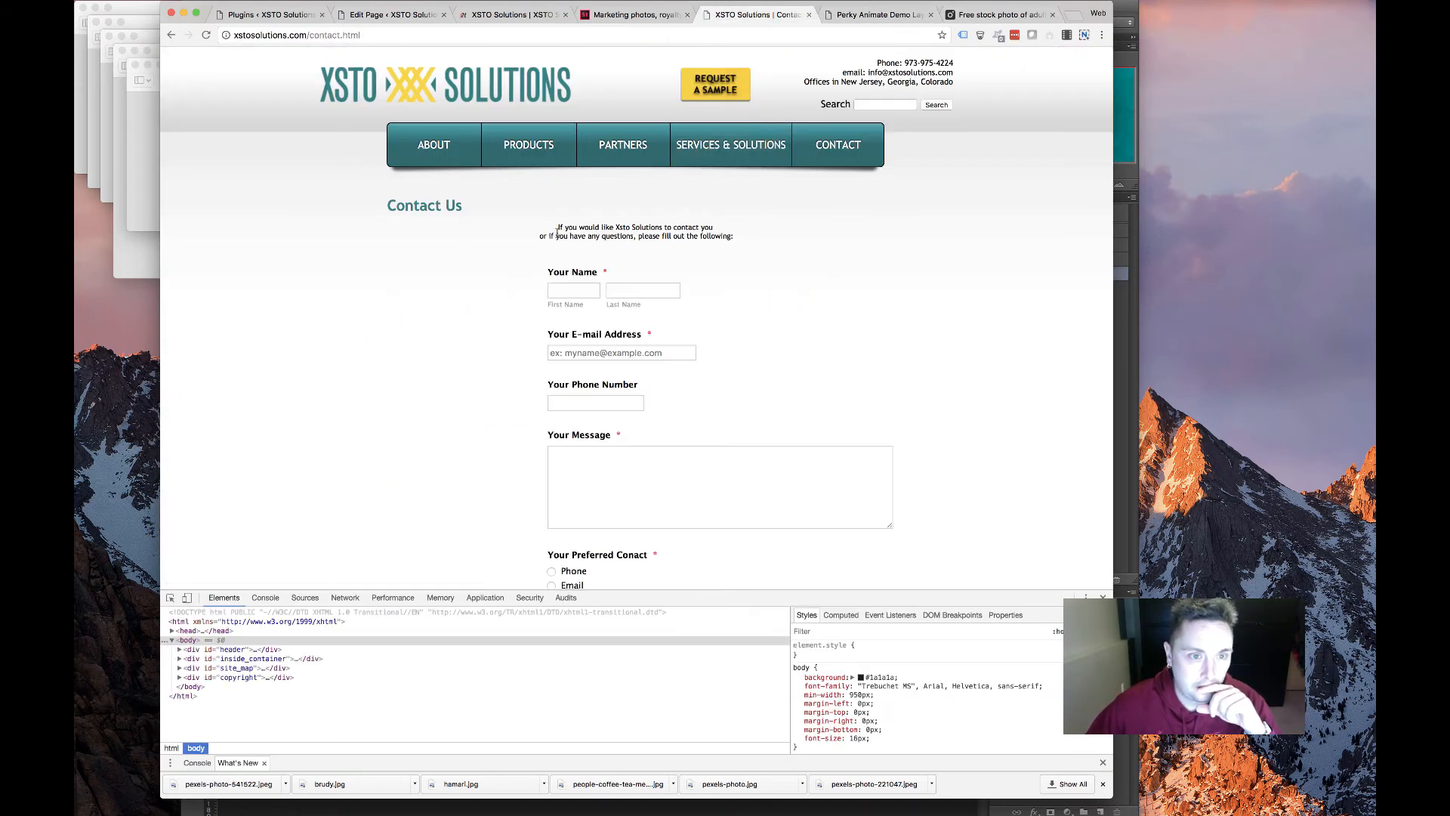
drag(558, 227, 714, 233)
click(649, 254)
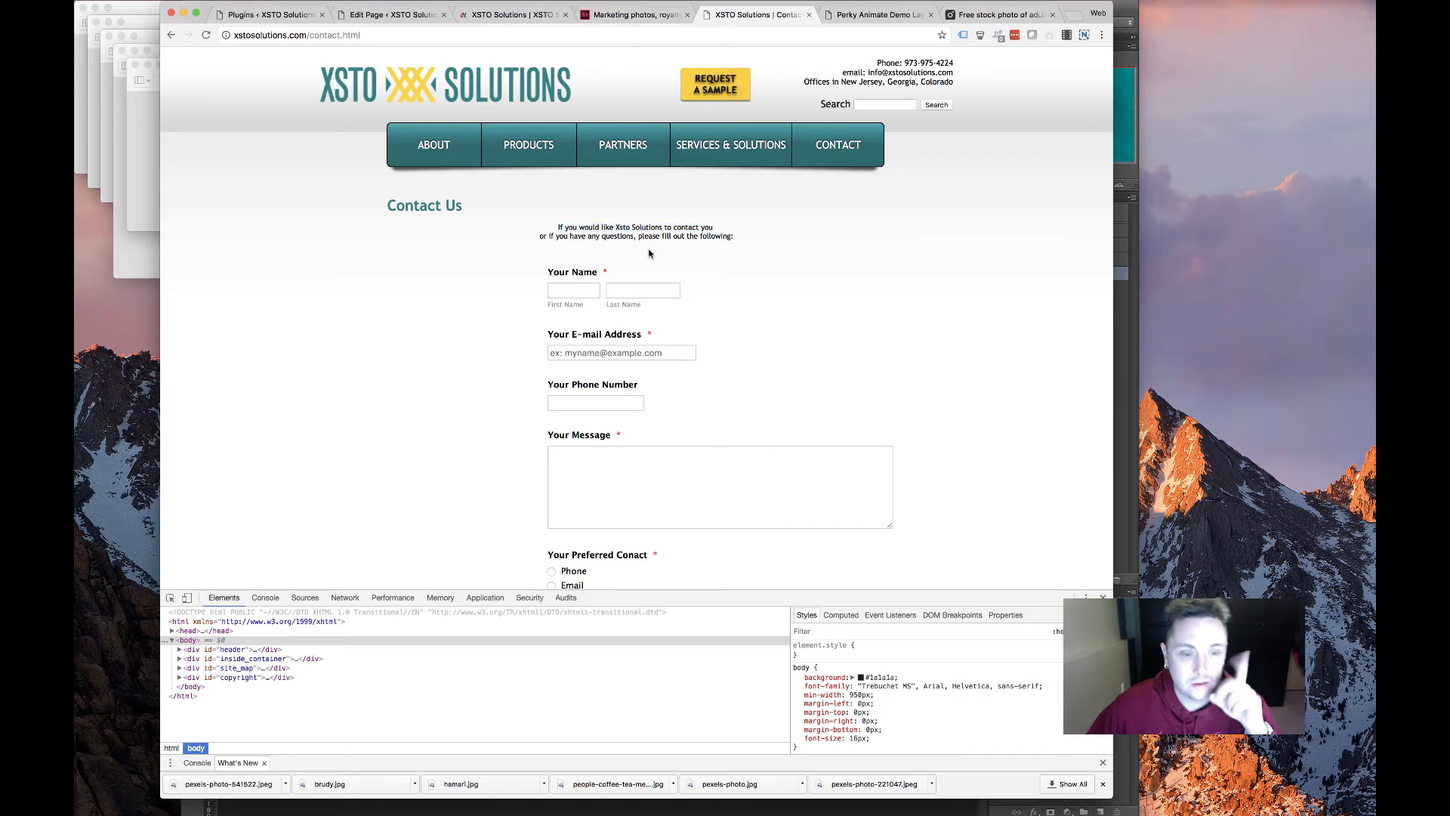
Replace the intro lines with 'Please use the info below or the contact form to get a hold of us.' and save
scroll(649, 257, down, 5)
click(880, 14)
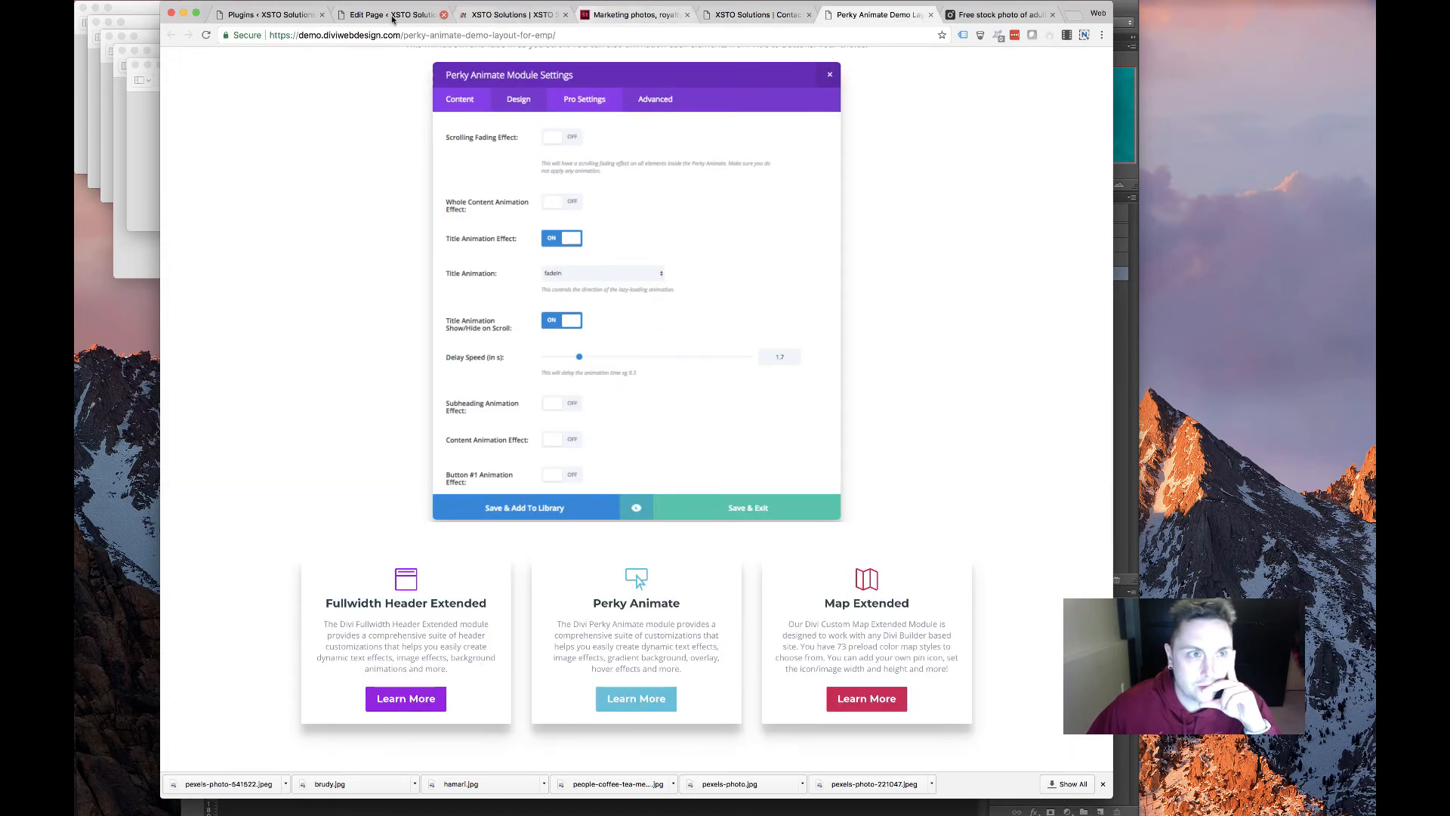
click(389, 14)
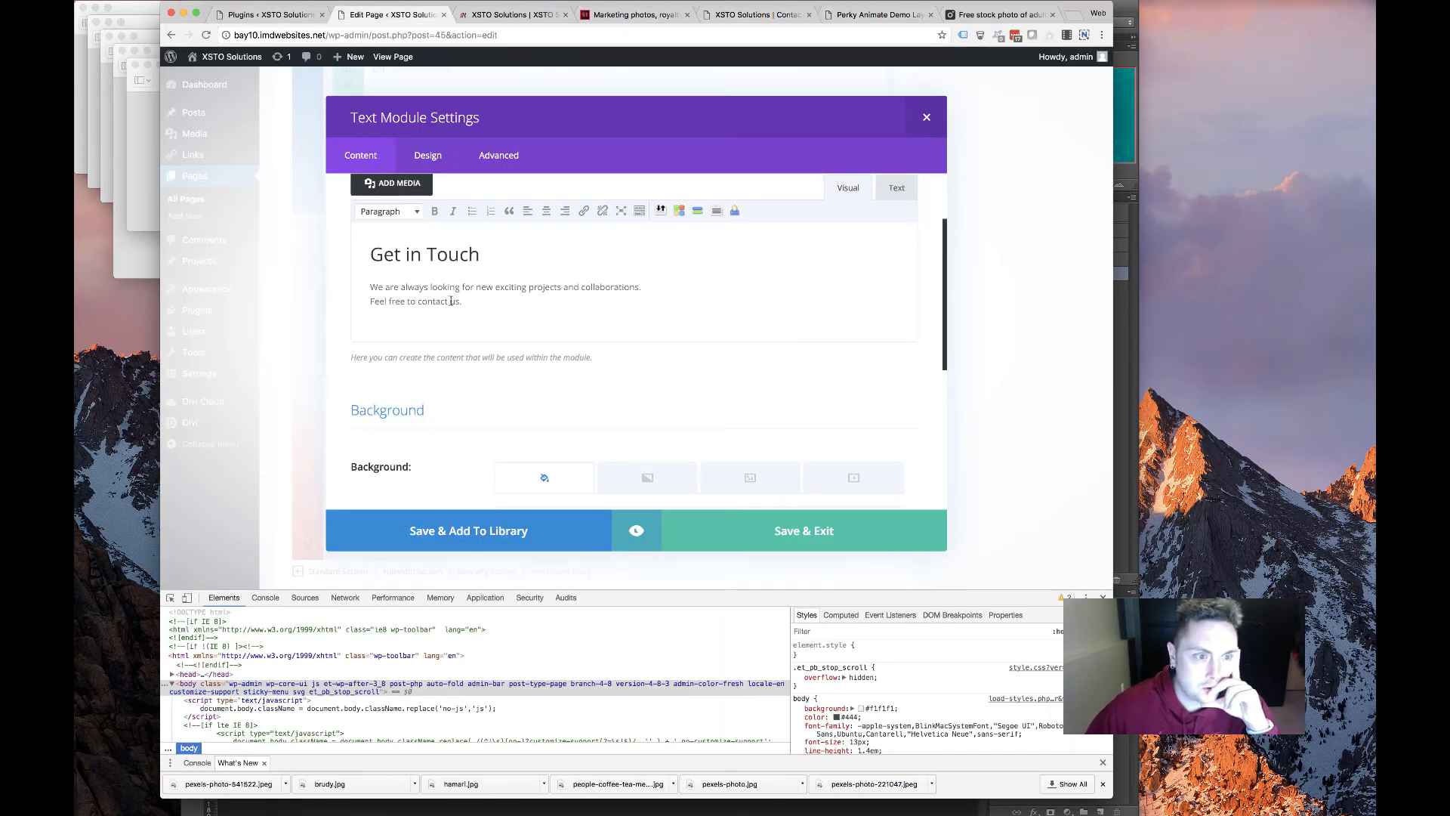
scroll(451, 308, down, 5)
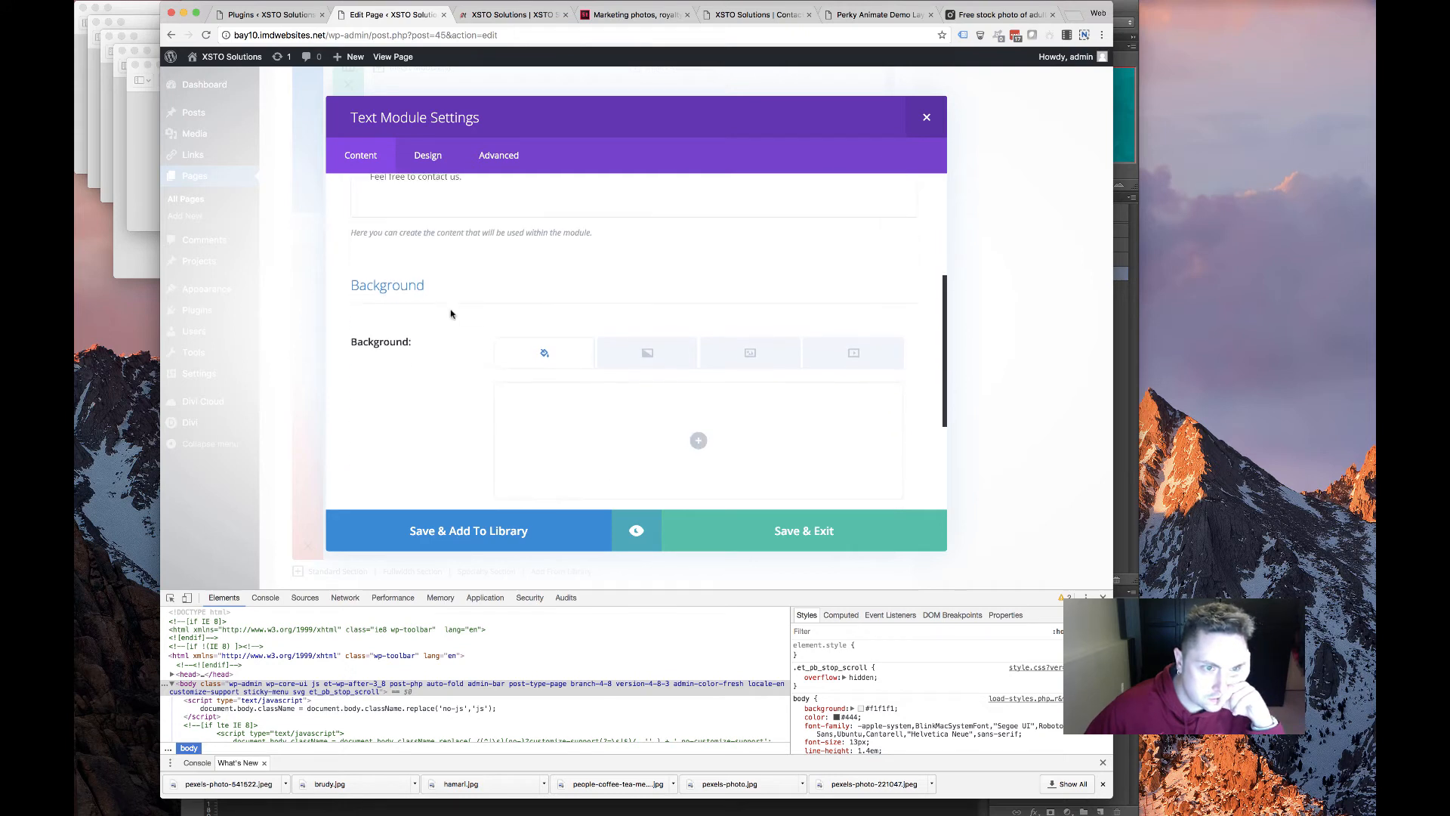
scroll(450, 314, up, 6)
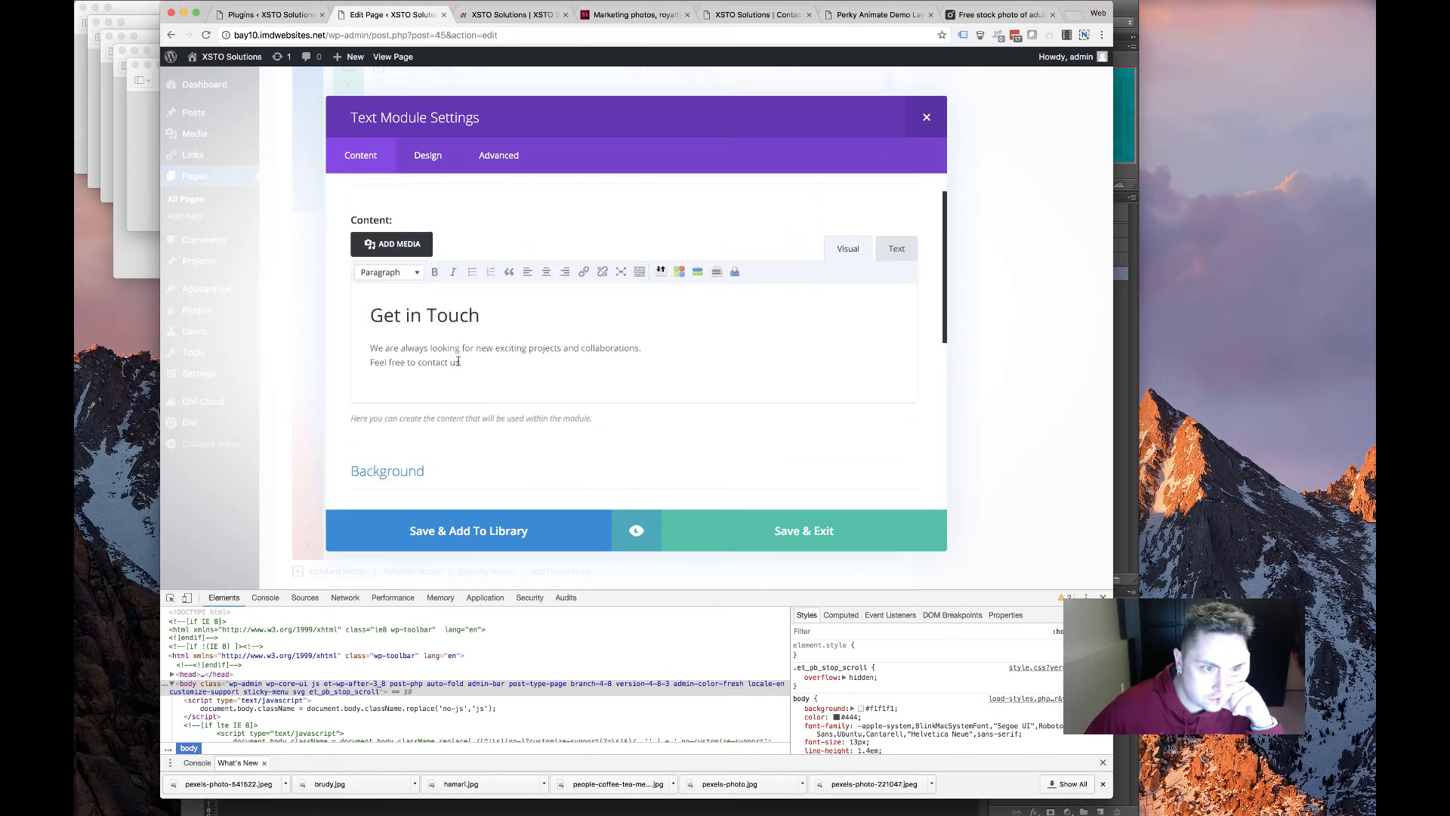
drag(457, 362, 398, 340)
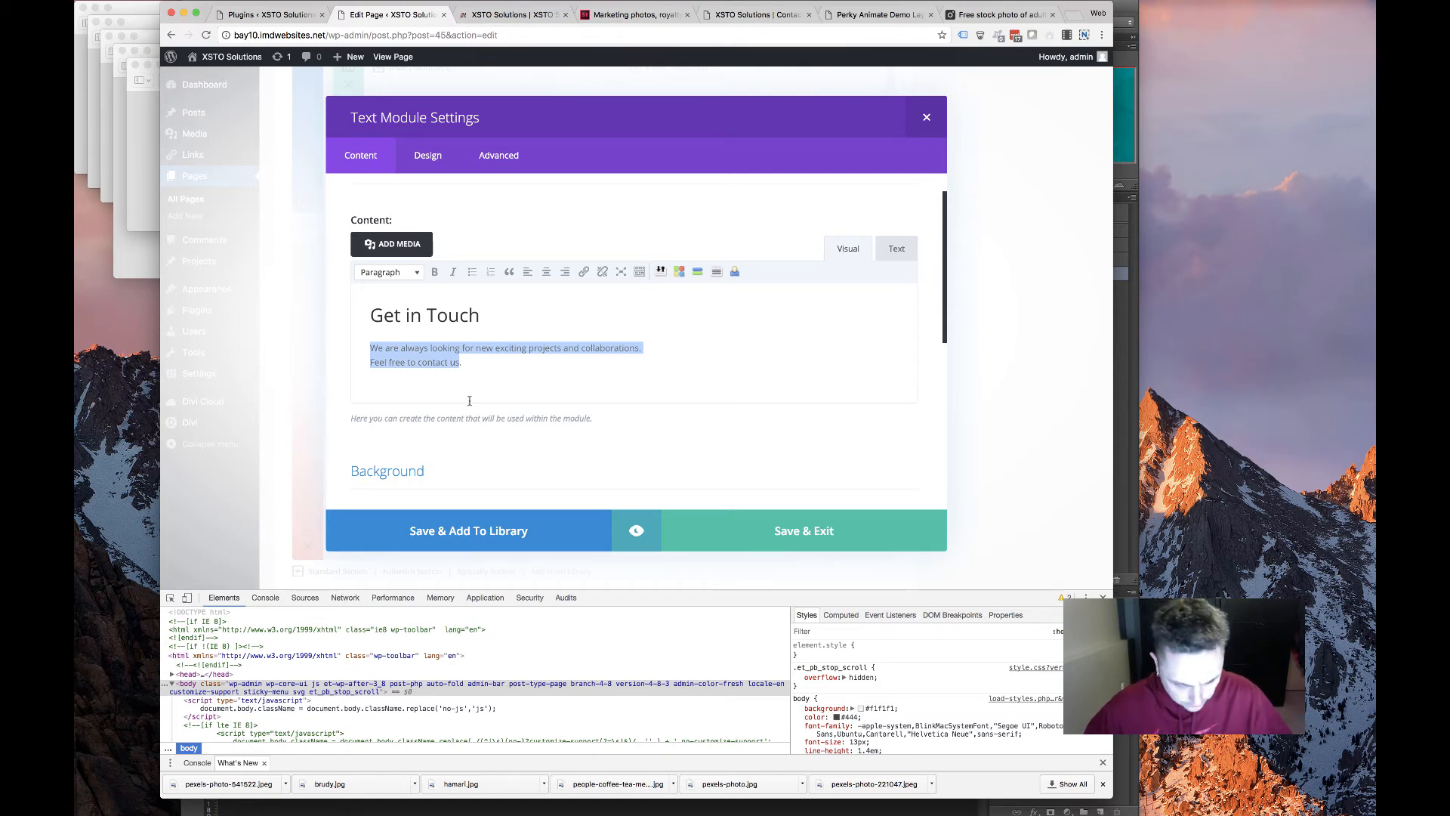
text(P)
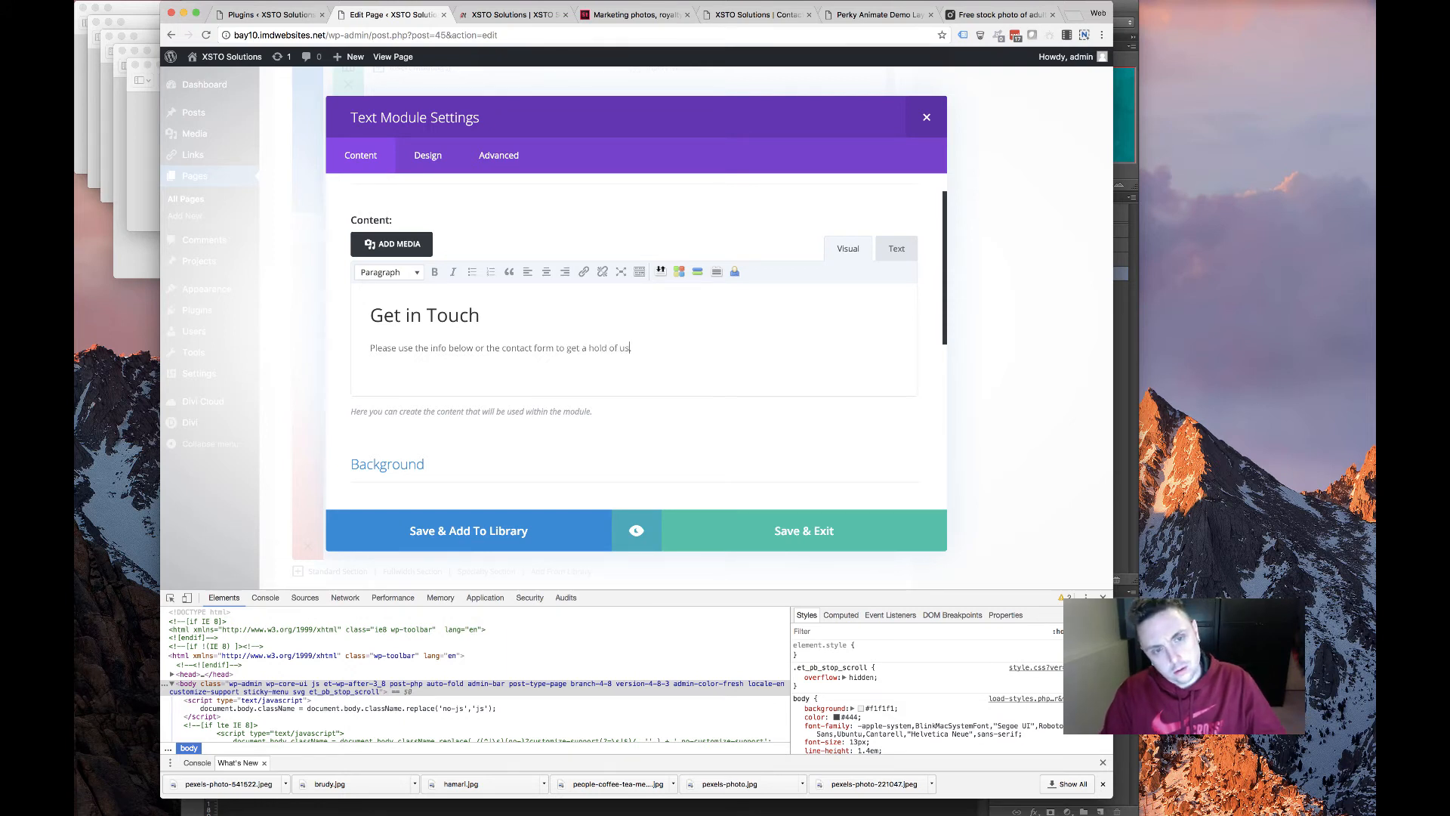
click(782, 516)
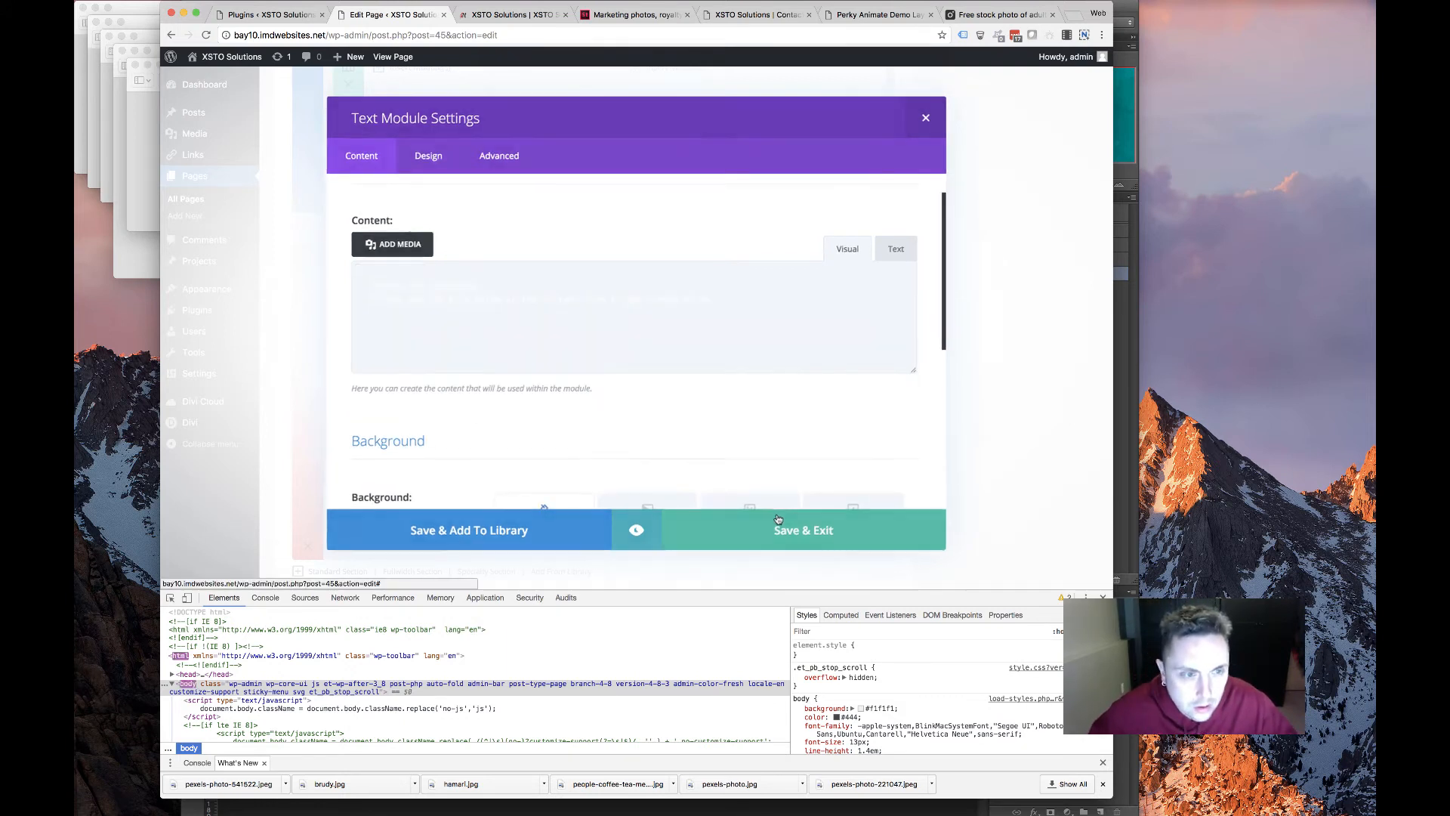
Open the OFFICE text module and copy the offices line from the old site's header
click(387, 367)
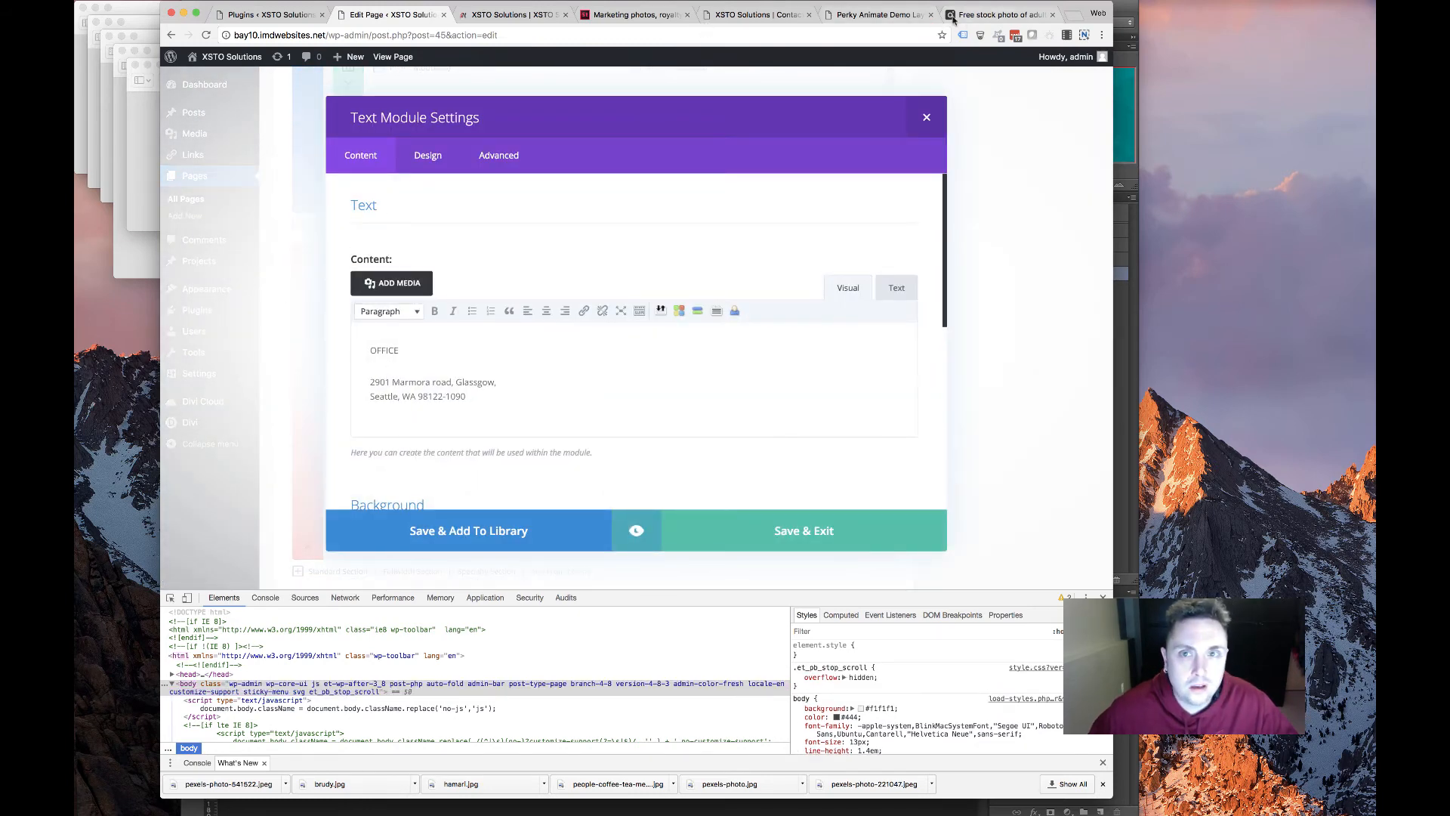
click(880, 14)
click(736, 15)
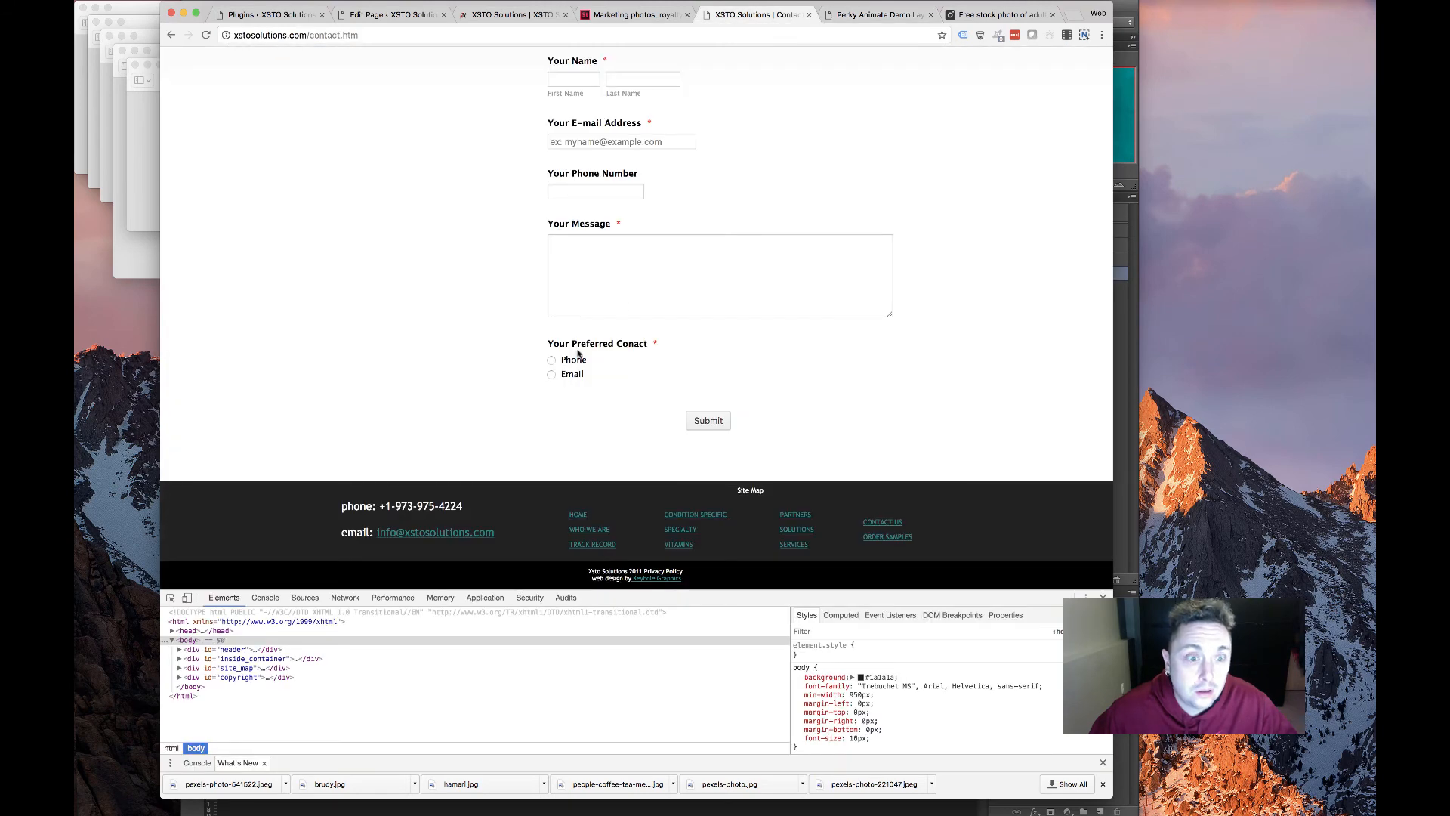
scroll(250, 525, up, 5)
scroll(250, 525, down, 5)
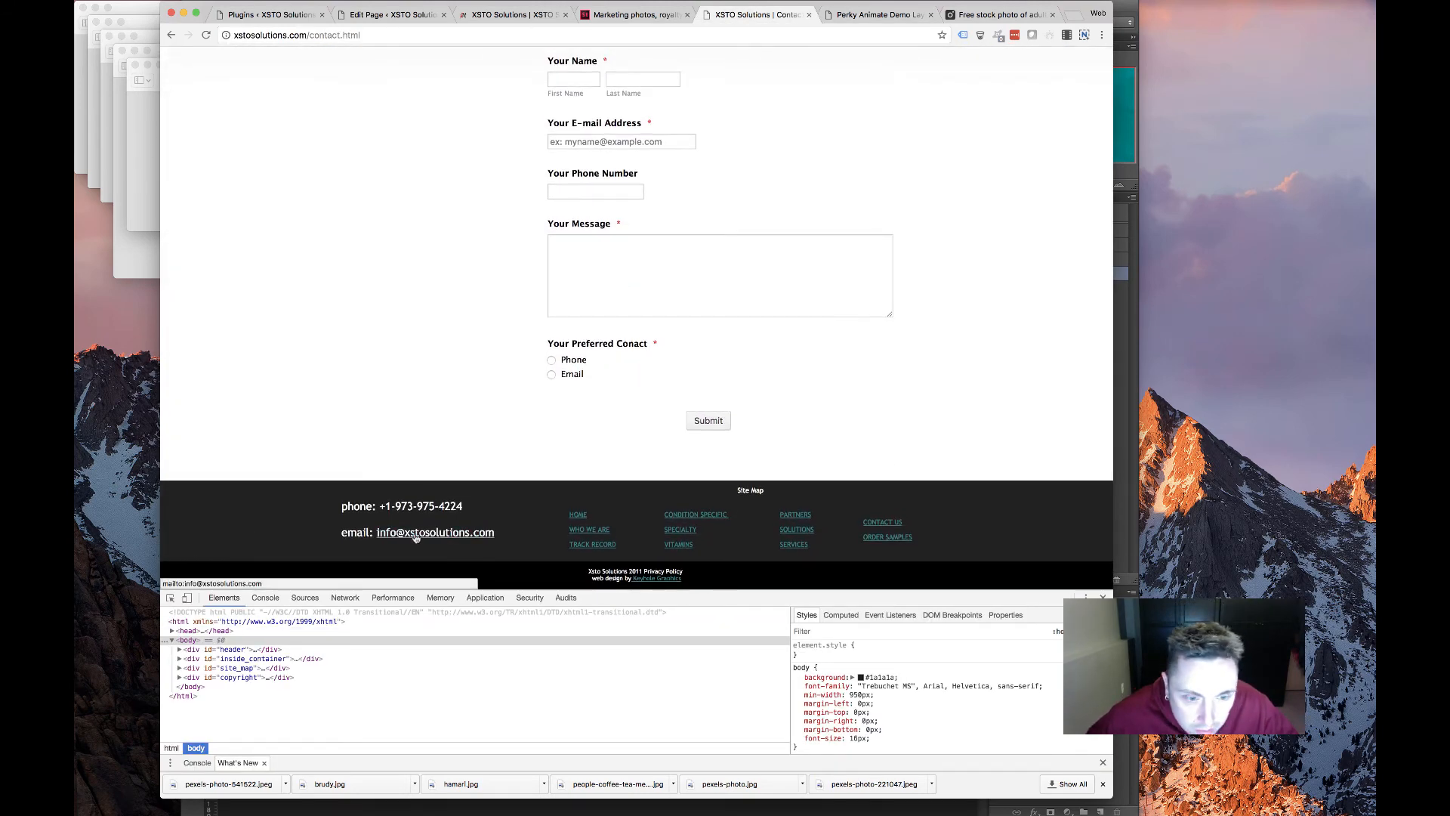
scroll(679, 154, up, 3)
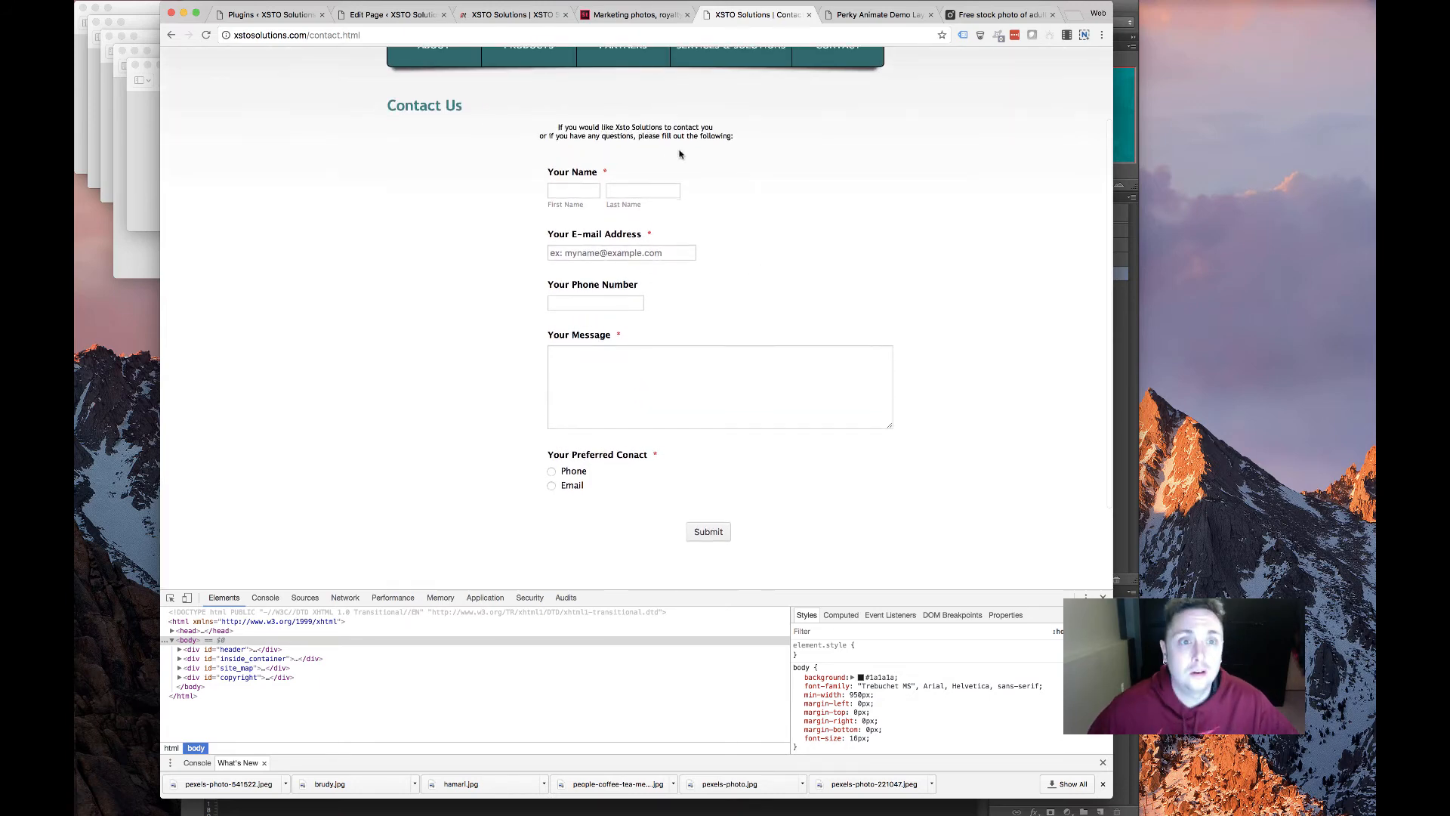
scroll(679, 154, up, 3)
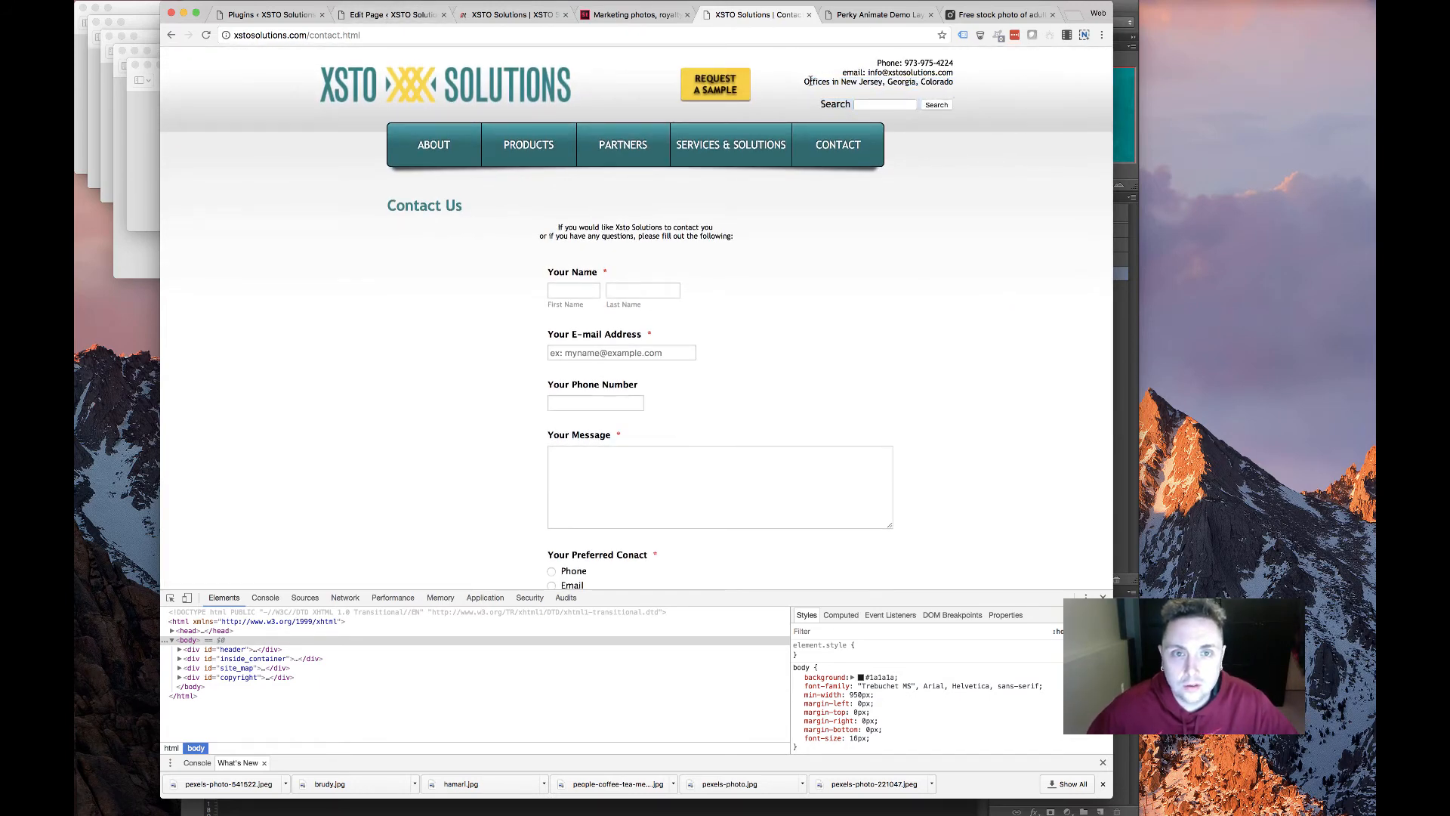
drag(806, 81, 955, 83)
key(super+c)
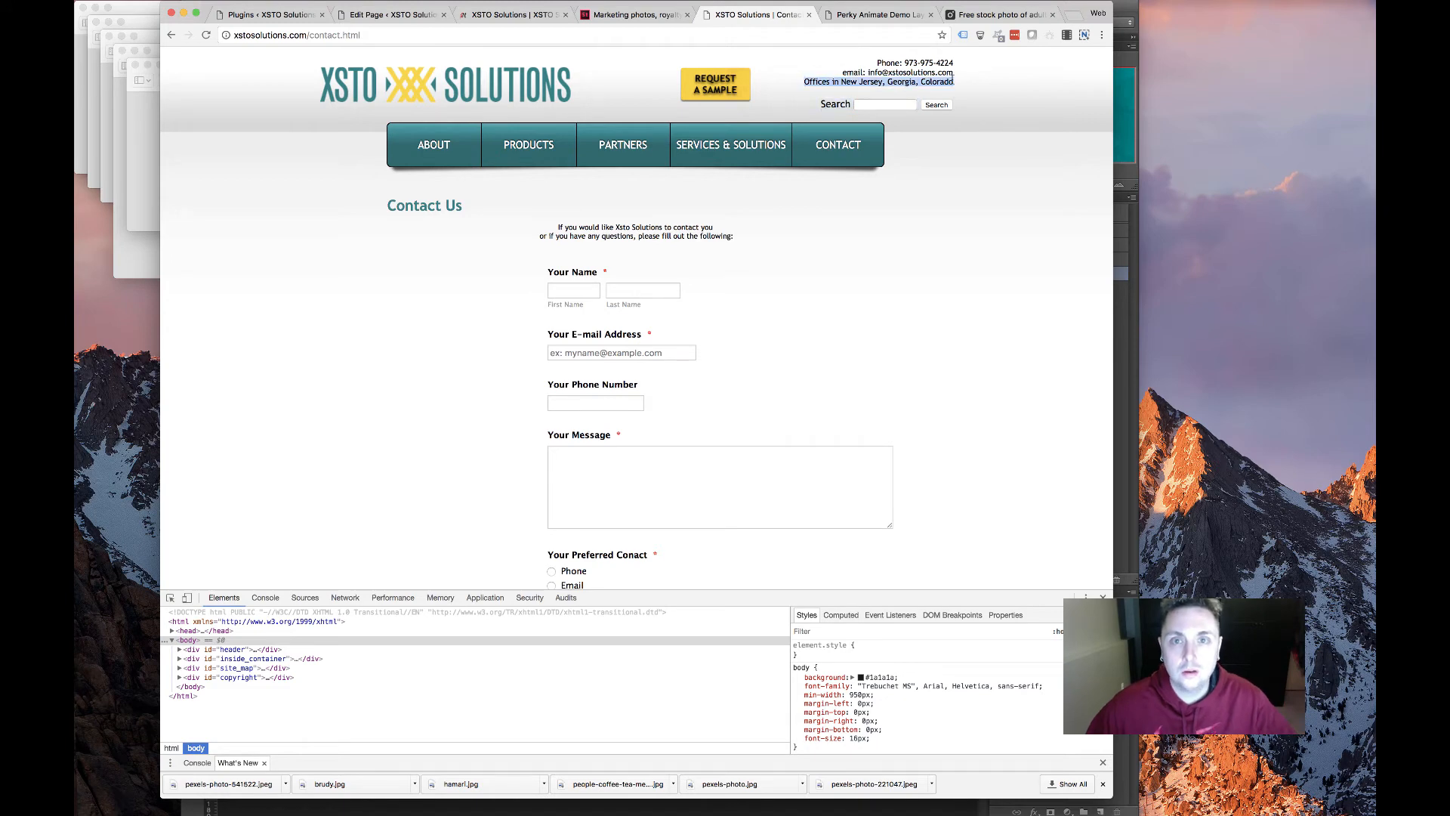
click(272, 14)
click(389, 15)
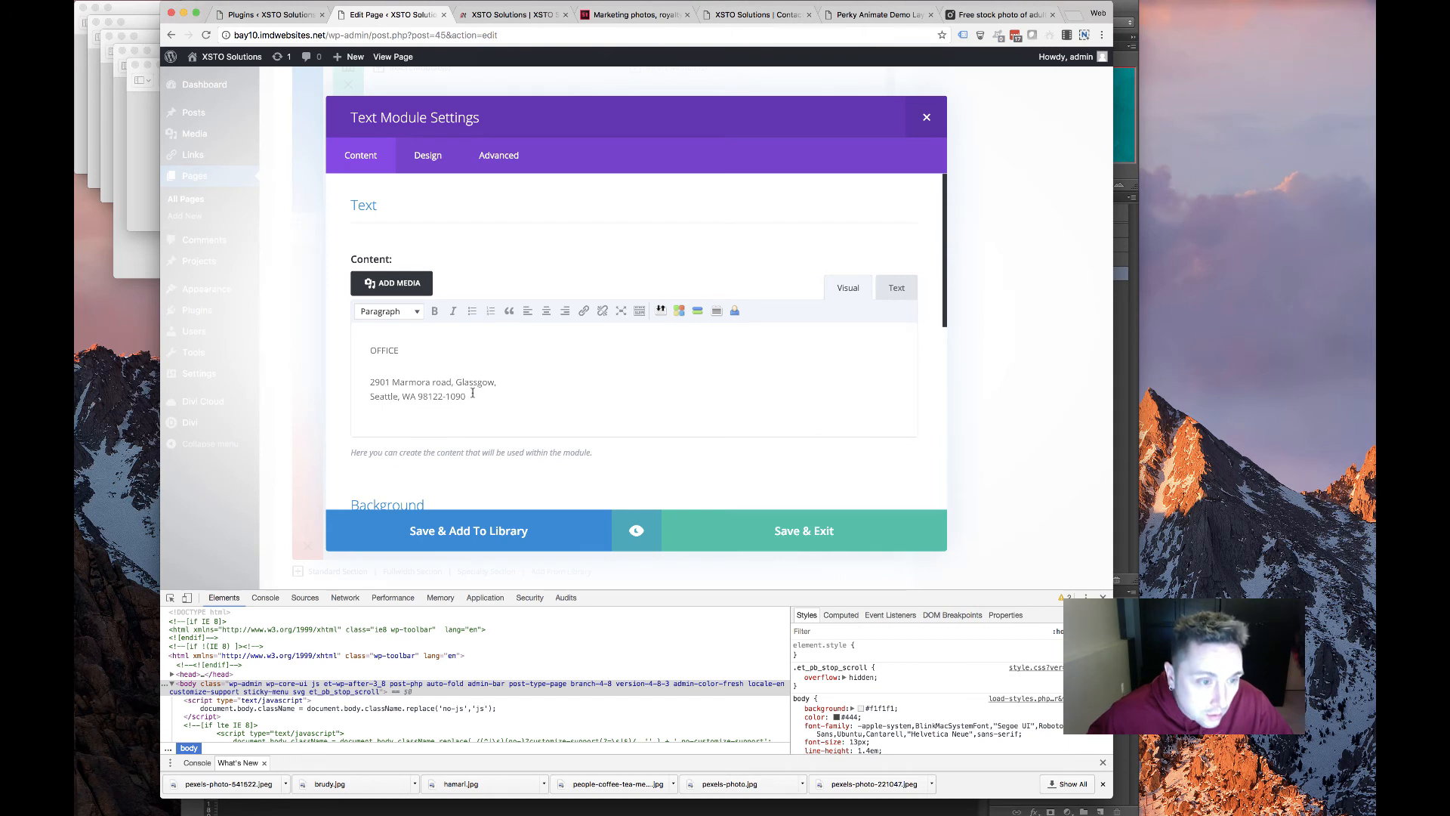
Replace the street address with 'New Jersey, Georgia, Colorado', relabel it OFFICES, and save
drag(473, 393, 364, 386)
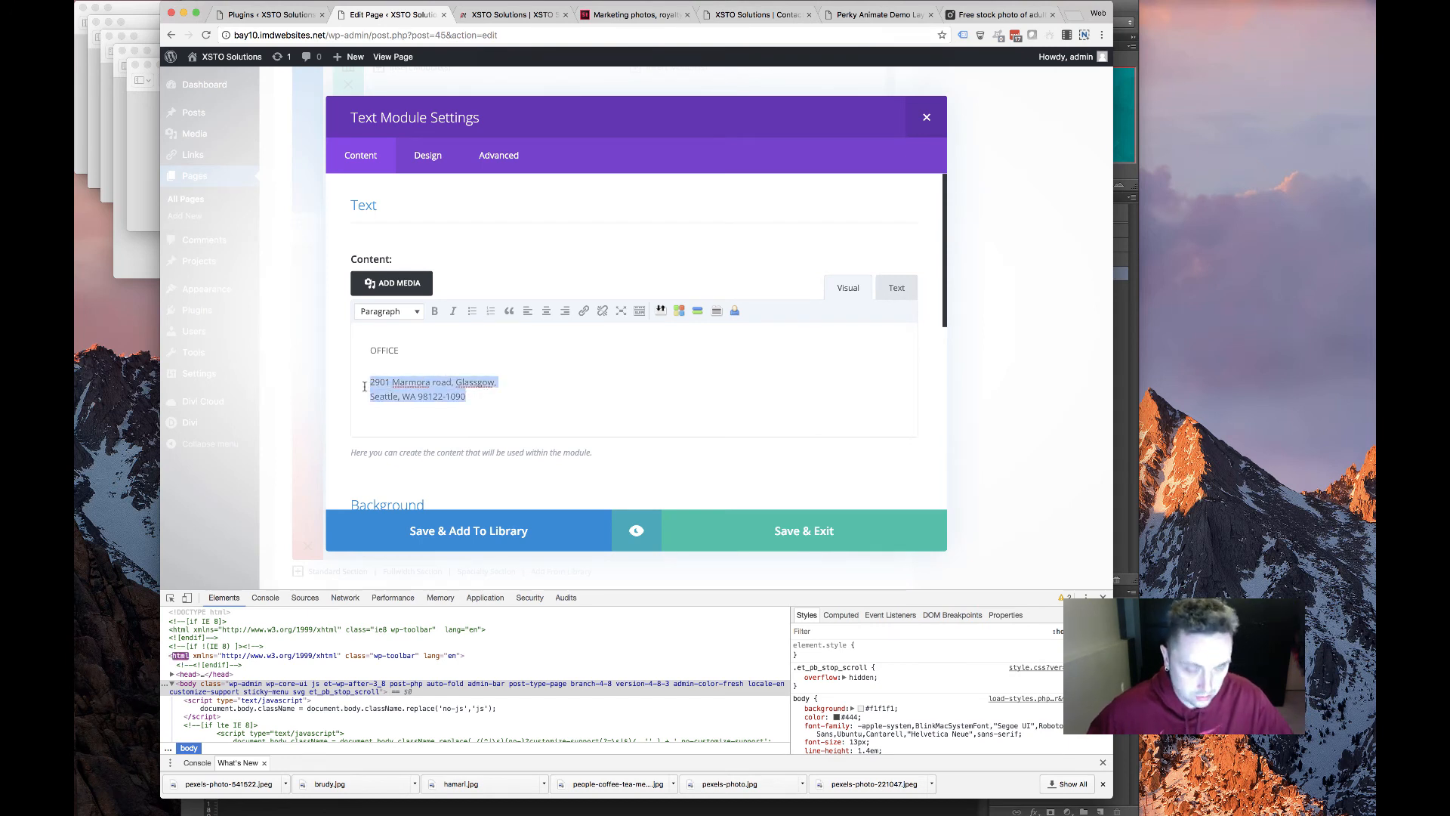
key(super+v)
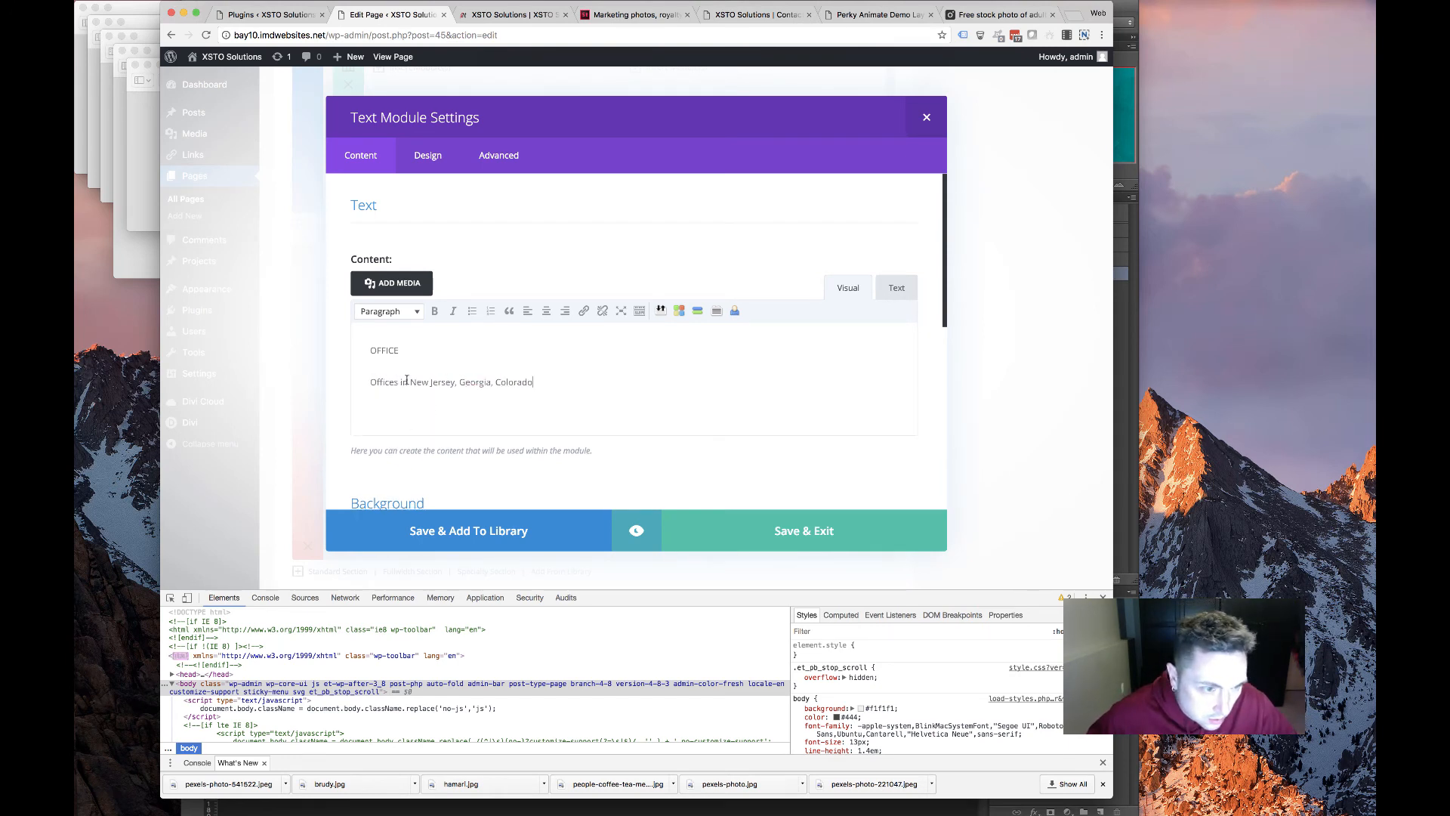
drag(412, 381, 369, 382)
key(BackSpace)
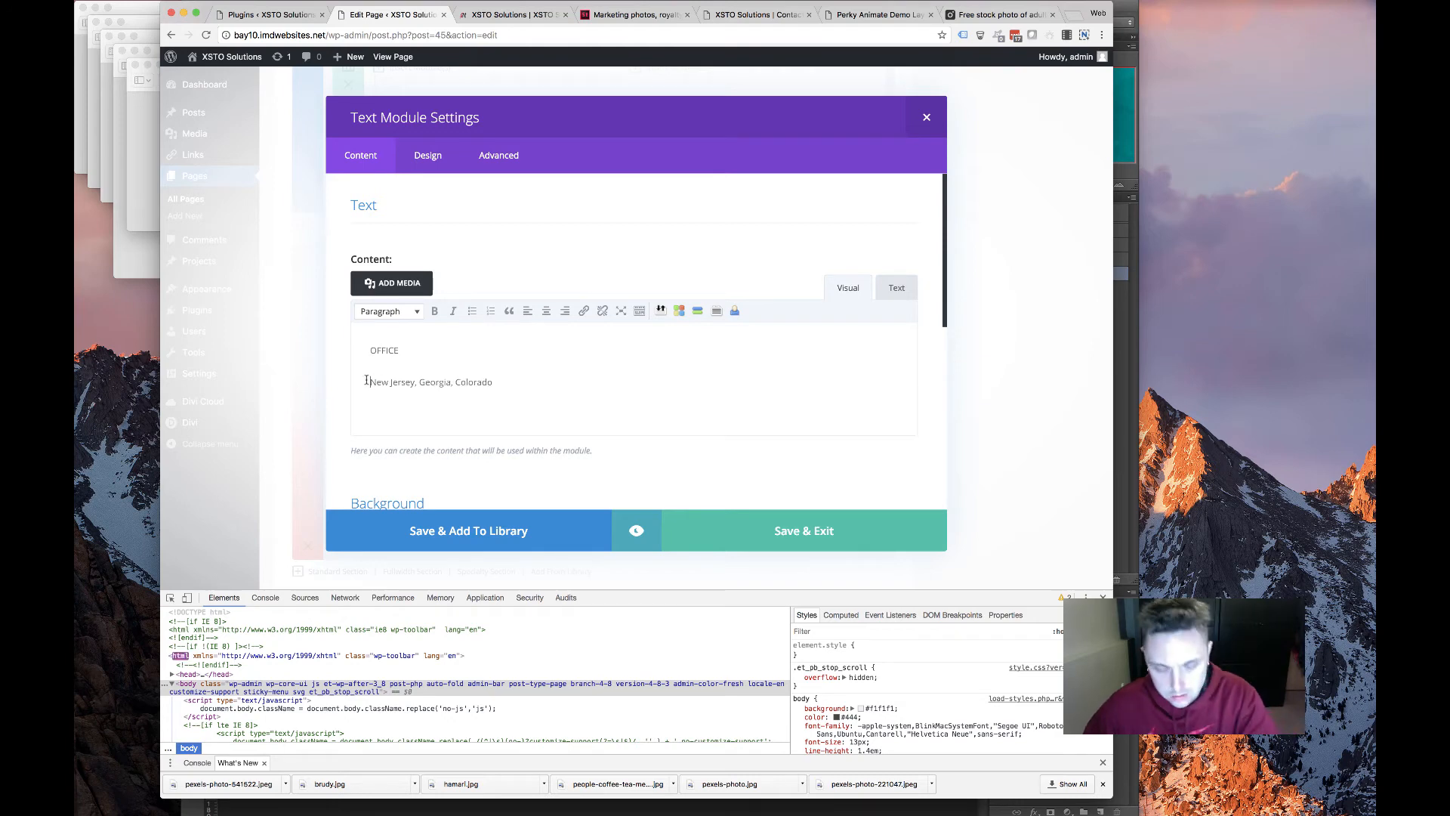
click(413, 348)
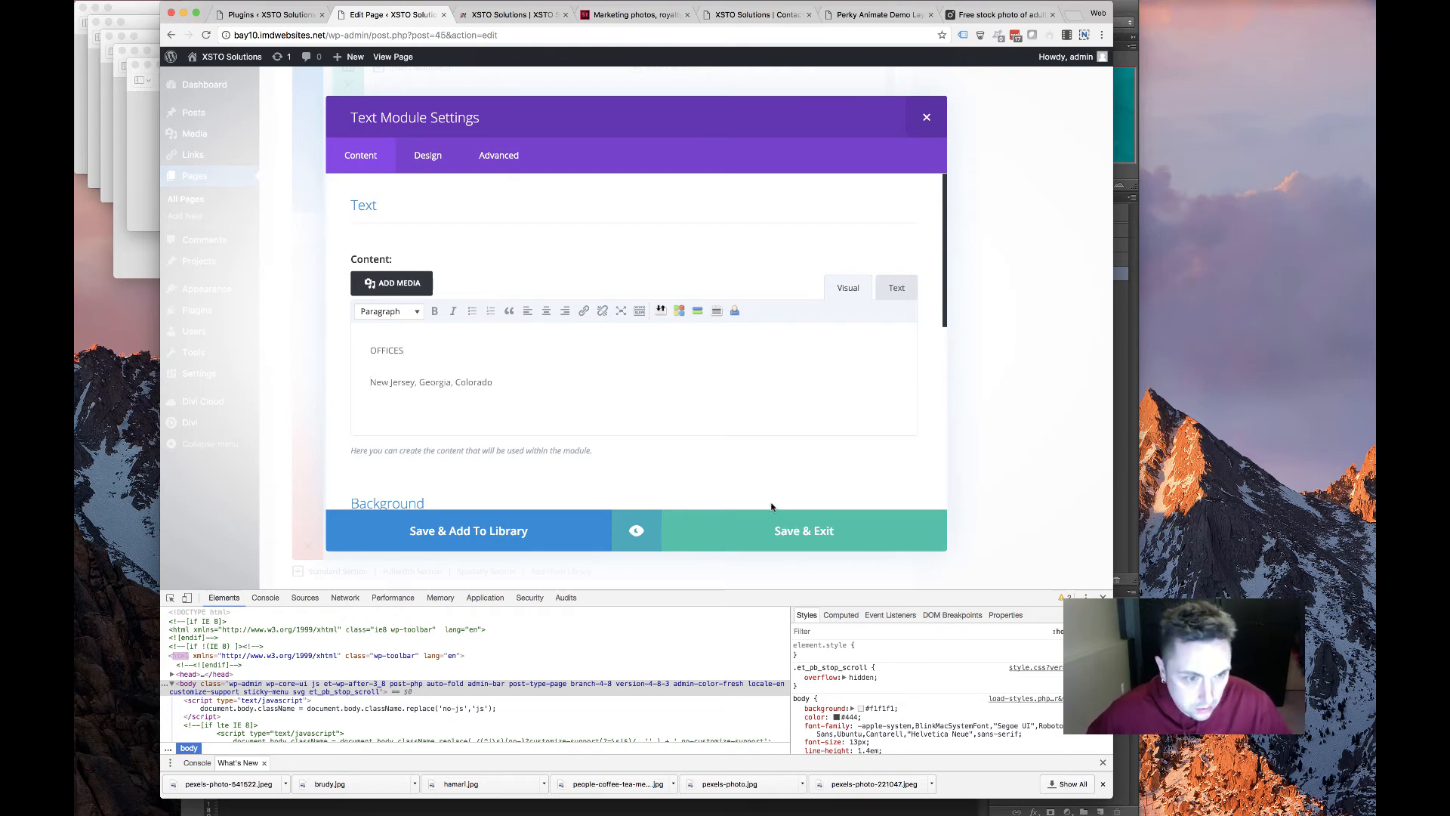
click(766, 526)
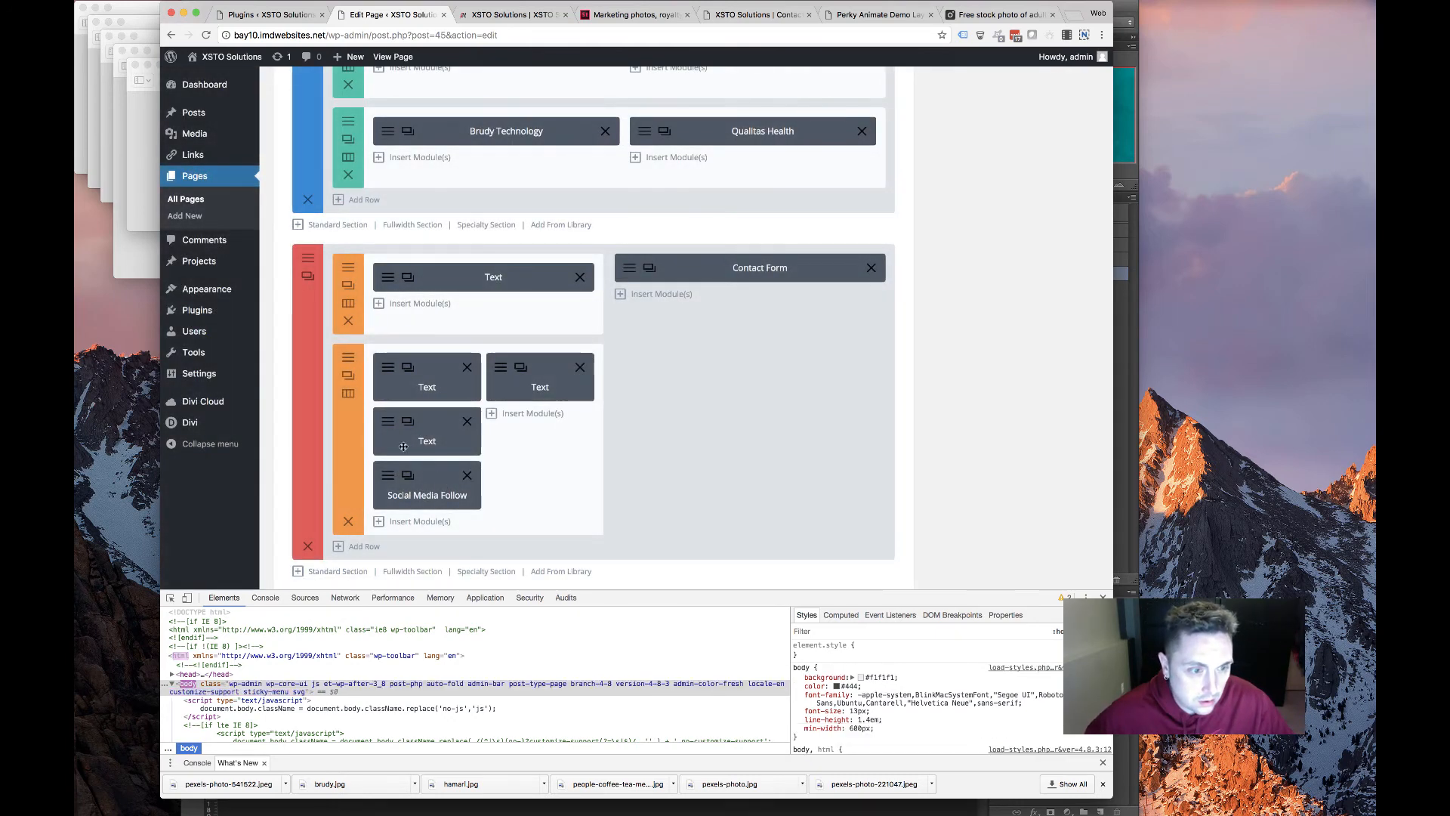
In the CONTACT text module, replace the placeholder phone number with the company phone from the old site
click(502, 368)
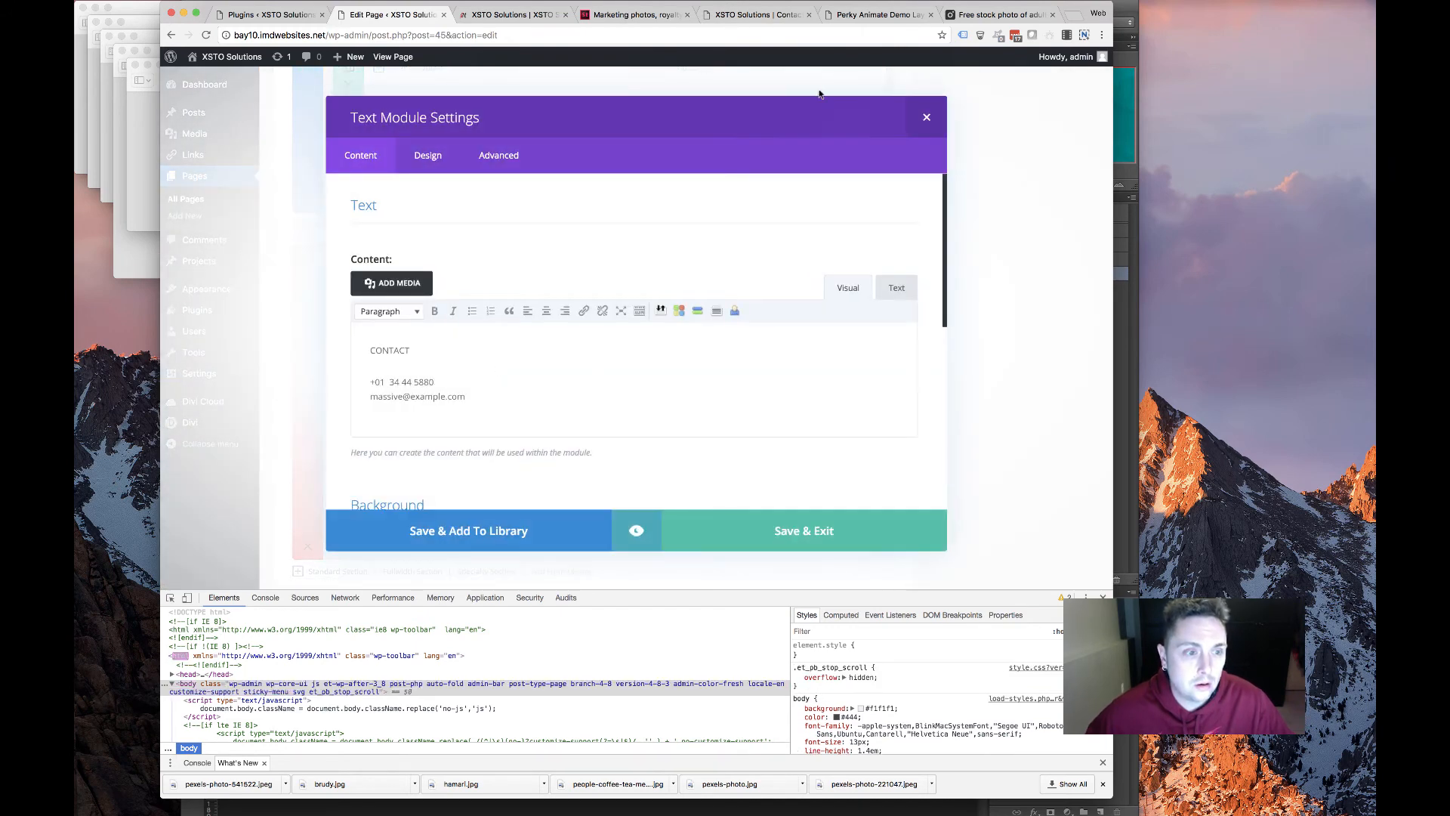
click(876, 15)
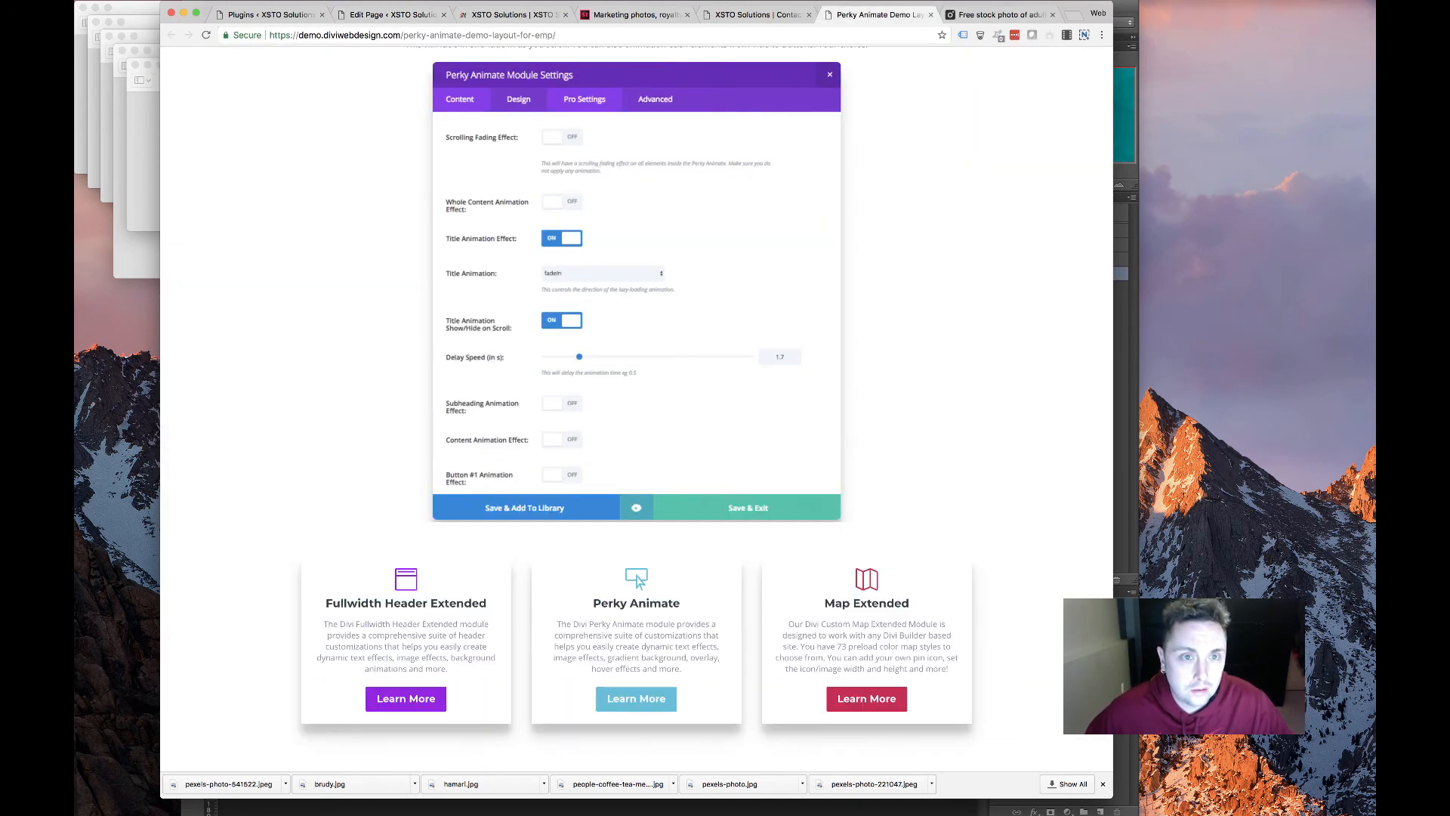
click(930, 14)
click(825, 15)
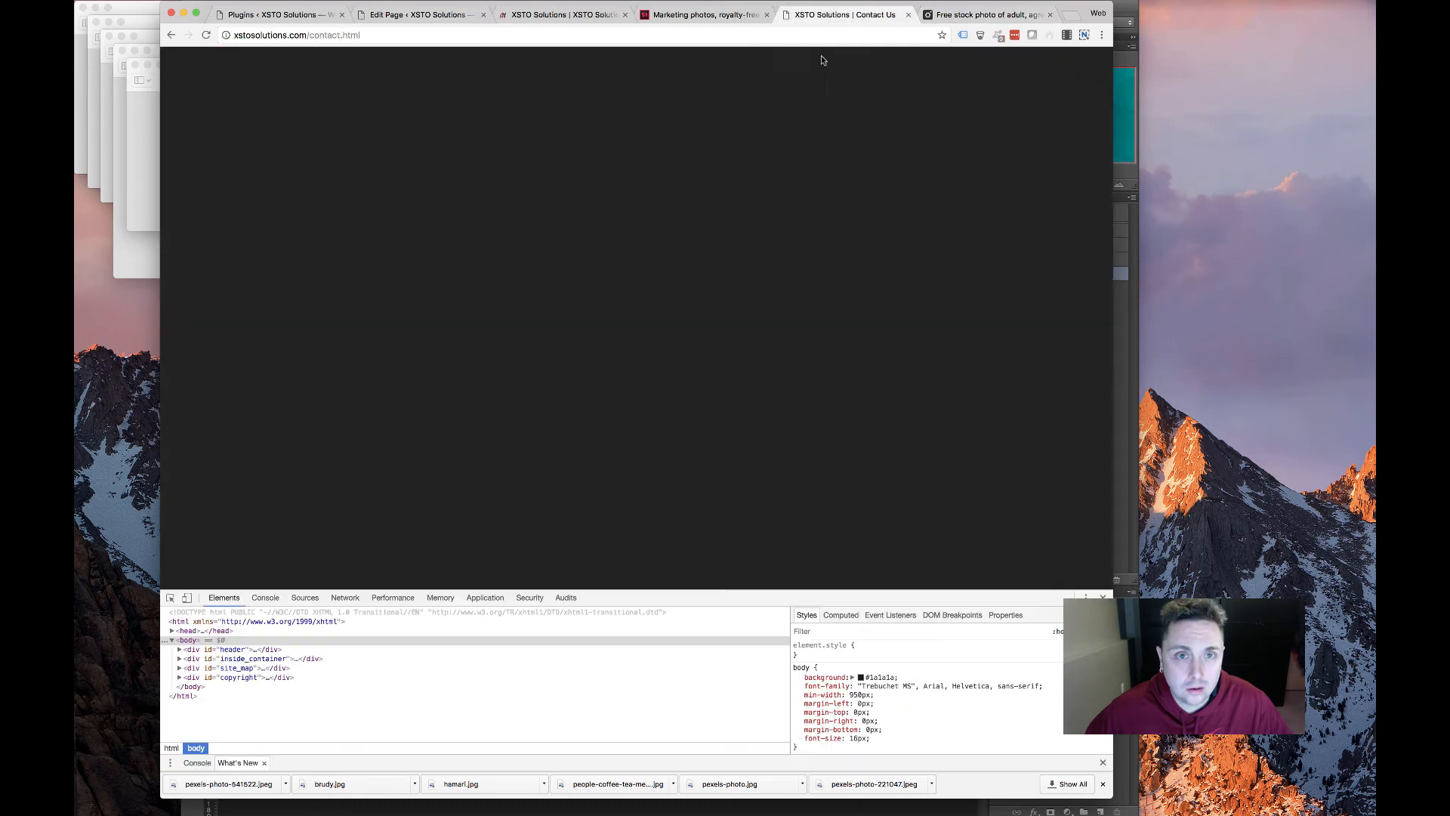
scroll(575, 448, down, 3)
scroll(474, 453, down, 2)
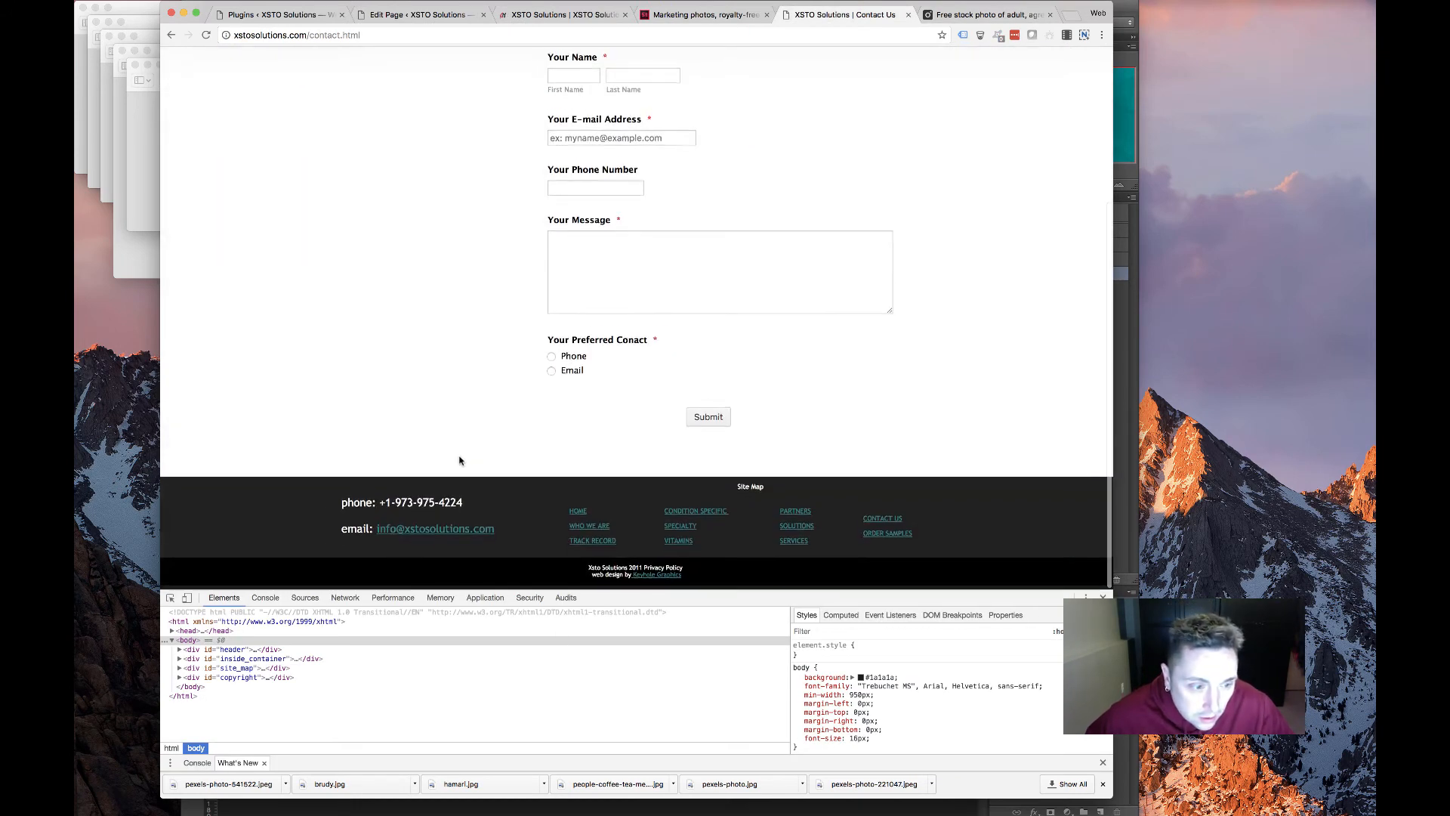
drag(471, 506, 380, 506)
key(super+c)
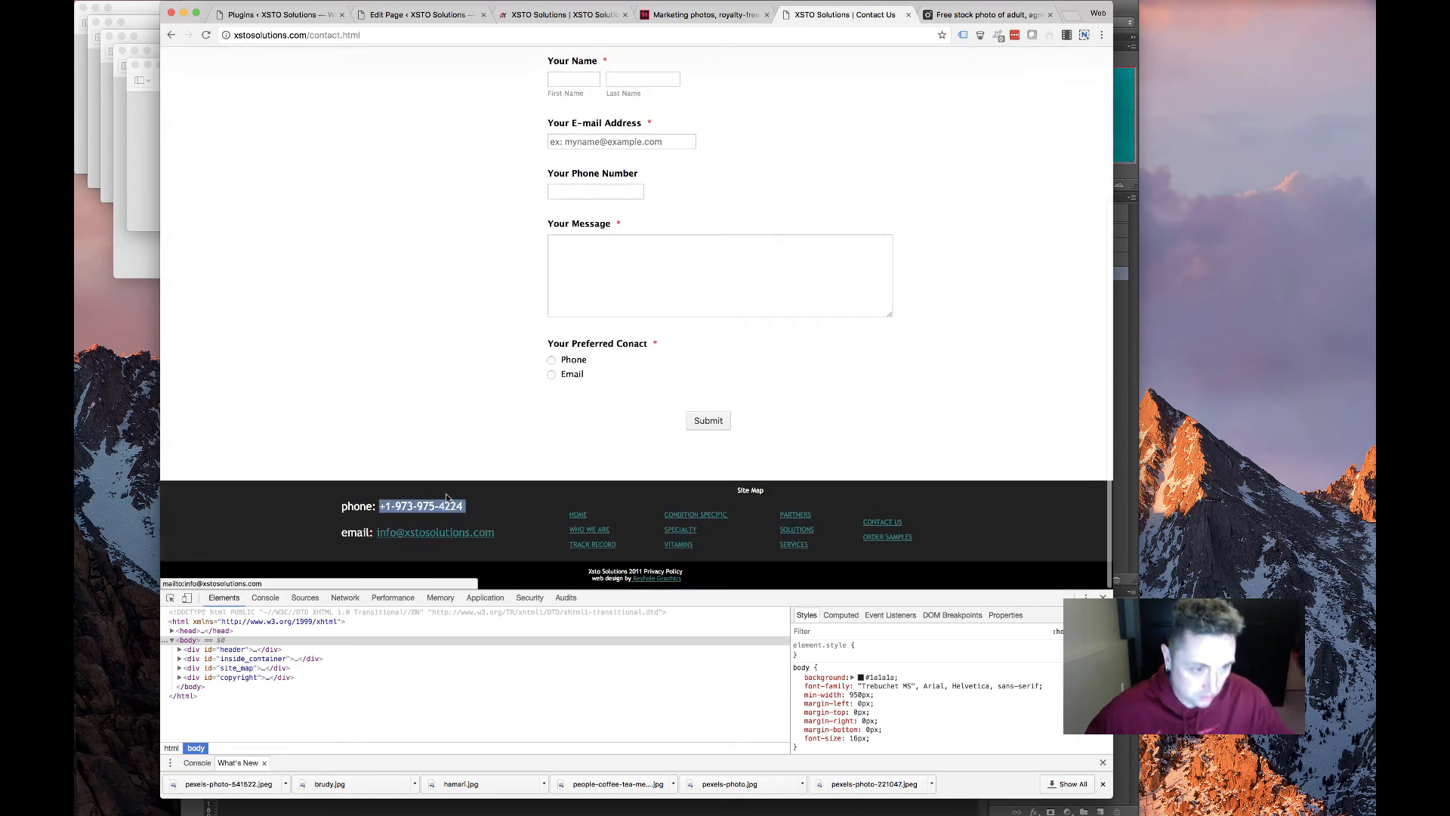
key(super+2)
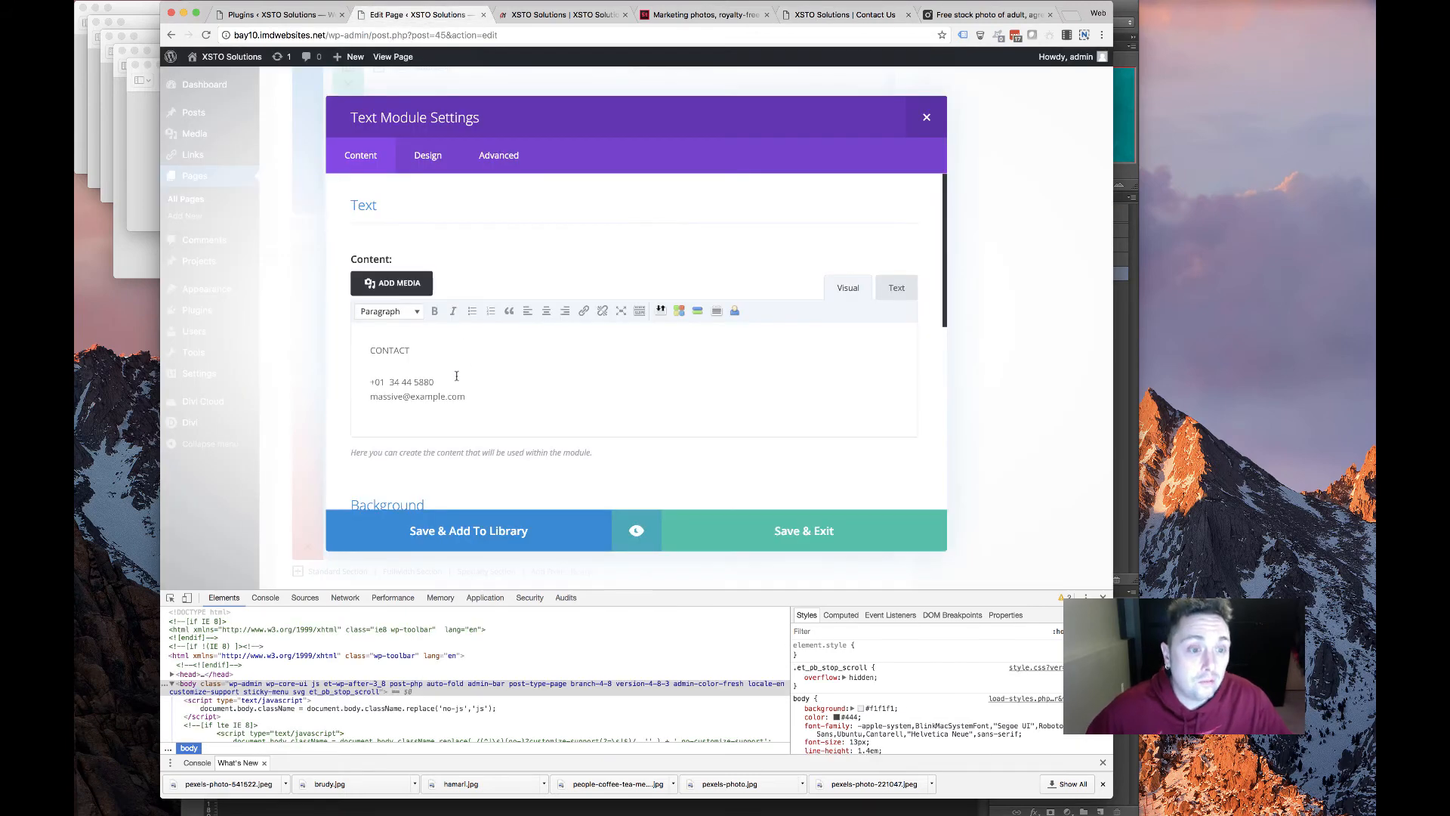
click(894, 293)
drag(451, 397, 291, 400)
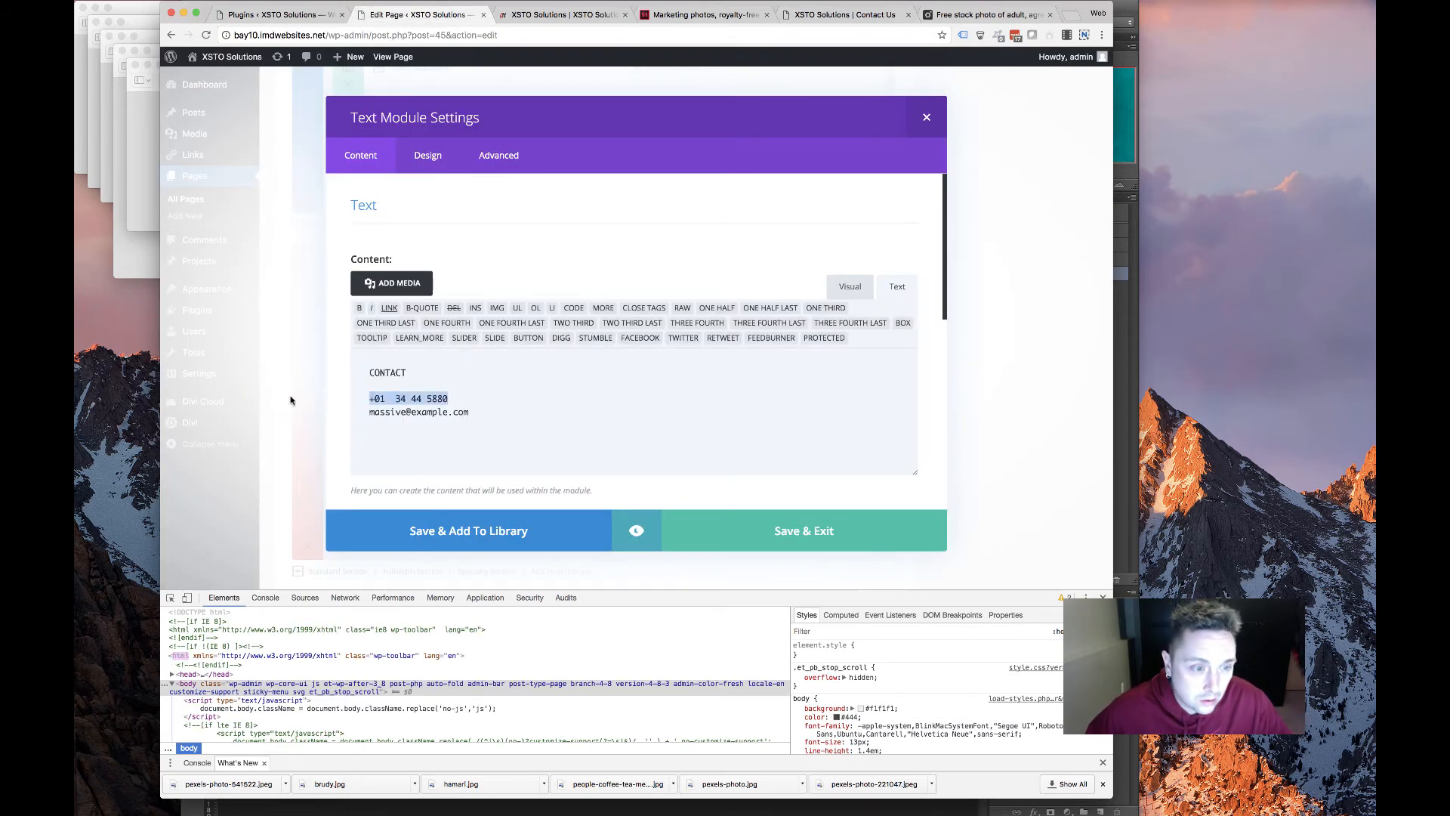
key(super+v)
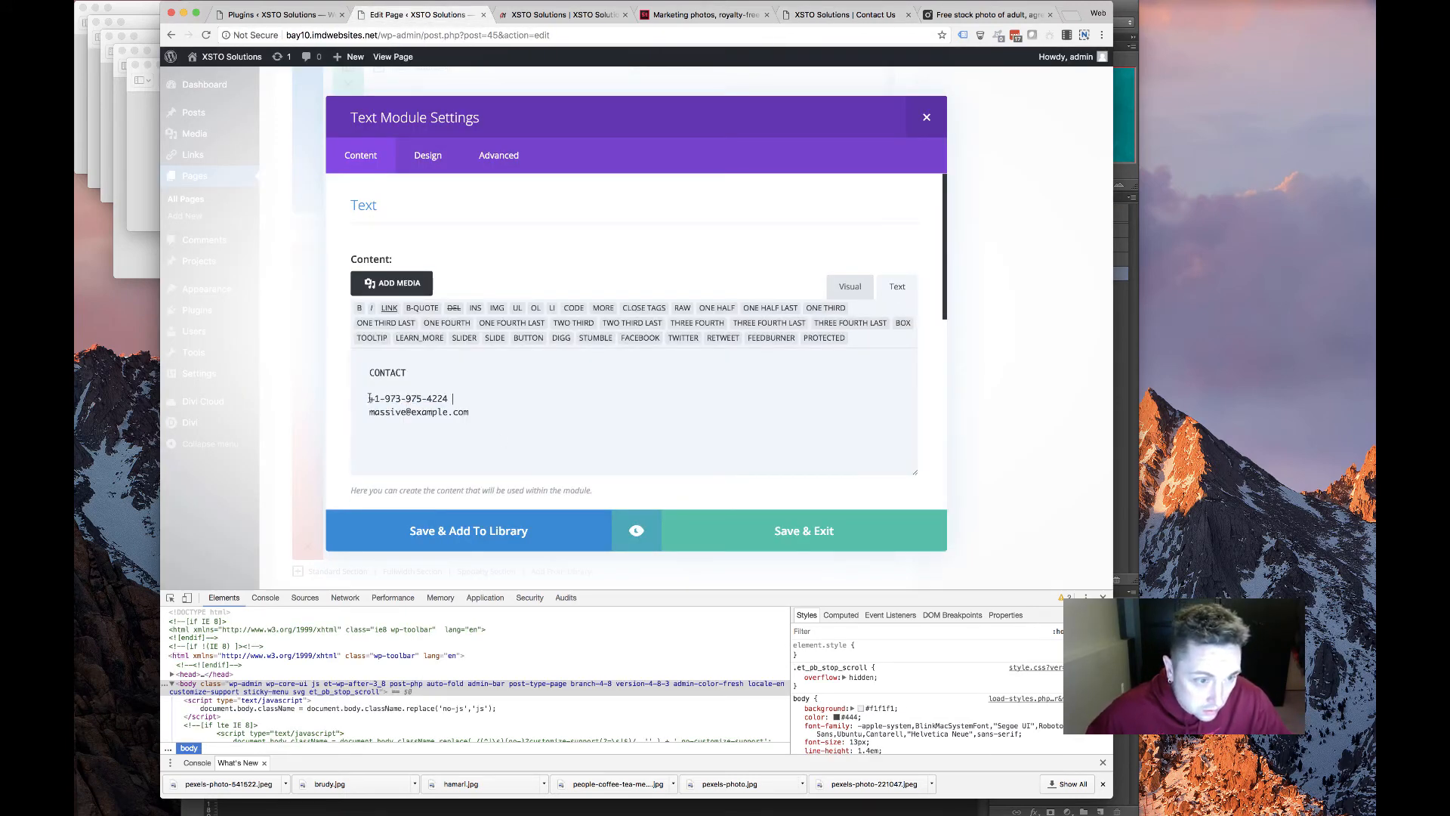
Replace the placeholder e-mail with the company e-mail, save, and delete the lower Text module
click(859, 15)
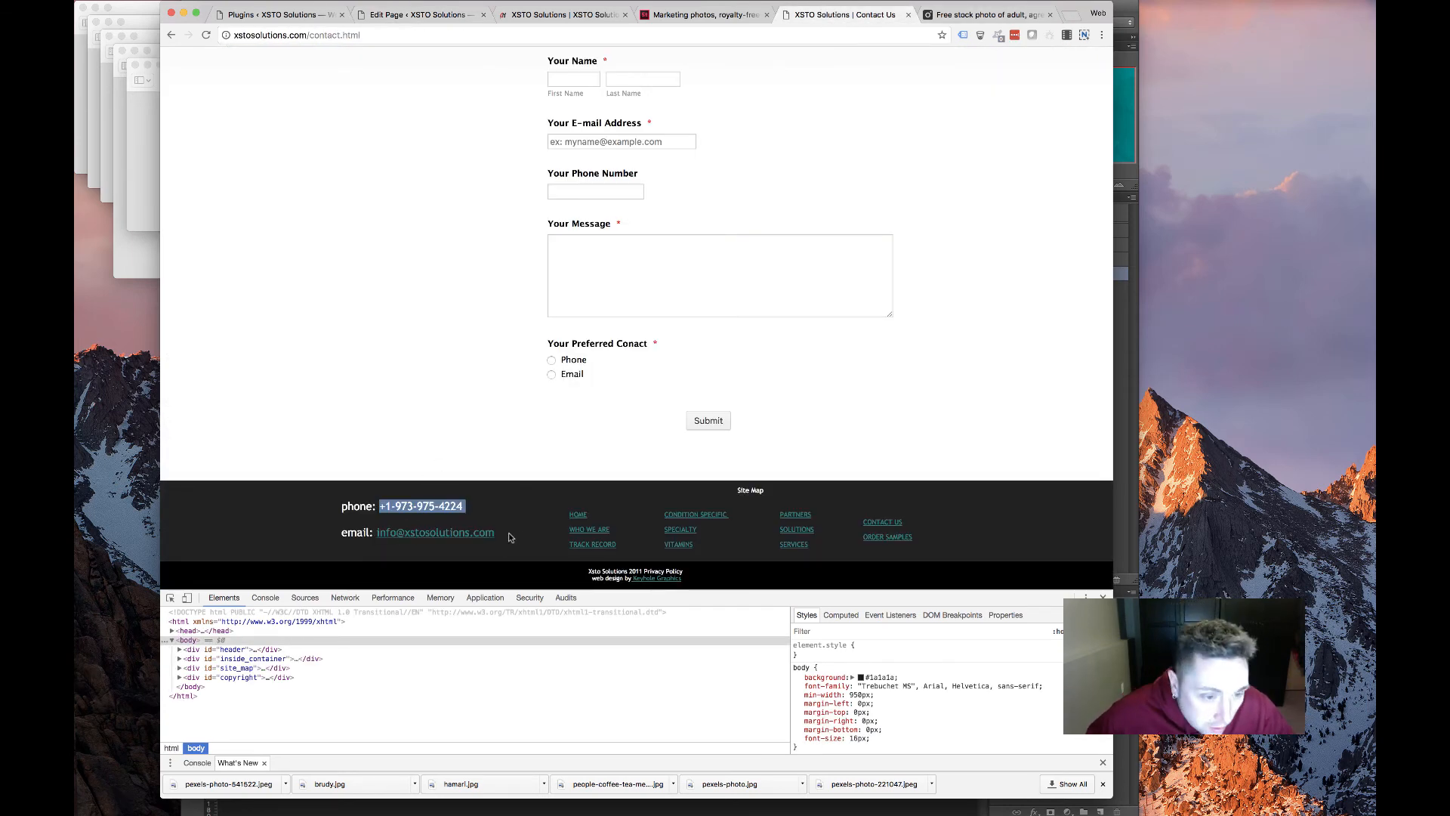
drag(514, 536, 388, 533)
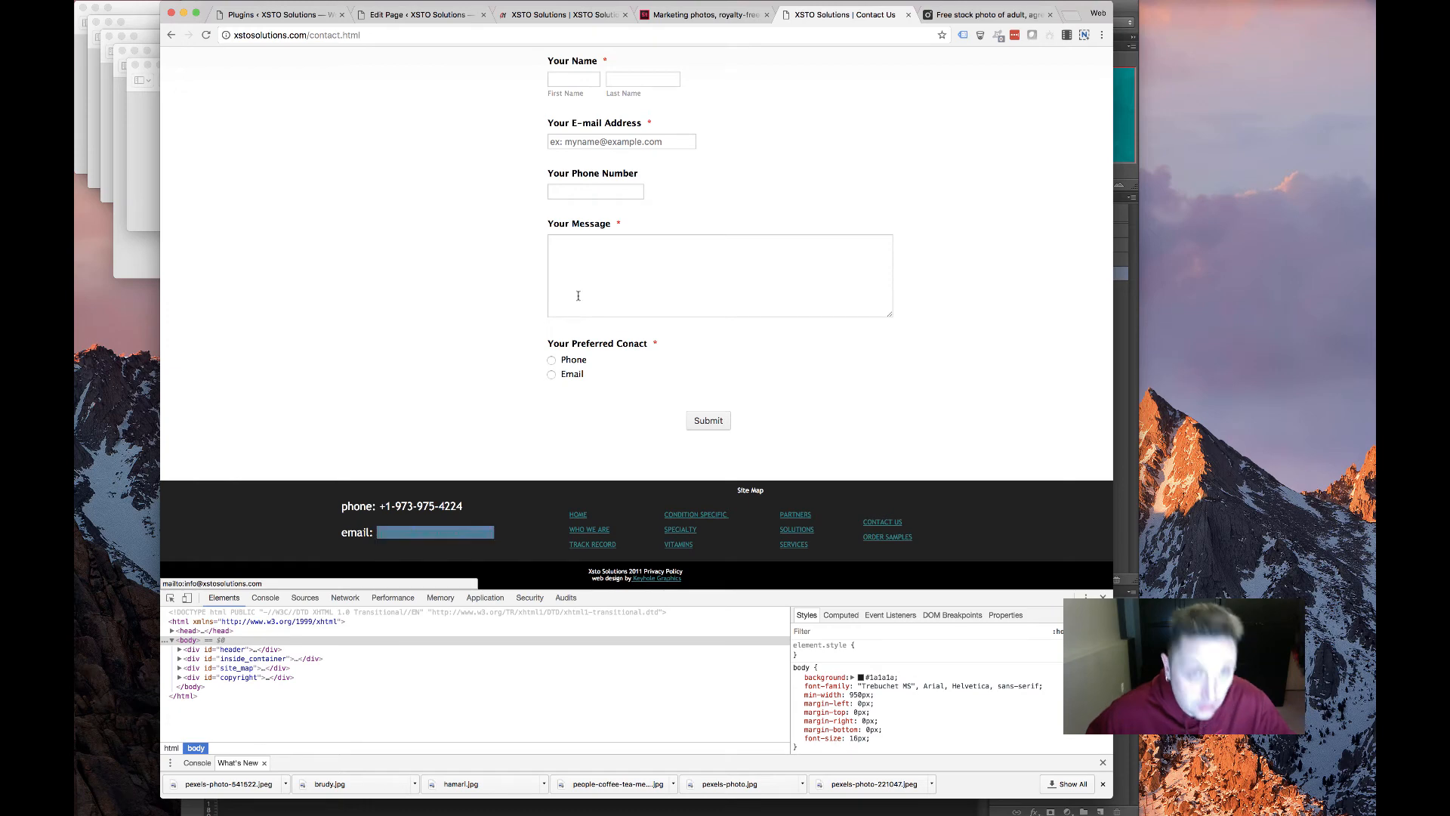
click(423, 15)
drag(484, 412, 358, 410)
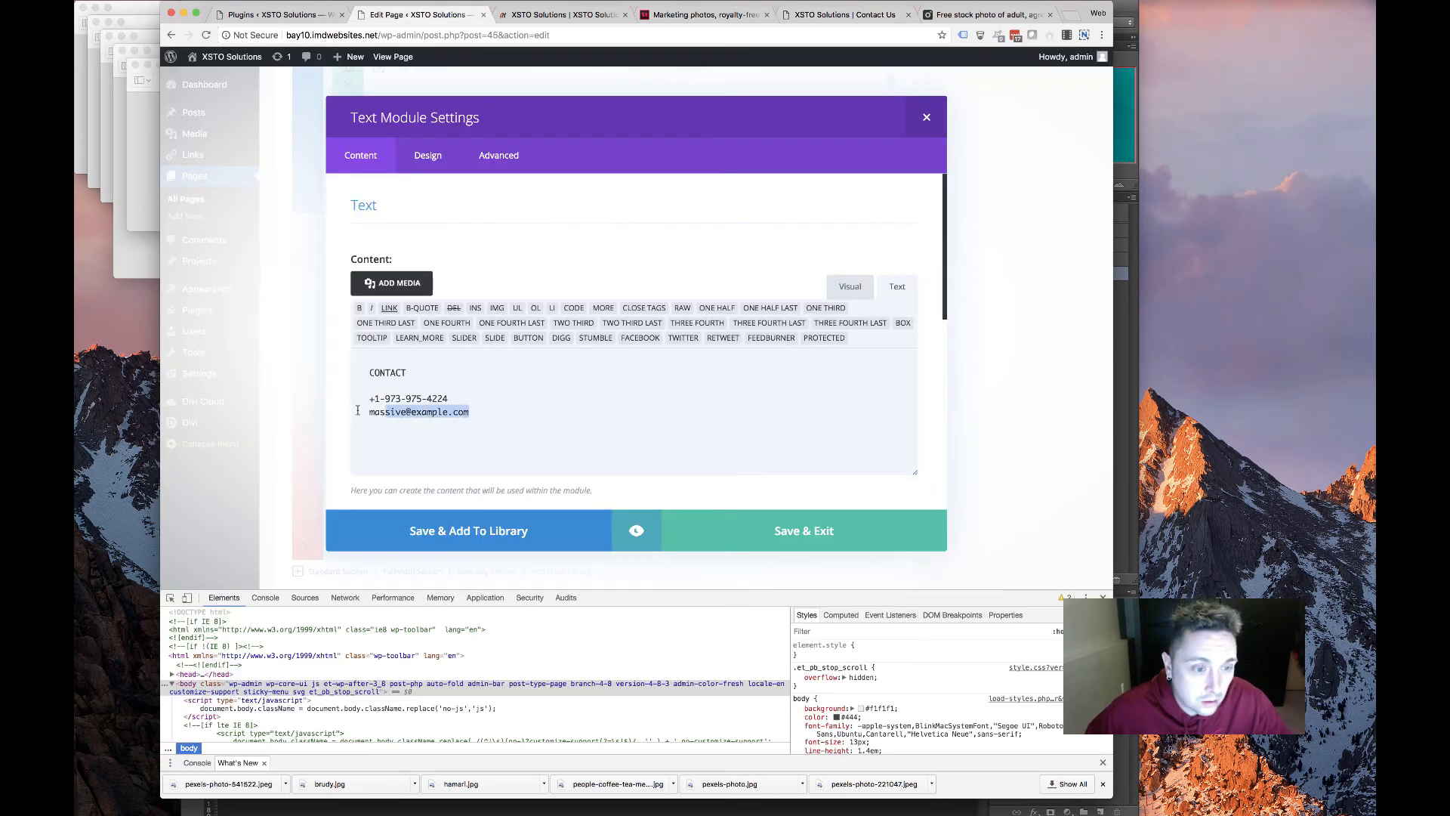
key(super+v)
click(732, 533)
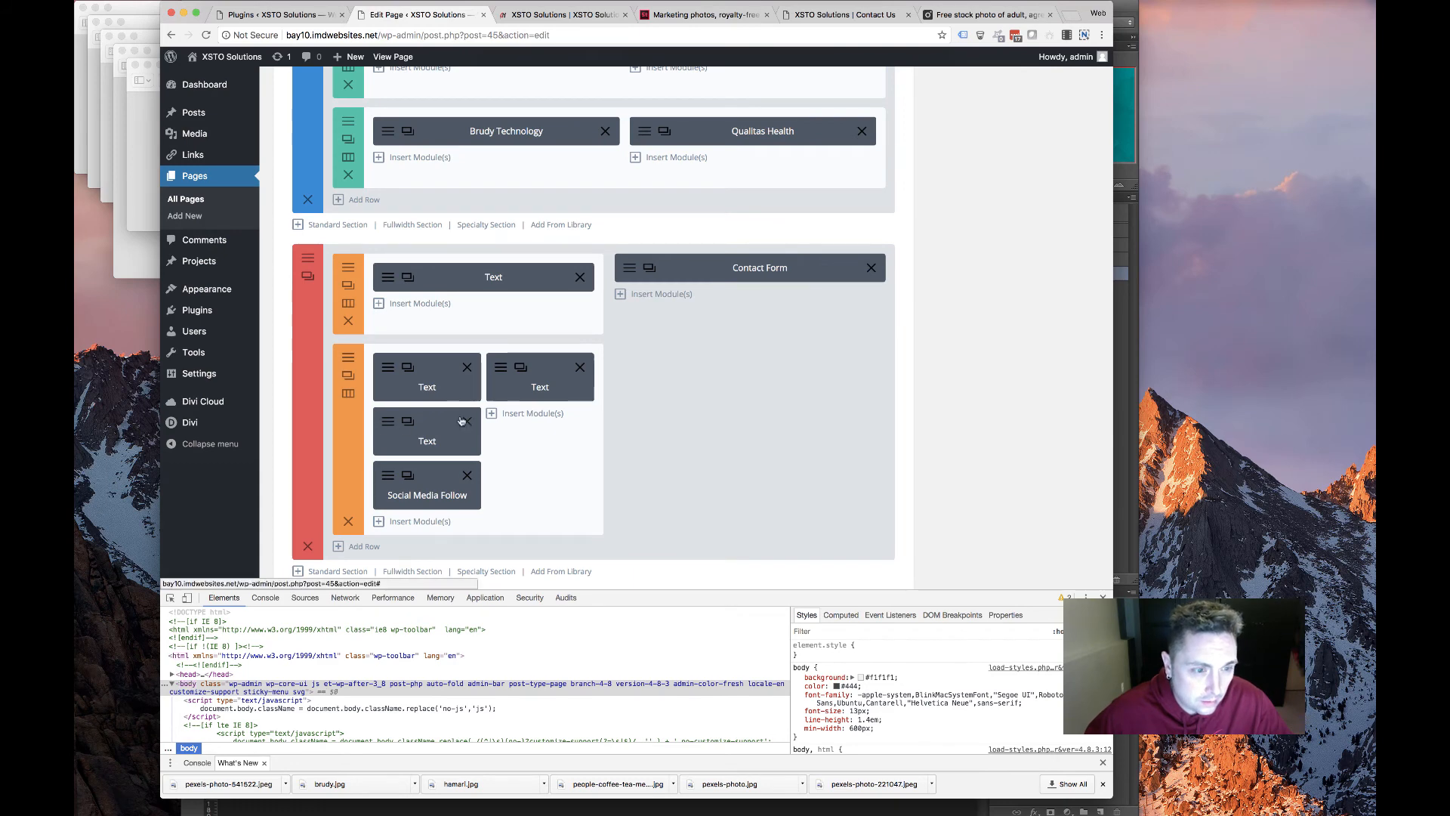
click(467, 421)
Delete the Social Media Follow module and set the contact form's recipient to the company e-mail
click(466, 420)
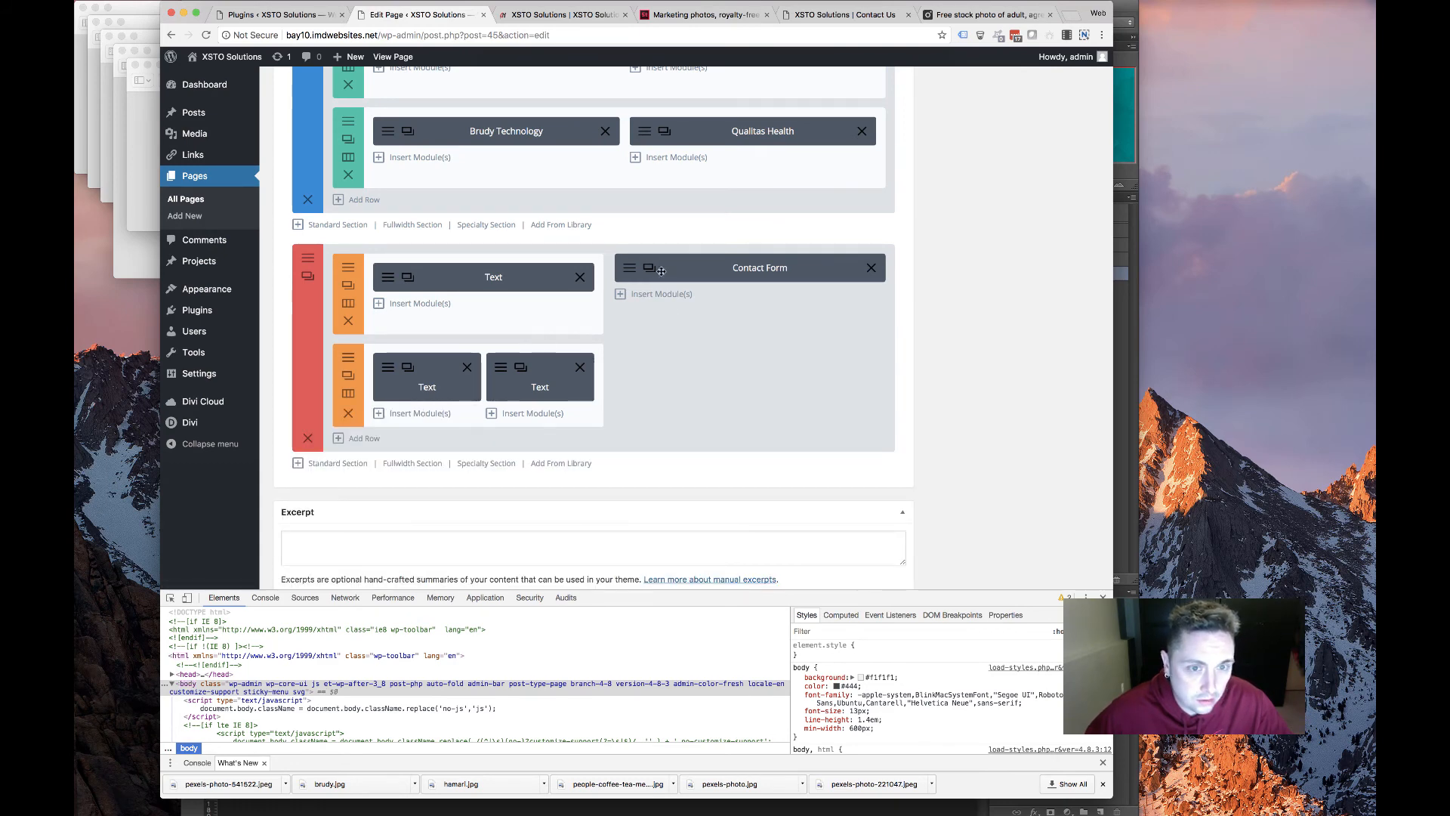
click(630, 273)
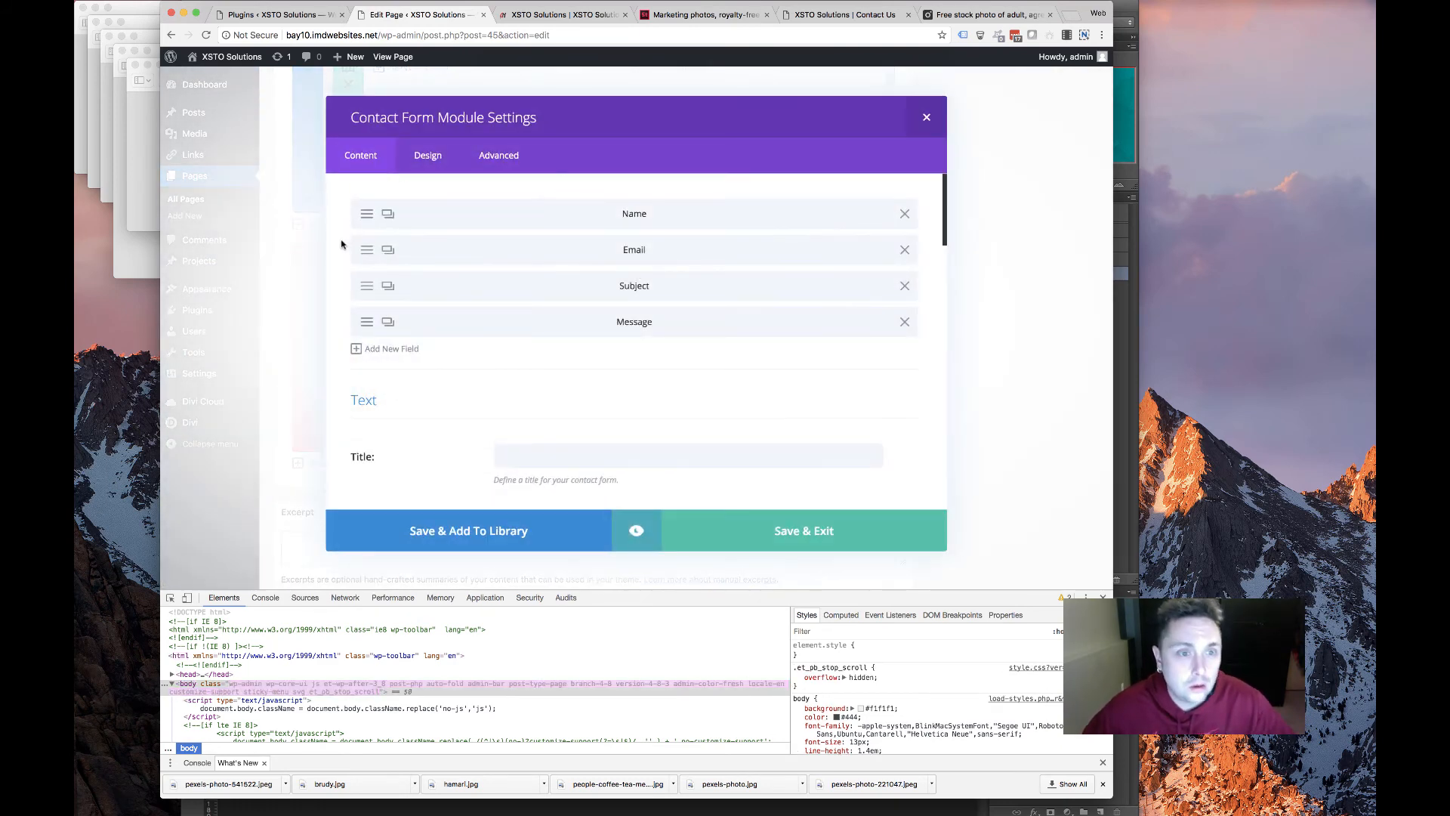
scroll(478, 330, down, 10)
scroll(477, 331, up, 6)
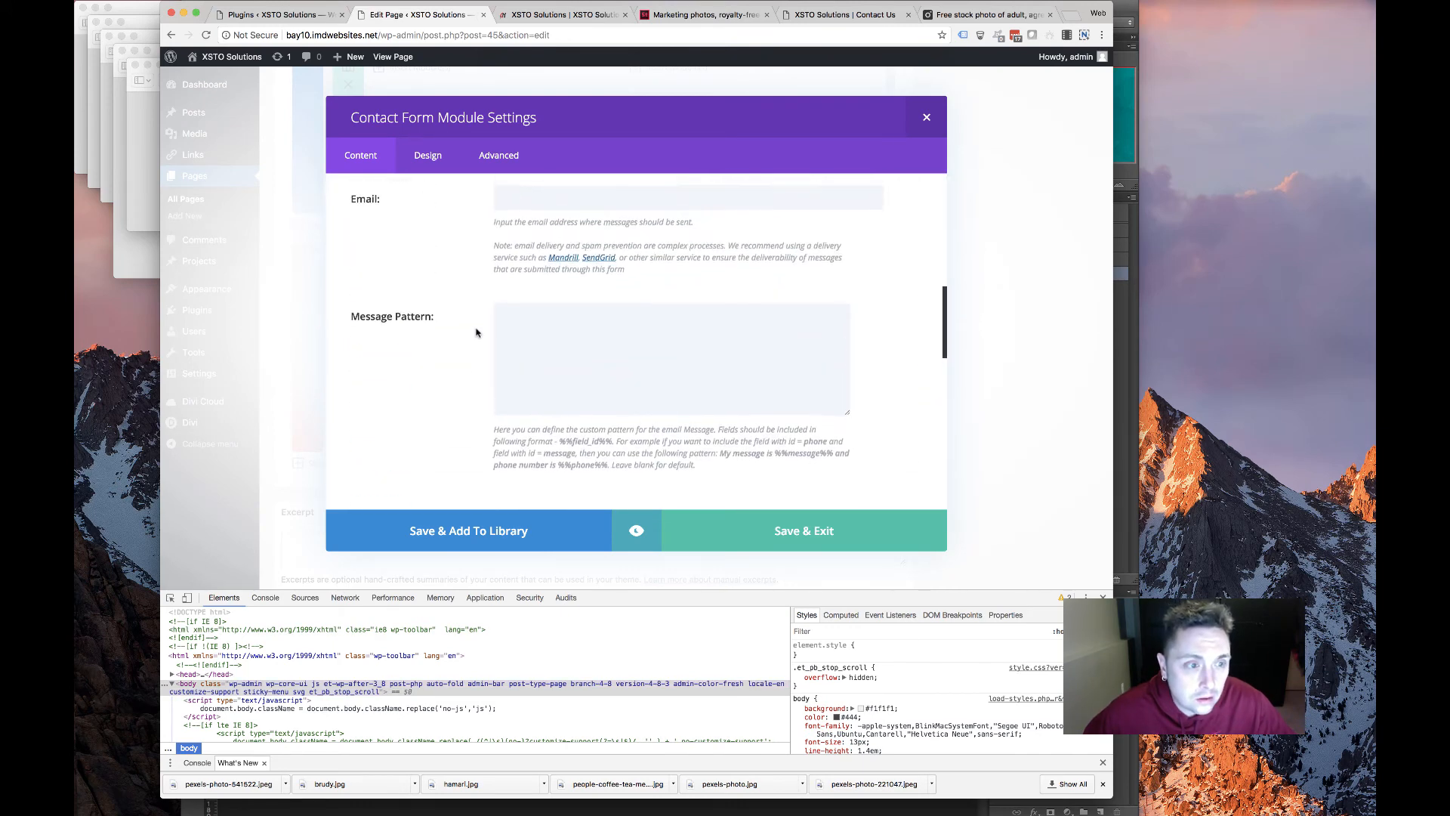
click(513, 338)
key(super+v)
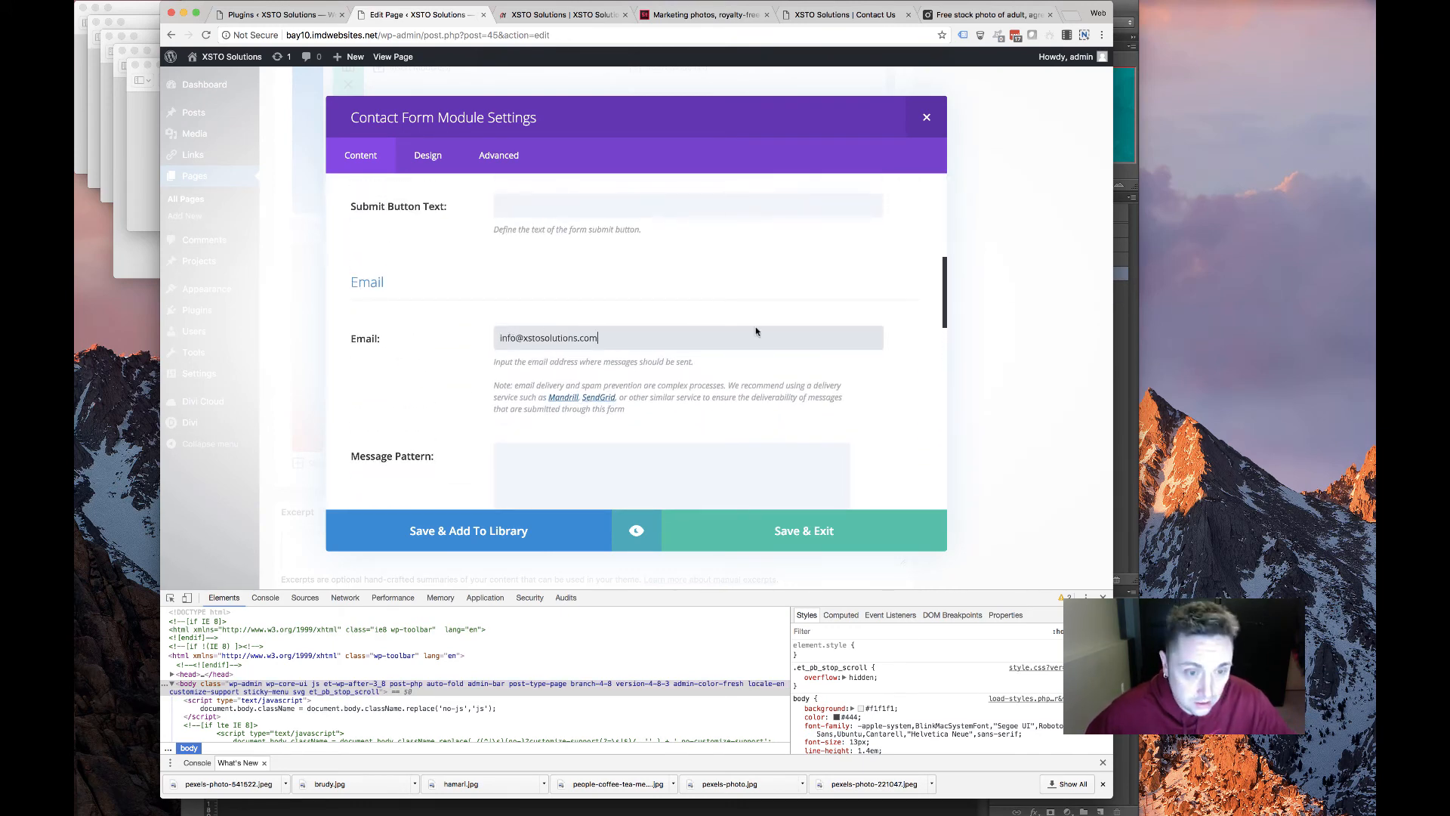
Compare against the old site's contact form and remove the Subject field
click(837, 13)
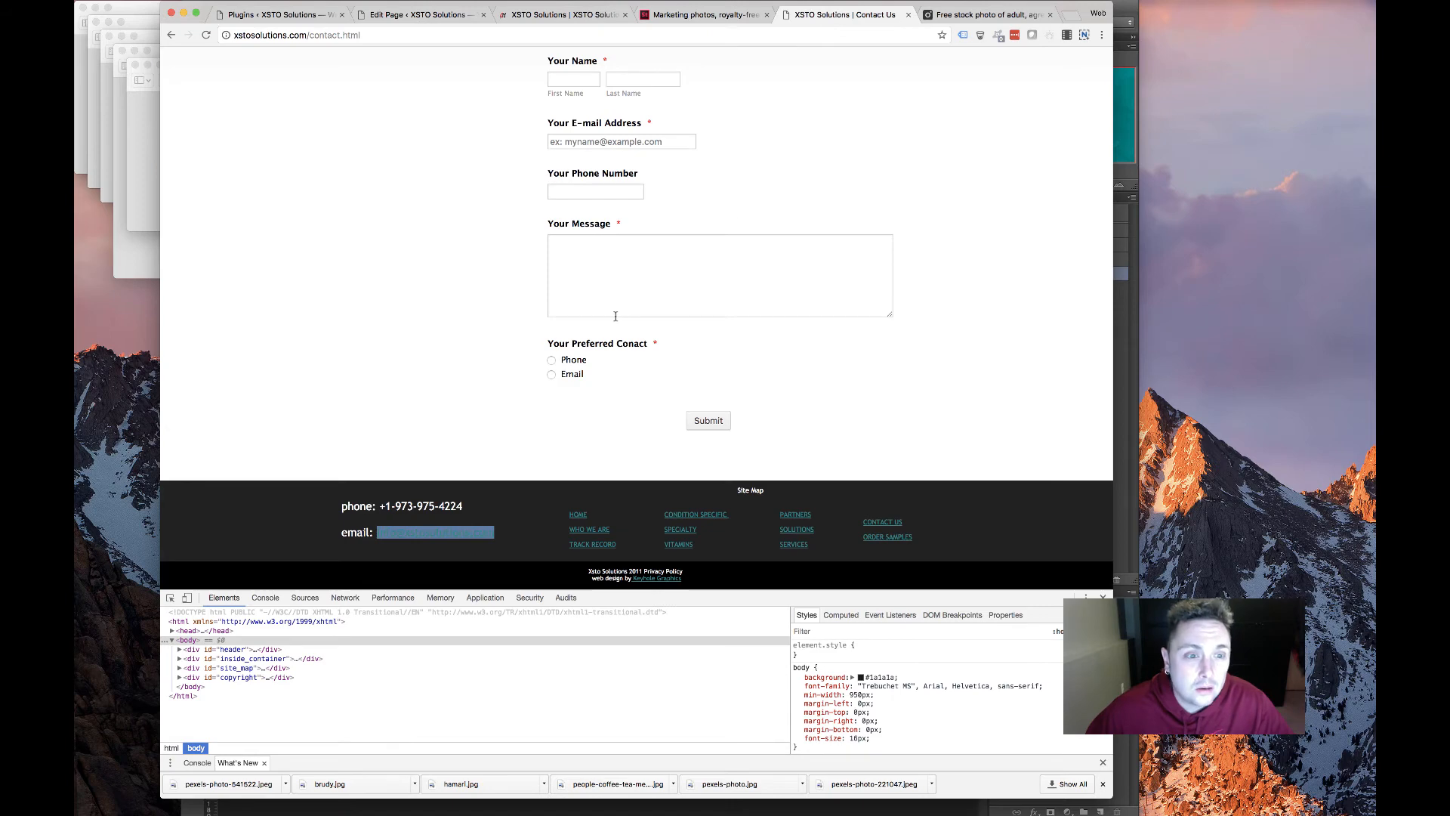
scroll(615, 316, up, 4)
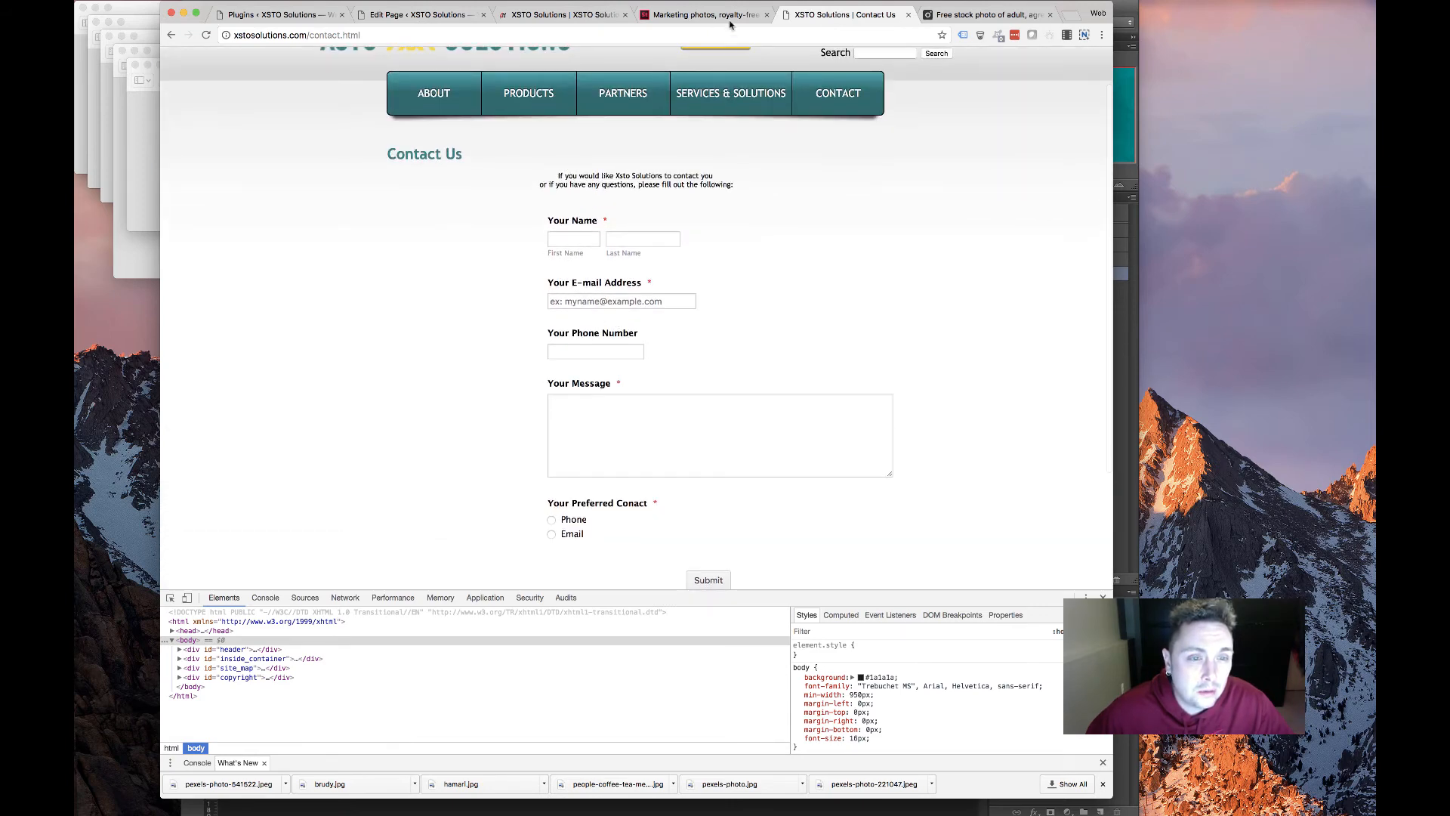
click(550, 15)
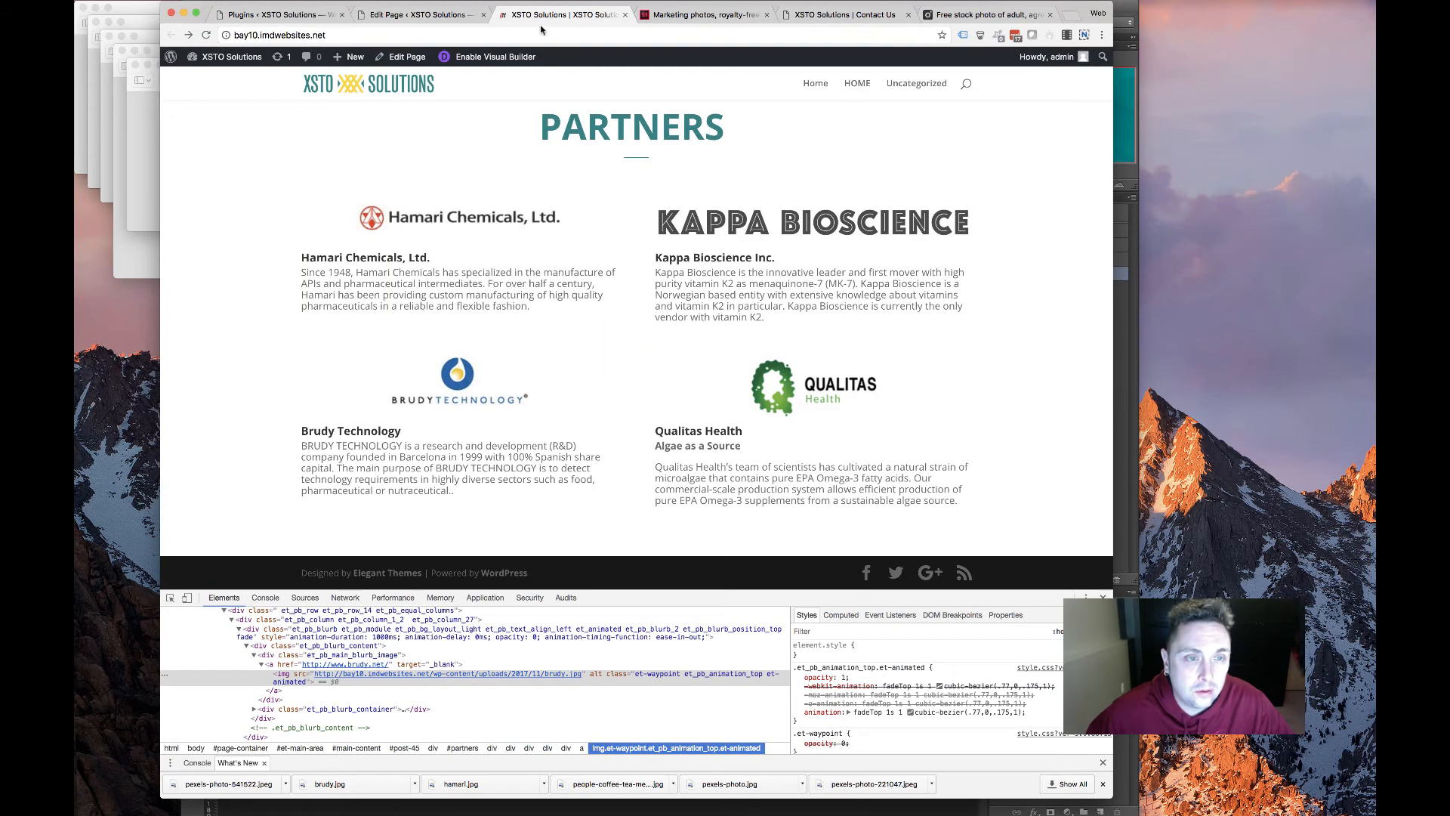
click(423, 15)
scroll(523, 389, up, 5)
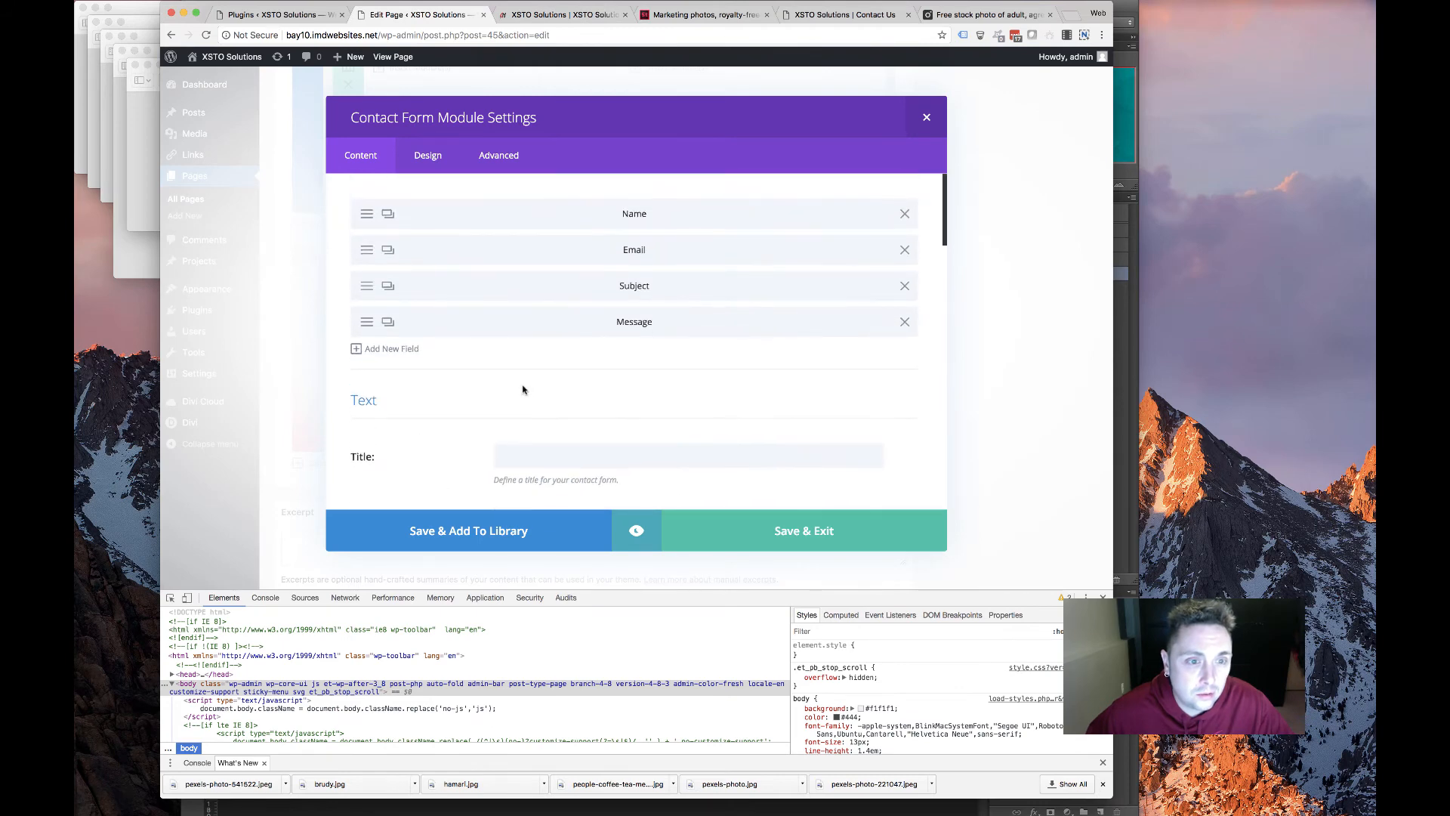
click(905, 286)
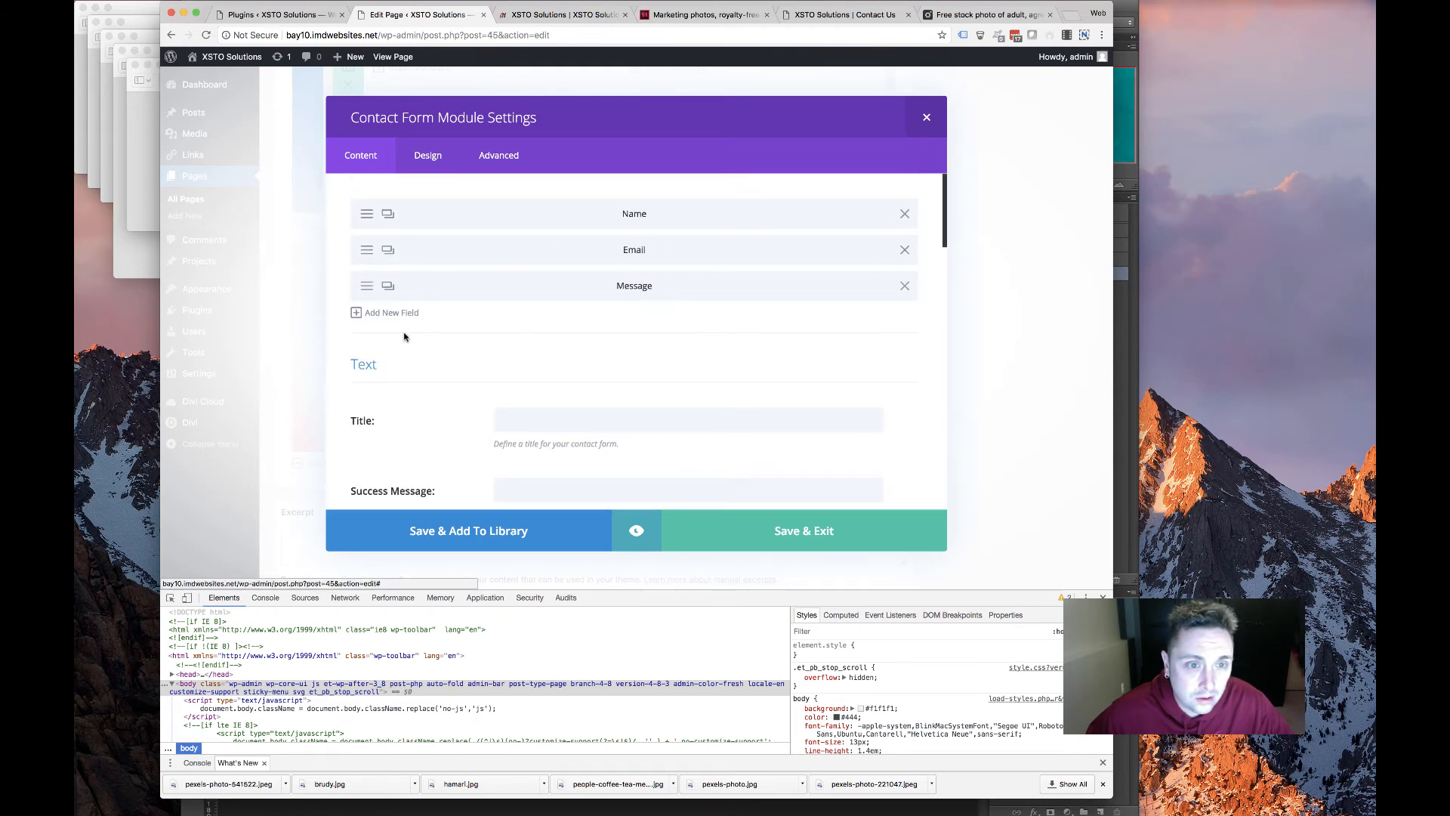
Add a field with ID Phone titled 'Phone Number', move it under Name, and save the form
click(386, 313)
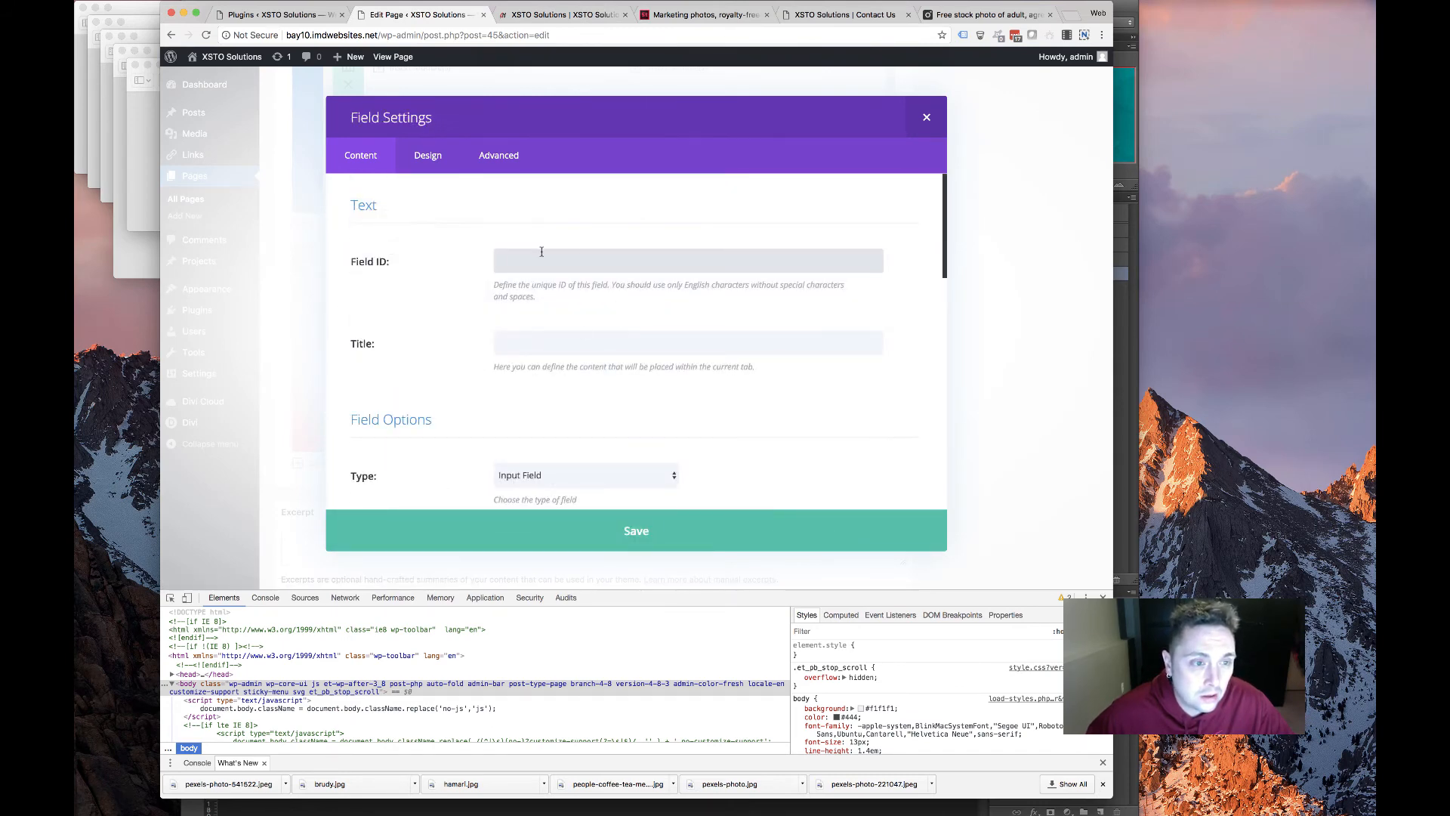
text(Phone)
key(Tab)
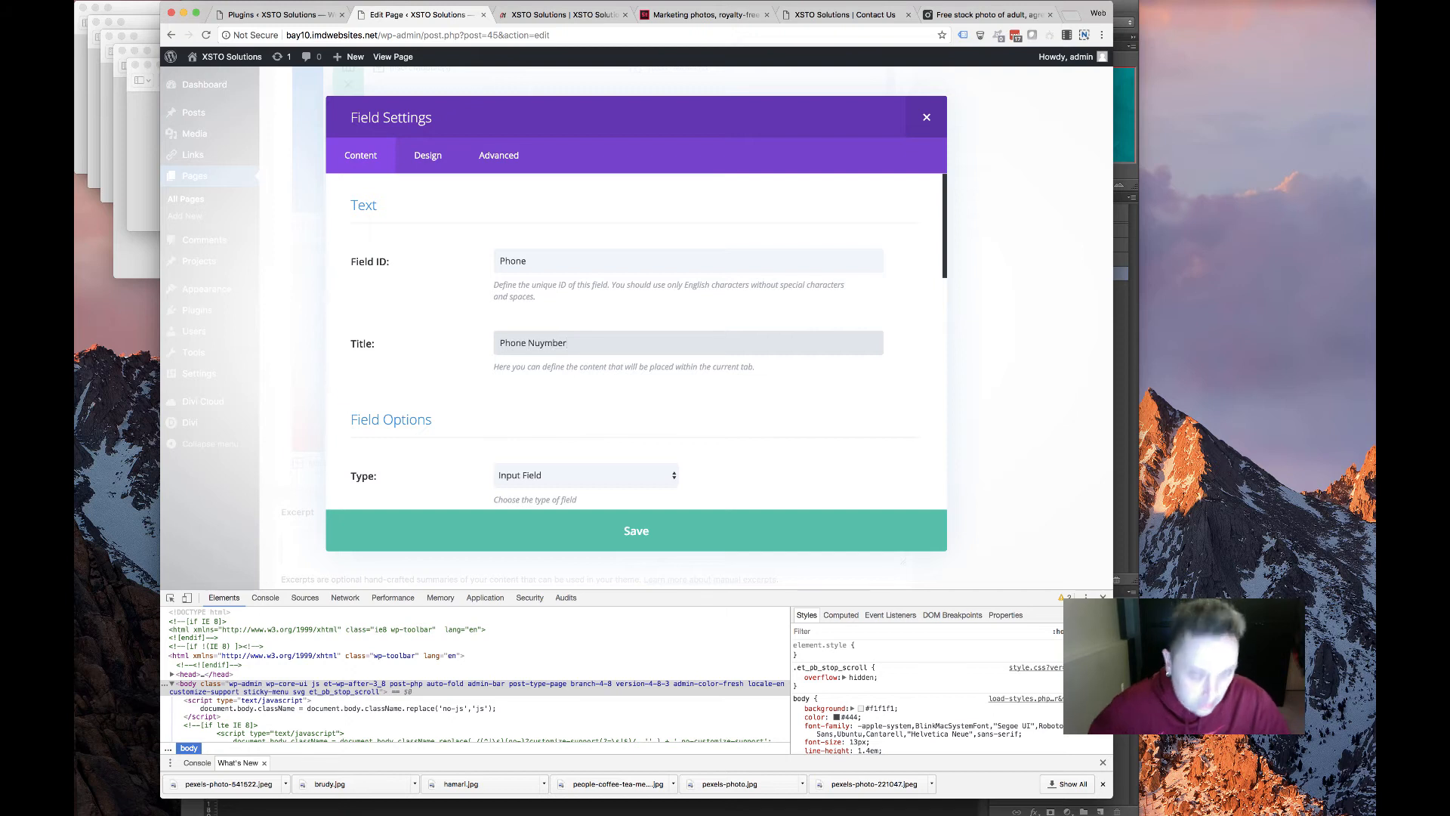
key(BackSpace)
key(BackSpace)
key(BackSpace)
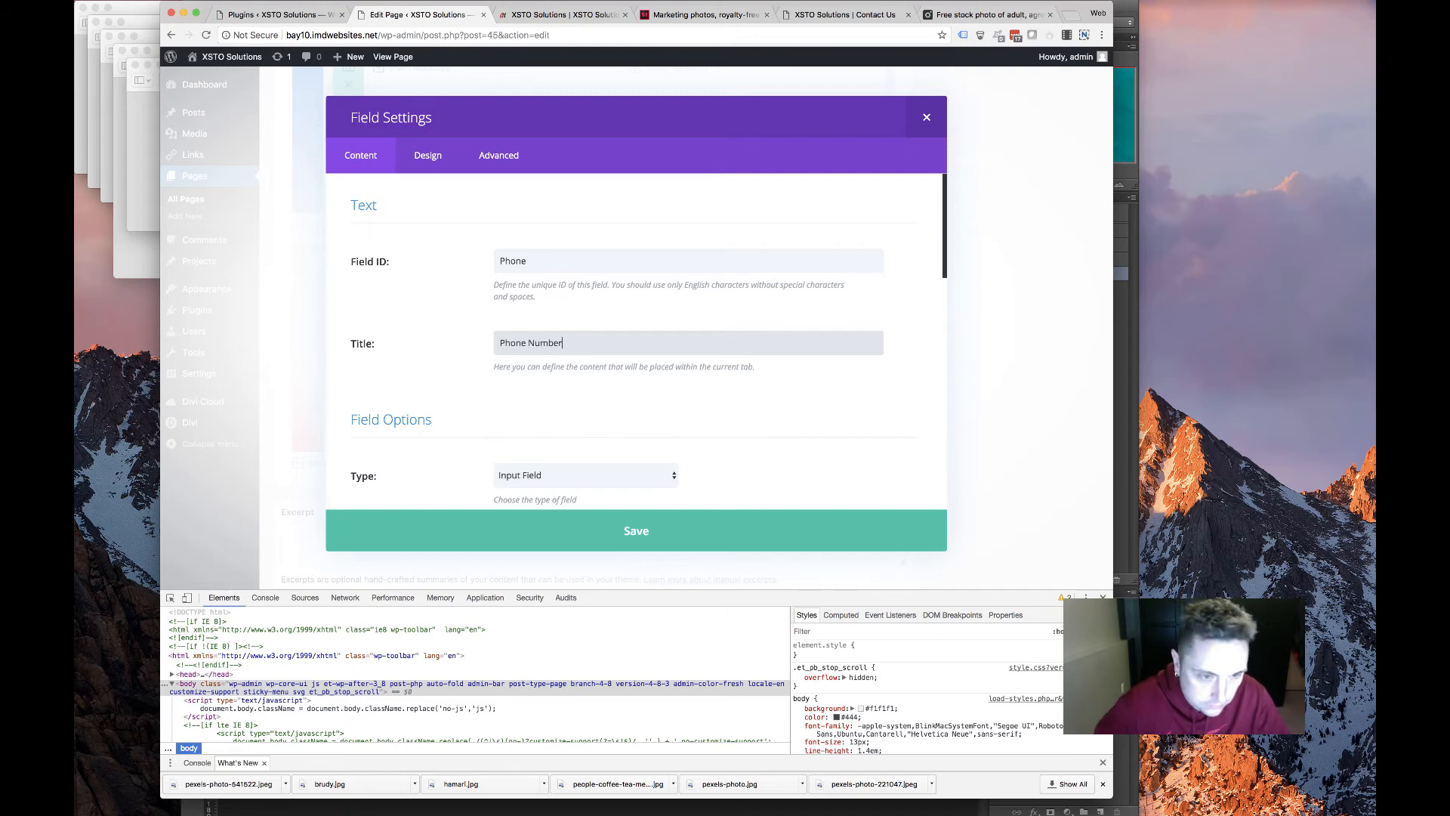
scroll(748, 311, down, 10)
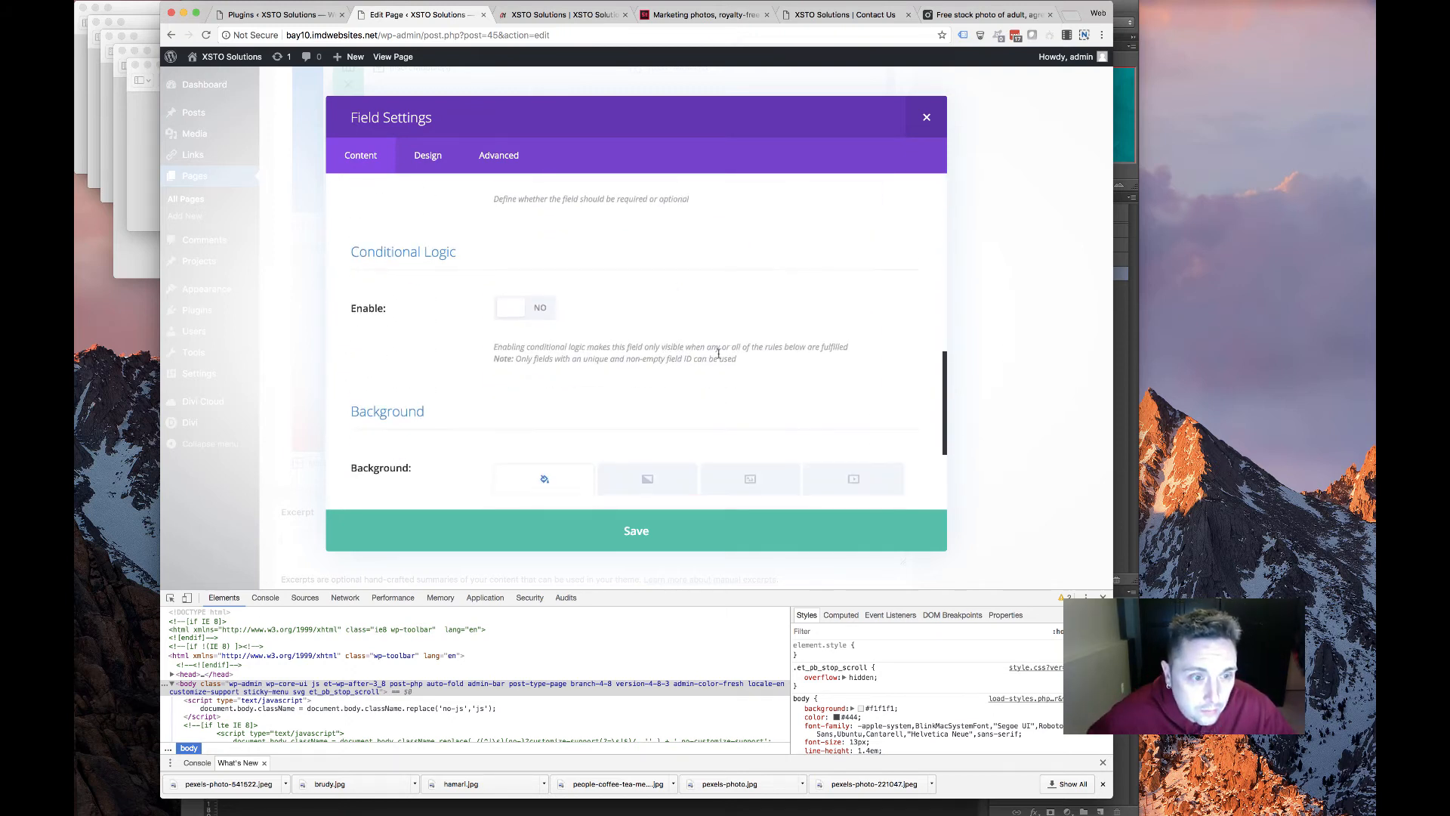
click(683, 523)
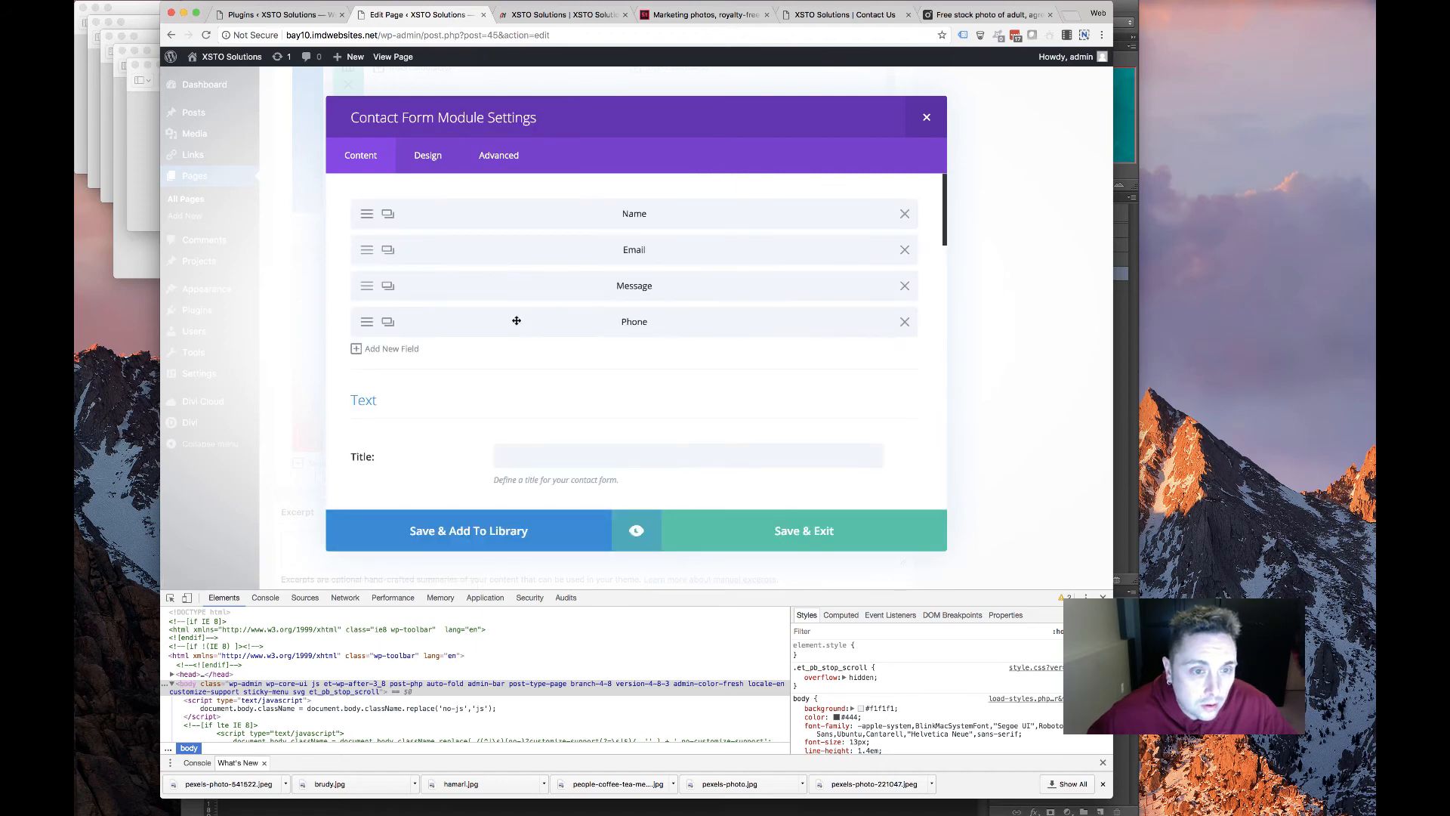
drag(516, 321, 511, 247)
click(748, 529)
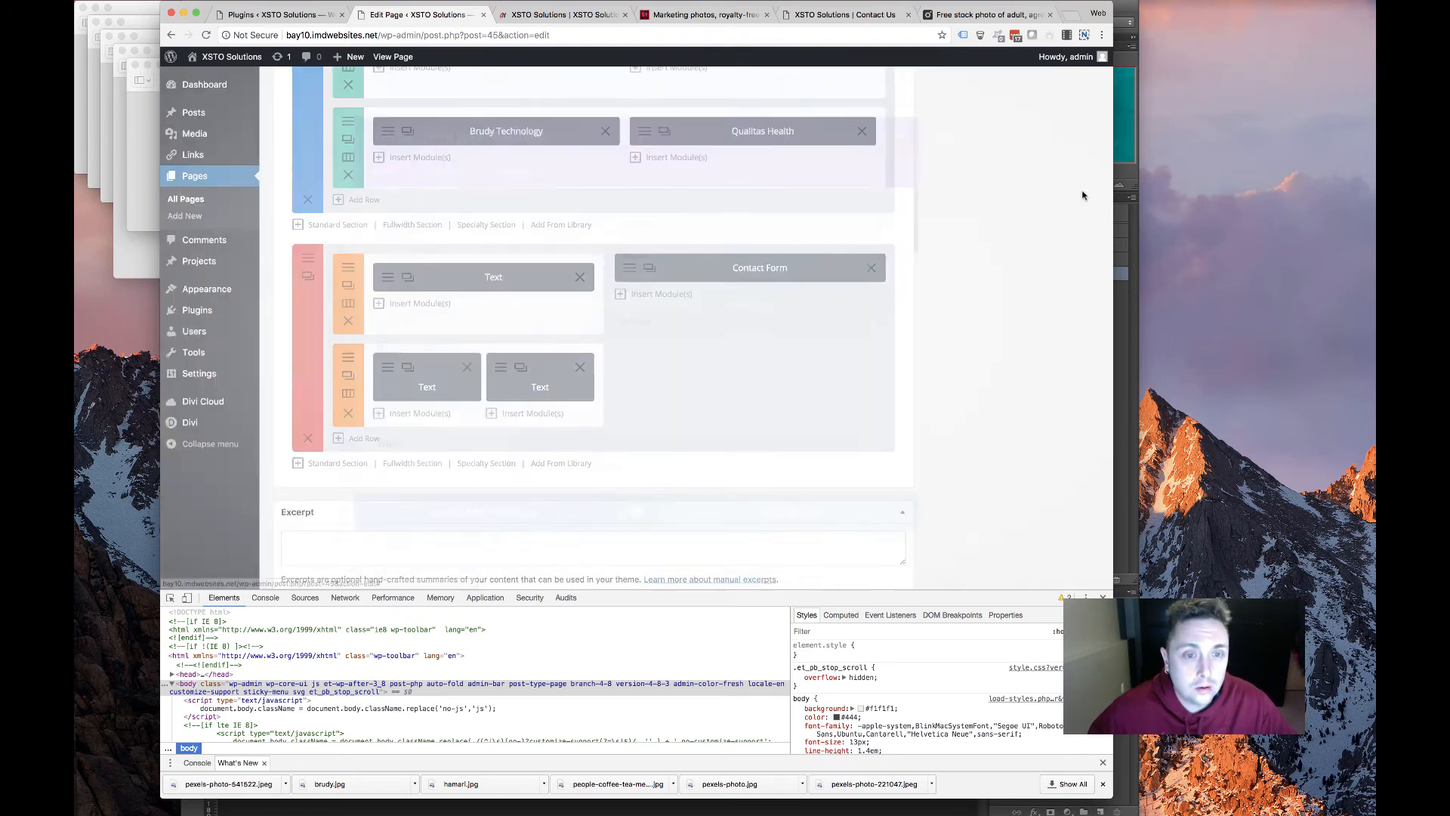
Update the HOME page and view it on the live site
scroll(1084, 194, up, 10)
click(1072, 407)
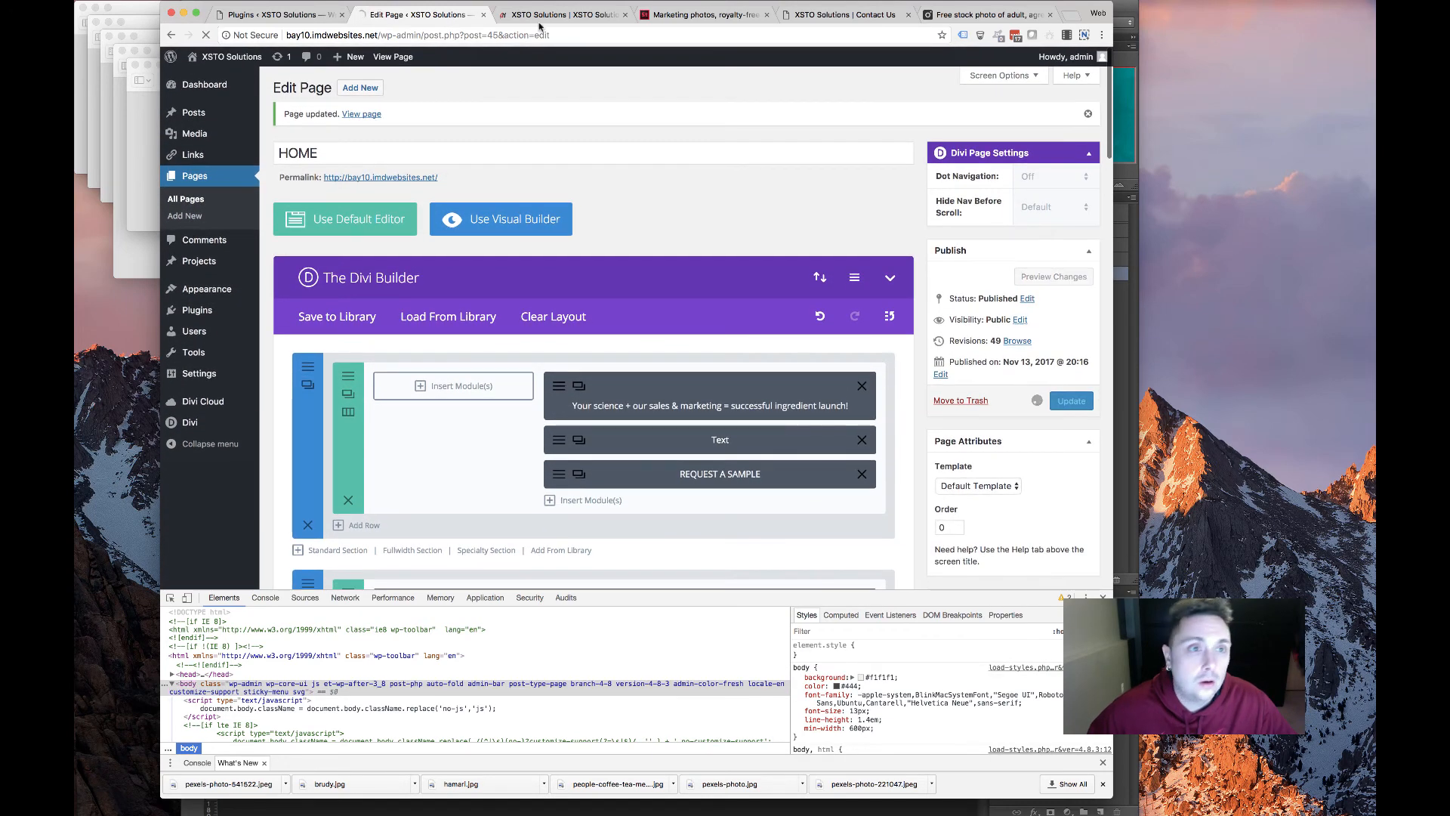
click(562, 14)
scroll(588, 286, down, 1)
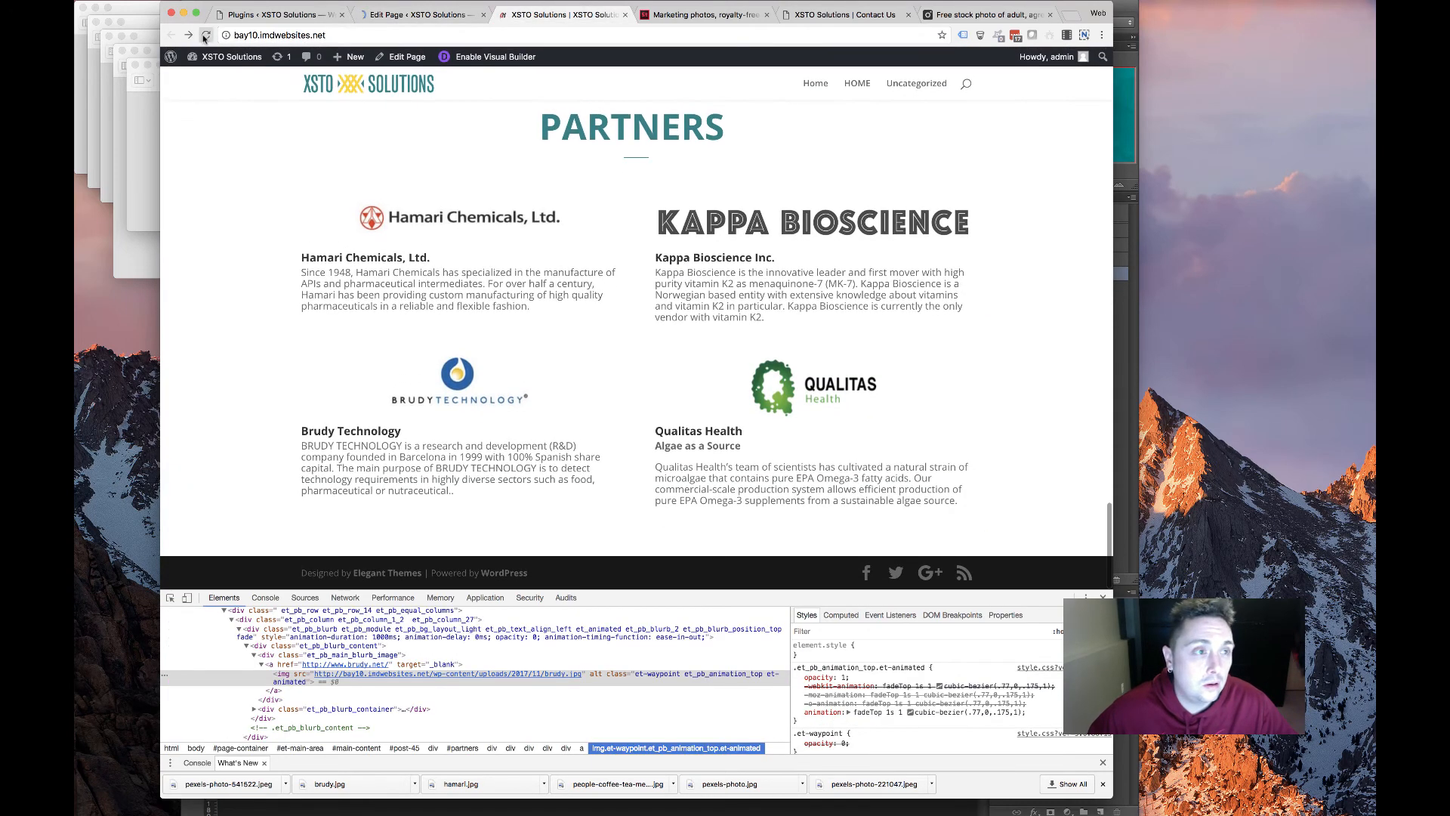
Reload the live page and autofill the Get in Touch form with saved test details
click(206, 36)
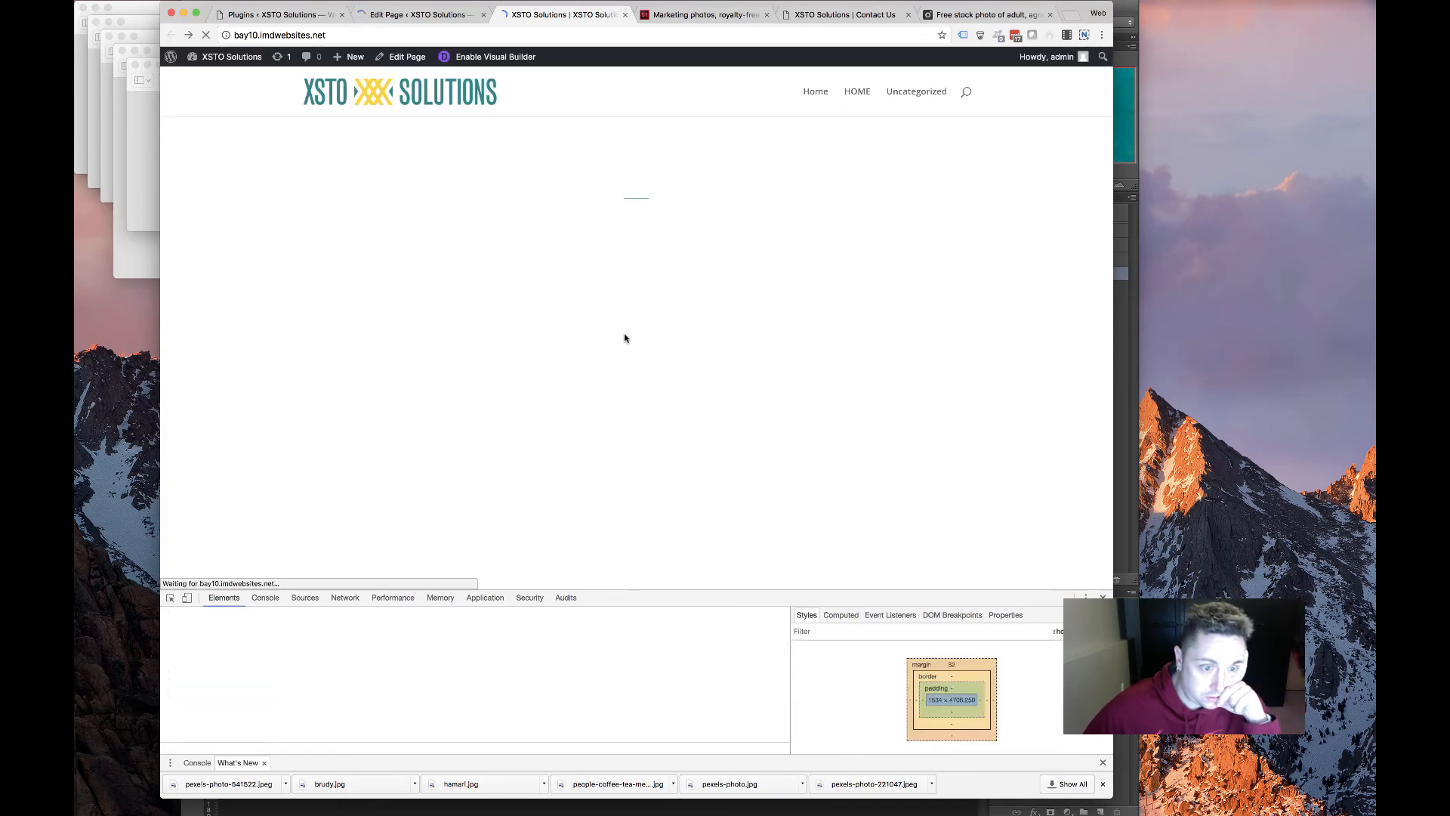
scroll(602, 343, up, 15)
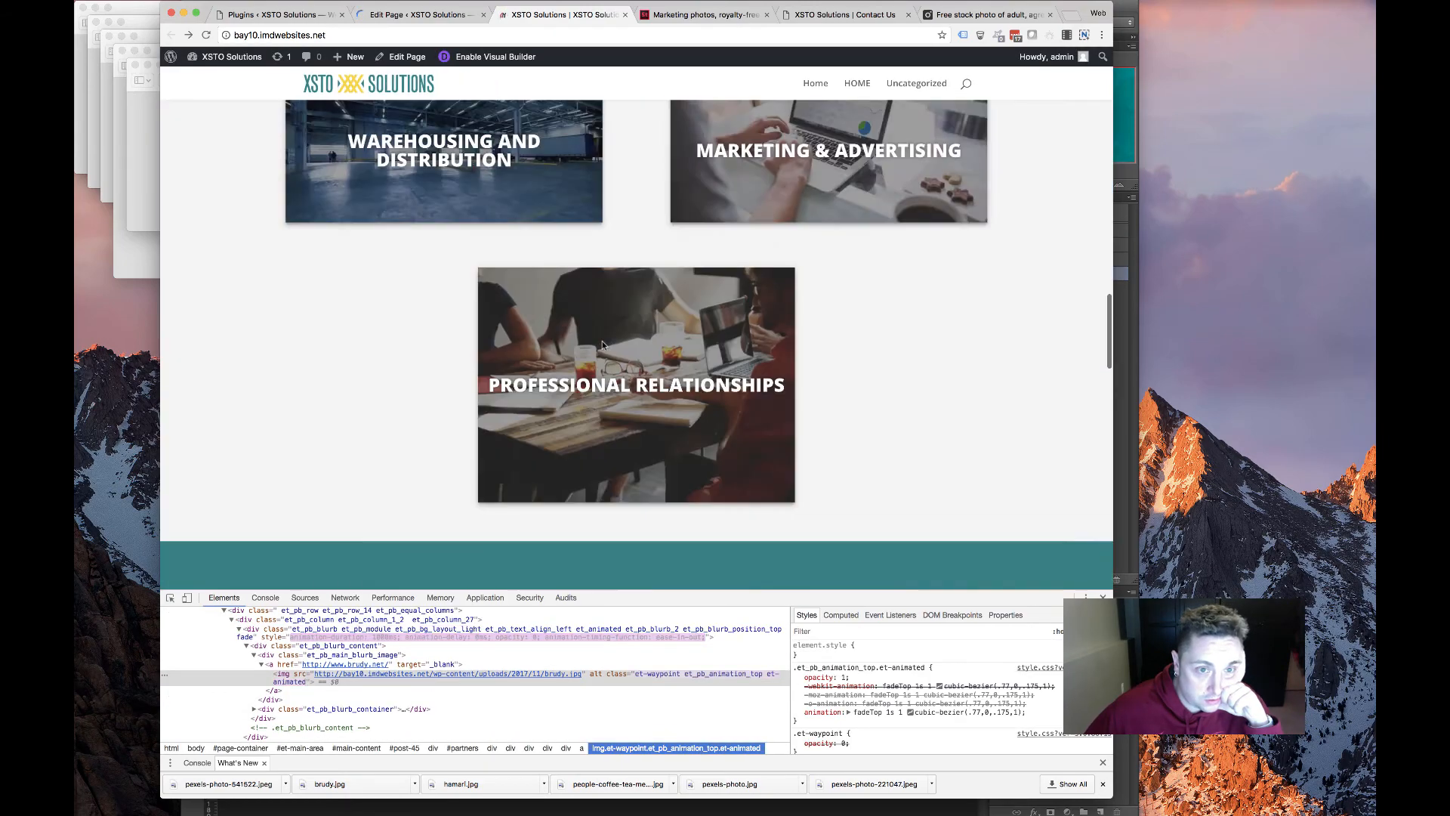
scroll(602, 342, down, 20)
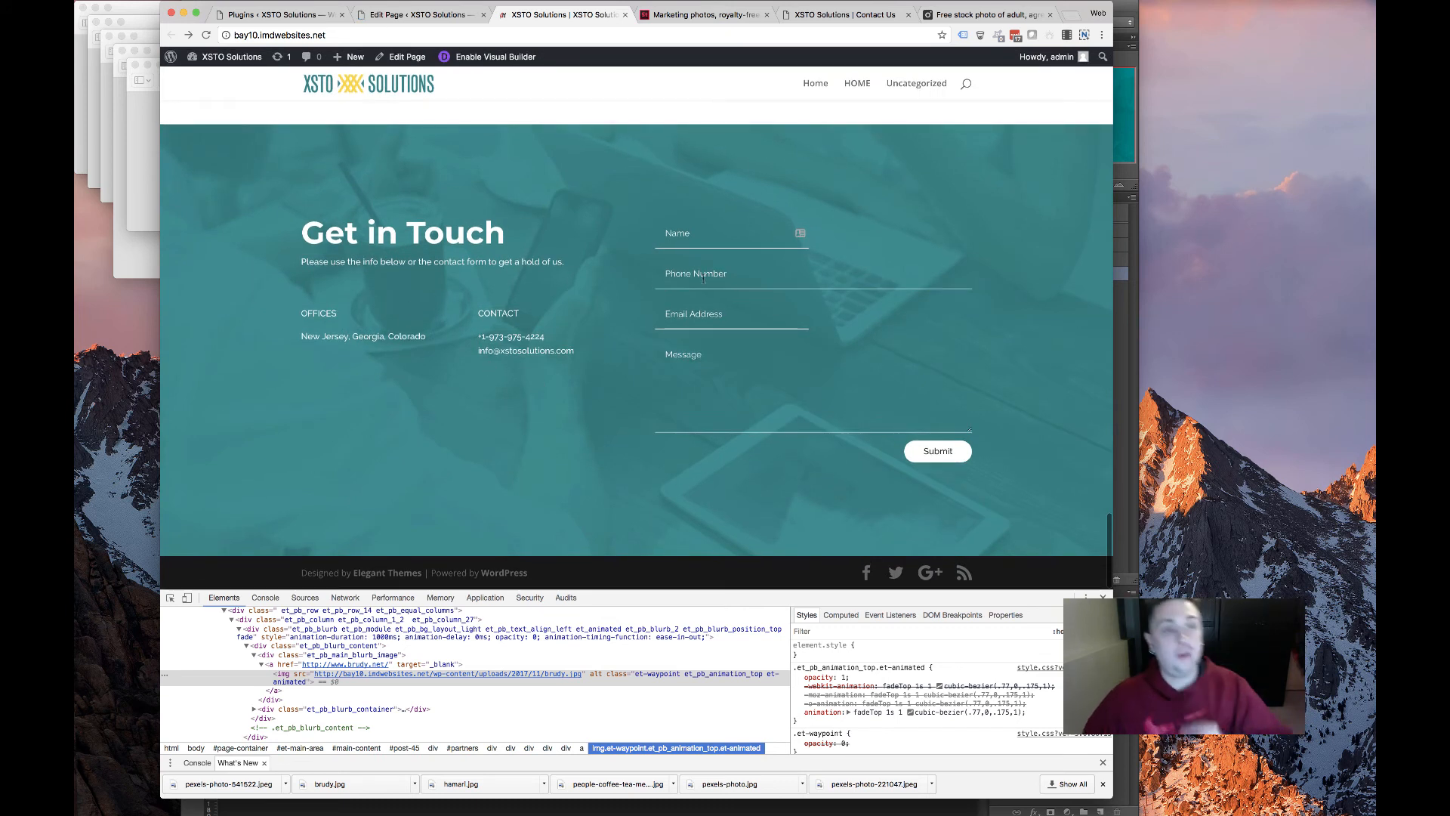
click(708, 229)
click(701, 285)
click(696, 321)
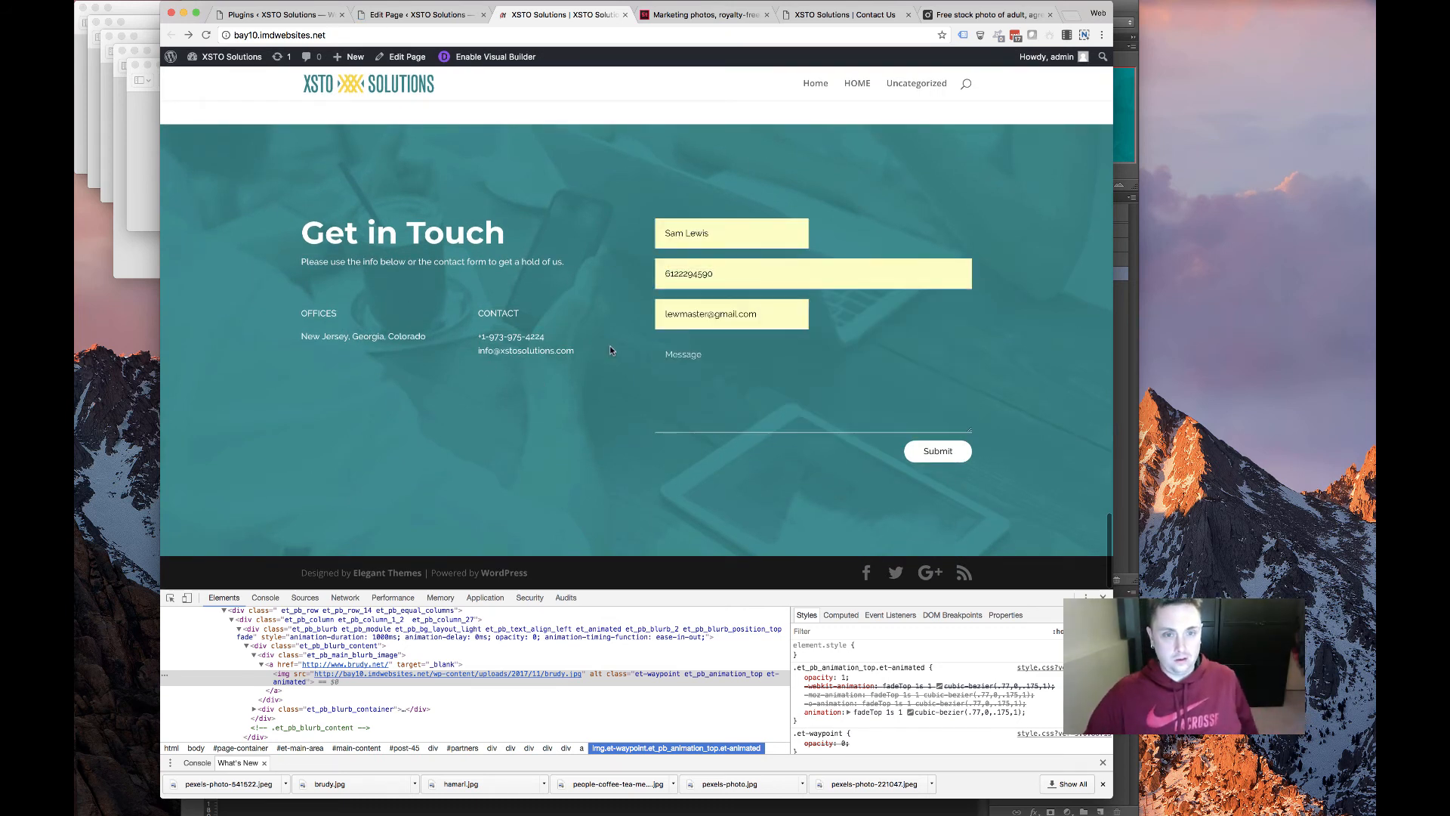
Clear the test e-mail, phone number and name from the form
drag(746, 312, 417, 288)
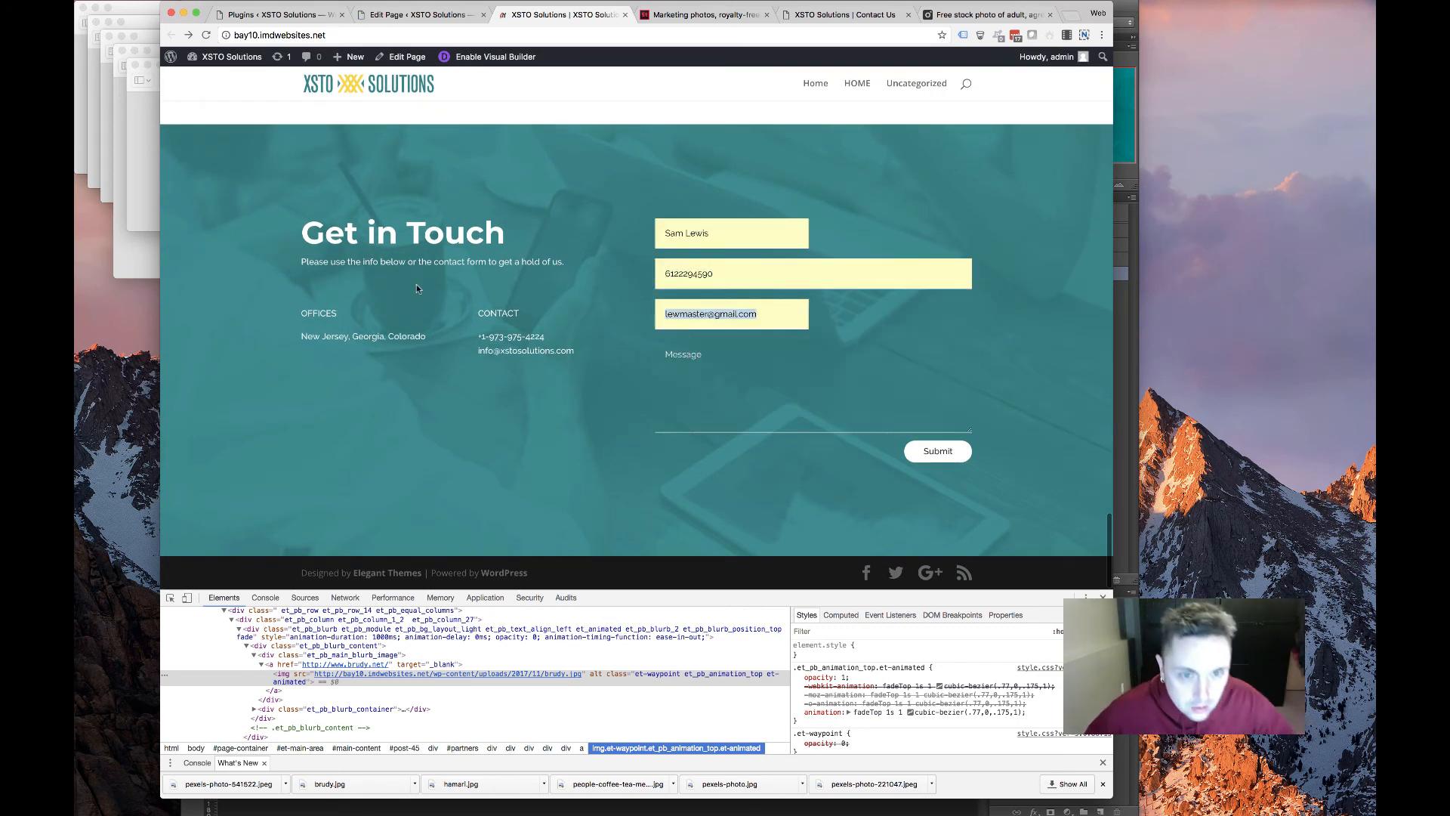
key(BackSpace)
drag(719, 274, 595, 277)
key(BackSpace)
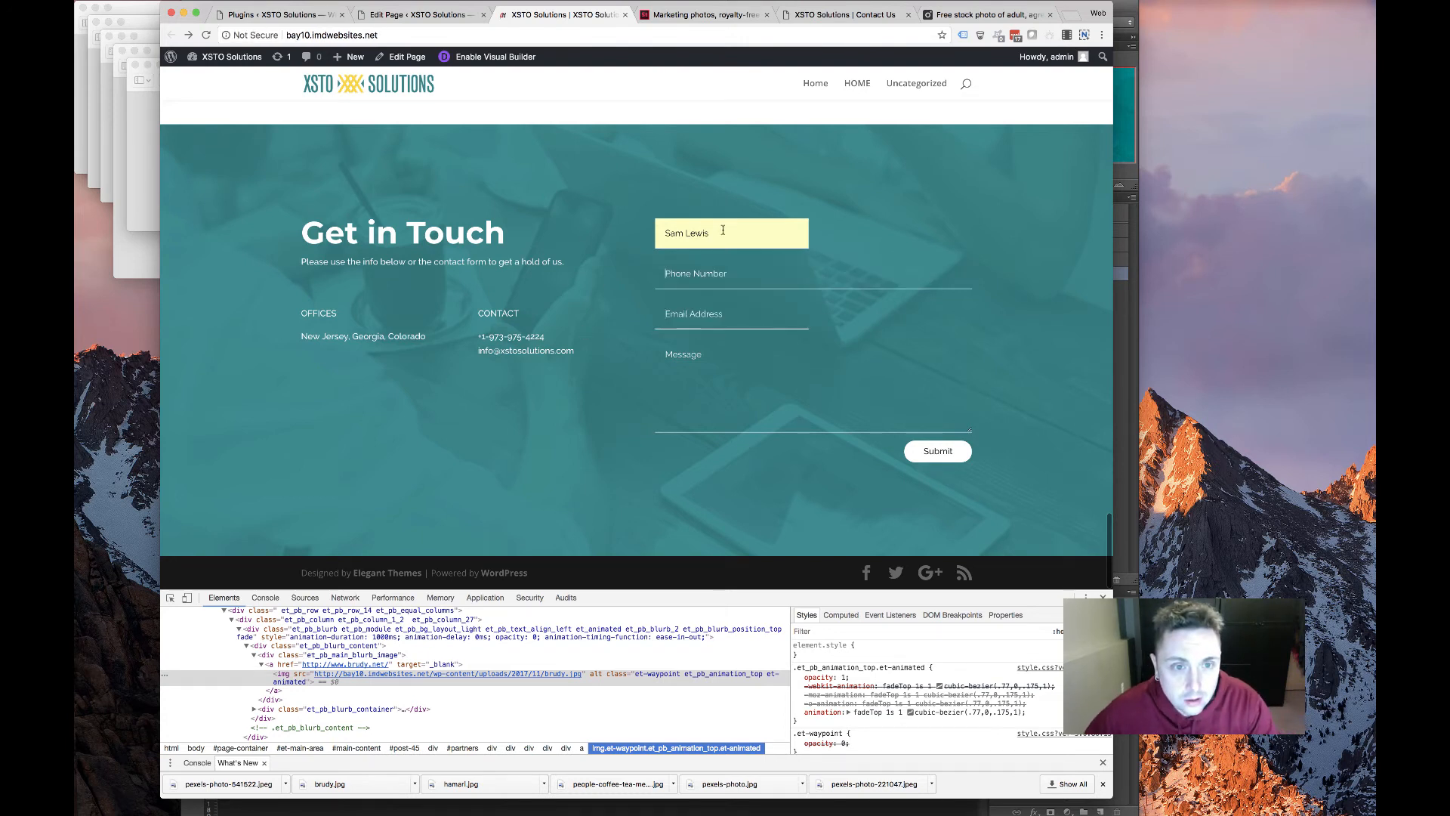
drag(722, 230, 548, 221)
key(BackSpace)
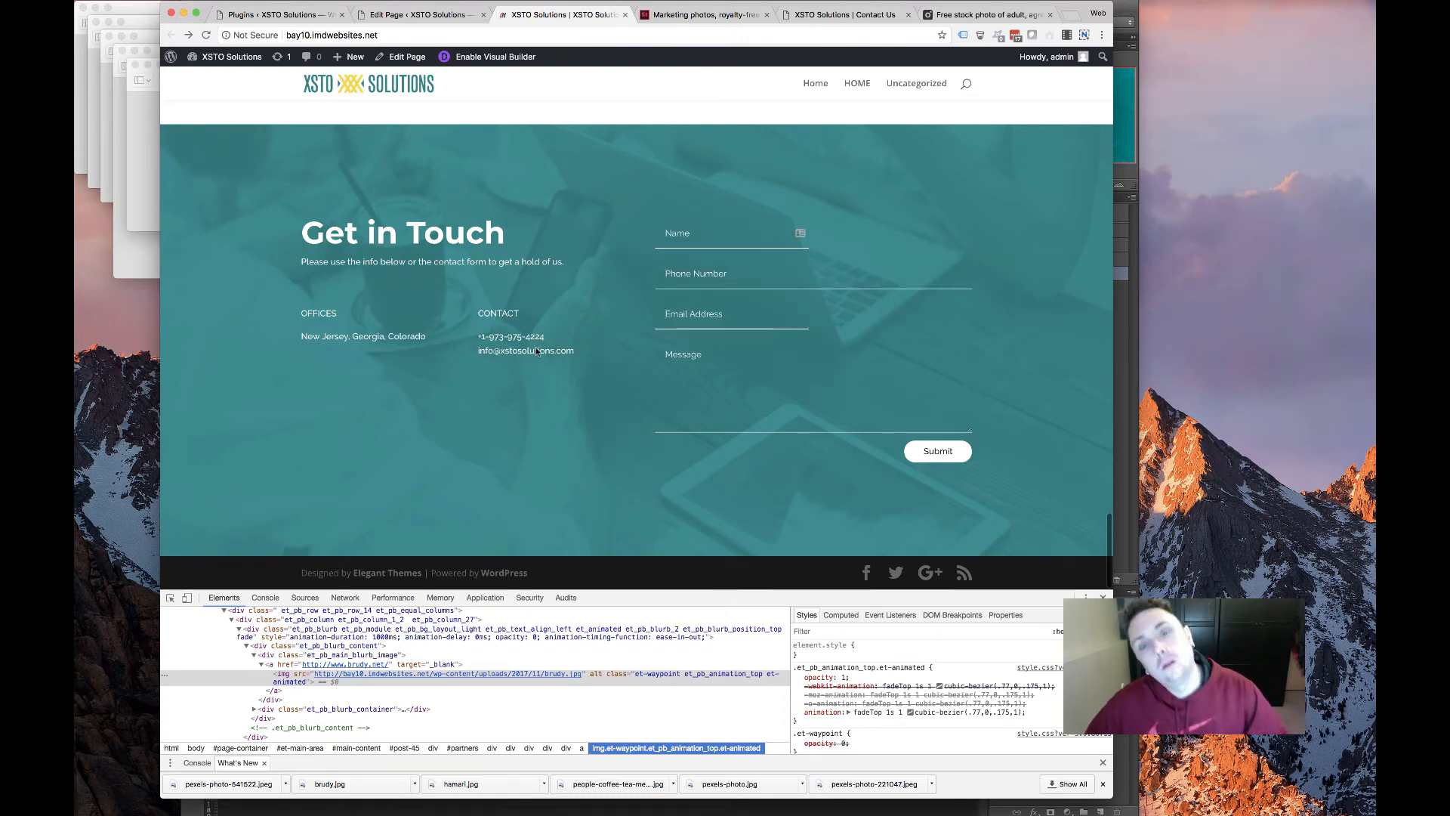
Review the live page's contact section, then go back to the page editor
scroll(362, 383, up, 9)
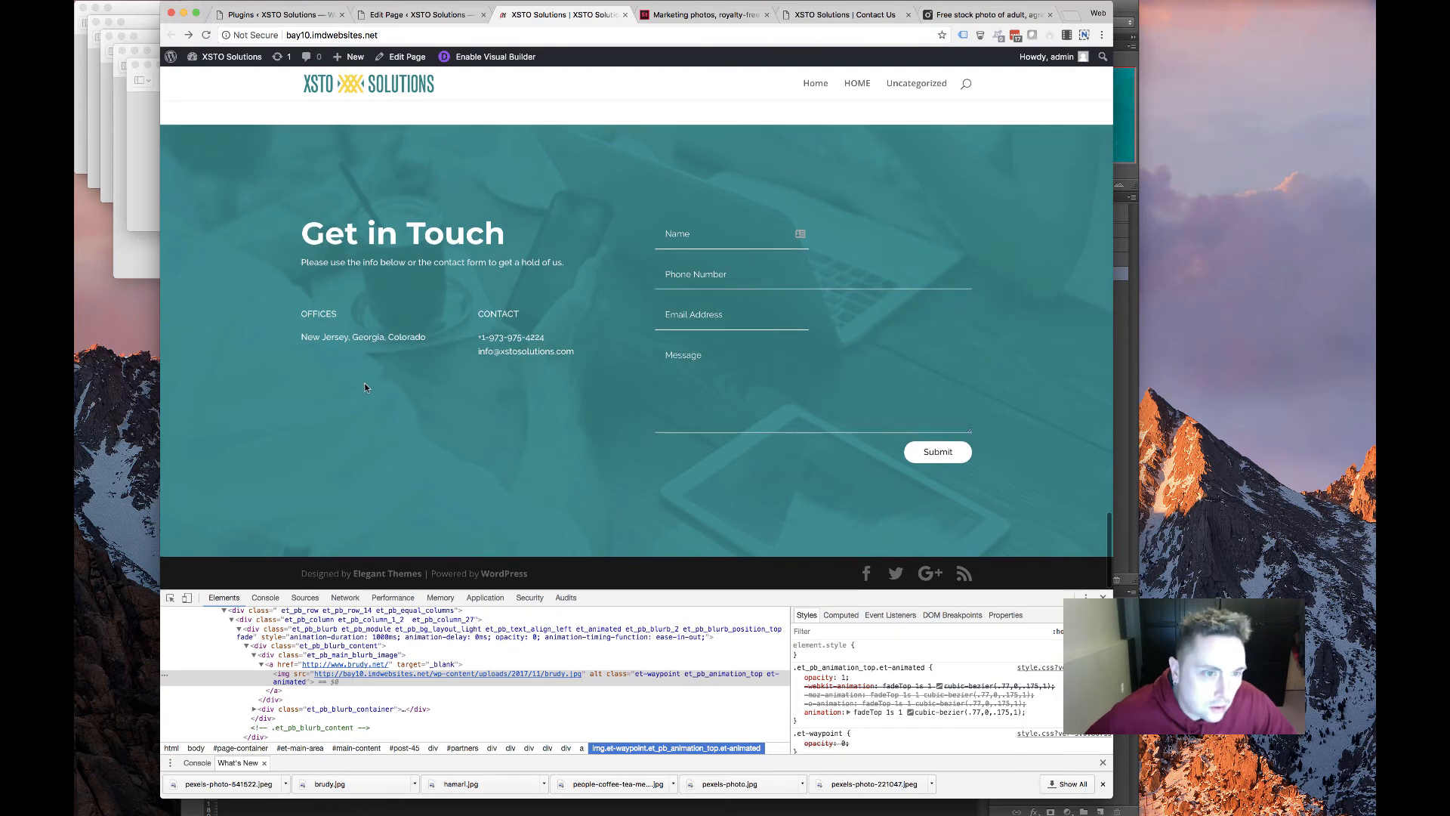
scroll(365, 383, down, 8)
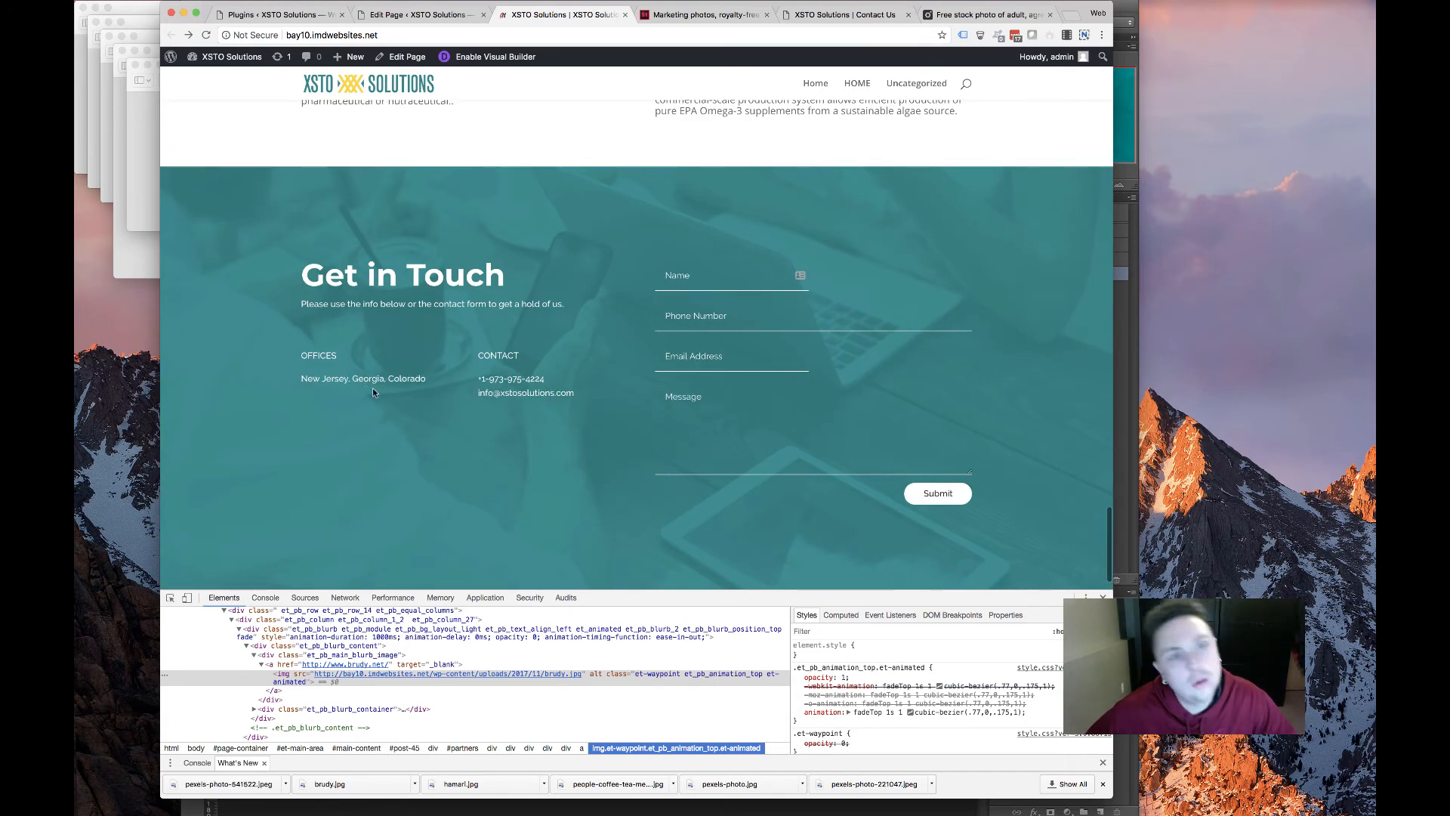
scroll(358, 388, down, 2)
scroll(556, 475, up, 2)
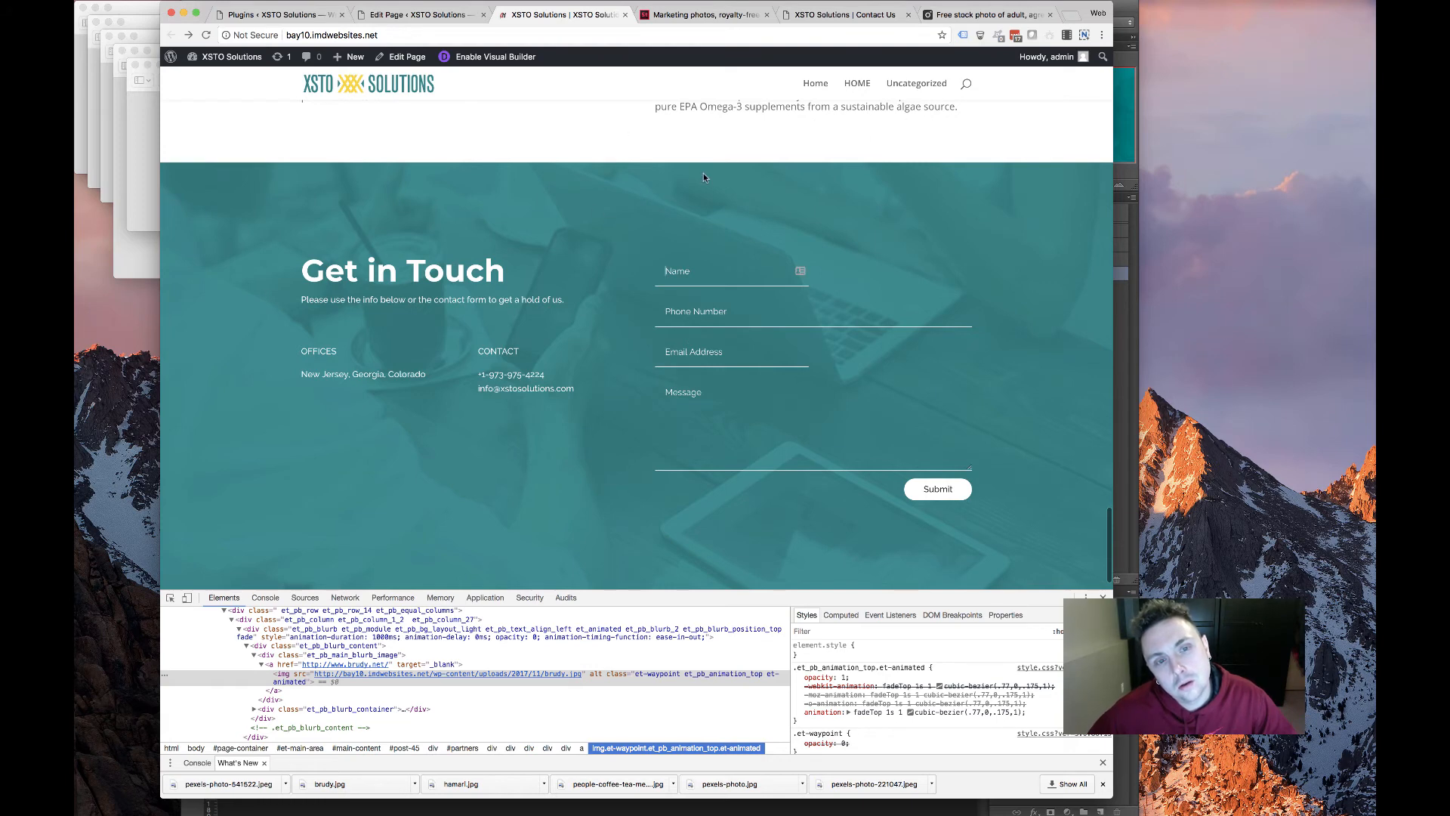
scroll(573, 258, up, 15)
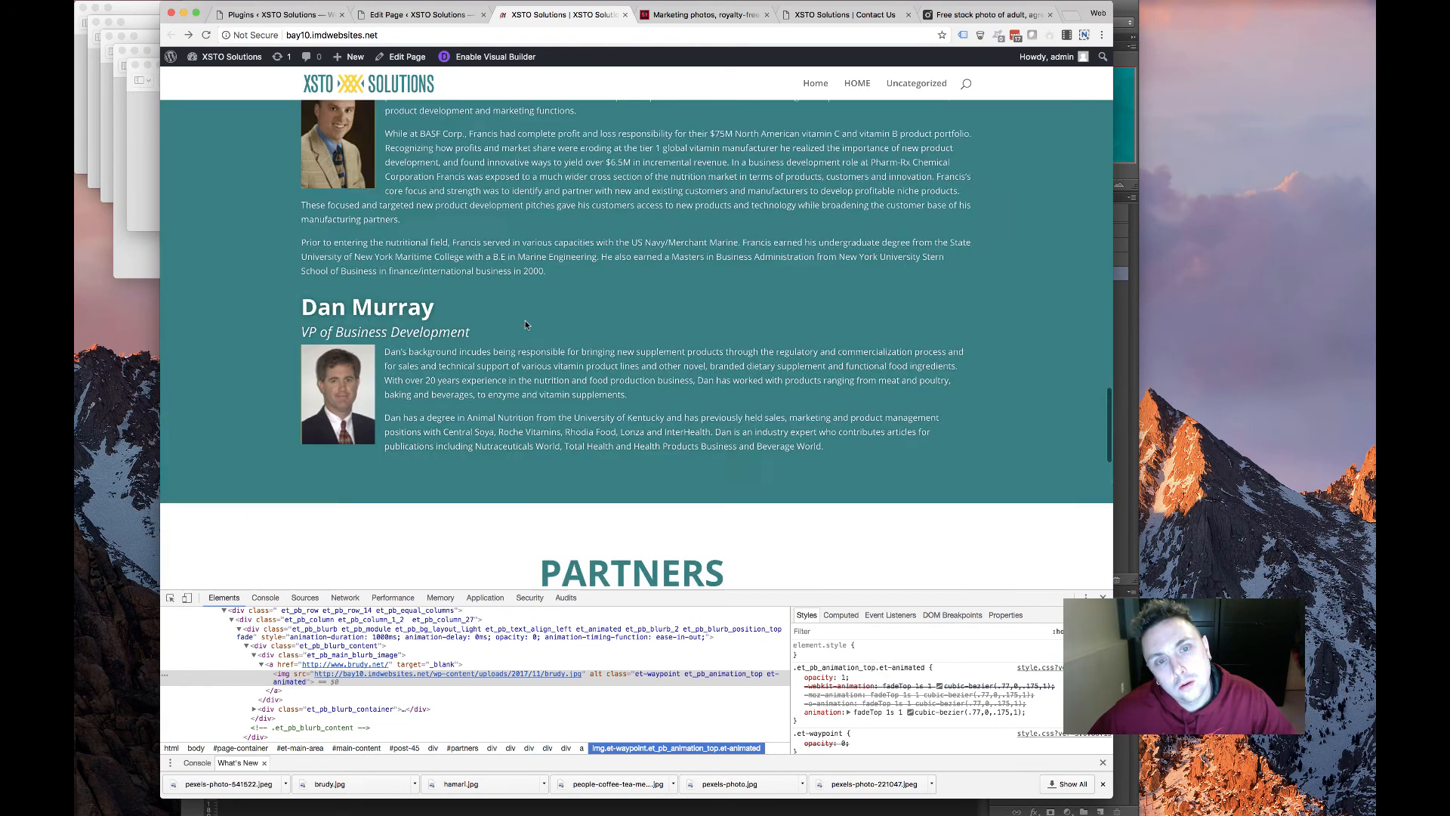
scroll(525, 325, up, 10)
scroll(526, 325, down, 20)
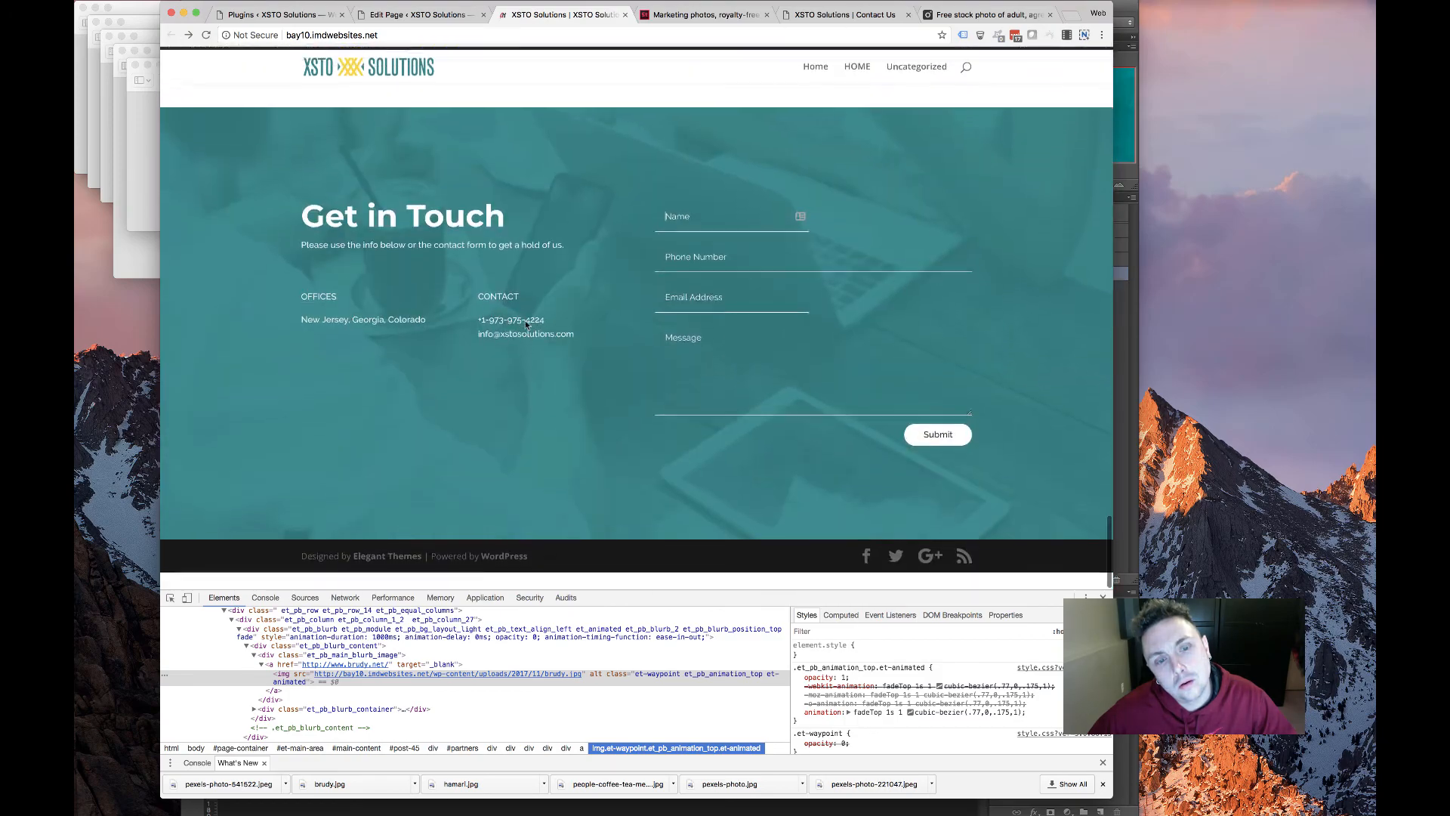
scroll(526, 325, up, 8)
scroll(526, 325, up, 6)
scroll(525, 322, down, 1)
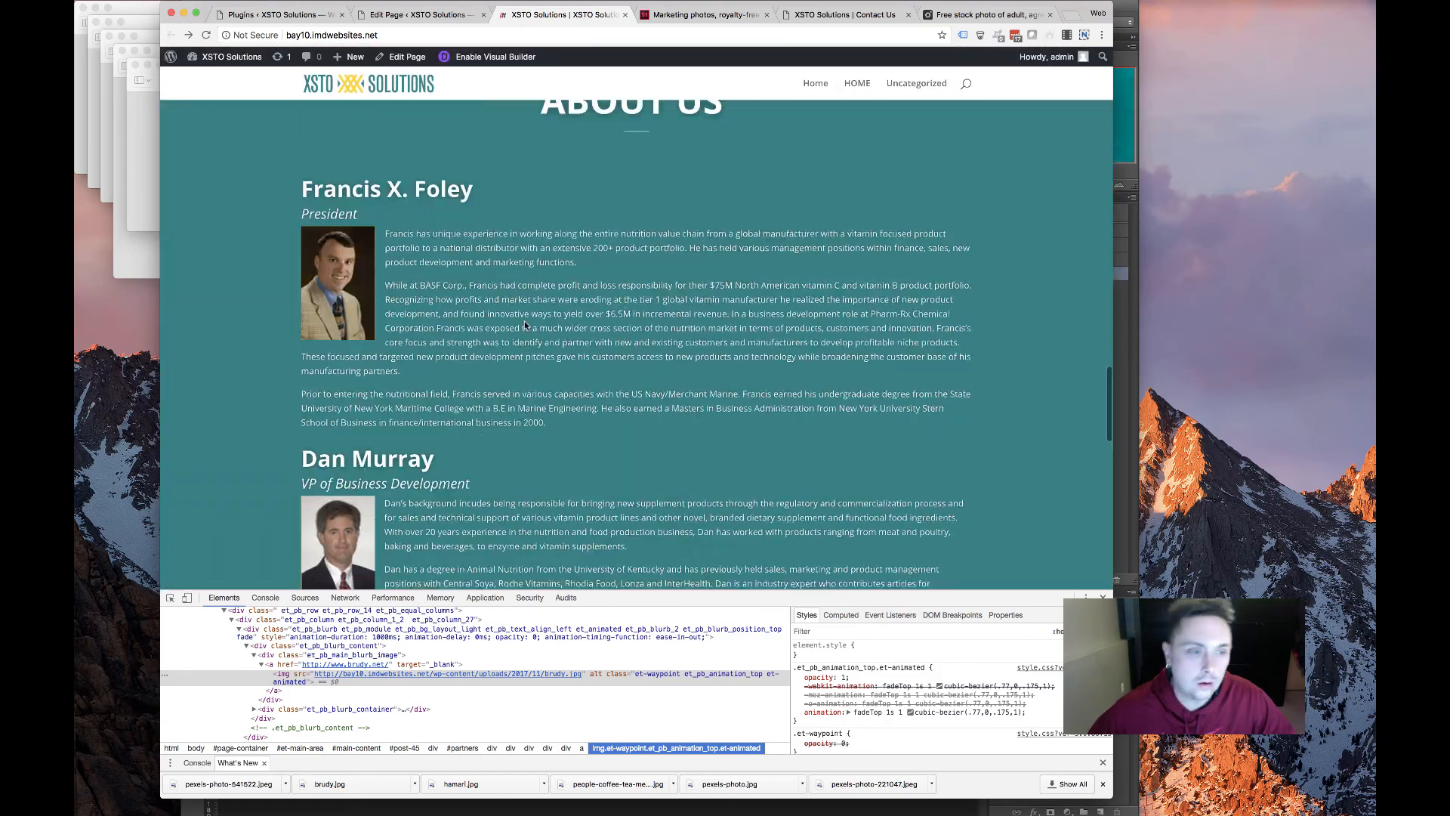
scroll(525, 322, up, 8)
scroll(524, 326, up, 10)
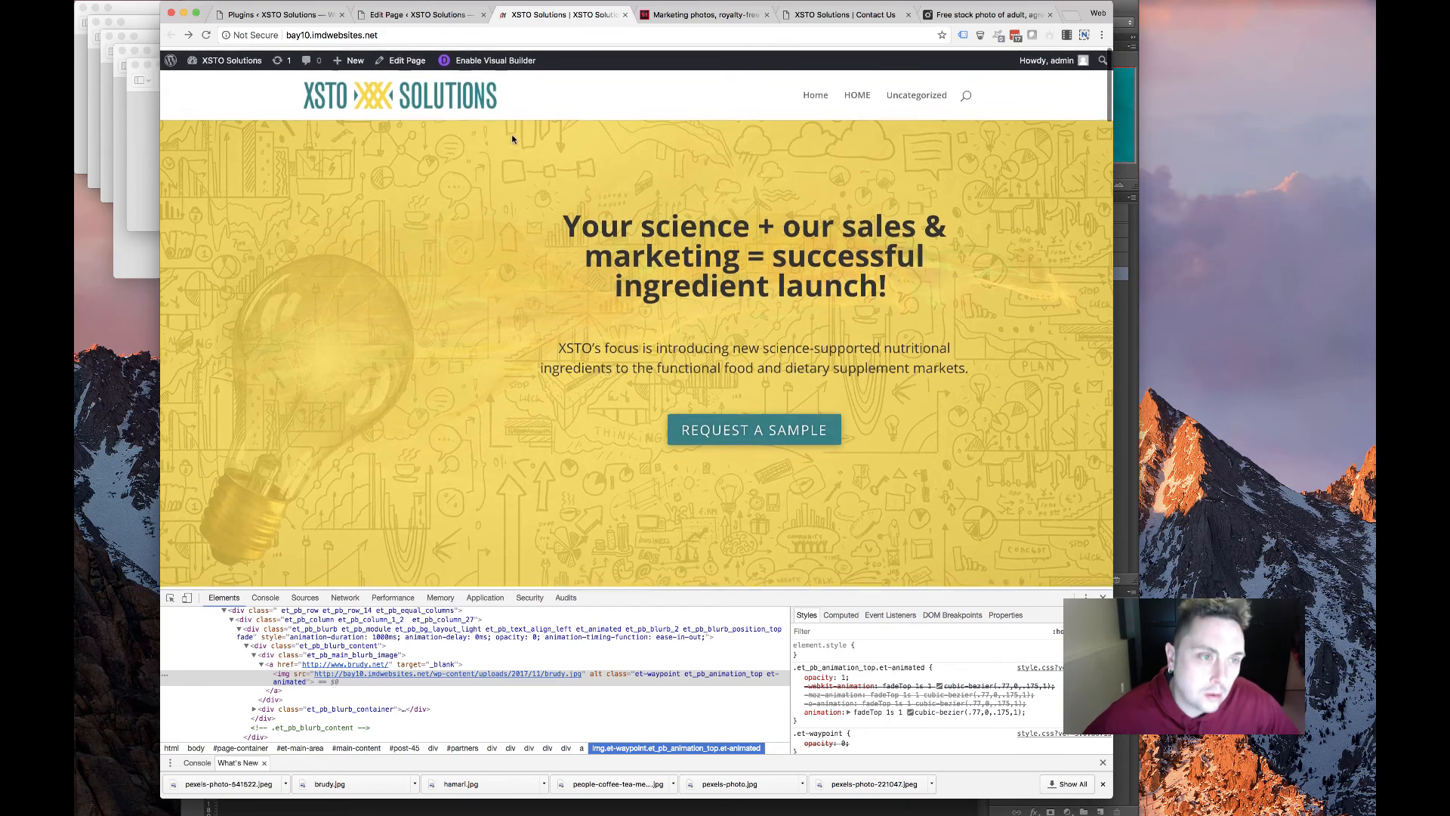
scroll(706, 185, down, 20)
scroll(695, 183, down, 10)
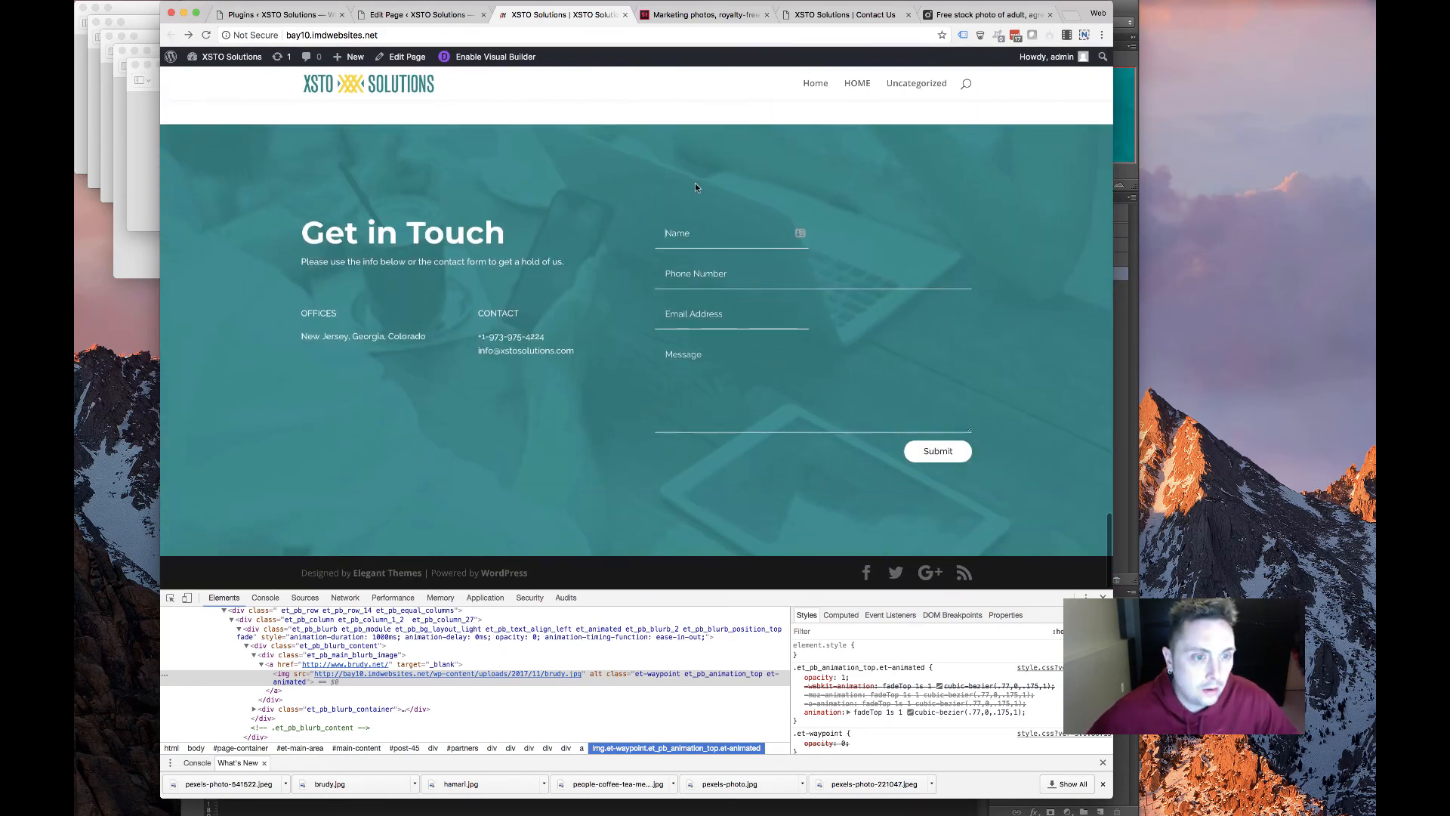
click(419, 15)
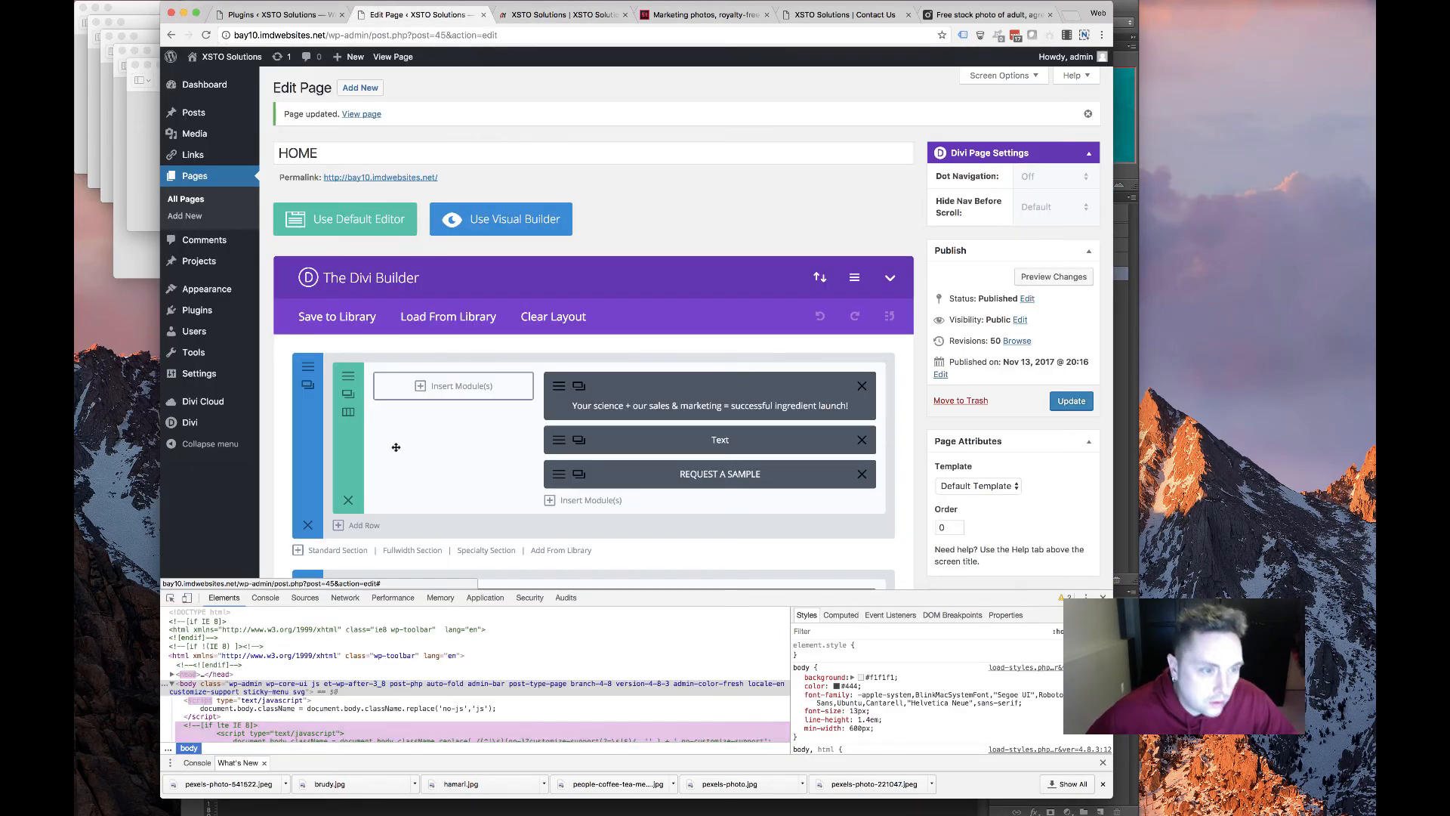
Give the red contact section the CSS ID 'contact' and update the home page
scroll(347, 219, down, 15)
scroll(318, 249, up, 3)
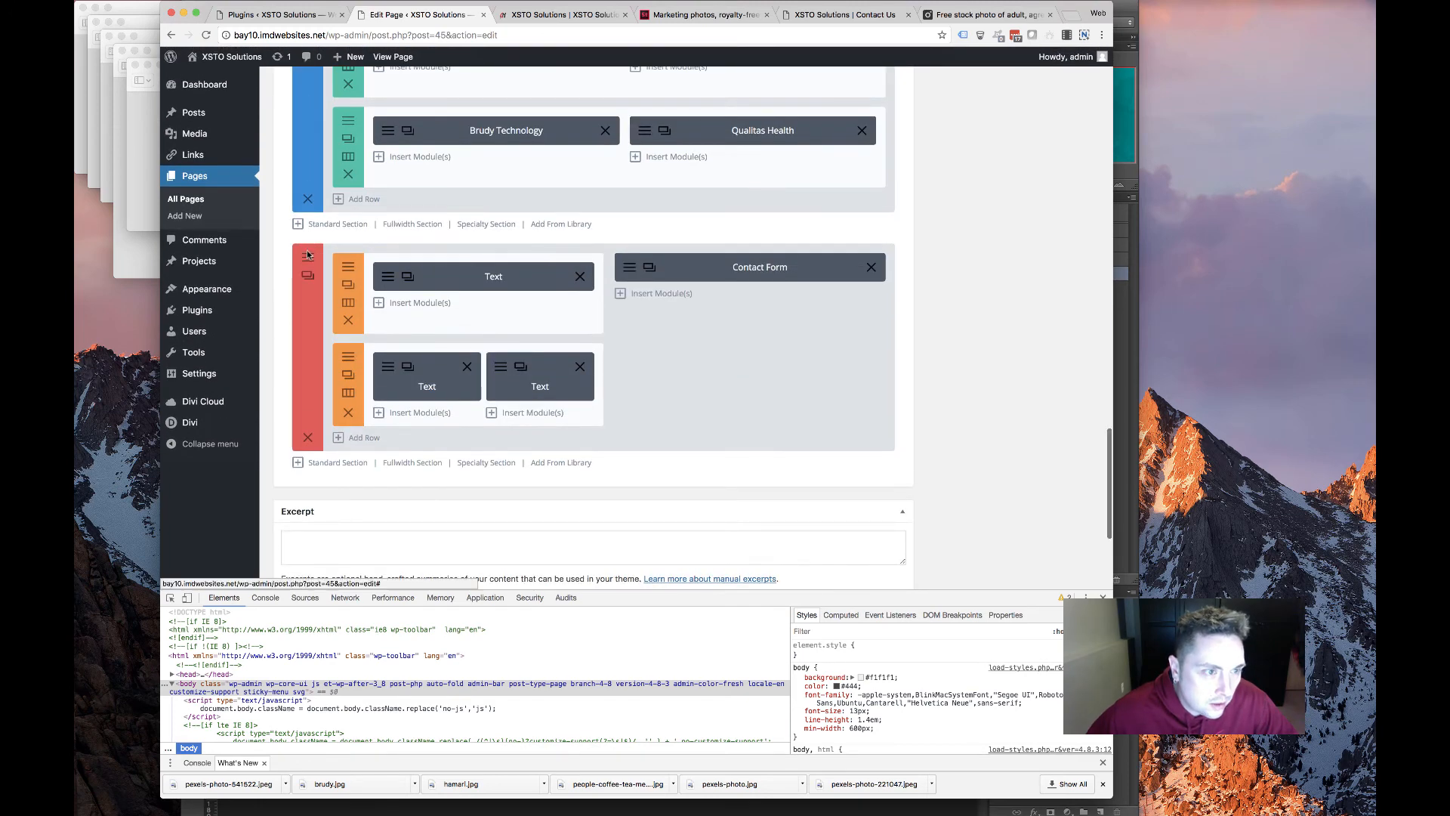
click(308, 274)
click(499, 155)
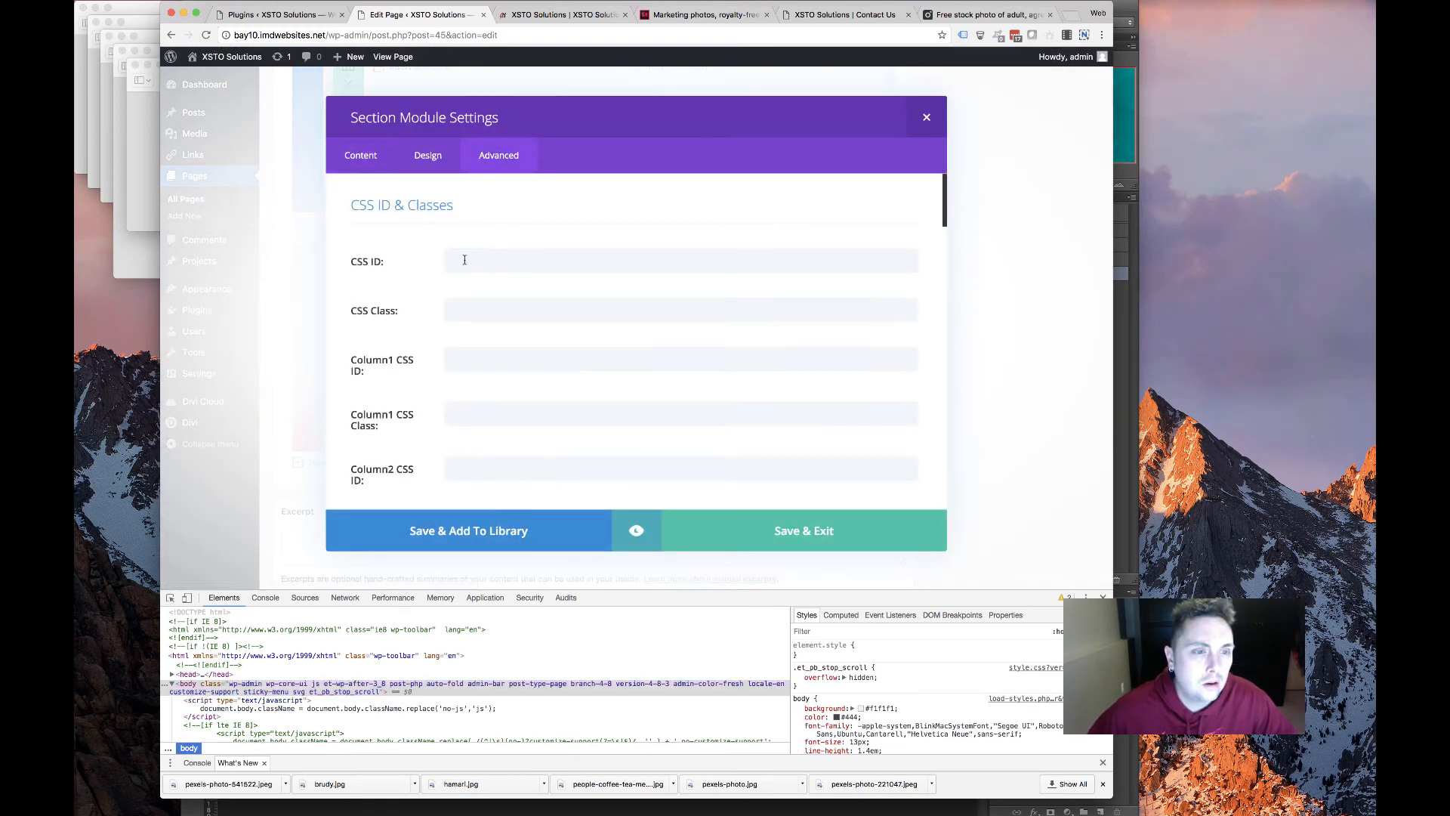
click(490, 263)
text(contact)
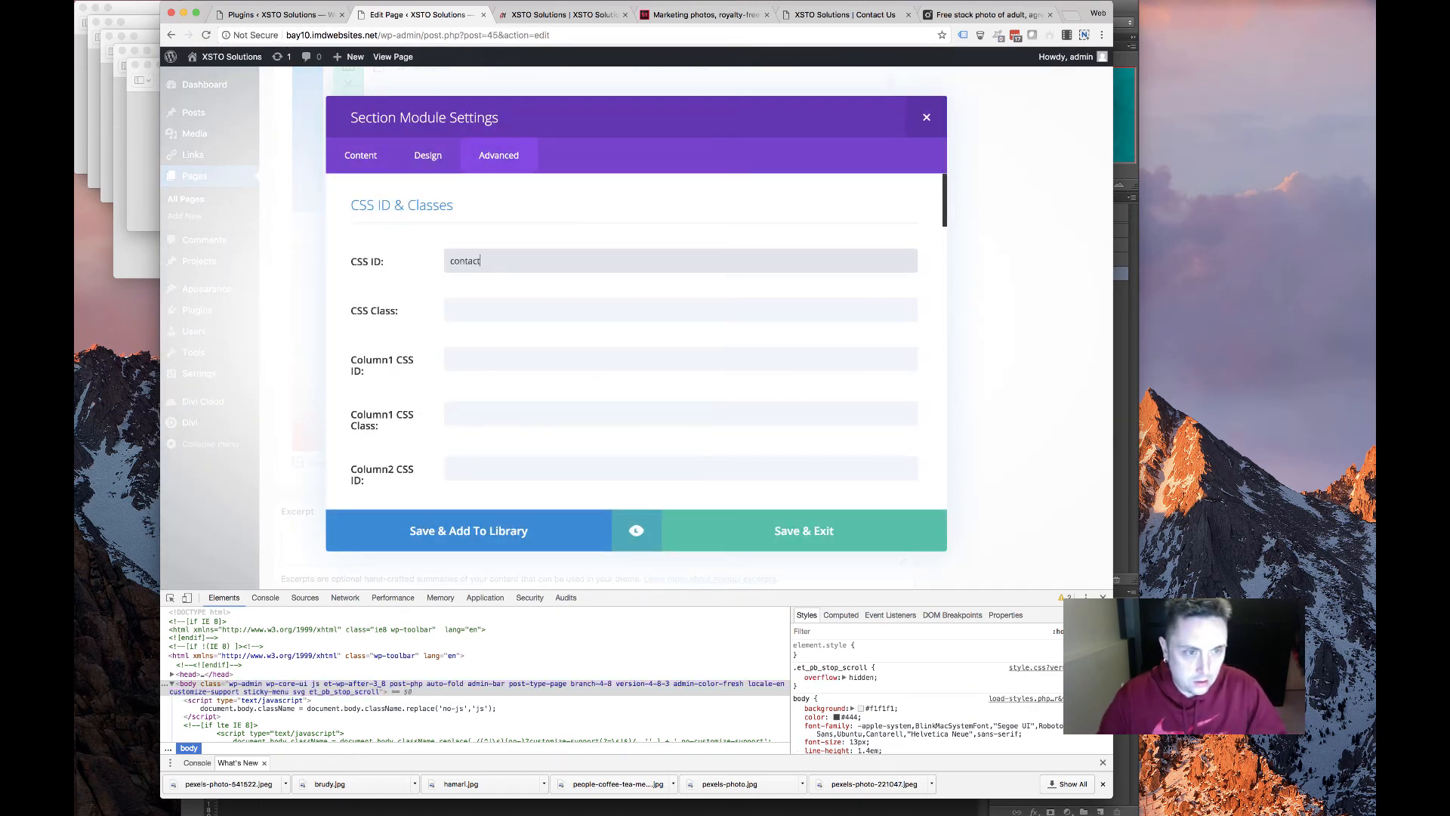
click(823, 538)
scroll(869, 453, up, 10)
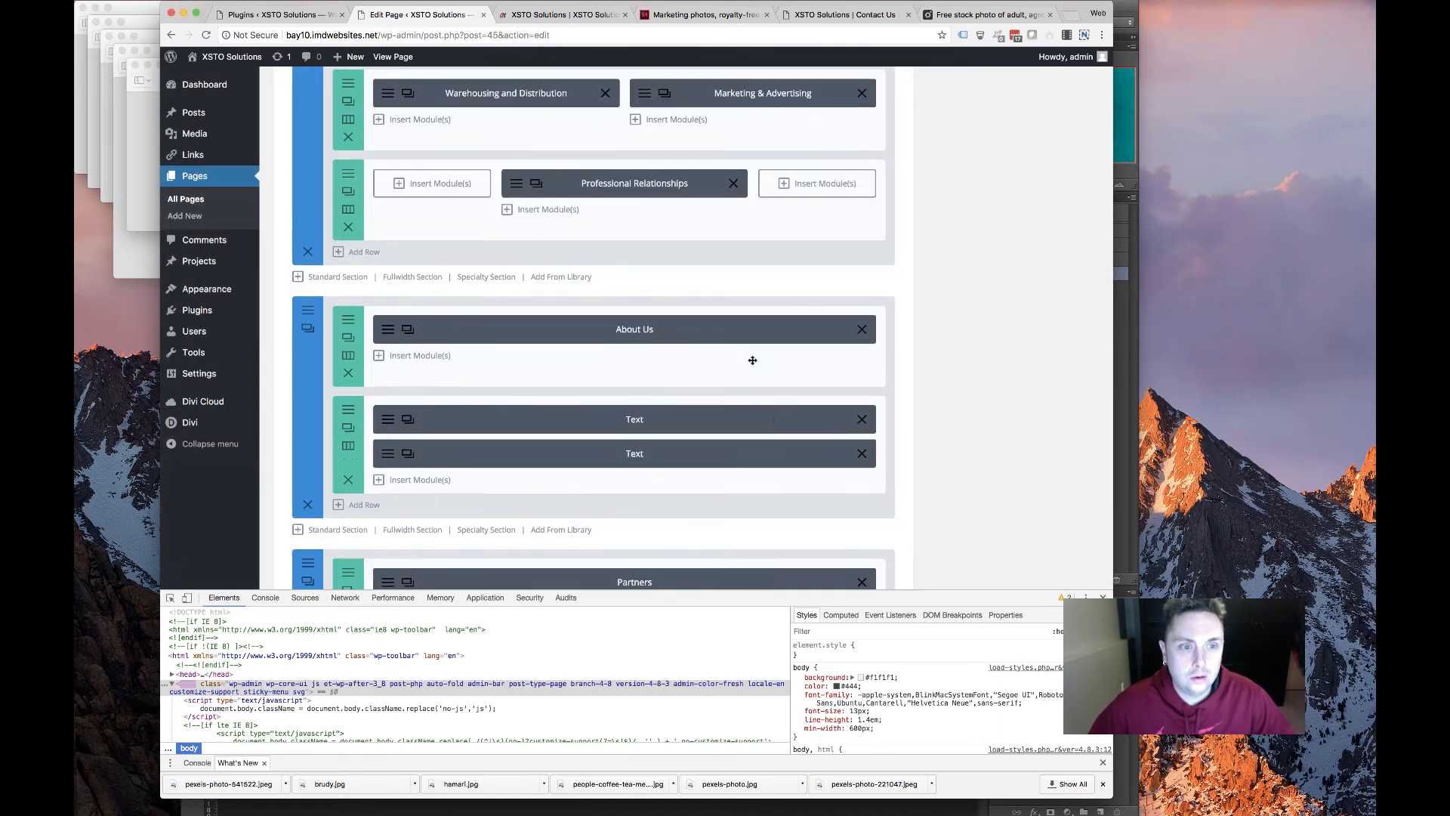
scroll(1053, 331, down, 1)
click(1071, 402)
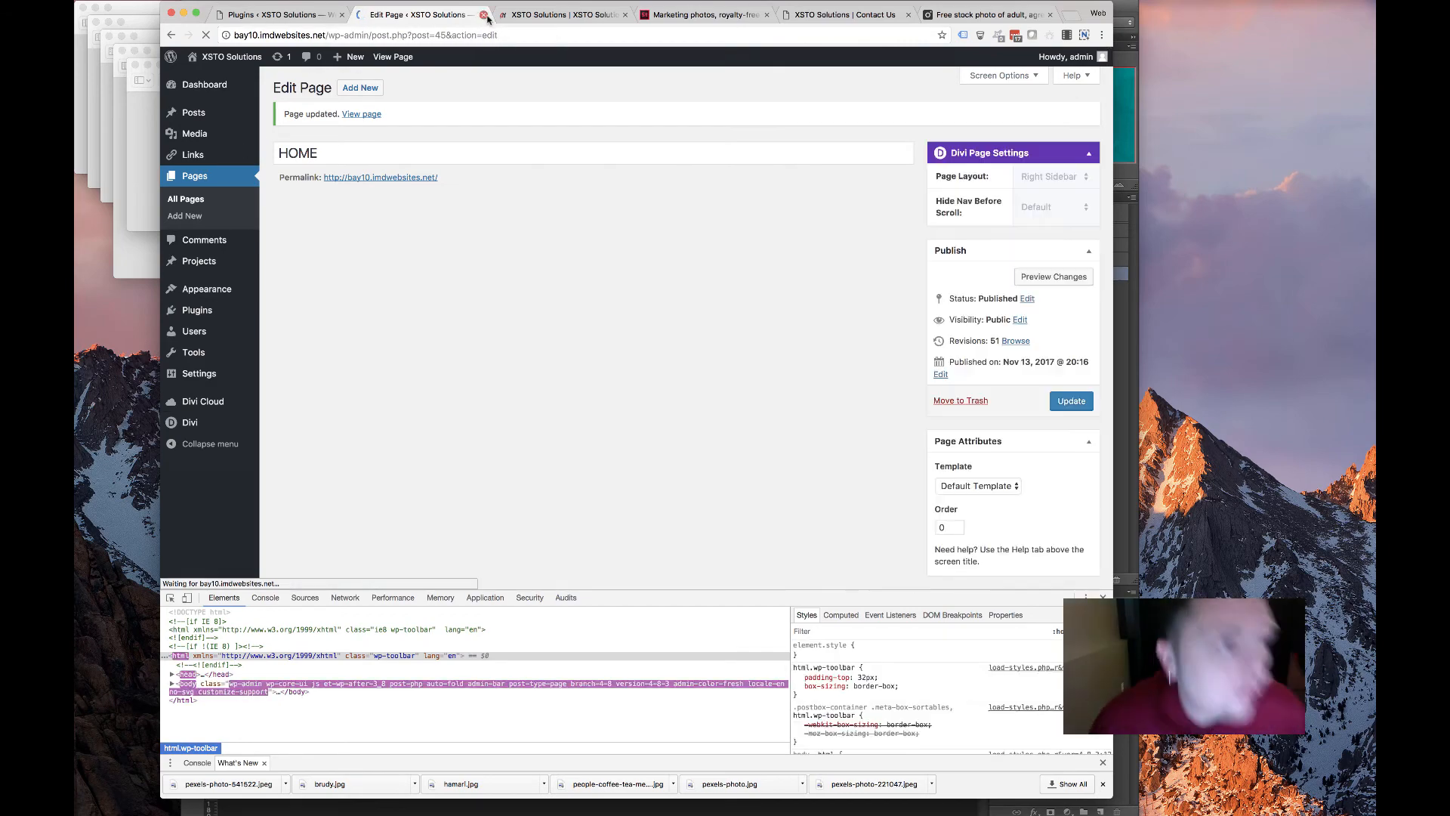
Test the K2VITAL logo link on the live site, then return to the editor
click(525, 15)
scroll(389, 231, up, 20)
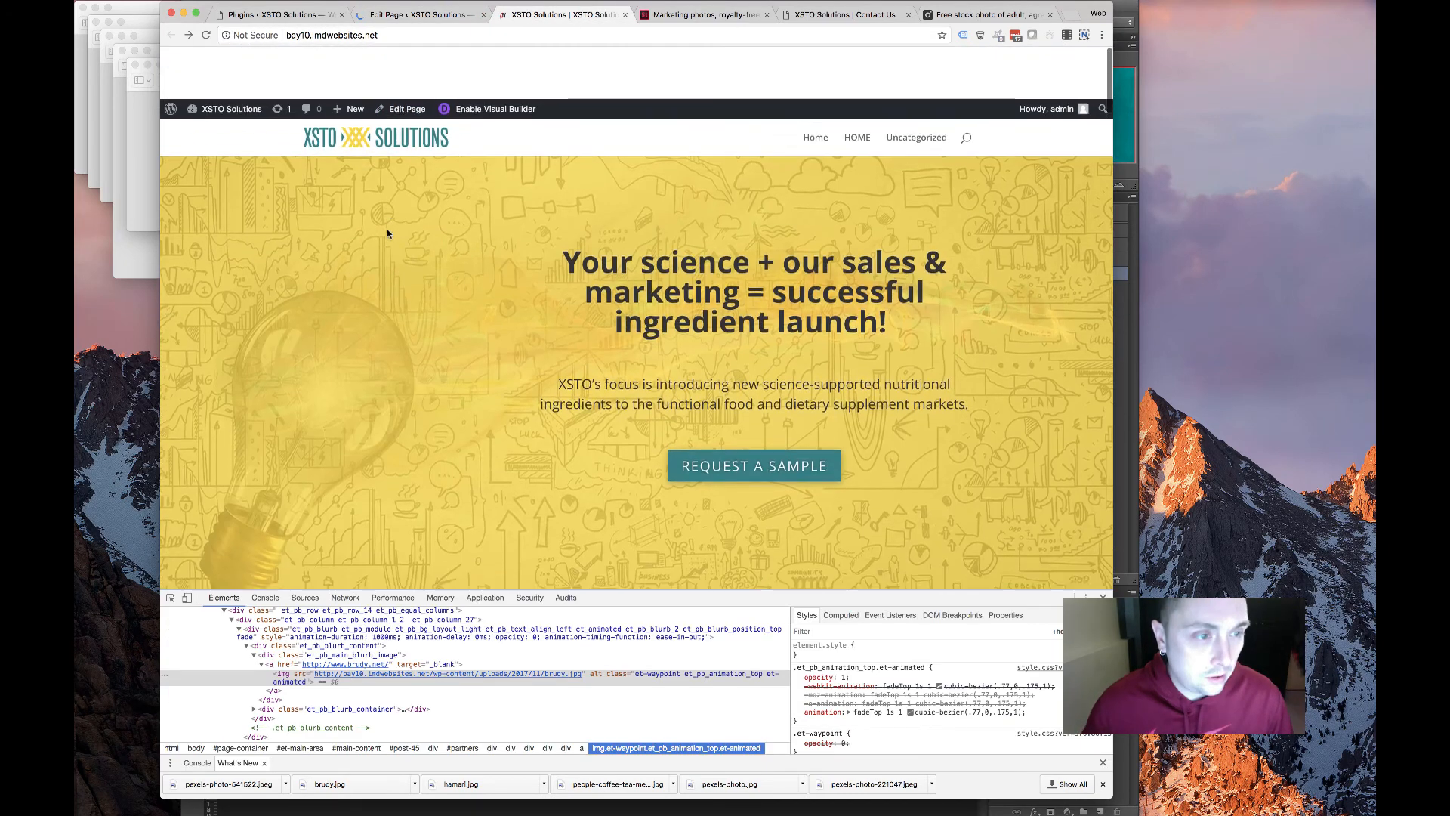
scroll(387, 234, down, 11)
scroll(388, 234, up, 4)
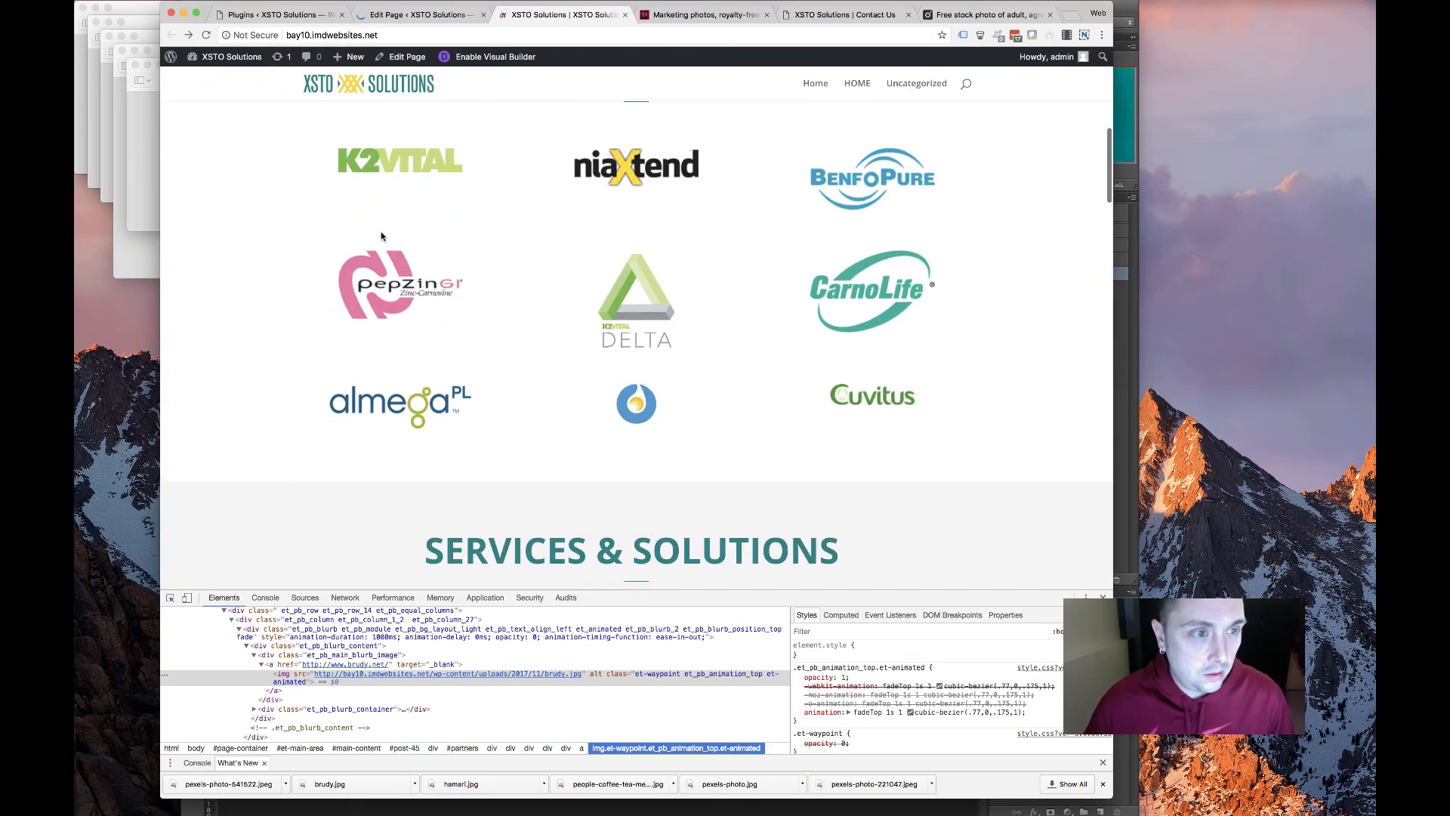
click(405, 165)
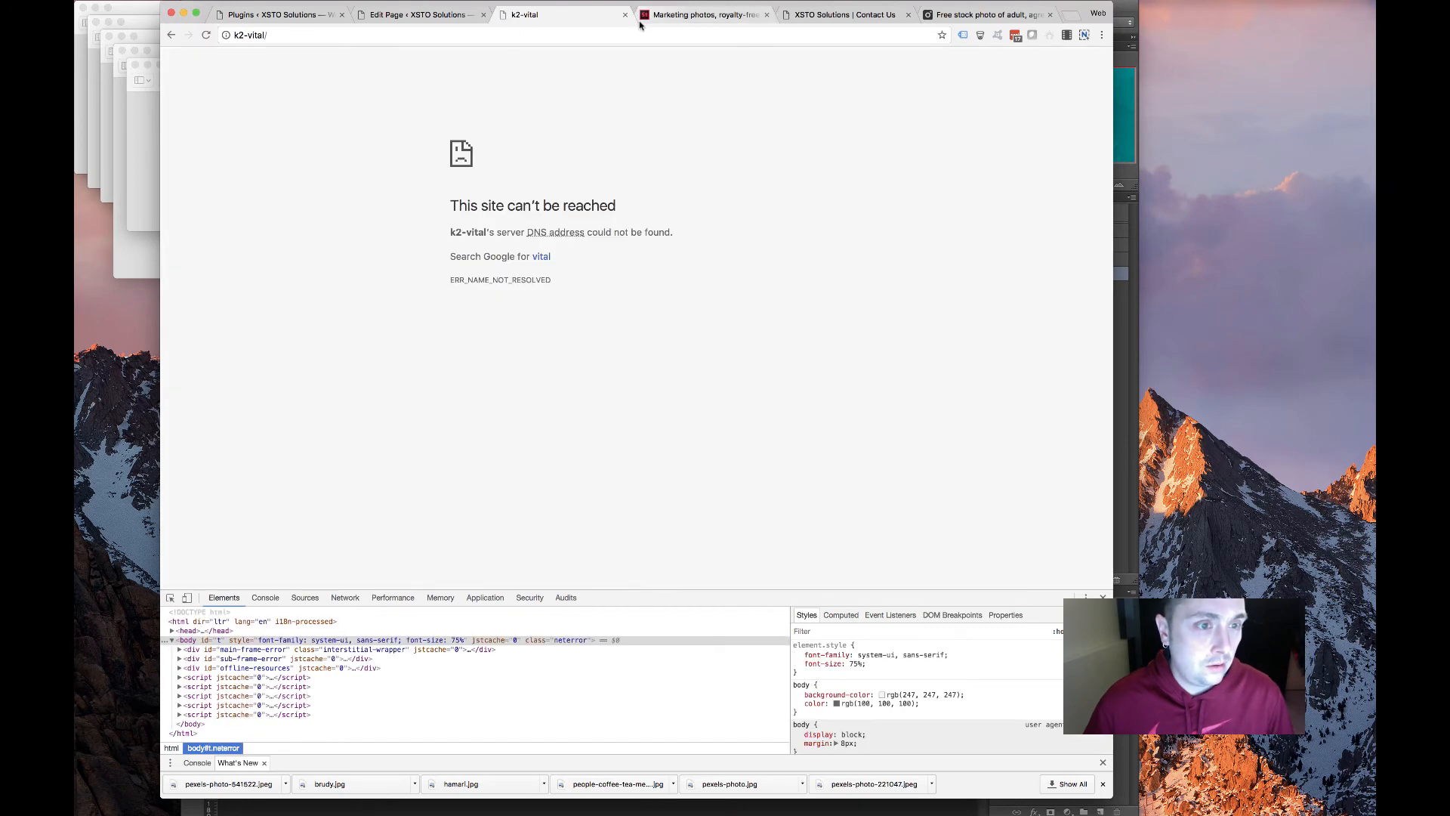
click(408, 14)
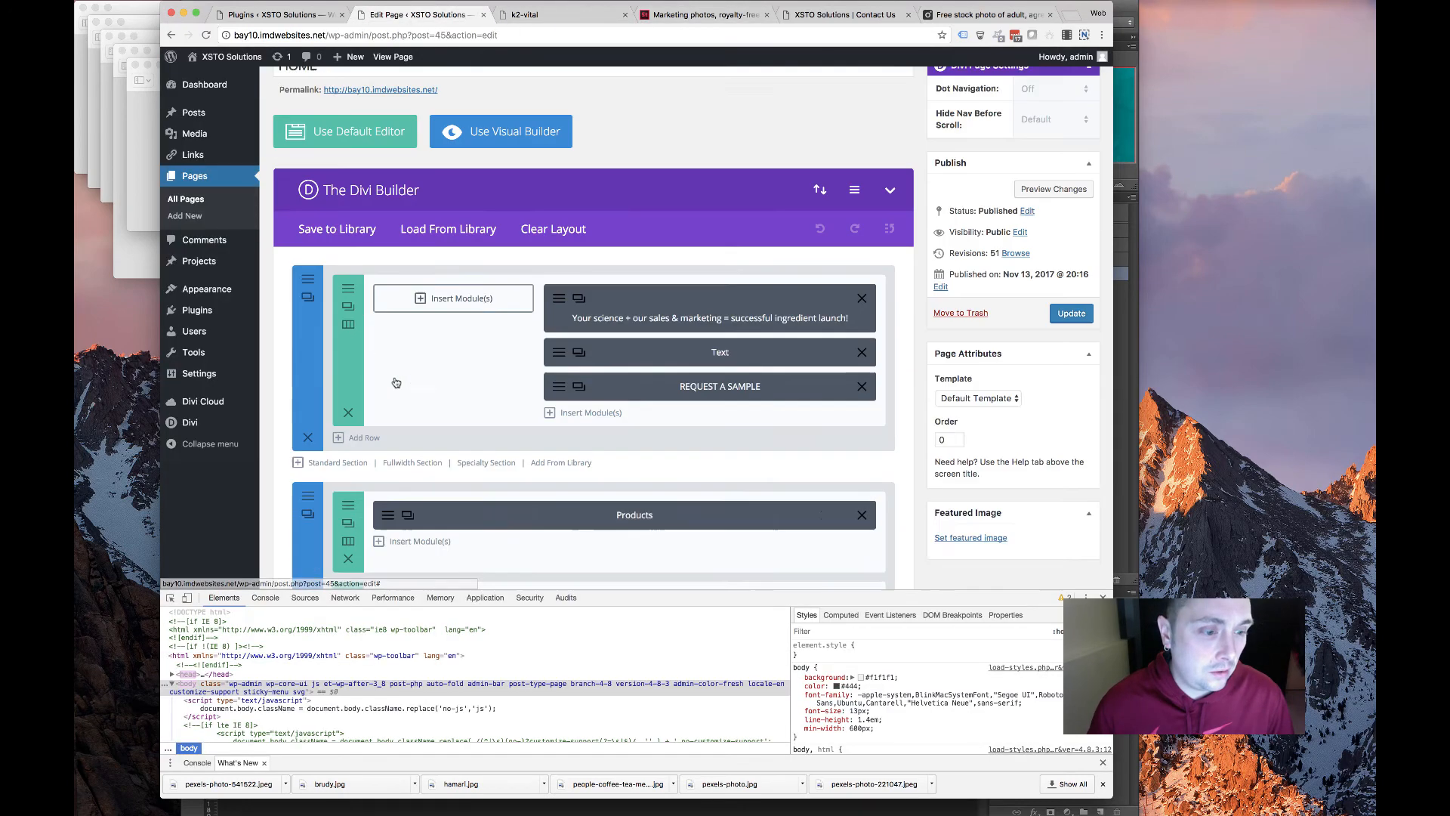
Change the K2VITAL image's link to /k2-vital/ and update the home page
scroll(395, 383, down, 8)
scroll(431, 277, up, 3)
click(388, 259)
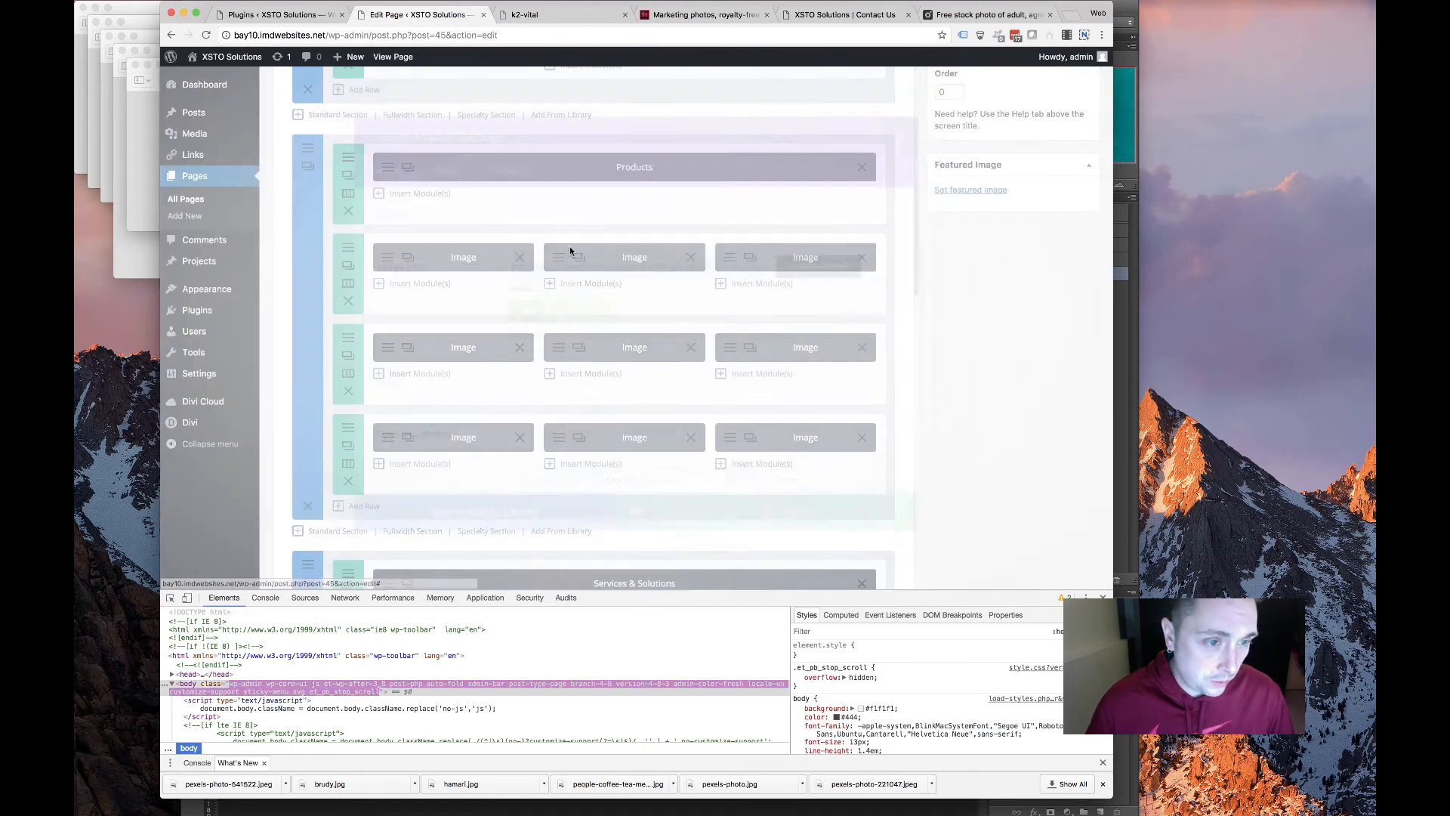
scroll(588, 400, down, 3)
scroll(559, 382, down, 2)
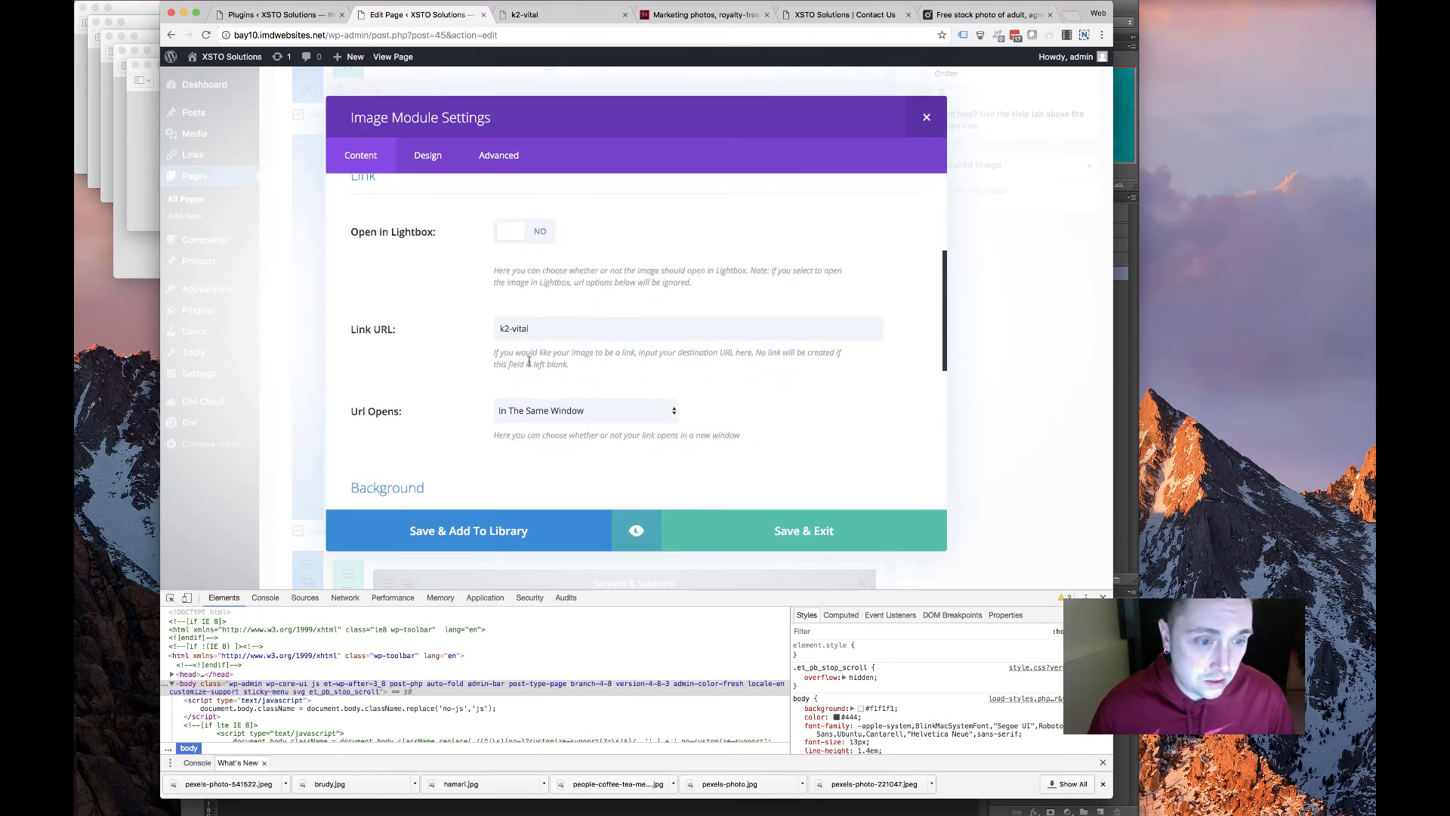
click(499, 328)
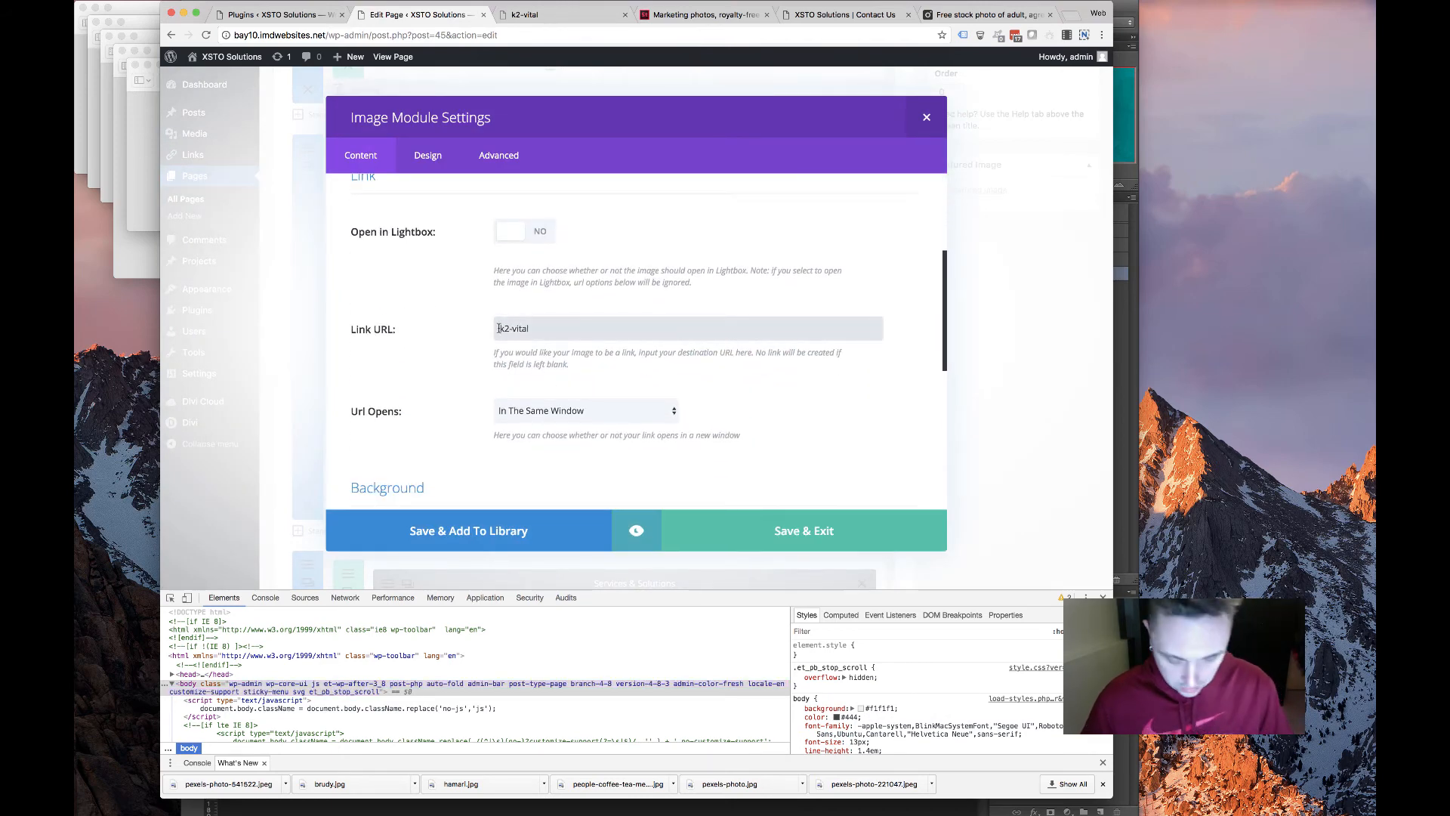
text(/)
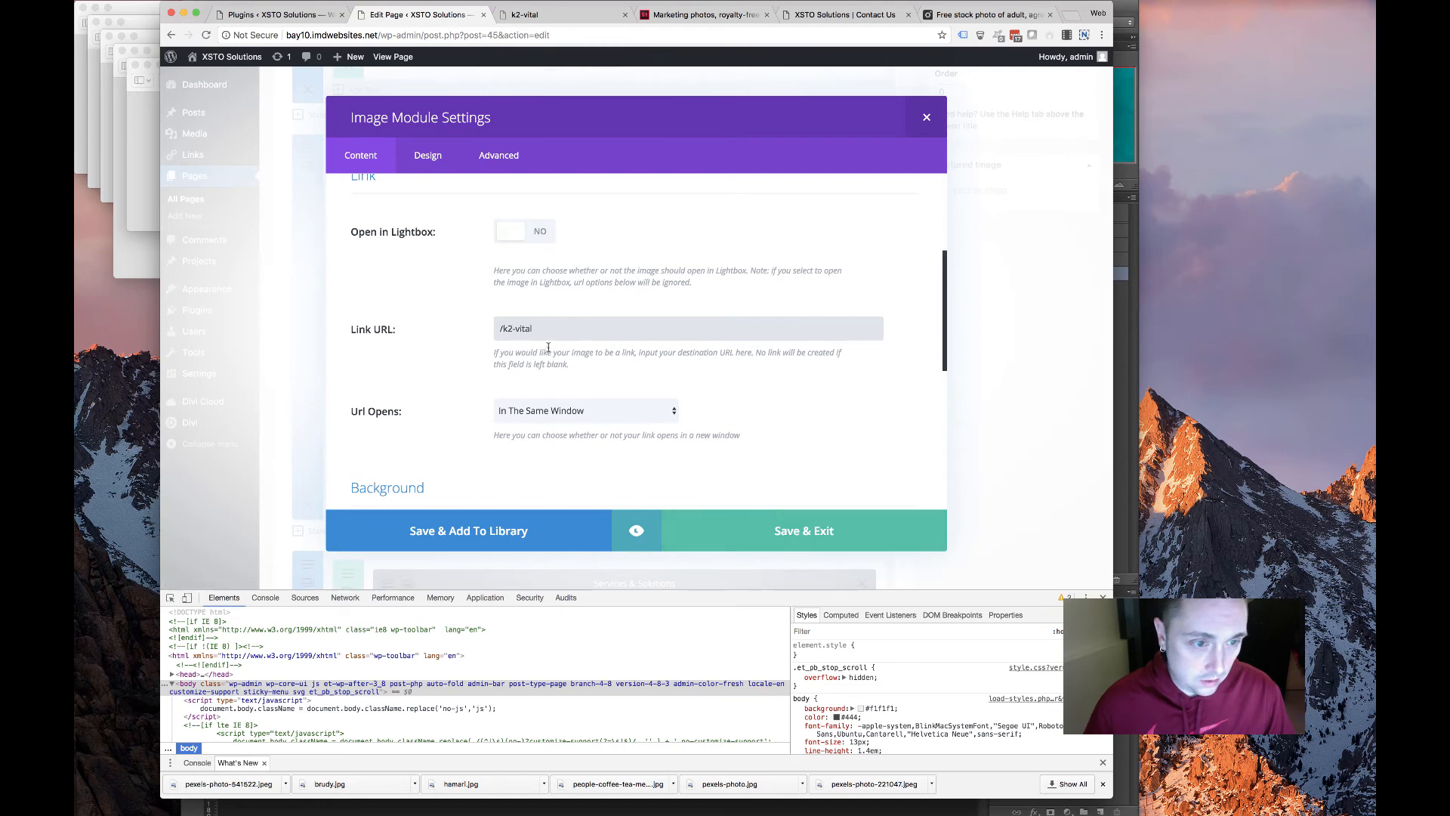
click(549, 346)
click(550, 333)
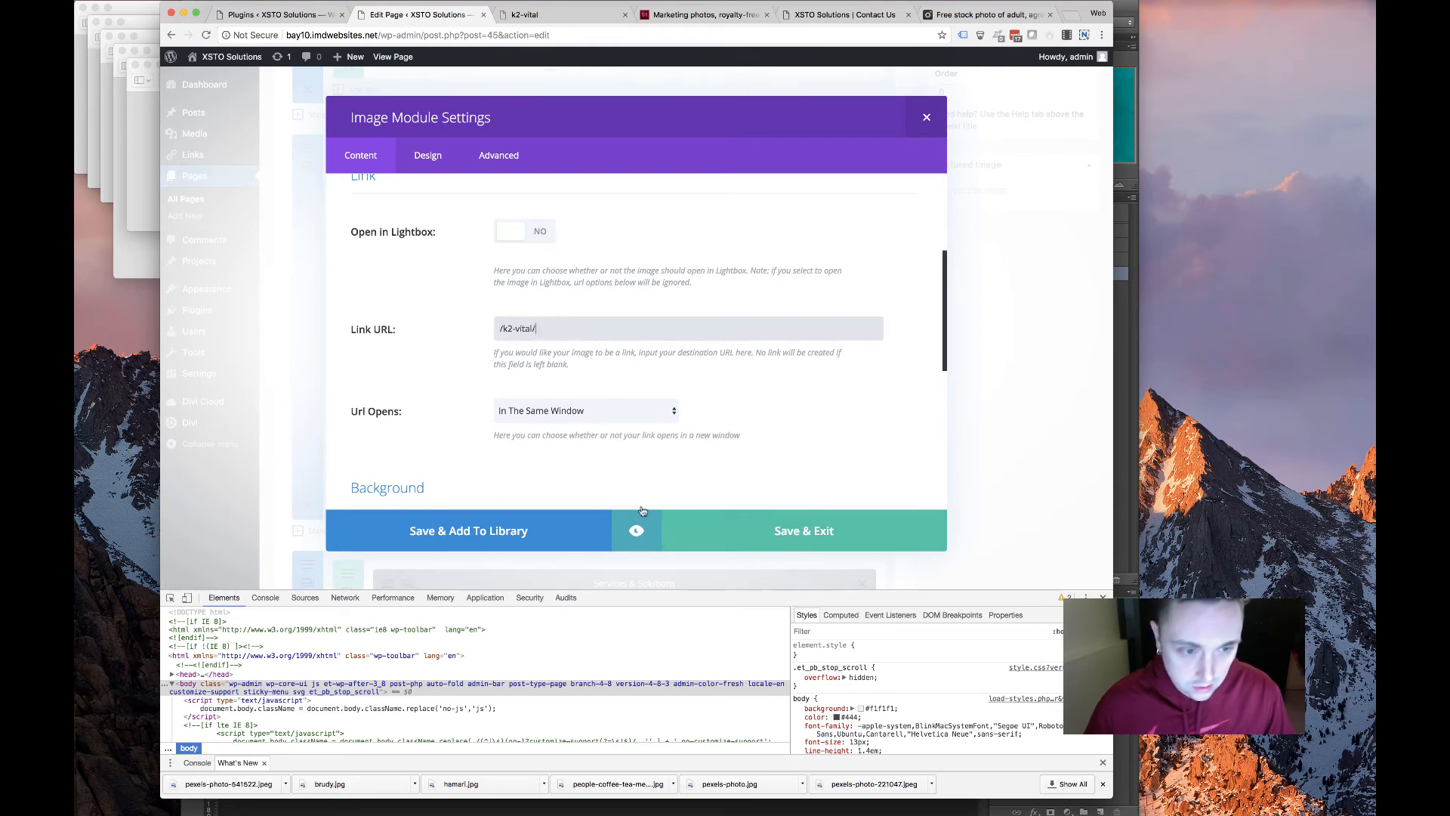
click(587, 512)
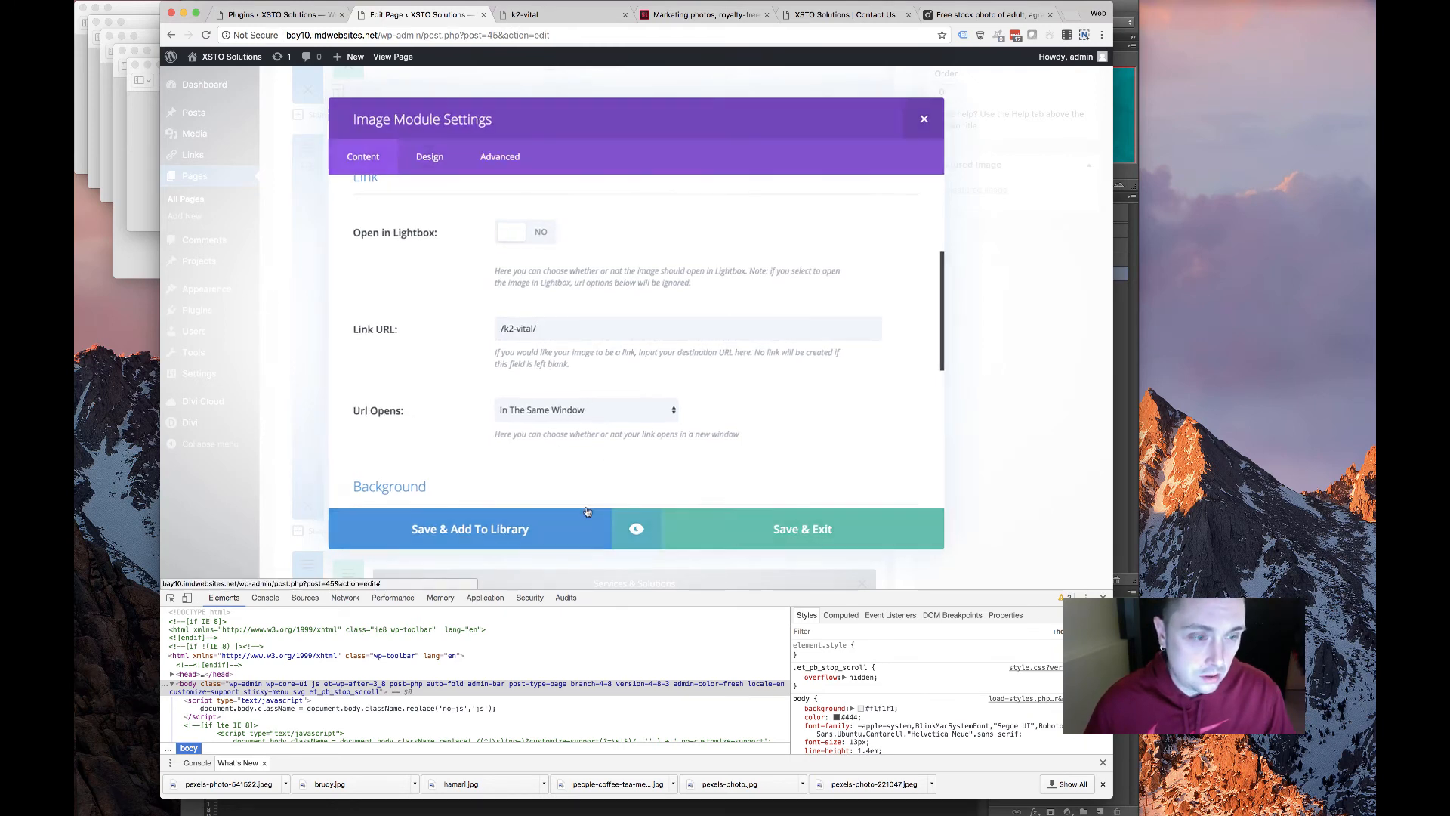
click(1071, 401)
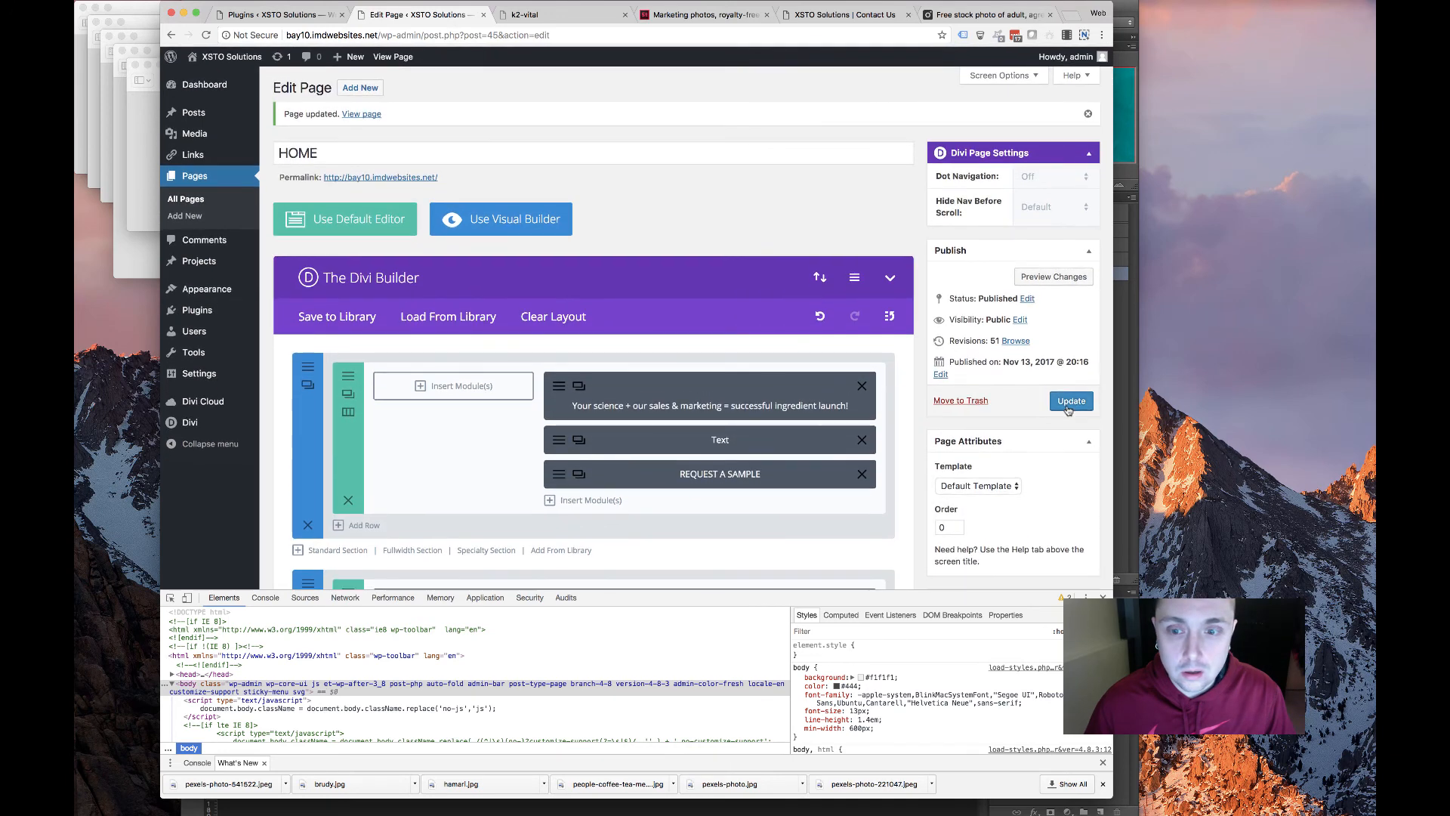
Check the image link on the live site, then return to the home page editor
click(1069, 403)
click(510, 15)
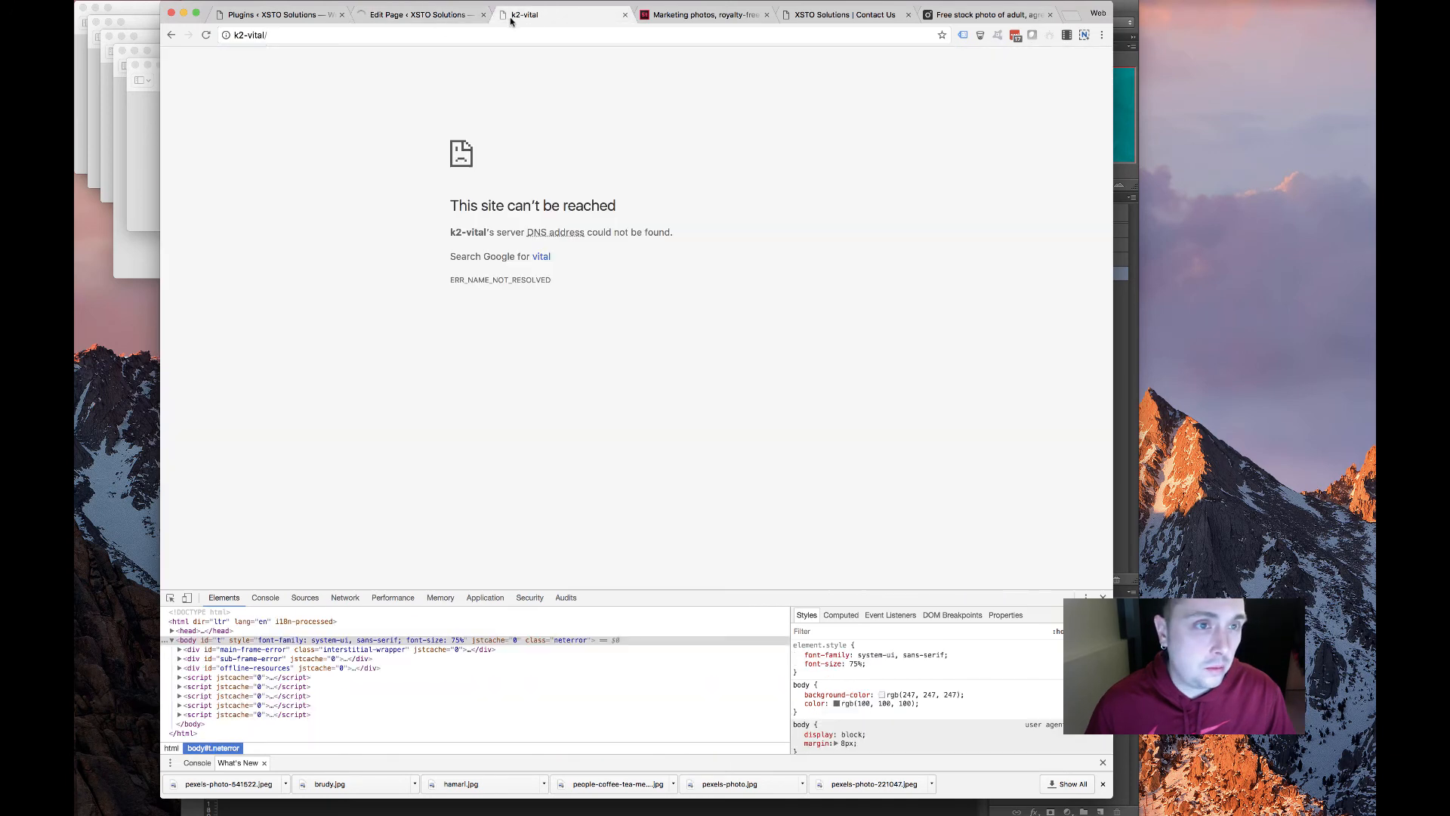
click(170, 36)
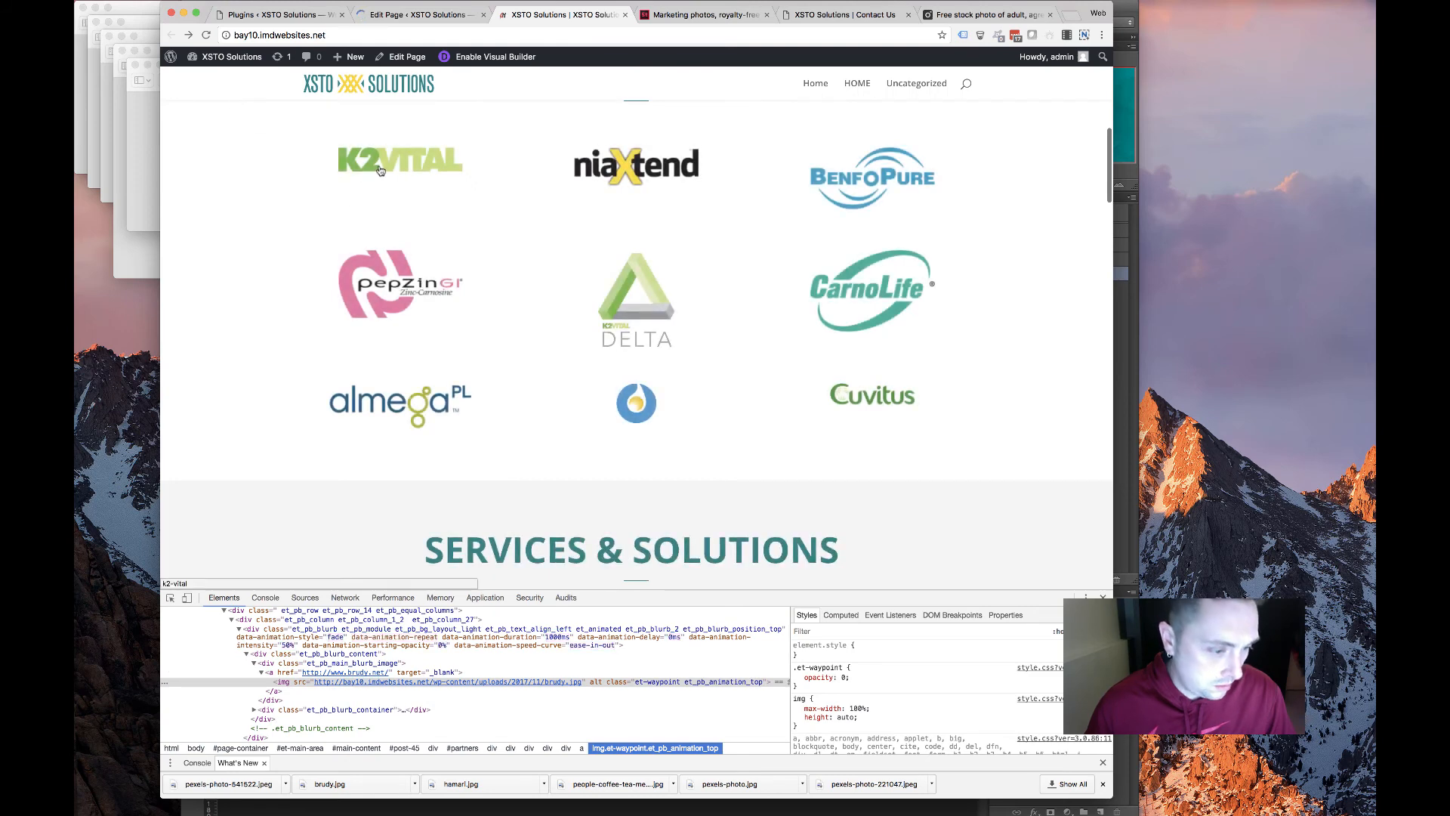
click(438, 14)
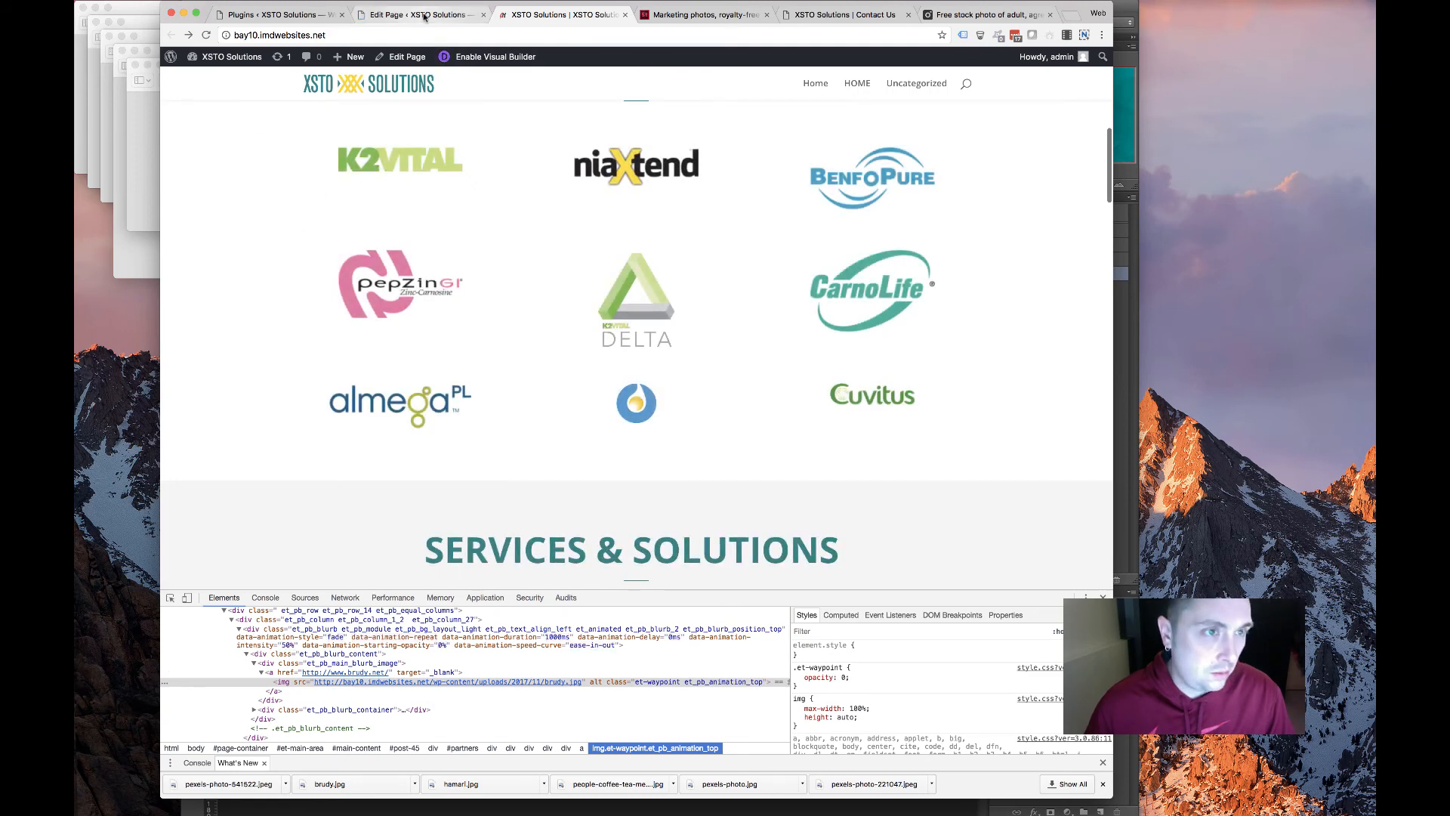
scroll(458, 473, down, 5)
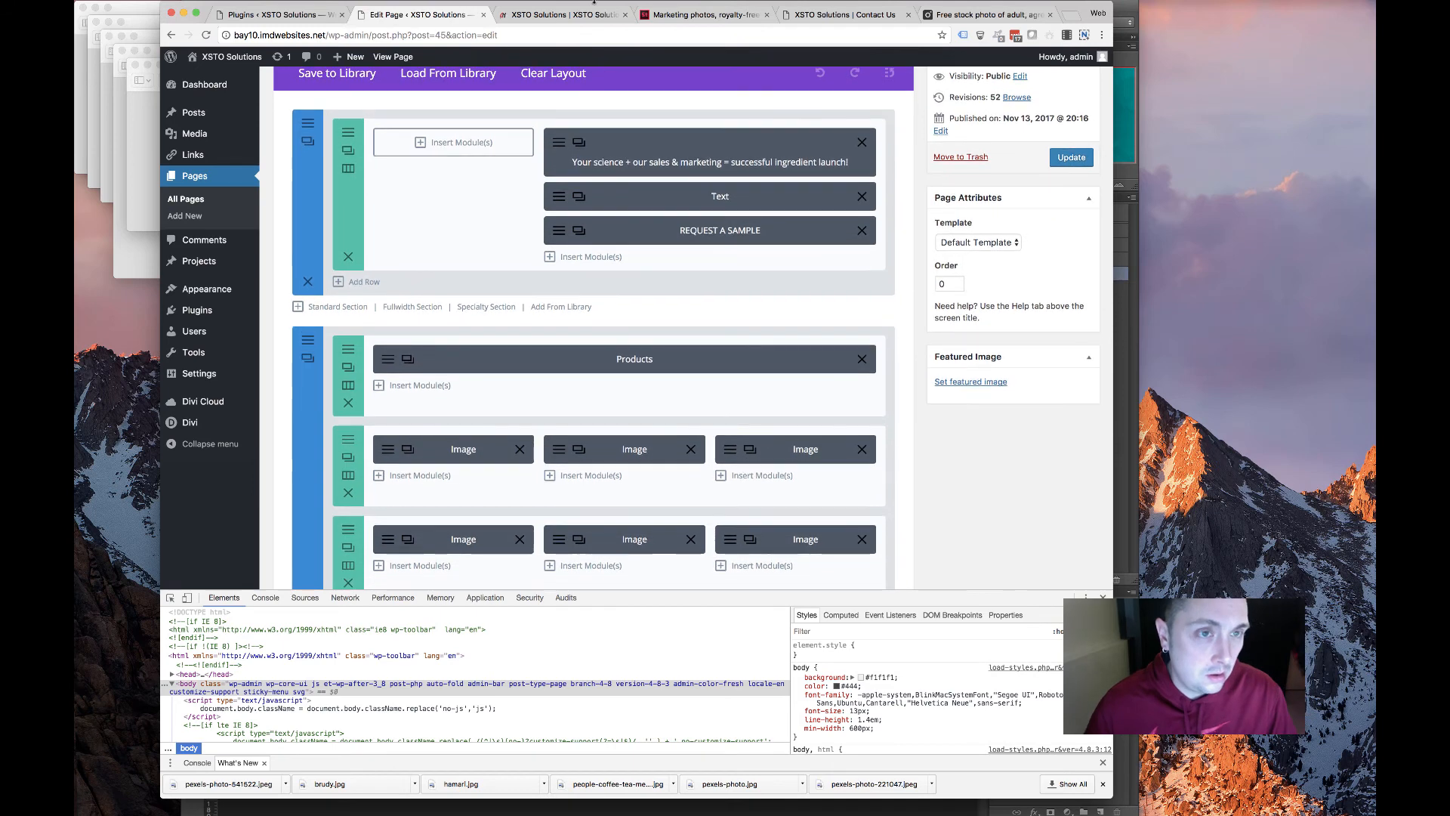
click(578, 21)
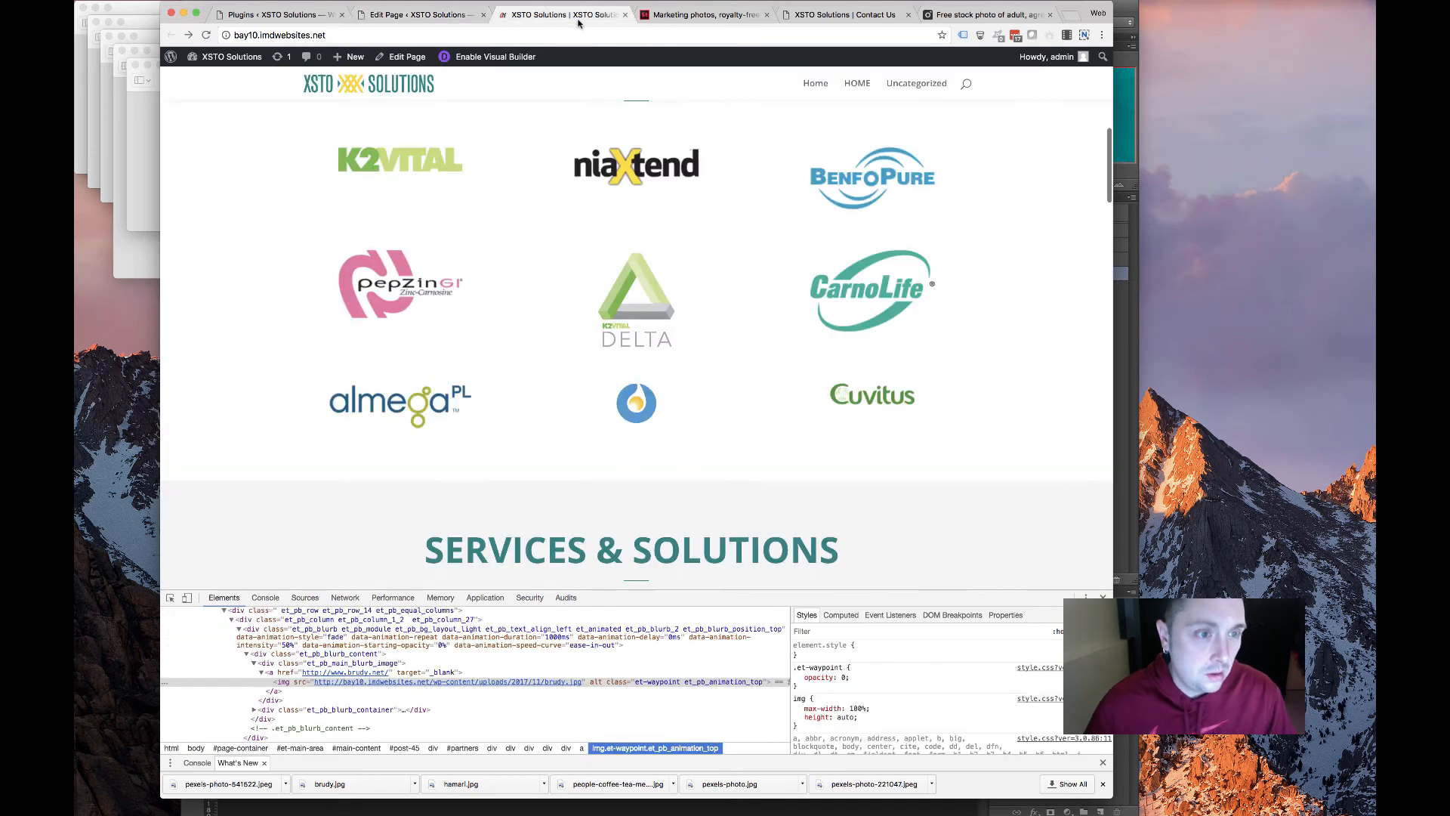
click(381, 13)
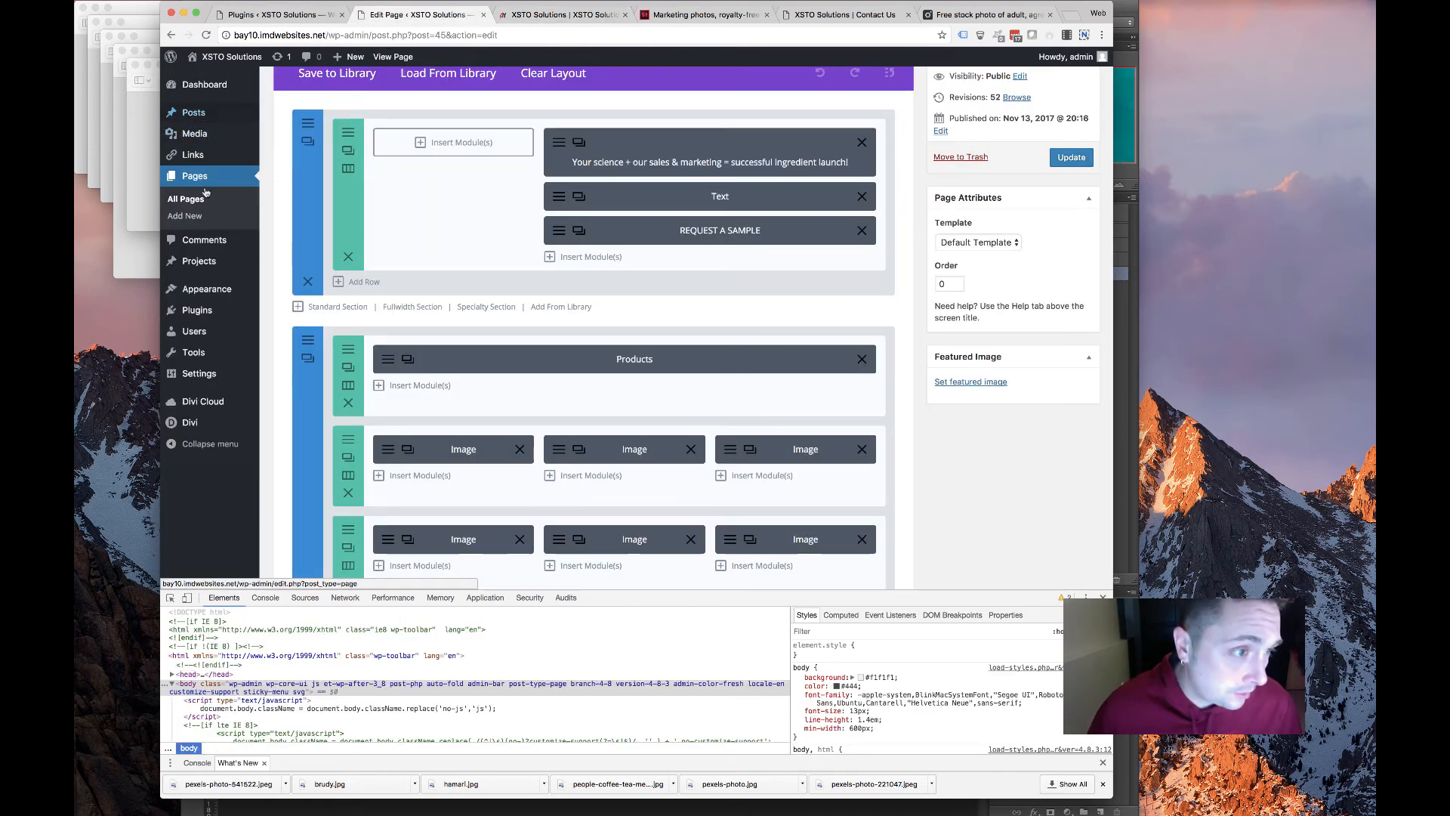
Start a blank Add New Page in a separate tab, then open Products > Condition Specific on the old site
super+click(193, 217)
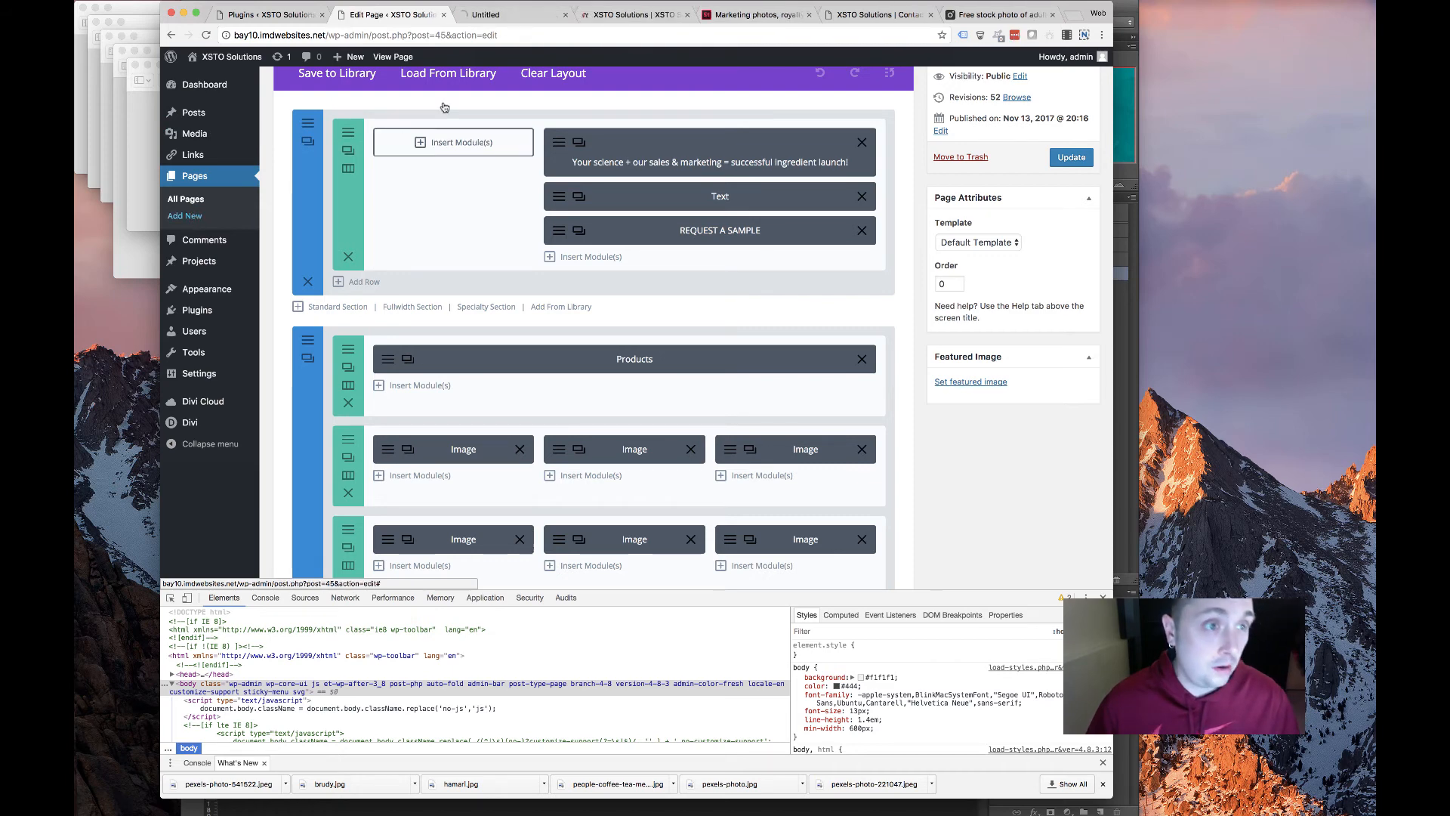
click(496, 16)
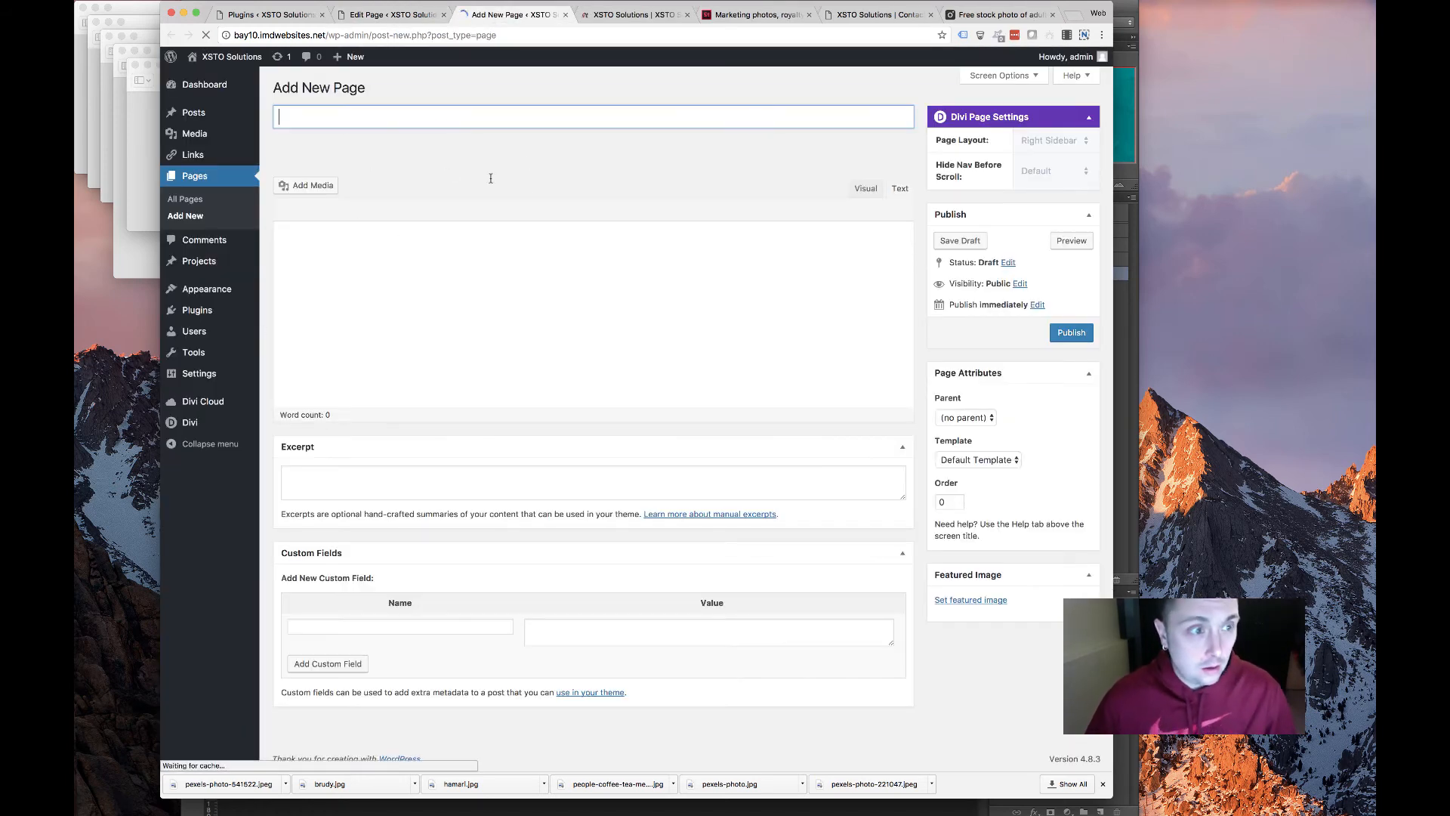
click(635, 14)
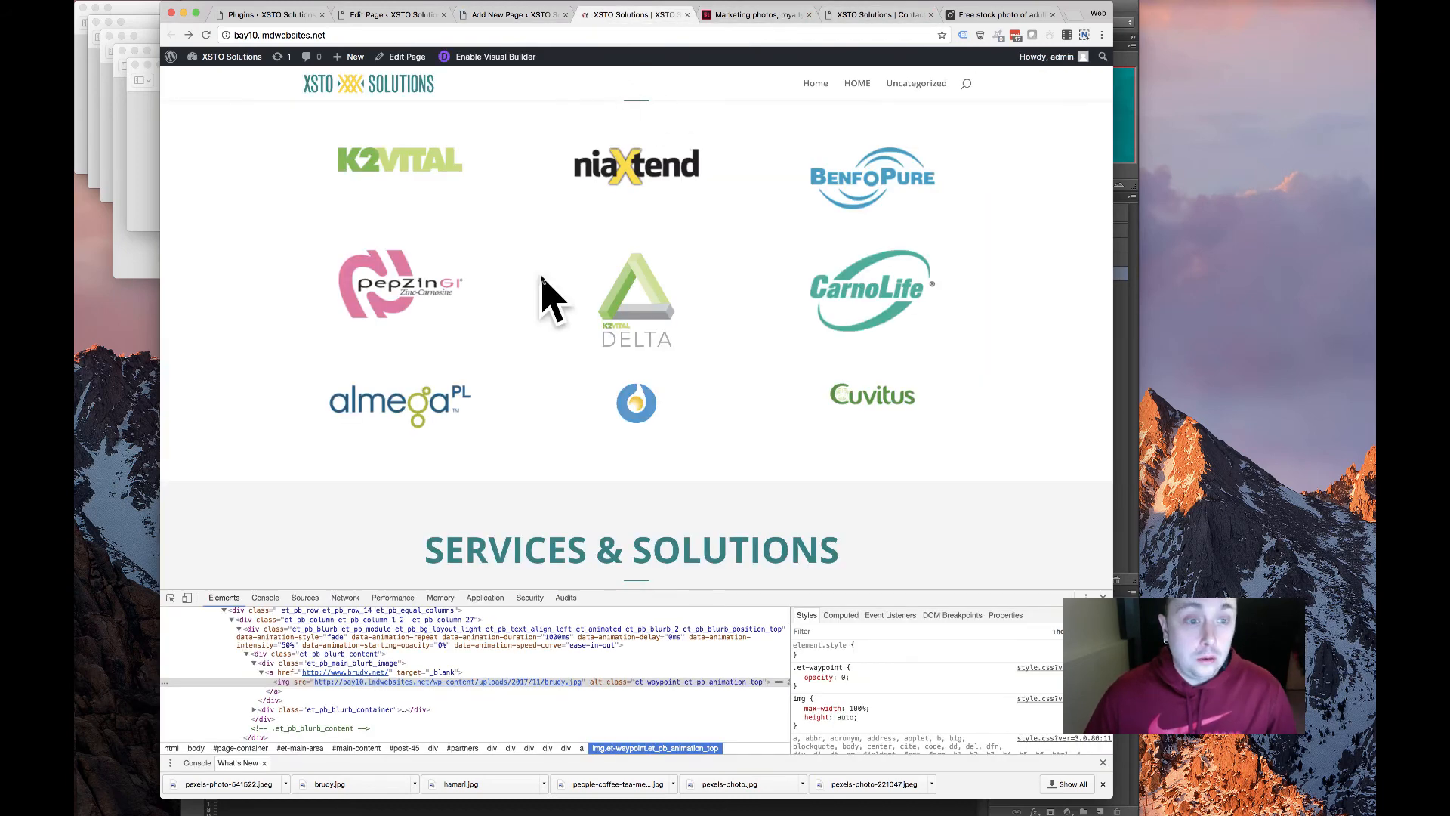
click(816, 21)
mouse_move(516, 153)
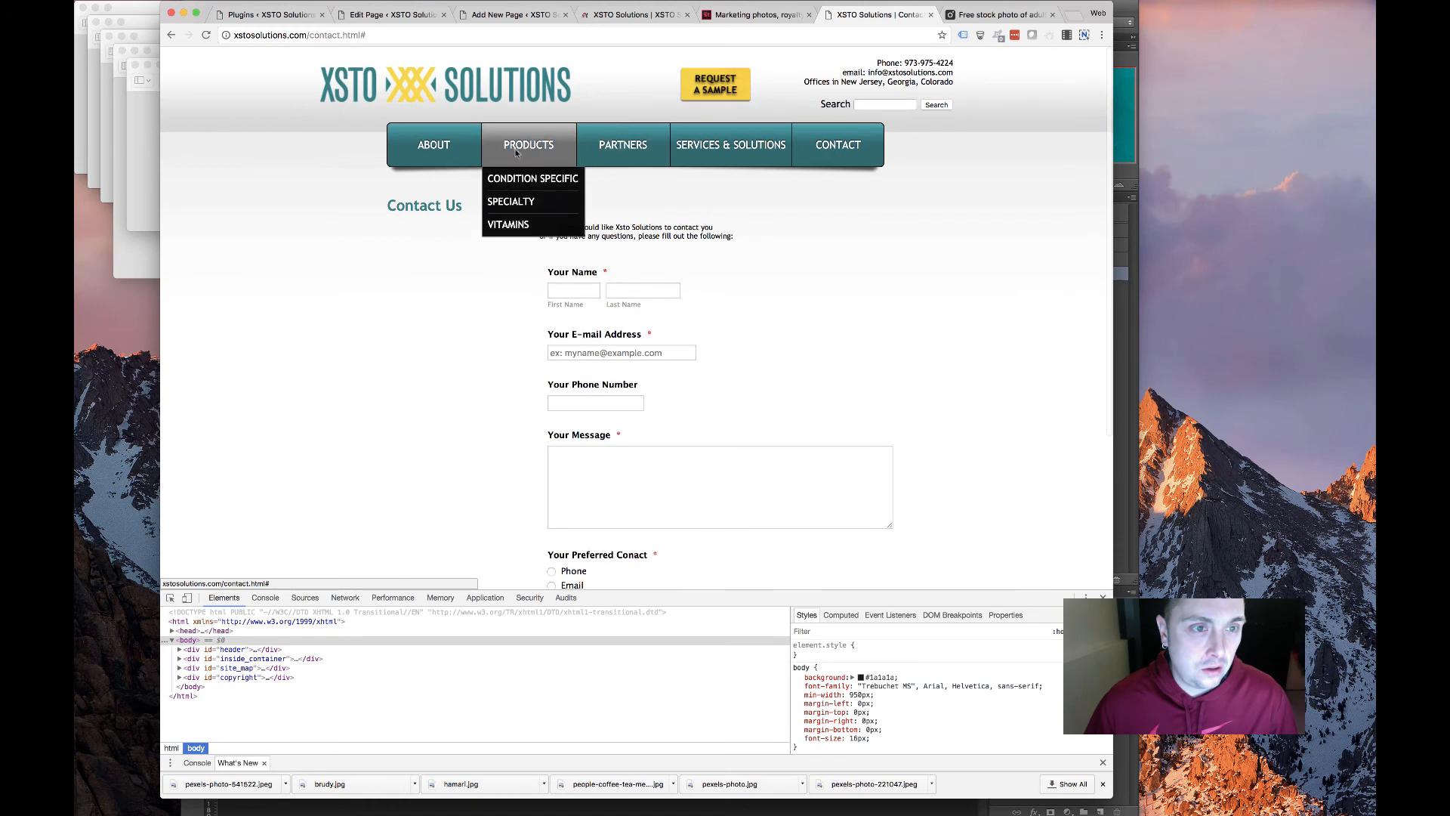
click(503, 181)
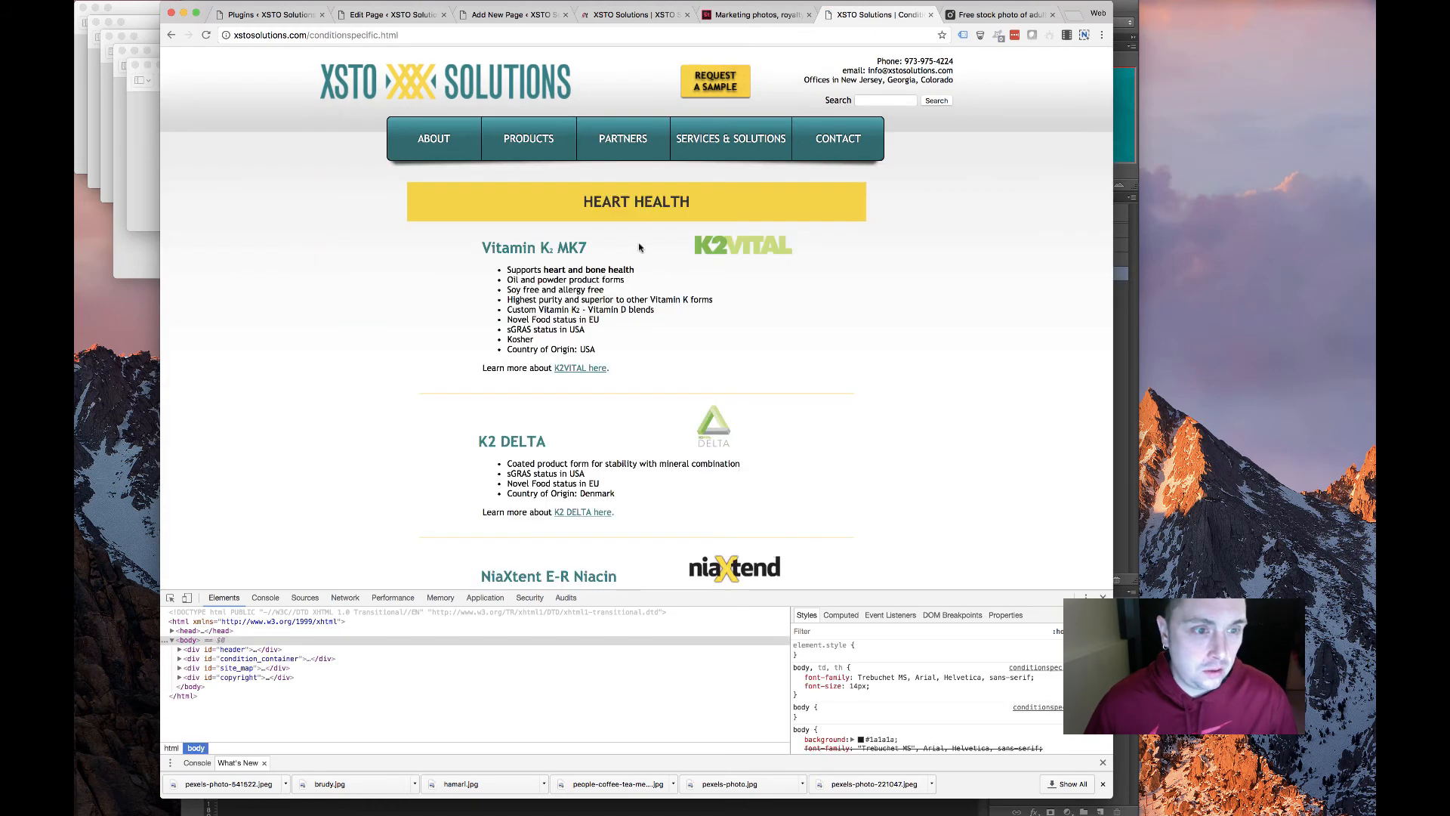
Open the old K2VITAL product page, select its product text from the headings down, and return to the Divi editor
click(763, 252)
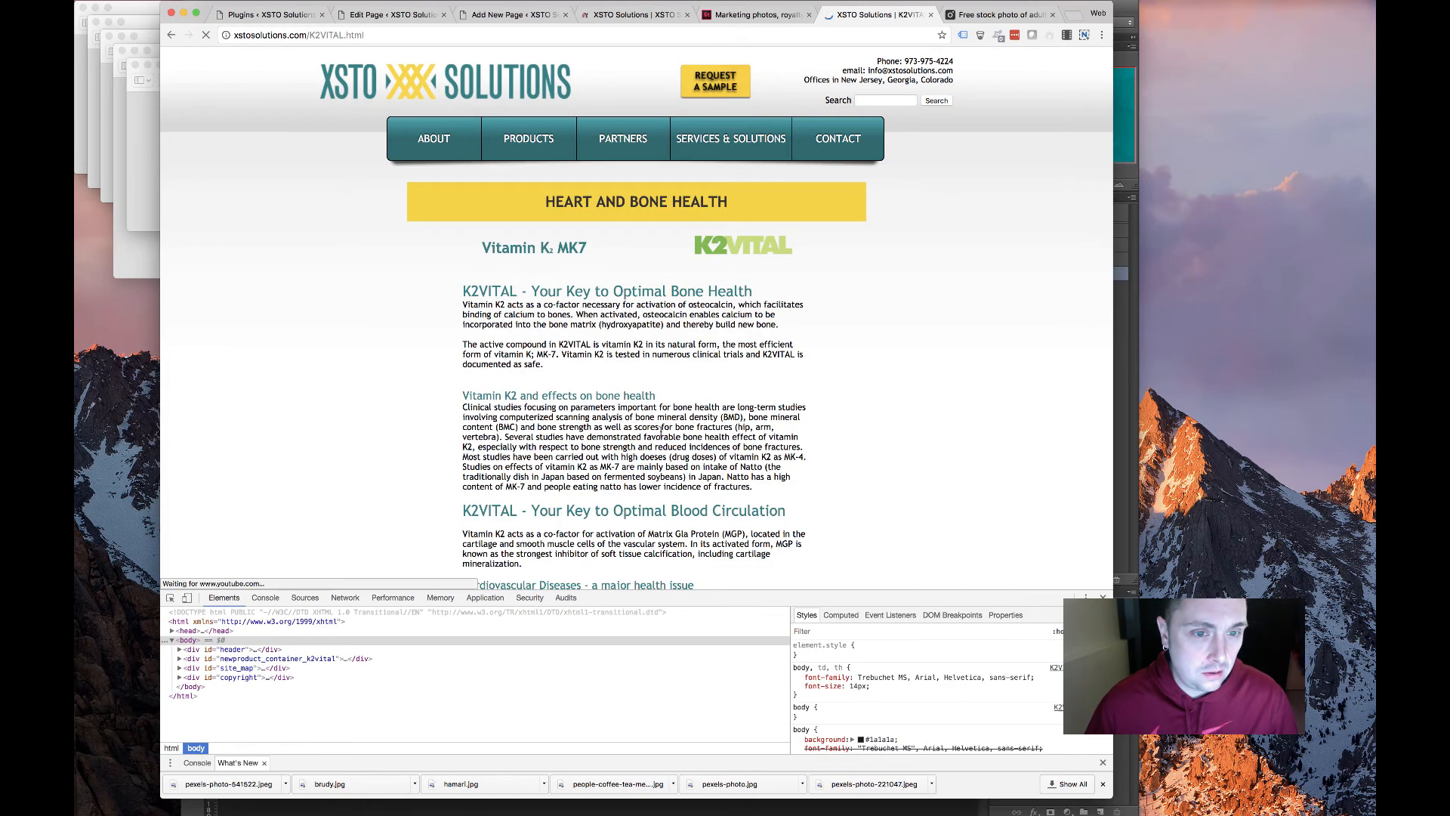
drag(657, 476, 670, 487)
scroll(626, 423, down, 5)
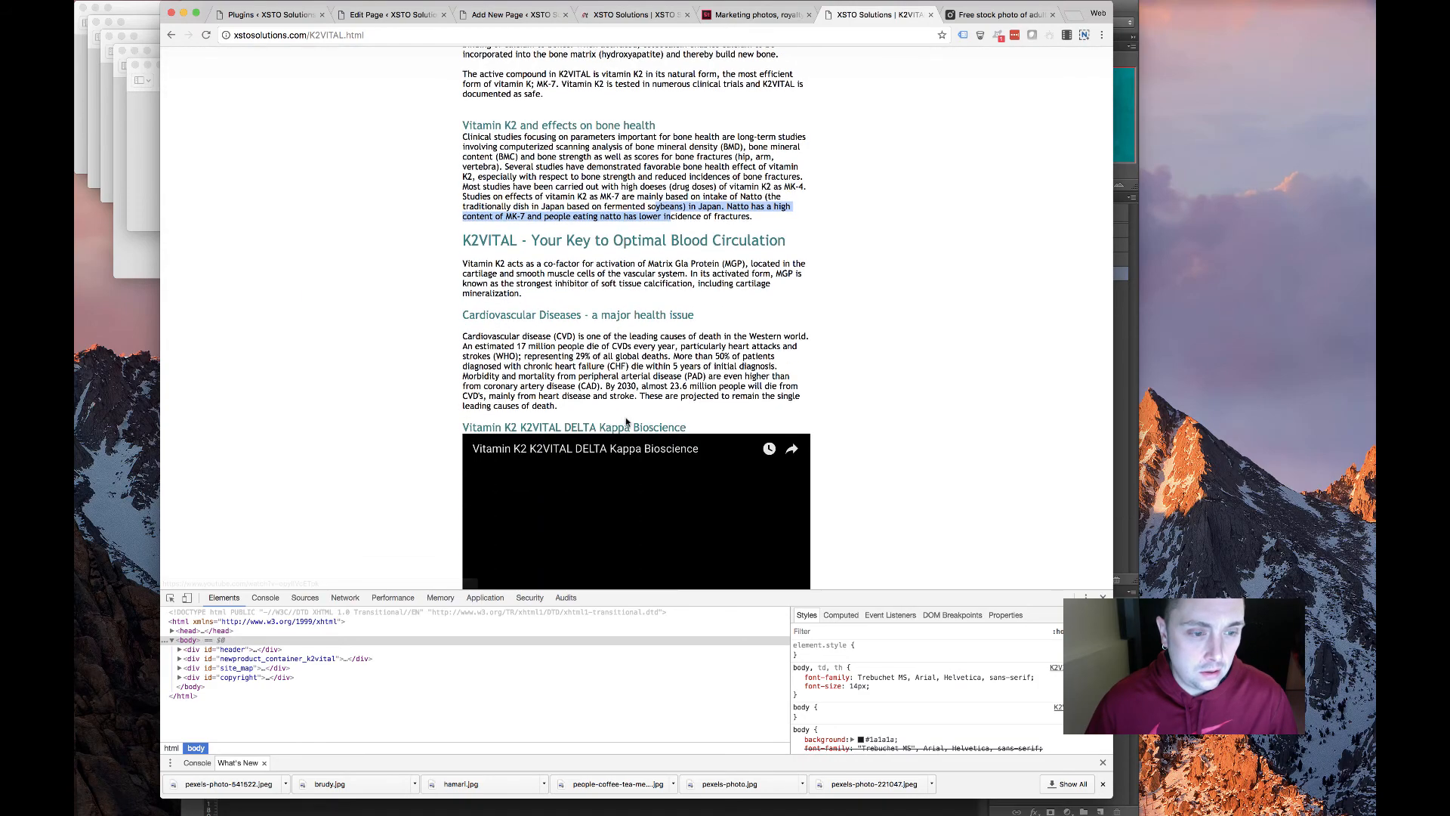
scroll(627, 423, down, 10)
scroll(621, 423, up, 15)
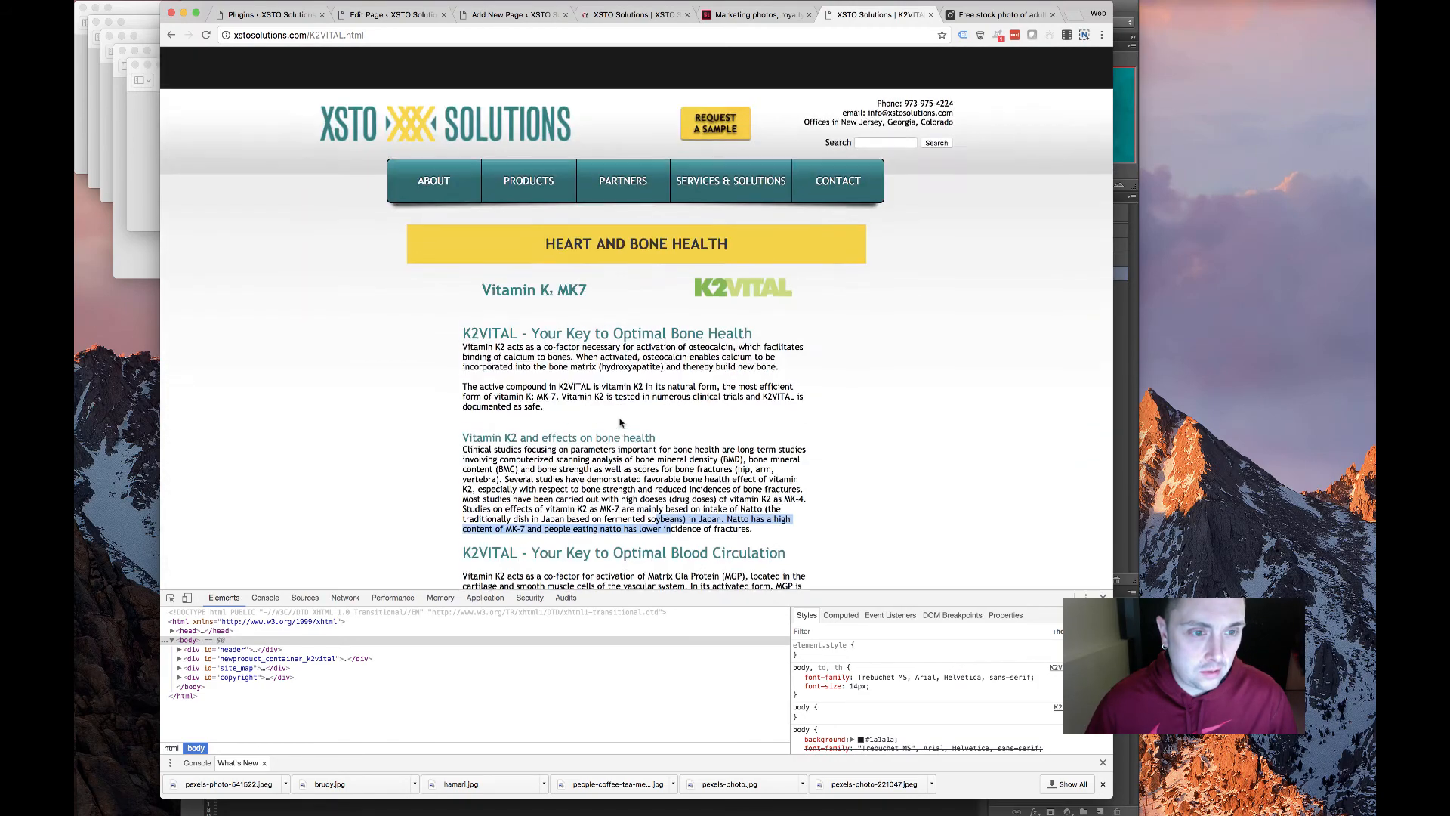
scroll(619, 423, down, 6)
scroll(627, 423, up, 3)
scroll(664, 415, down, 3)
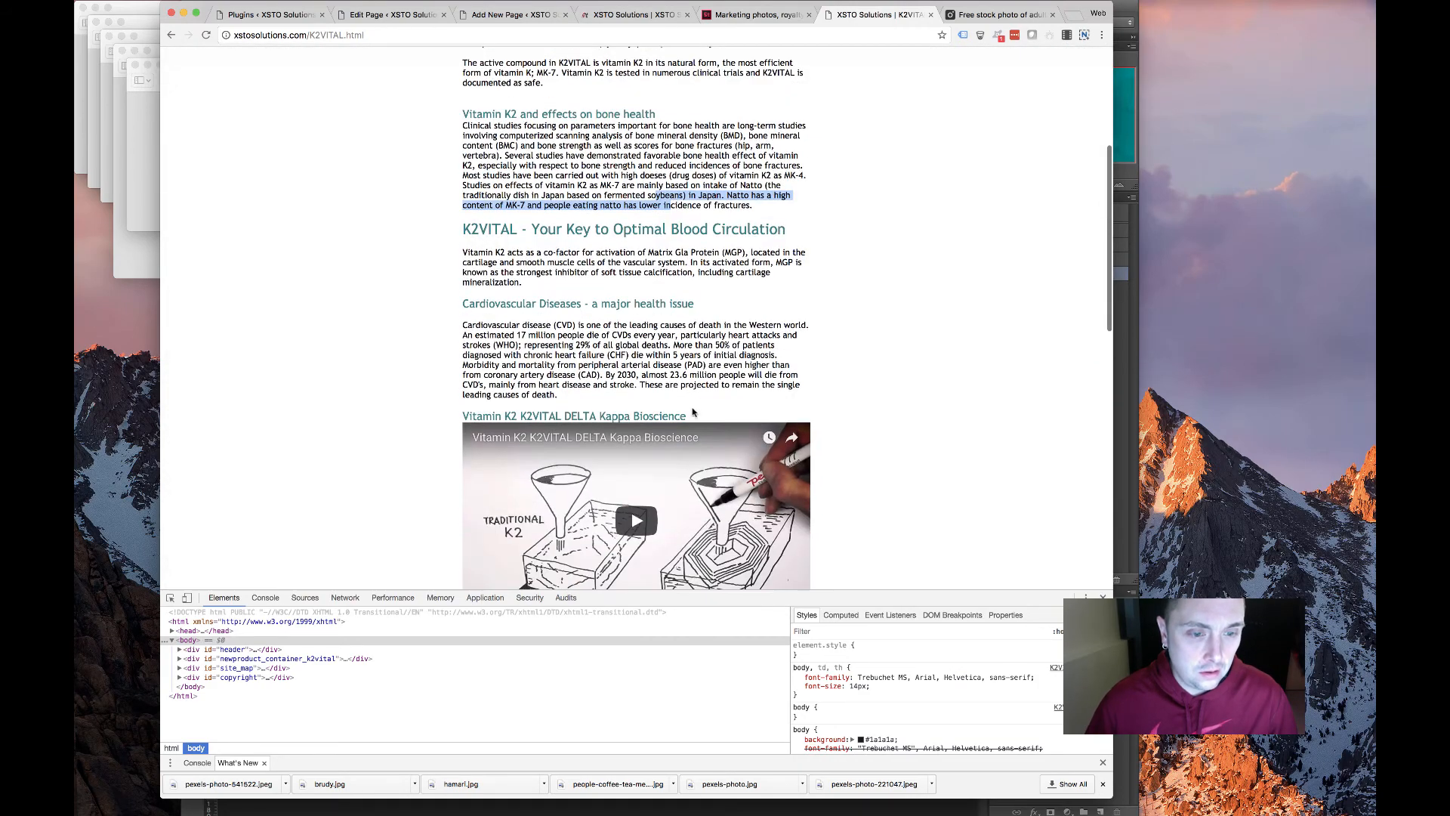
mouse_move(694, 412)
mouse_down()
mouse_move(462, 302)
mouse_move(483, 249)
mouse_move(460, 289)
mouse_up()
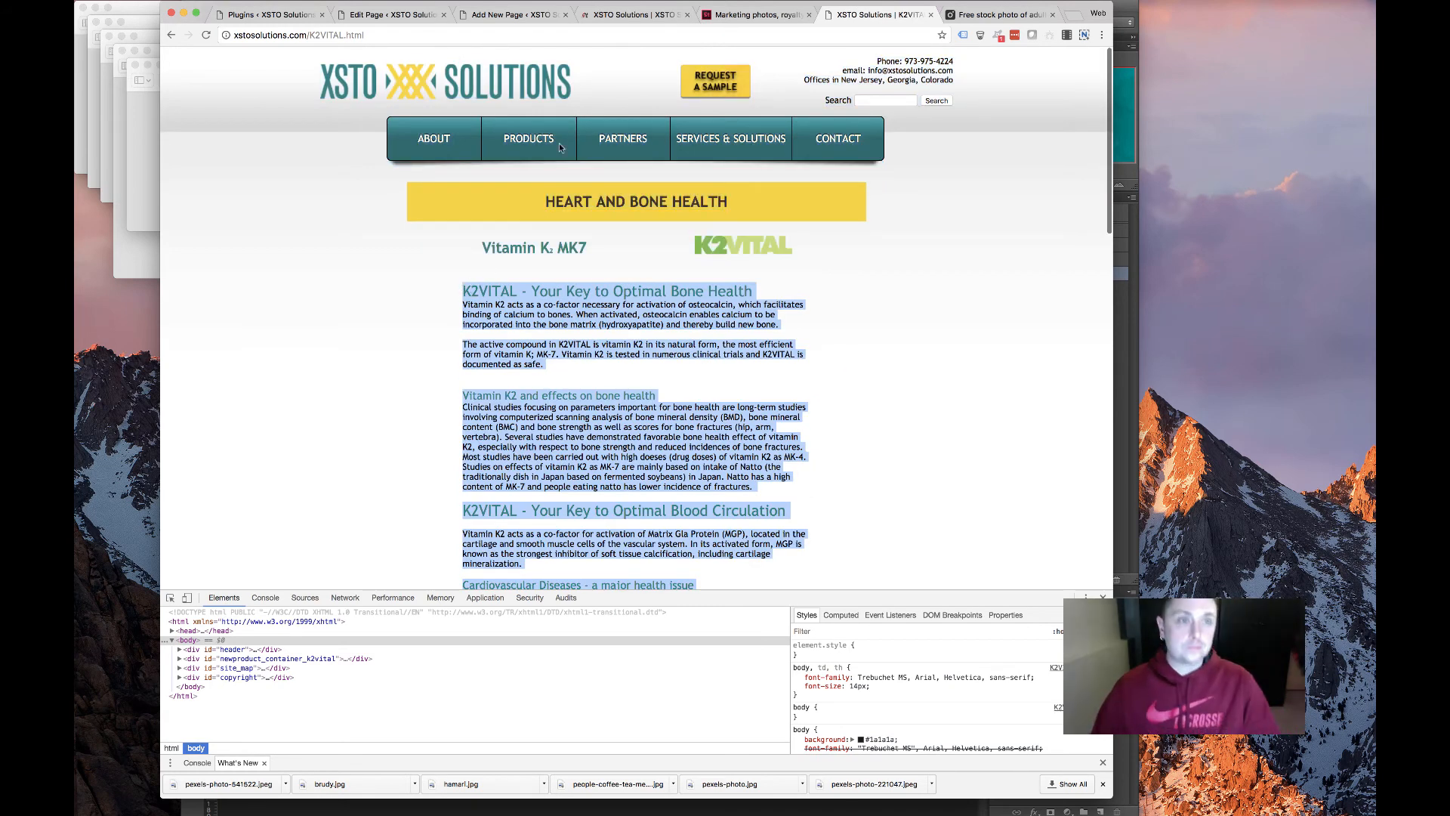
key(super+2)
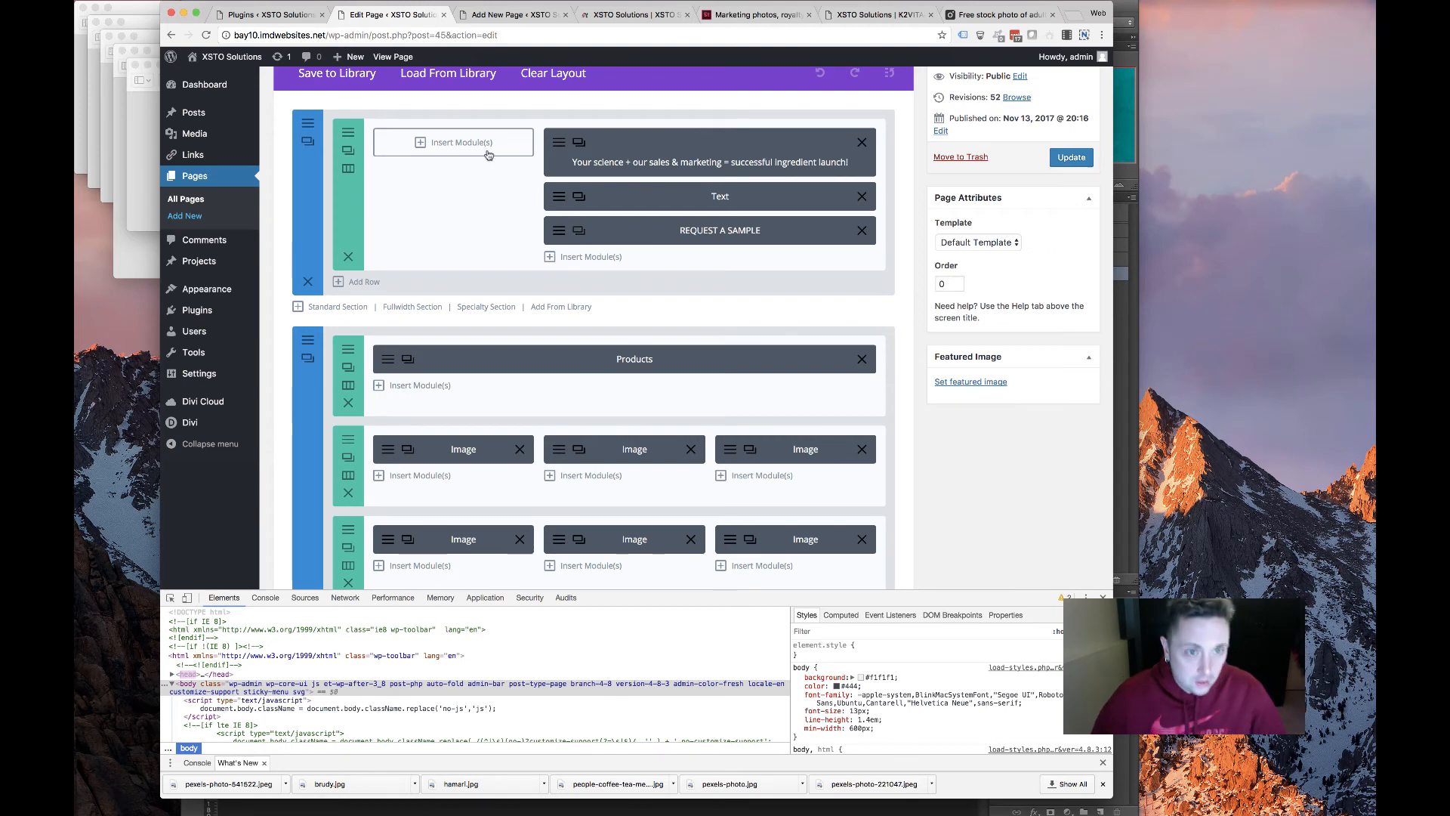
Enable the Divi Builder on the new page, add a full-width one-column row, and insert a Text module
key(super+3)
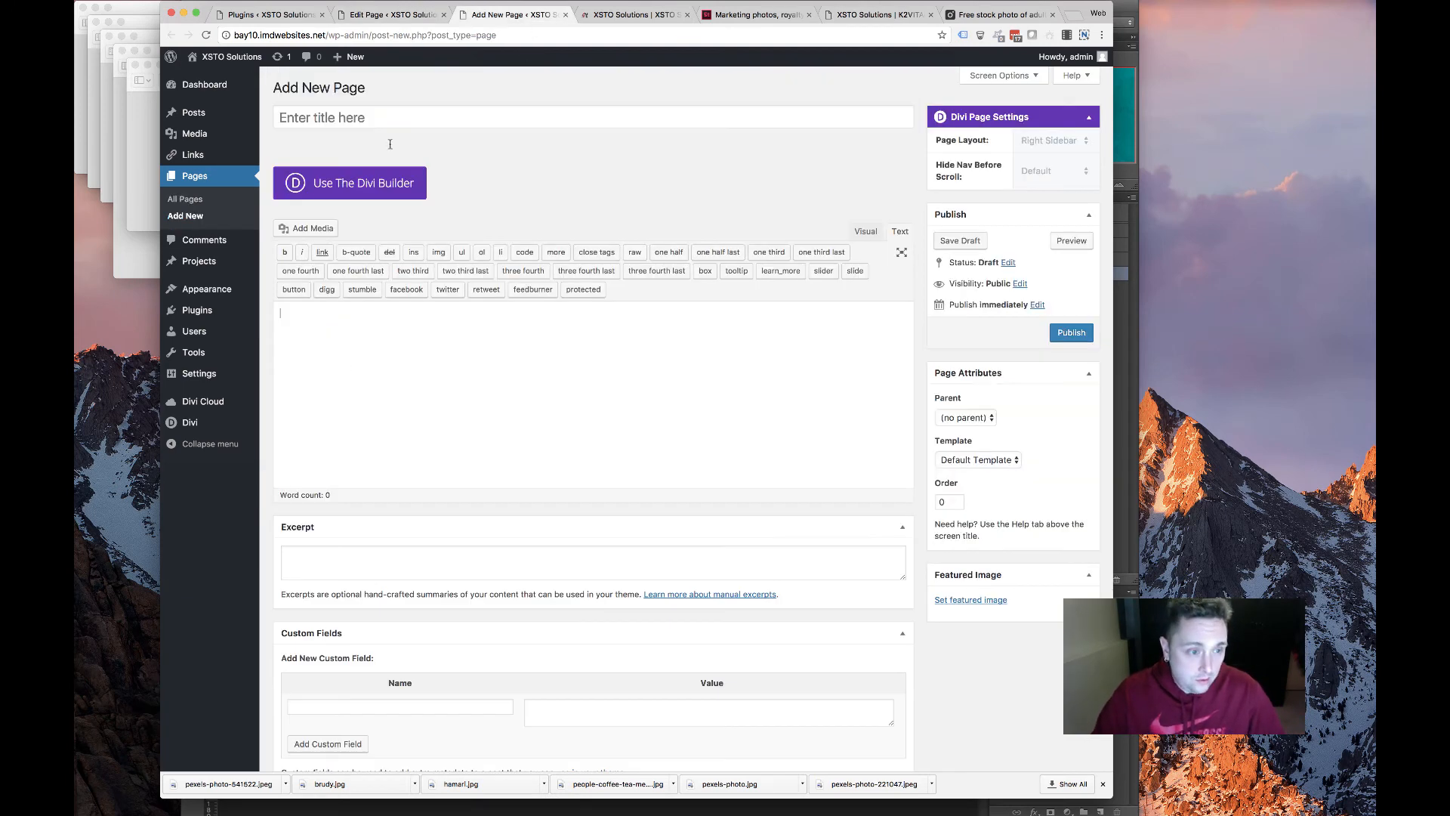
click(350, 183)
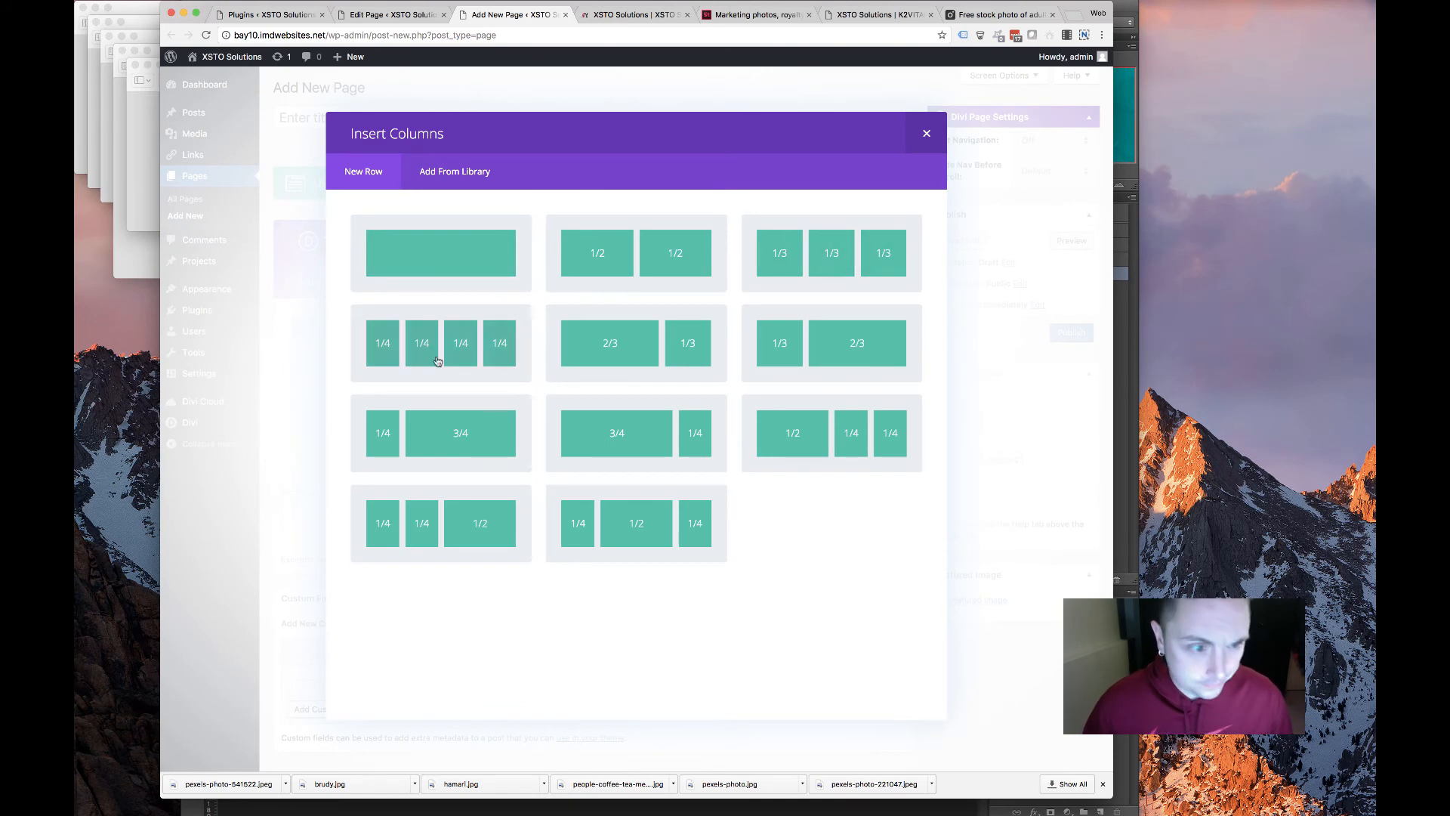
click(423, 272)
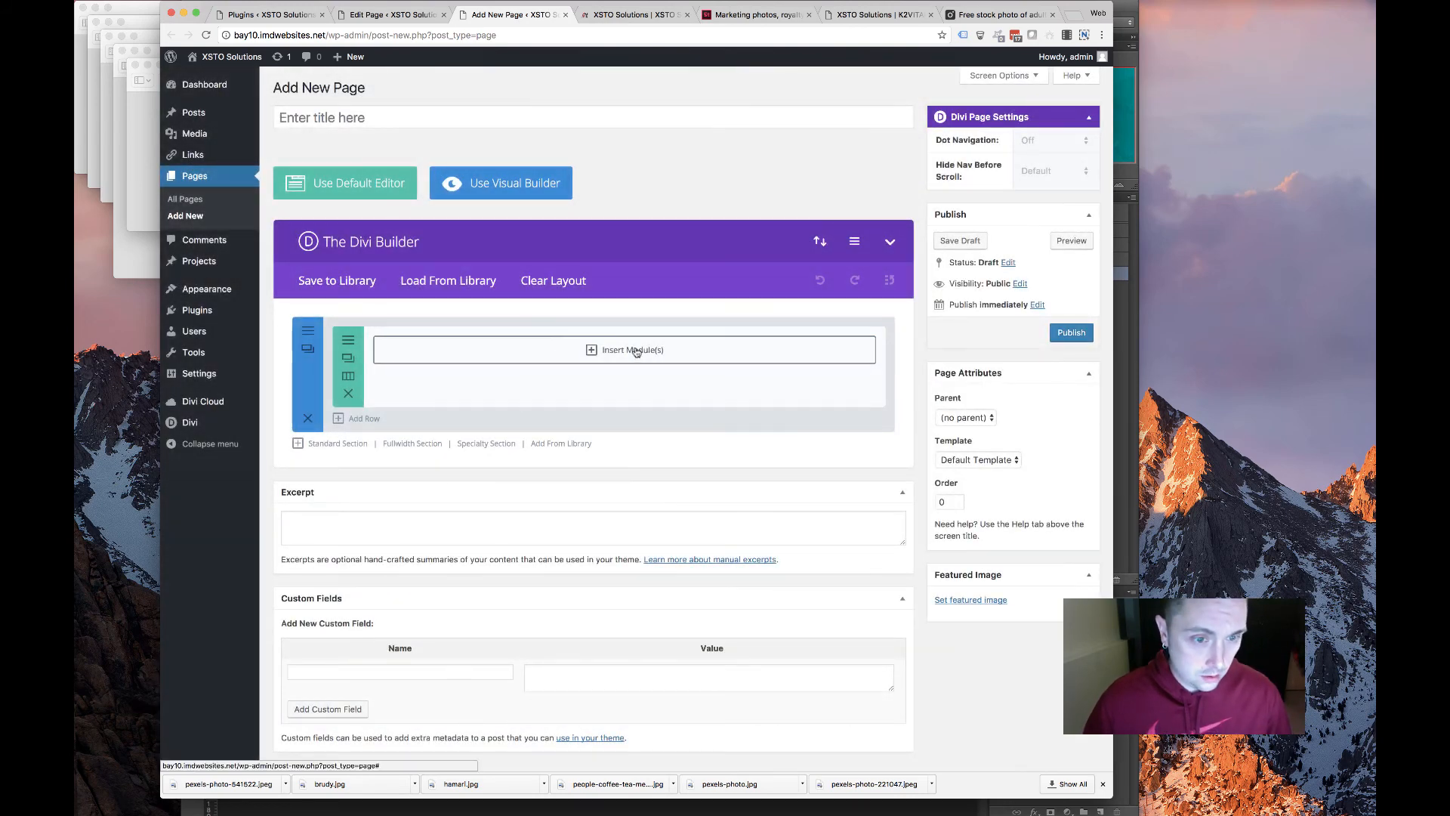
click(632, 350)
scroll(604, 423, down, 3)
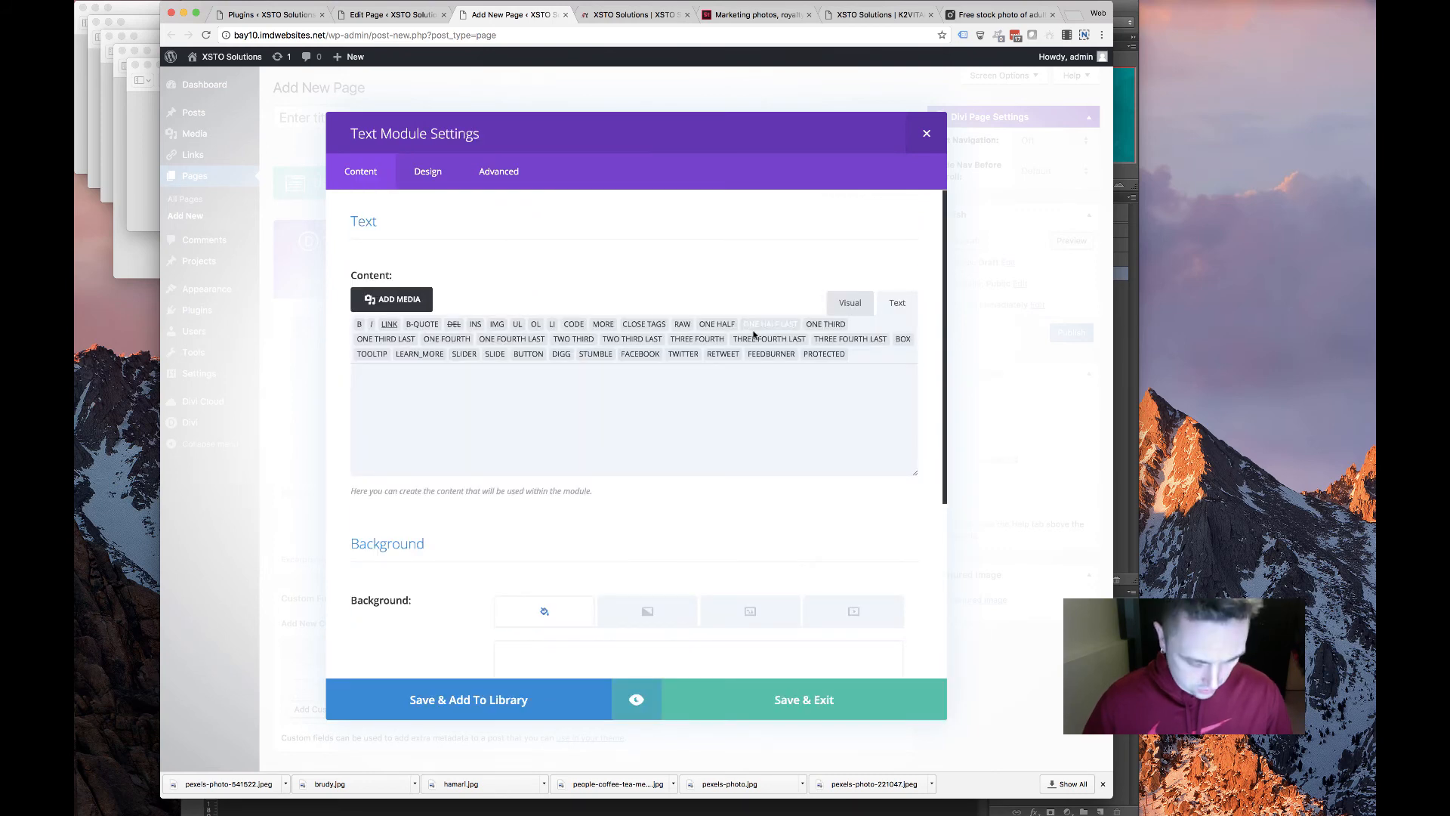
Paste the K2VITAL article into the Text module, undoing the formatted paste and re-pasting in the Text tab
click(861, 304)
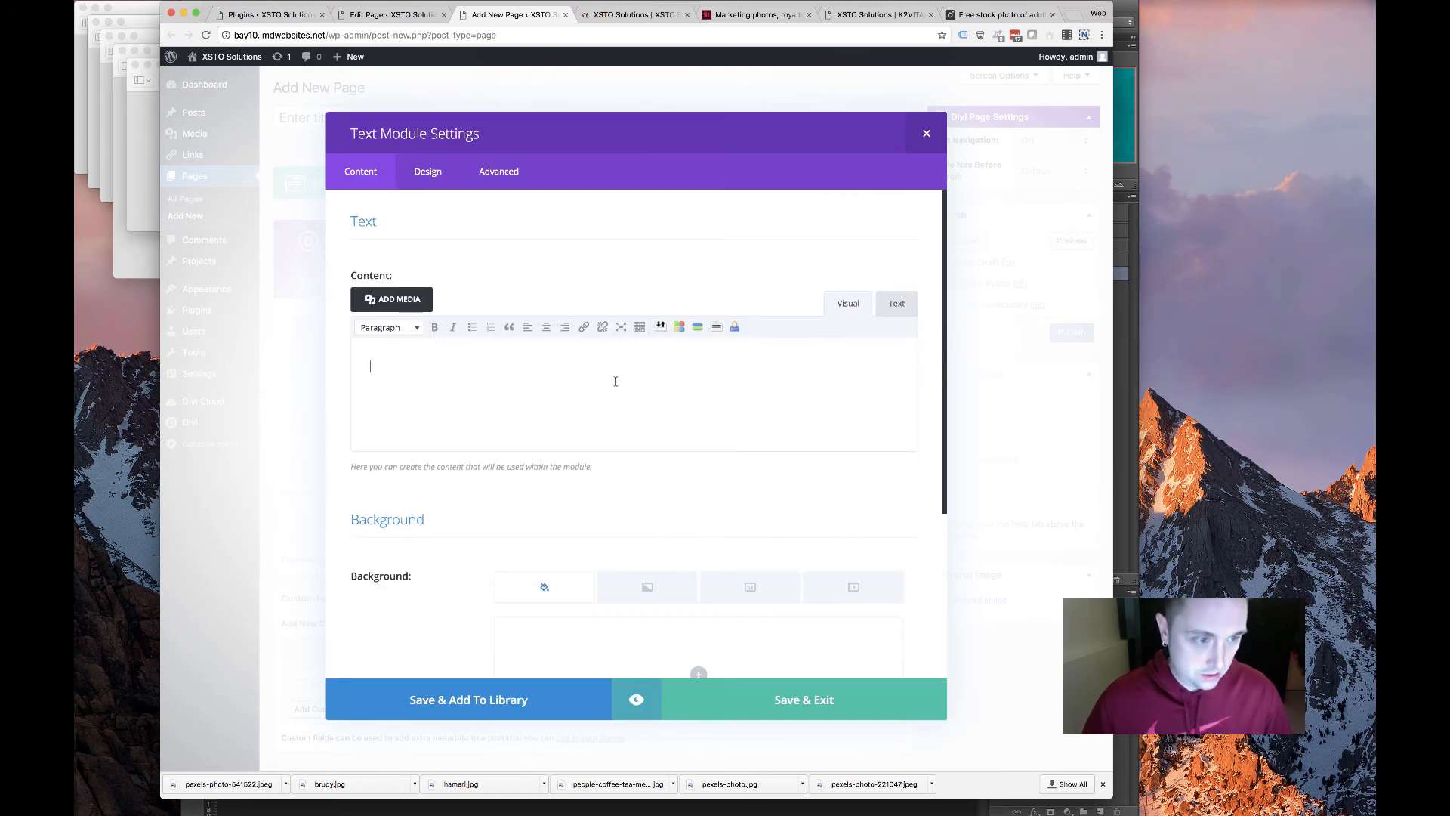
key(super+v)
key(super+z)
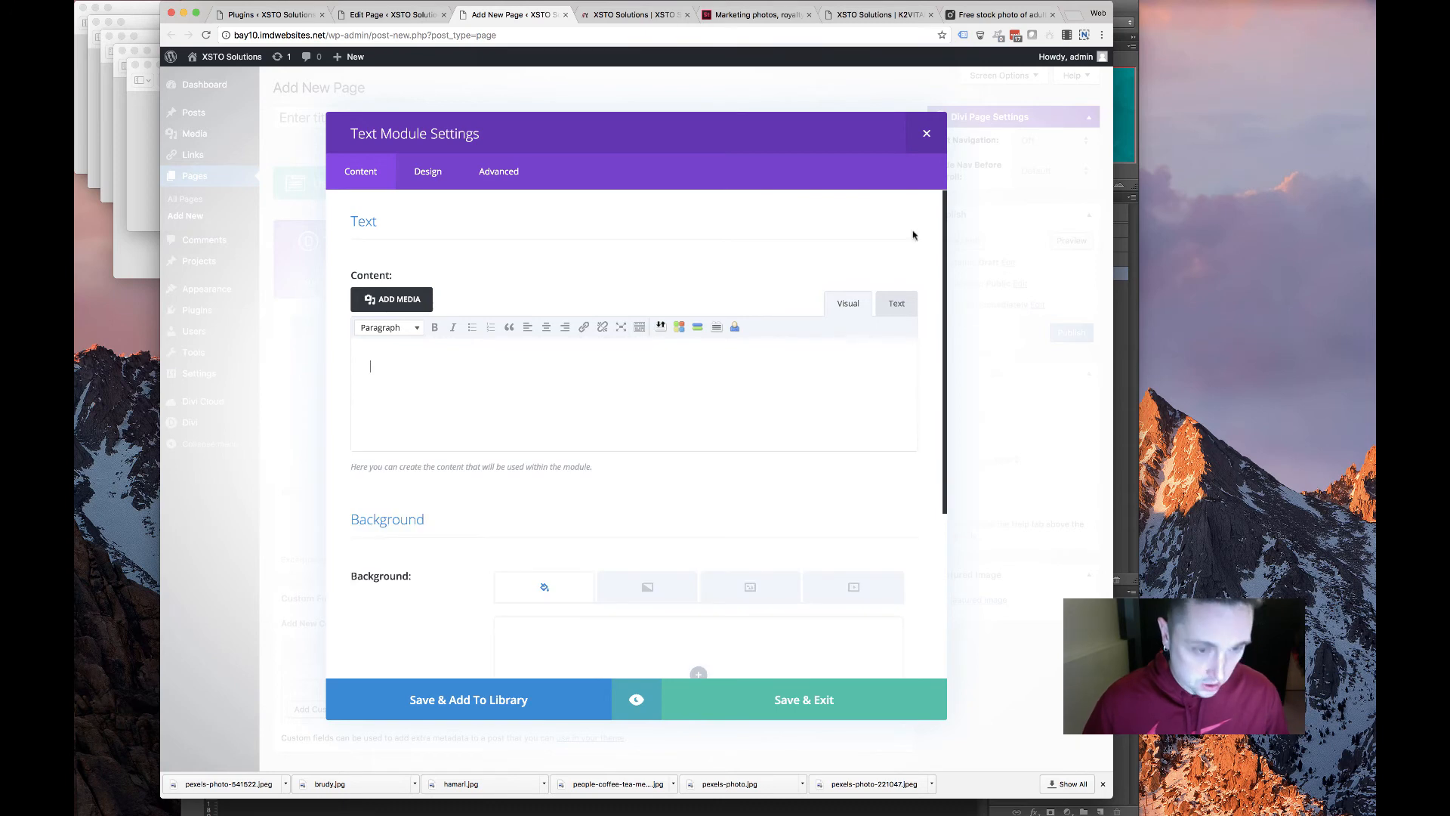
click(885, 313)
key(super+v)
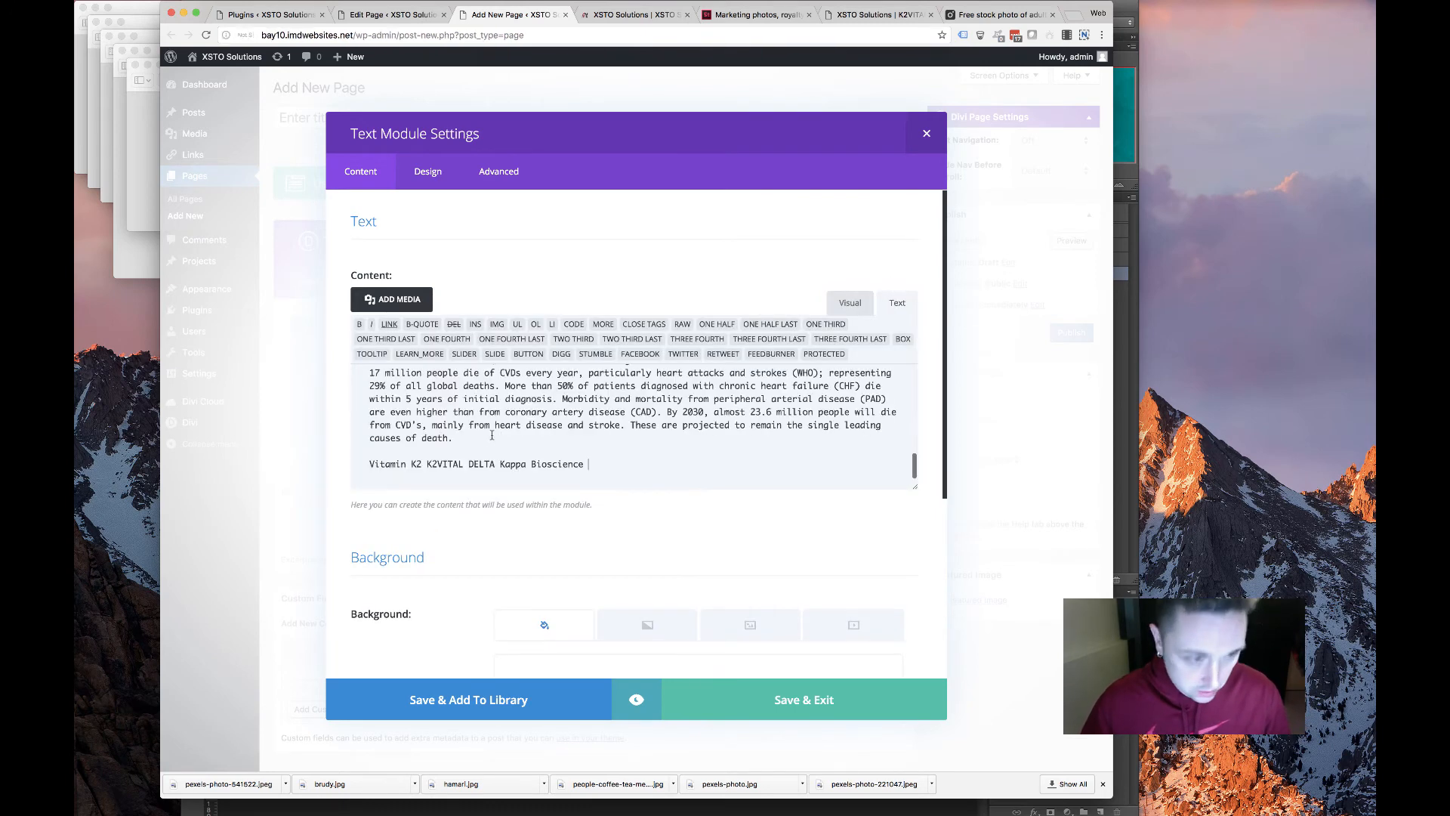
scroll(492, 439, up, 5)
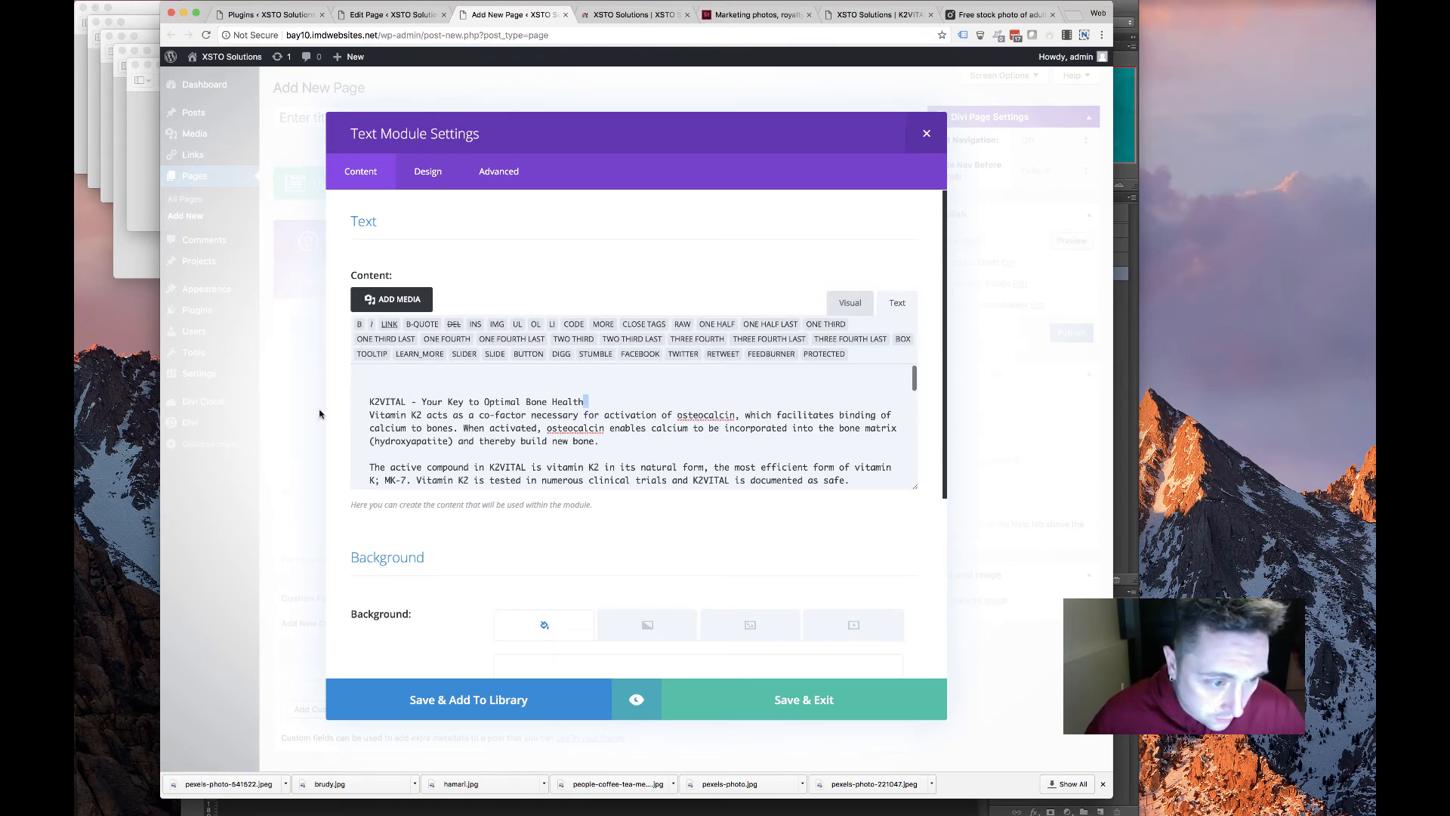
Try Heading 3 on the first line, then clear everything and re-paste the article as plain text
click(849, 303)
drag(370, 364, 544, 365)
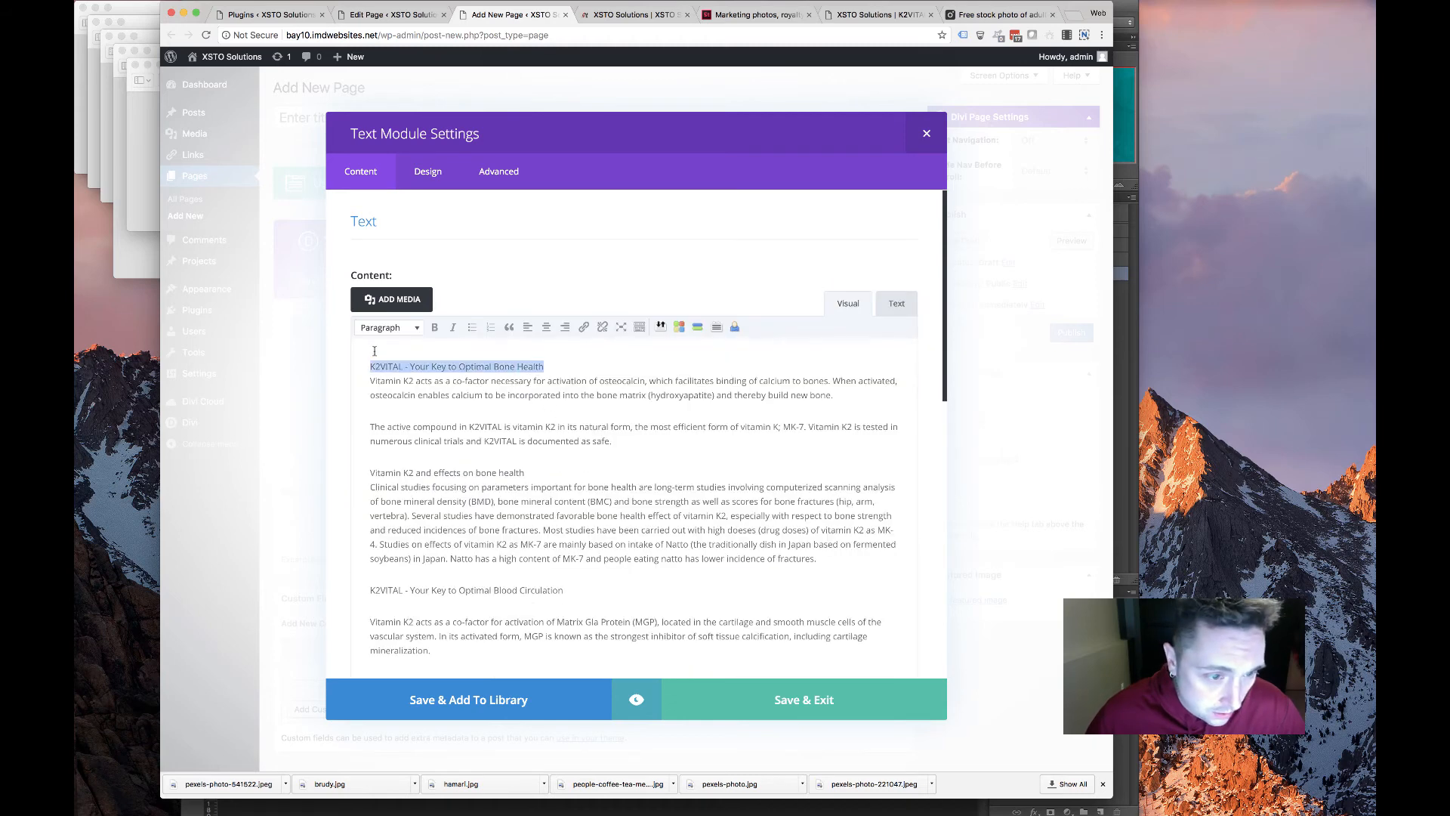
click(413, 327)
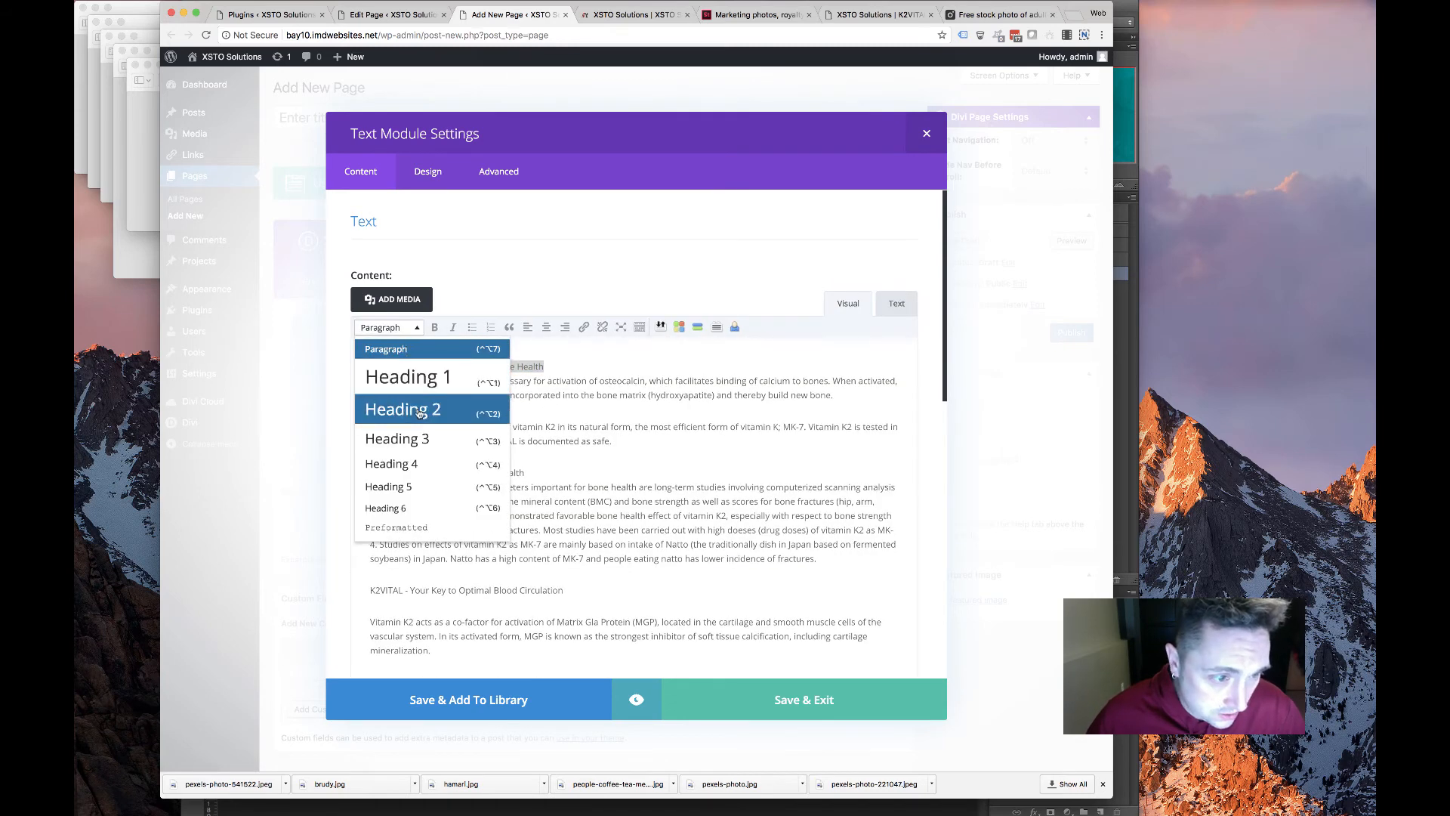
click(457, 442)
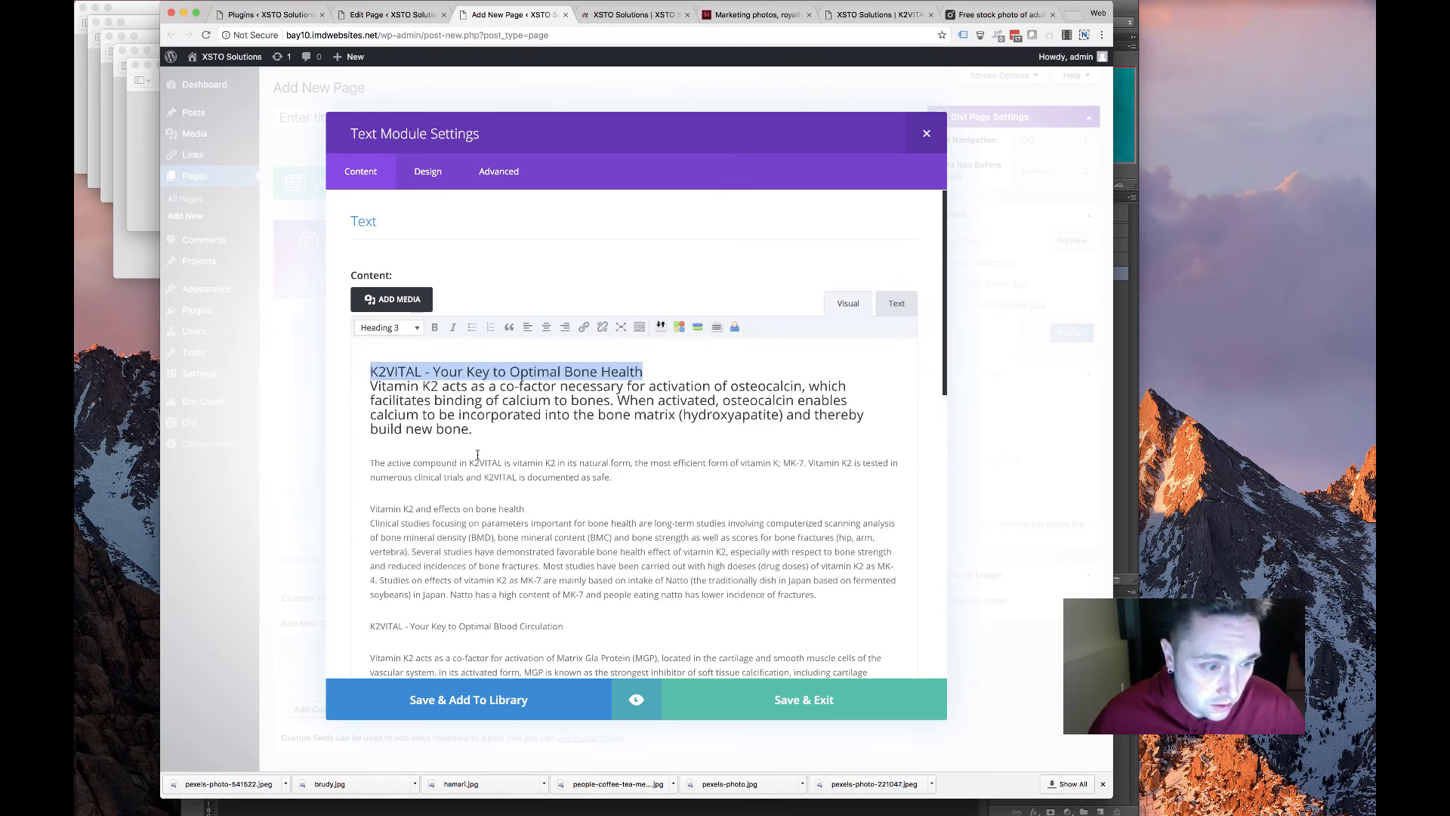
key(super+a)
key(BackSpace)
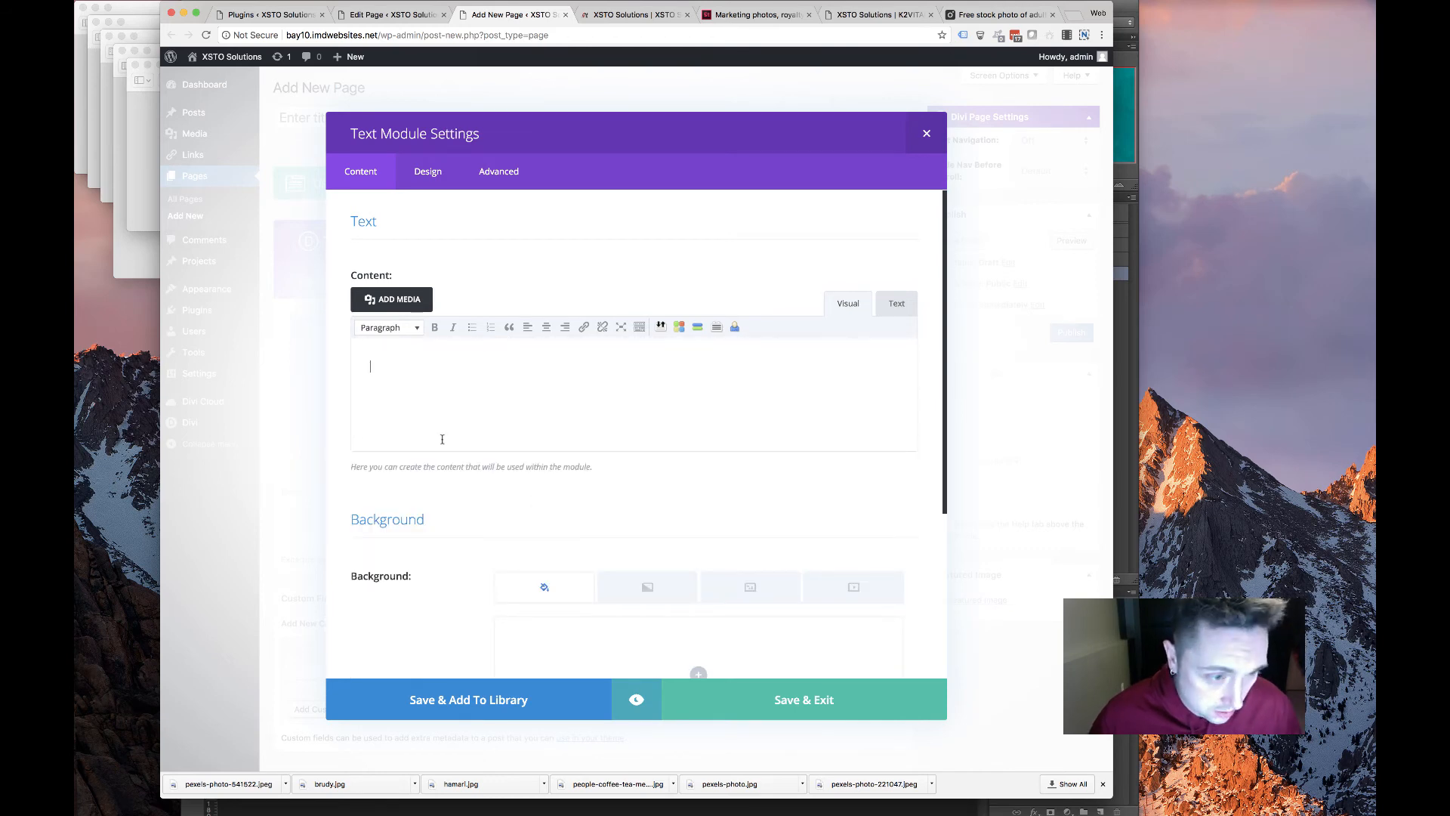
click(895, 304)
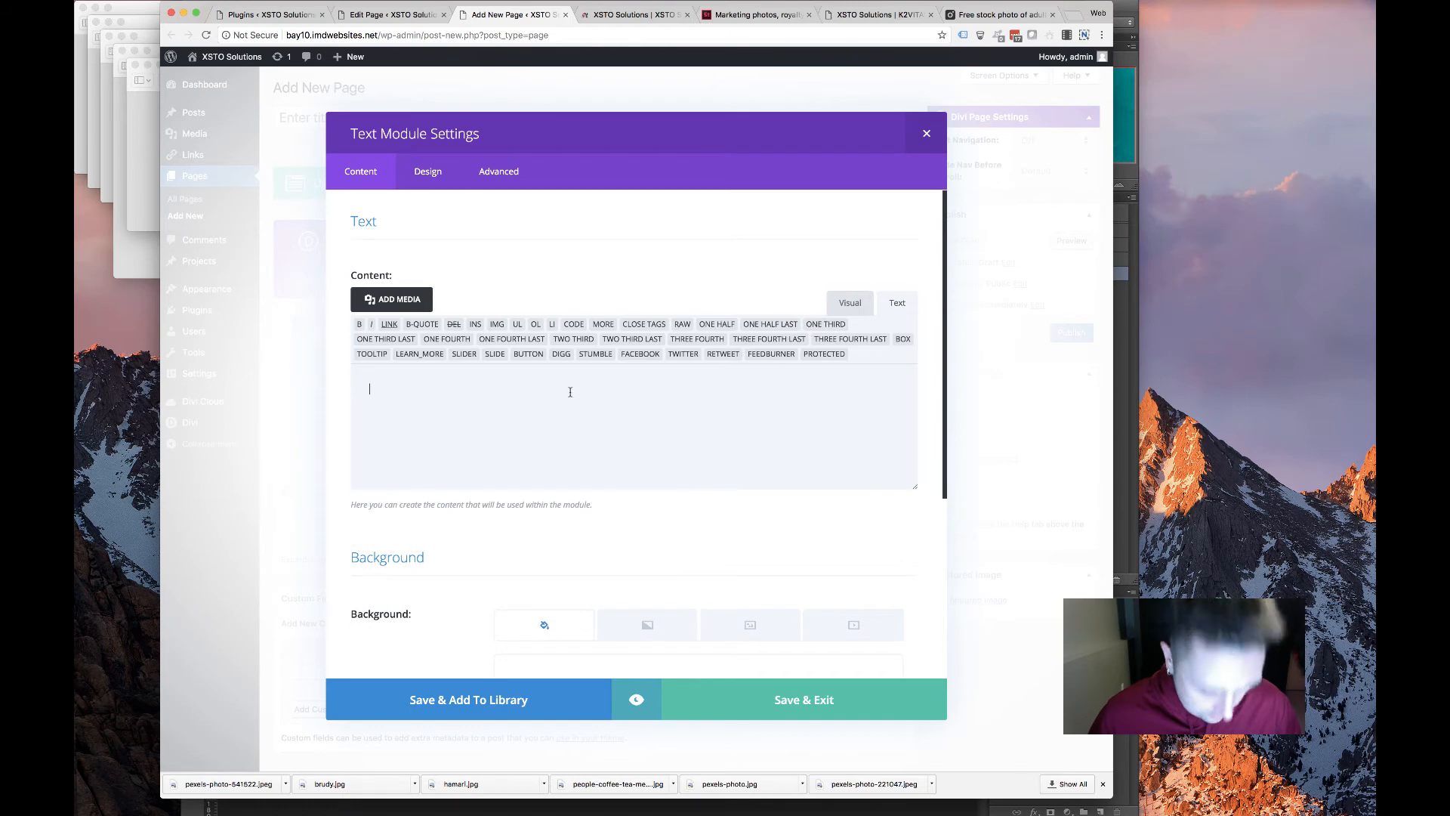
key(super+v)
click(400, 300)
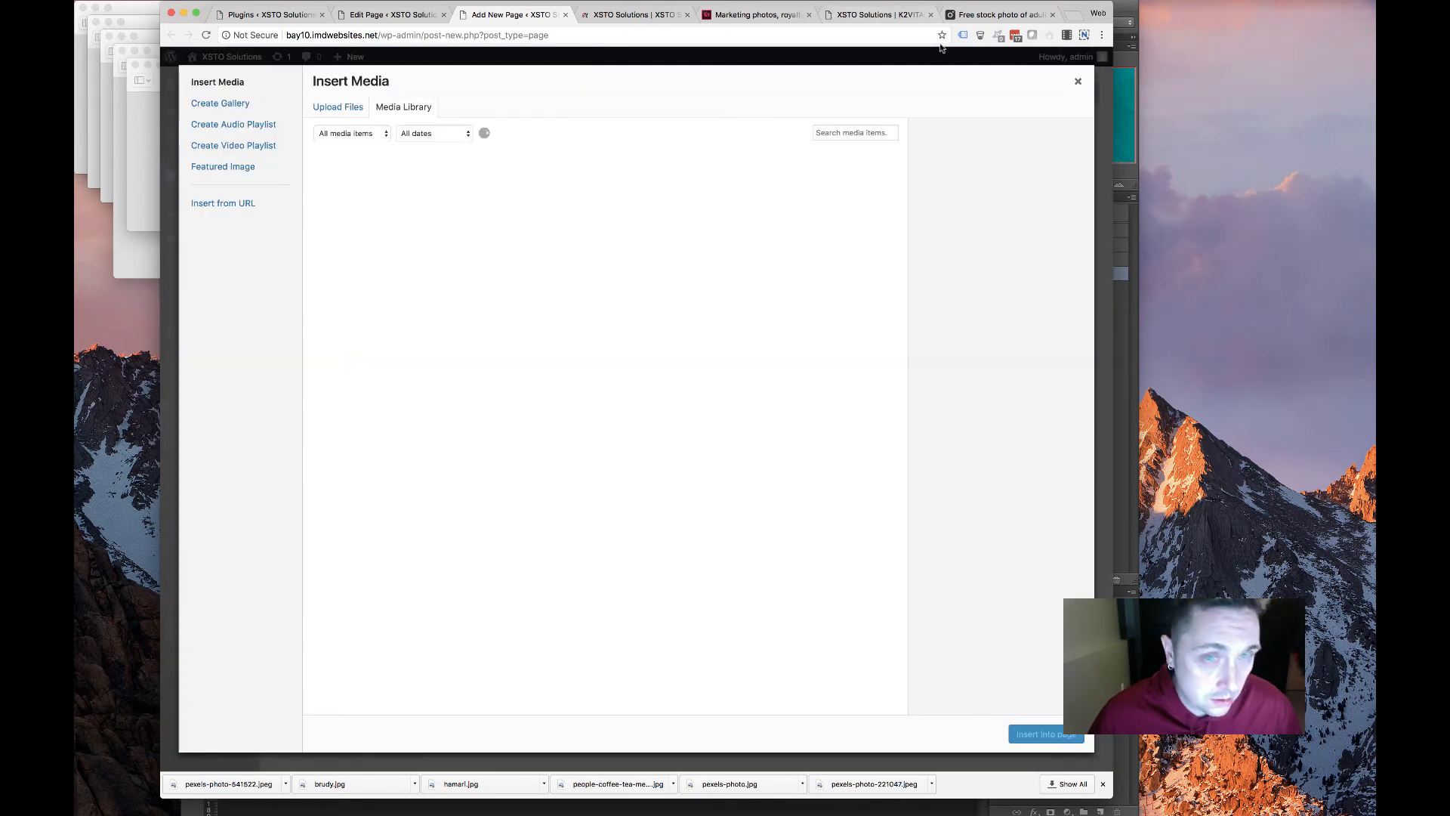
key(Escape)
click(848, 303)
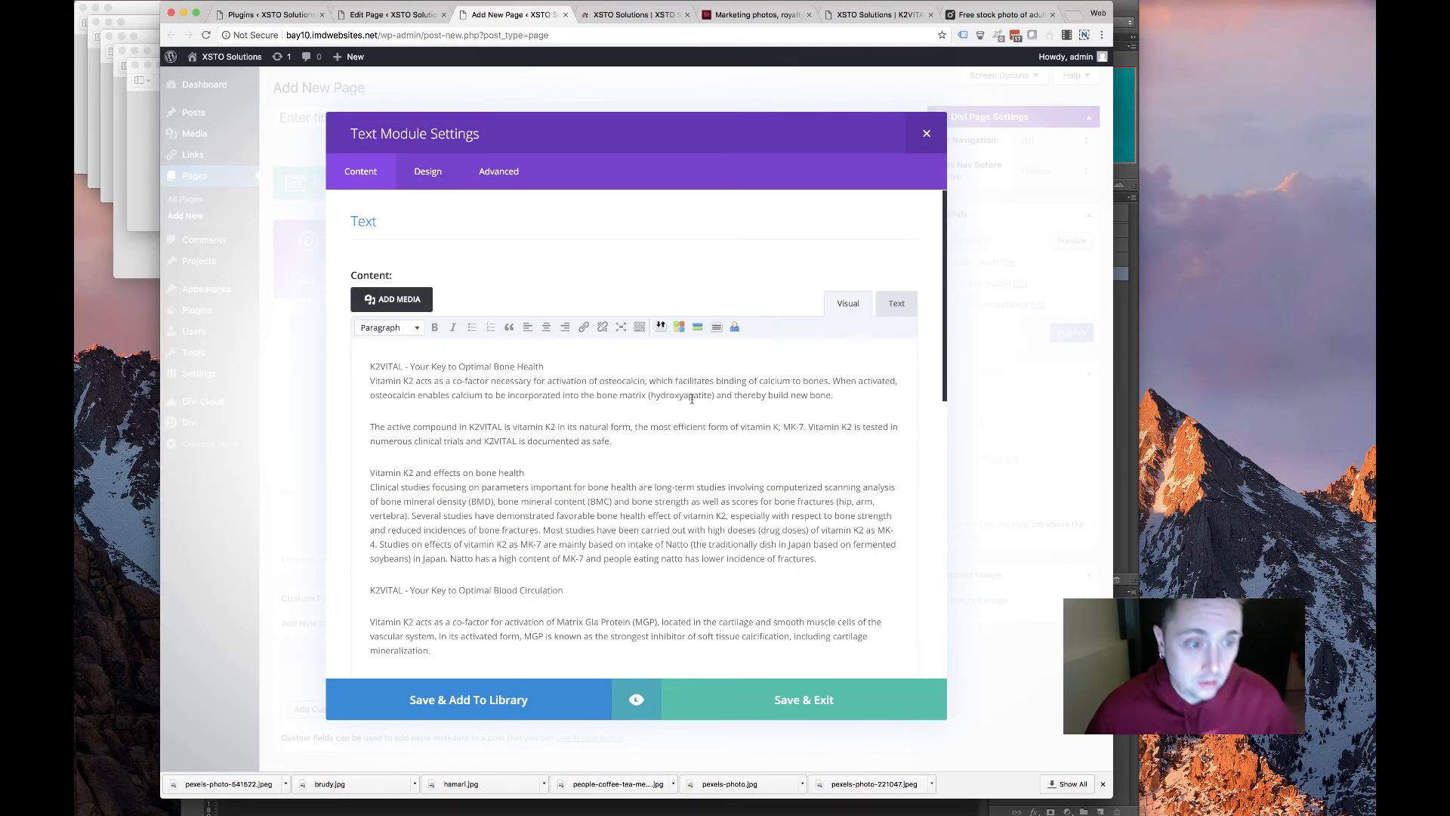
Make the first title 'K2VITAL - Your Key to Optimal Bone Health' a Heading 3
key(Return)
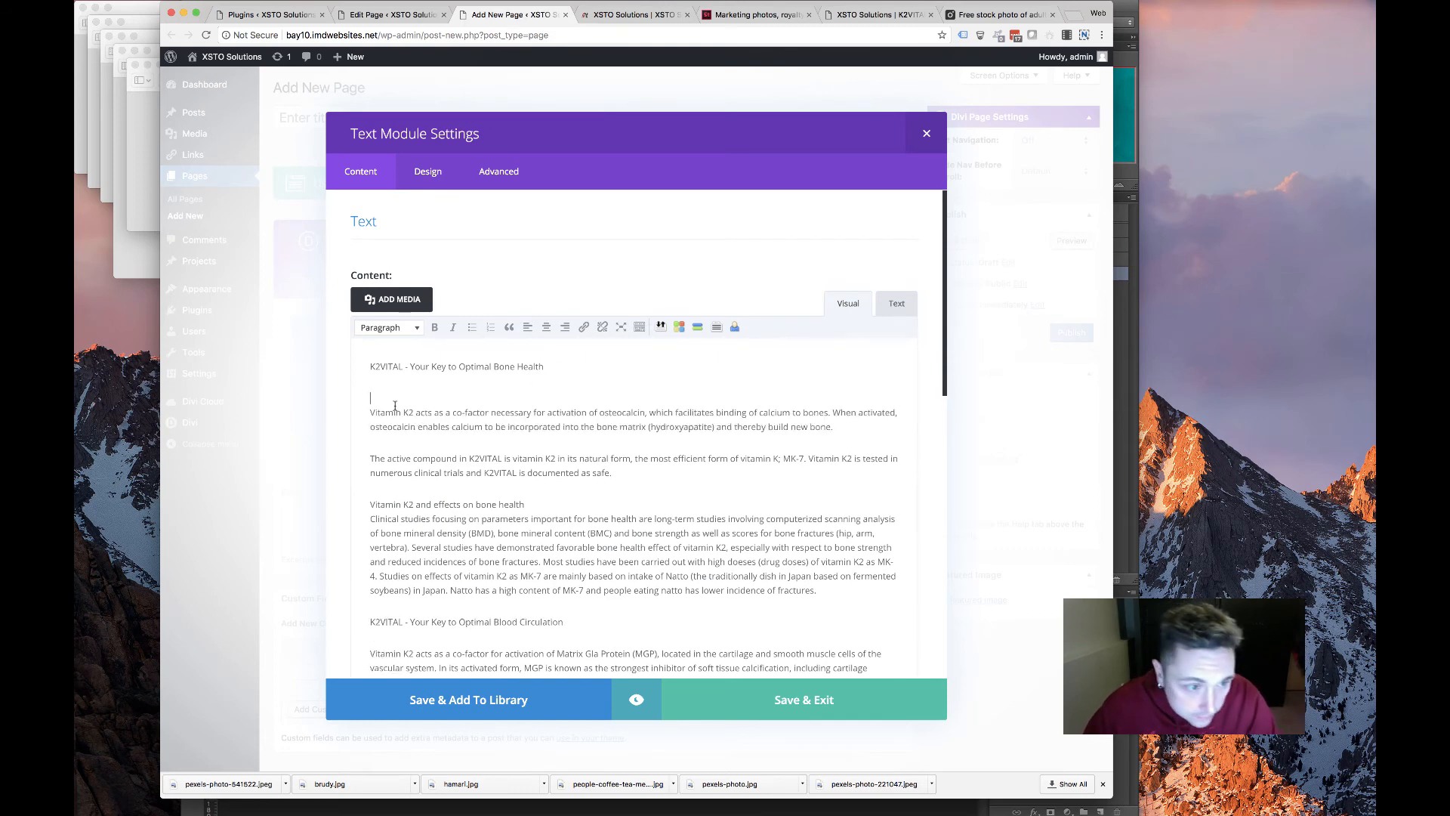
key(Delete)
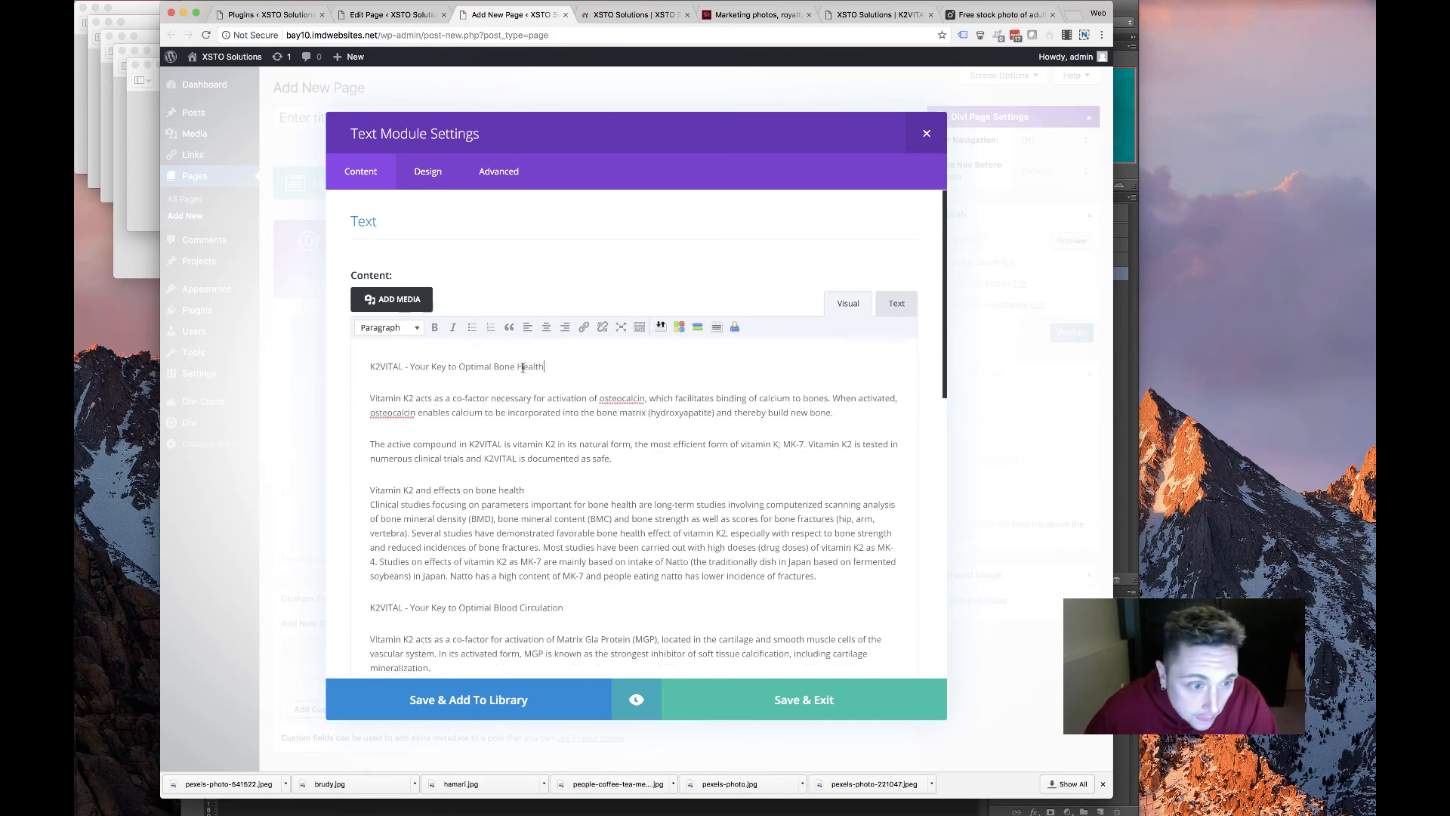
triple_click(522, 367)
click(399, 330)
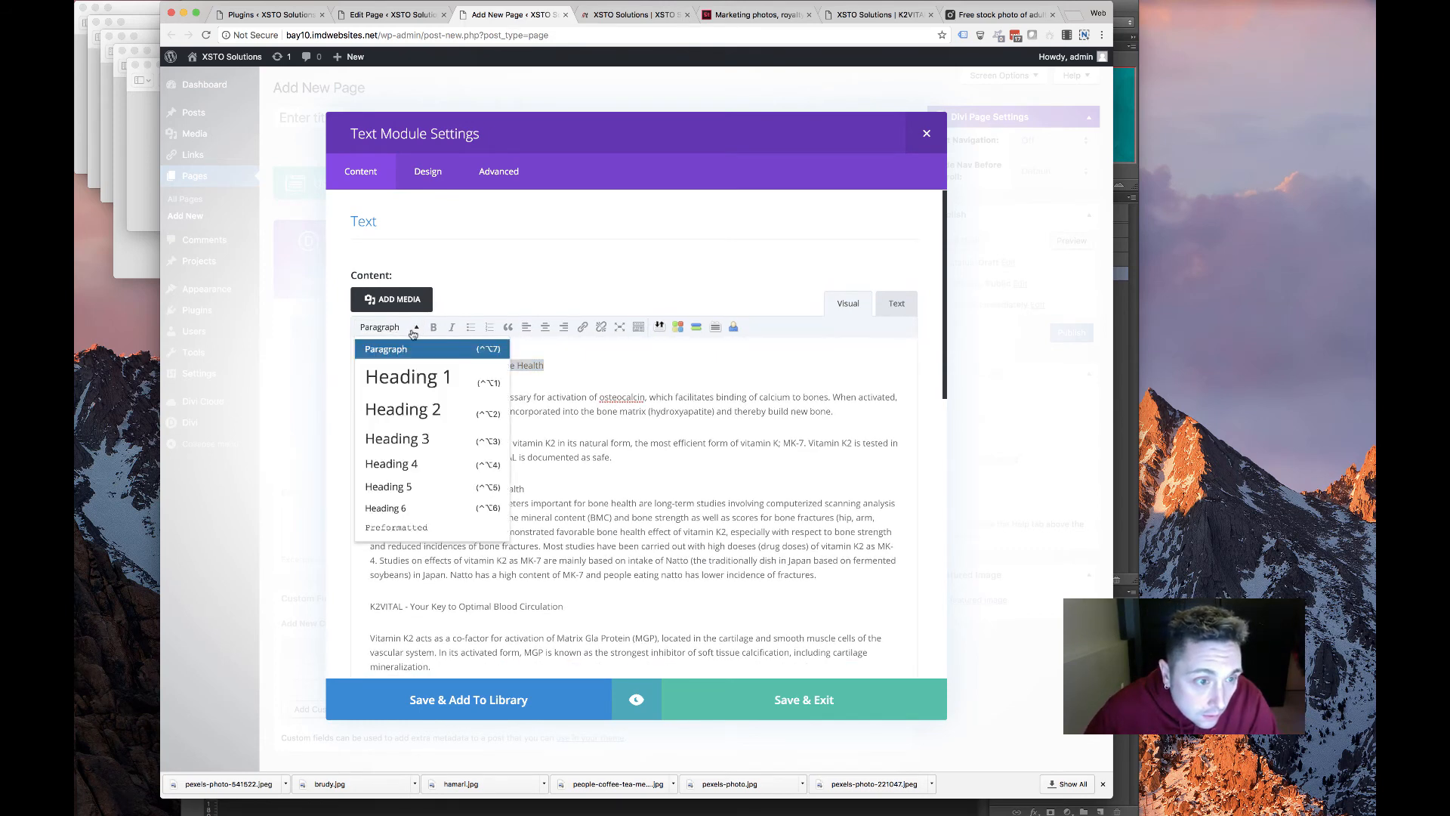
click(398, 439)
Tidy the line break after the bone health subtitle and make 'Vitamin K2 and effects on bone health' a Heading 3
click(536, 497)
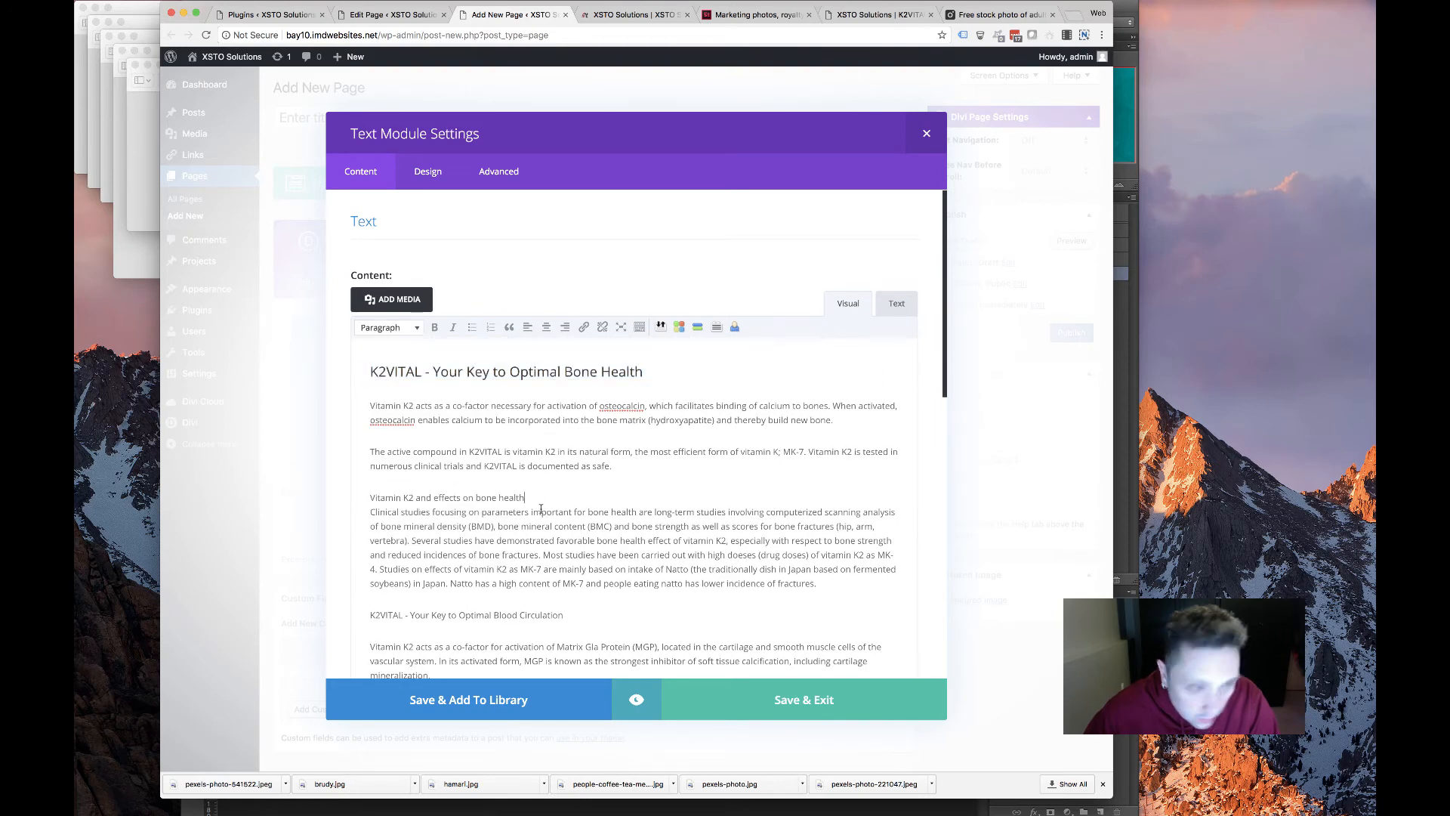
key(Return)
click(368, 543)
key(BackSpace)
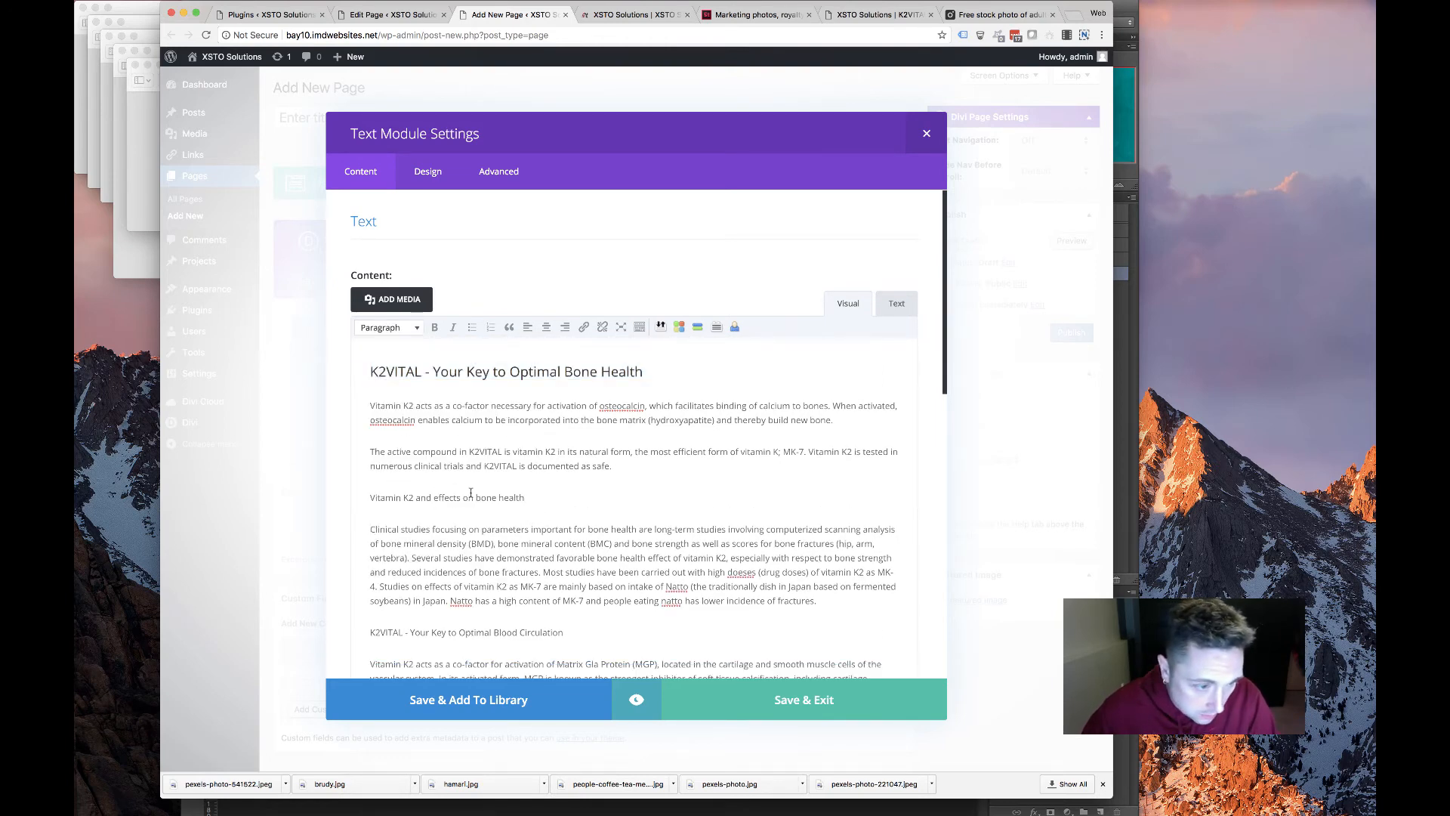
click(389, 327)
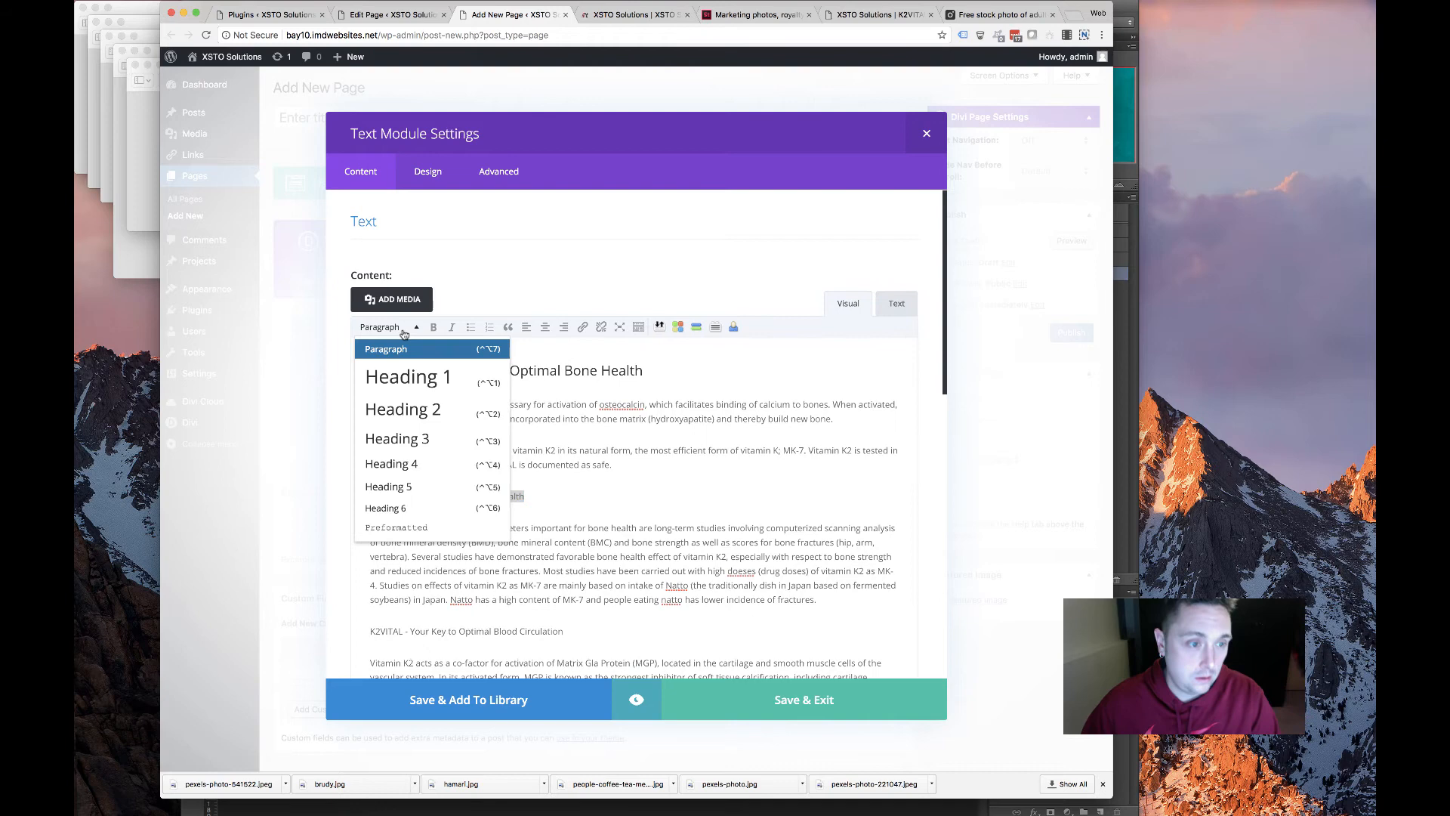
click(414, 442)
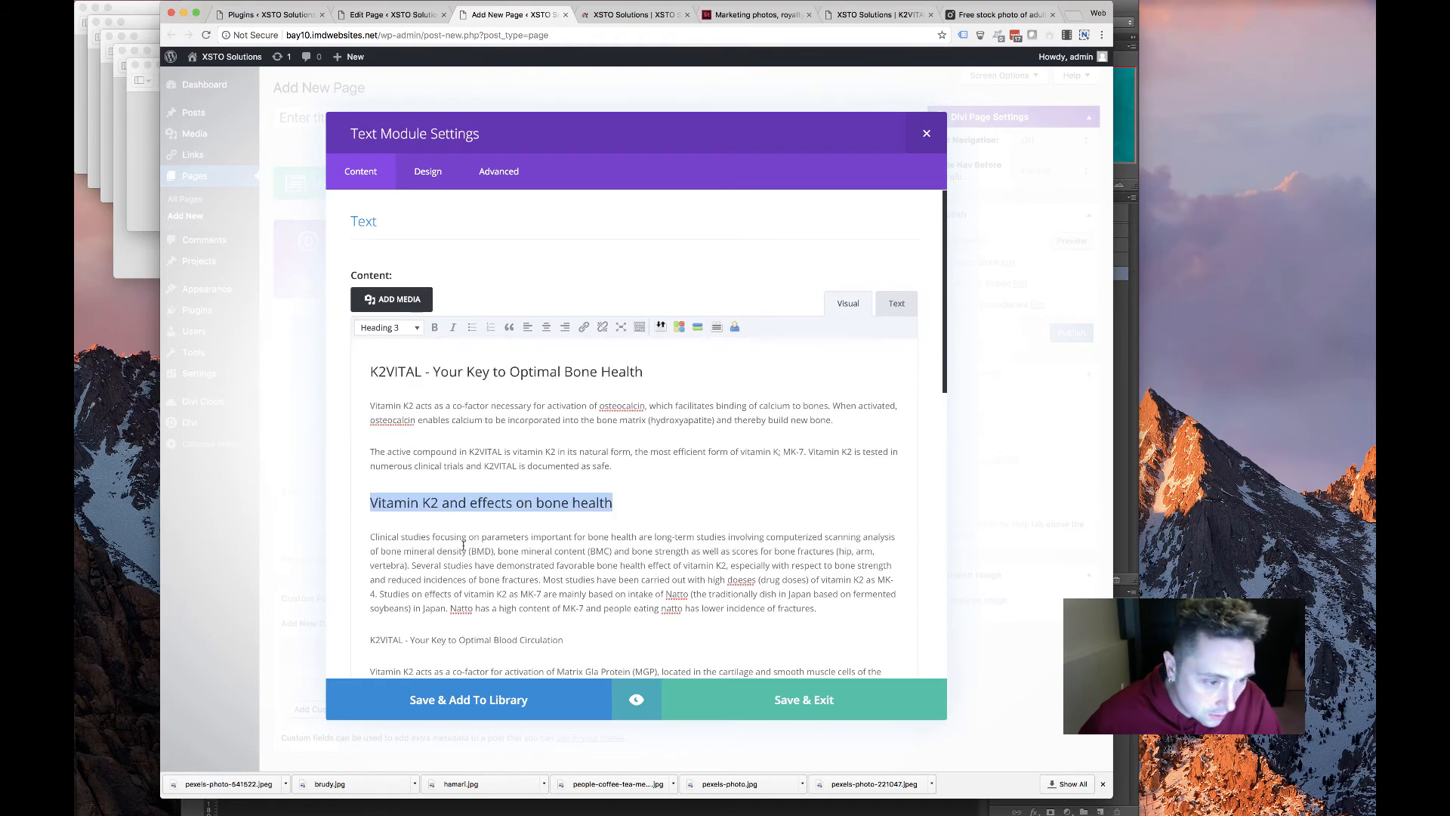
Make the Blood Circulation and Cardiovascular Diseases titles Heading 3
scroll(528, 454, down, 4)
drag(565, 477, 364, 474)
scroll(370, 453, up, 3)
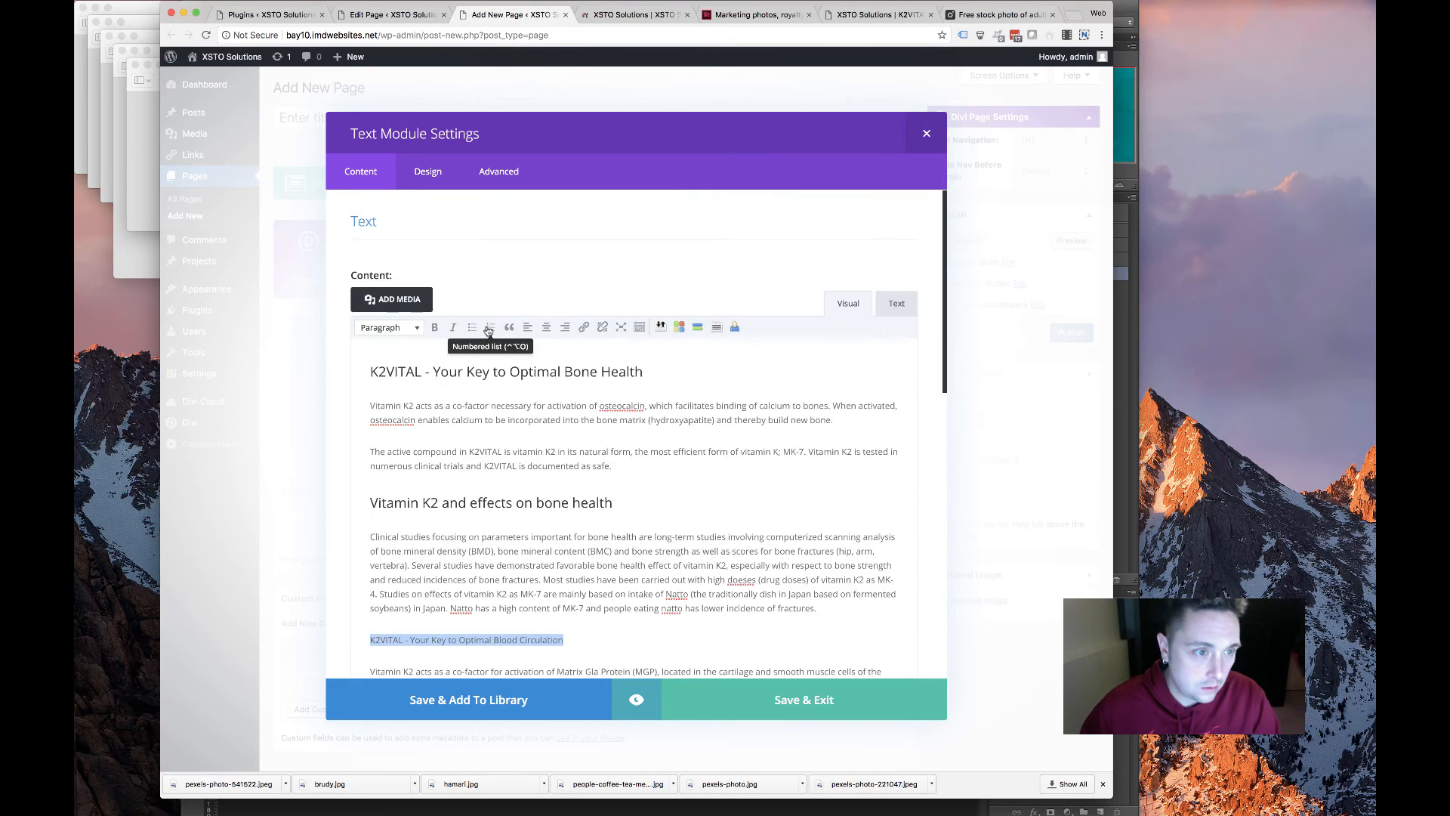
click(389, 327)
click(397, 438)
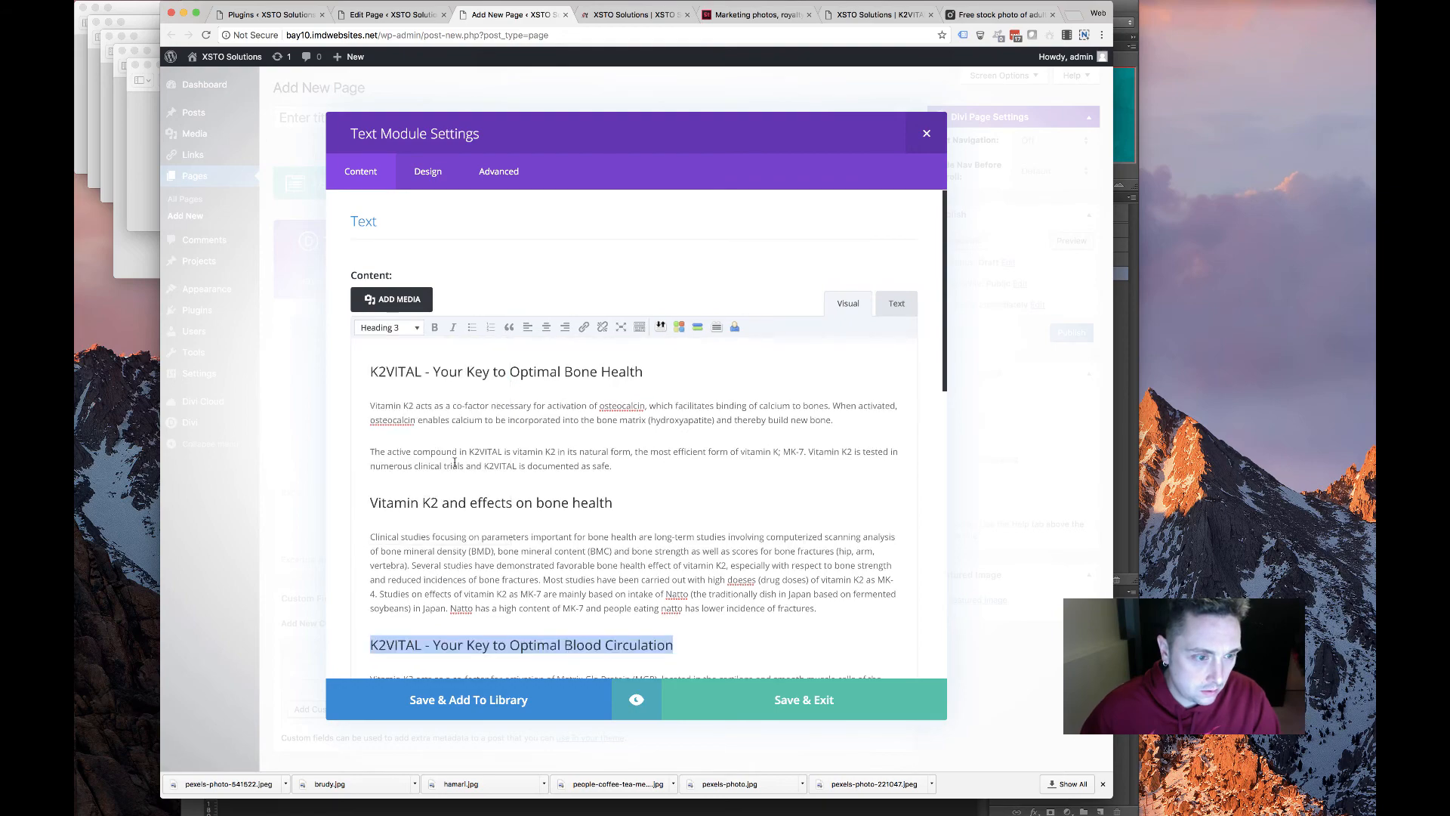
scroll(527, 375, down, 5)
drag(561, 344, 422, 344)
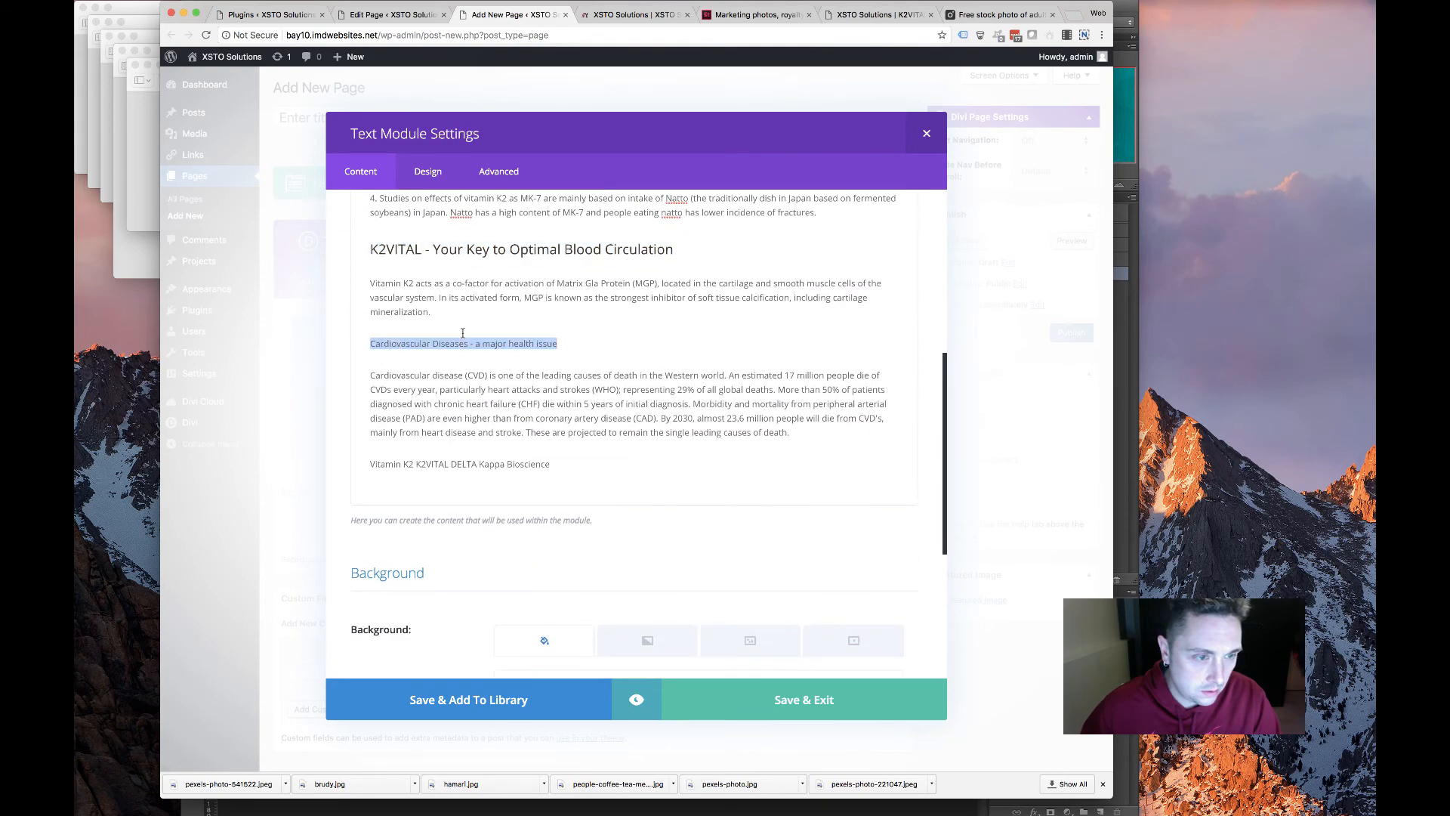
scroll(462, 334, up, 5)
click(389, 327)
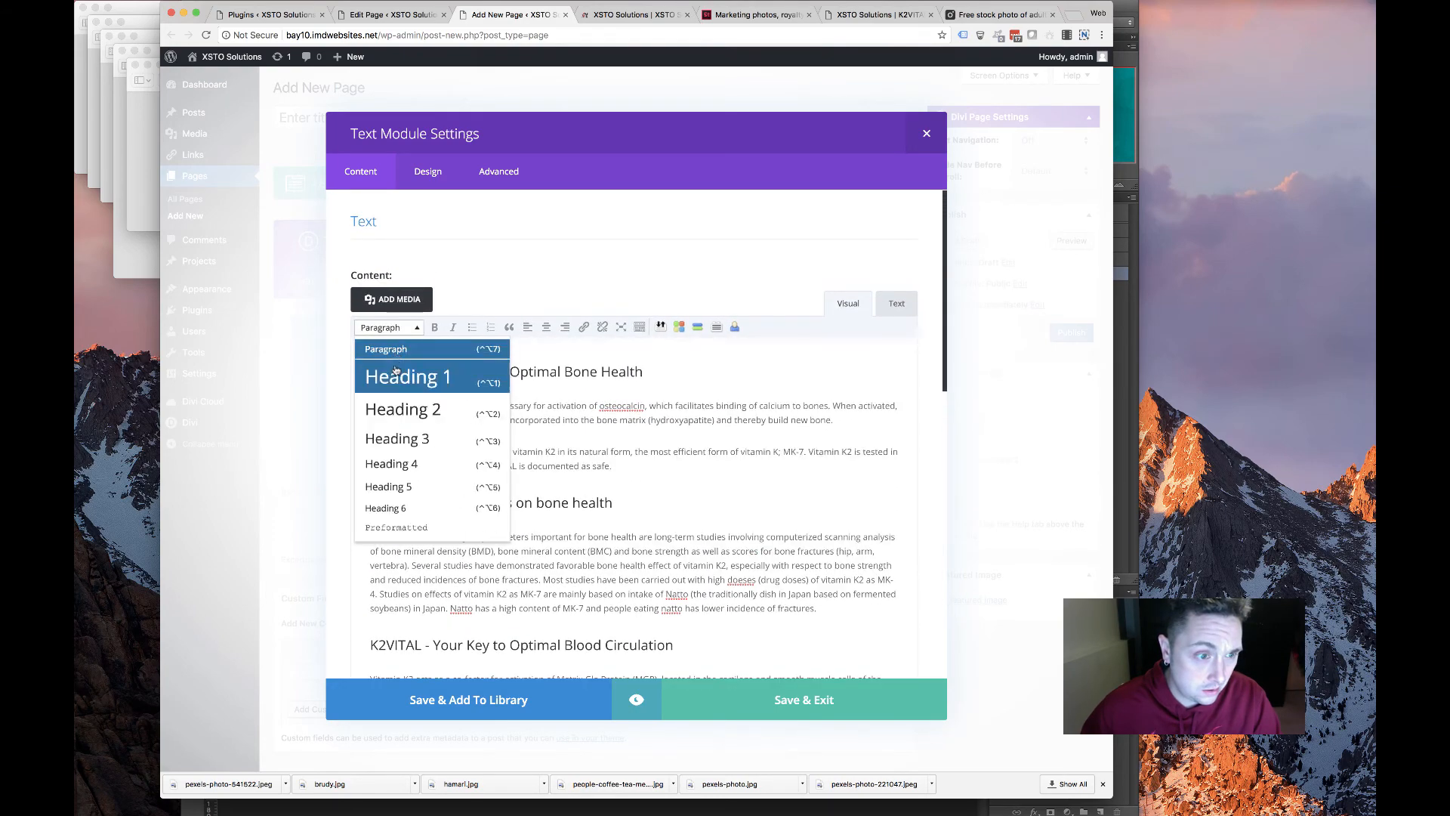
click(398, 439)
Make the closing 'Vitamin K2 K2VITAL DELTA Kappa Bioscience' line a Heading 3 and save the Text module
scroll(447, 454, down, 10)
scroll(453, 461, up, 4)
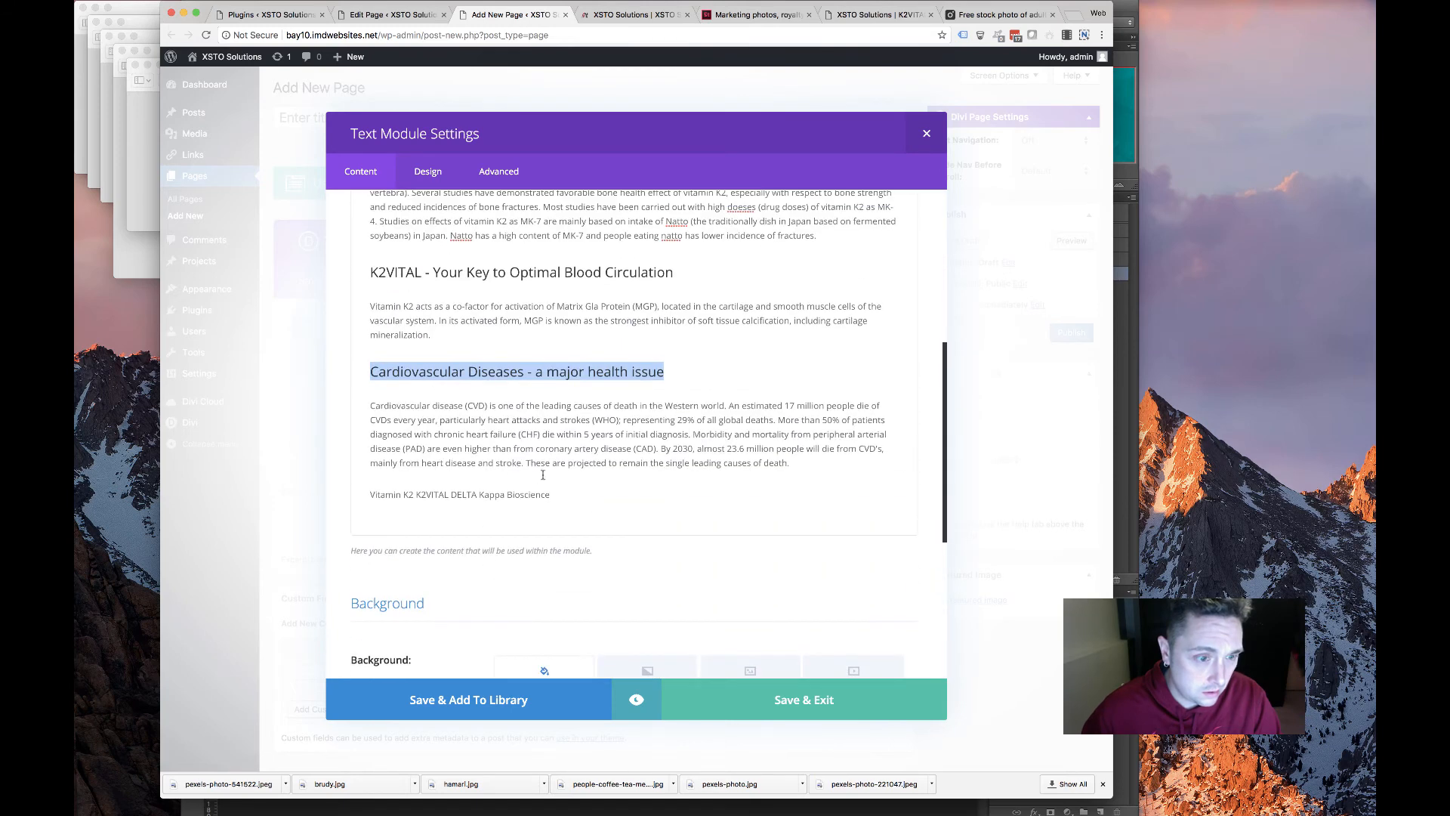
drag(551, 496, 369, 462)
click(407, 522)
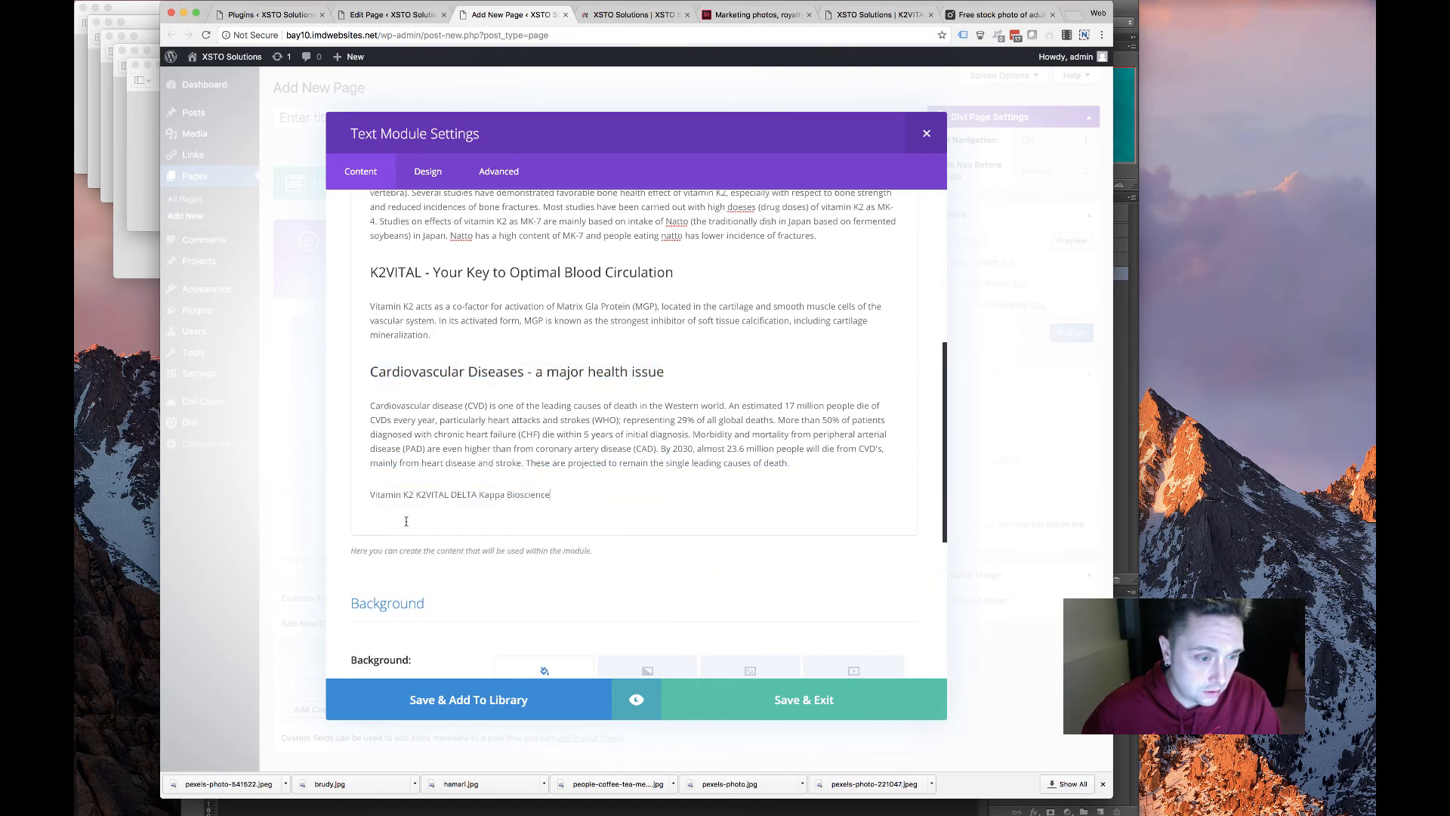
drag(559, 494, 310, 488)
scroll(447, 430, up, 5)
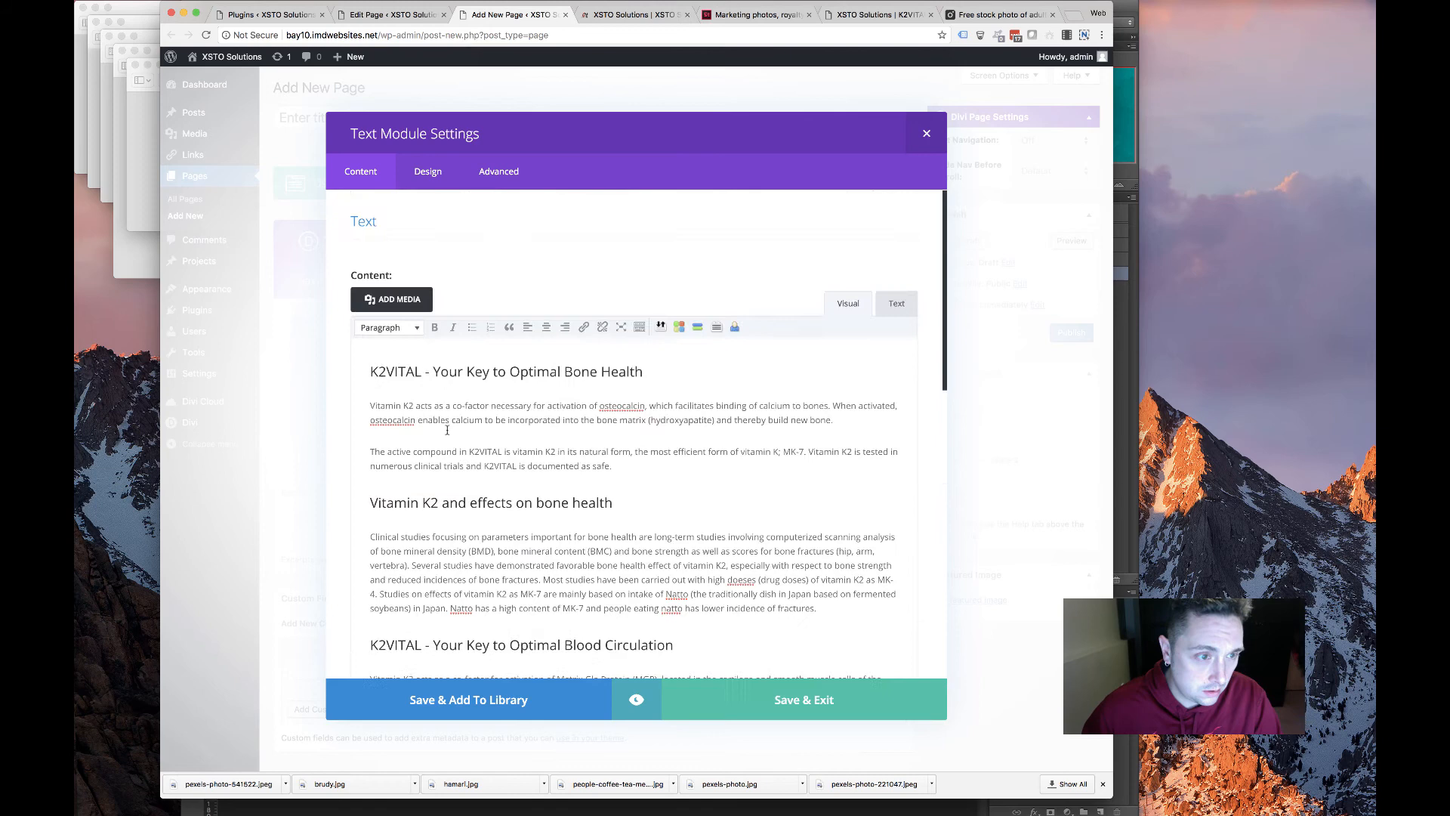
click(400, 327)
click(397, 435)
scroll(492, 460, down, 10)
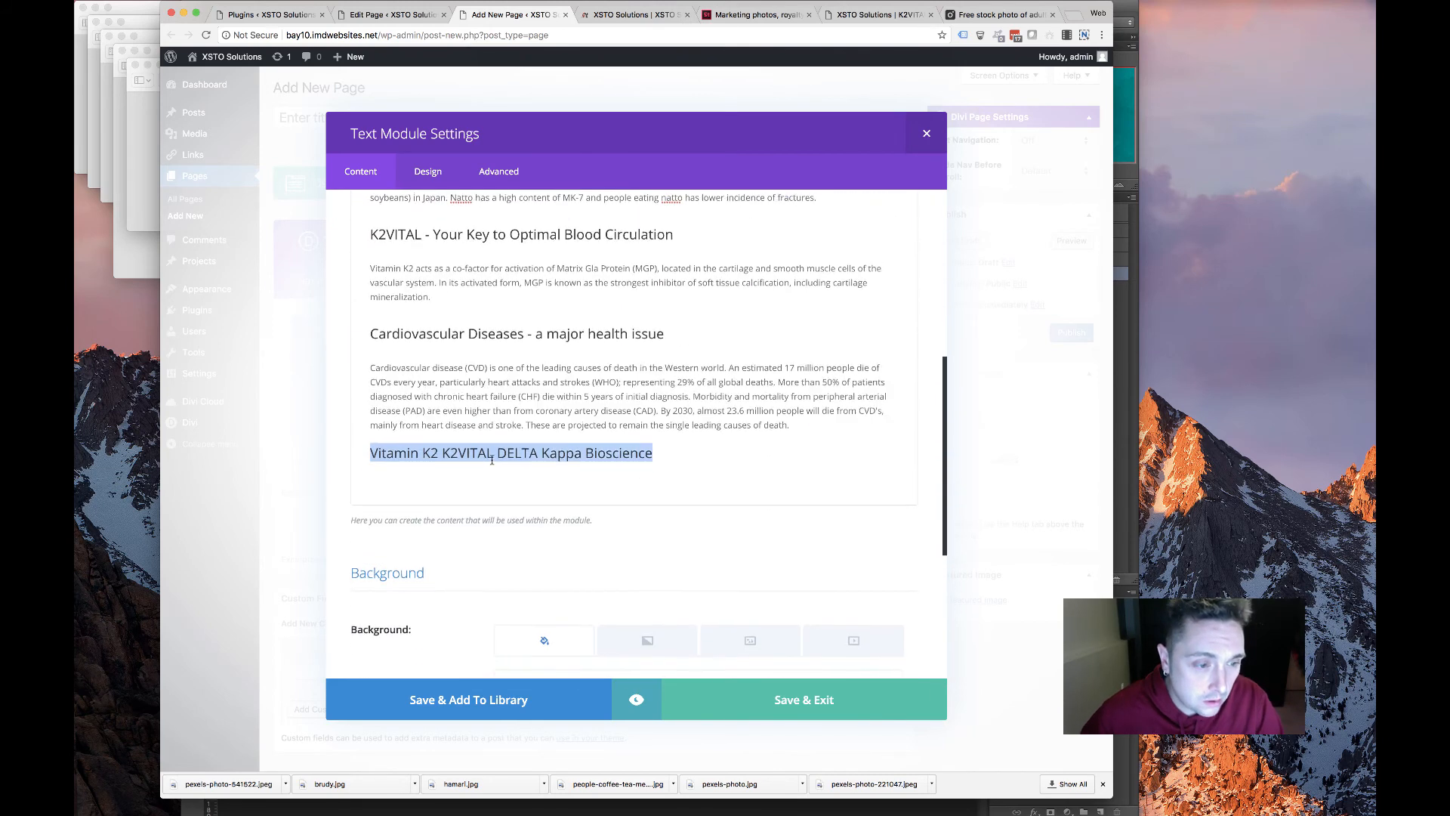
click(783, 711)
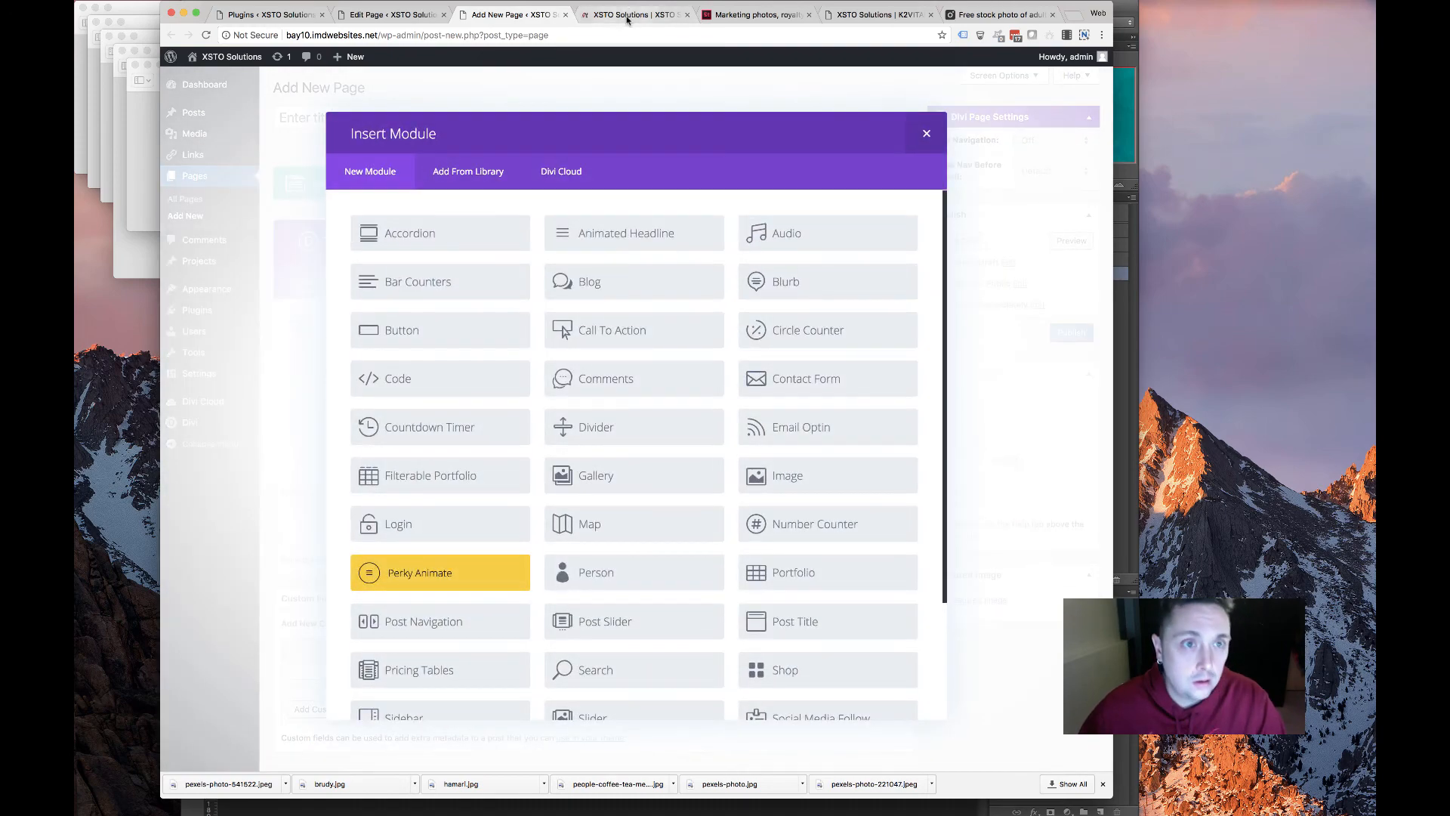
Return to the old K2VITAL page and play the Vitamin K2 K2VITAL DELTA Kappa Bioscience video full screen
click(630, 14)
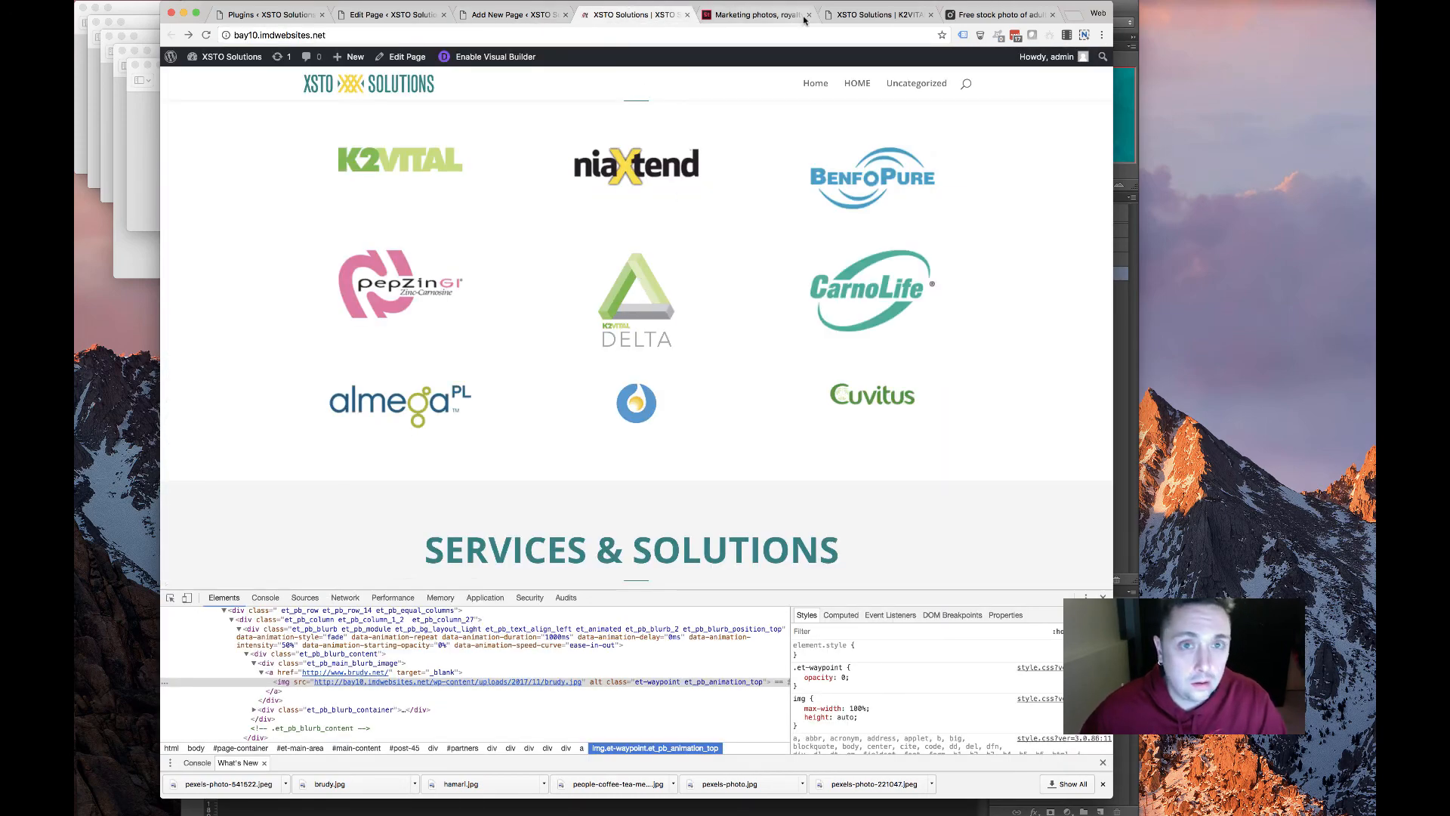
click(876, 14)
scroll(636, 317, down, 10)
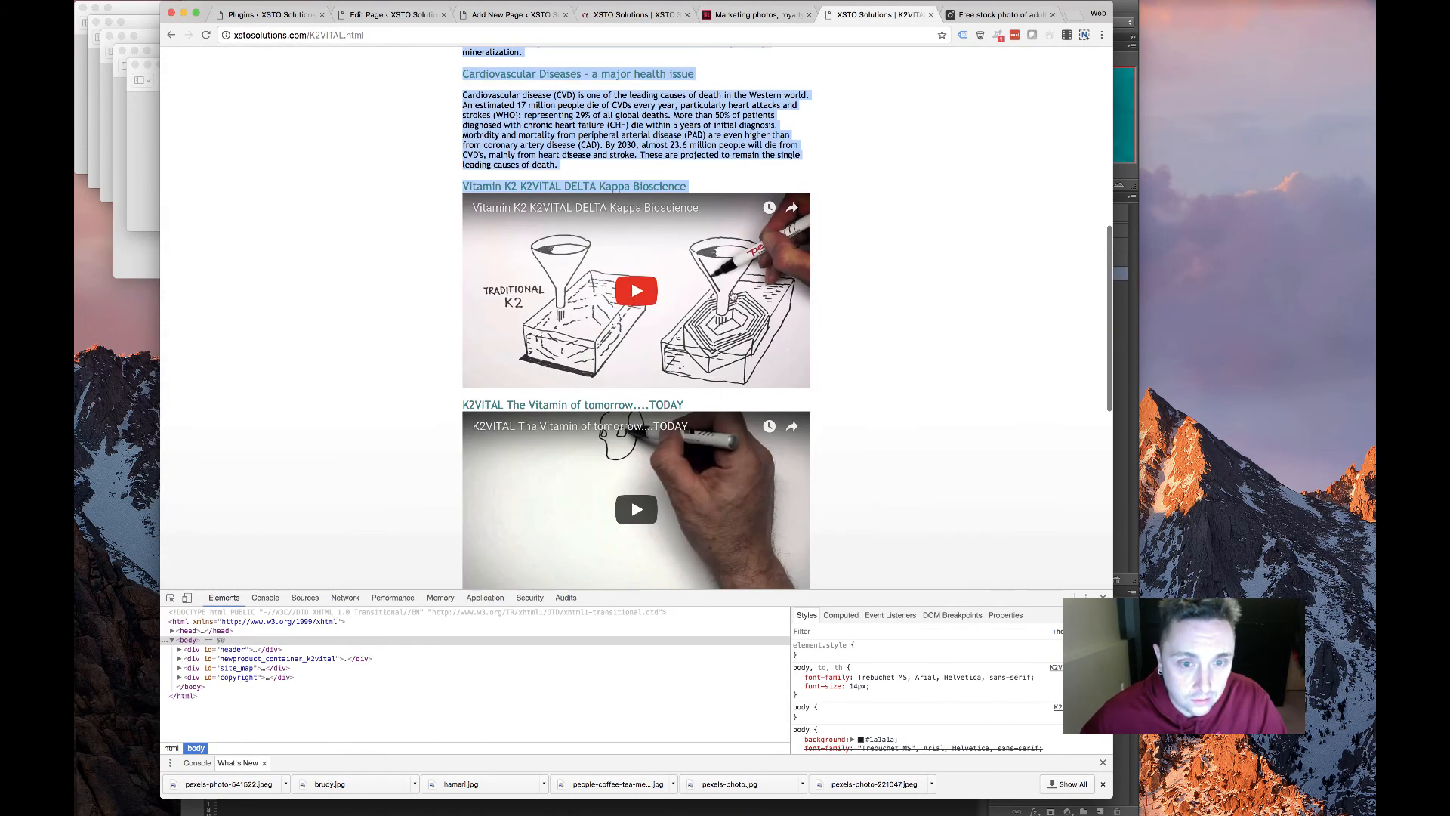
click(733, 297)
click(790, 381)
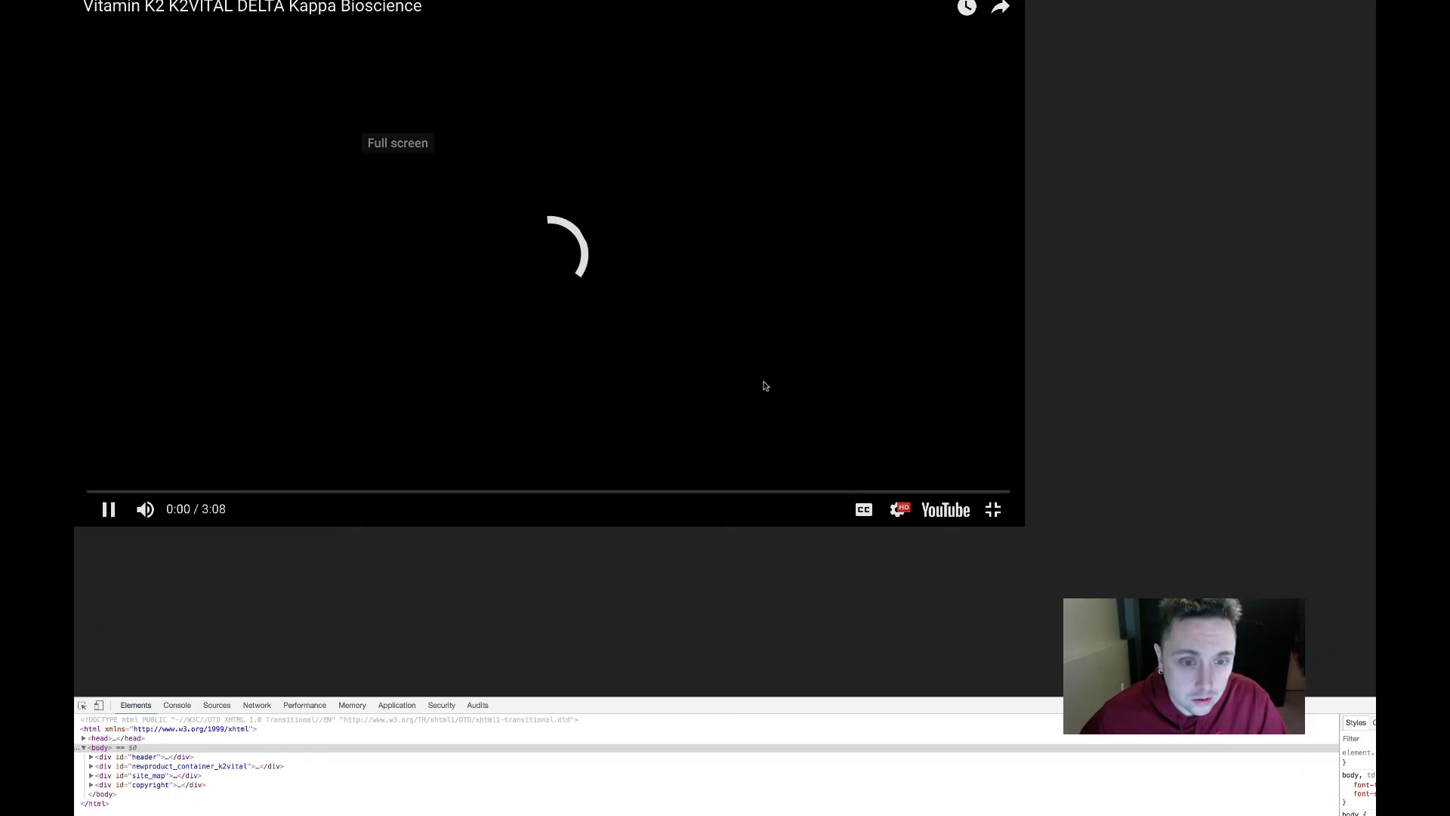
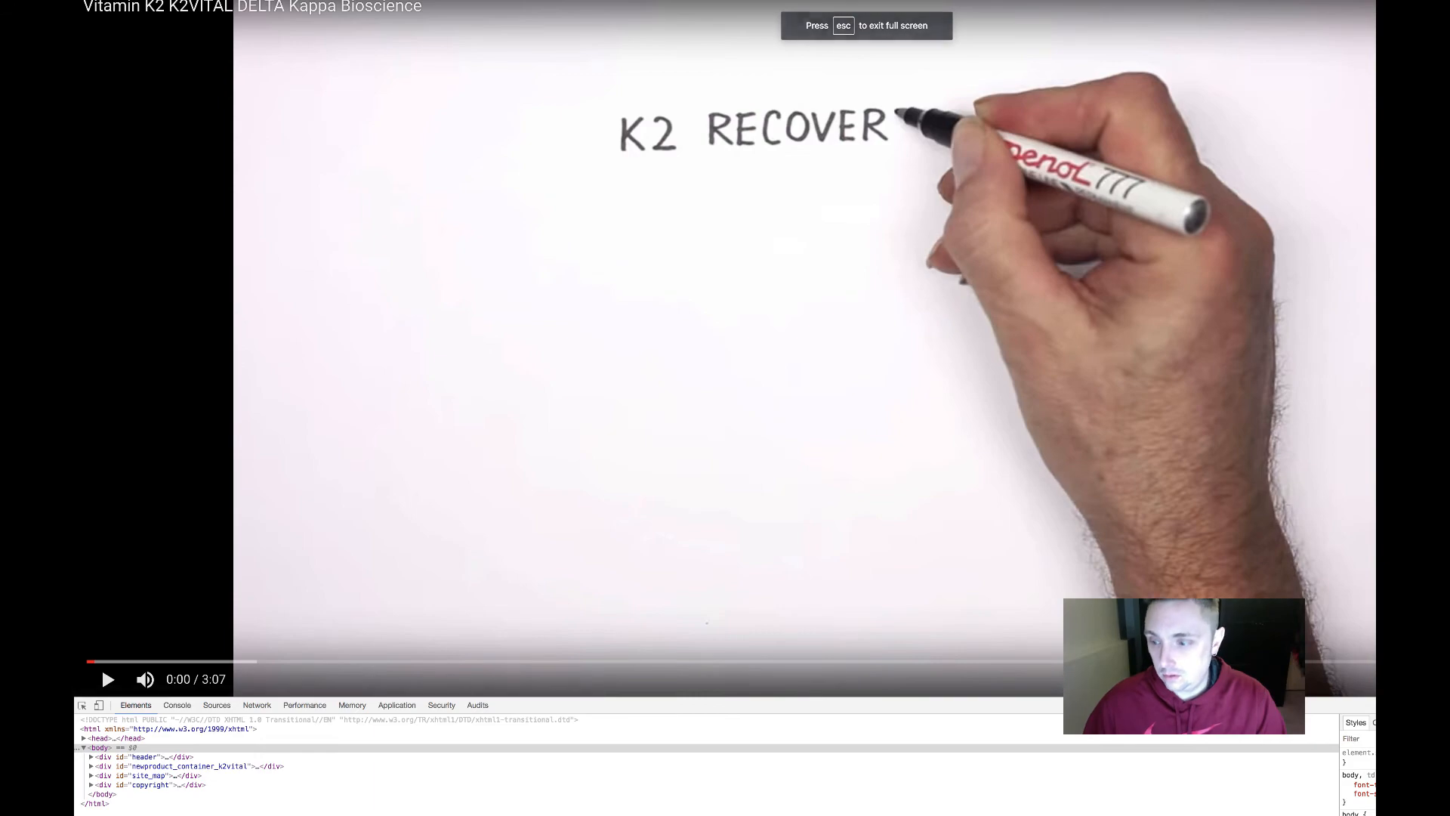
Exit full screen, open the Vitamin K2 K2VITAL DELTA video on YouTube, pause it and copy its share link
key(Escape)
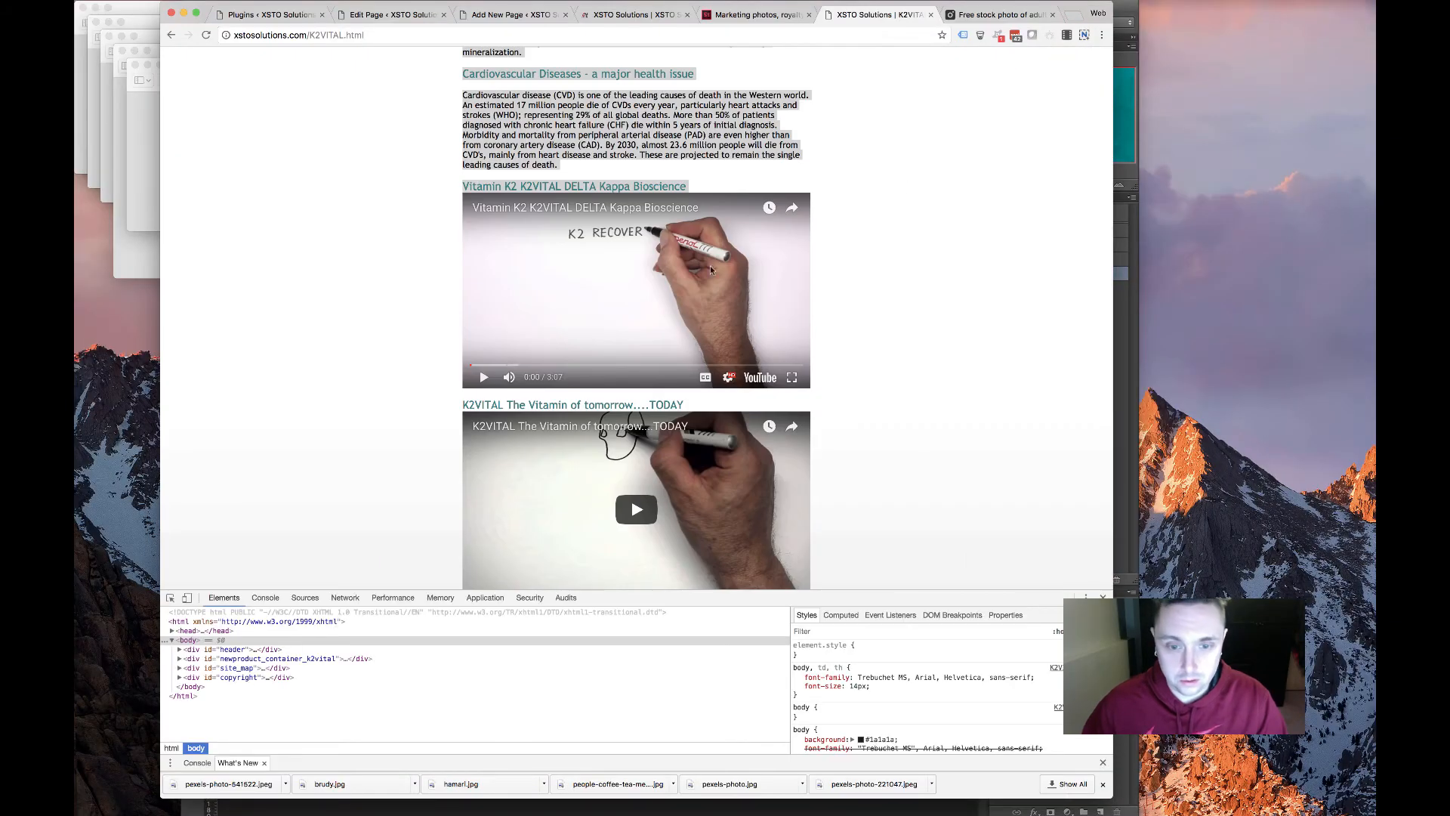
click(760, 377)
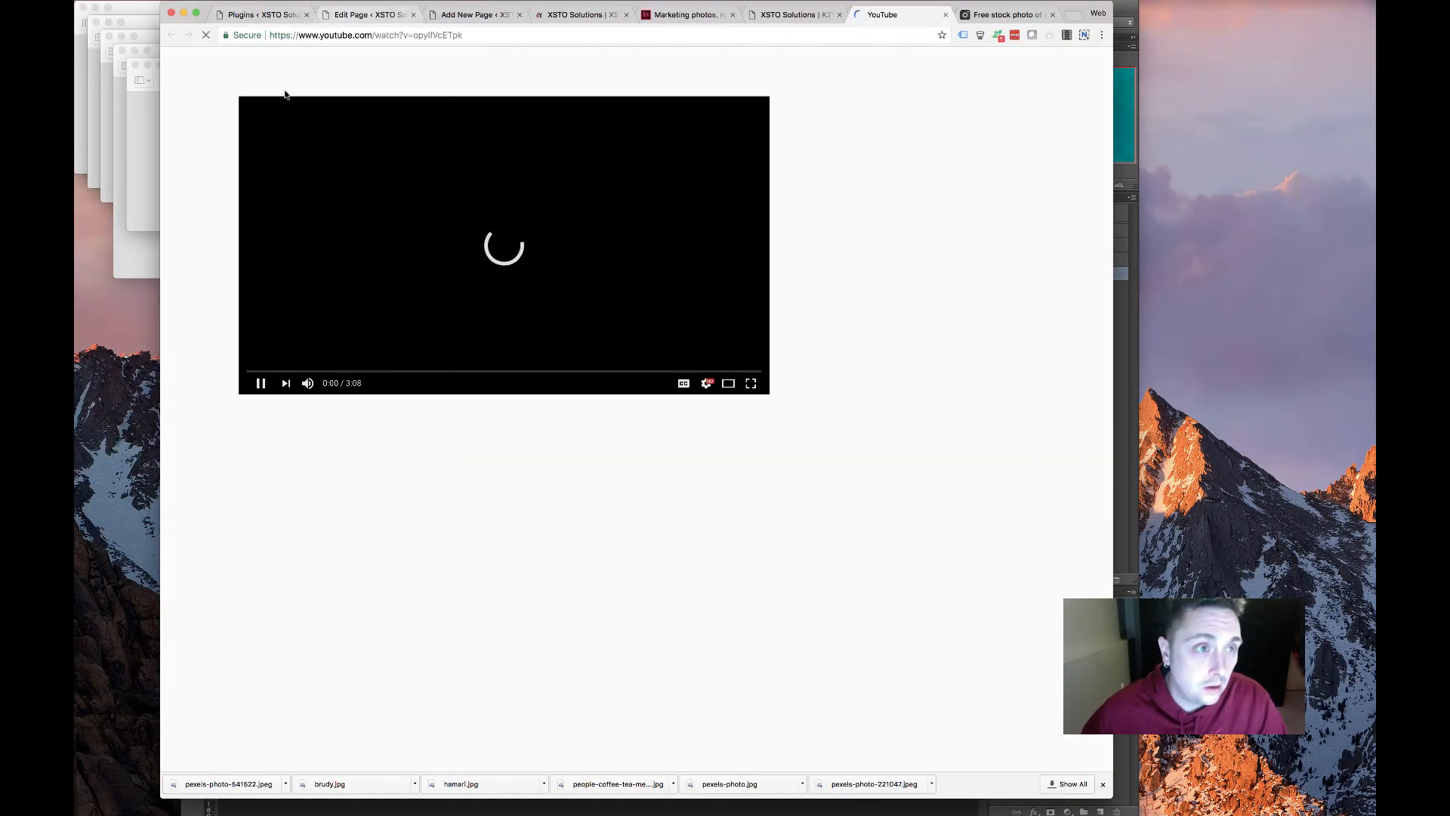
click(262, 384)
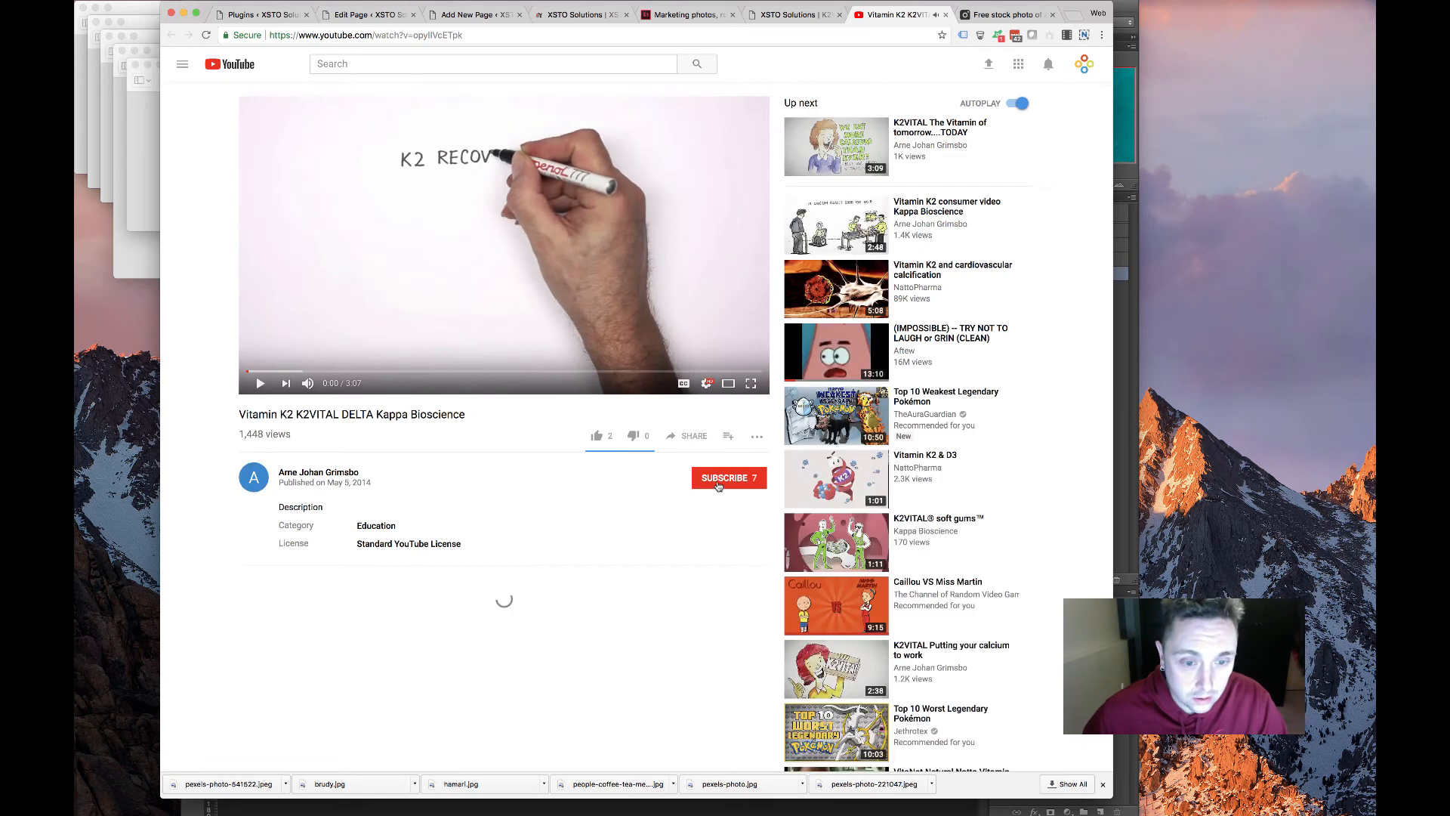
click(695, 446)
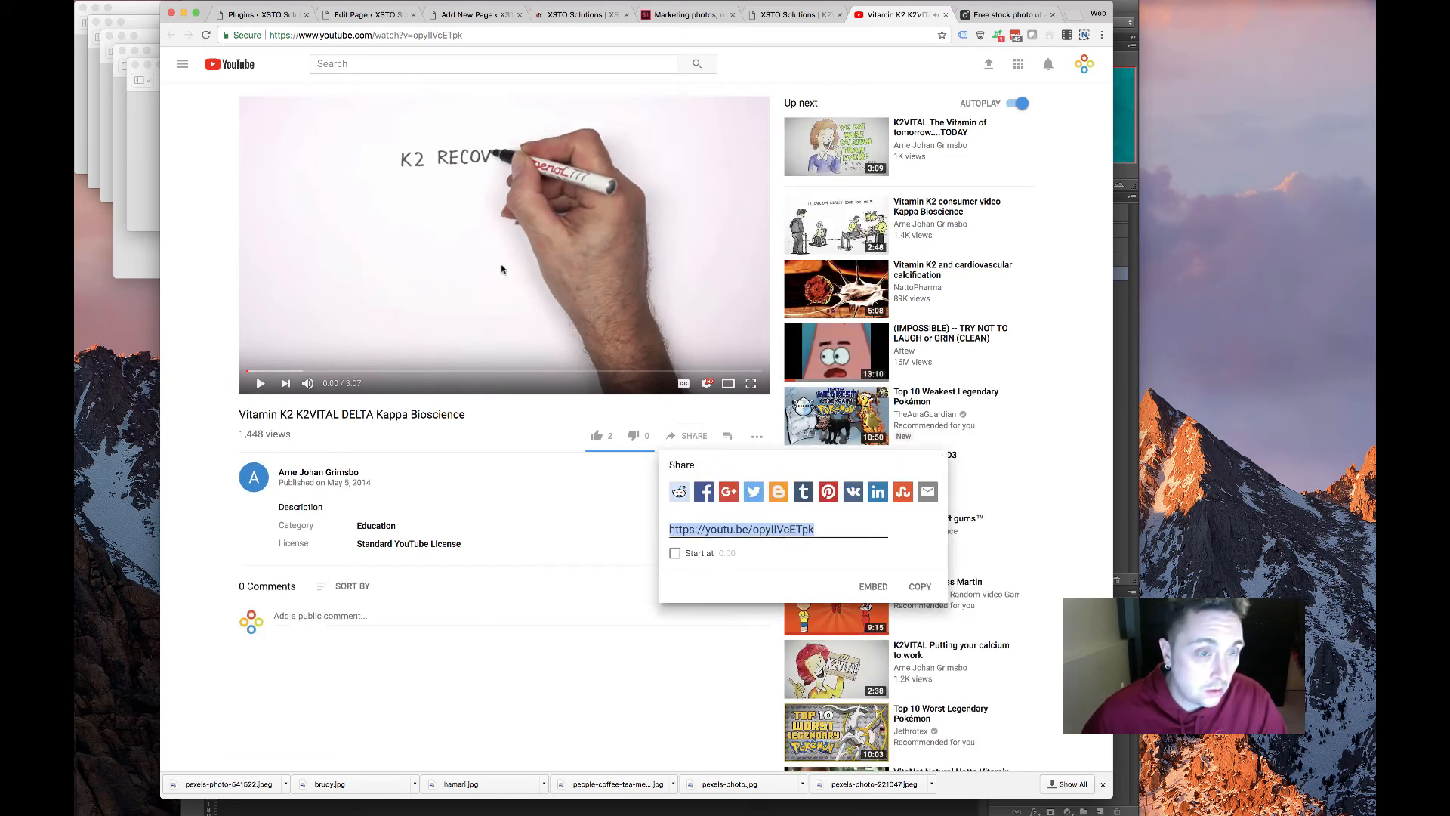
right_click(725, 524)
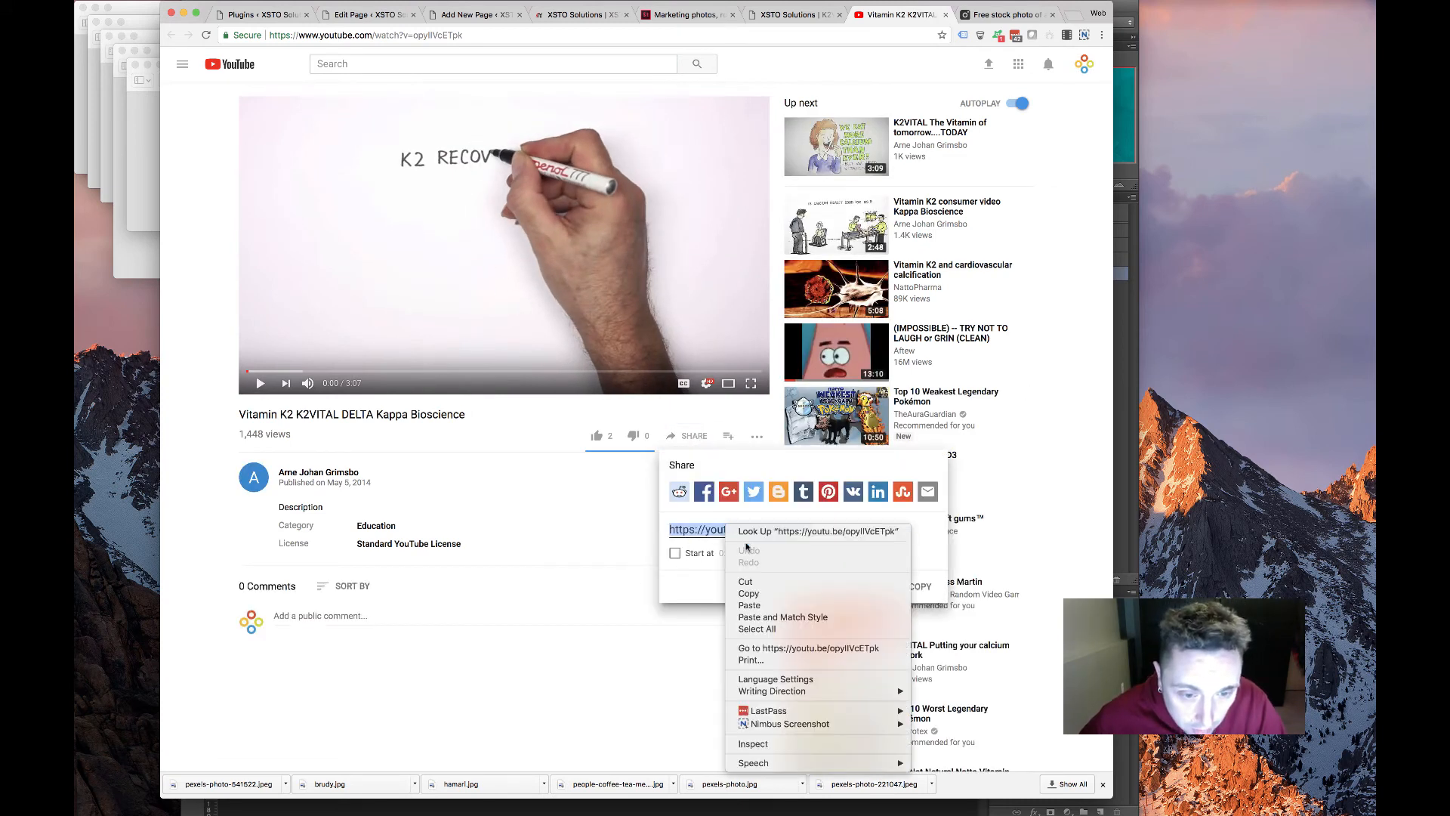
click(755, 589)
click(367, 16)
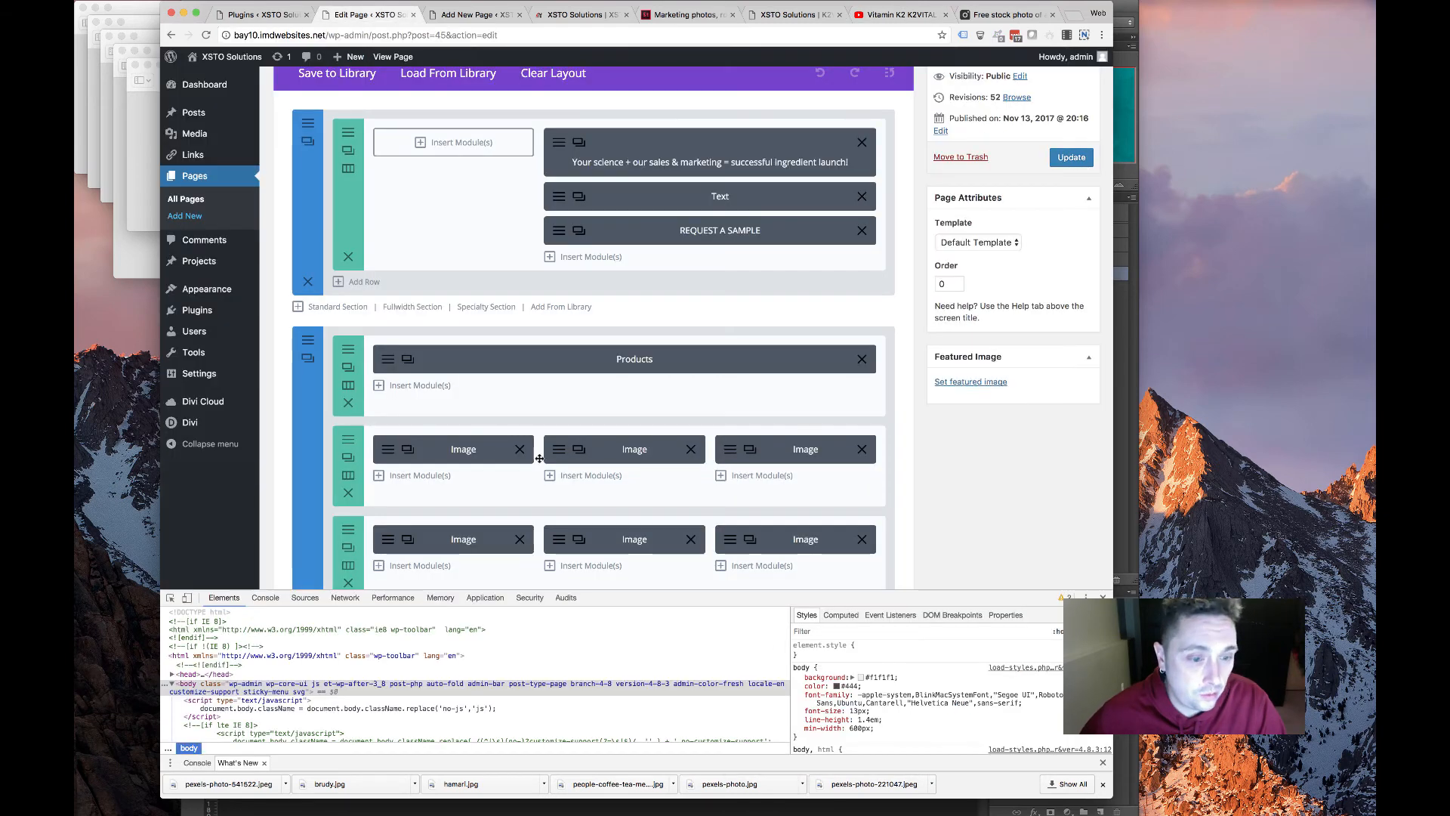
scroll(567, 406, down, 5)
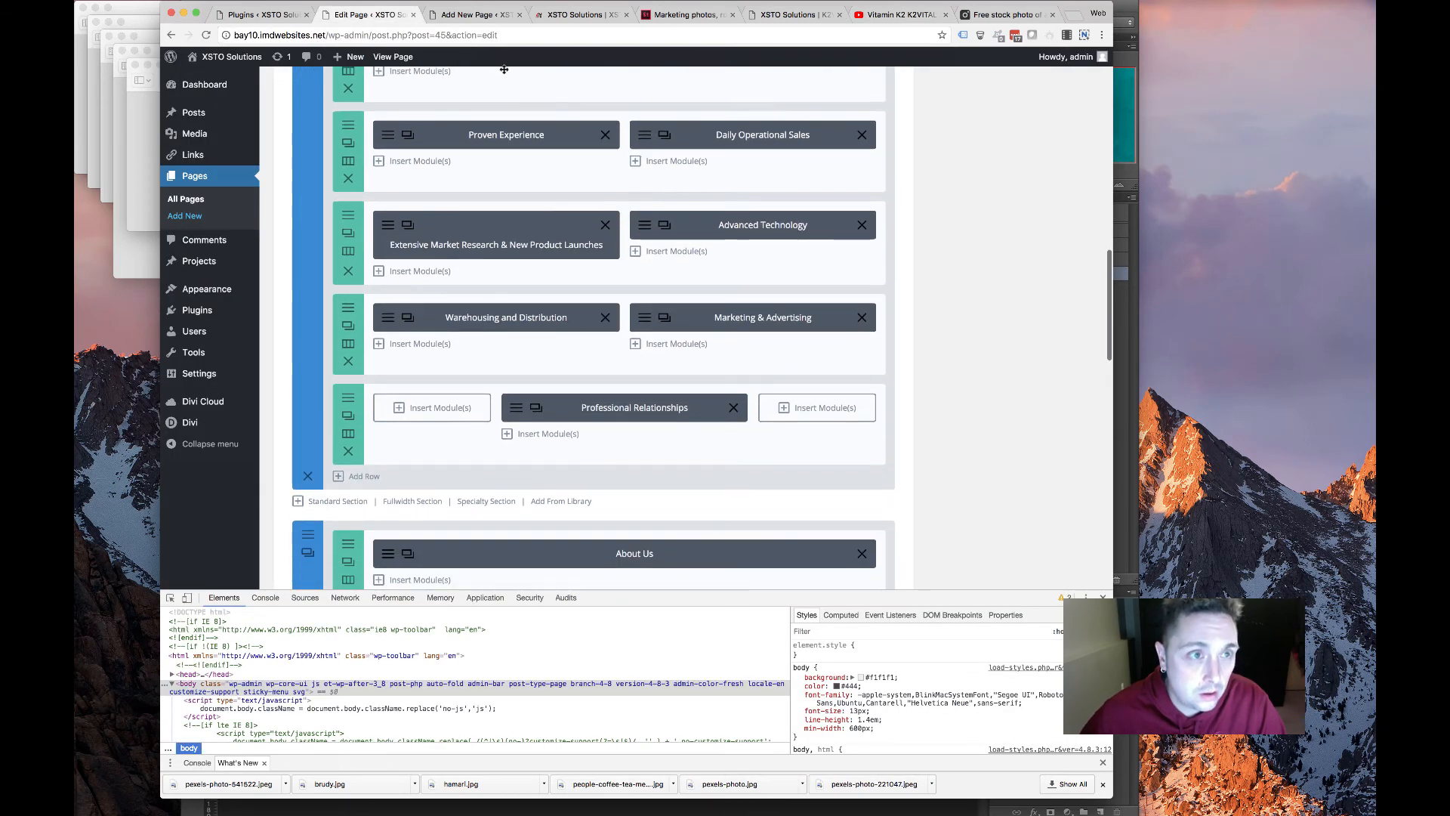
click(476, 14)
scroll(522, 456, down, 4)
click(584, 665)
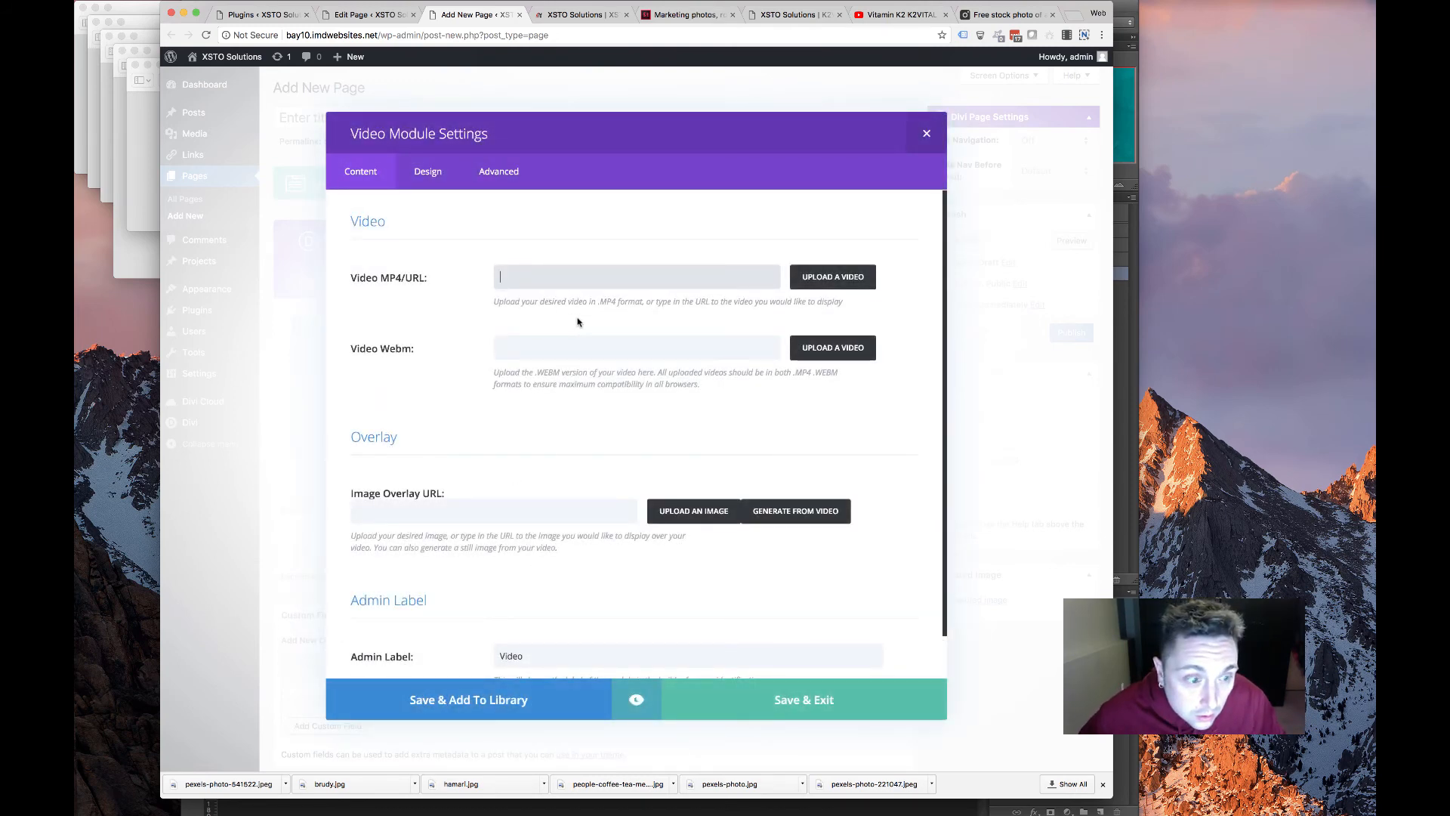
click(549, 416)
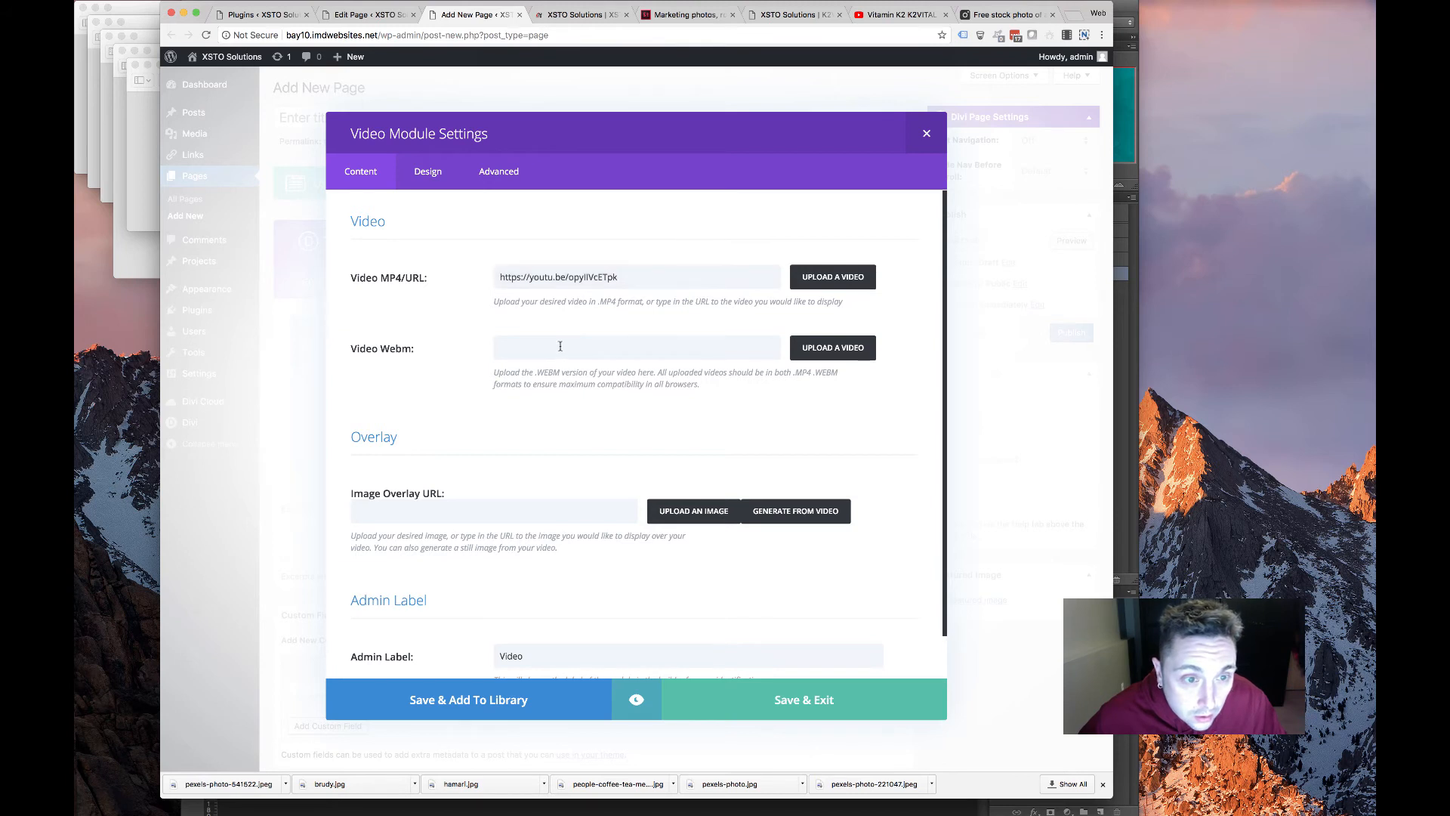
scroll(521, 468, down, 2)
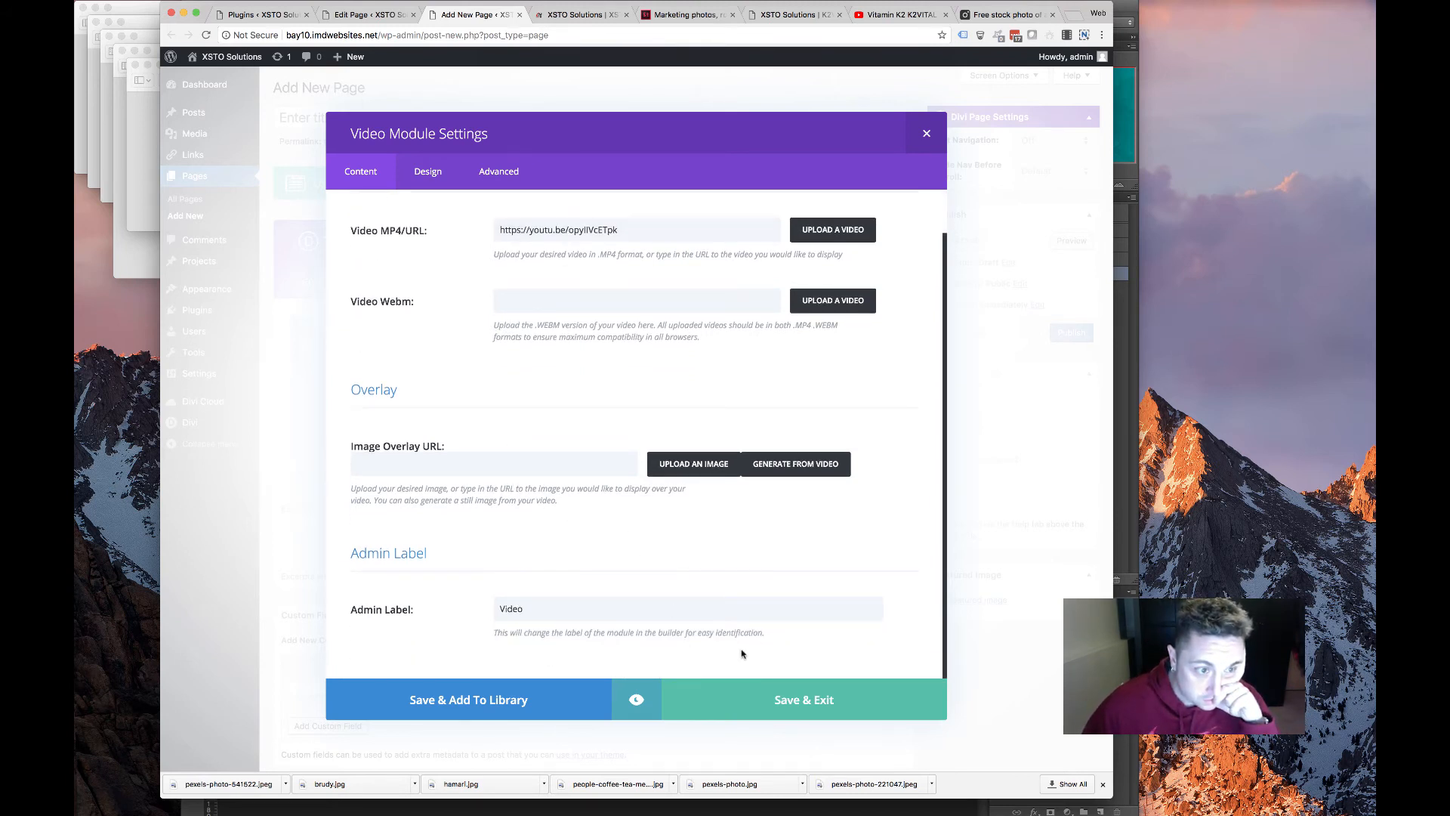
click(827, 708)
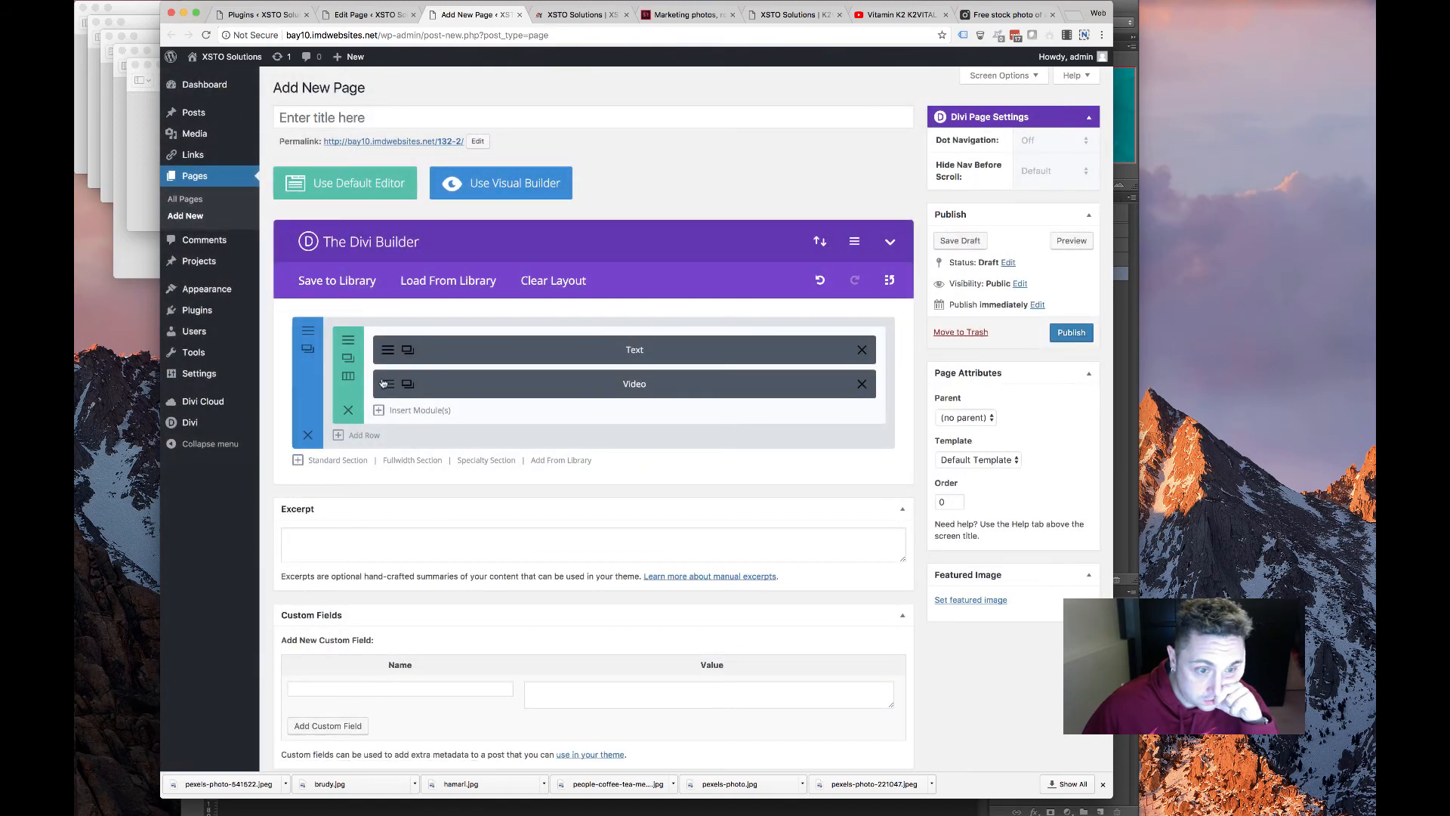
Copy the YouTube share link of the 'Vitamin of tomorrow' video from the old K2VITAL page
click(385, 383)
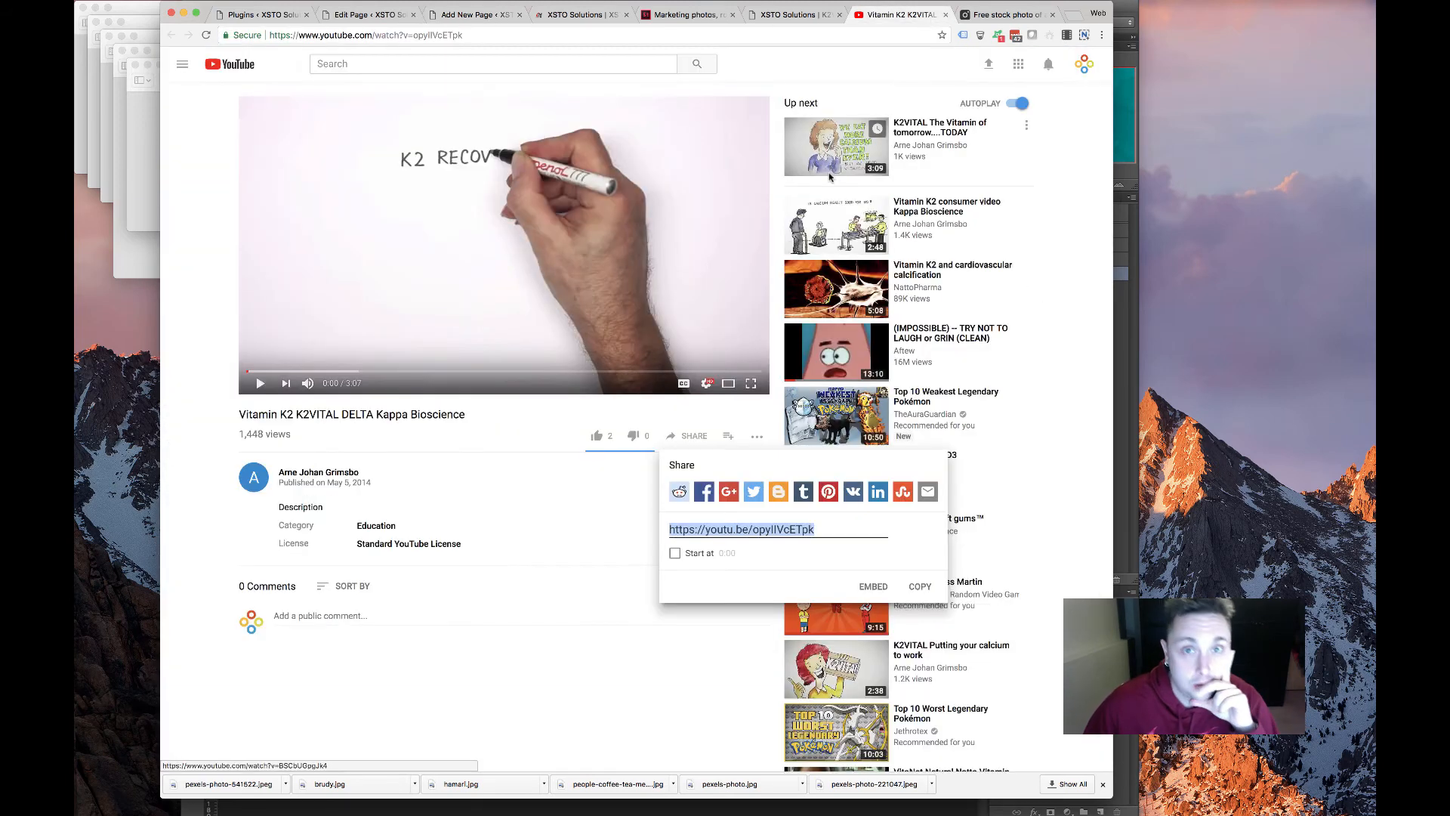
click(790, 15)
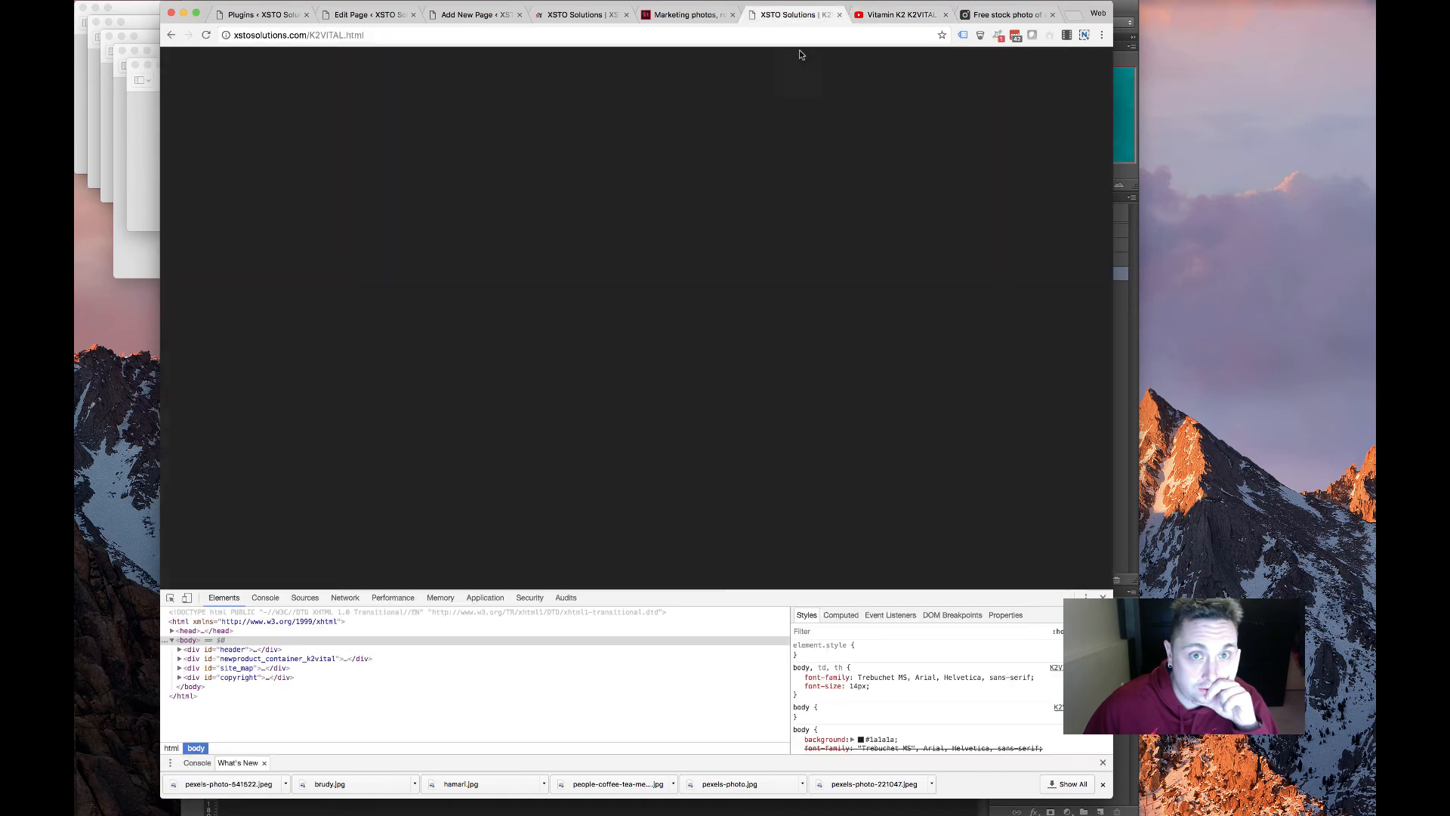
scroll(803, 442, down, 3)
scroll(774, 347, down, 3)
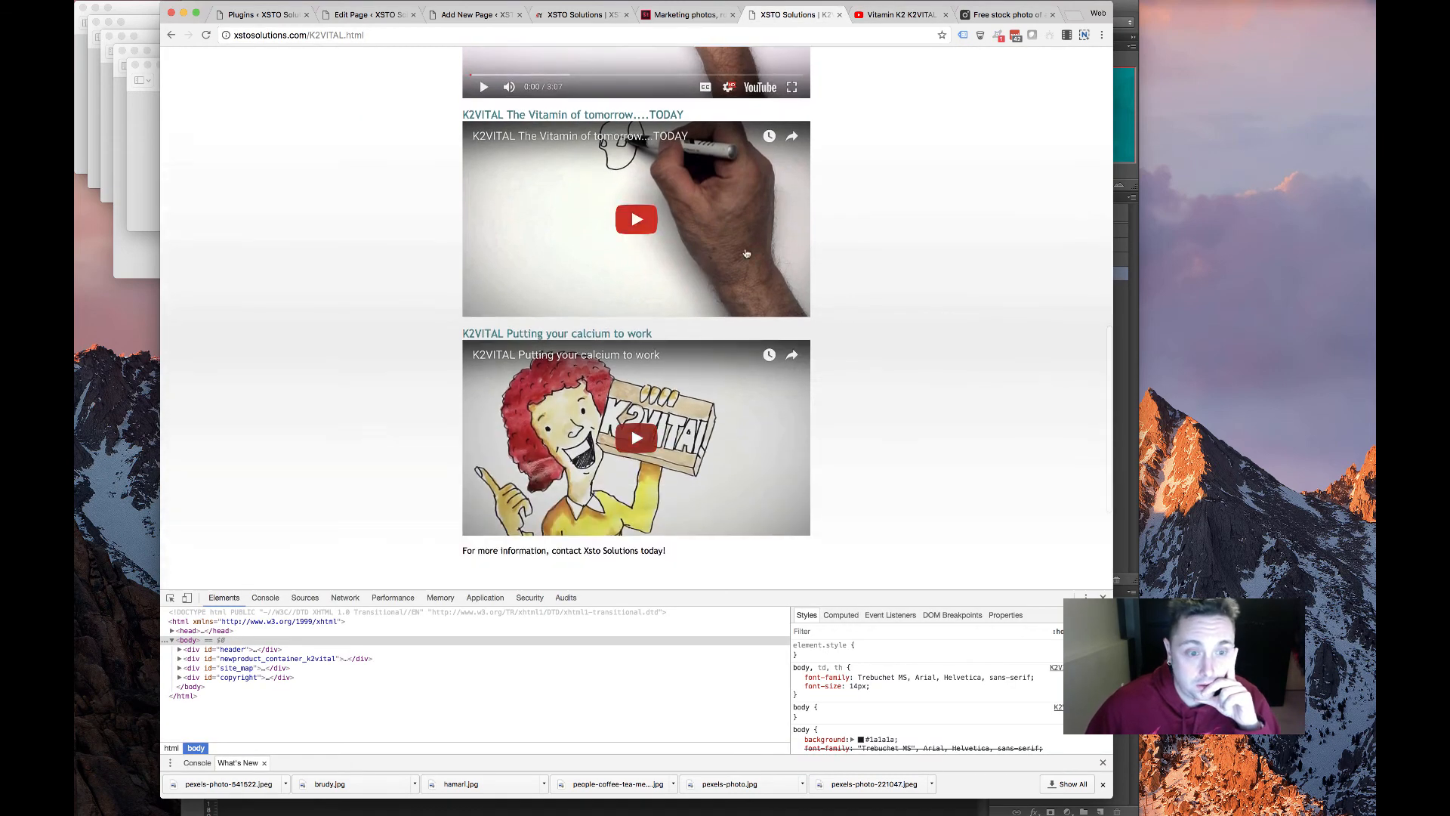
click(764, 269)
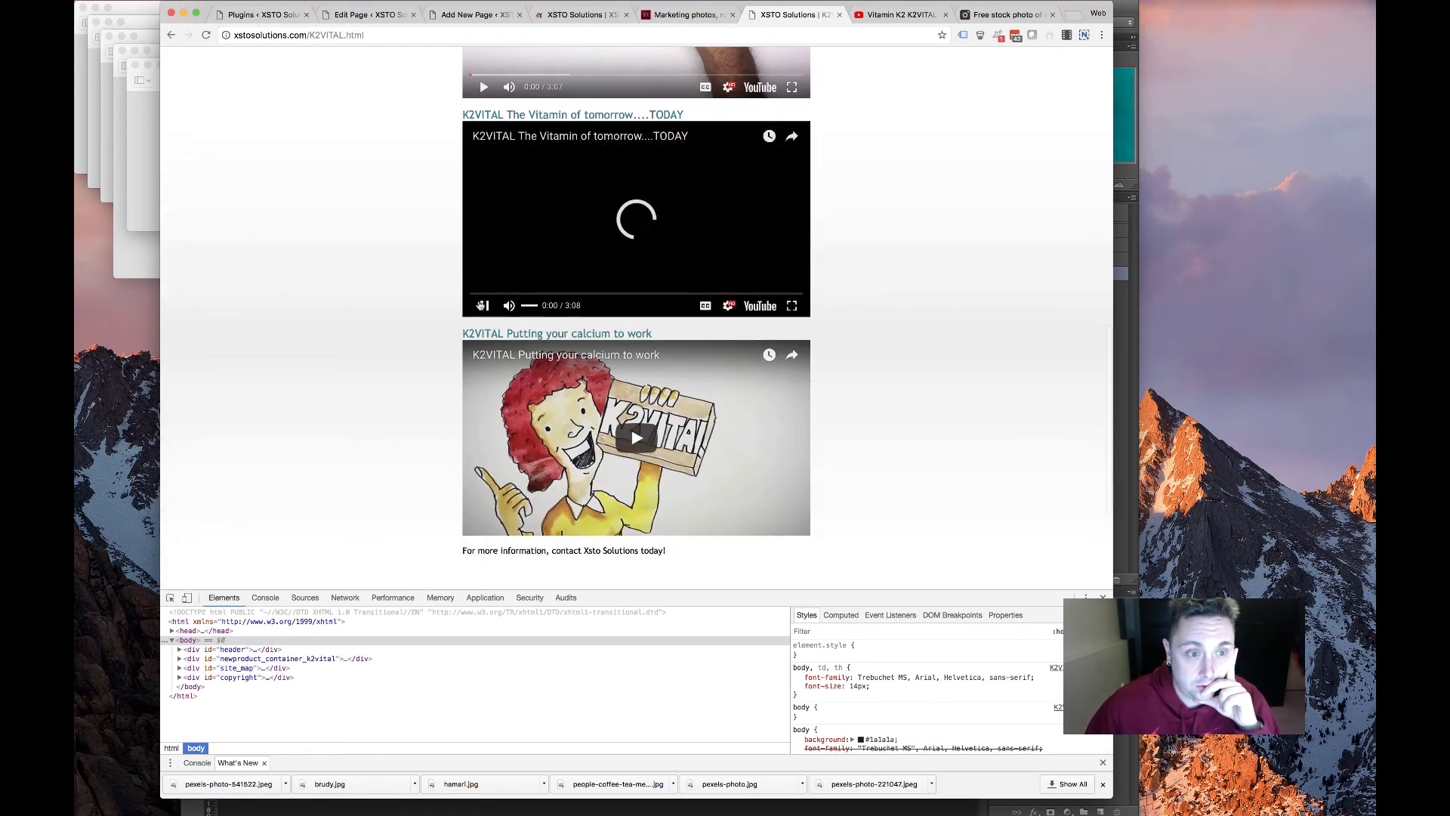
click(757, 309)
click(407, 36)
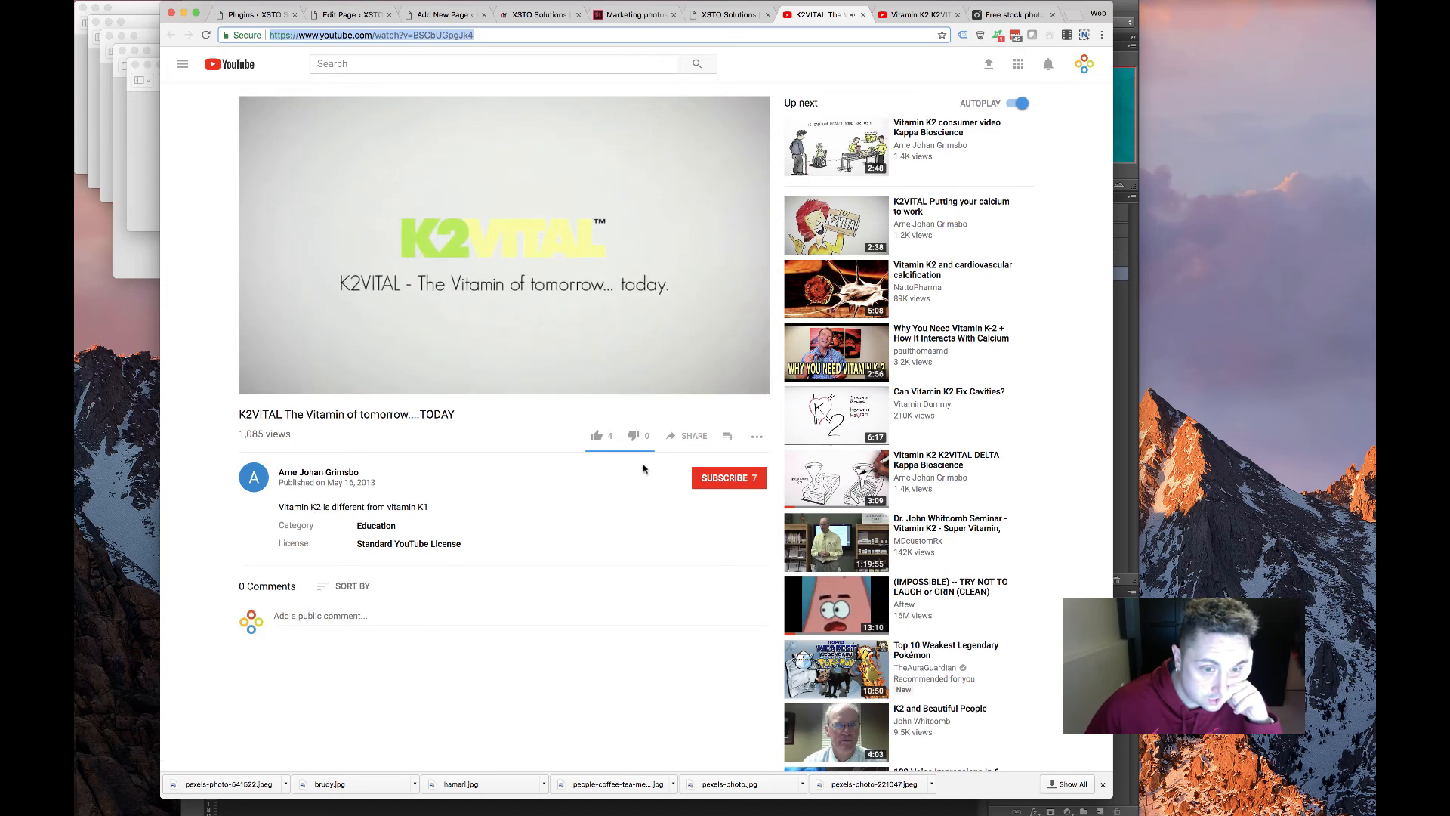
click(687, 436)
right_click(795, 528)
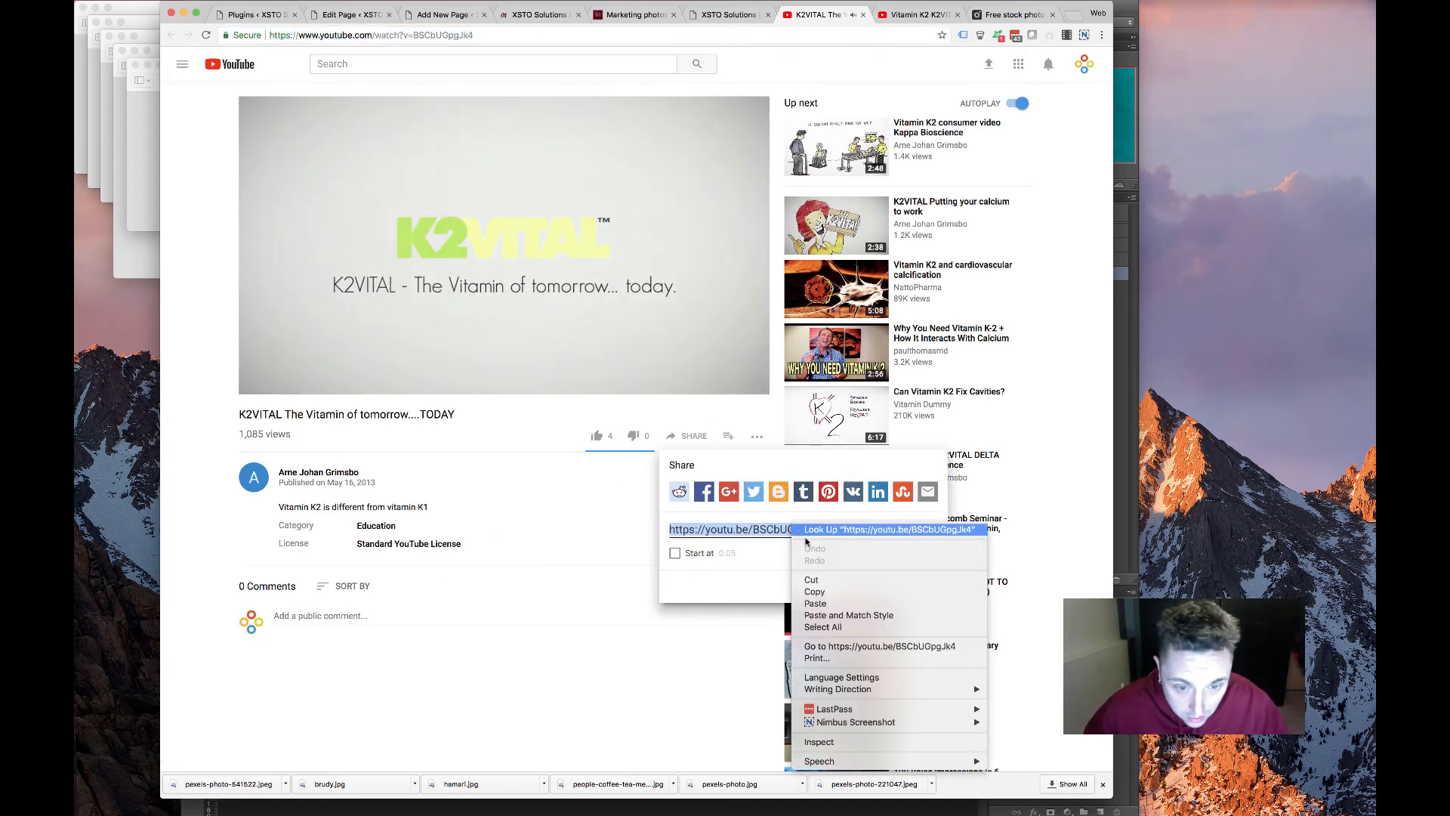
click(814, 591)
click(330, 342)
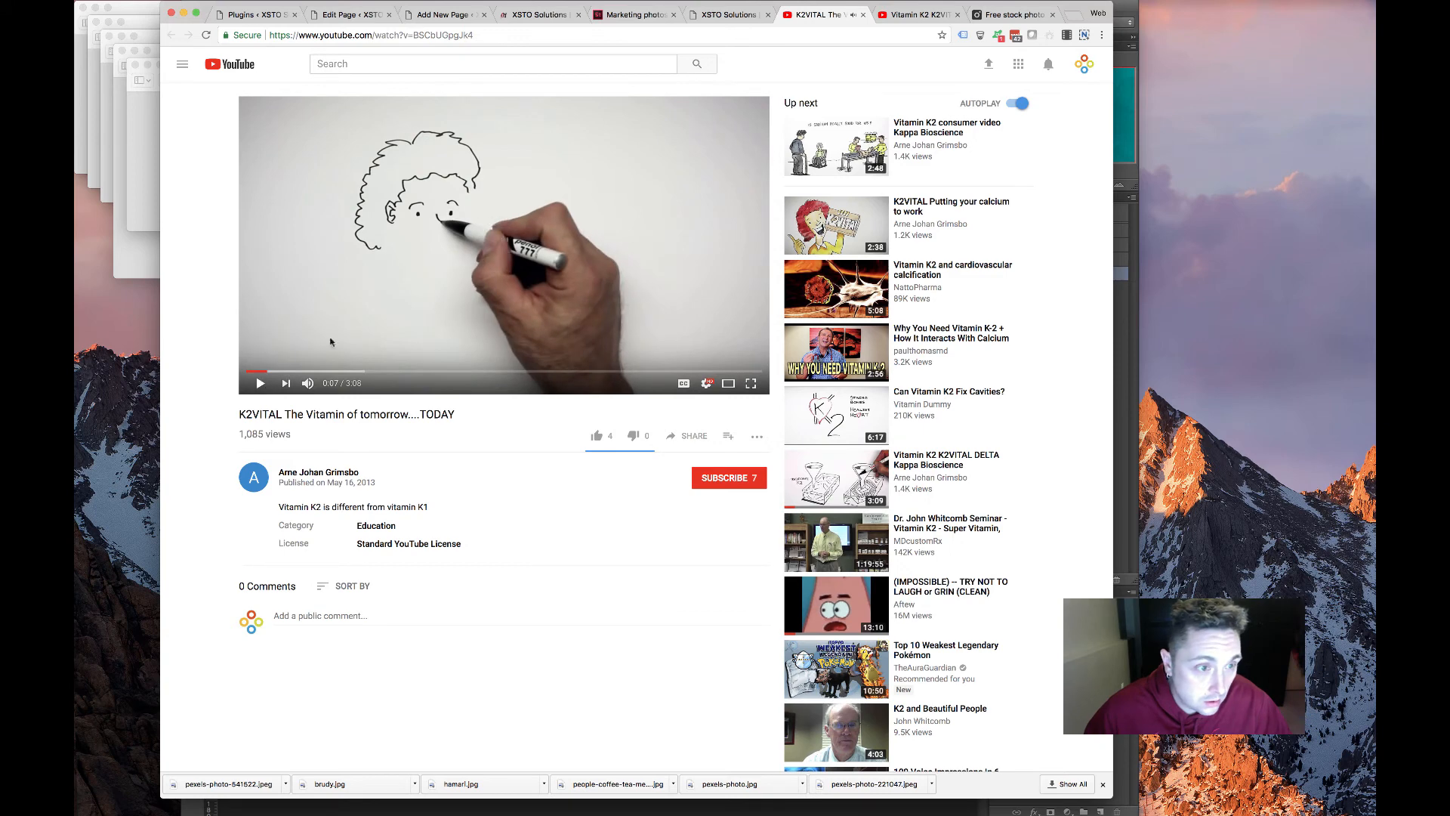
Put the new link in the Video module's MP4/URL field, leaving Video Webm empty, and save
click(351, 14)
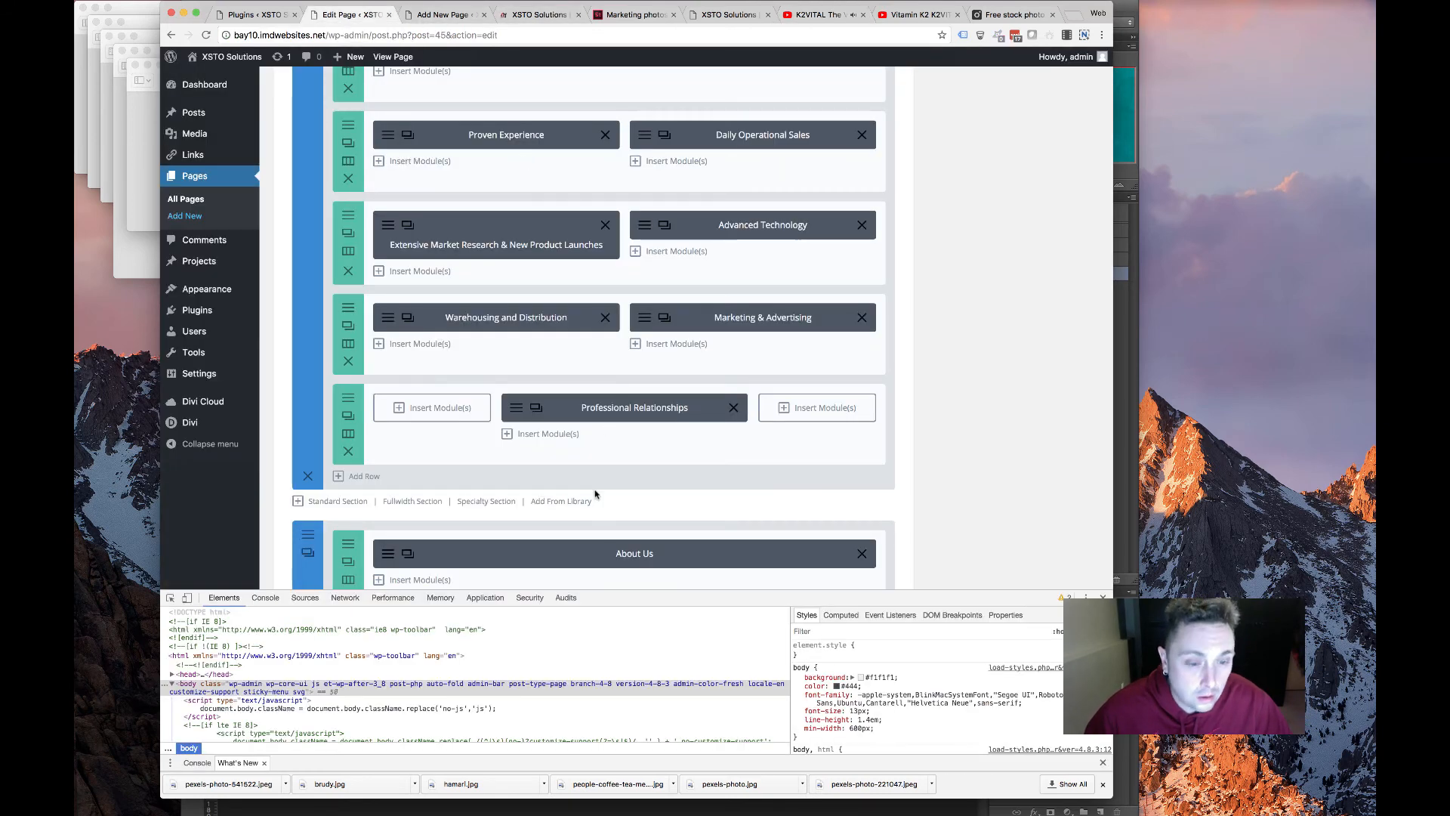
scroll(594, 495, down, 15)
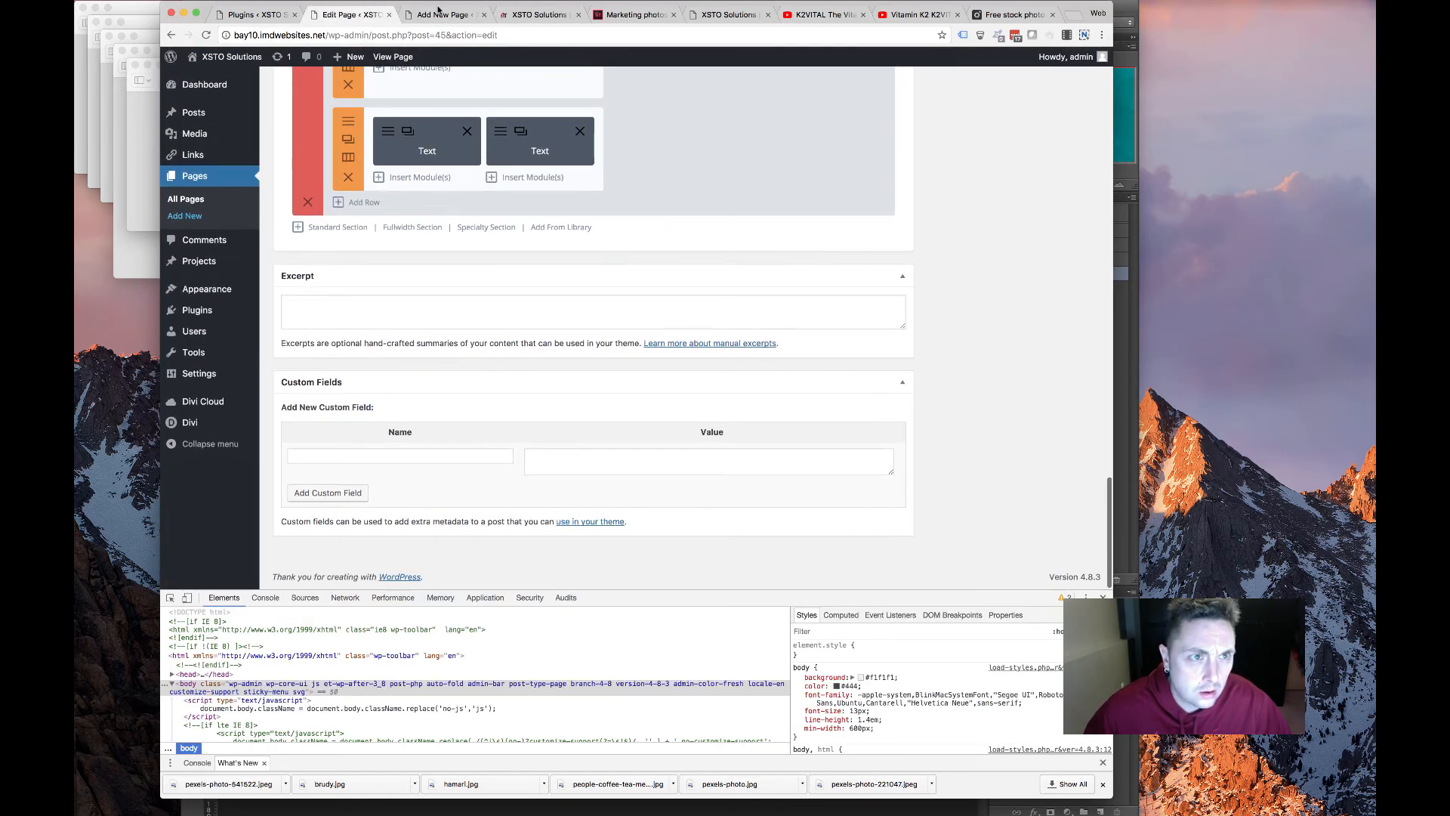
click(438, 11)
scroll(489, 355, down, 1)
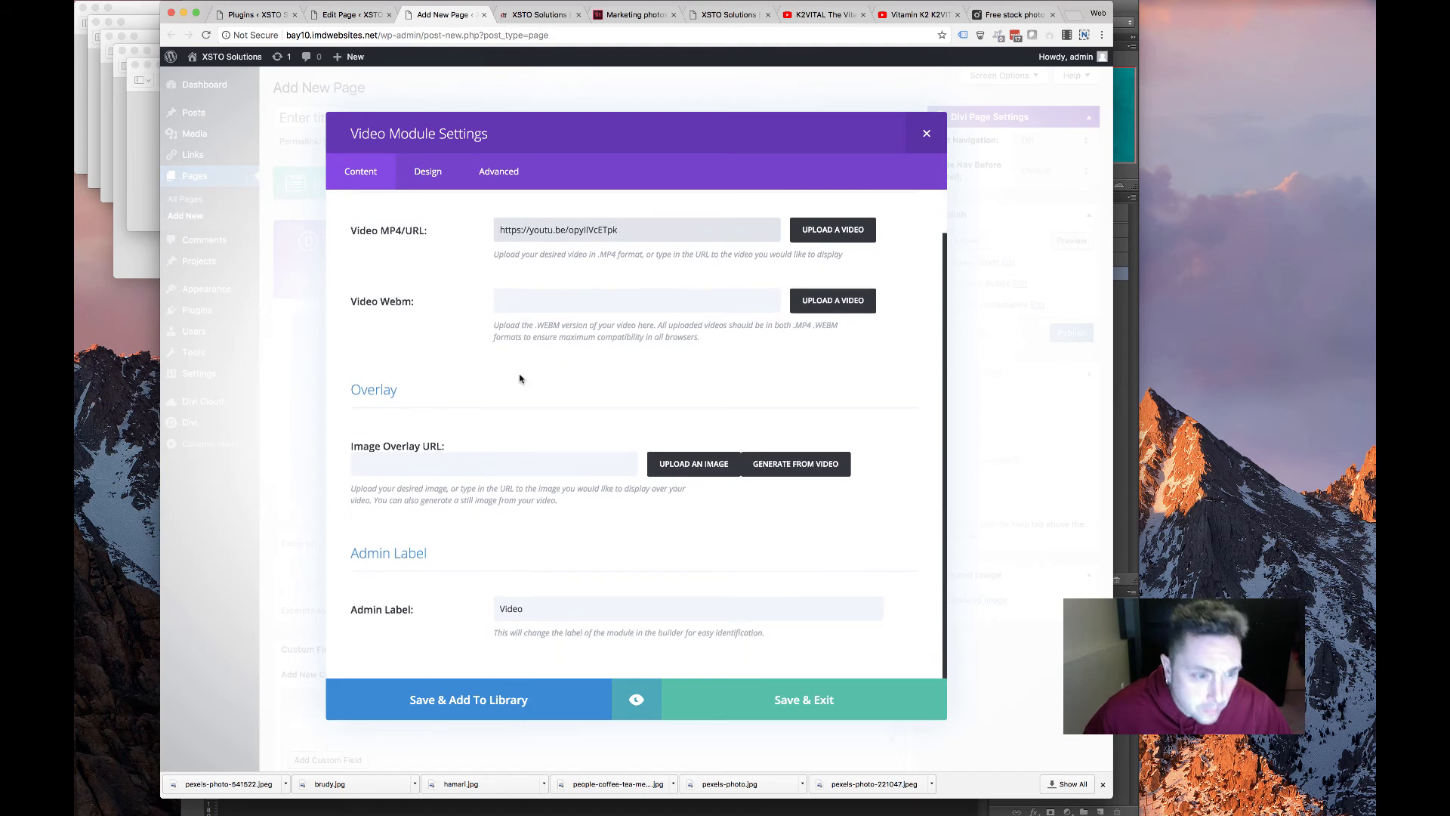
click(549, 303)
key(super+v)
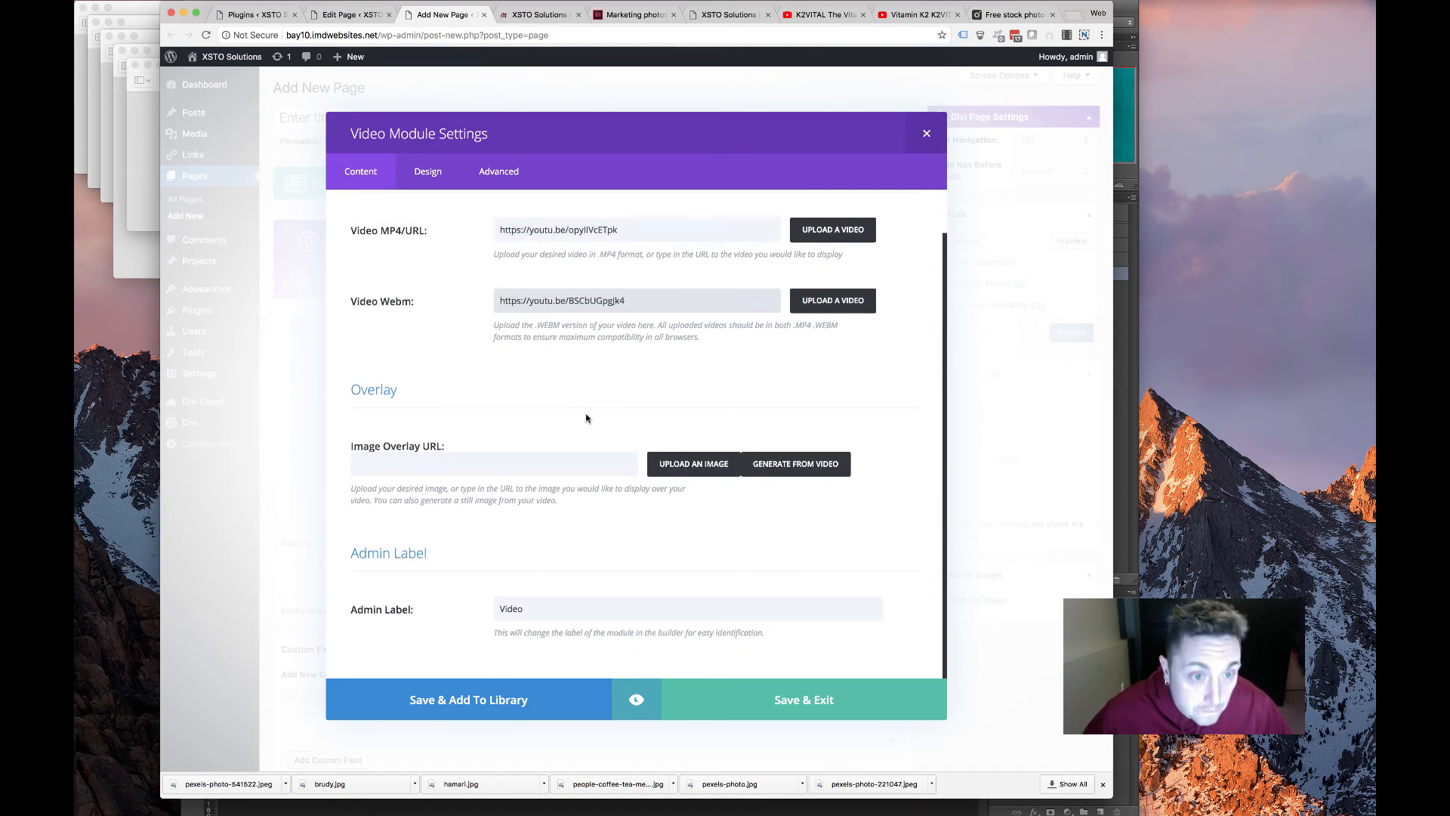
scroll(578, 416, up, 1)
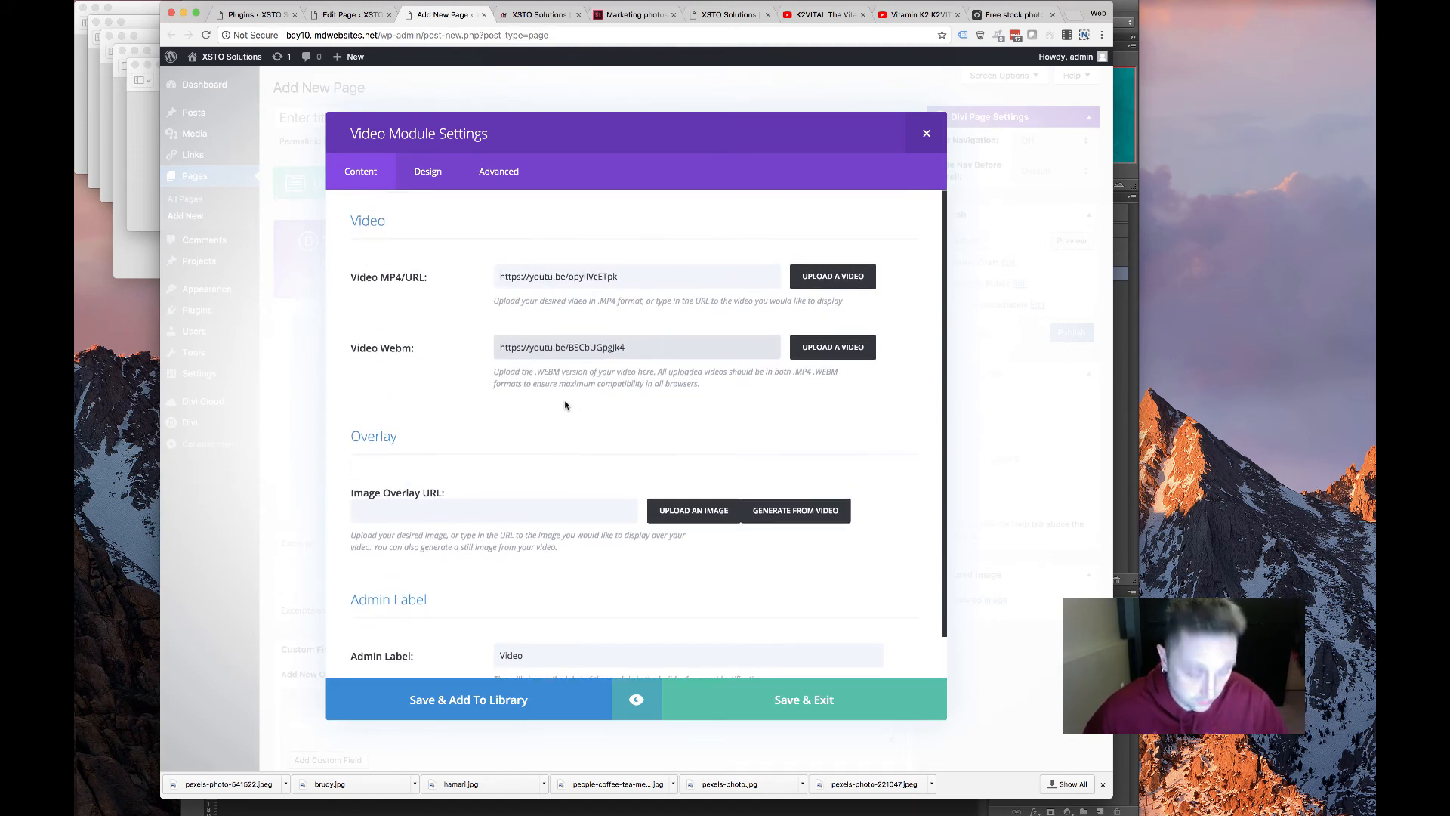
key(super+a)
key(BackSpace)
triple_click(636, 276)
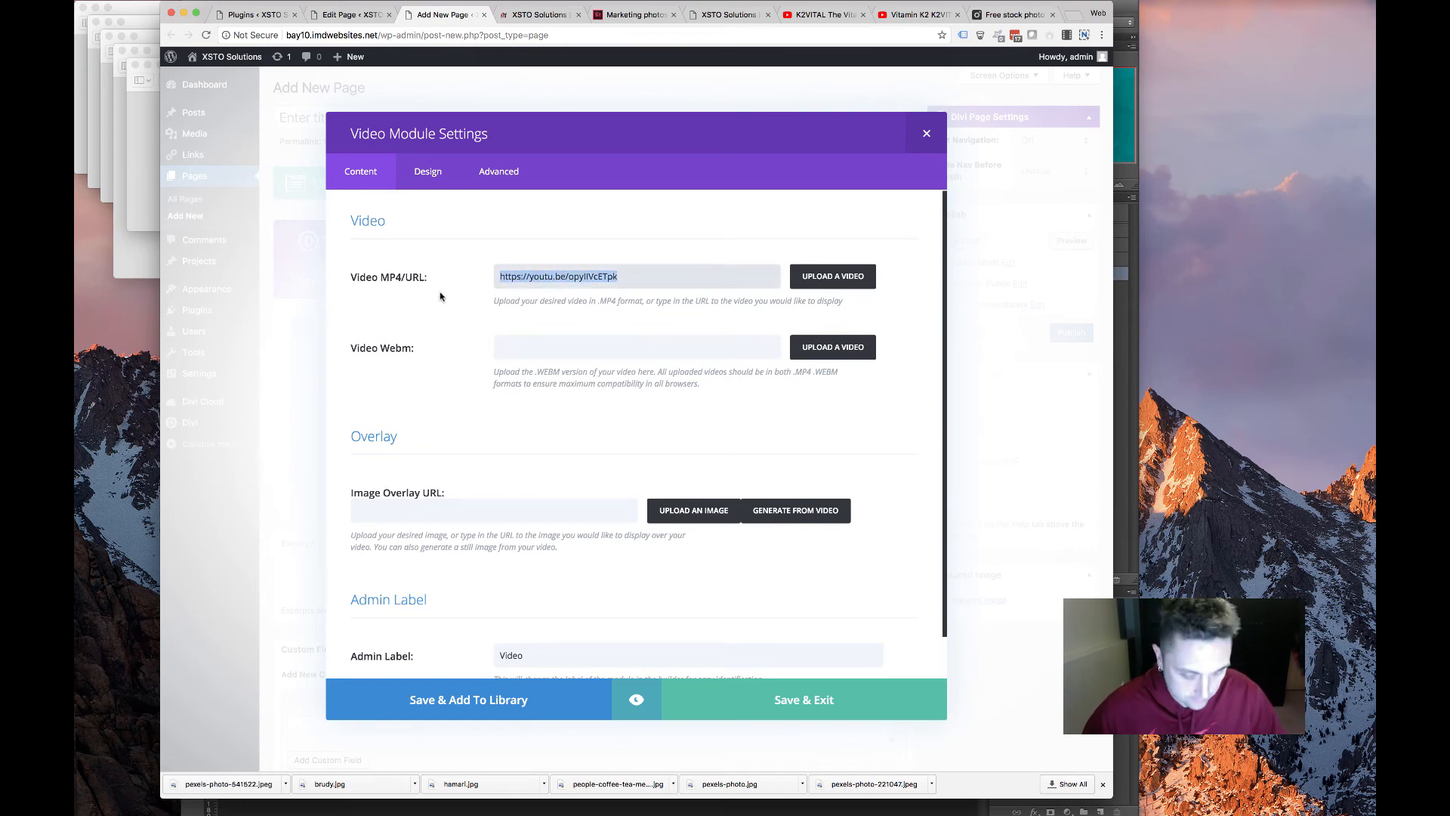
key(super+v)
click(793, 701)
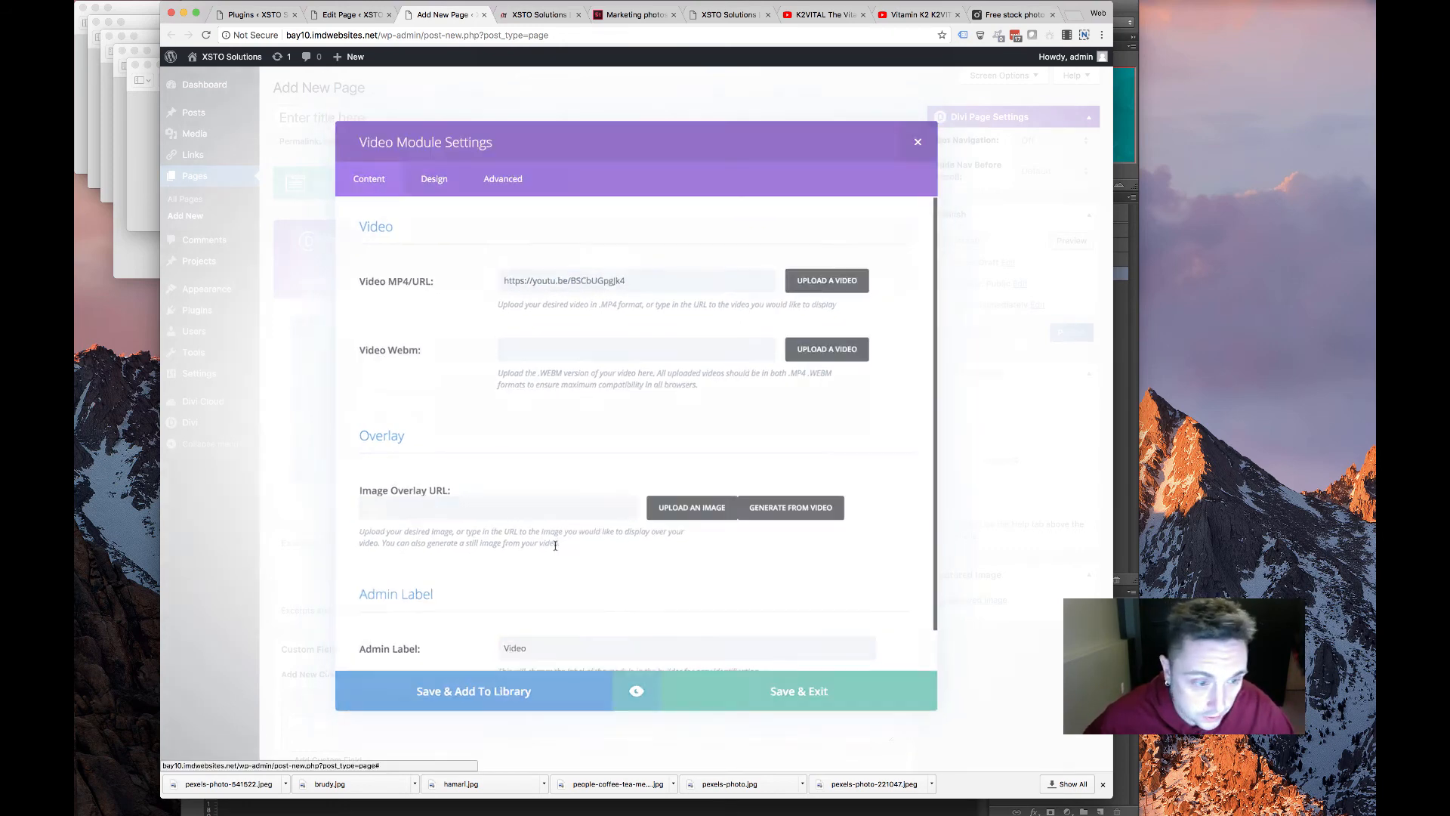
Point the third Video module at the 'Putting your calcium to work' YouTube share link and save
click(406, 383)
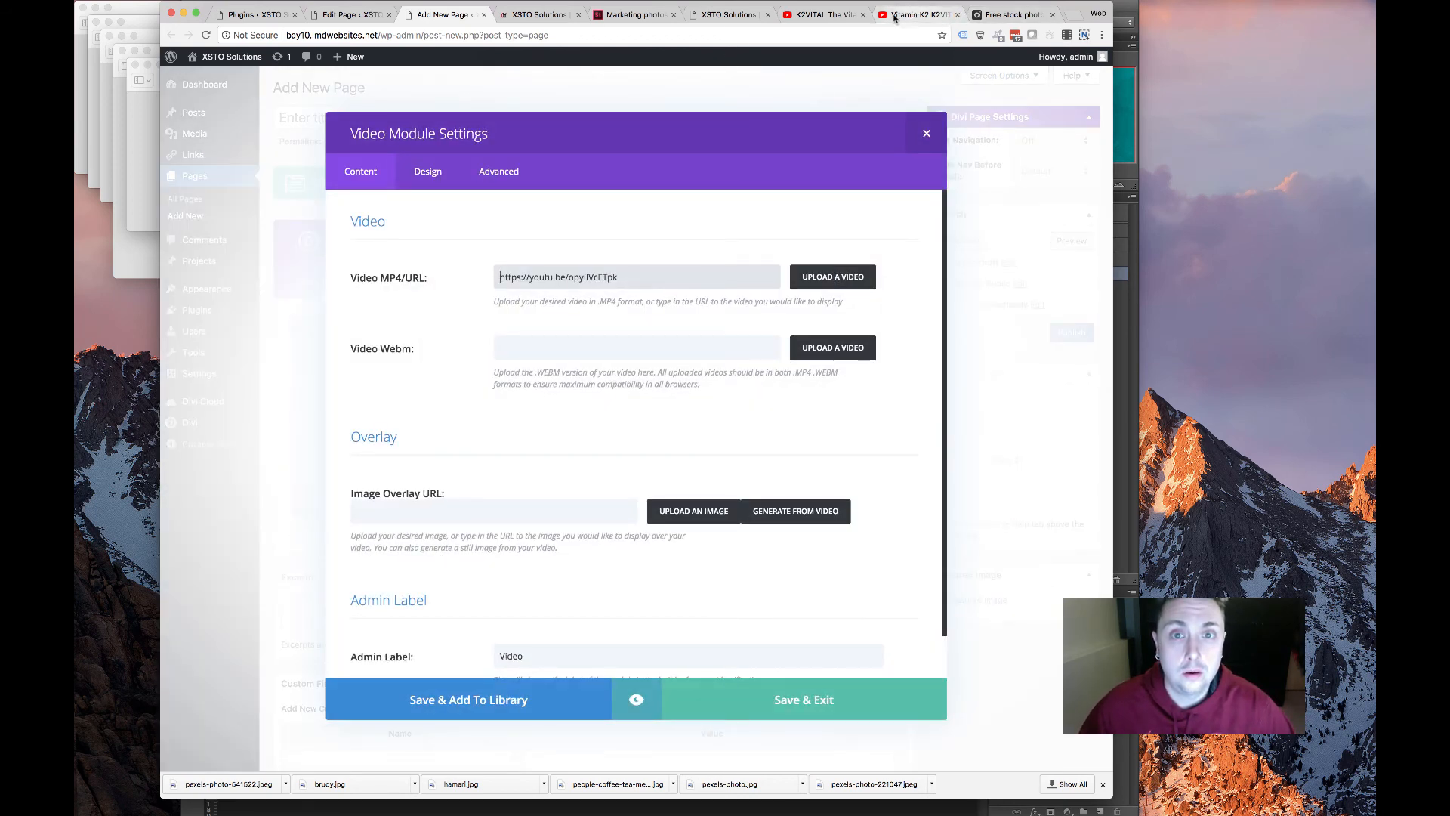
click(725, 14)
scroll(703, 359, down, 3)
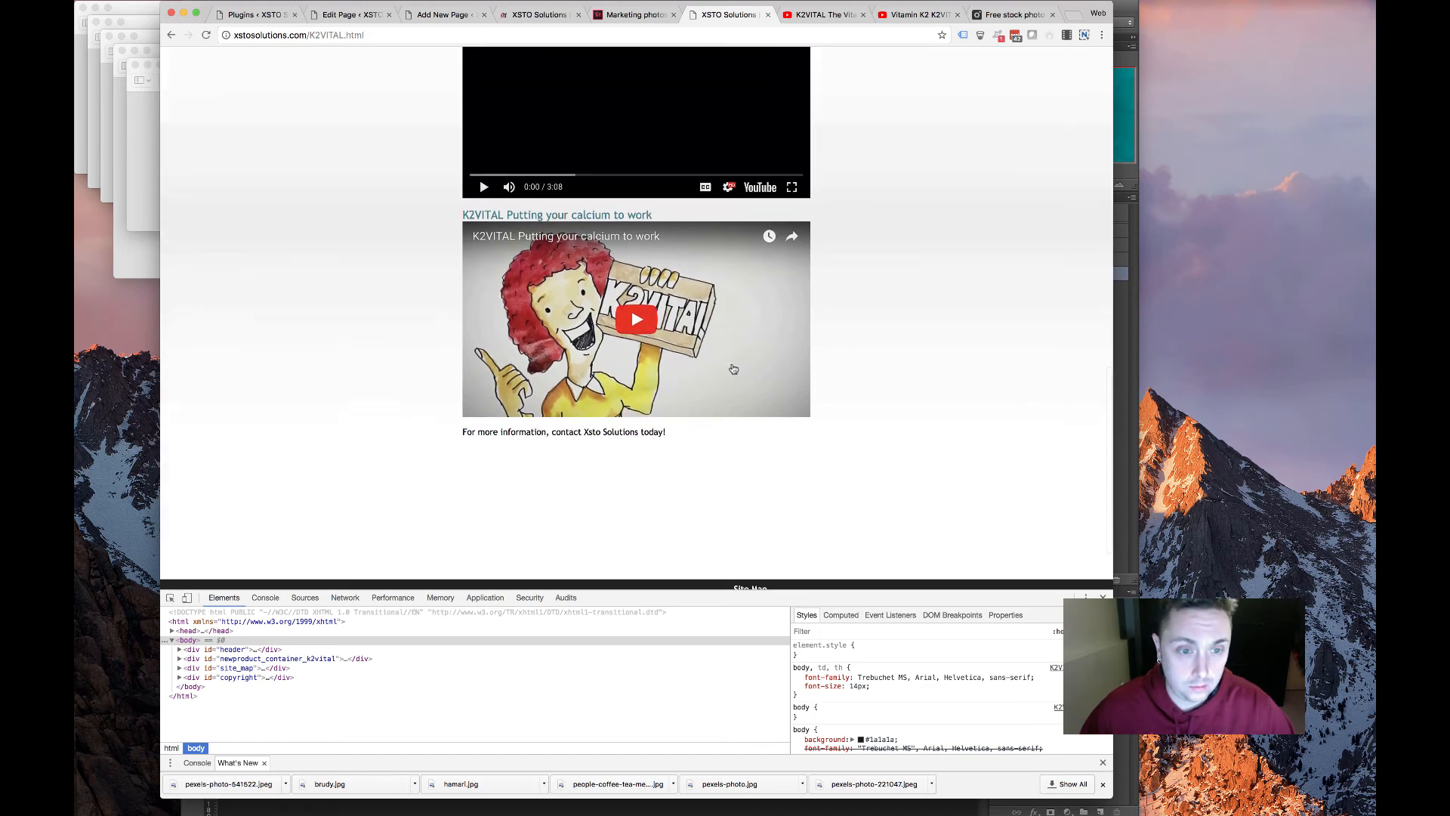
click(733, 369)
click(772, 374)
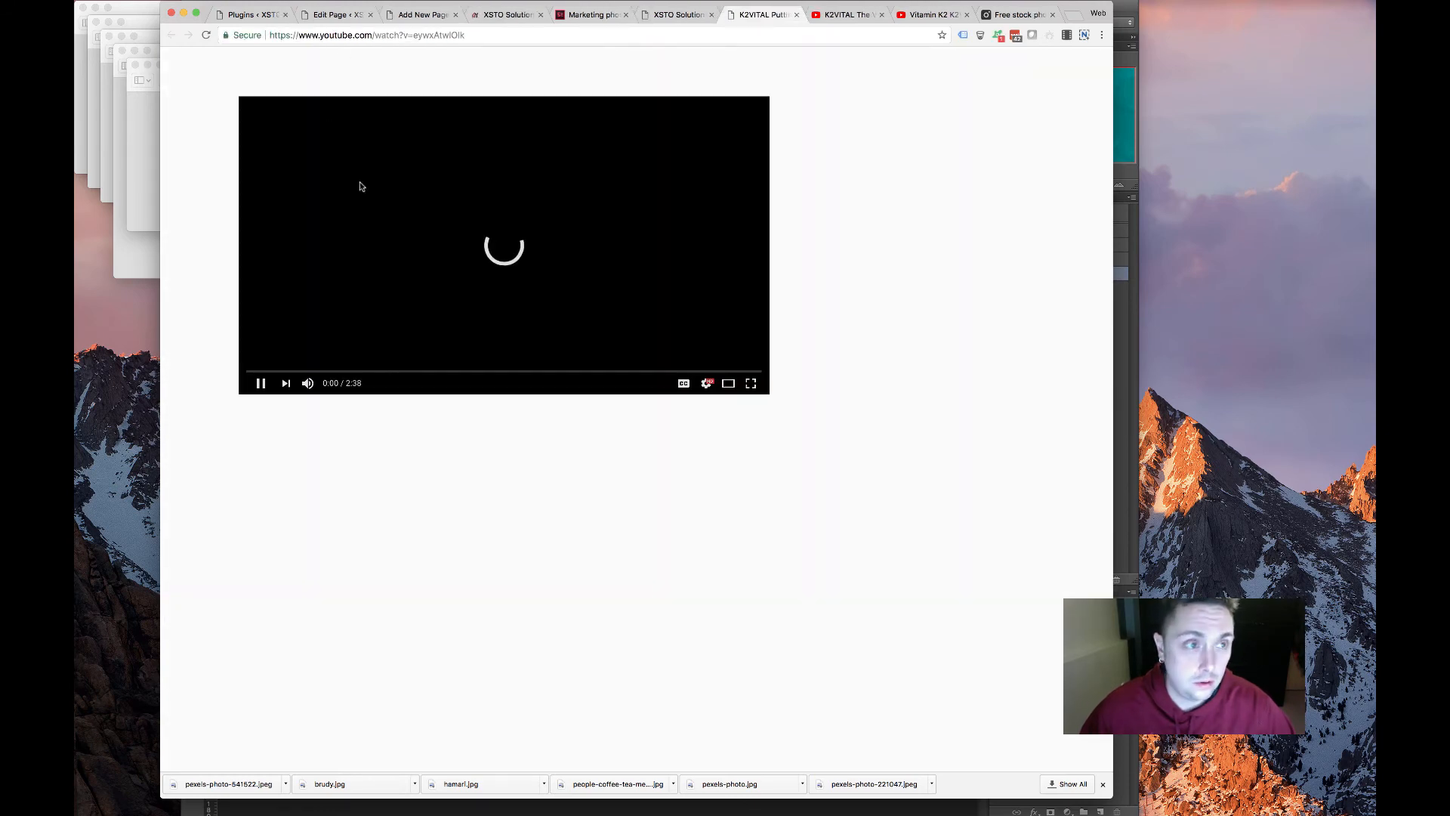
click(684, 437)
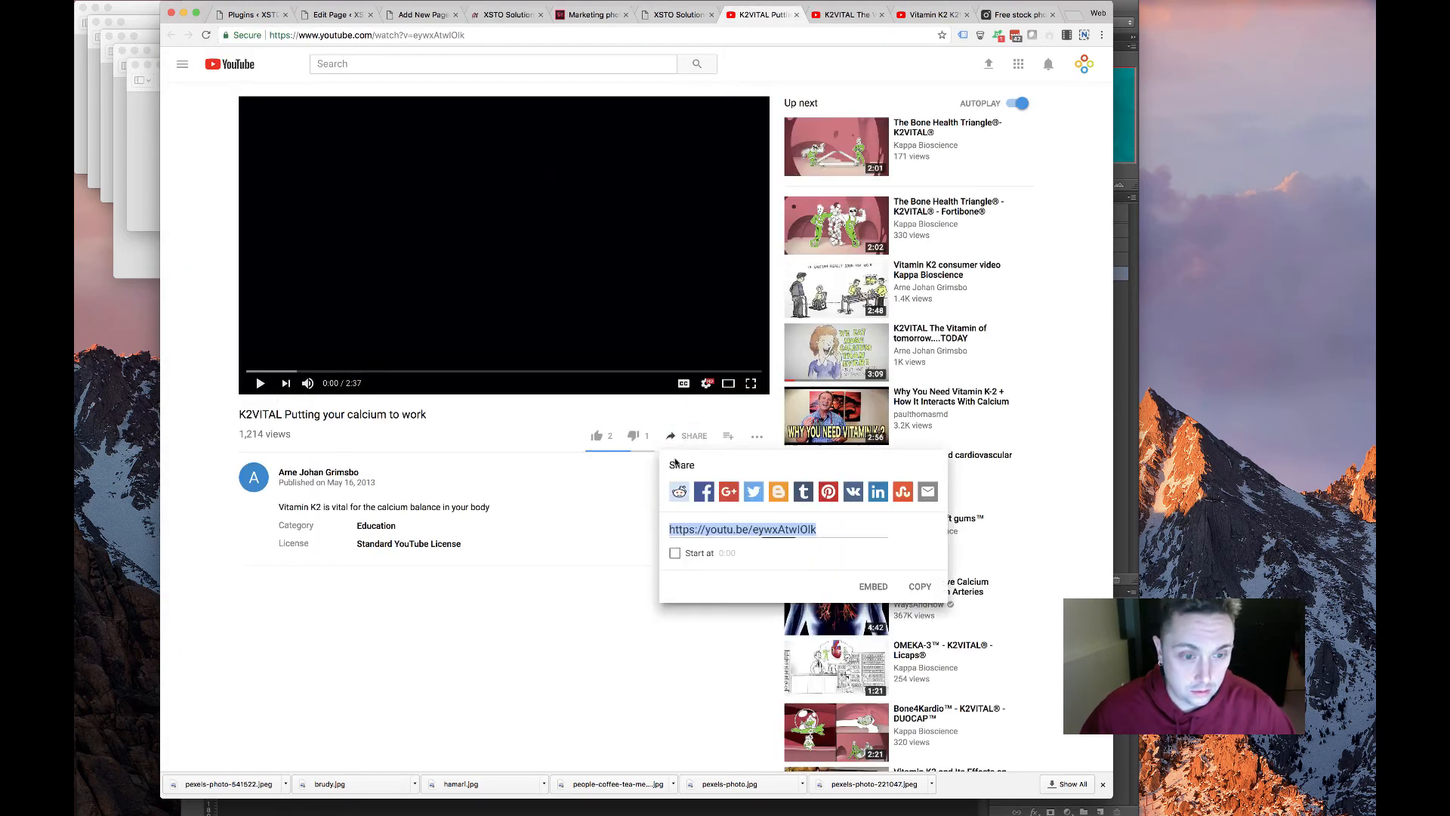
right_click(763, 527)
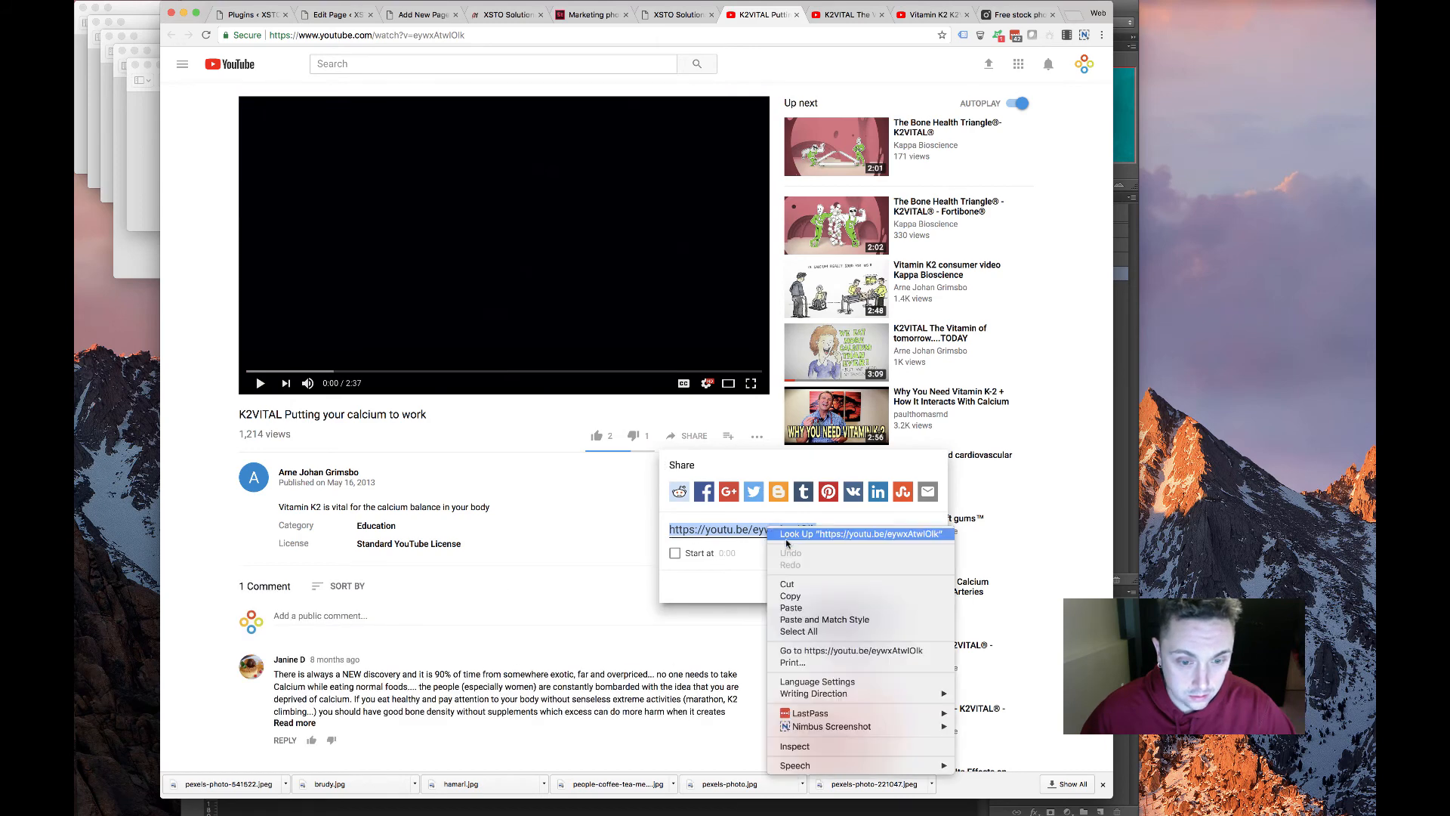
click(790, 596)
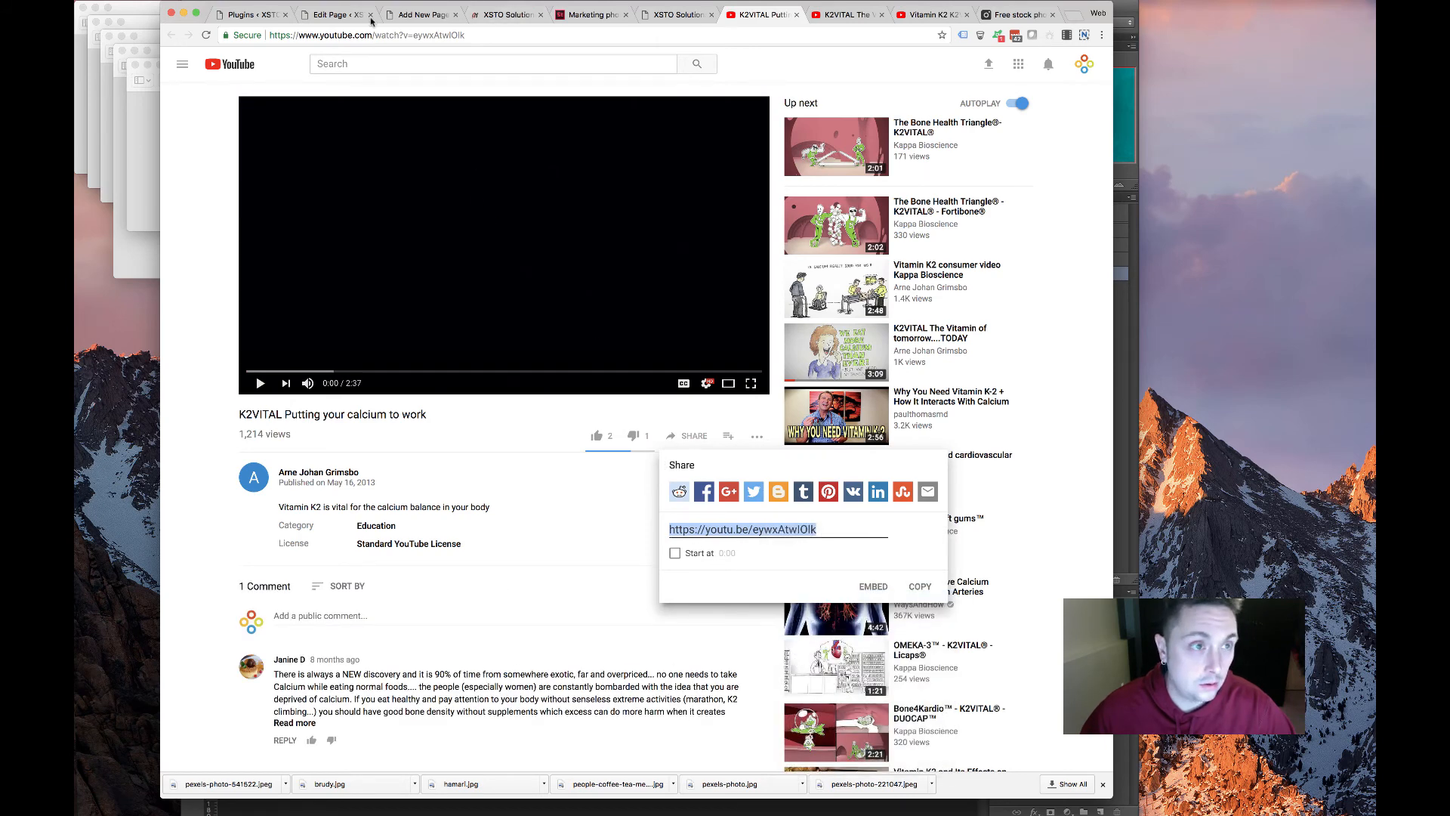
click(421, 16)
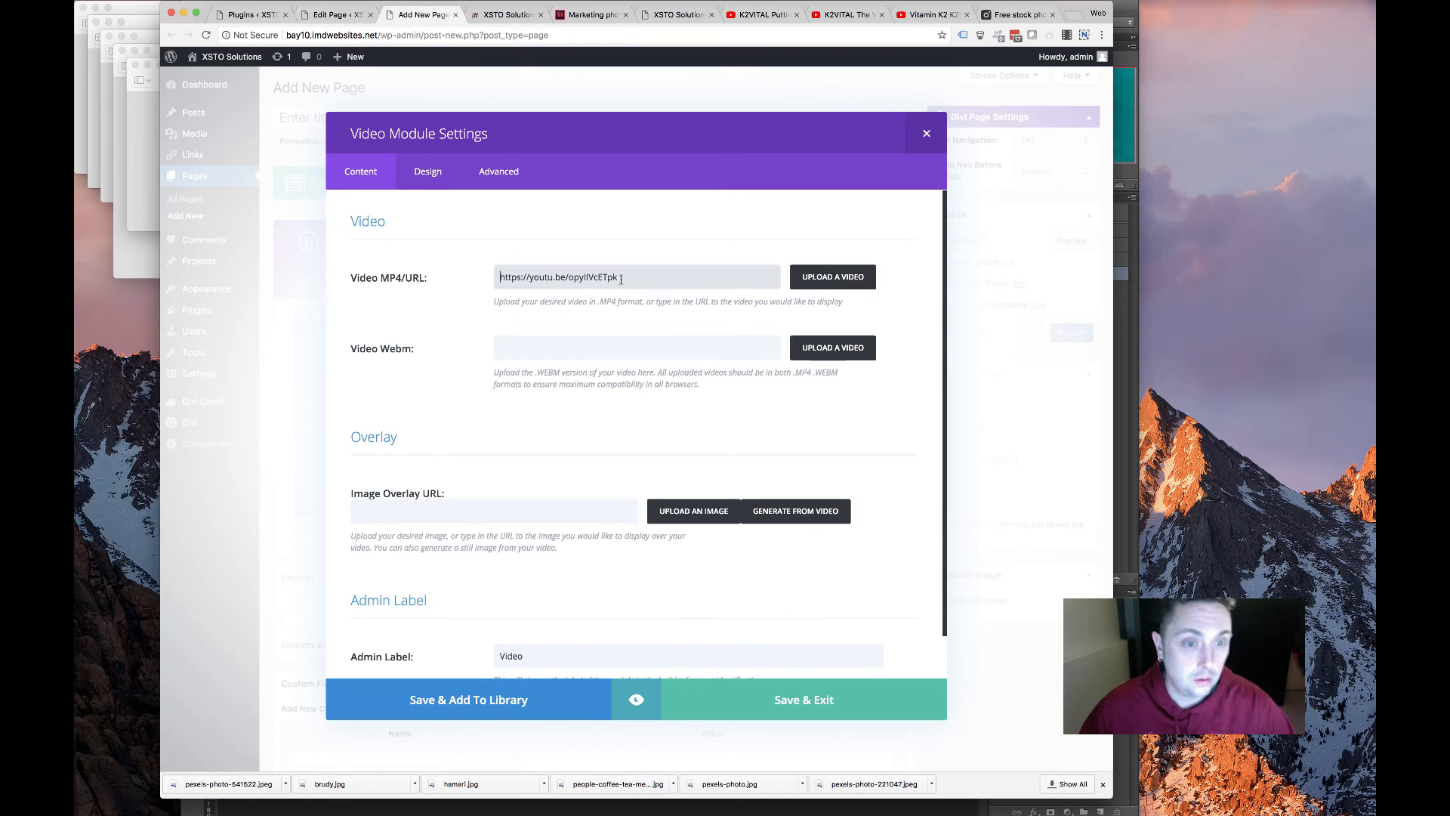
drag(622, 278, 369, 258)
key(ctrl+v)
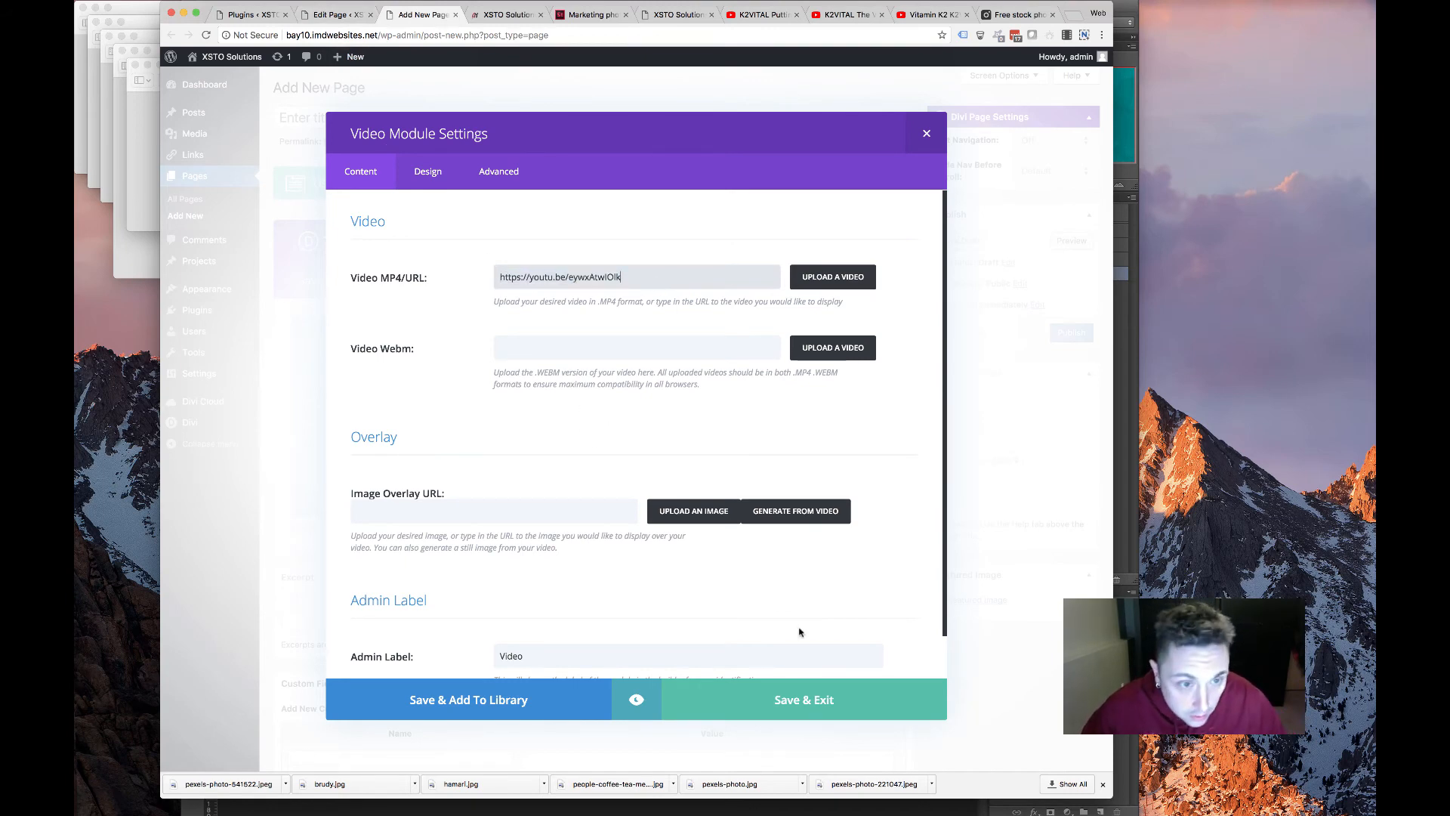
click(823, 702)
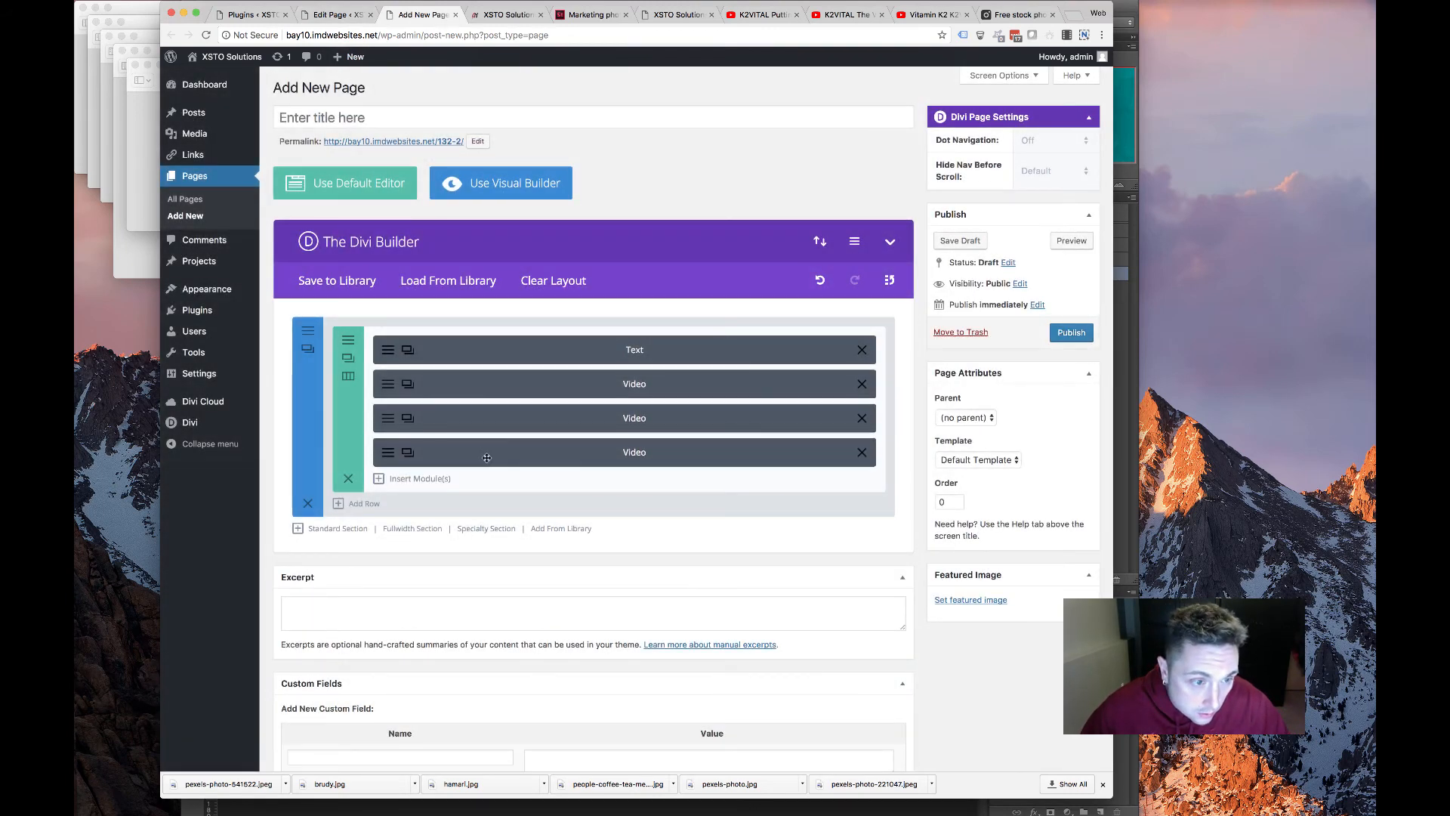
Publish the page and review the live K2VITAL text and three embedded videos
click(1071, 332)
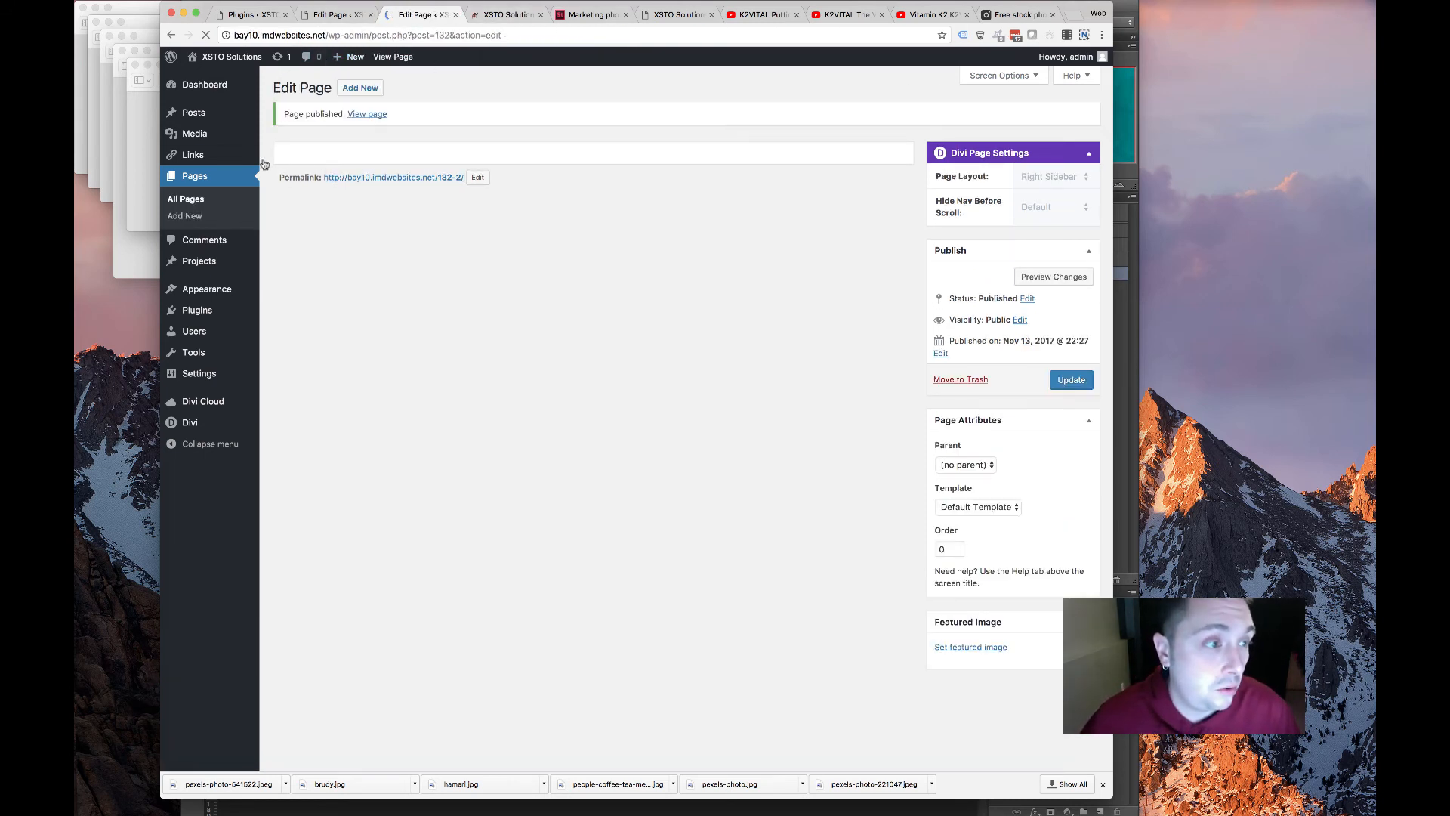
super+click(367, 114)
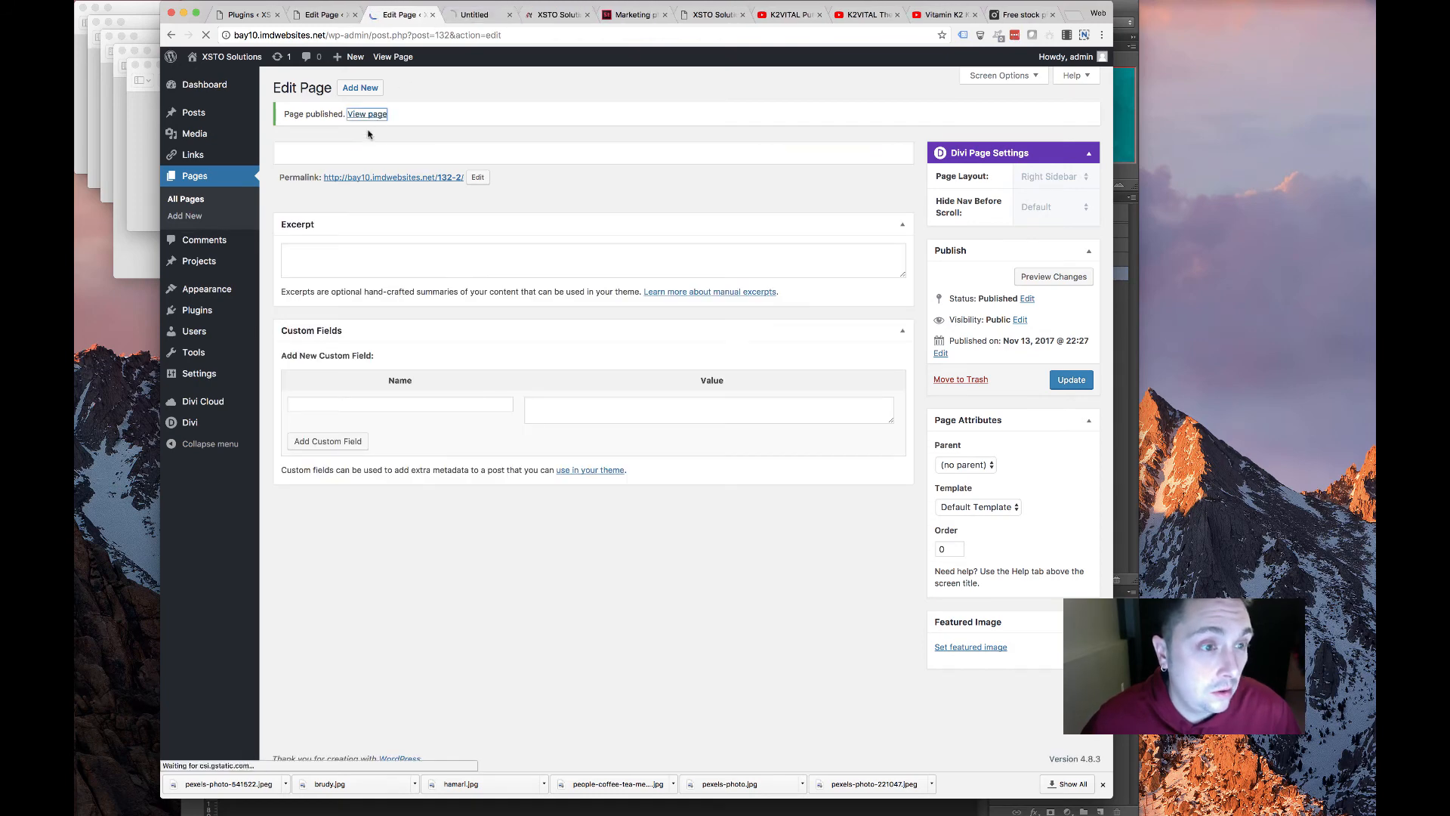
click(474, 15)
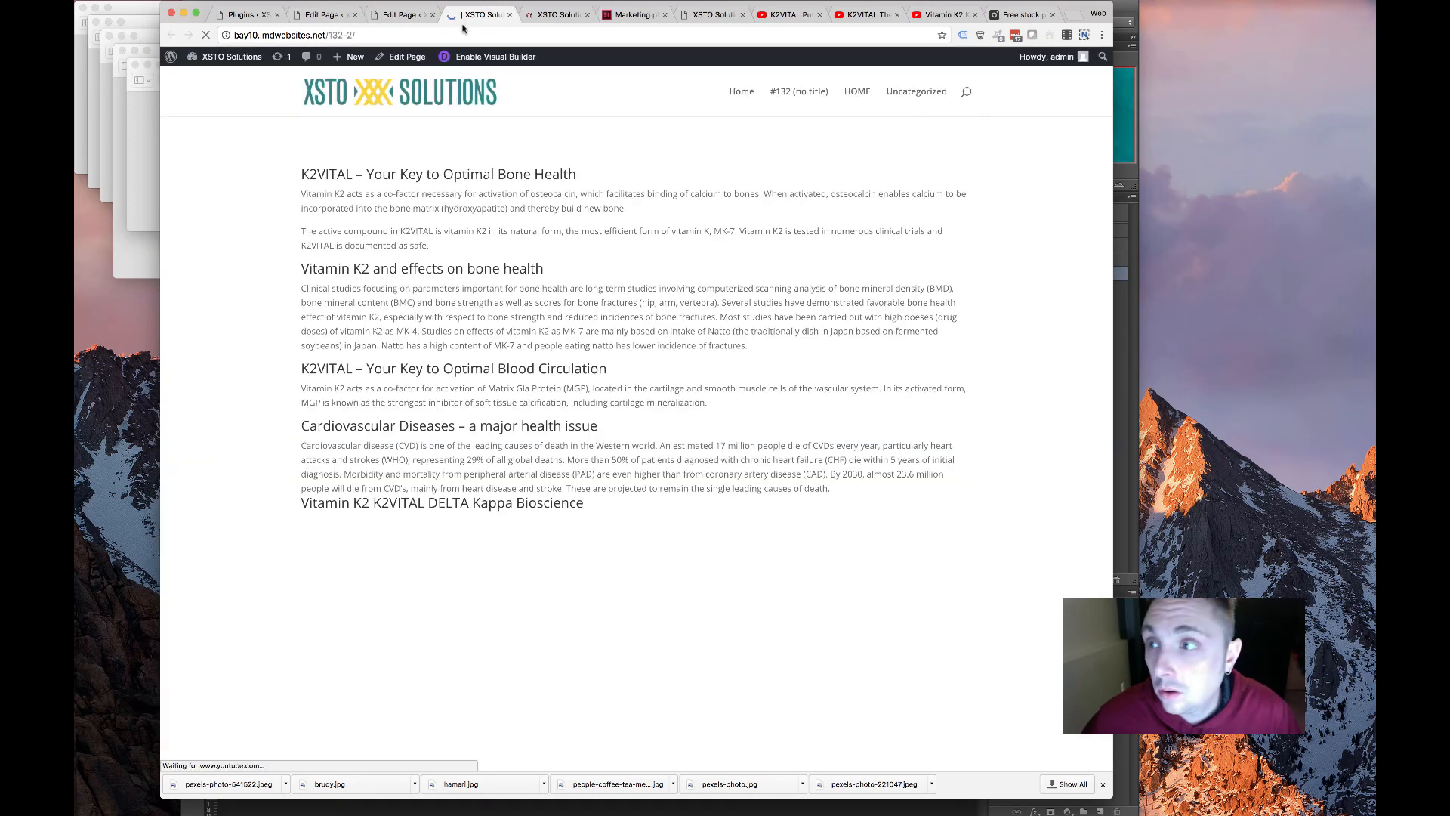
scroll(438, 217, down, 10)
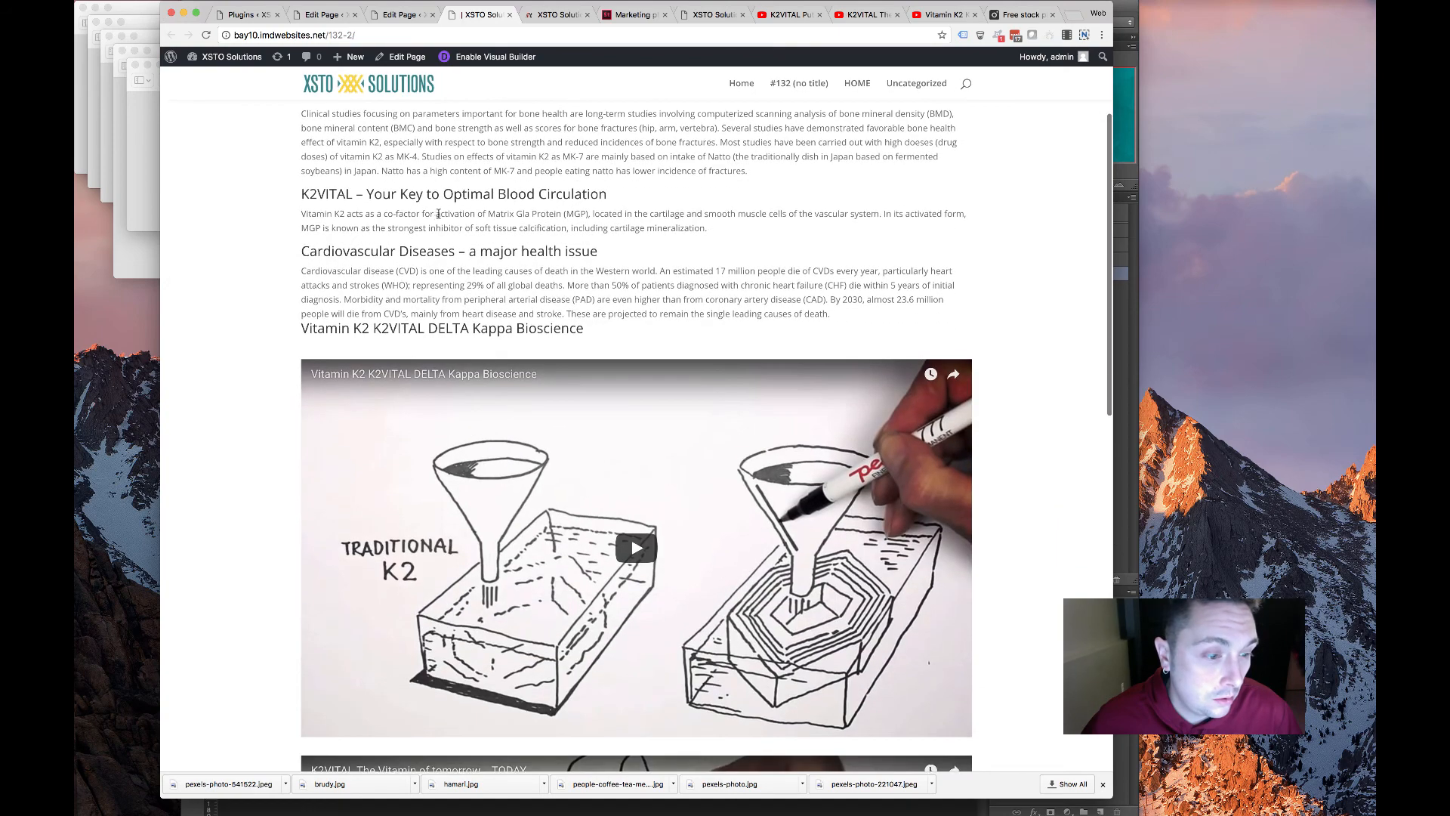
scroll(434, 221, down, 5)
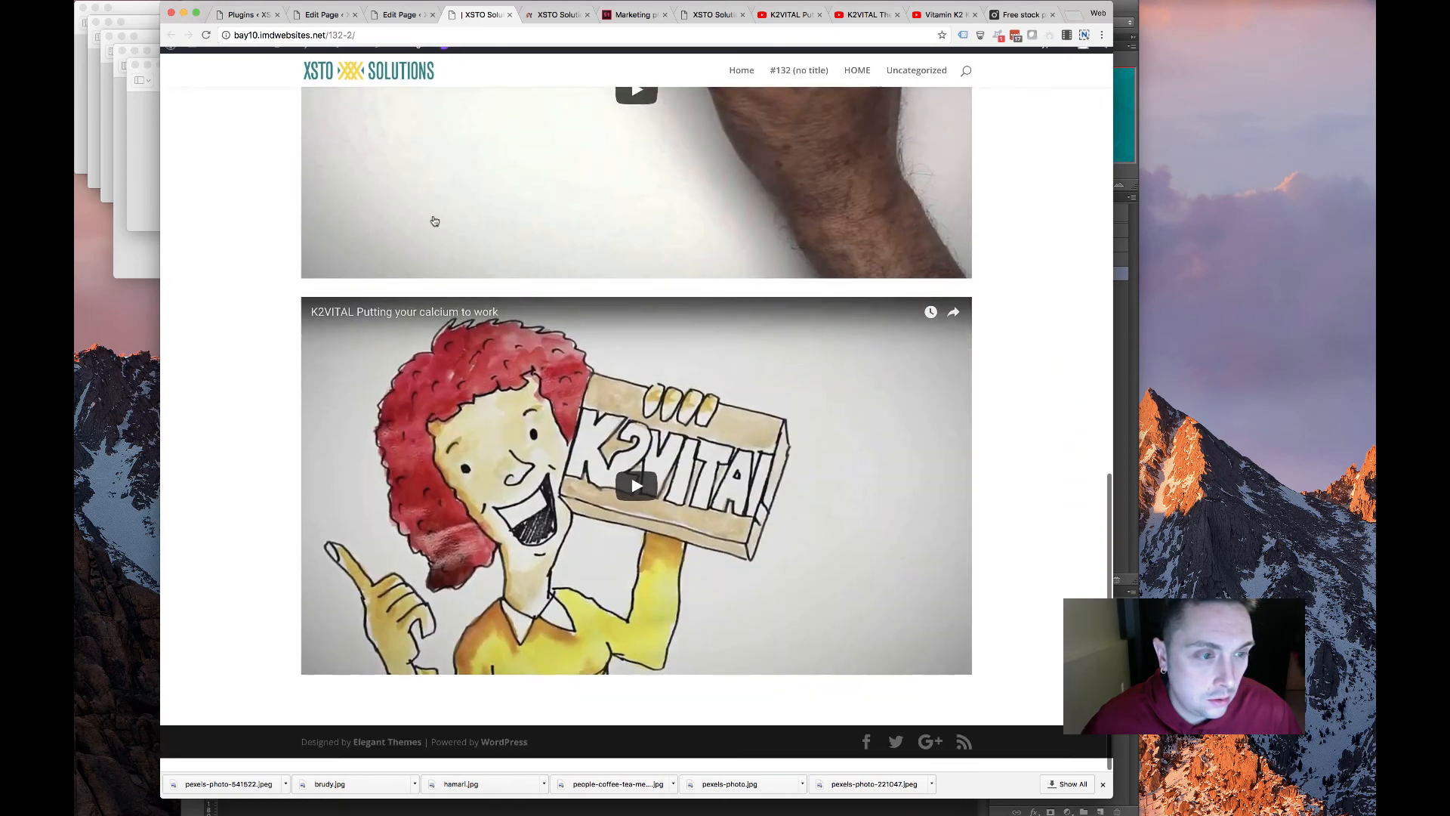
scroll(545, 291, up, 15)
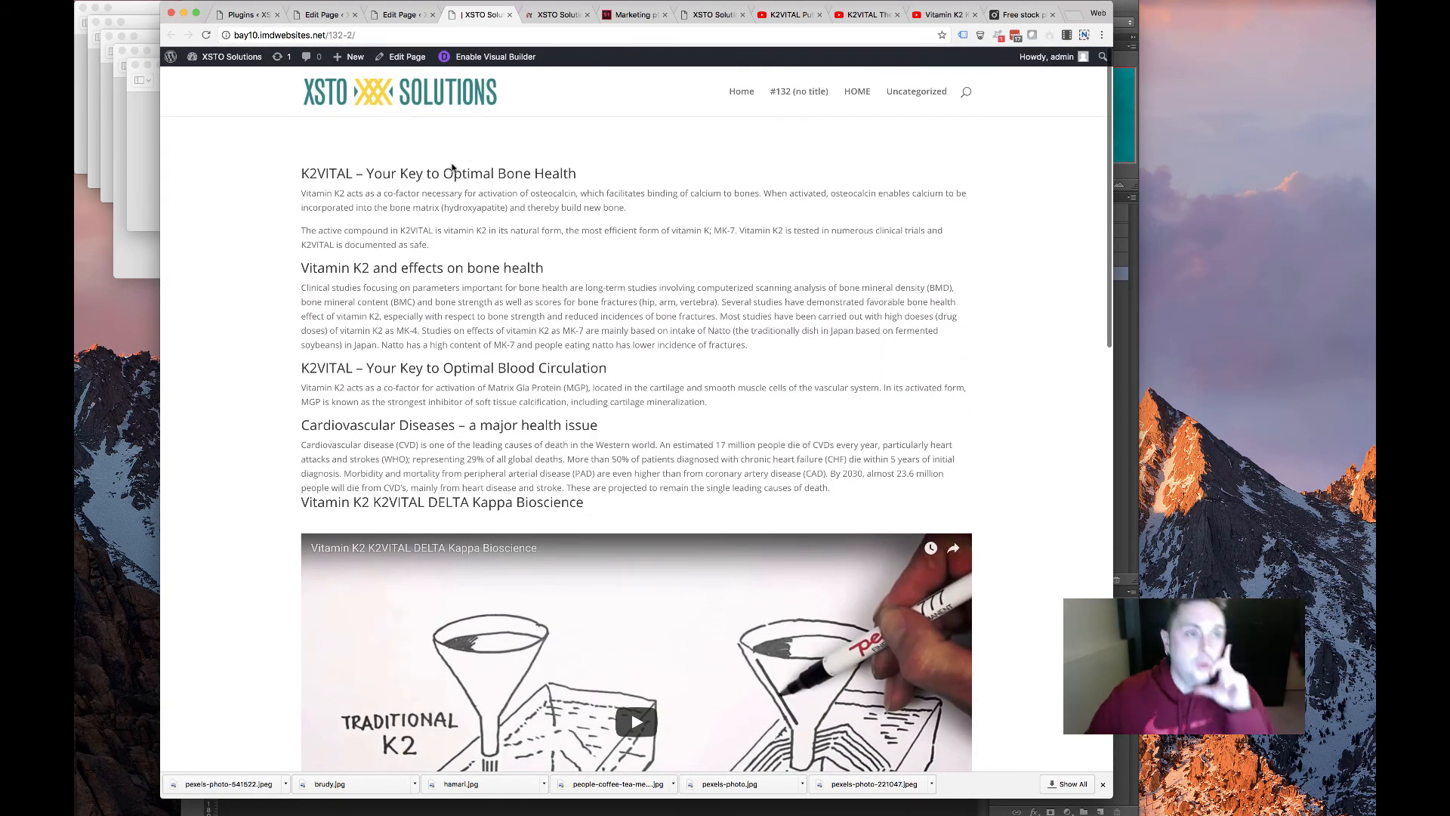
scroll(470, 385, down, 12)
scroll(467, 387, up, 6)
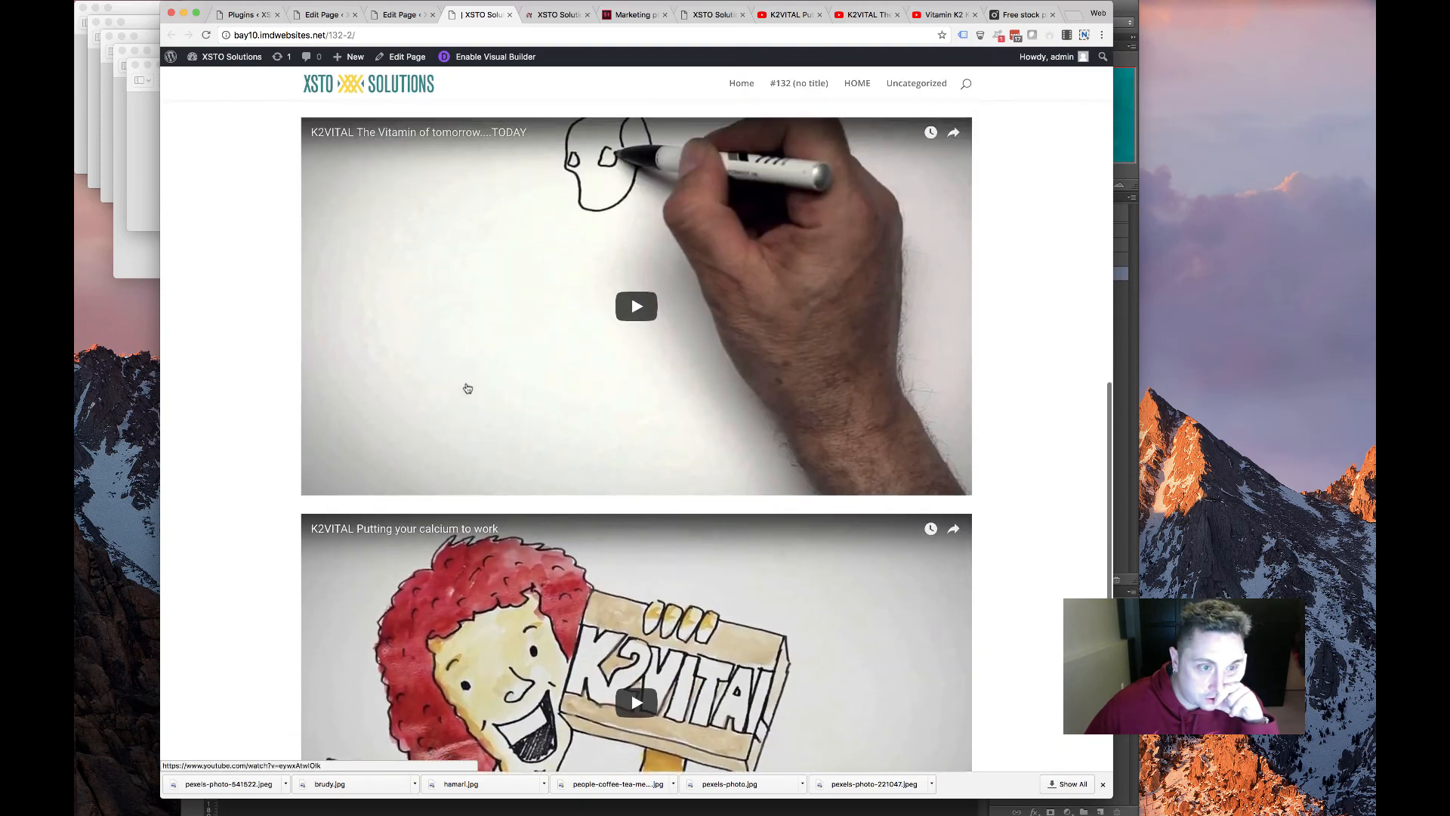
scroll(466, 388, up, 6)
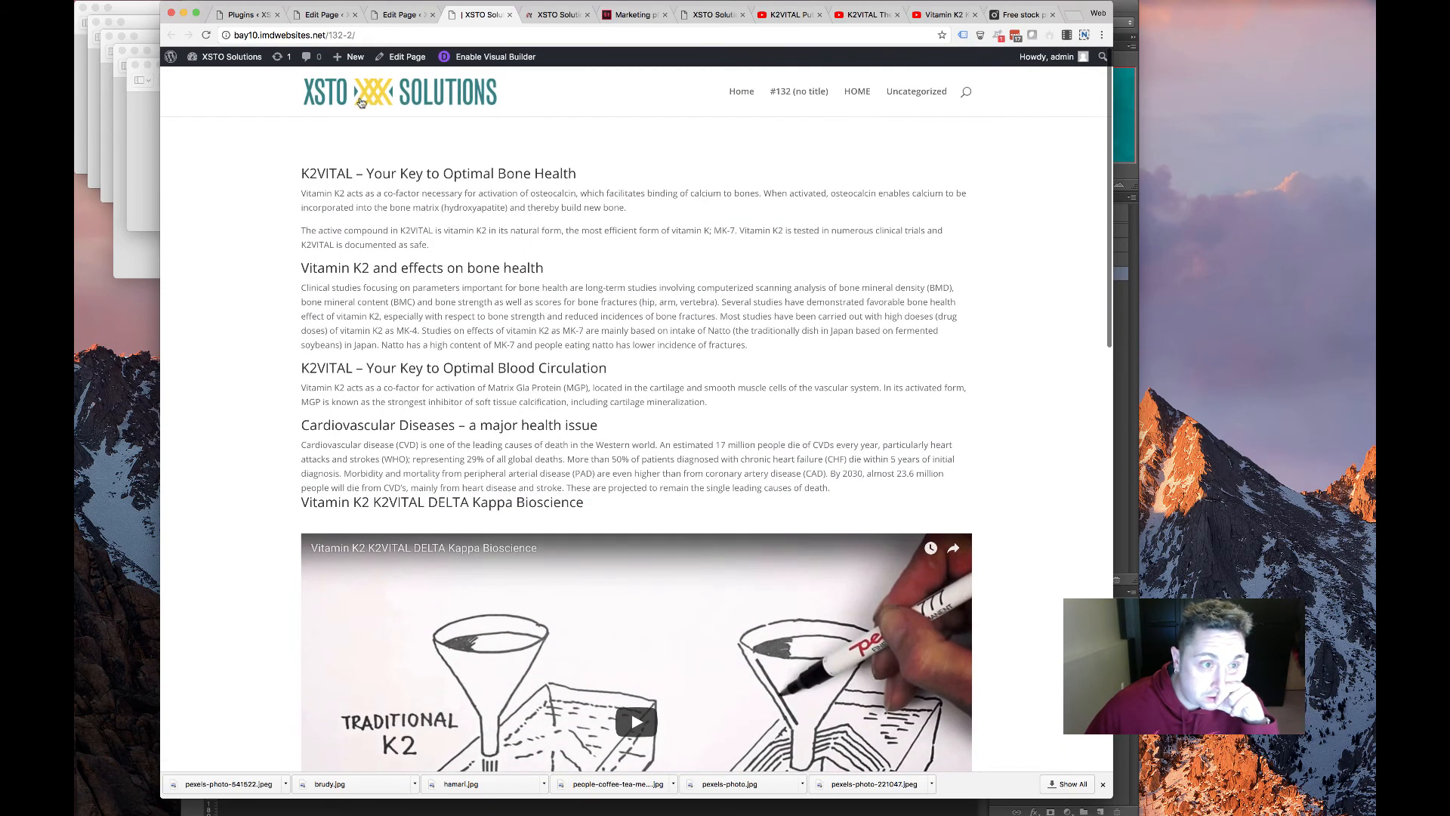
click(398, 14)
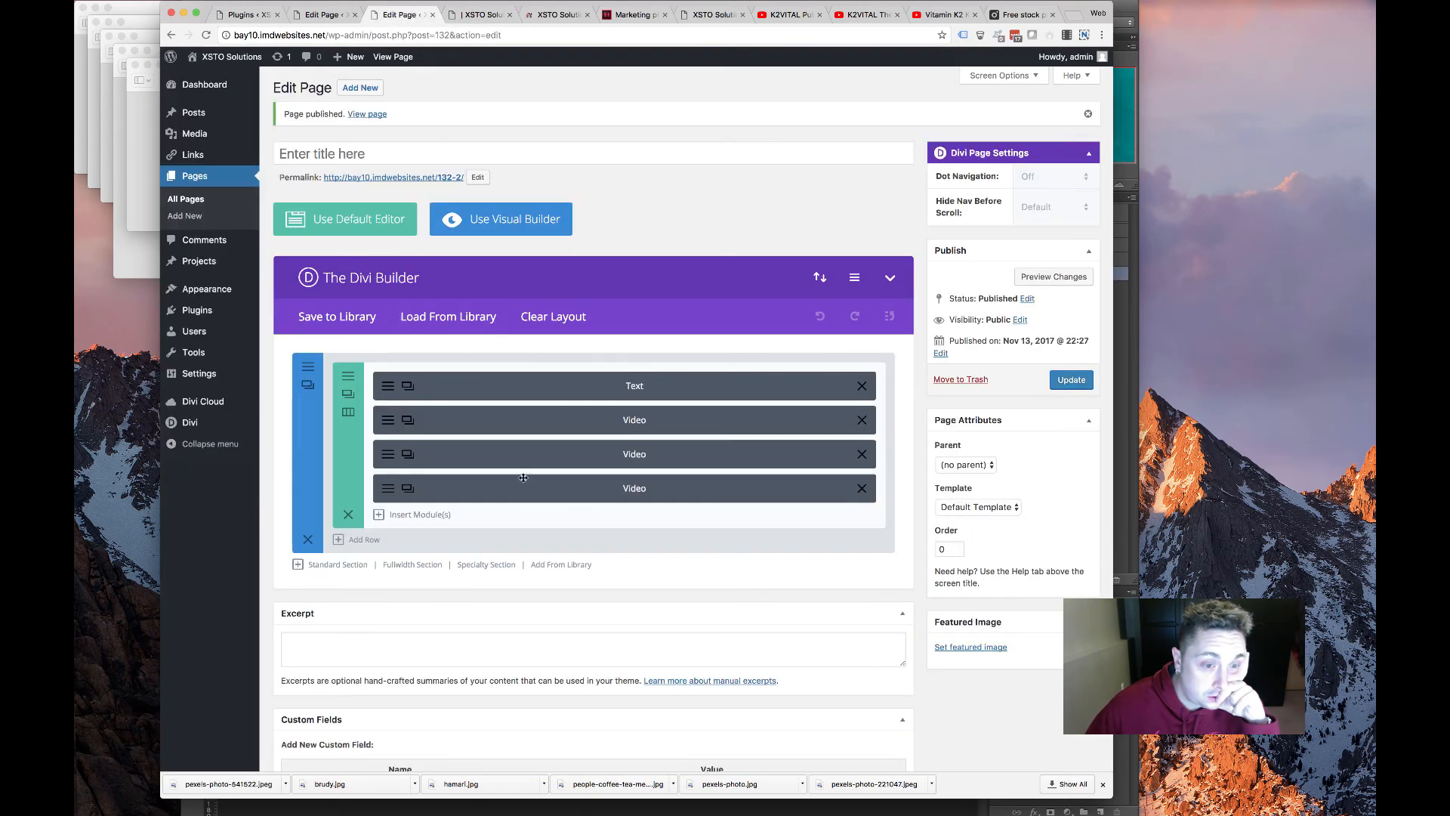
Style the Text module's H3 headings teal and Bold, and save the module
click(376, 390)
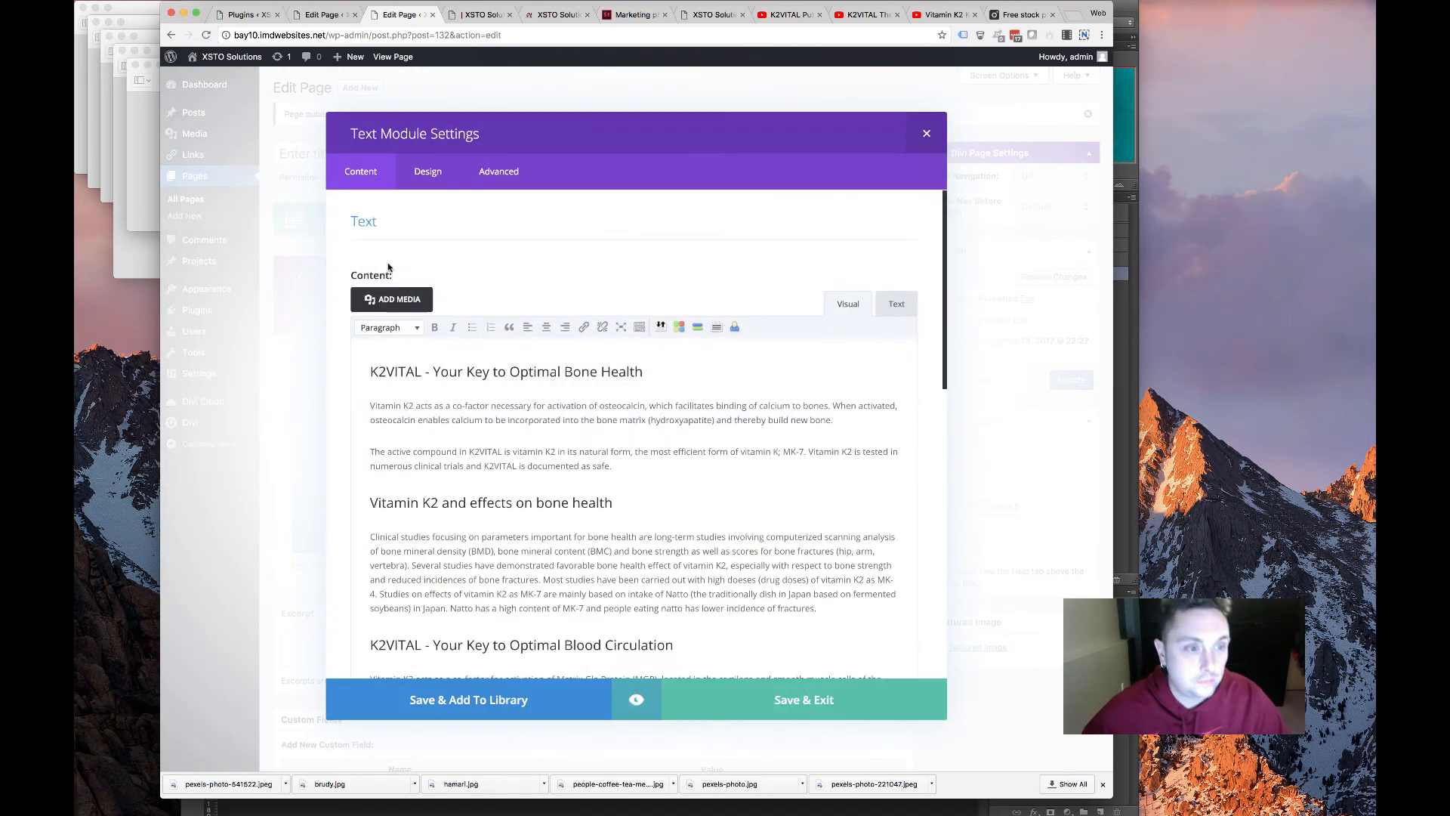
scroll(453, 400, down, 10)
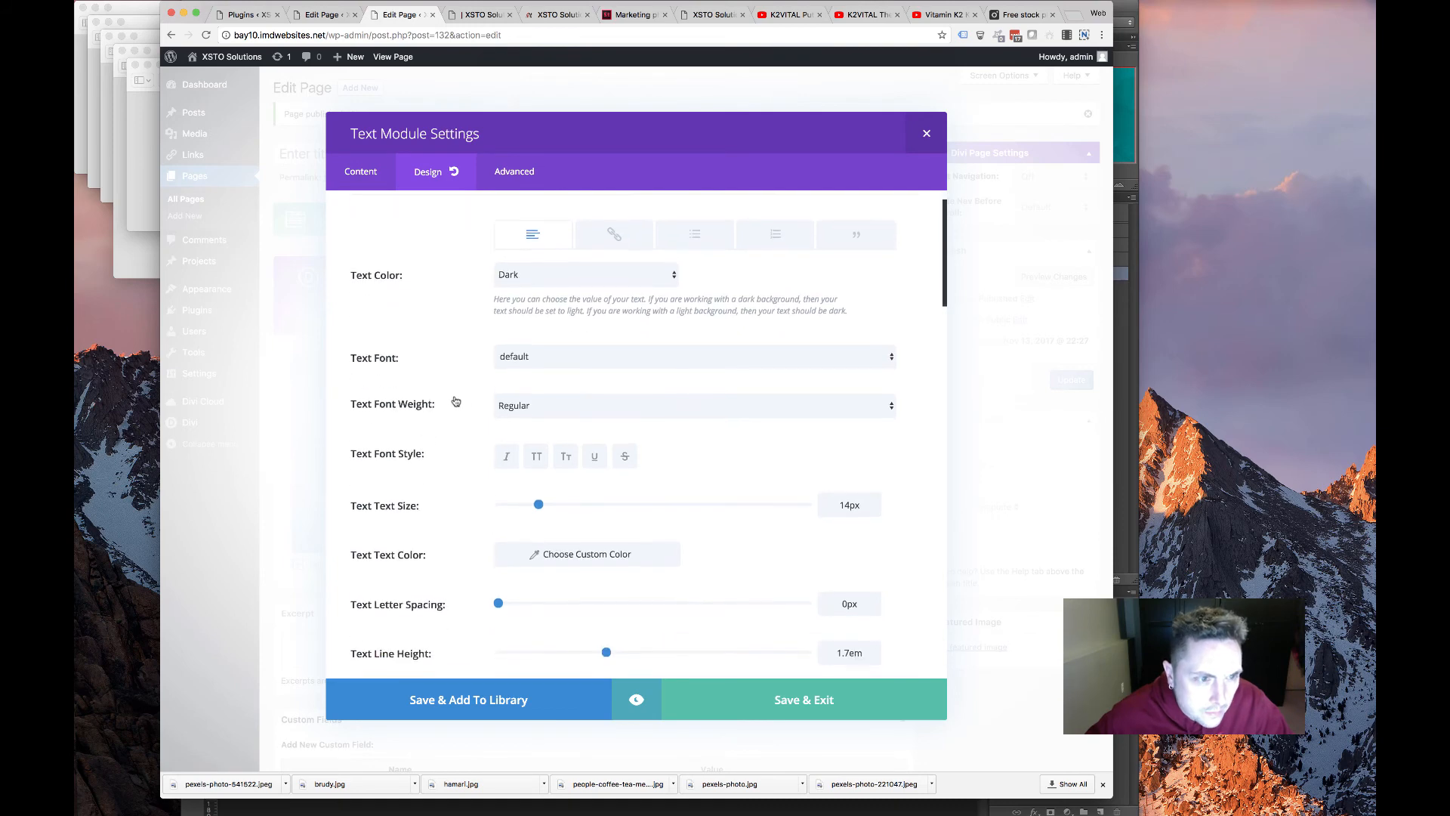
scroll(567, 314, down, 4)
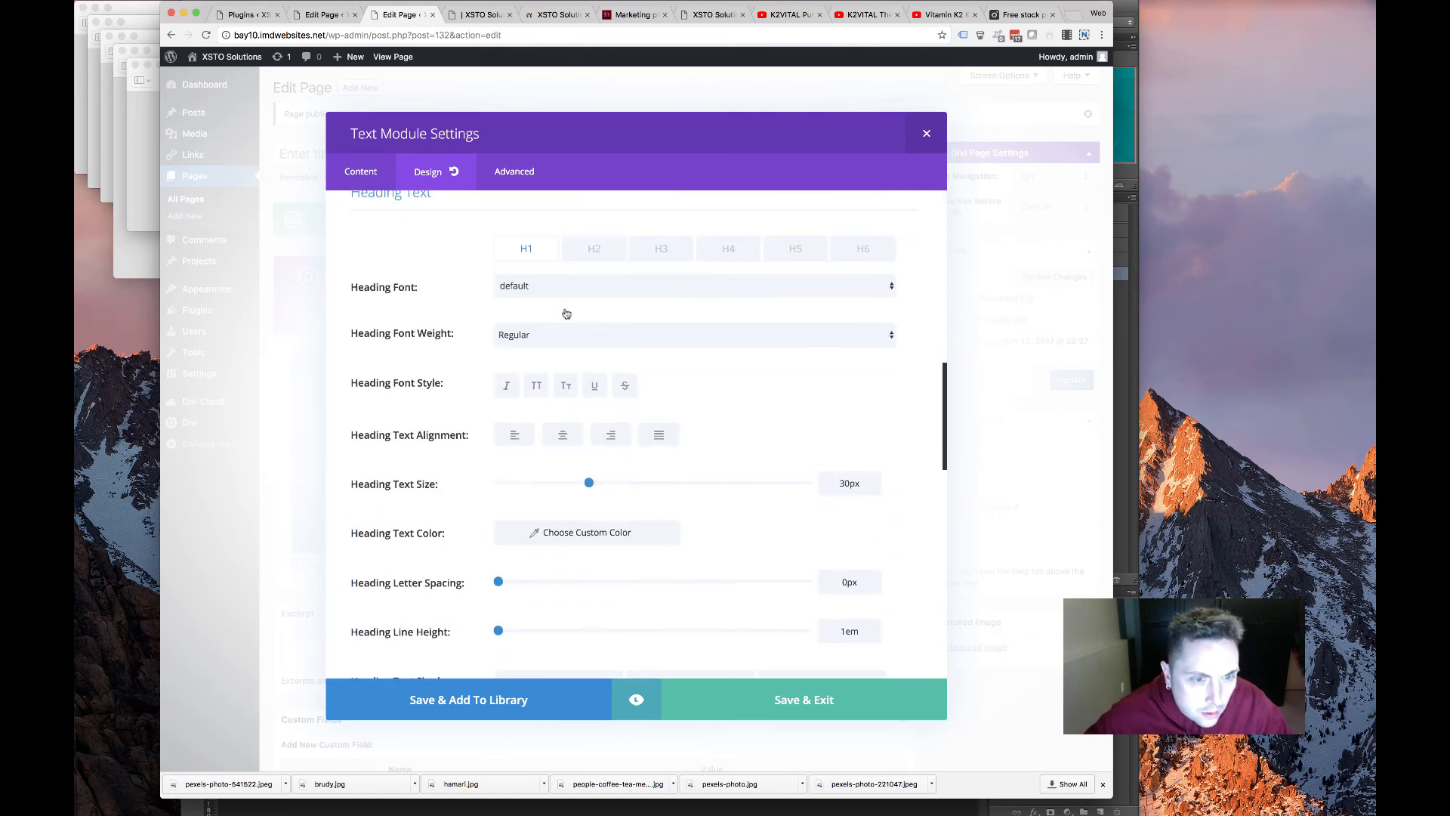
click(654, 253)
click(592, 537)
scroll(564, 580, down, 4)
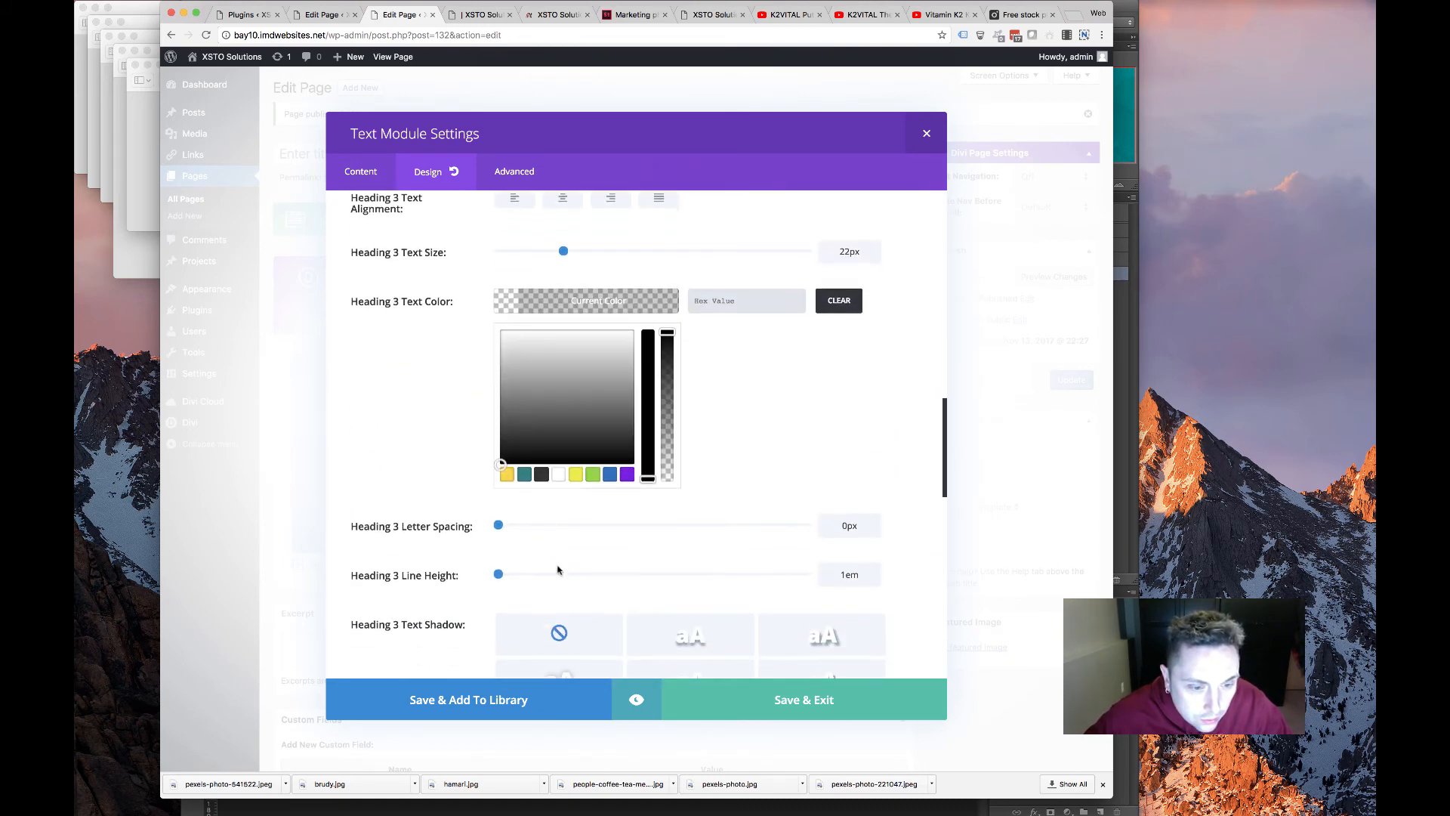
click(523, 426)
click(446, 380)
scroll(444, 388, up, 2)
scroll(449, 395, up, 2)
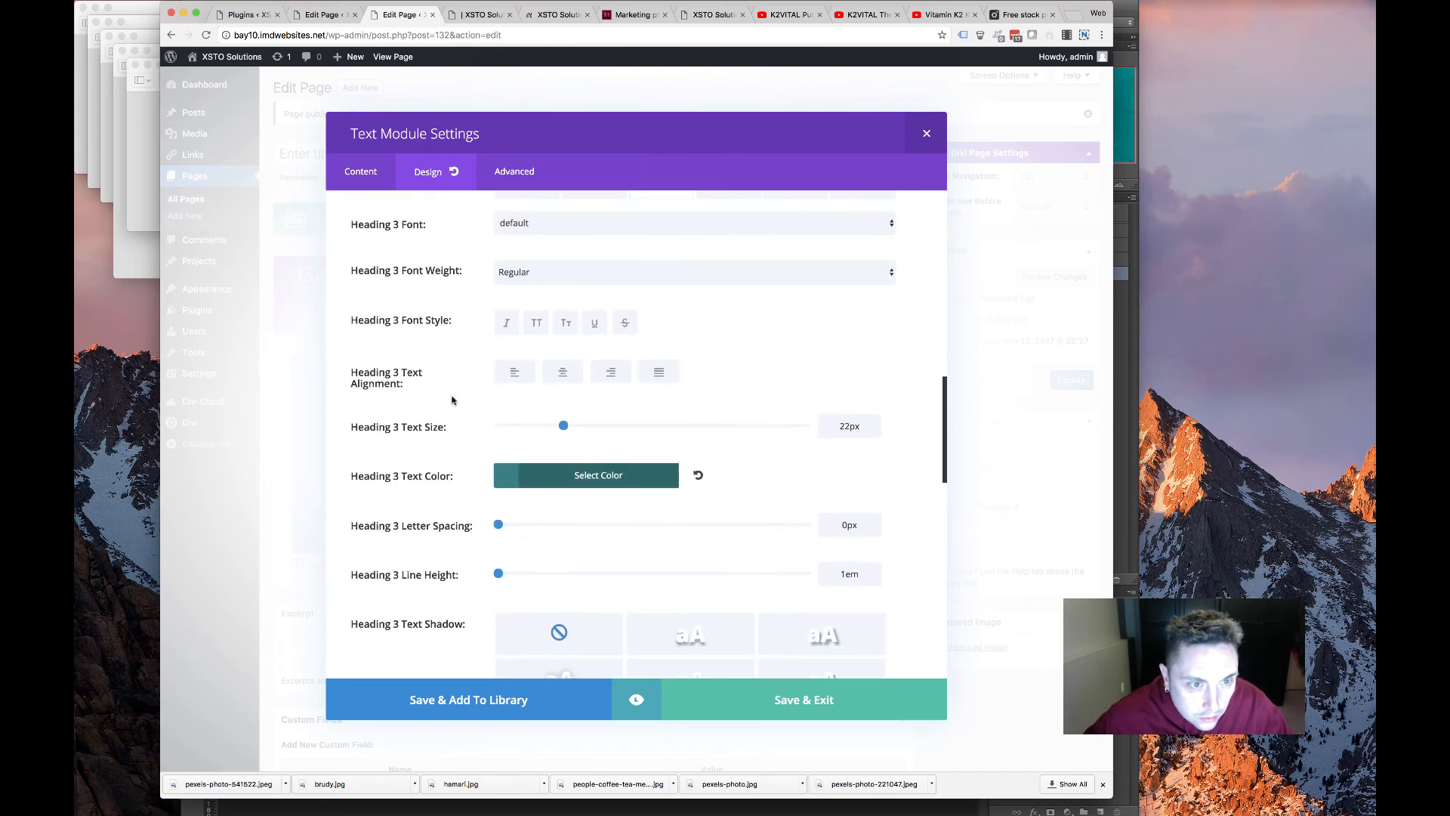
click(523, 277)
click(531, 297)
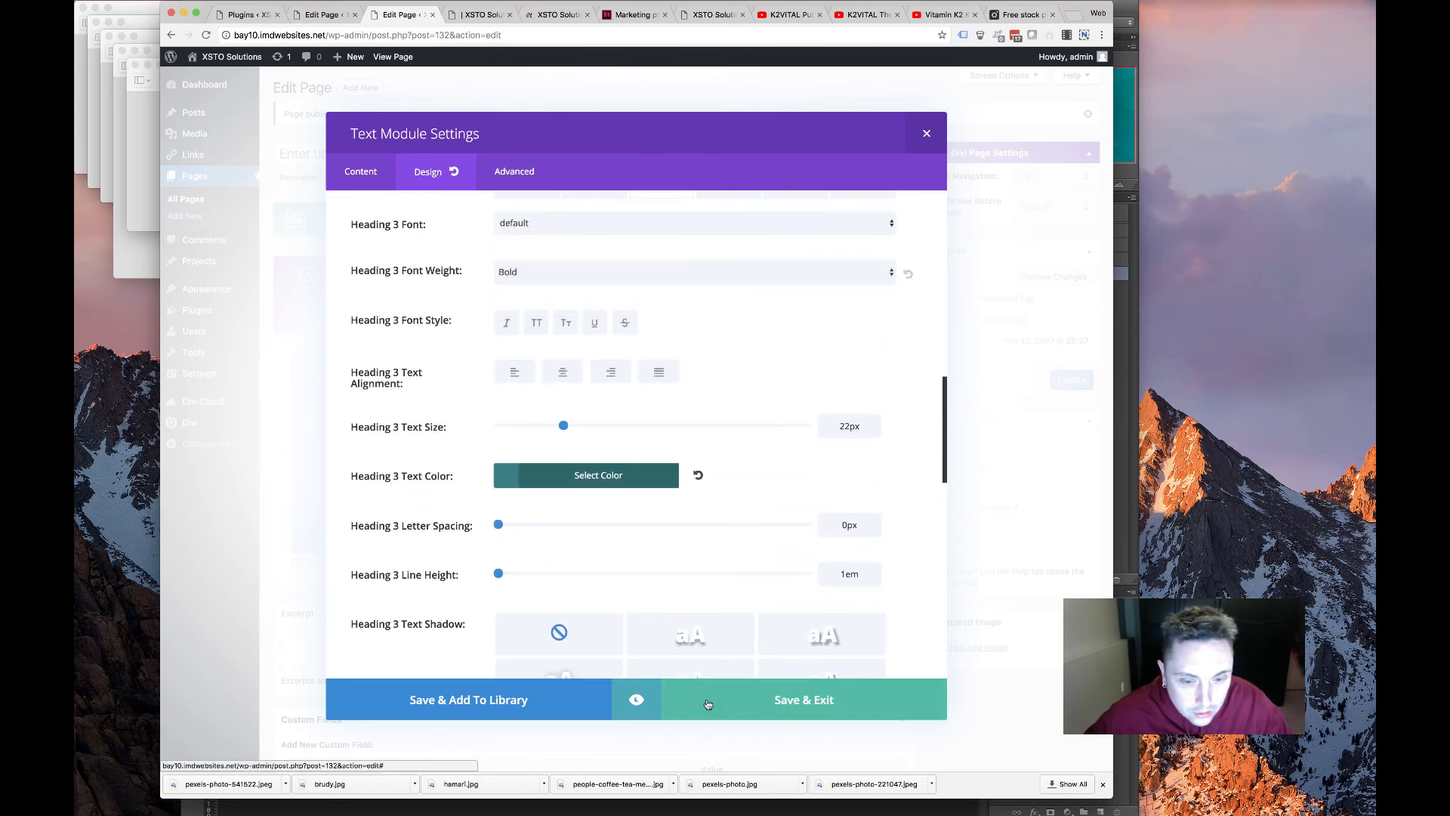
click(710, 704)
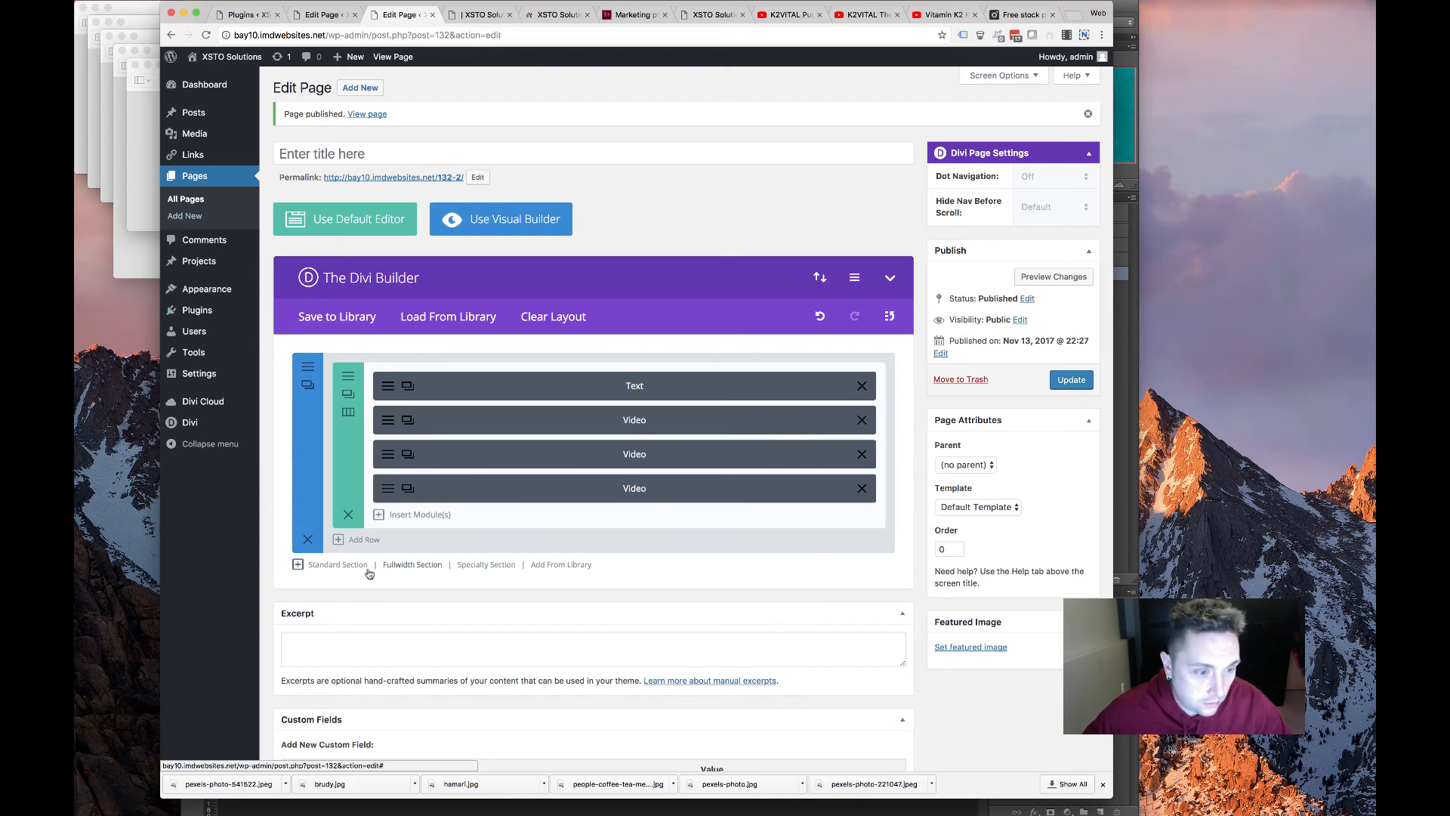
Add a one-column standard section above the text-and-videos section and insert a Perky Animate module
click(338, 565)
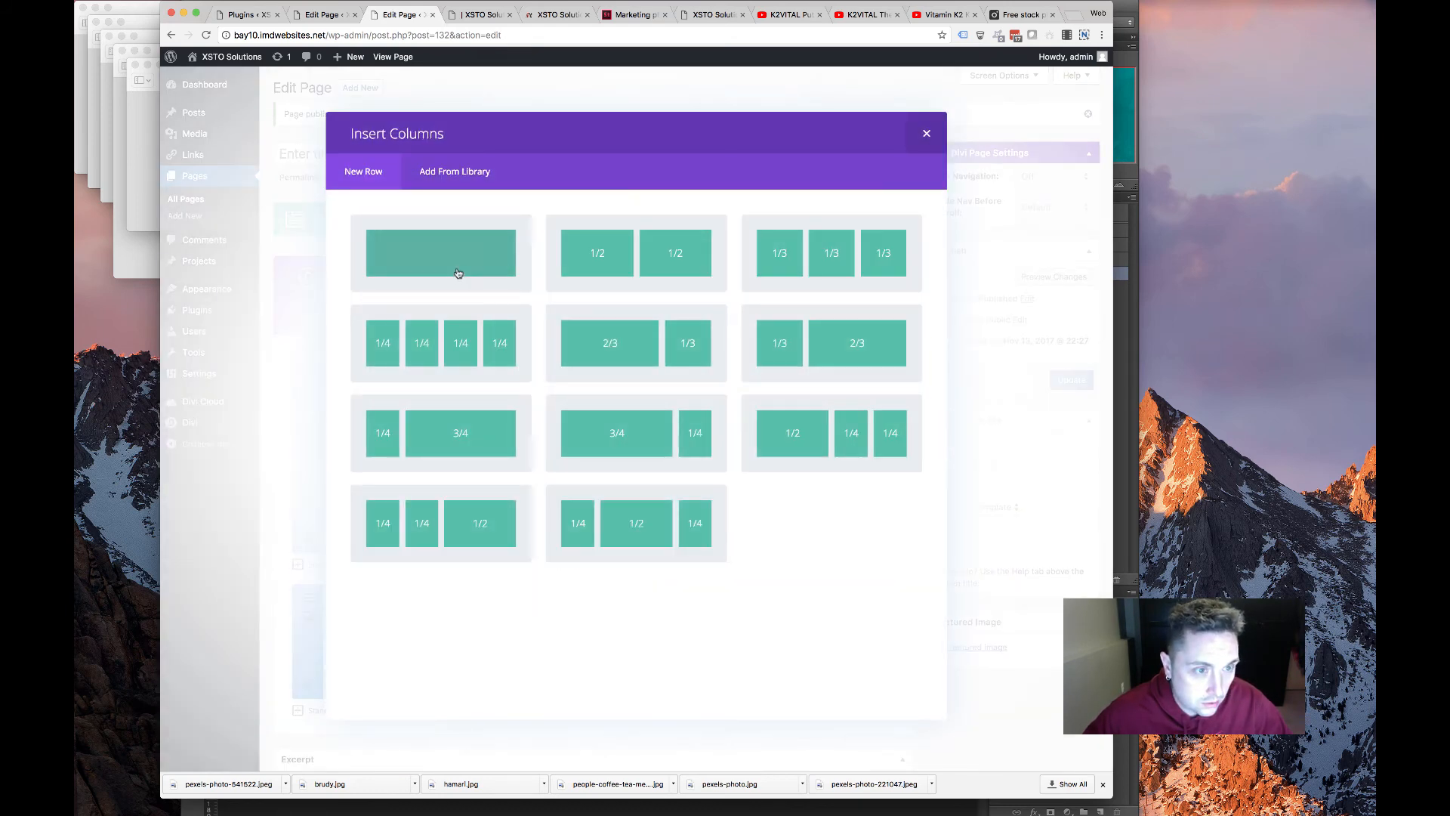
click(459, 274)
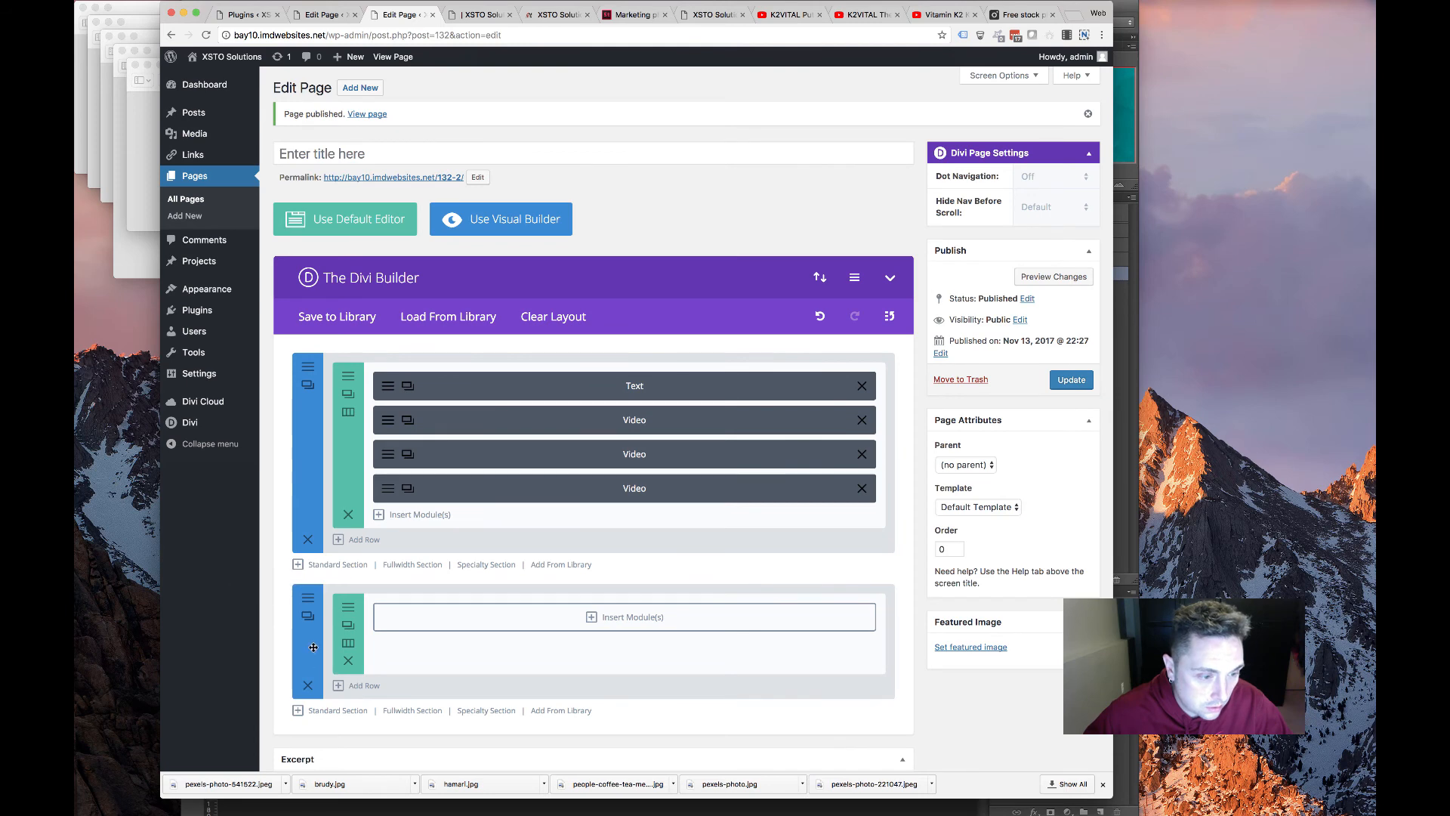
drag(314, 648, 325, 385)
click(350, 380)
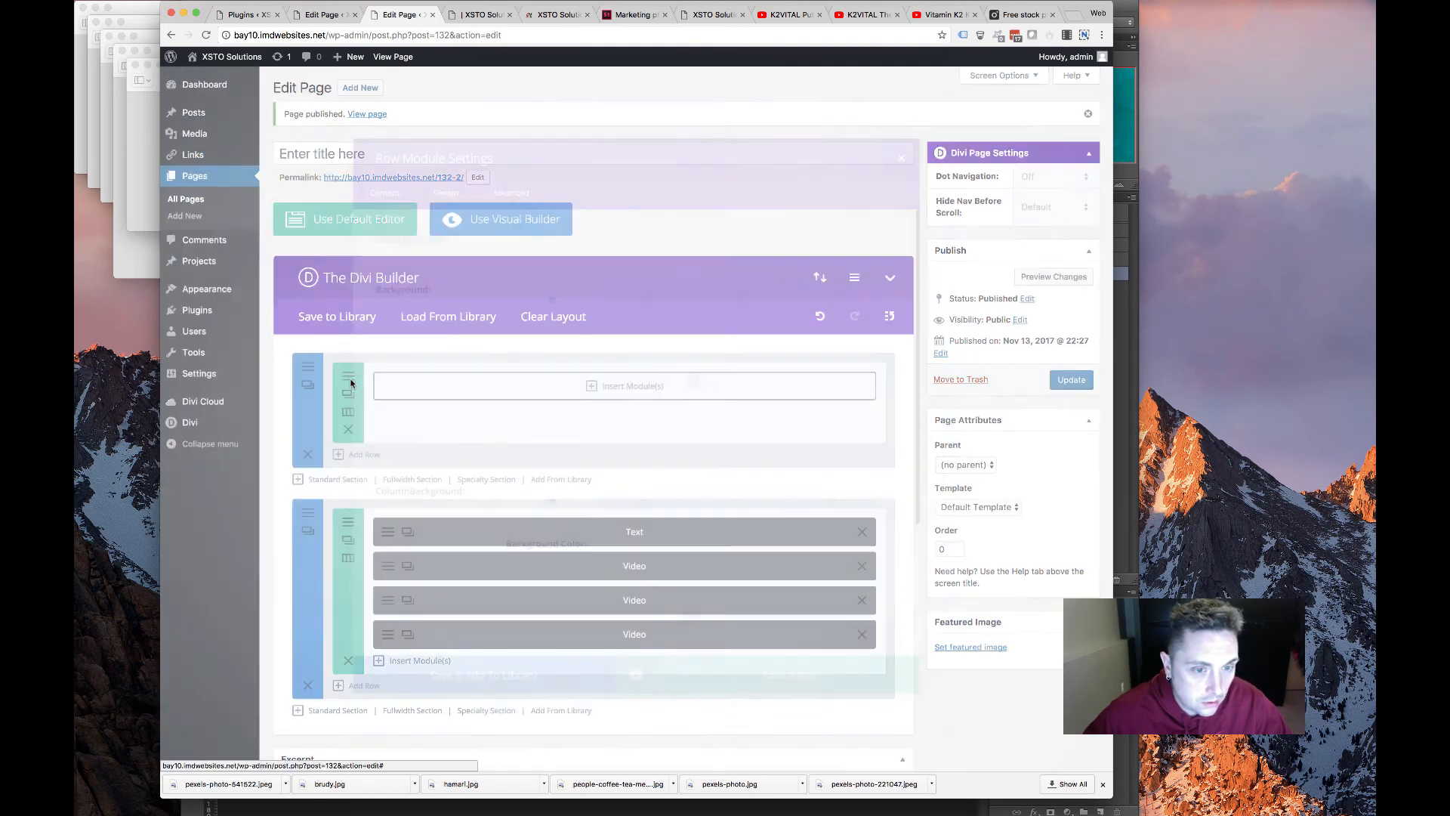
click(928, 135)
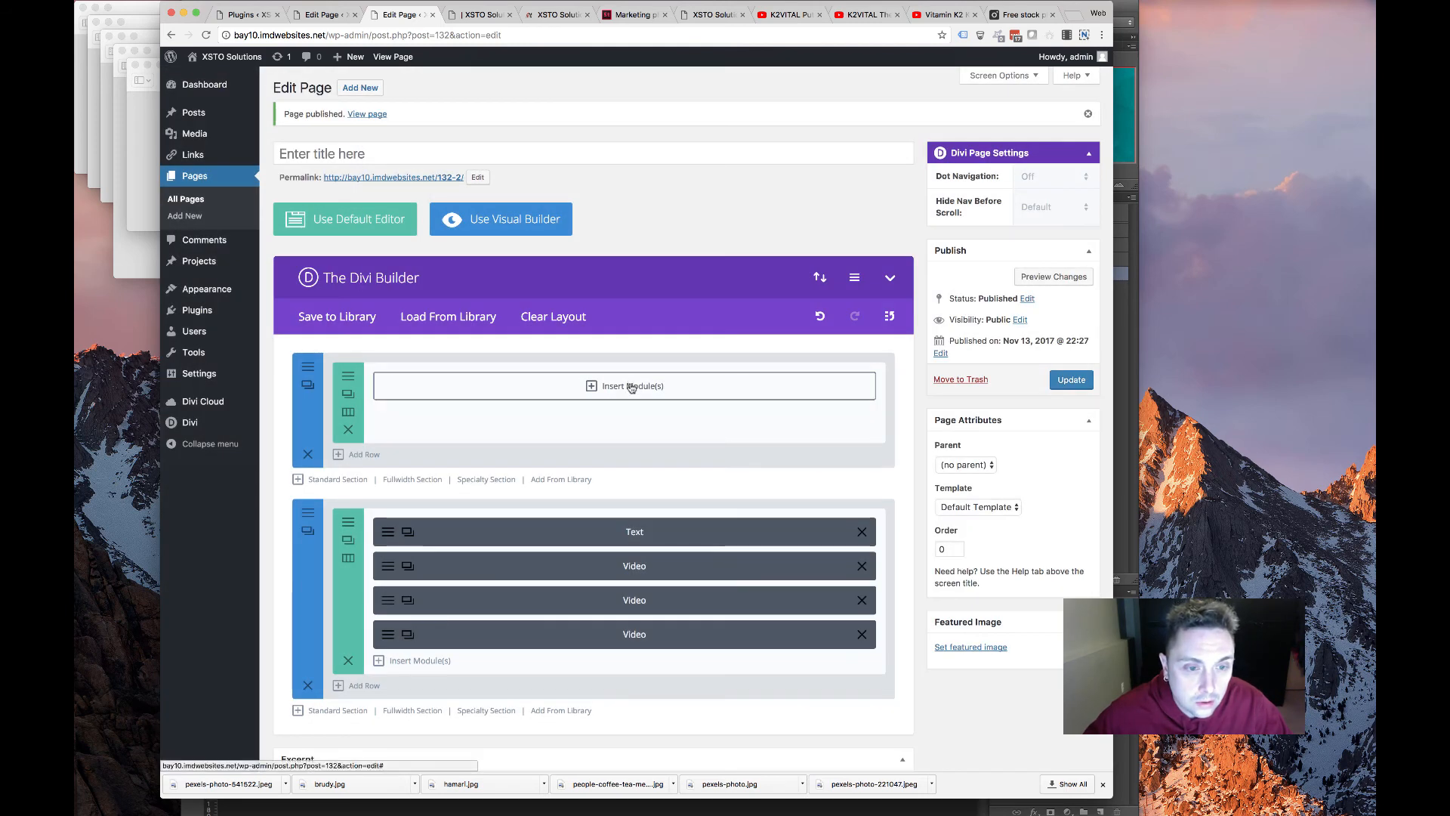
click(632, 387)
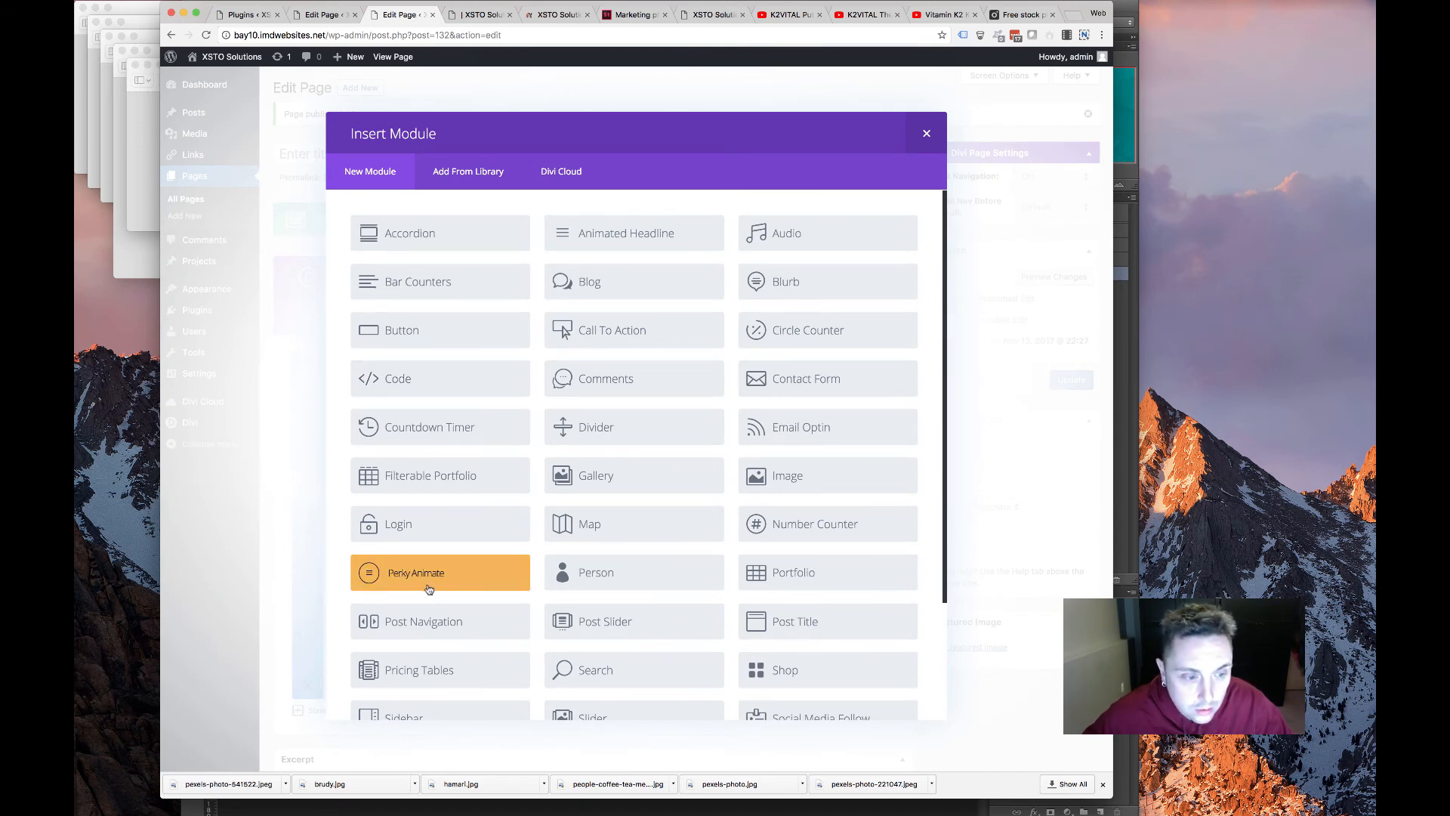
click(420, 586)
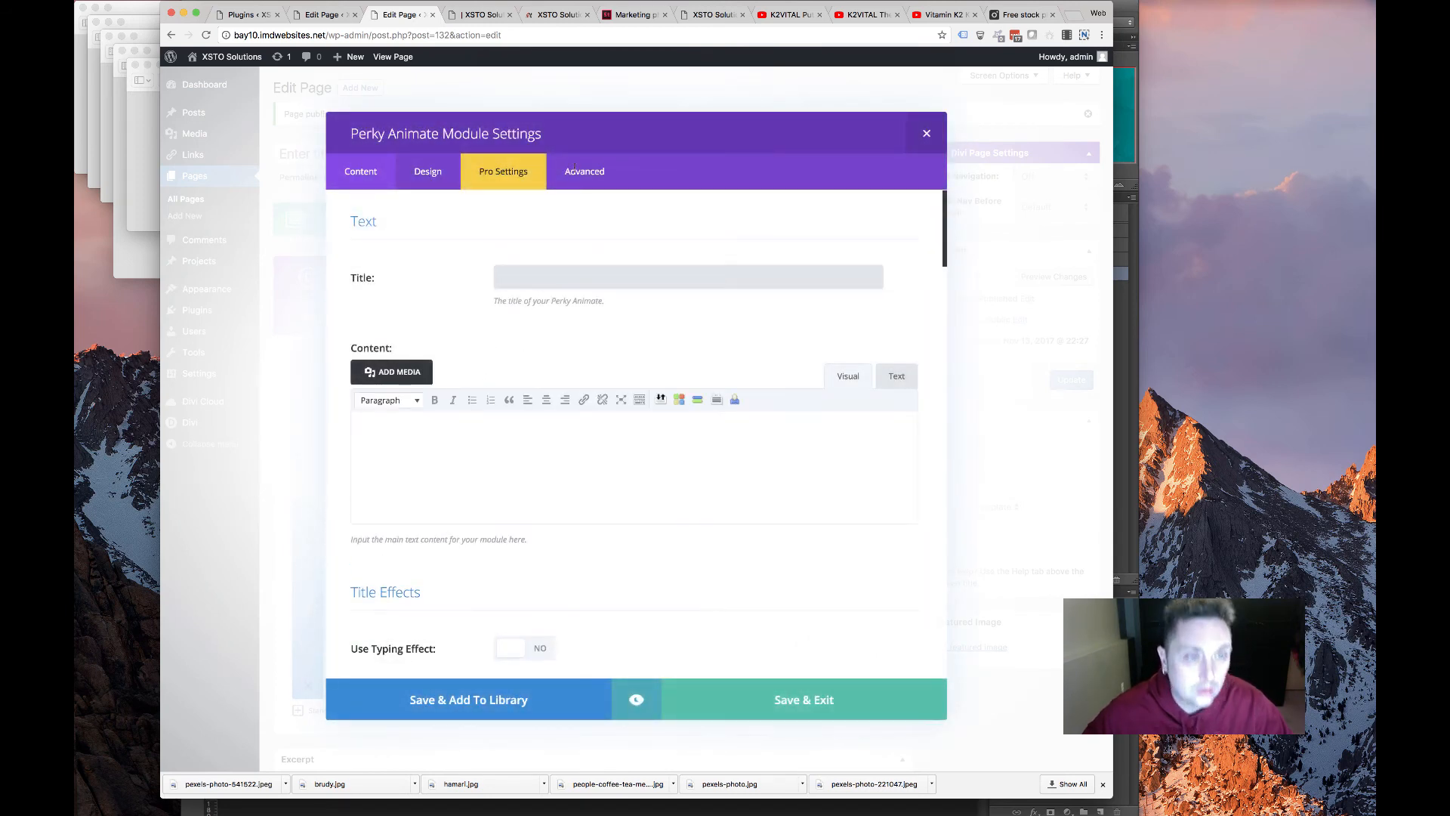
Copy the 'K2VITAL - Your Key to Optimal Bone Health' heading from the original XSTO Solutions page
click(467, 15)
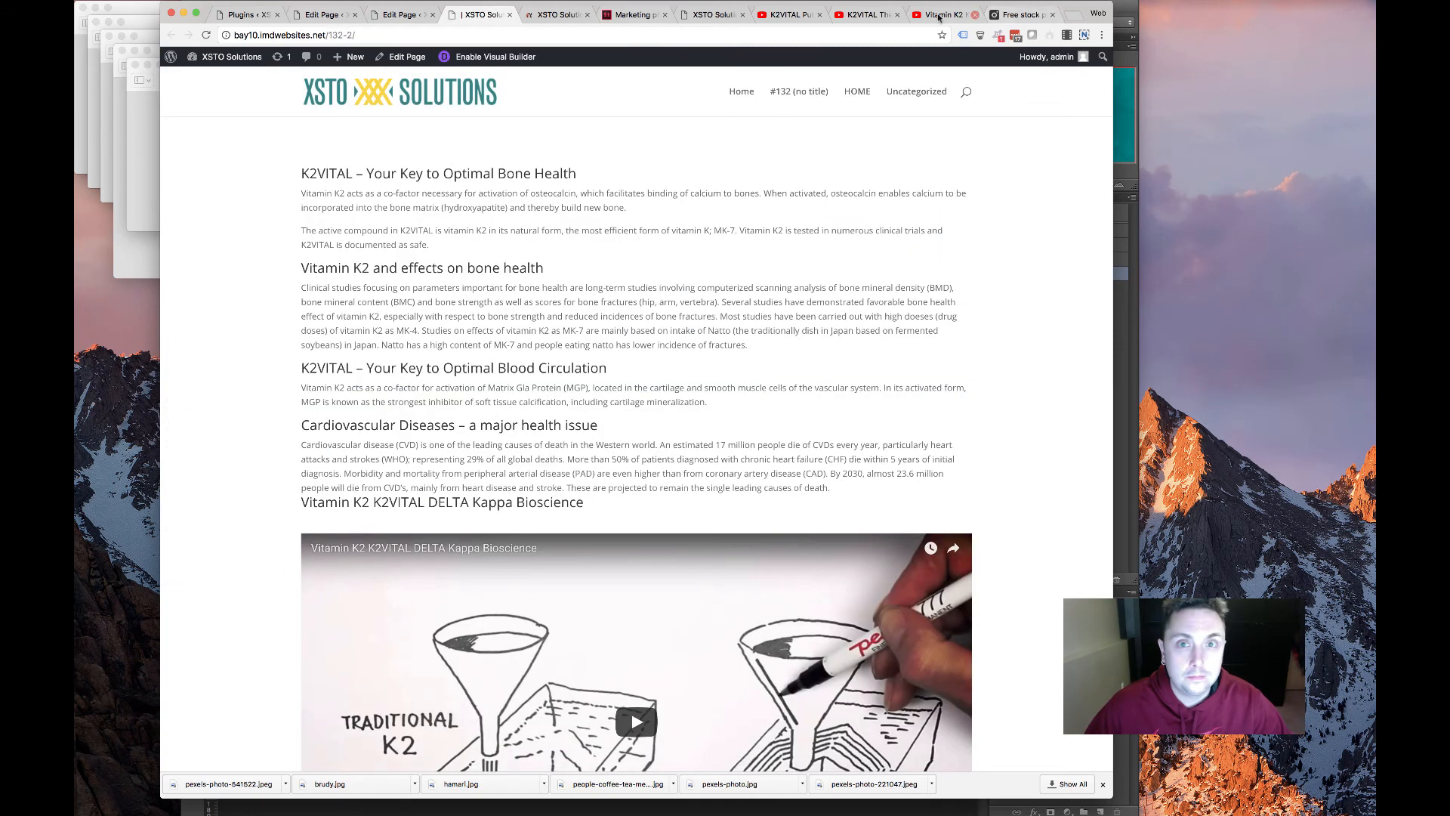
click(714, 14)
scroll(798, 240, up, 10)
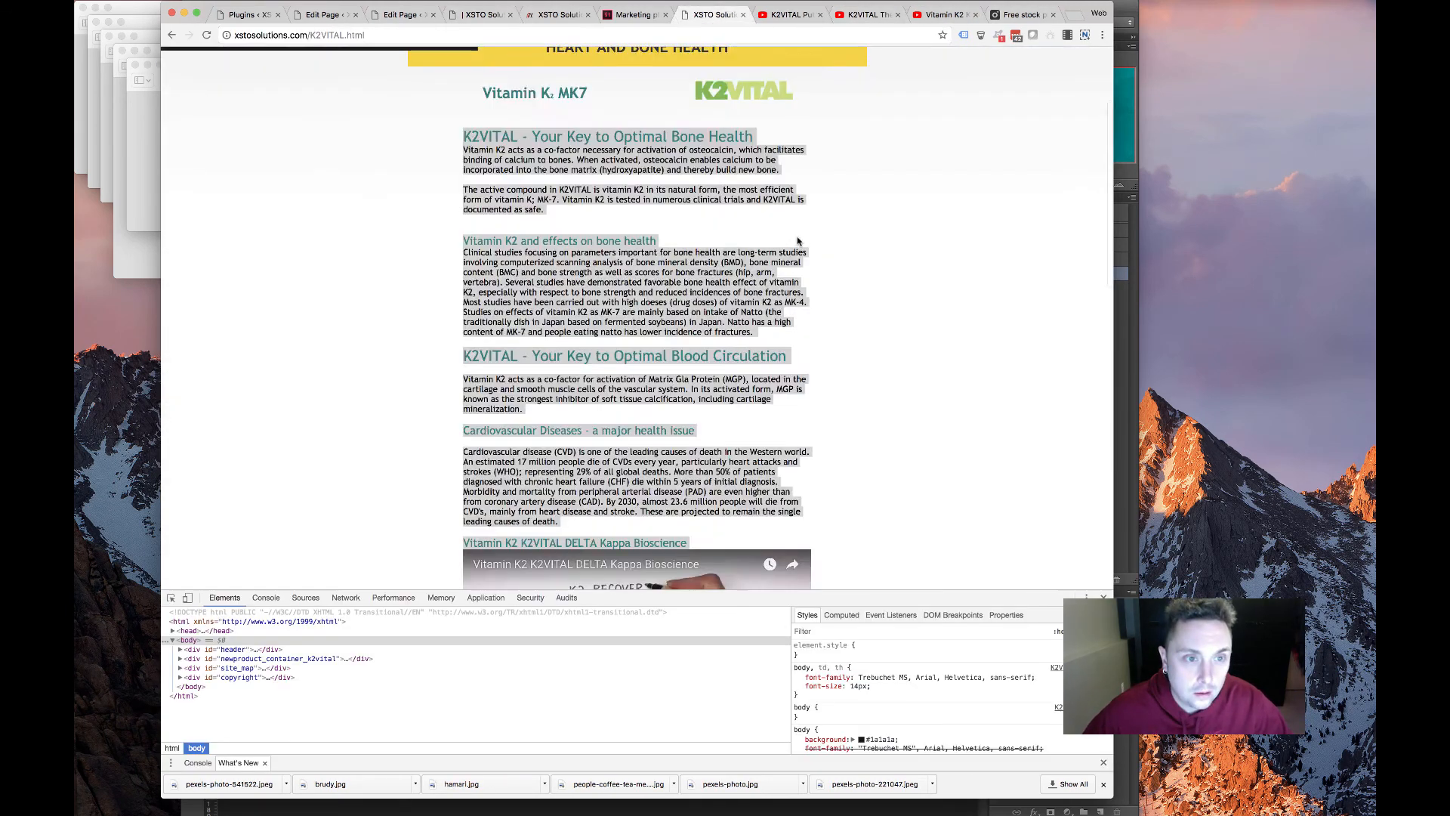
scroll(798, 240, up, 3)
drag(547, 202, 707, 202)
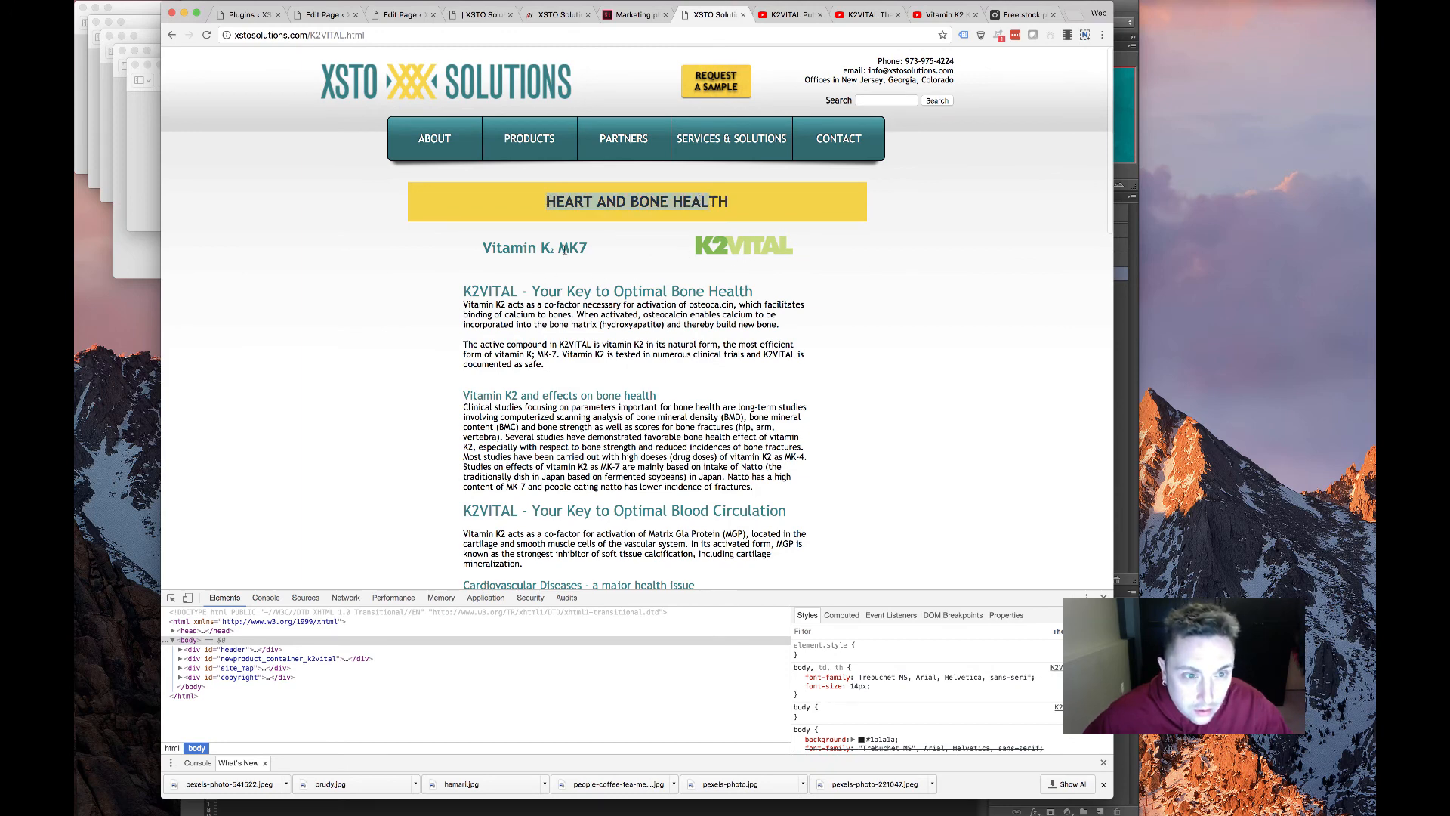
drag(598, 257, 457, 245)
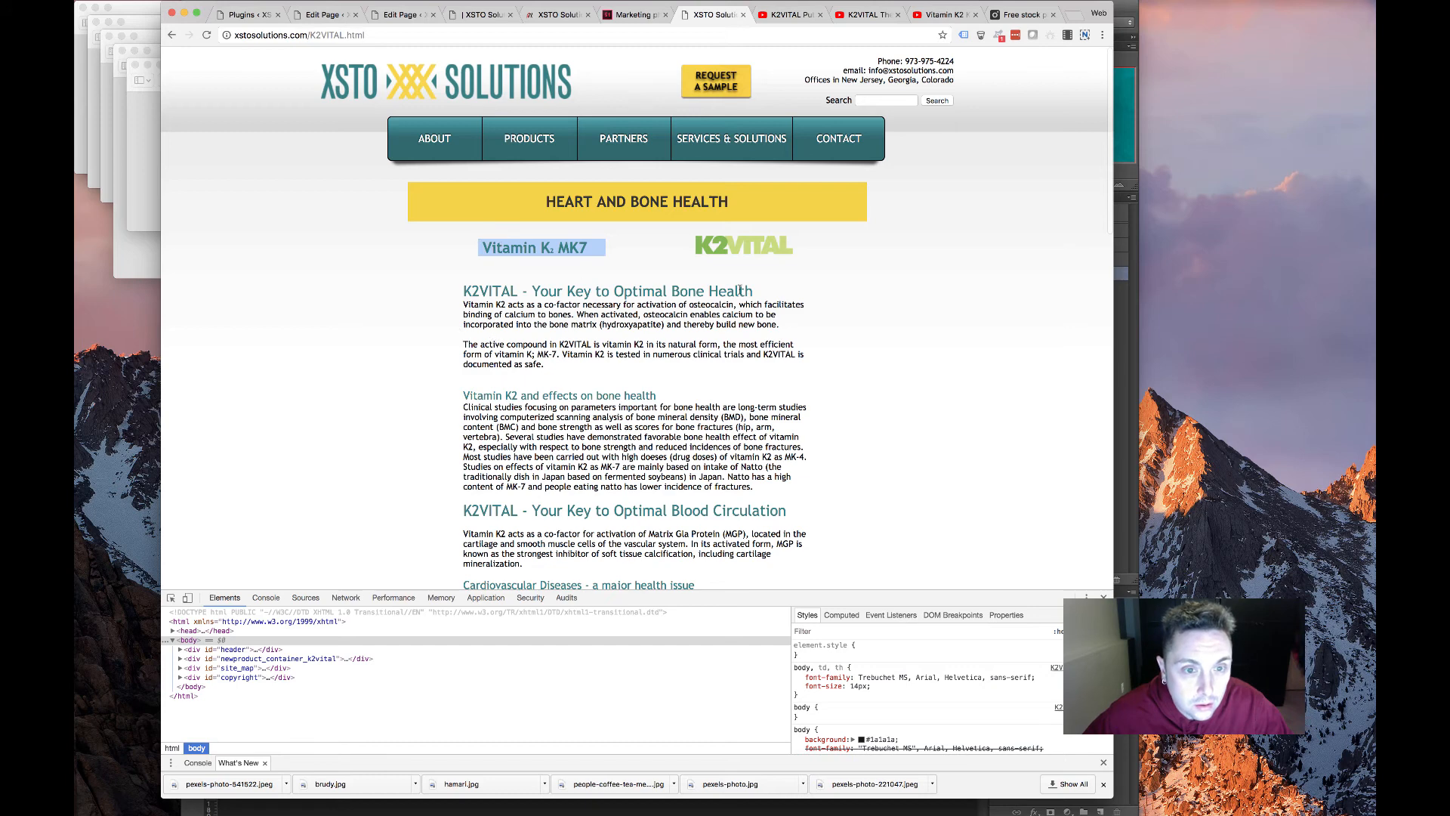
drag(755, 292, 458, 284)
key(super+c)
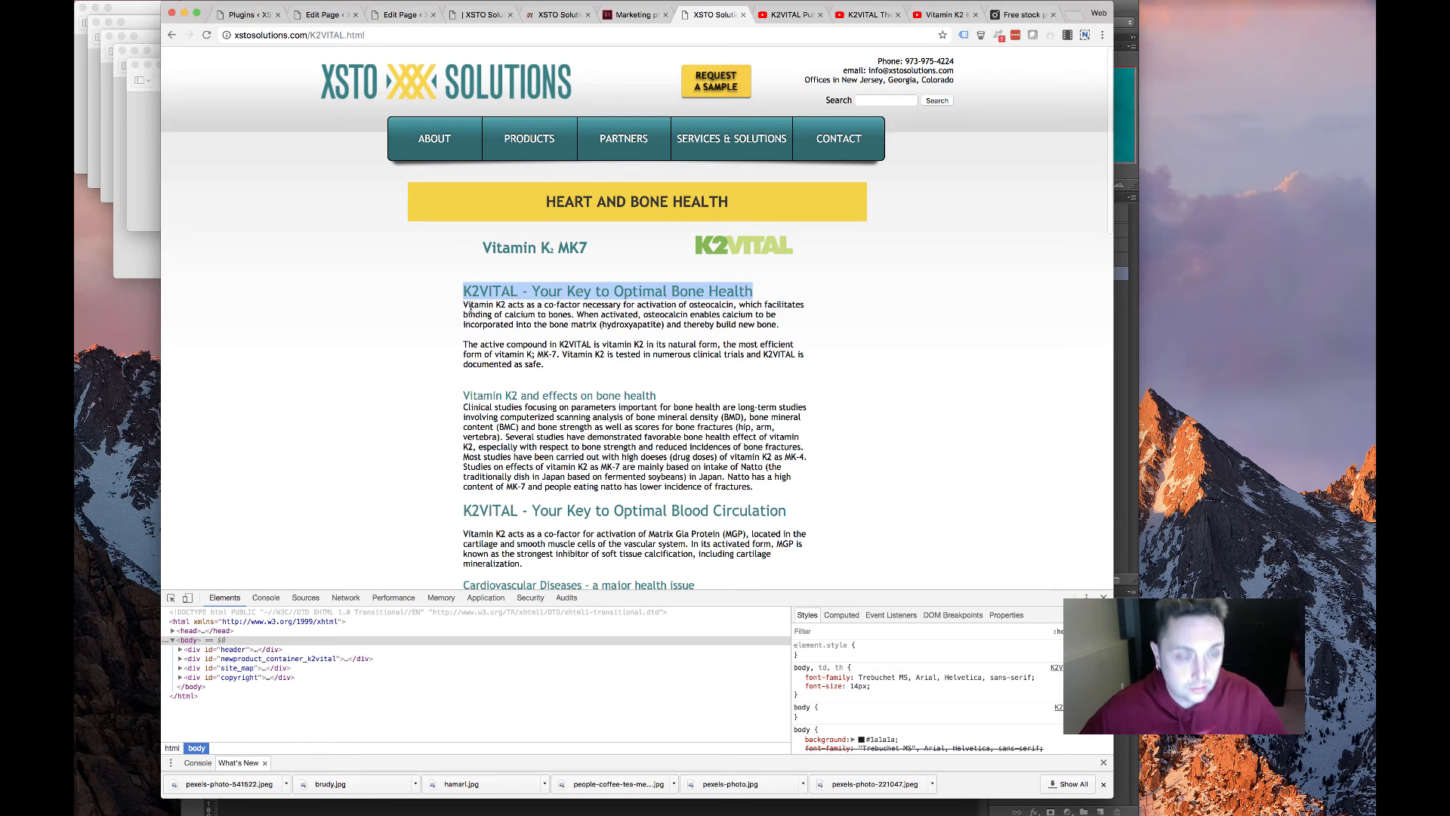
Paste 'K2VITAL - Your Key to Optimal Bone Health' as the Perky Animate module title
click(393, 16)
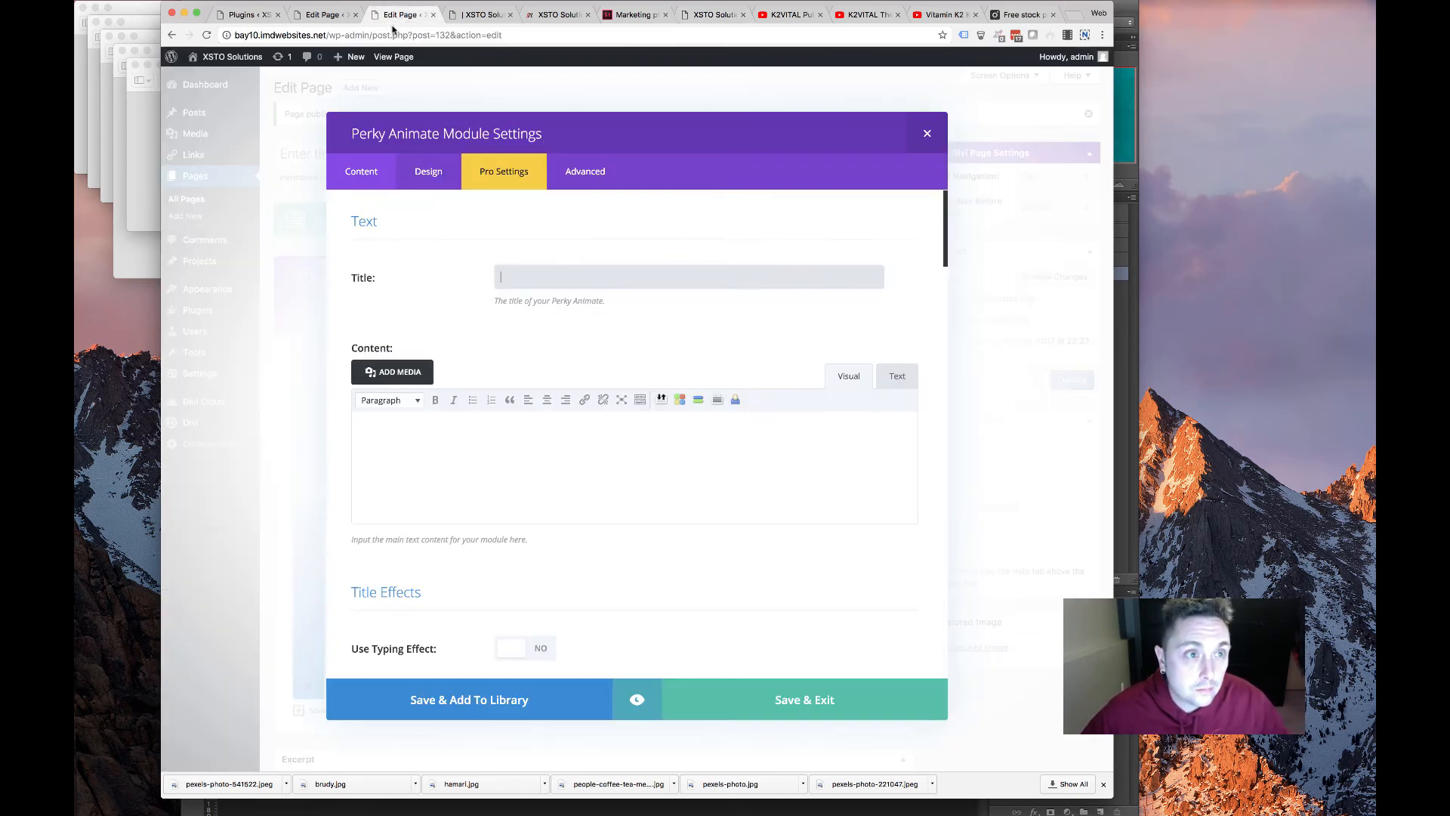
key(super+v)
scroll(560, 411, down, 6)
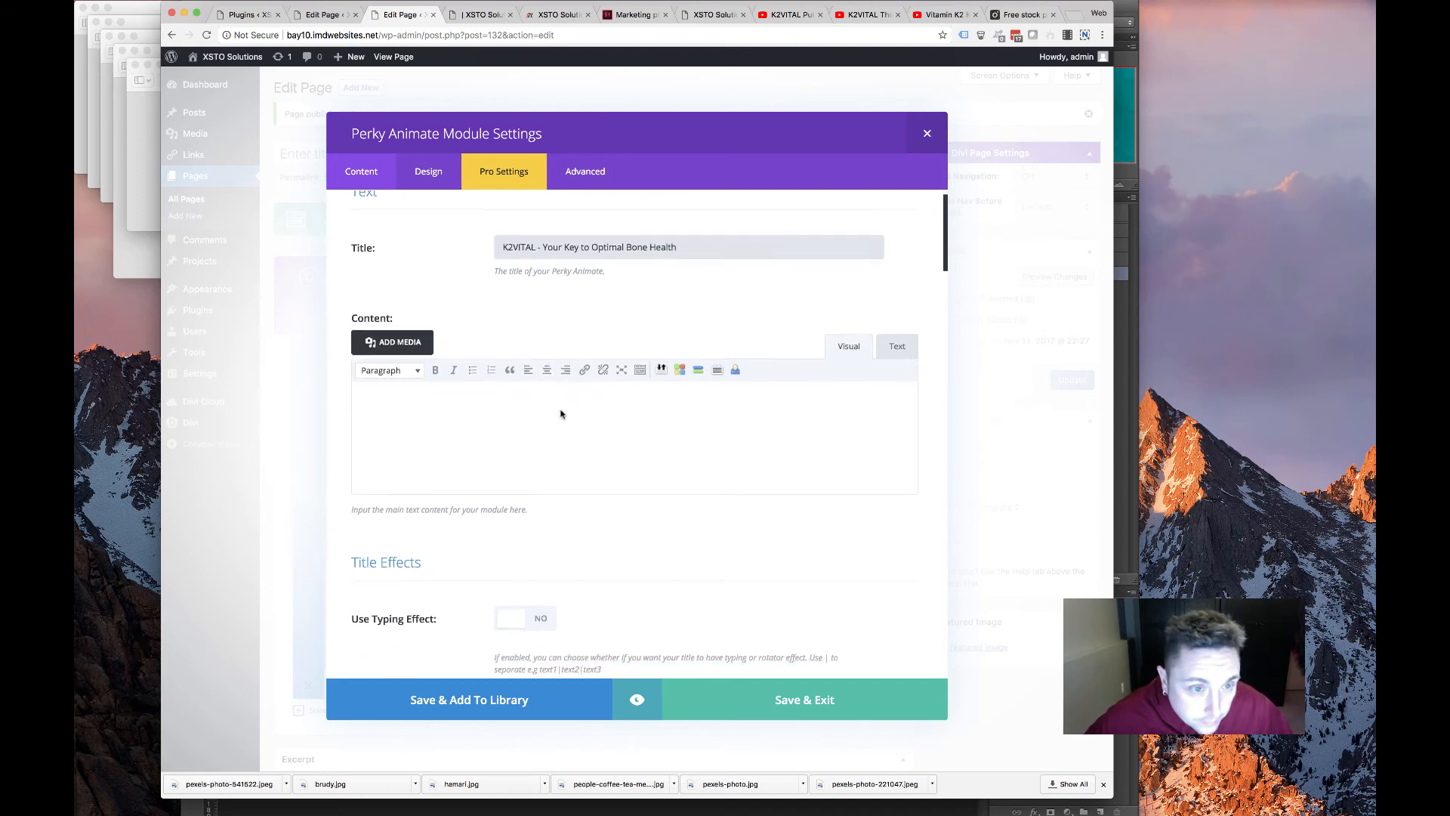
Turn on the Textillate effect with No Animation as the out-animation effect
click(525, 413)
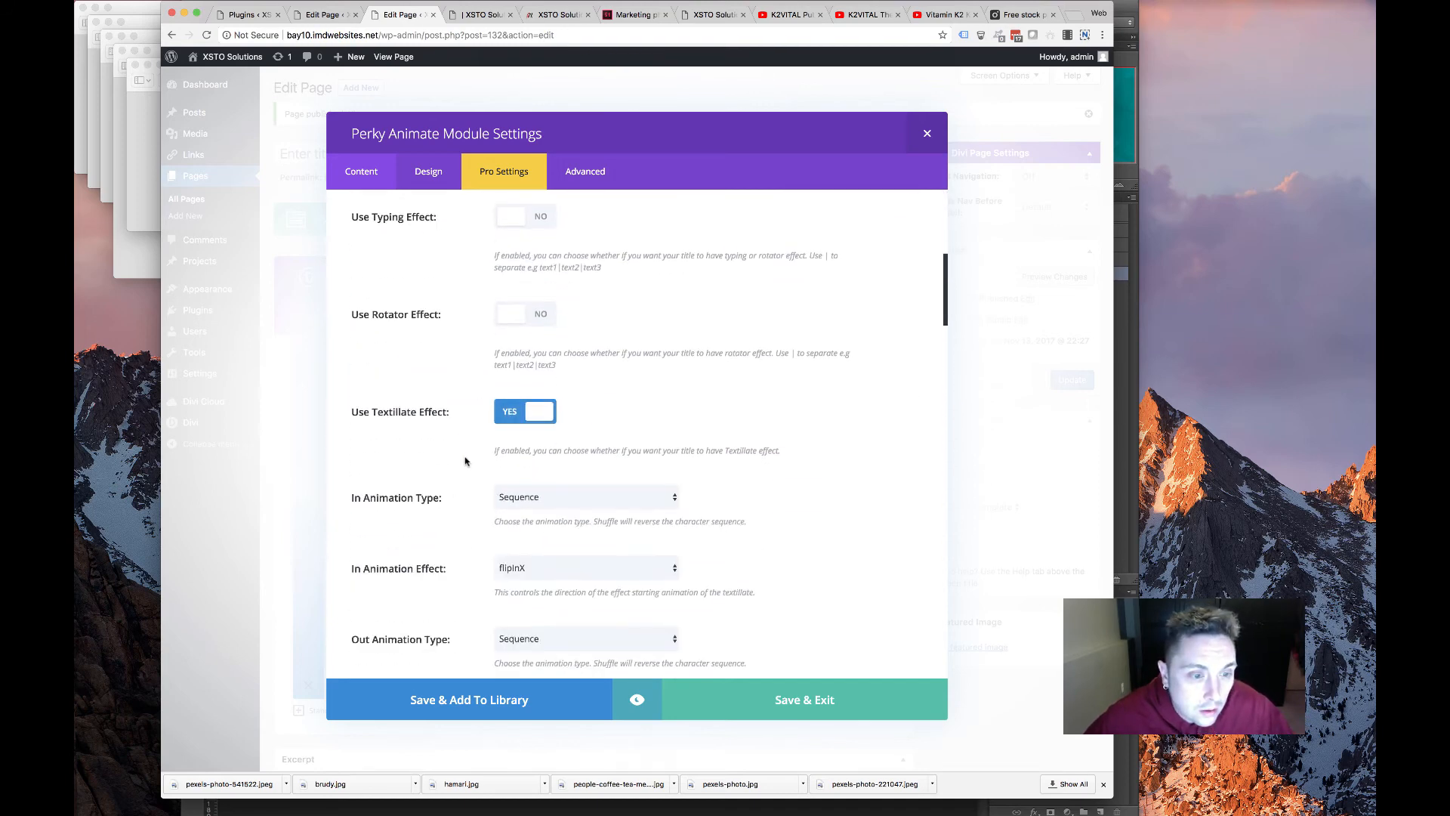
scroll(465, 460, down, 3)
click(534, 511)
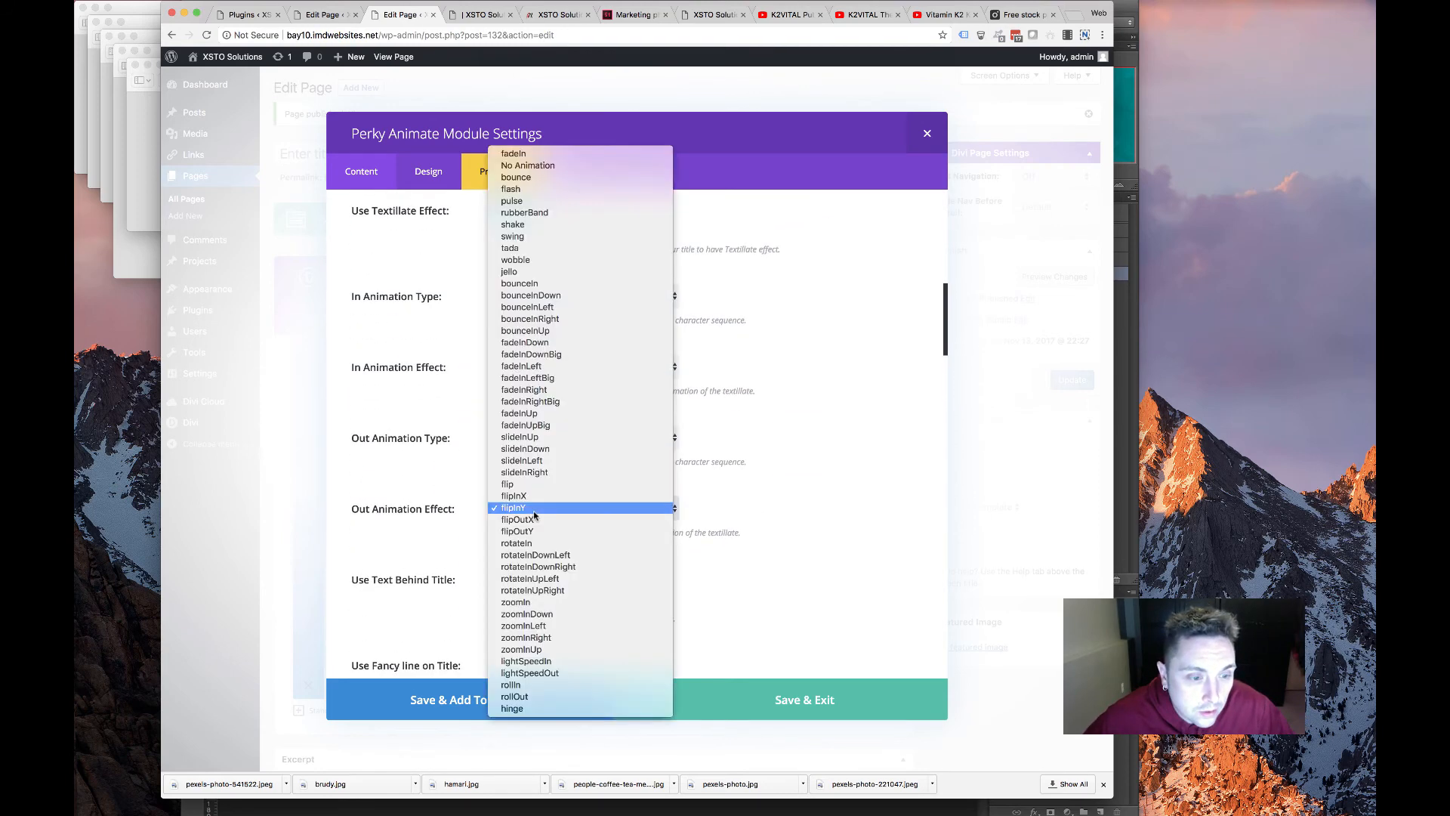
click(538, 166)
scroll(427, 394, down, 2)
scroll(427, 394, down, 20)
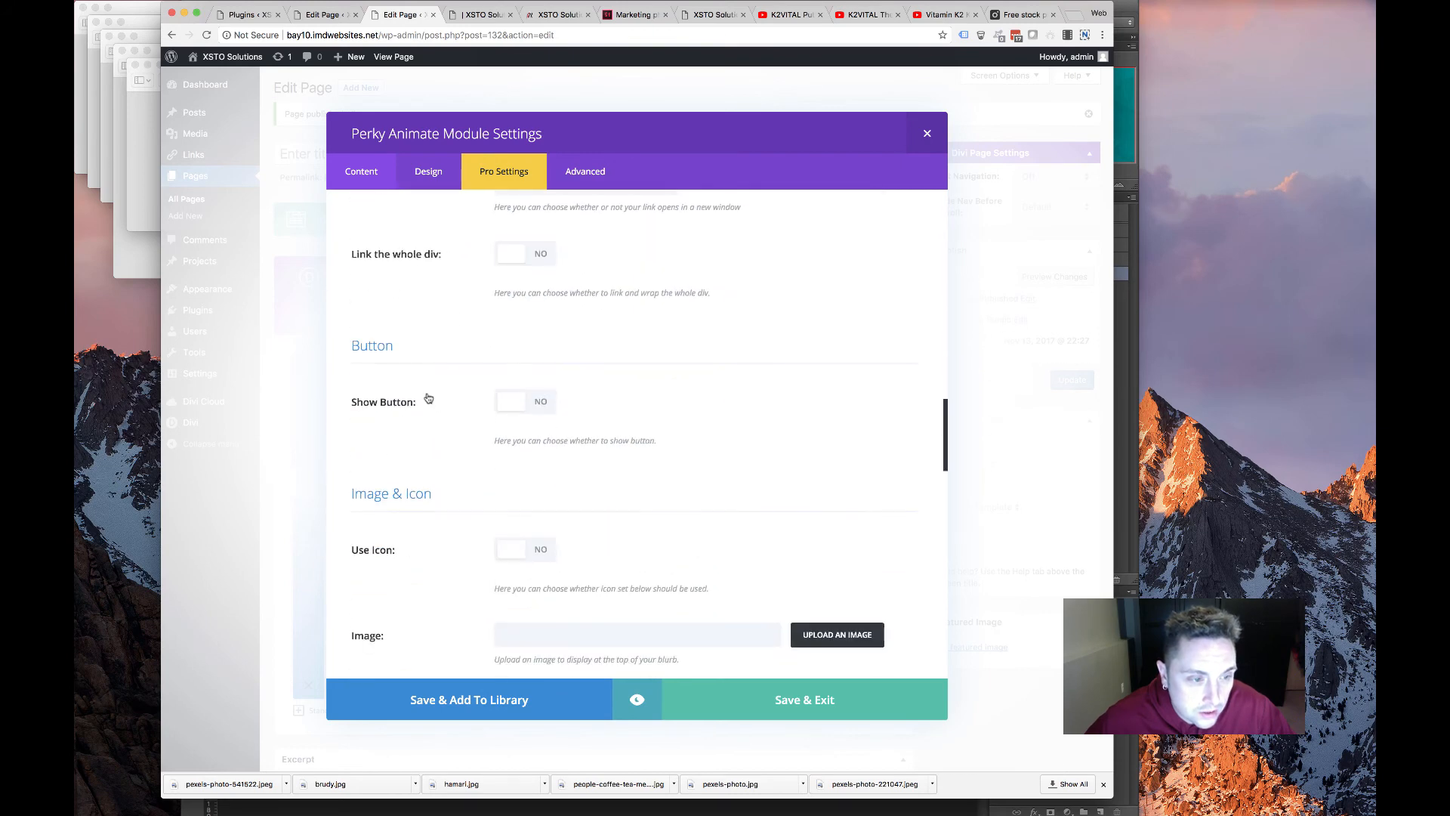
click(436, 164)
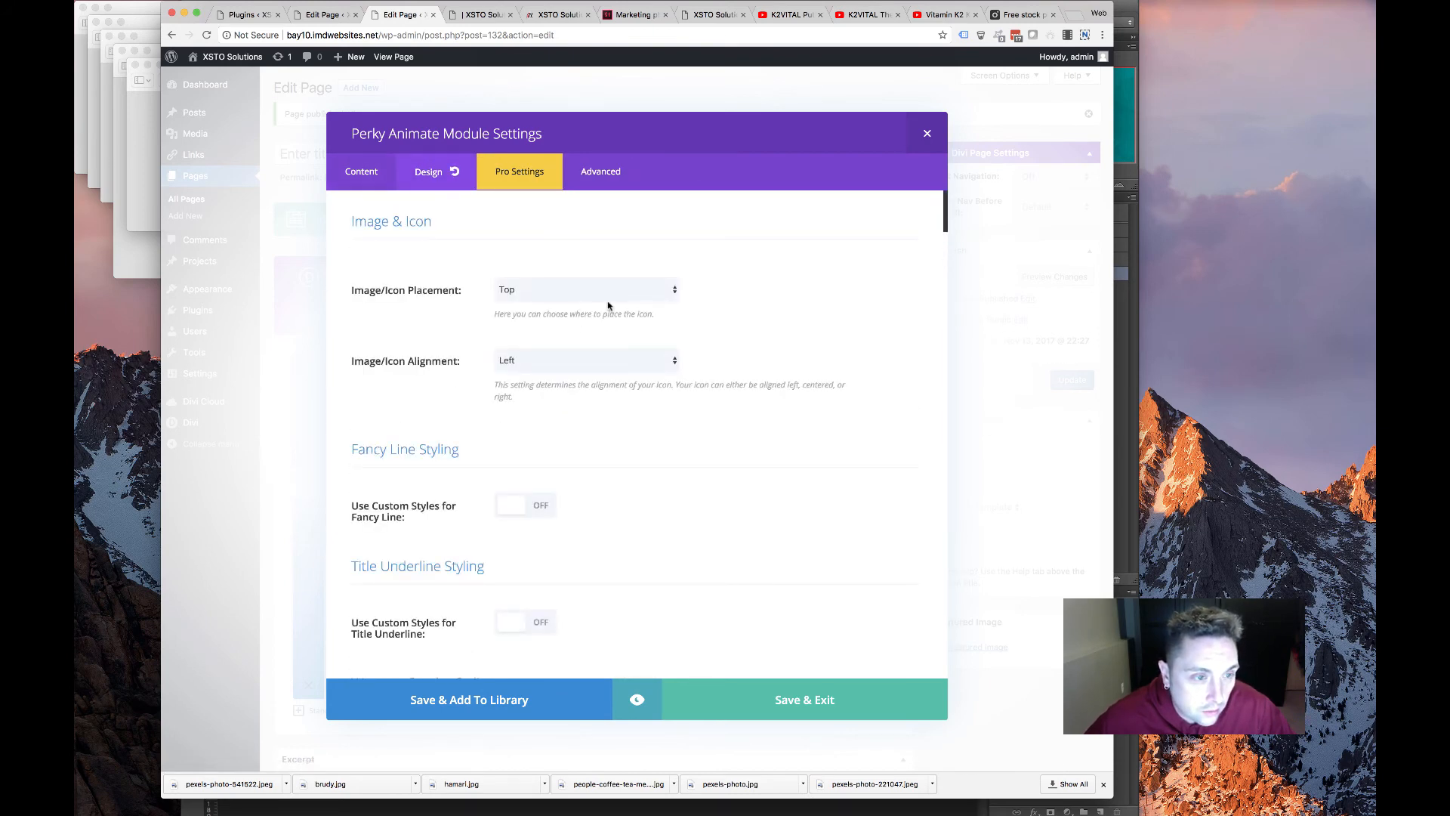
scroll(570, 431, down, 1)
scroll(519, 404, down, 12)
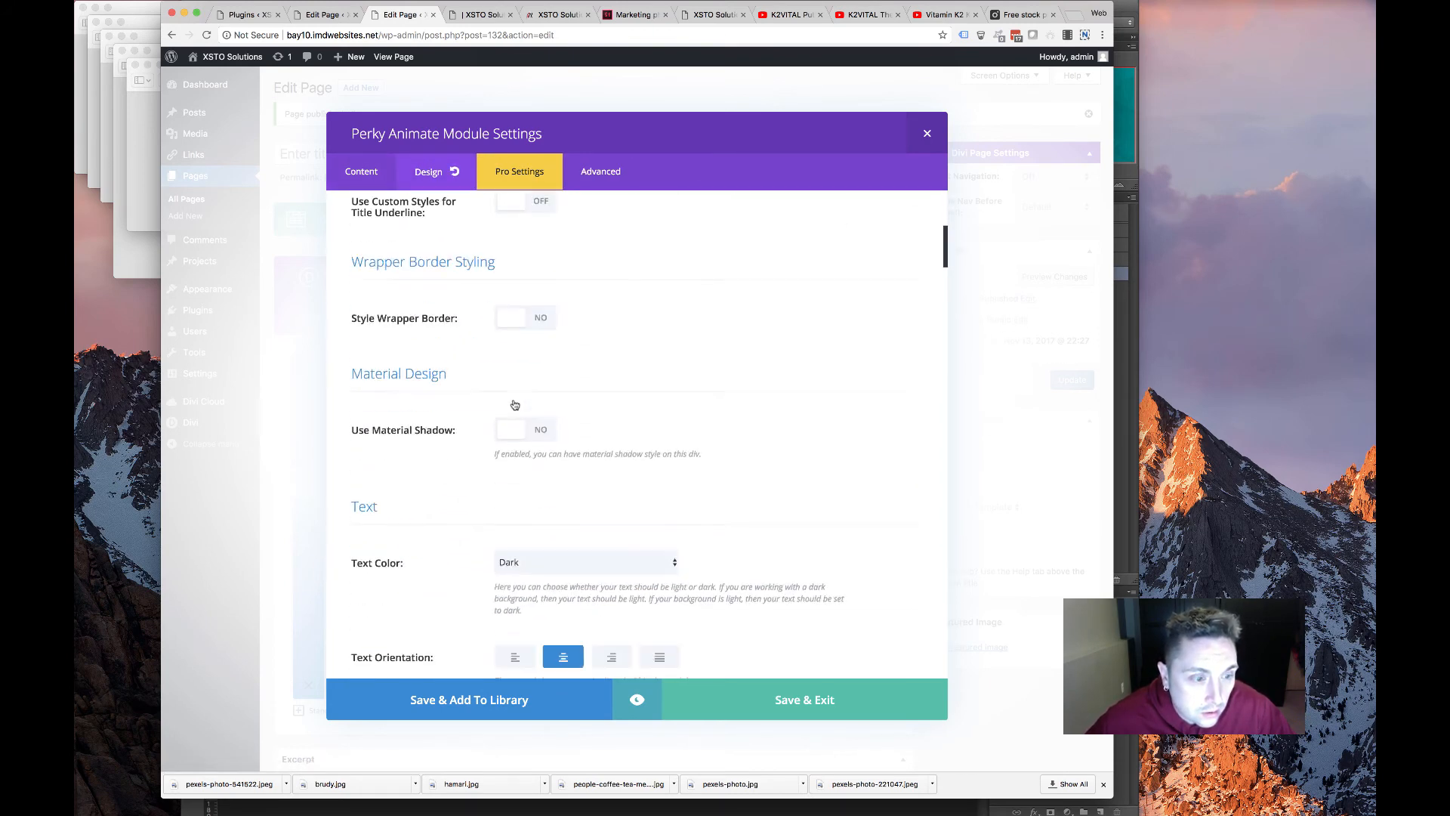
scroll(513, 401, down, 5)
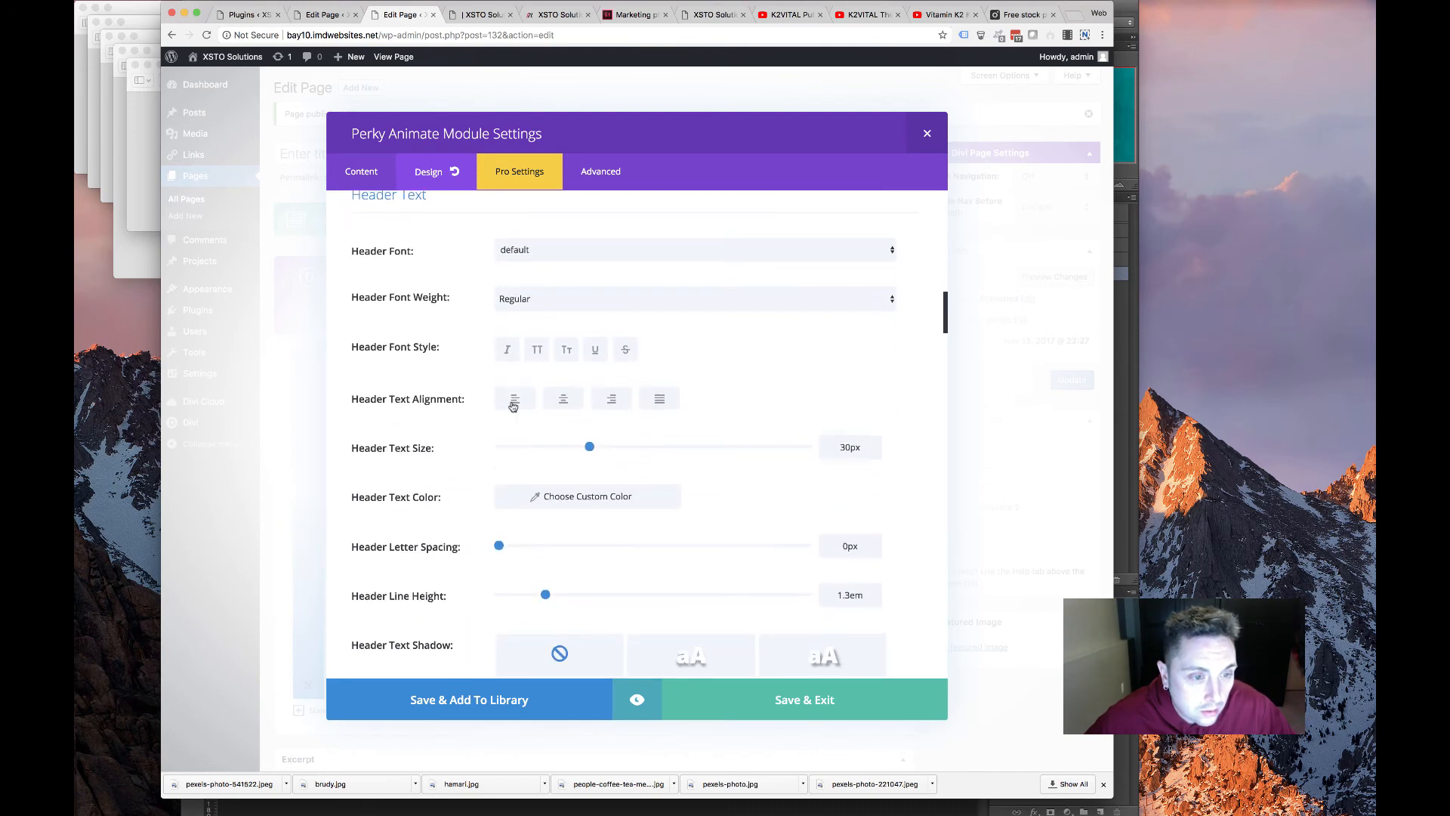
Make the header text centred, Bold, uppercase, 48px with a smaller smartphone size
click(562, 398)
click(576, 297)
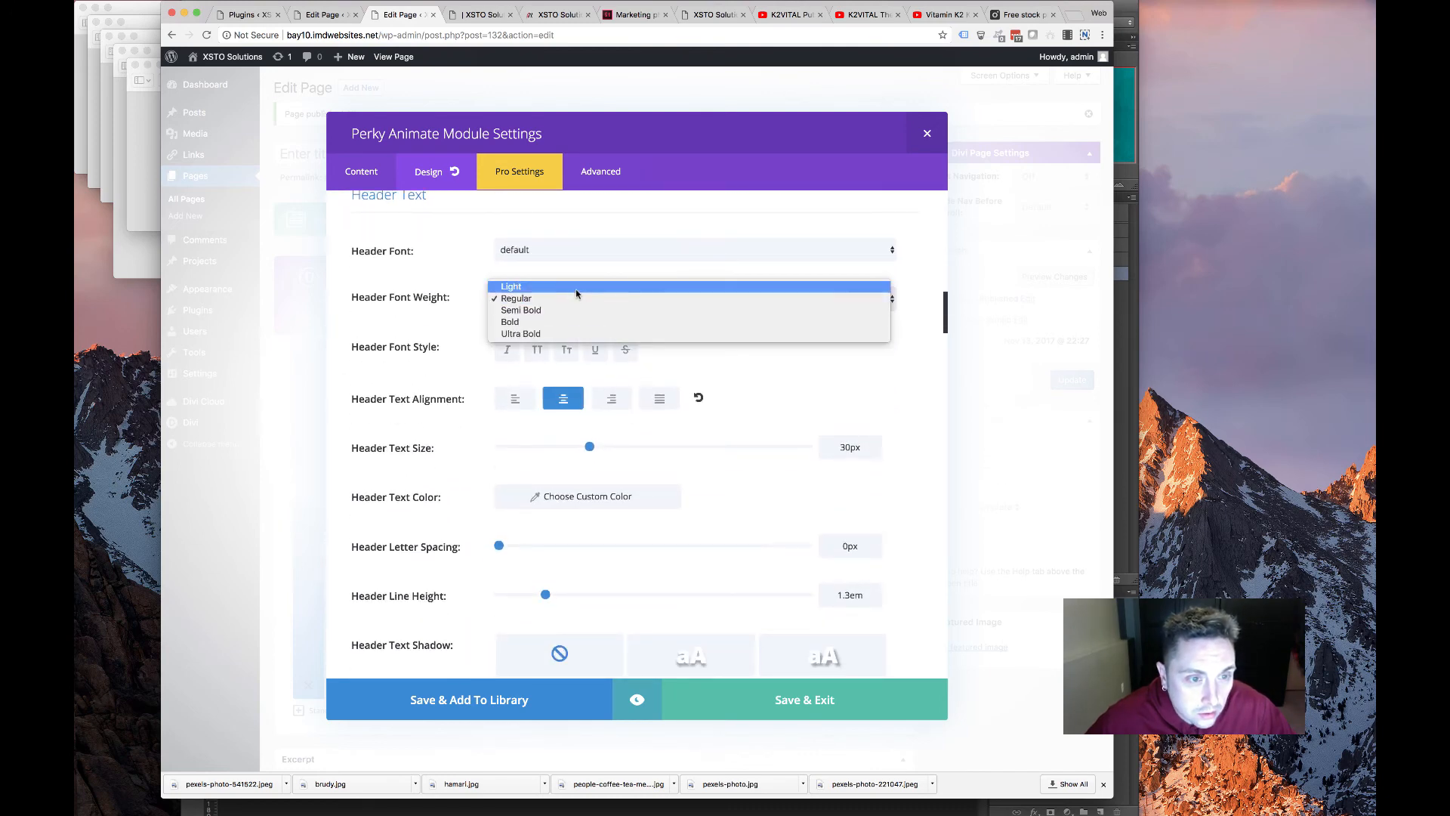
click(535, 349)
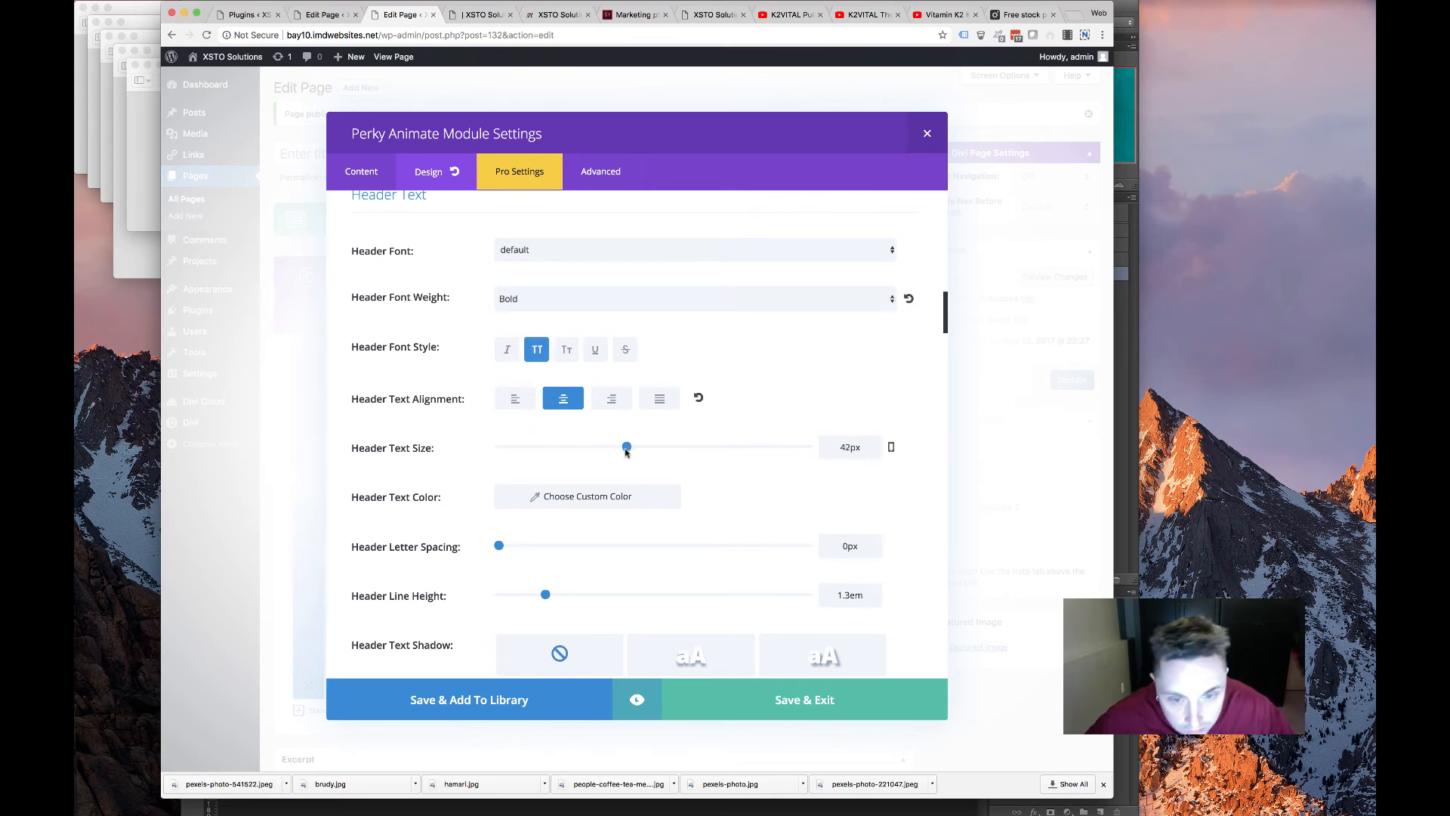
click(893, 447)
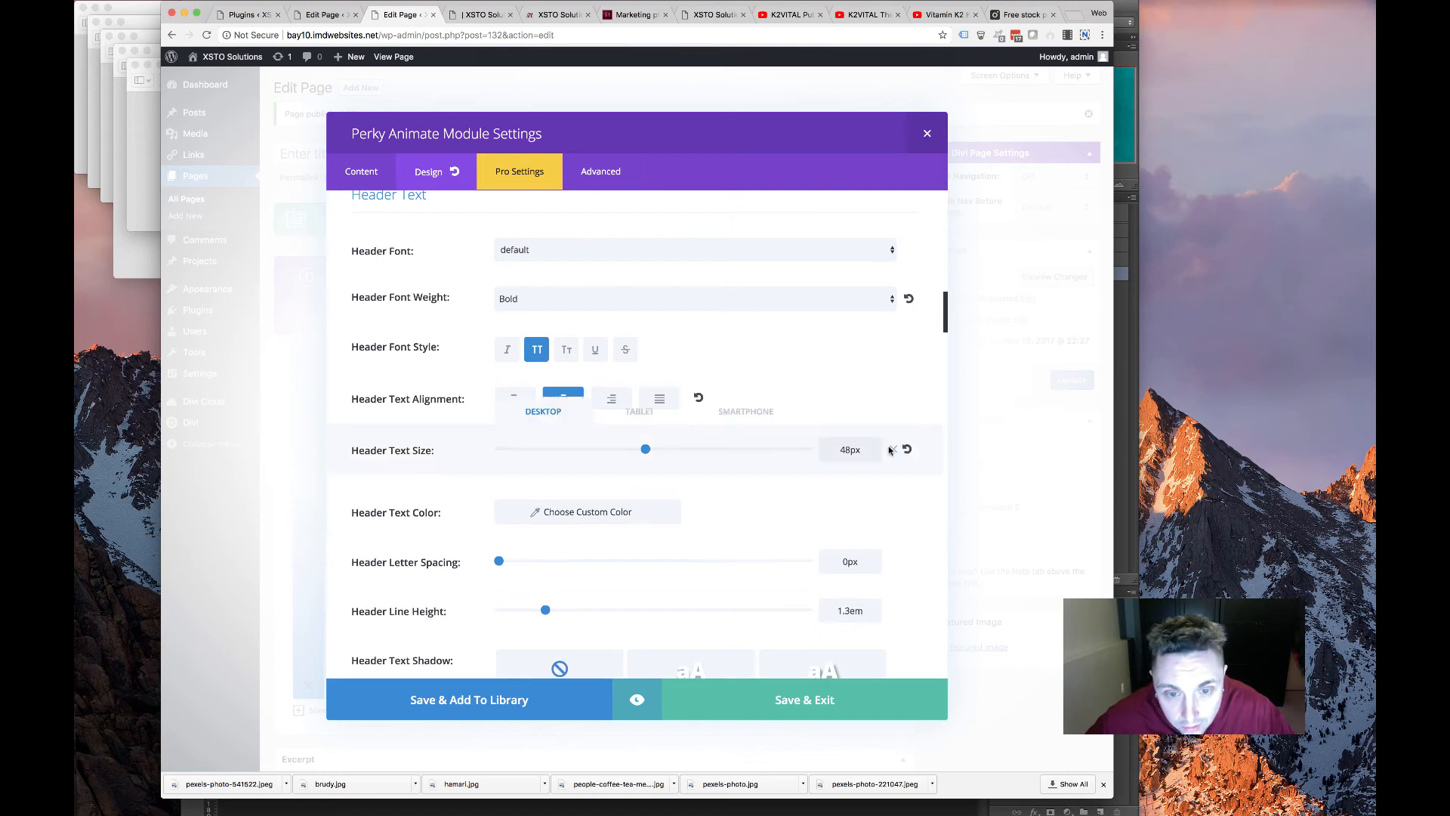
click(746, 453)
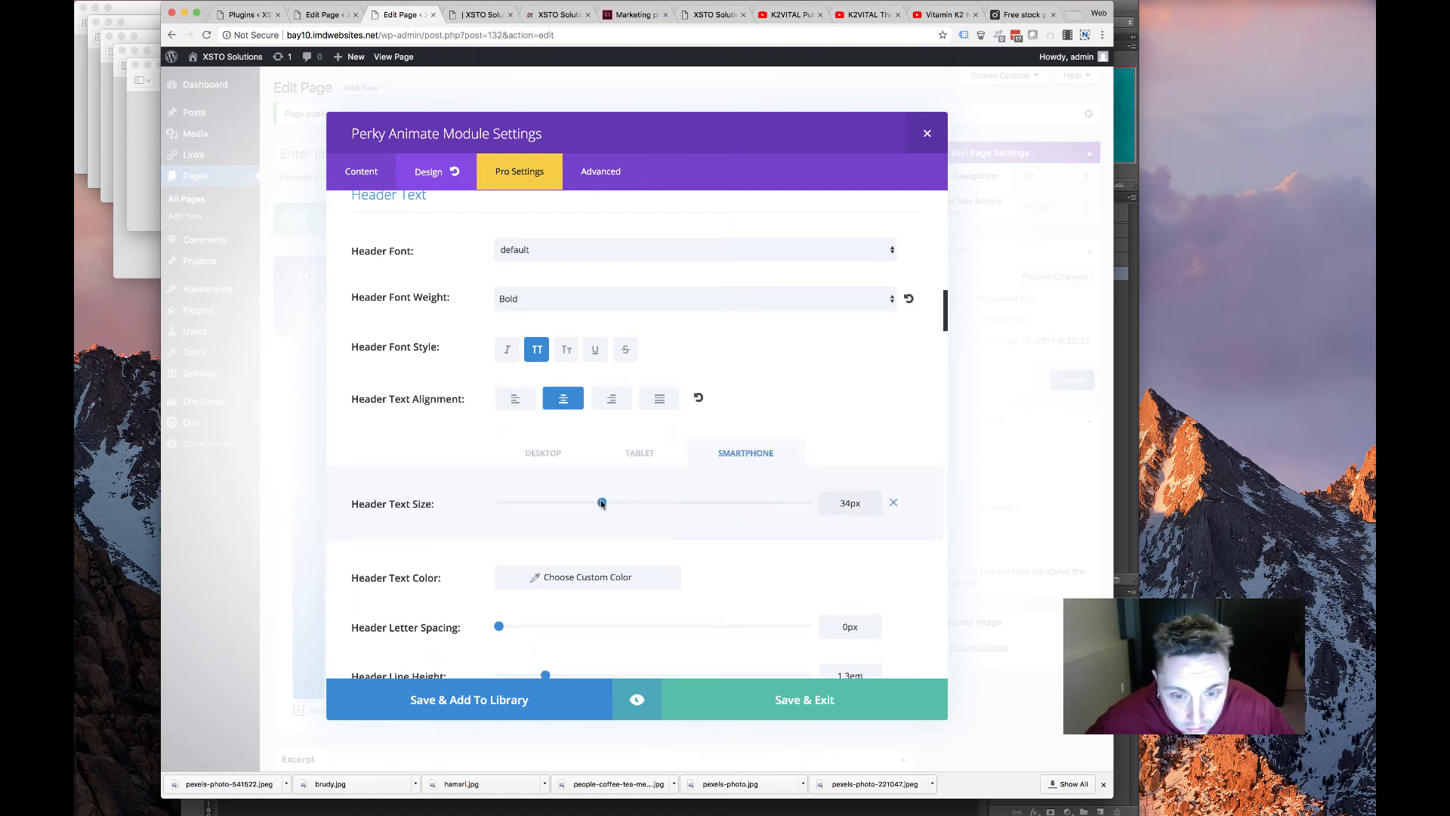
click(557, 456)
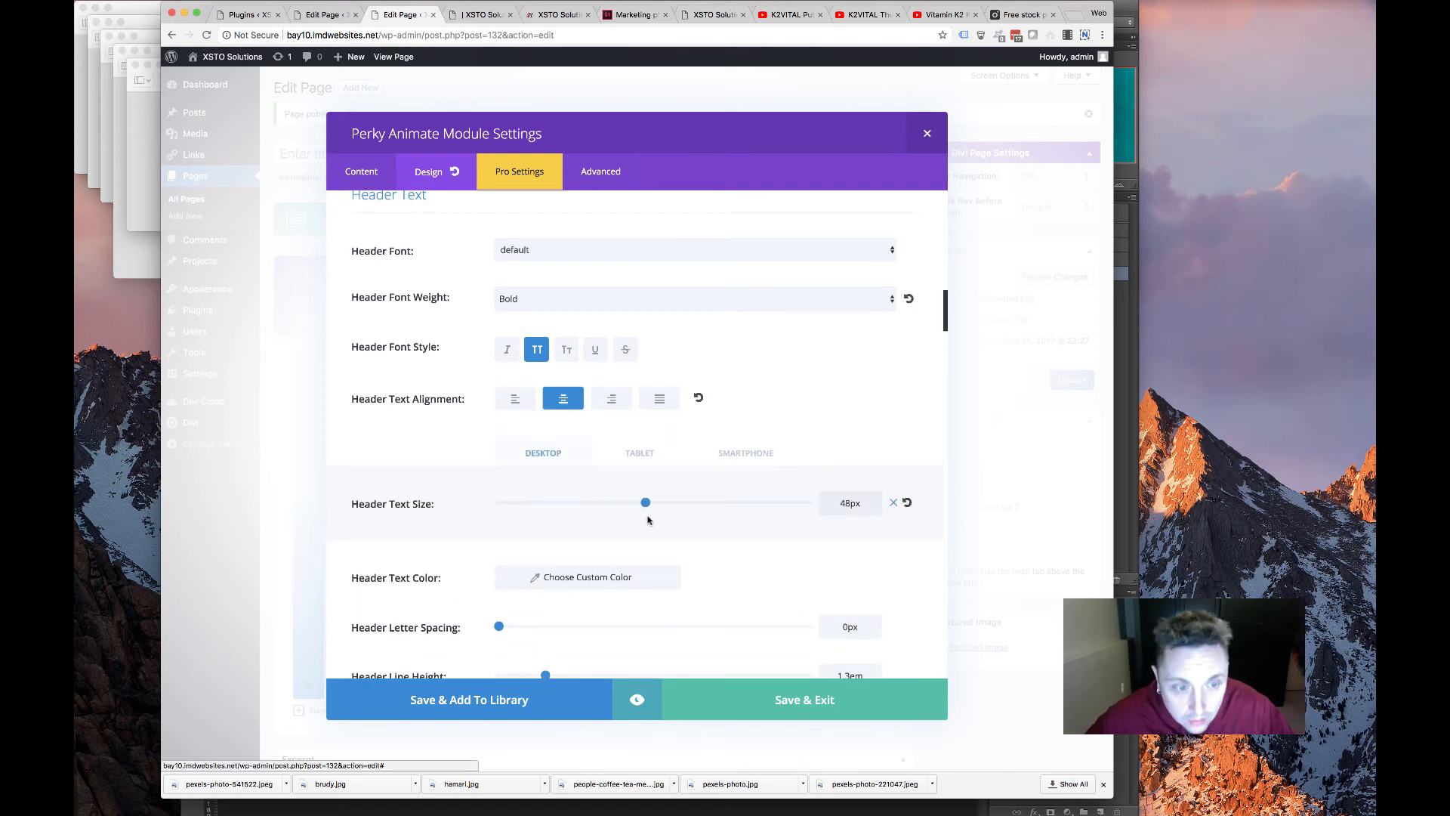
Make the header text white with a text shadow and 48px line height (36px on smartphone), then save
scroll(563, 491, down, 5)
click(586, 356)
click(558, 531)
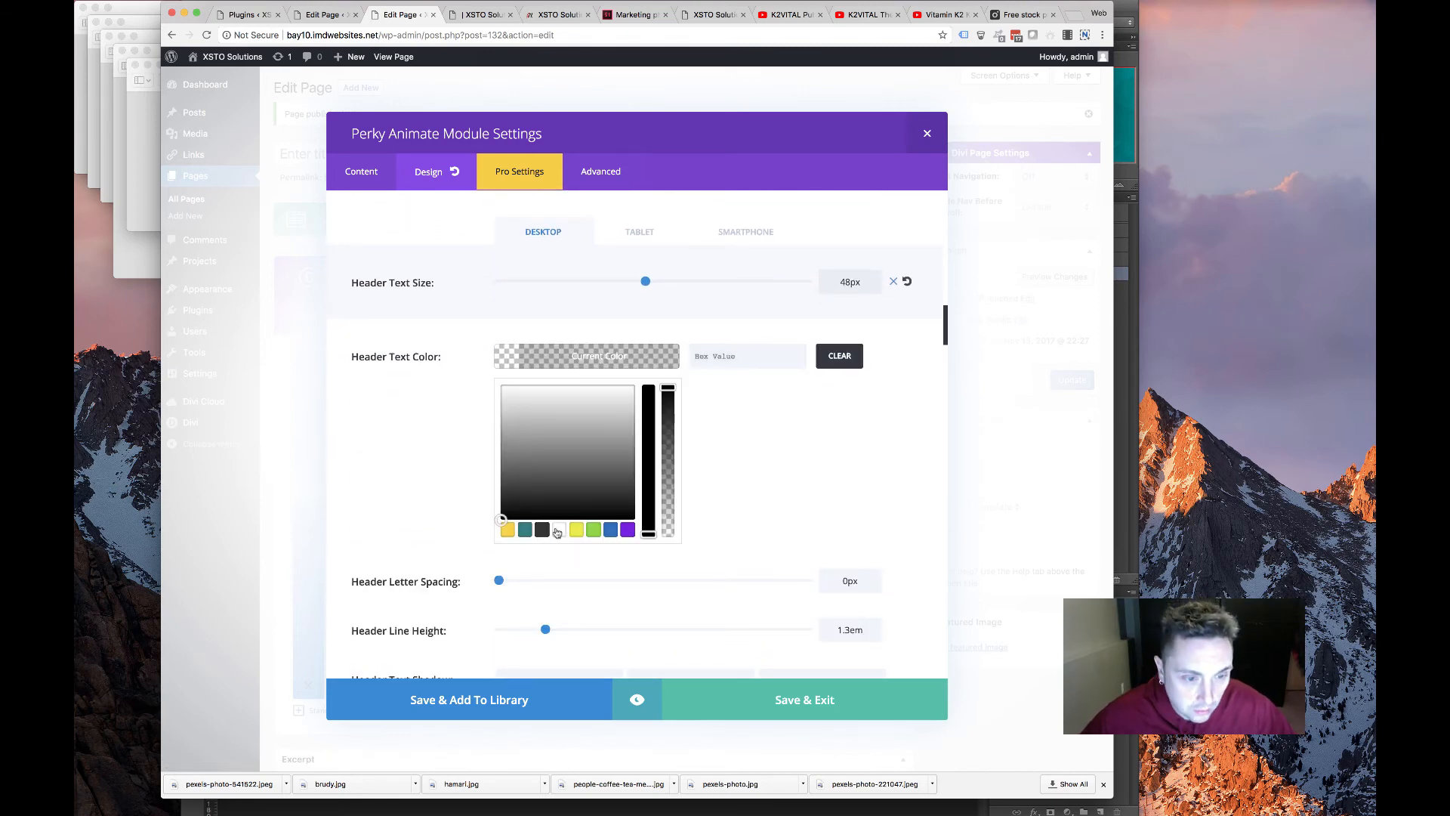
click(473, 466)
scroll(453, 371, down, 3)
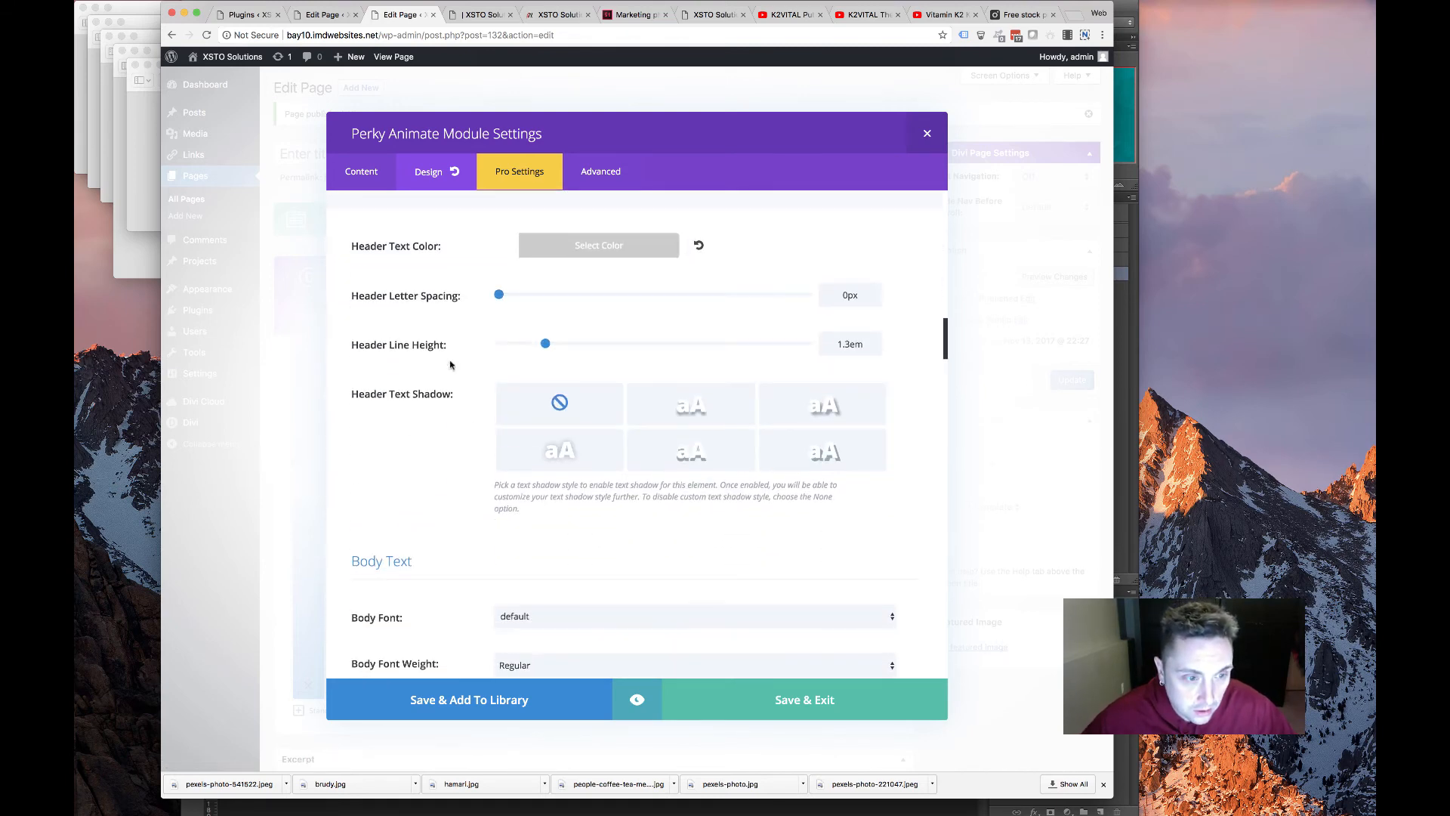
click(573, 455)
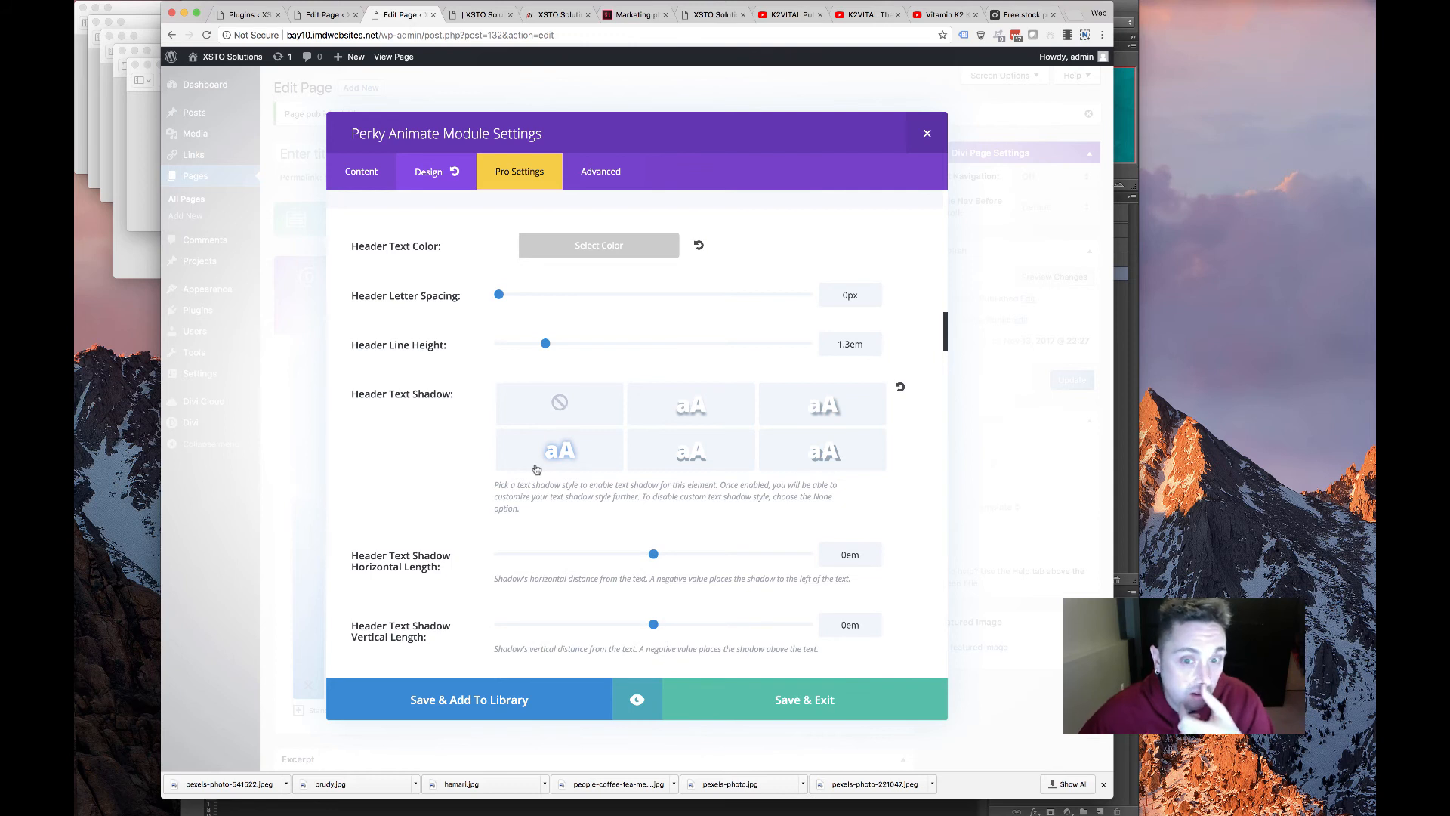
click(859, 346)
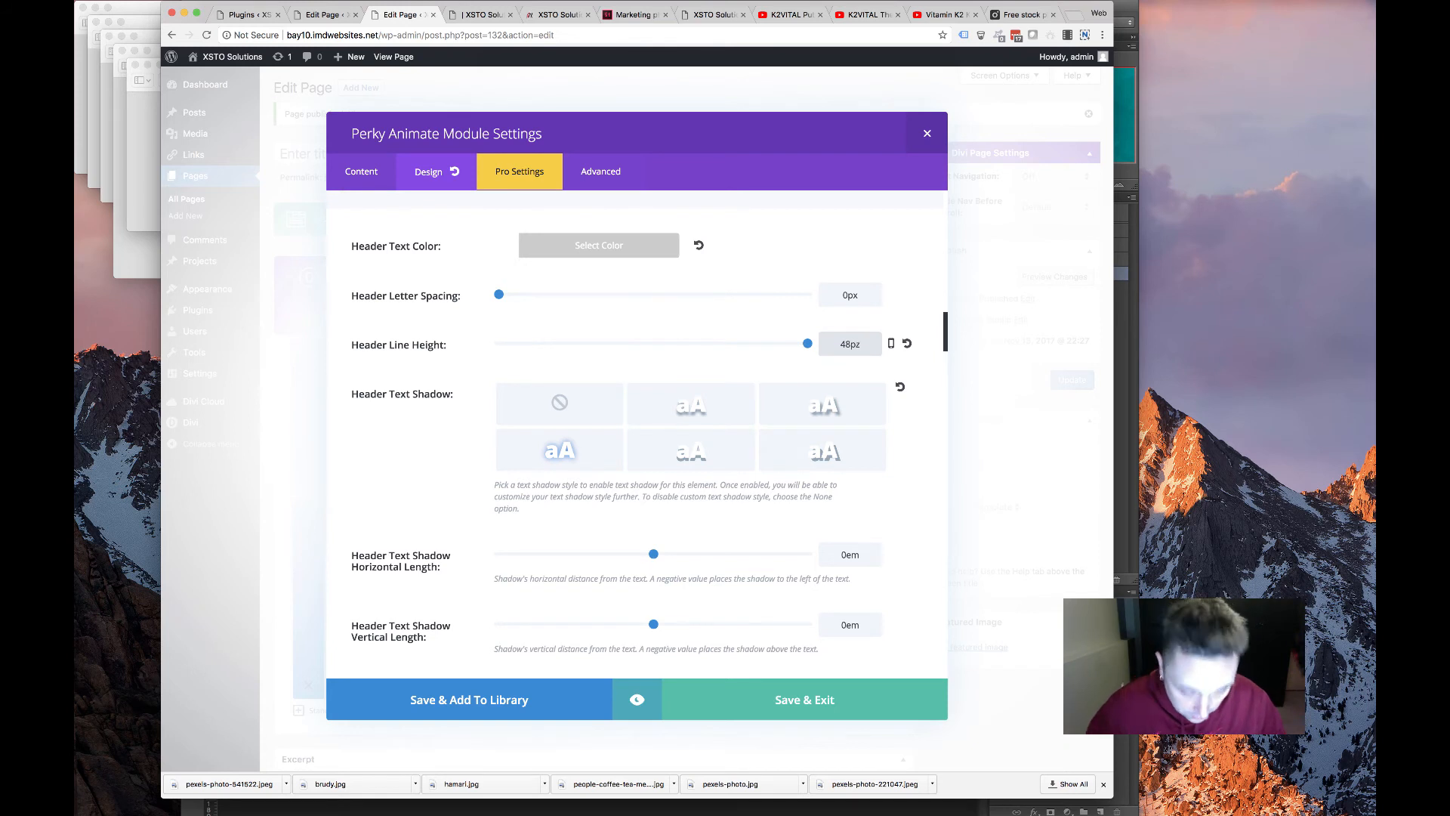
click(891, 343)
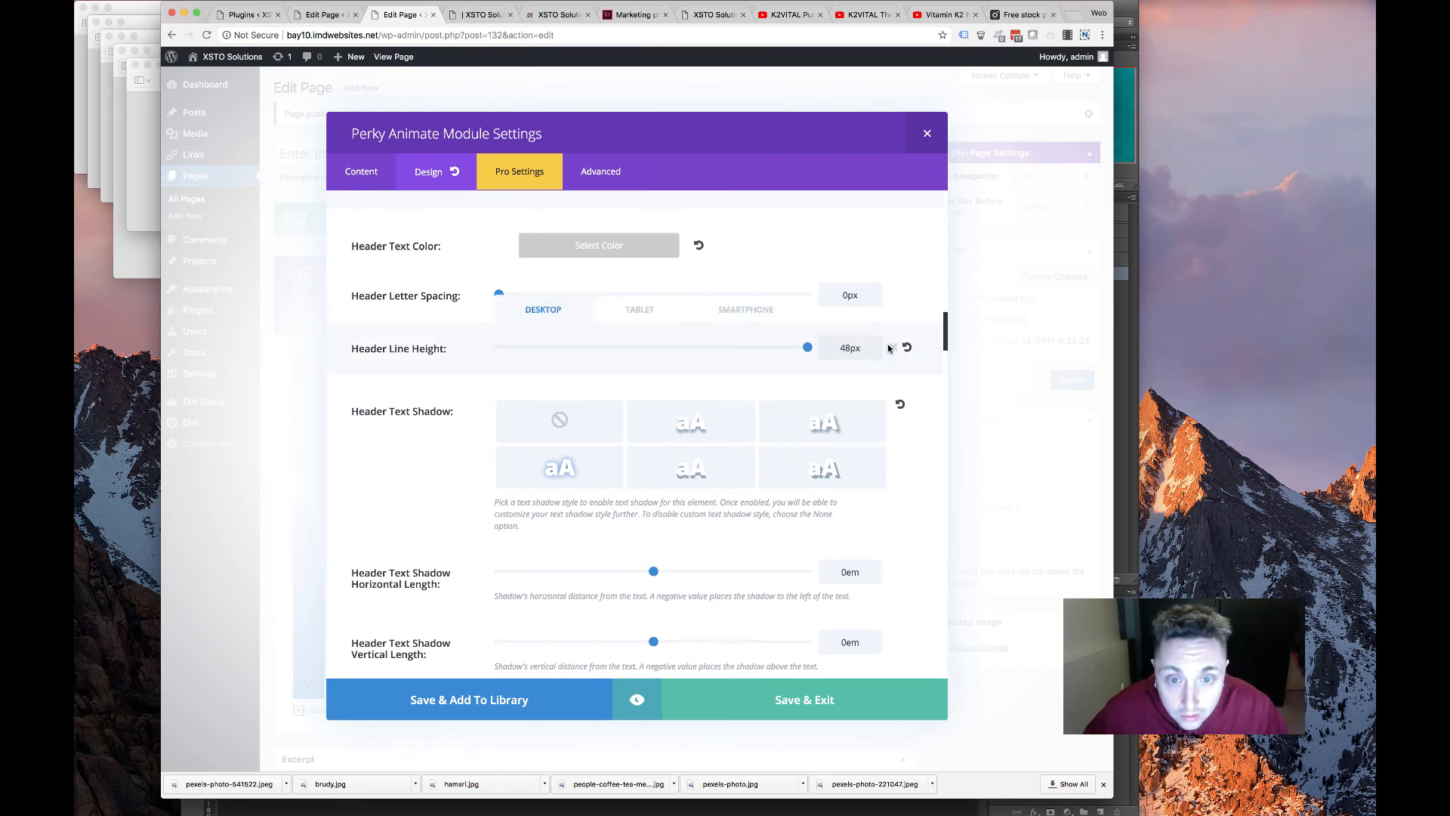
click(747, 349)
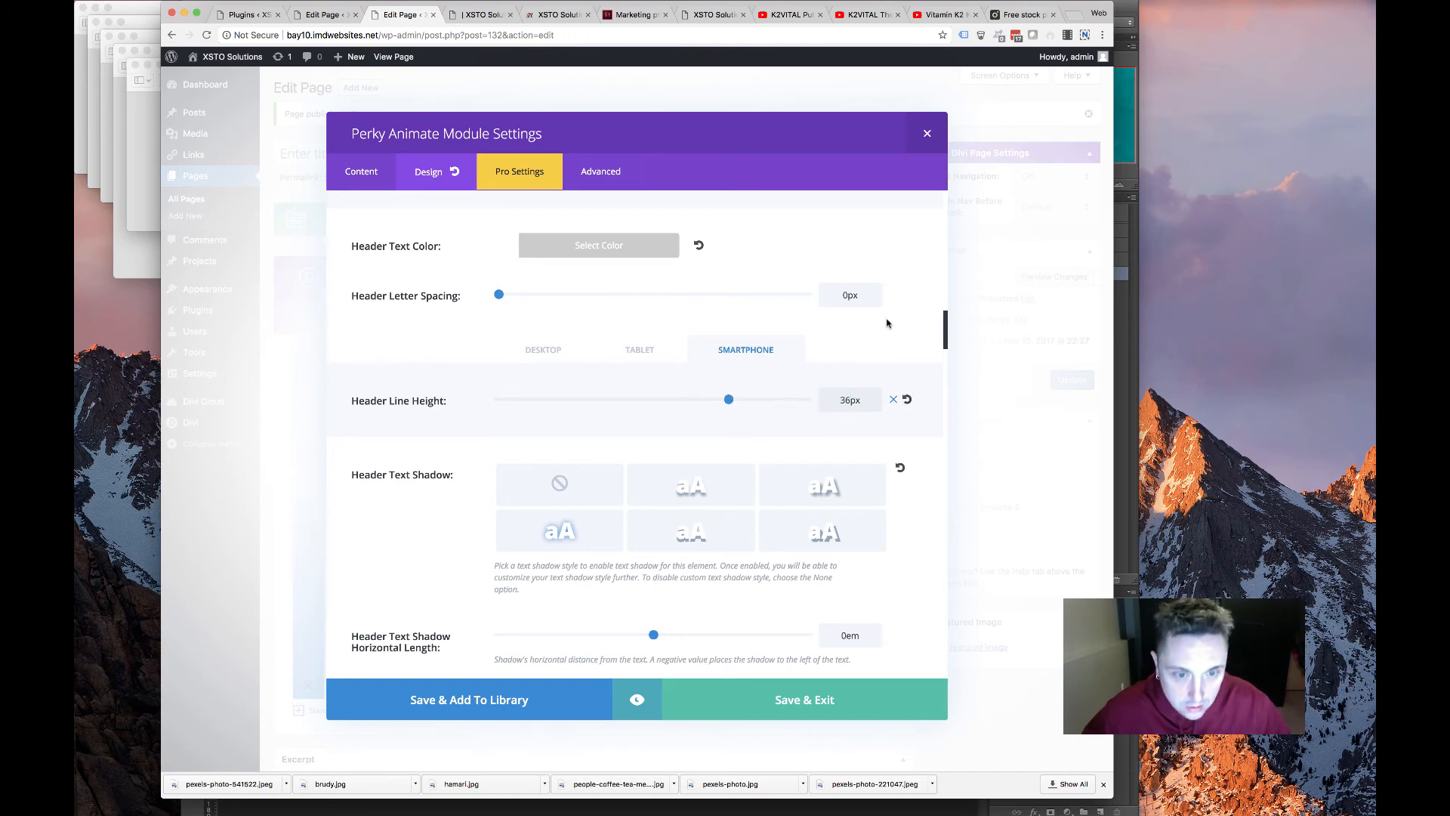
scroll(527, 434, down, 12)
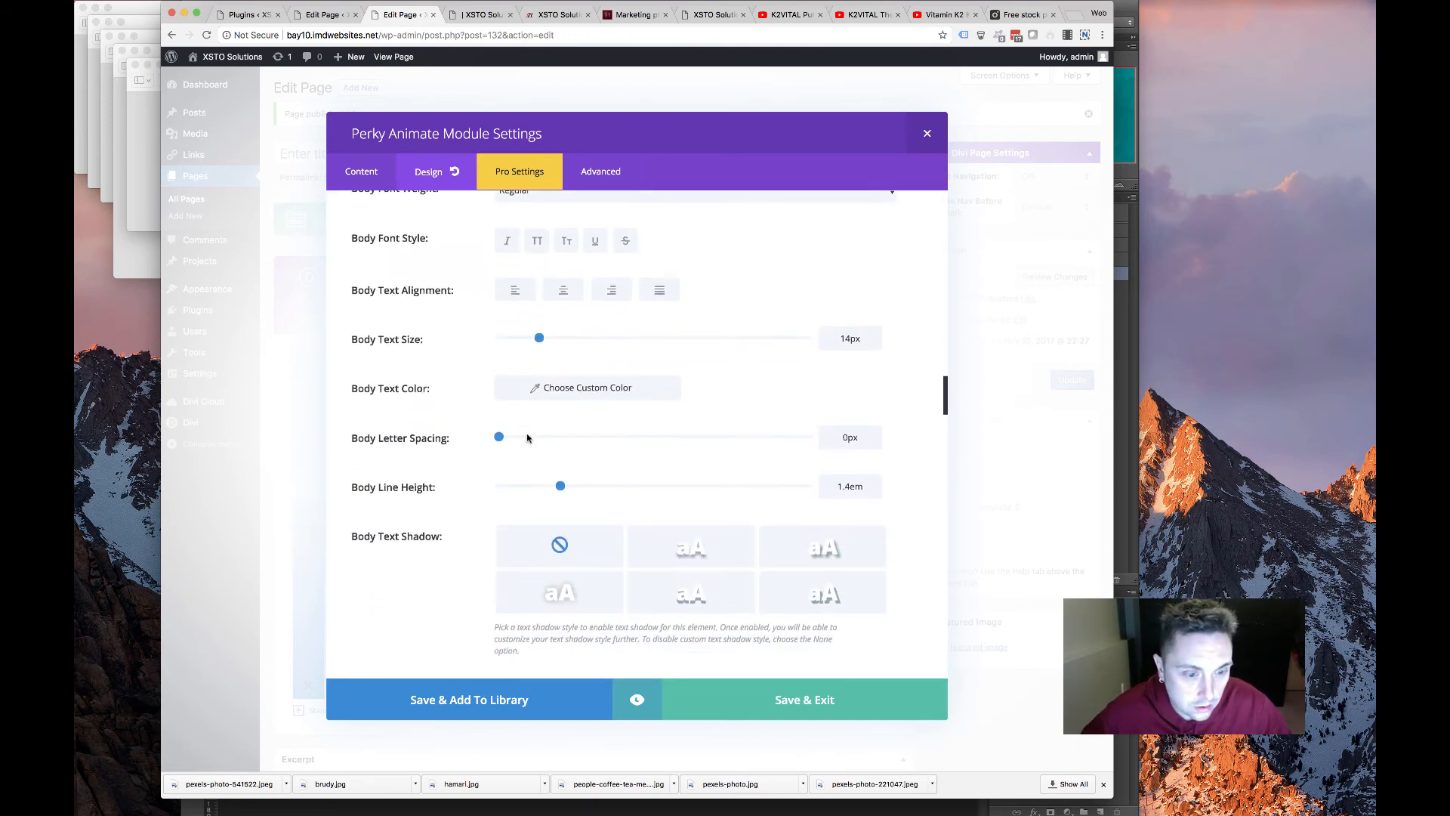
scroll(527, 438, down, 15)
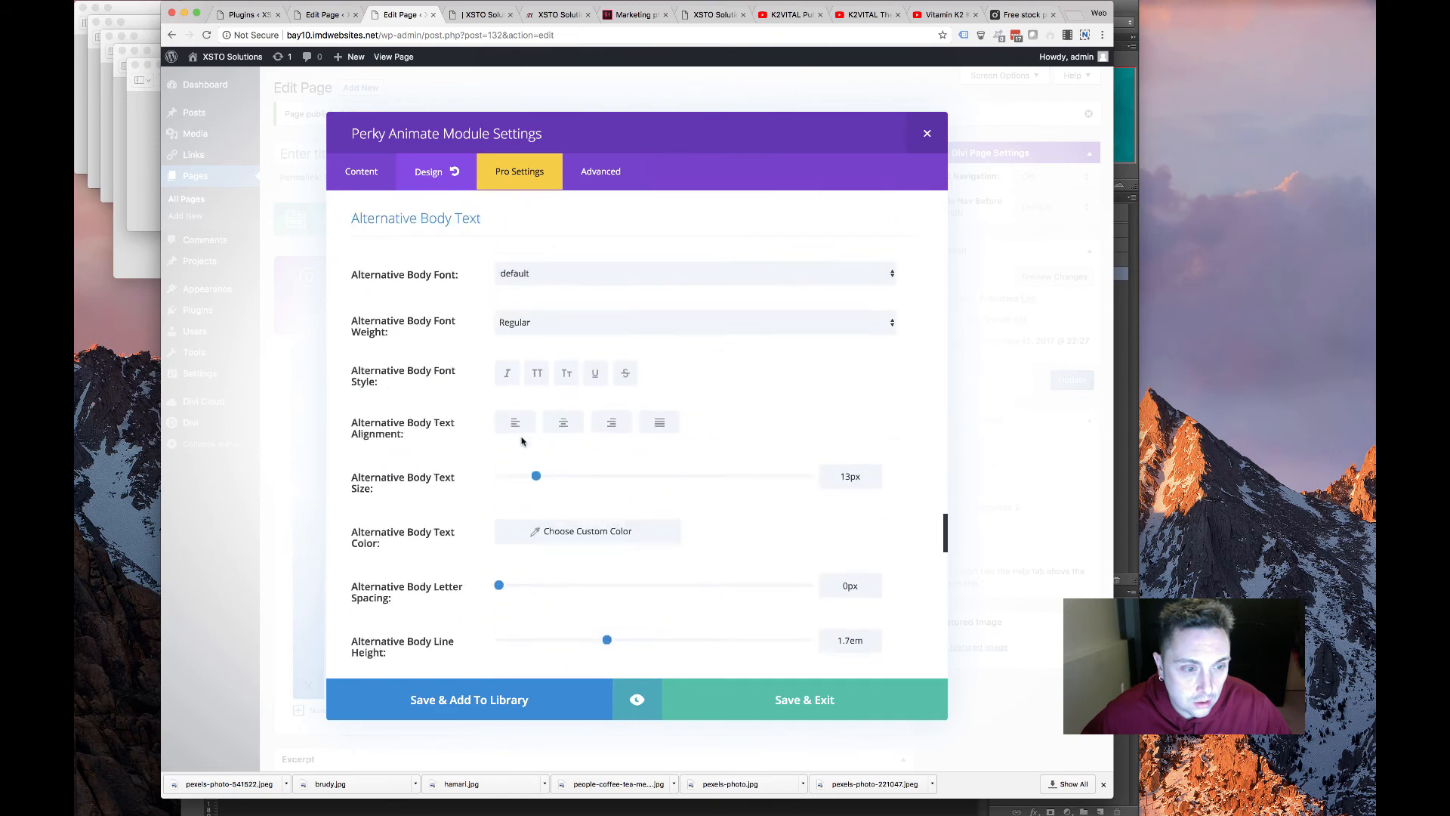
scroll(521, 441, down, 15)
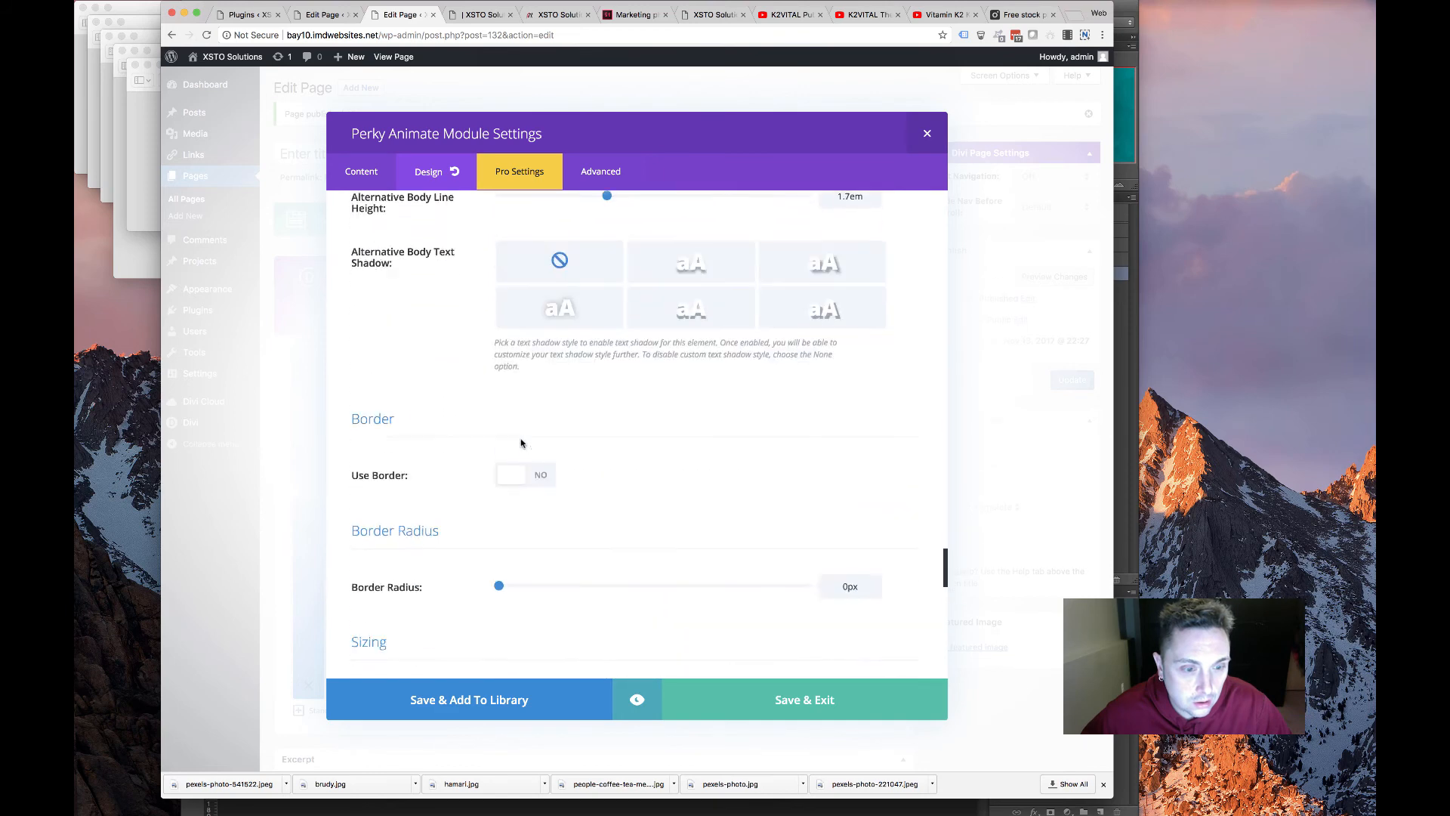
click(763, 706)
Give the new section a teal #008285 background
click(308, 367)
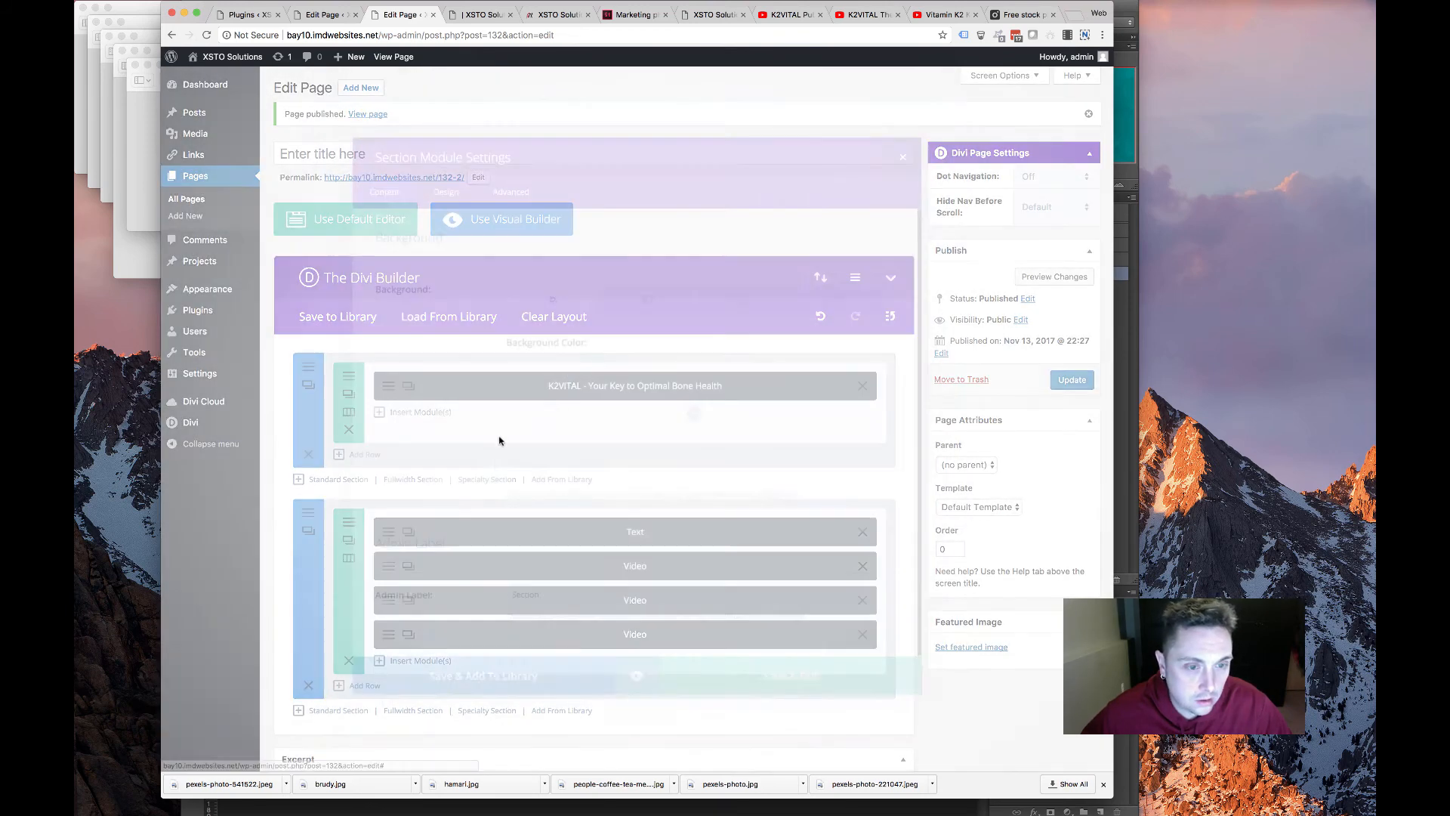
click(701, 412)
click(636, 471)
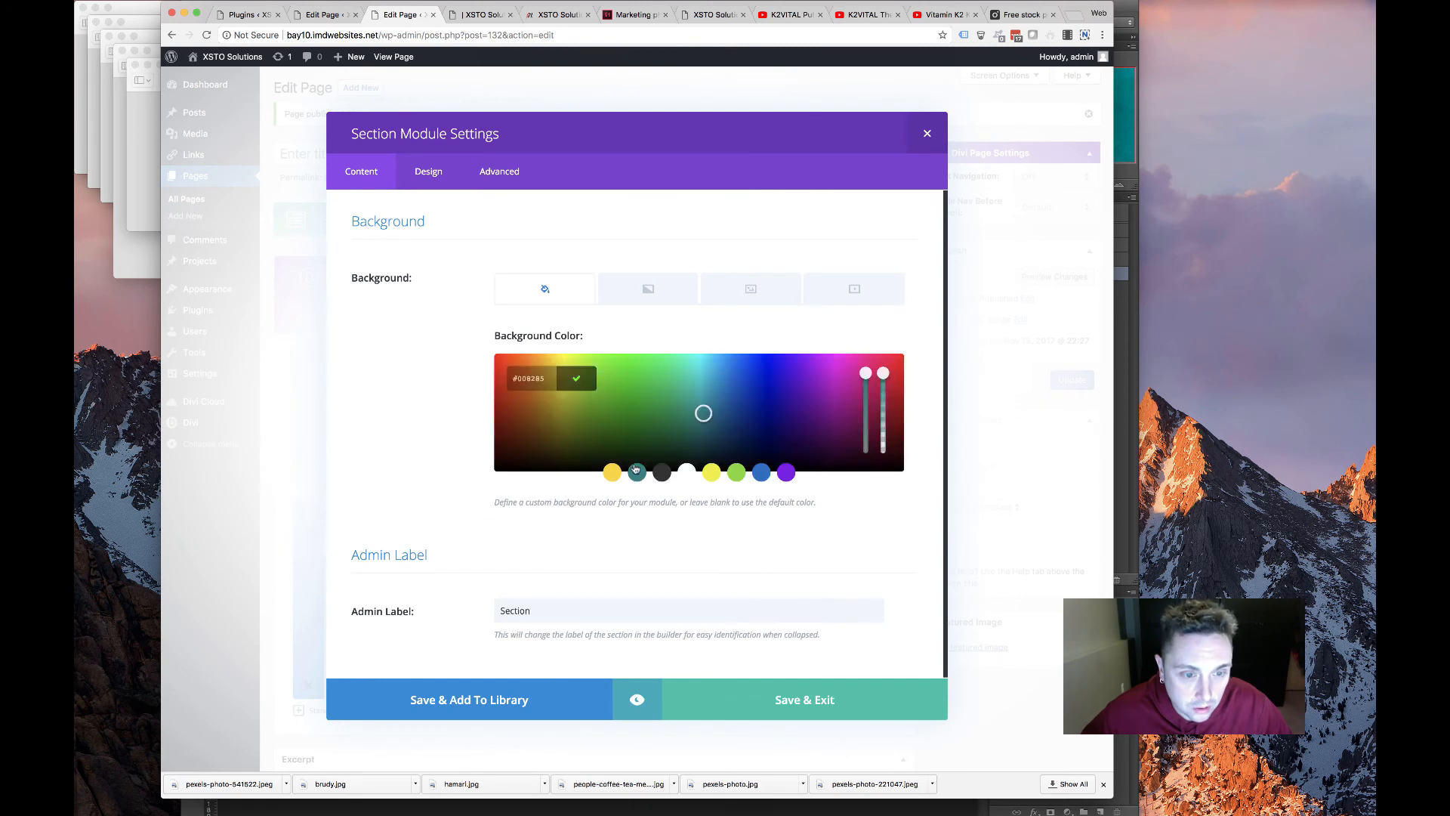
Set 30px top and bottom padding on the section, save it and publish the page
click(451, 173)
scroll(519, 423, down, 5)
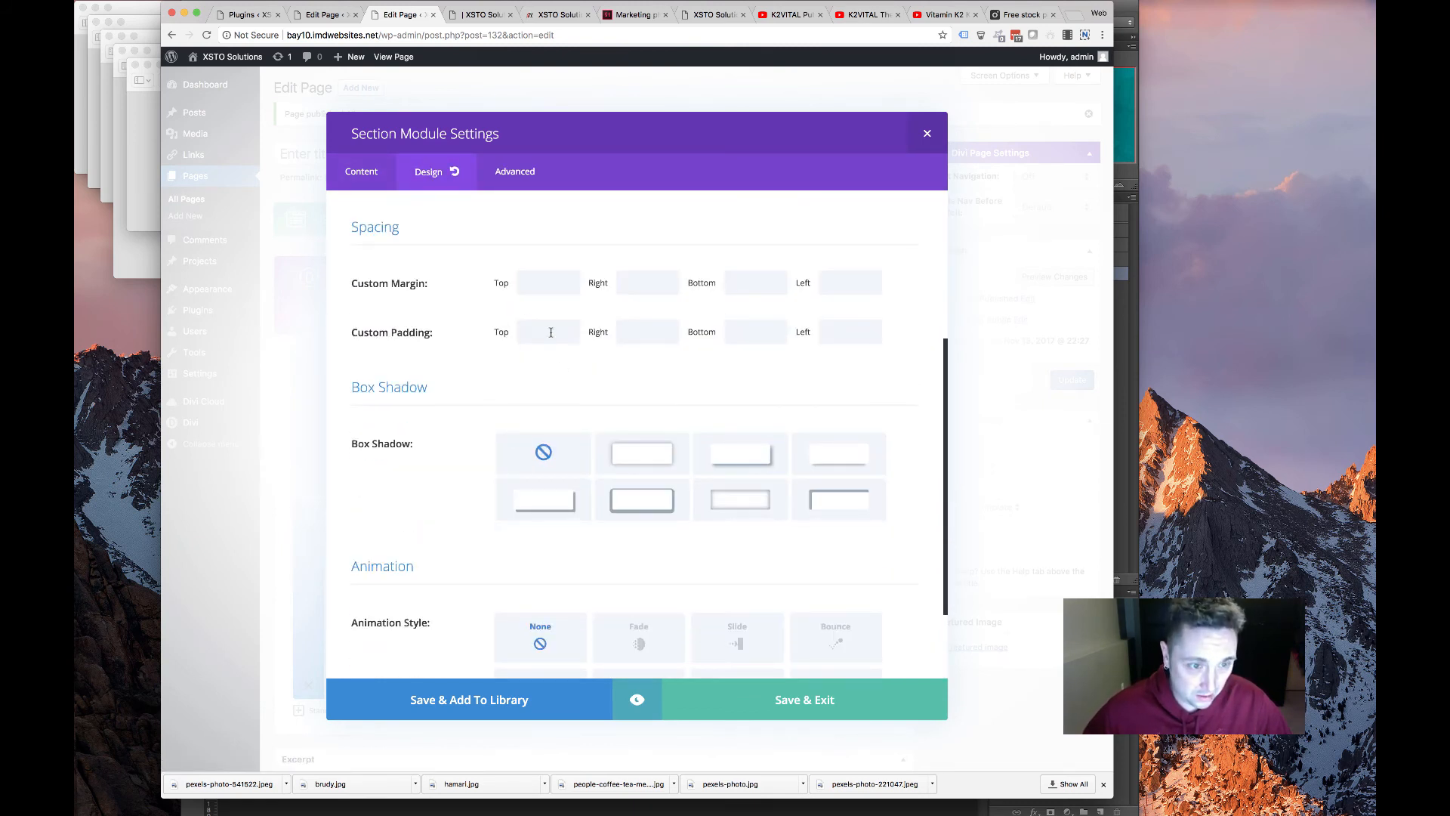
key(Tab)
key(Tab)
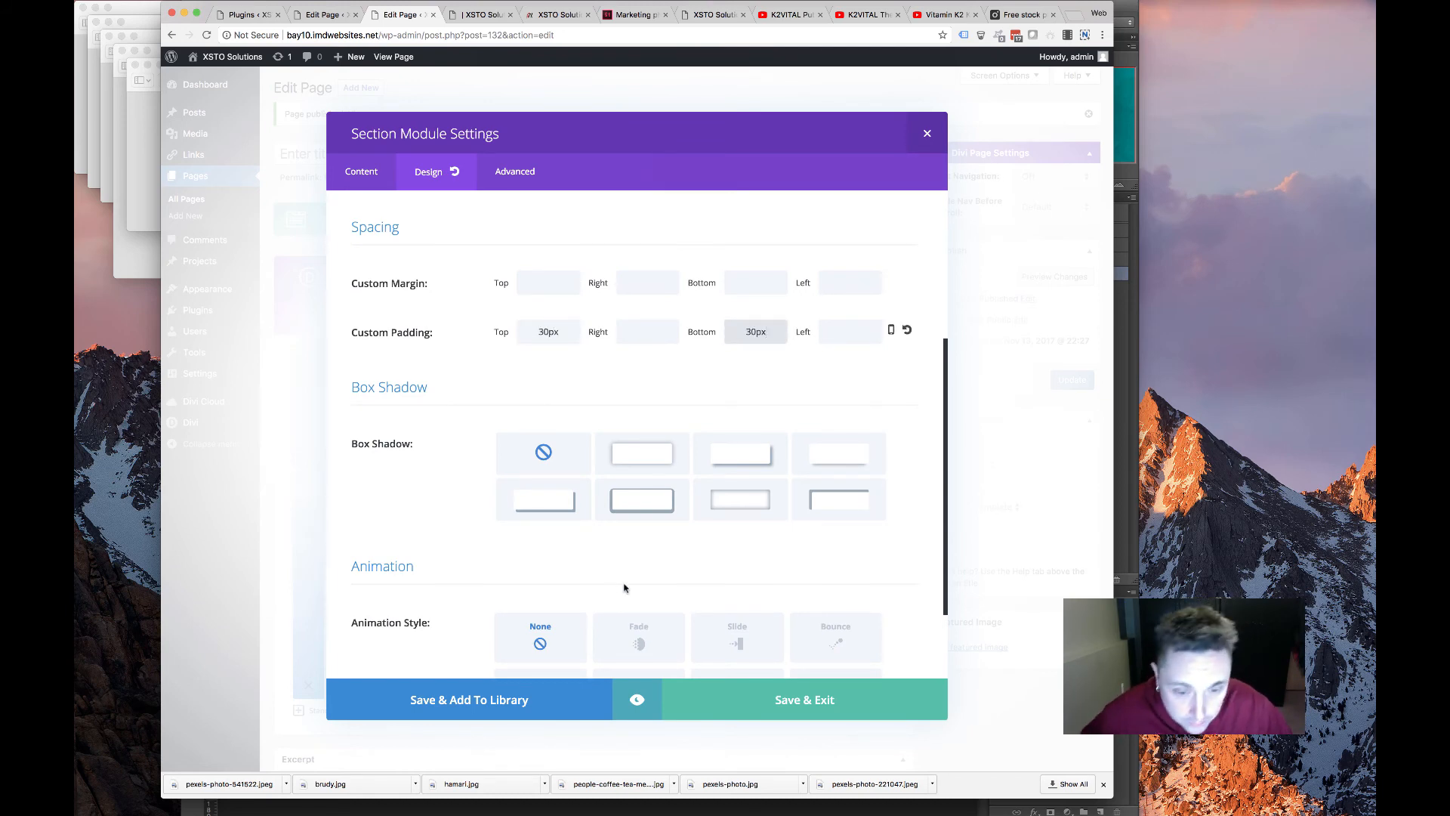
text(30px)
click(764, 705)
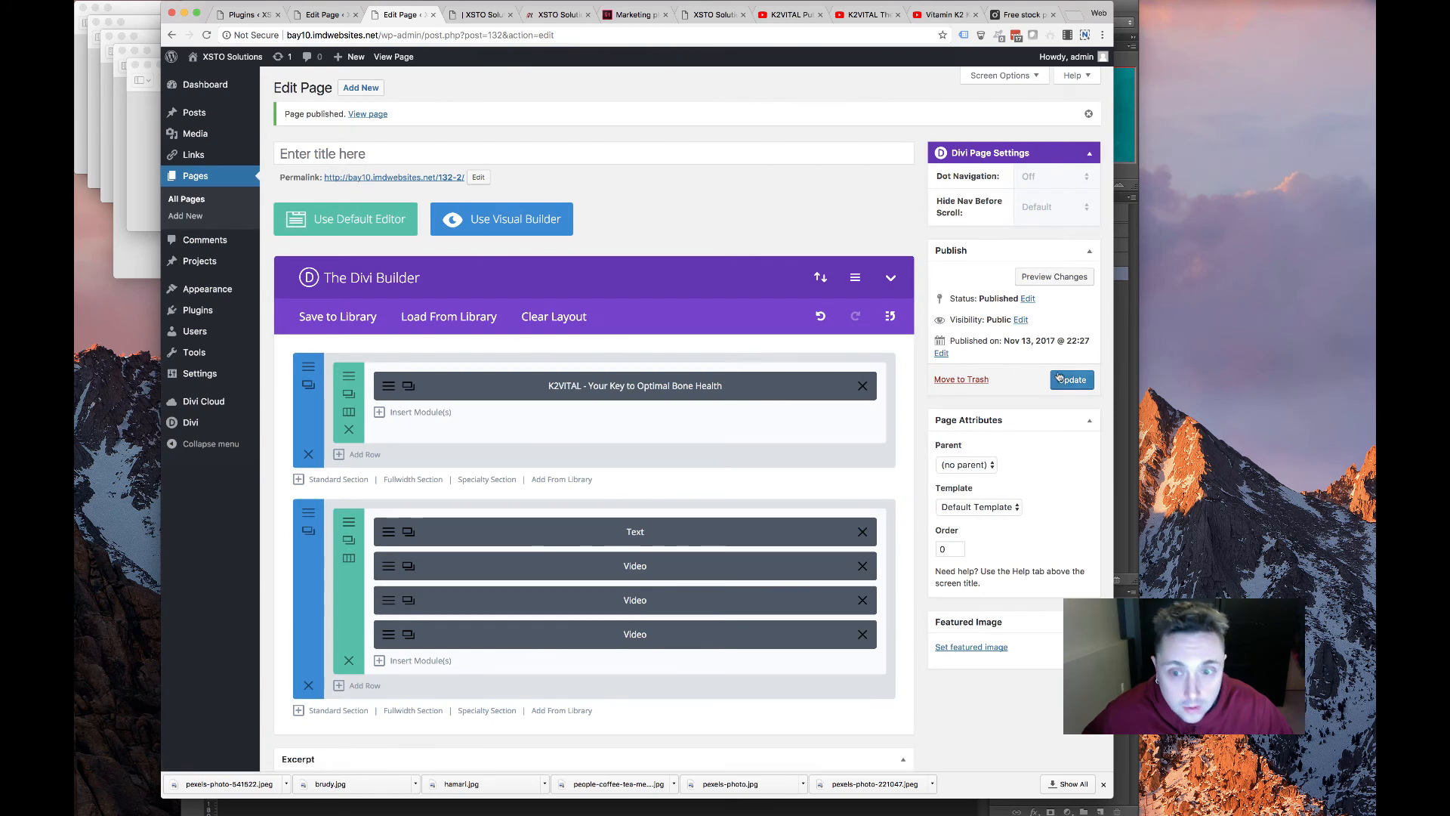
click(1071, 379)
Reload the live page to check the teal banner's white uppercase K2VITAL title, then return to the editor
click(477, 14)
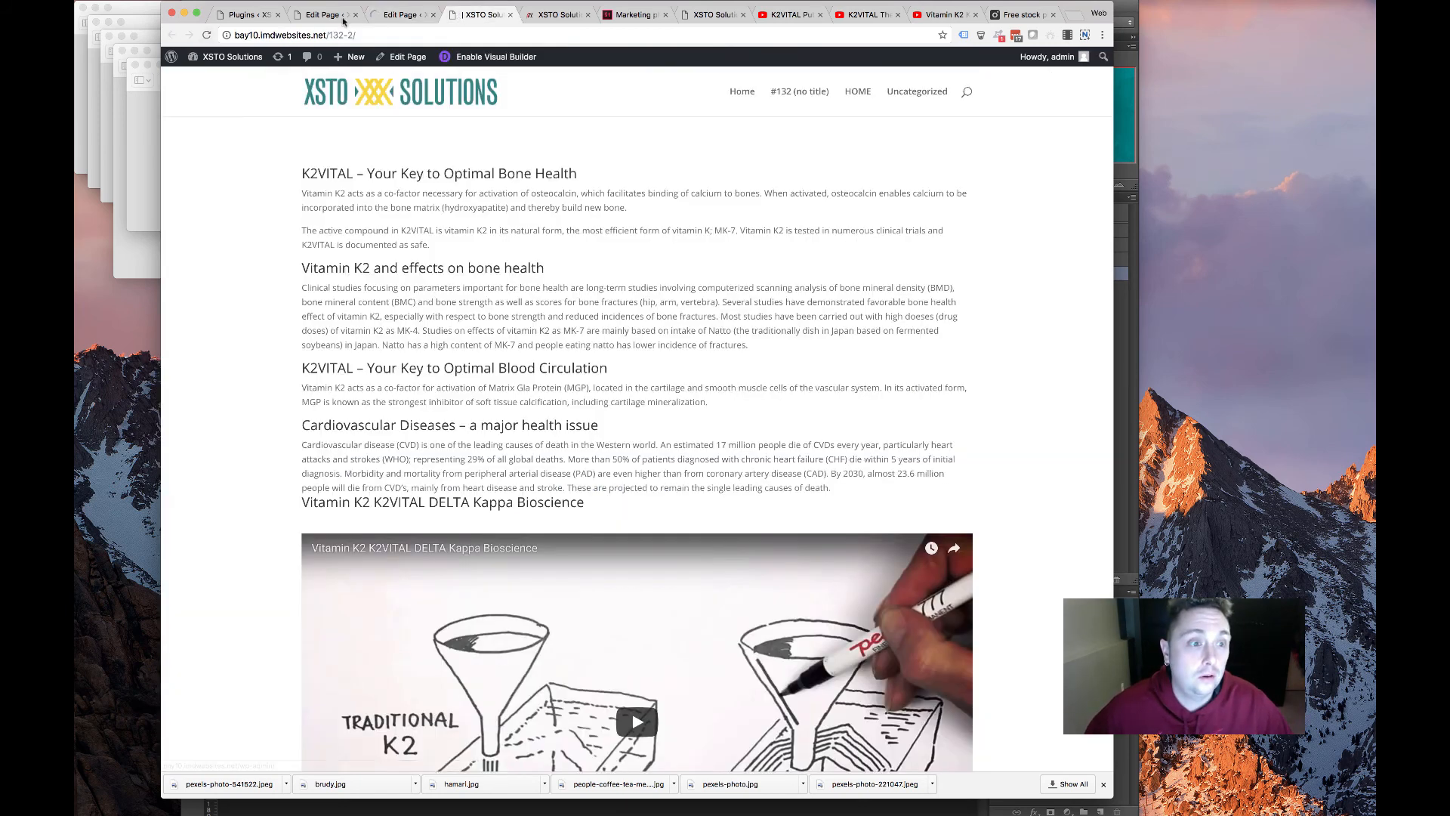
key(super+r)
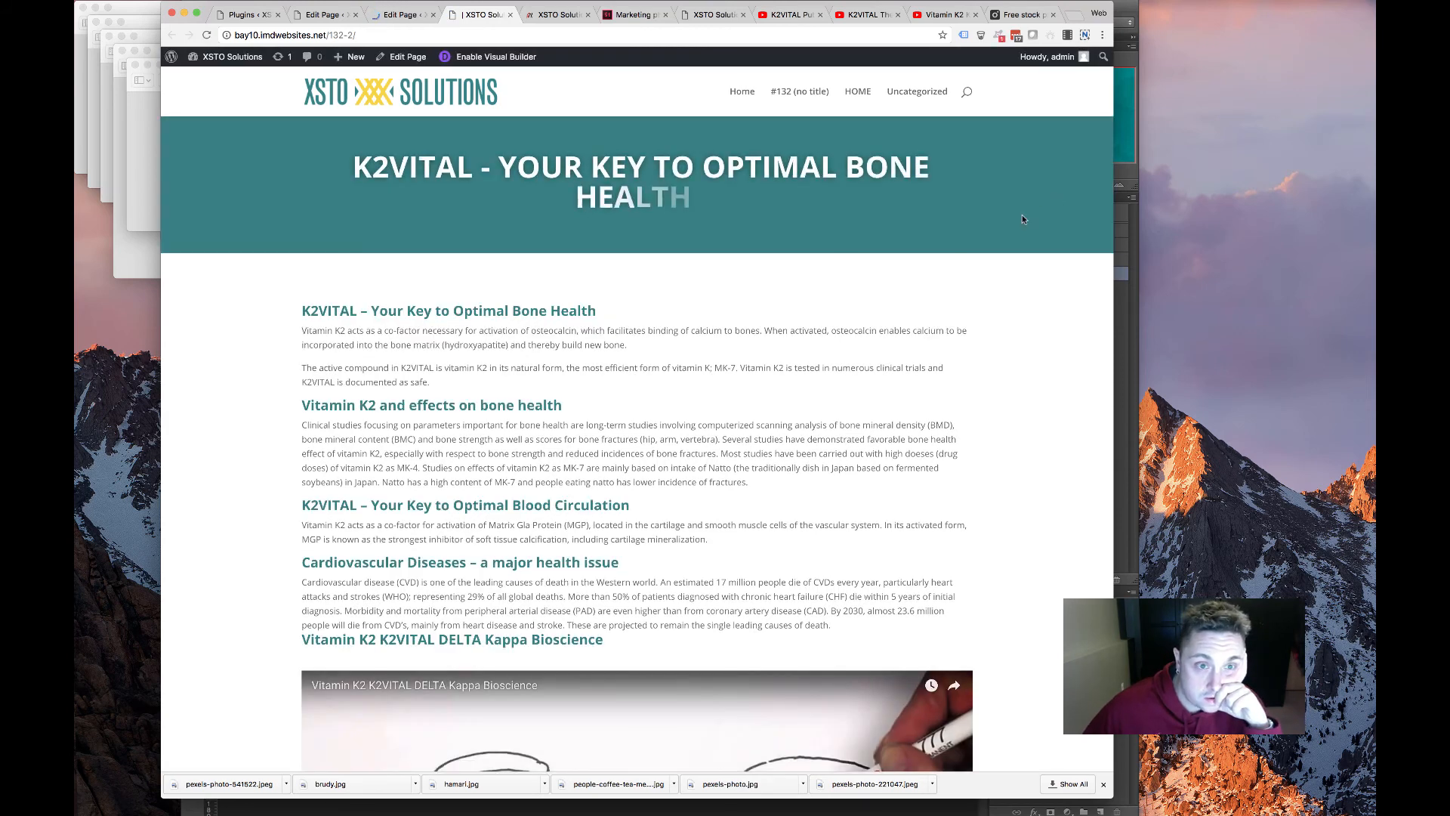
drag(1043, 210, 287, 145)
click(421, 200)
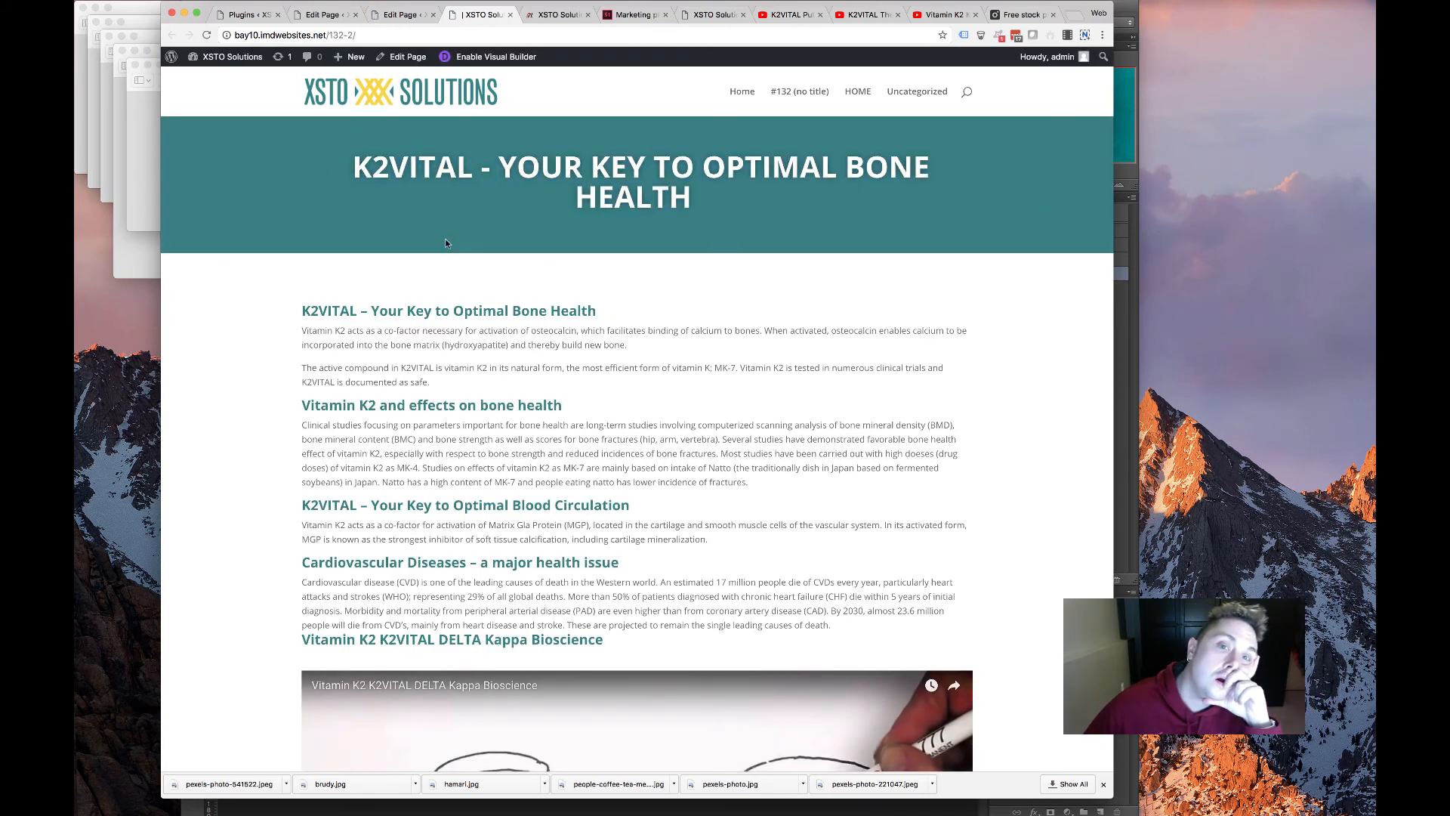
scroll(434, 313, up, 2)
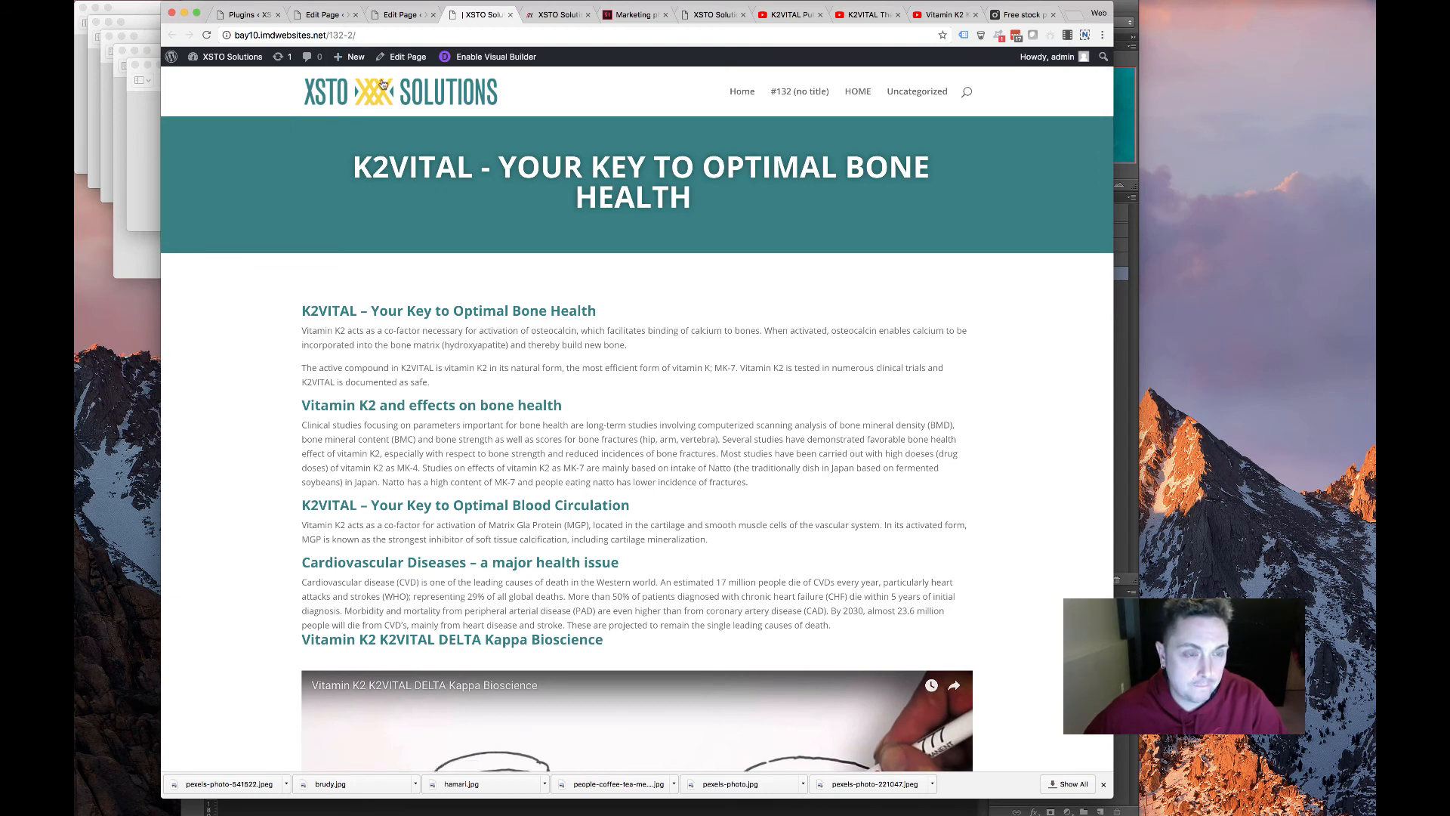
click(400, 15)
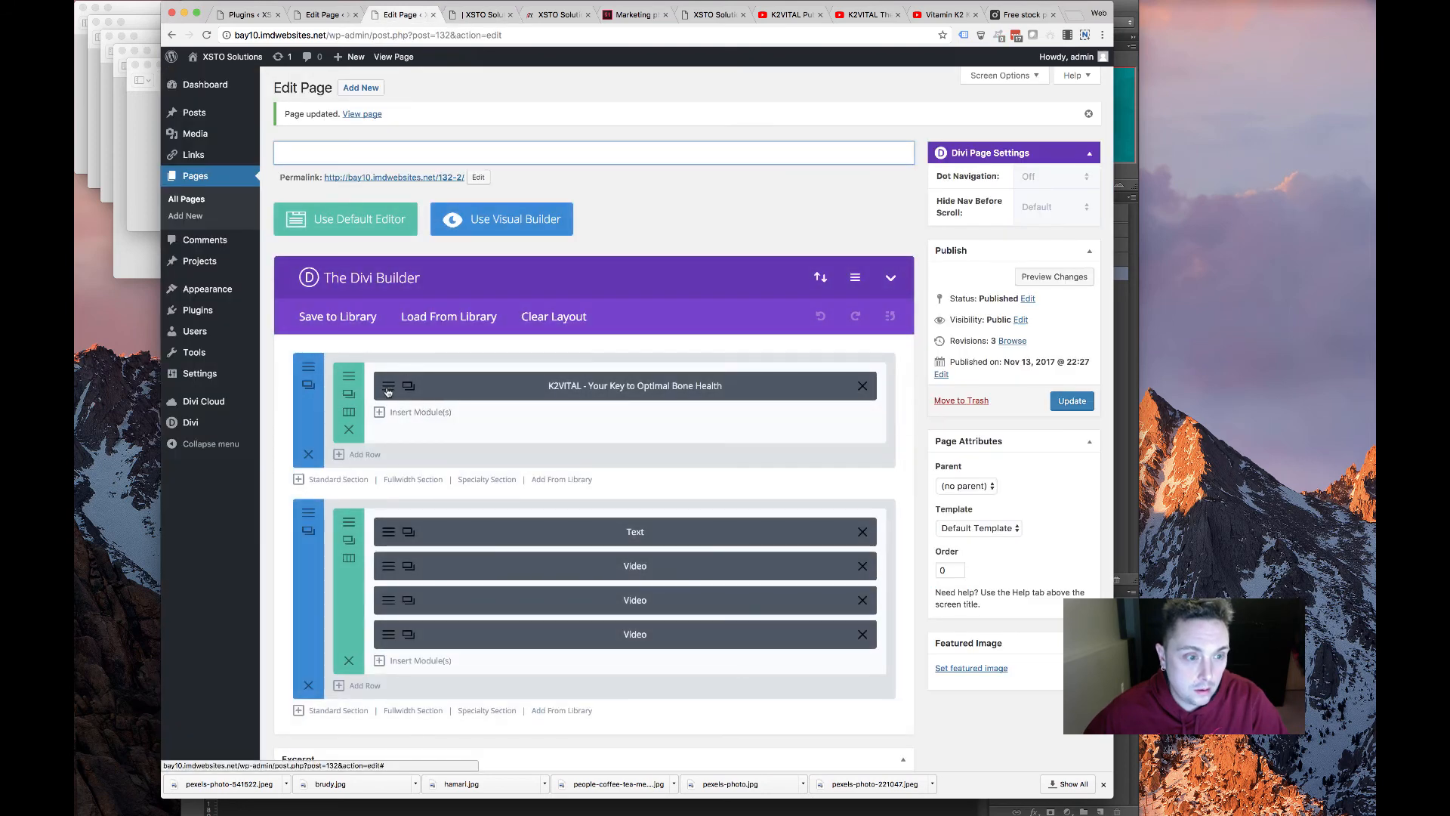
Reduce the K2VITAL animated header's text size to 42px and save the module
click(388, 387)
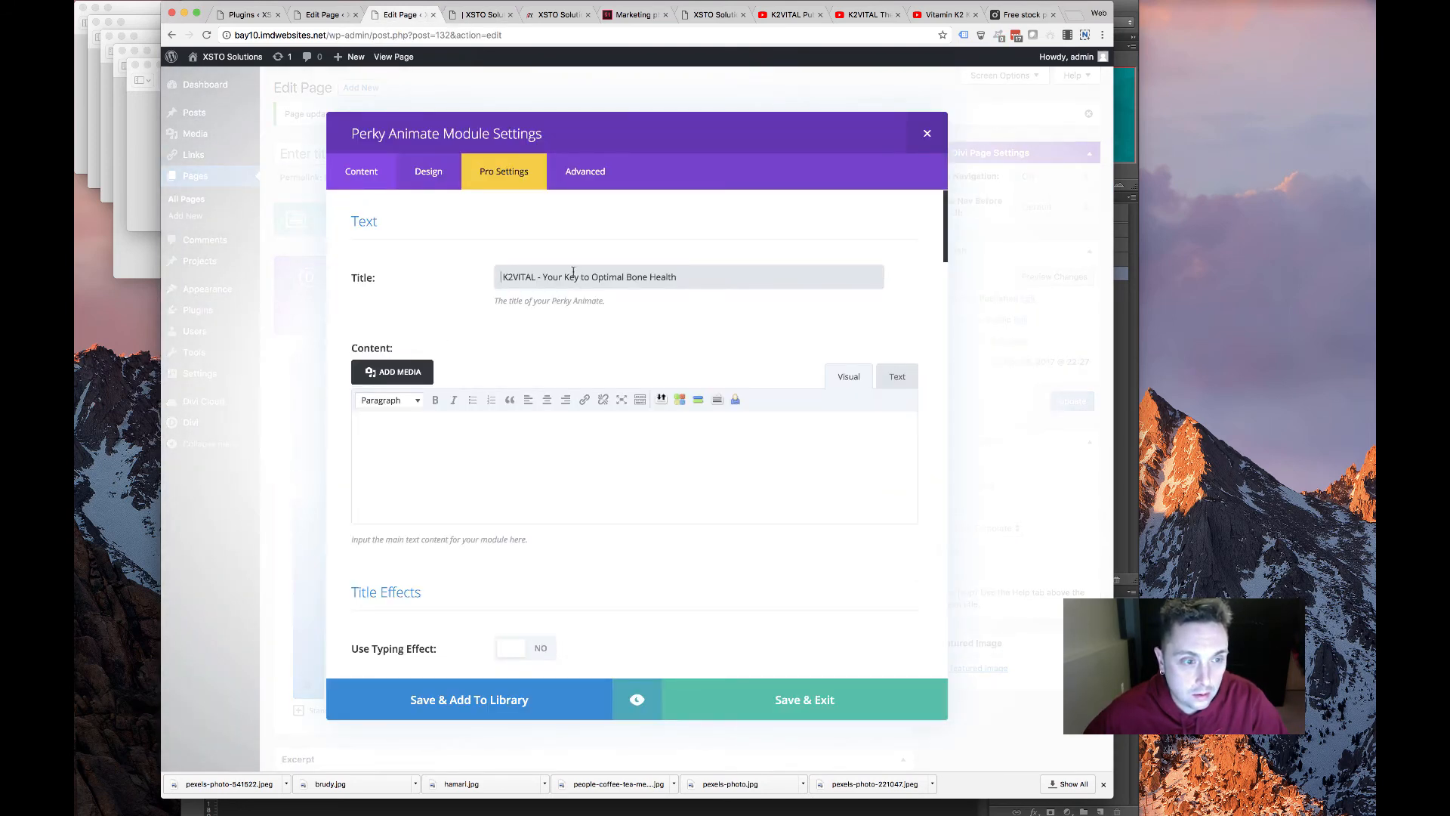
click(428, 170)
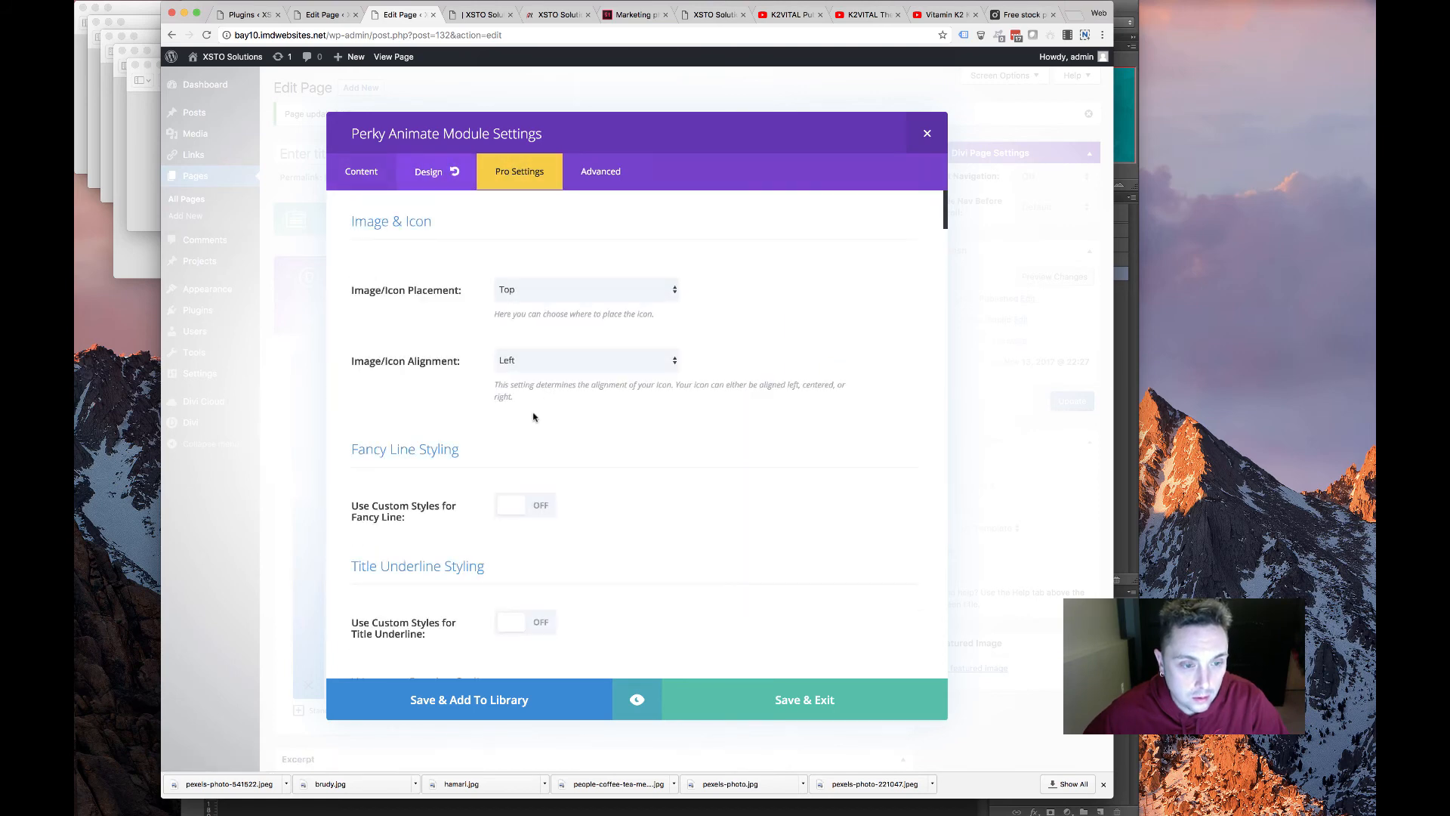
scroll(532, 419, down, 4)
scroll(531, 423, down, 10)
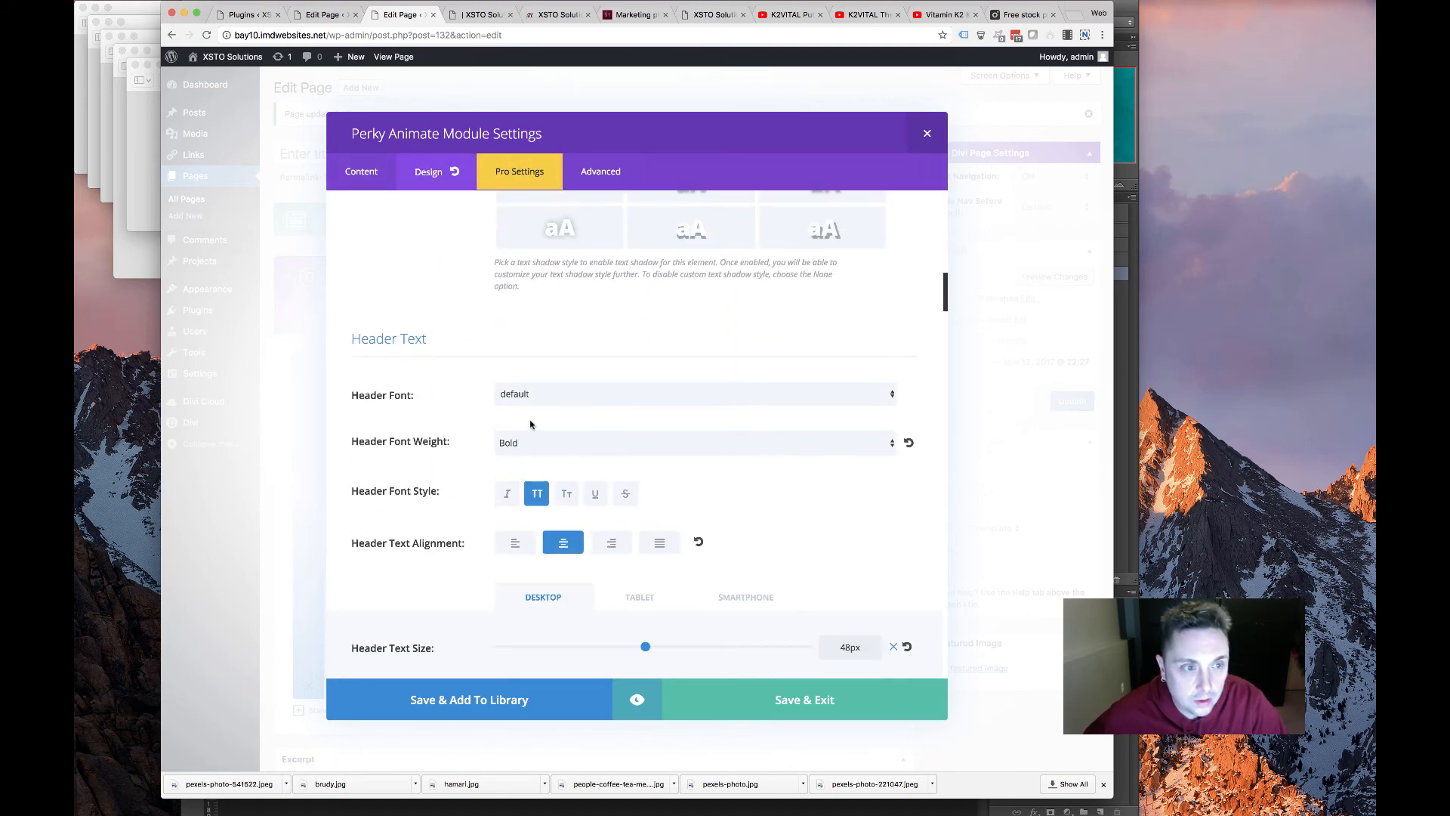
scroll(531, 423, down, 5)
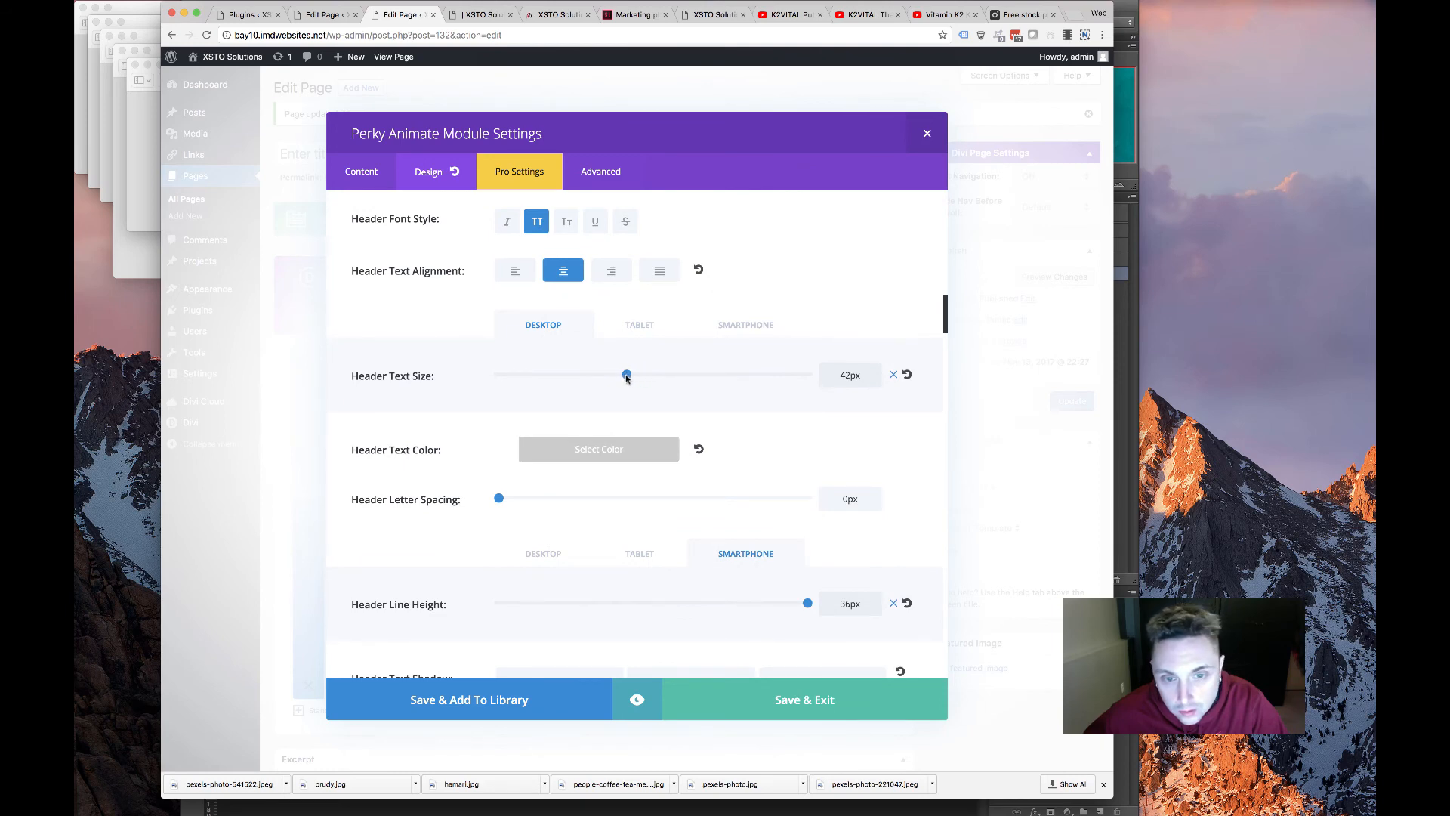
click(834, 689)
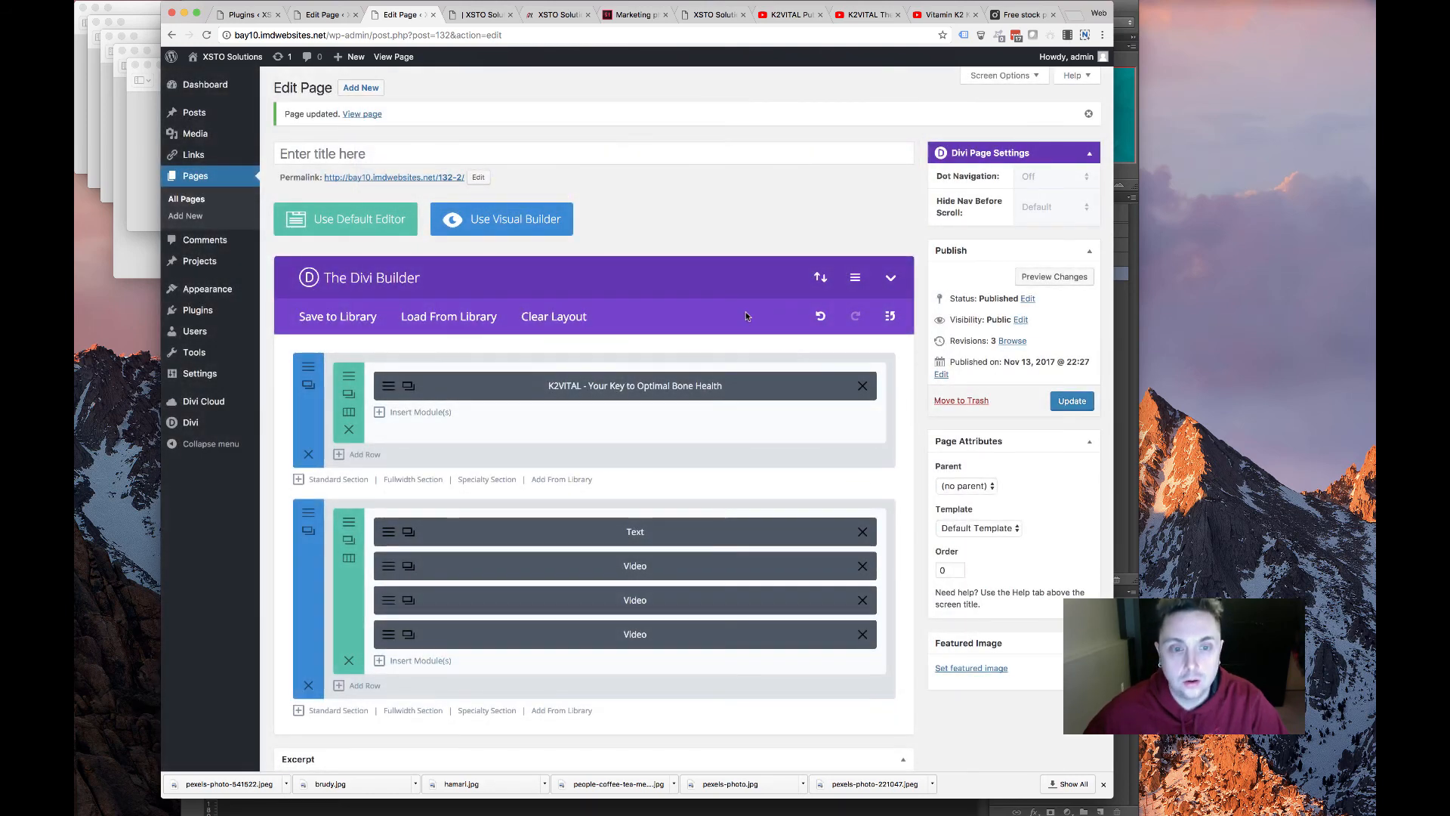
Update the page and check the live banner before returning to the editor
click(1056, 399)
click(477, 14)
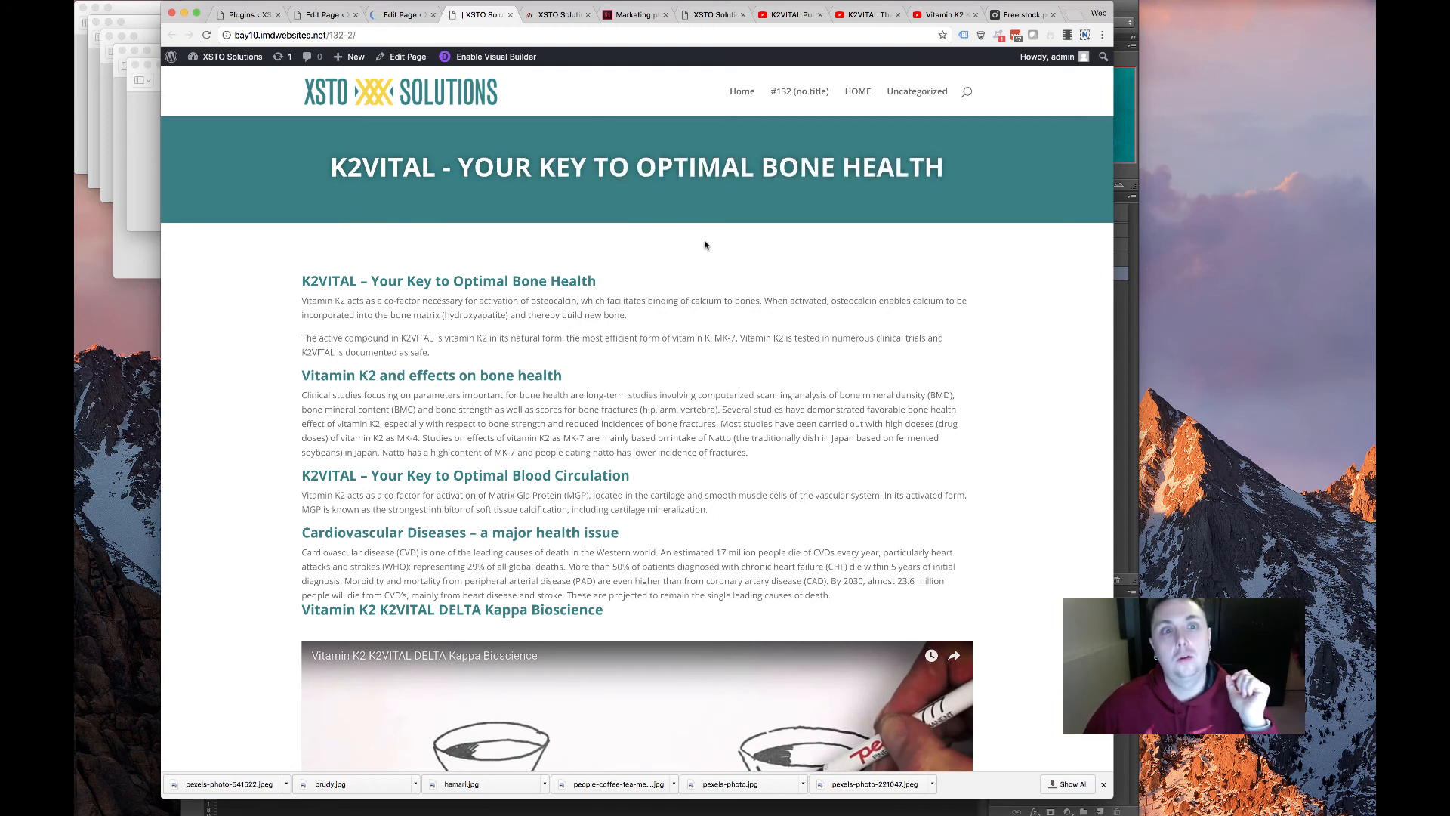
click(385, 16)
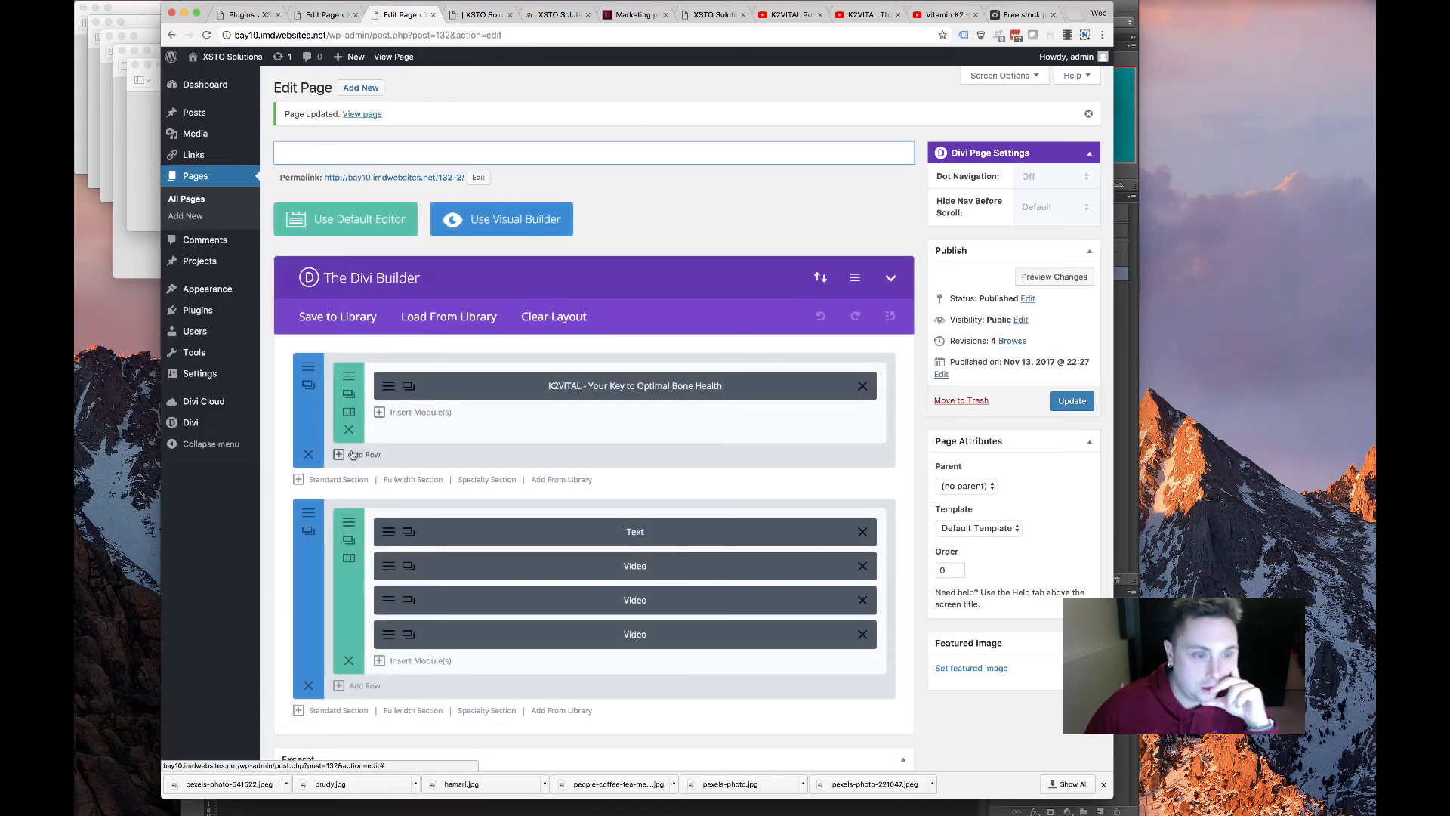
Add a 1/2 + 1/2 row to the second section and move it above the Text/Video row
scroll(357, 564, down, 1)
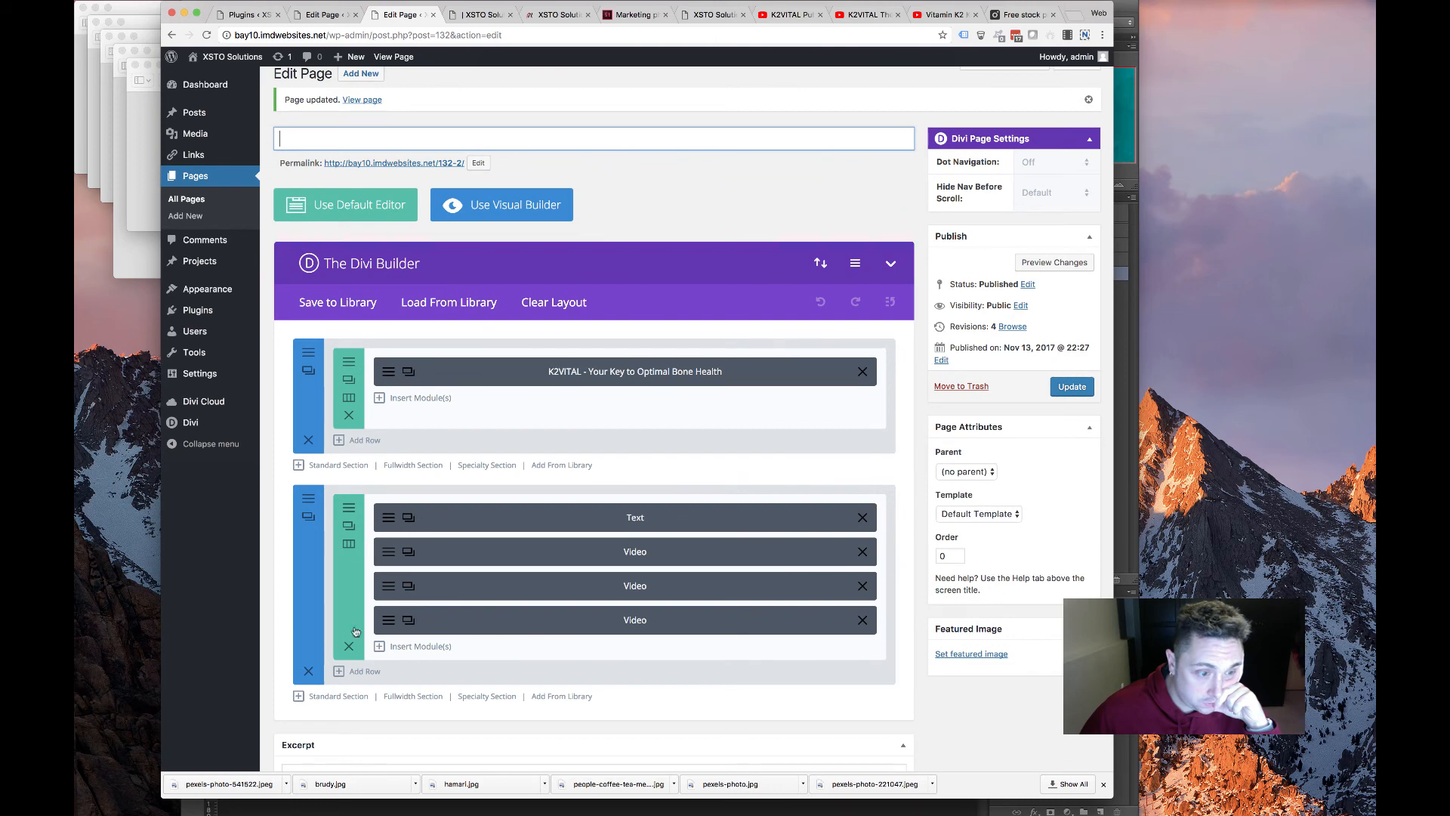
click(361, 671)
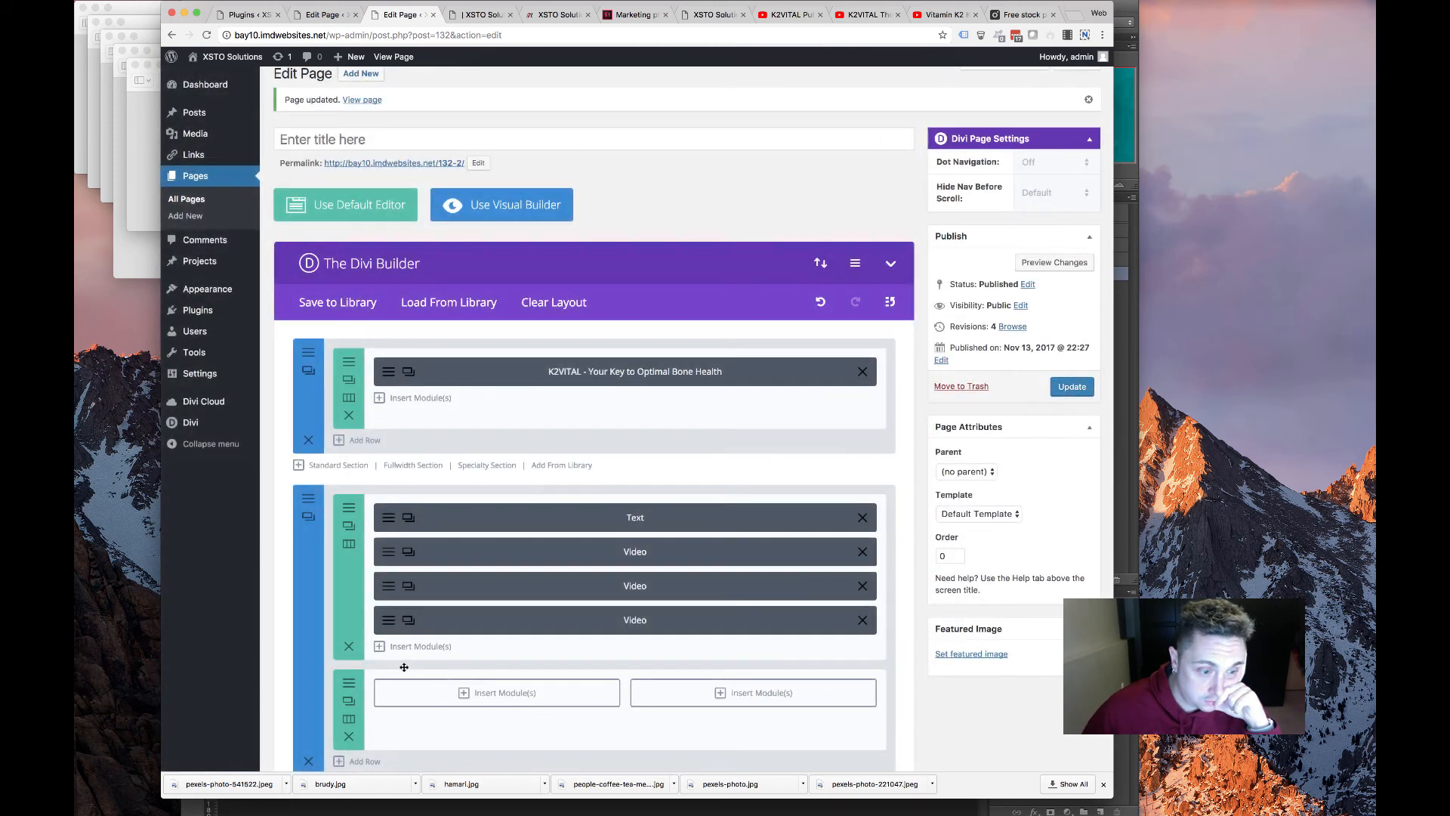
drag(401, 672, 419, 519)
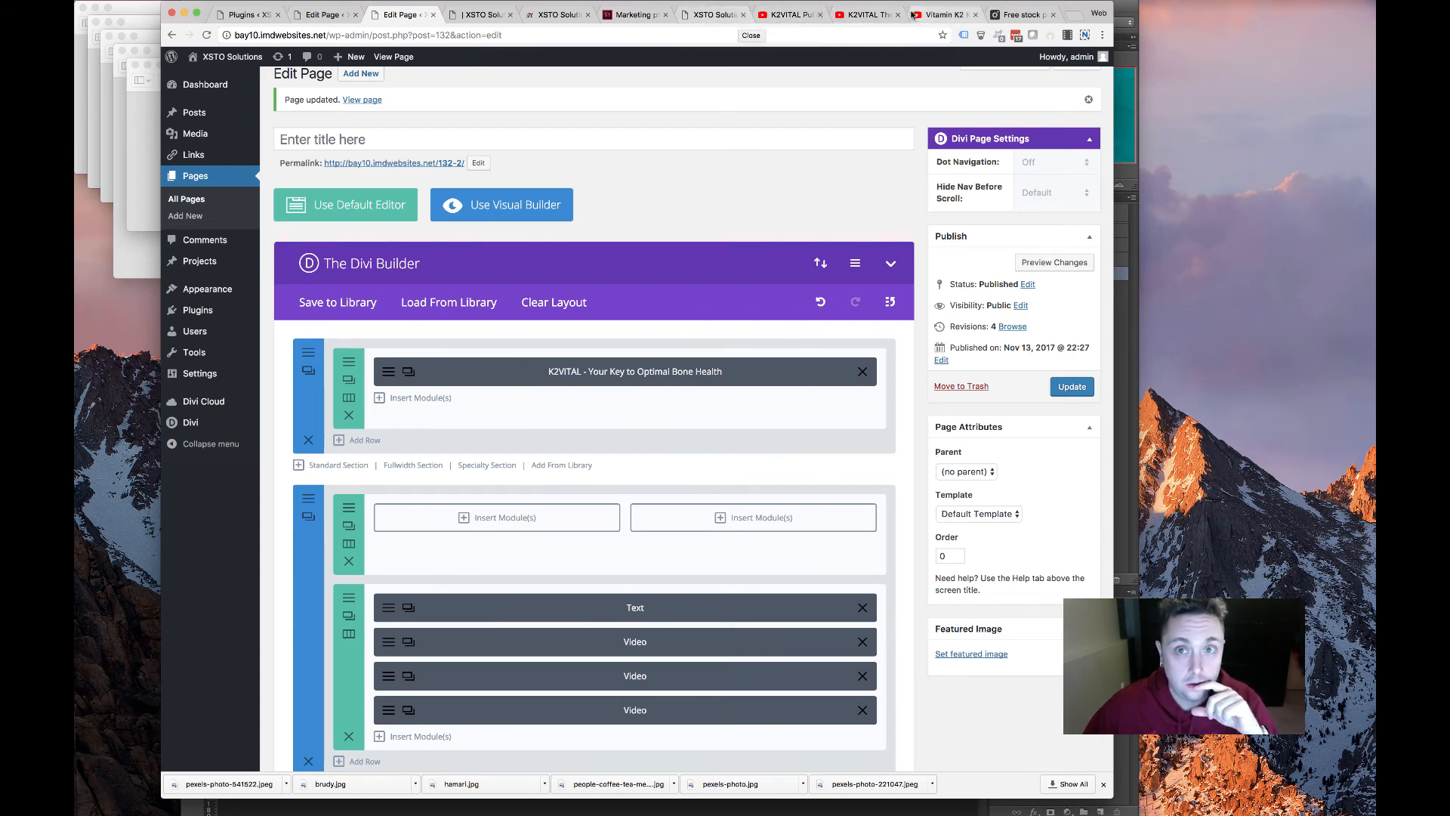
On the old XSTO K2VITAL page, select the Vitamin K2 MK7 heading text for reuse
click(710, 15)
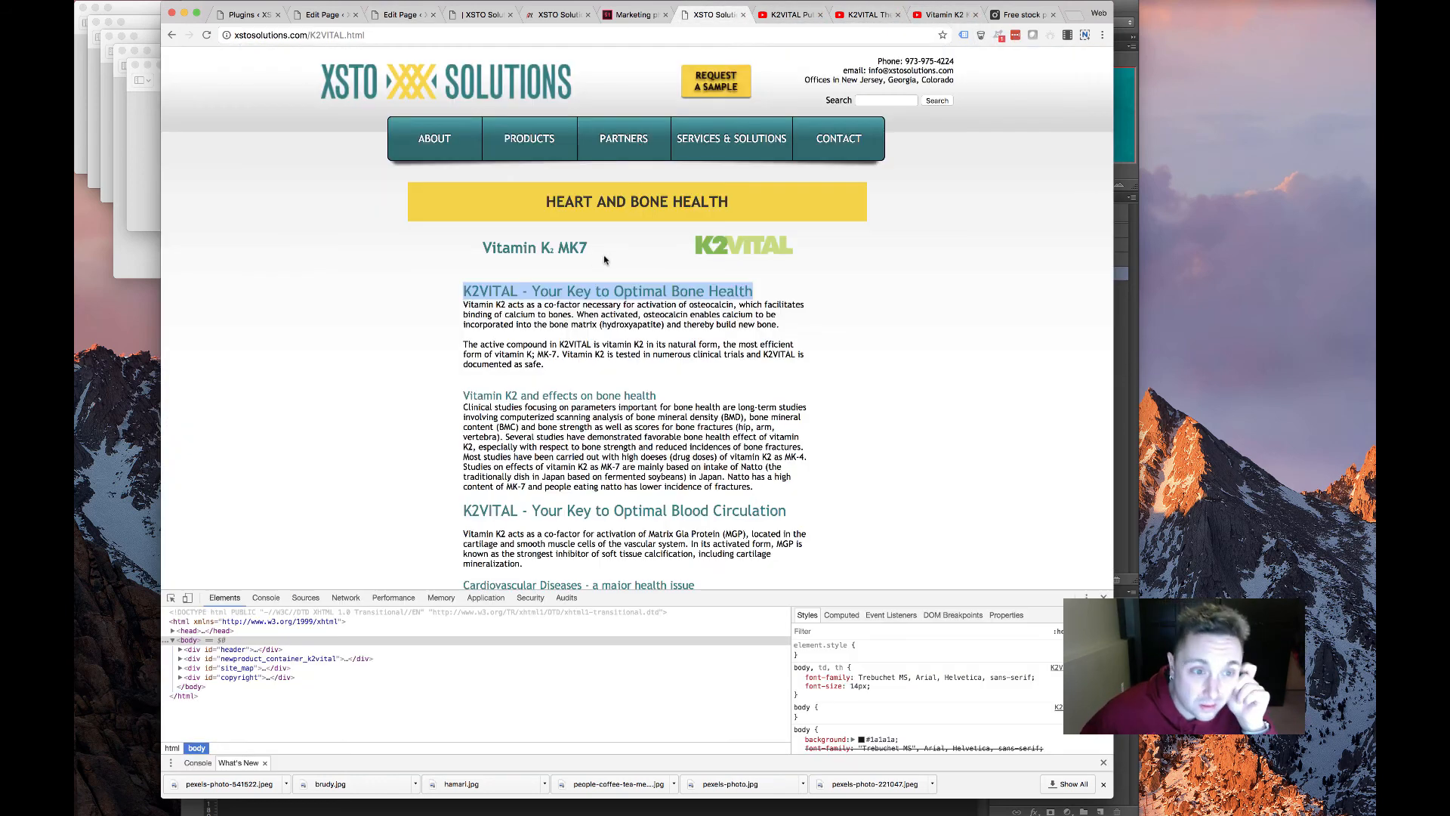
drag(604, 260, 463, 245)
drag(742, 210, 539, 195)
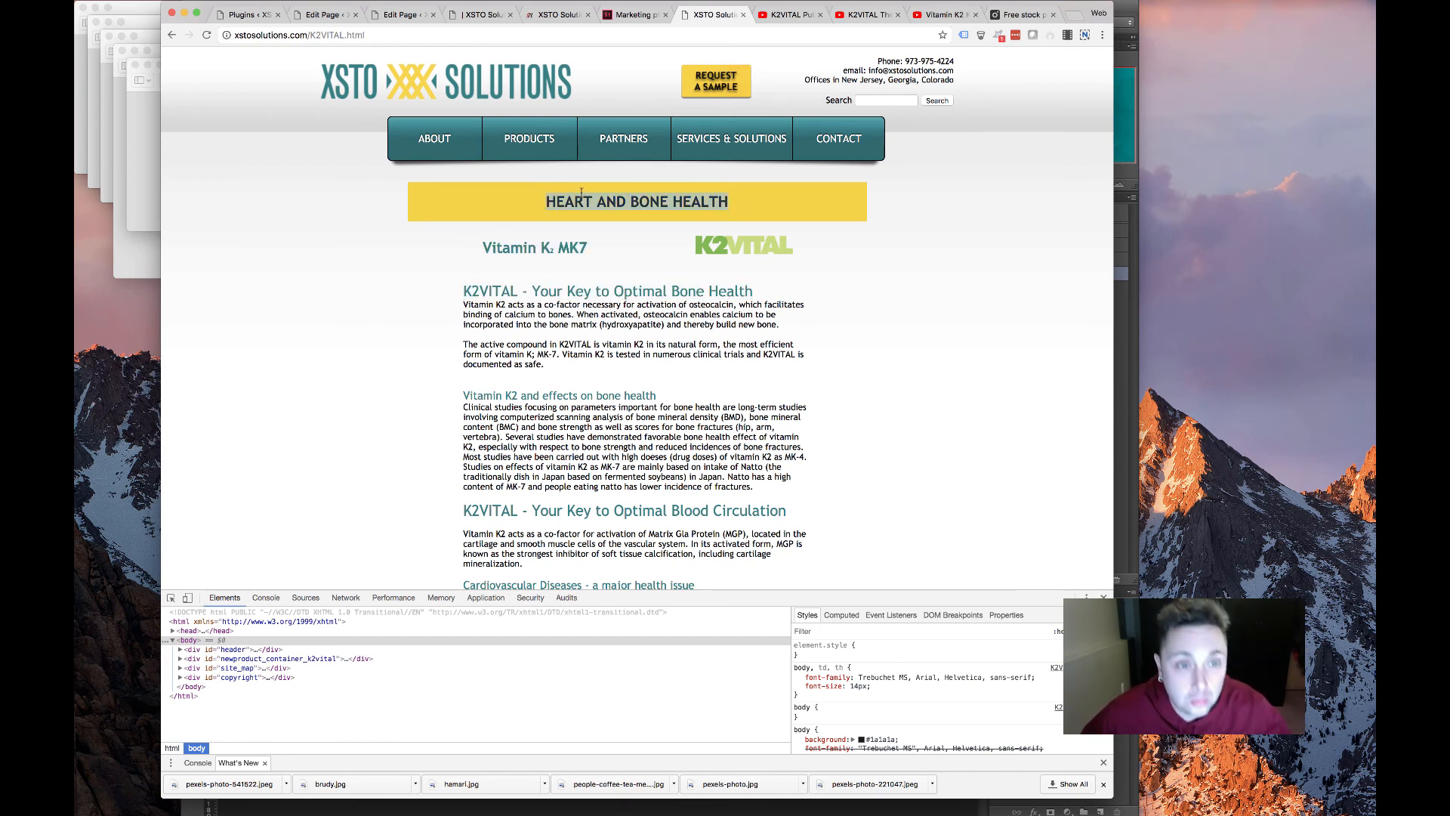
right_click(639, 201)
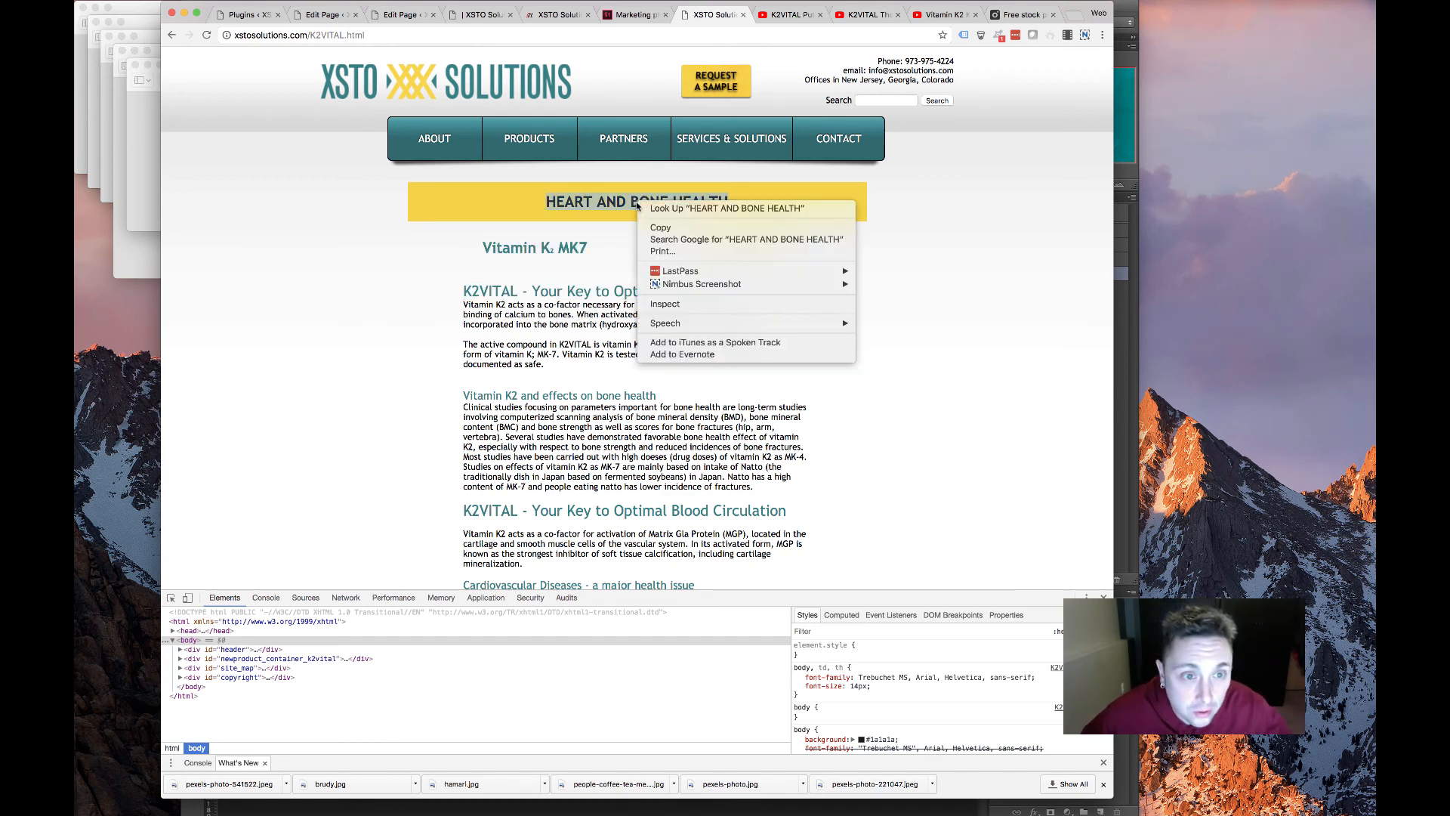
click(559, 280)
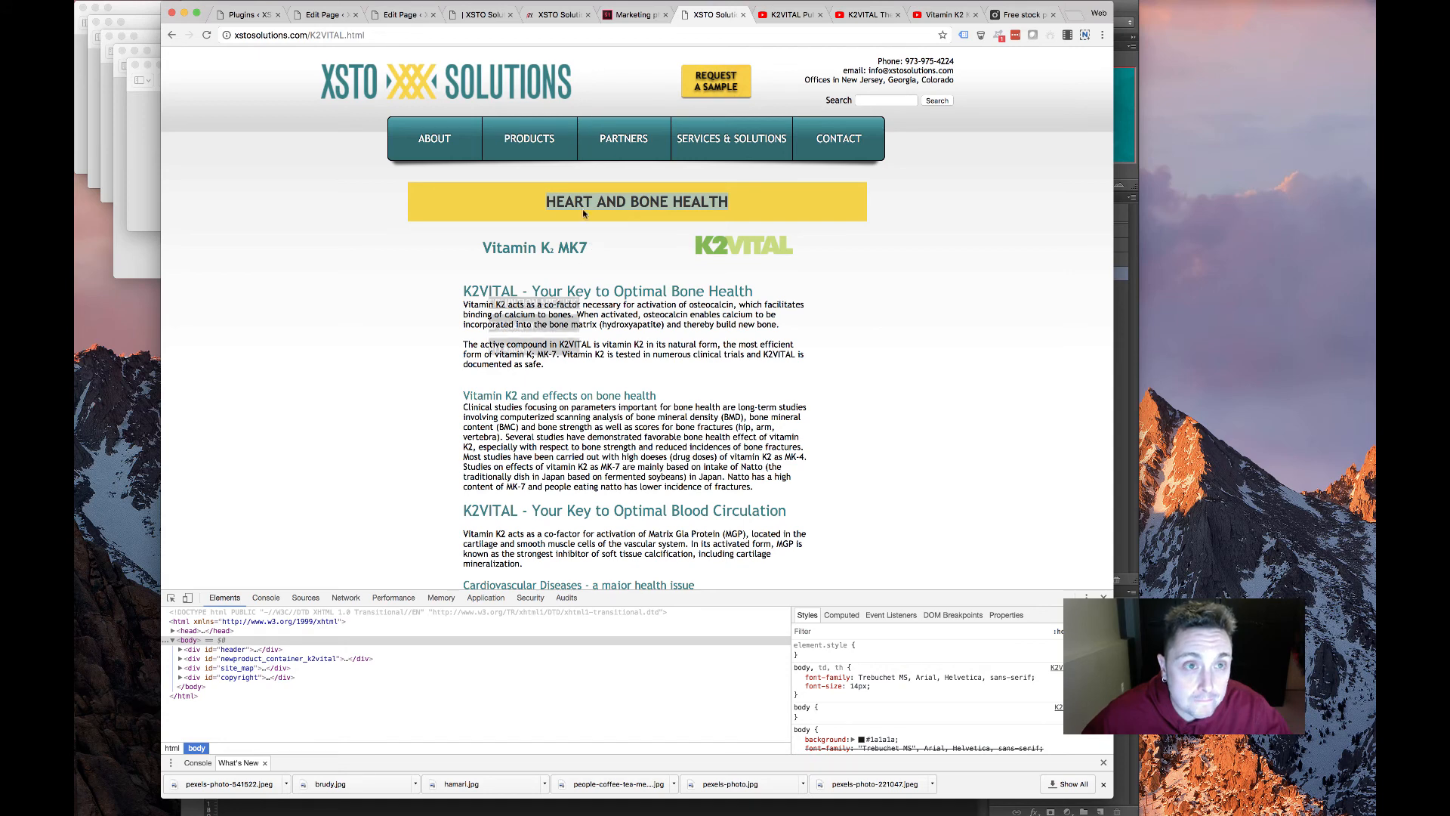
drag(596, 249, 468, 240)
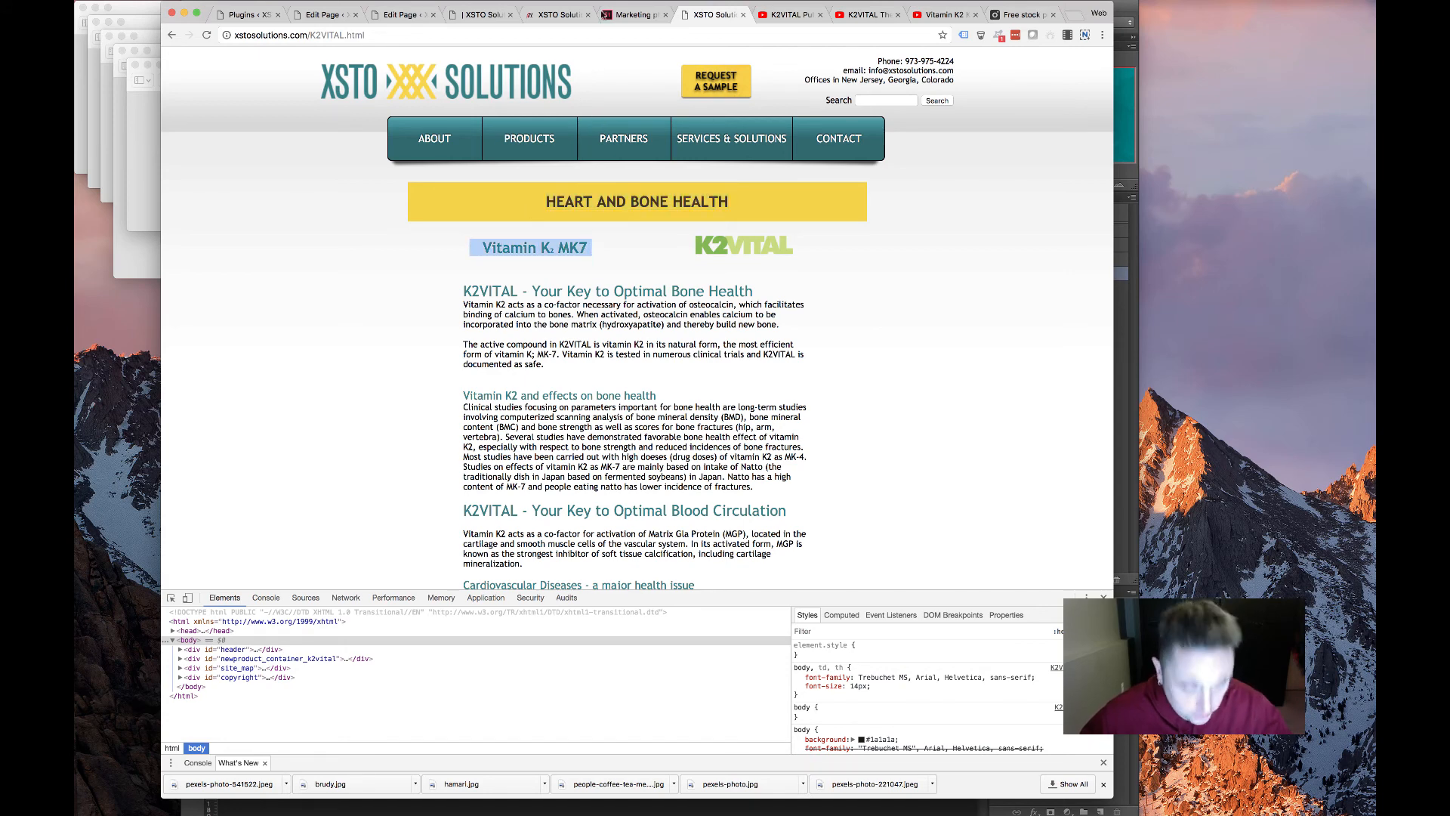
click(411, 15)
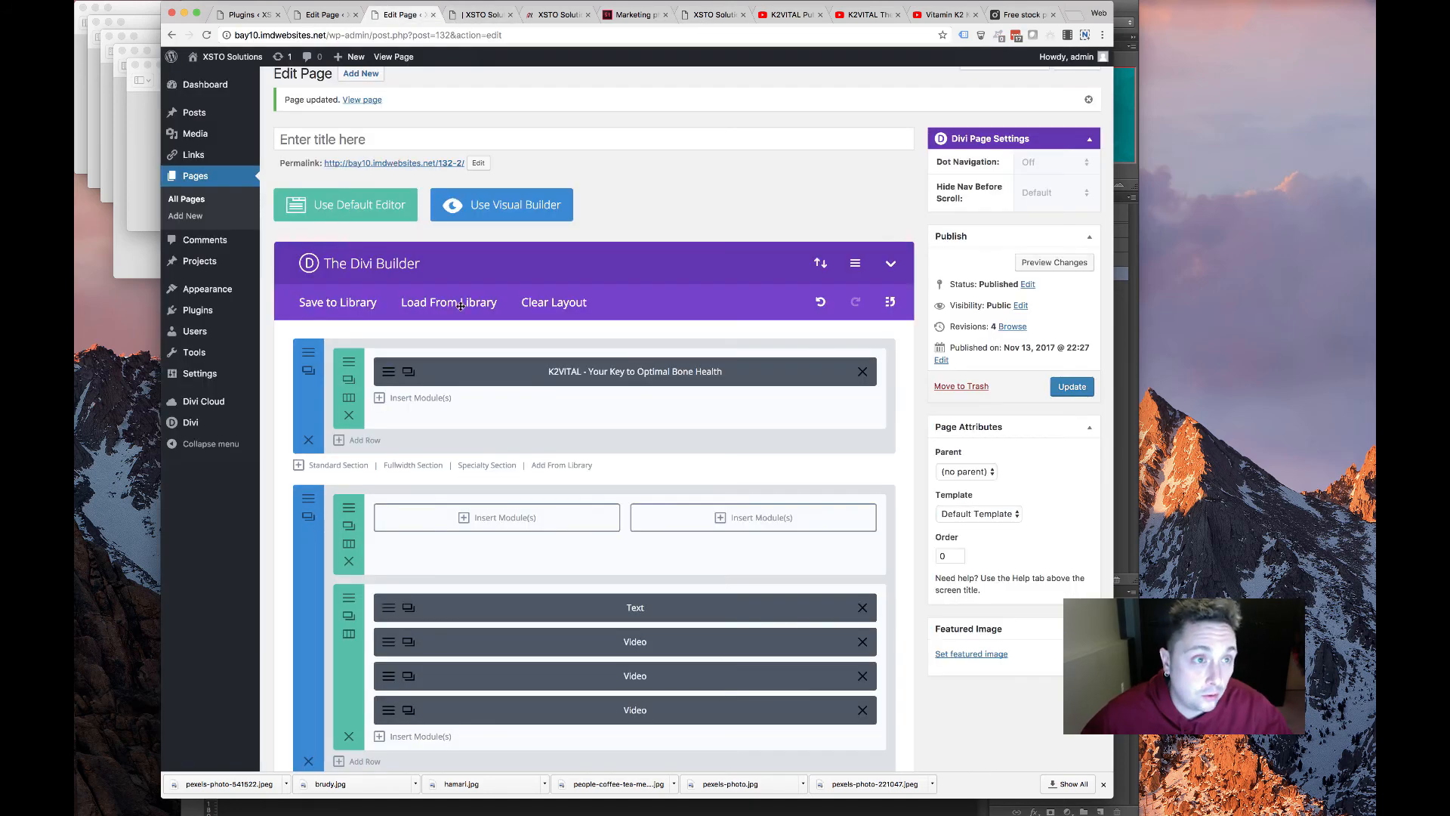
Insert a Text module in the left column with Vitamin K2 MK7 formatted as Heading 2
click(491, 518)
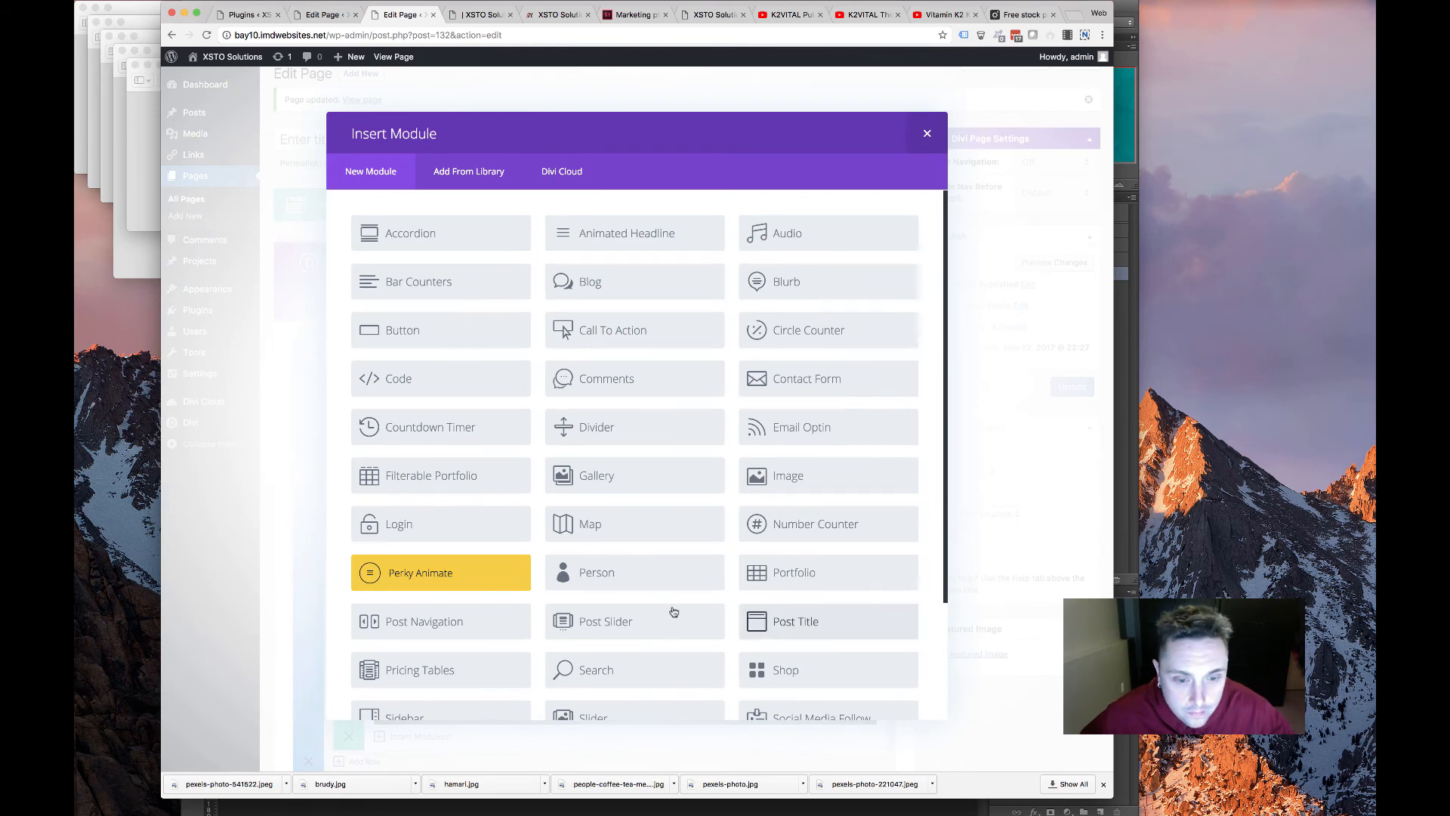
scroll(673, 612, down, 3)
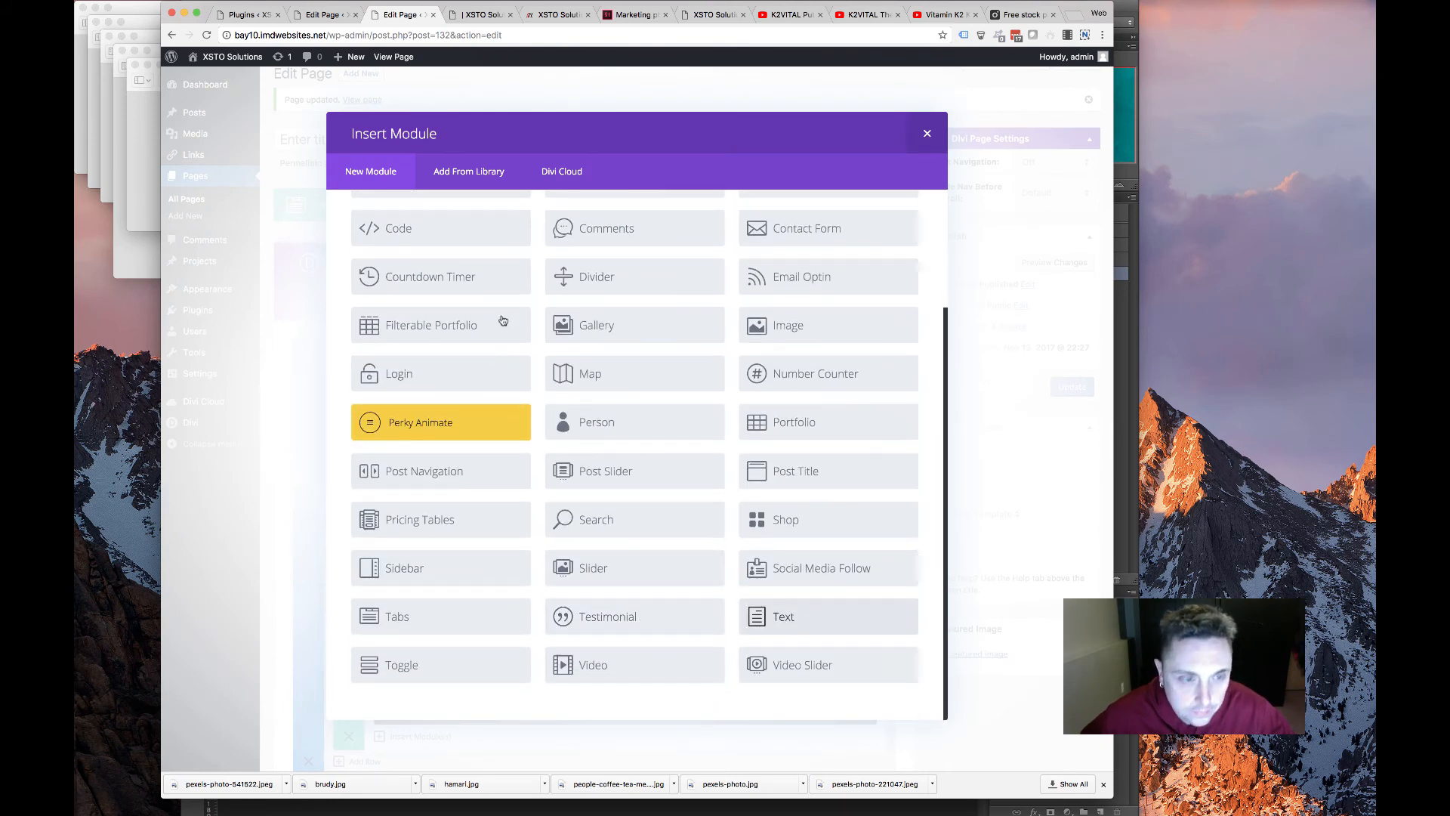
click(800, 616)
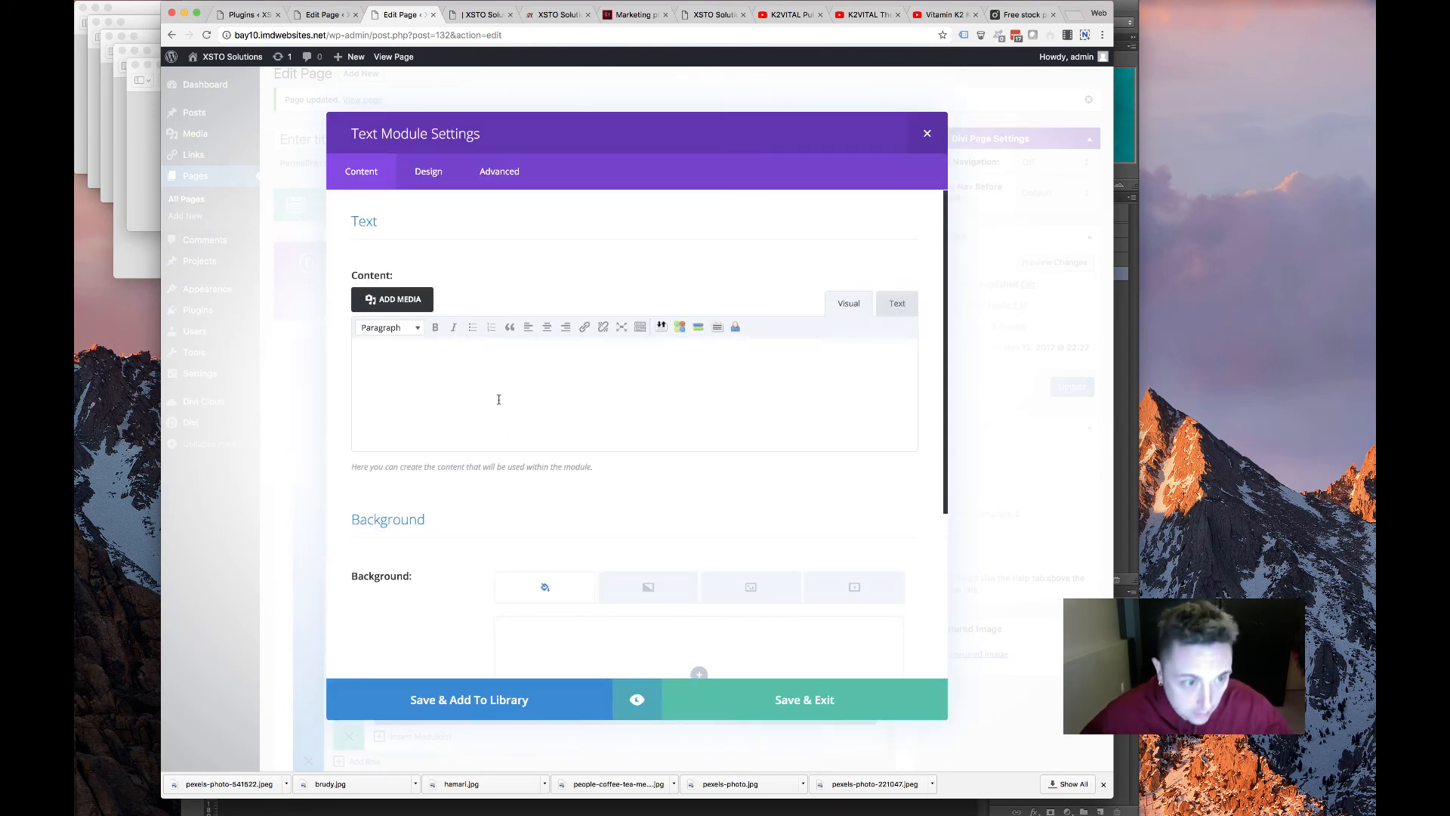
drag(486, 381, 373, 366)
click(389, 327)
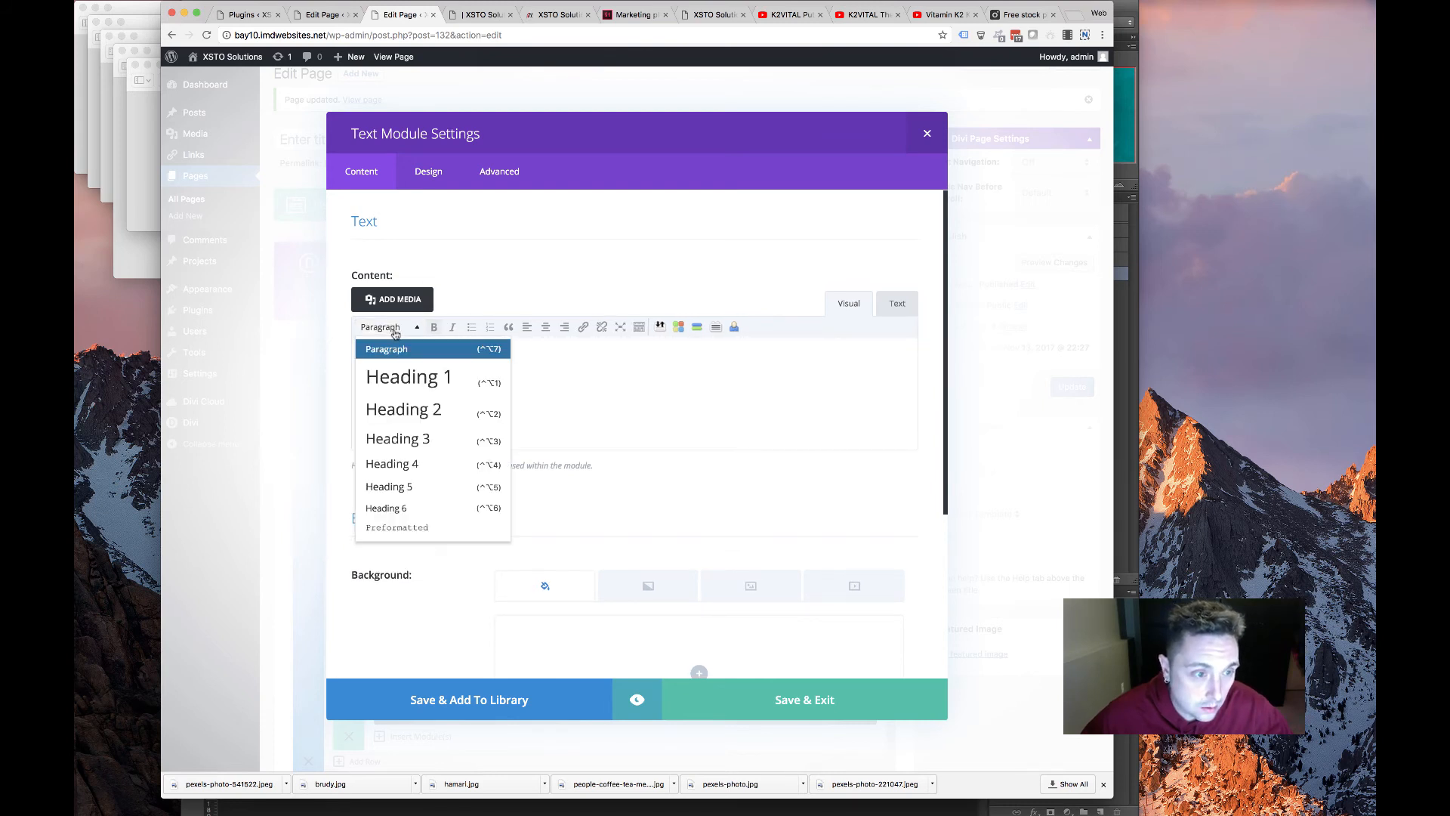
click(404, 408)
click(895, 304)
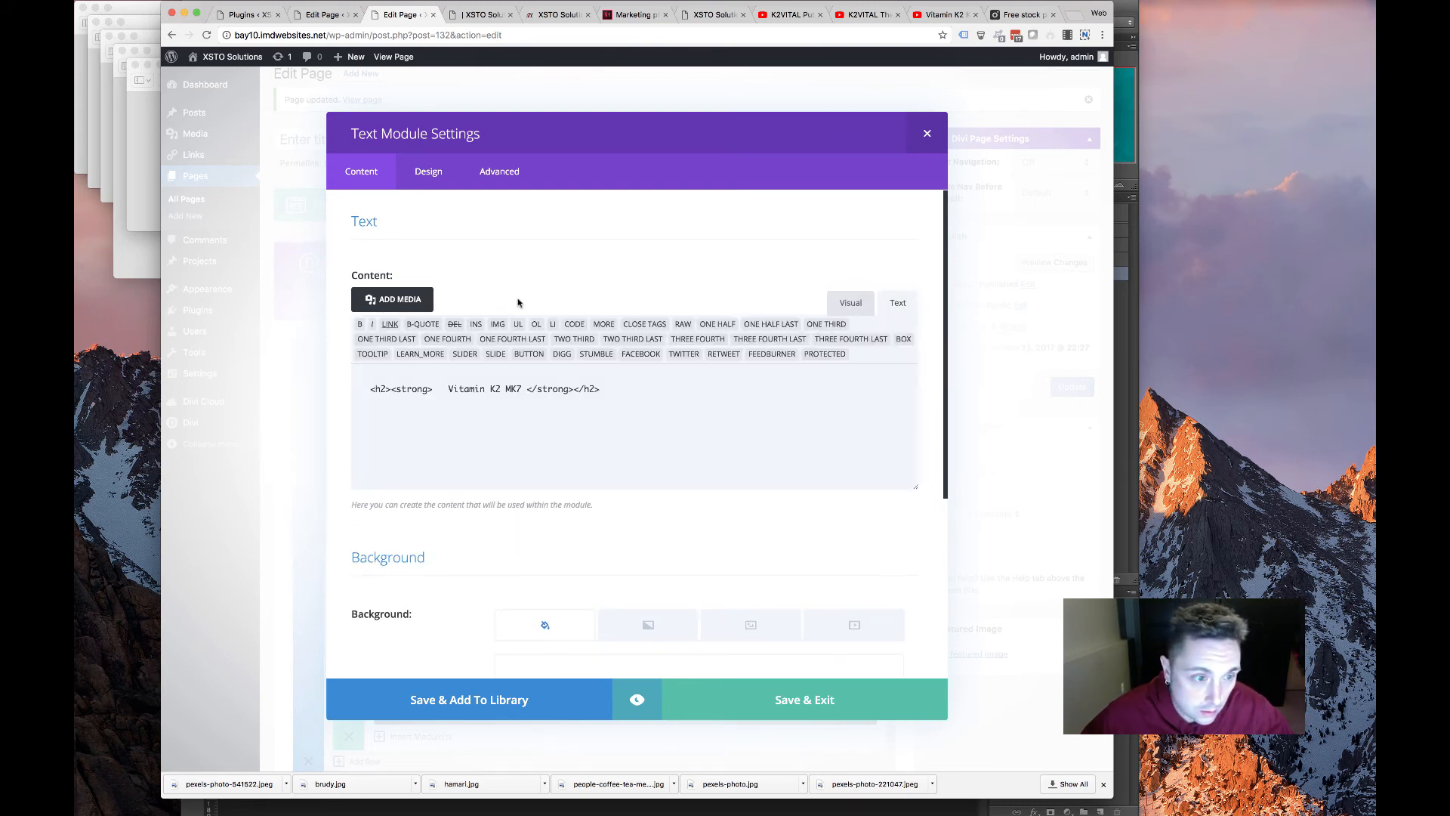
Make the Heading 2 text bold and uppercase in the module's design settings
click(427, 173)
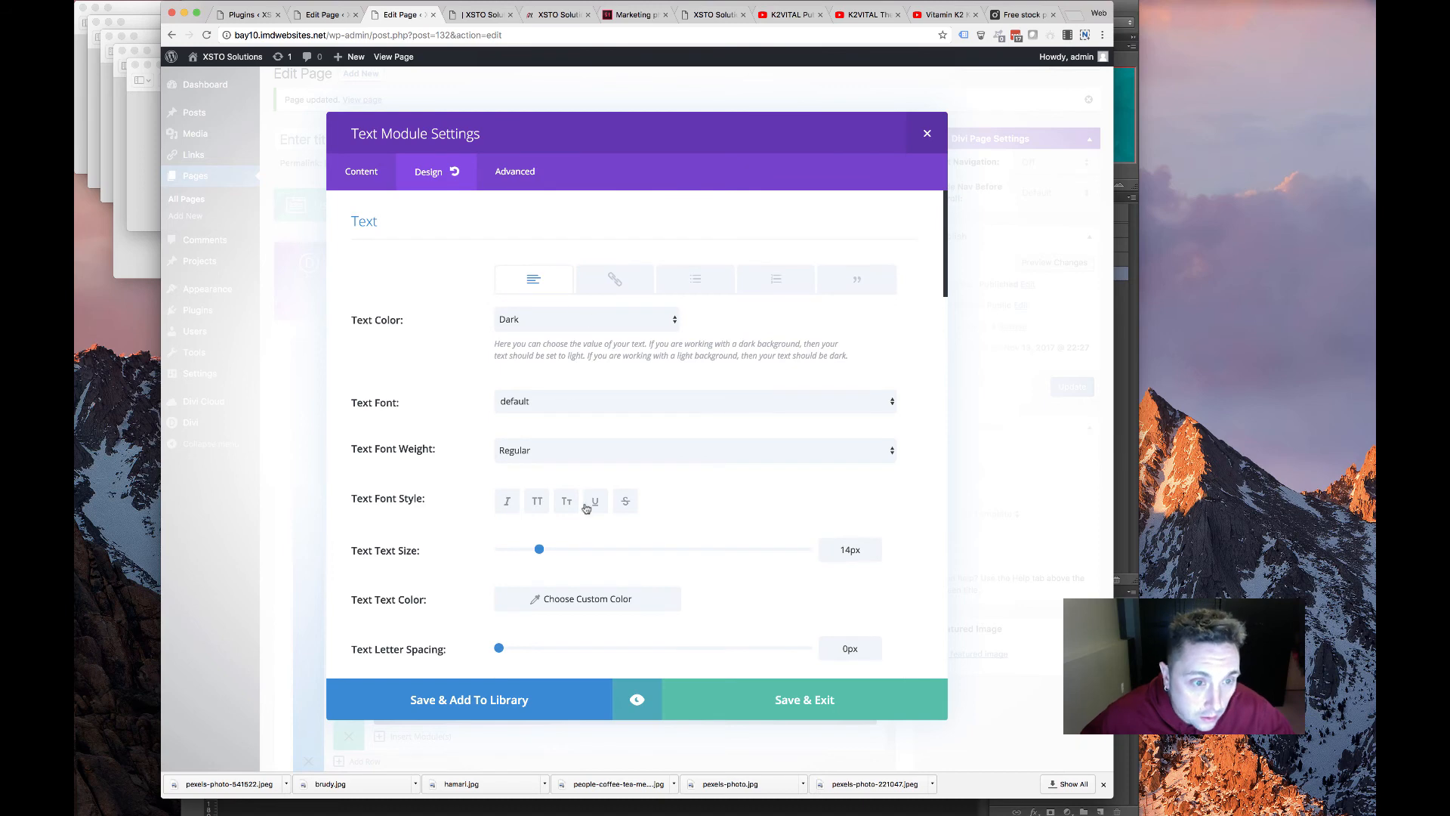
scroll(587, 508, down, 10)
scroll(572, 511, up, 7)
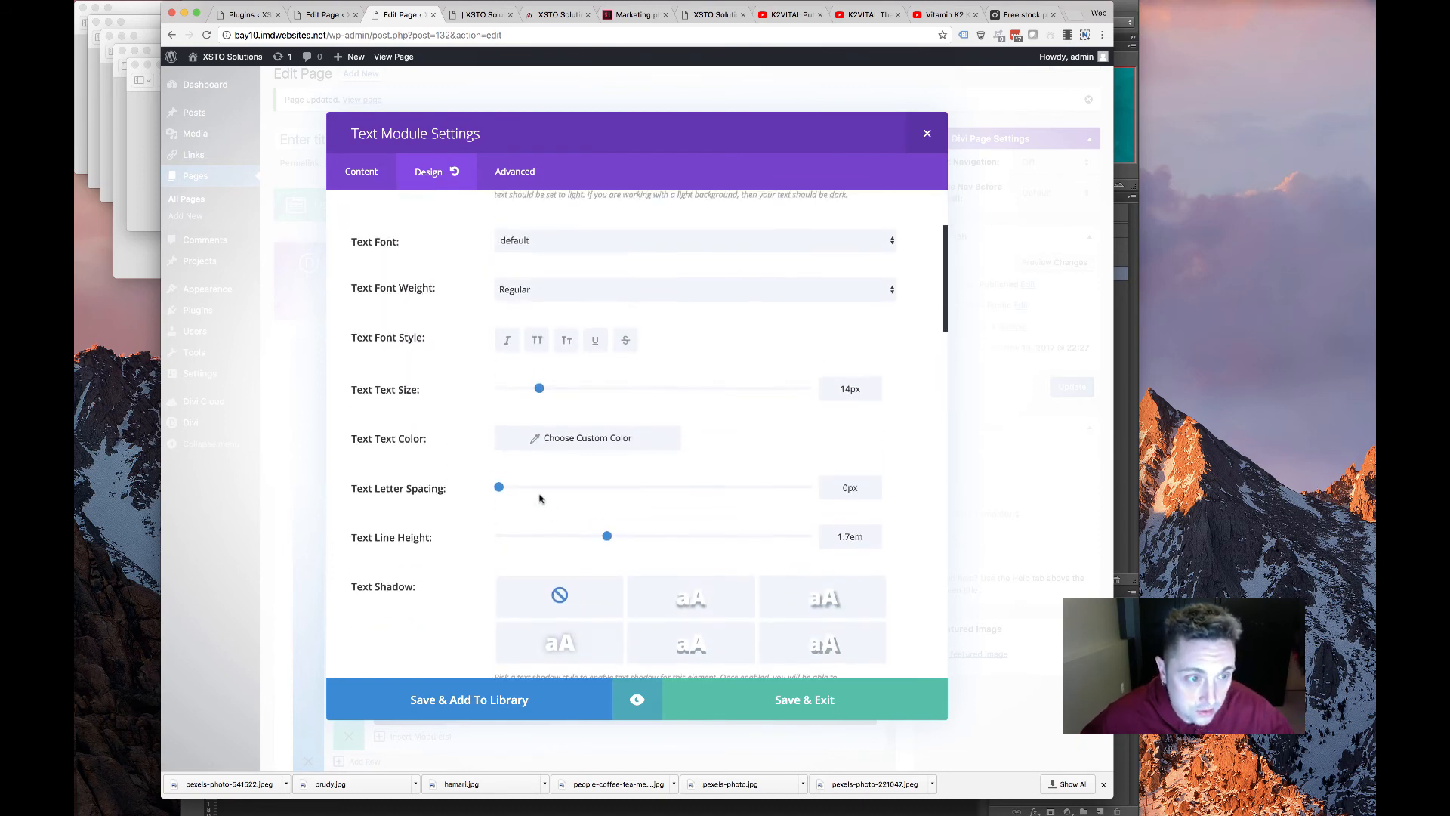
scroll(453, 363, up, 3)
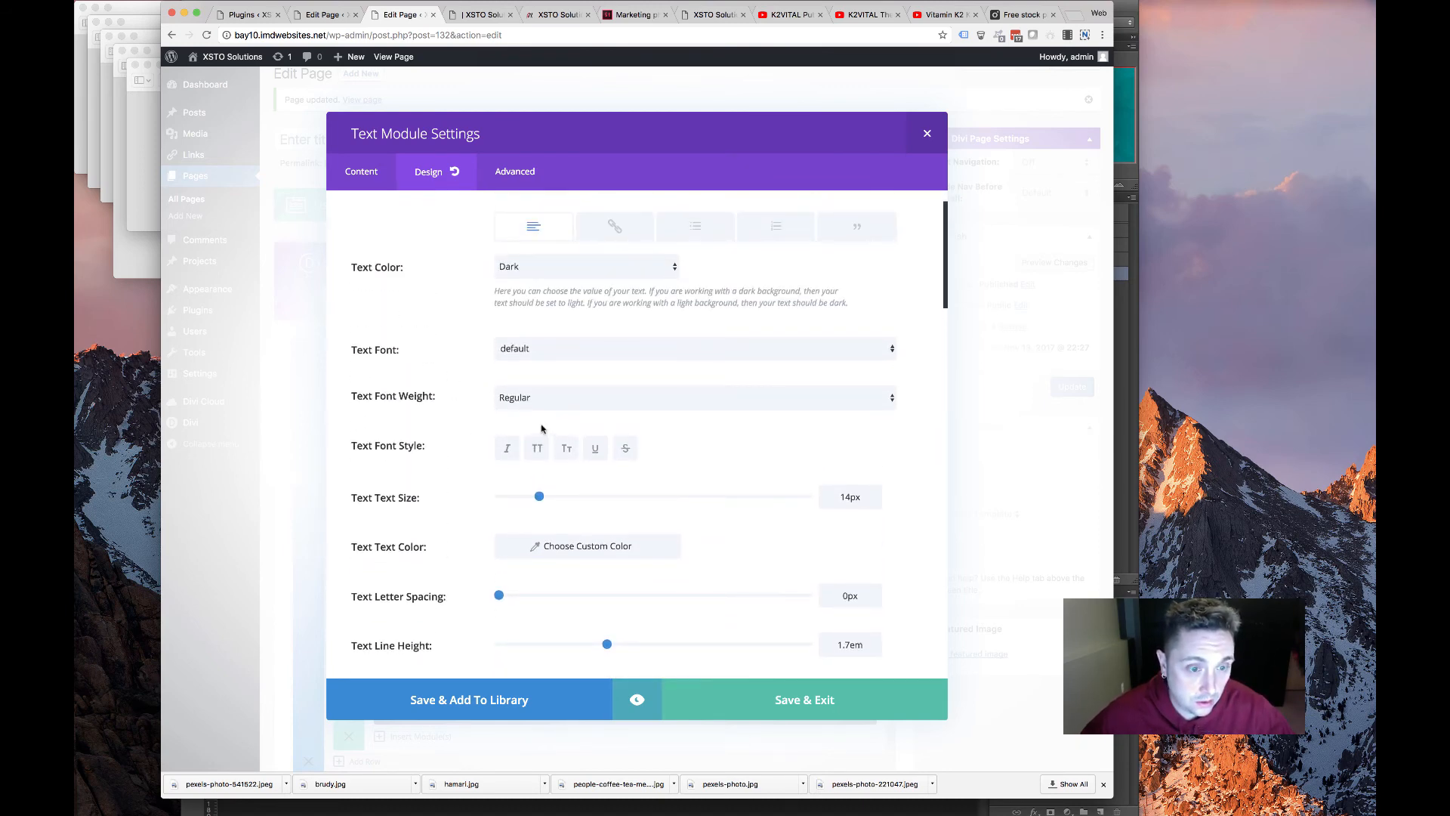
scroll(554, 385, down, 8)
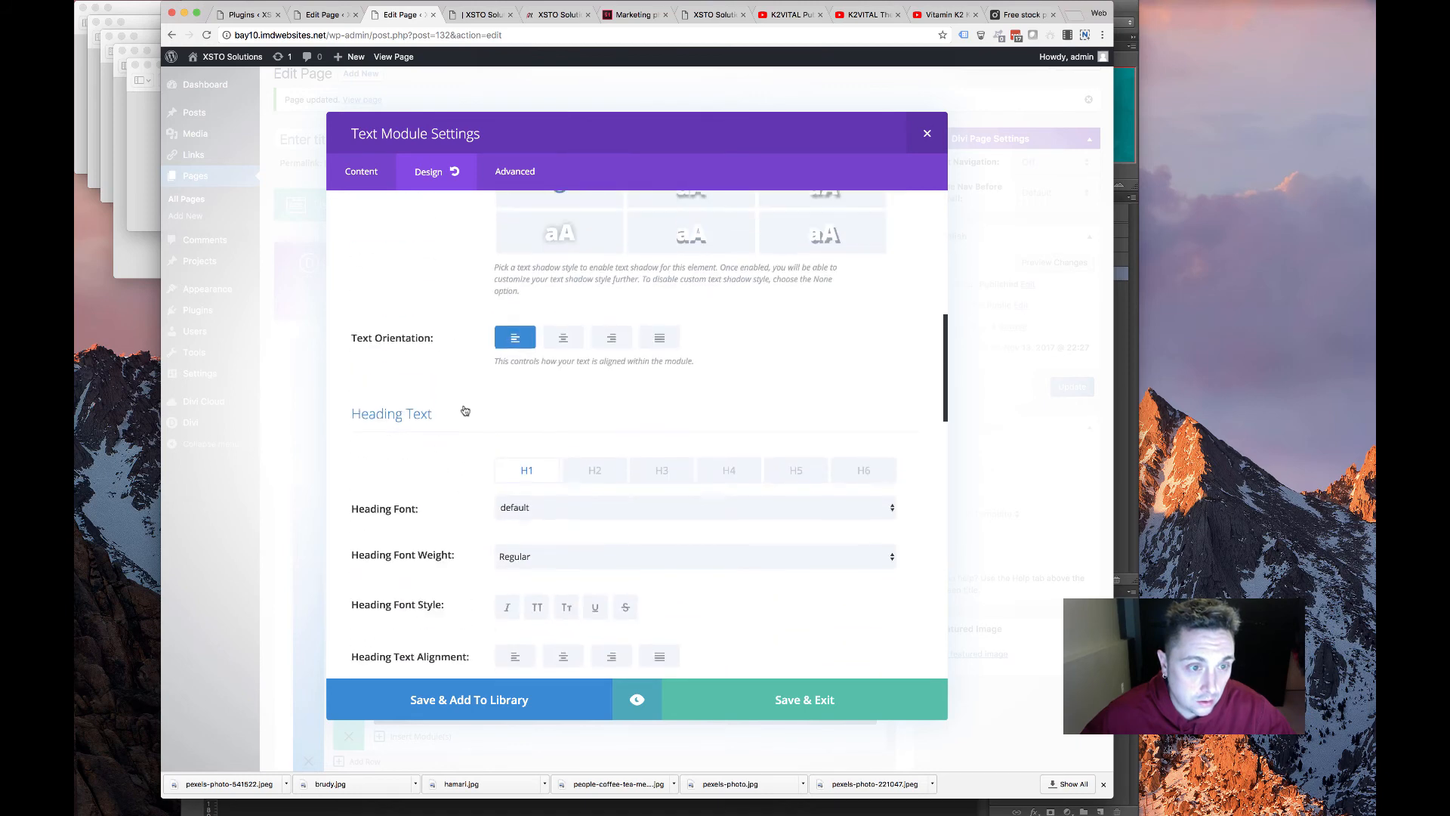
click(593, 494)
scroll(739, 412, down, 5)
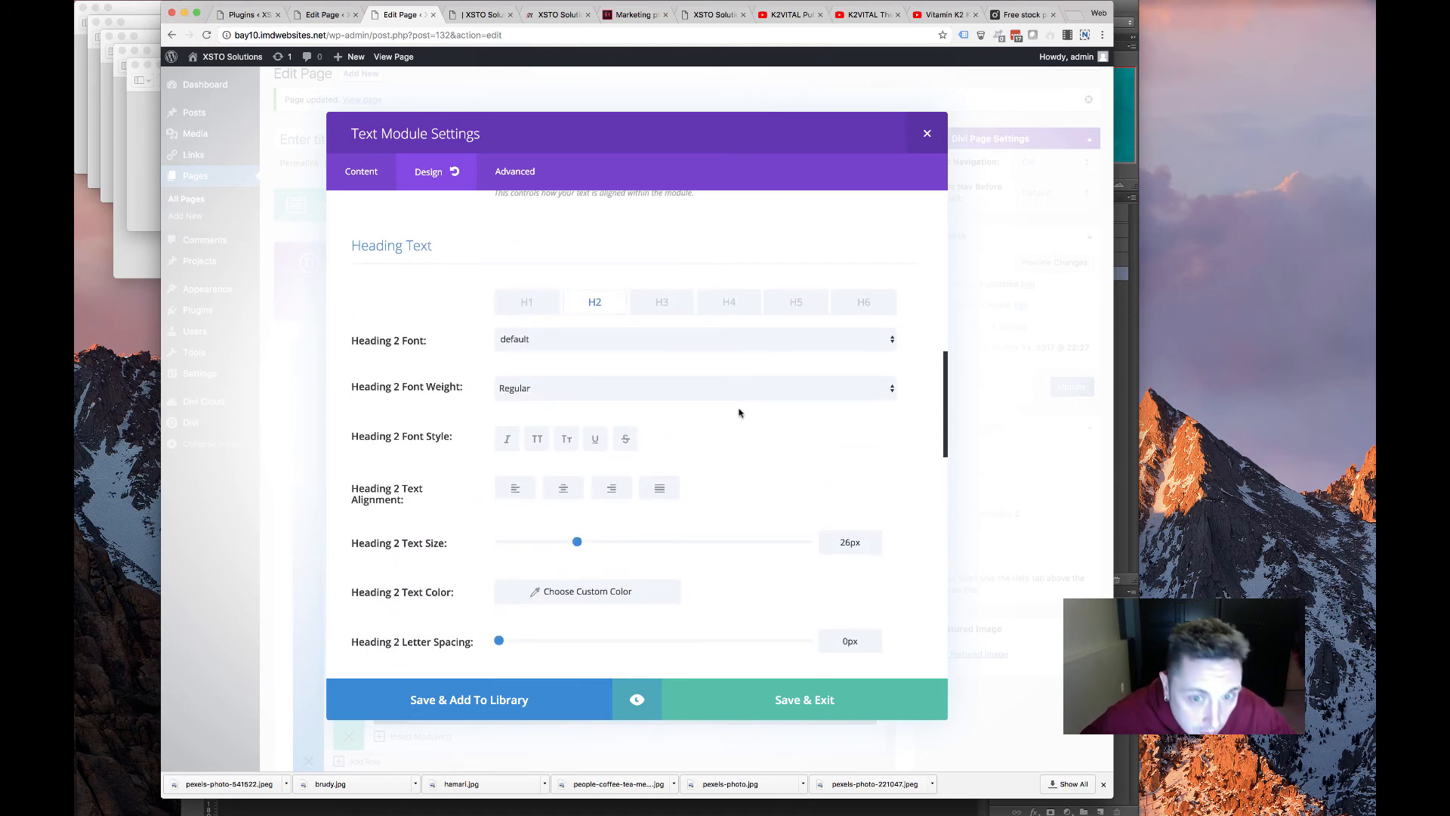
click(575, 396)
click(583, 412)
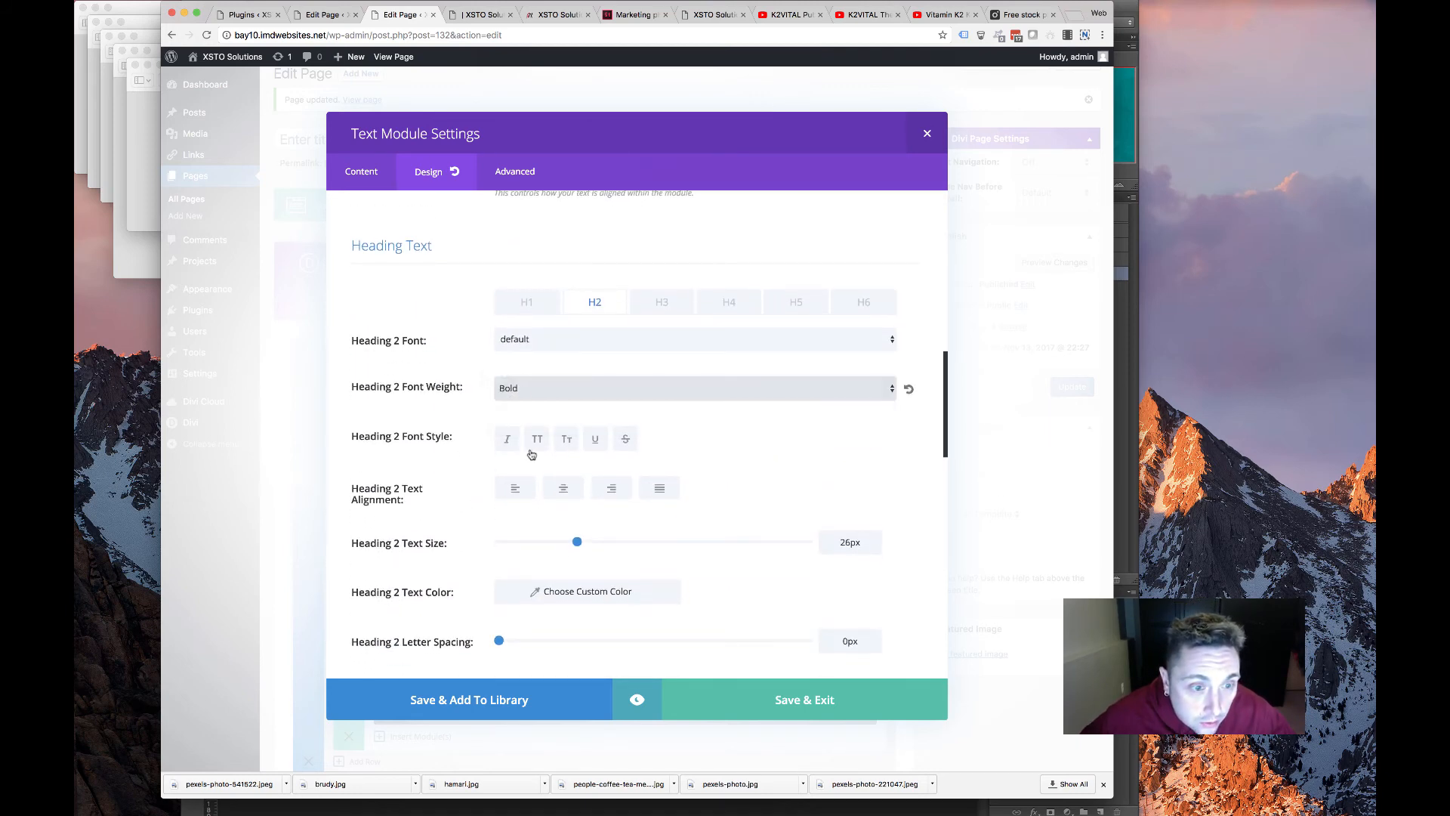
click(535, 441)
scroll(581, 523, down, 3)
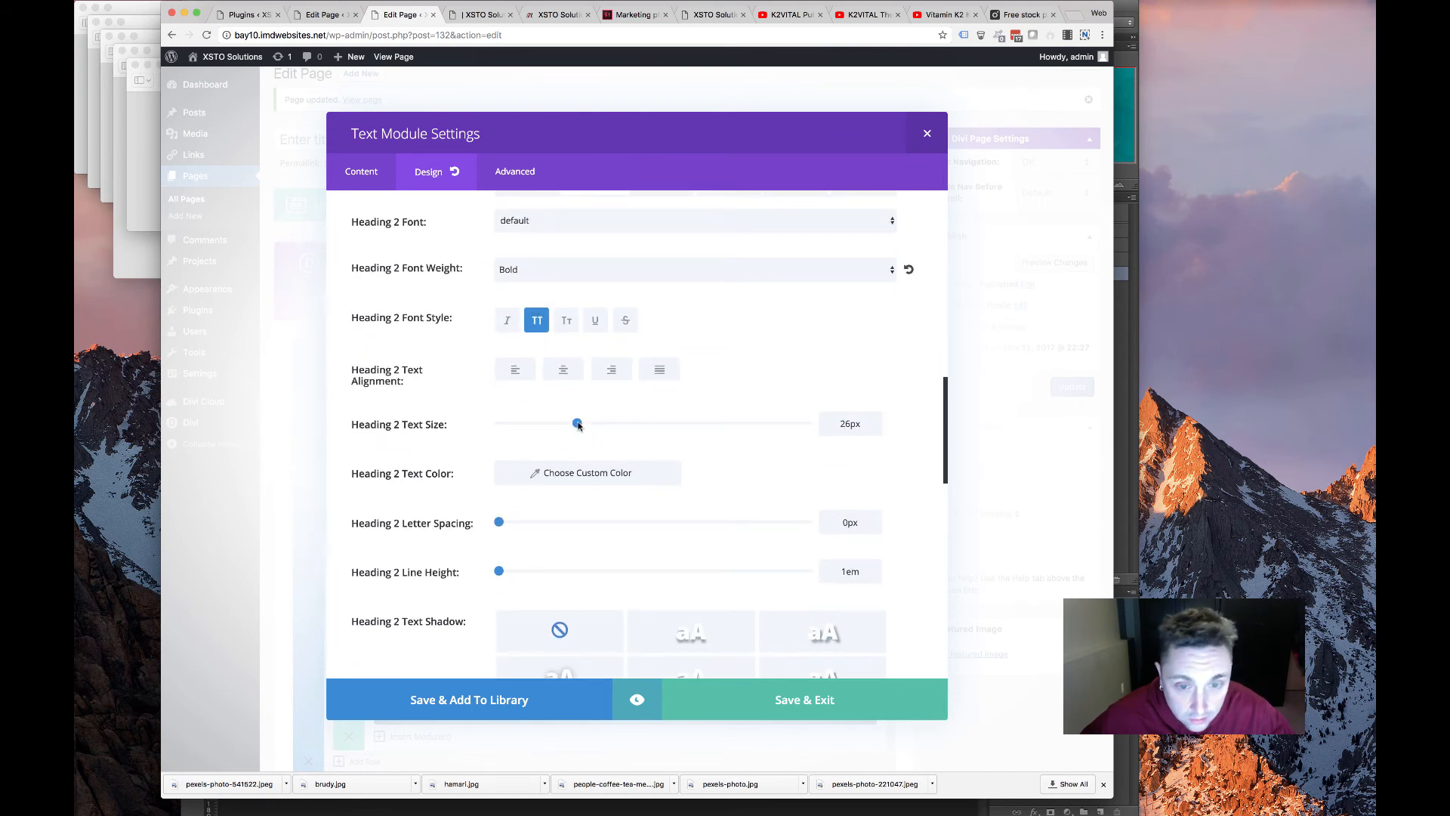
Set the Heading 2 to 42px, centred and teal, then save the module
drag(630, 424, 627, 424)
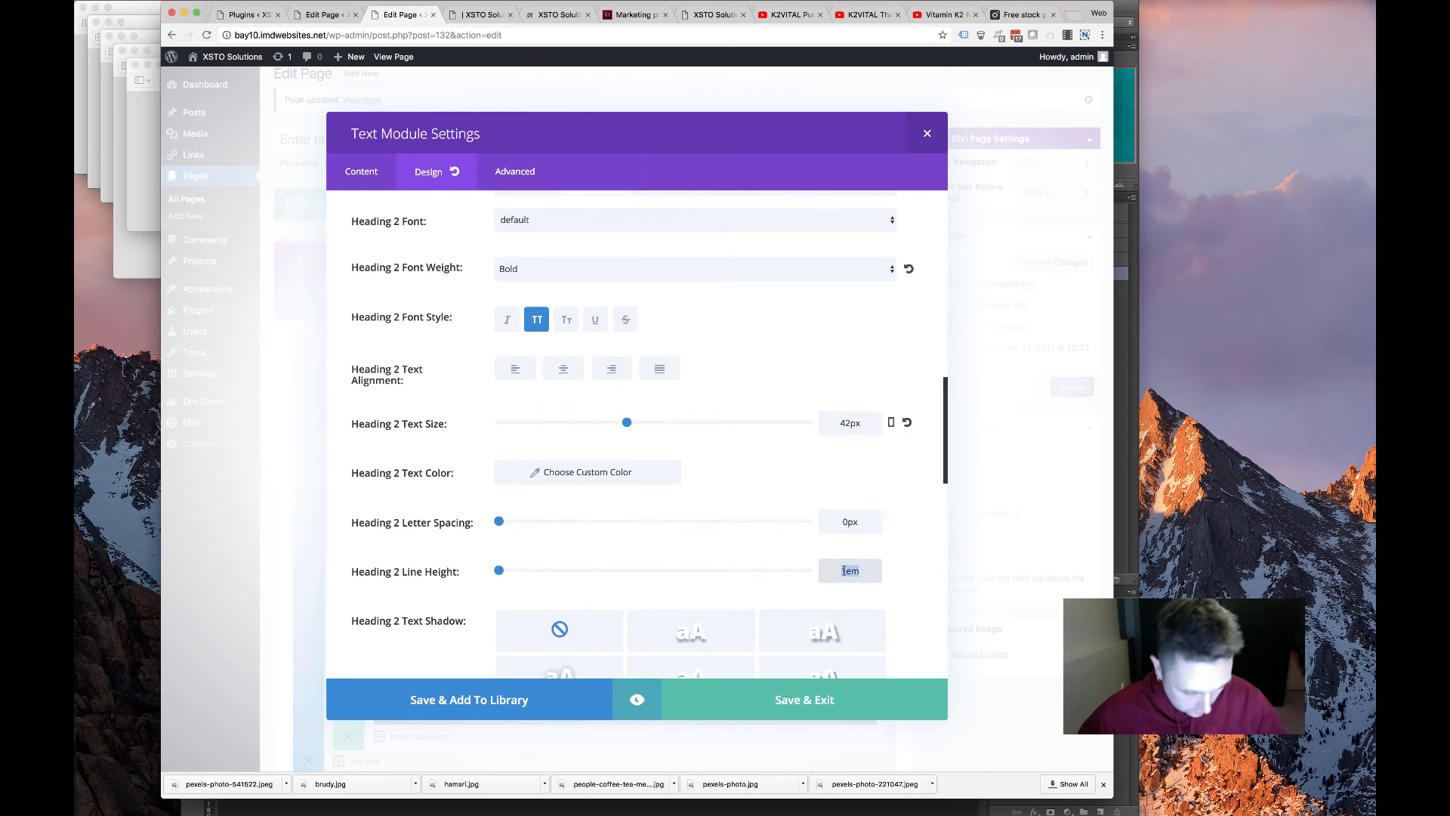
text(42)
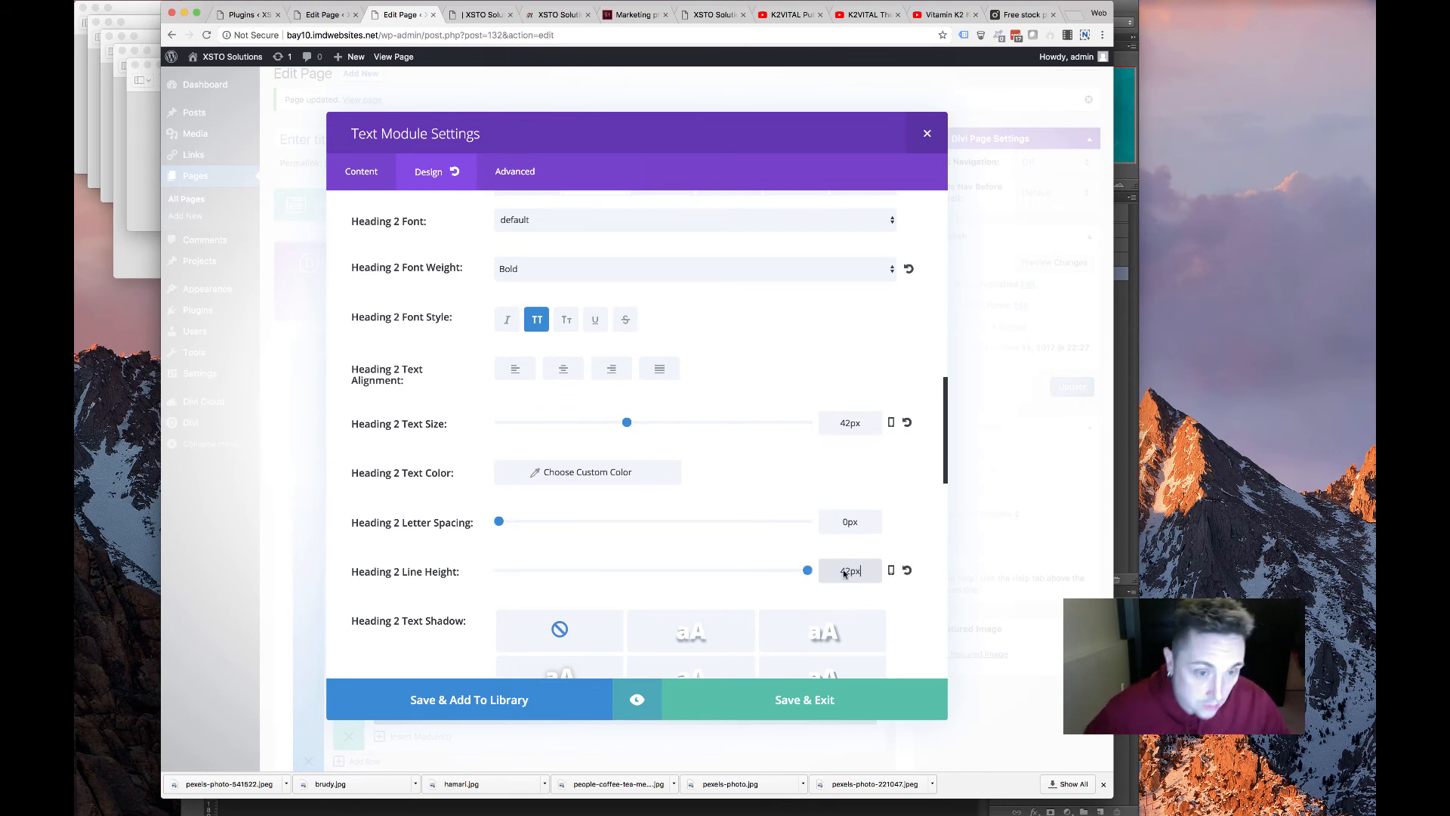
click(564, 378)
click(592, 486)
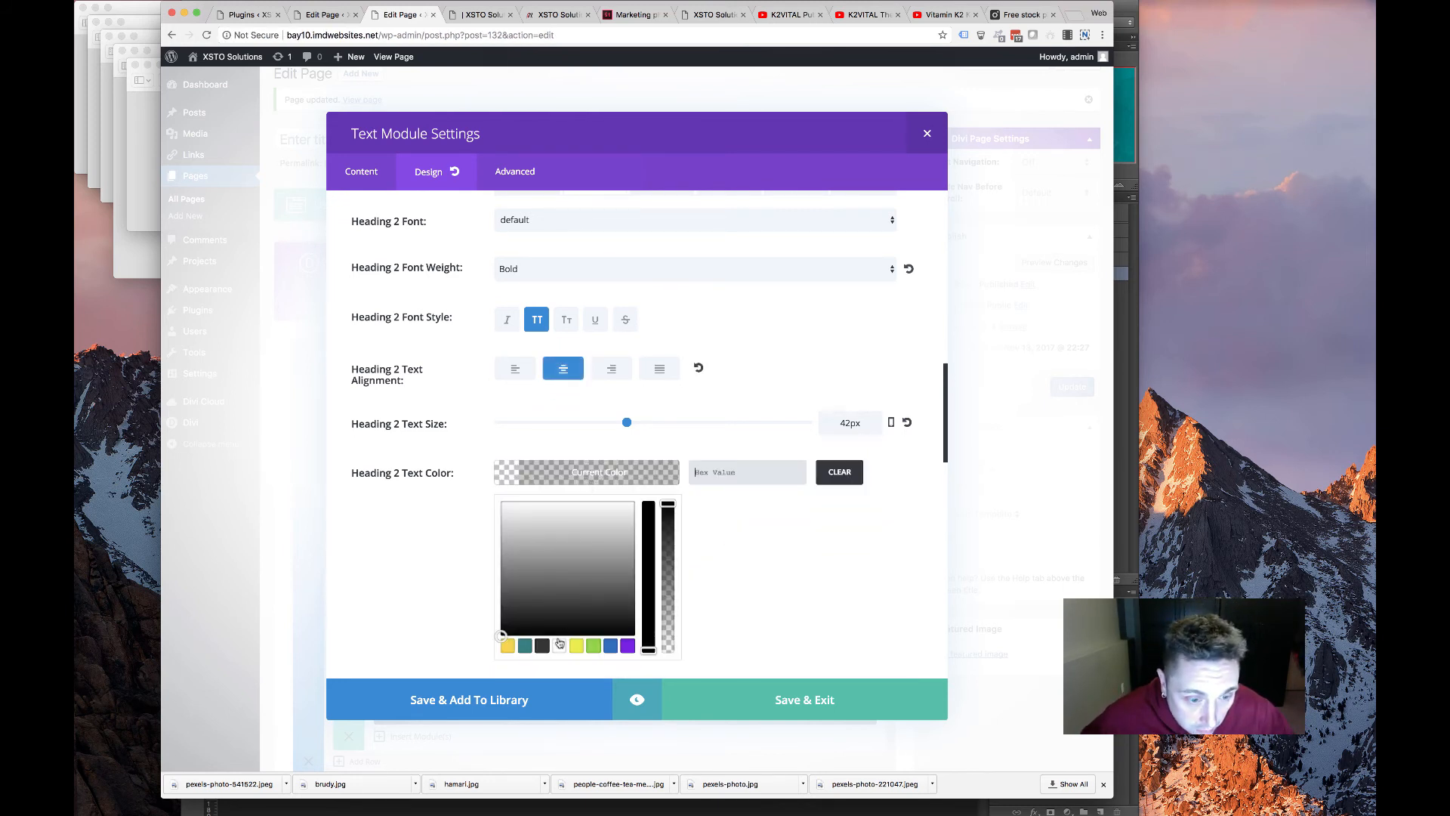
click(569, 563)
click(758, 711)
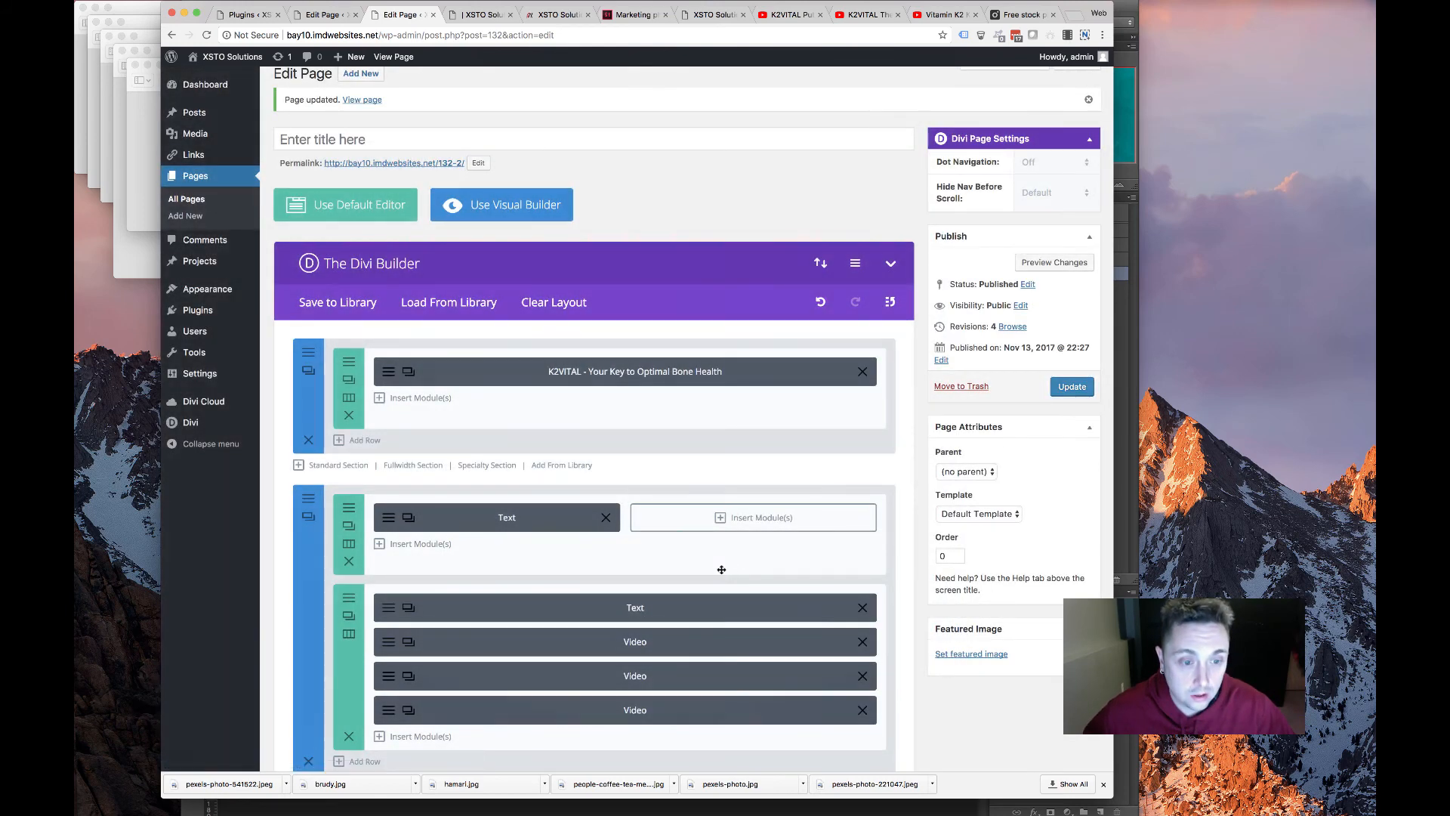
Add an Image module to the two-column row's right column
click(748, 517)
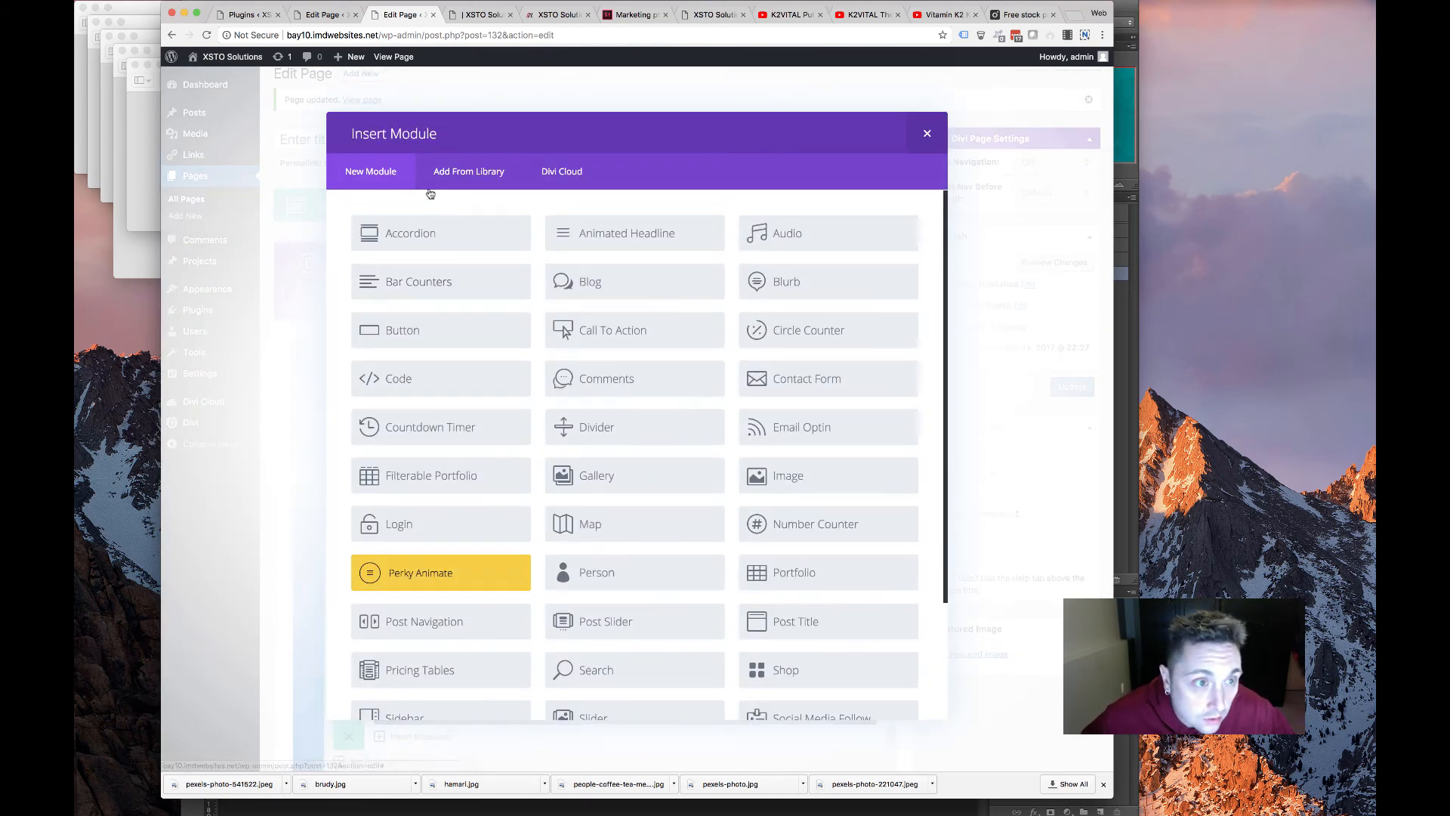
scroll(603, 449, down, 1)
scroll(604, 449, left, 5)
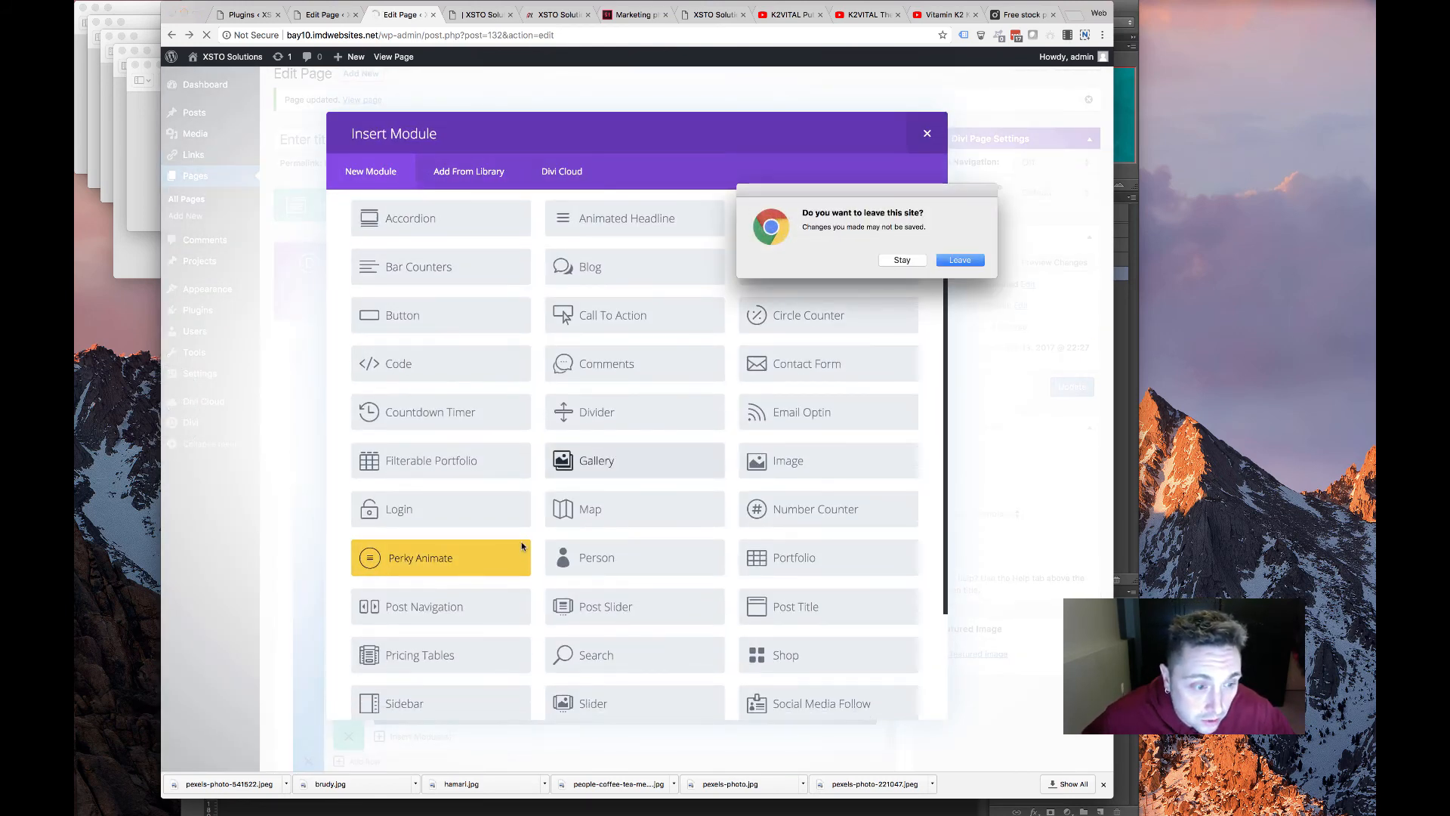
click(902, 262)
scroll(566, 446, down, 3)
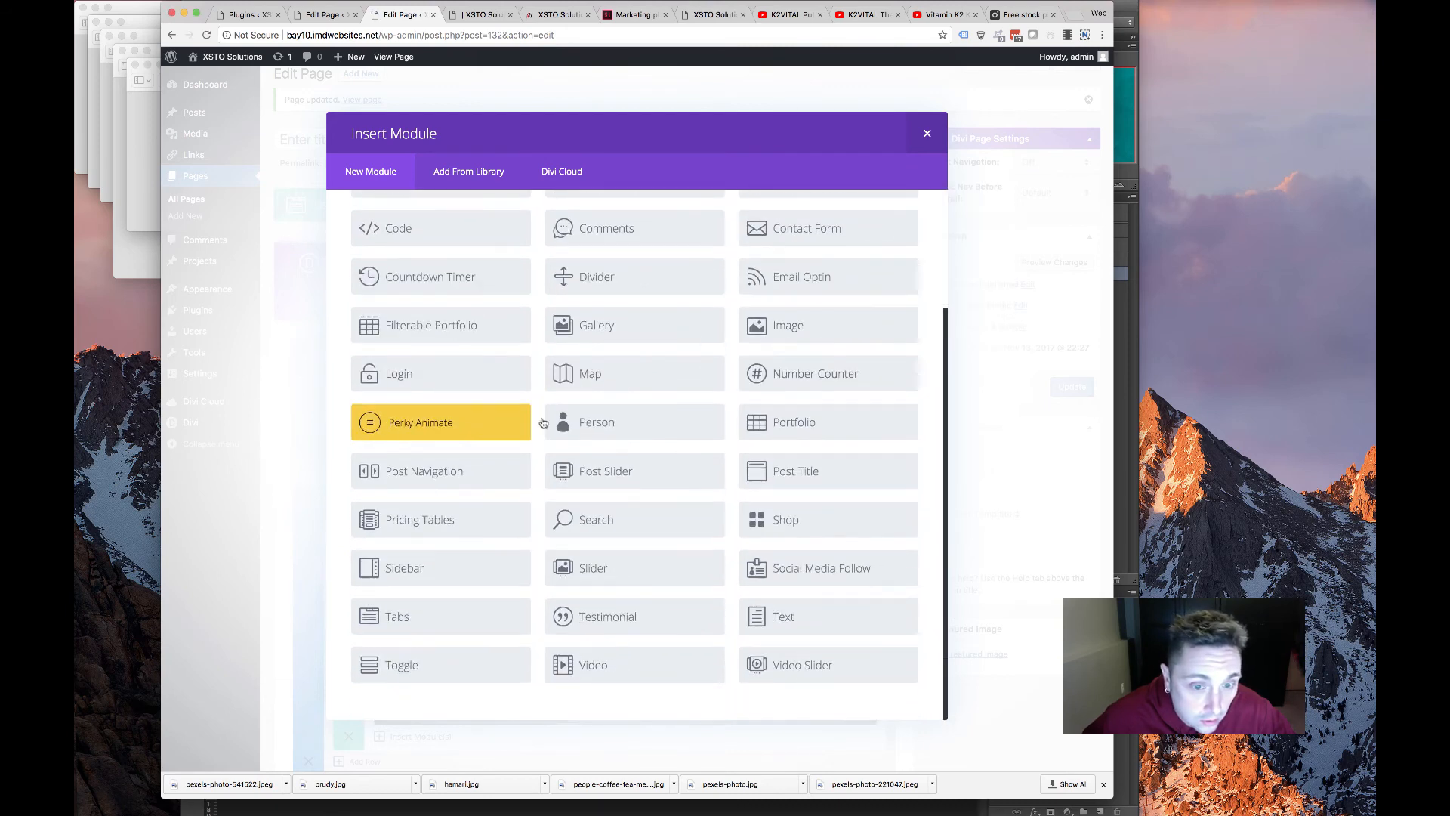
click(776, 329)
Upload k2vital.png, set it as the module's image, and save the module
click(838, 280)
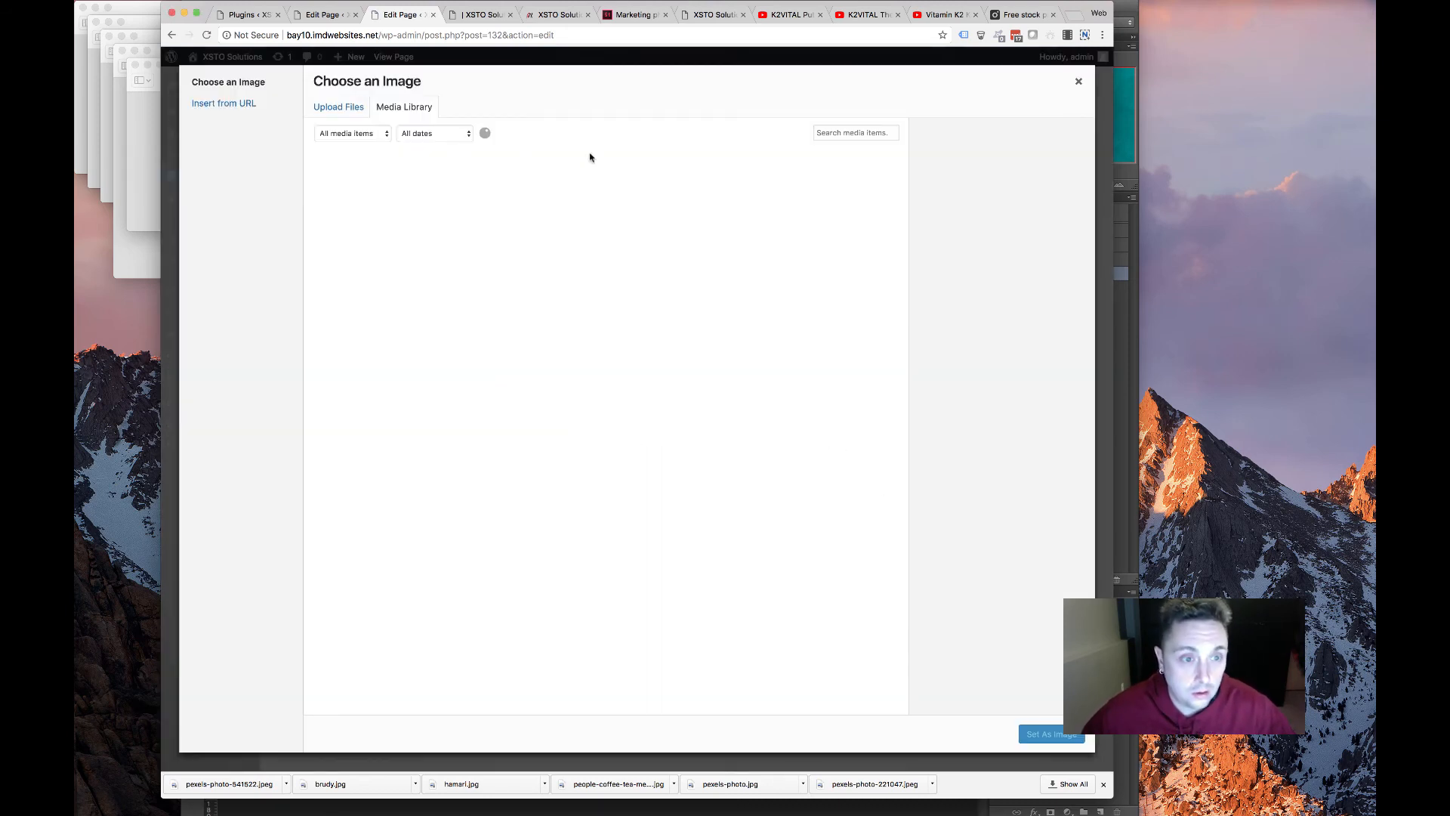
click(344, 108)
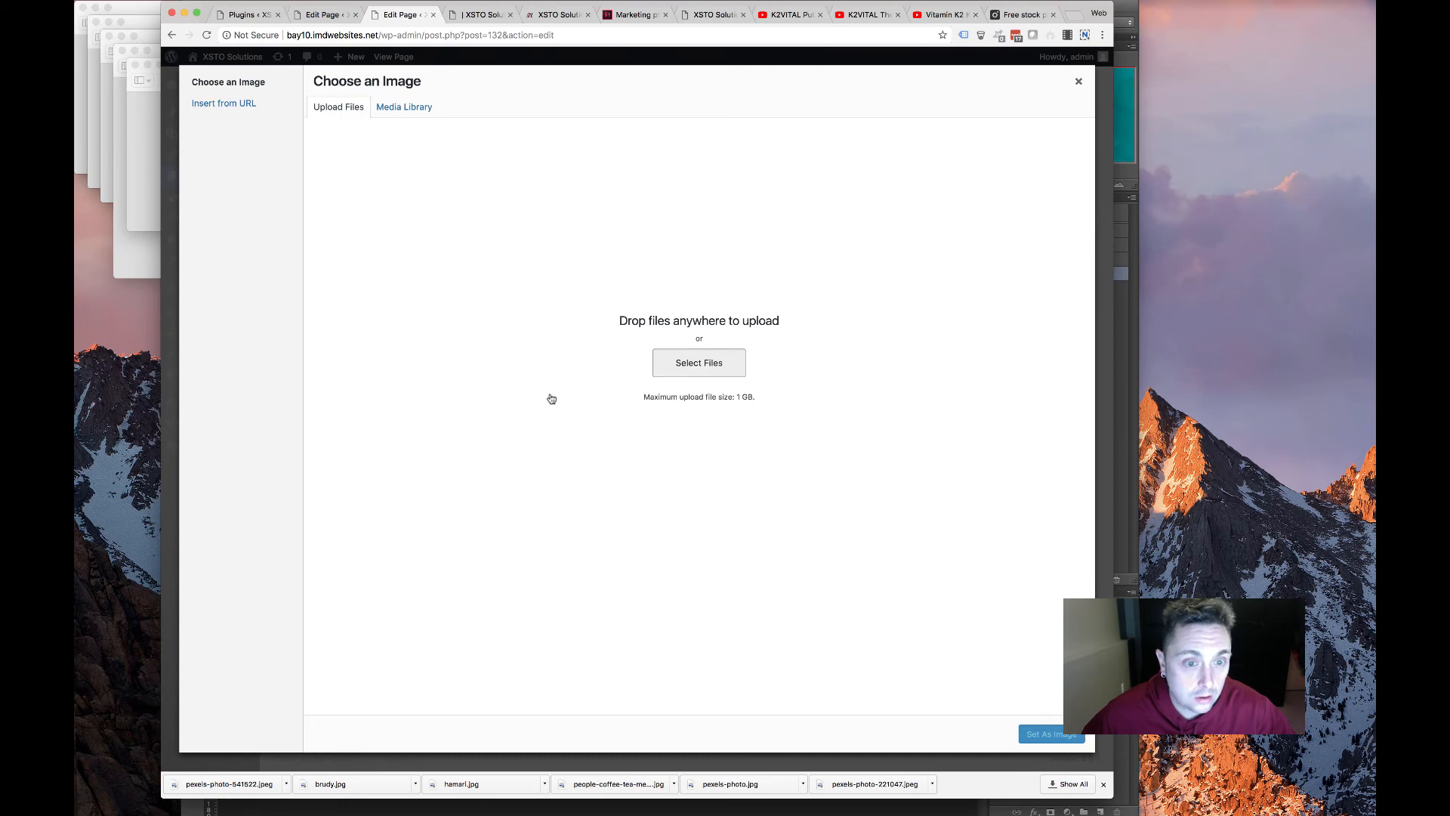
click(680, 364)
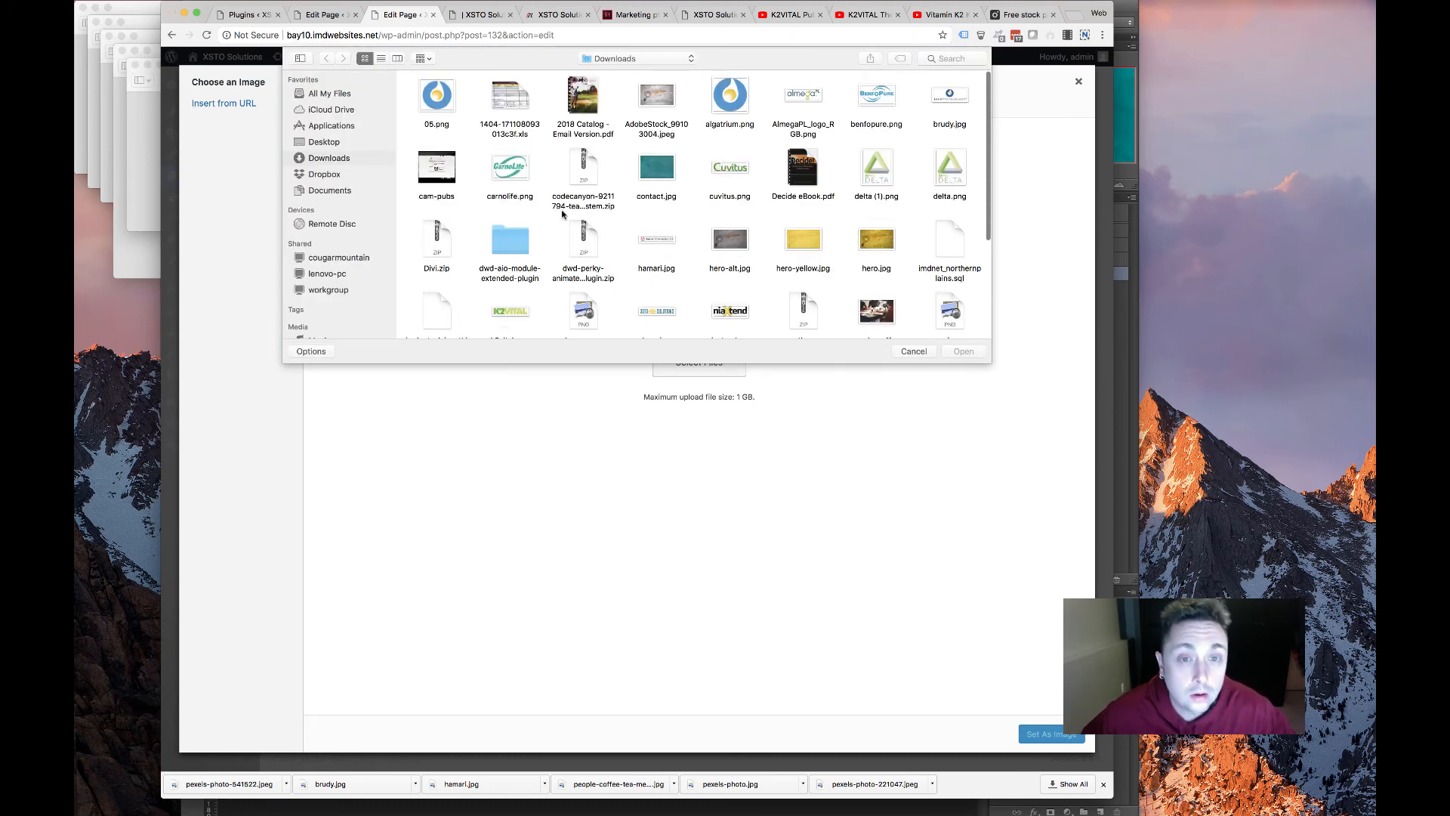
scroll(616, 233, down, 3)
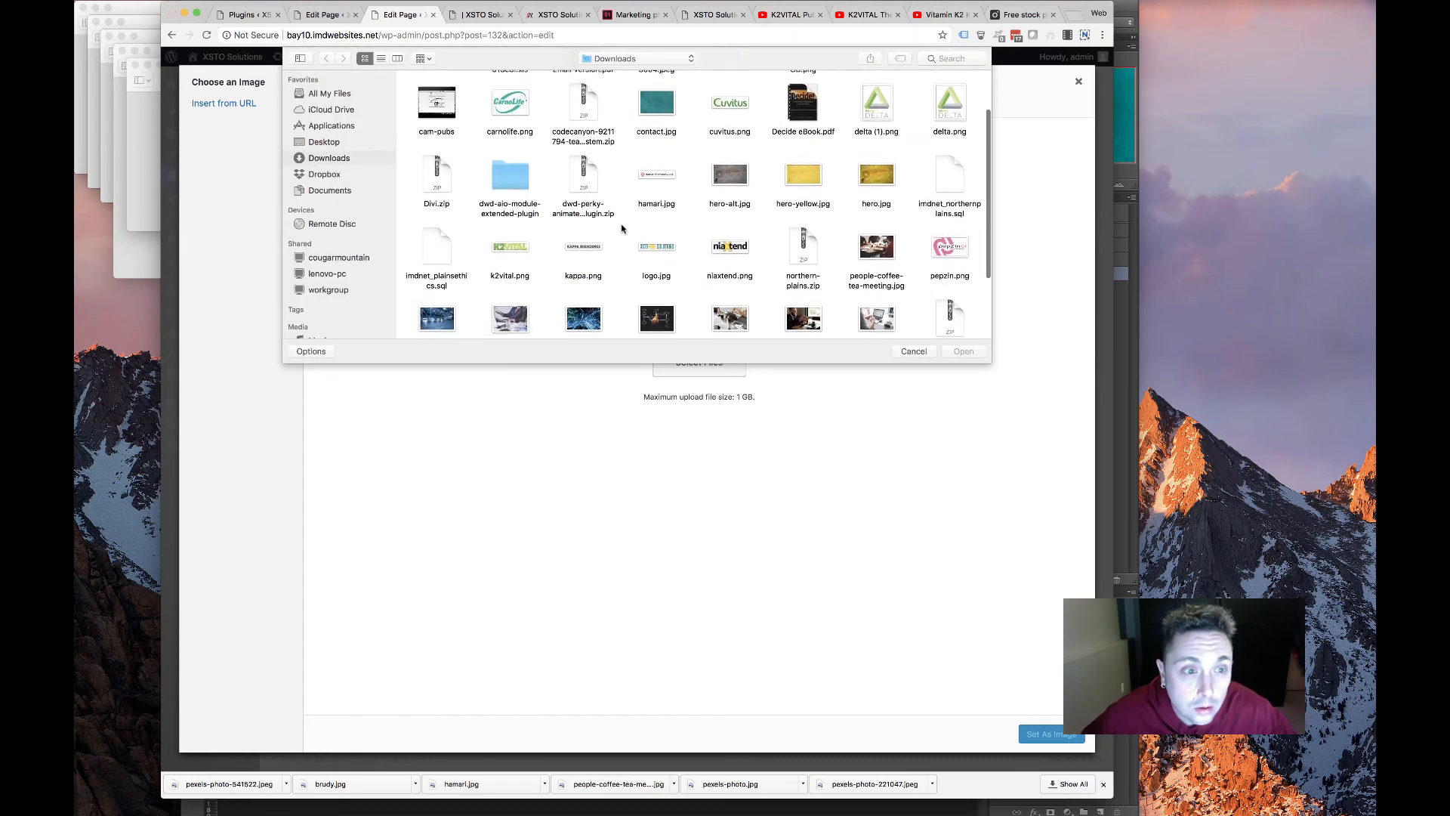
double_click(510, 248)
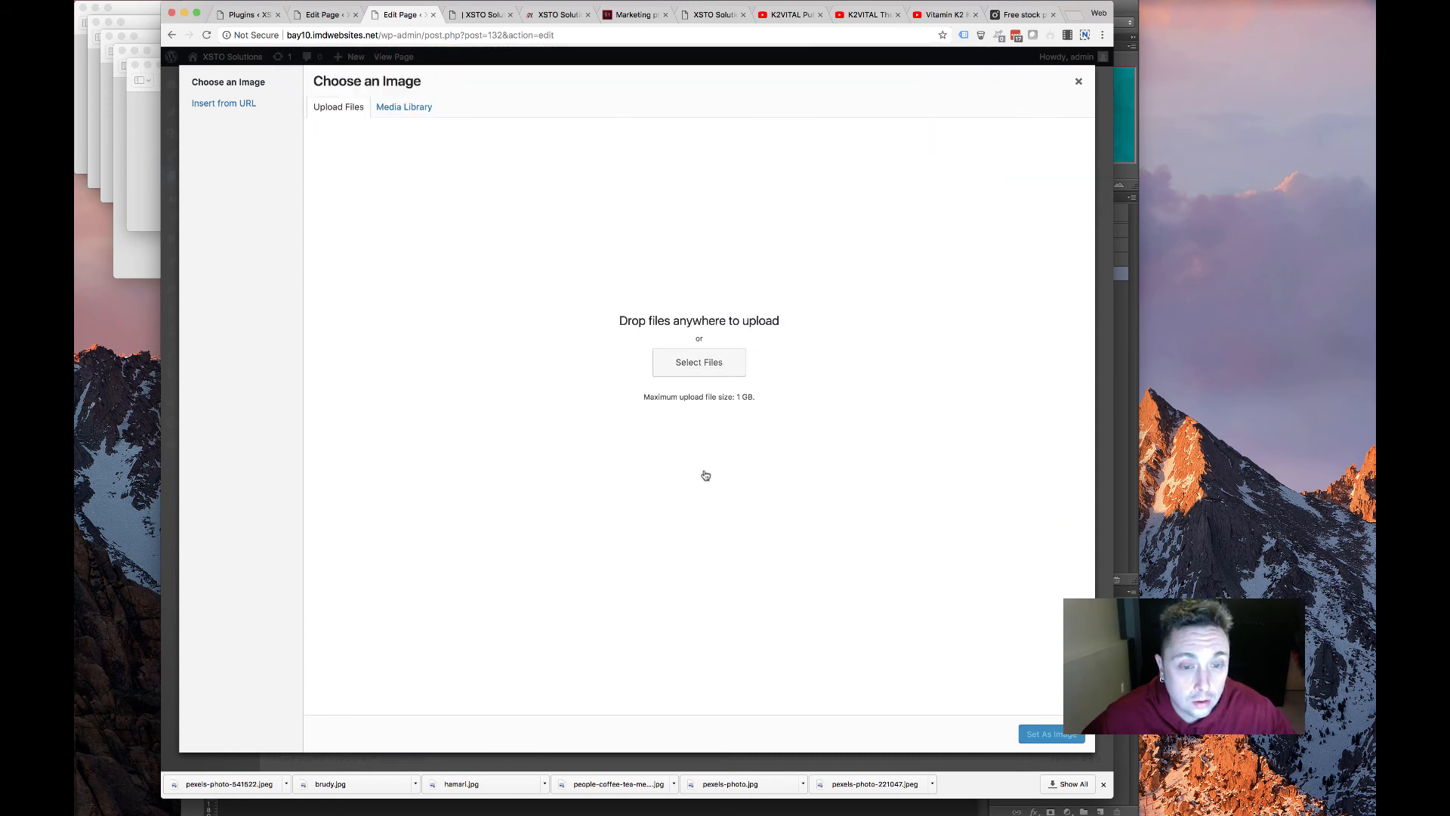
click(1057, 737)
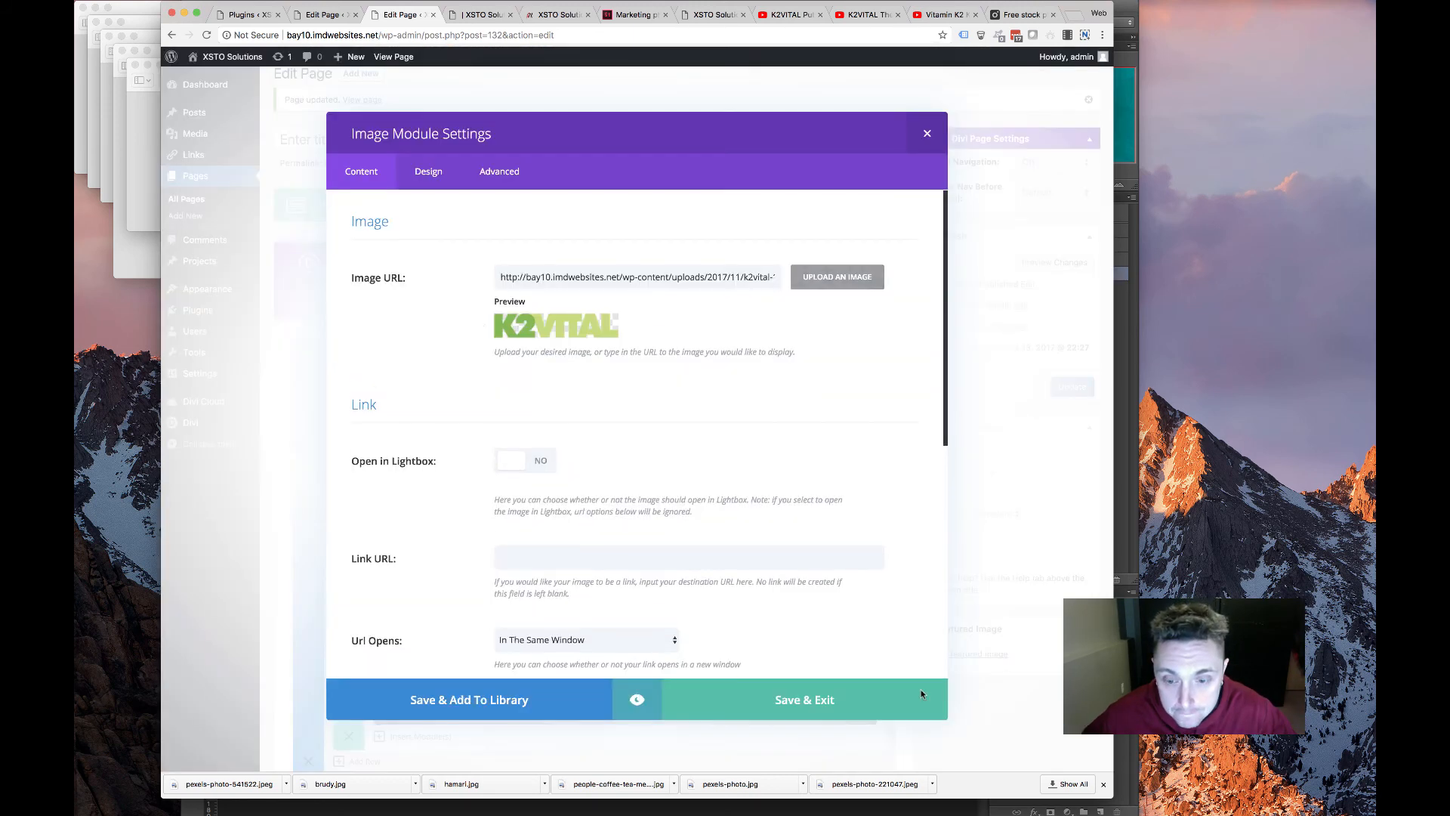
scroll(504, 421, down, 10)
click(430, 178)
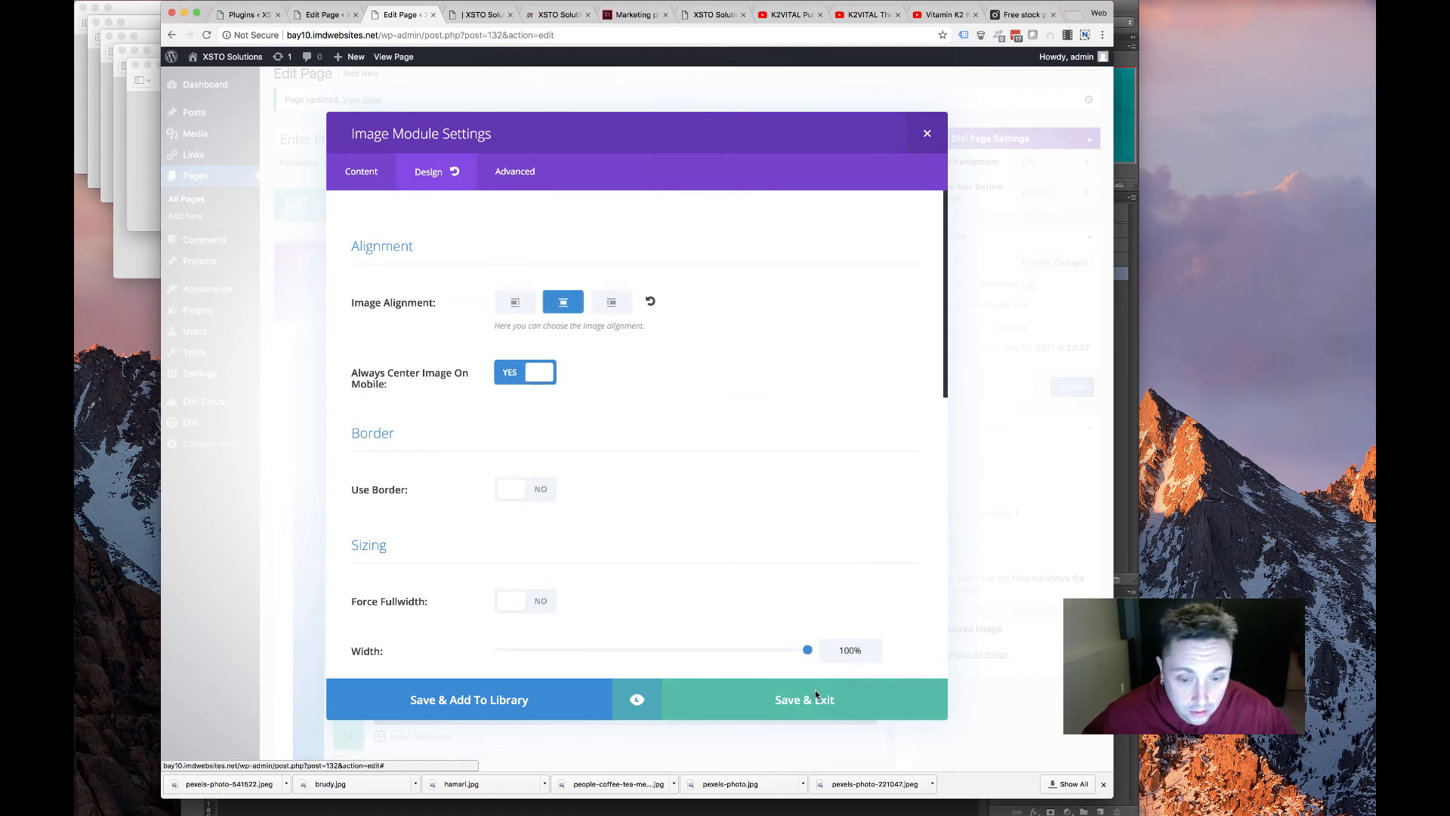
click(846, 706)
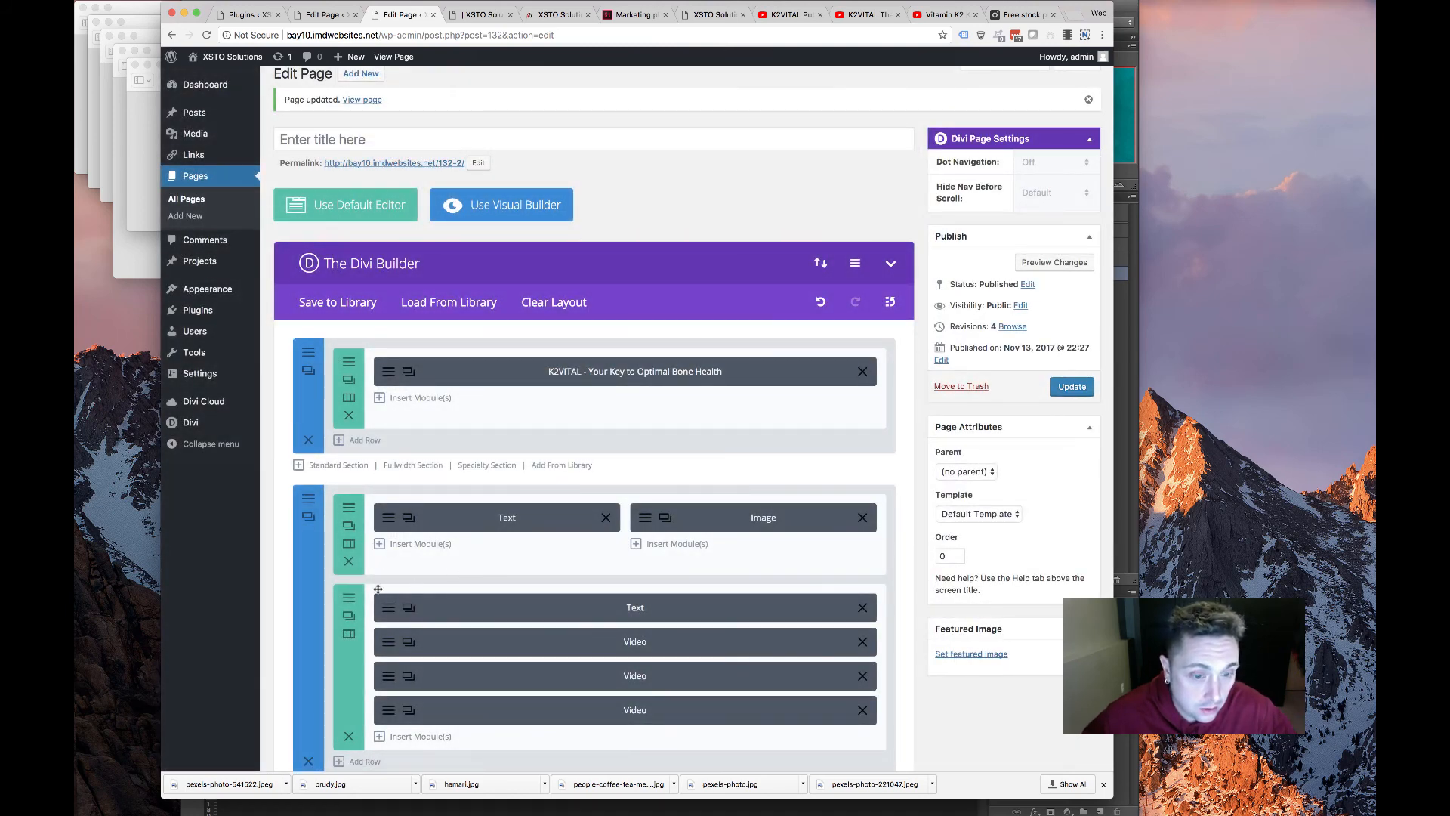
scroll(377, 588, down, 5)
Add a one-column full-width row and move it to the top of the second section
click(360, 565)
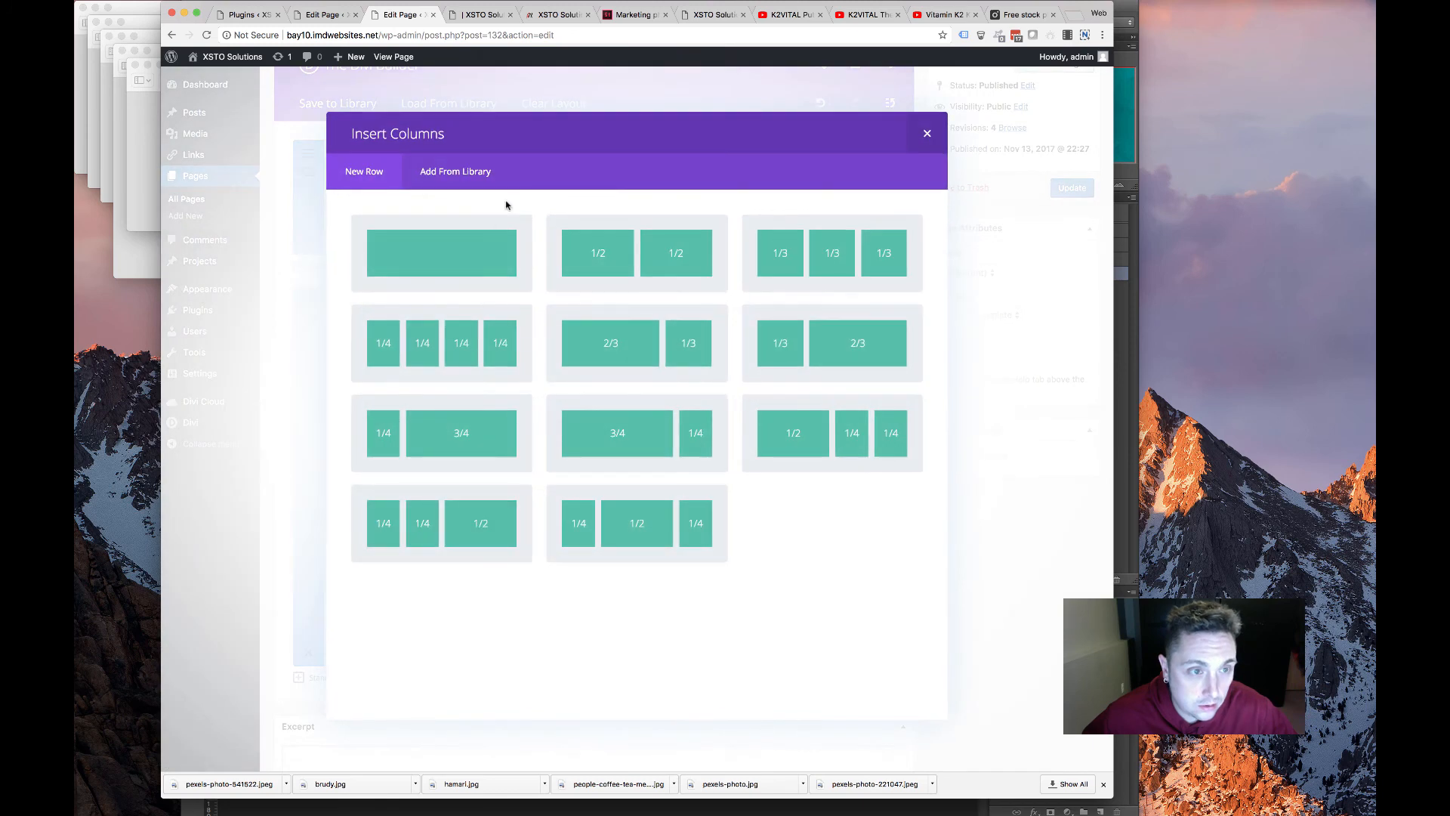
click(483, 255)
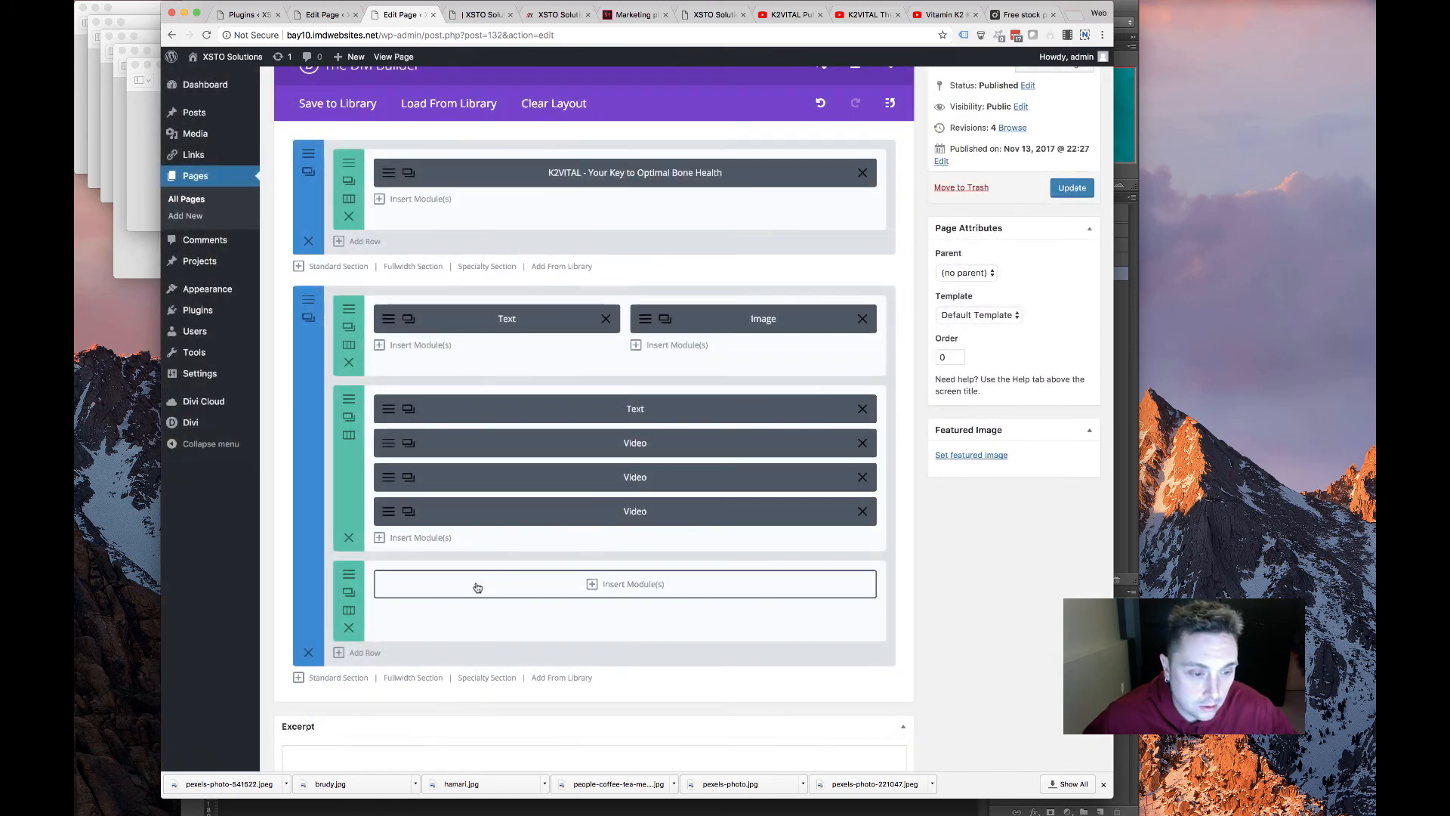
drag(515, 565, 355, 312)
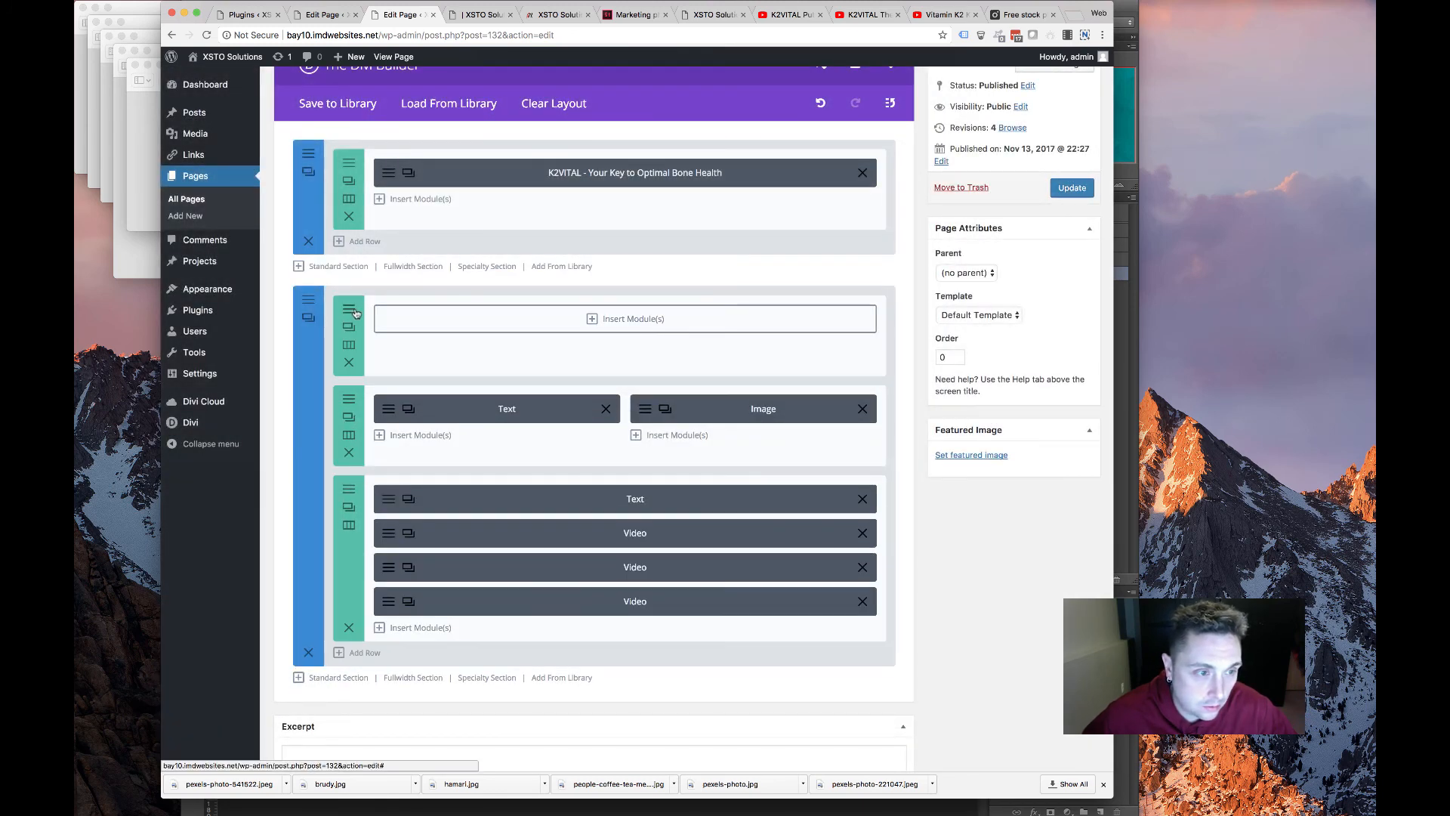
Give the new row a yellow #fcd51c background and save it
click(349, 311)
click(572, 370)
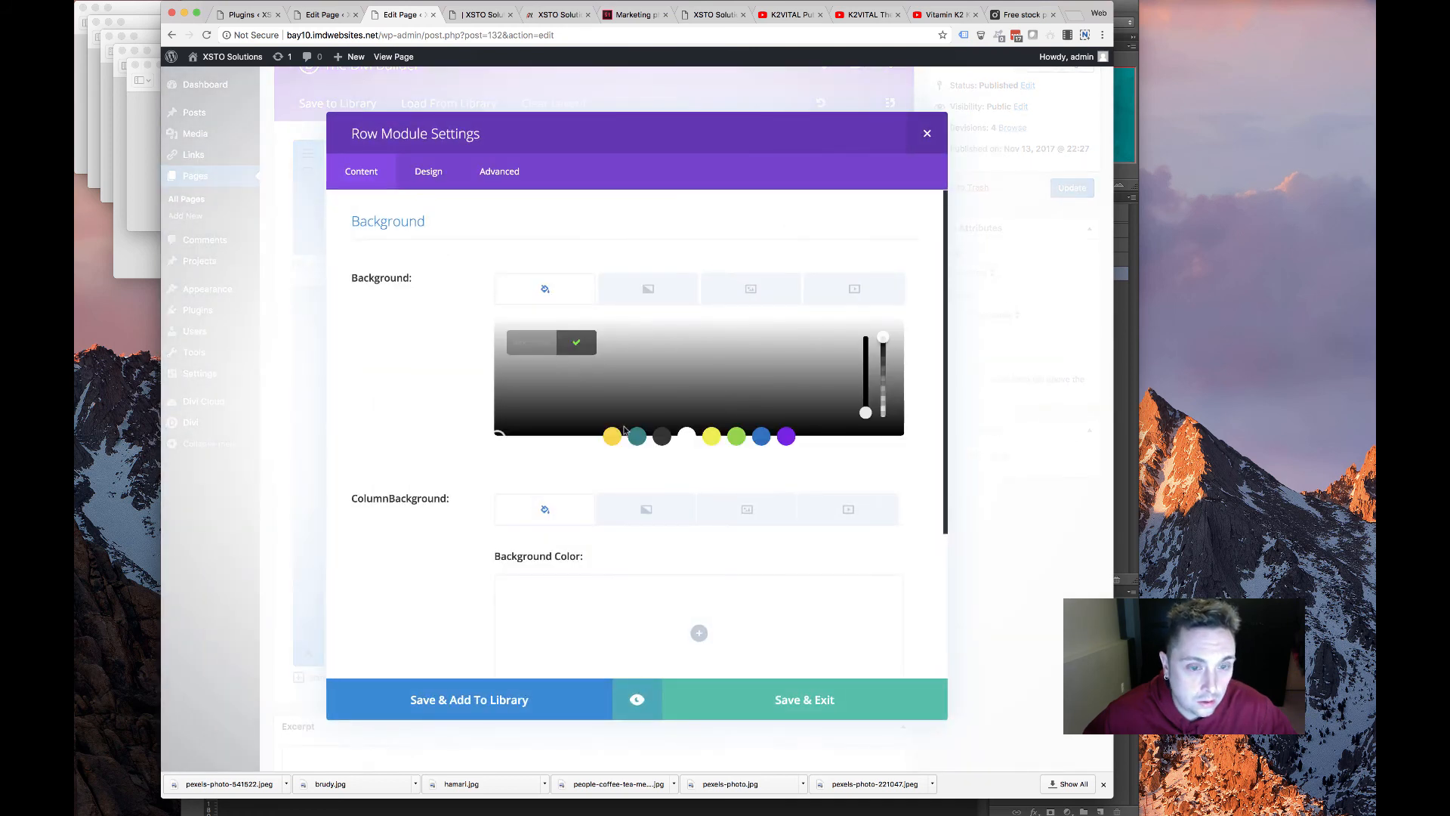
click(610, 436)
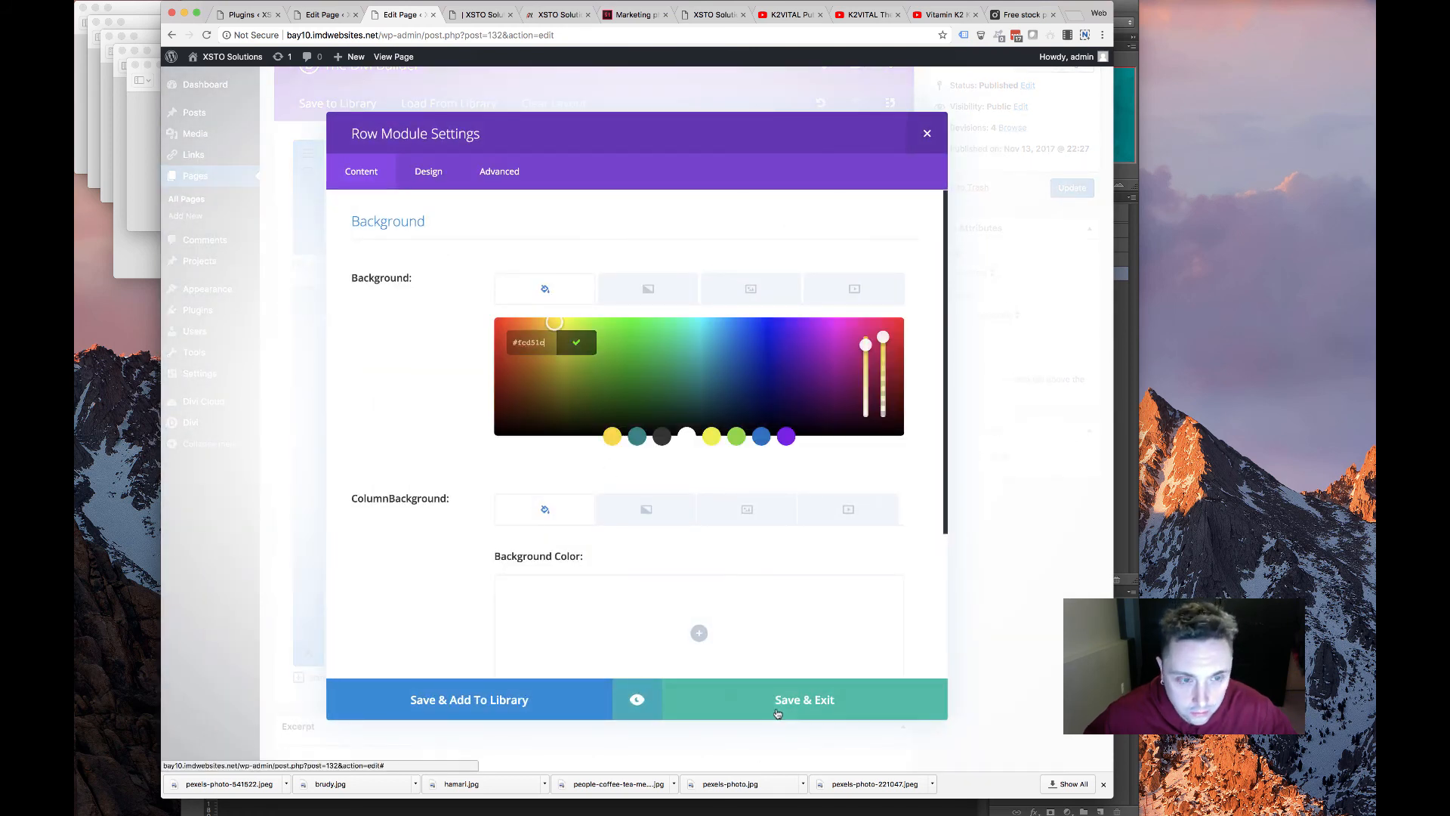
click(807, 691)
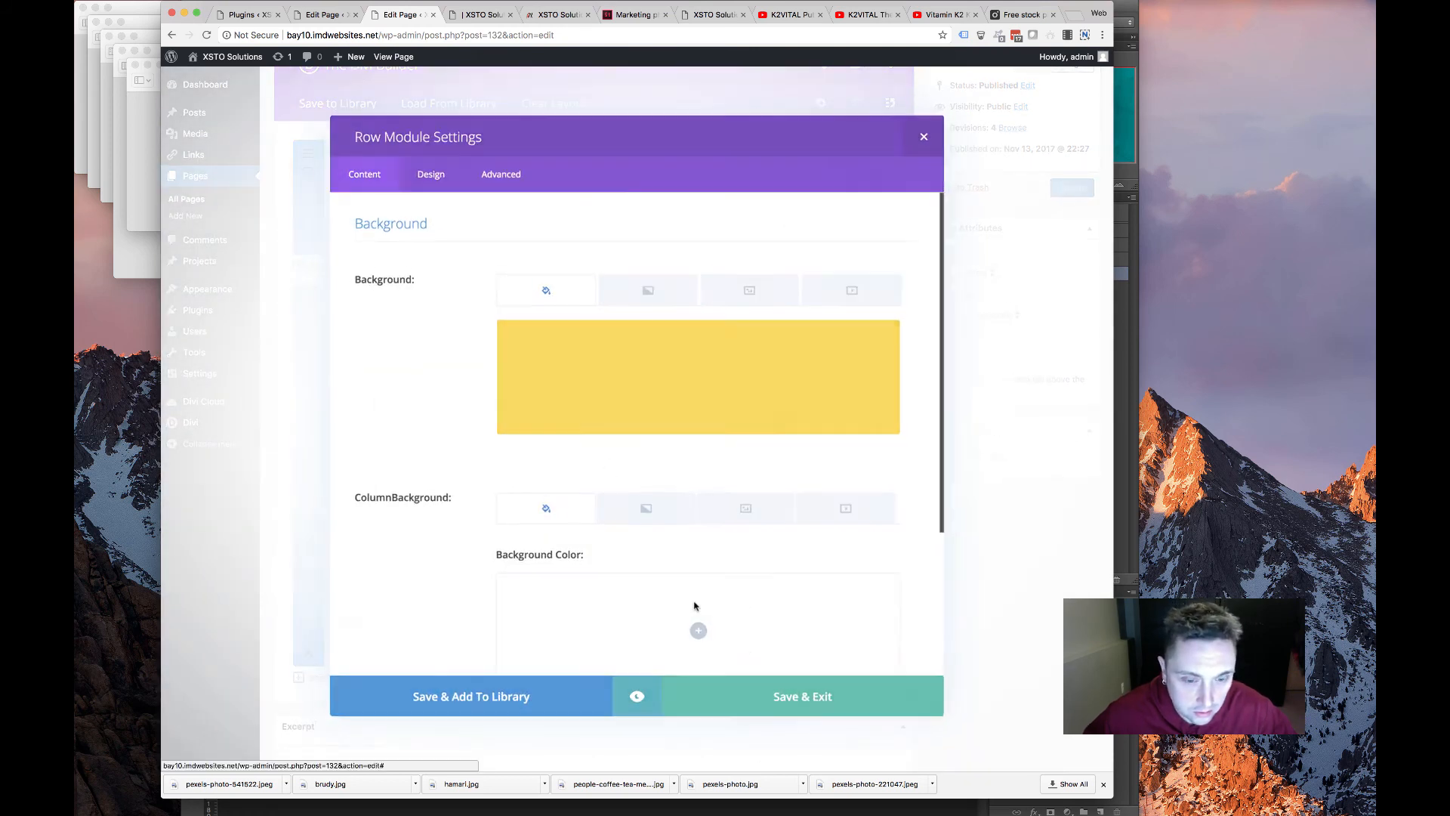
click(610, 319)
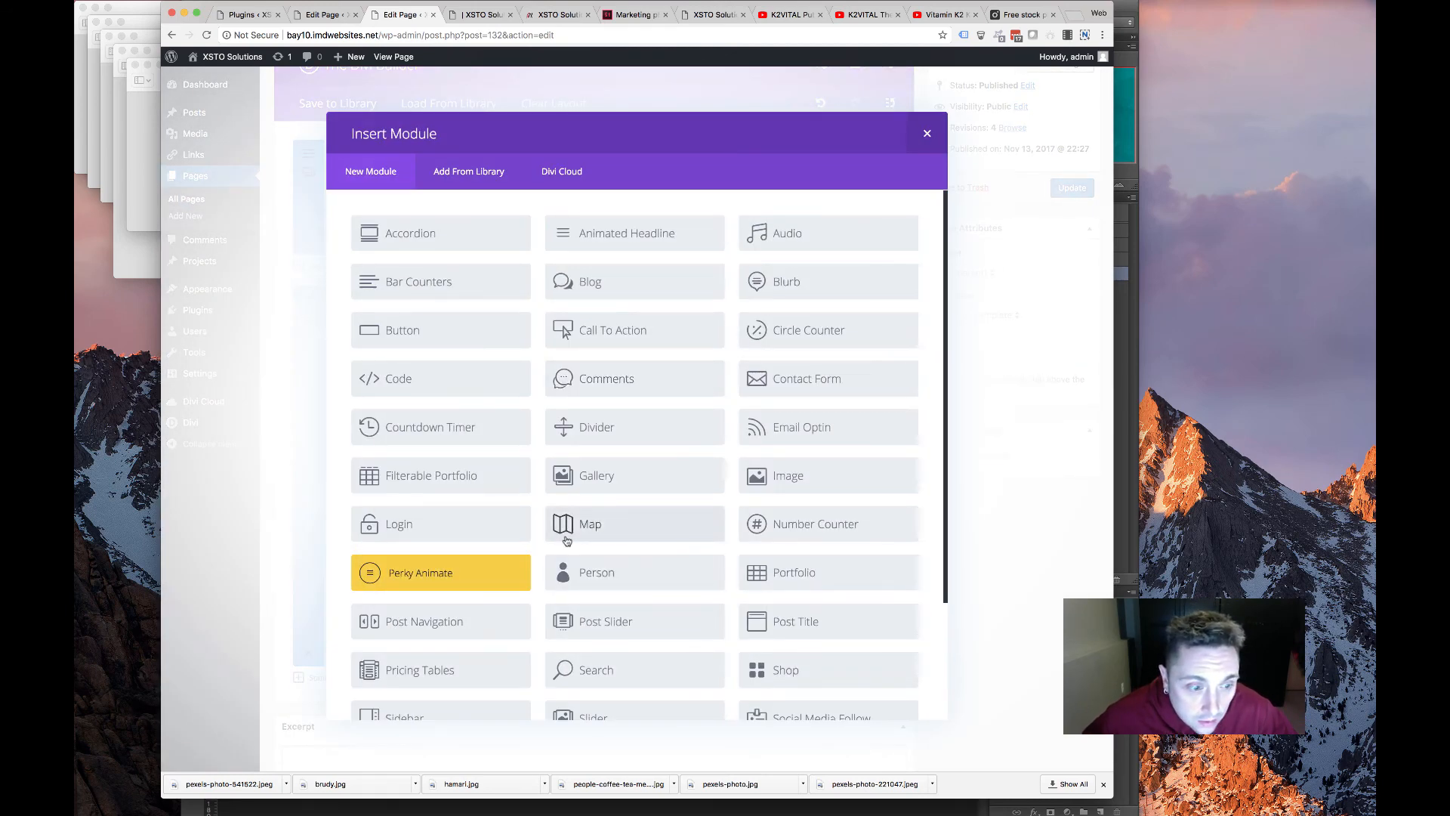
Duplicate the Vitamin K2 MK7 Text module and move the copy into the yellow top row
click(927, 133)
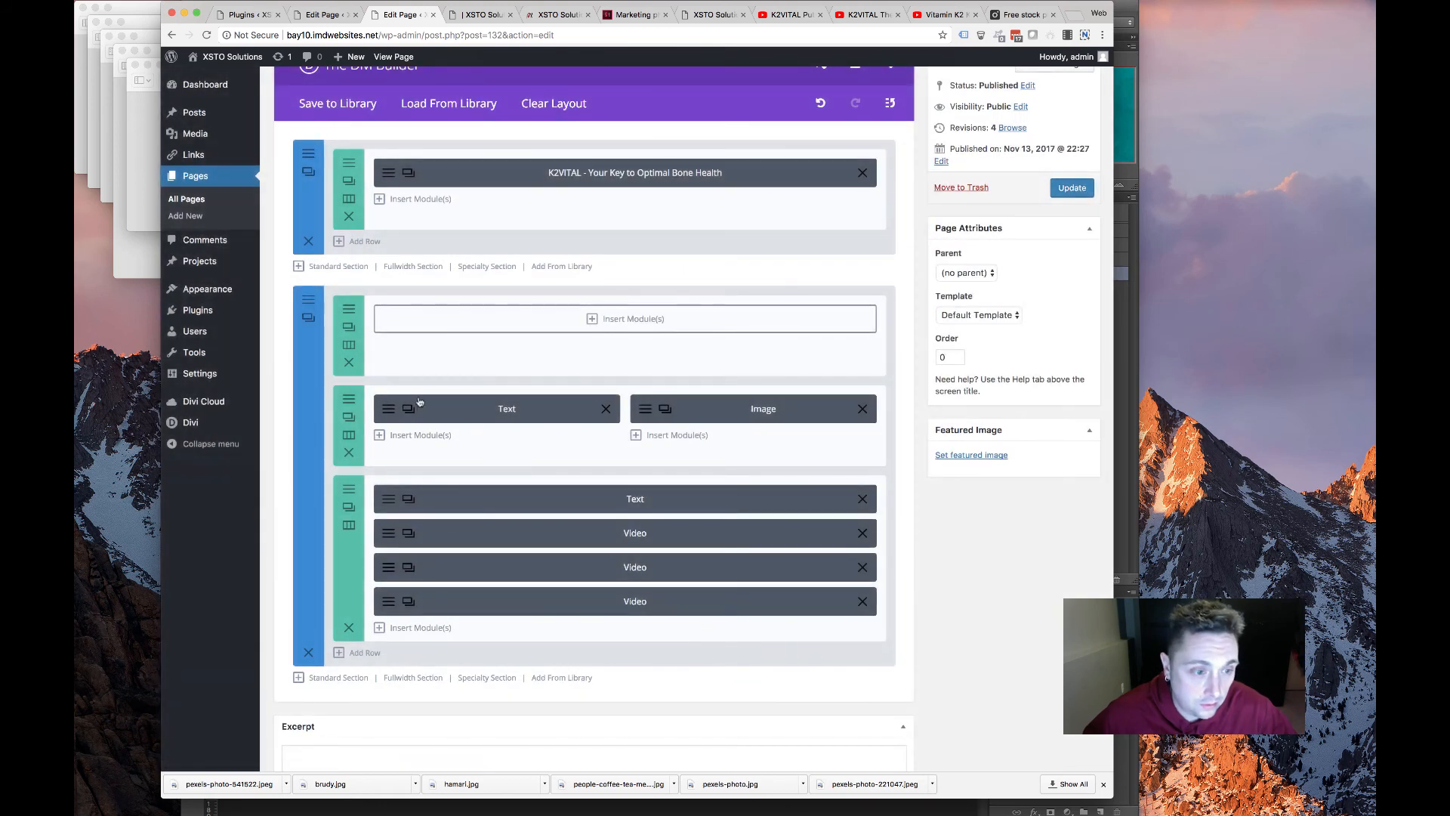
click(409, 409)
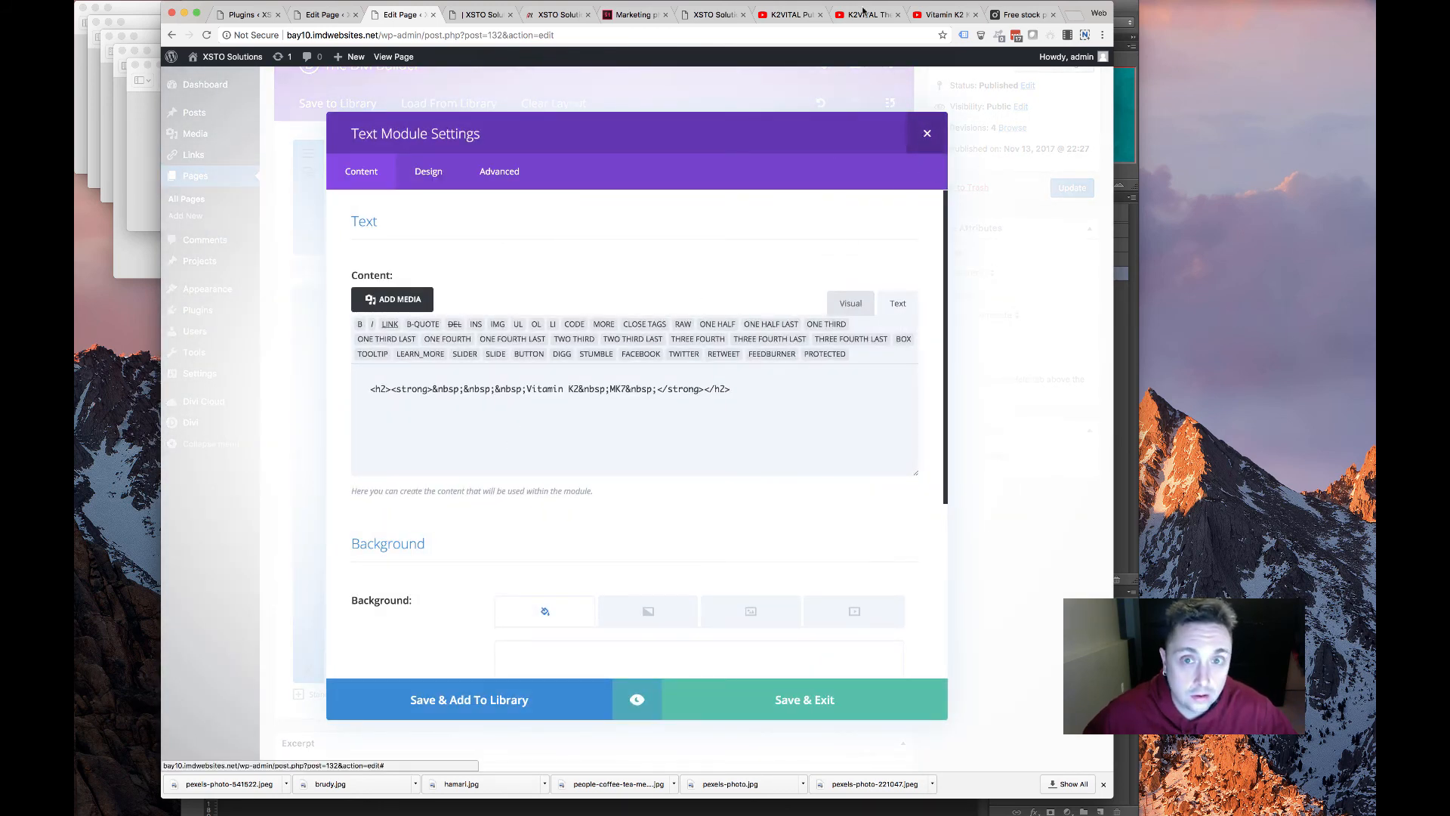
click(926, 133)
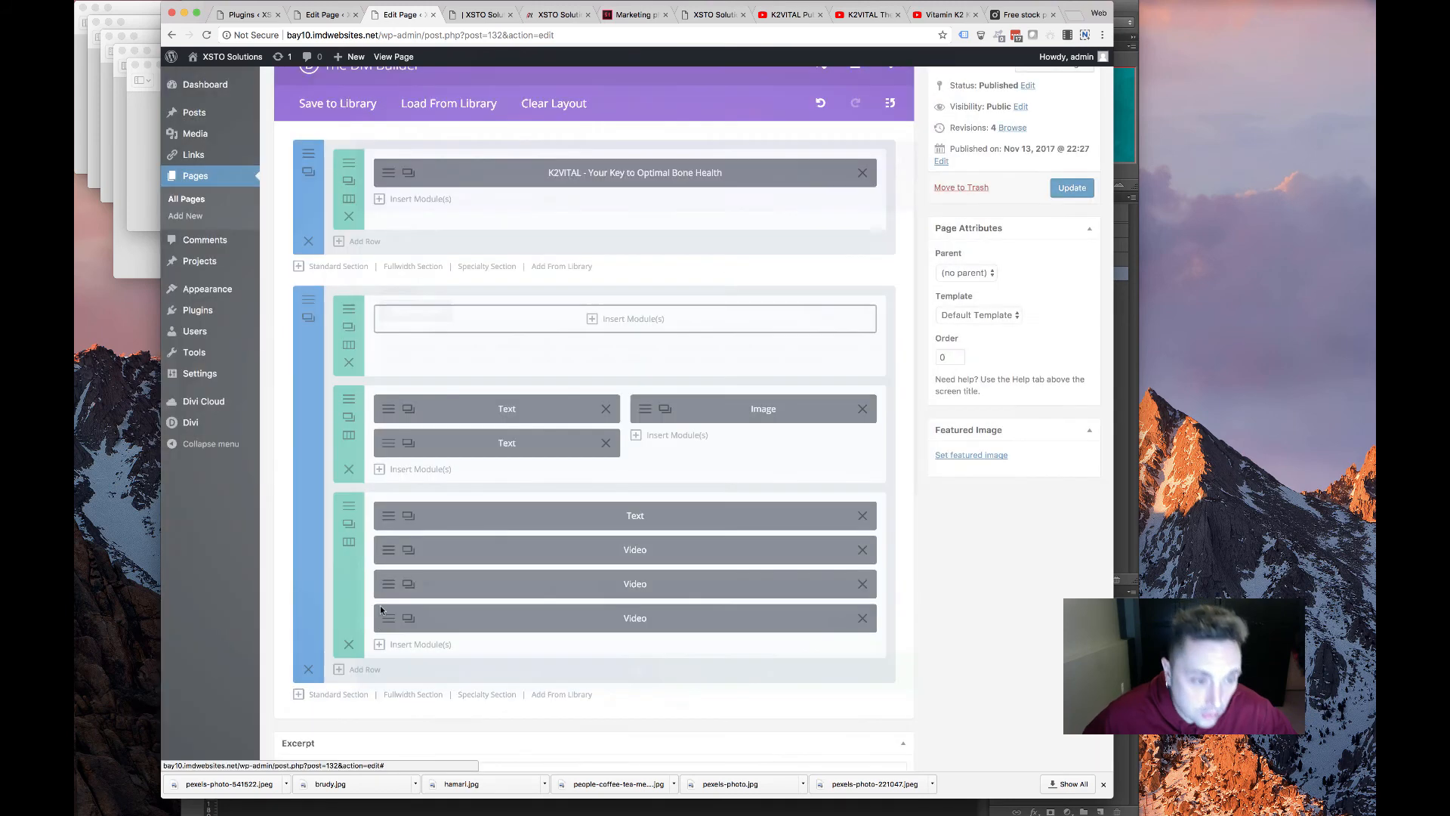
drag(515, 445, 582, 317)
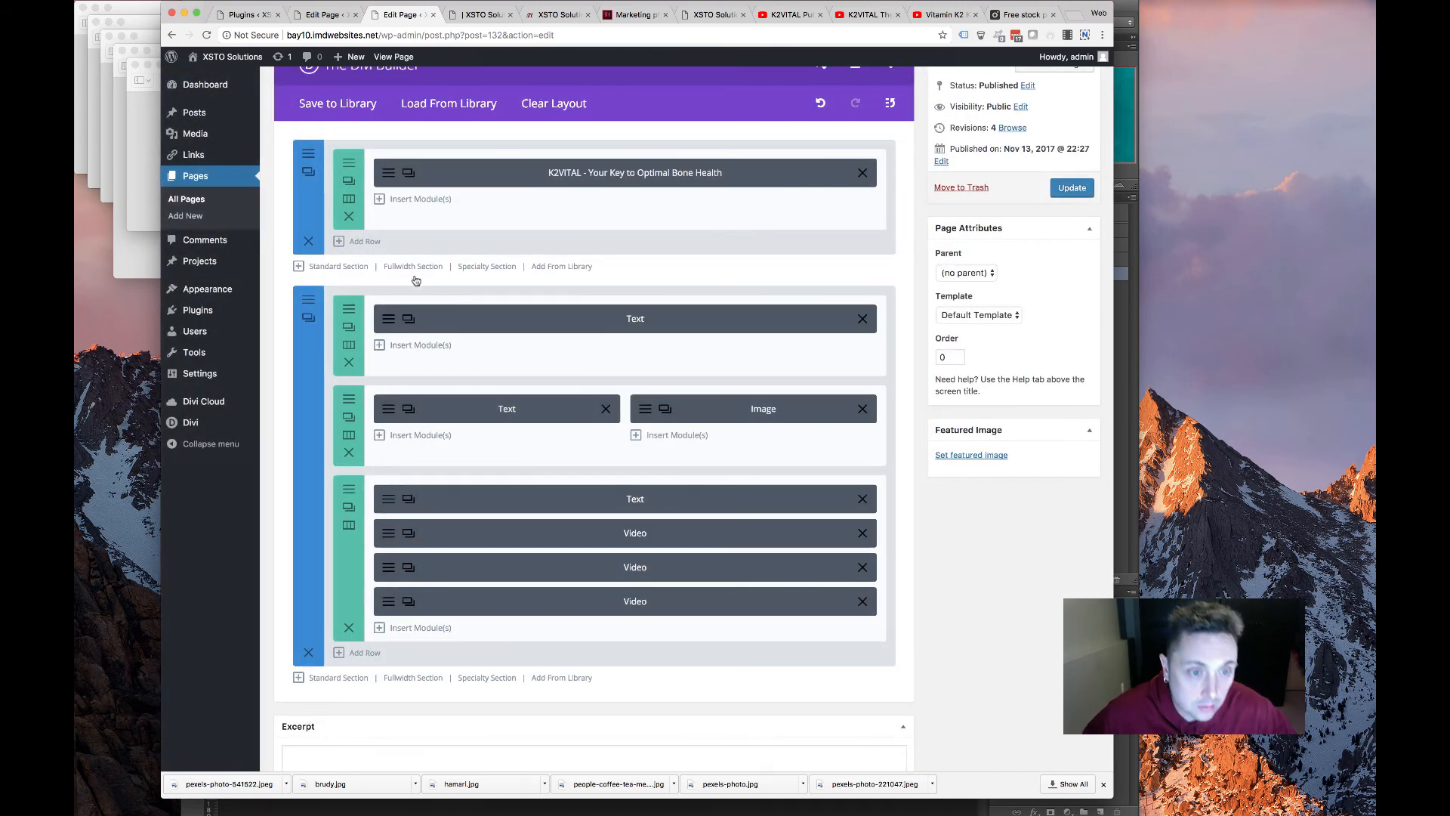
click(389, 321)
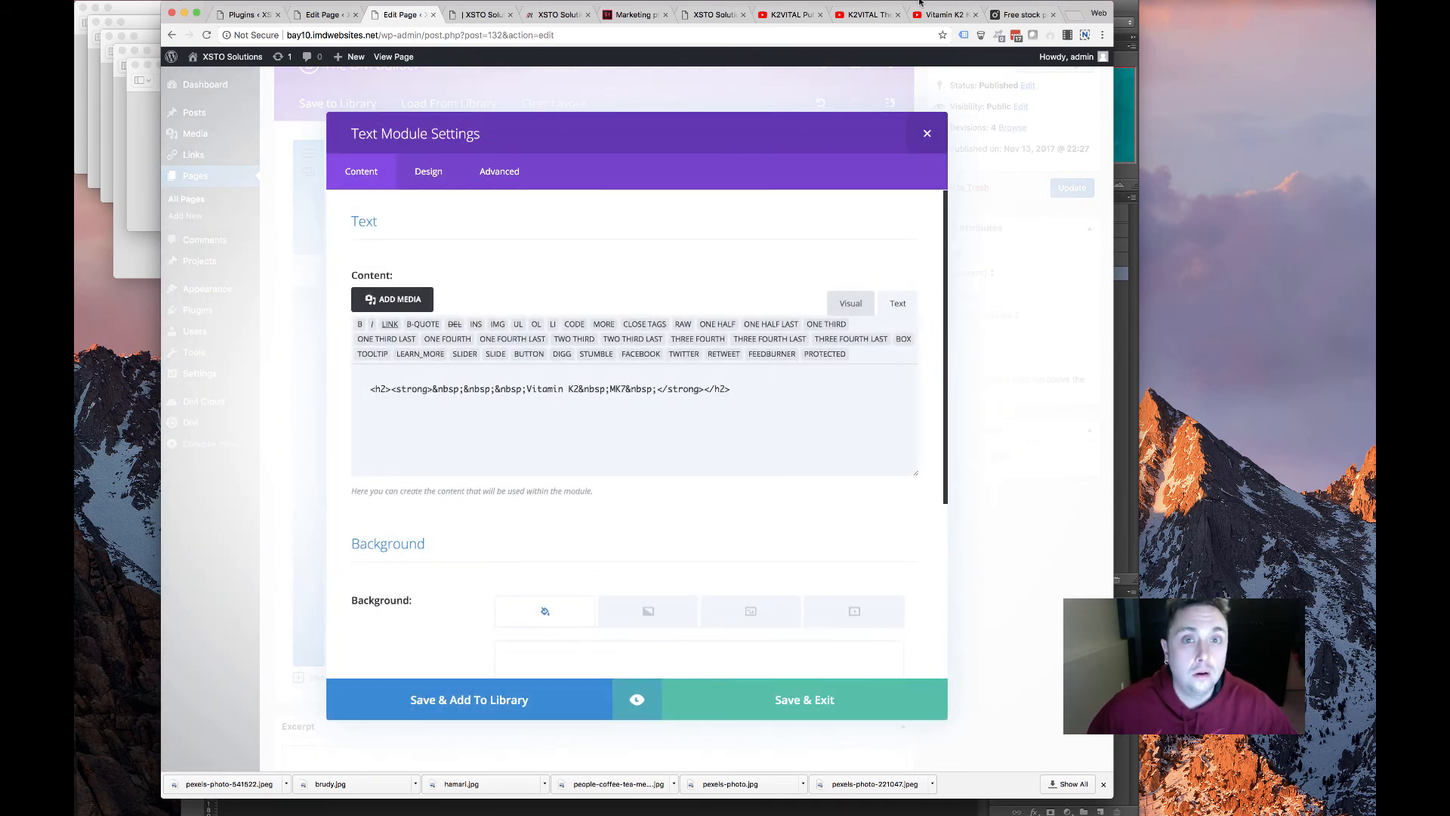
Compare against the original XSTO page's HEART AND BONE HEALTH heading
click(714, 14)
click(547, 199)
shift+click(733, 202)
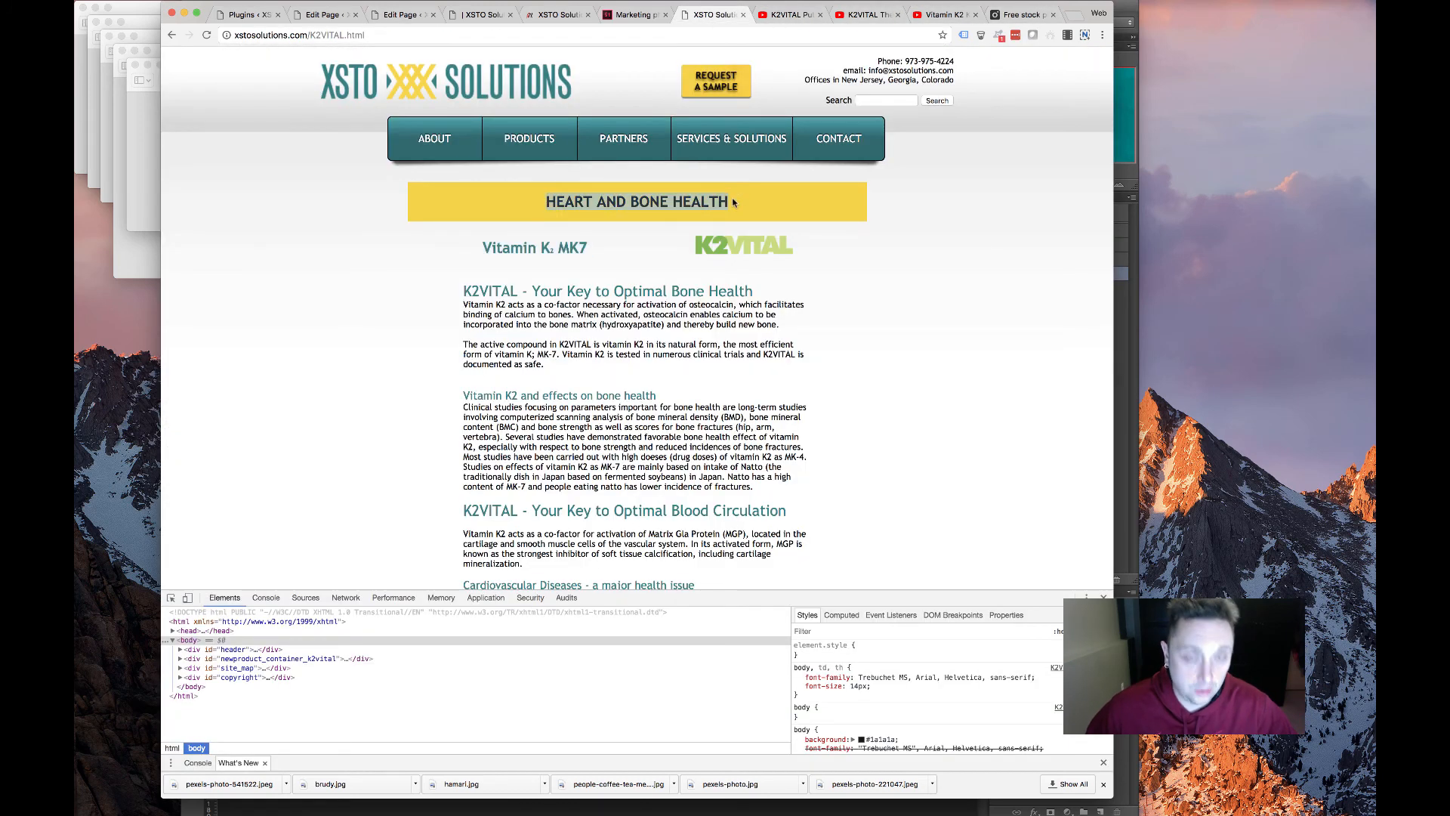
click(400, 14)
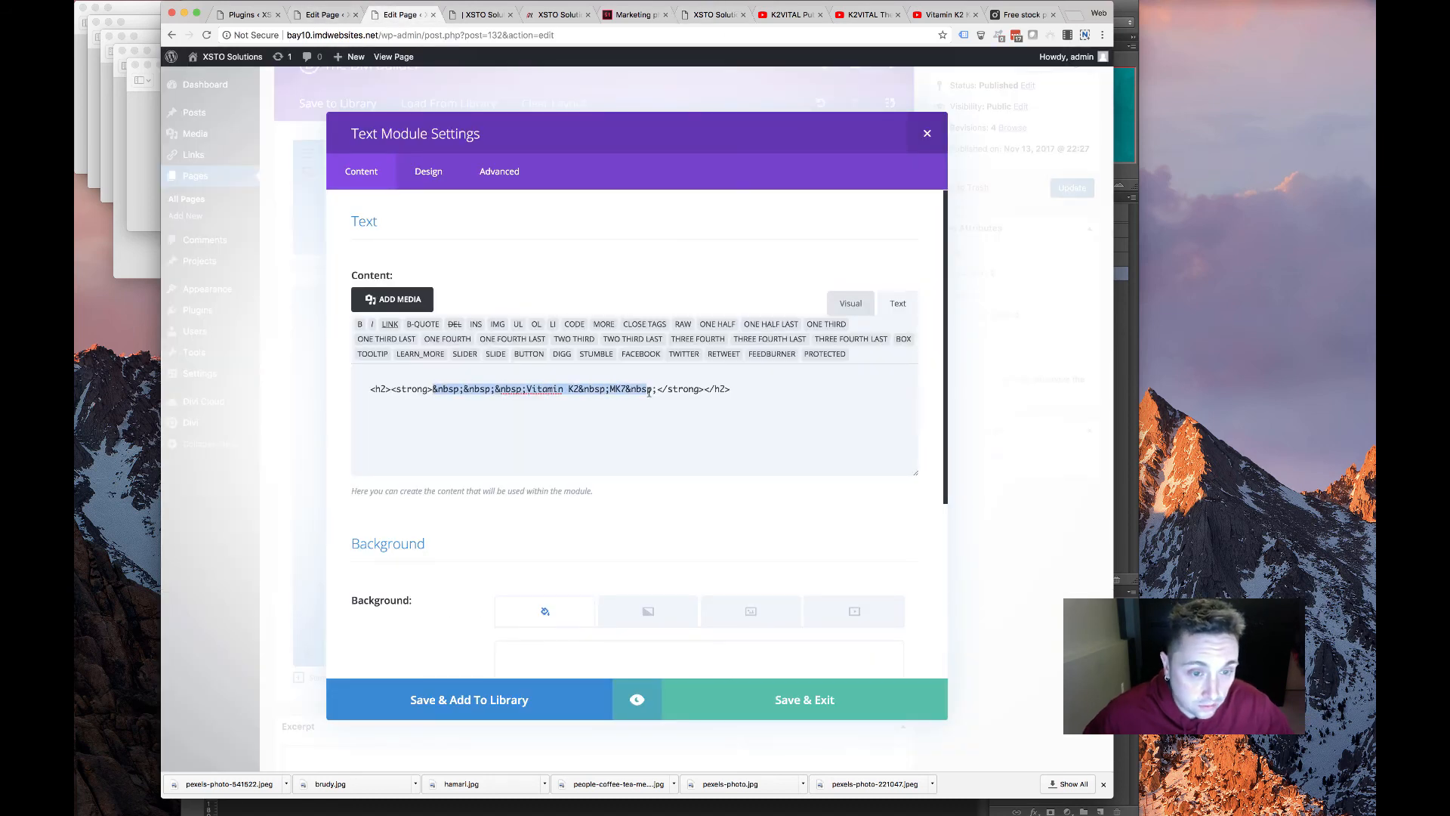
Set the copied Text module's main heading colour to dark
click(428, 172)
scroll(676, 574, down, 10)
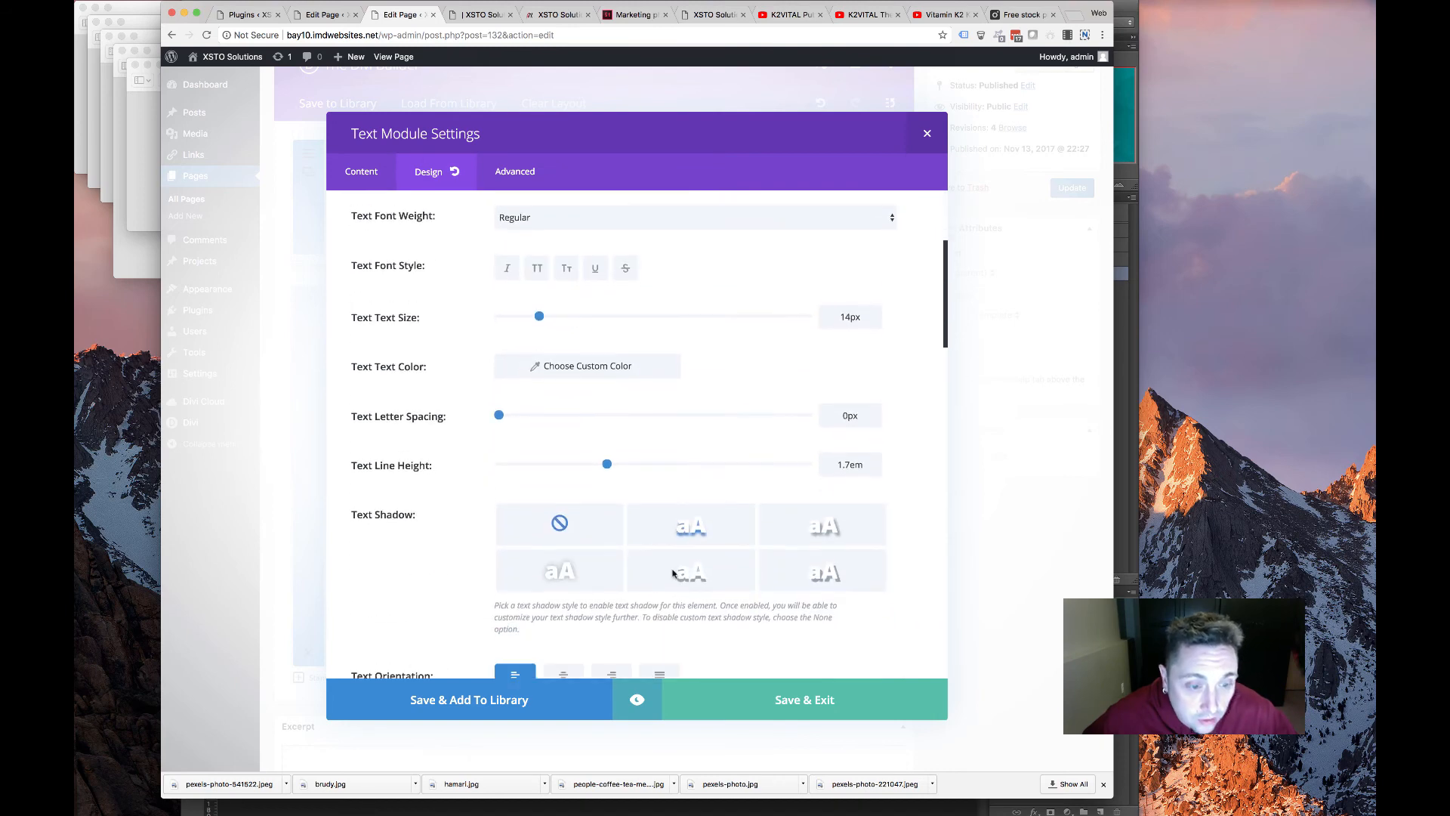
scroll(611, 565, up, 8)
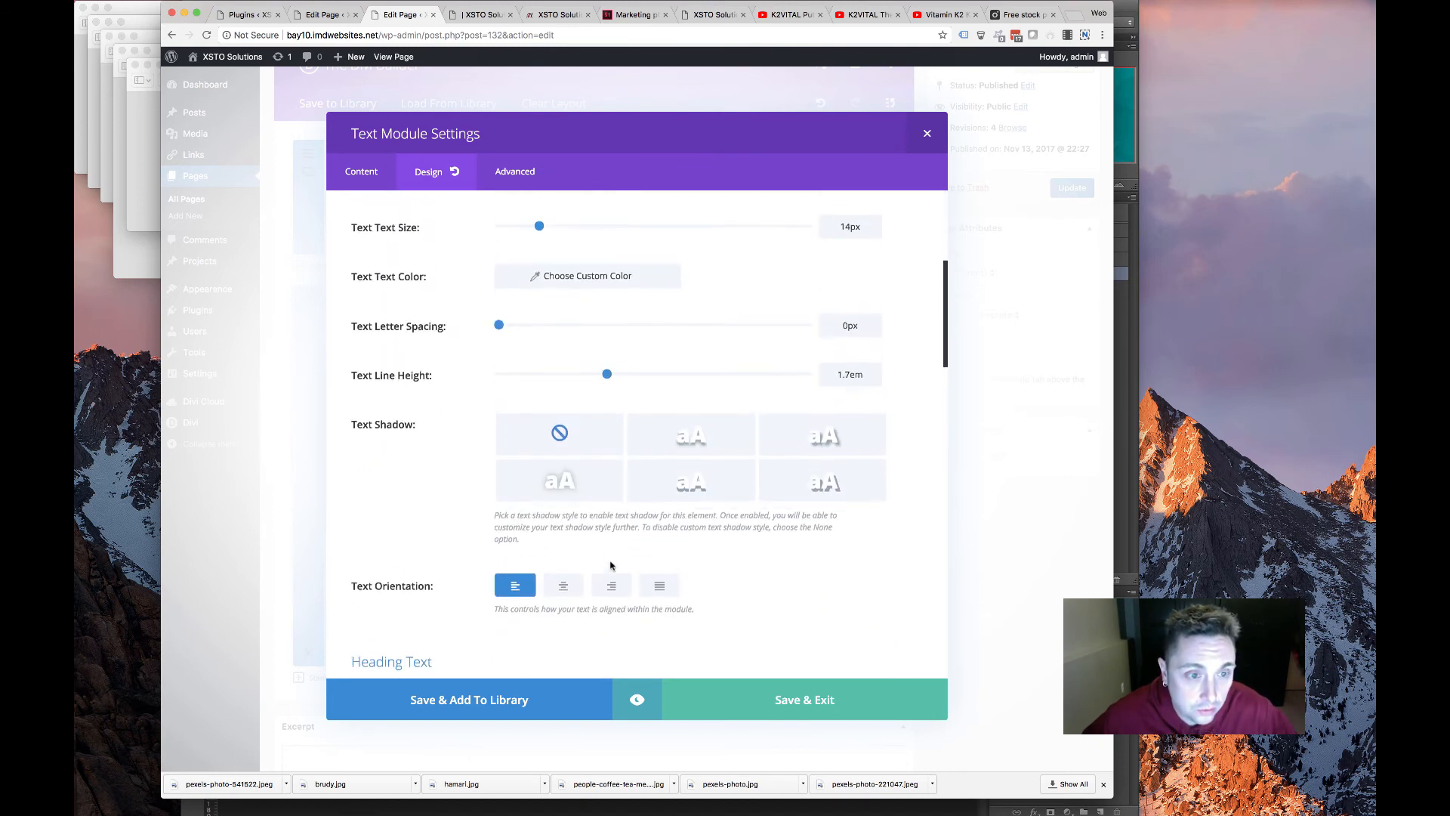
scroll(611, 568, down, 6)
scroll(610, 568, down, 4)
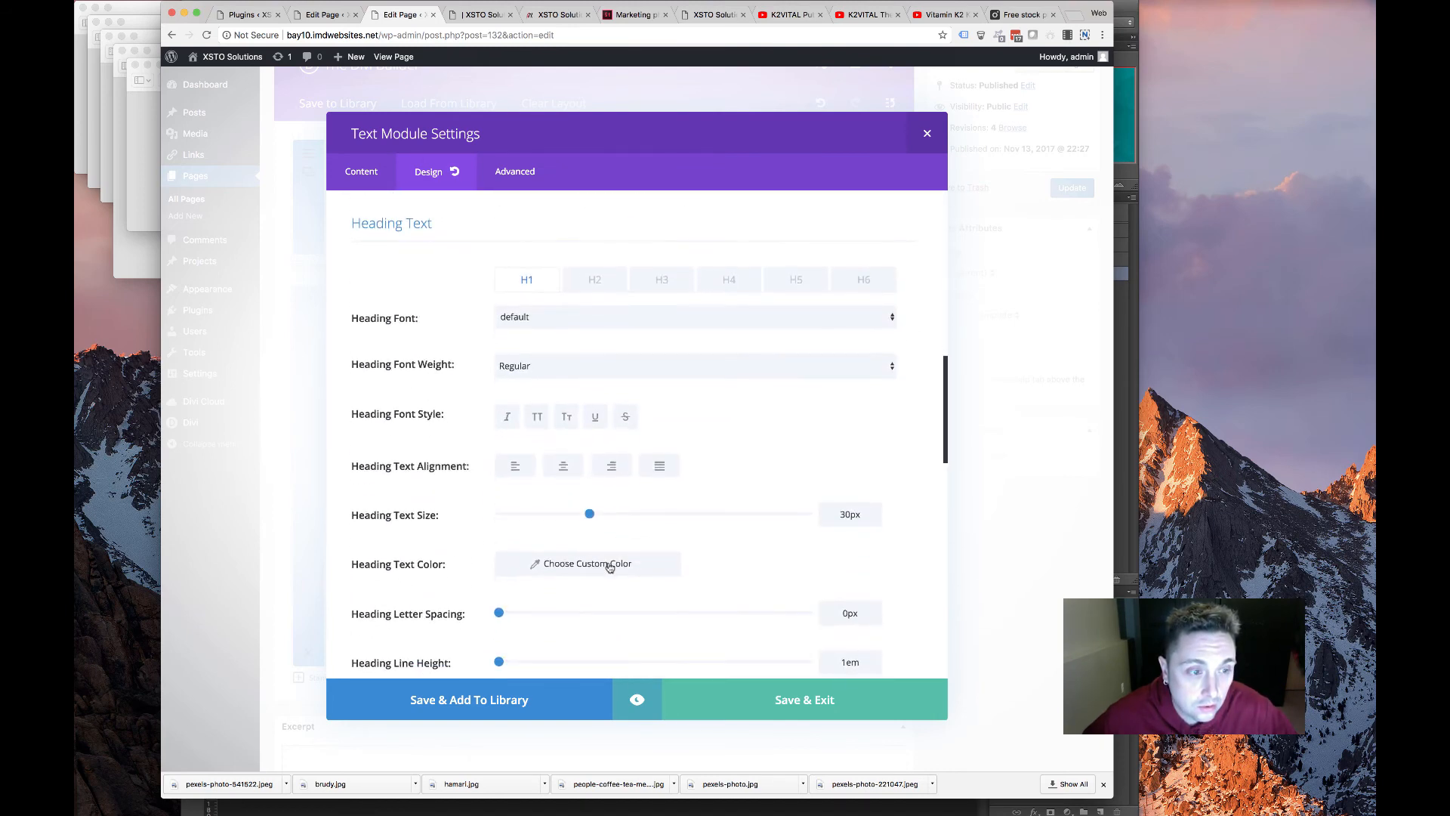
click(574, 500)
scroll(545, 544, down, 4)
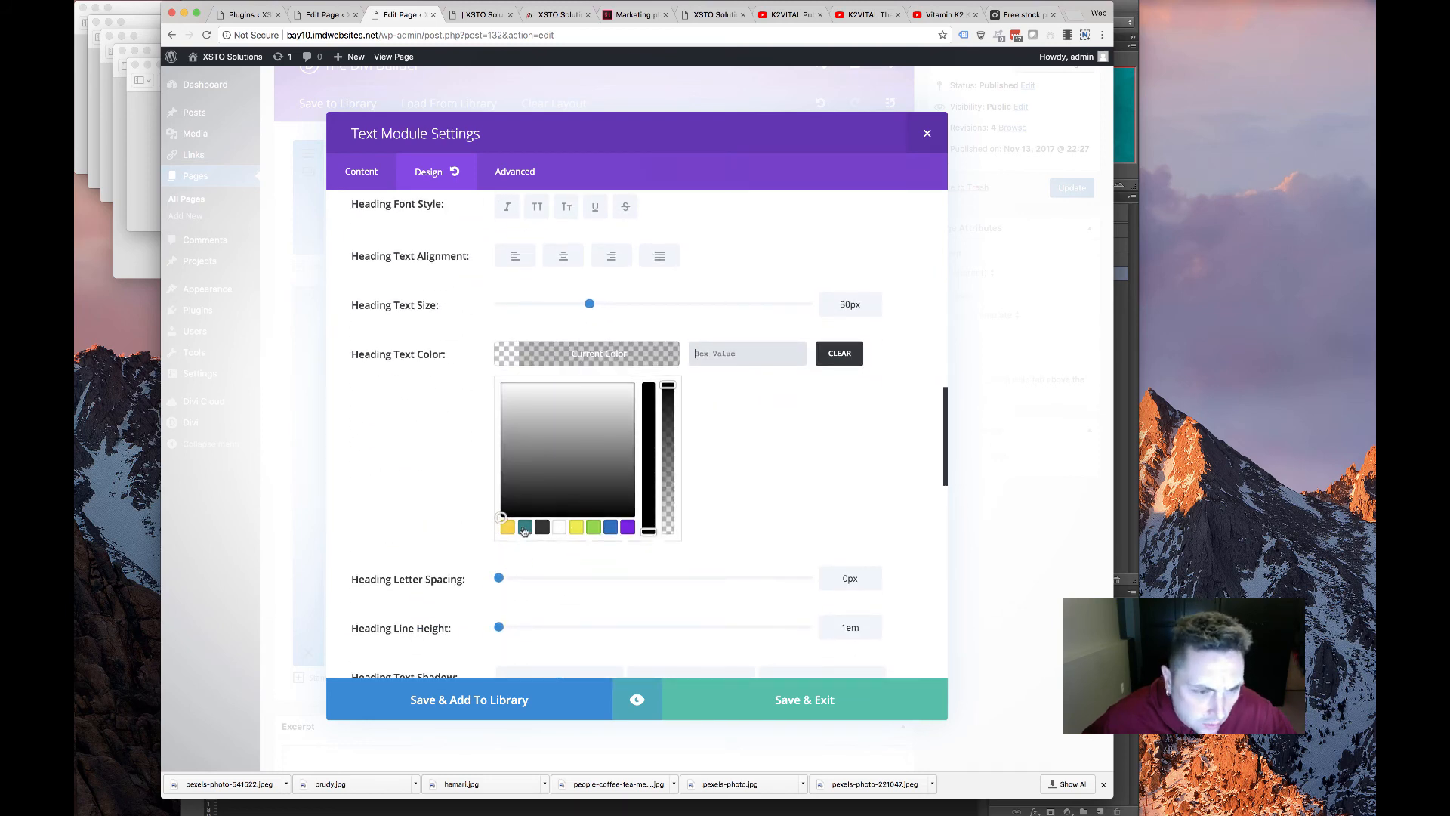
click(542, 527)
Make the Heading 2 text black and save the module's styling
scroll(408, 450, up, 8)
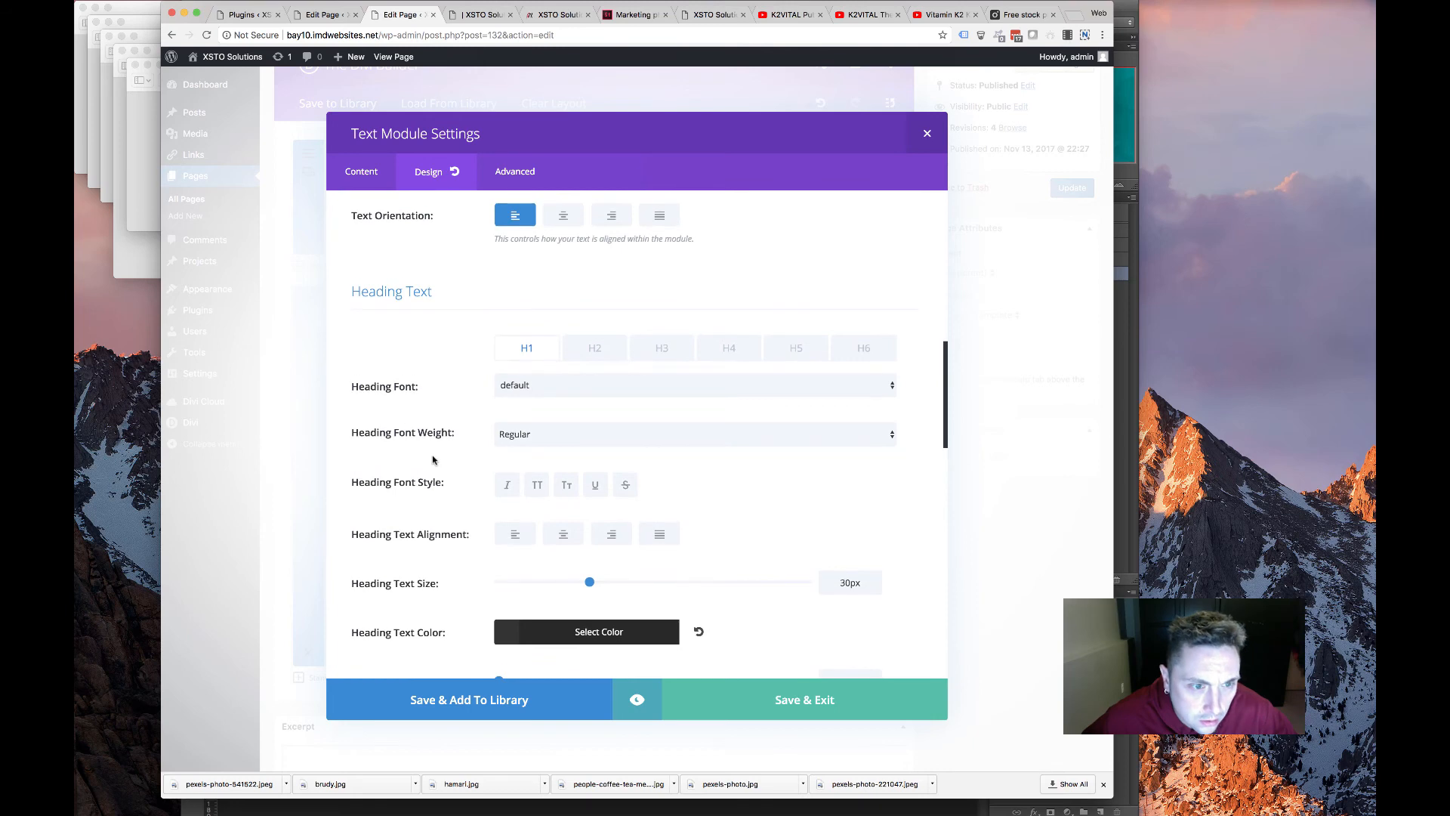
click(568, 353)
scroll(566, 430, down, 4)
click(553, 444)
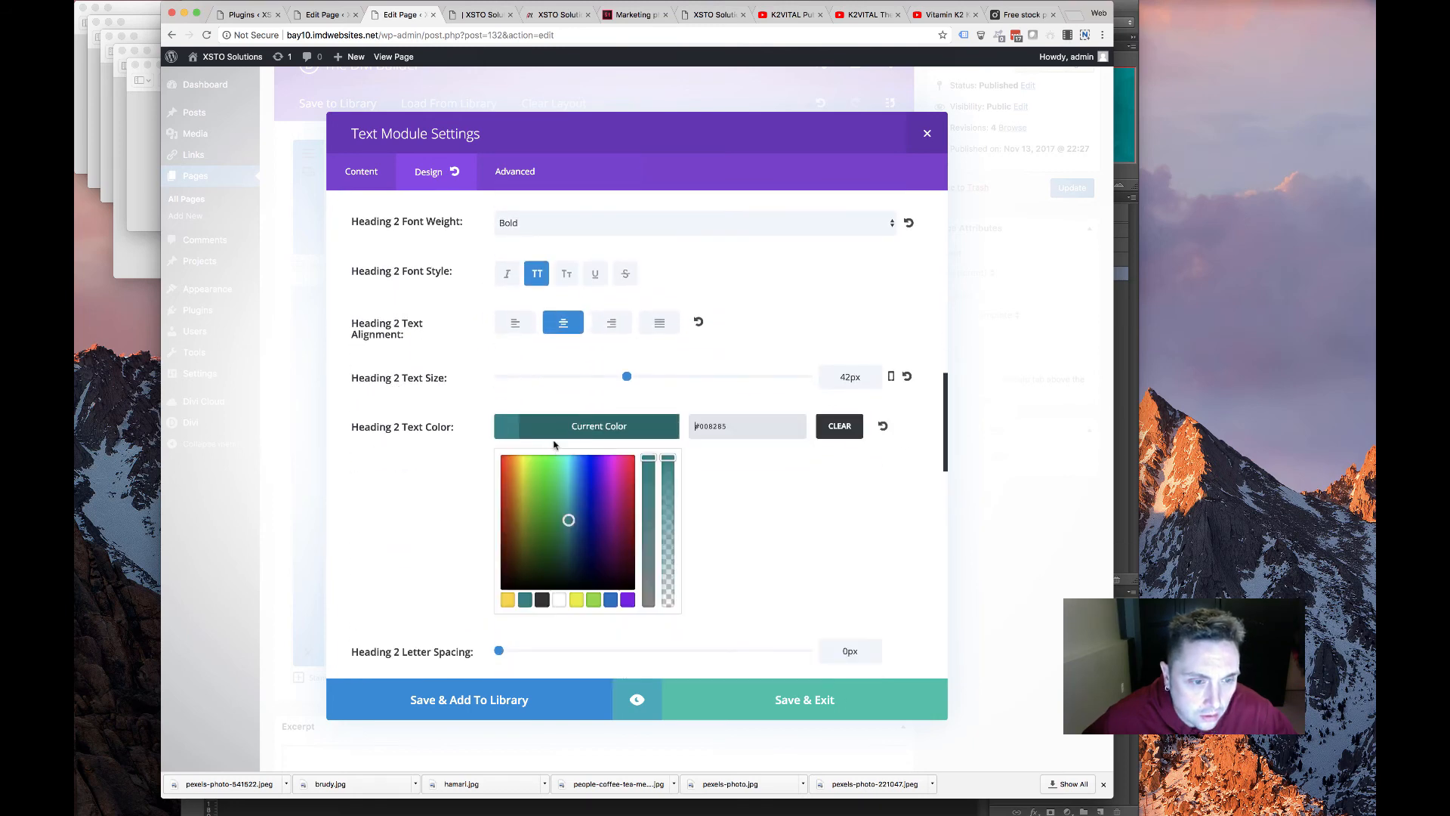
click(542, 599)
click(835, 720)
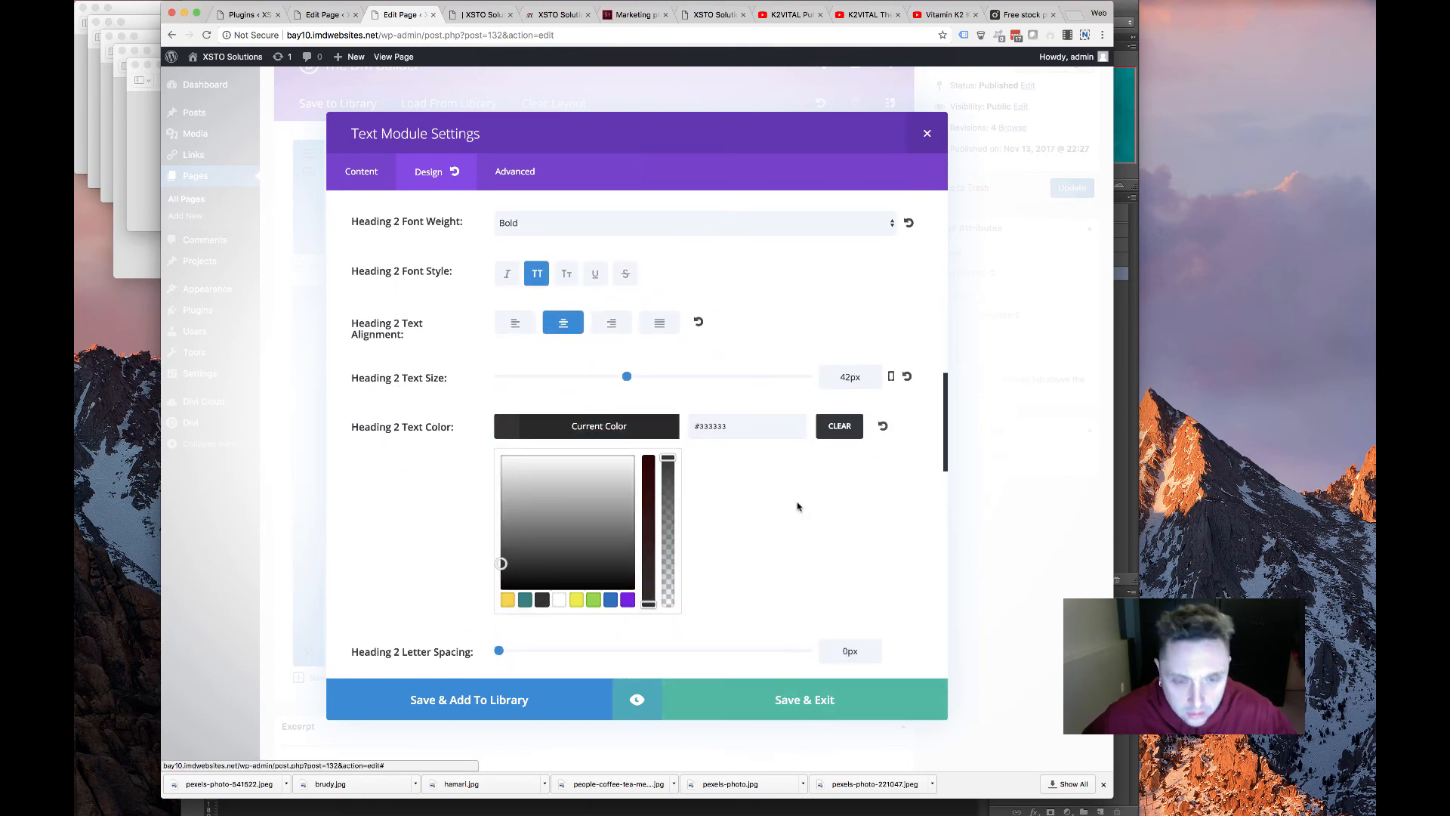
Reload the live K2VITAL page to check the yellow HEART AND BONE HEALTH banner
click(481, 18)
scroll(575, 600, down, 10)
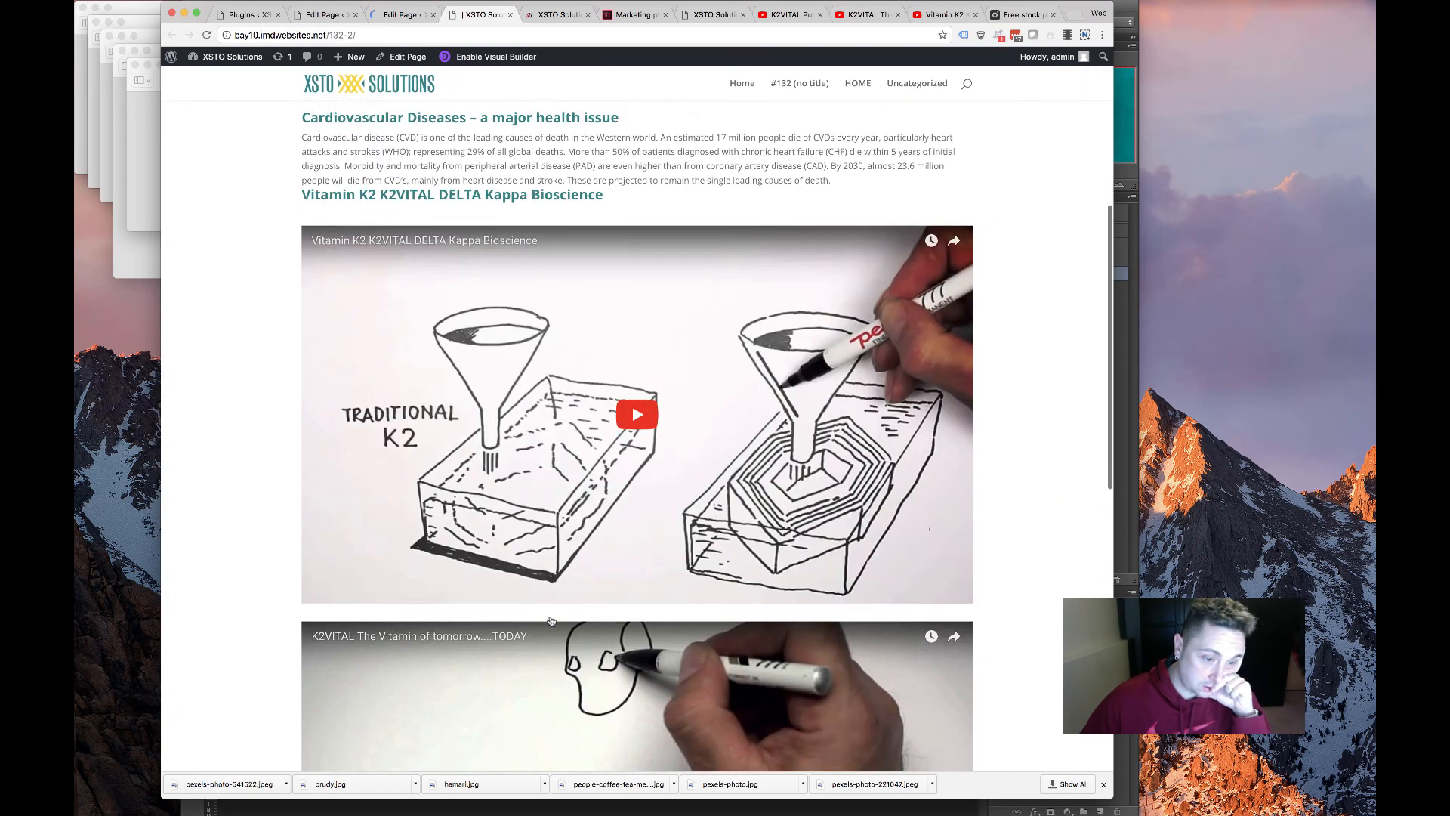
scroll(551, 615, up, 10)
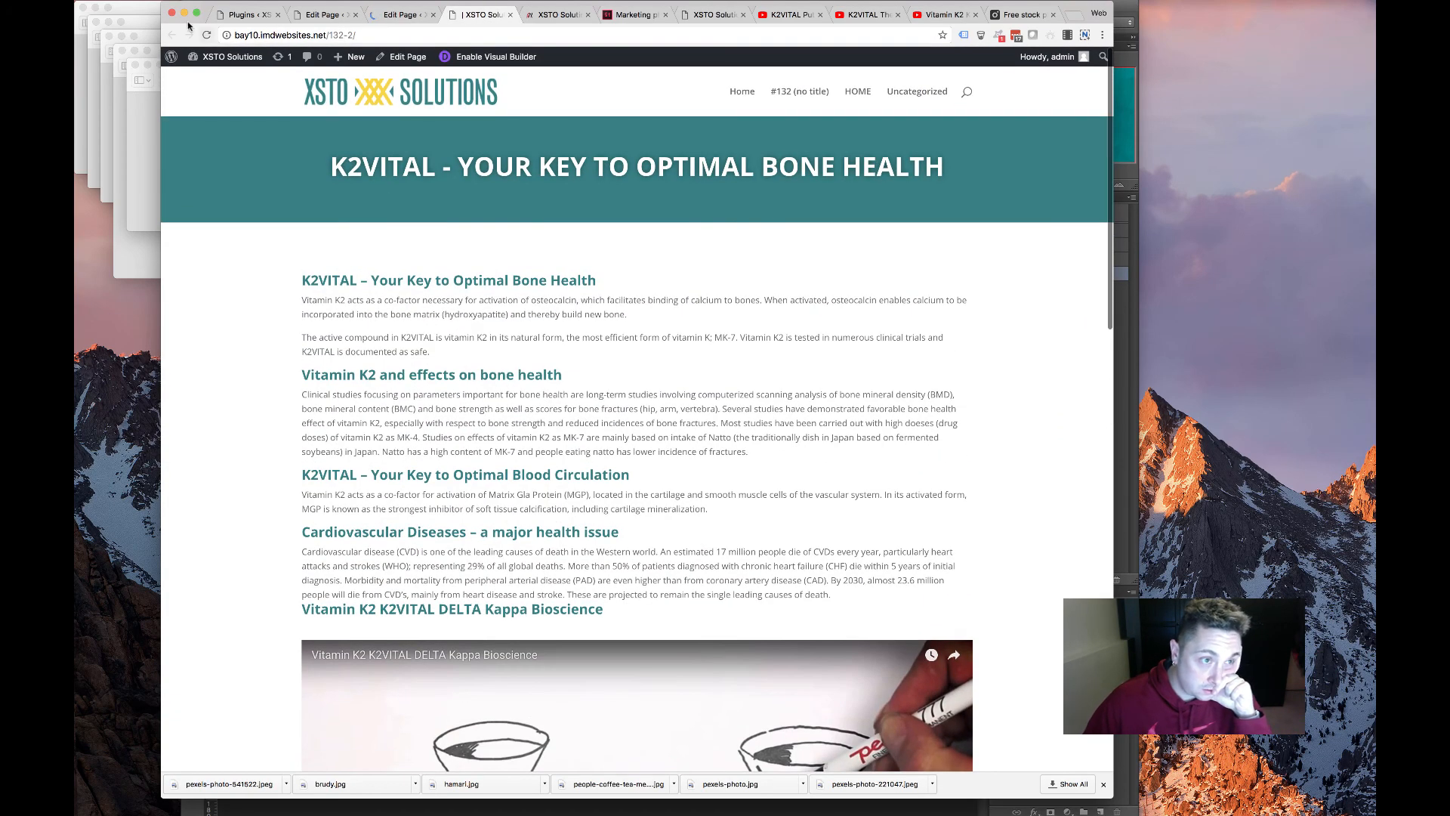
click(206, 34)
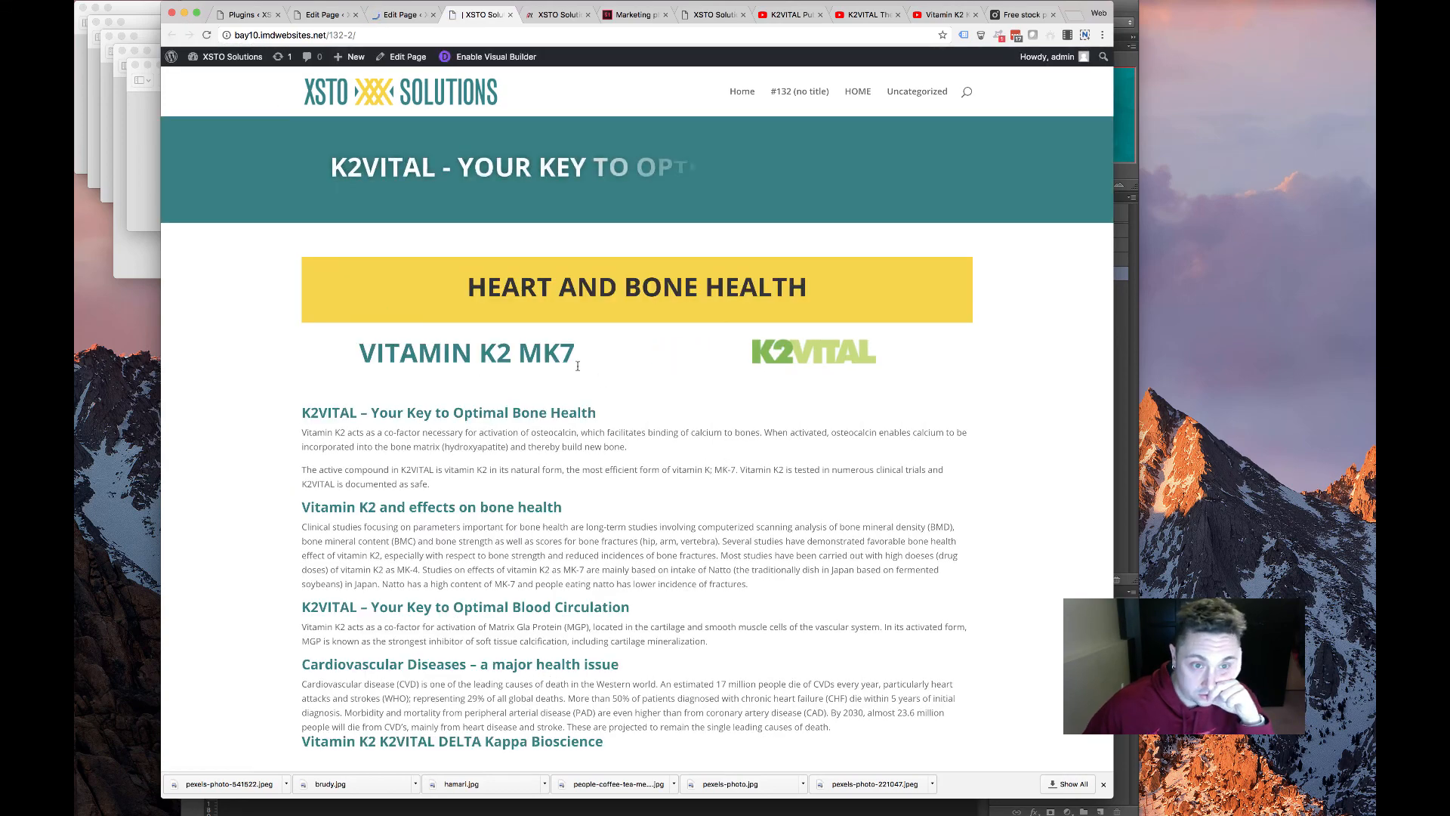
scroll(482, 404, down, 10)
scroll(483, 404, up, 15)
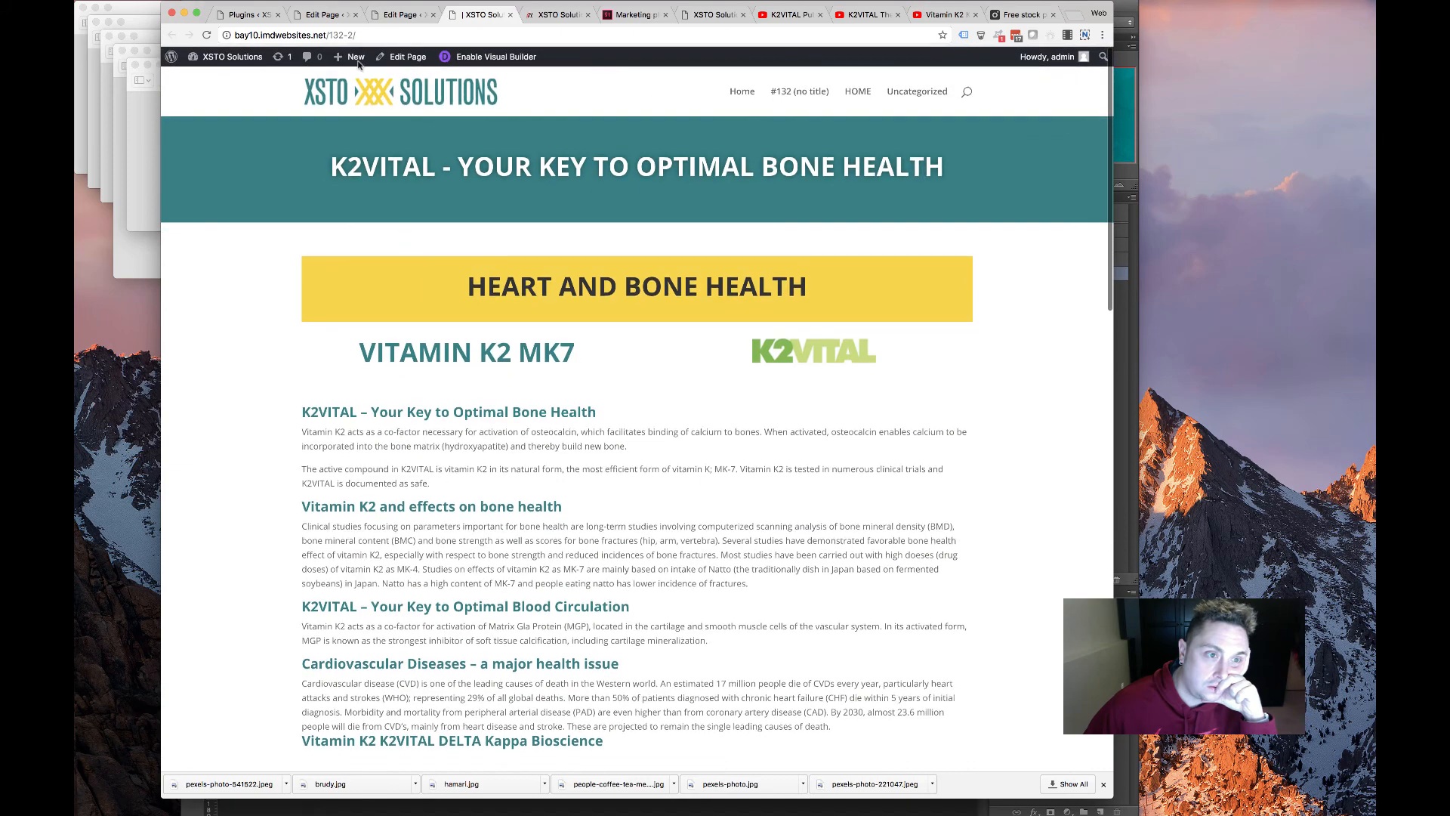
Copy the K2VITAL page's web address from the address bar
click(303, 34)
right_click(318, 34)
click(340, 50)
Paste the K2VITAL page address into the first product Image module's URL and save the module
click(324, 14)
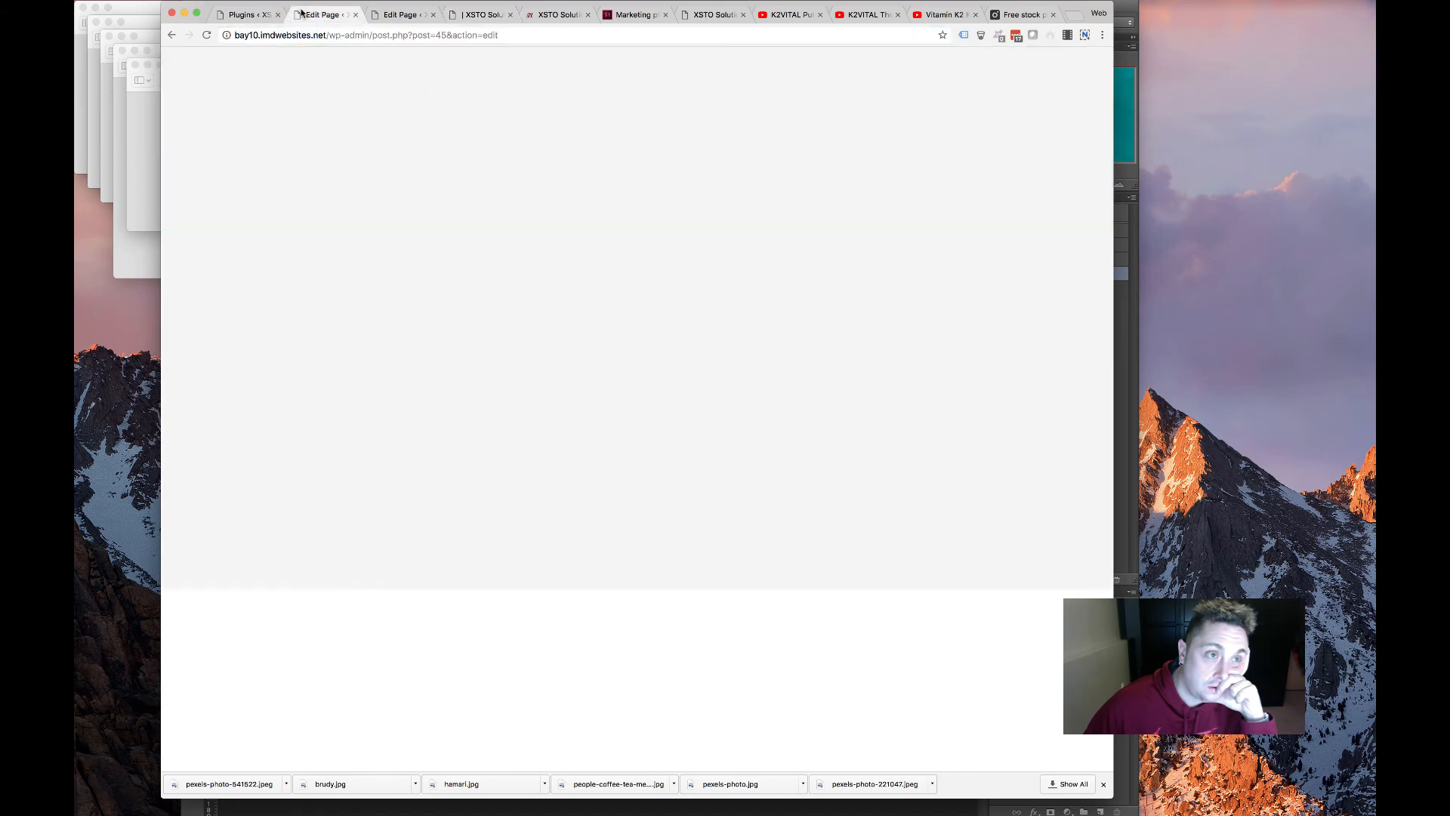
scroll(386, 197, up, 15)
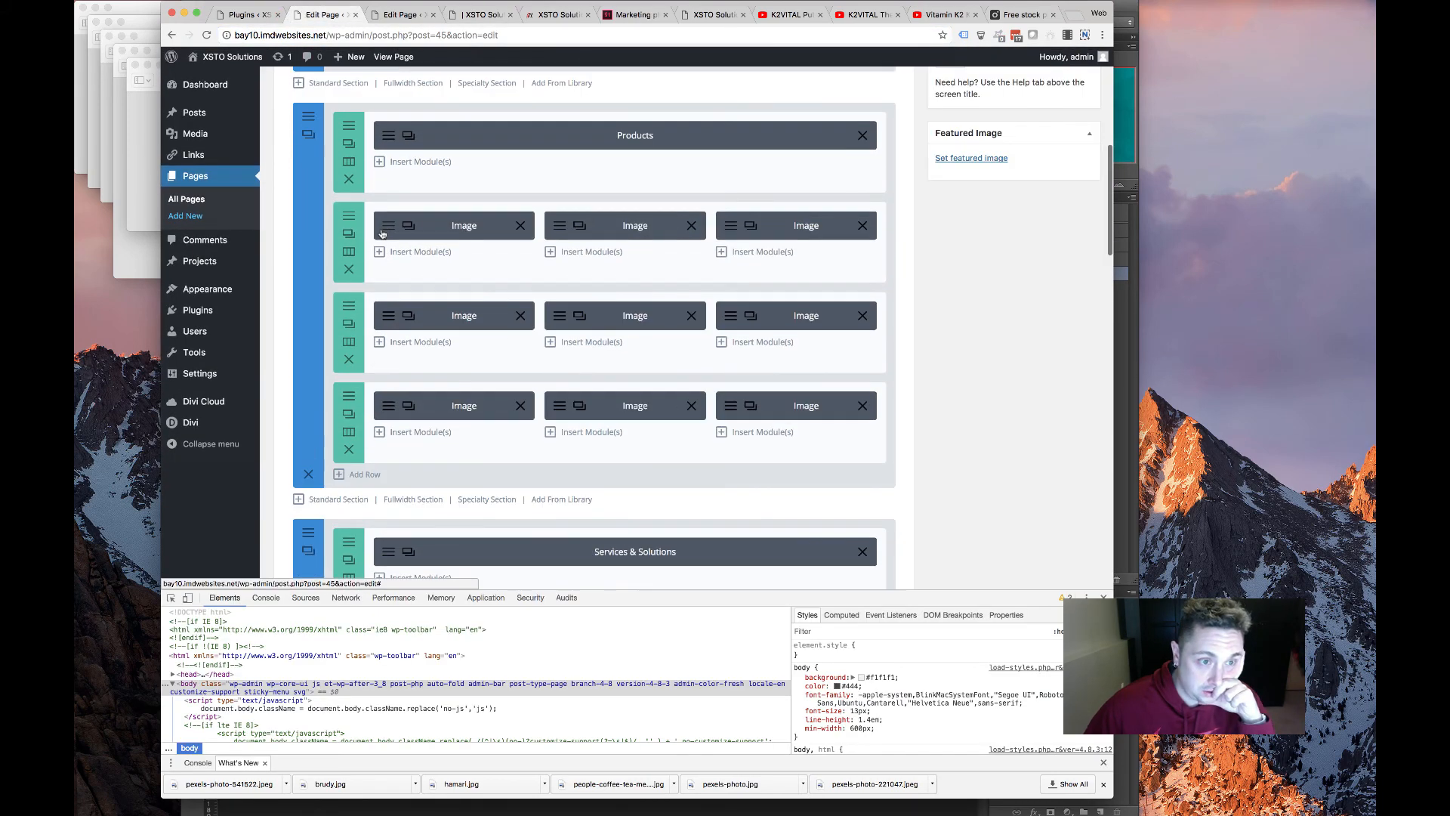
click(406, 467)
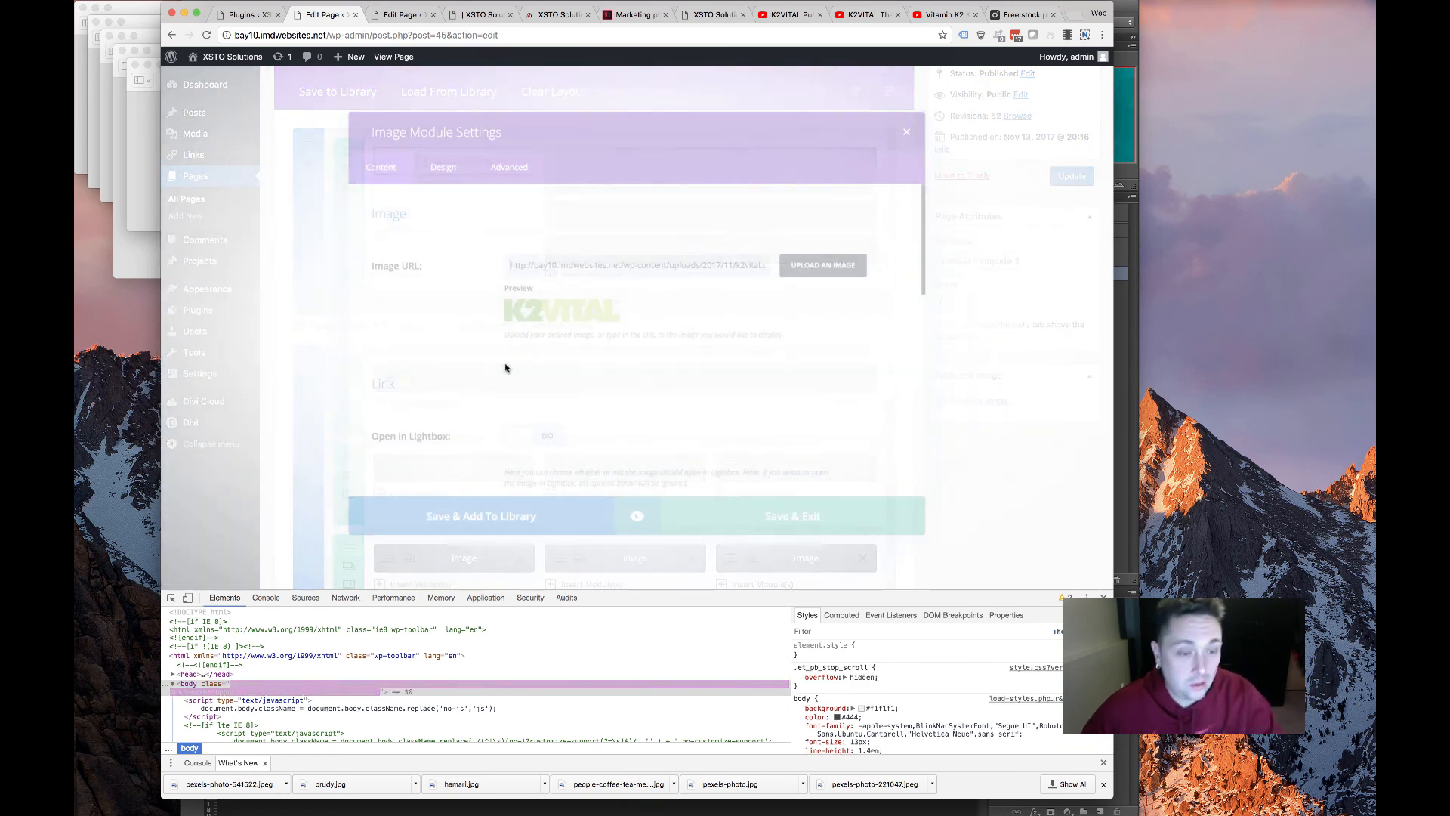
double_click(570, 262)
key(ctrl+a)
key(ctrl+v)
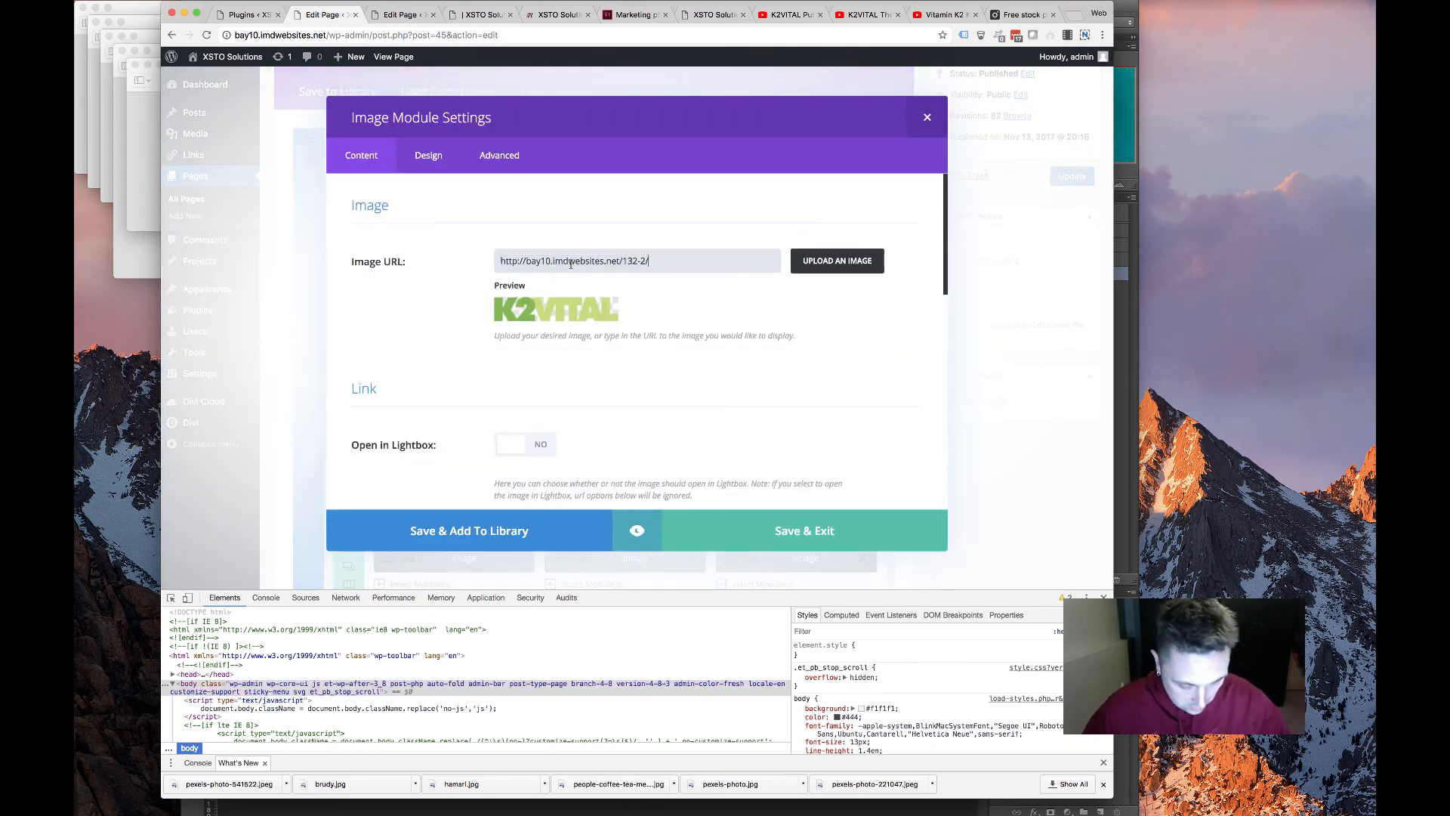
click(746, 511)
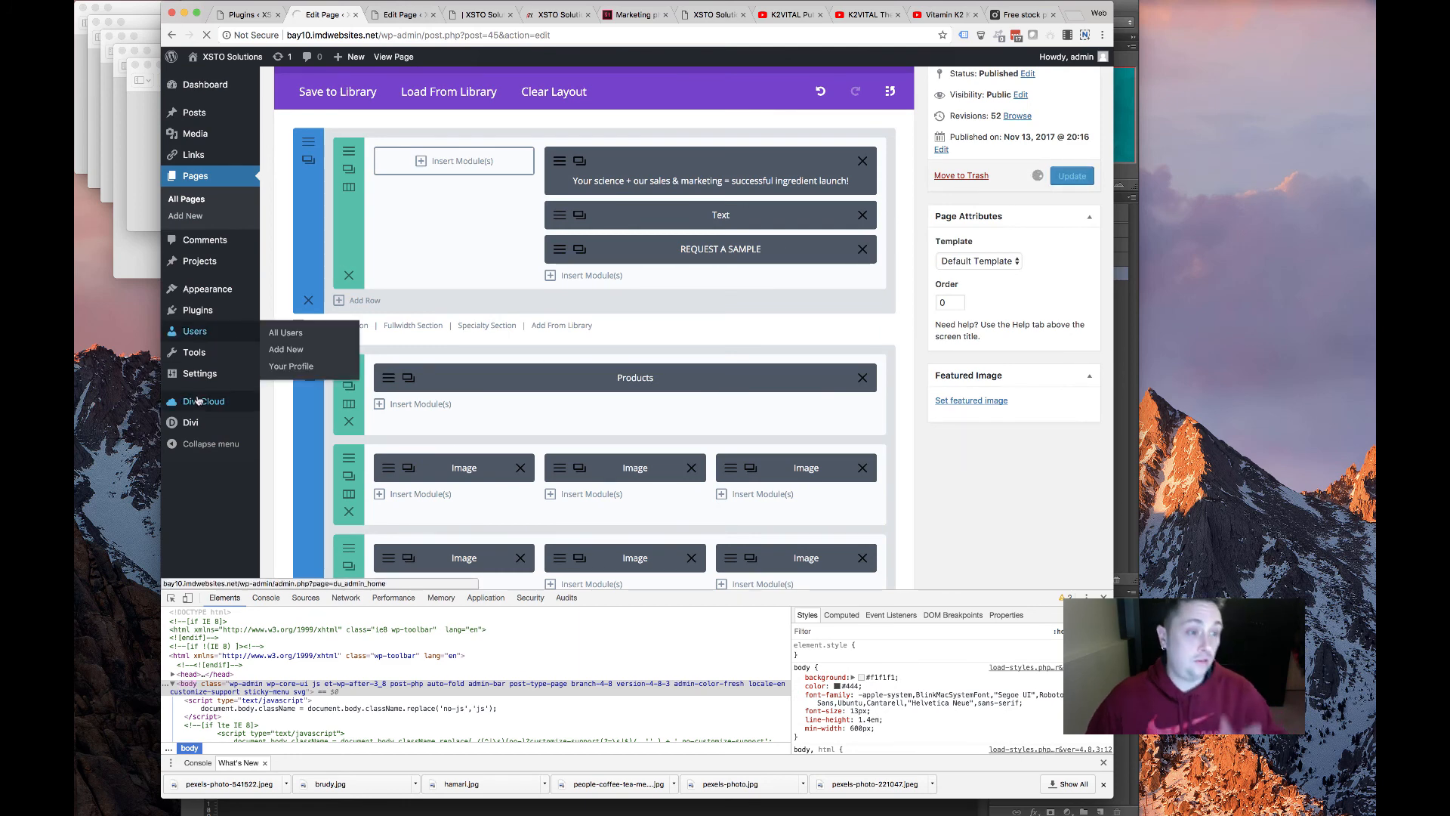
mouse_move(197, 398)
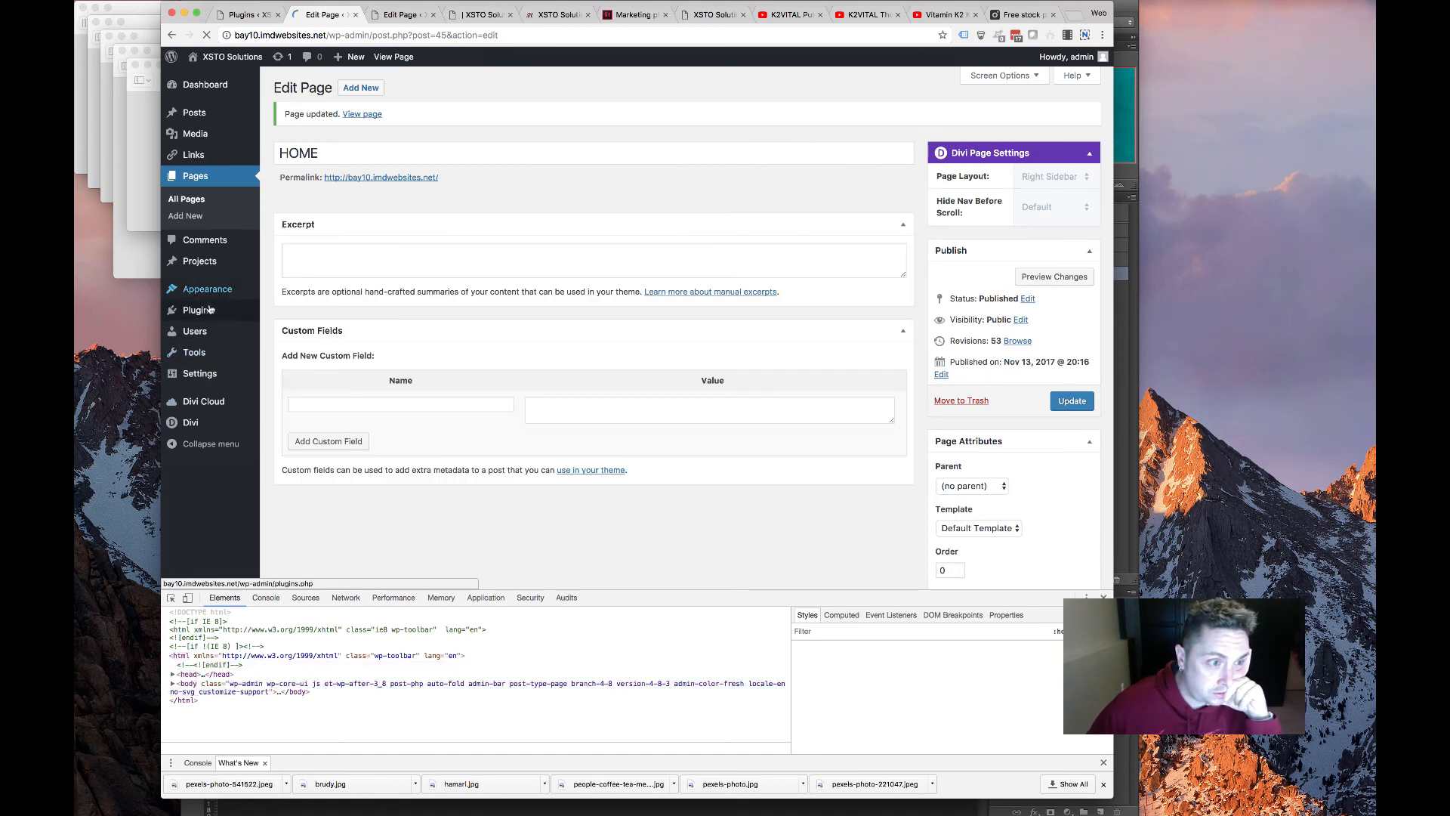
mouse_move(199, 319)
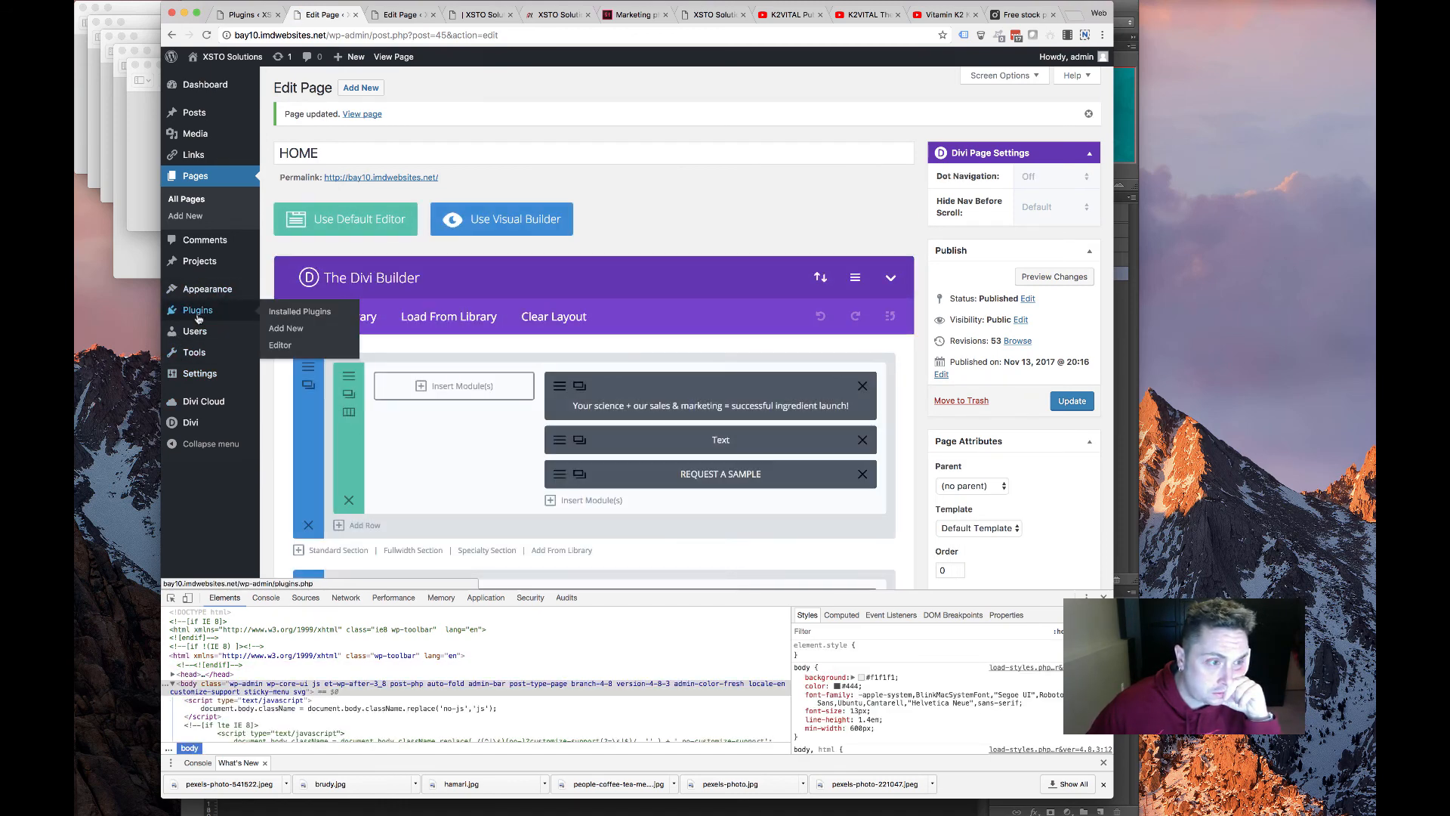
mouse_move(209, 291)
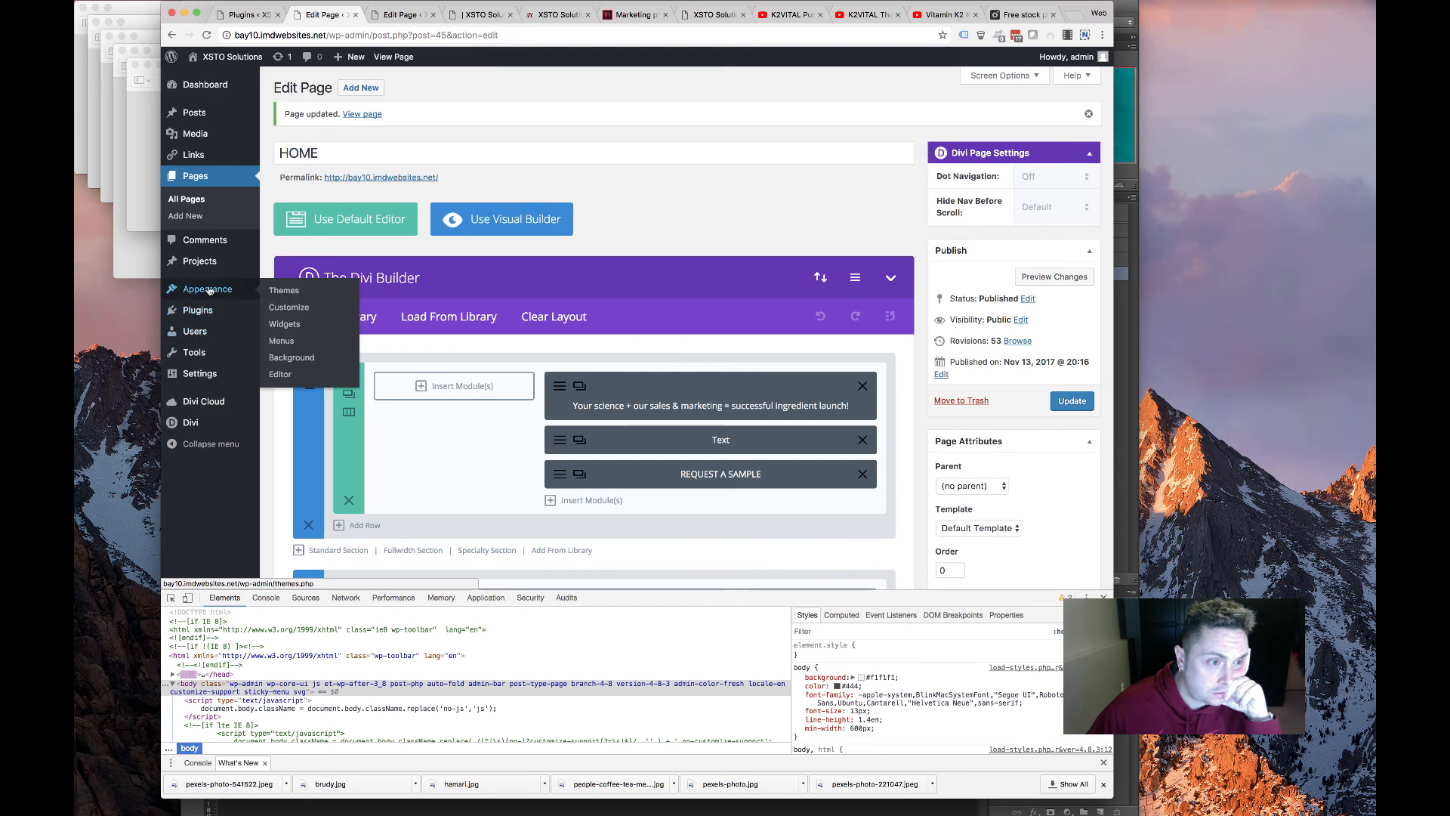
Open the Divi Theme Customizer and close the developer tools panel
mouse_move(208, 425)
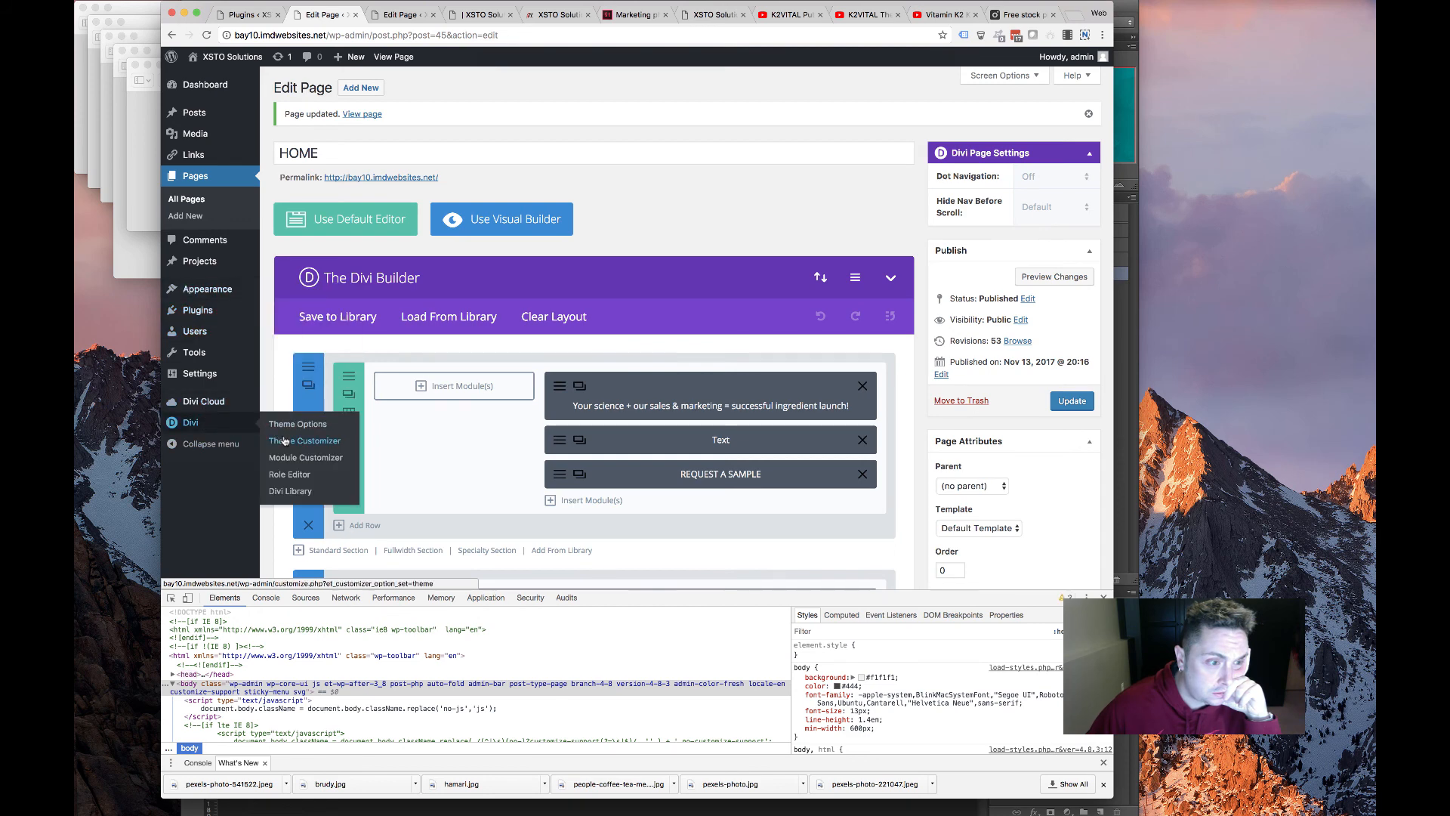
click(284, 440)
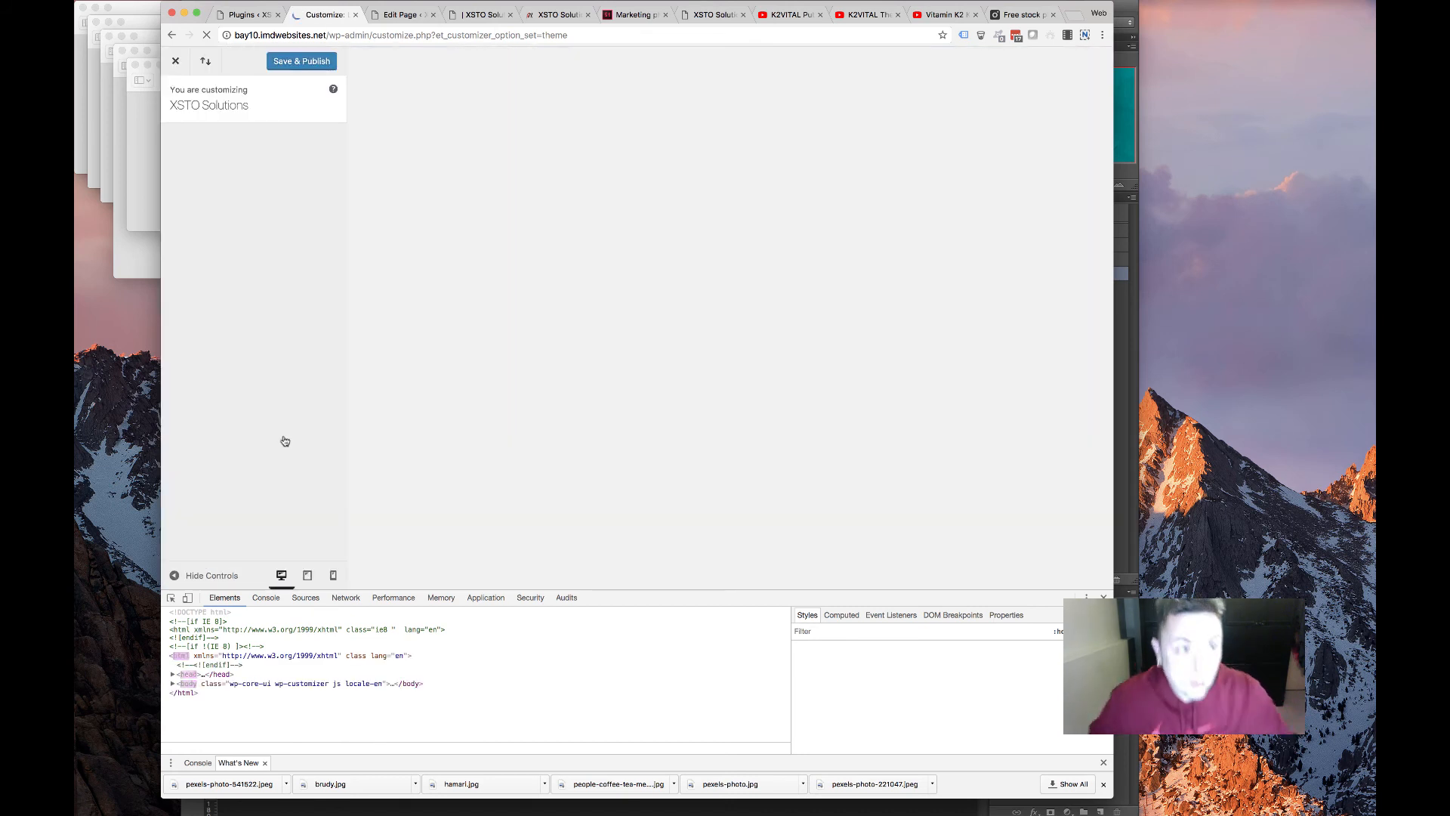
click(1105, 597)
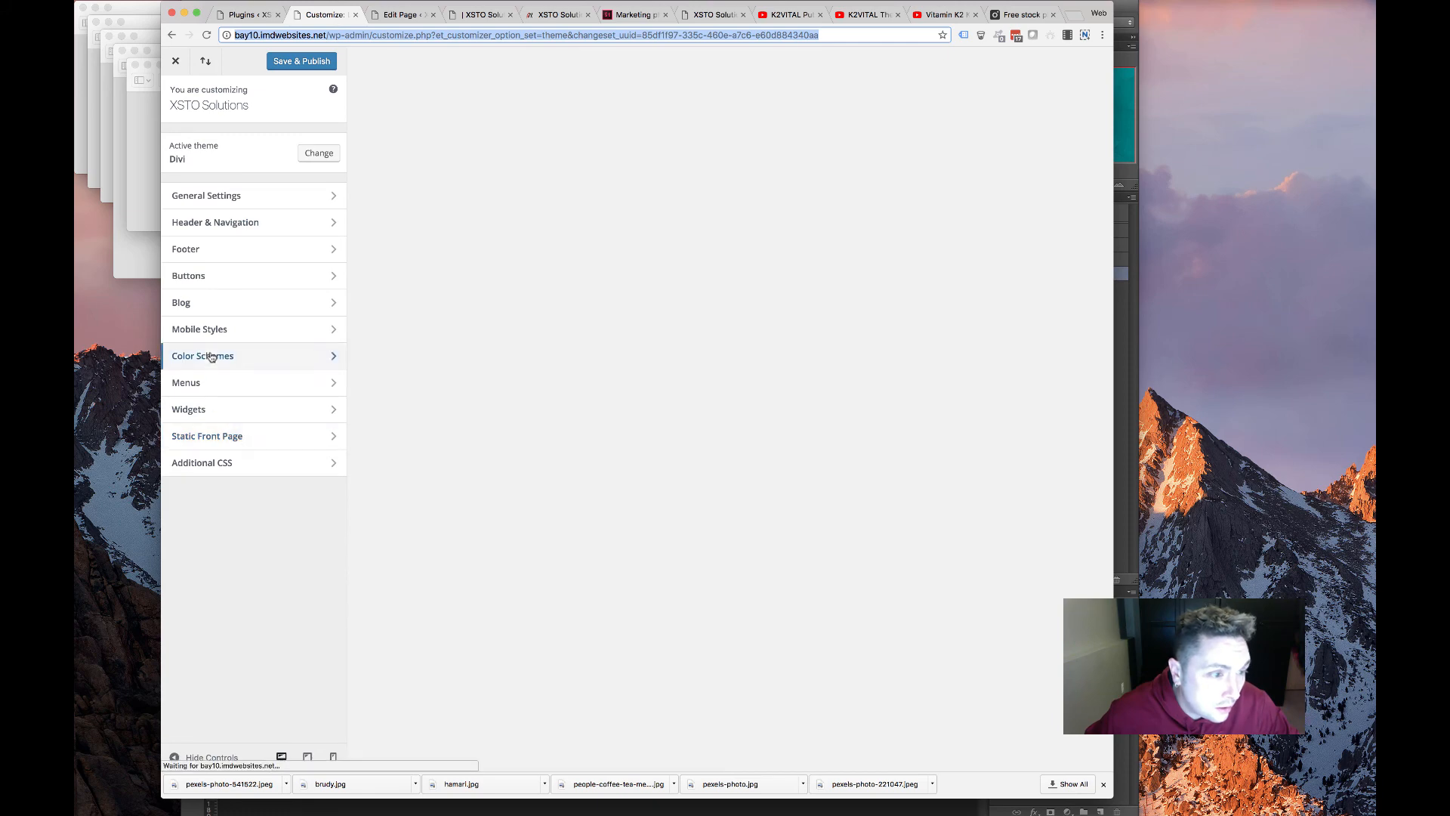
Give the Footer Bottom Bar a fully opaque dark grey #333333 background
click(250, 250)
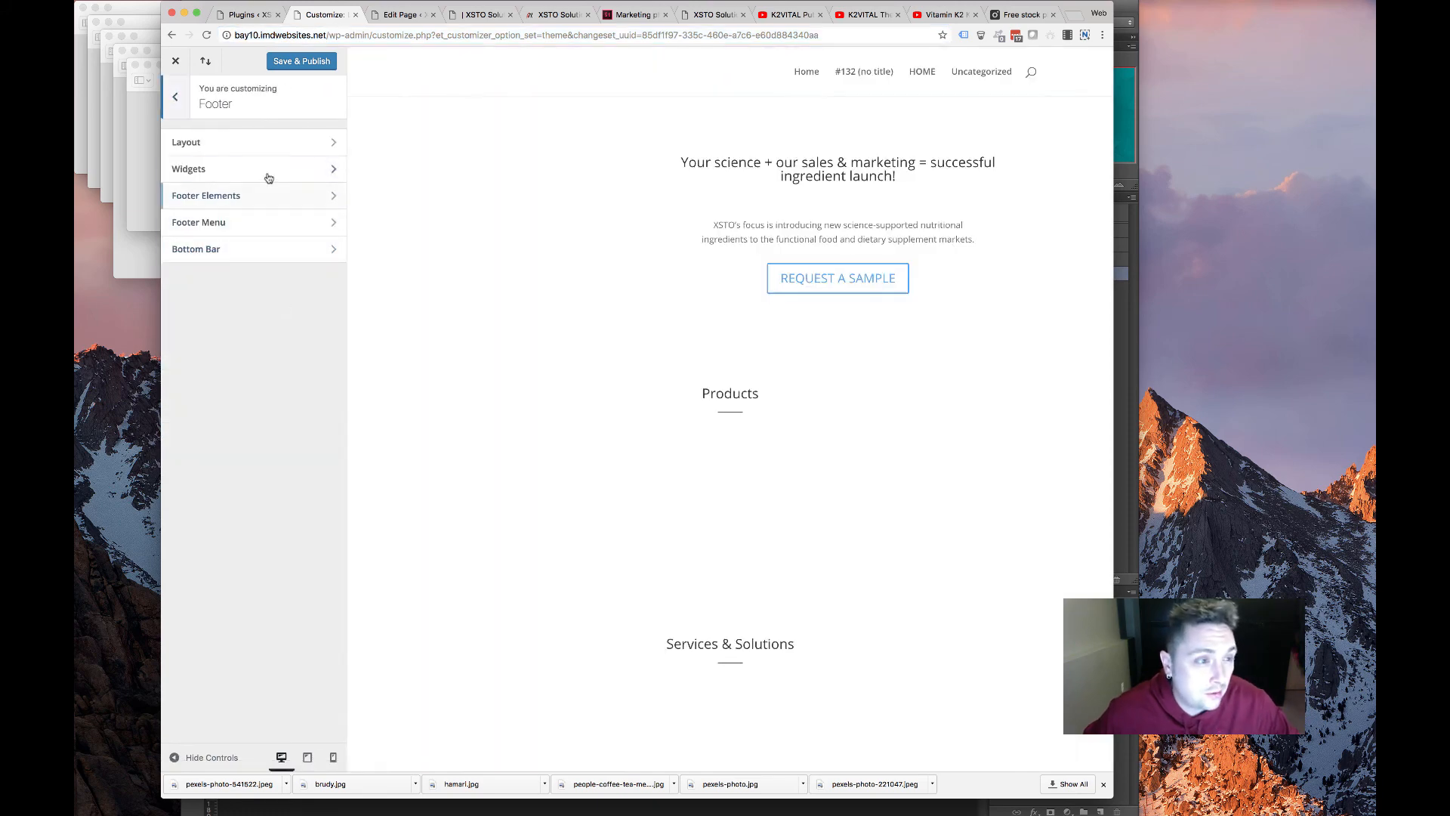
click(263, 195)
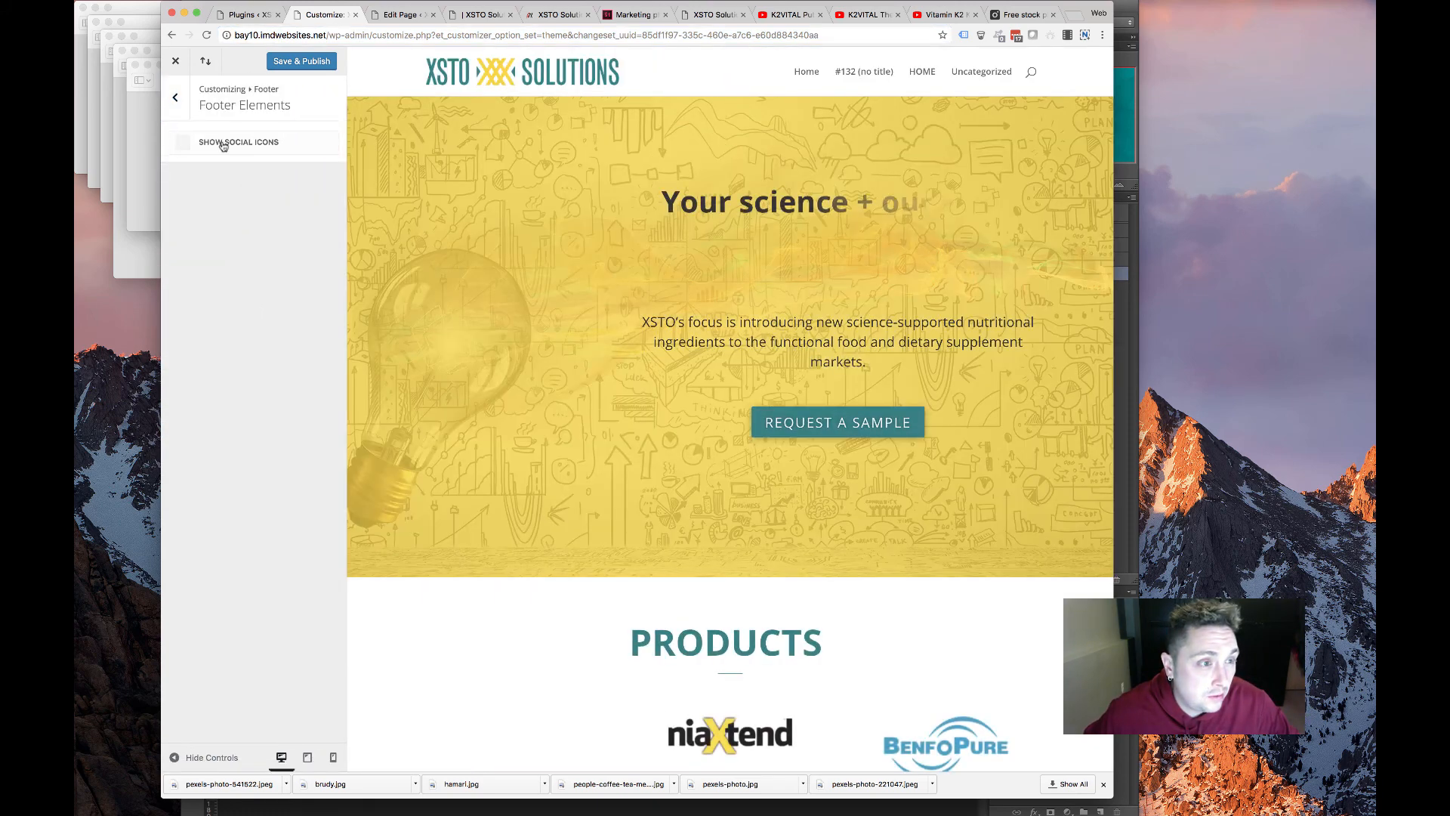
click(176, 97)
click(217, 252)
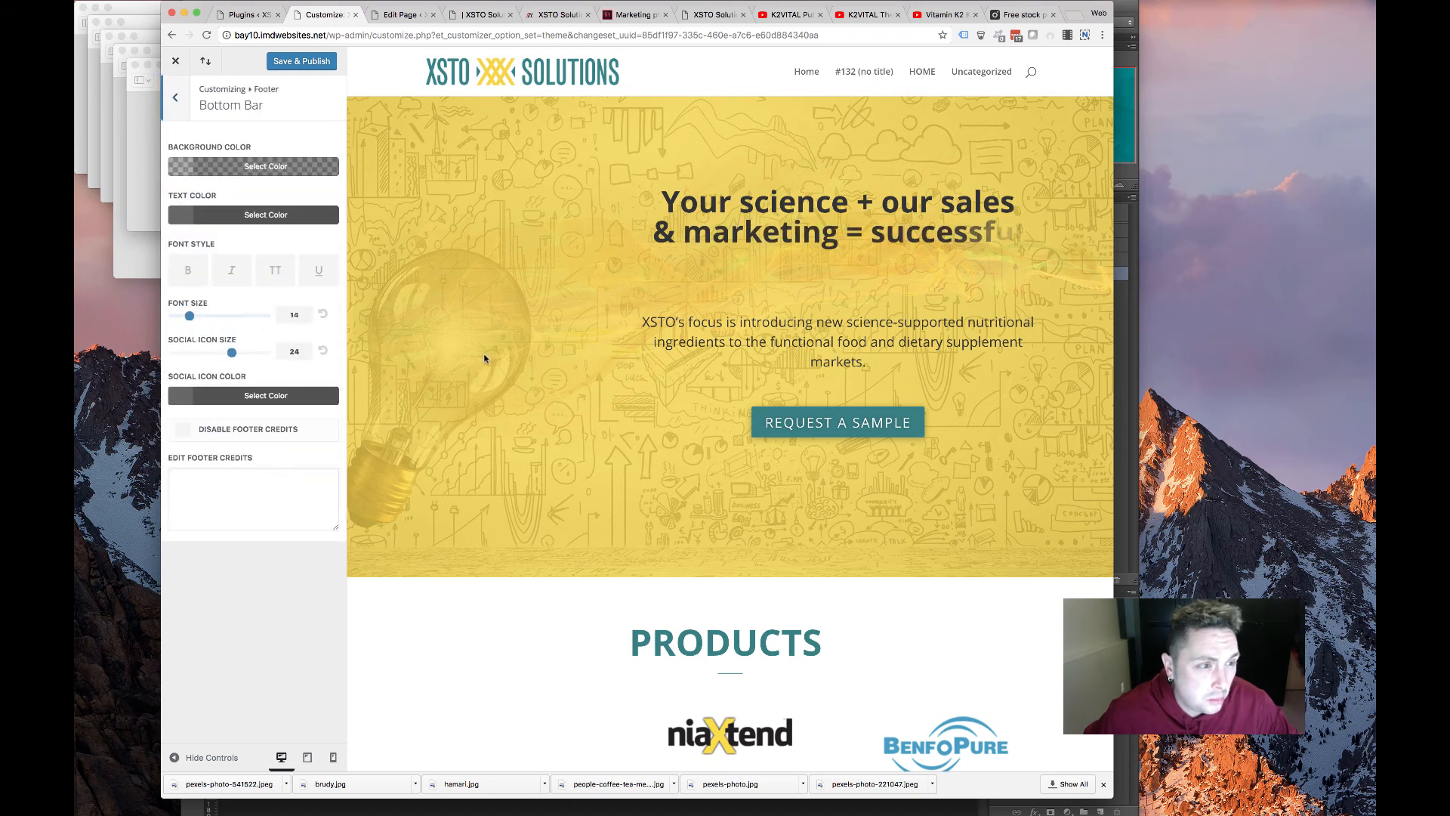
scroll(487, 371, down, 15)
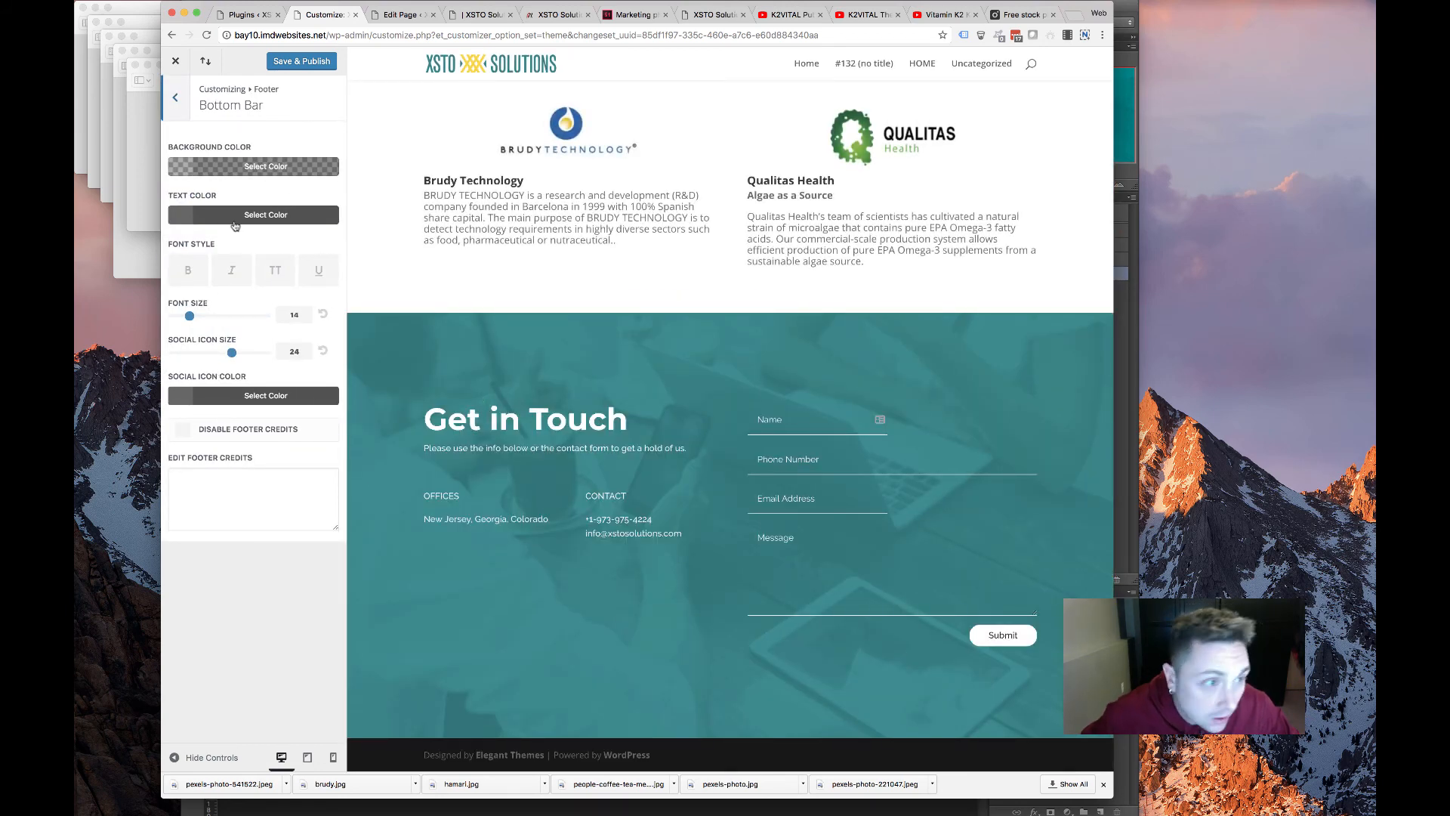
click(253, 167)
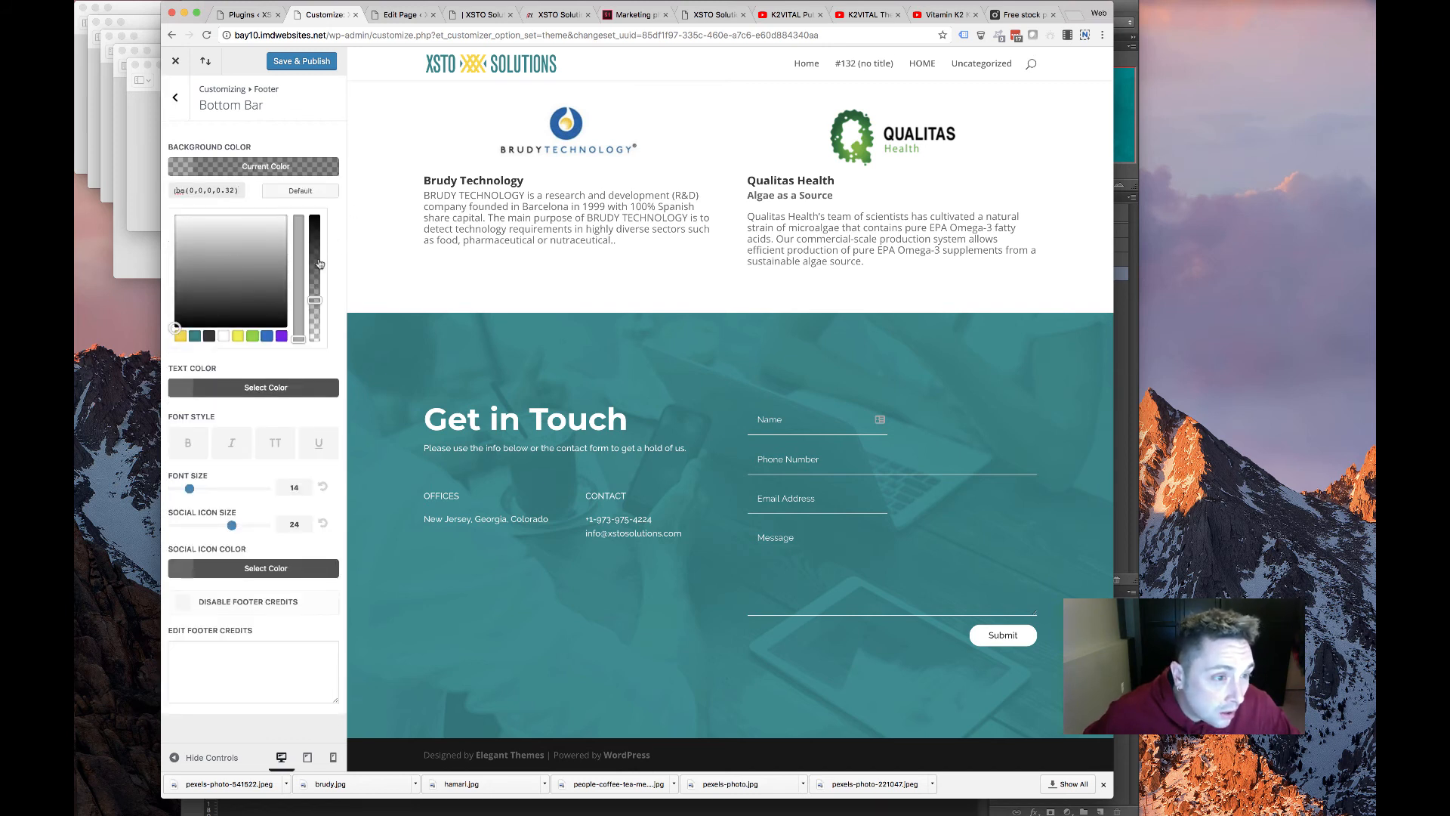
drag(316, 300, 331, 201)
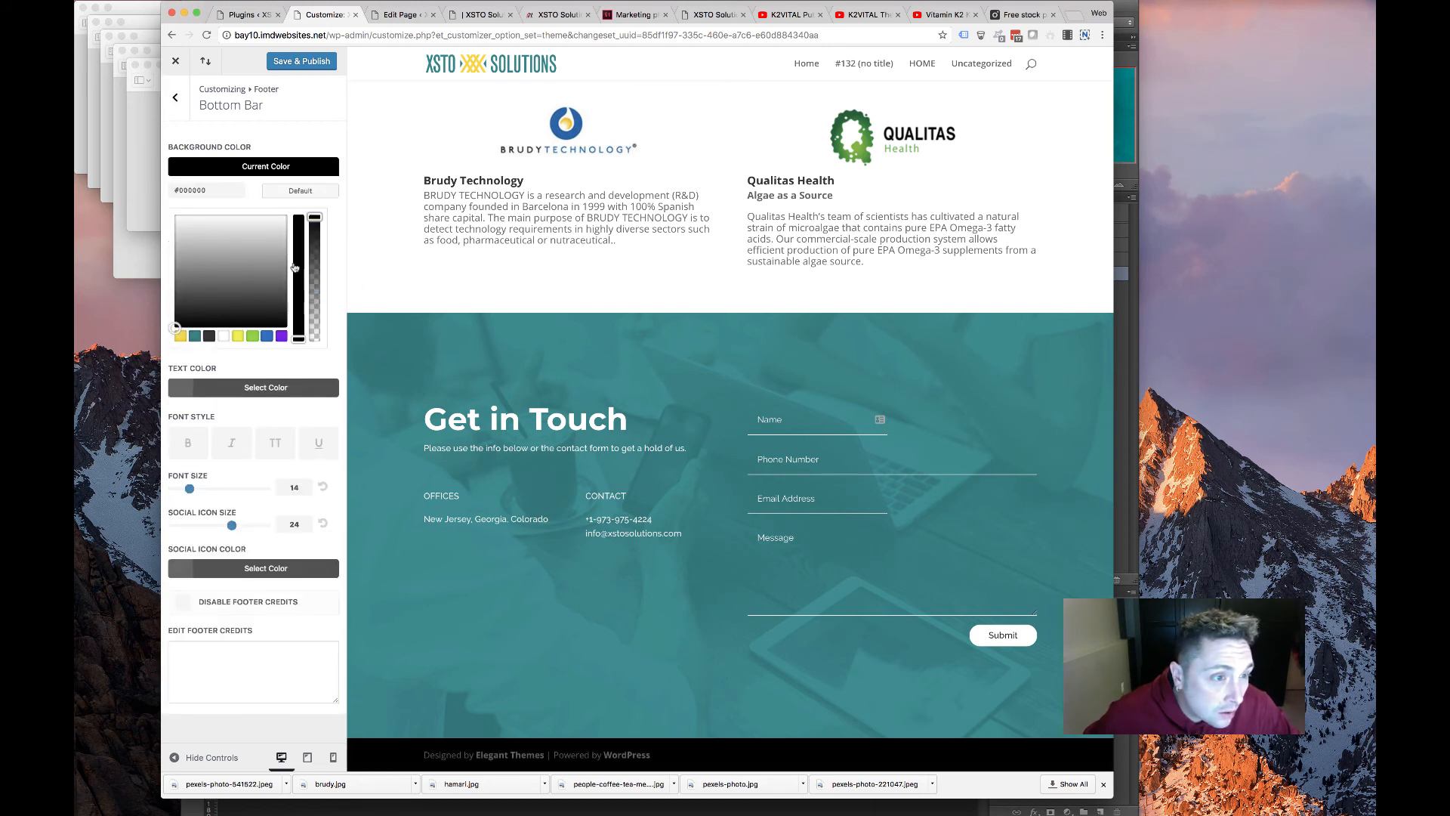
click(209, 336)
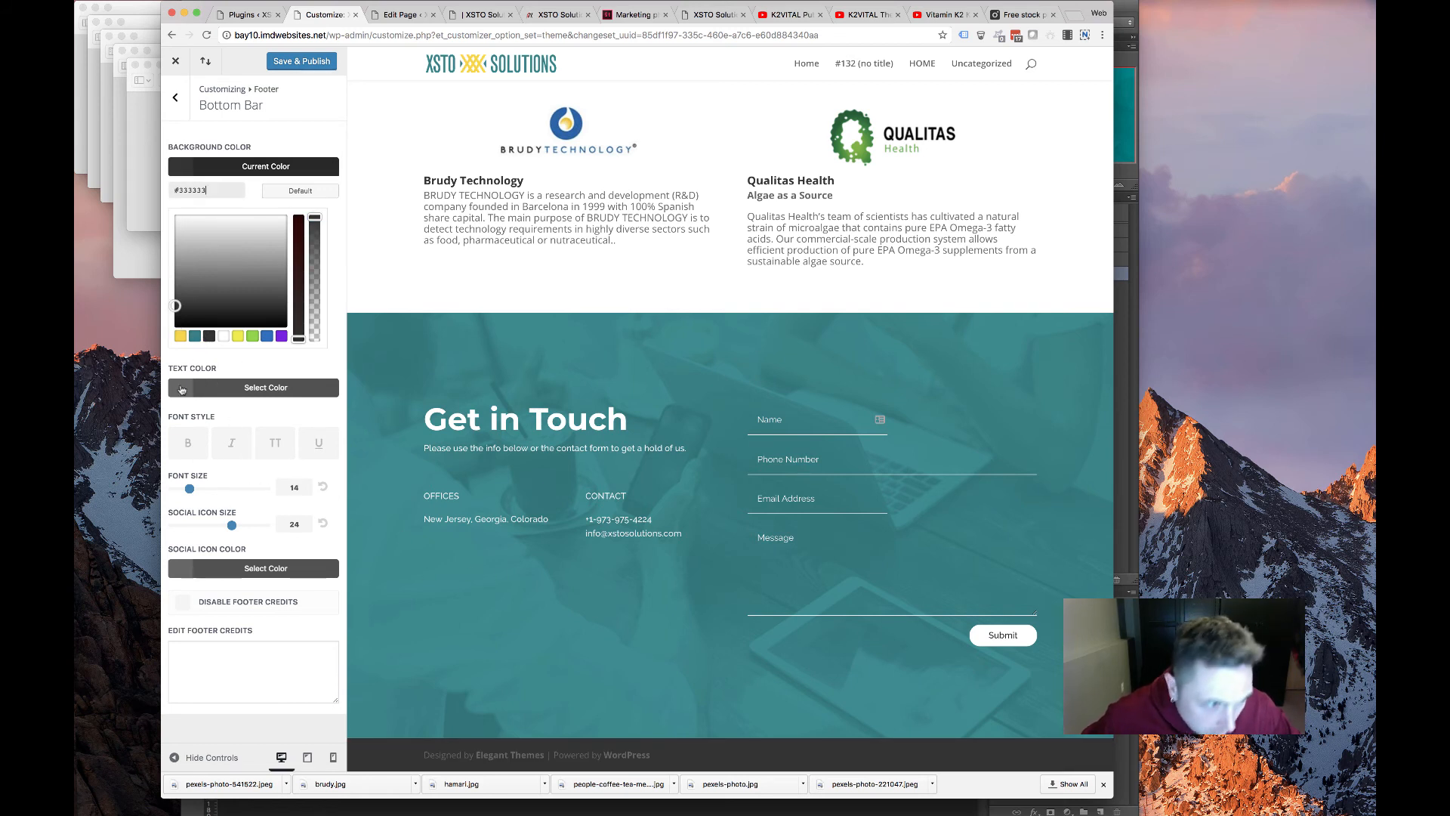
Write footer credits '© Copyright XSTO Solutions. All Rights Reserved. Design by:' and begin a webcontempo.com link
click(255, 676)
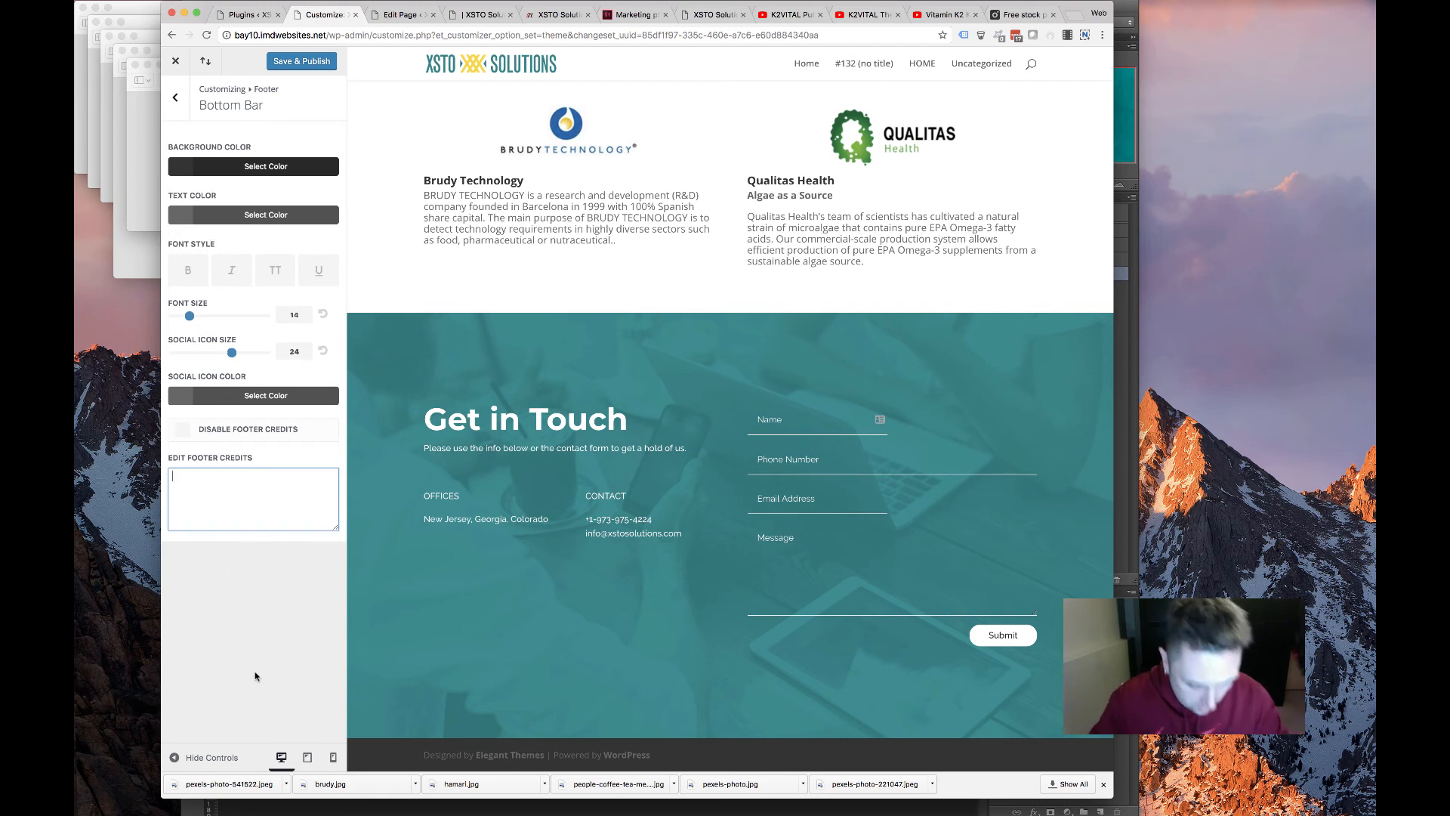
text(&co)
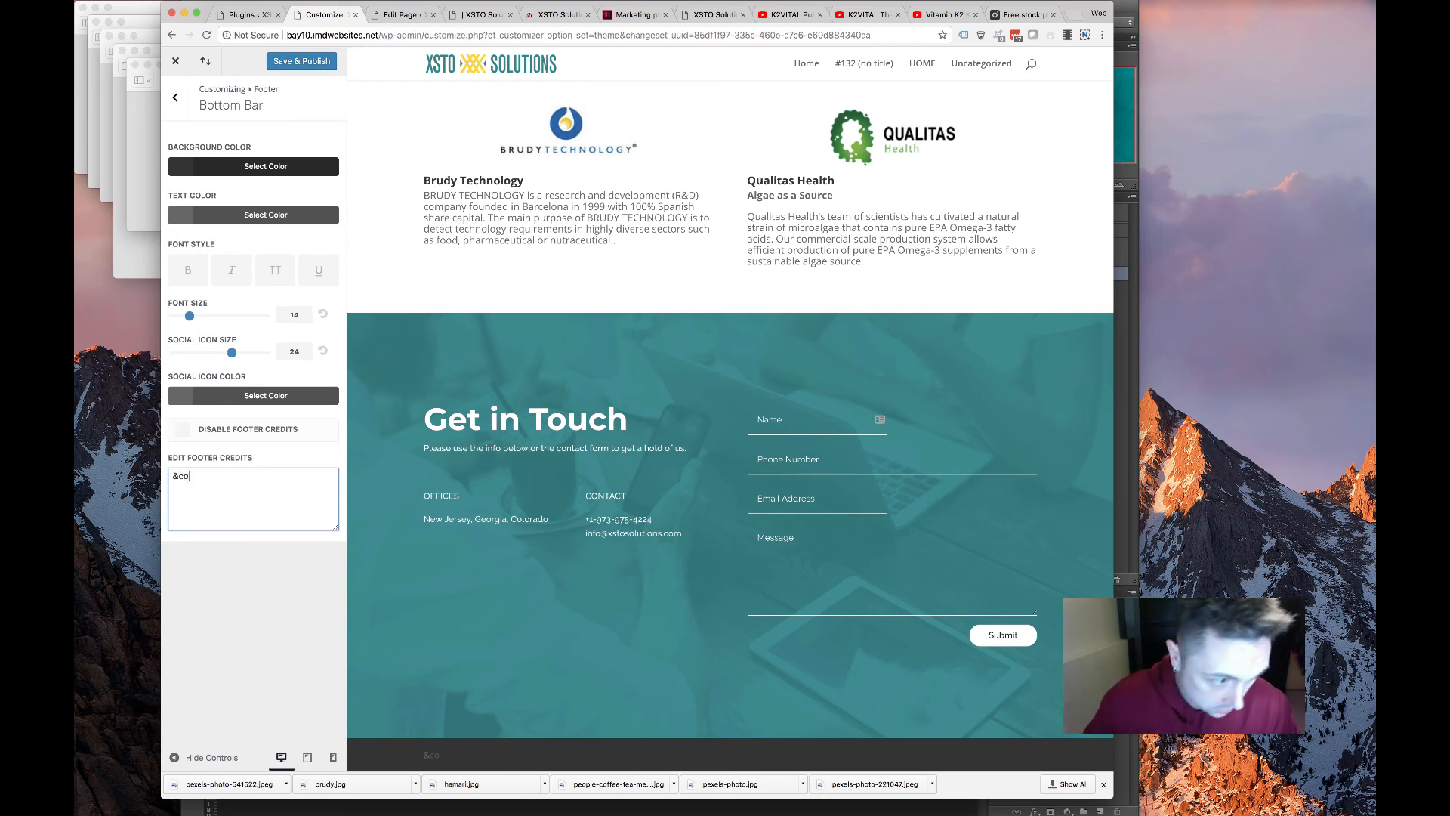
text(py; Co)
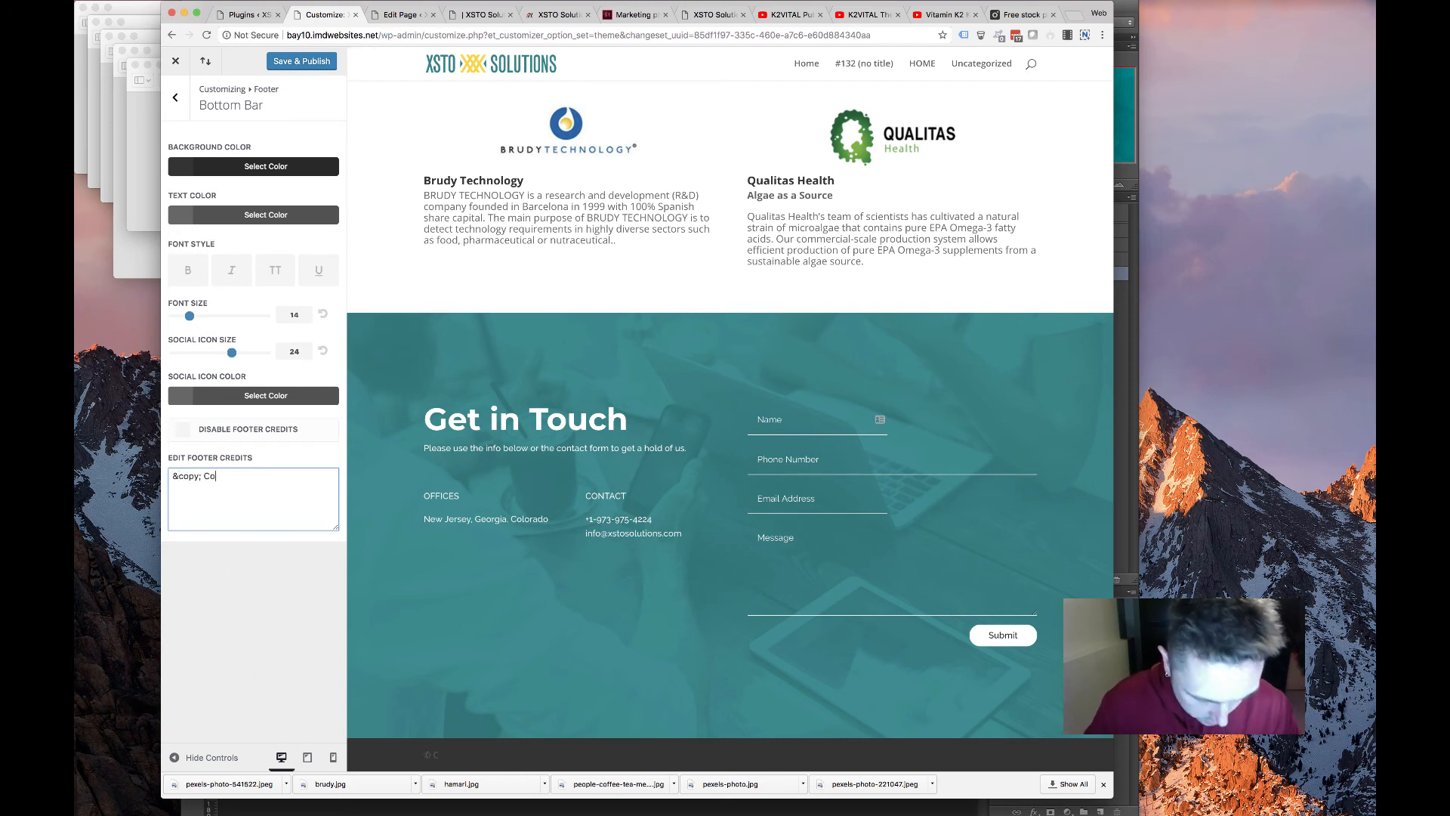
text(pyright XSTO Solutions.)
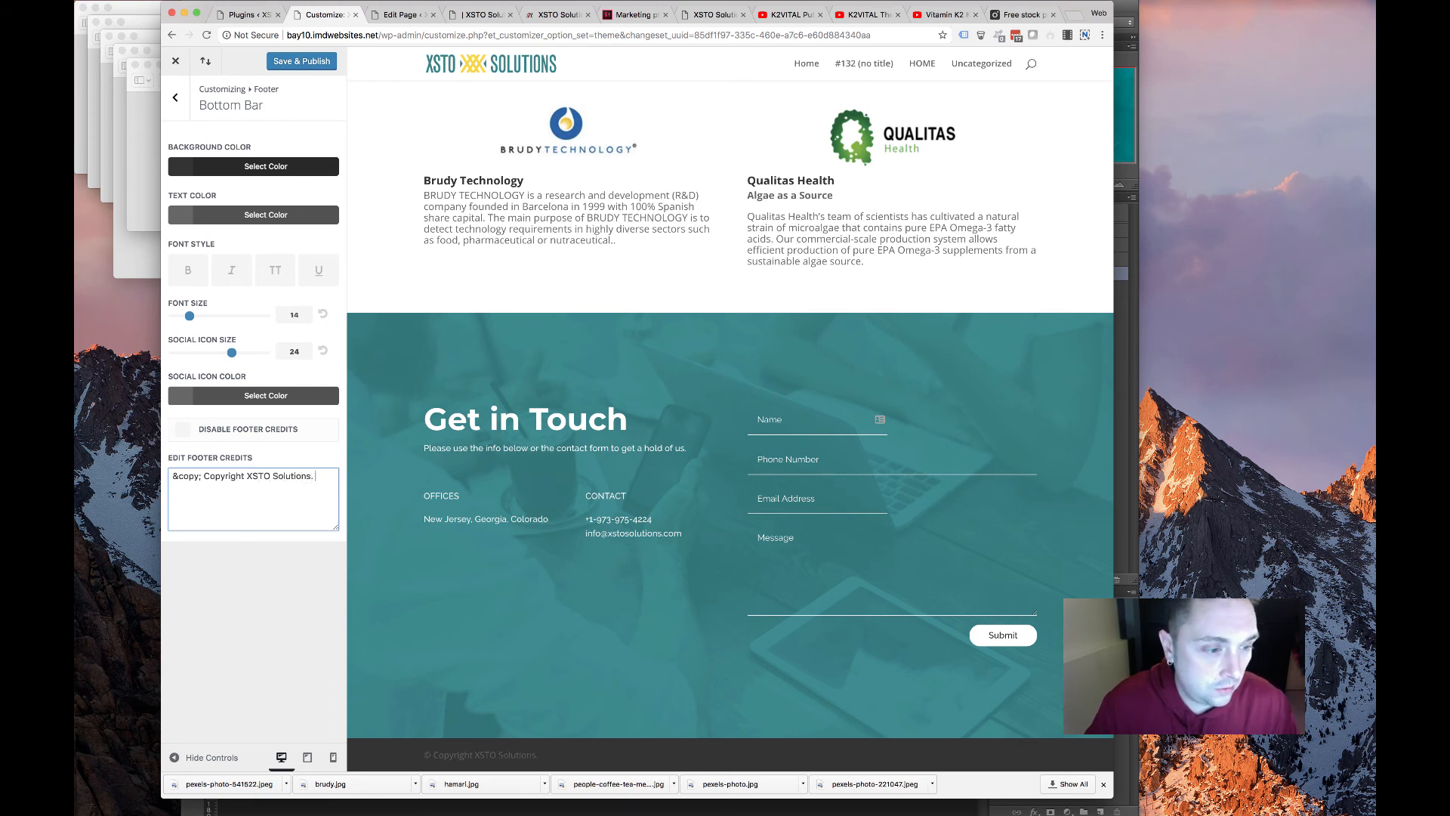
text(All Rights Reserved. Design by:)
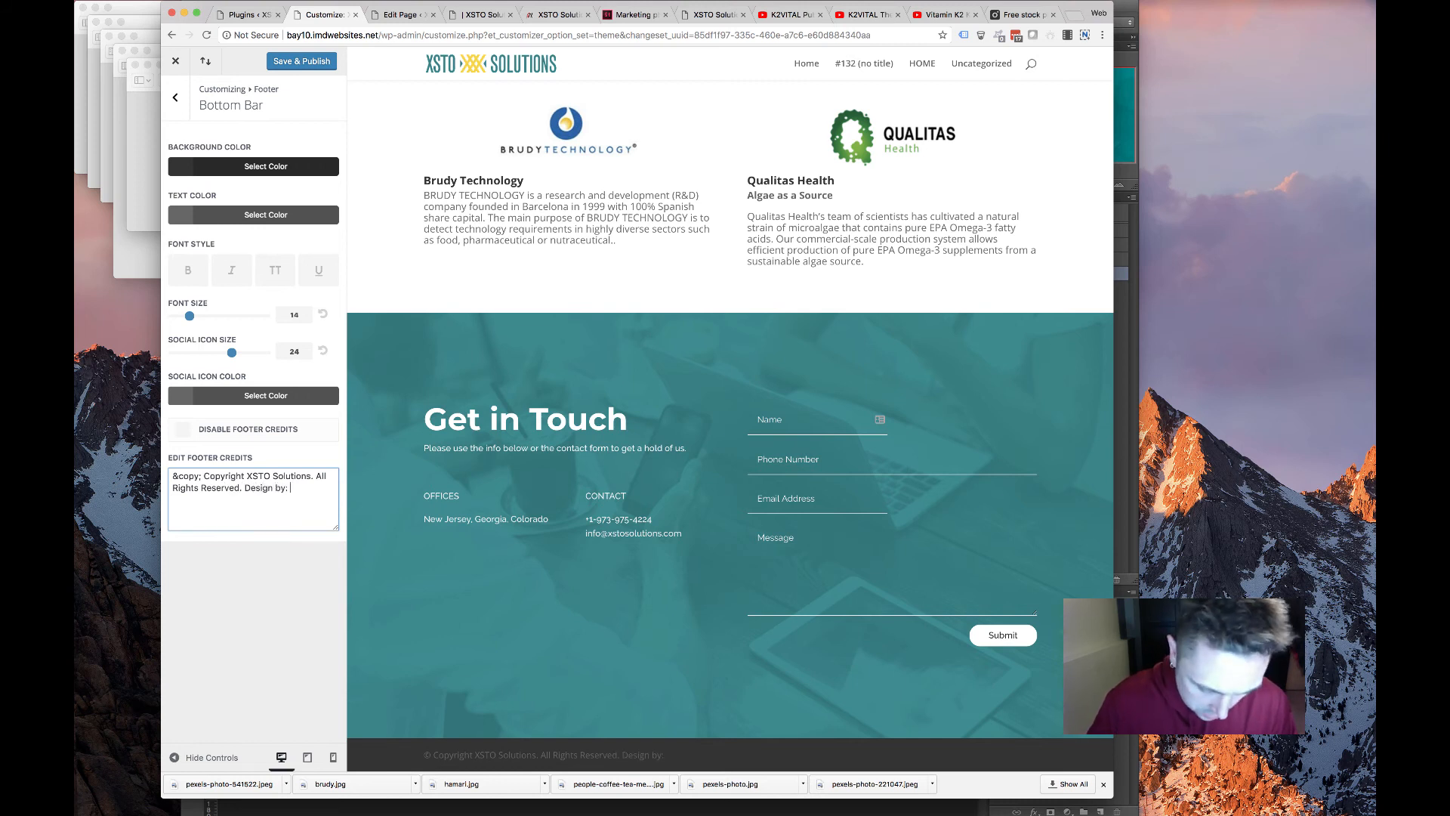
text(<a hre)
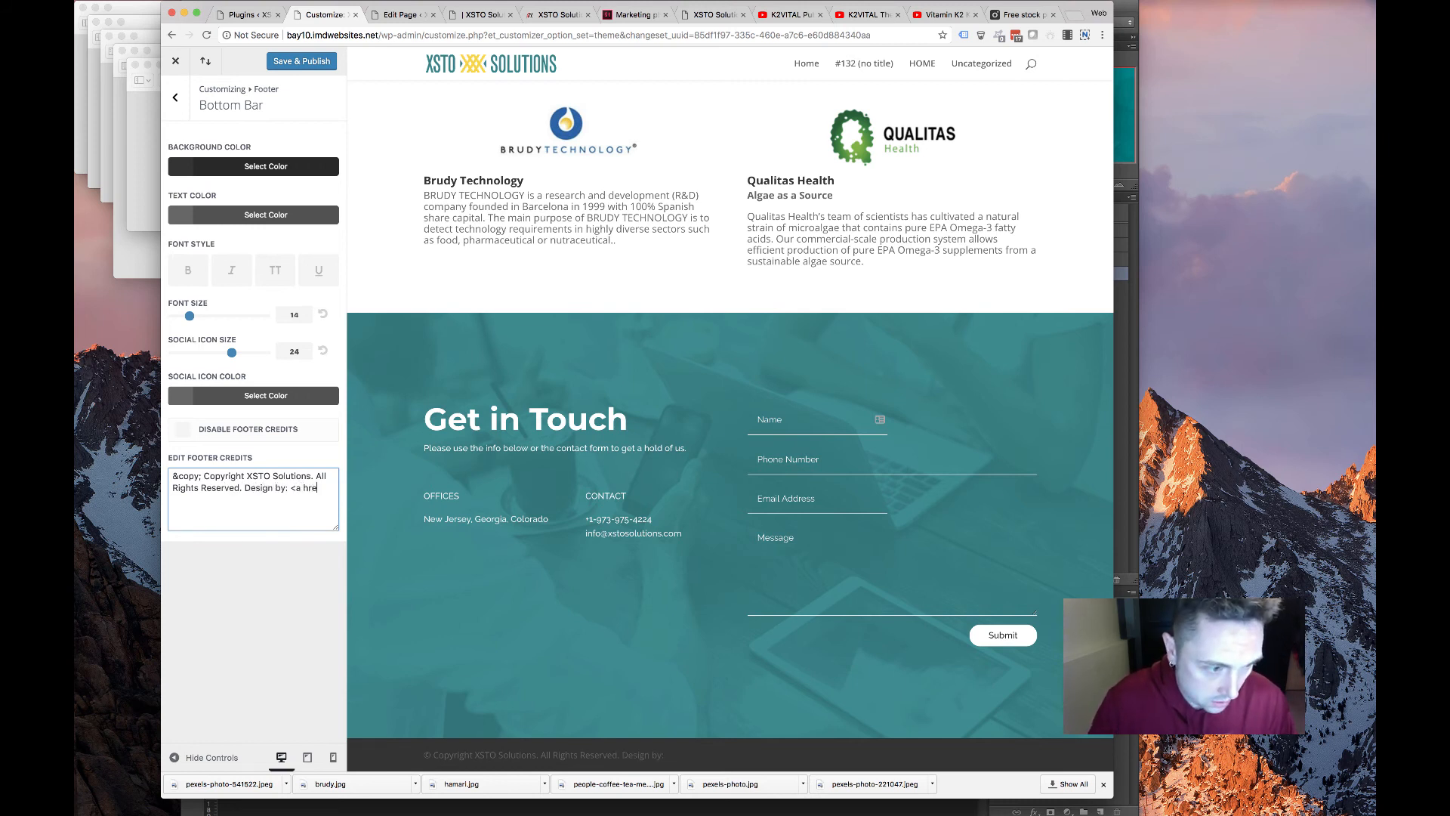
text(f="http://www.webcontempo.com)
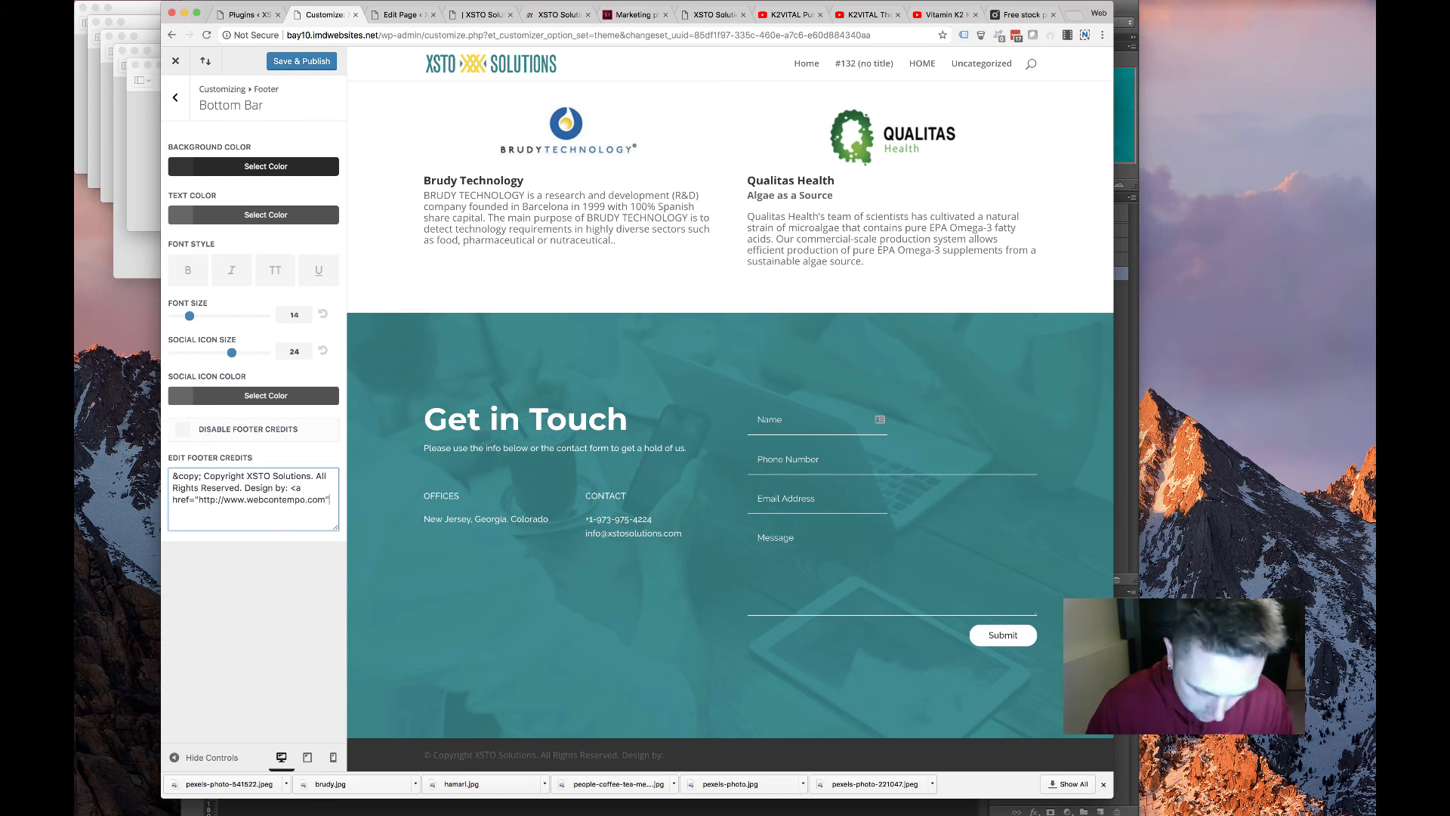
text(nemp)
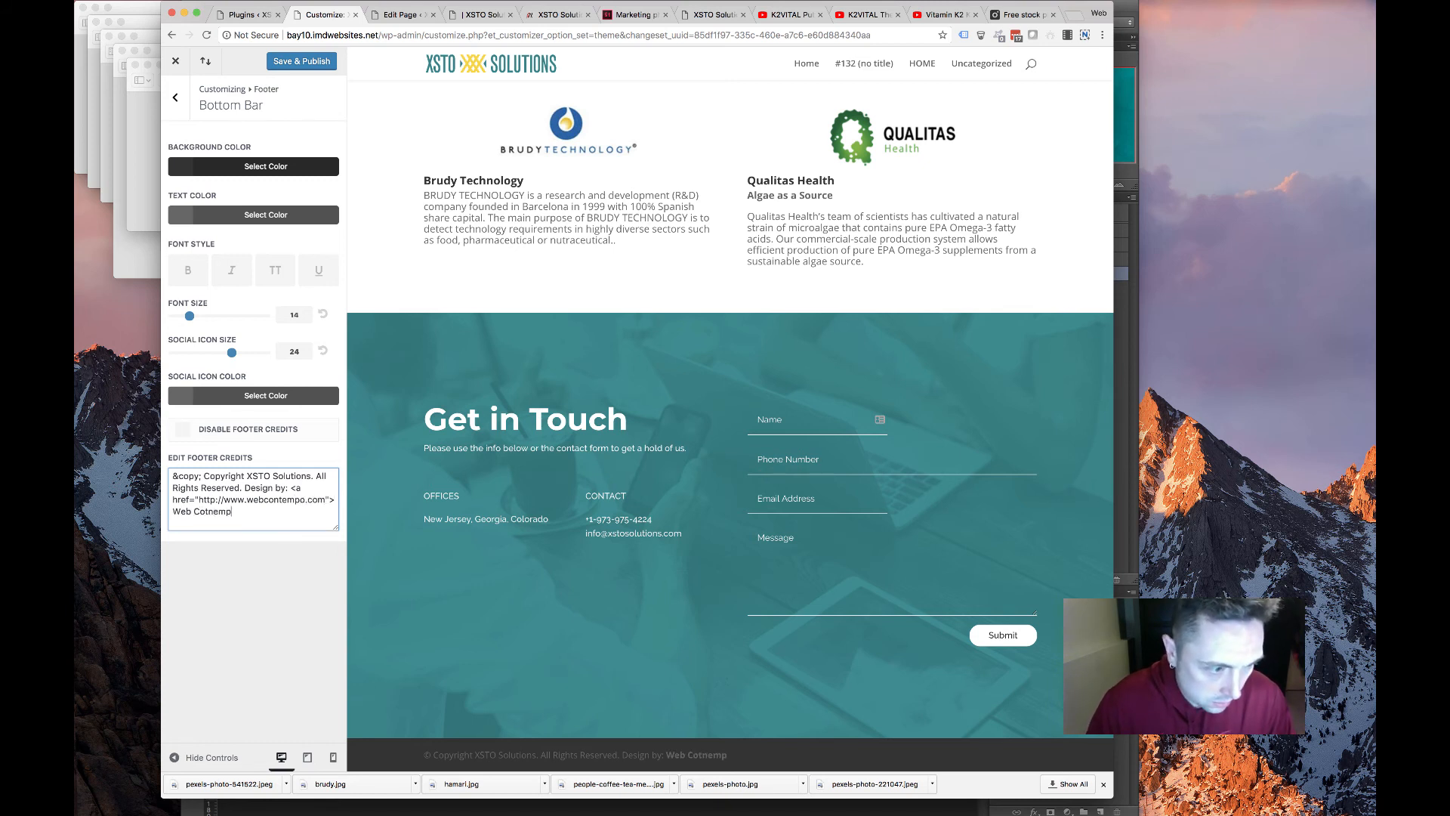
text(emo)
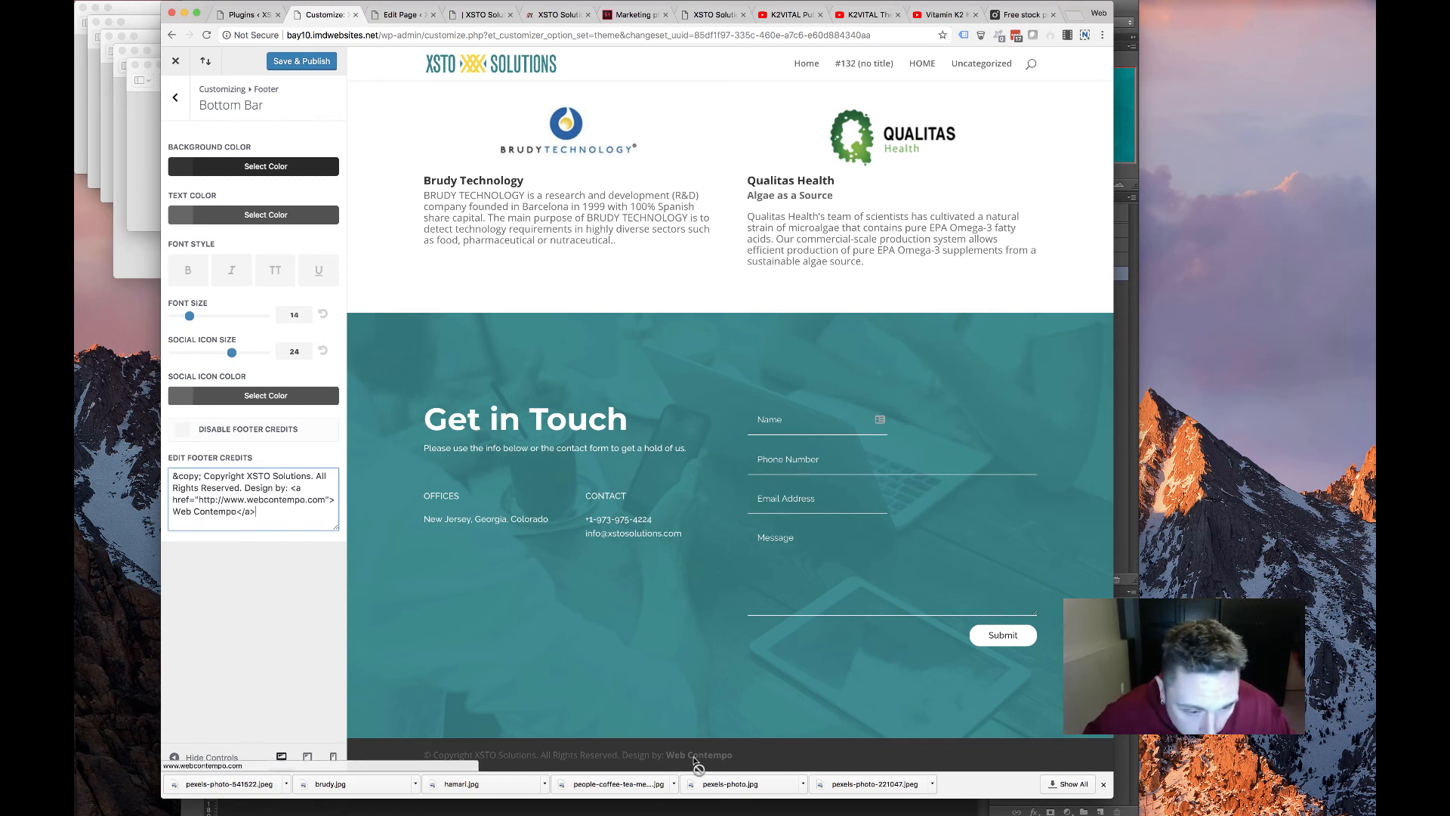
Set the bottom bar text colour to #999999
click(271, 217)
double_click(189, 238)
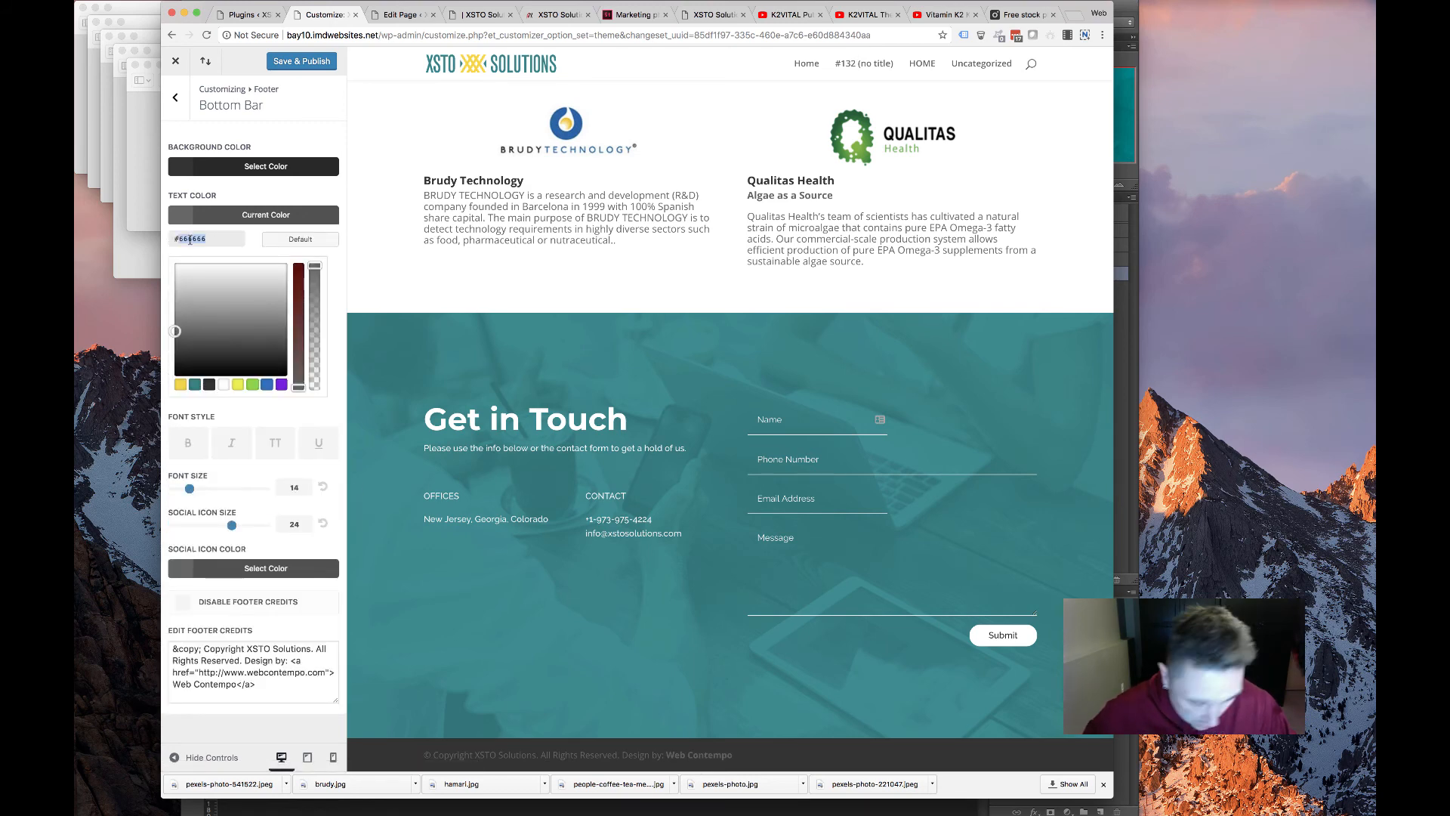
text(999999)
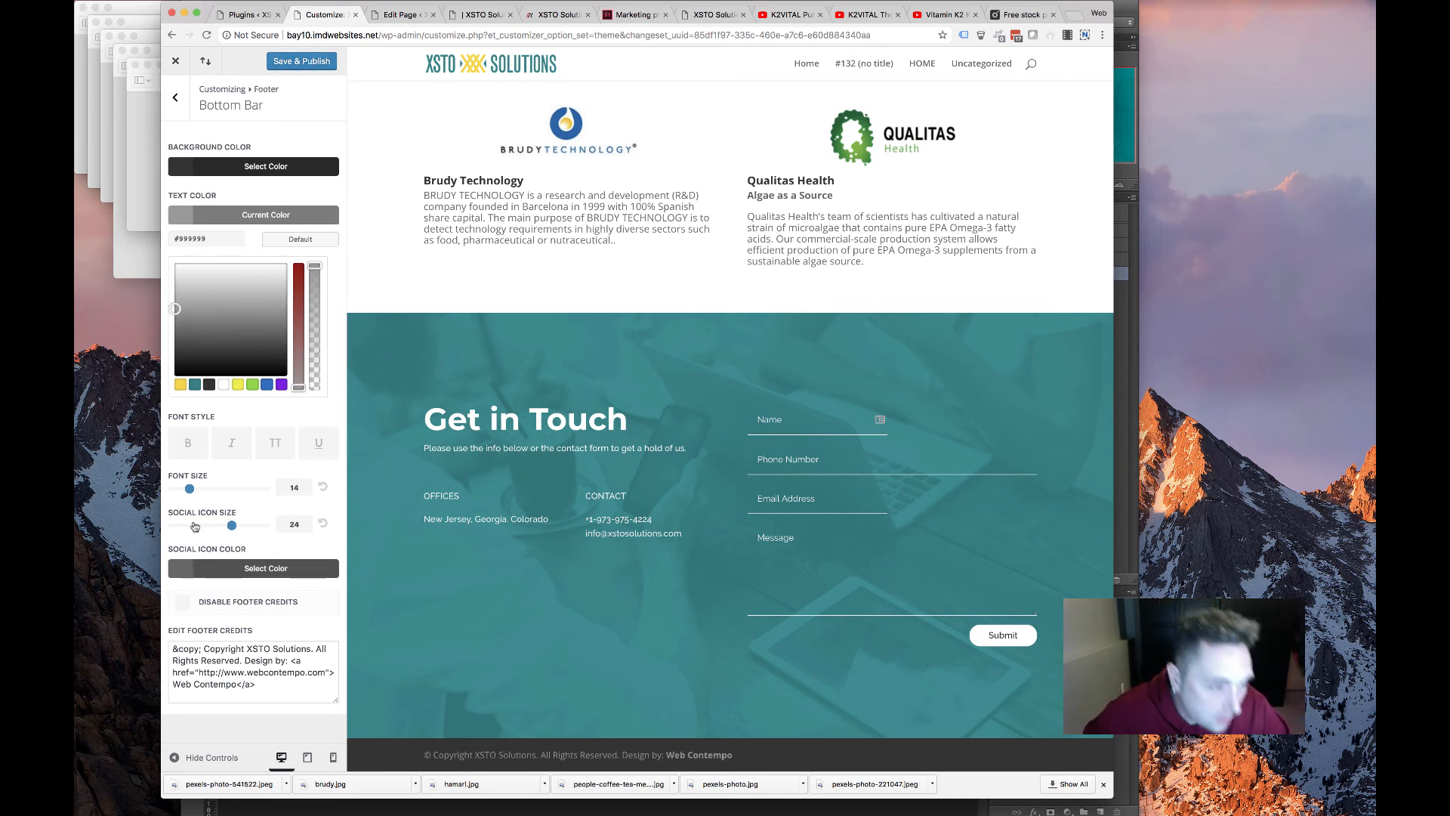
Set the footer credits font size to 12 and publish the customizer changes
click(178, 488)
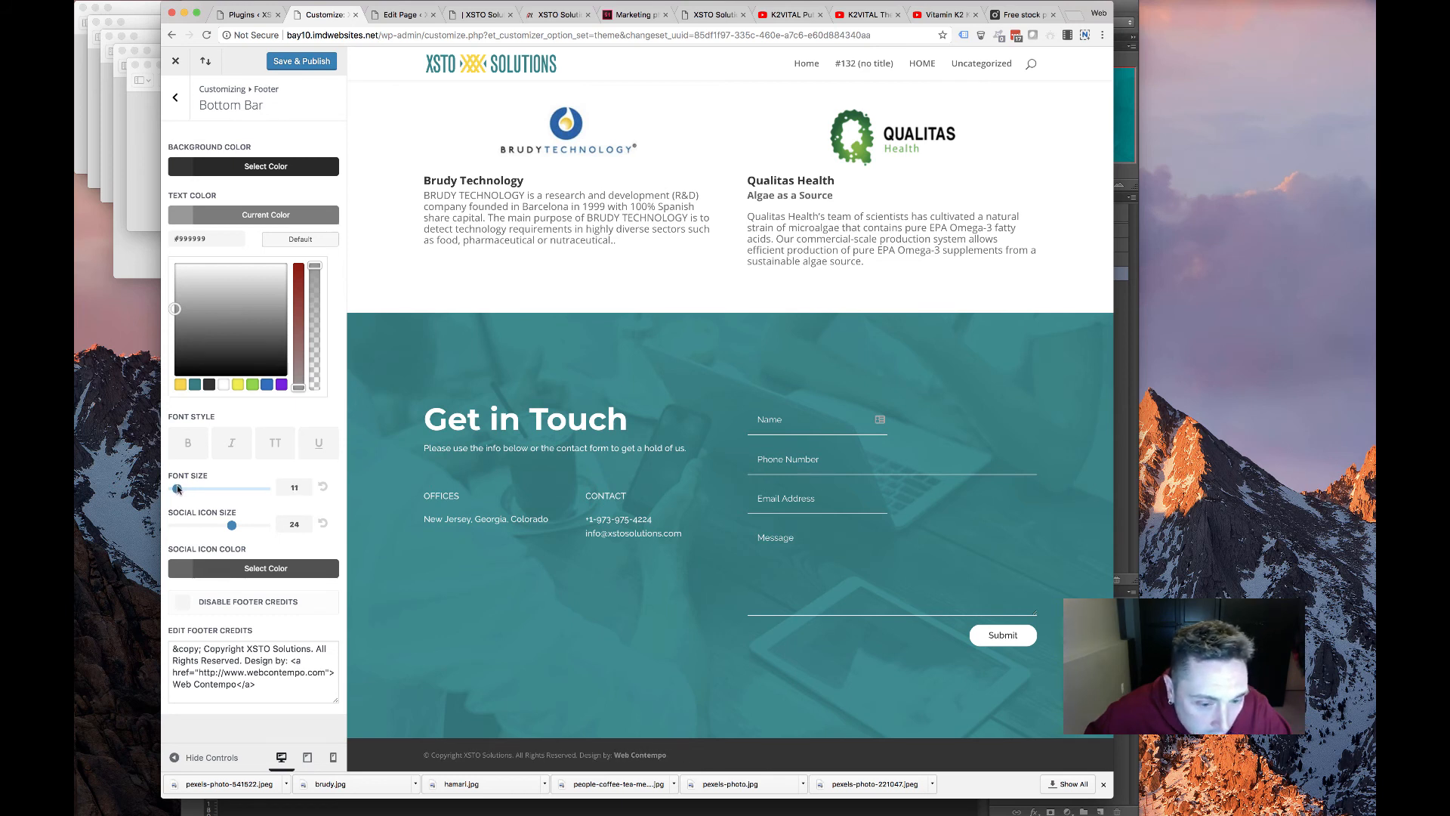
drag(178, 489, 178, 490)
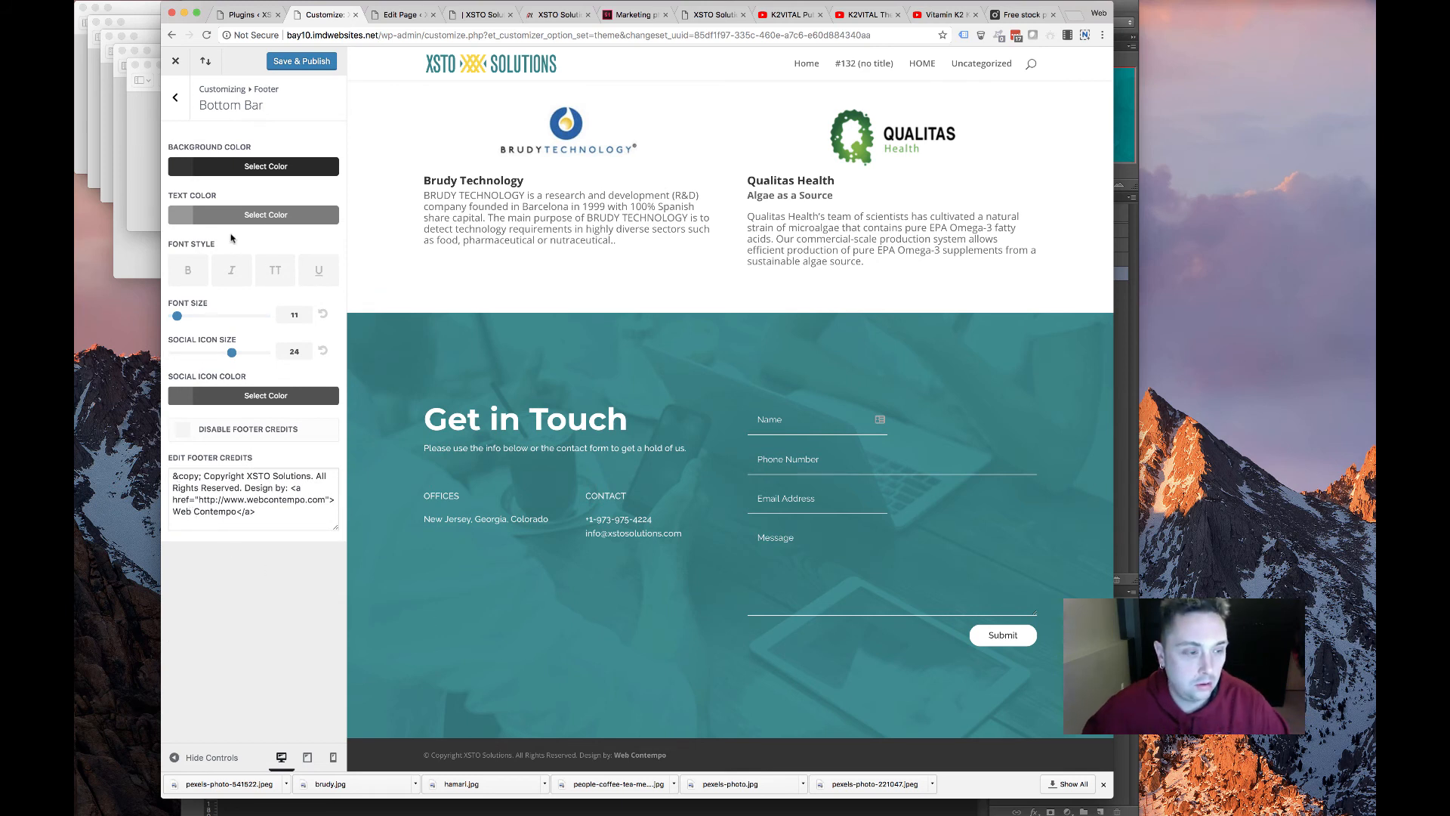
click(289, 62)
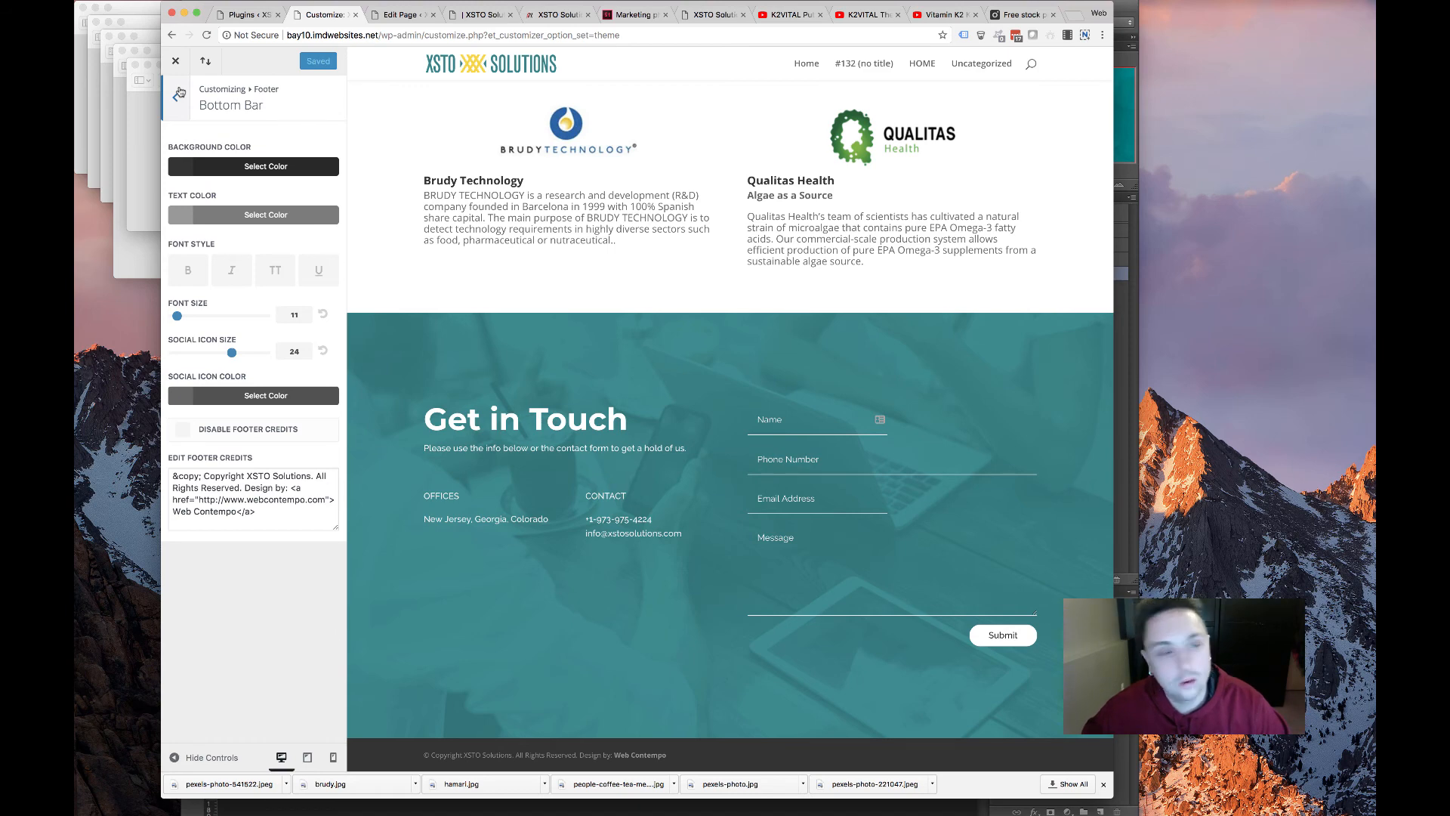
click(179, 92)
Create a menu named 'main menu' assigned to the Primary Menu location
click(178, 94)
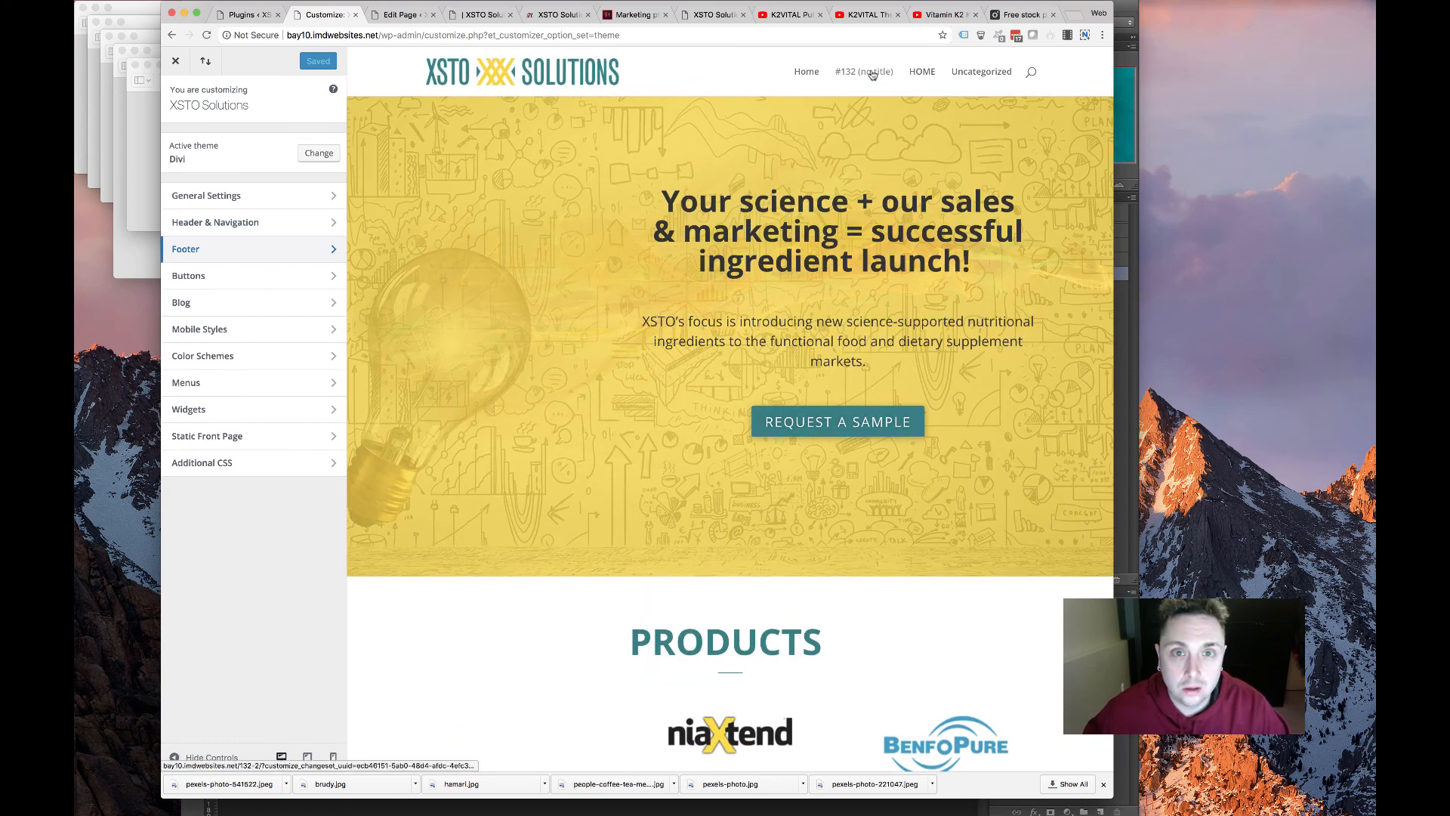
click(243, 14)
mouse_move(219, 251)
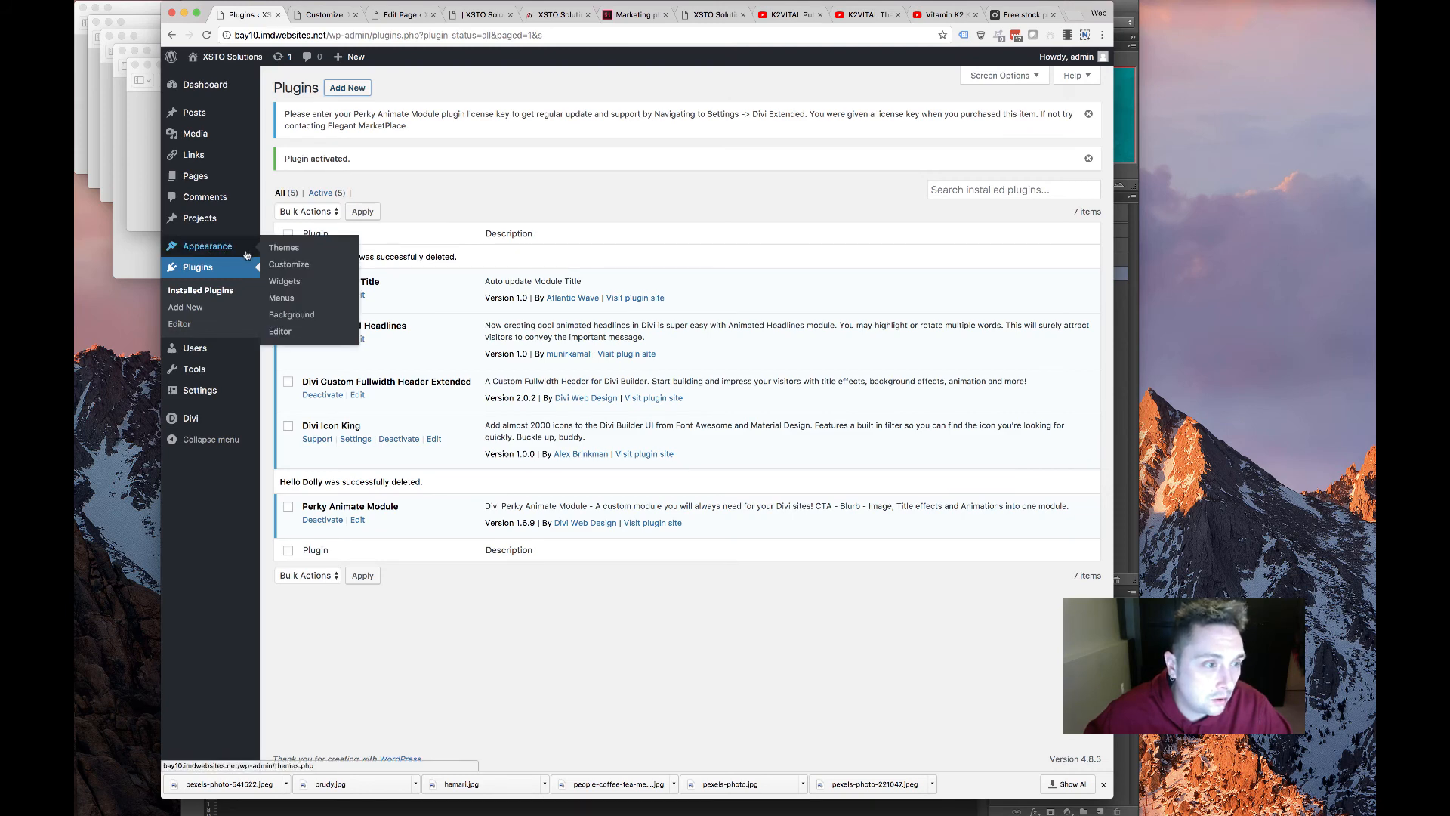
click(285, 302)
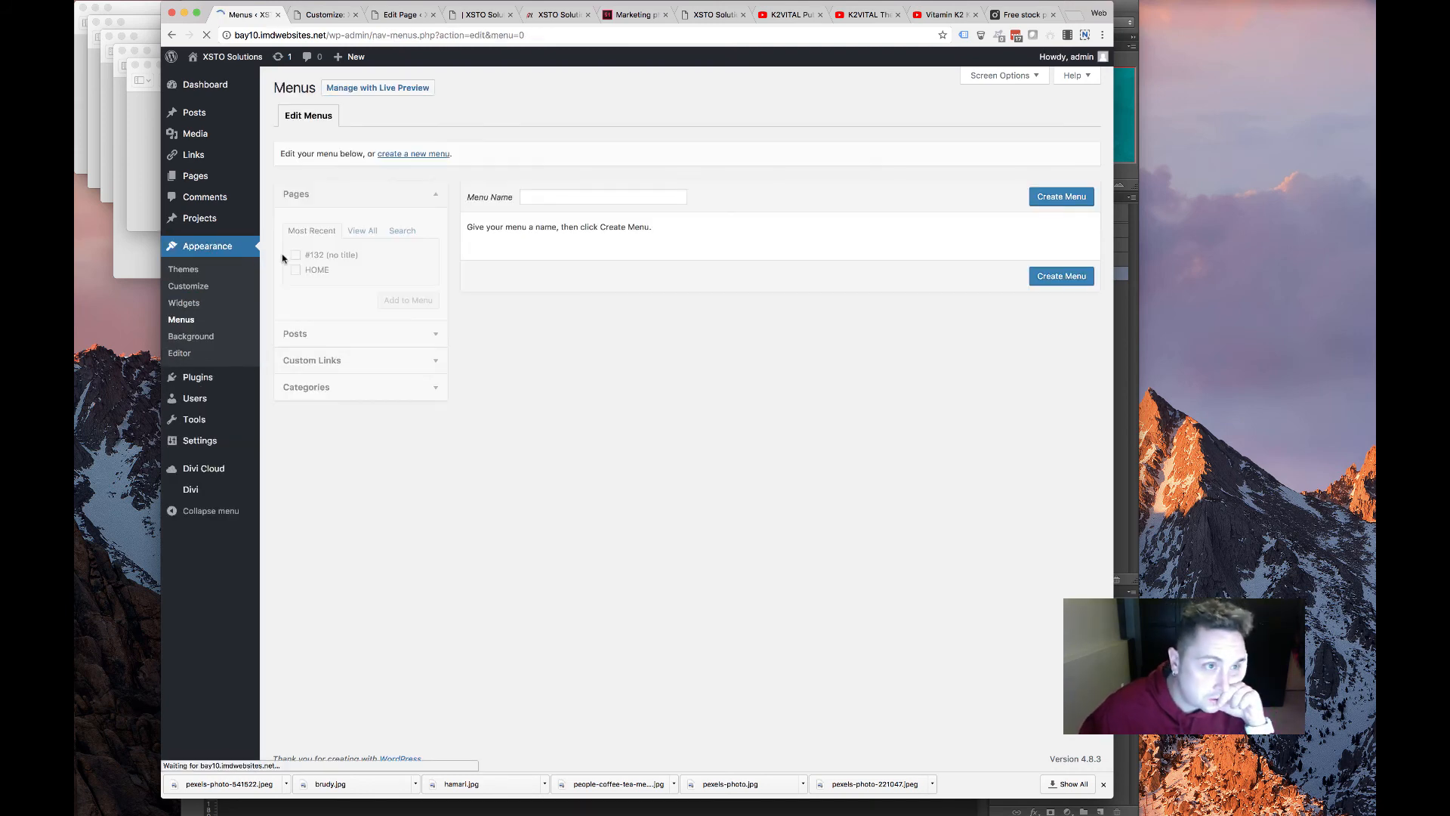
click(626, 192)
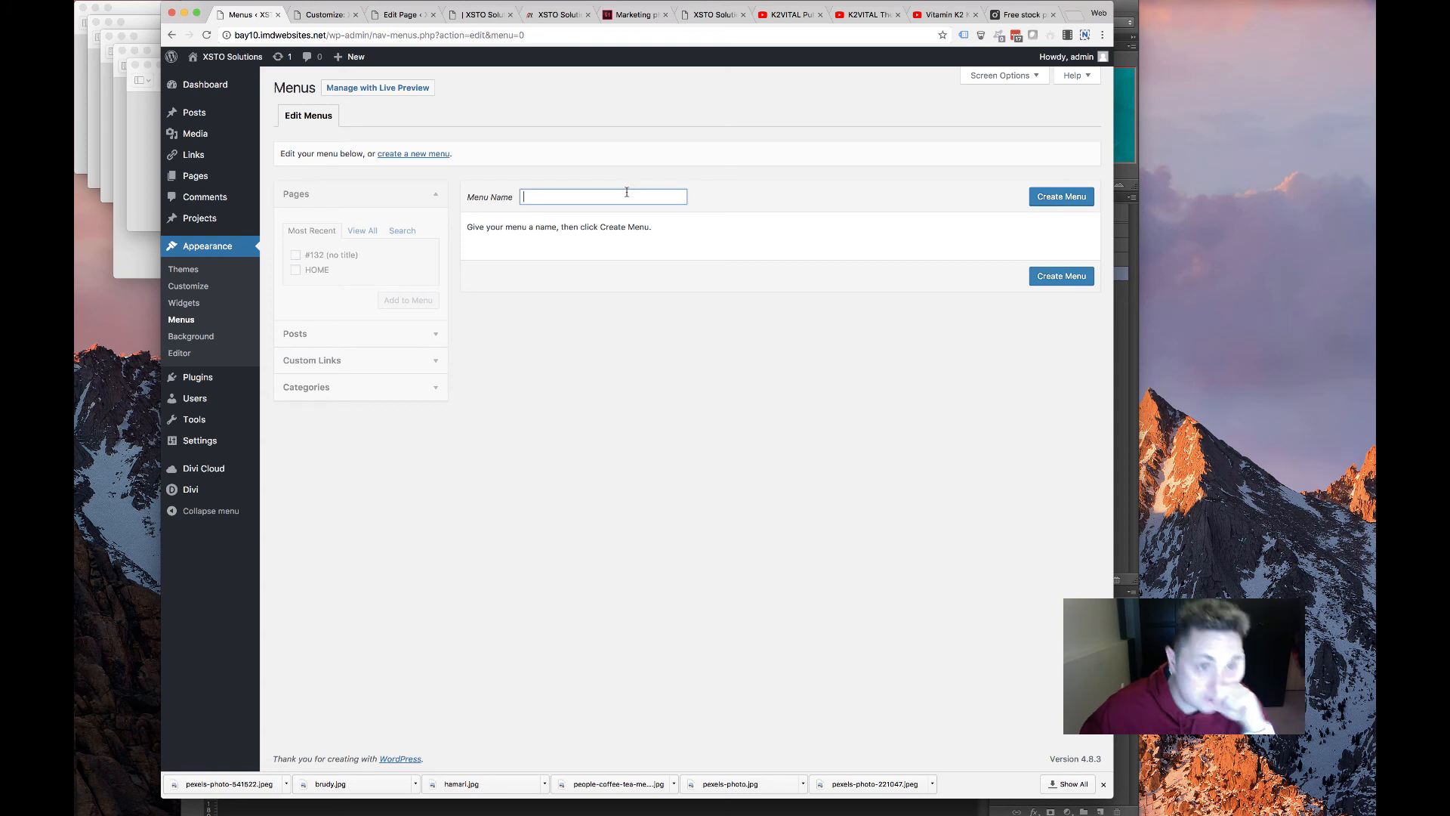
text(main menu)
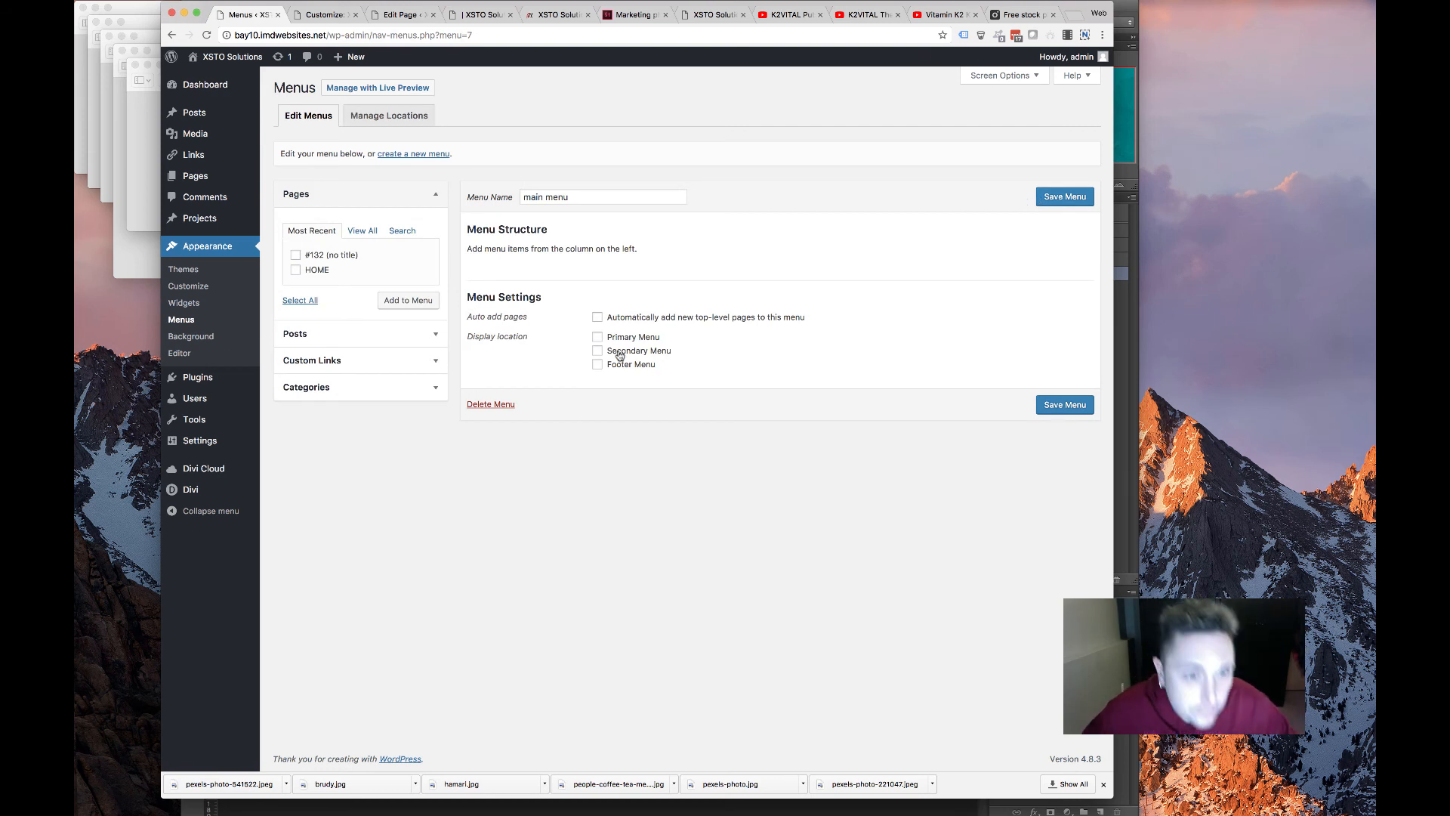
click(597, 338)
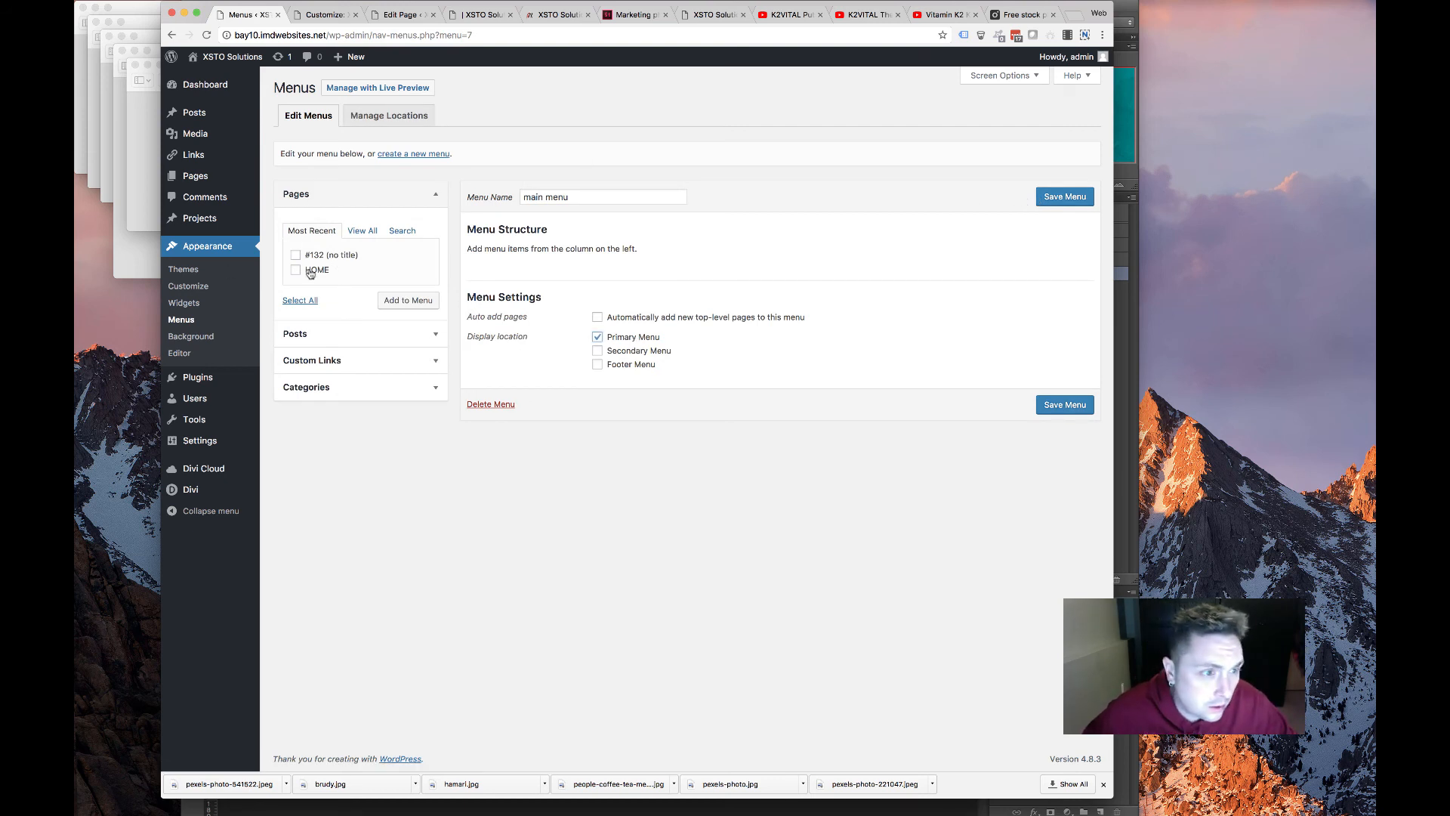
Switch across the browser tabs to the live K2VITAL page
click(325, 14)
click(400, 14)
click(453, 14)
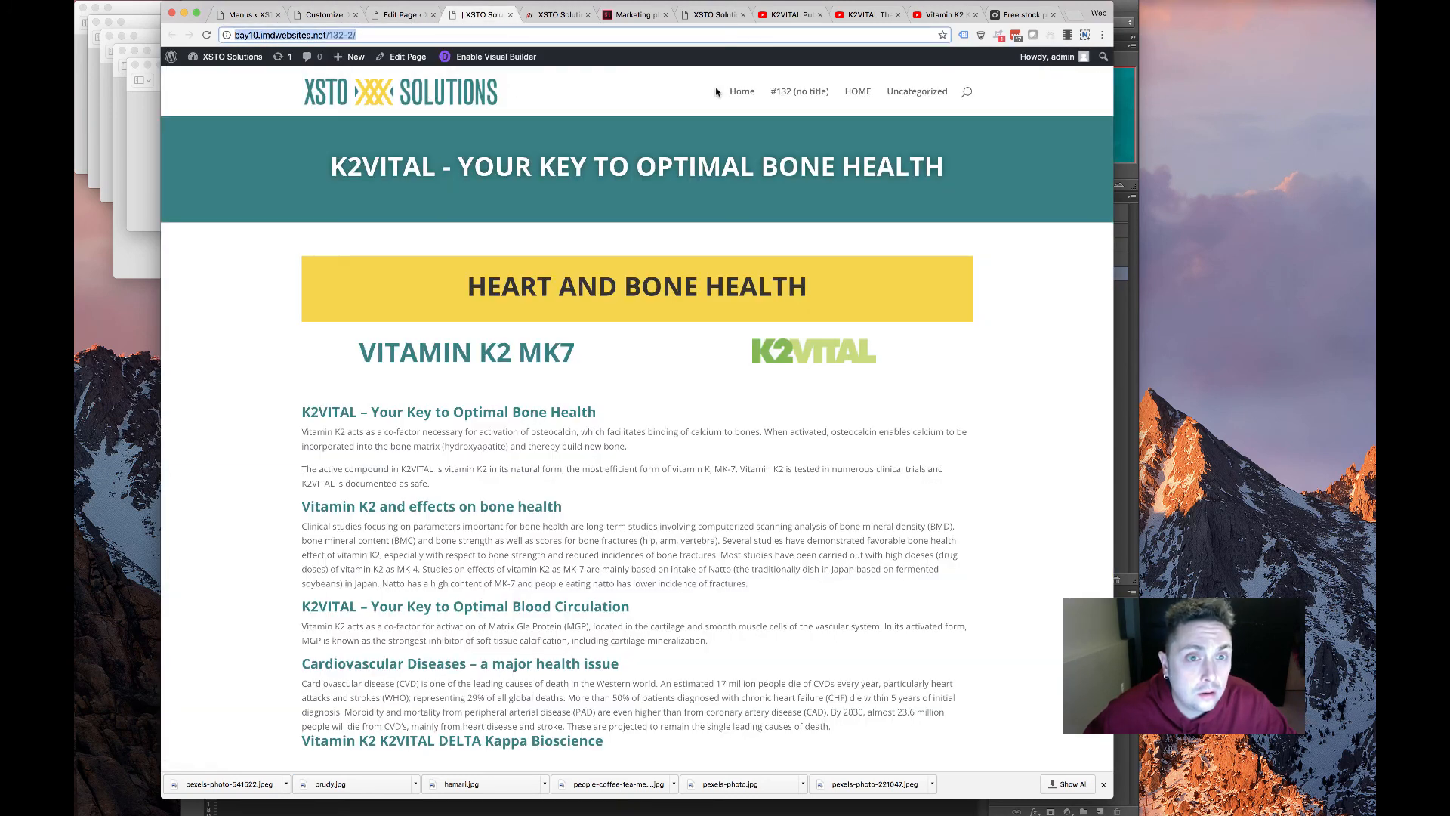
Load the live home page, scroll through its sections, then return to the menu editor
key(Return)
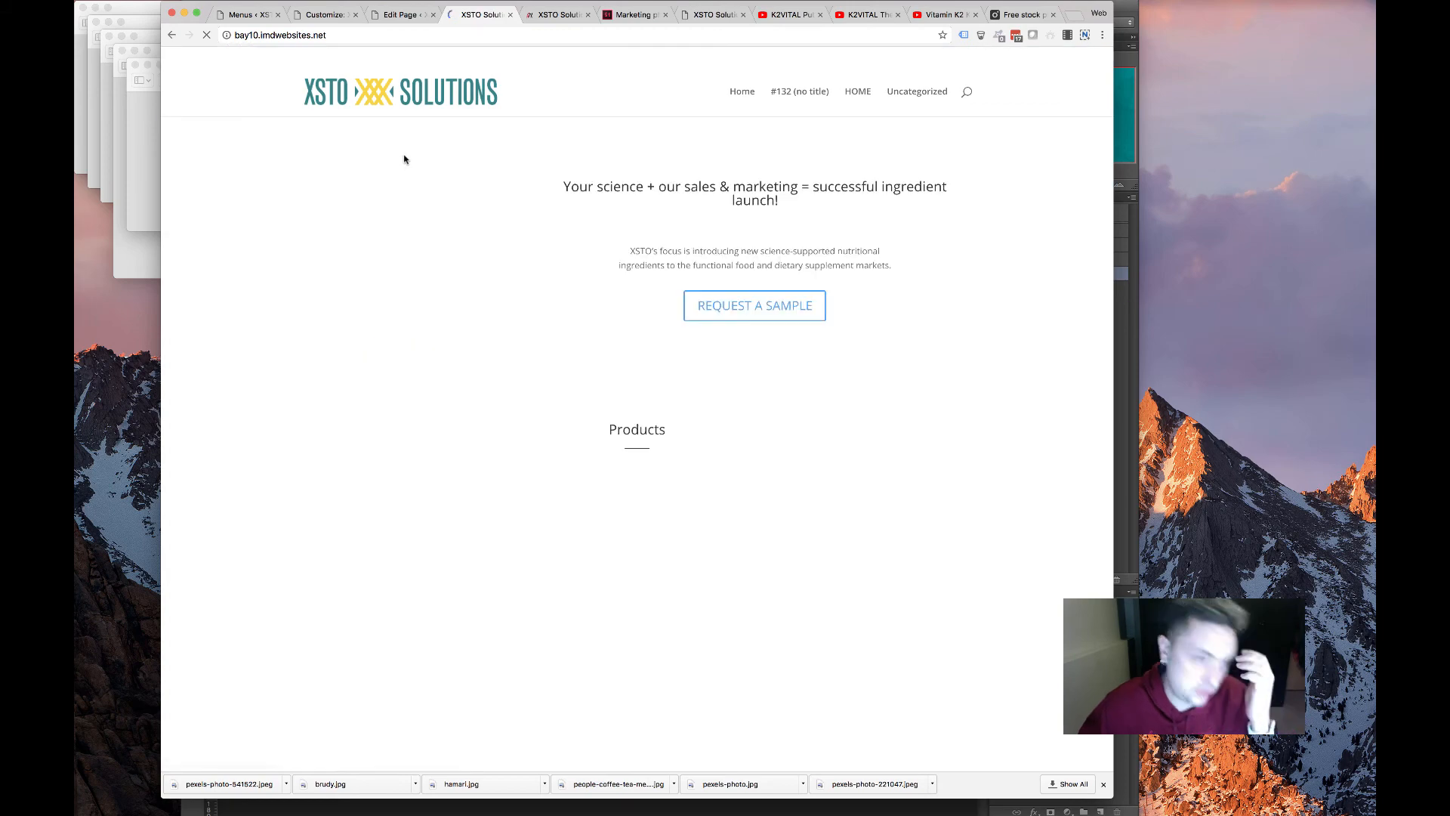
scroll(501, 401, down, 10)
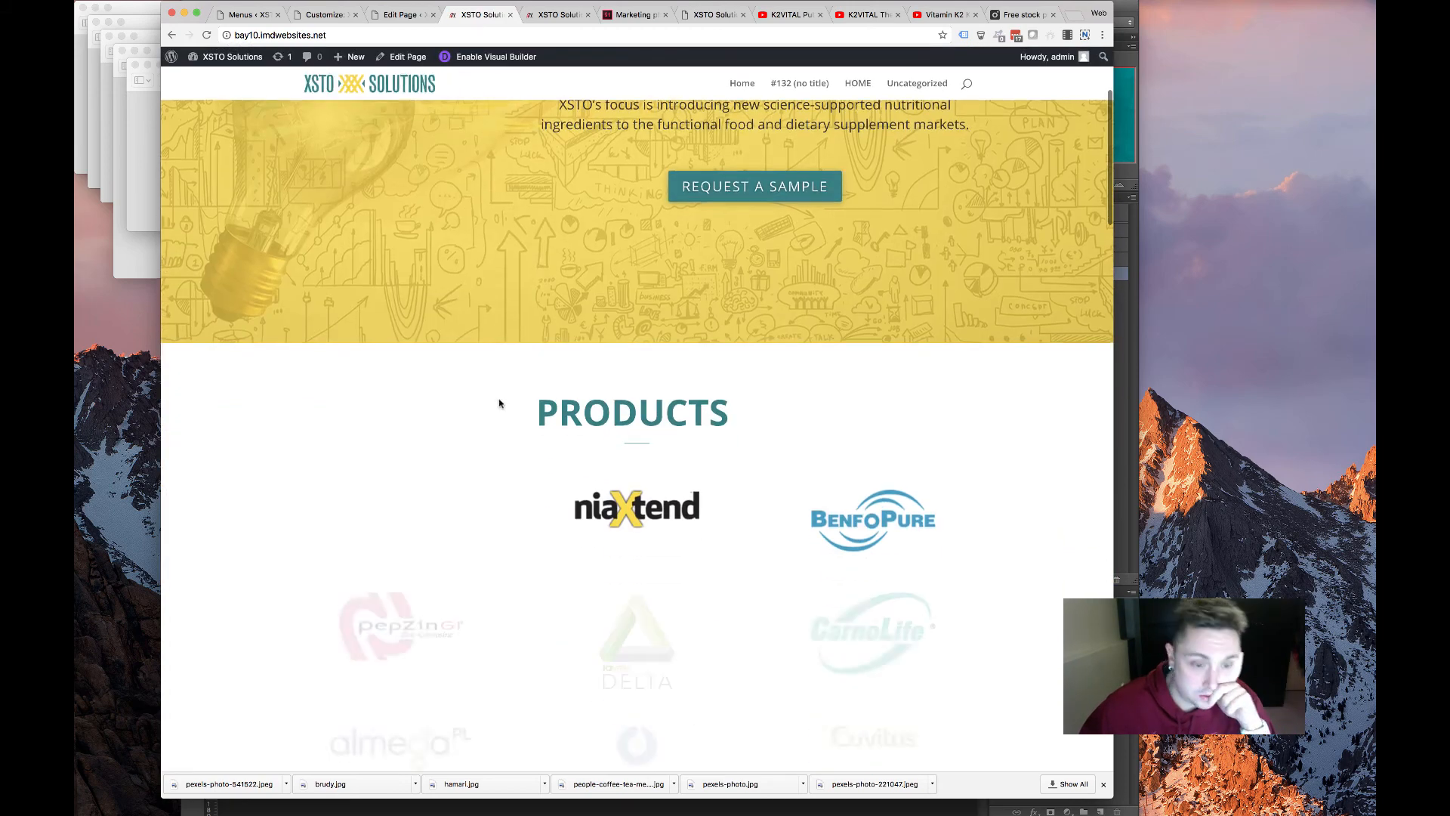
scroll(589, 423, down, 10)
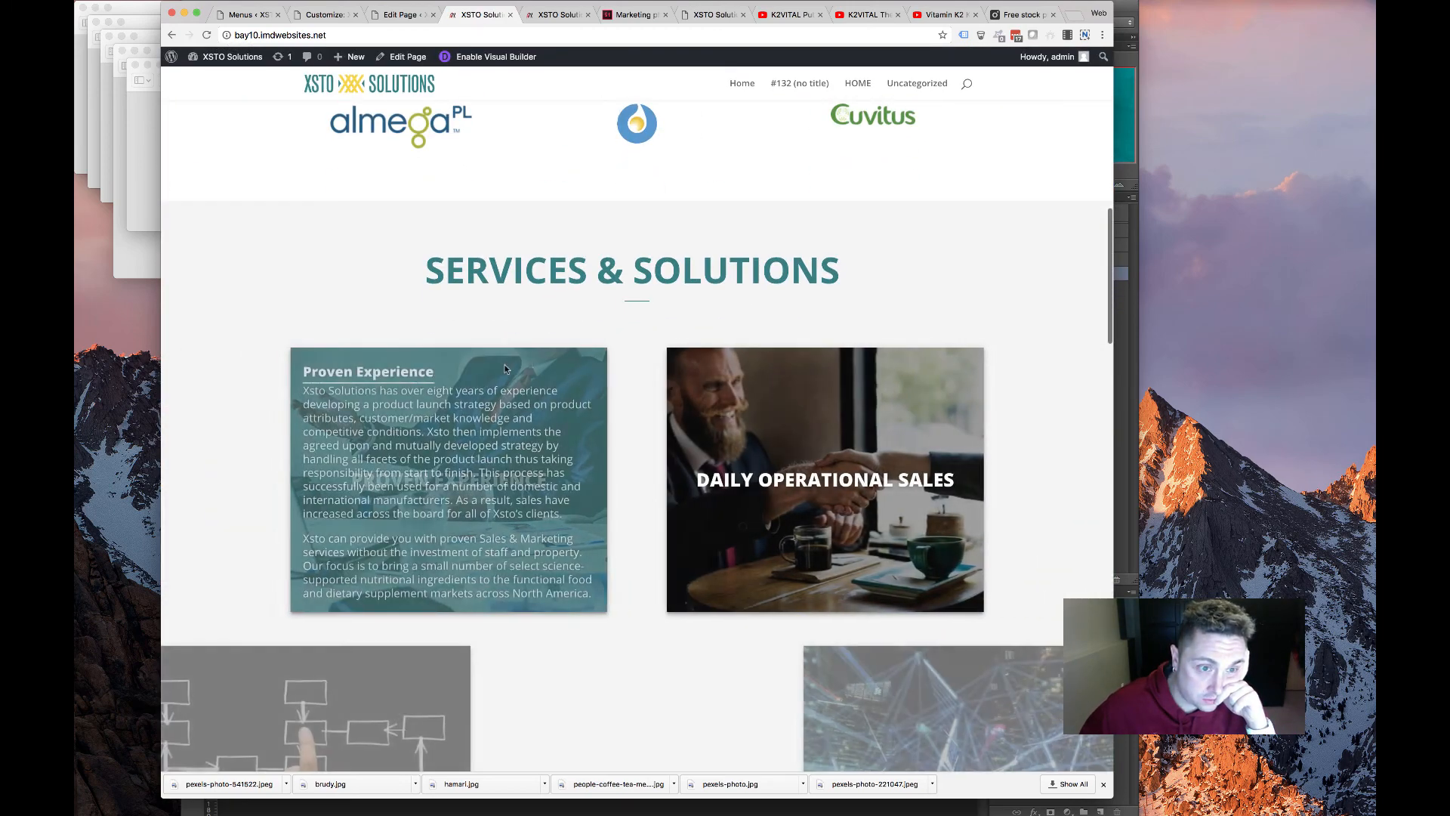
scroll(502, 371, down, 3)
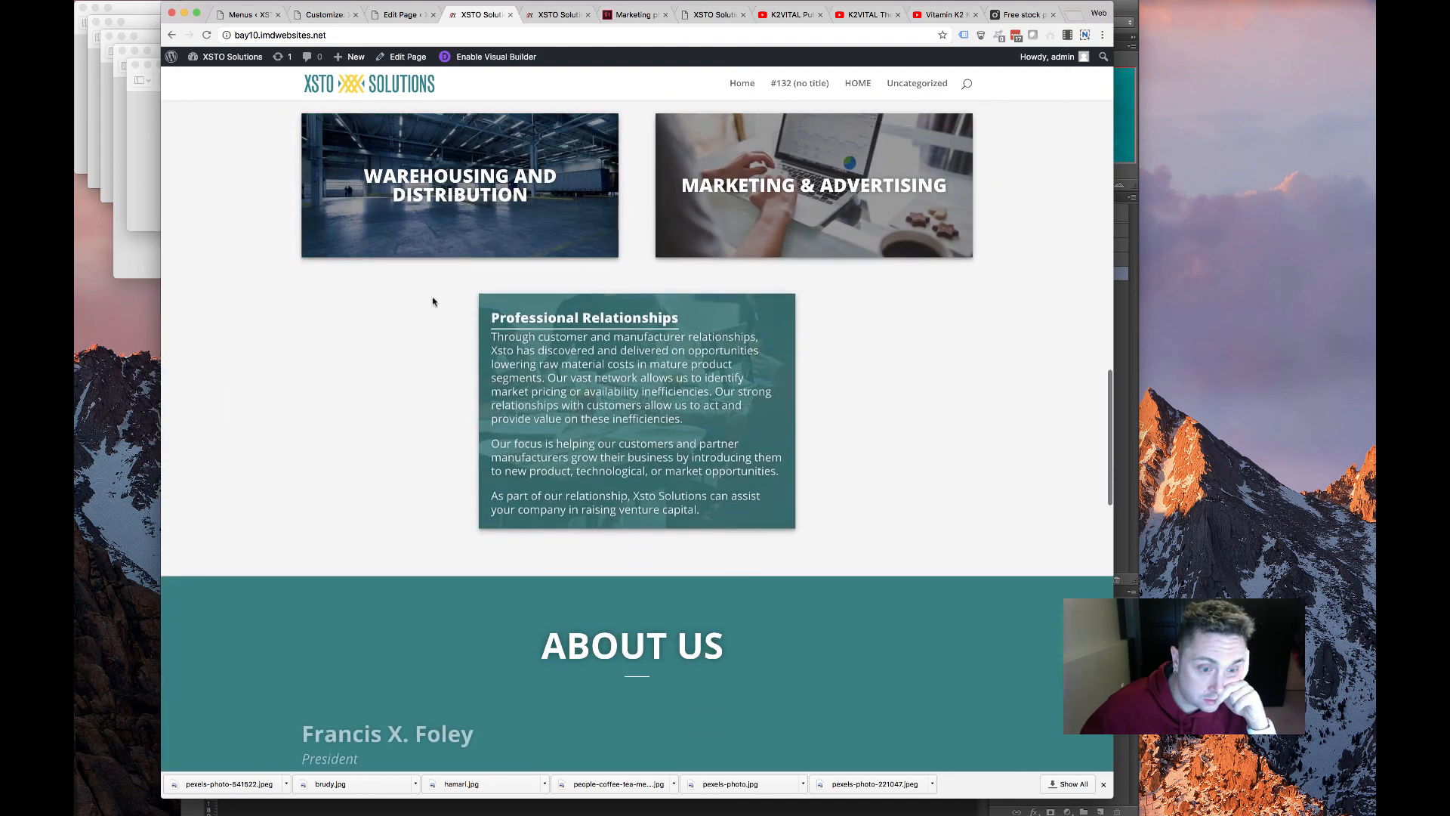
click(325, 14)
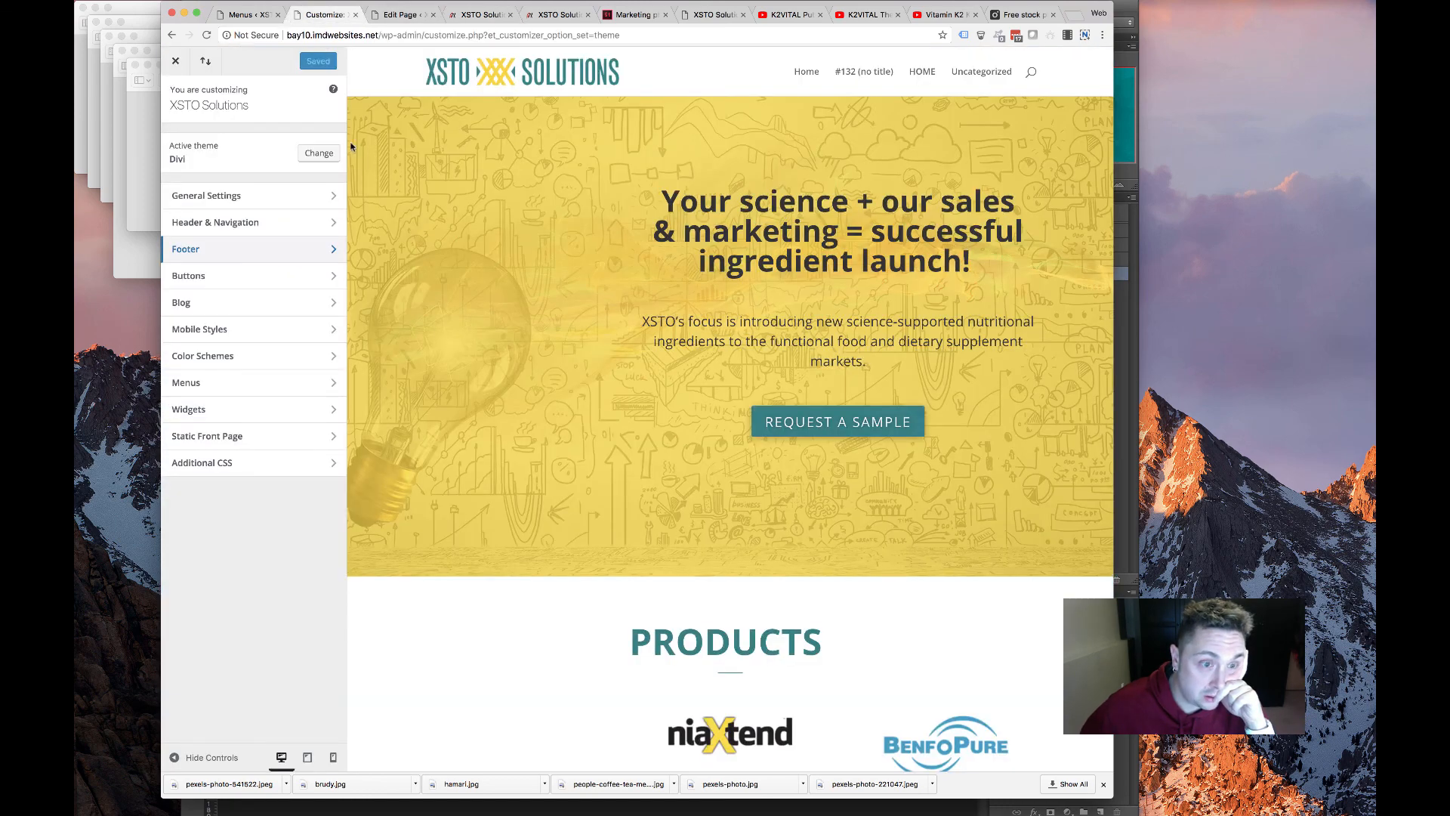
click(398, 15)
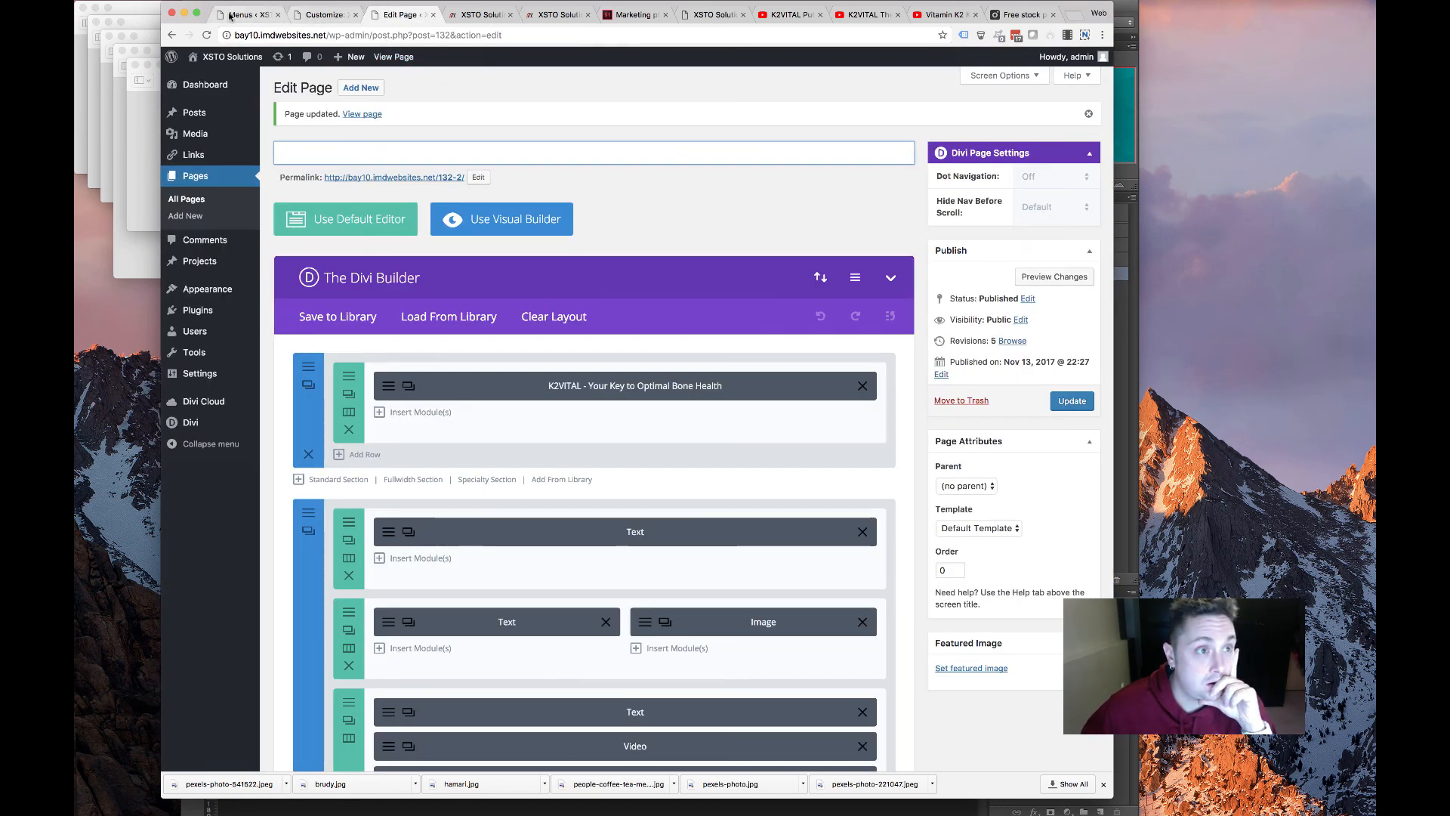
click(230, 15)
Add custom links Products (#products) and Services & Solutions (#service) to the main menu
click(327, 360)
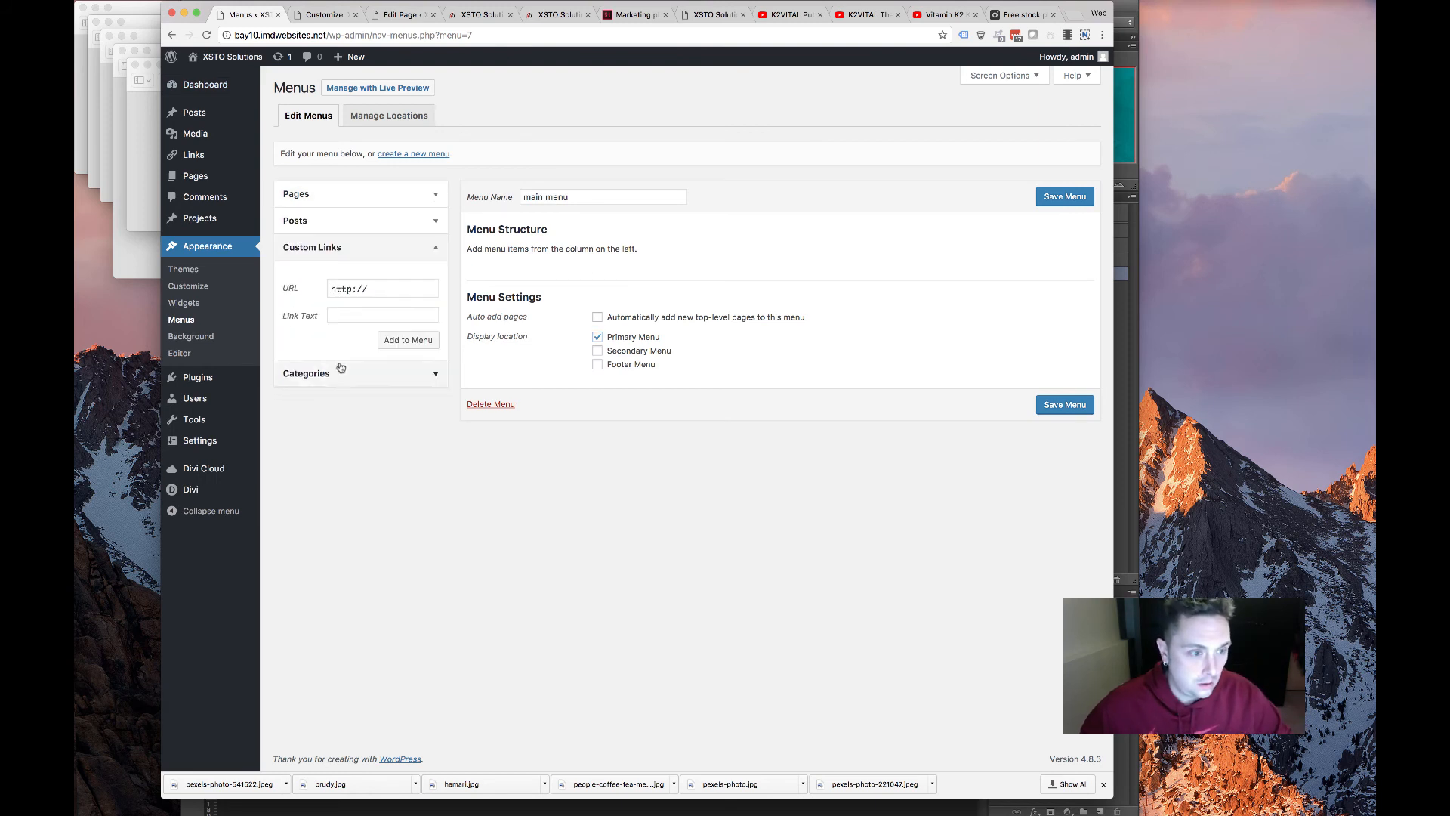
drag(377, 289, 185, 270)
text(#)
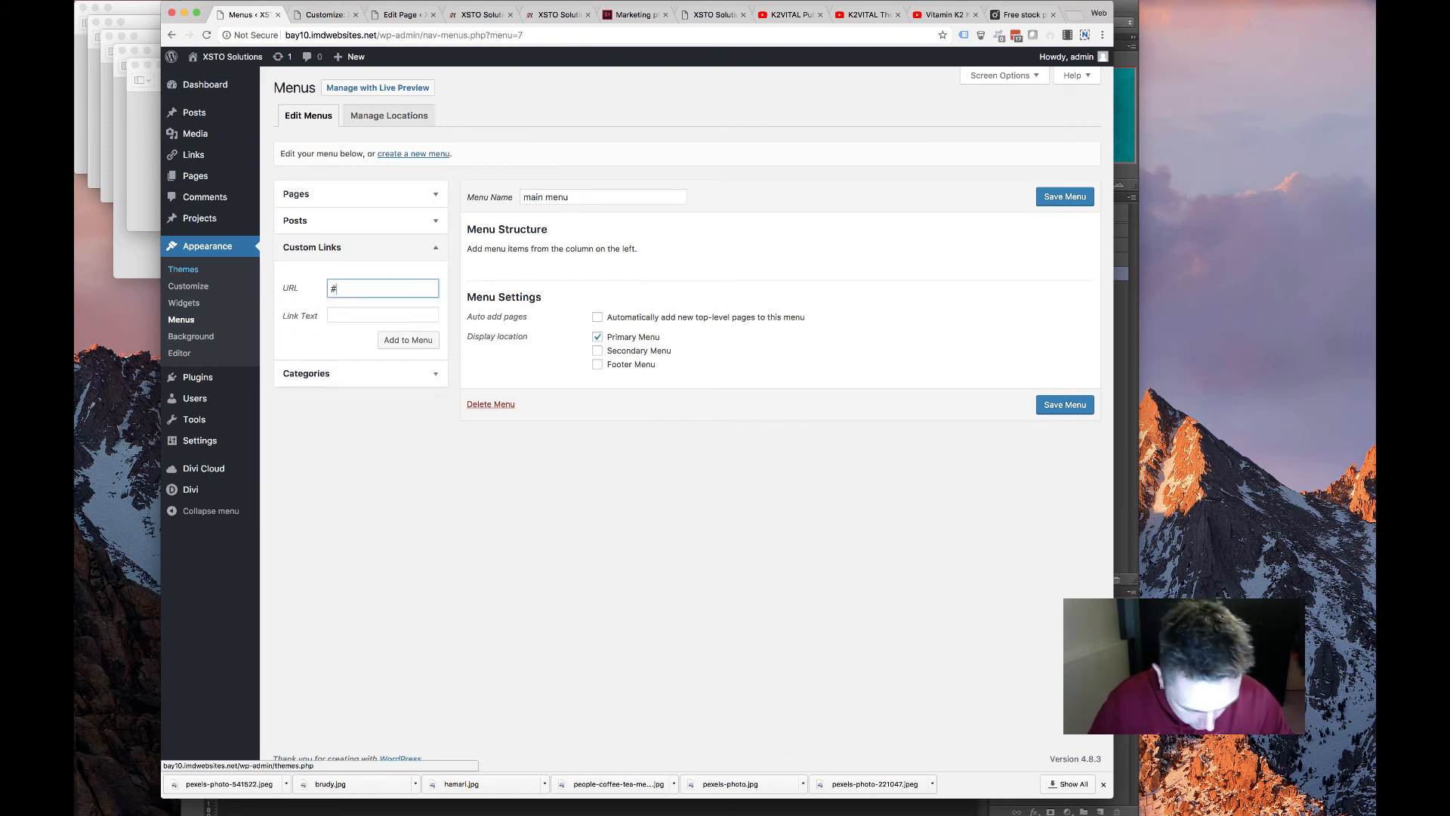
text(products)
key(Tab)
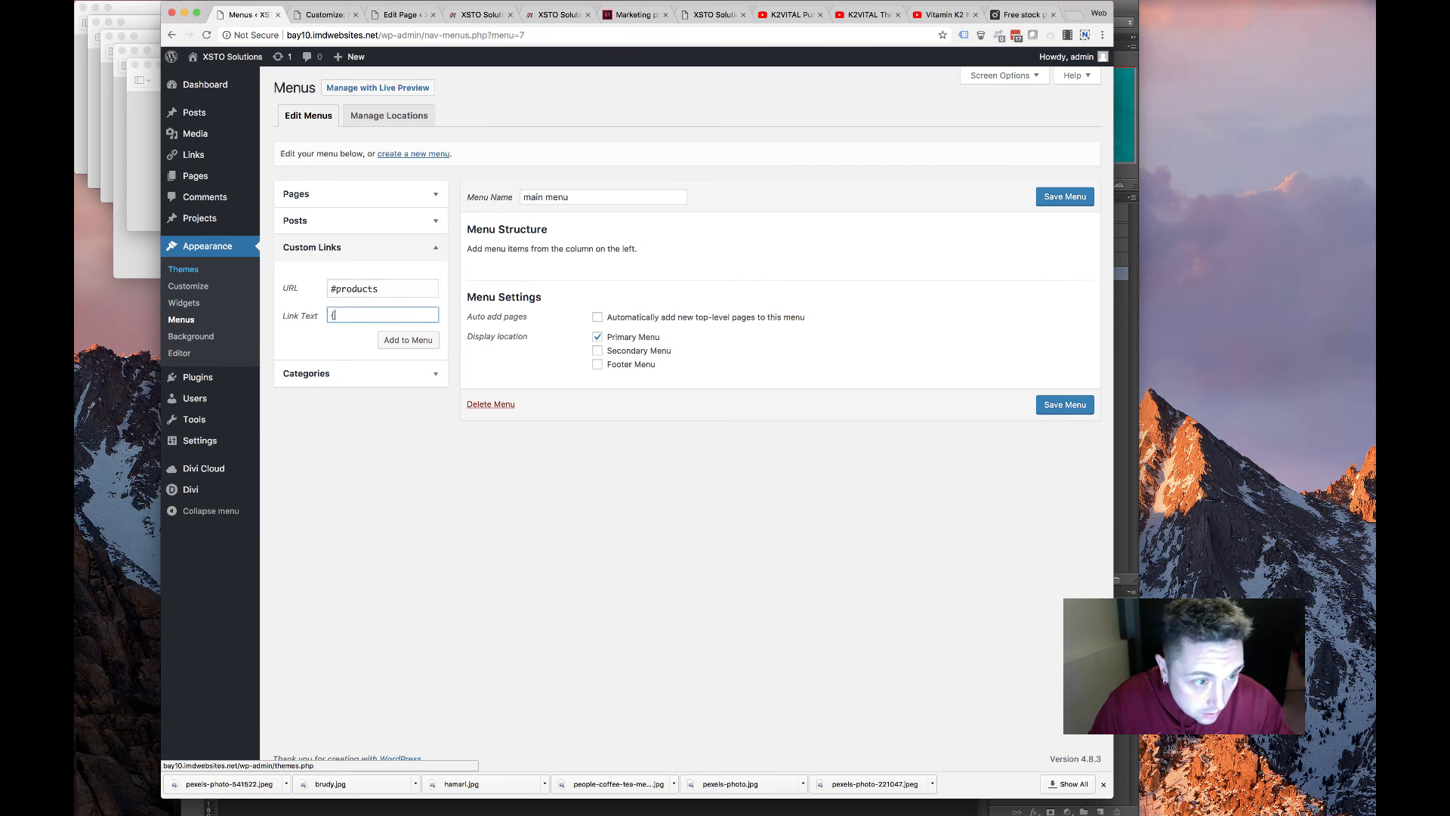
text(Produc)
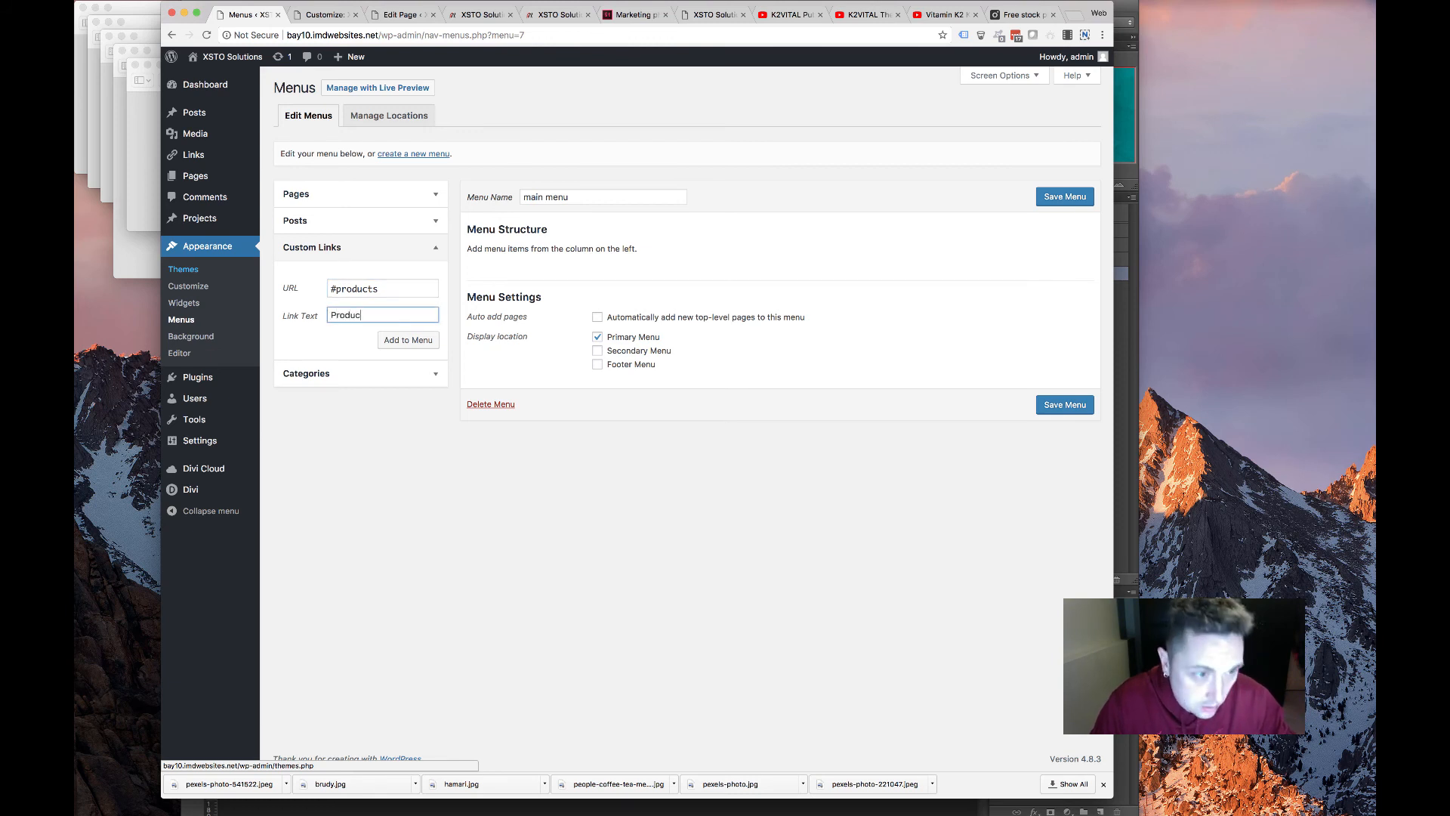
text(ts)
key(Tab)
key(Return)
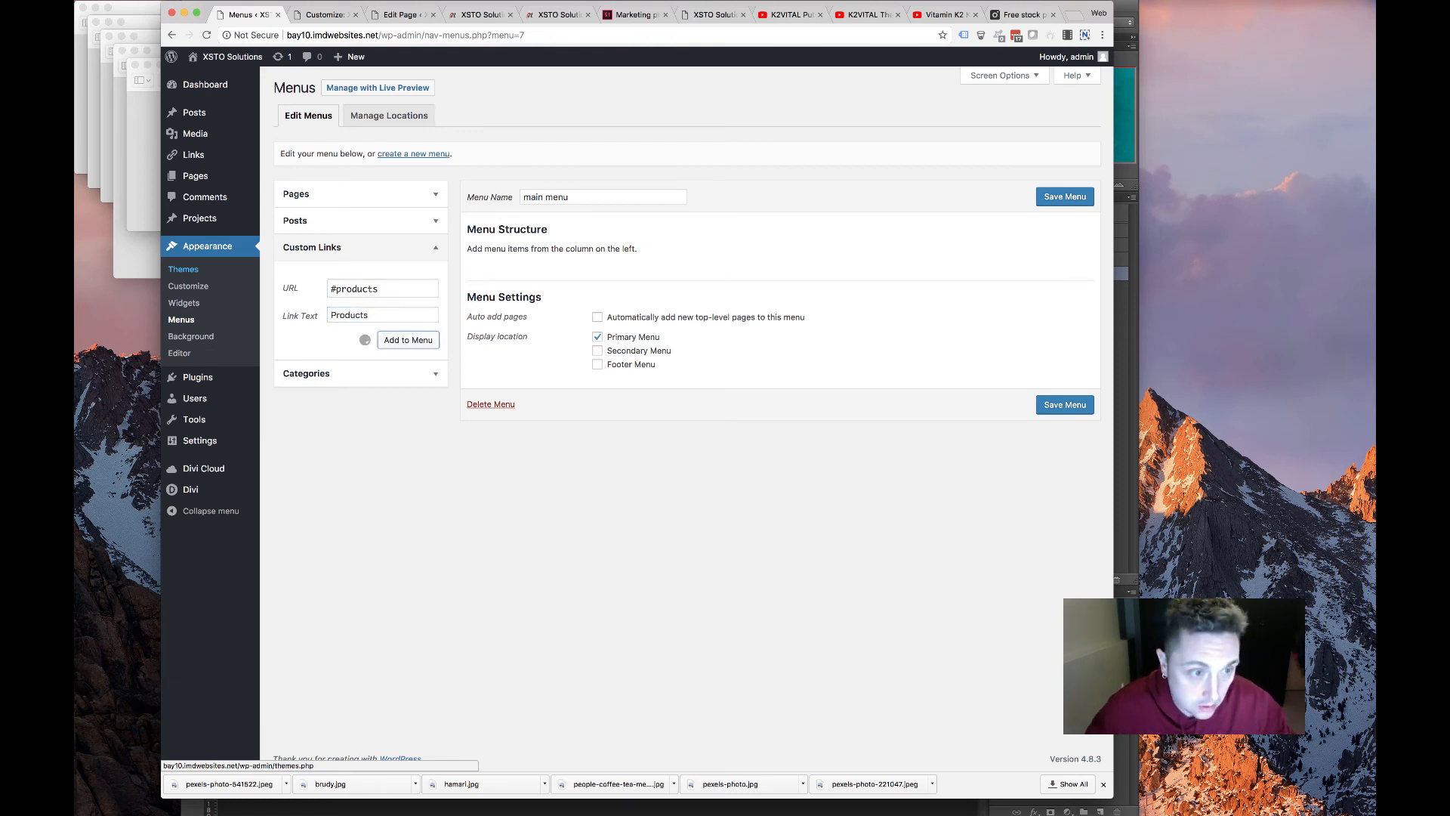
triple_click(389, 295)
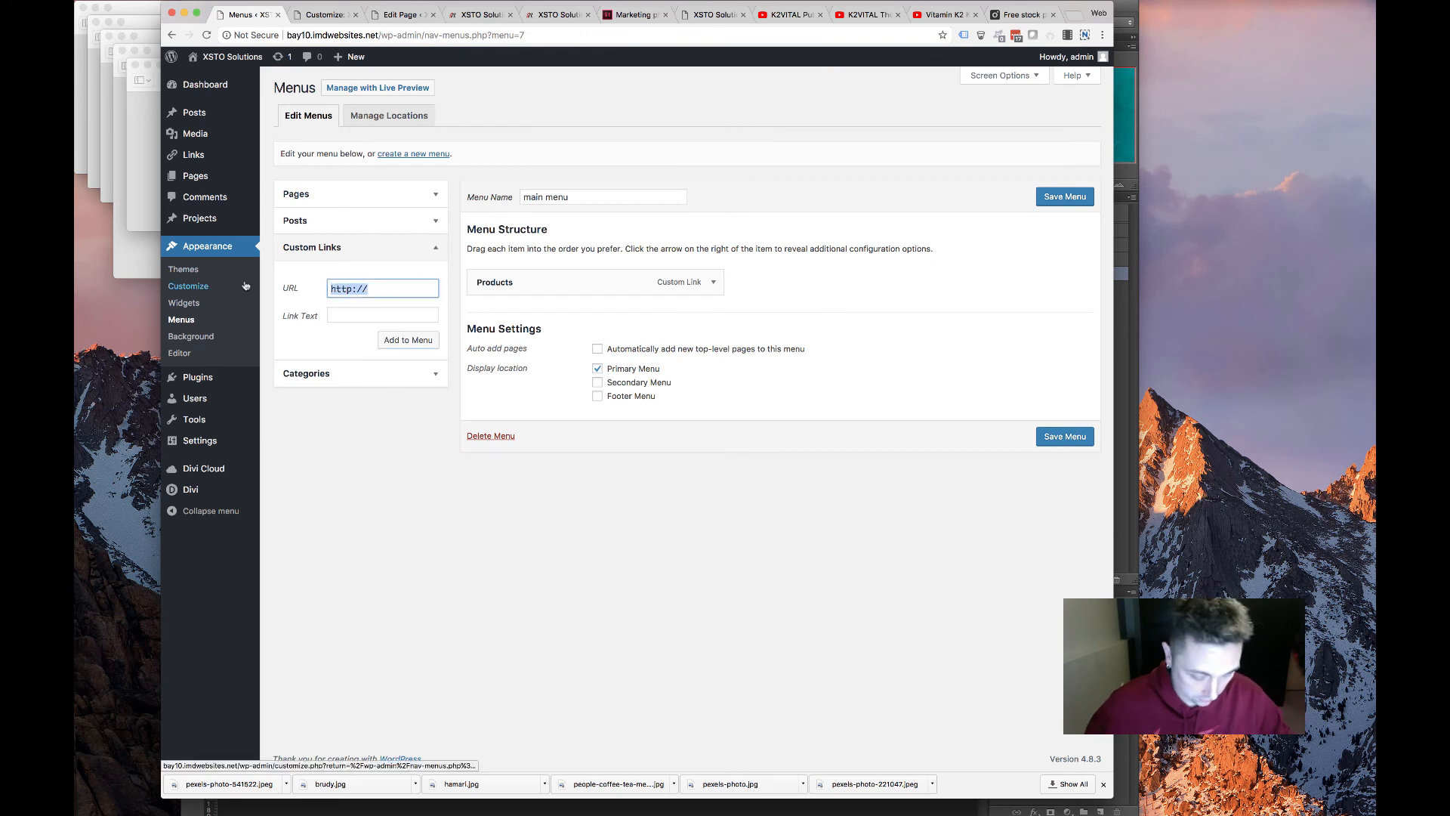
text(#services)
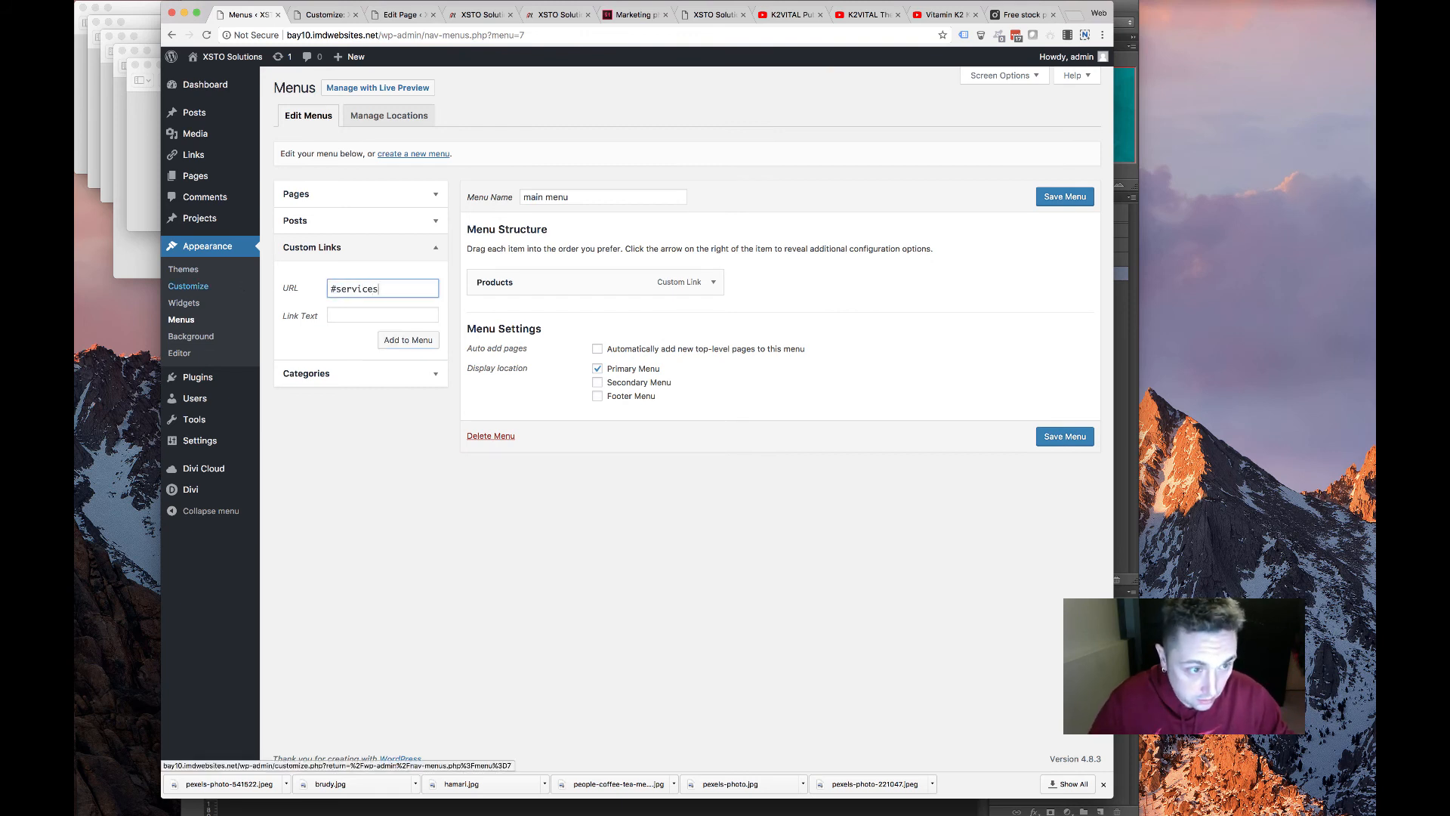
key(Tab)
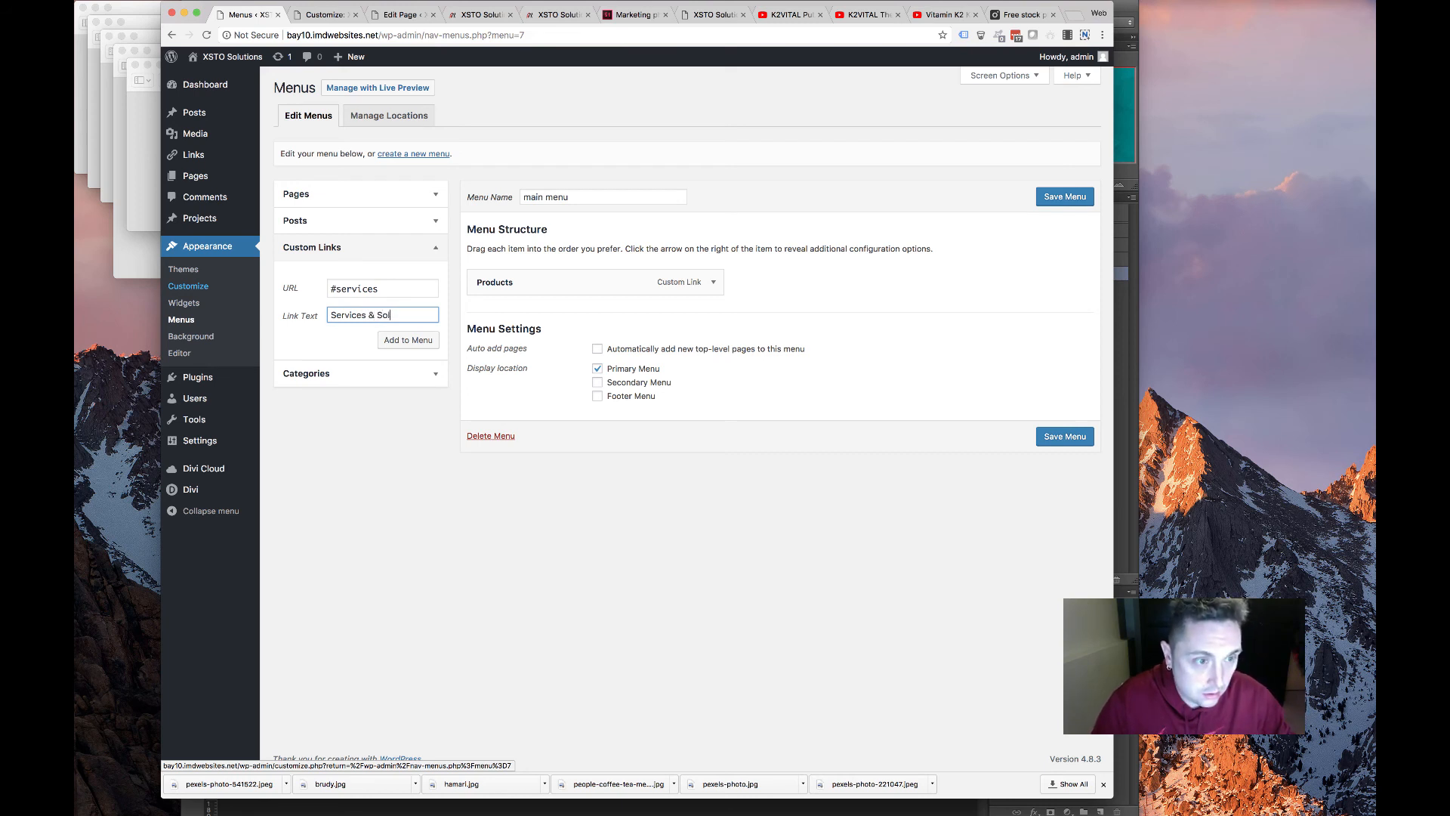
key(Tab)
key(Return)
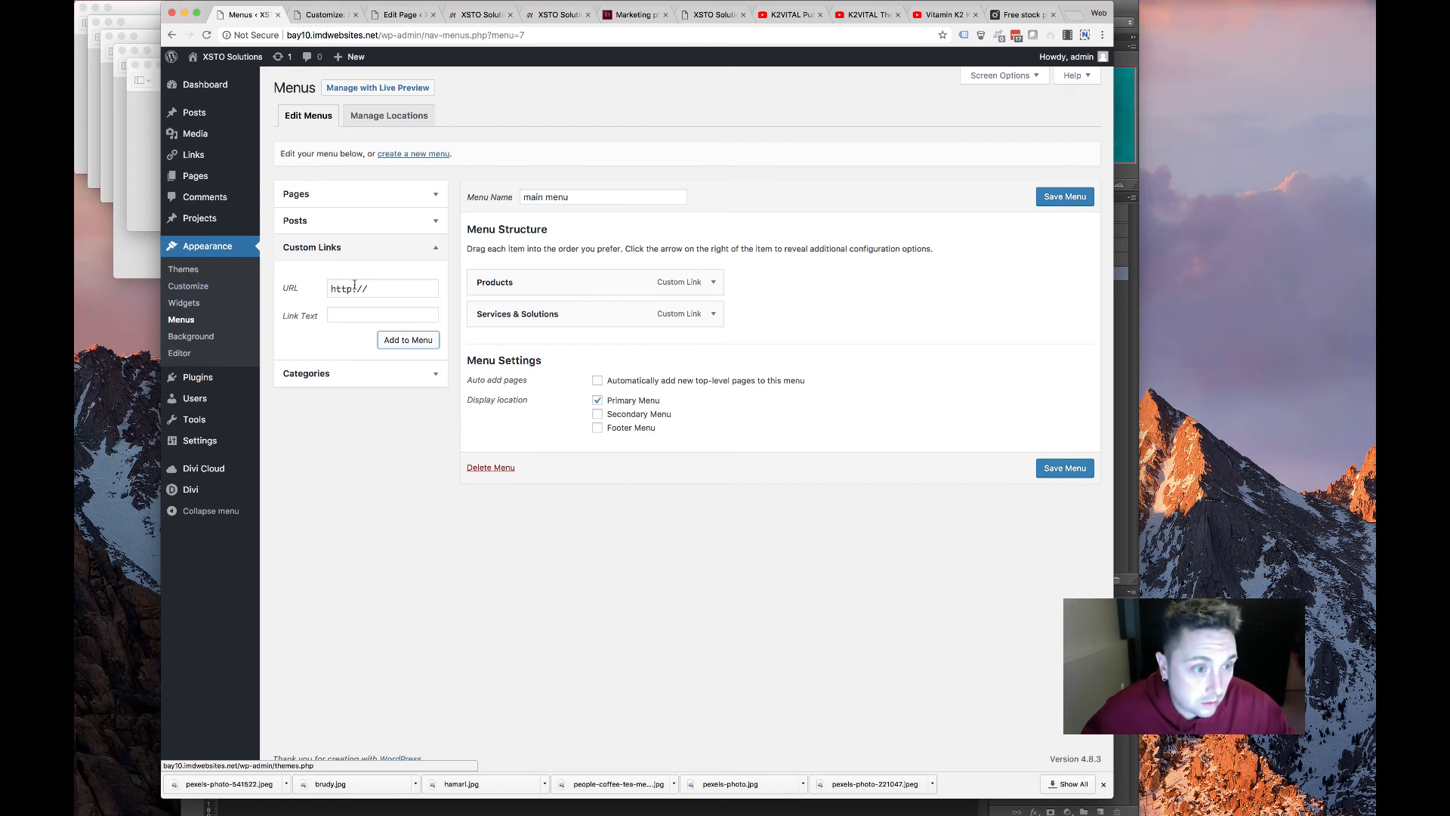
Add About (#about) and Partners (#pa) custom anchor links to the menu
click(279, 286)
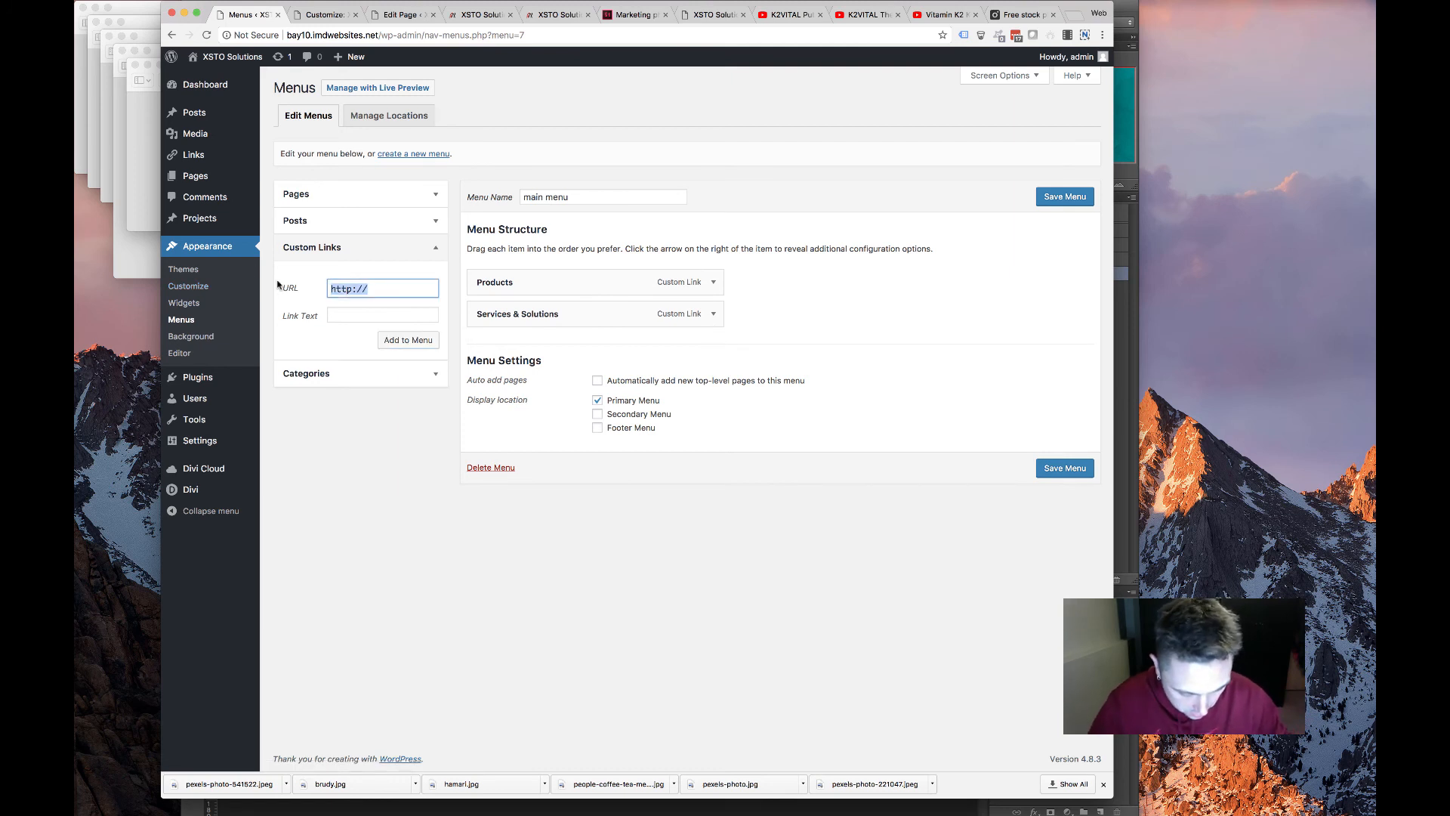
text(#about)
key(Tab)
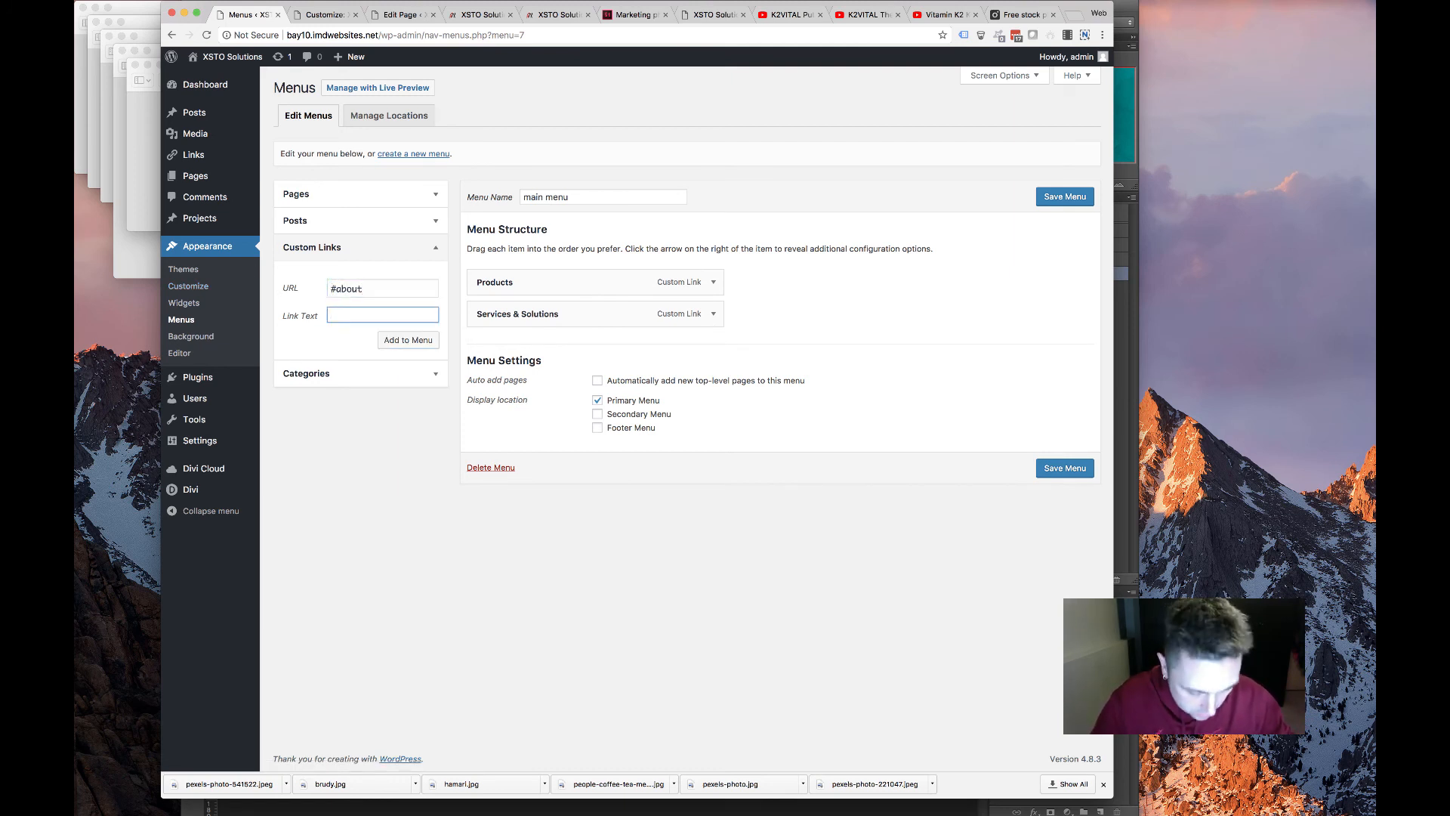
click(408, 340)
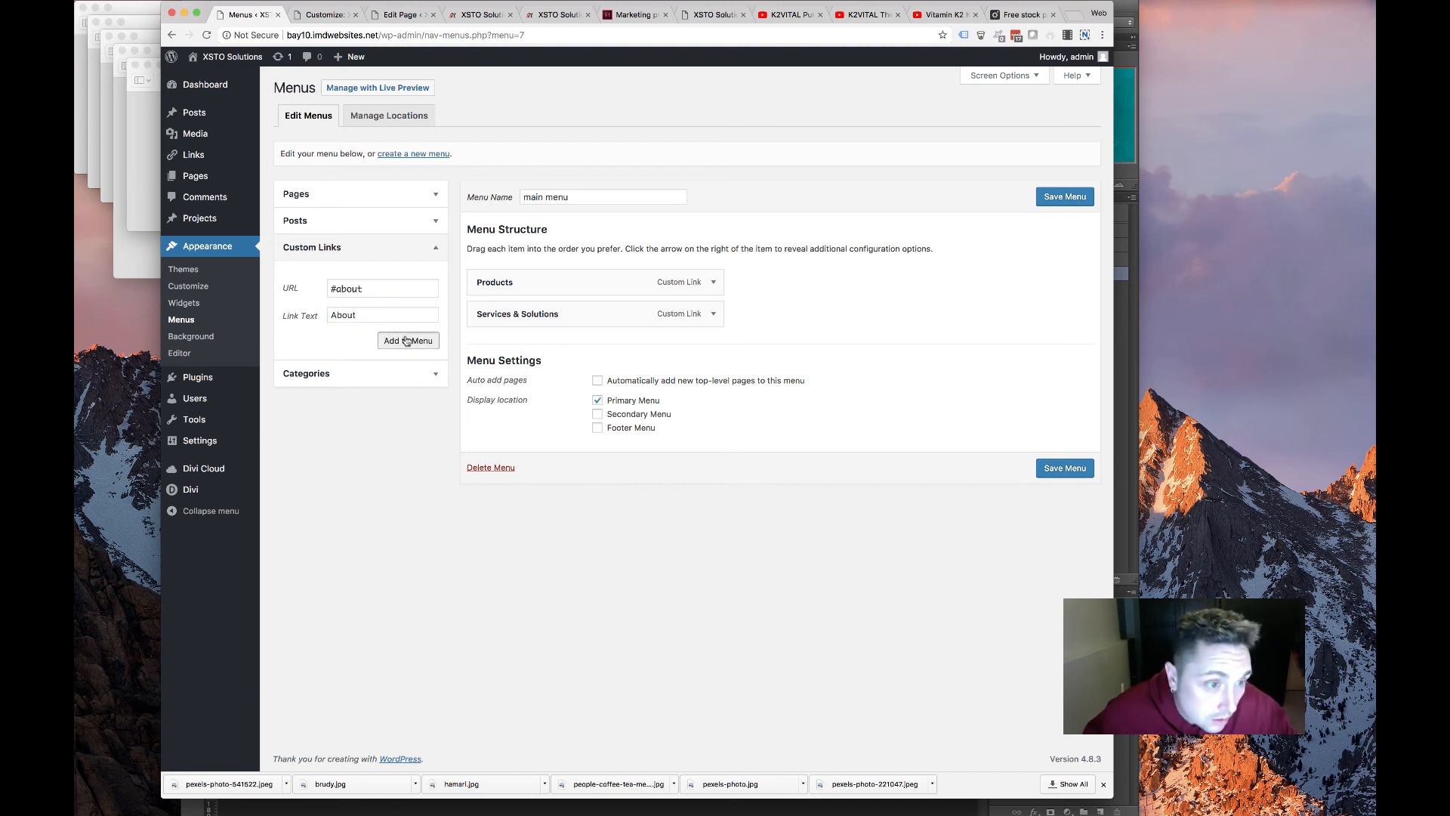
click(382, 284)
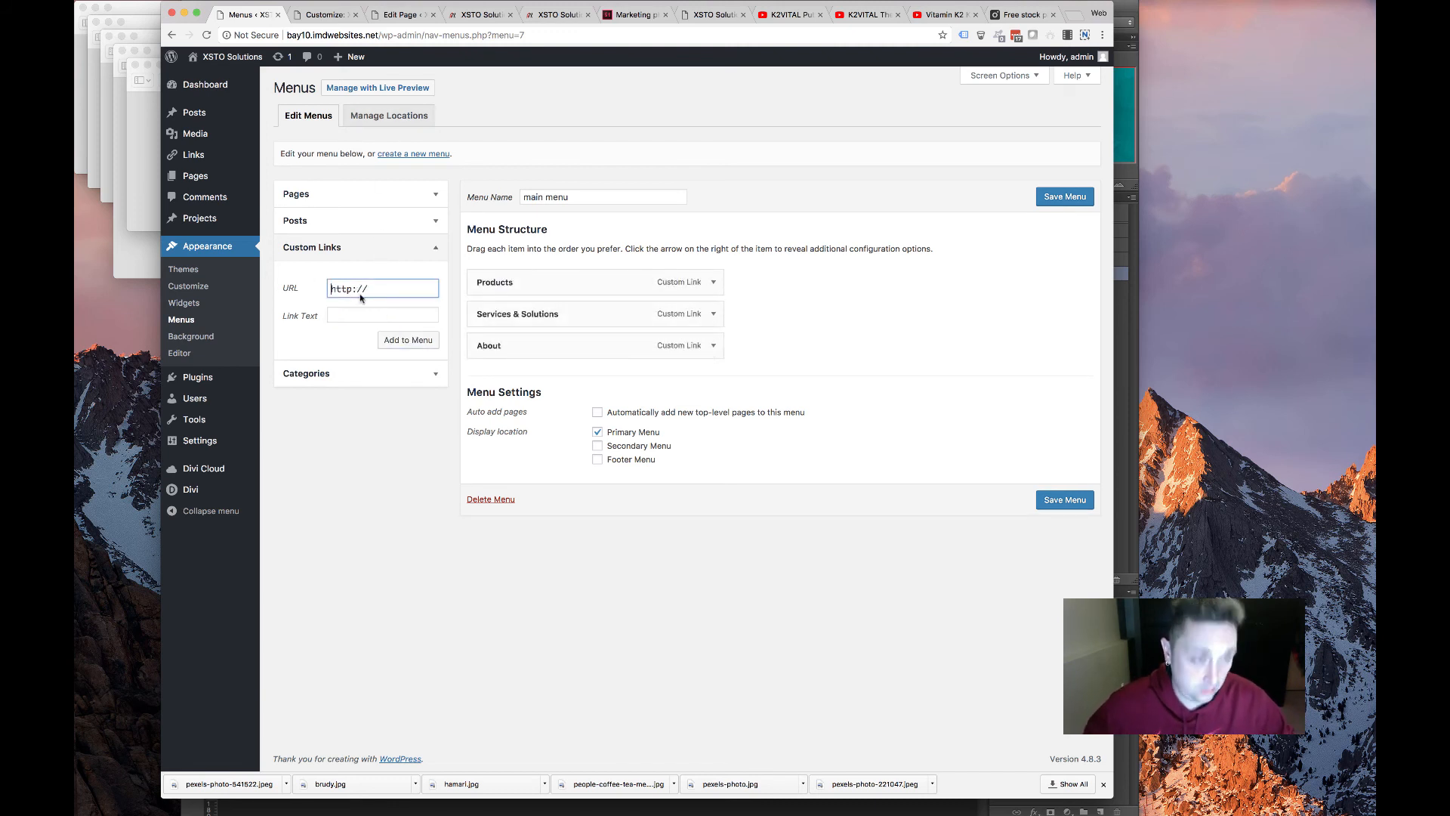
text(#partners)
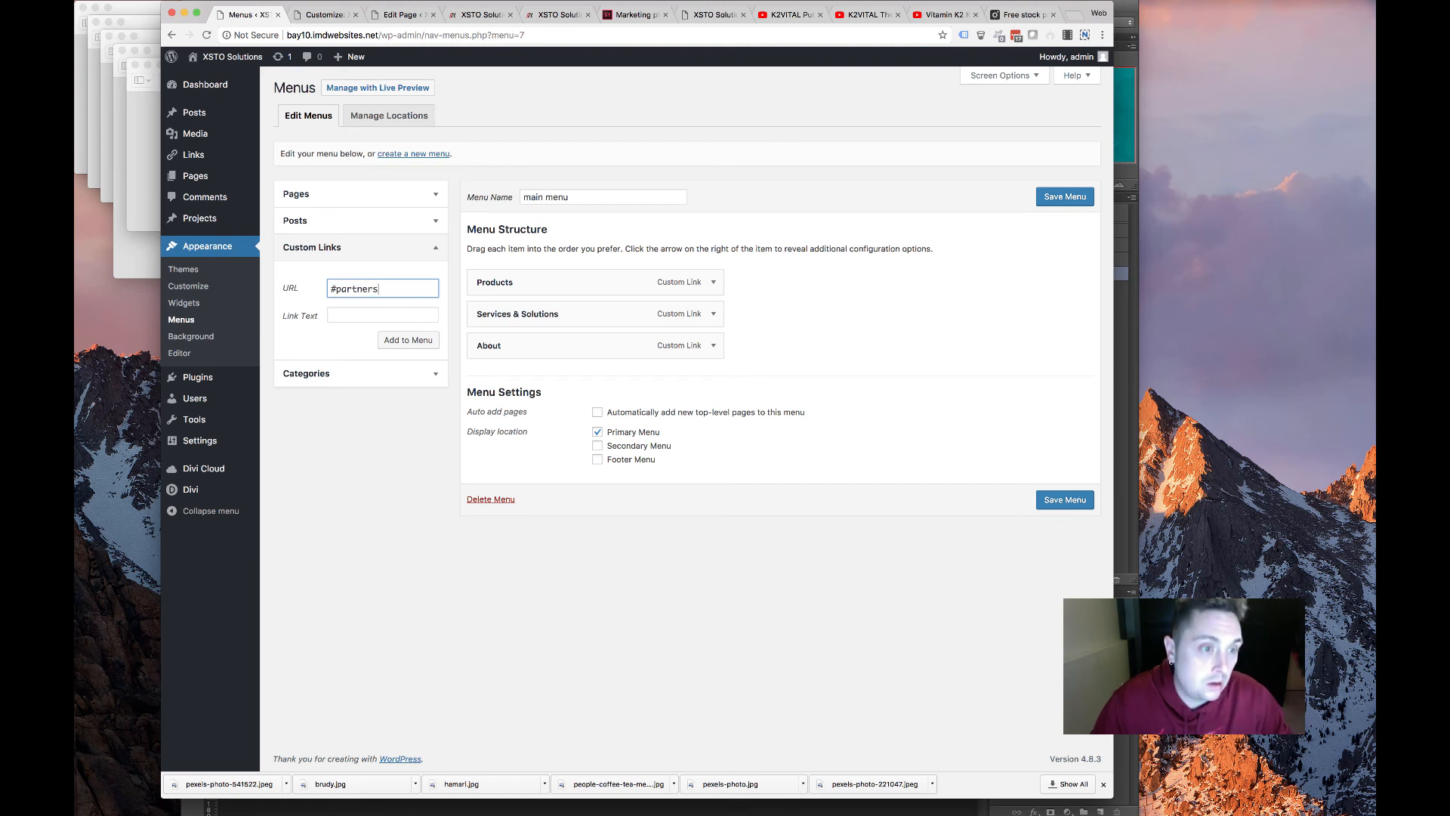
key(Tab)
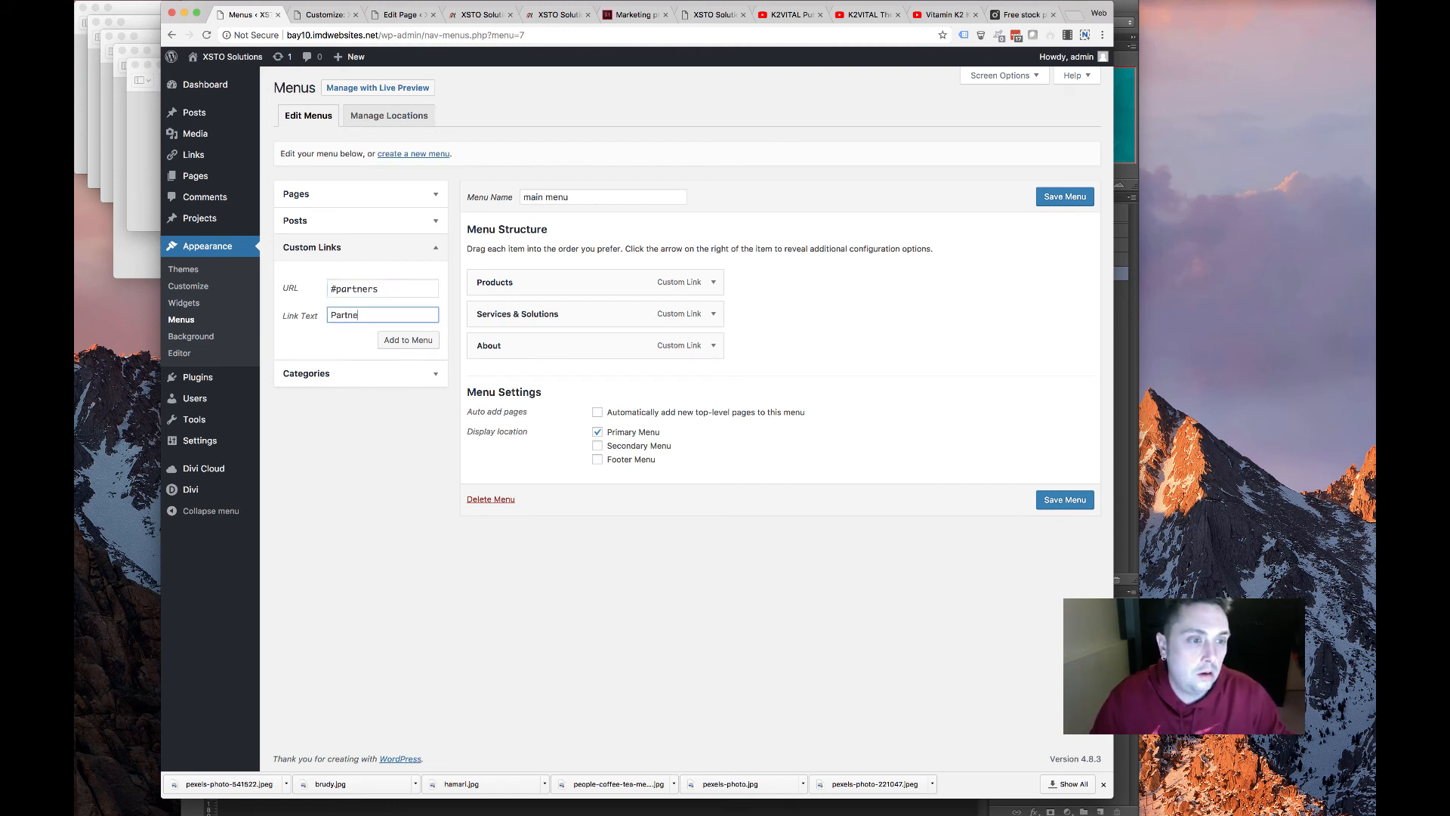
click(408, 340)
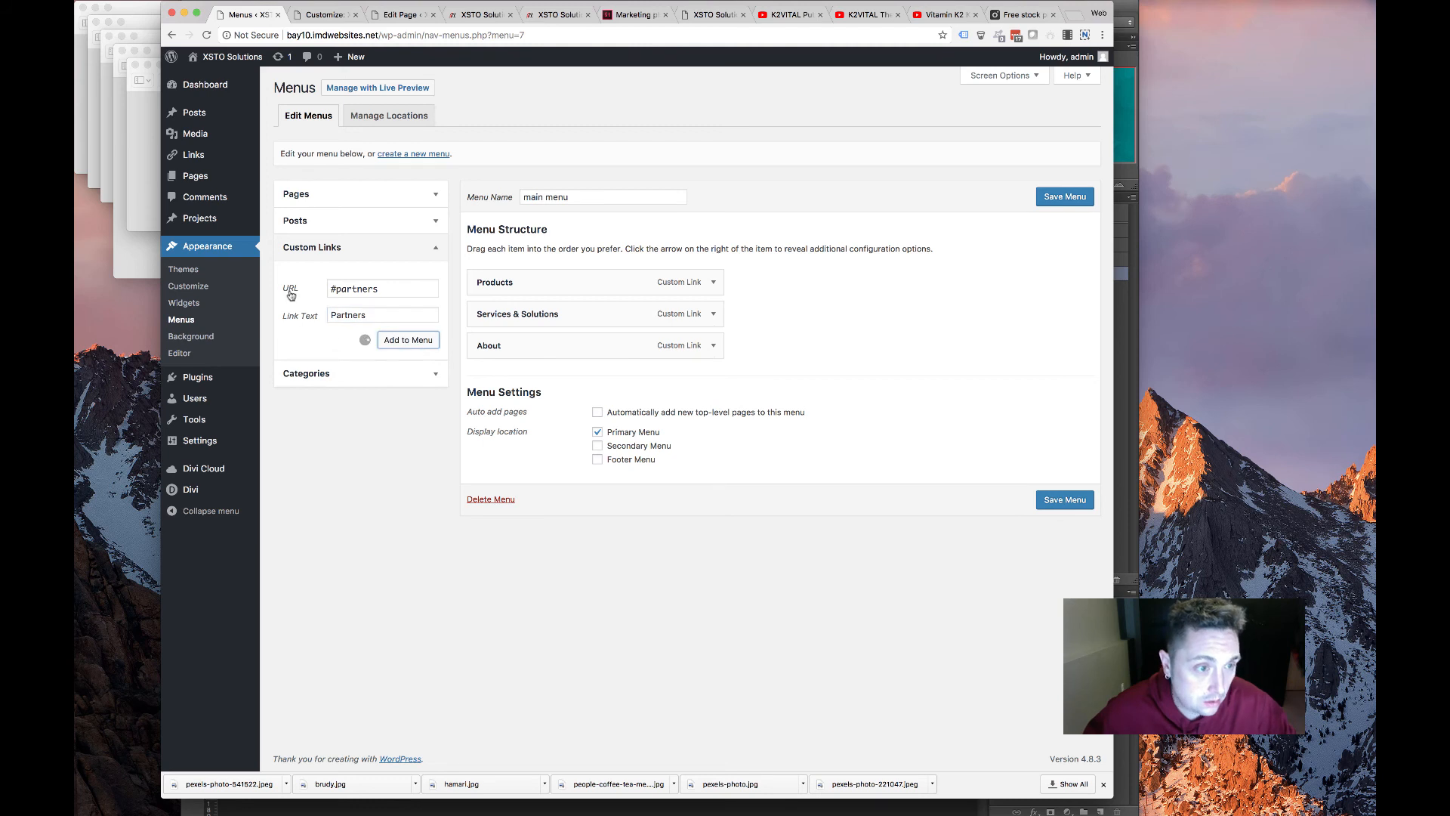
Add a Contact custom link pointing to #contact and save the main menu
text(#)
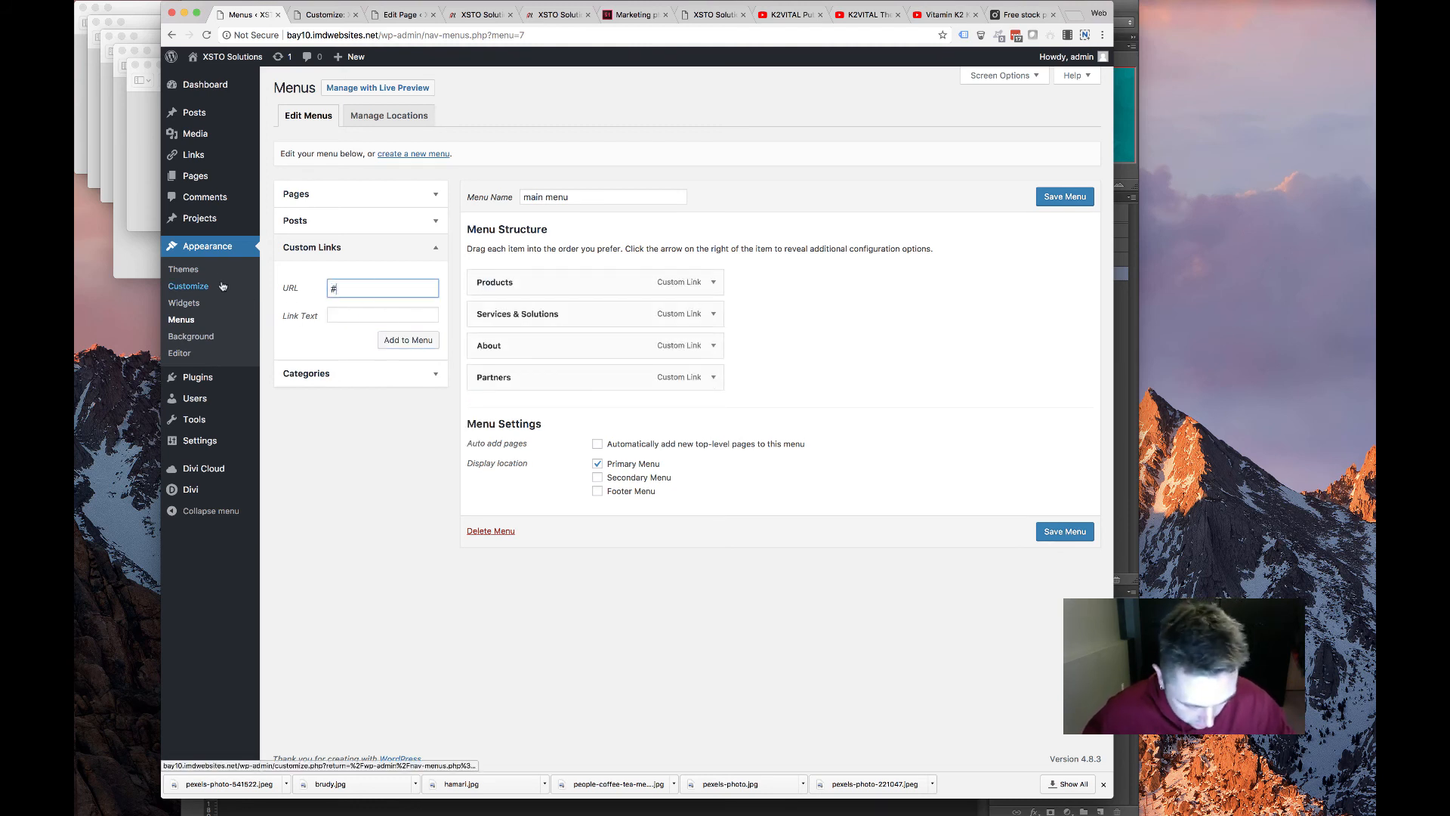
text(contact)
key(Tab)
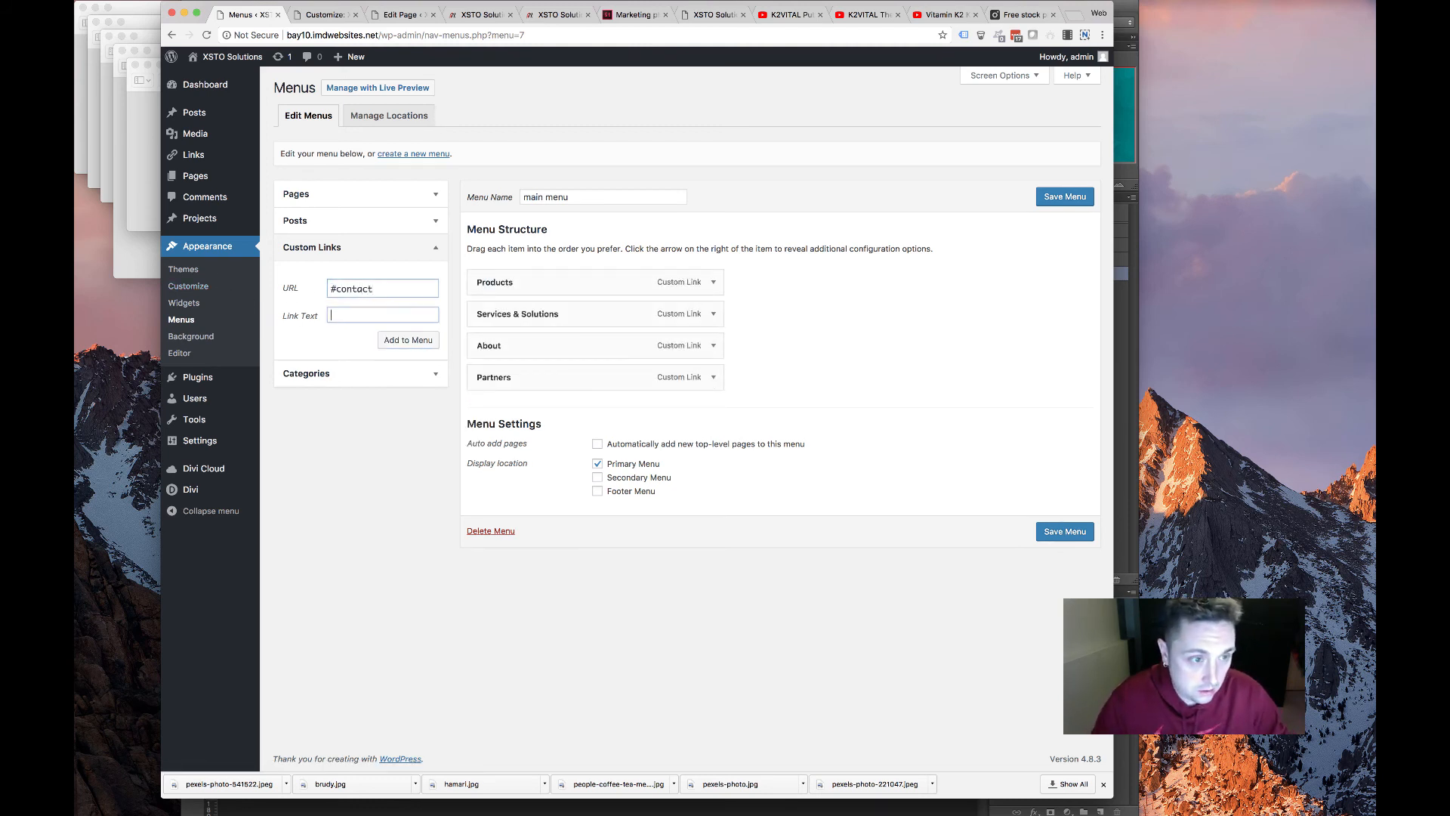
text(Contact)
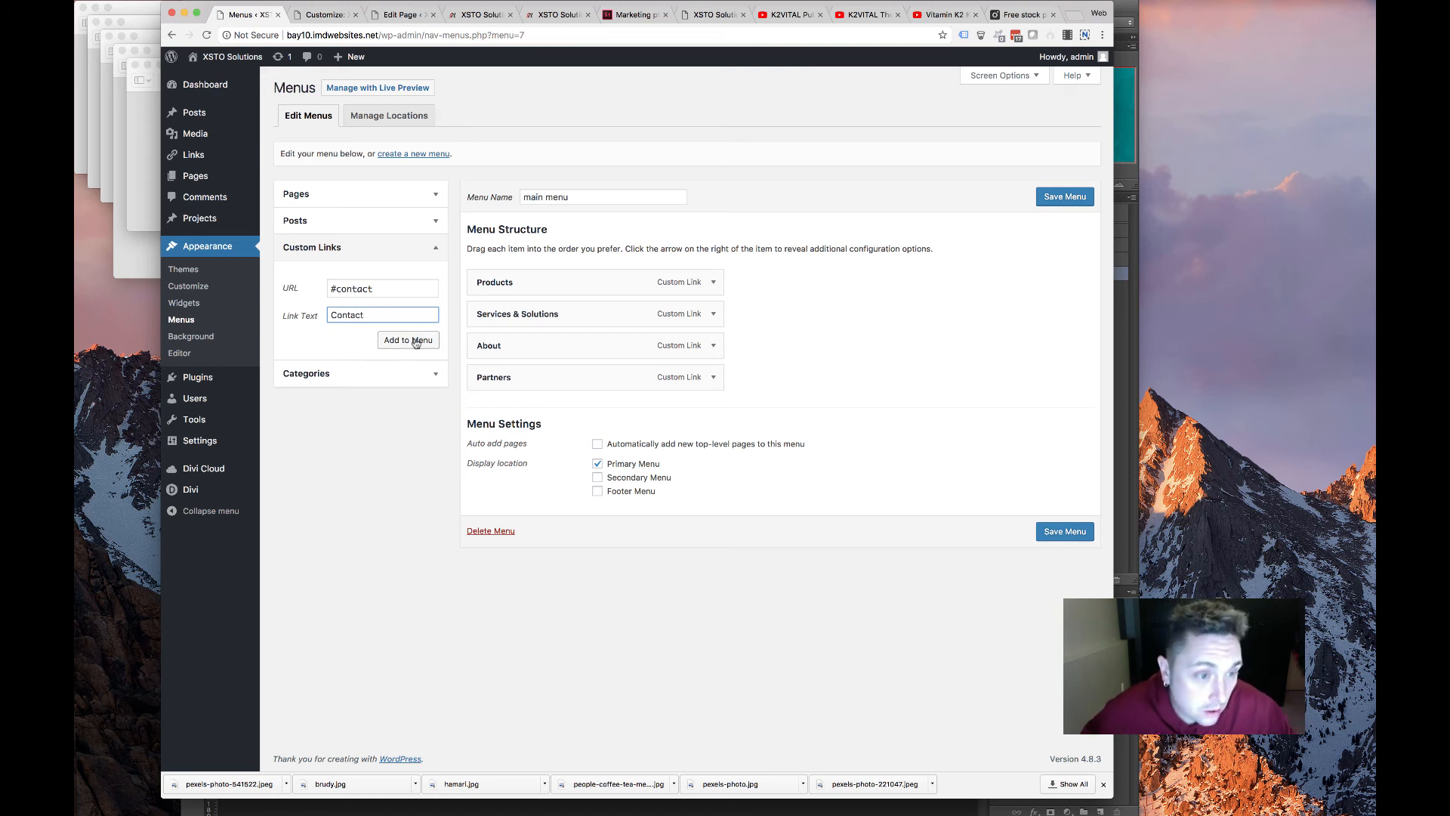
click(408, 340)
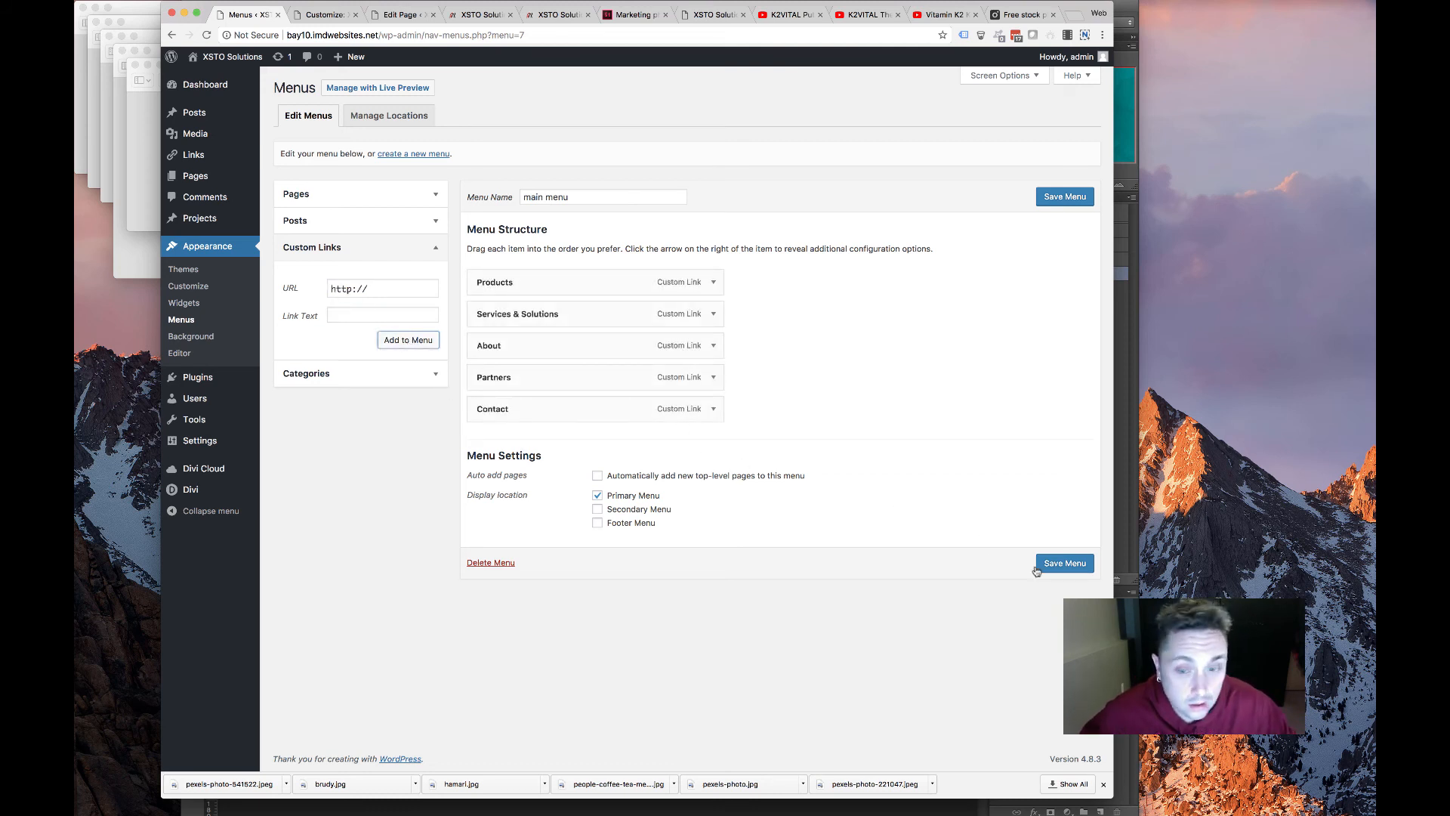
click(1038, 568)
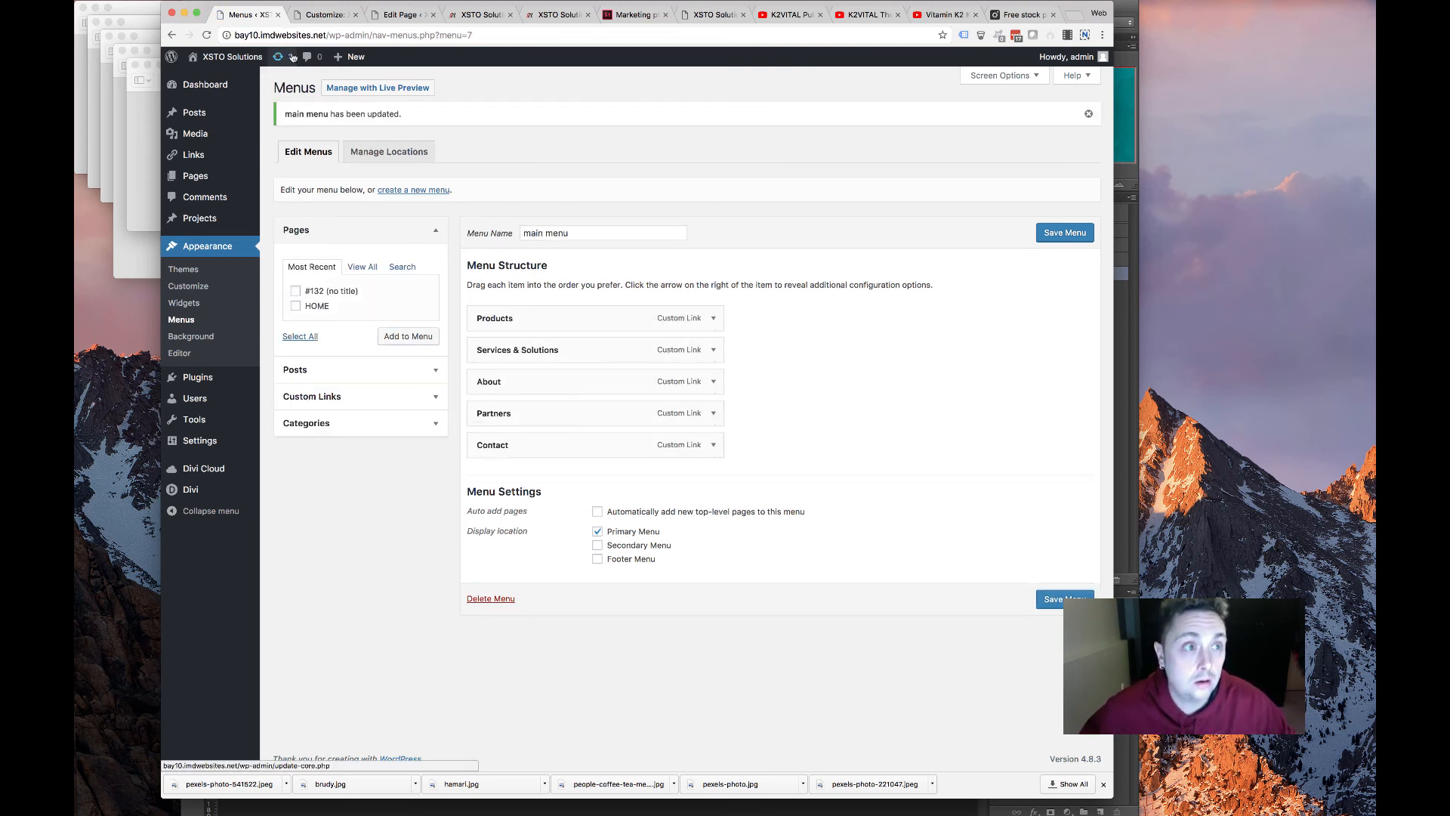
Reload the customizer and go to General Settings > Typography
click(326, 15)
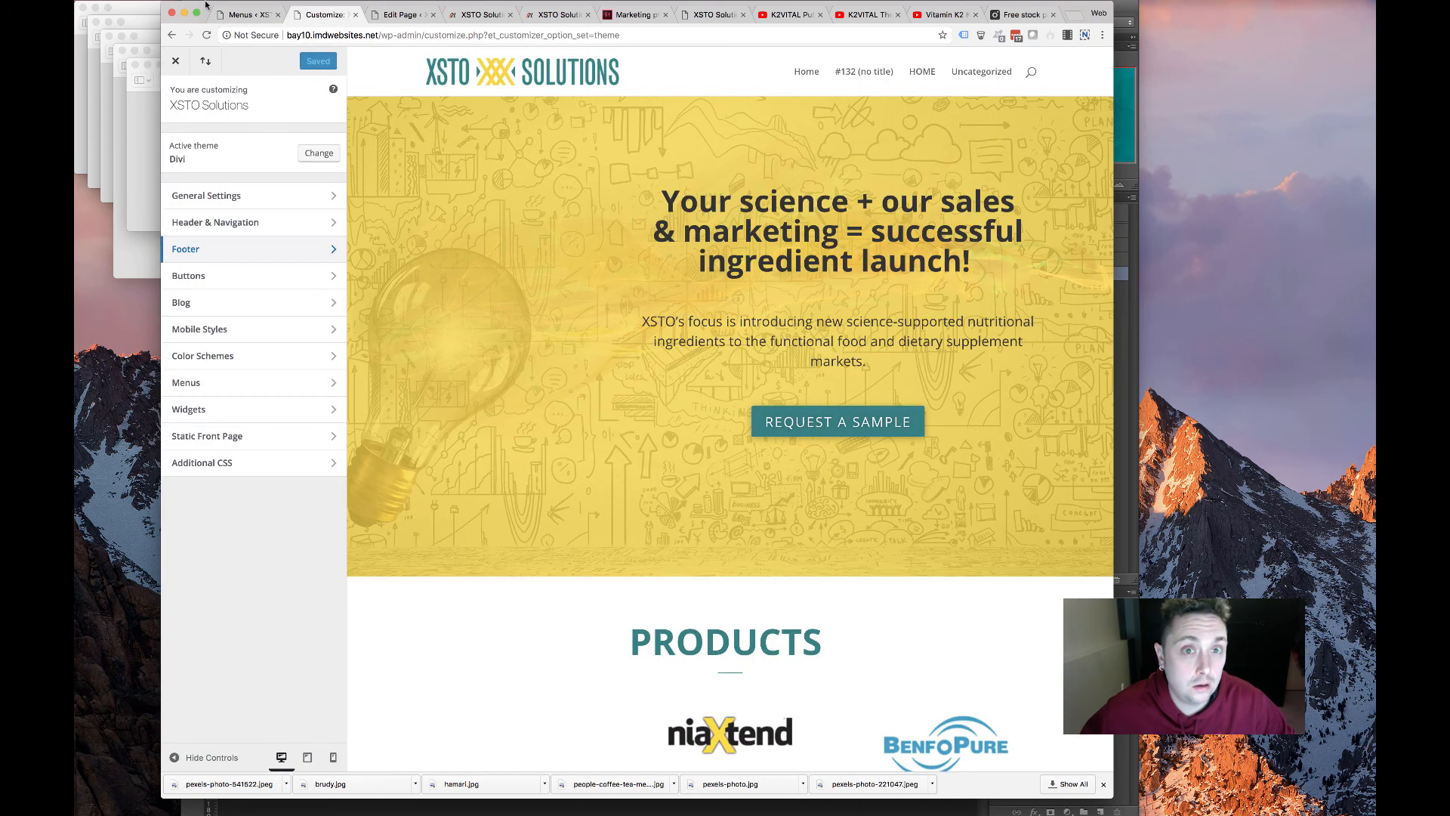
click(206, 35)
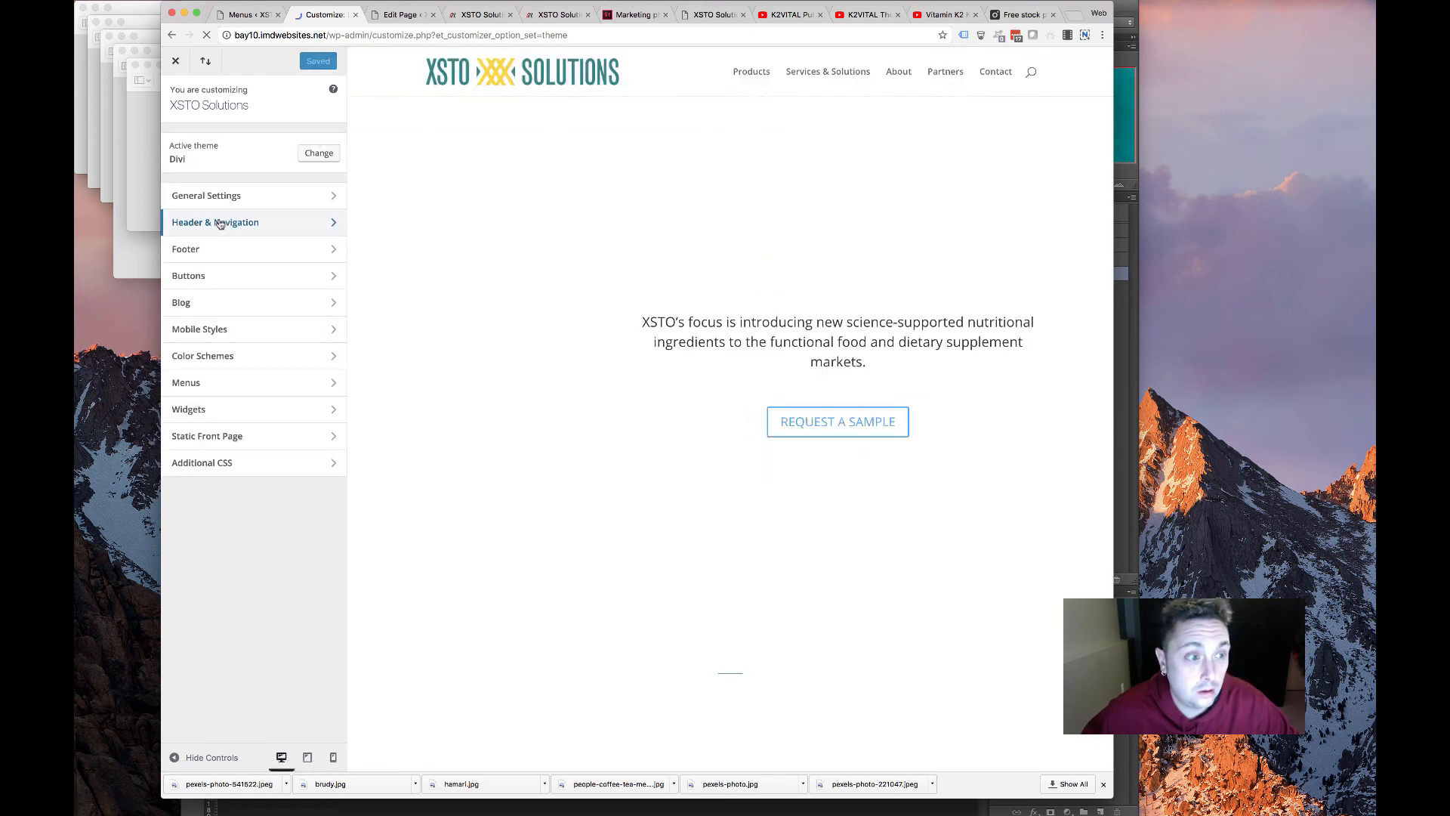
click(221, 222)
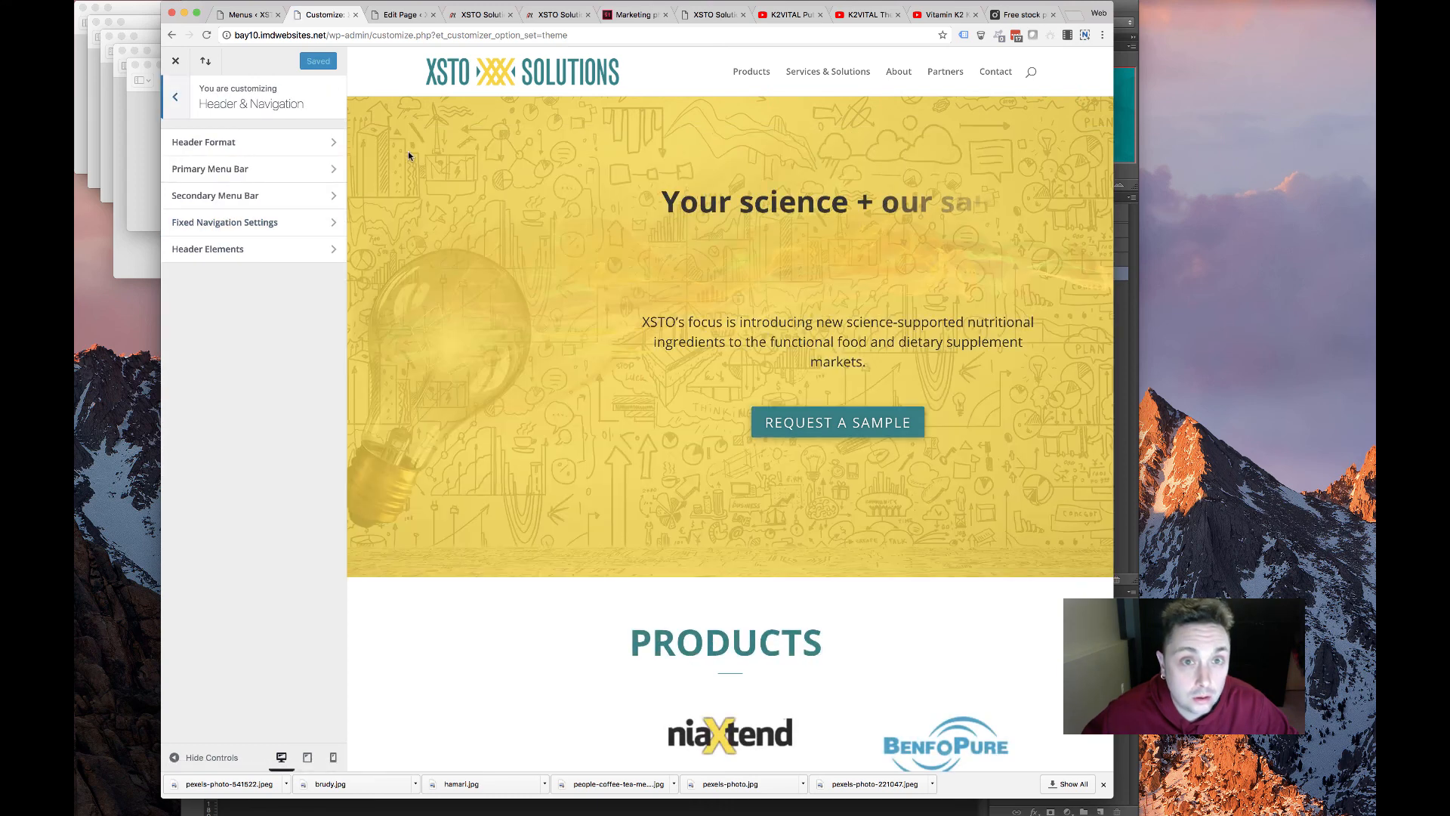
click(177, 98)
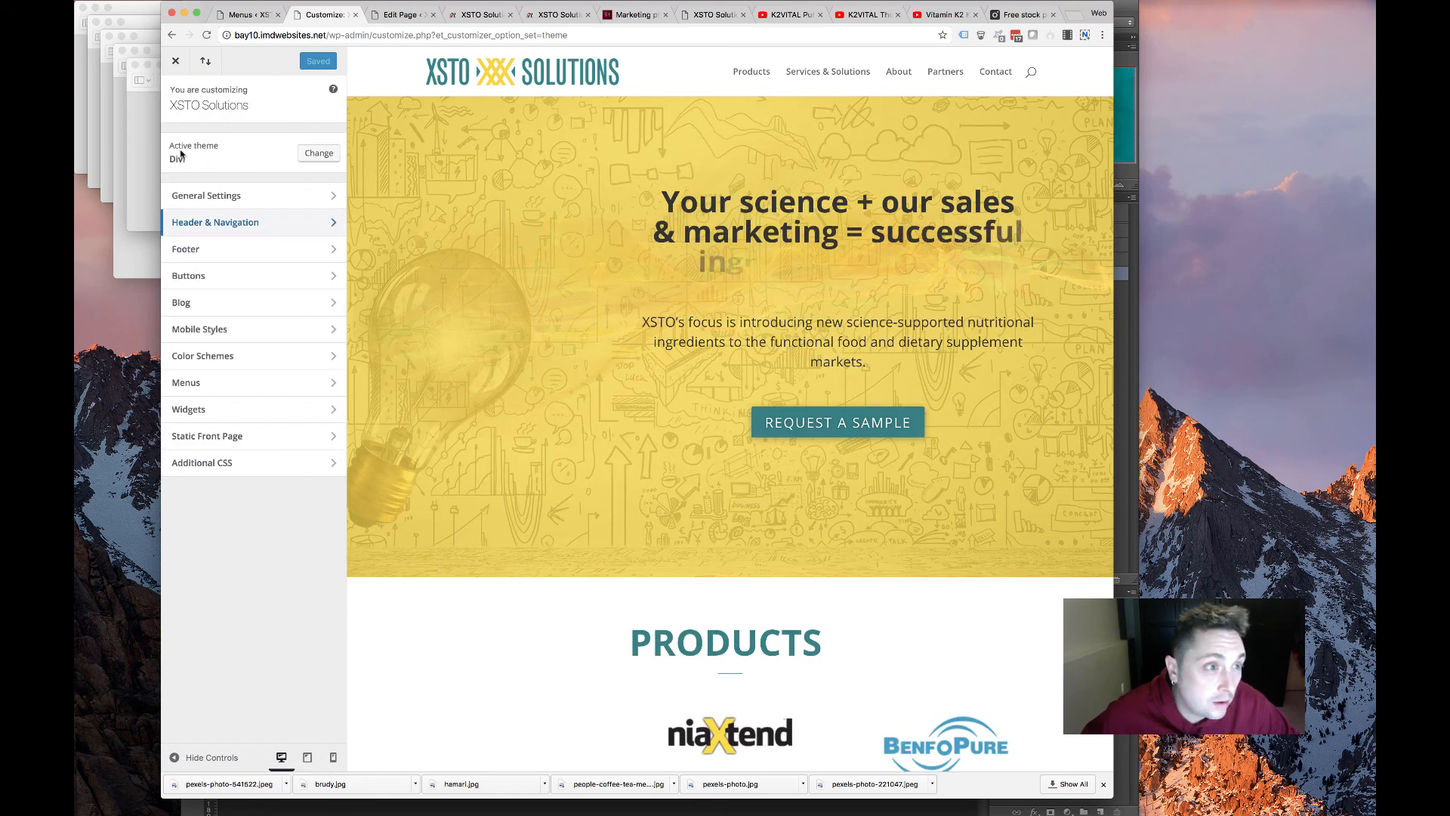
click(249, 190)
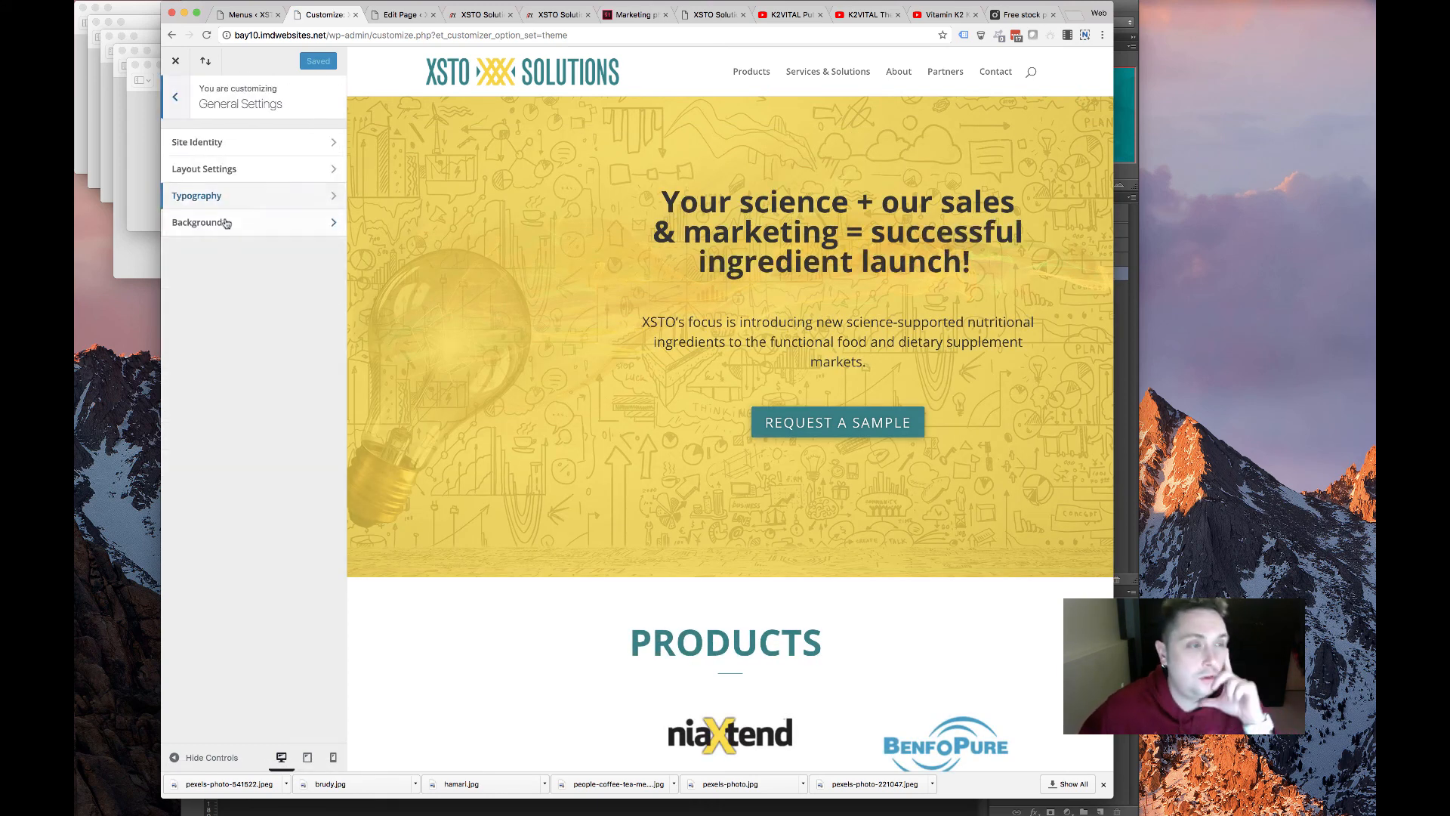
click(227, 195)
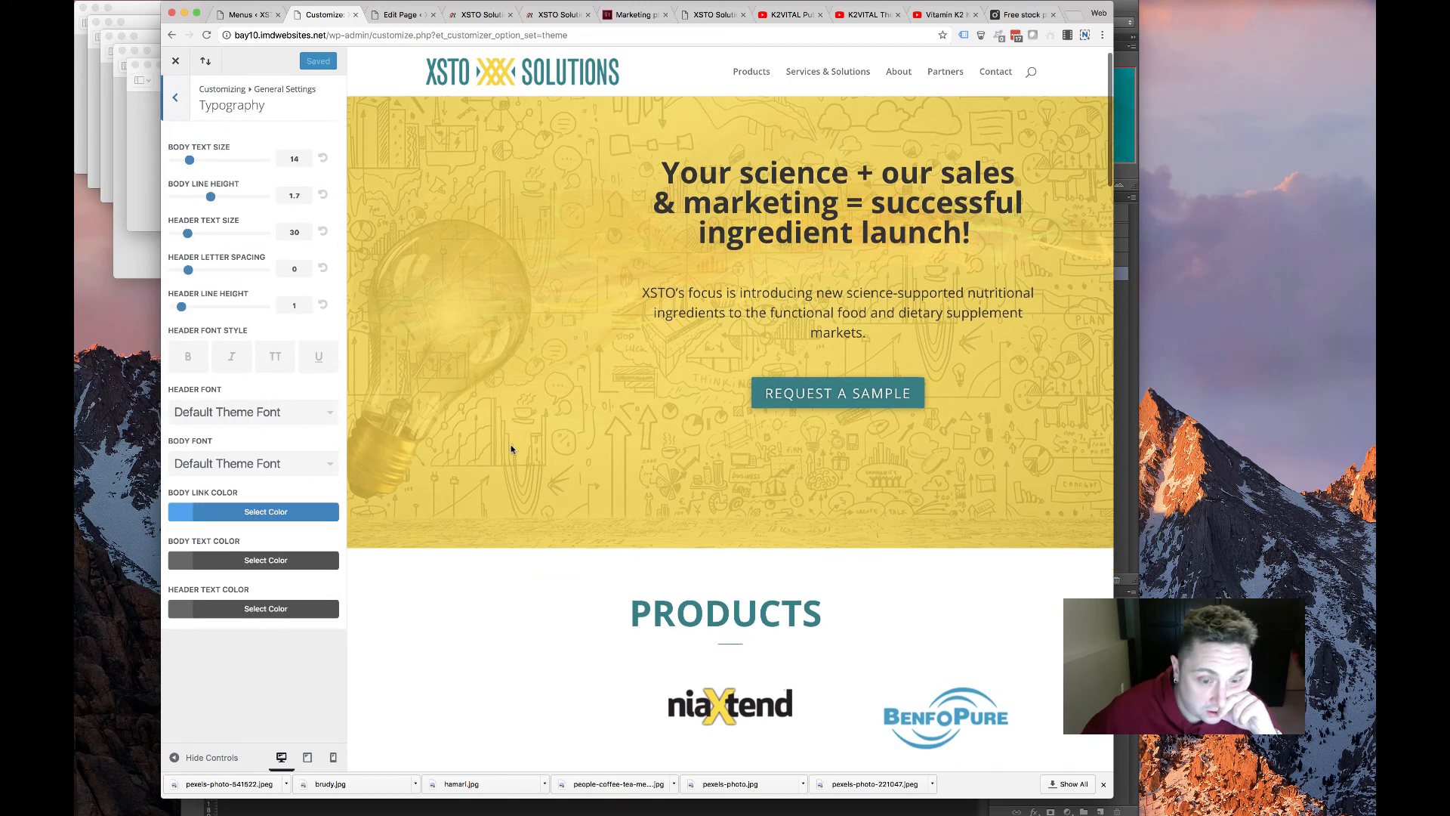
Set the Header Font to Abel and scroll the preview to check the headings
scroll(511, 444, down, 3)
scroll(511, 444, up, 3)
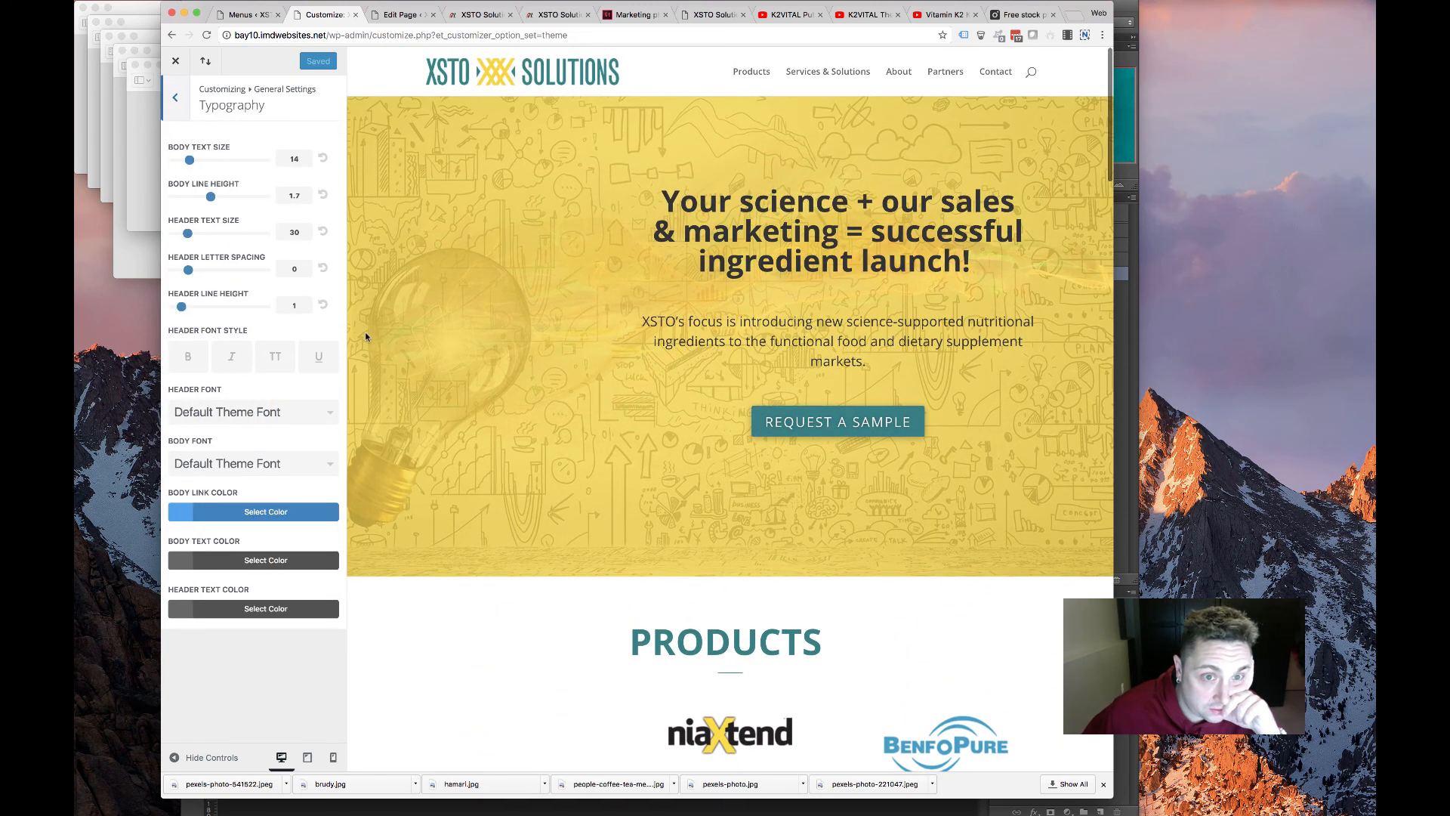
click(266, 426)
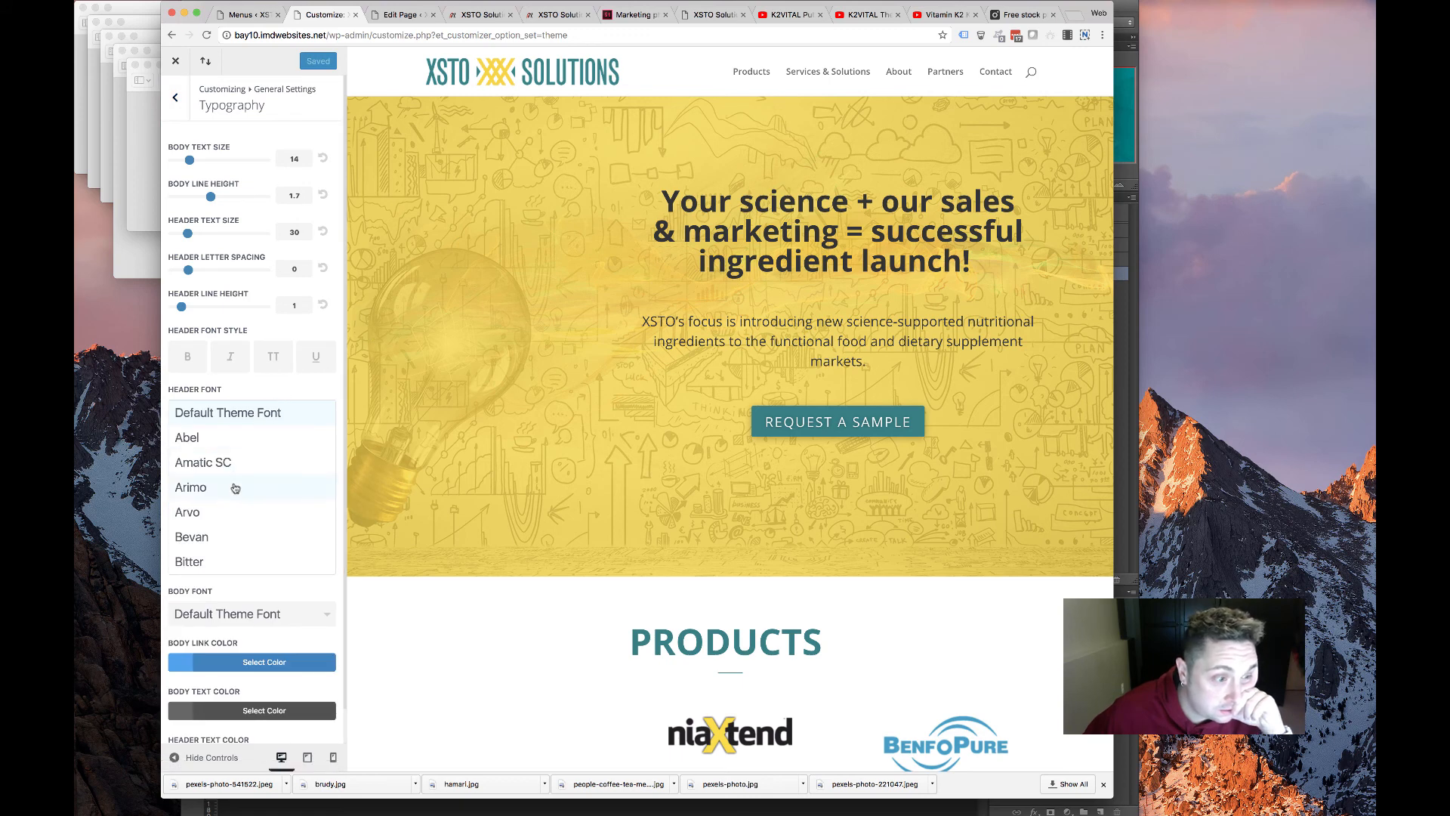
click(235, 450)
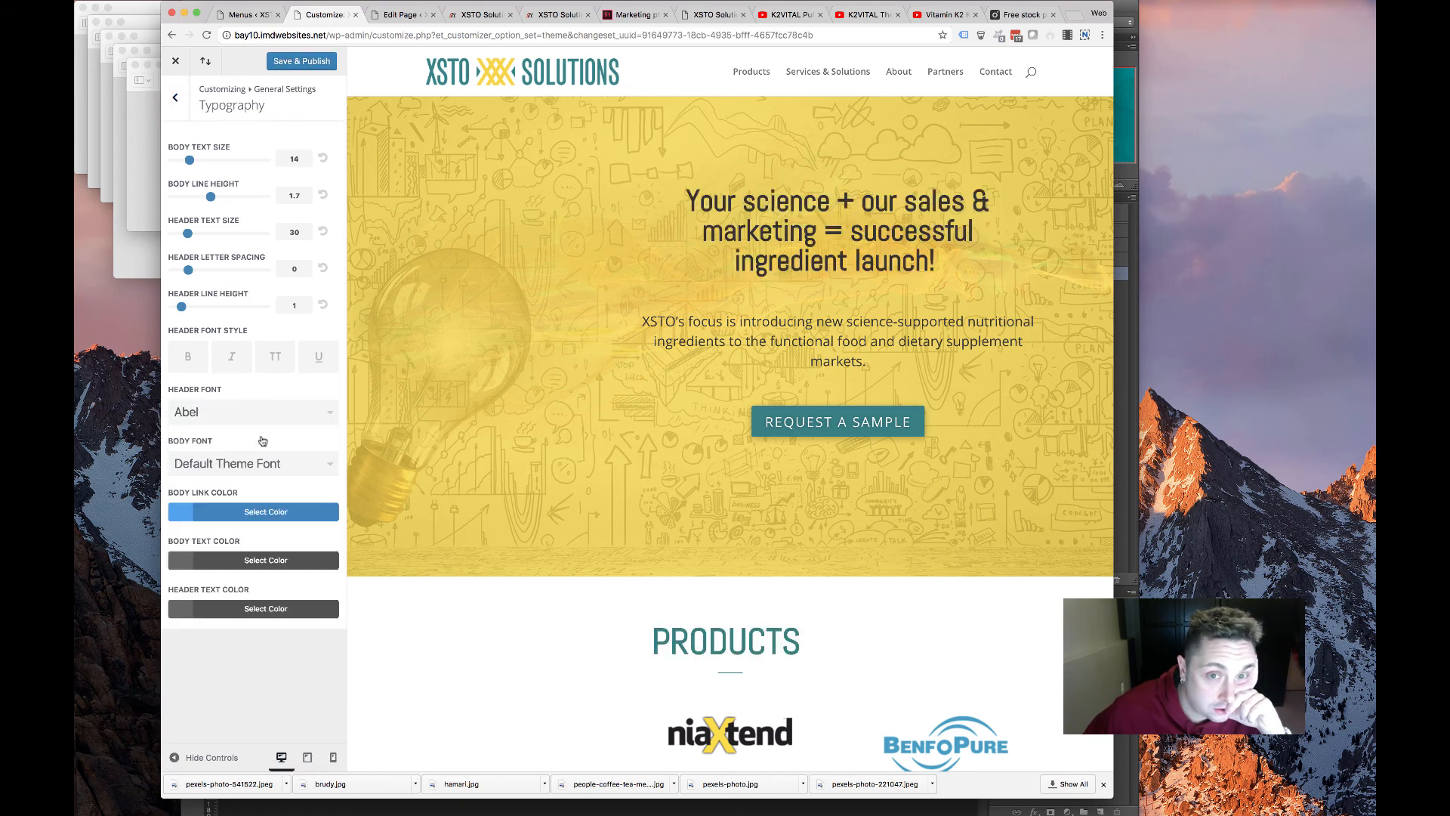
scroll(624, 594, down, 3)
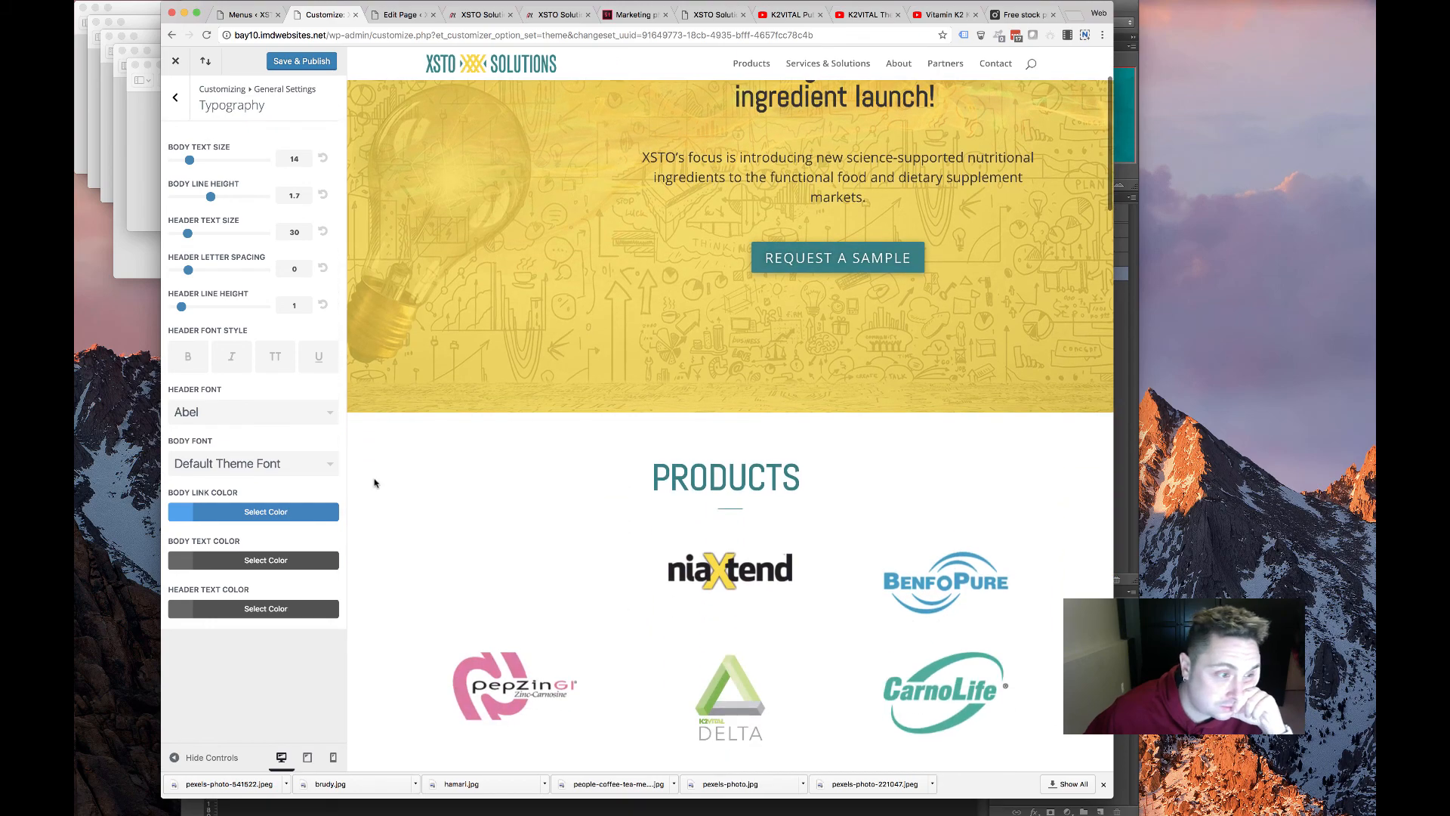
scroll(373, 478, down, 8)
scroll(511, 553, down, 5)
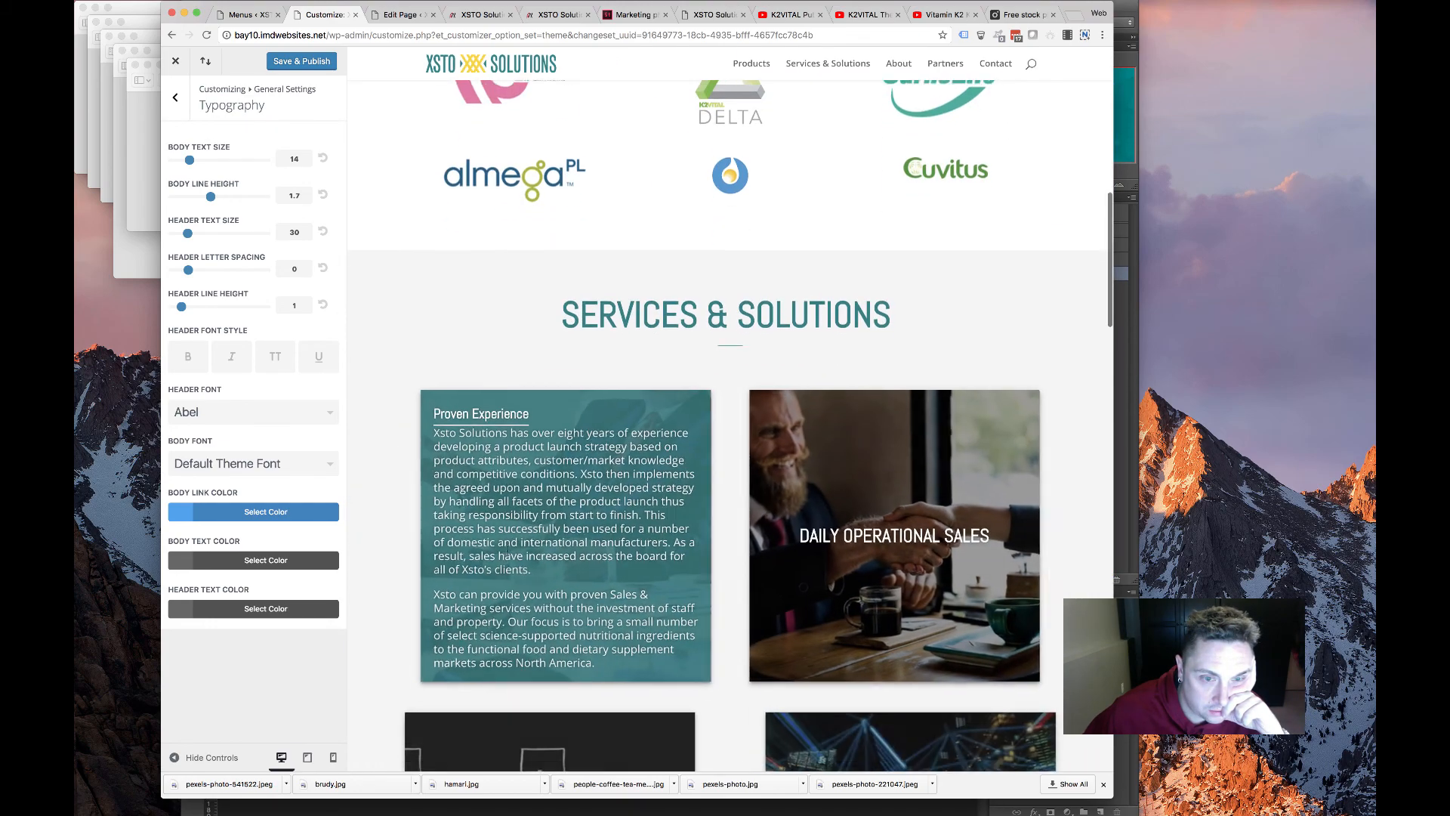
scroll(504, 552, down, 10)
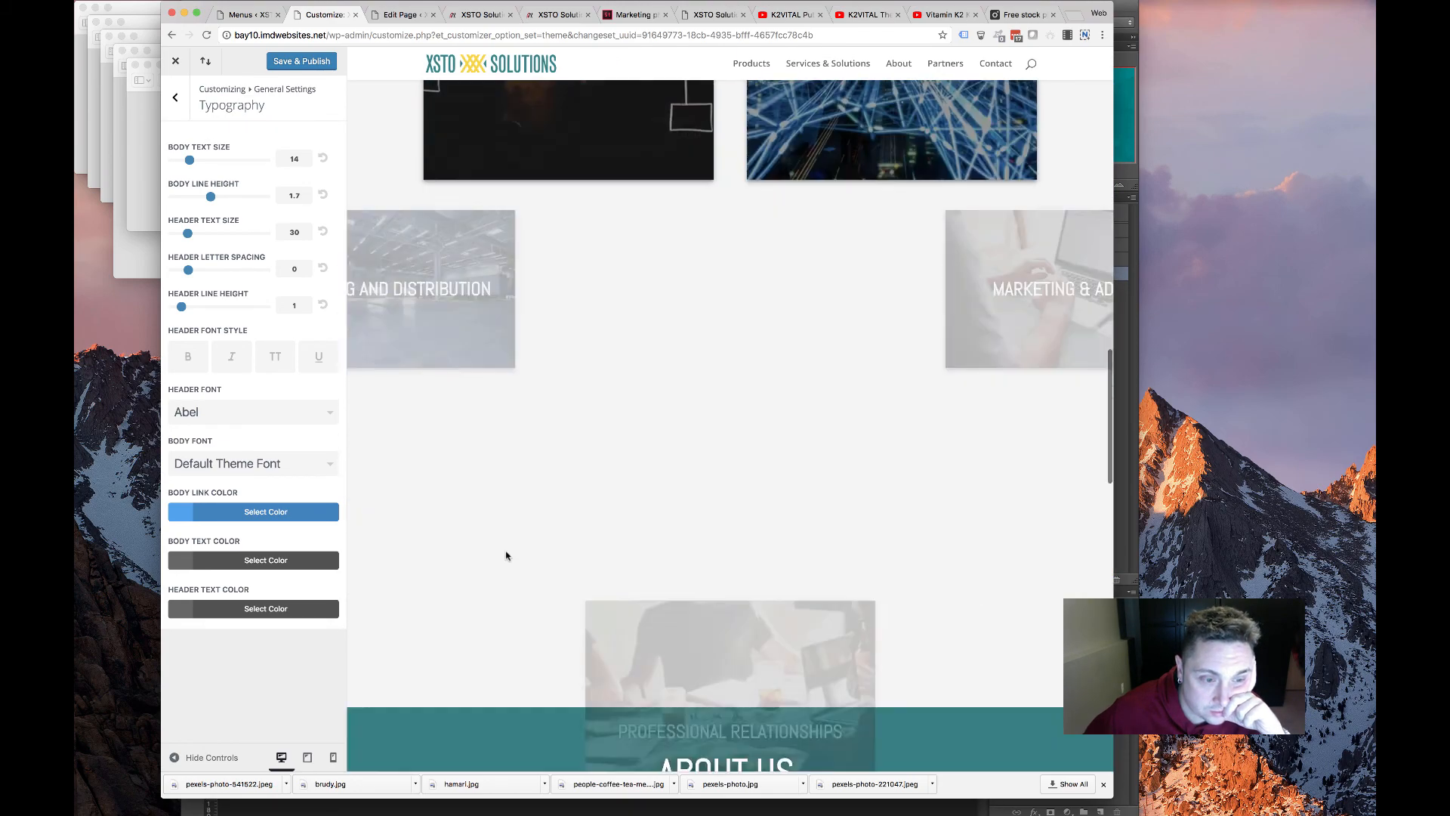
scroll(504, 555, down, 5)
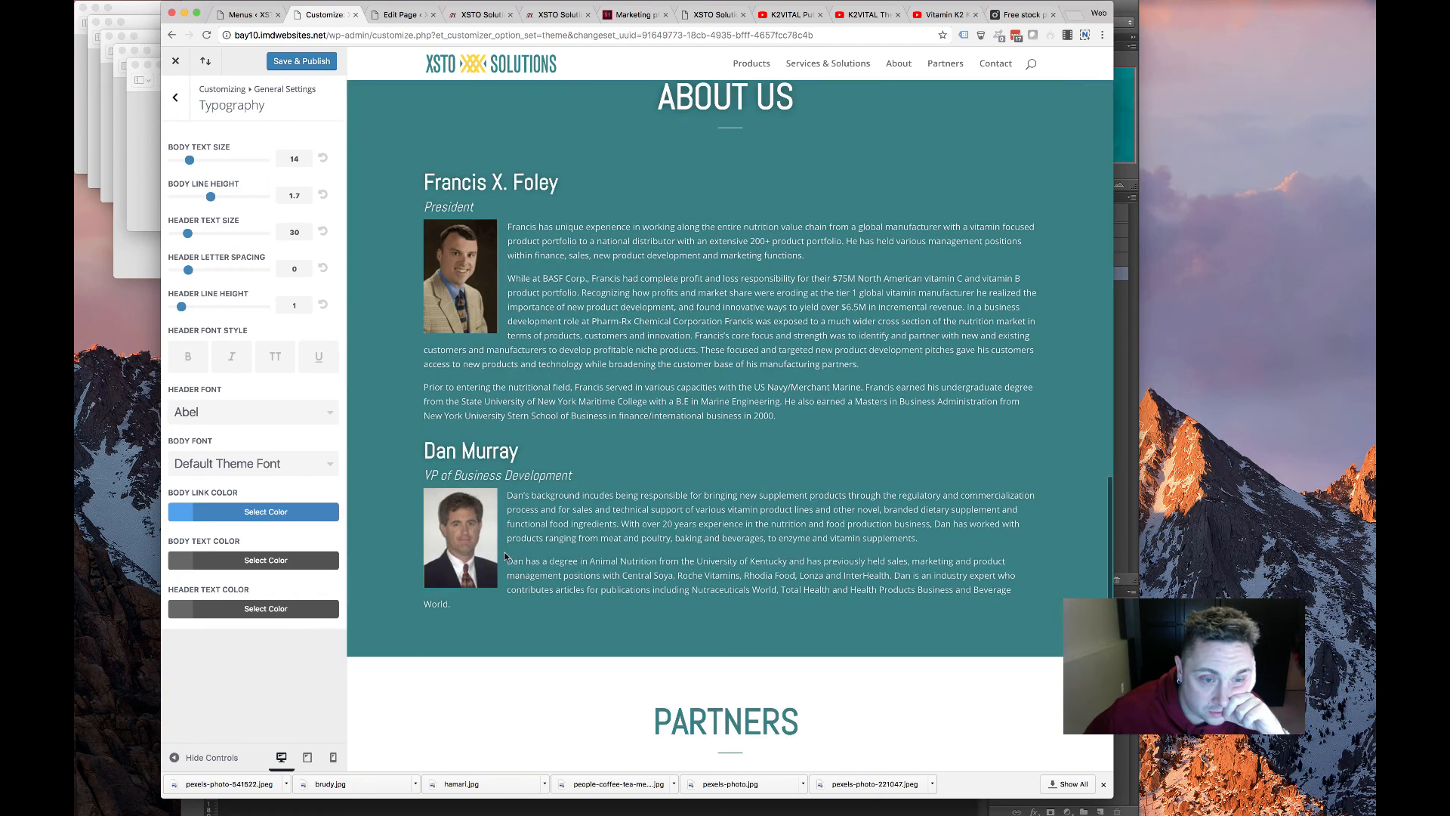
scroll(505, 556, up, 20)
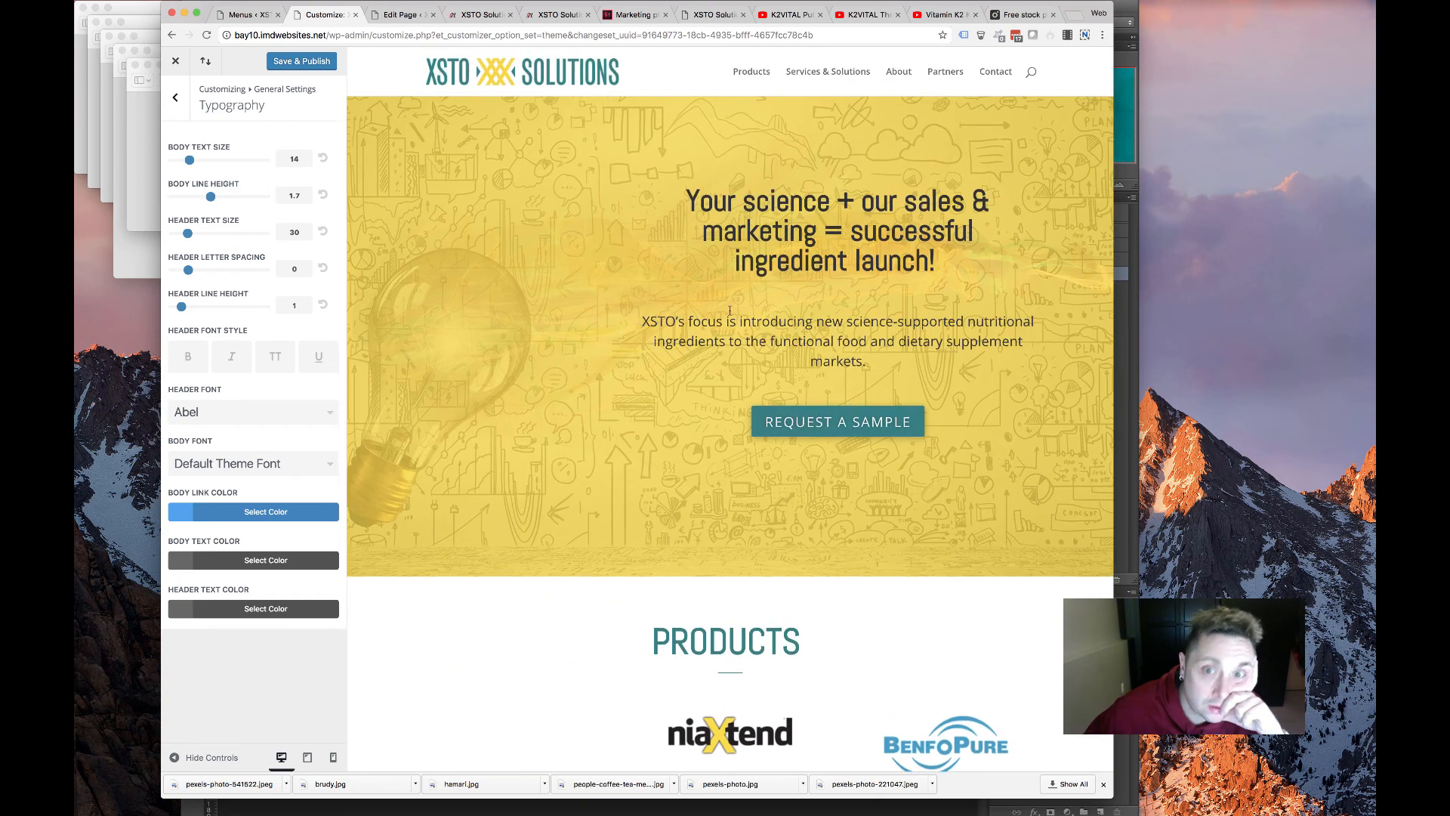
Try Amatic SC and then Crete Round as the body font
click(235, 463)
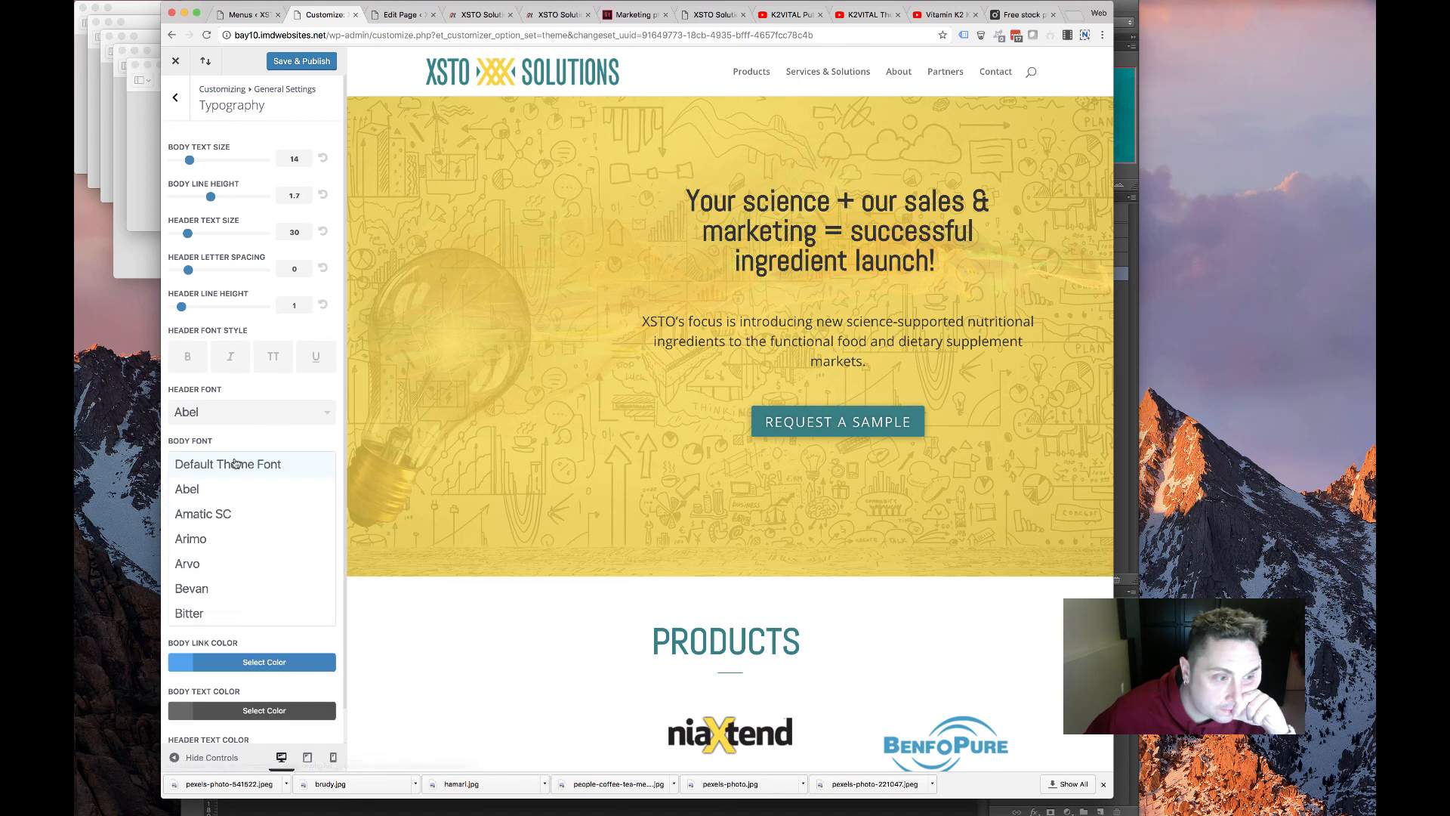
click(211, 513)
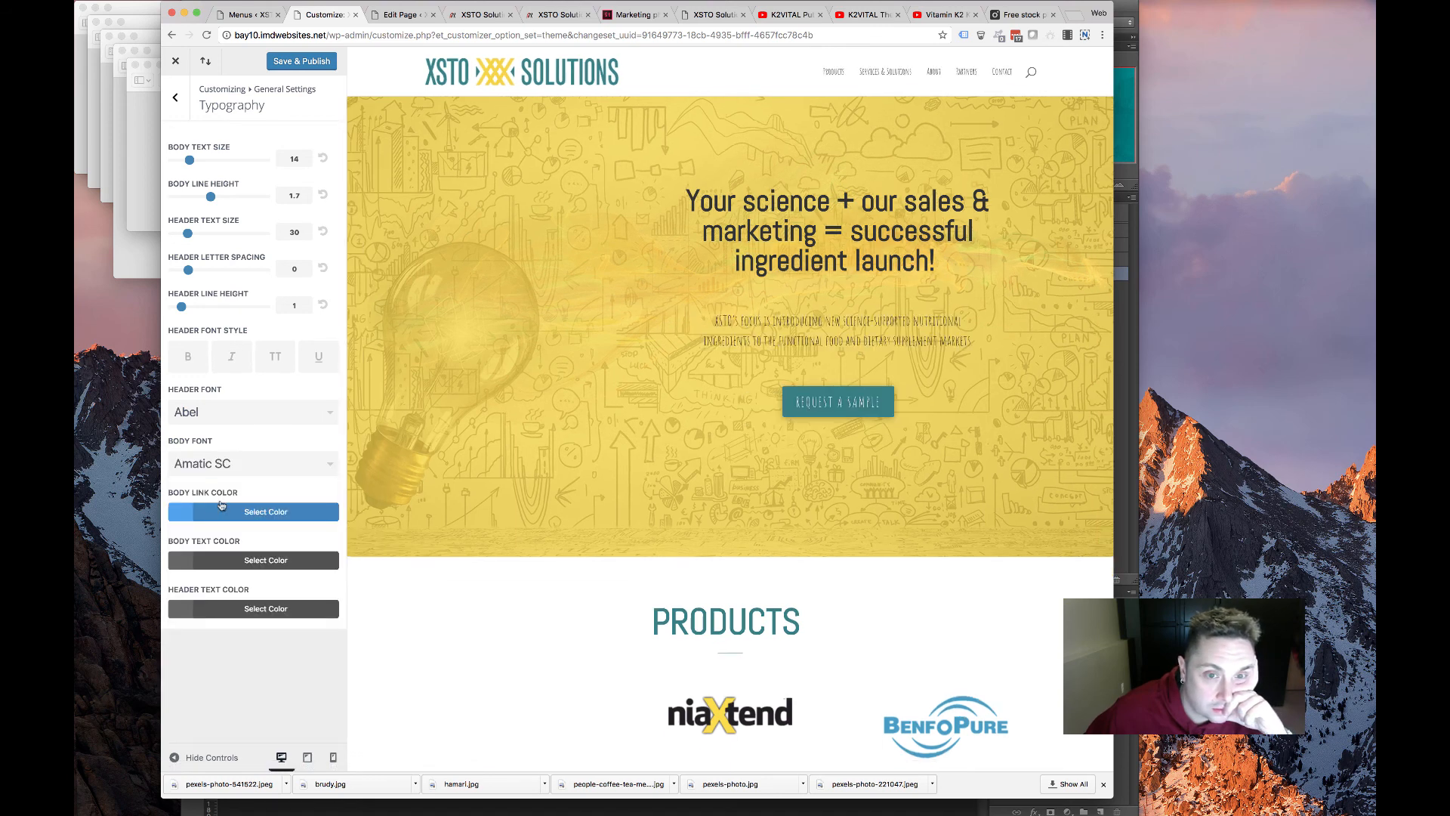
click(256, 469)
scroll(263, 498, down, 10)
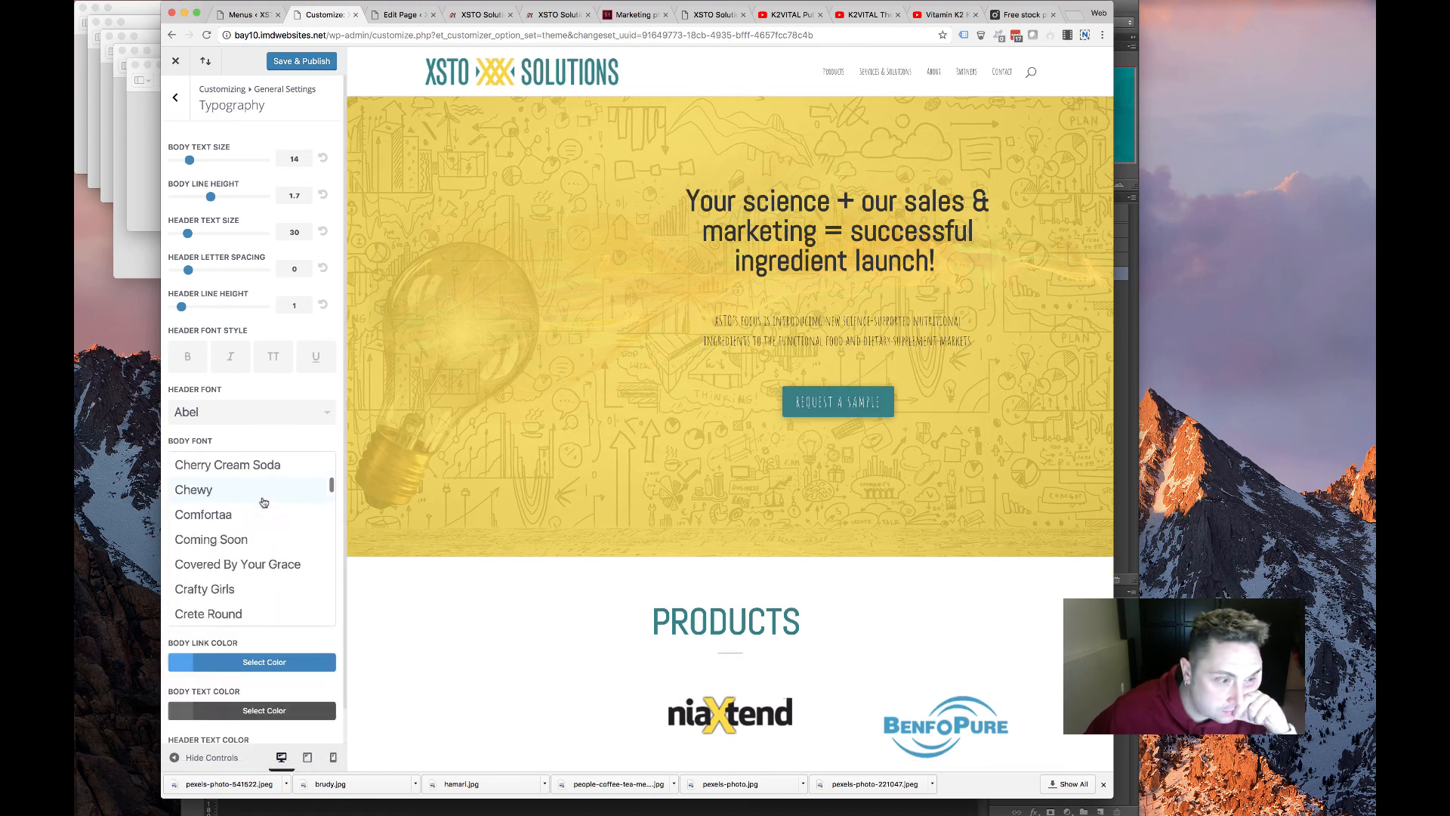
scroll(262, 501, down, 2)
click(227, 535)
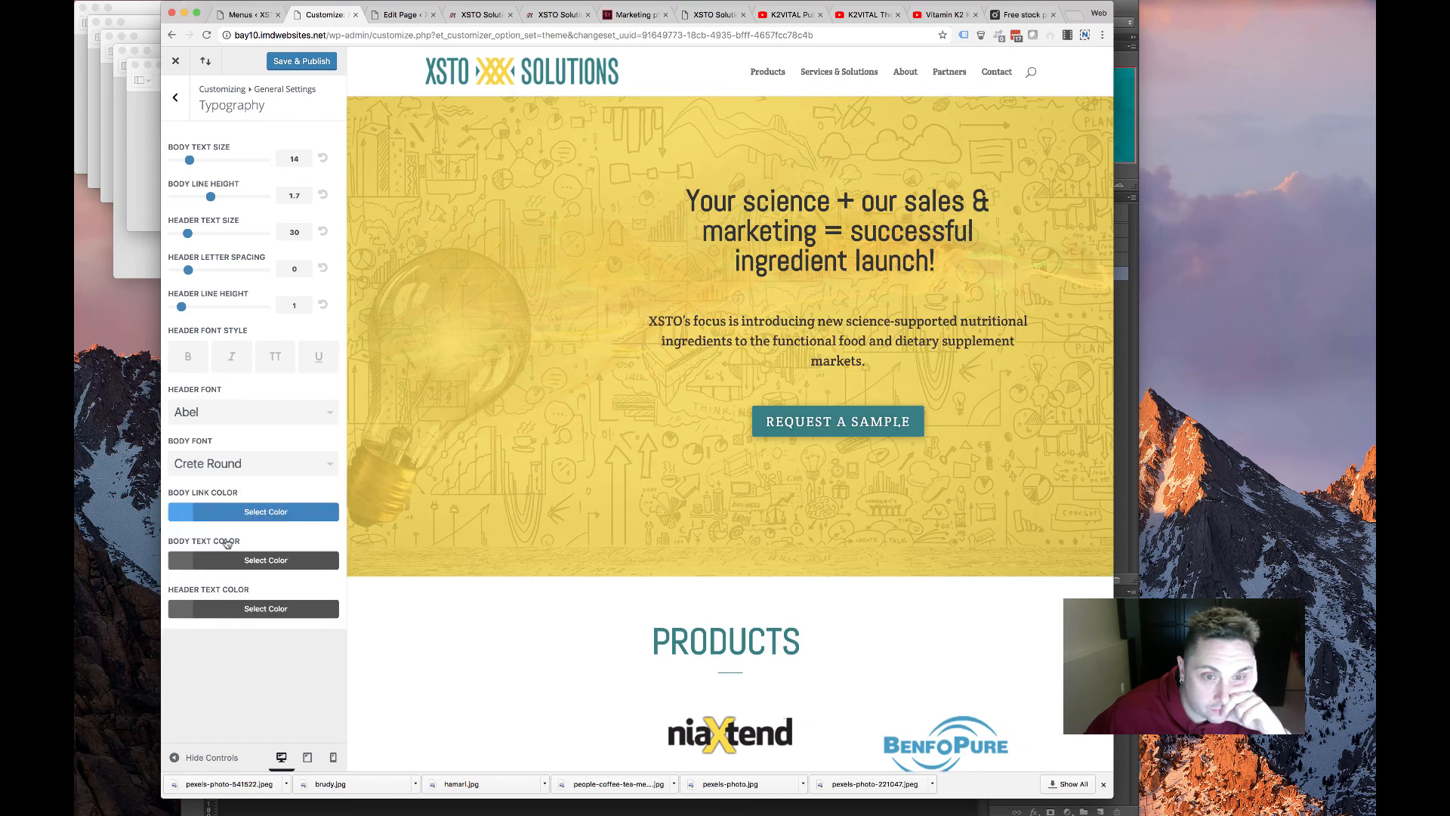
Try Crimson Text and then Cuprum as the body font
scroll(775, 597, down, 15)
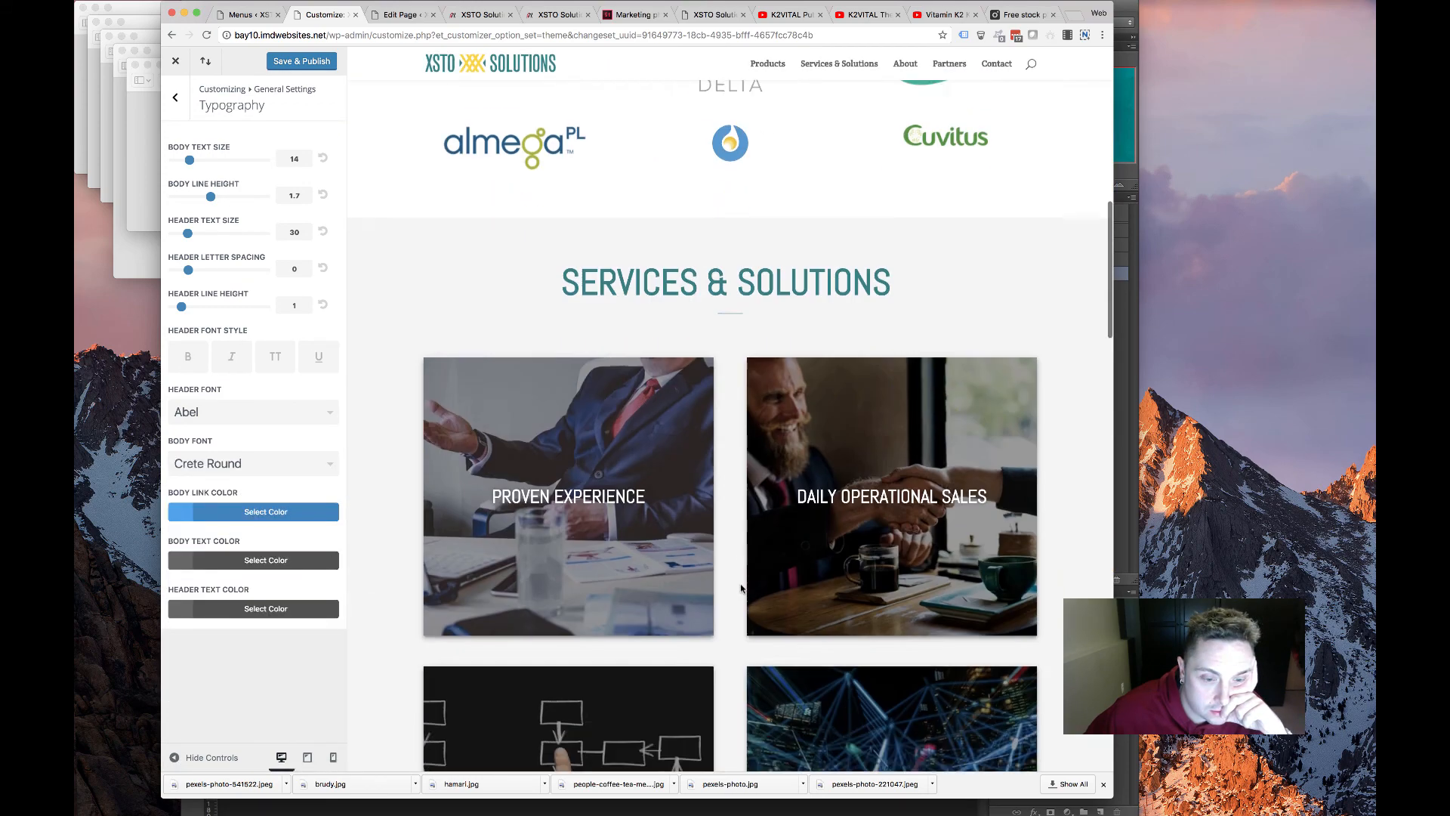
scroll(738, 589, down, 6)
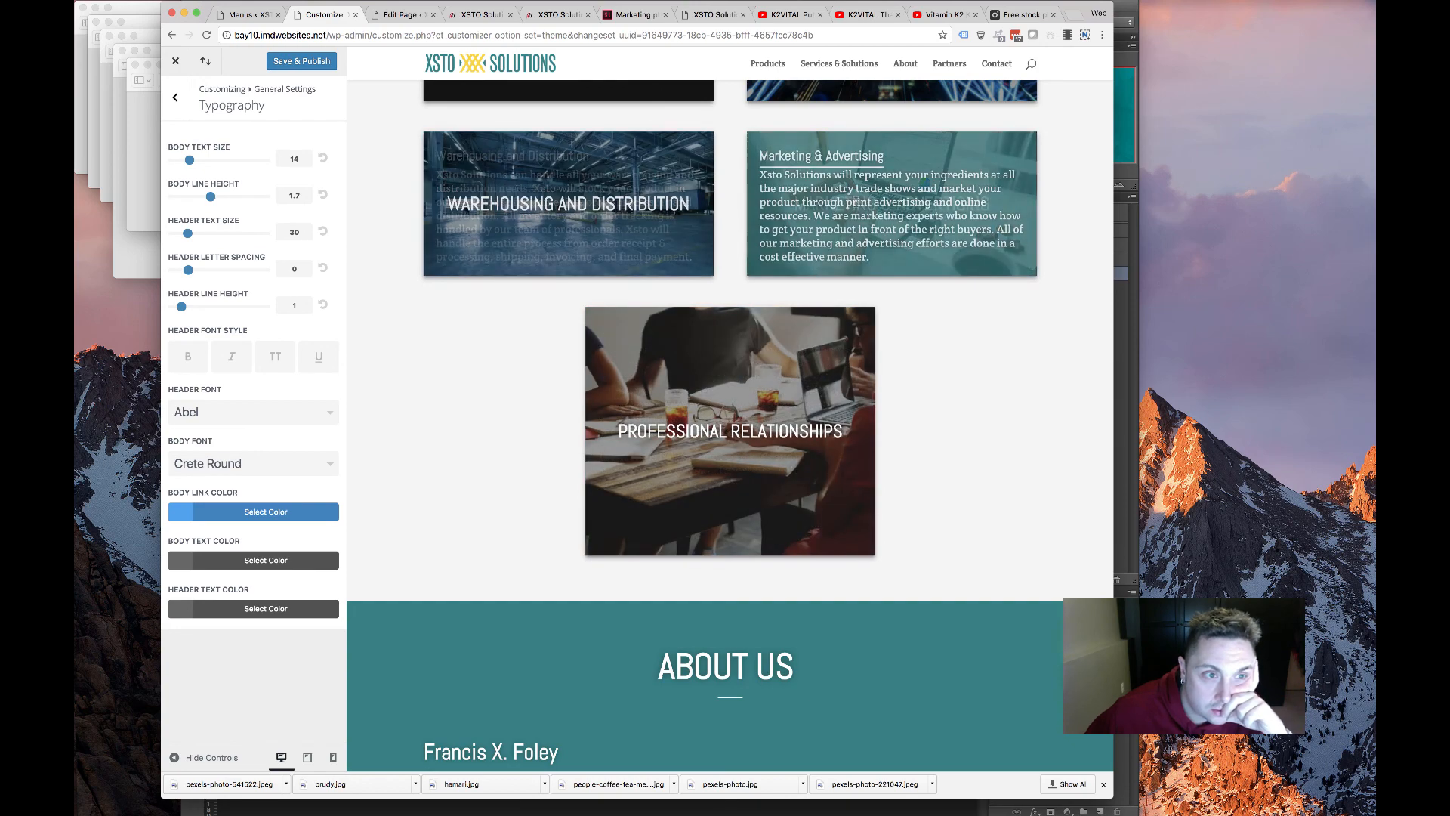
scroll(504, 611, down, 7)
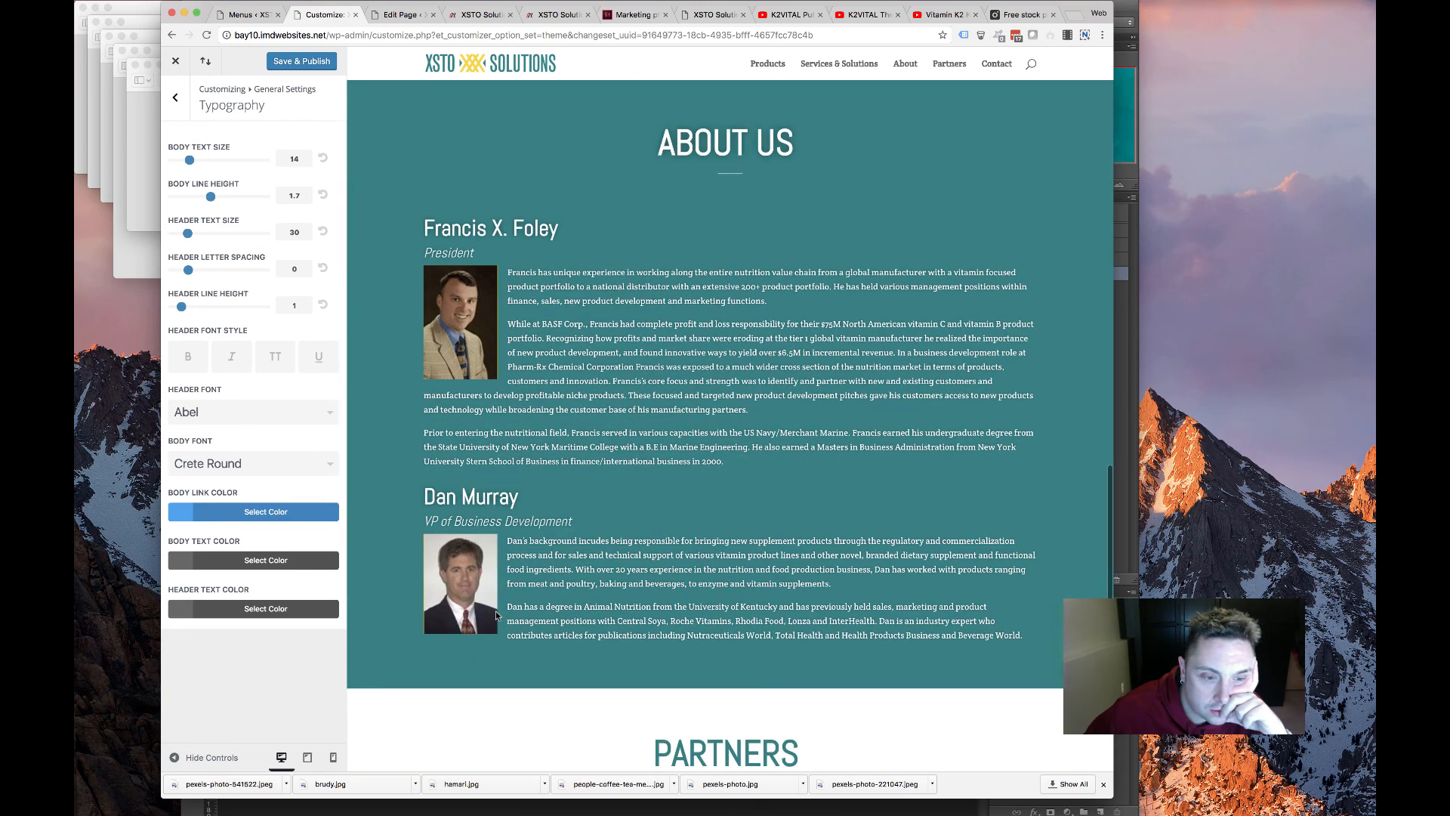
scroll(481, 580, down, 8)
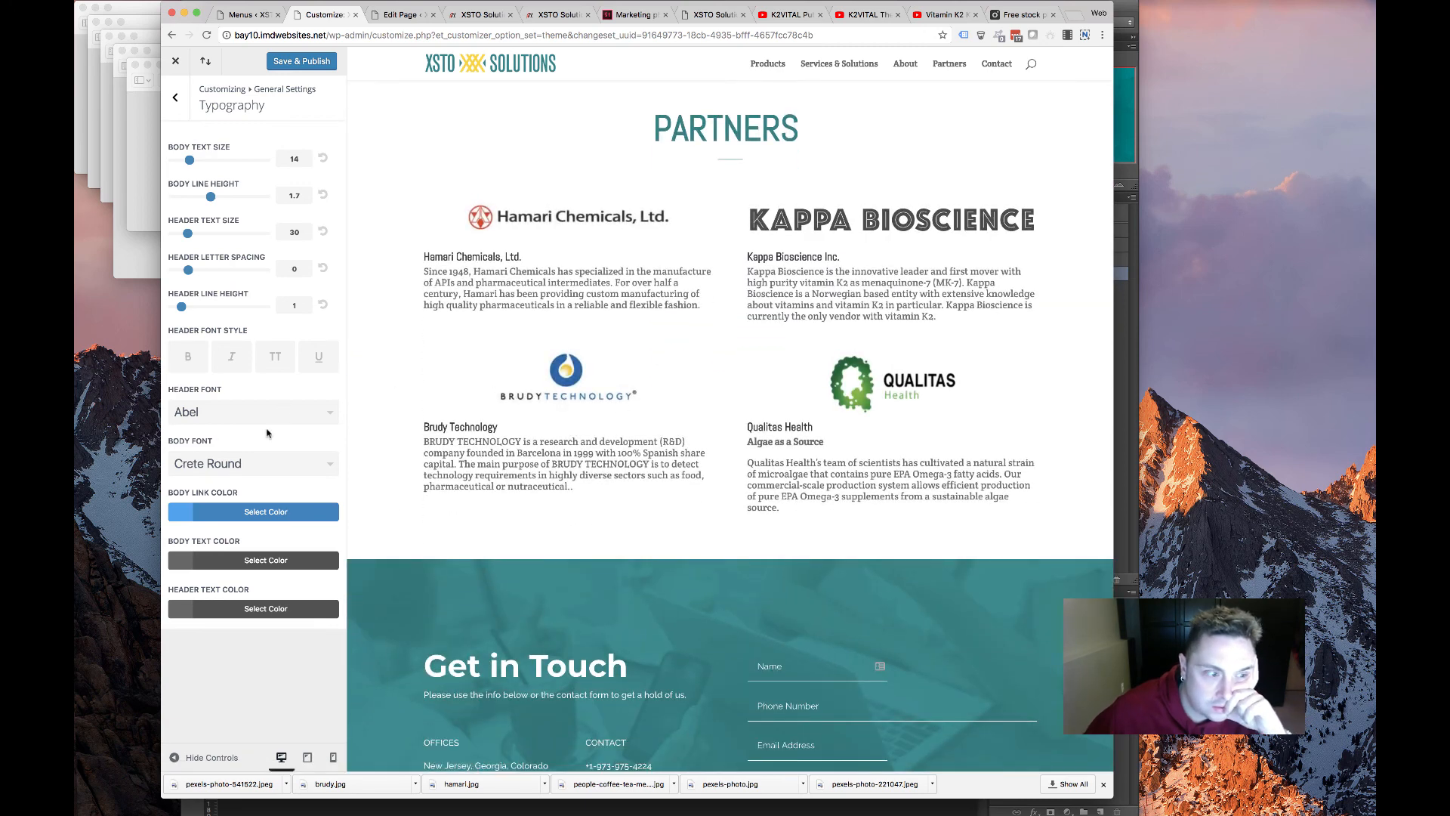
click(286, 461)
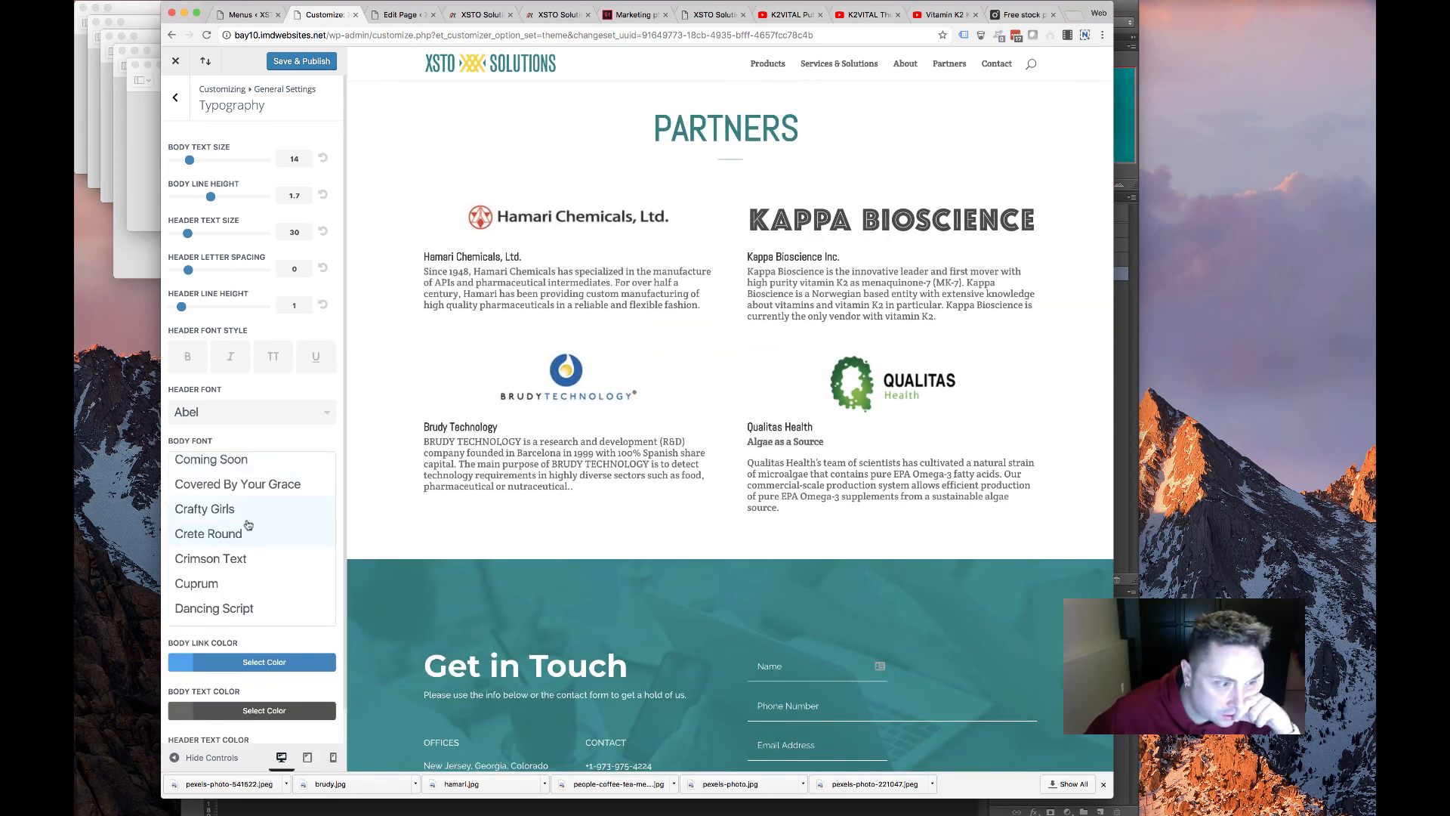
click(230, 559)
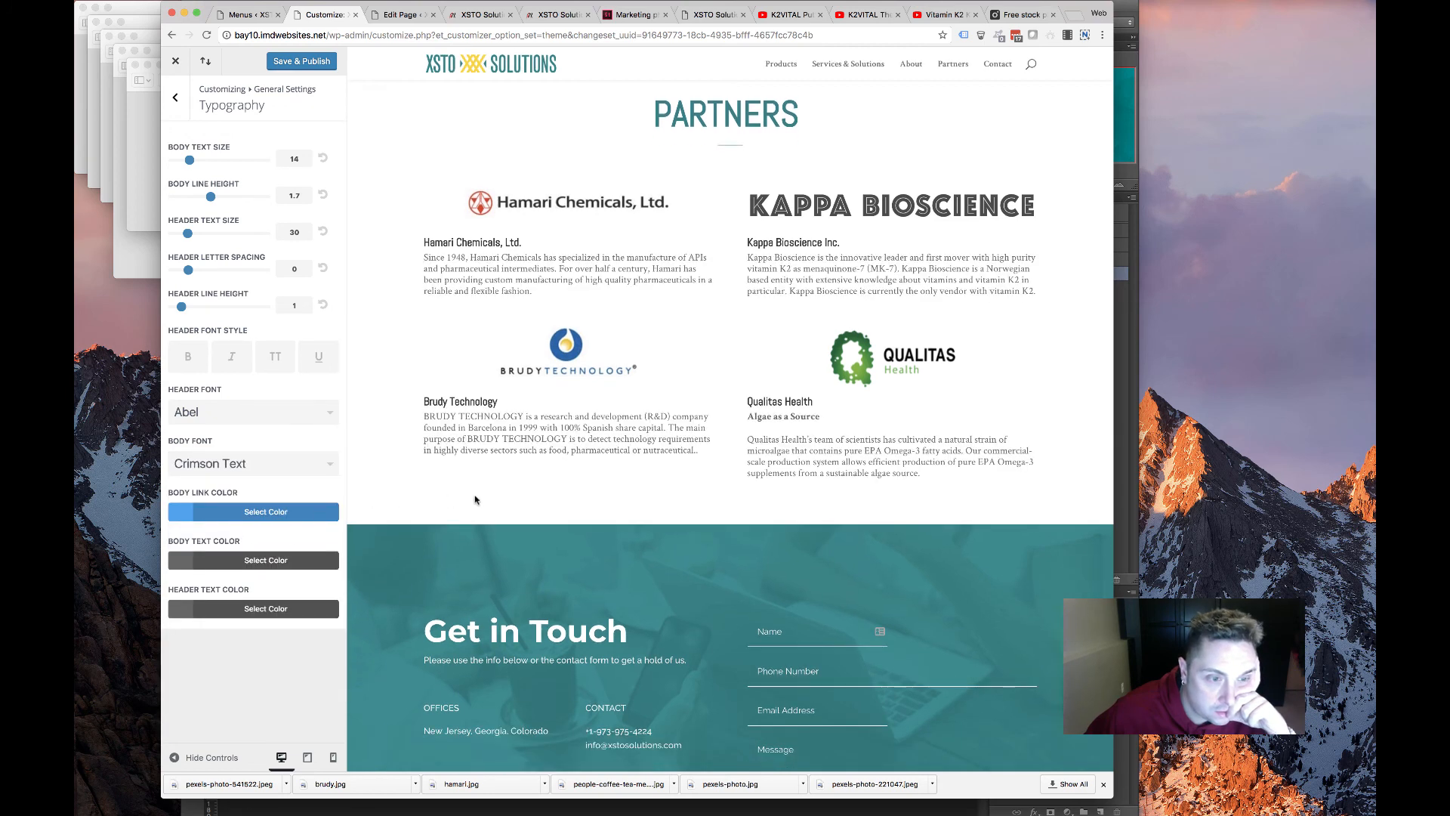
scroll(464, 486, up, 6)
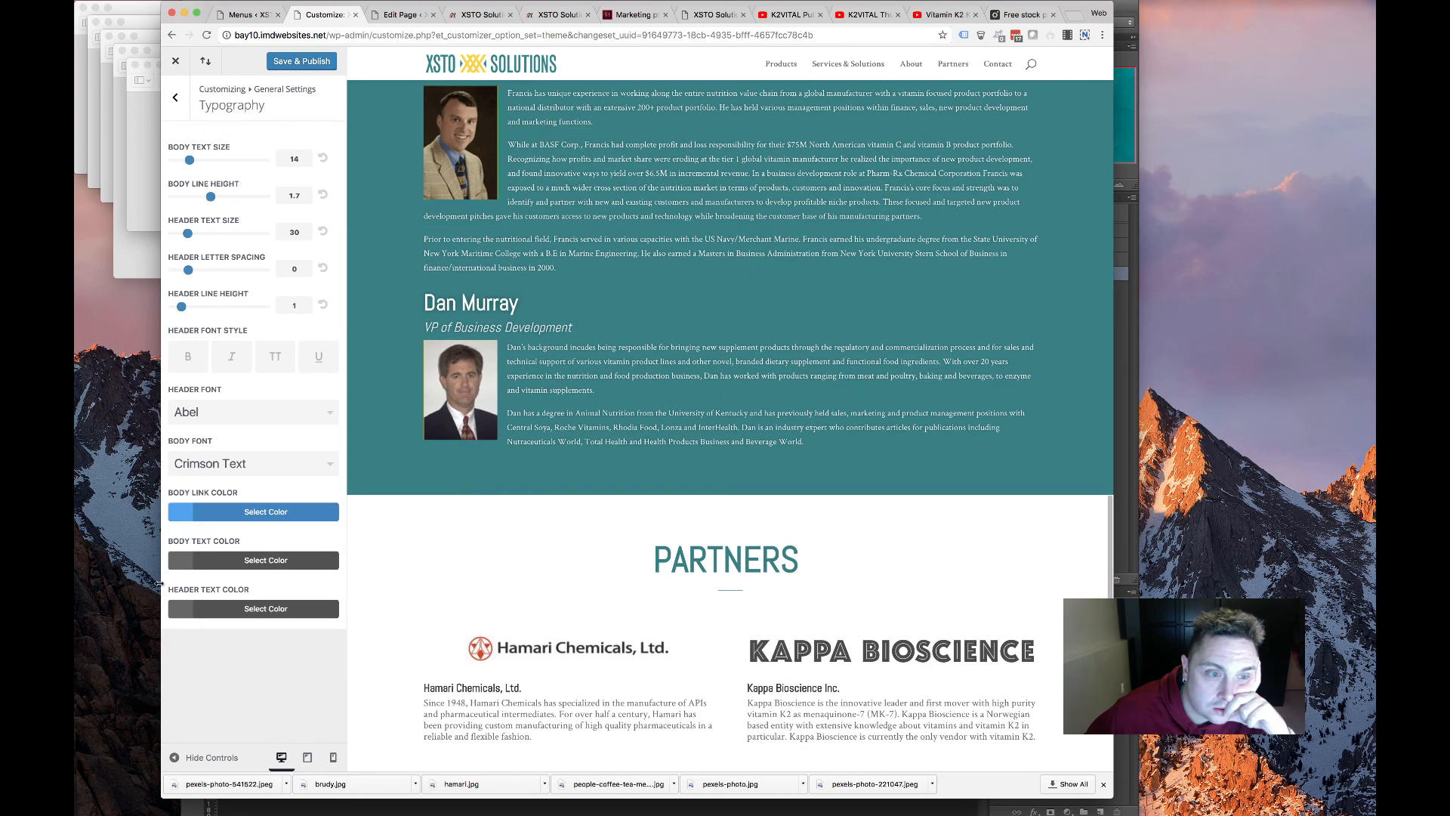
click(272, 468)
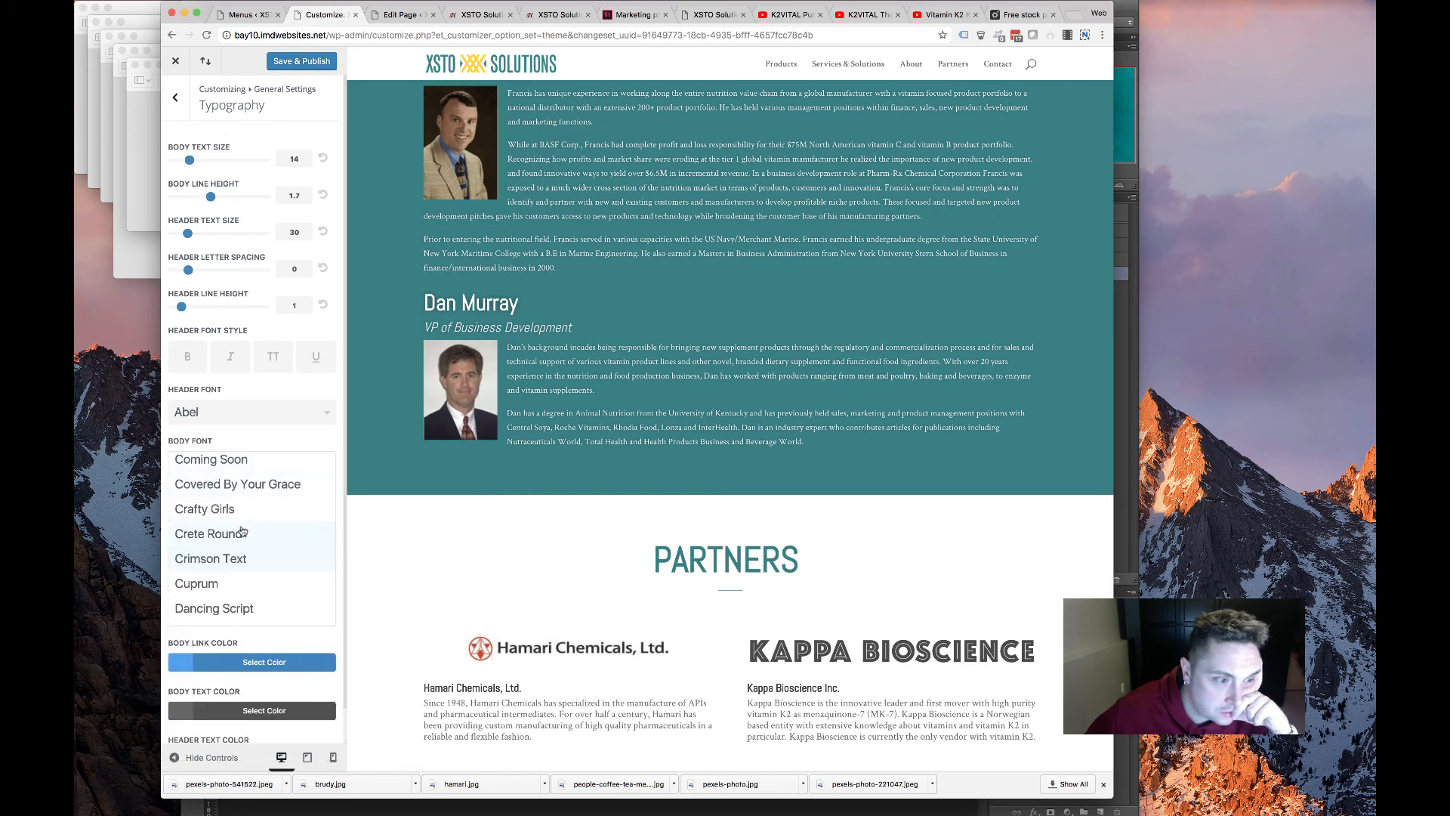
click(198, 584)
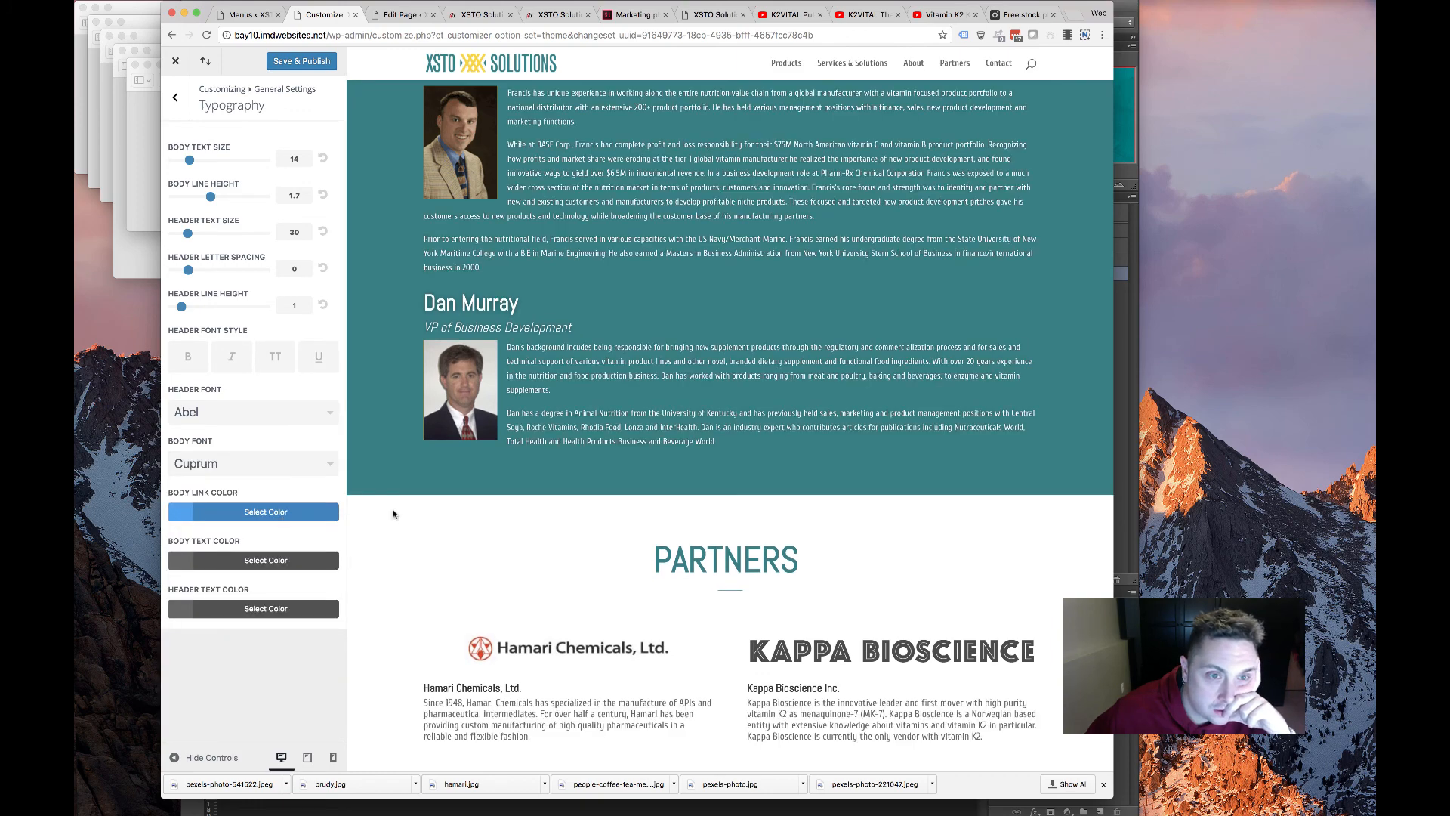
scroll(393, 514, up, 10)
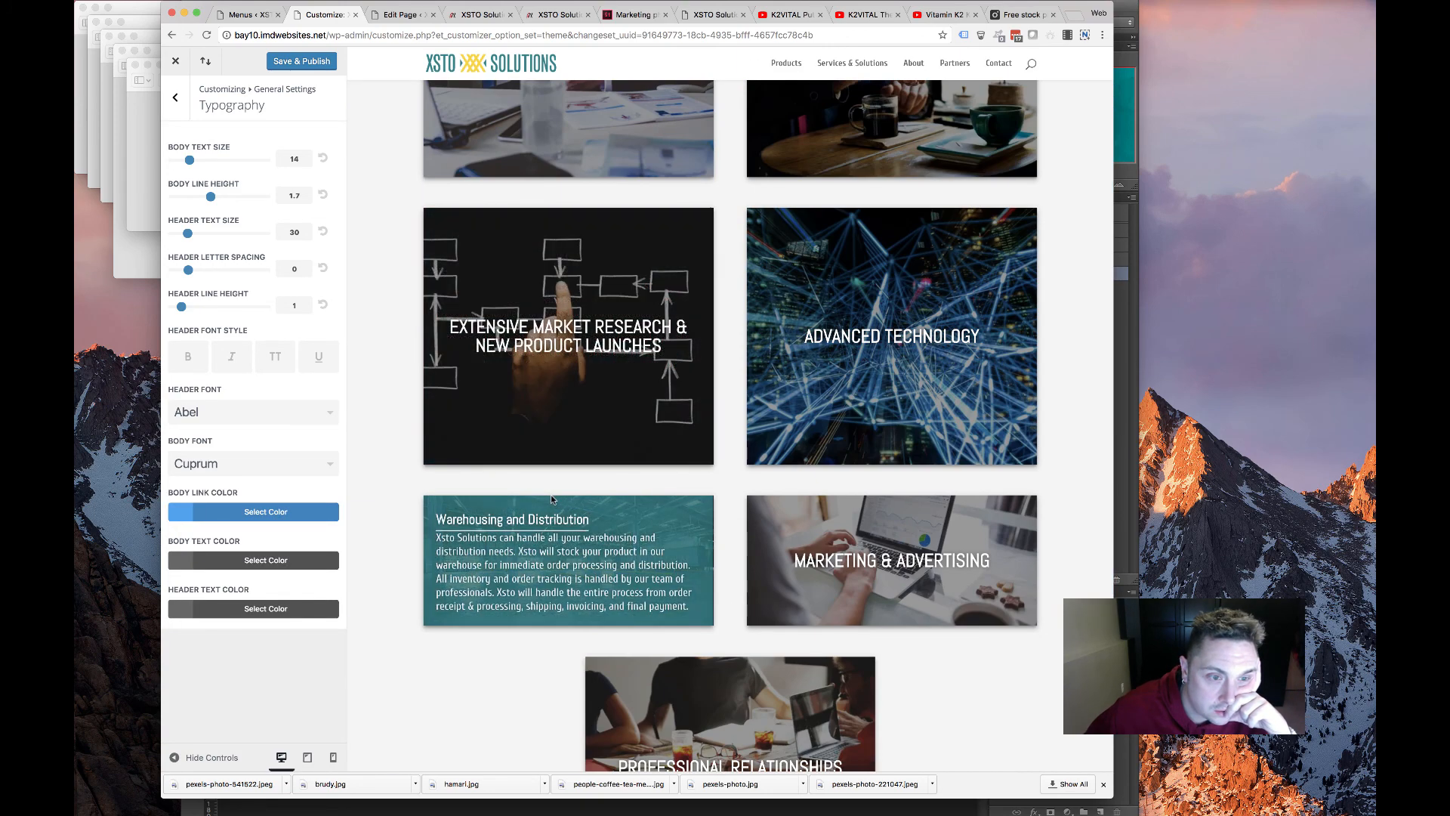
Set the header font to Cuprum
click(270, 427)
scroll(250, 510, down, 1)
scroll(250, 510, down, 6)
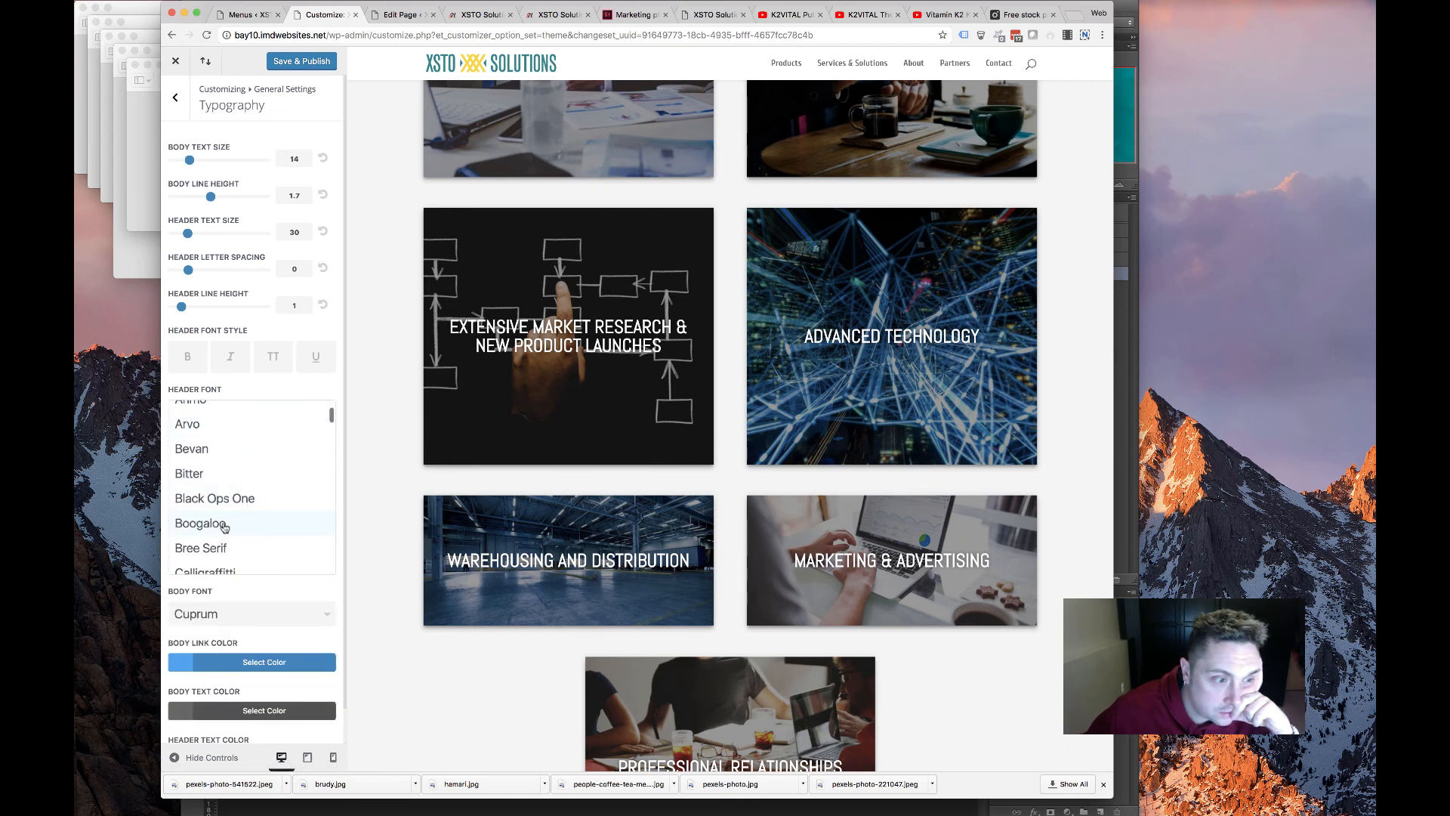
scroll(228, 528, down, 4)
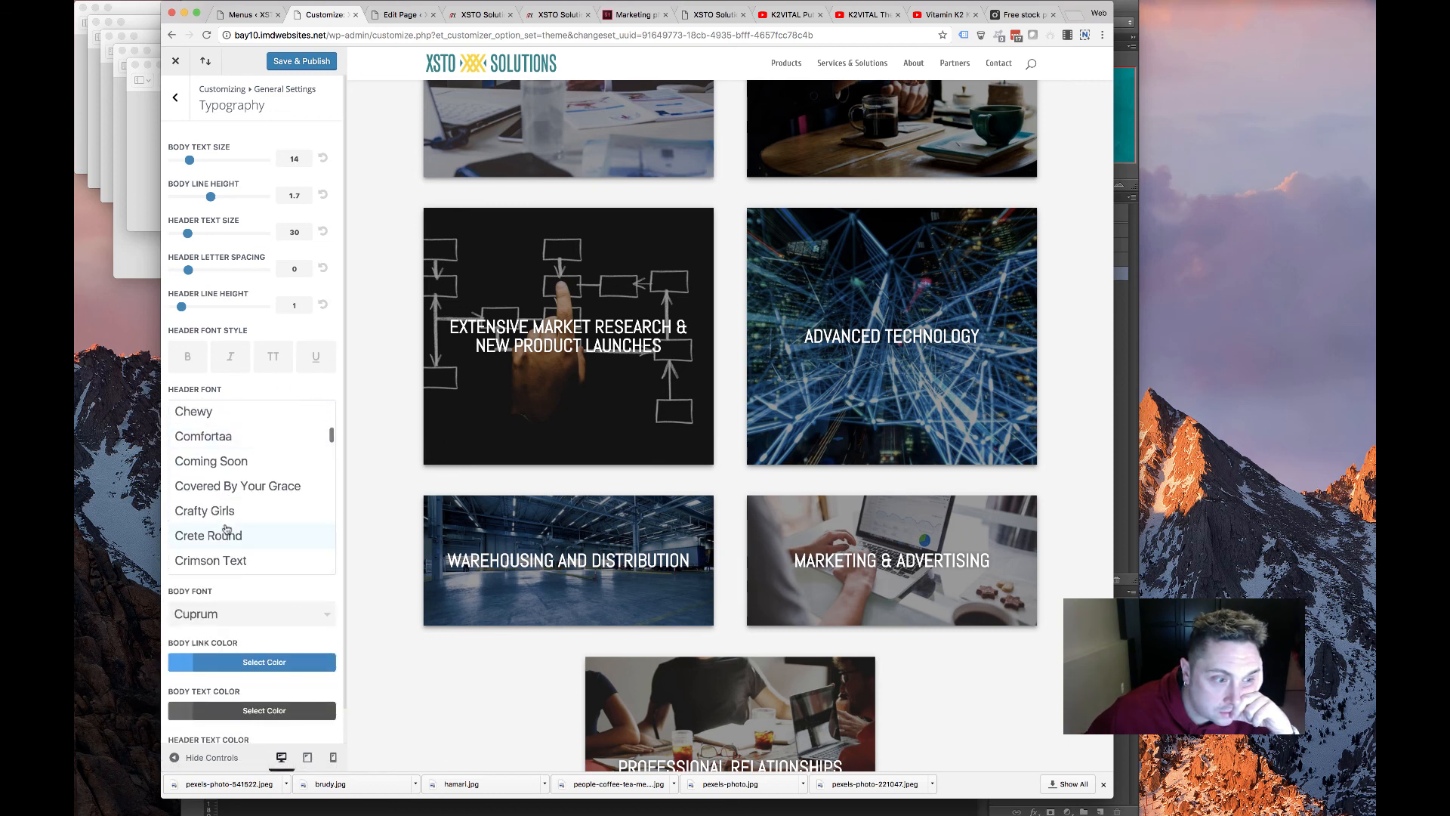
click(197, 512)
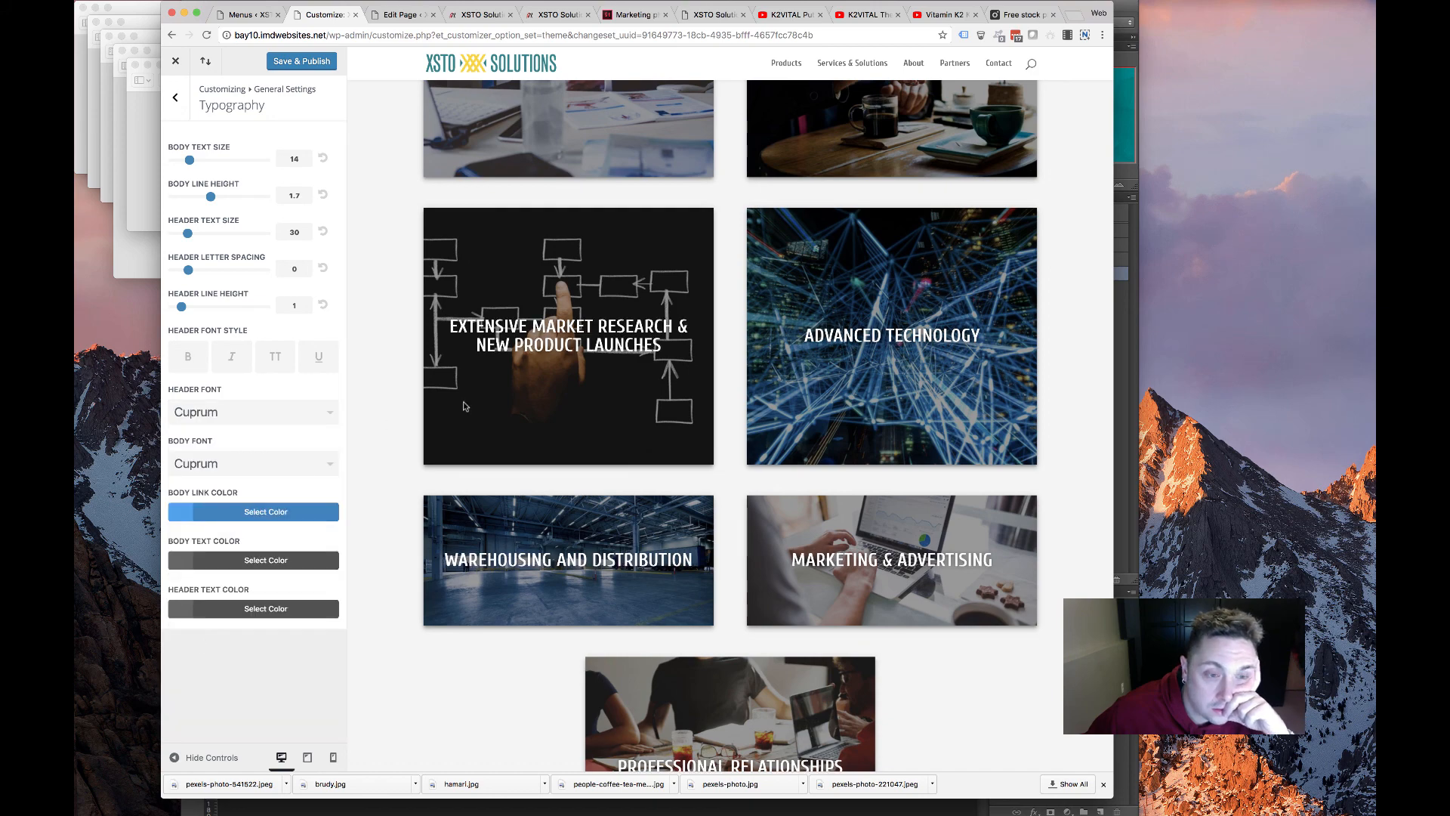
scroll(466, 409, up, 10)
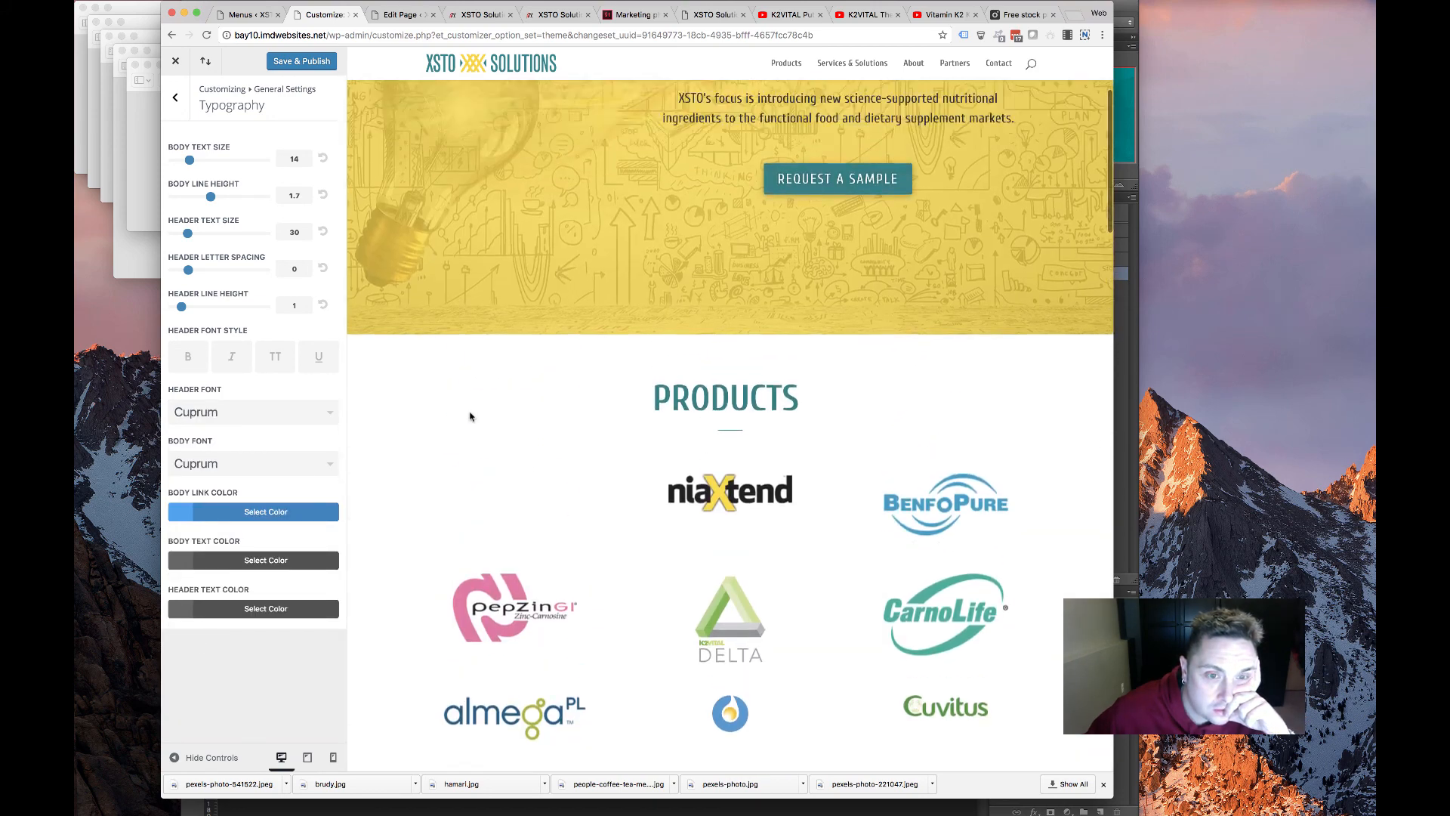
scroll(467, 414, up, 3)
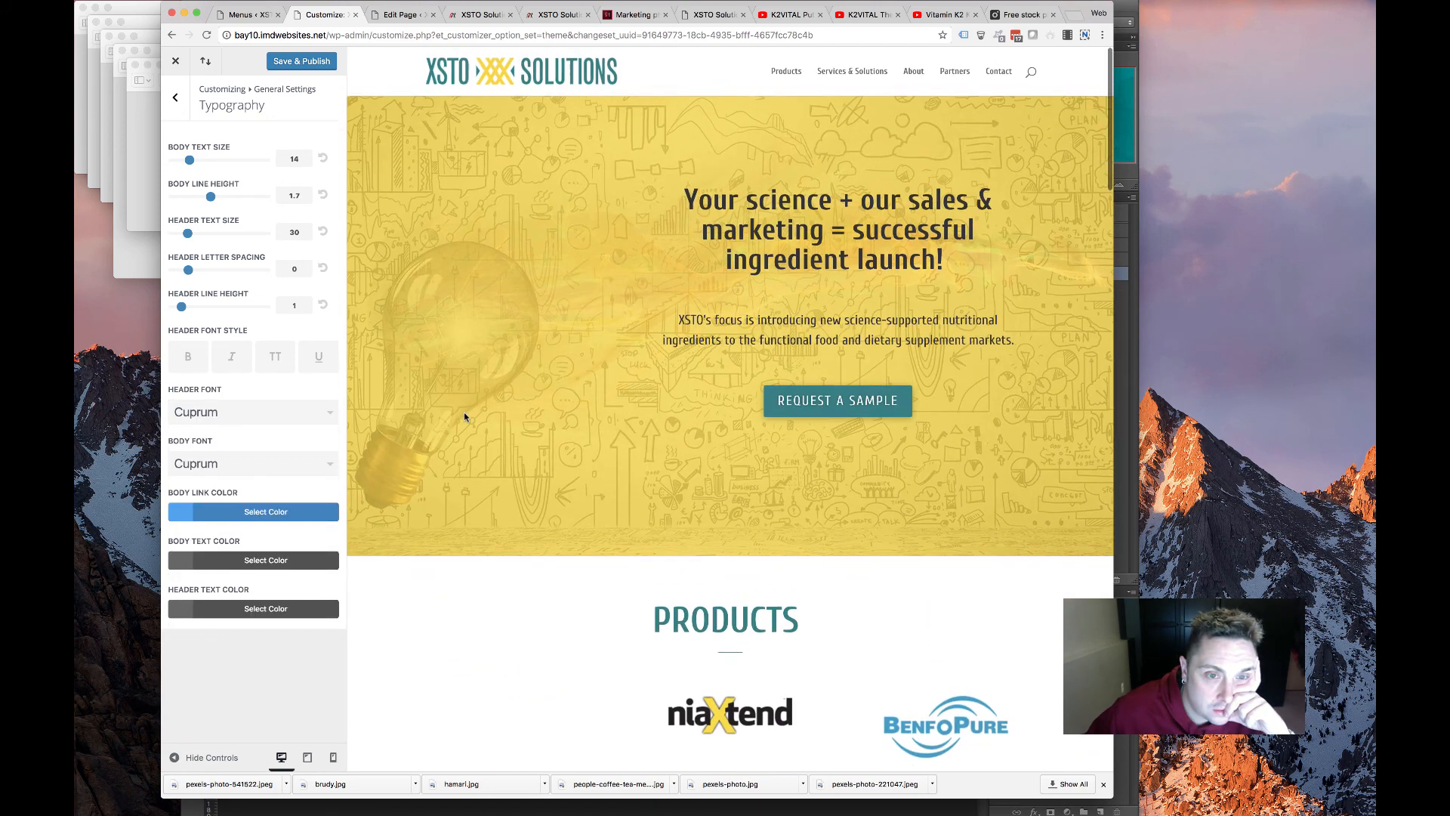
Set both the body font and the header font to Abel
click(262, 466)
scroll(226, 558, up, 10)
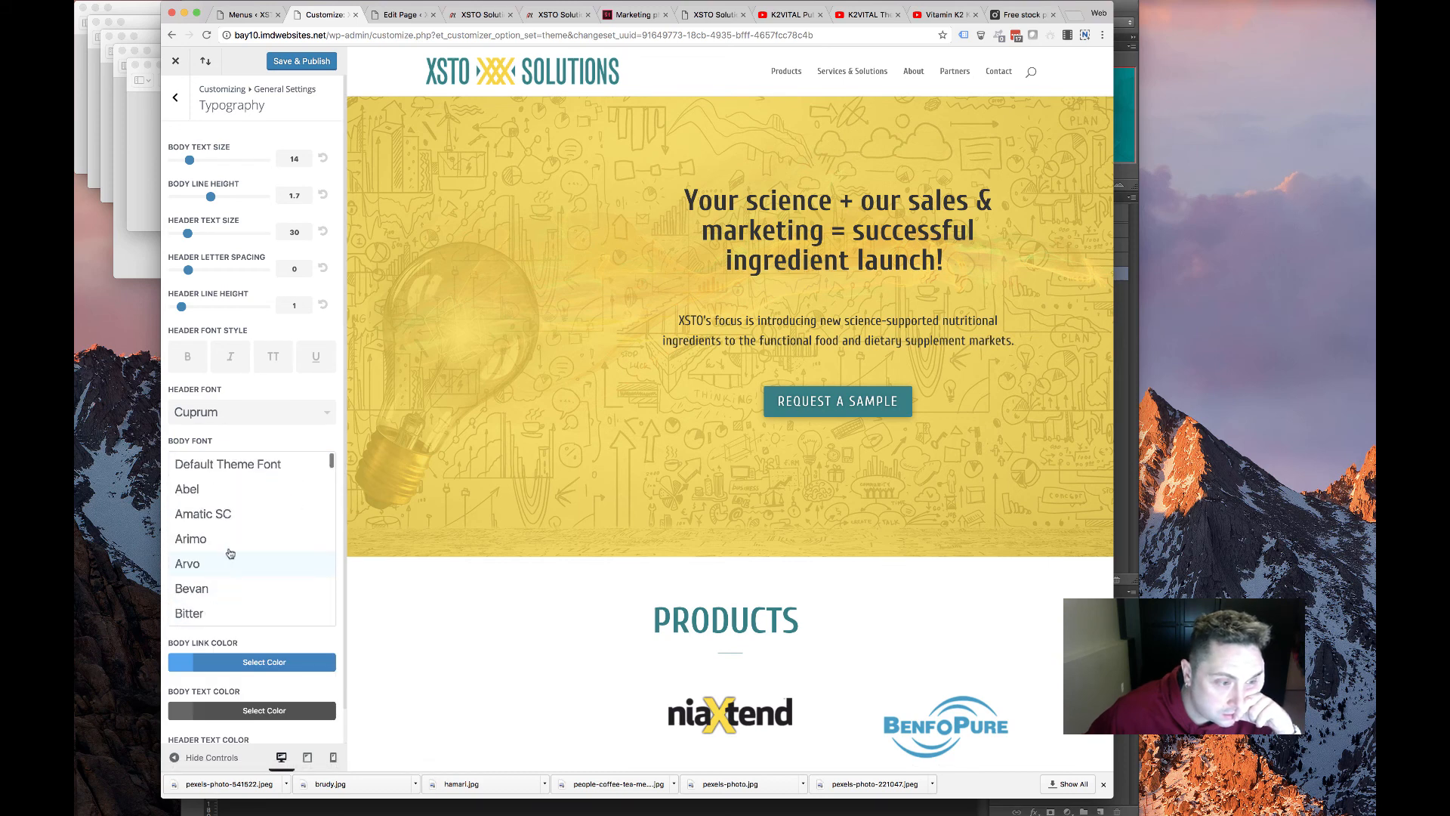
click(234, 491)
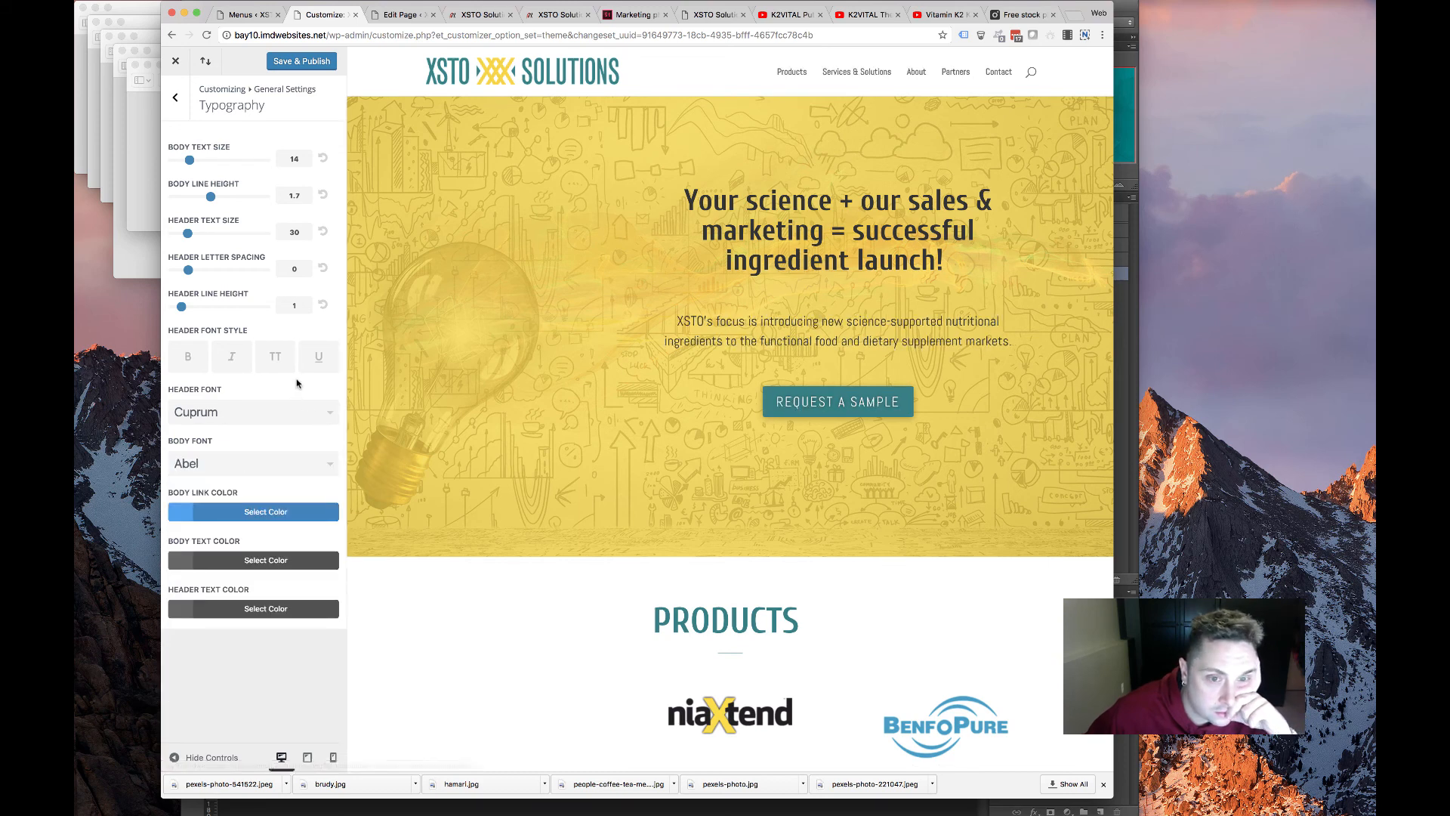
click(285, 411)
scroll(258, 464, up, 5)
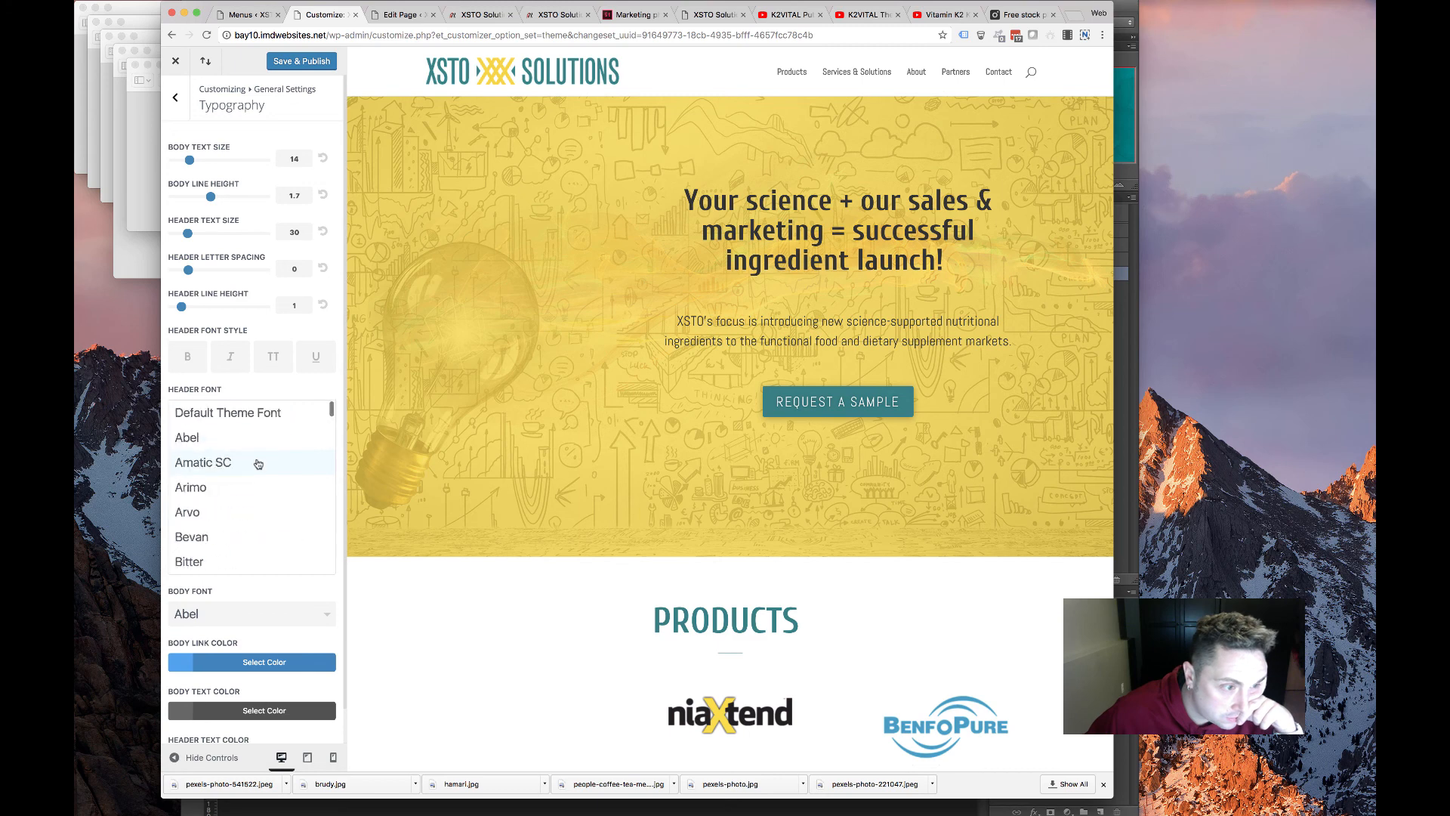
click(244, 432)
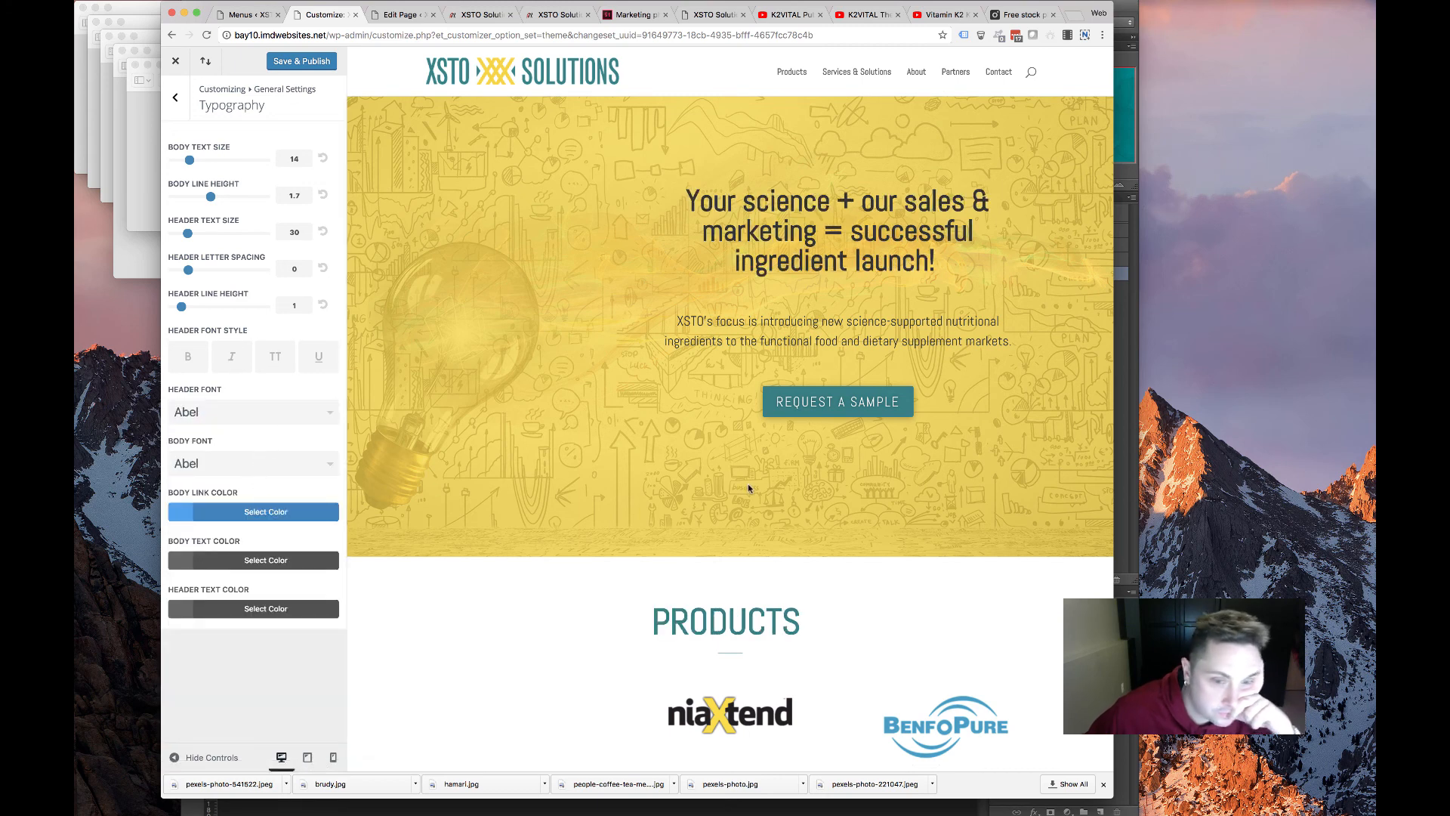
scroll(747, 487, down, 12)
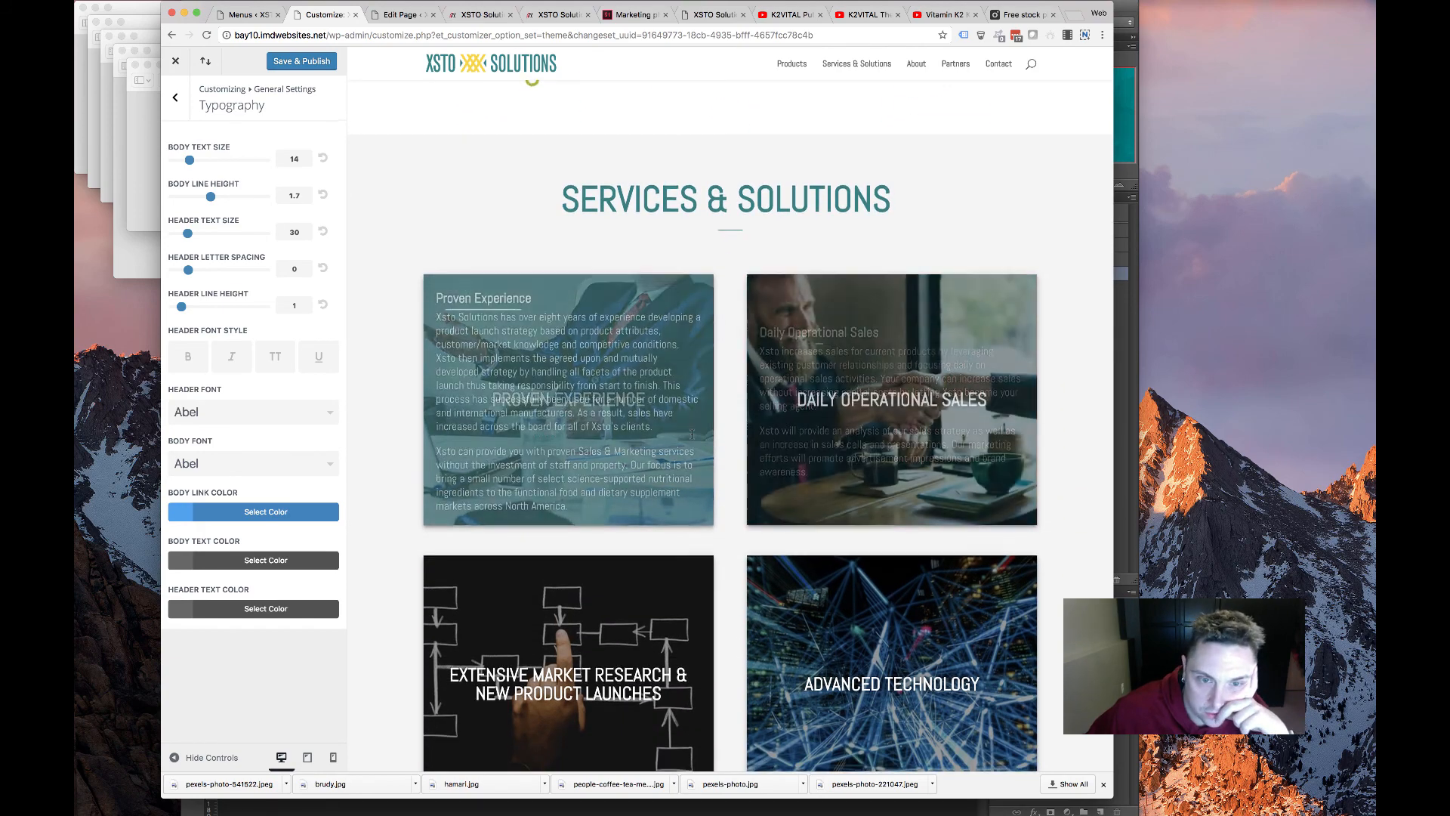
scroll(692, 434, down, 6)
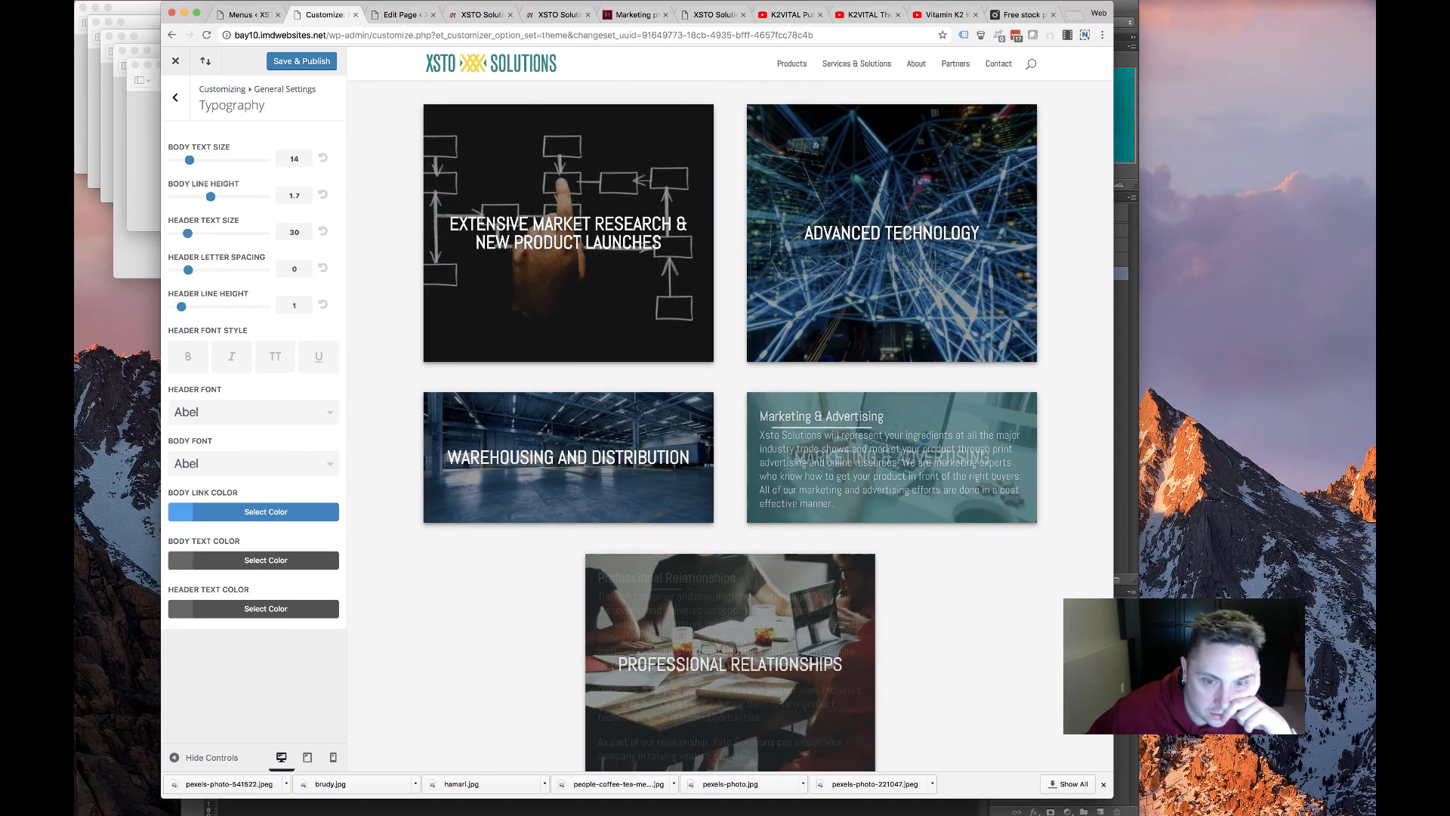
scroll(831, 453, up, 15)
scroll(778, 460, down, 8)
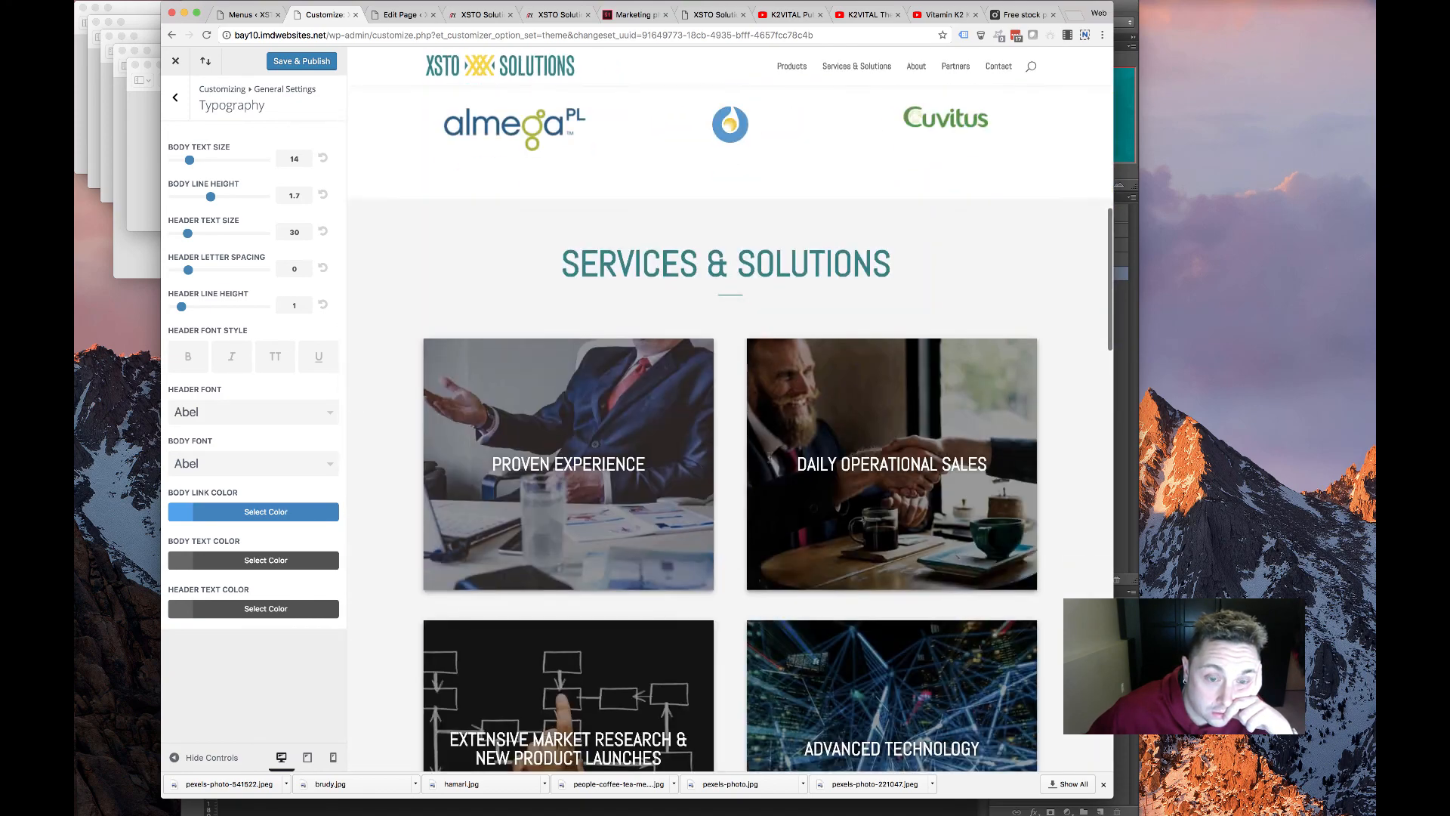
scroll(602, 295, down, 15)
scroll(602, 295, up, 5)
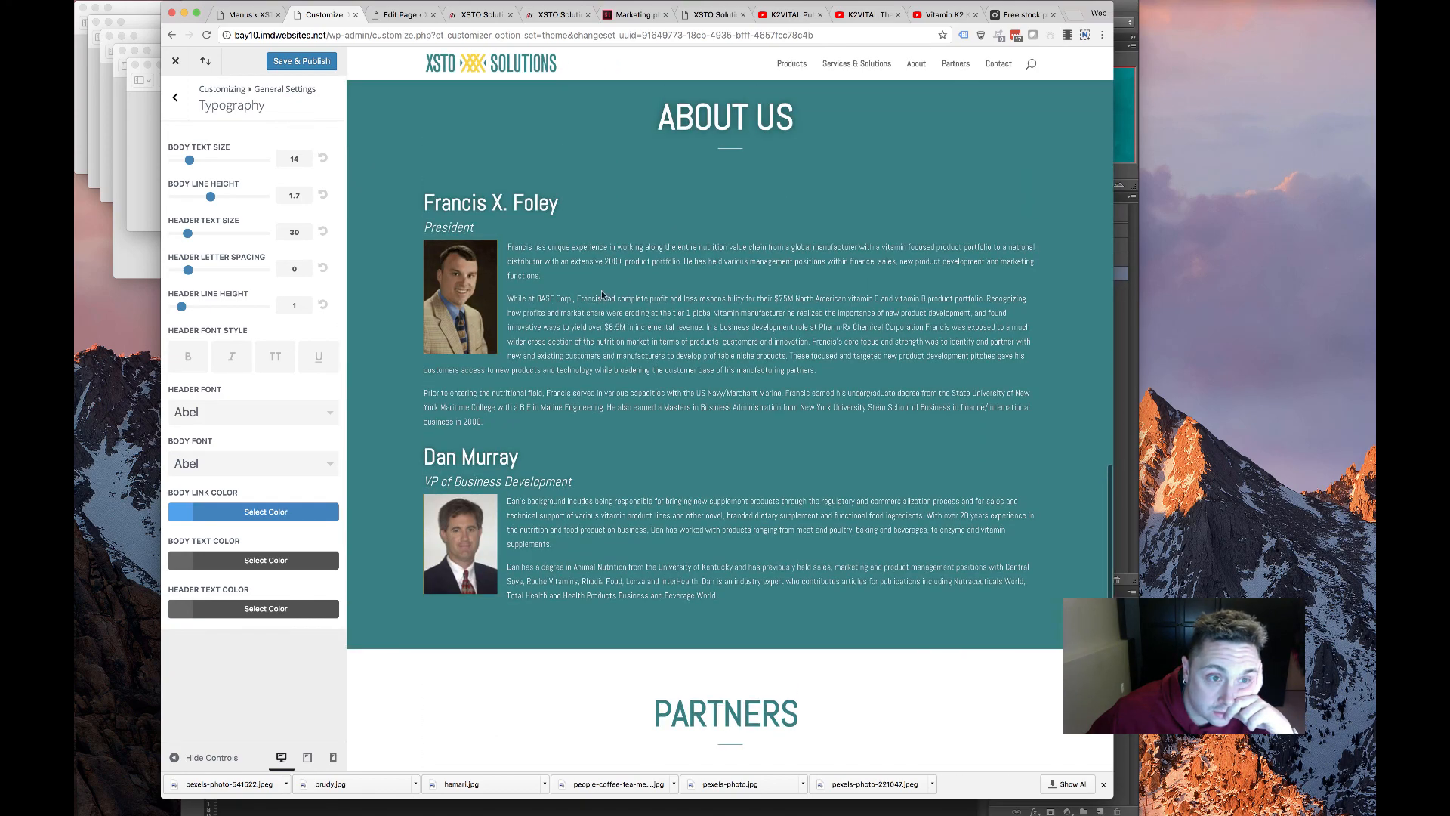
scroll(649, 393, down, 7)
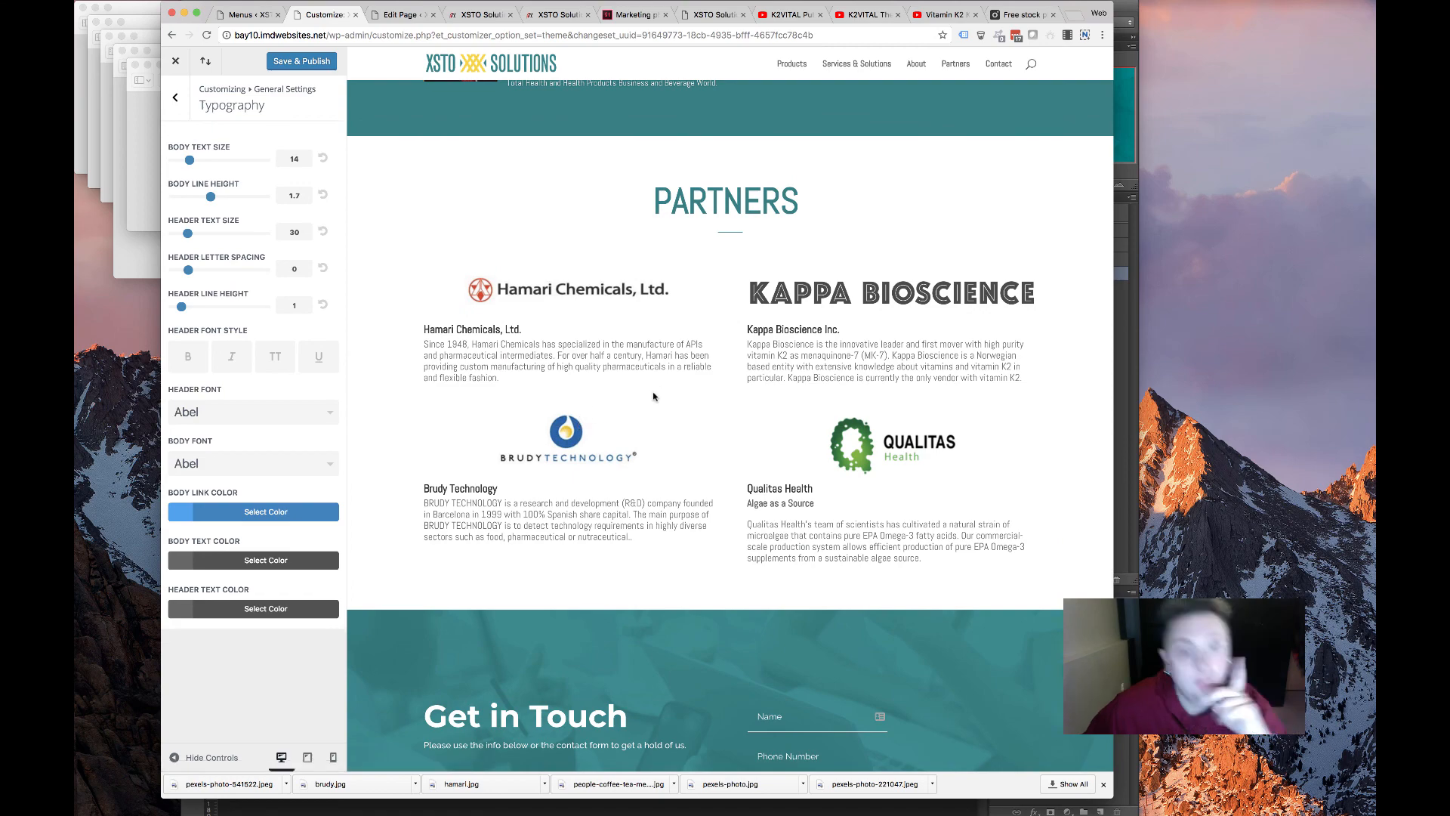
scroll(654, 396, up, 5)
scroll(626, 406, down, 9)
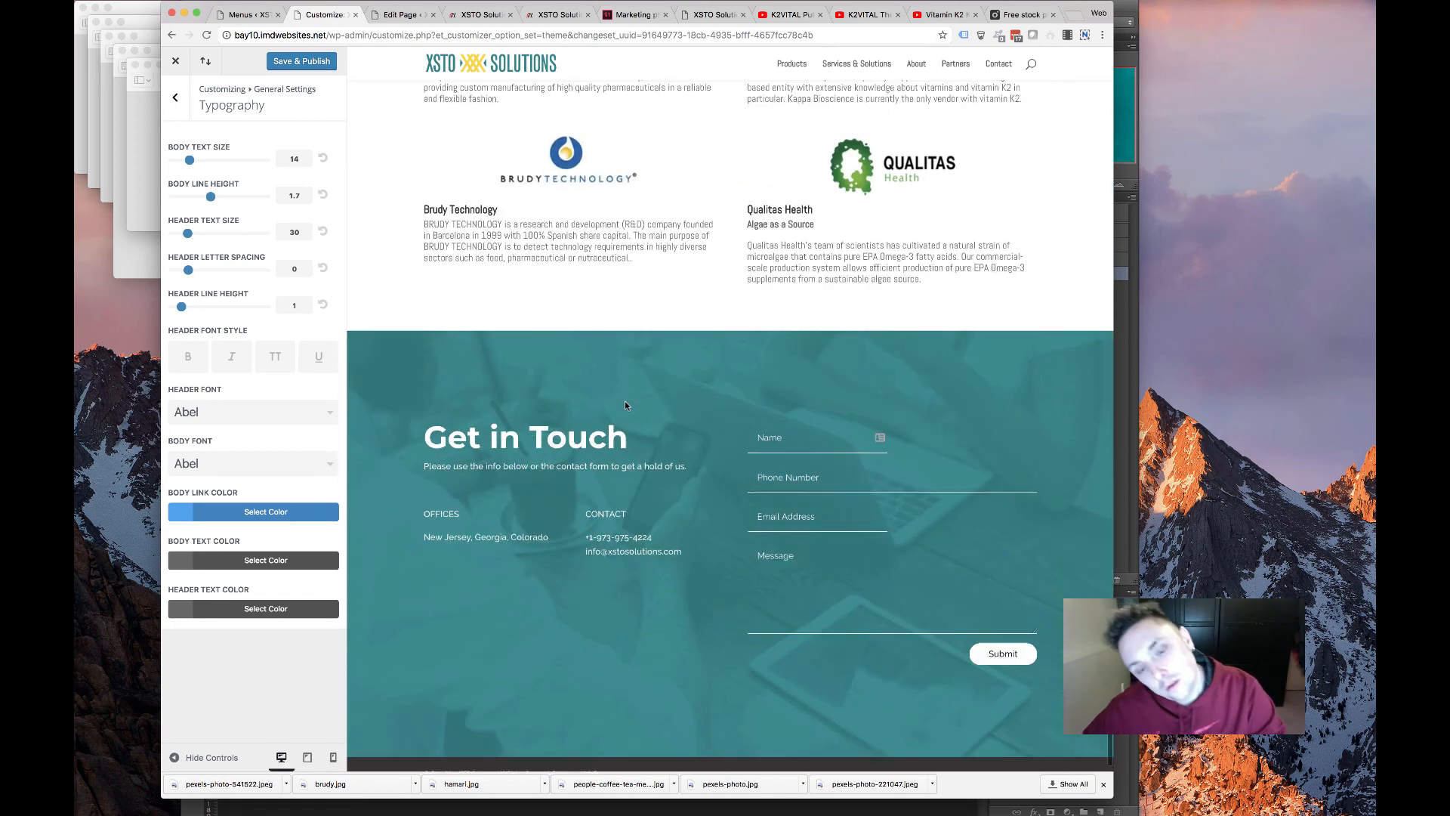
scroll(625, 405, down, 1)
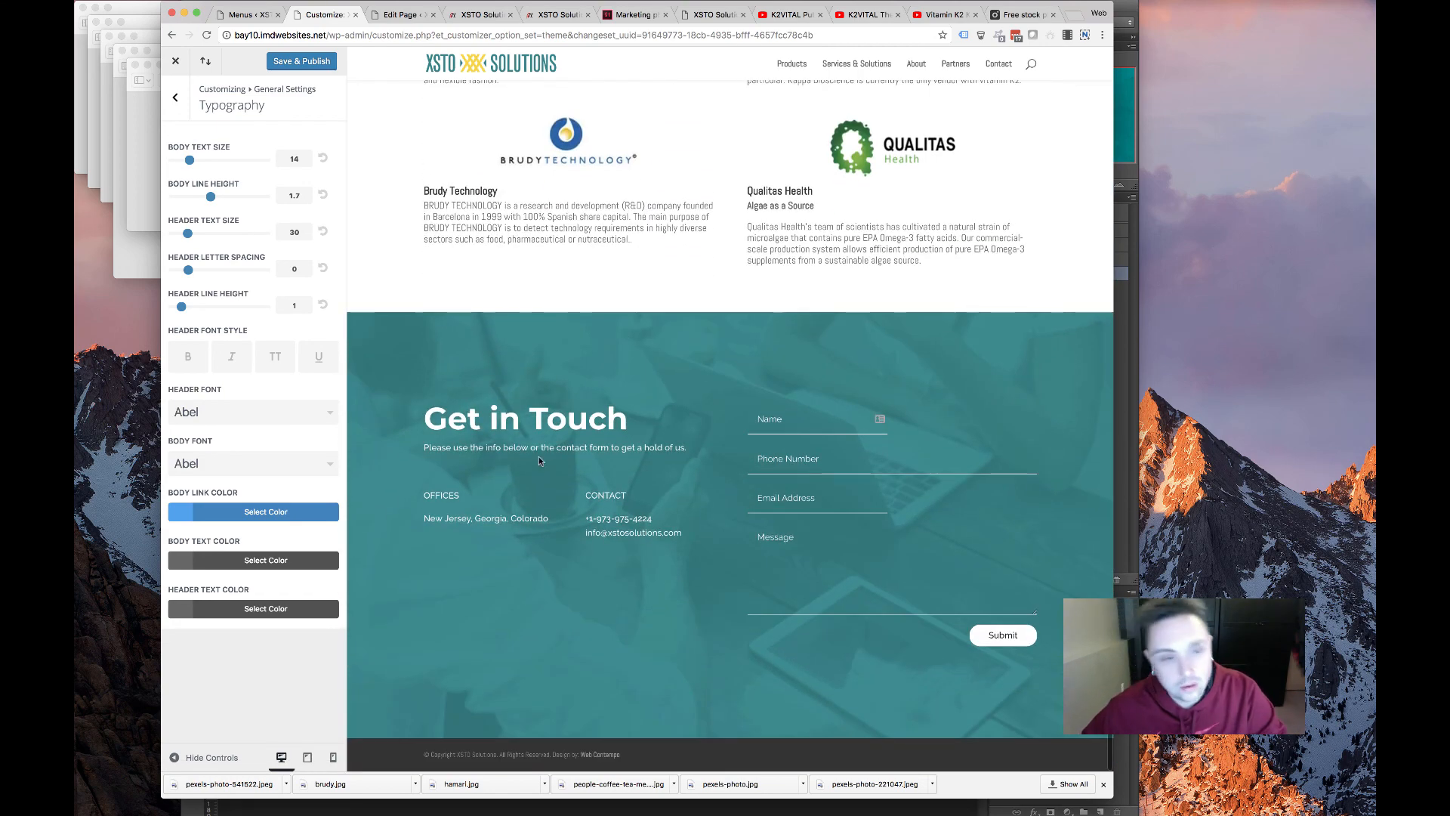
click(291, 462)
scroll(275, 513, down, 5)
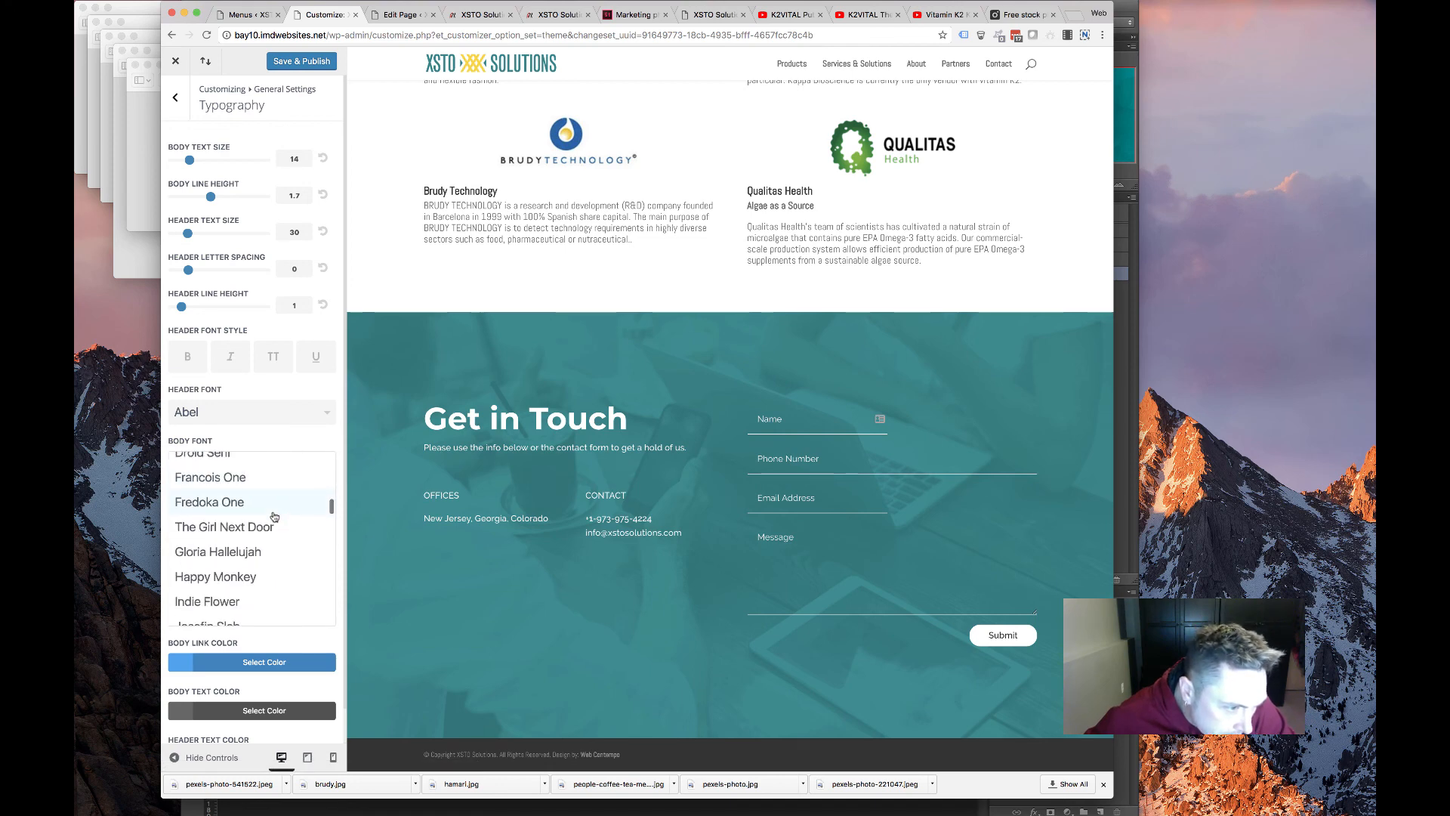
scroll(239, 589, down, 2)
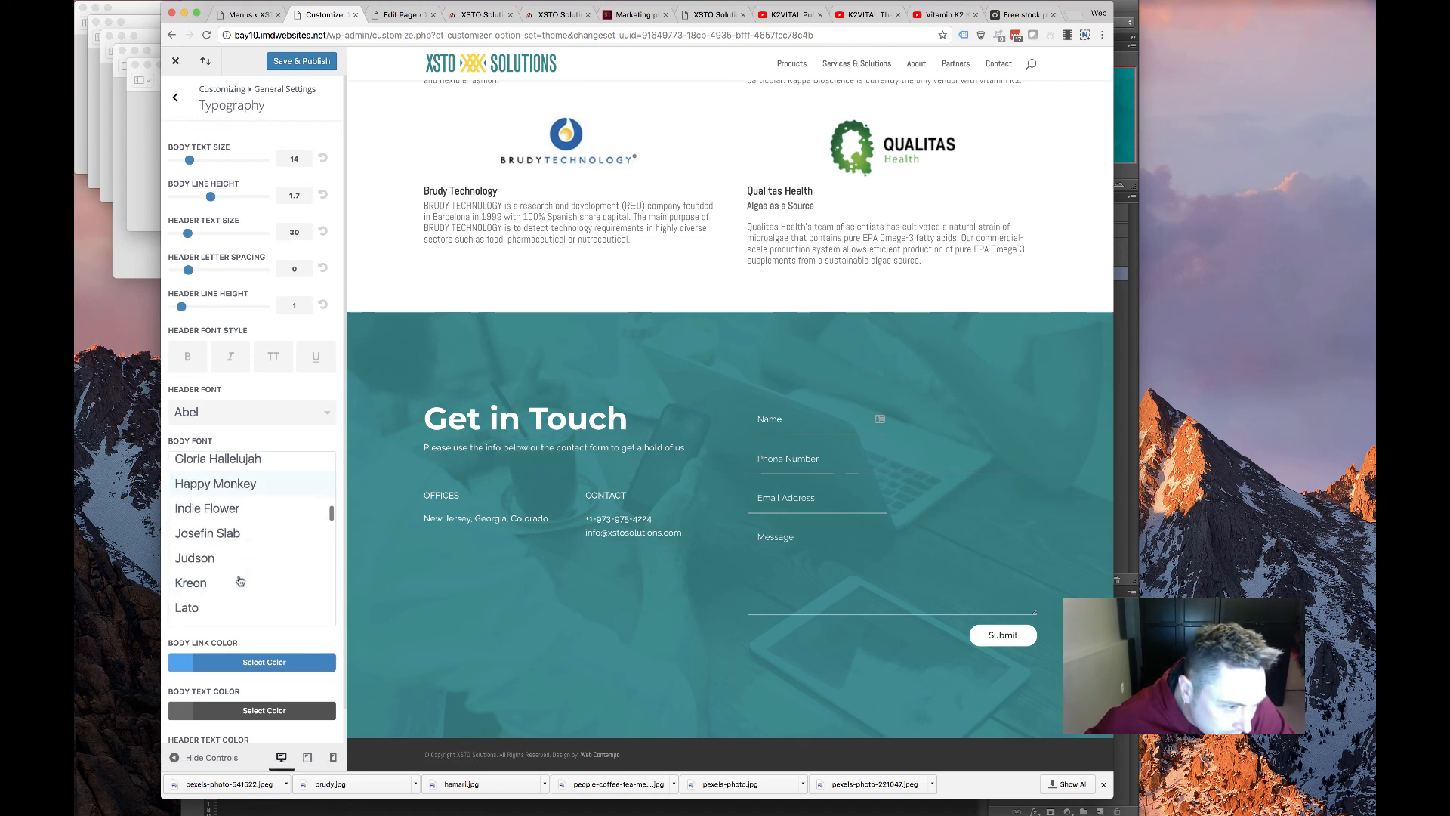
click(230, 533)
scroll(437, 460, up, 5)
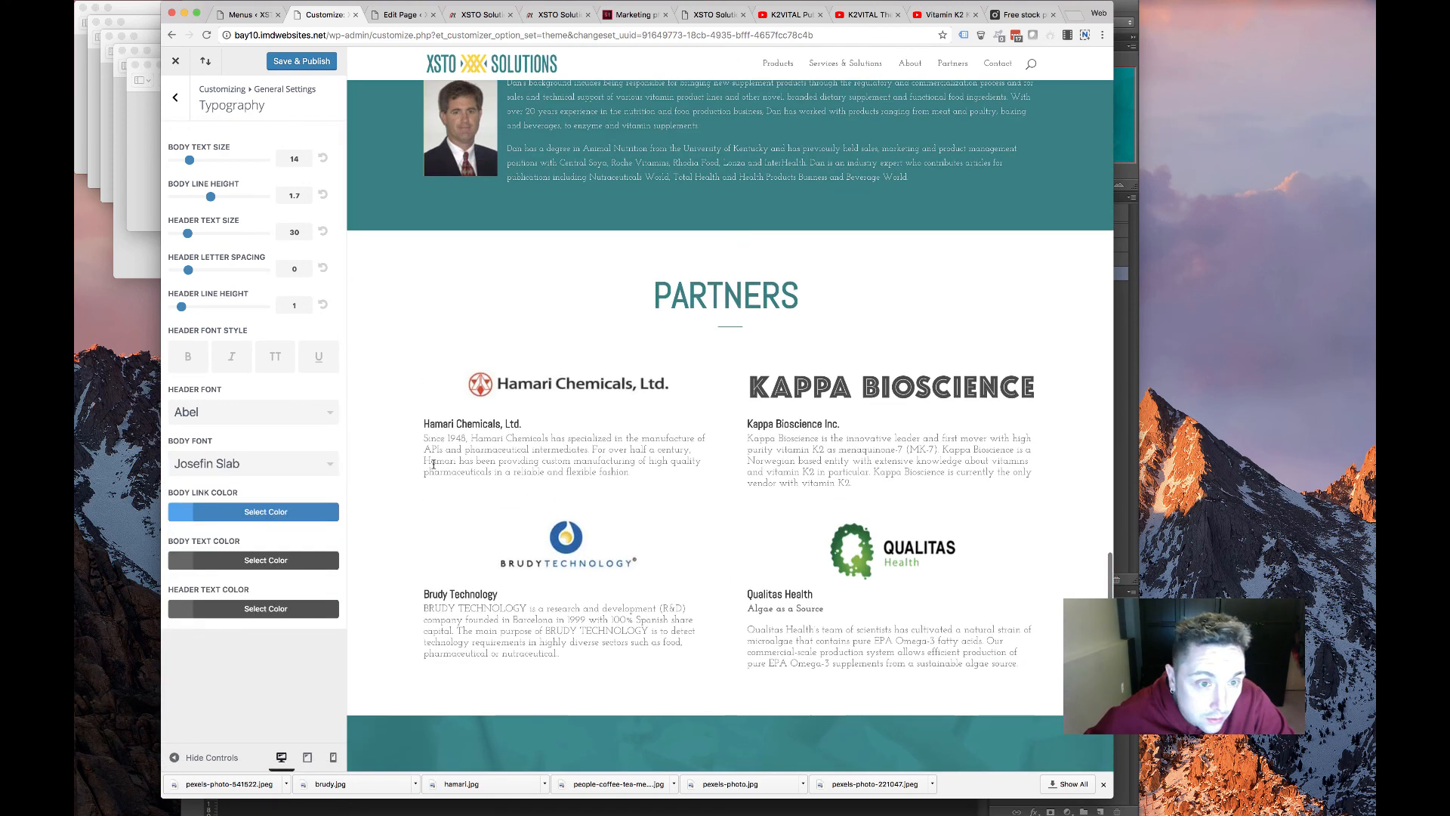
scroll(432, 464, up, 4)
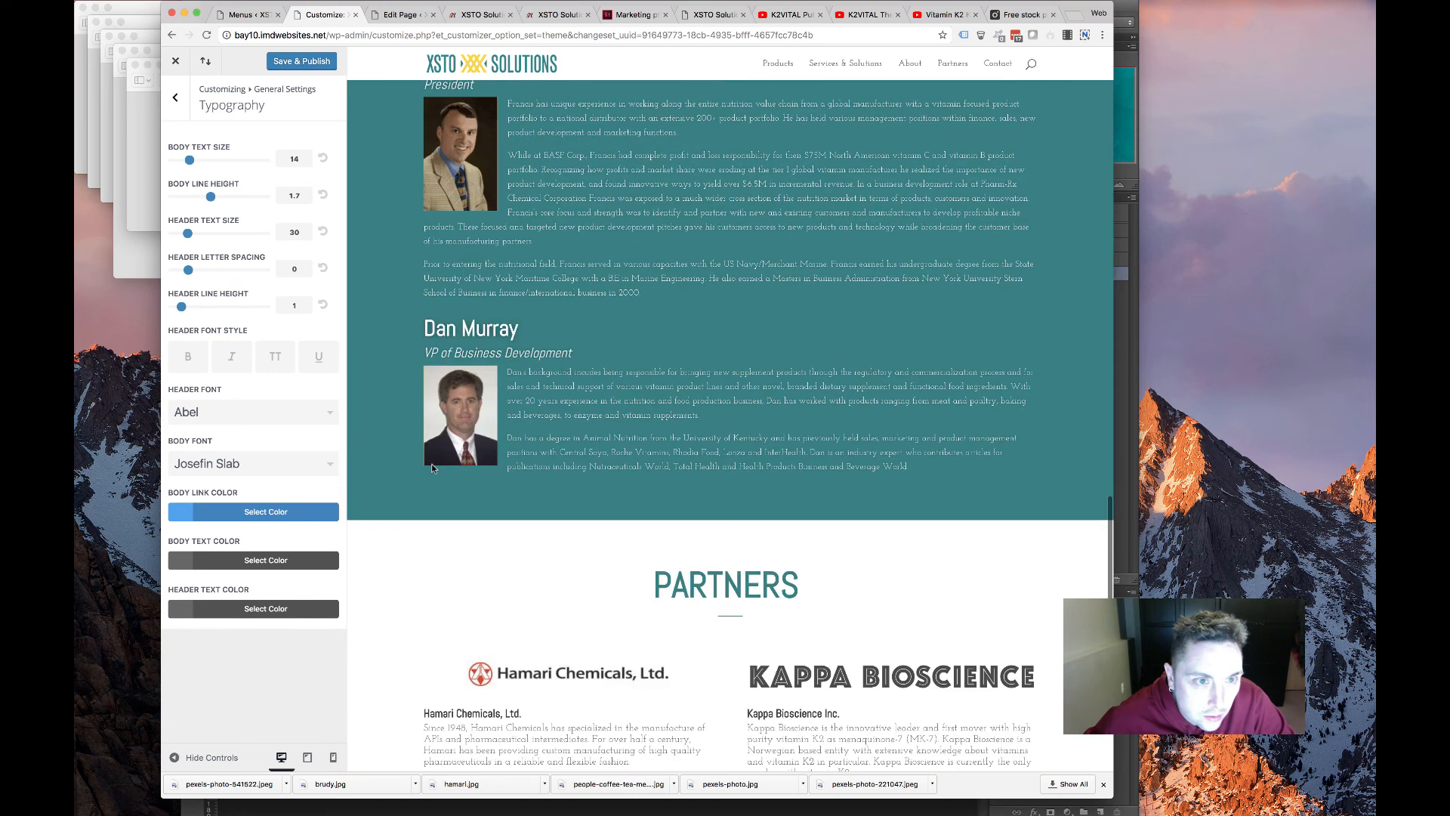
click(281, 466)
click(257, 460)
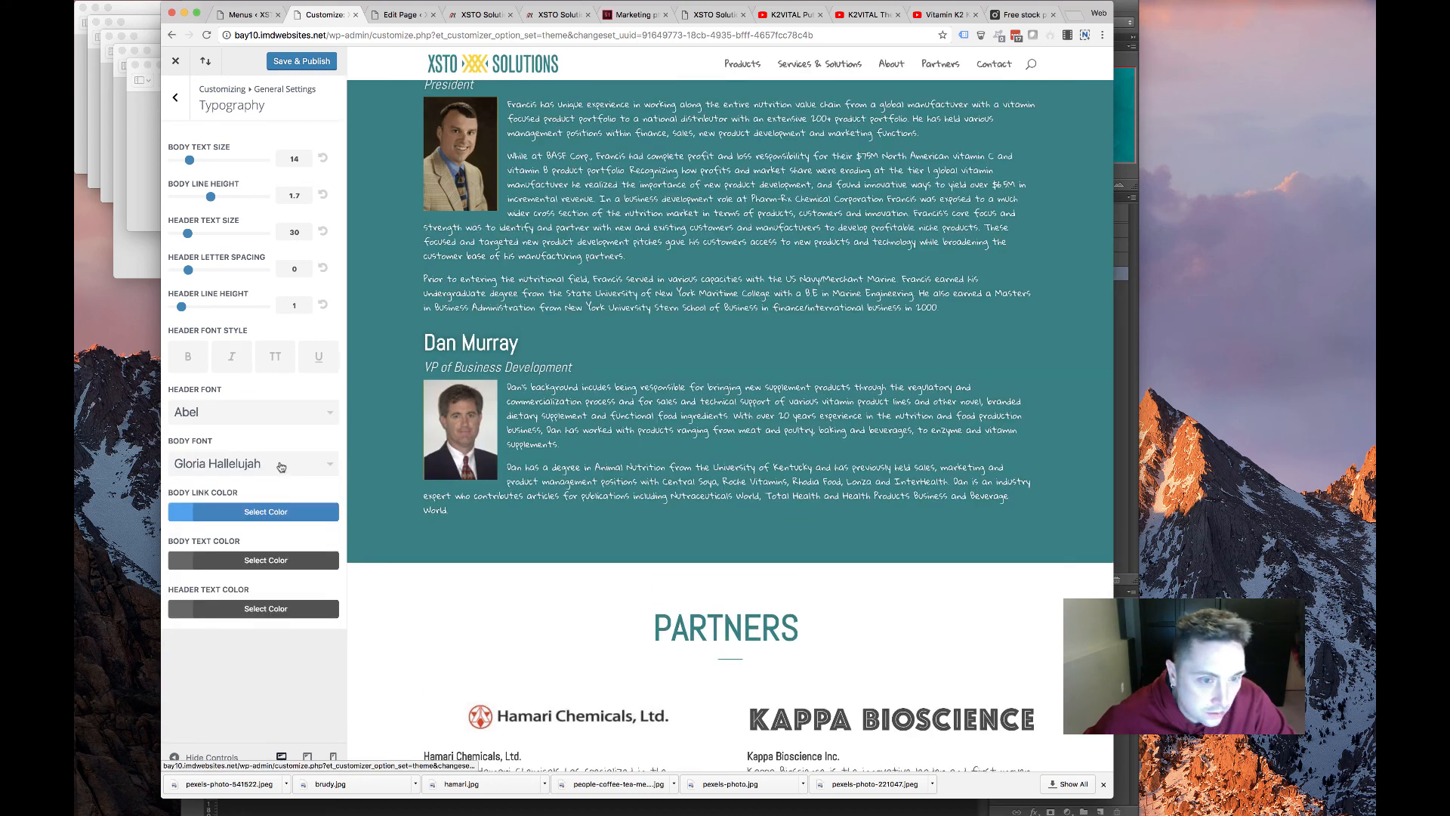
click(281, 466)
scroll(236, 528, up, 10)
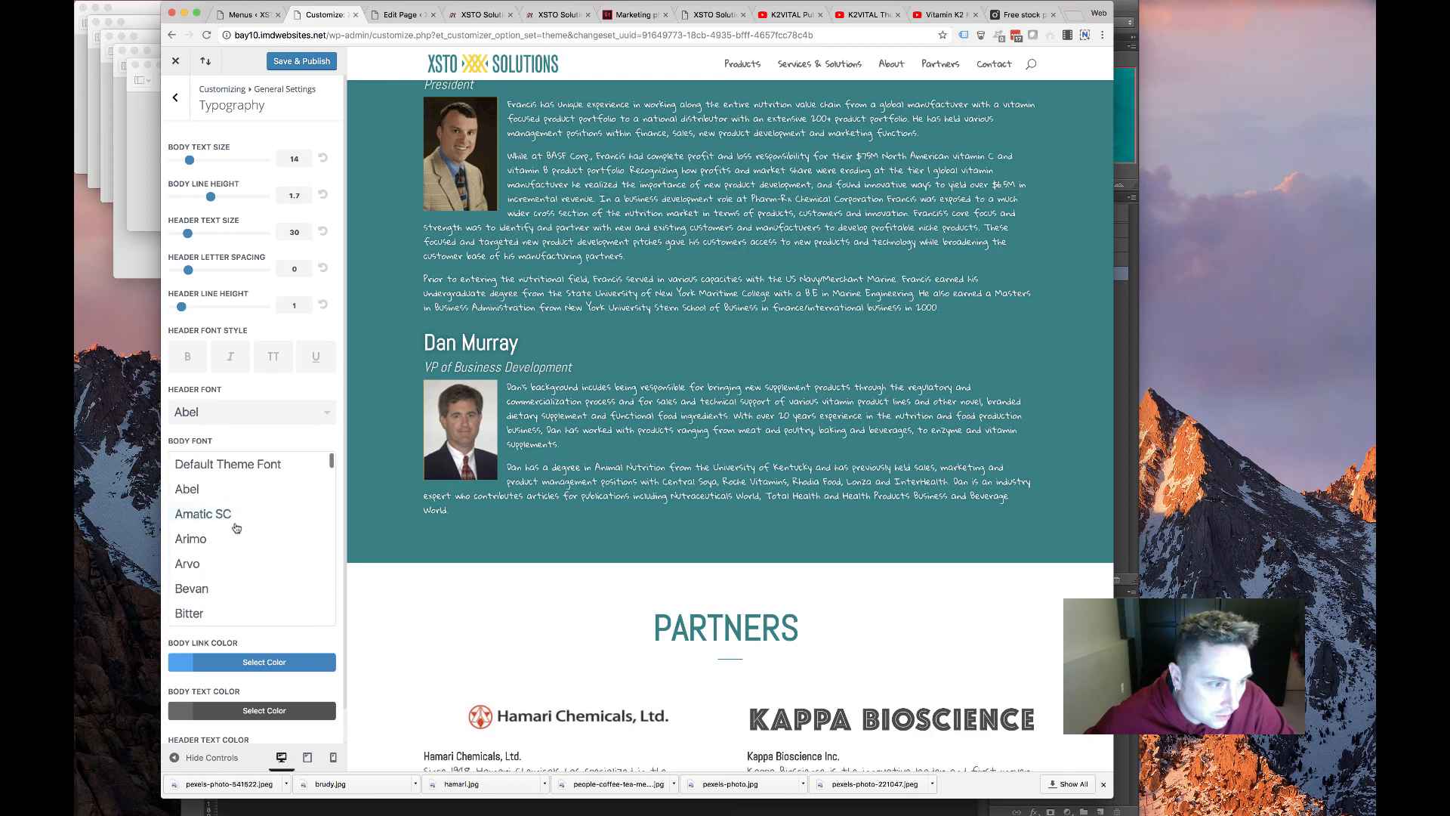
click(241, 491)
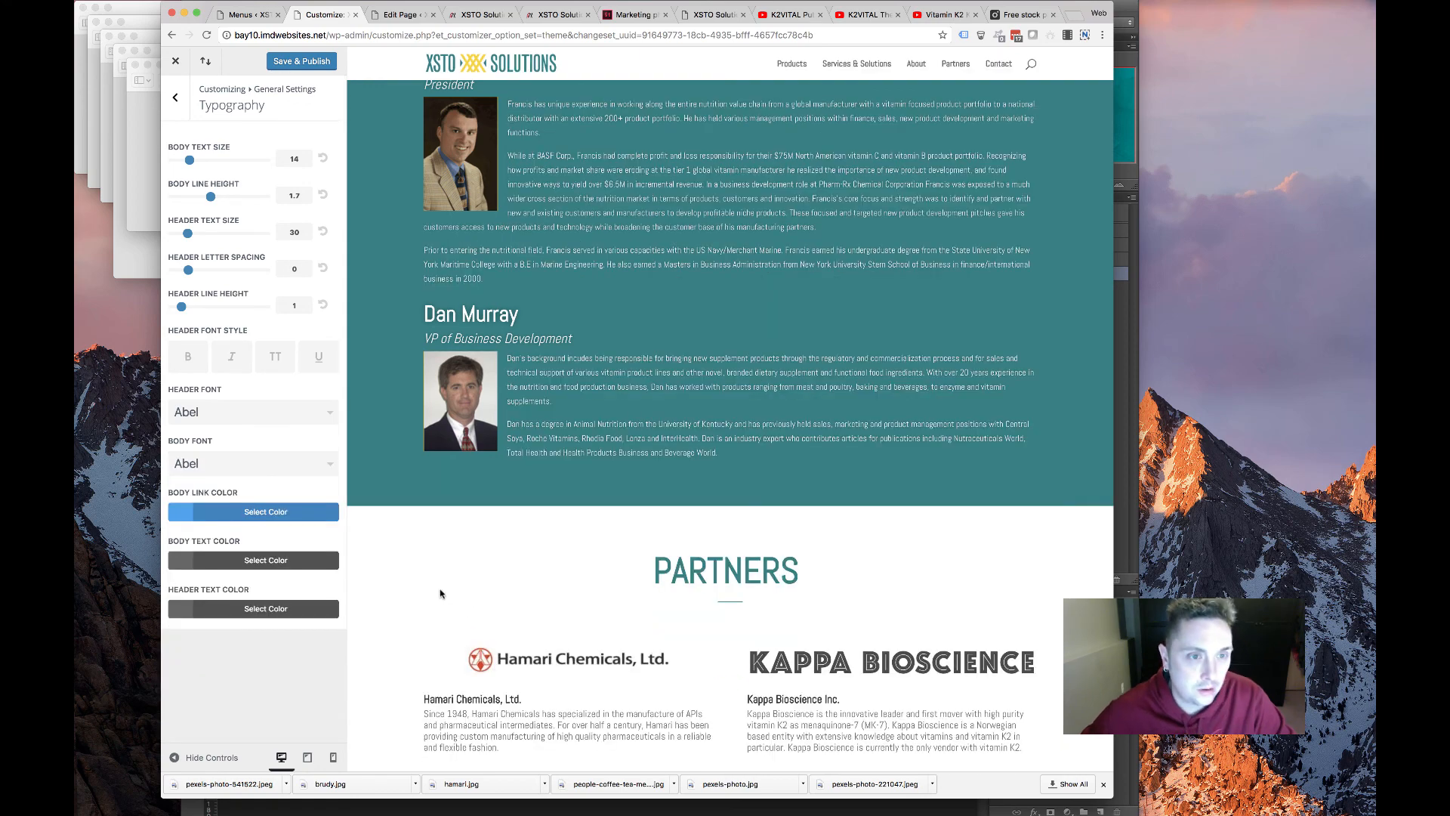
scroll(453, 593, up, 5)
scroll(474, 521, up, 10)
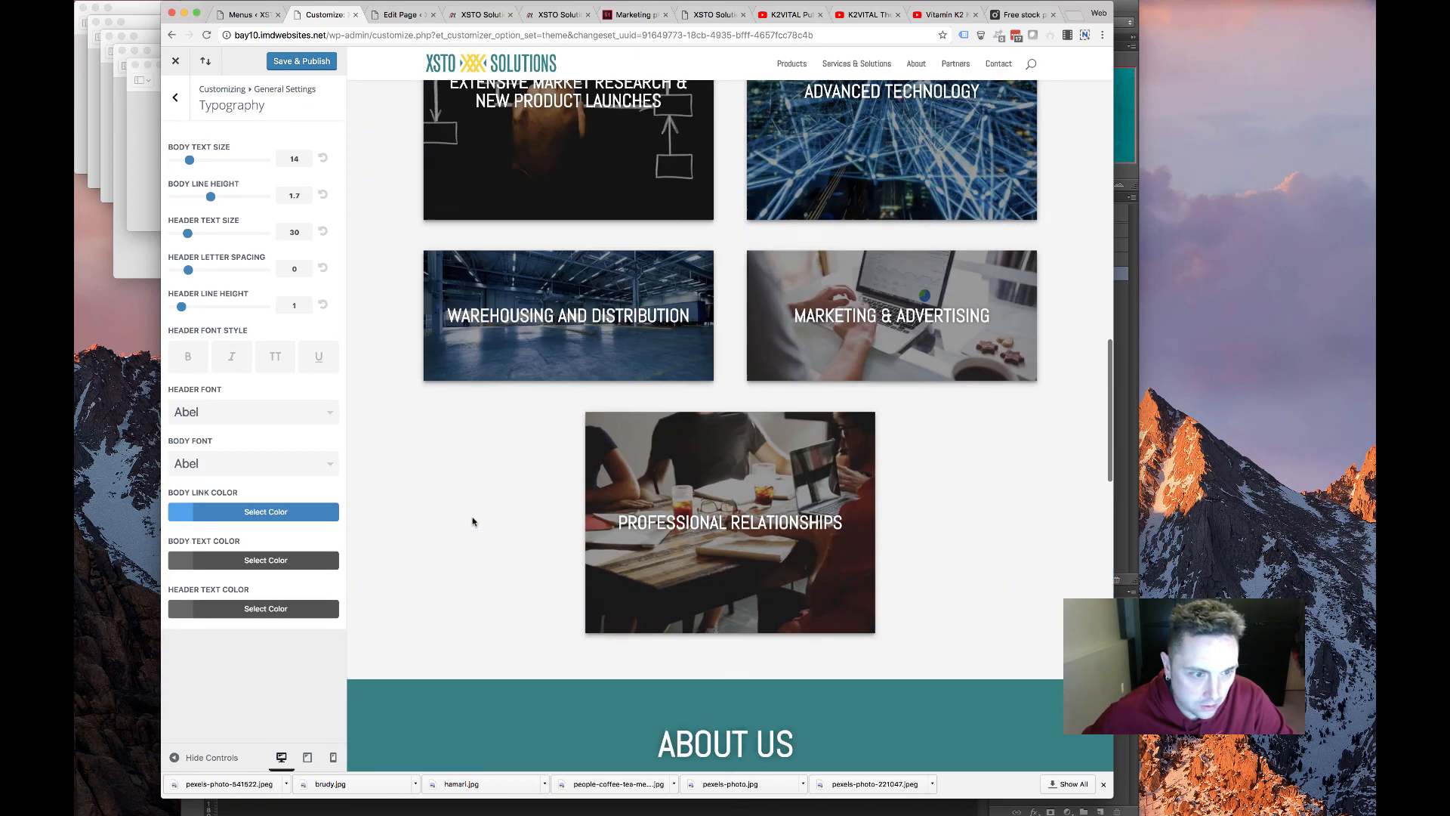
scroll(474, 521, up, 12)
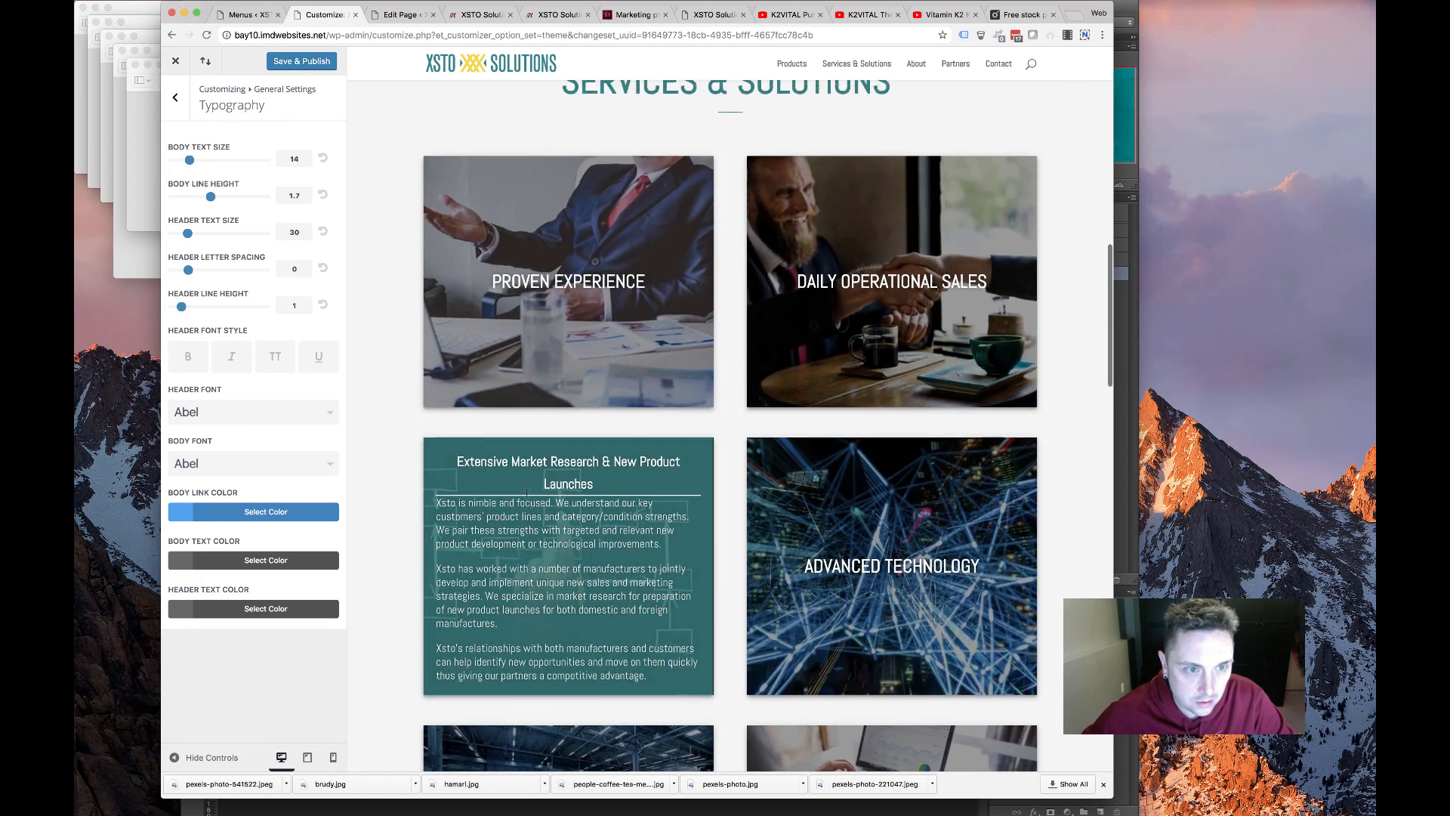
scroll(518, 498, up, 9)
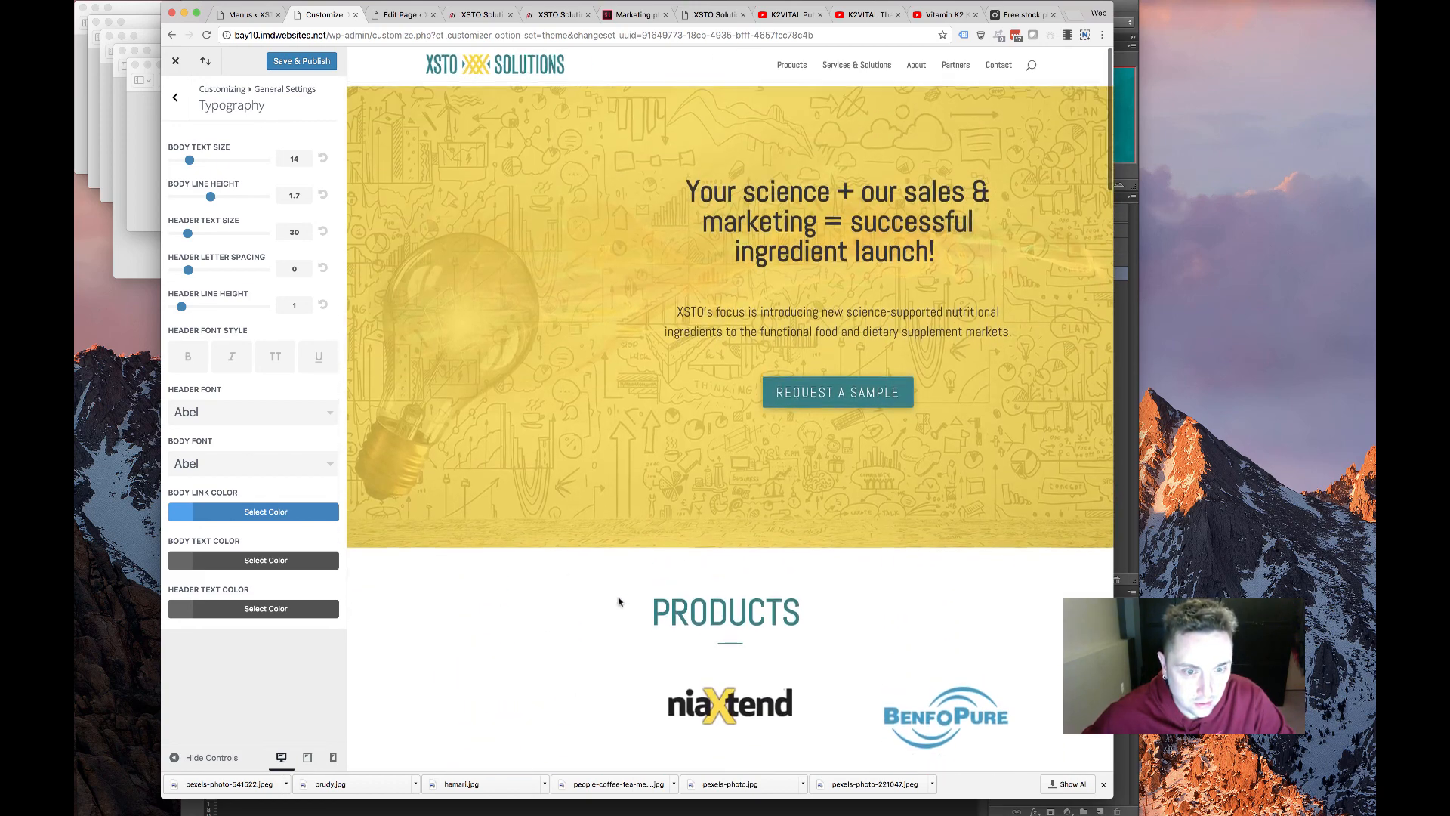
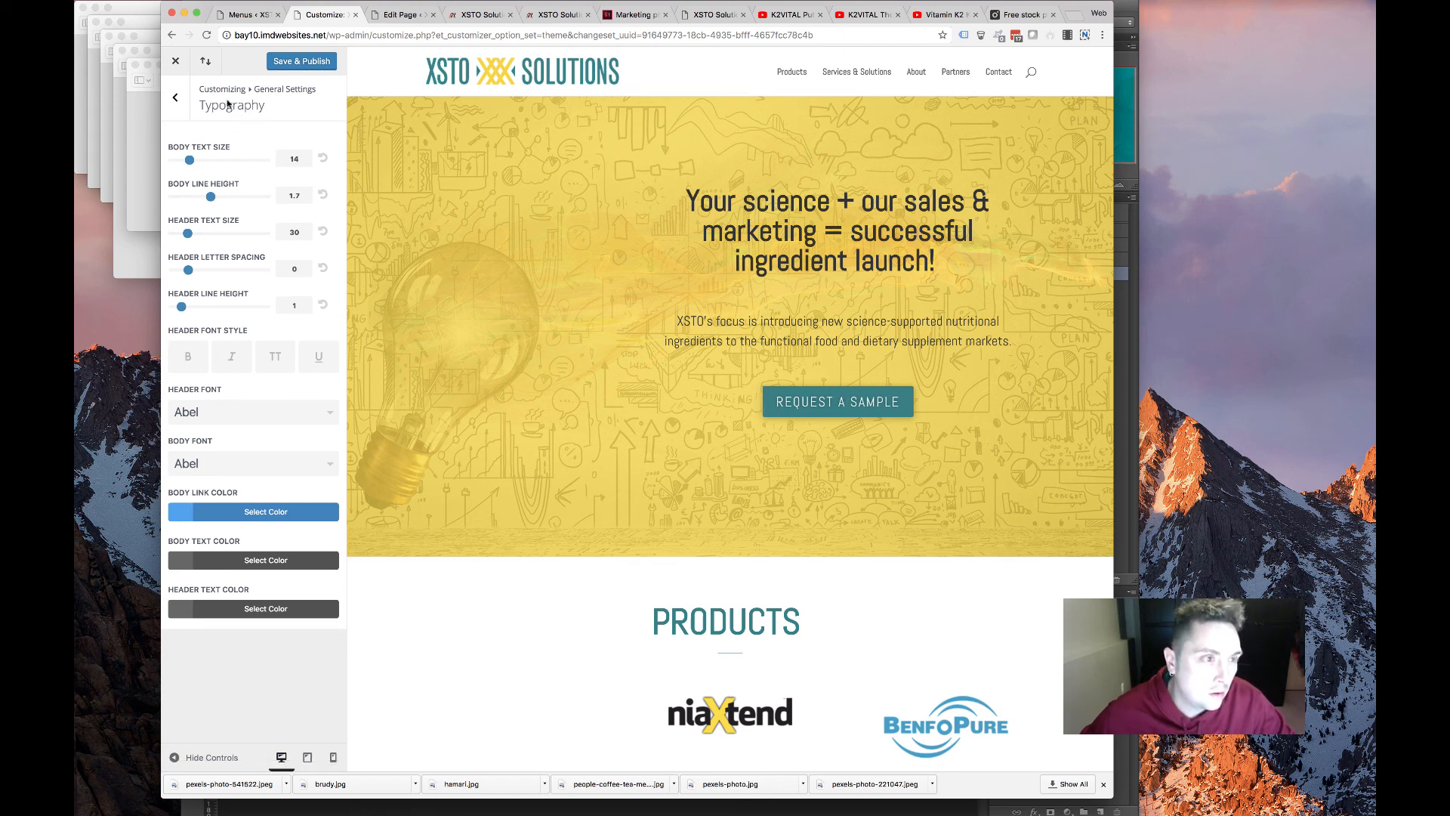
Raise the body text size to 18 in Typography and publish the change
click(181, 103)
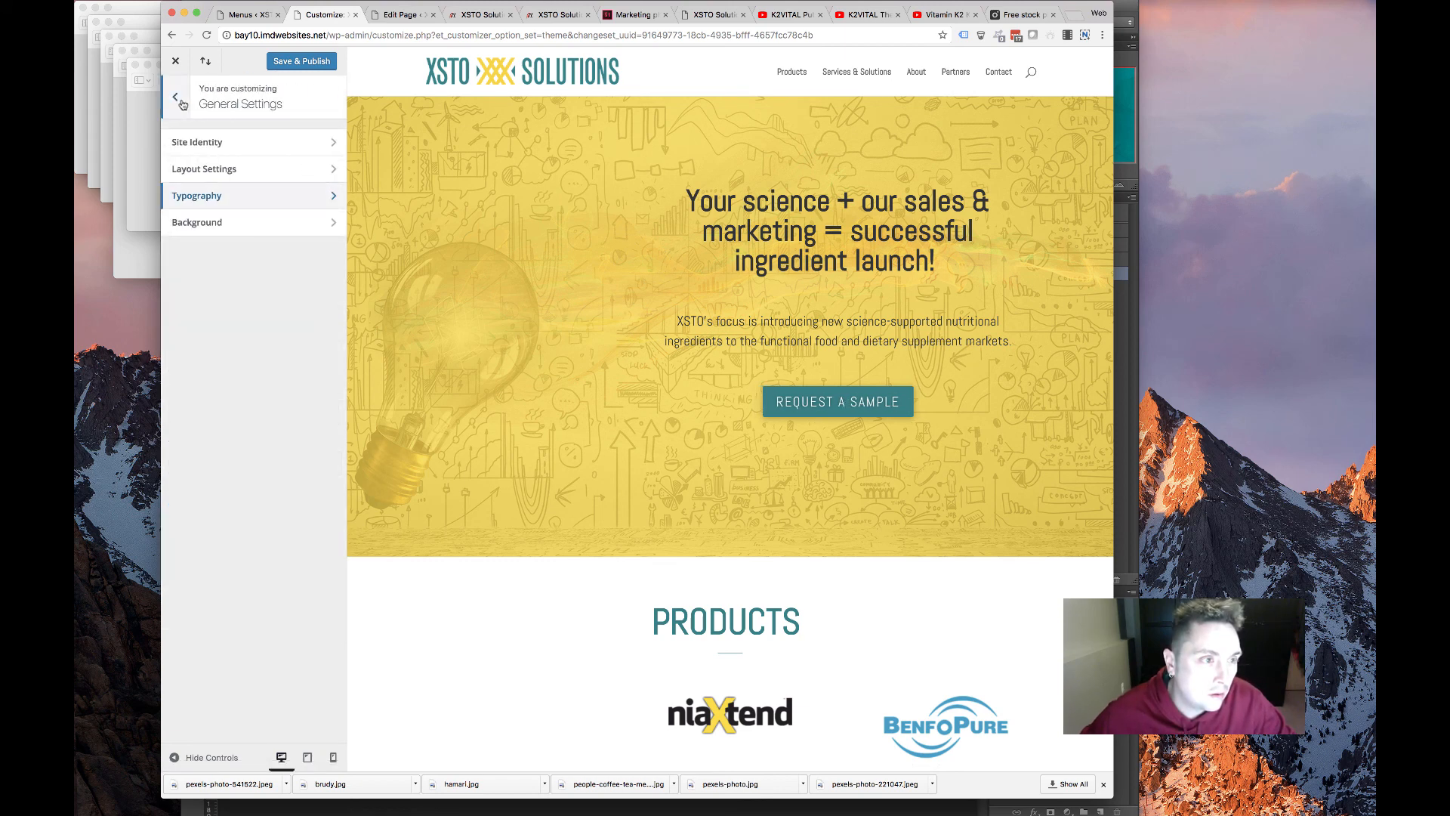
click(333, 195)
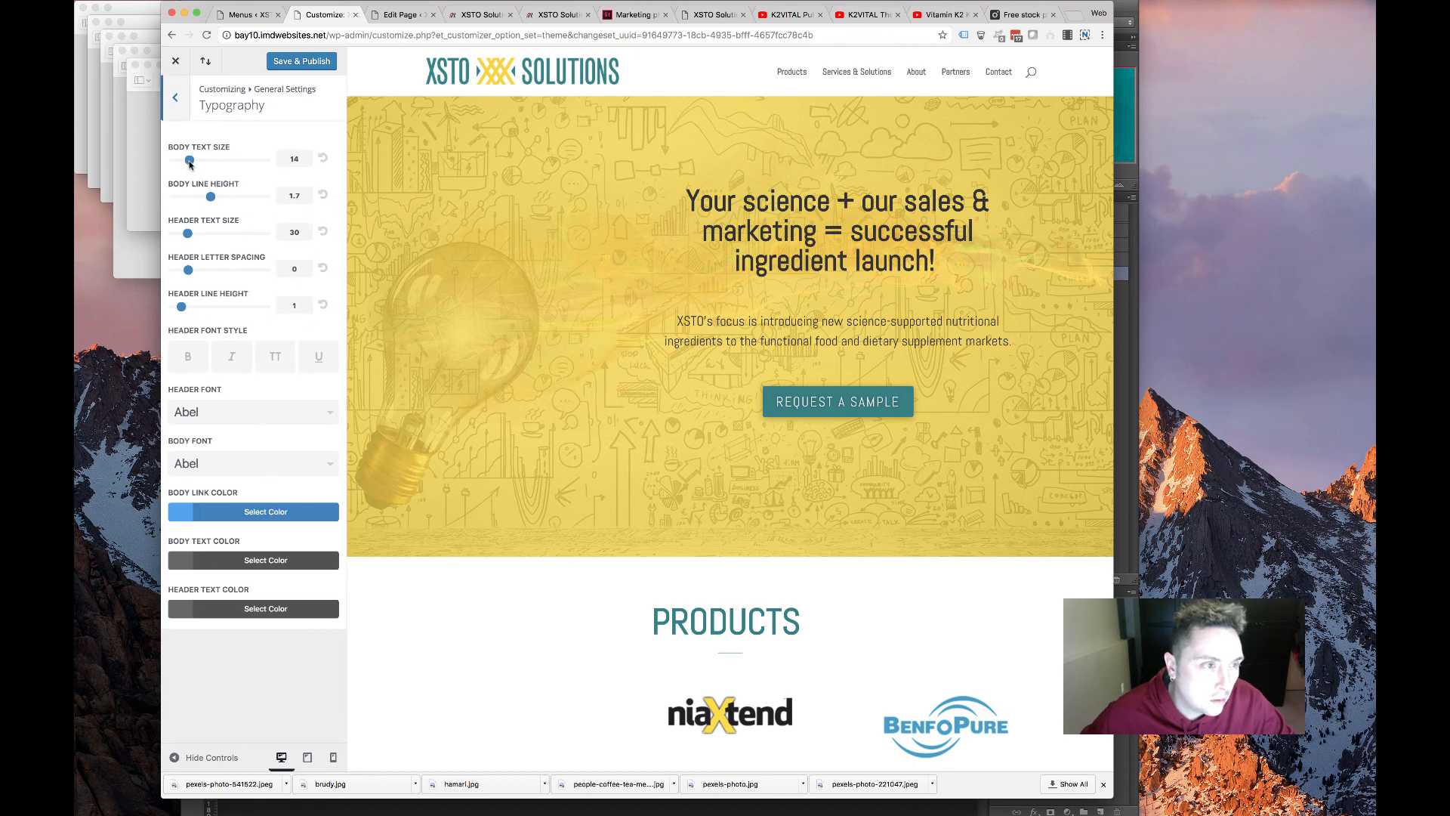
drag(190, 162, 200, 163)
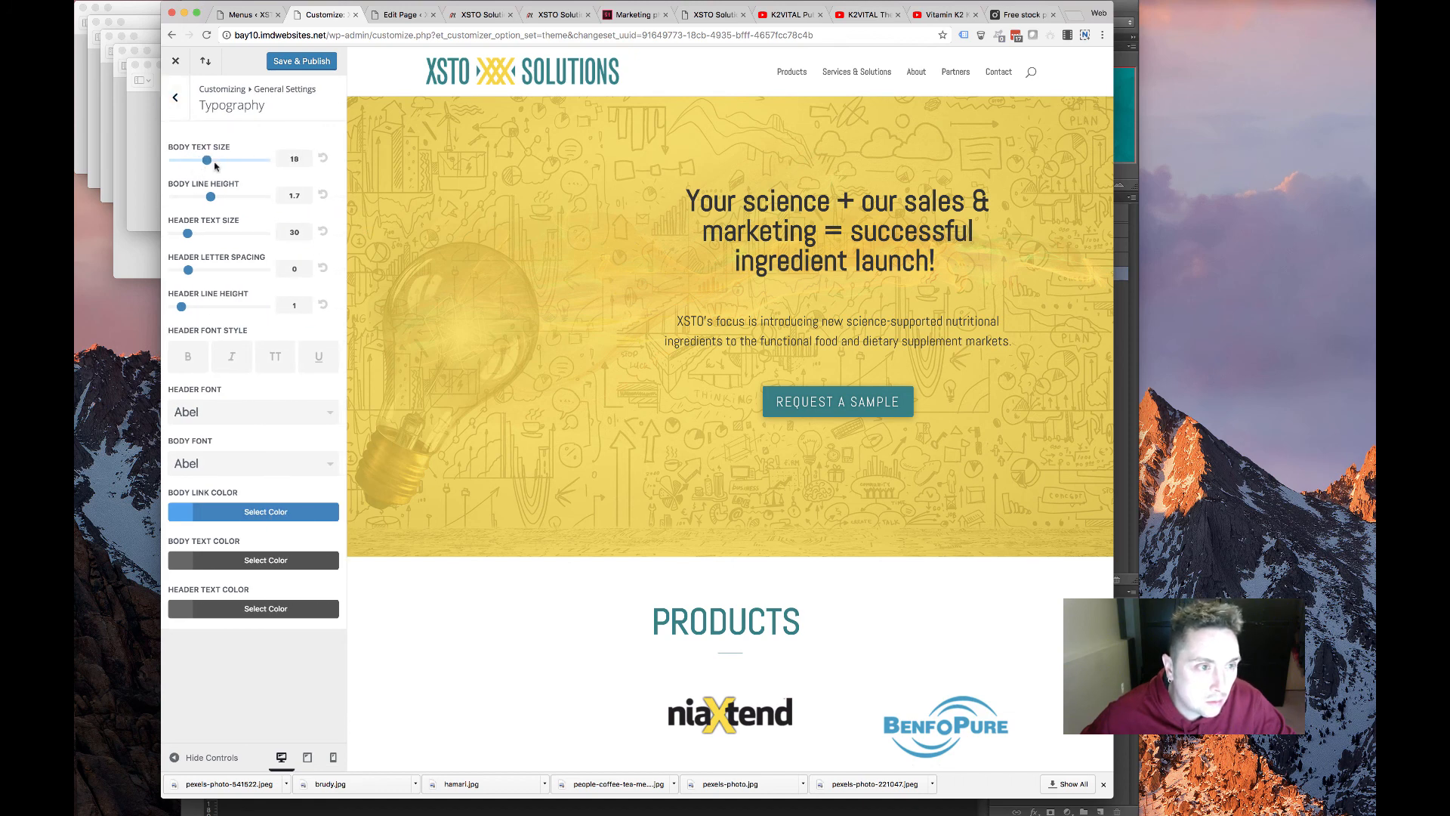
scroll(434, 405, down, 20)
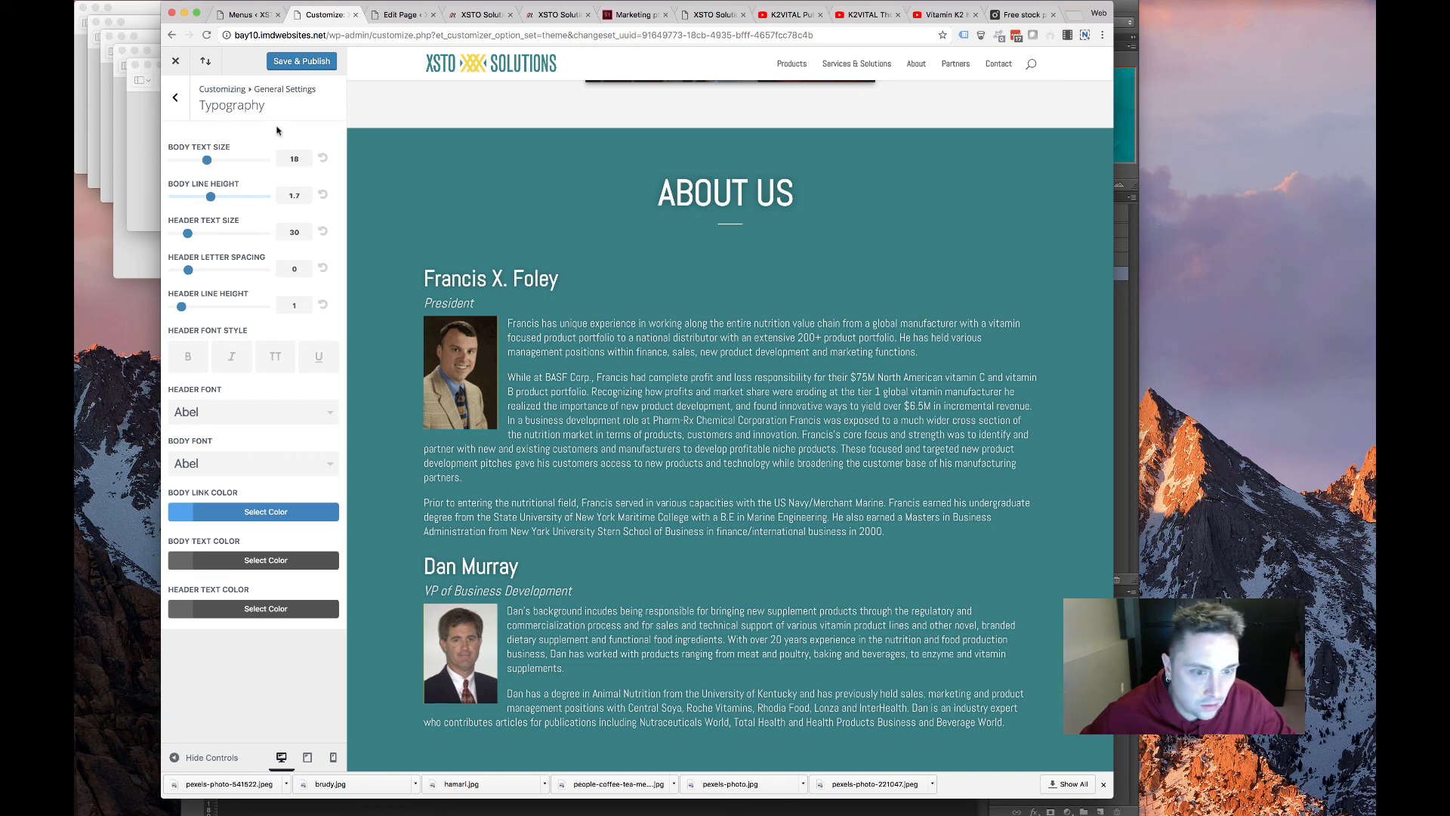
click(305, 66)
click(176, 99)
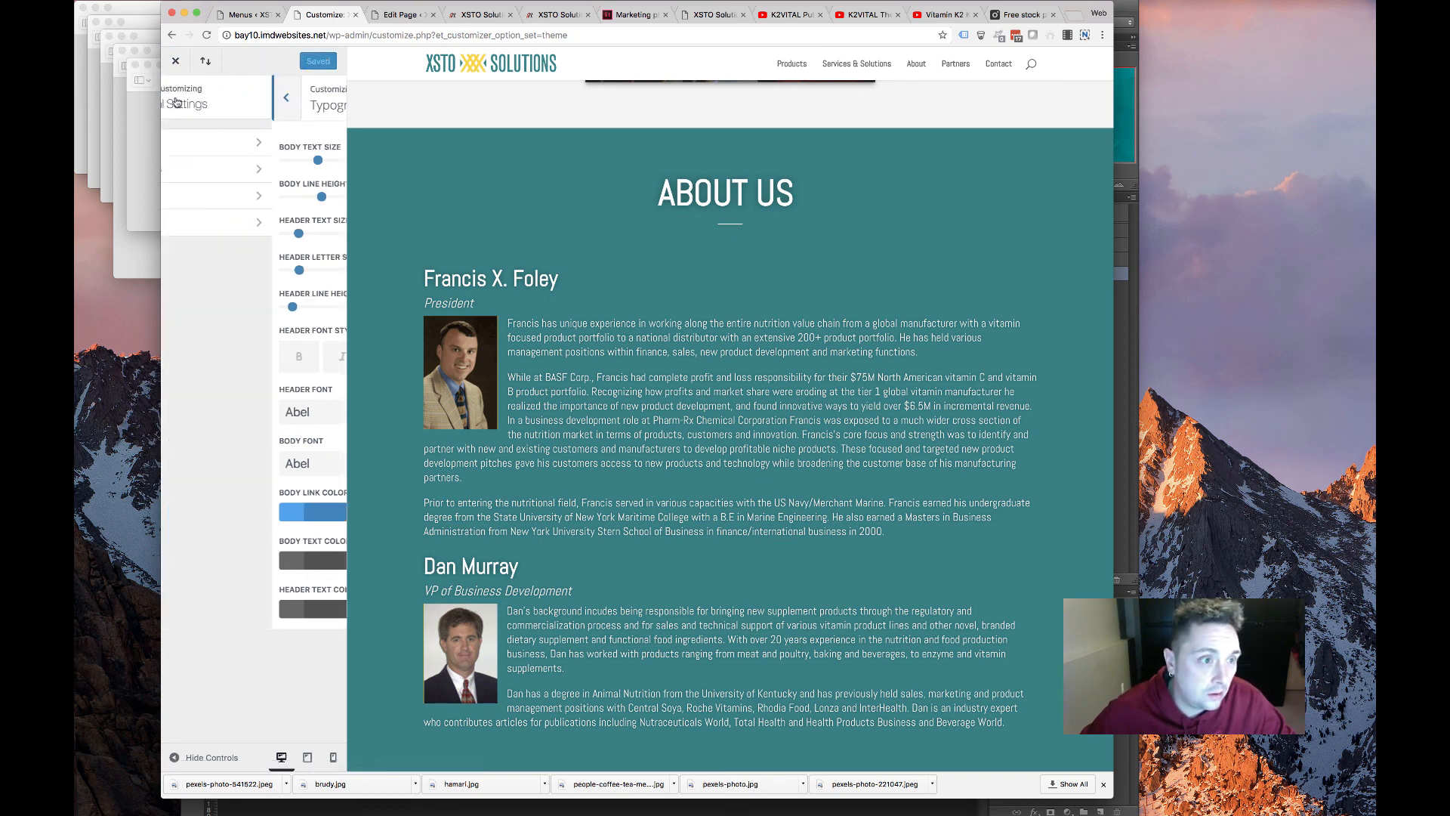
click(176, 99)
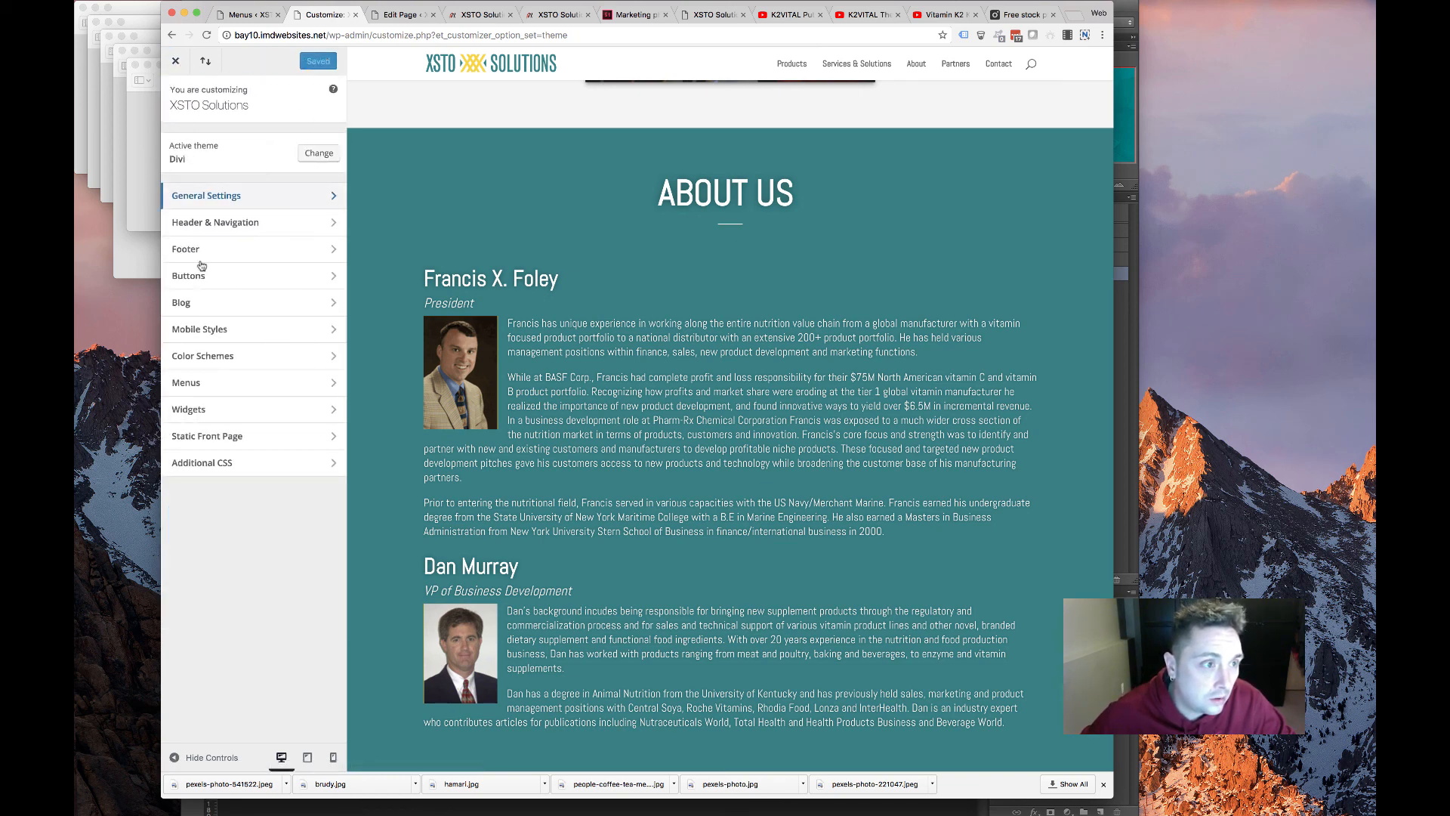
Hide the search icon in the header elements settings
click(244, 226)
scroll(572, 281, up, 10)
scroll(572, 281, up, 5)
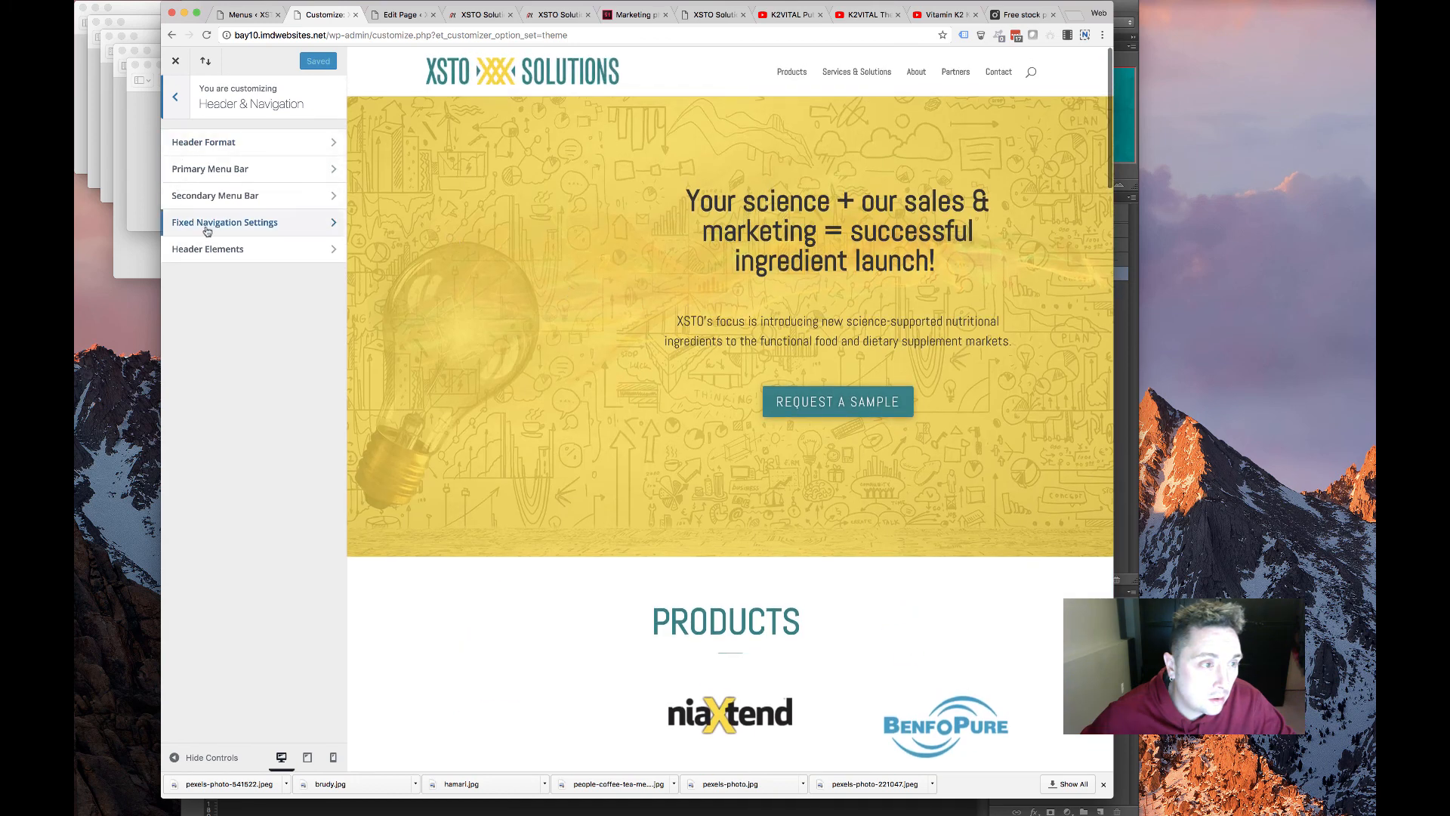
click(217, 253)
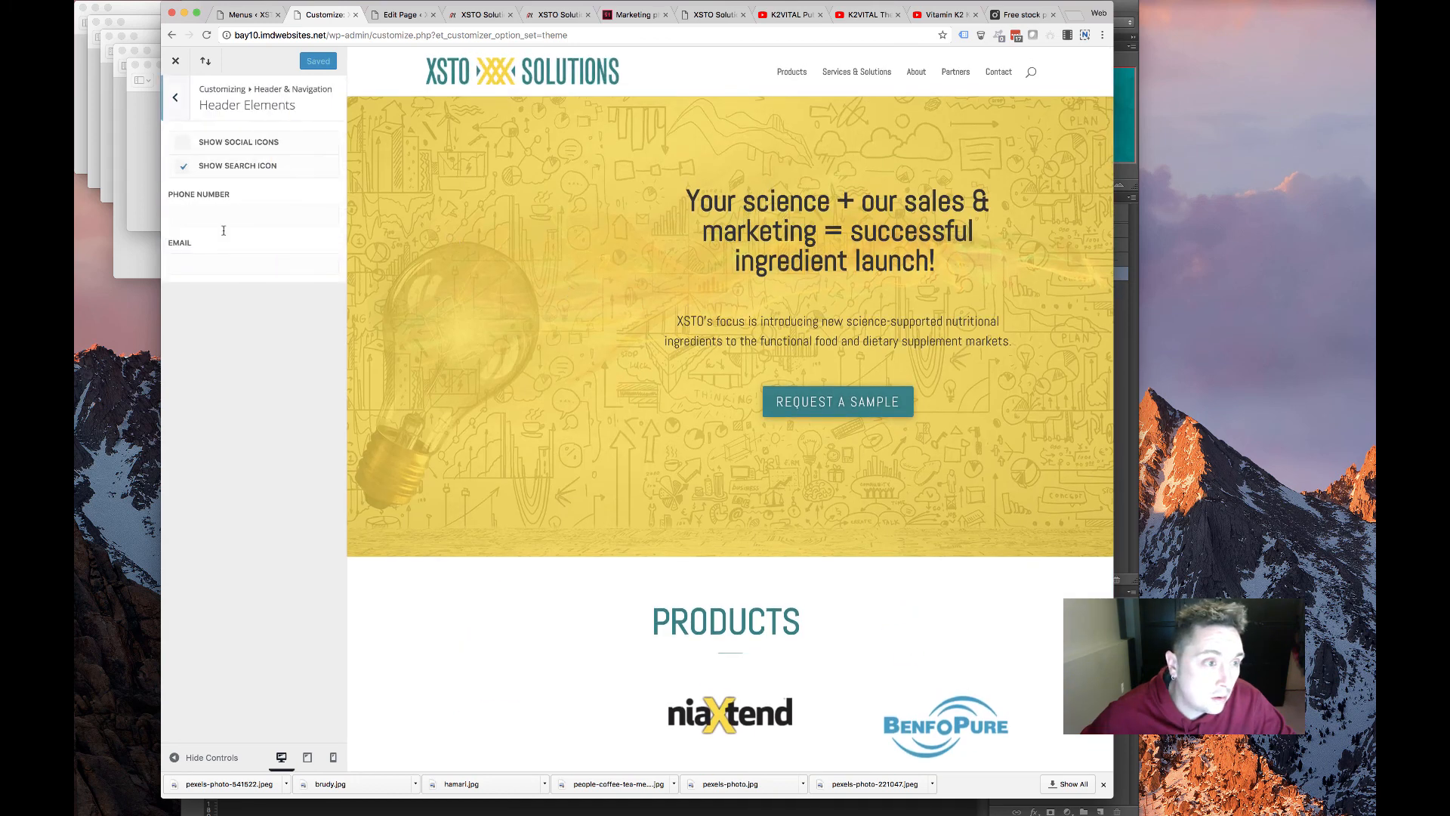
click(186, 168)
click(176, 97)
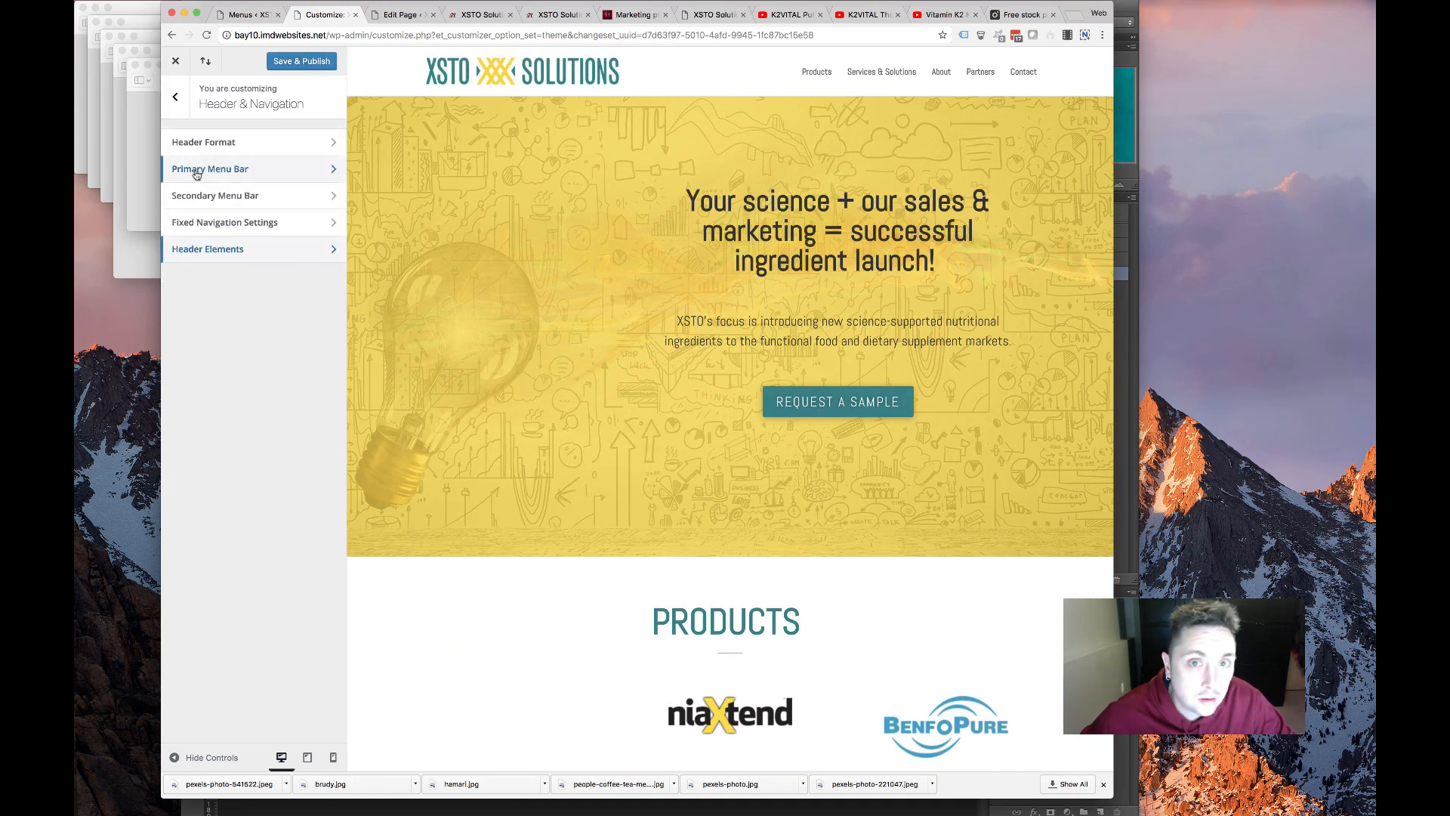
Make the primary menu items uppercase with fully opaque teal #008285 text
click(235, 171)
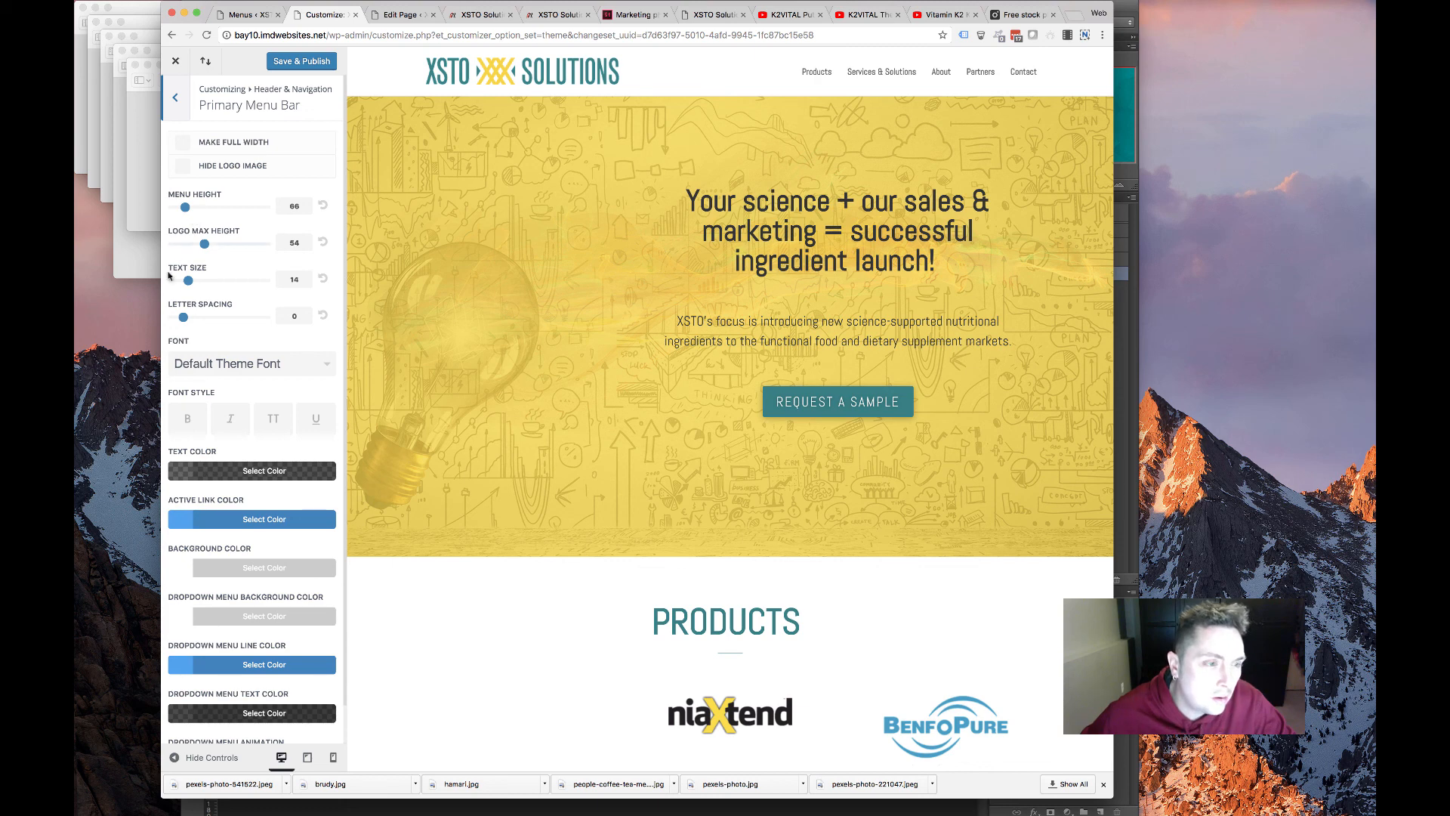
click(267, 419)
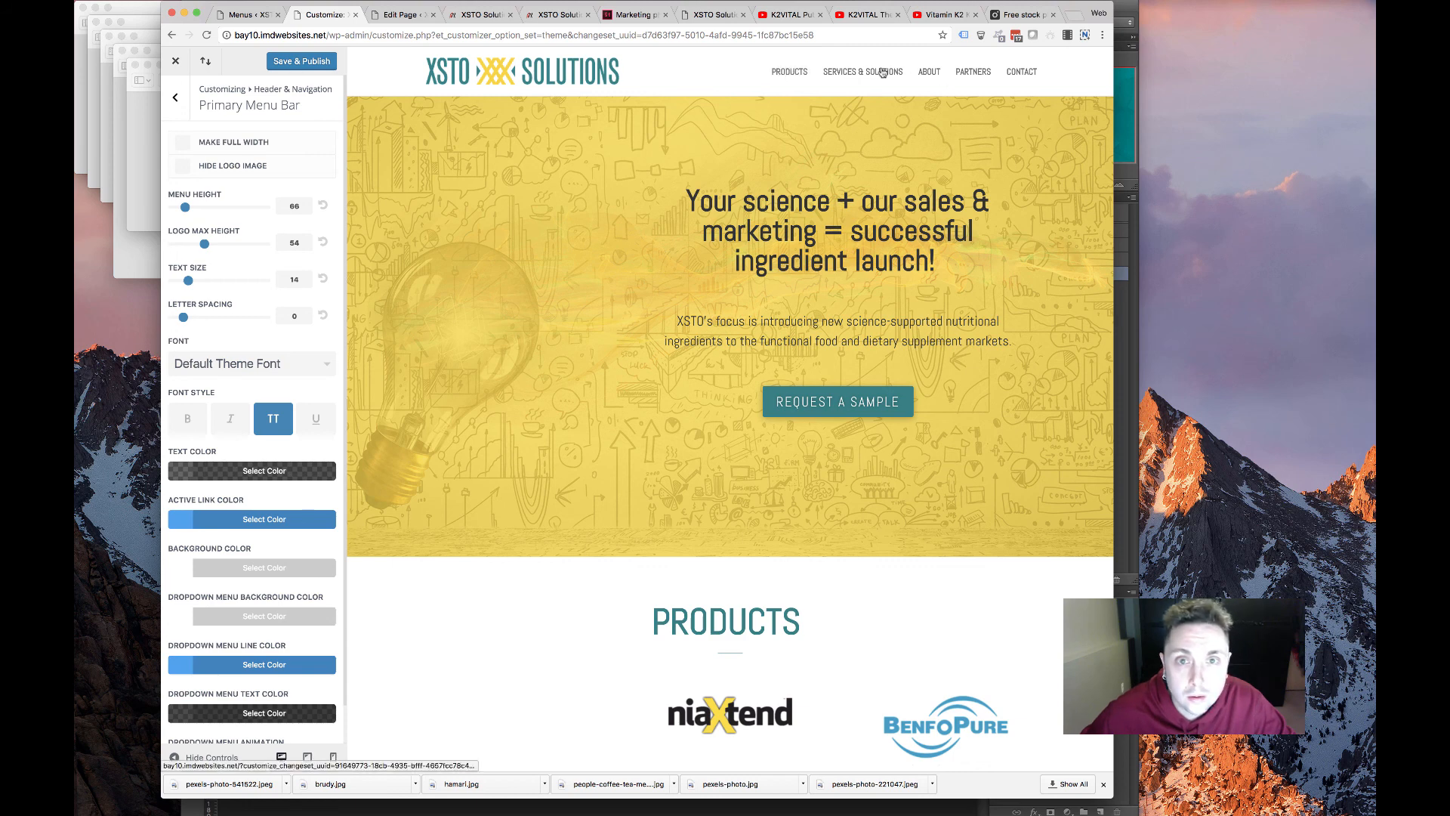
click(249, 472)
click(191, 639)
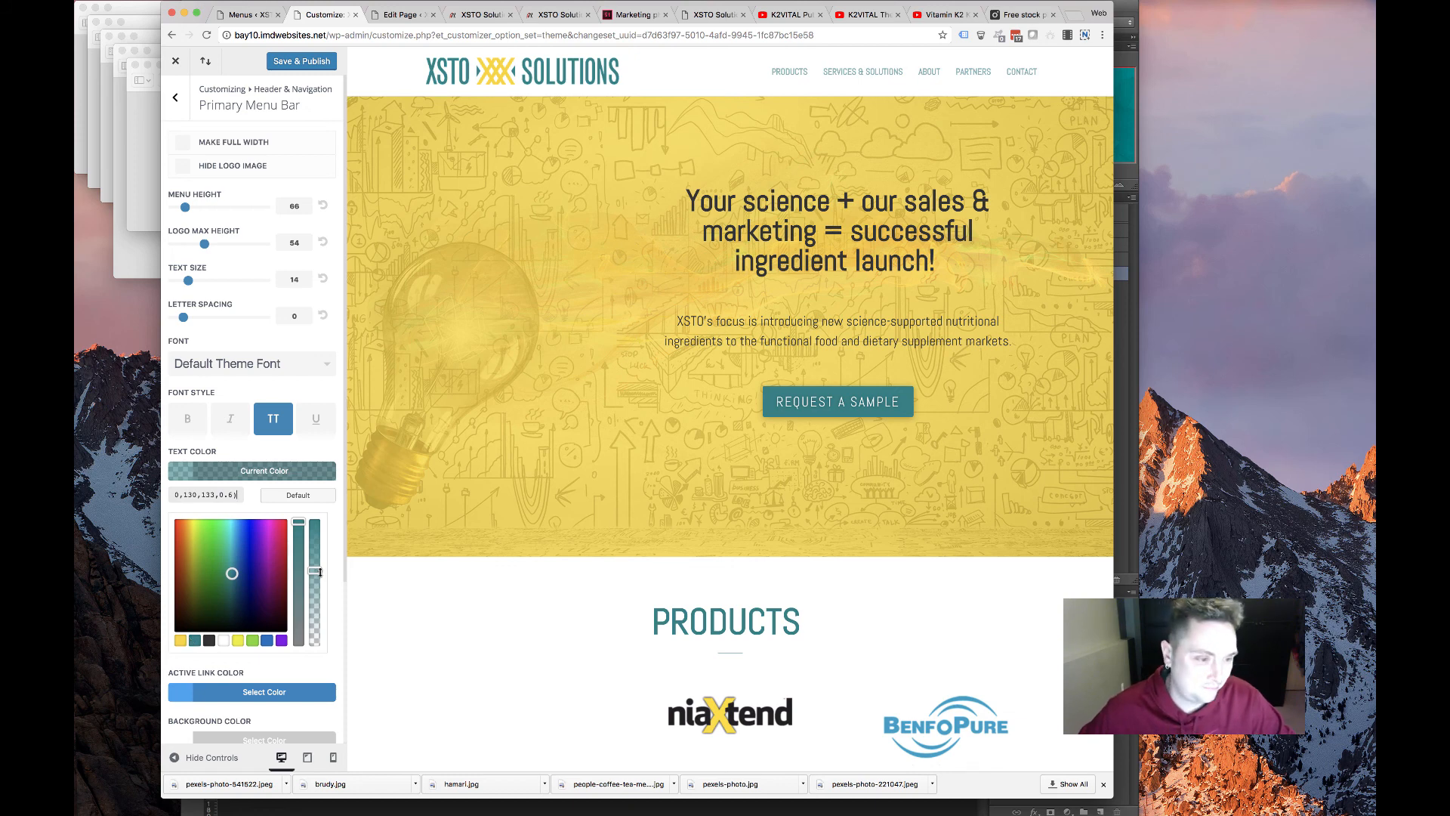
drag(320, 572, 329, 502)
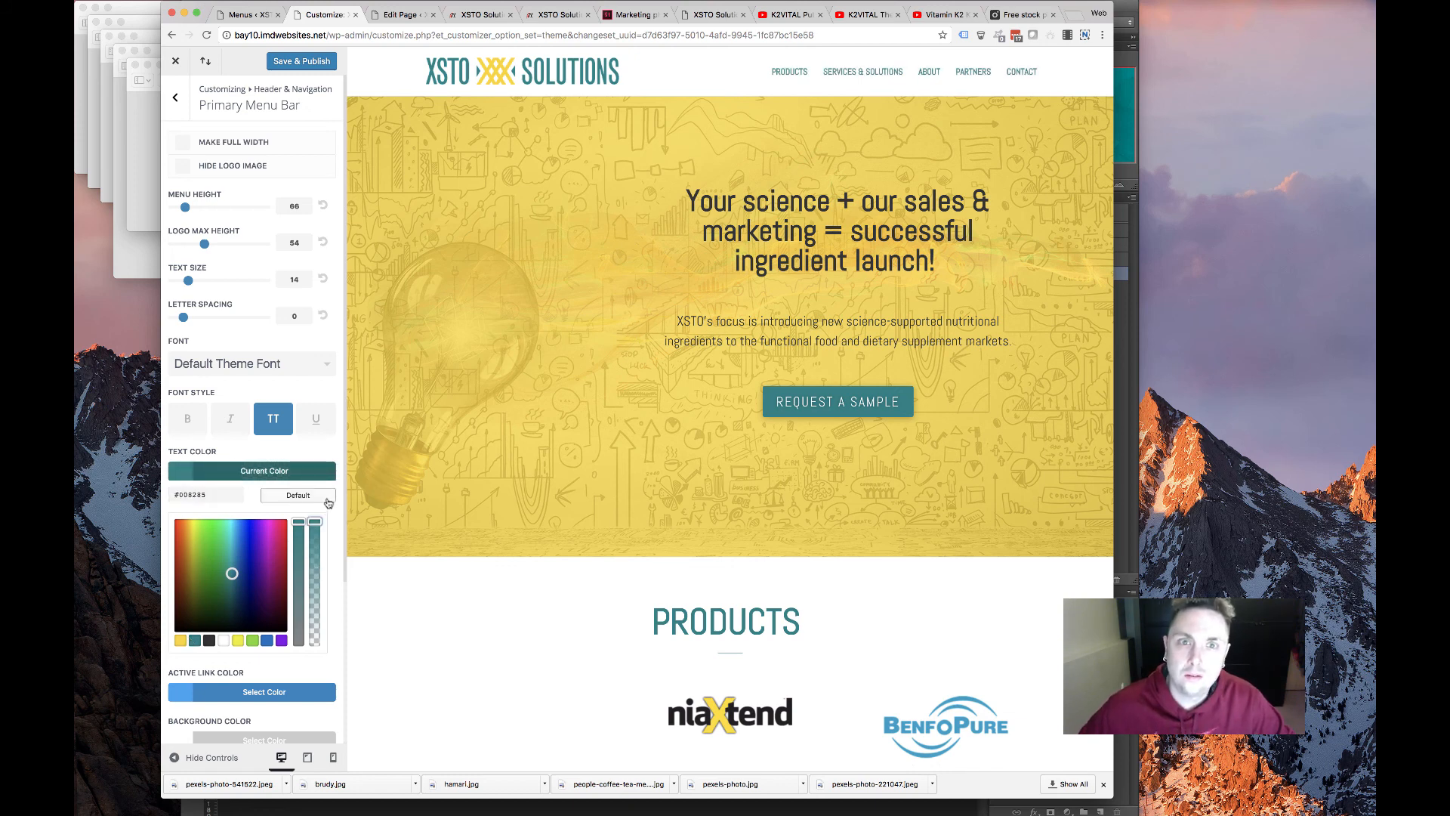
scroll(519, 563, down, 15)
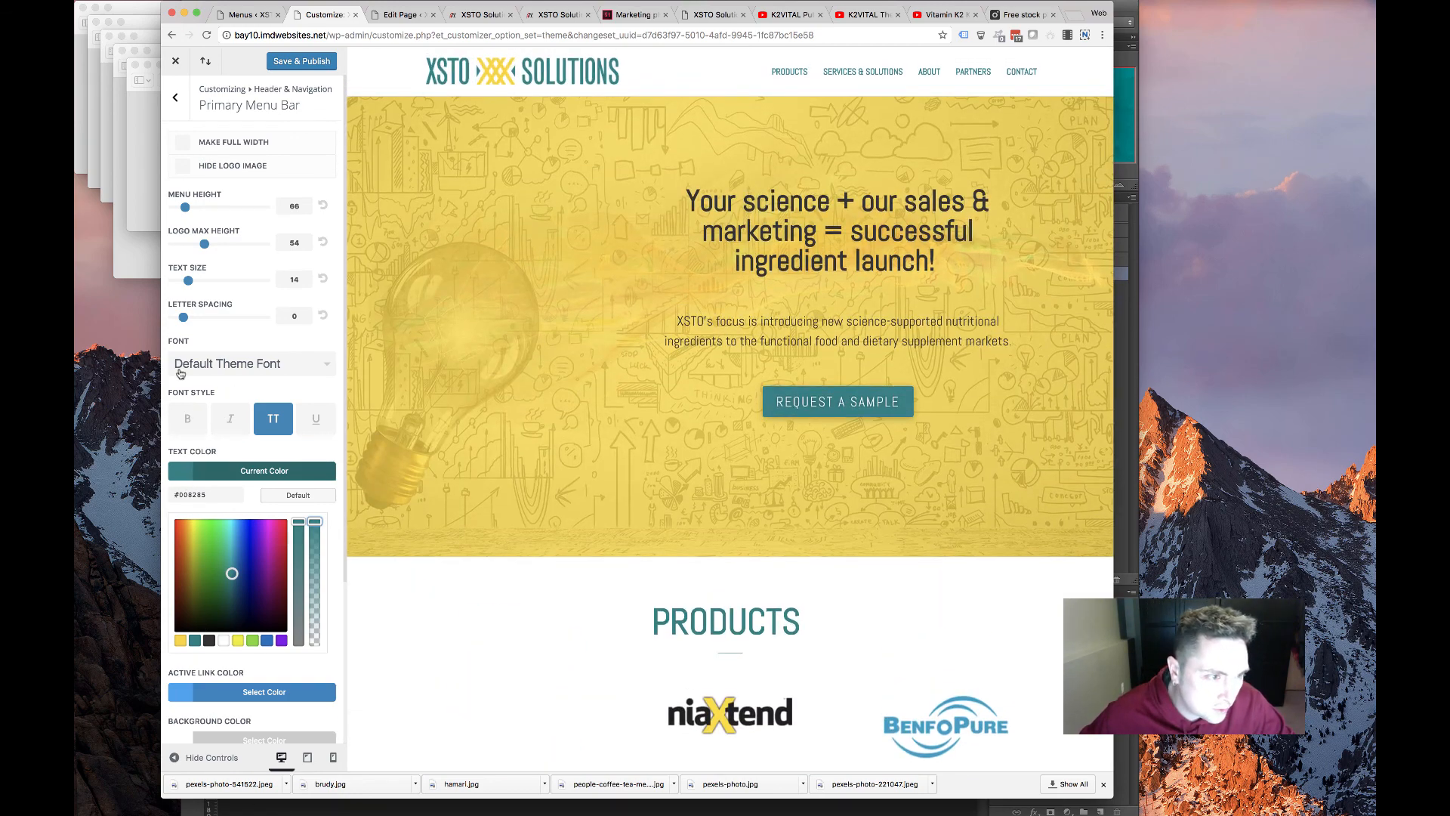
scroll(222, 533, down, 5)
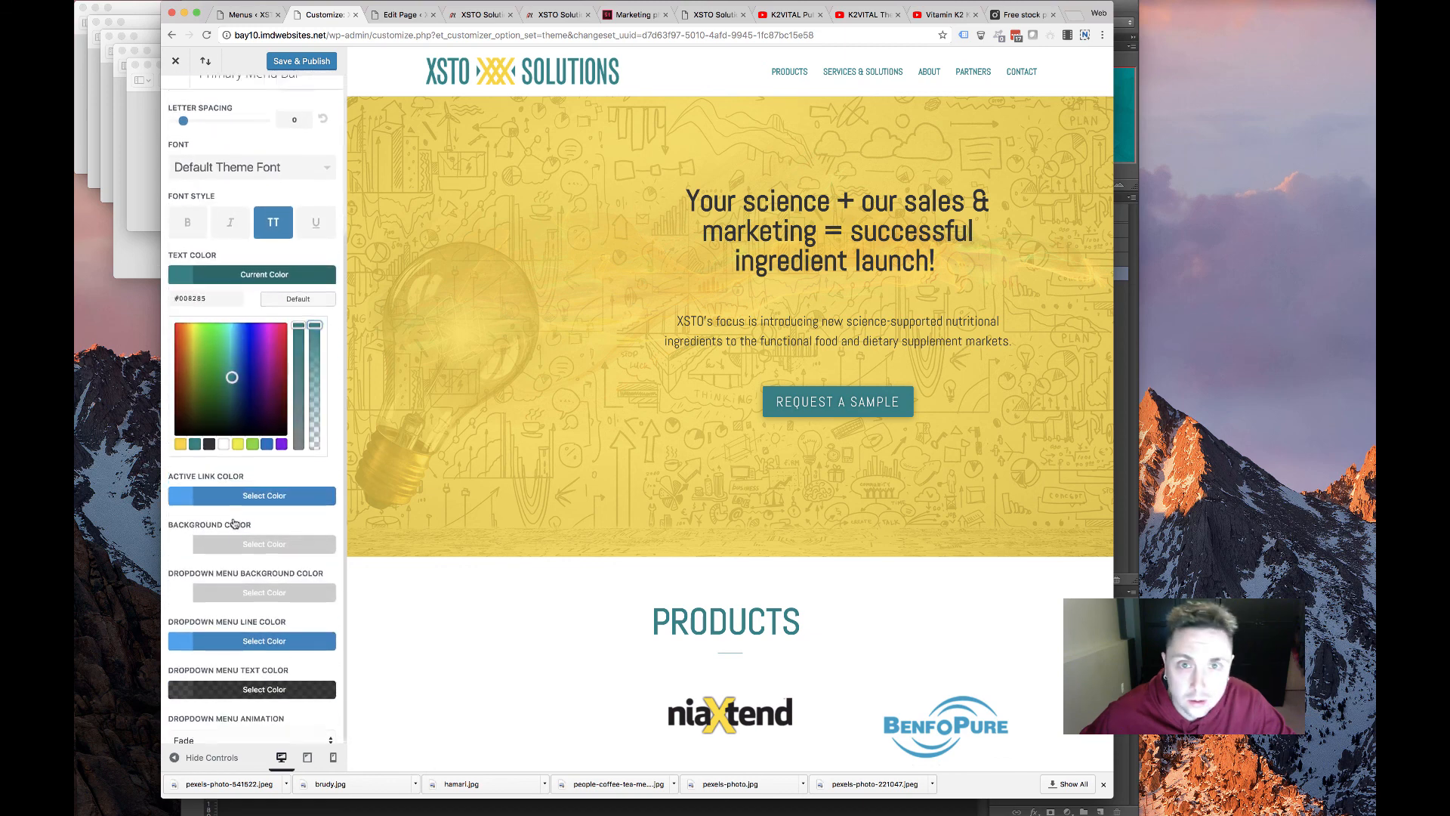
scroll(233, 524, up, 5)
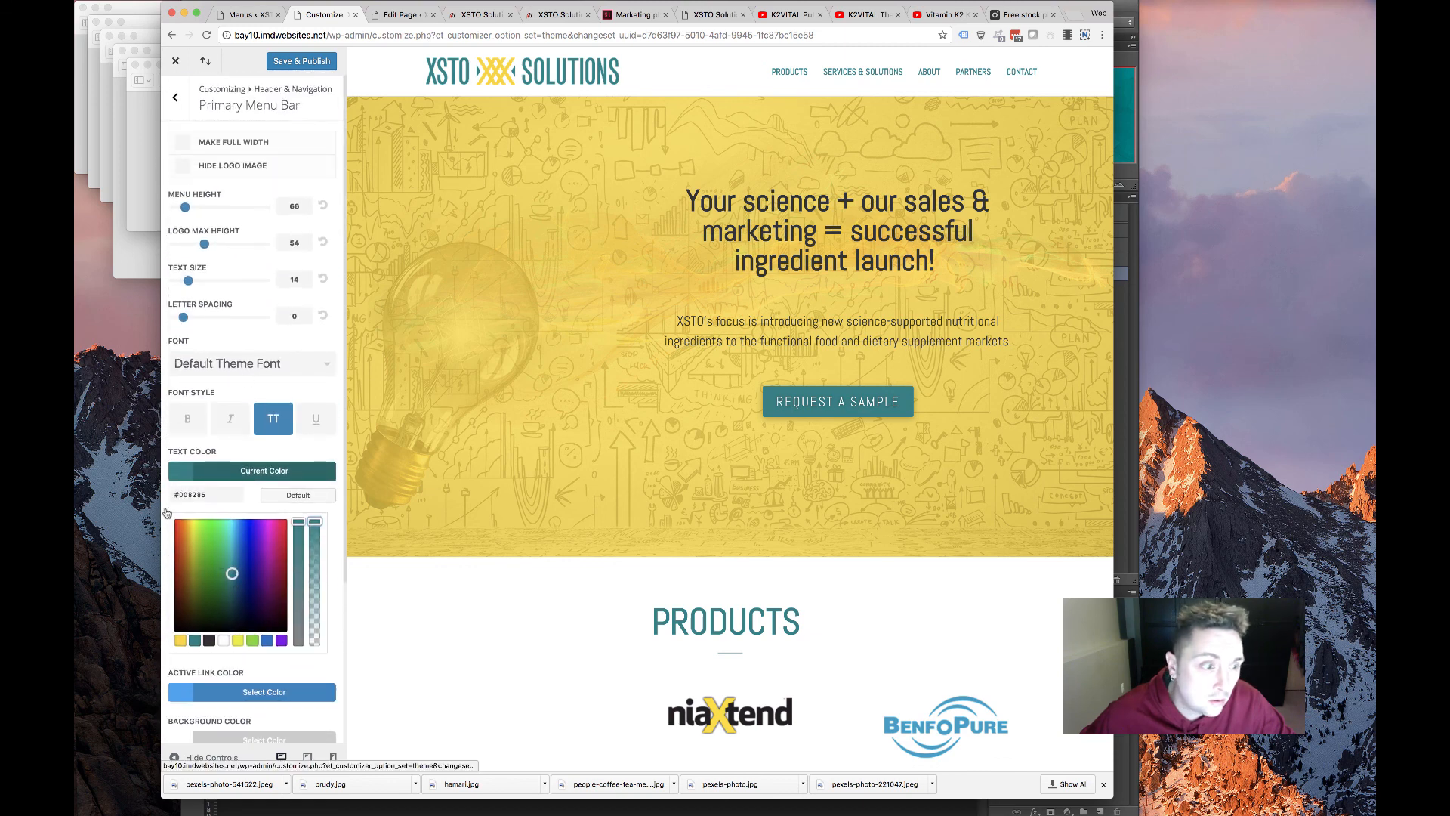
scroll(221, 553, down, 4)
scroll(233, 245, up, 4)
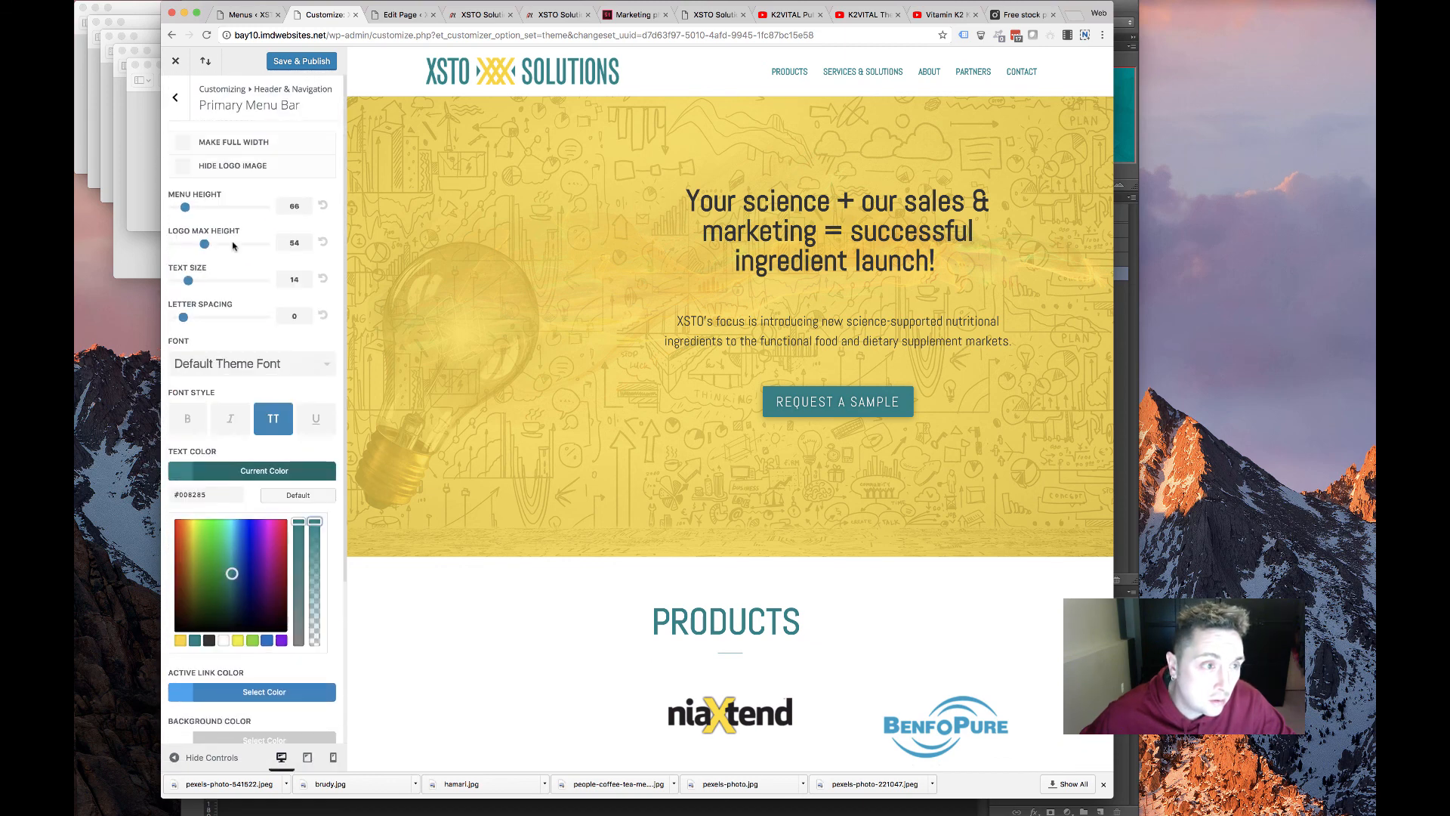
click(175, 98)
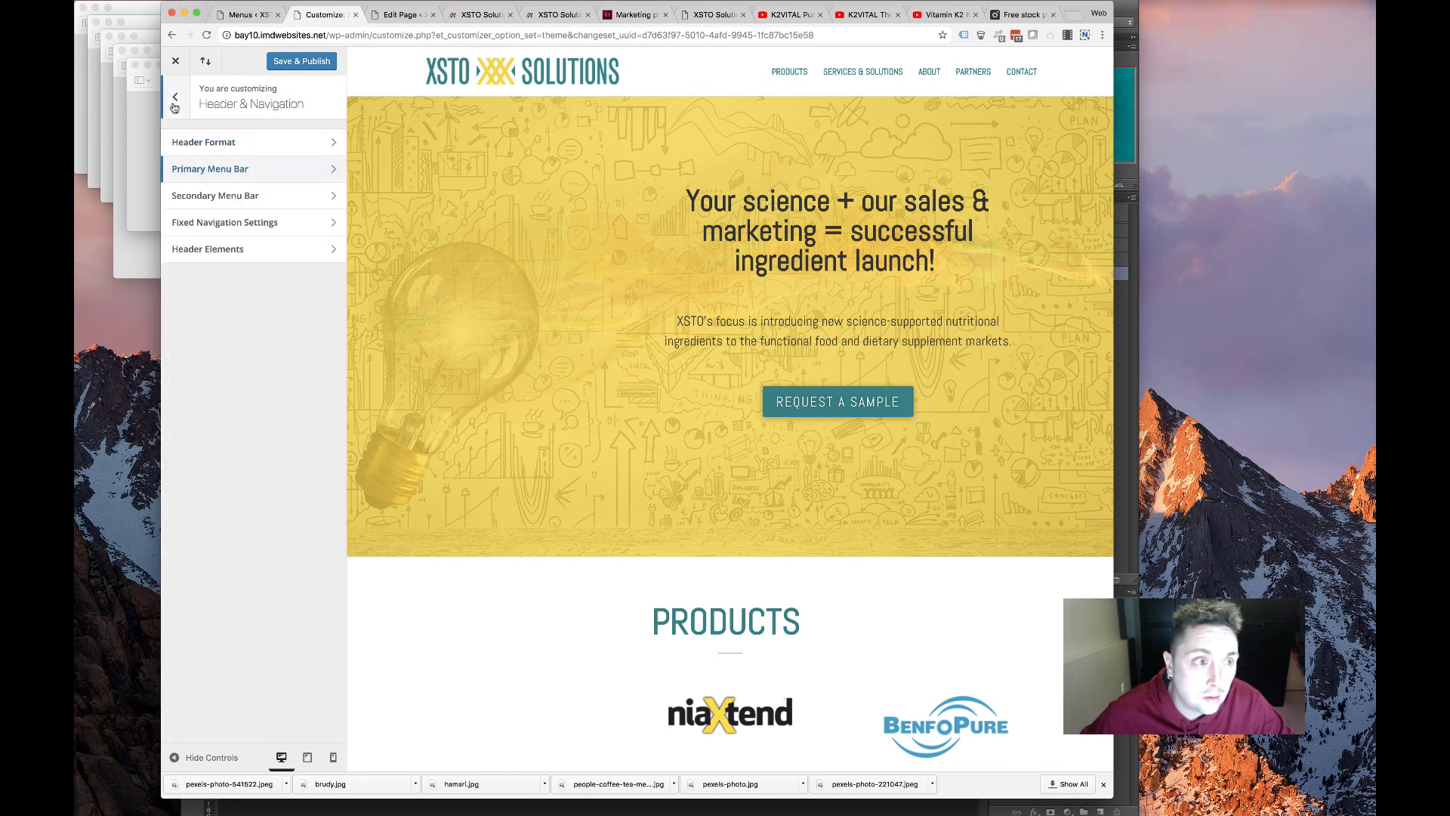
click(175, 97)
Set the mobile menu text colour to teal and publish the header changes
click(276, 329)
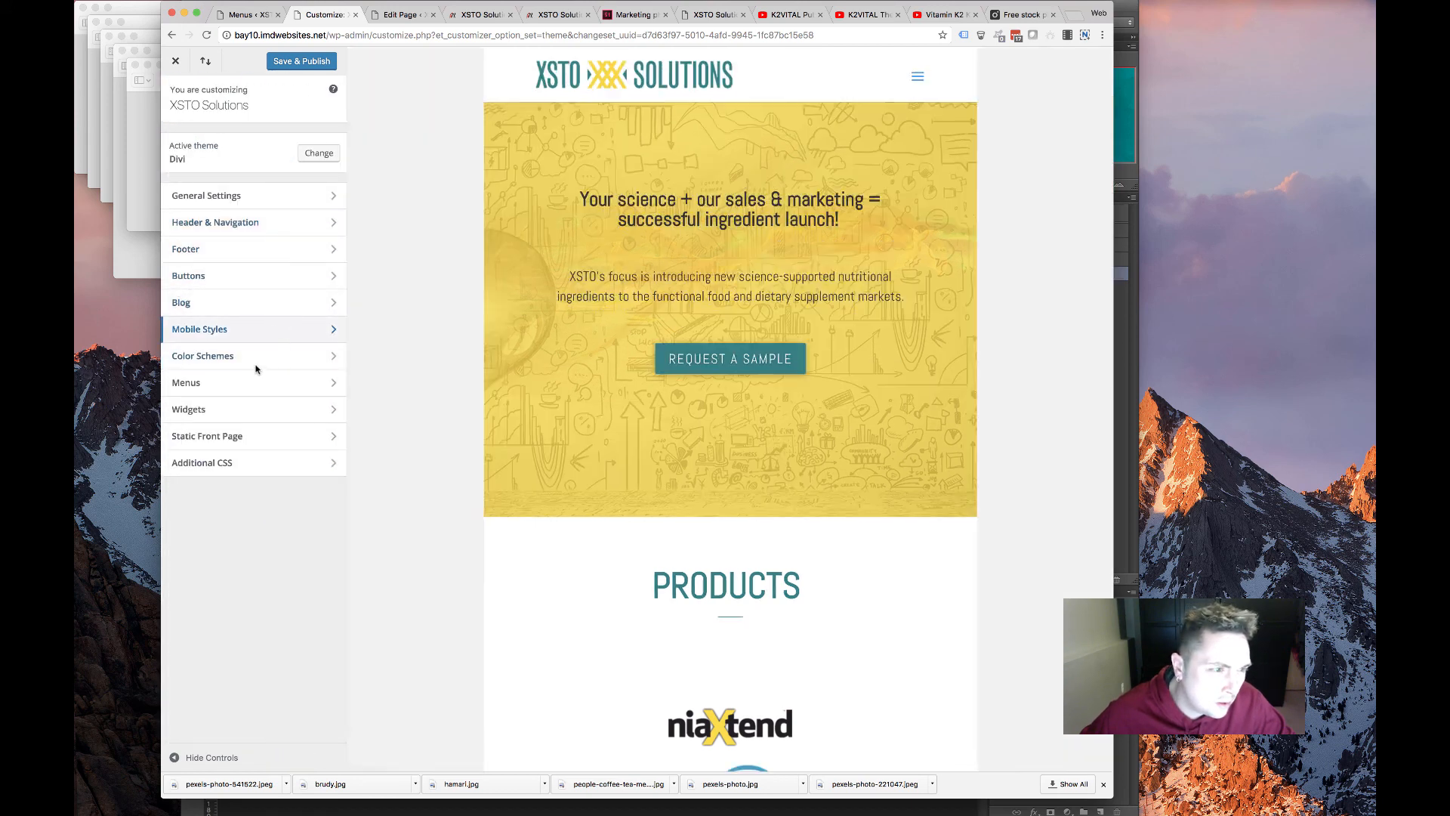
click(273, 195)
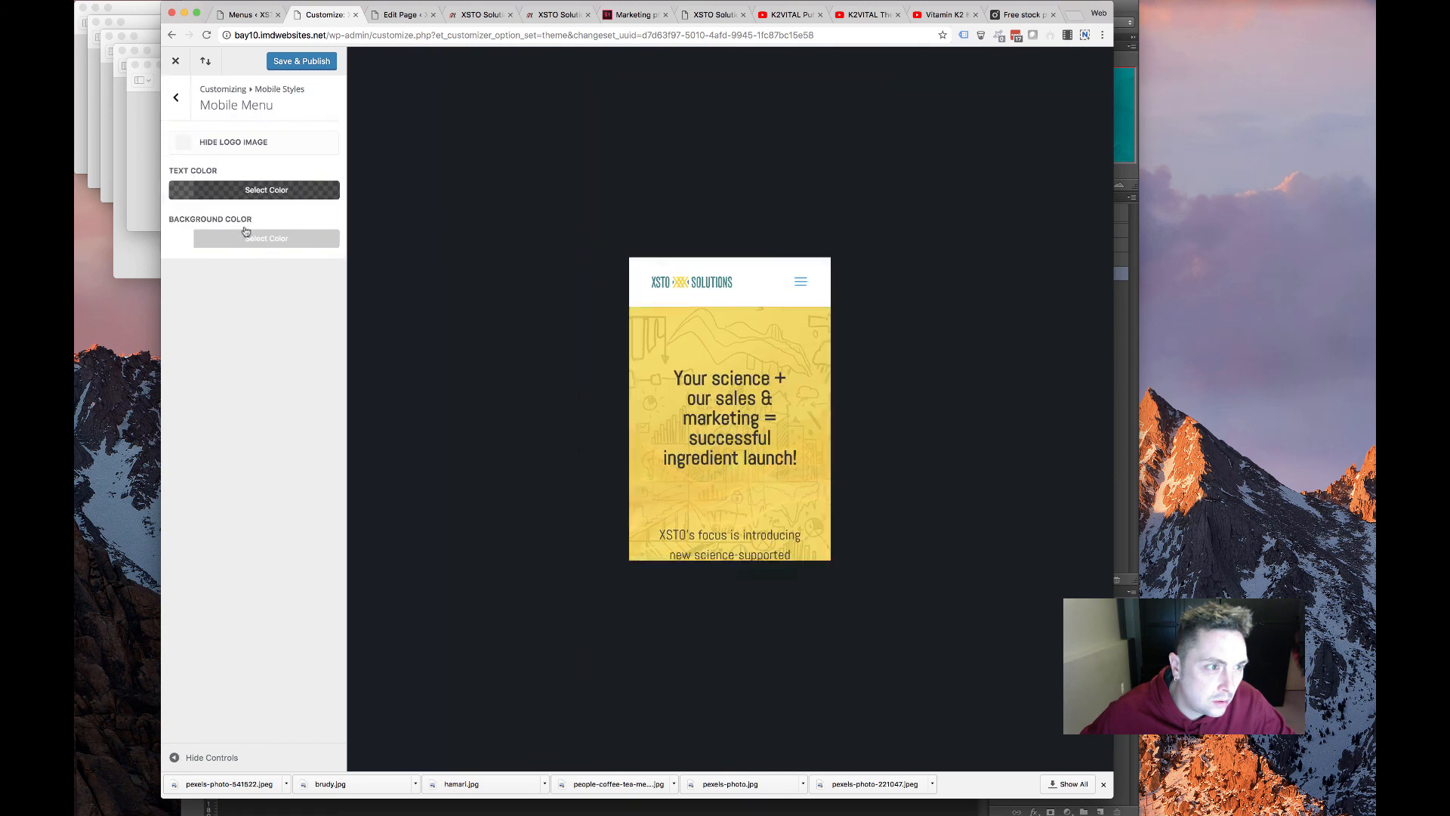
click(257, 195)
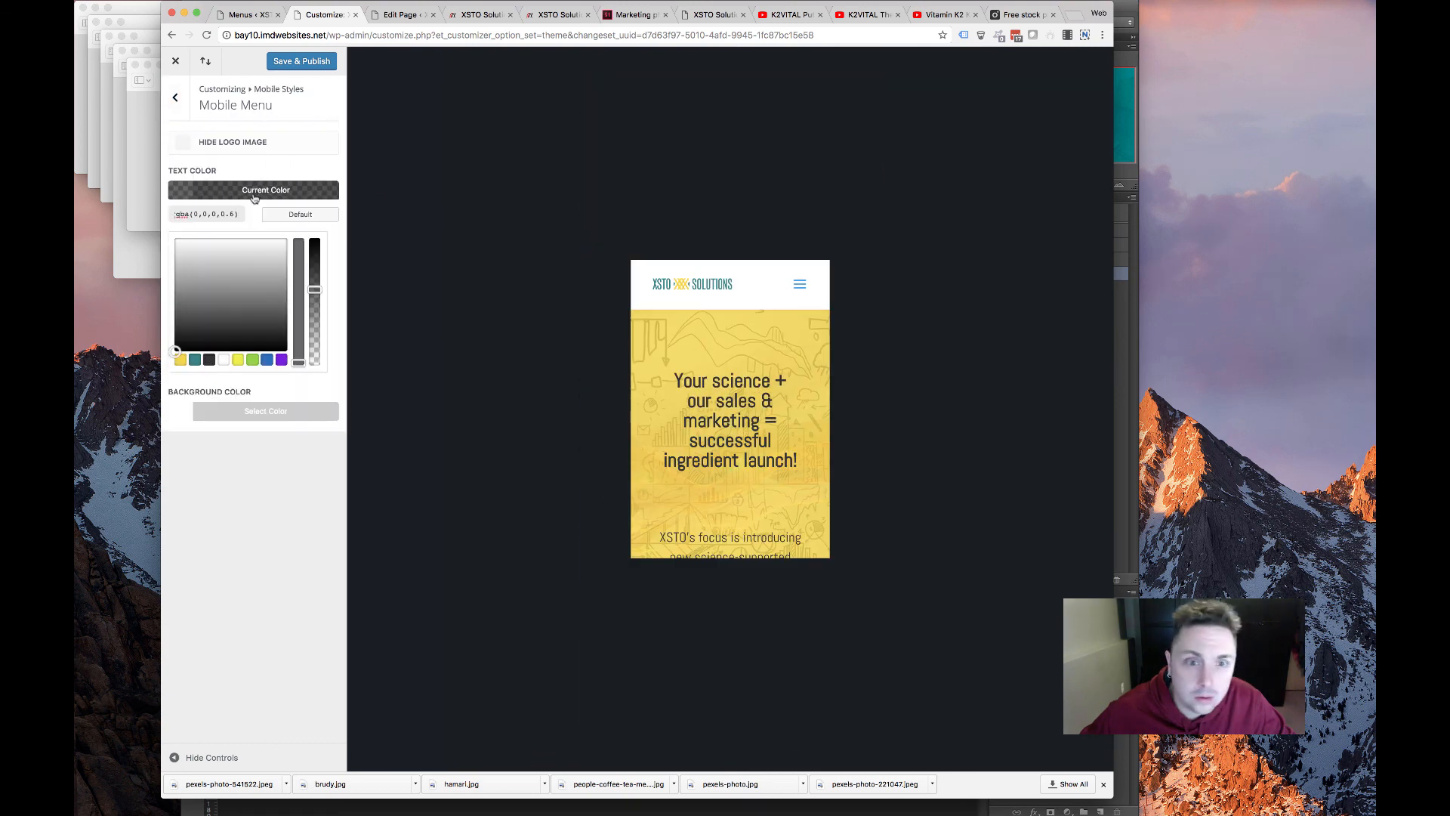
click(194, 361)
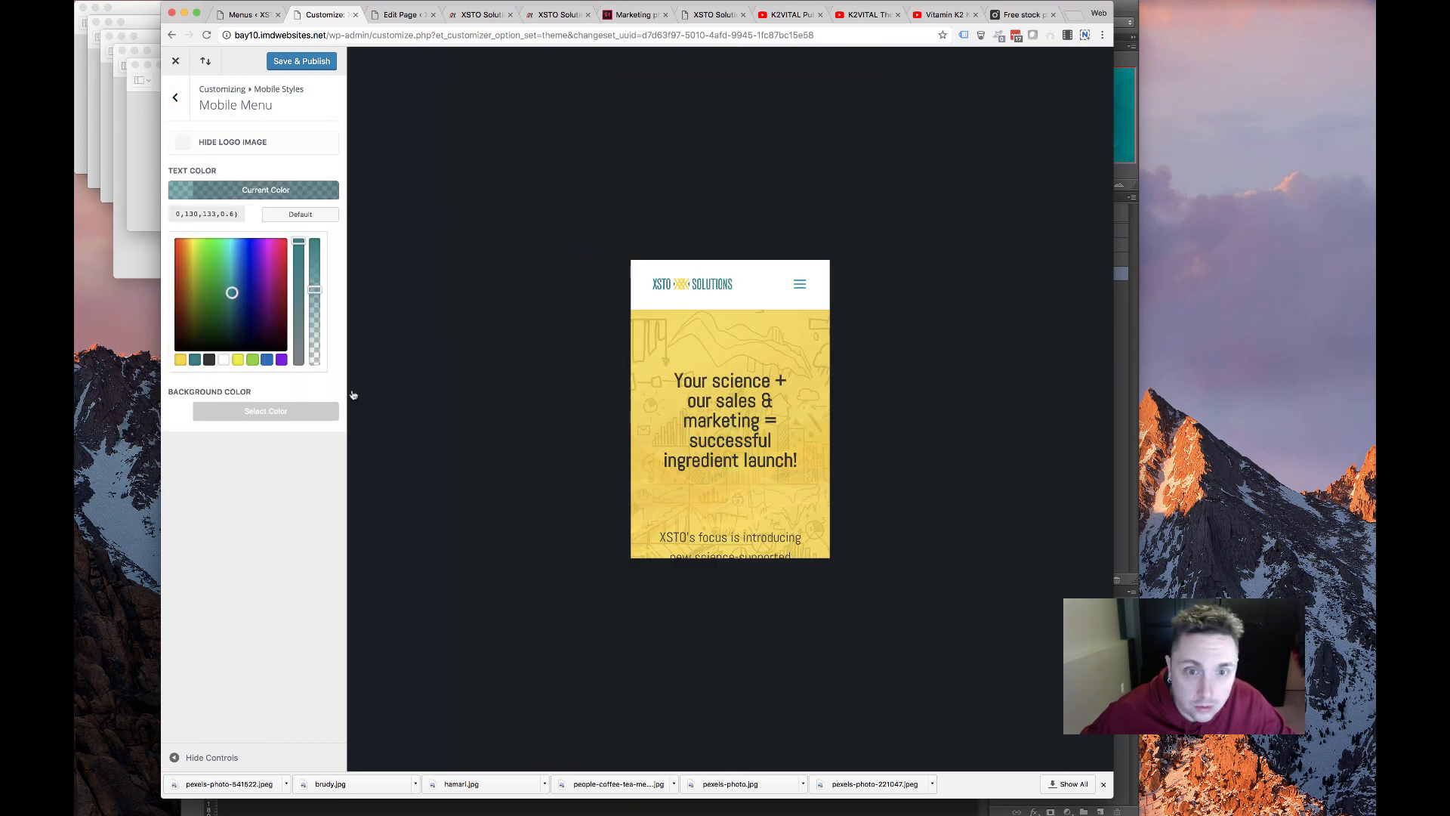
click(172, 98)
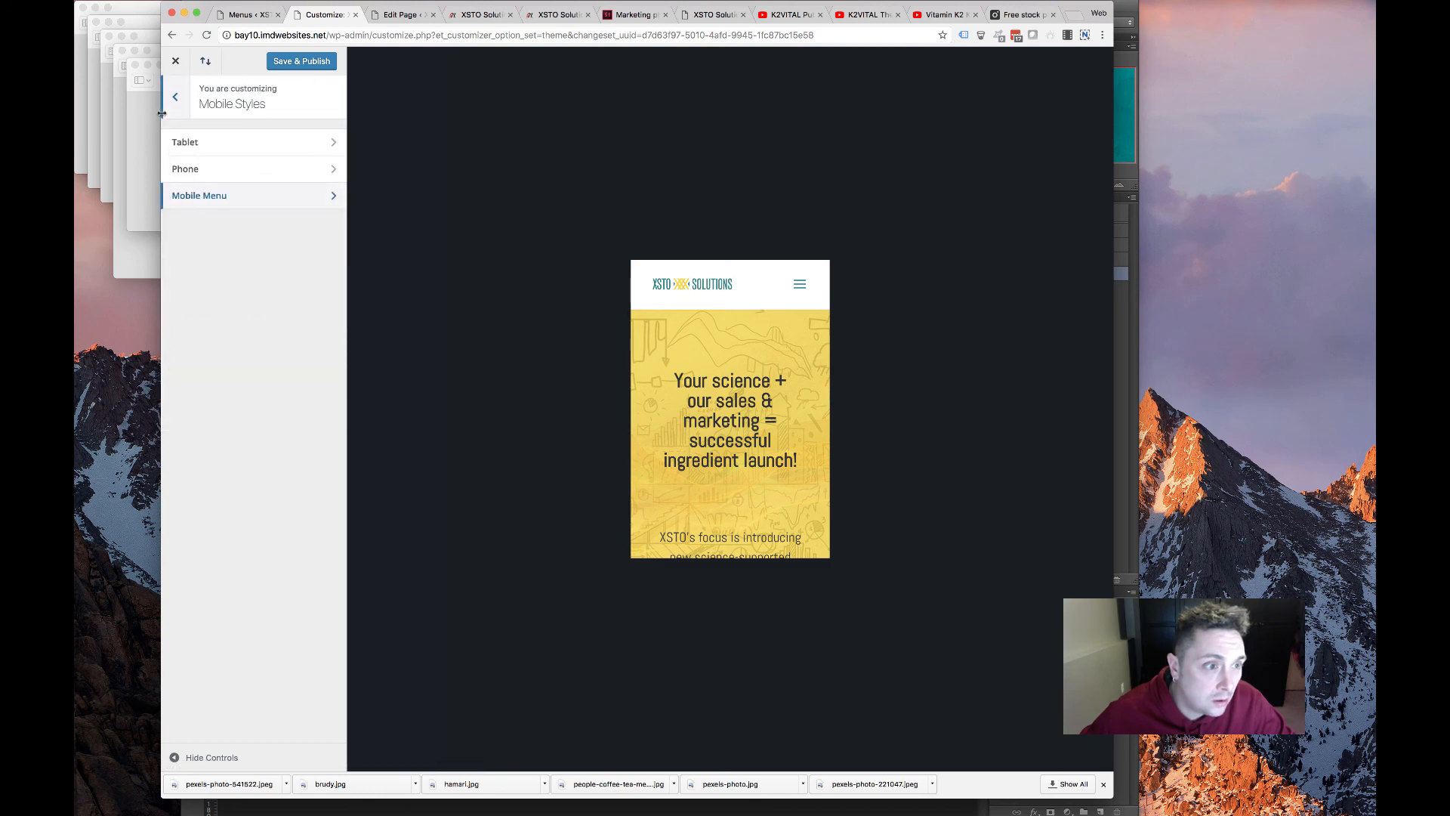
click(172, 99)
click(296, 64)
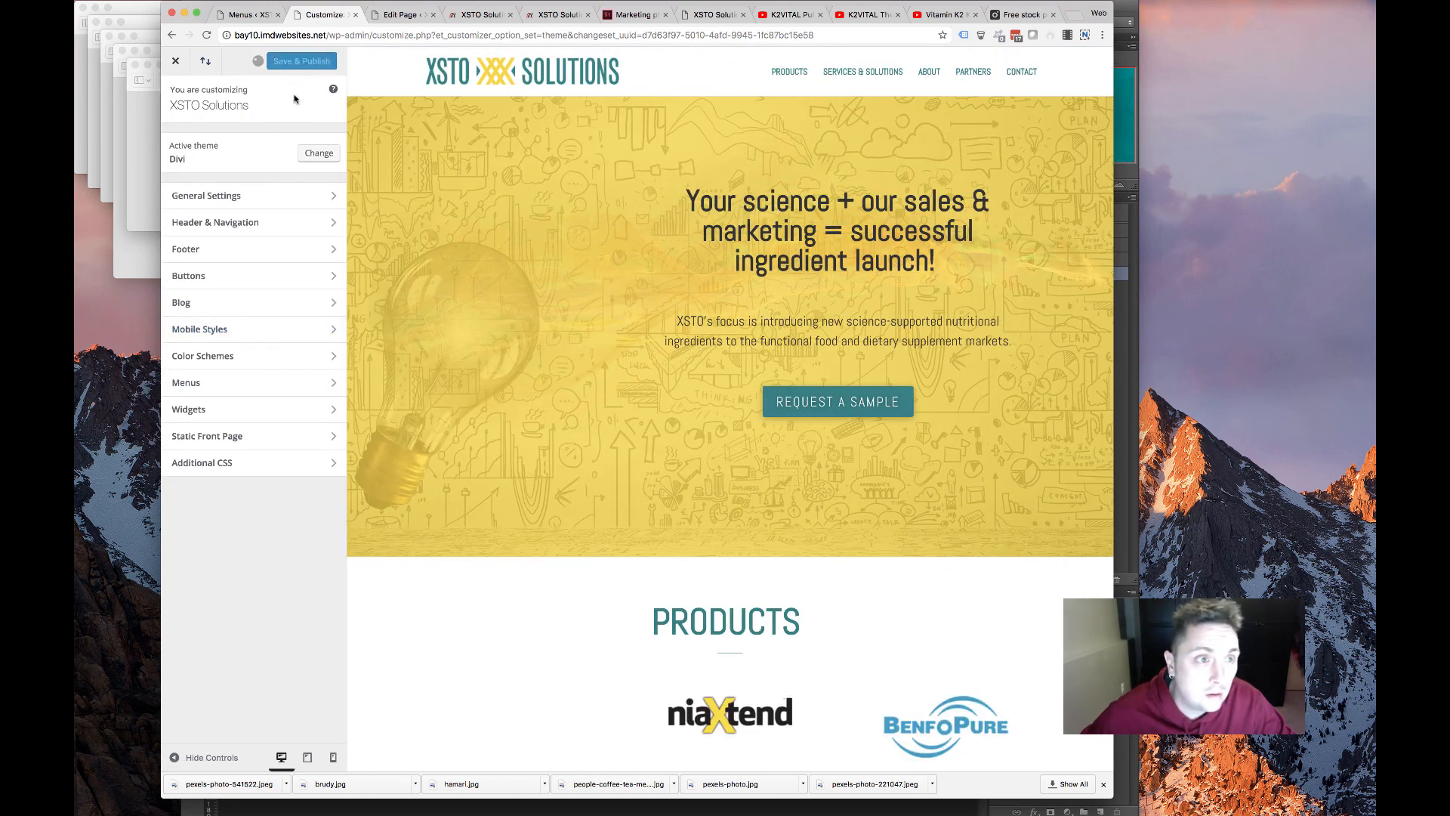
Open the live XSTO Solutions homepage, scroll through it, and reload it to check the header
click(399, 14)
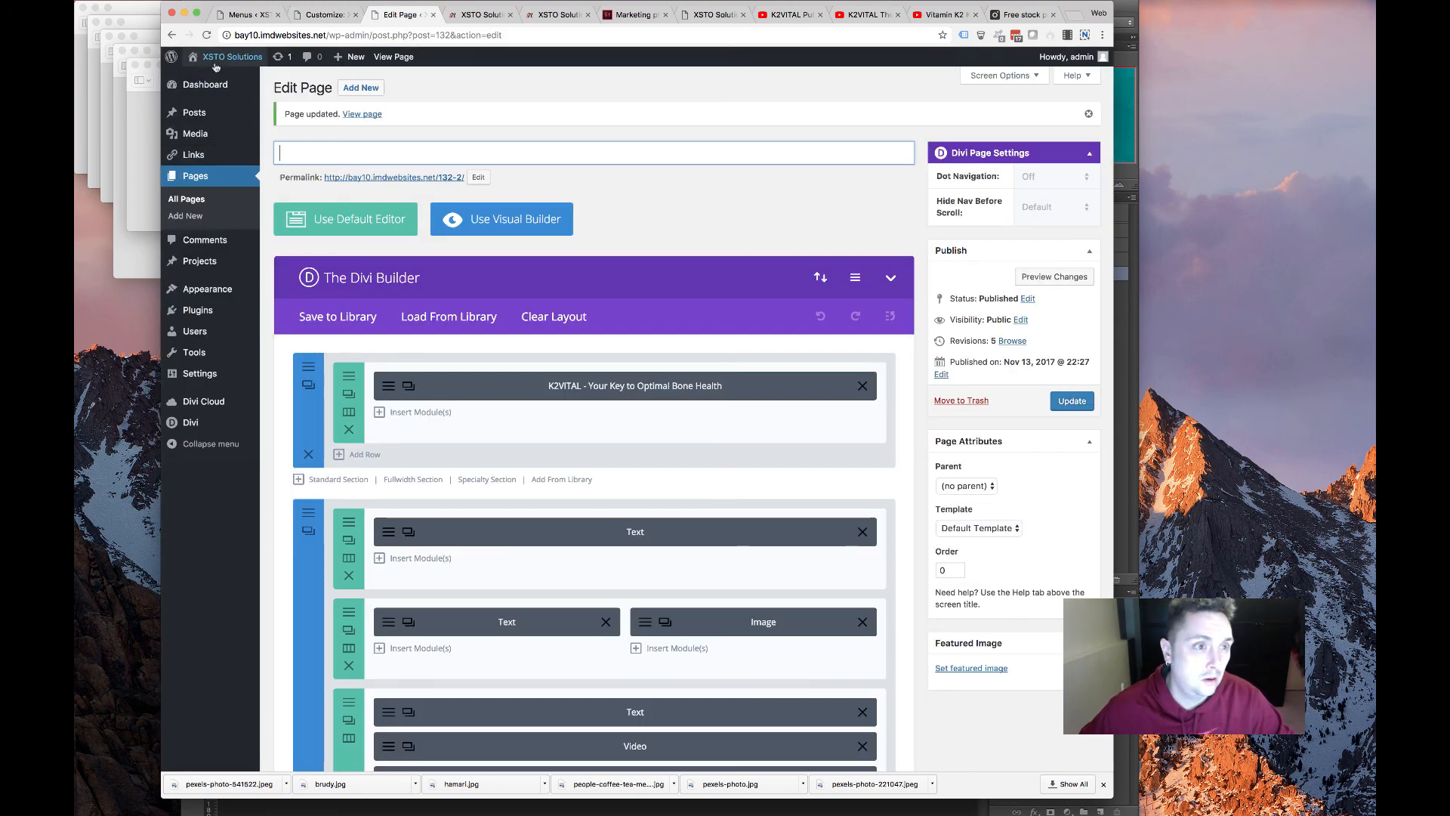
click(391, 58)
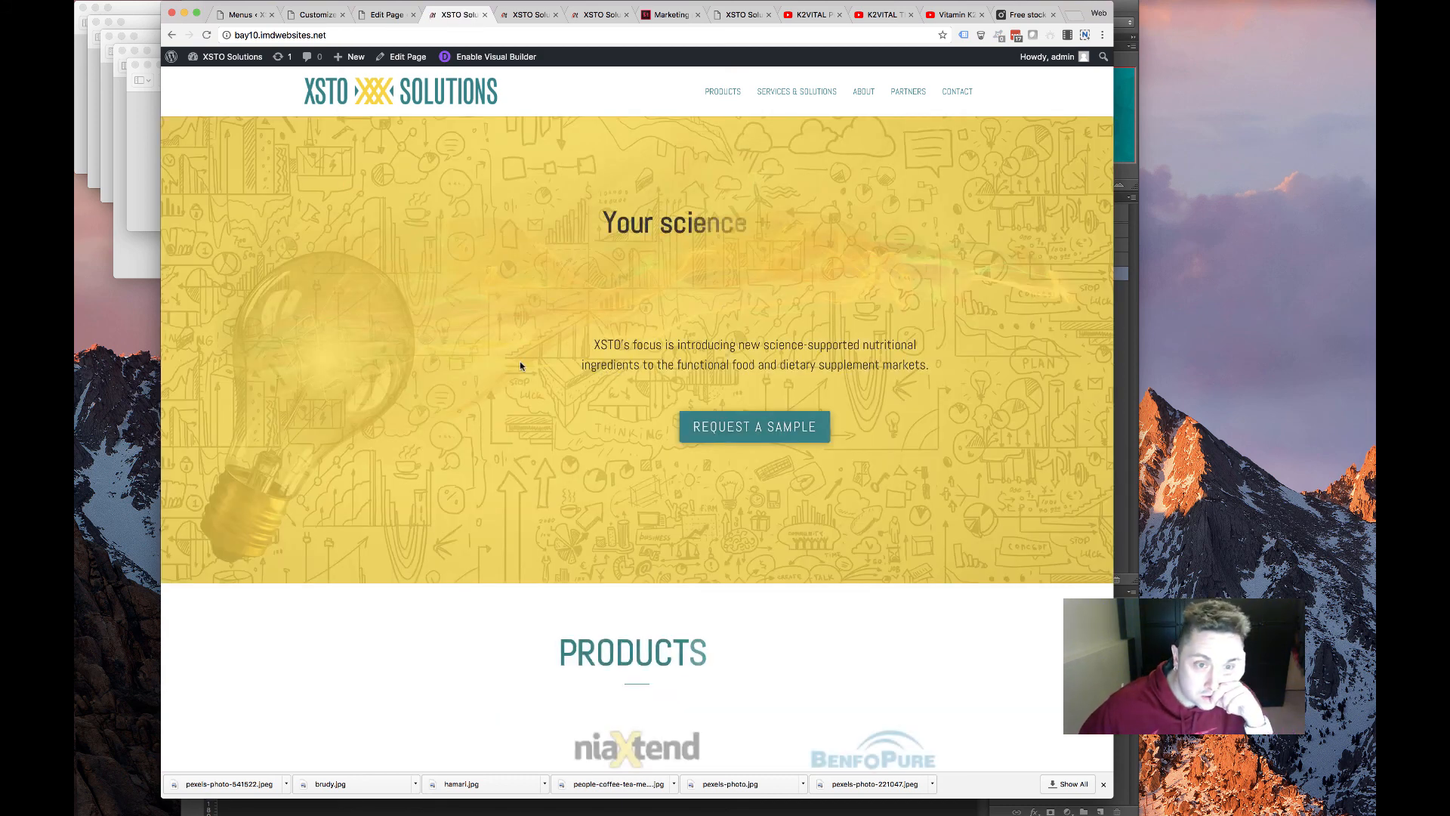
scroll(521, 363, down, 10)
scroll(571, 366, down, 4)
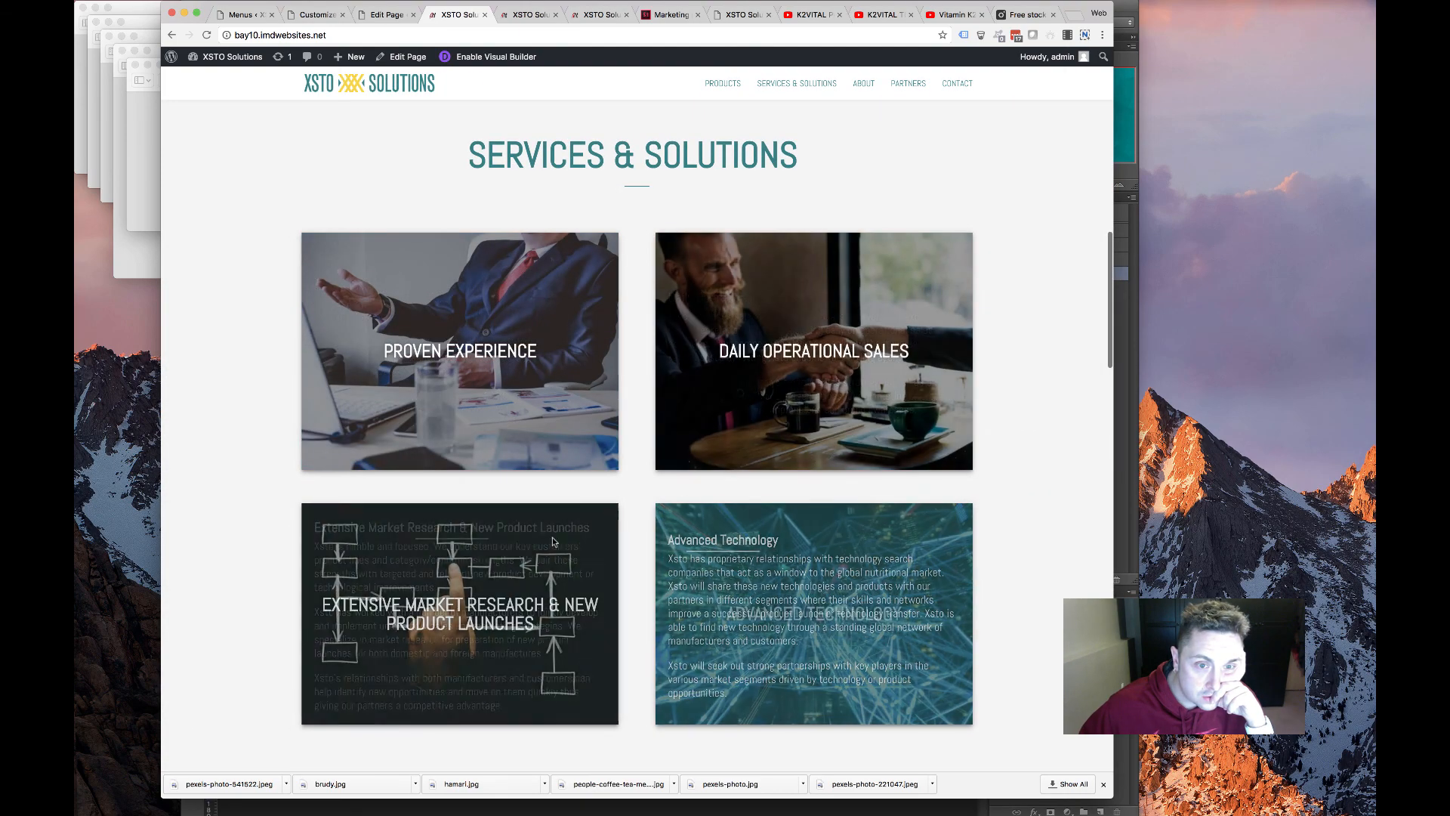
scroll(543, 522, down, 15)
scroll(536, 508, down, 8)
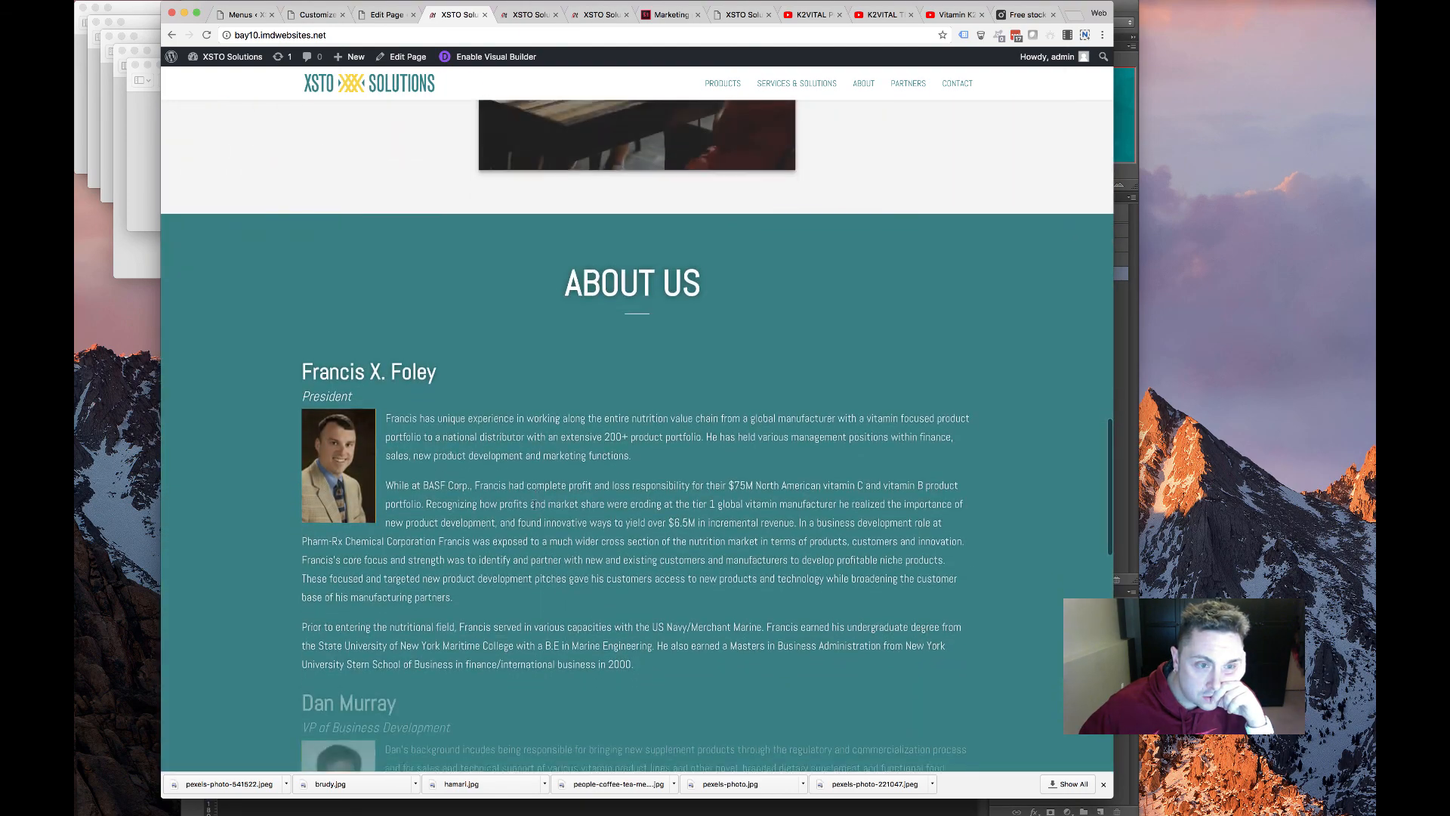
scroll(529, 510, down, 10)
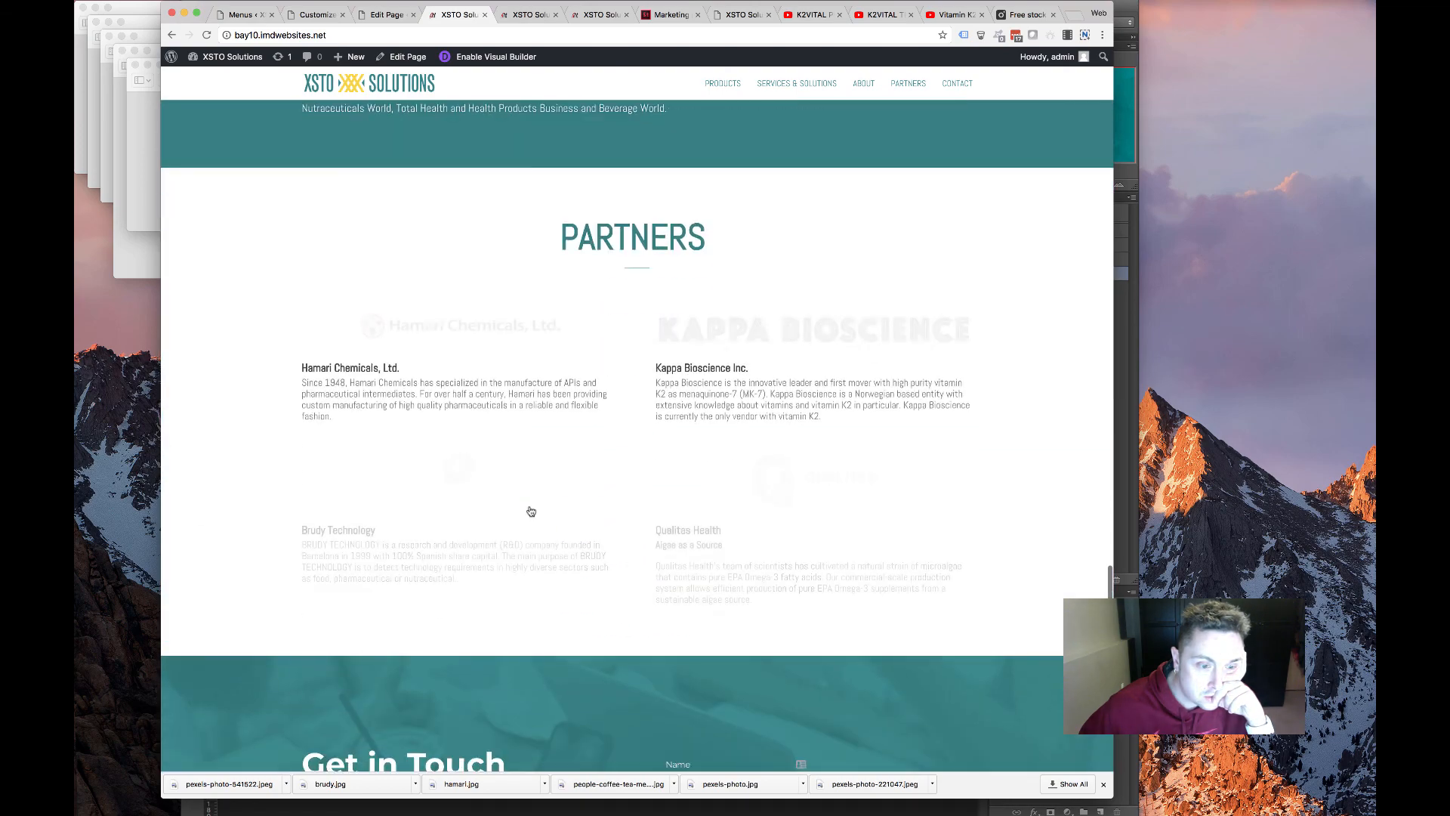
scroll(522, 506, up, 20)
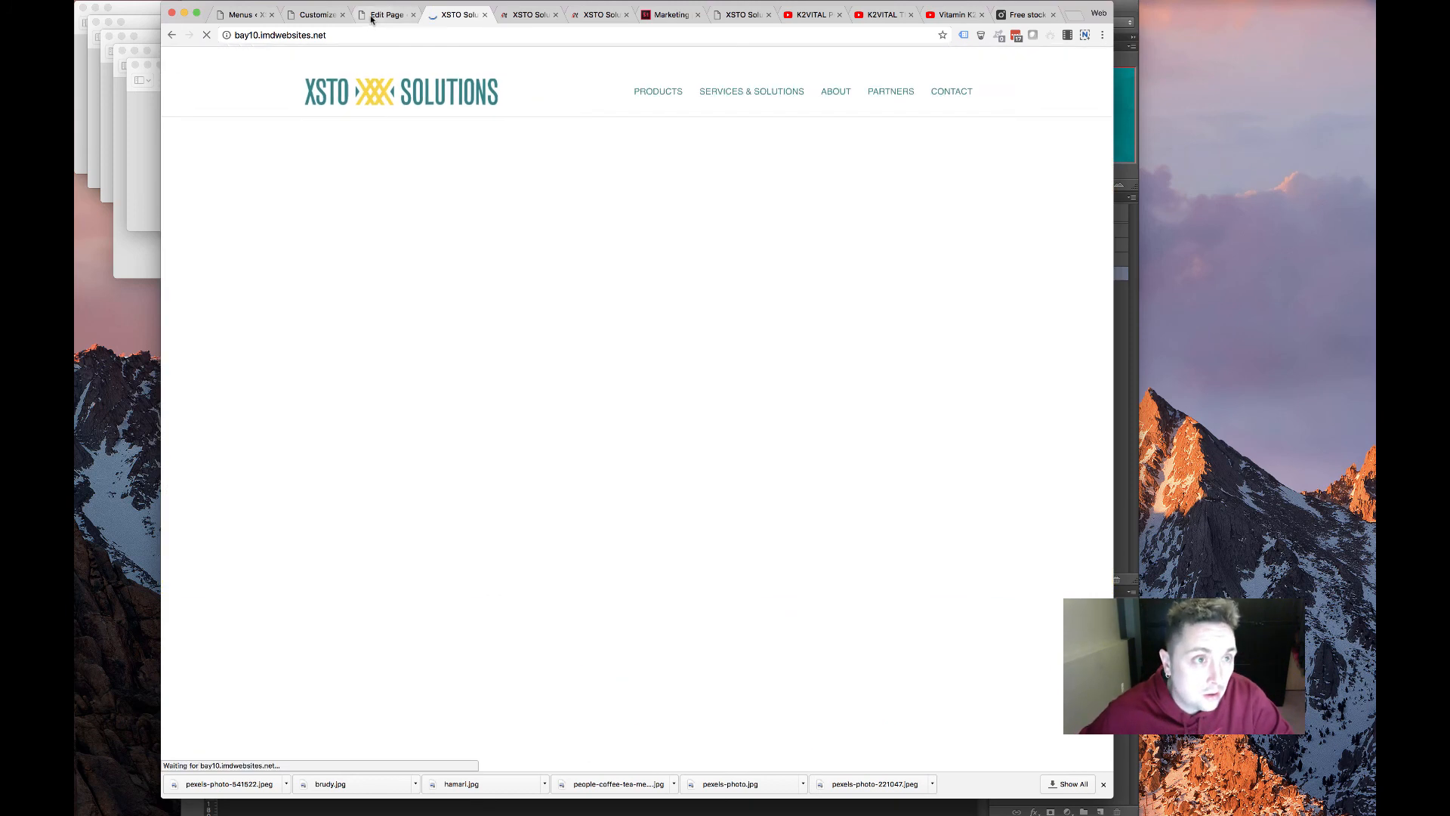
click(385, 14)
click(432, 16)
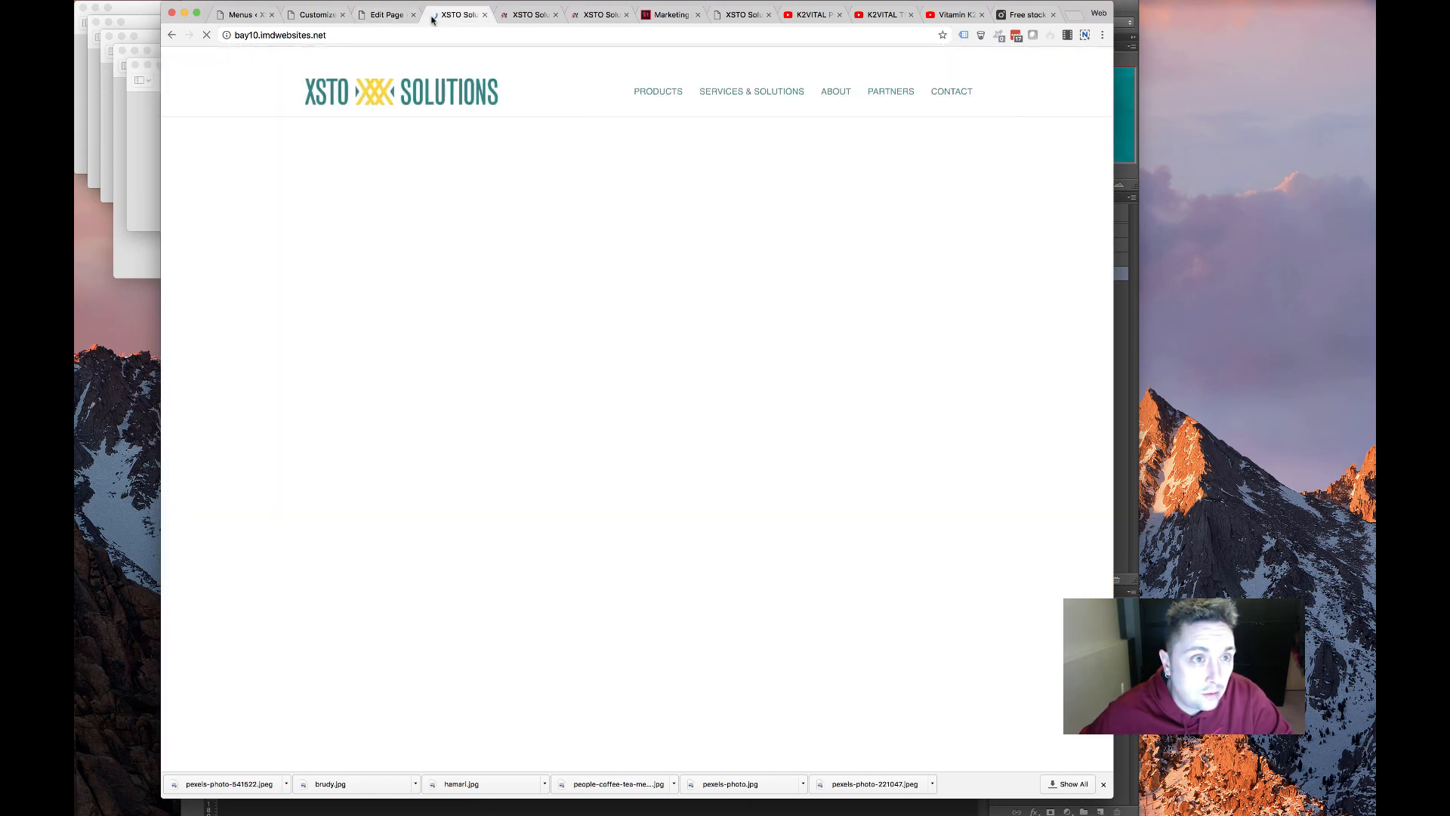
Review the K2VITAL module's settings, including its link URL, and close them unchanged
click(389, 15)
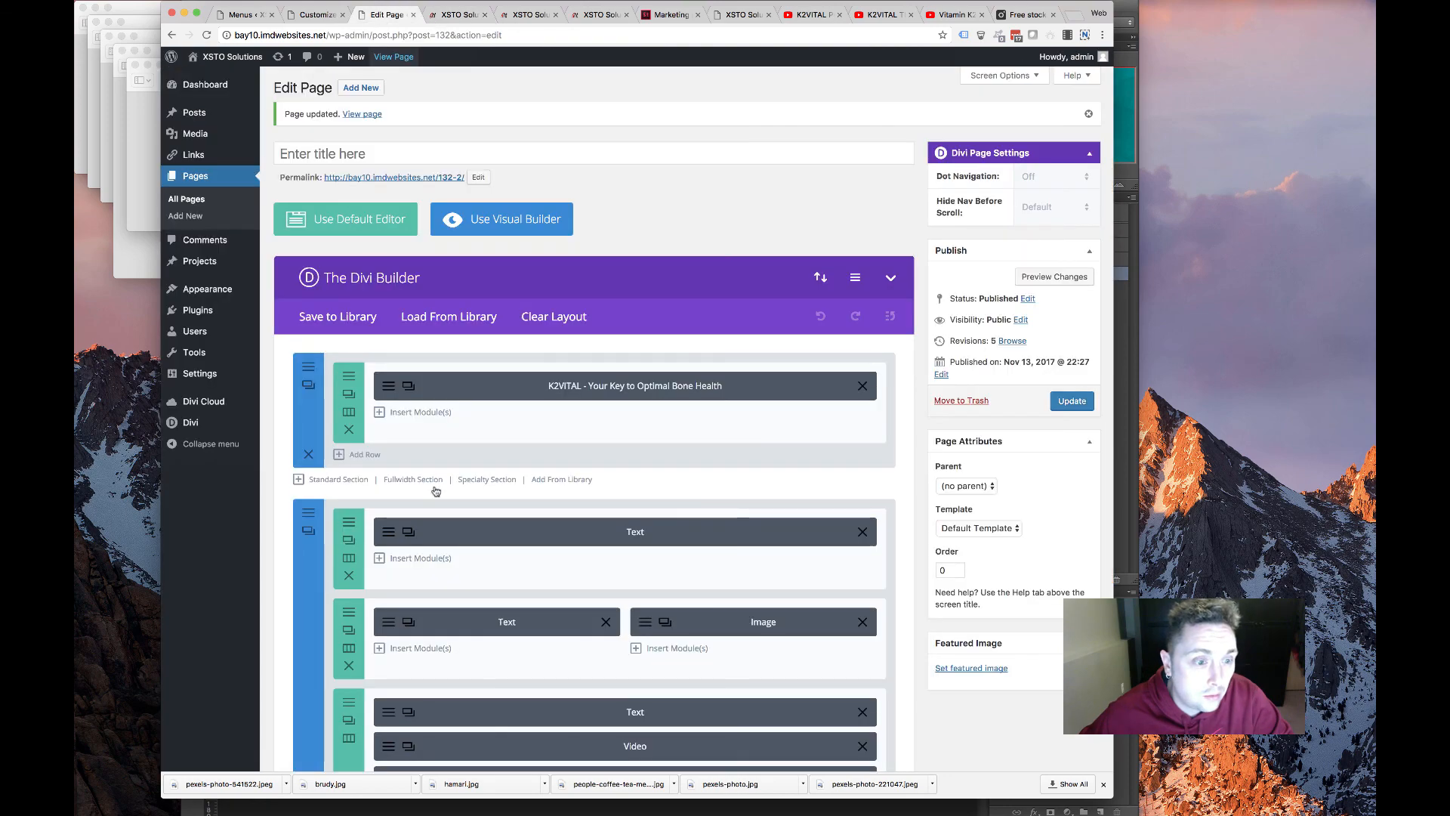
scroll(408, 408, down, 2)
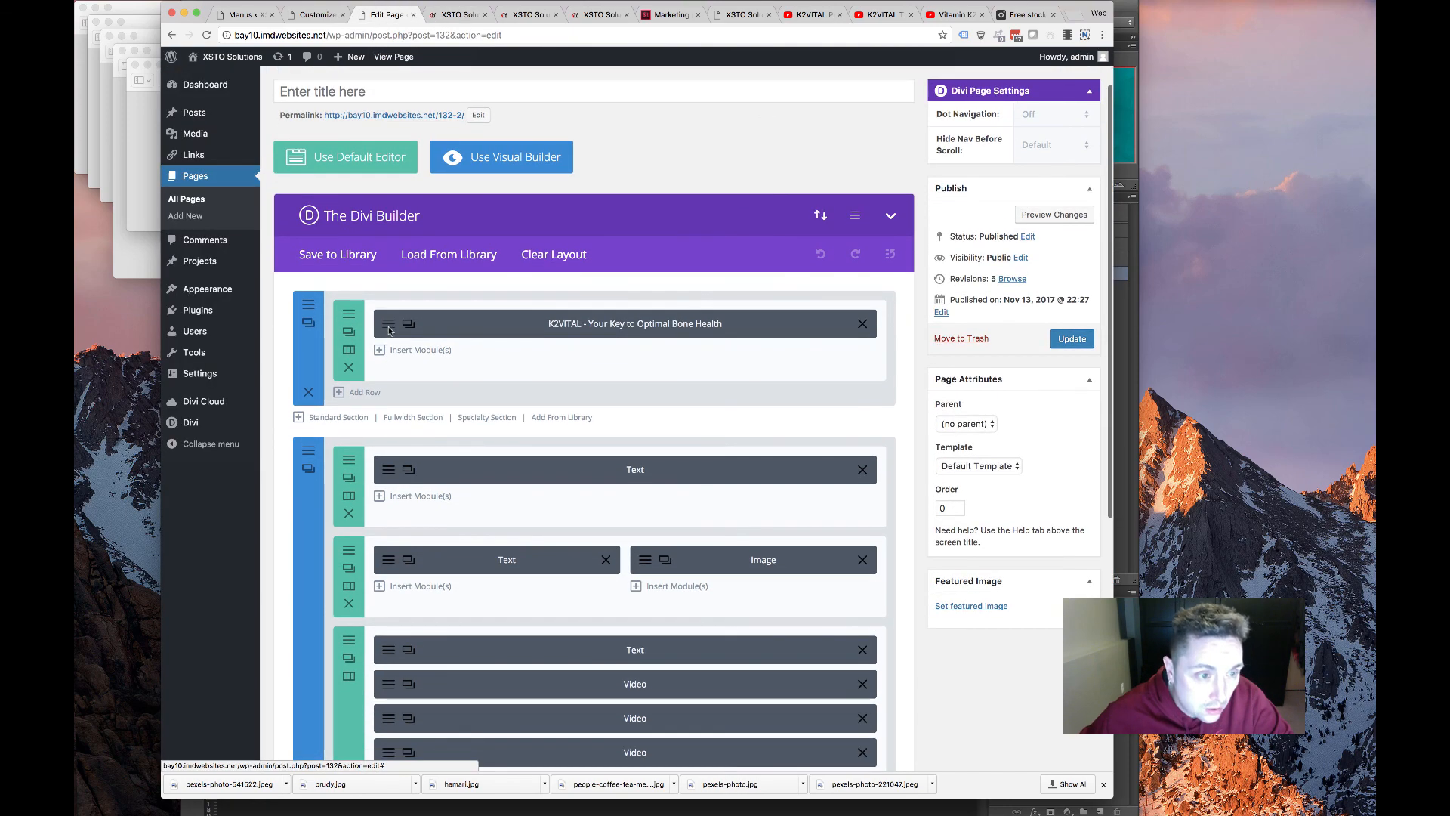
click(388, 325)
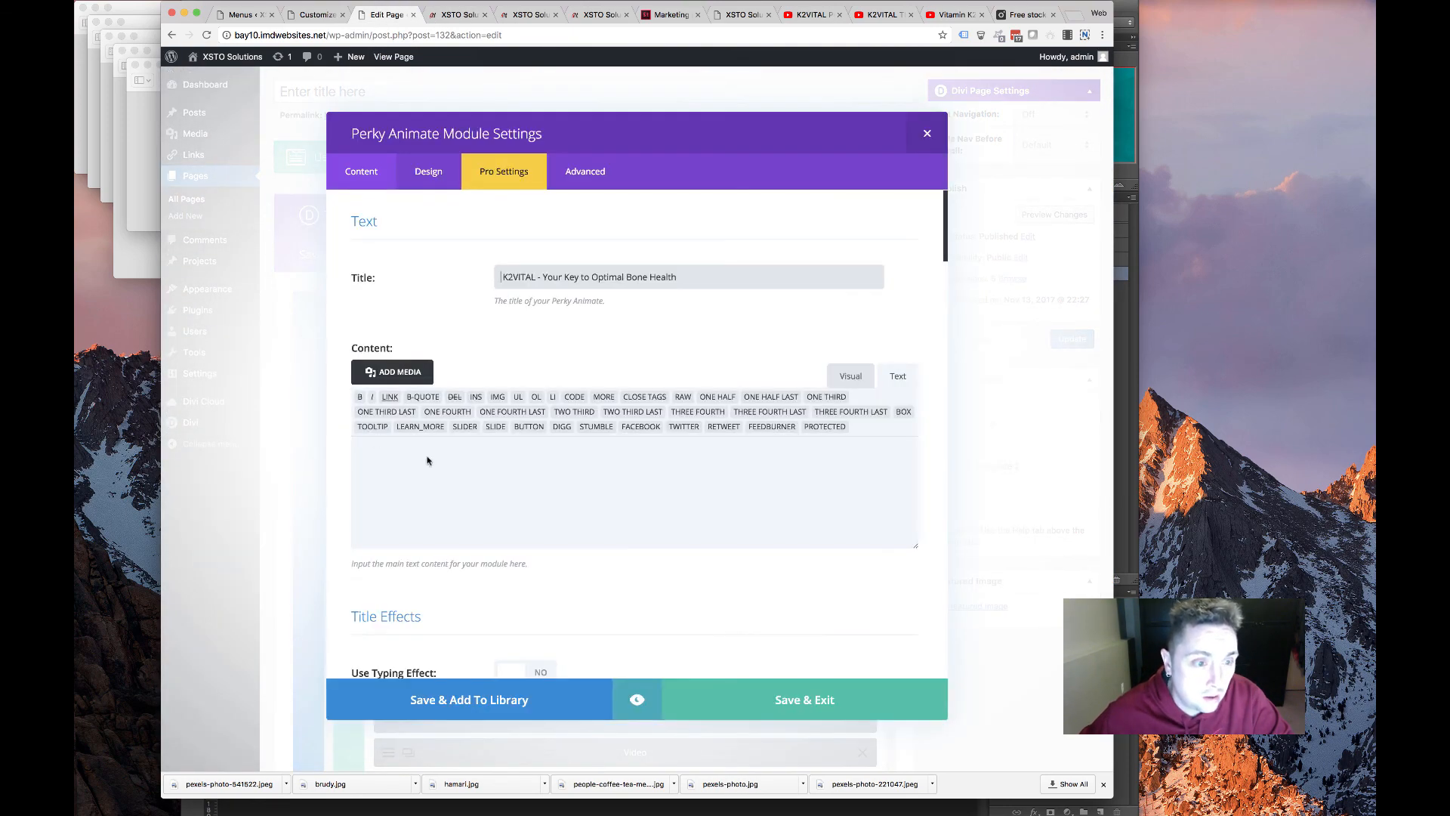
scroll(528, 326, down, 15)
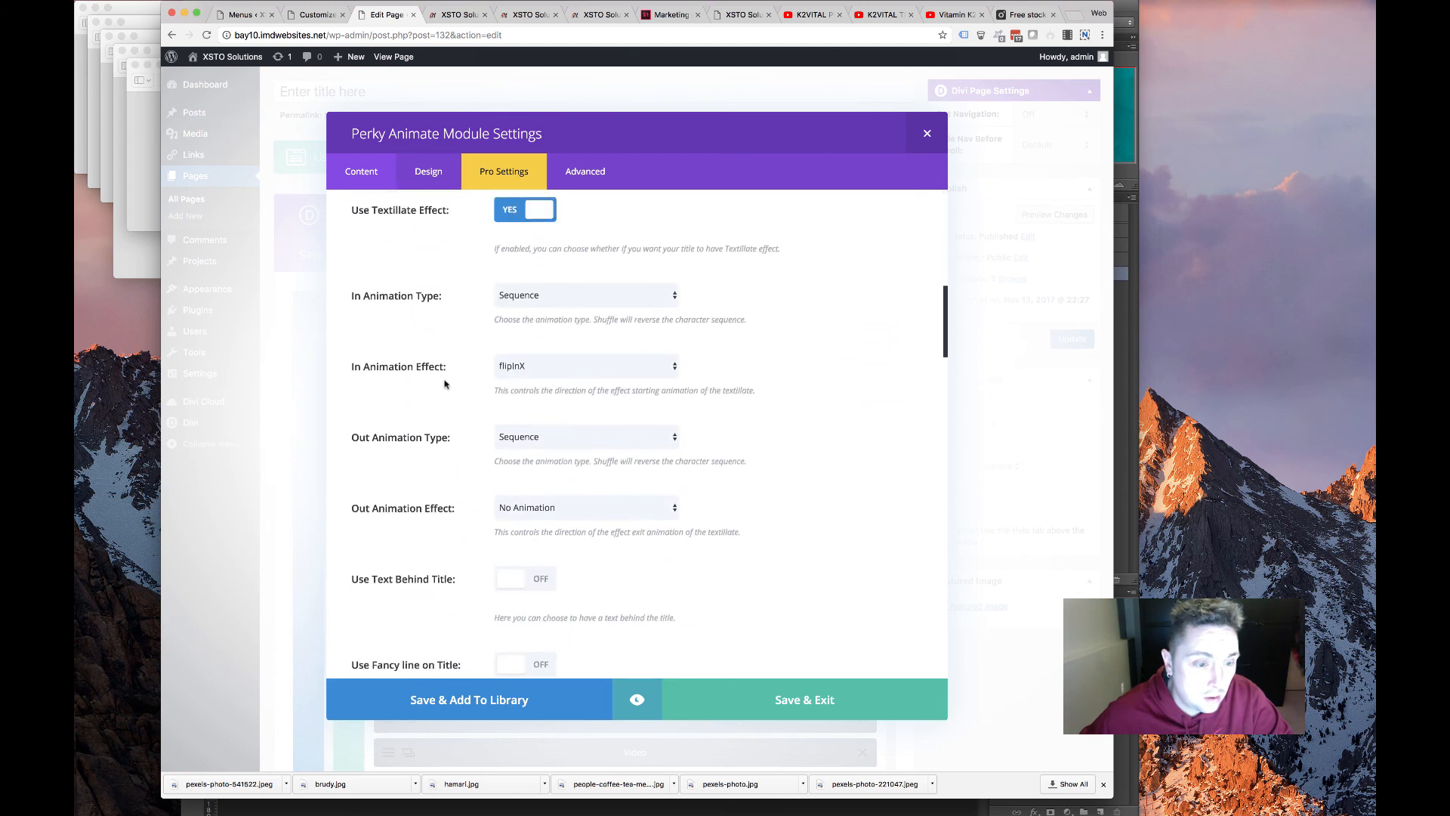
scroll(442, 393, down, 6)
scroll(442, 397, up, 3)
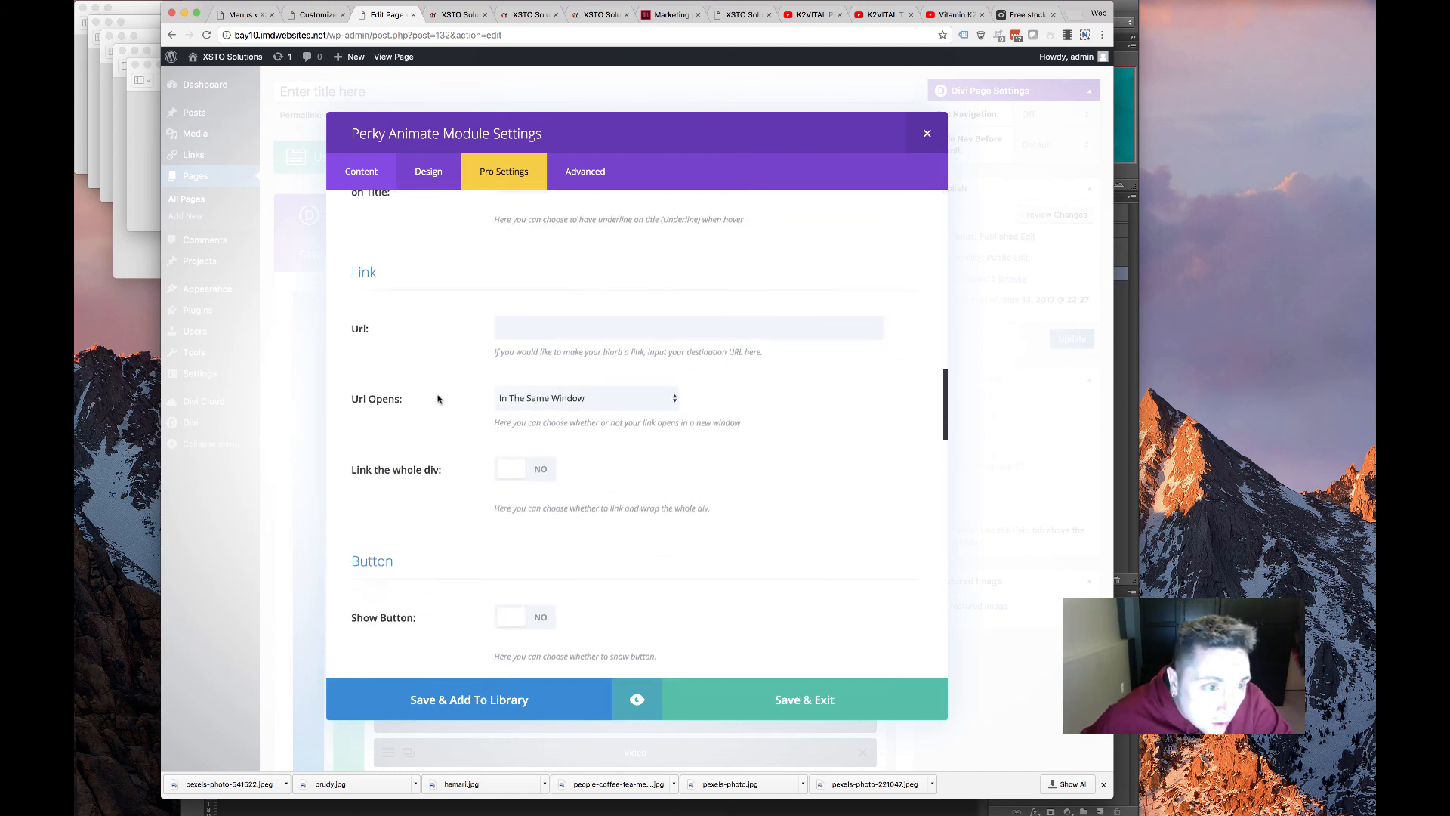
scroll(491, 424, down, 3)
scroll(491, 415, up, 4)
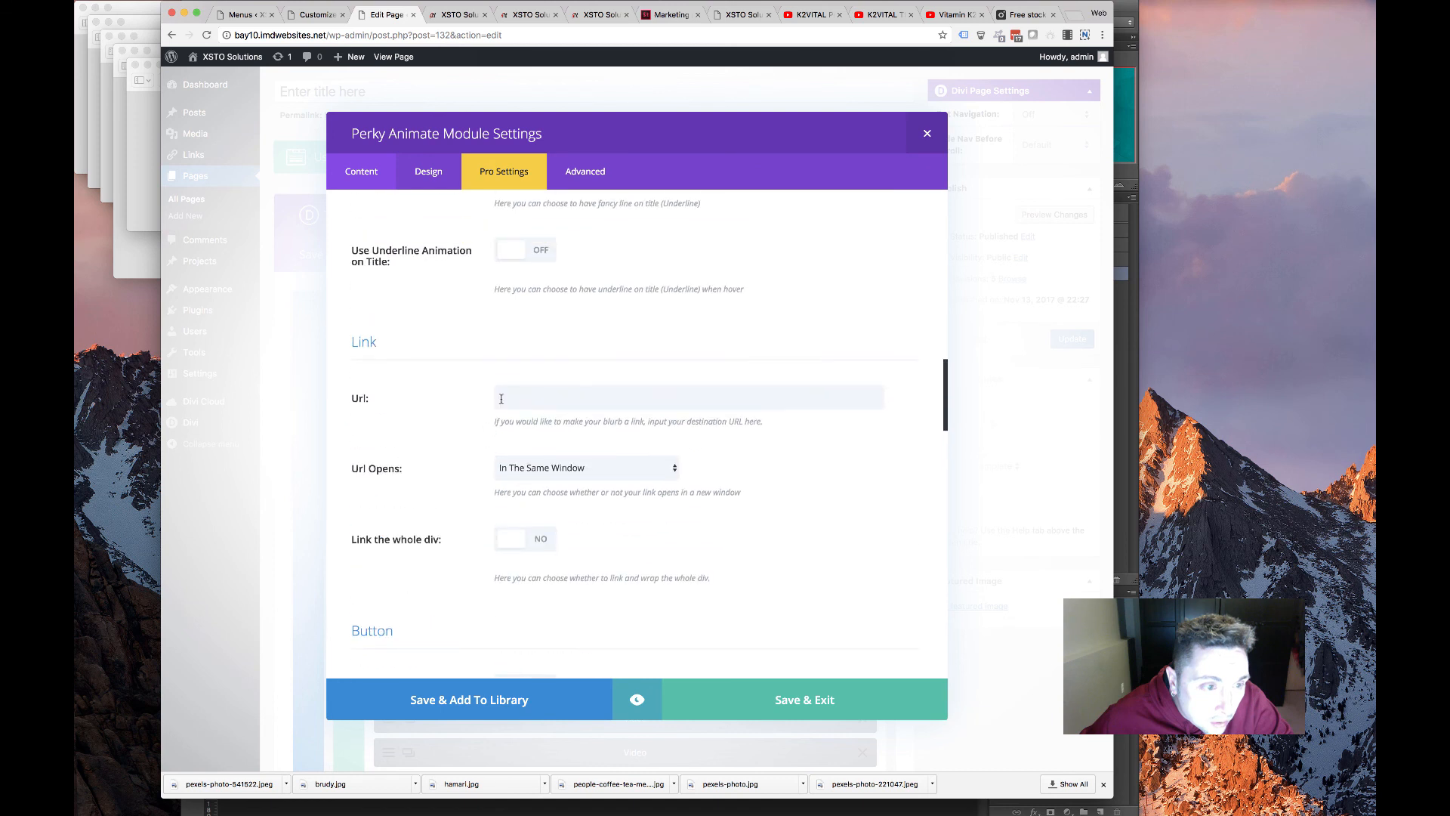
click(530, 394)
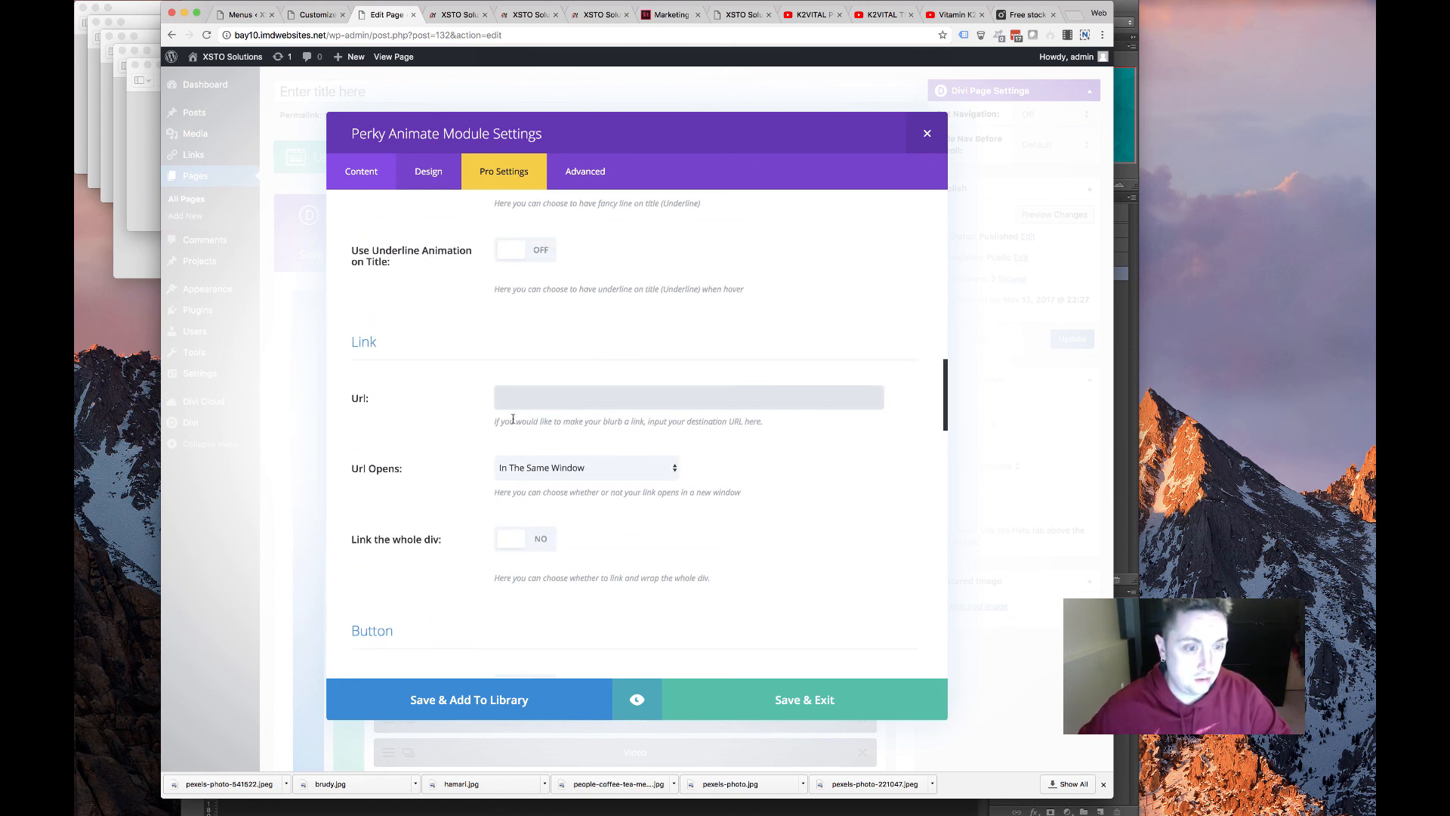
scroll(450, 434, down, 6)
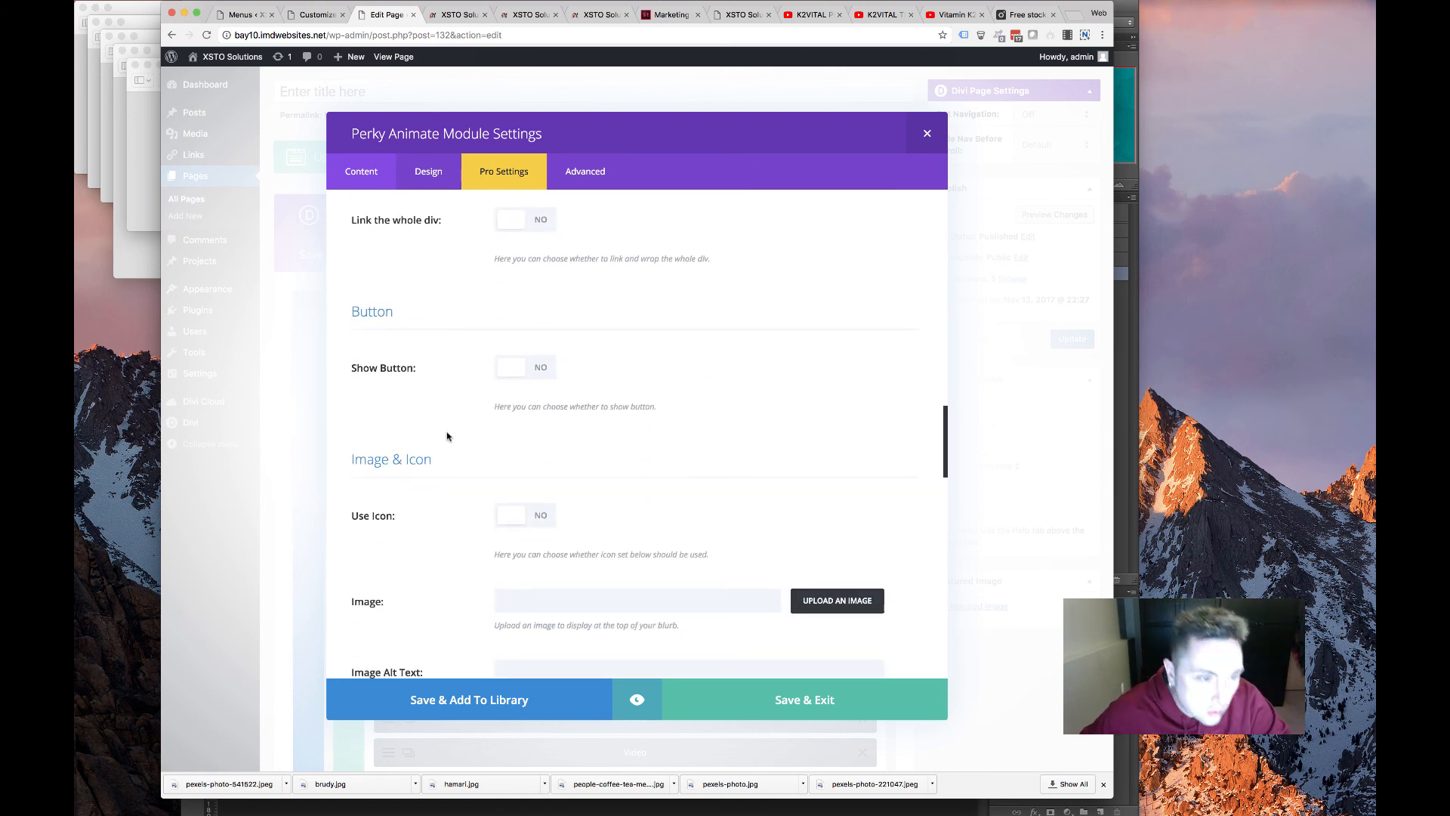
scroll(483, 419, down, 4)
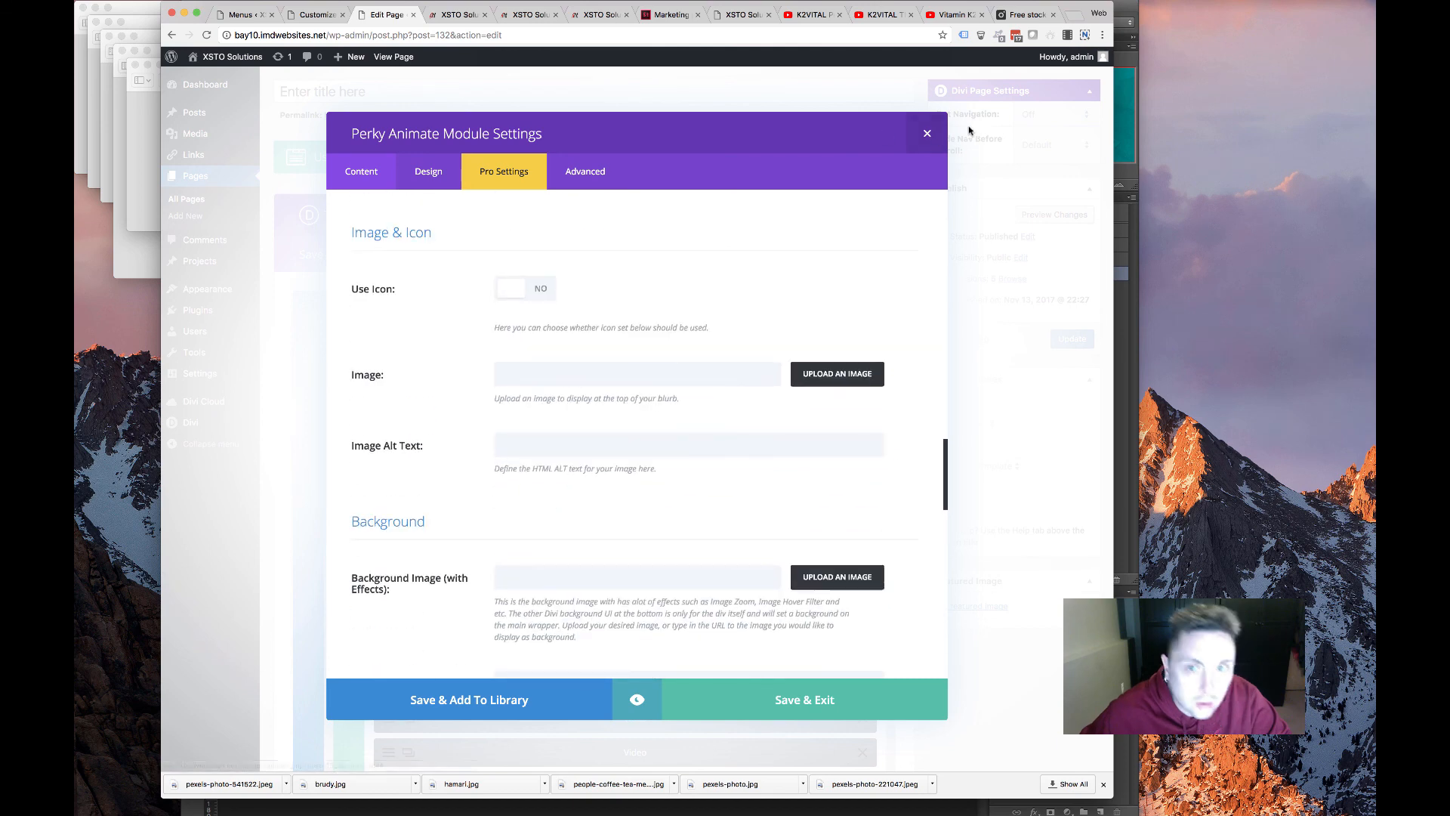
click(926, 134)
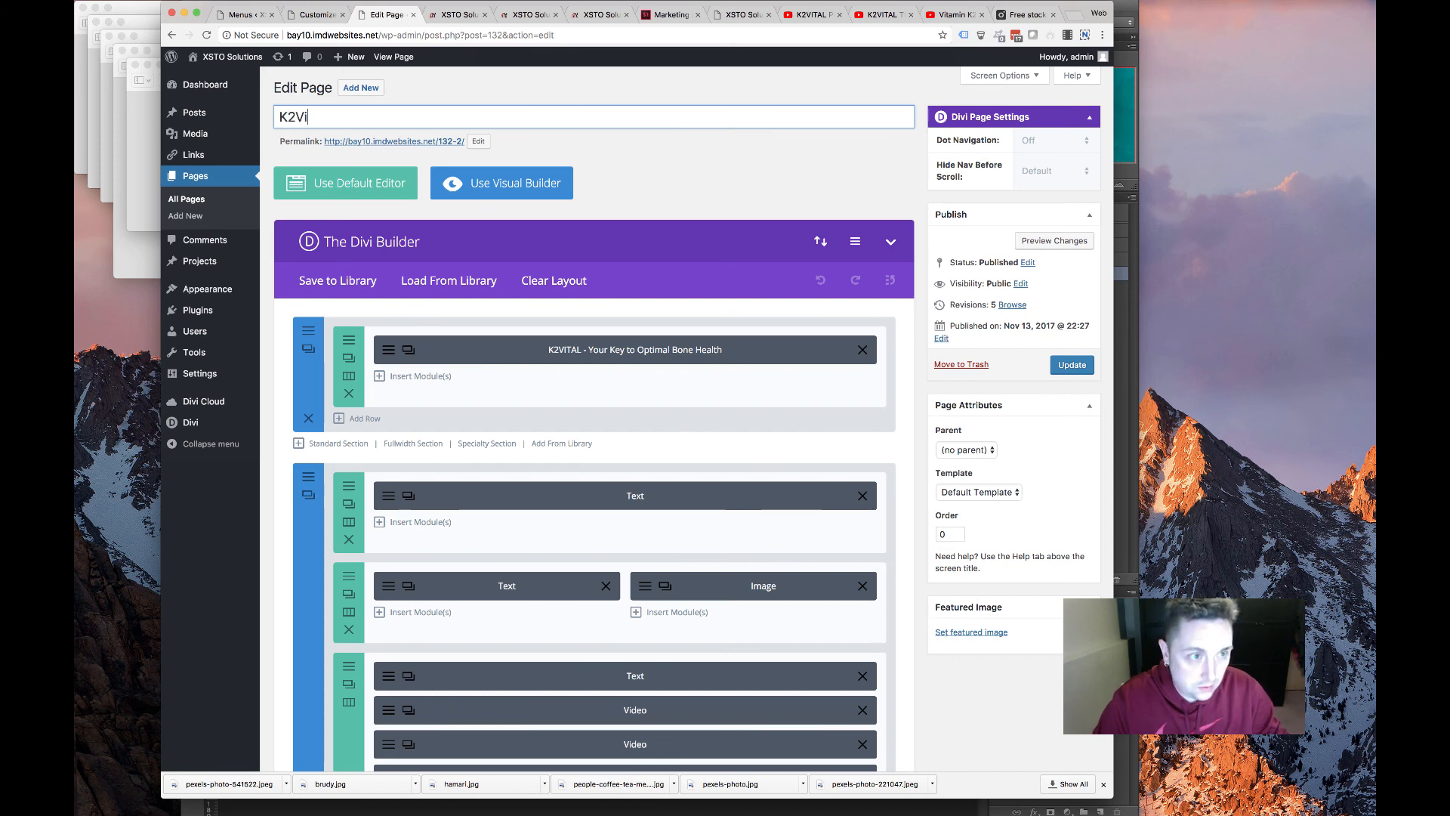
Save the new page with the title K2Vital and go to the Pages list
click(1069, 366)
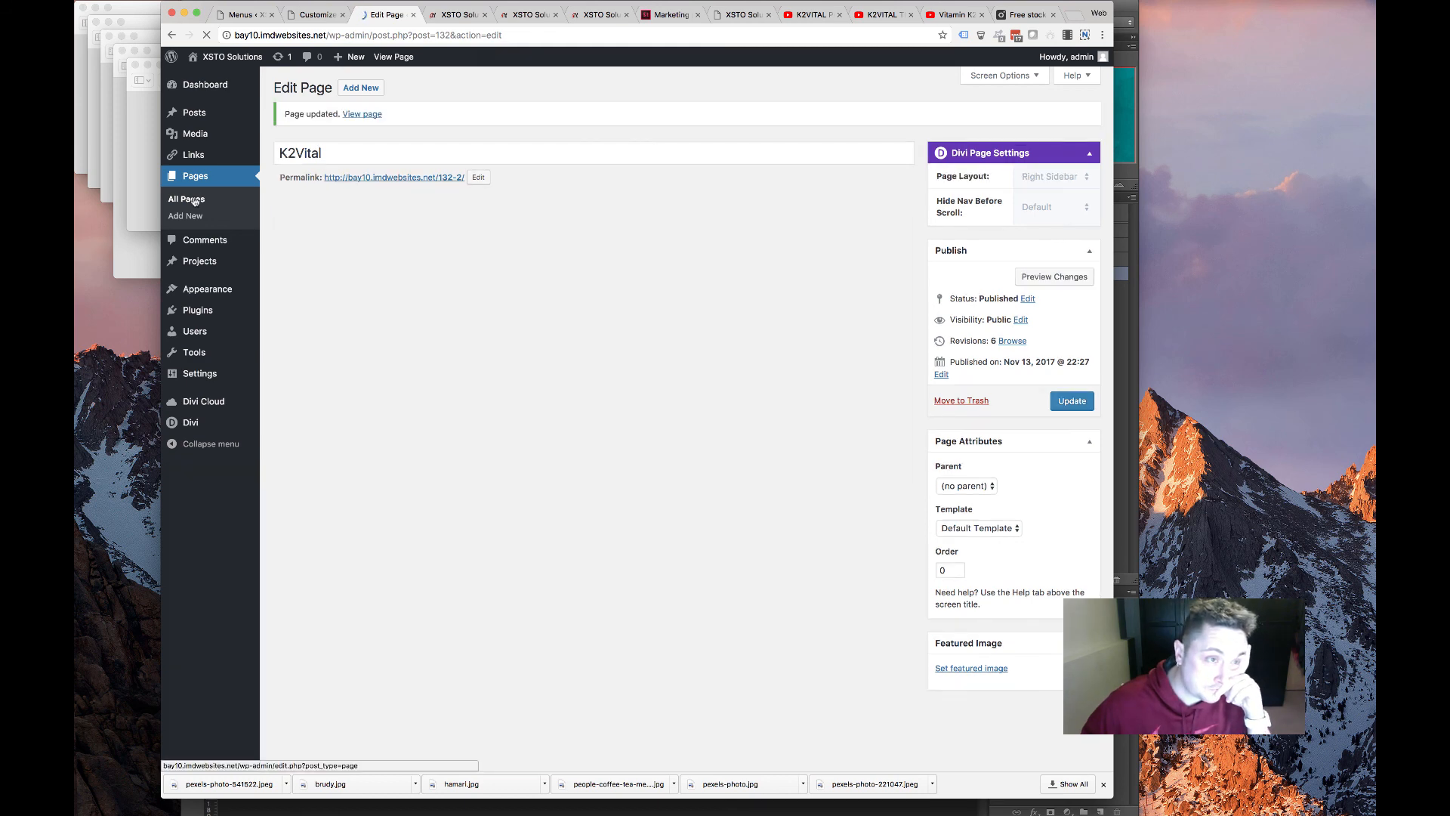
click(194, 200)
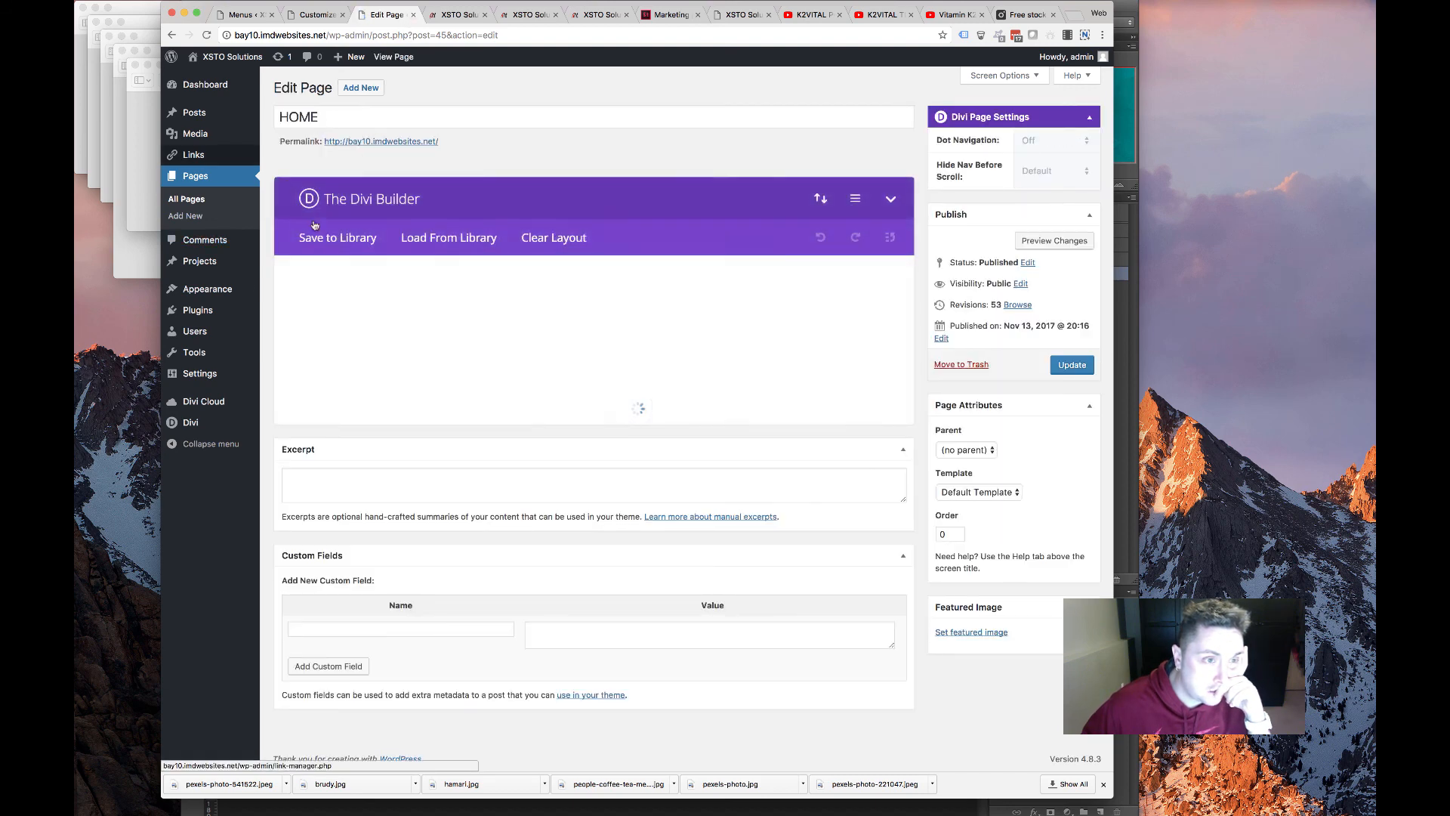
scroll(403, 409, down, 3)
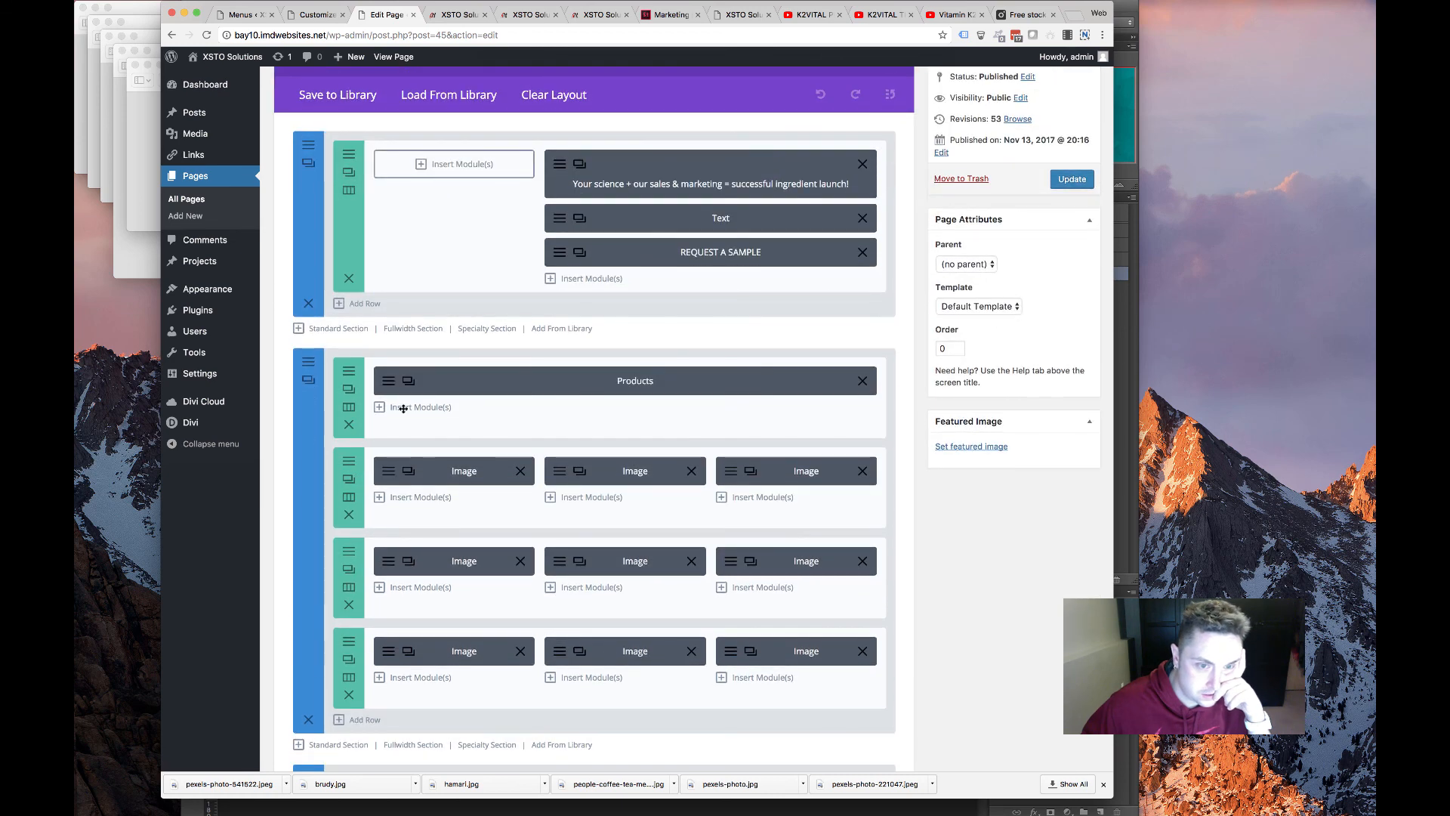
Link the homepage's REQUEST A SAMPLE button to #contact and save the module
click(559, 254)
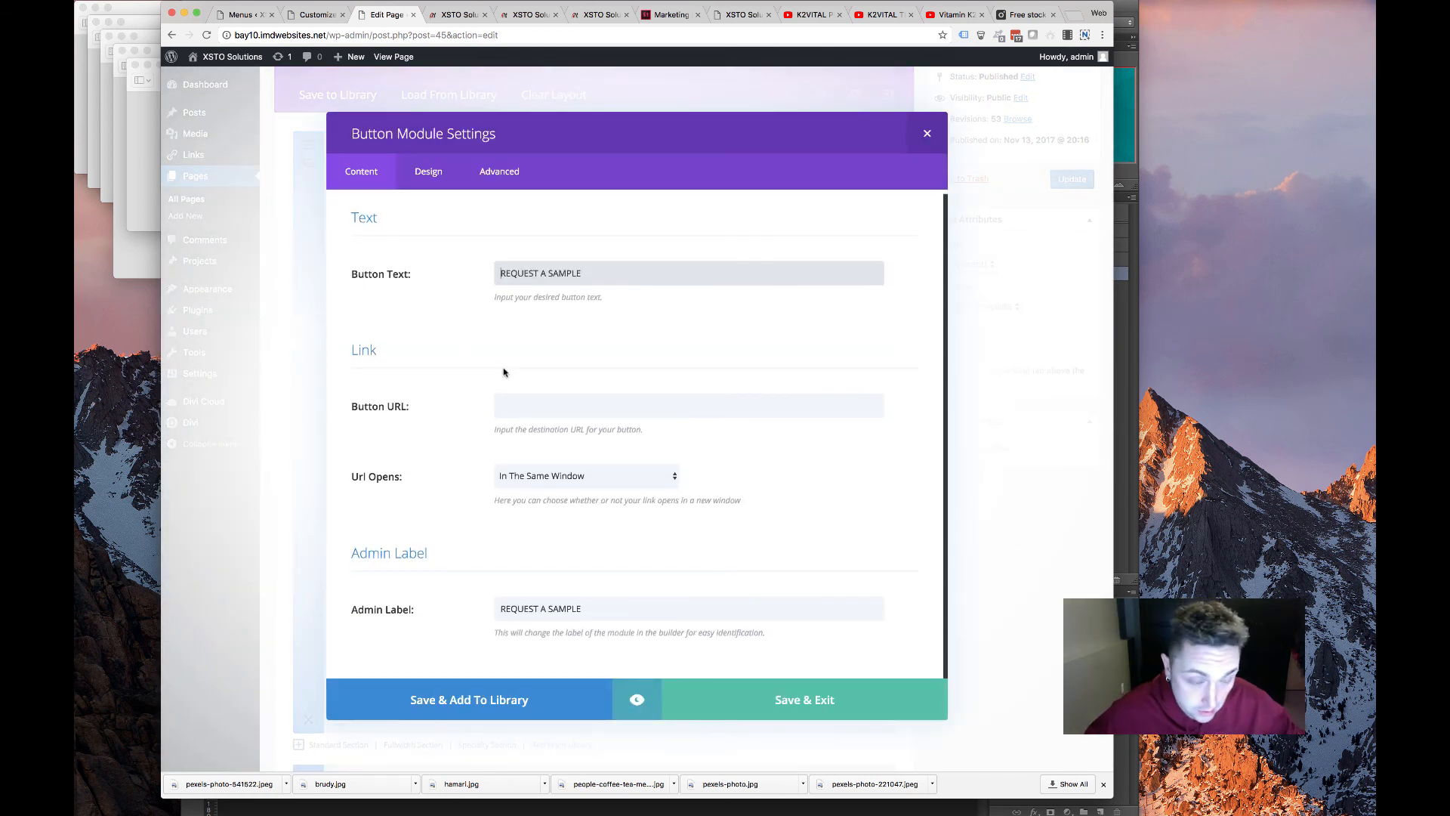
click(429, 172)
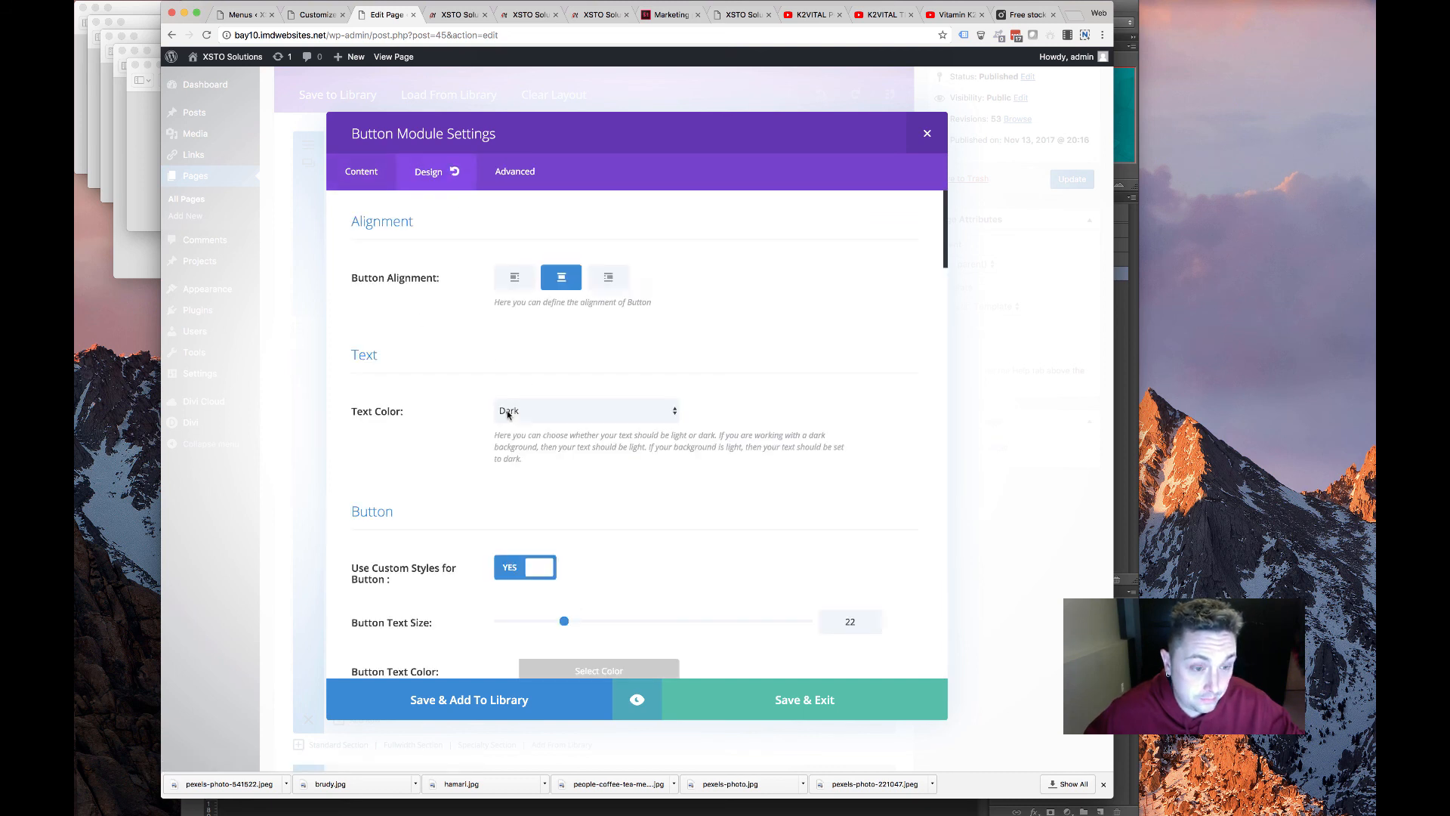
click(385, 182)
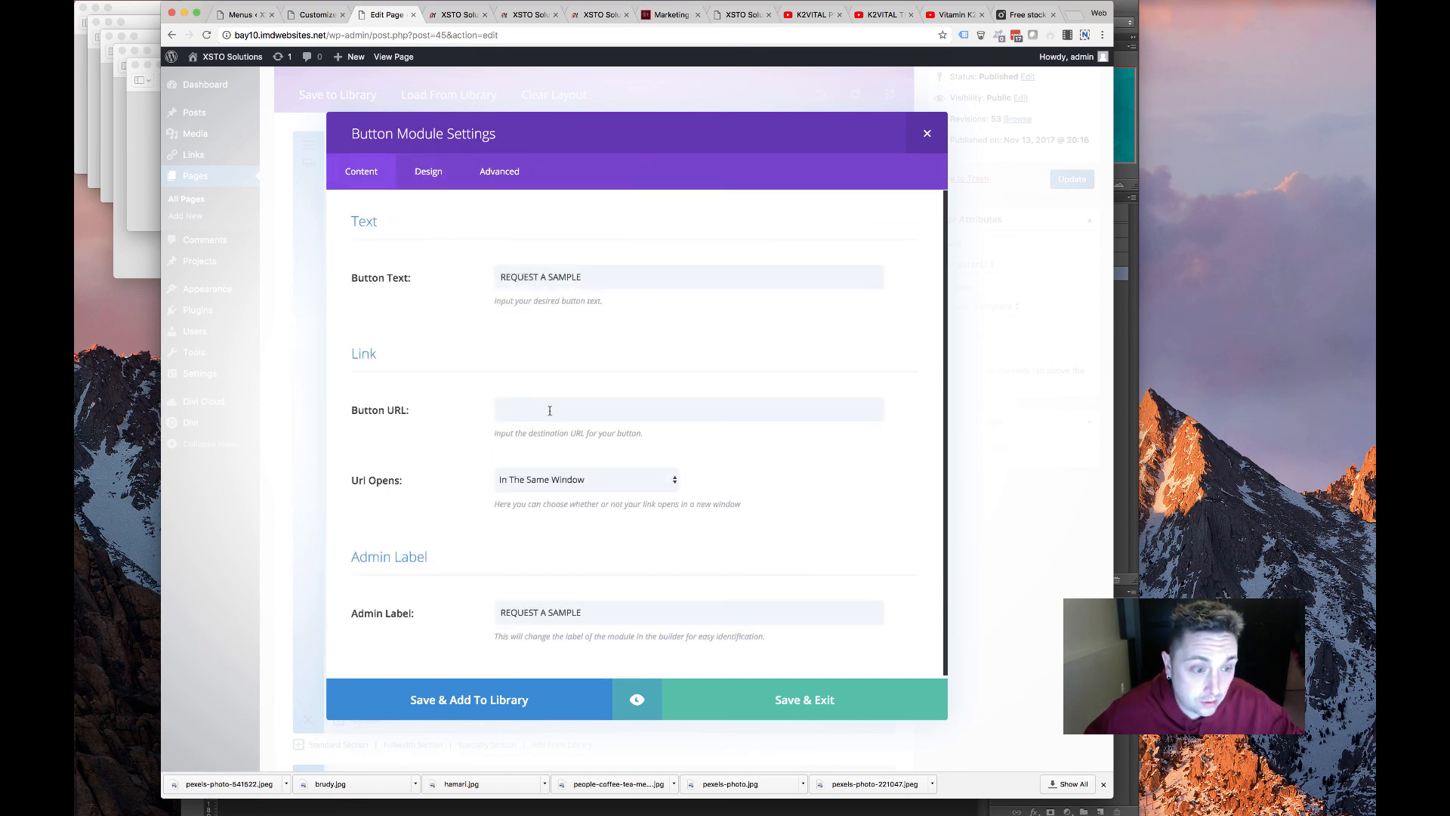
click(547, 410)
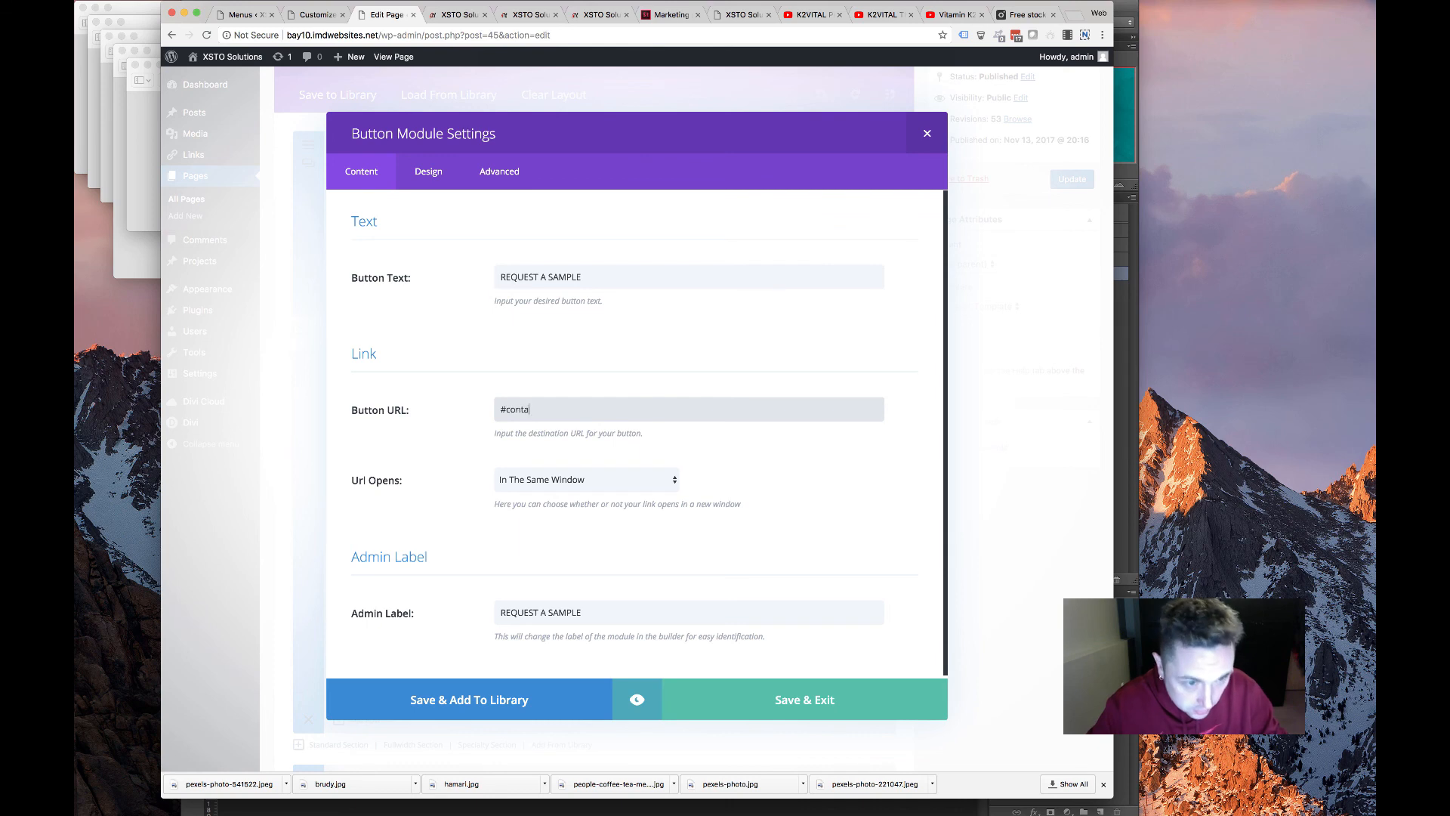
click(812, 691)
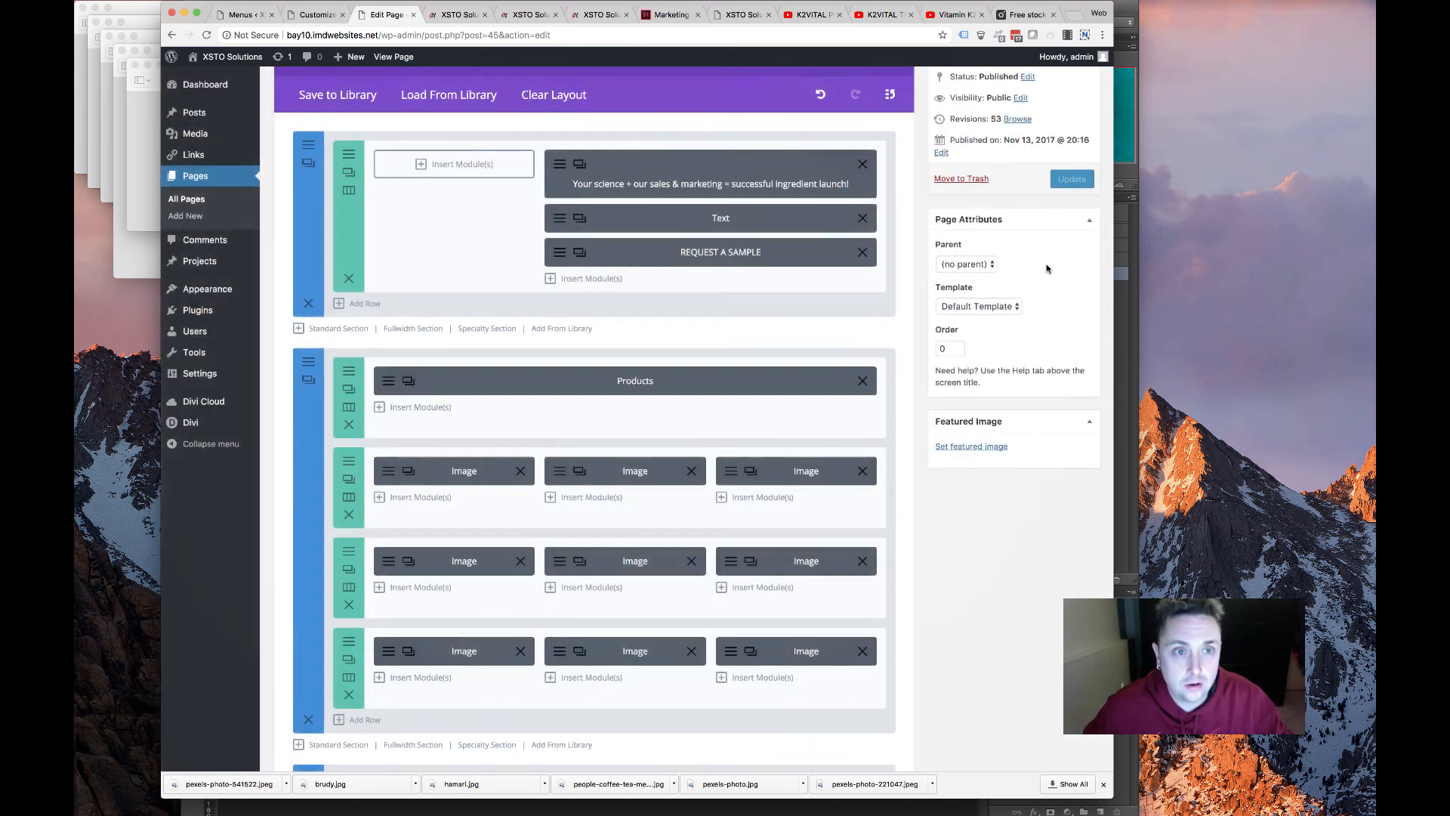
Check the button and product logos on the live site, then return to the homepage editor
click(463, 9)
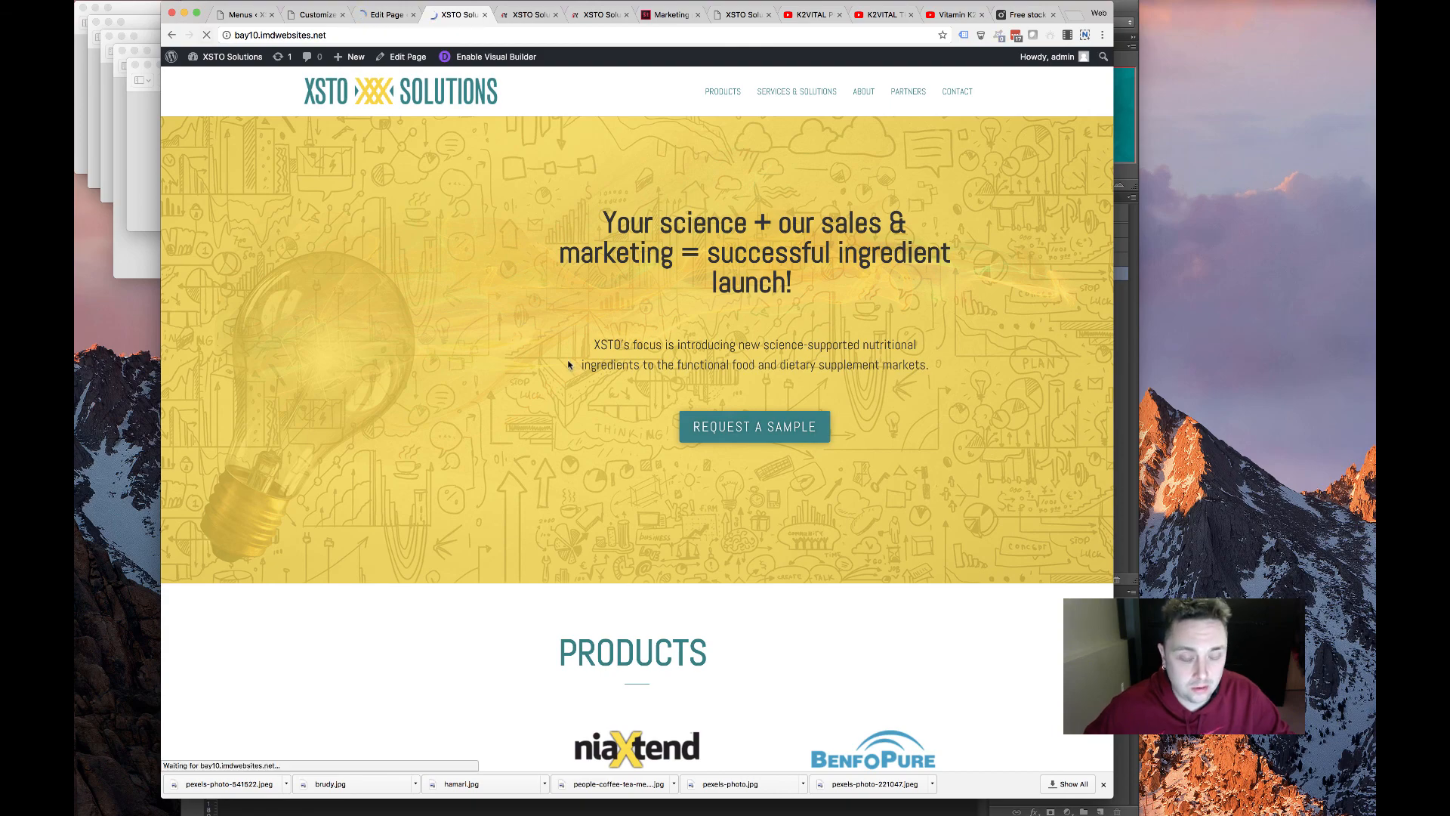
scroll(700, 456, down, 5)
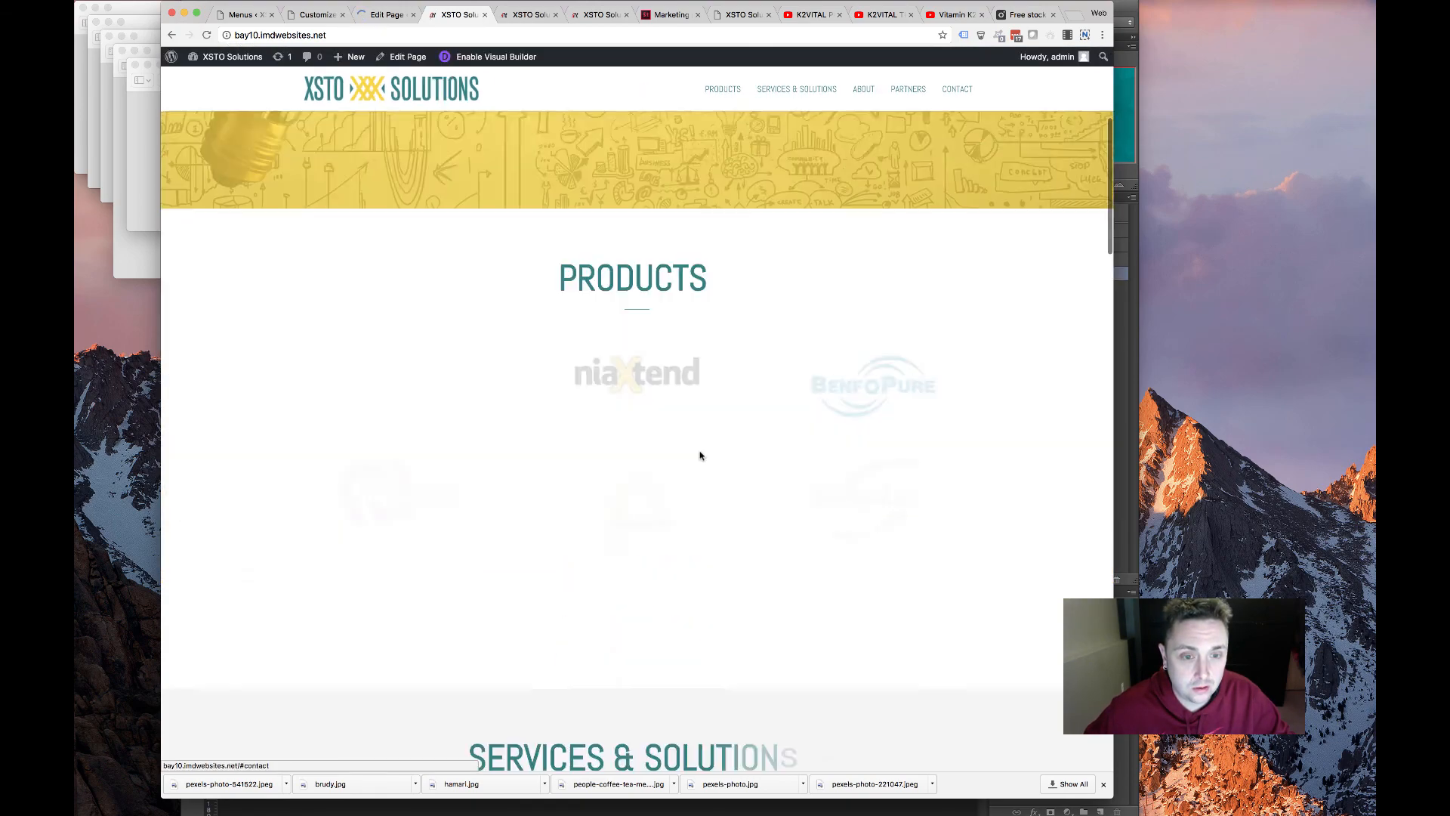
scroll(700, 455, down, 20)
scroll(699, 456, up, 20)
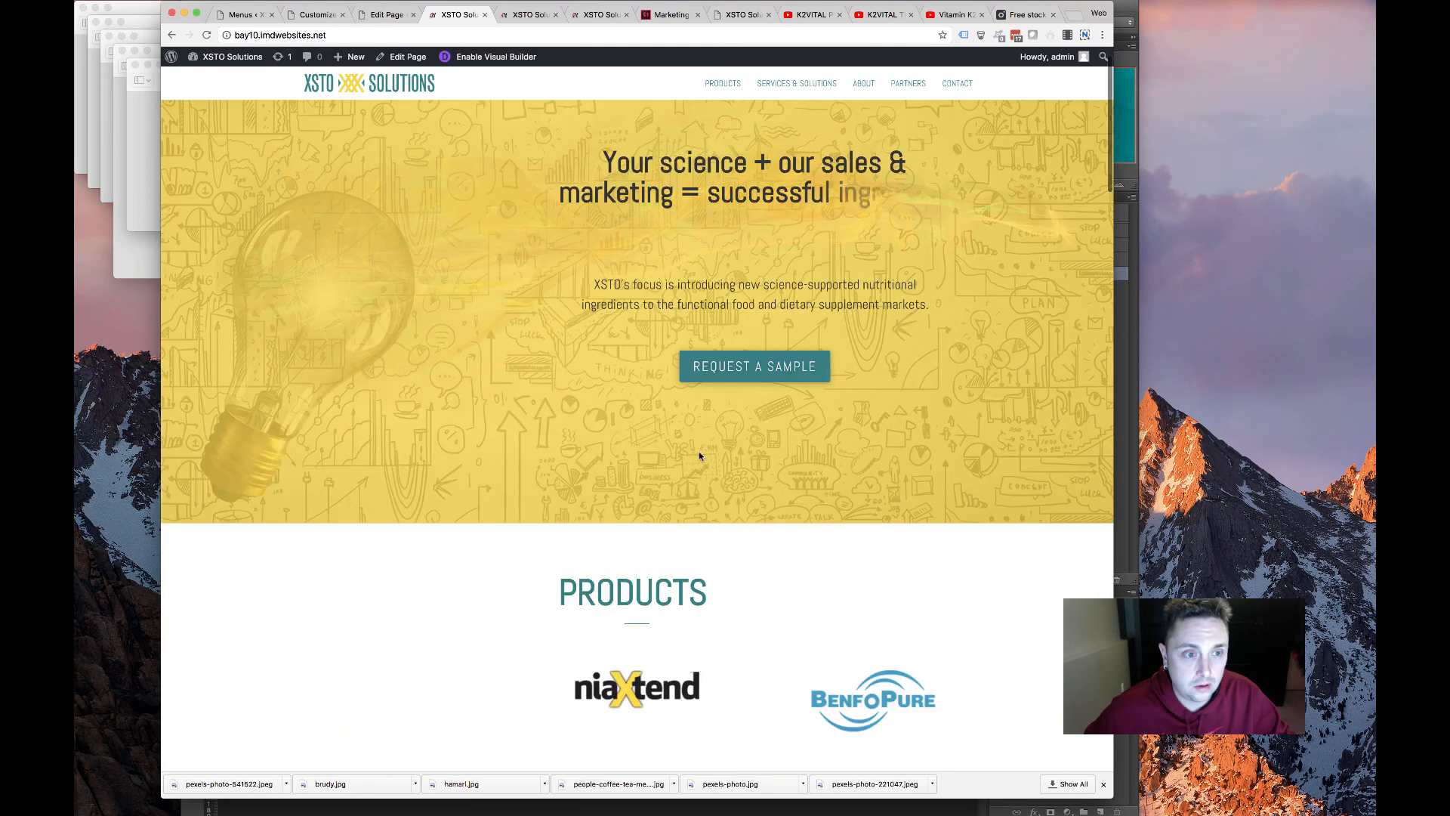
scroll(700, 454, down, 3)
scroll(537, 514, down, 5)
scroll(509, 500, up, 5)
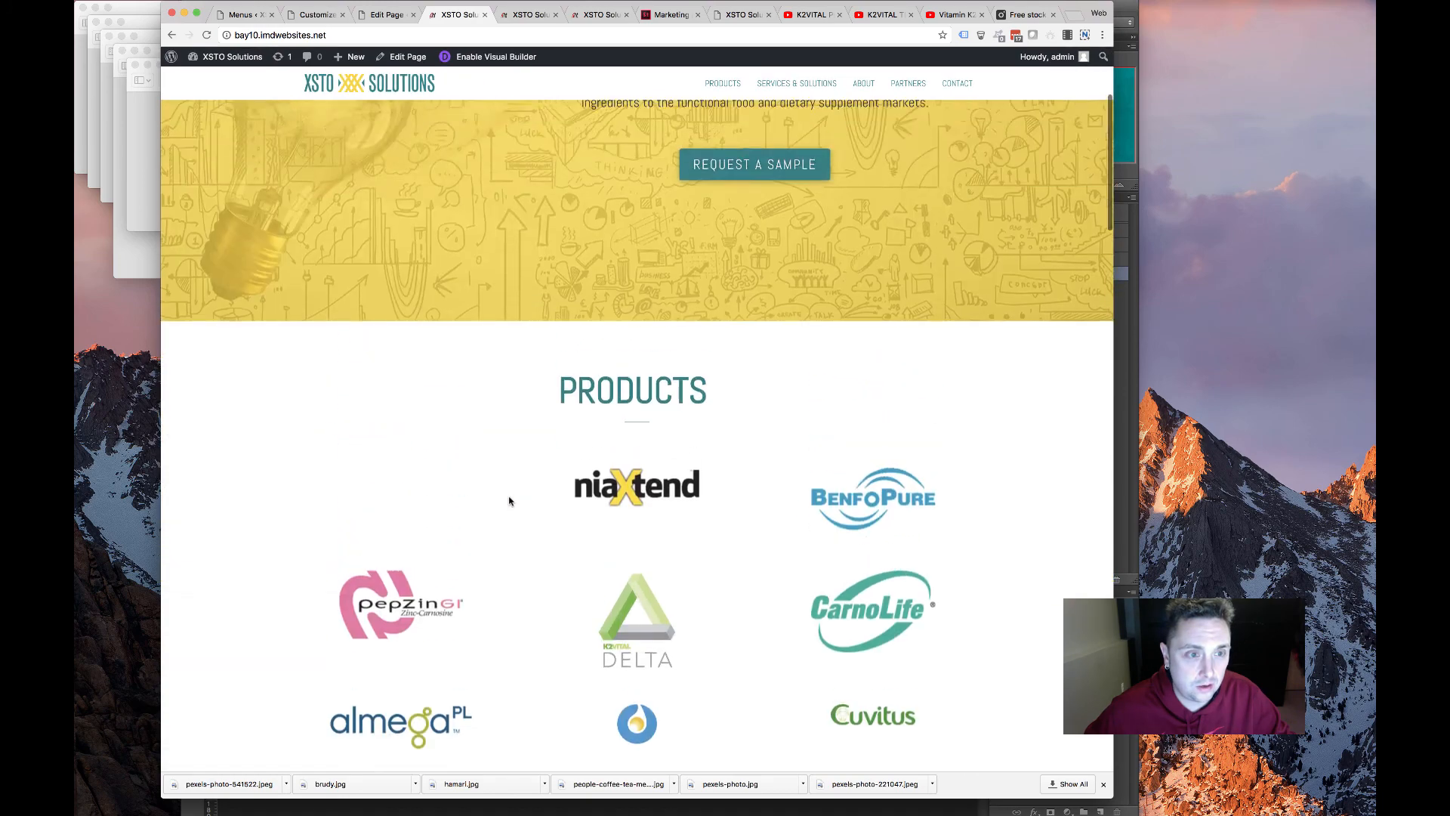
scroll(509, 500, up, 3)
scroll(497, 516, down, 3)
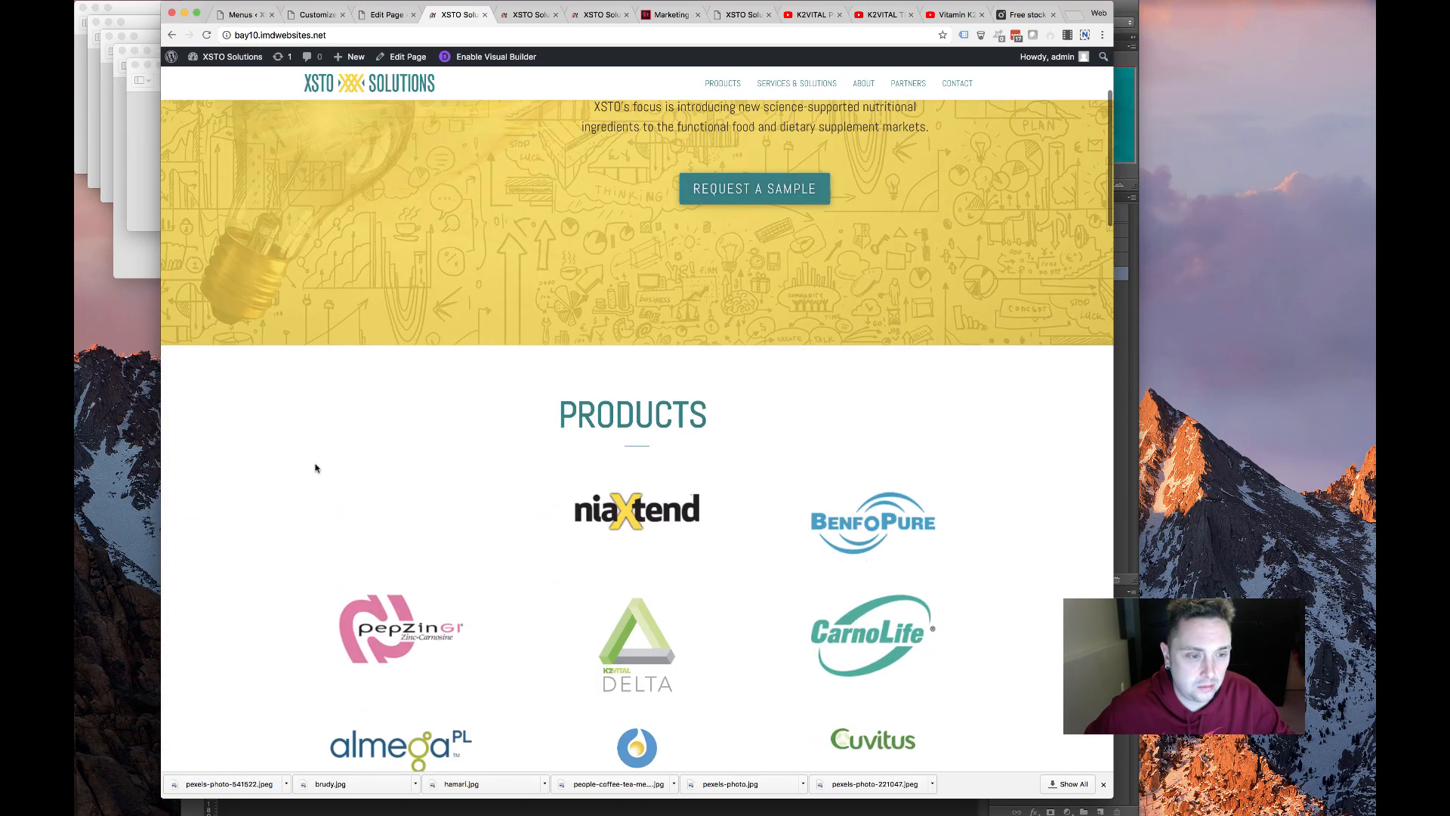
drag(315, 469, 406, 580)
click(379, 497)
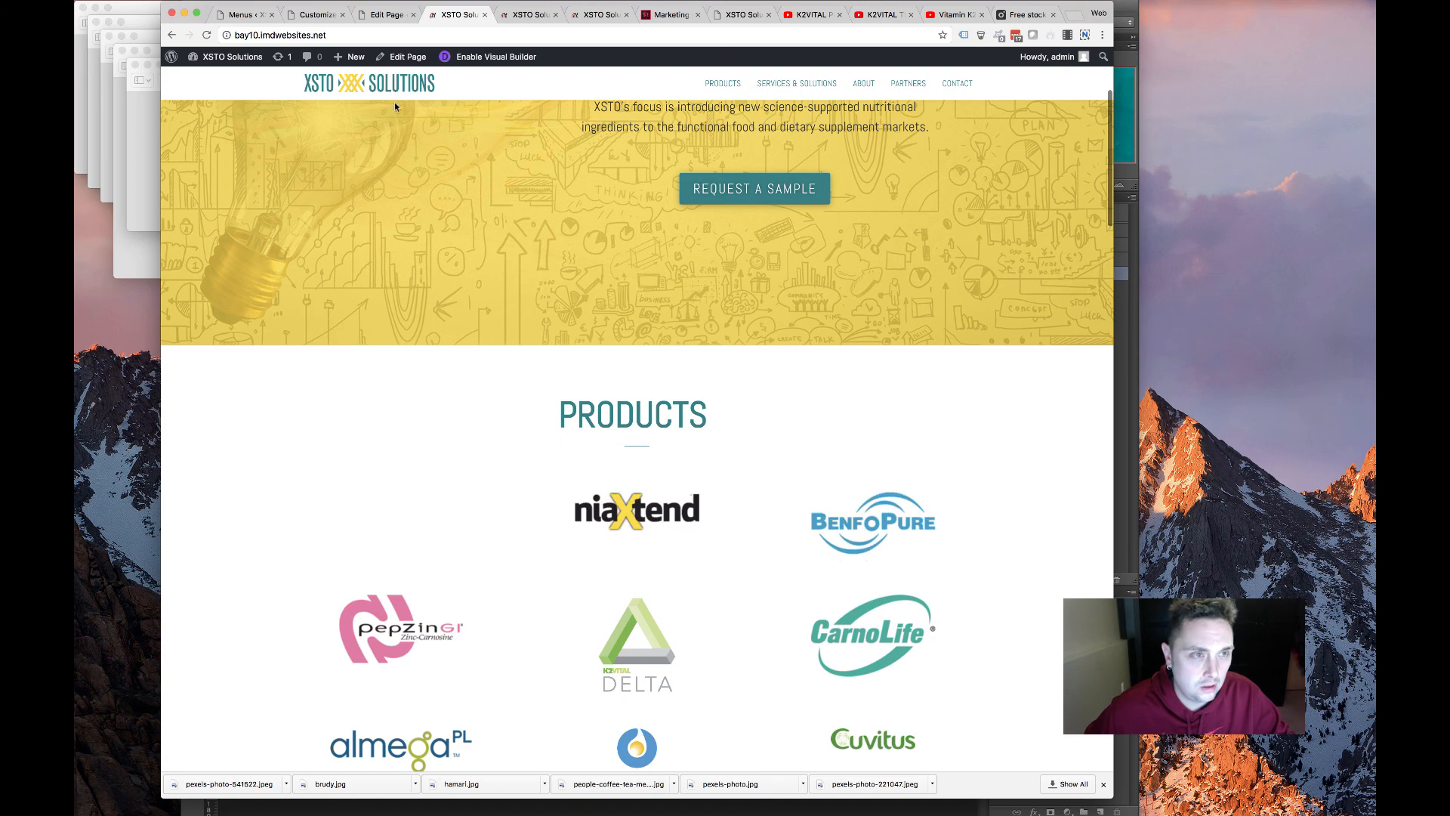
click(374, 15)
scroll(396, 453, down, 5)
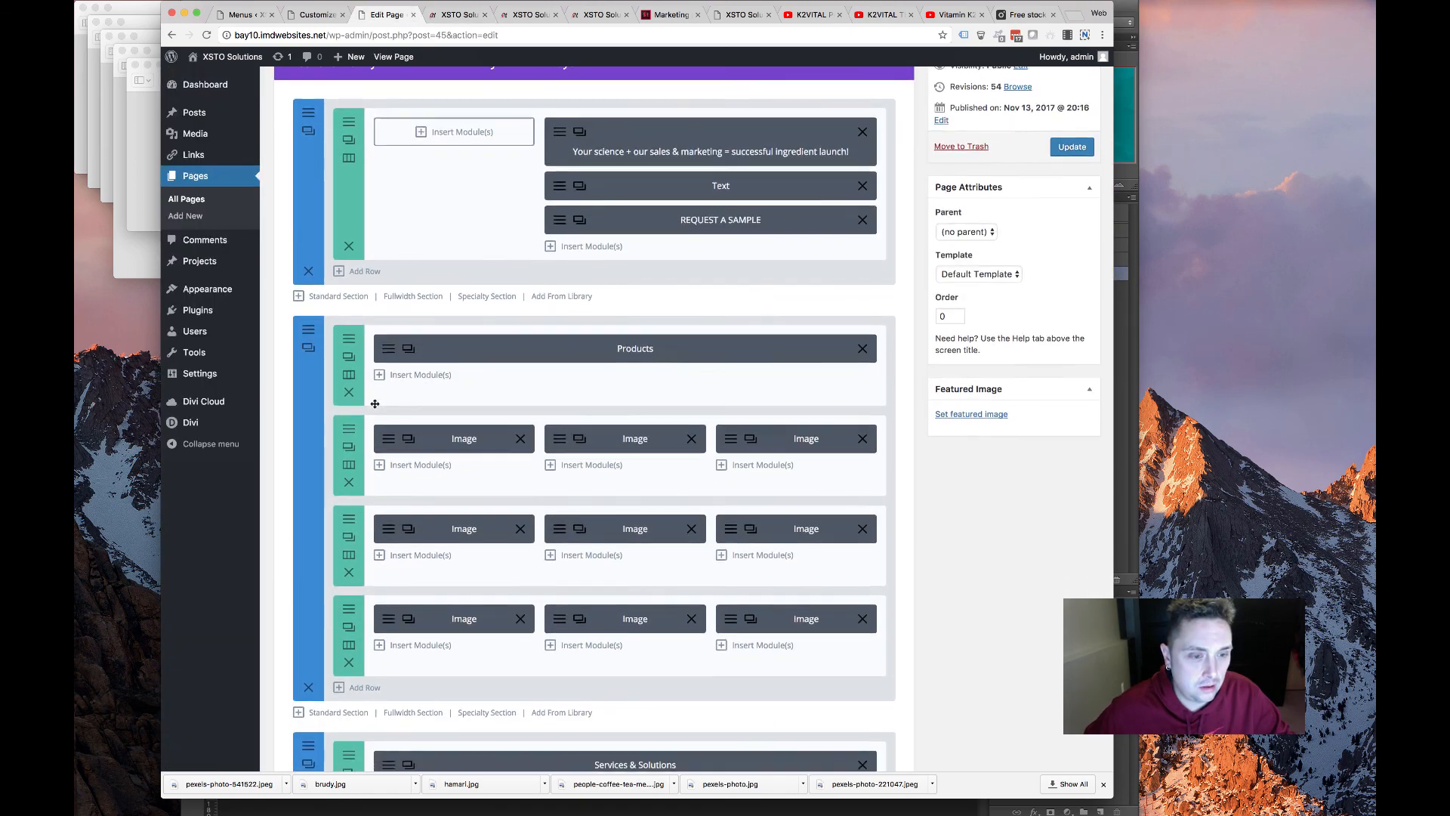
Set the first product image module to the k2vital logo from the media library
click(391, 444)
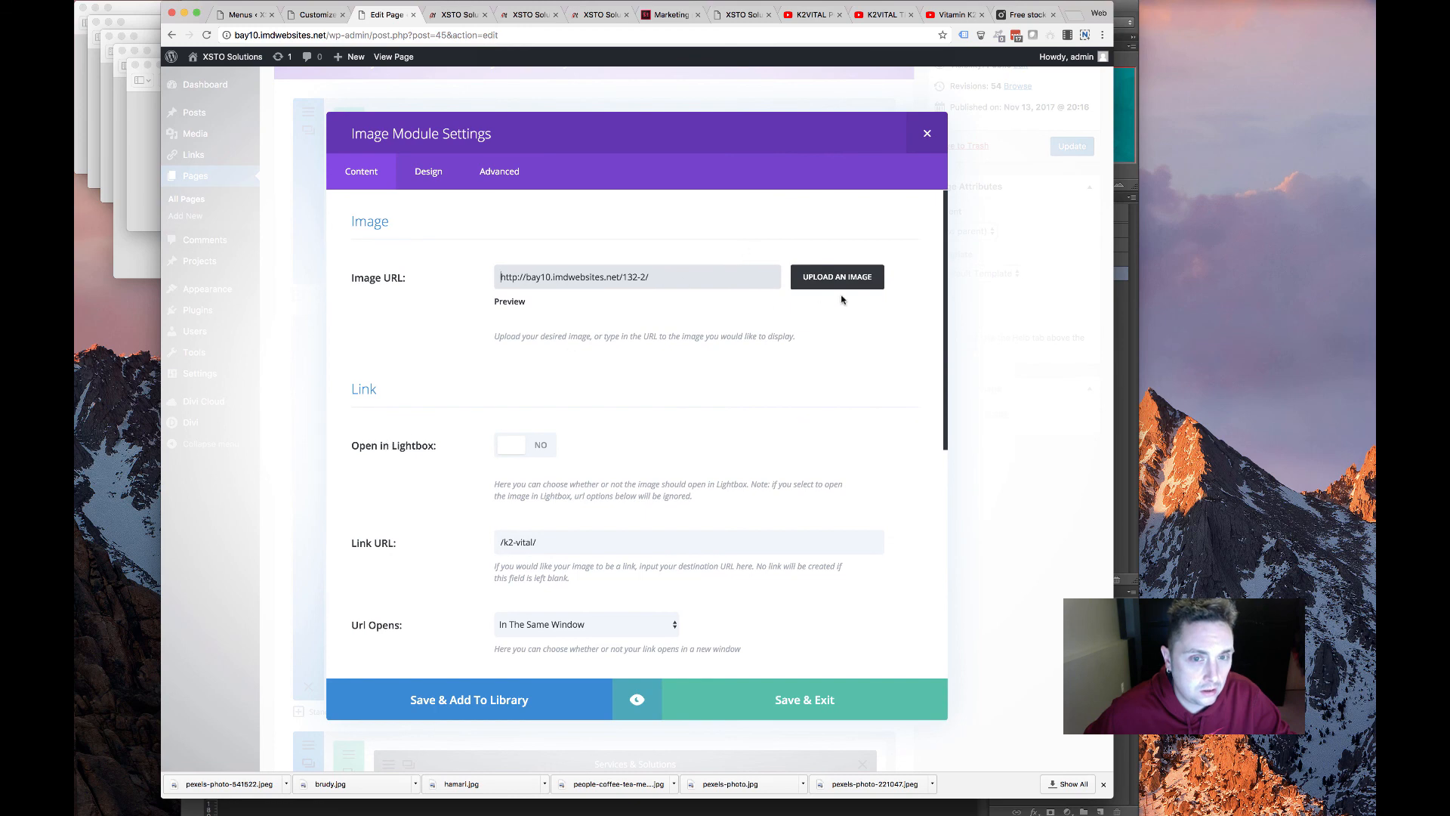
click(868, 278)
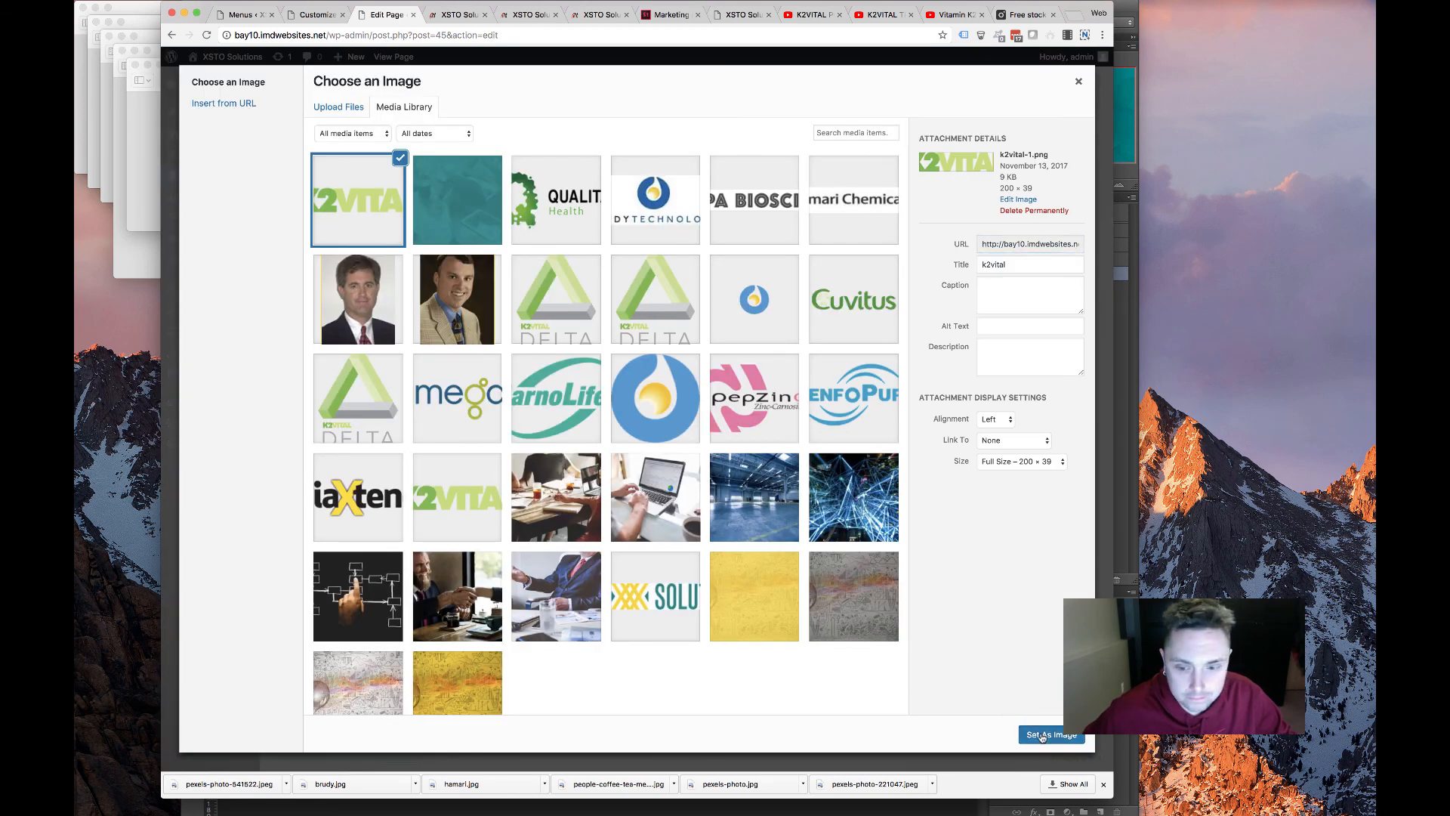
click(1042, 735)
scroll(653, 457, down, 3)
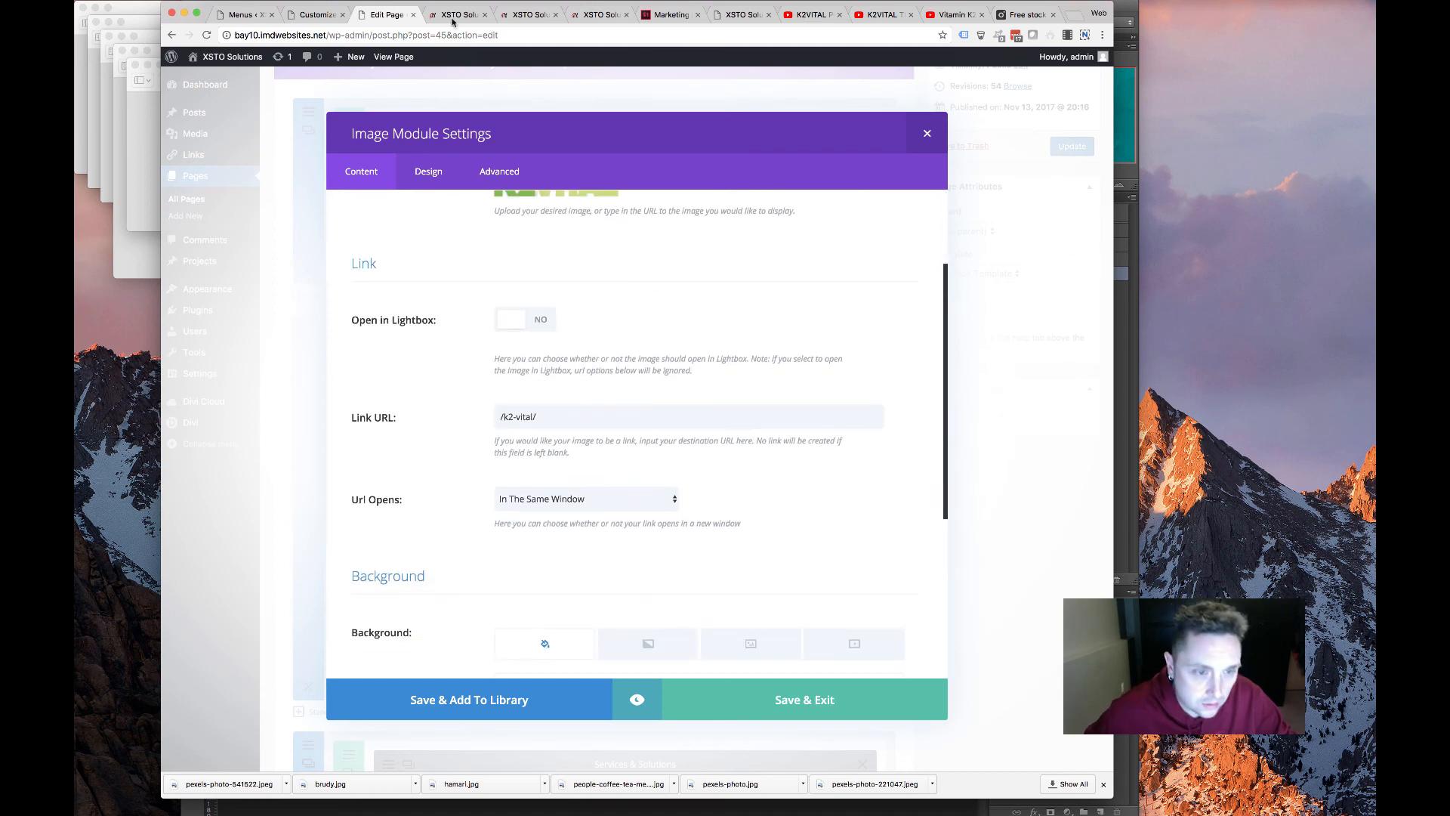
click(244, 15)
mouse_move(226, 177)
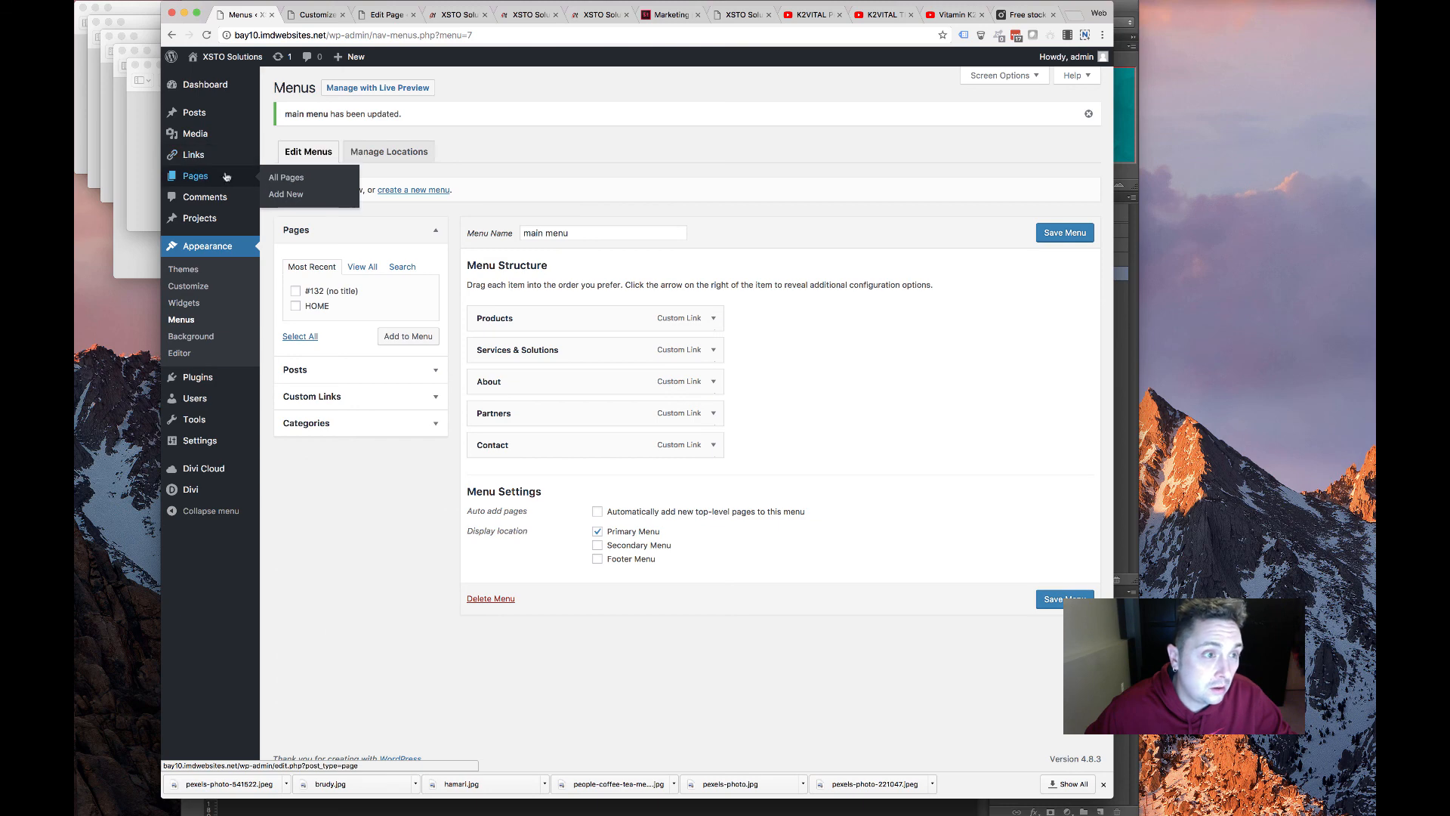
click(384, 15)
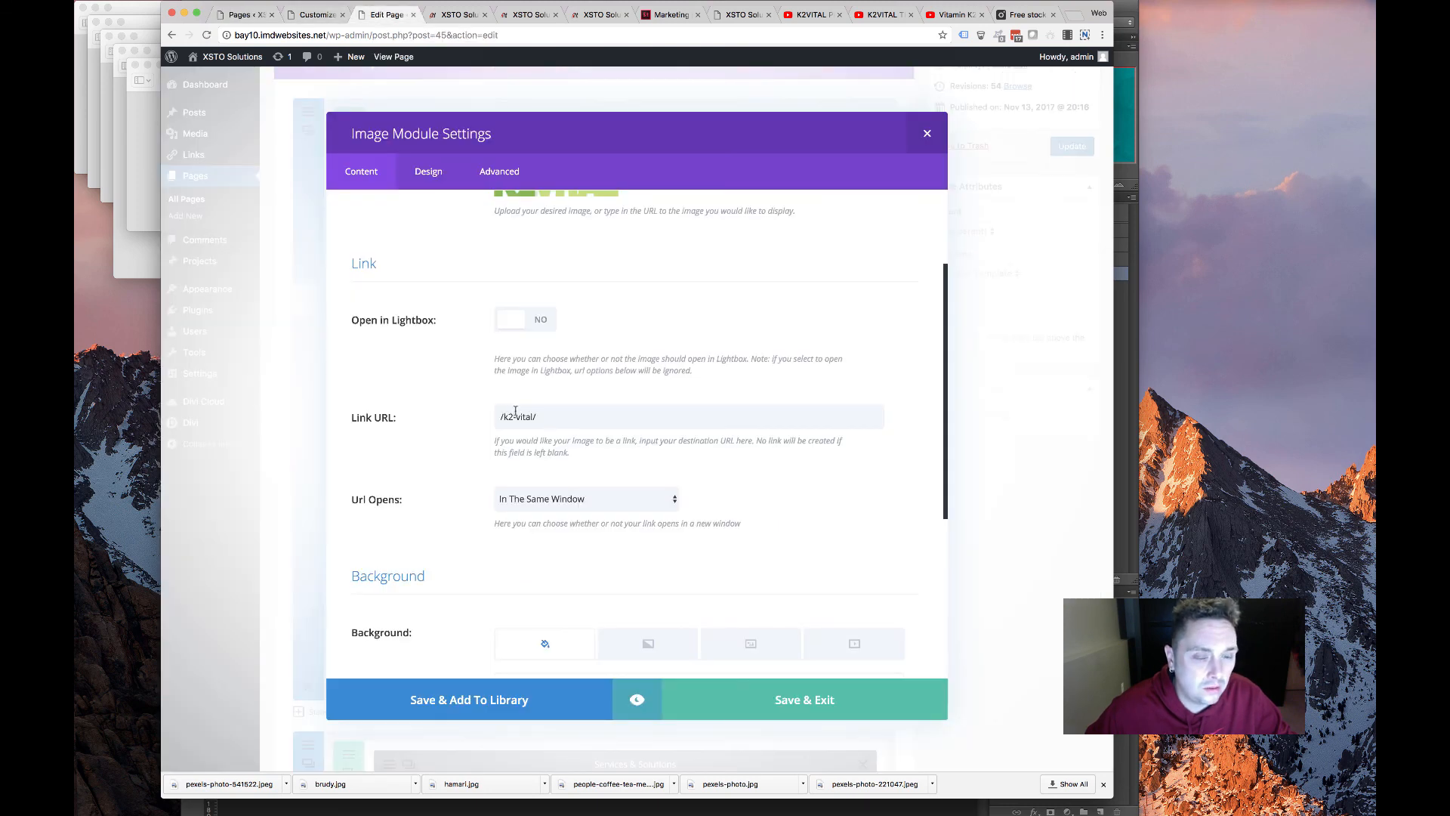
scroll(515, 412, up, 3)
scroll(498, 439, down, 5)
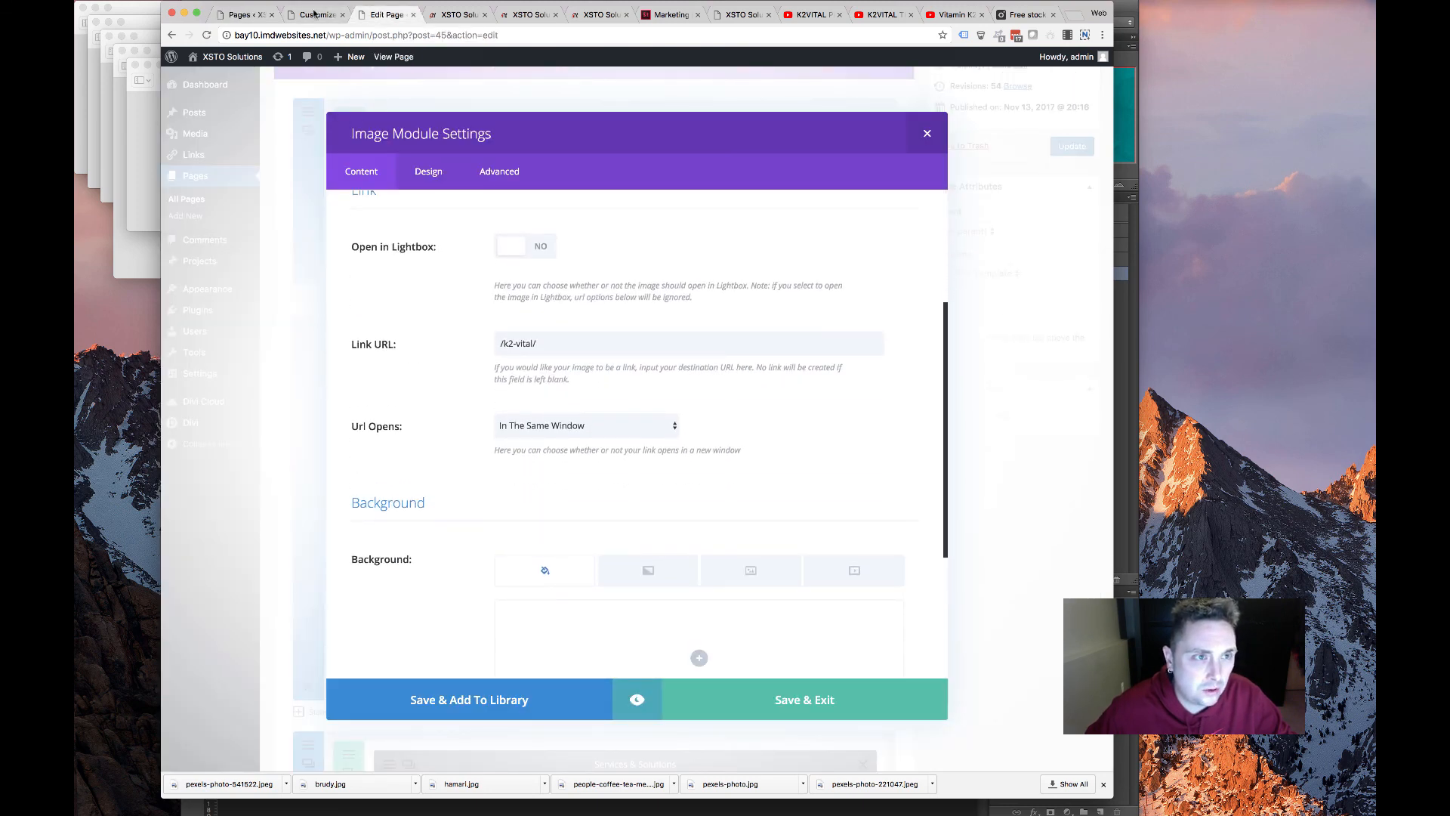
Replace the image's /k2-vital/ link with the K2Vital page URL bay10.imdwebsites.net/132-2/ and save
click(240, 13)
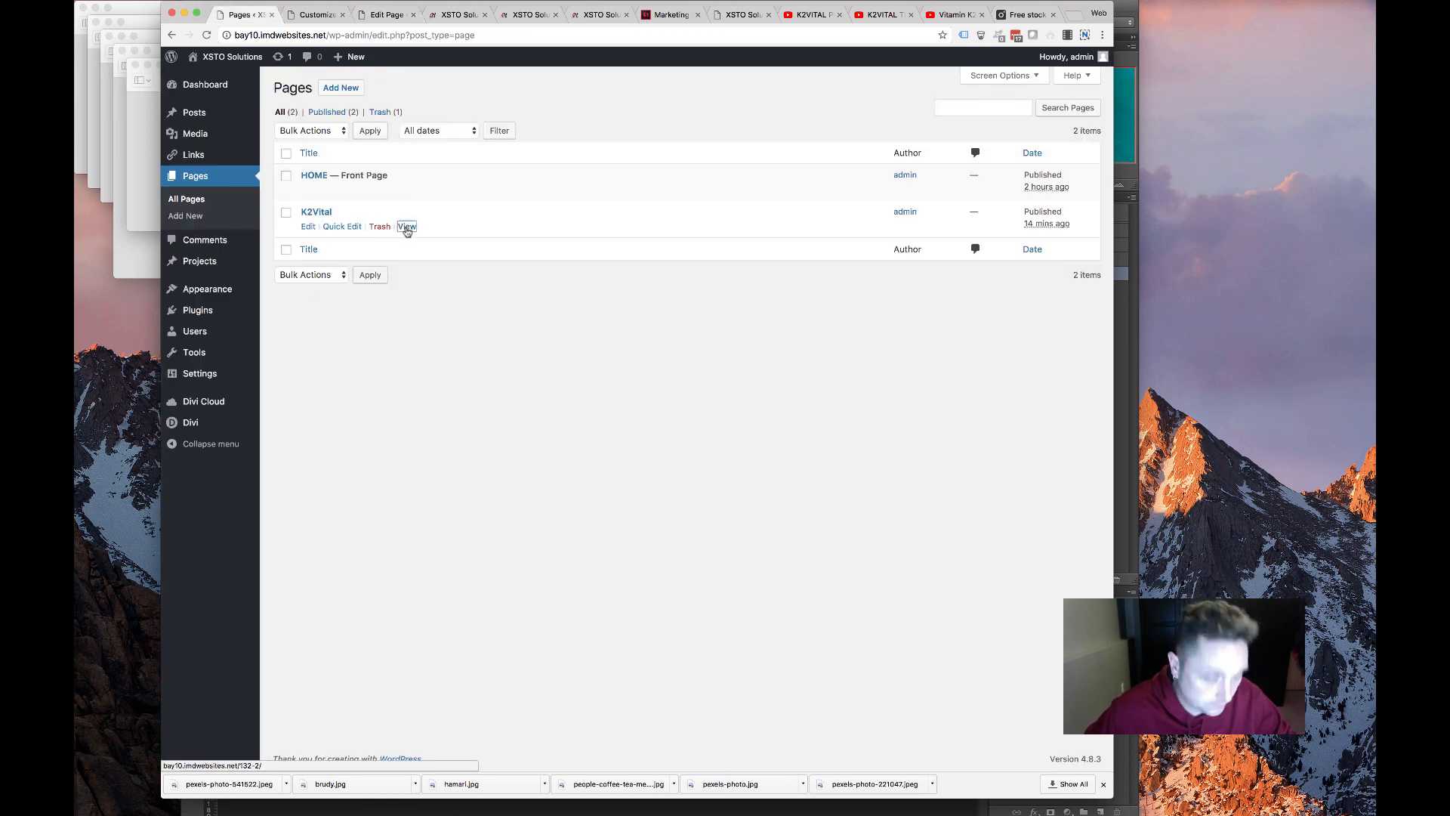
super+click(407, 227)
click(312, 14)
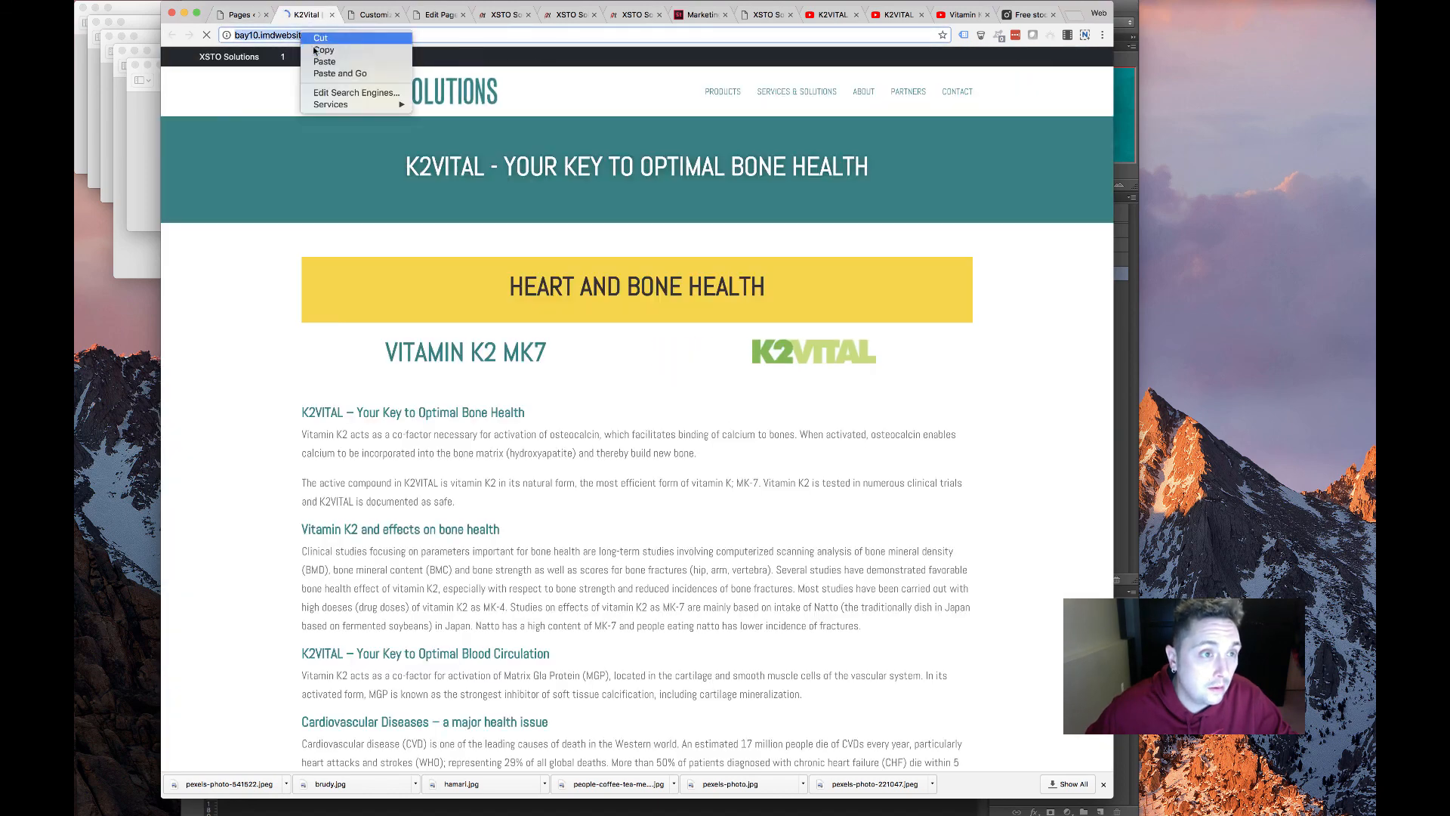
click(374, 14)
click(433, 15)
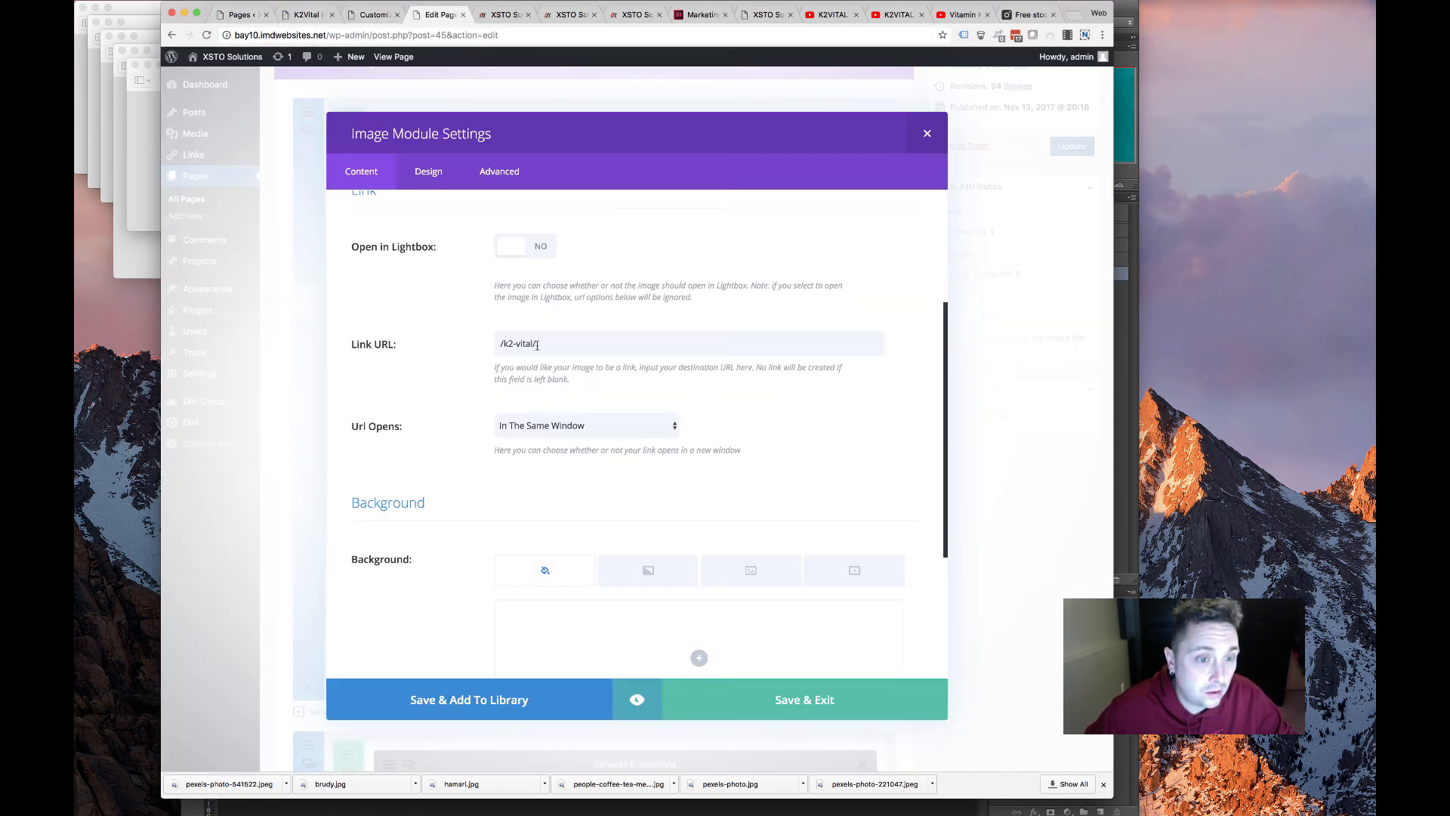
drag(537, 344, 422, 366)
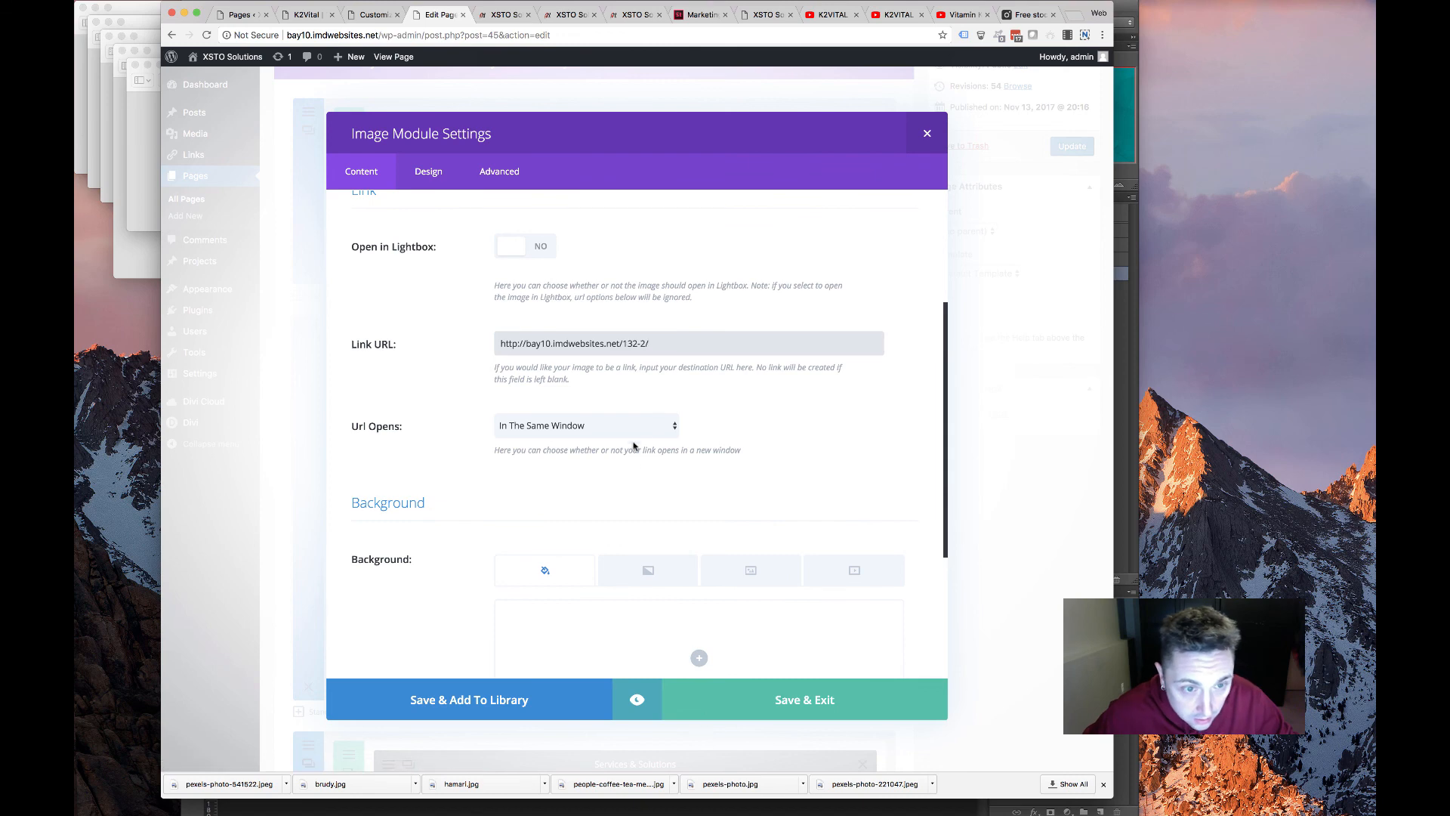
click(828, 716)
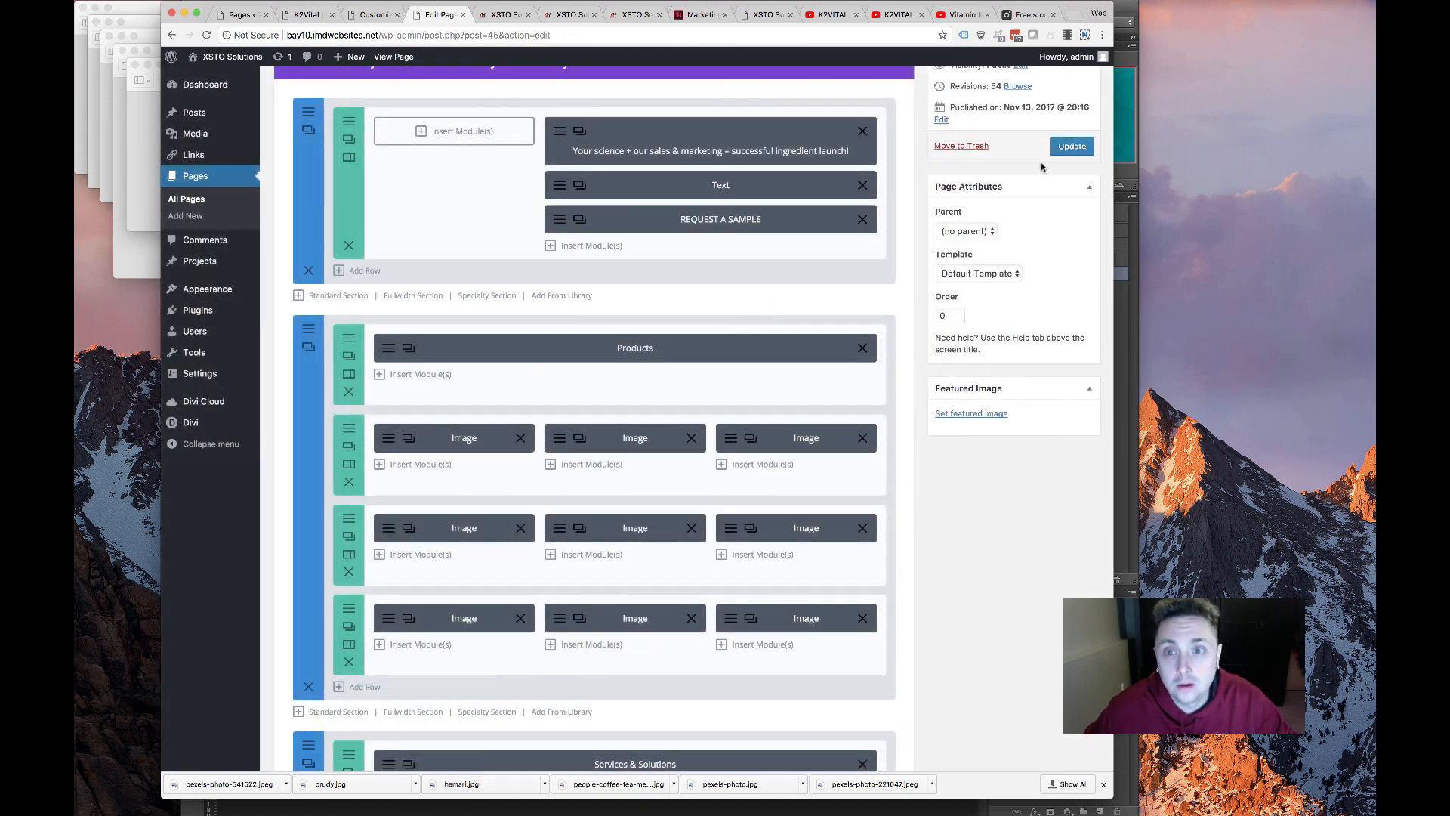
click(511, 16)
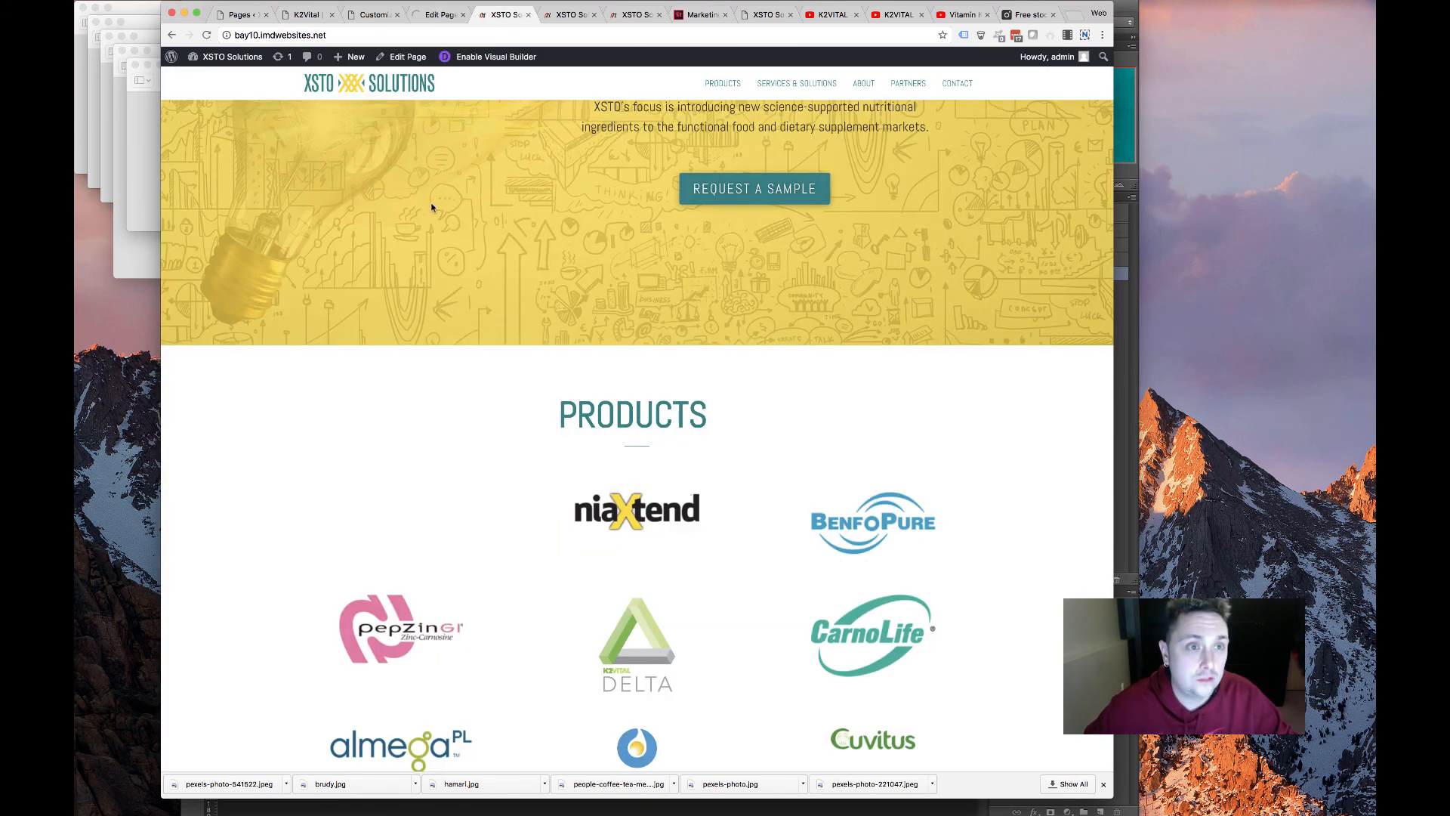
key(super+r)
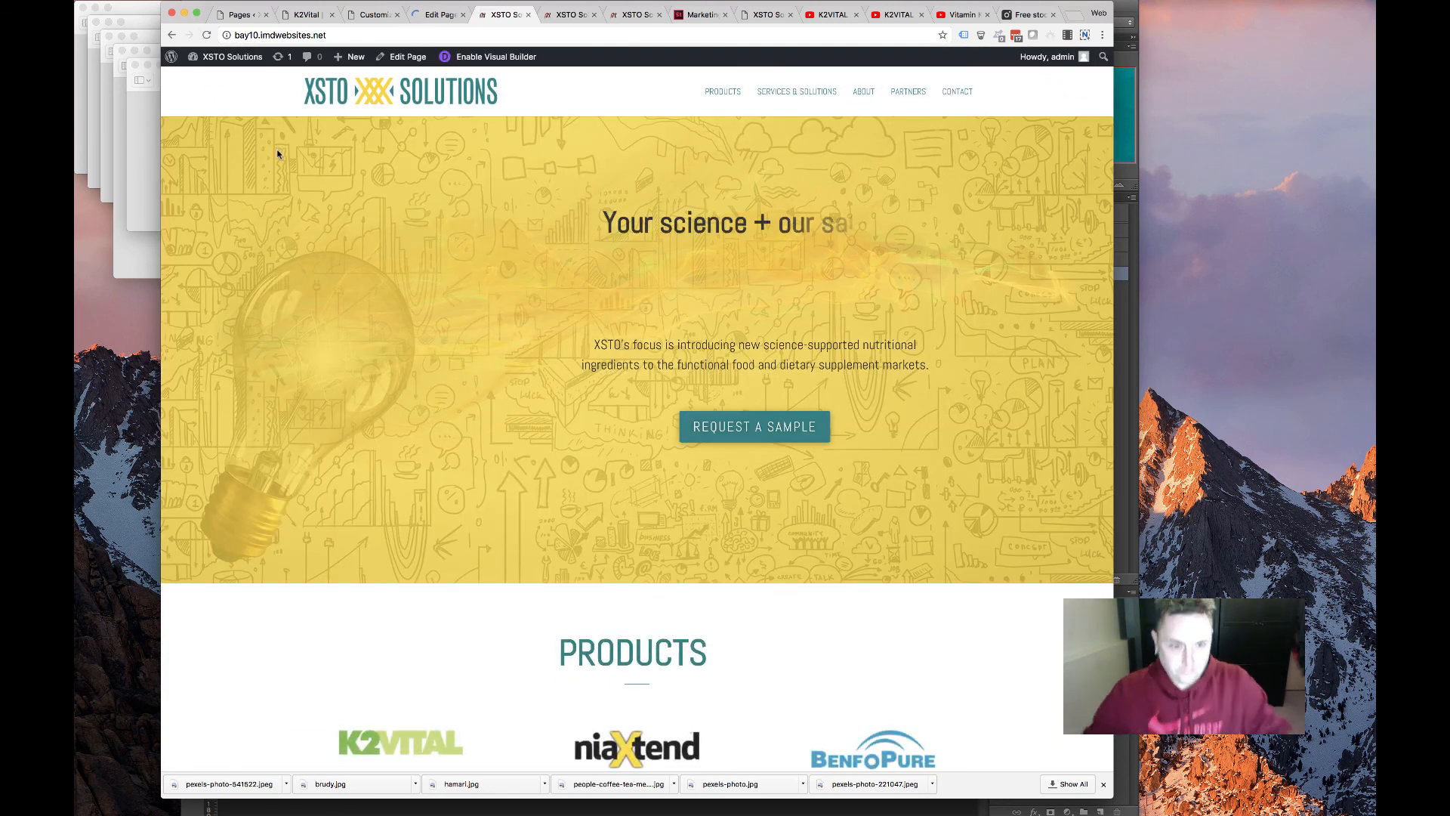
click(396, 743)
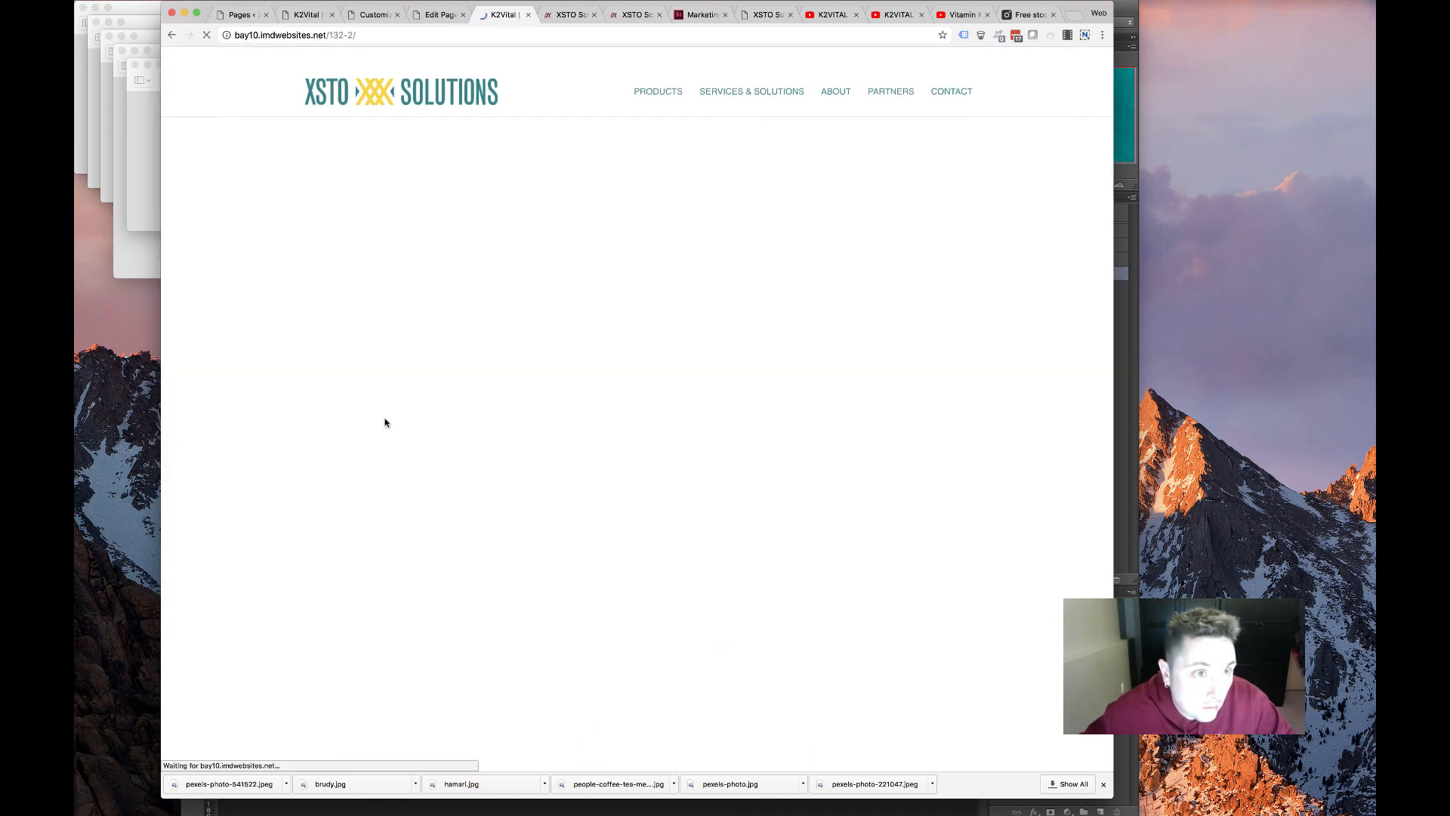
scroll(358, 451, down, 1)
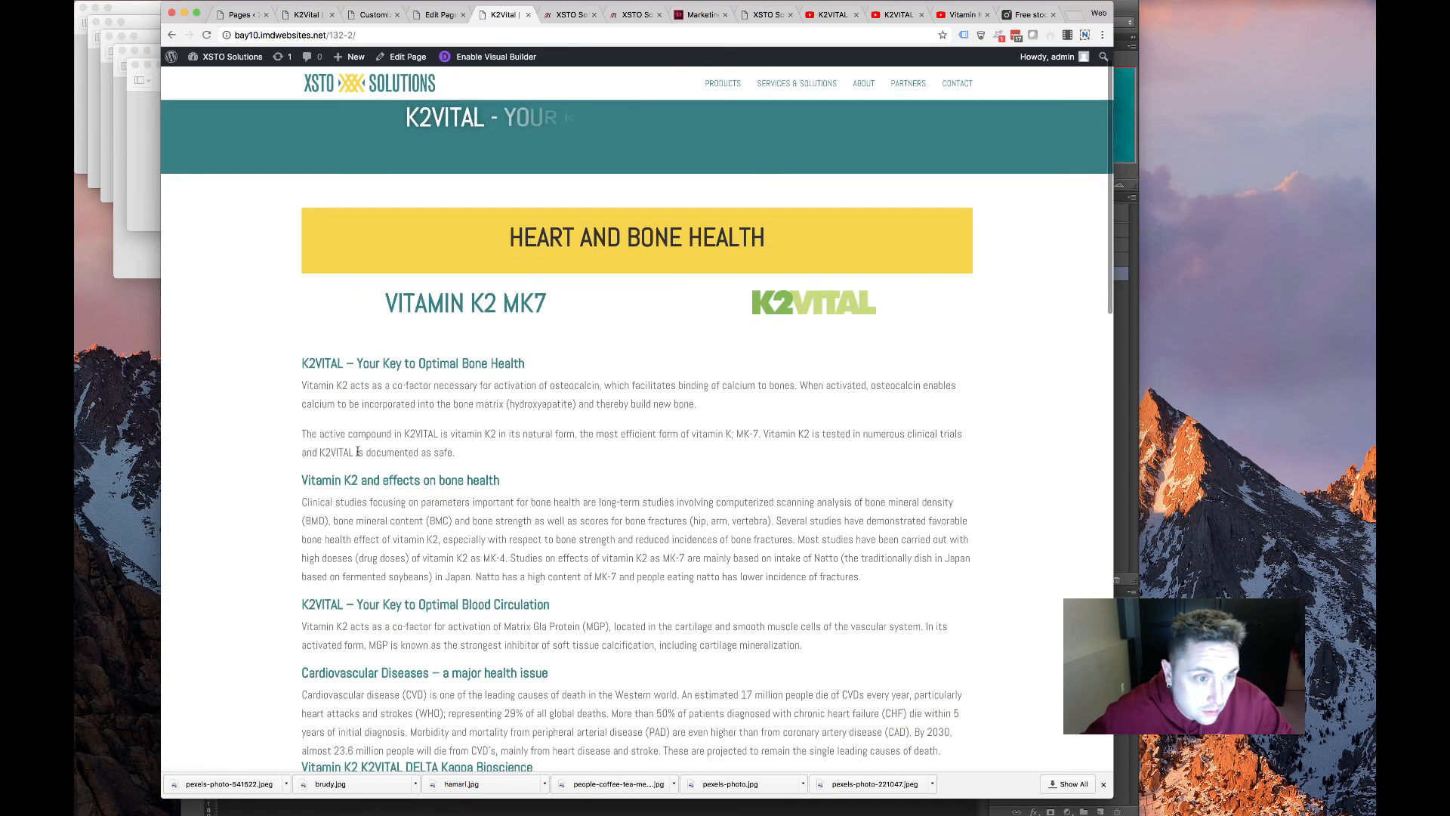
scroll(357, 452, up, 1)
key(super+Left)
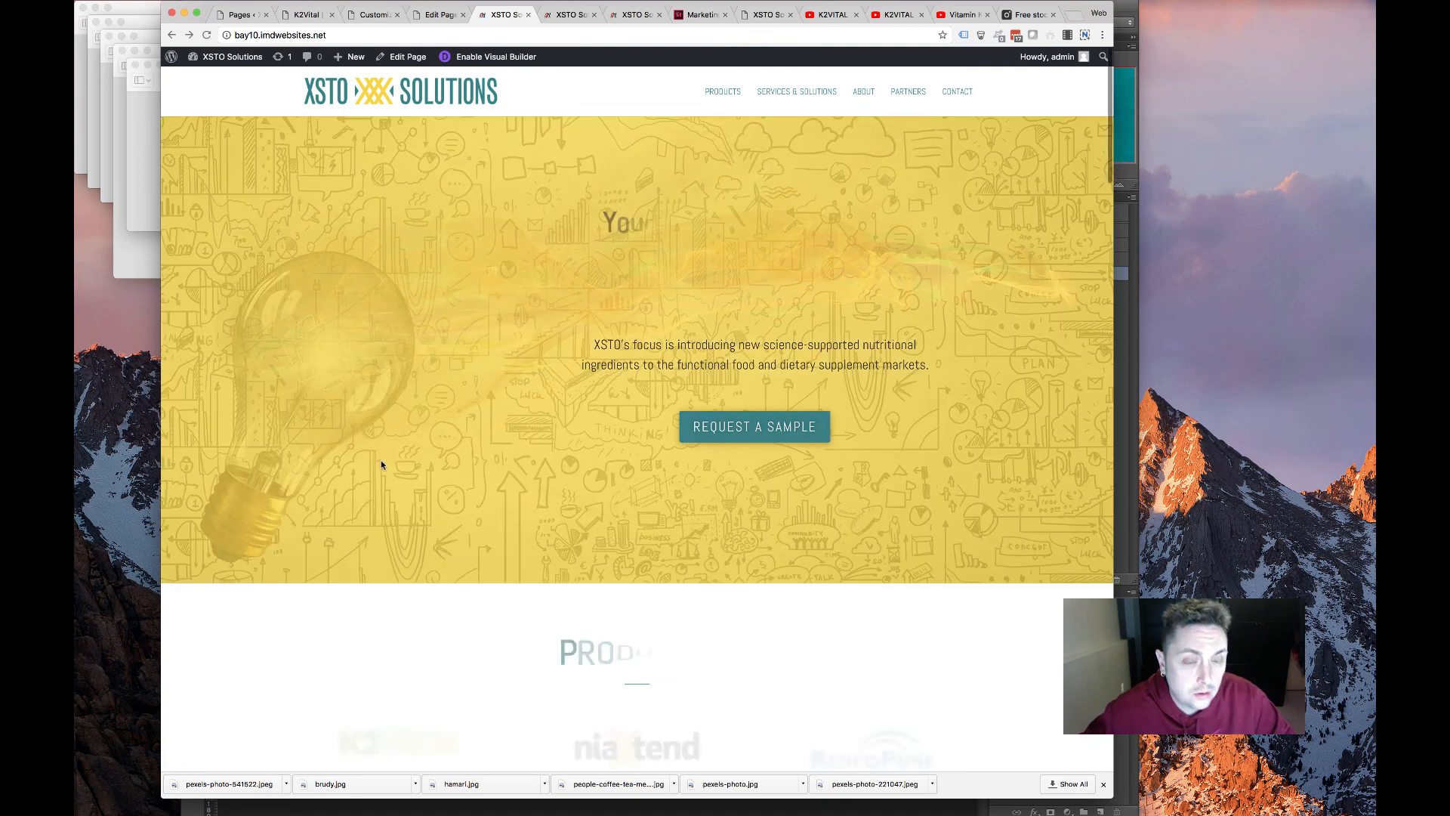
scroll(381, 465, down, 7)
scroll(381, 465, down, 5)
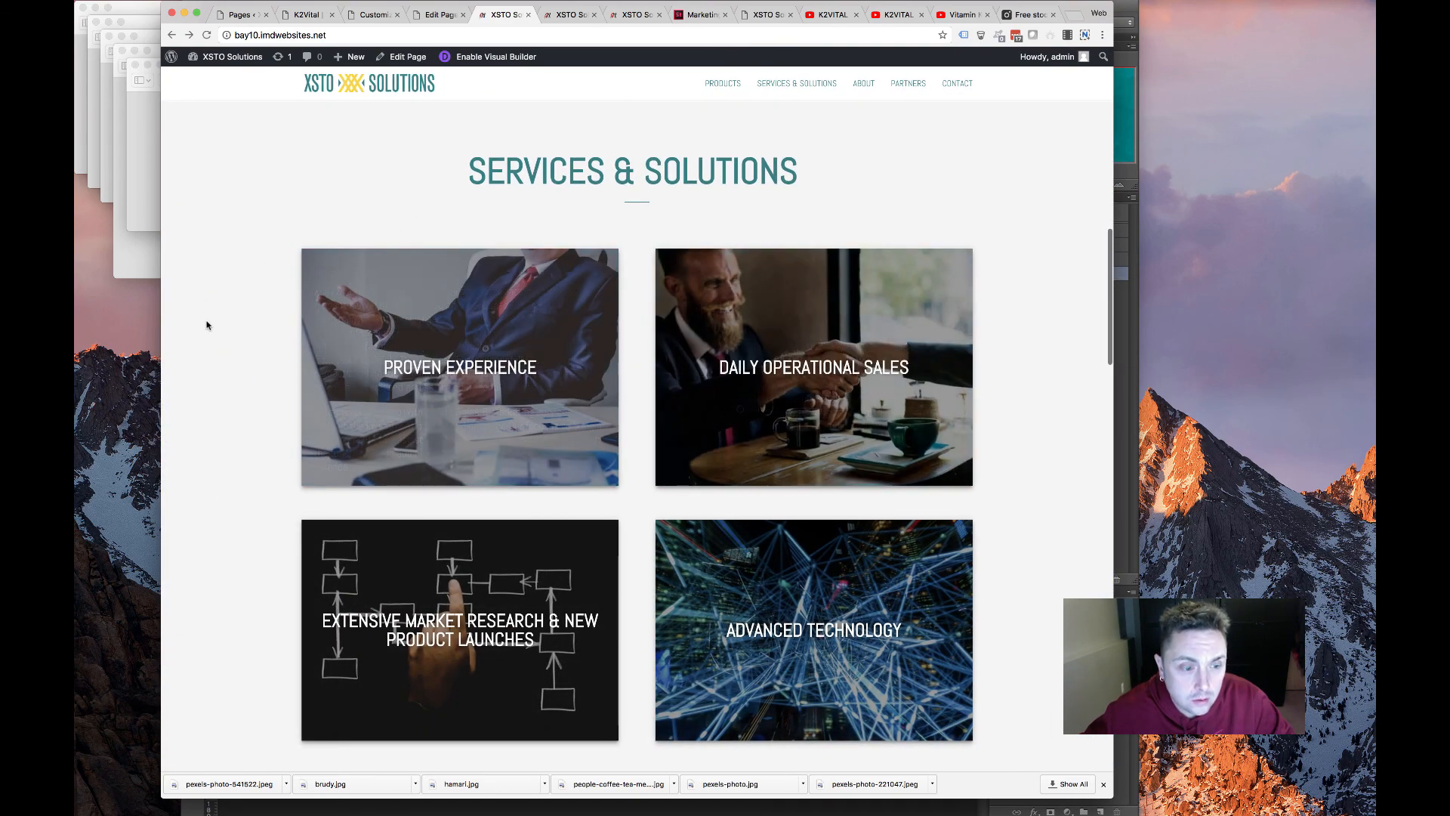
scroll(207, 325, down, 6)
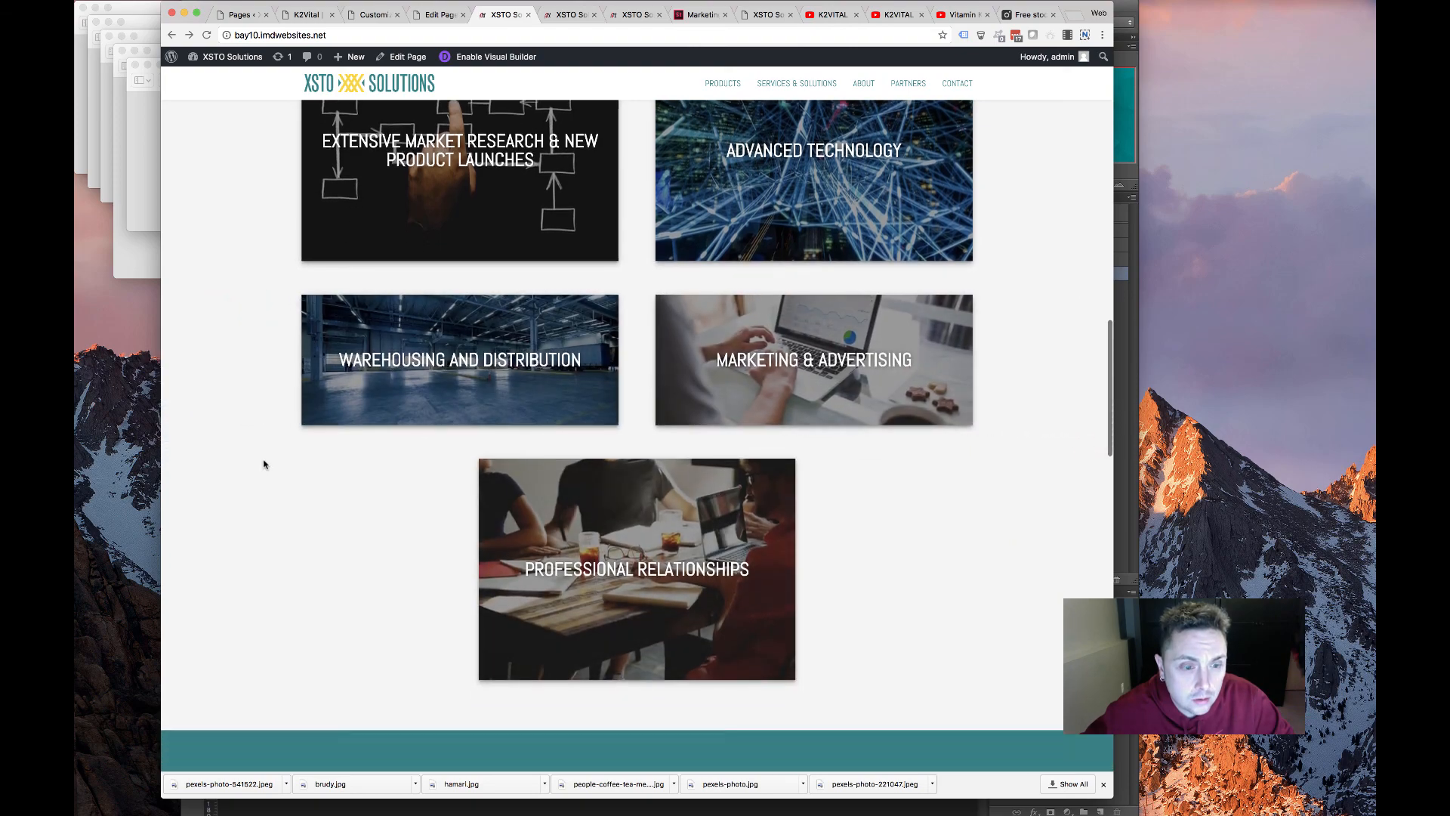
scroll(263, 463, down, 10)
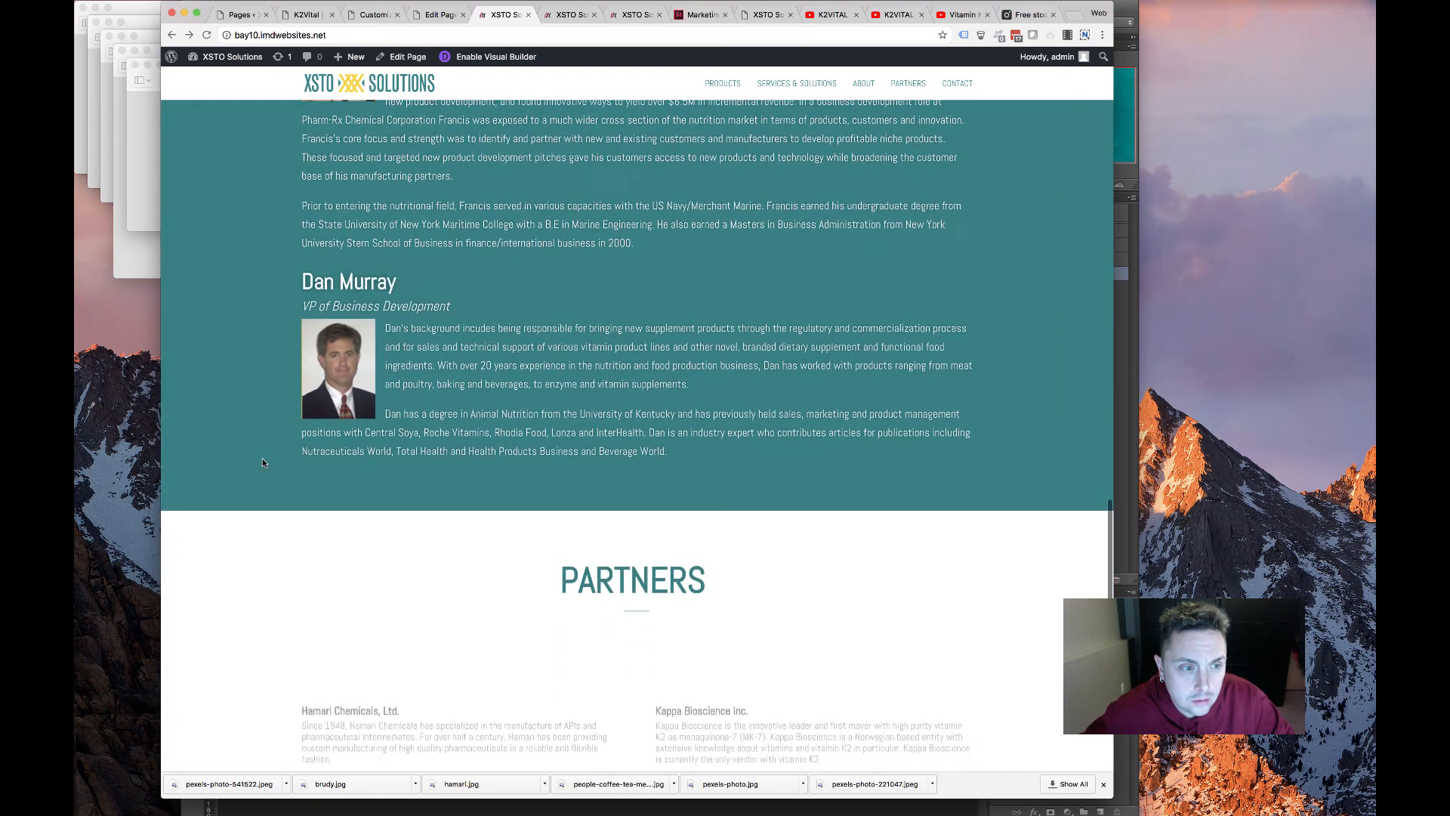
scroll(261, 457, down, 8)
scroll(264, 459, up, 20)
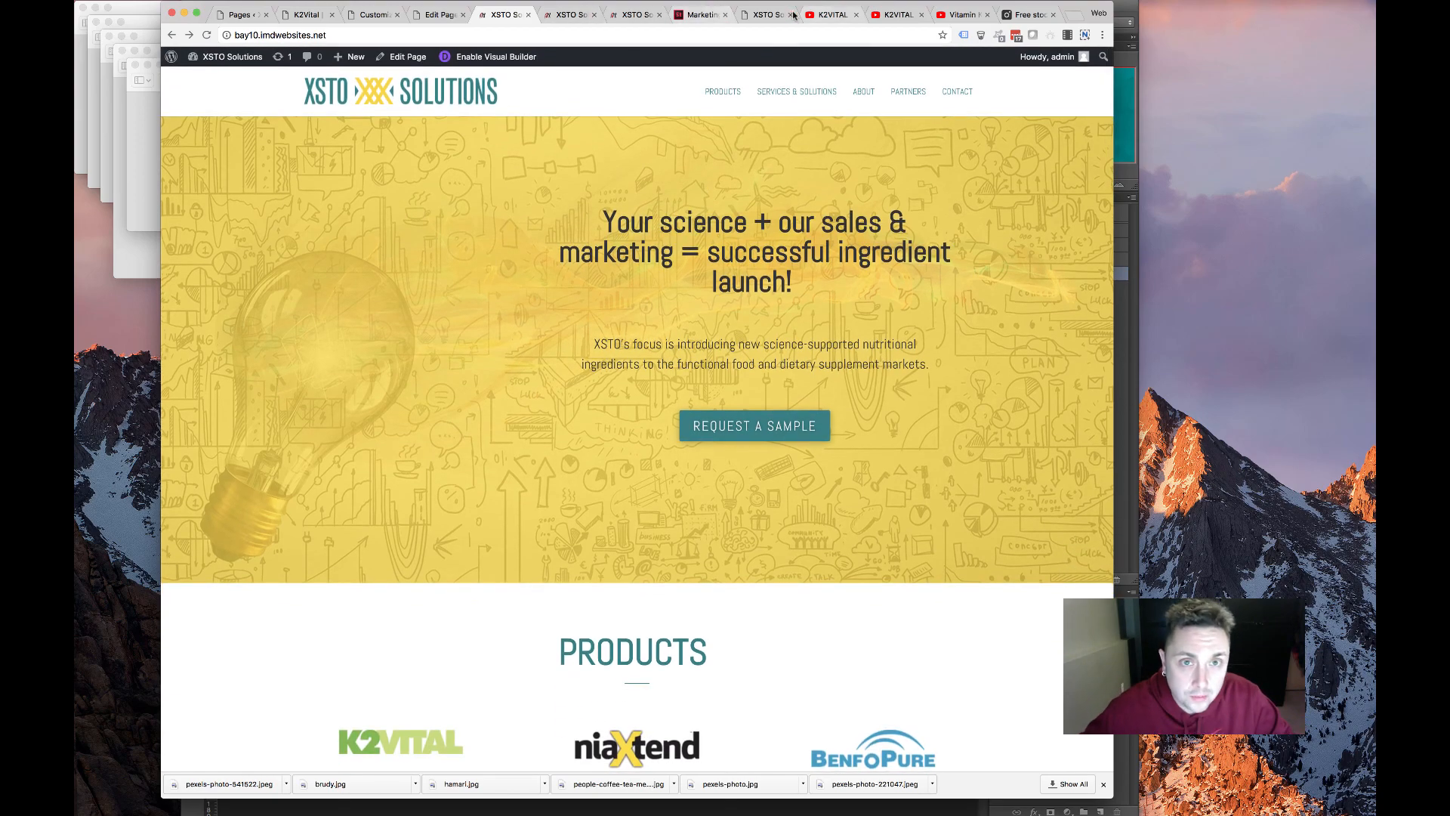
click(773, 16)
scroll(459, 271, down, 10)
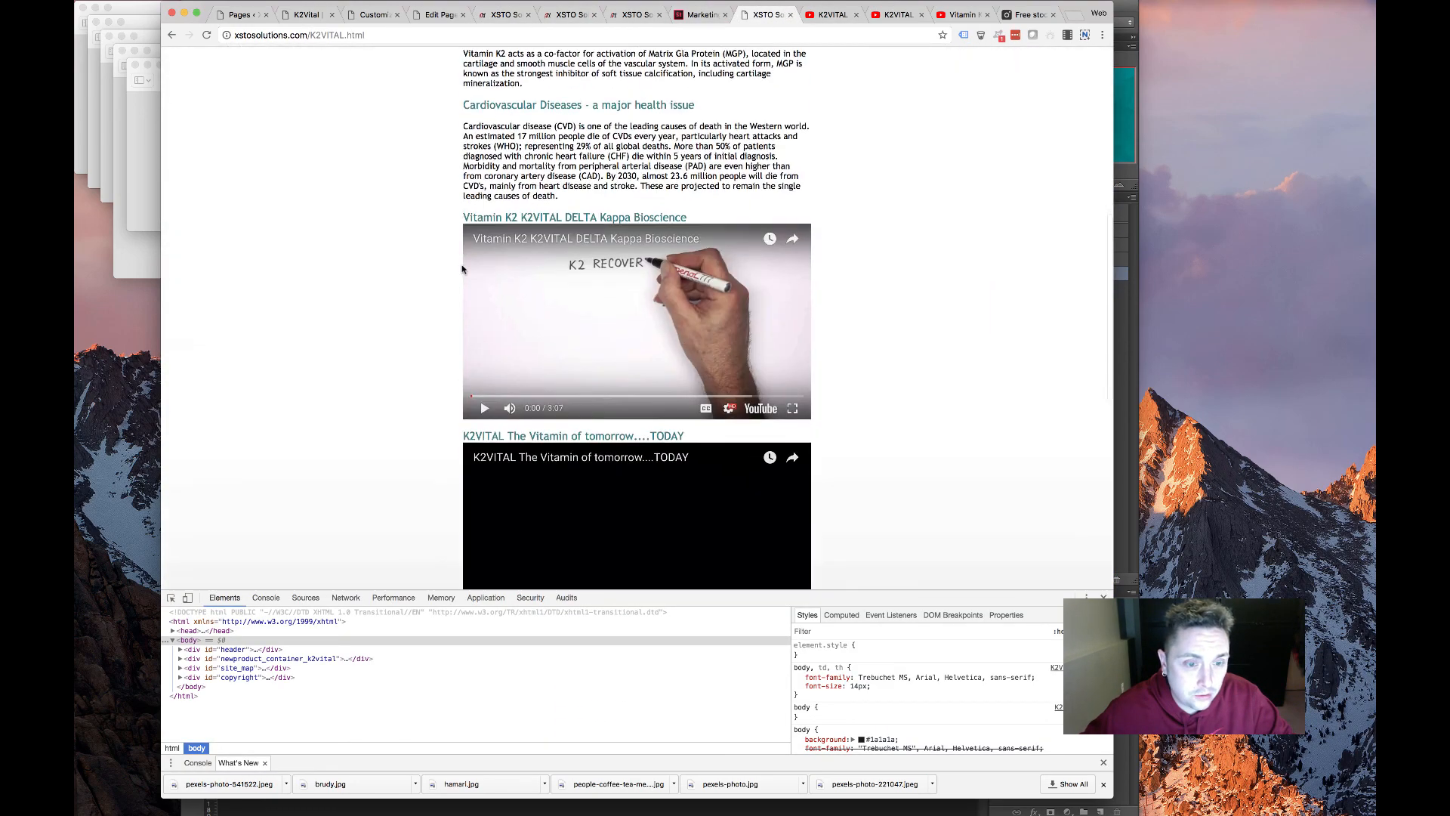
scroll(459, 270, up, 12)
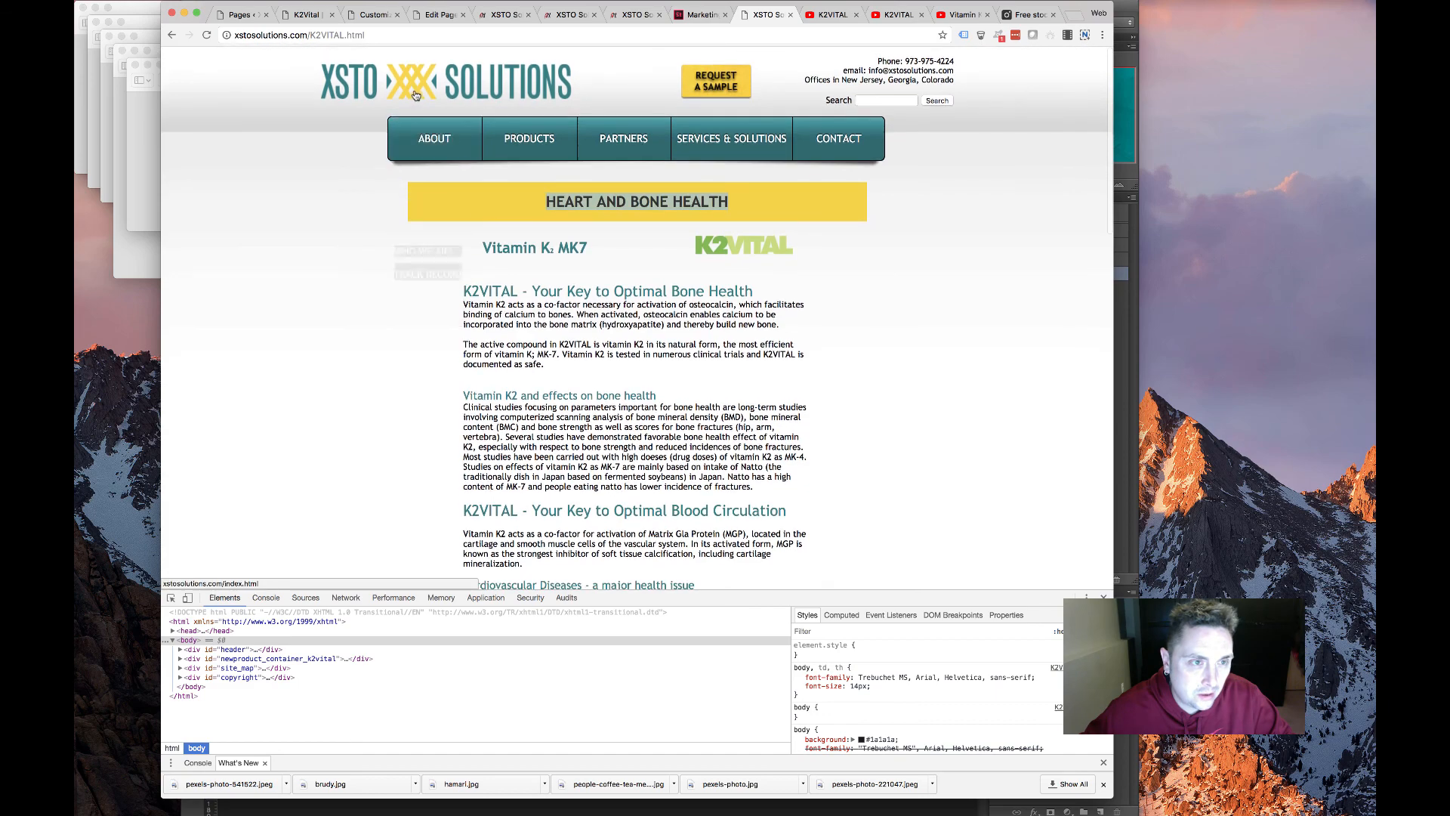
click(394, 126)
scroll(386, 196, down, 3)
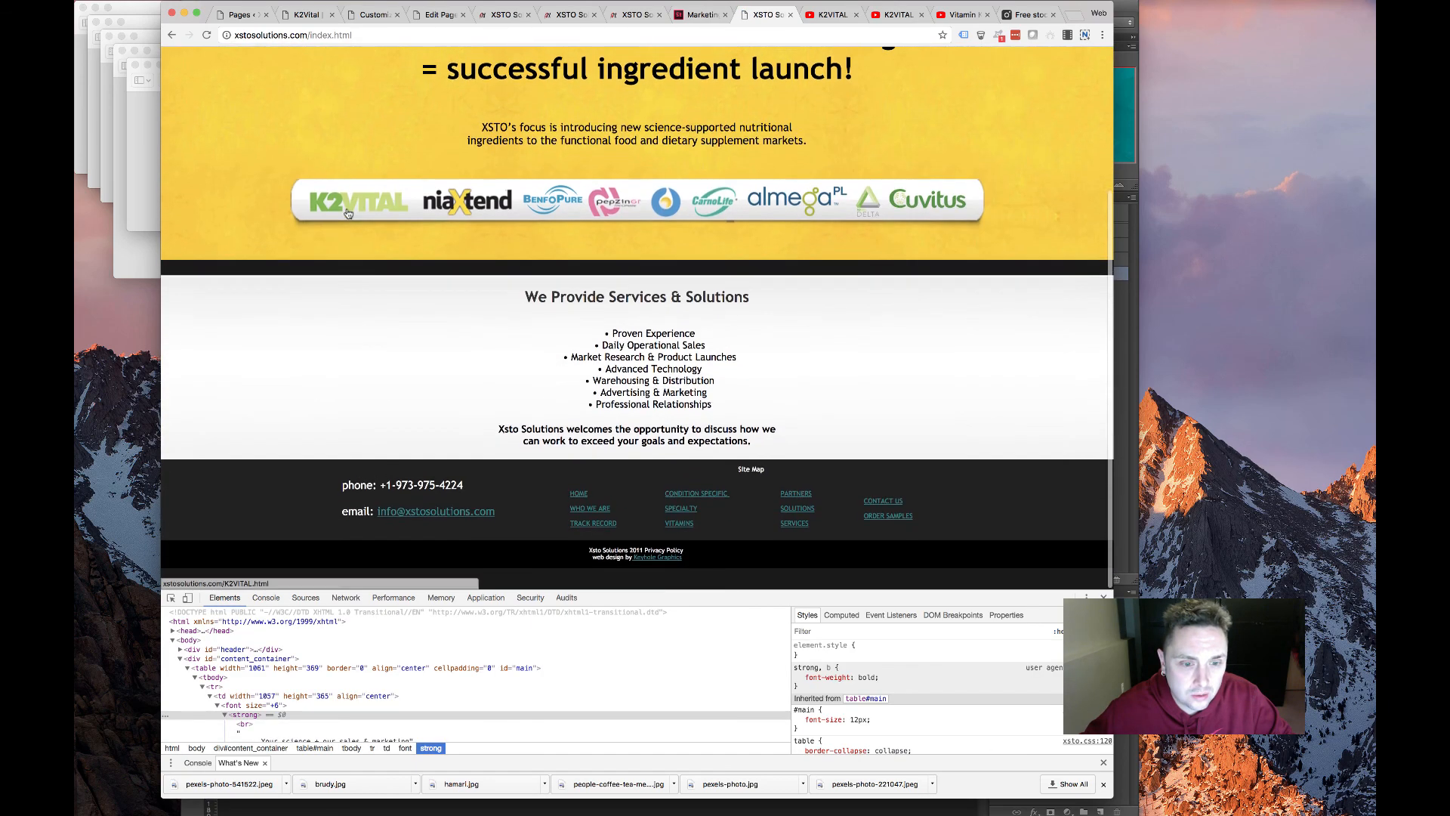
scroll(385, 195, up, 3)
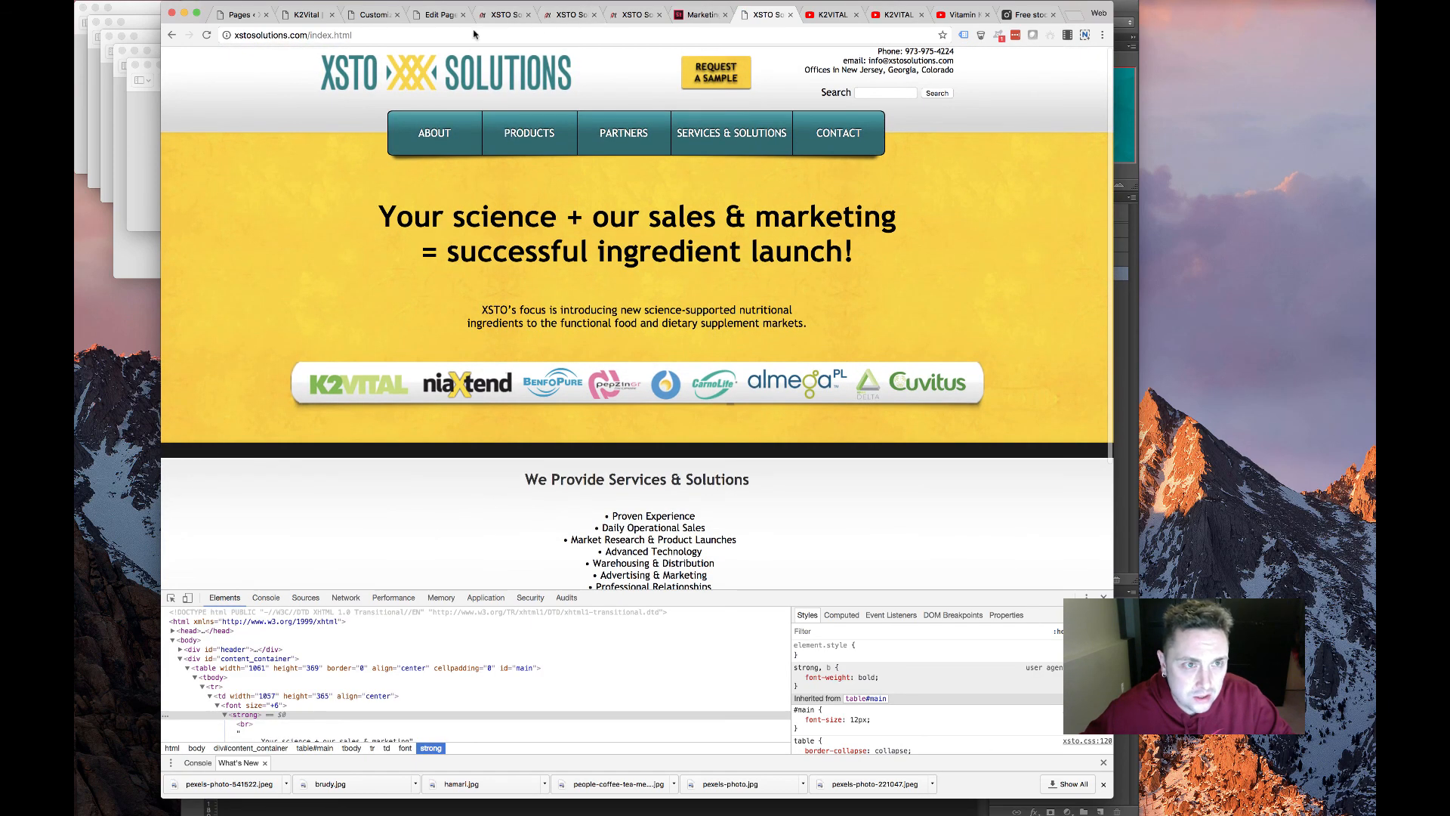
click(504, 14)
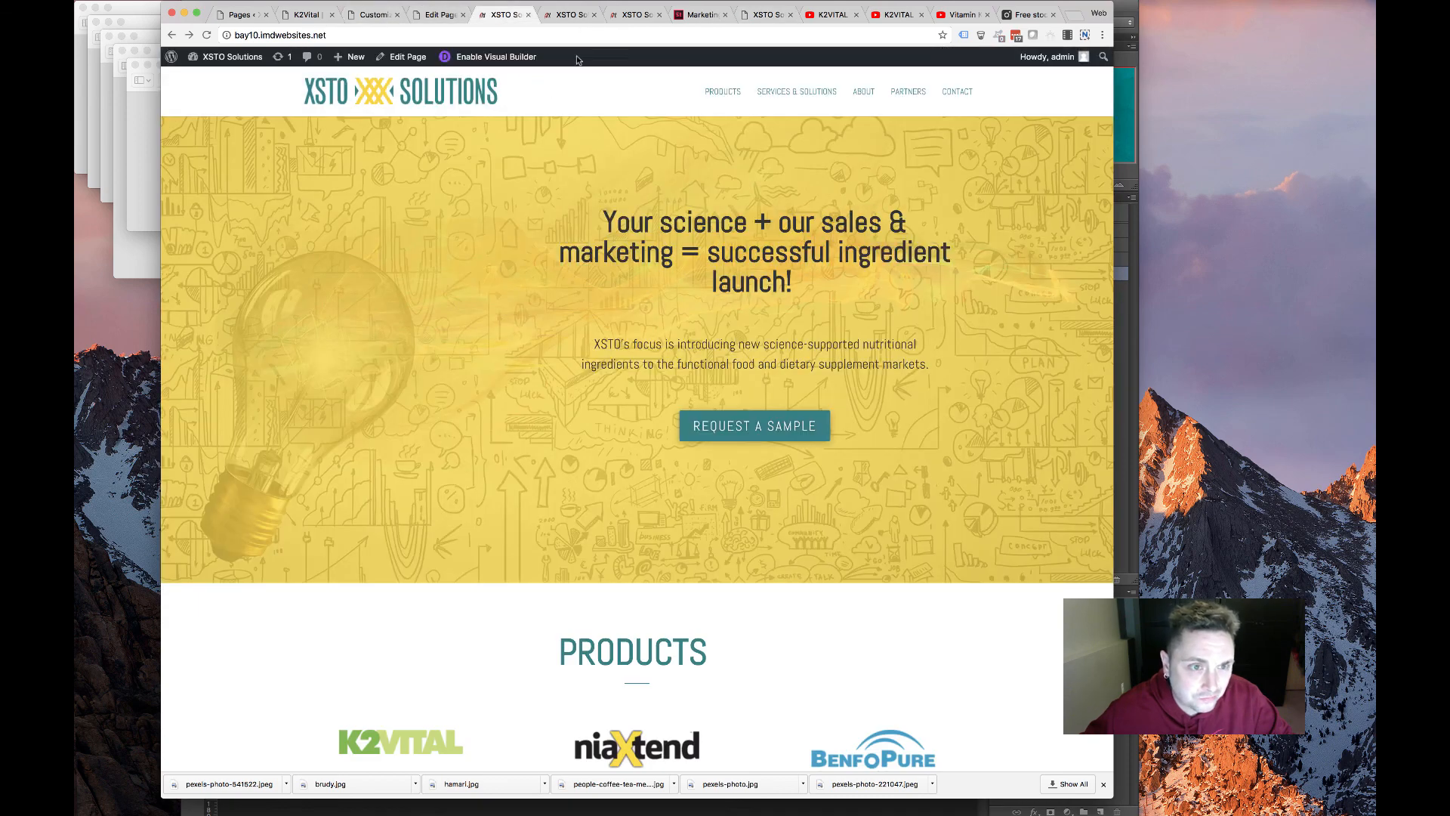
click(565, 14)
scroll(414, 243, up, 10)
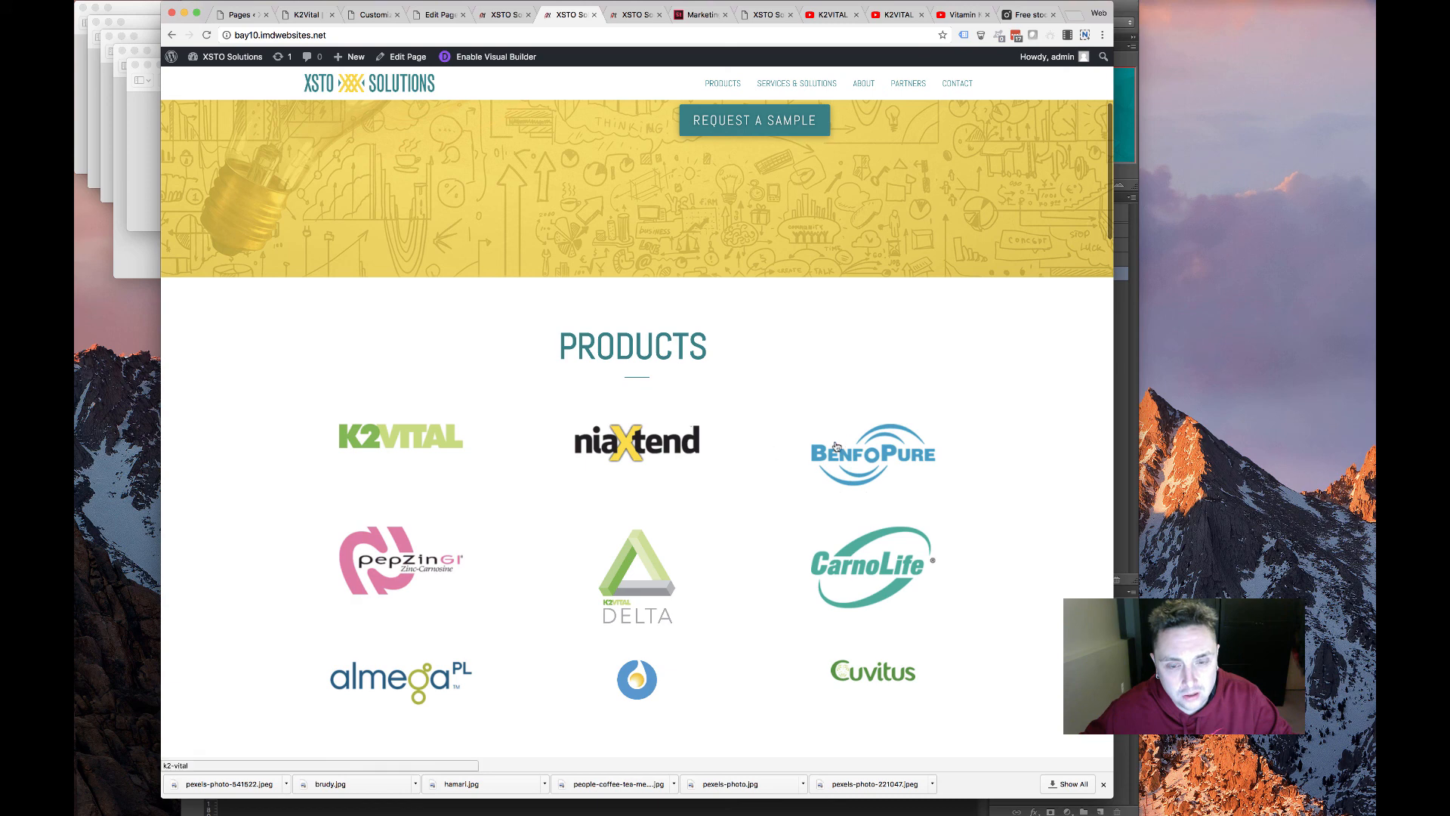
scroll(479, 368, down, 3)
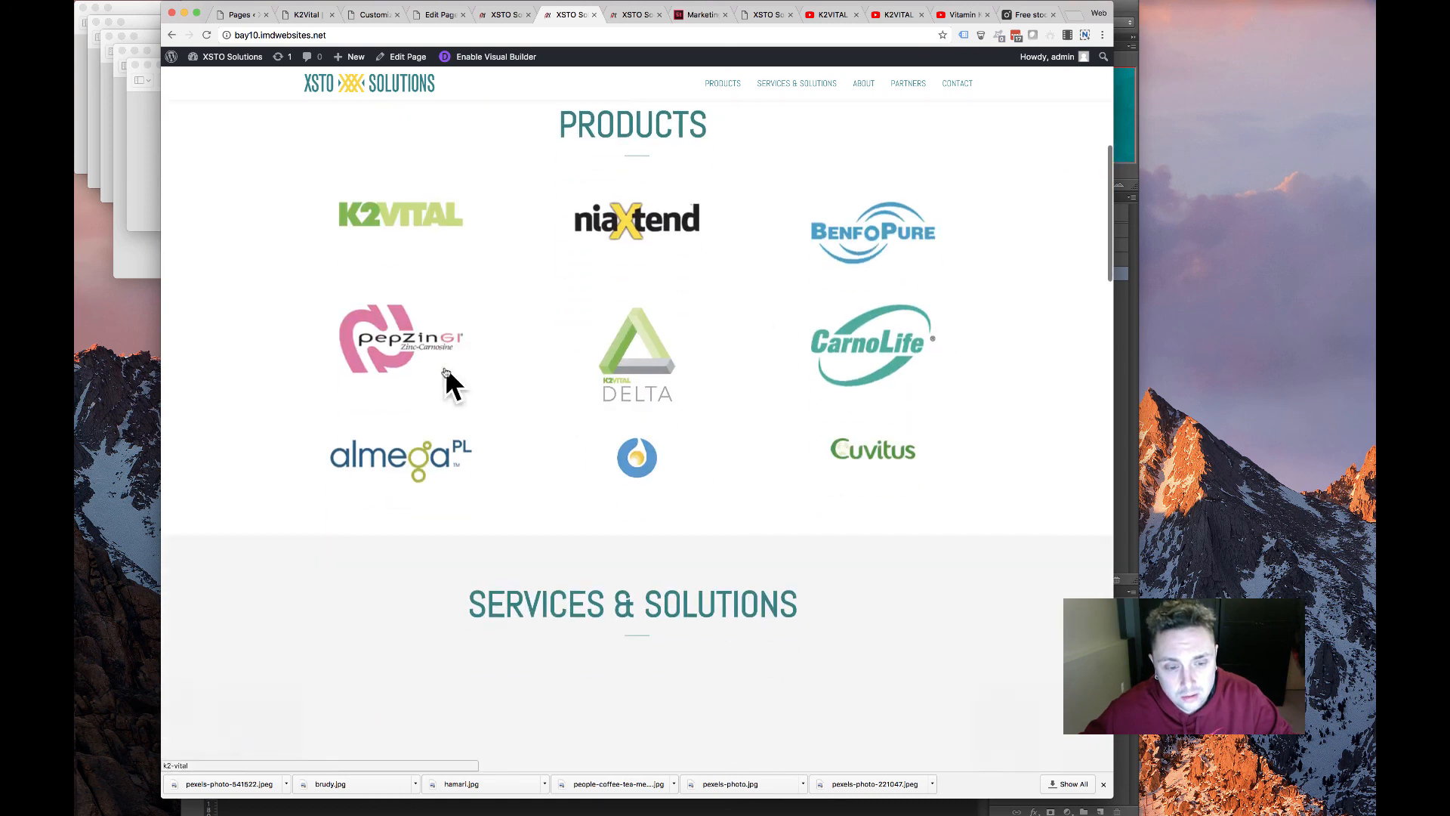
scroll(450, 382, up, 2)
scroll(762, 415, down, 12)
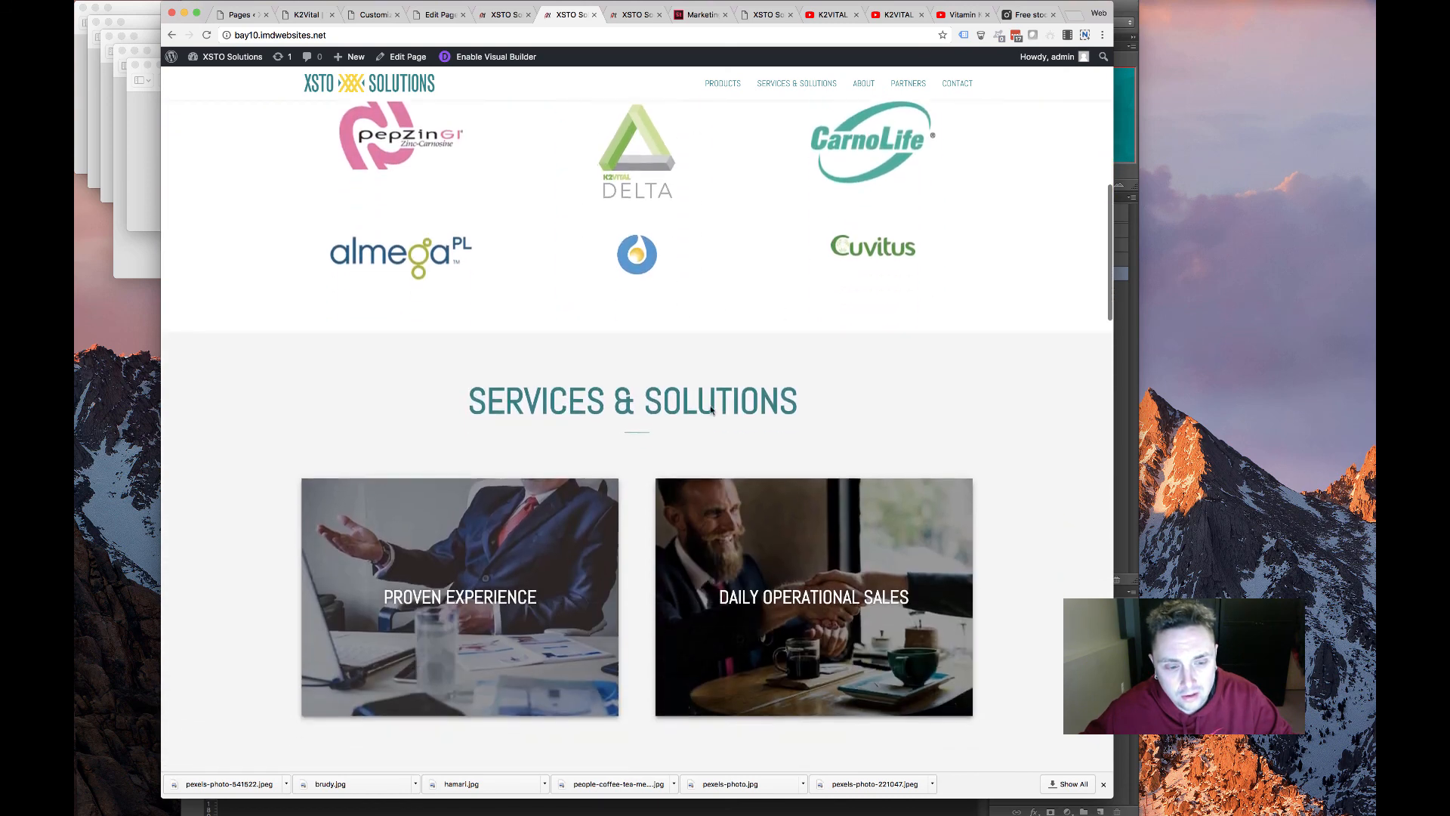
scroll(623, 378, down, 4)
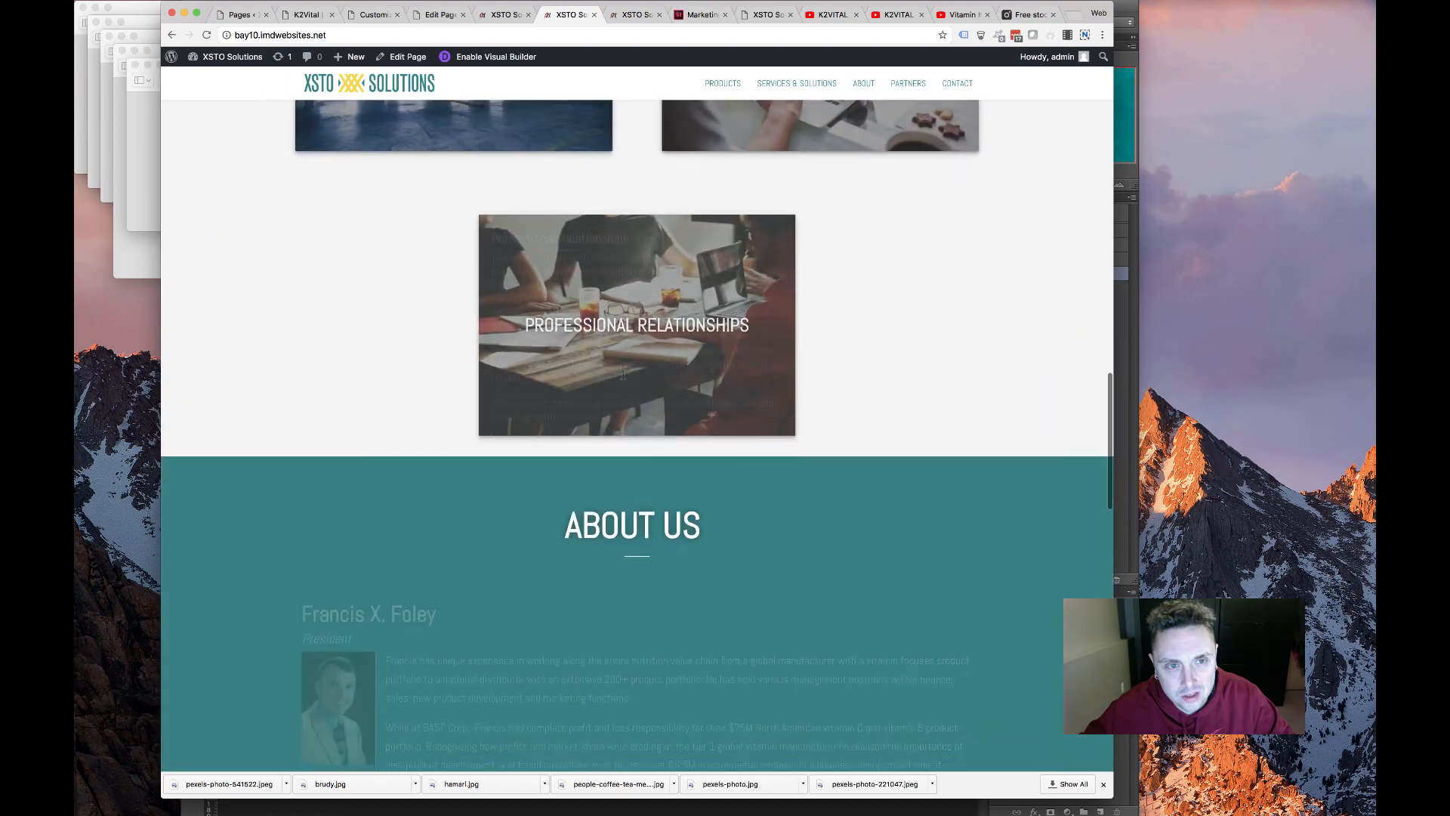
scroll(622, 379, up, 12)
scroll(621, 379, down, 7)
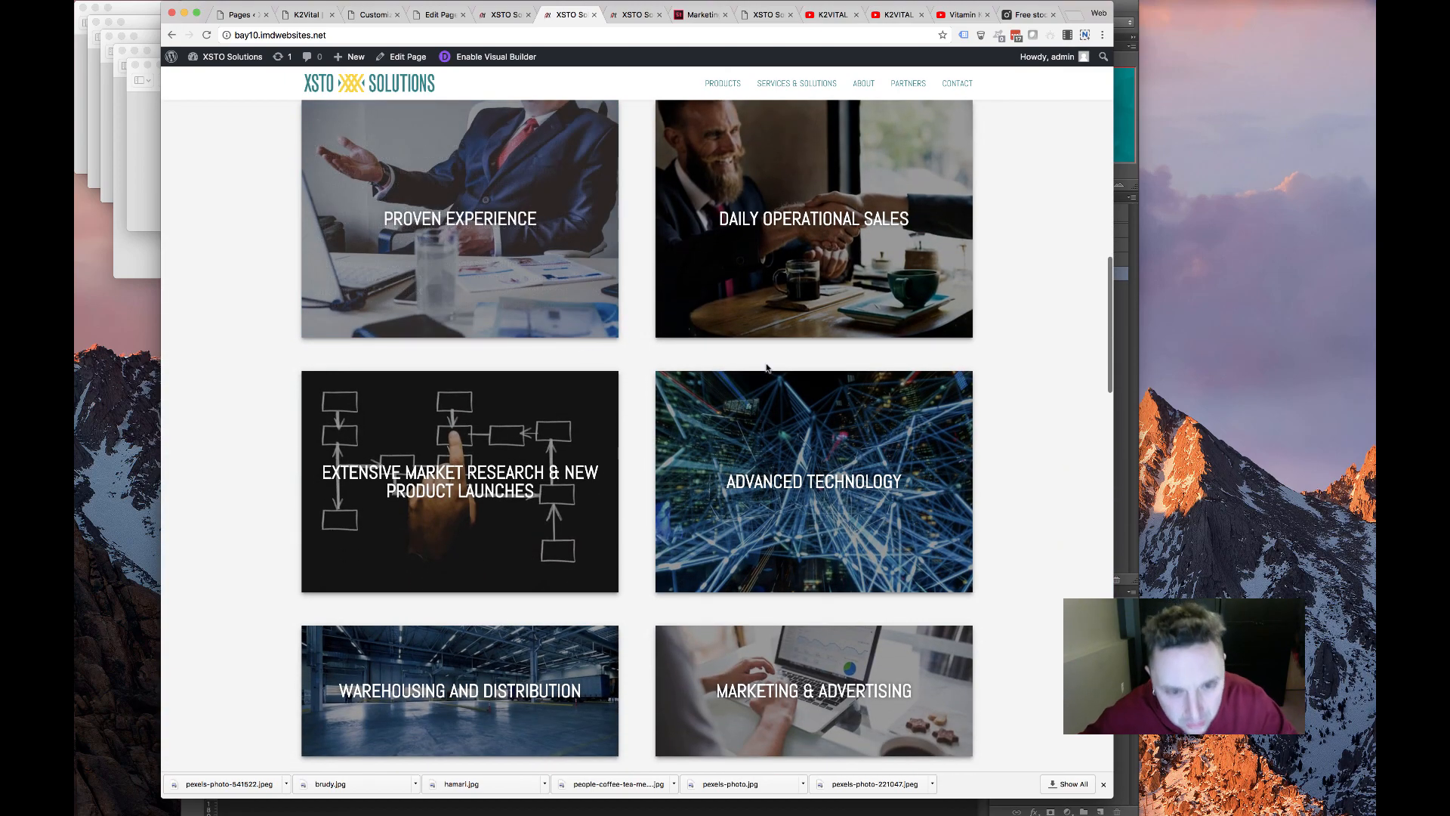
scroll(766, 368, up, 6)
scroll(767, 367, down, 5)
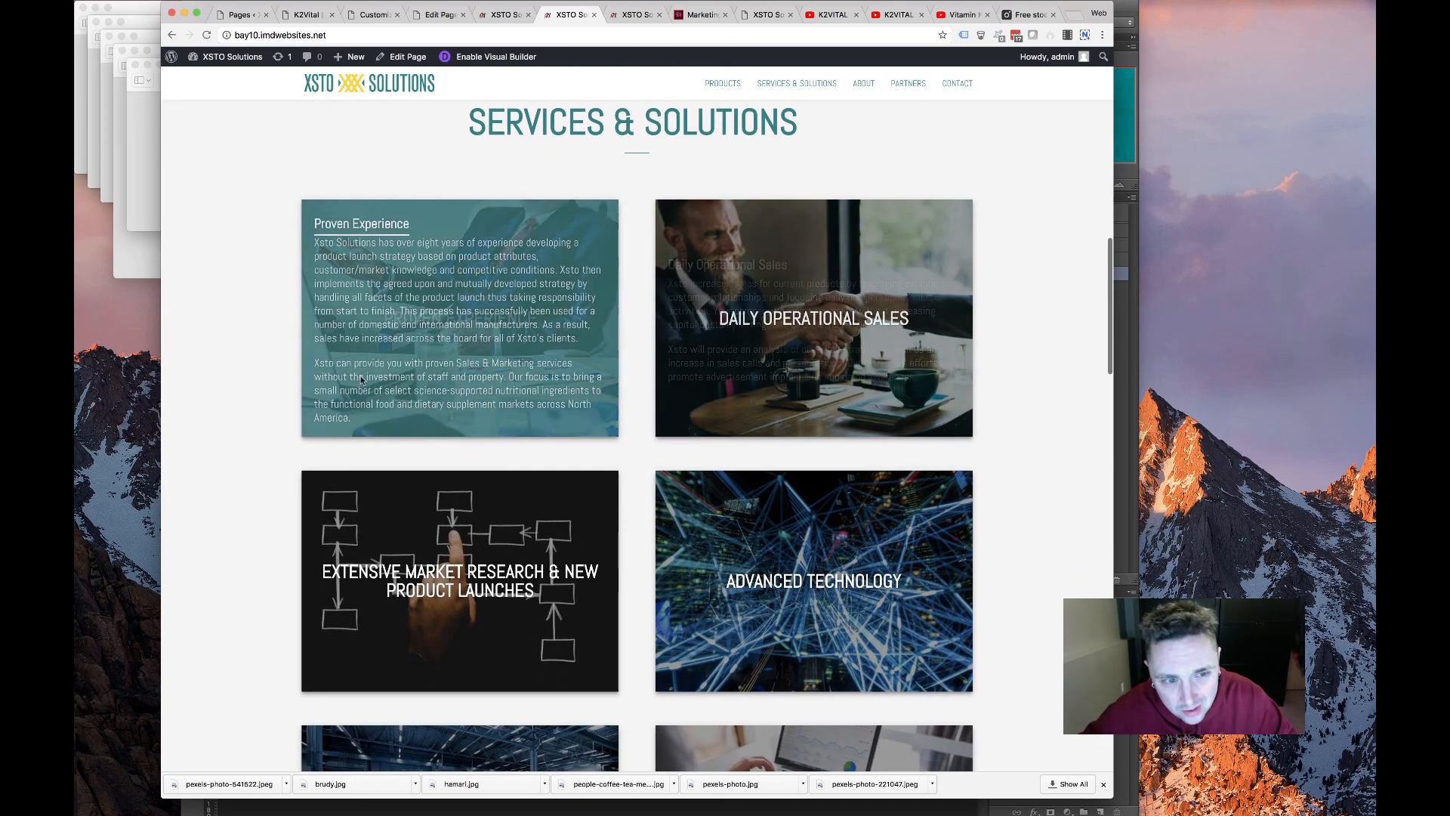
scroll(753, 371, down, 5)
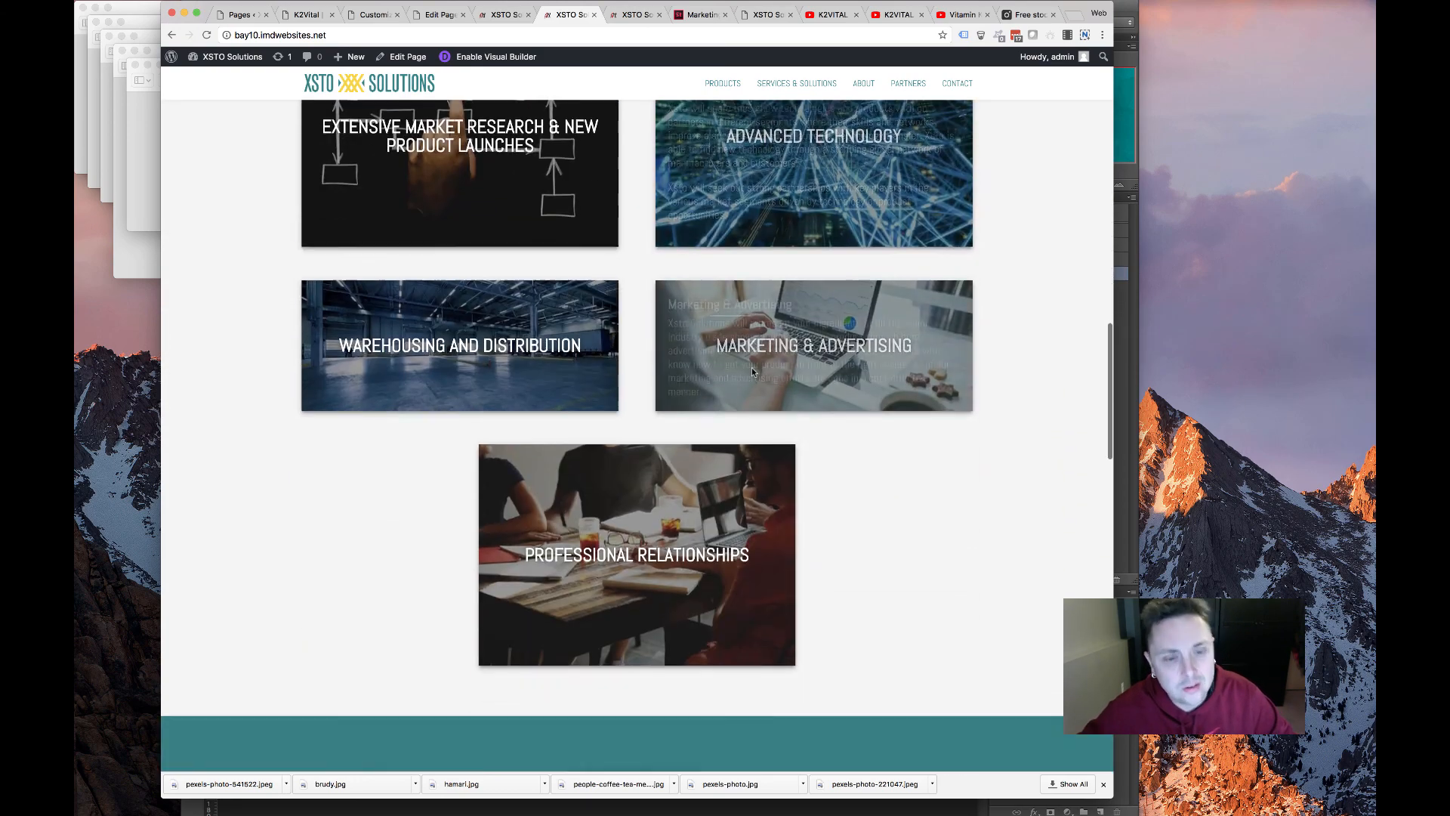
scroll(753, 372, down, 15)
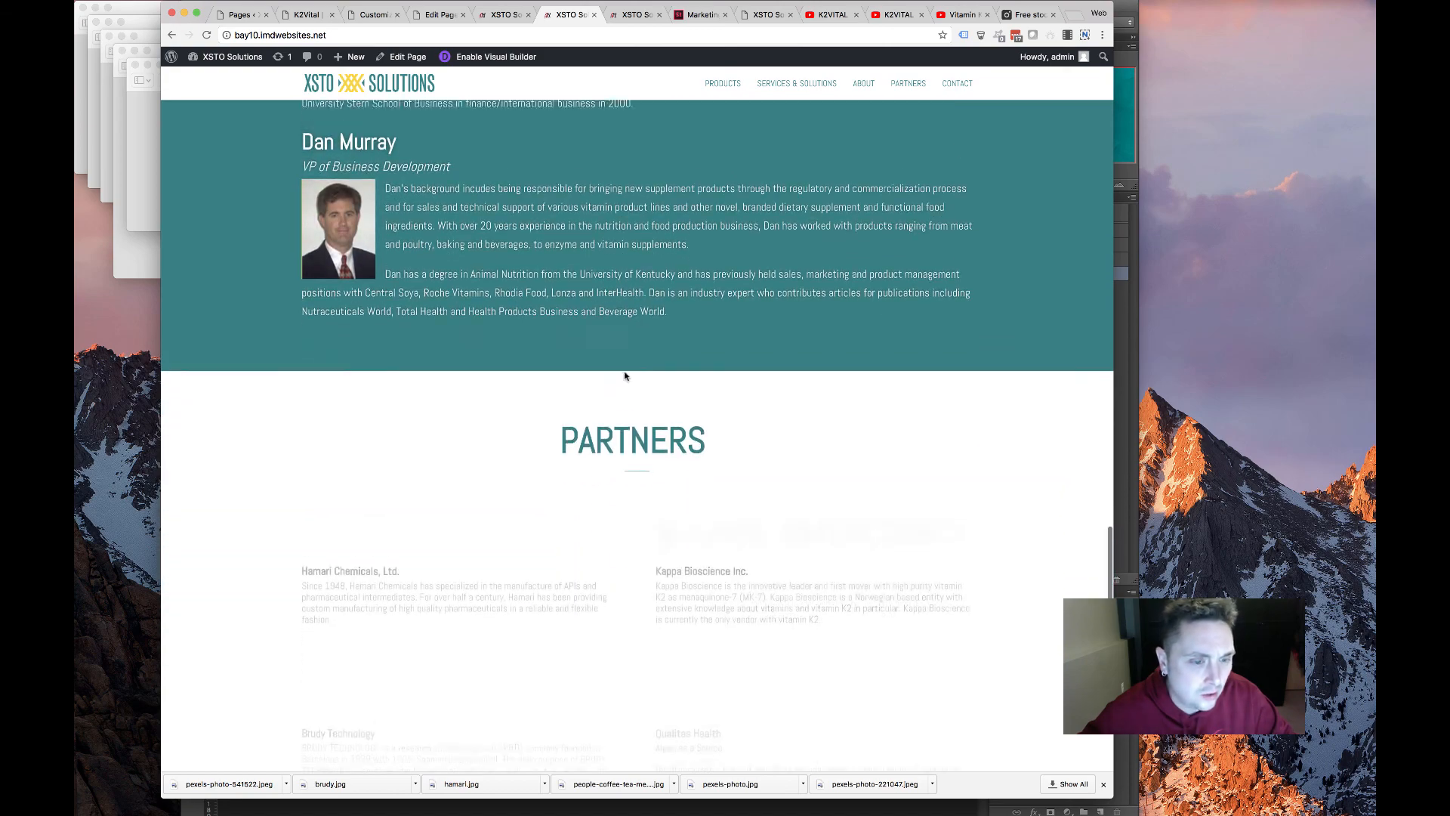
scroll(624, 374, down, 7)
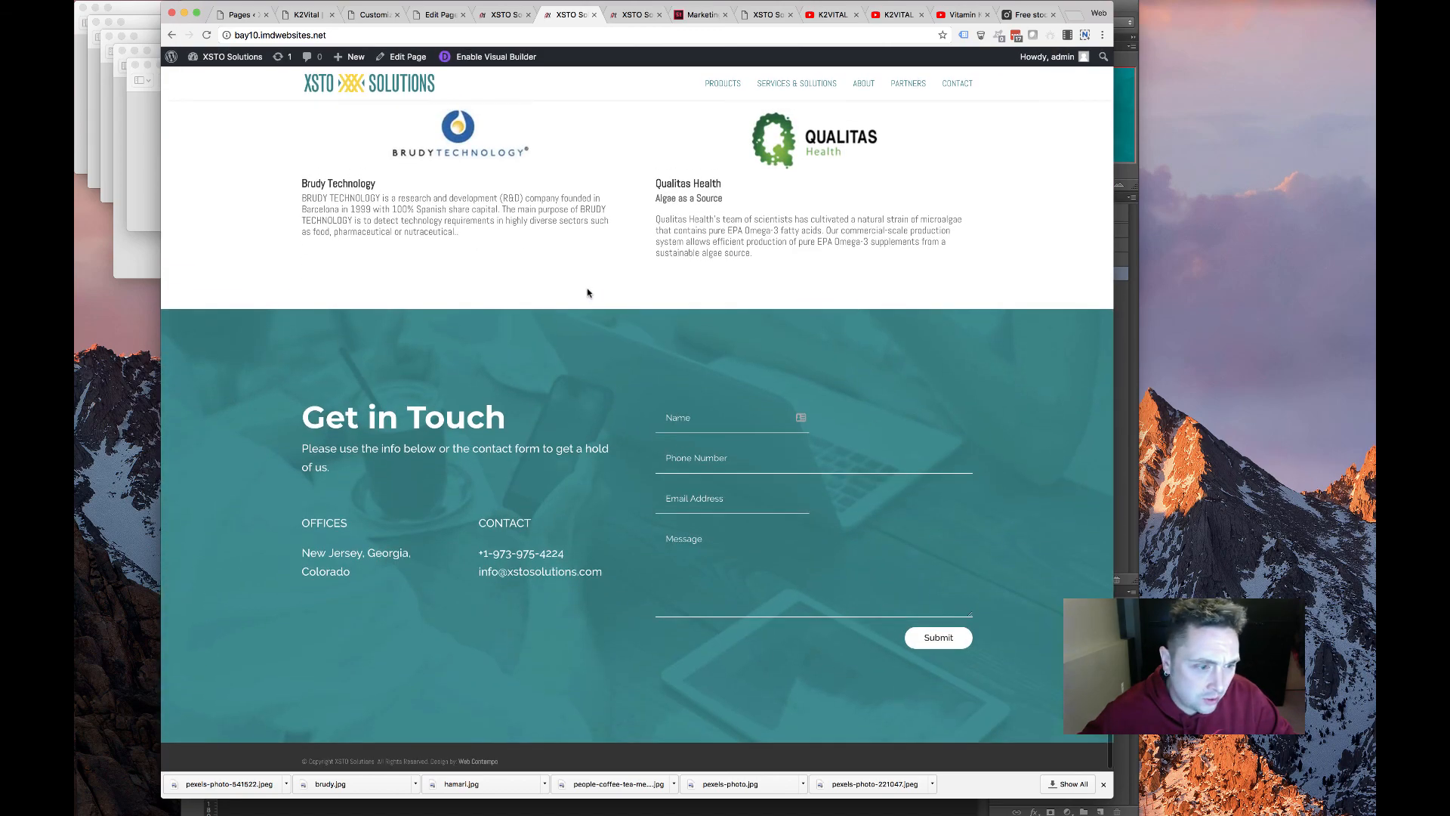
scroll(588, 293, up, 20)
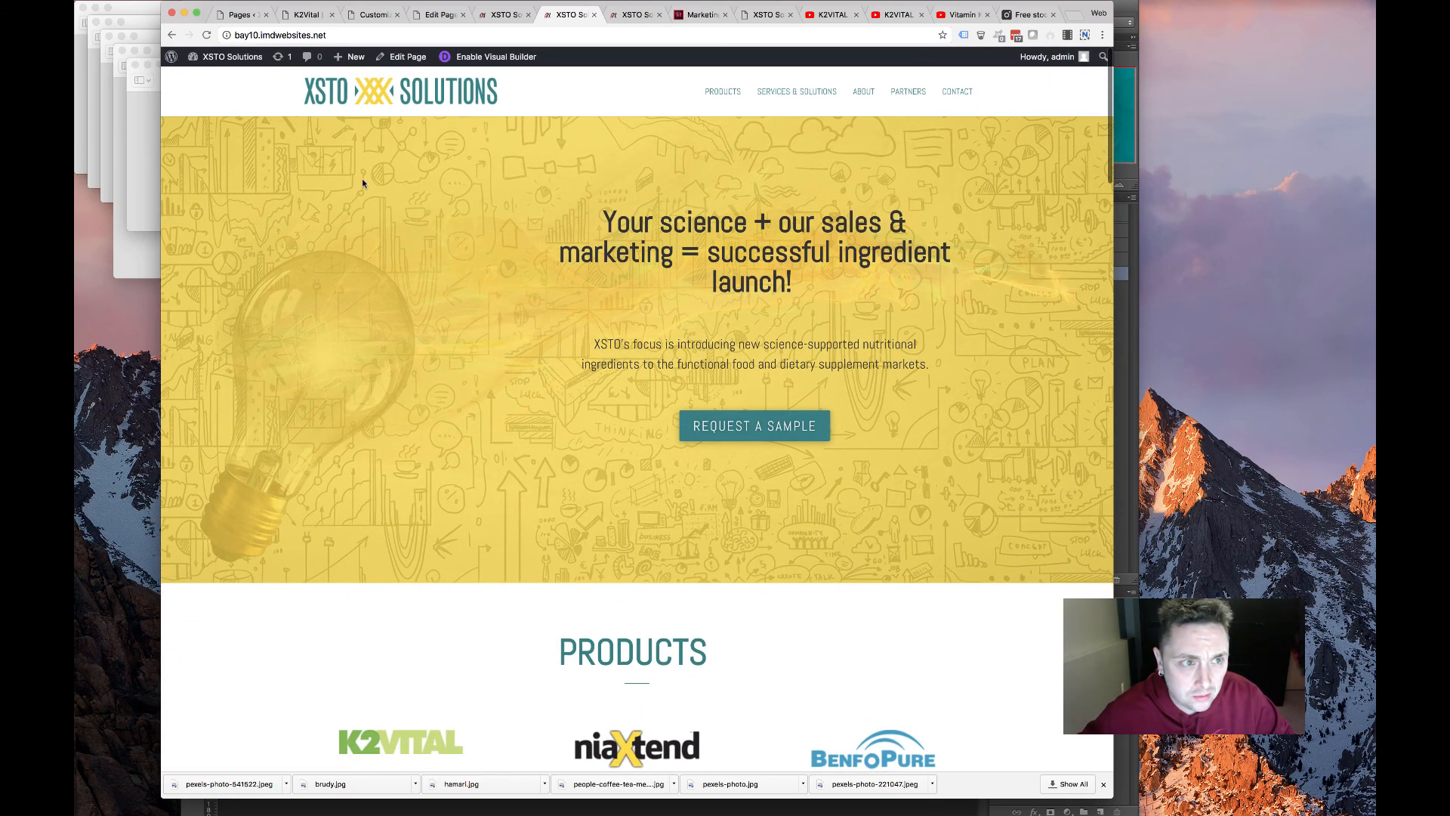
scroll(554, 380, down, 6)
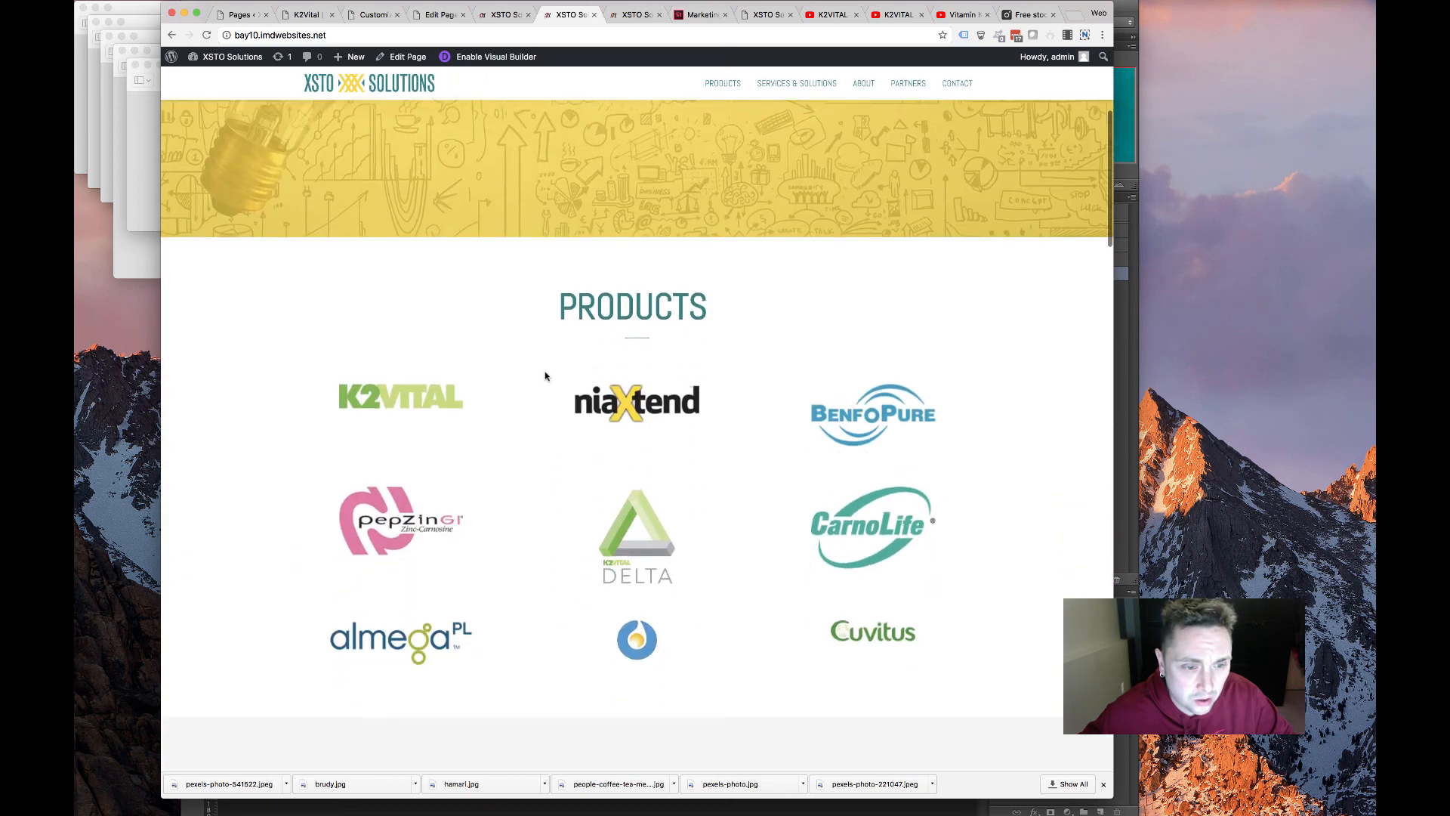